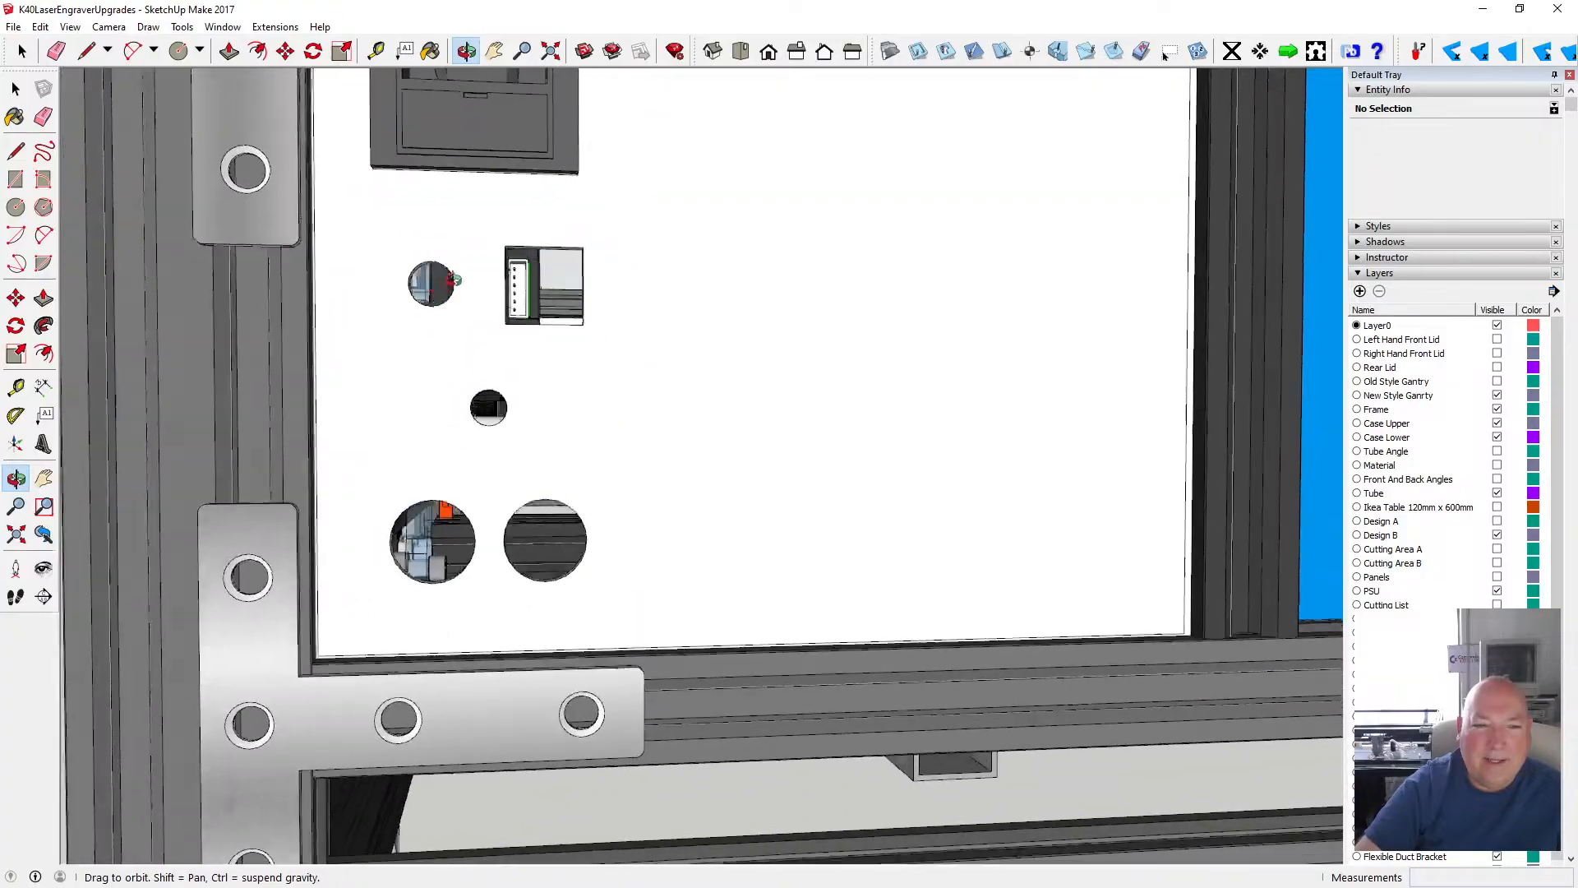
- Examine the white corner panel with the power socket and cable cutouts, and the brackets joining the surrounding frame
scroll(483, 290, up, 4)
scroll(483, 291, down, 4)
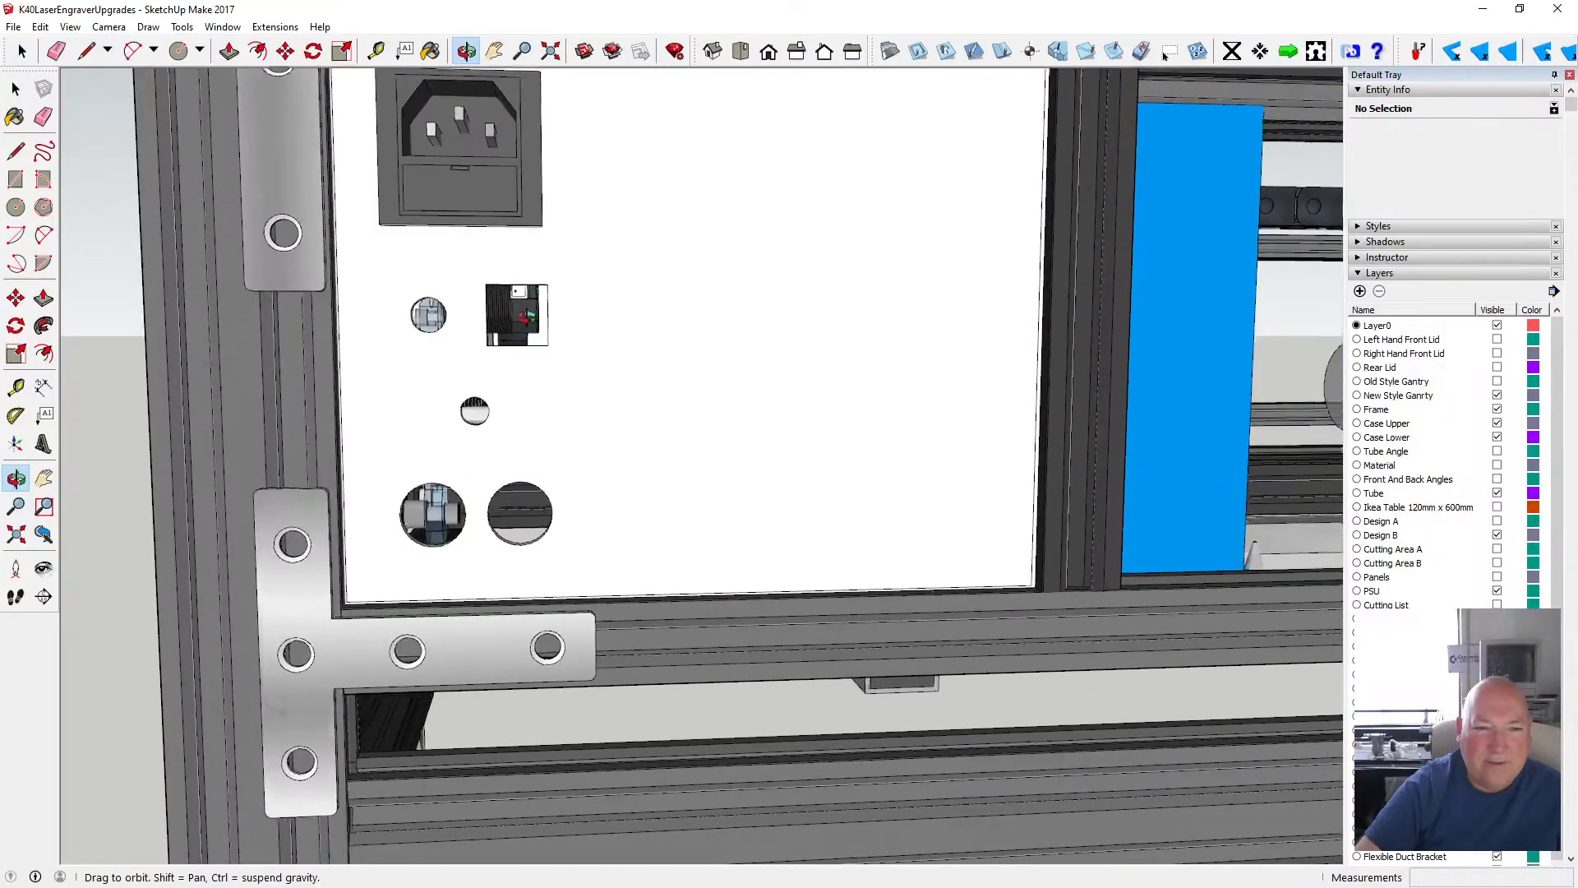
drag(522, 407, 489, 358)
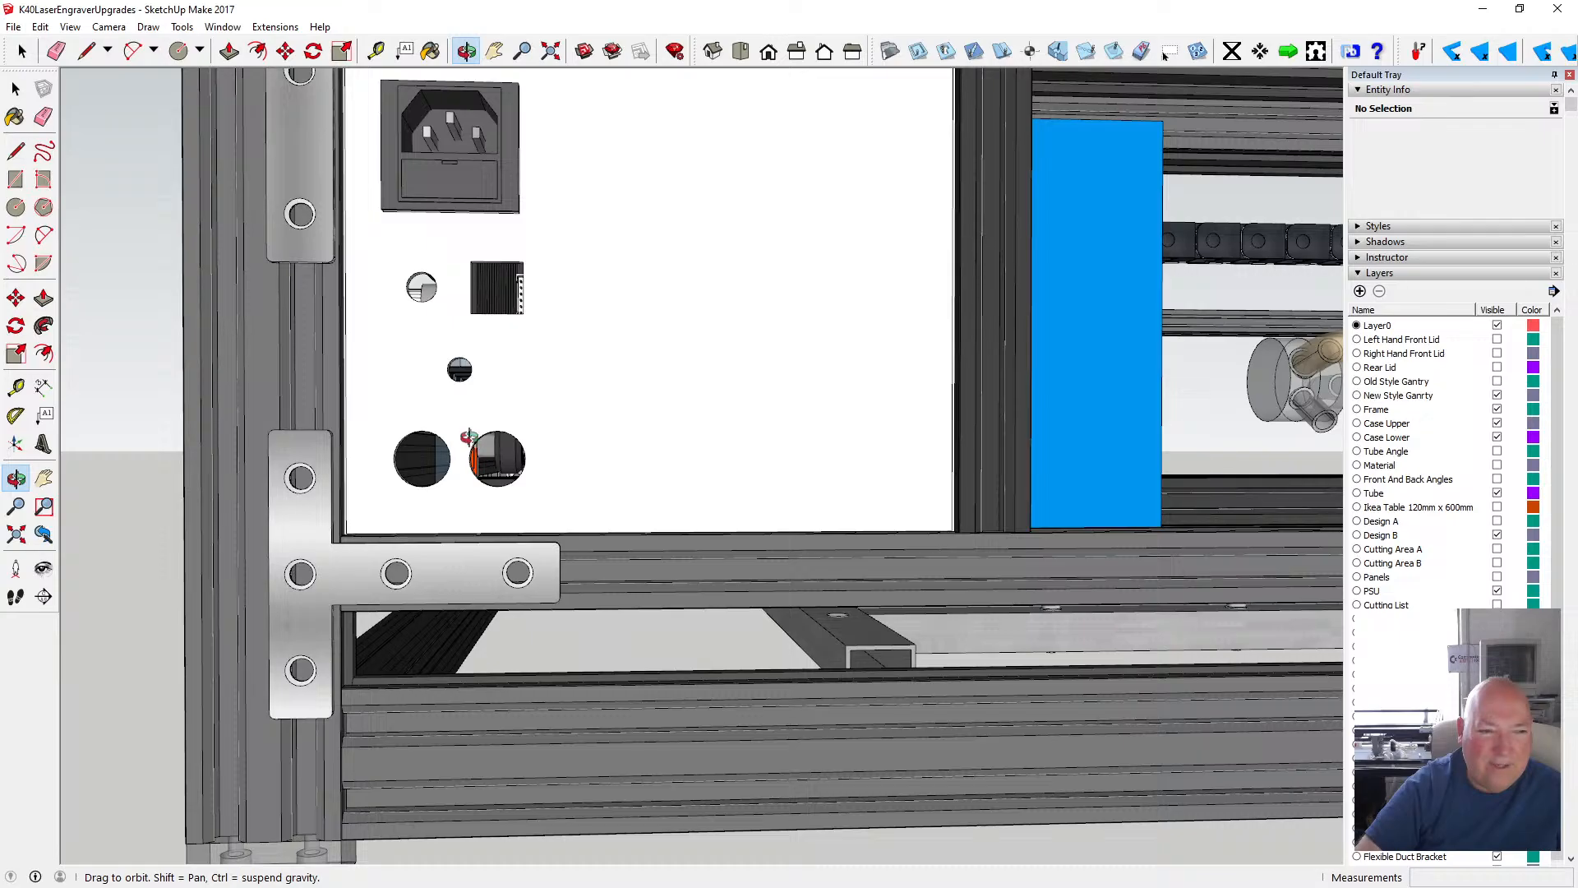
drag(468, 436, 506, 460)
scroll(506, 460, down, 8)
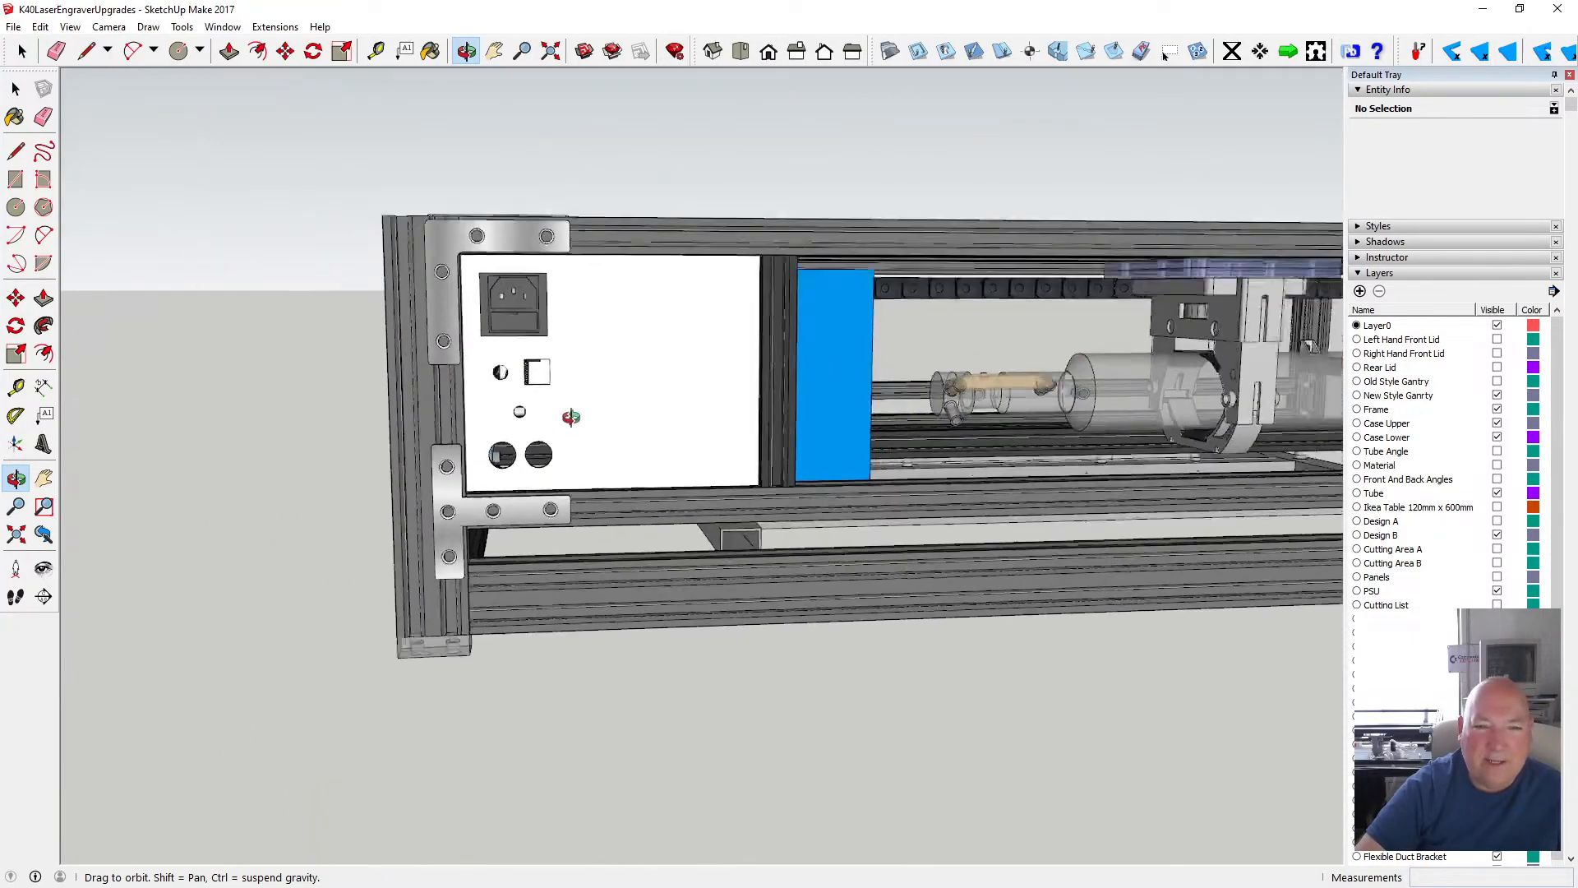
scroll(433, 492, up, 8)
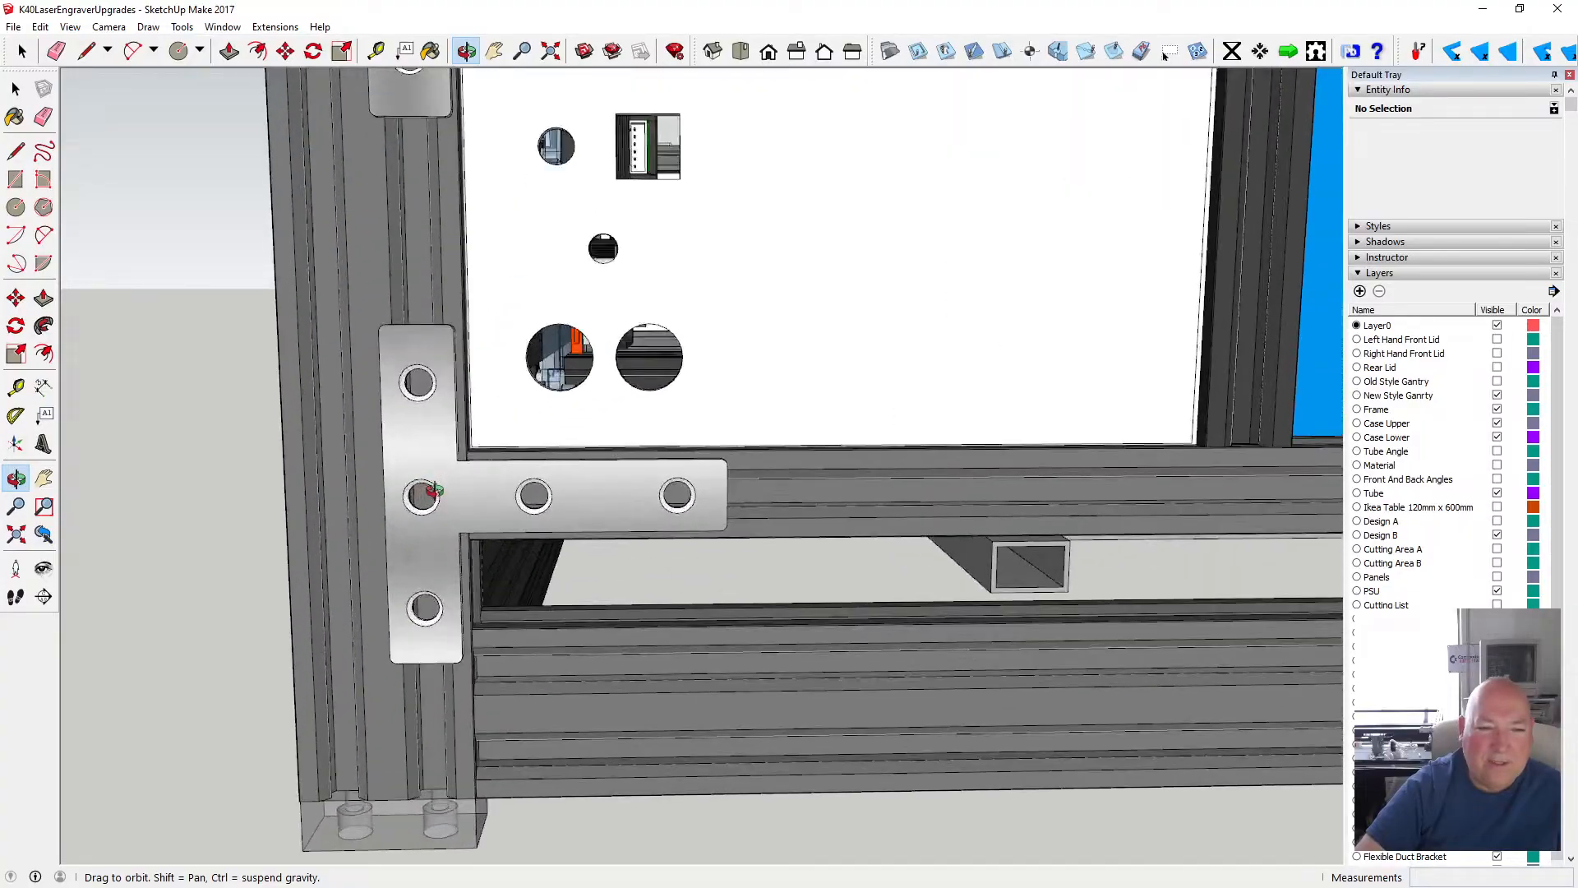
drag(433, 491, 572, 531)
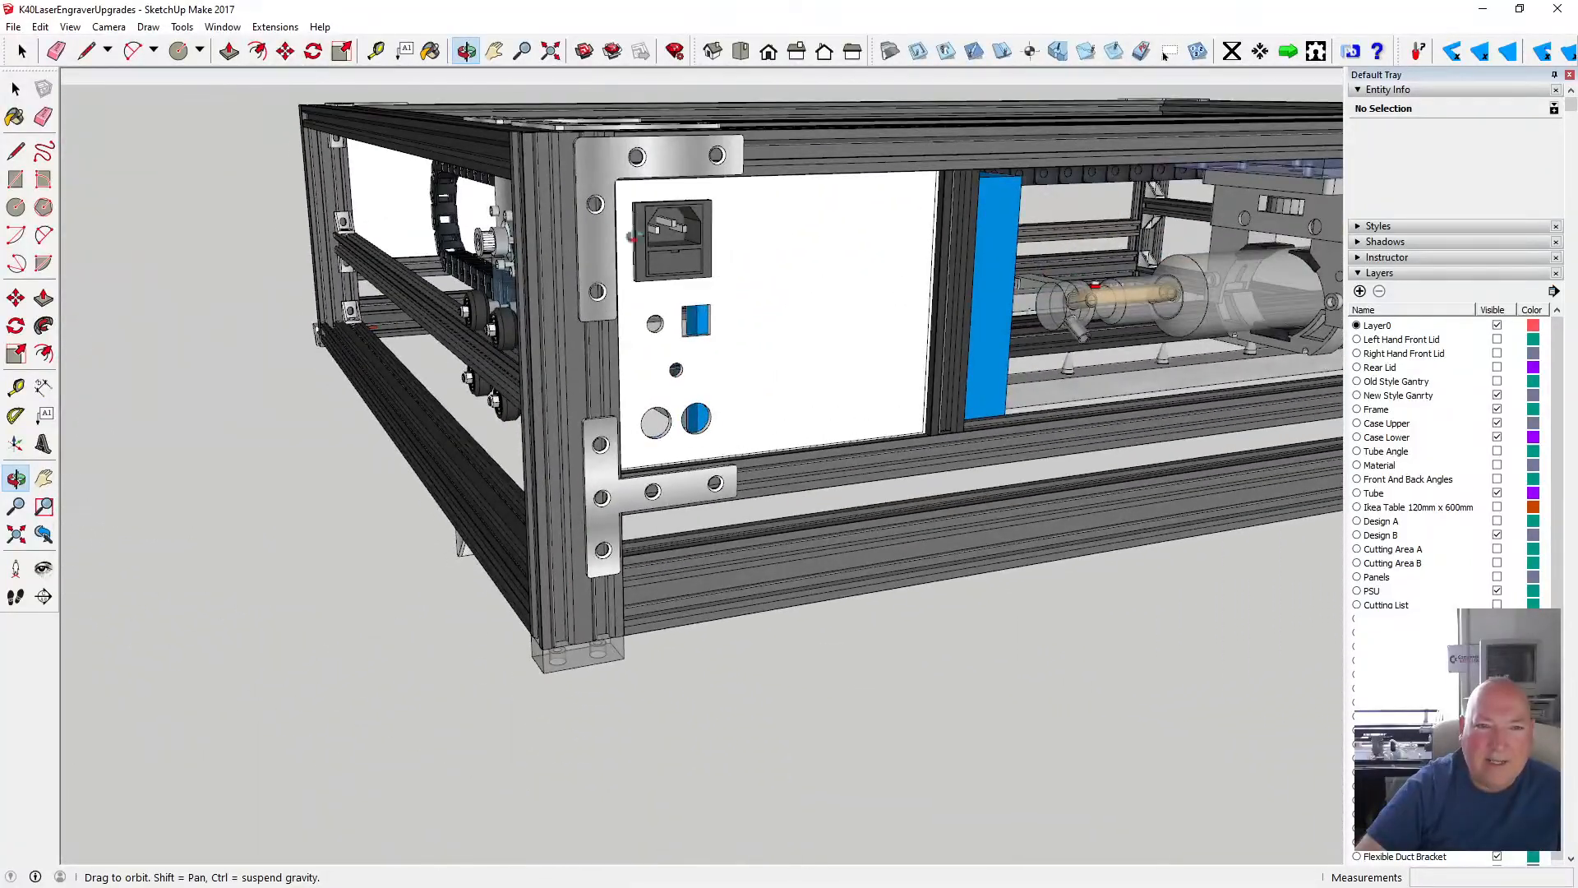
scroll(633, 230, up, 4)
drag(637, 214, 415, 304)
scroll(417, 300, down, 3)
key(shift+z)
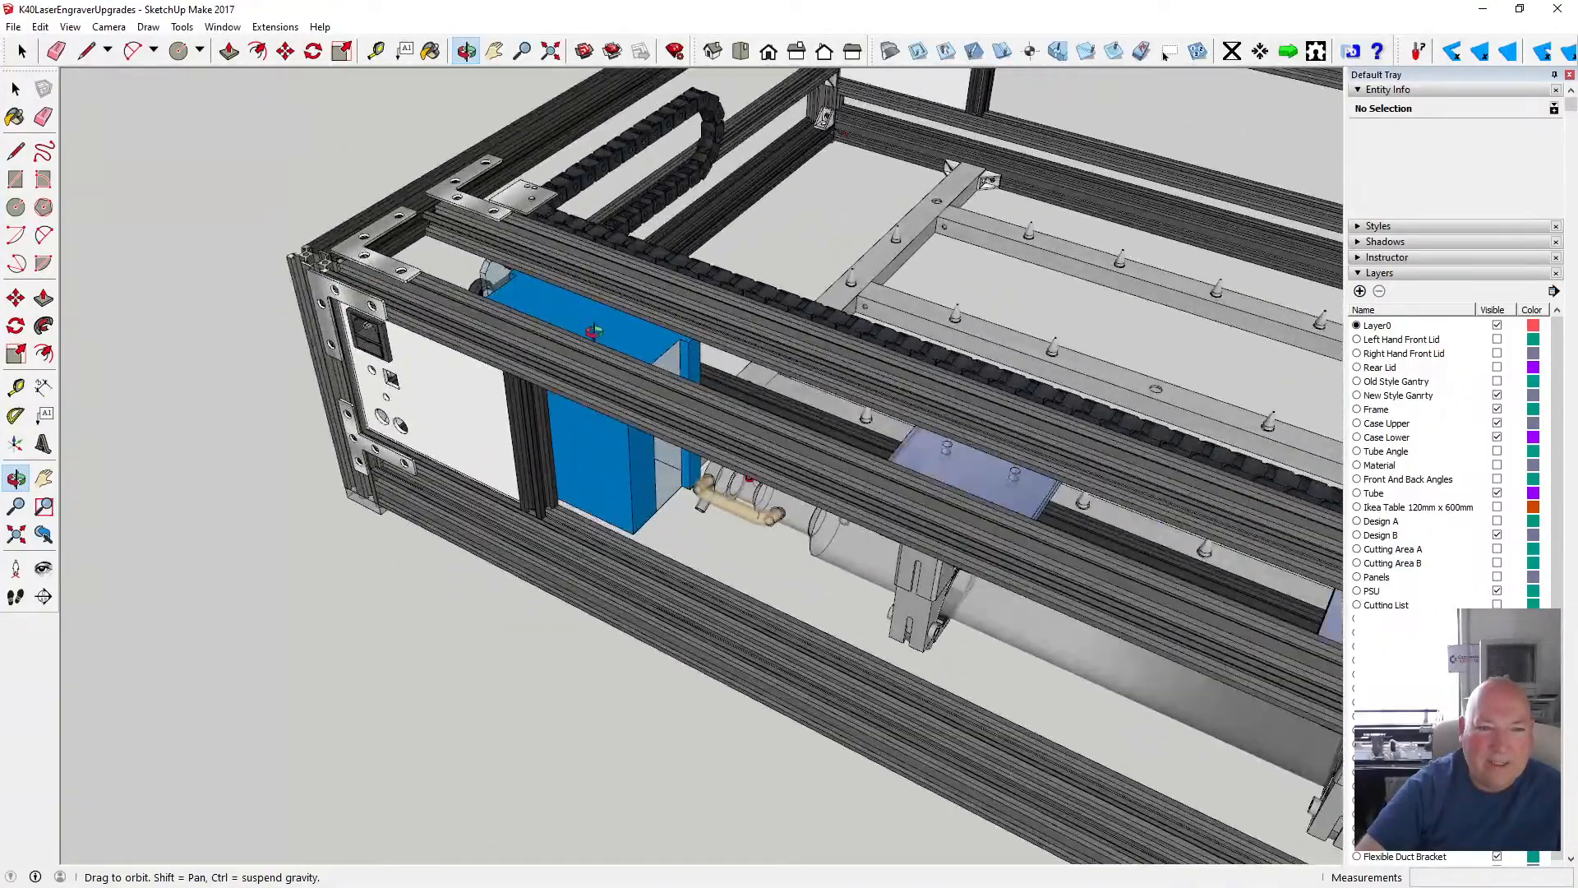
scroll(896, 526, up, 4)
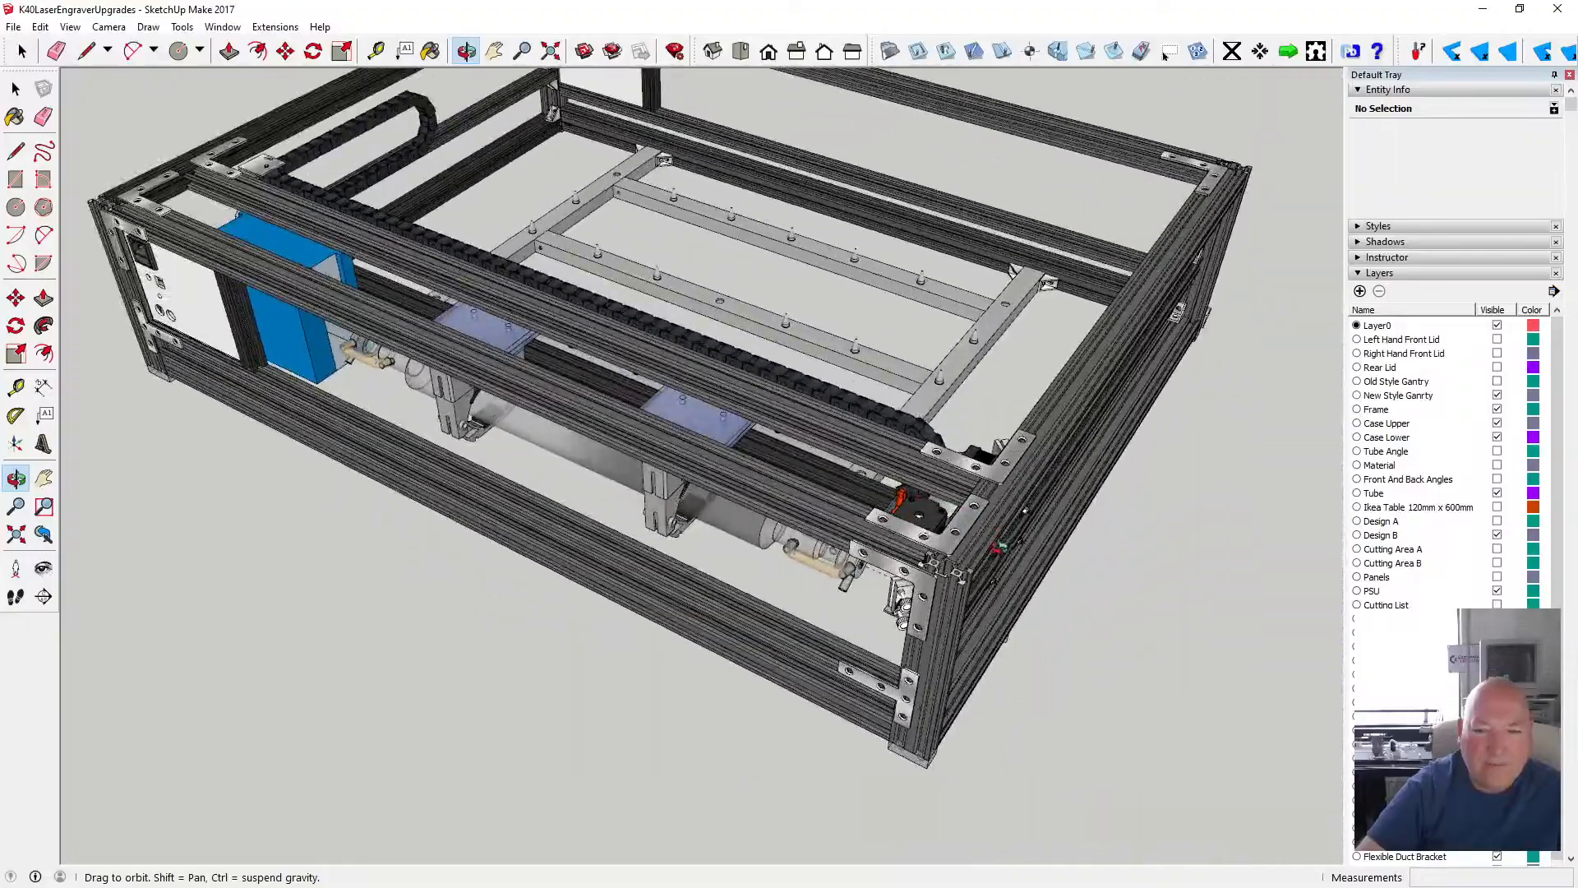
- Examine the frame's other corners, including the brackets, the laser tube end, the gantry carriage and the plain white panel
drag(892, 567, 752, 445)
scroll(752, 445, up, 2)
scroll(752, 446, up, 6)
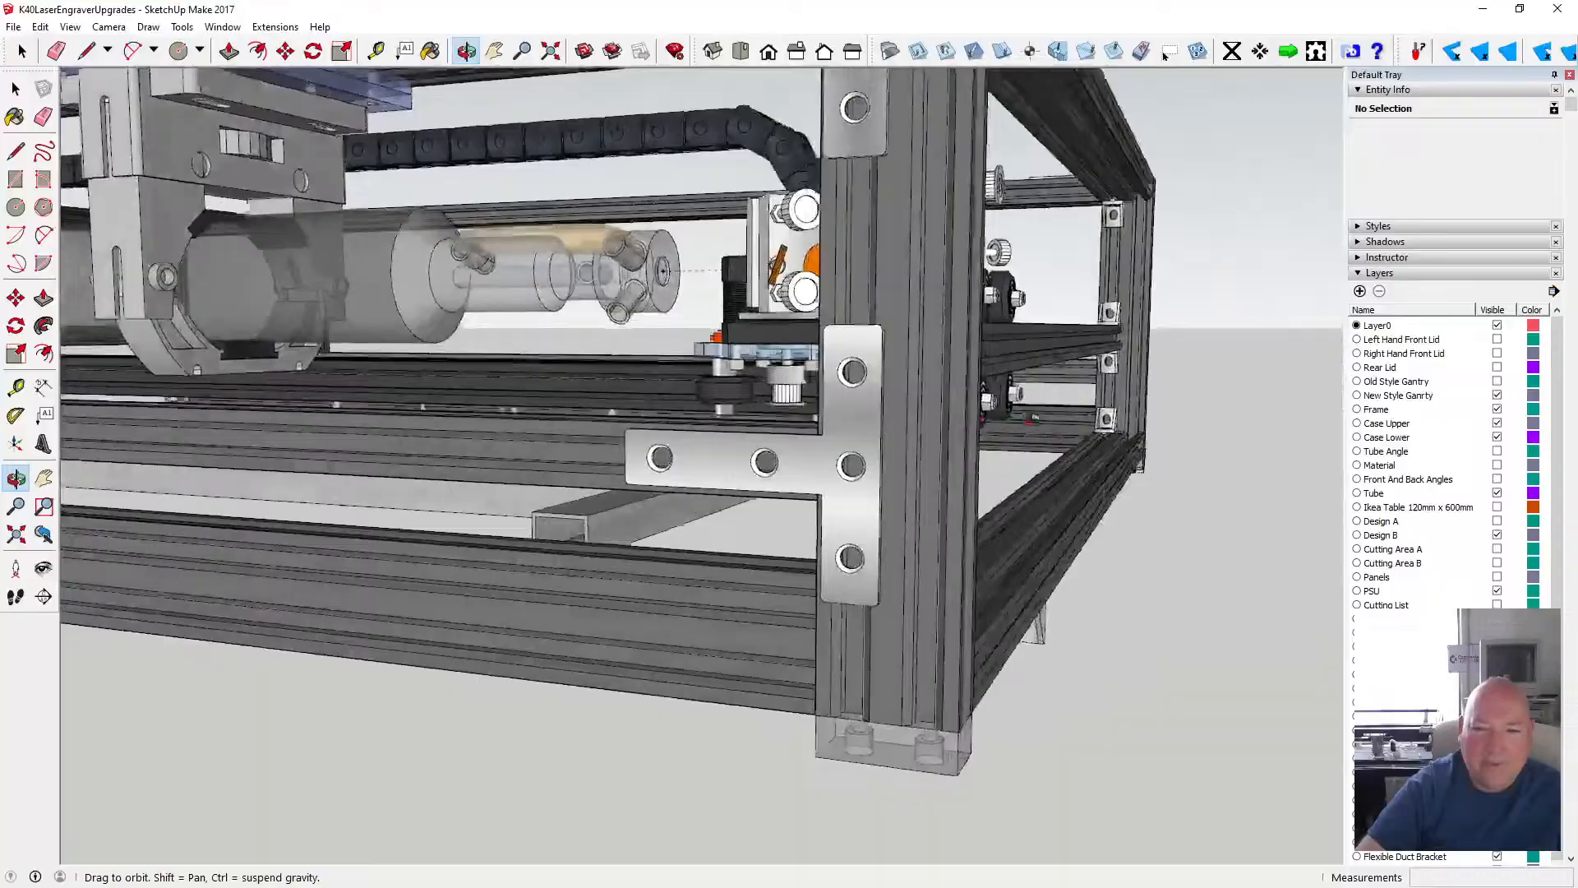
drag(830, 486, 722, 477)
scroll(760, 493, down, 4)
scroll(722, 477, up, 3)
scroll(722, 477, up, 2)
scroll(707, 448, down, 3)
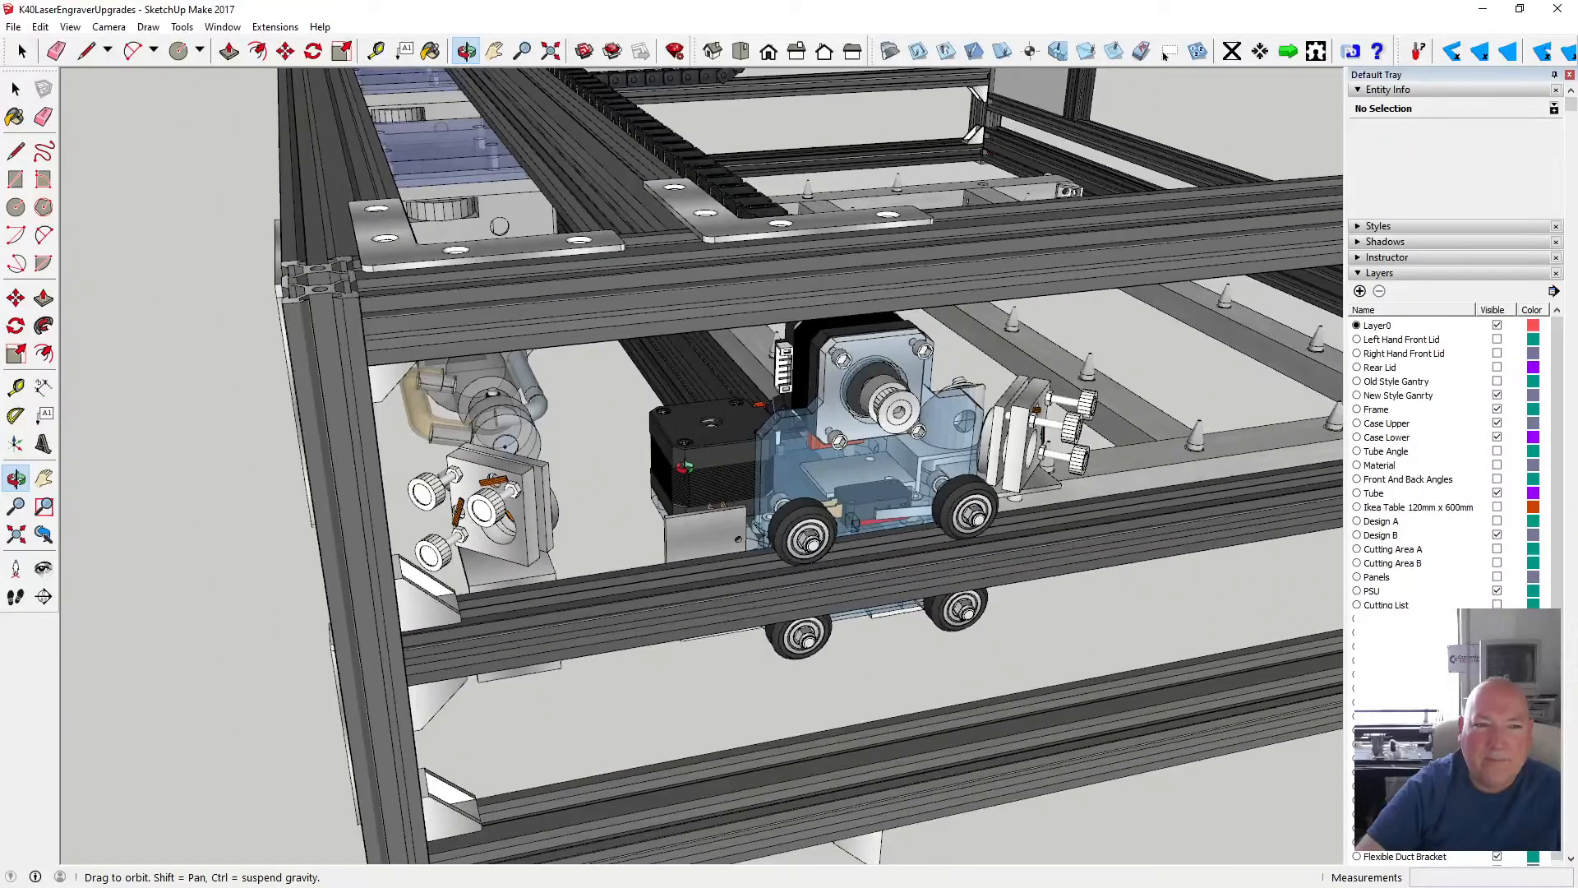
scroll(707, 448, down, 2)
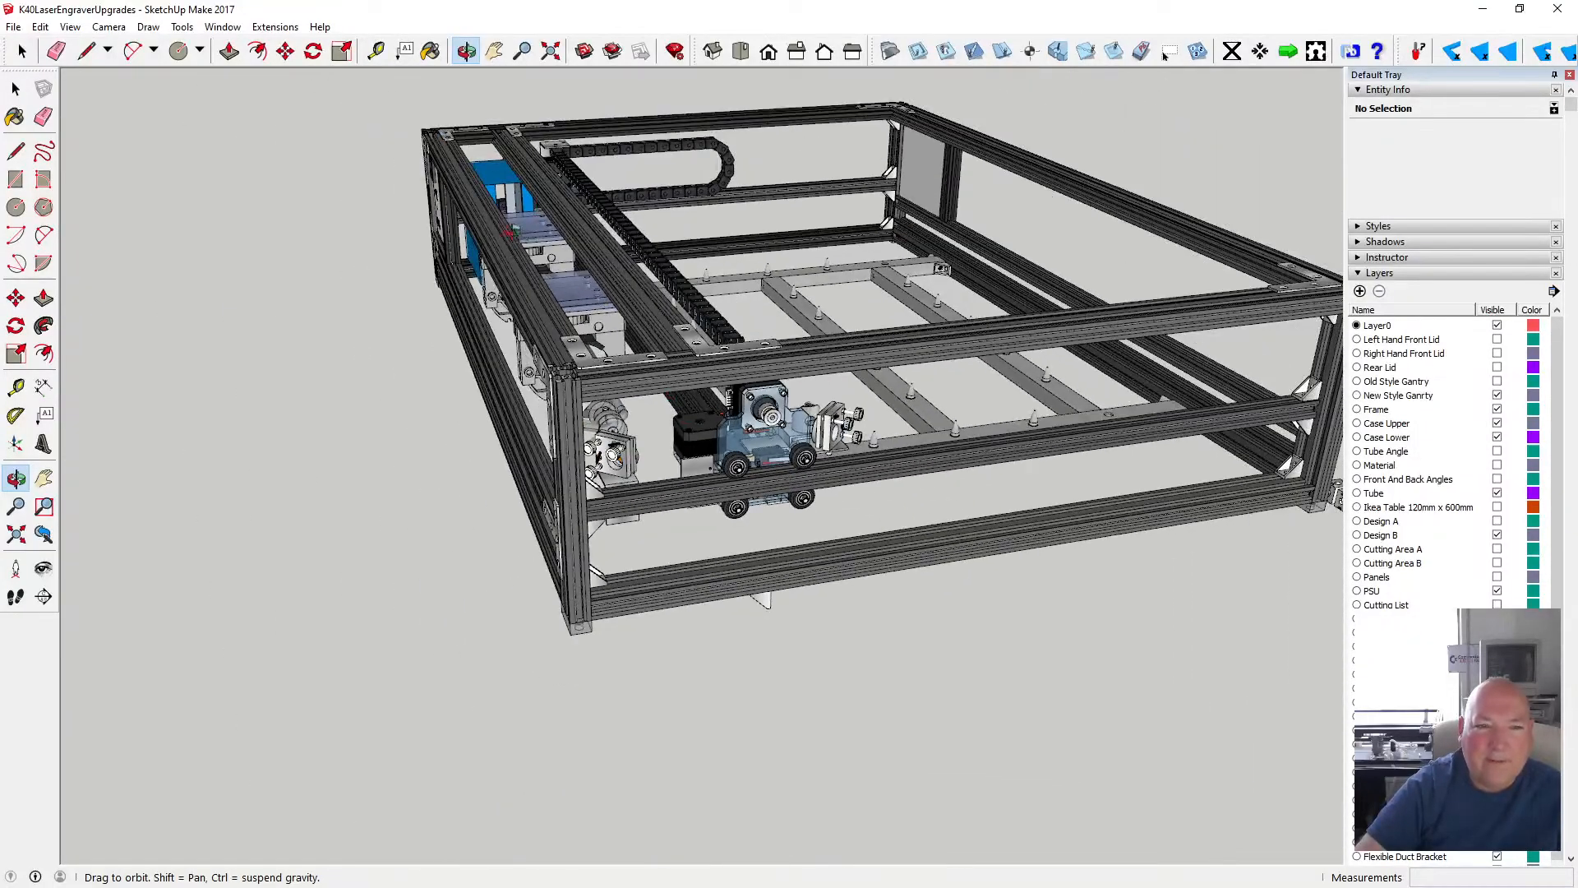
click(1166, 53)
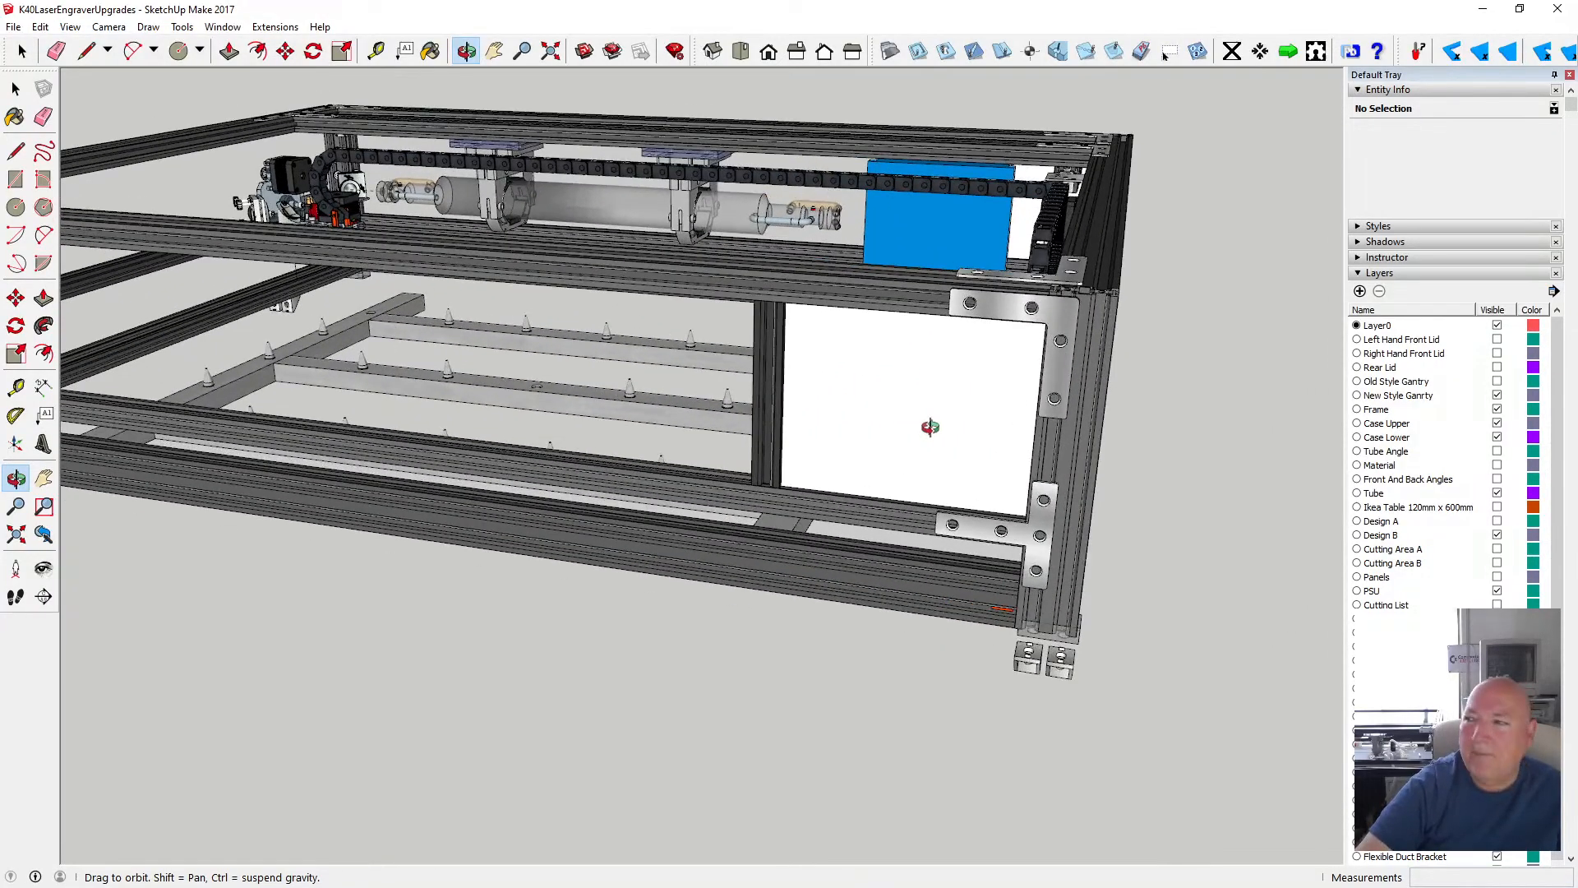
mouse_move(930, 426)
mouse_down()
mouse_move(923, 458)
mouse_move(951, 363)
mouse_move(997, 303)
mouse_move(951, 328)
mouse_move(928, 395)
mouse_up()
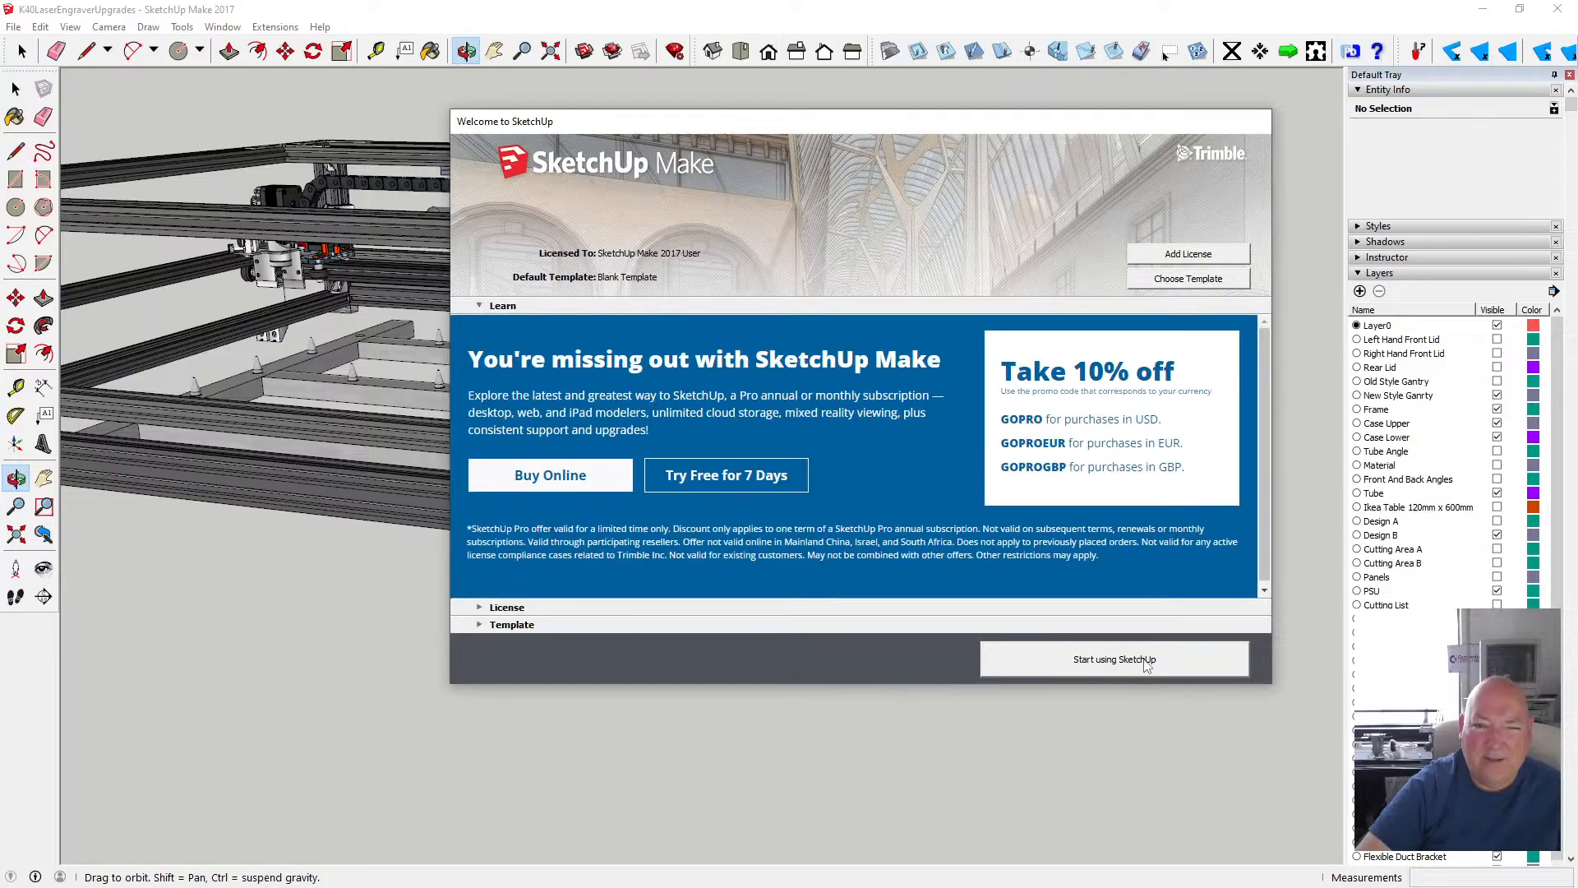
- Start a new SketchUp session and open the recent model CarriageStepperMotorWheelsPlastic6mmClearAcrylicBit3P175
click(1148, 662)
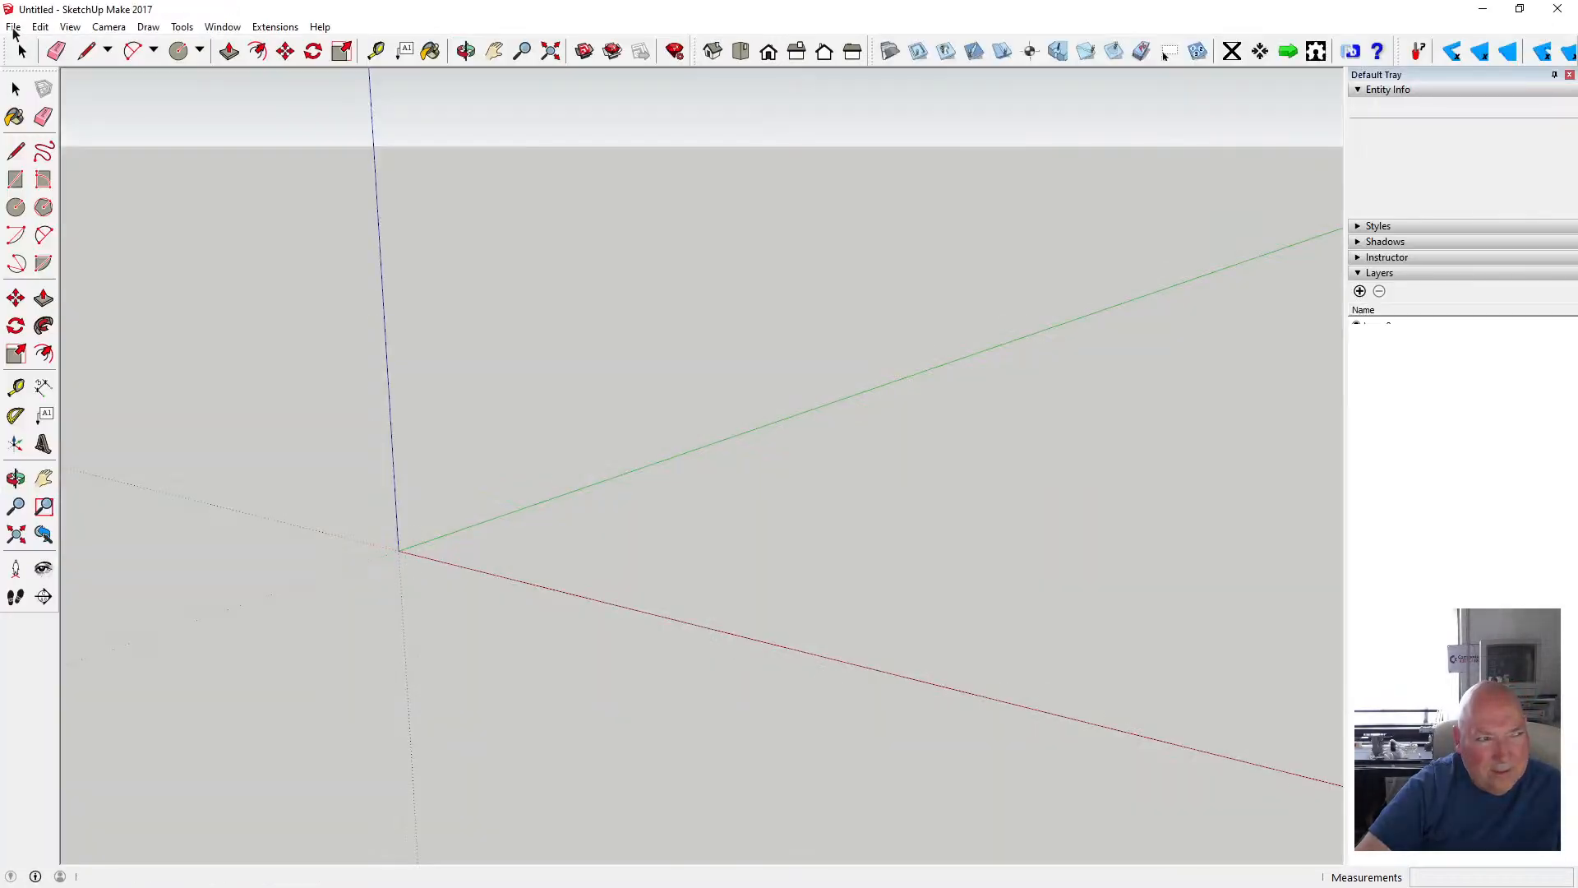
click(14, 27)
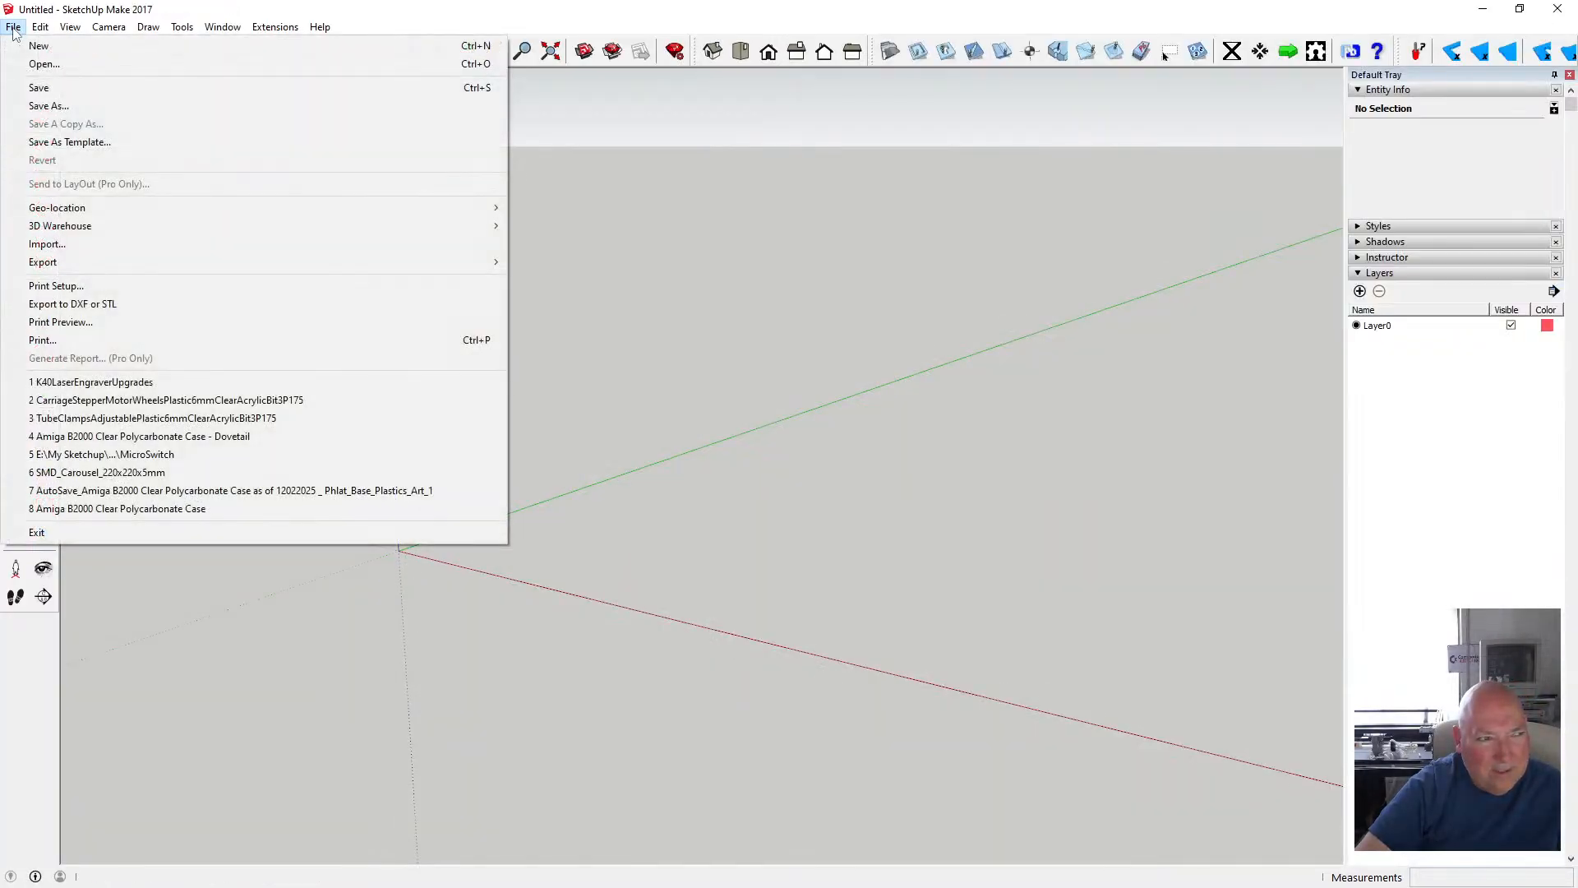
click(172, 399)
click(791, 487)
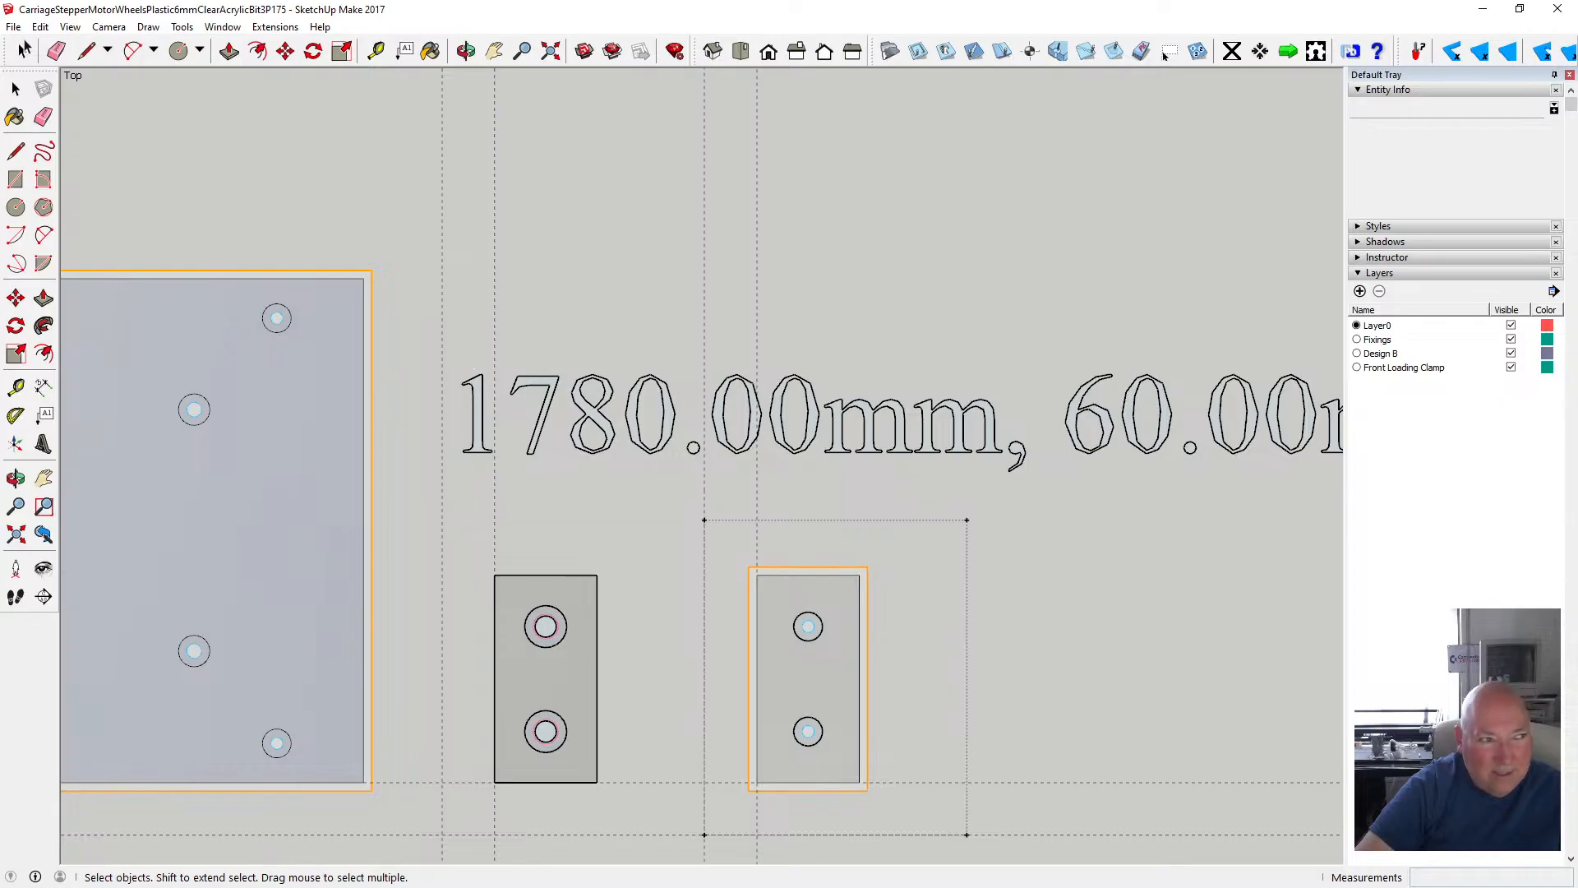
- Open the recent model TubeClampsAdjustablePlastic6mmClearAcrylicBit3P175 without saving changes to the carriage model
click(14, 27)
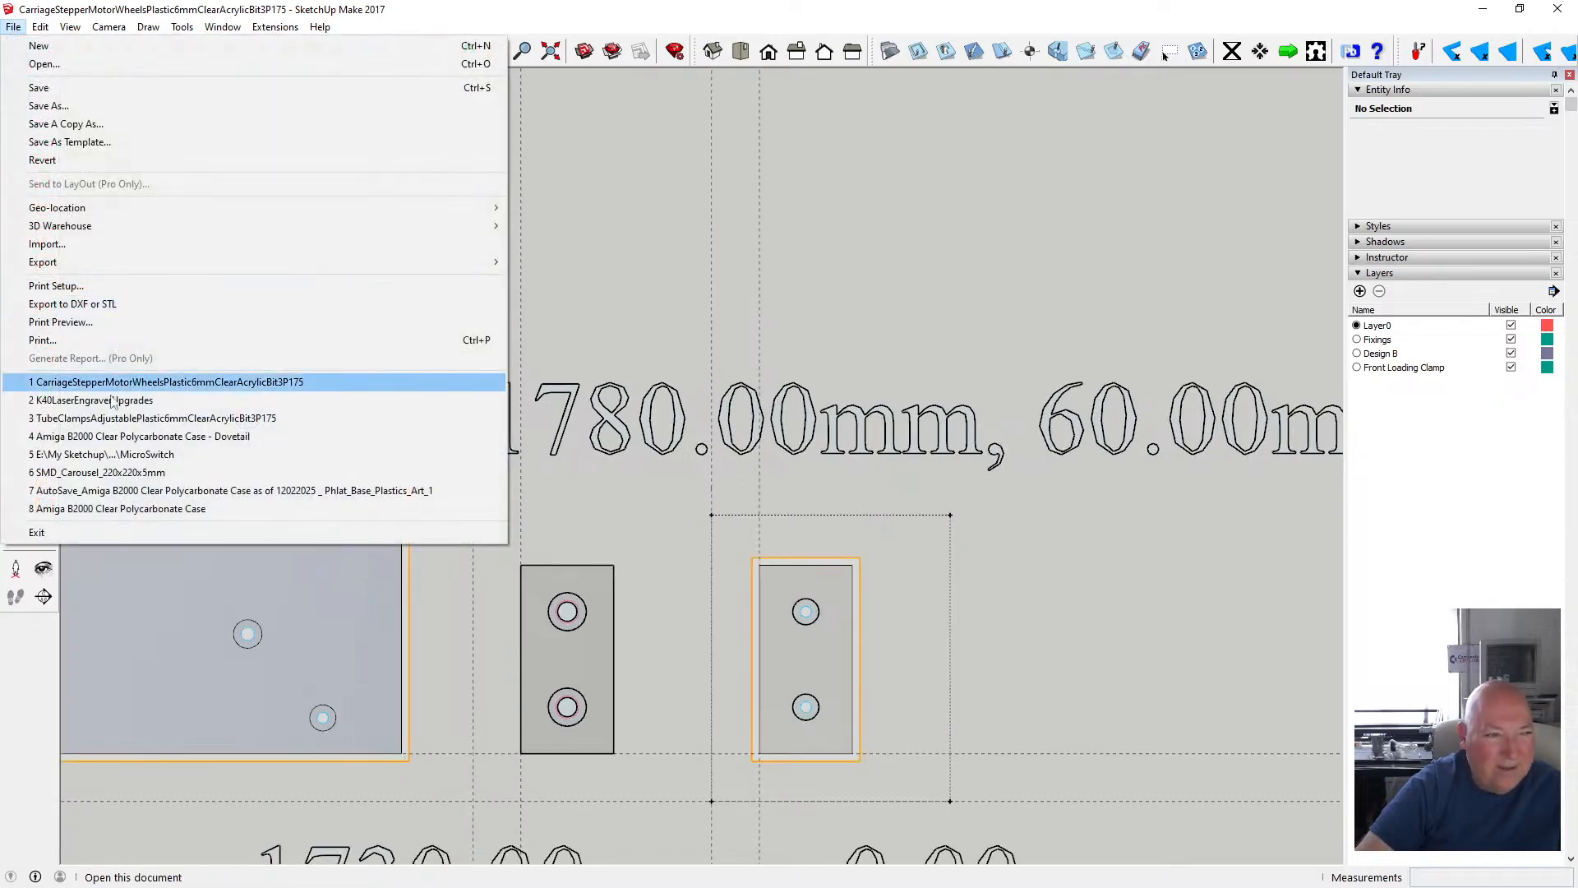
click(122, 420)
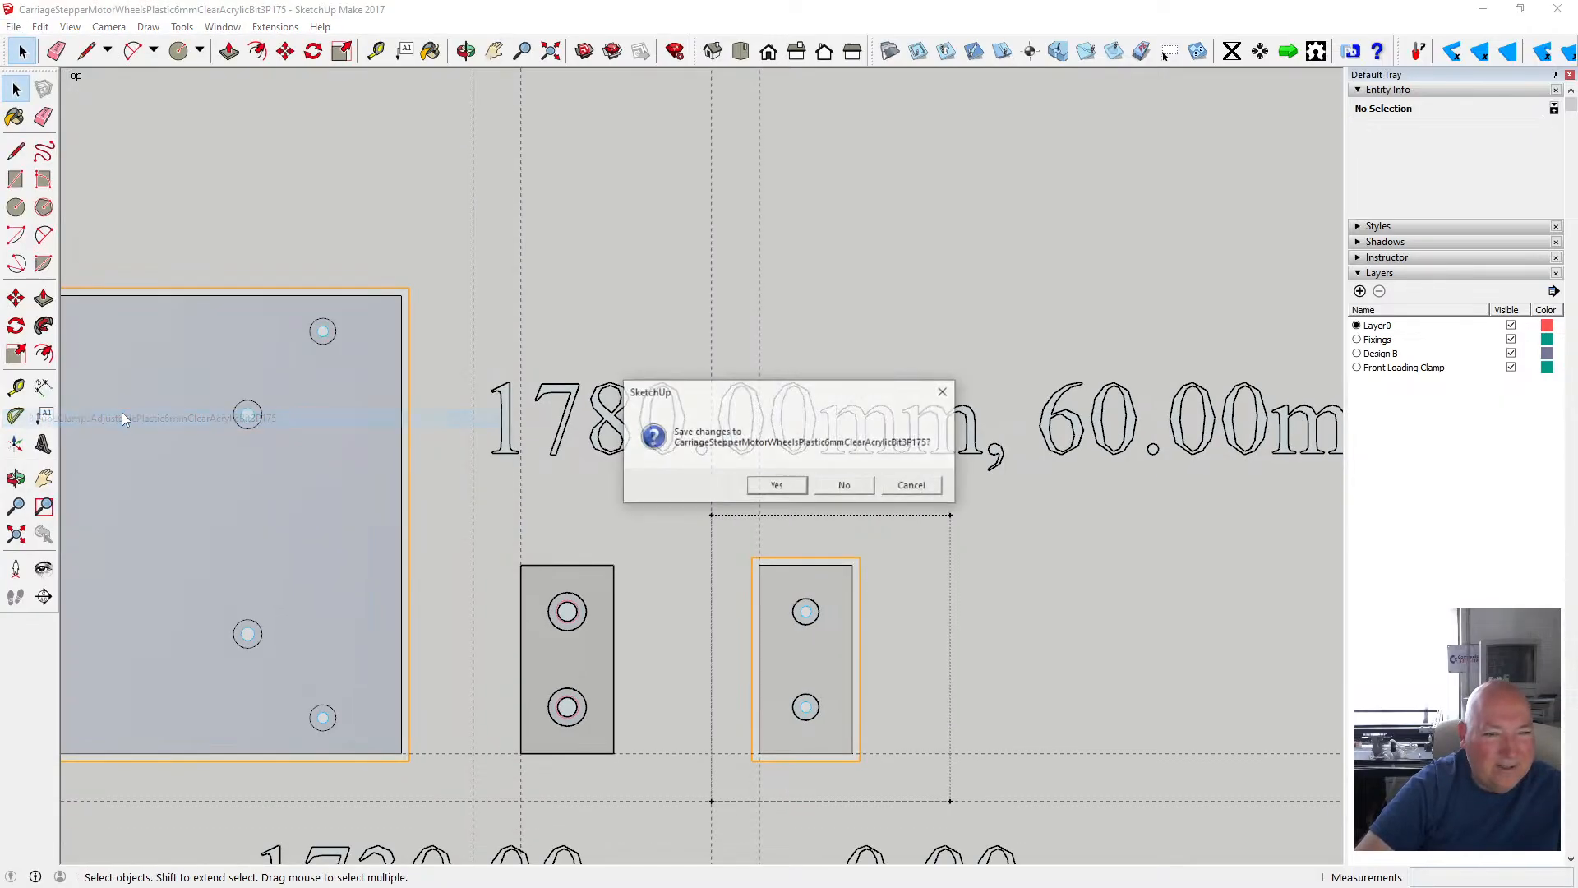
click(838, 484)
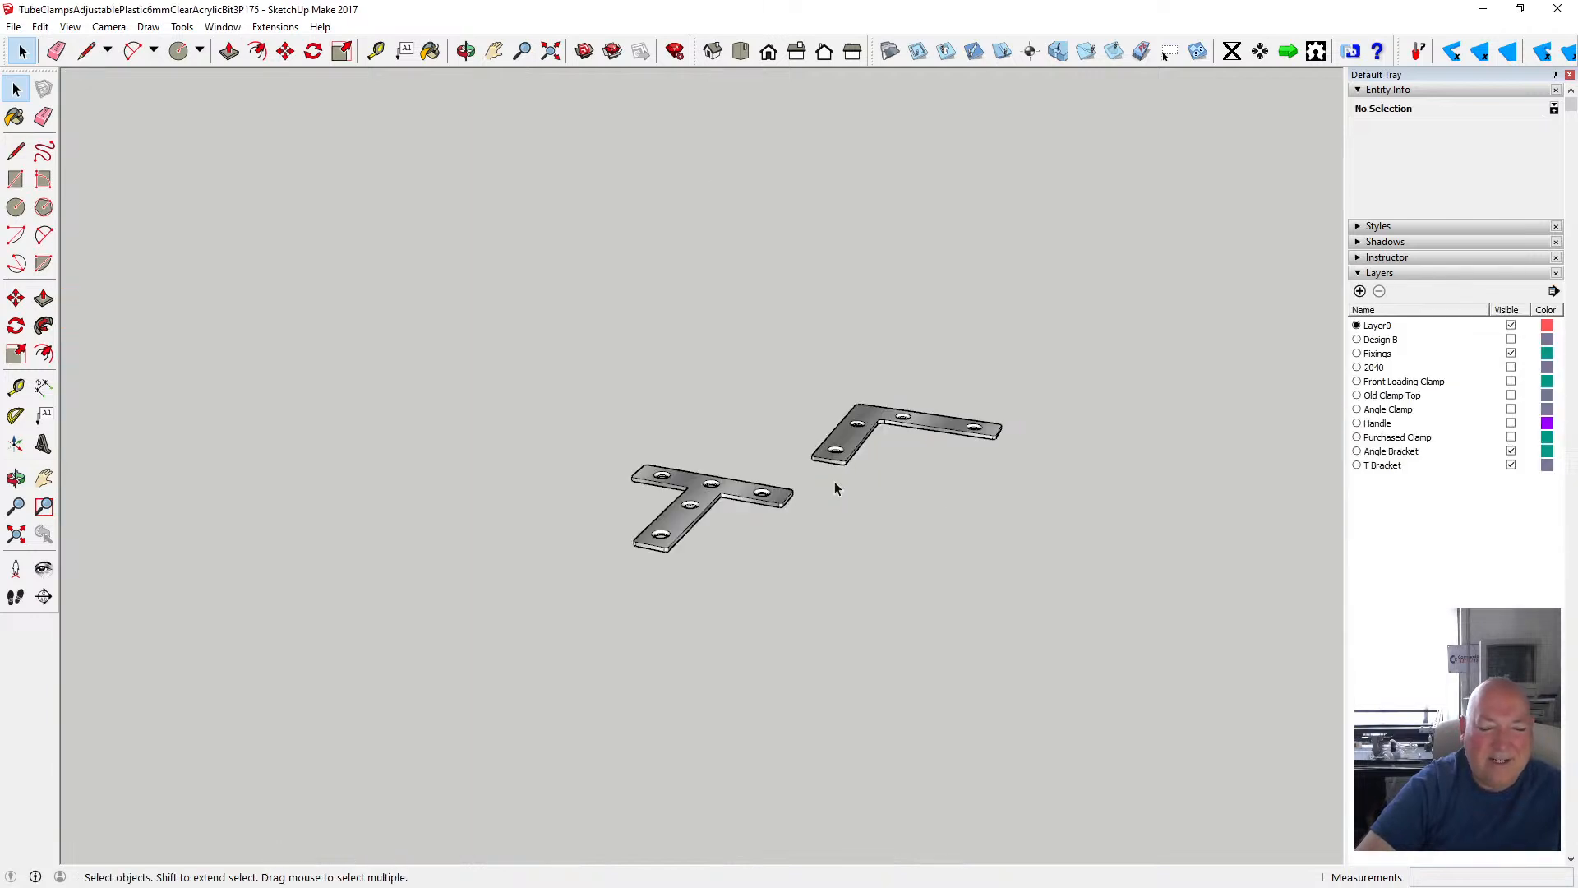
- Measure the T bracket's crossbar length, its overall depth and the width of its leg
scroll(823, 500, up, 5)
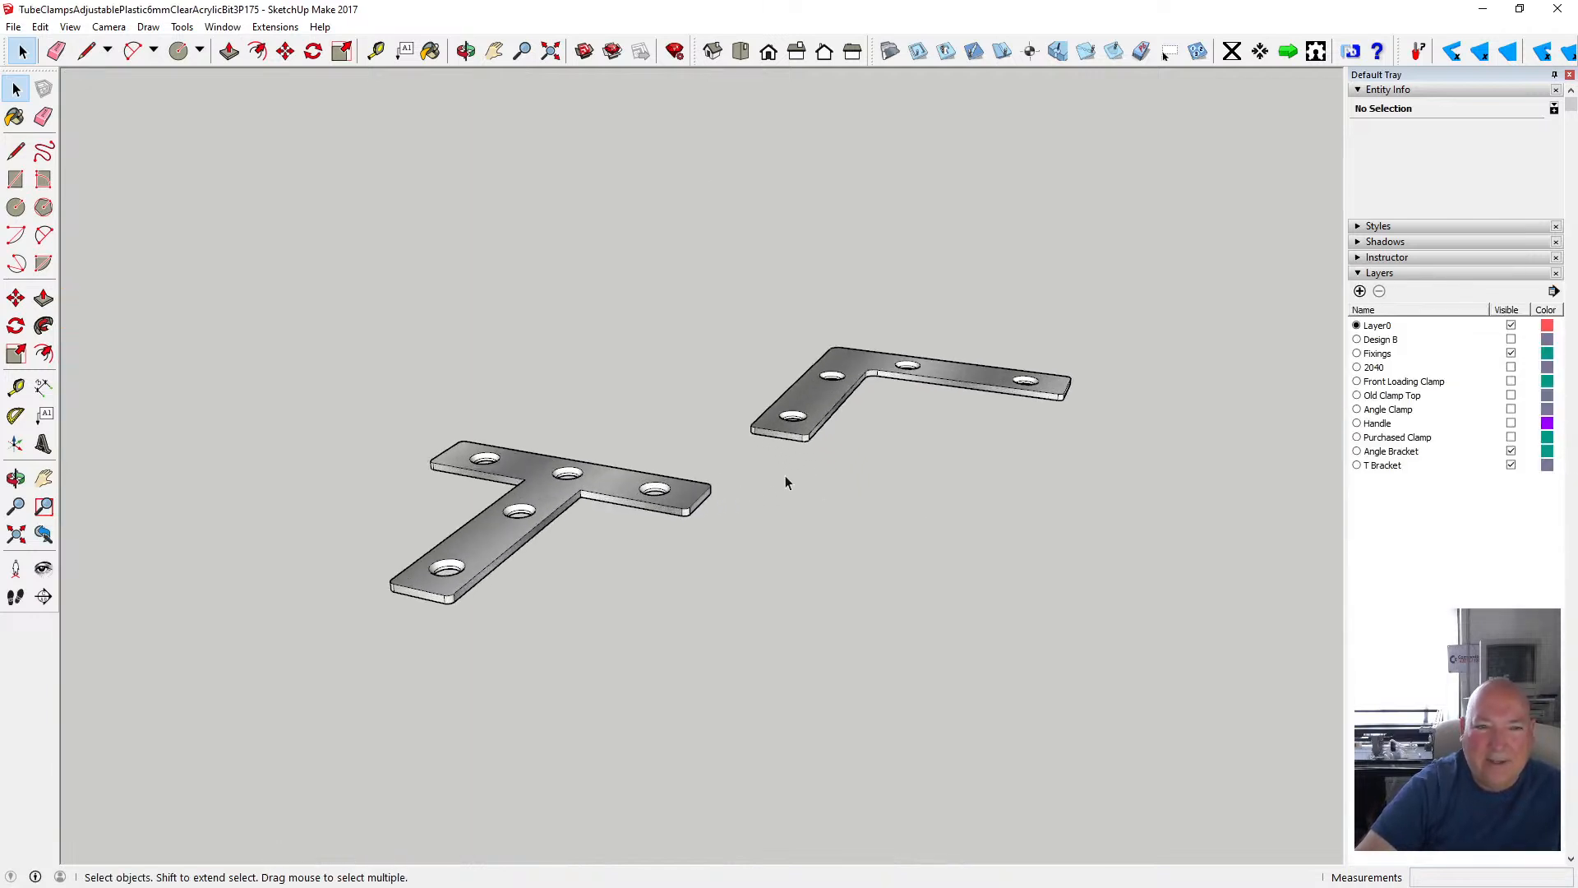
click(466, 51)
drag(518, 444, 666, 619)
scroll(613, 638, up, 7)
drag(550, 621, 683, 564)
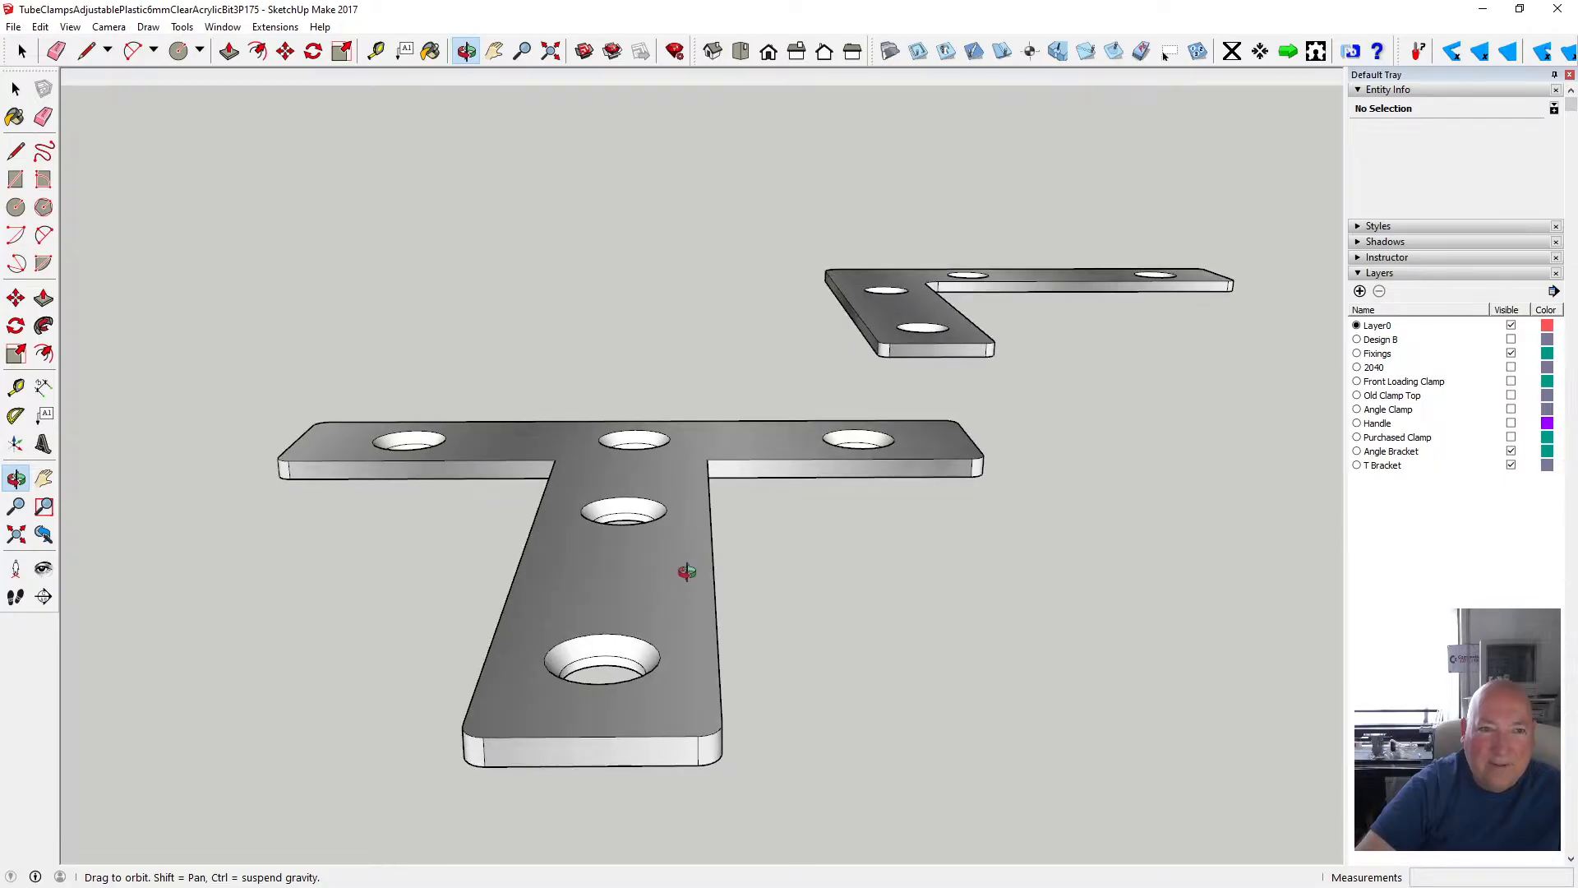
click(376, 51)
click(297, 438)
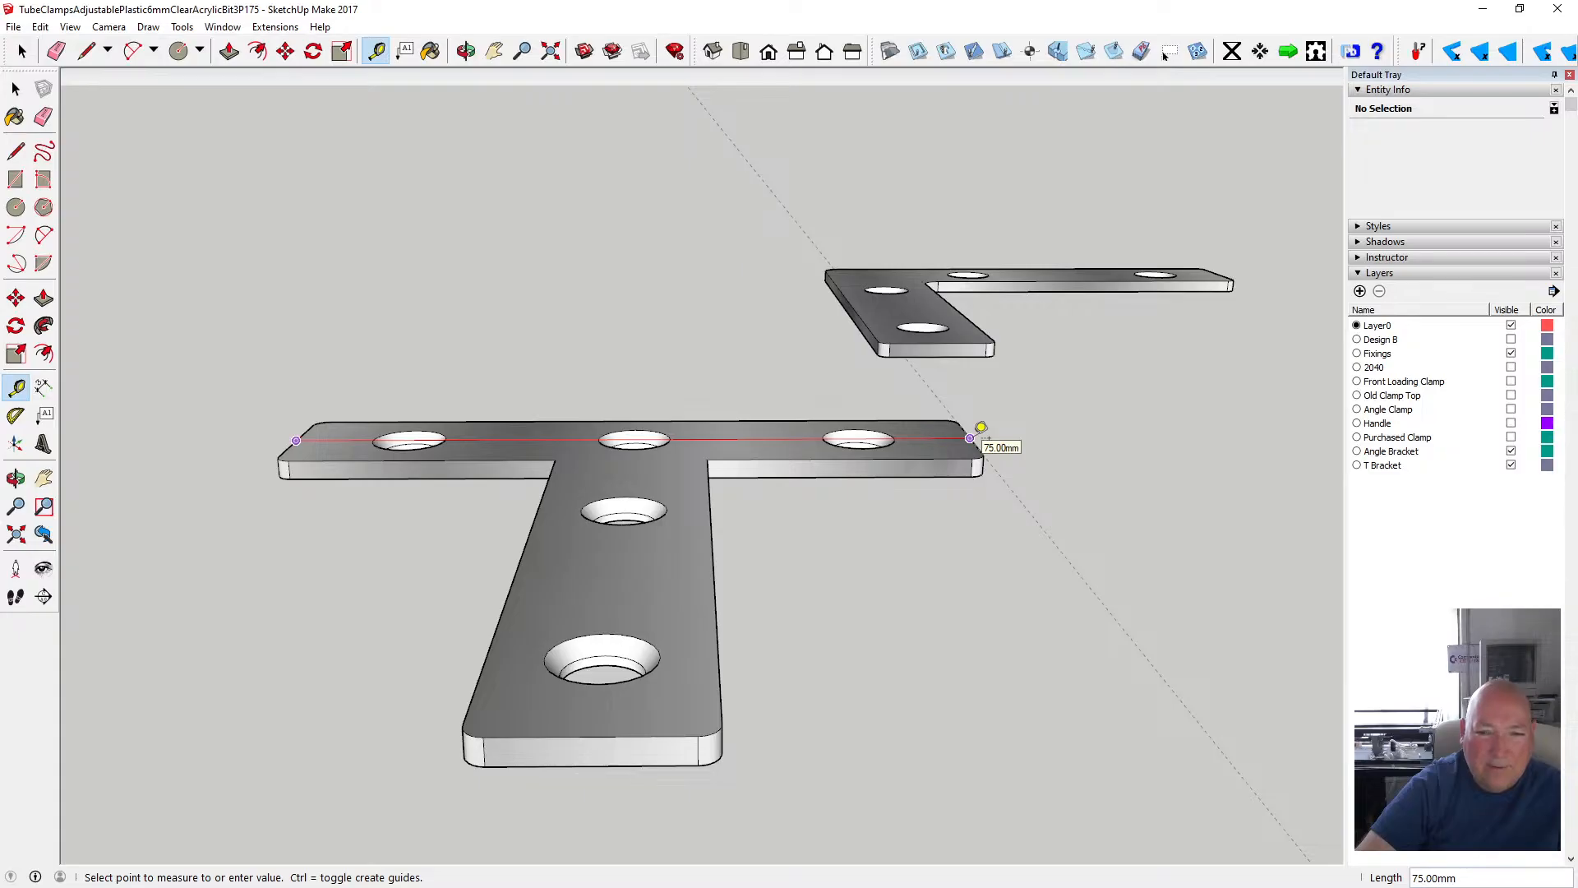
click(976, 436)
click(688, 421)
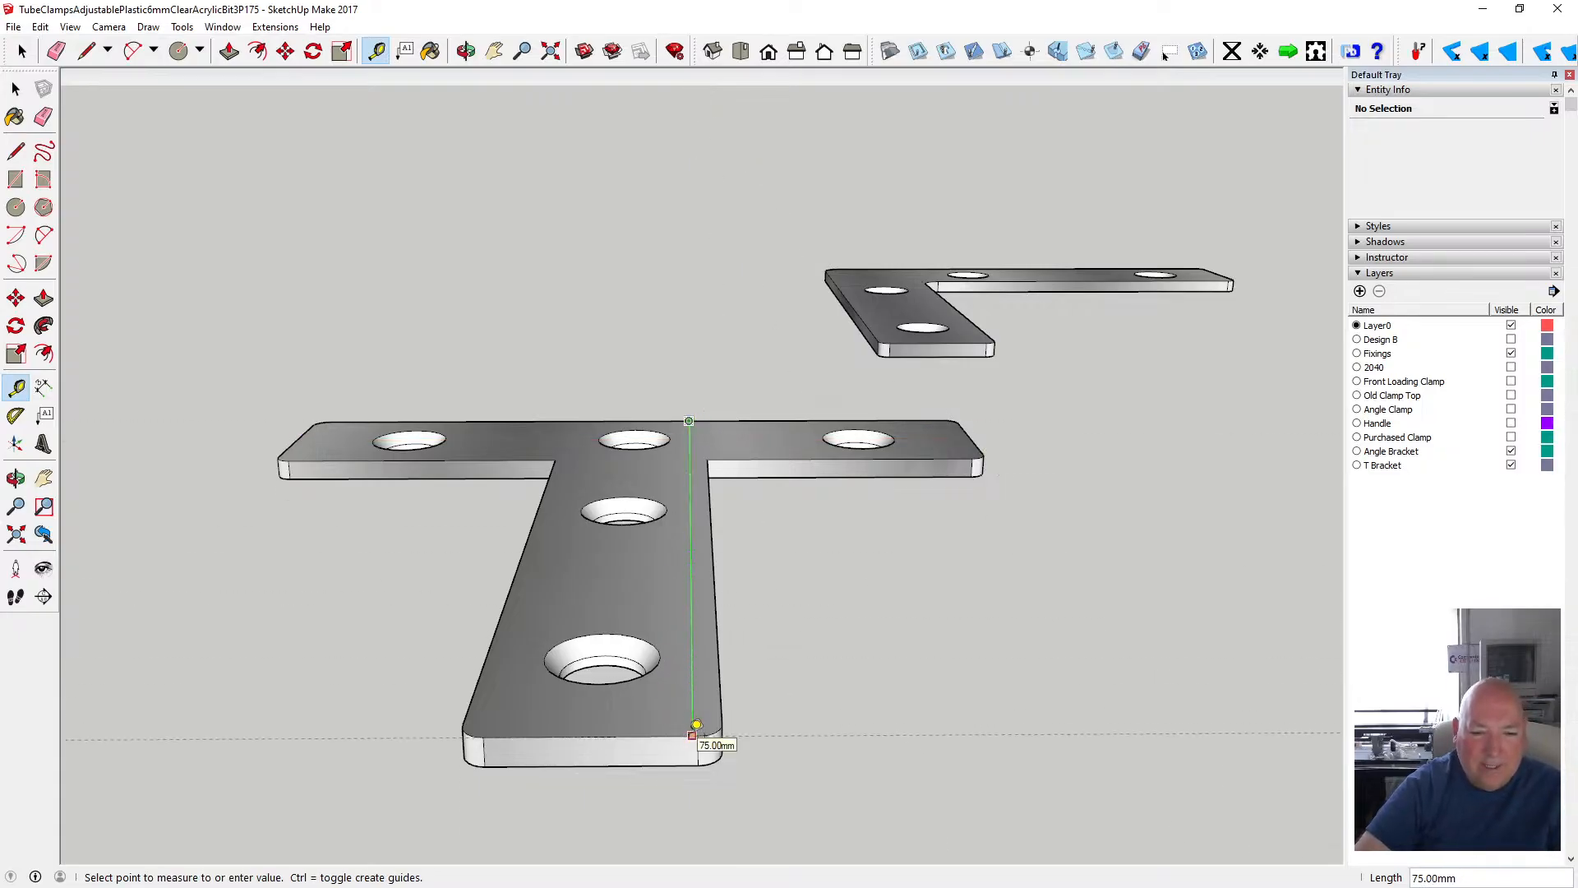
click(696, 725)
click(525, 545)
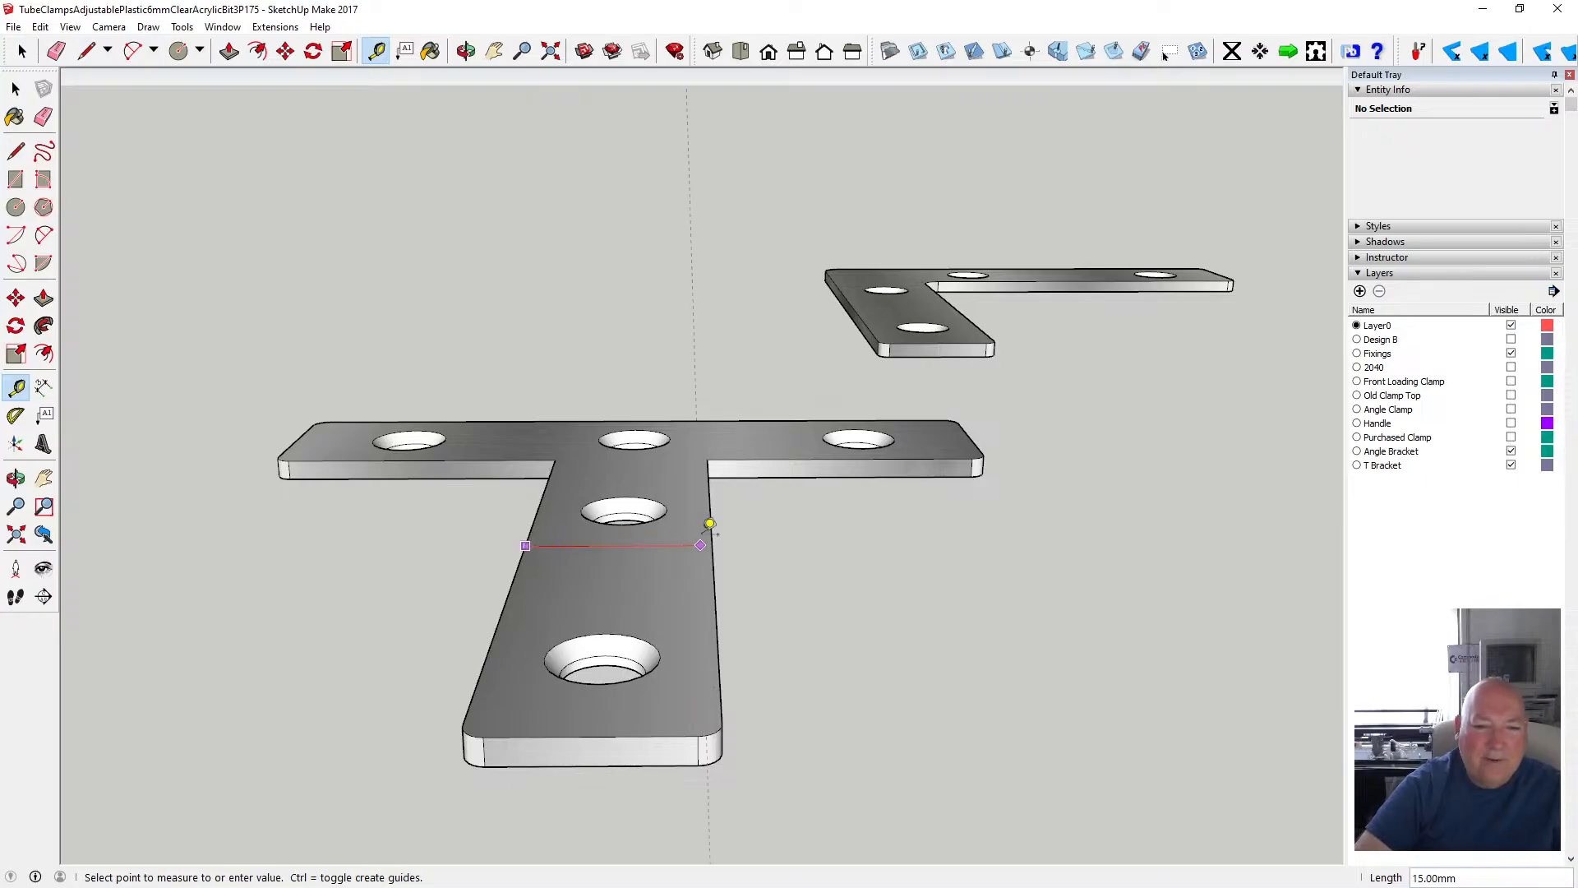
click(714, 521)
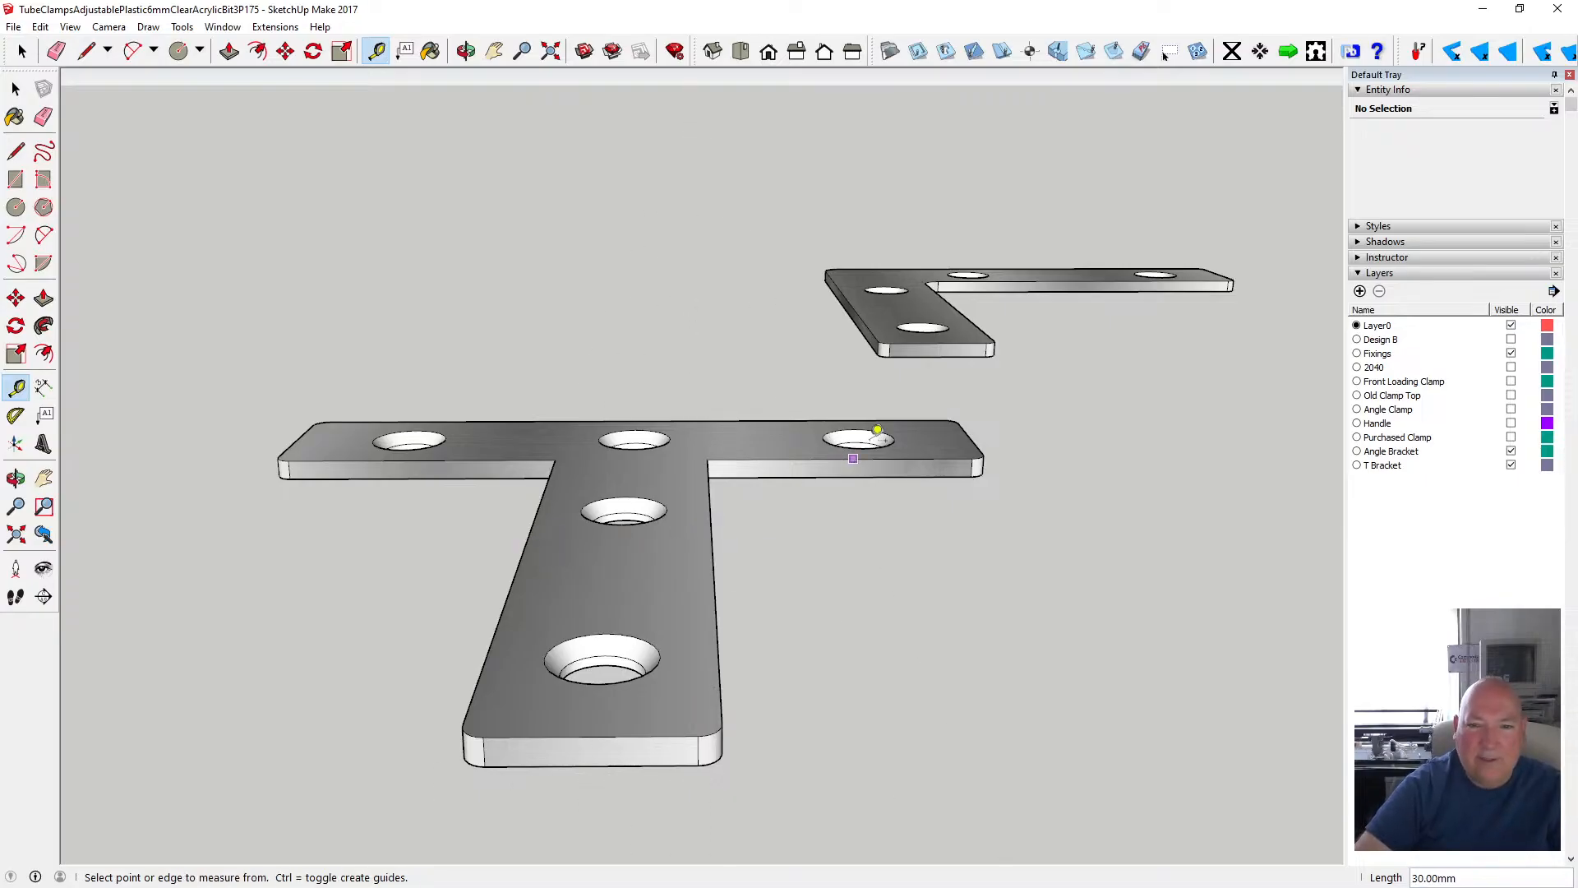
- Measure the angle bracket's arm width and the overall length along each of its two arms
click(861, 318)
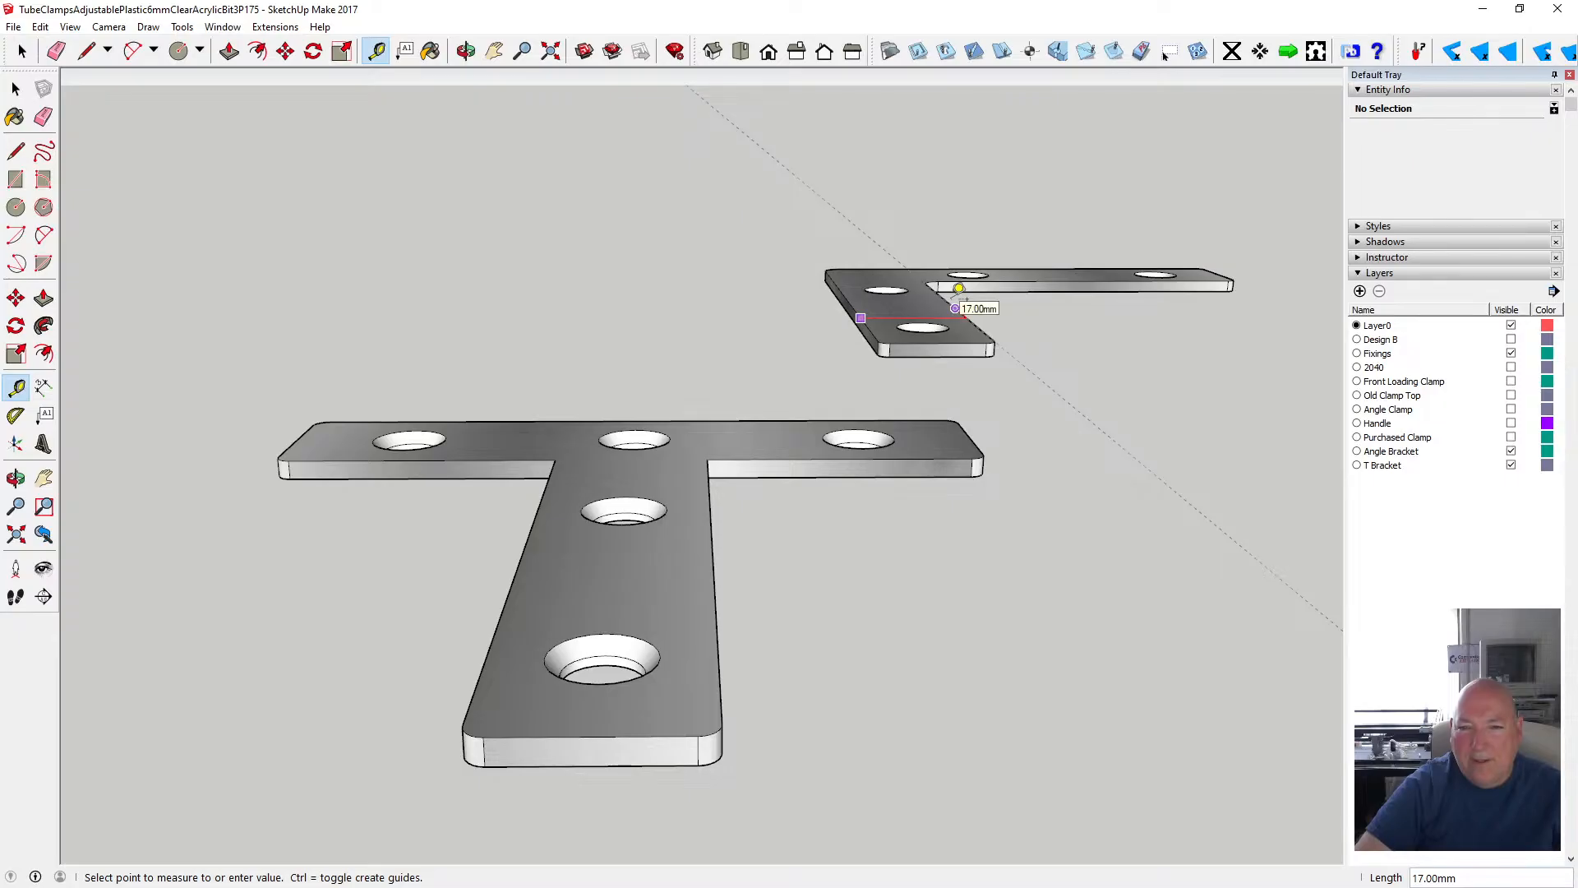
click(906, 277)
click(875, 267)
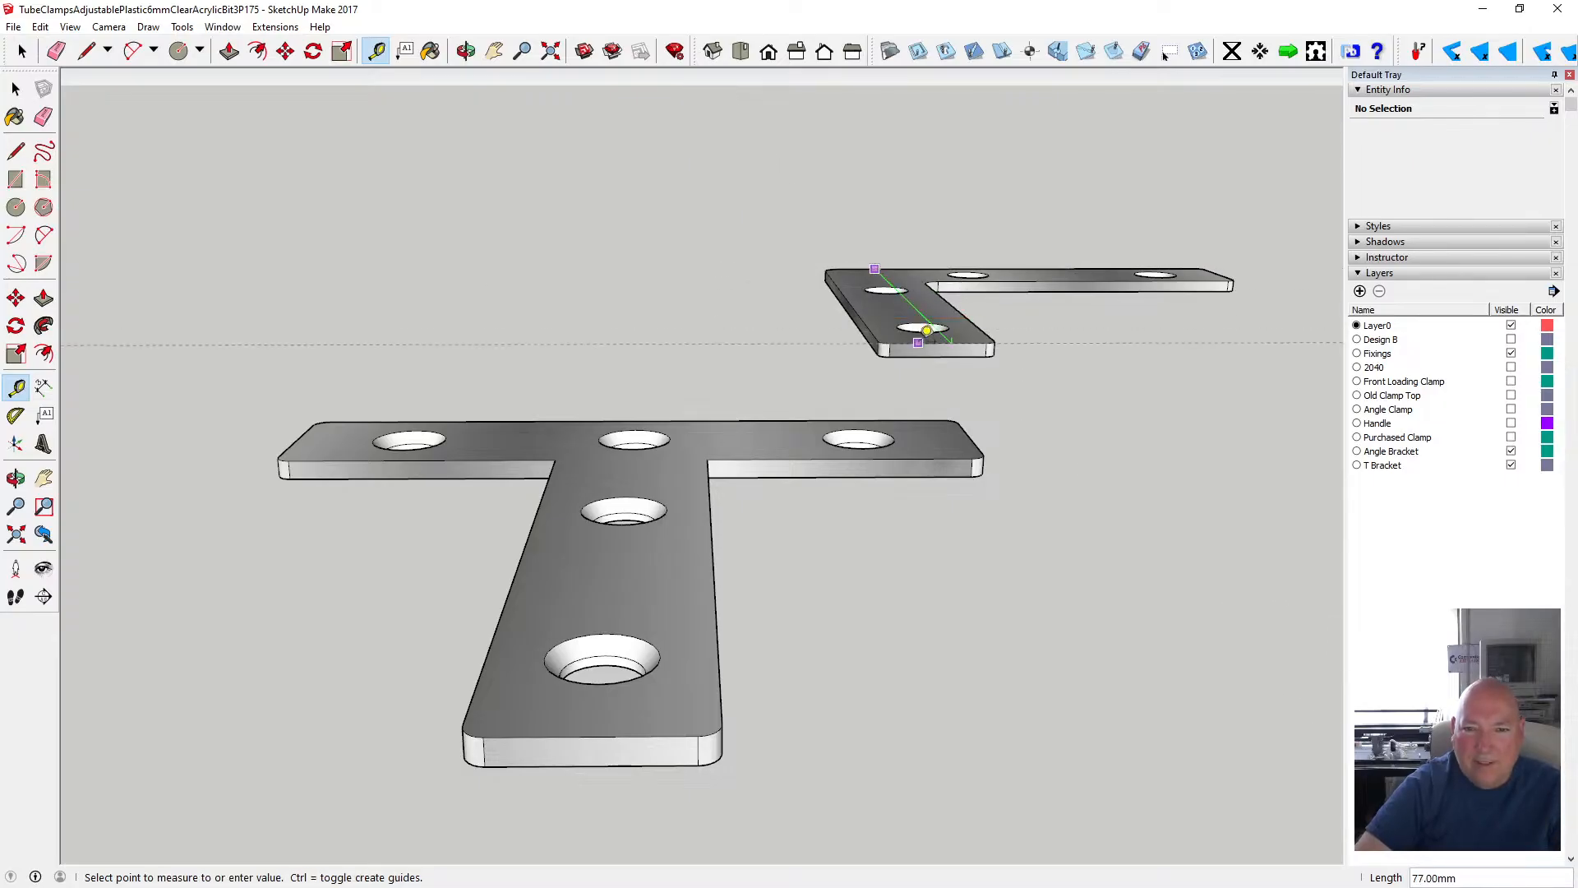
click(926, 331)
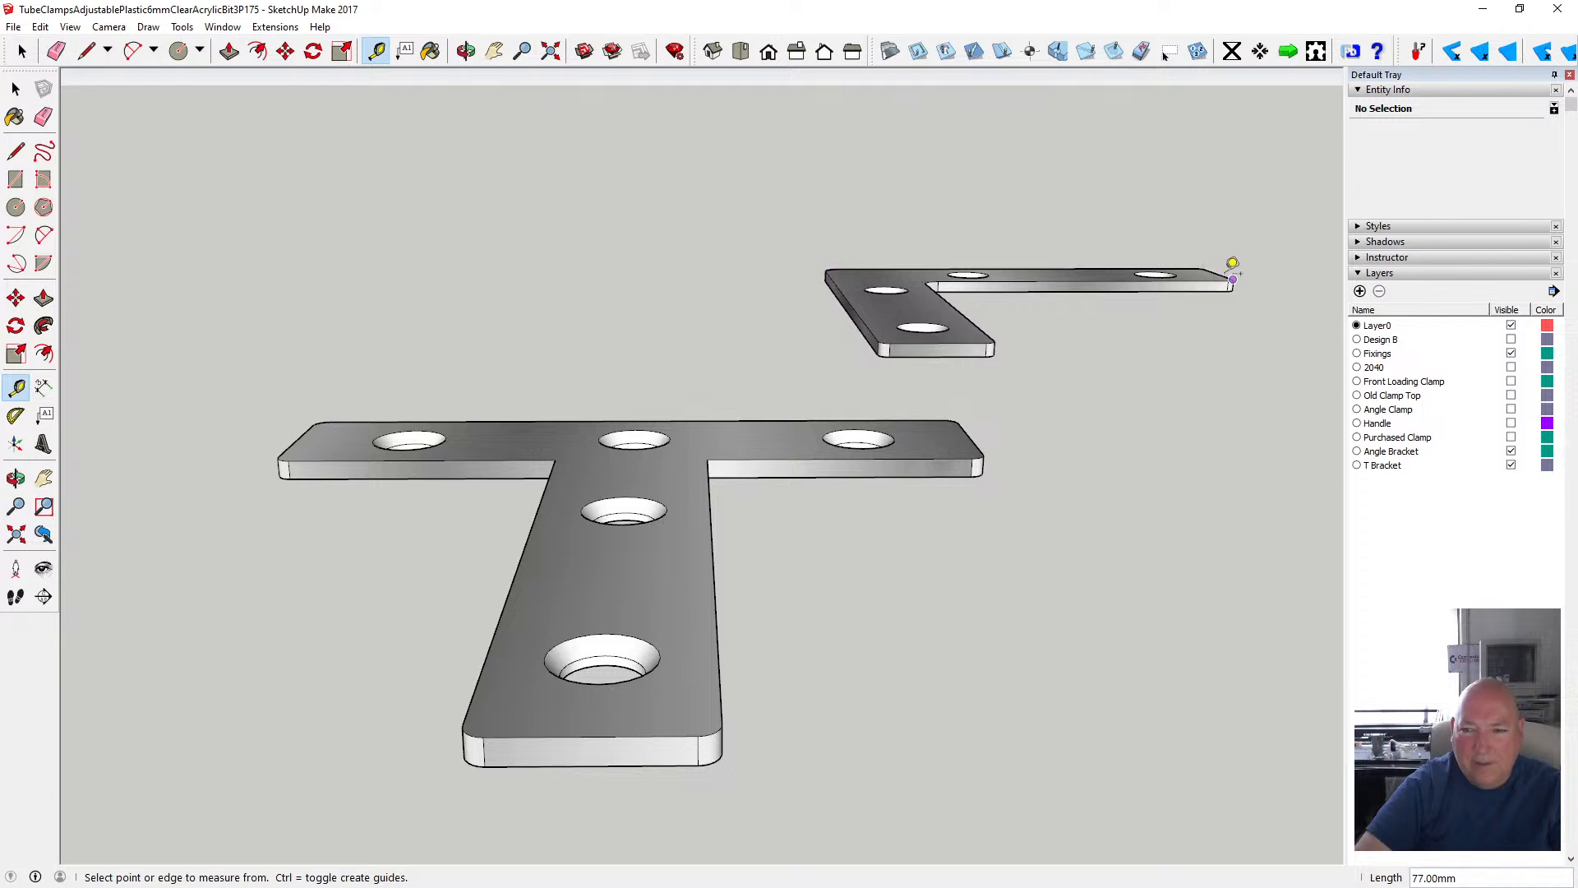
click(1233, 278)
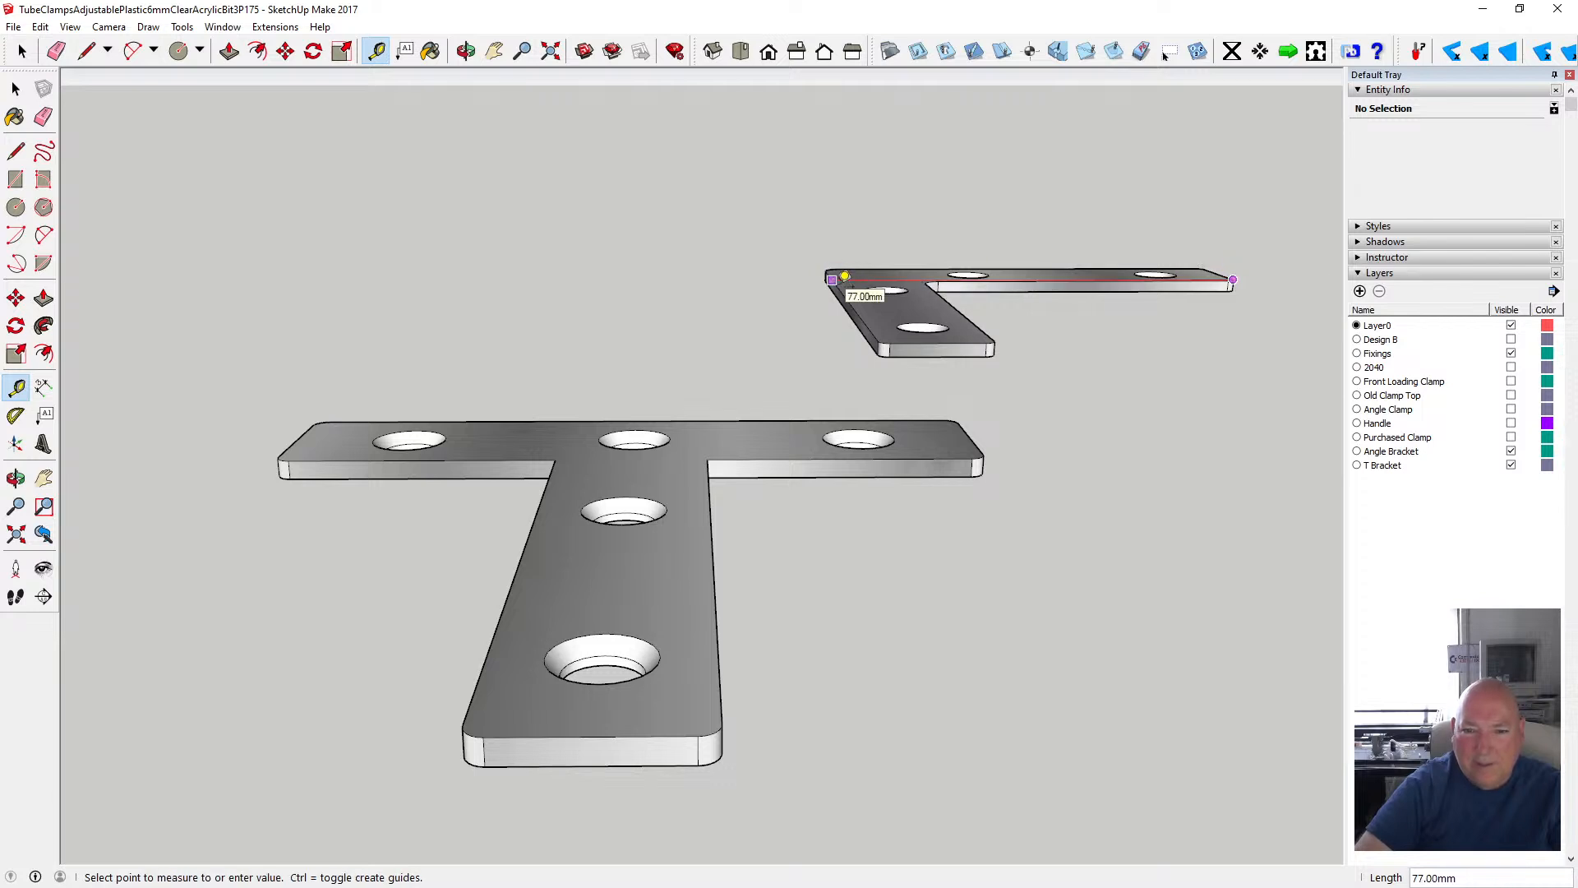
click(845, 277)
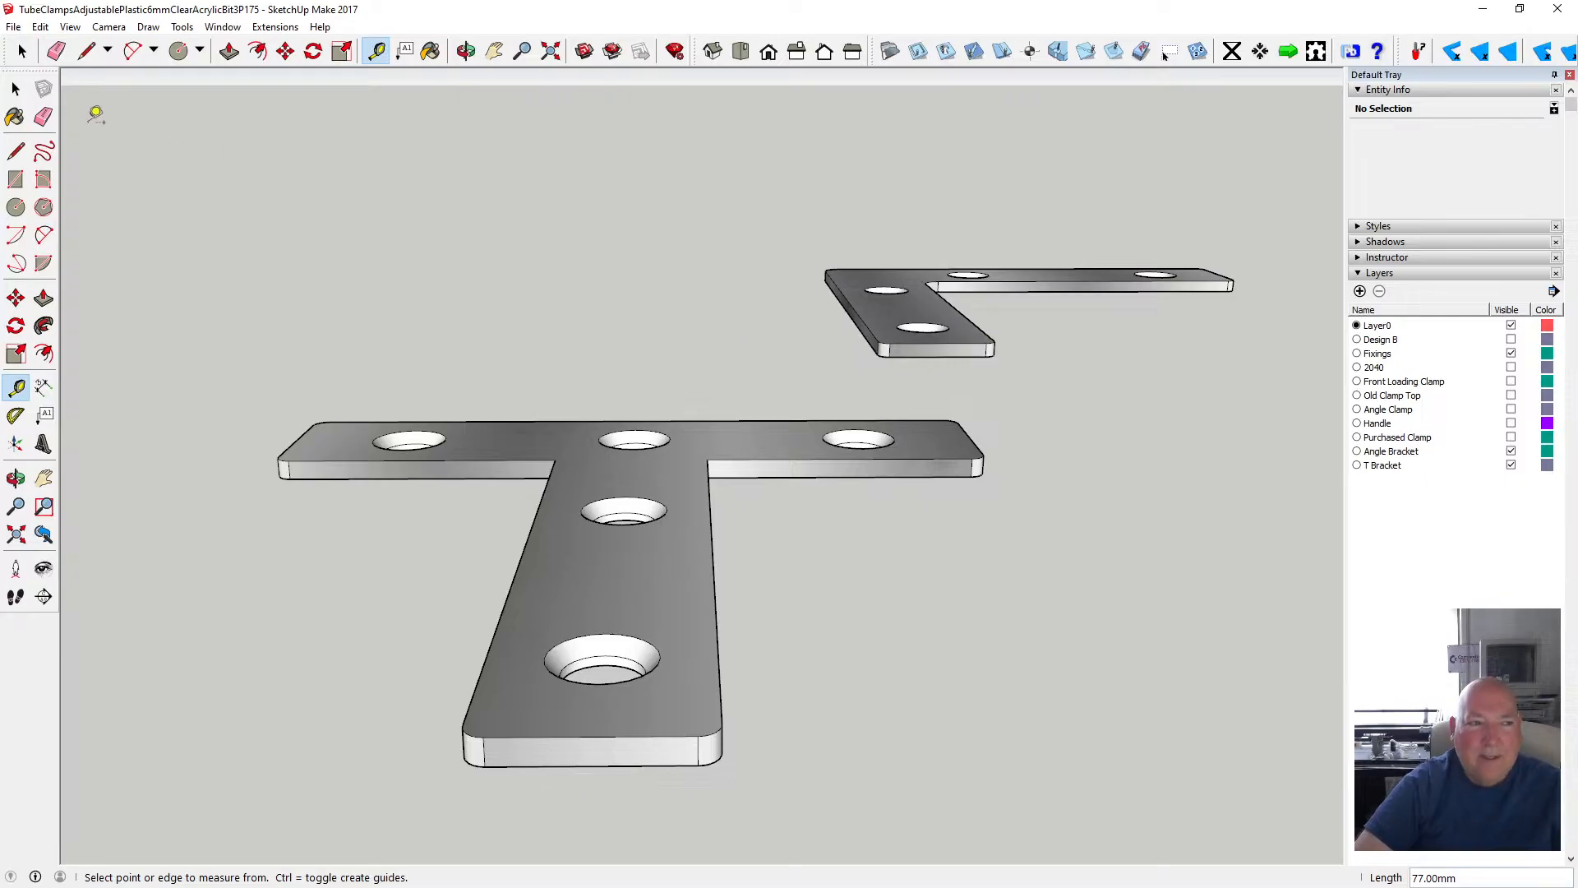
- Hide the T Bracket and Angle Bracket layers to clear the workspace
key(space)
scroll(671, 399, down, 3)
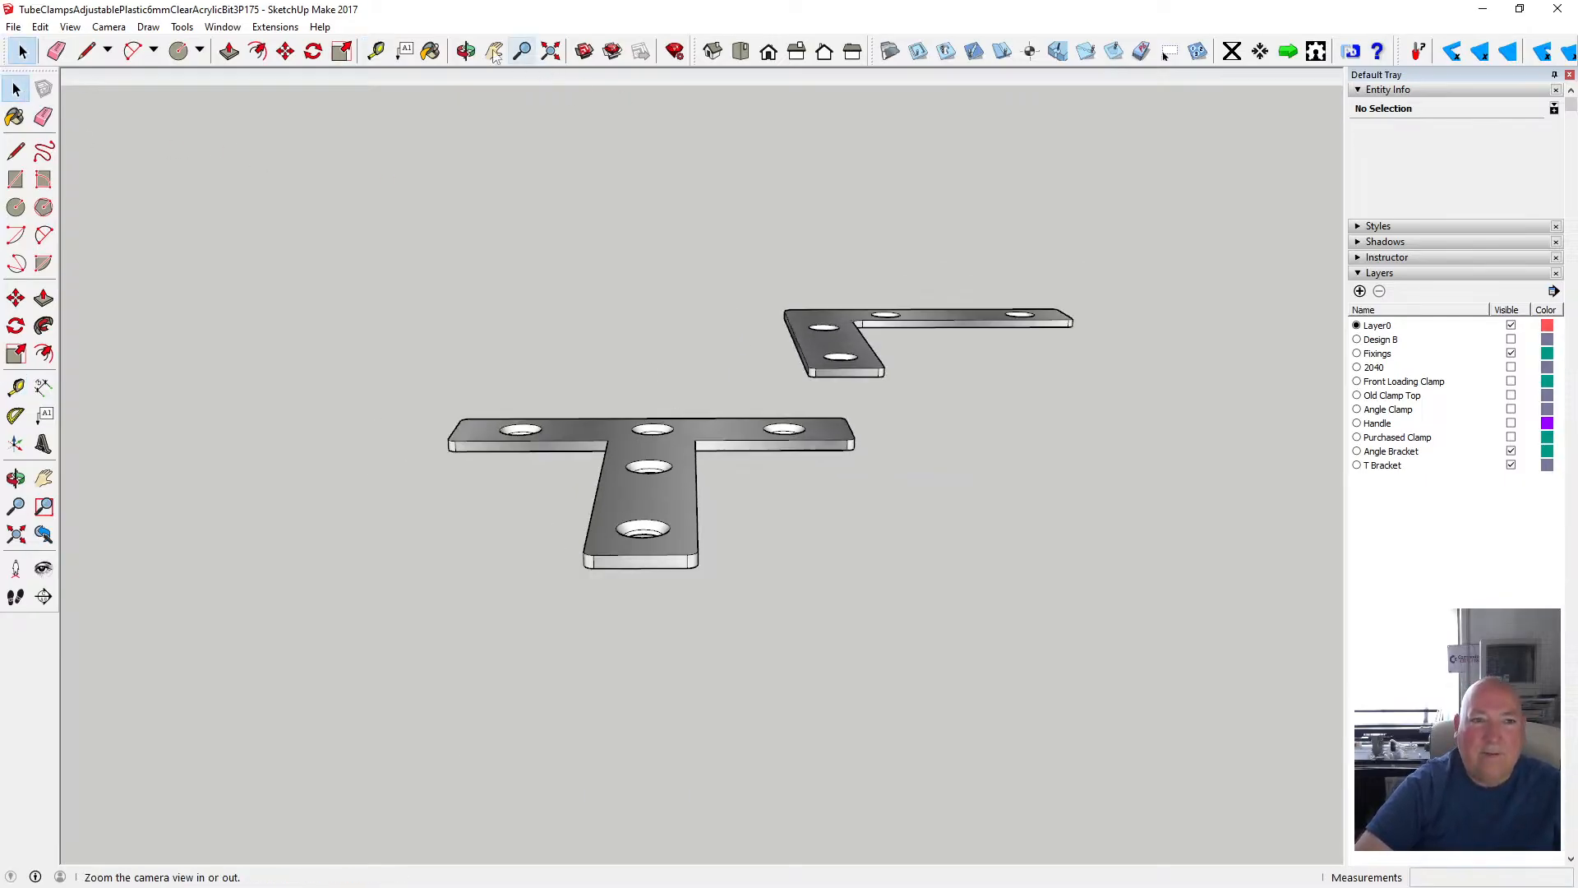
middle_drag(747, 271, 641, 522)
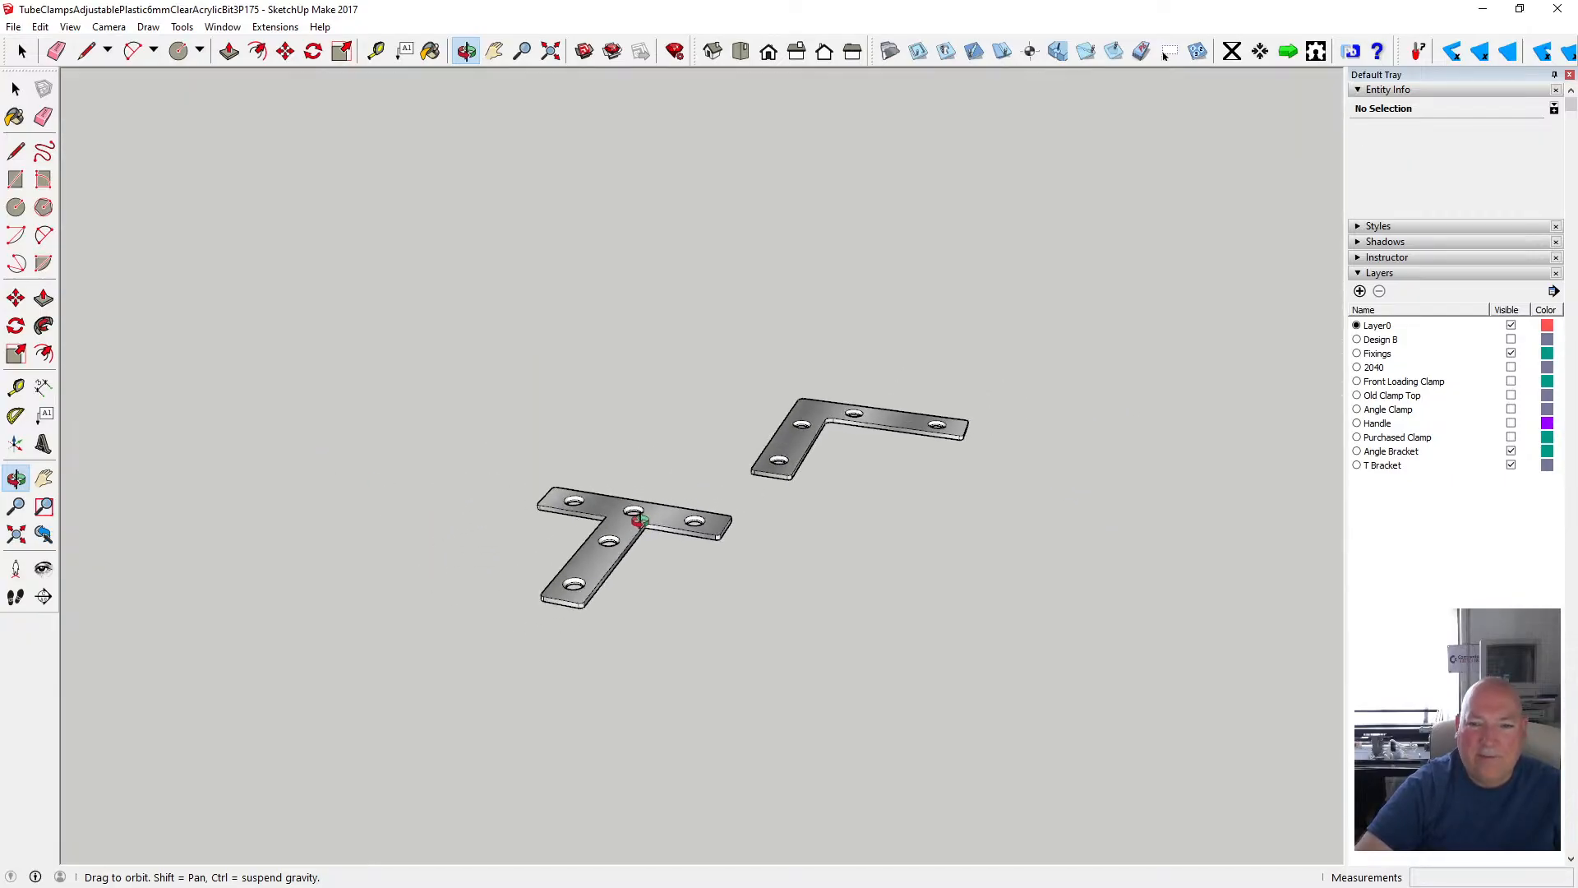
click(1512, 465)
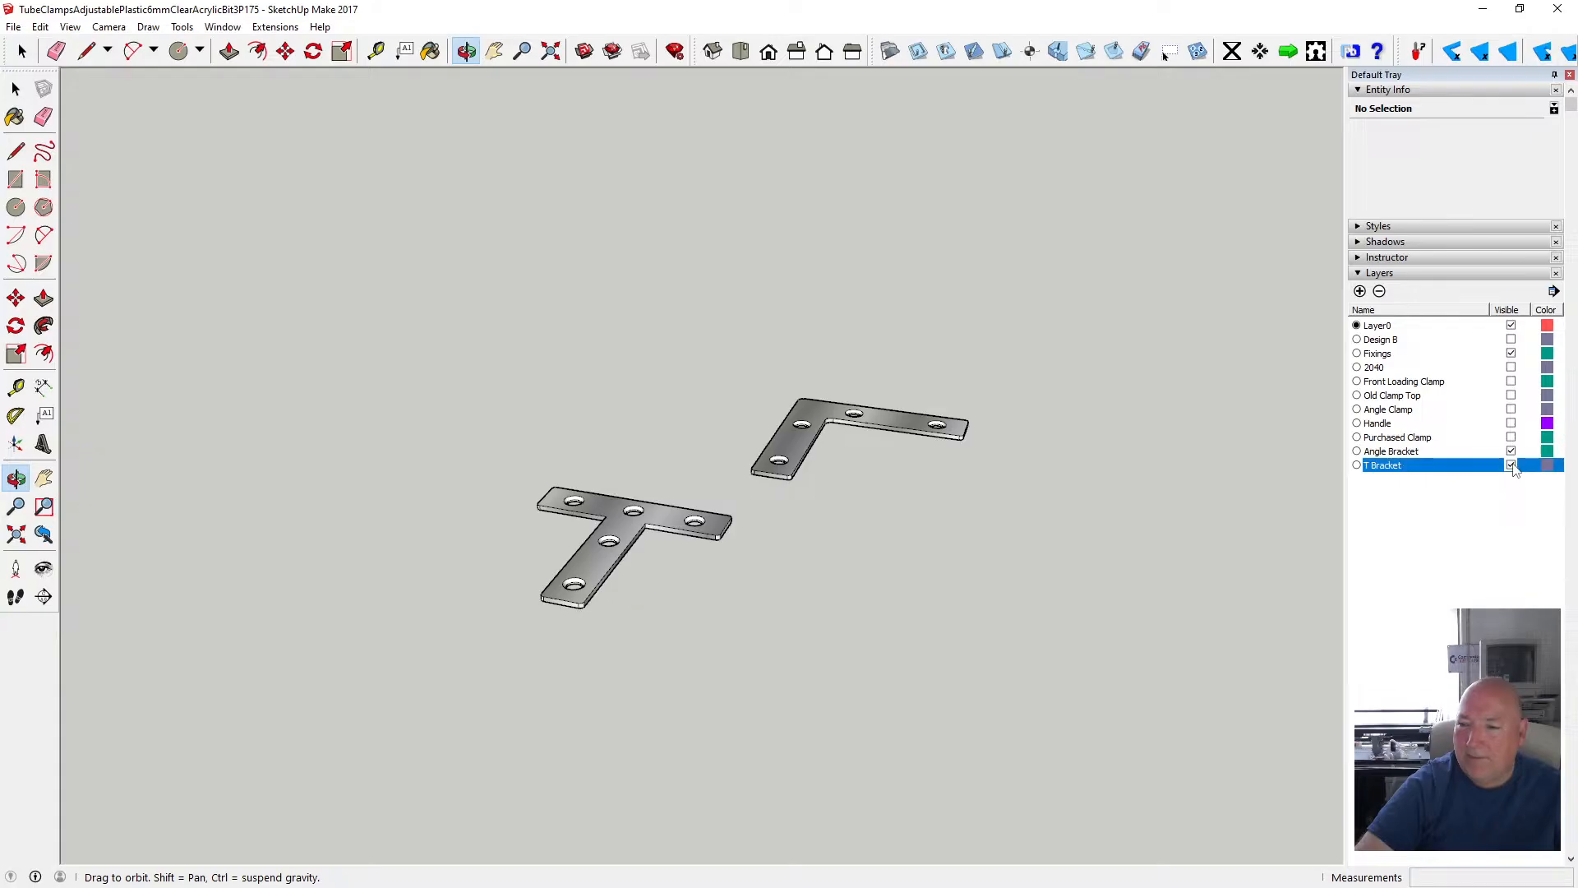
click(1512, 451)
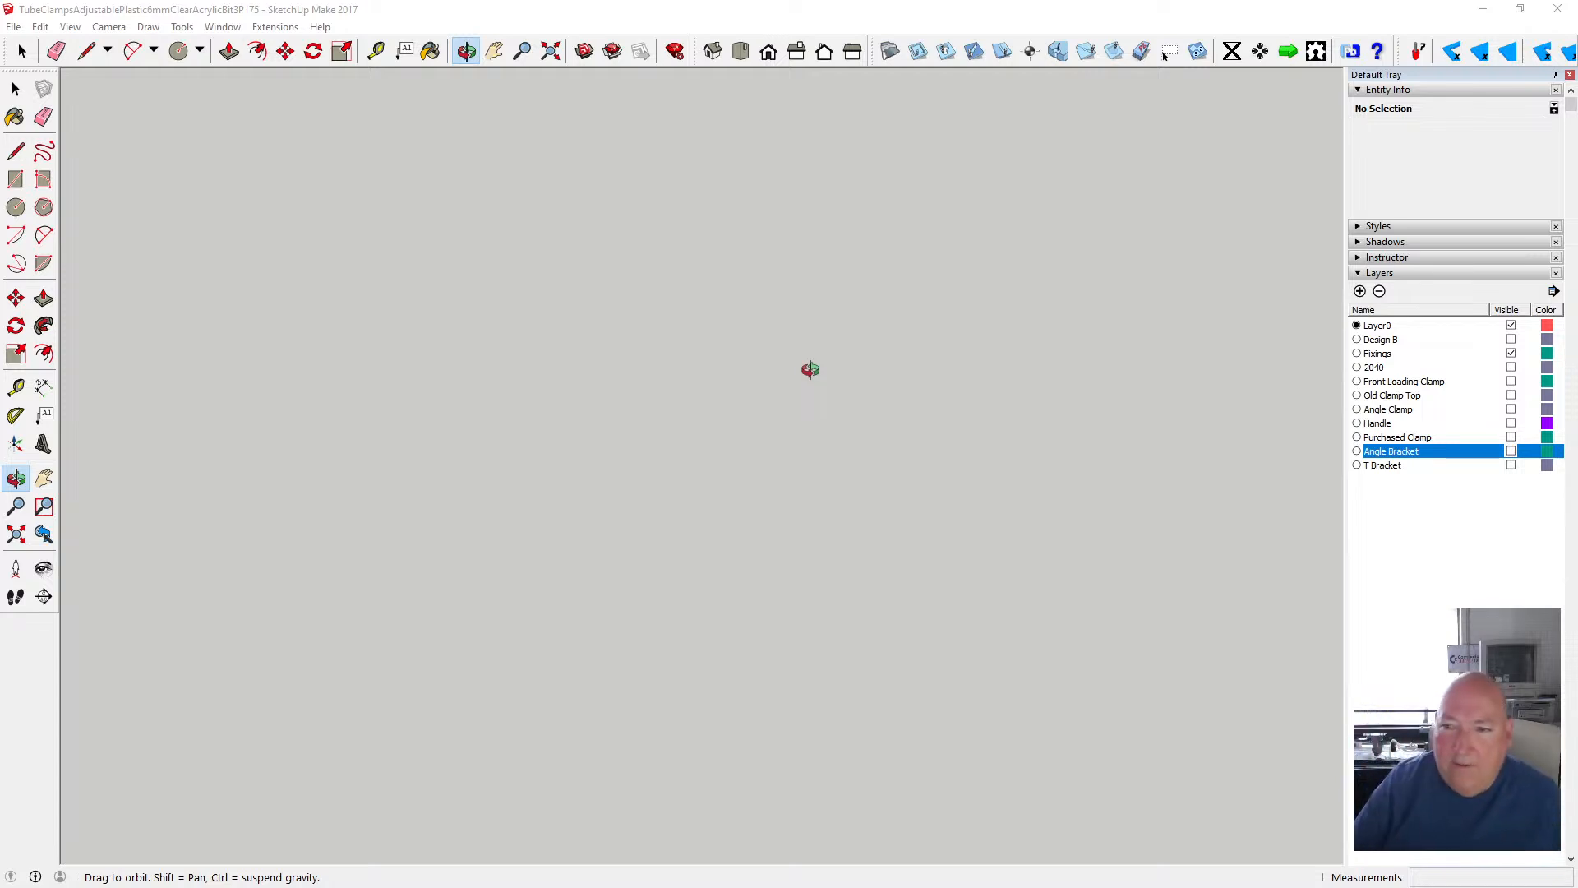
- Draw a 63.5 by 56 mm rectangle flat on the ground in the empty workspace
key(r)
click(508, 336)
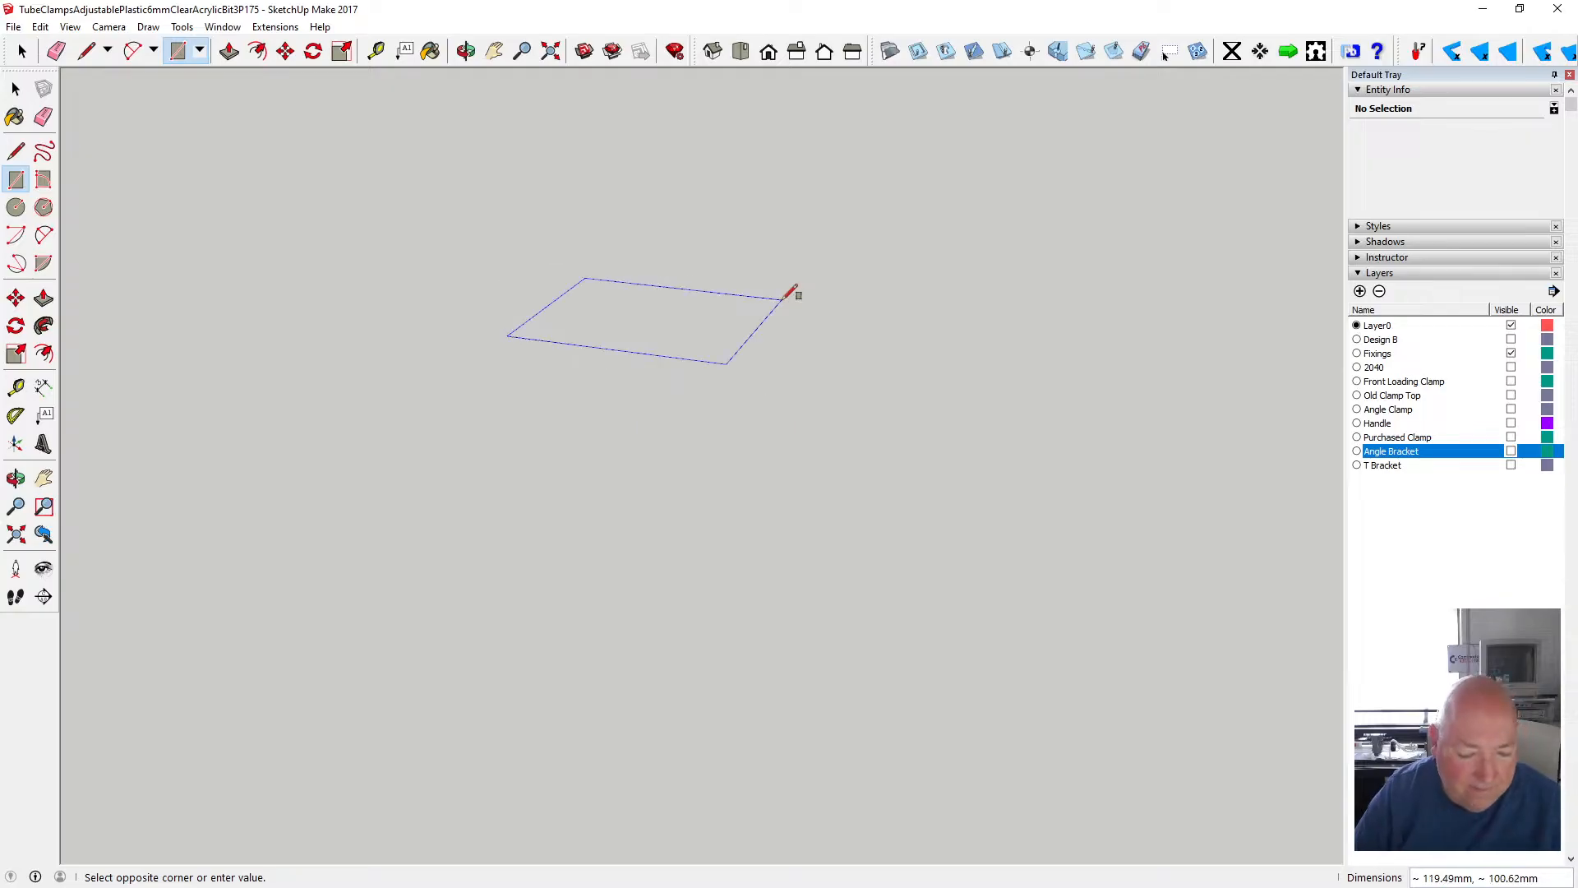
key(Escape)
click(506, 455)
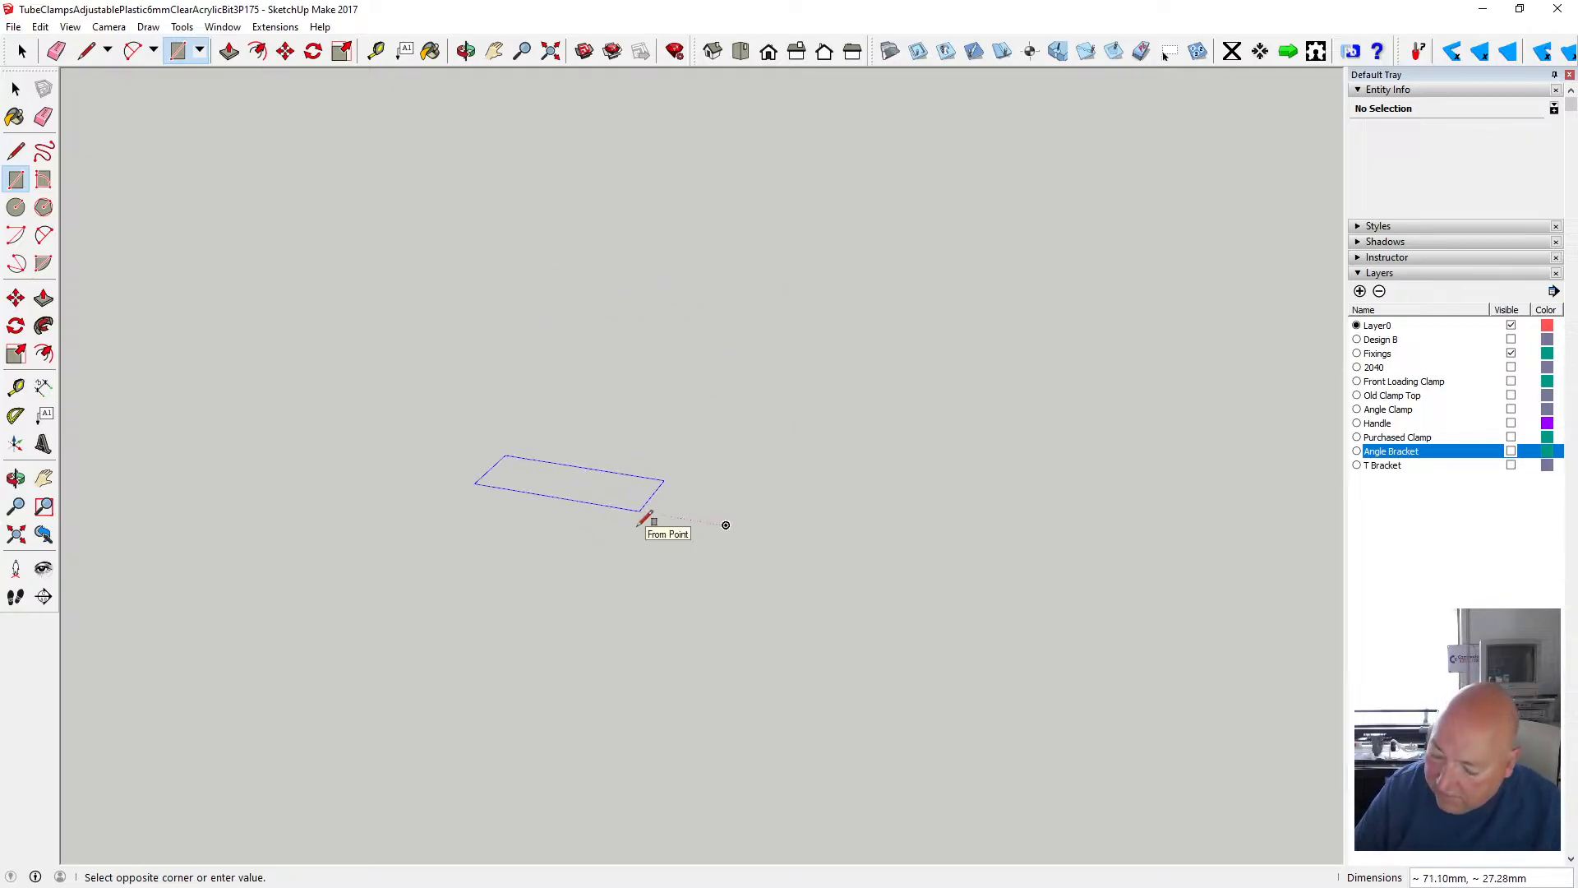
text(63.5,)
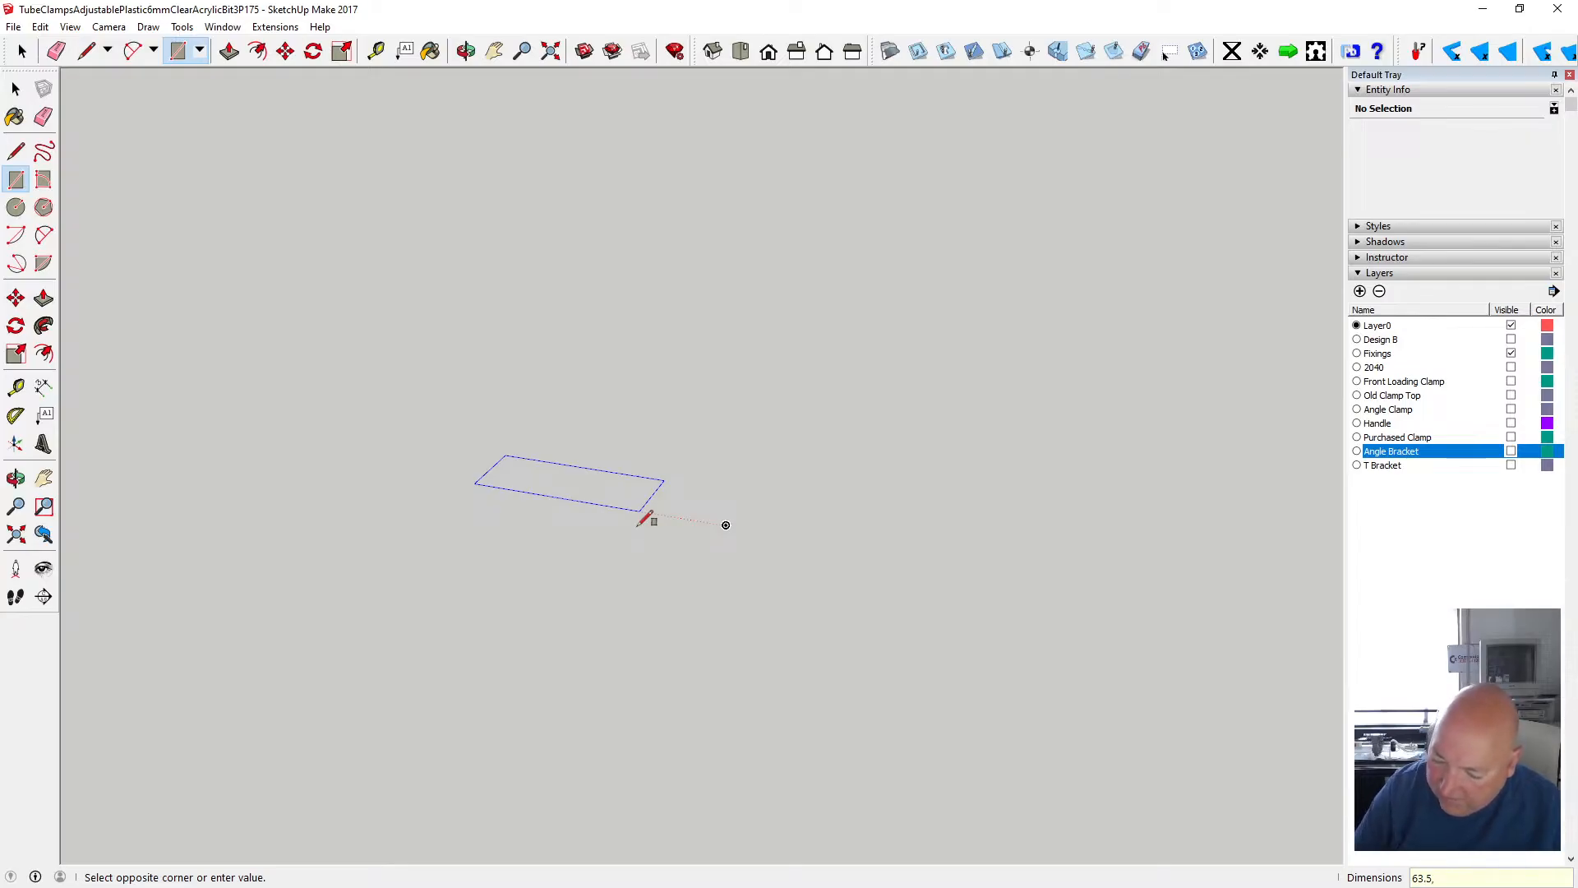
text(56)
key(Return)
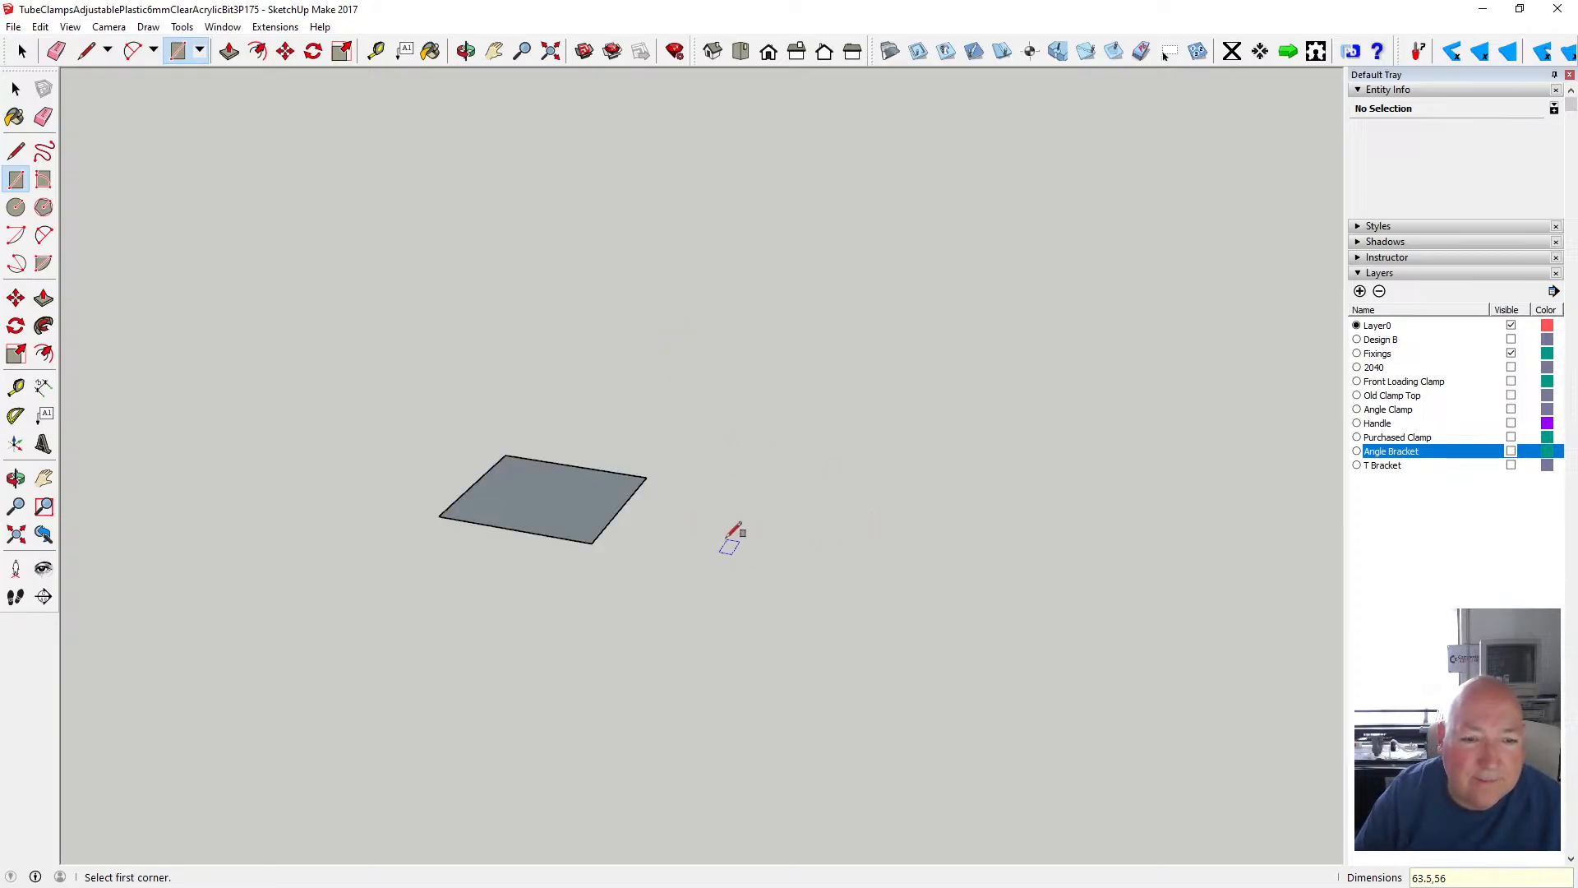
click(551, 51)
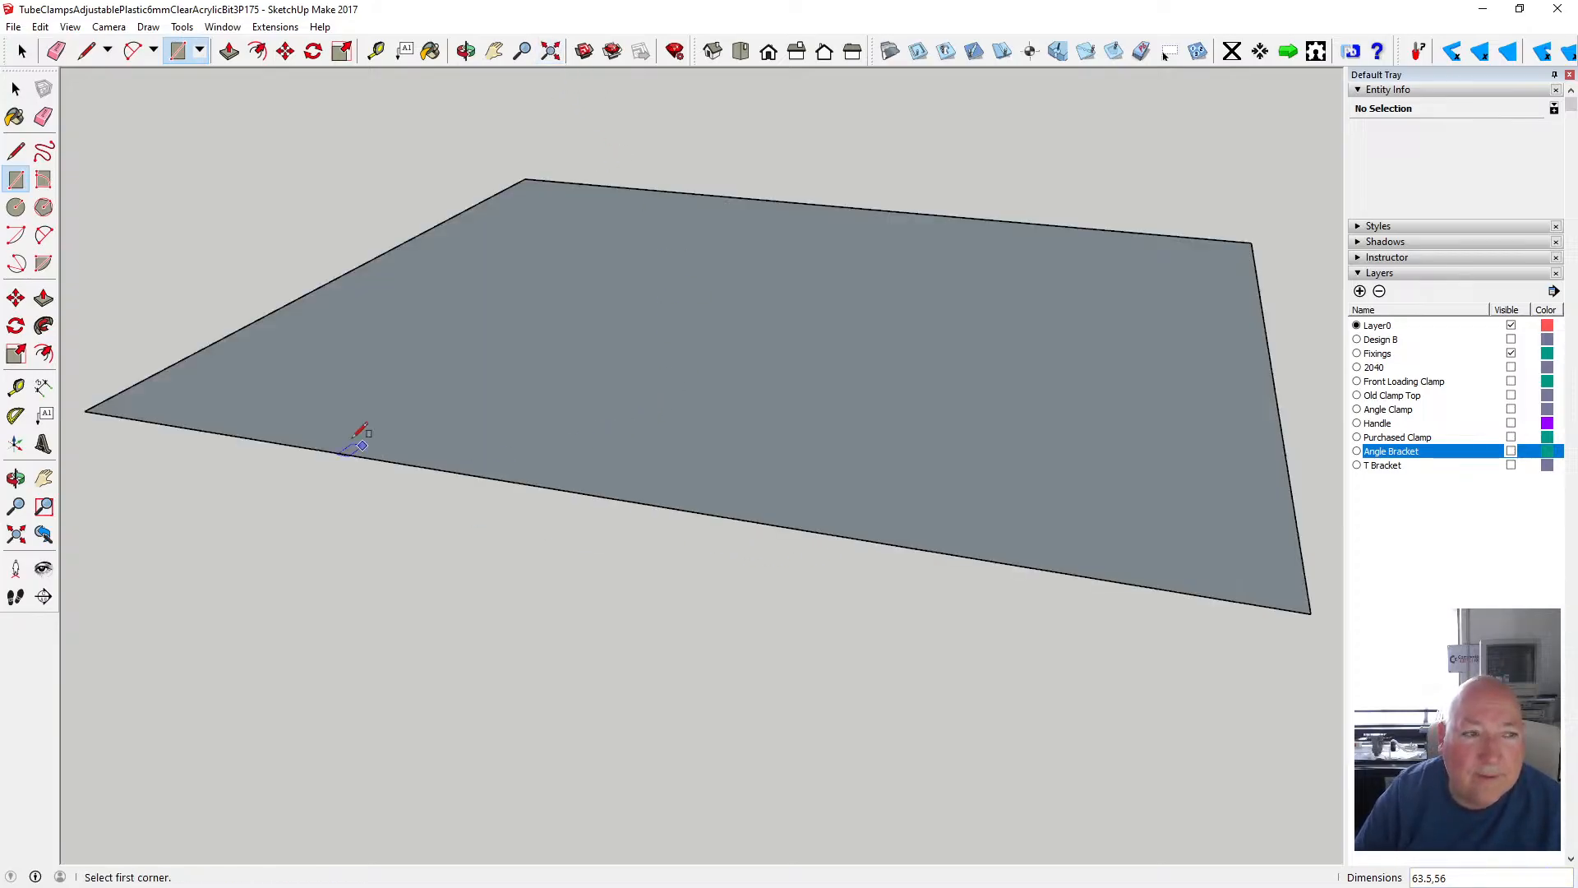
key(space)
scroll(436, 480, down, 2)
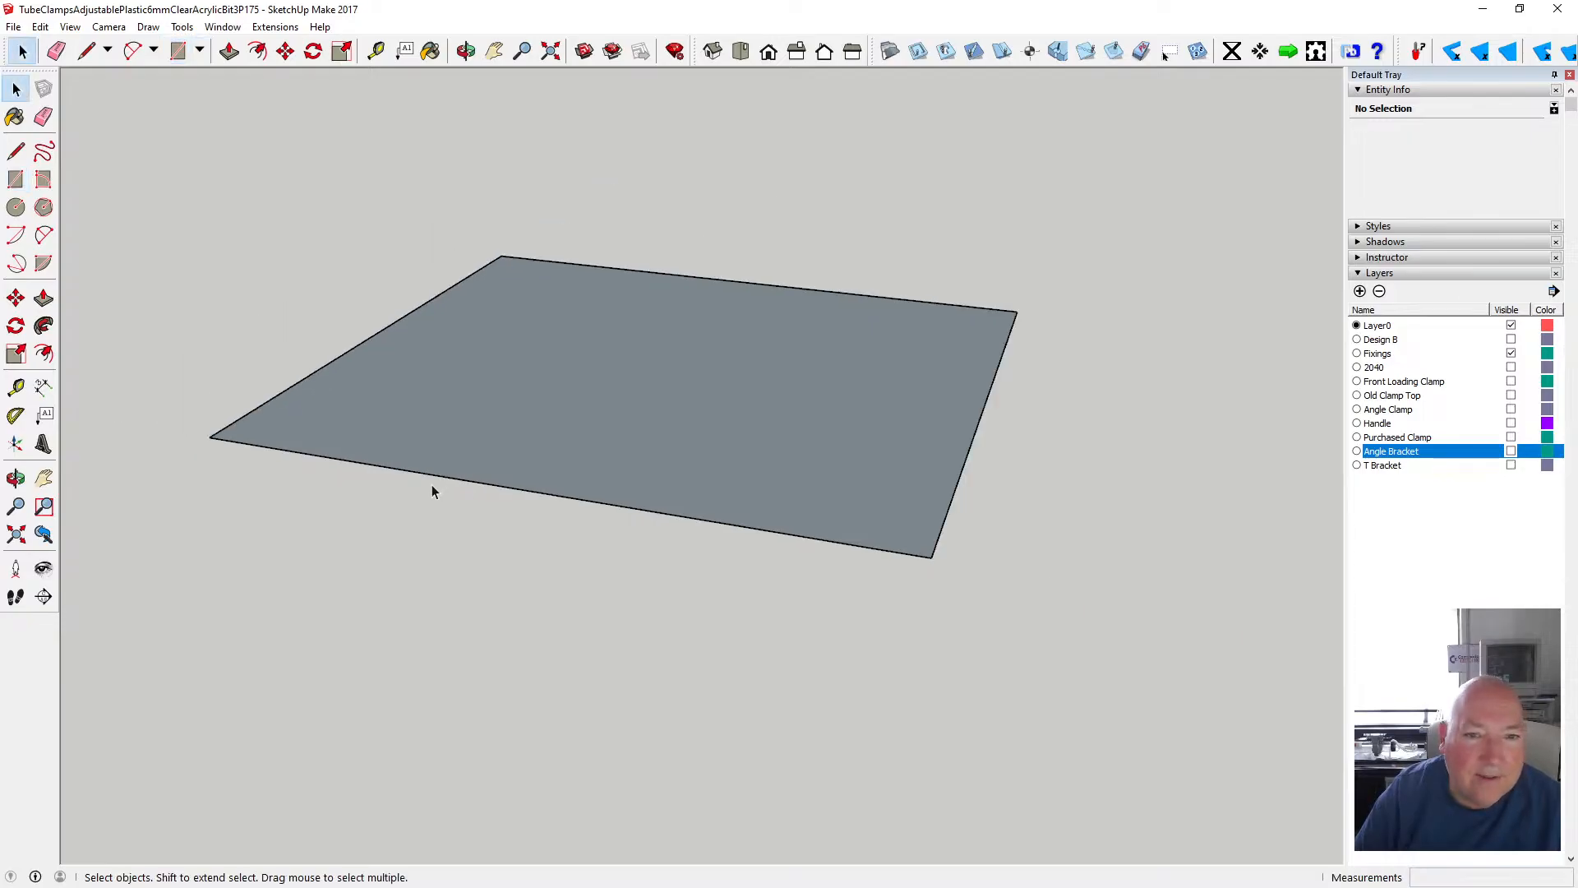
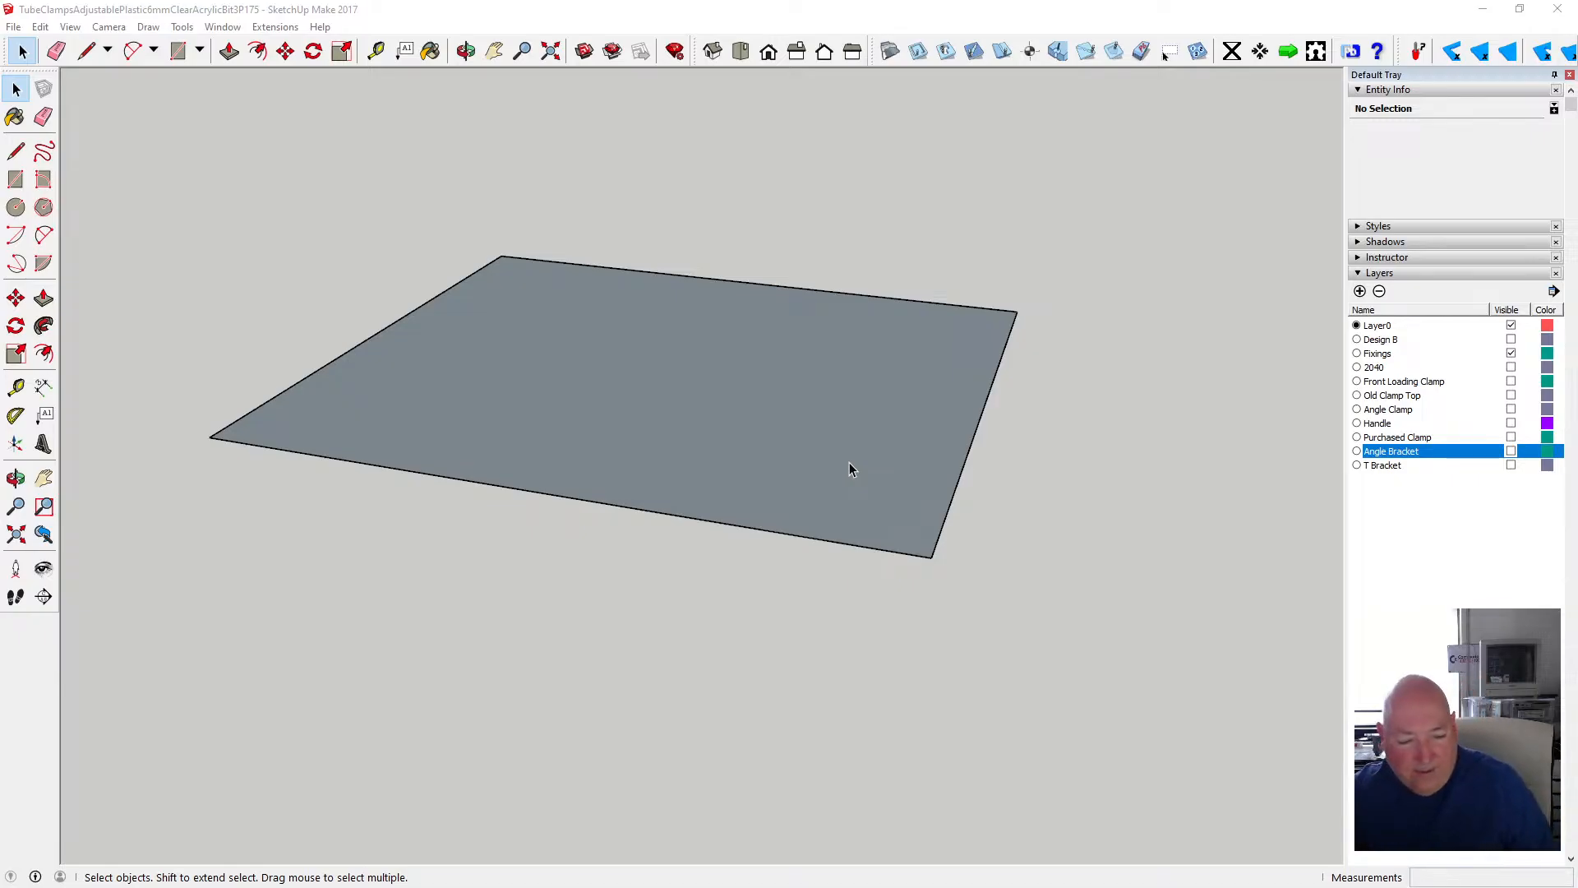
- Try a guide line 21 mm in from the flat rectangle's front edge, and undo it
click(376, 51)
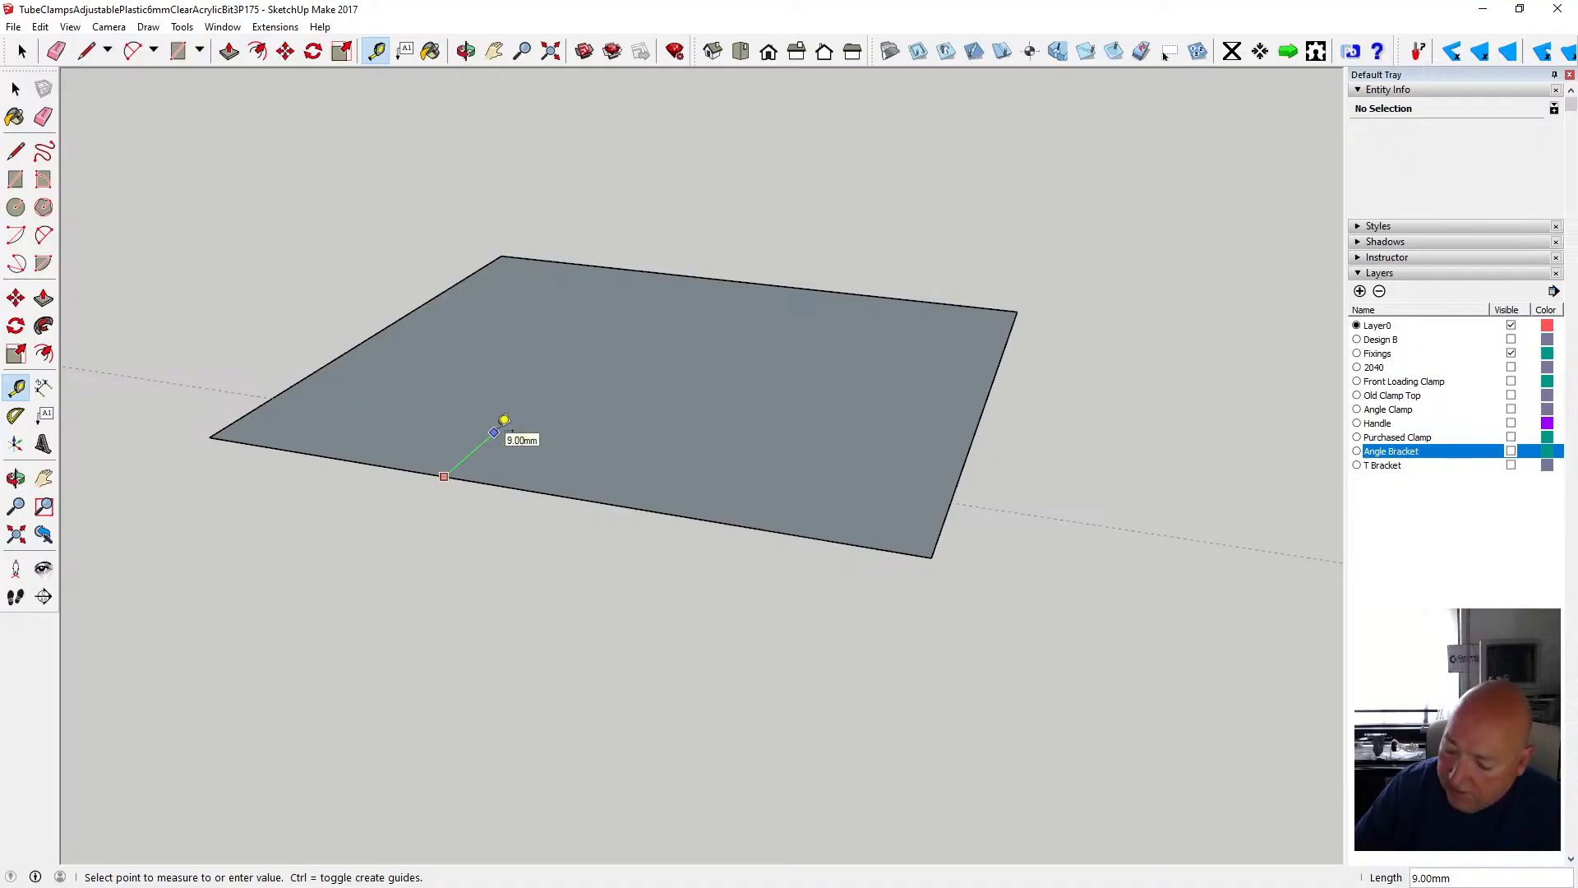
text(21)
key(Return)
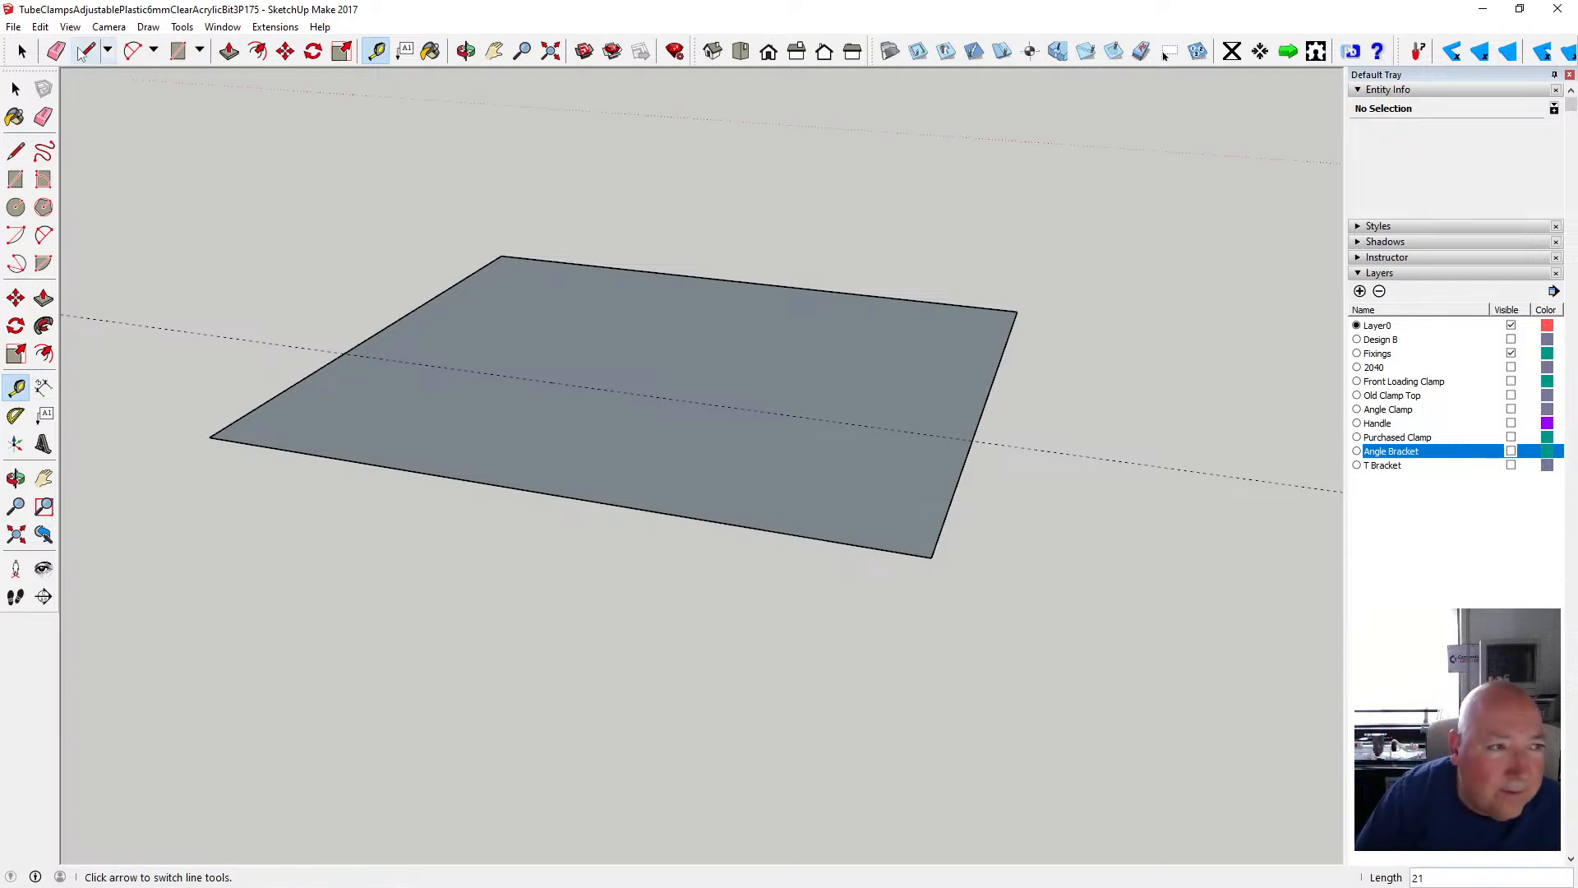
click(40, 27)
click(52, 47)
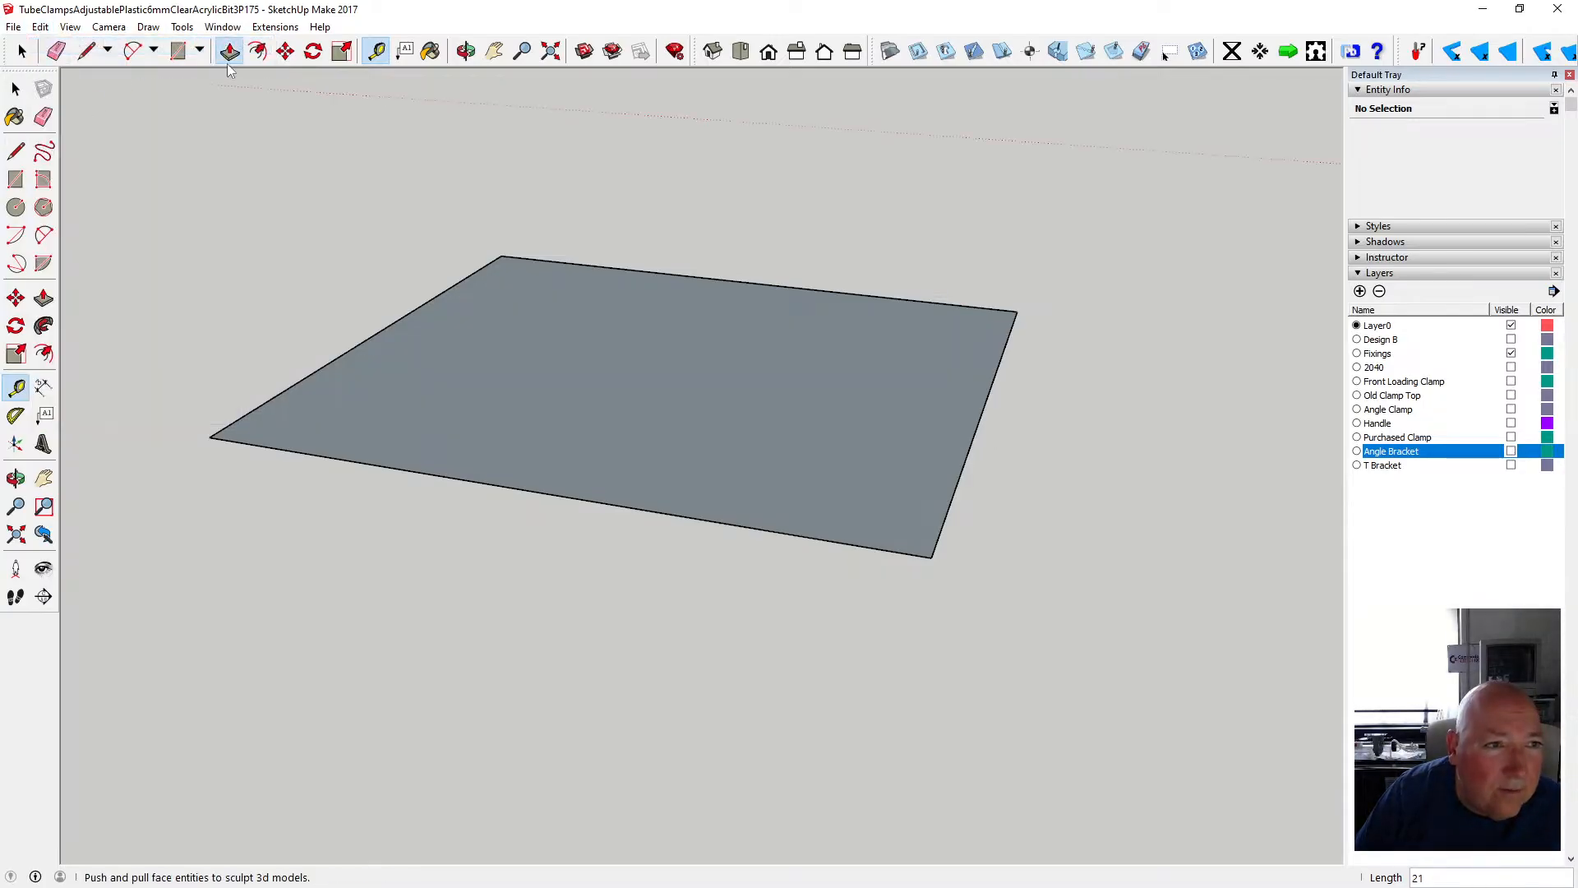
- Extrude the rectangle upward by 9.5 mm into a solid block
click(230, 51)
click(496, 356)
text(9)
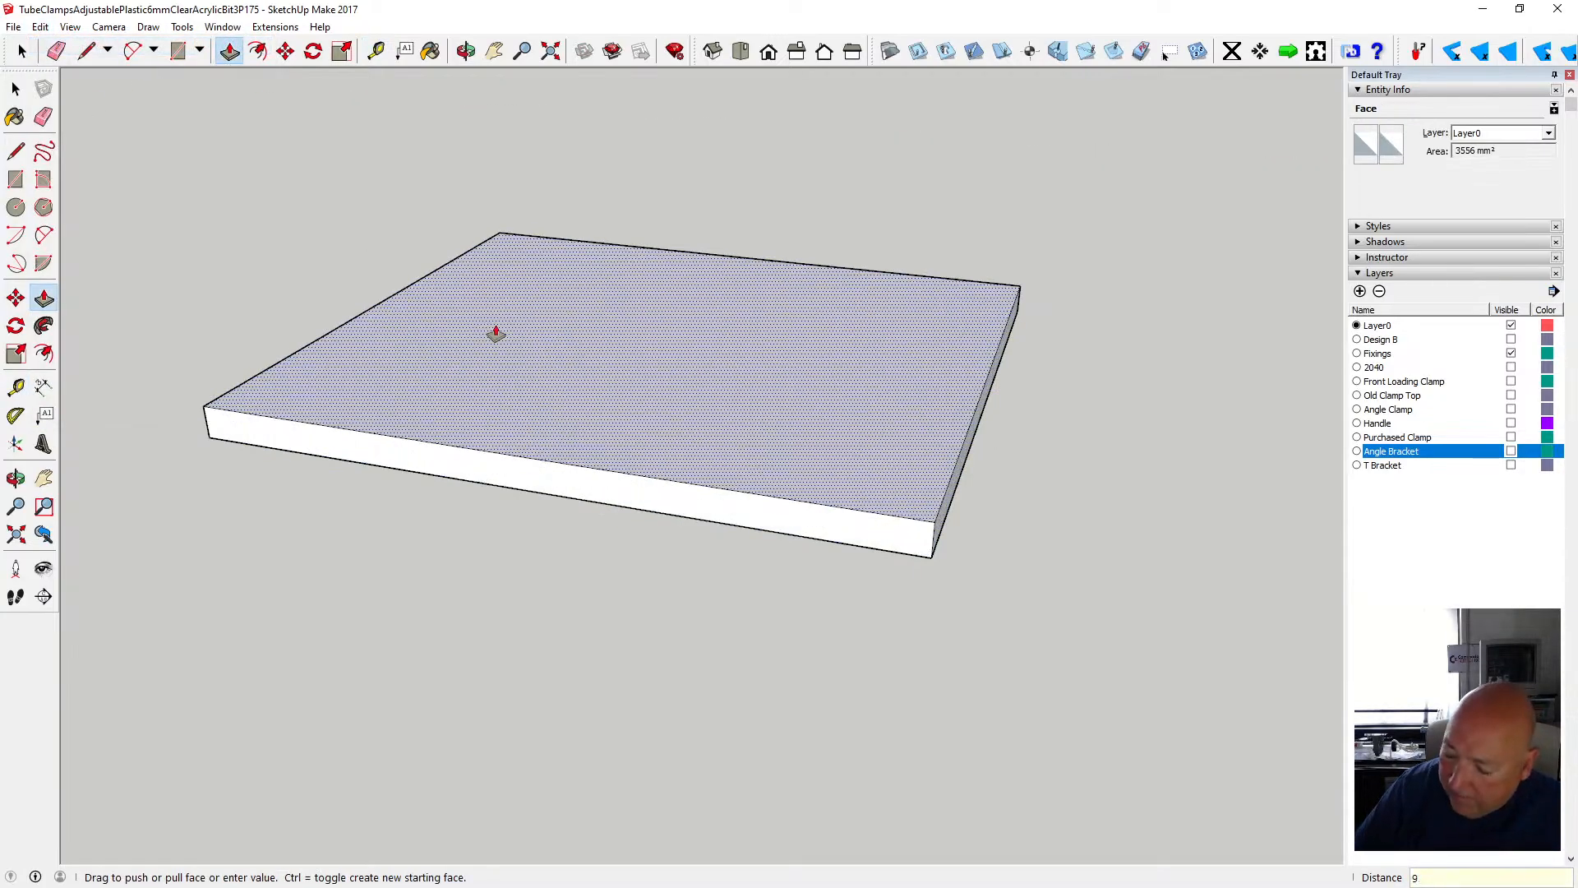
text(.5)
key(Return)
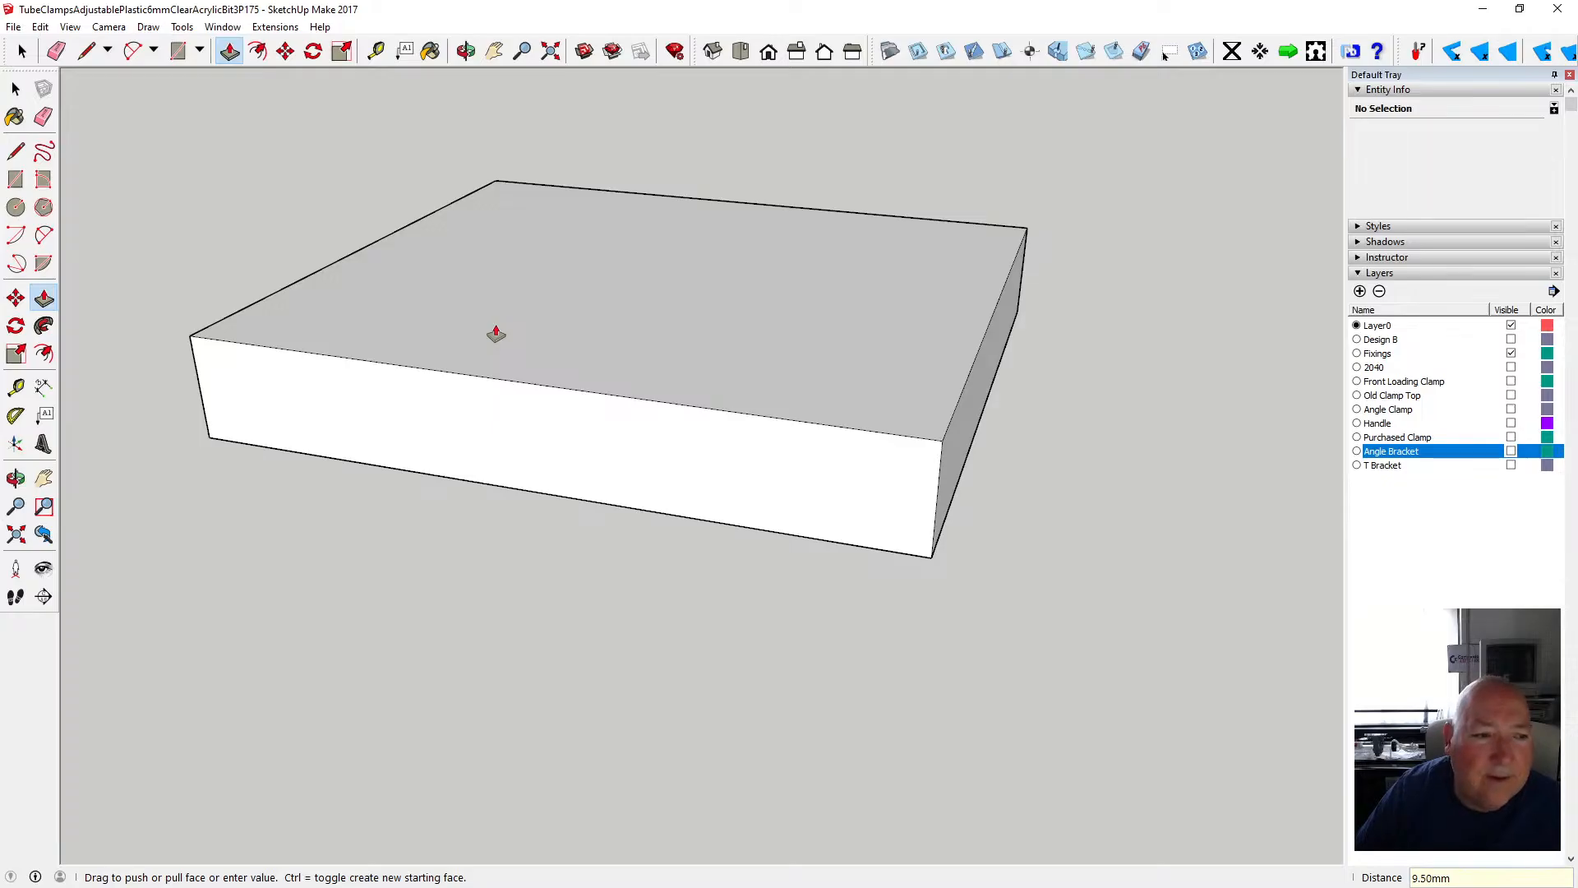
- Place a guide 21 mm in from the top face's front edge and draw a line along it across the block
click(378, 50)
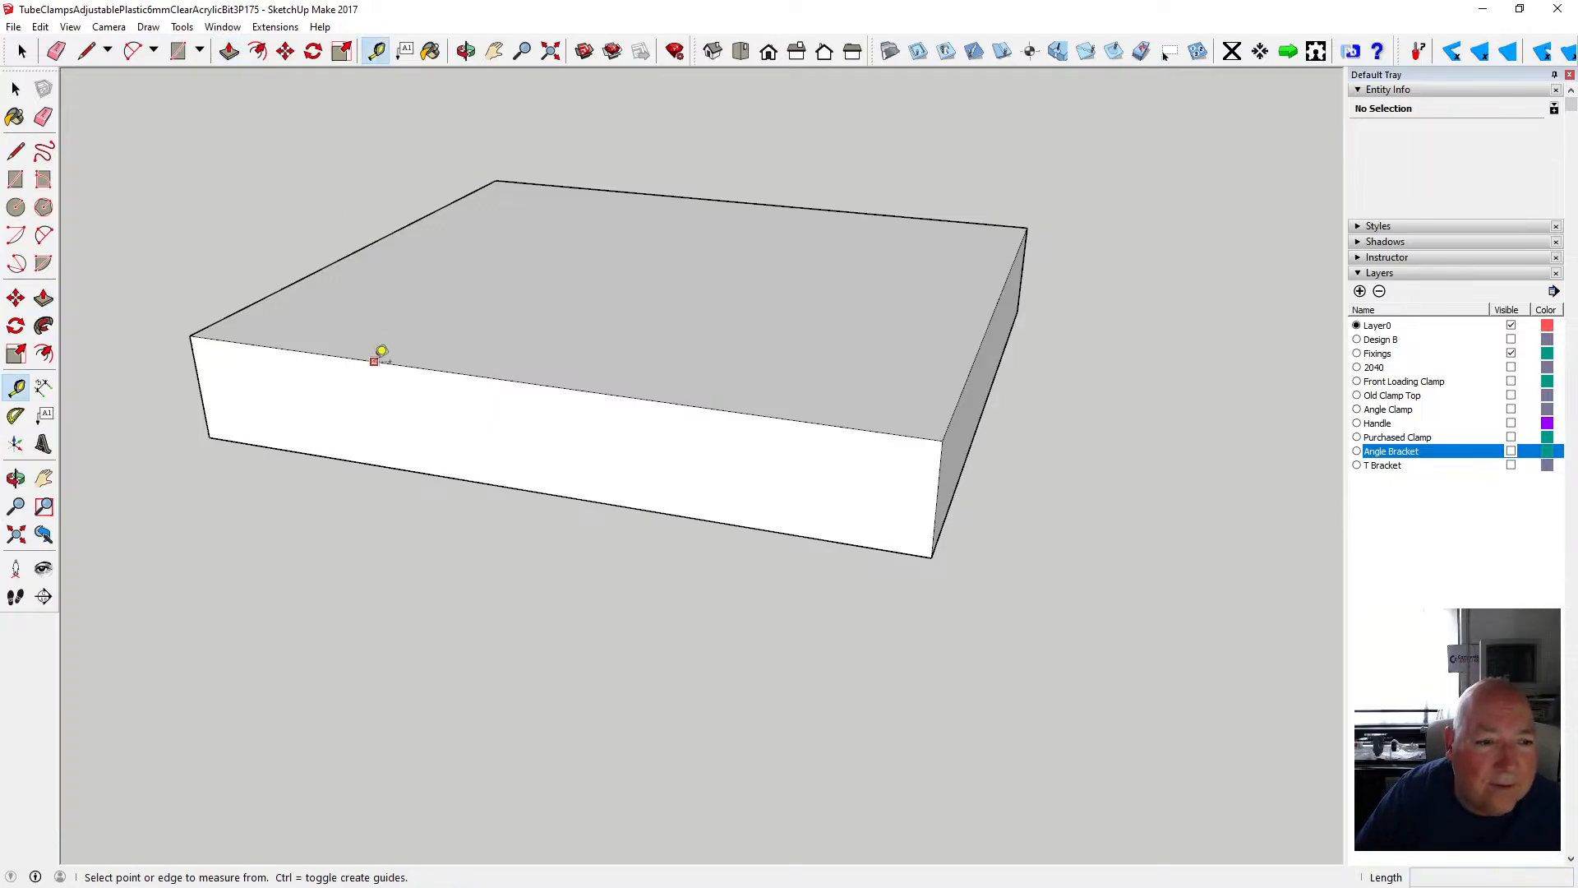
click(374, 362)
text(21)
key(Return)
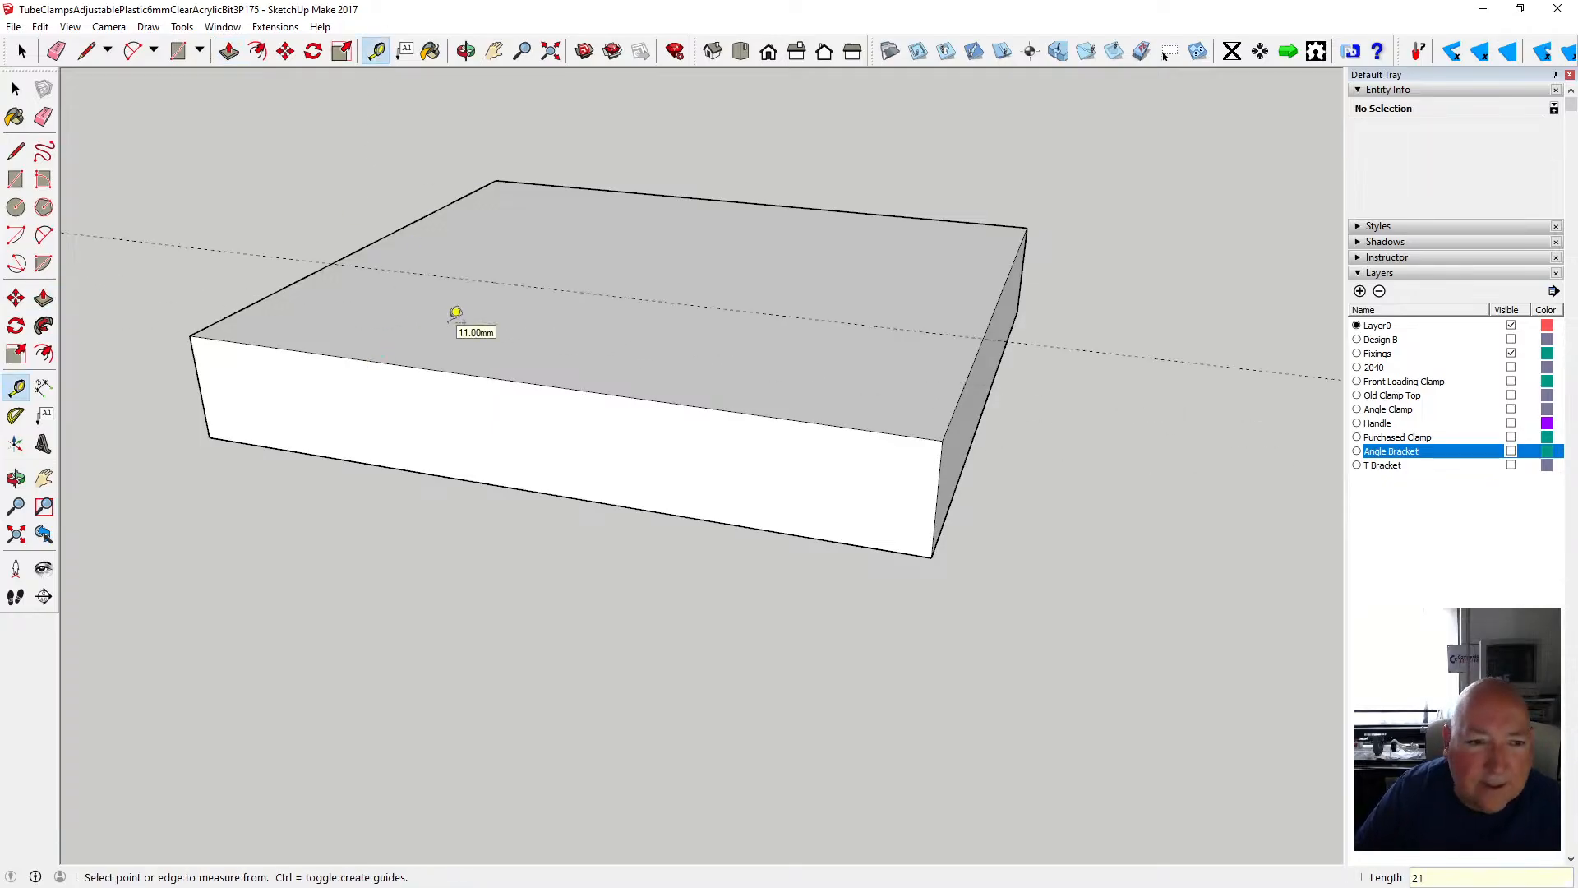
click(16, 152)
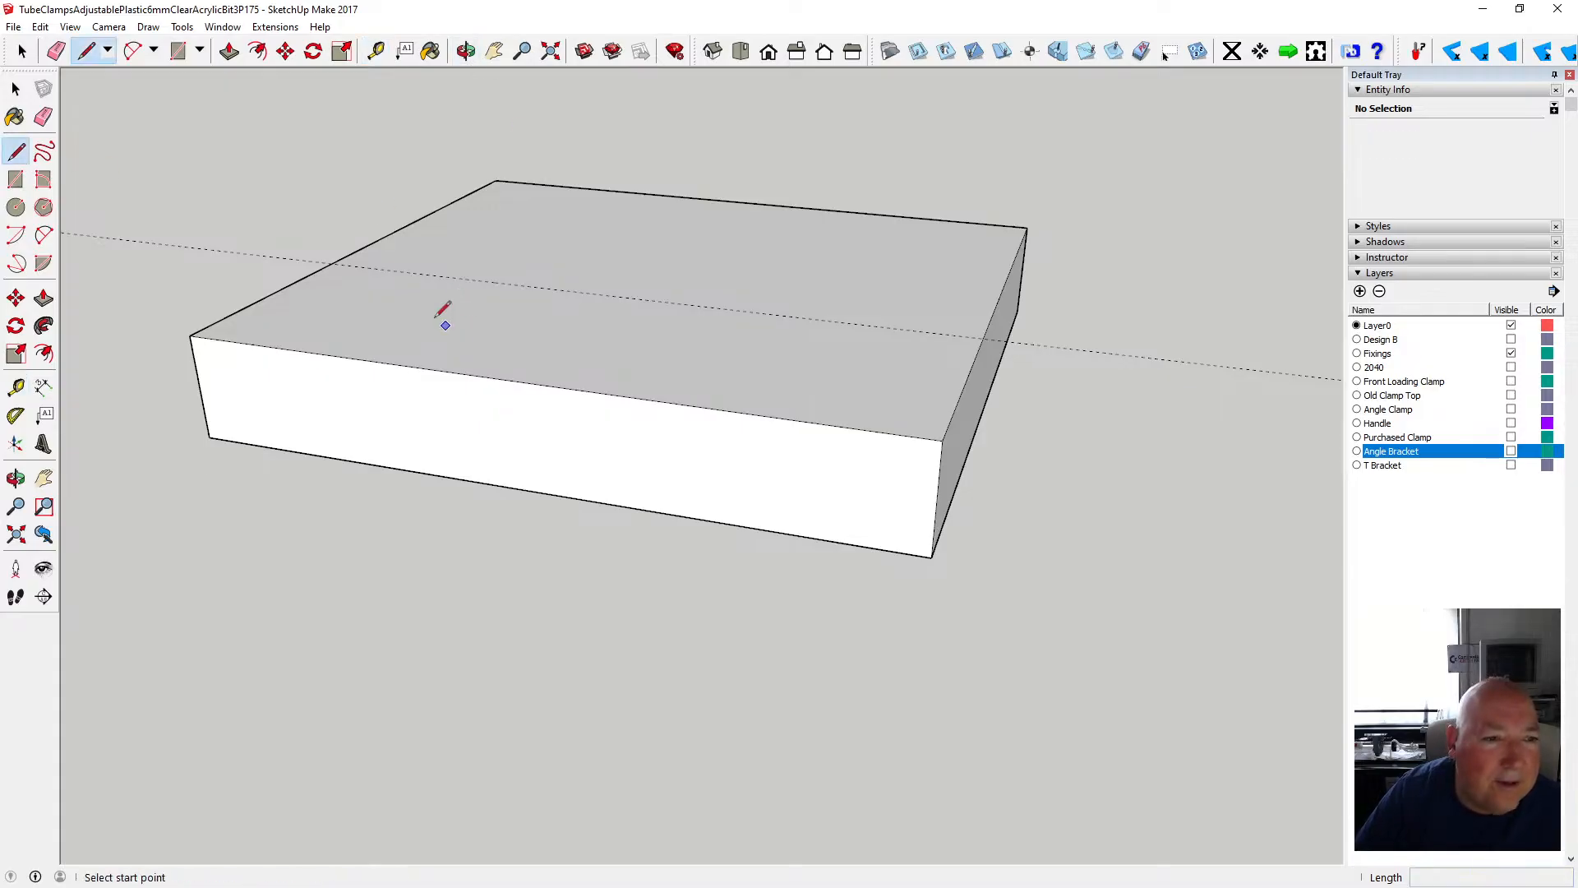
click(332, 264)
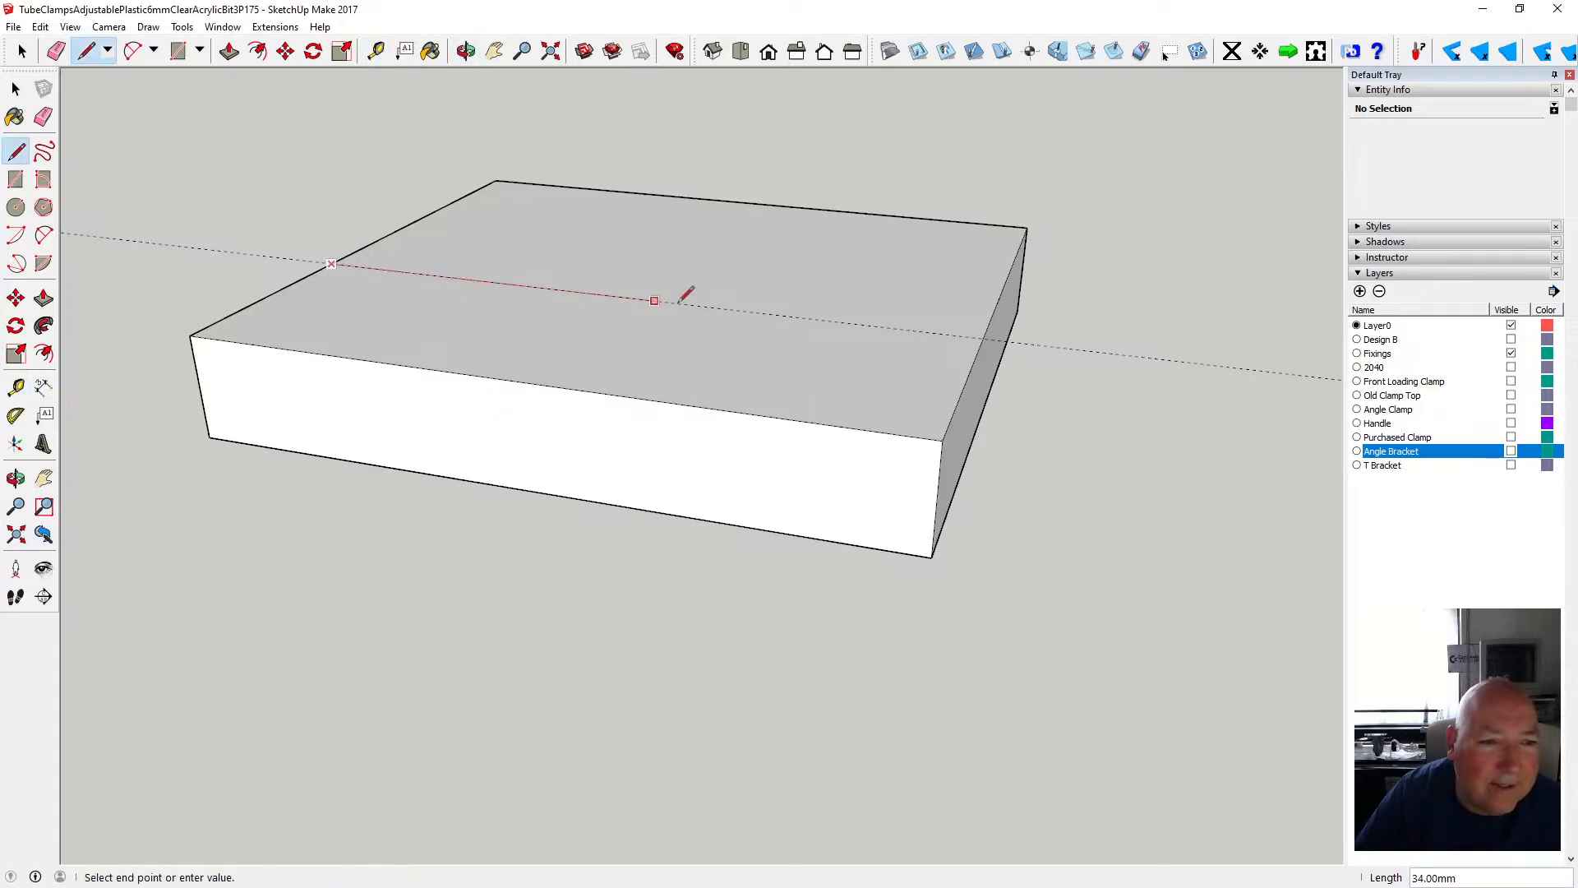
click(984, 336)
key(space)
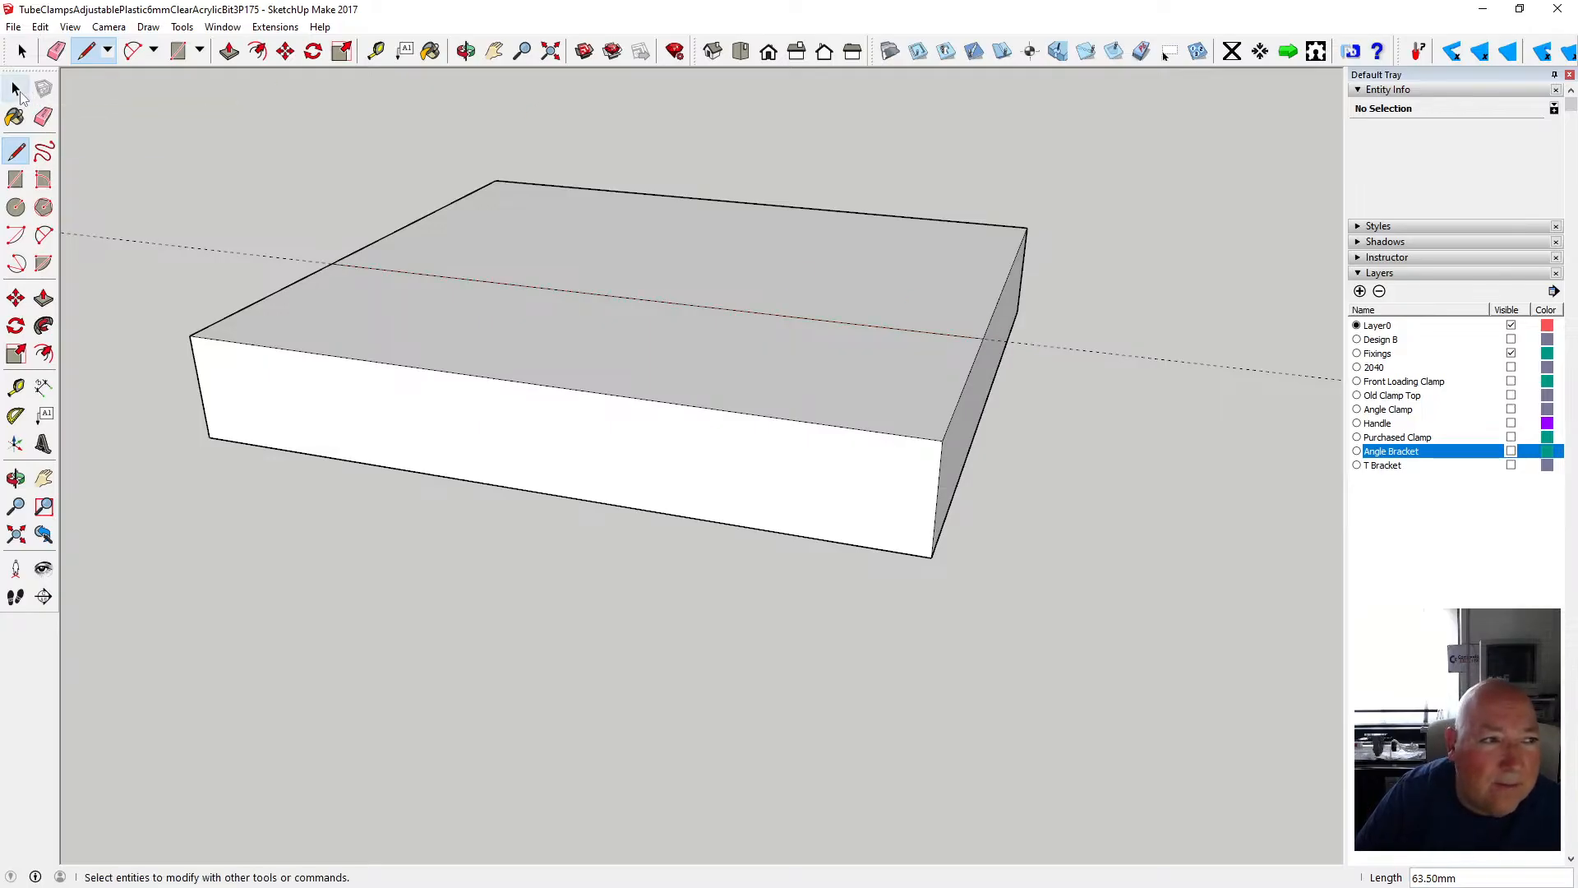
- Raise the 21 mm wide strip of the top face by 2 mm and delete the guide line
click(229, 51)
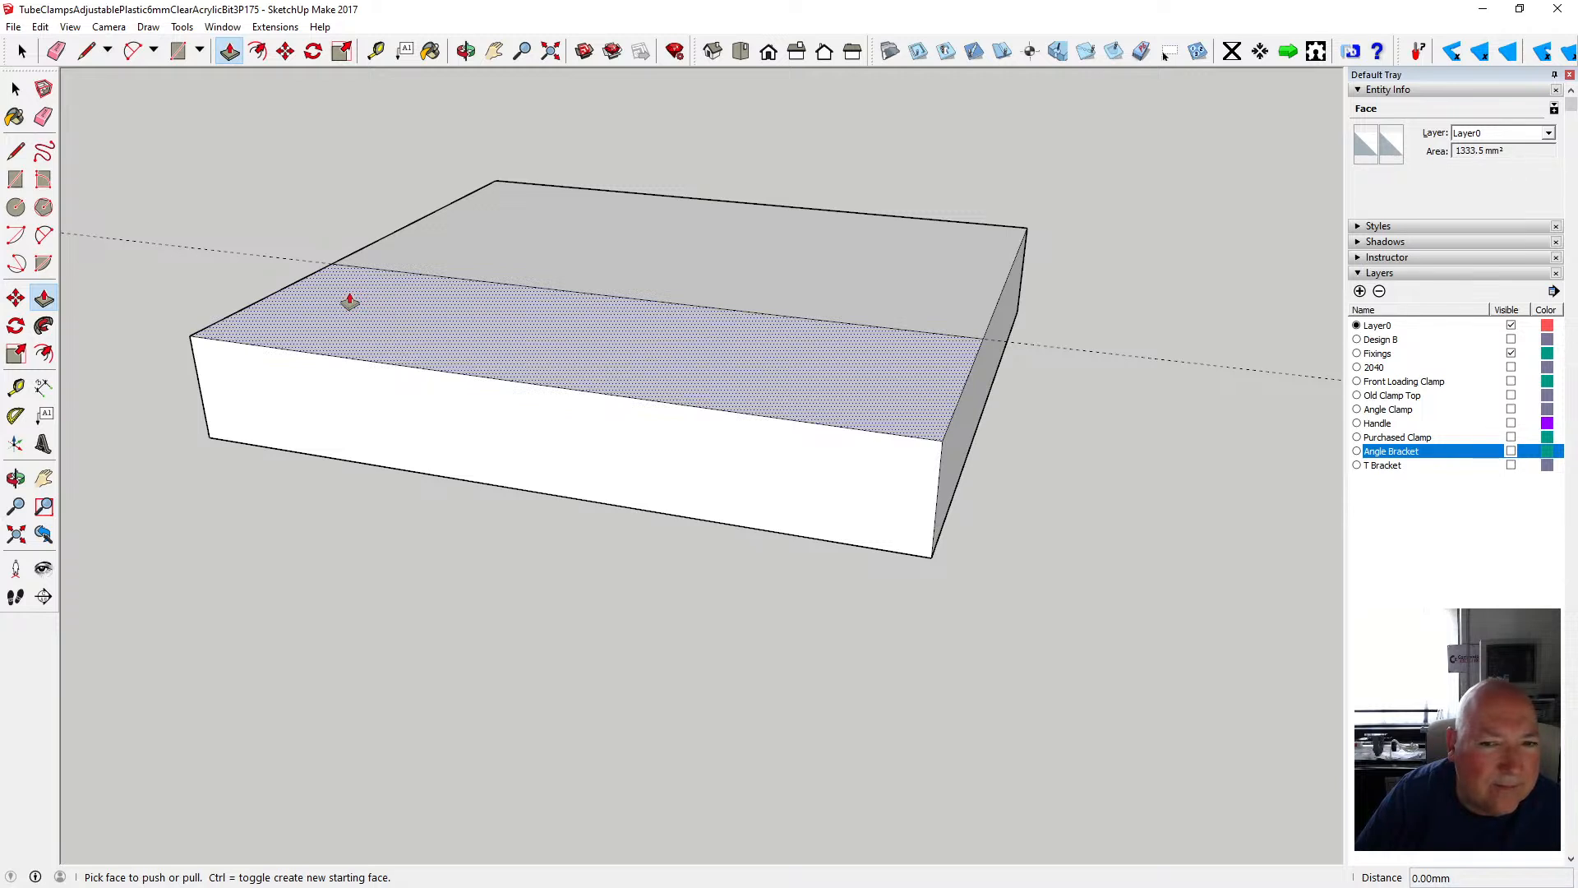
click(349, 302)
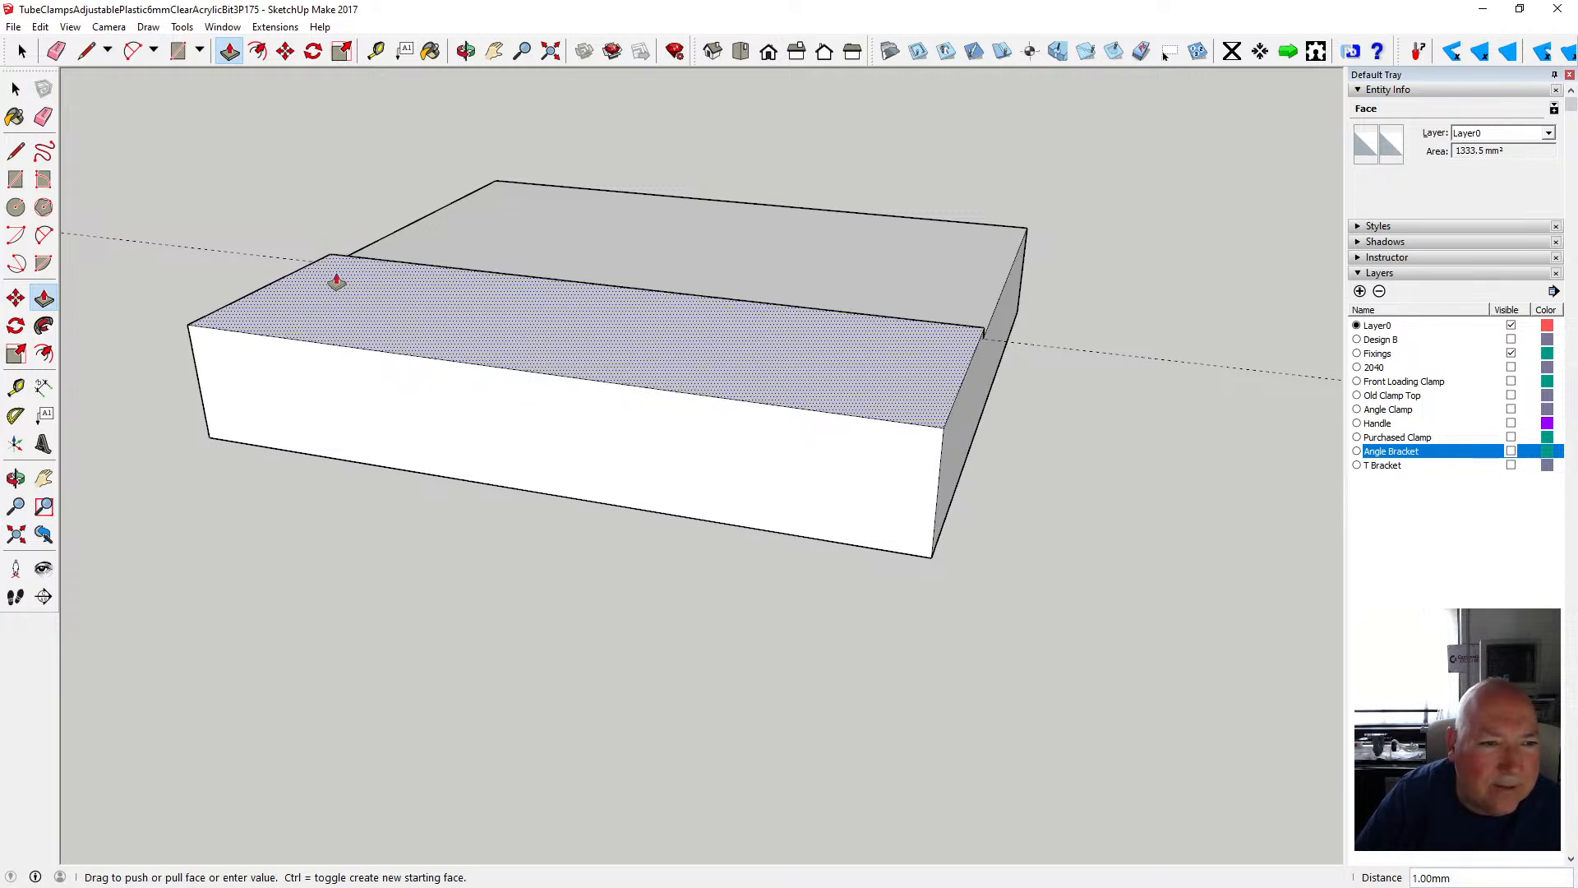
text(2)
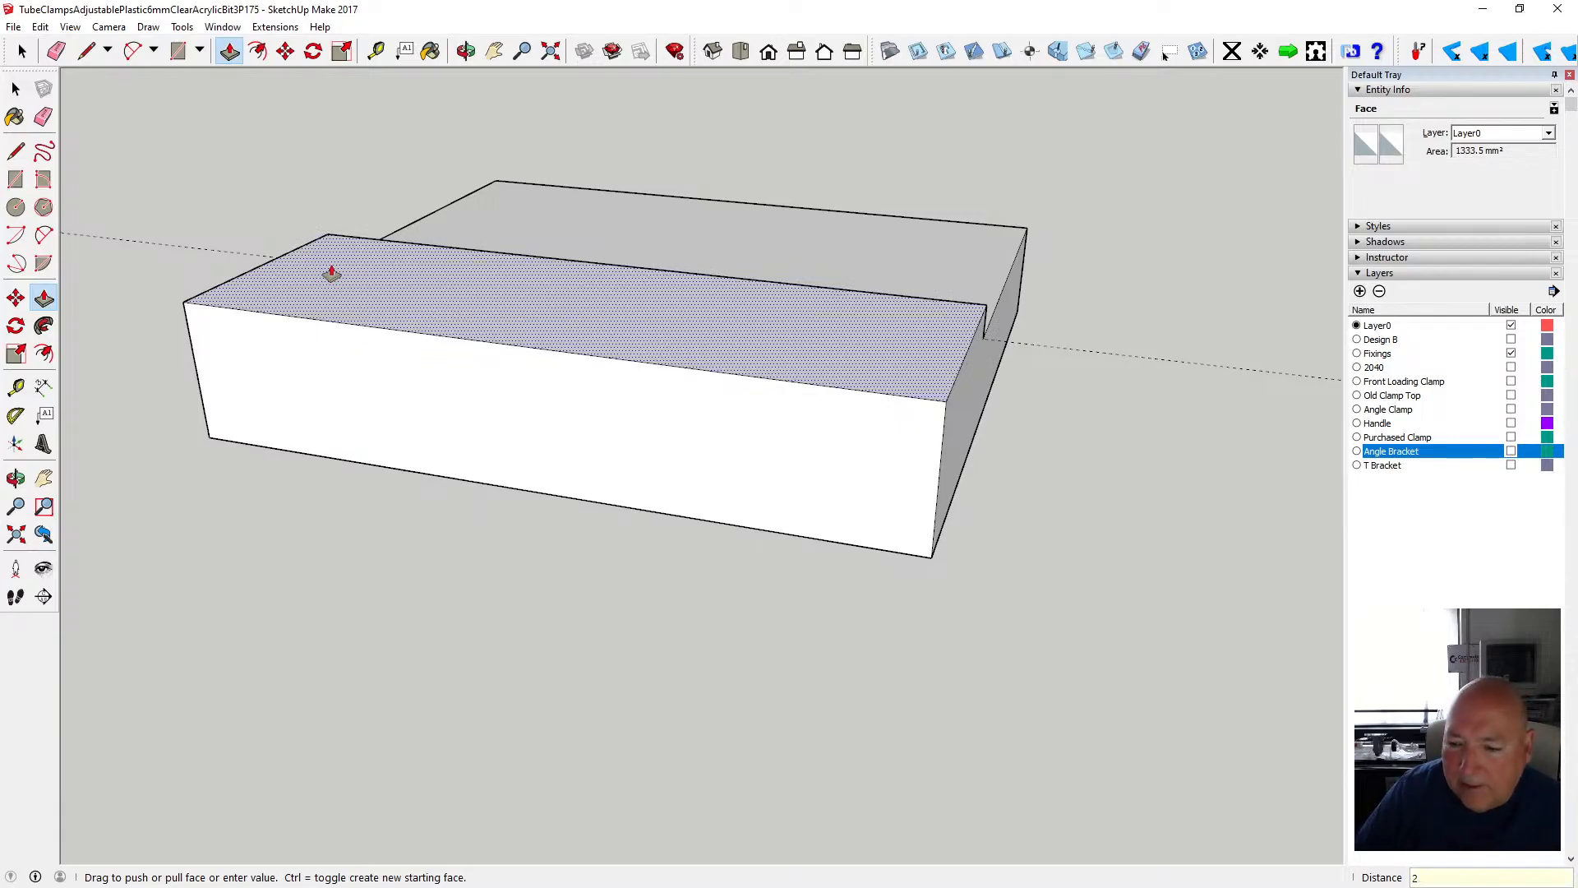
key(Return)
click(15, 89)
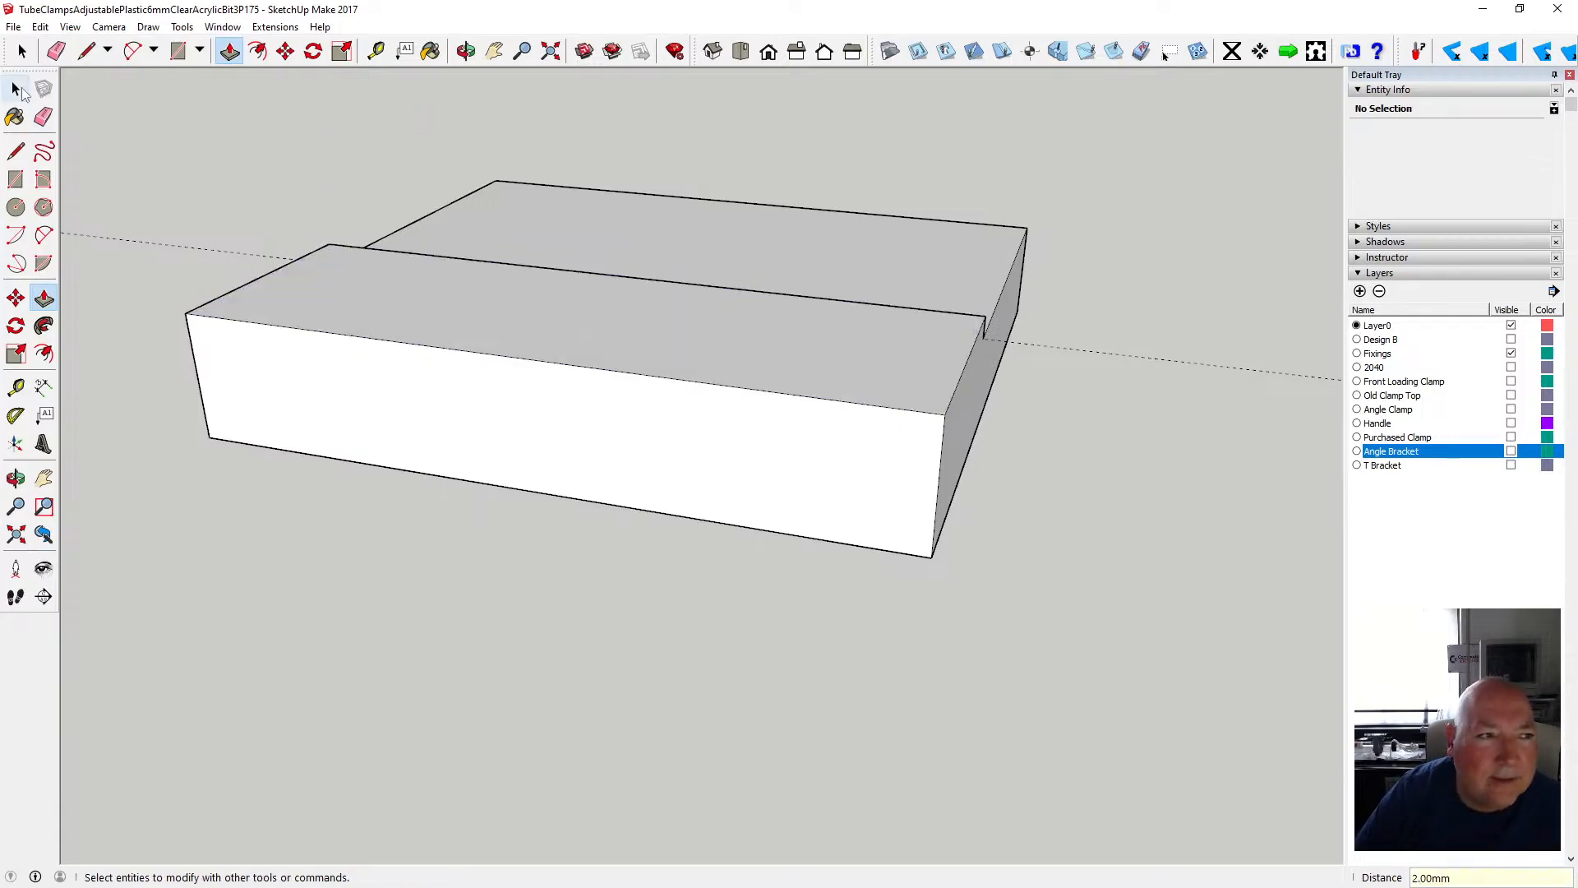
click(220, 253)
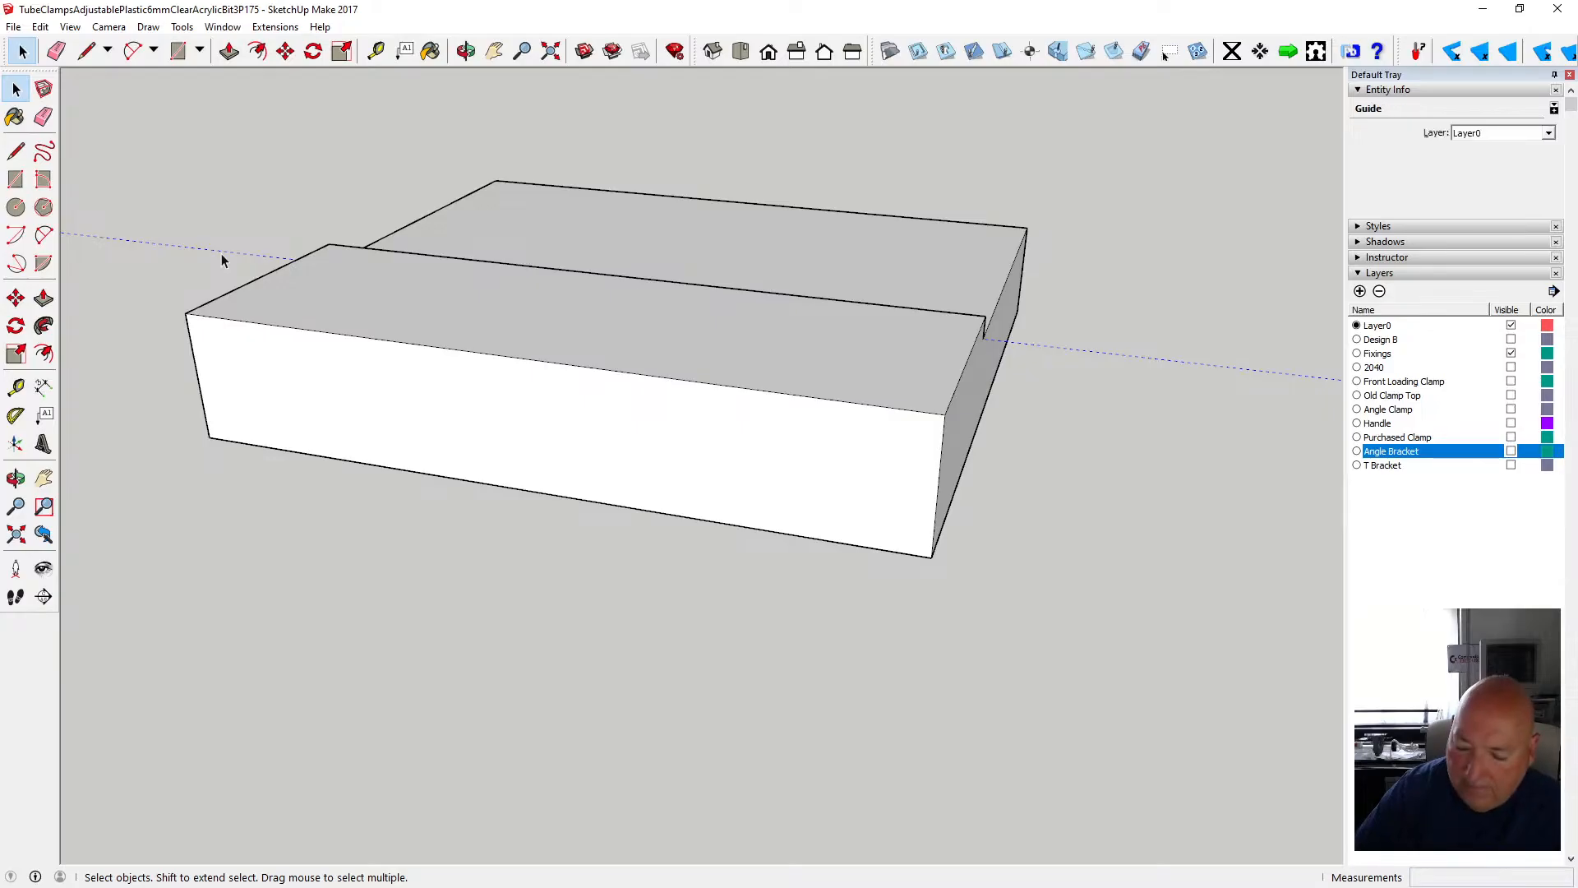
key(Delete)
- Try sloping the step's vertical face by moving its lower edge outward 2 mm, and undo the move
click(465, 51)
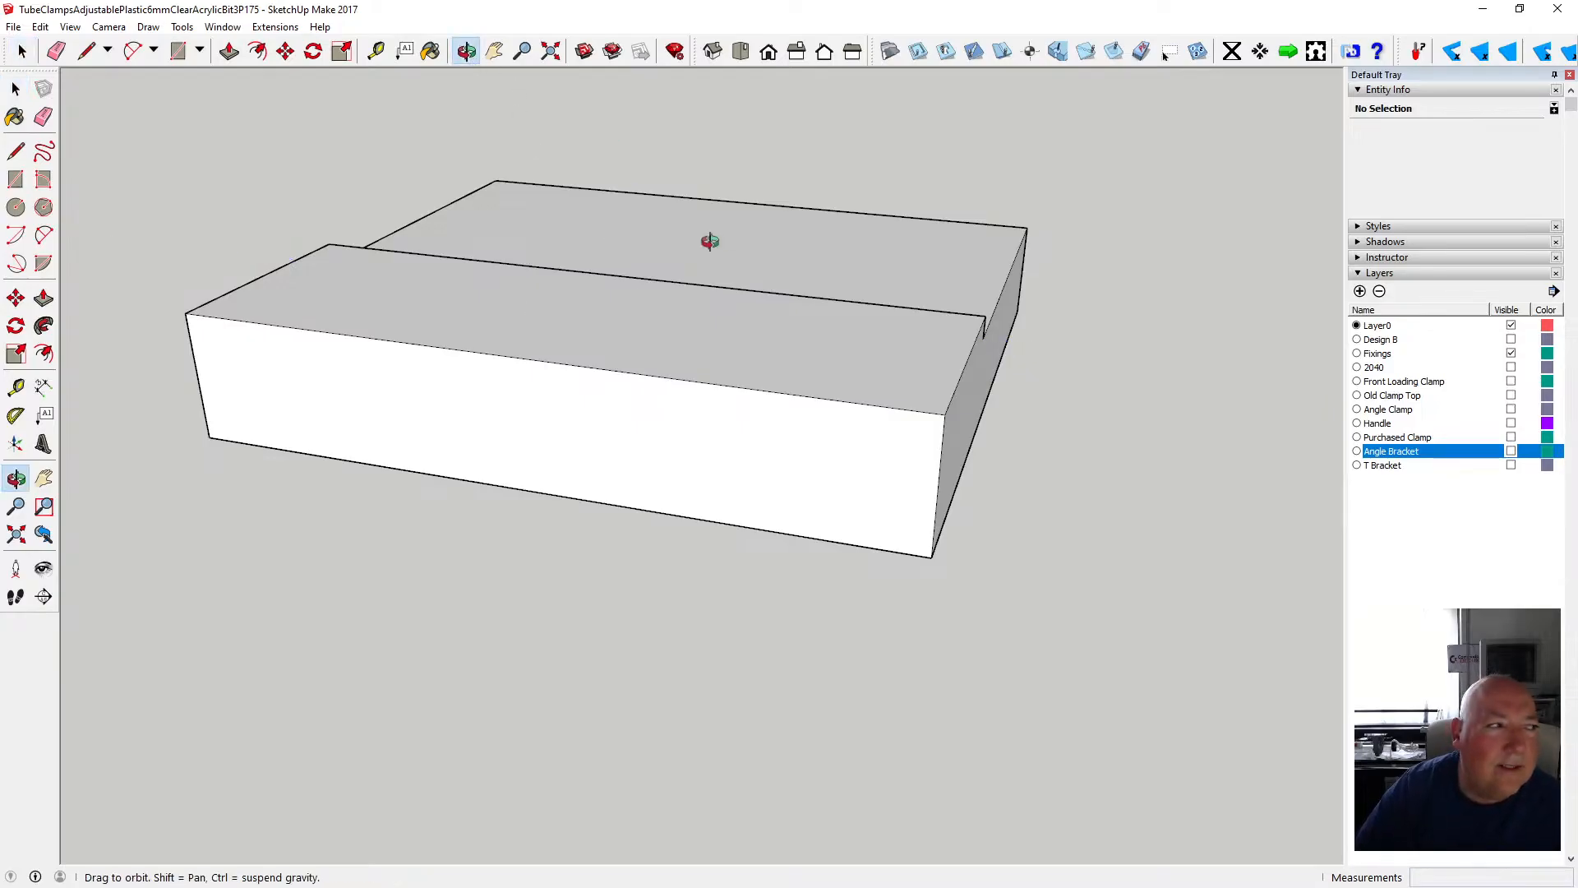
drag(710, 241, 446, 314)
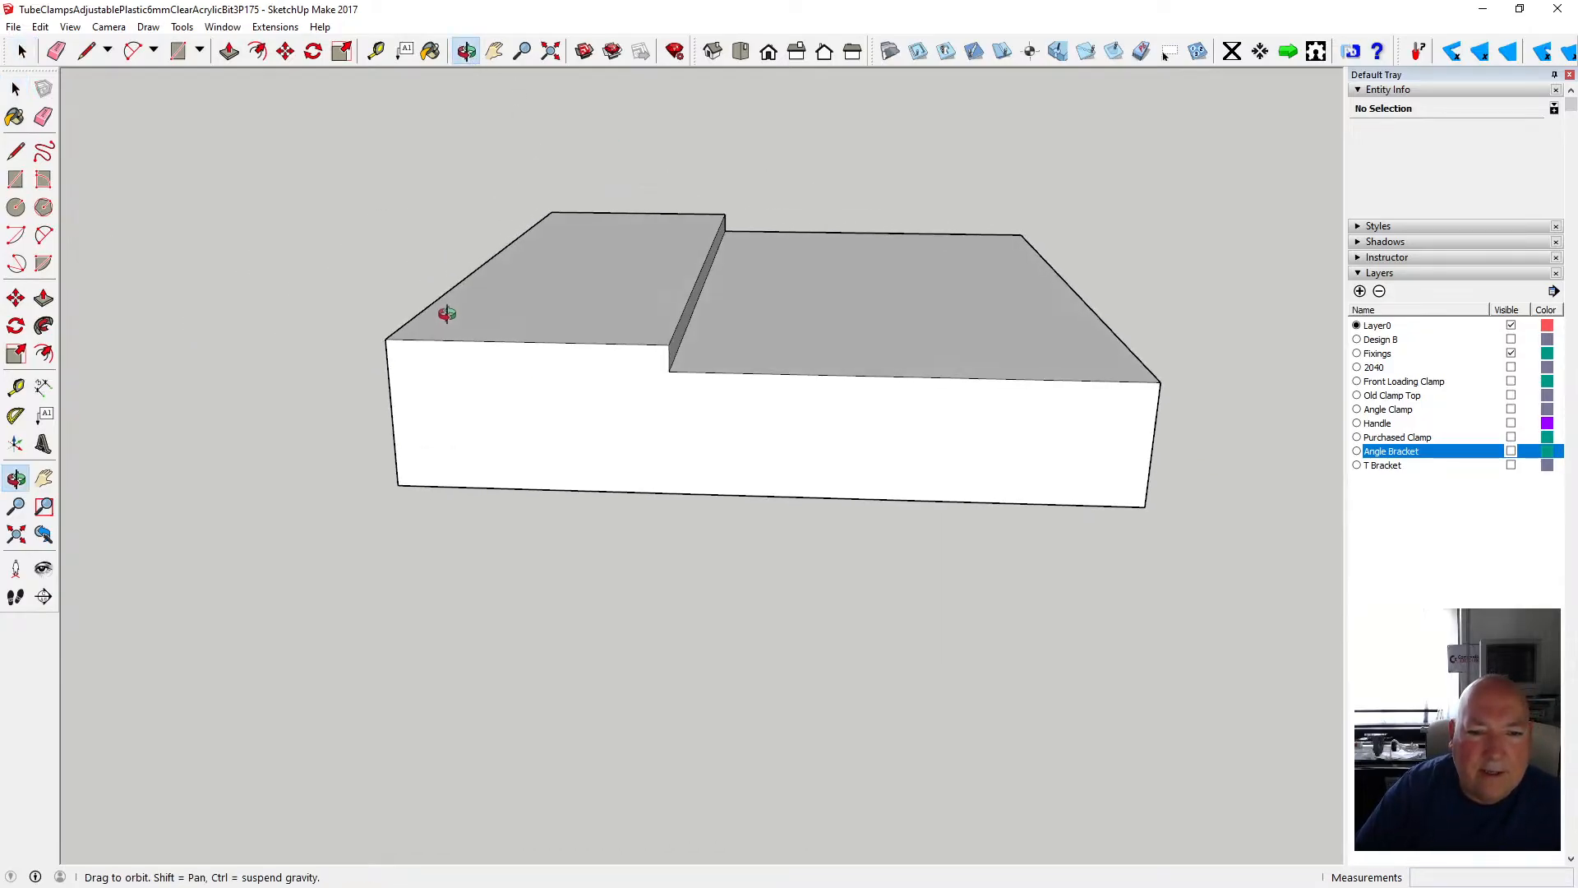
scroll(683, 367, up, 5)
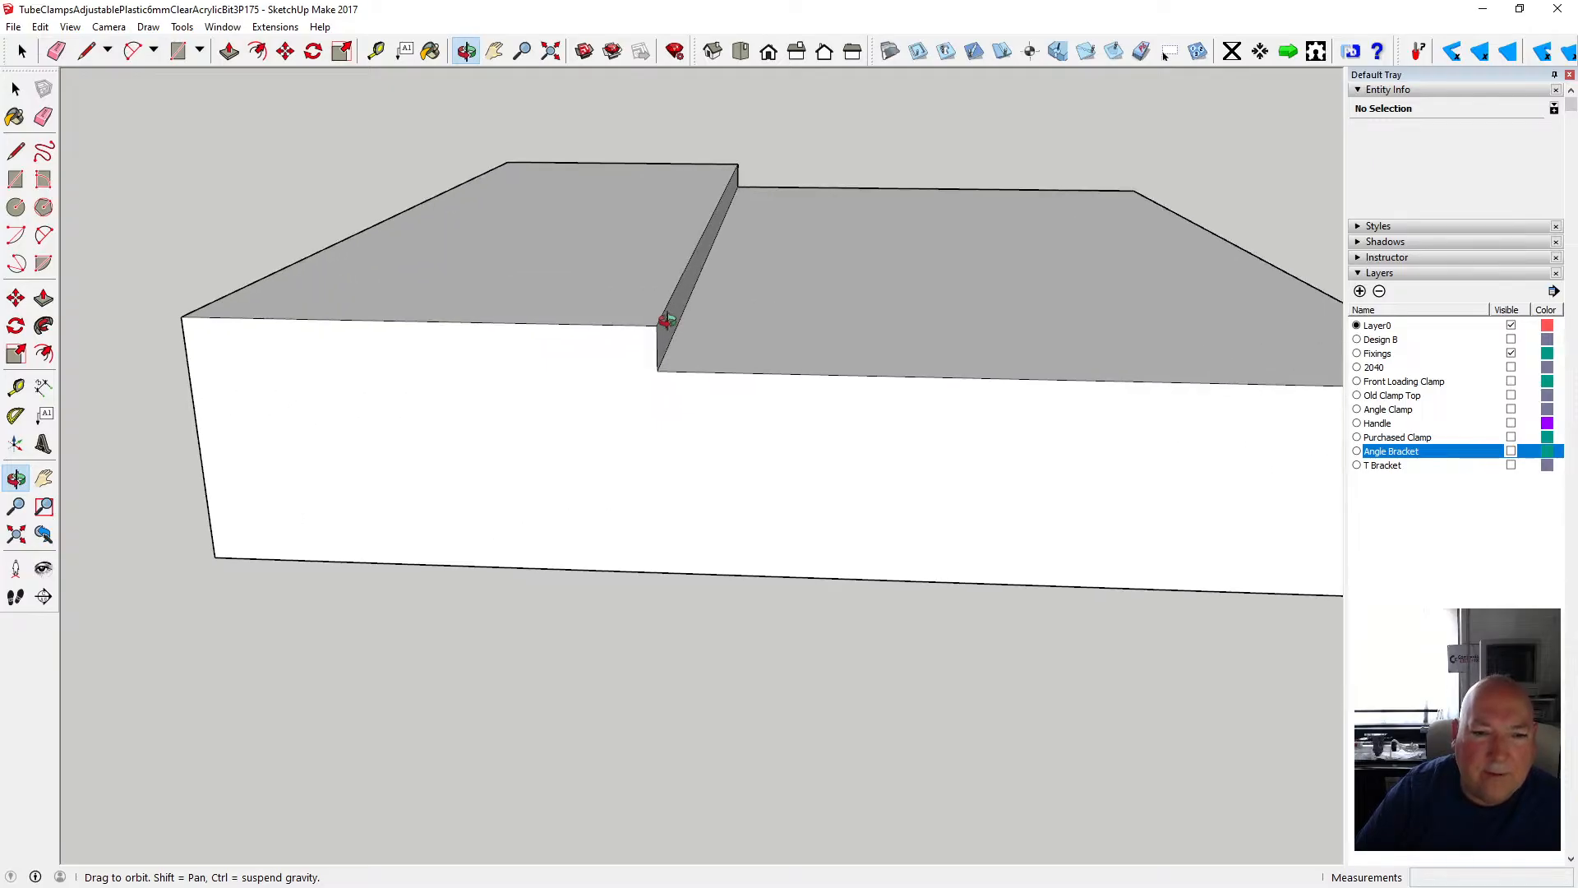
click(286, 51)
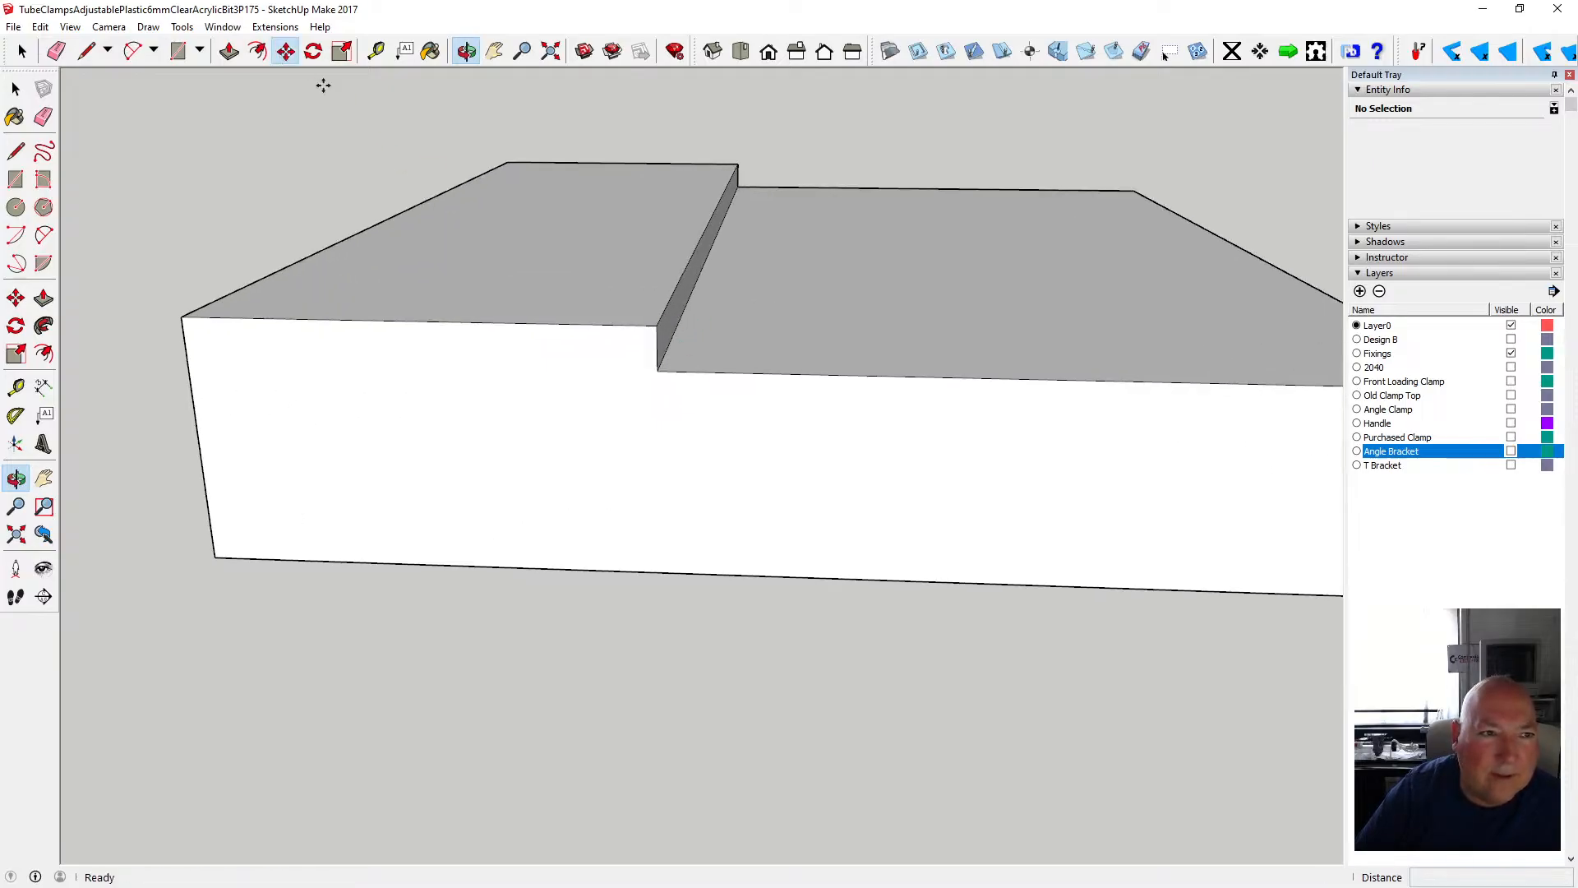
click(694, 286)
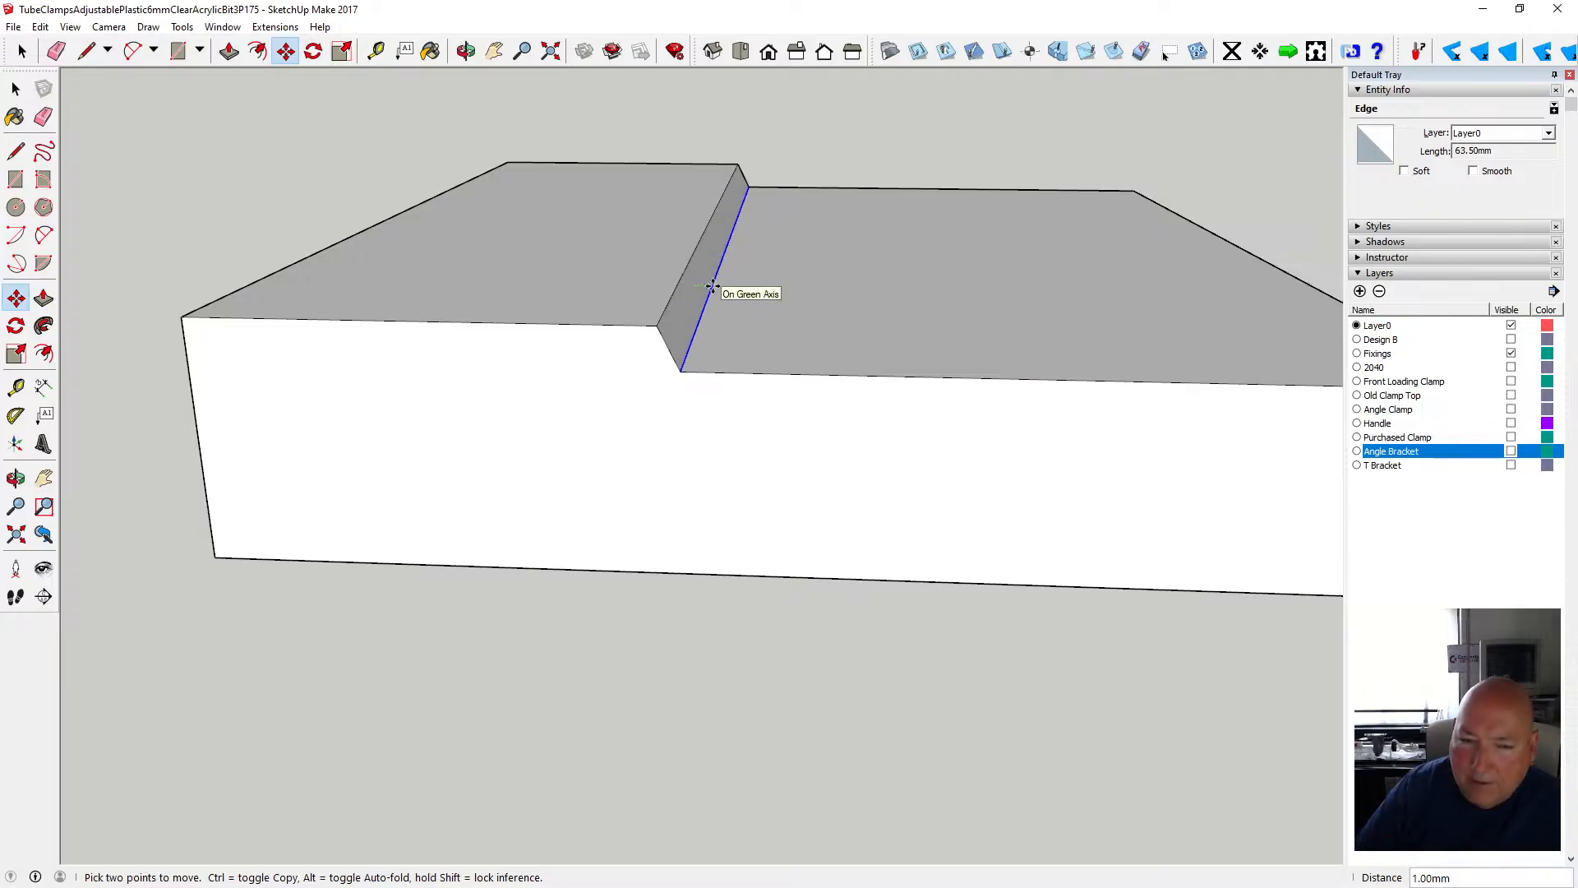
text(2)
key(Return)
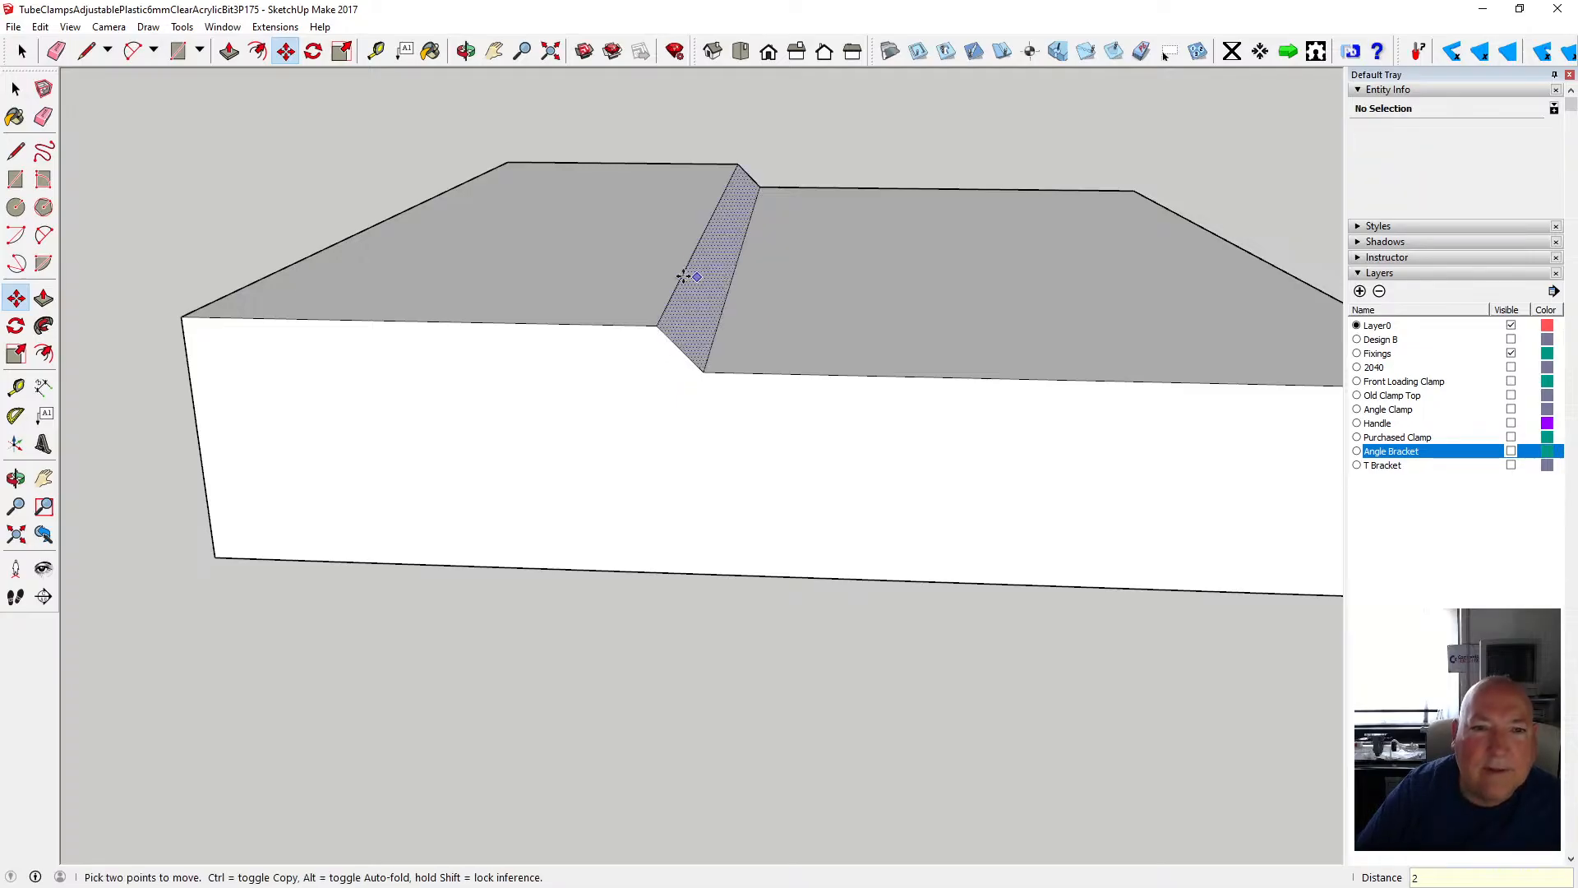
middle_drag(685, 276, 620, 251)
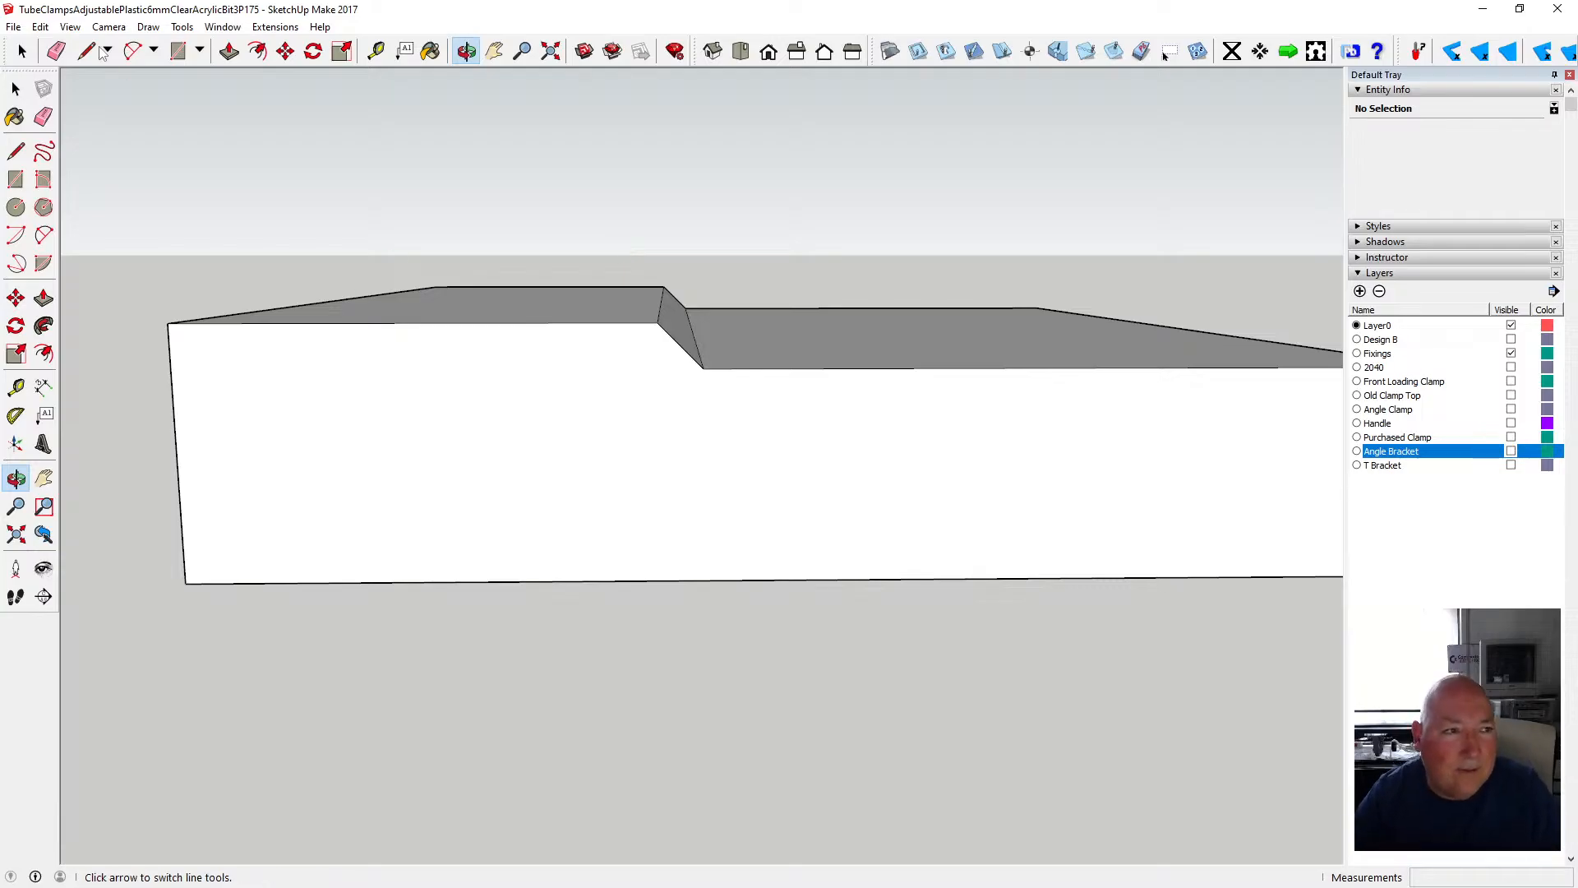
click(40, 27)
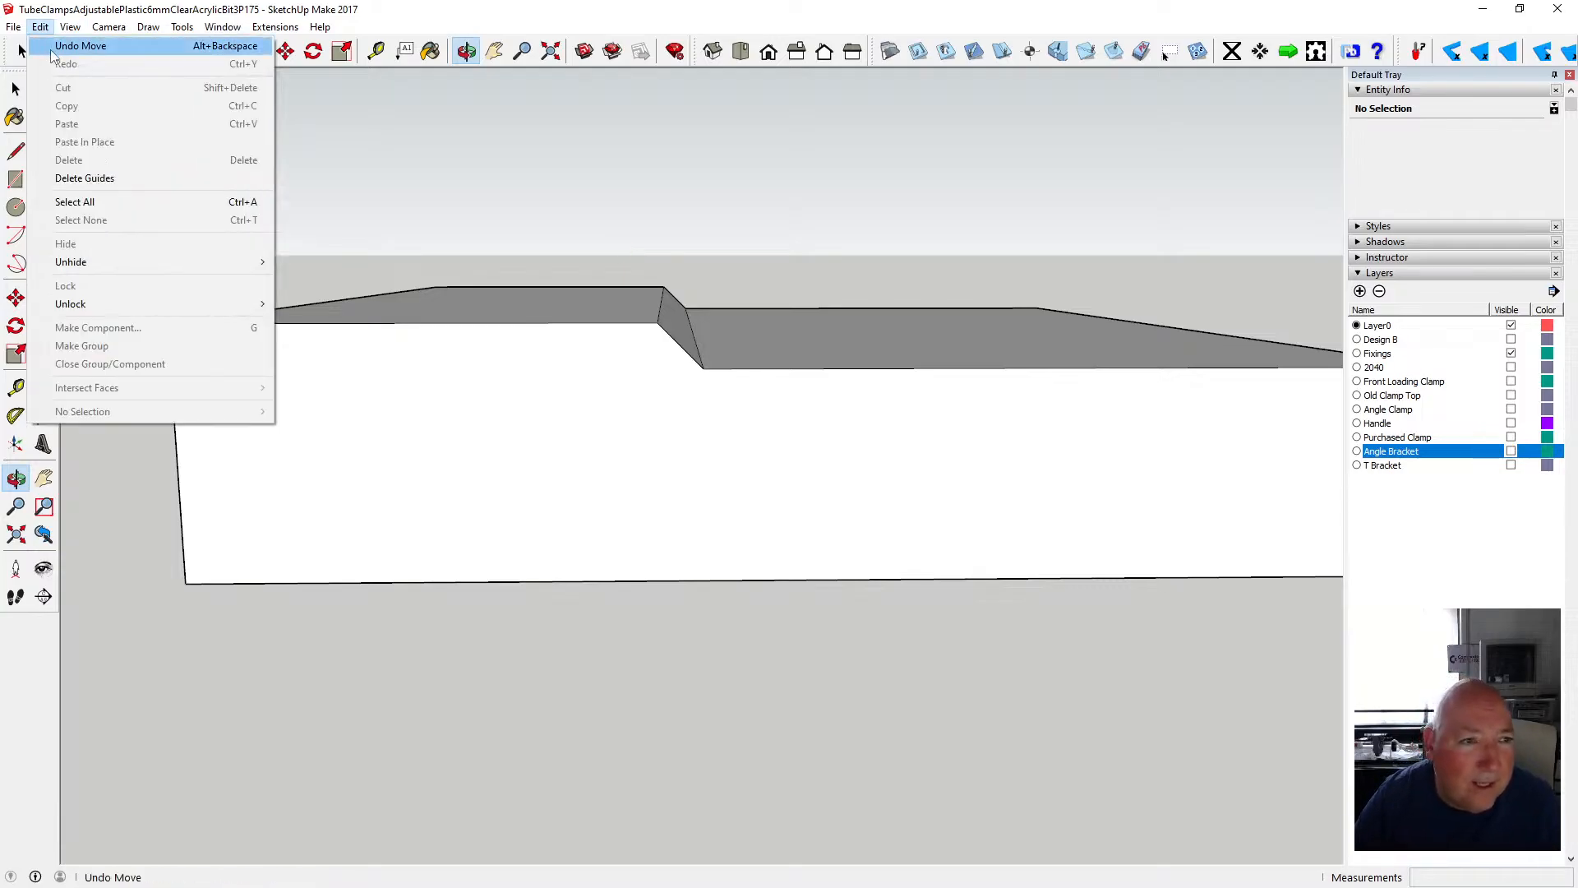
click(51, 46)
- Slope the step's vertical face by moving its lower edge 1.5 mm outward along the green axis
drag(581, 148, 536, 148)
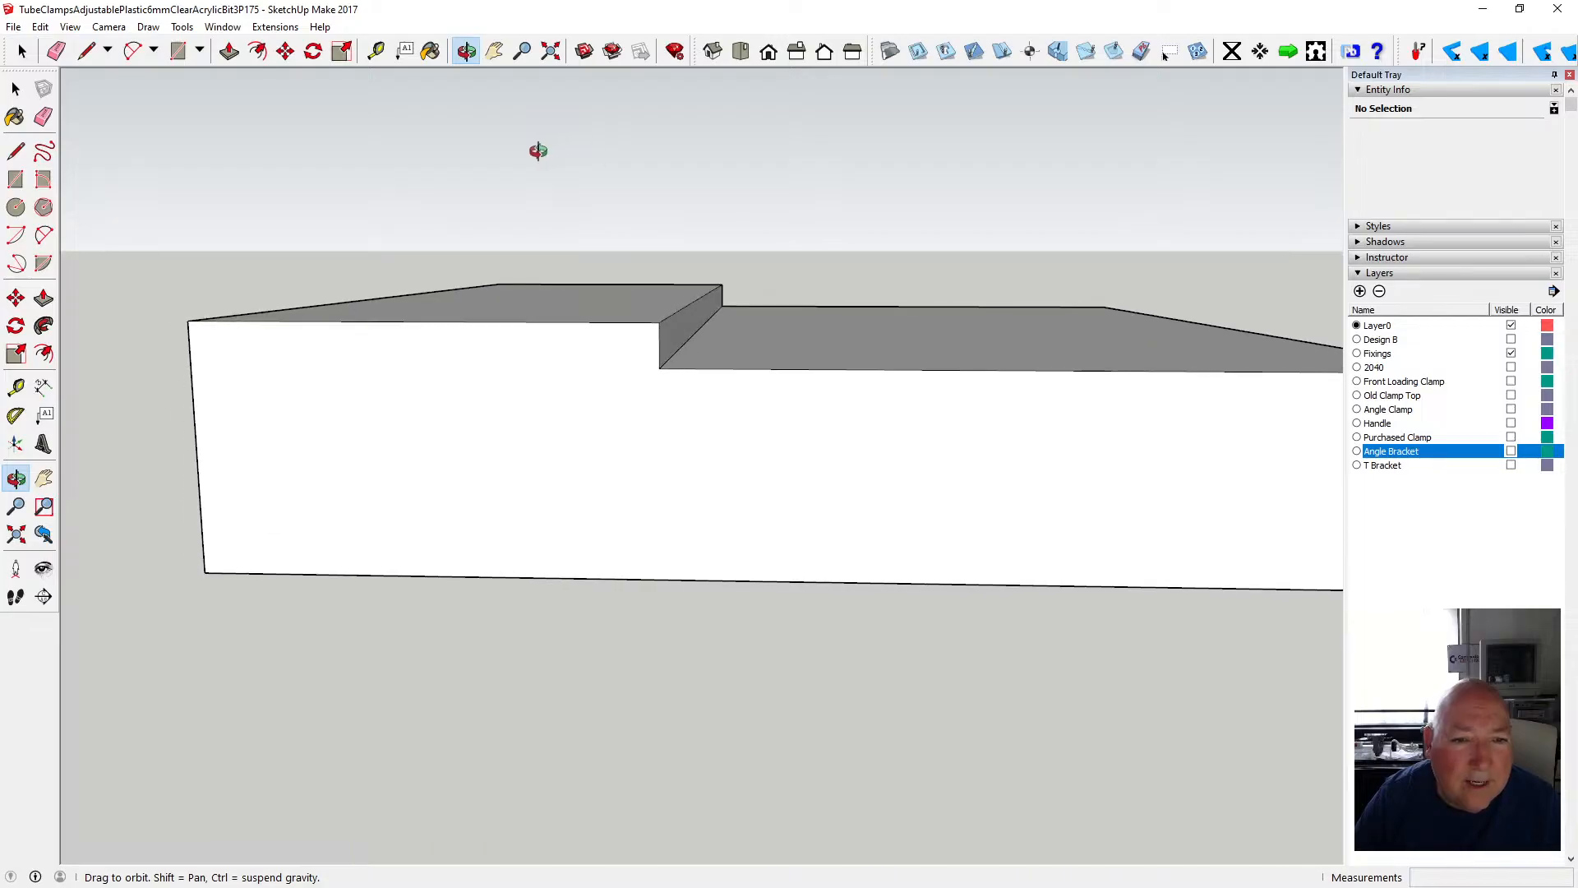
click(286, 51)
click(701, 328)
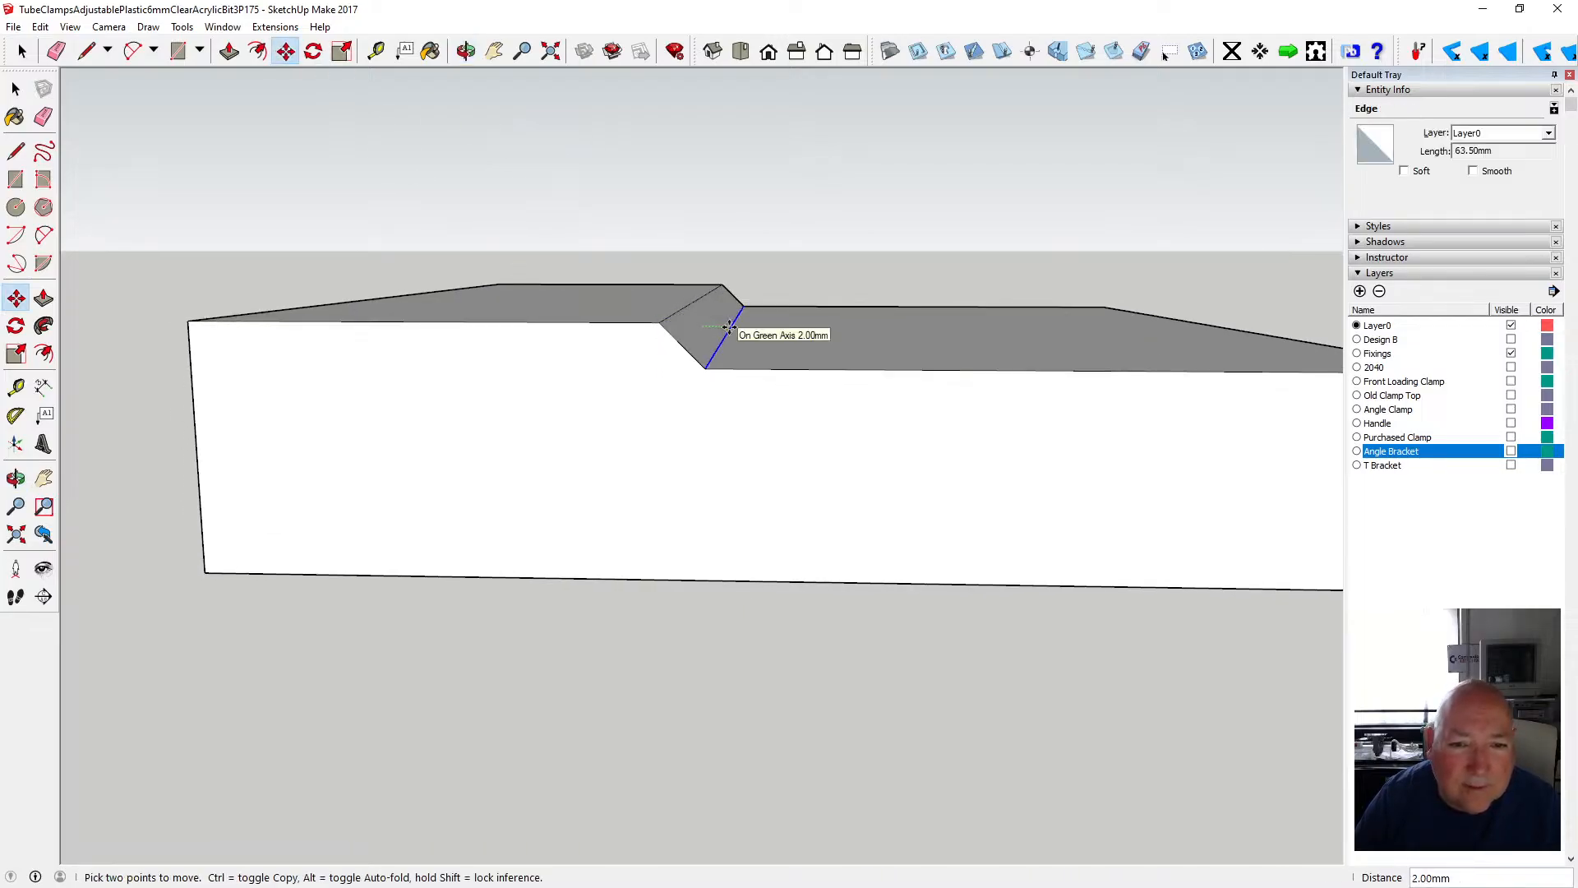
text(1)
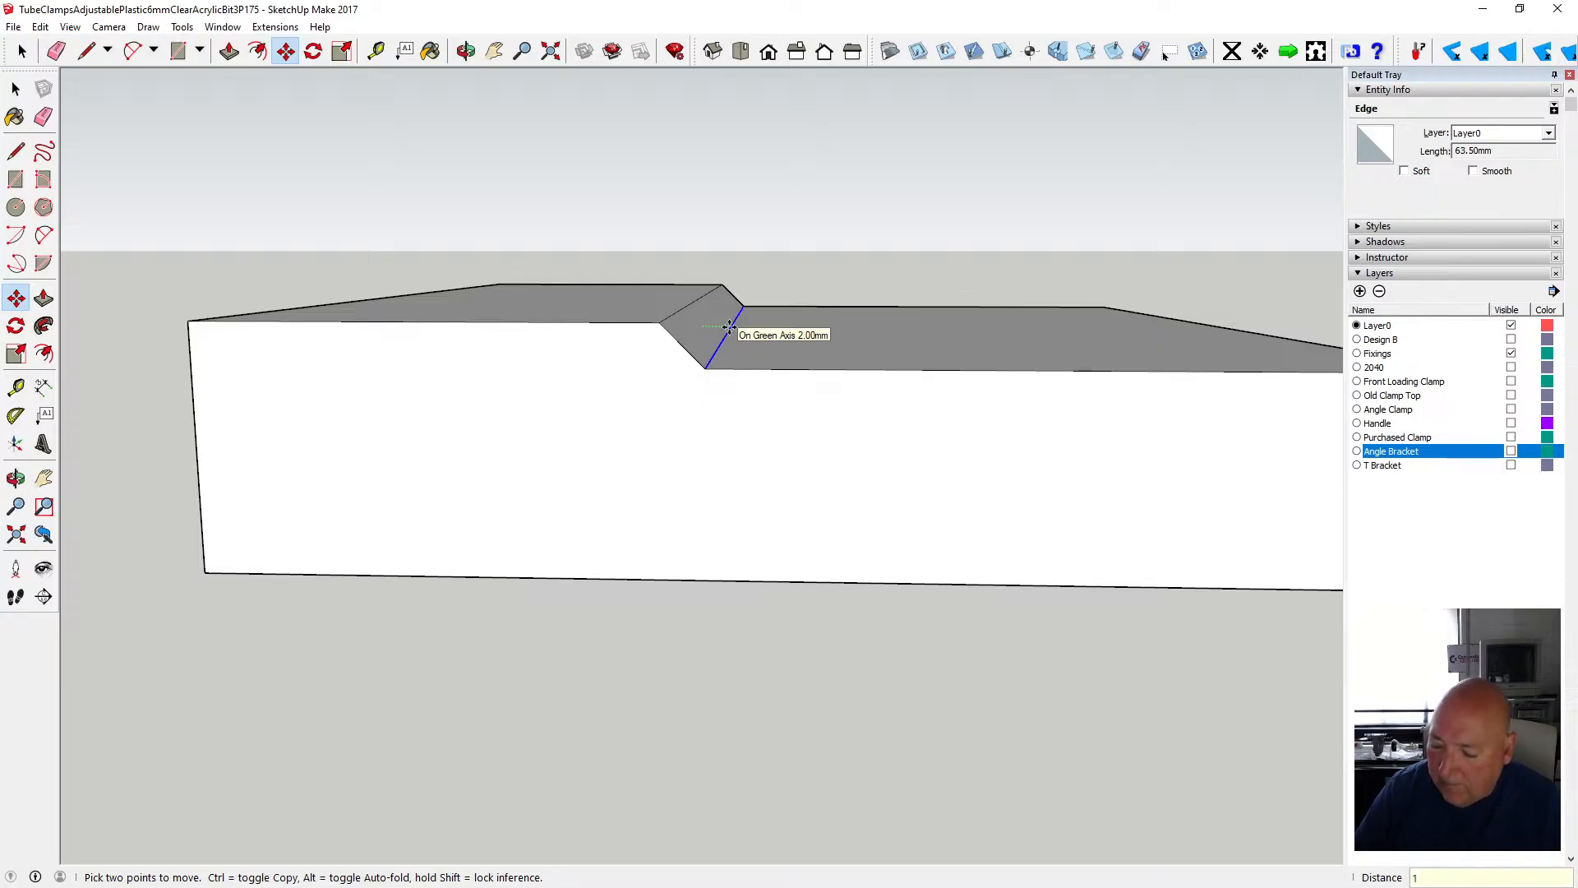
text(.5)
key(Return)
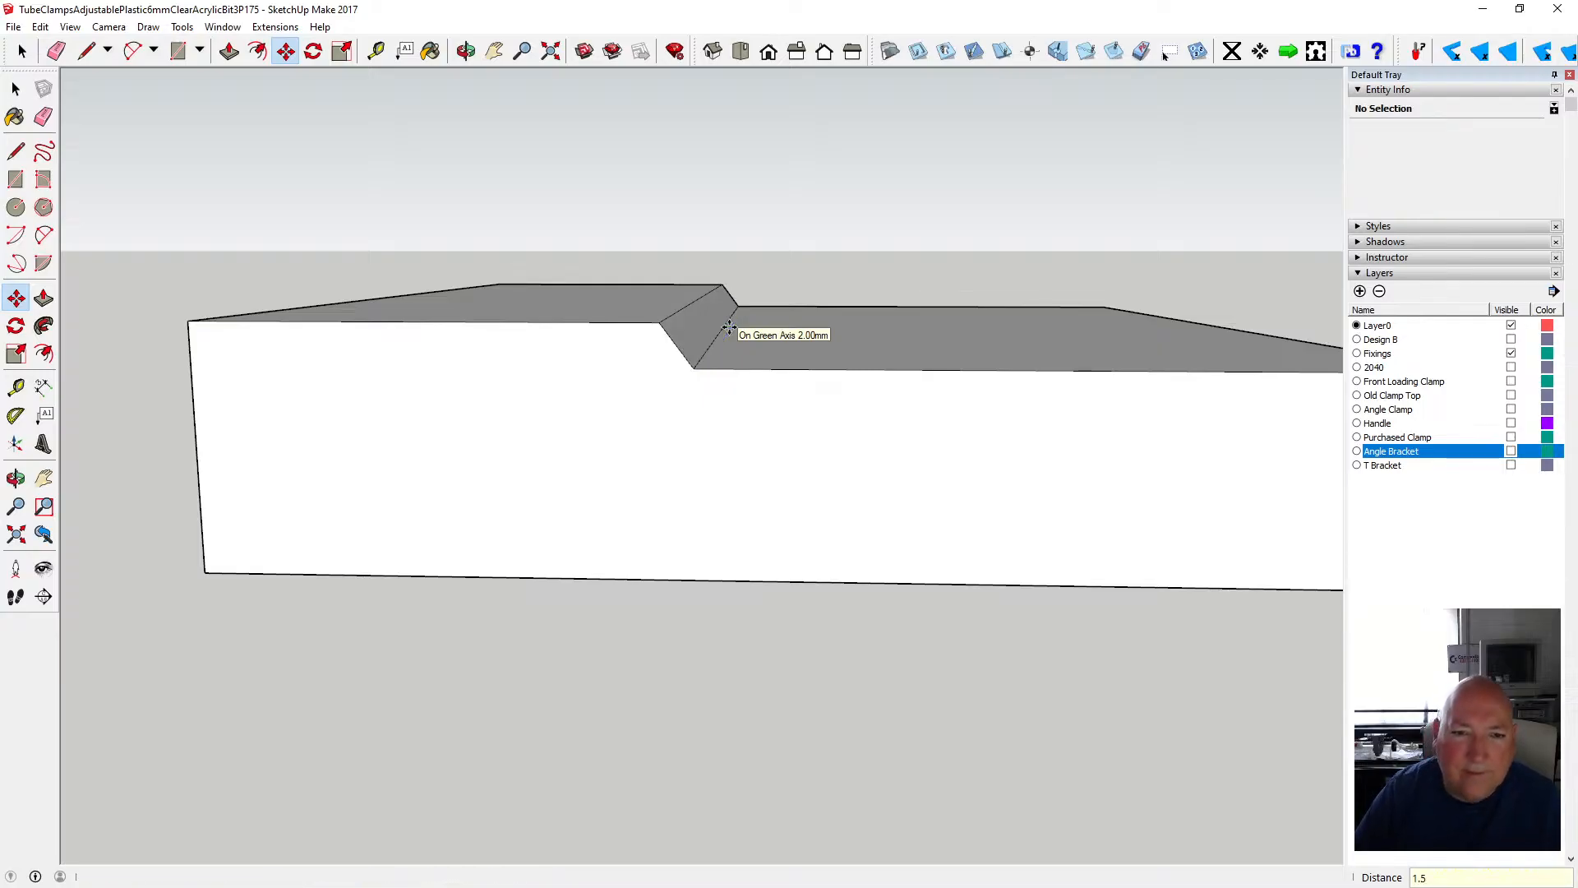
click(466, 51)
mouse_move(550, 118)
mouse_down()
mouse_move(570, 116)
mouse_move(545, 120)
mouse_up()
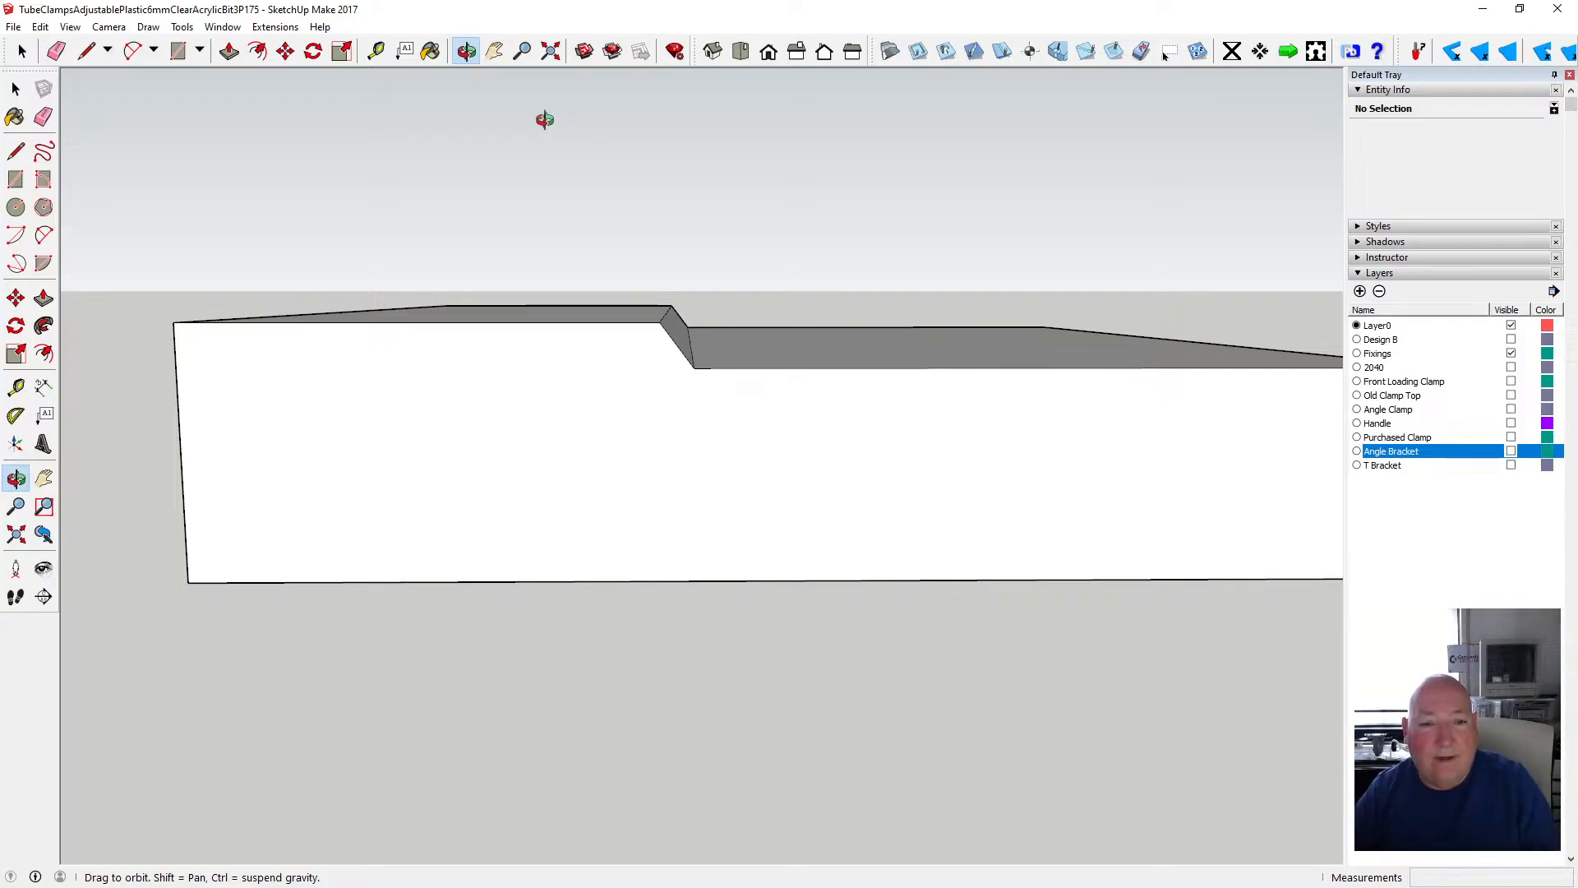
- Try a 1.5 mm inward offset of the flat underside's outline, and undo it
drag(542, 222, 669, 339)
scroll(580, 341, down, 6)
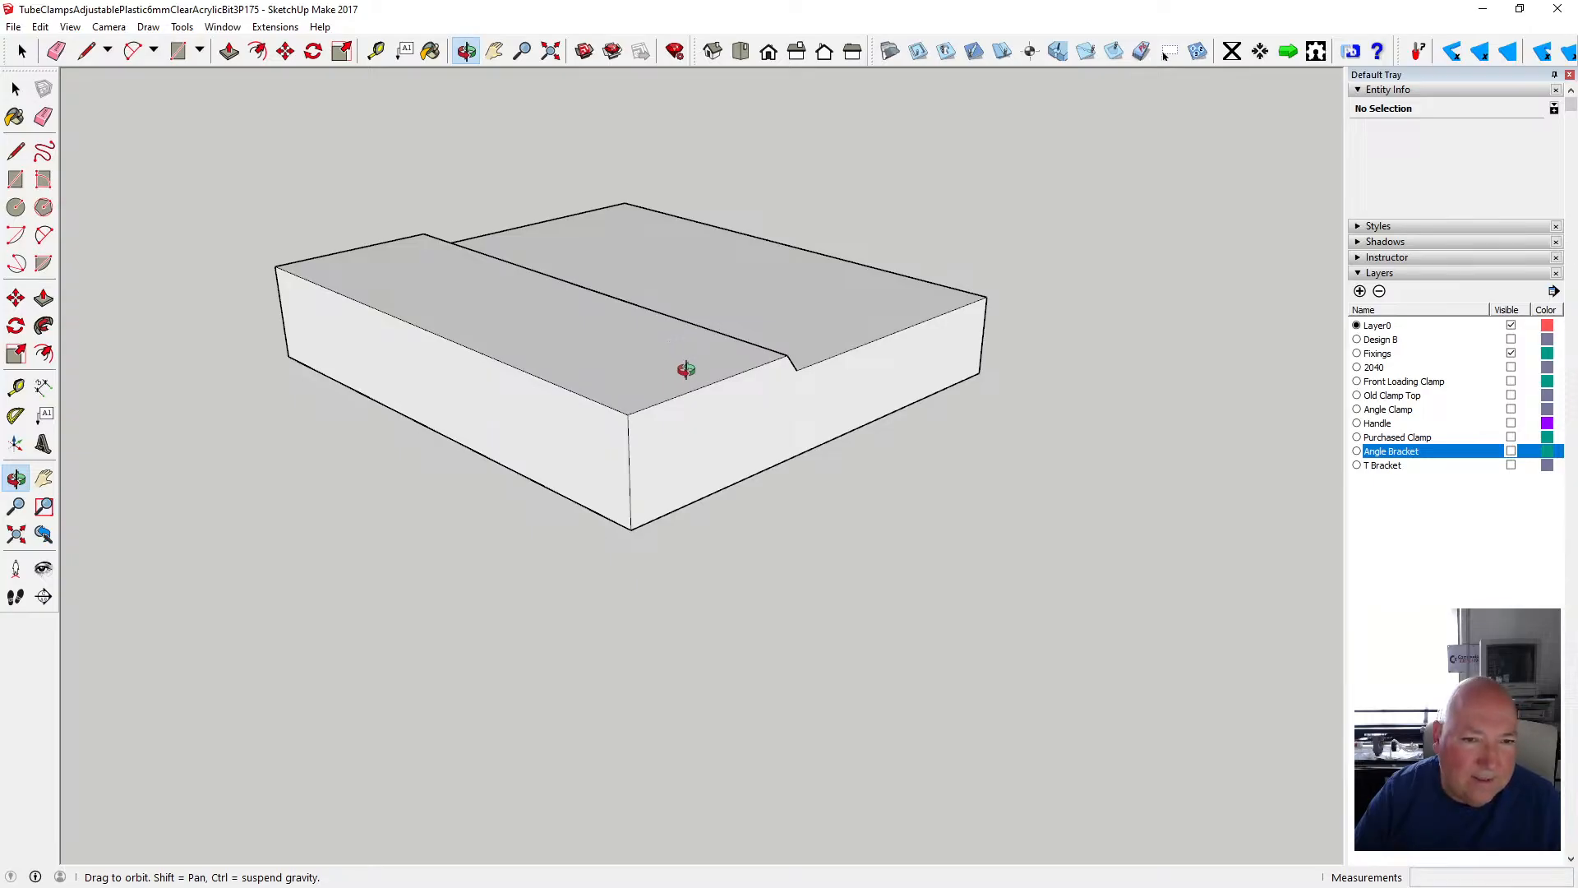
drag(687, 366, 672, 505)
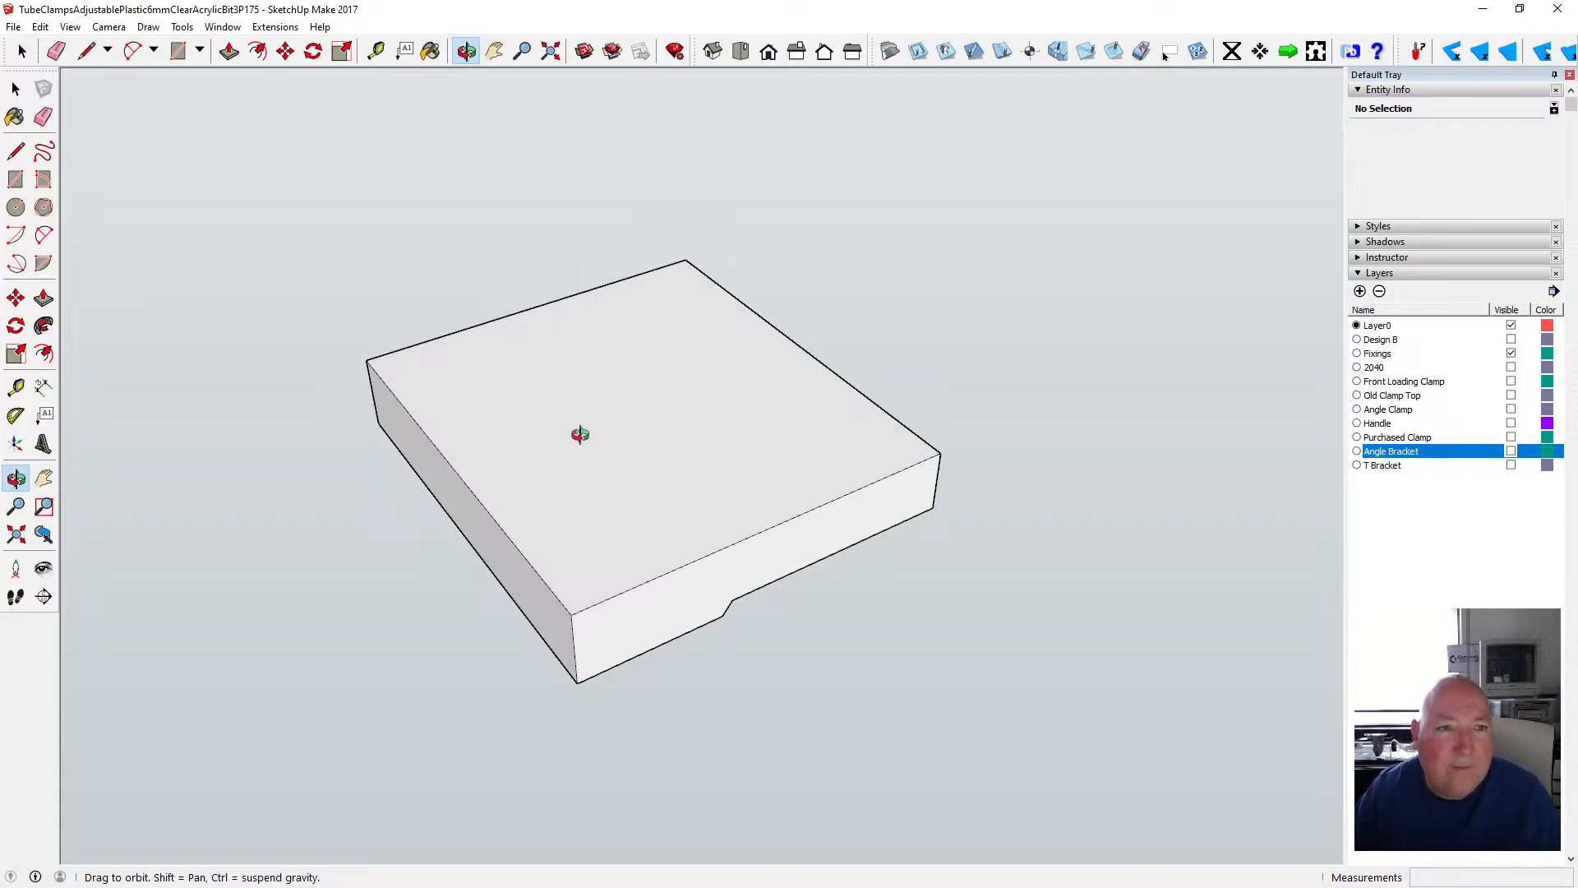
click(257, 51)
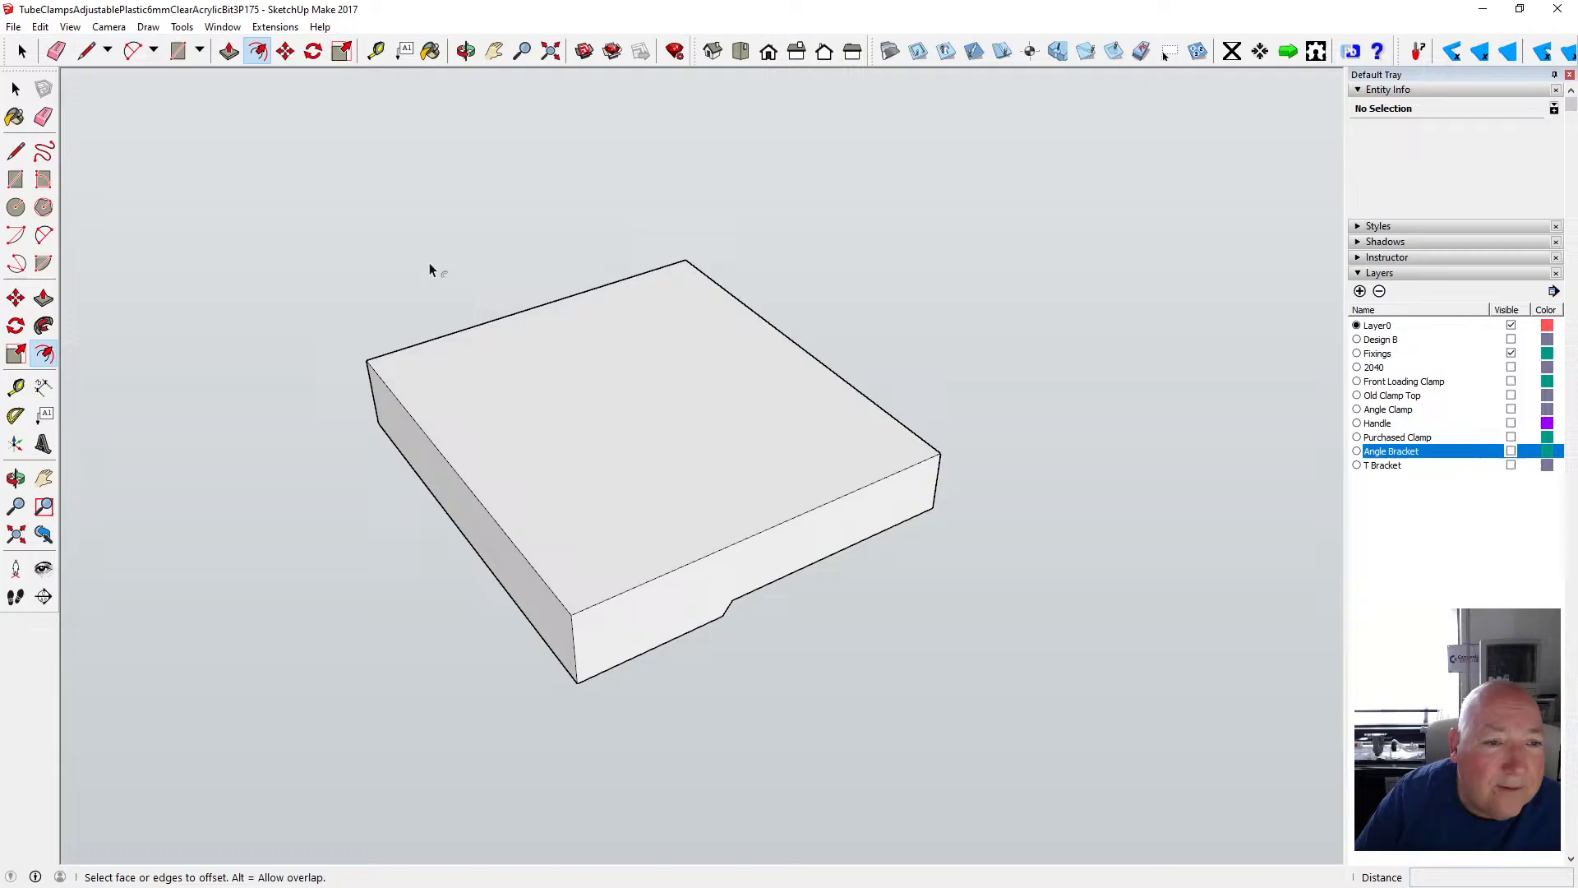
click(482, 337)
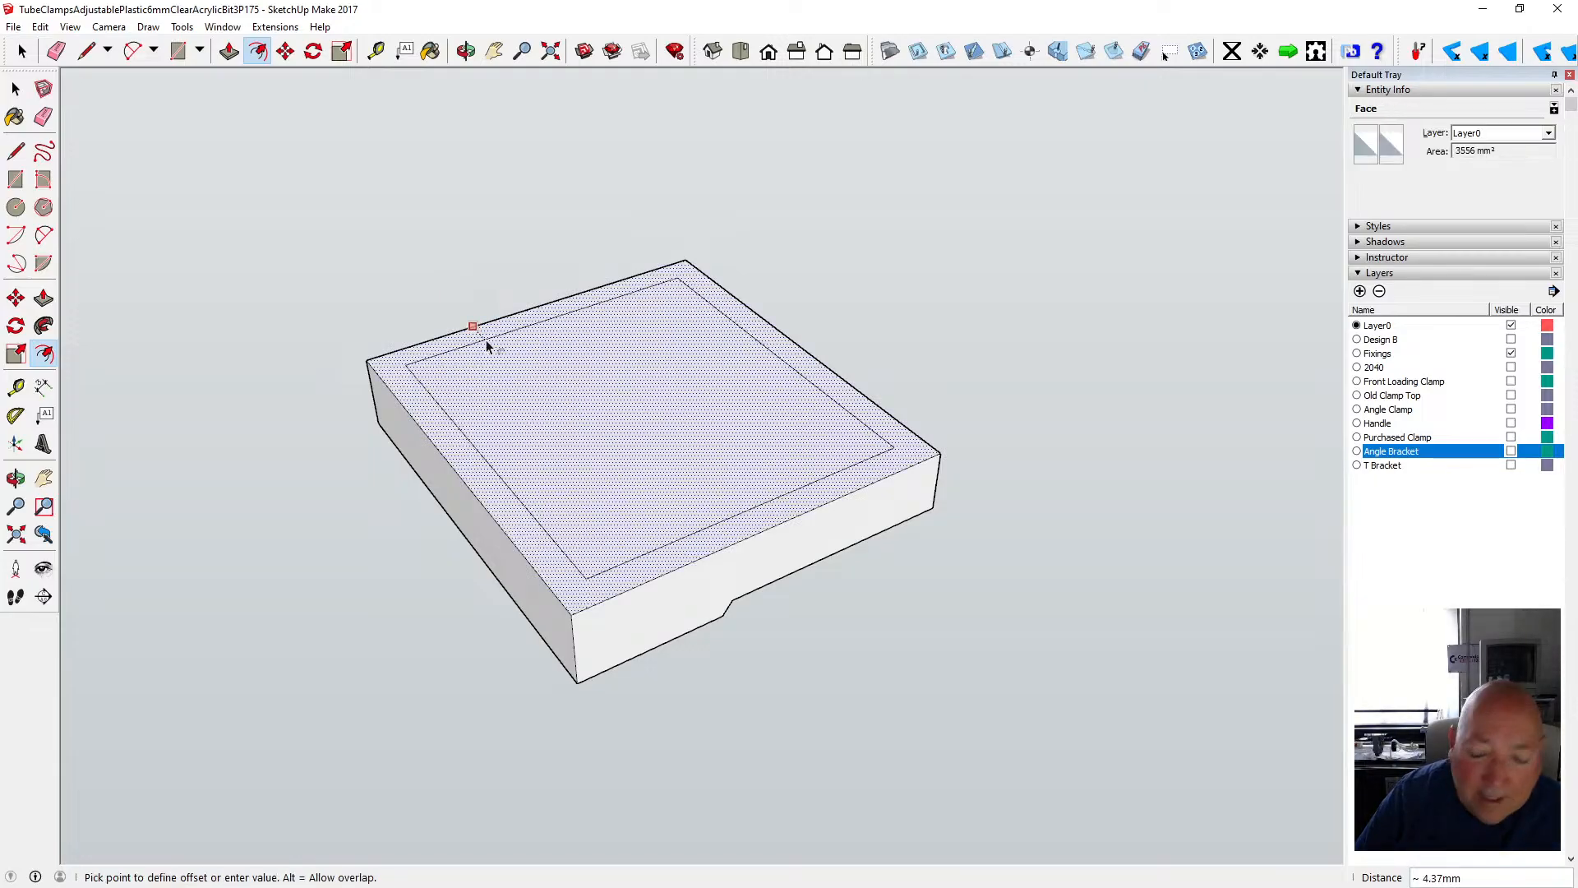
text(1.5)
key(Return)
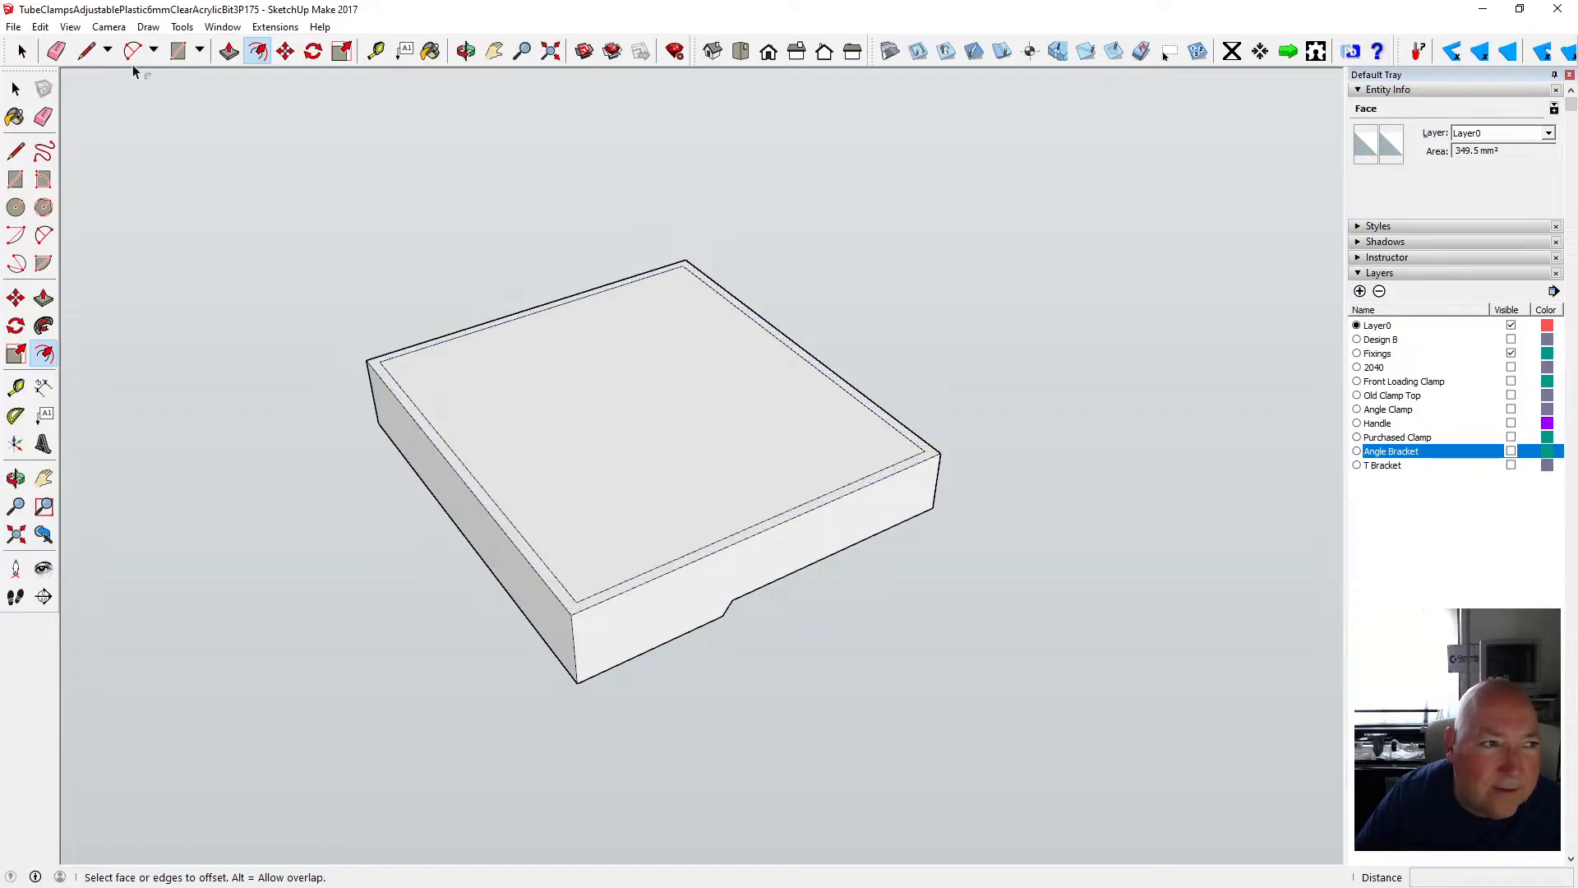
click(43, 27)
click(60, 47)
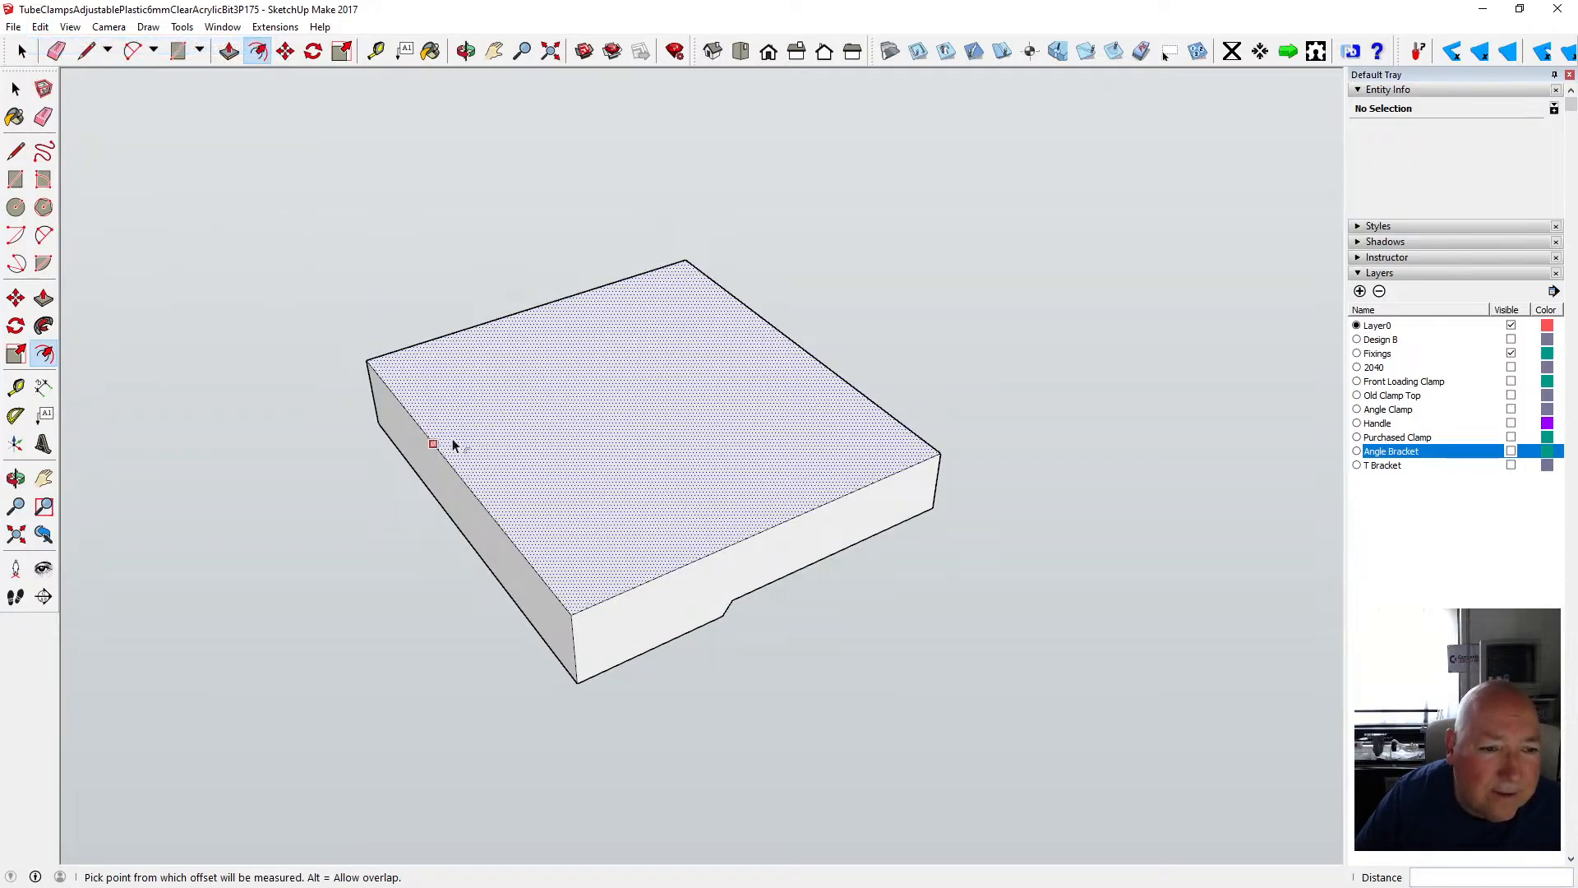
- Offset the outline of the block's flat underside 1.7 mm inward and save the model
click(451, 444)
text(1.7)
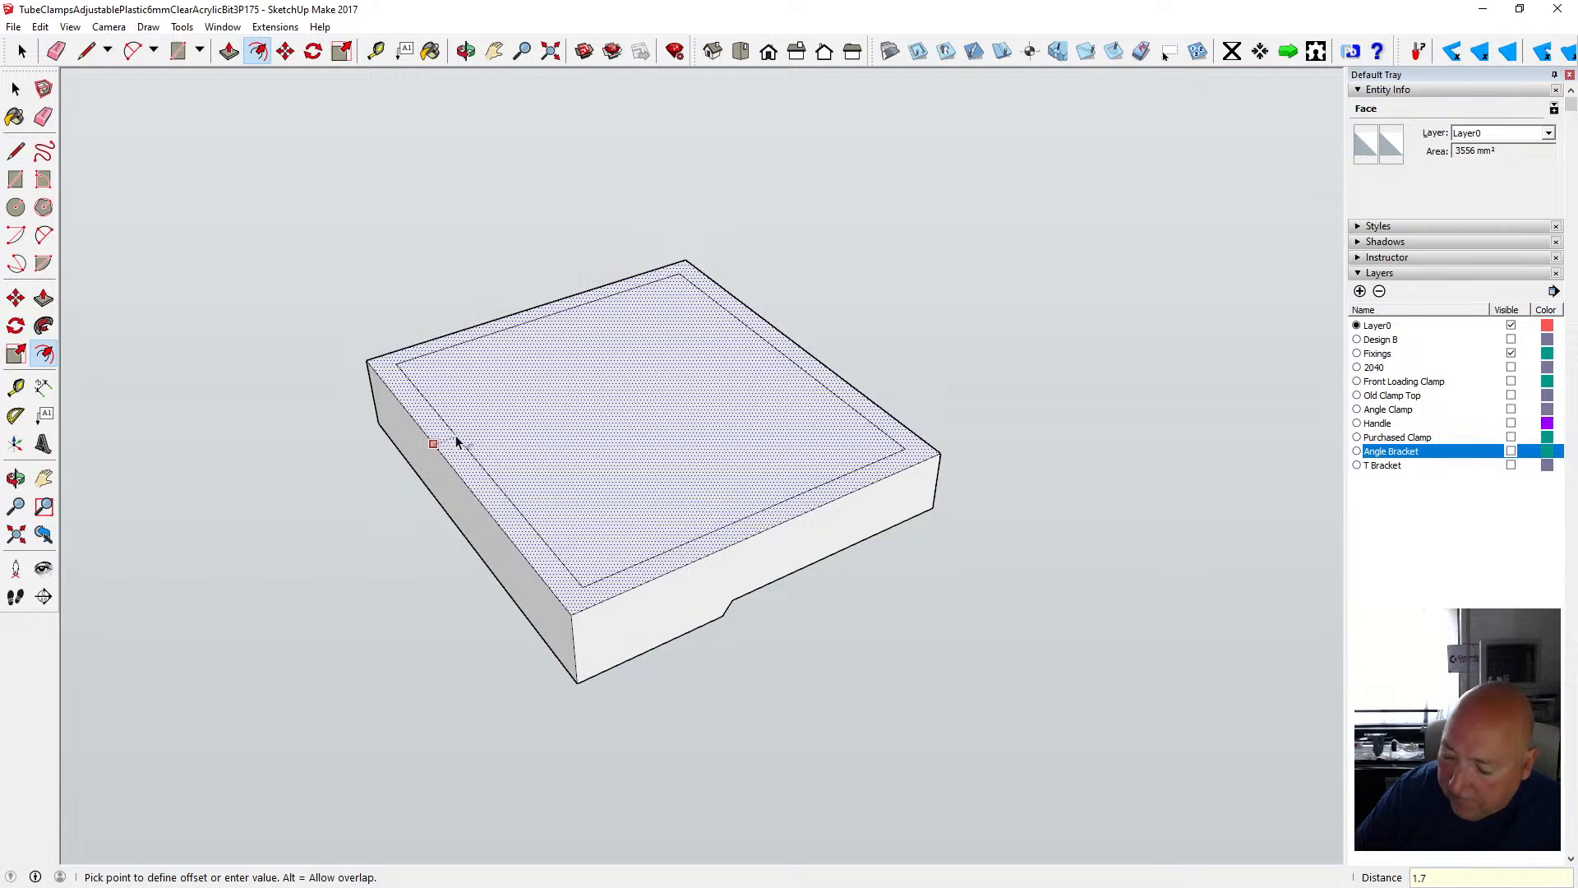
key(Return)
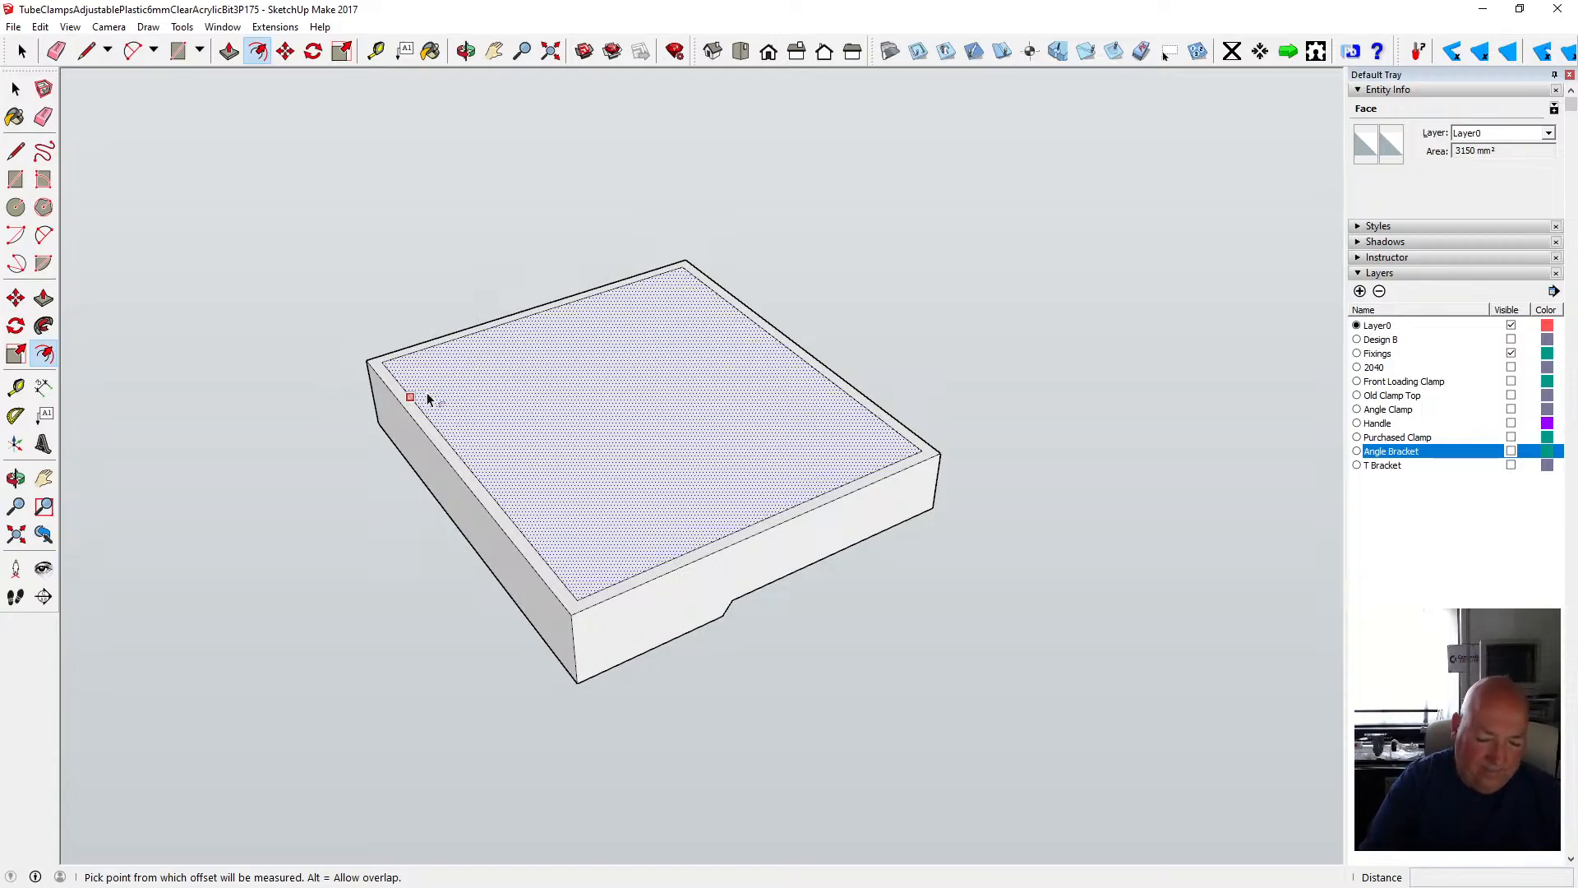
key(Escape)
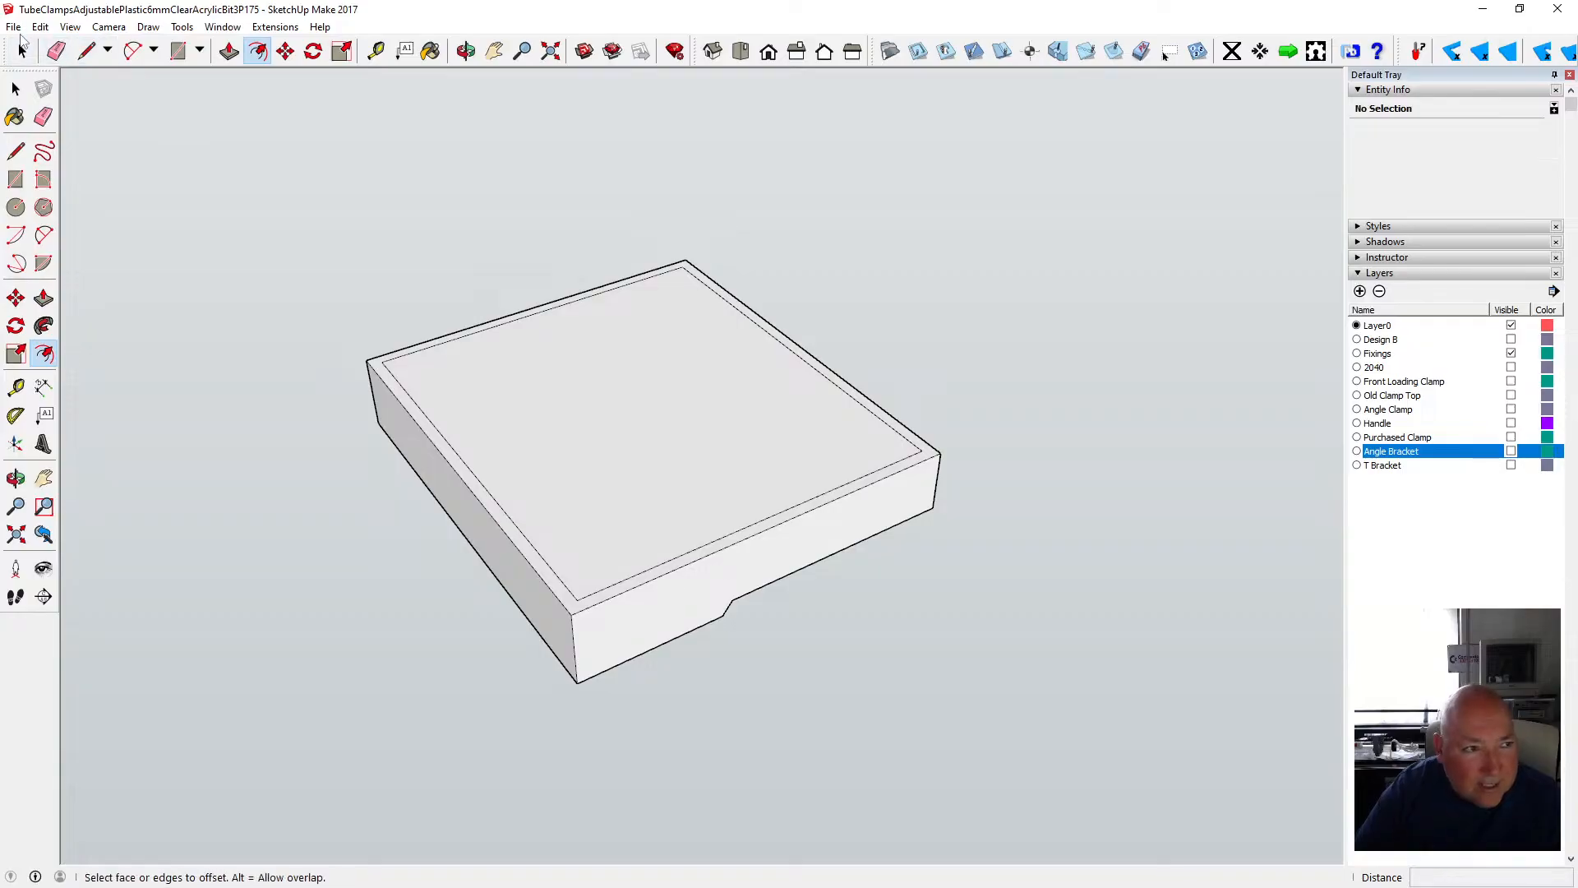
click(14, 27)
click(98, 87)
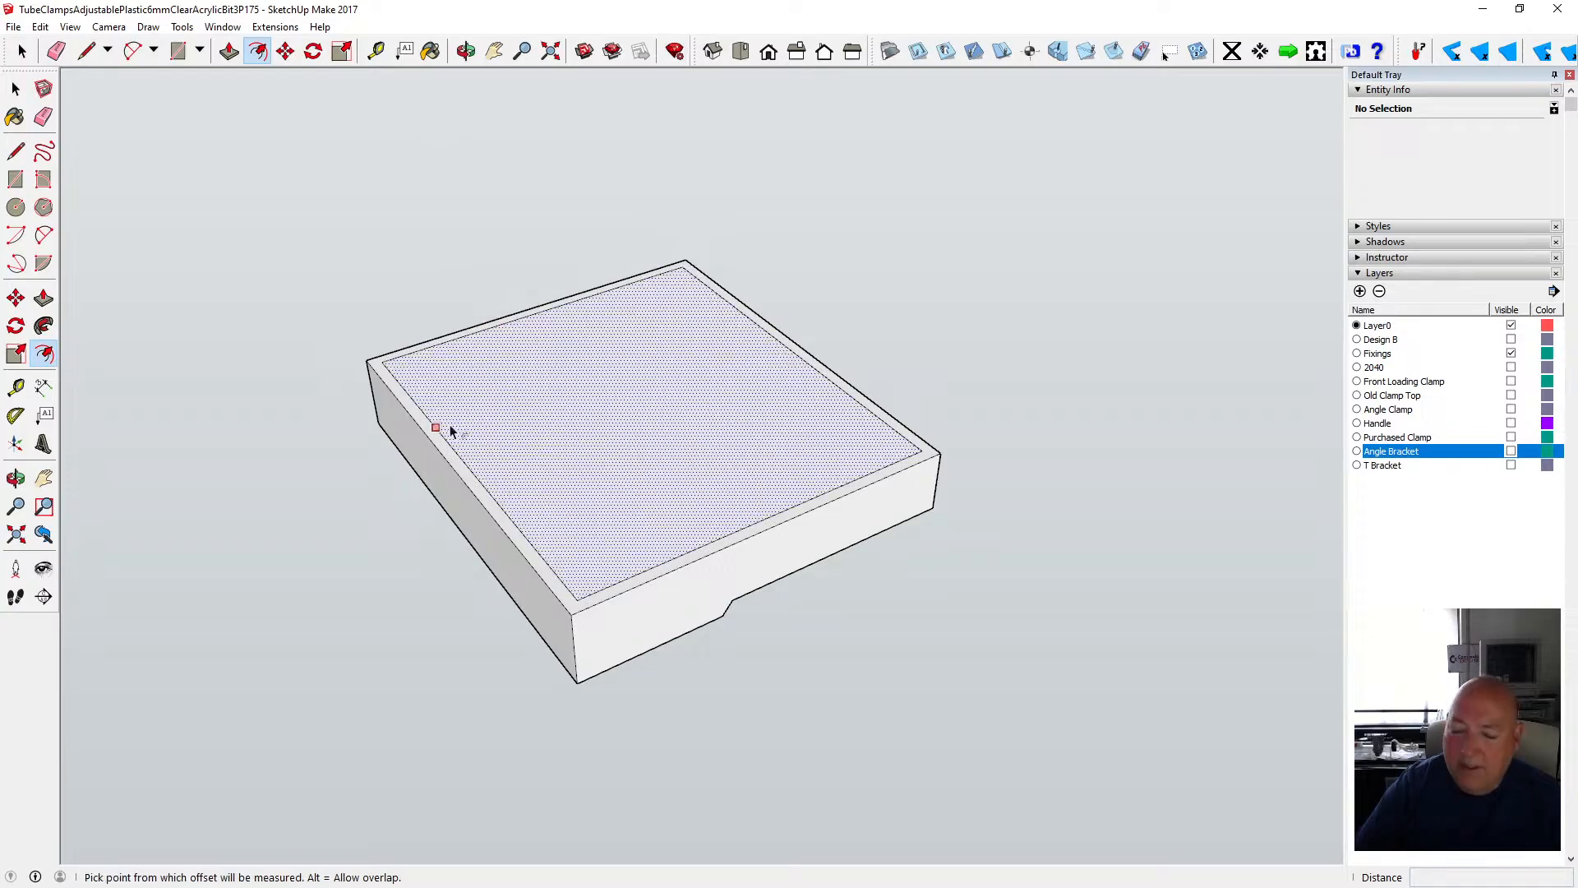
- Place guides on the raised strip, 7 mm in from its outer long edge and 31.75 mm in from the block's side edge
click(465, 51)
drag(405, 362, 477, 386)
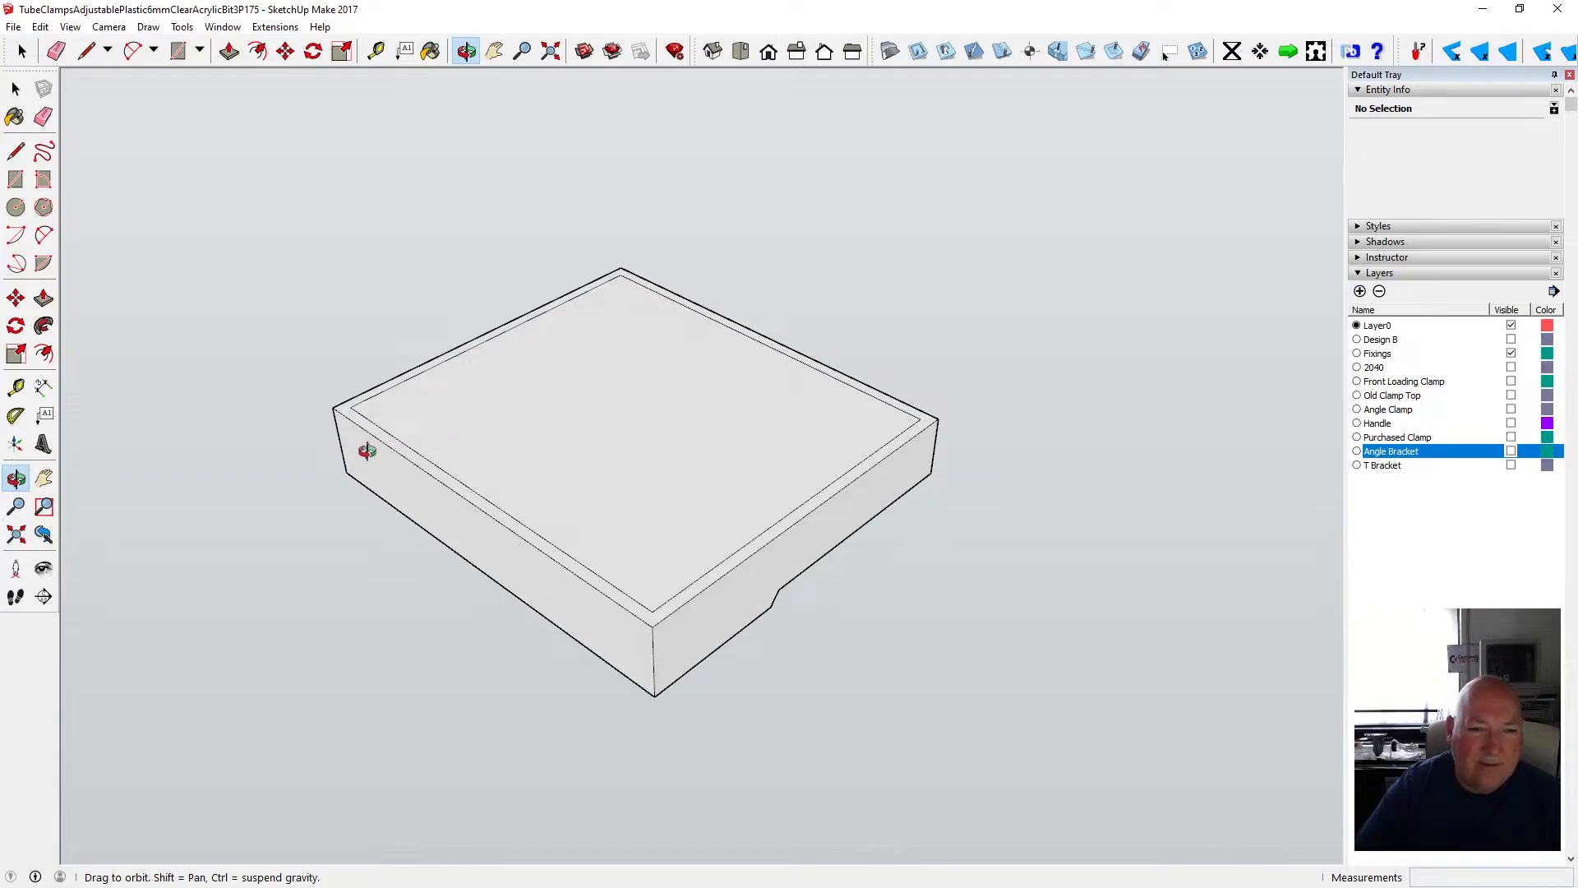
scroll(417, 558, up, 1)
drag(417, 558, 454, 546)
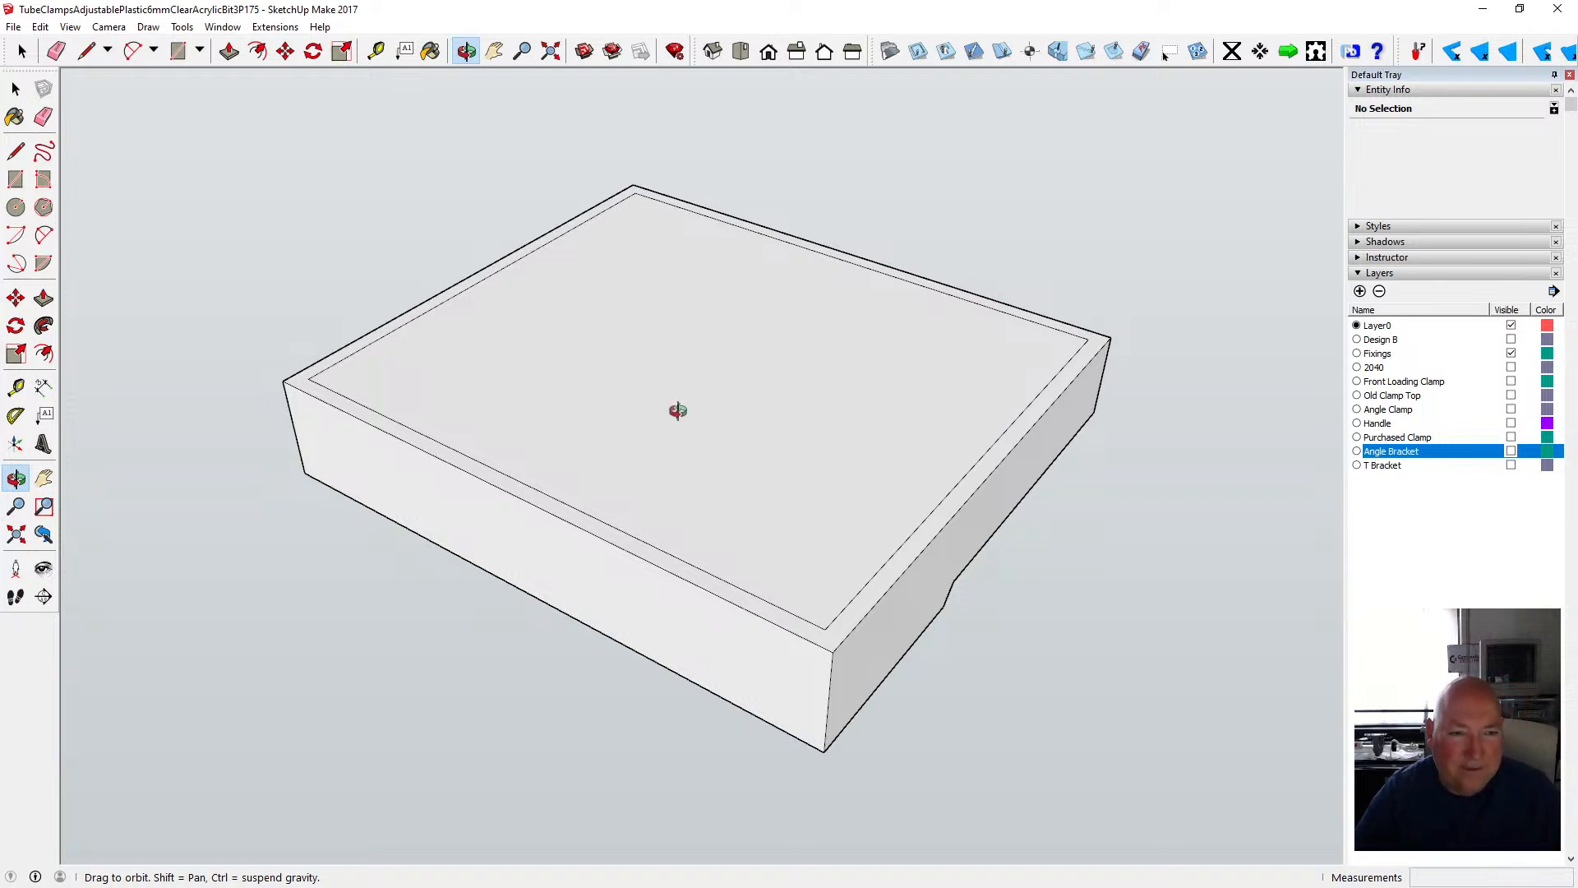
drag(578, 335, 597, 623)
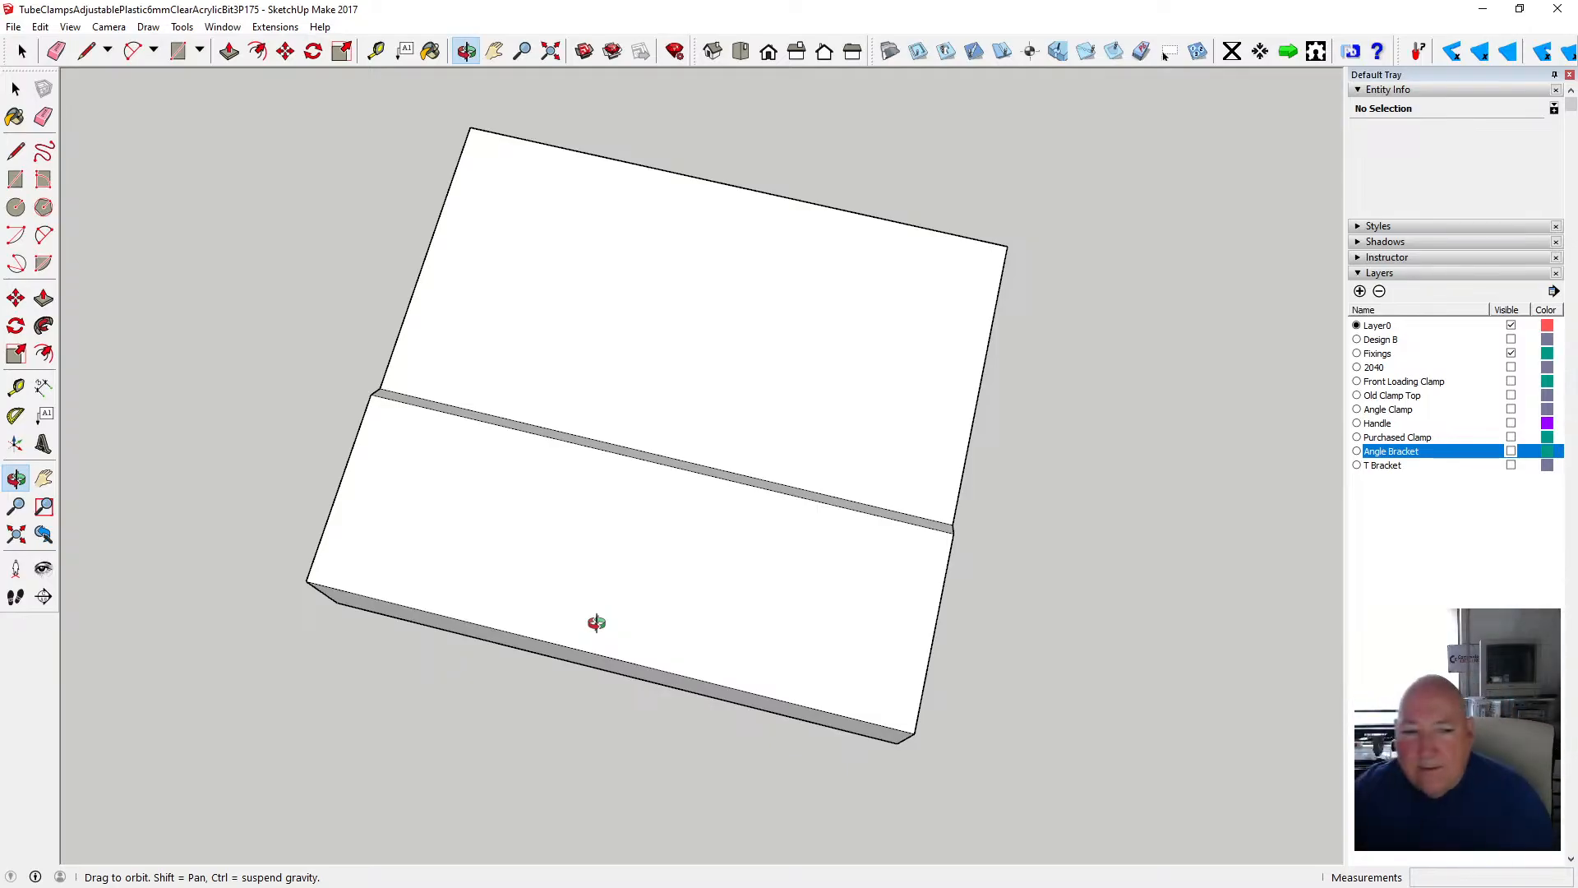
click(375, 51)
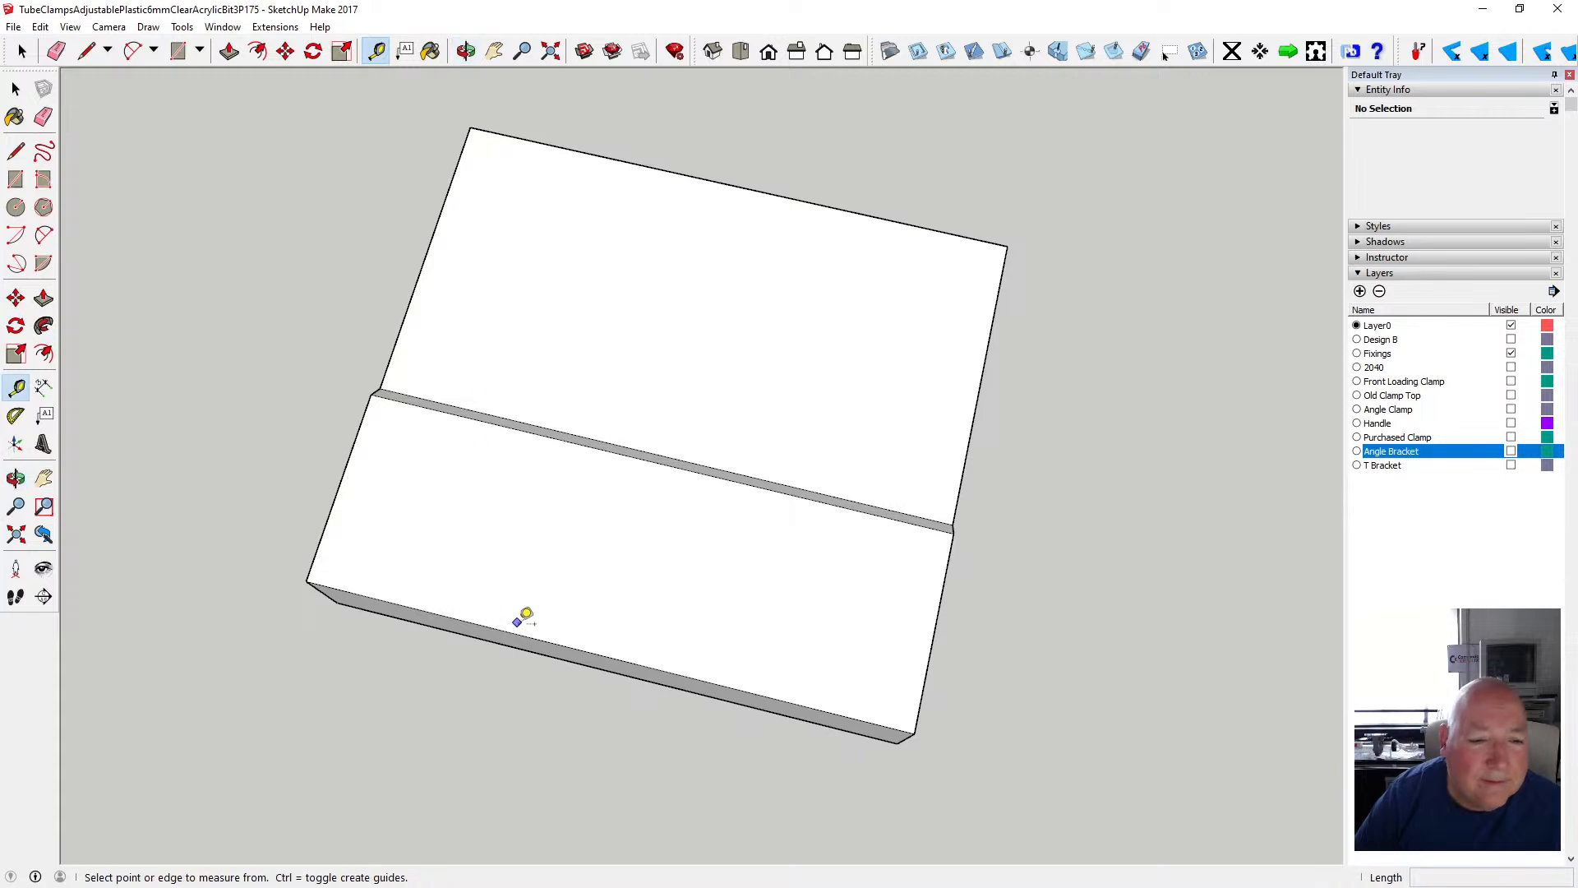
click(520, 634)
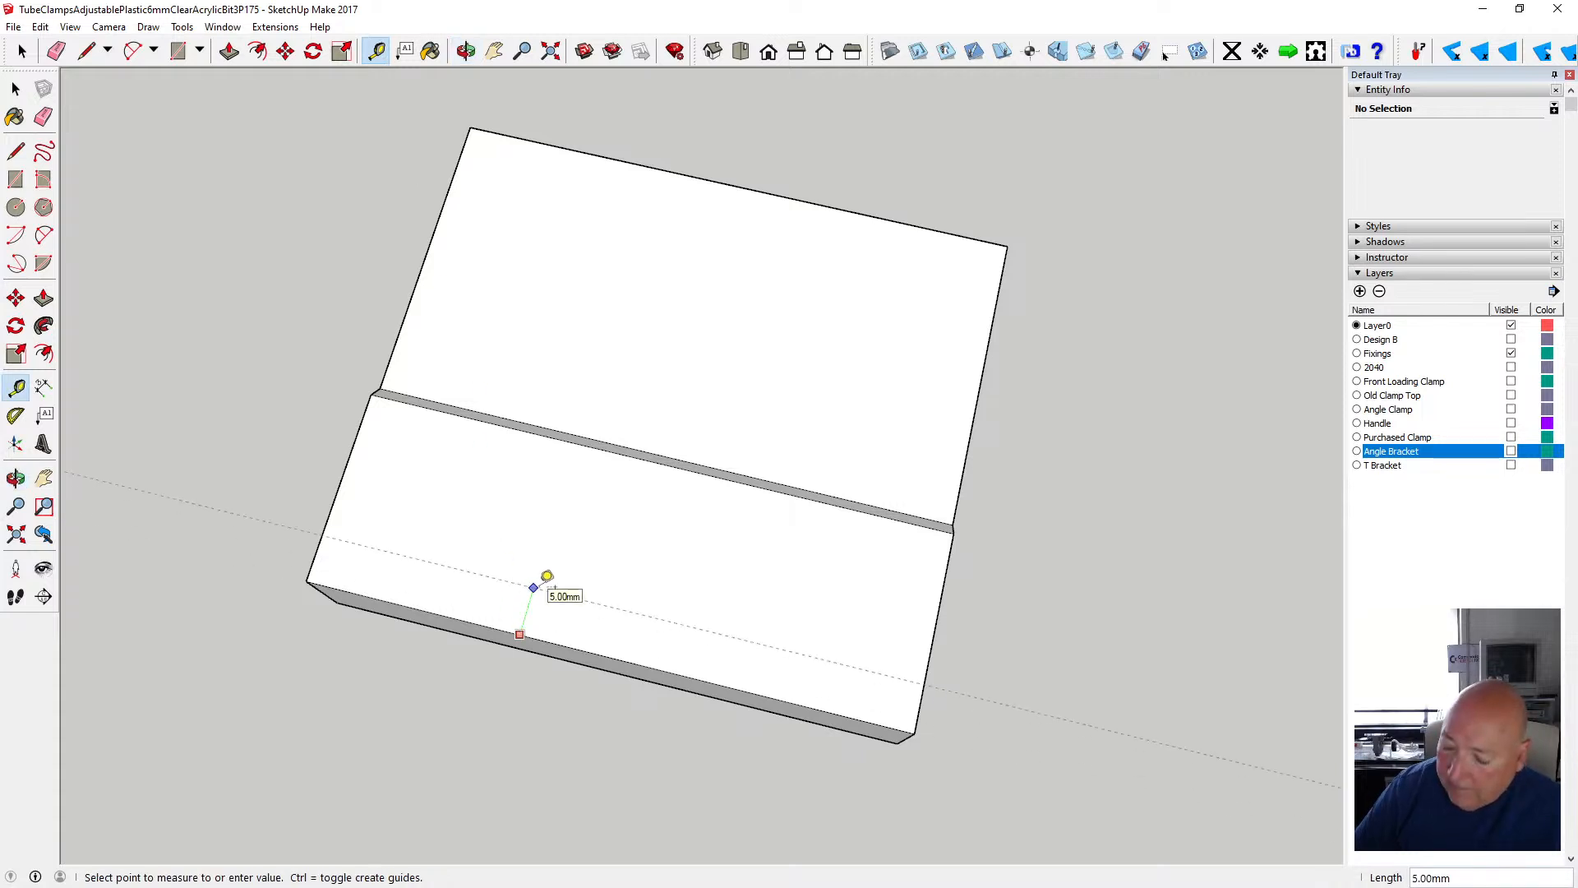
text(7)
key(Return)
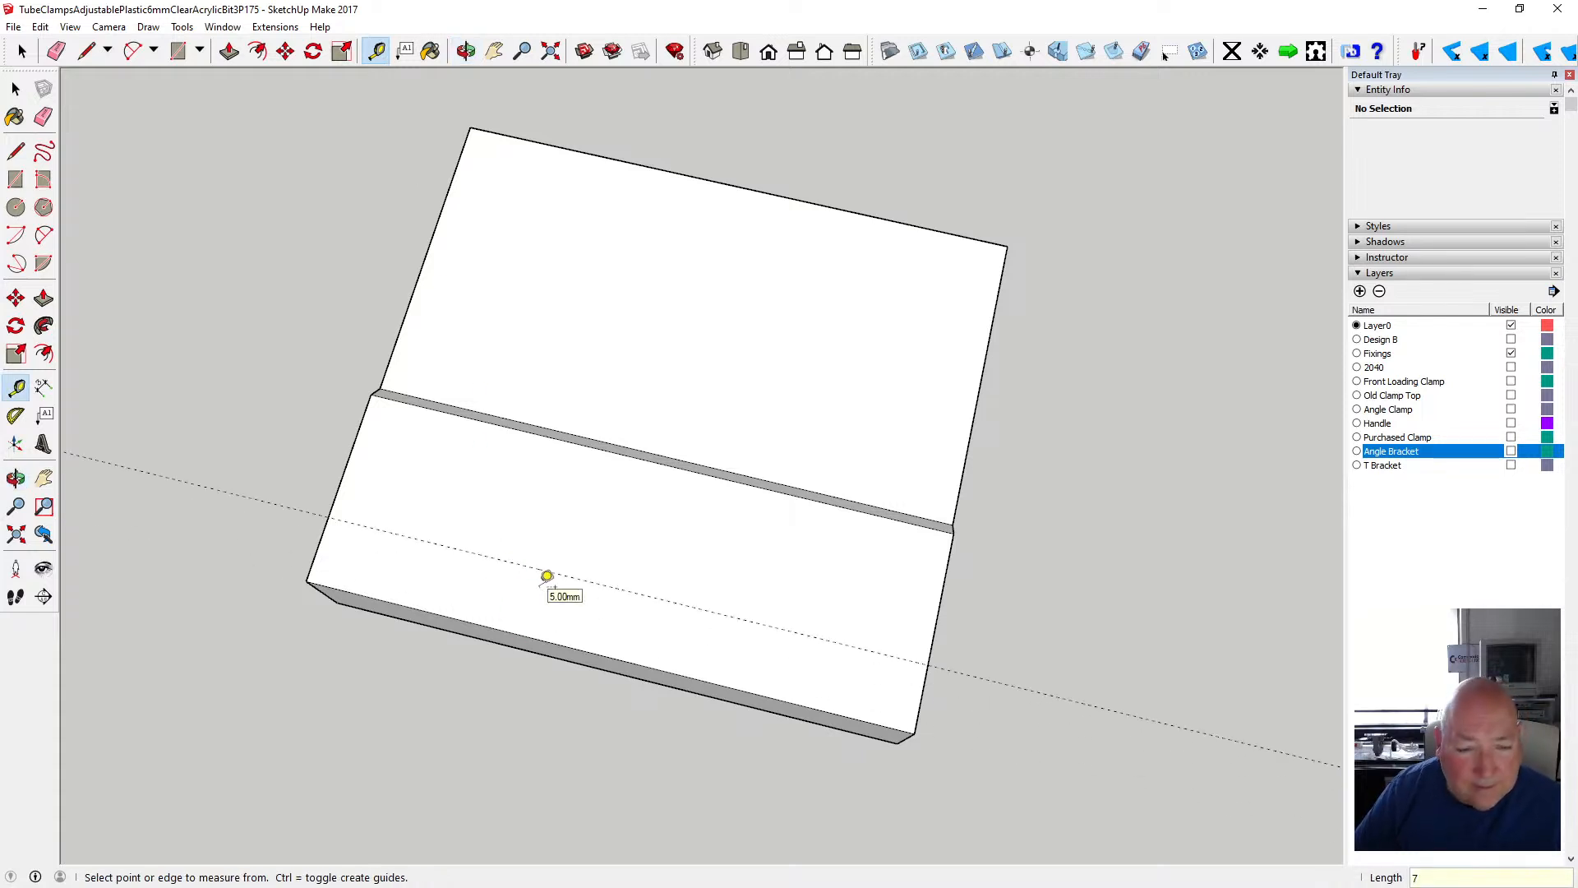
click(352, 450)
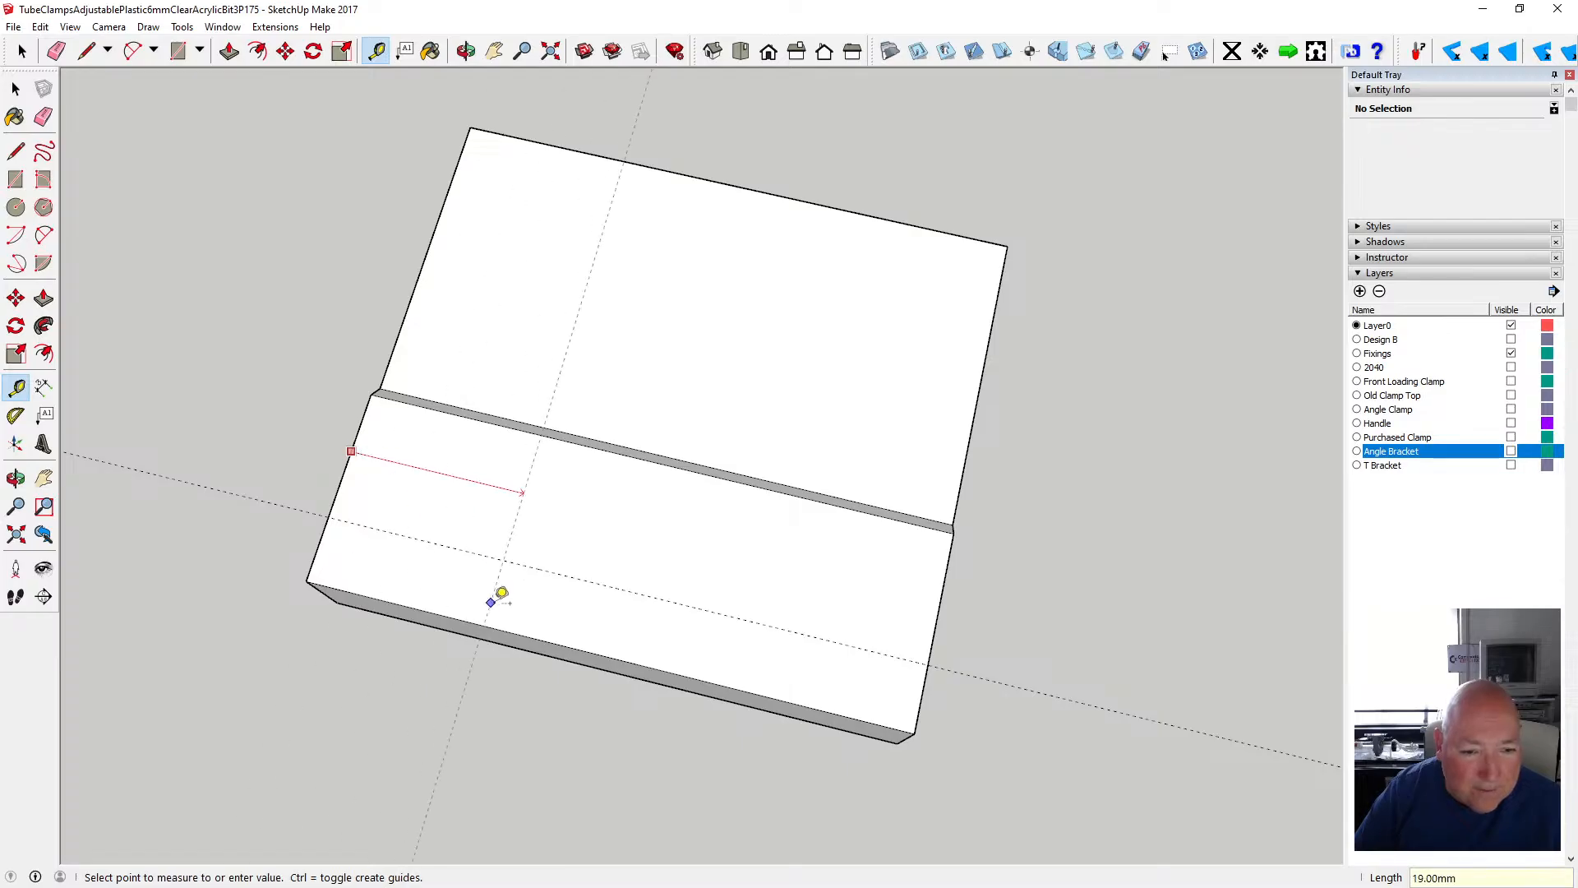
click(615, 650)
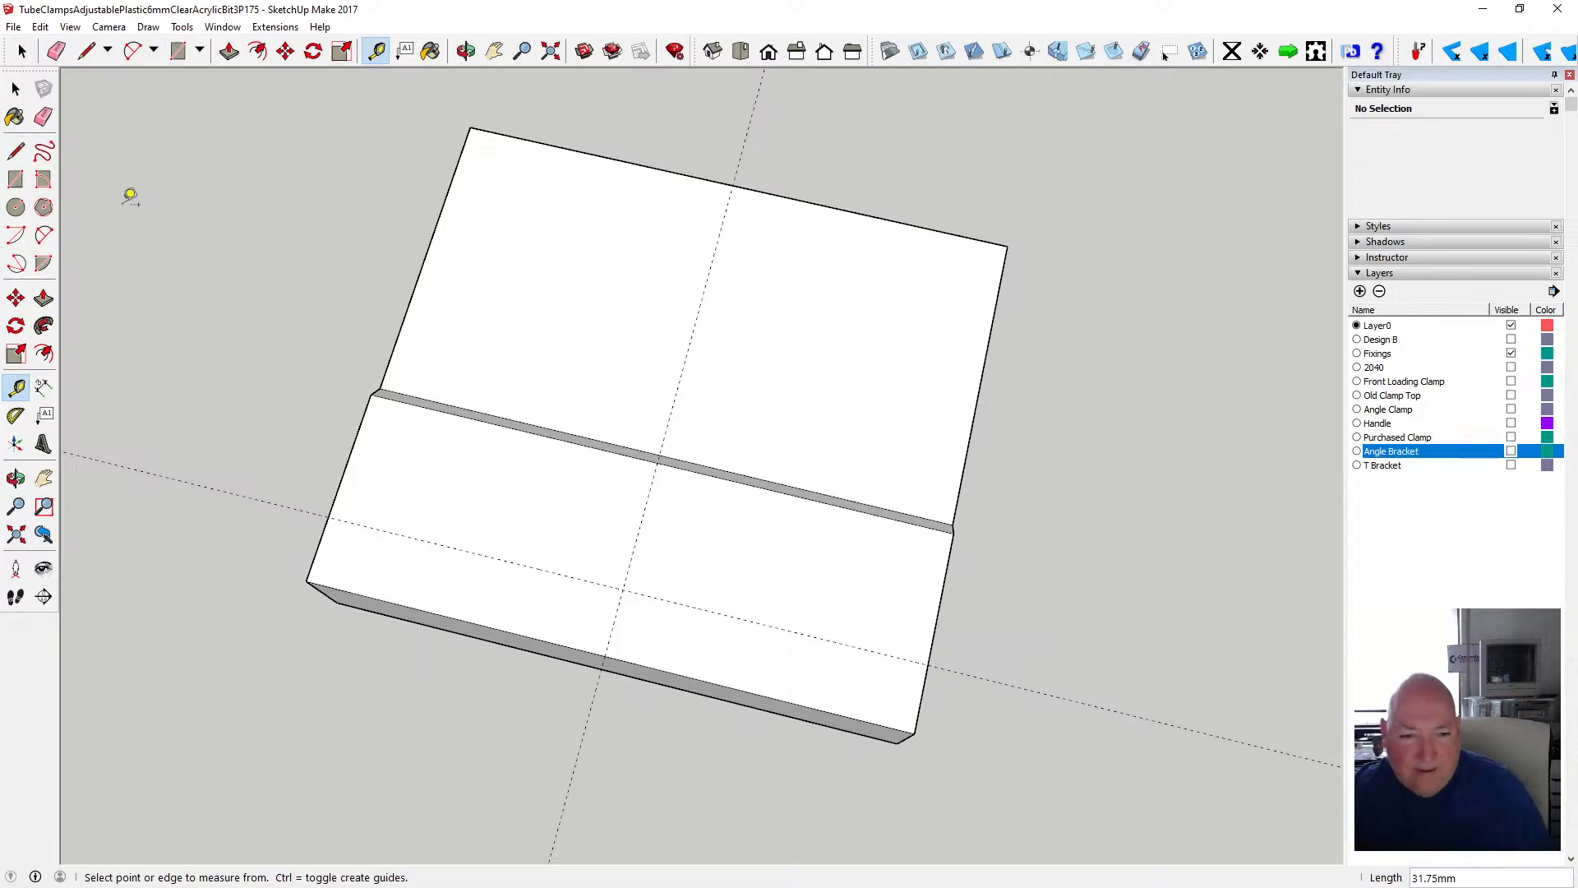
- Draw two concentric circles with radii of 4 mm and 3.5 mm centred on the intersection of the guides
click(16, 206)
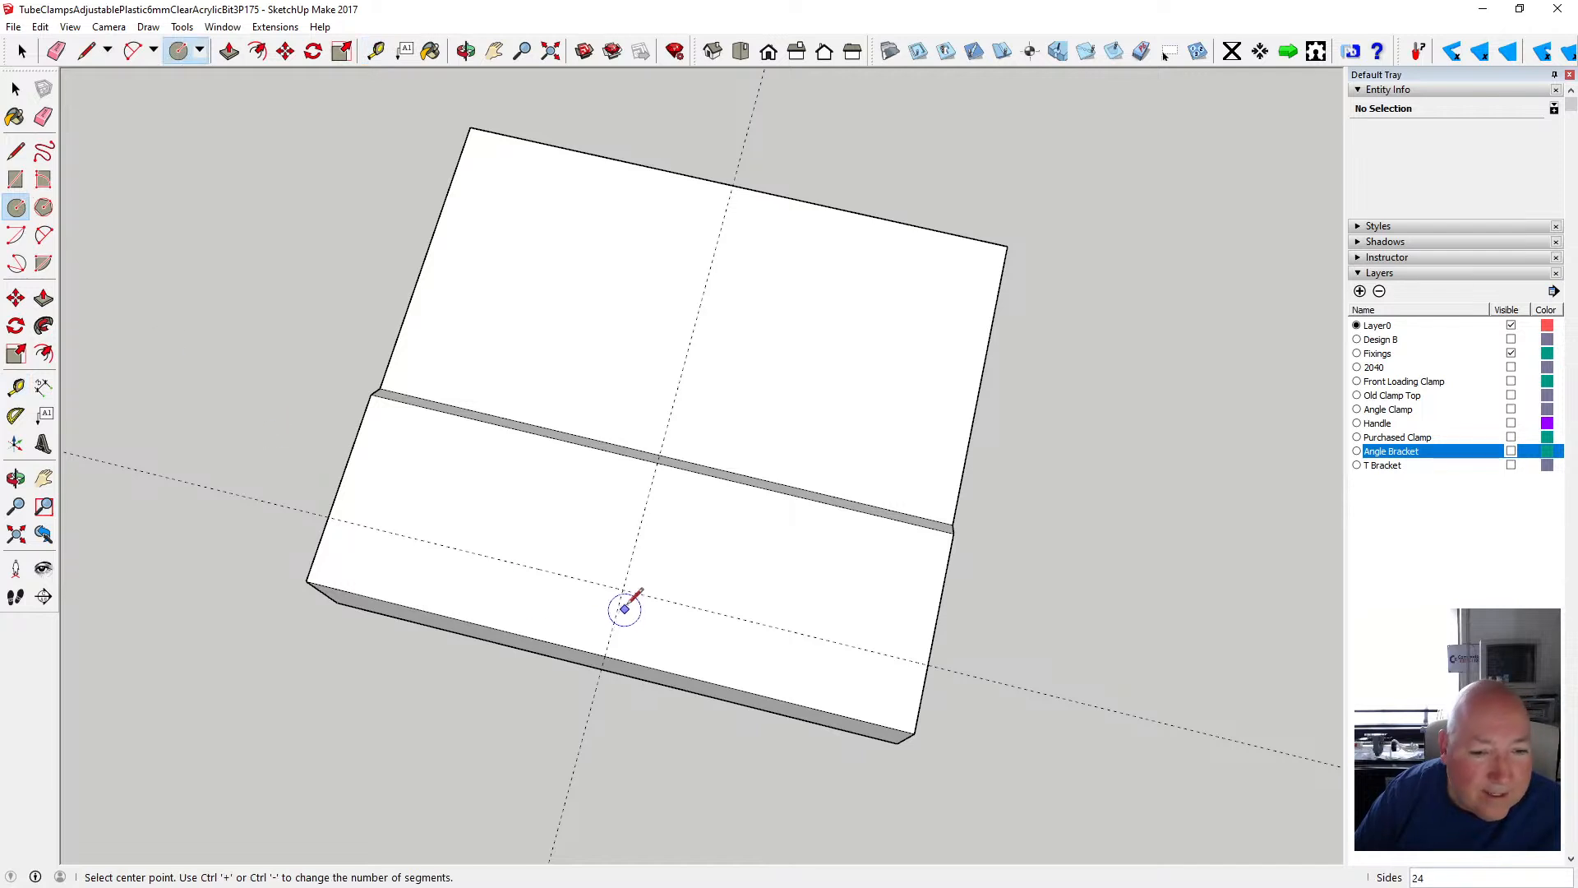
click(623, 590)
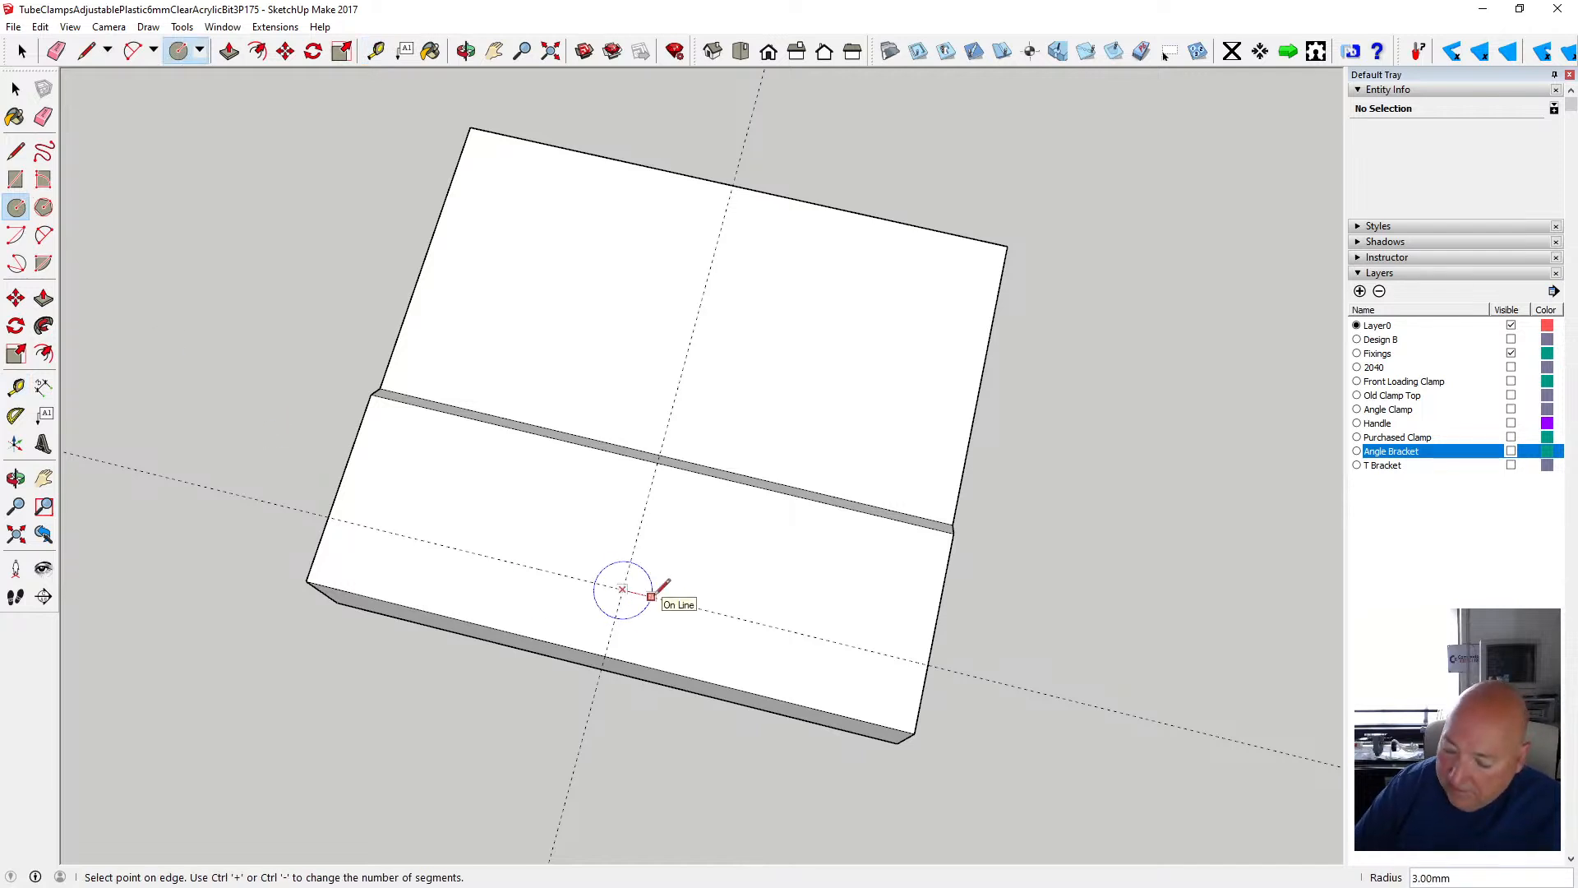
text(4)
key(Return)
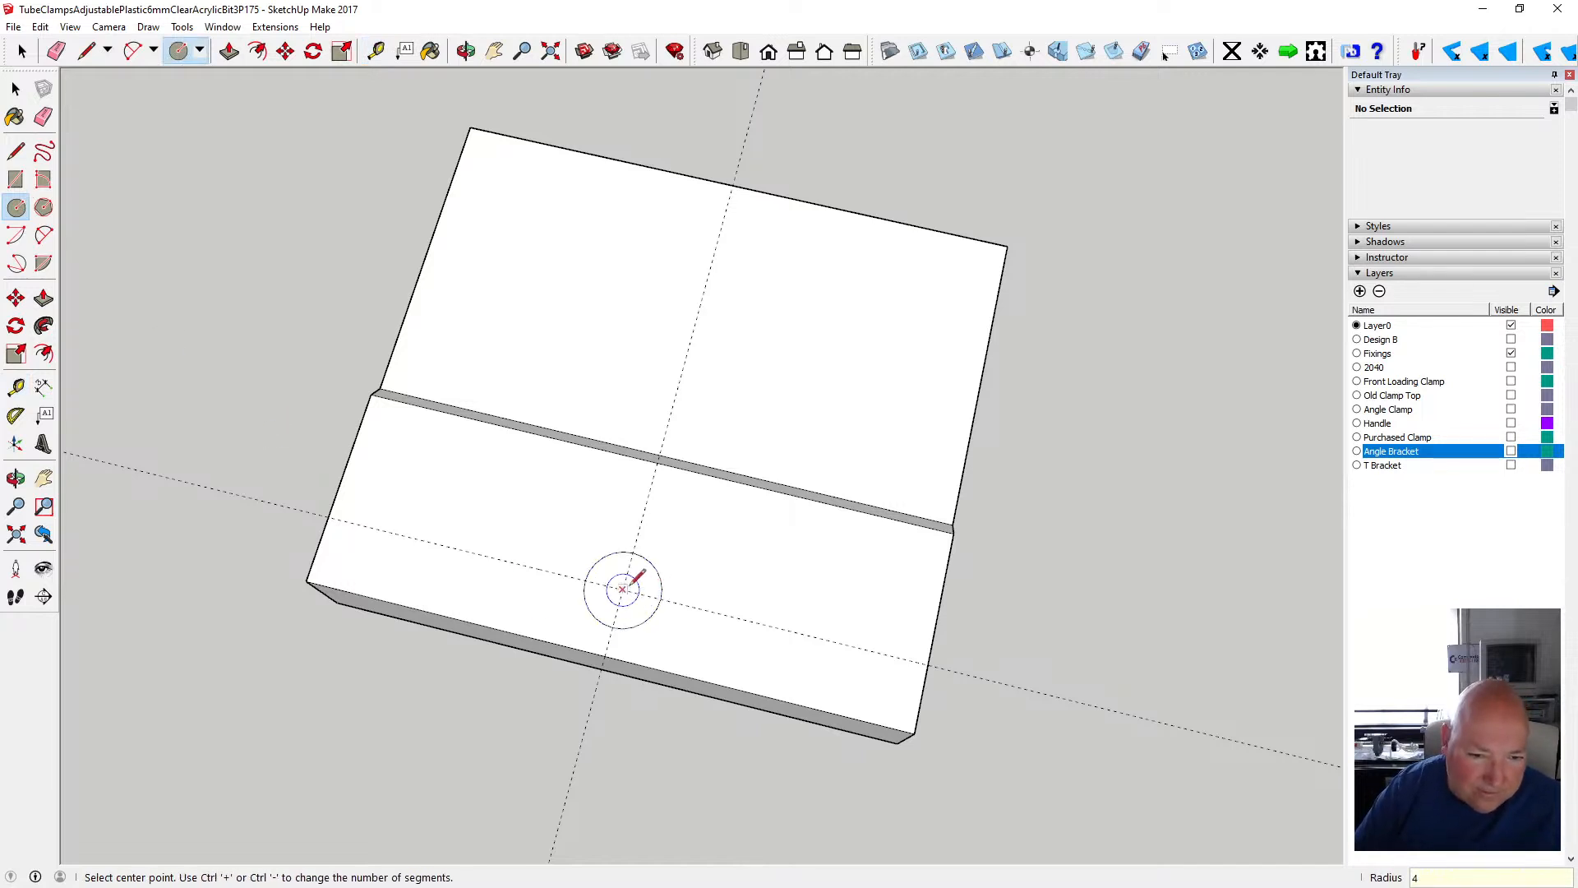
click(623, 589)
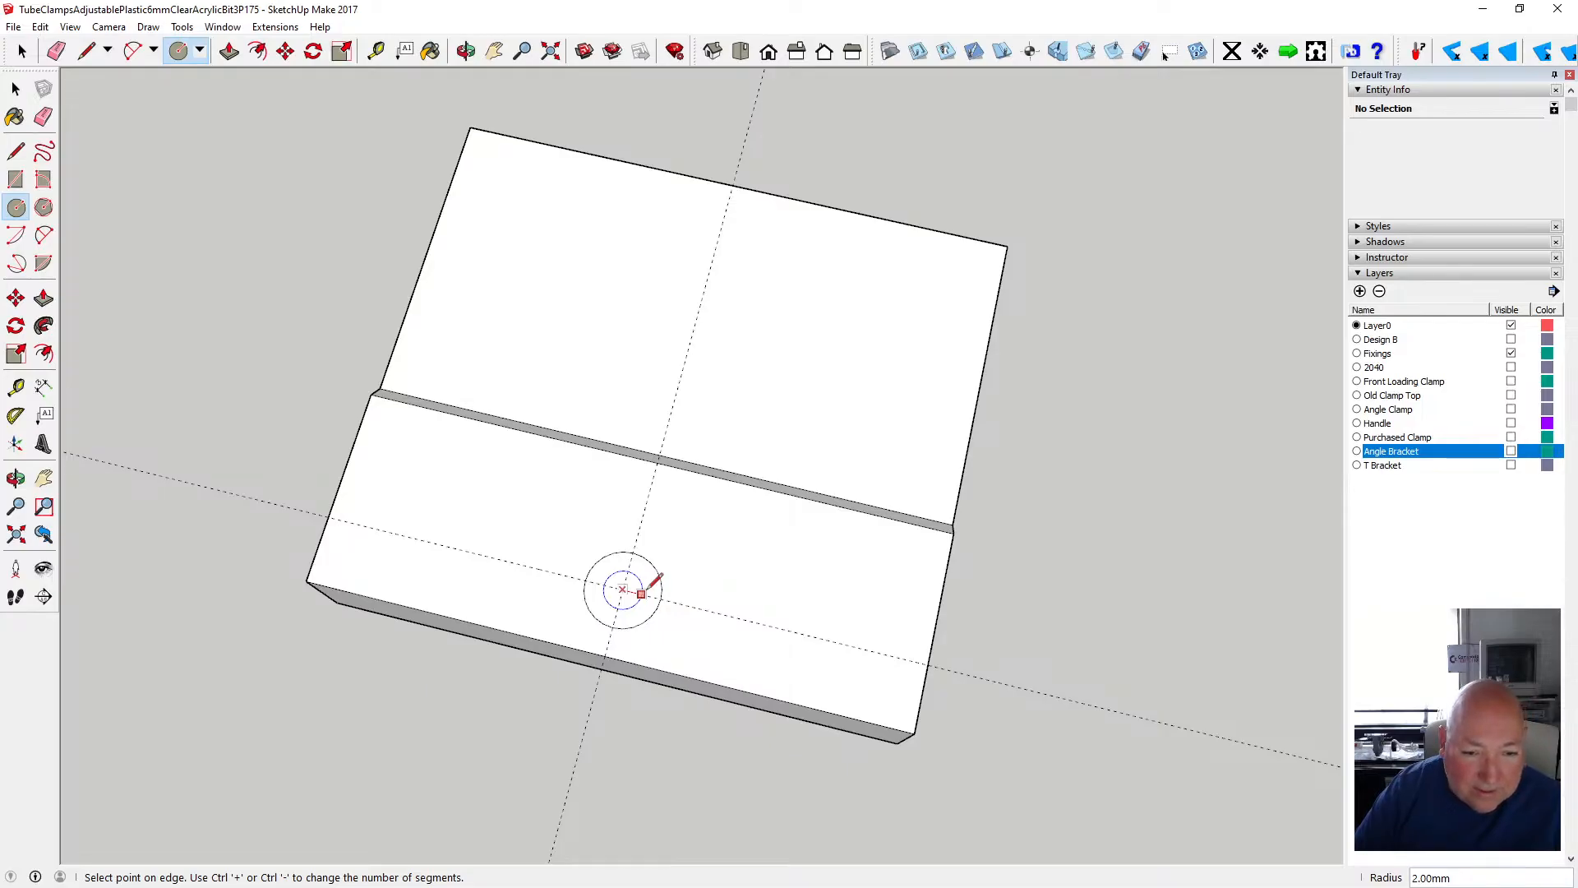
text(3.5)
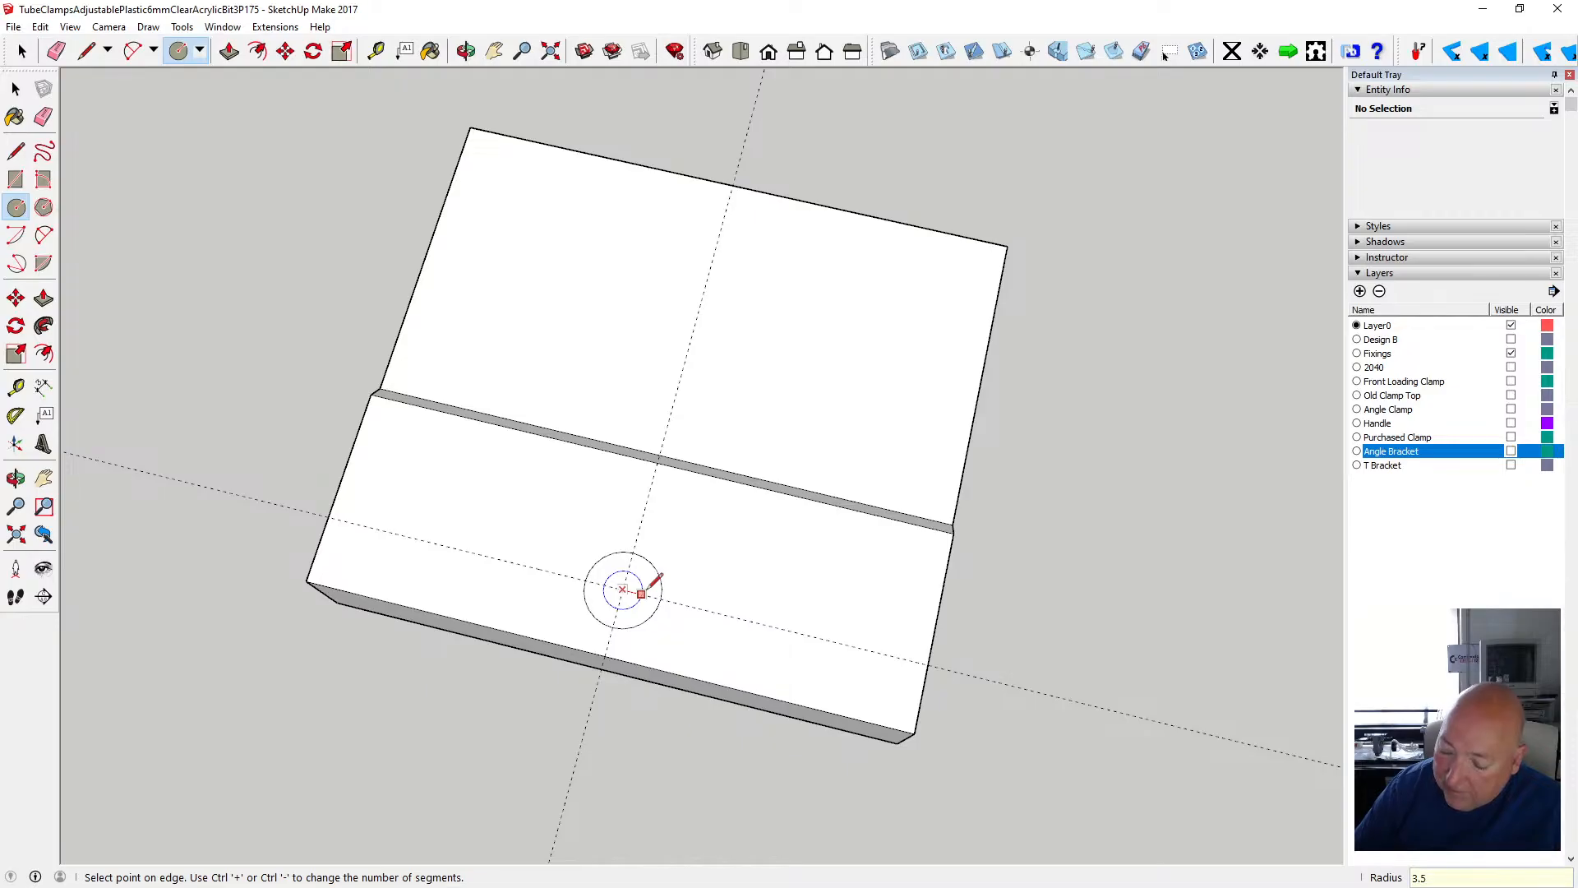
key(Return)
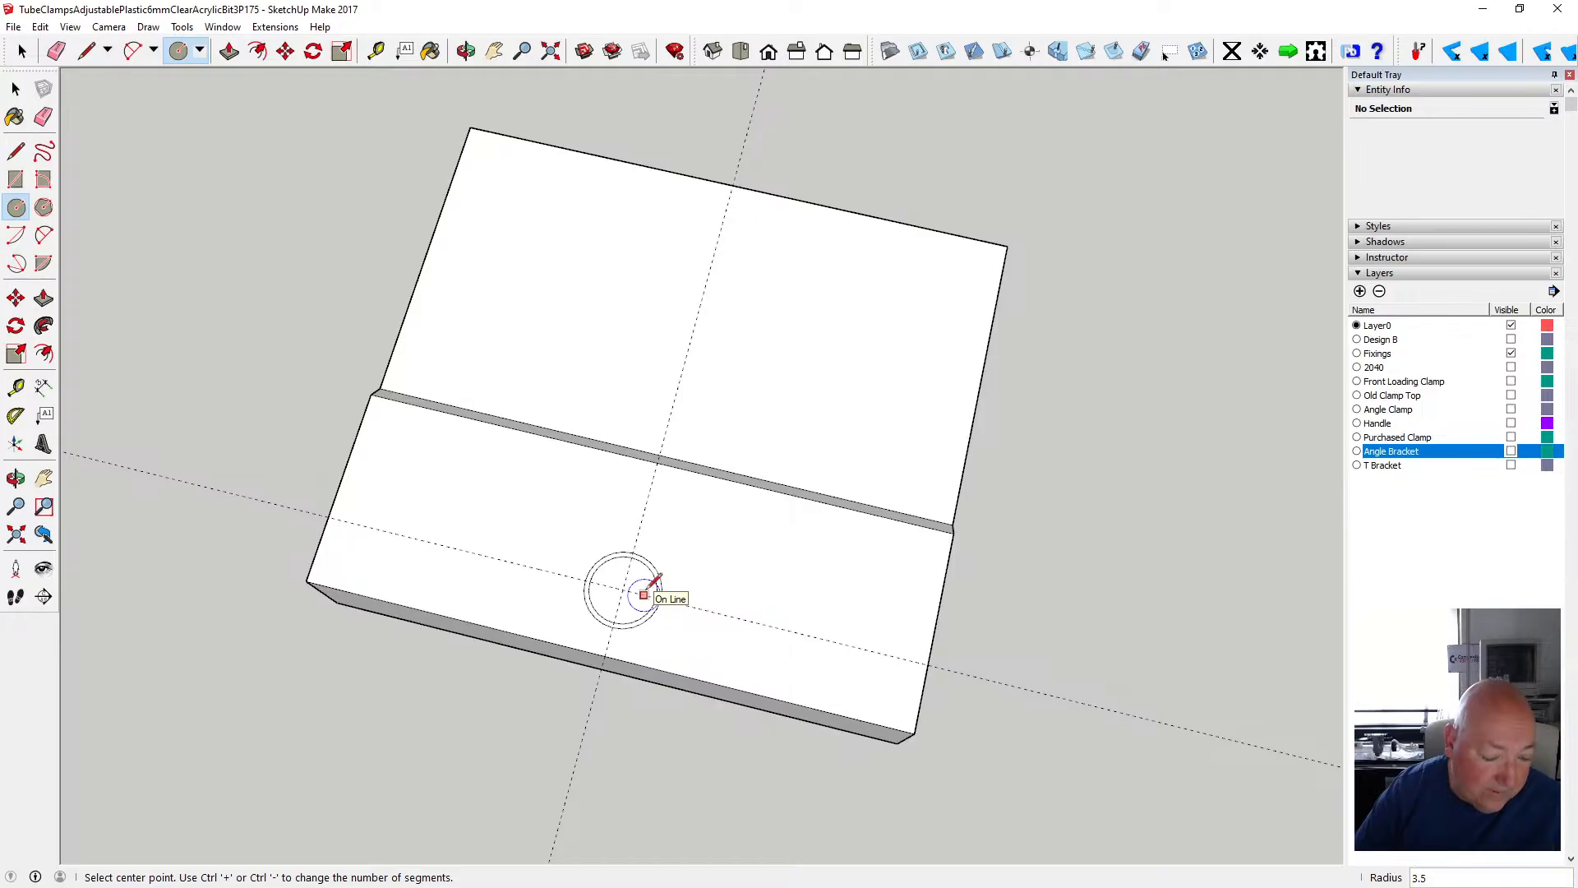
- Recess the narrow ring between the two circles 0.5 mm into the raised strip
click(466, 51)
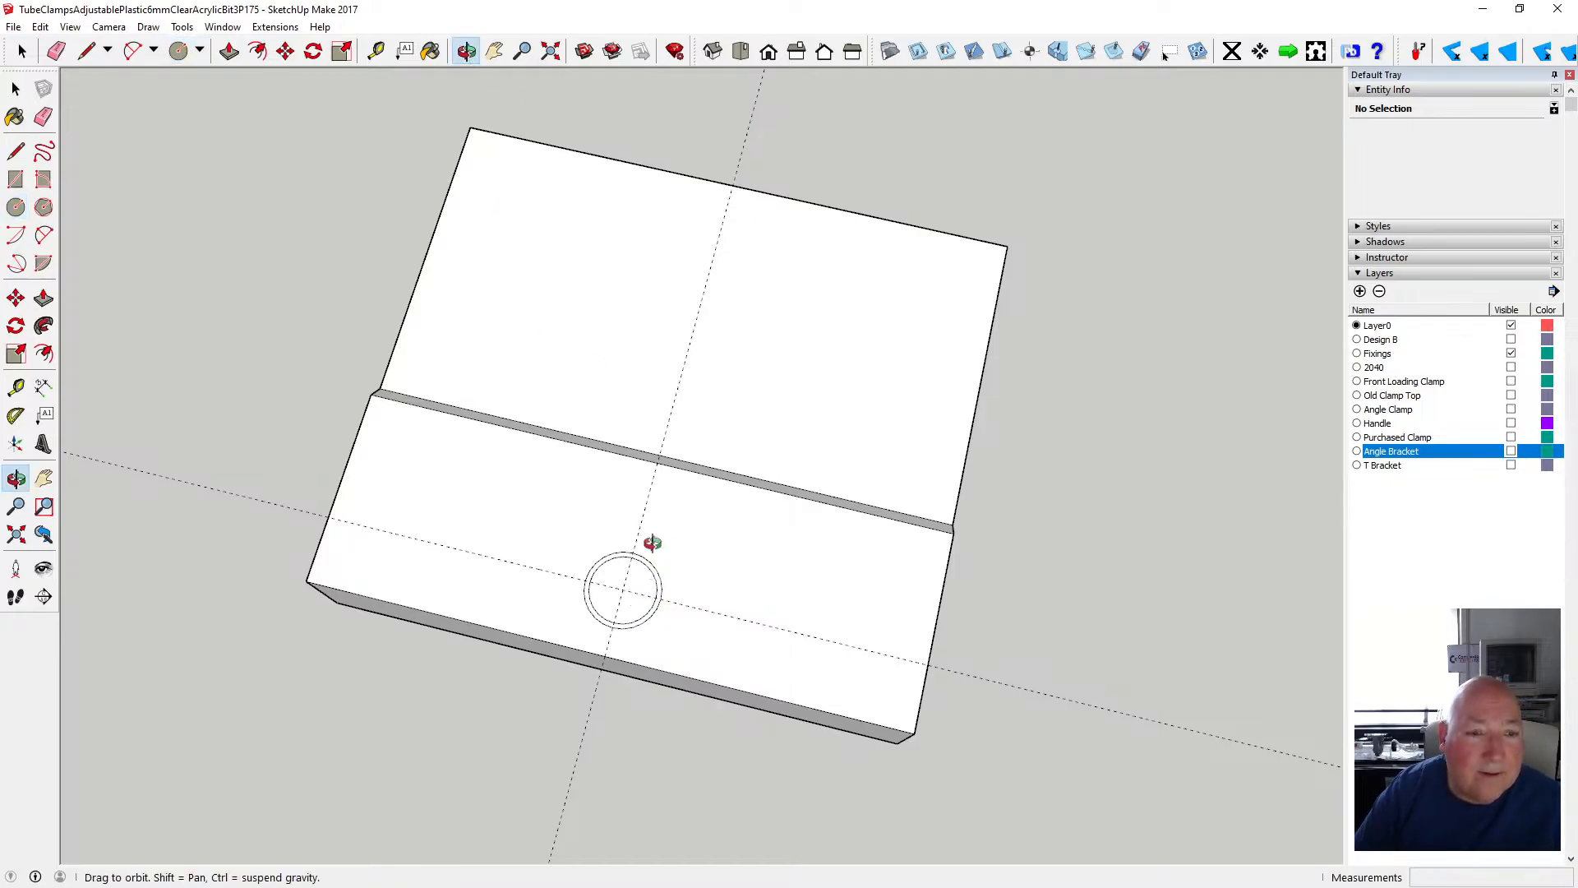
mouse_move(649, 540)
mouse_down()
mouse_move(664, 383)
mouse_move(592, 606)
mouse_move(639, 541)
mouse_up()
scroll(606, 592, up, 5)
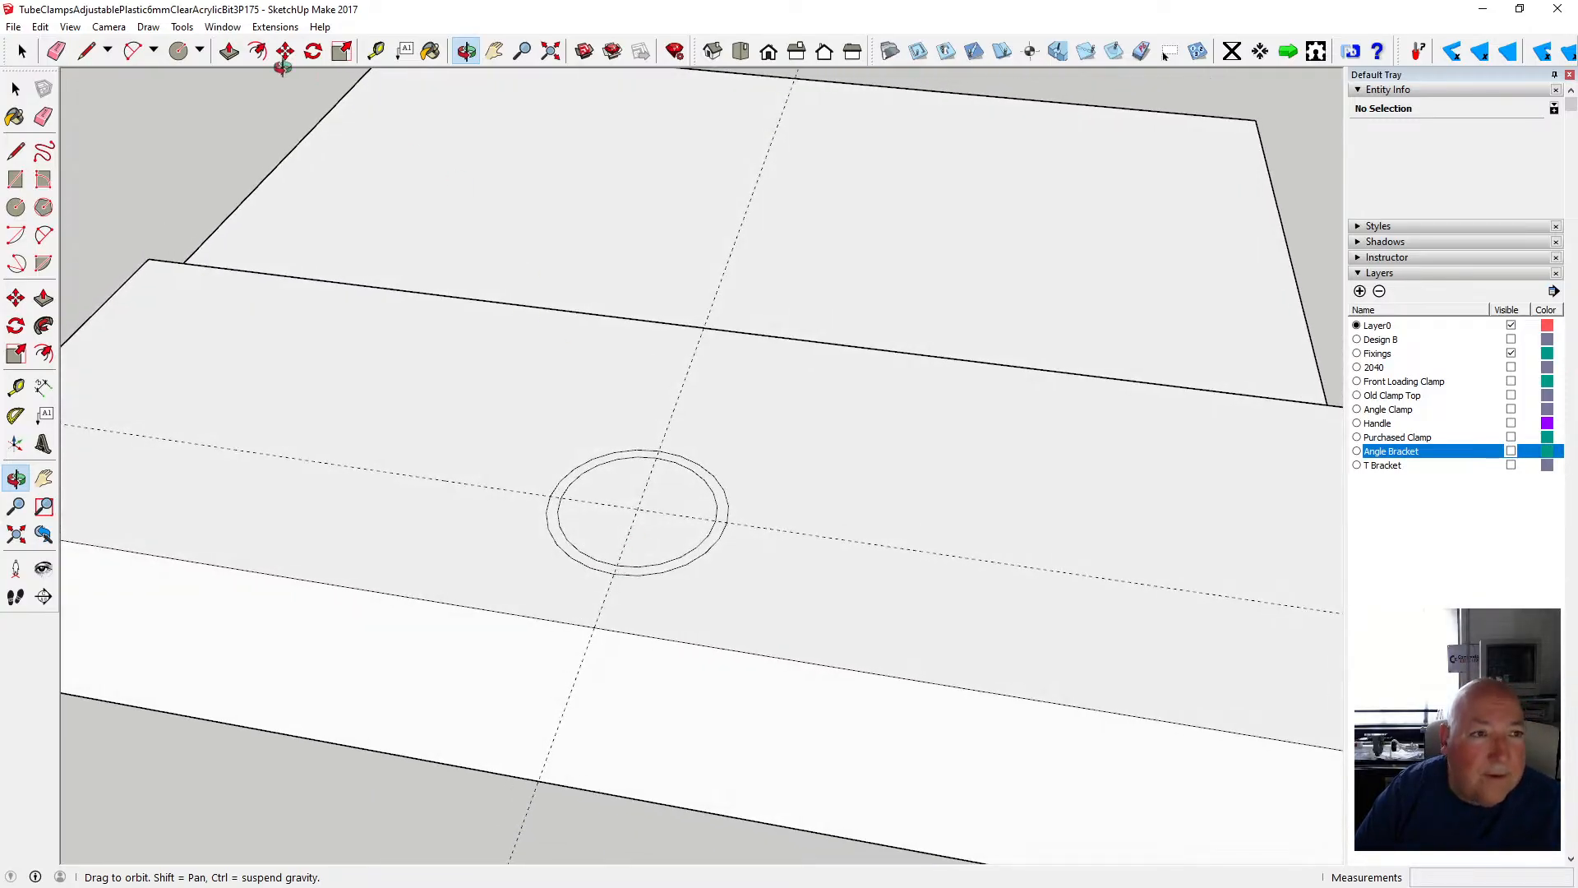
click(229, 51)
click(600, 471)
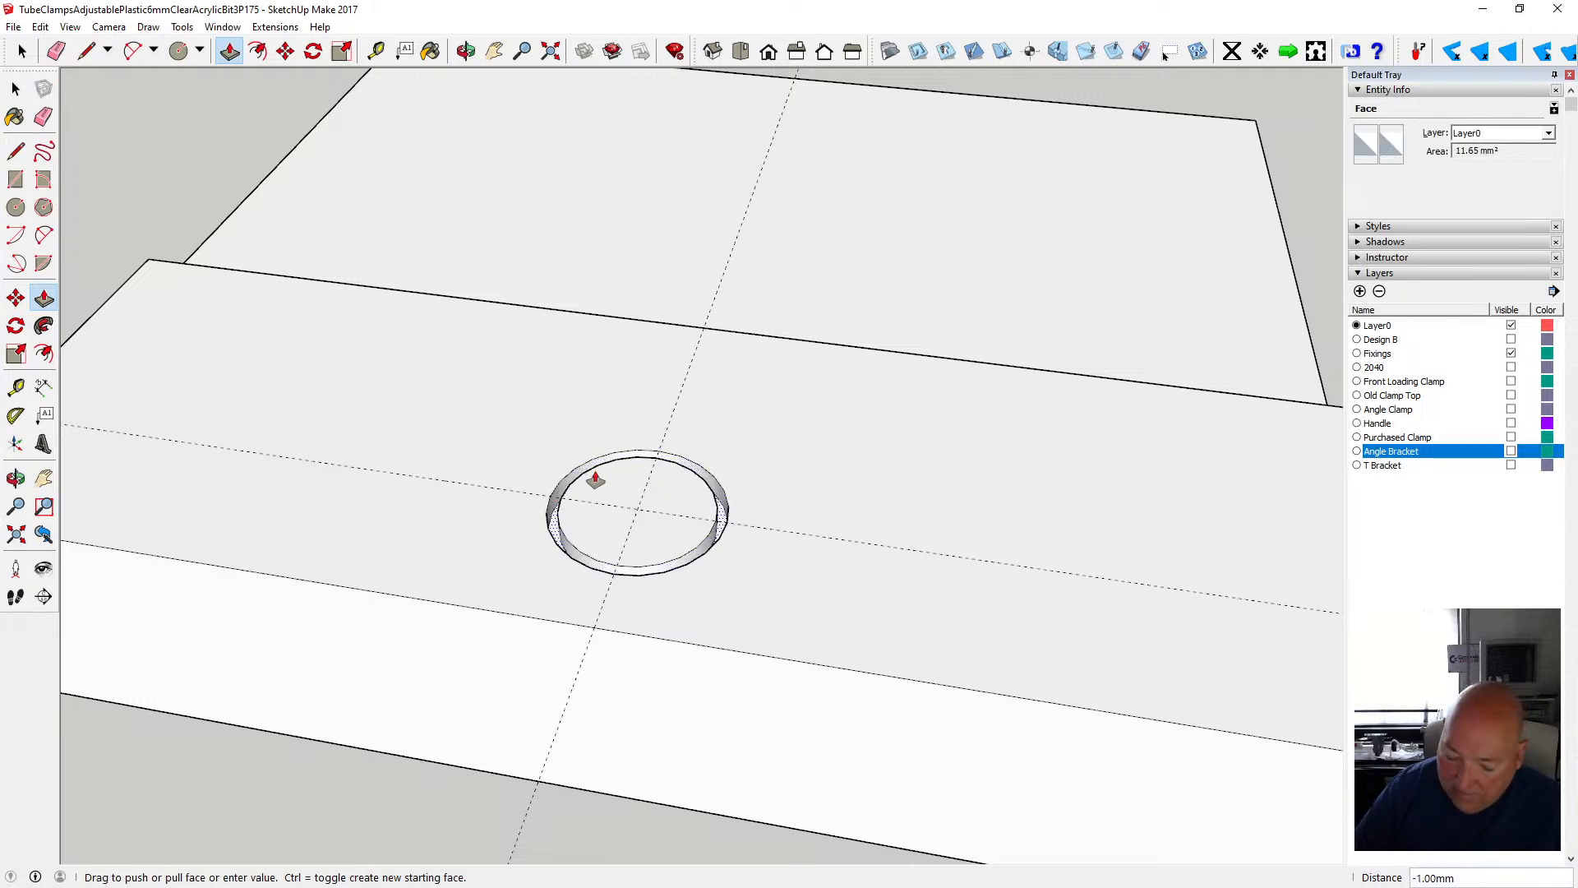
text(.5)
key(Return)
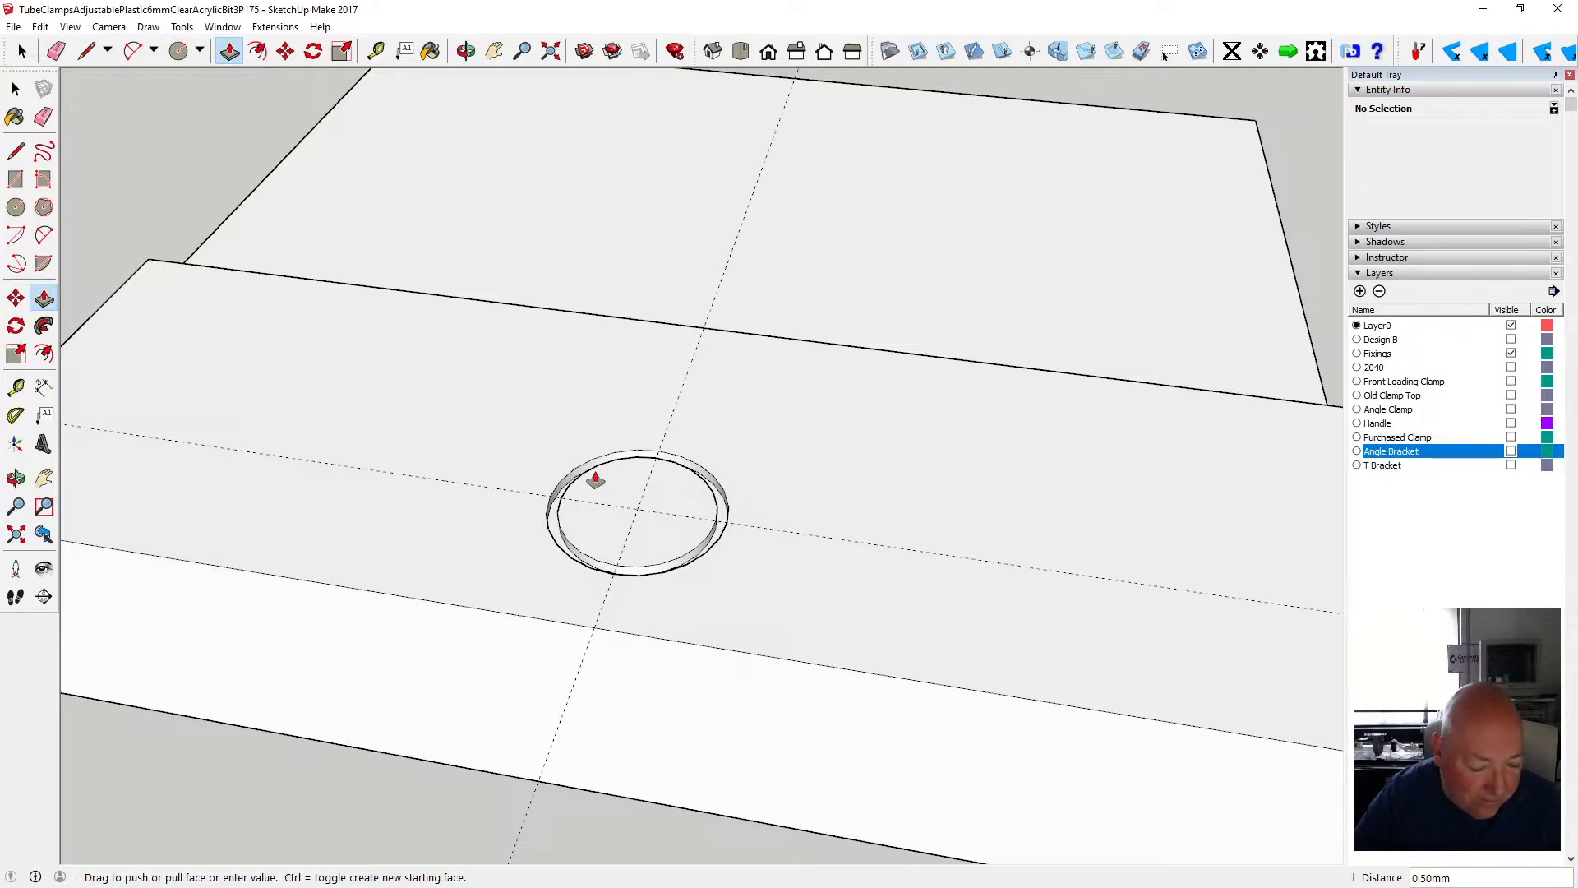
- Draw two parallel lines about 6.8 mm long across the inner circle, one on each side of the centre guide
key(l)
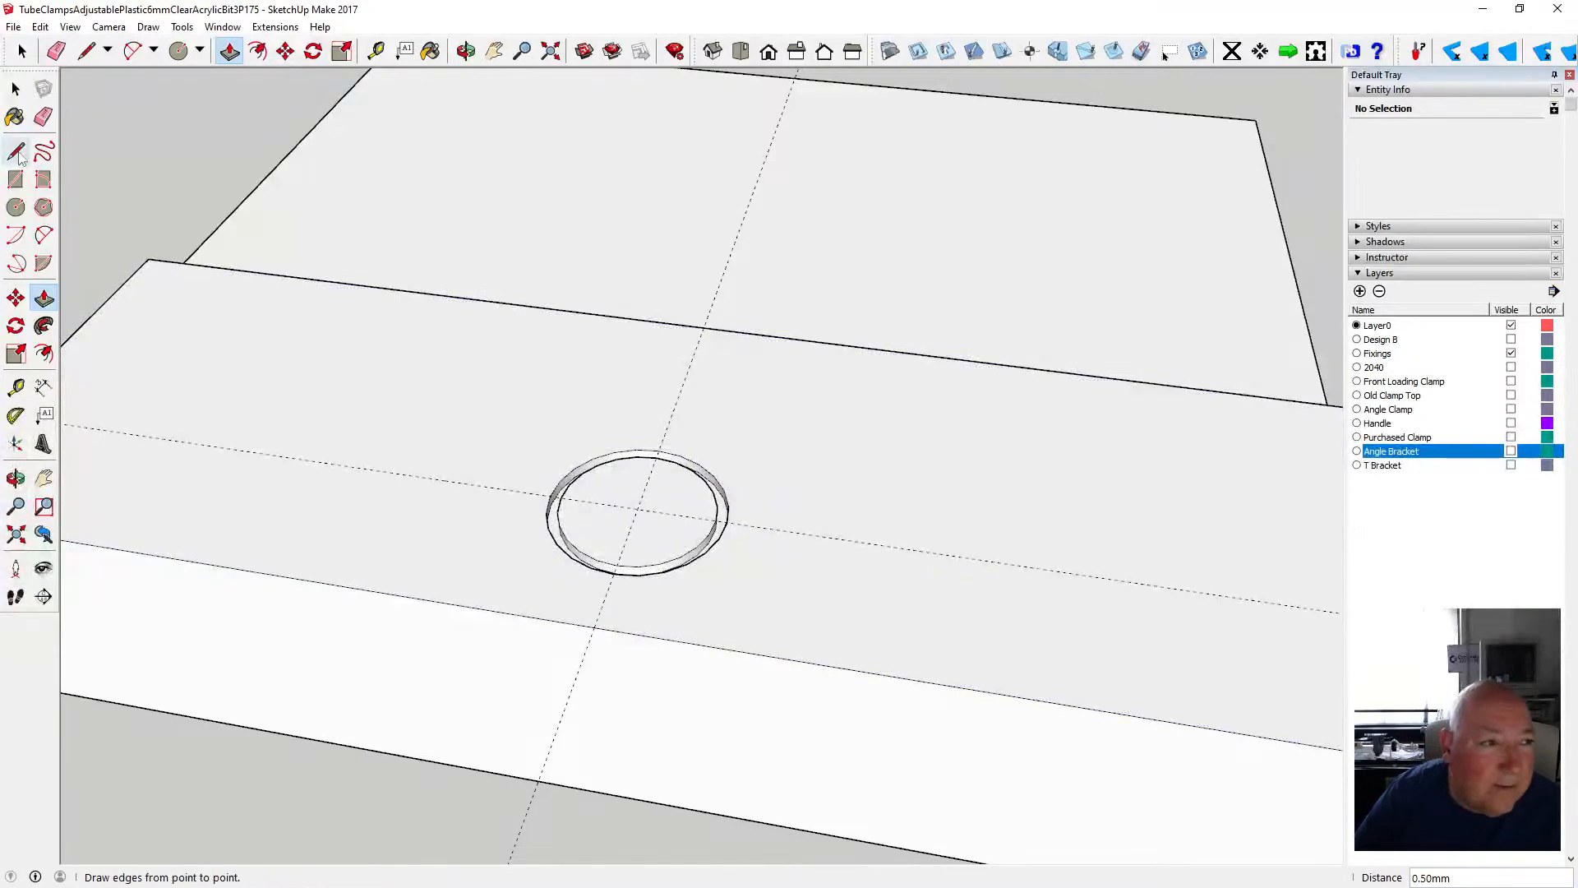
click(638, 456)
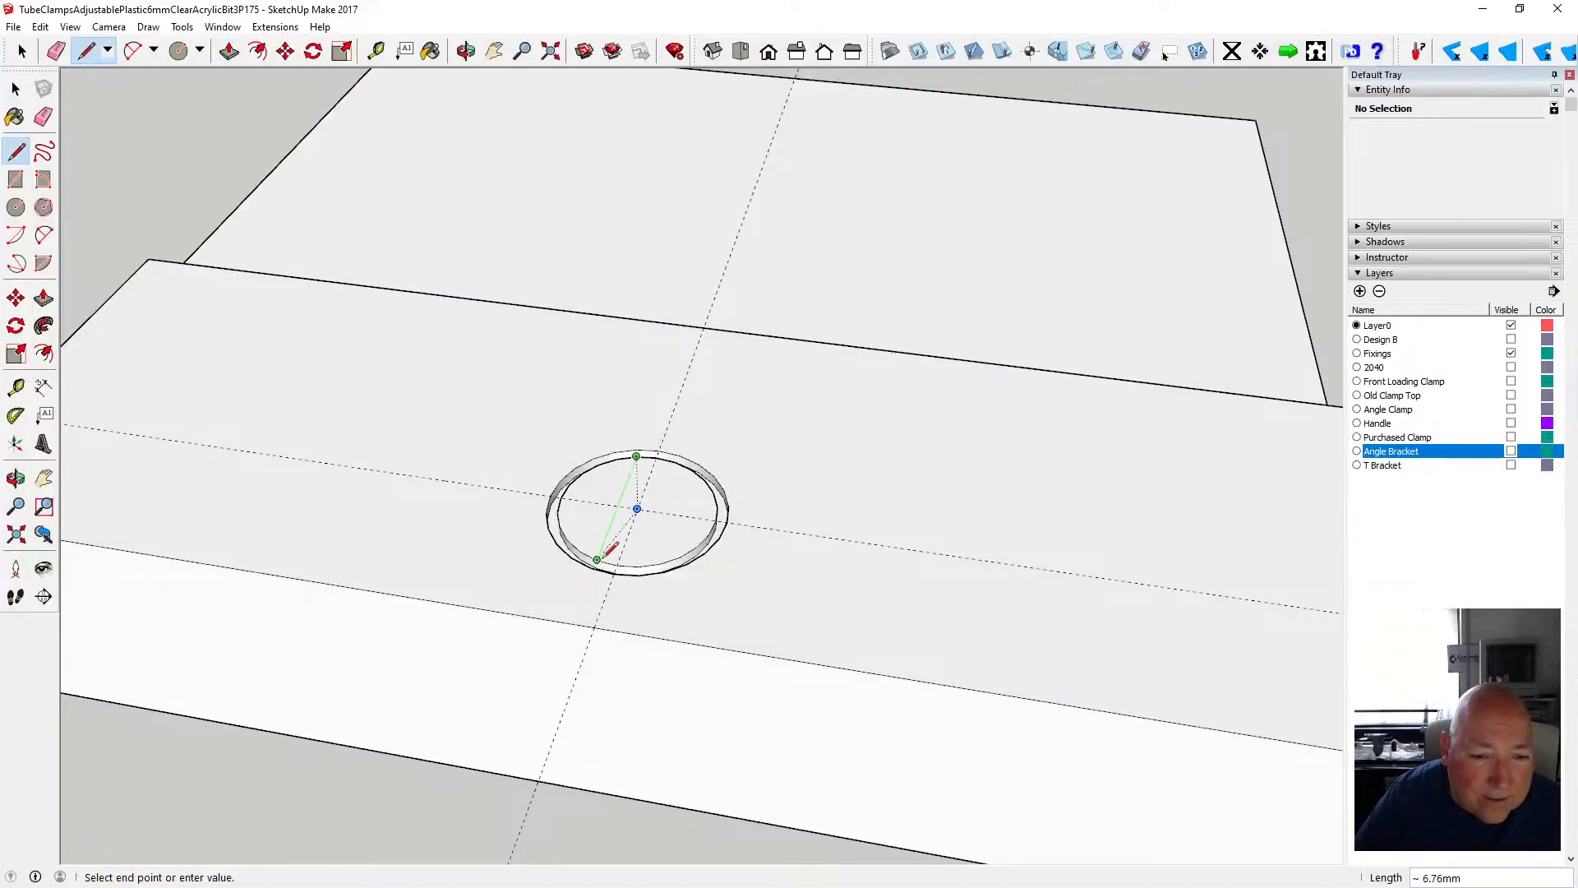
click(606, 562)
click(673, 460)
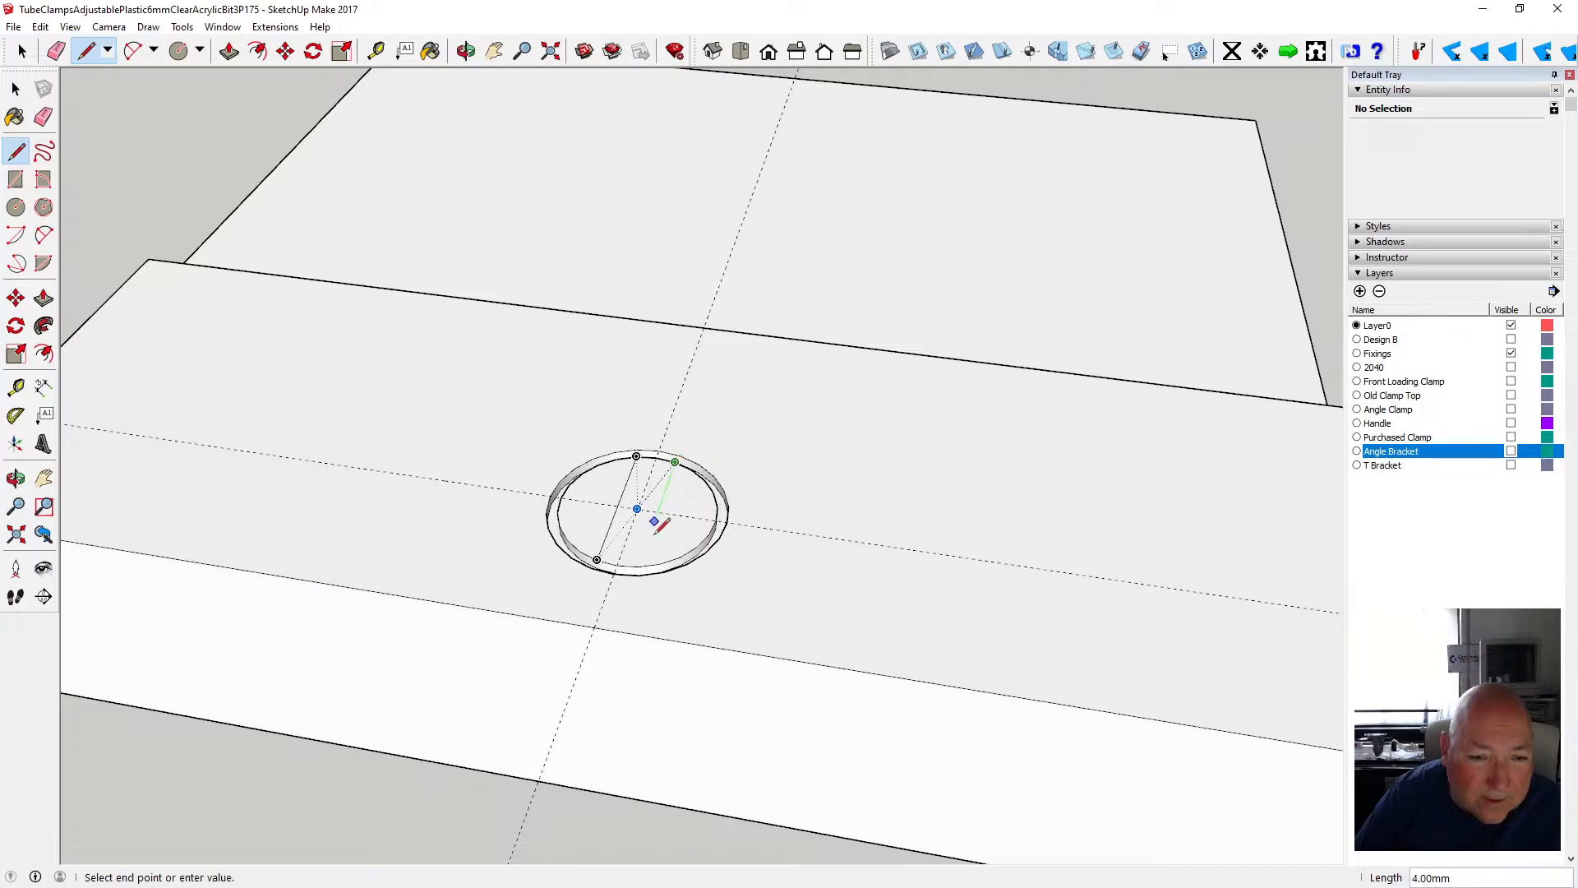
click(641, 562)
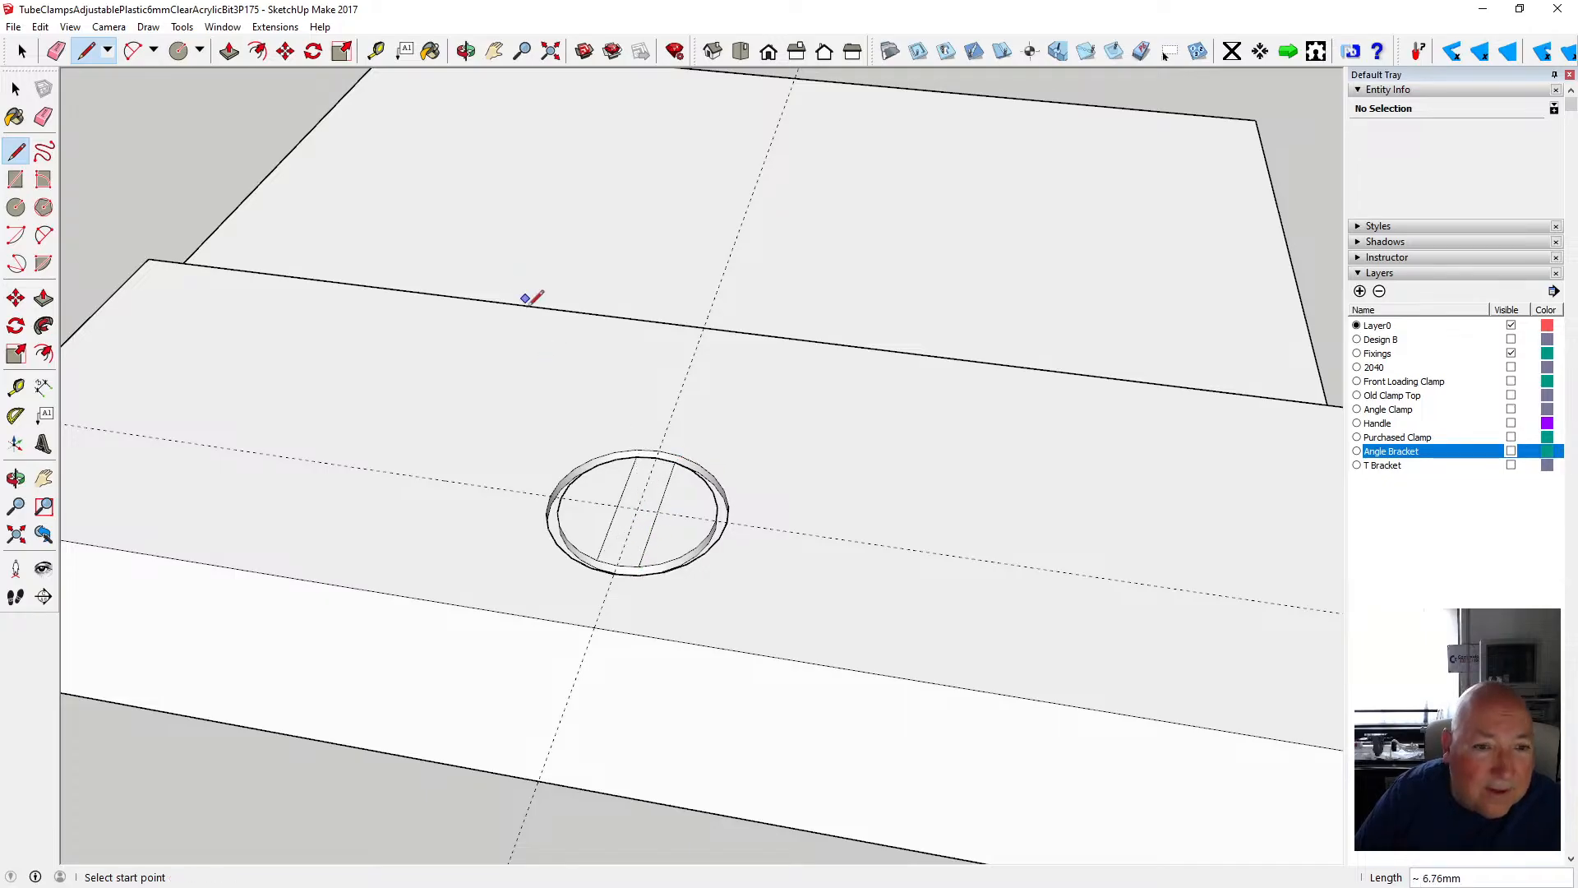
- Recess the strip between the two parallel lines 0.5 mm into the inner circle to form the screw slot
click(230, 52)
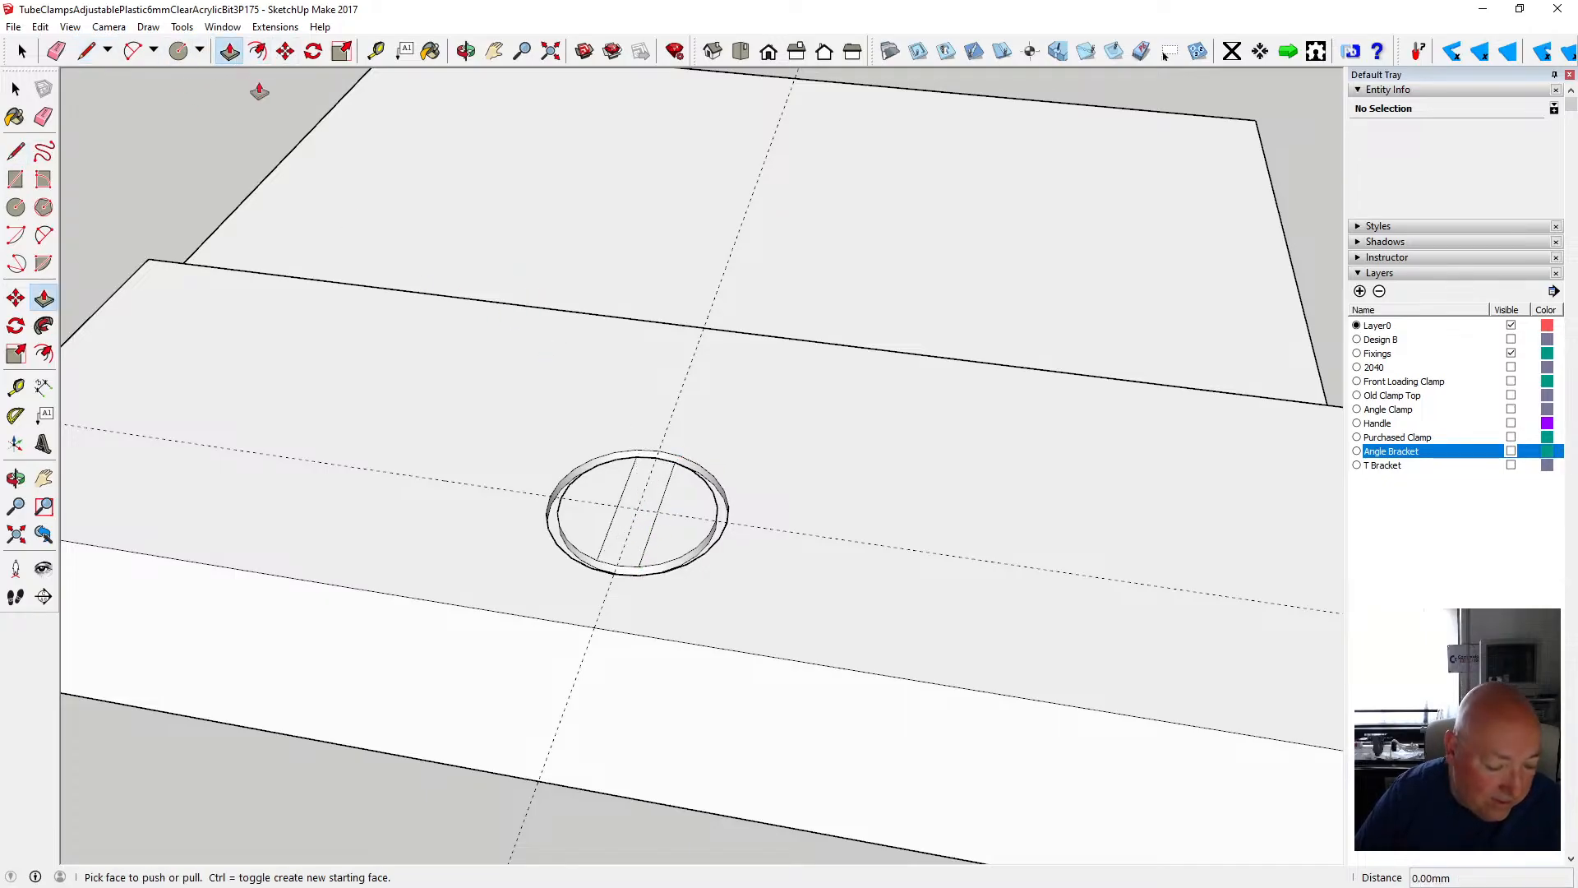
click(630, 494)
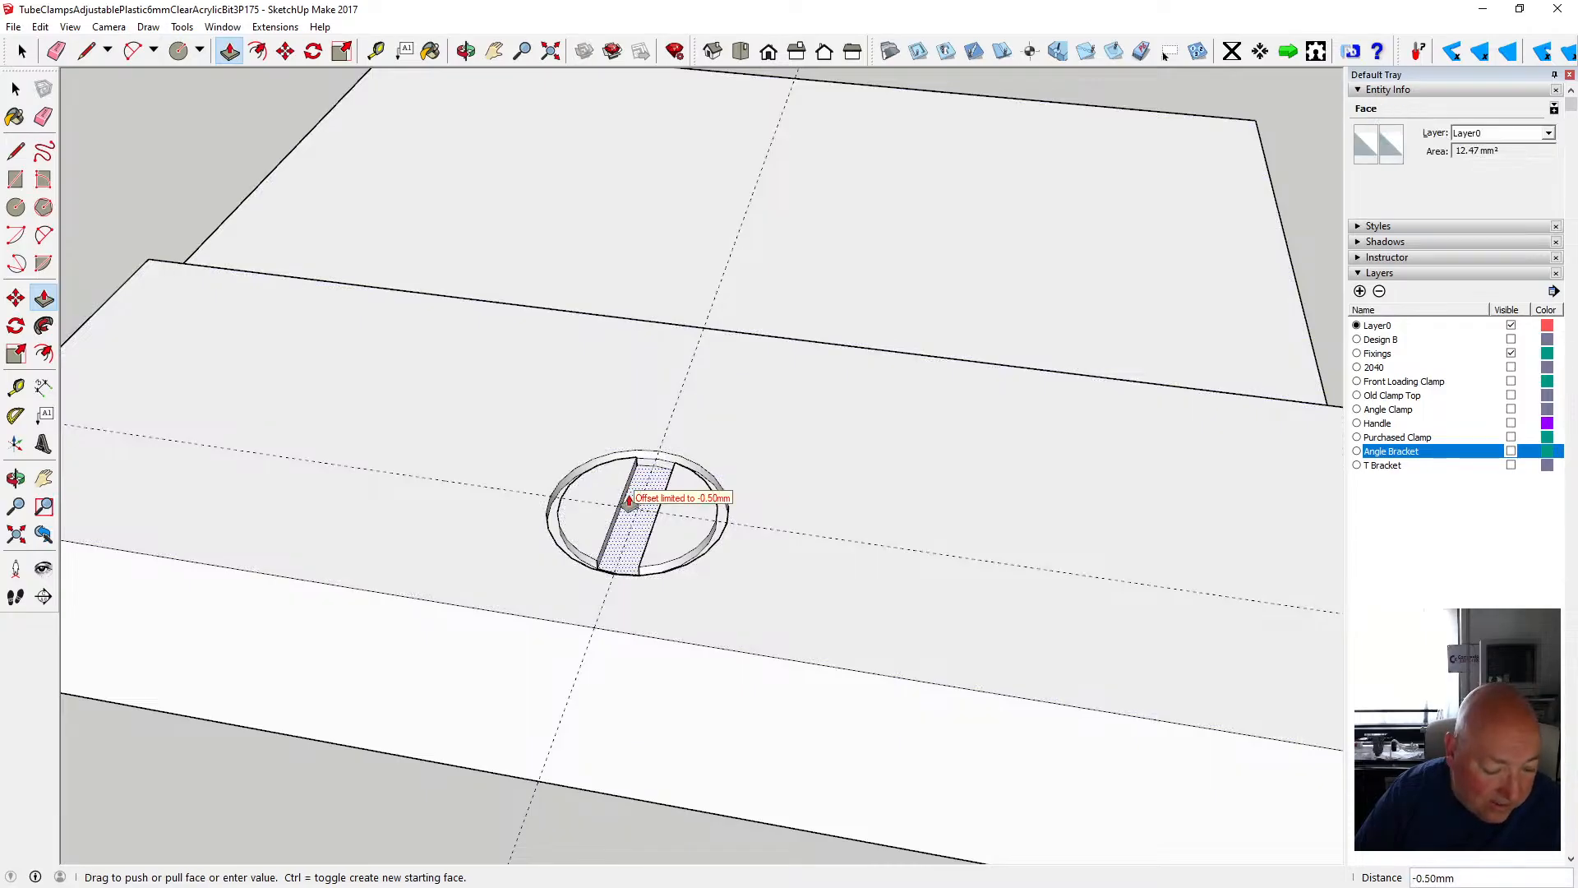
text(.5)
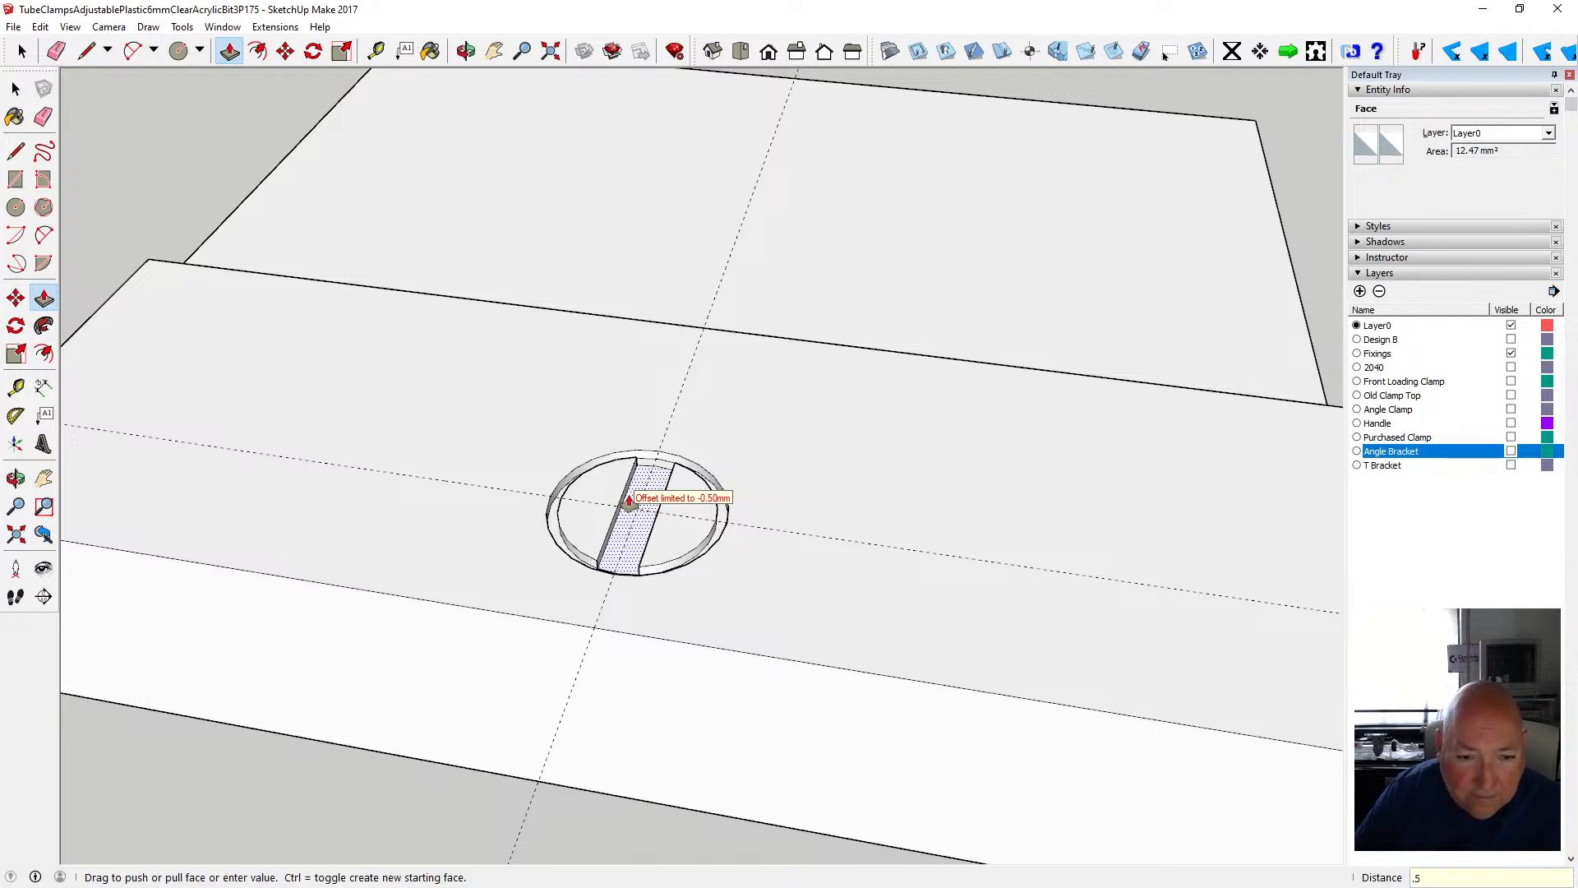
key(Return)
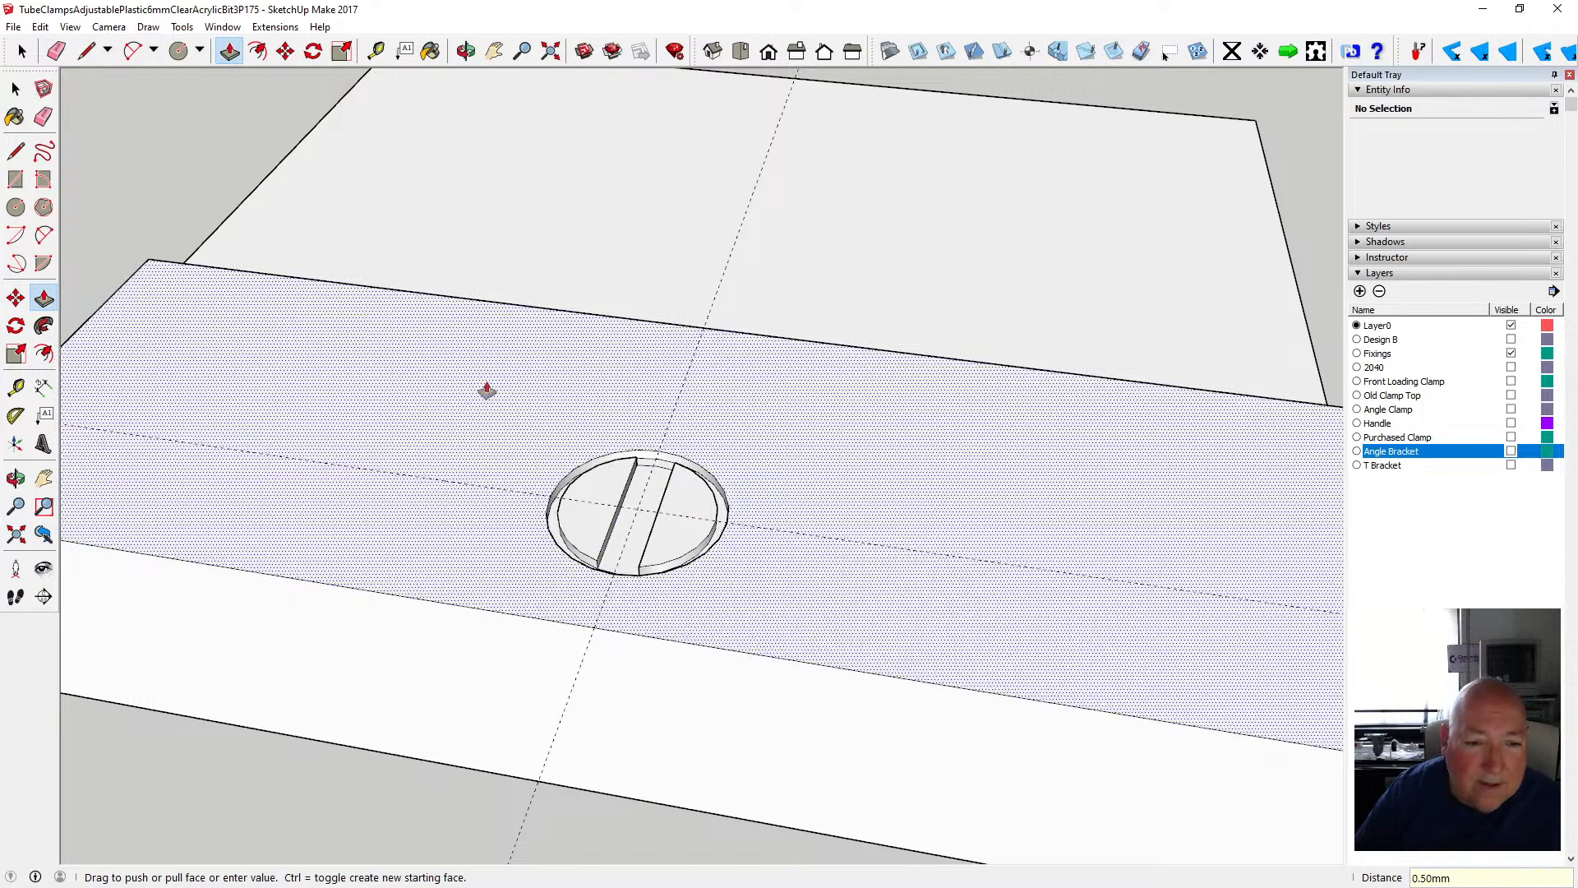
- Delete the two guides crossing at the centre of the slotted circle
key(space)
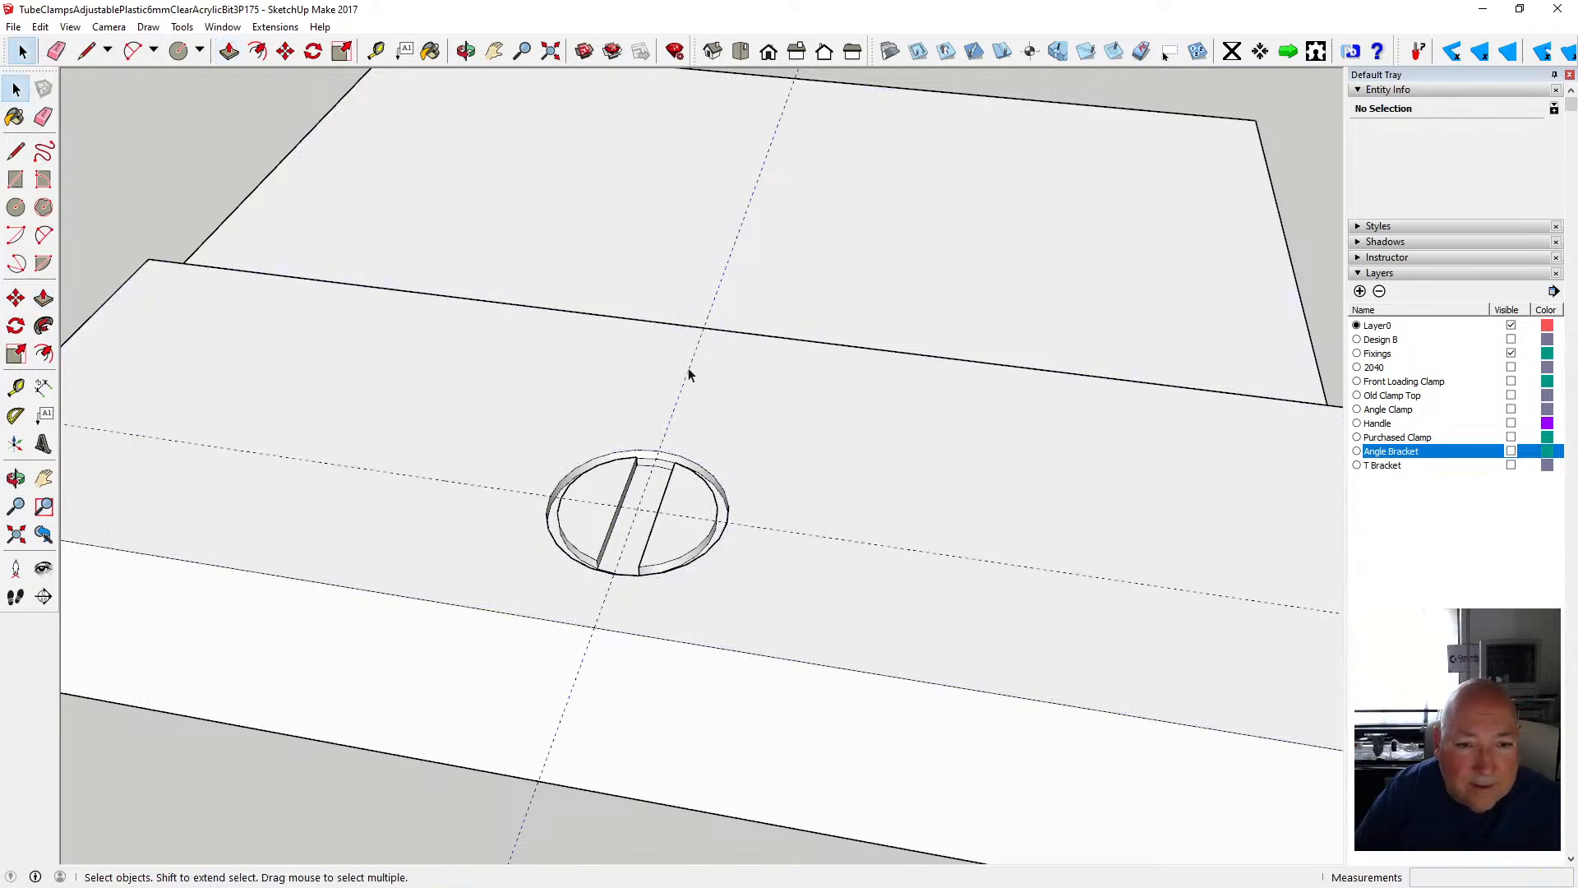
key(Delete)
click(688, 515)
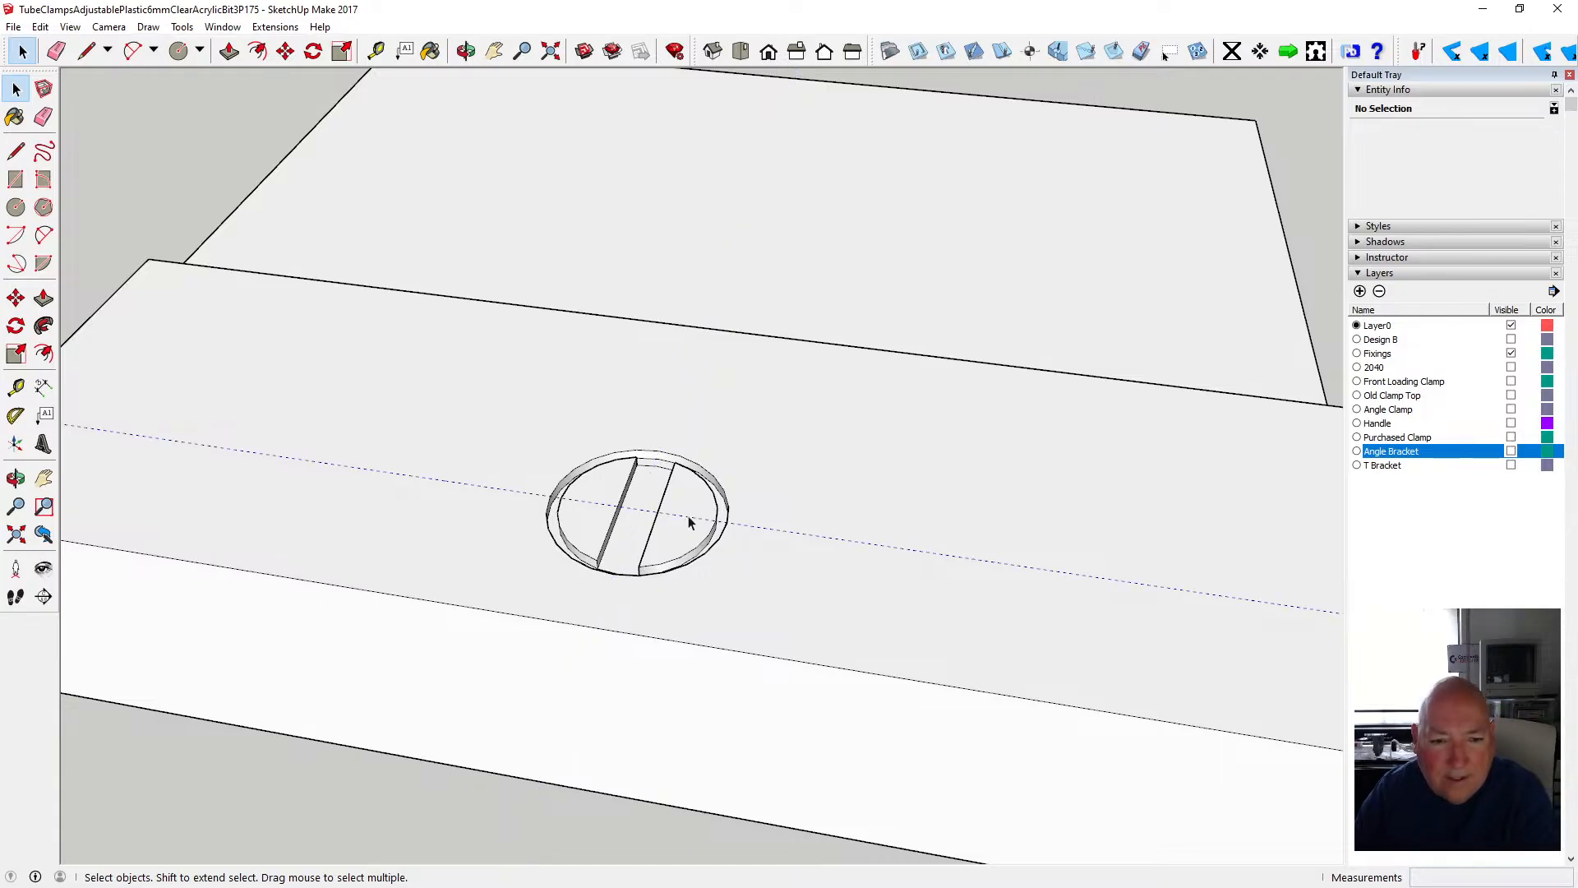
key(Delete)
scroll(676, 435, down, 5)
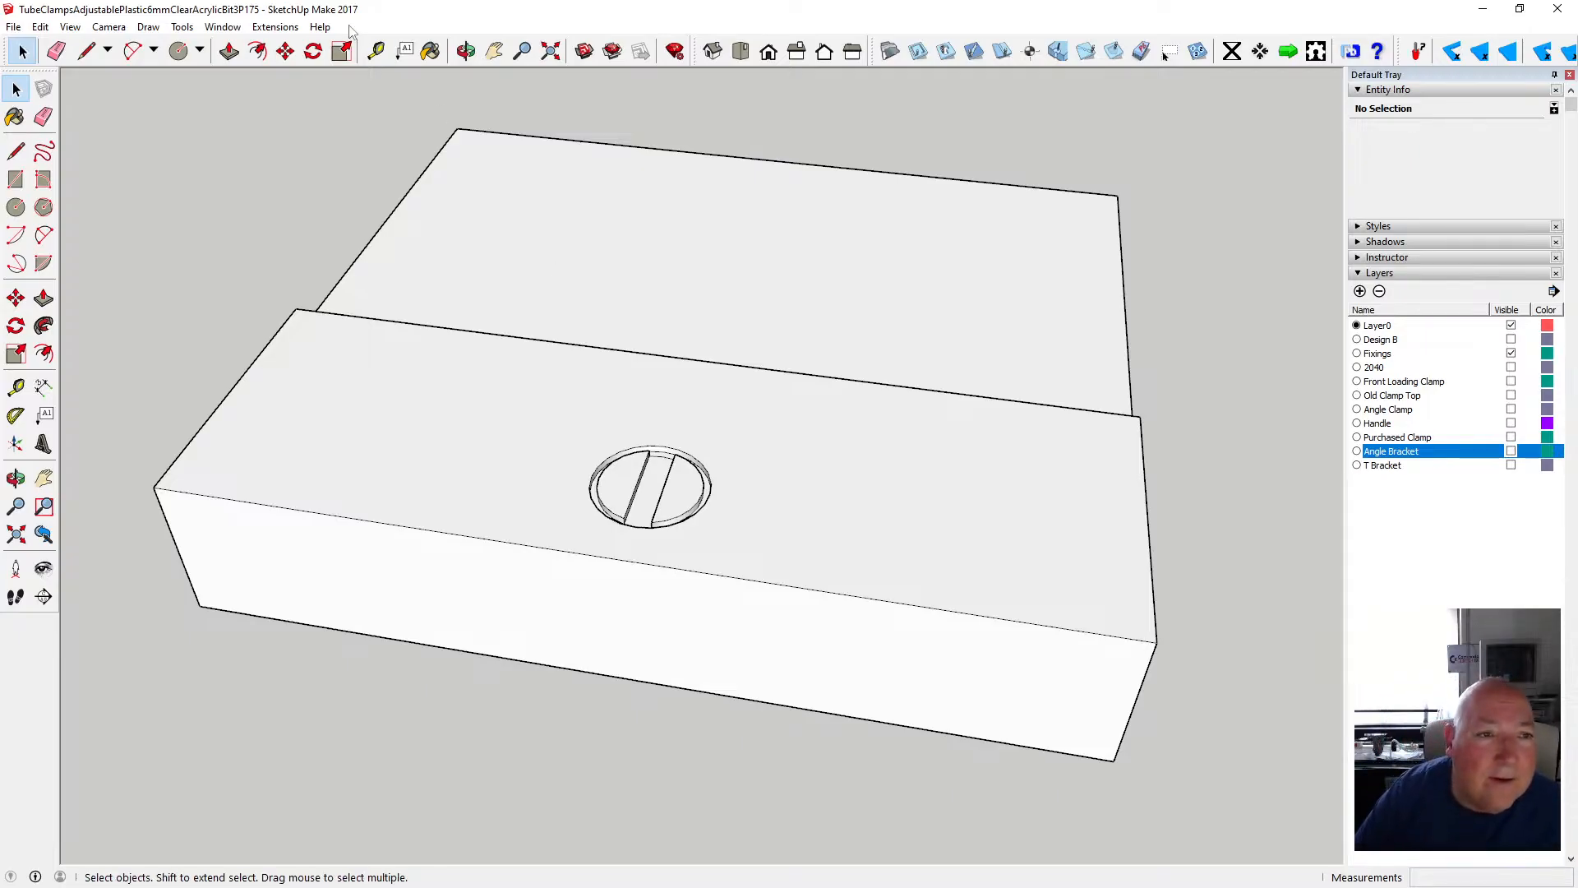
- Place two guides across the raised strip, each 5.75 mm in from one of its side edges
click(376, 51)
click(249, 367)
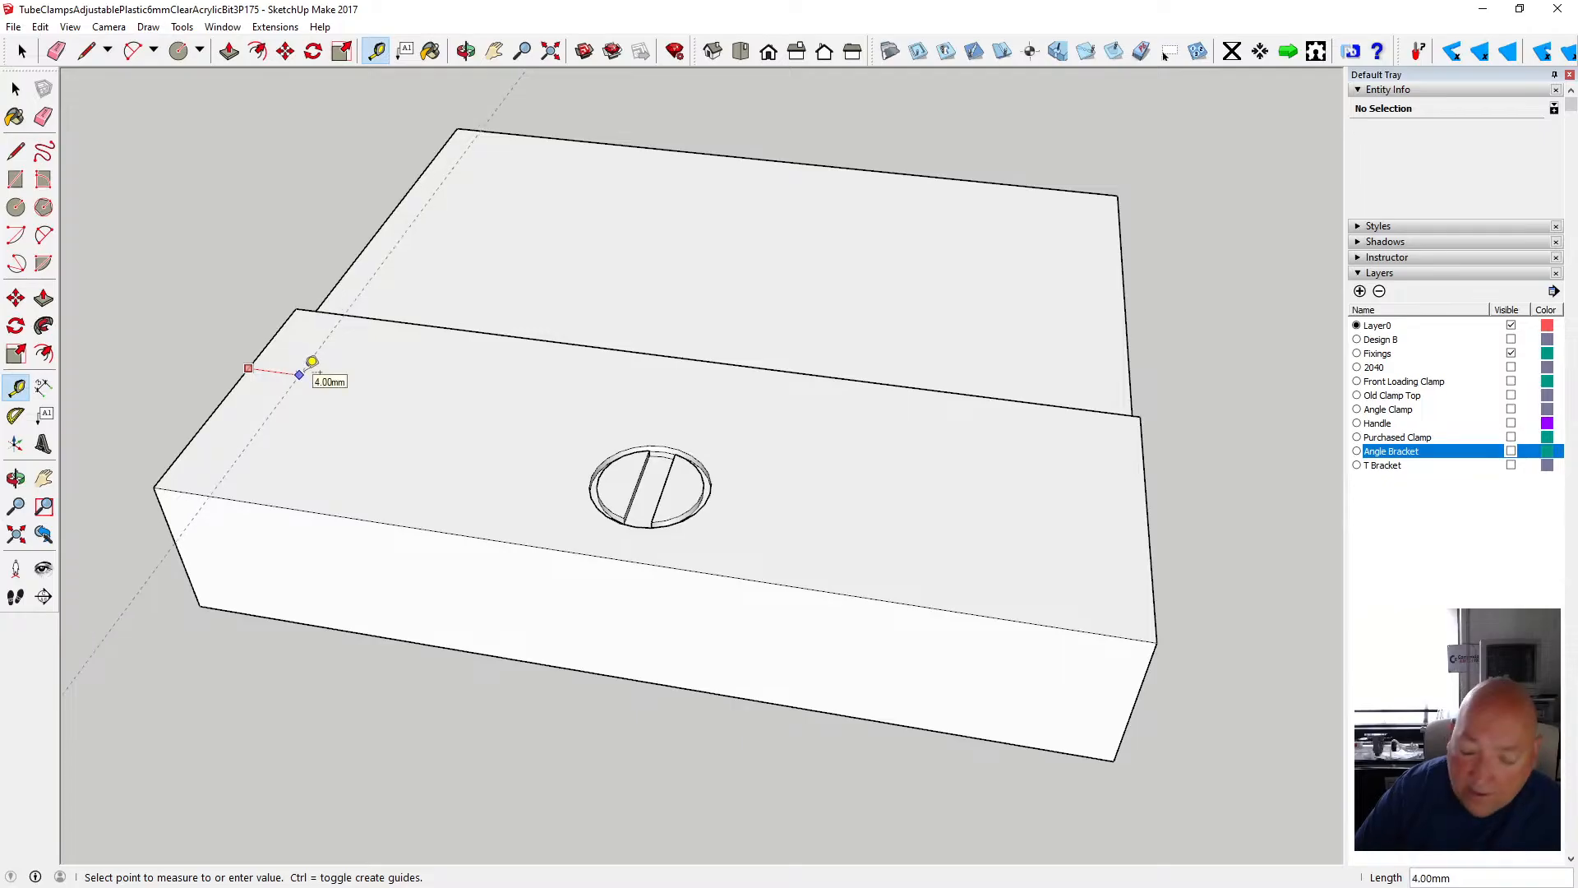
text(5.75)
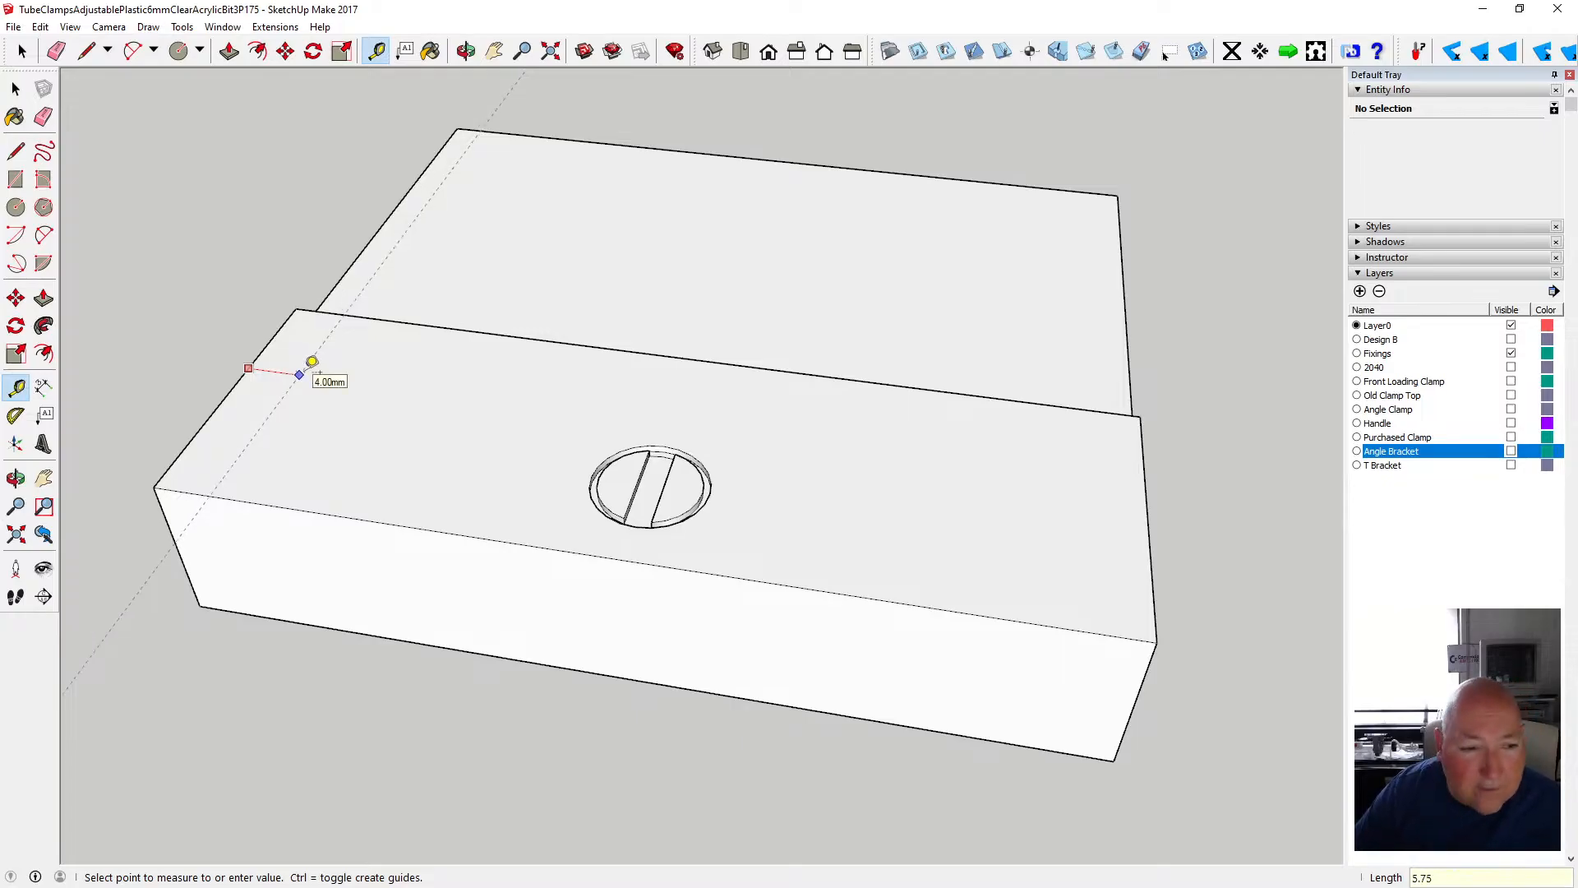
key(Return)
click(1151, 560)
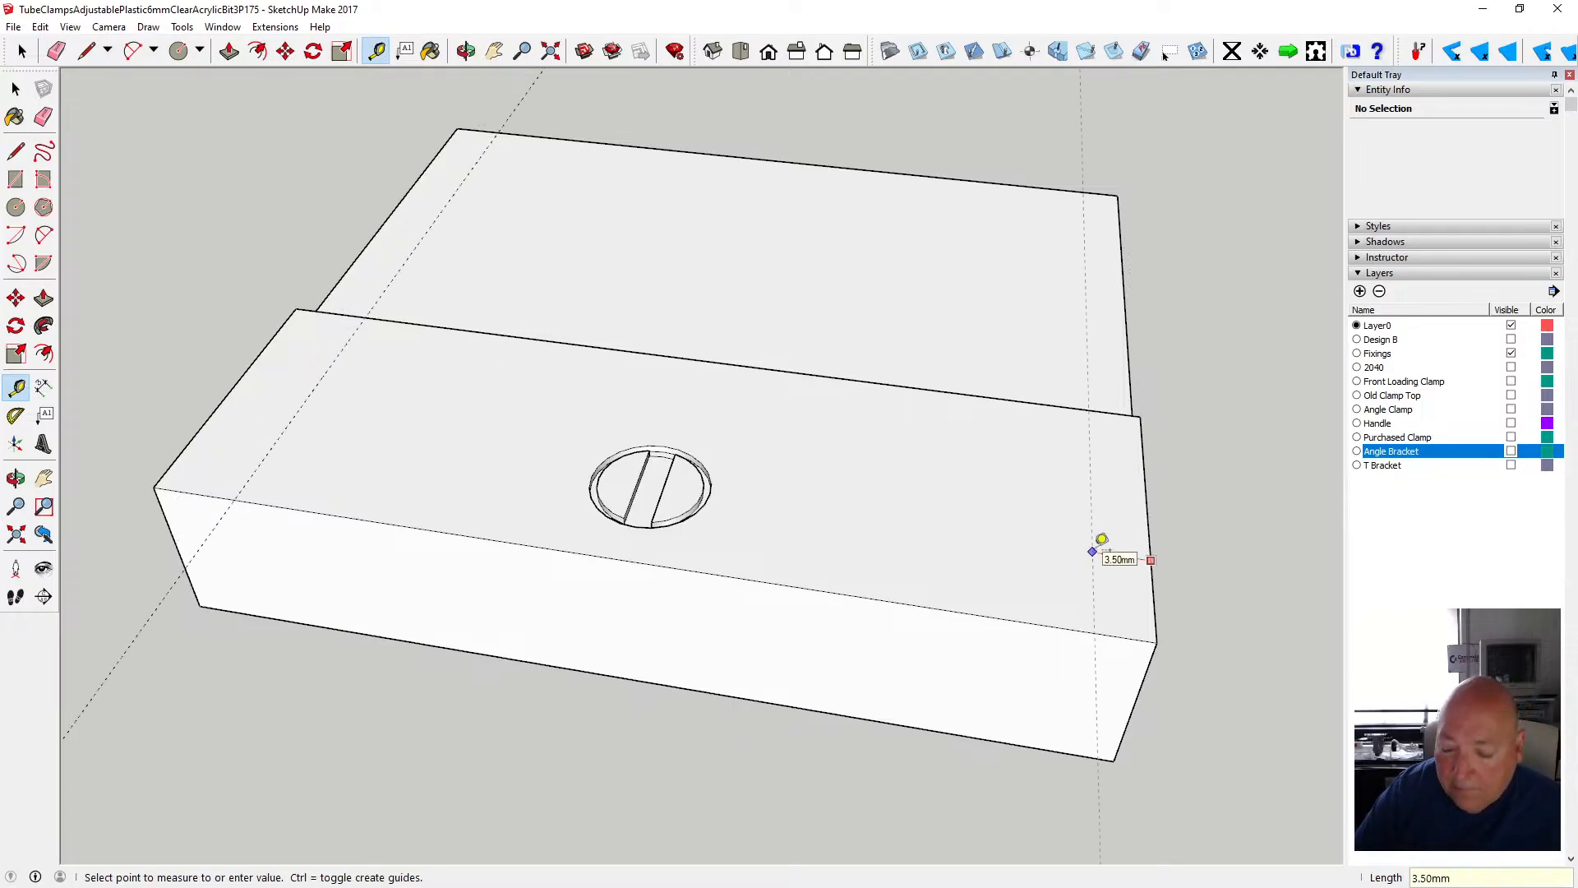
text(5.75)
key(Return)
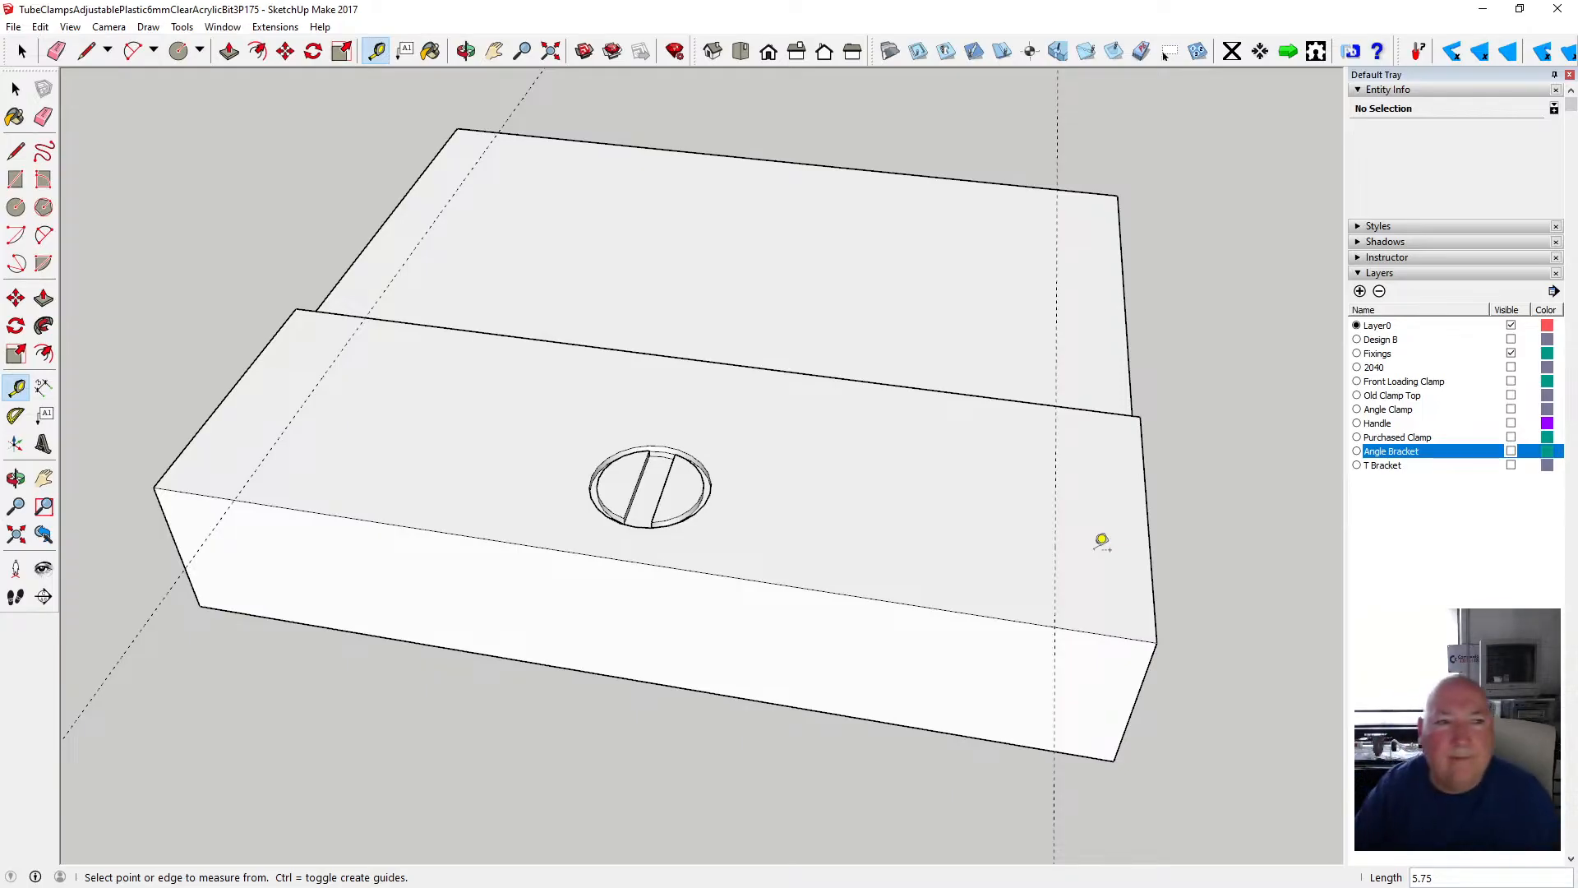
- Try a guide 18 mm in from the raised strip's outer long edge and undo it
click(452, 532)
click(485, 468)
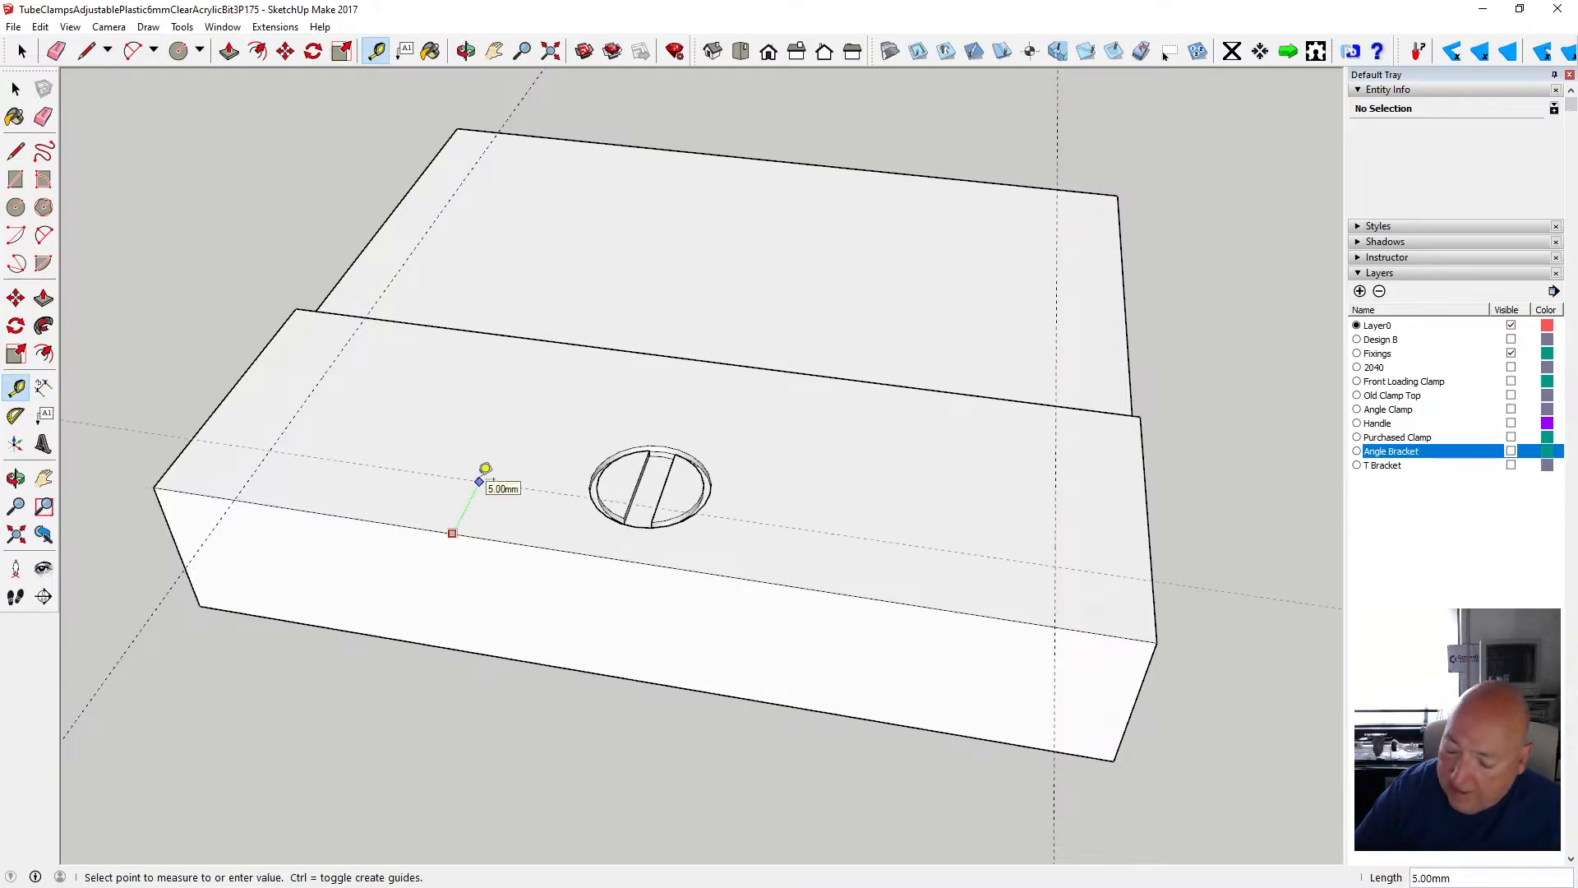
text(18)
key(Return)
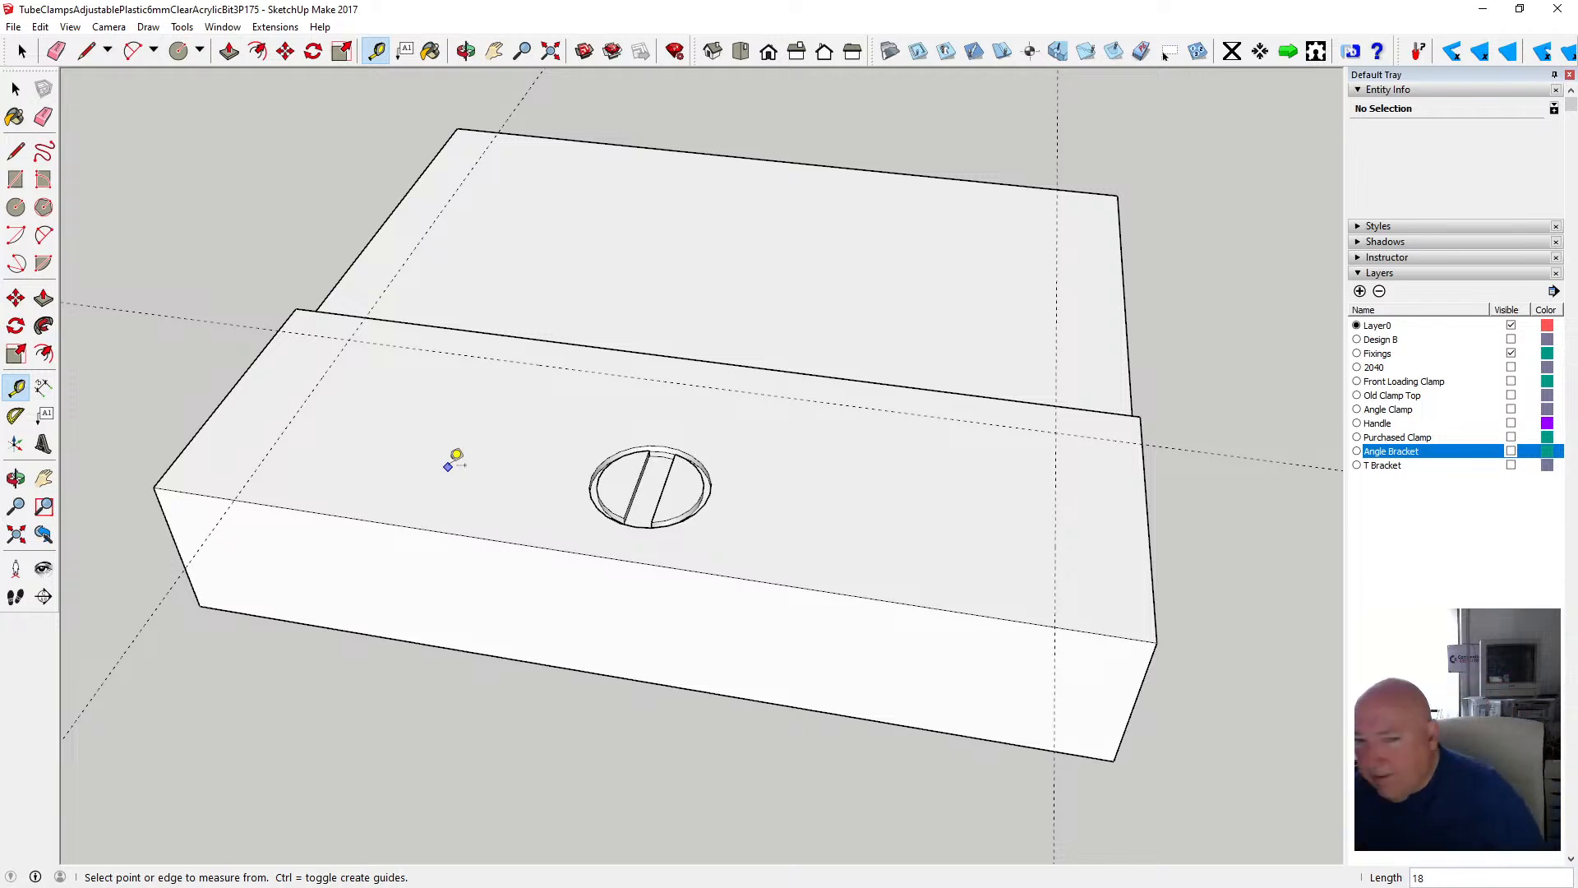
click(39, 26)
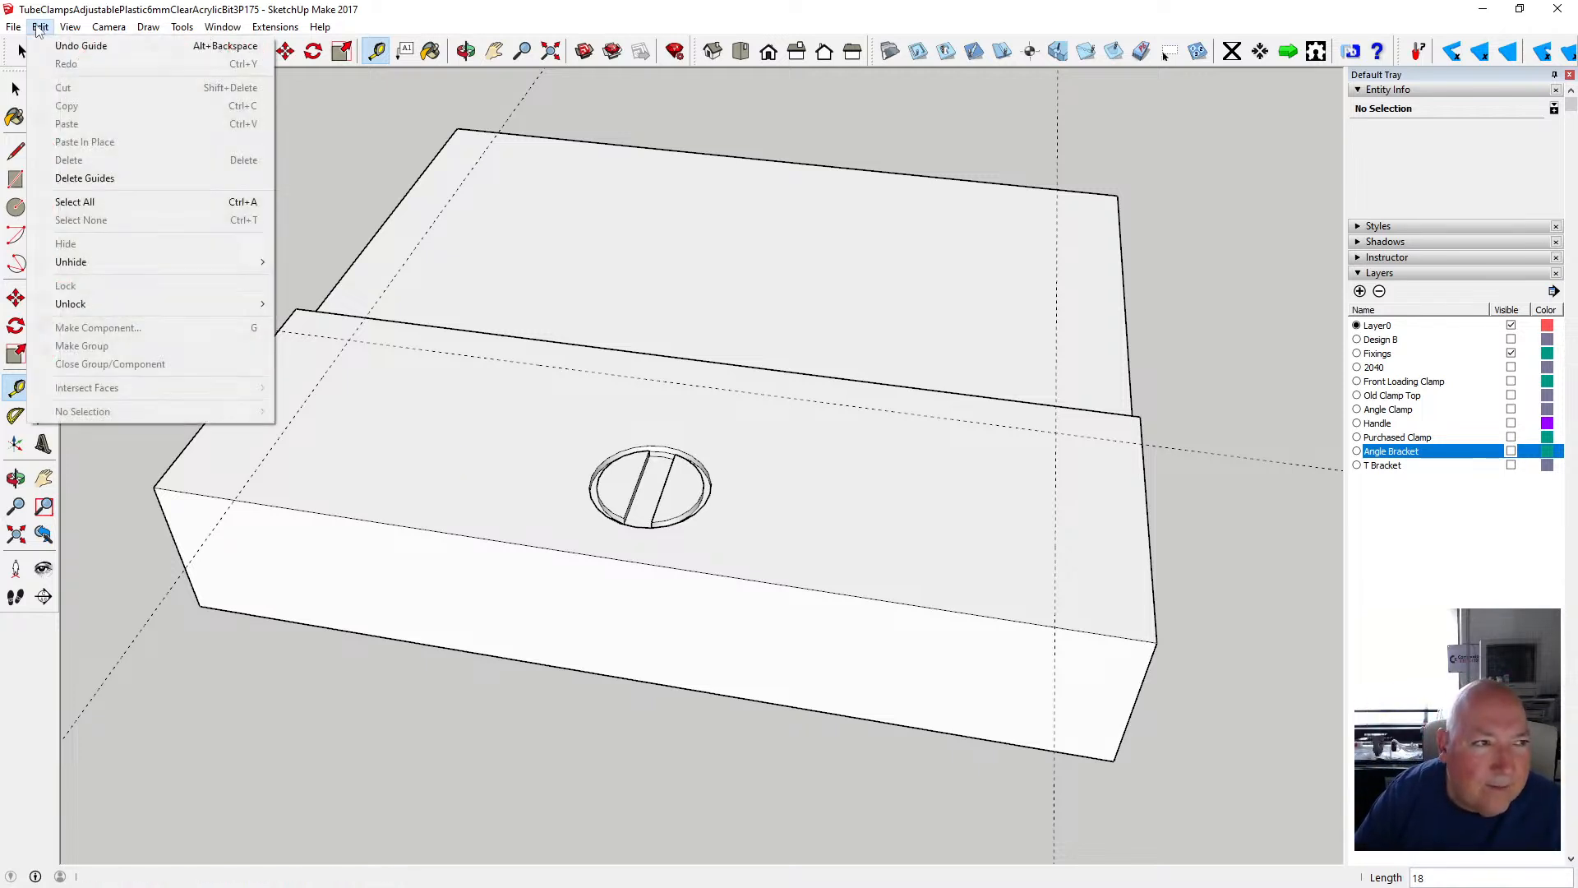
click(61, 43)
- Place a guide 13 mm in from the raised strip's outer long edge
click(354, 518)
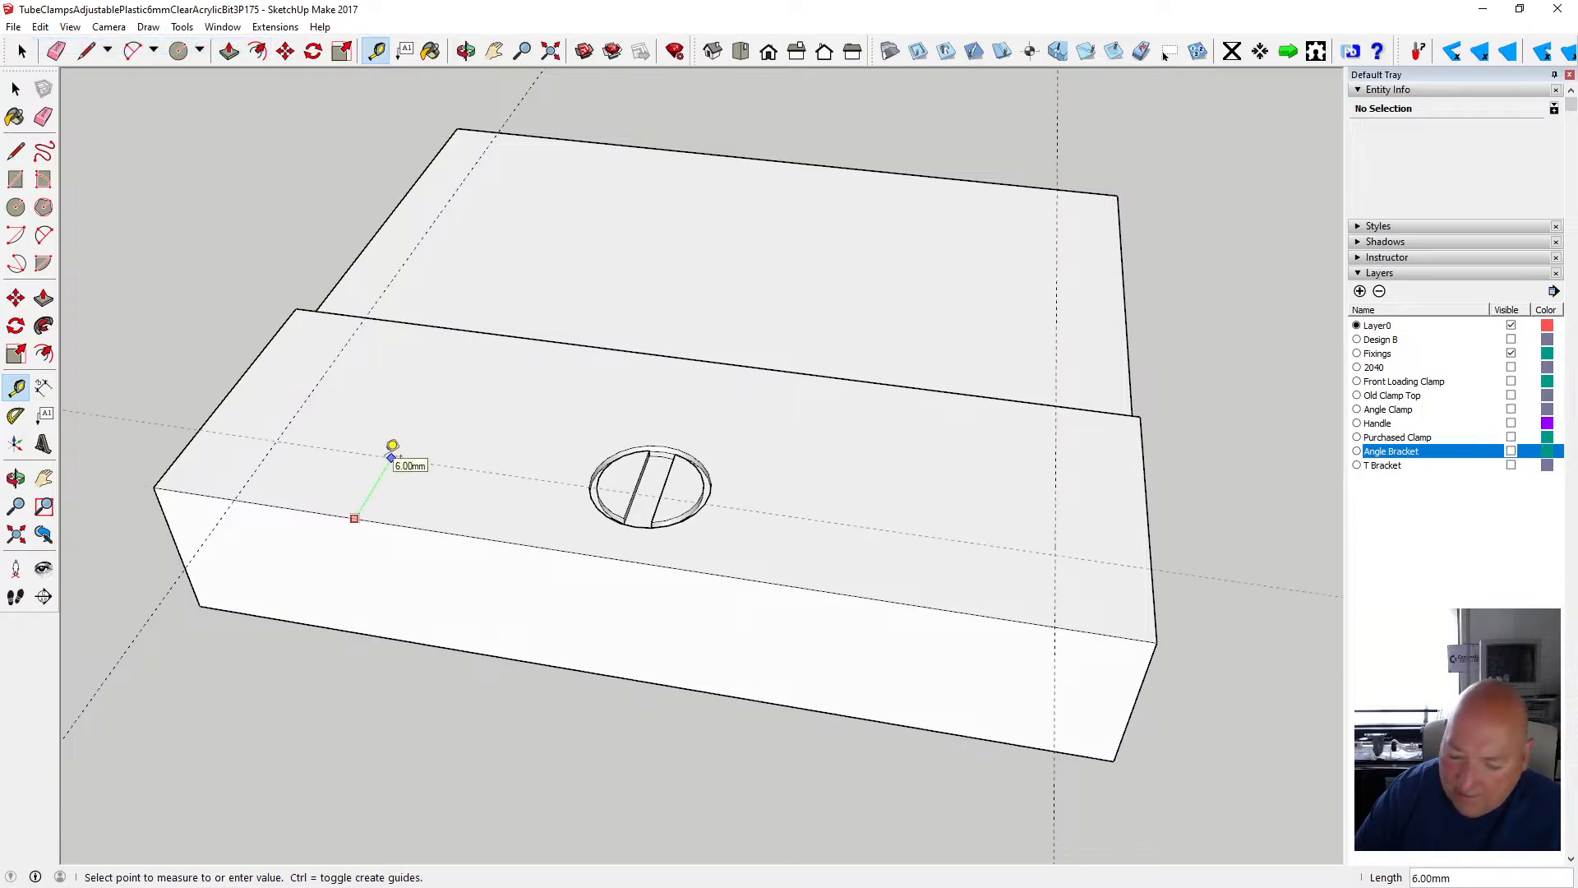
text(13)
key(Return)
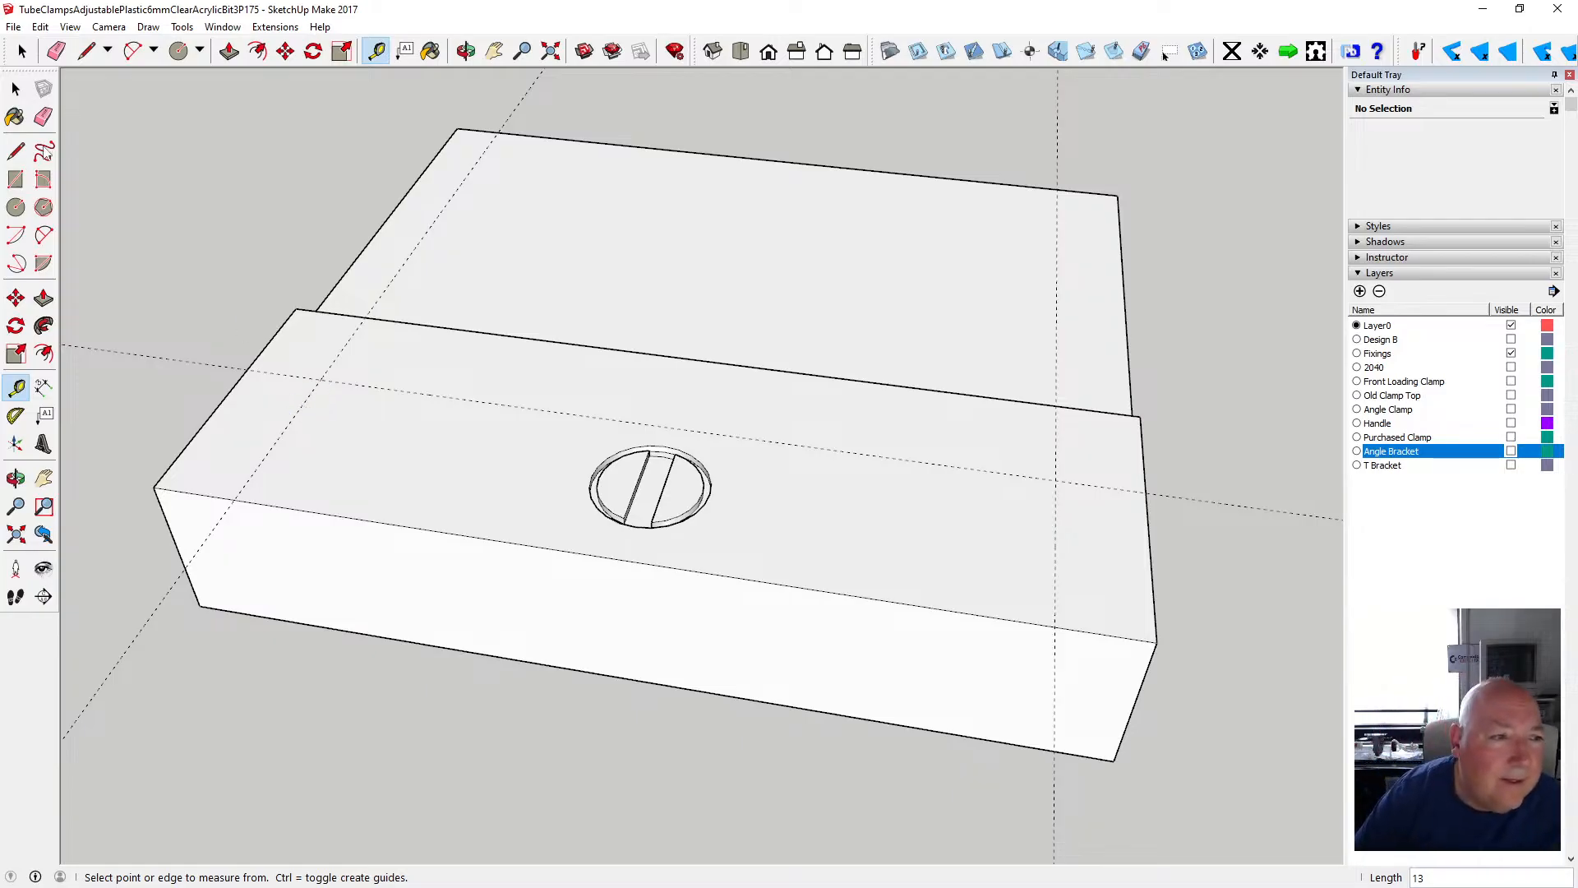
- Draw a circle with a 1.5 mm radius at each intersection of the 13 mm guide with the two side guides
click(15, 207)
click(321, 379)
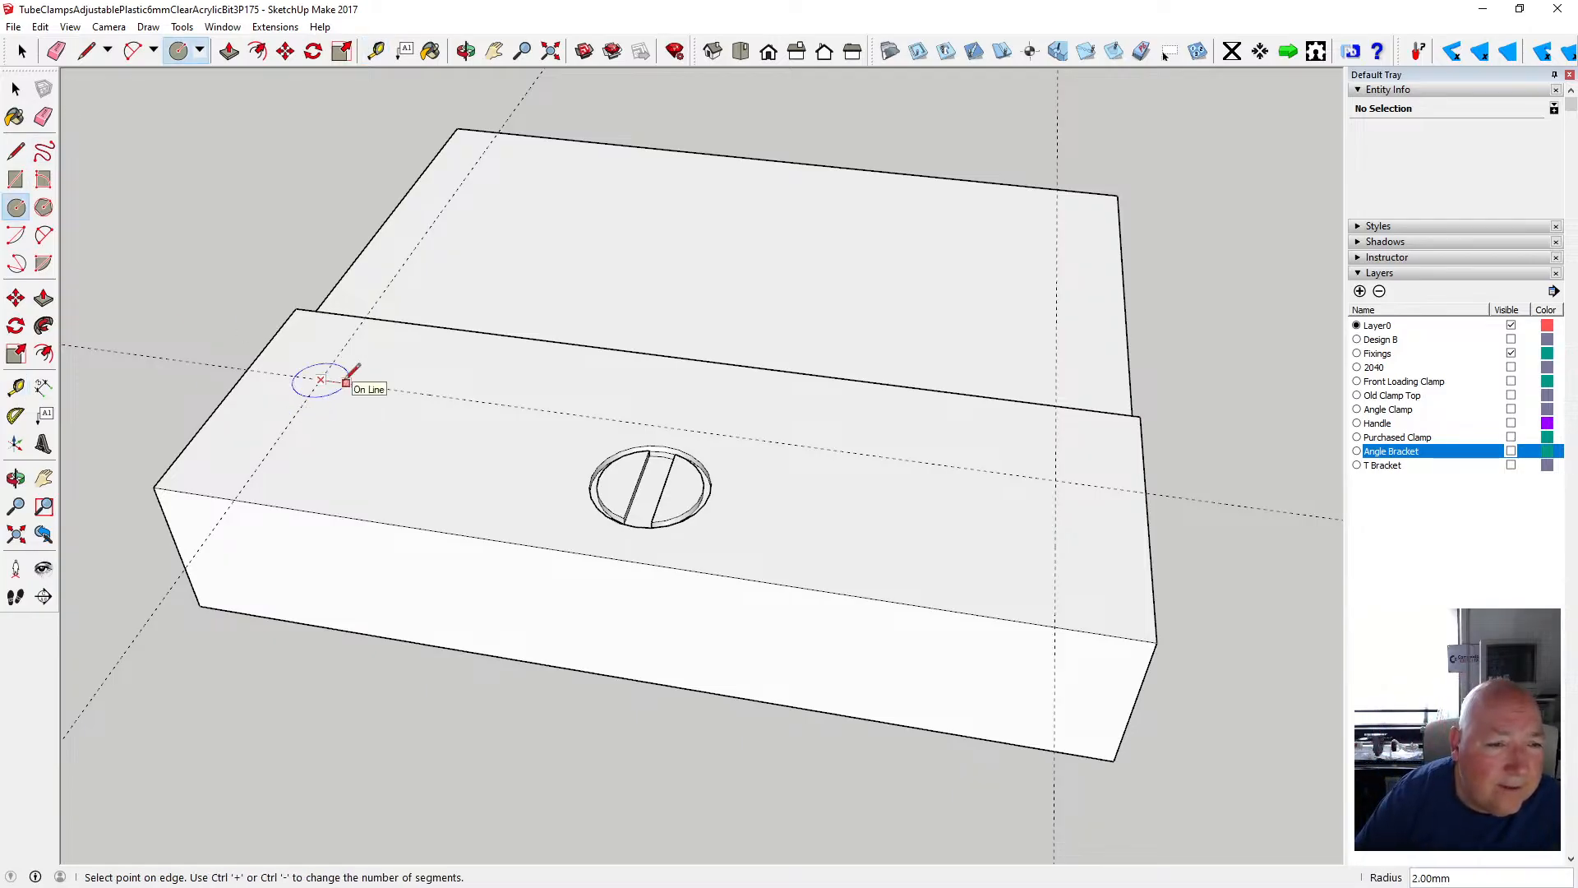
text(1.5)
key(Return)
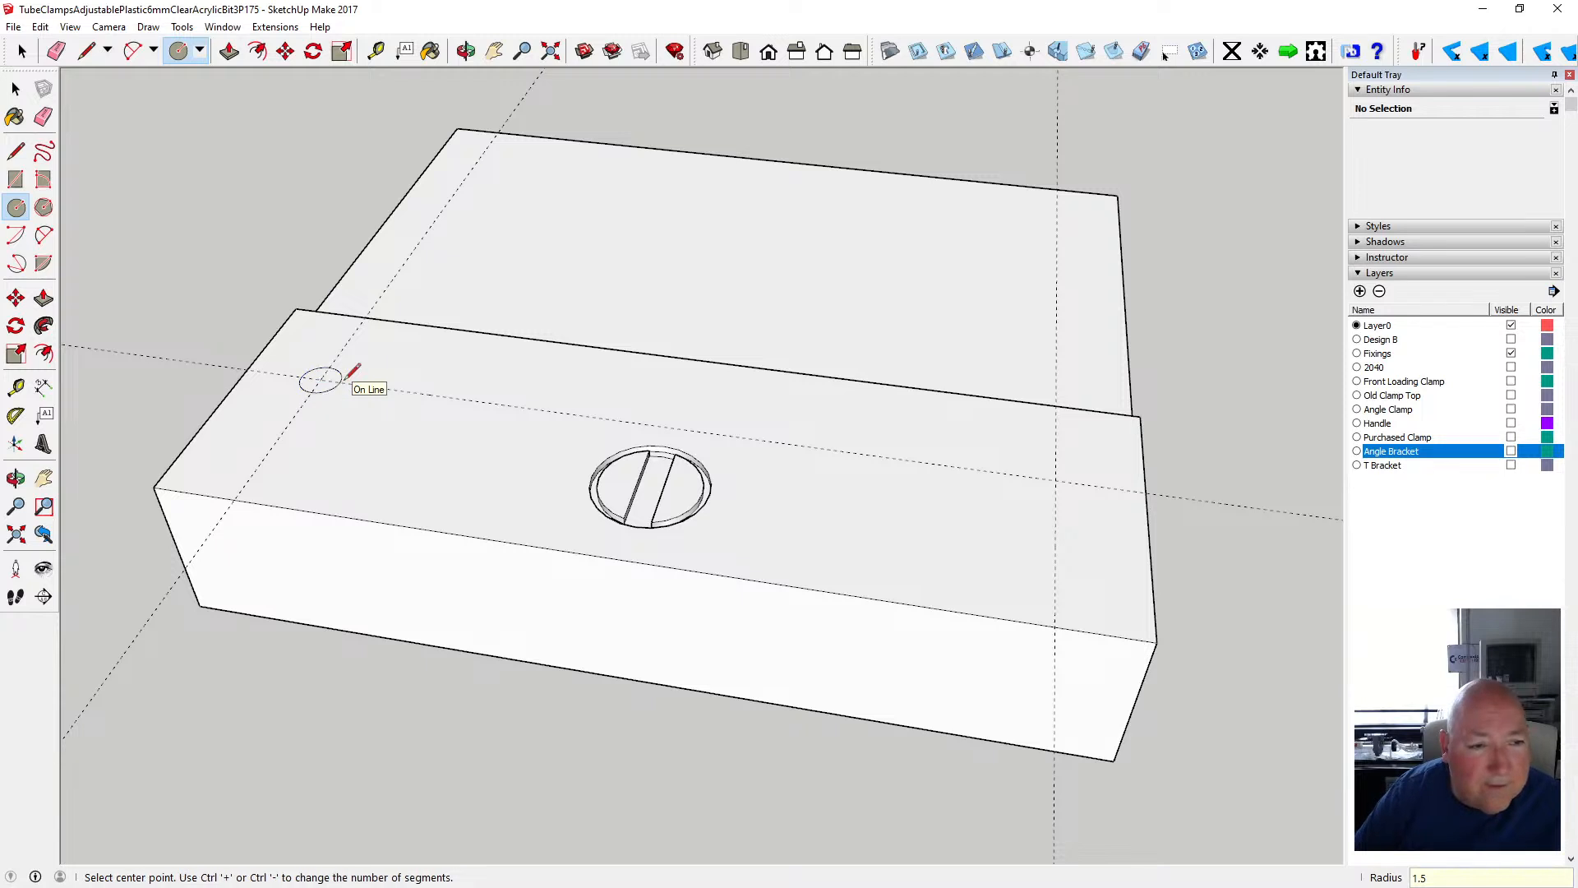
click(1056, 479)
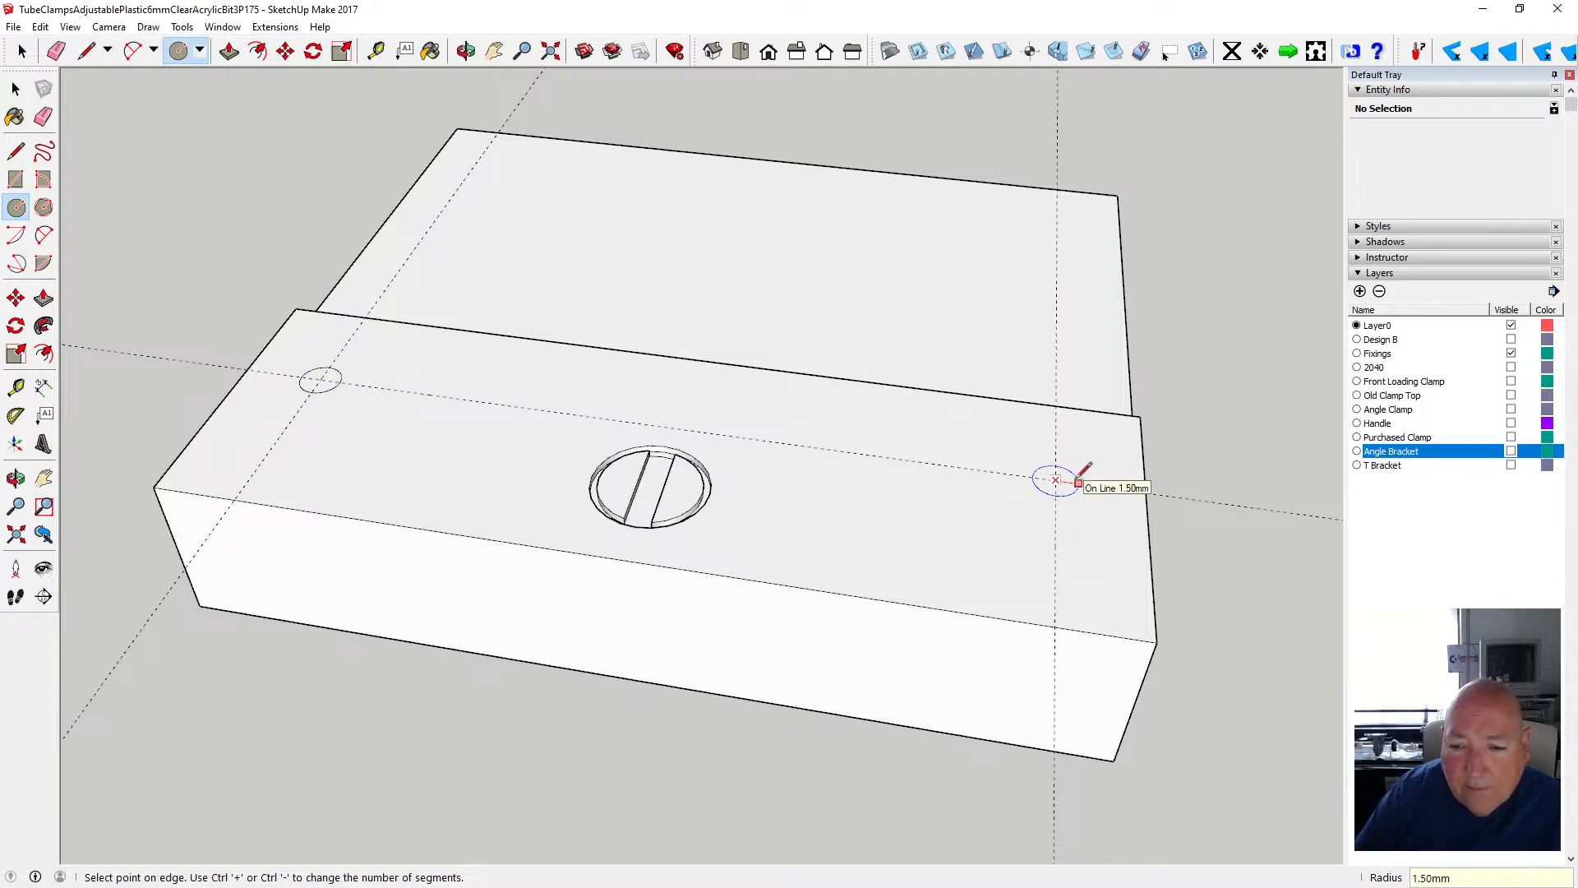
click(1078, 483)
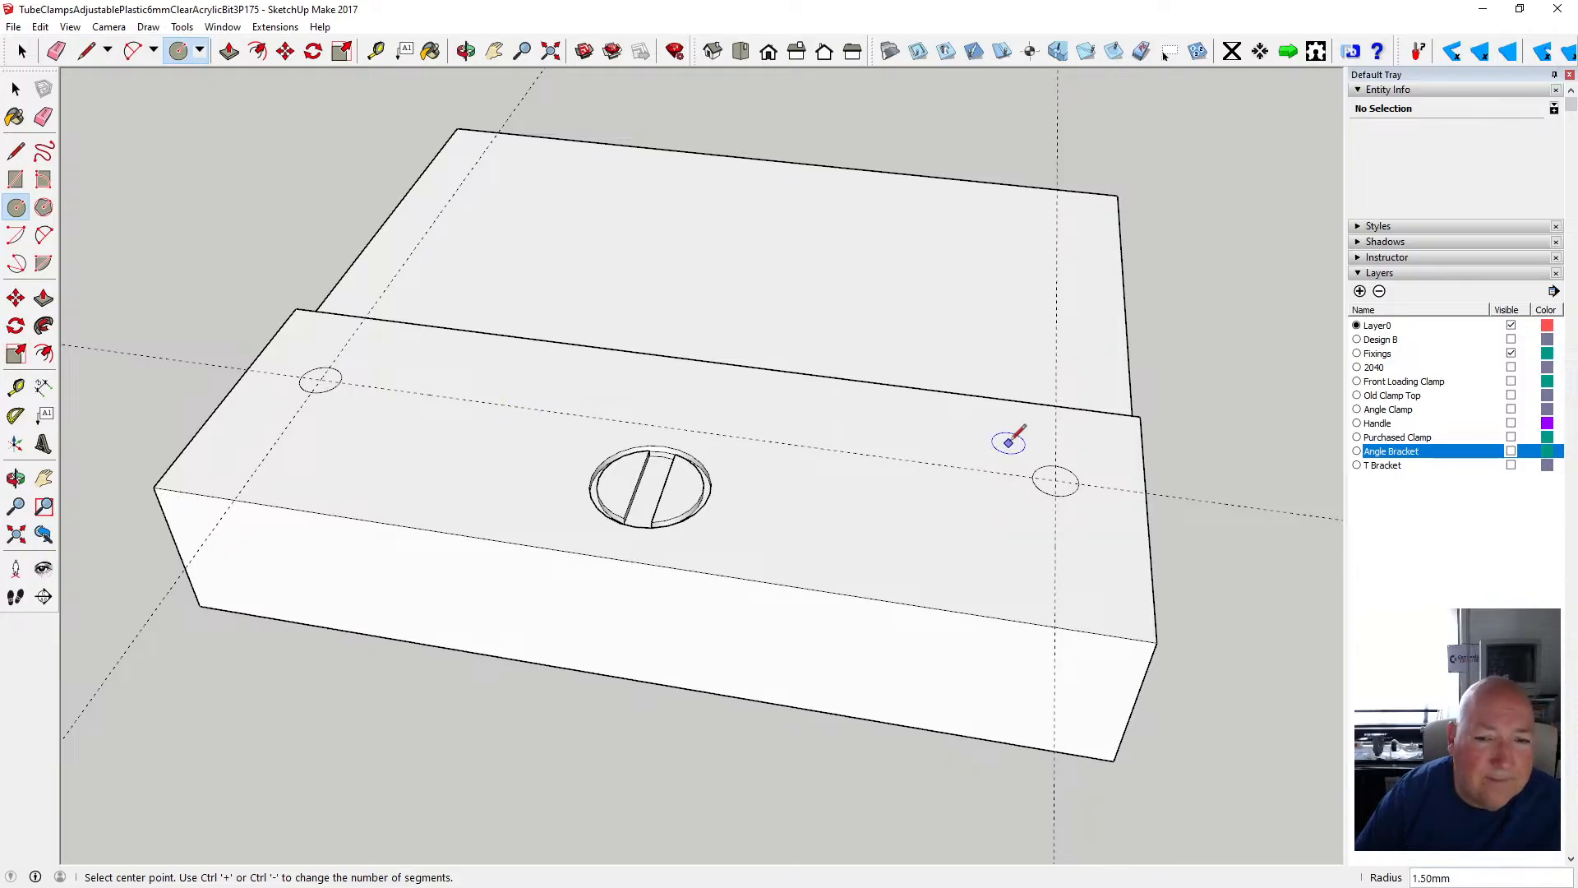
- Try a guide through two points about 1.83 mm apart on the left-hand small circle and undo it
scroll(1008, 436, down, 2)
scroll(489, 398, up, 8)
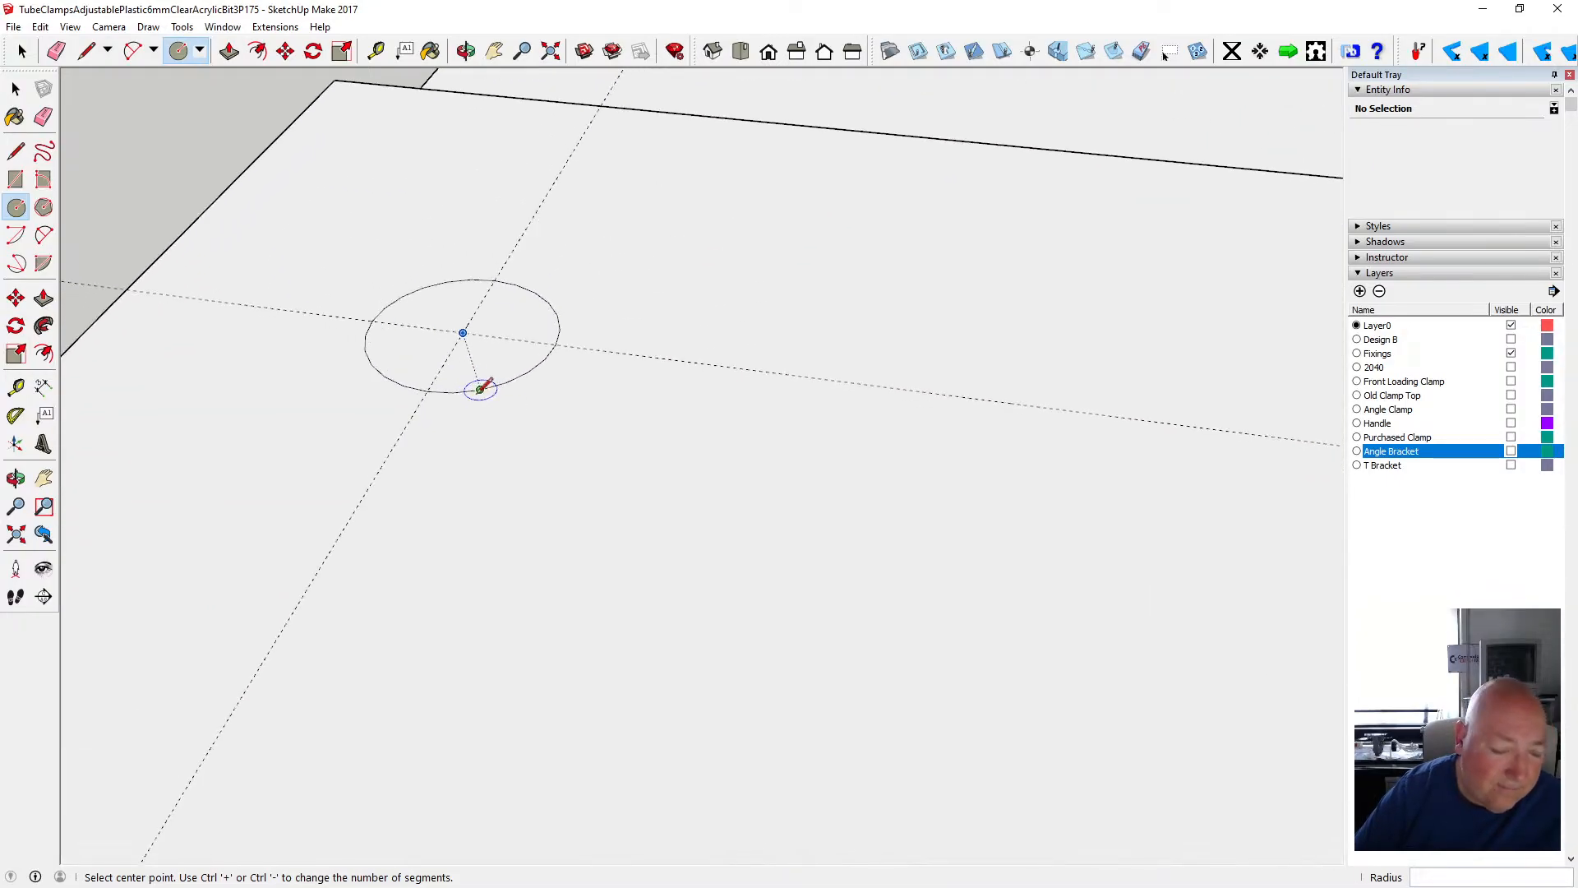
scroll(479, 374, up, 1)
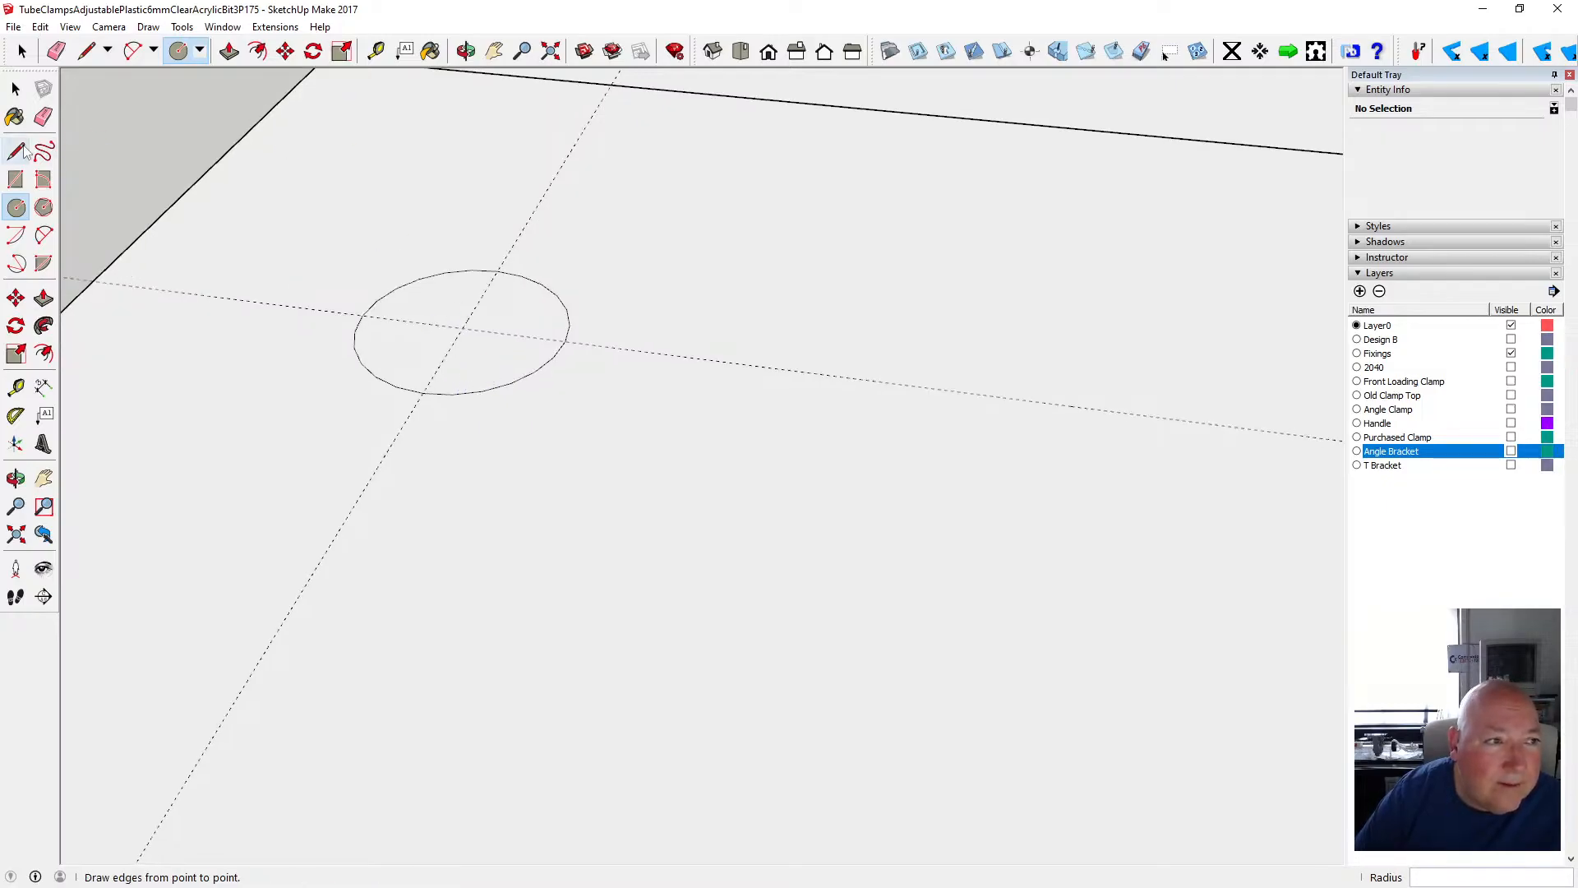
click(376, 51)
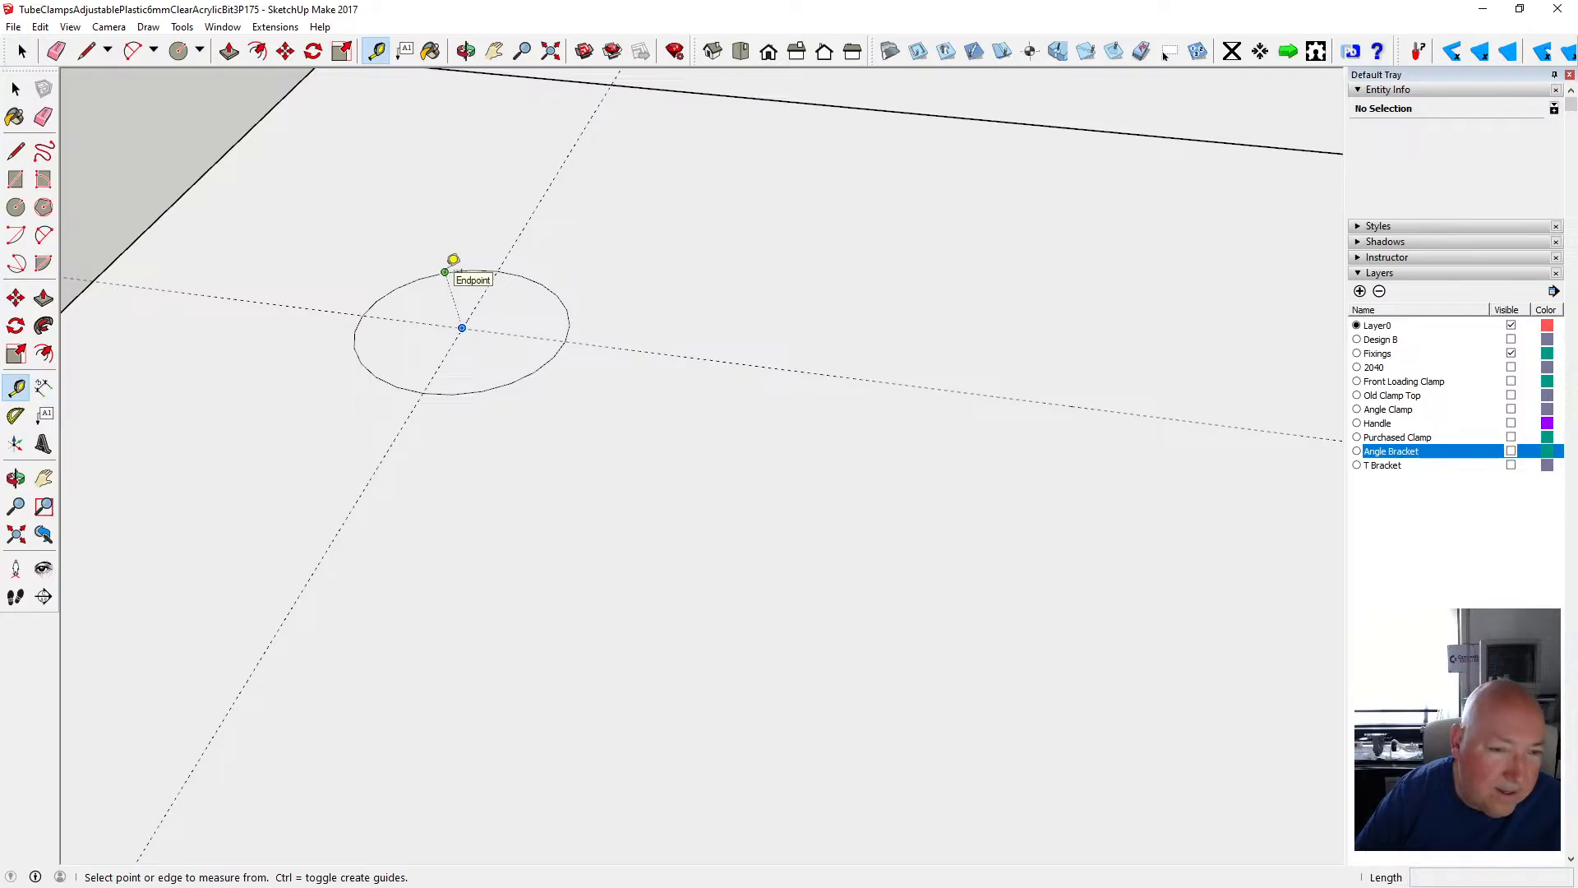
click(453, 260)
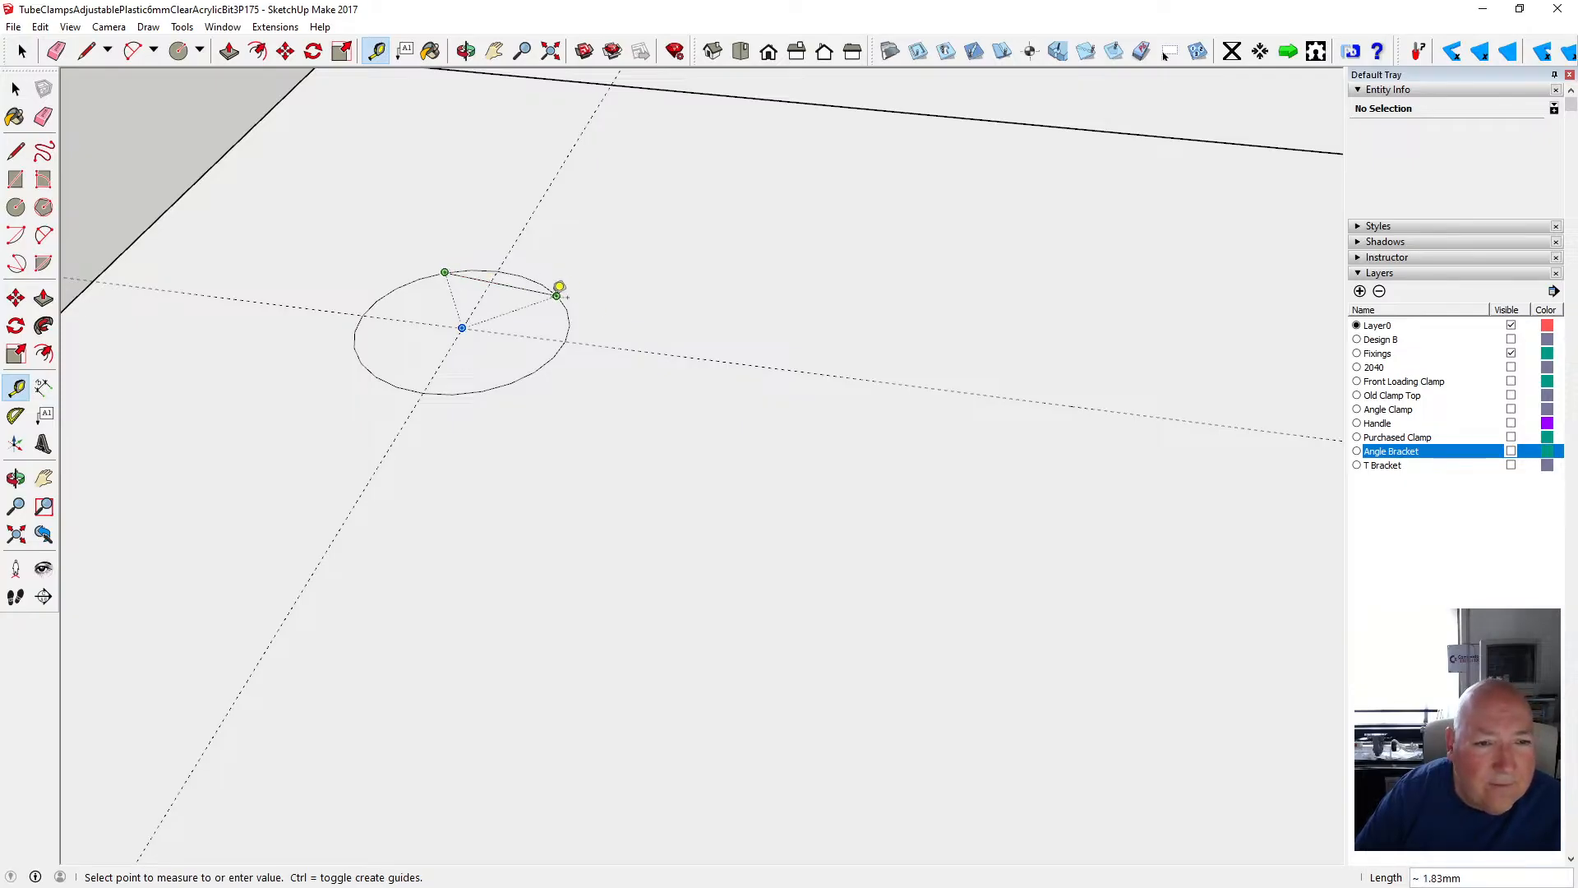
click(559, 292)
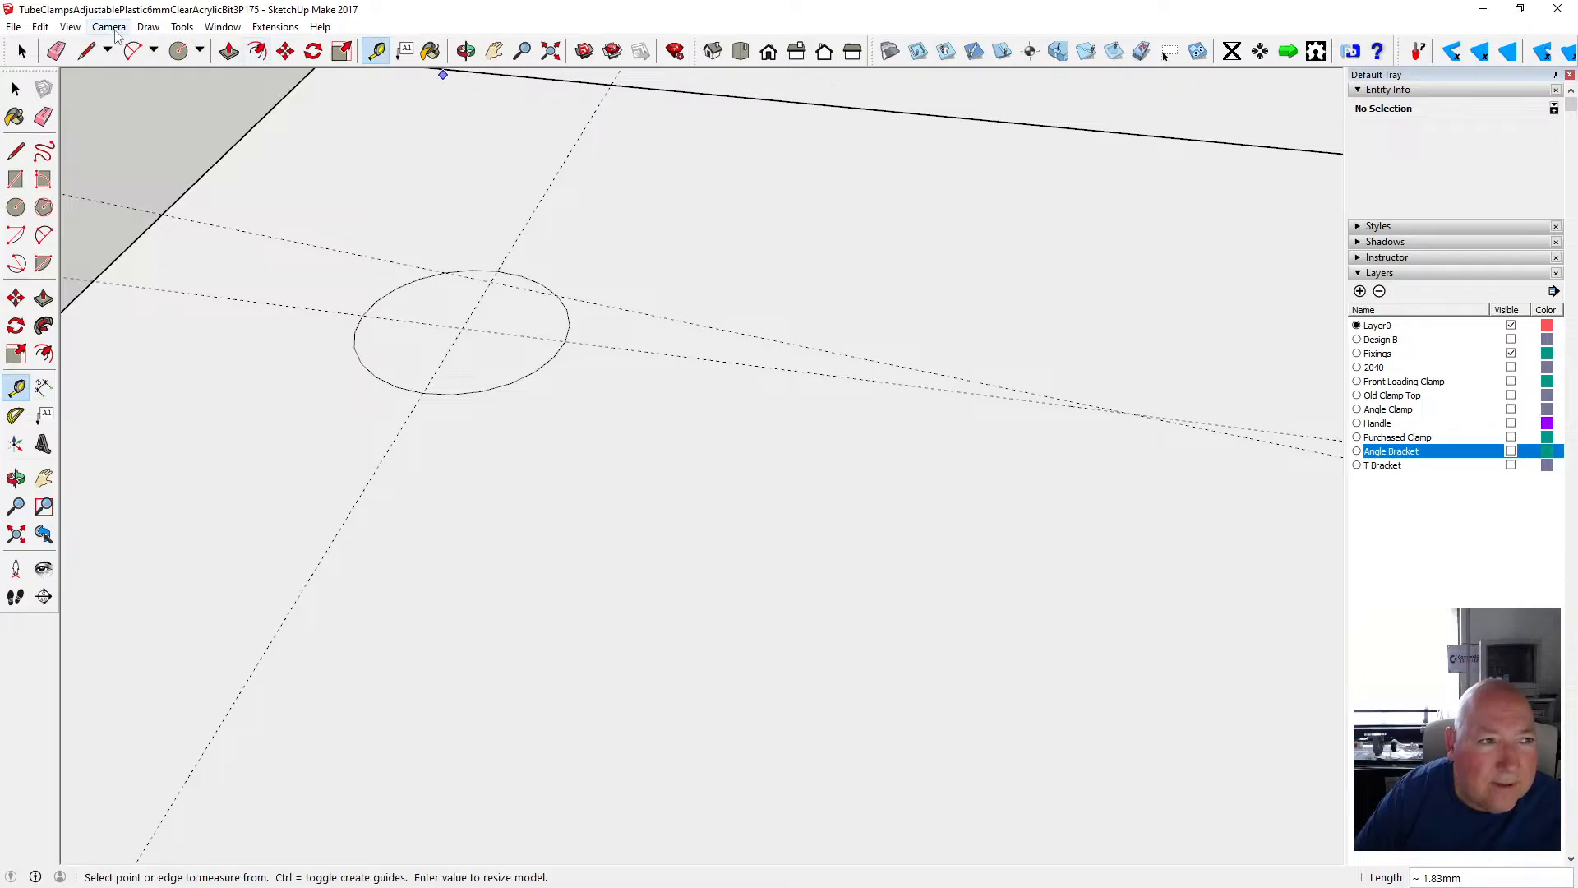
click(39, 27)
click(66, 43)
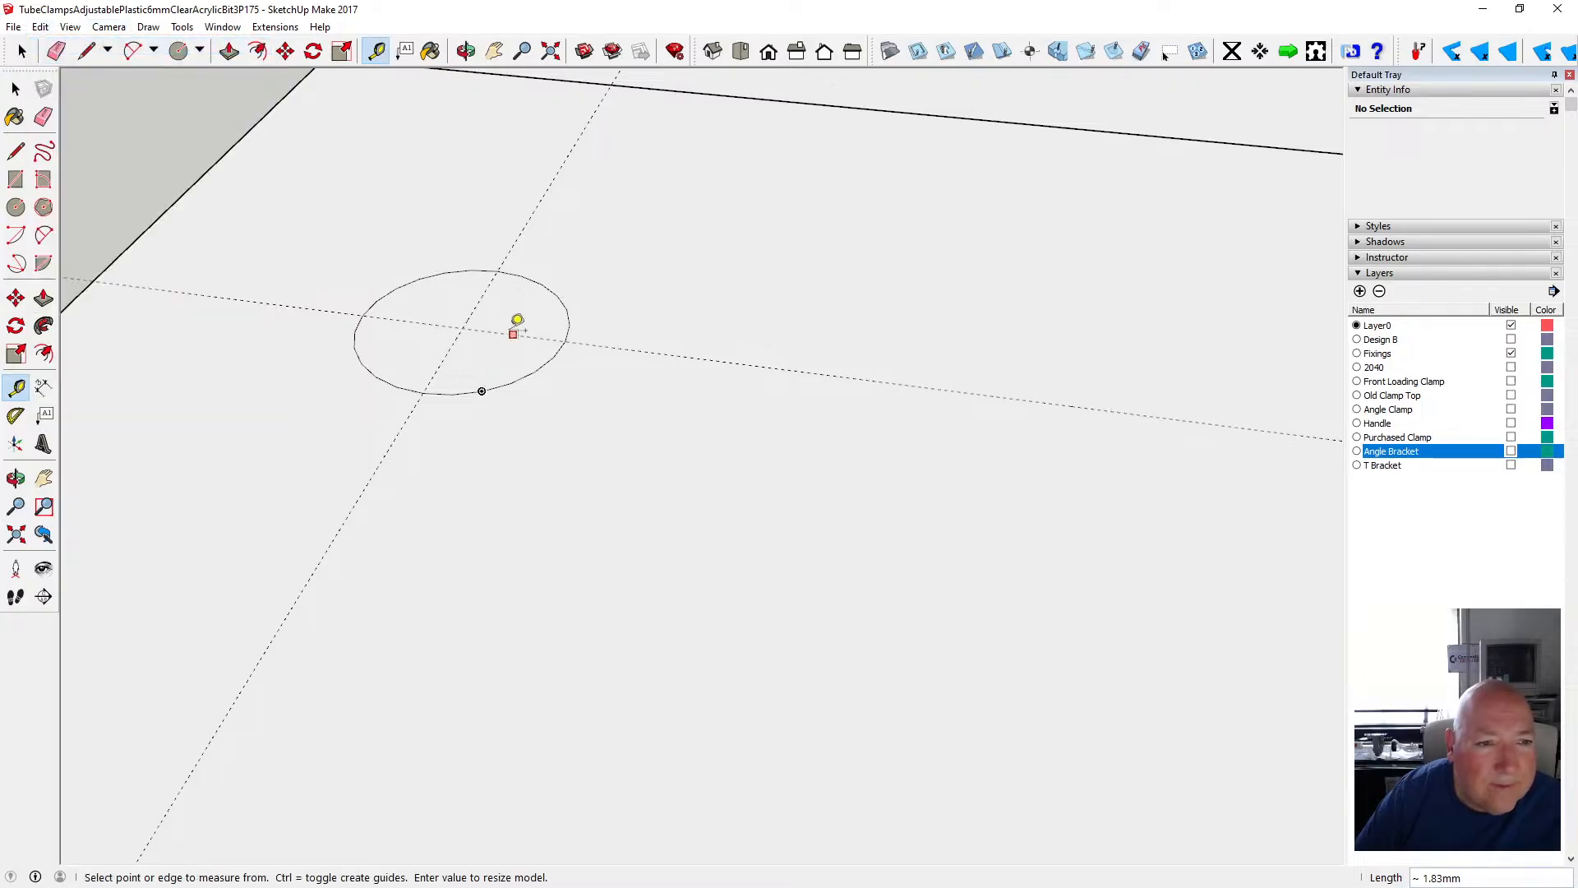
- Place four guides around the left-hand small circle's centre, two in each direction, each through two circle points about 2.12 mm apart
click(421, 276)
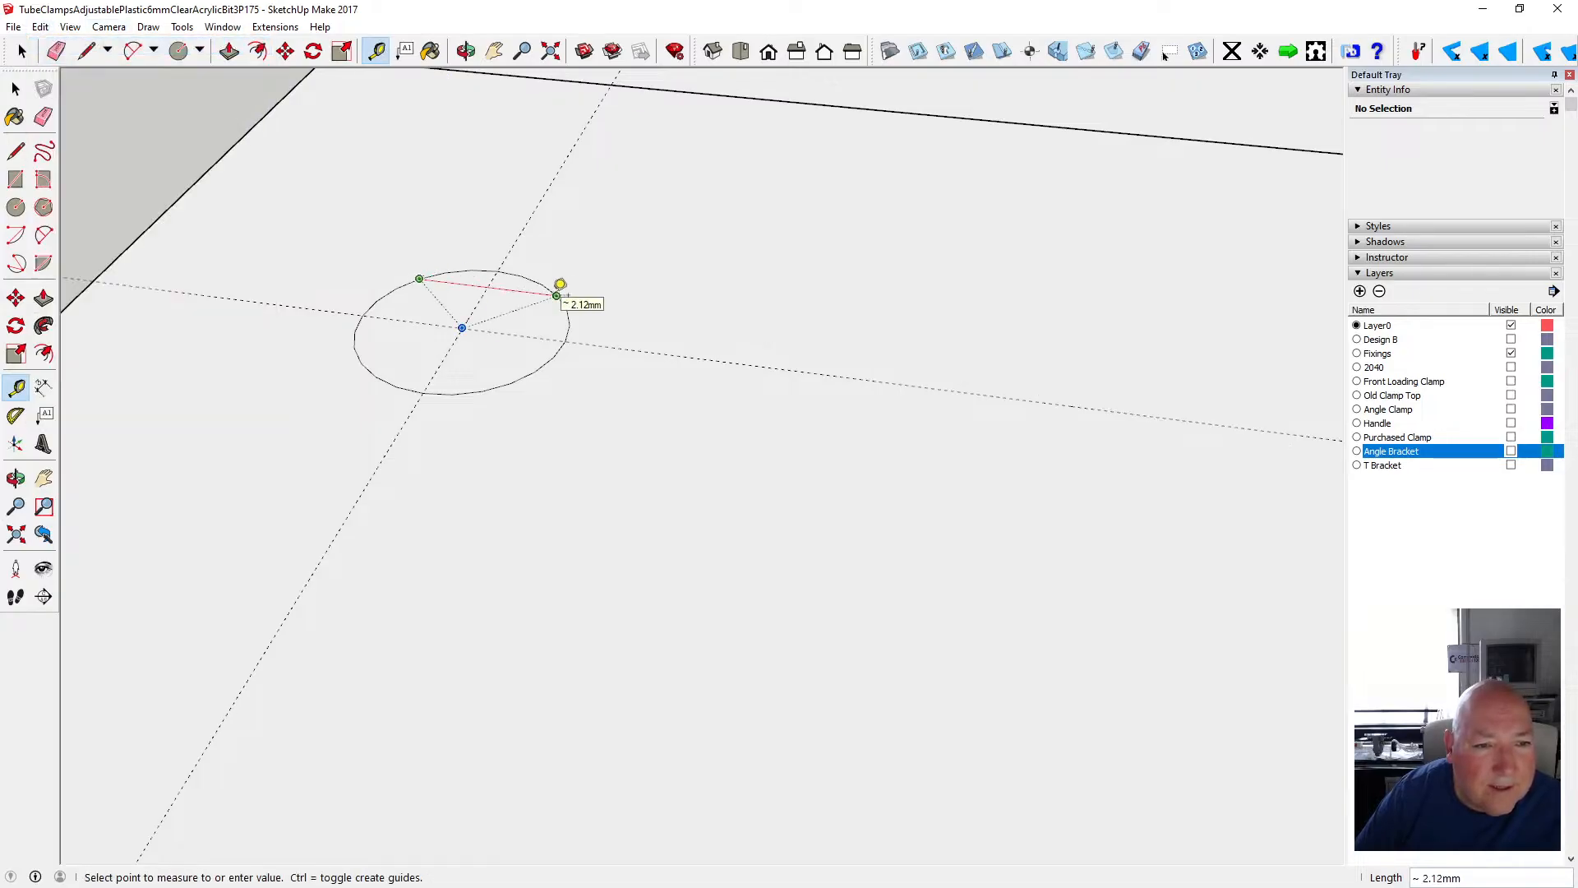
click(559, 288)
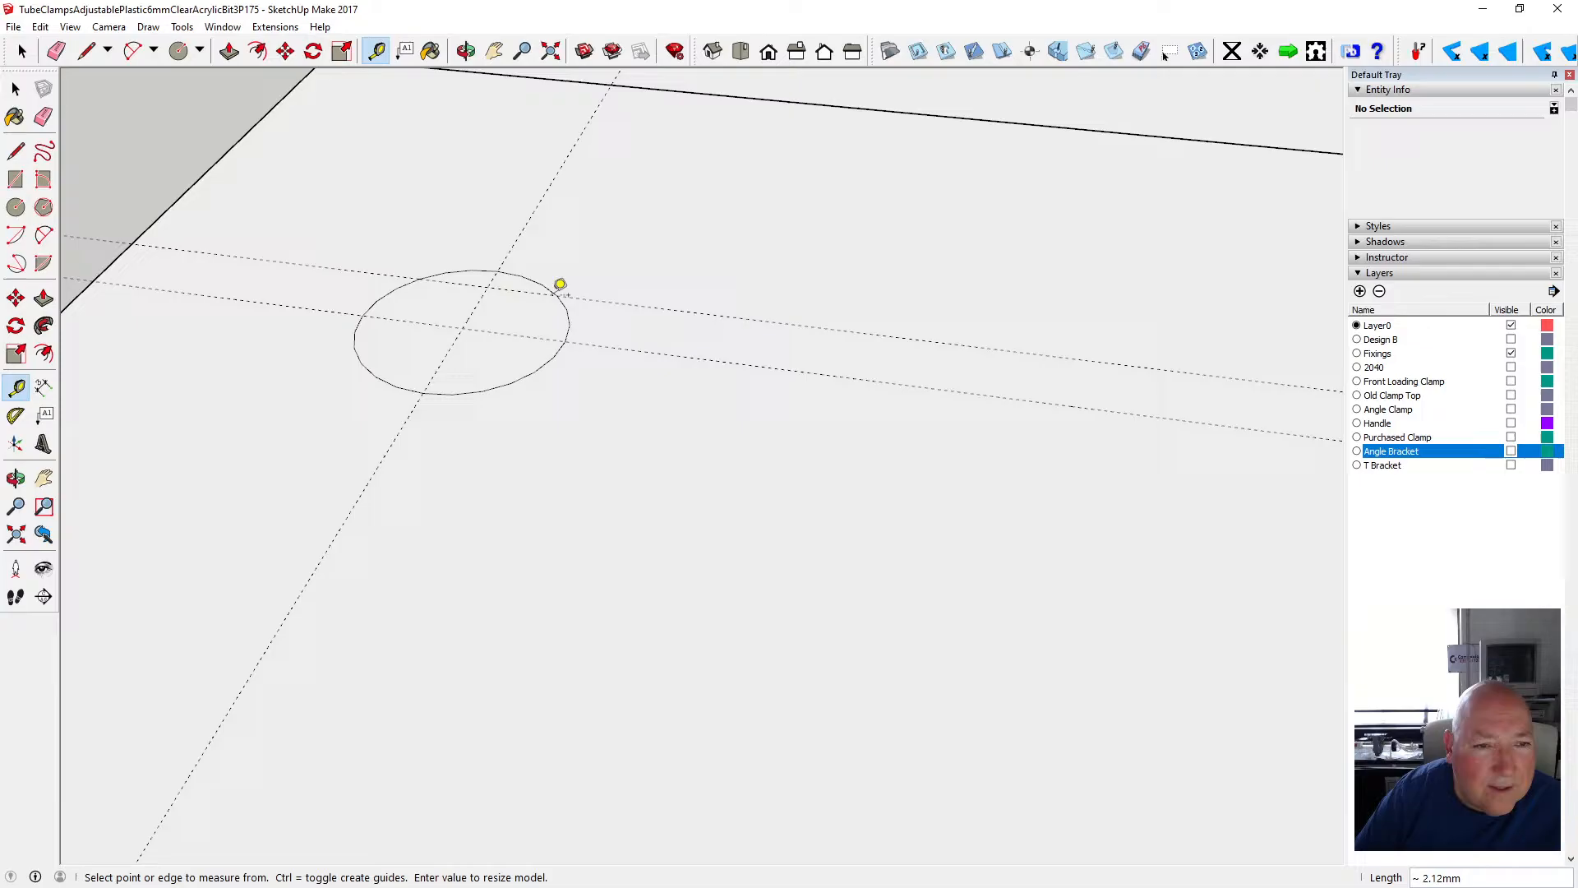
click(361, 363)
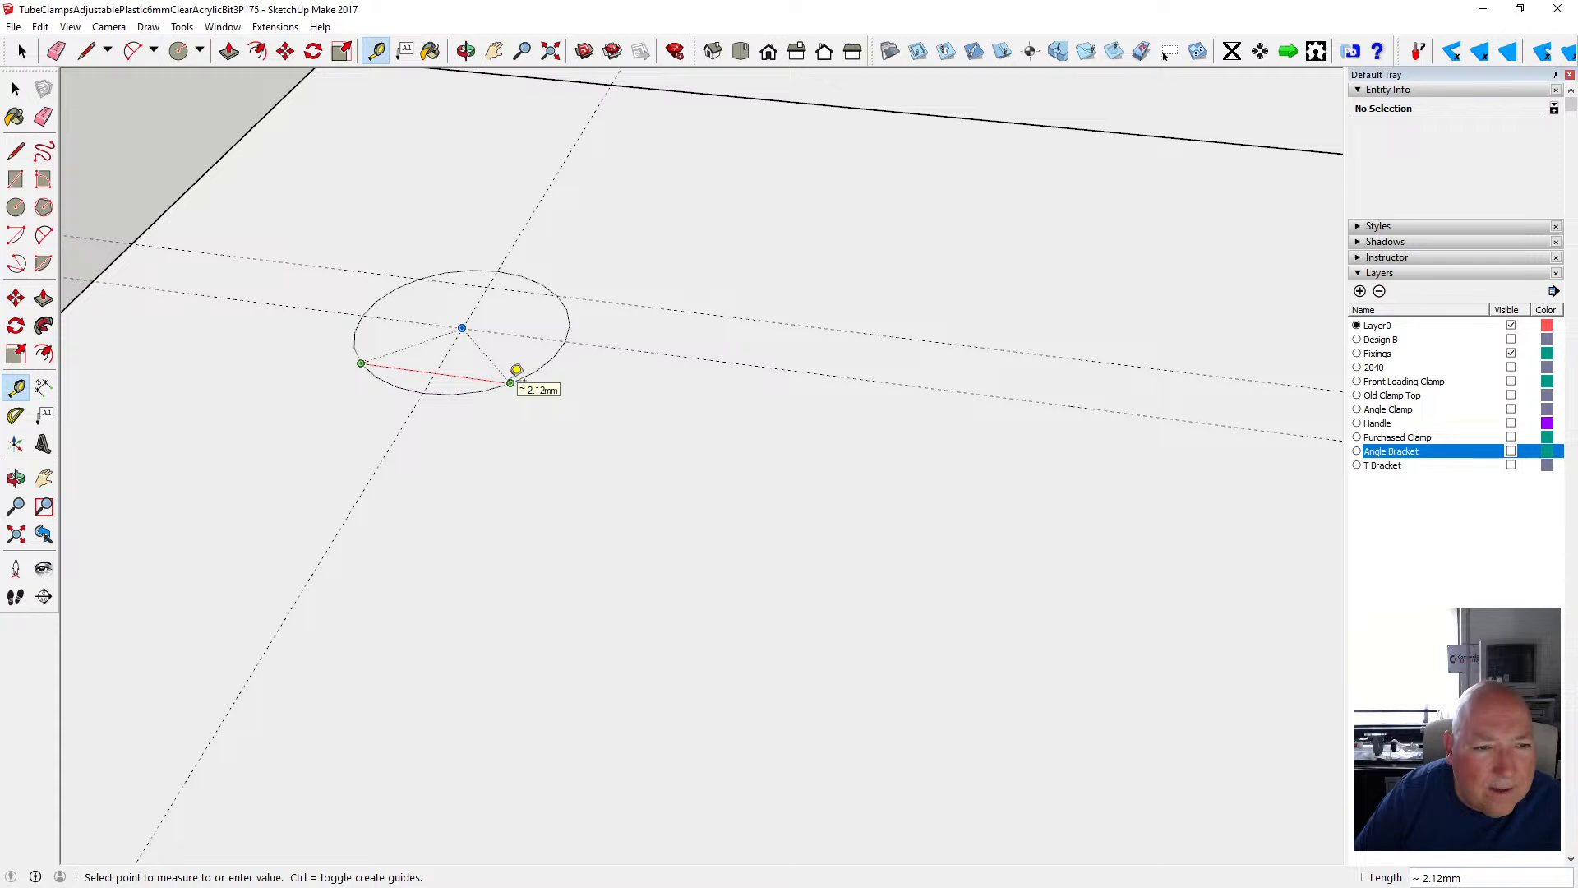
click(516, 370)
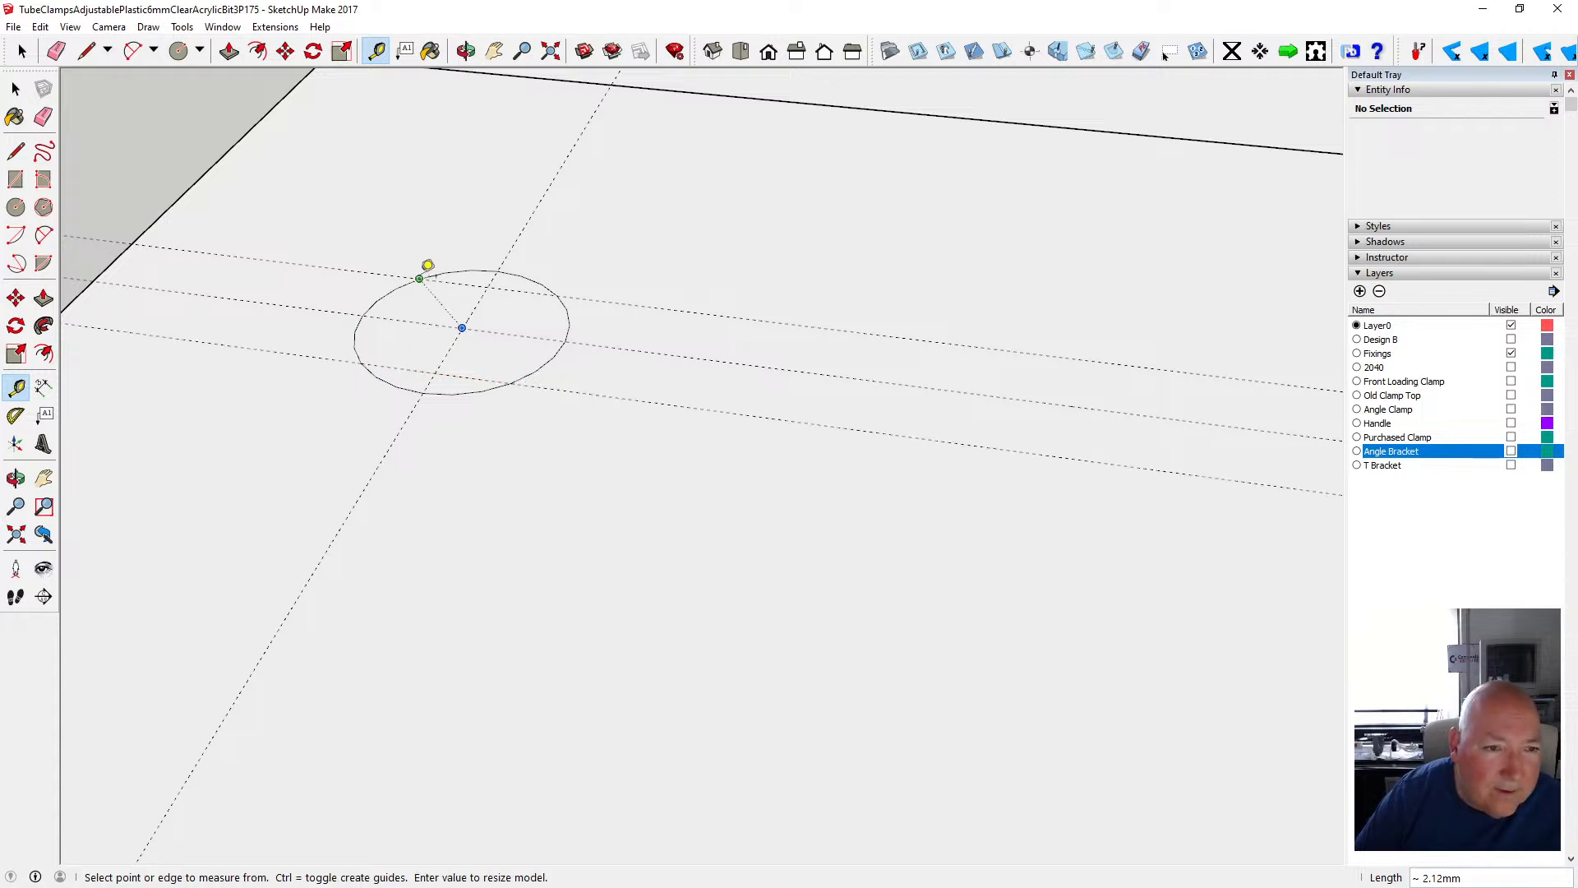
click(420, 279)
click(369, 352)
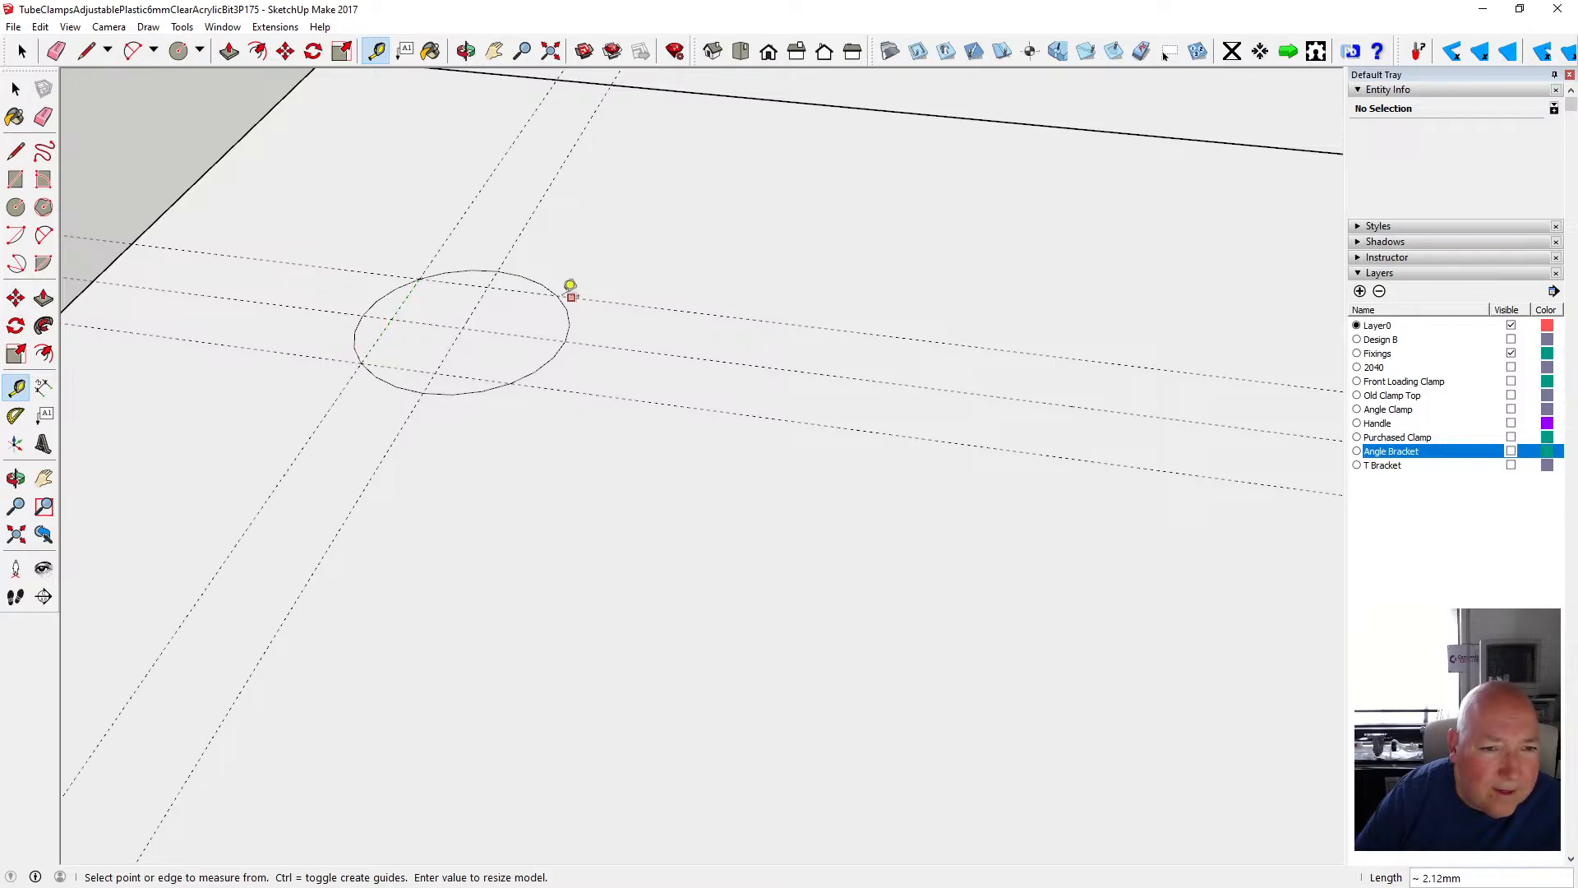
click(462, 327)
click(523, 367)
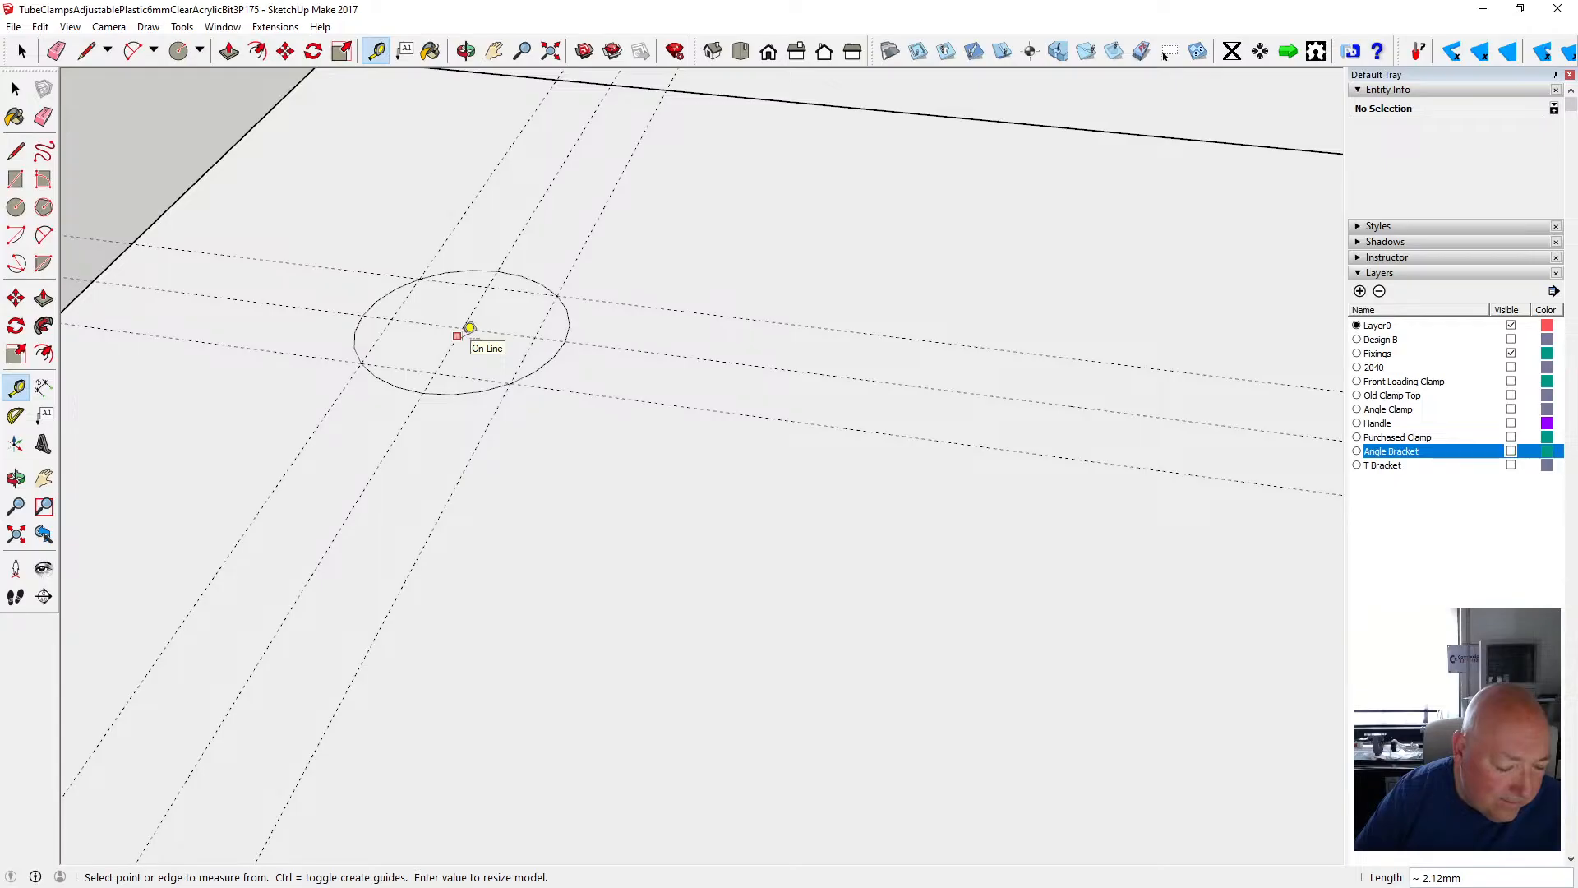
- Place a guide 0.25 mm from the left-hand circle's centre guide that runs across the raised strip, on the side towards the nearer side edge
click(475, 309)
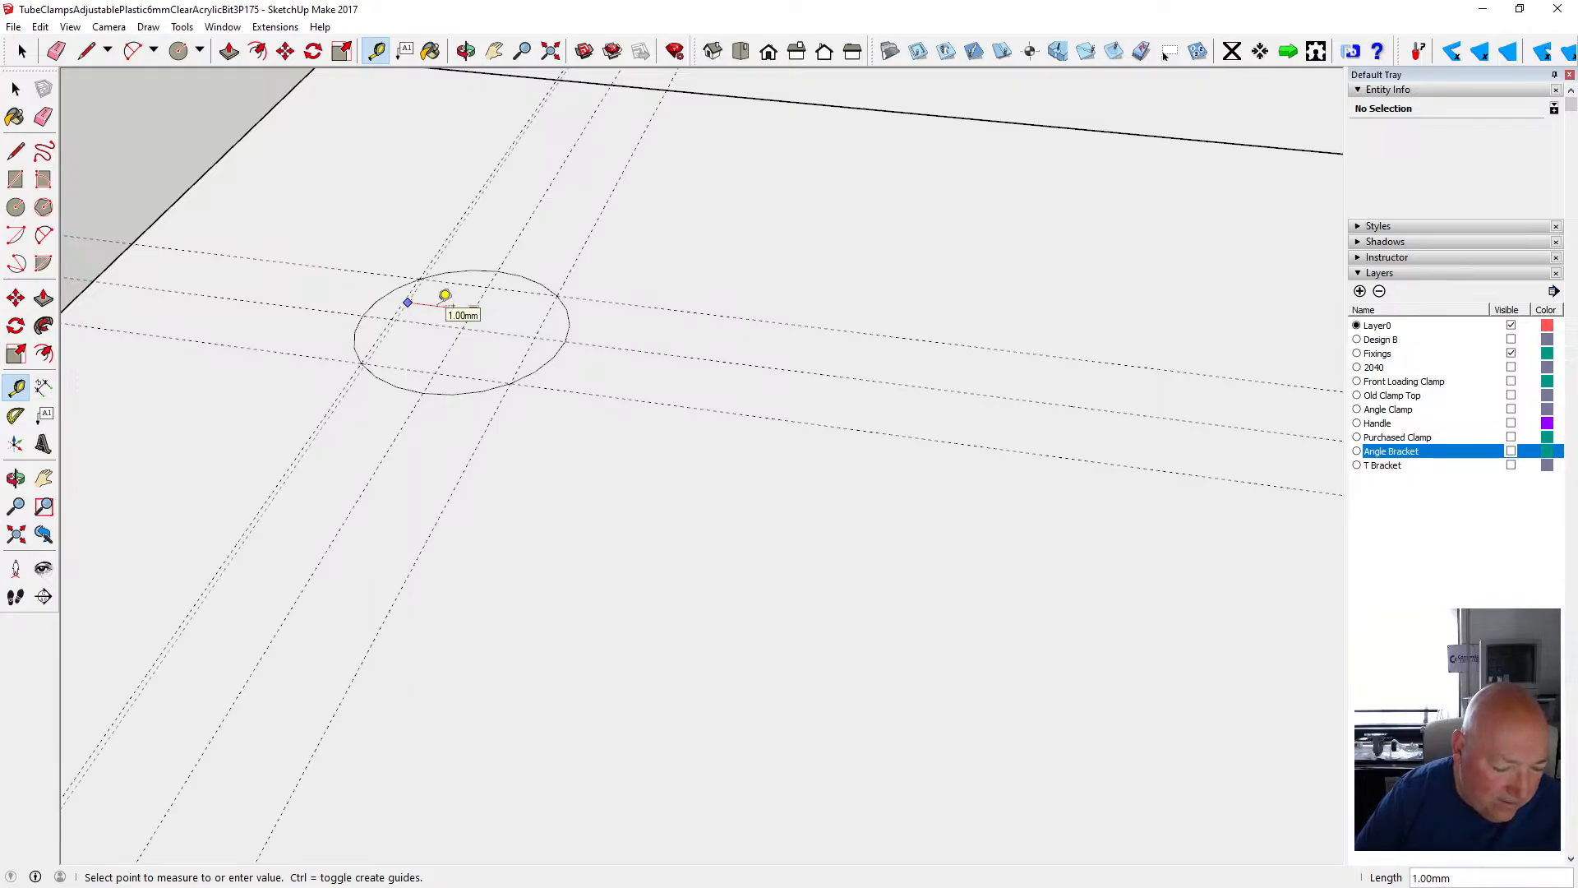
text(.25)
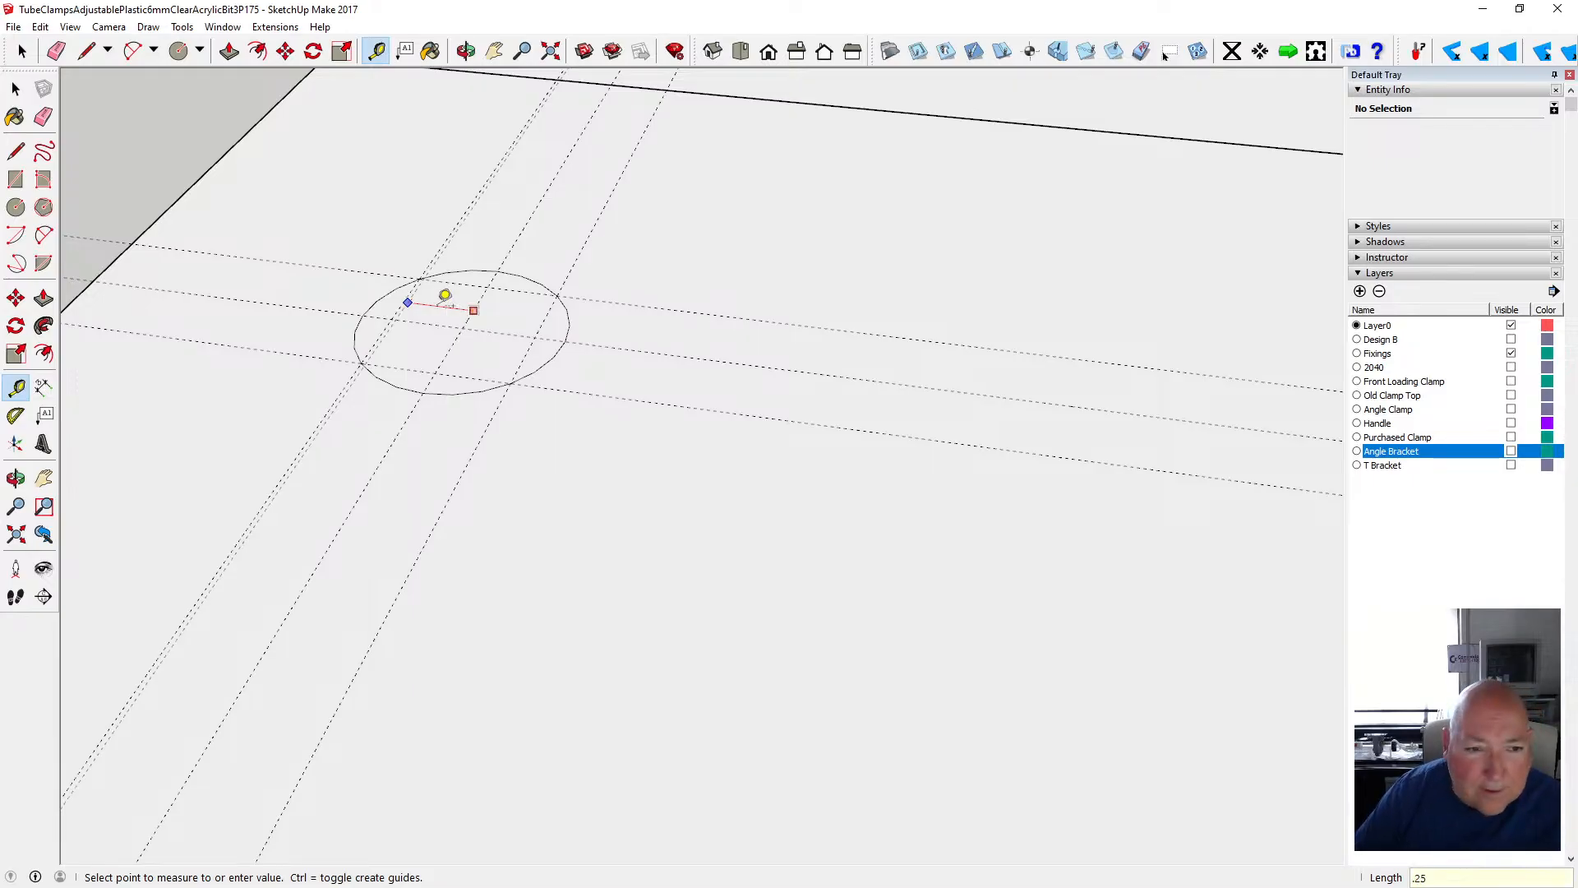
key(Return)
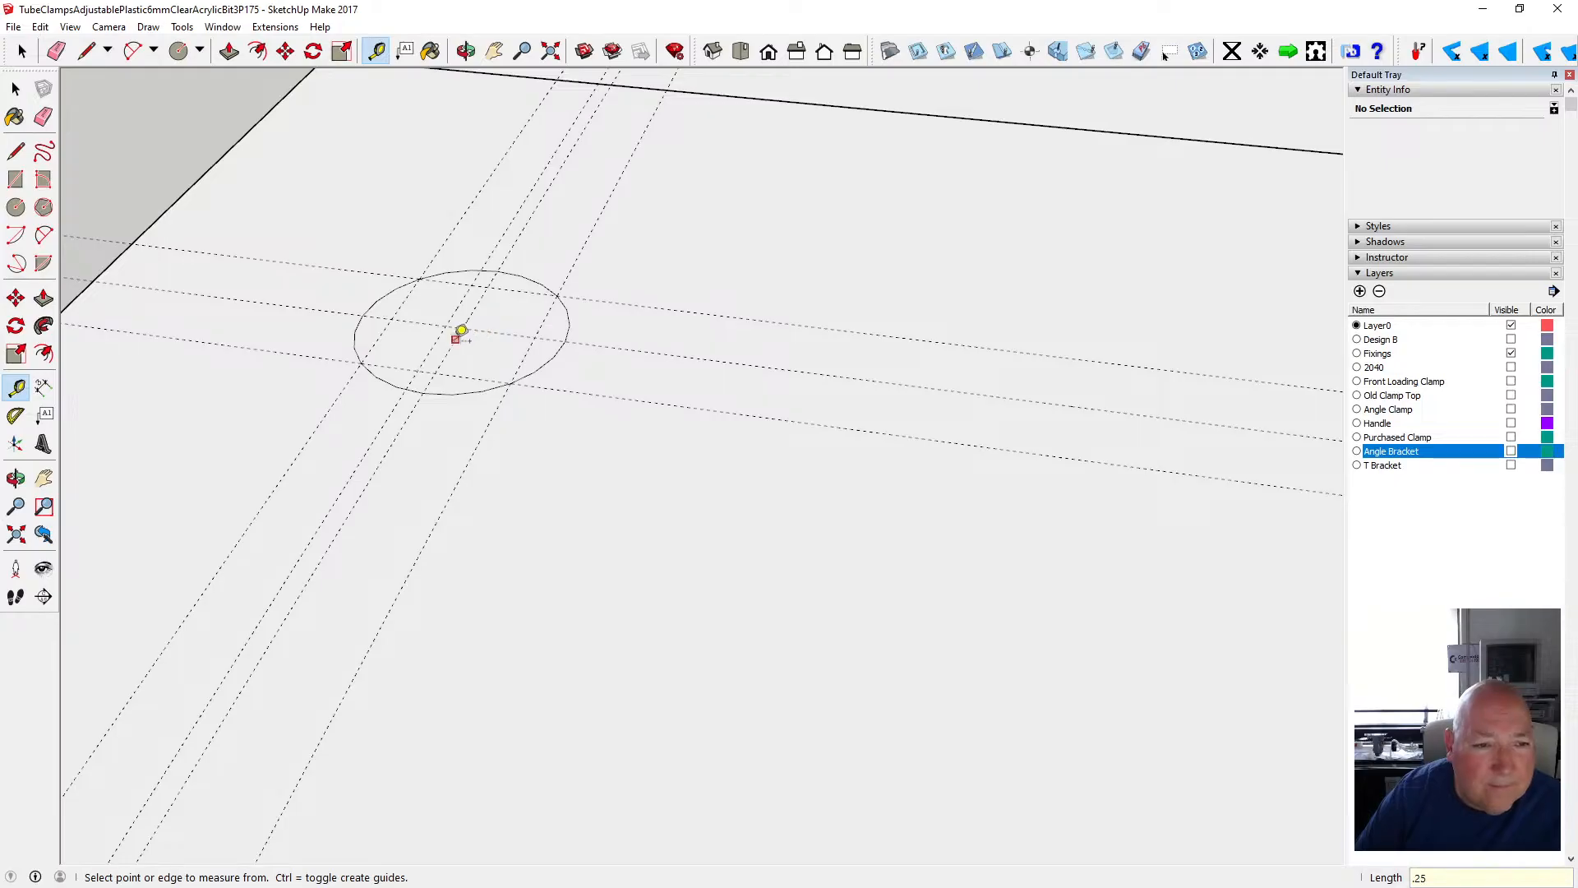
- Place a guide 0.25 mm from the left-hand circle's centre guide across the raised strip, on the side away from the nearer side edge
click(457, 338)
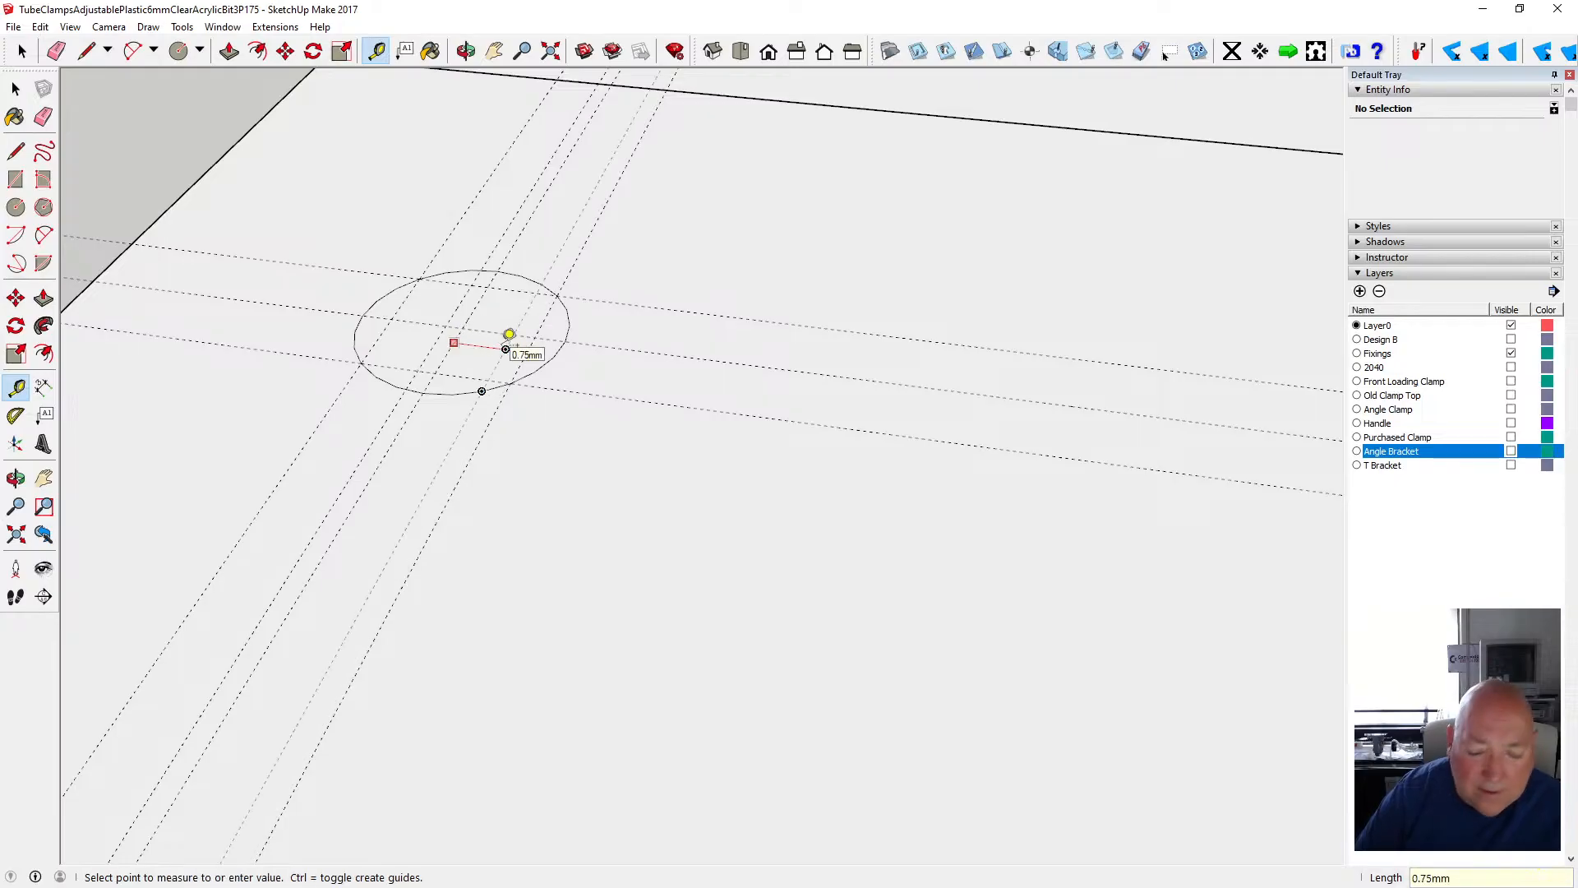
text(.25)
key(Return)
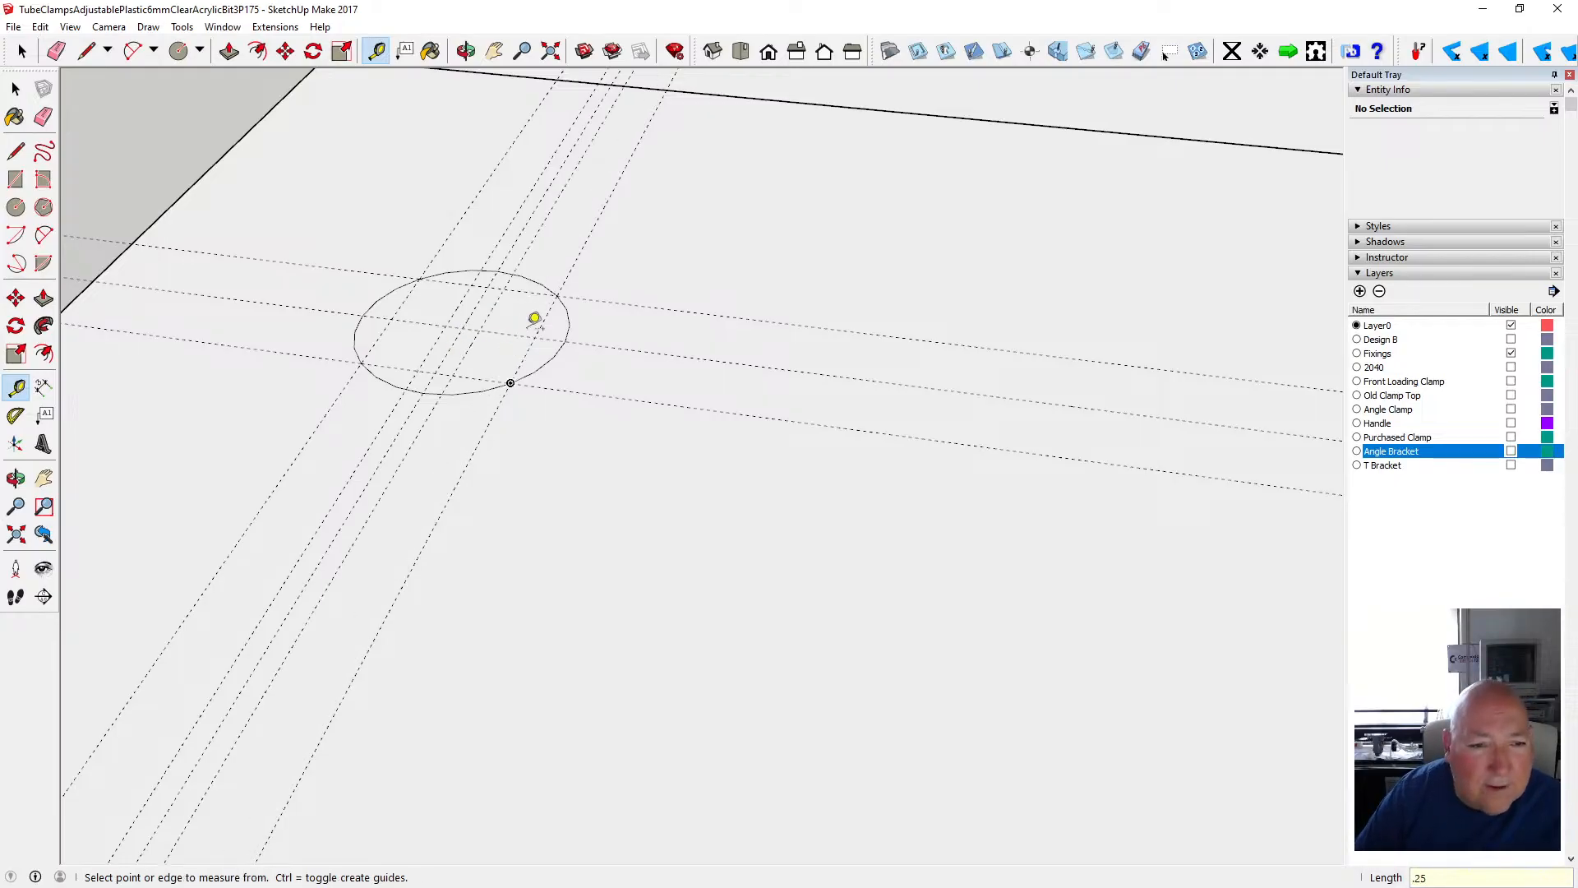
- Try a 0.25 mm guide measured from a point on the left-hand circle's lengthwise centre guide and undo it
click(513, 335)
text(.)
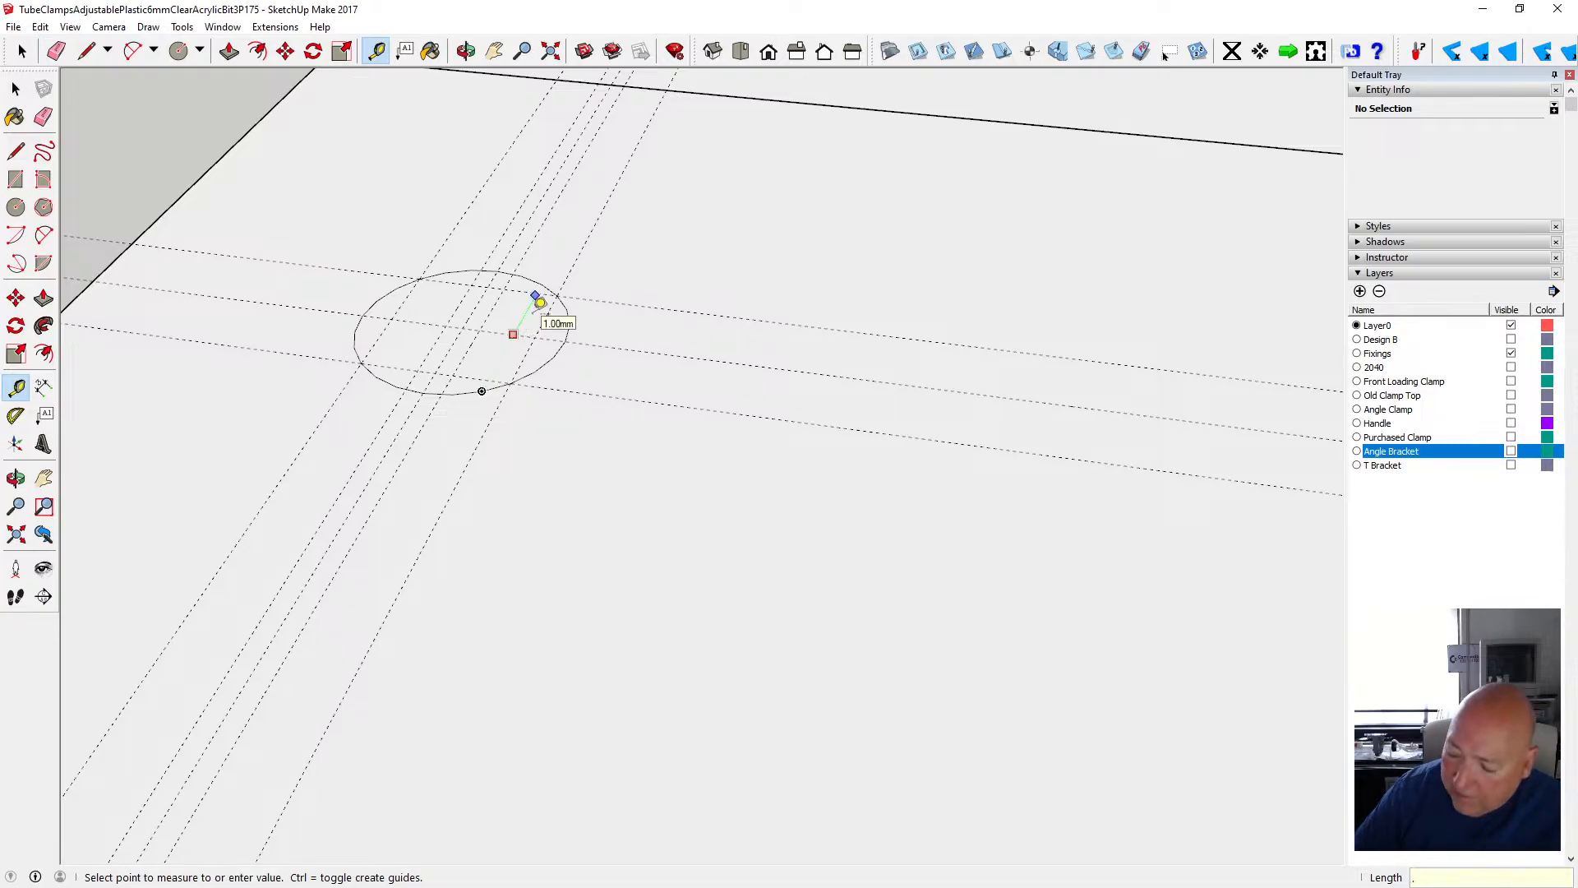
key(Return)
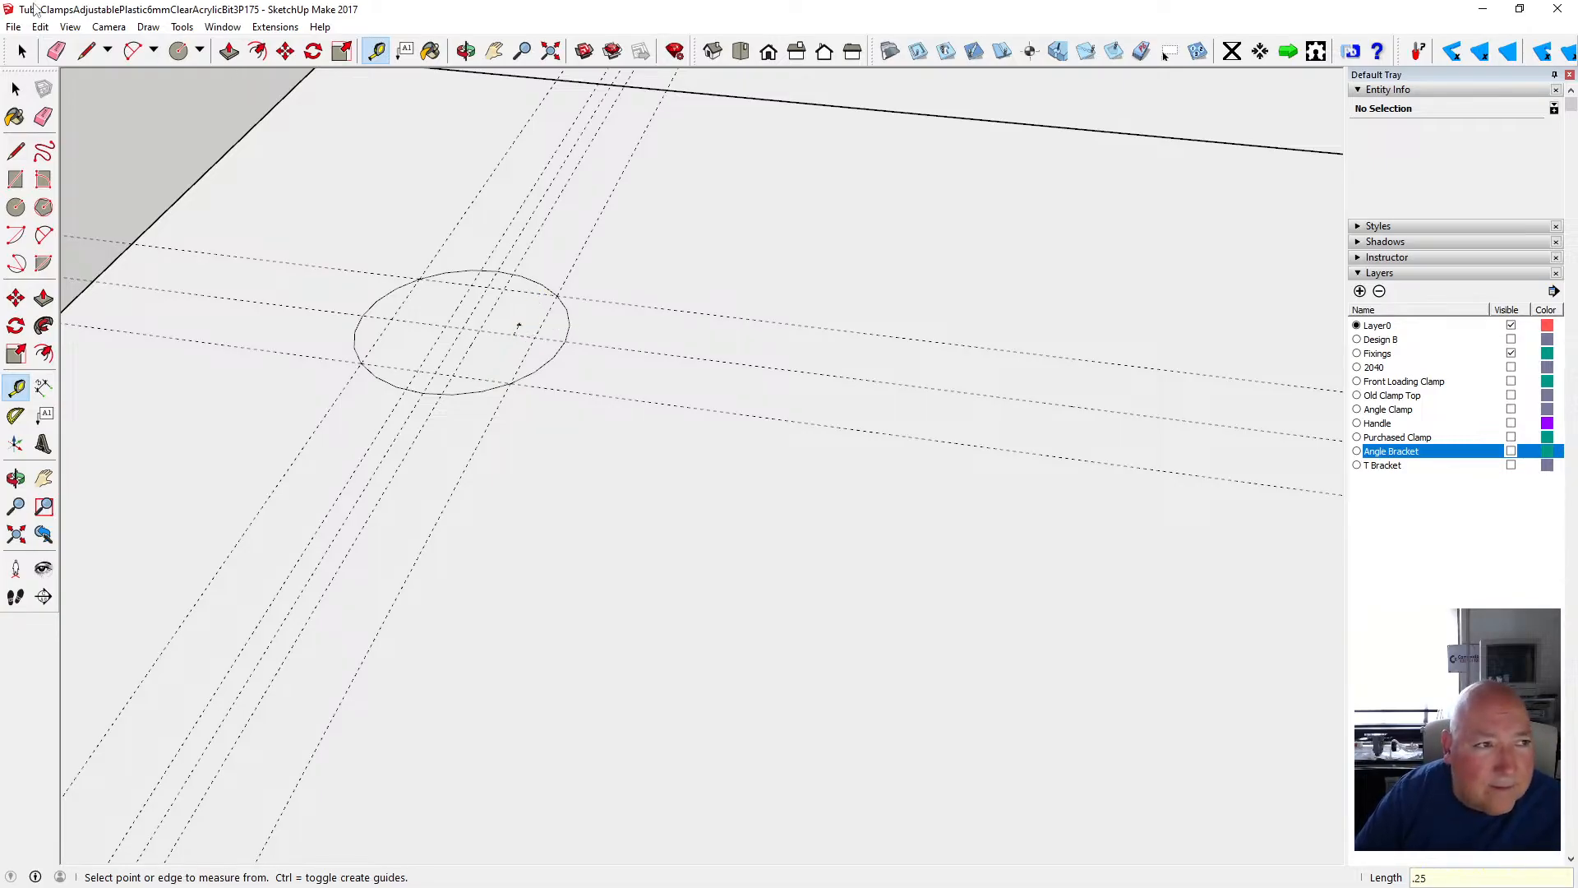
click(41, 27)
click(80, 46)
- Place a guide 0.25 mm to each side of the left-hand circle's centre guide that runs along the raised strip
click(603, 345)
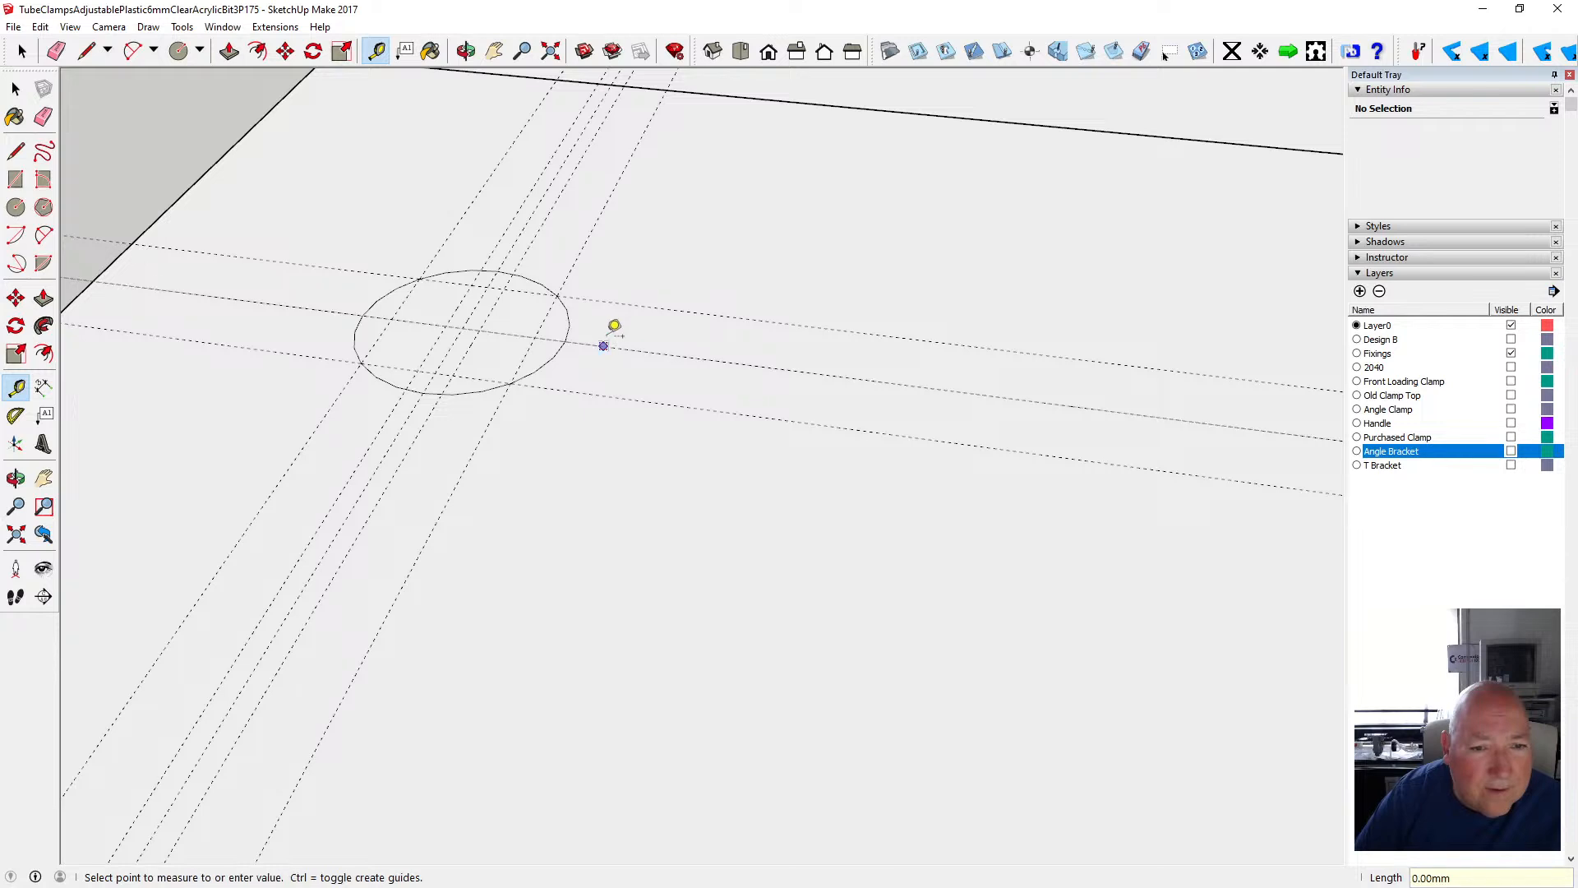
click(617, 316)
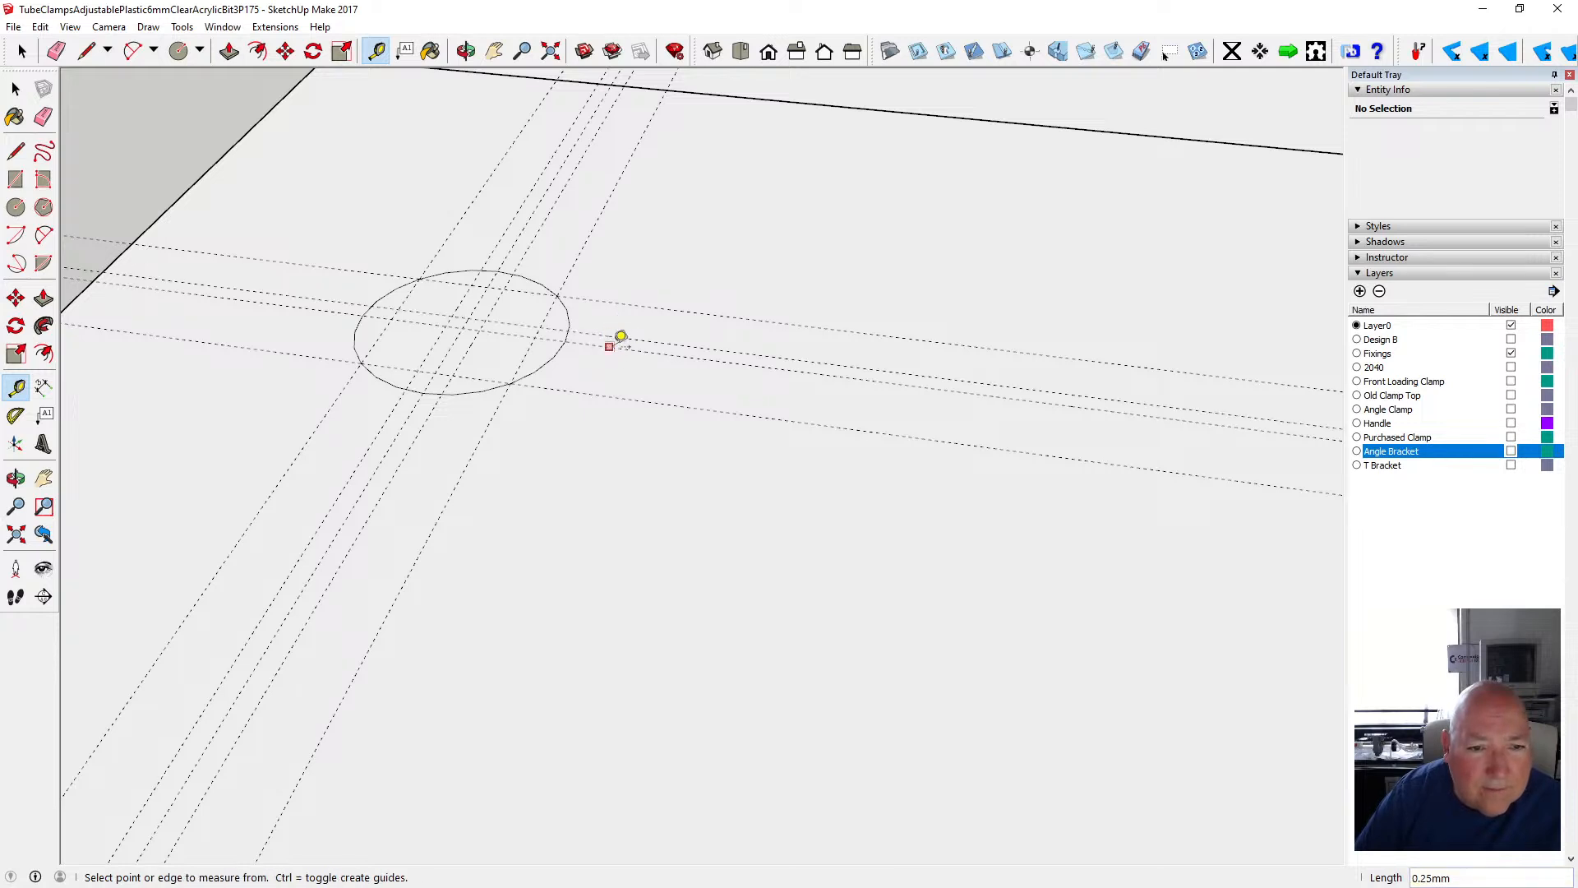
click(613, 350)
click(608, 359)
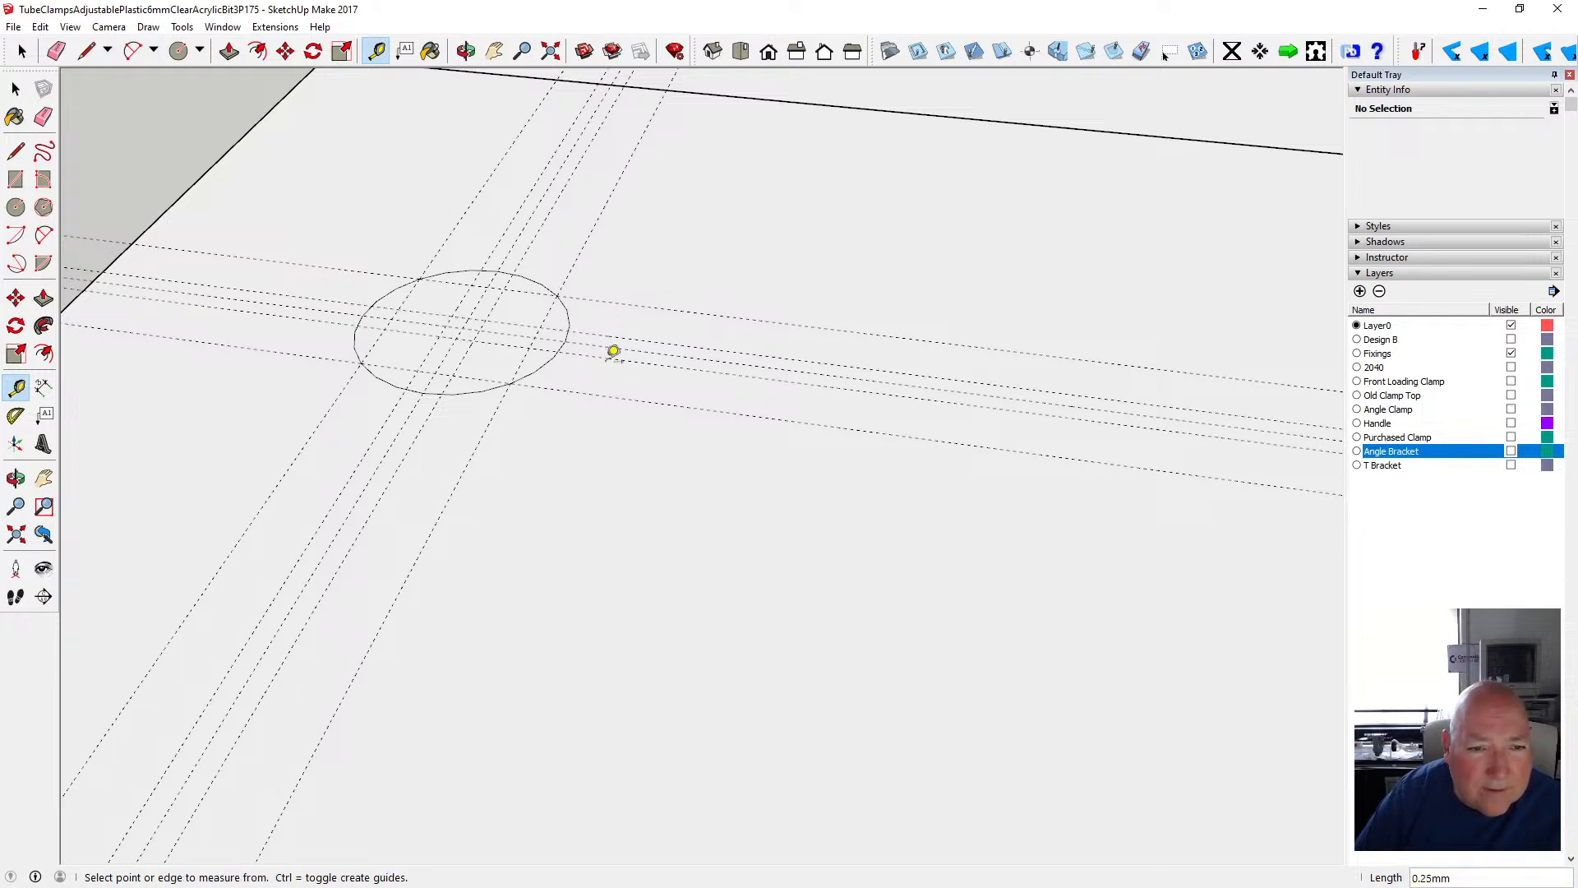
- Draw a closed cross outline inside the left-hand small circle along the guide intersections, with arm sides about 0.81 mm long
click(16, 152)
click(471, 286)
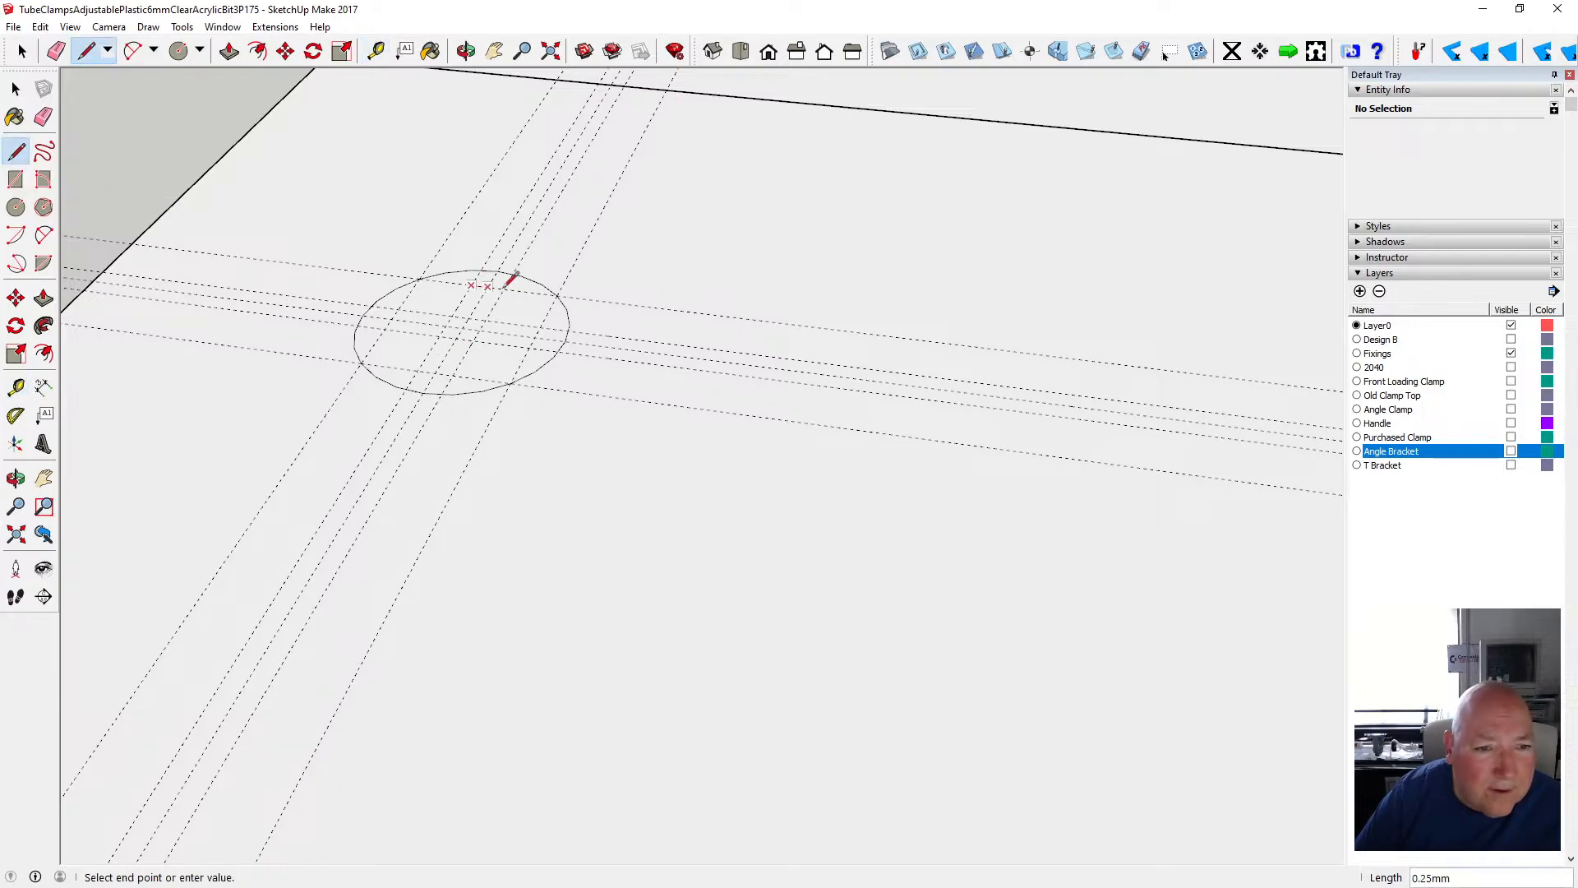
click(505, 288)
click(485, 321)
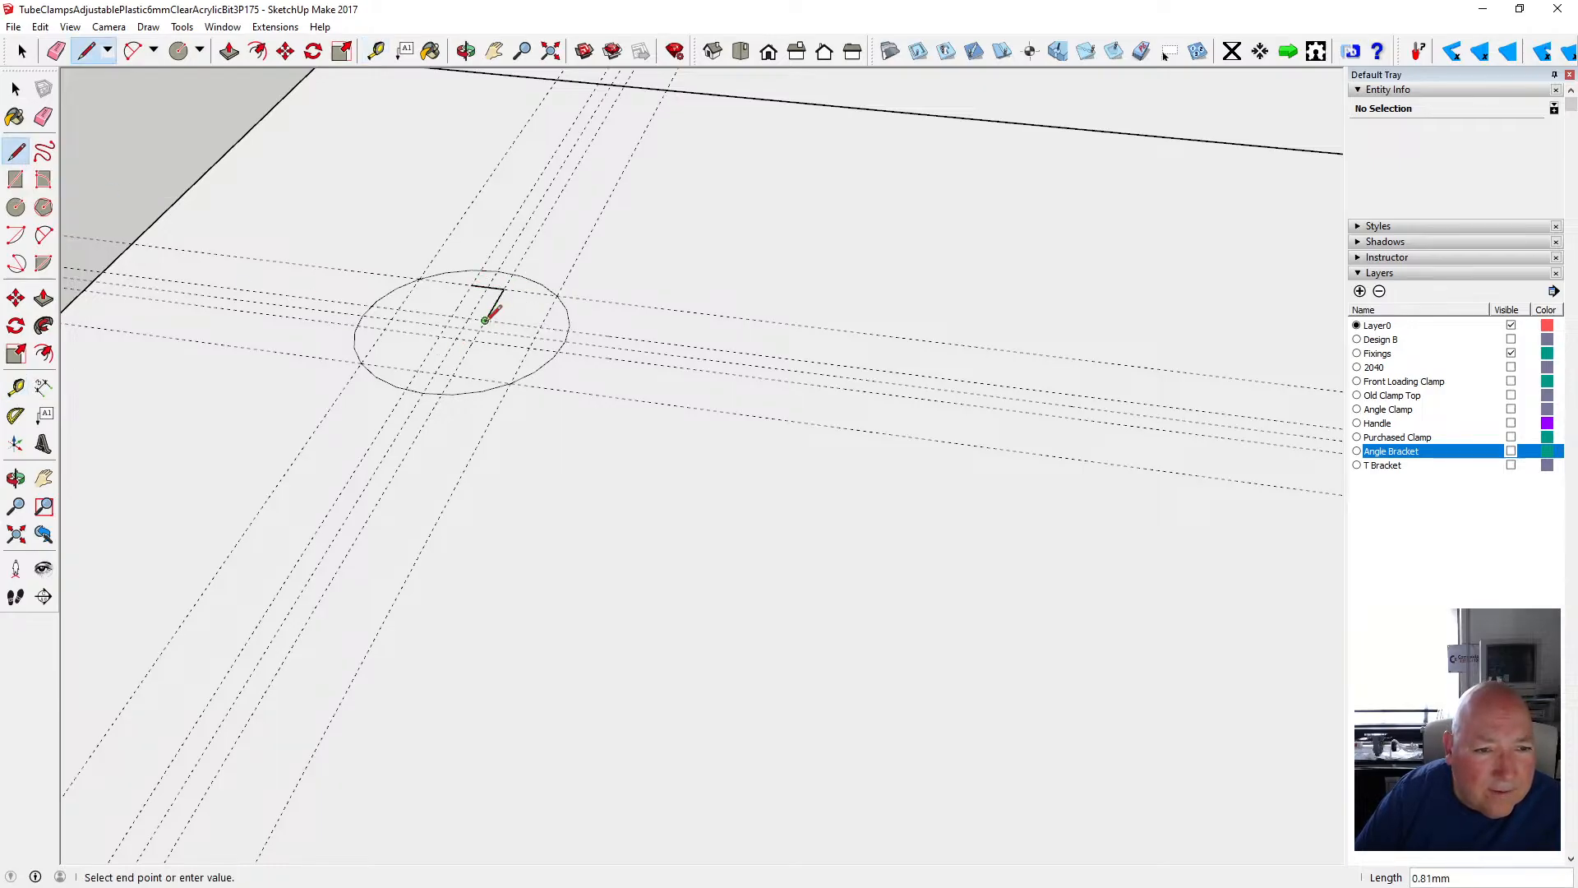
click(540, 329)
click(530, 348)
click(474, 340)
click(452, 375)
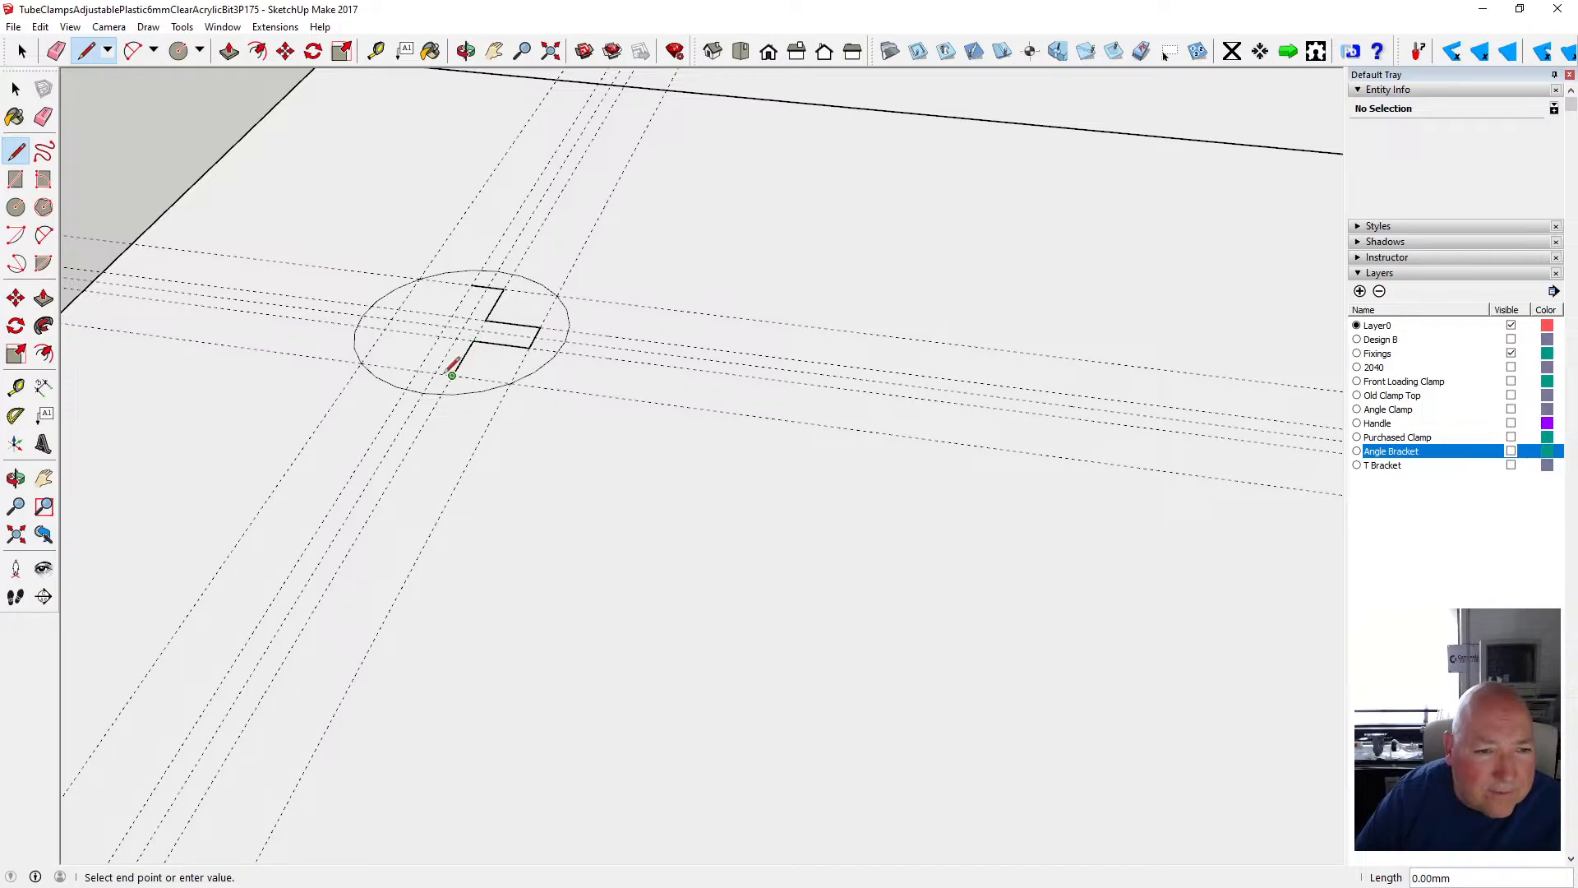
click(418, 371)
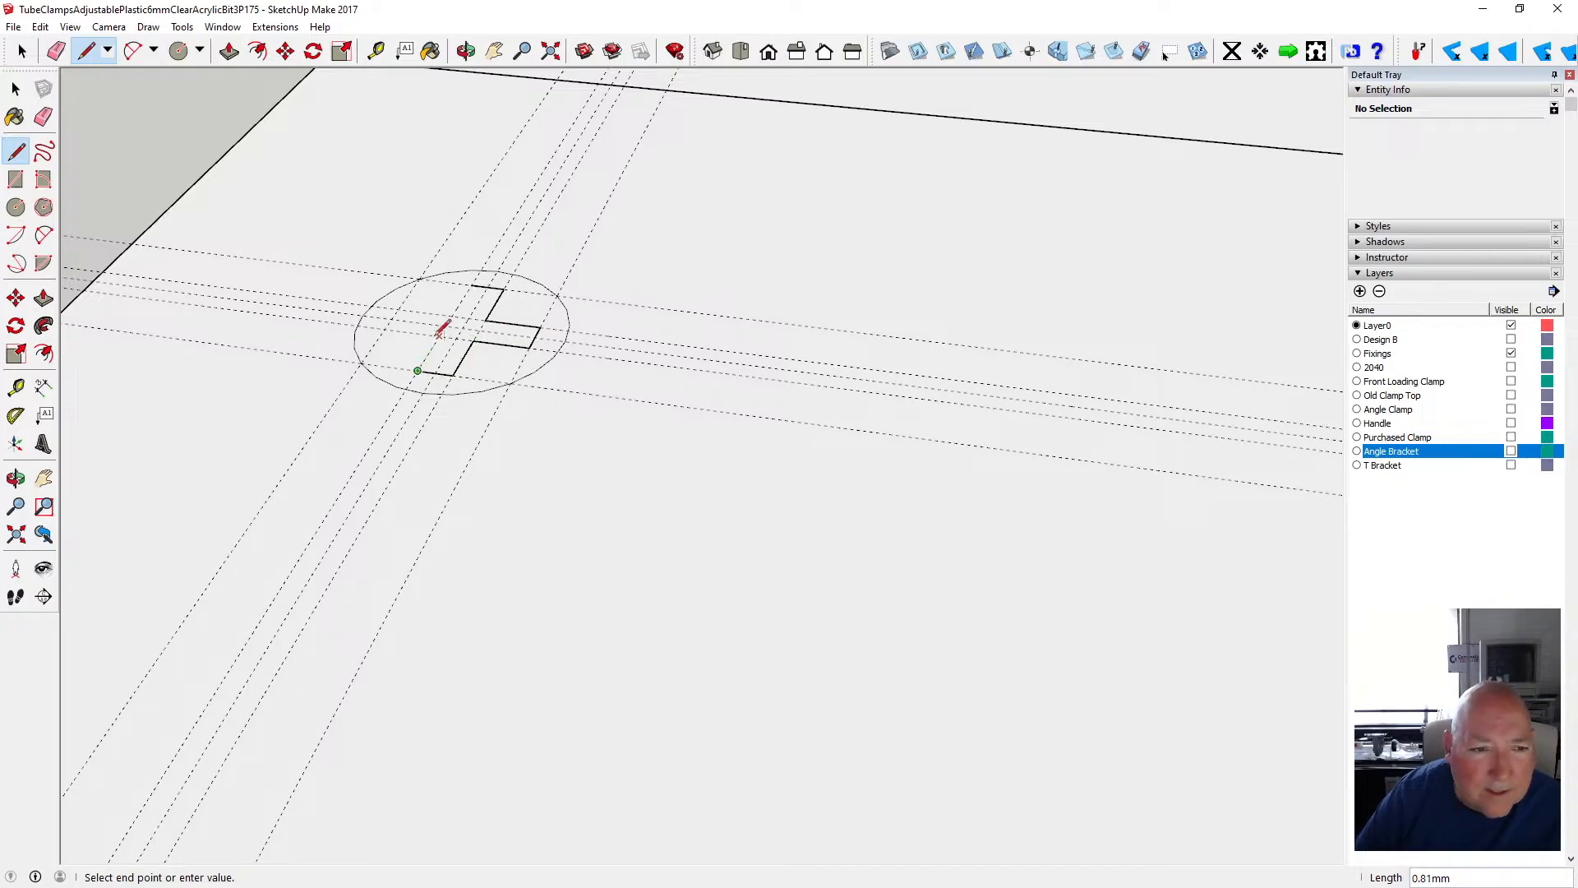
click(439, 337)
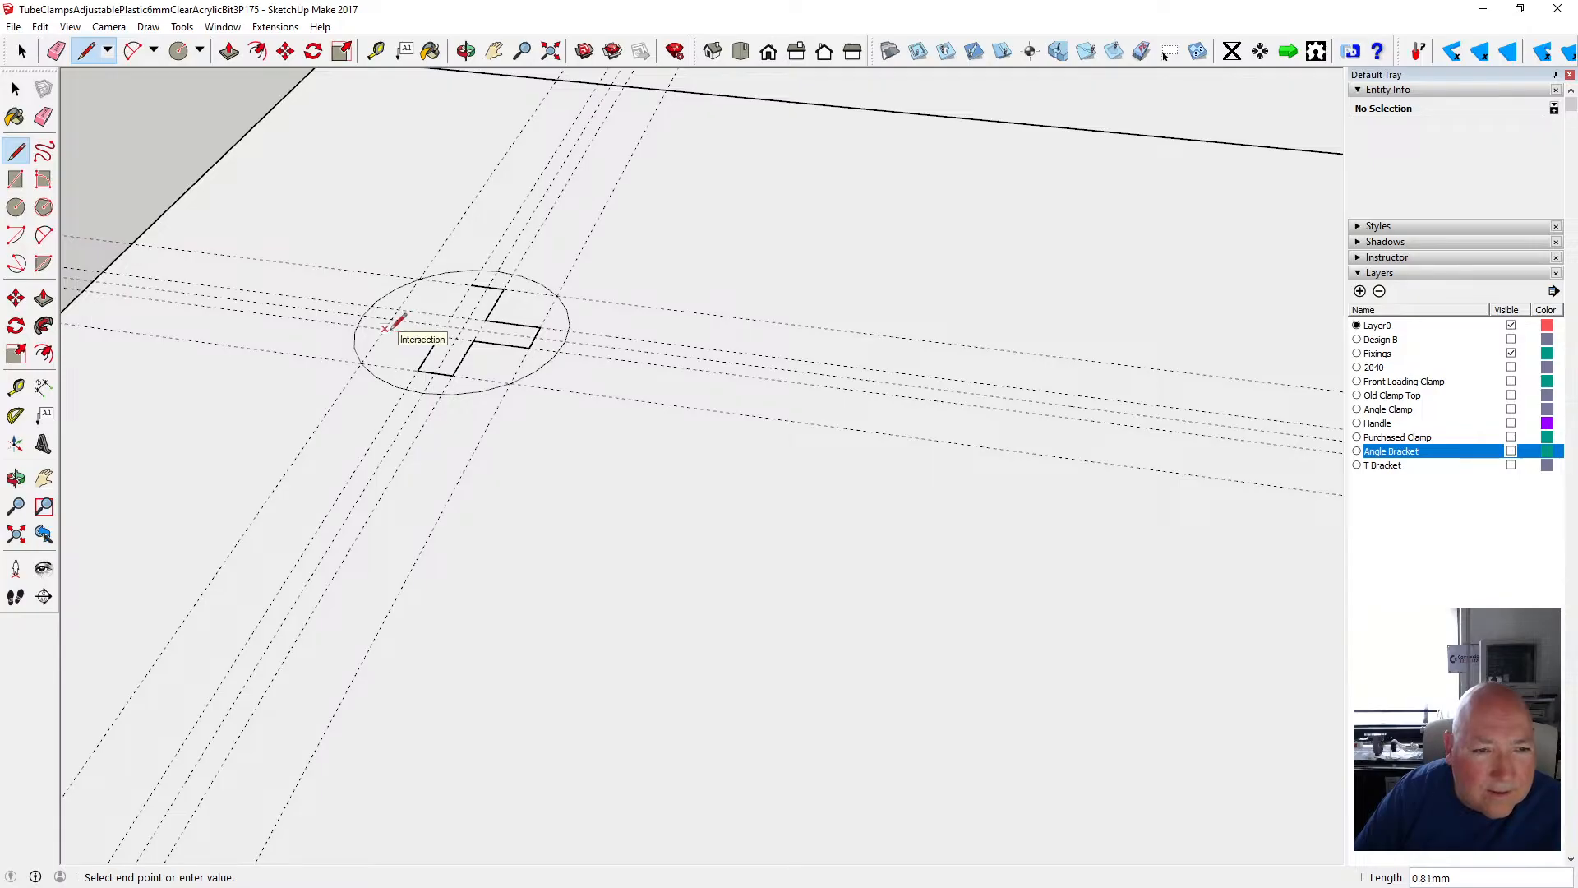
click(385, 329)
click(398, 309)
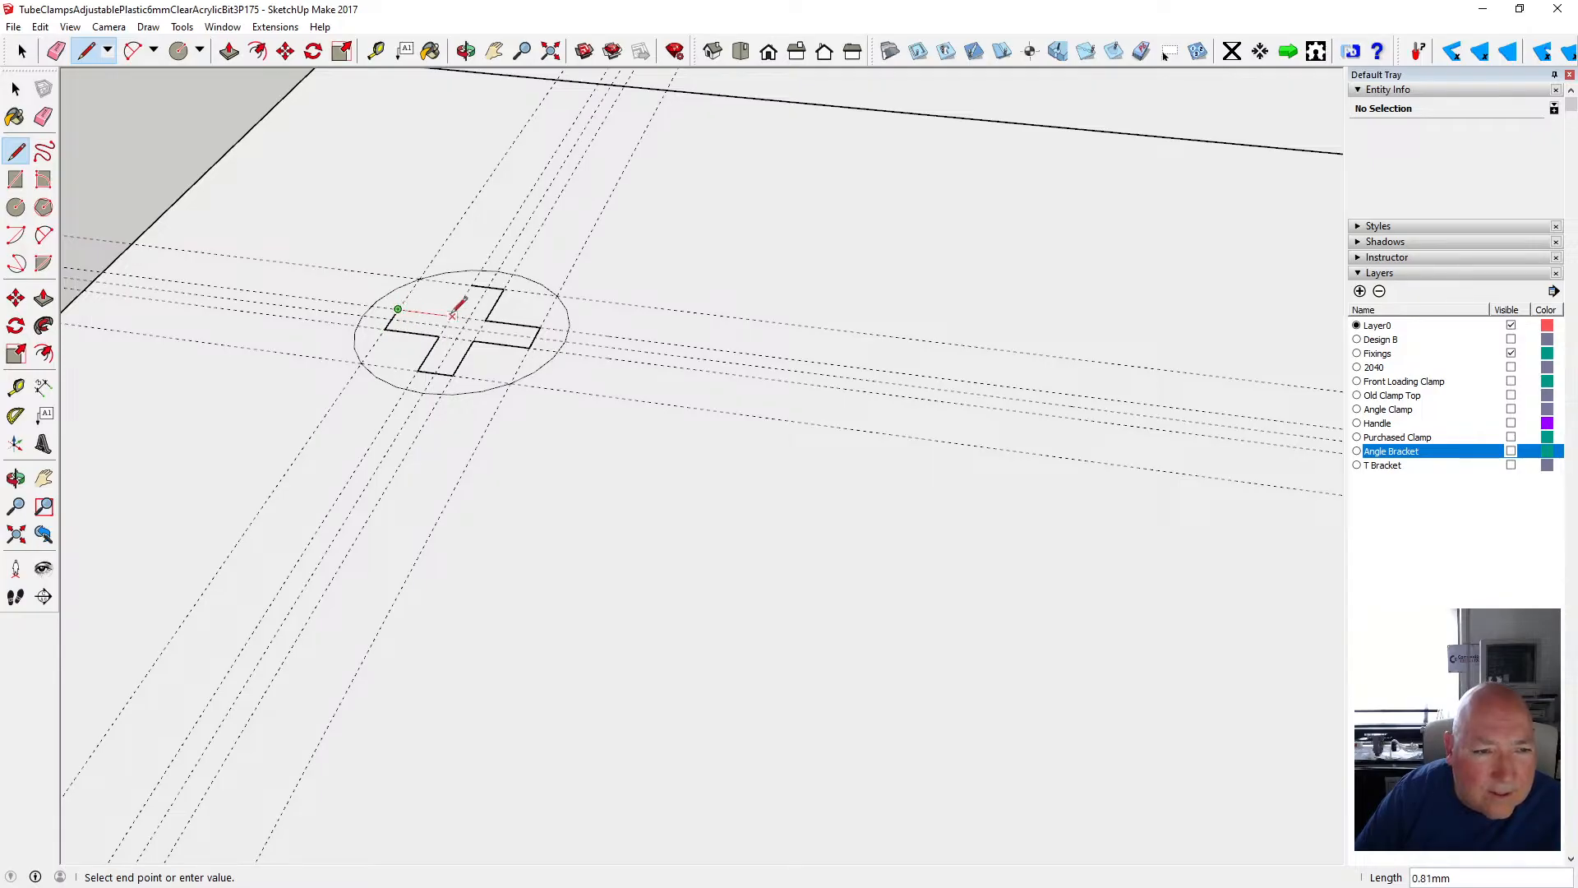
click(454, 315)
click(475, 287)
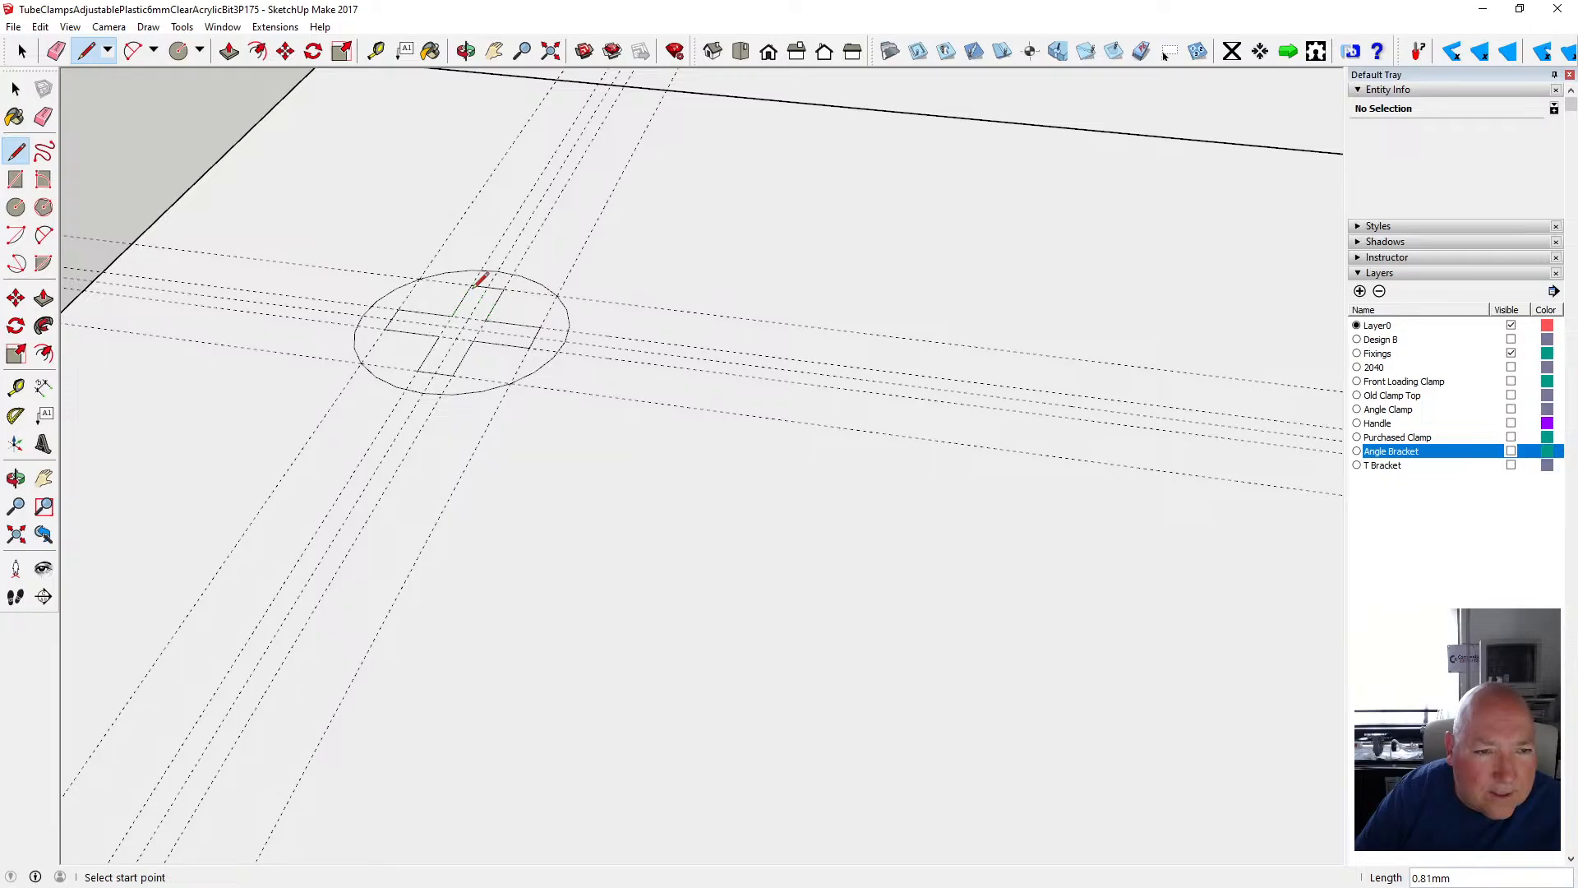
key(space)
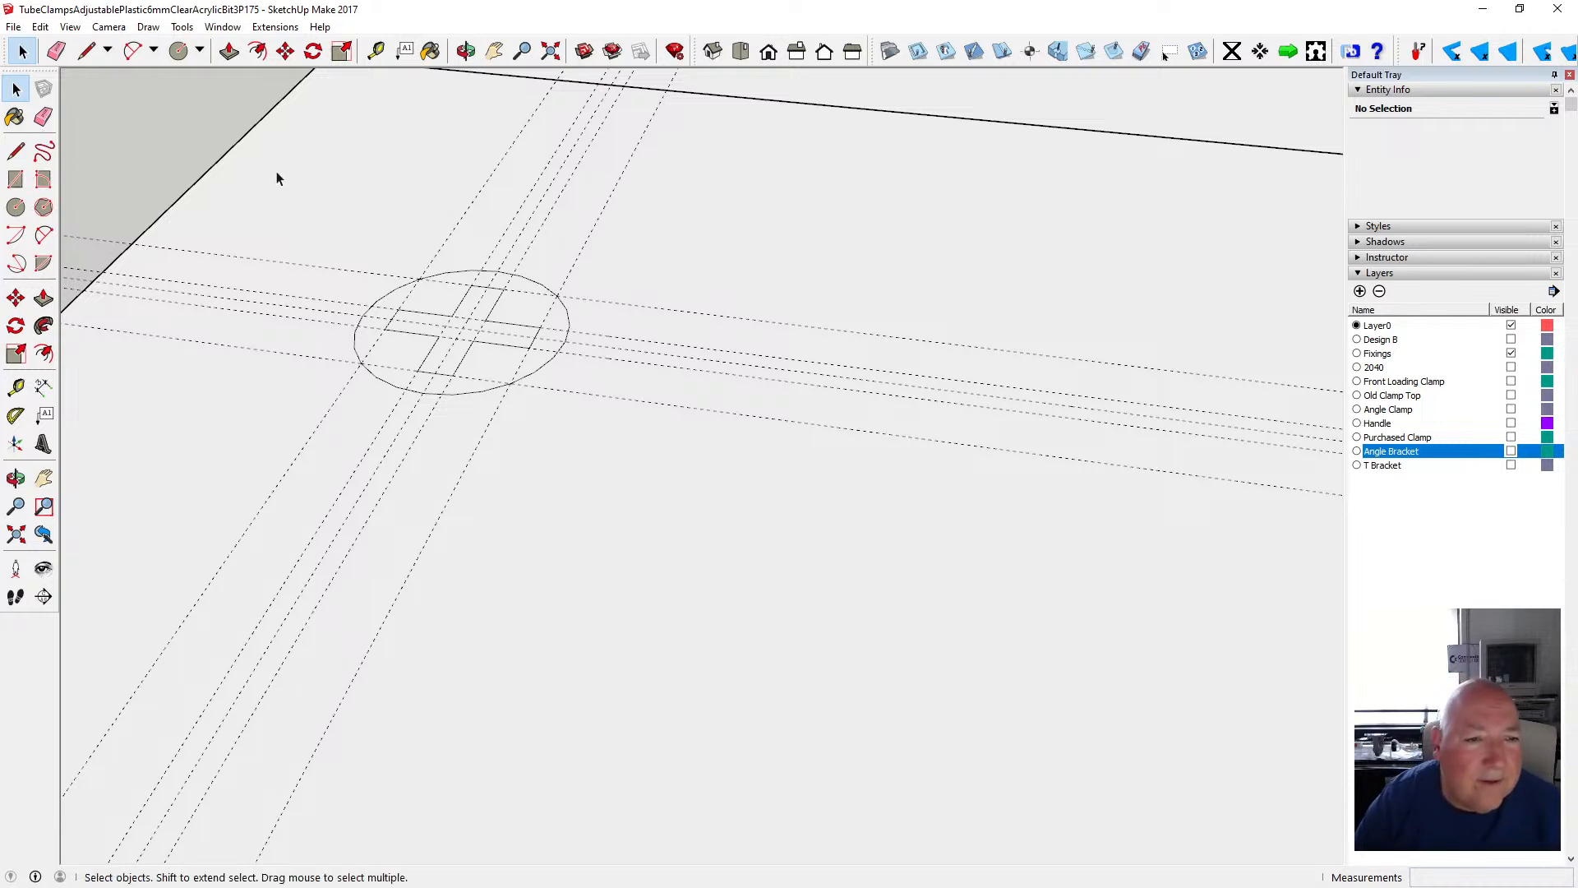
- Push the face around the cross in the left-hand small circle down 0.25 mm
click(229, 51)
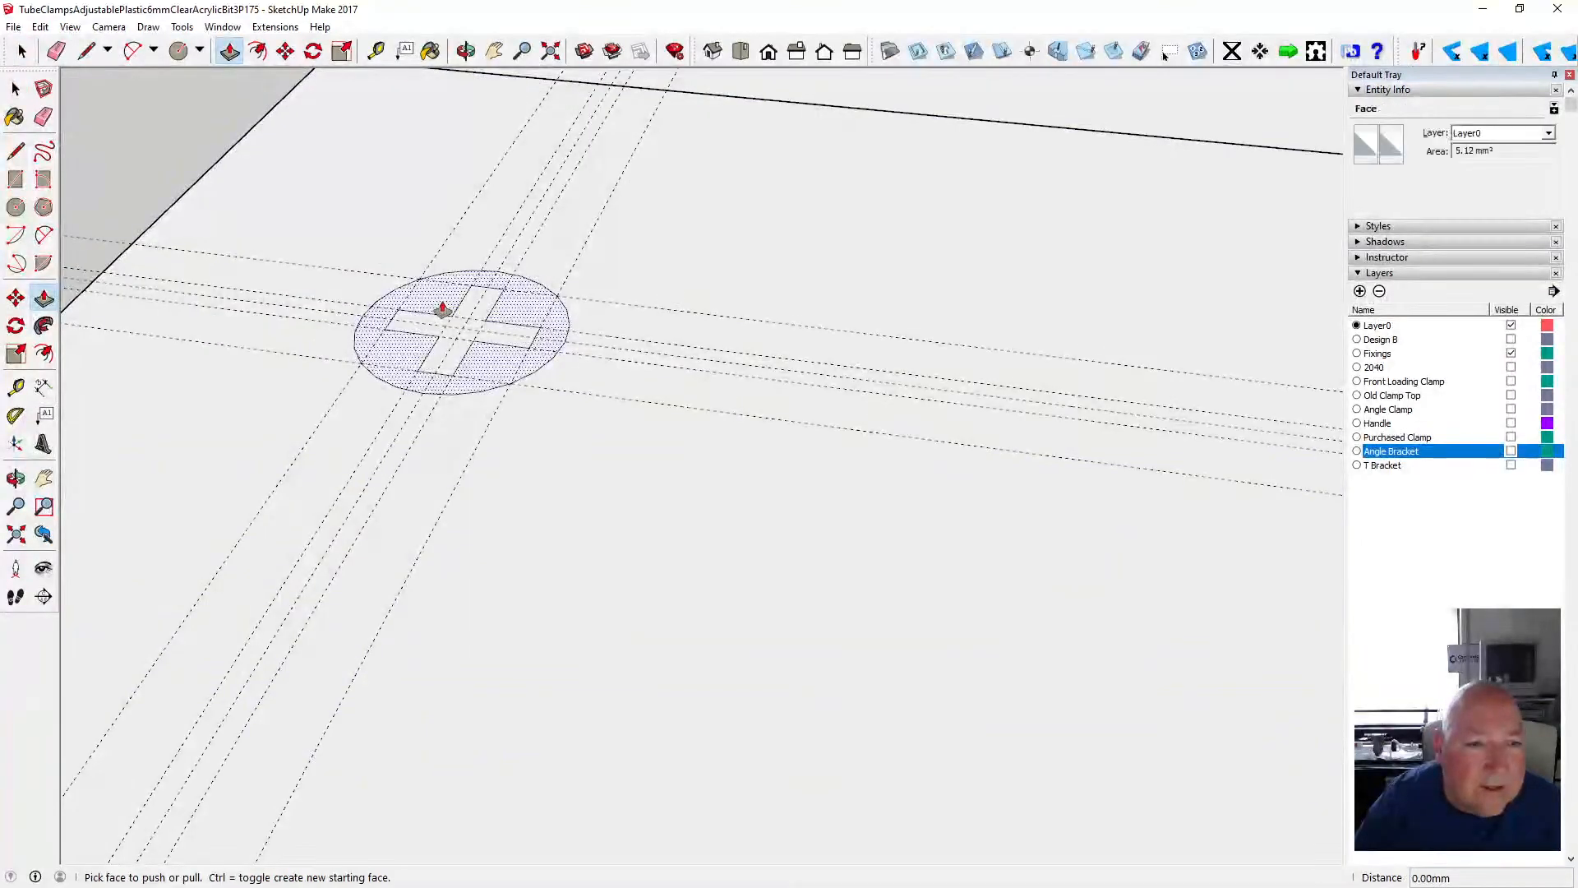
click(442, 309)
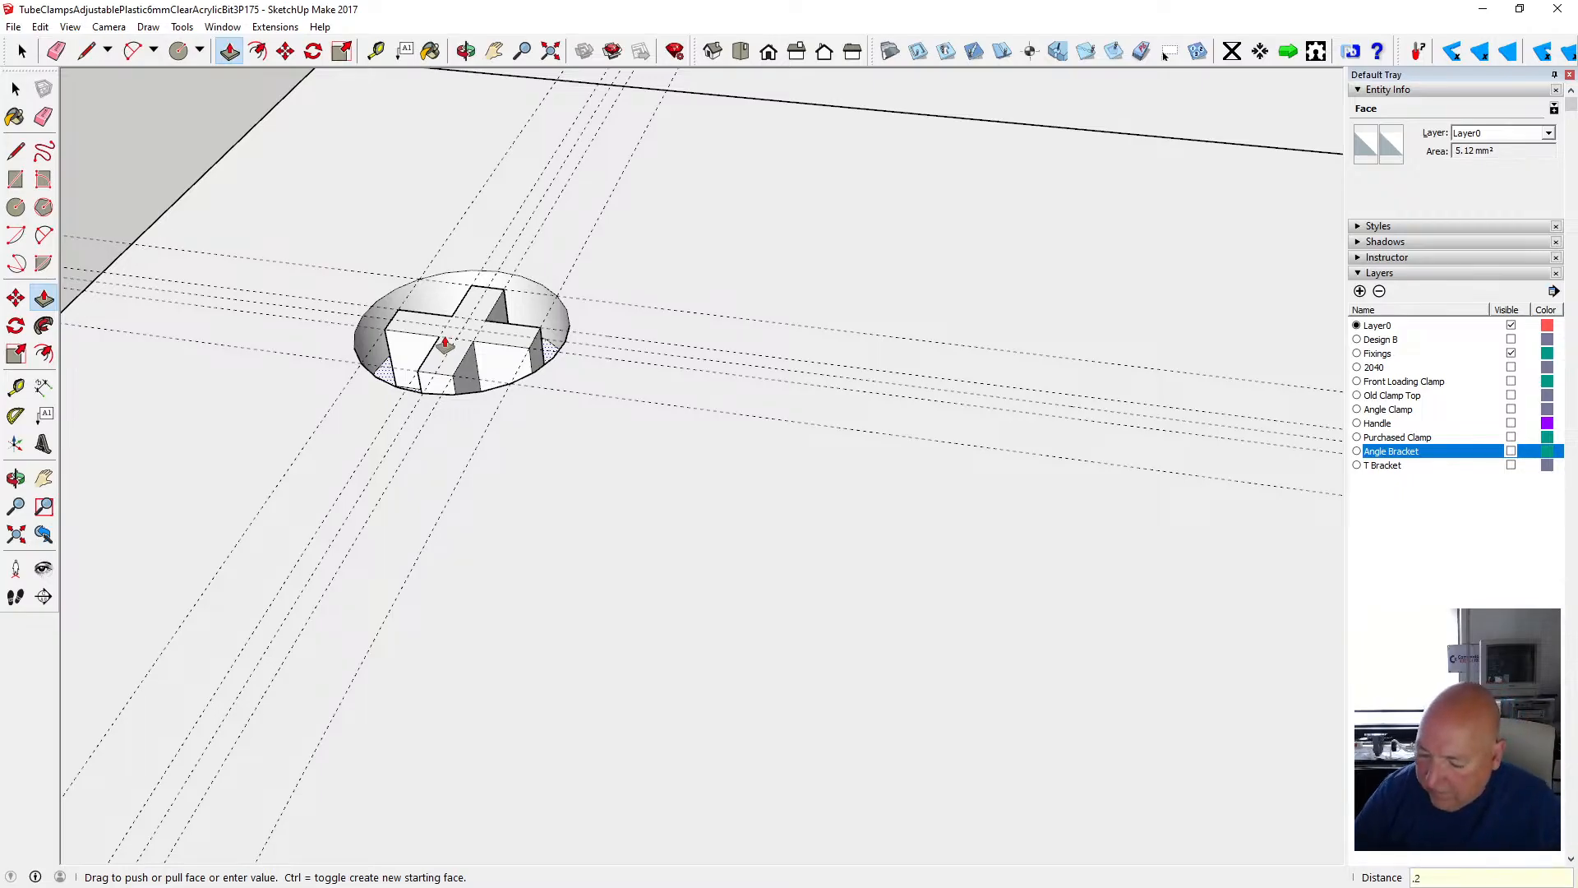
text(5)
key(Return)
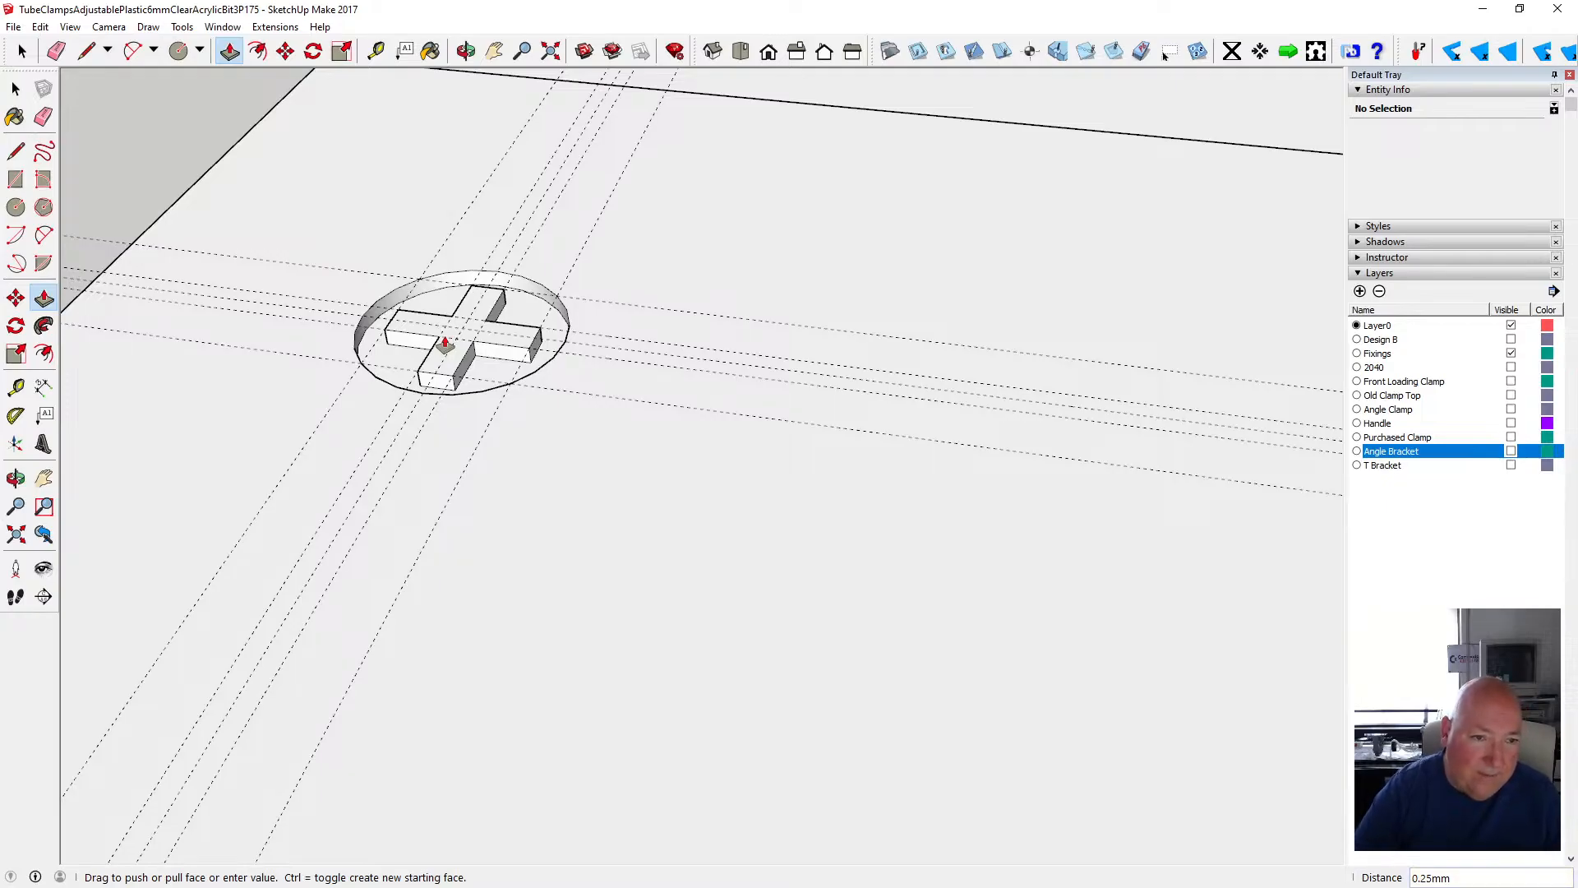
- Push the cross face in the left-hand small circle down 0.75 mm to recess it into the screw head
click(445, 344)
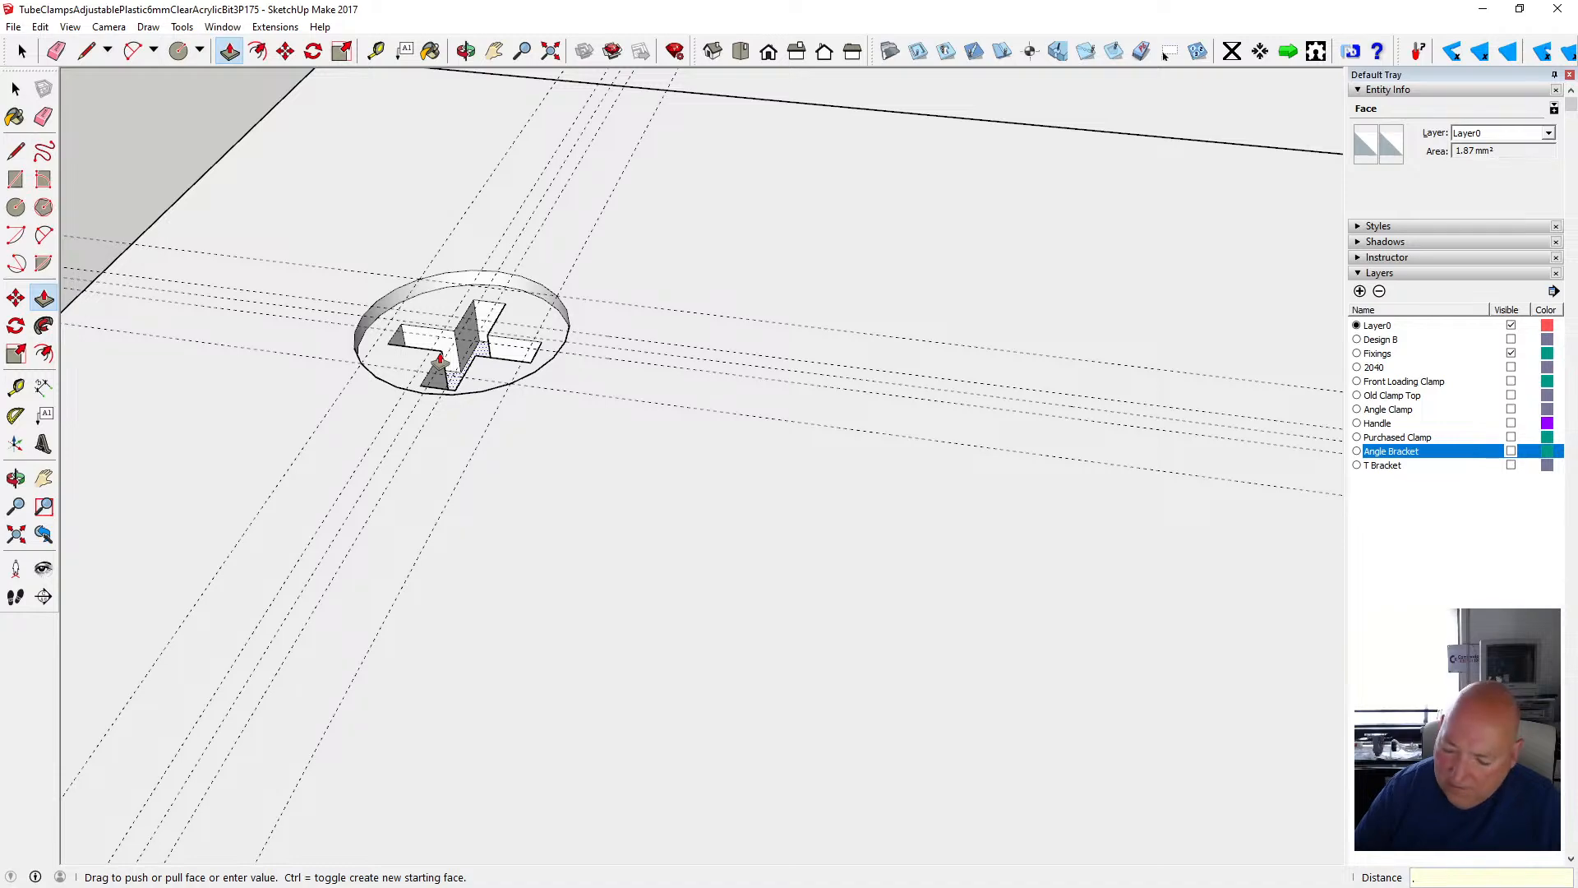
key(Return)
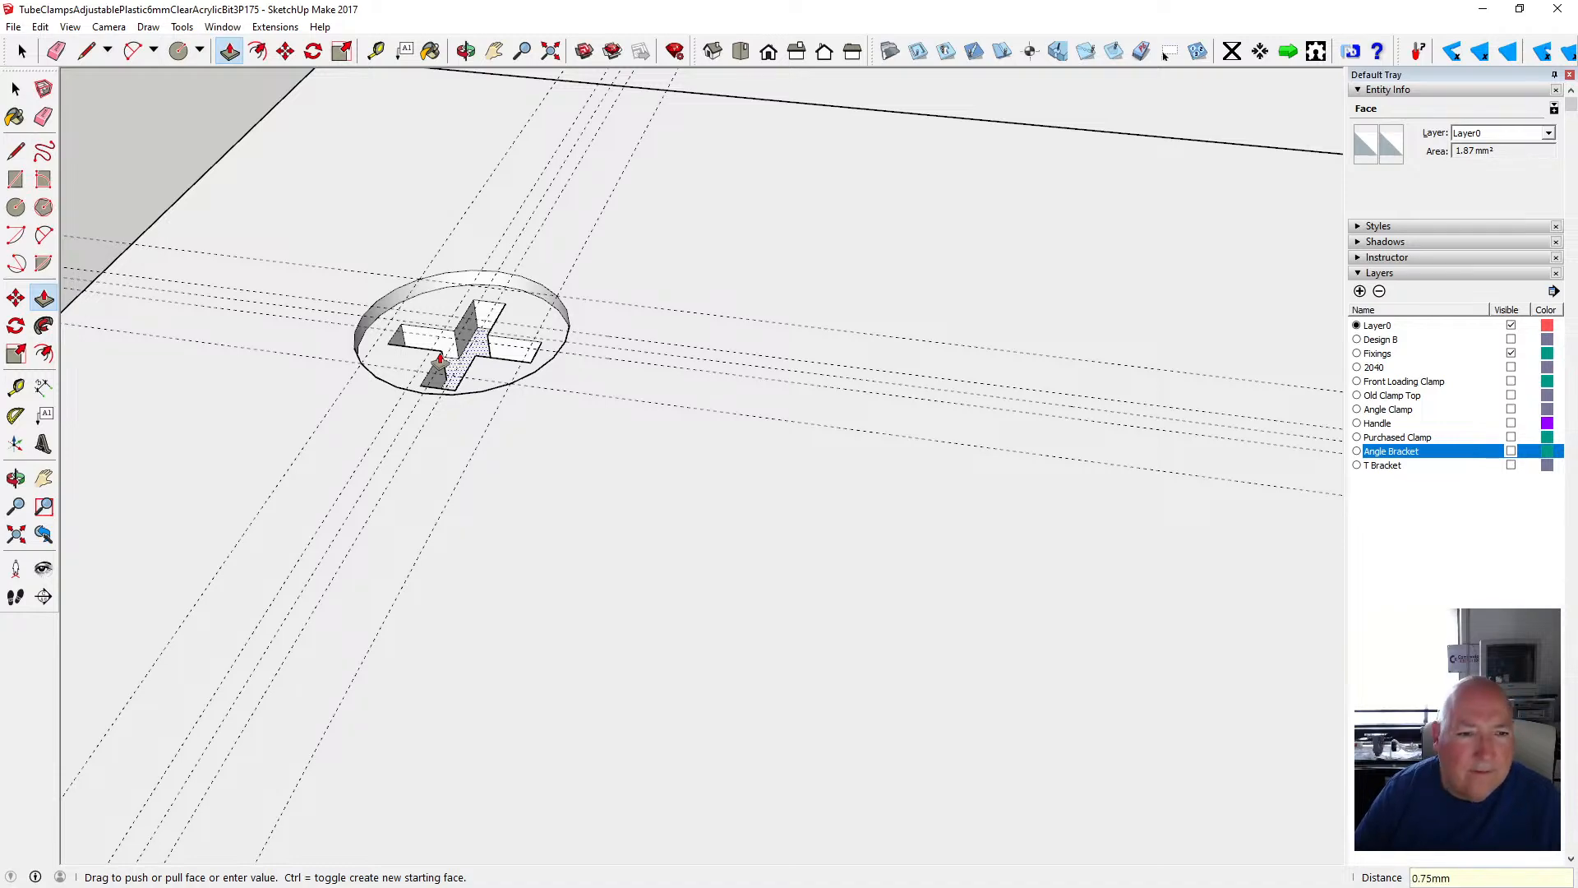
key(space)
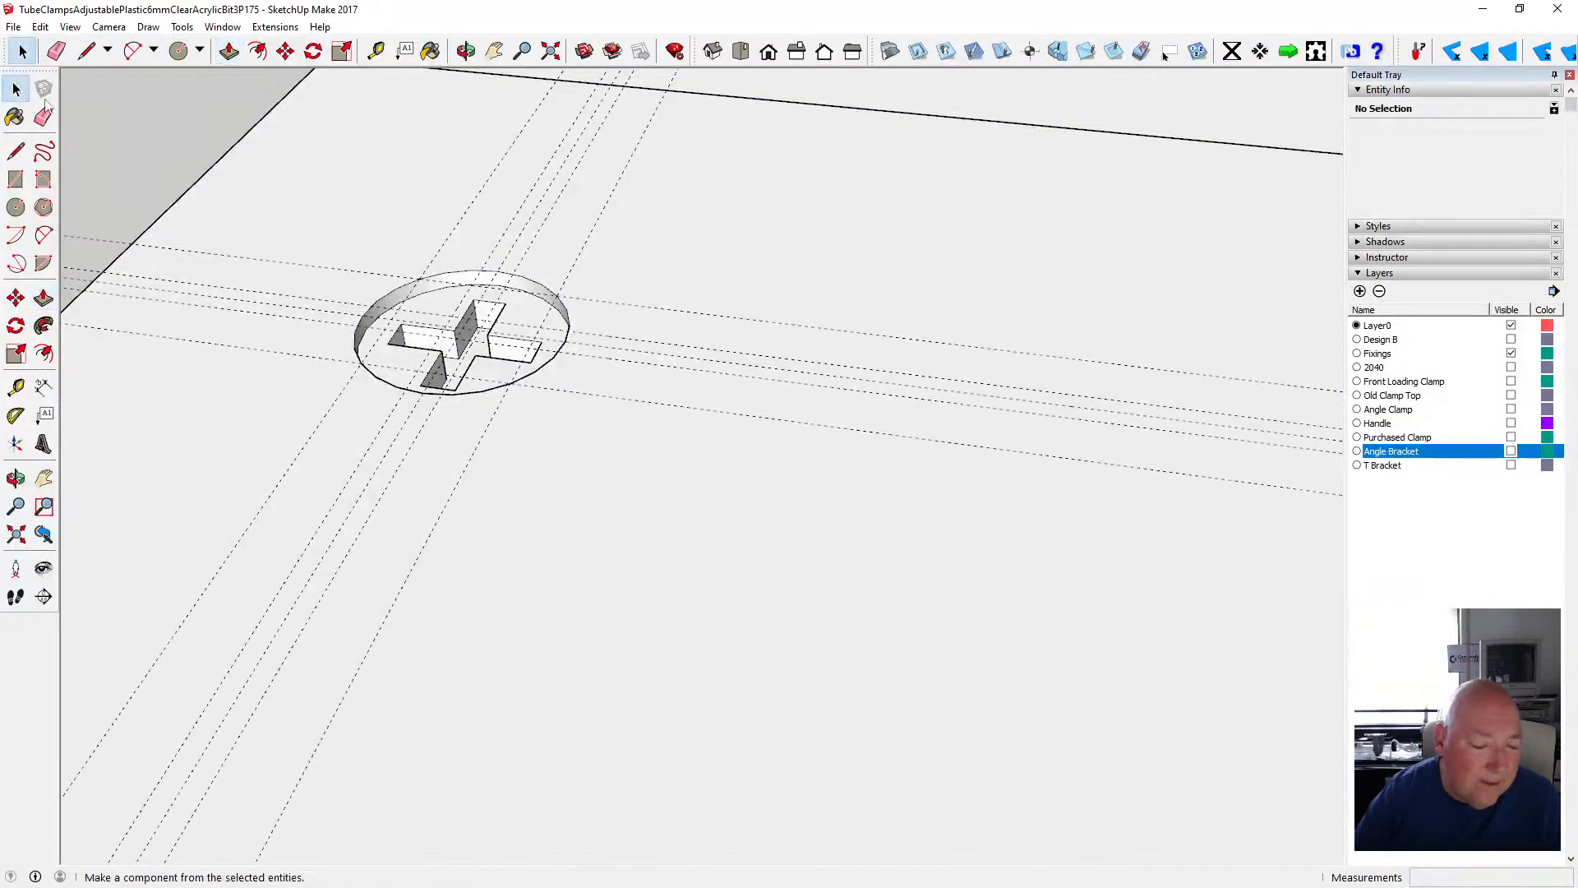
- Copy the finished left-hand cross screw head 52 mm along the strip onto the right-hand small circle
scroll(324, 335, down, 5)
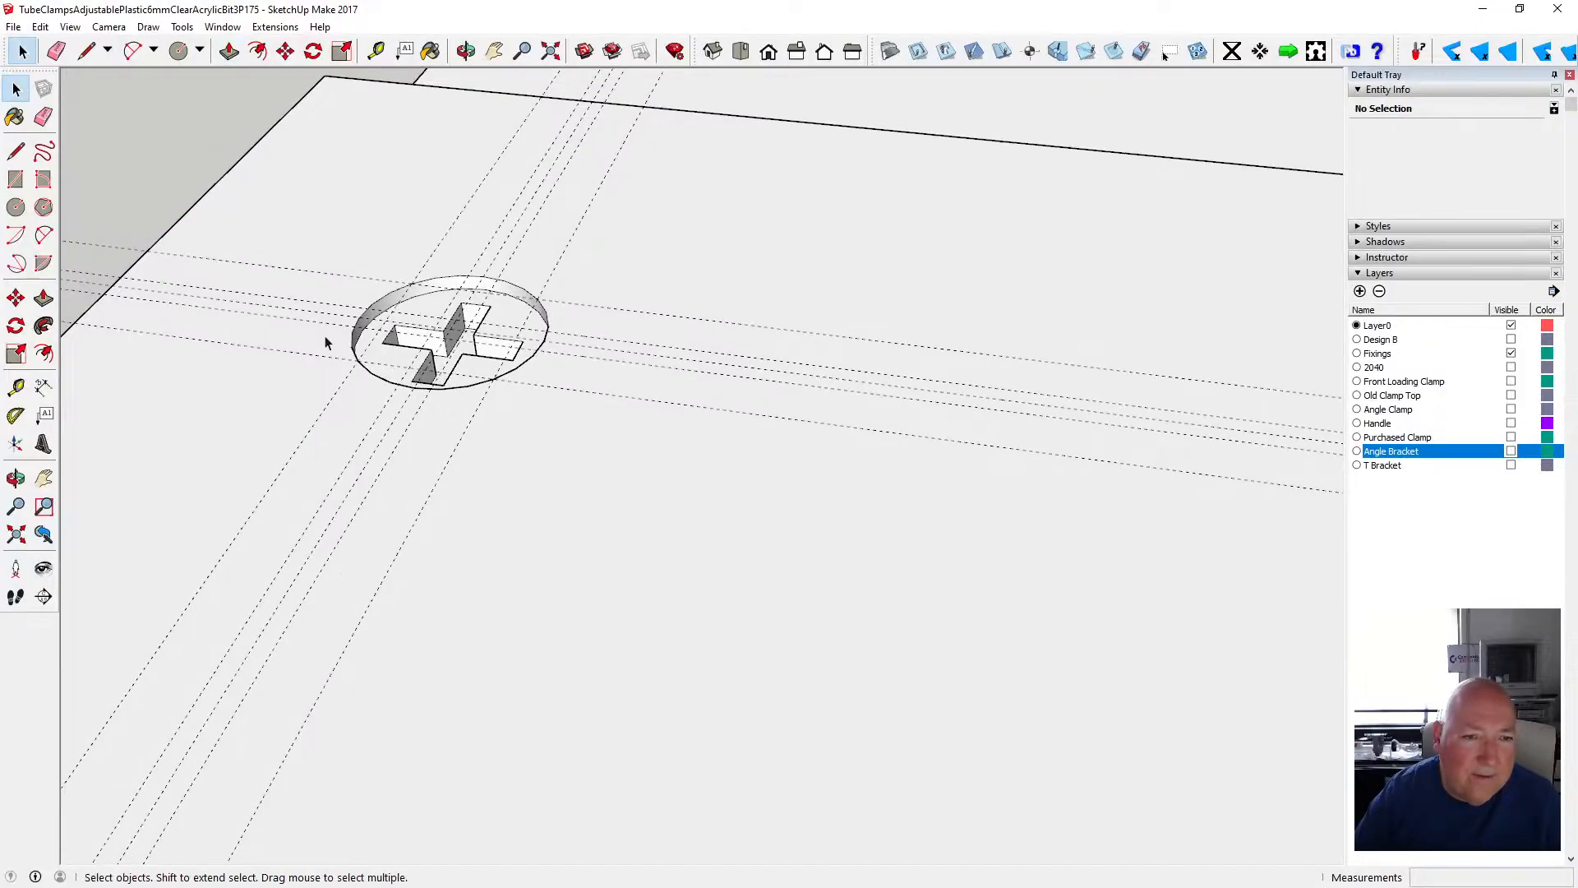
scroll(325, 337, down, 3)
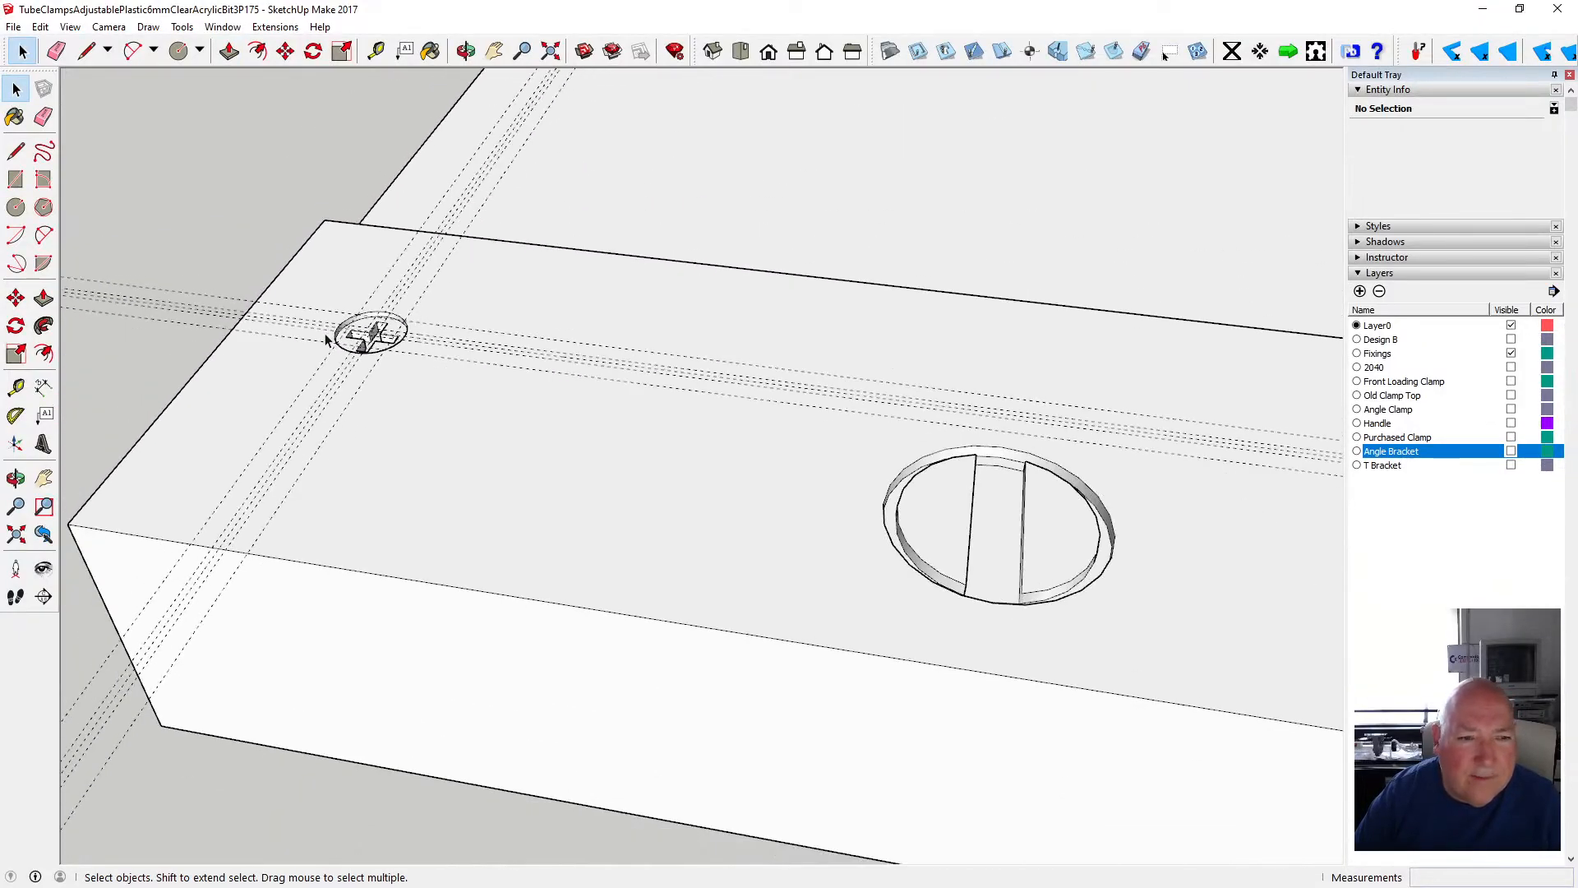
scroll(311, 352, down, 3)
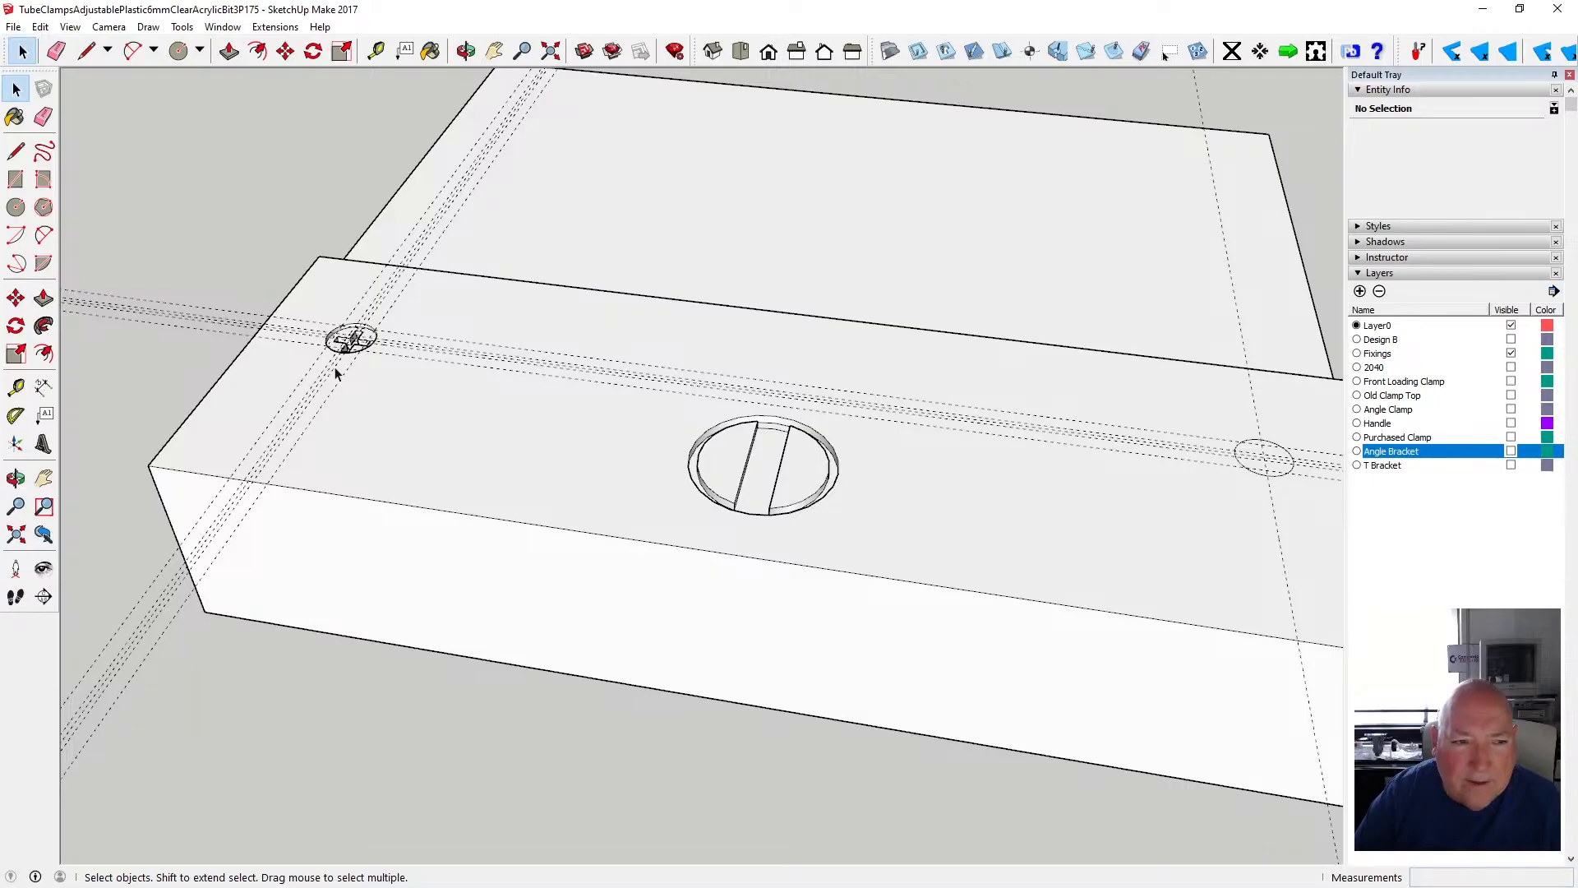
drag(313, 317, 386, 370)
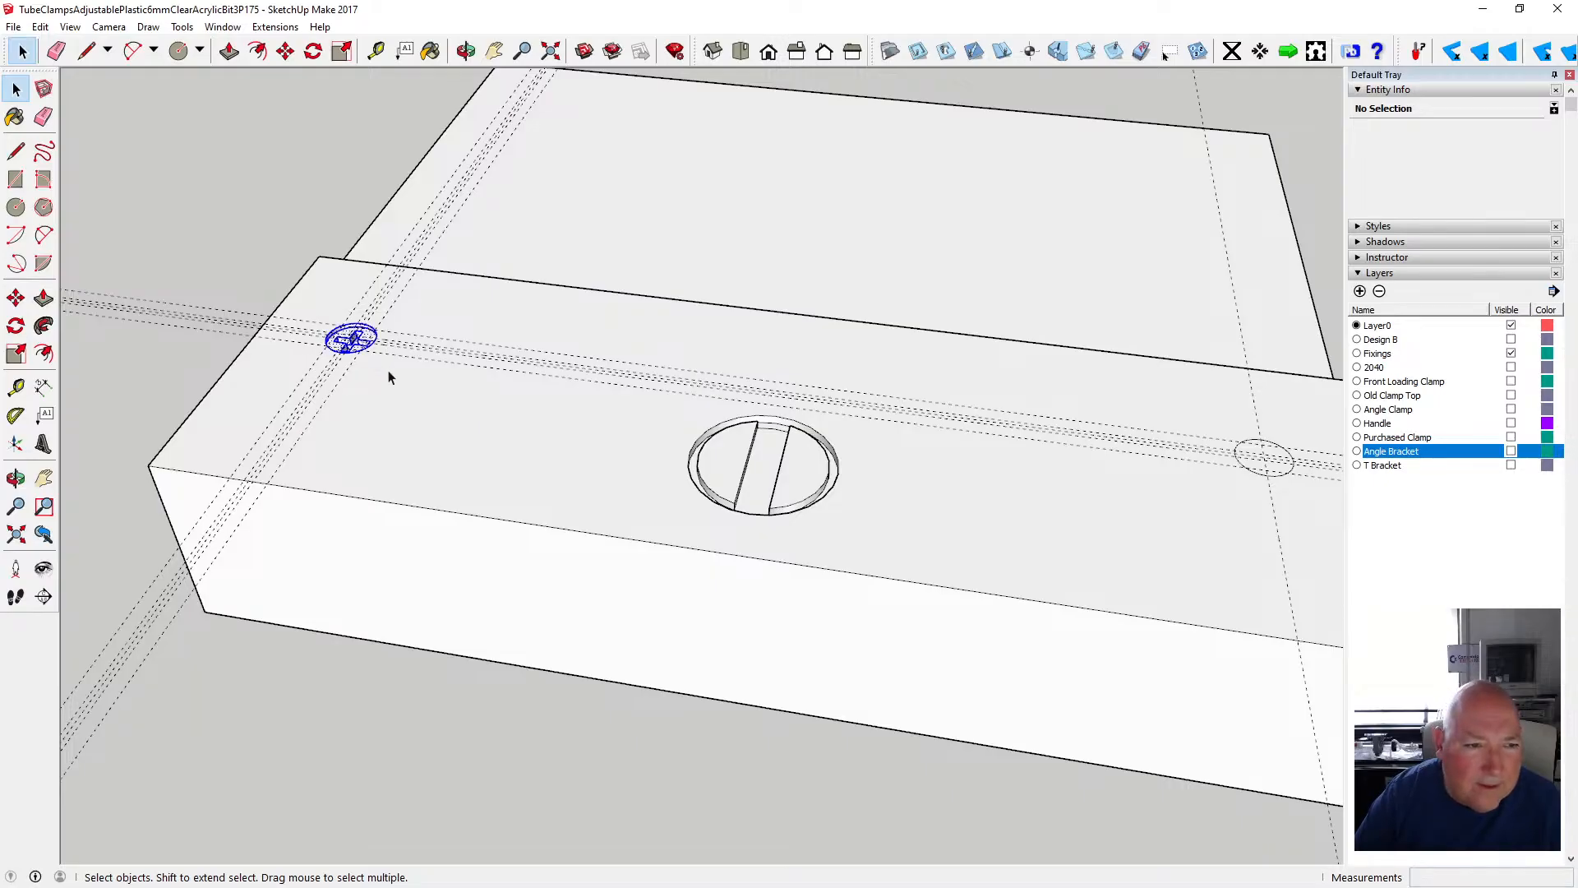
click(39, 26)
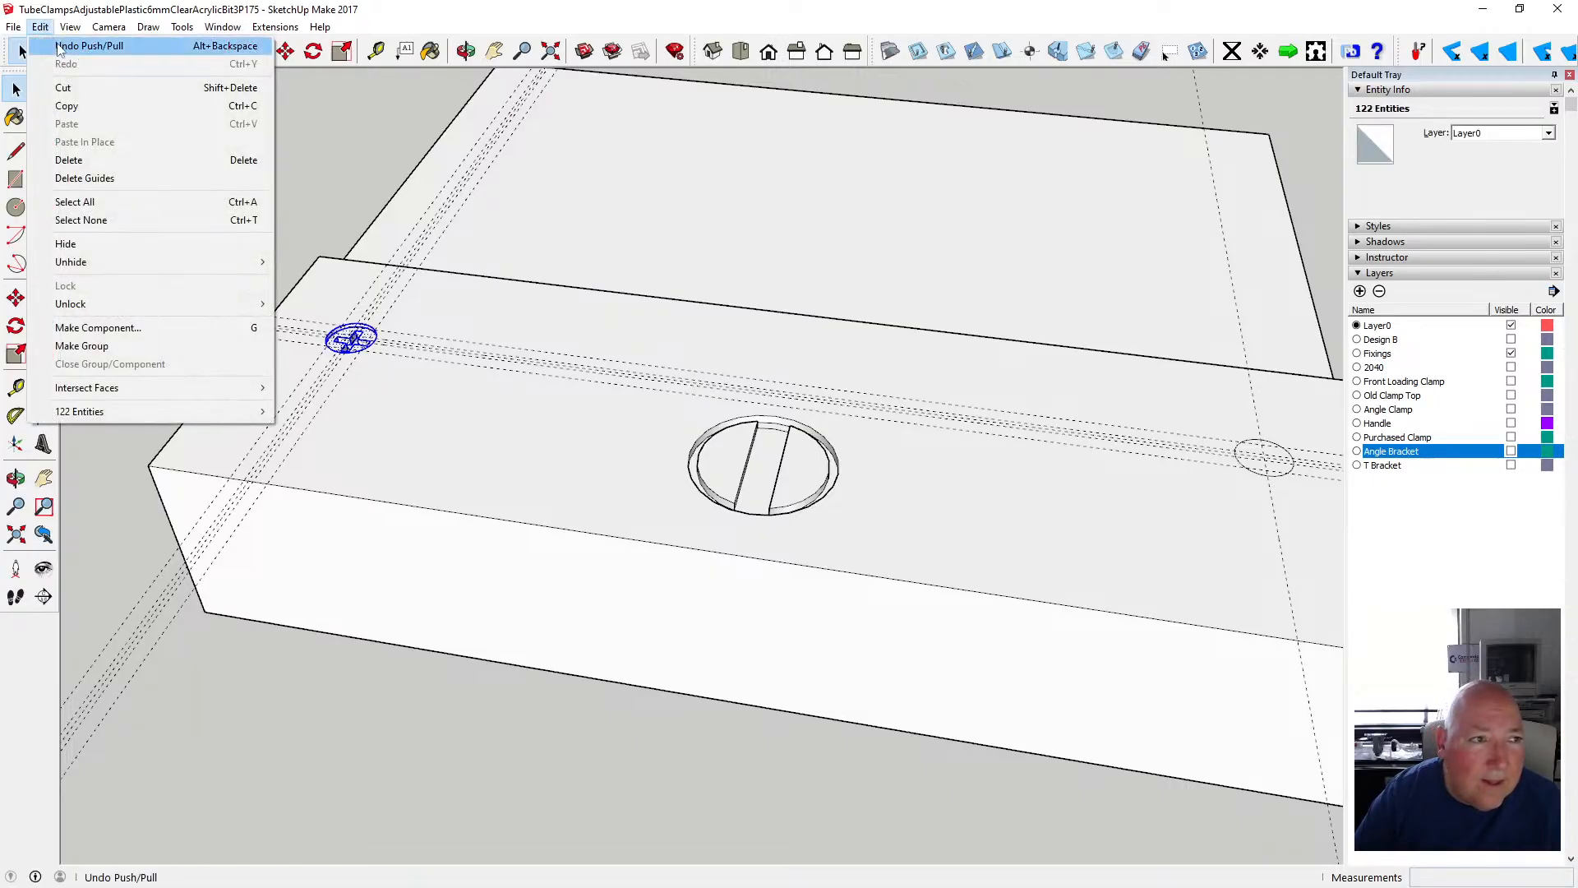
click(66, 105)
click(285, 51)
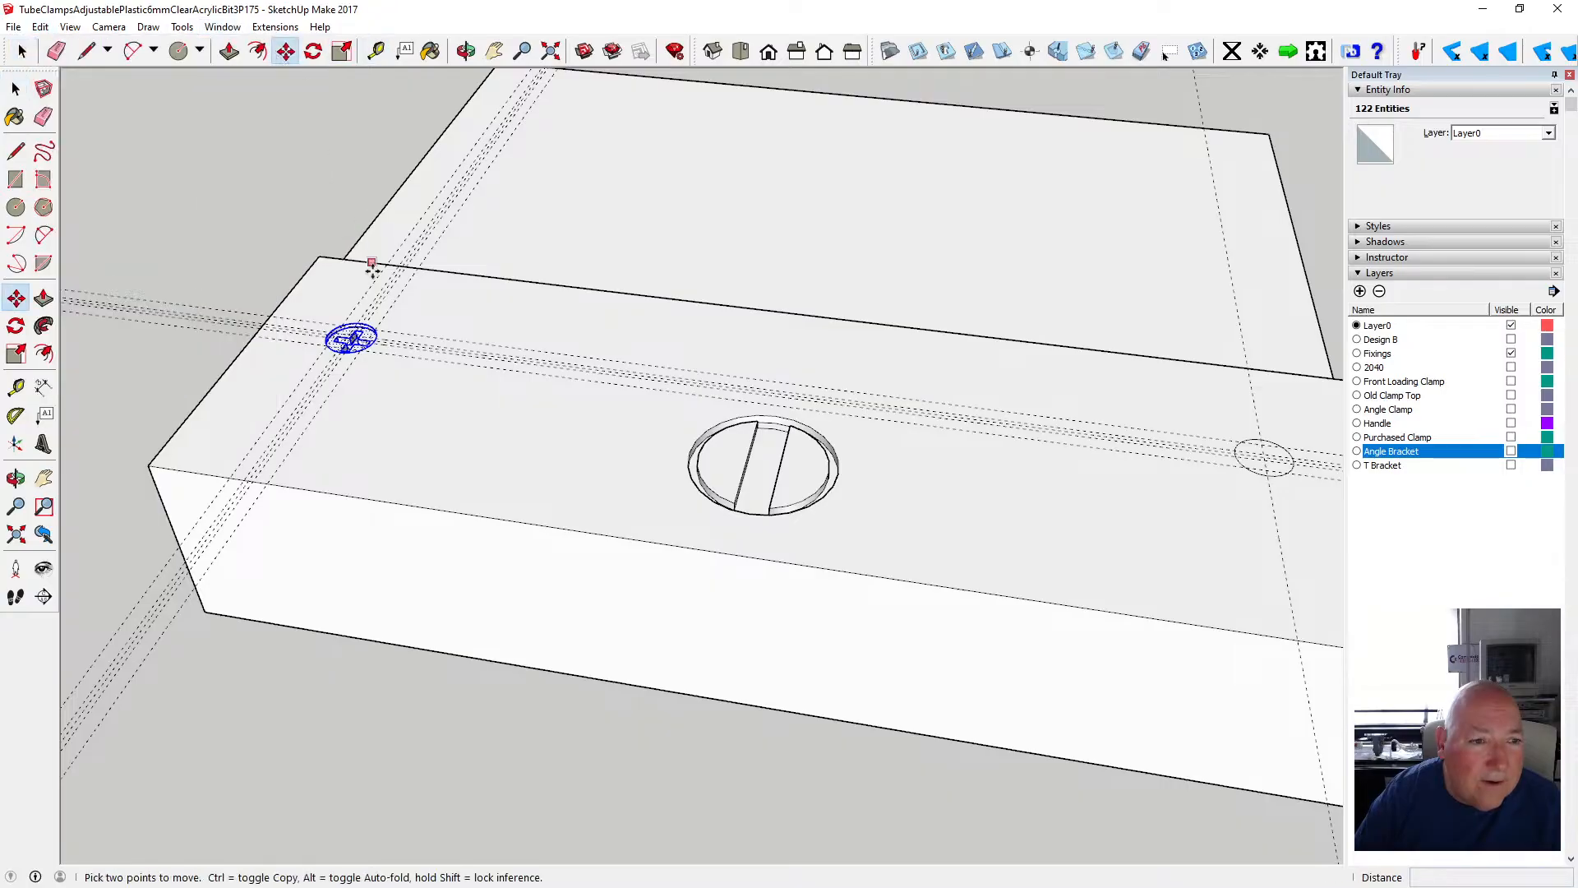
key(ctrl)
click(327, 334)
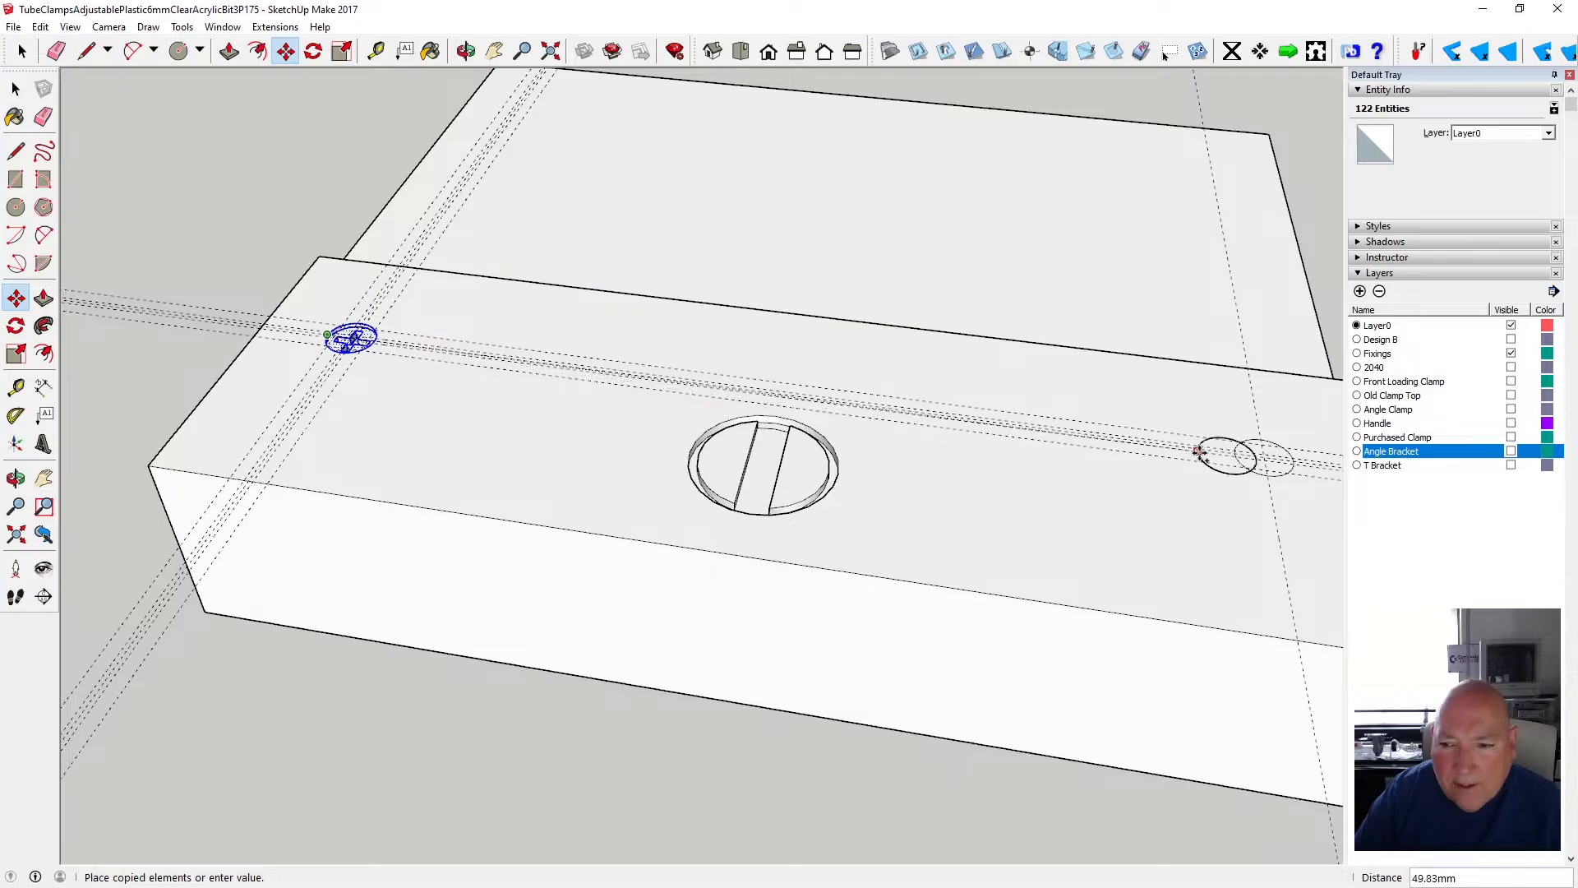
click(1235, 453)
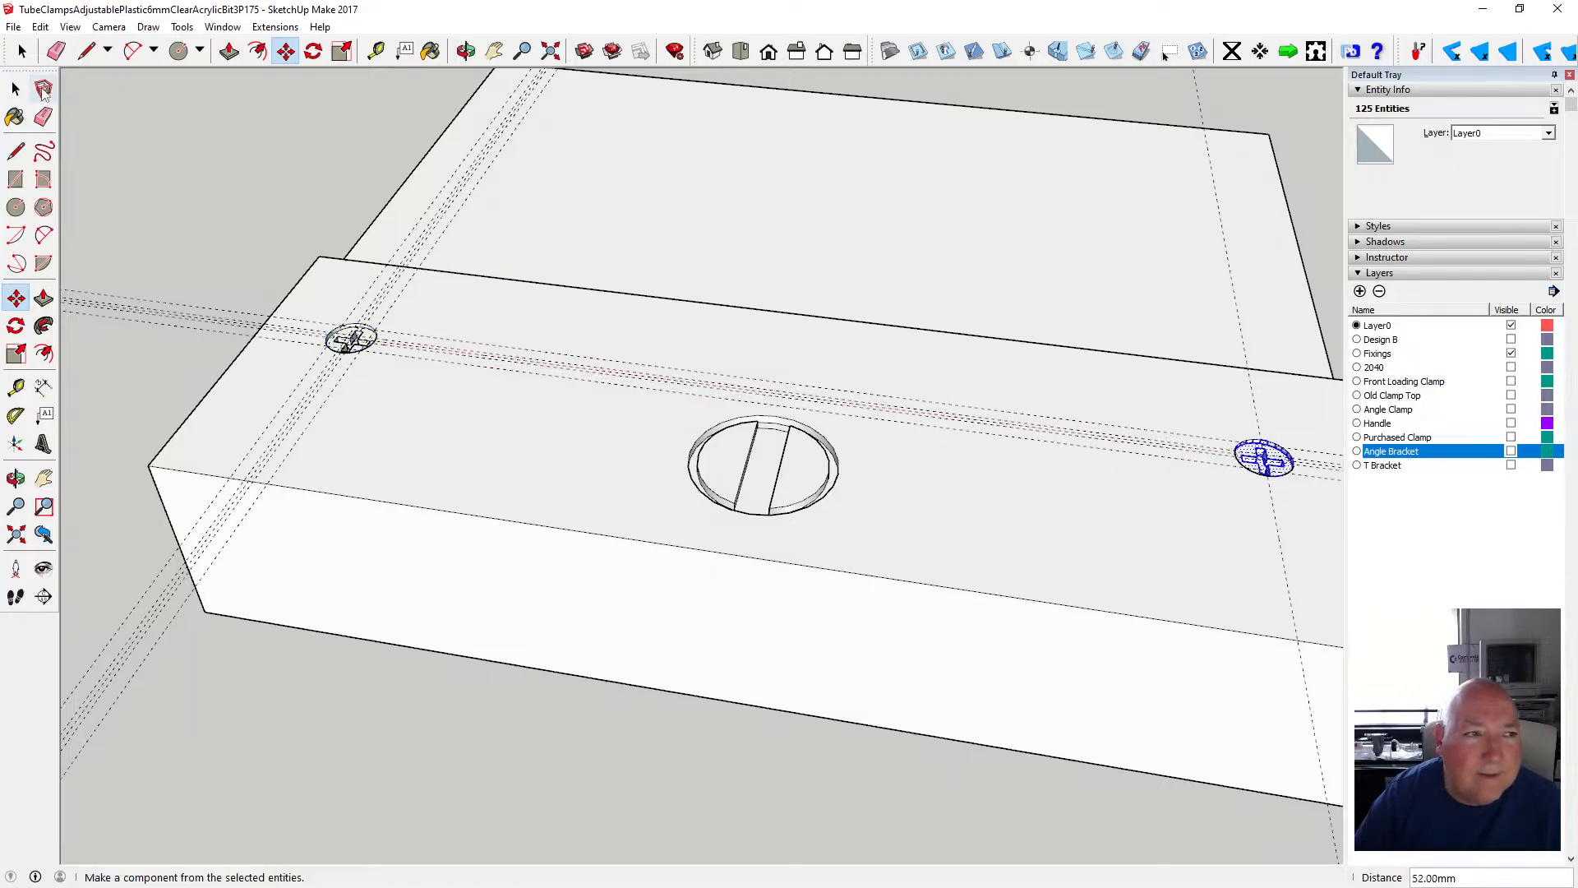
key(space)
- Delete all the construction guides around the two small screw heads
click(404, 282)
click(396, 283)
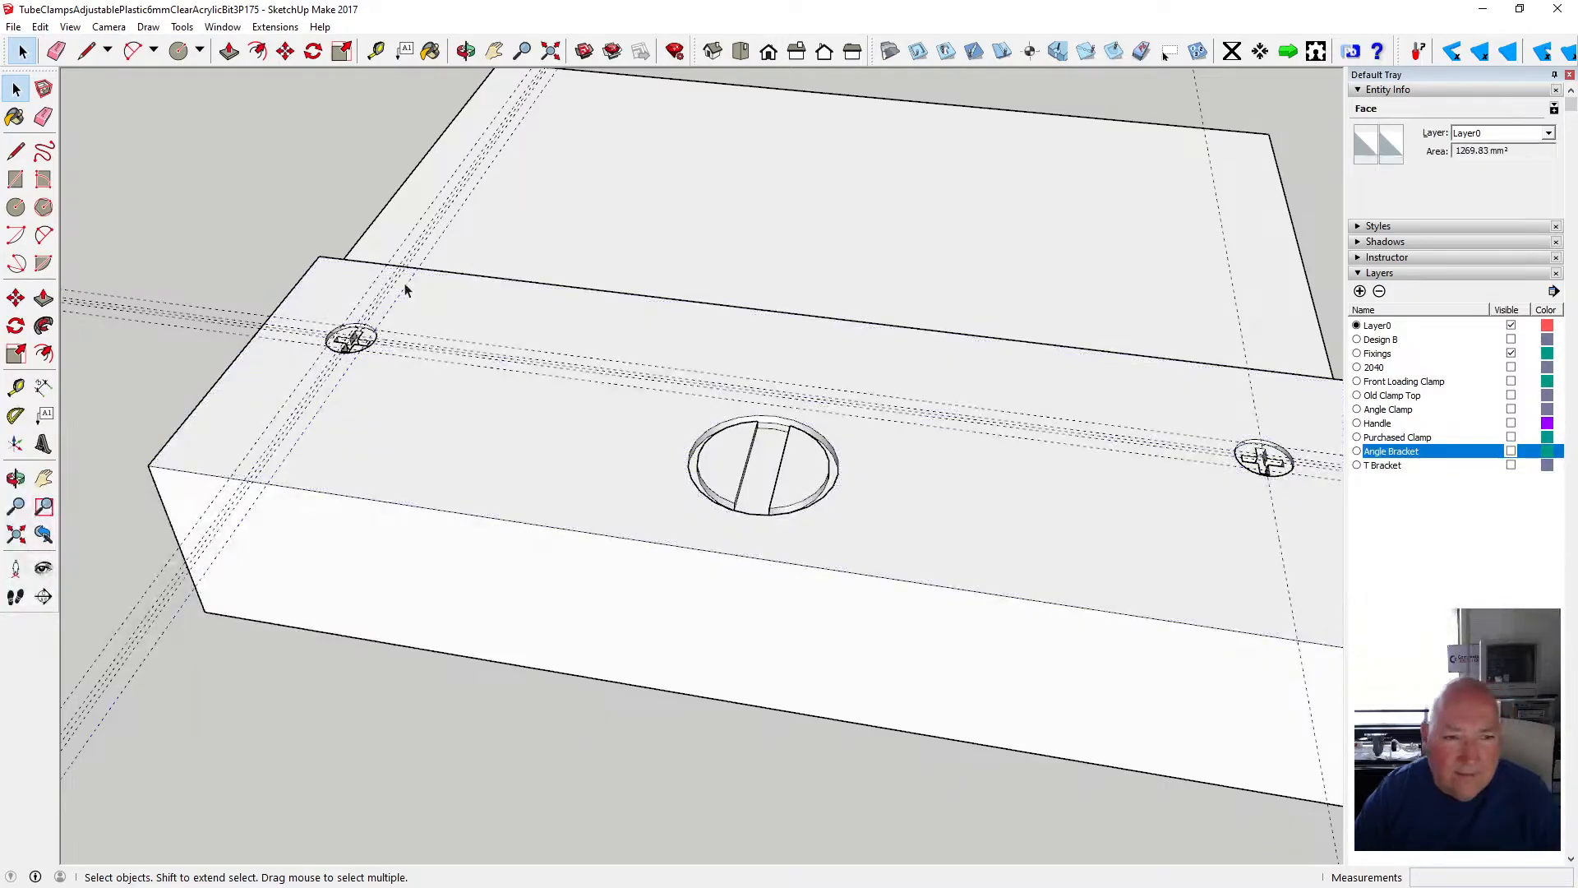
key(Delete)
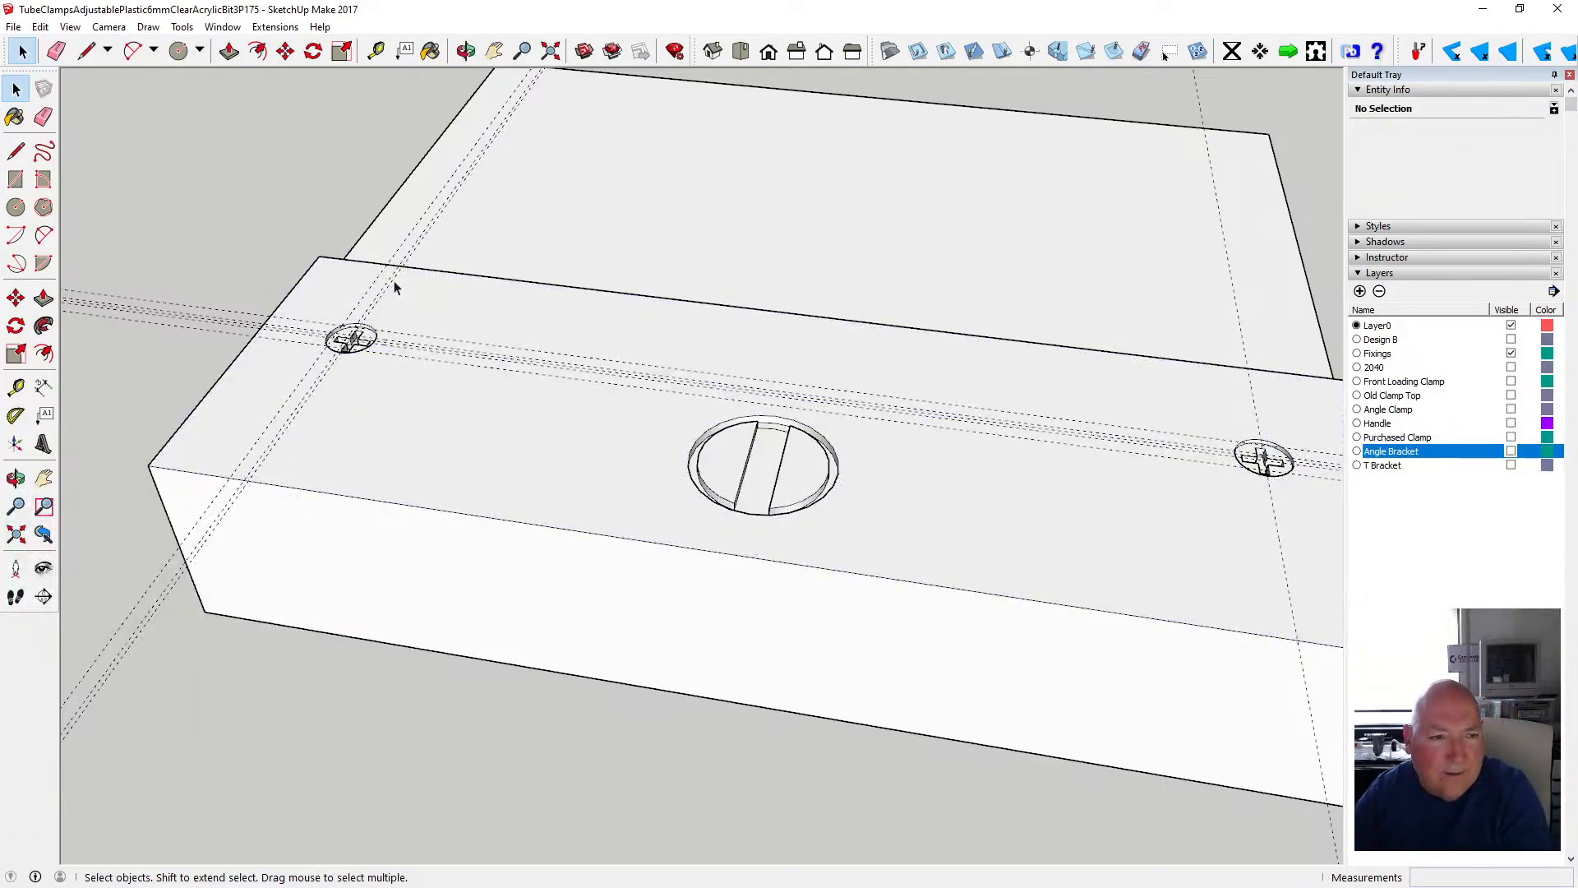
click(385, 282)
key(Delete)
key(Delete)
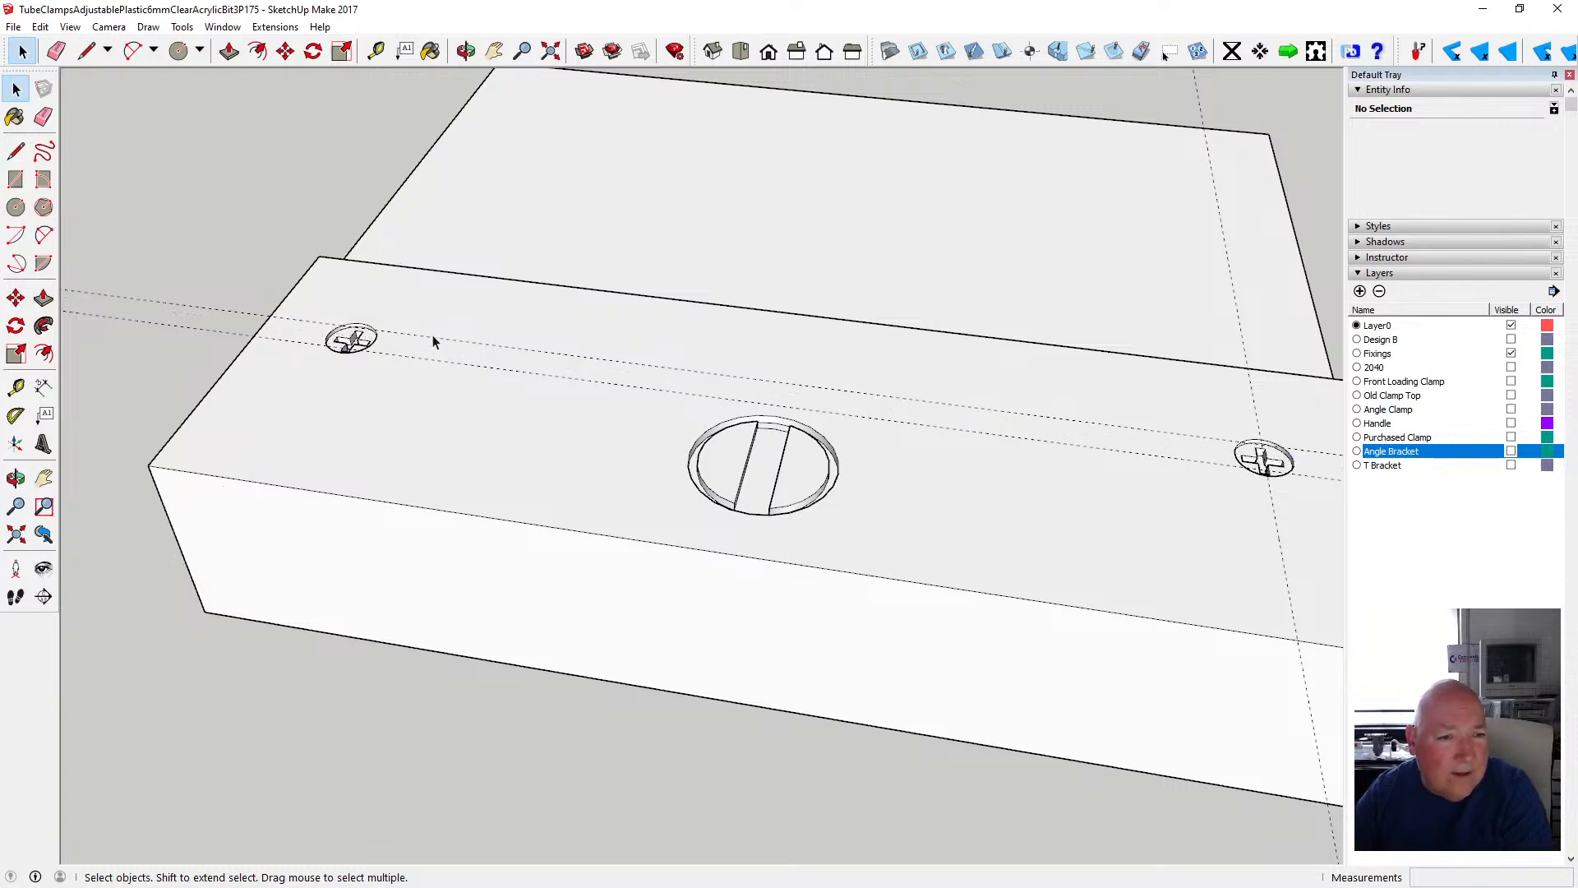
click(432, 337)
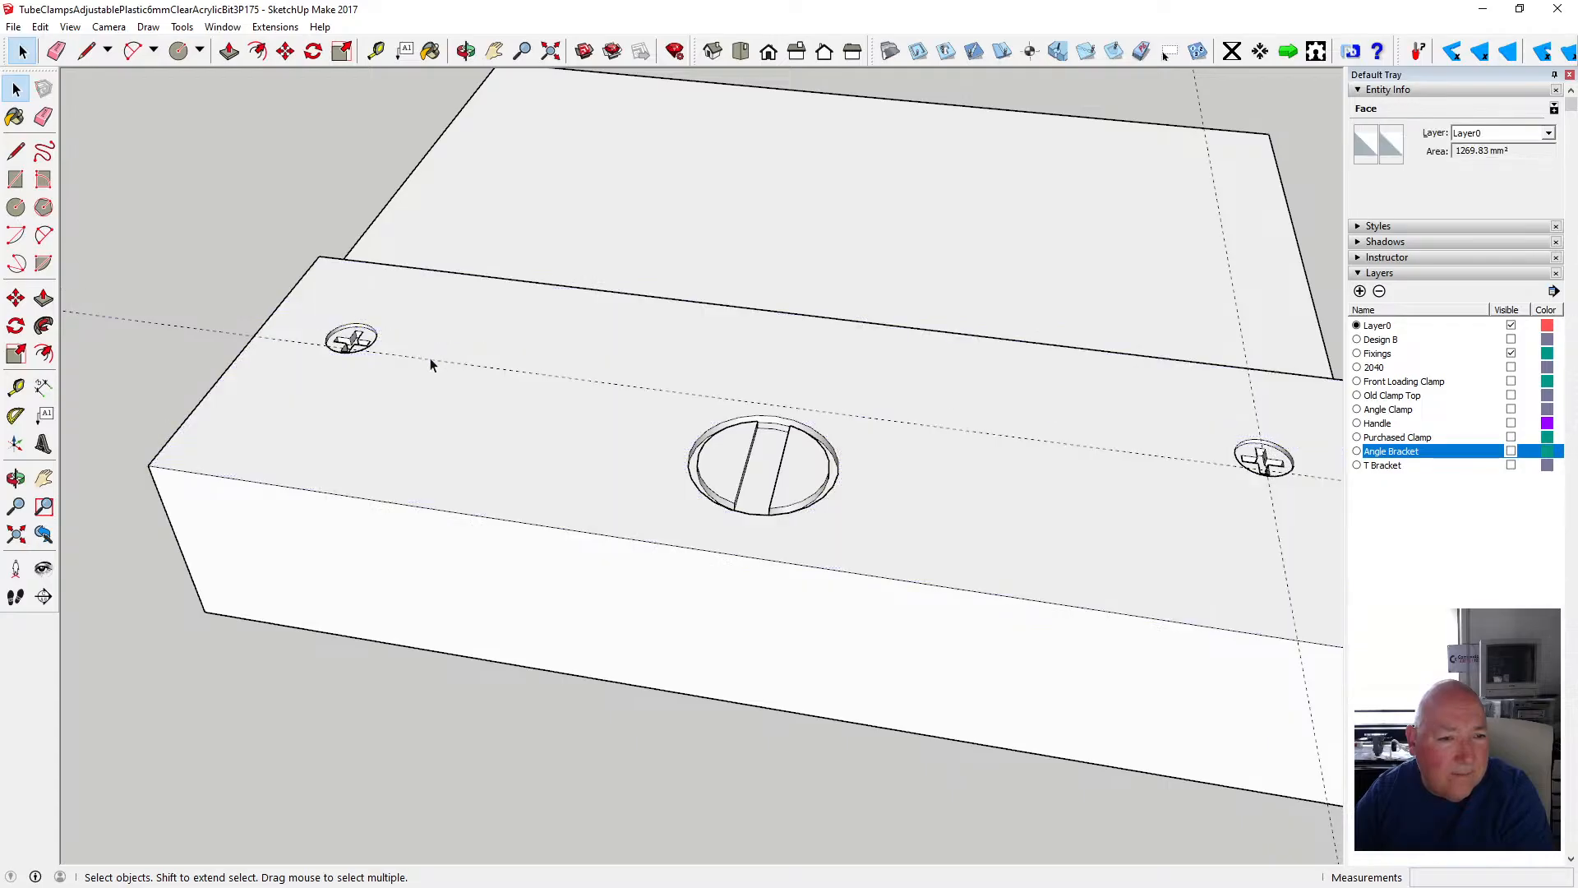
key(Delete)
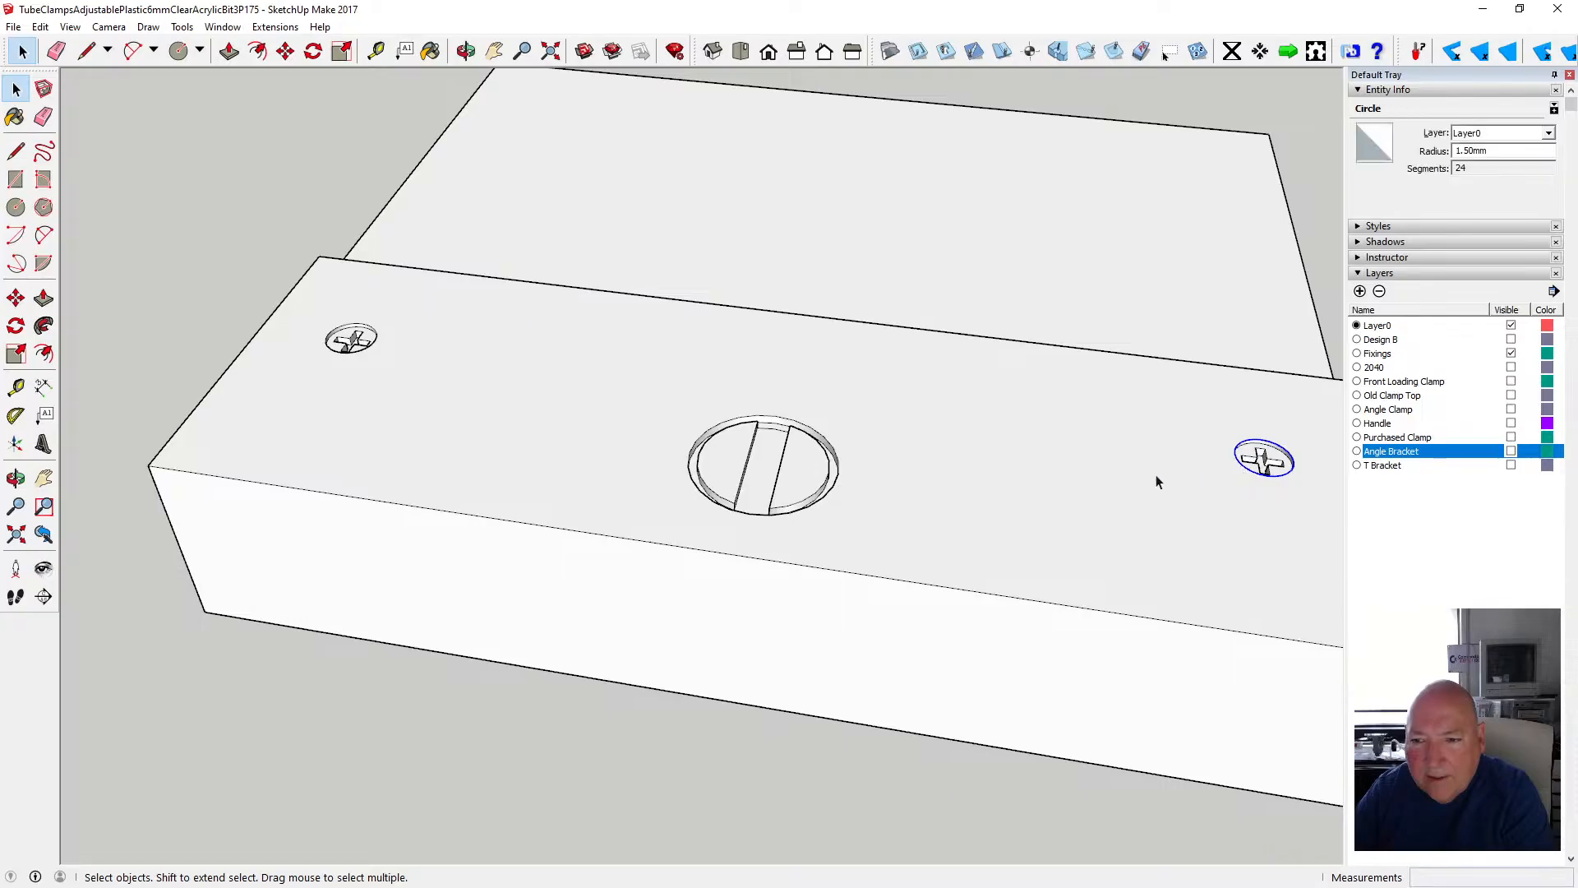
click(1128, 481)
scroll(638, 499, down, 1)
scroll(637, 499, down, 2)
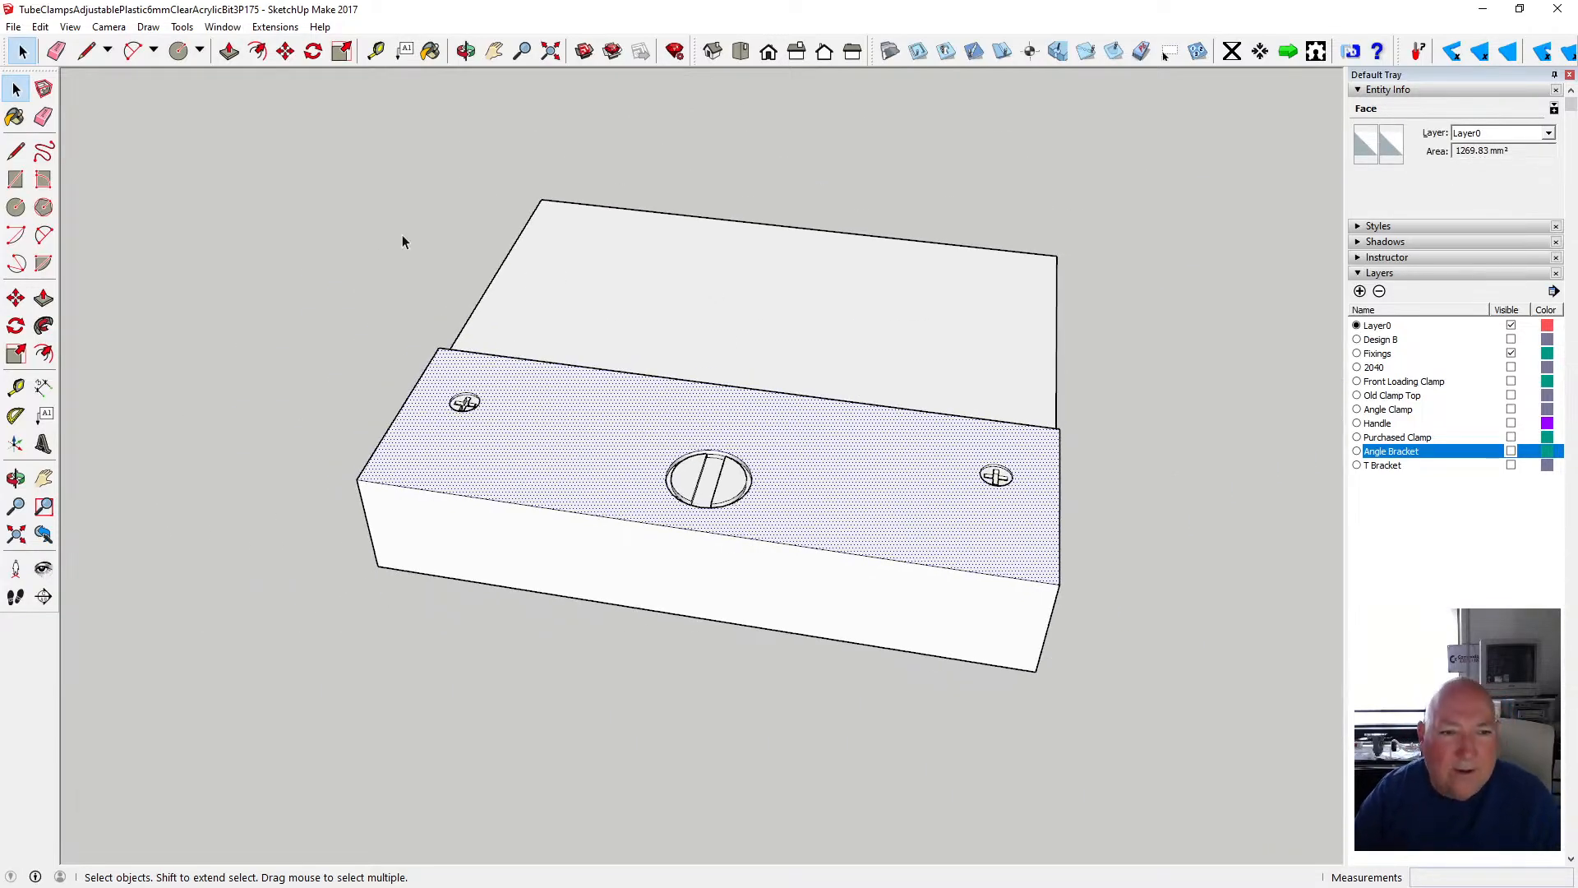
- Save the model
click(14, 26)
click(68, 92)
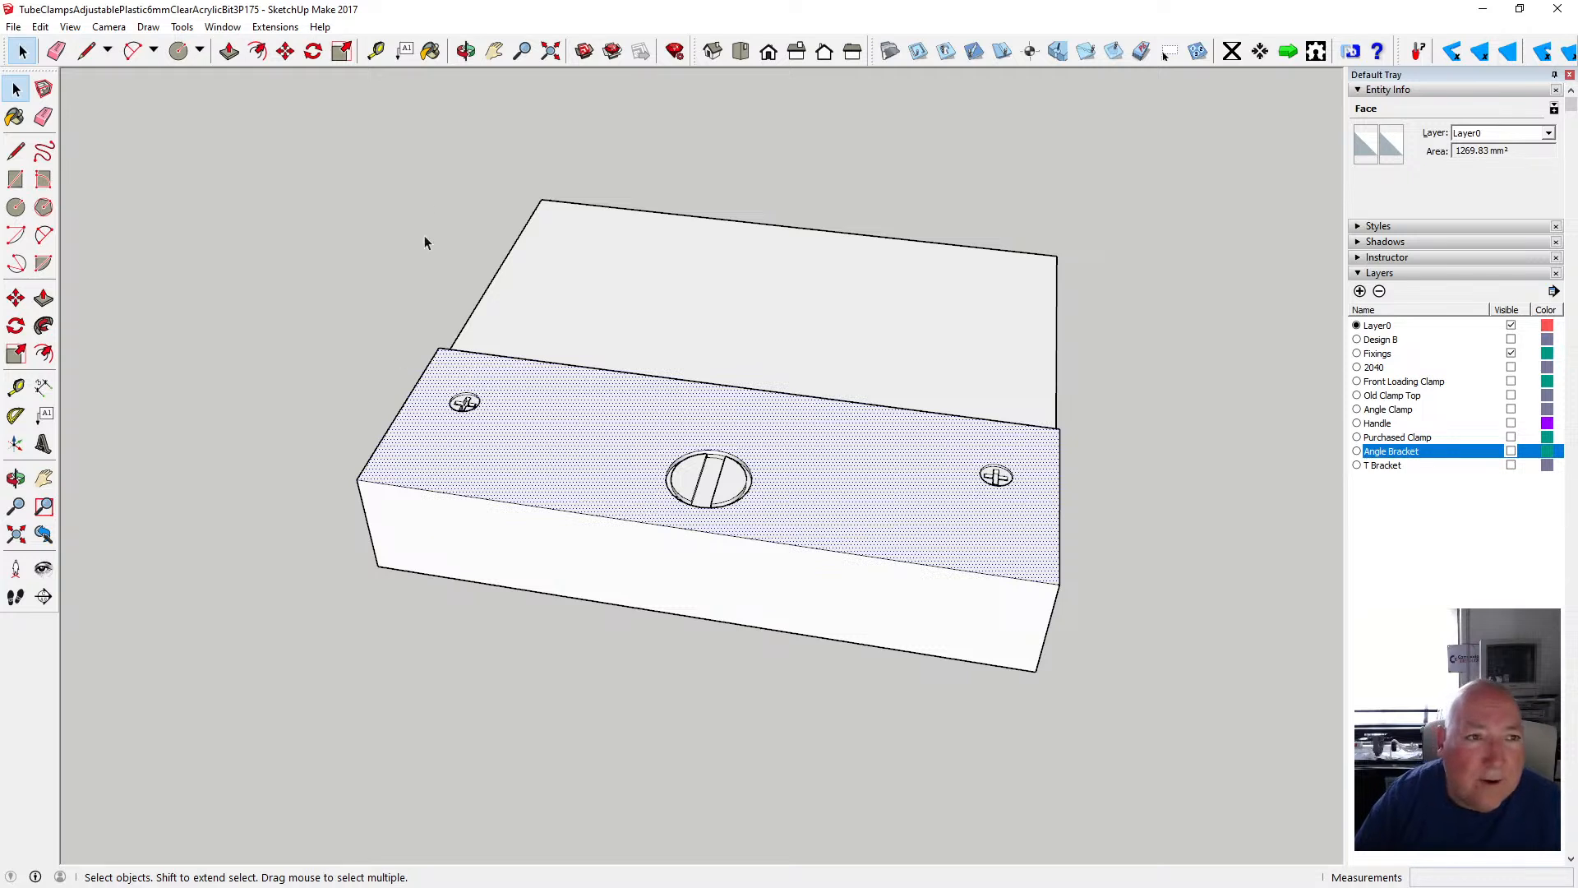
- Place construction guides 1.5 mm inside the front and left edges of the raised strip's top face
click(376, 51)
click(516, 503)
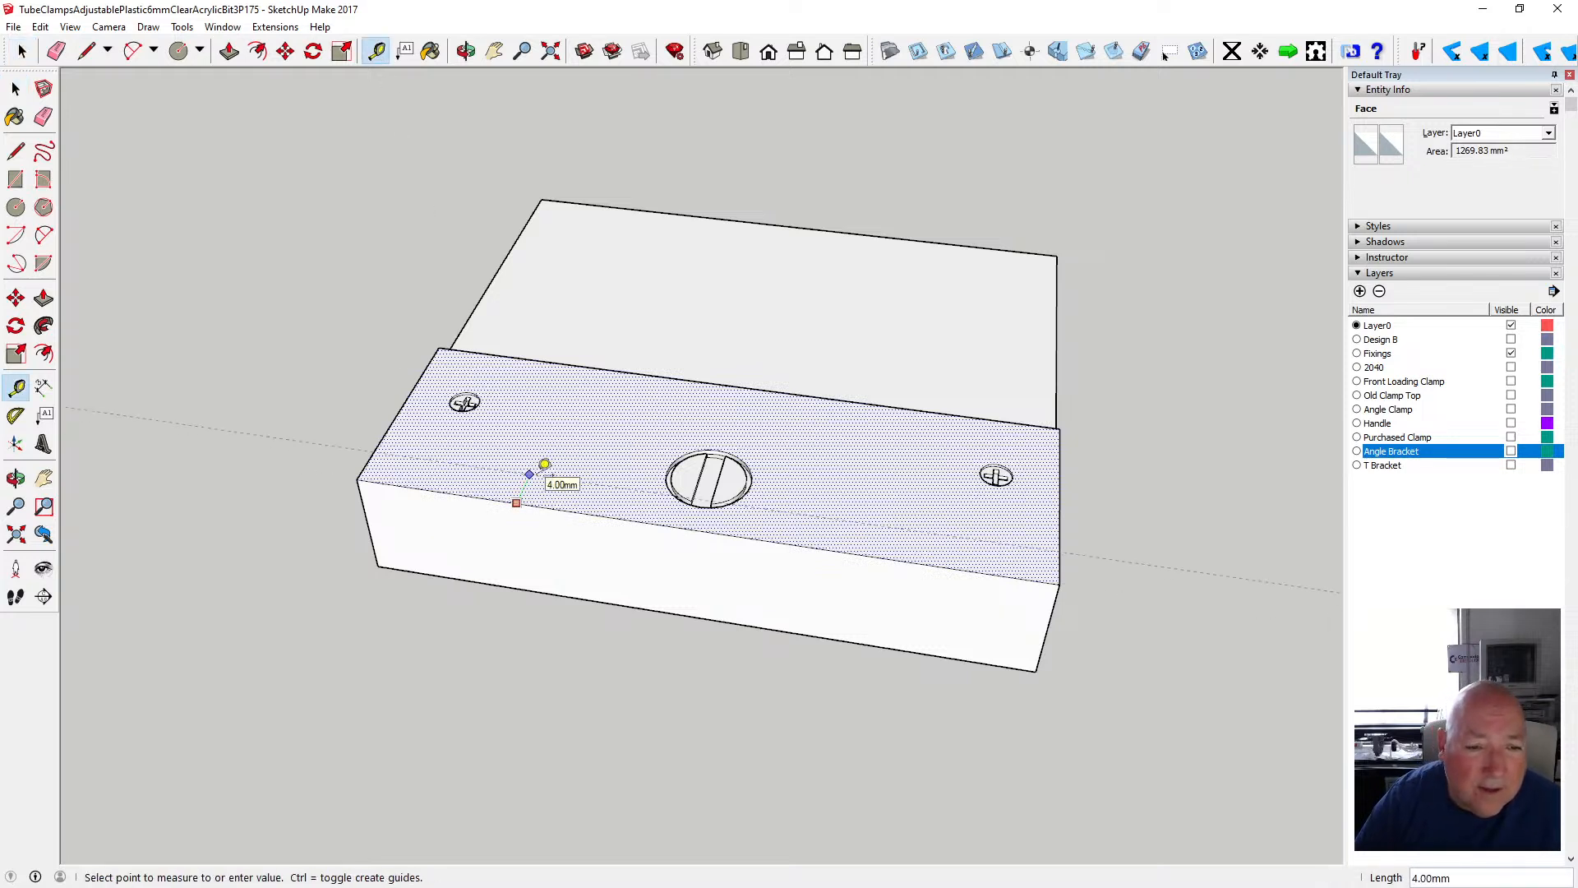
text(1.5)
key(Return)
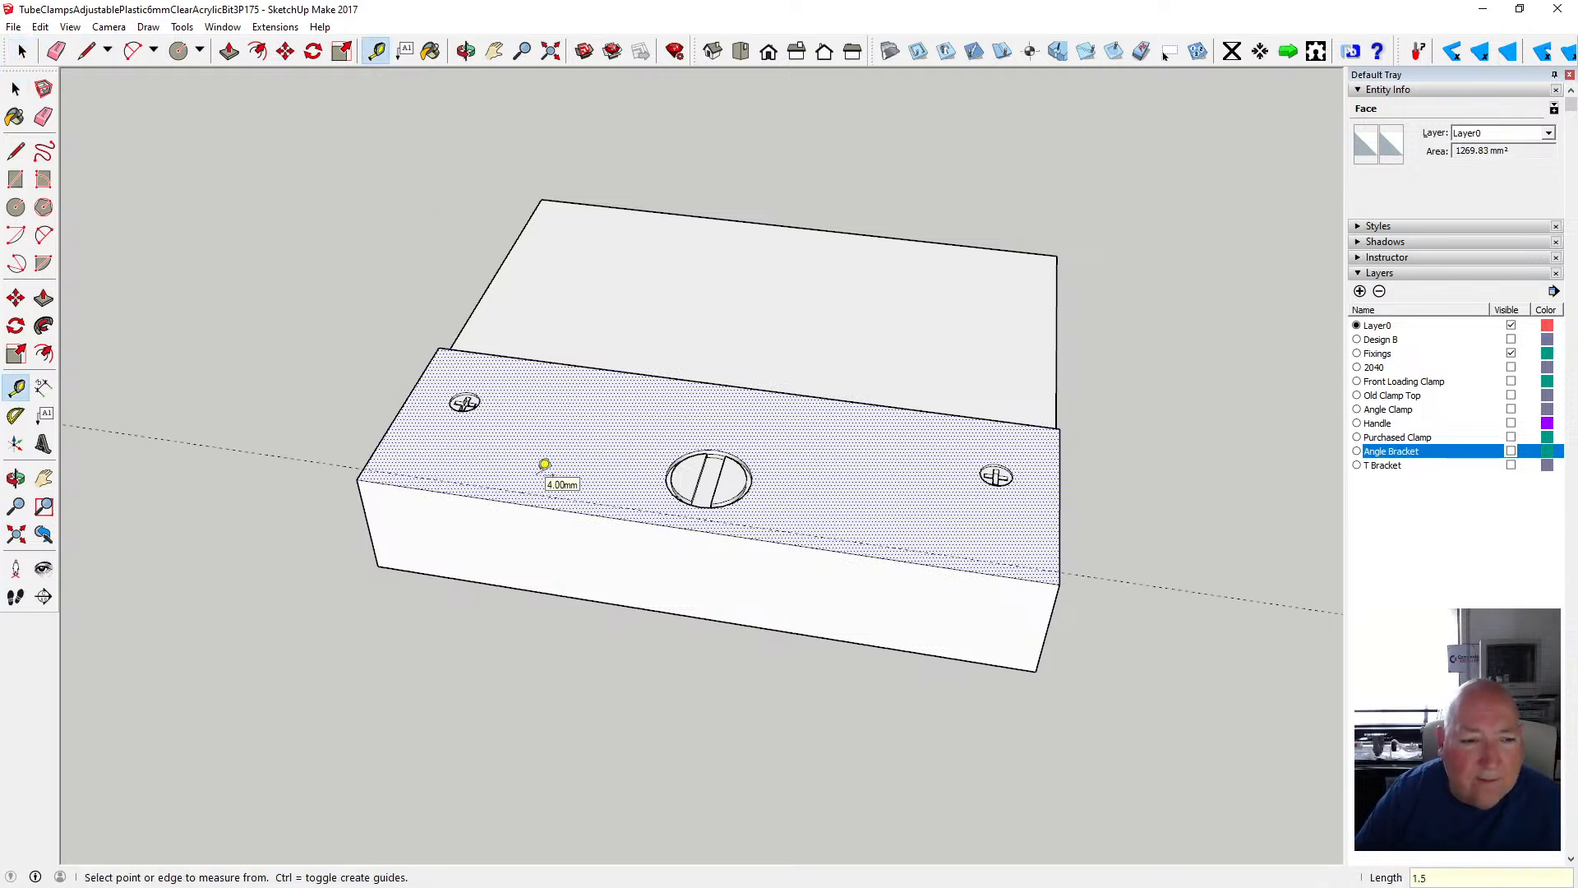
click(383, 434)
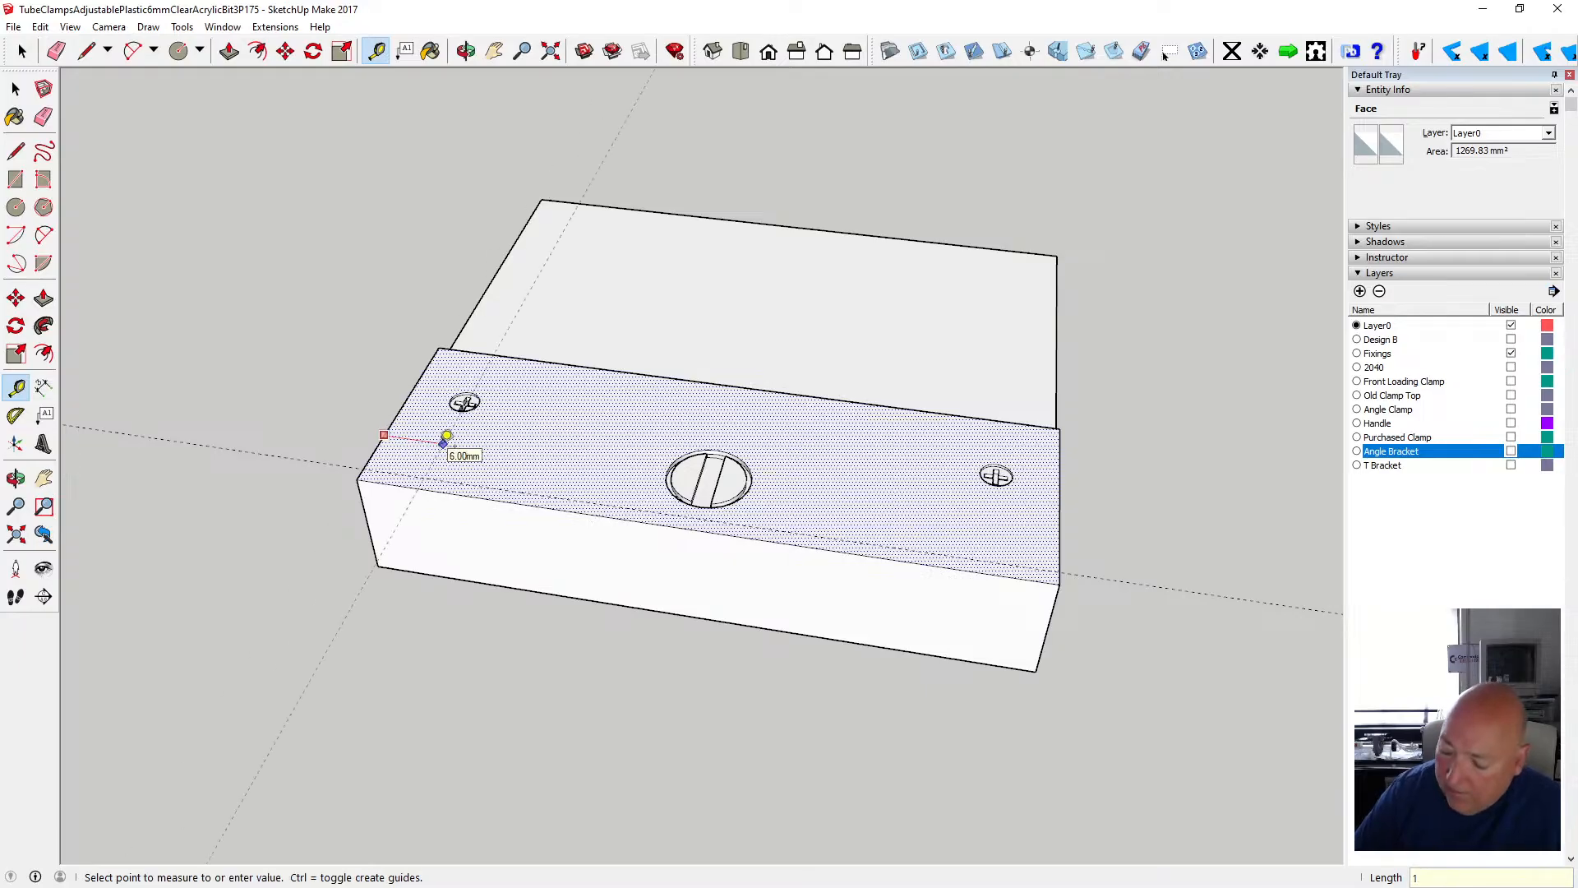
text(1.5)
key(Return)
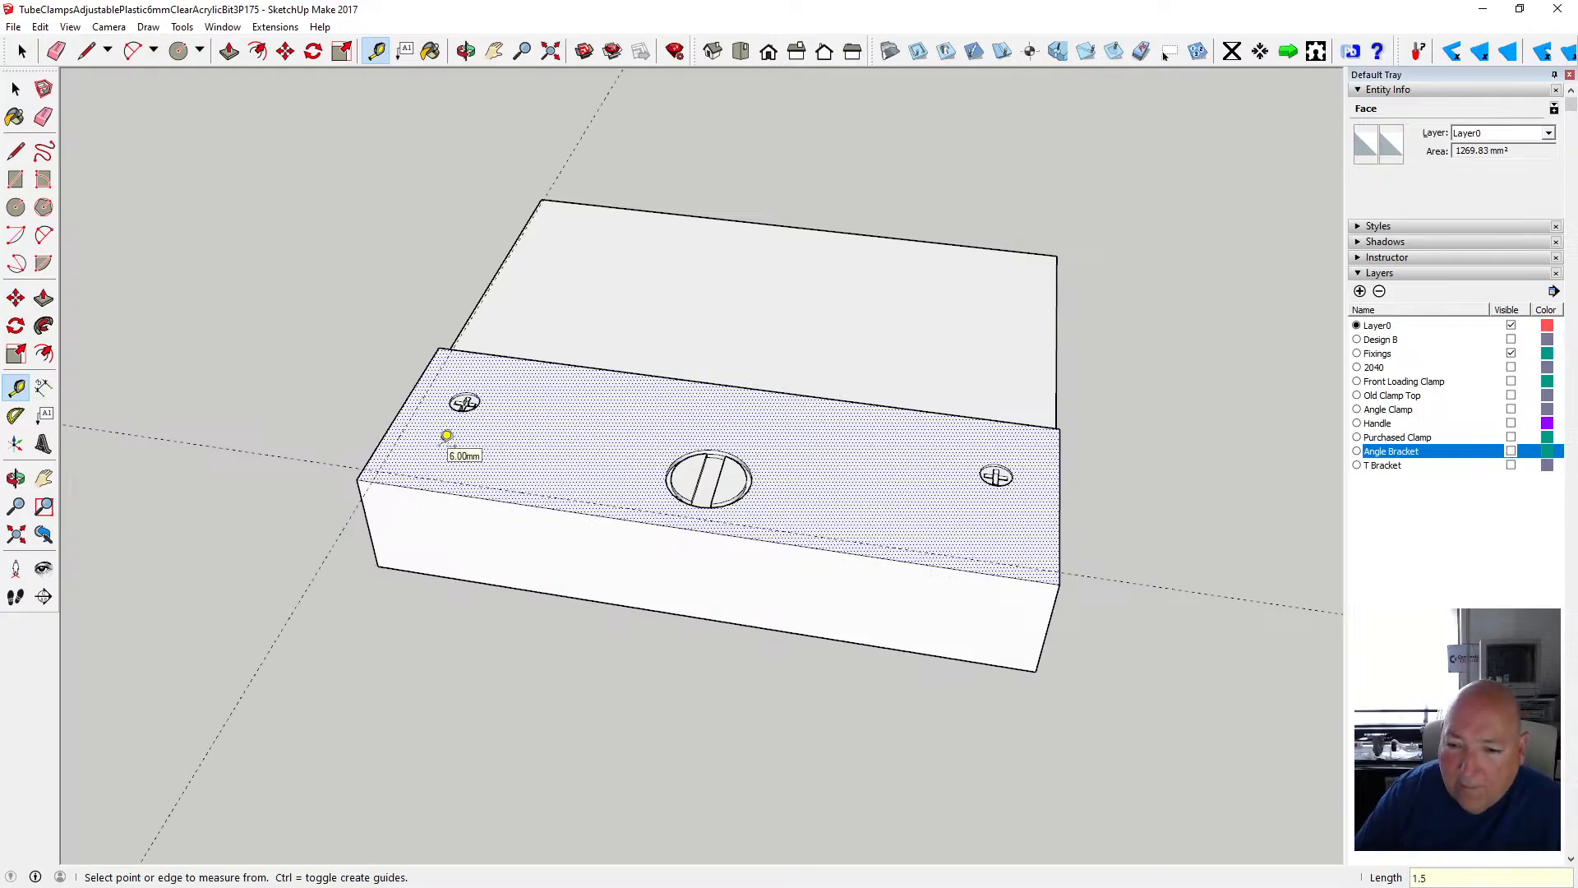
- Place construction guides 1.5 mm inside the raised strip's right edge and the part's back edge
click(1060, 541)
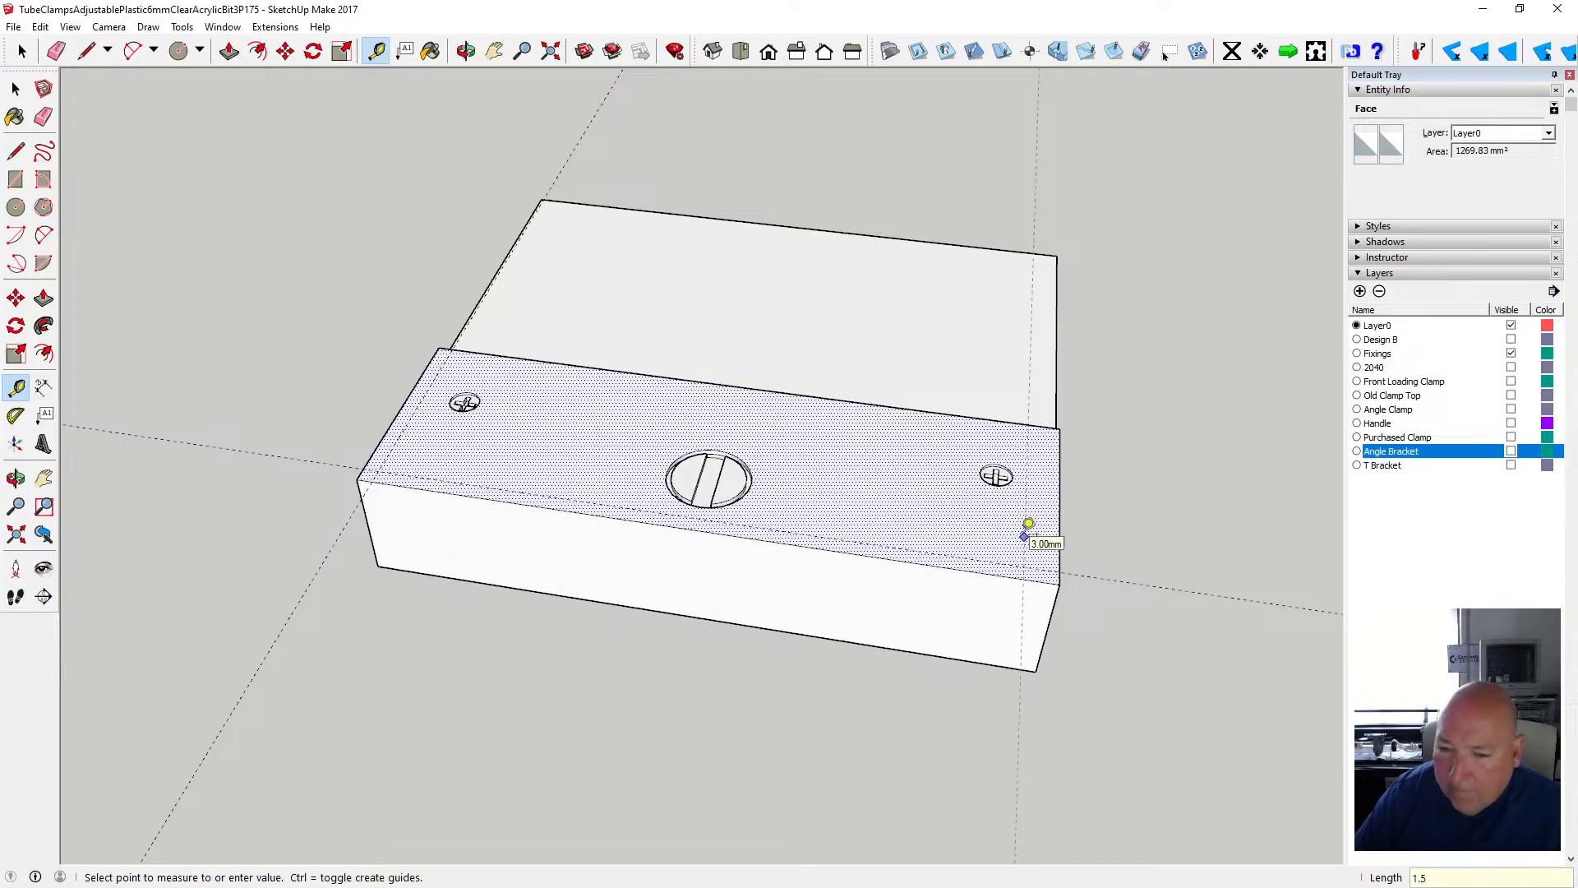
click(1028, 523)
click(989, 248)
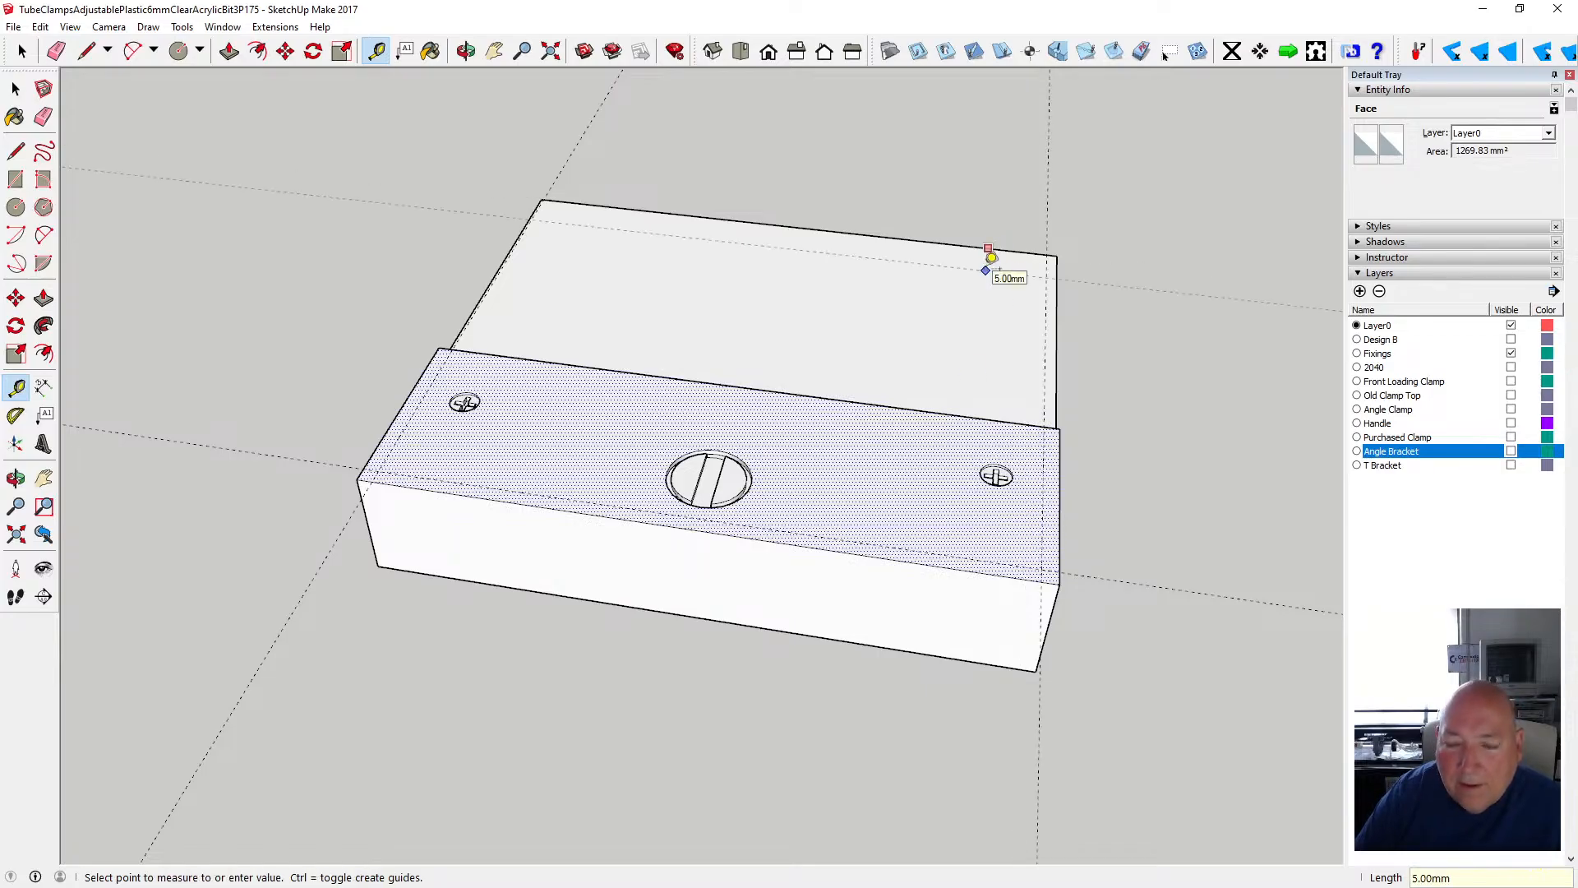
text(1.5)
key(Return)
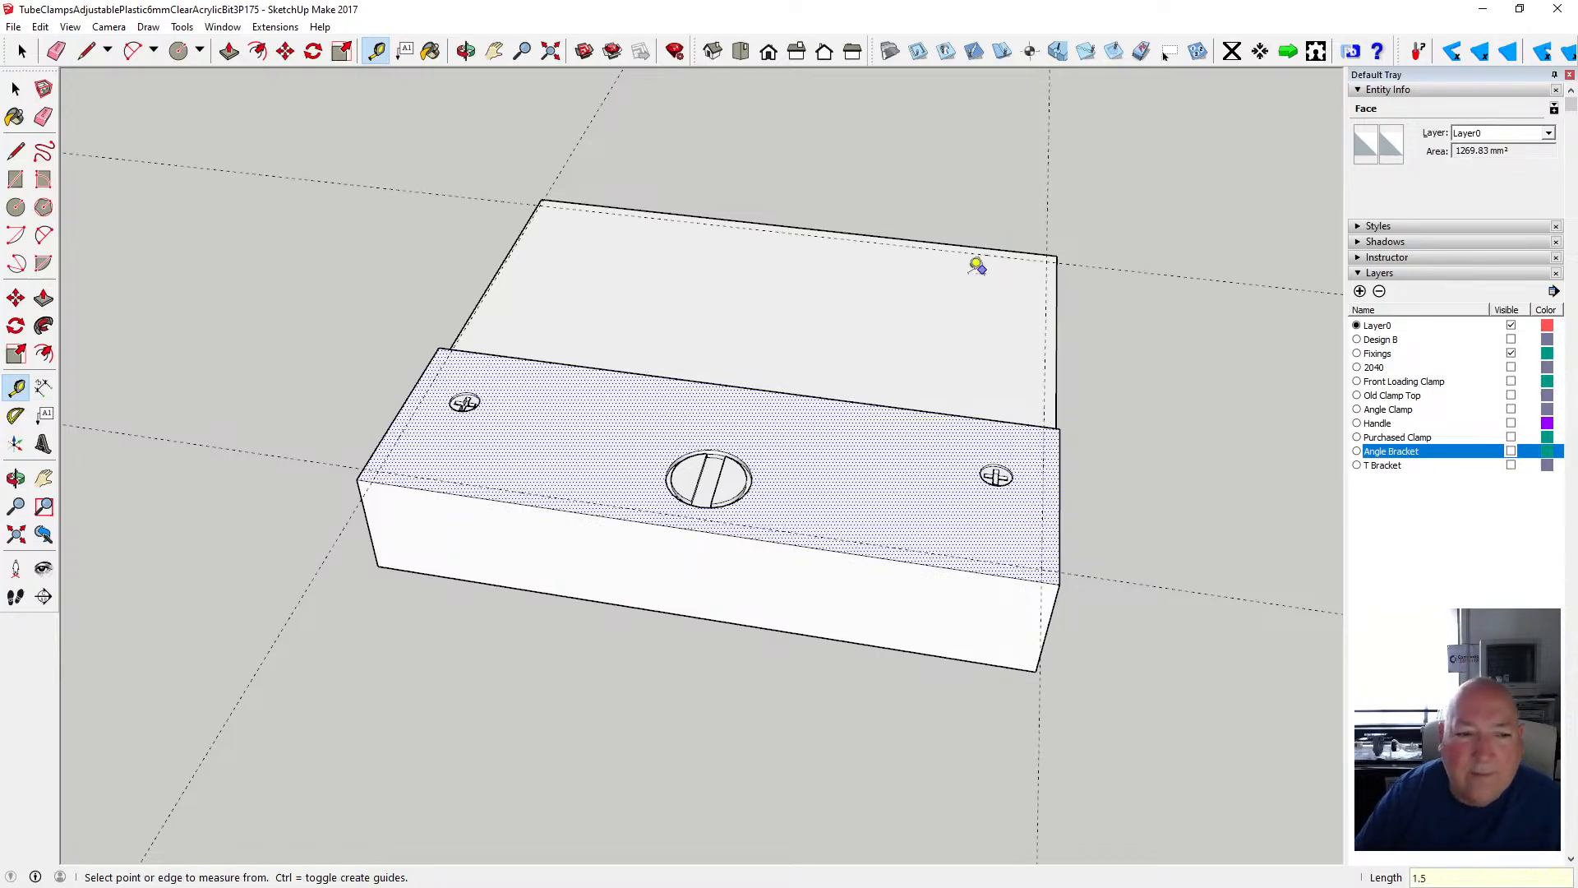
- Draw a 1.5 mm radius circle on the guide intersection at the raised strip's front-left corner, tangent to both edges
click(16, 208)
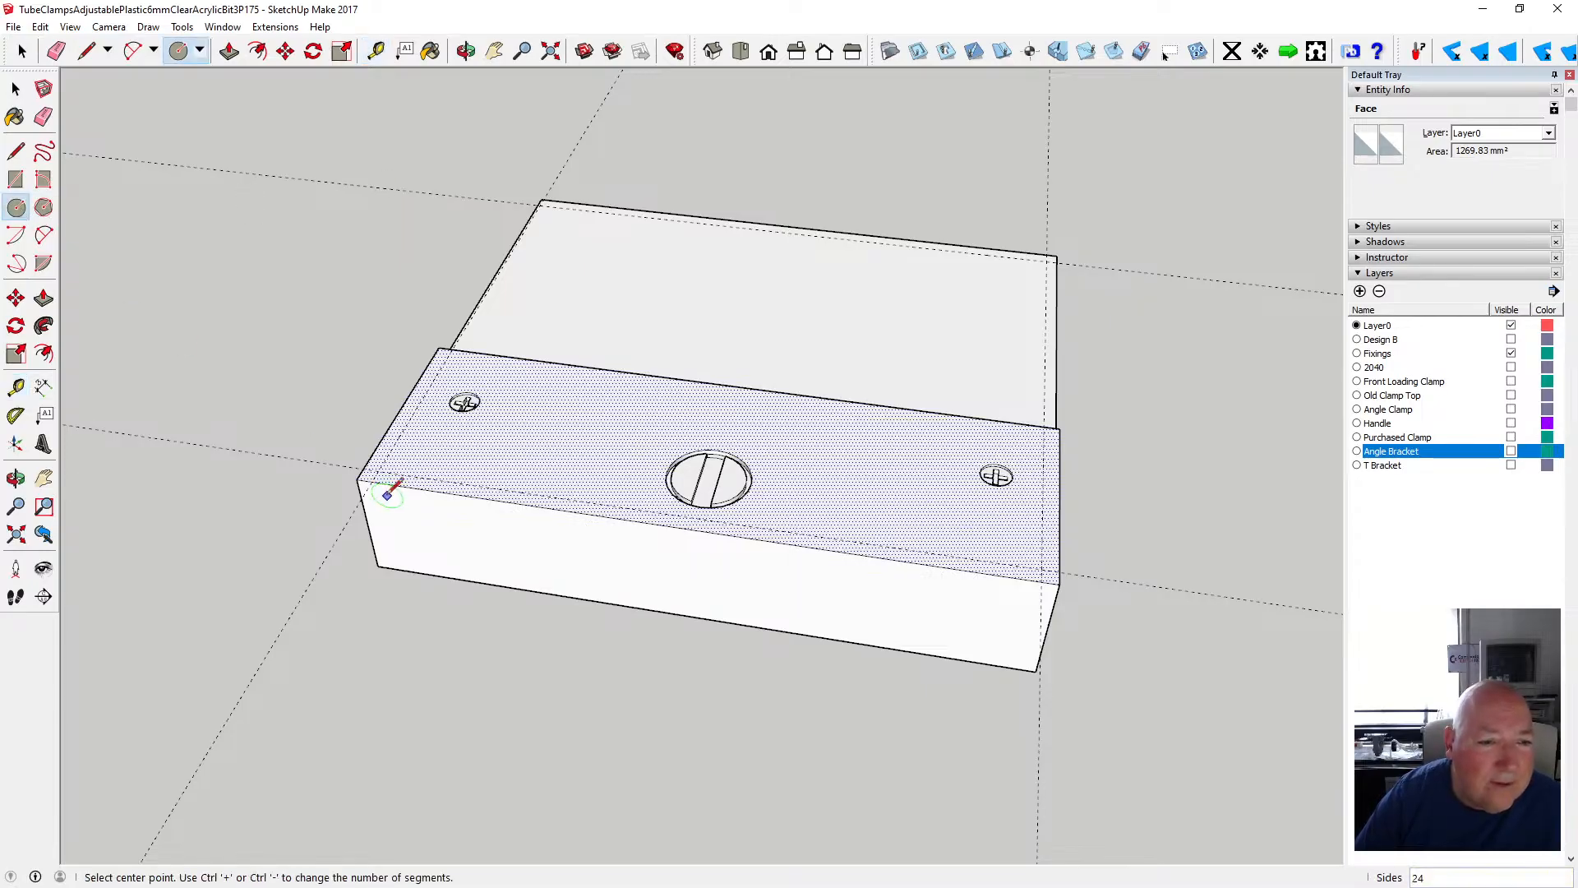
scroll(368, 432, up, 4)
click(378, 453)
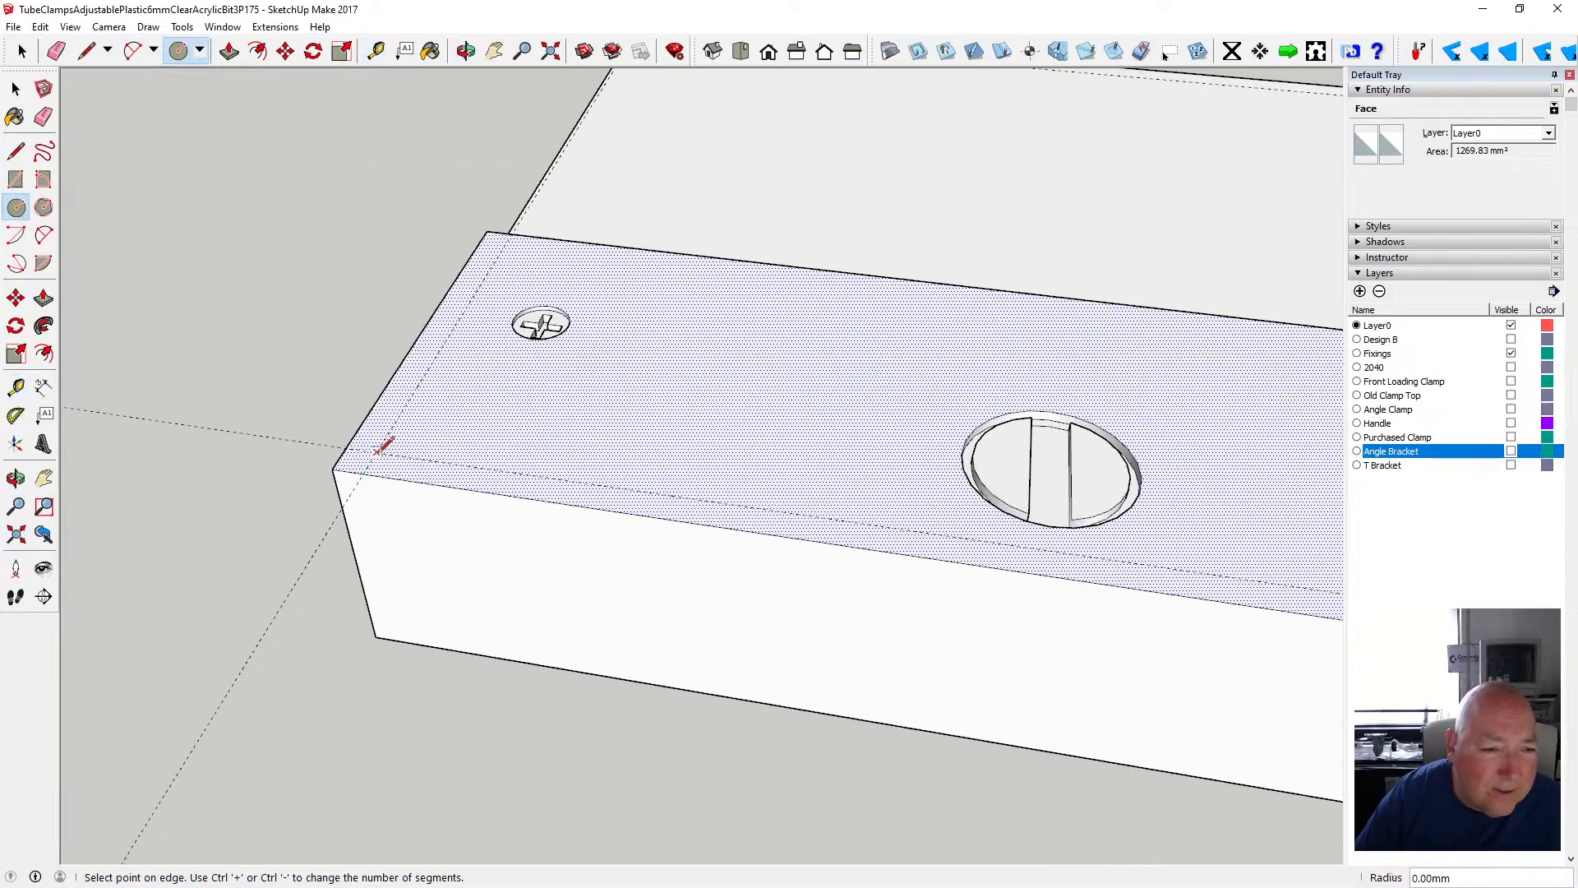
click(365, 473)
scroll(275, 458, down, 3)
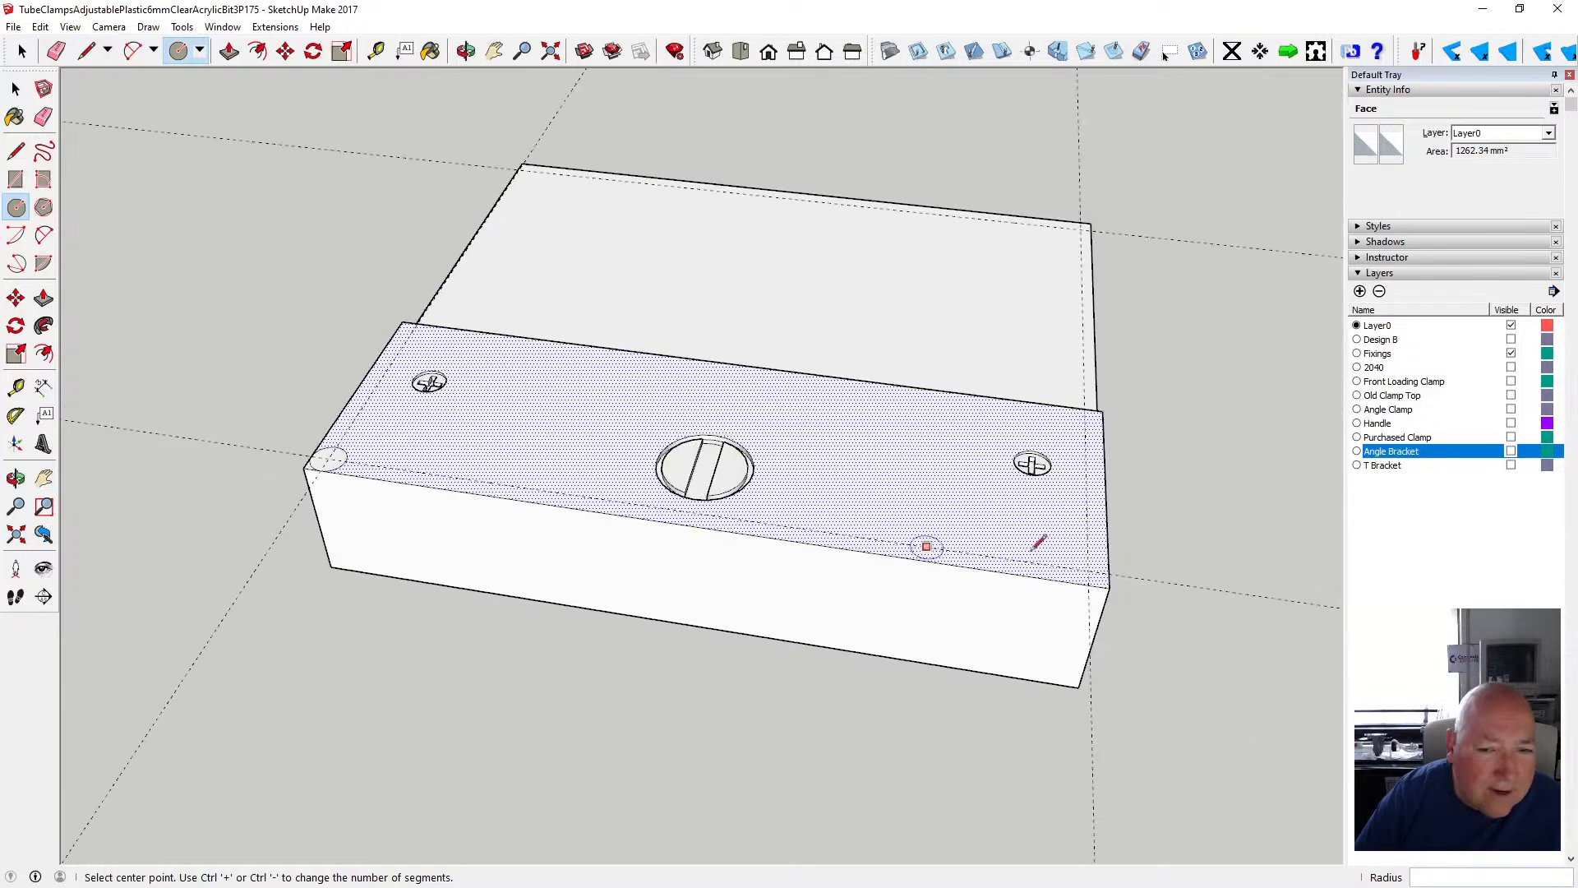
- Push the sliver outside the circle at the front-left corner down the full 11.5 mm to round that vertical edge
scroll(312, 462, up, 5)
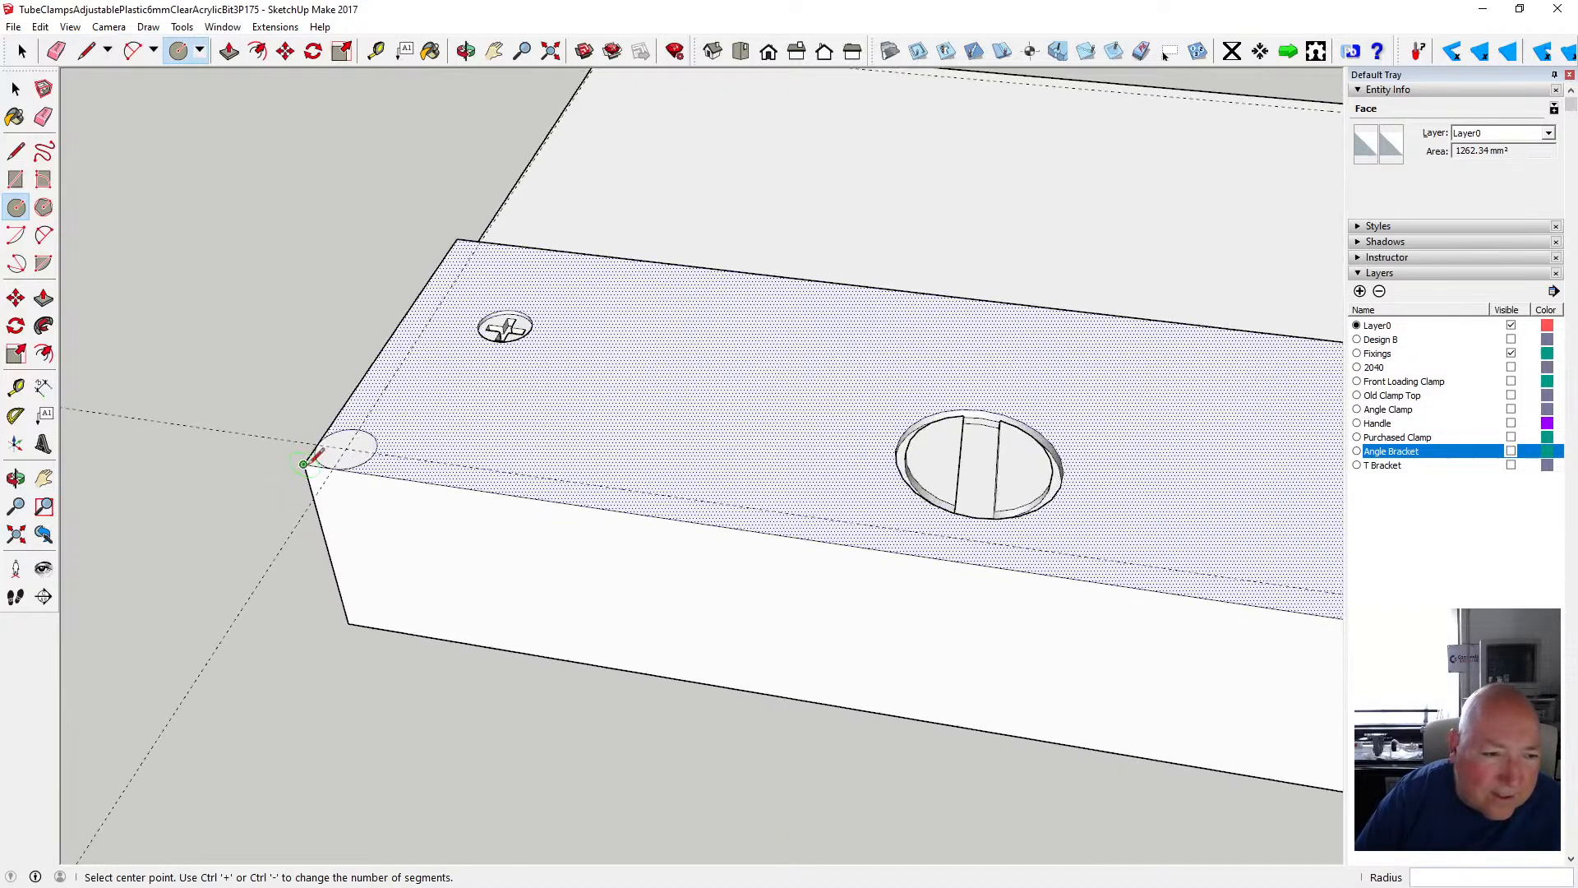
scroll(309, 458, up, 3)
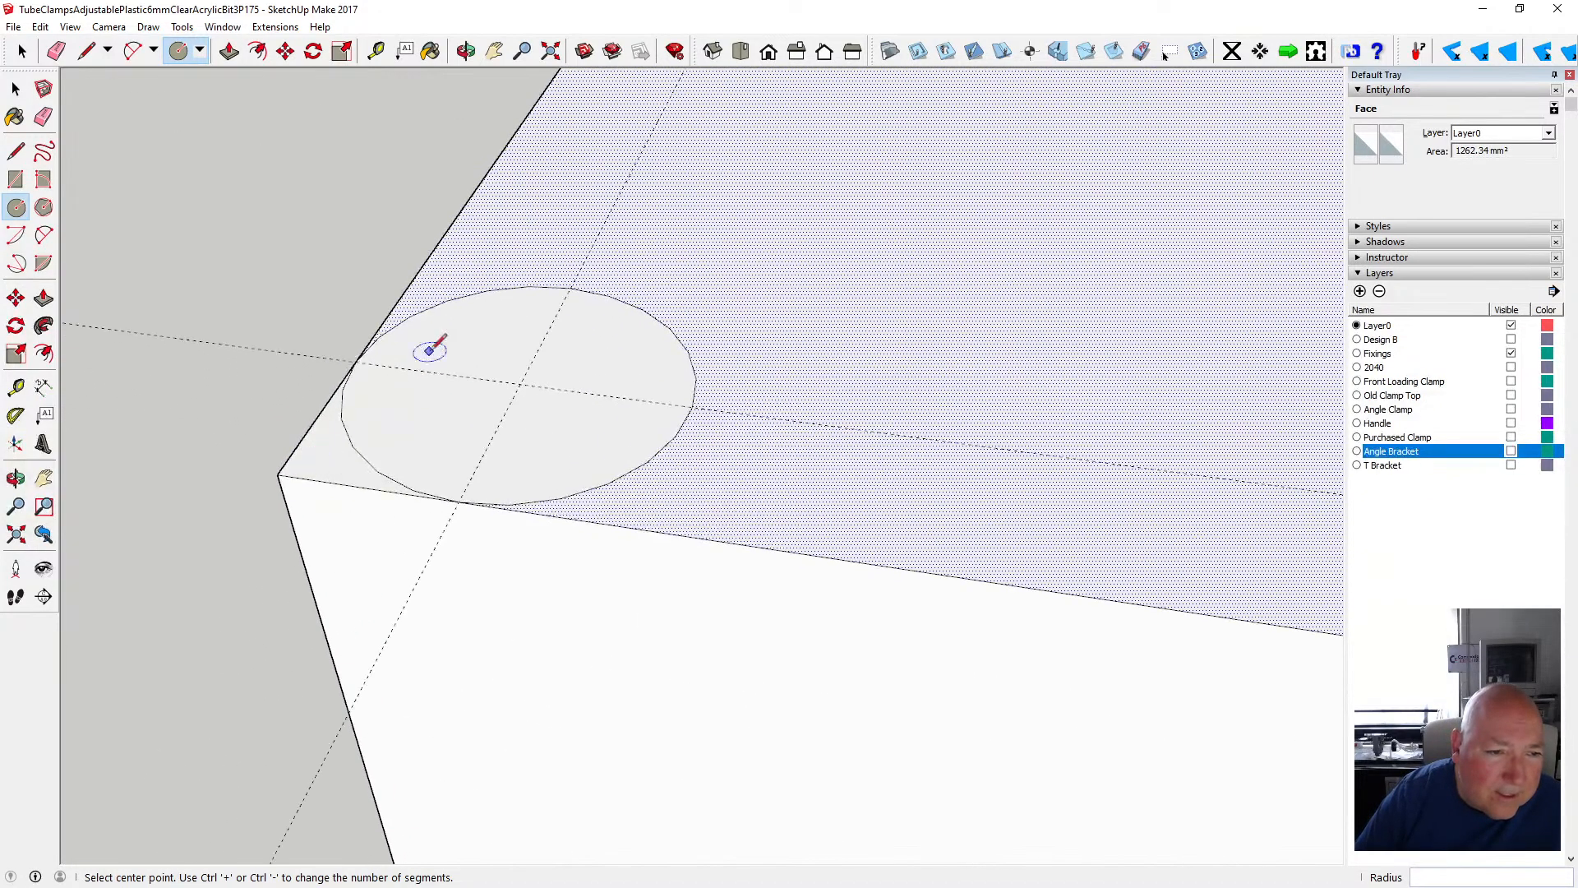
key(o)
drag(432, 162, 646, 72)
scroll(590, 318, down, 10)
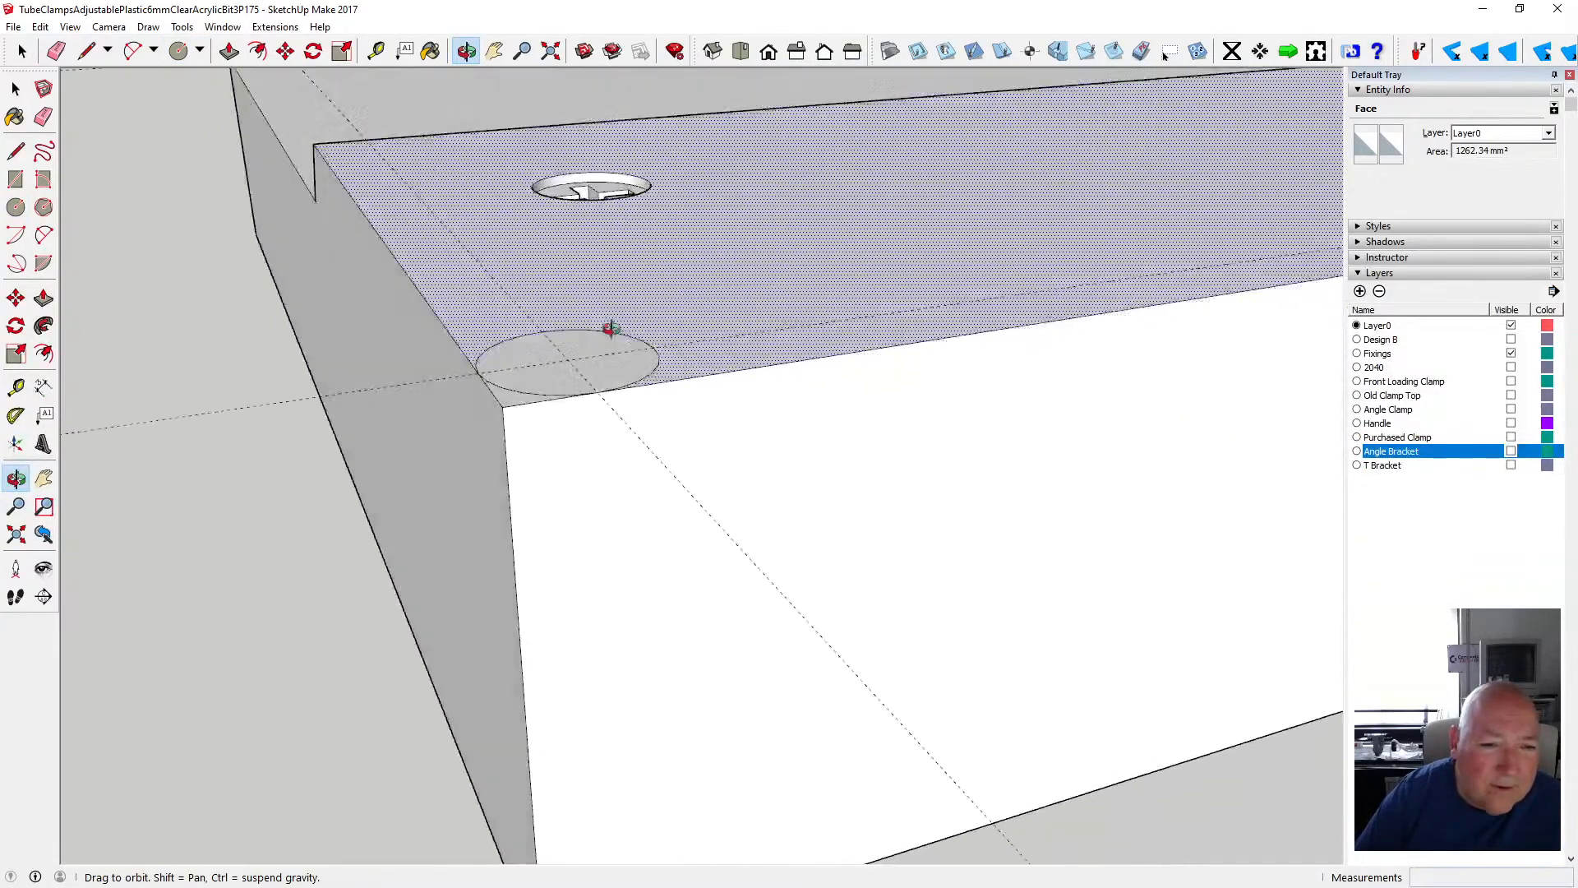
drag(507, 212, 568, 274)
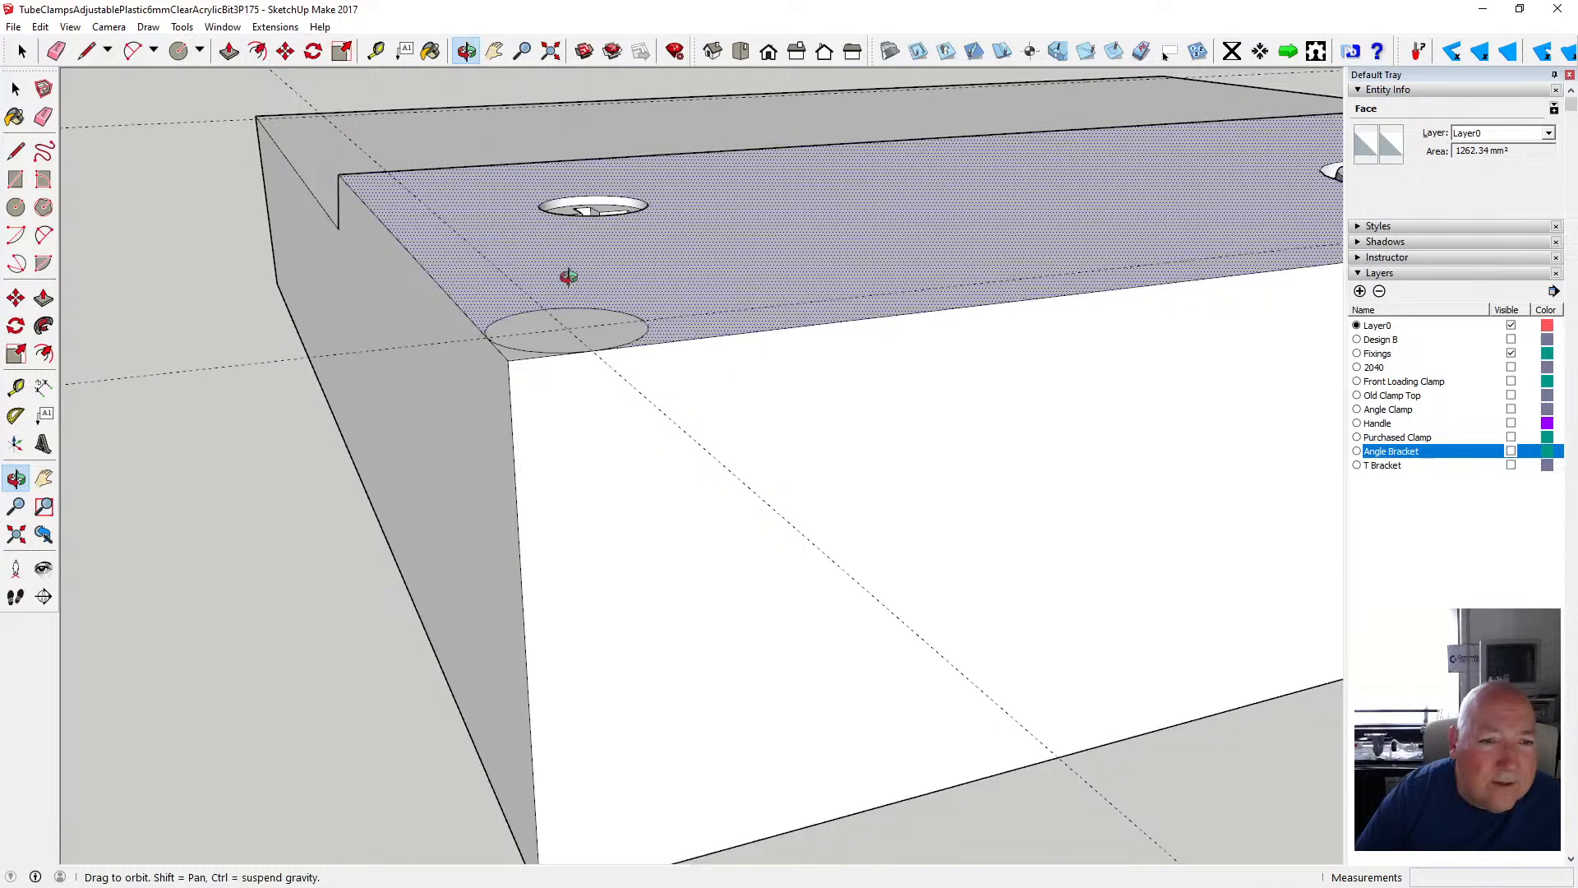
key(p)
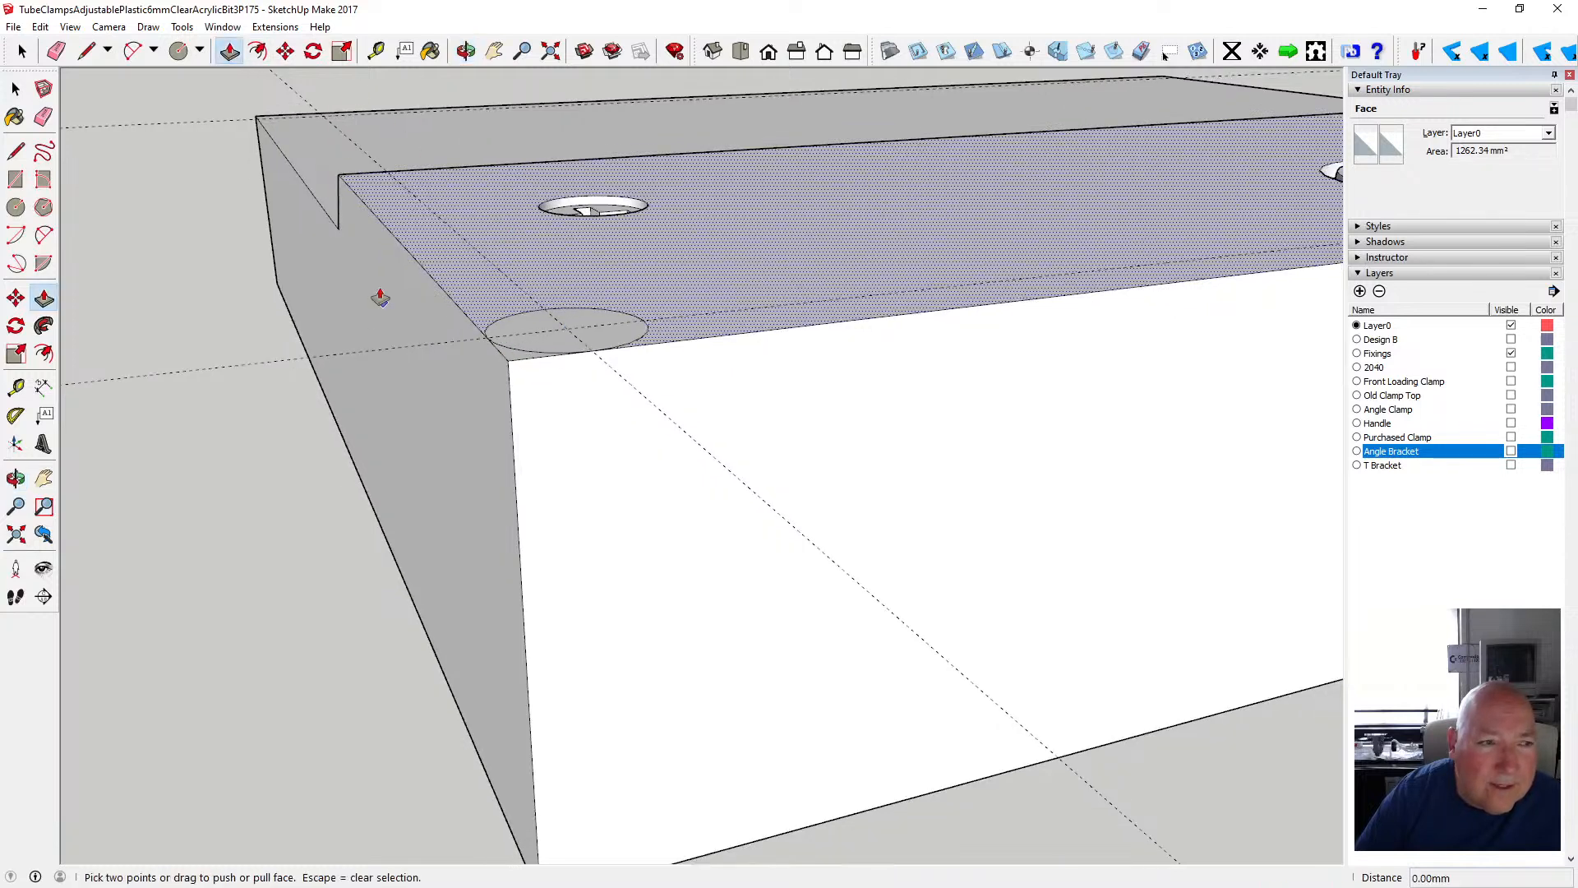
click(15, 88)
click(518, 356)
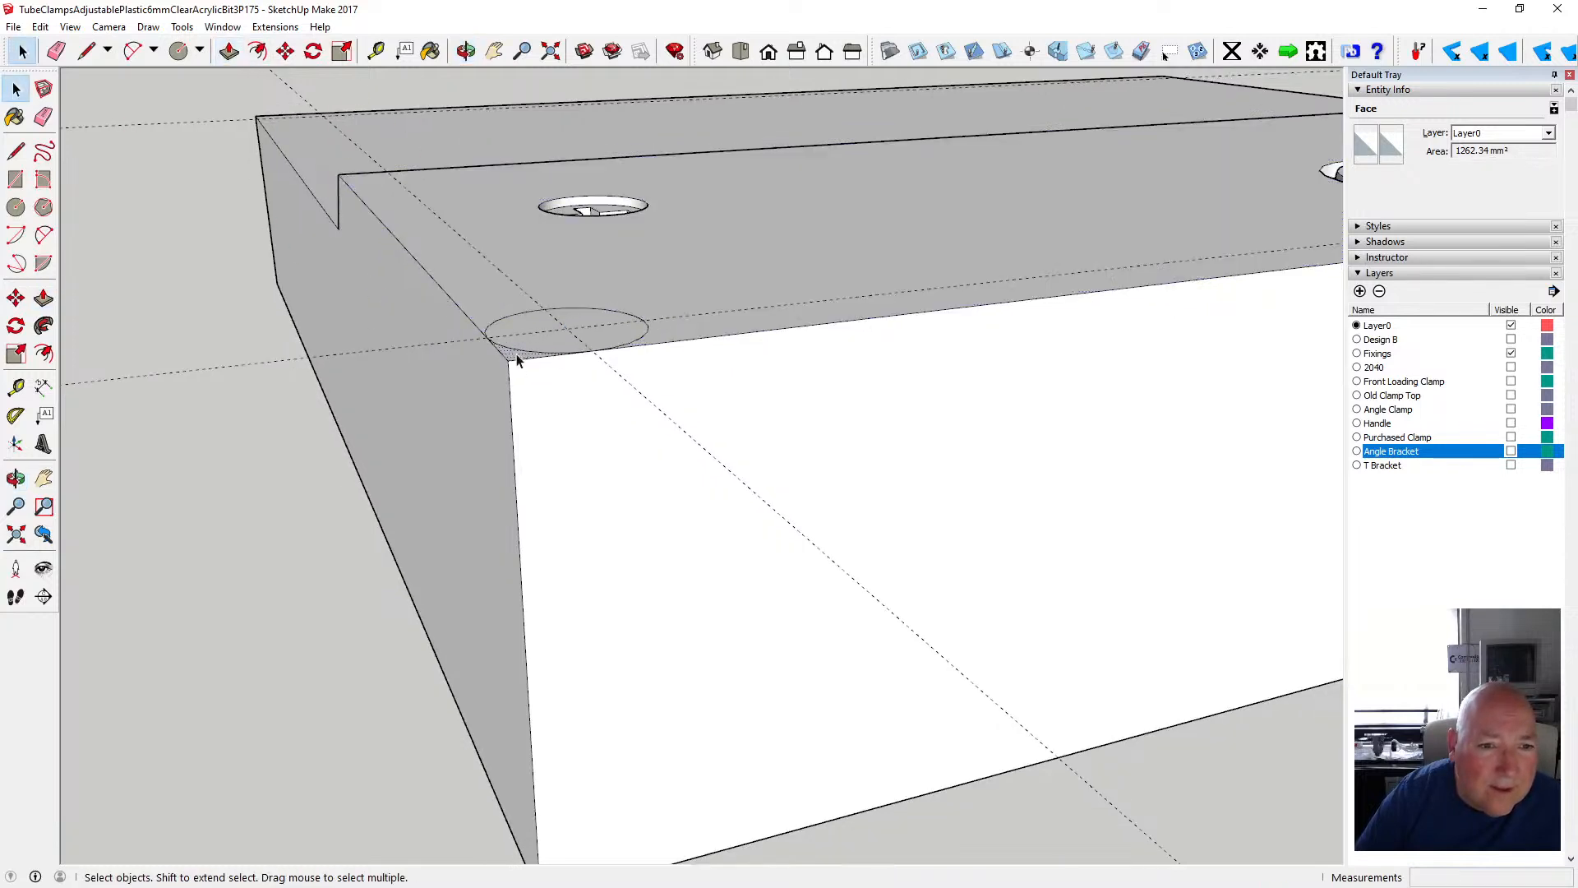
key(p)
click(526, 355)
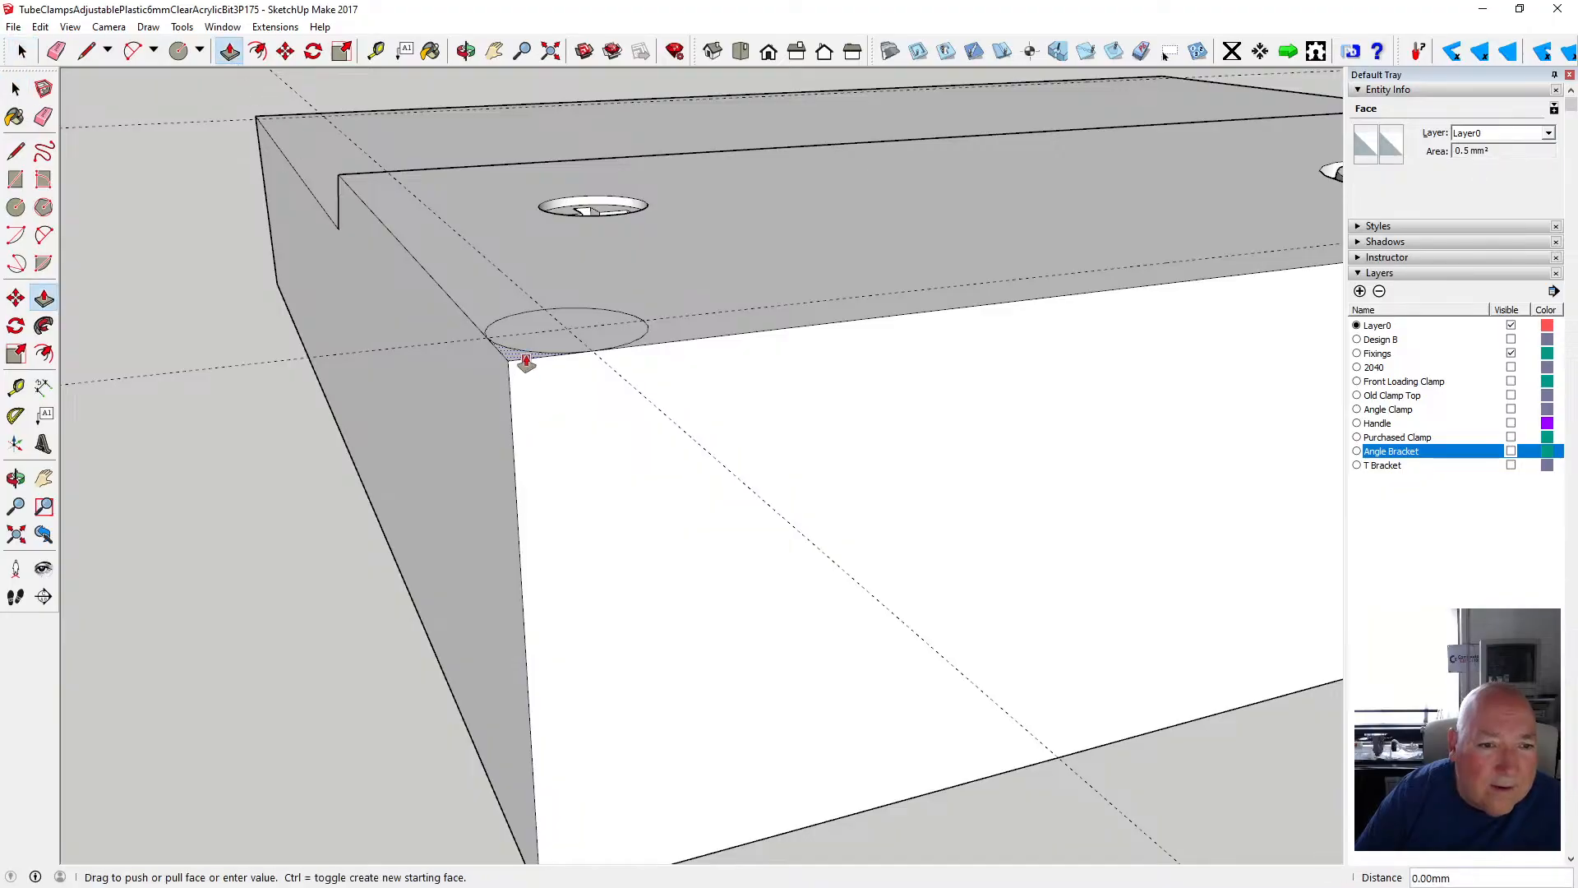
click(707, 864)
scroll(406, 716, down, 6)
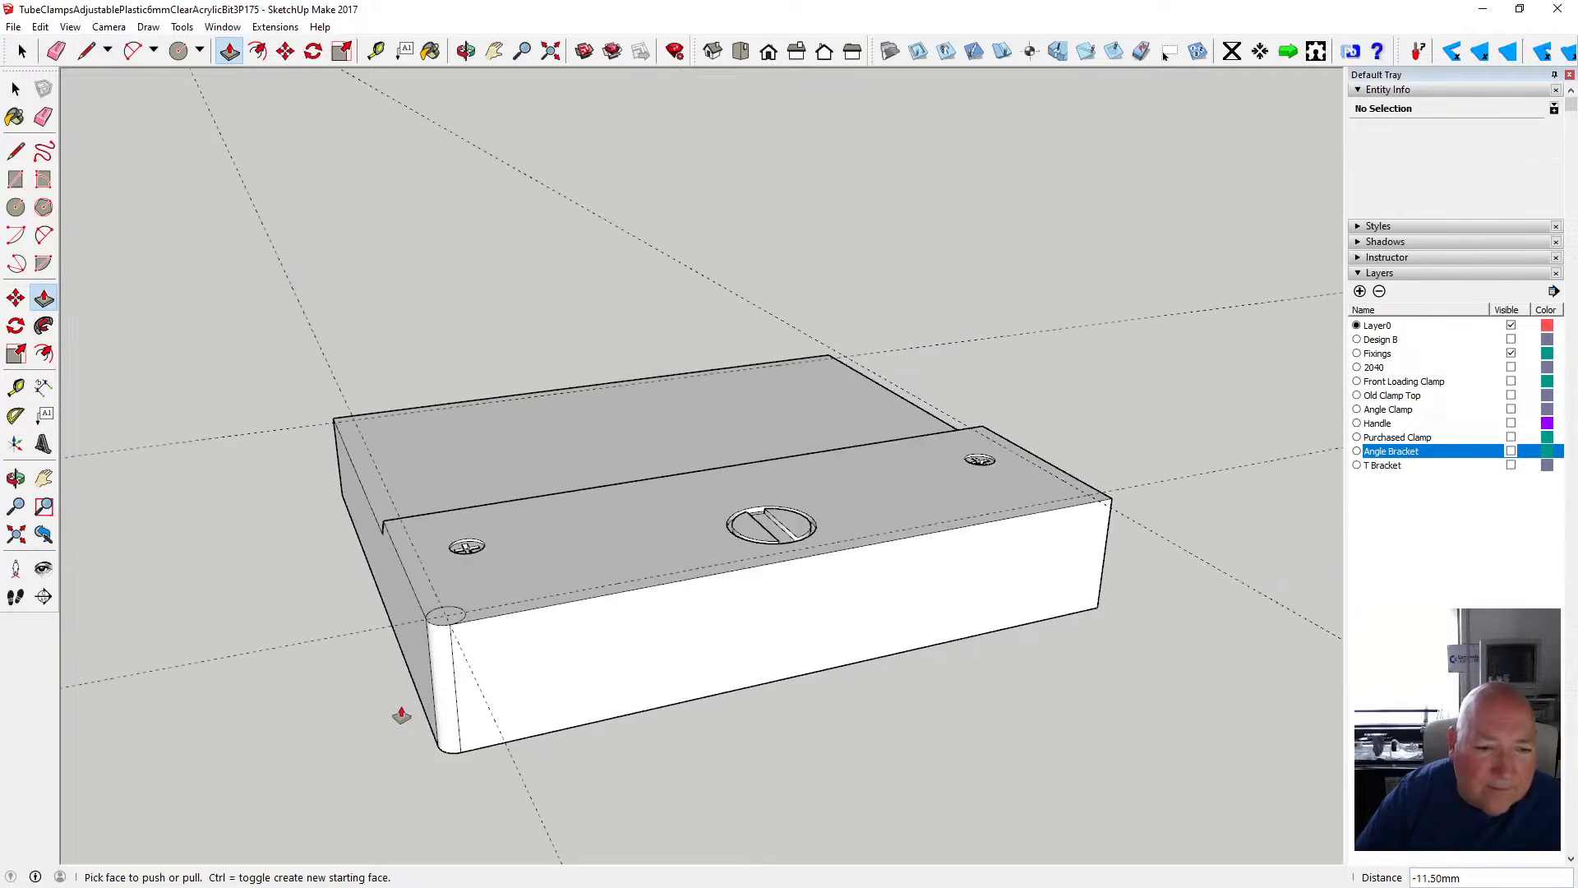
- Draw a 1.5 mm radius circle on the guide intersection at the raised strip's front-right corner
click(466, 51)
drag(1028, 502, 747, 530)
scroll(920, 609, up, 4)
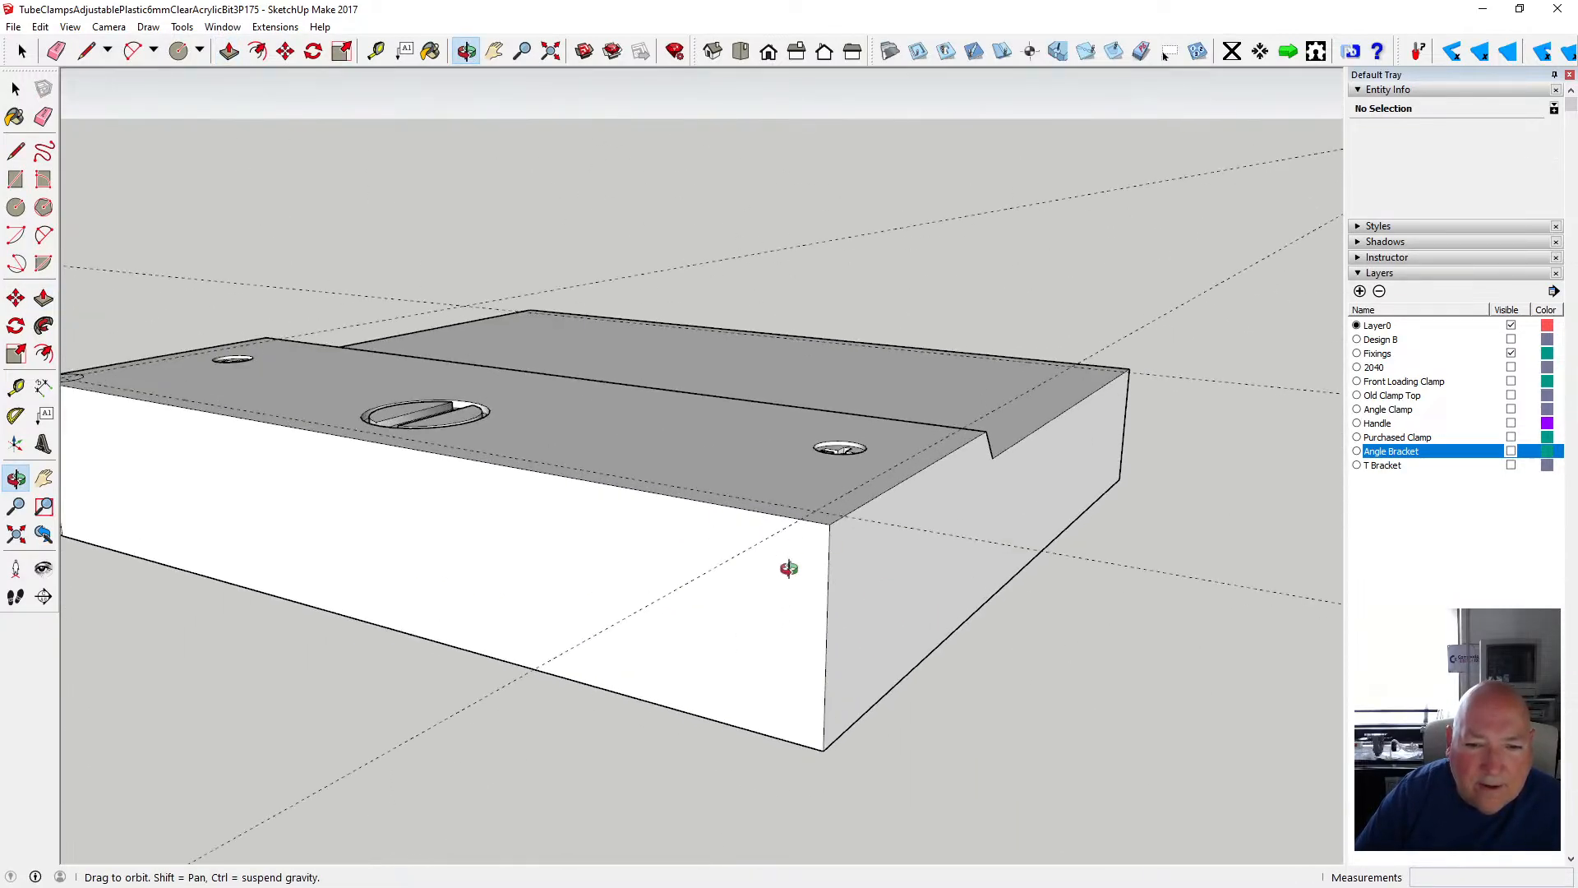
click(15, 208)
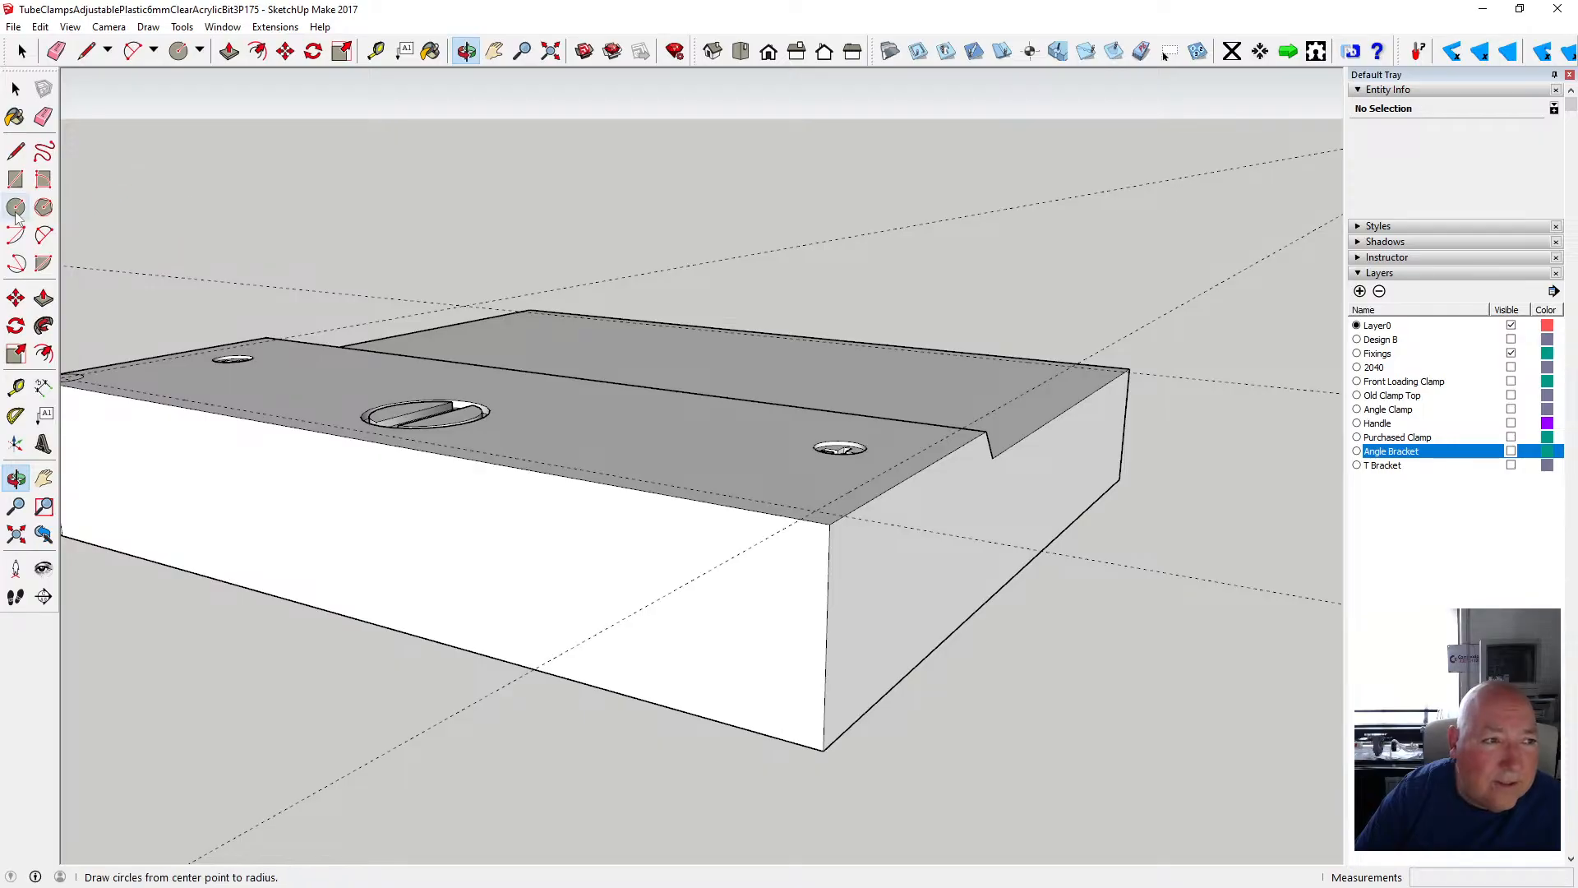
click(814, 510)
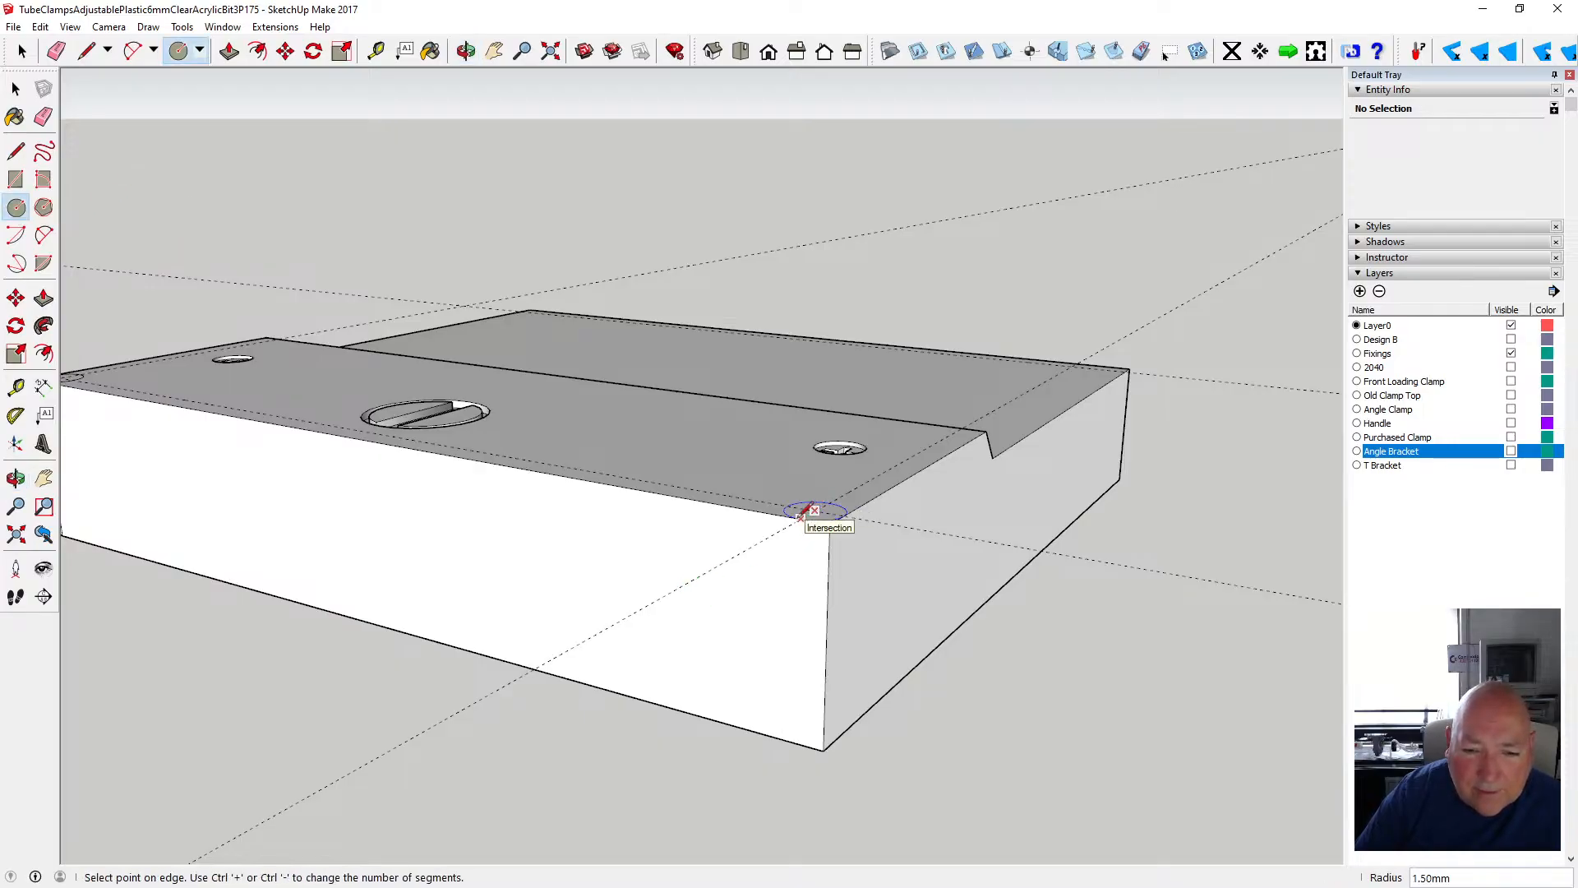
click(800, 517)
- Push the sliver outside the front-right circle down 11.5 mm to round that vertical edge
click(229, 51)
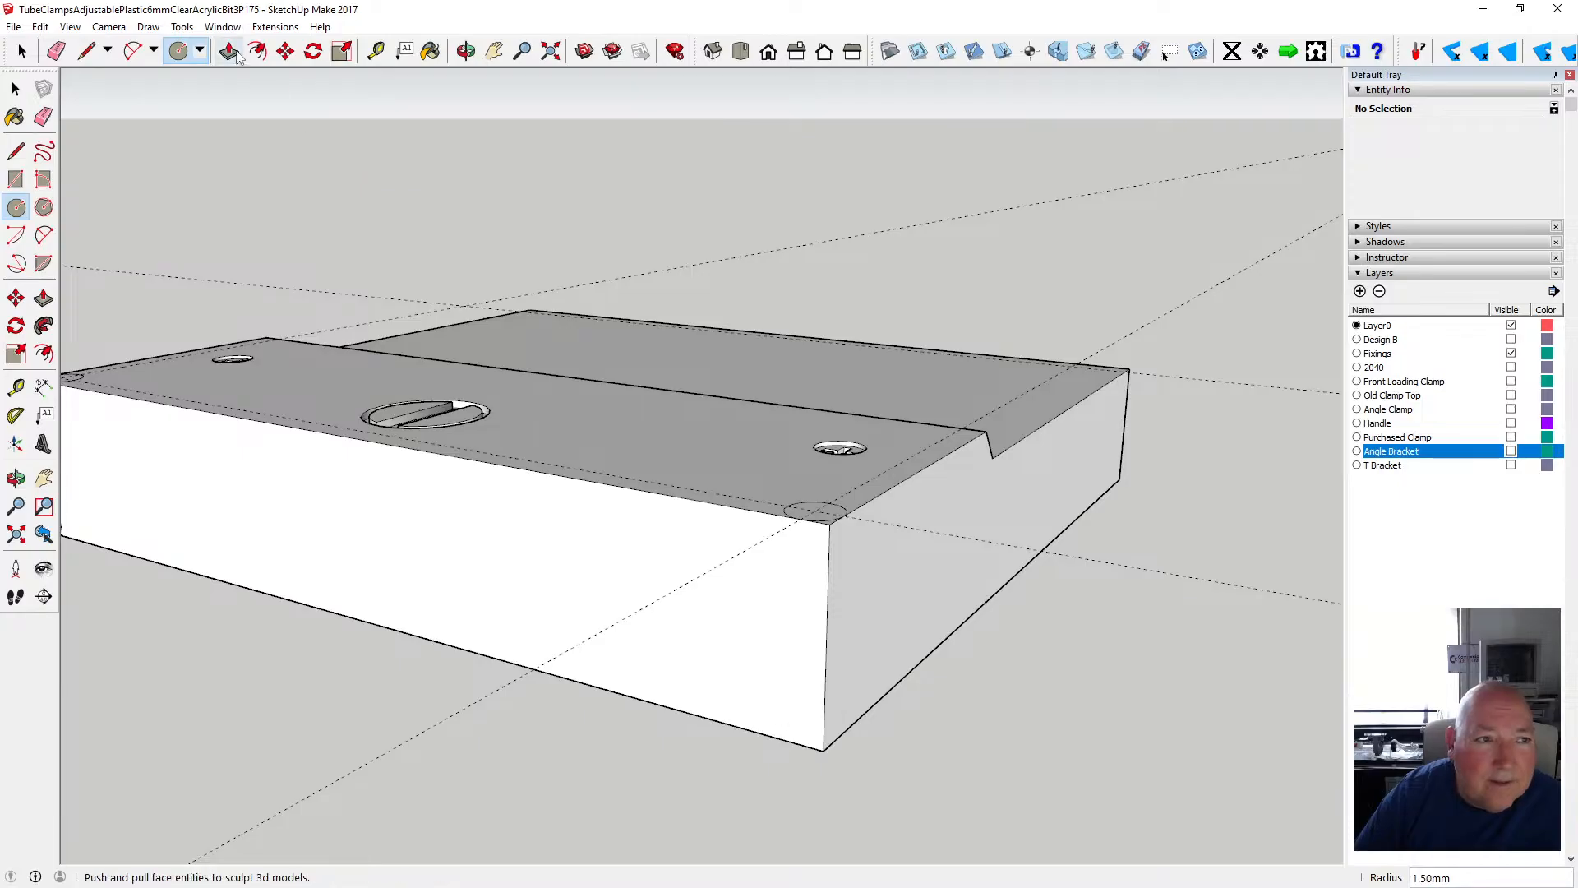
click(819, 520)
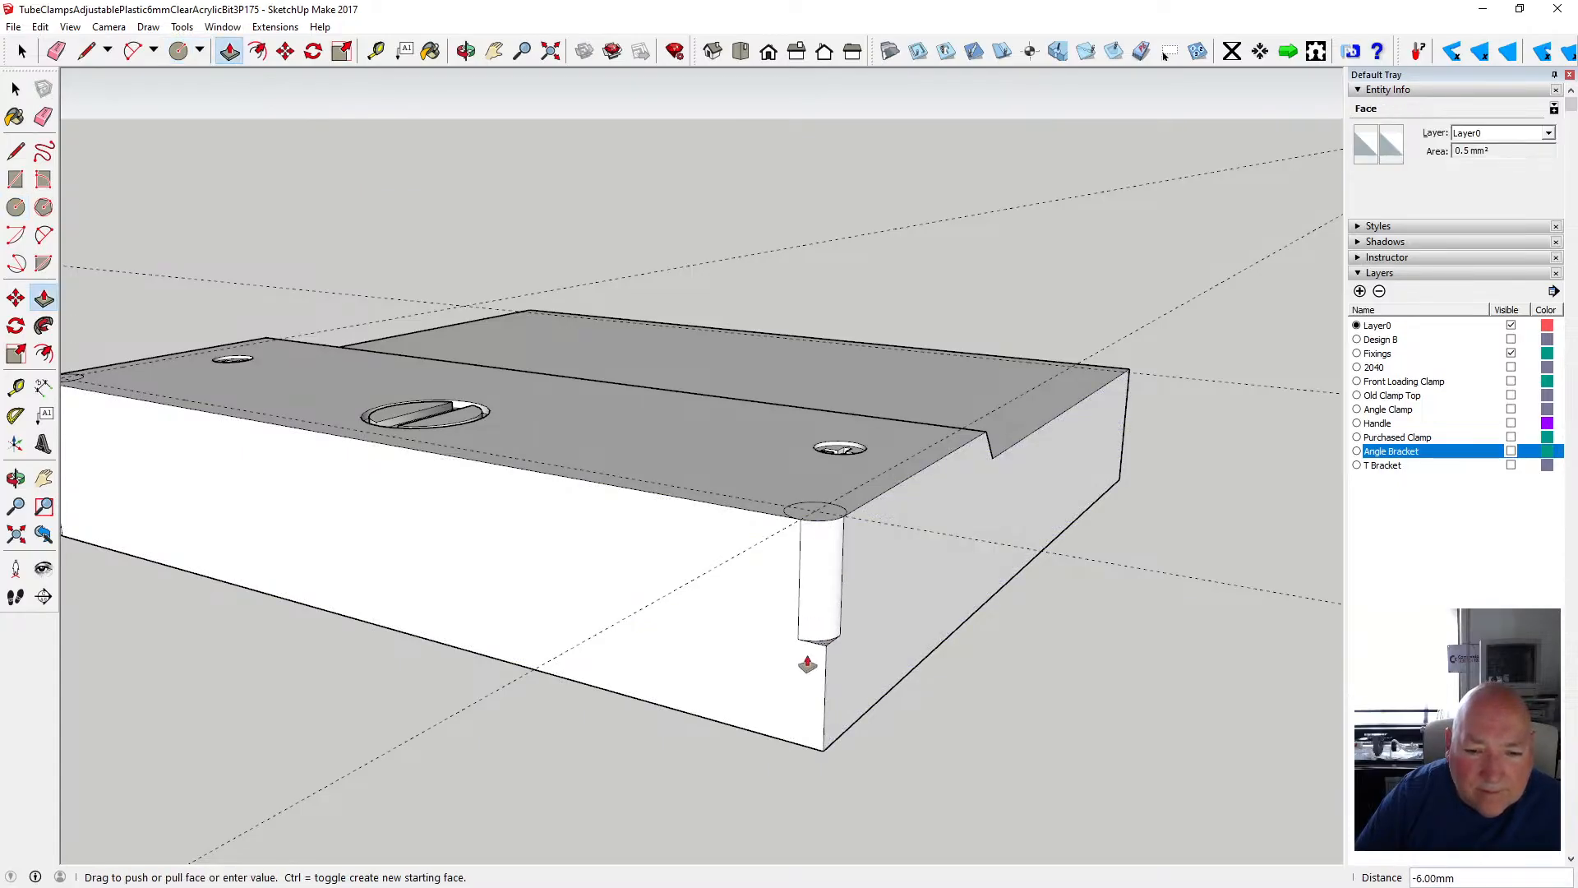
click(807, 749)
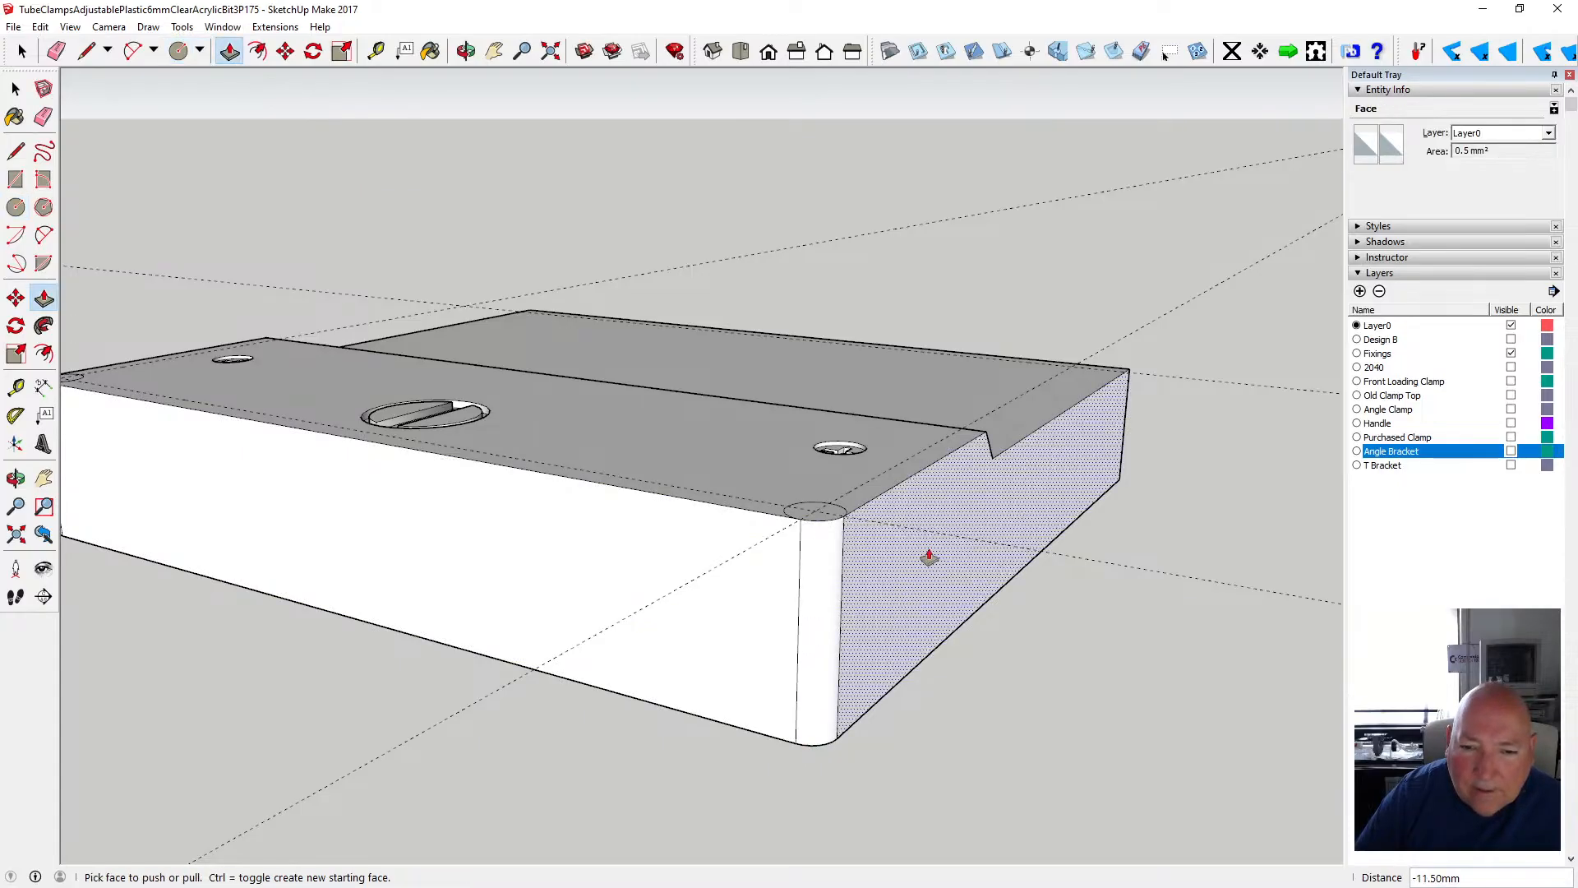
- Delete the leftover inner circle arcs at the two rounded front corners
click(15, 89)
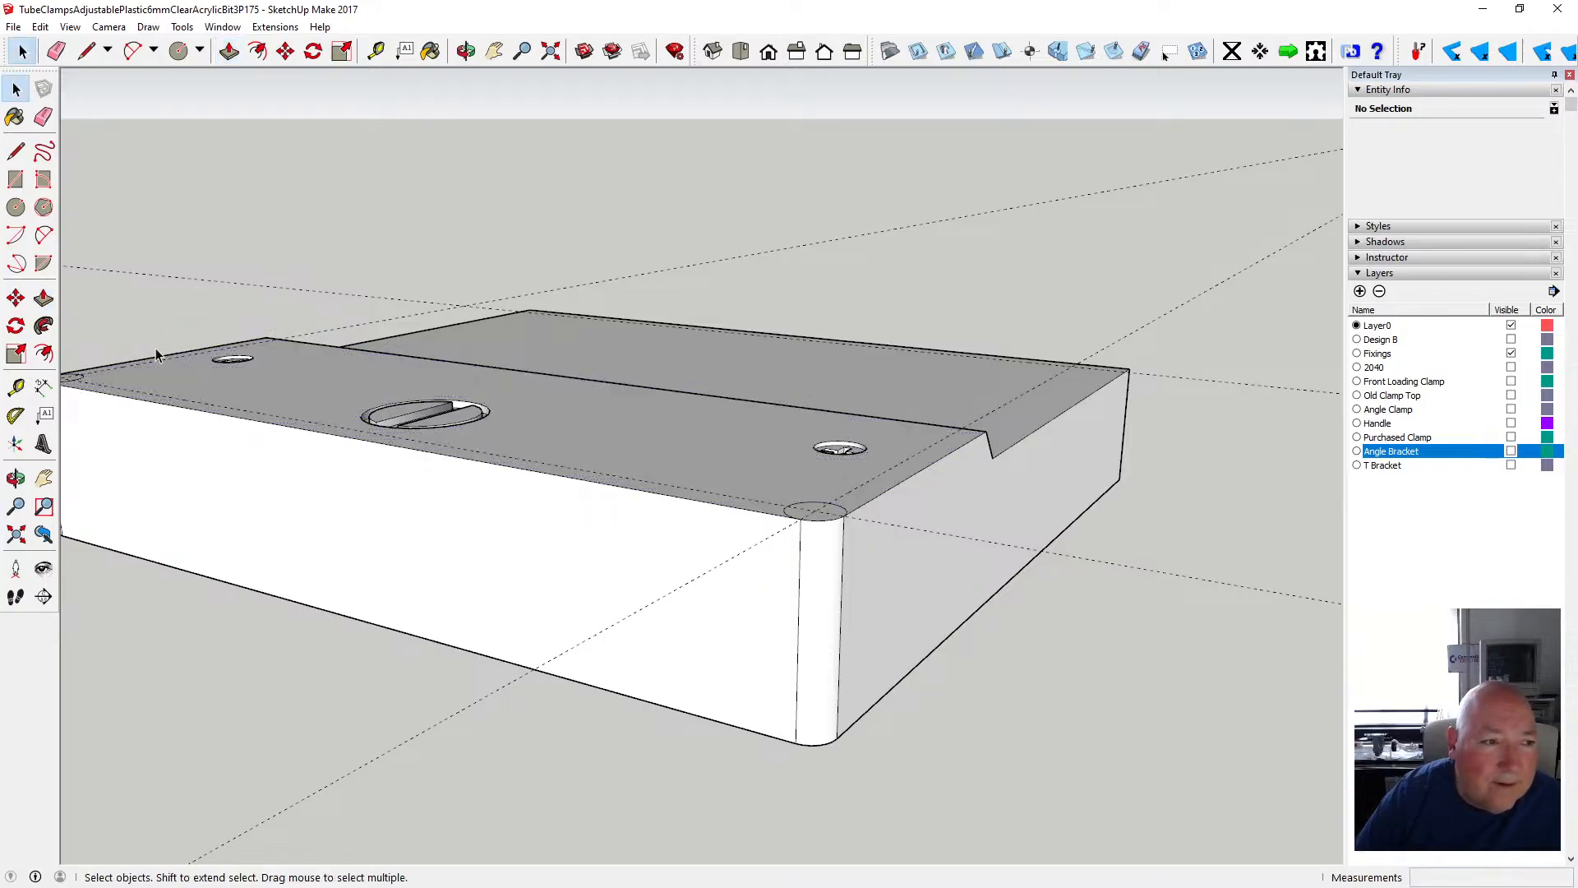
click(81, 382)
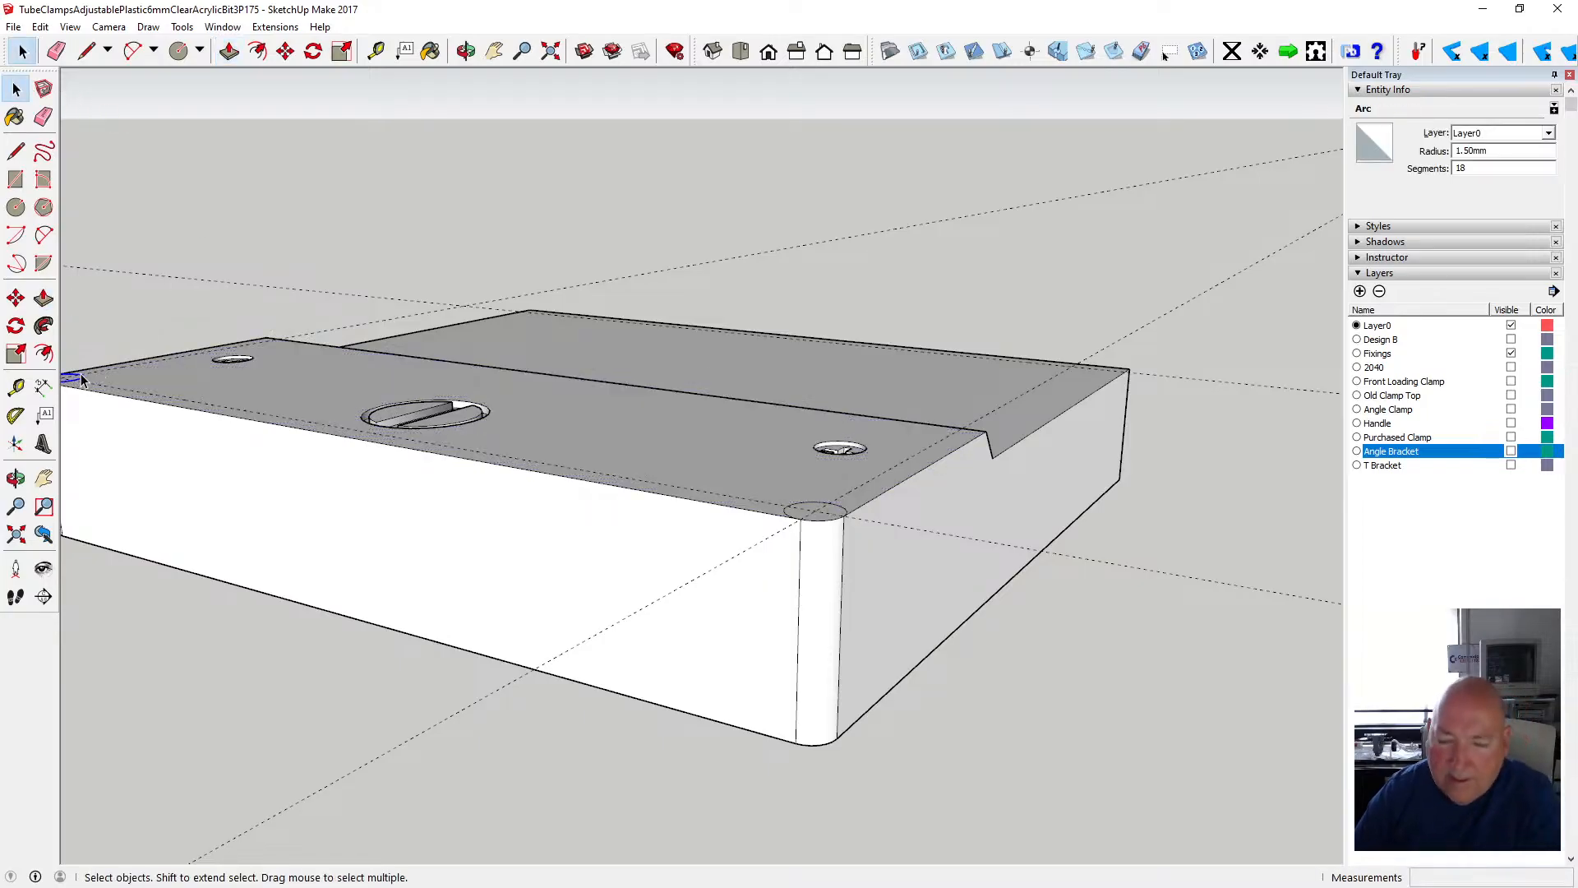
key(Delete)
click(799, 508)
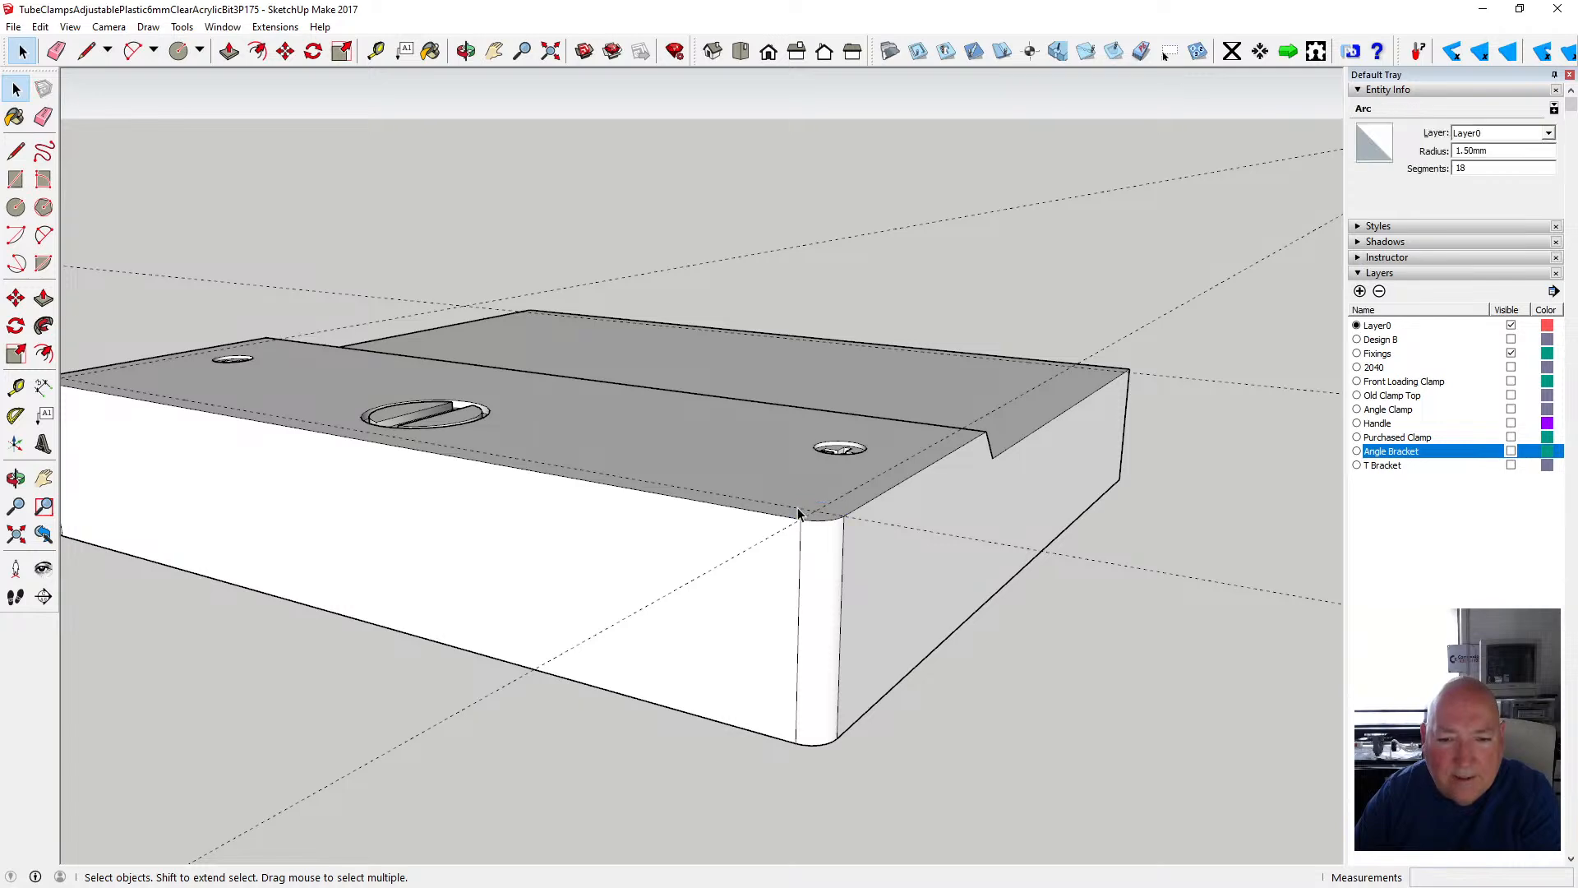
key(Delete)
- Delete the two construction guides running along the part's side edges at the raised strip's height
click(466, 51)
drag(951, 337, 450, 359)
scroll(674, 455, up, 4)
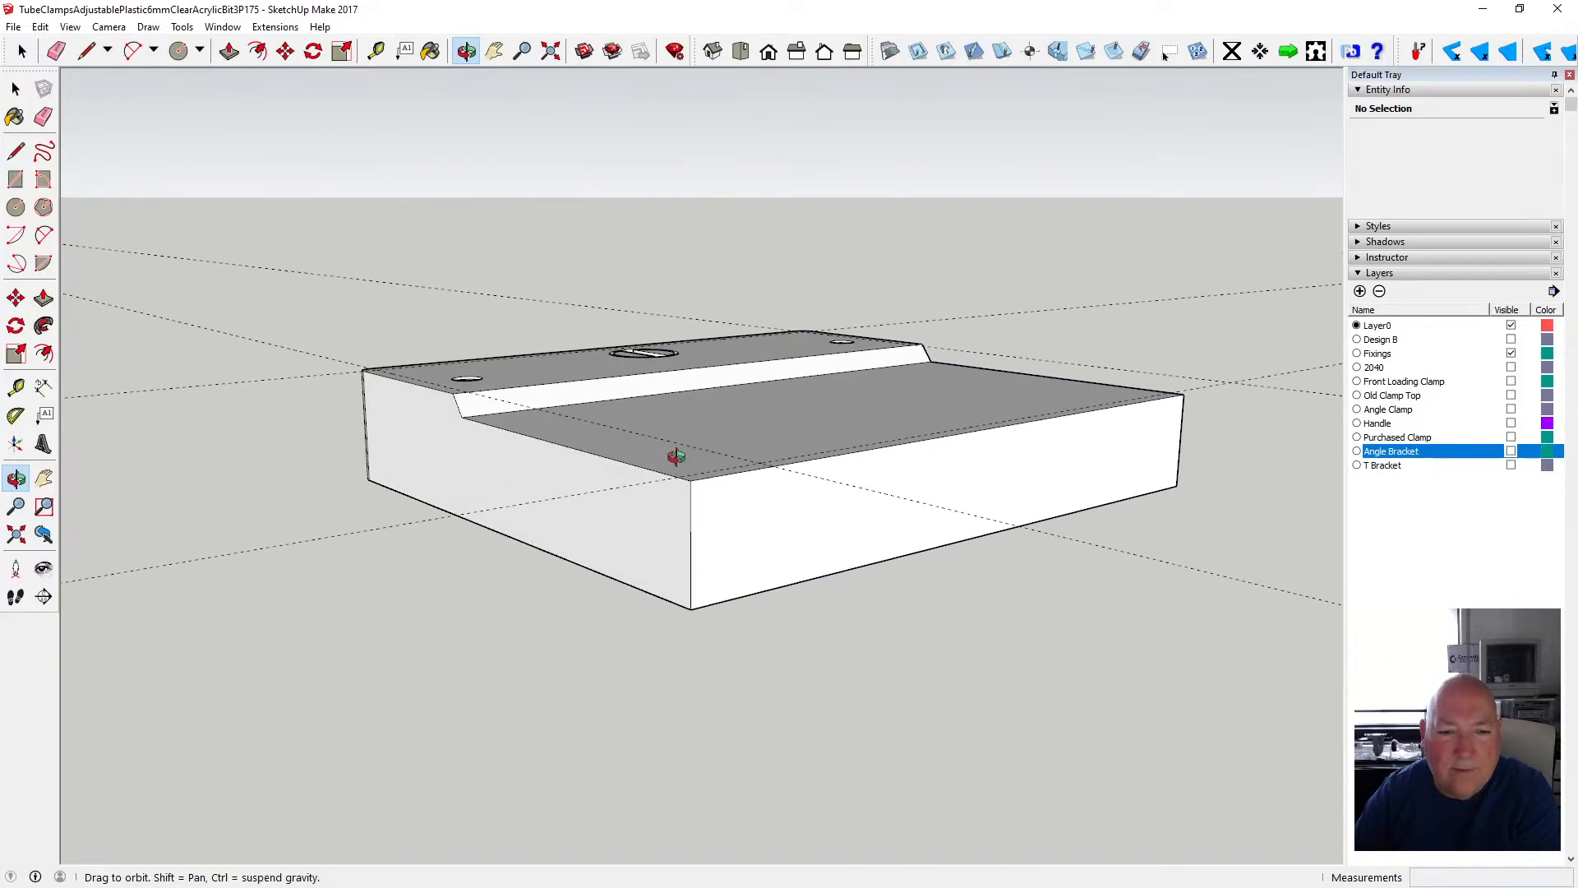
scroll(597, 526, up, 2)
drag(597, 526, 584, 518)
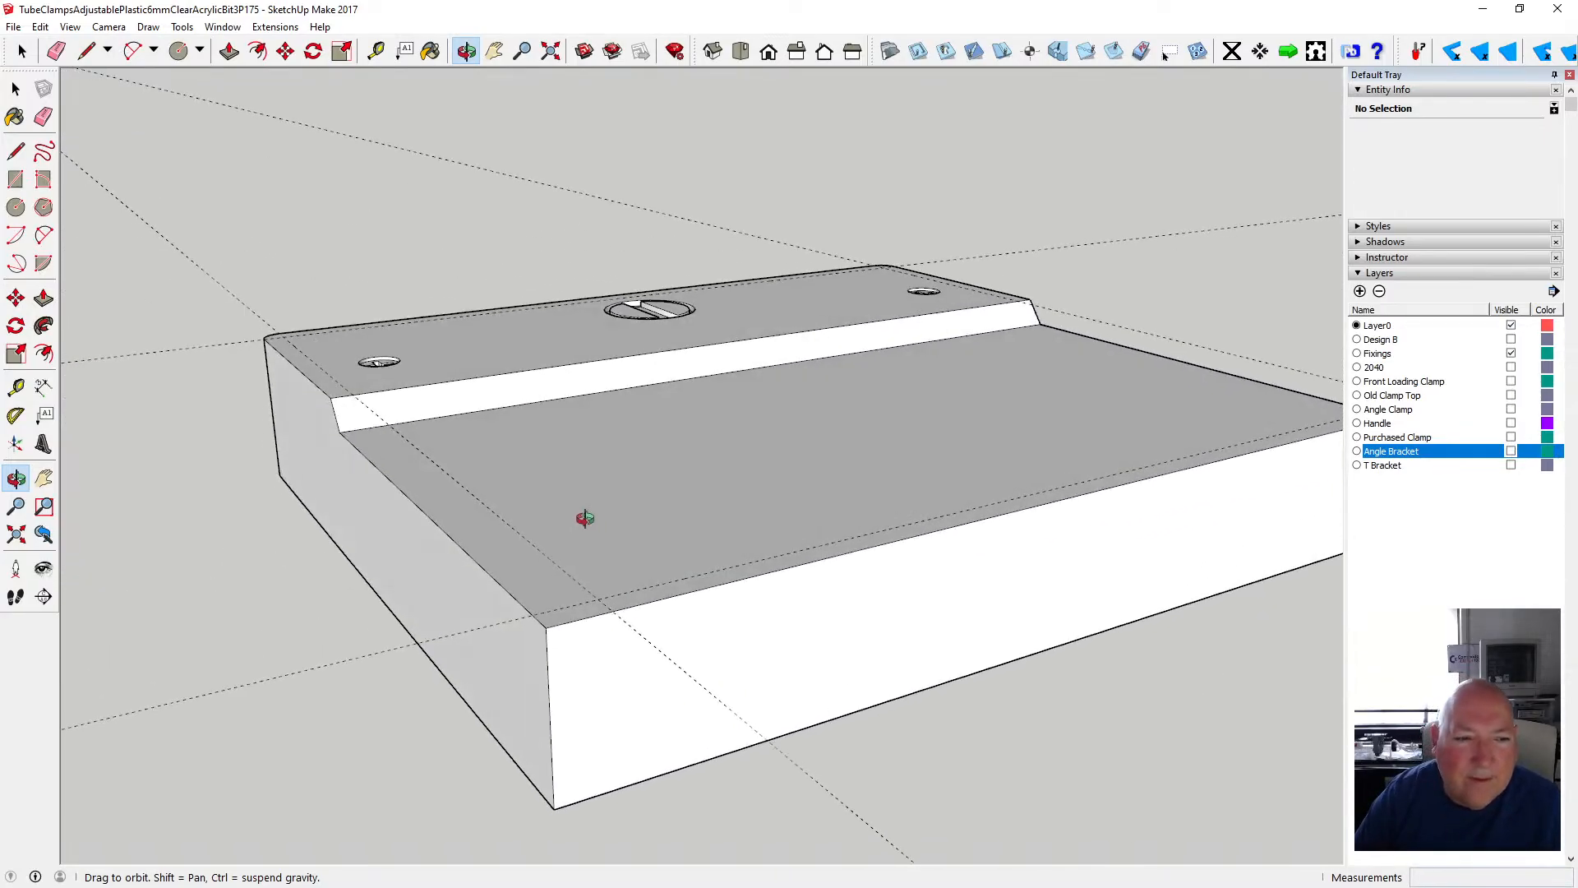
click(15, 88)
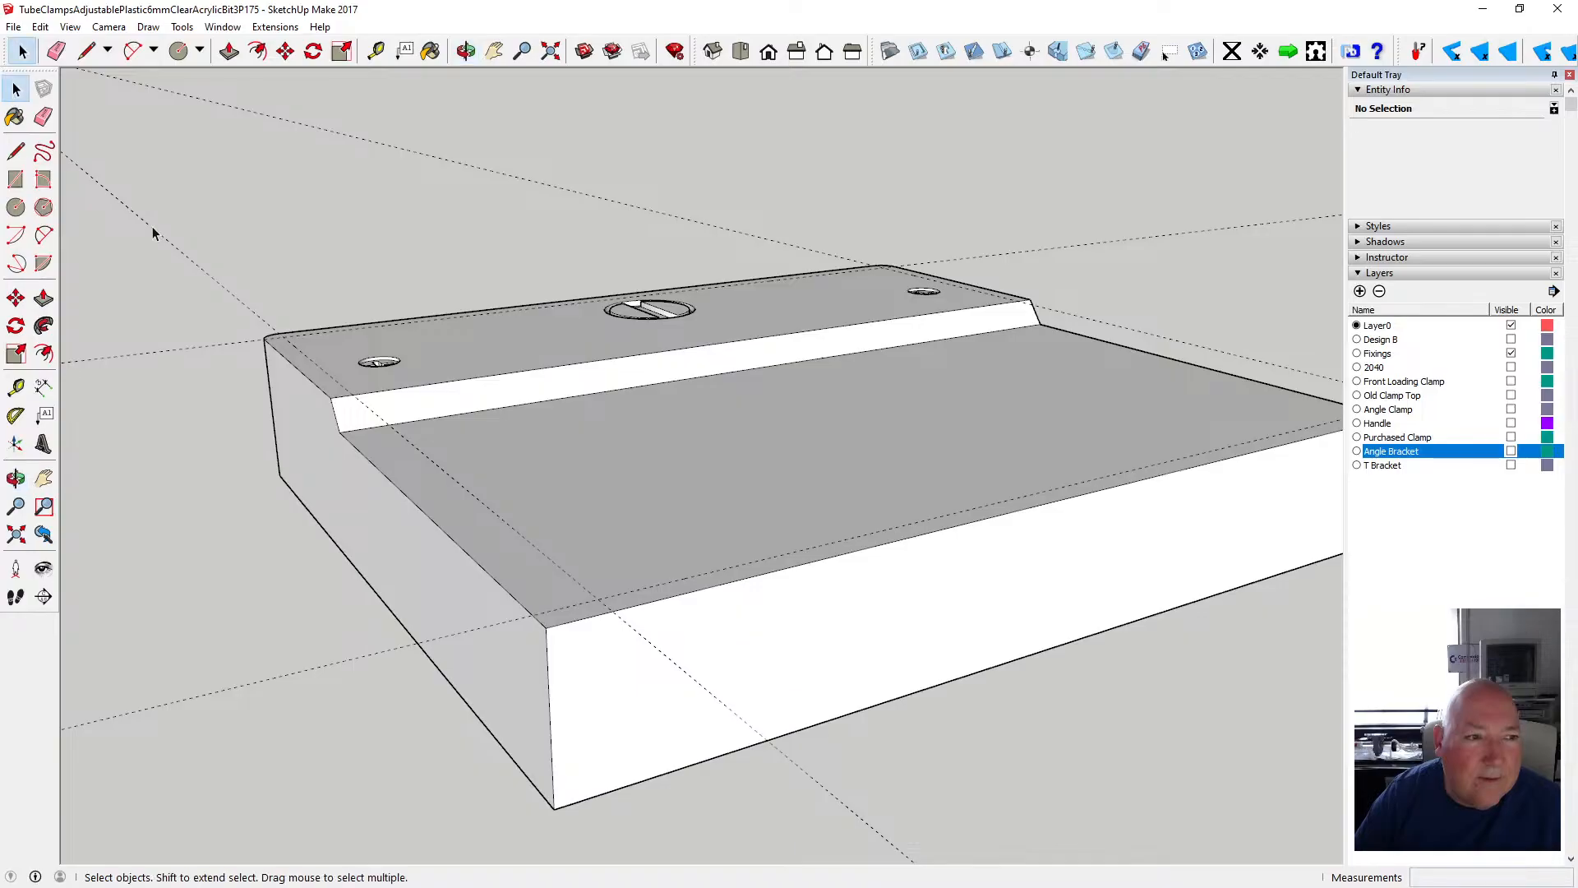
key(Delete)
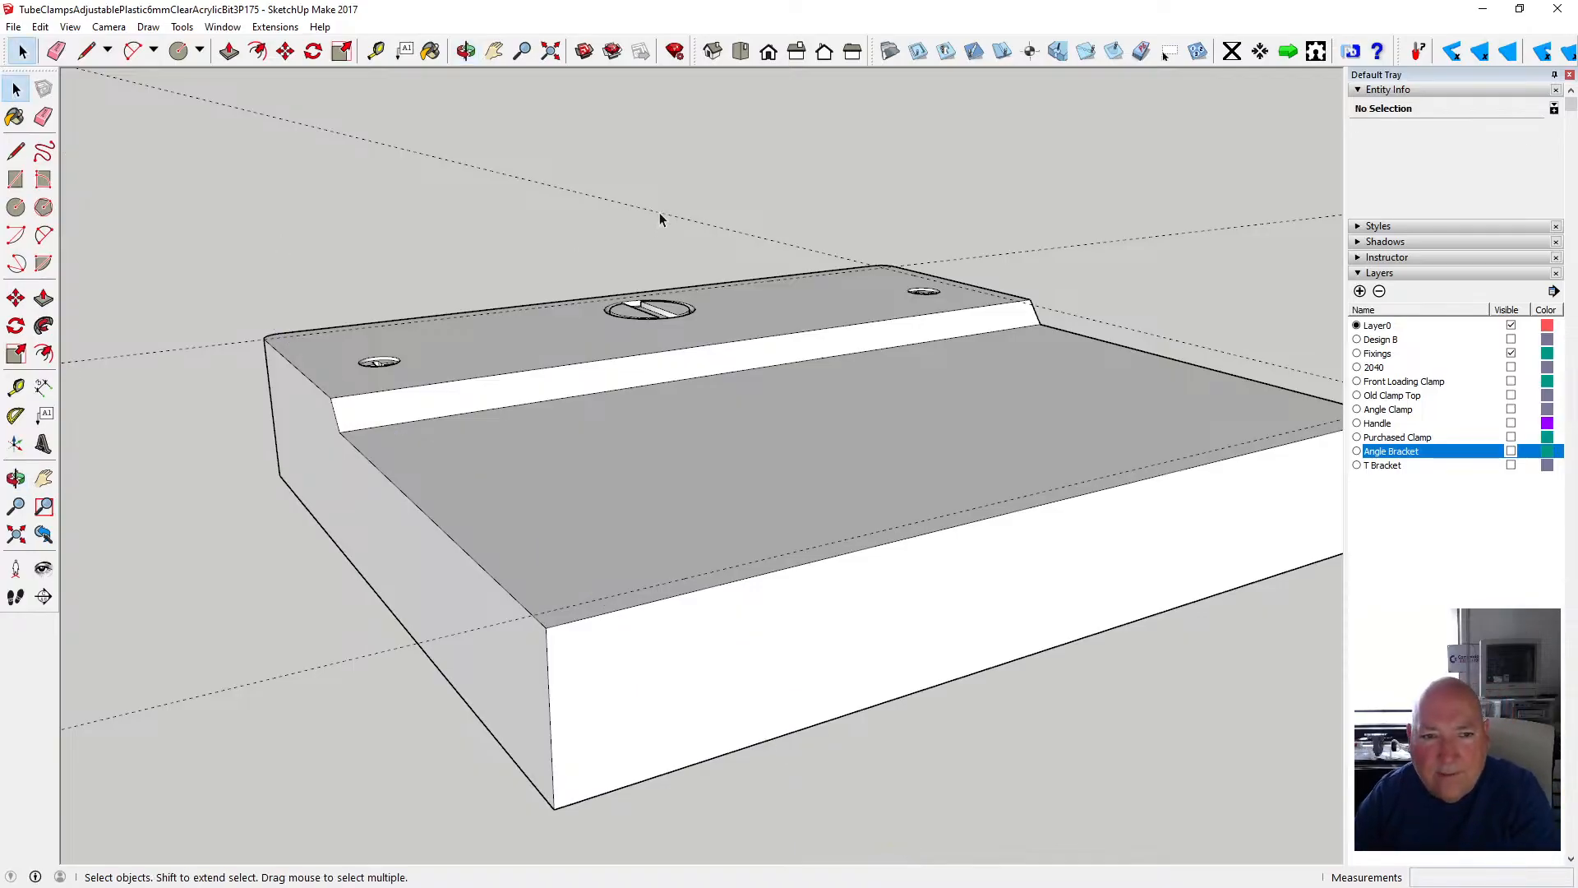
click(659, 213)
key(Delete)
- Place construction guides 1.5 mm inside both side edges of the lower top face
click(16, 386)
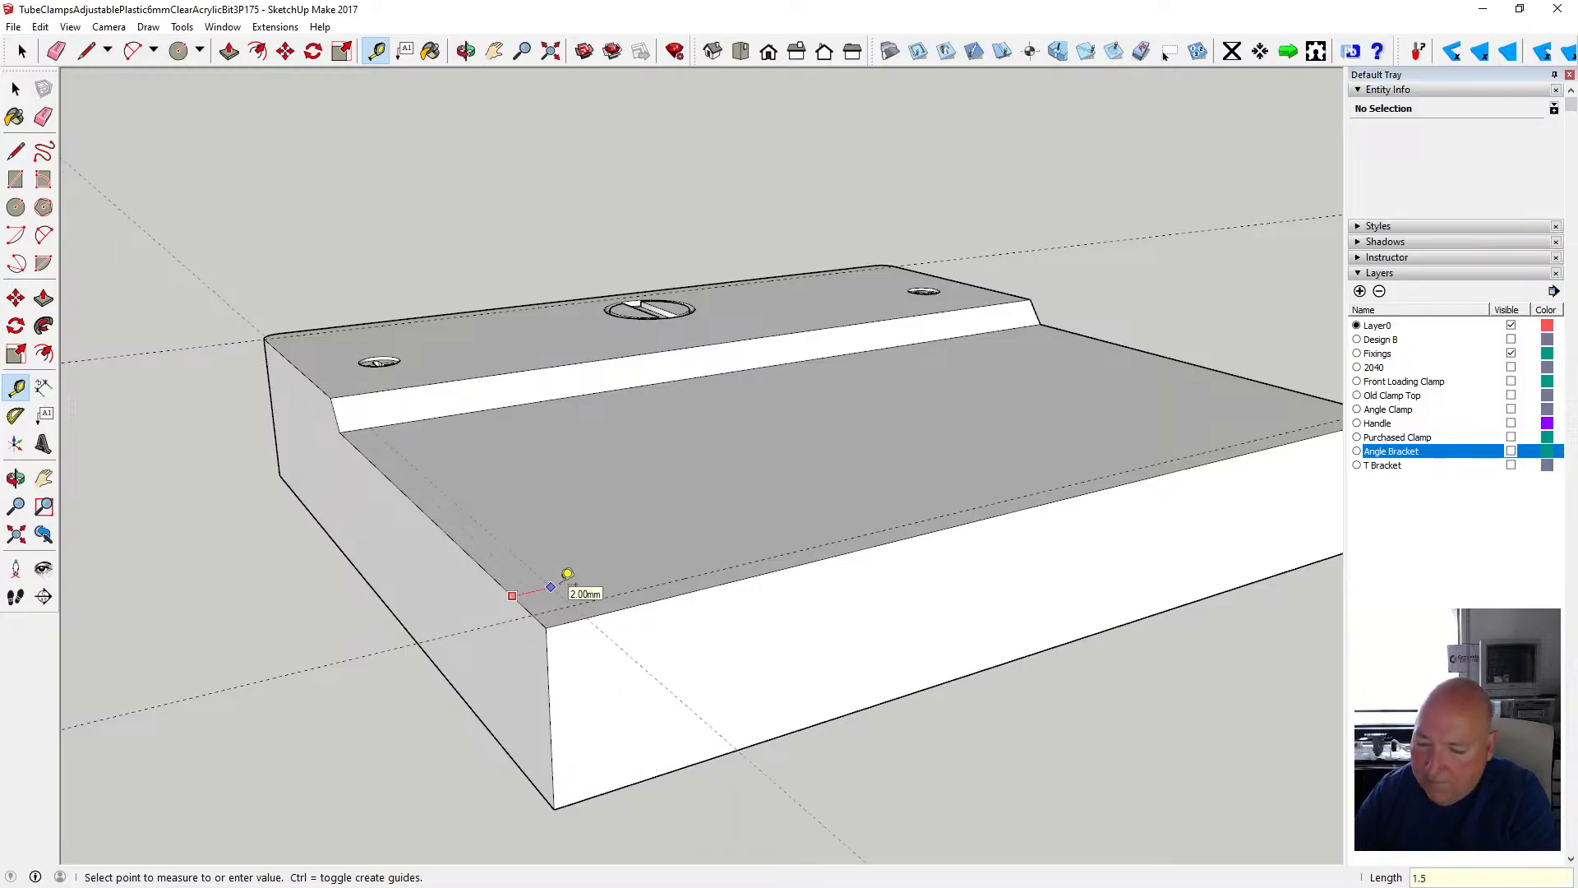
click(567, 573)
click(1244, 376)
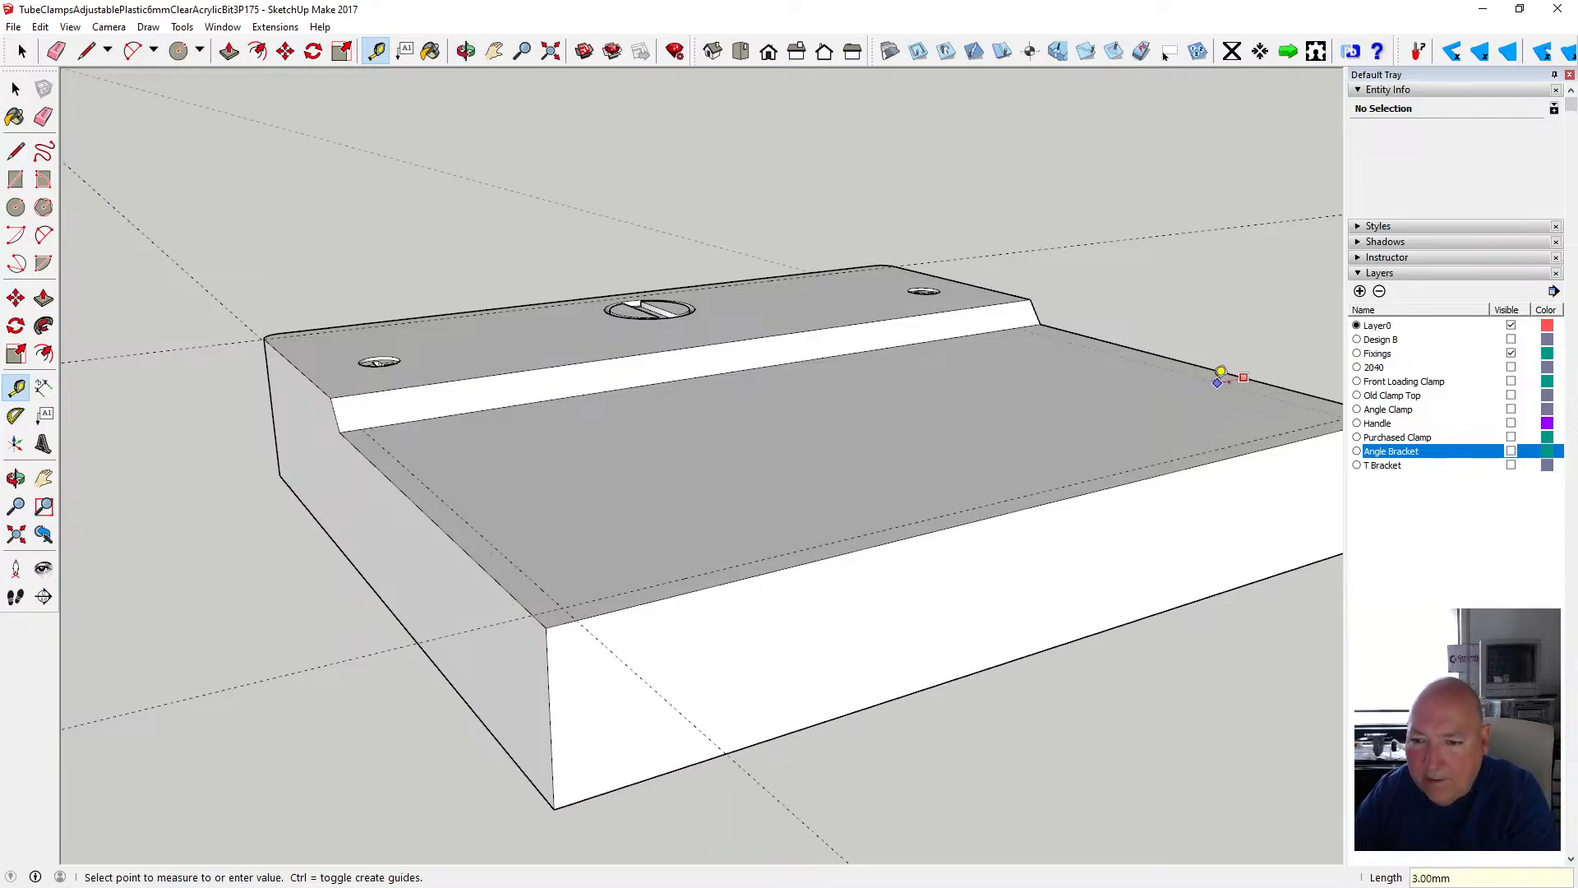
click(1213, 372)
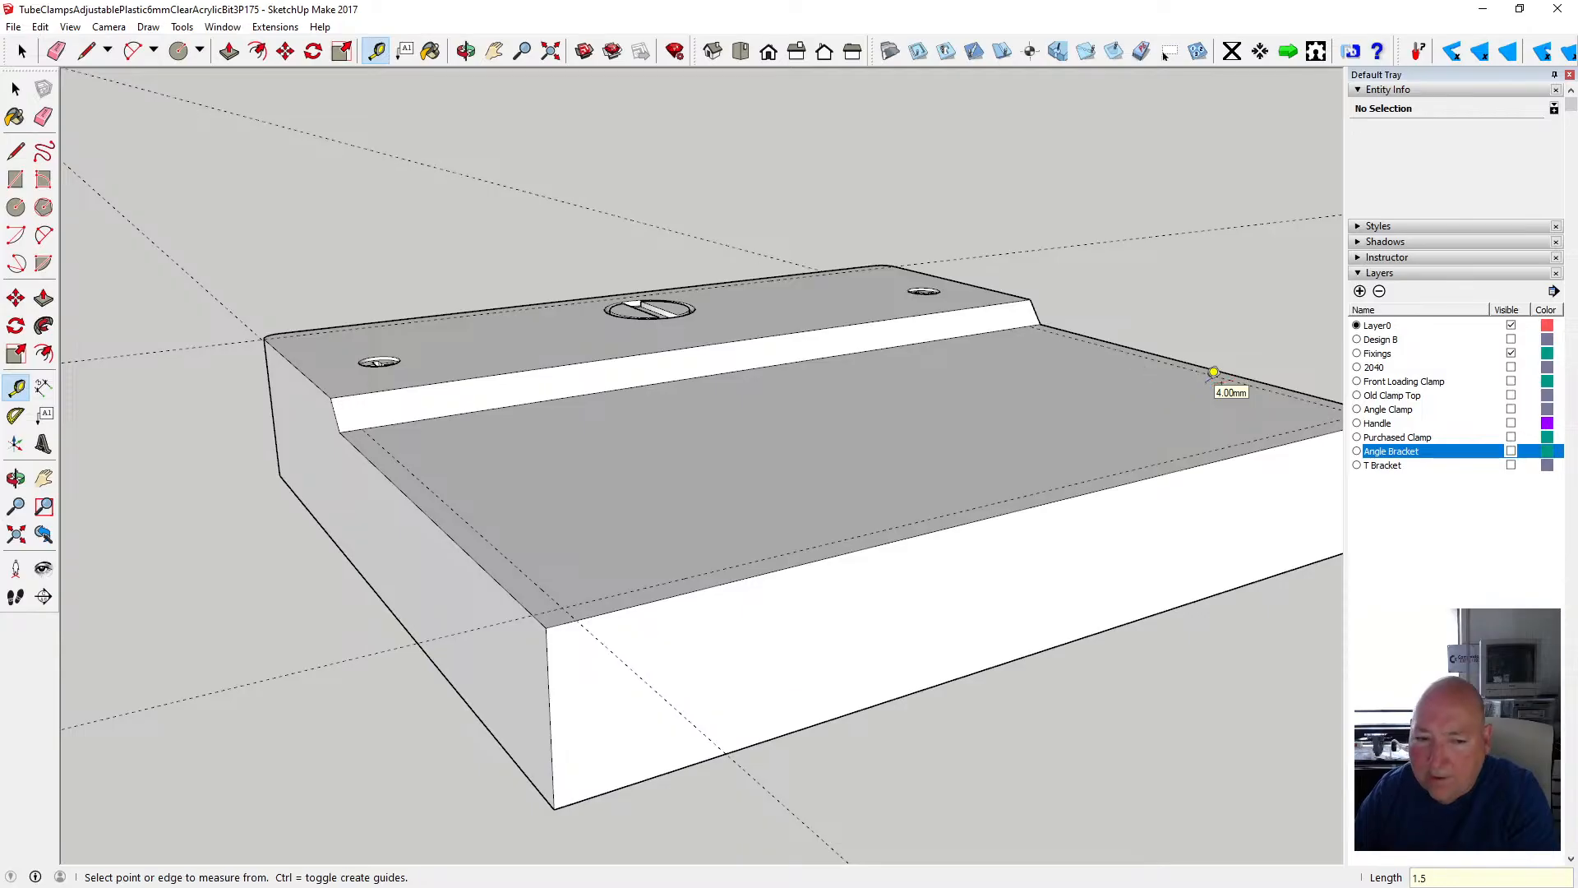
- Draw a 1.5 mm radius circle at each of the two outer corners of the lower top face, centred on the guide intersections
click(16, 208)
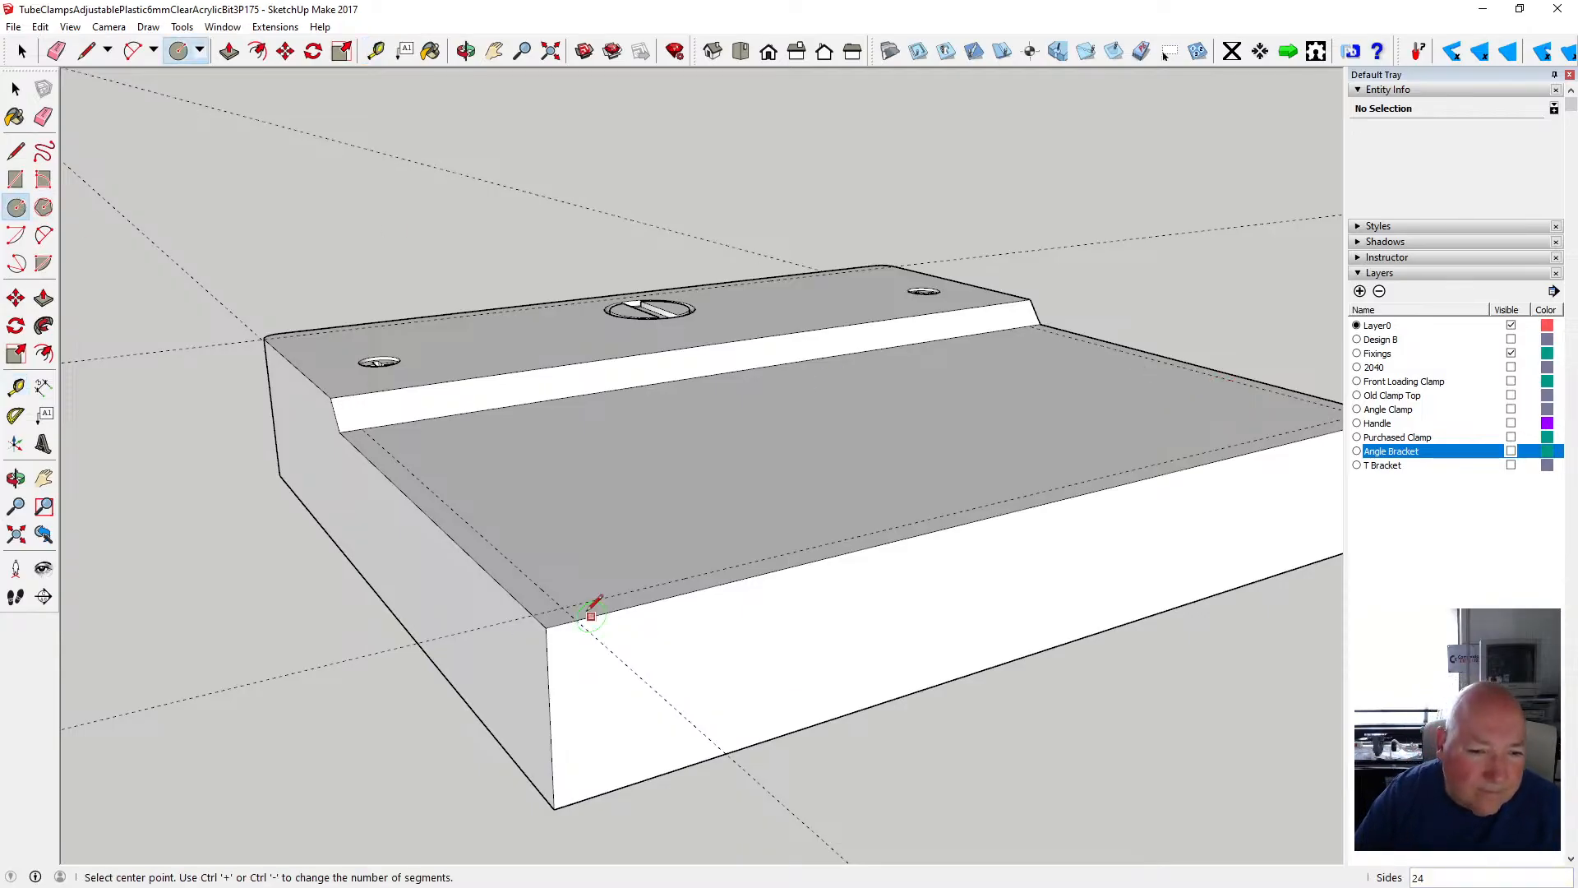
click(562, 607)
click(577, 618)
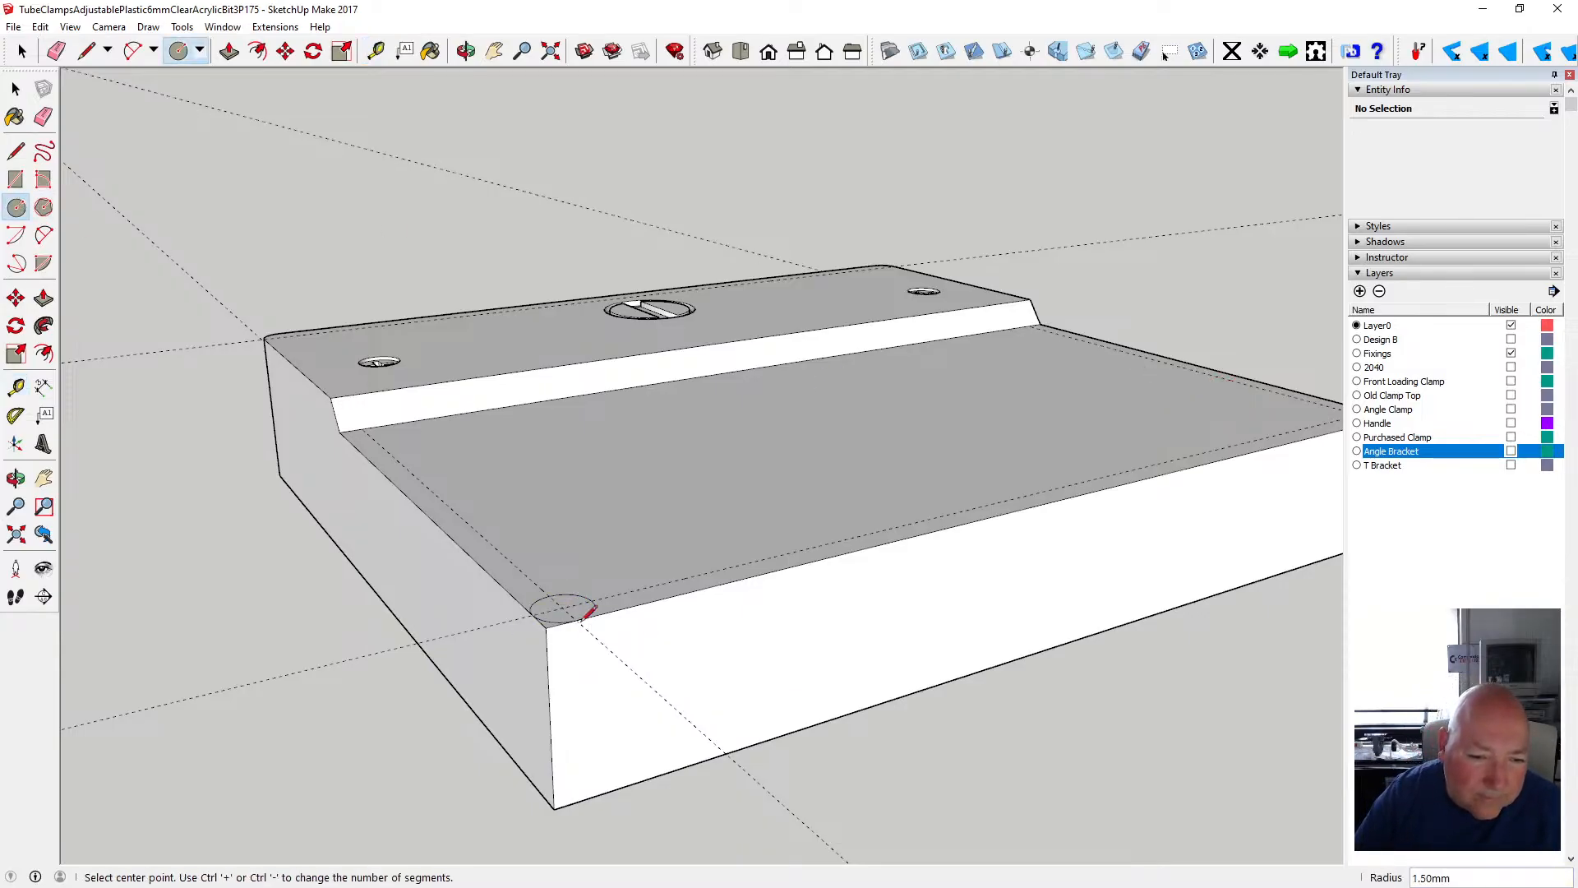
scroll(546, 627, down, 1)
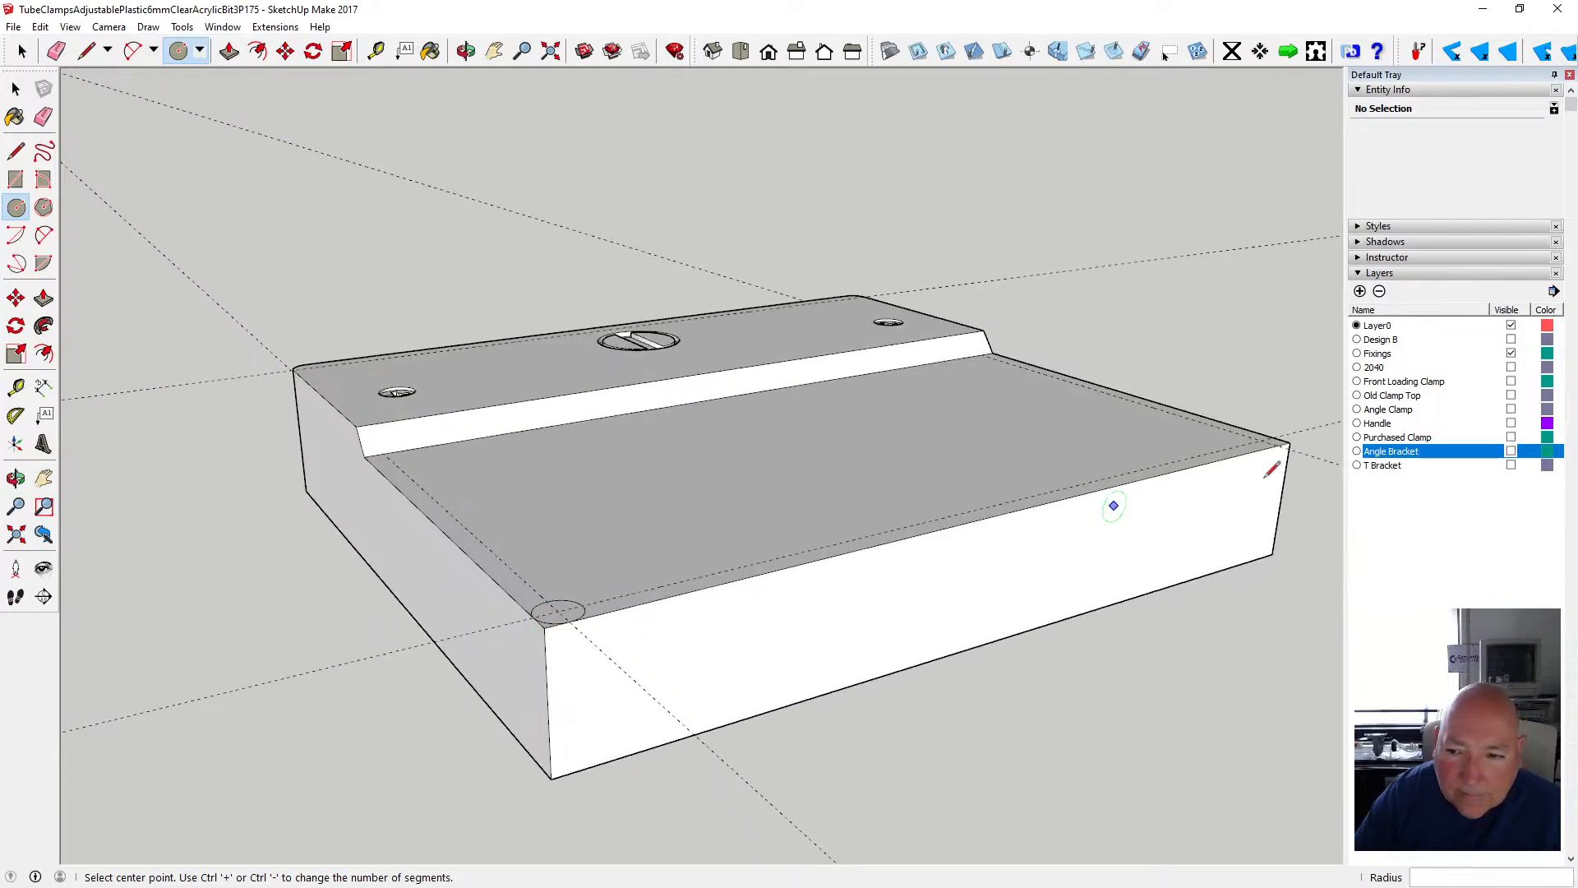
click(1270, 440)
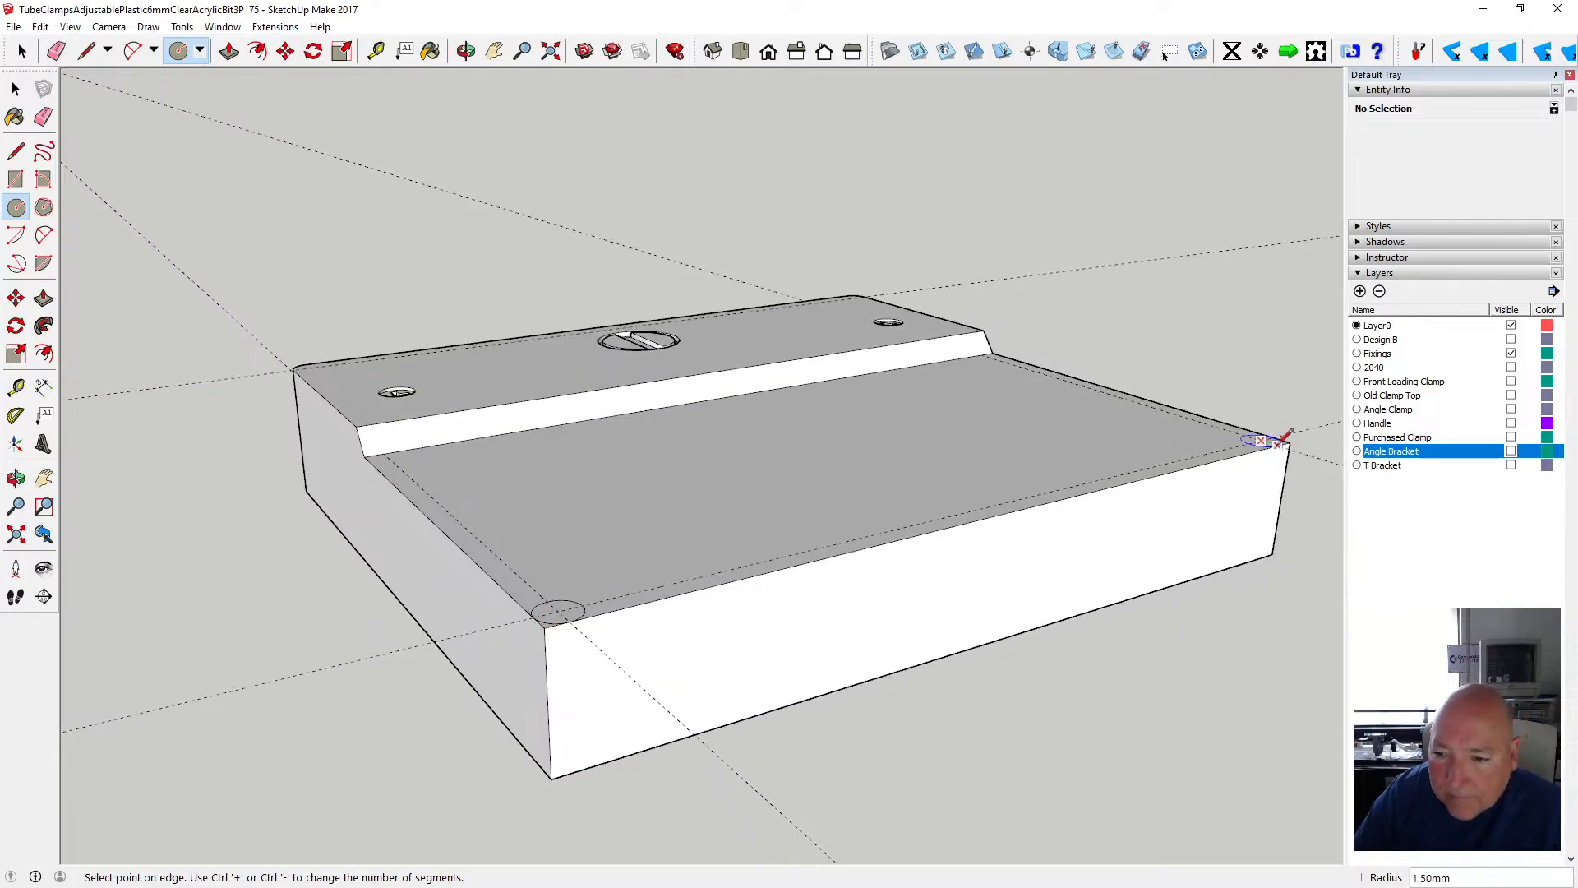
click(1282, 438)
- Push the slivers outside both corner circles down 9.5 mm to round the two vertical edges of the lower section
key(p)
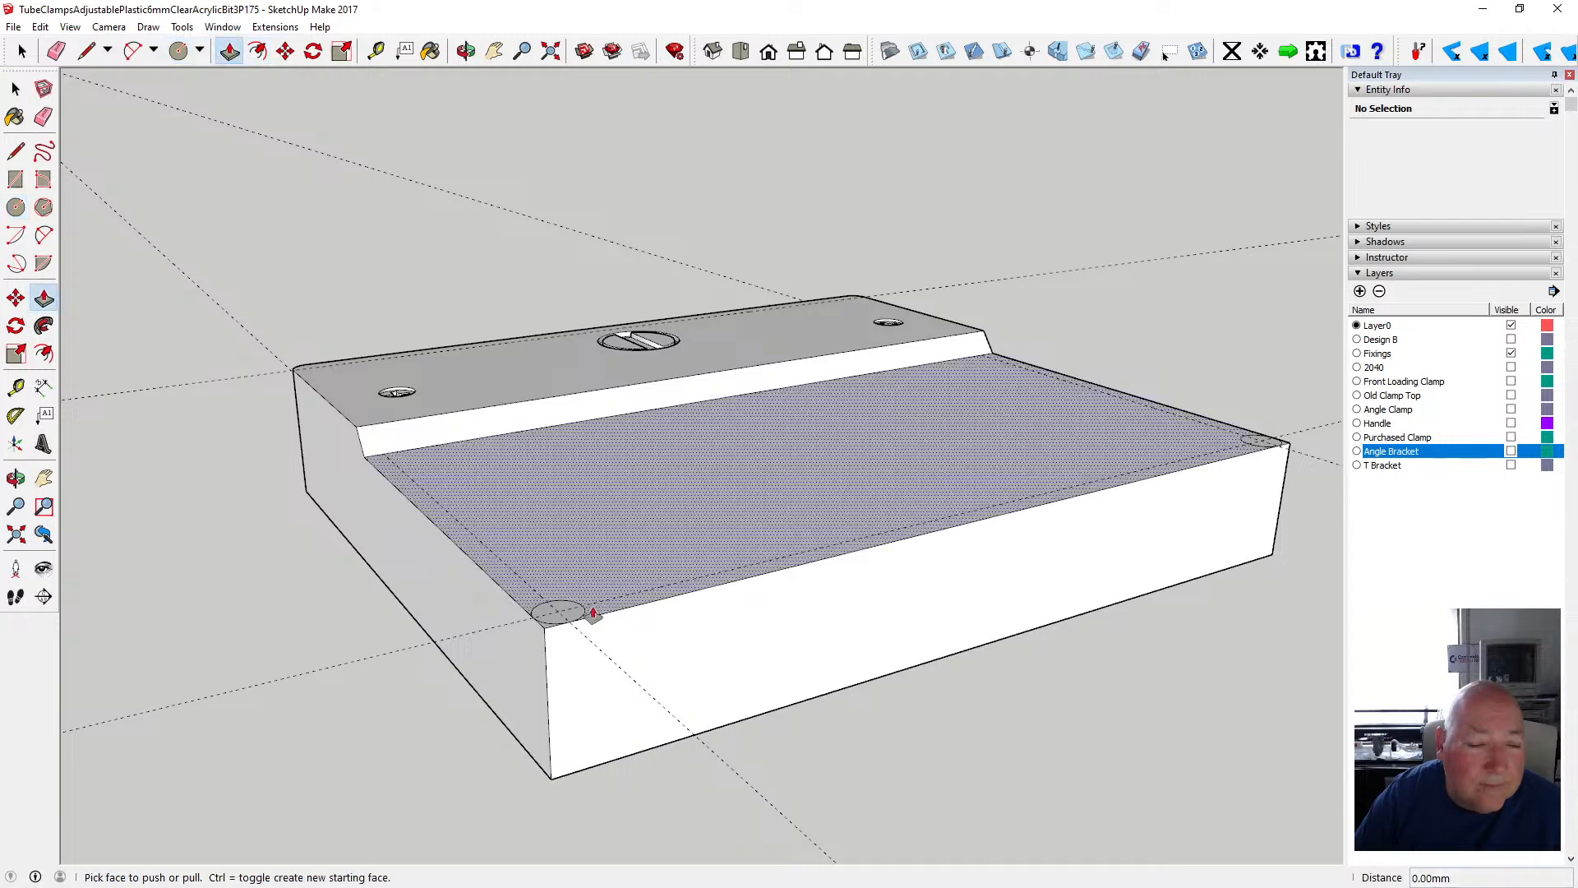
click(543, 631)
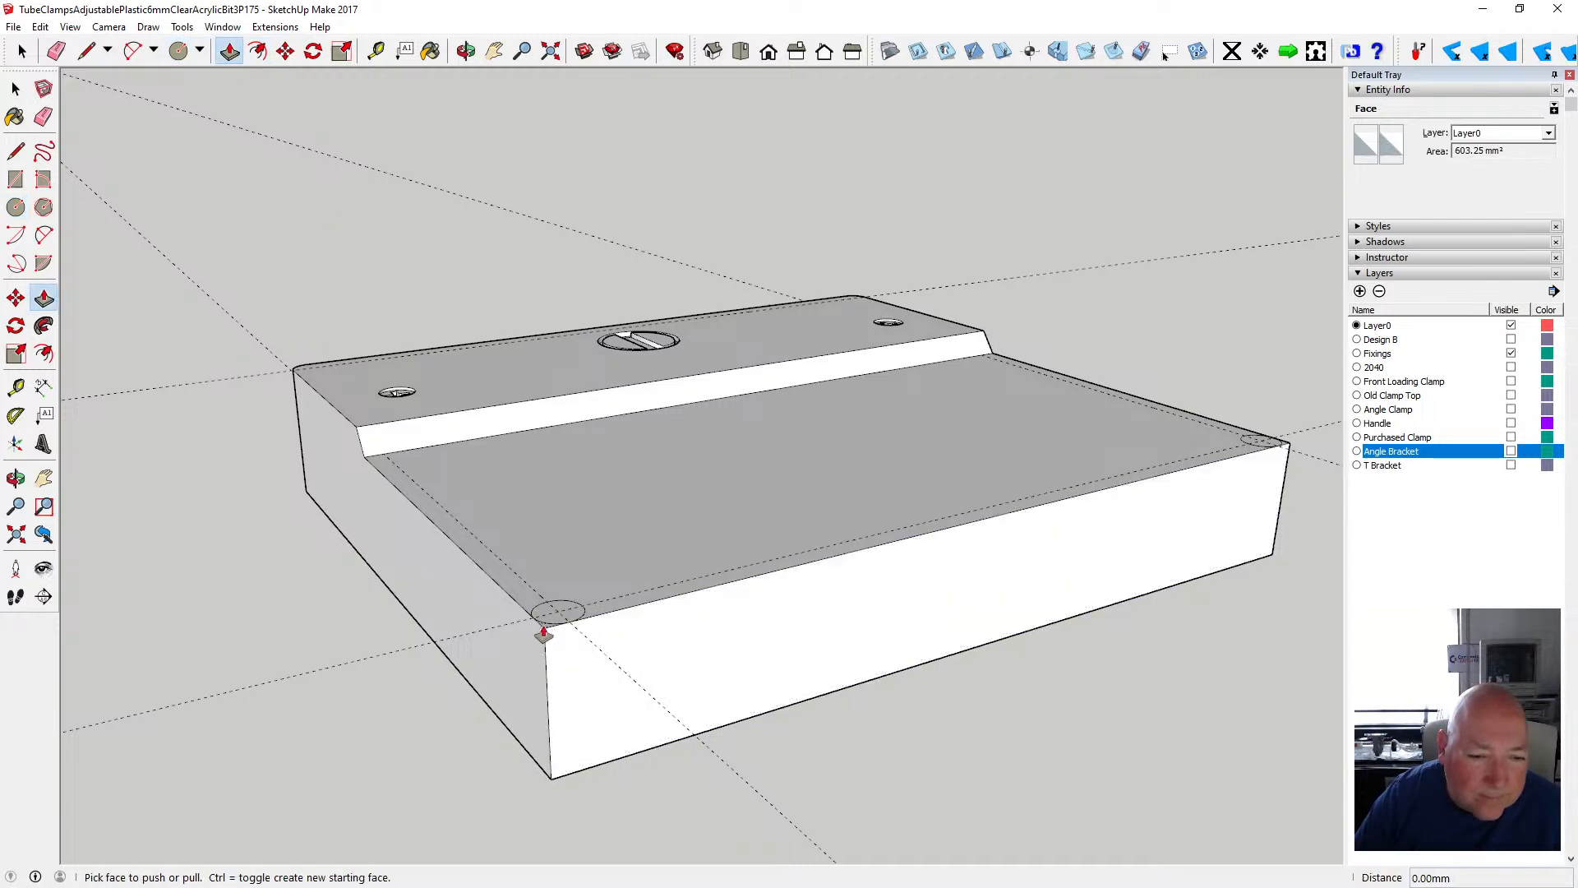
drag(543, 633, 563, 787)
scroll(1284, 450, up, 5)
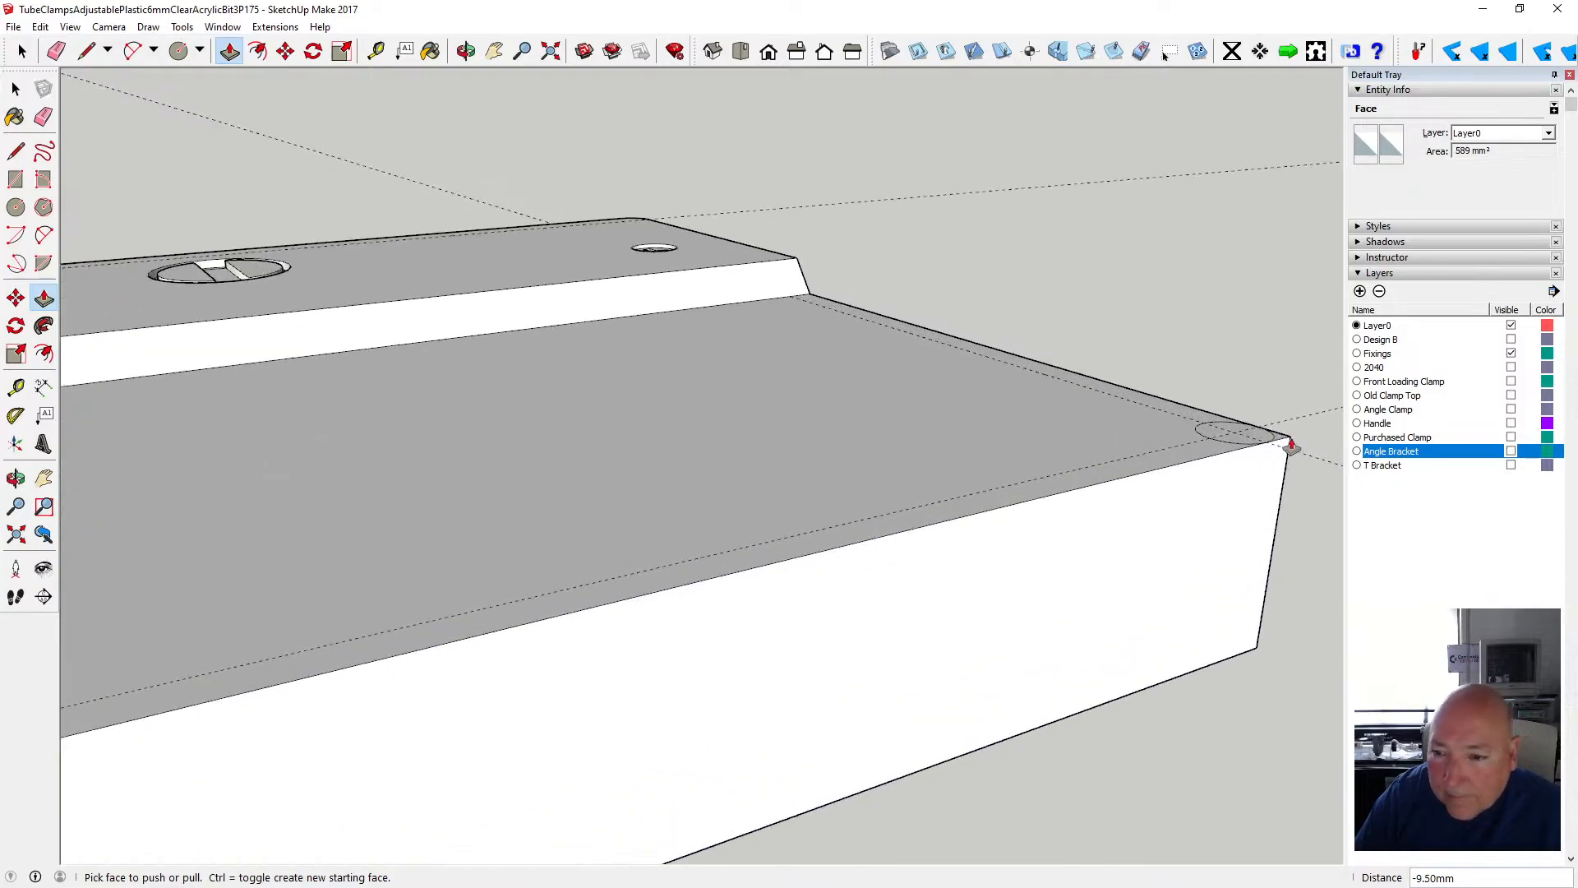
drag(1287, 448, 1248, 654)
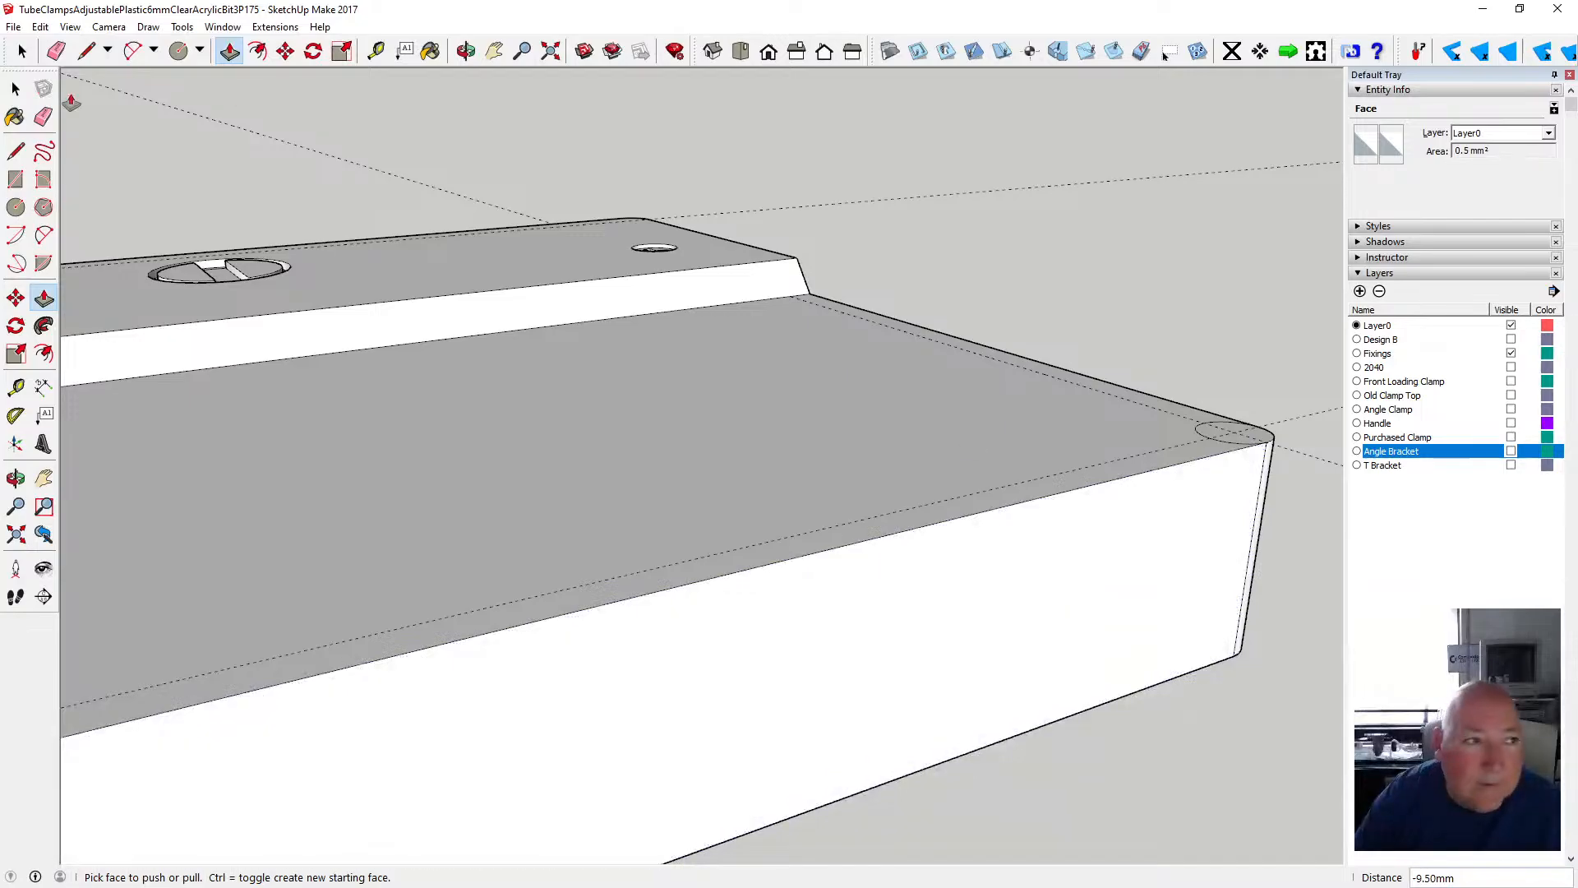
- Delete the leftover inner circle arcs at the two rounded corners of the lower top face
click(16, 88)
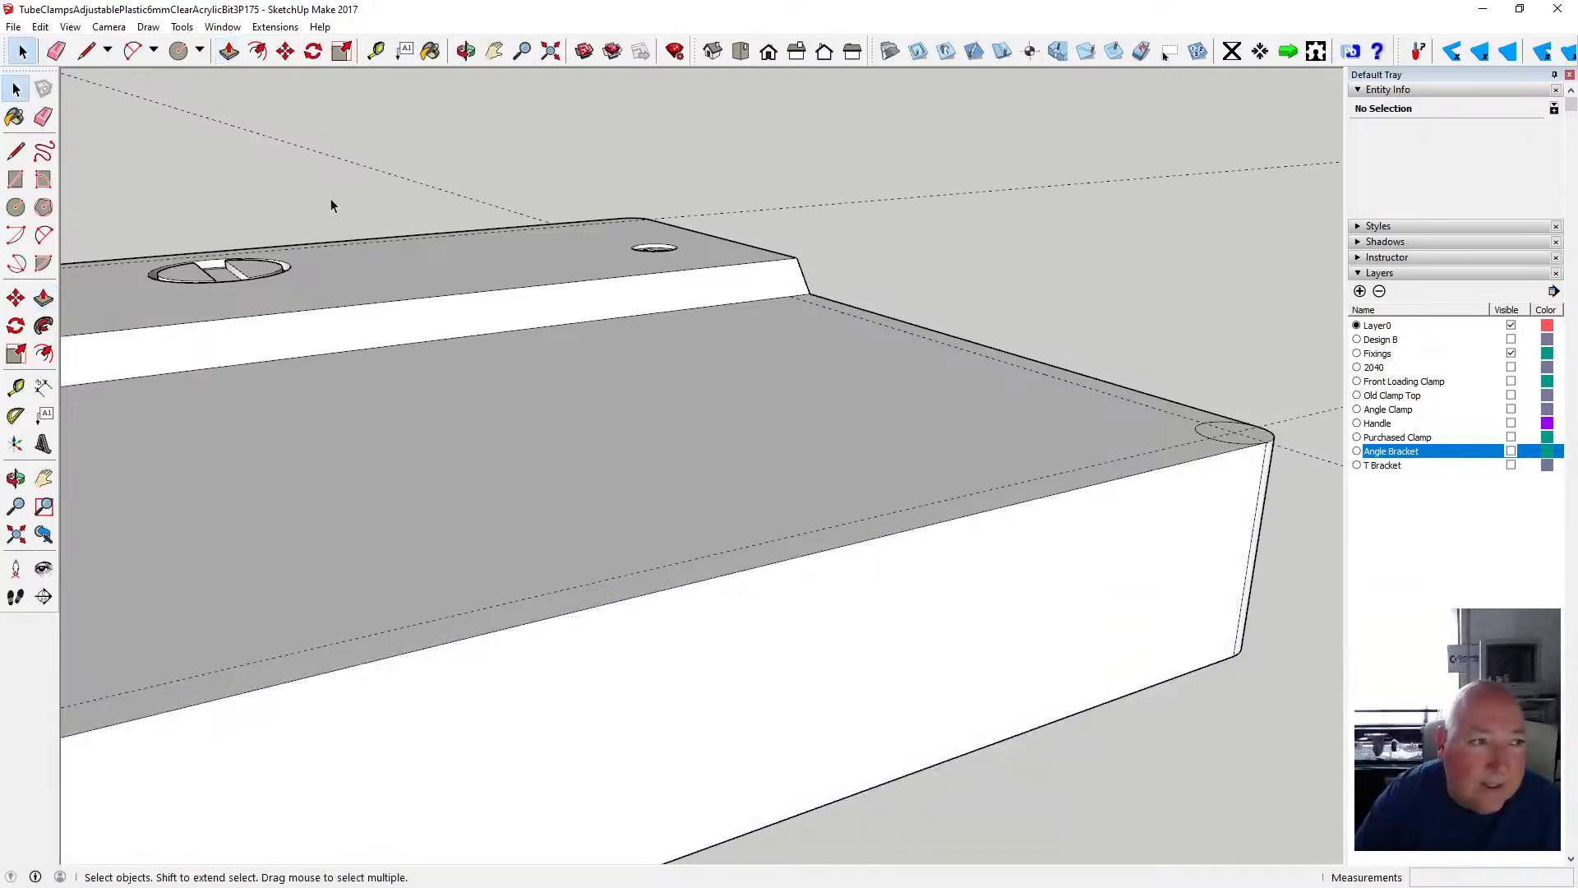
click(1228, 427)
click(1241, 355)
scroll(1185, 419, down, 5)
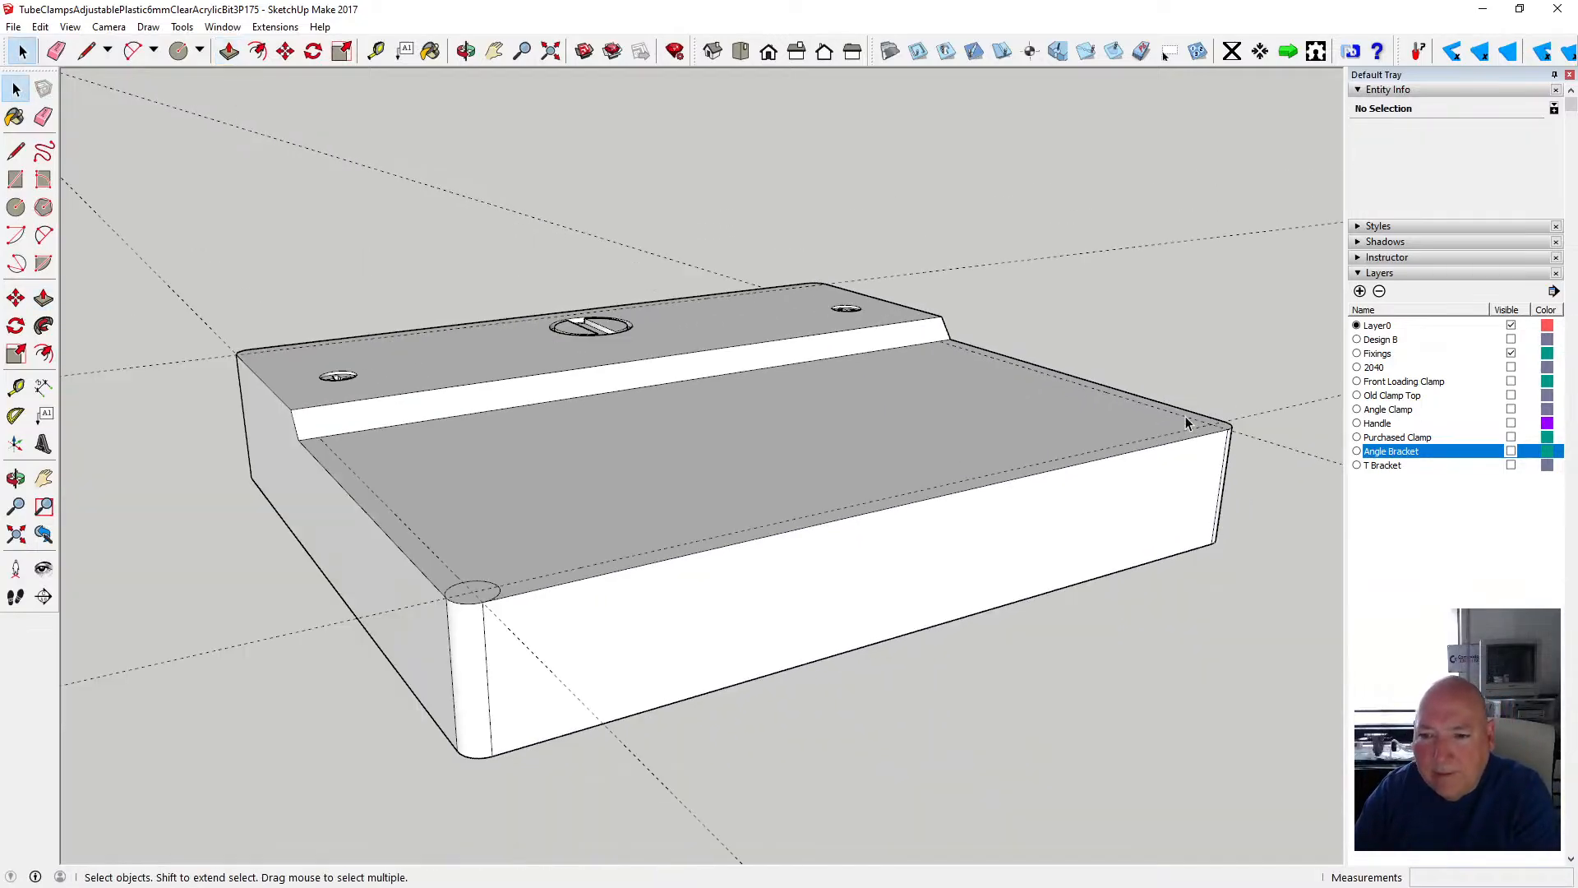
click(475, 586)
key(Delete)
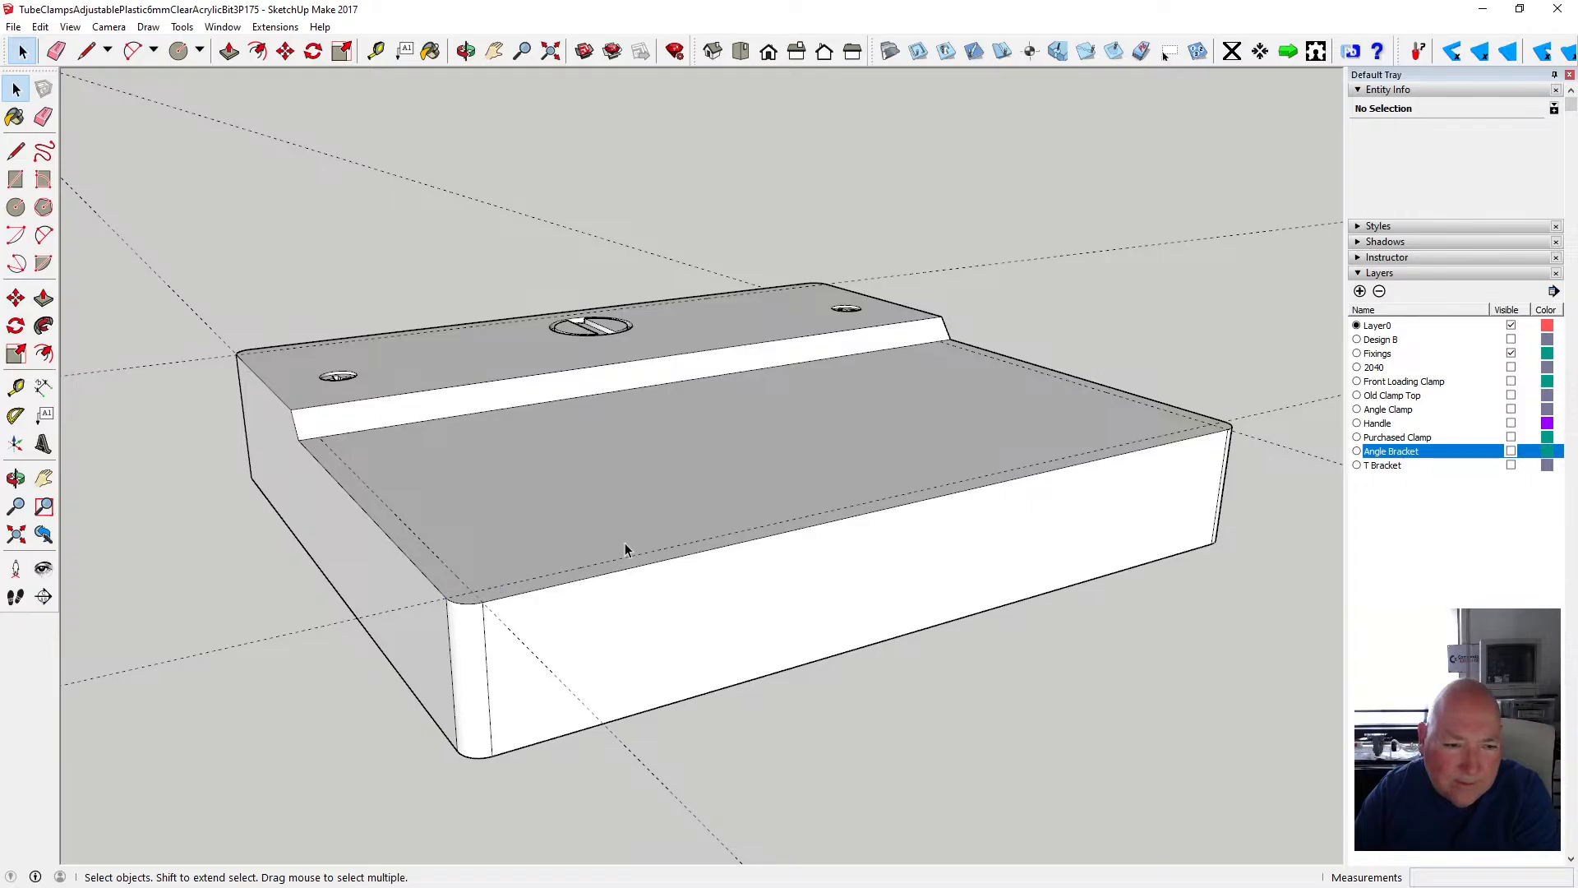
- Delete all remaining construction guides around the part
click(623, 563)
key(Delete)
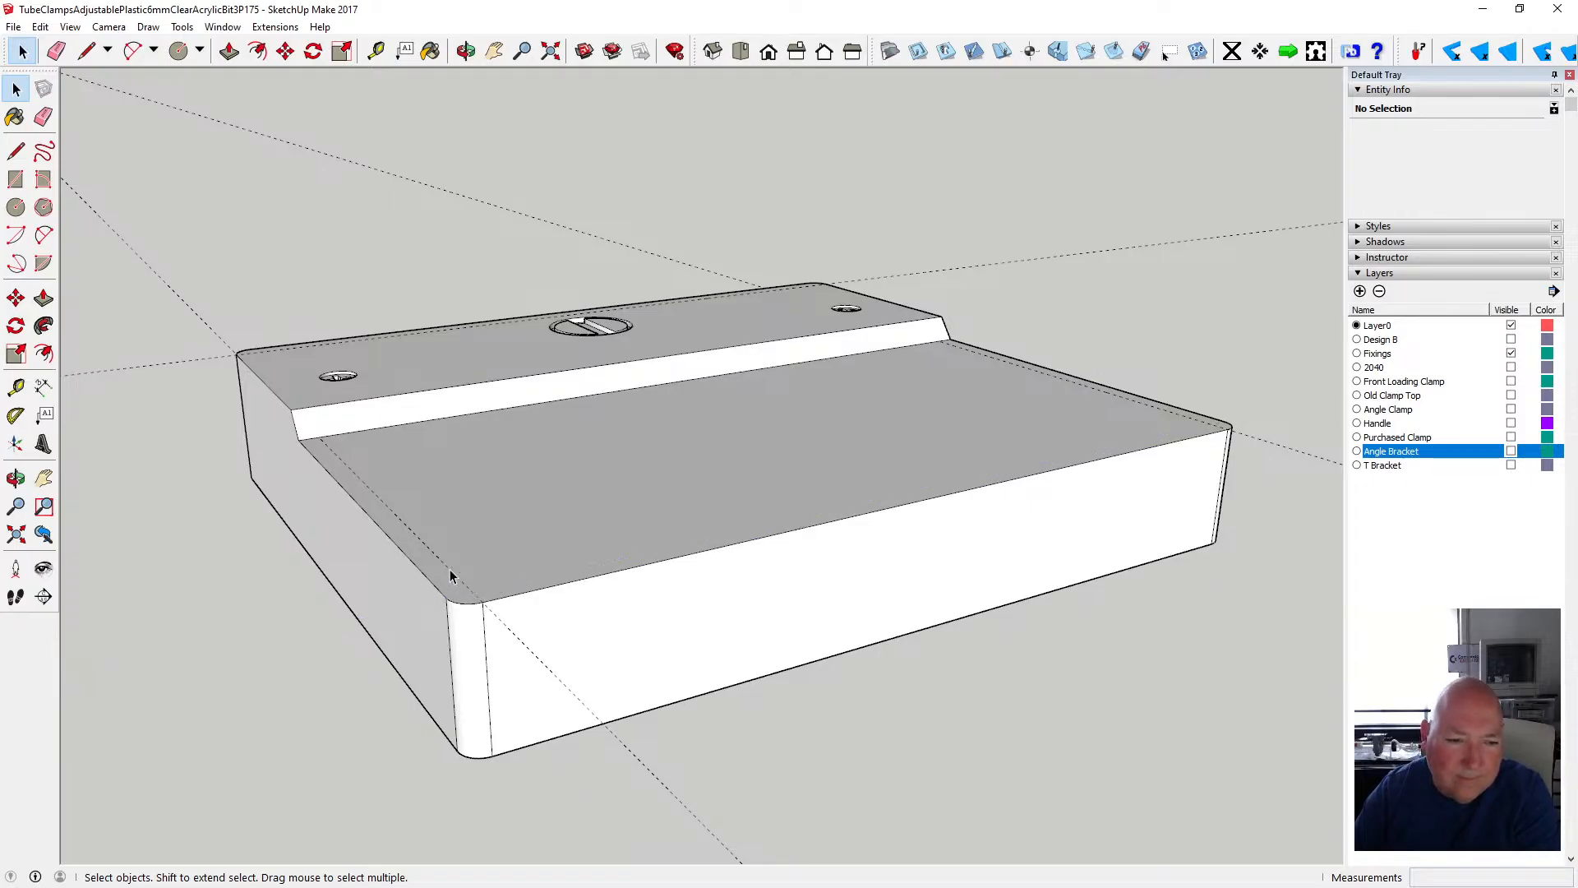
click(451, 576)
key(Delete)
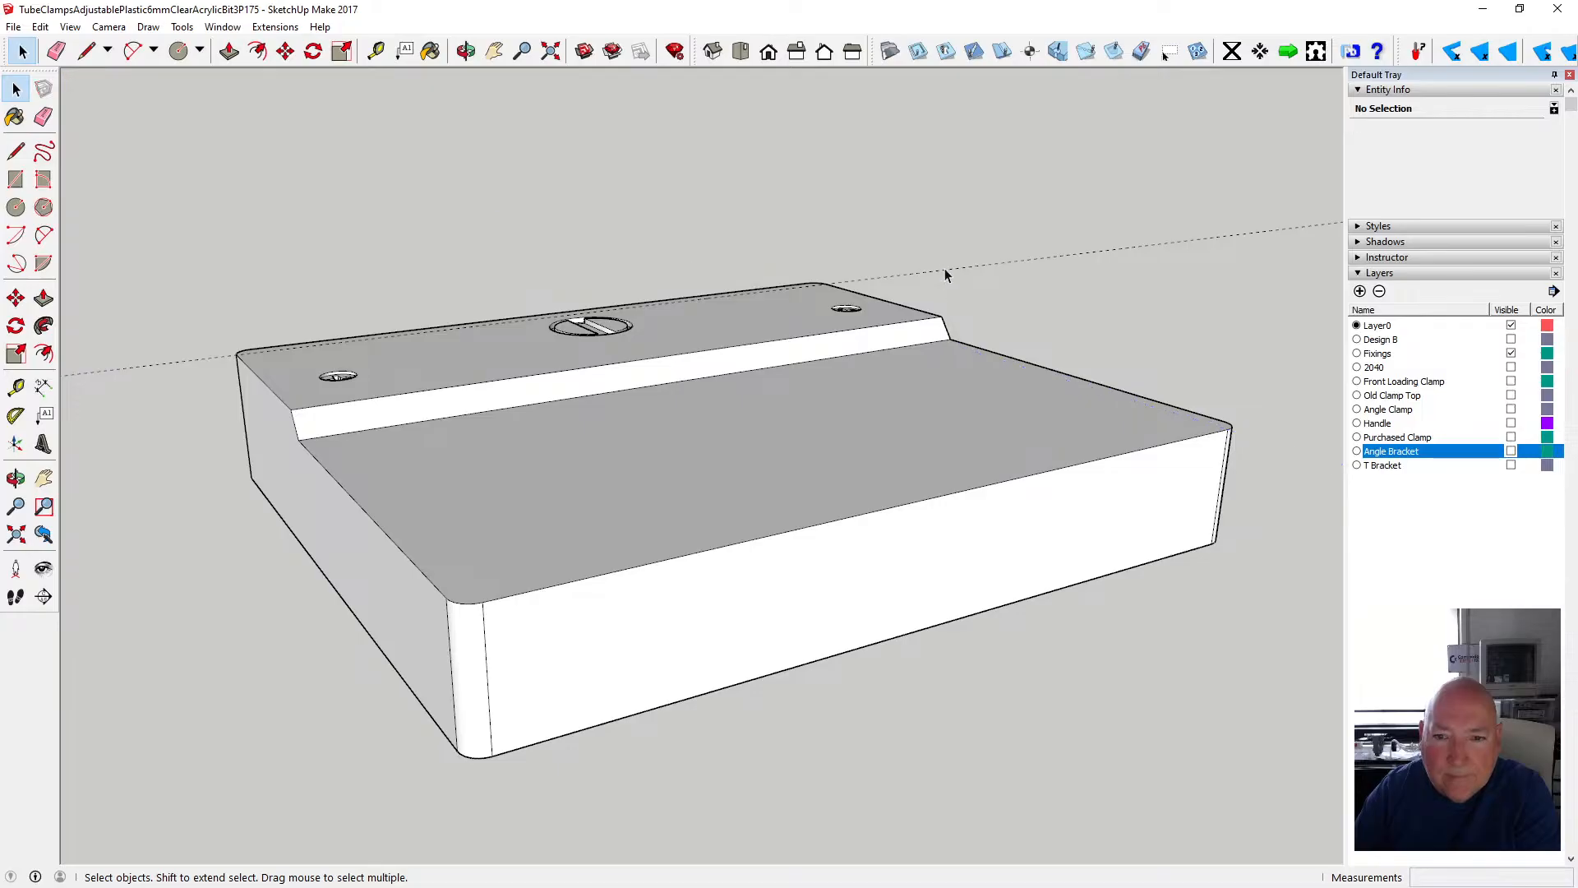
click(944, 272)
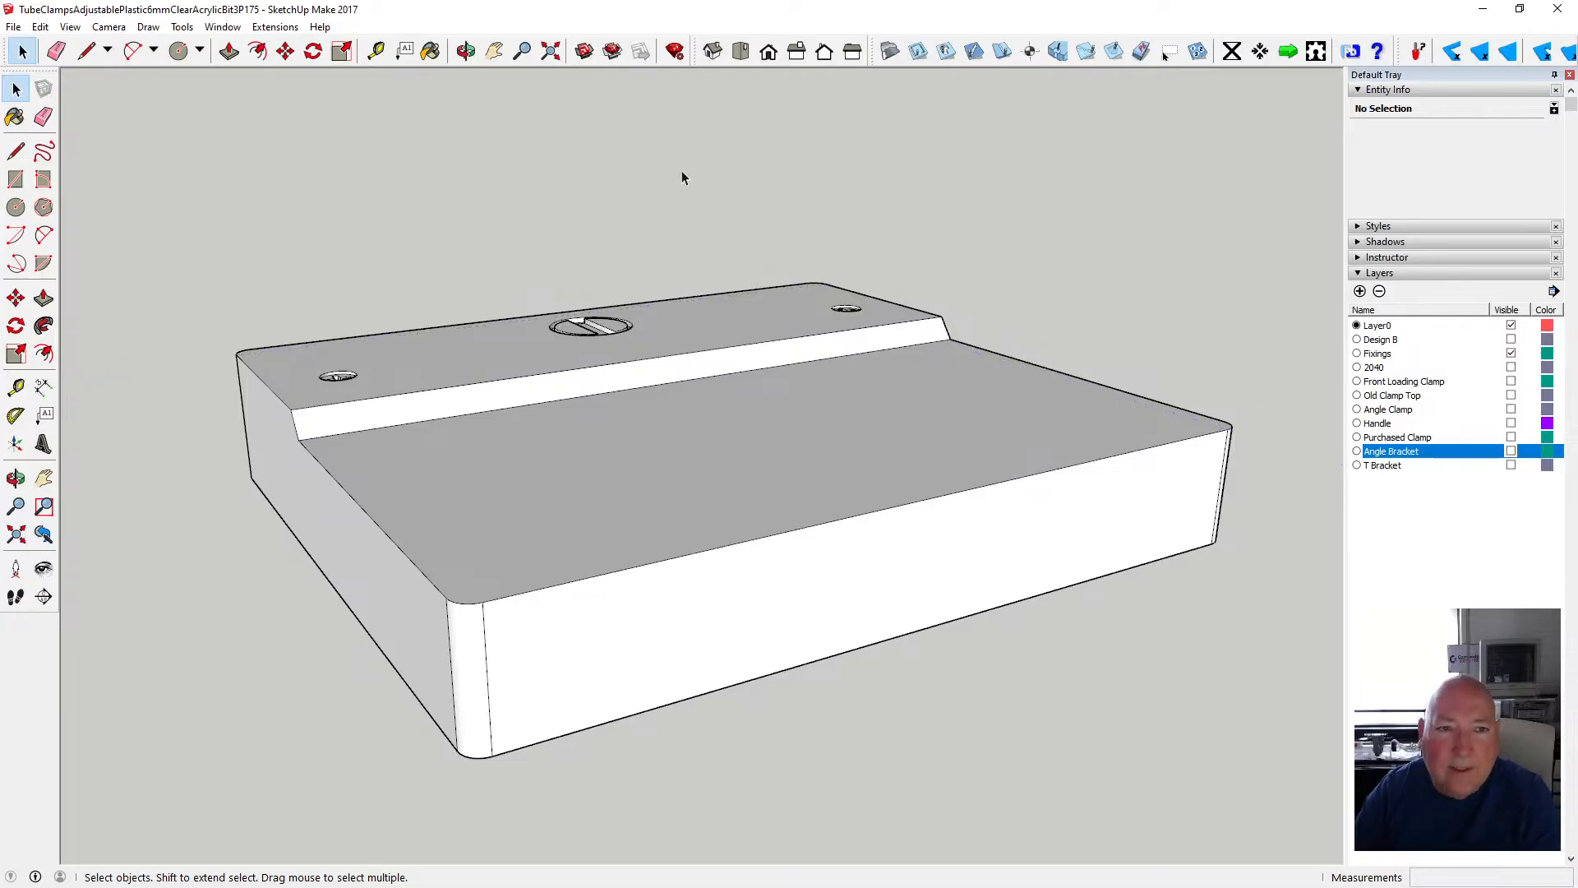
- Inspect the rounded part from all sides and measure the side wall's height at the lower section
click(466, 51)
scroll(526, 324, down, 5)
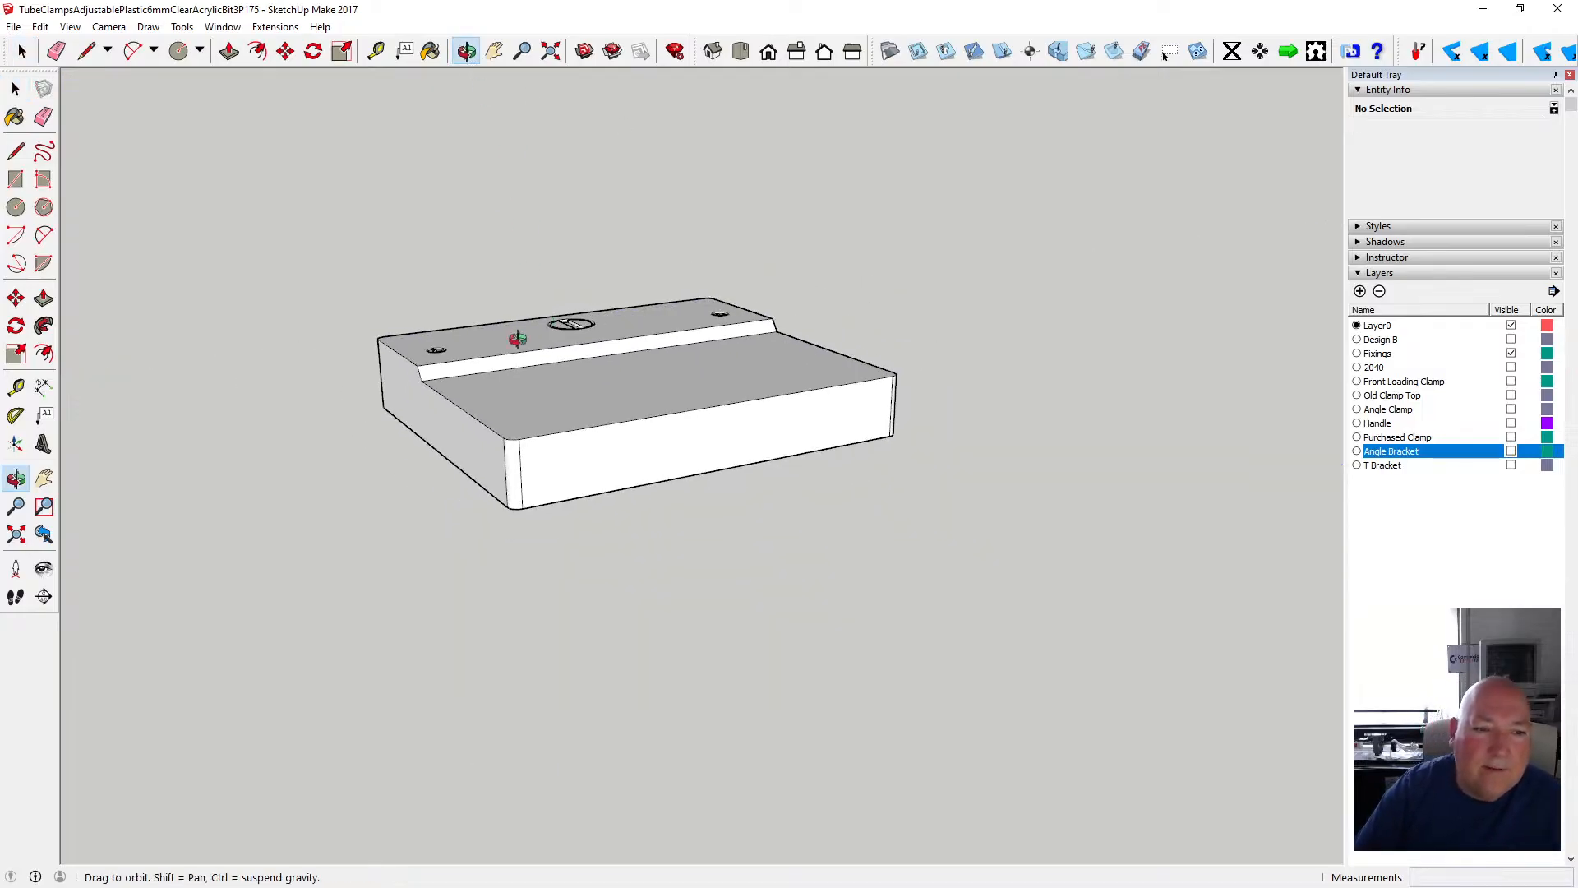
drag(517, 339, 545, 530)
drag(639, 521, 693, 543)
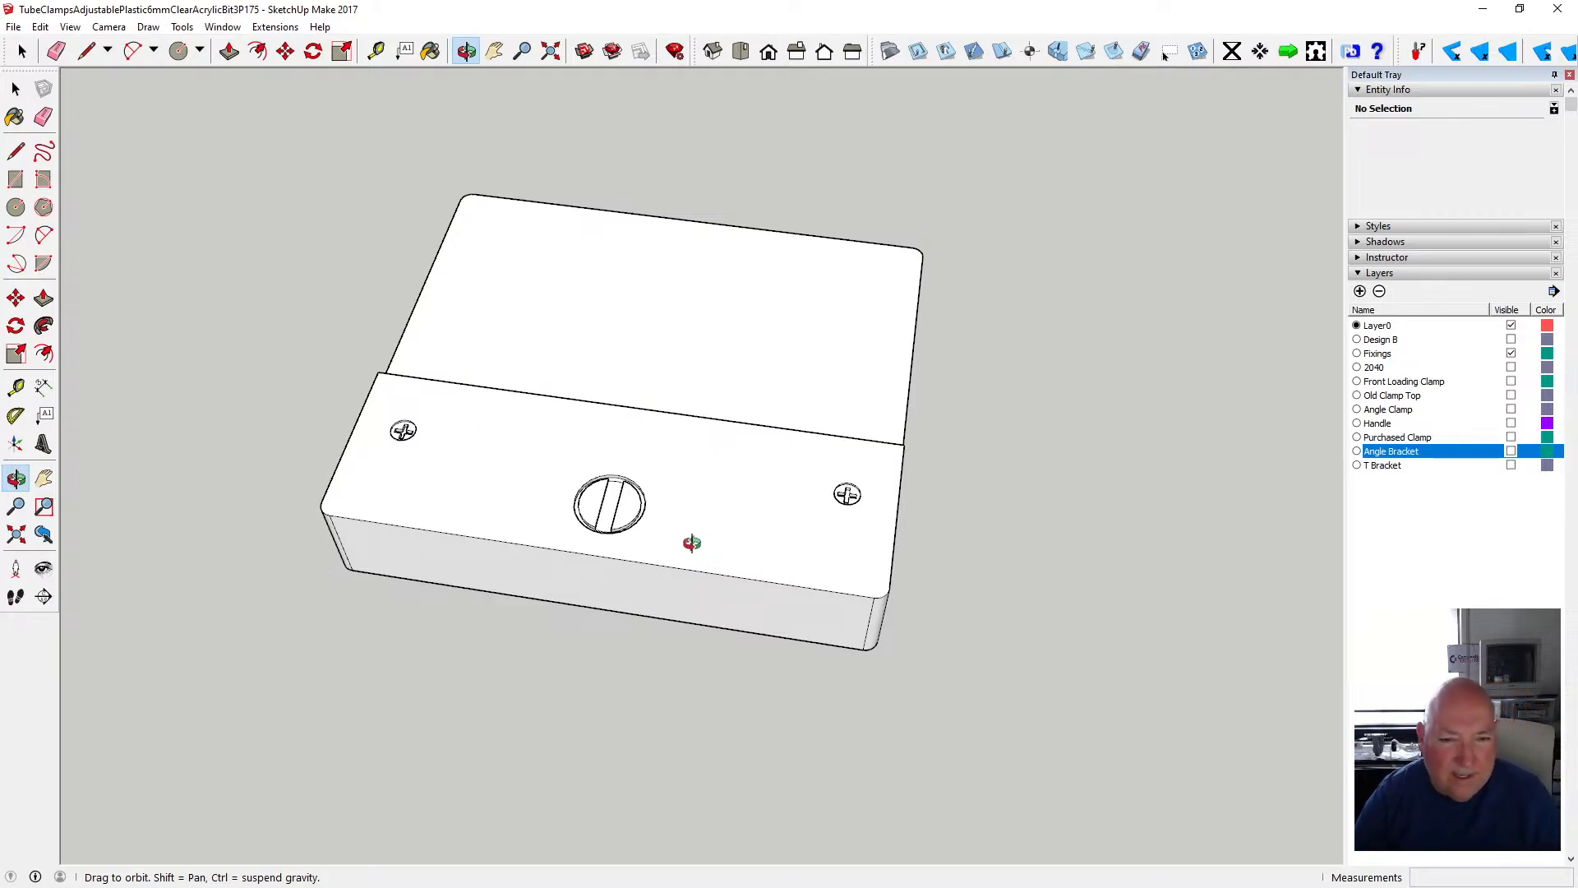
drag(648, 555, 761, 461)
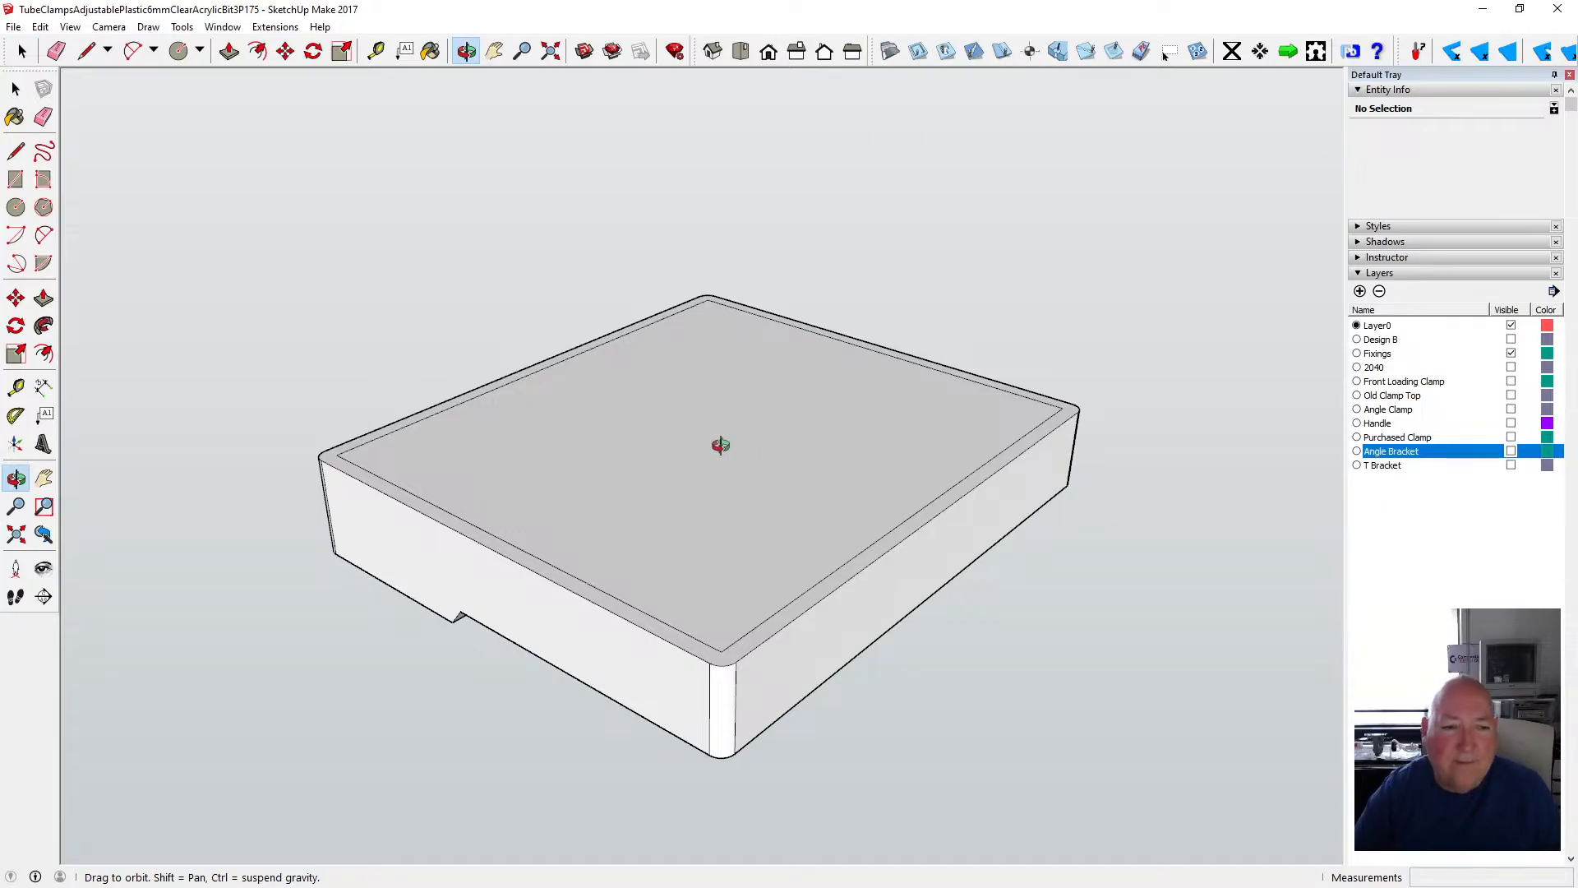
click(230, 51)
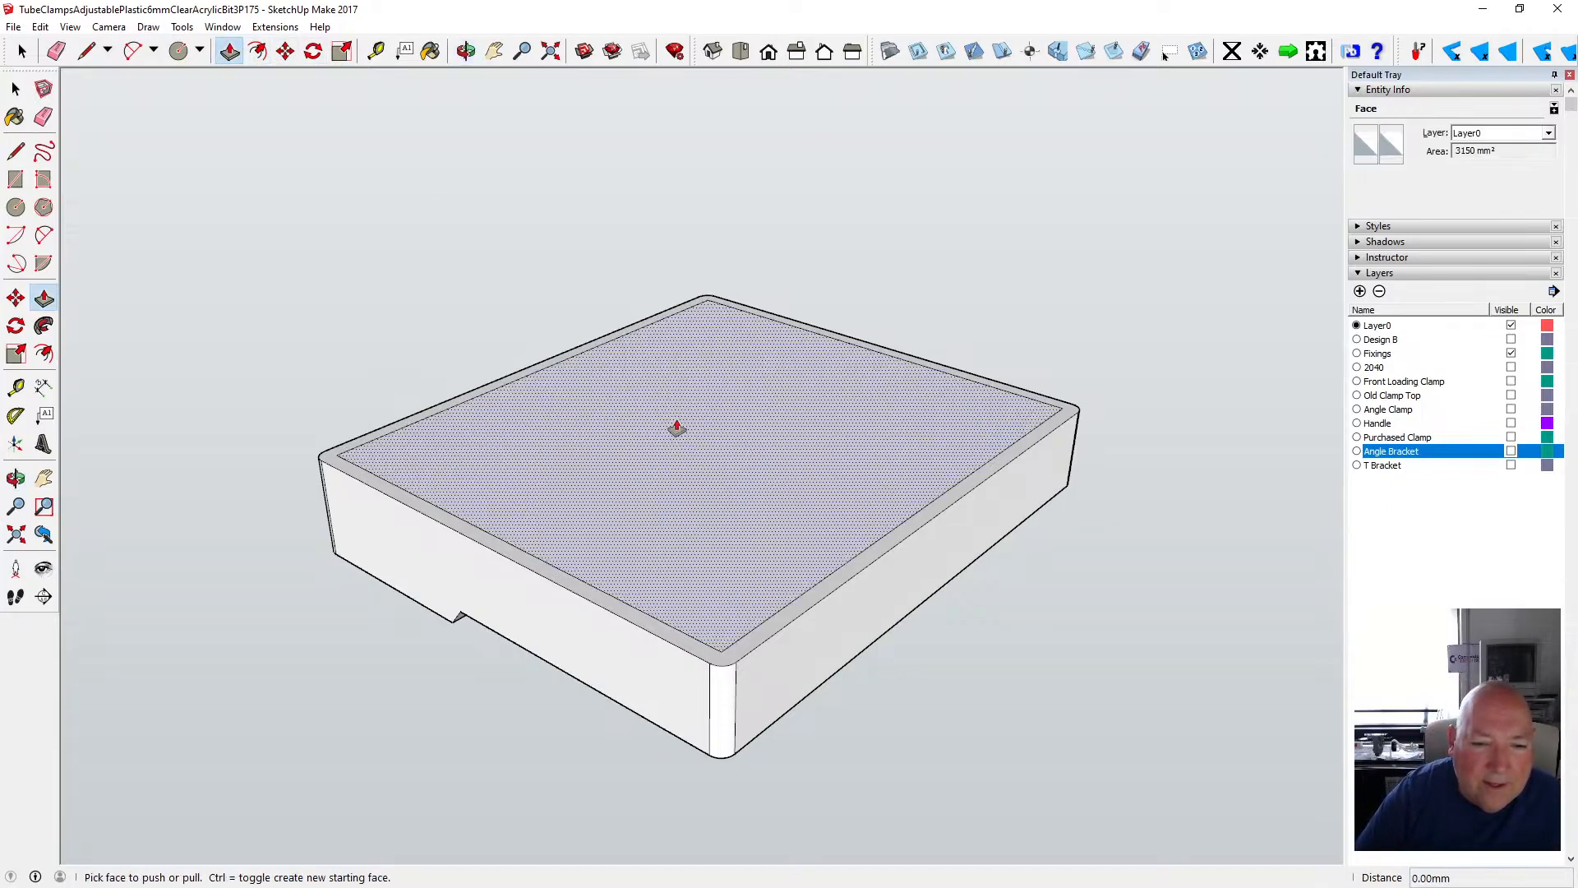
key(t)
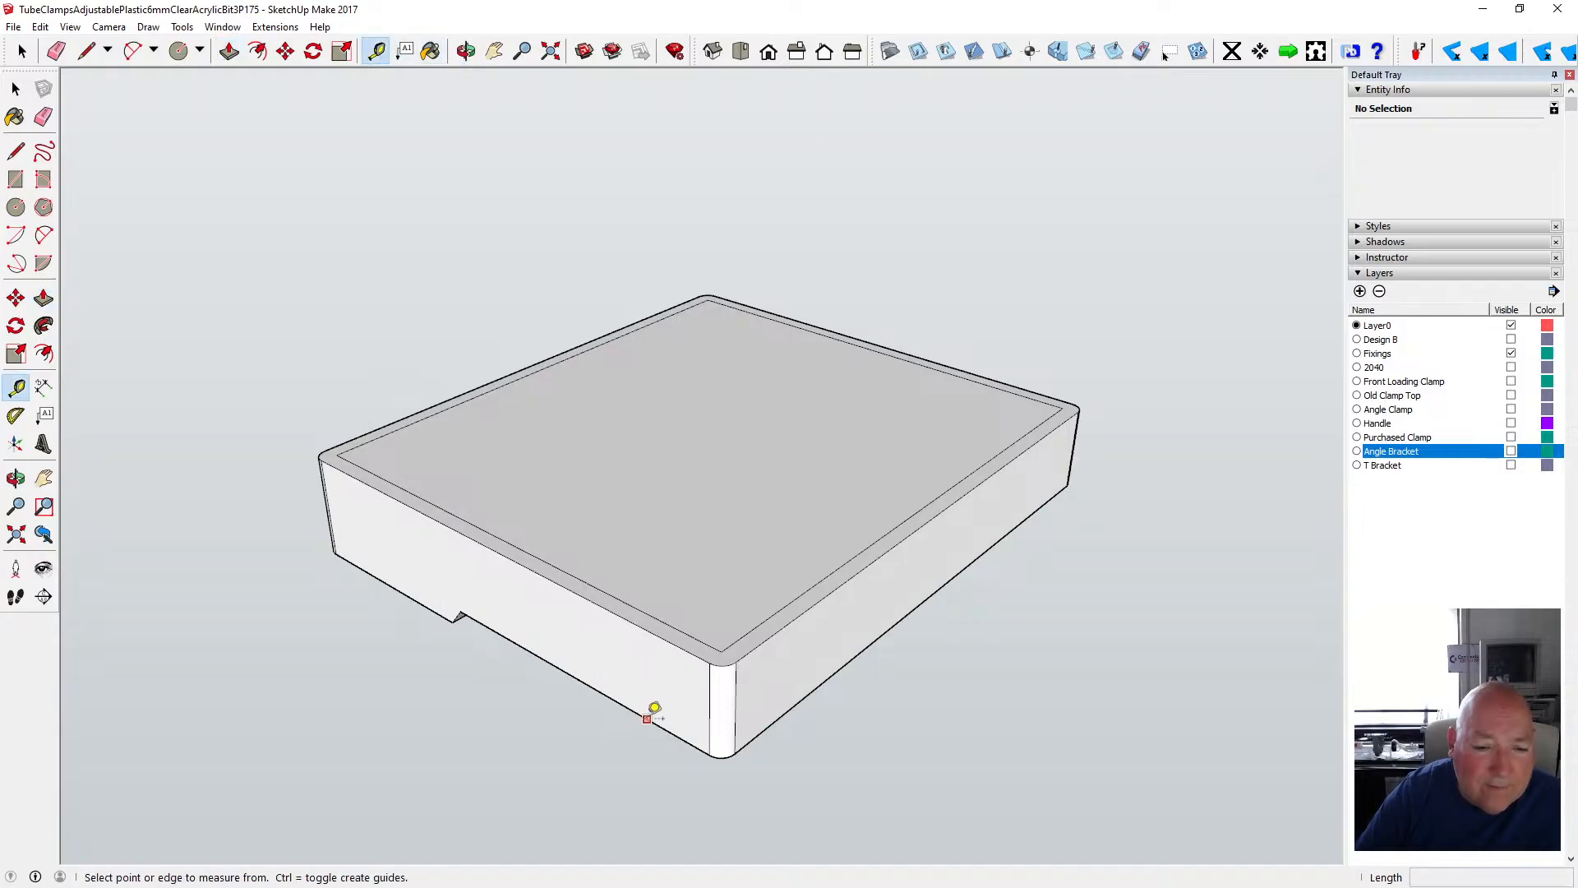
click(647, 717)
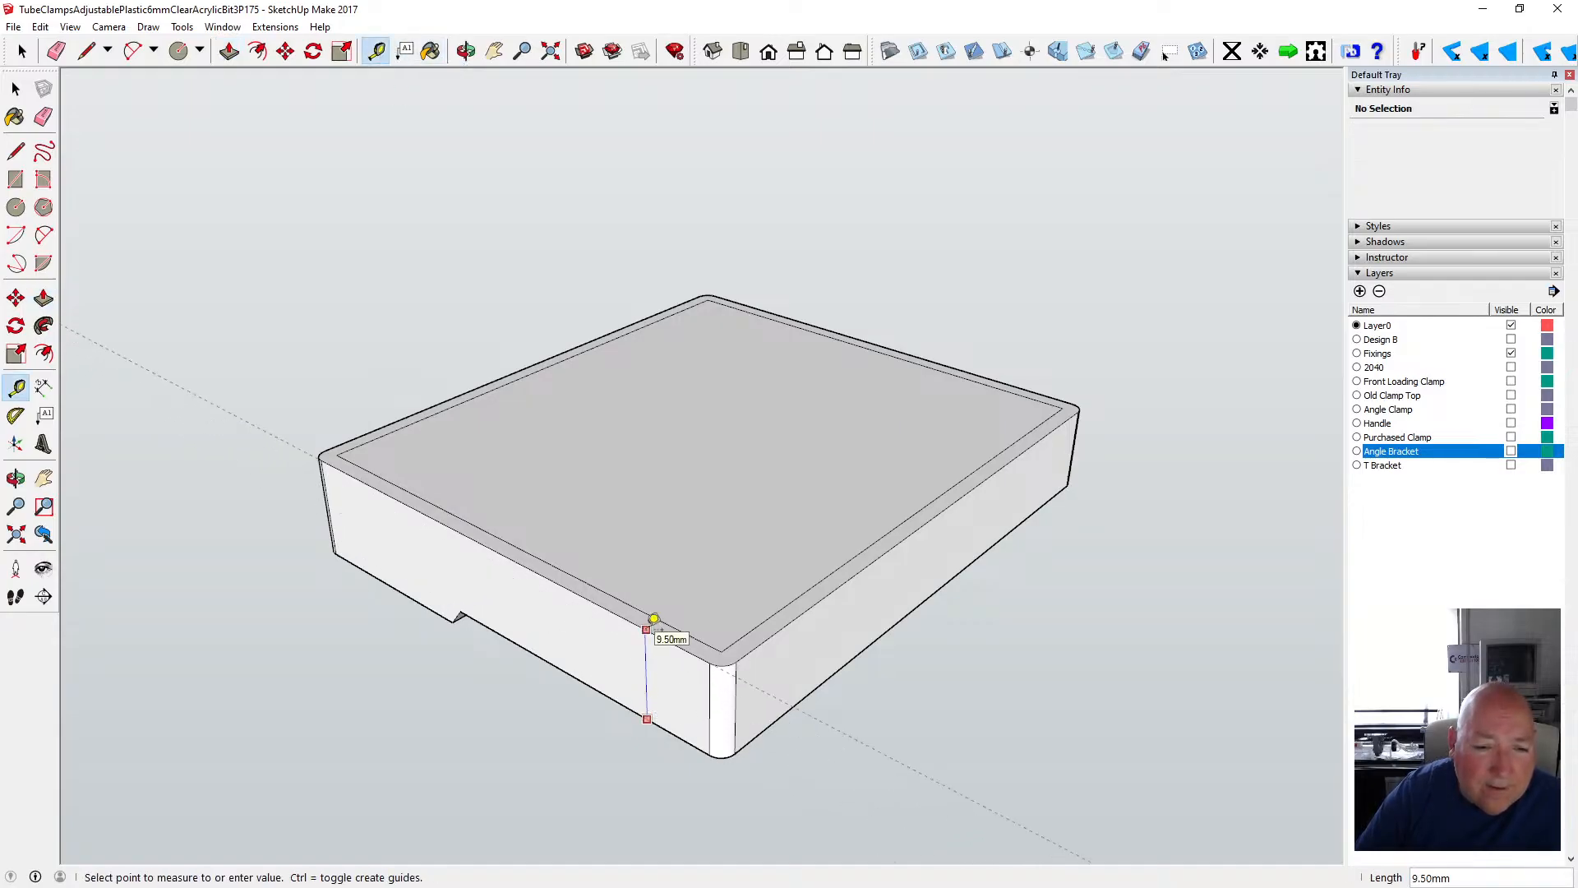
- Push the inset rectangle on the underside 8 mm into the part to hollow it out
click(230, 51)
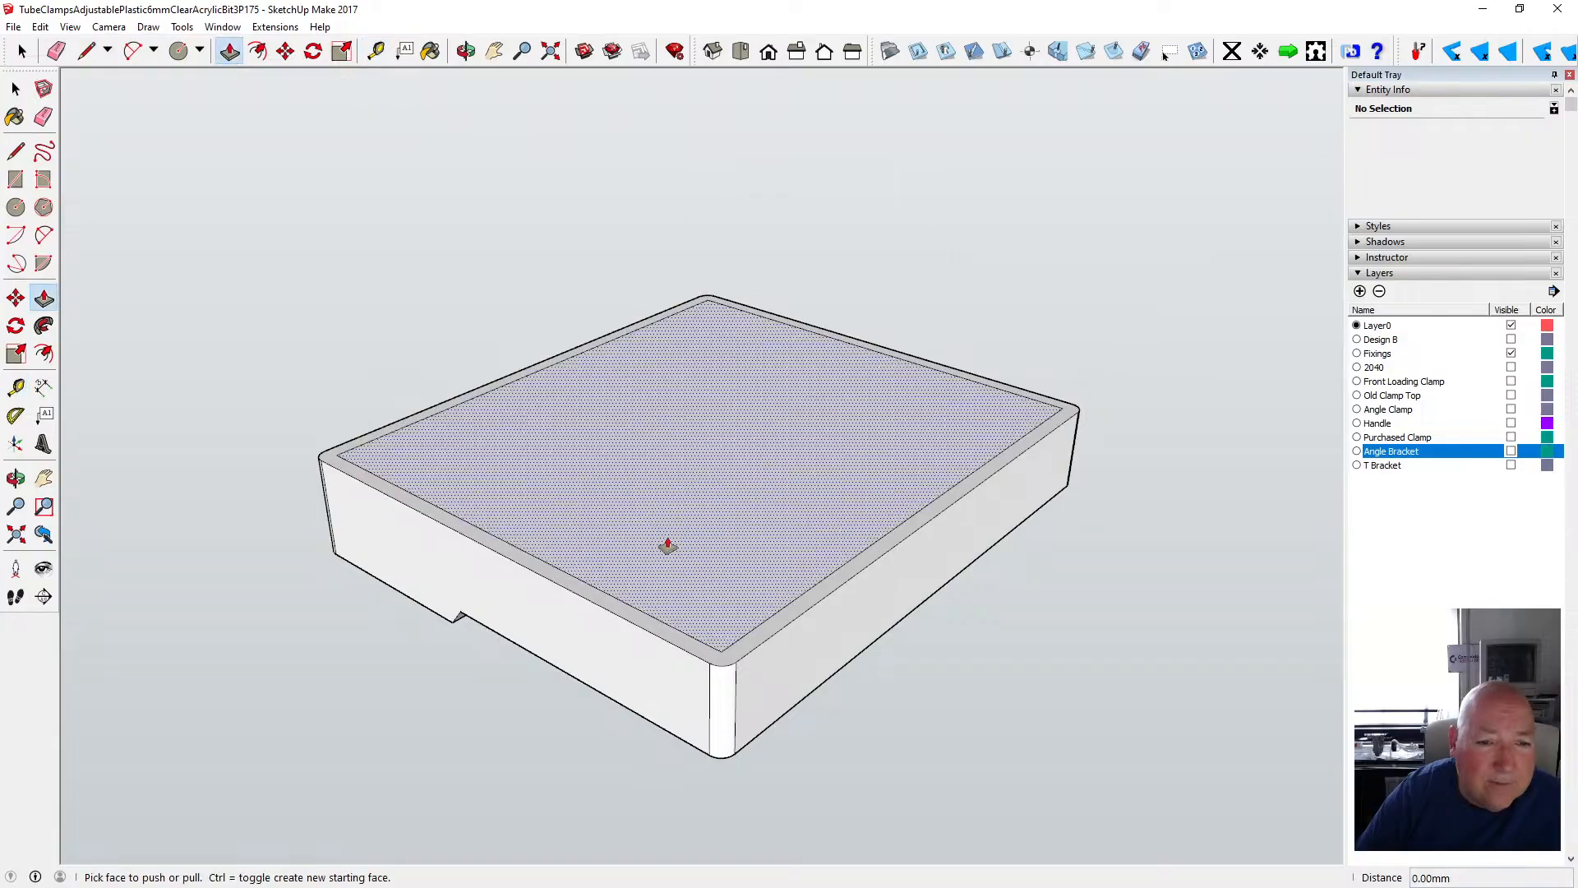
click(667, 545)
text(8)
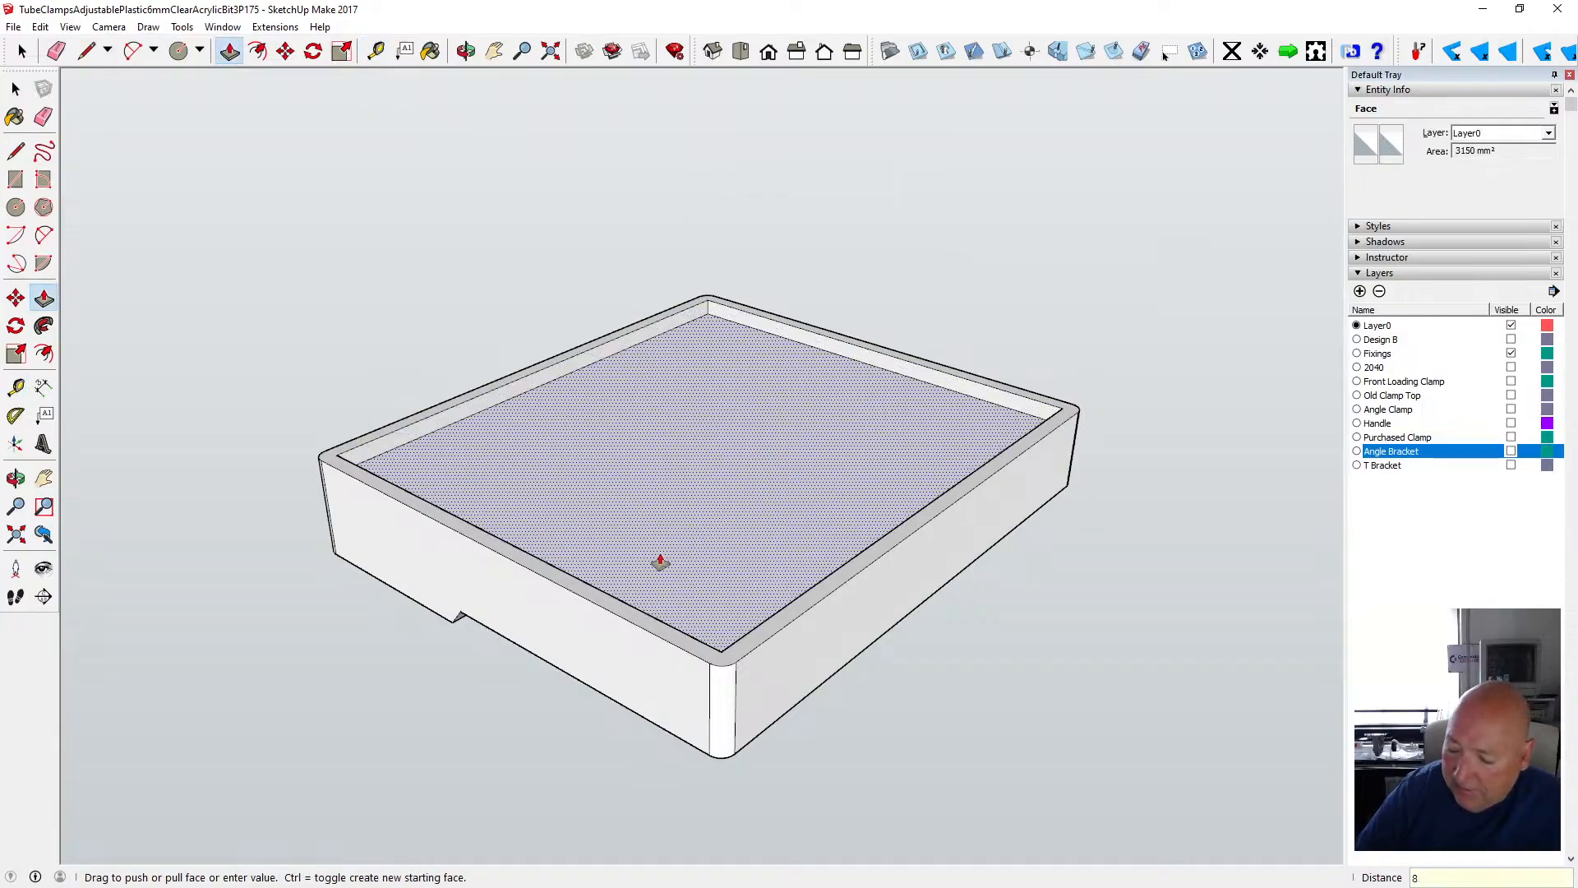
key(Return)
- Check the hollowed part from the side and save the model under its existing file name
key(o)
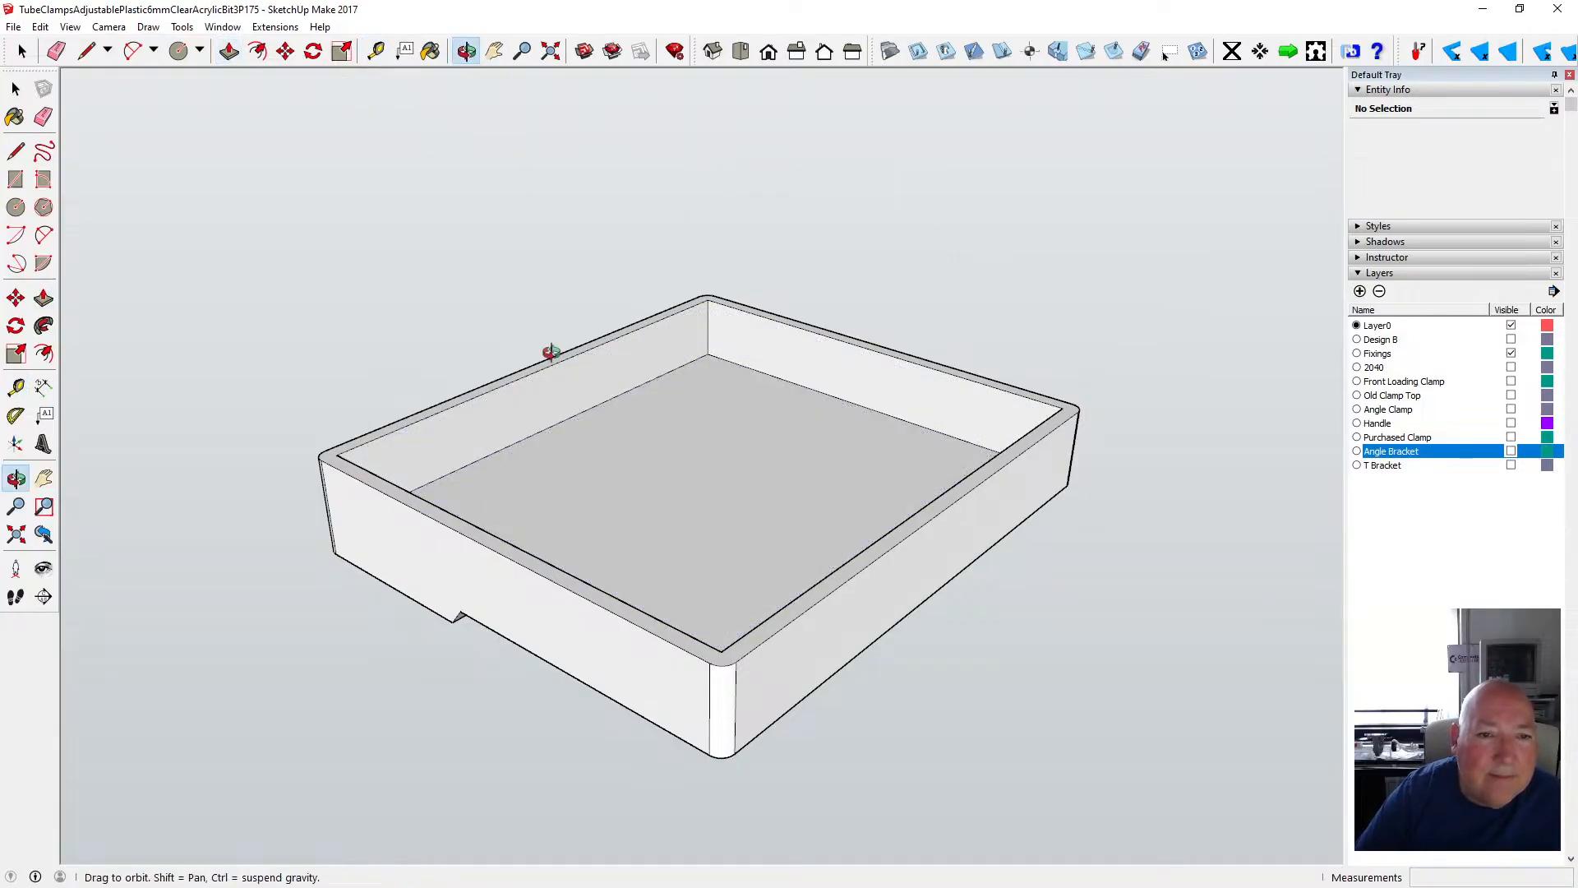
drag(551, 352, 744, 285)
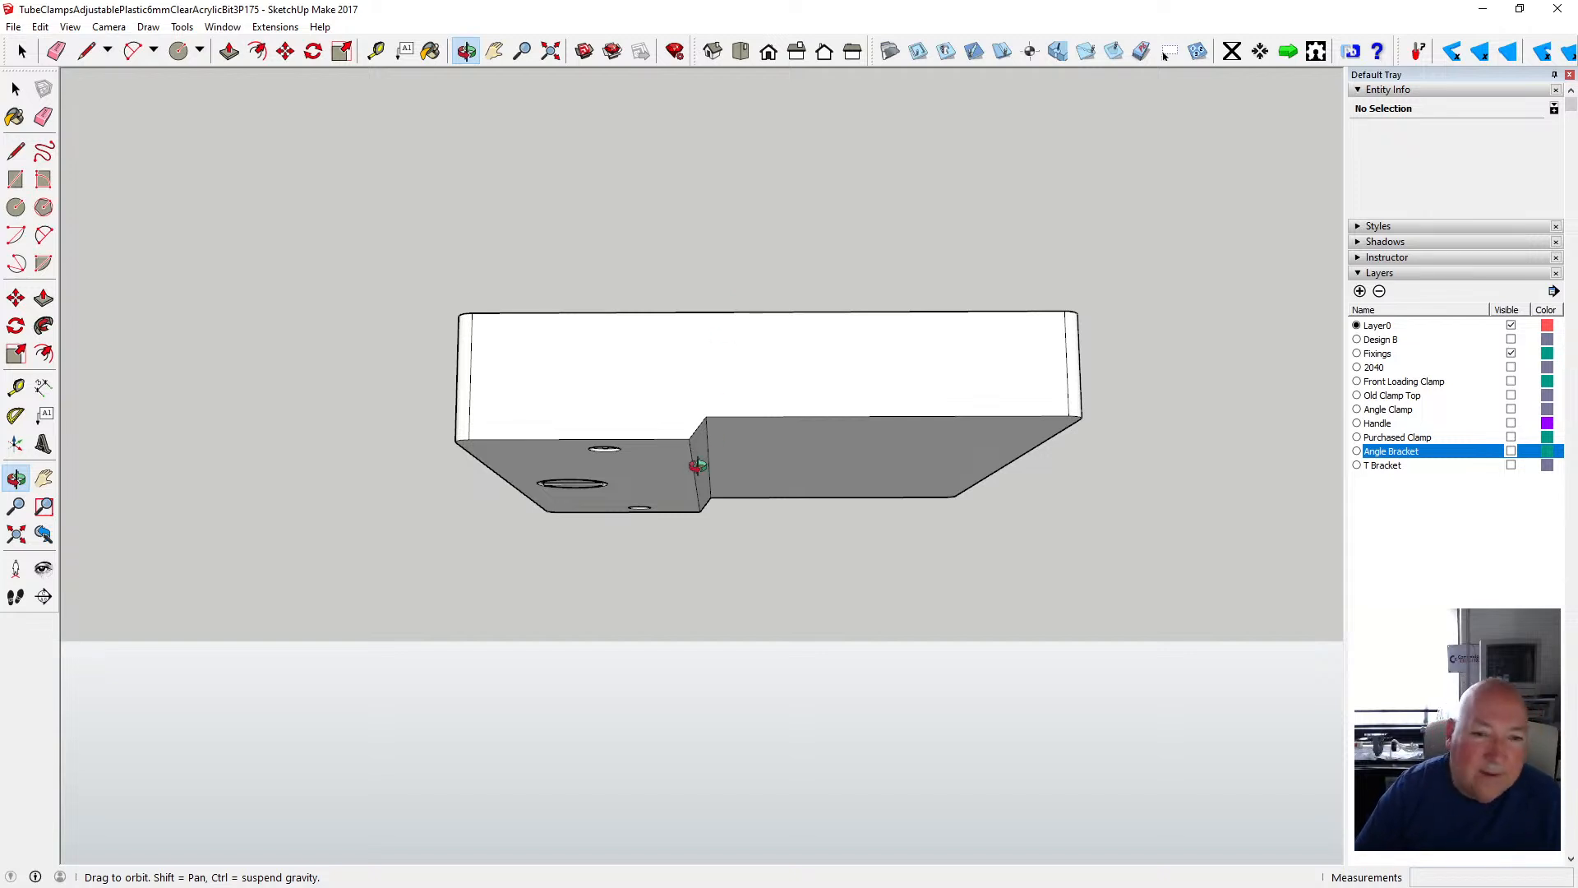
click(13, 26)
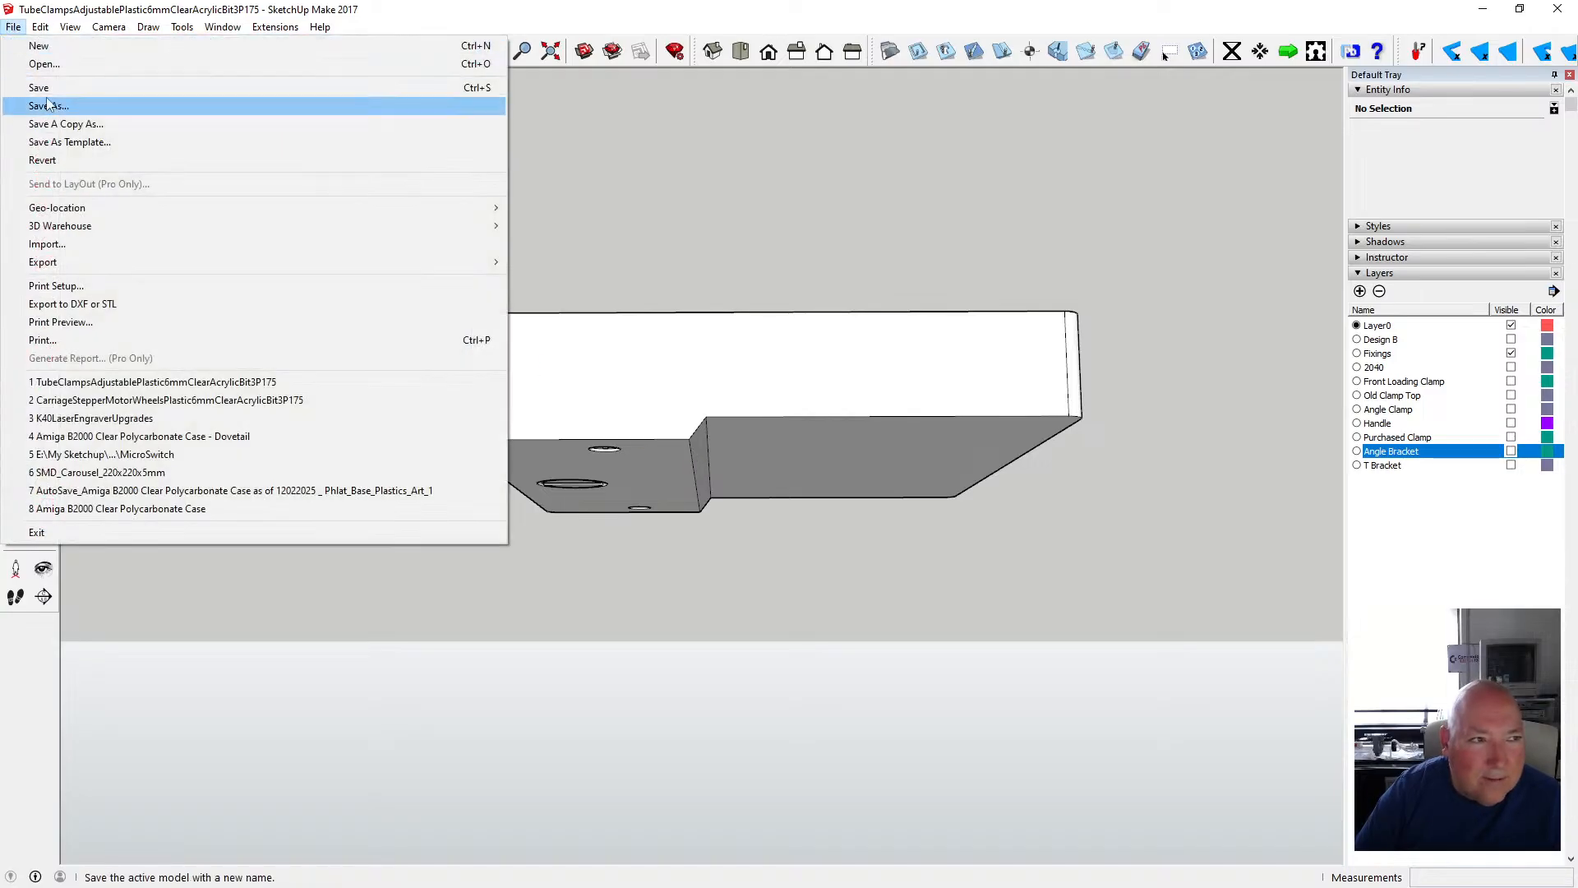
click(38, 88)
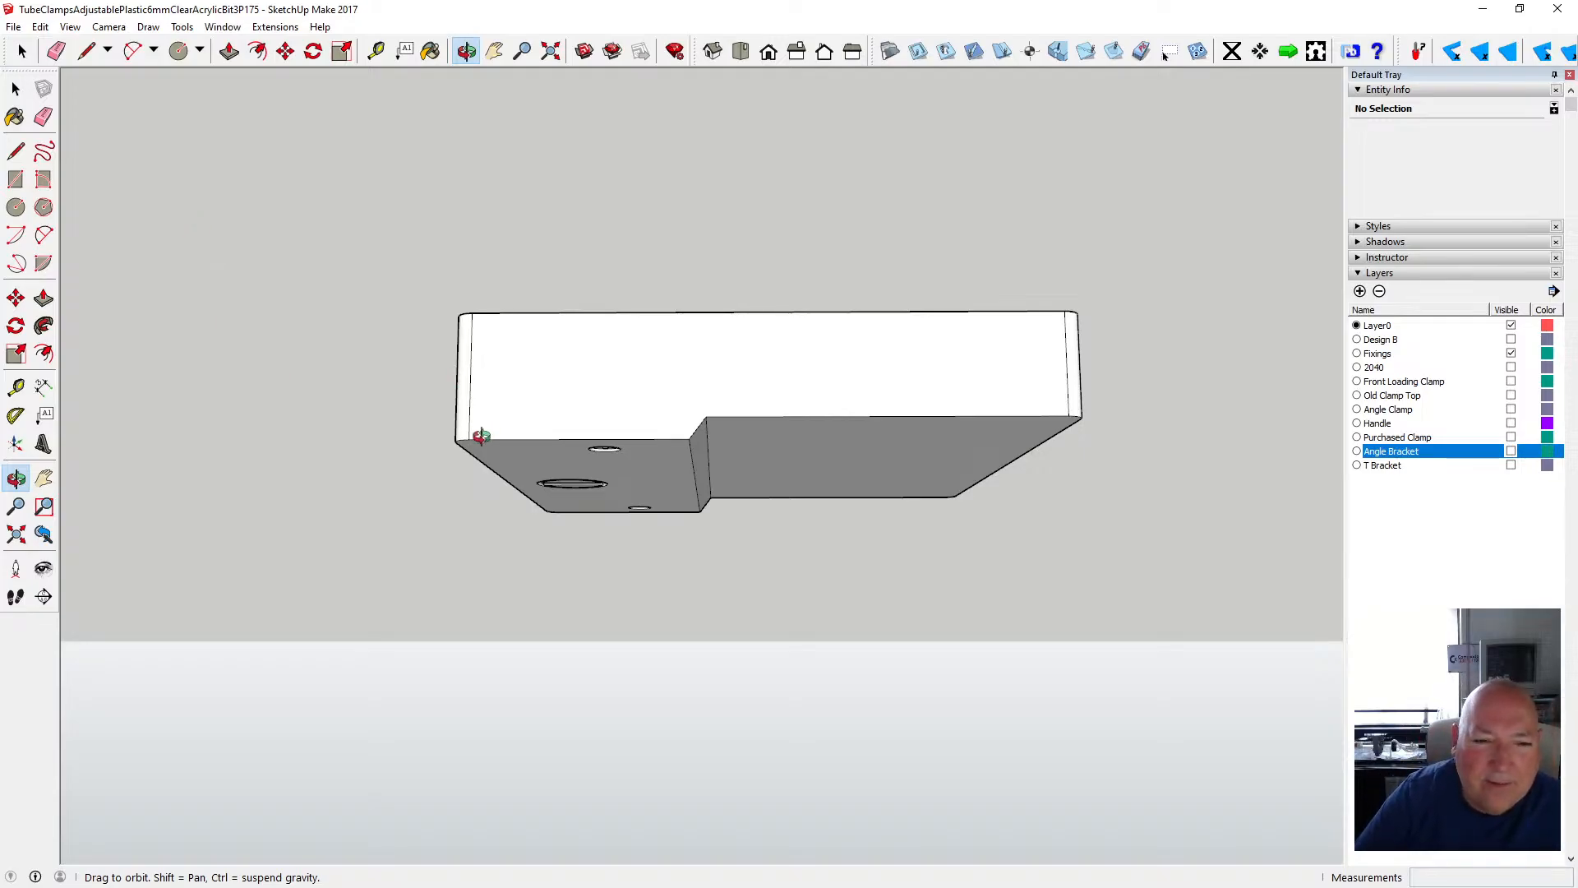
drag(479, 436, 521, 274)
click(376, 51)
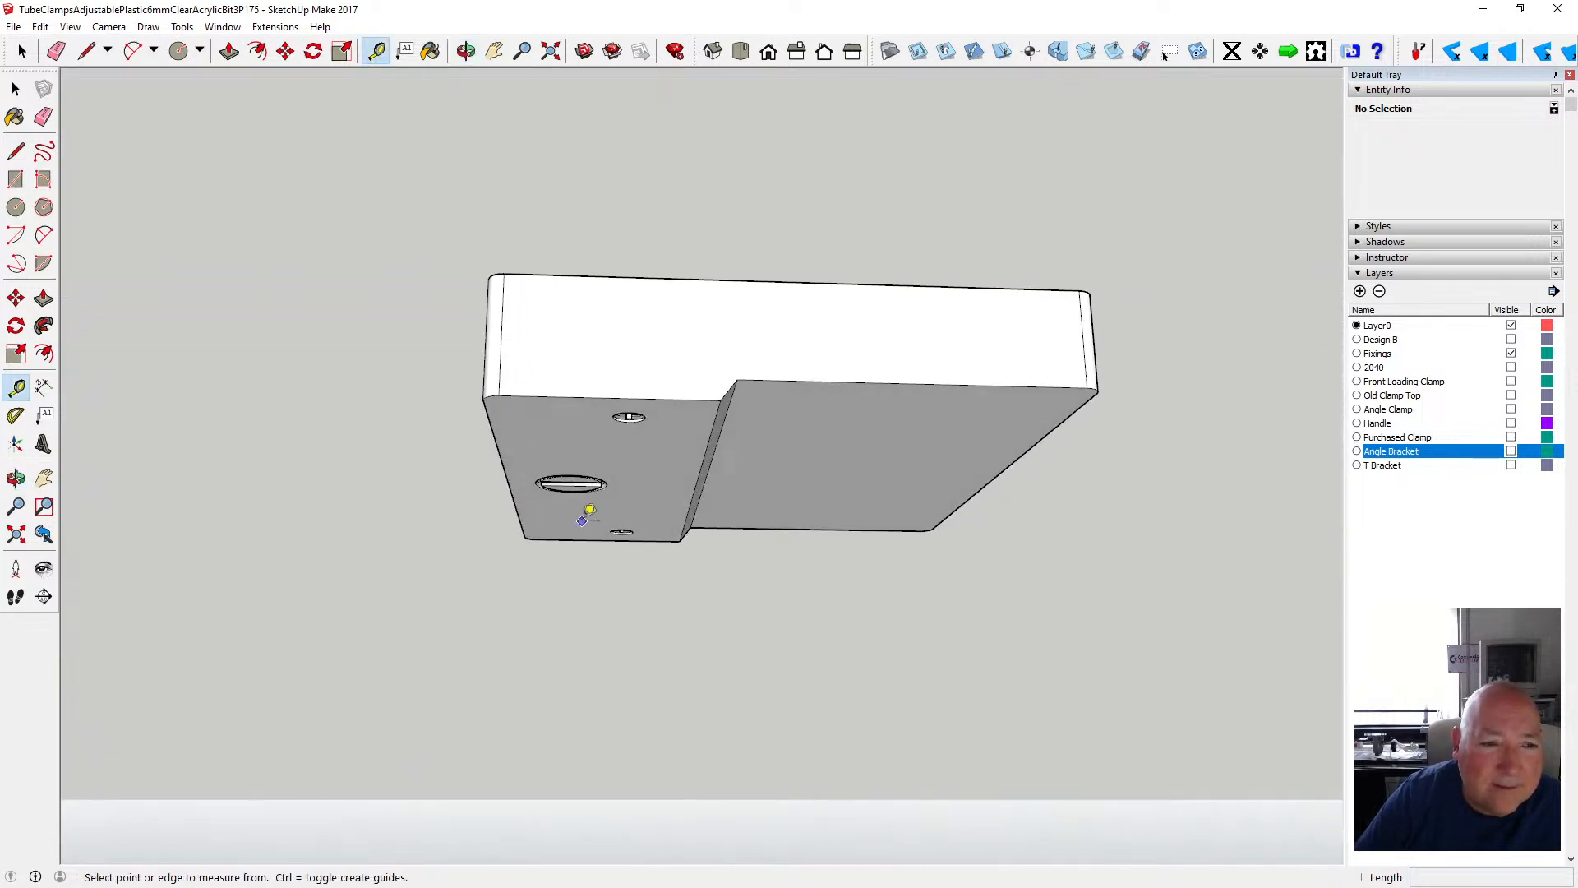
click(493, 435)
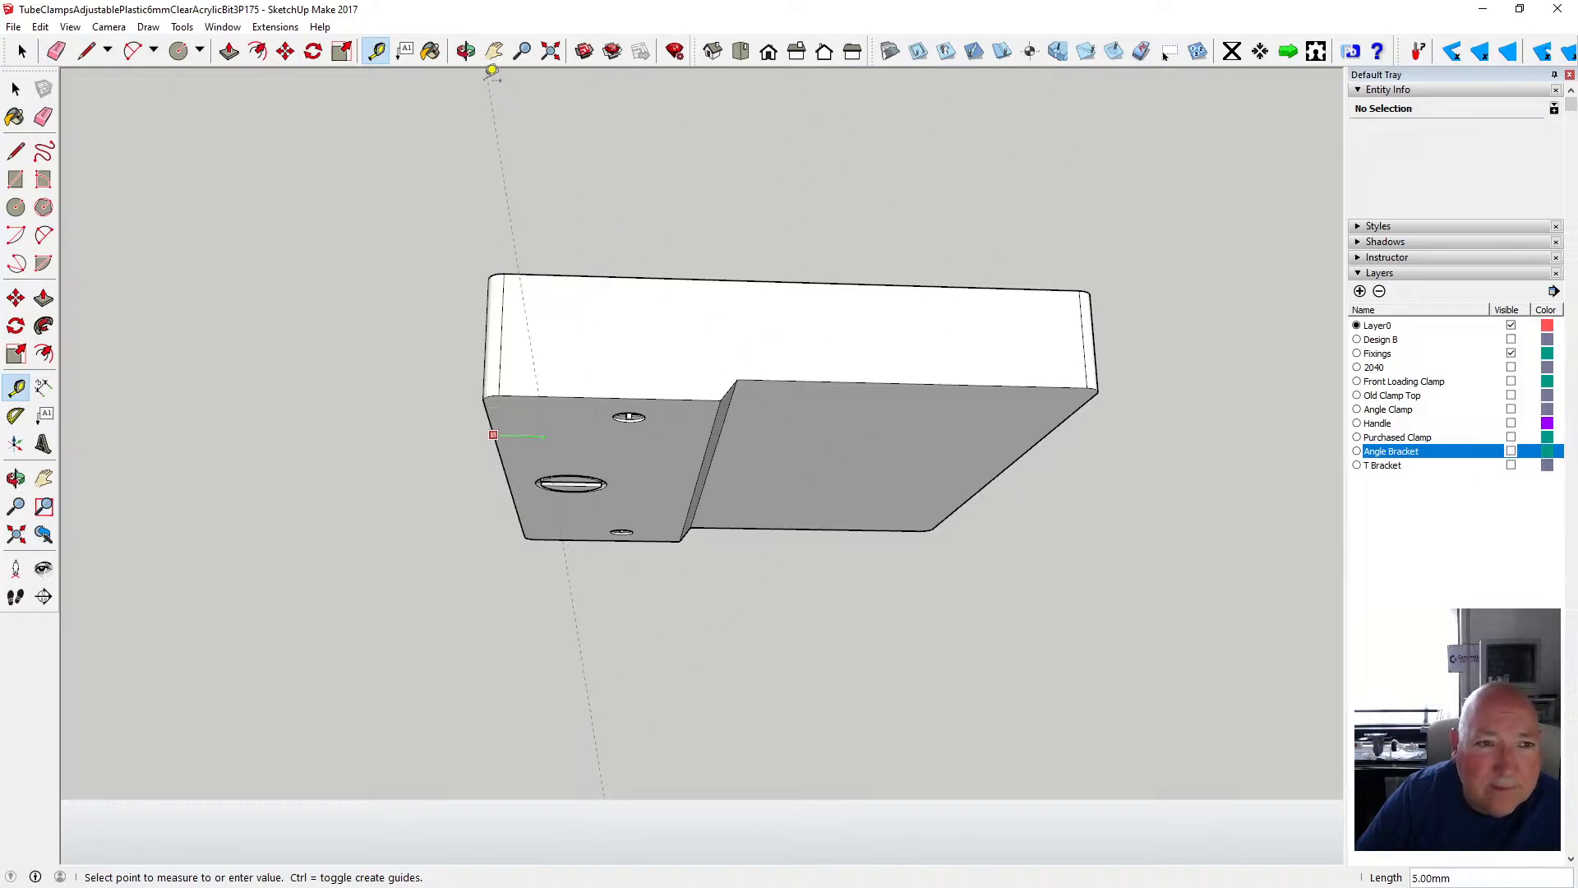
click(465, 51)
drag(584, 240, 560, 523)
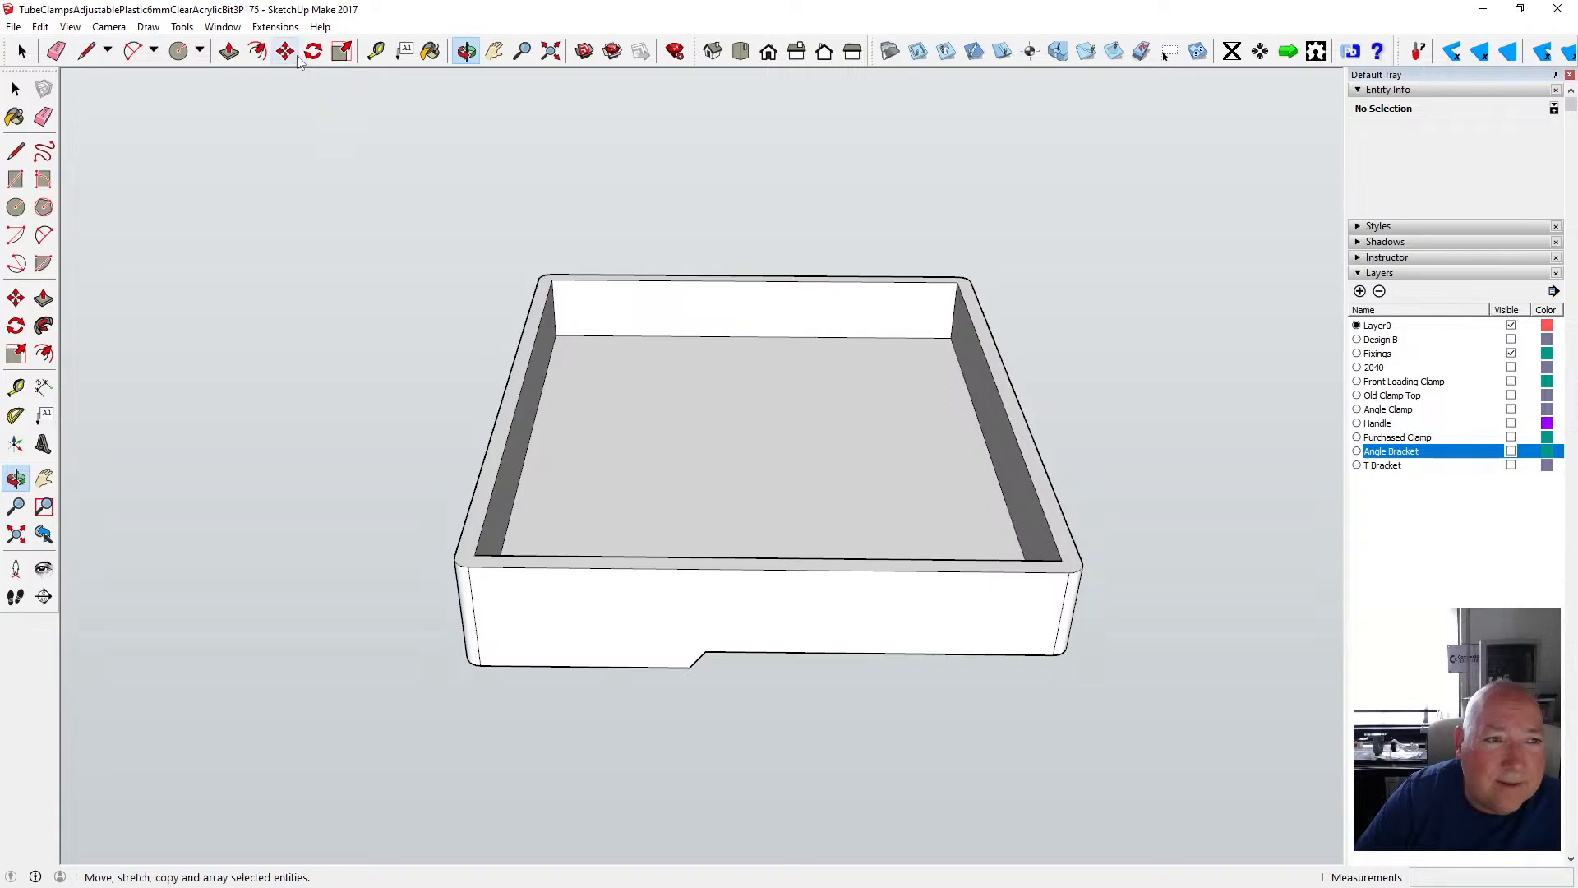
click(375, 51)
click(486, 581)
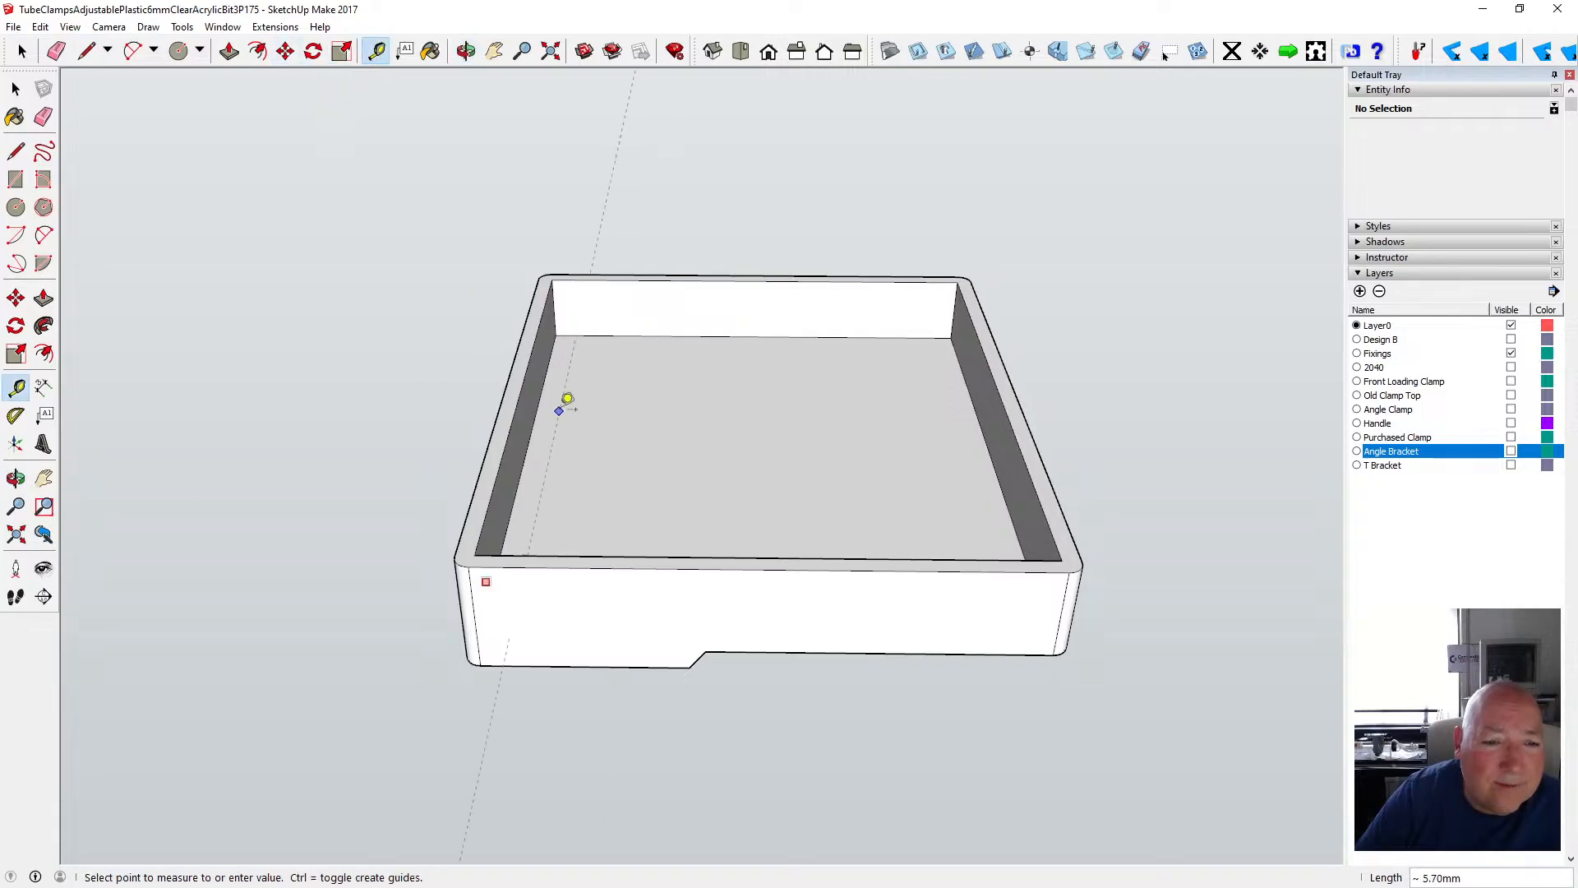
click(513, 401)
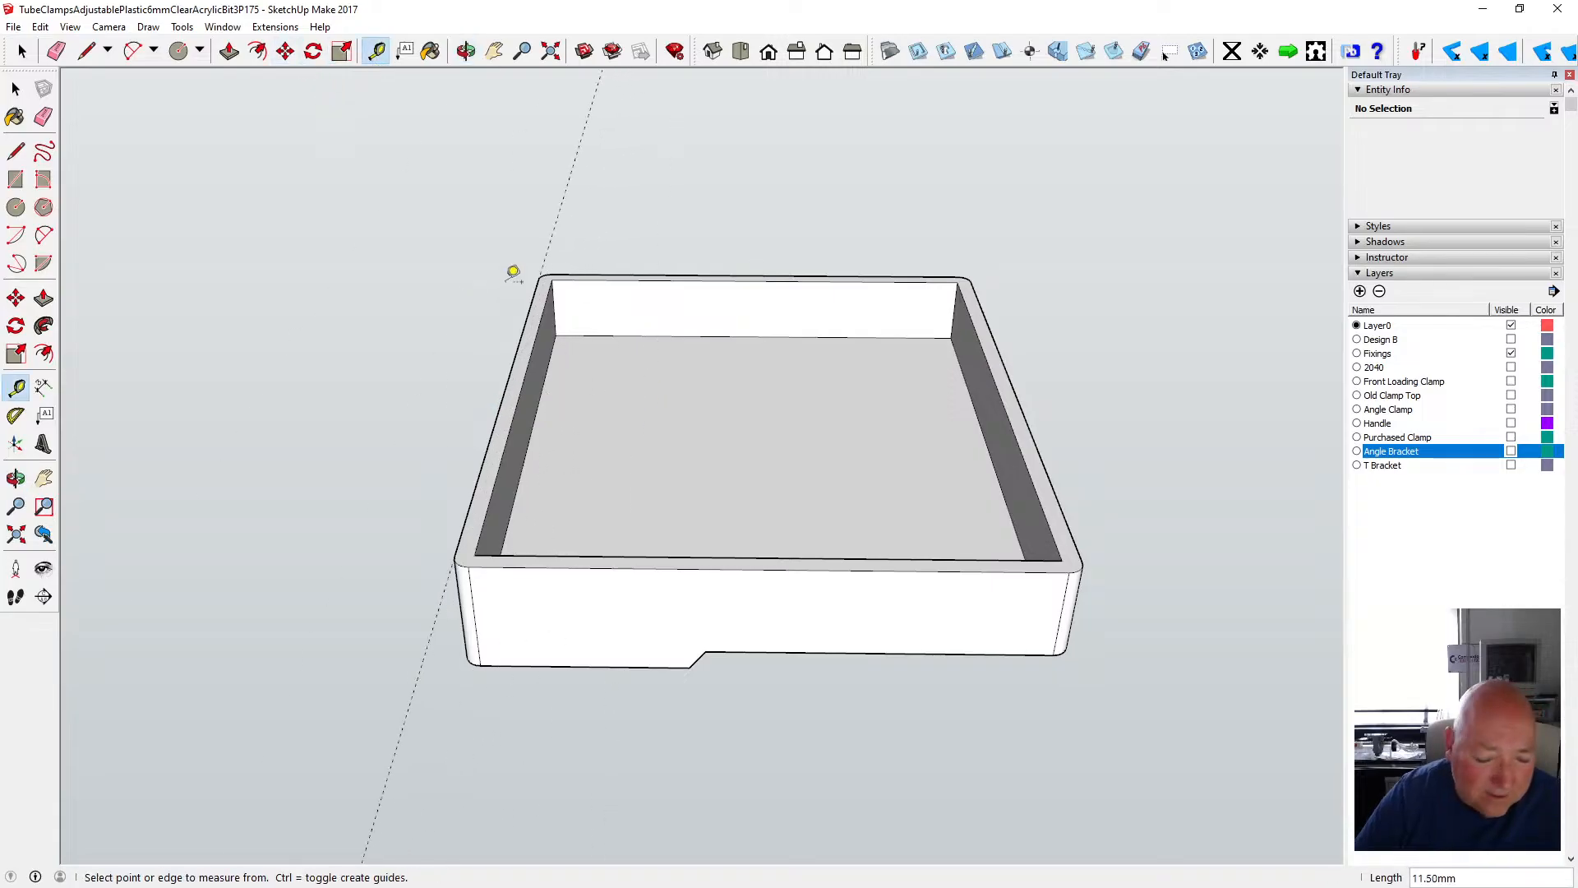
click(39, 26)
click(80, 46)
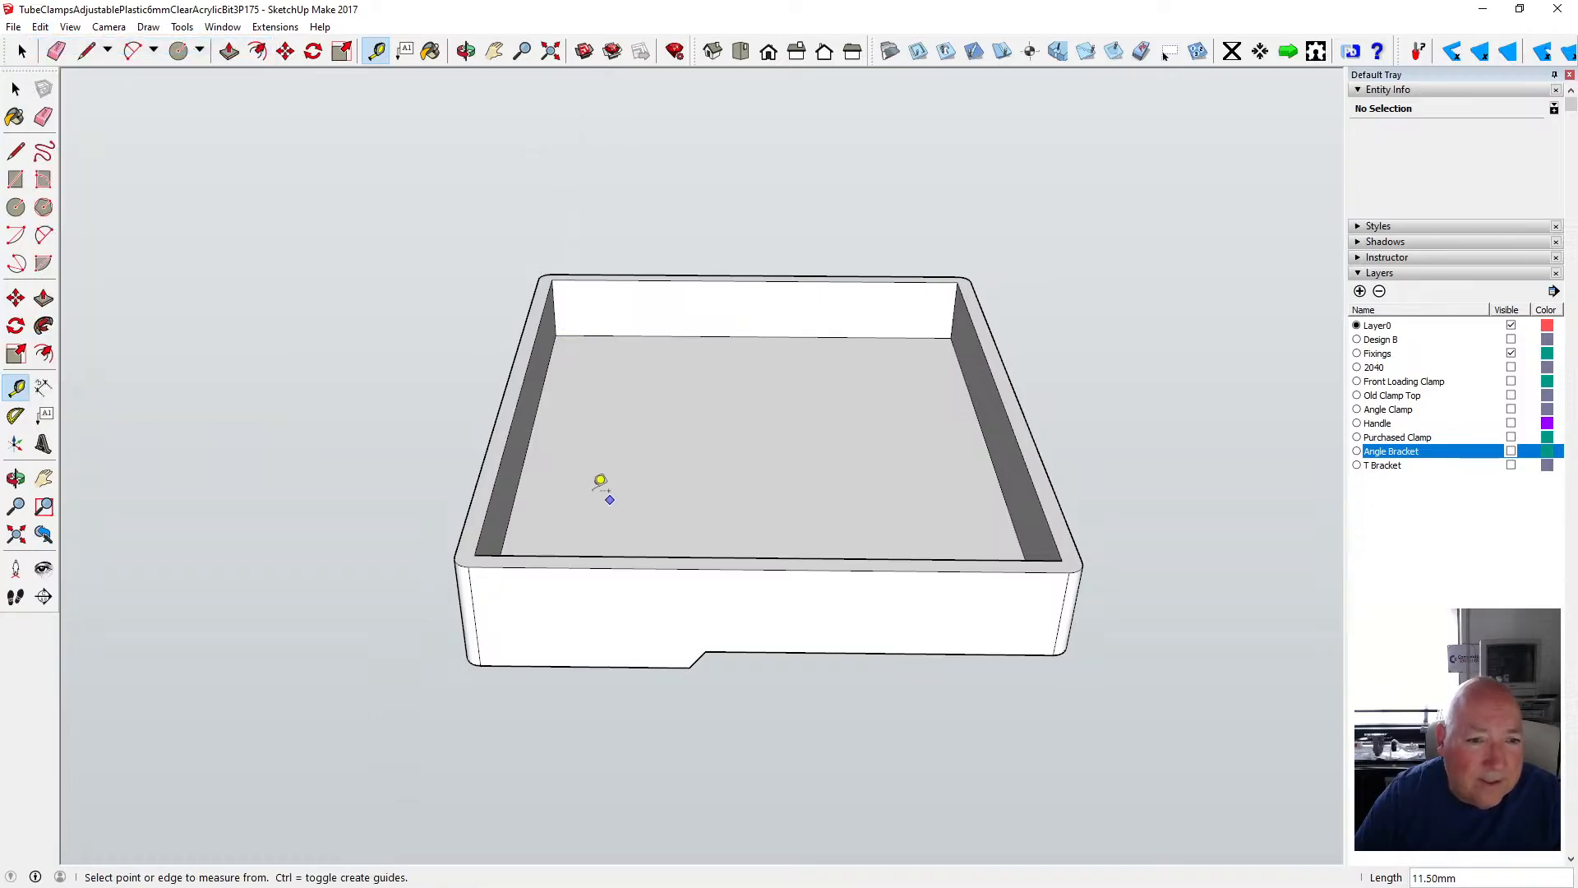
- Place a construction guide across the recess floor, 19.5 mm in from the inner wall on the raised strip's side, and activate the Line tool
click(525, 454)
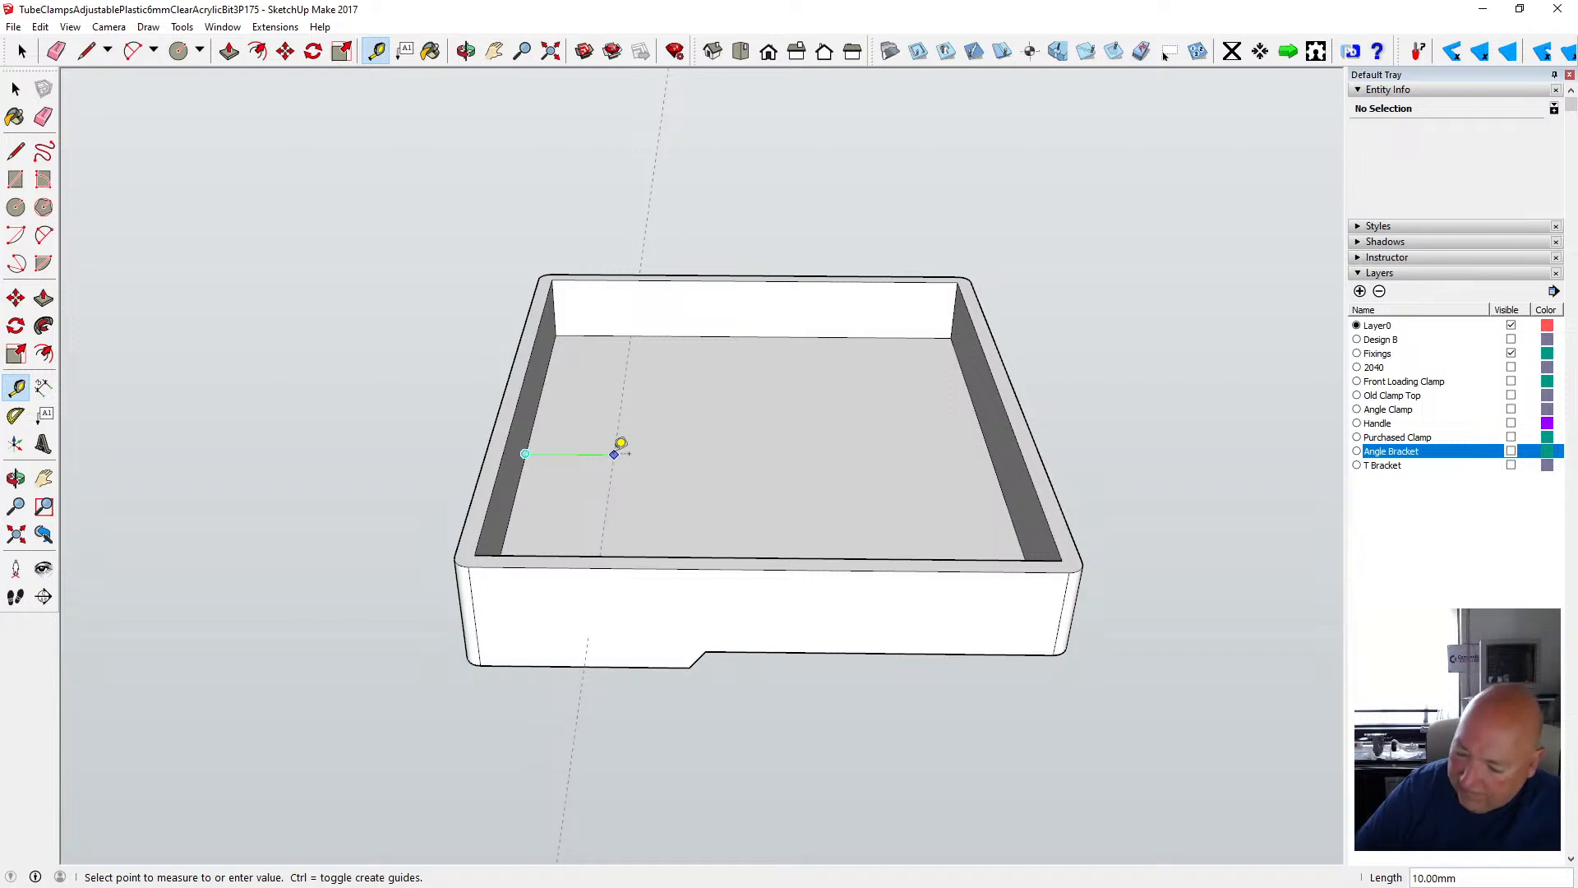
text(19.5)
key(Return)
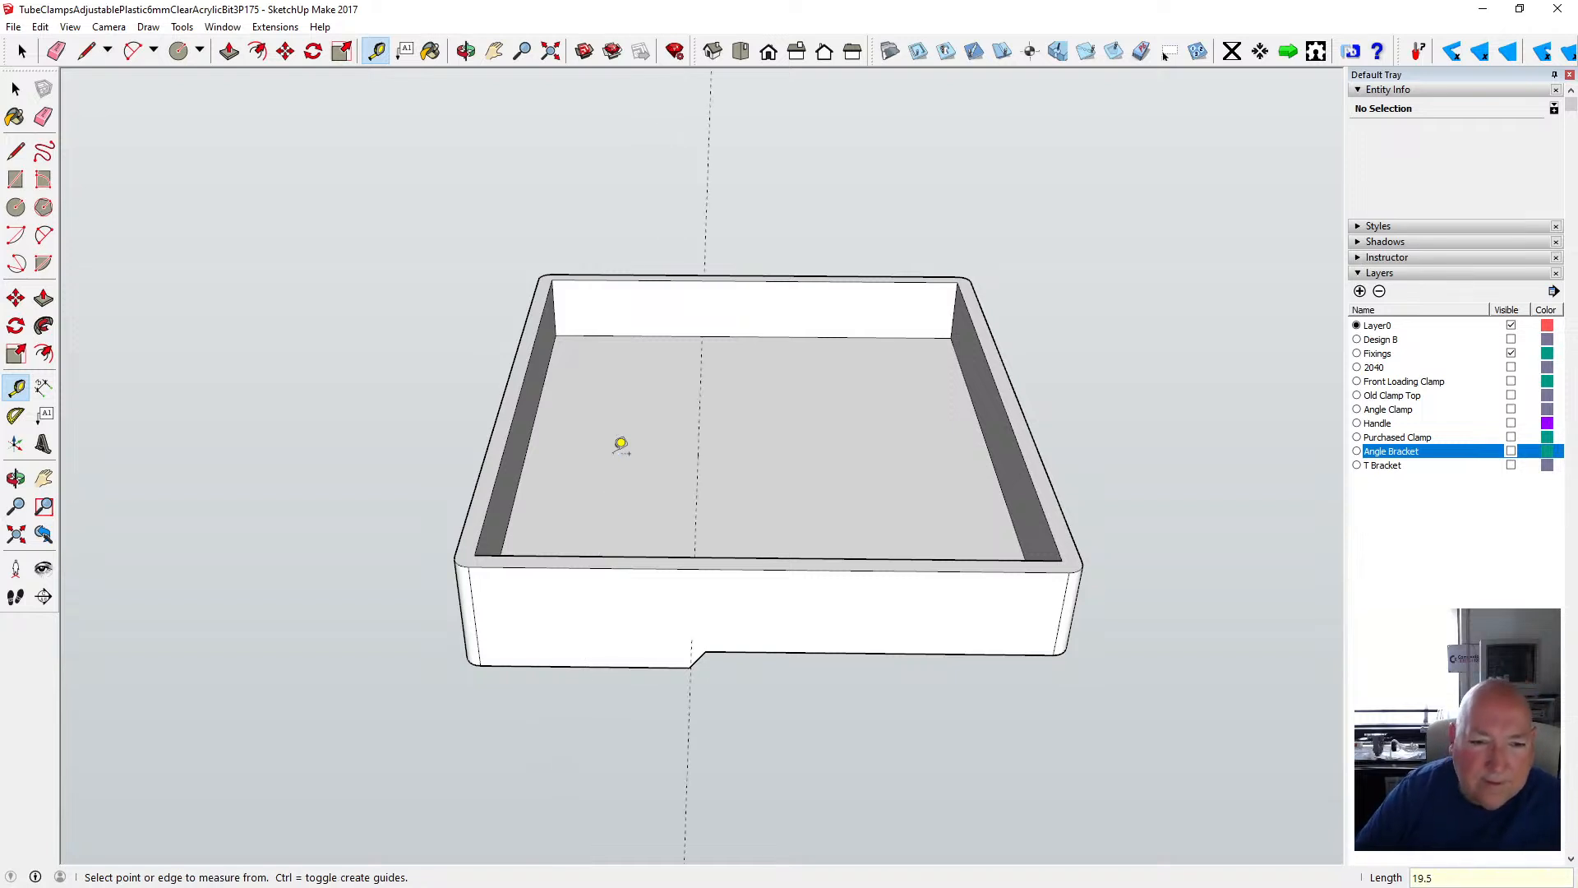
click(15, 151)
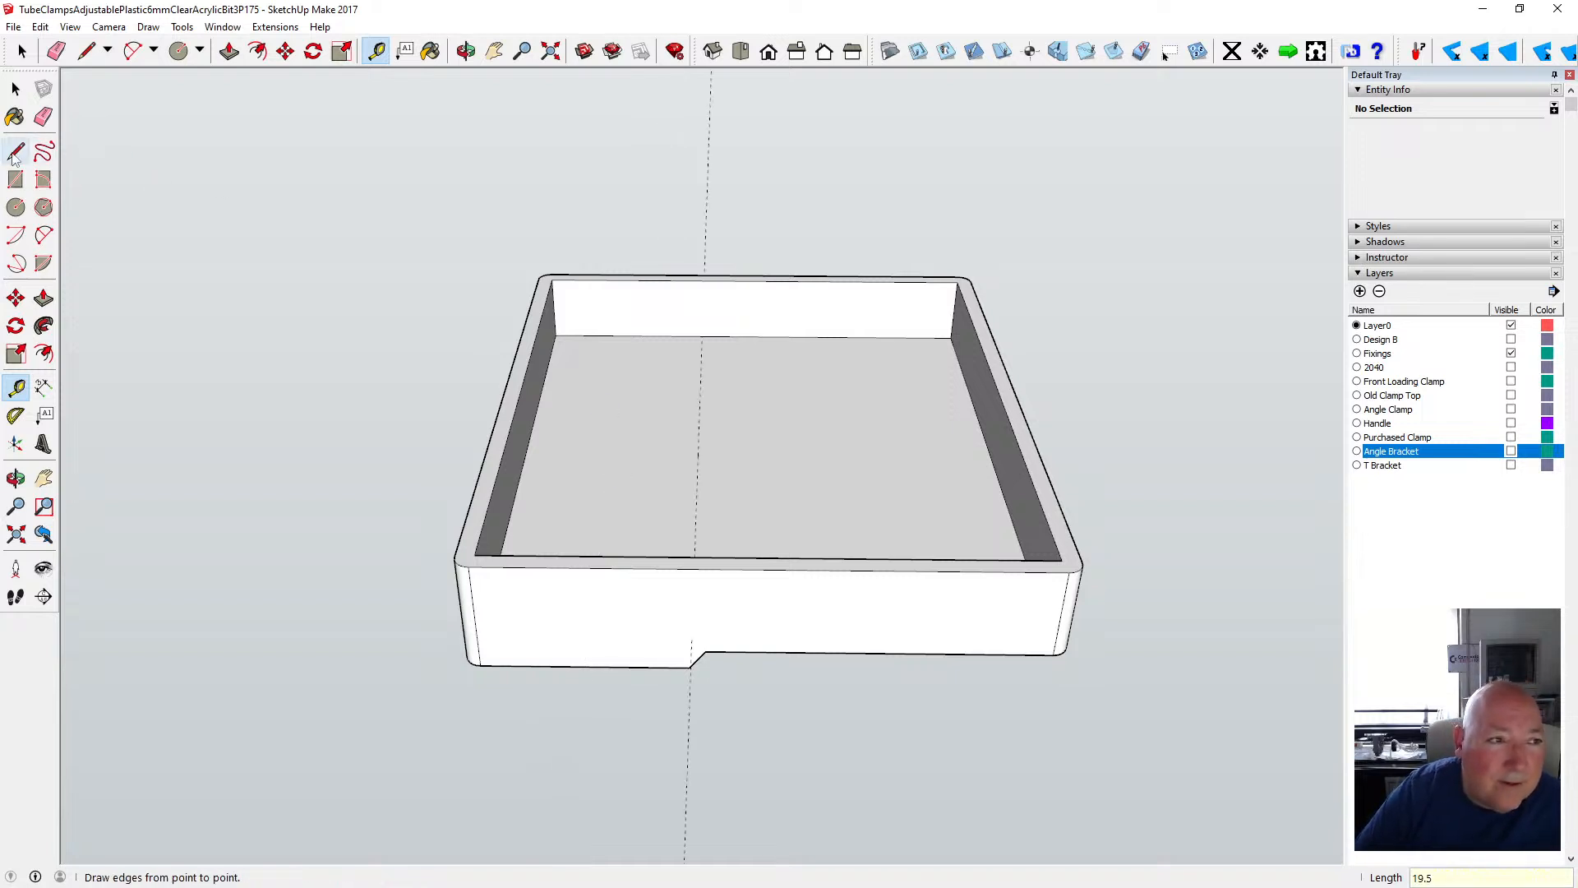
- Draw a line along the construction guide across the recess floor, from one inner wall to the opposite one
click(703, 333)
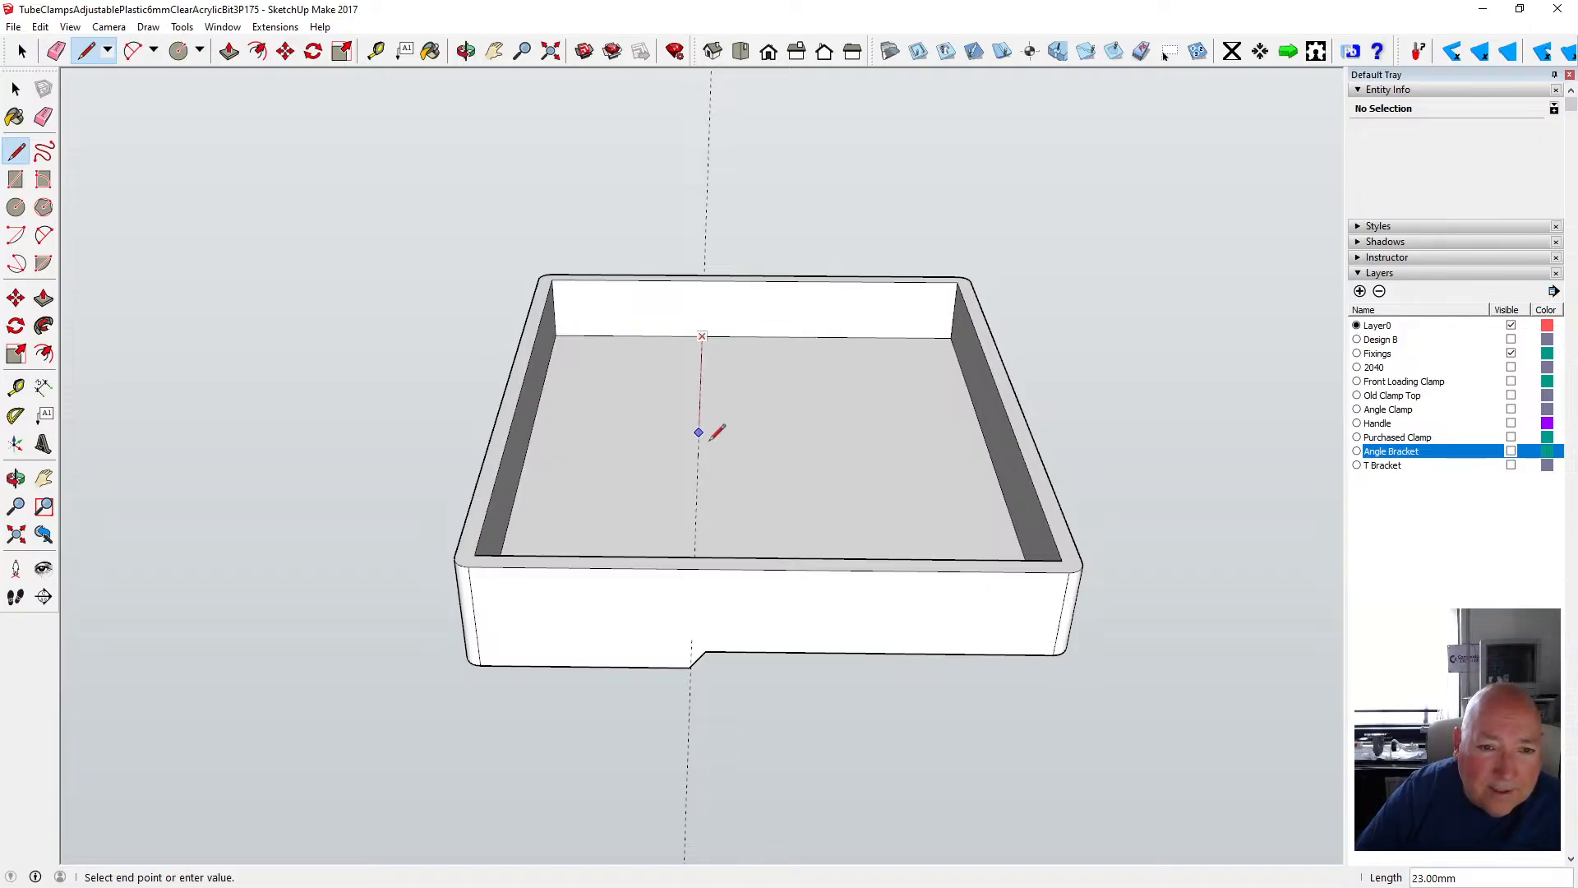
click(466, 51)
drag(395, 312, 387, 371)
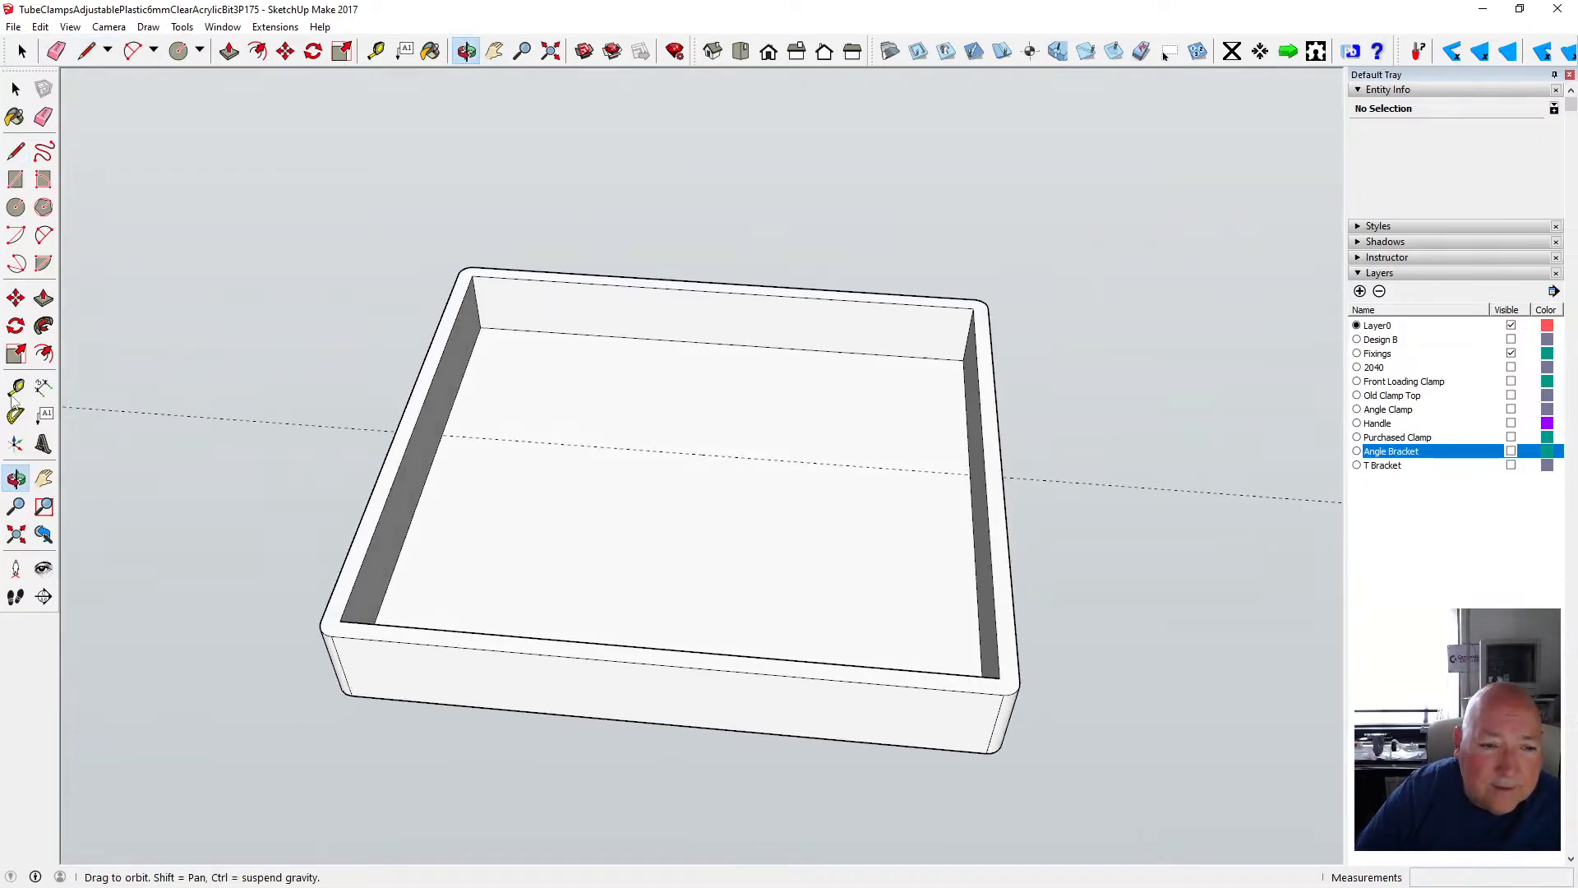
click(16, 150)
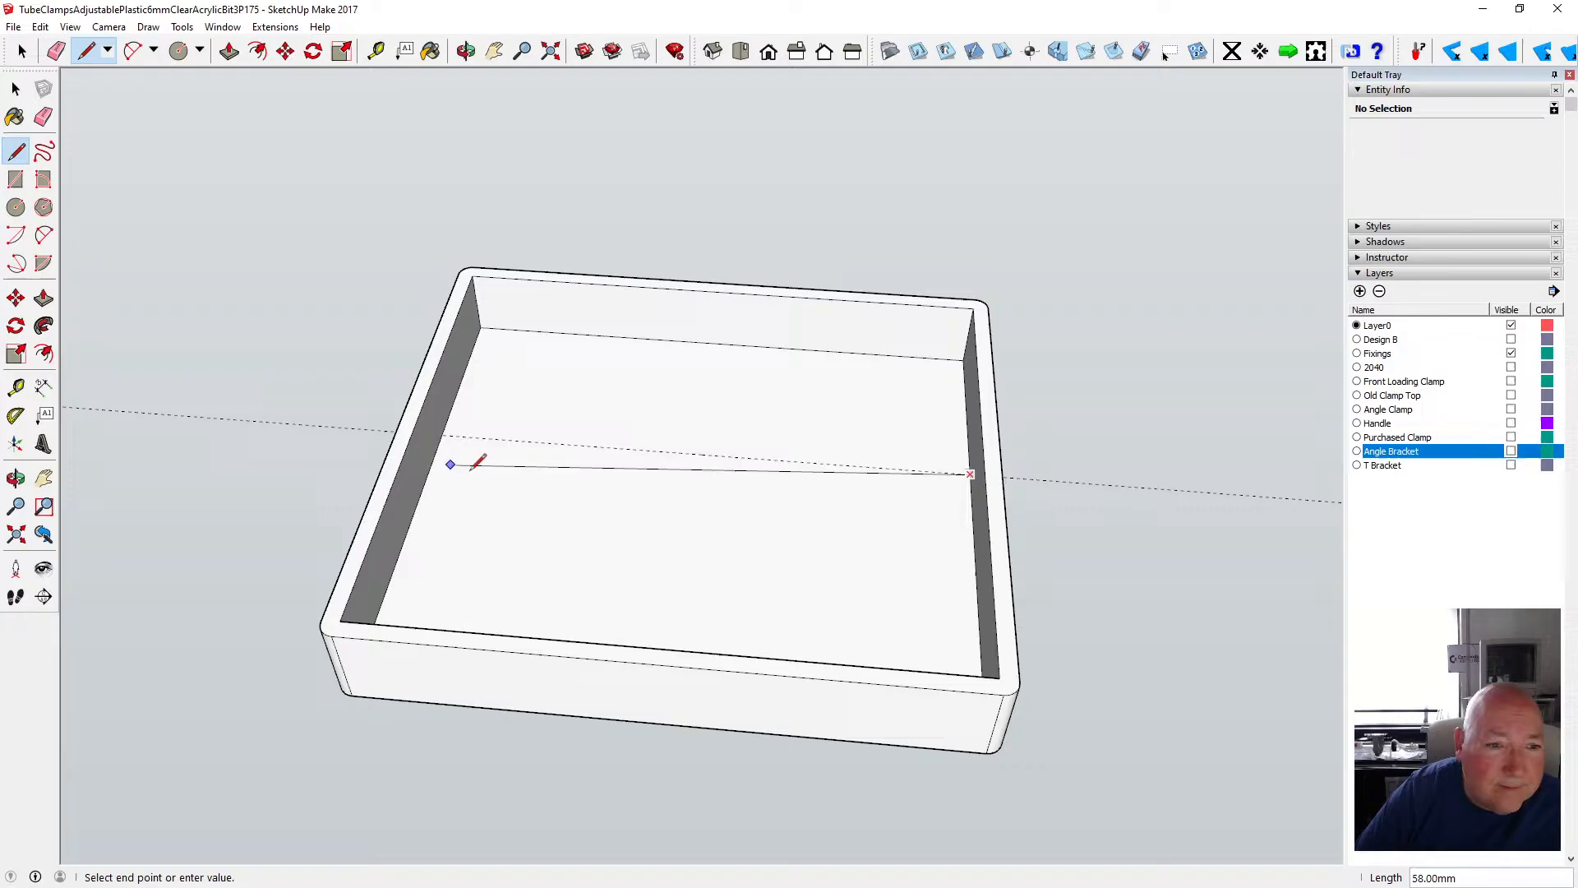
click(442, 434)
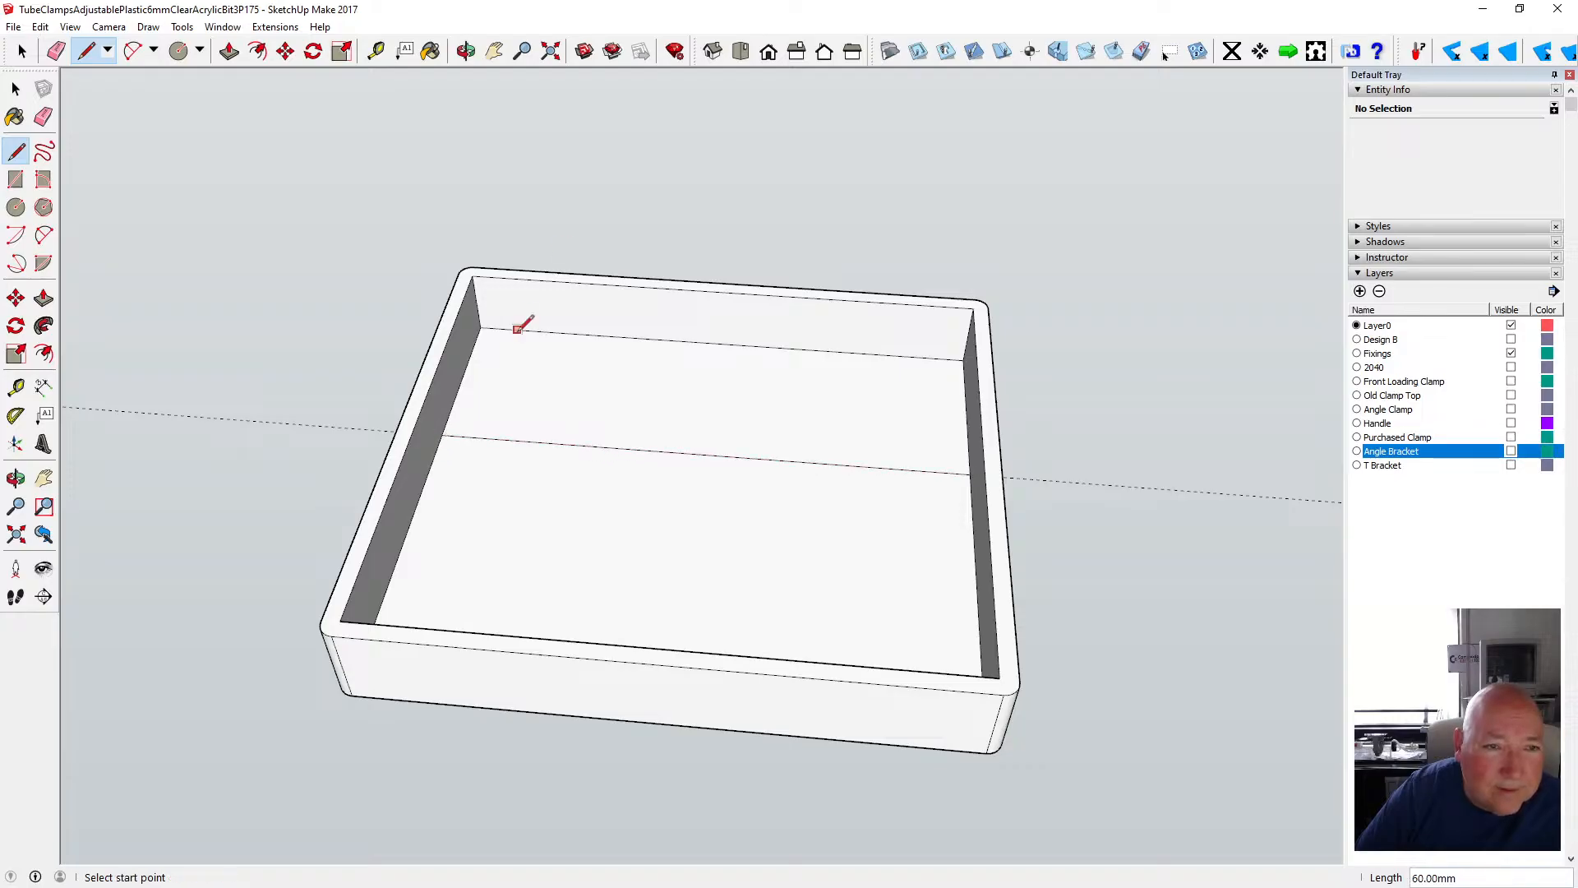
- Place a construction guide 1.5 mm from the new floor line, toward the inner wall on the raised strip's side
click(464, 51)
drag(511, 205, 755, 394)
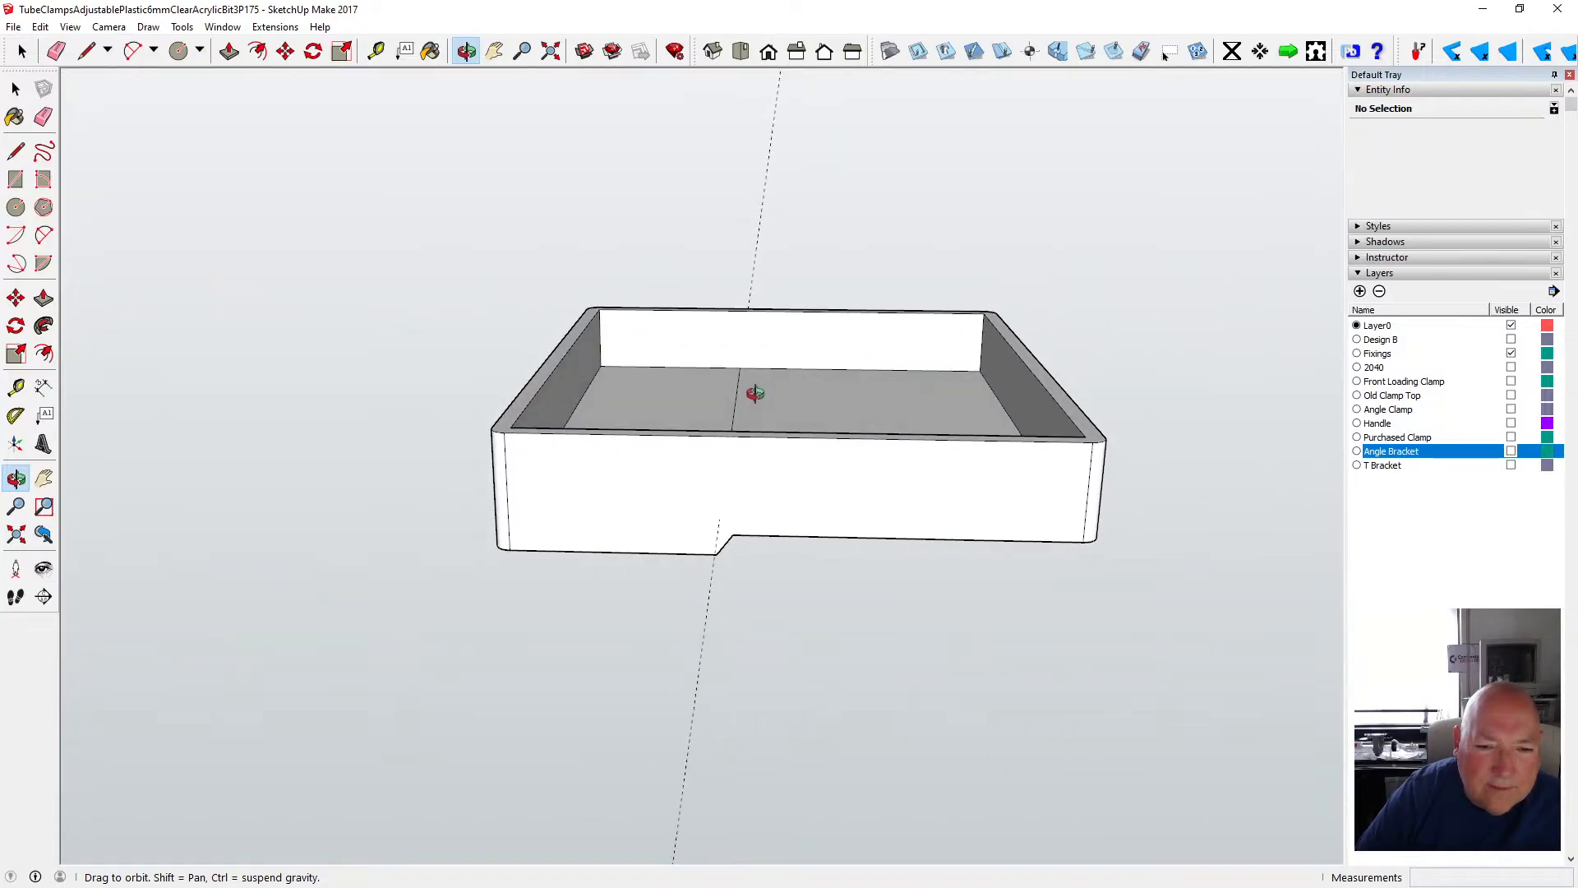
drag(754, 394, 747, 427)
click(376, 51)
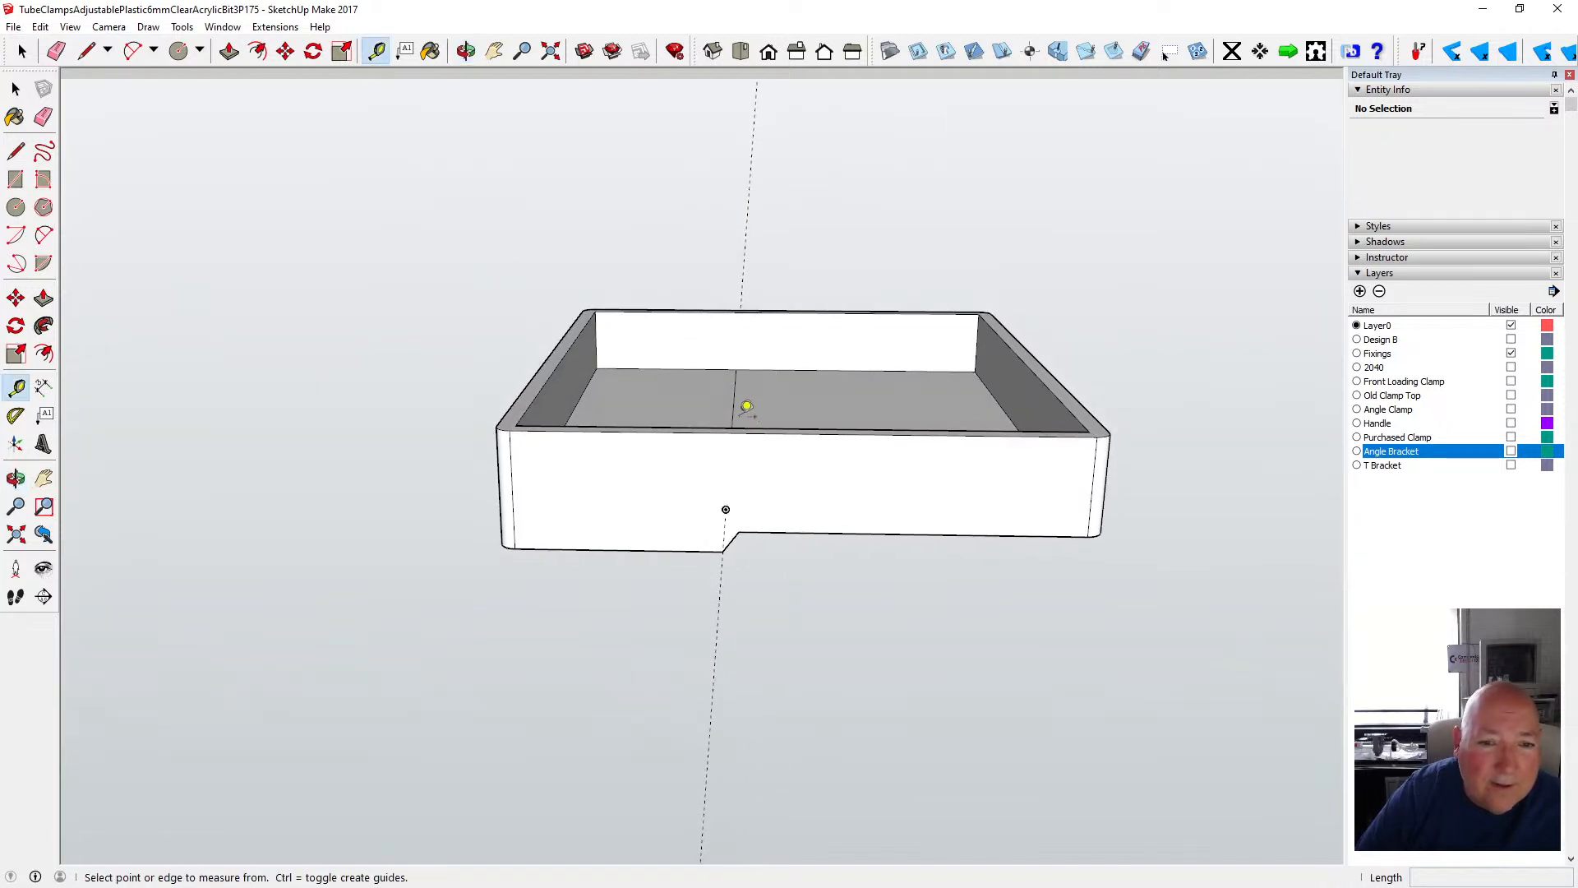
click(736, 399)
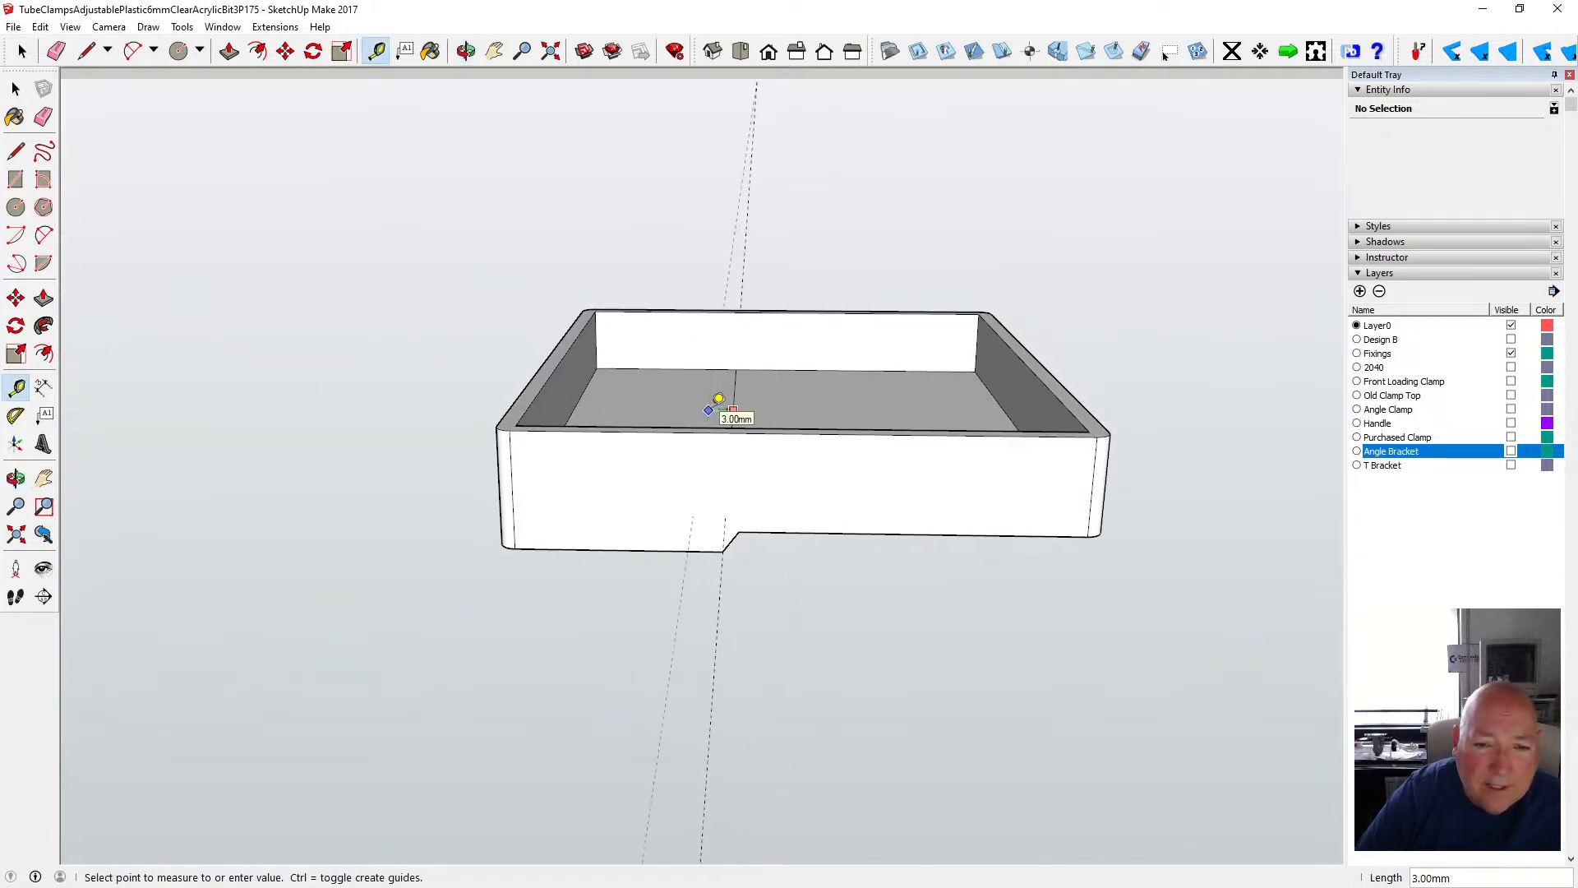
text(1.5)
key(Return)
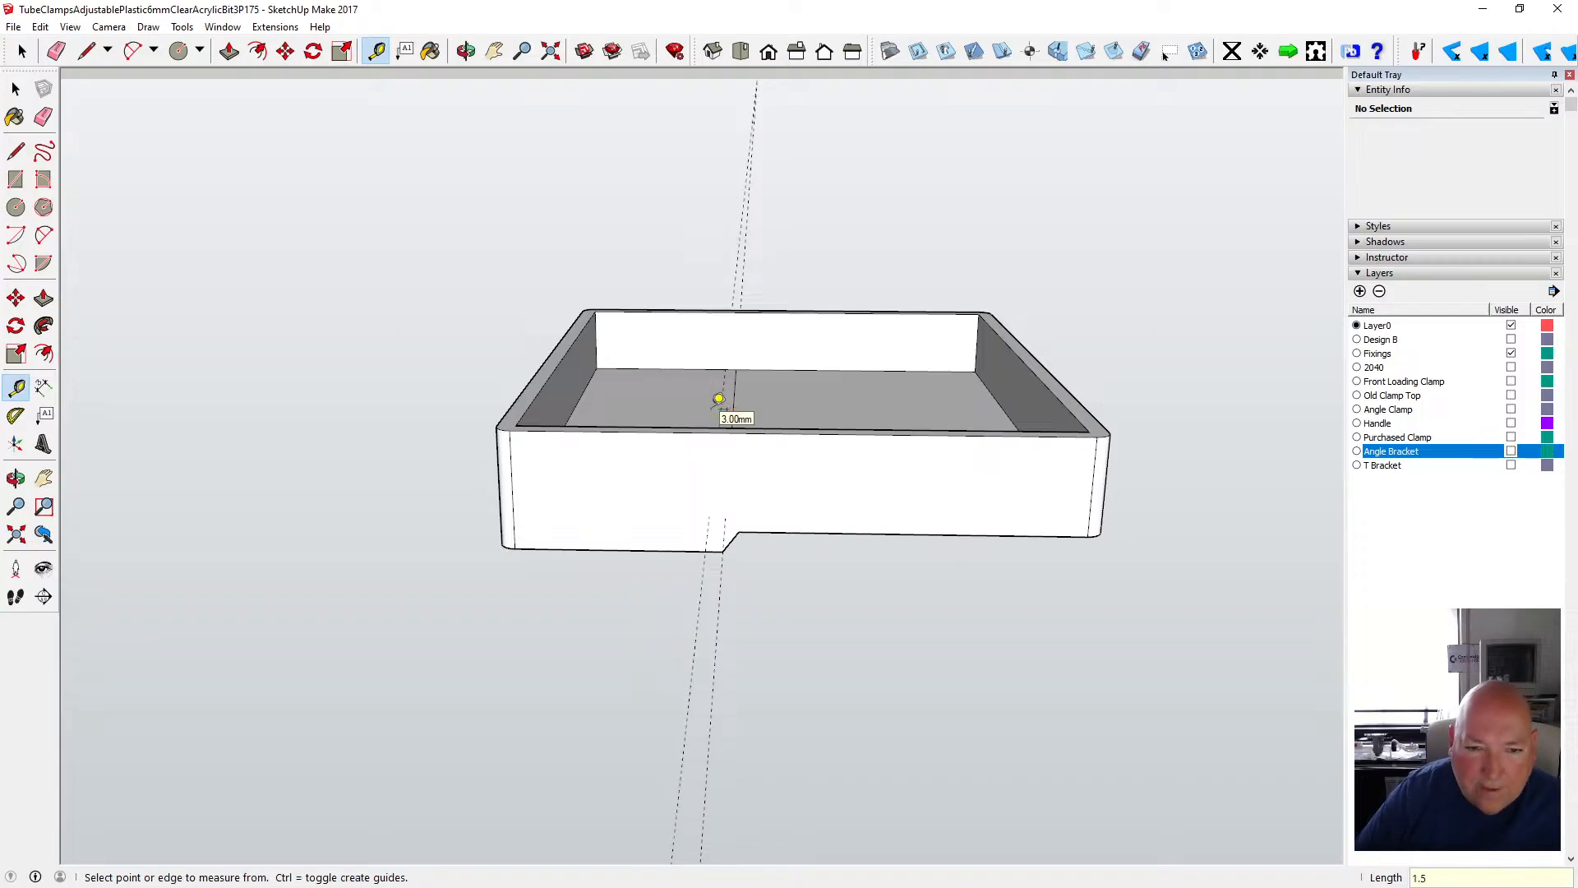
- Draw a second line along the new guide across the recess floor, from wall to wall
click(466, 51)
drag(510, 329, 482, 458)
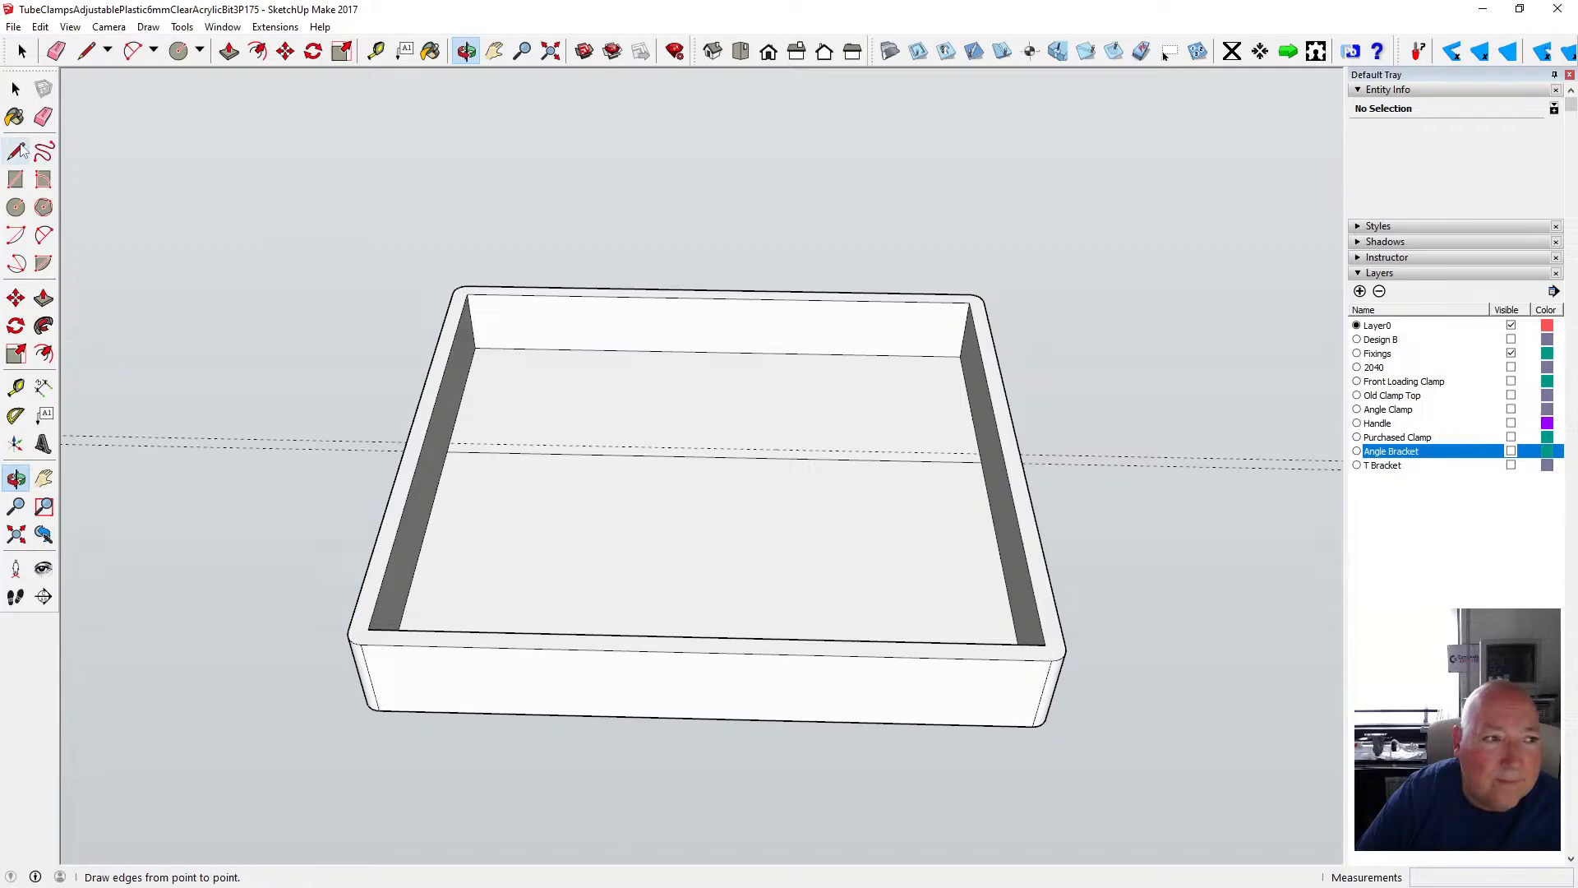
click(16, 150)
click(448, 443)
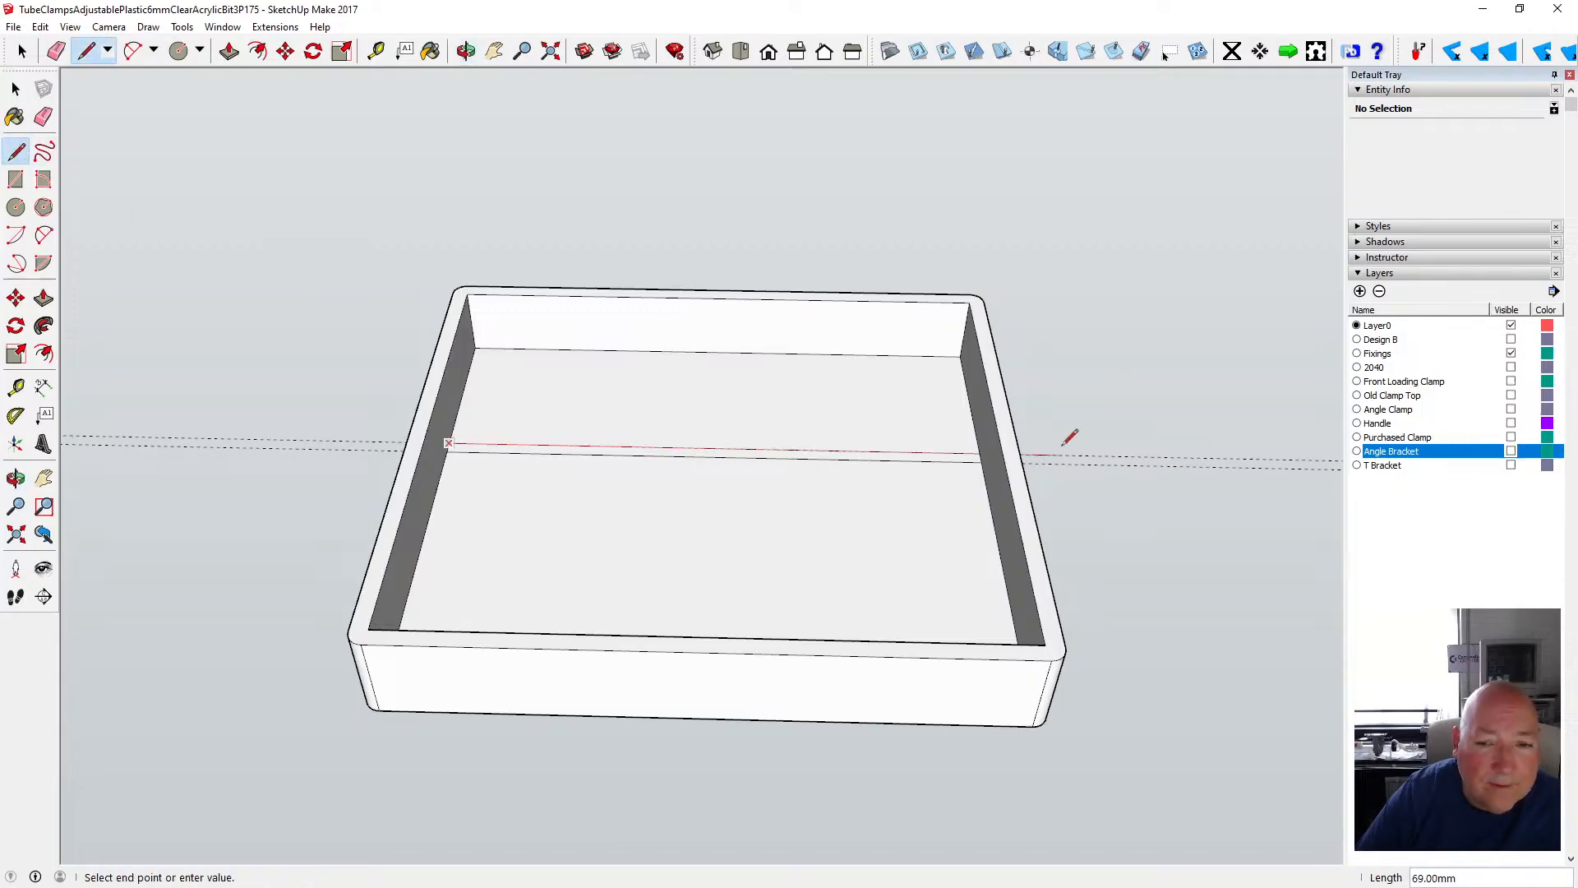
click(979, 452)
- Measure the height of the outer side wall at the thicker section of the part
click(466, 51)
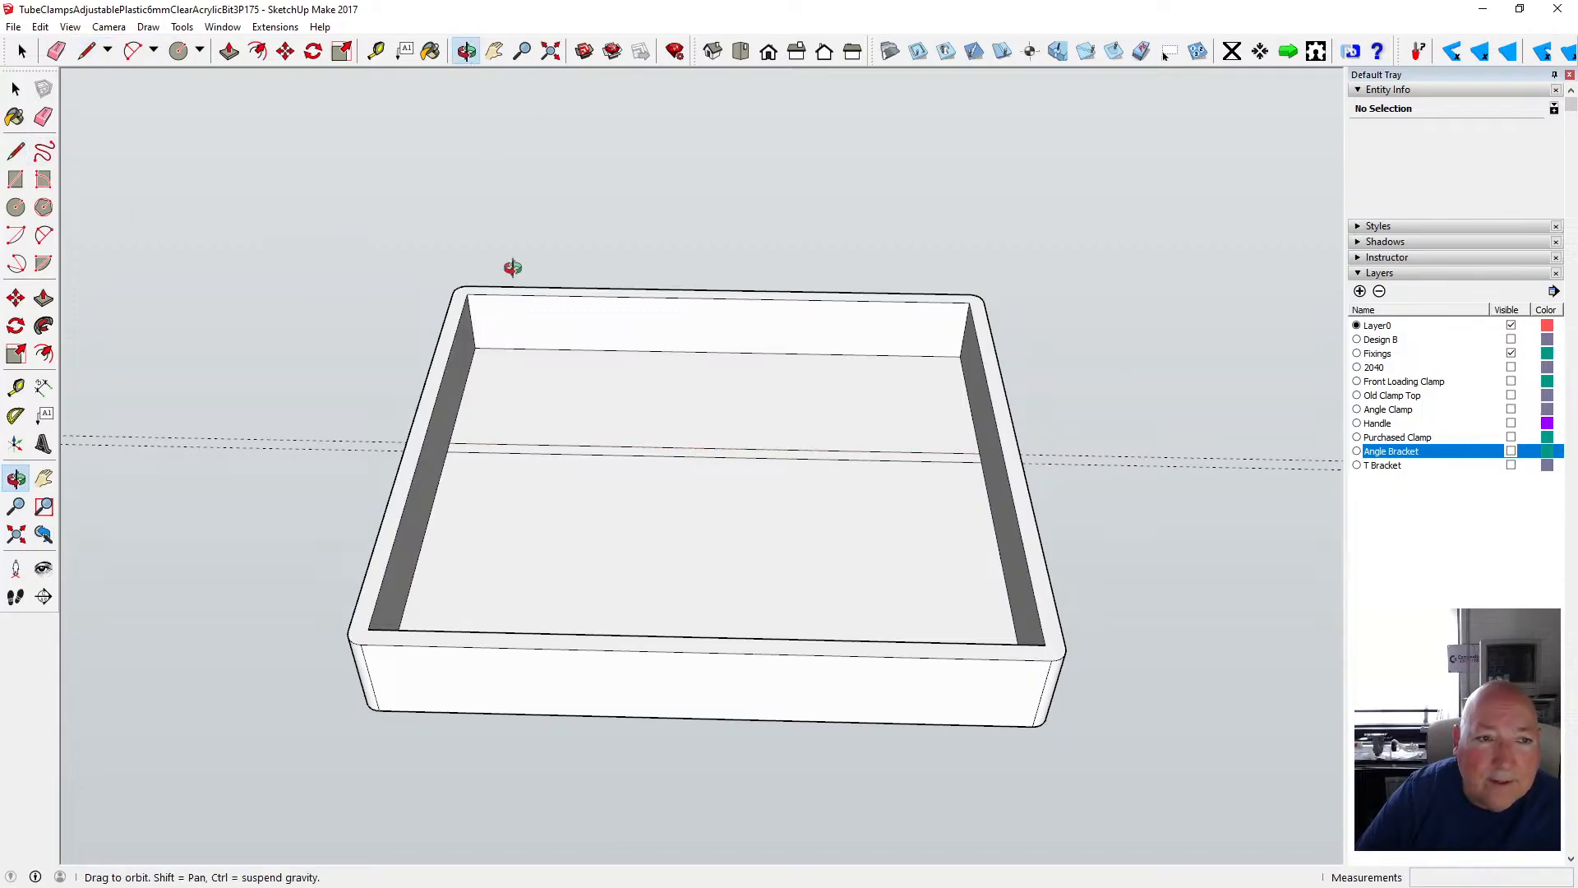
drag(510, 263, 1009, 332)
click(376, 51)
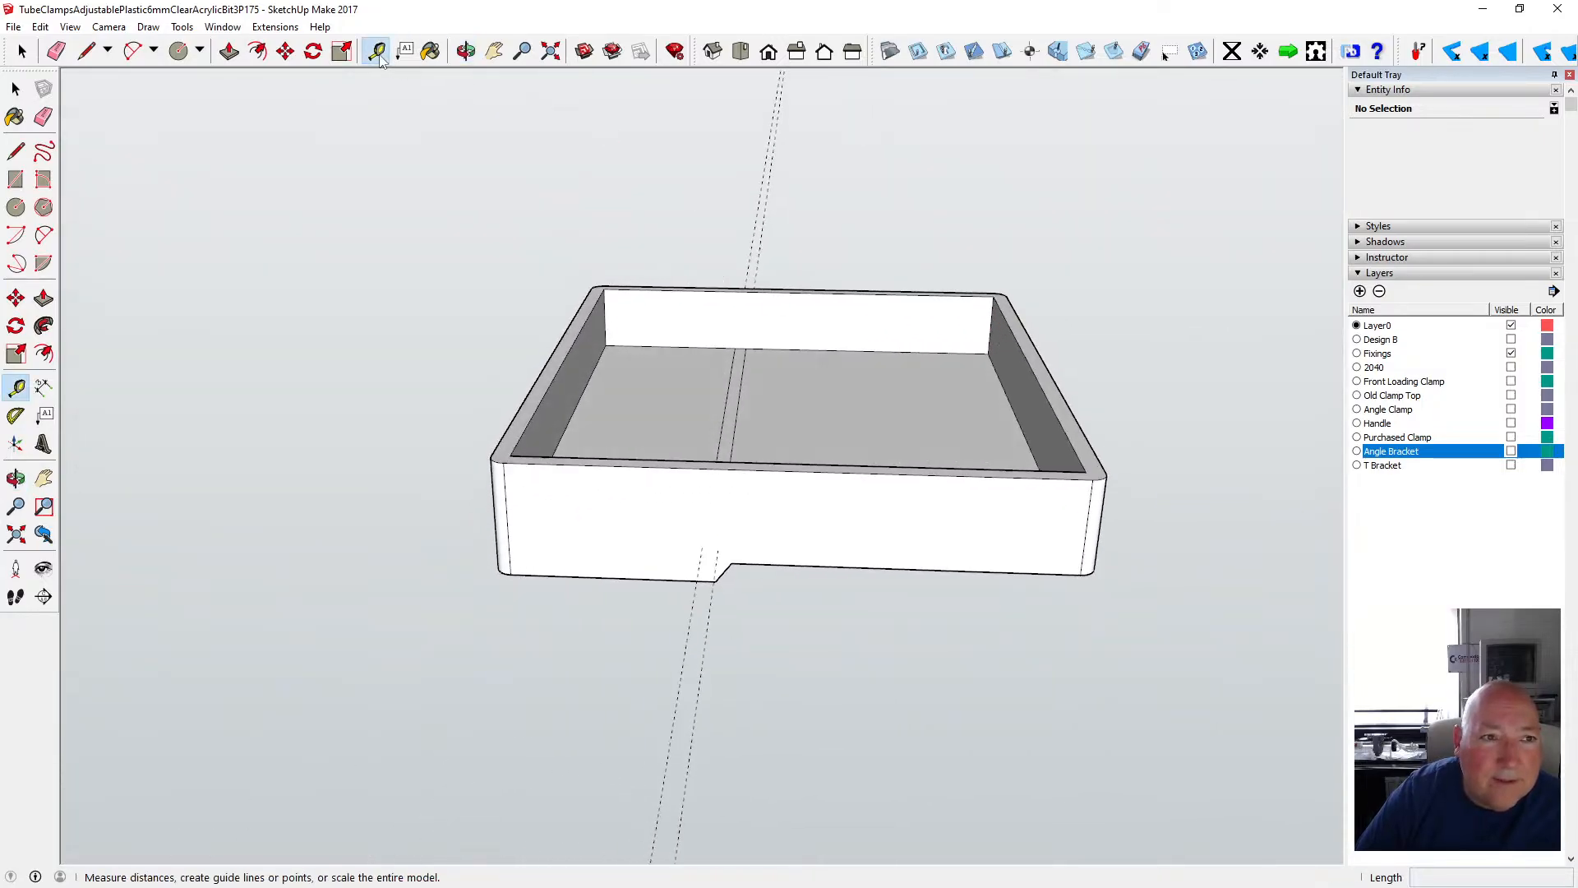
click(612, 577)
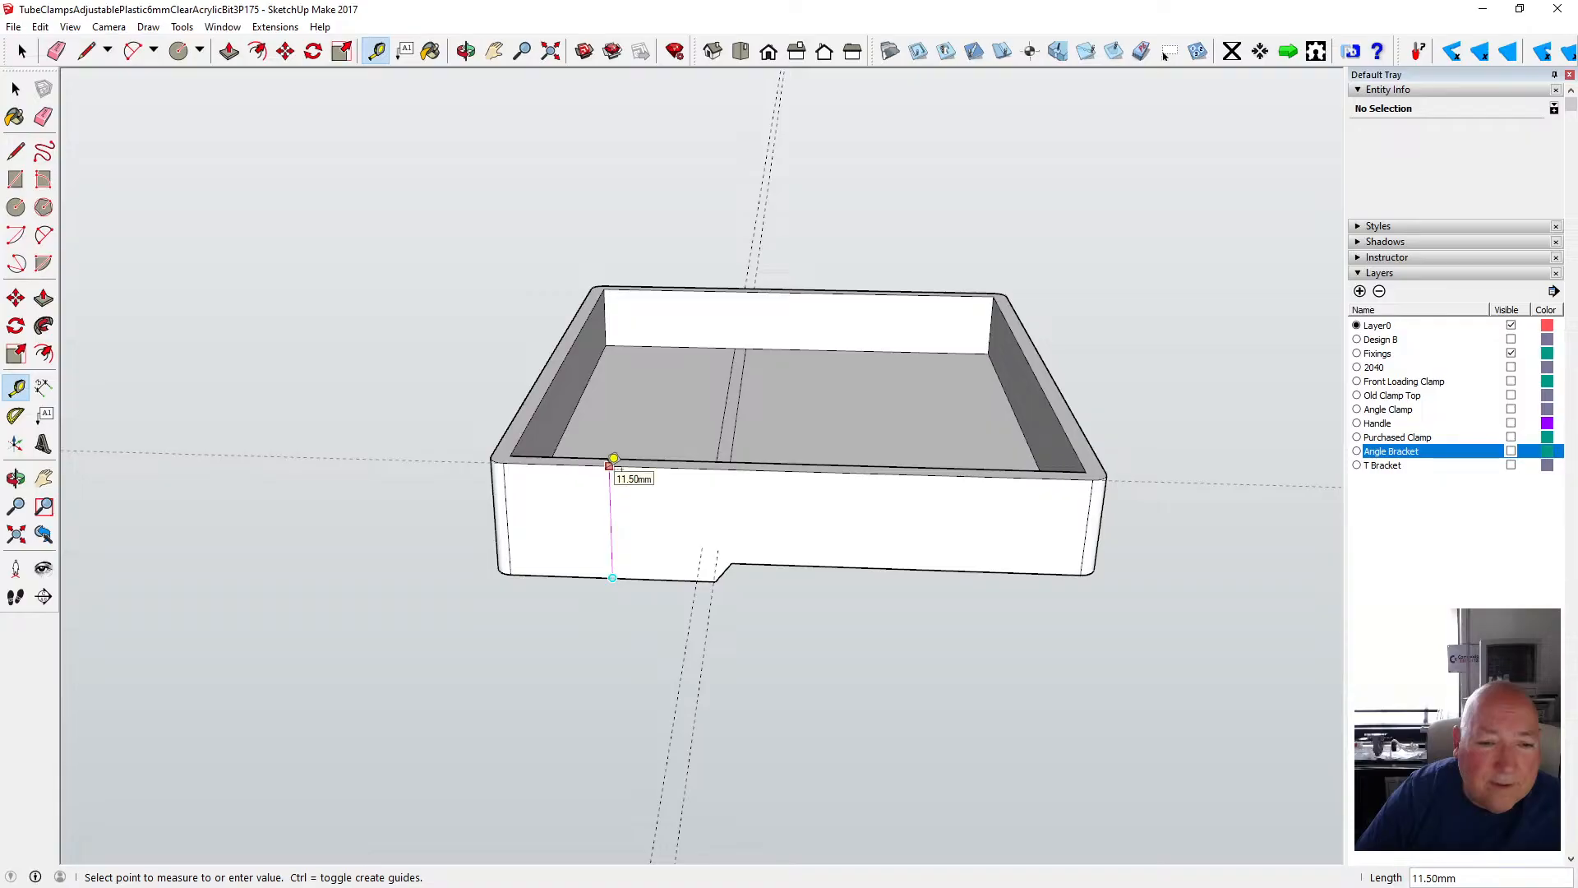
key(space)
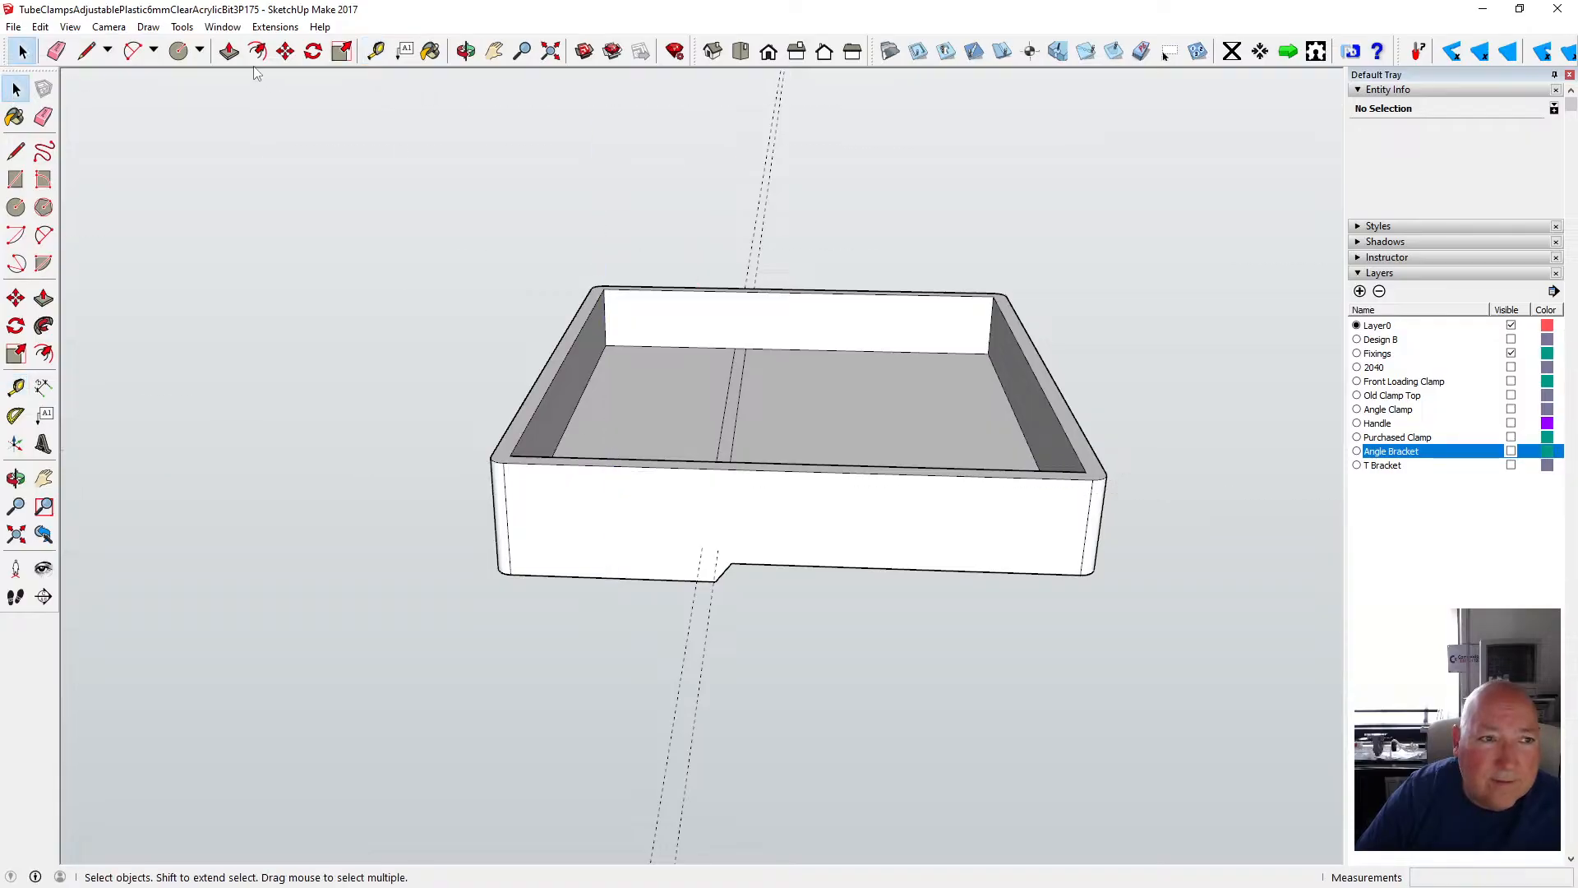
- Push the narrow floor section on the raised strip's side 0.5 mm deeper with Push/Pull
click(229, 51)
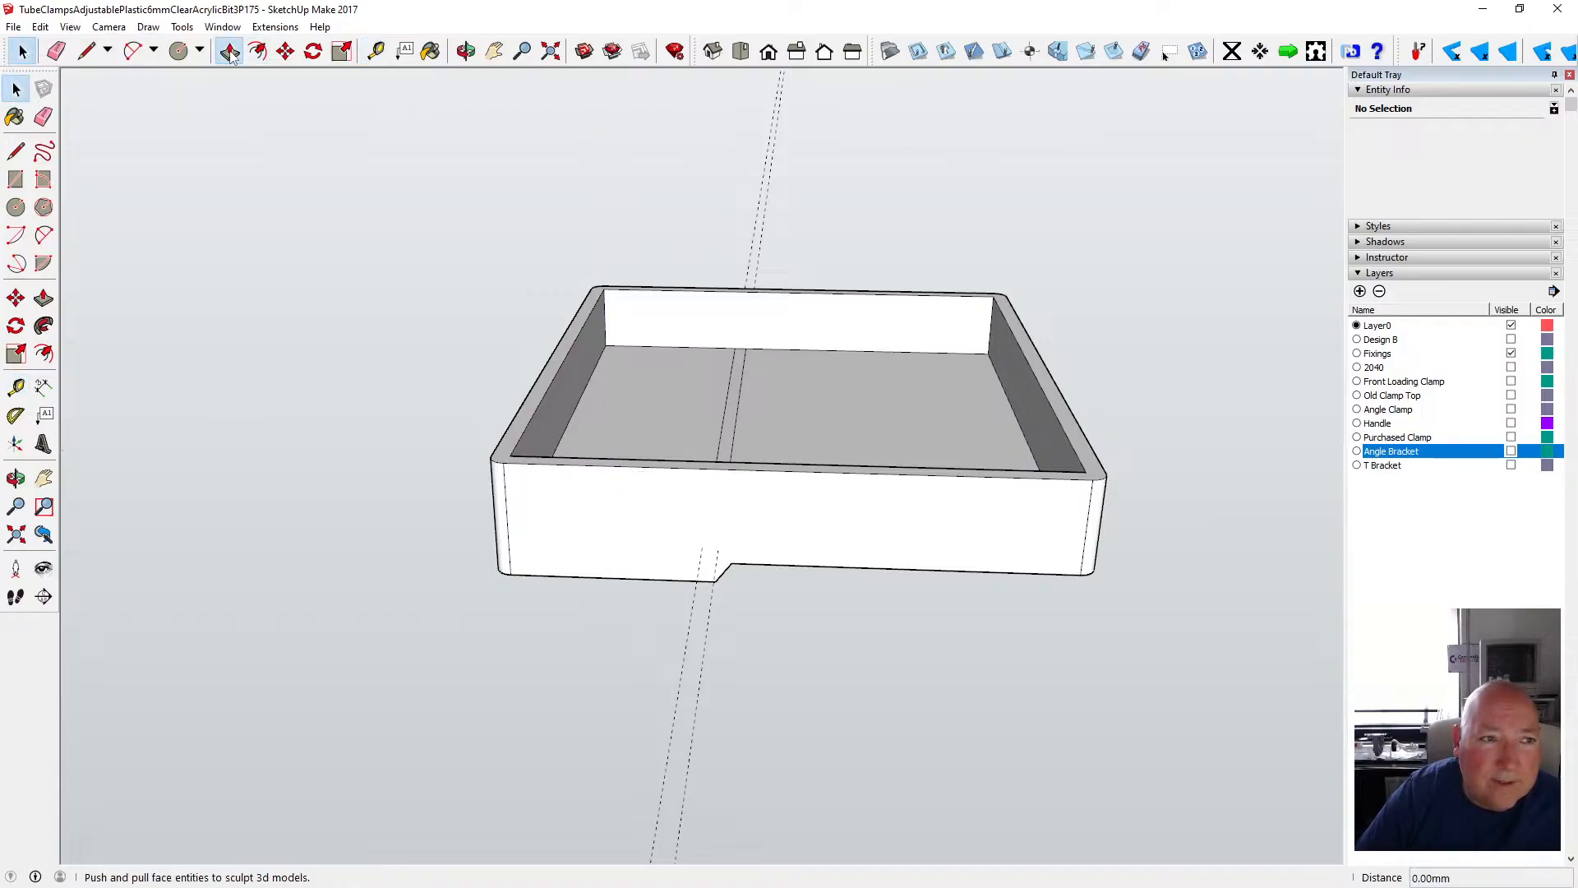
click(656, 381)
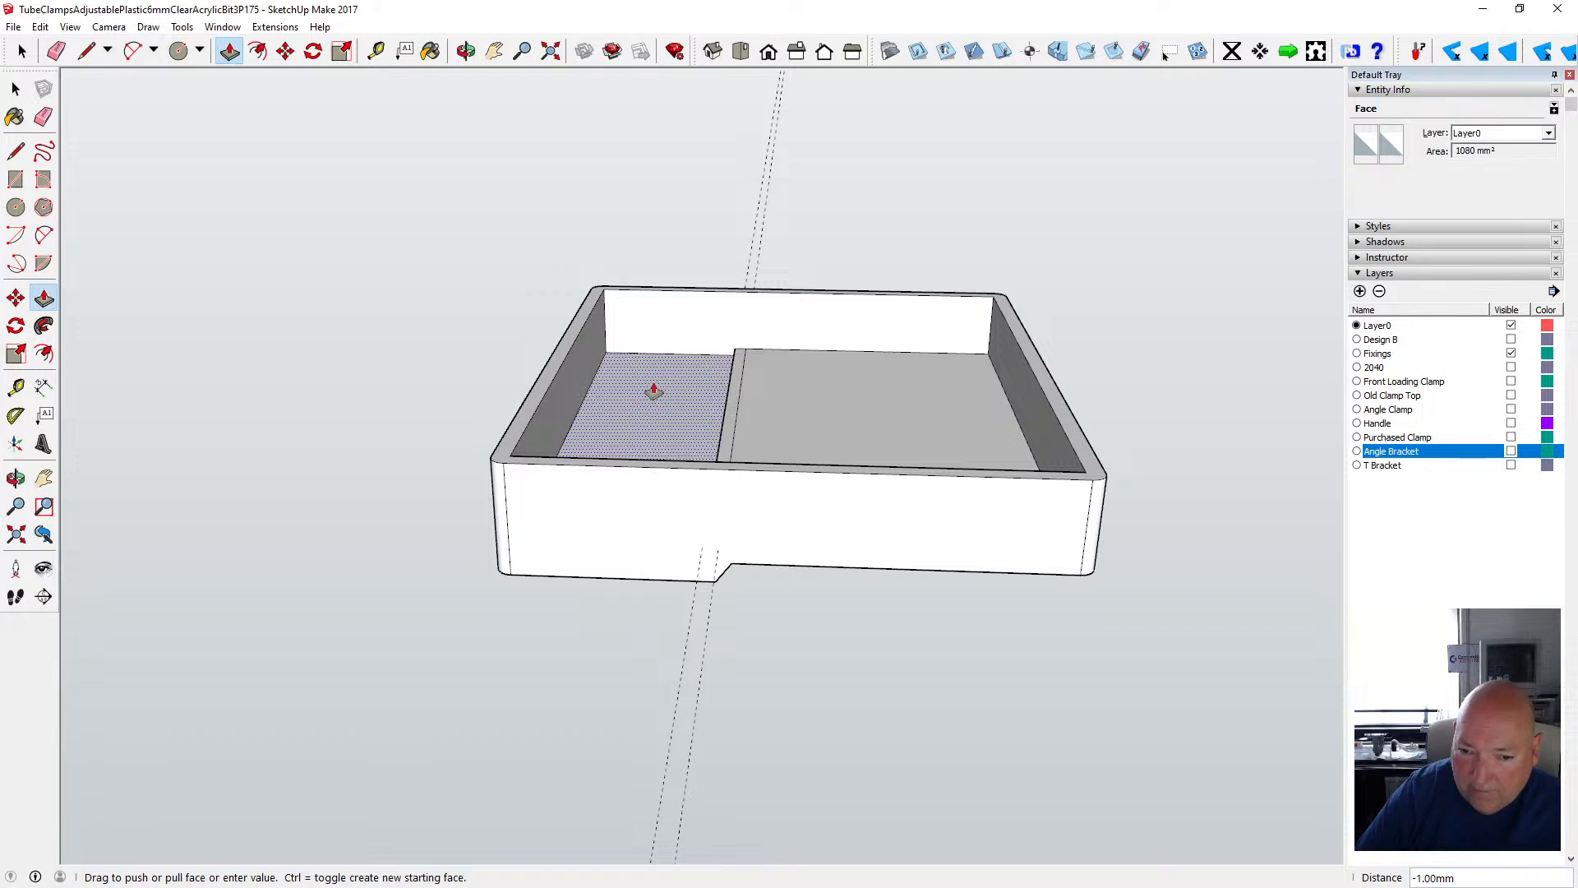
text(.)
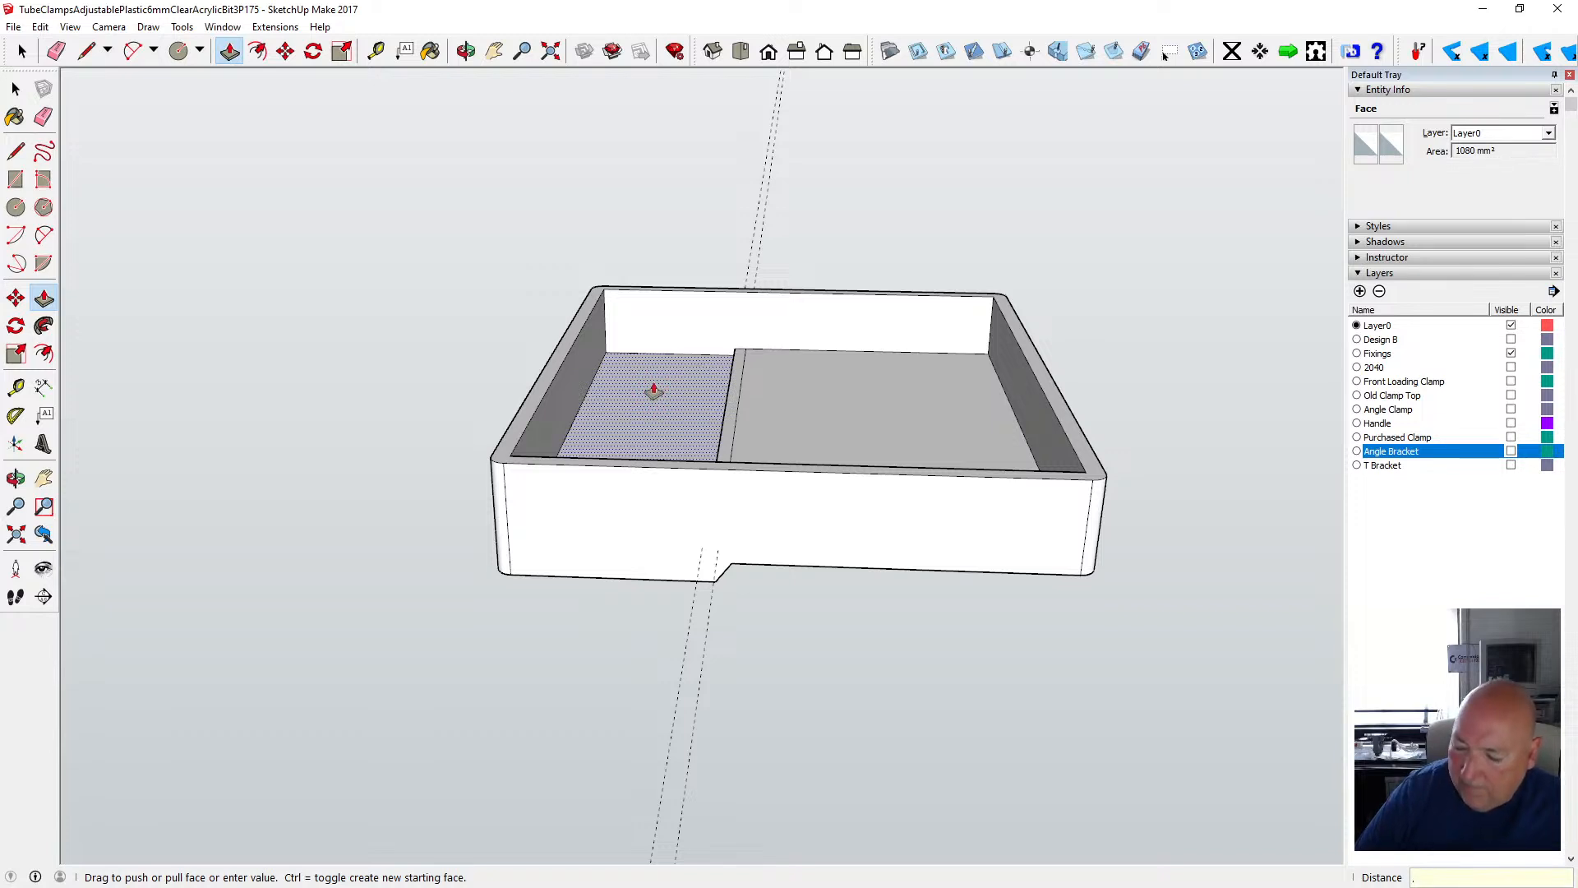
text(5)
key(Return)
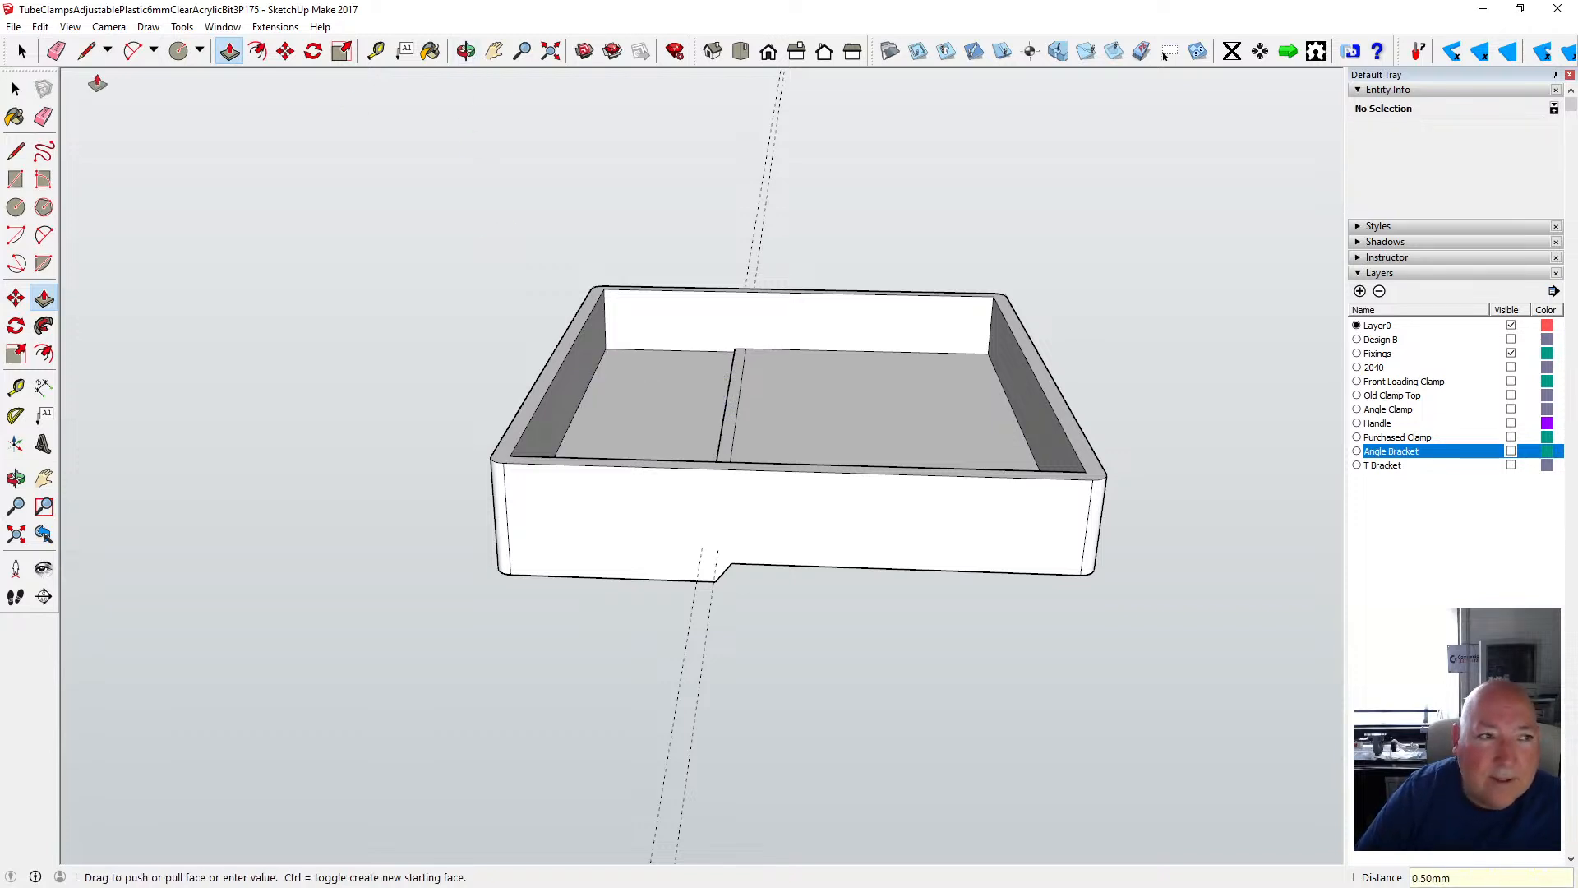
- Turn on X-ray display so the recess and the screws can be seen through the faces
click(70, 28)
mouse_move(158, 240)
click(243, 245)
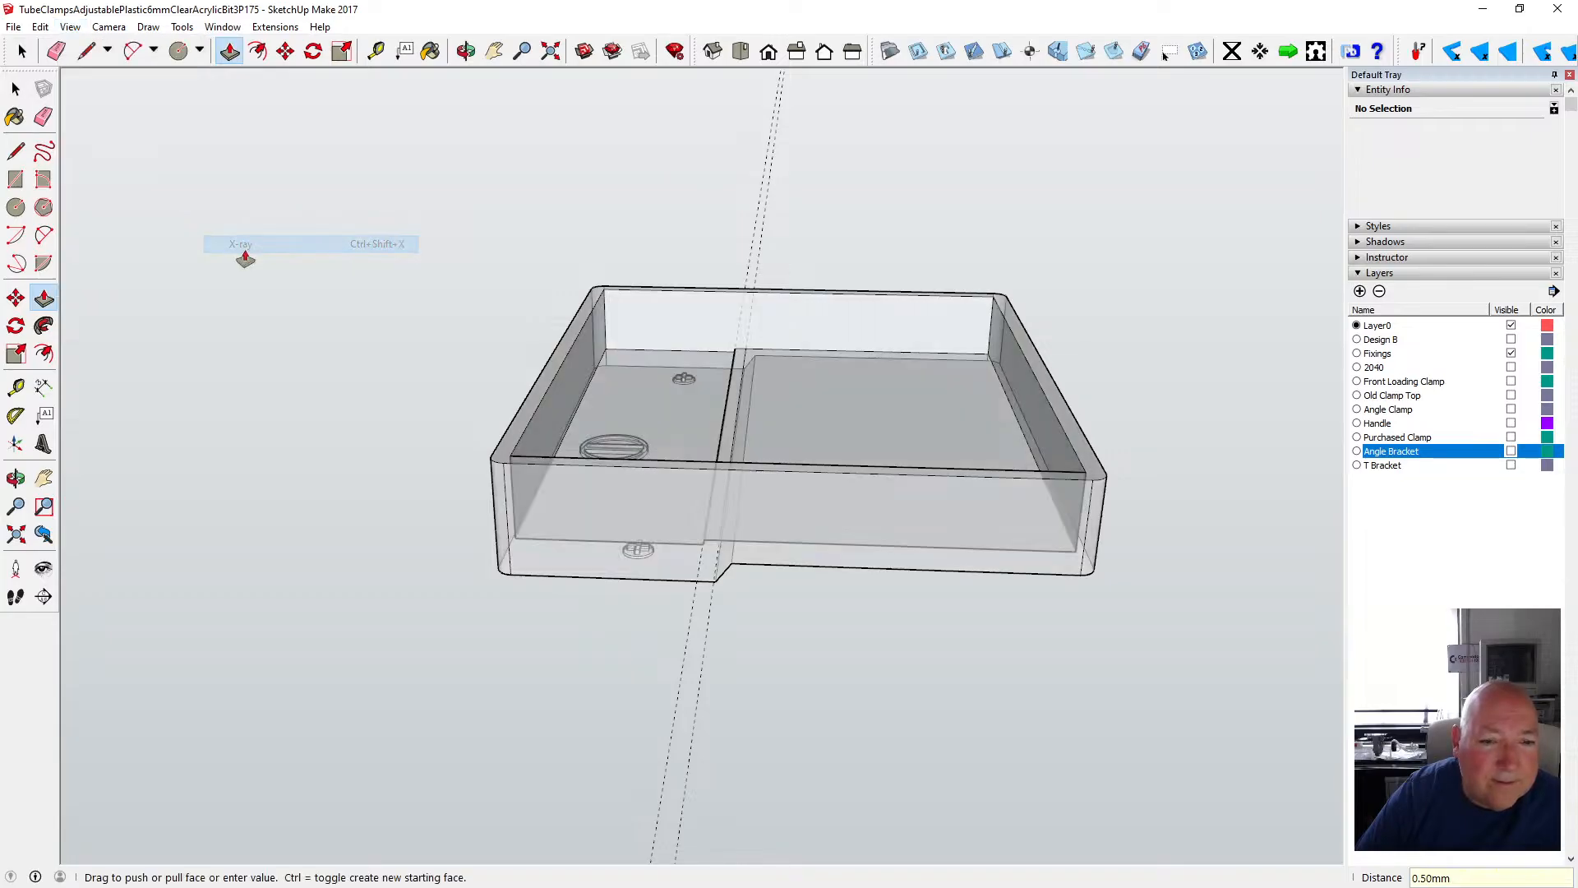
click(647, 575)
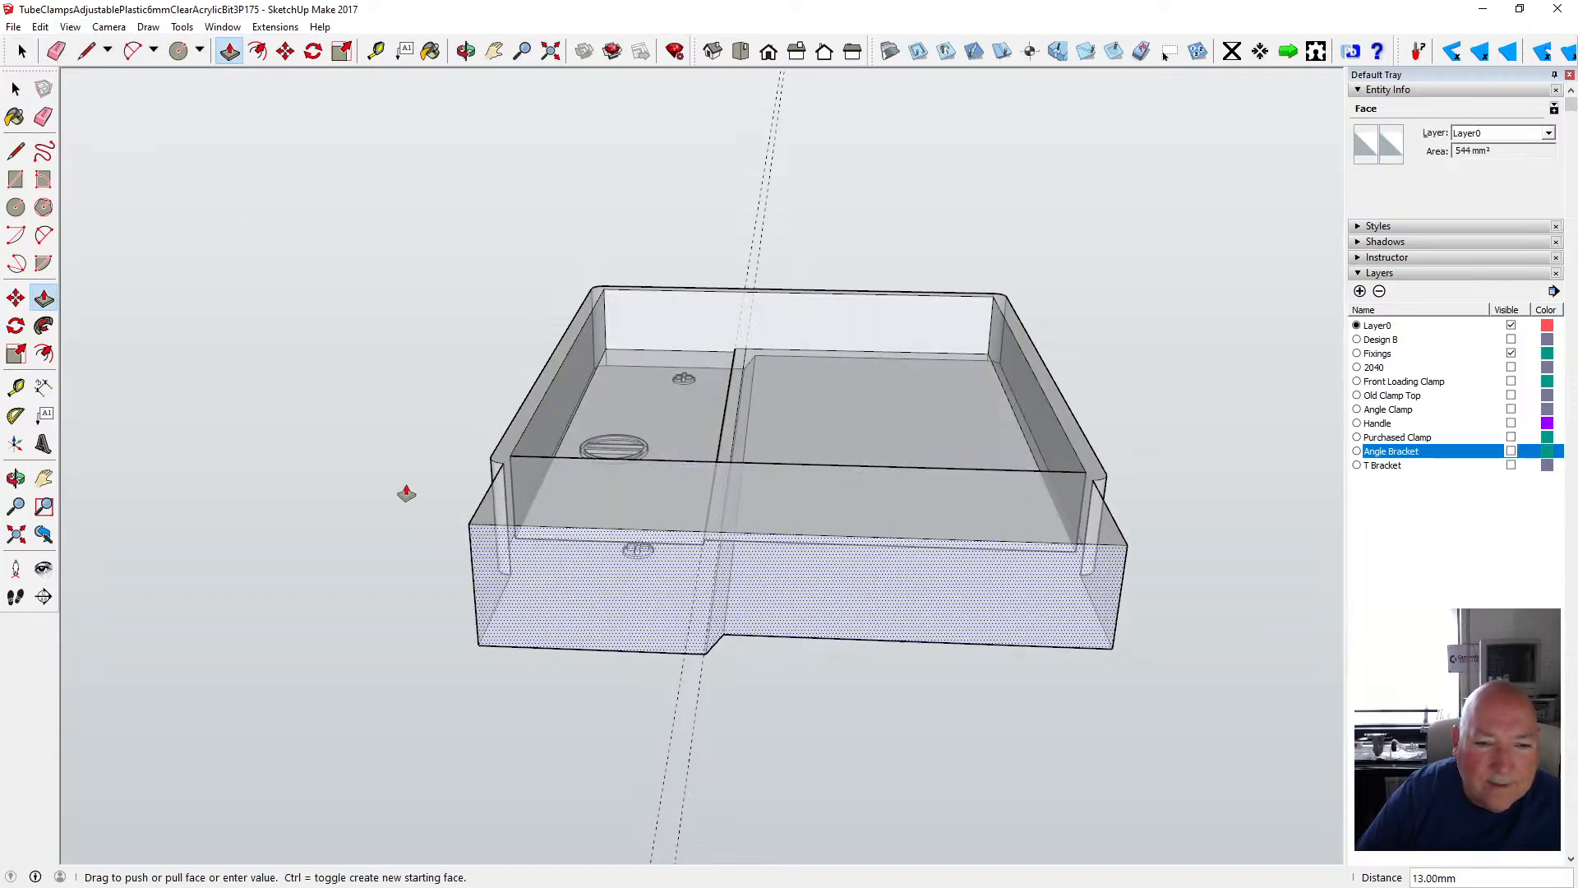
key(Escape)
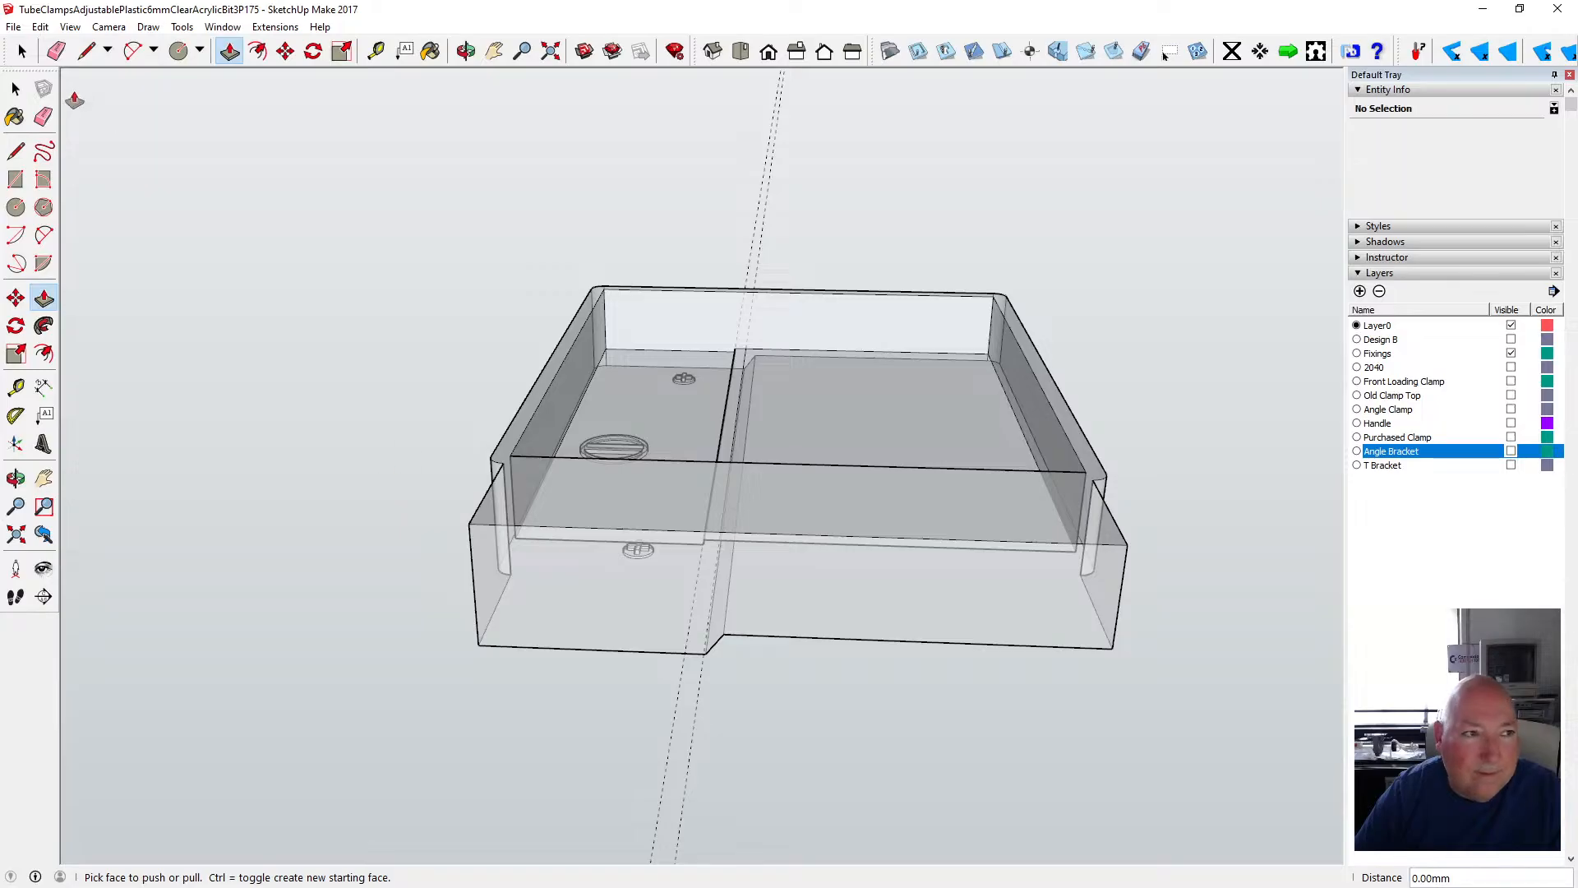
click(39, 27)
click(89, 45)
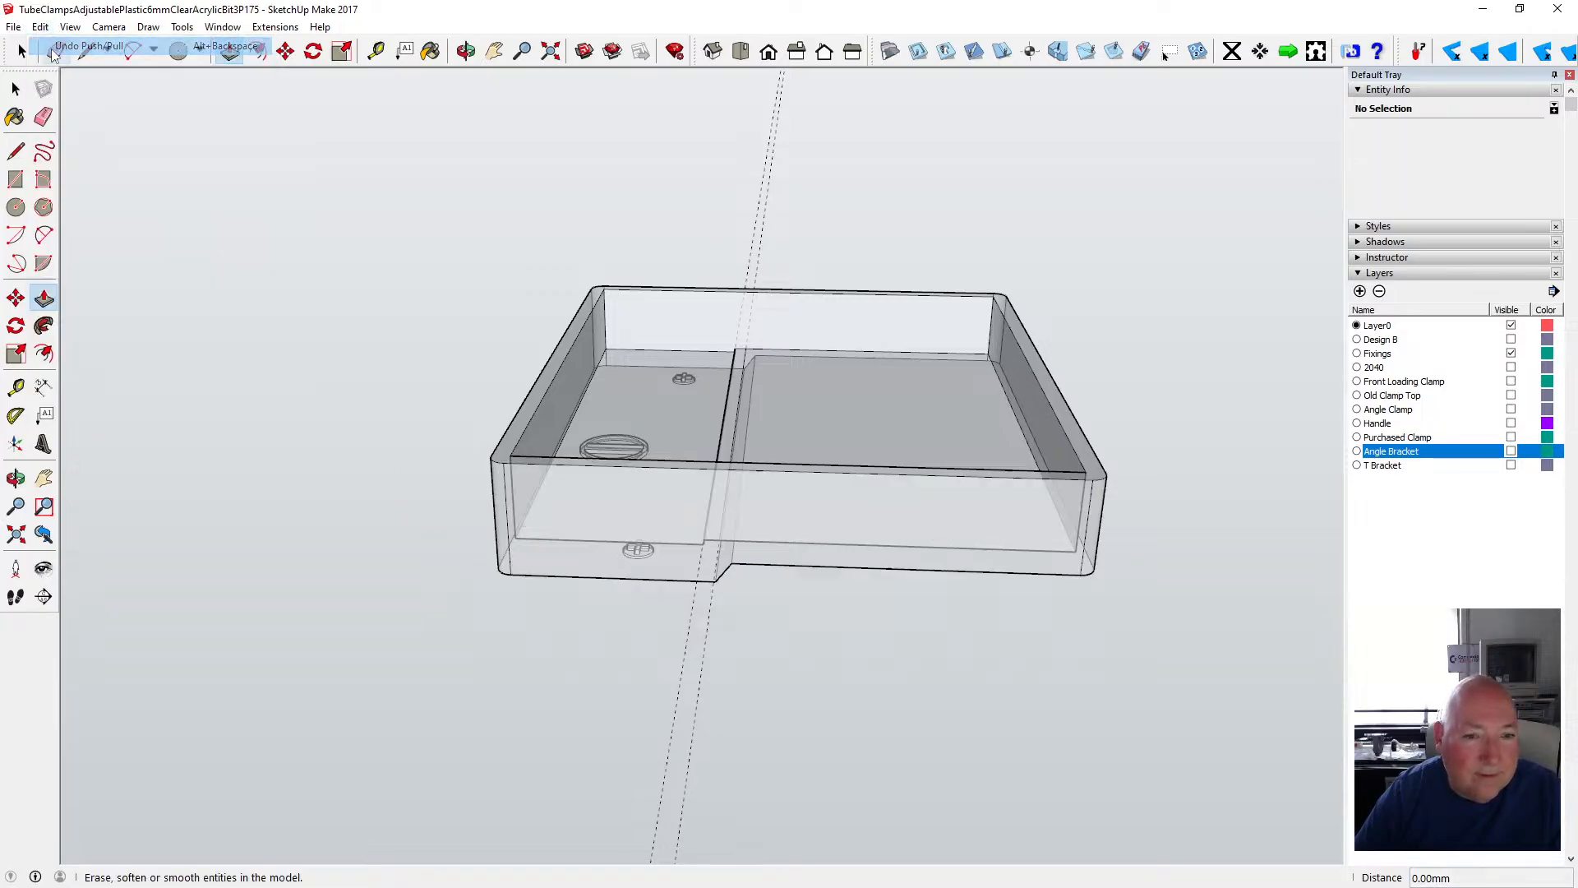
- View the part from a lower side angle and push the narrow floor section another 1 mm deeper
click(466, 51)
drag(567, 390, 605, 553)
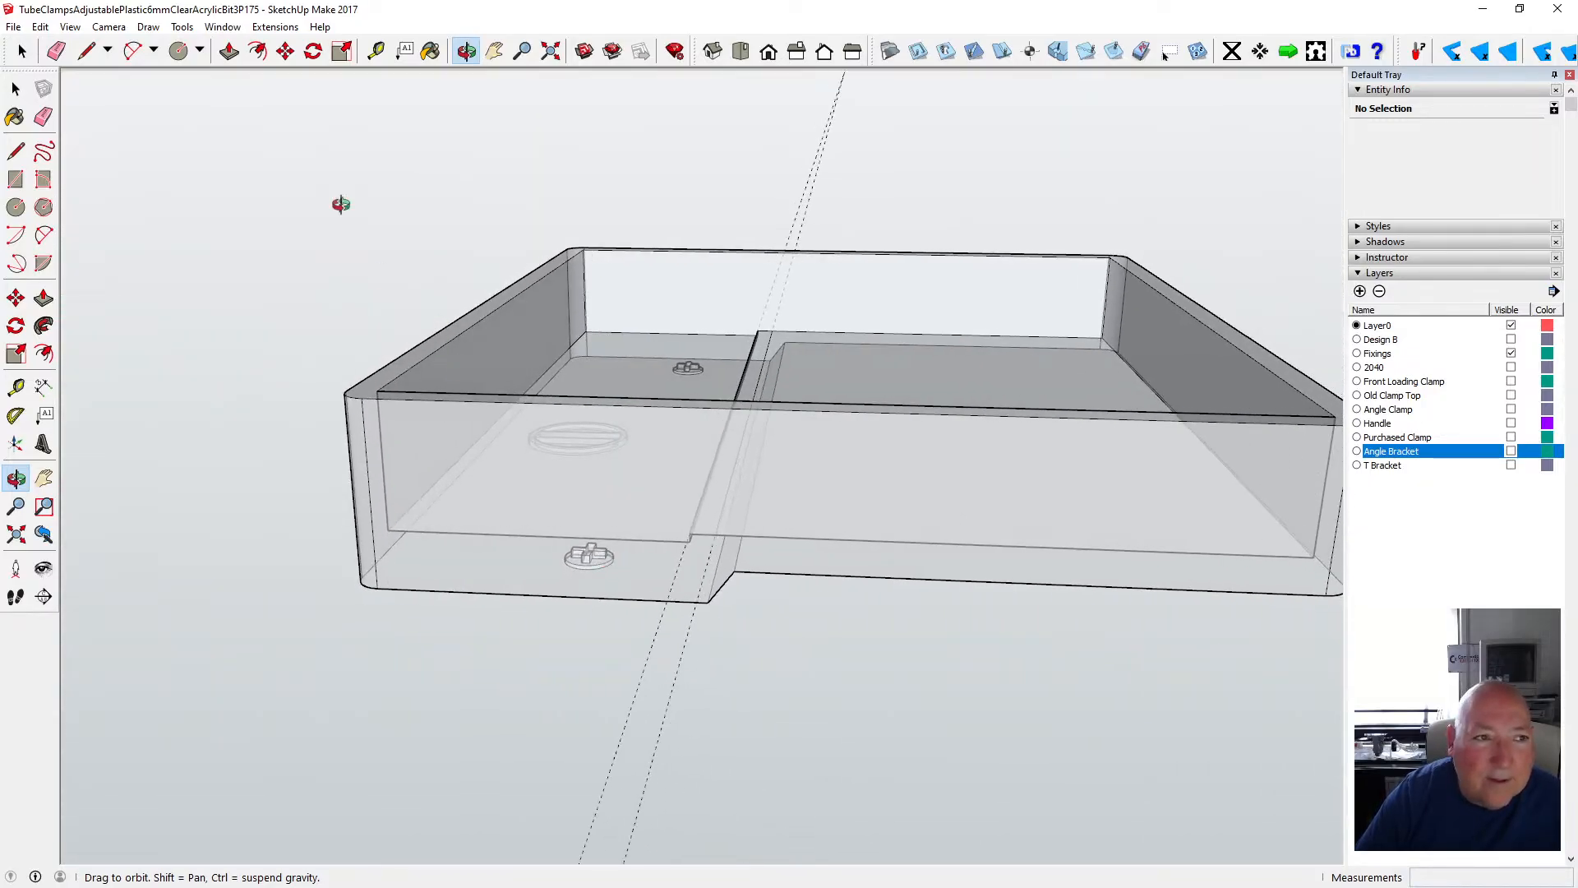
click(230, 52)
click(642, 377)
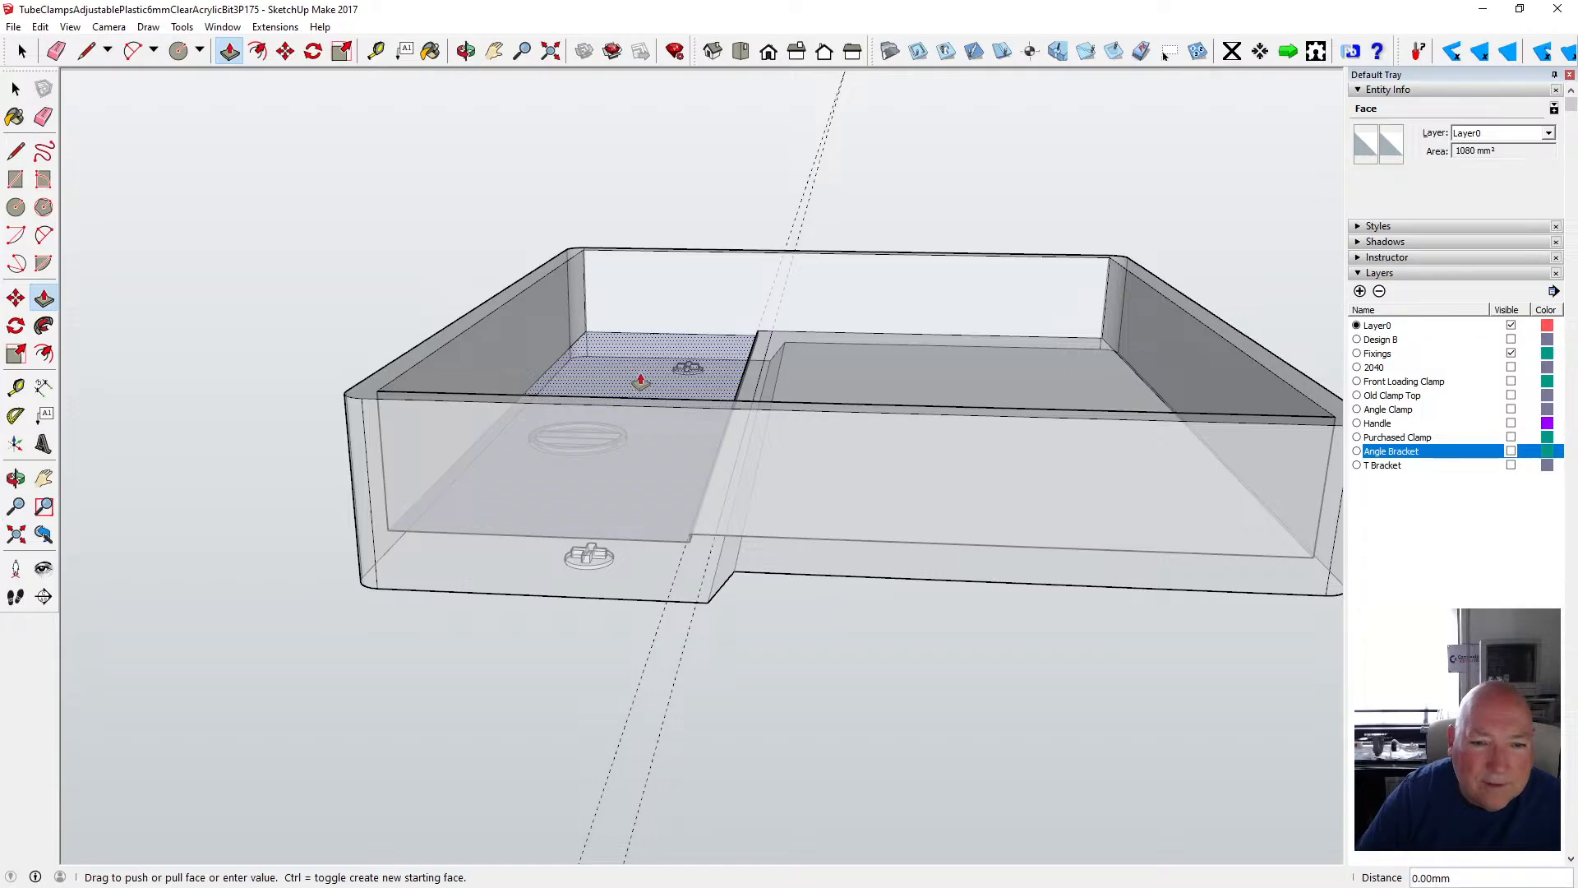
click(641, 383)
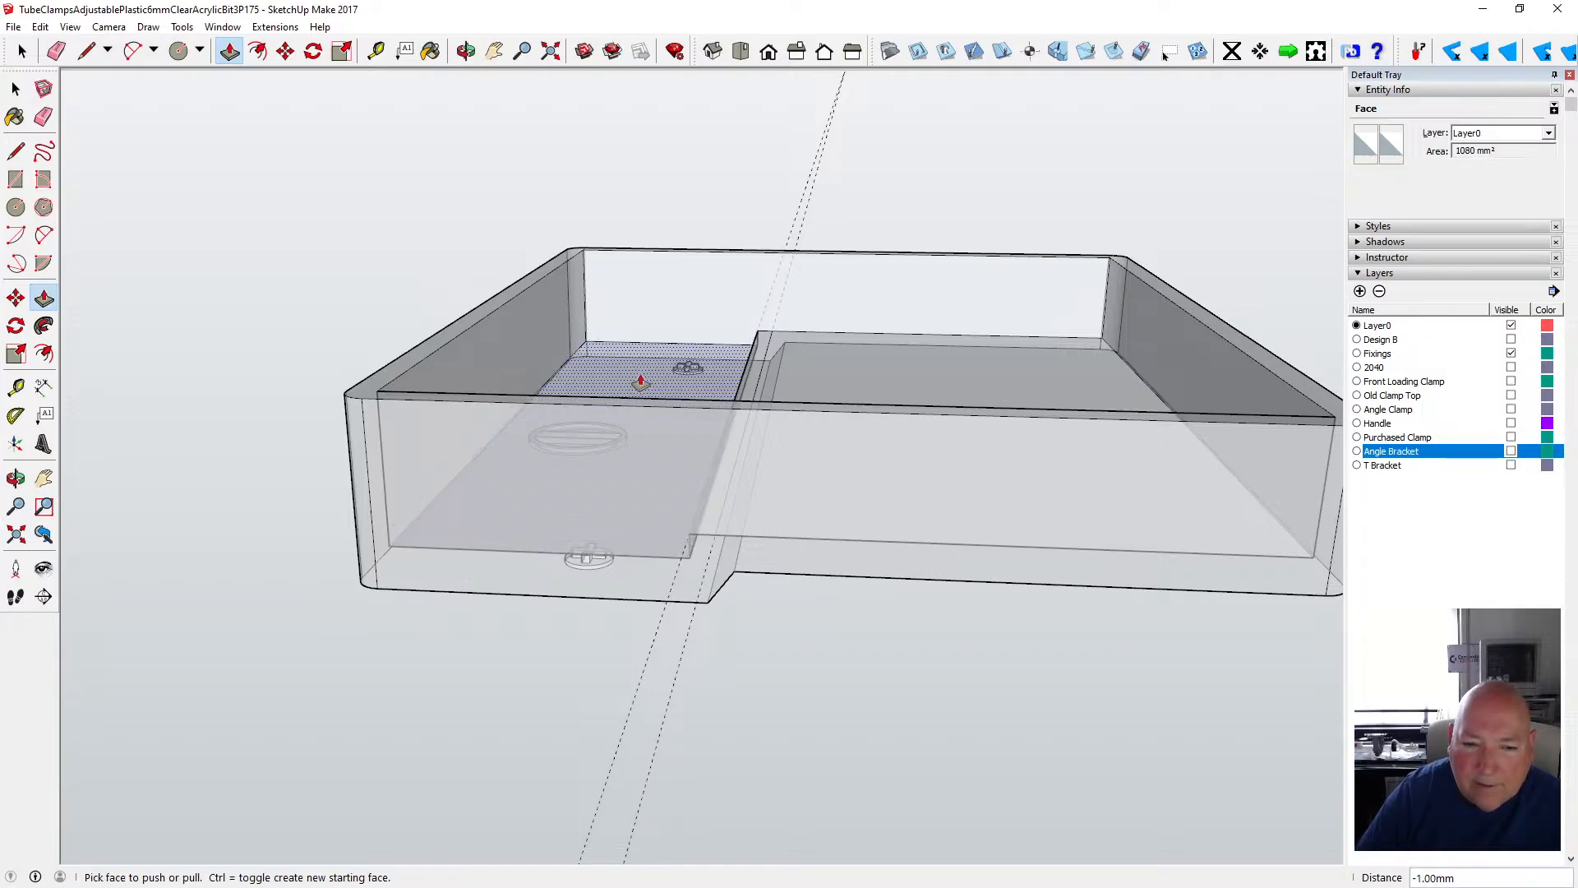
- Push the narrow floor section a further 0.5 mm deeper toward the screw heads
click(466, 52)
drag(540, 374, 514, 416)
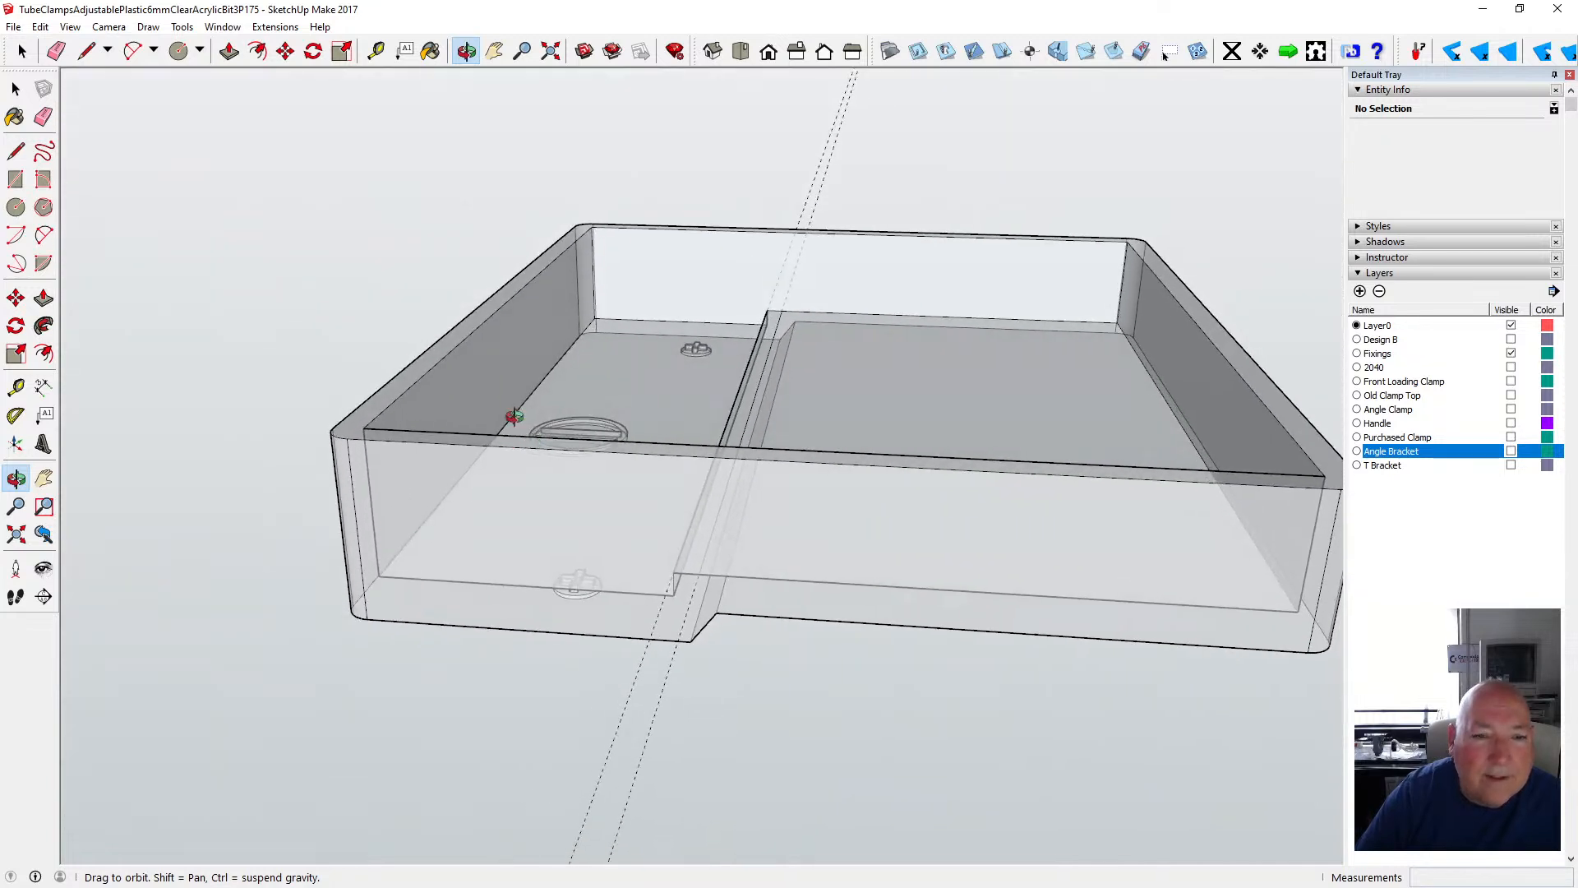
click(230, 51)
click(672, 397)
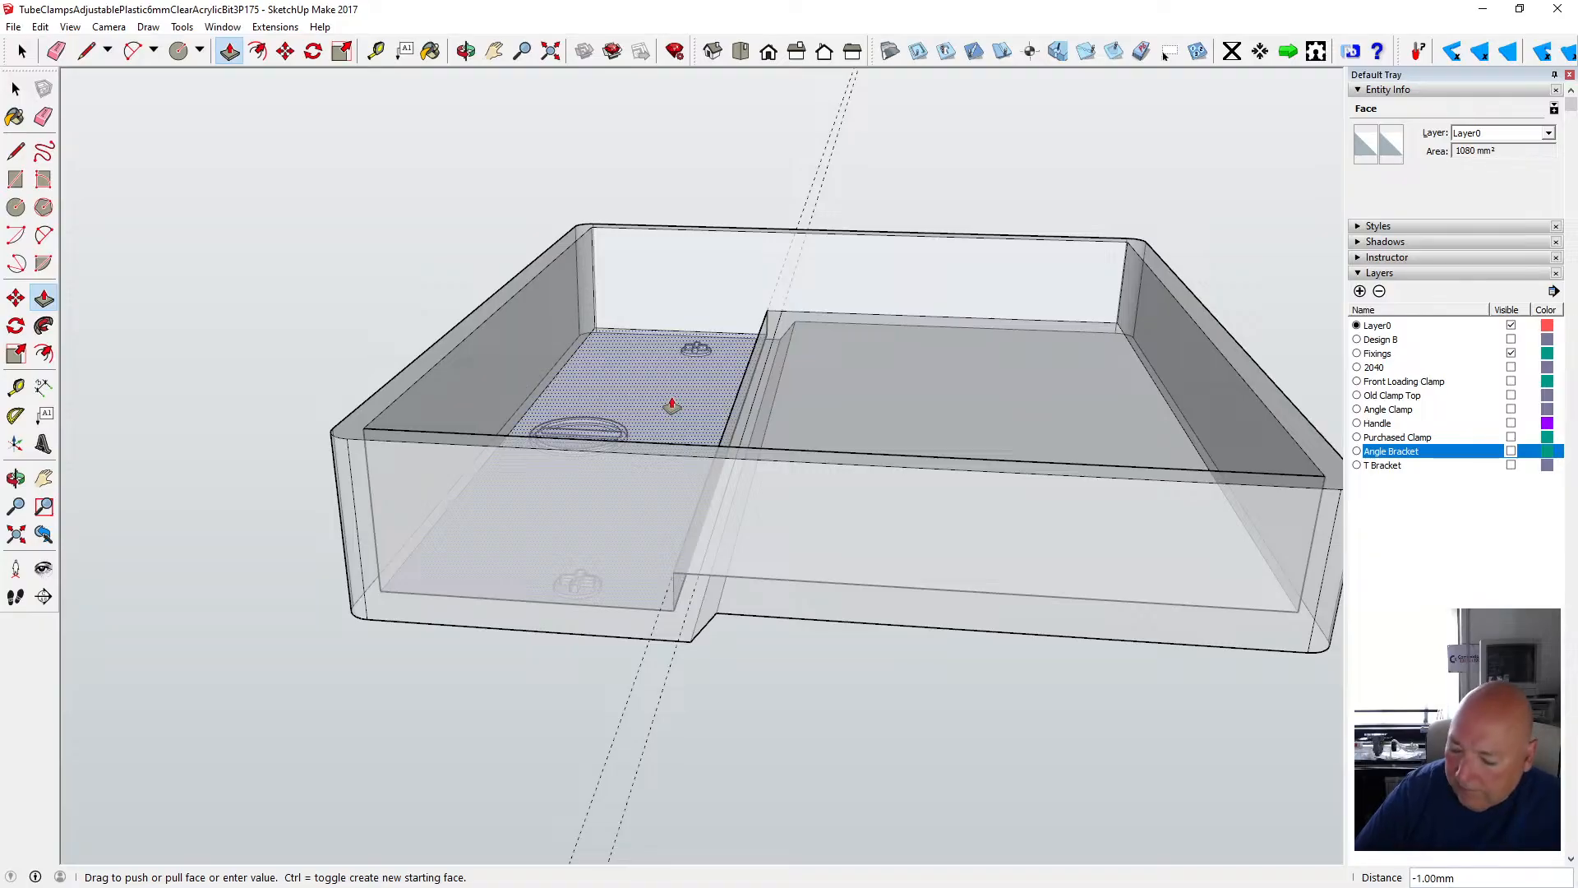
click(630, 343)
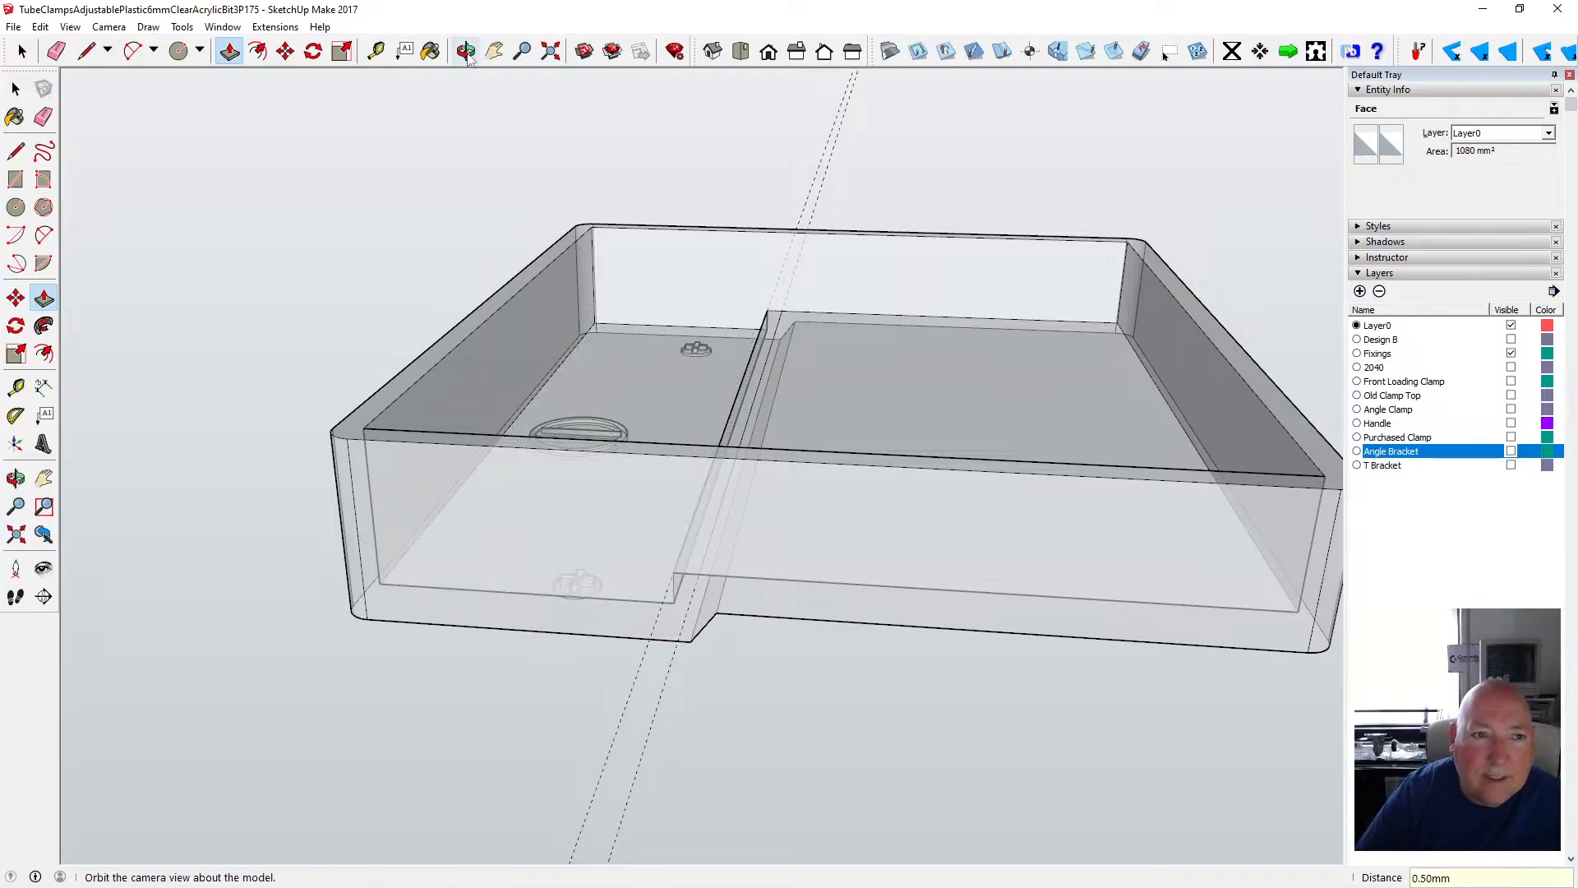
- Delete both construction guides running across the recess floor
click(466, 51)
drag(530, 374, 668, 379)
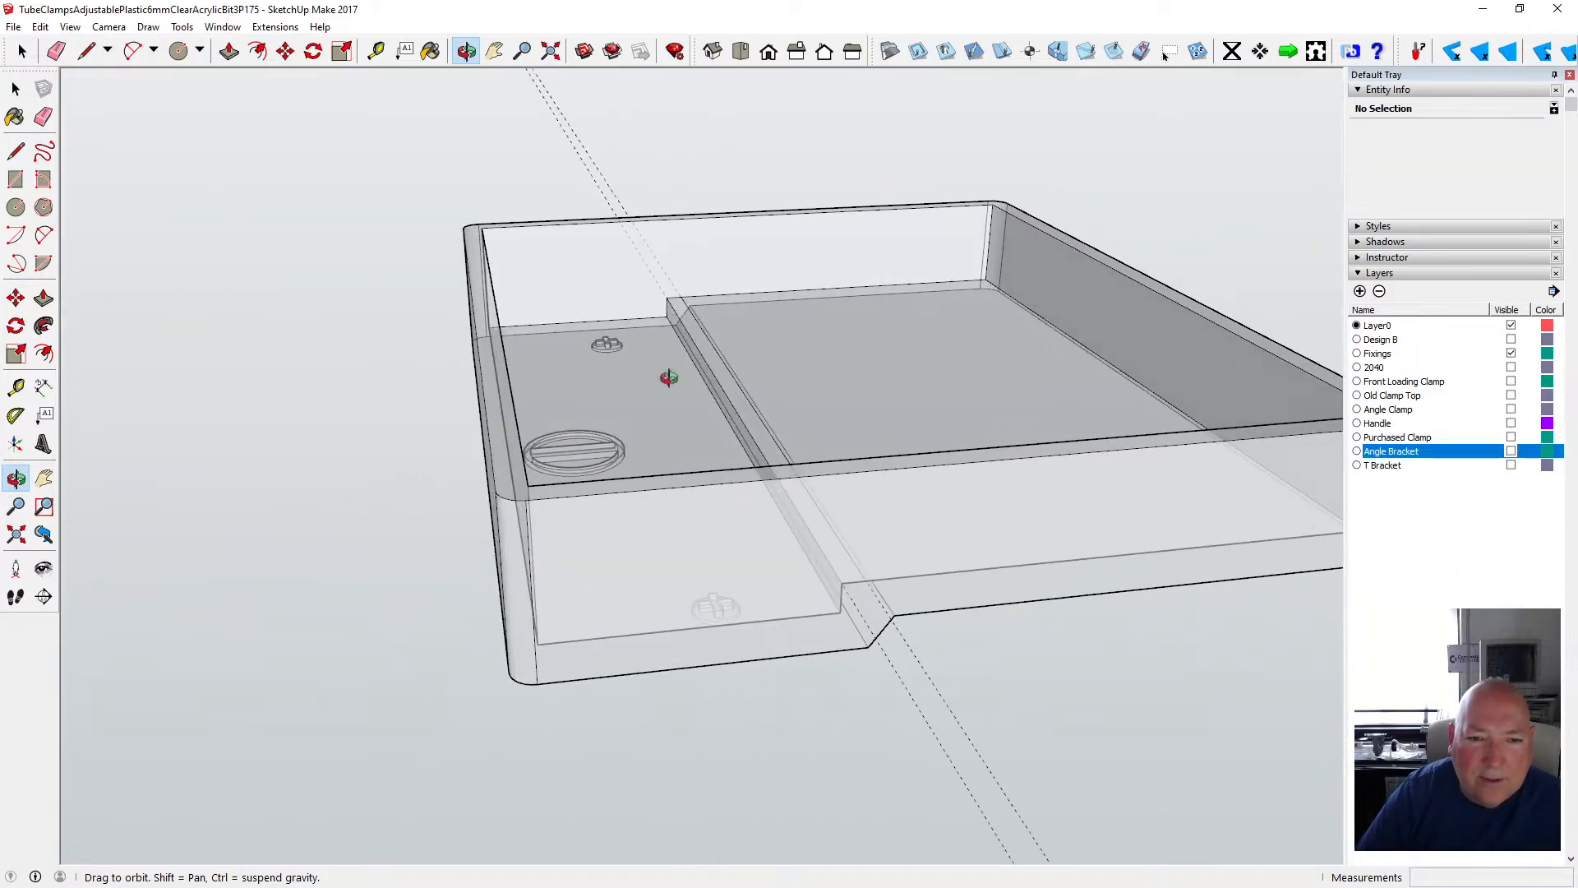
key(space)
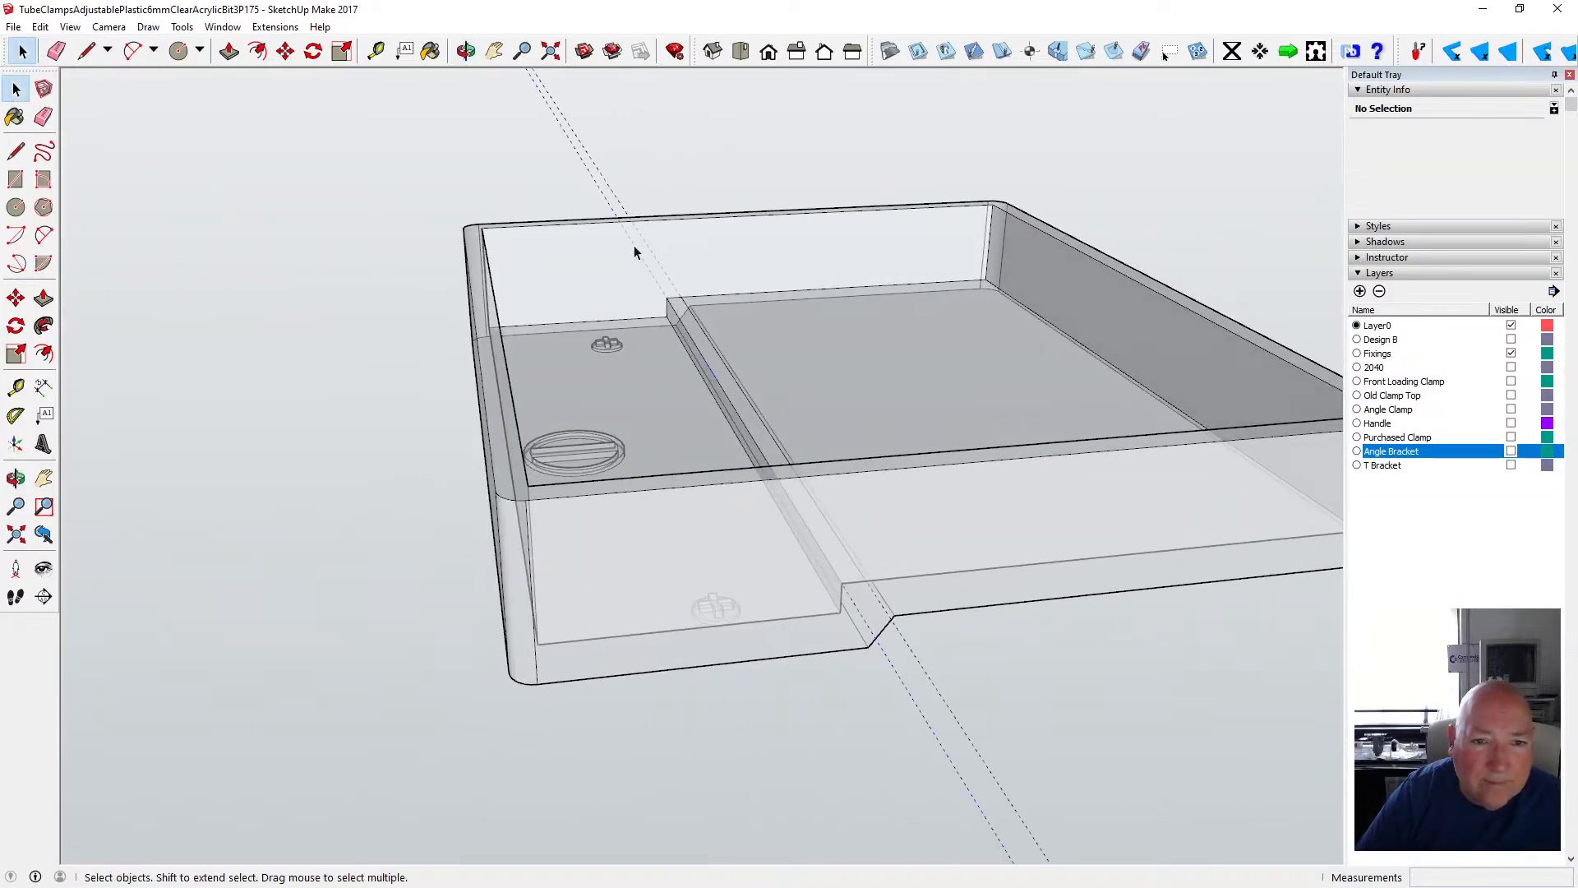
click(634, 245)
click(653, 254)
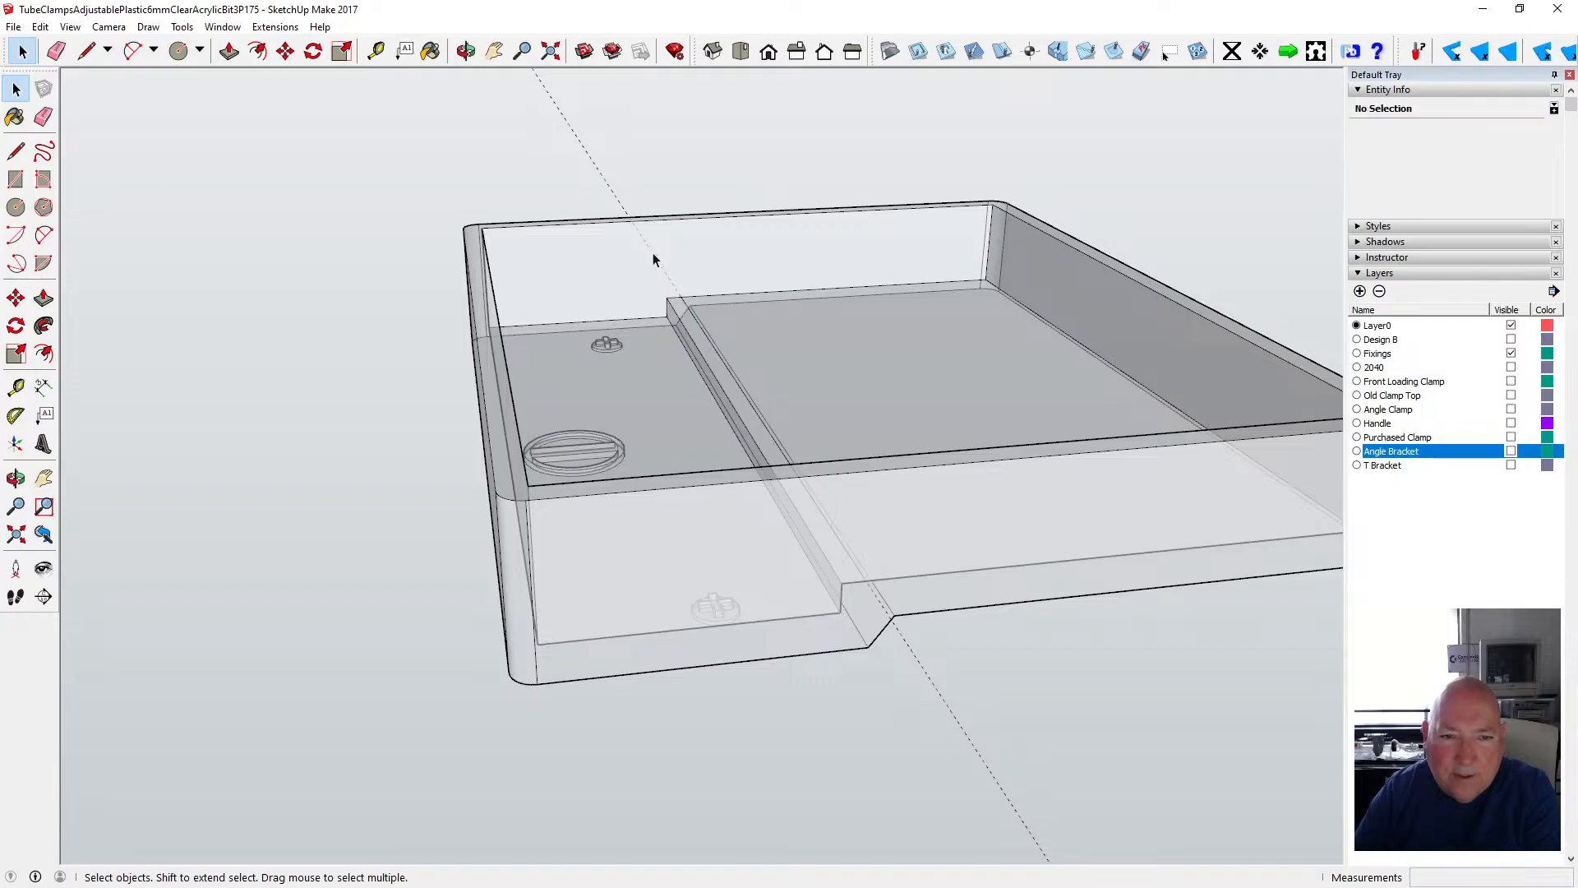
click(691, 311)
key(Delete)
- Measure the distance from the floor step's upper edge to the parallel line beside it
scroll(722, 423, up, 4)
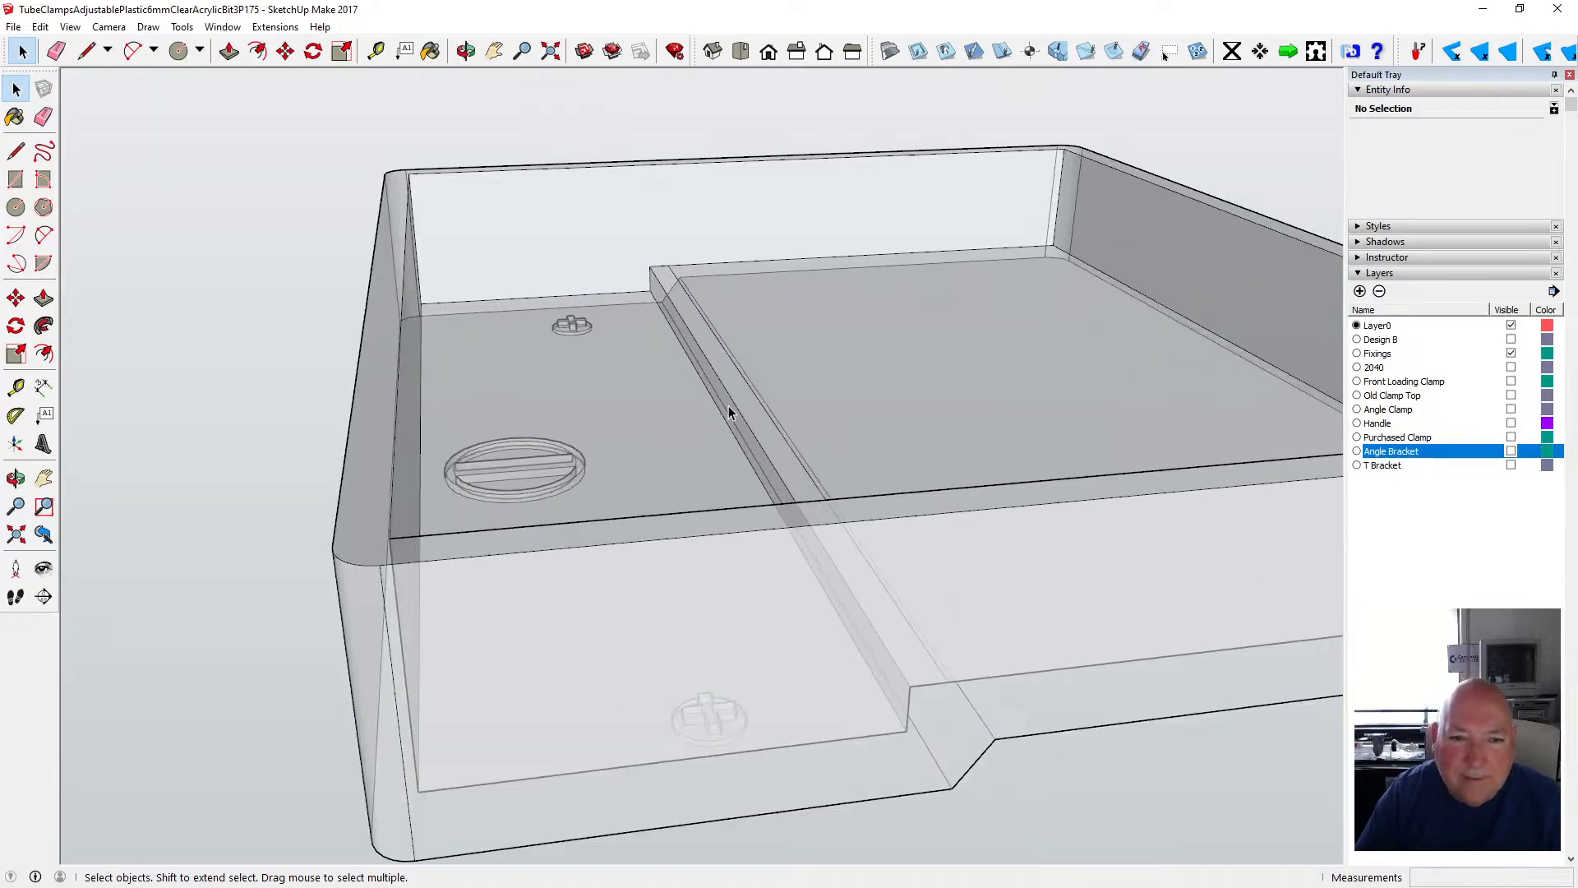
middle_drag(712, 342, 660, 371)
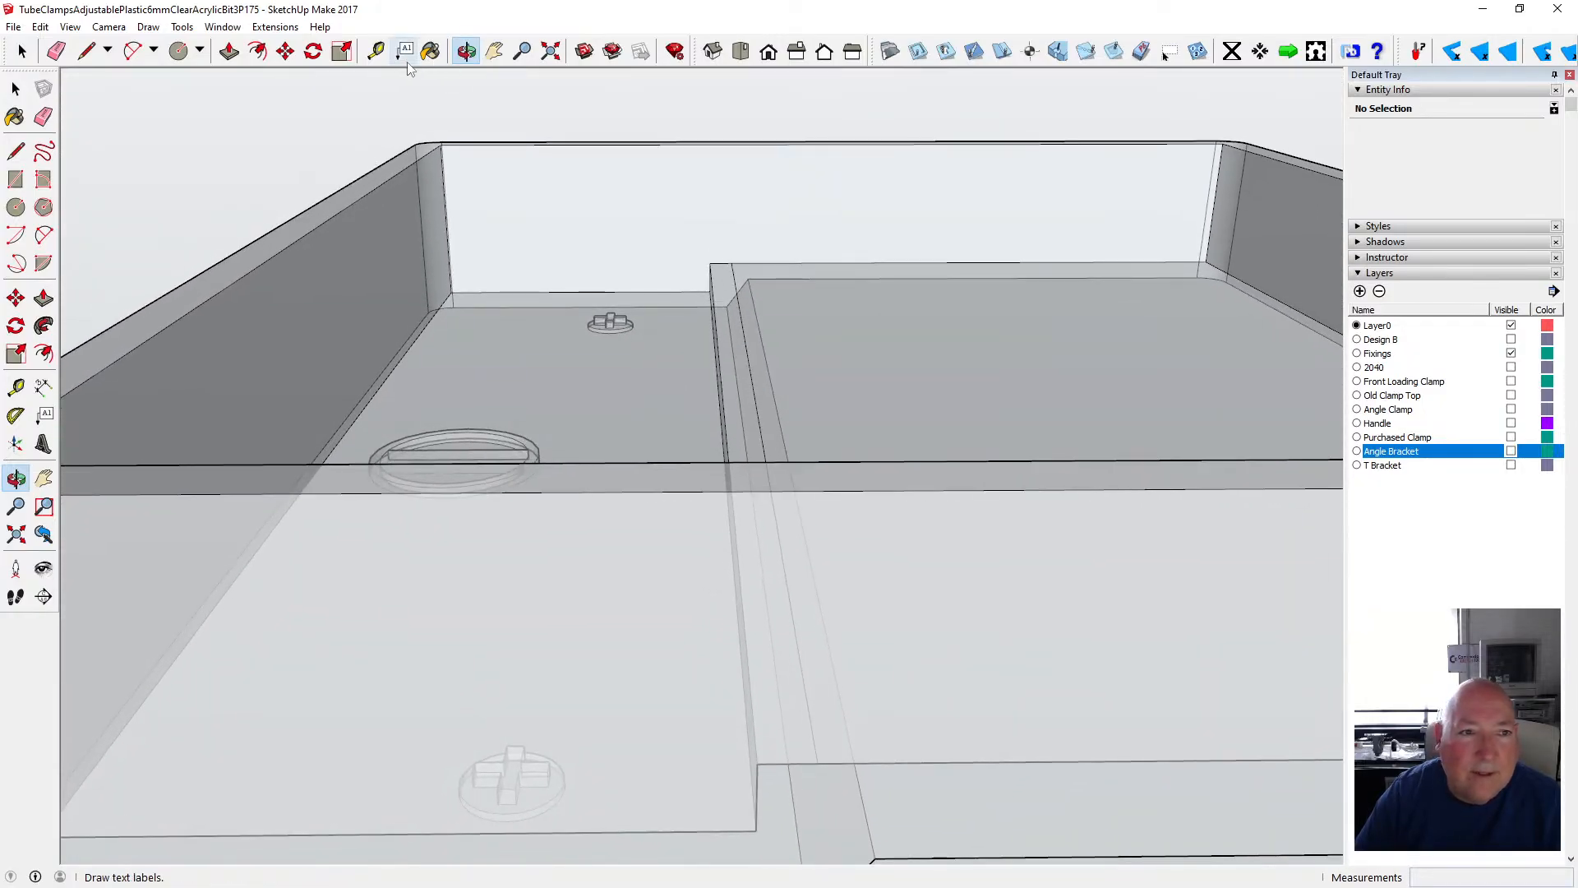
click(379, 53)
click(721, 382)
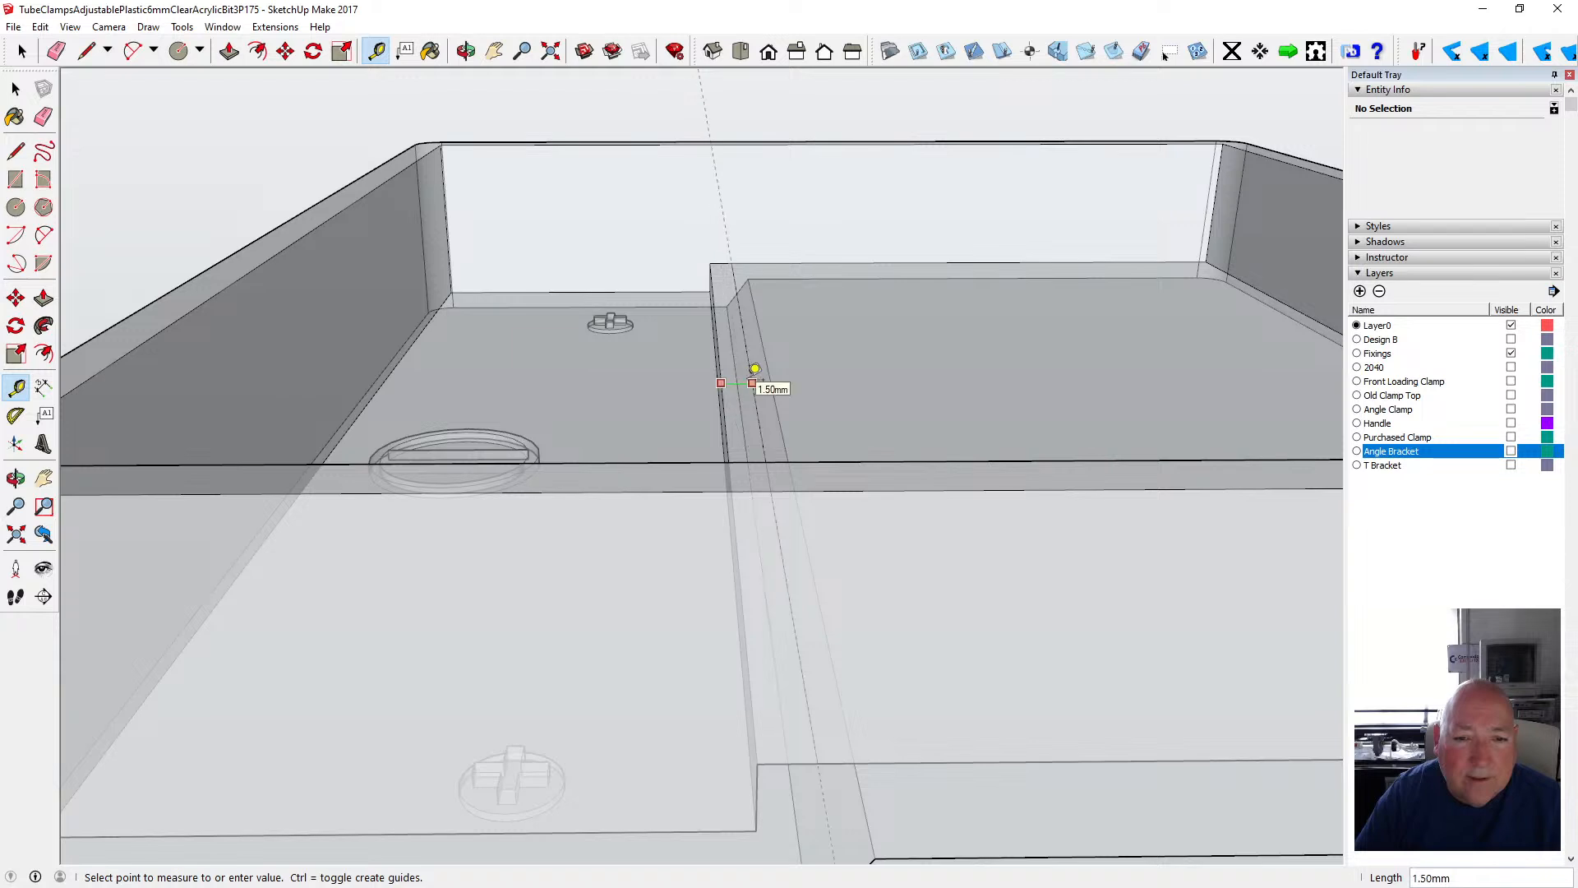
click(15, 88)
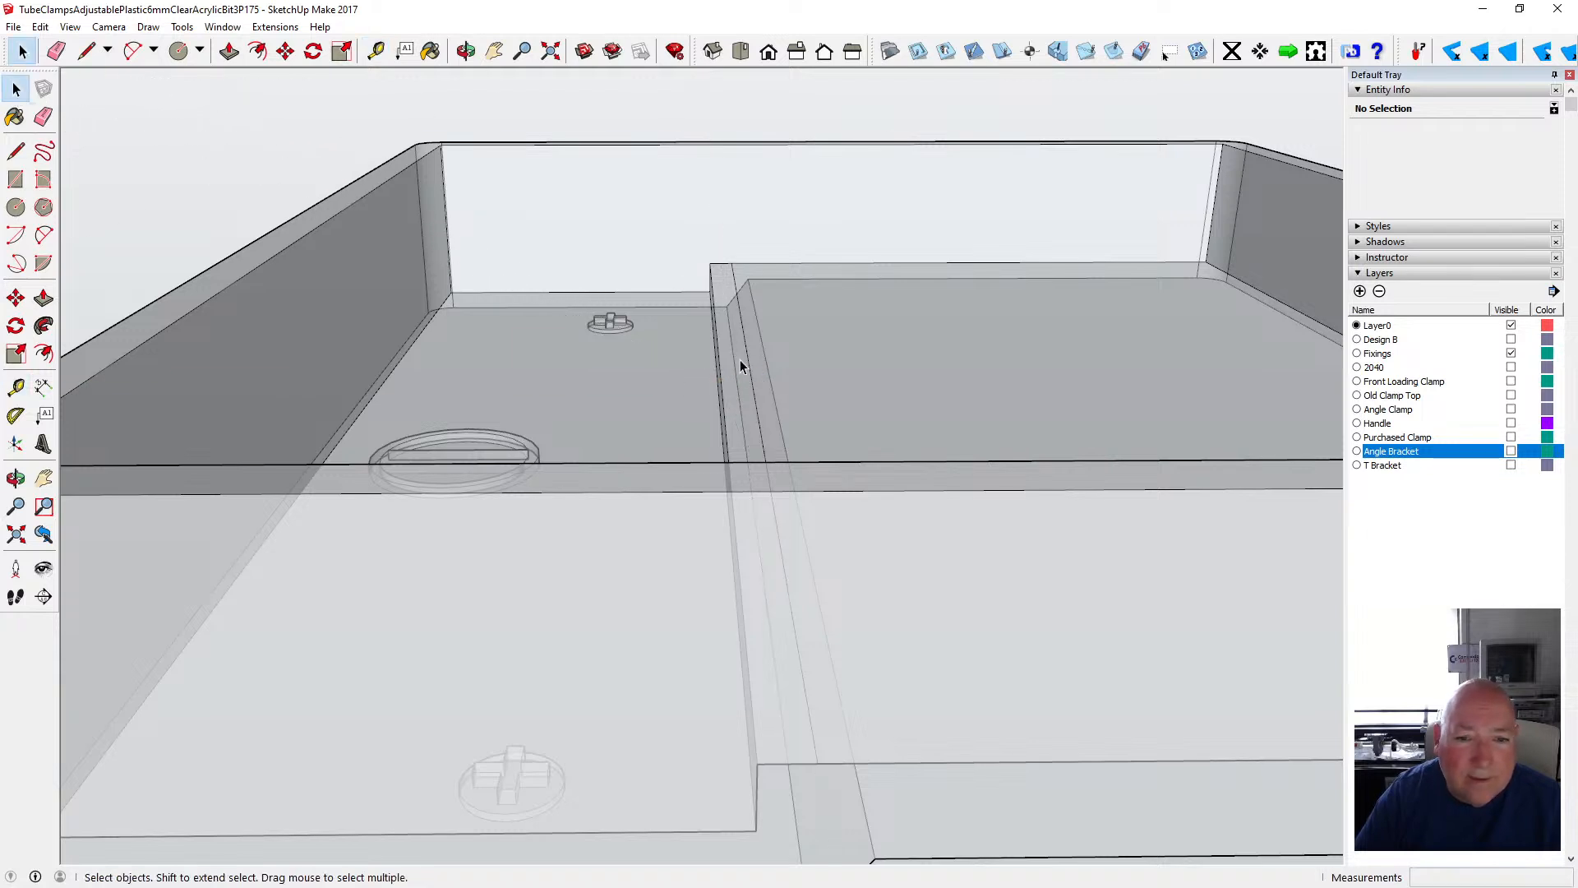
- Turn off X-ray display and move the upper edge of the recess floor step 1.5 mm onto the parallel line to slope it
click(722, 399)
click(70, 27)
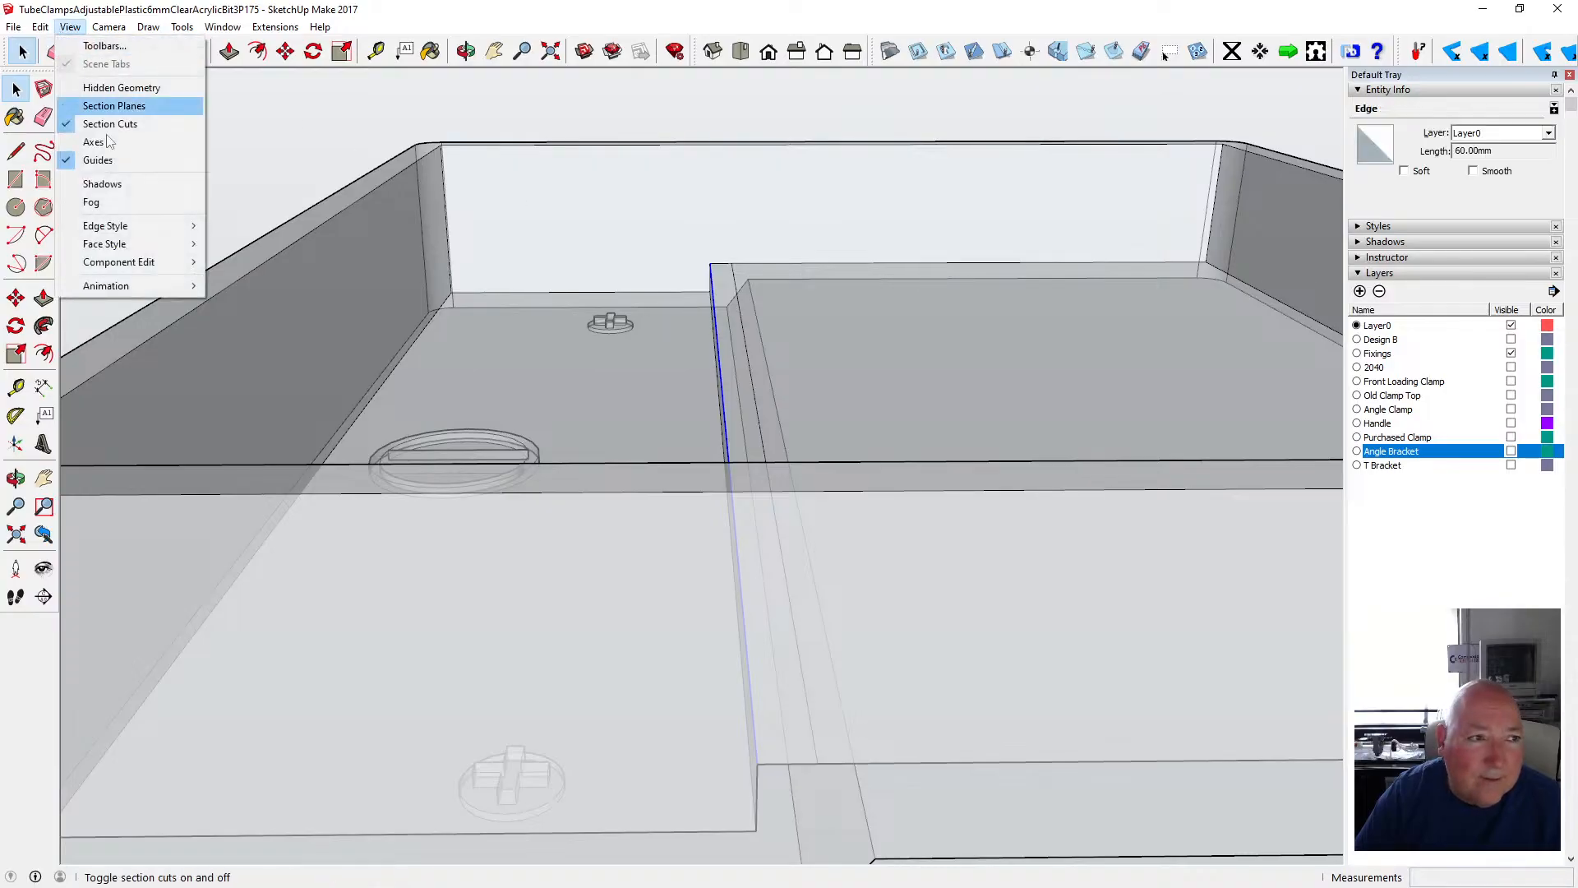
mouse_move(137, 241)
click(262, 247)
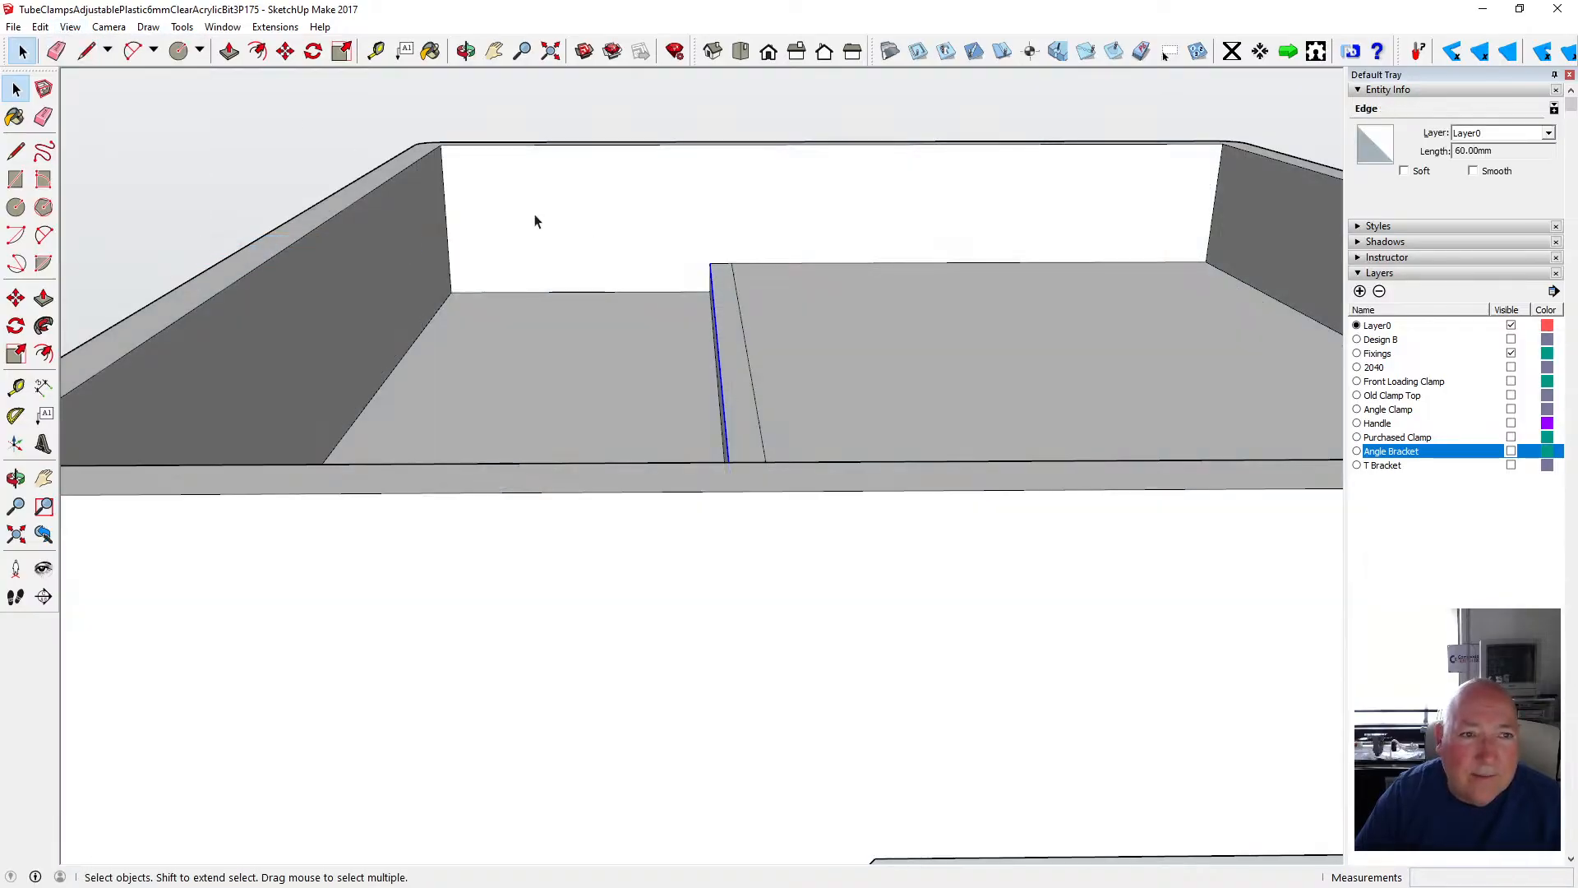
click(285, 51)
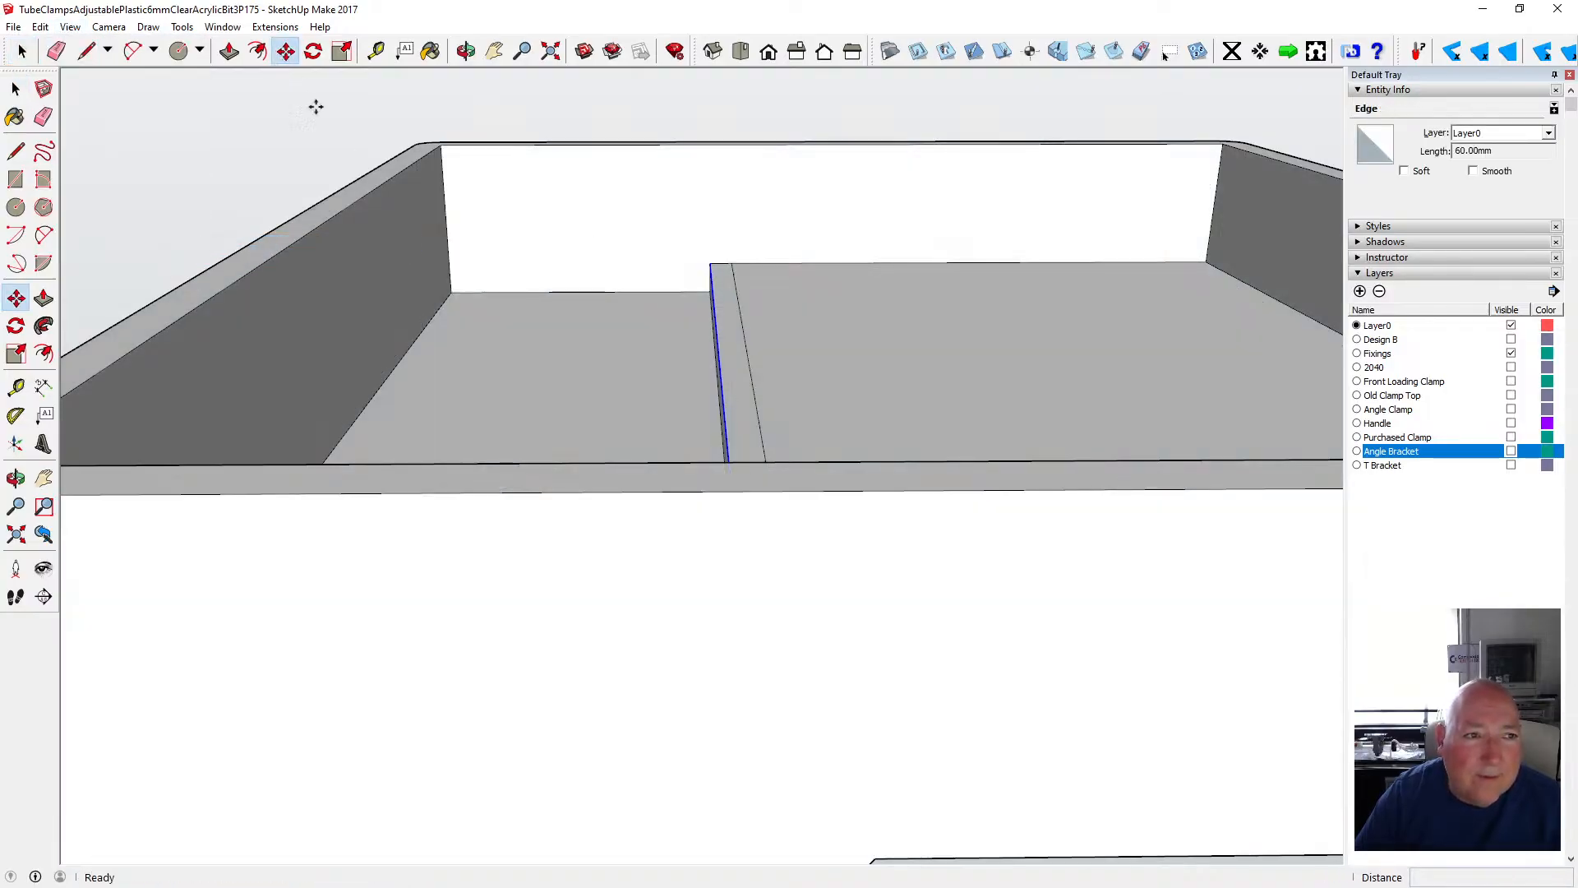
click(727, 417)
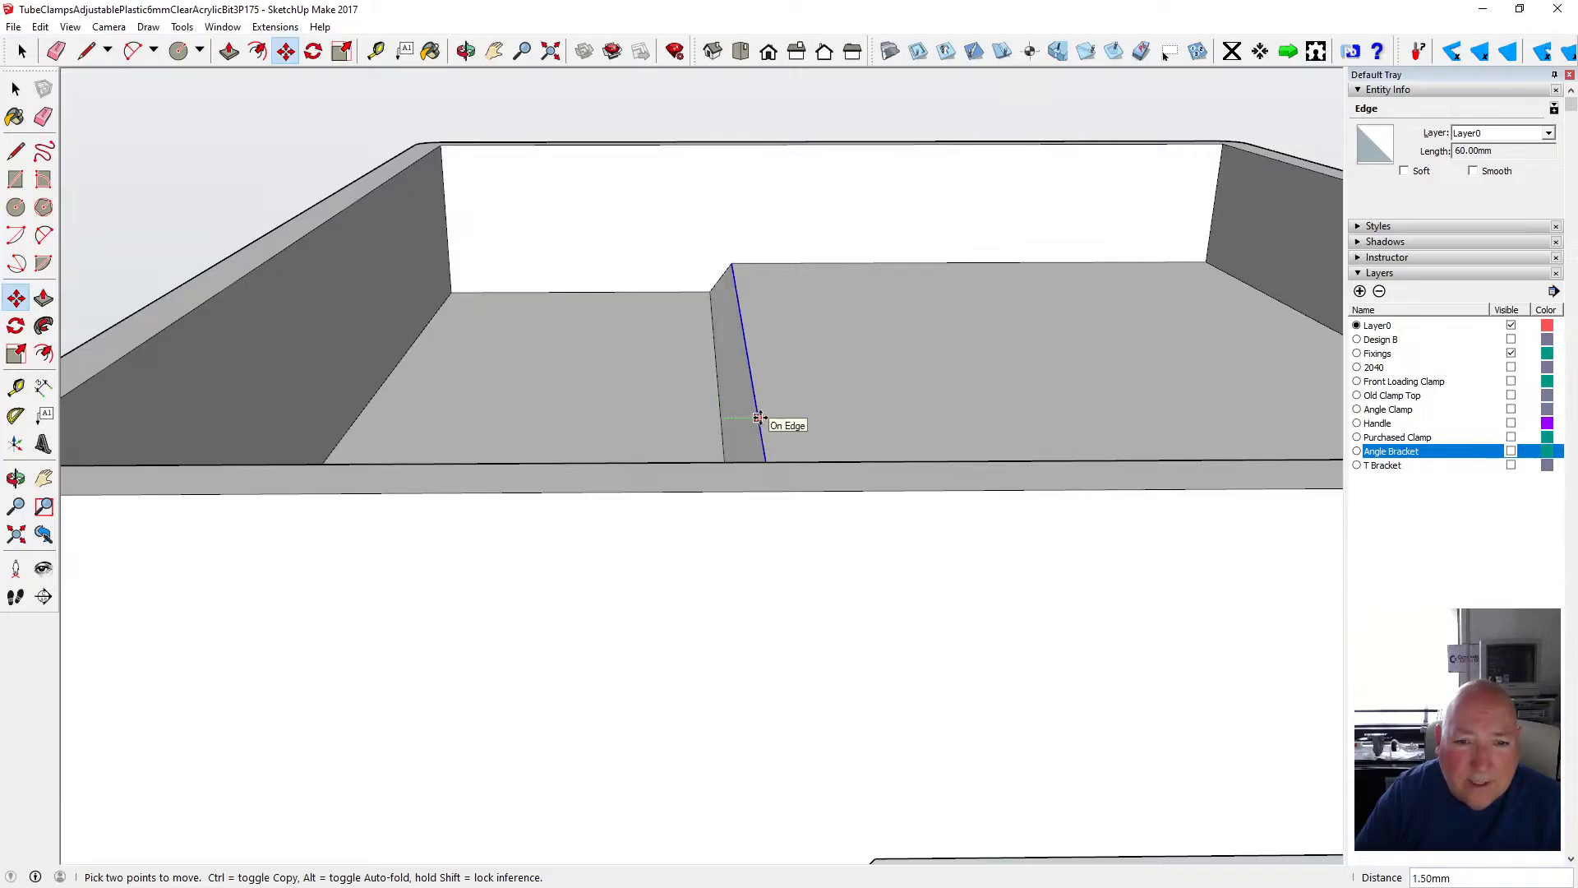
click(757, 416)
- Compare the inner floor slope with the outer sloped step in X-ray display, and return the model to opaque display
key(o)
drag(529, 109, 770, 405)
click(70, 27)
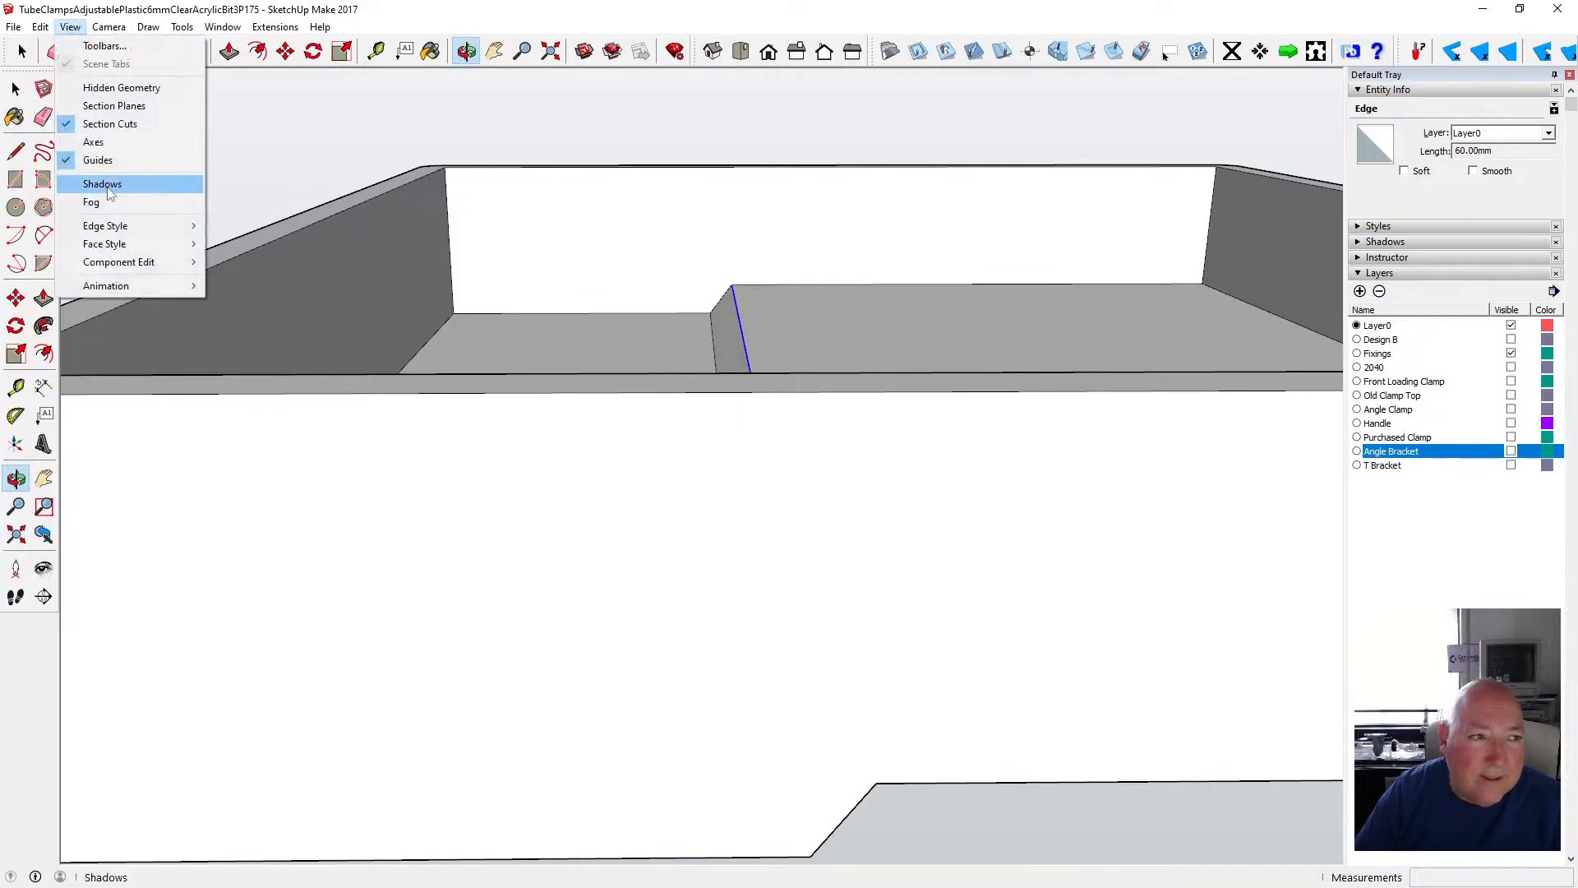
mouse_move(144, 244)
click(235, 245)
drag(694, 529, 905, 679)
click(73, 27)
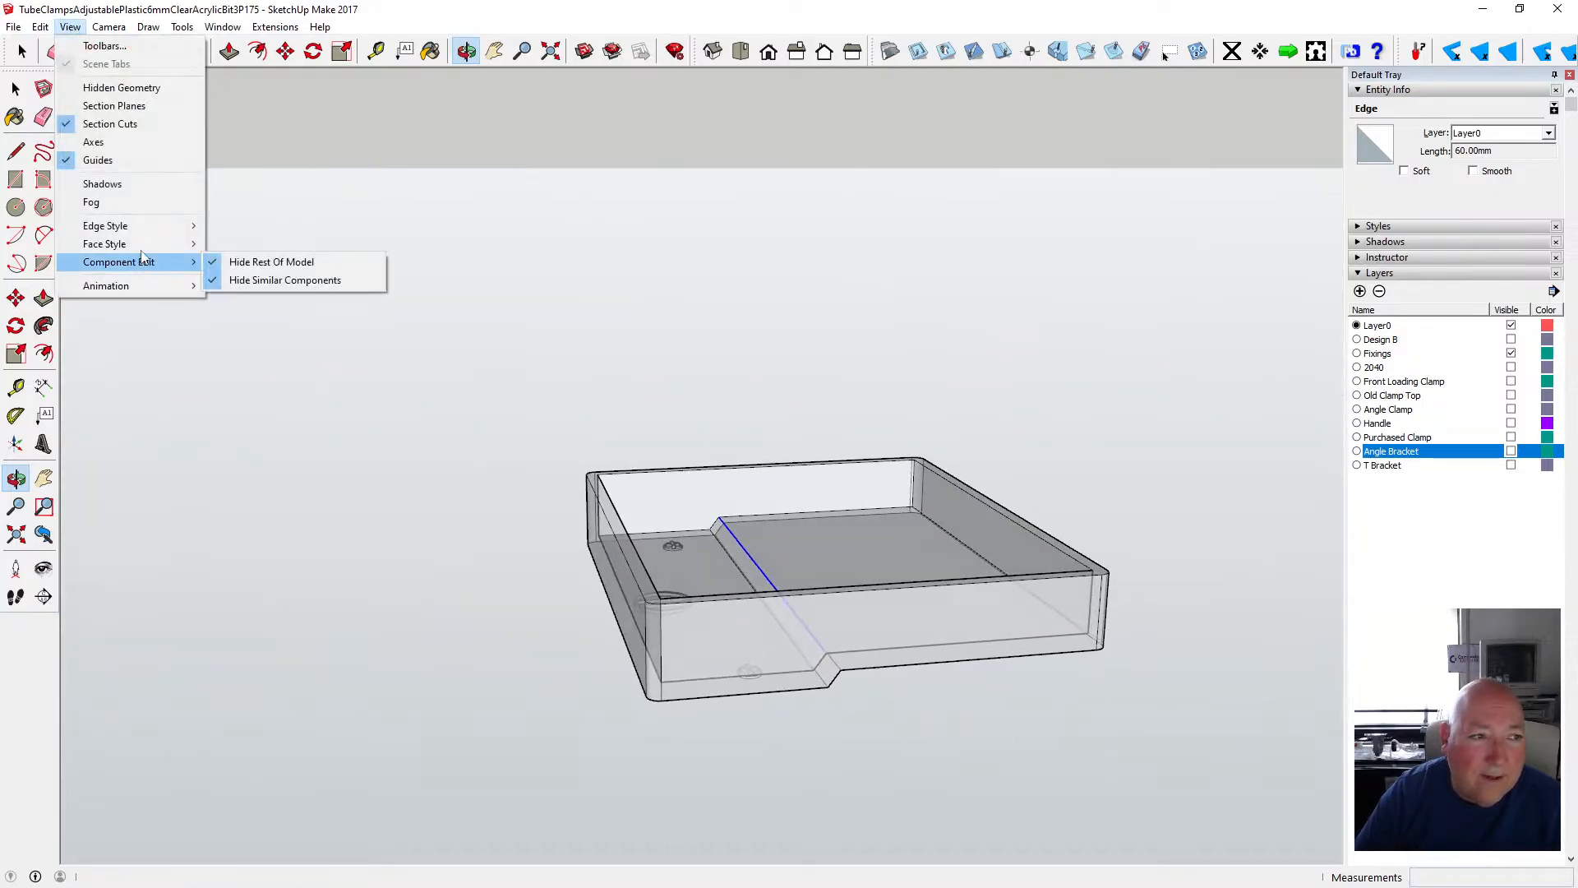
mouse_move(140, 243)
click(230, 243)
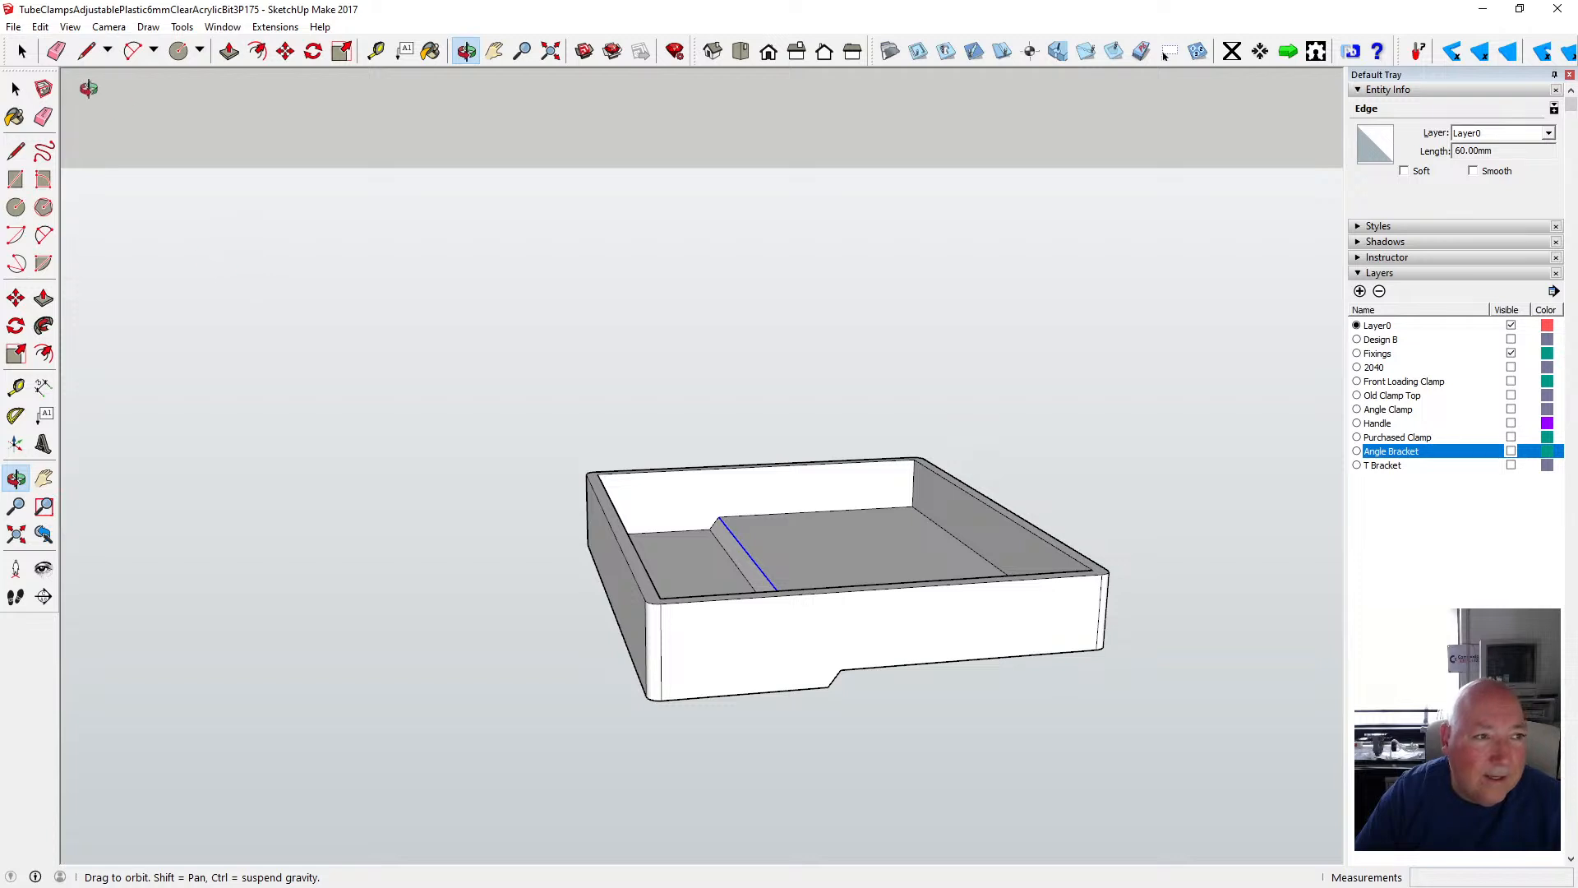
- Save the model and clear the edge selection
click(13, 27)
click(47, 89)
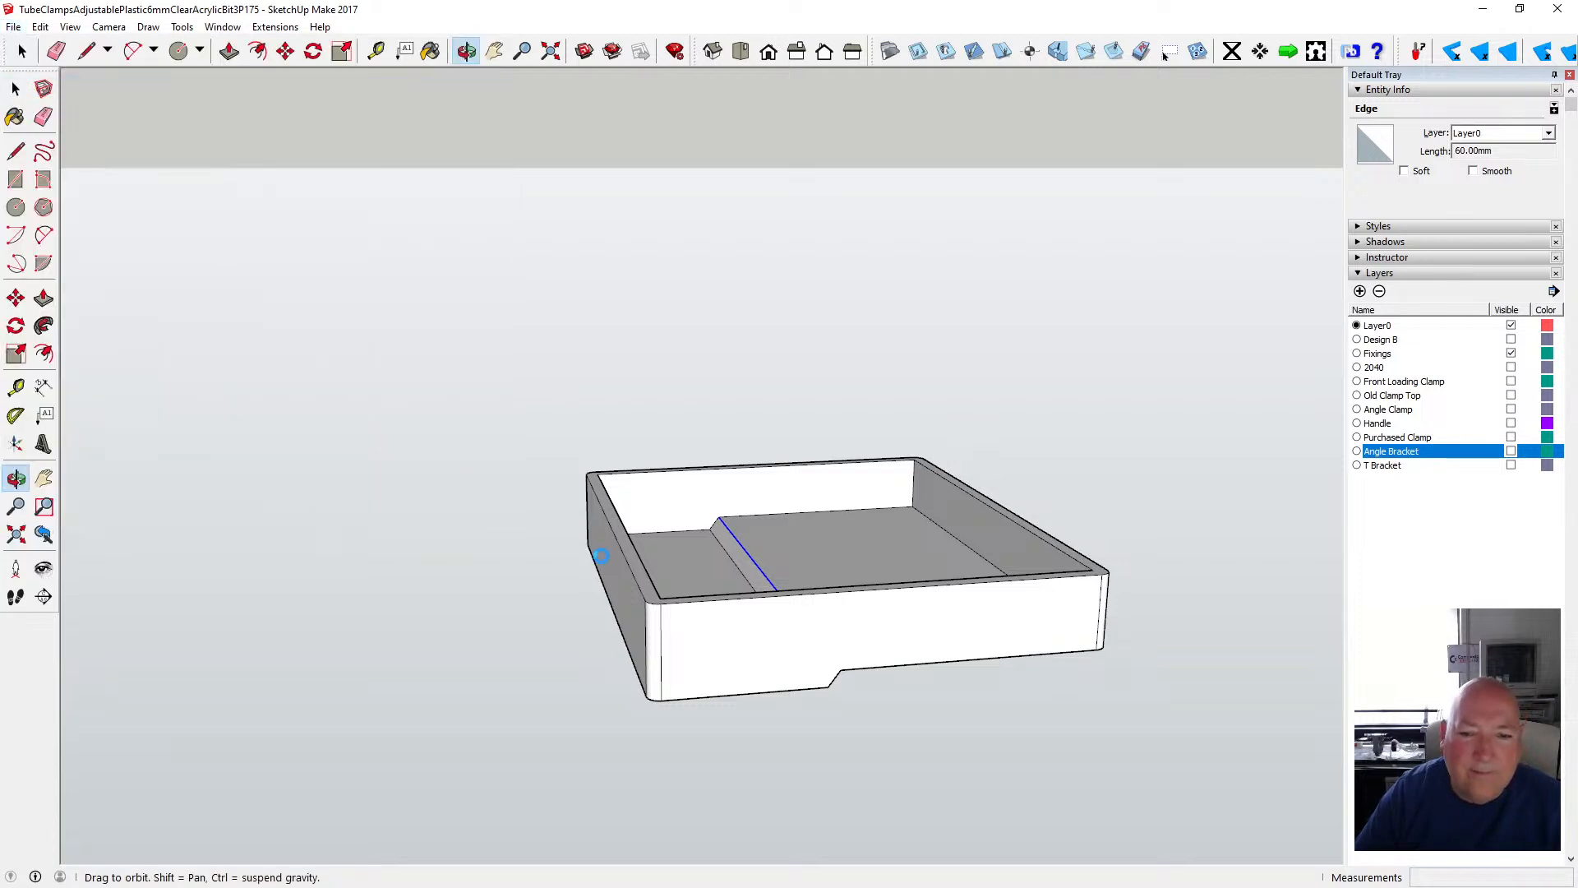
click(22, 51)
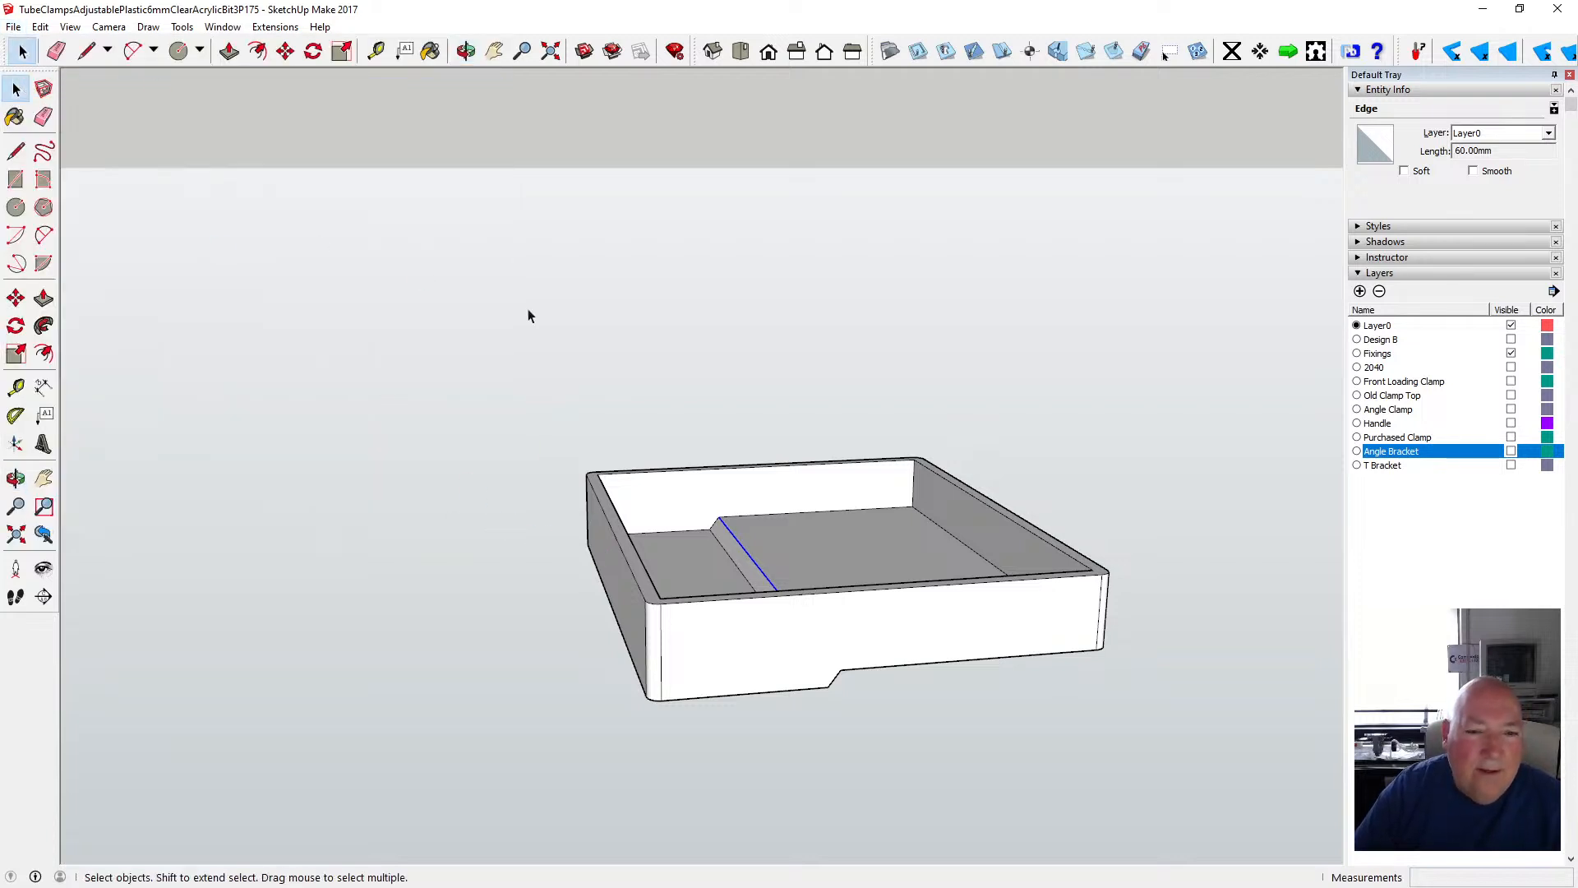
click(529, 316)
- View the part from the screw side and try Translucent Glass Gray on the large top face
click(467, 51)
drag(546, 162, 669, 451)
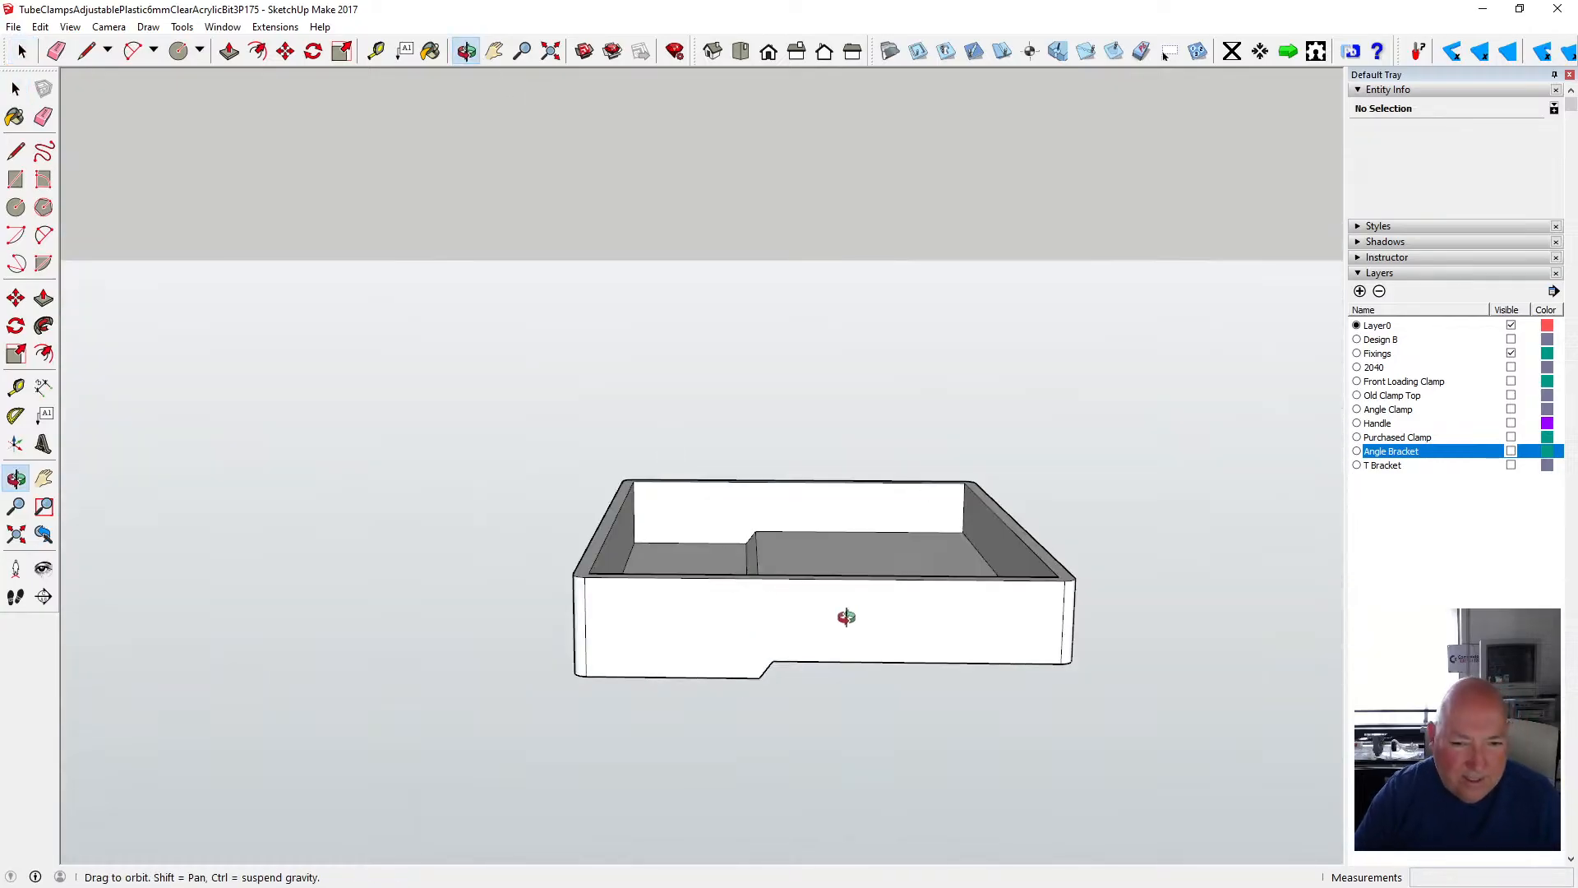
drag(809, 621, 804, 521)
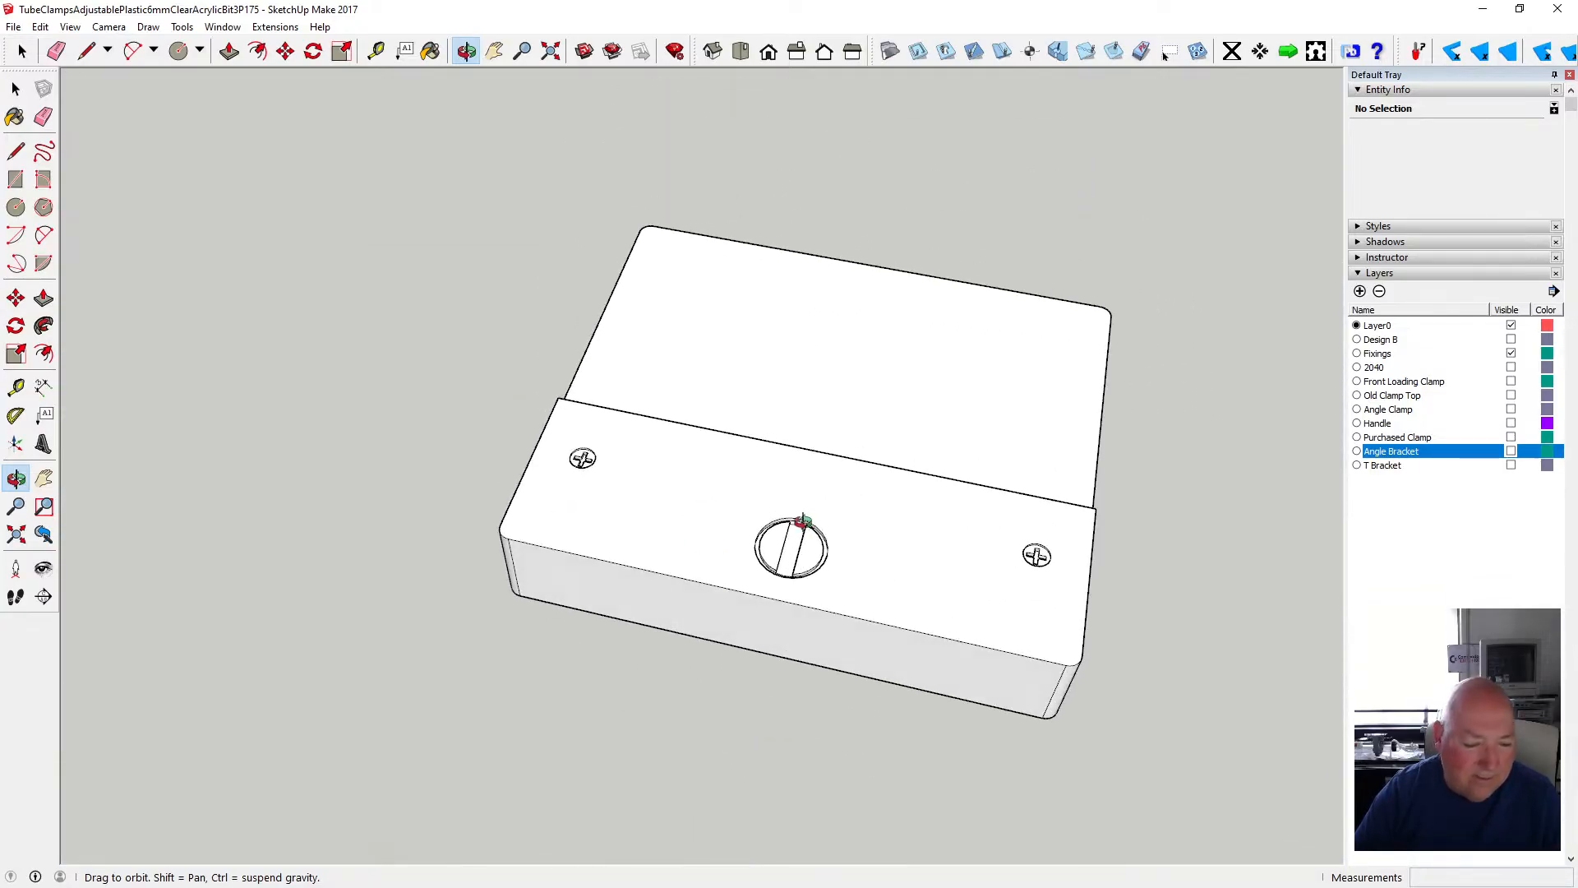
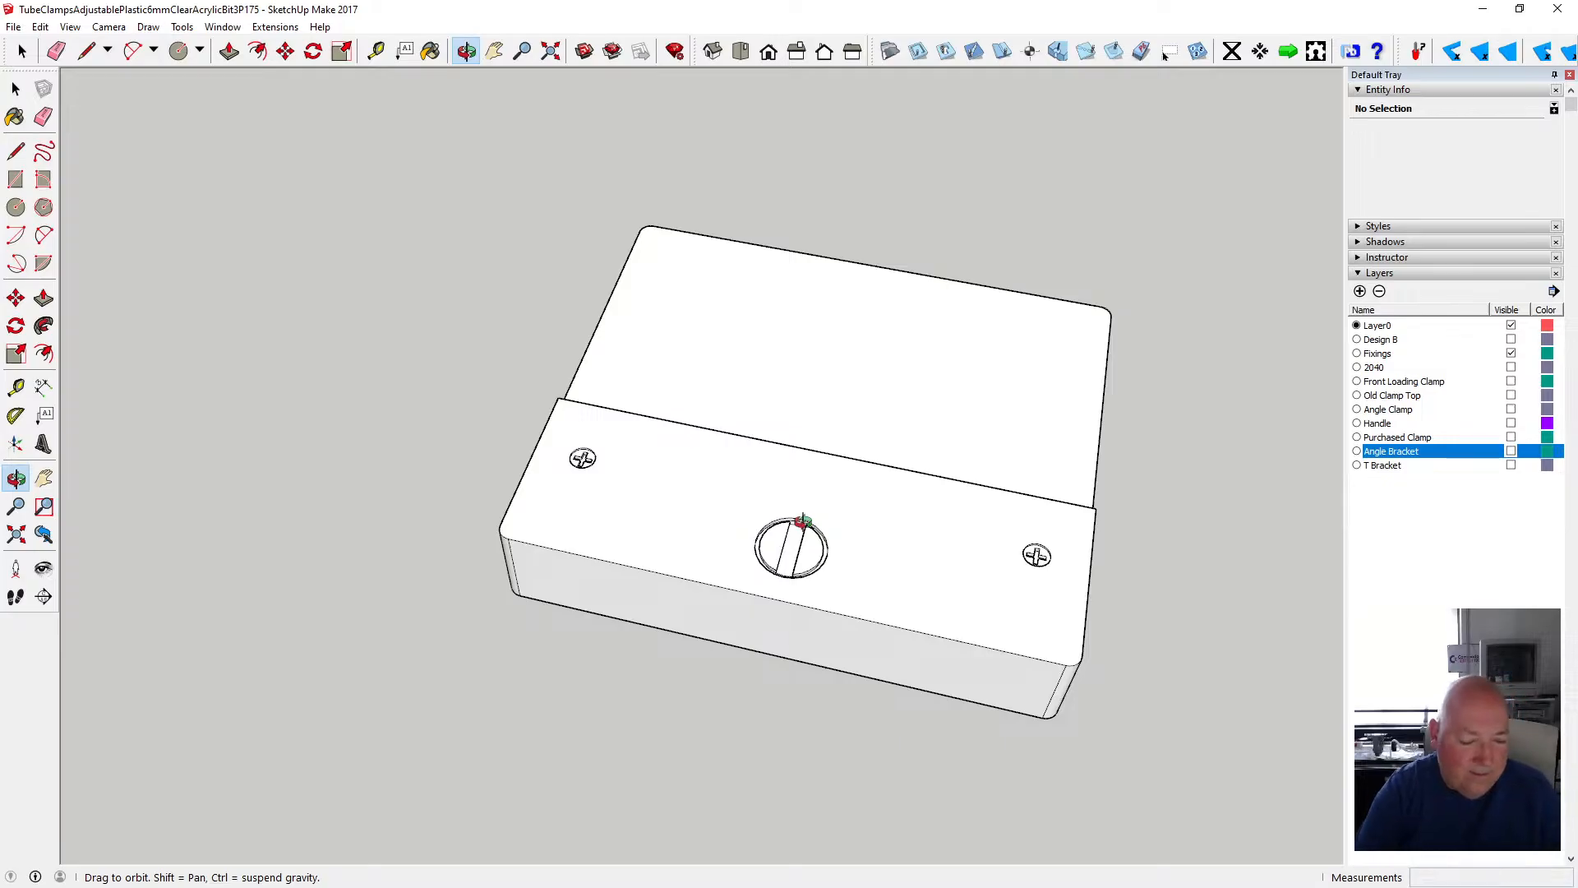
drag(822, 520, 678, 498)
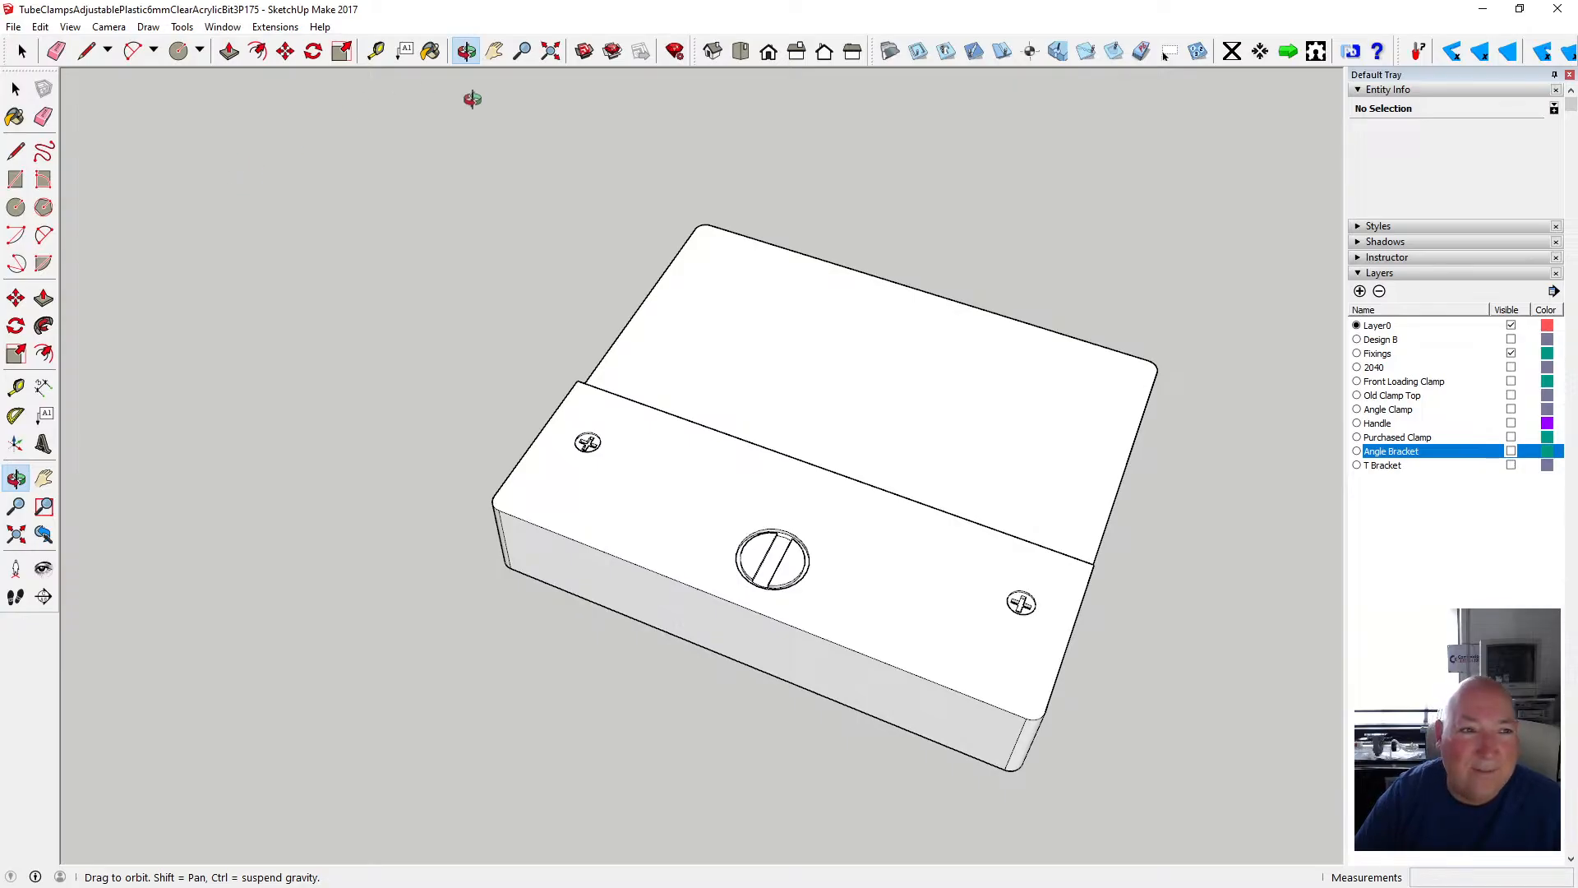
key(b)
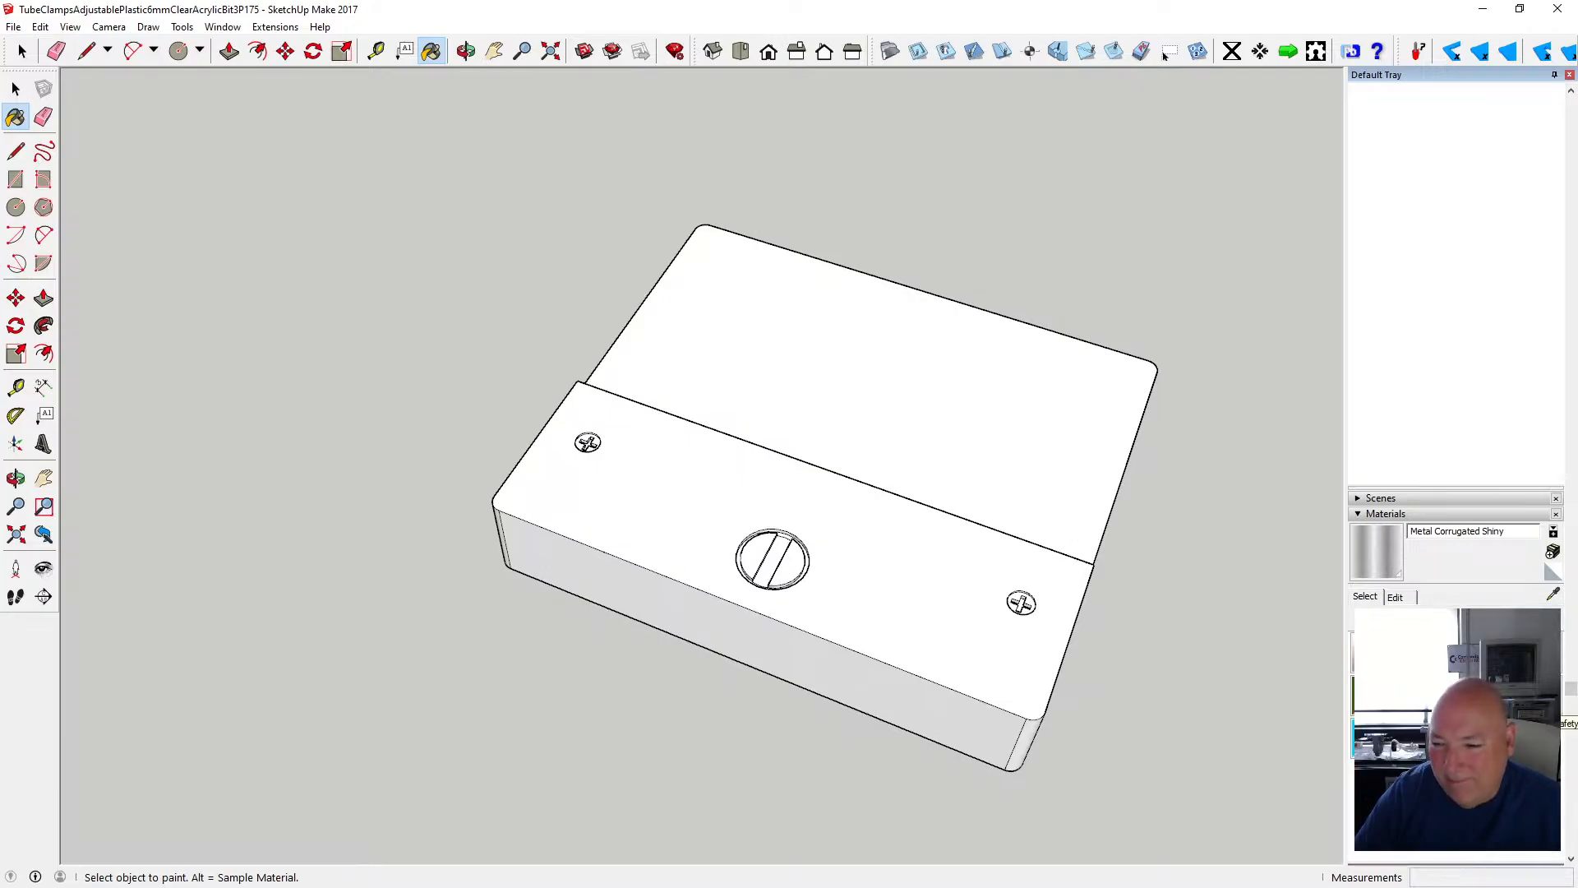
click(1456, 695)
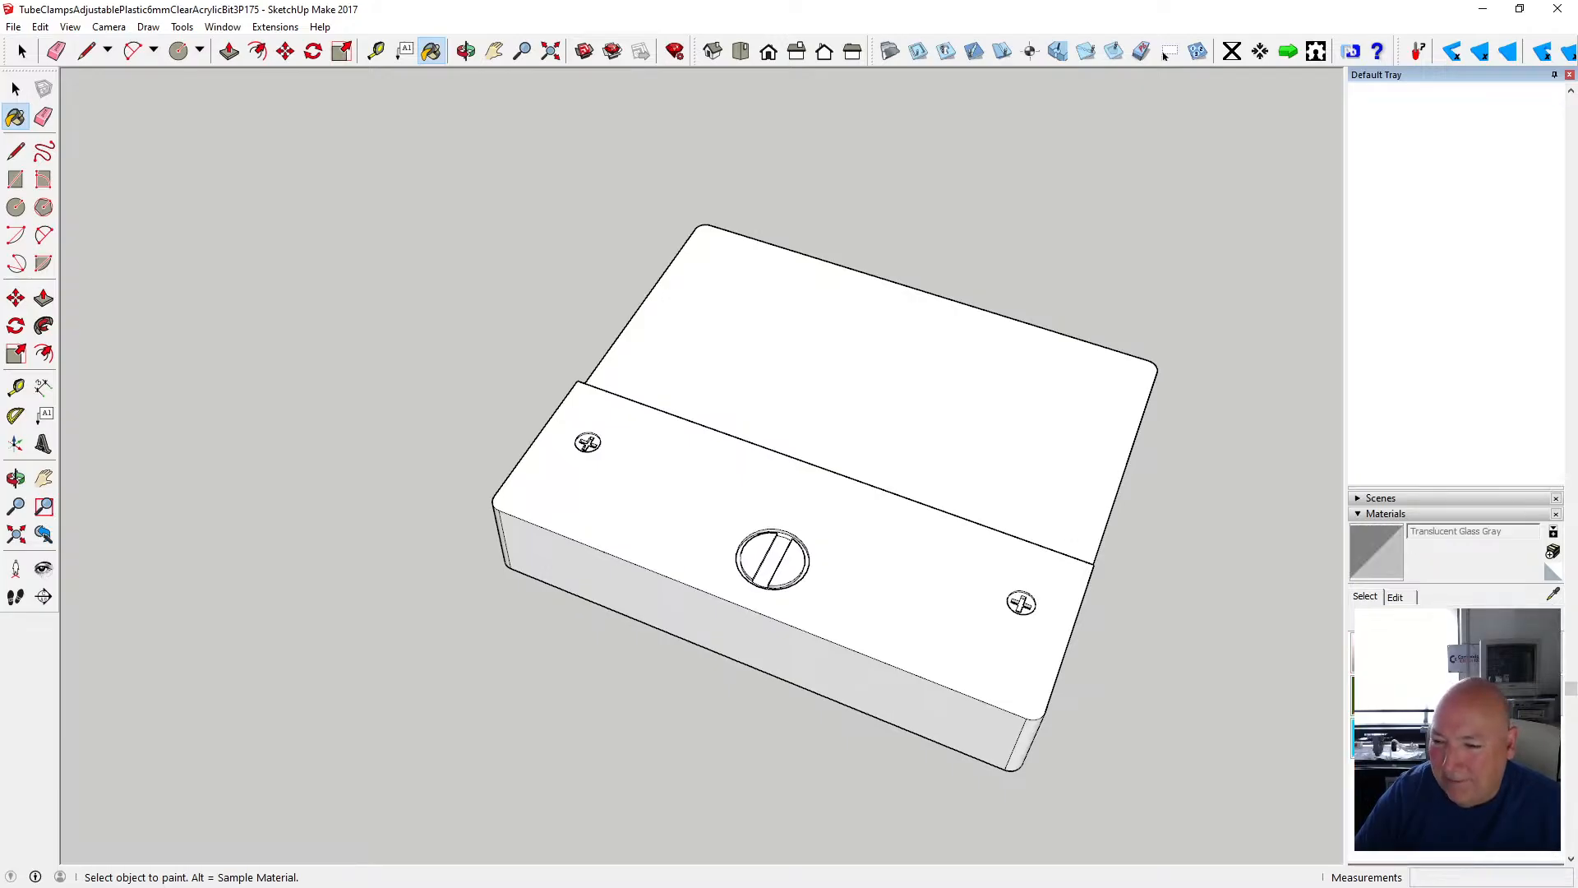
click(1017, 442)
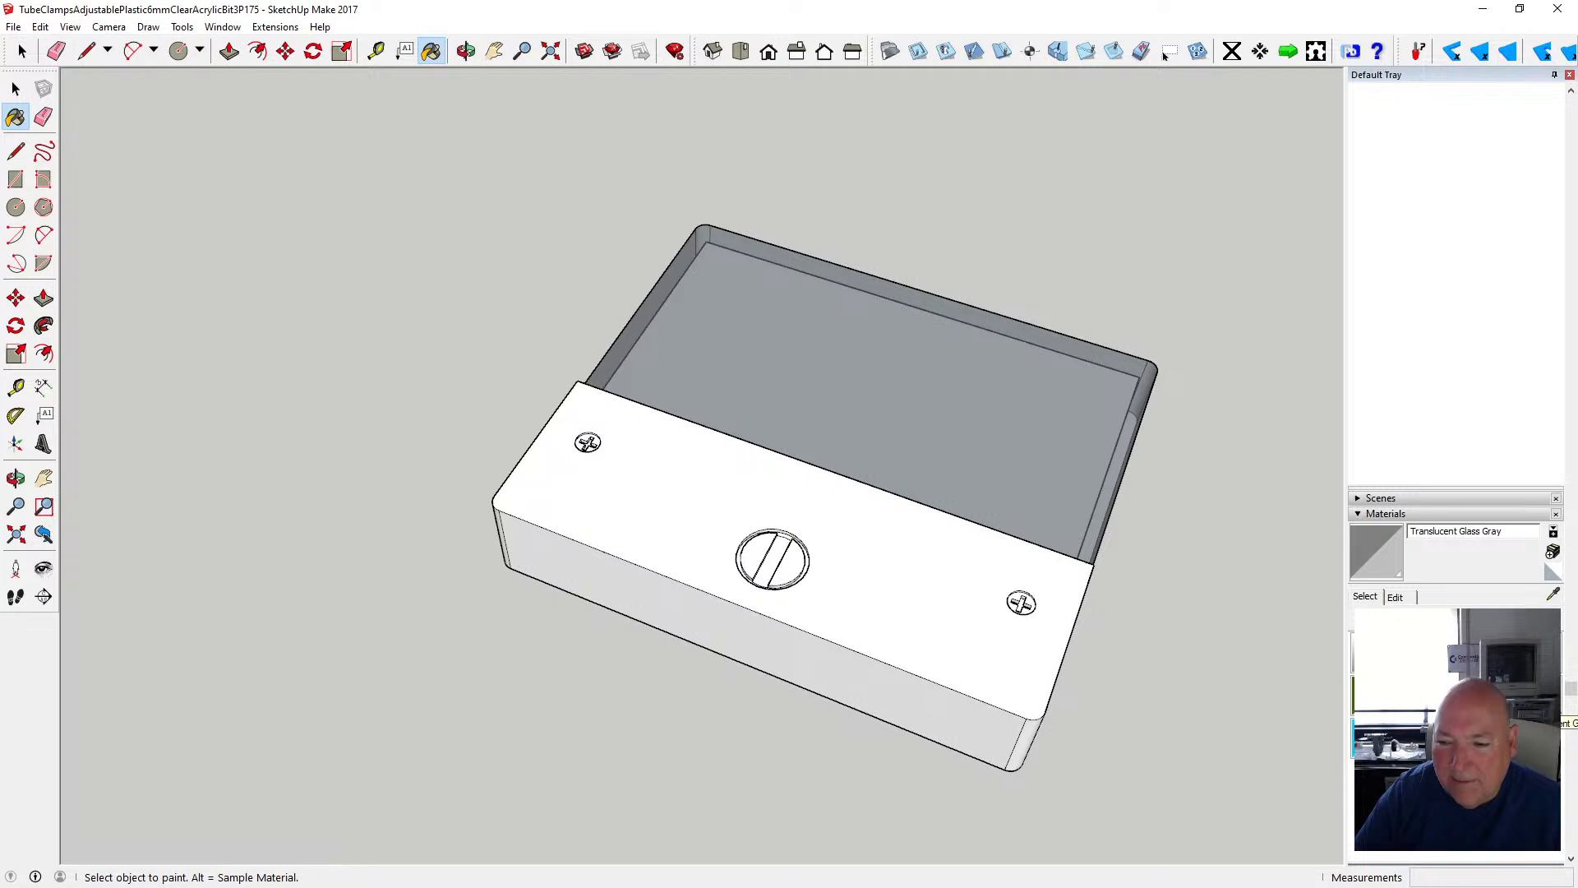
- Try Translucent Glass Sky Reflection and Translucent Glass Safety on the large top face, going back to Sky Reflection
click(1456, 696)
click(1017, 401)
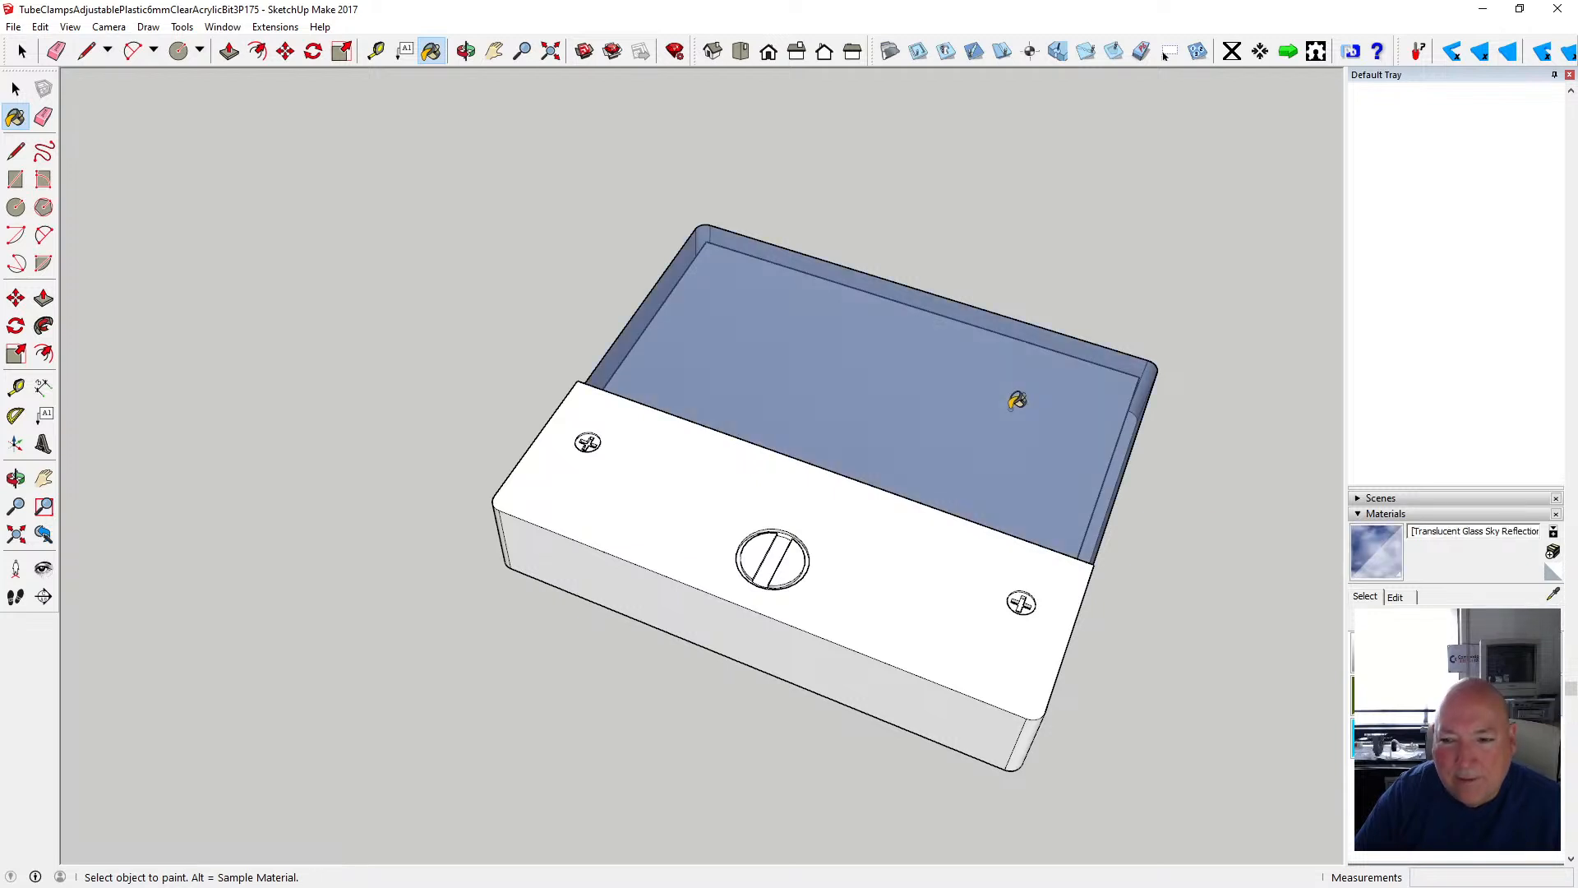
click(1458, 695)
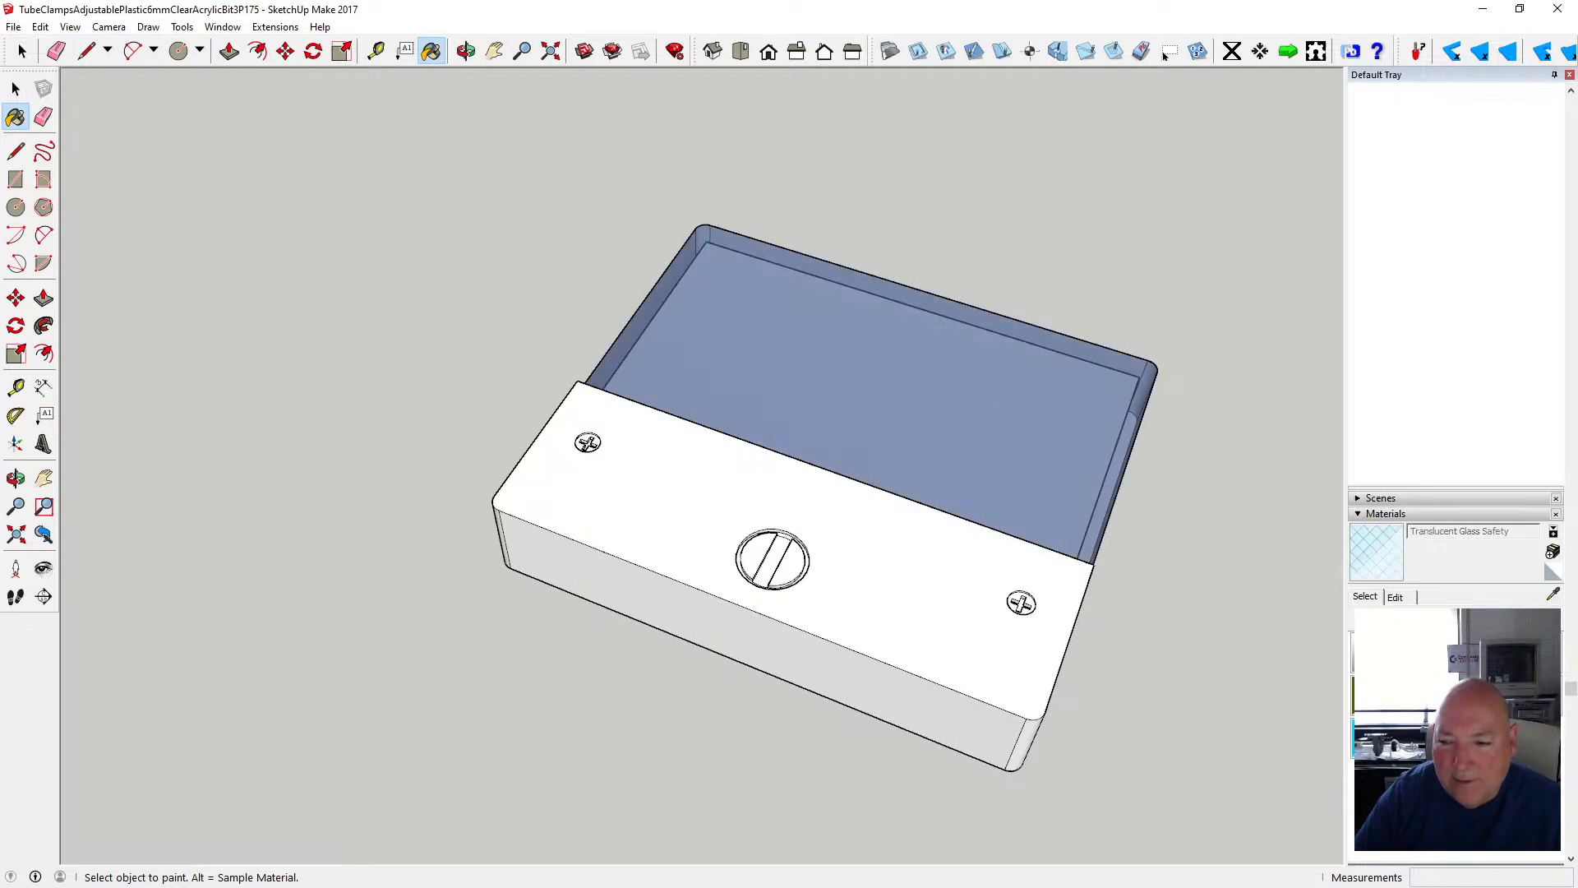
click(1047, 452)
click(1457, 696)
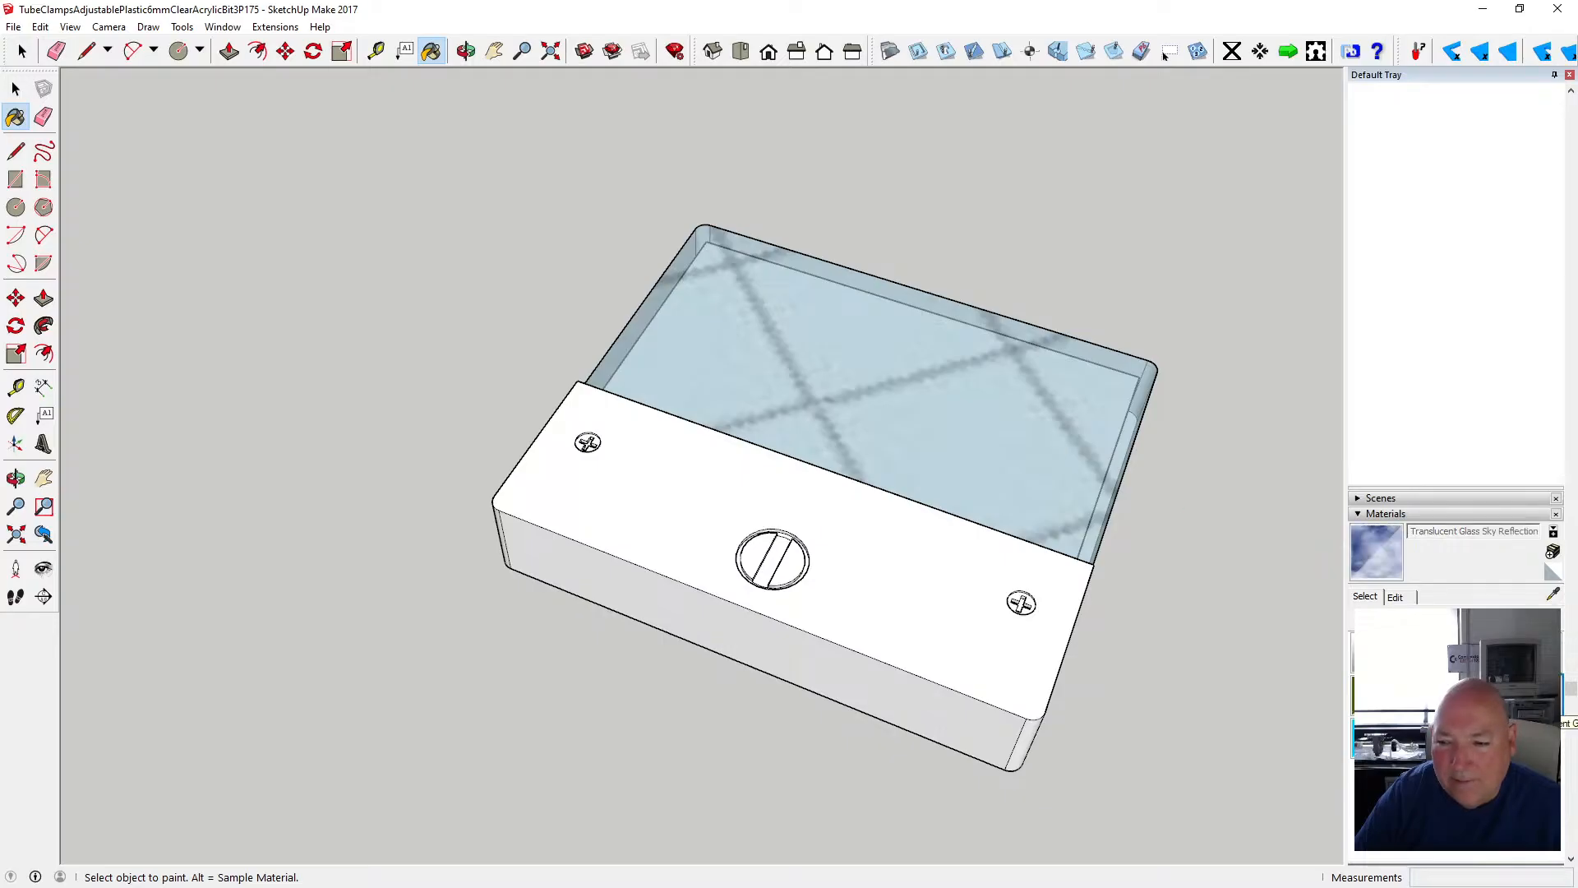
click(1098, 457)
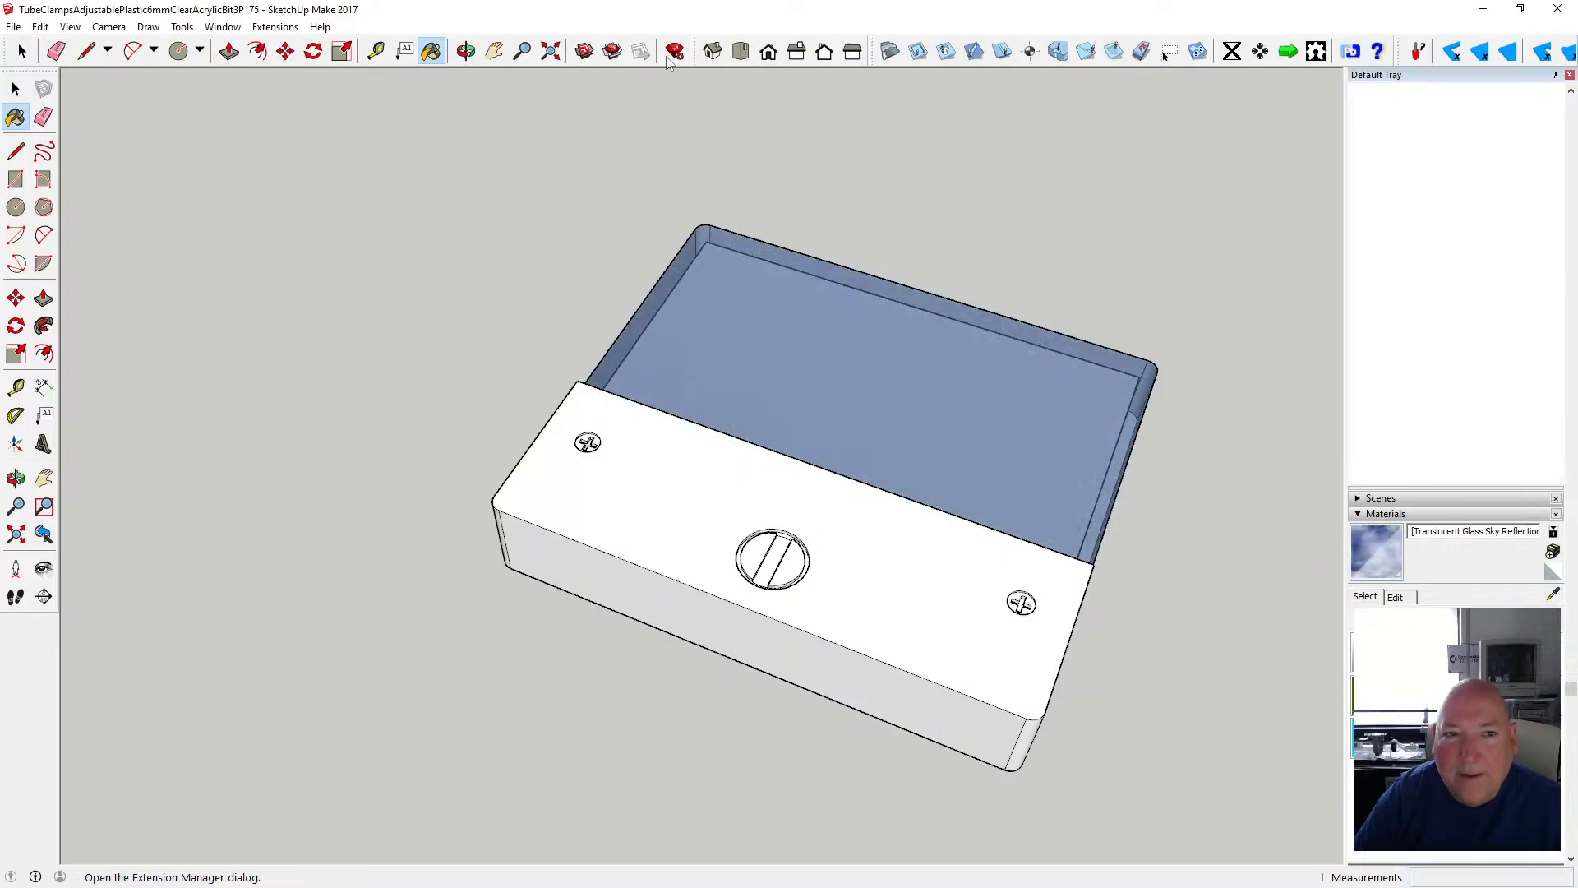
- Try Mirror 02, Mirror 01 and Translucent Glass Tinted on the large top face
click(466, 51)
drag(923, 352, 1148, 564)
click(1416, 654)
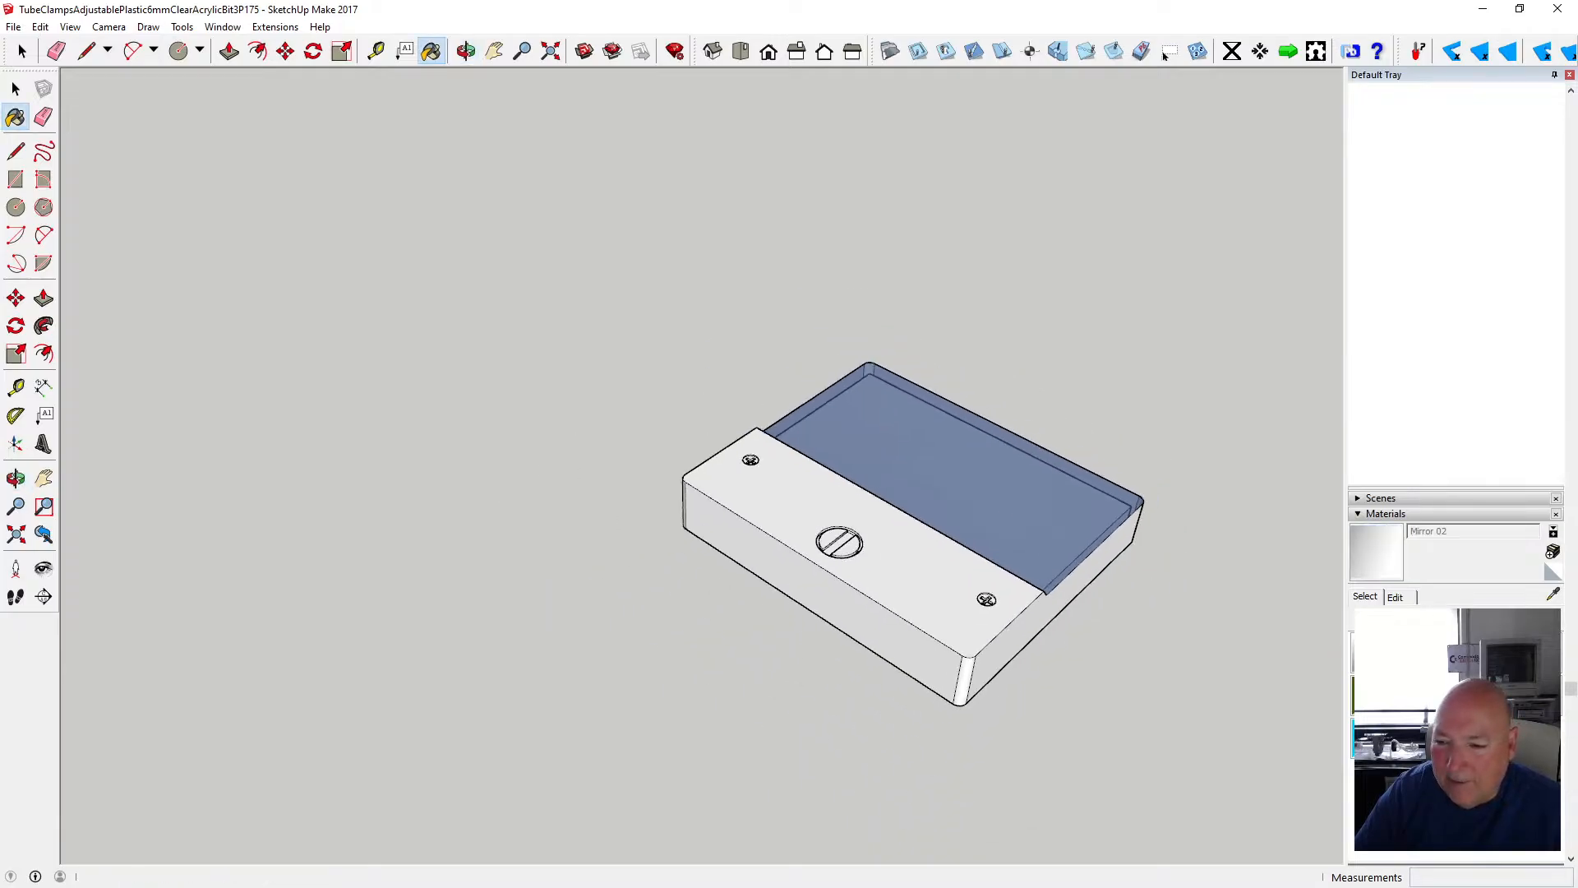
click(1041, 511)
click(1398, 653)
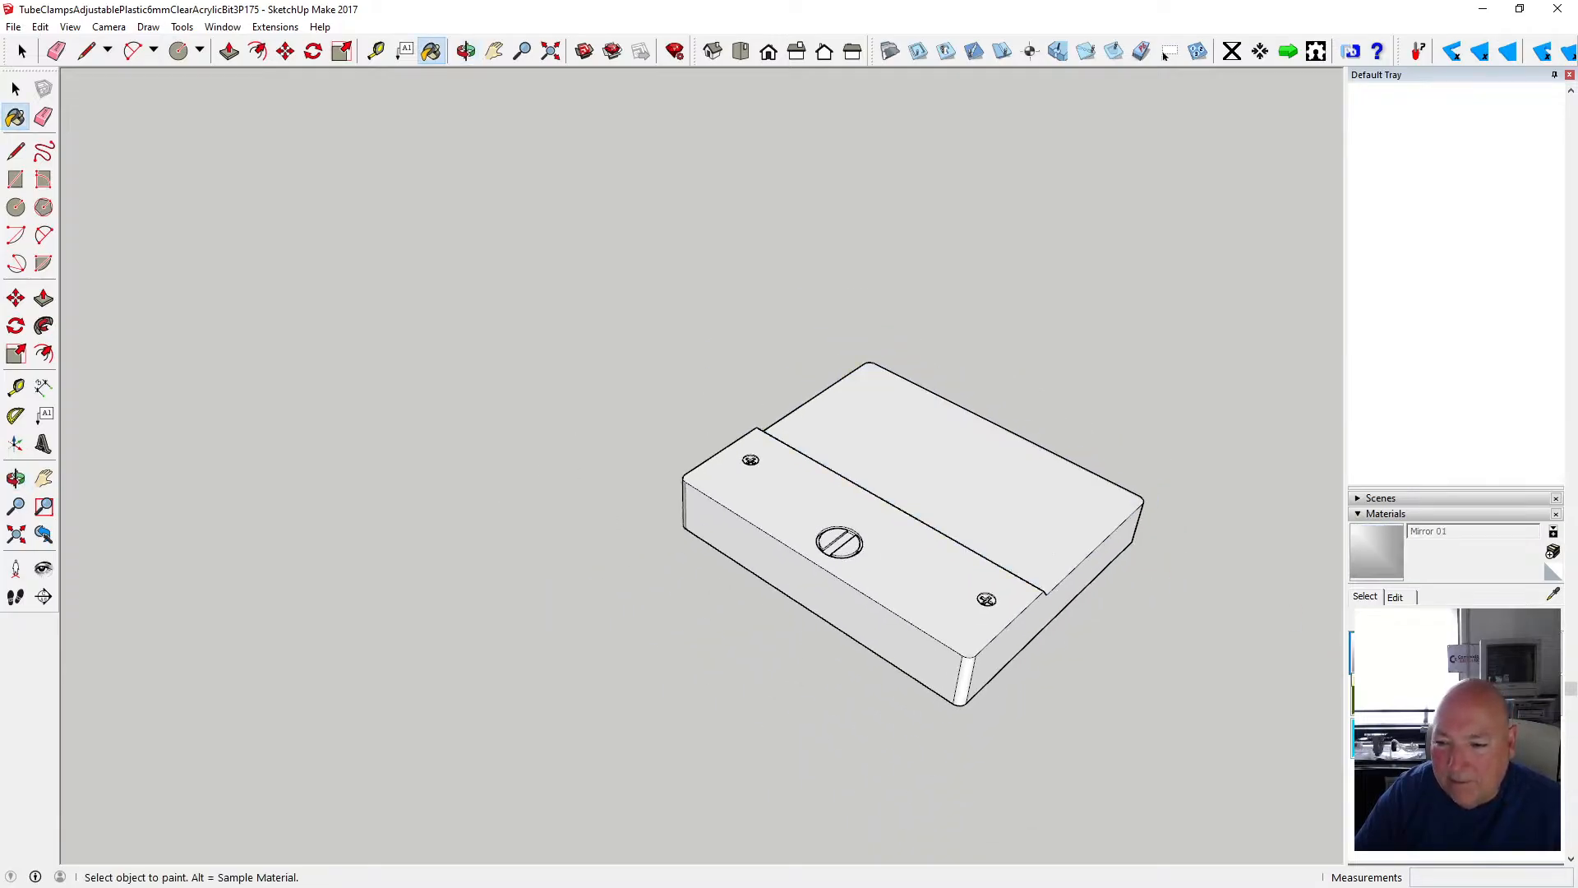
click(1066, 510)
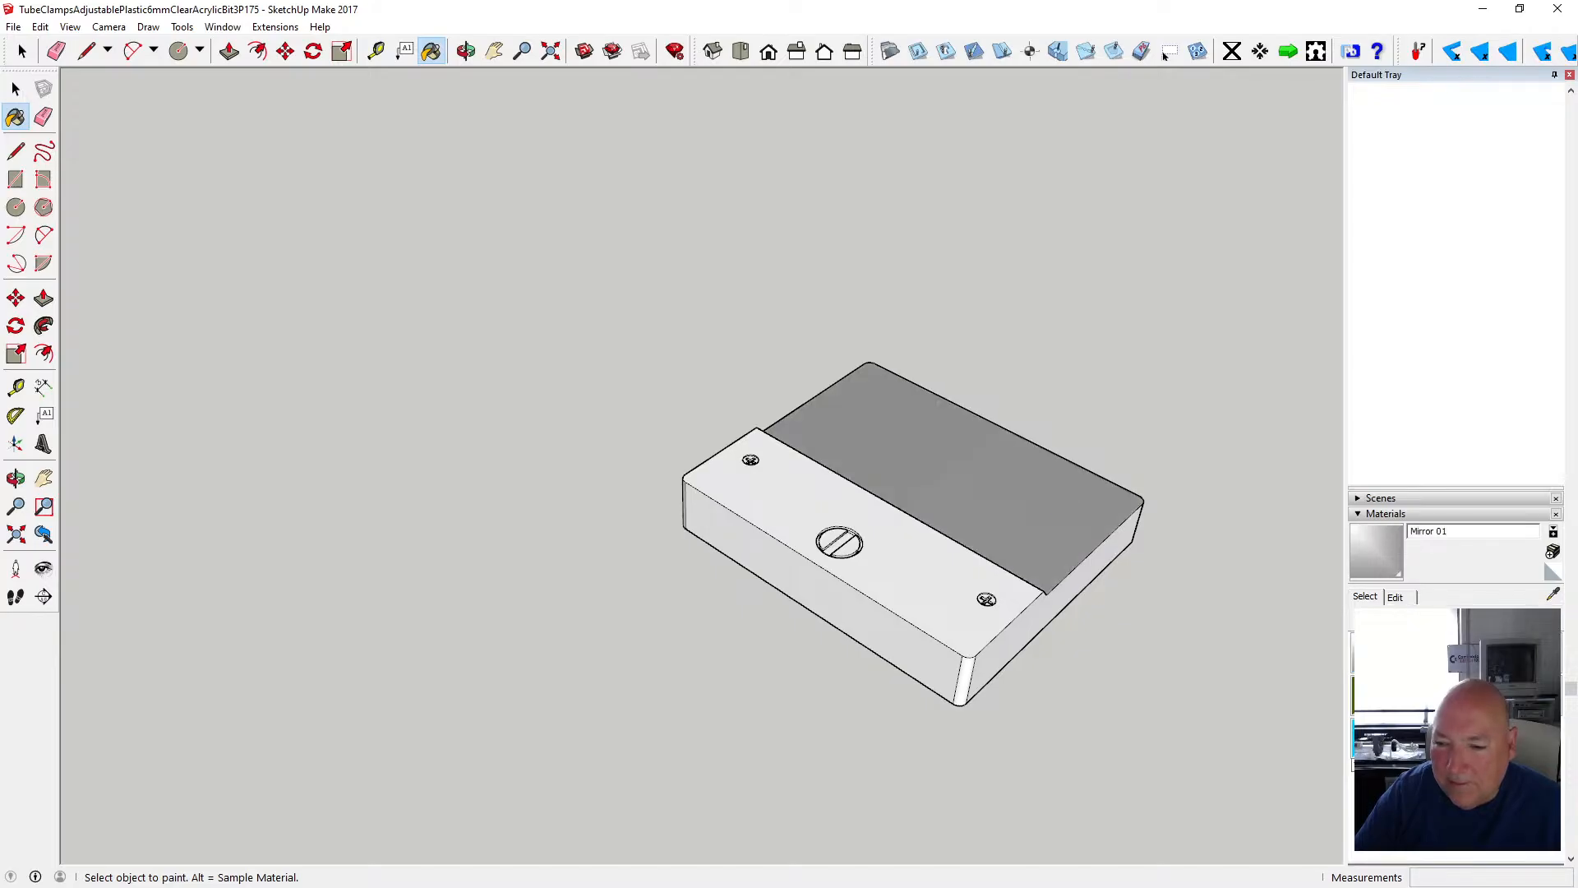
click(1373, 738)
click(1054, 495)
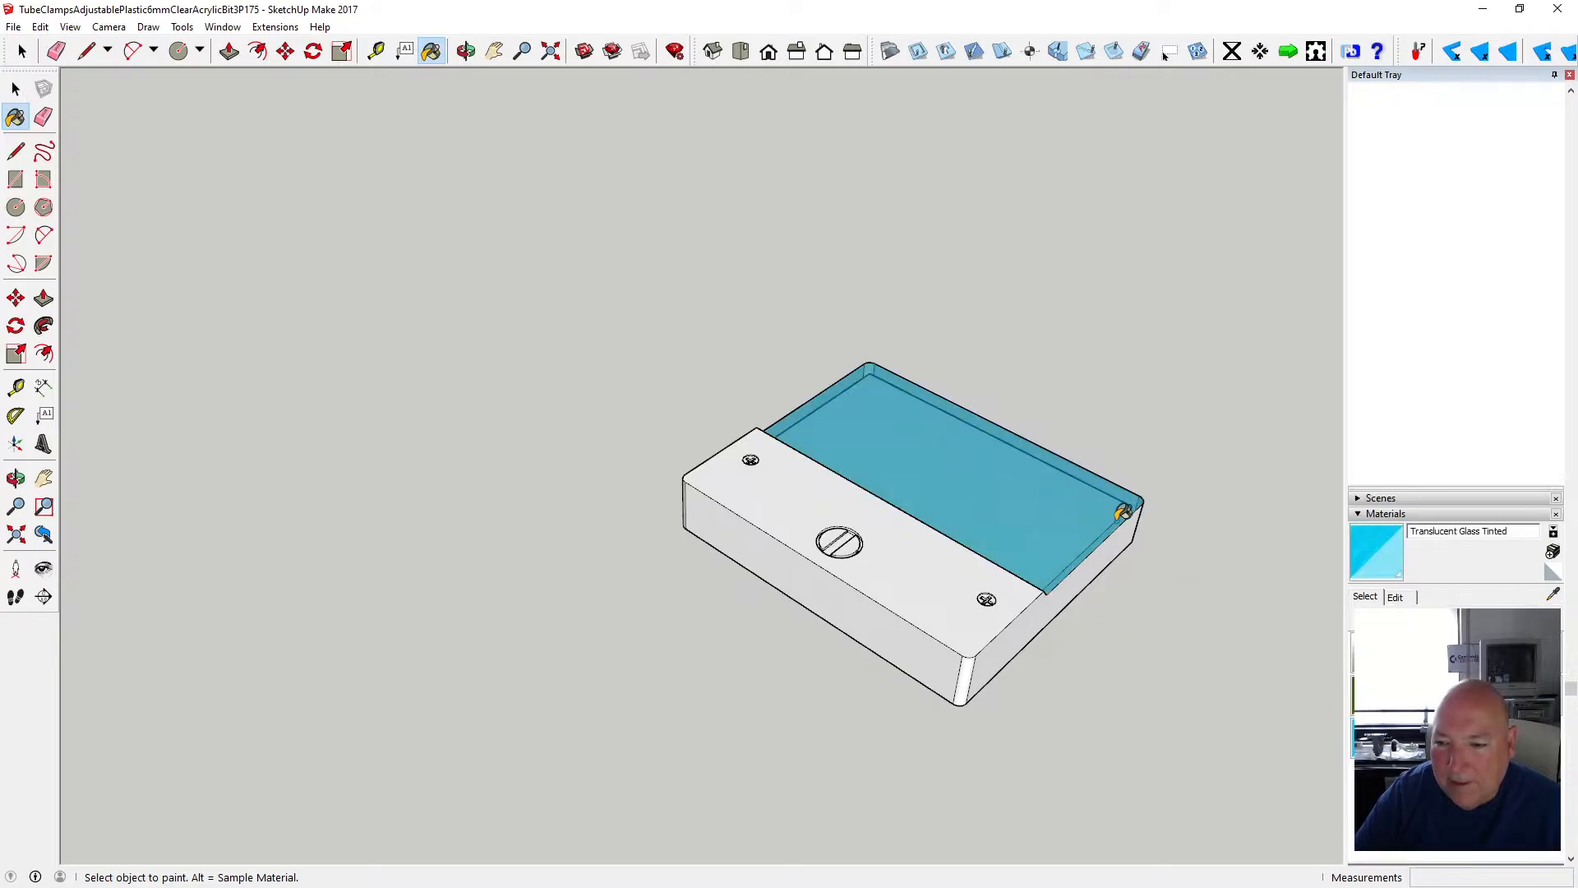
- Paint both top faces, the two adjoining outer sides beside the screws and their shared rounded corner with Translucent Glass Blue
click(1478, 657)
click(988, 485)
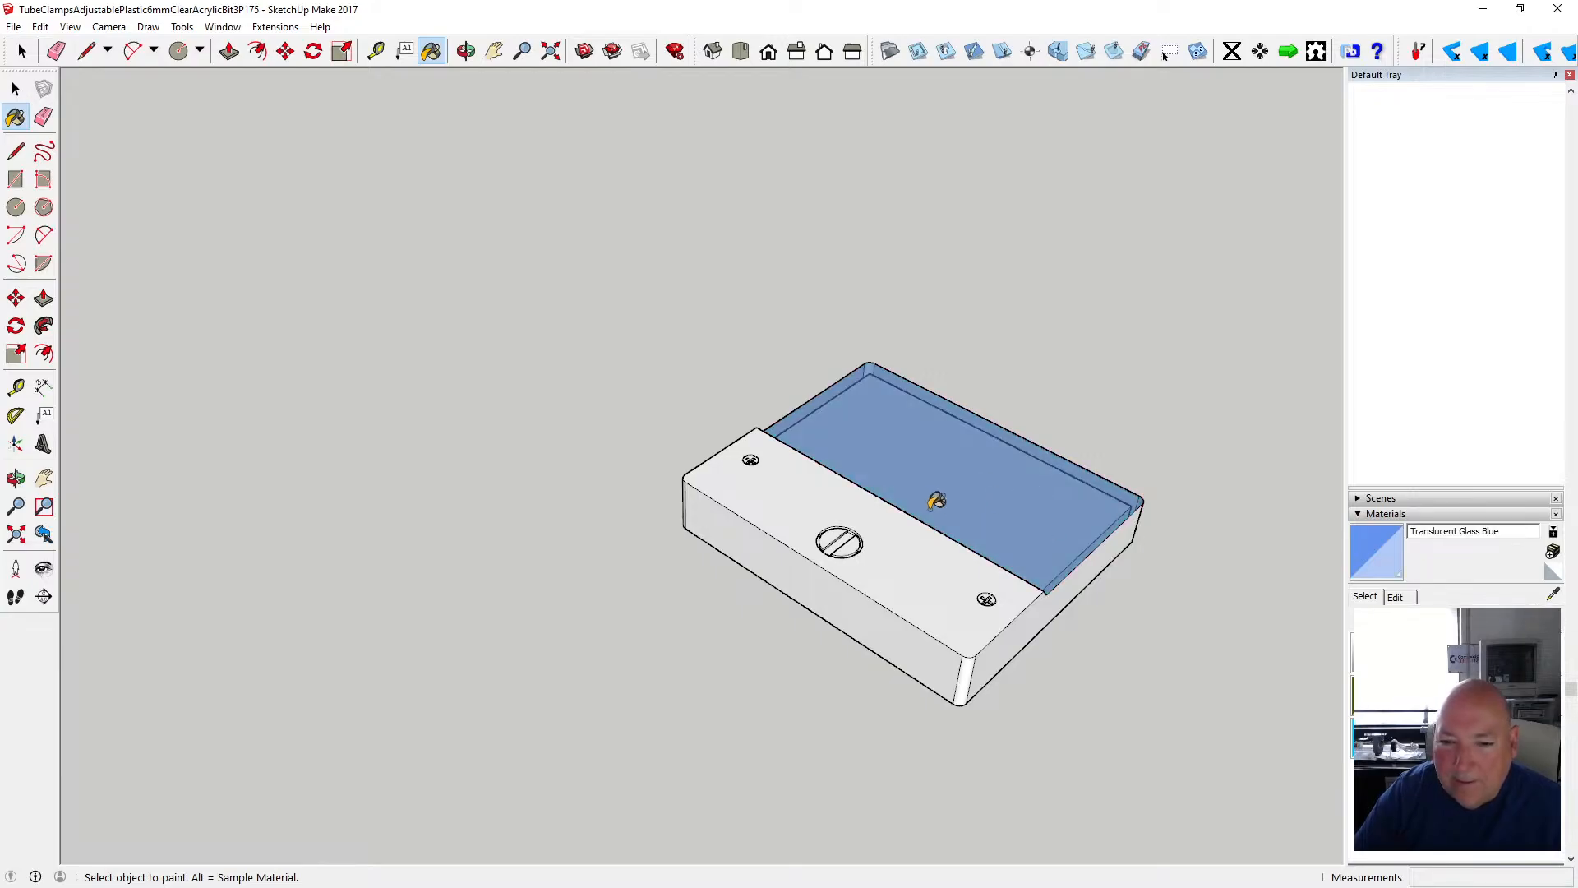
middle_drag(937, 497, 1019, 503)
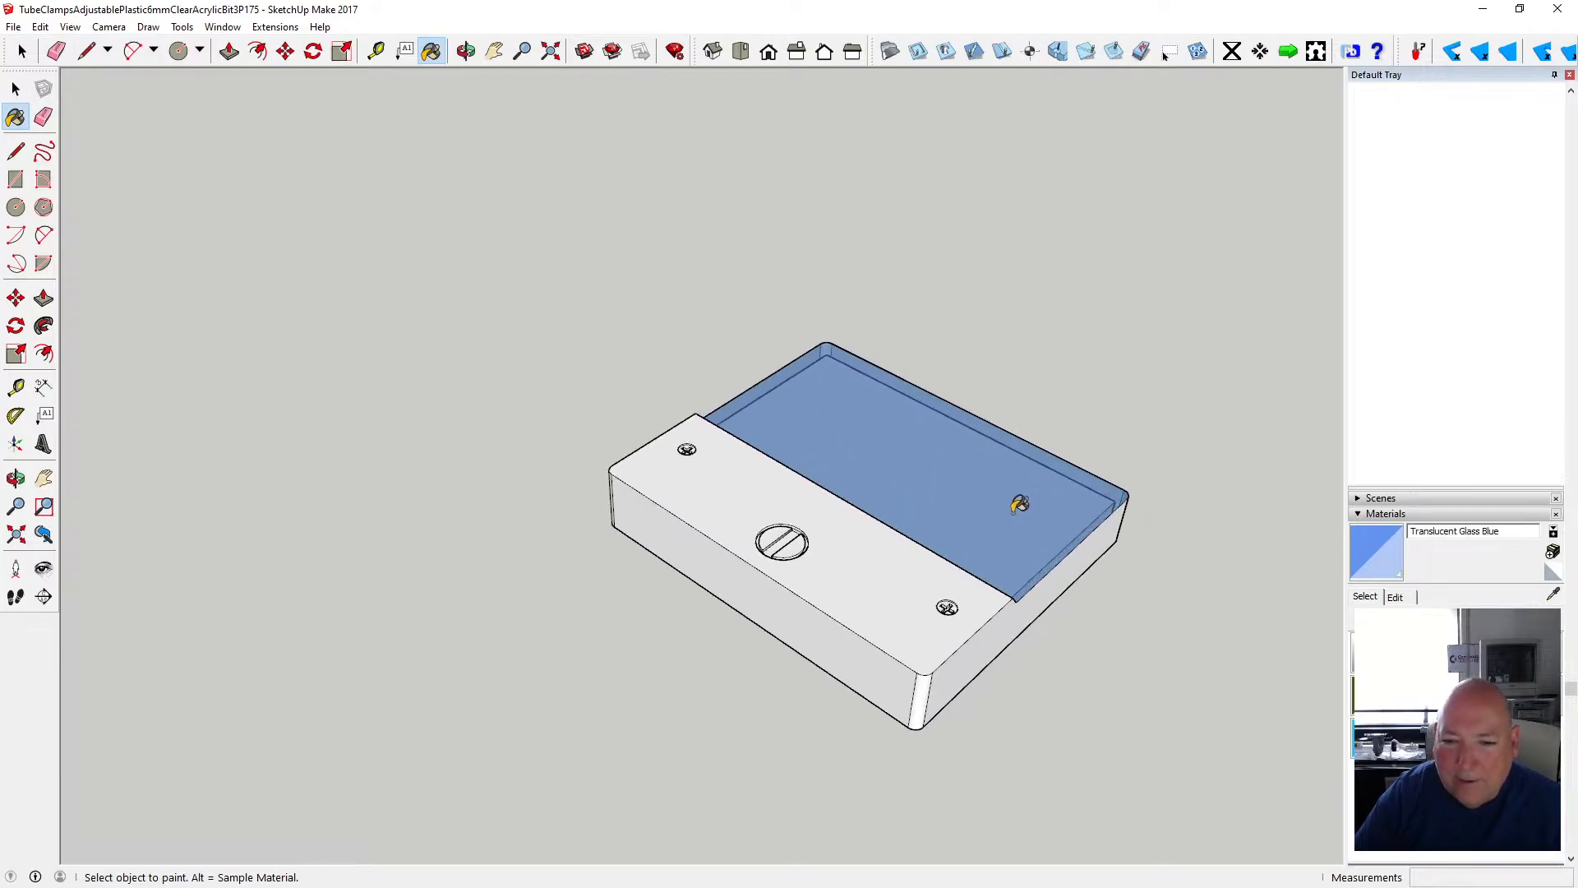
click(897, 573)
click(867, 652)
click(971, 663)
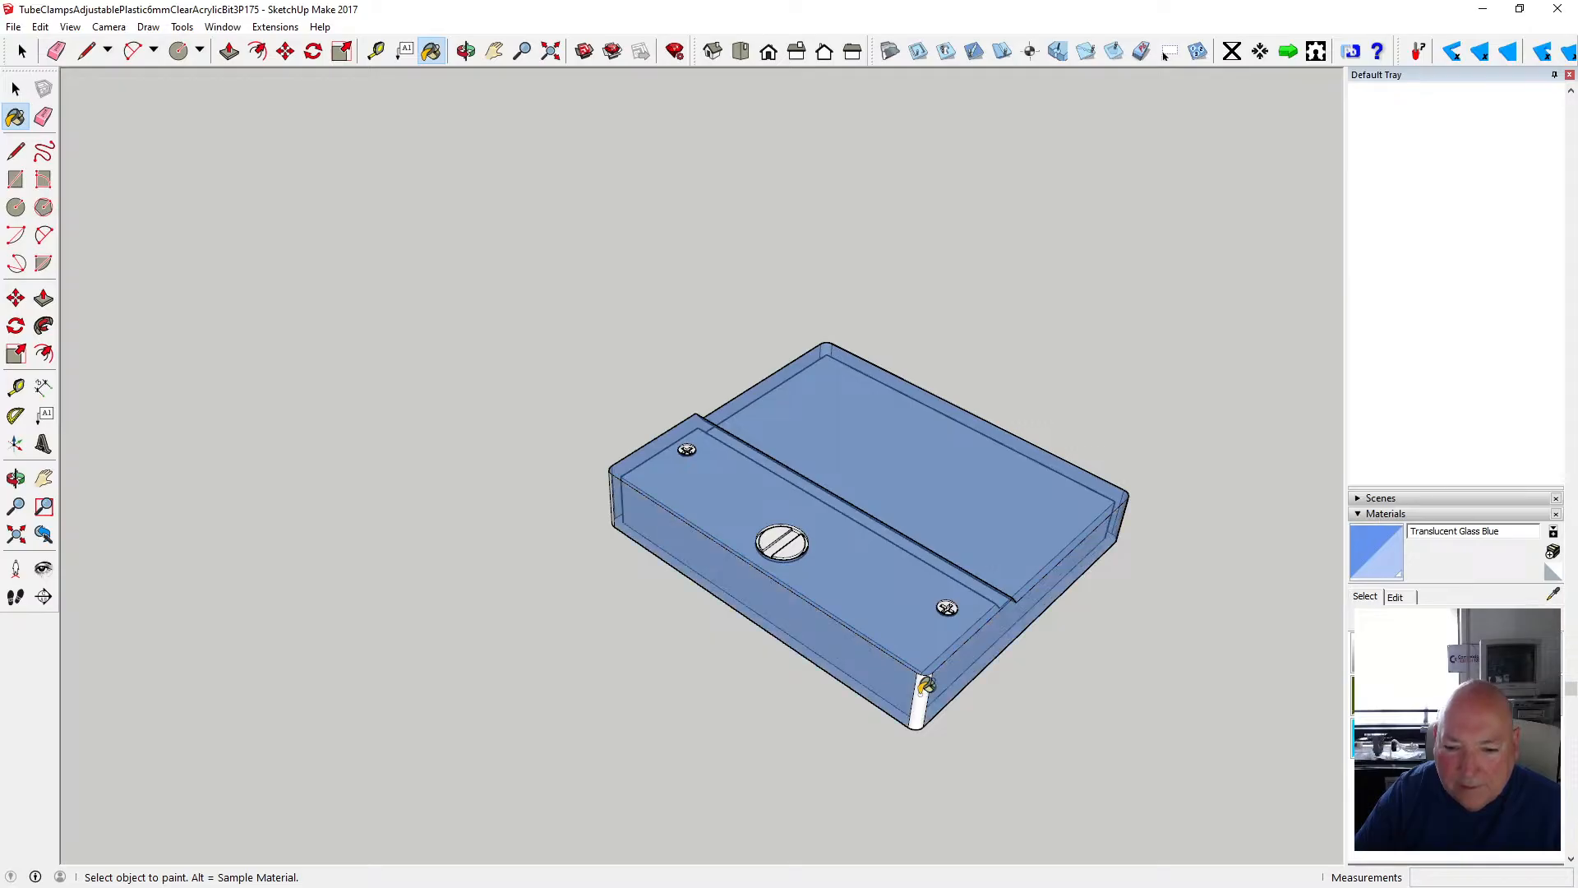
click(927, 684)
- Paint the unpainted short stepped side and its rounded corner on the screw side with Translucent Glass Blue
click(469, 54)
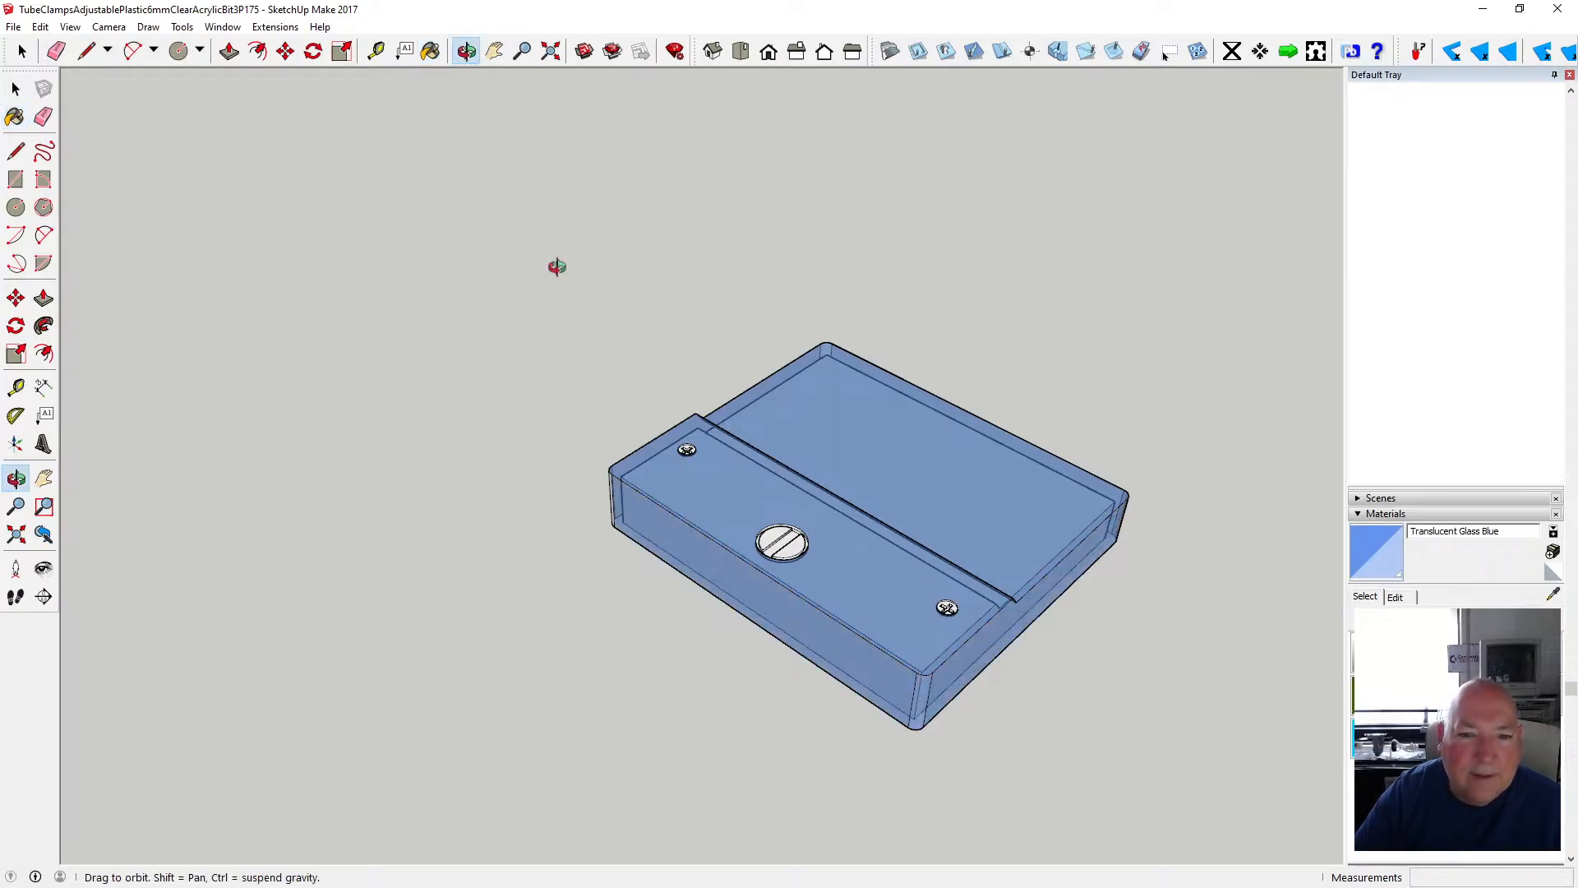
drag(535, 324, 563, 308)
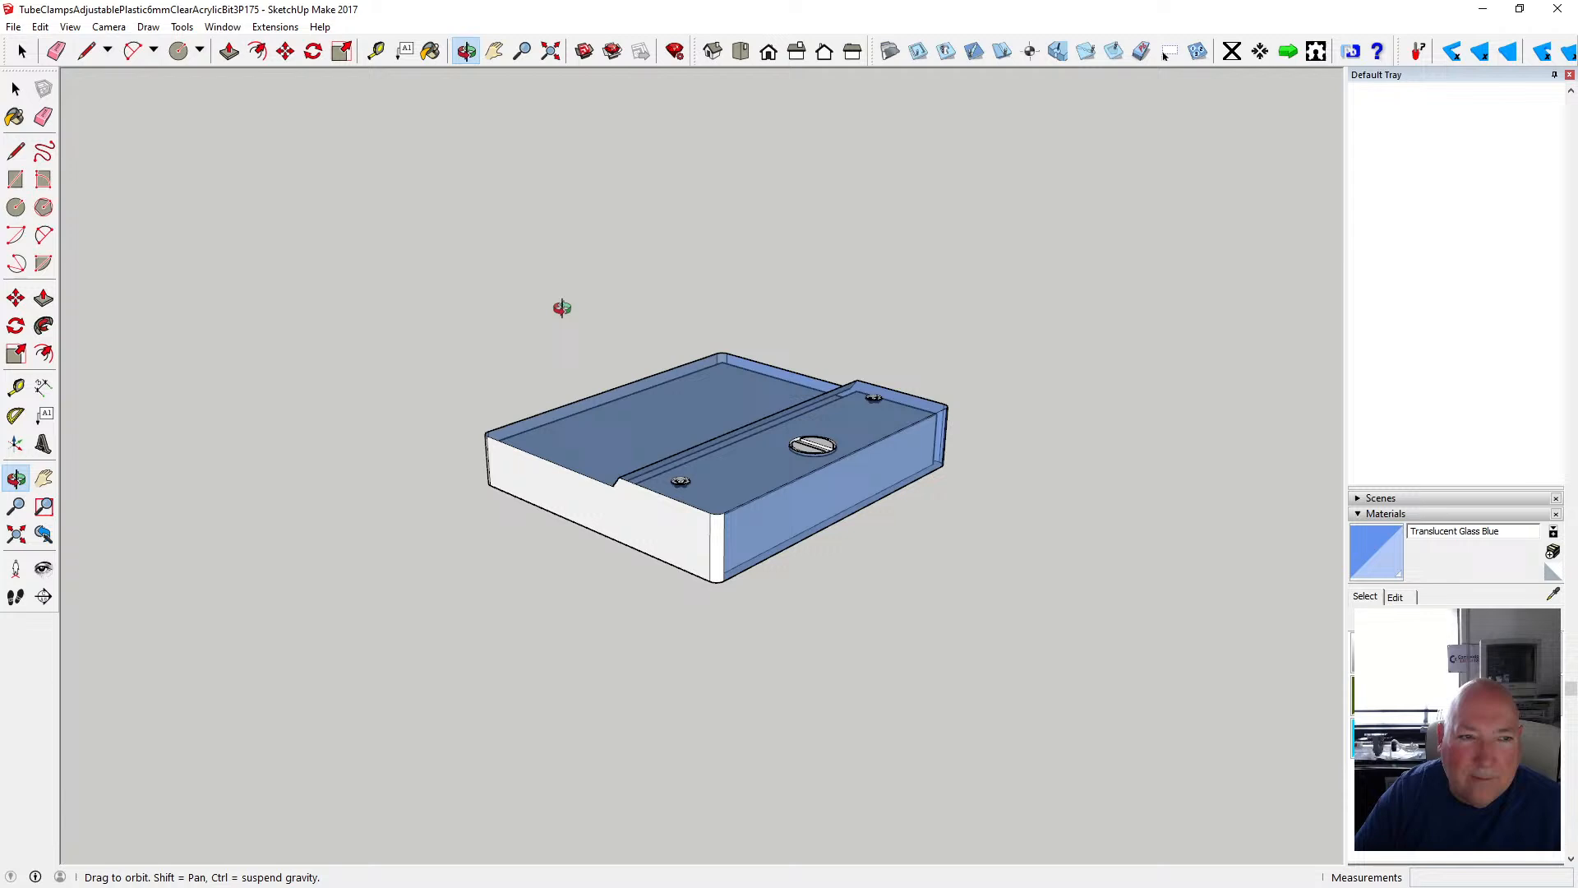
click(431, 51)
click(532, 464)
click(721, 531)
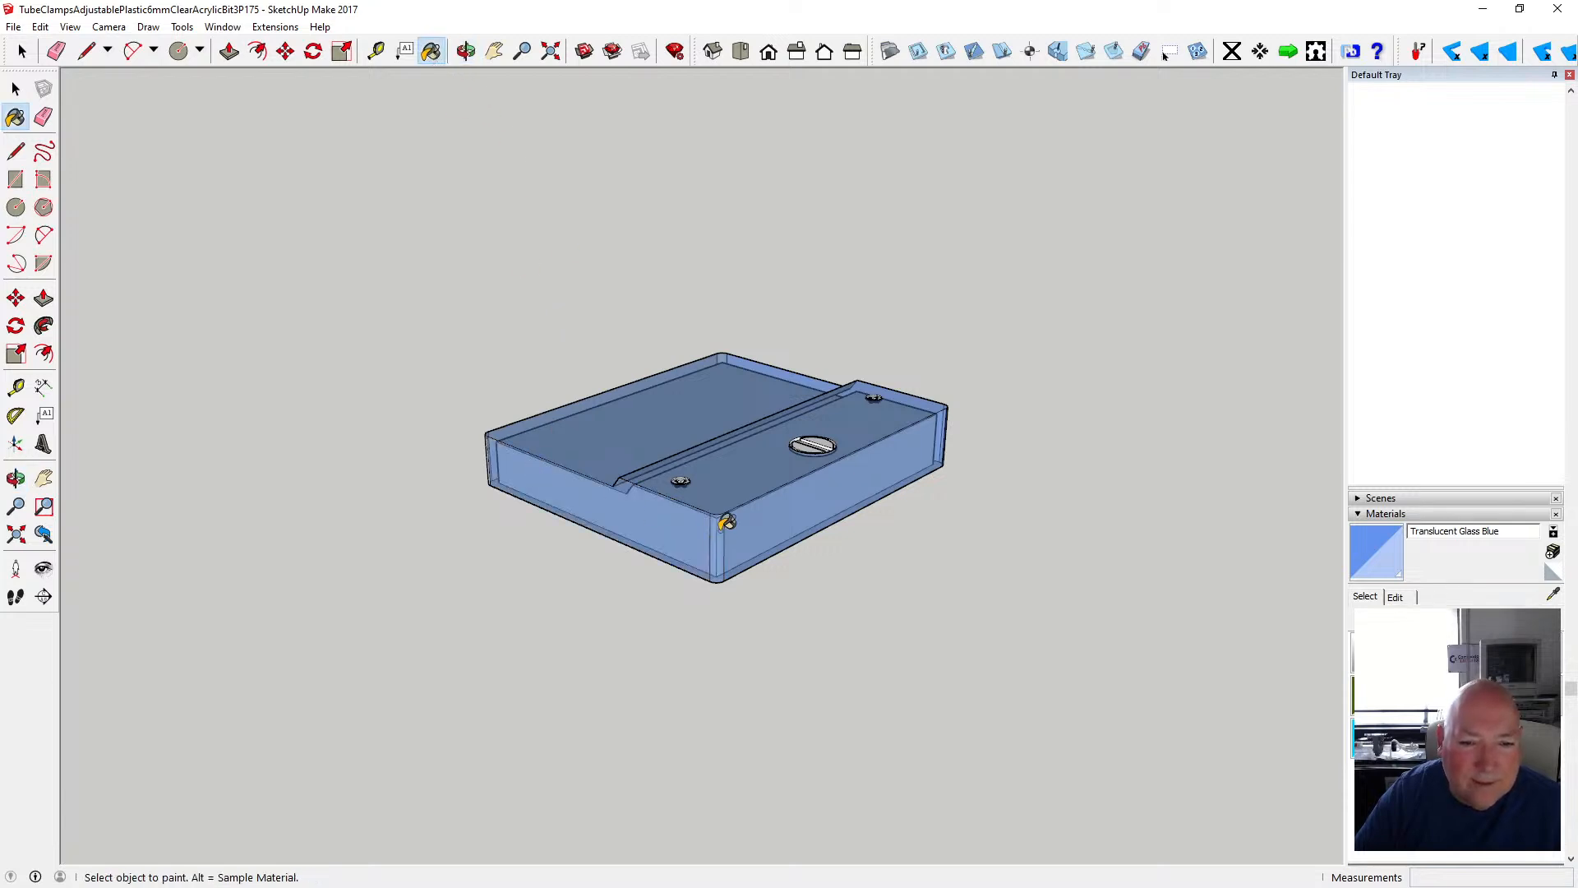
- Paint the outer side opposite the screws, its nearby rounded corner and the sloped step face with Translucent Glass Blue
scroll(576, 510, up, 3)
click(466, 51)
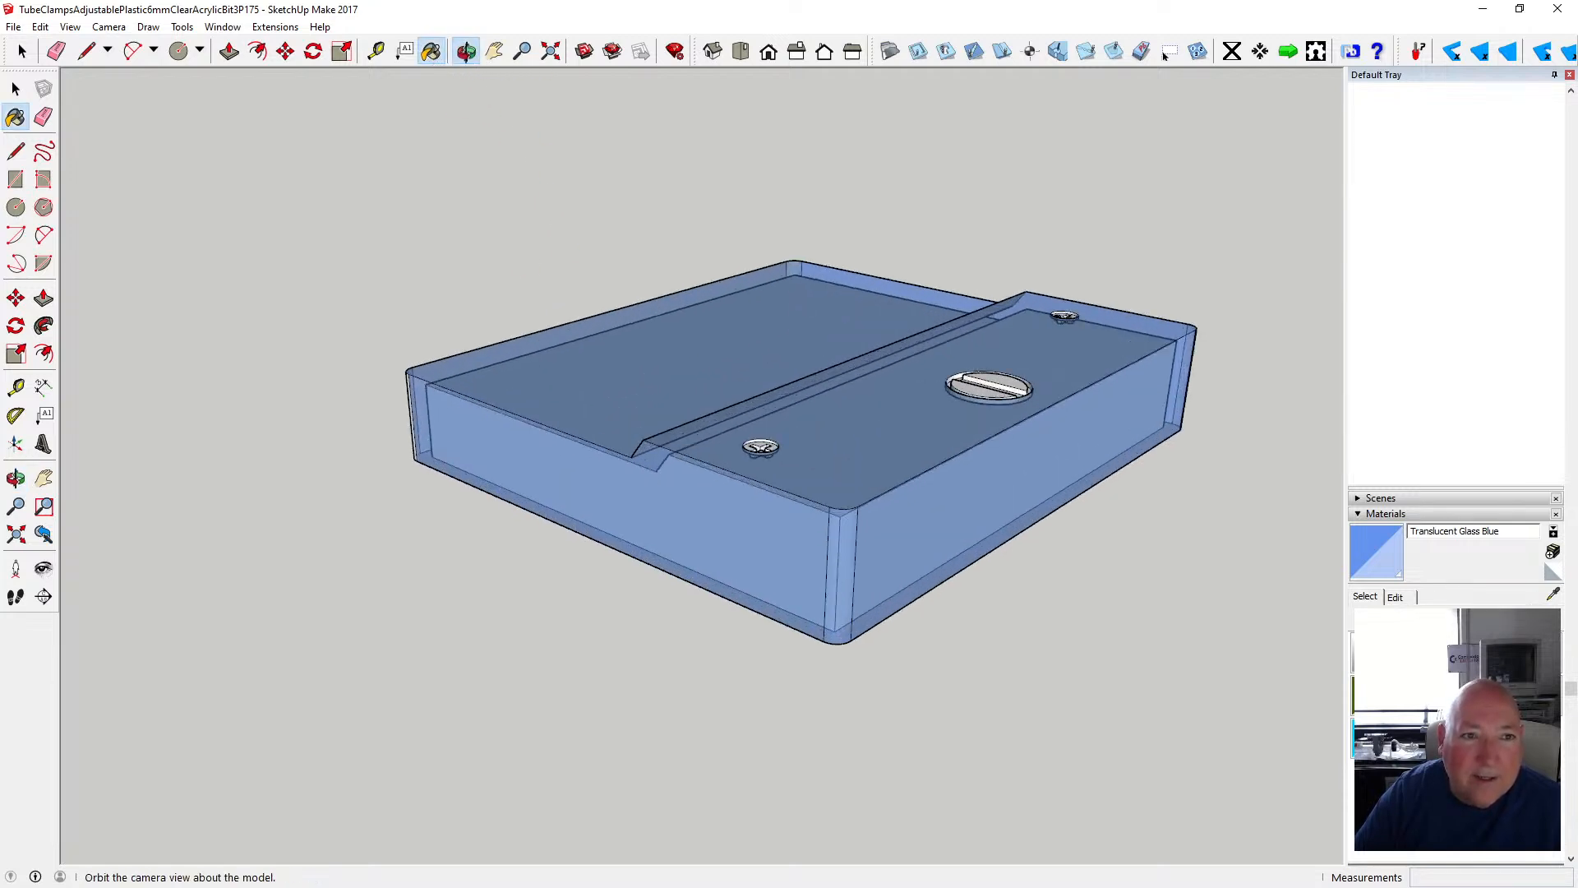
mouse_move(534, 123)
mouse_down()
mouse_move(581, 162)
mouse_move(886, 166)
mouse_move(792, 291)
mouse_move(666, 229)
mouse_up()
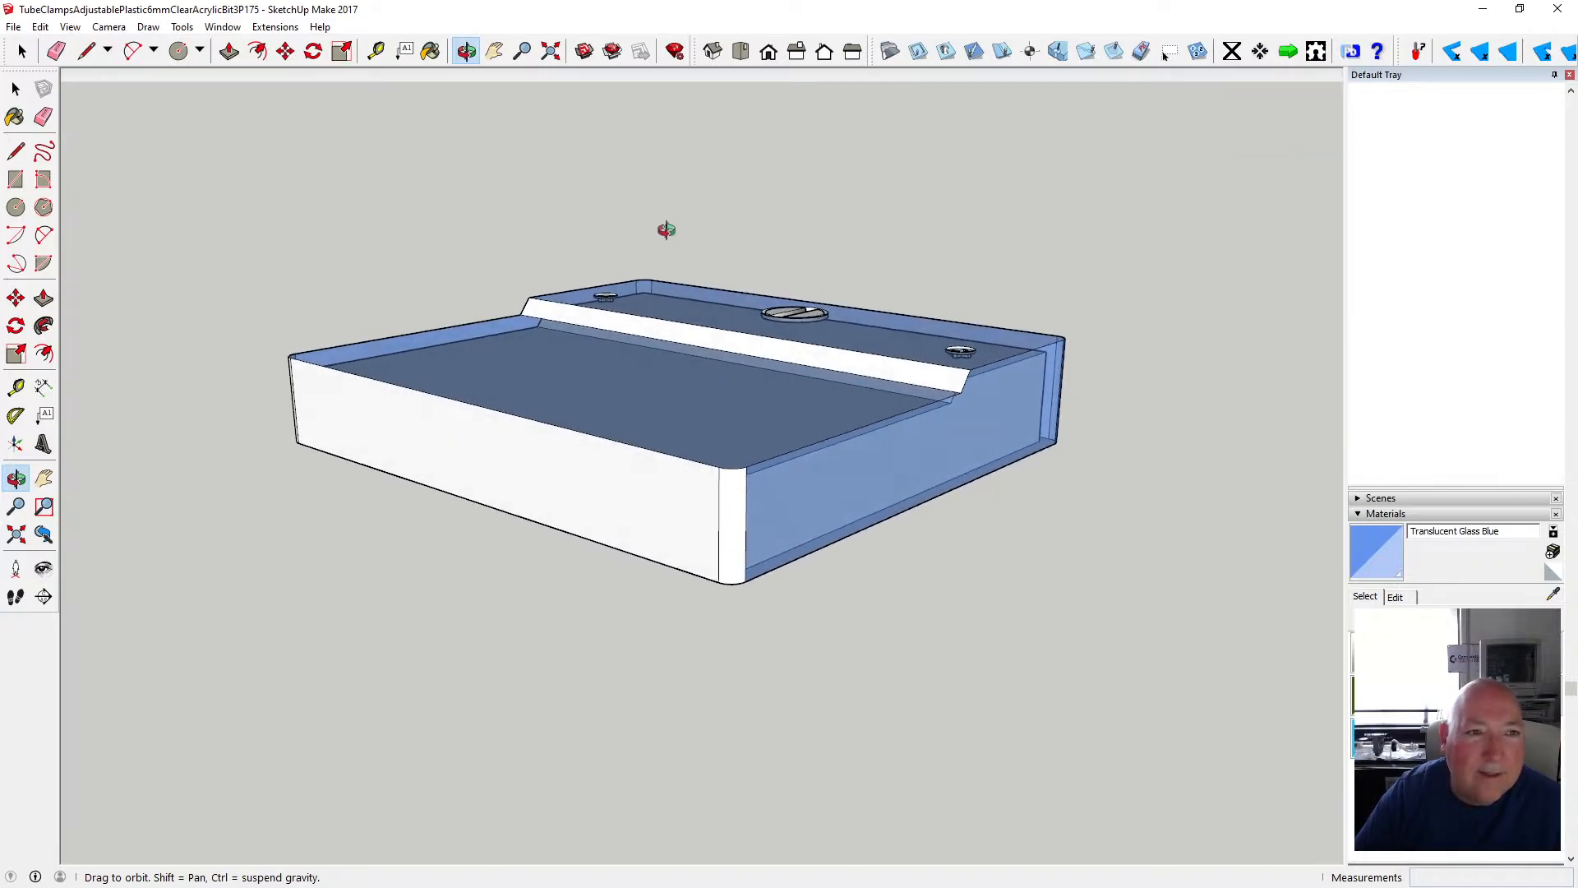
click(431, 51)
click(687, 503)
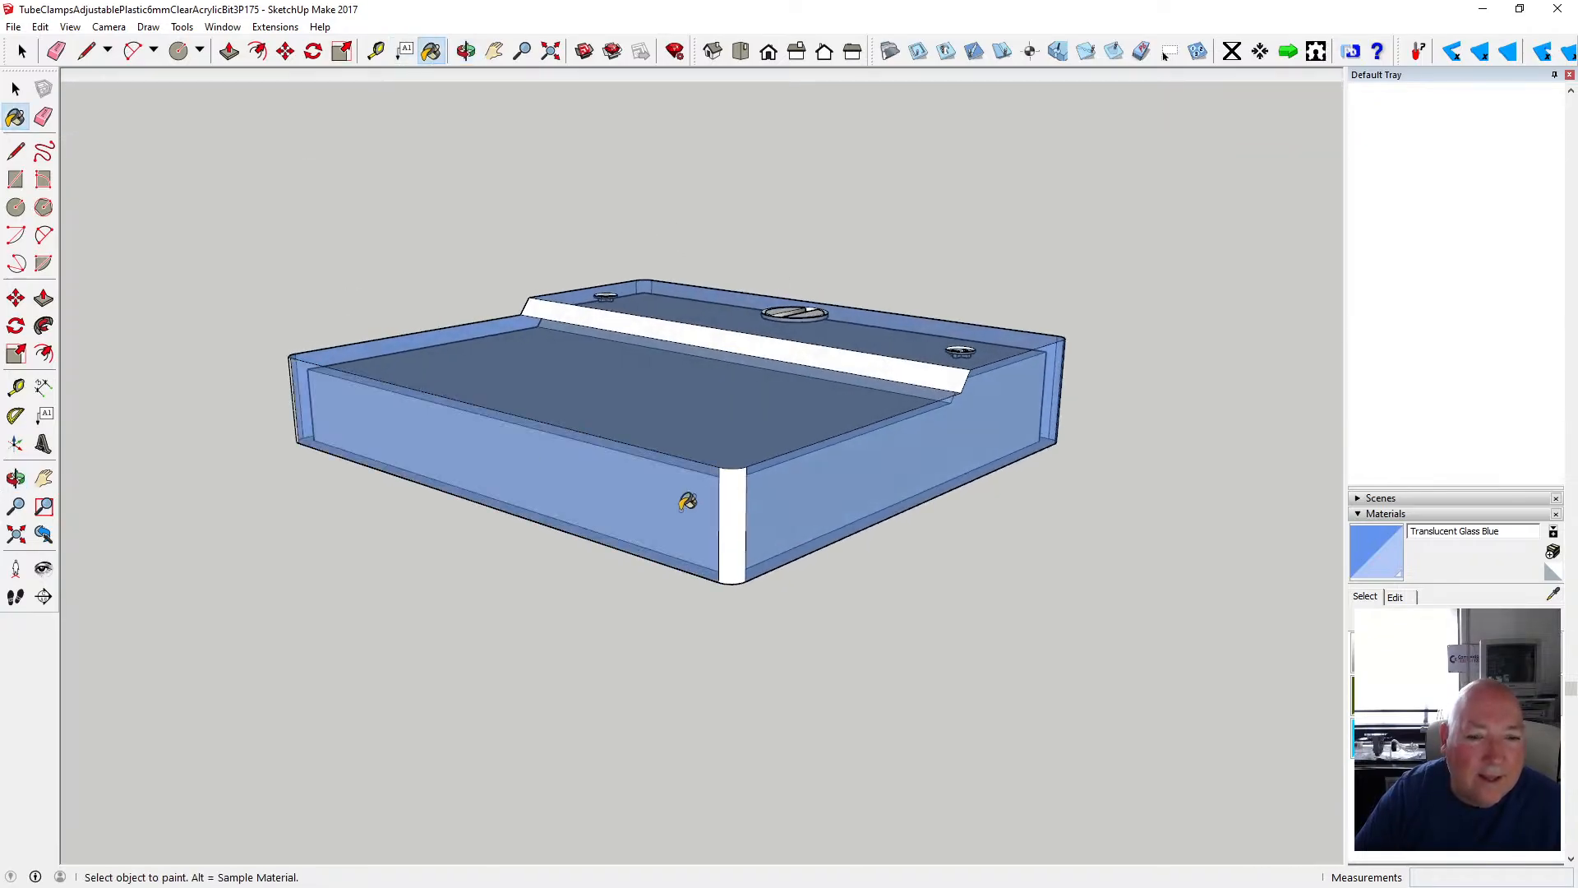
click(735, 488)
click(760, 338)
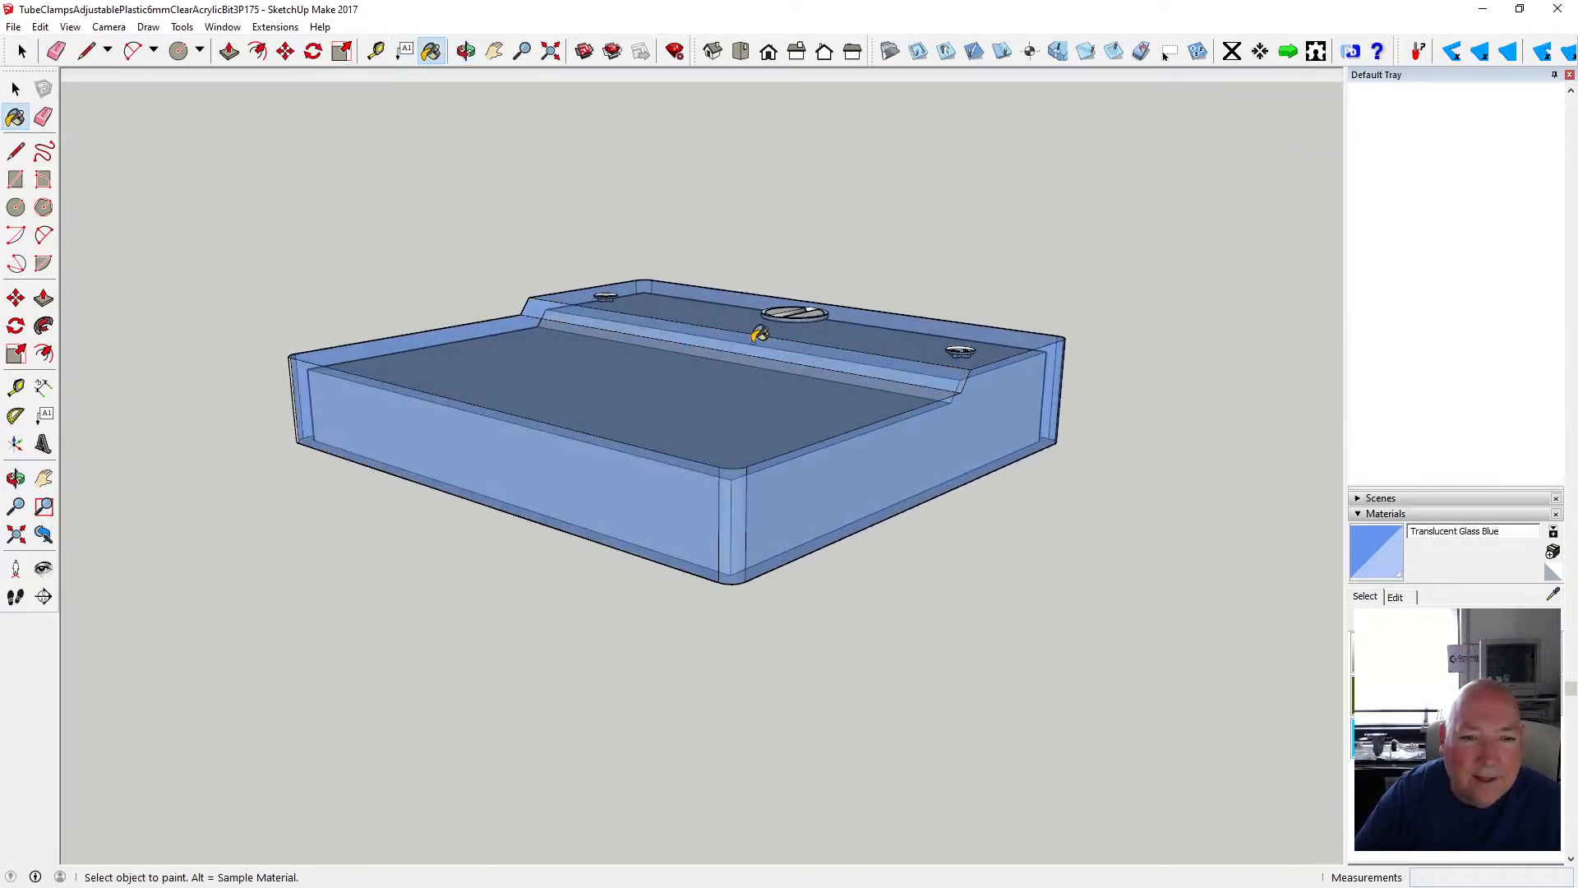
- Paint the remaining white rounded outer corner and the flat bottom rim around the hollow with Translucent Glass Blue
click(466, 51)
mouse_move(455, 244)
mouse_down()
mouse_move(872, 246)
mouse_move(818, 357)
mouse_move(855, 264)
mouse_move(910, 236)
mouse_up()
click(429, 54)
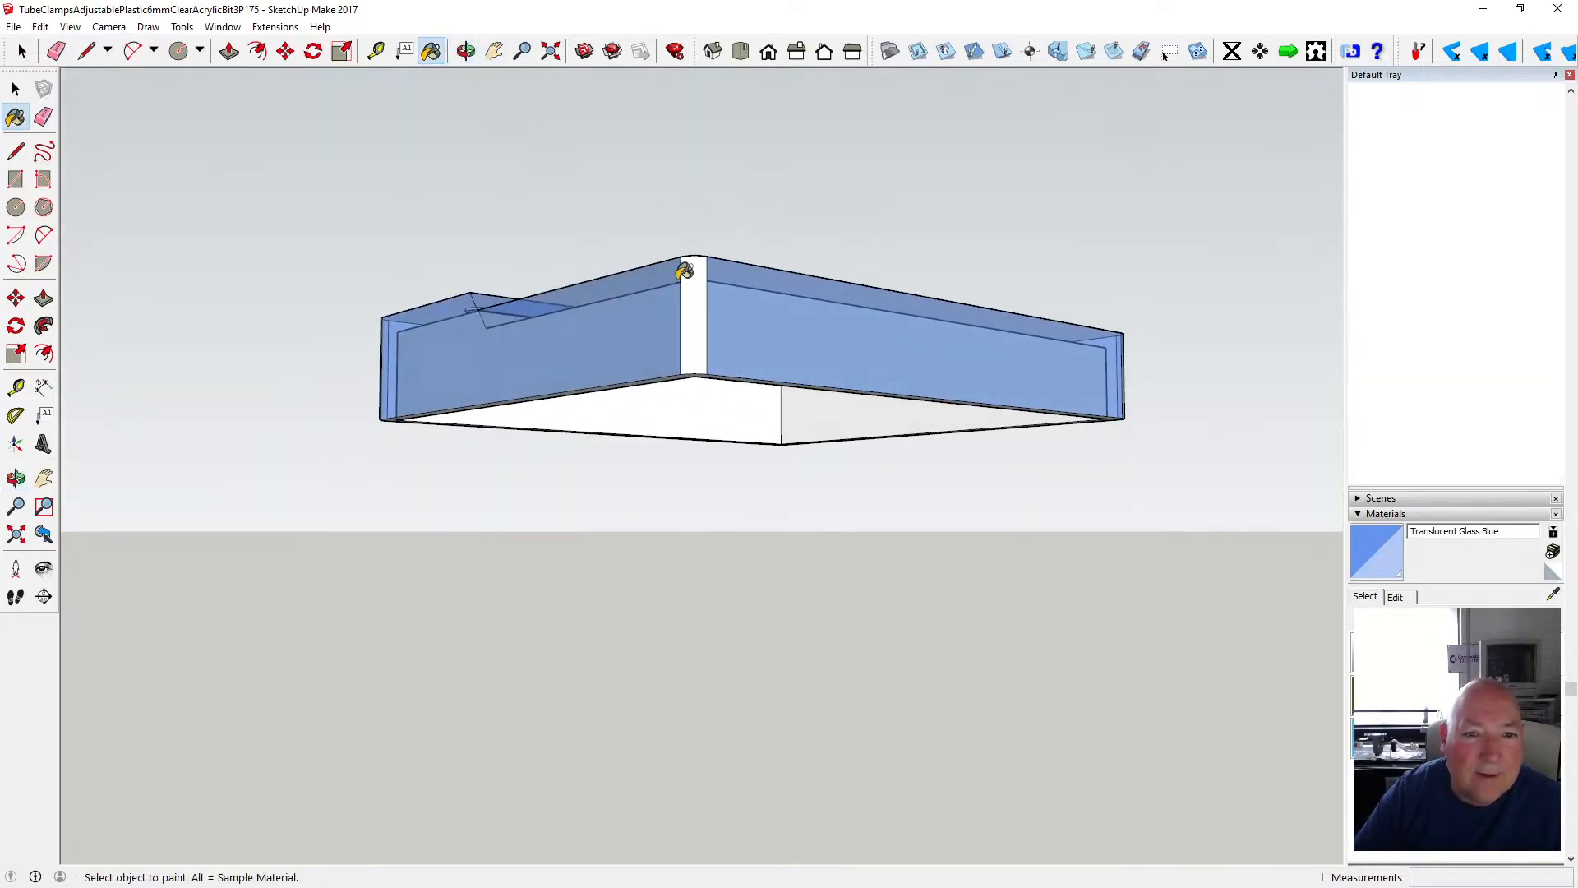
click(694, 269)
click(467, 51)
mouse_move(498, 83)
mouse_down()
mouse_move(628, 123)
mouse_move(634, 169)
mouse_up()
click(431, 51)
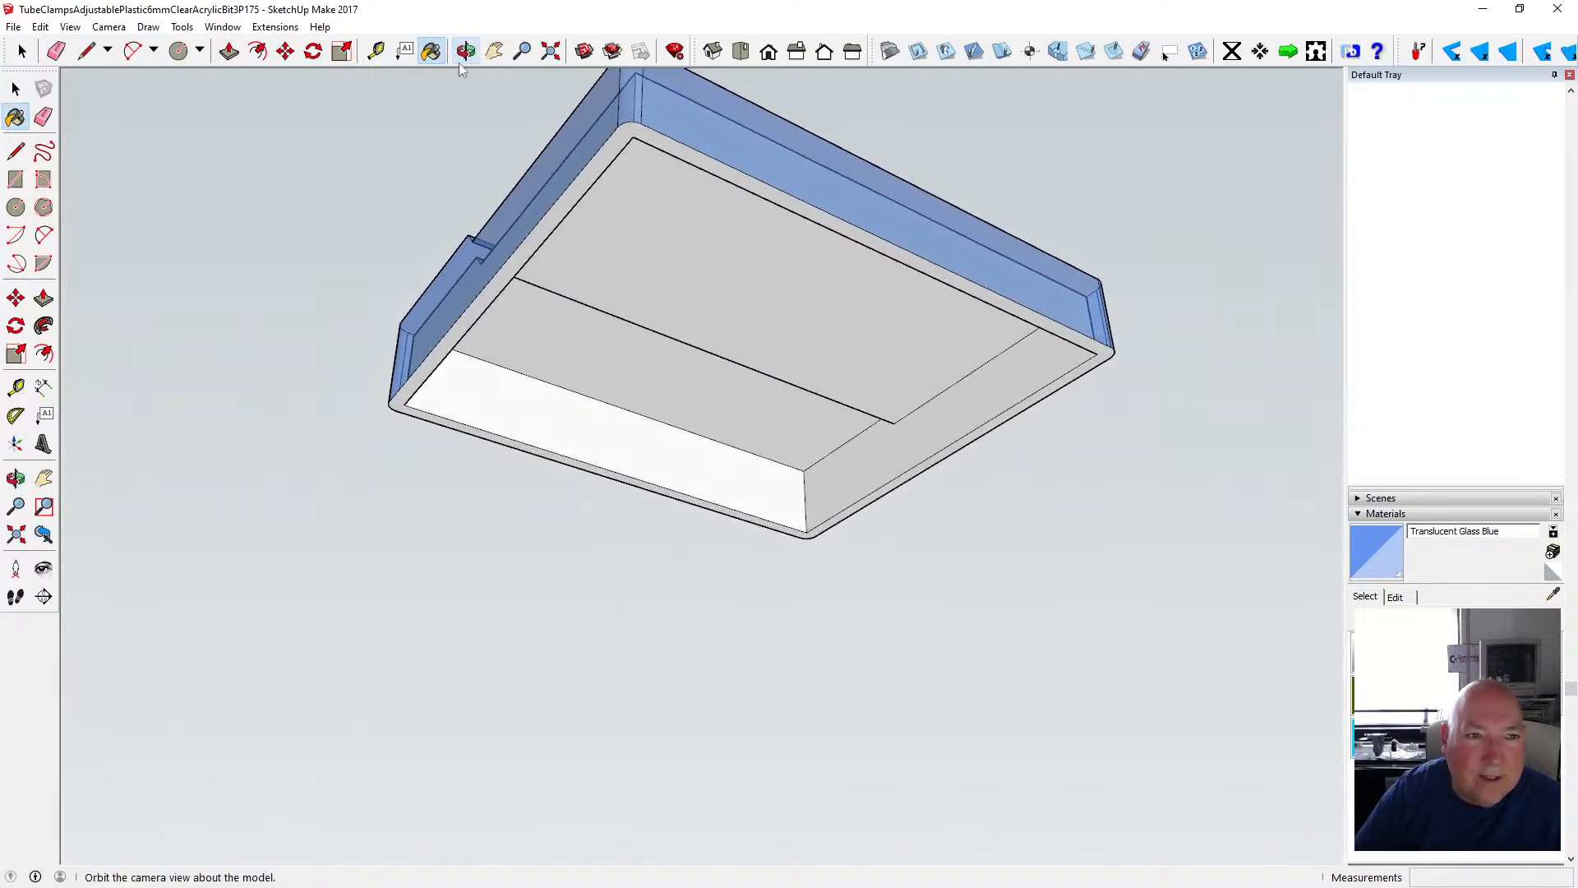
click(601, 157)
- Paint three inner walls, the large inner face and the sloped strip of the hollow underside with Translucent Glass Blue
key(o)
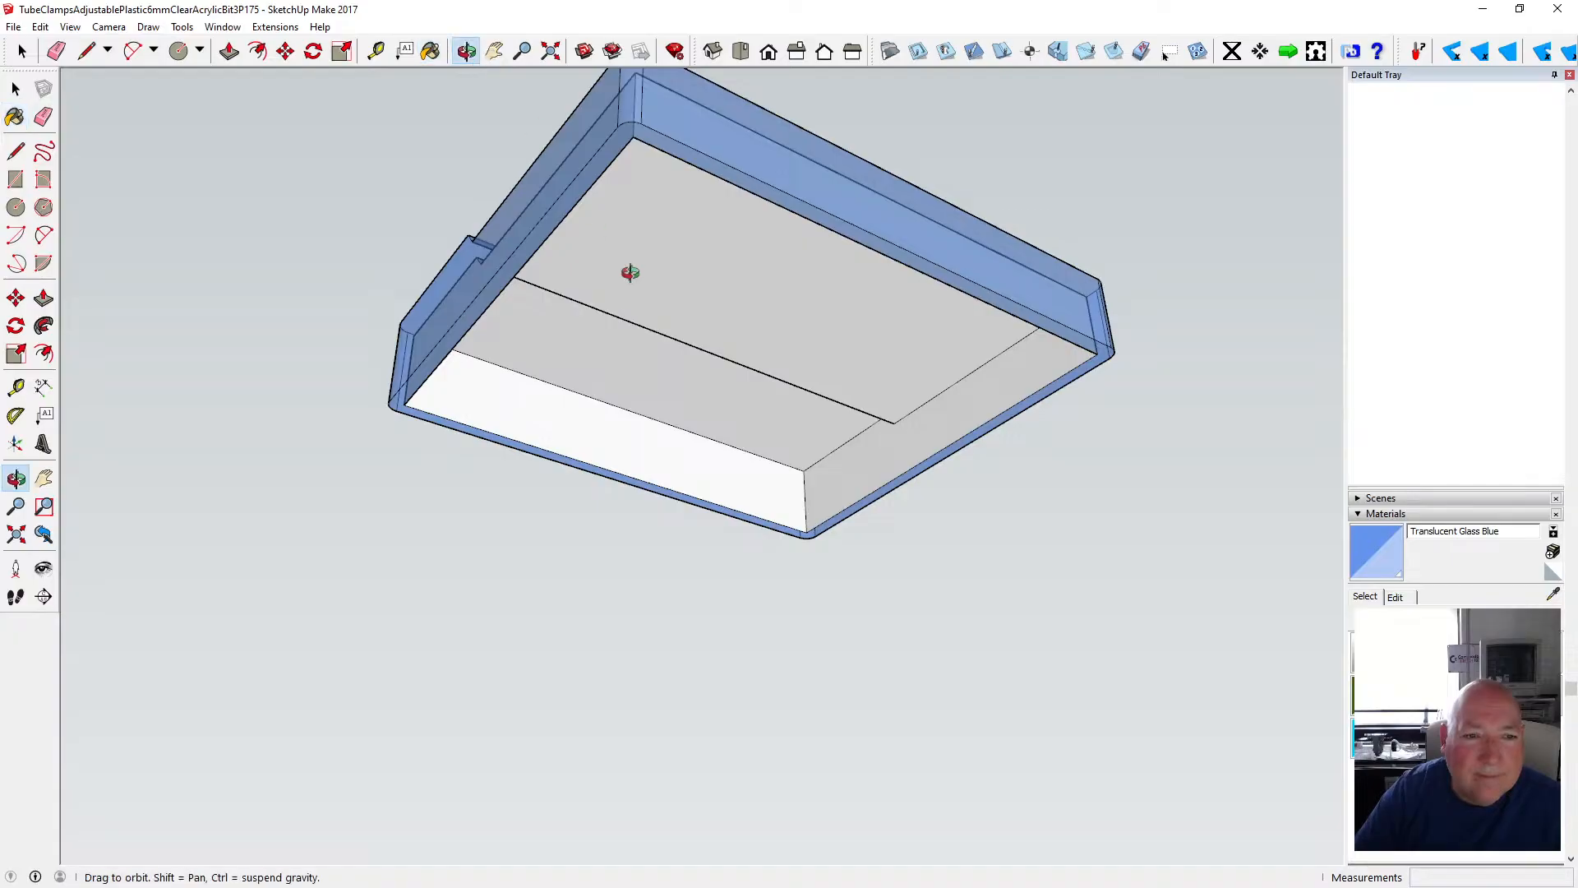
mouse_move(634, 271)
mouse_down()
mouse_move(564, 236)
mouse_move(522, 180)
mouse_move(503, 313)
mouse_move(521, 187)
mouse_move(461, 328)
mouse_up()
click(430, 51)
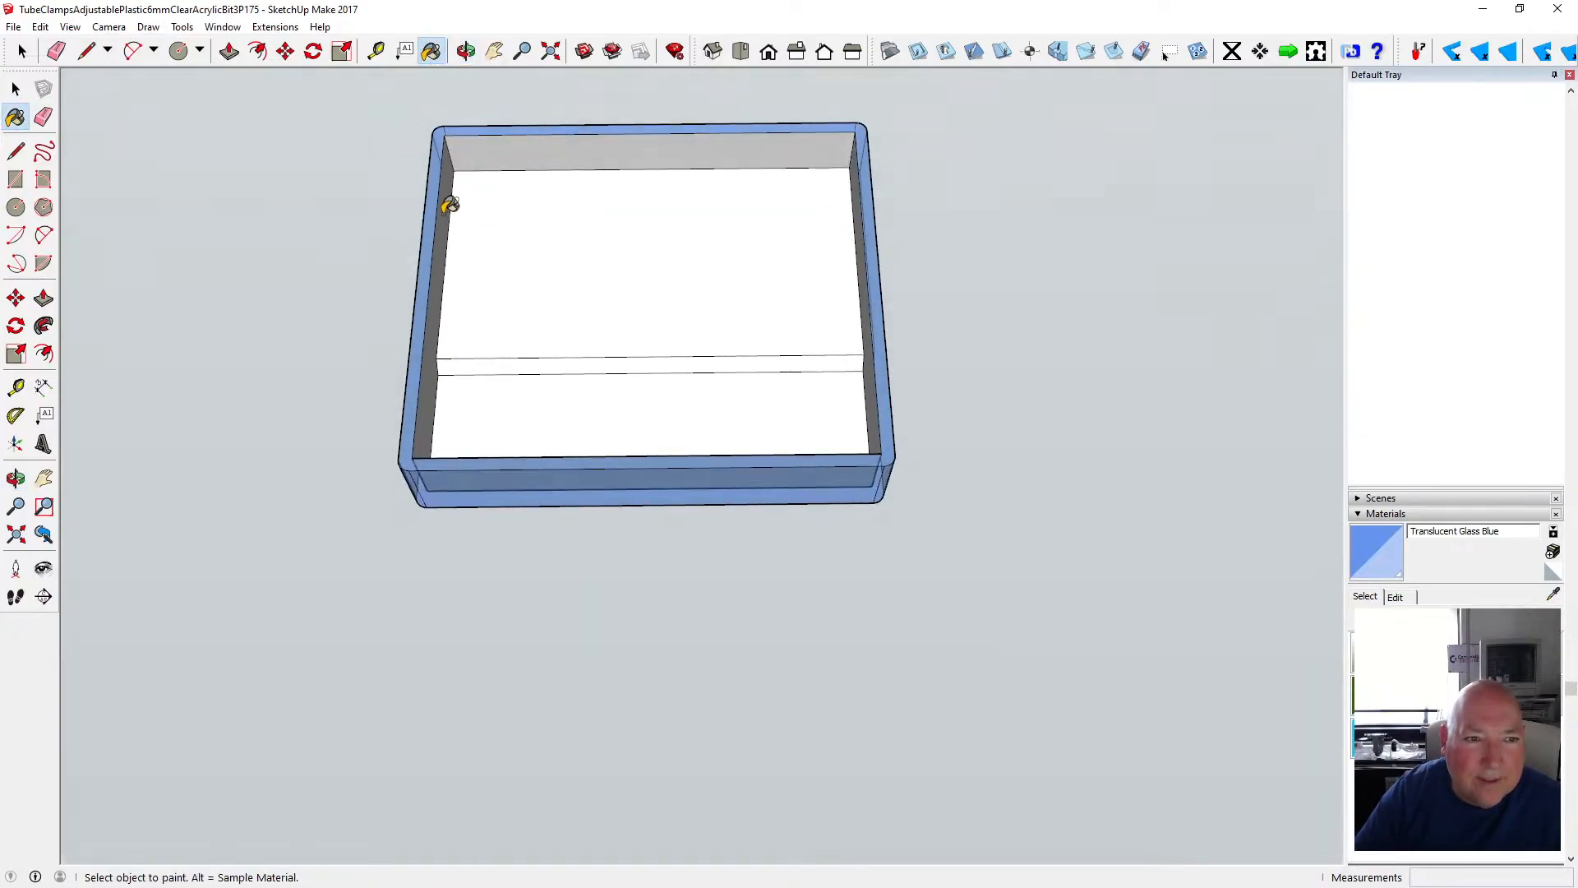
click(449, 205)
click(497, 146)
click(857, 185)
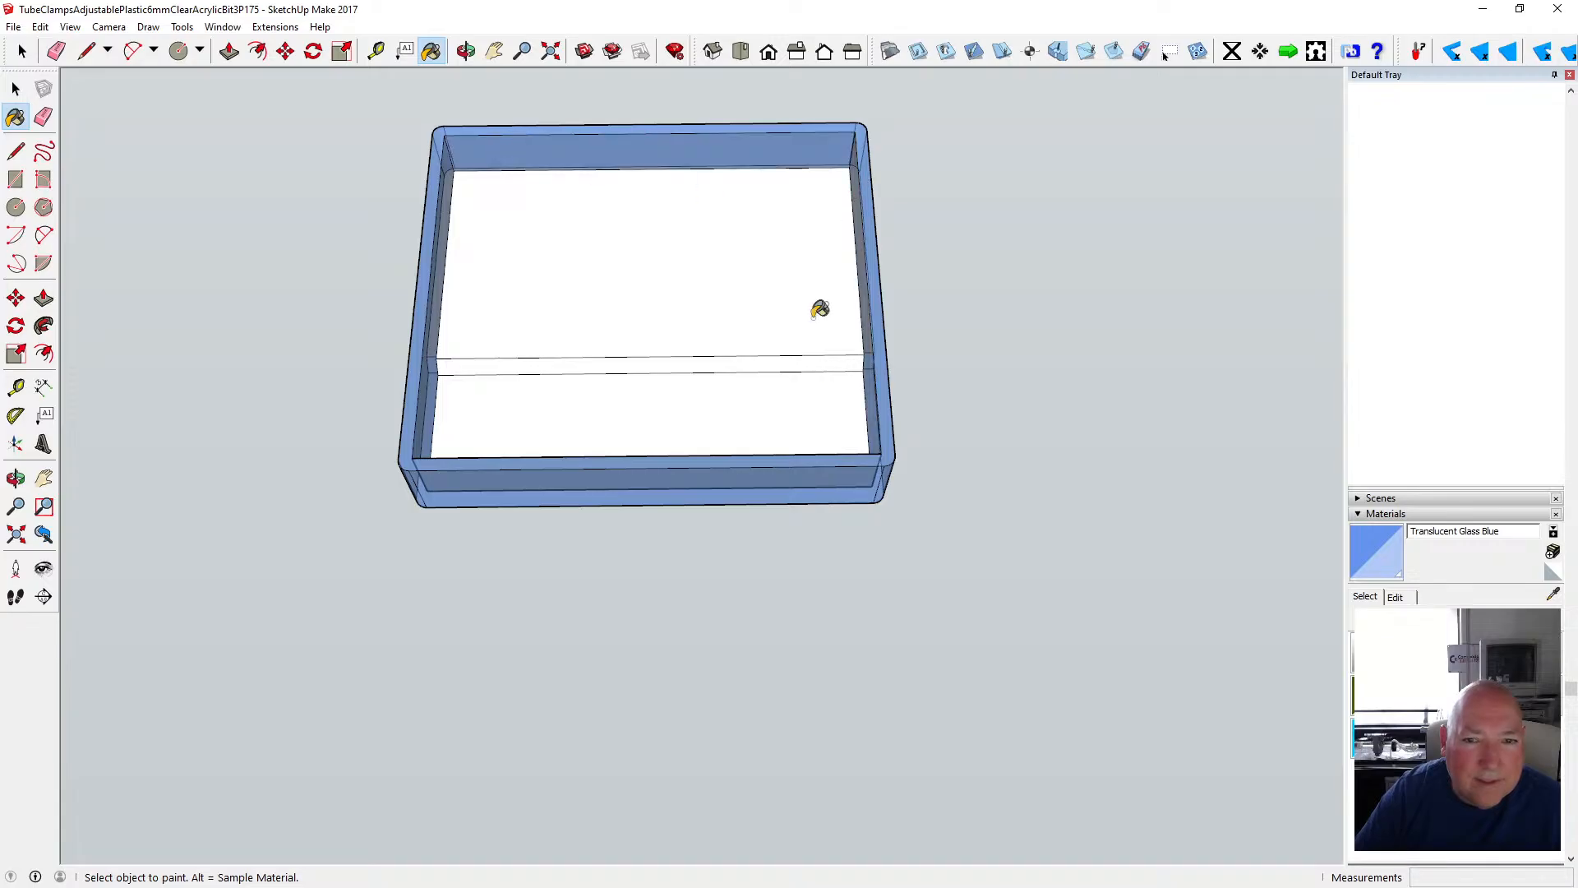
click(805, 311)
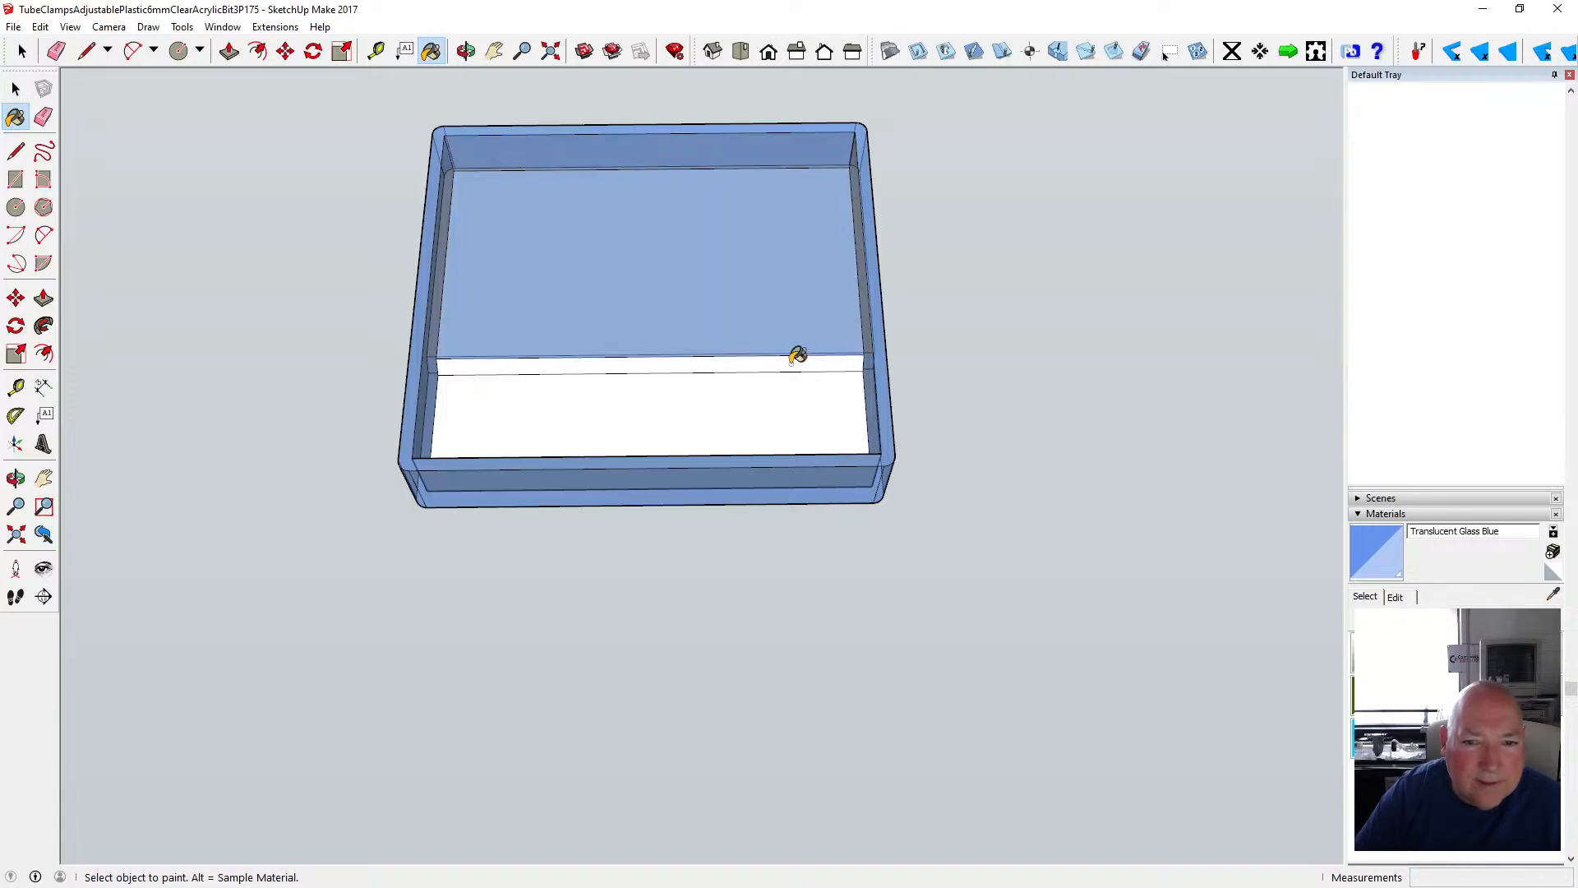
click(796, 358)
- Edit the Translucent Glass Blue material to a neutral grey and make it almost fully transparent
key(o)
mouse_move(574, 109)
mouse_down()
mouse_move(568, 312)
mouse_move(497, 395)
mouse_move(663, 370)
mouse_move(609, 342)
mouse_move(805, 469)
mouse_move(687, 328)
mouse_move(750, 310)
mouse_move(811, 332)
mouse_move(617, 220)
mouse_move(673, 320)
mouse_move(648, 398)
mouse_move(588, 399)
mouse_up()
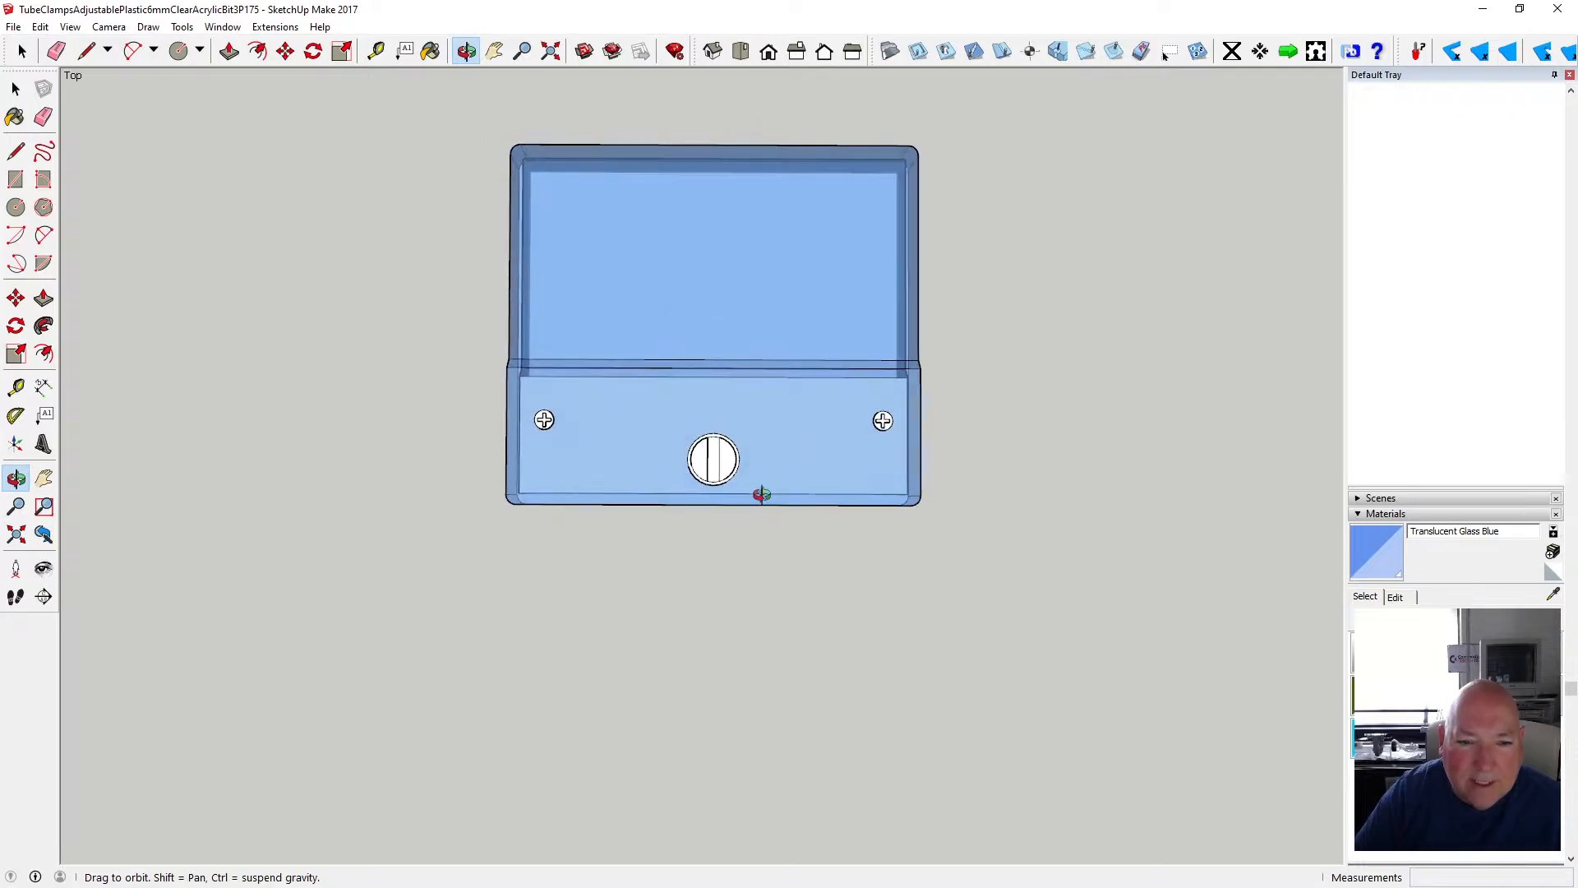
drag(762, 494, 570, 414)
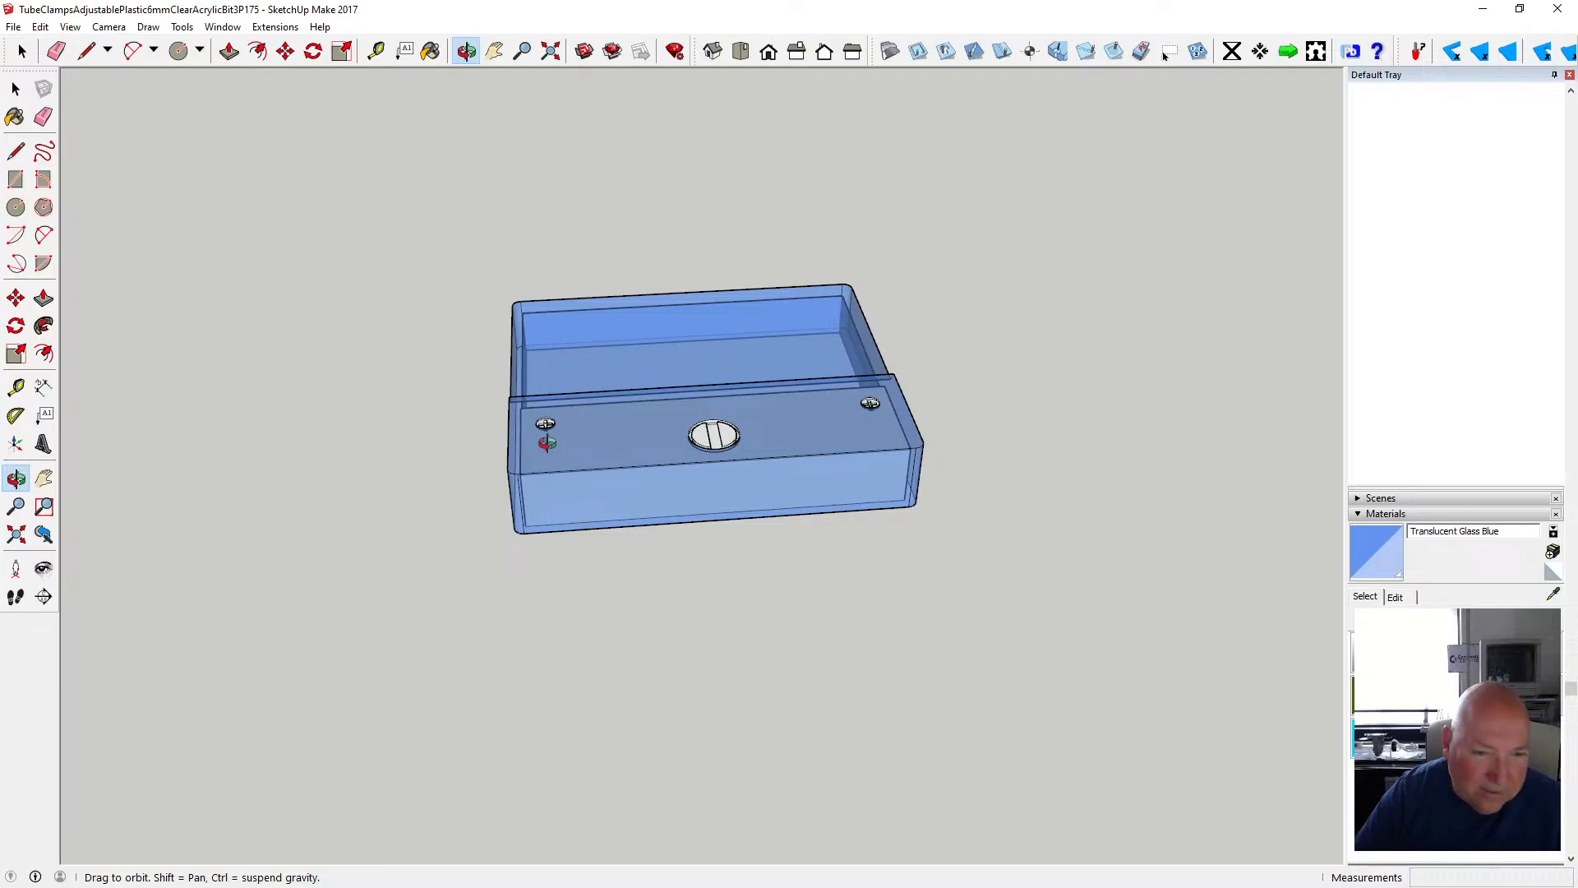
drag(547, 443, 637, 485)
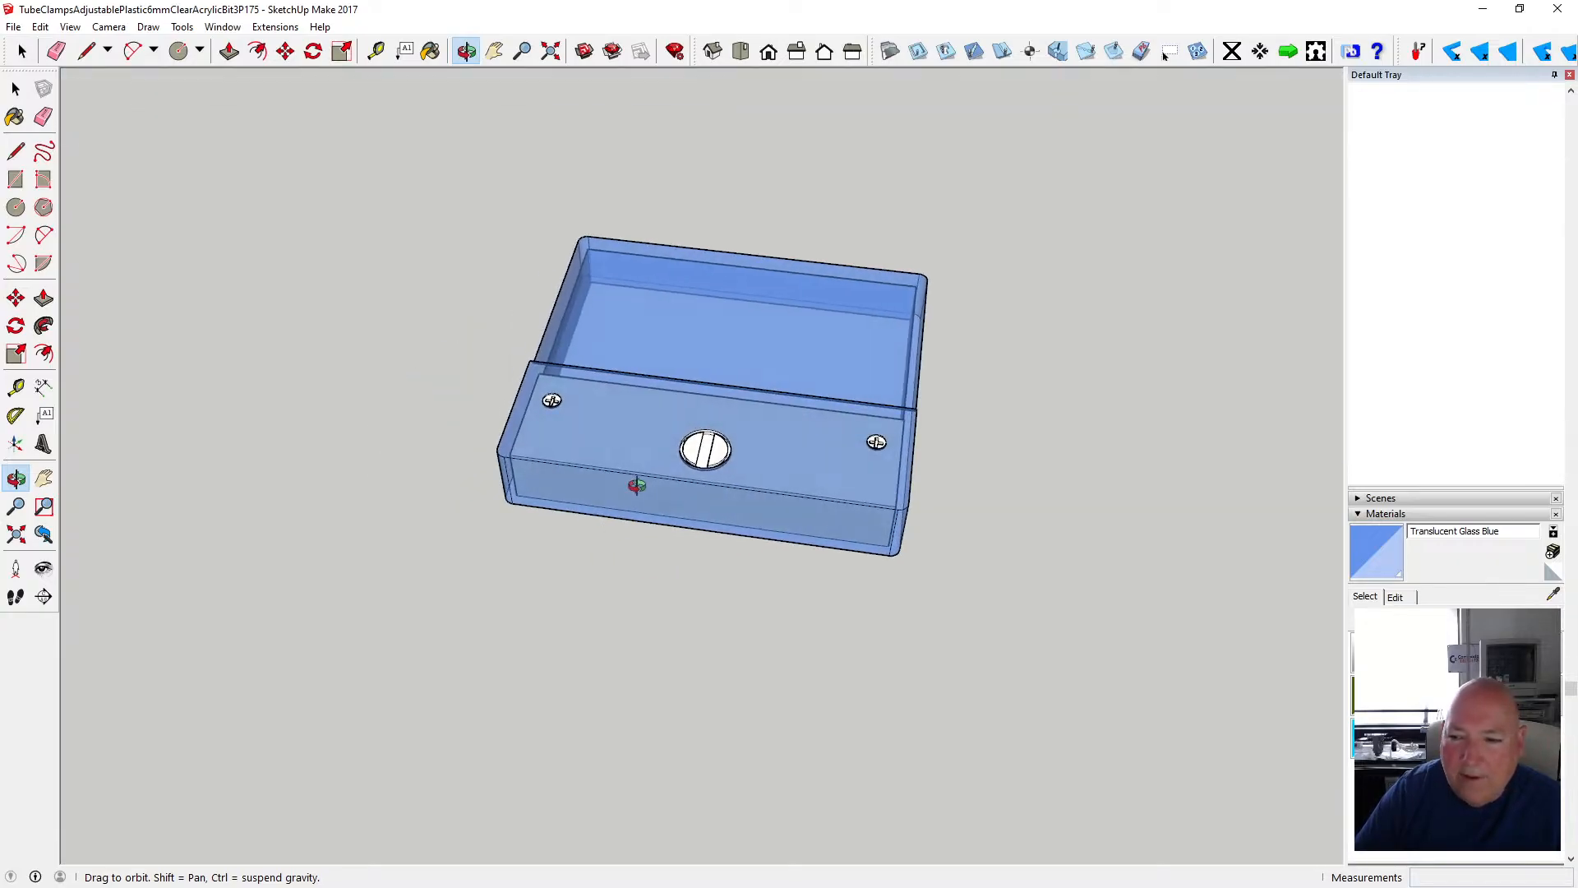
click(1398, 598)
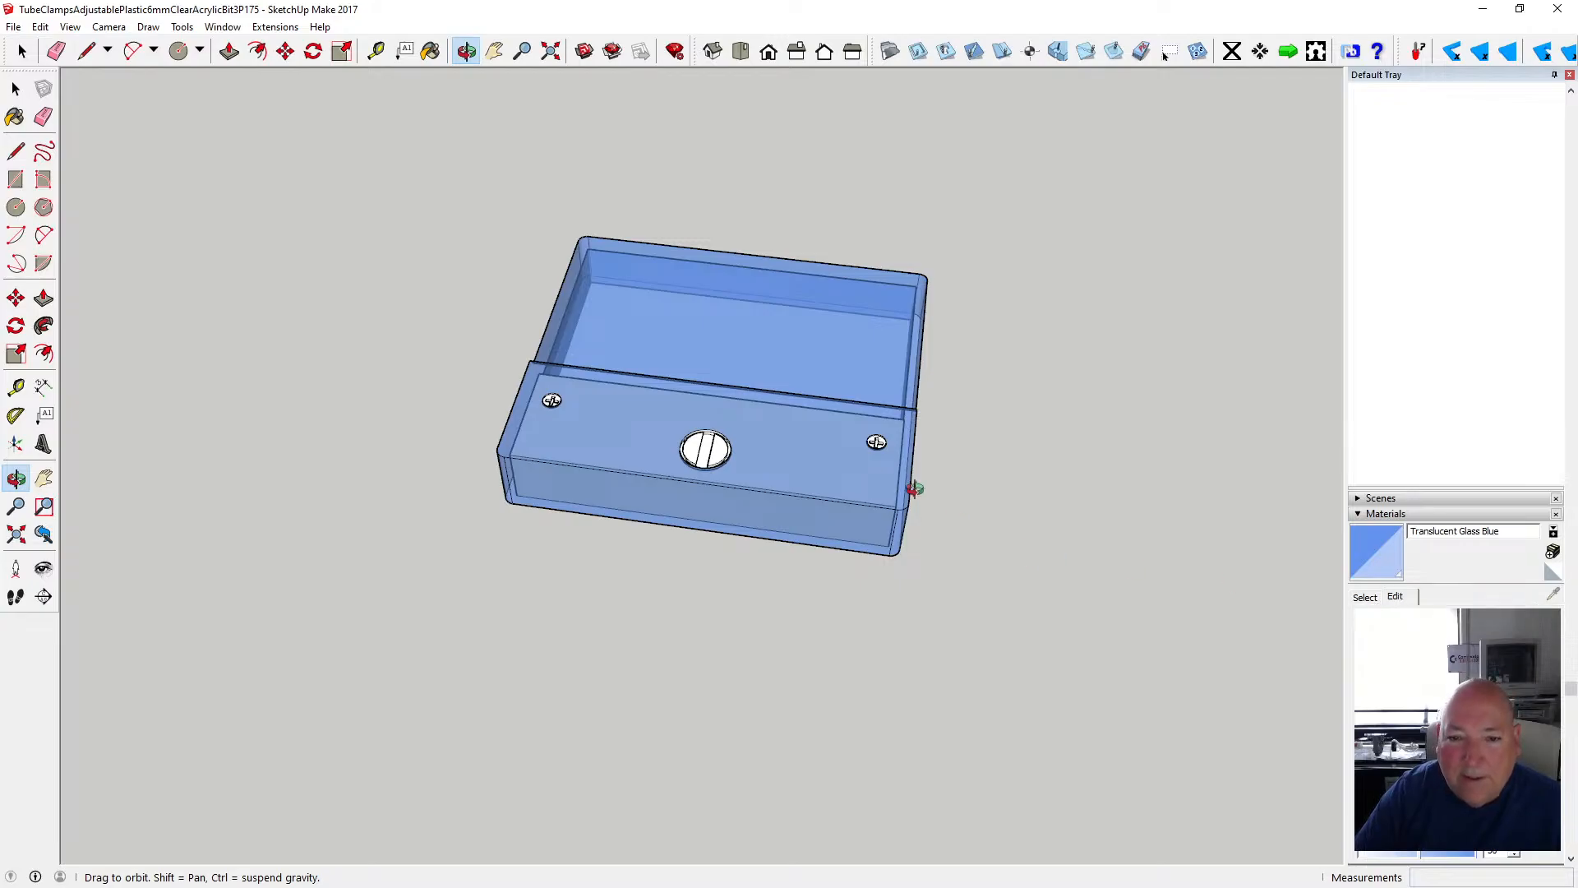
drag(880, 397, 973, 507)
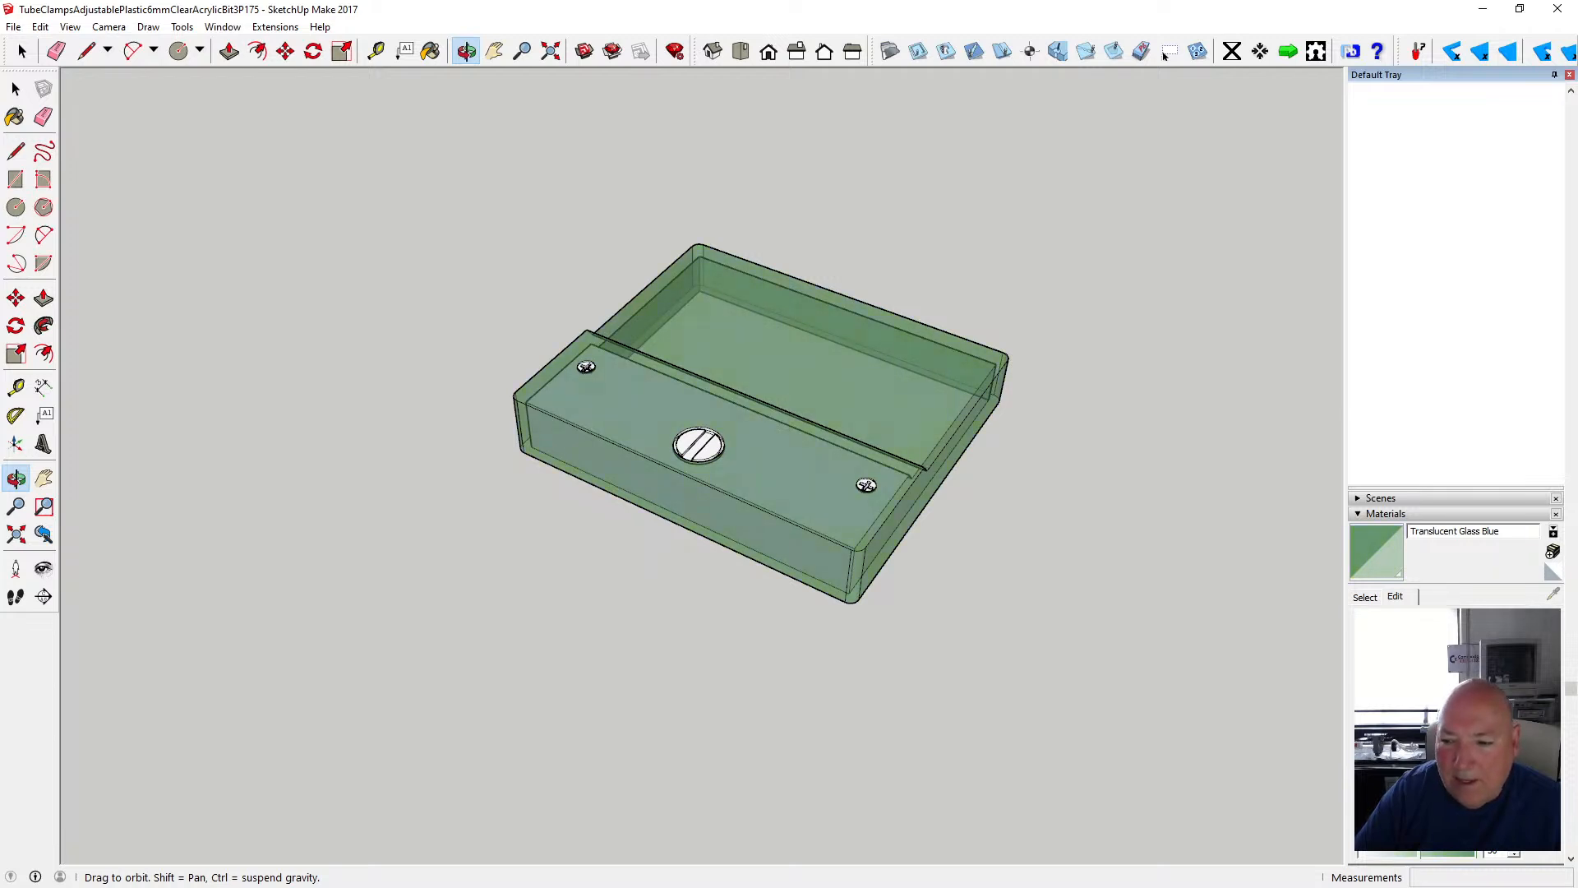
drag(1420, 692, 1428, 700)
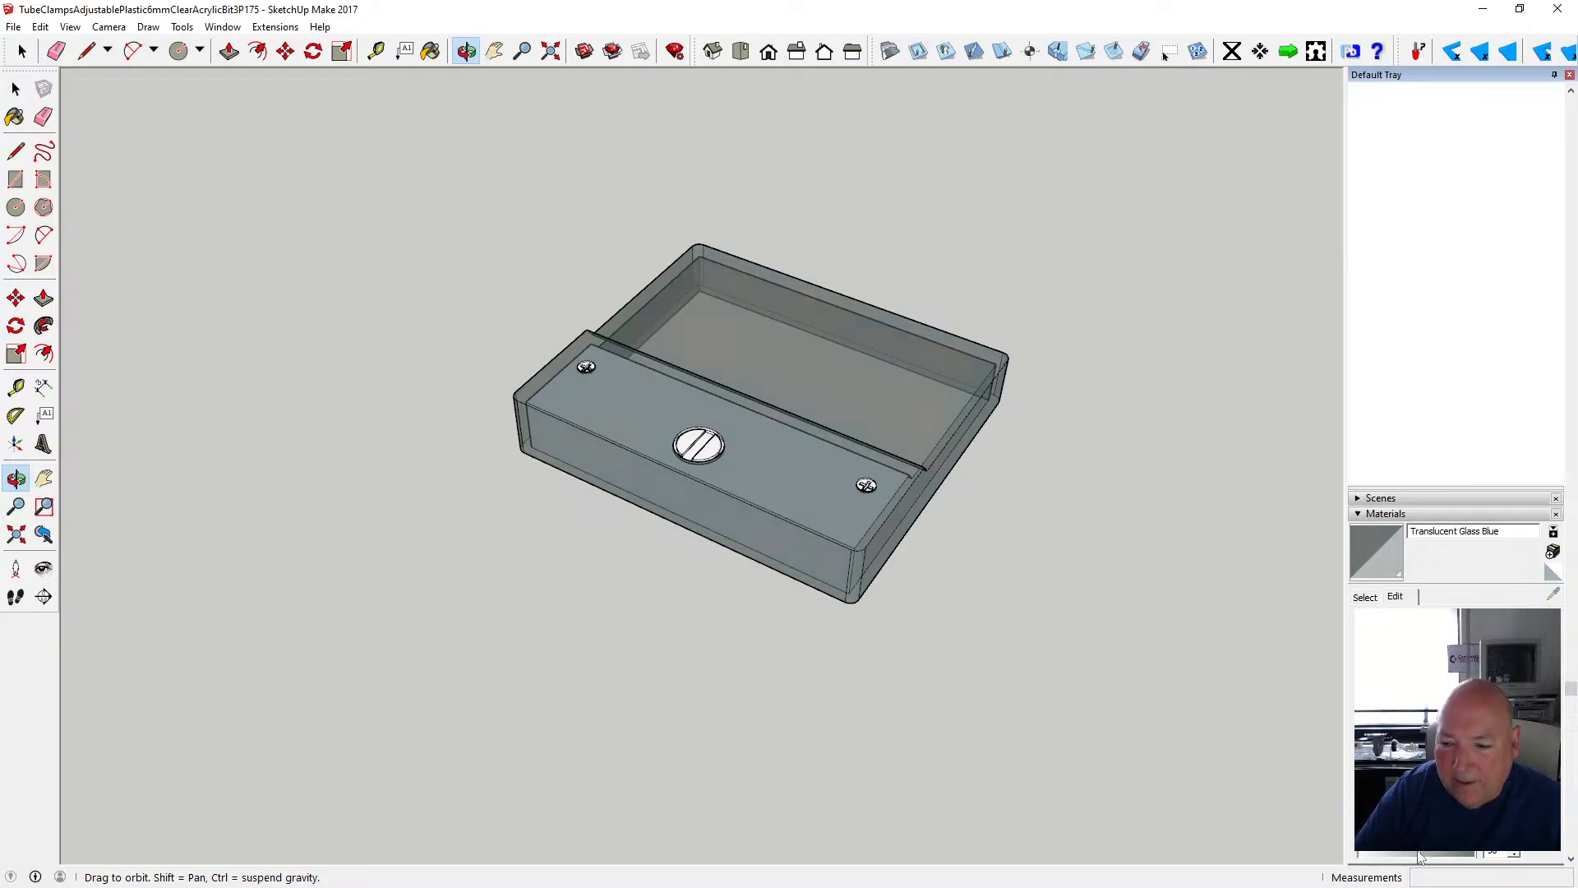
drag(1422, 857, 1375, 857)
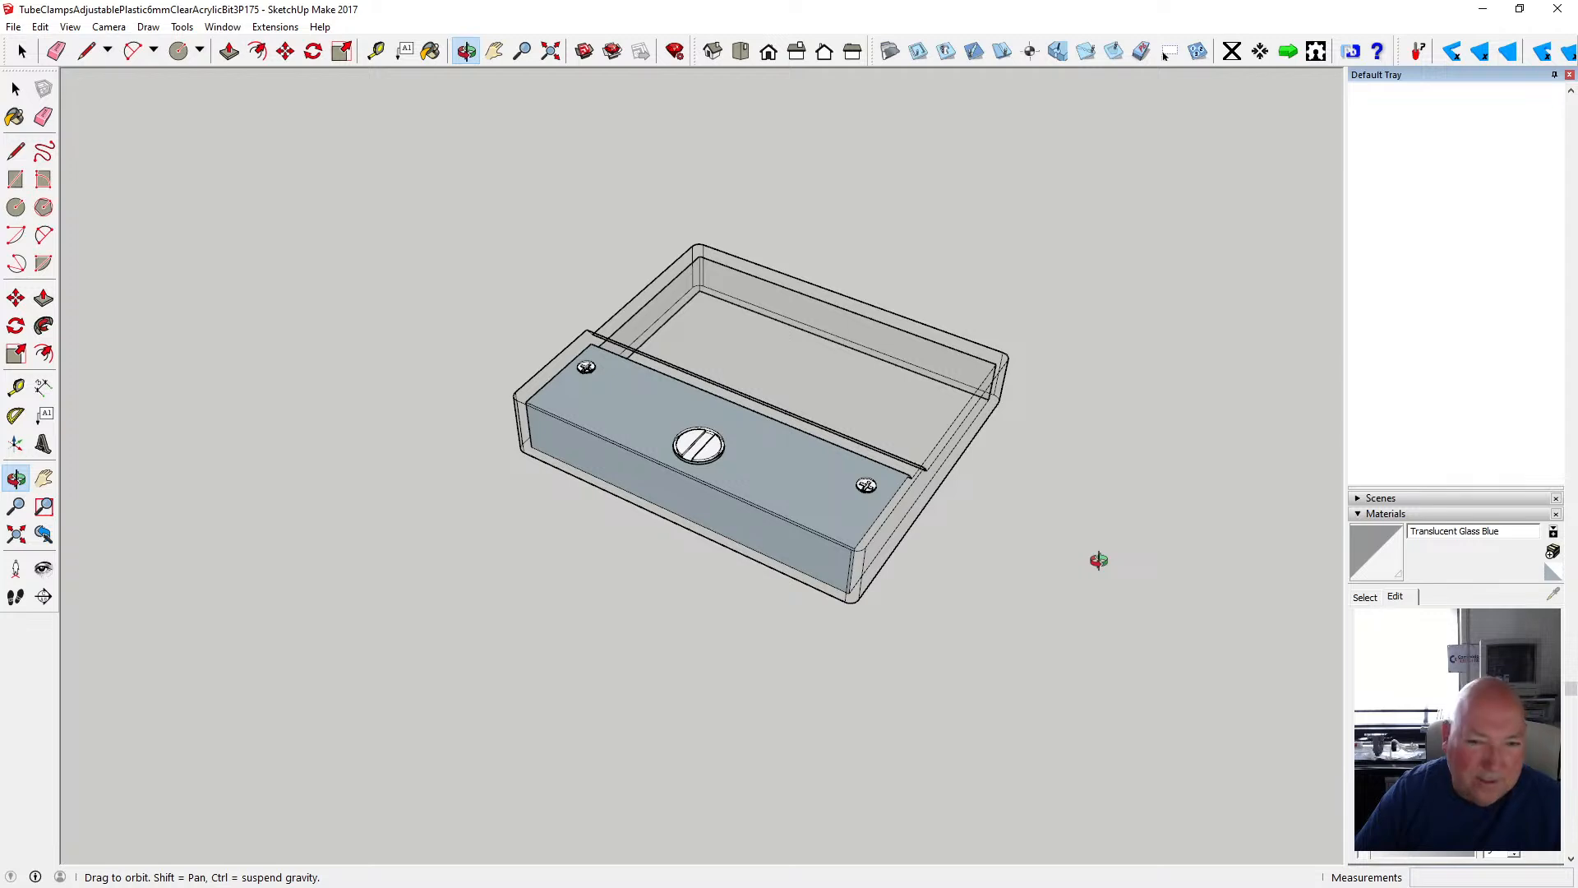
- Paint the thin recess walls around both small cross-head screws with the edited translucent material
drag(839, 461, 946, 495)
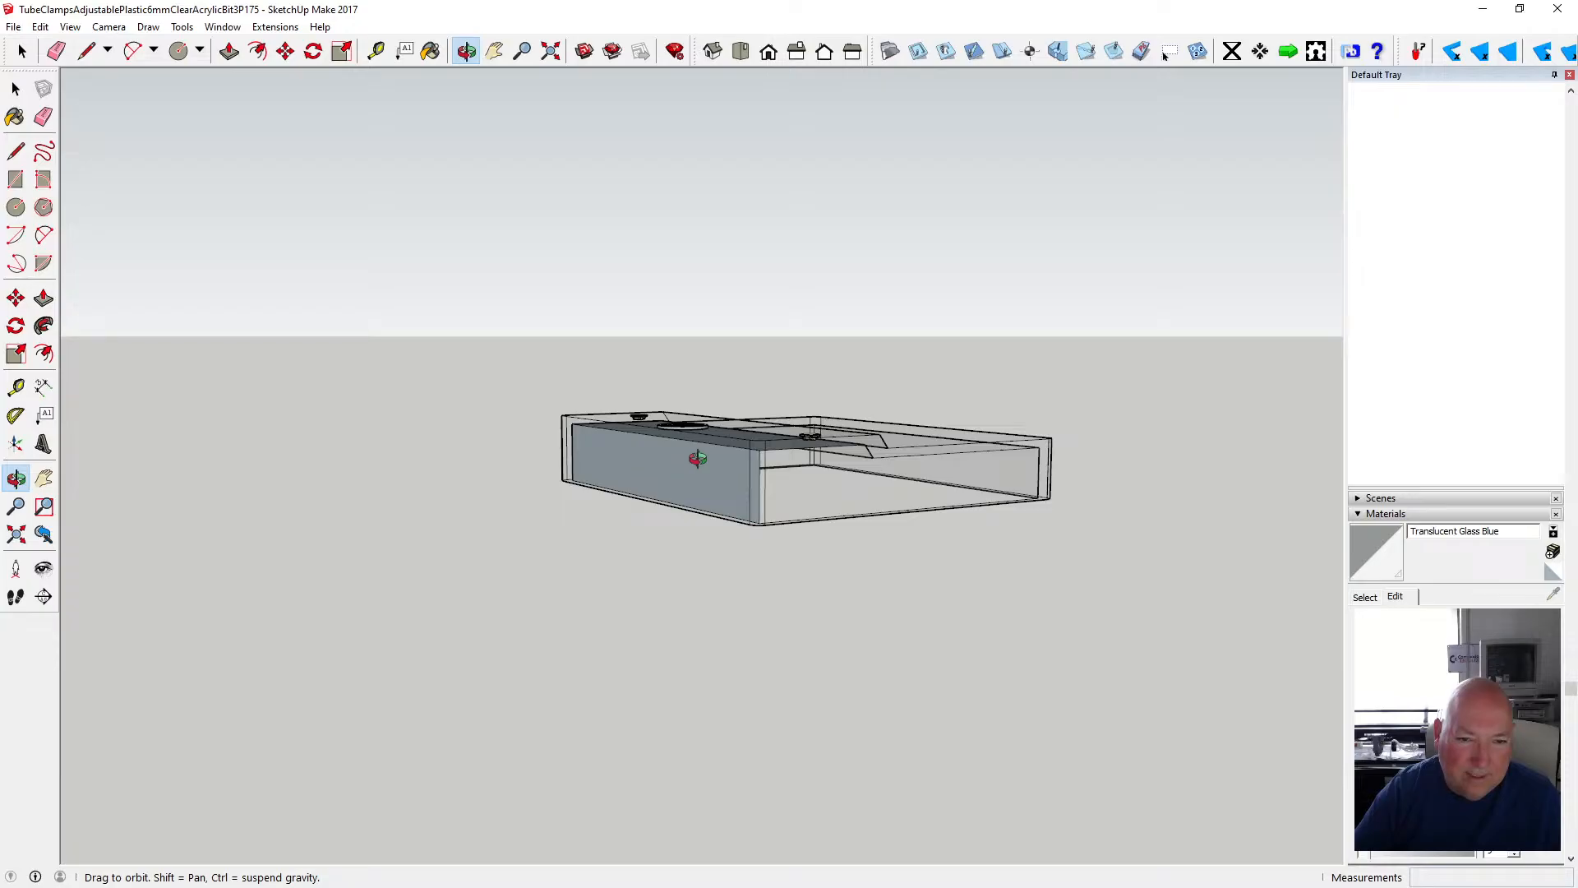
drag(698, 458, 748, 441)
drag(758, 507, 856, 595)
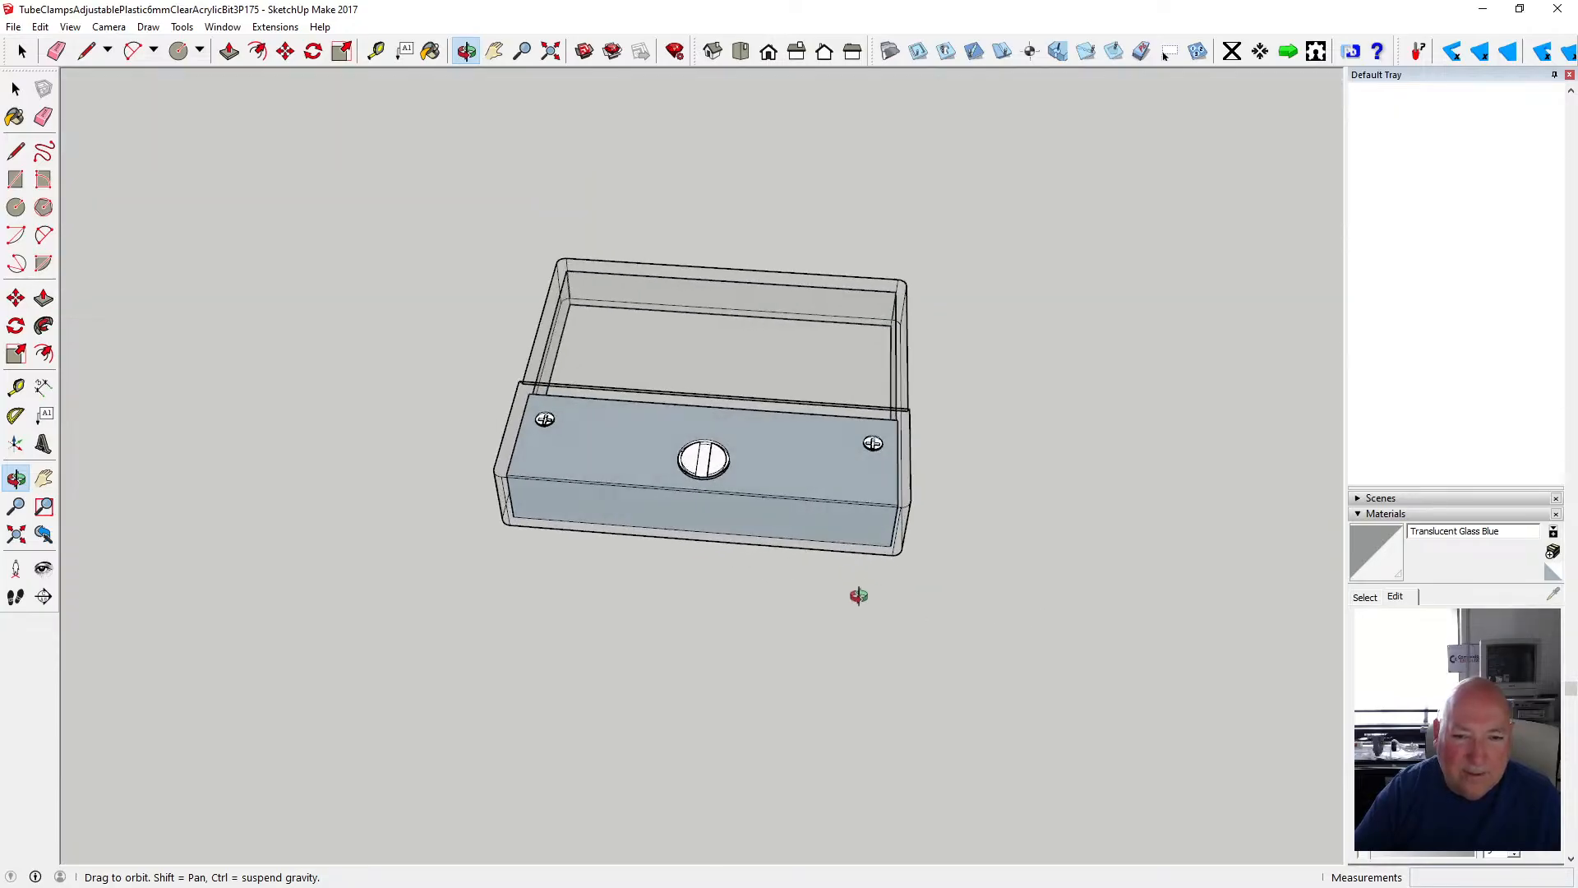
scroll(585, 455, up, 2)
scroll(585, 455, up, 2)
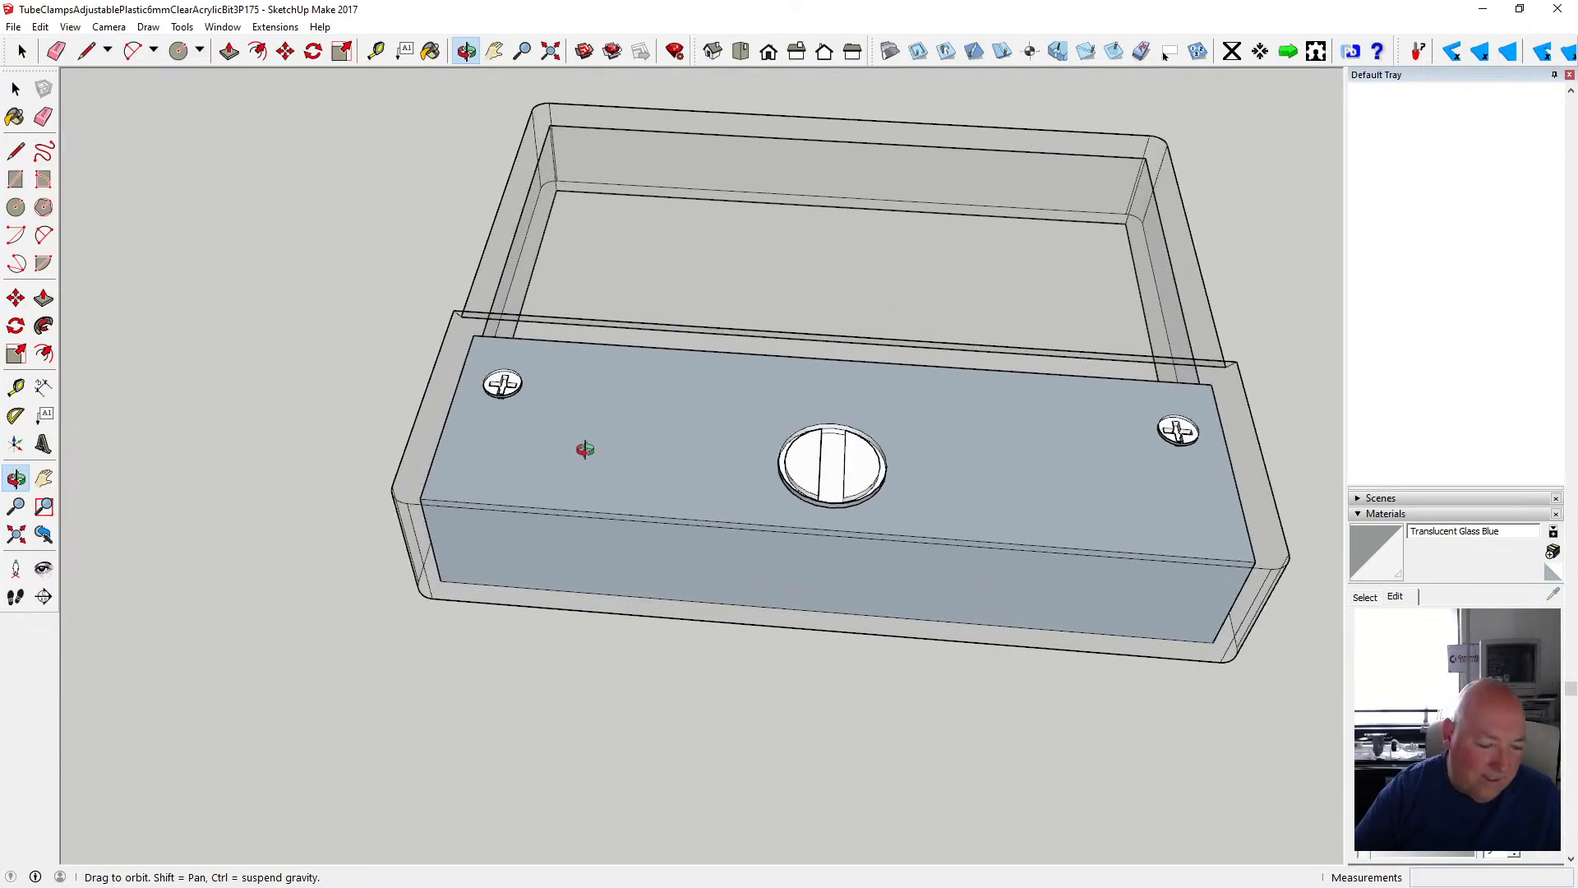
scroll(620, 430, down, 1)
scroll(585, 394, up, 5)
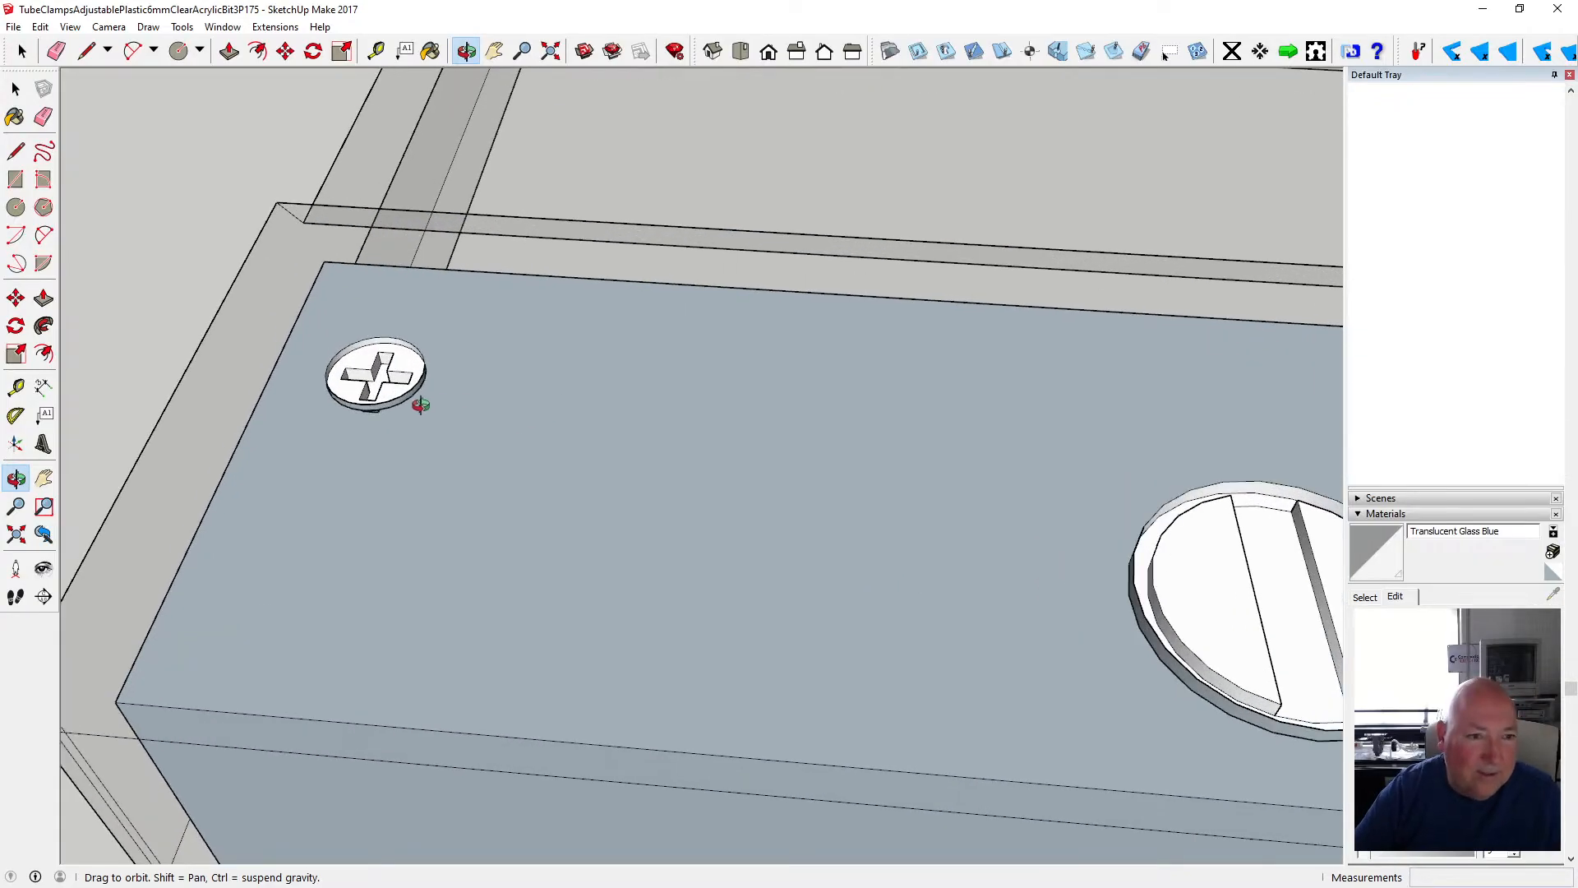
scroll(419, 402, up, 2)
click(430, 51)
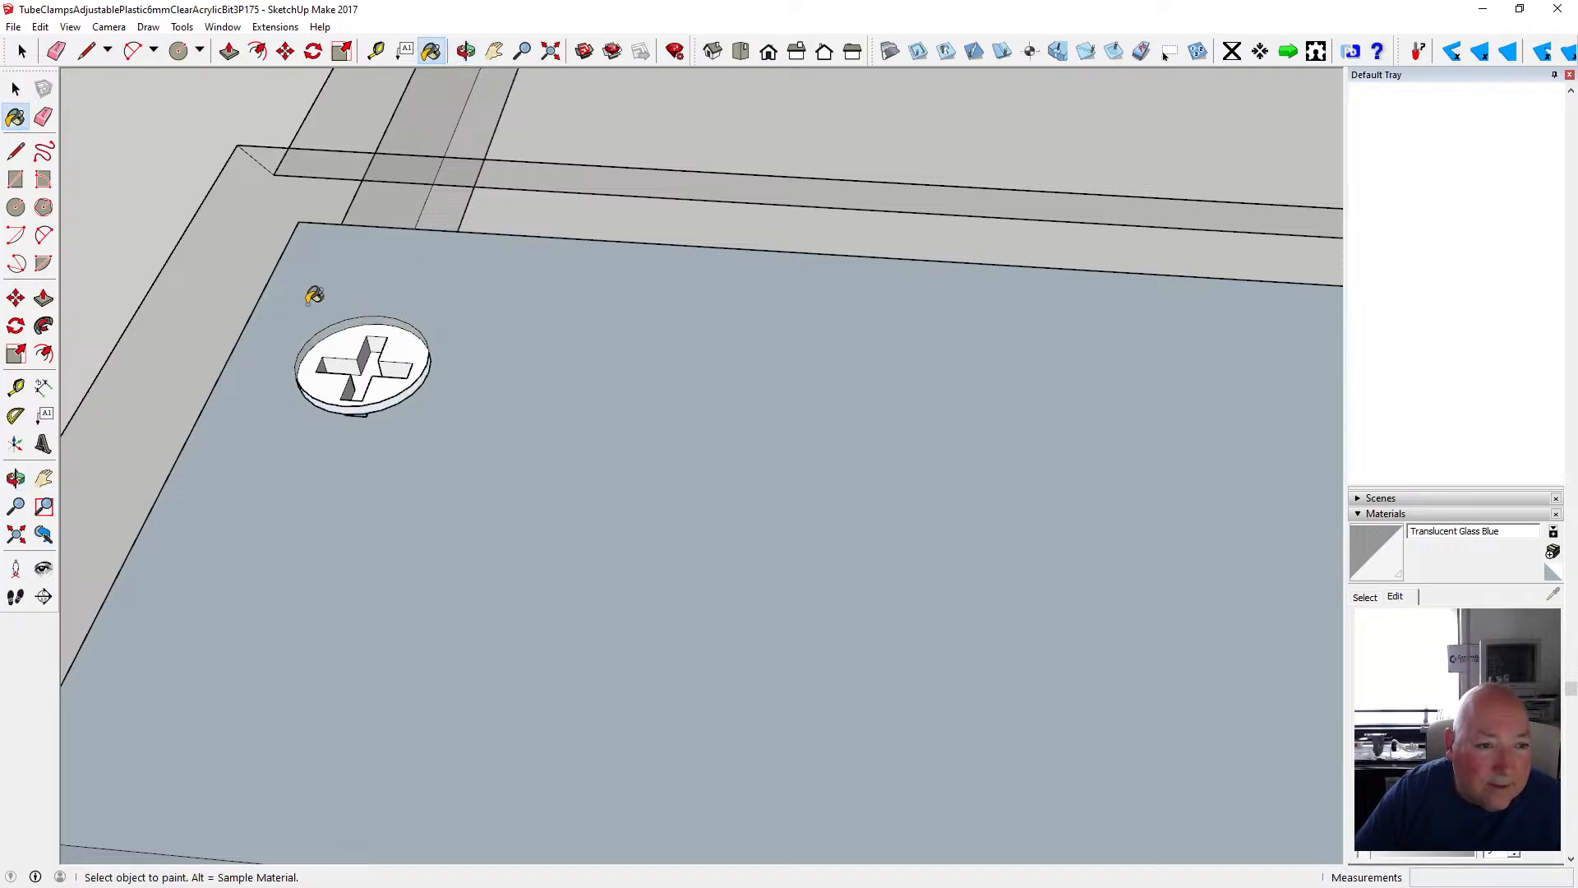
scroll(268, 282, down, 5)
scroll(1162, 371, up, 5)
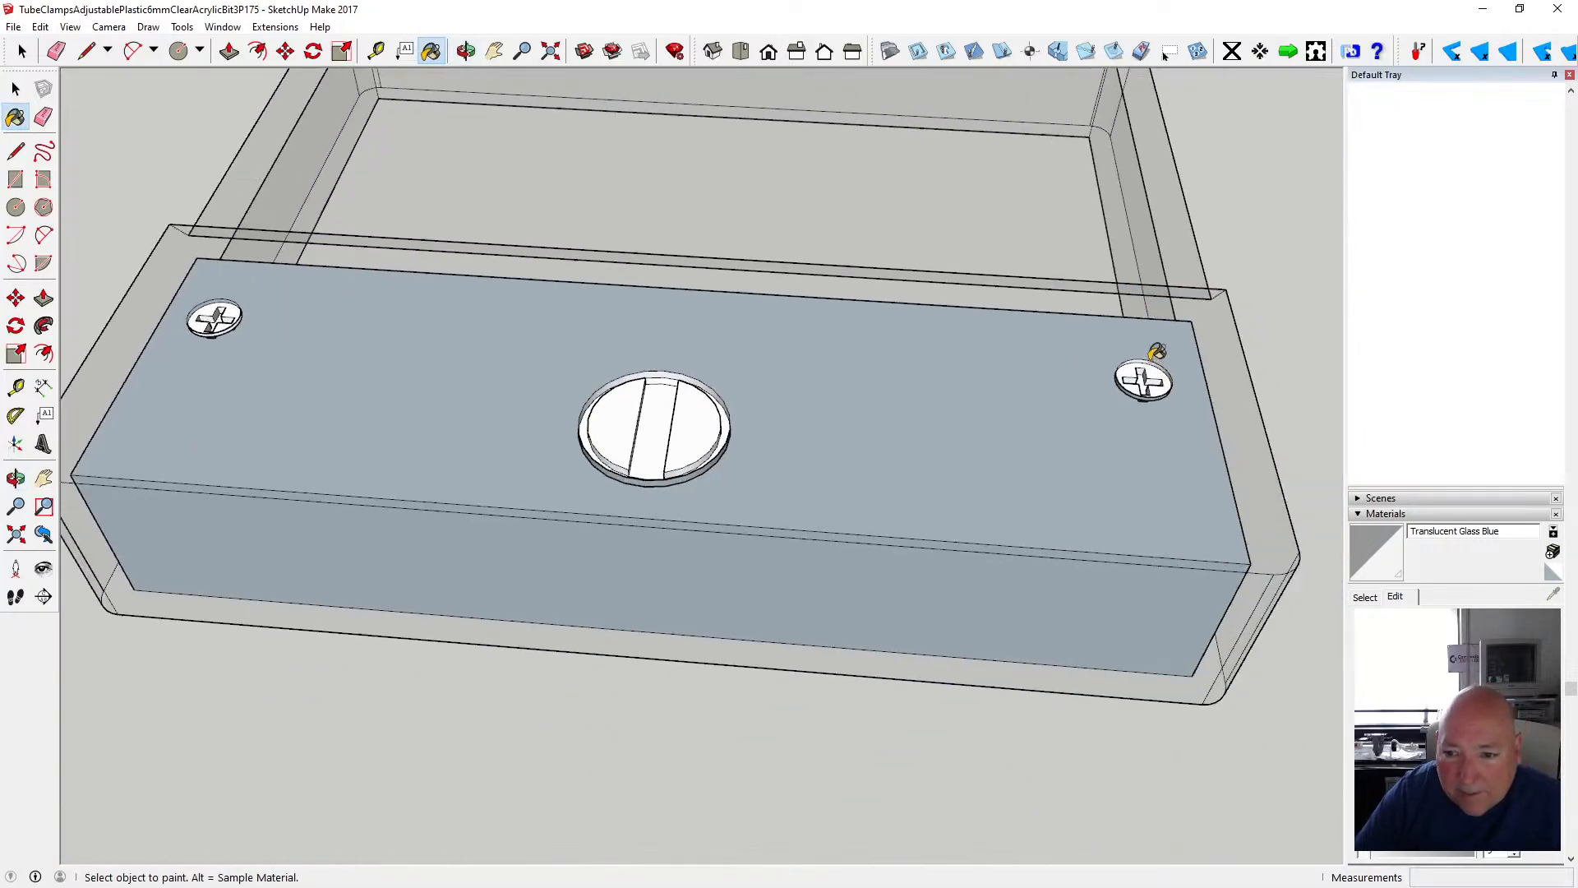
scroll(1151, 362, down, 5)
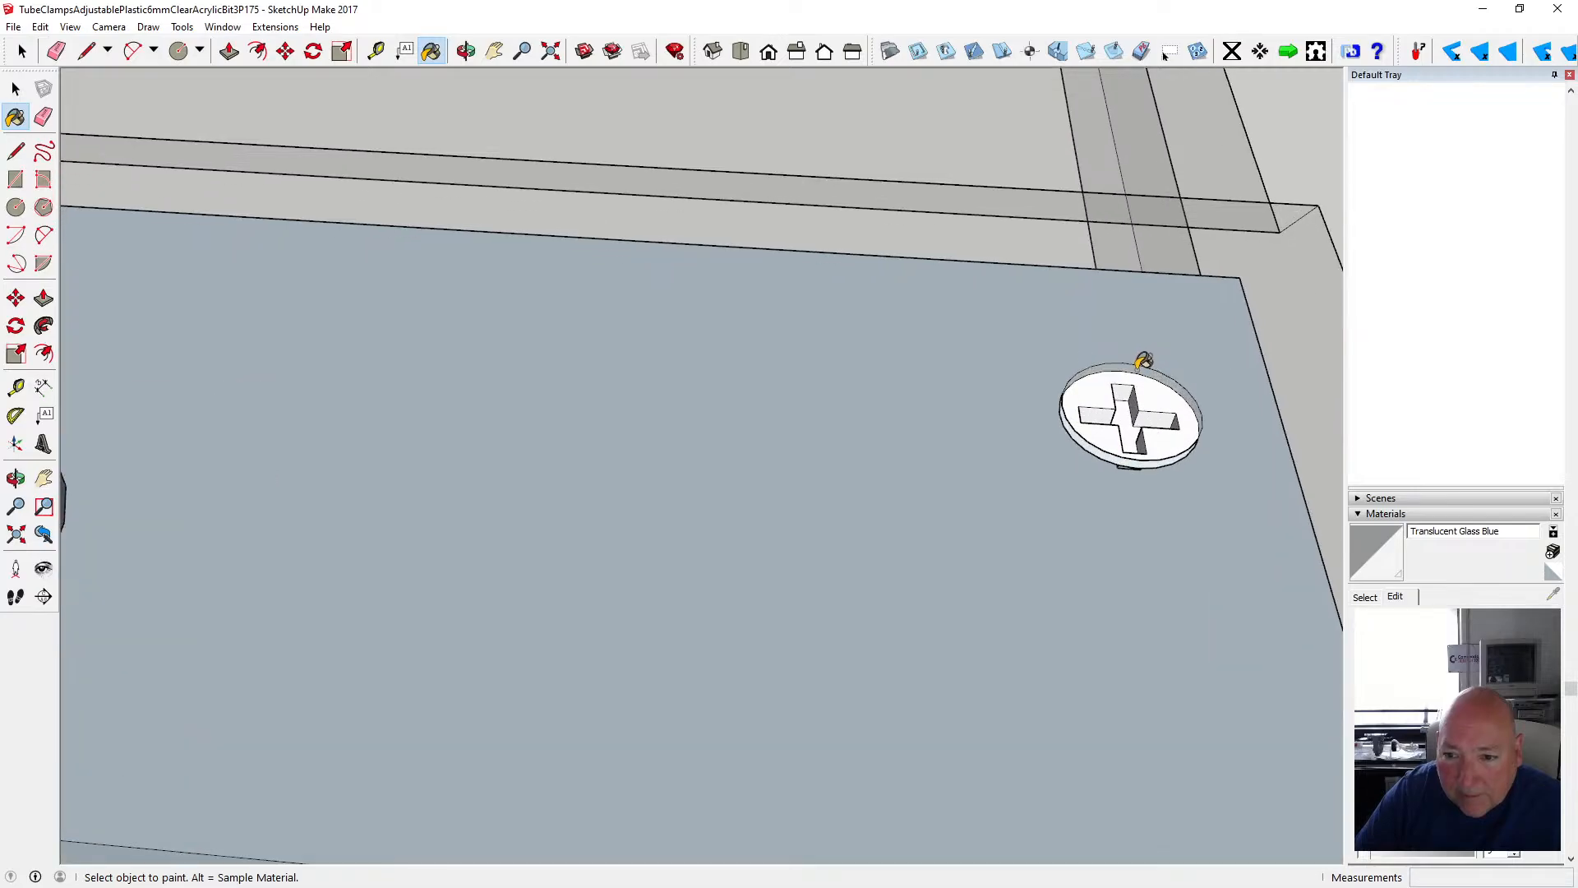
scroll(638, 412, up, 4)
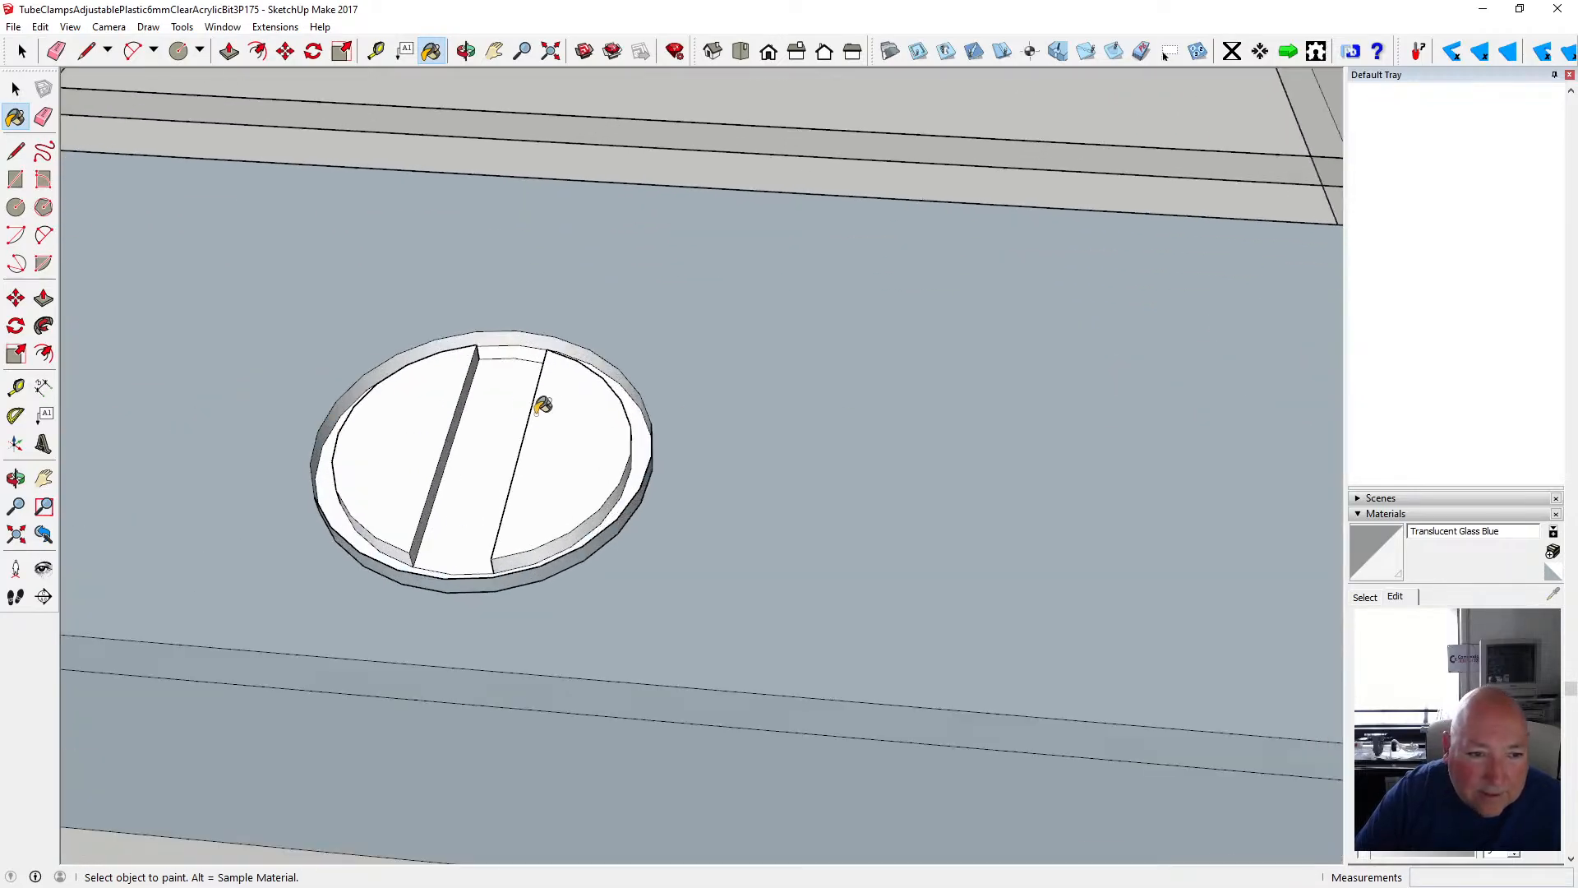
- Paint the recess wall and the flat ring around the central slotted screw with the edited translucent material
click(488, 329)
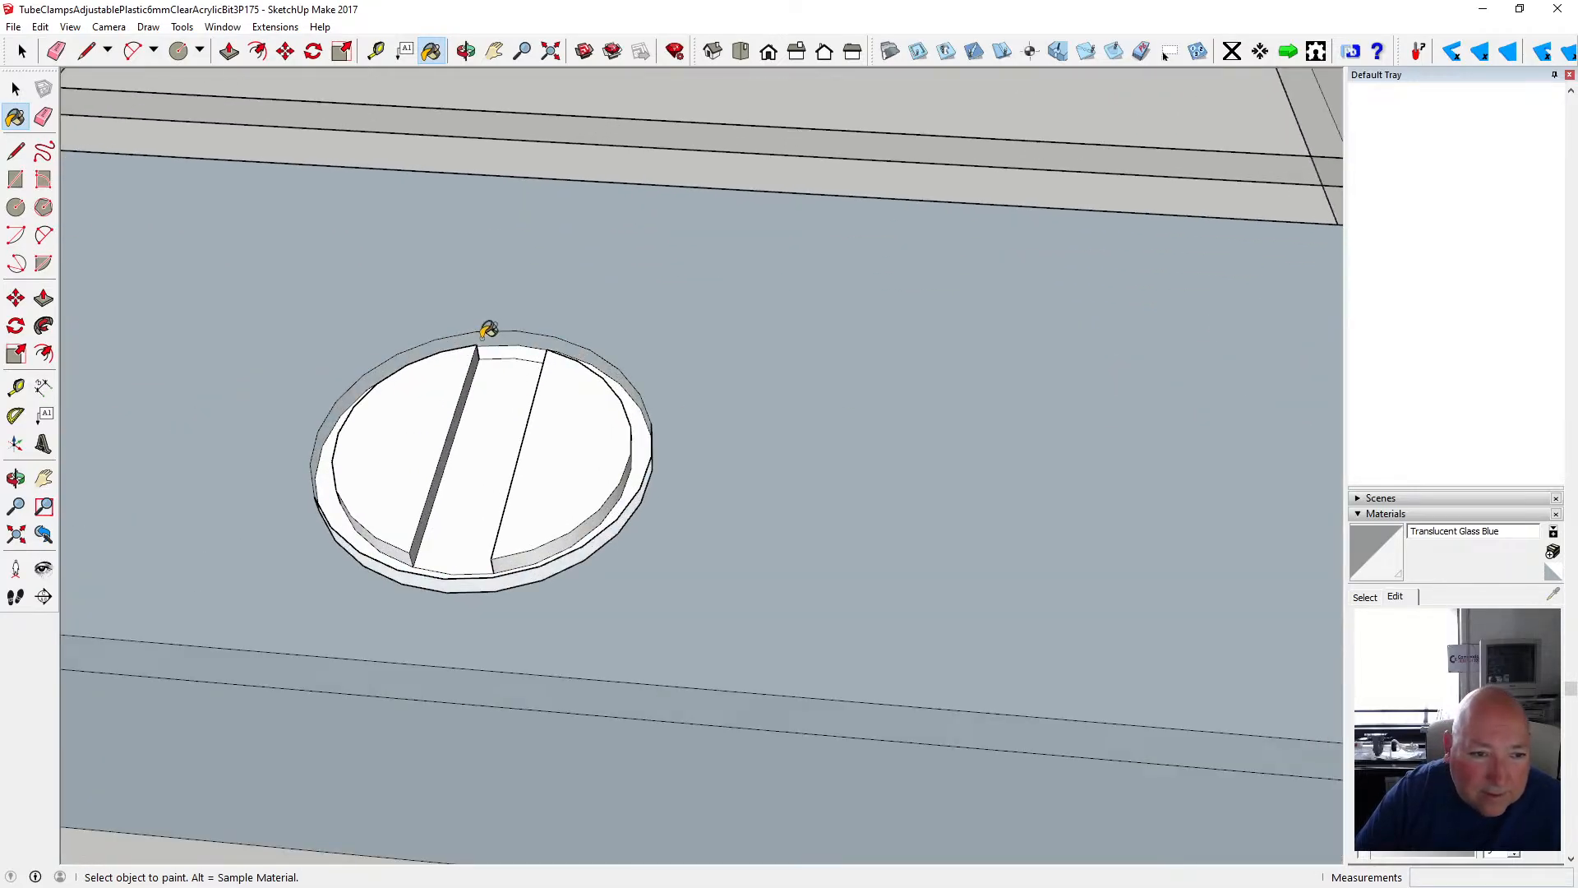
click(328, 490)
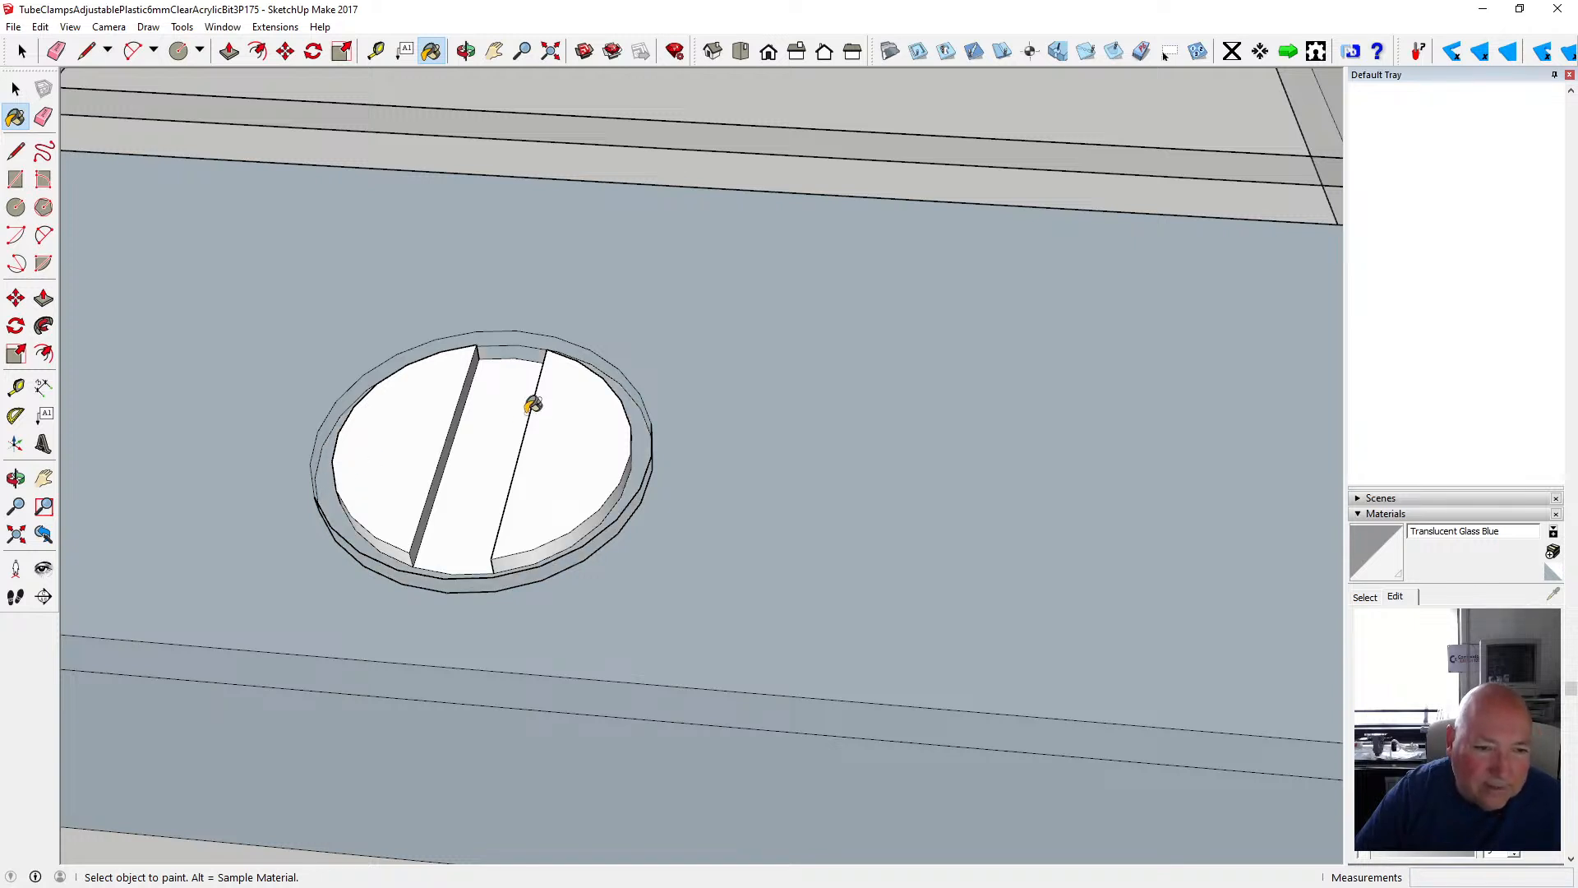
scroll(534, 403, down, 6)
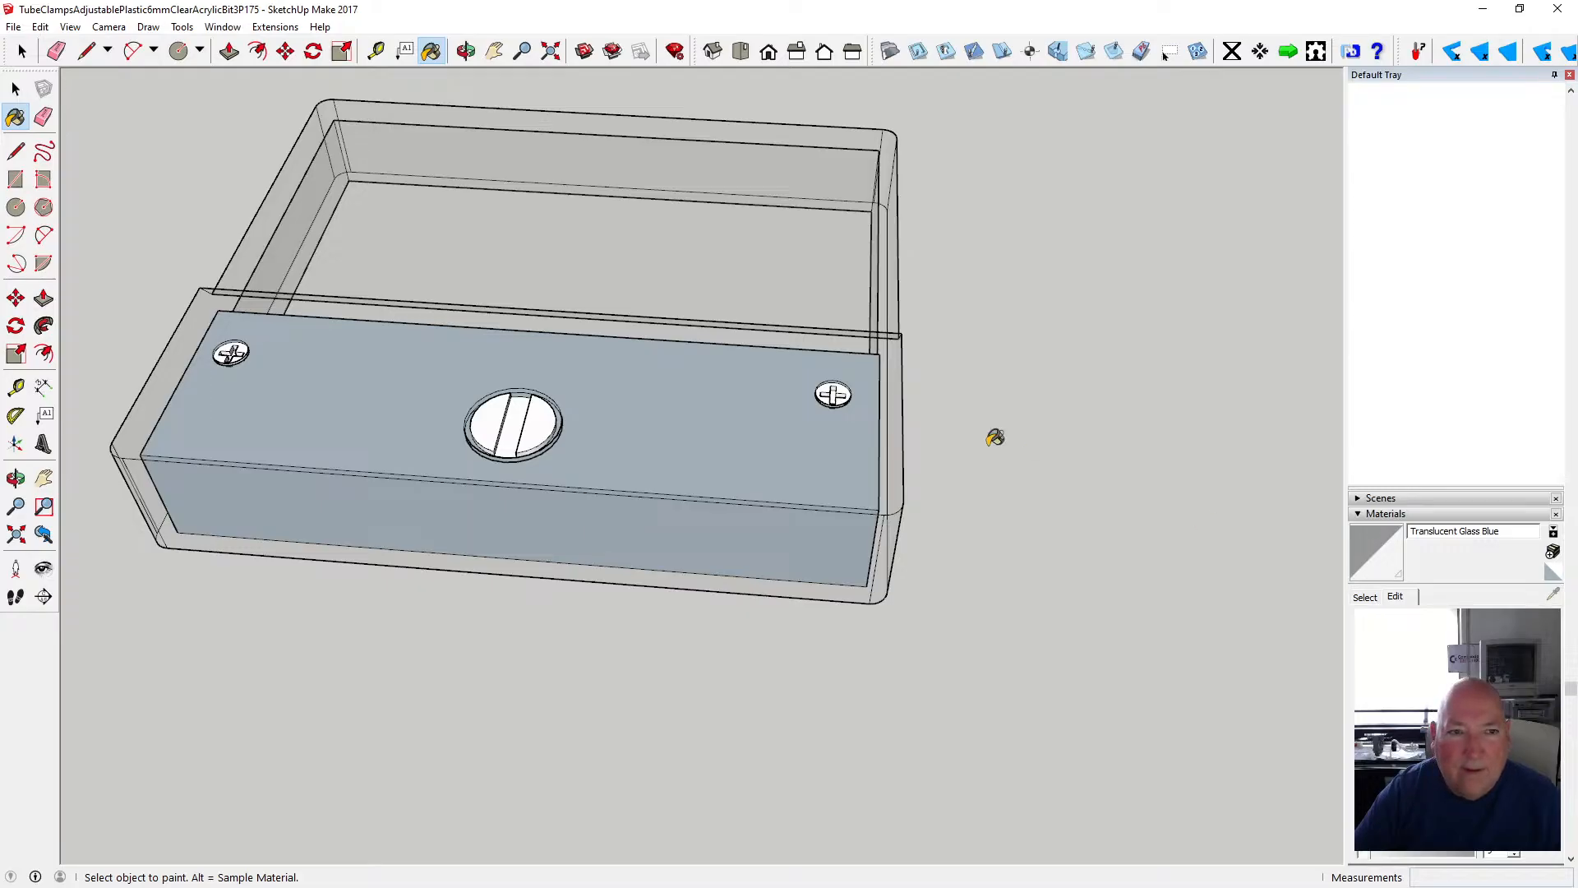
- Paint the inner face beneath the screws and its adjoining long inner wall on the underside with the edited translucent material
click(466, 51)
mouse_move(814, 282)
mouse_down()
mouse_move(652, 268)
mouse_move(804, 339)
mouse_move(973, 377)
mouse_move(867, 254)
mouse_move(649, 172)
mouse_move(744, 240)
mouse_move(622, 277)
mouse_up()
click(430, 51)
click(465, 330)
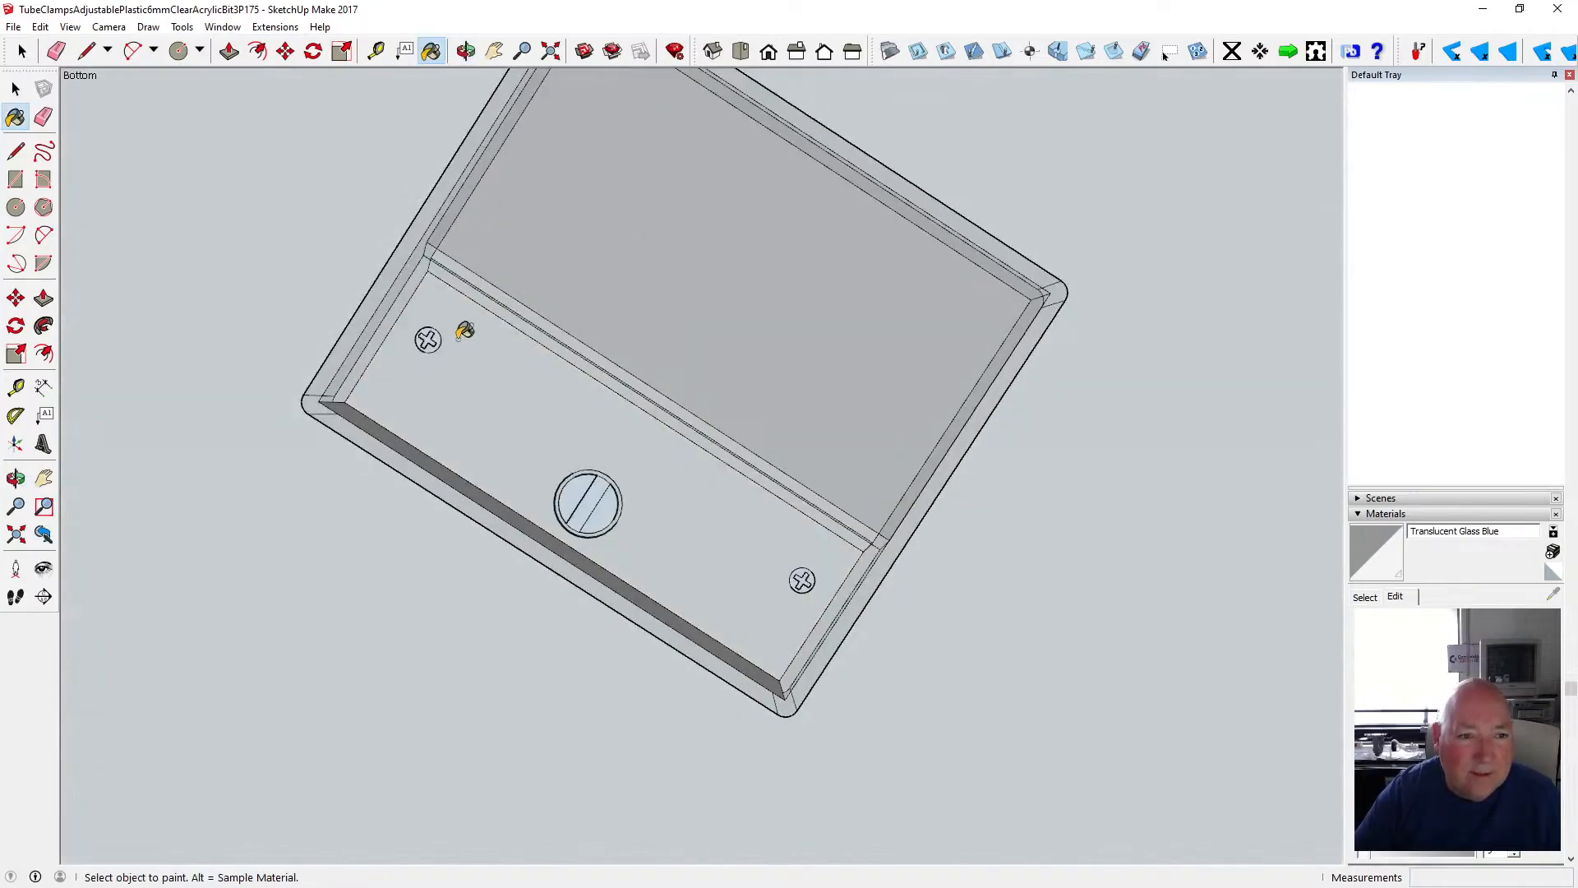
click(391, 425)
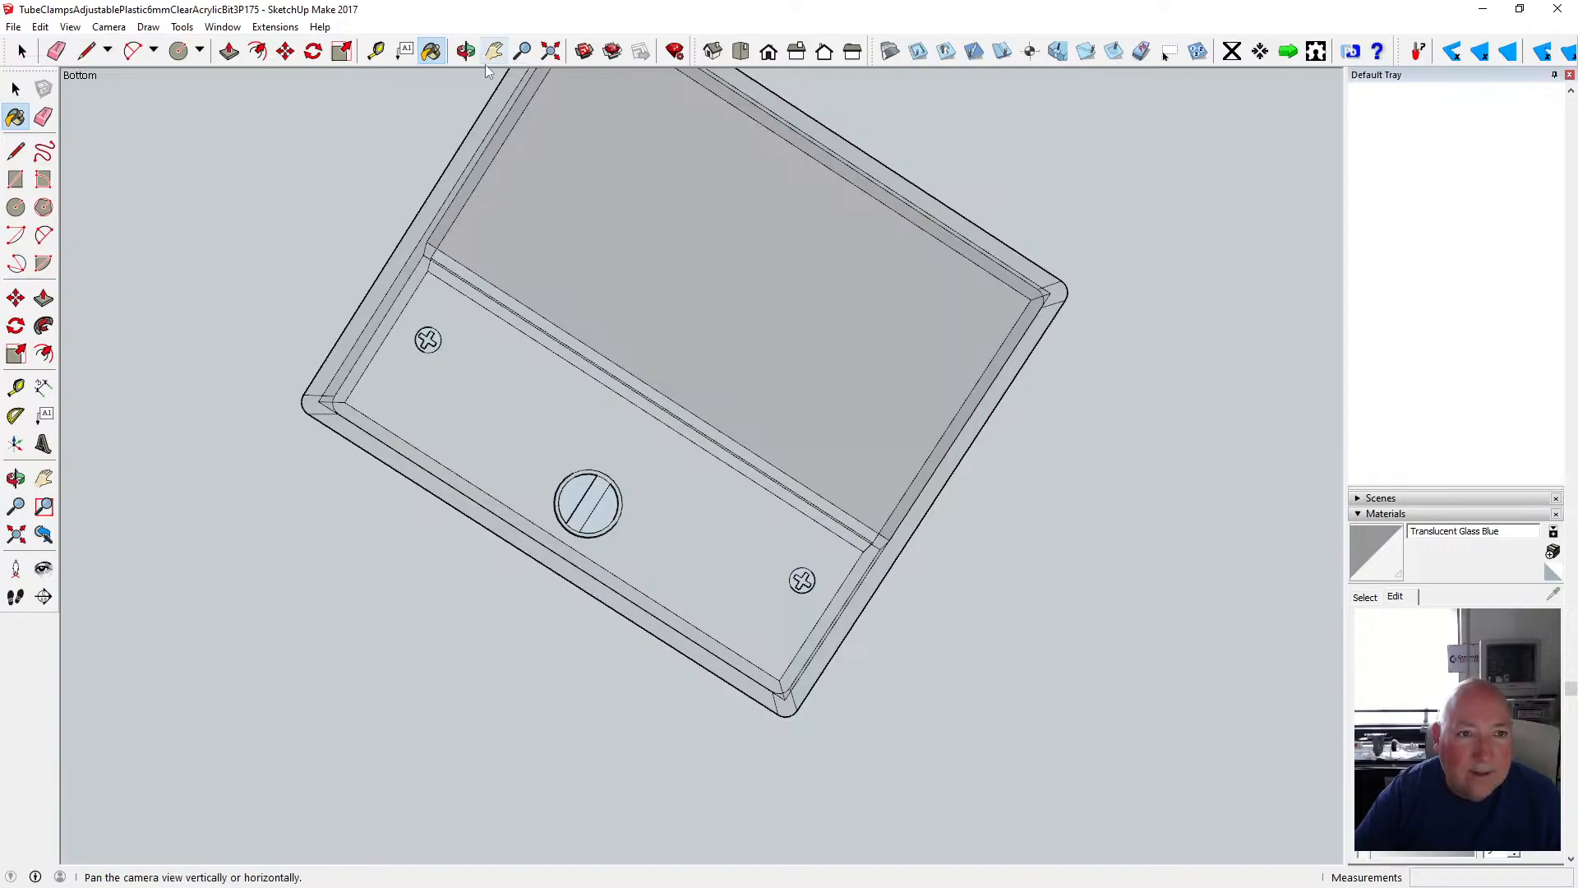
- Paint the head and cross recess of the left small screw with Metal Corrugated Shiny
click(467, 51)
mouse_move(422, 205)
mouse_down()
mouse_move(840, 565)
mouse_move(729, 582)
mouse_move(659, 641)
mouse_move(659, 606)
mouse_up()
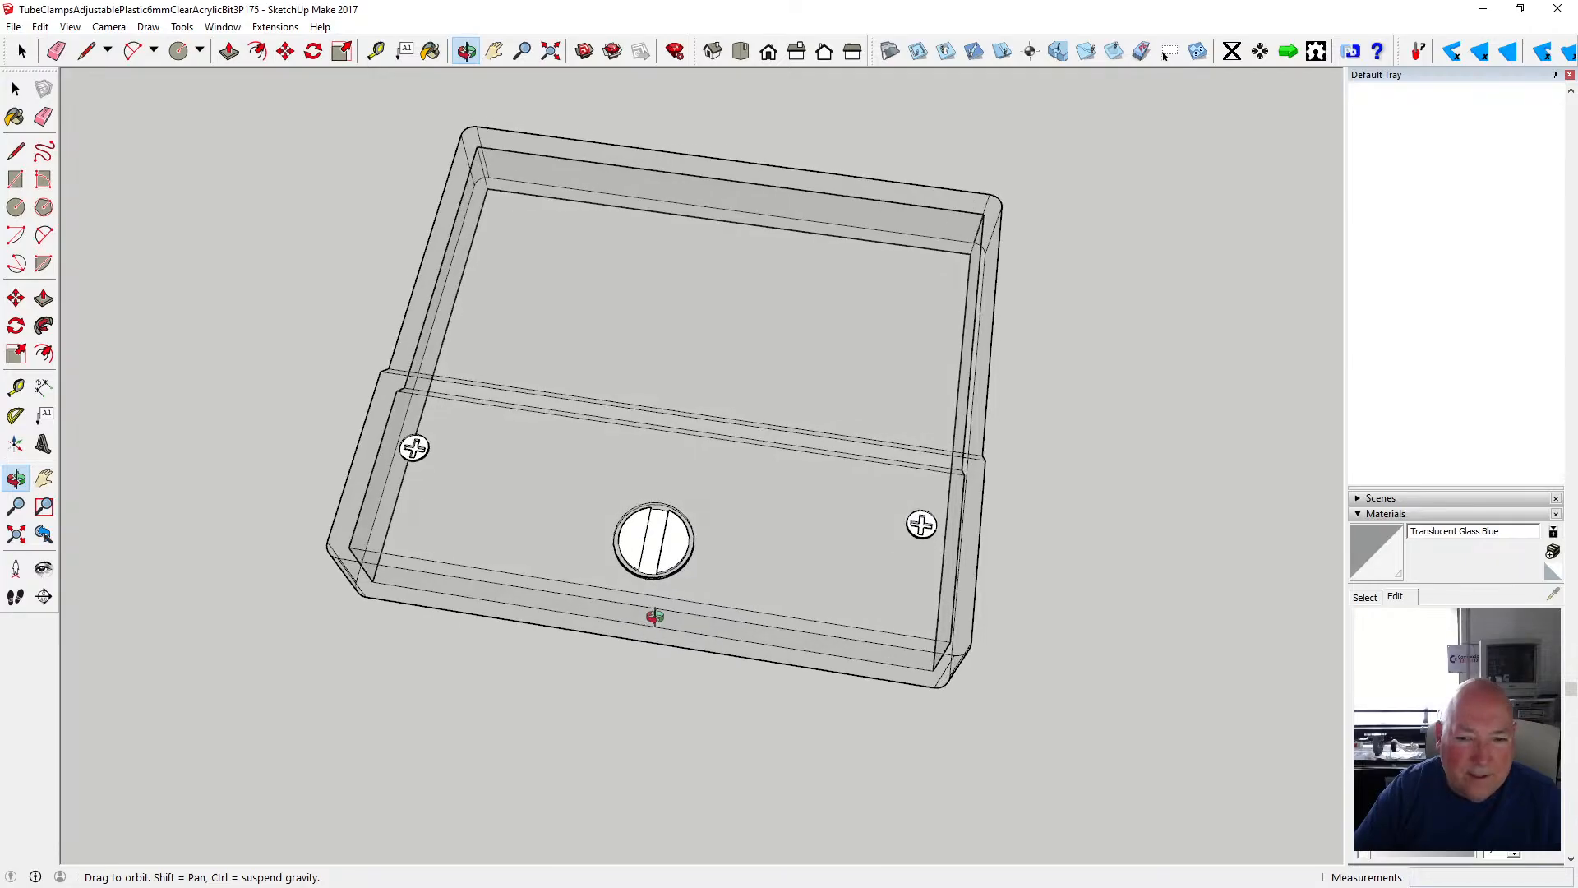
click(1373, 598)
click(1531, 622)
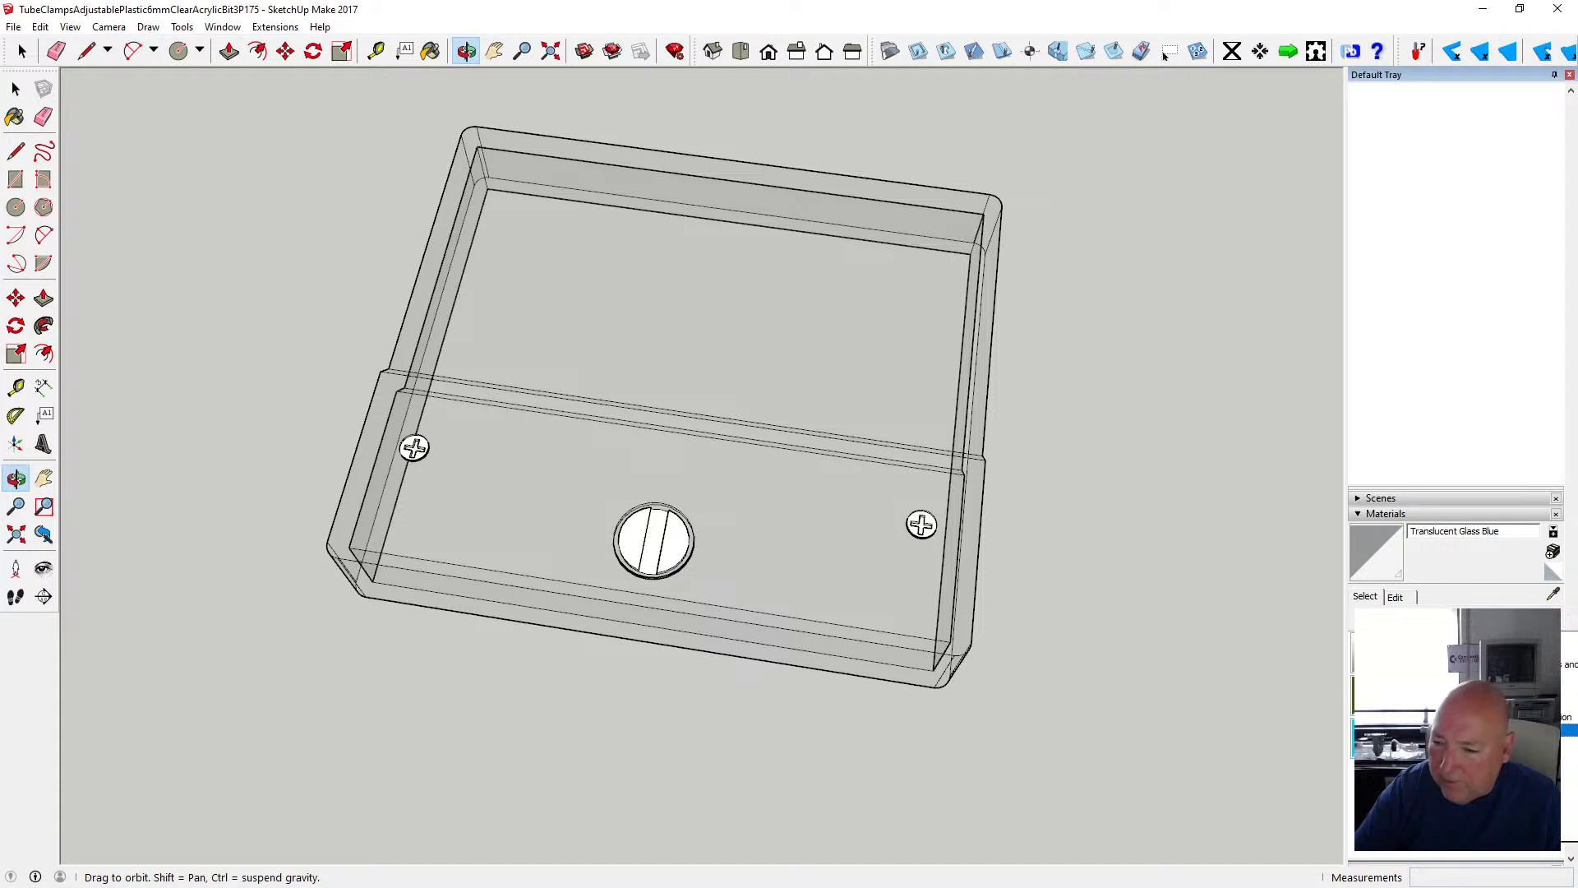
click(1468, 730)
click(1455, 658)
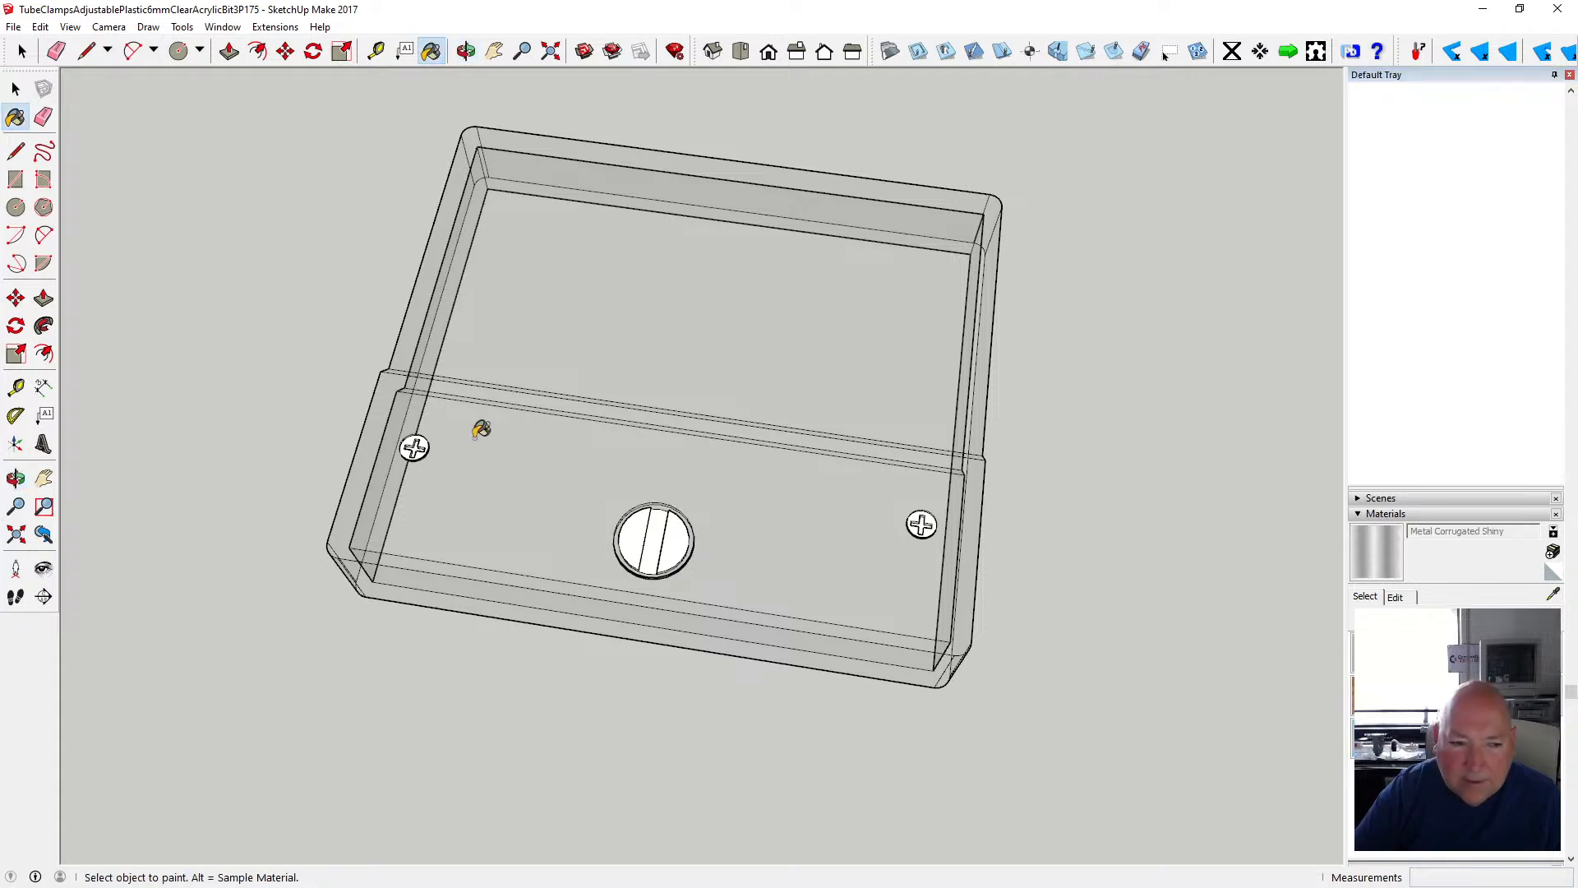
scroll(415, 460, up, 7)
scroll(409, 457, up, 4)
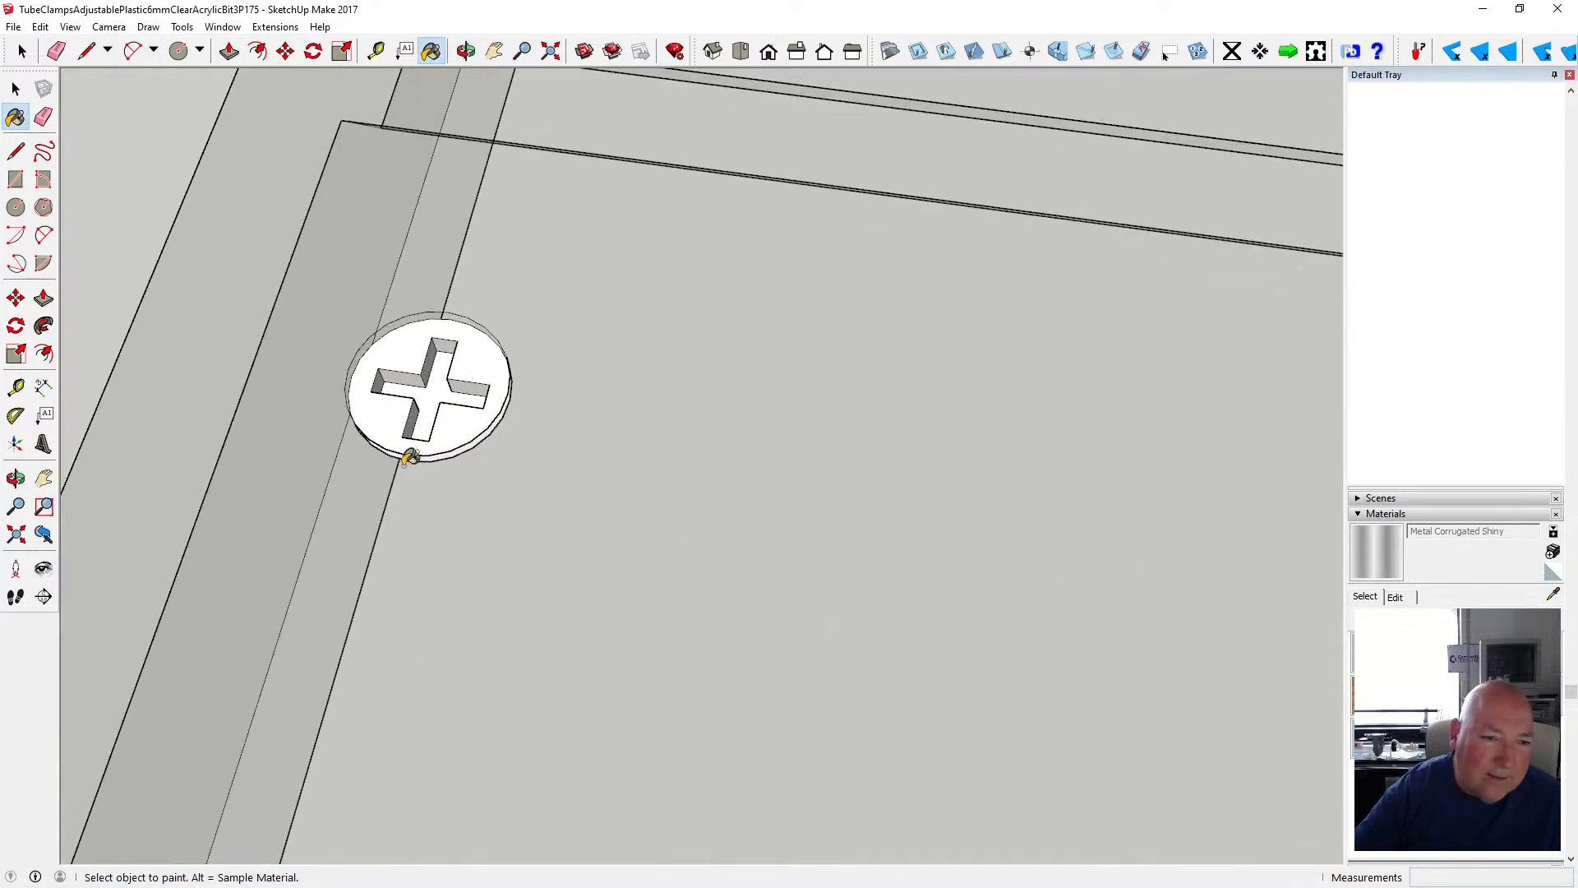
scroll(401, 355, up, 2)
click(403, 341)
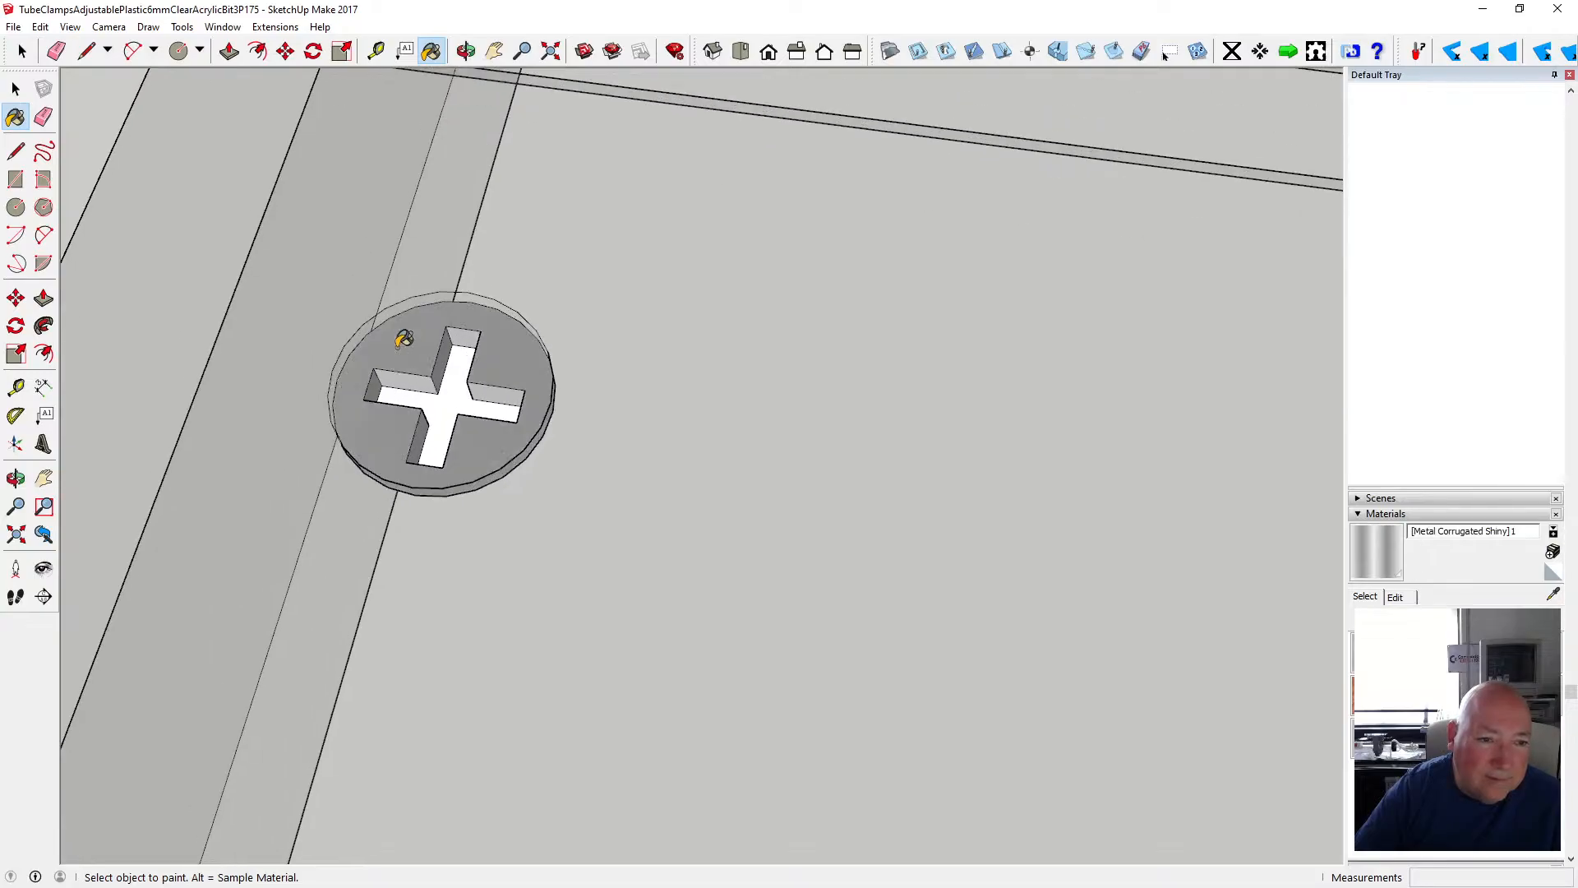
click(456, 388)
scroll(448, 382, up, 1)
scroll(349, 396, down, 4)
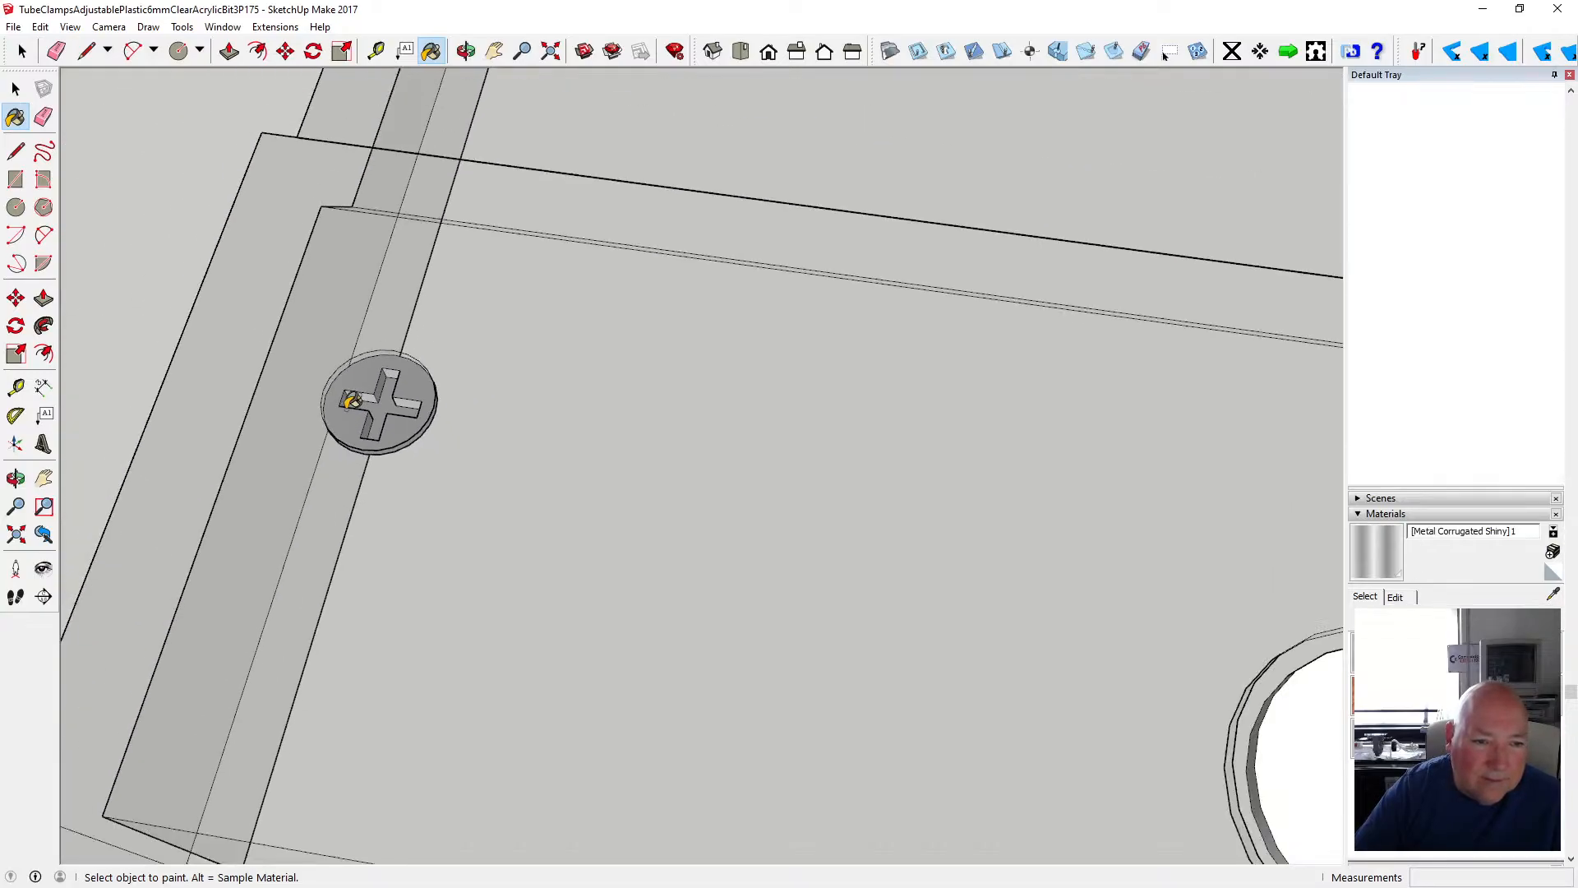
- Paint the head and cross recess of the right small screw with the same shiny corrugated metal
scroll(349, 401, down, 5)
scroll(1032, 503, up, 3)
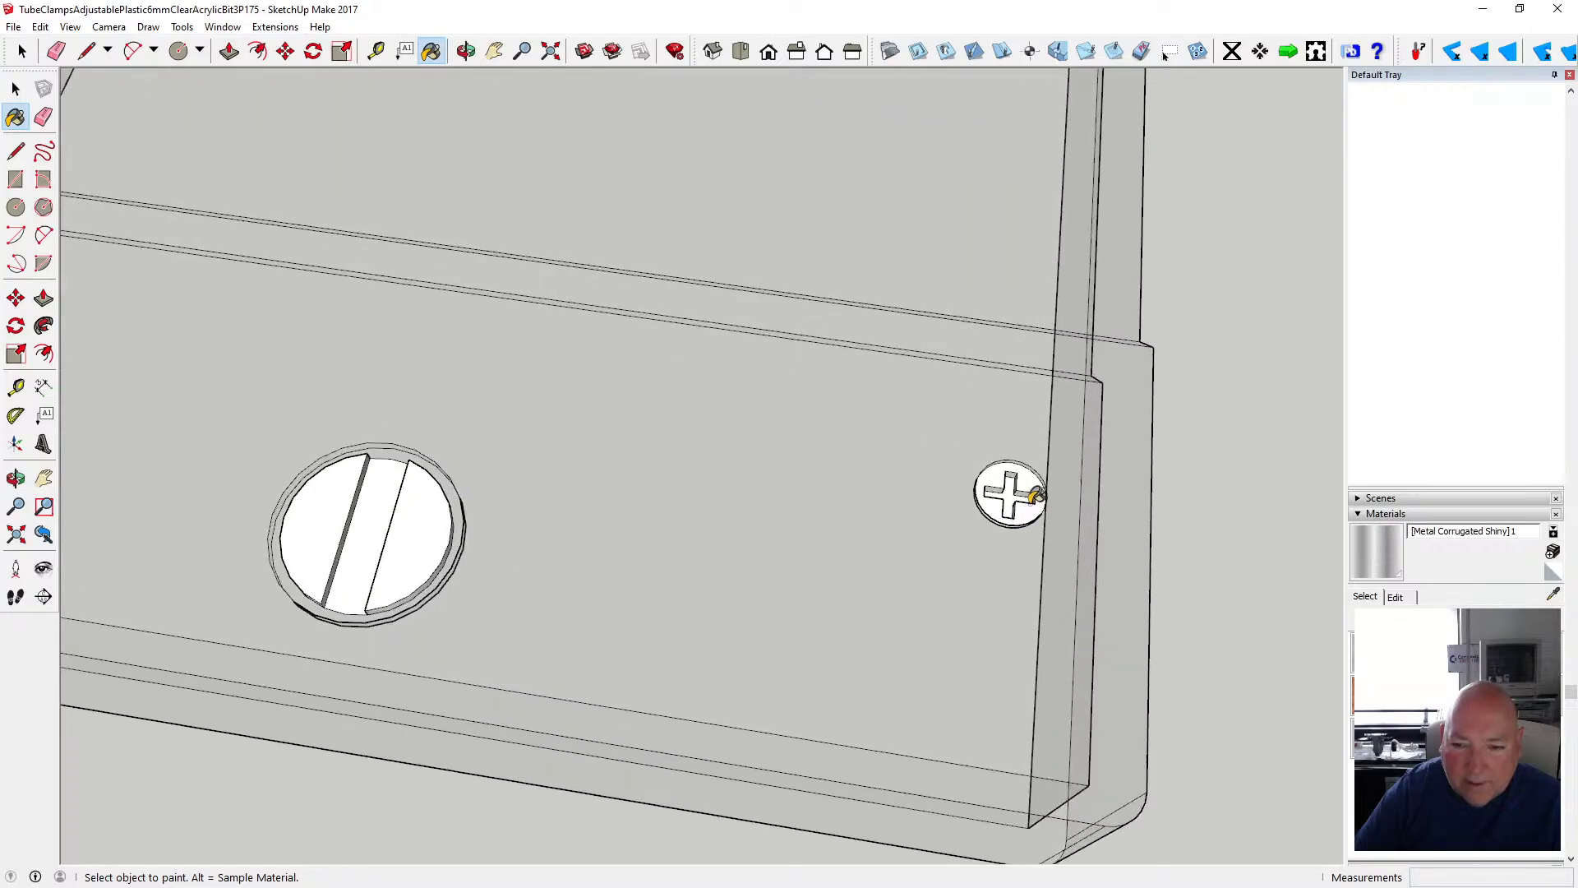
scroll(1034, 494, up, 2)
click(1024, 460)
scroll(1029, 461, up, 3)
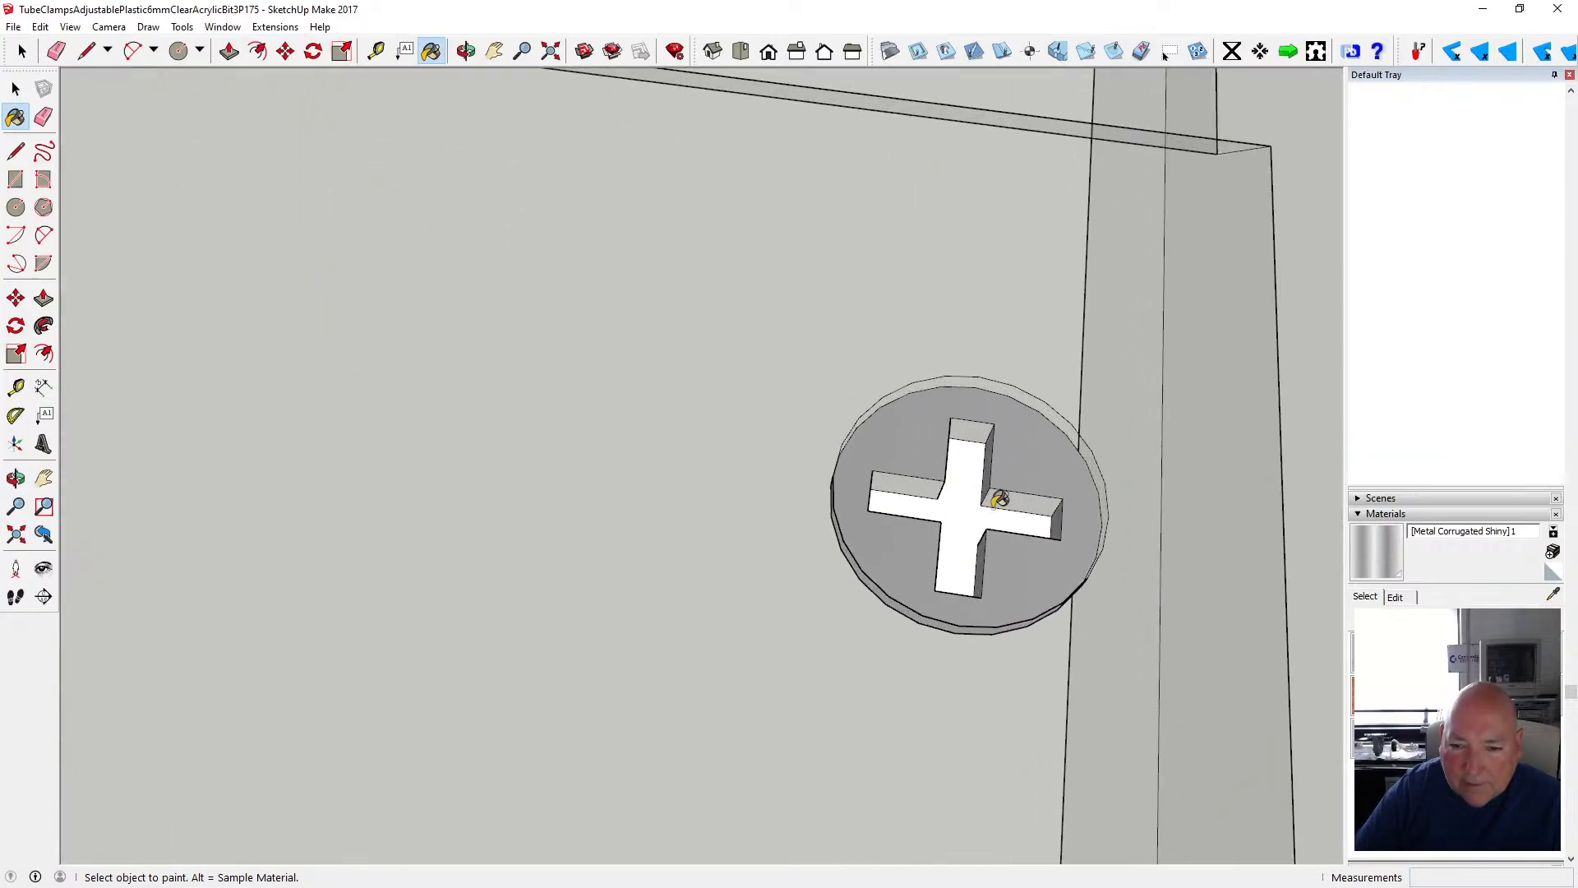
click(960, 505)
scroll(963, 503, down, 1)
scroll(963, 503, down, 5)
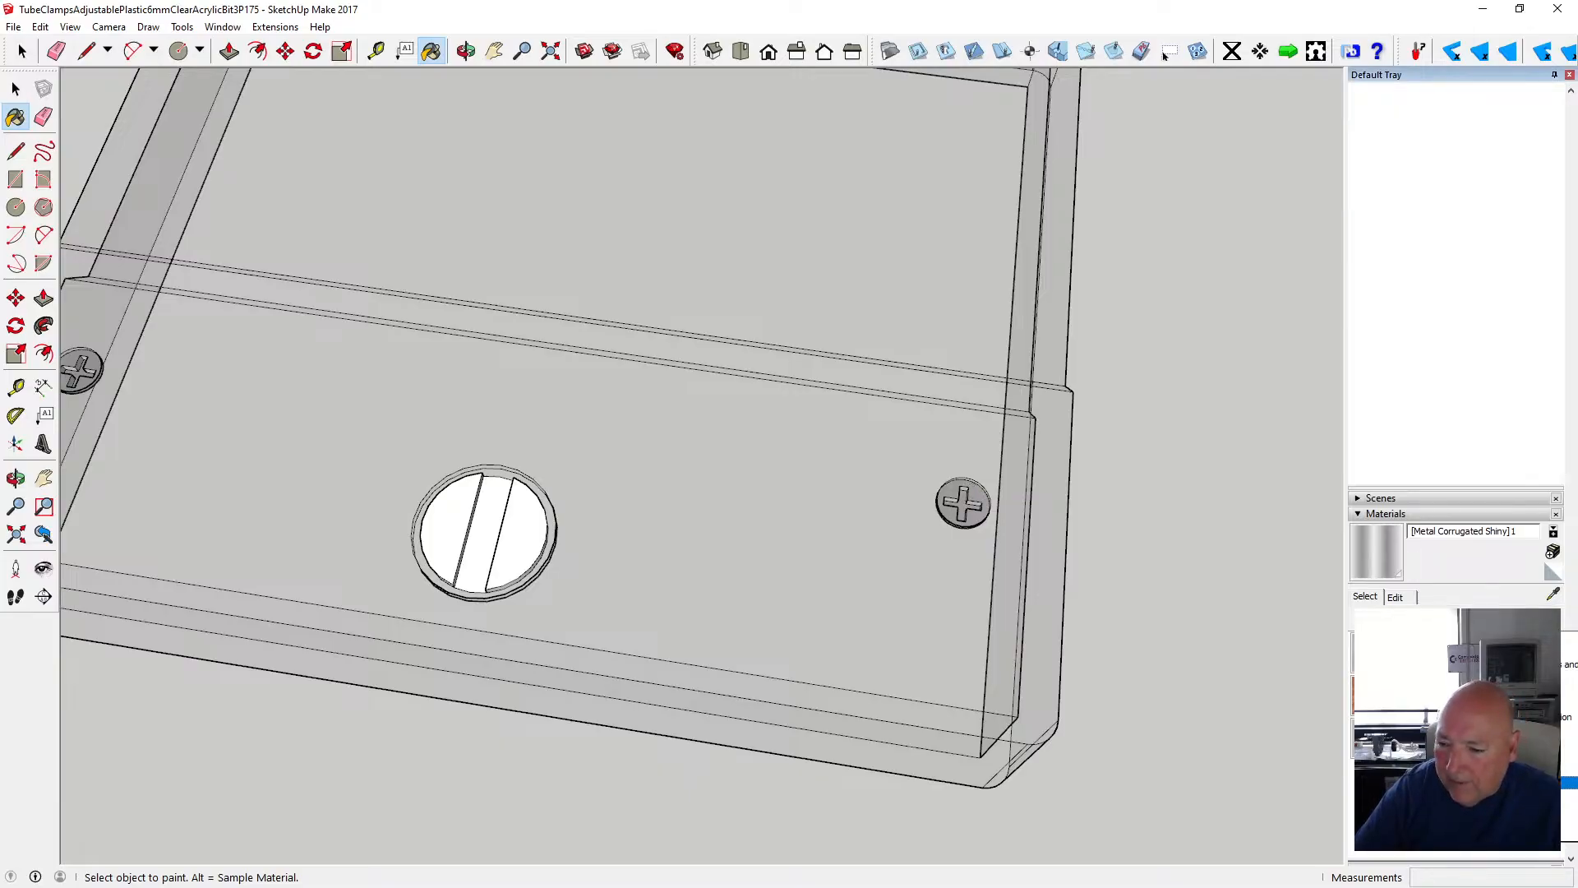
- Sample Formica Laminate Dark and paint the two head halves and the slot floor of the central slotted screw with it
alt+click(934, 614)
scroll(539, 504, up, 3)
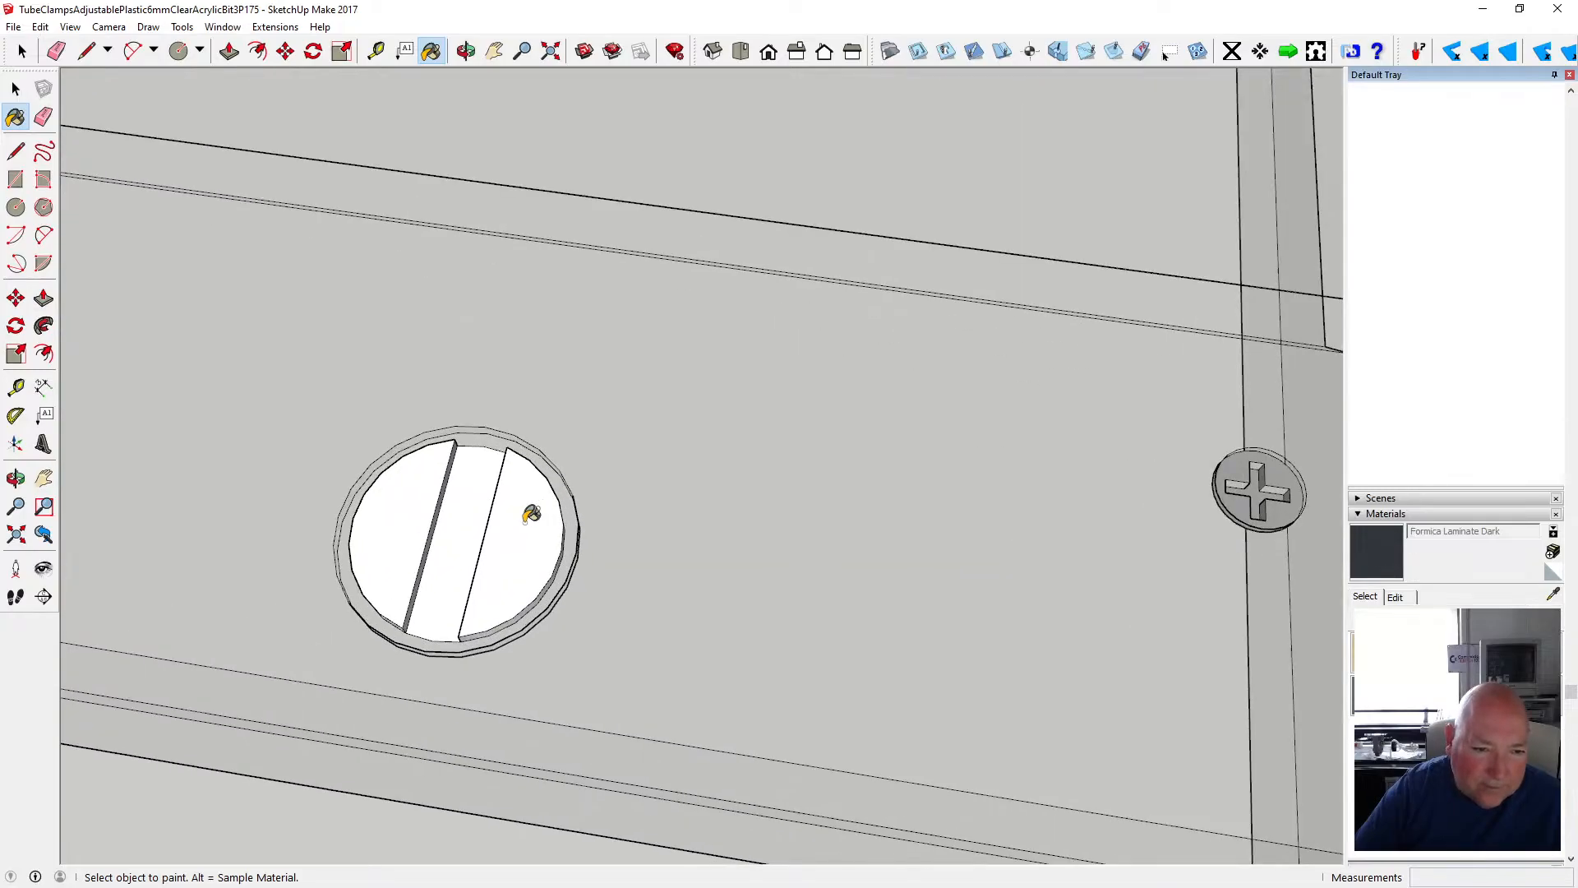
click(526, 526)
click(459, 516)
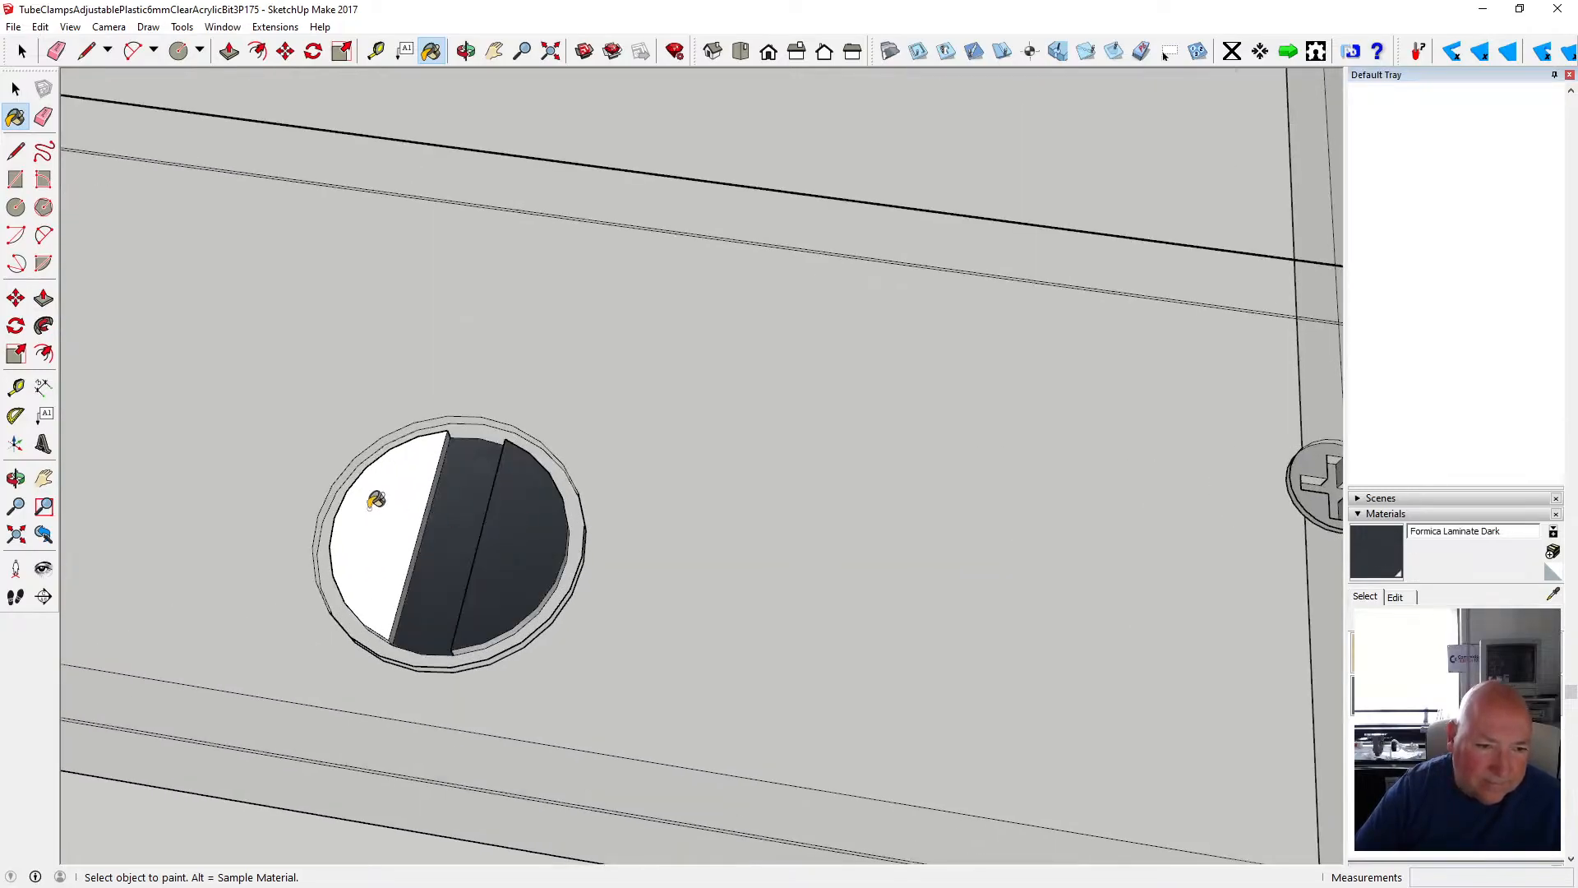
click(377, 497)
scroll(384, 535, up, 4)
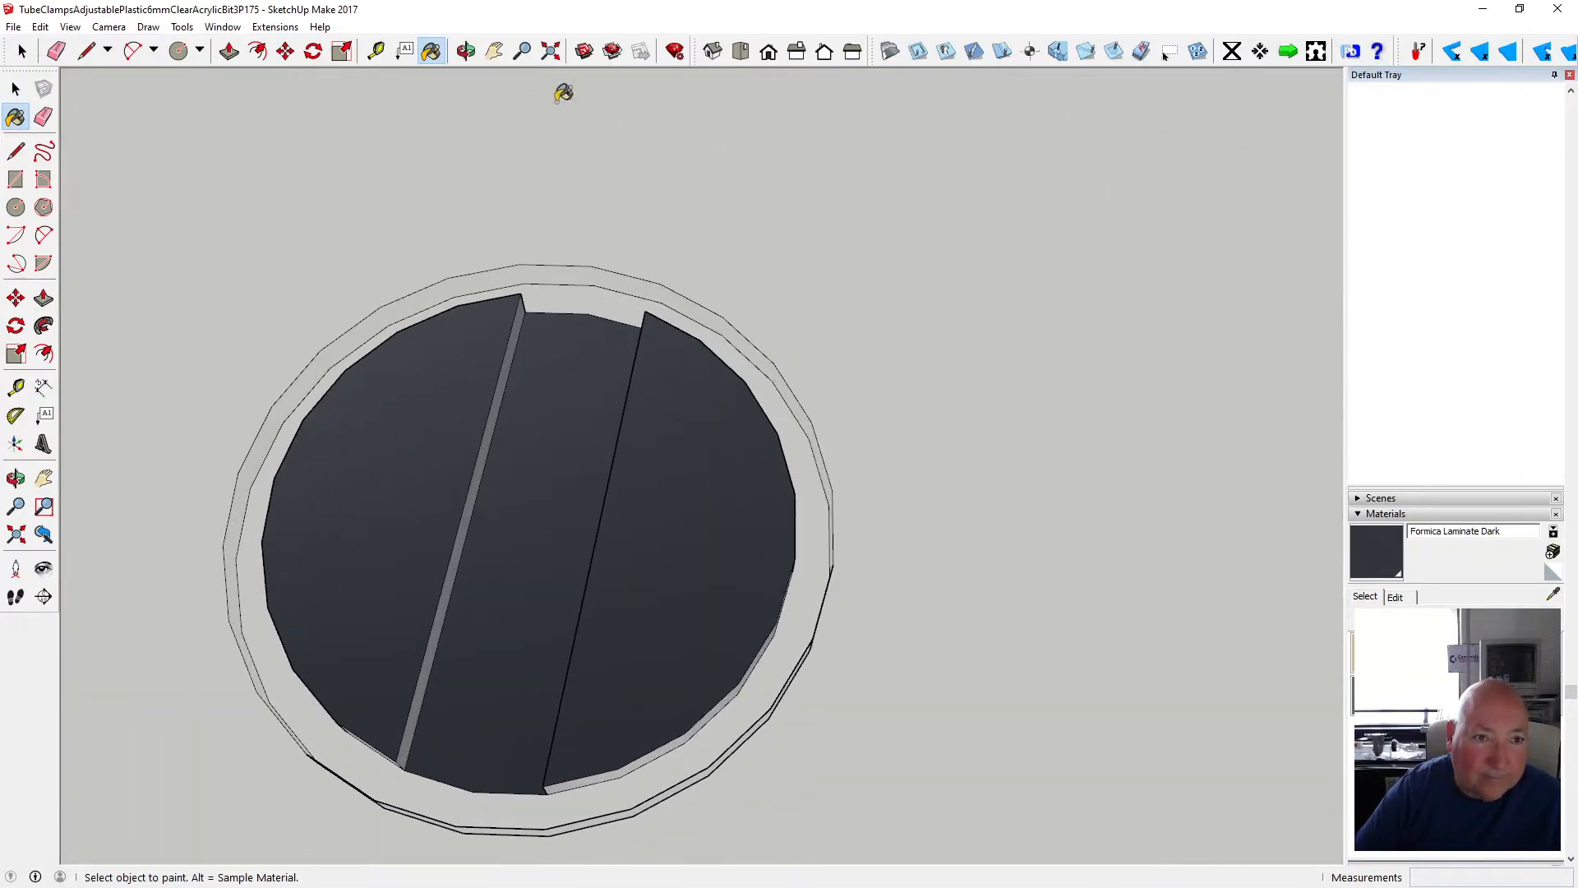
- Paint both slot side walls and the outer wall of the central screw head with Formica Laminate Dark
click(466, 51)
mouse_move(335, 317)
mouse_down()
mouse_move(578, 198)
mouse_move(553, 328)
mouse_move(518, 248)
mouse_up()
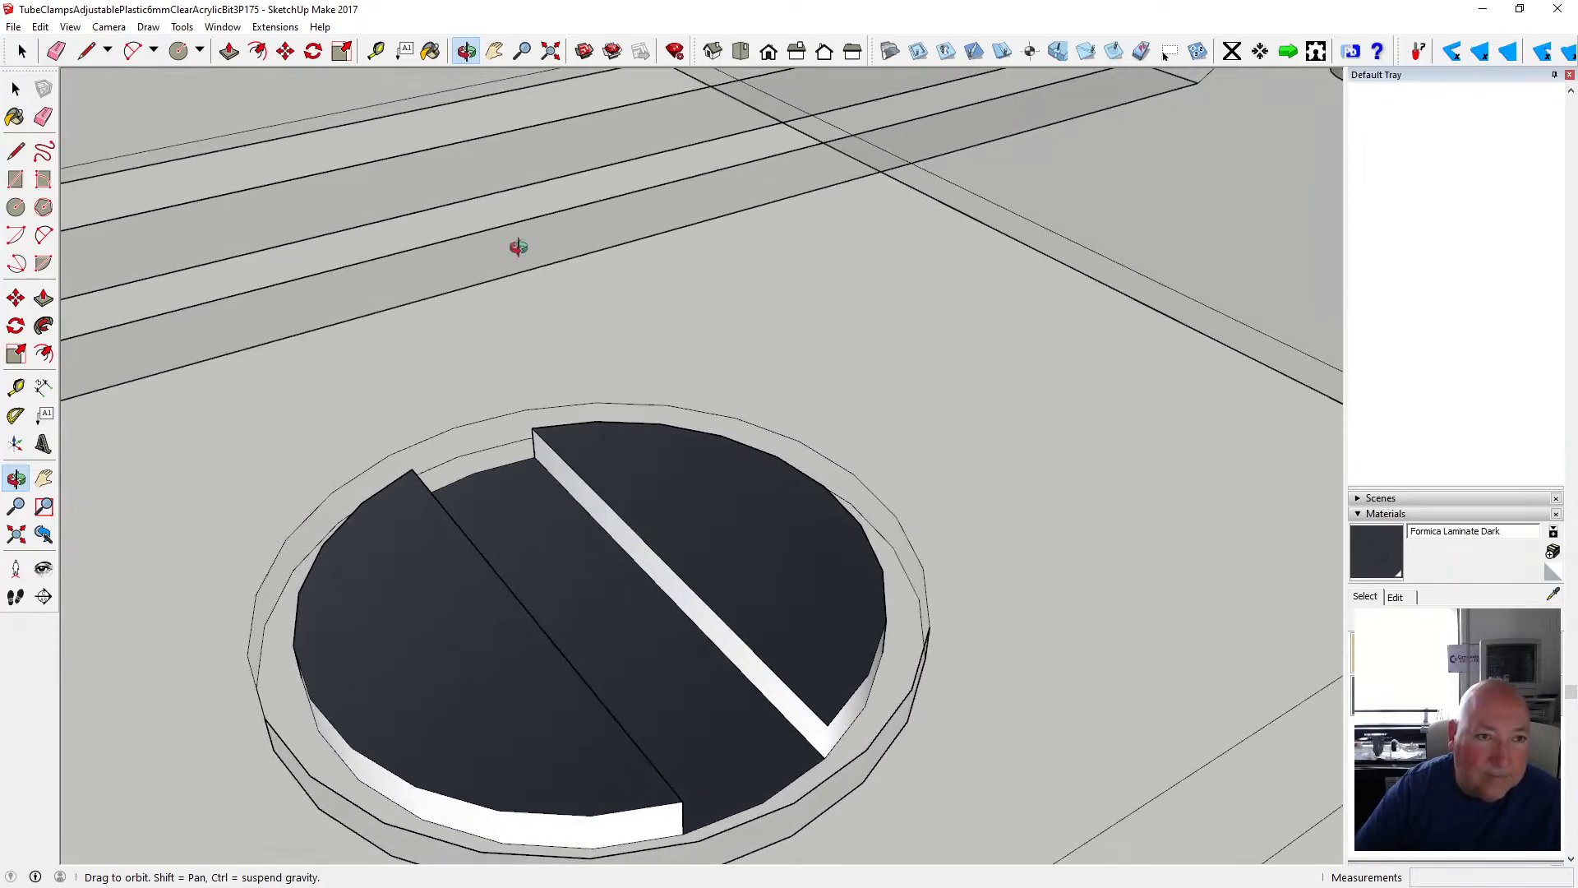
click(431, 53)
click(545, 444)
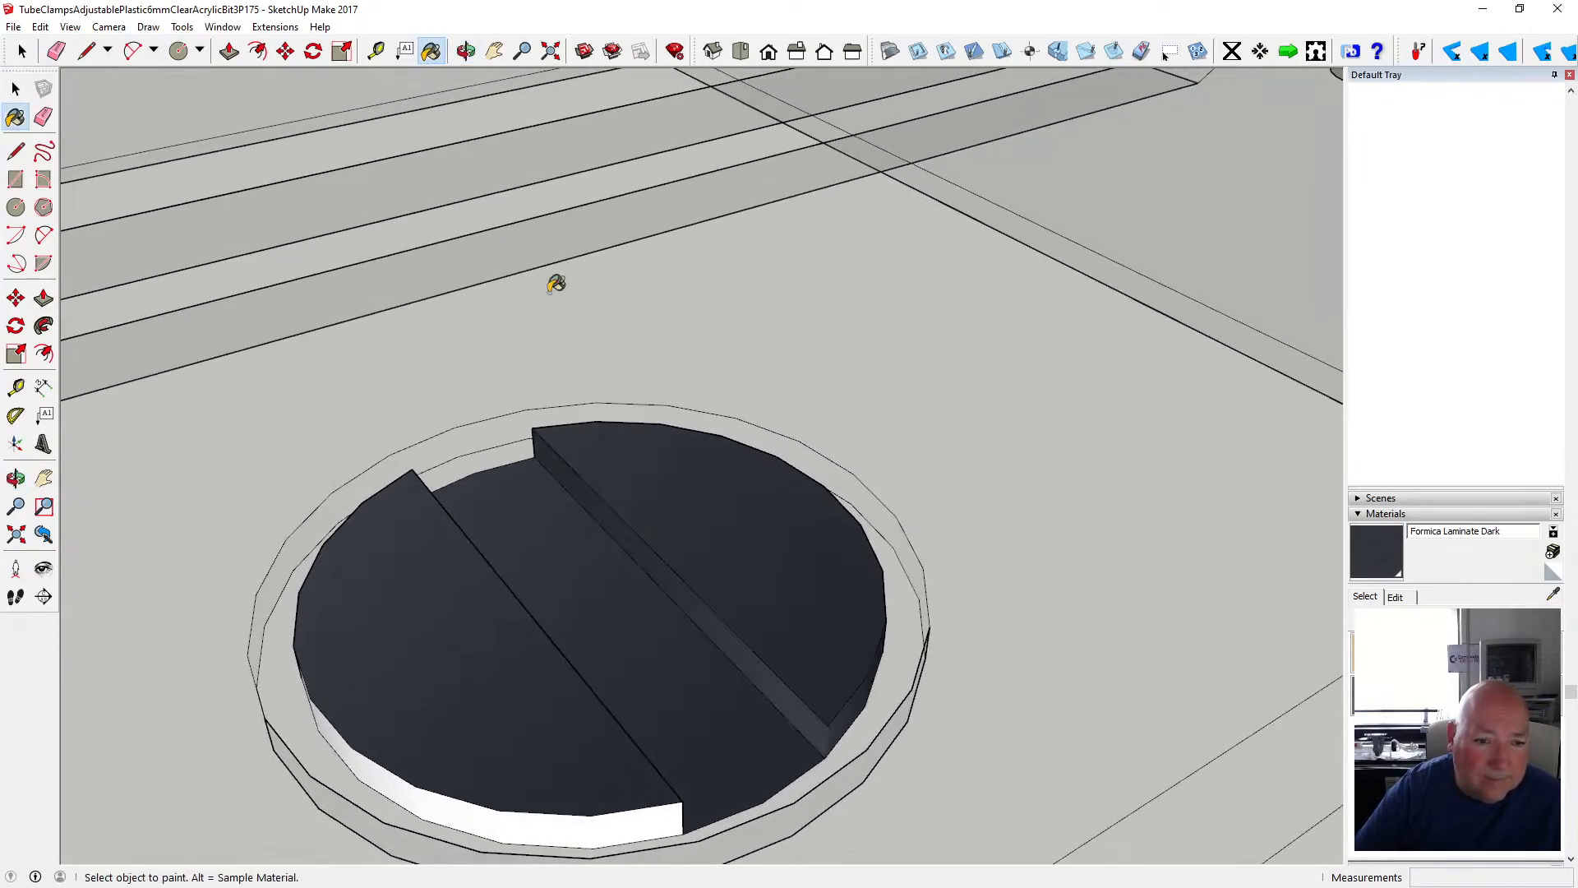
click(466, 51)
mouse_move(345, 247)
mouse_down()
mouse_move(247, 324)
mouse_move(409, 369)
mouse_up()
click(431, 51)
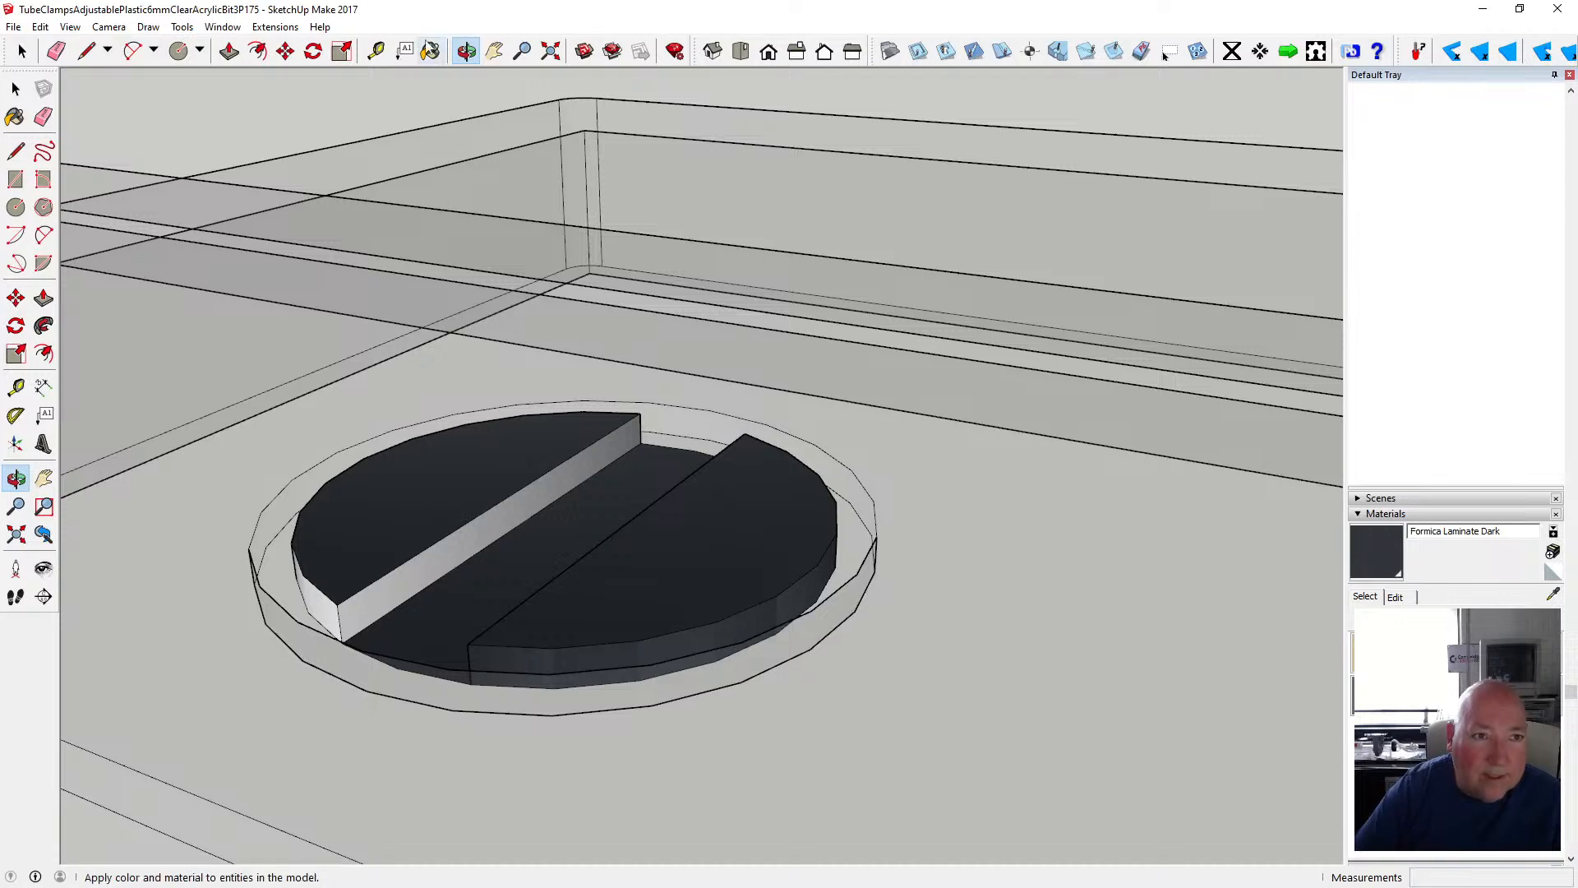
click(540, 491)
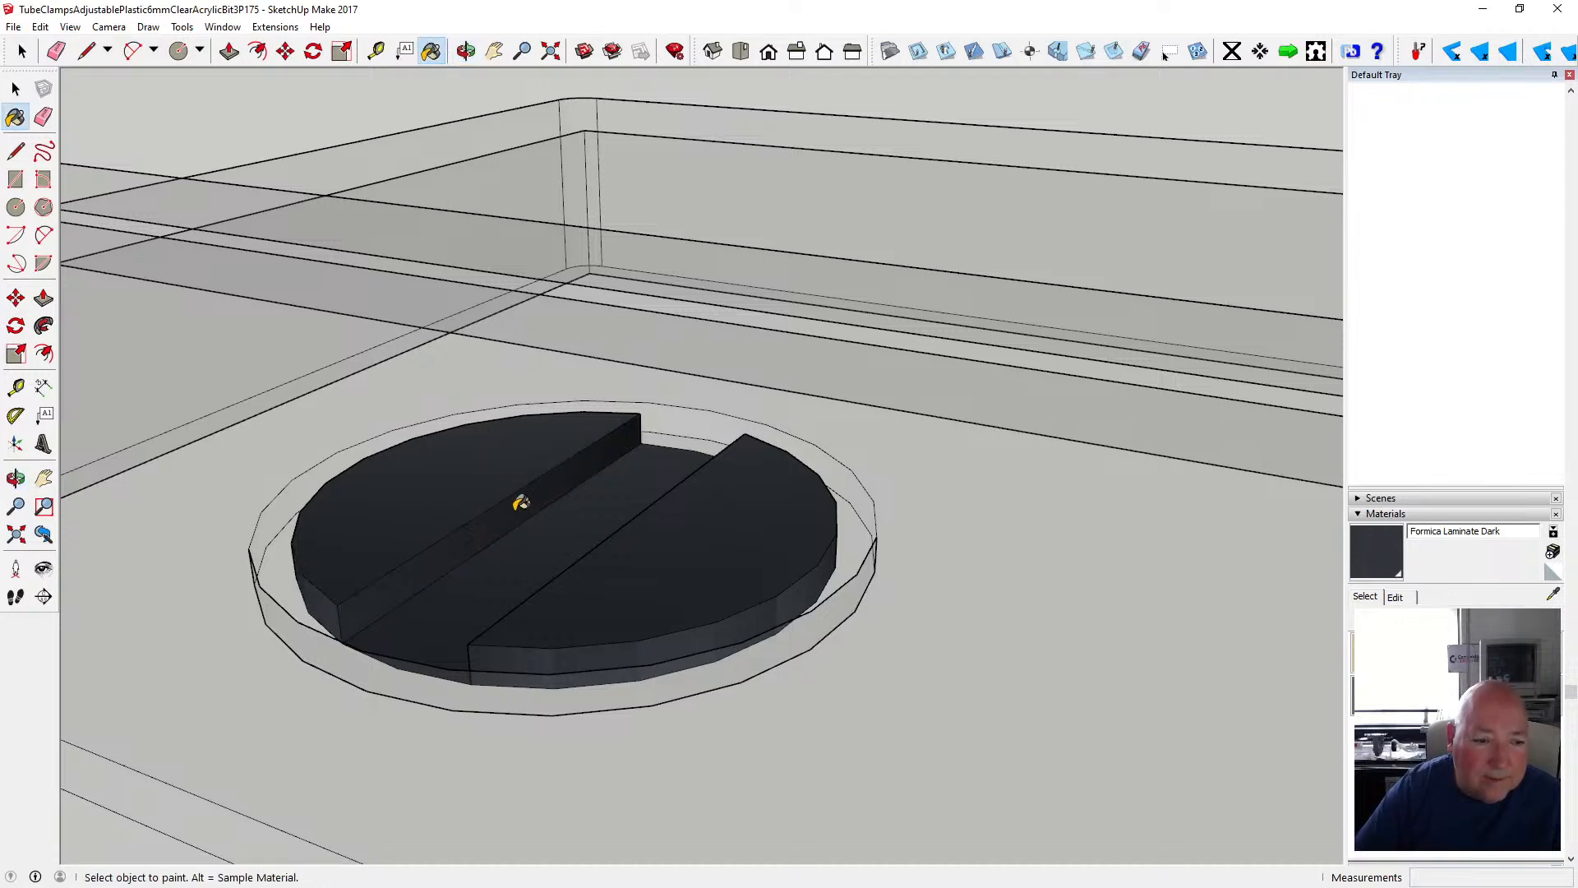
- Try to paint one half of the central screw from its back with Formica Laminate Dark, and undo the paint
click(467, 52)
drag(504, 229, 404, 365)
scroll(497, 436, up, 8)
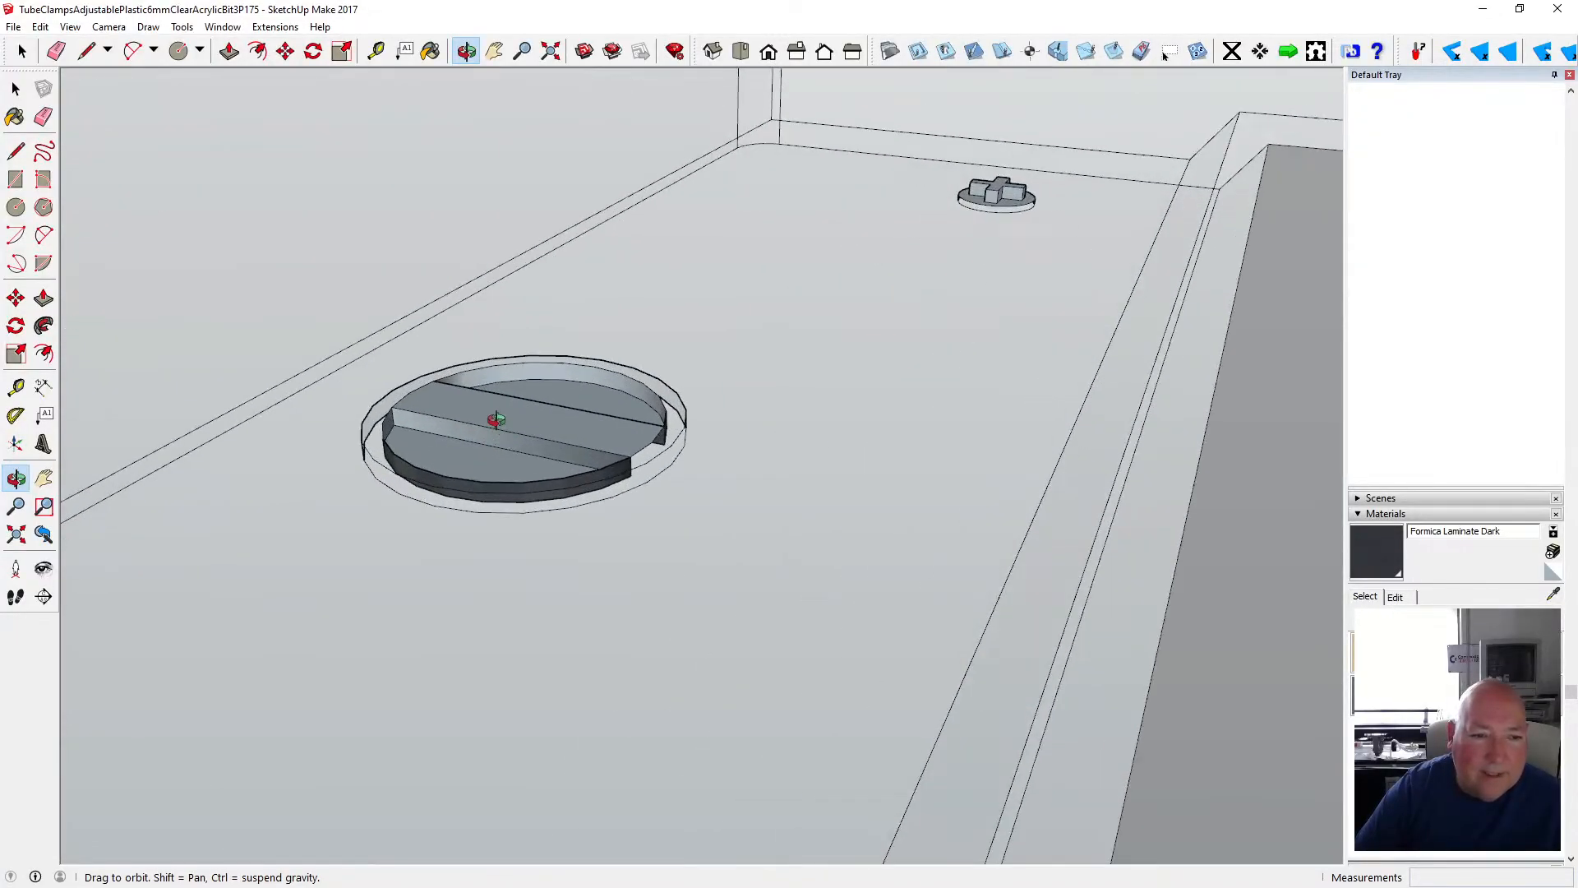
drag(450, 508, 417, 533)
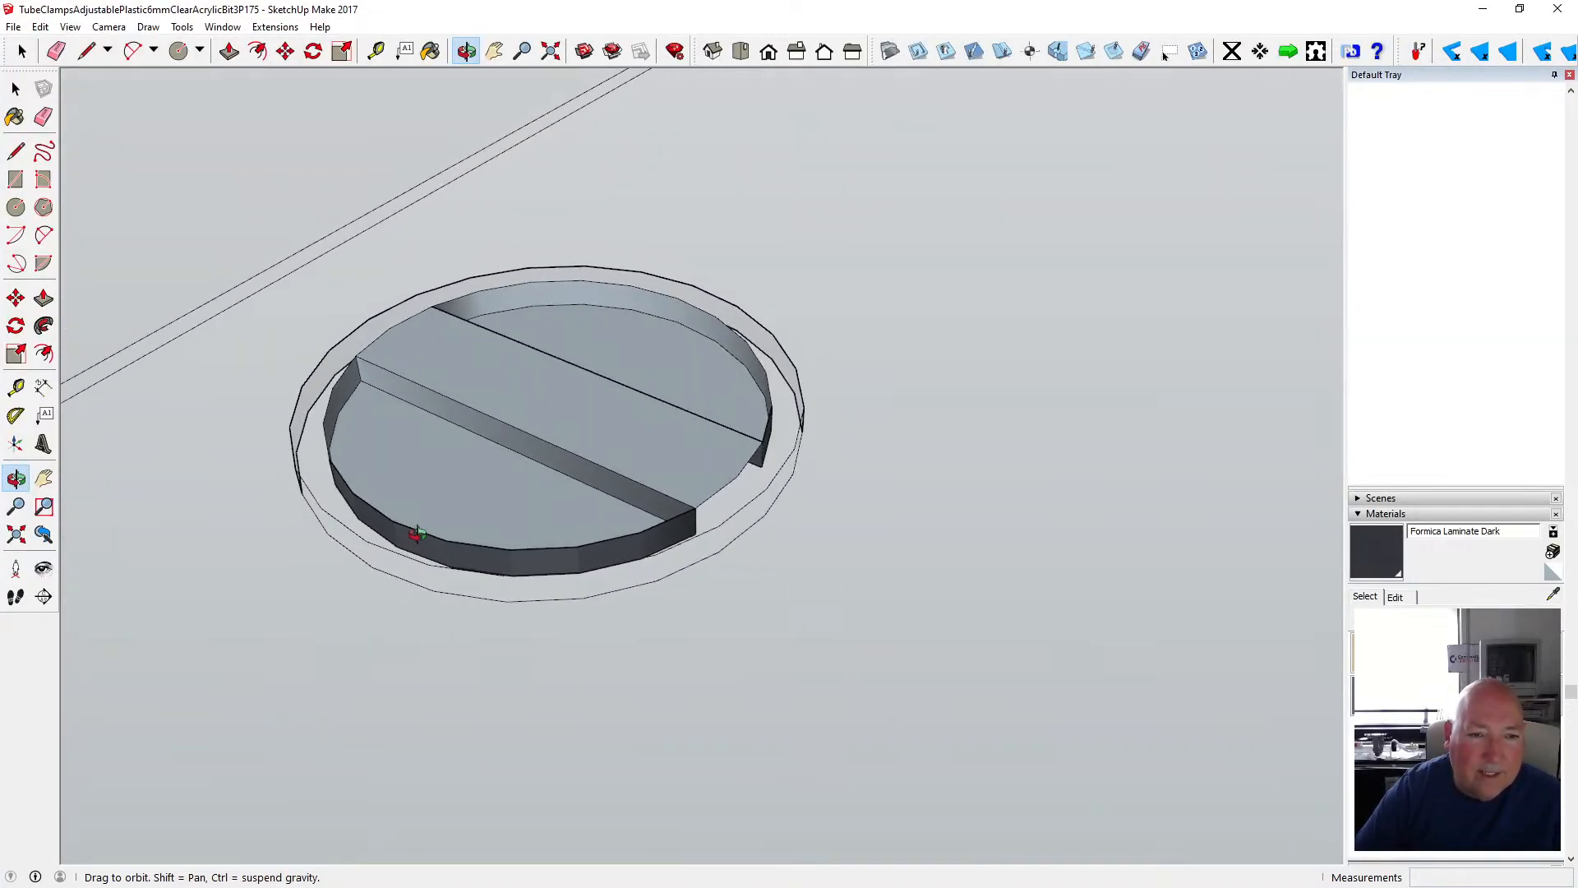
click(430, 52)
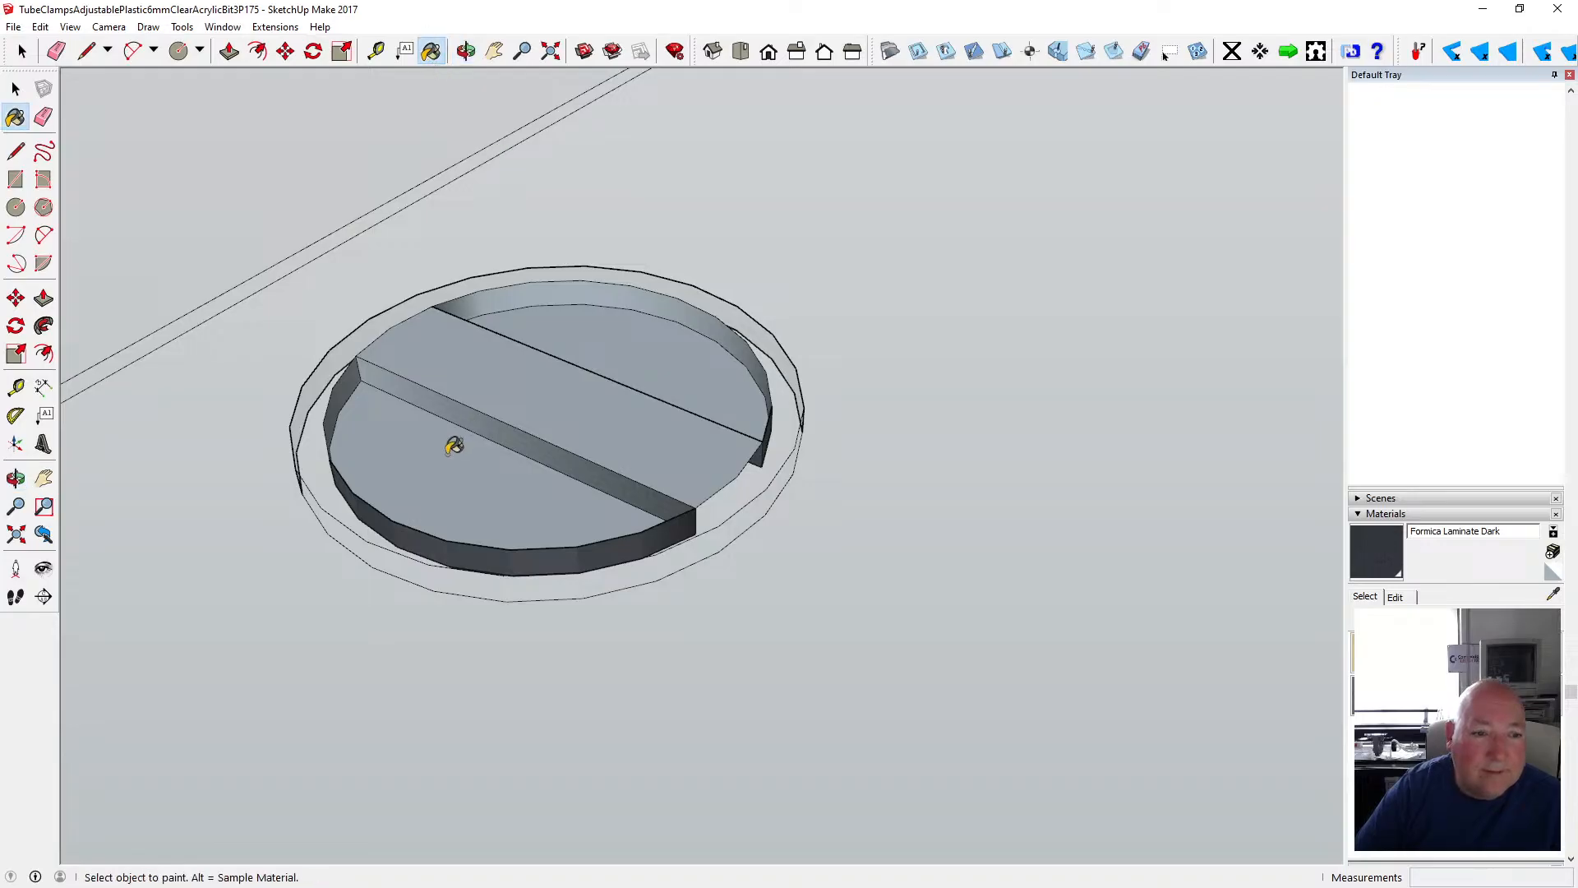
click(454, 445)
click(40, 28)
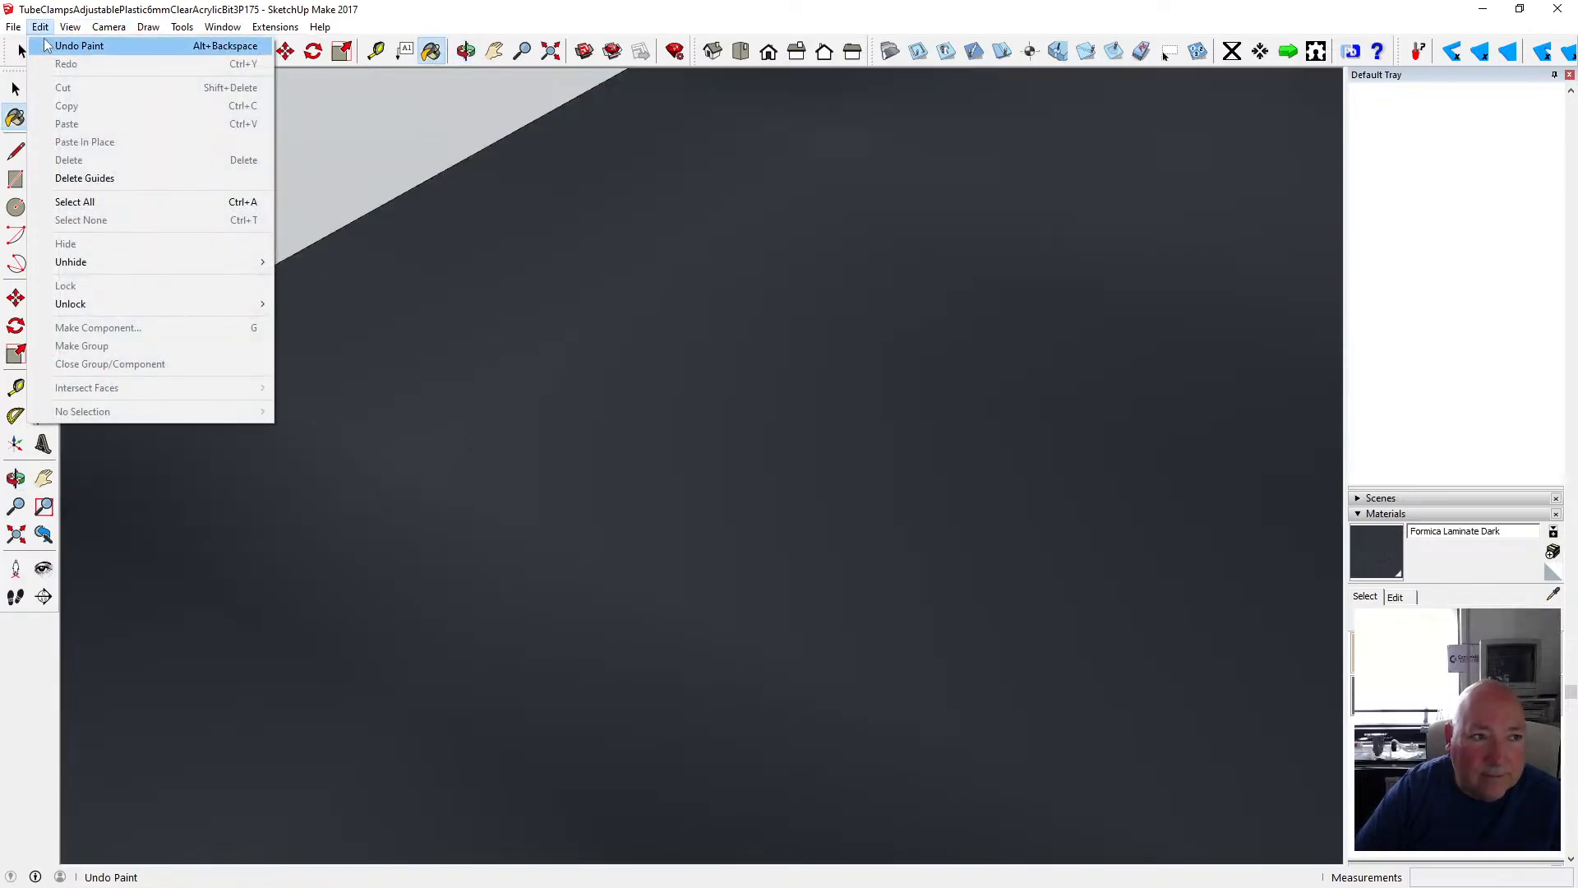
click(74, 45)
scroll(480, 320, down, 6)
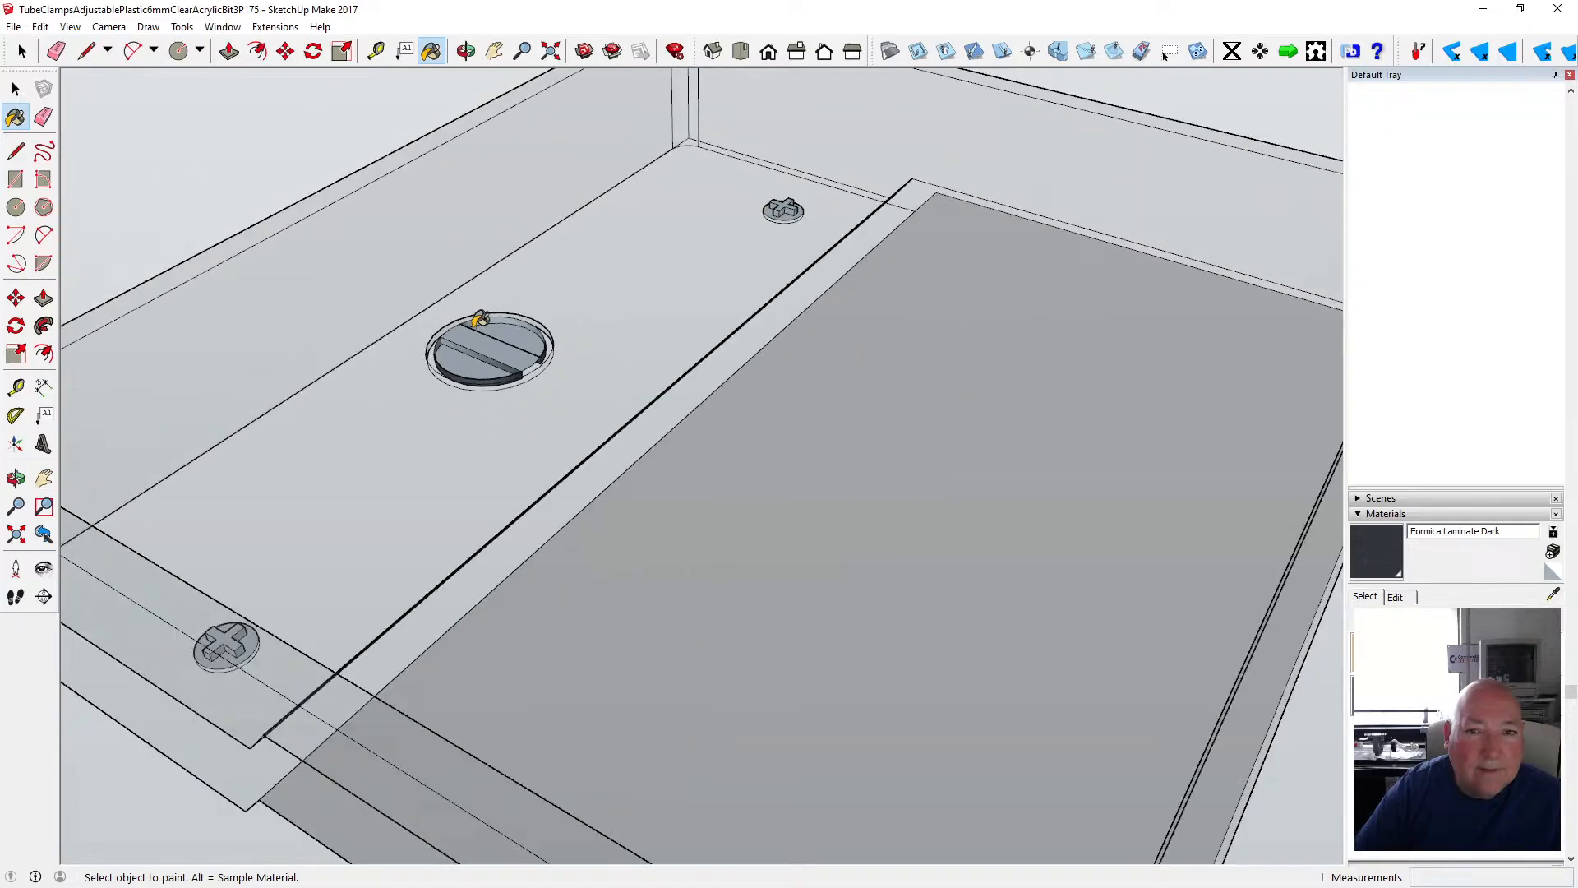
scroll(480, 321, down, 3)
- Try to paint the central screw's middle strip from its back with Formica Laminate Dark, and undo the paint
click(466, 52)
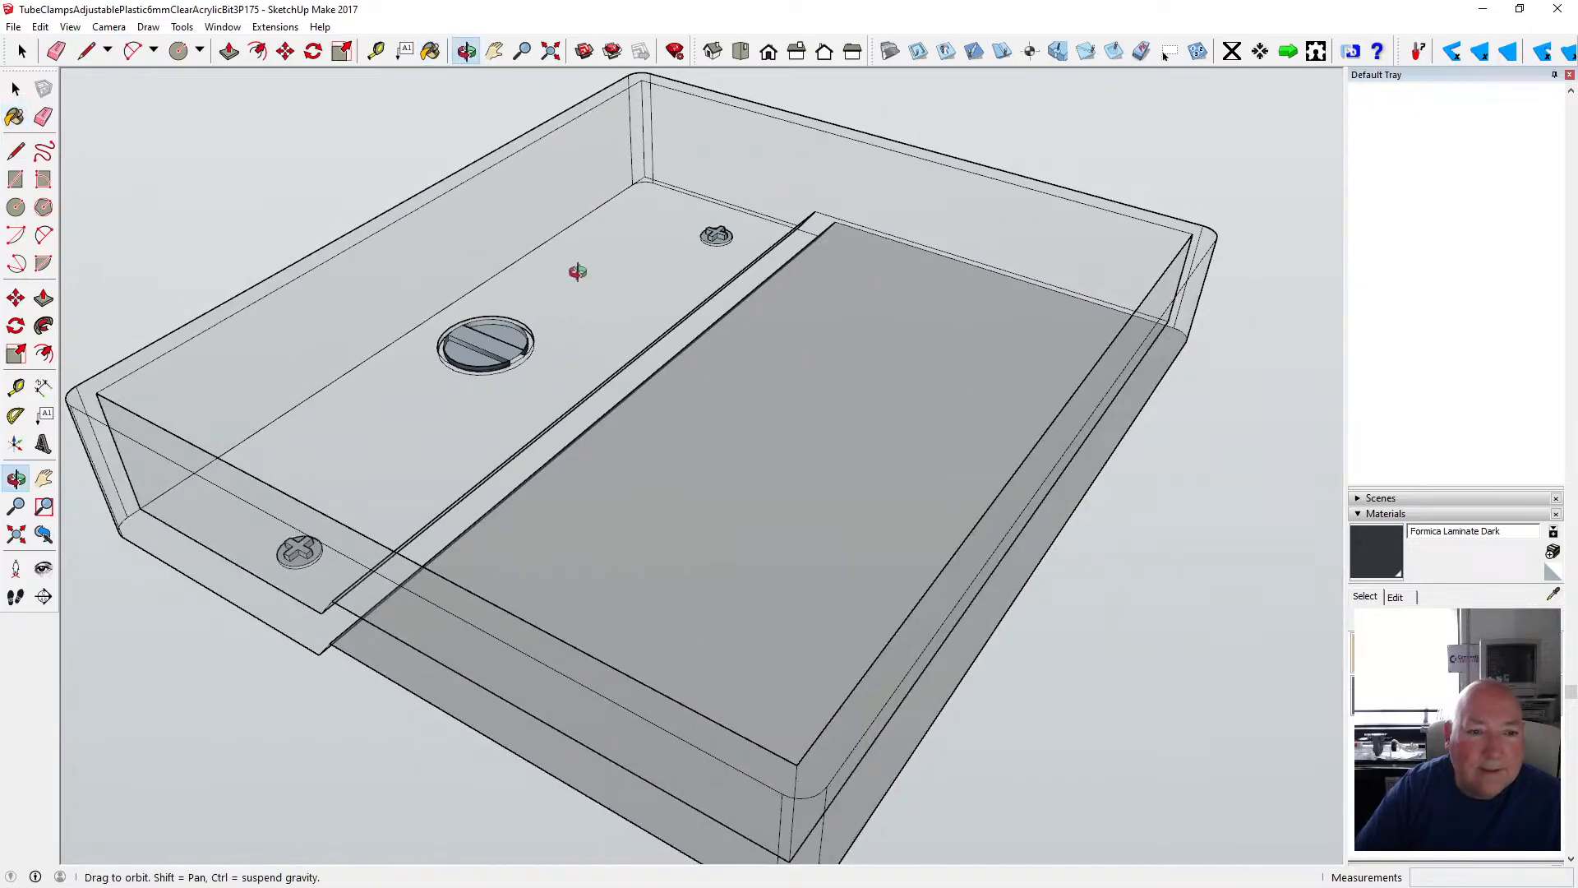
drag(578, 271, 423, 268)
scroll(583, 288, up, 3)
scroll(582, 287, up, 6)
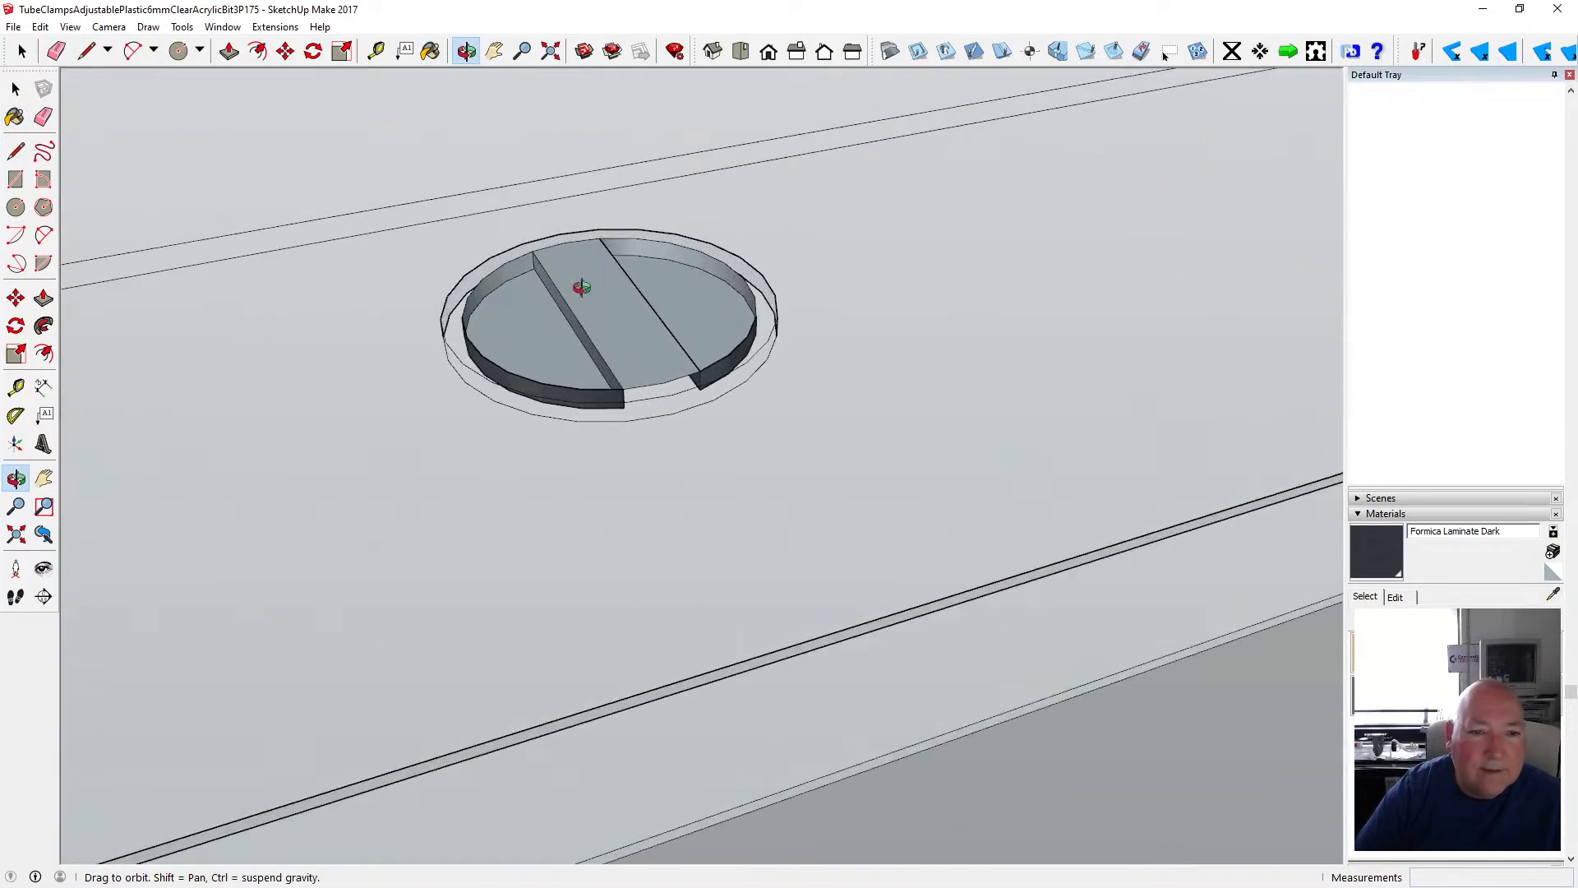
click(428, 53)
click(571, 242)
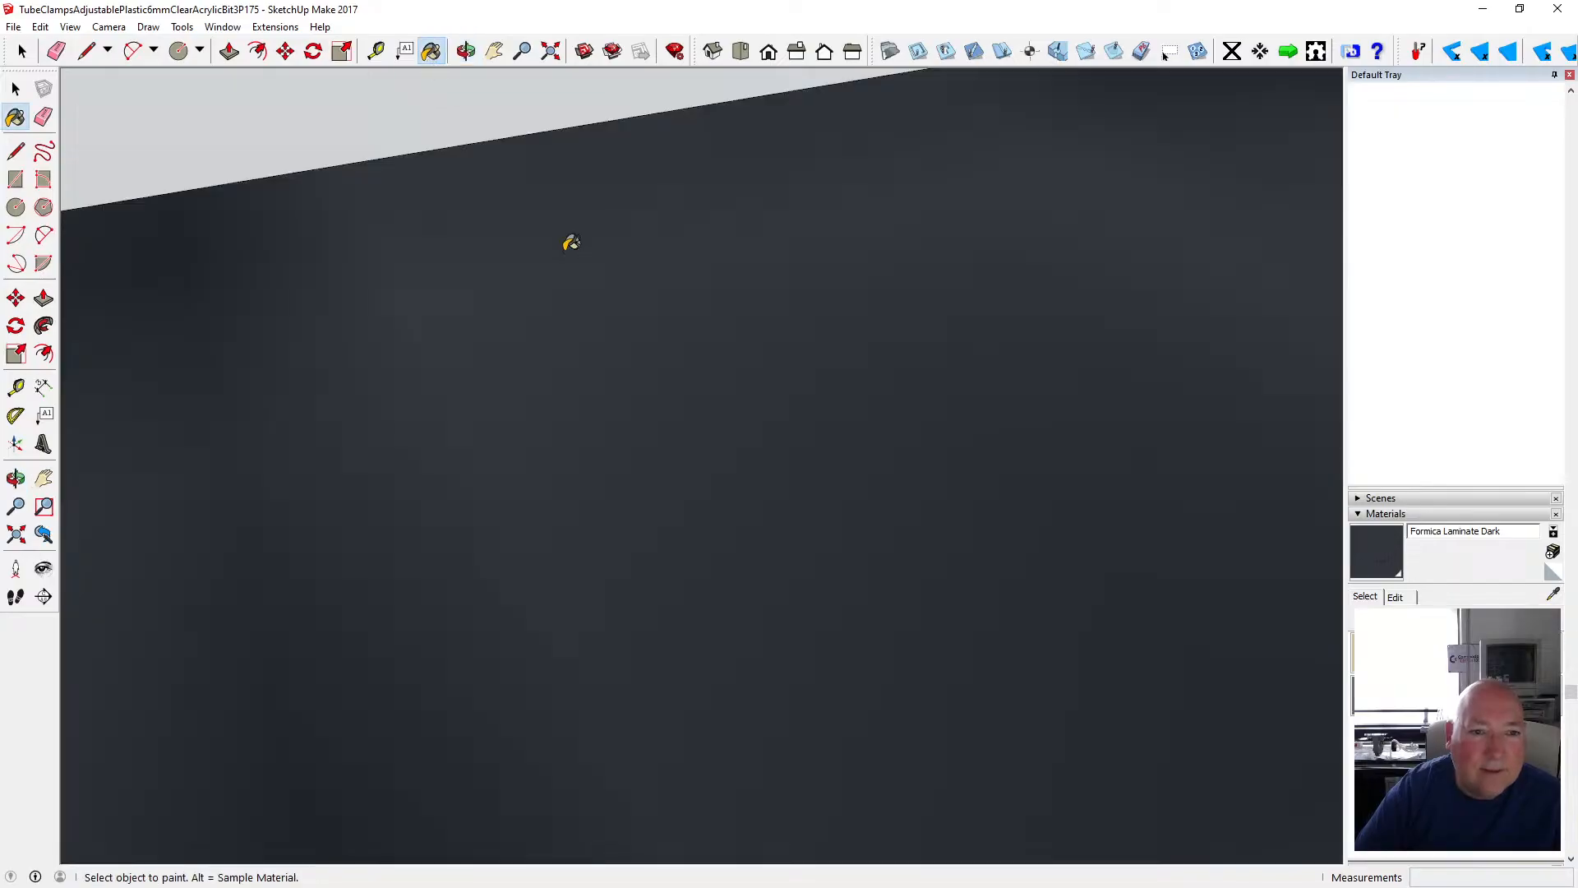
click(41, 27)
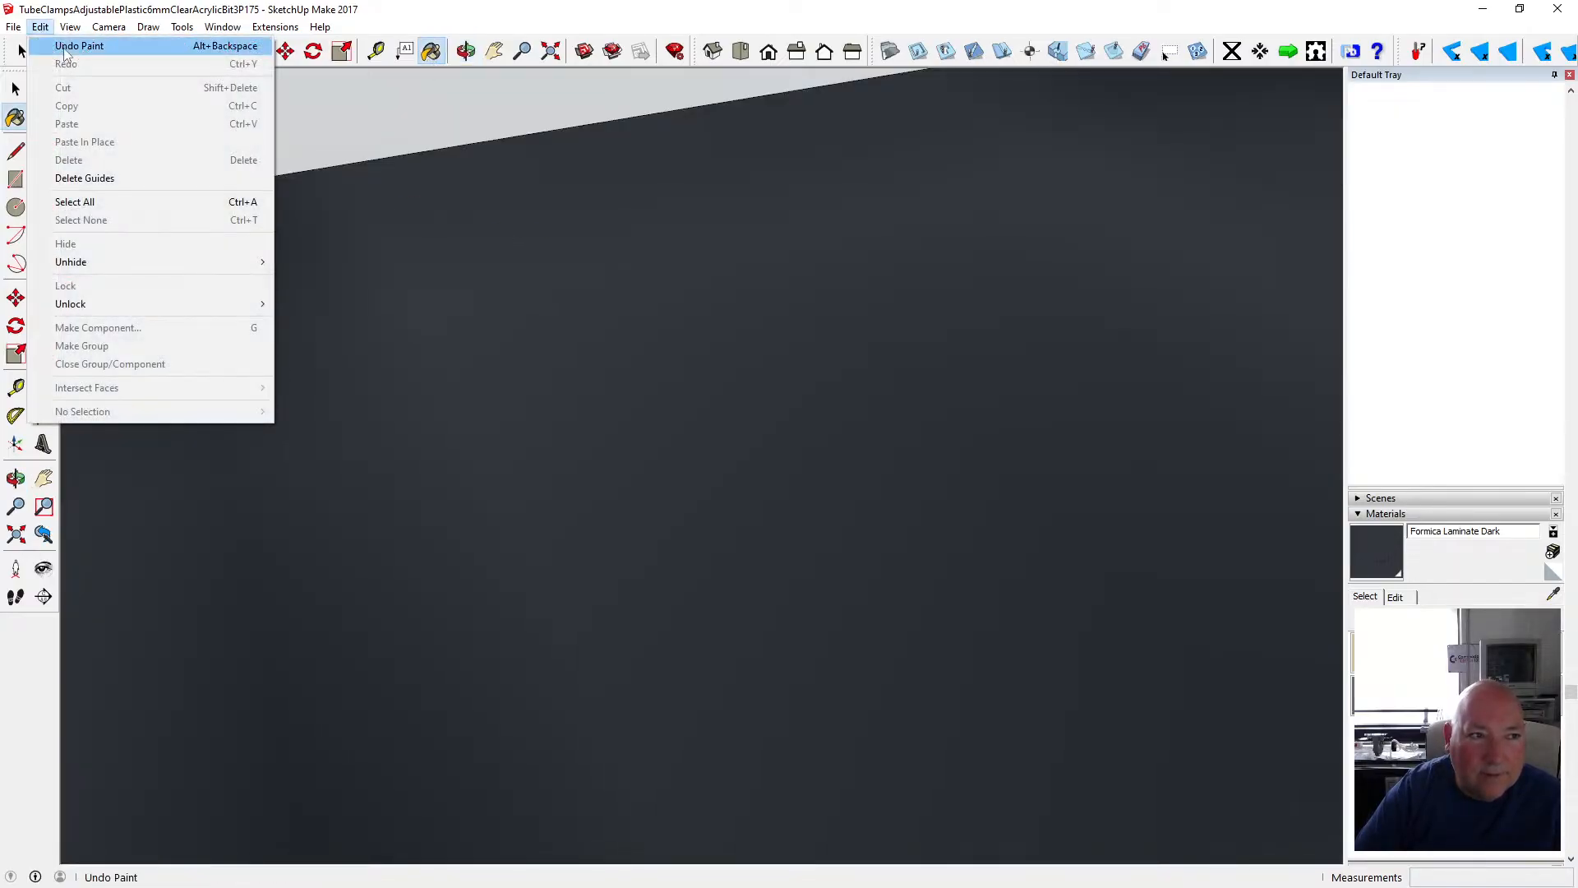
click(71, 43)
scroll(598, 331, down, 2)
scroll(601, 330, down, 2)
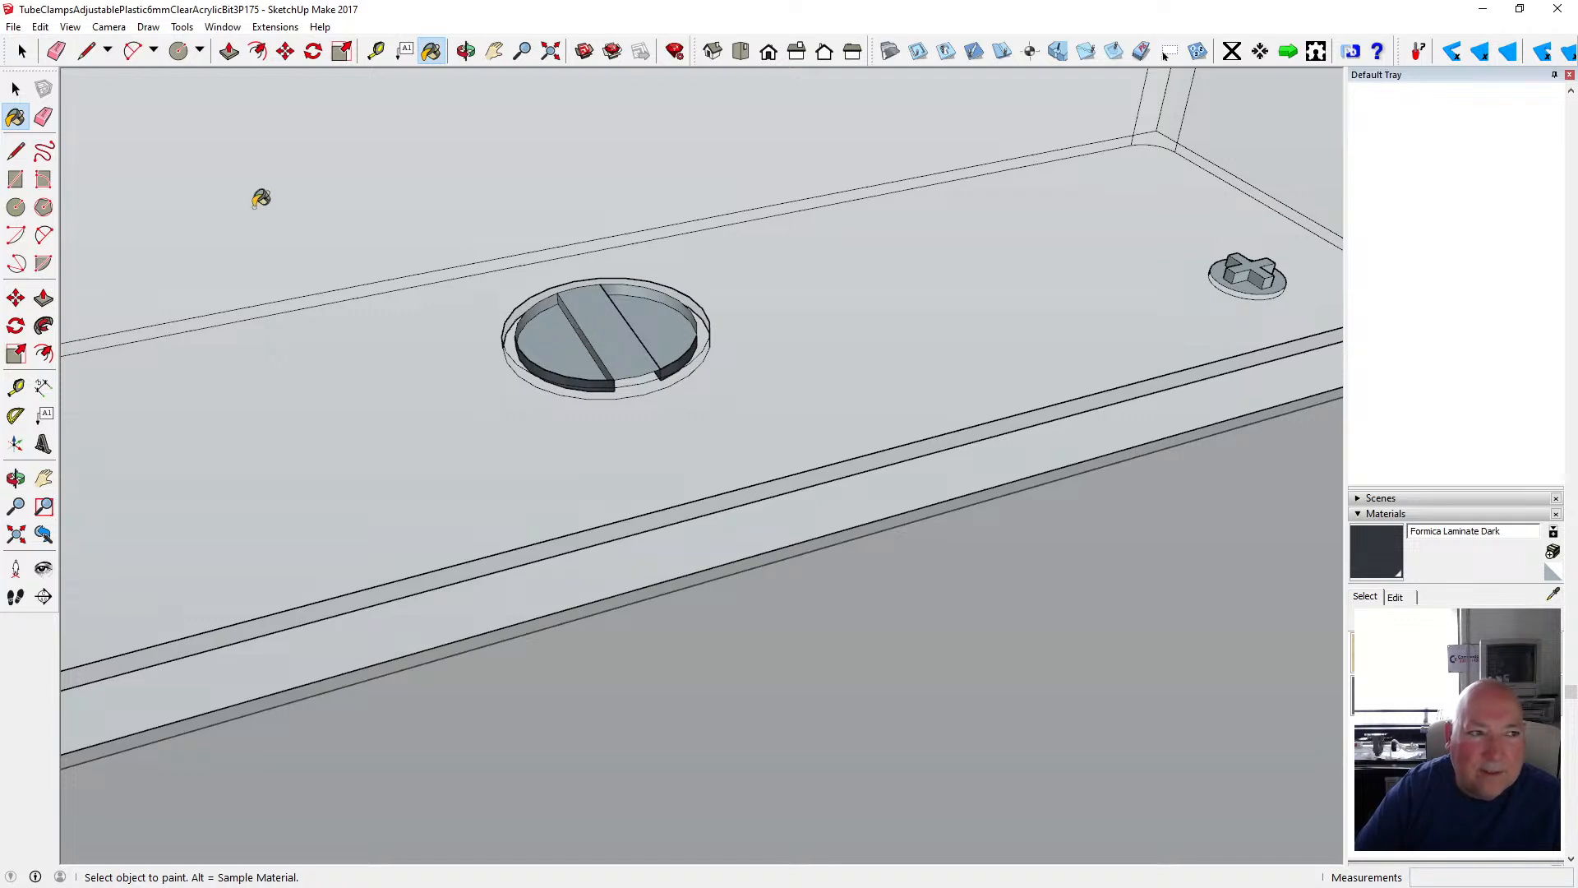
- Turn on the X-ray face style, try again to paint the back of the central screw, and undo the paint
click(40, 26)
mouse_move(72, 31)
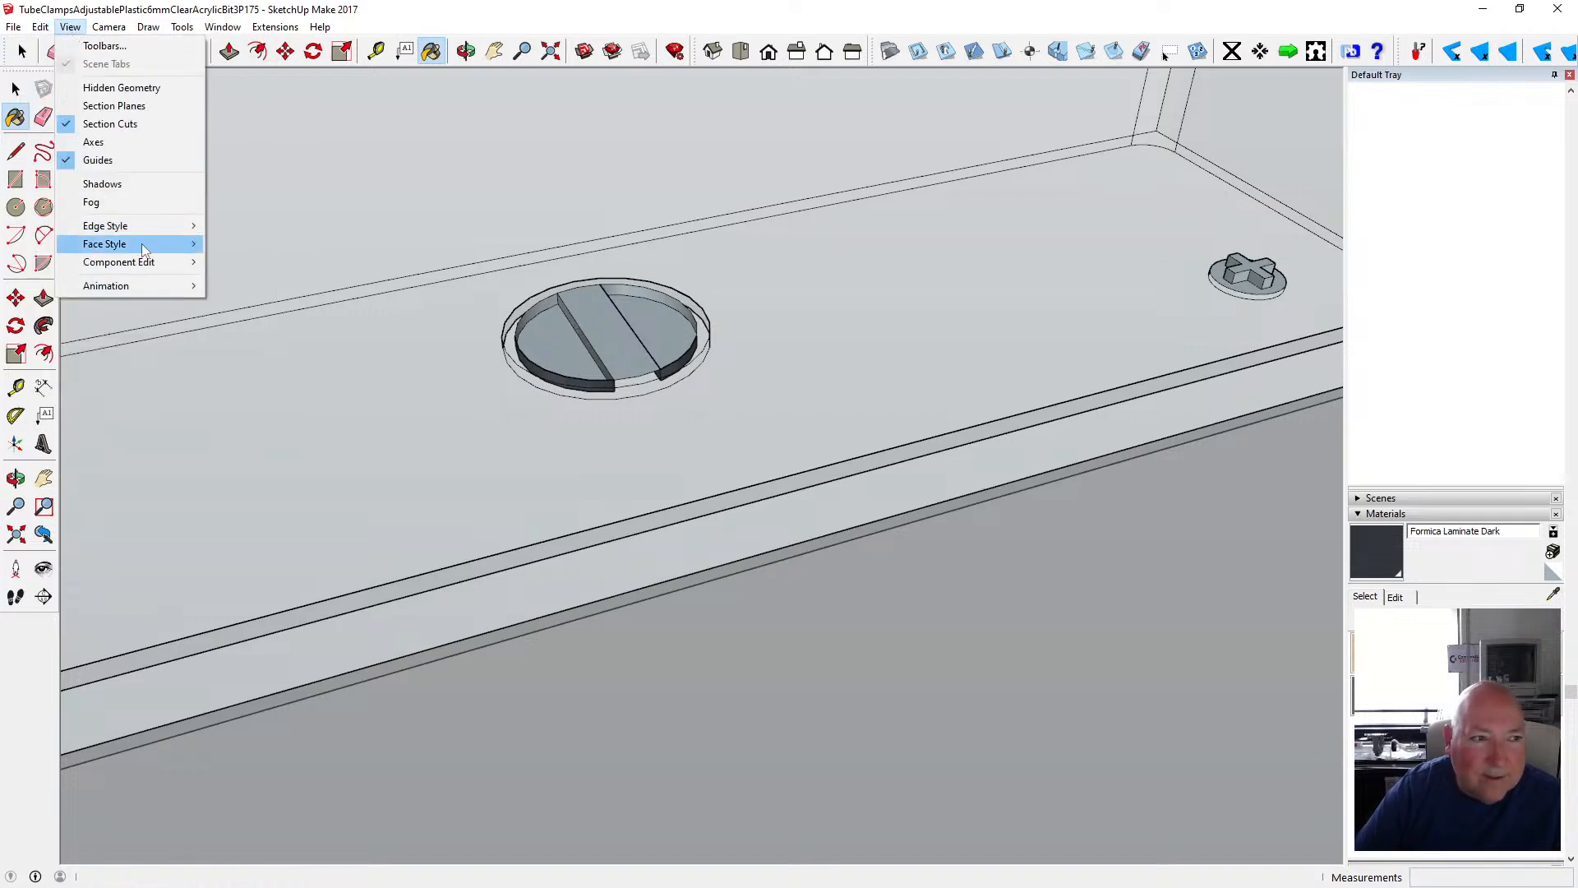
mouse_move(165, 243)
click(246, 241)
scroll(609, 345, up, 1)
scroll(609, 346, up, 3)
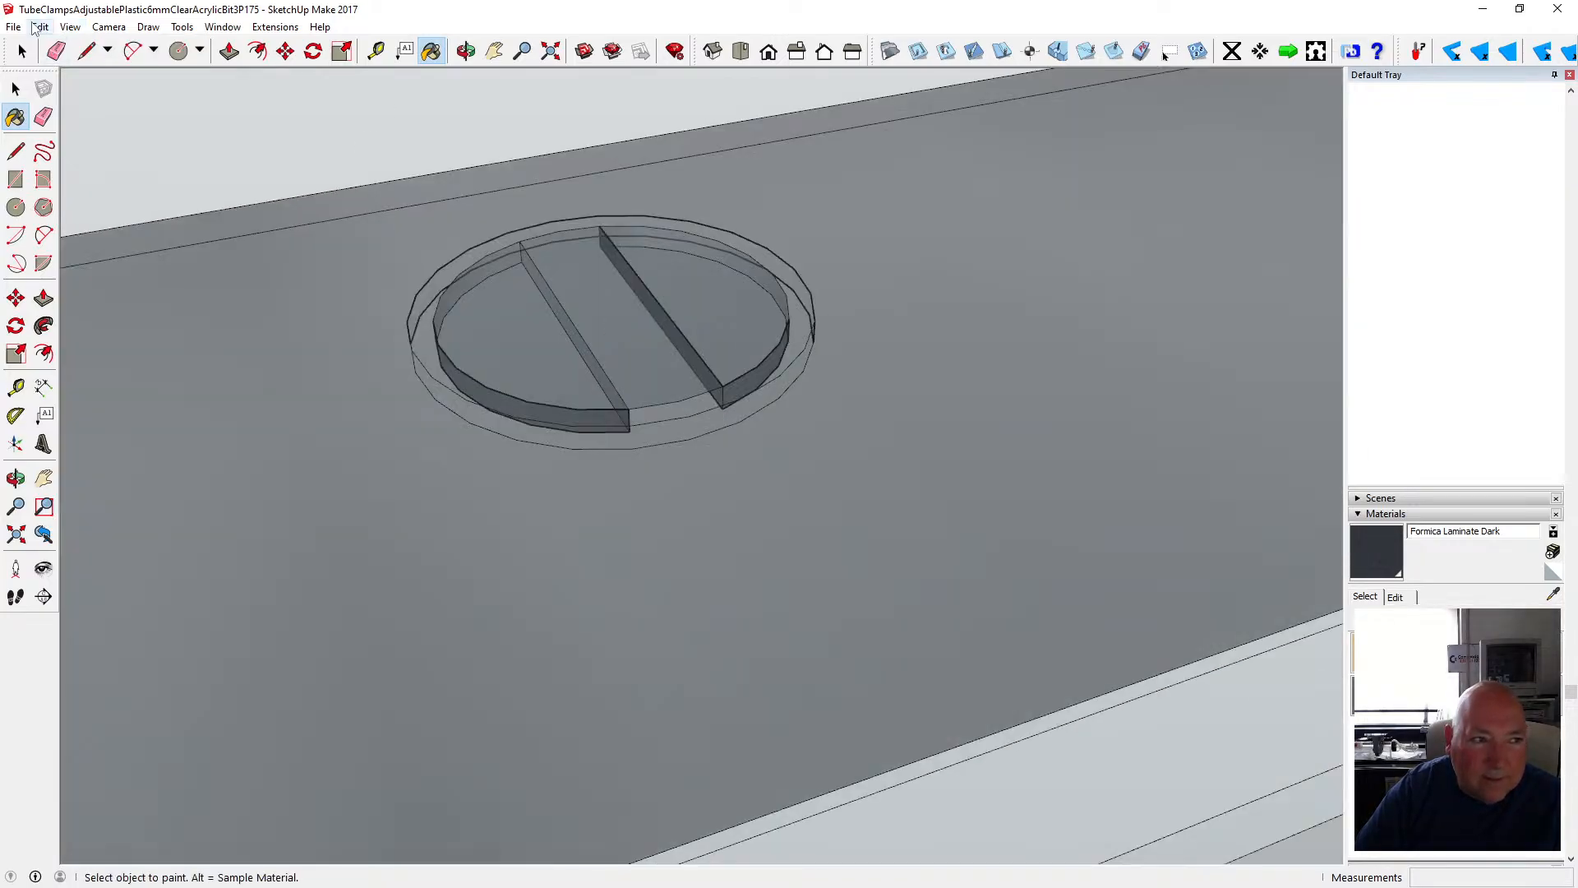
click(41, 26)
click(79, 46)
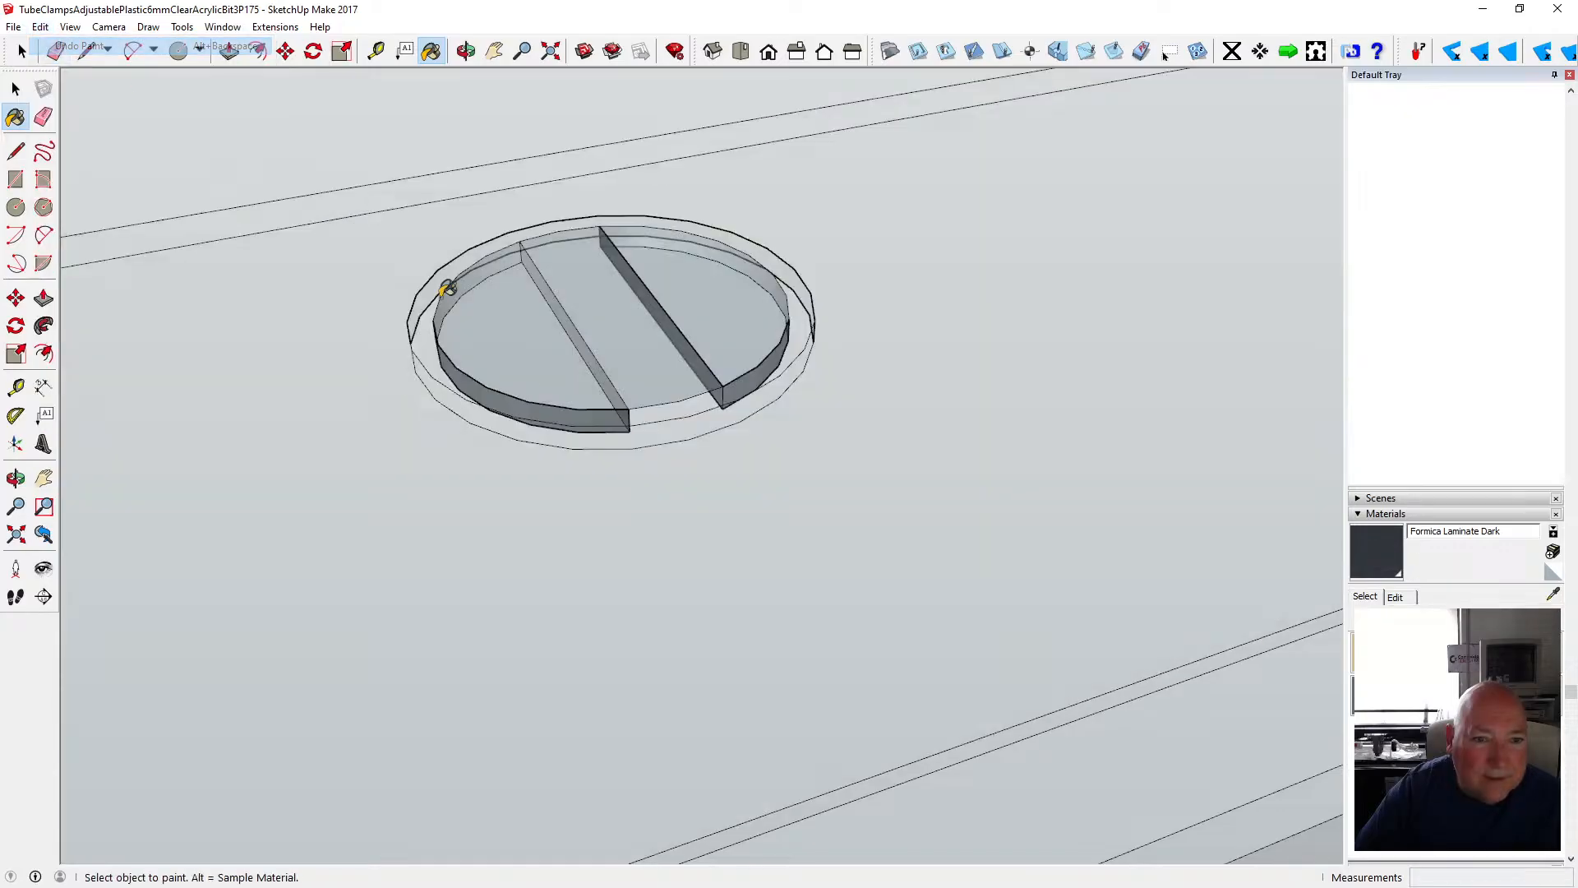
- Examine the central slotted screw from both sides of the clamp in X-ray view
scroll(540, 366, down, 6)
scroll(539, 367, down, 3)
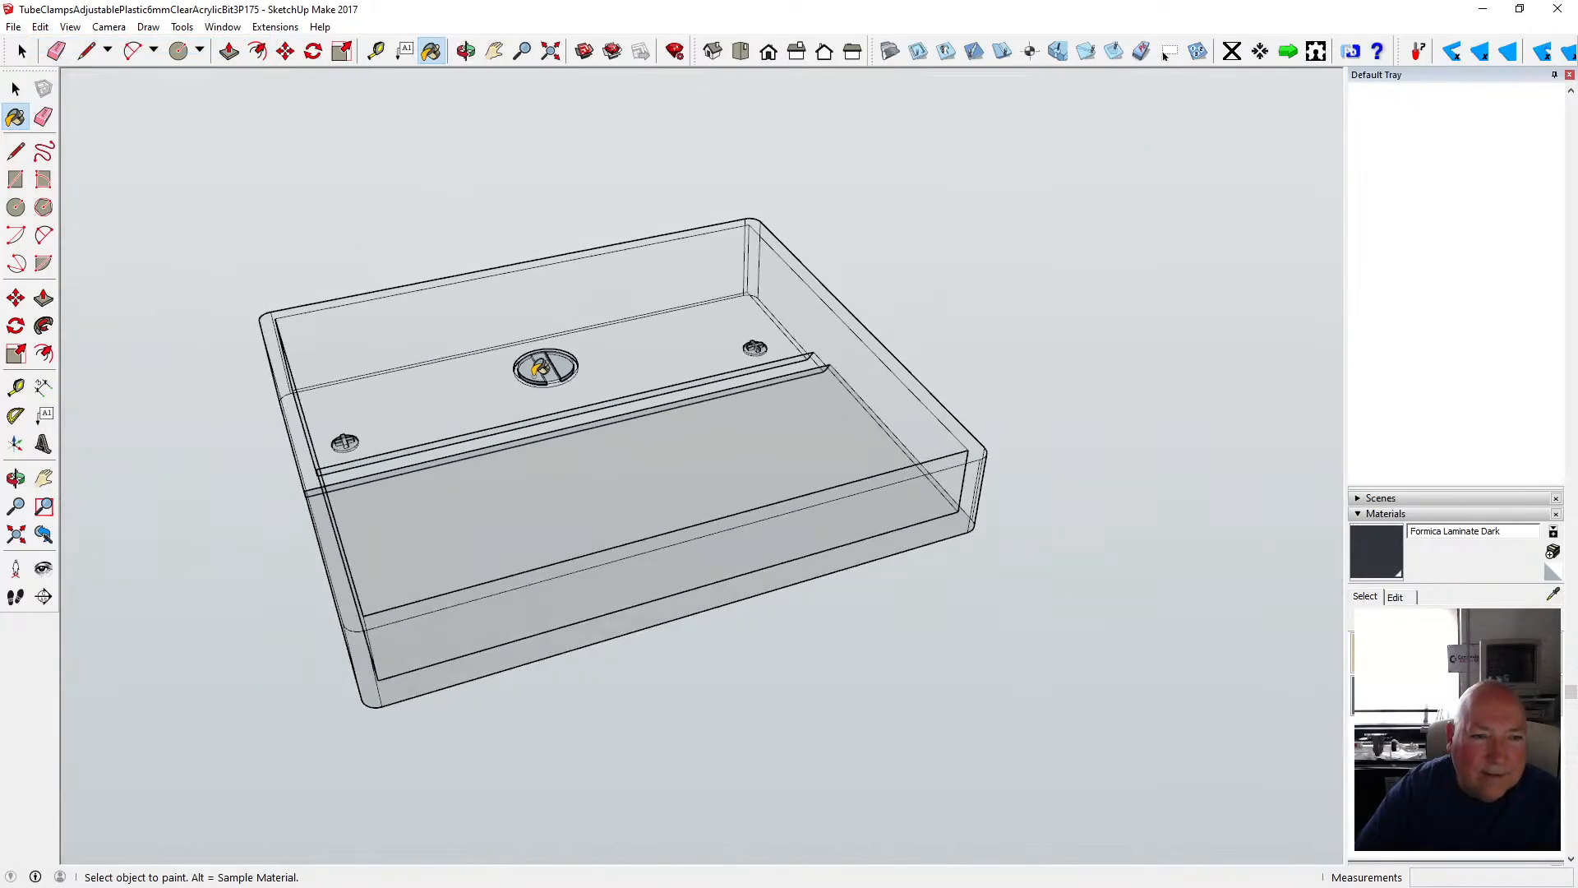
key(space)
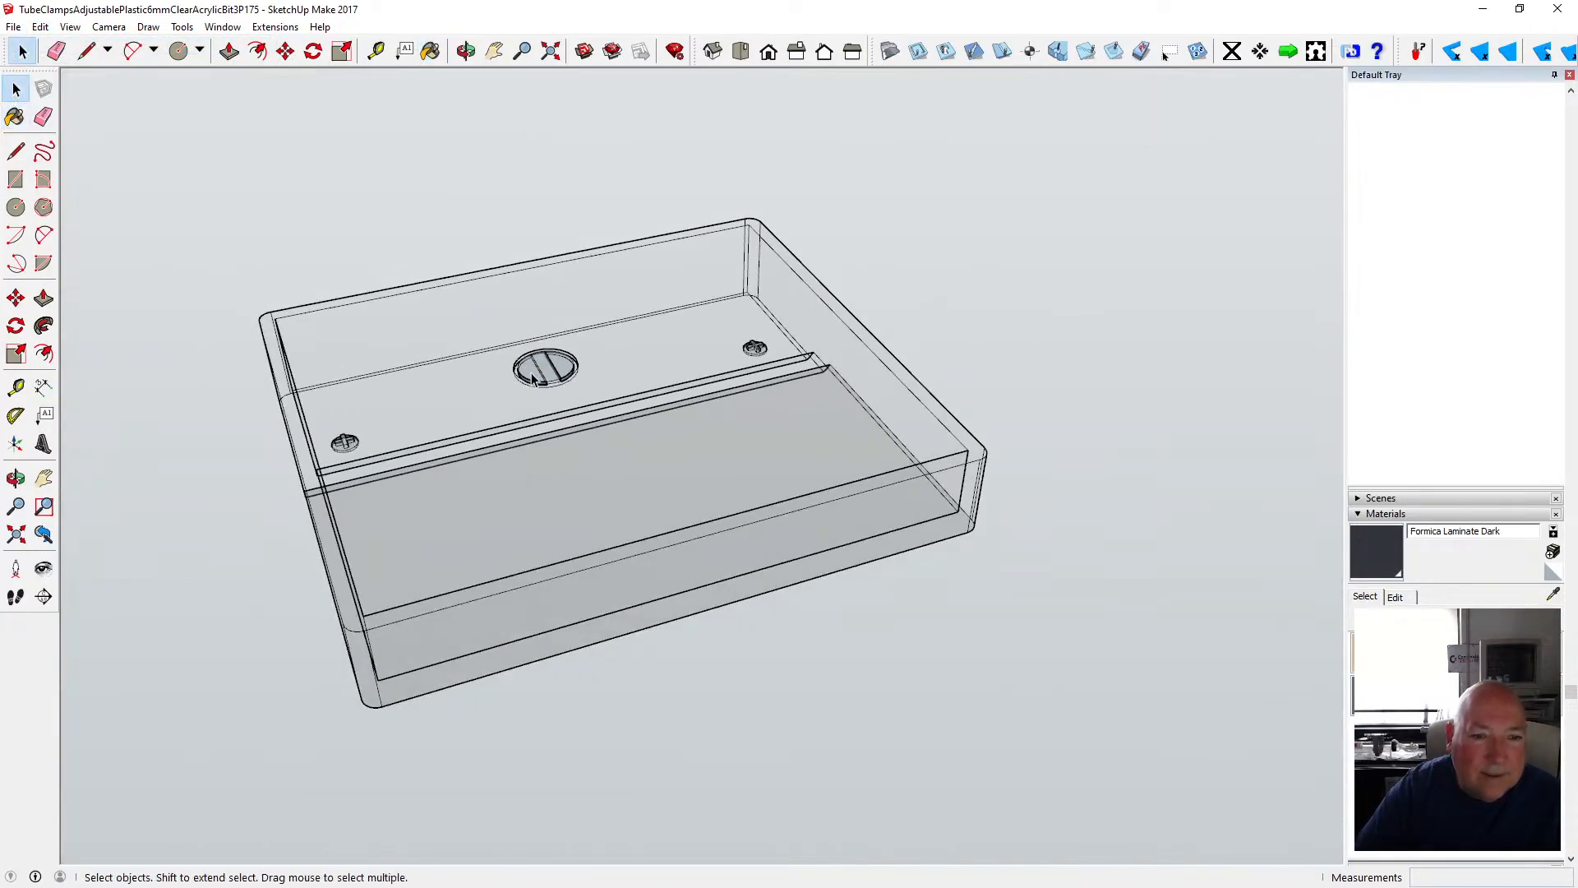
key(o)
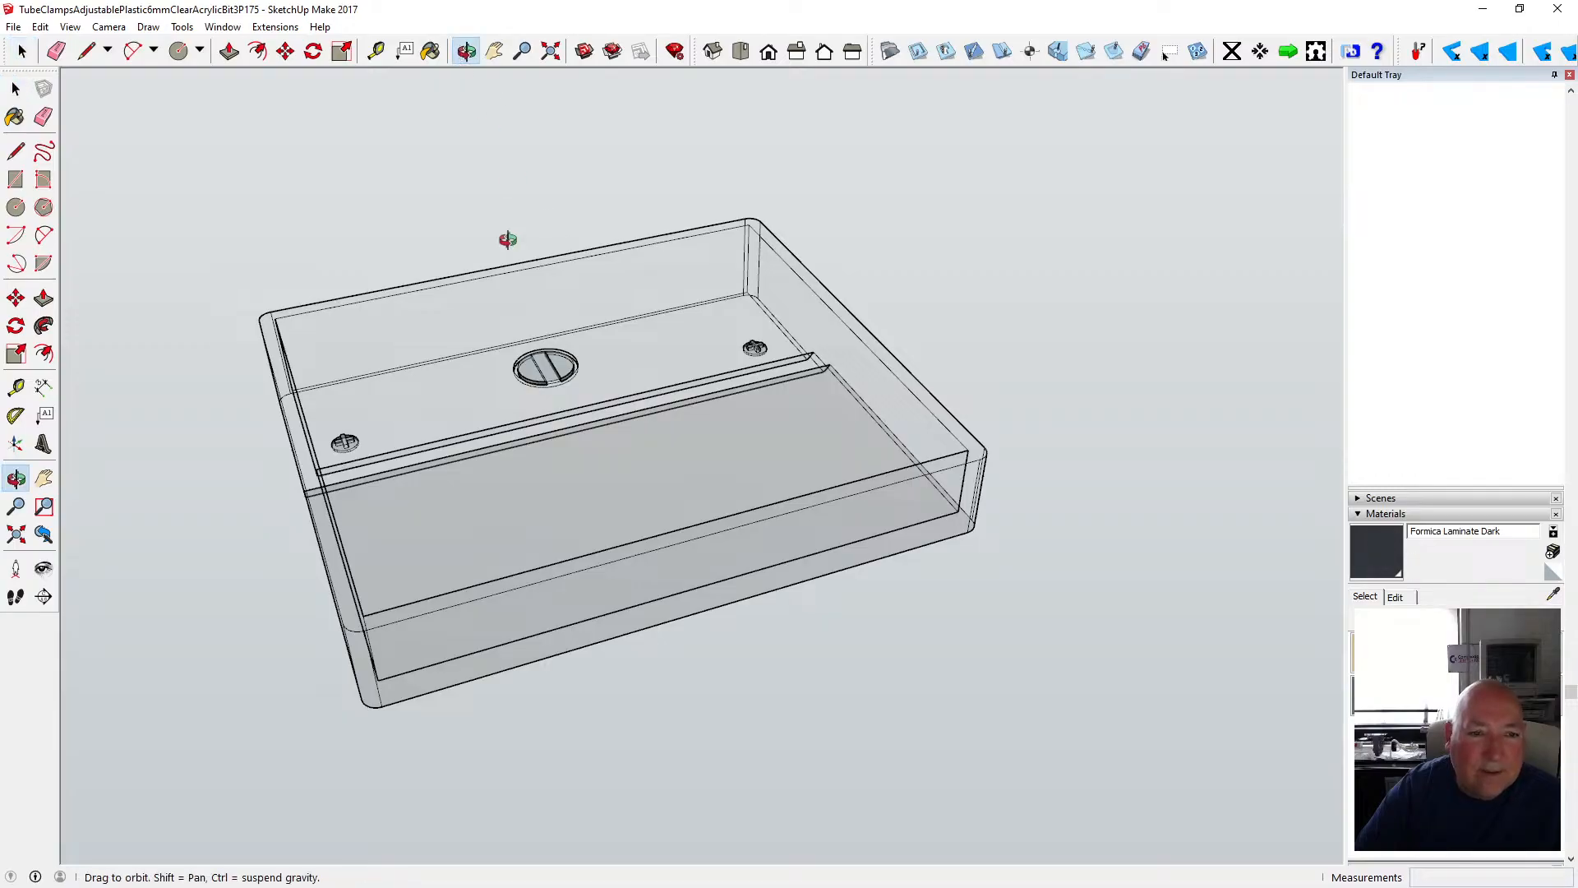
drag(511, 236, 574, 634)
scroll(537, 600, up, 4)
scroll(538, 600, up, 1)
drag(480, 599, 616, 595)
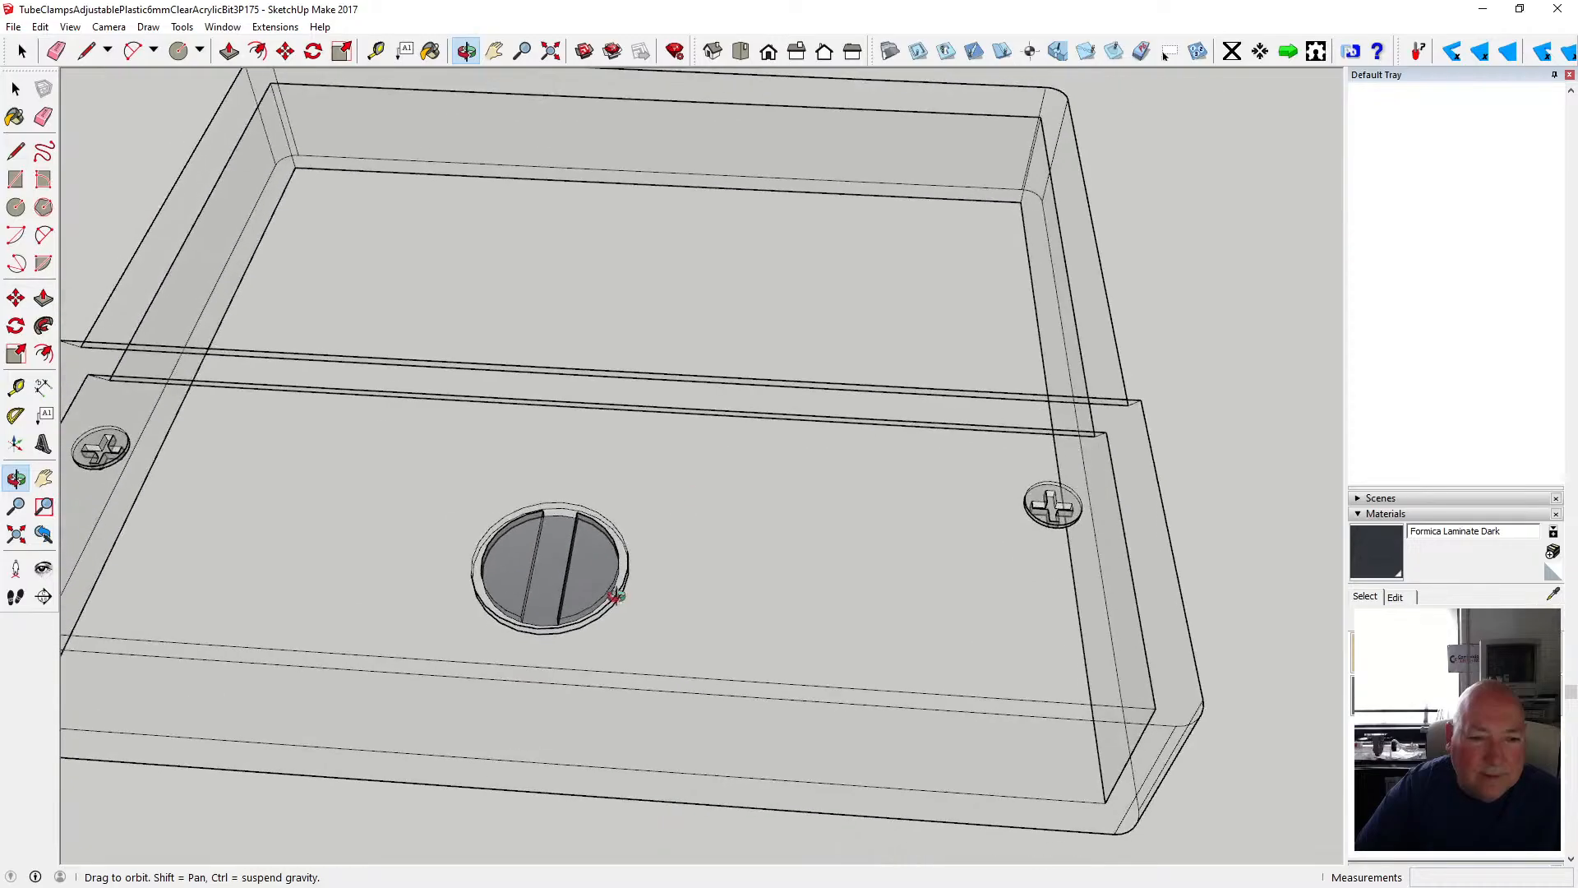
scroll(616, 593, up, 2)
scroll(548, 619, up, 3)
scroll(624, 545, down, 3)
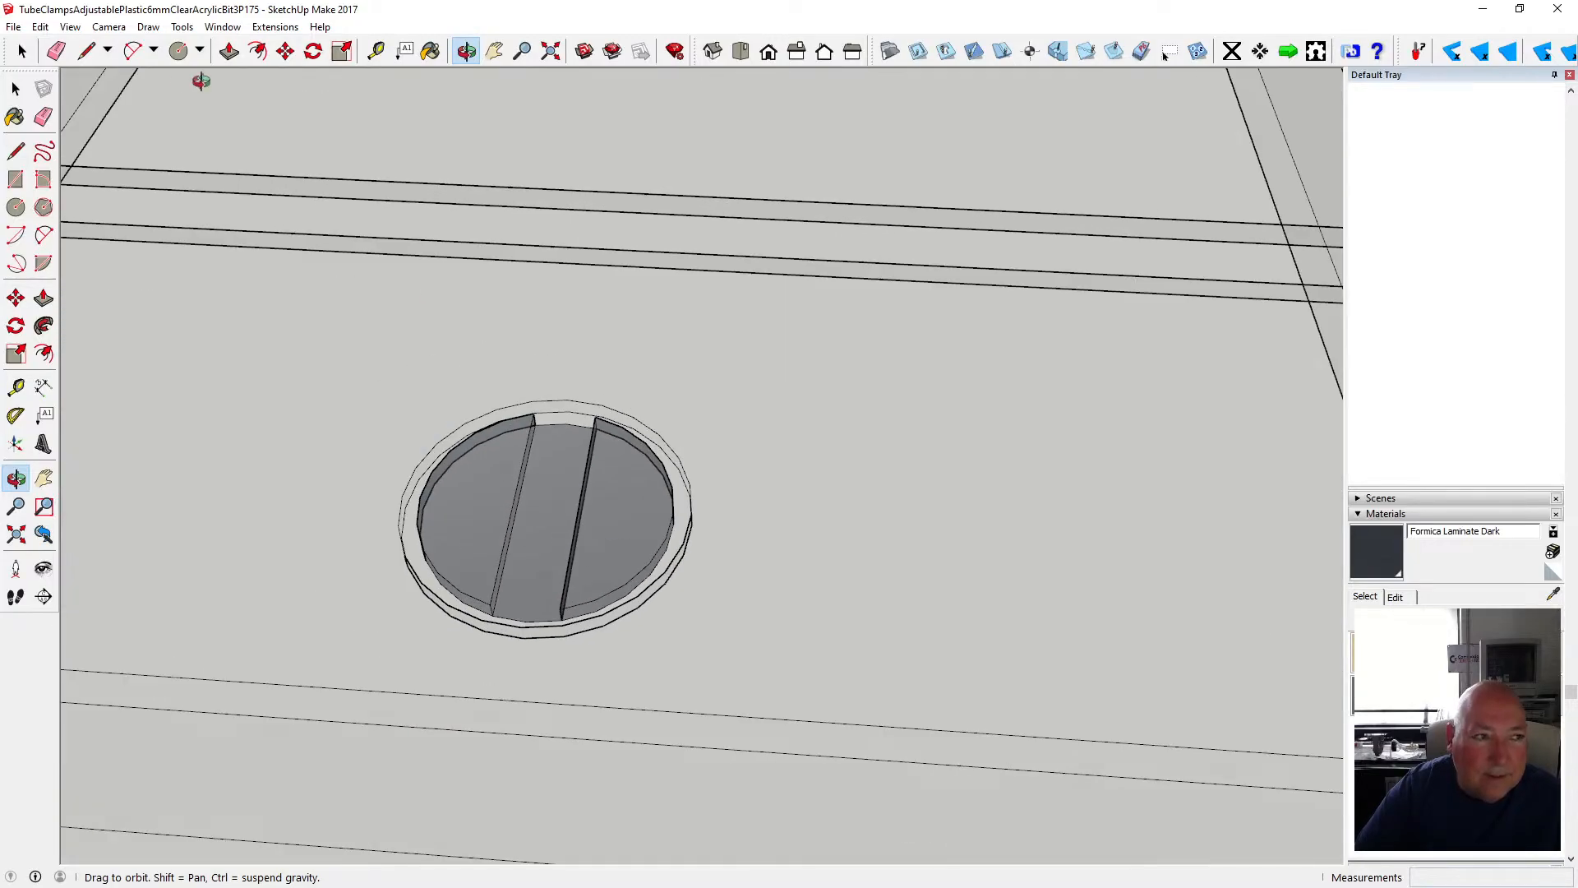
- Turn off the X-ray face style
click(70, 26)
mouse_move(132, 245)
click(246, 241)
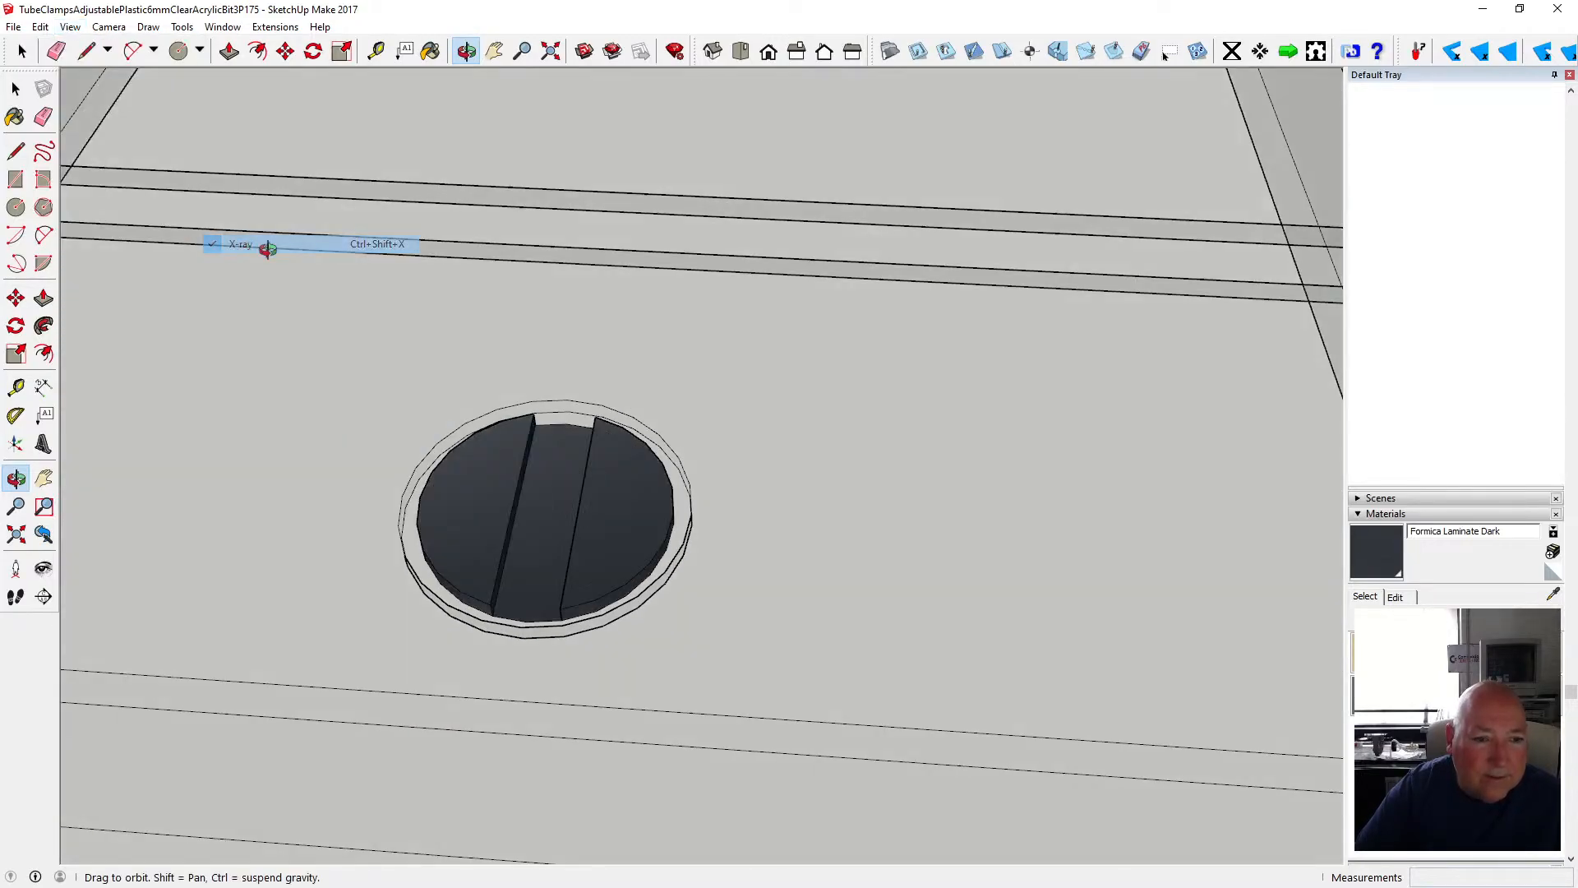
- Select the head, slot floor and side faces of the central screw and set their back material to Chris_Shirt
drag(264, 244, 469, 328)
click(17, 88)
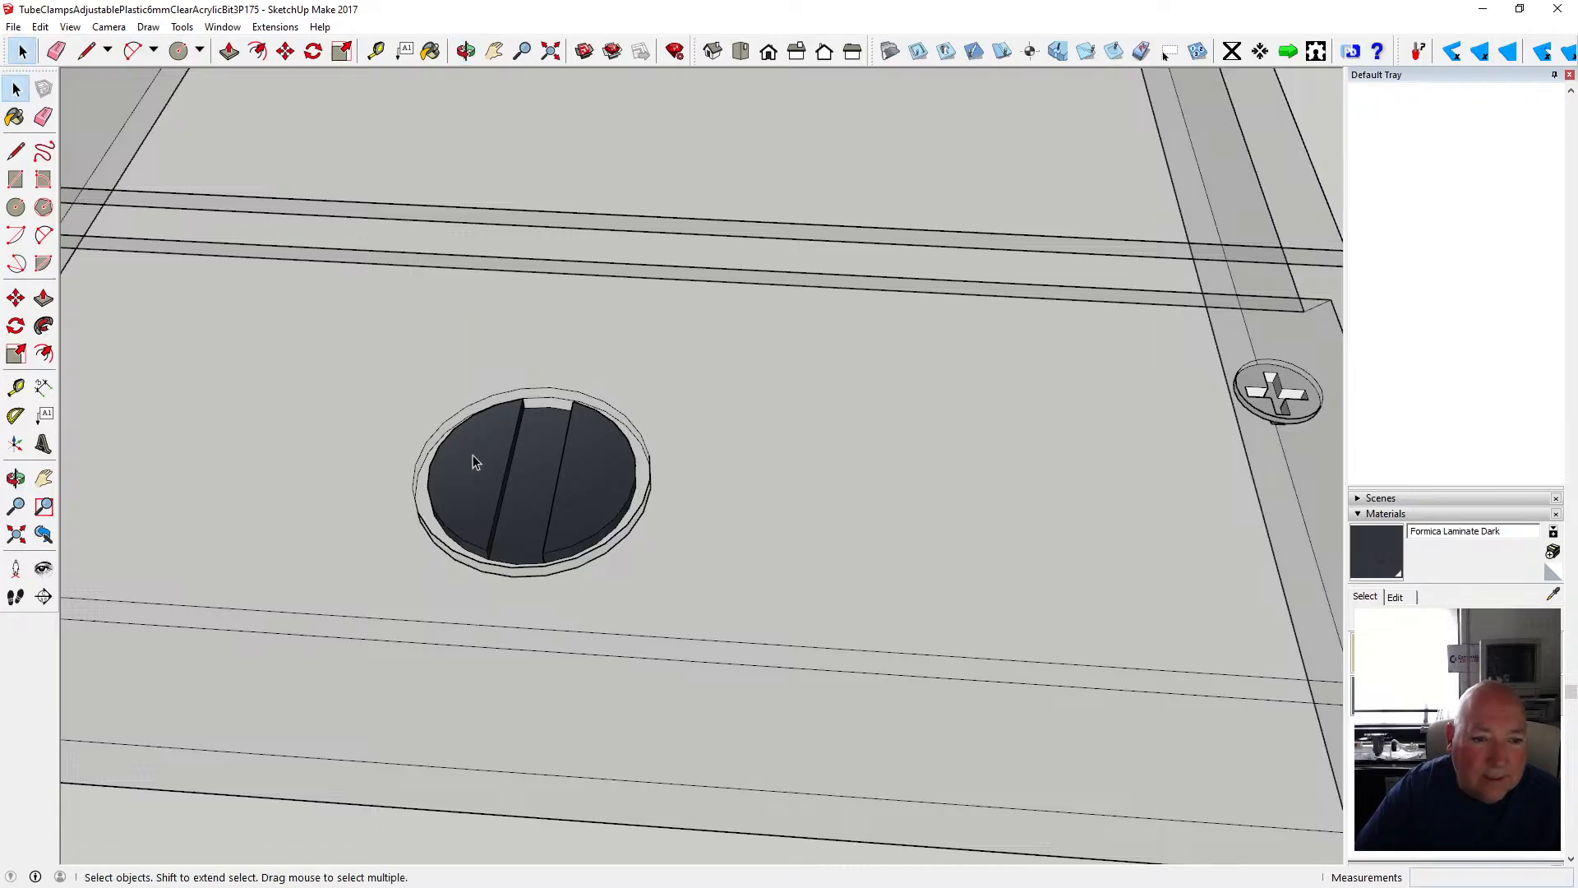
shift+click(534, 476)
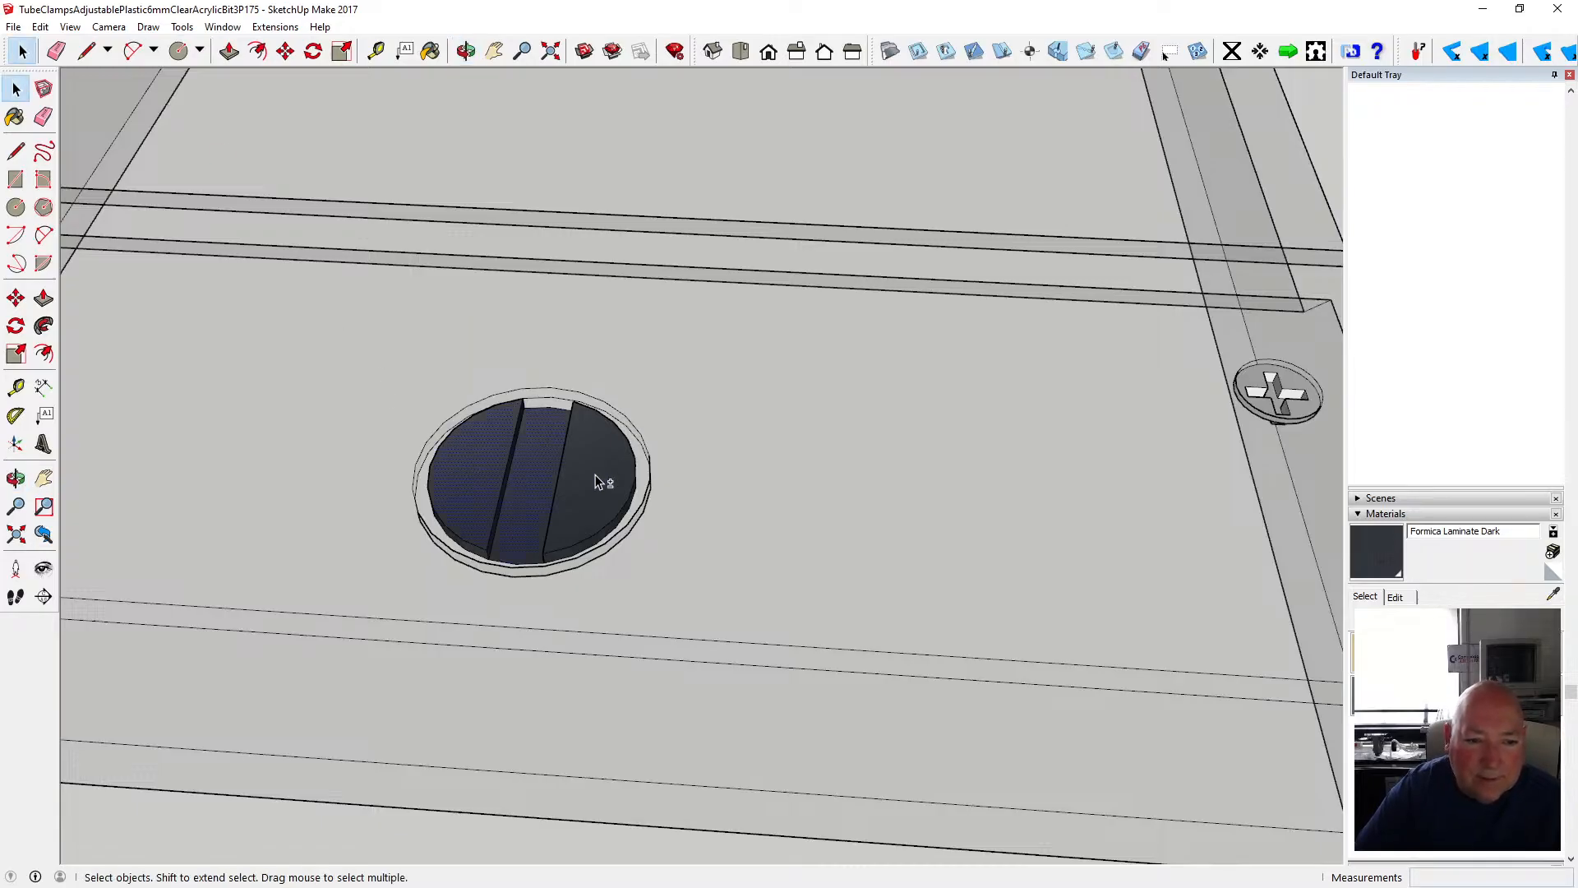
shift+click(604, 475)
scroll(493, 559, up, 1)
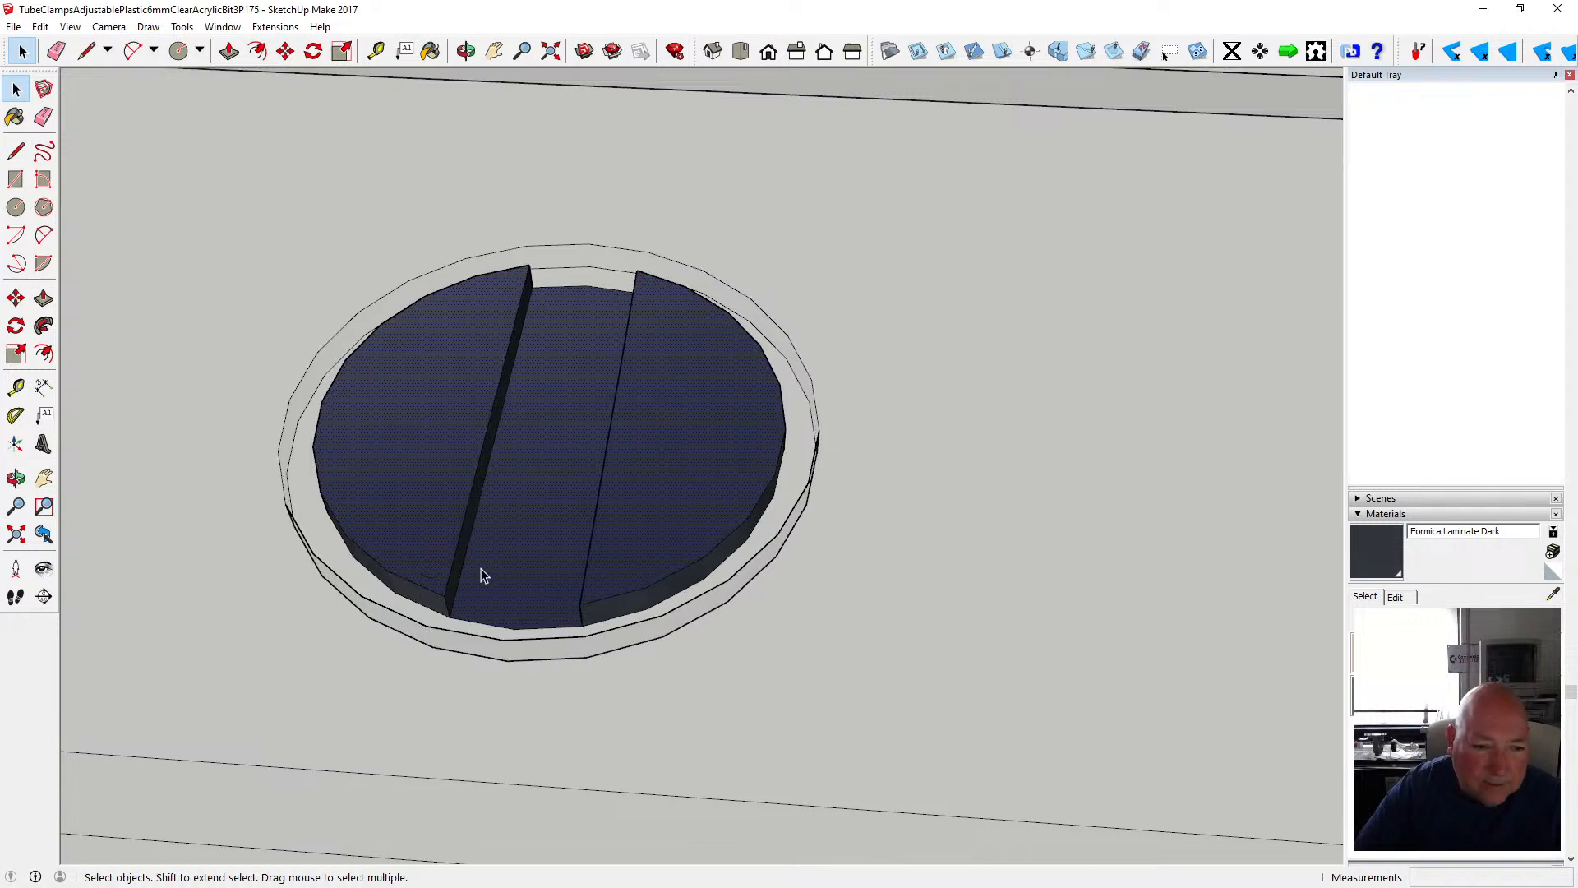
scroll(433, 612, up, 3)
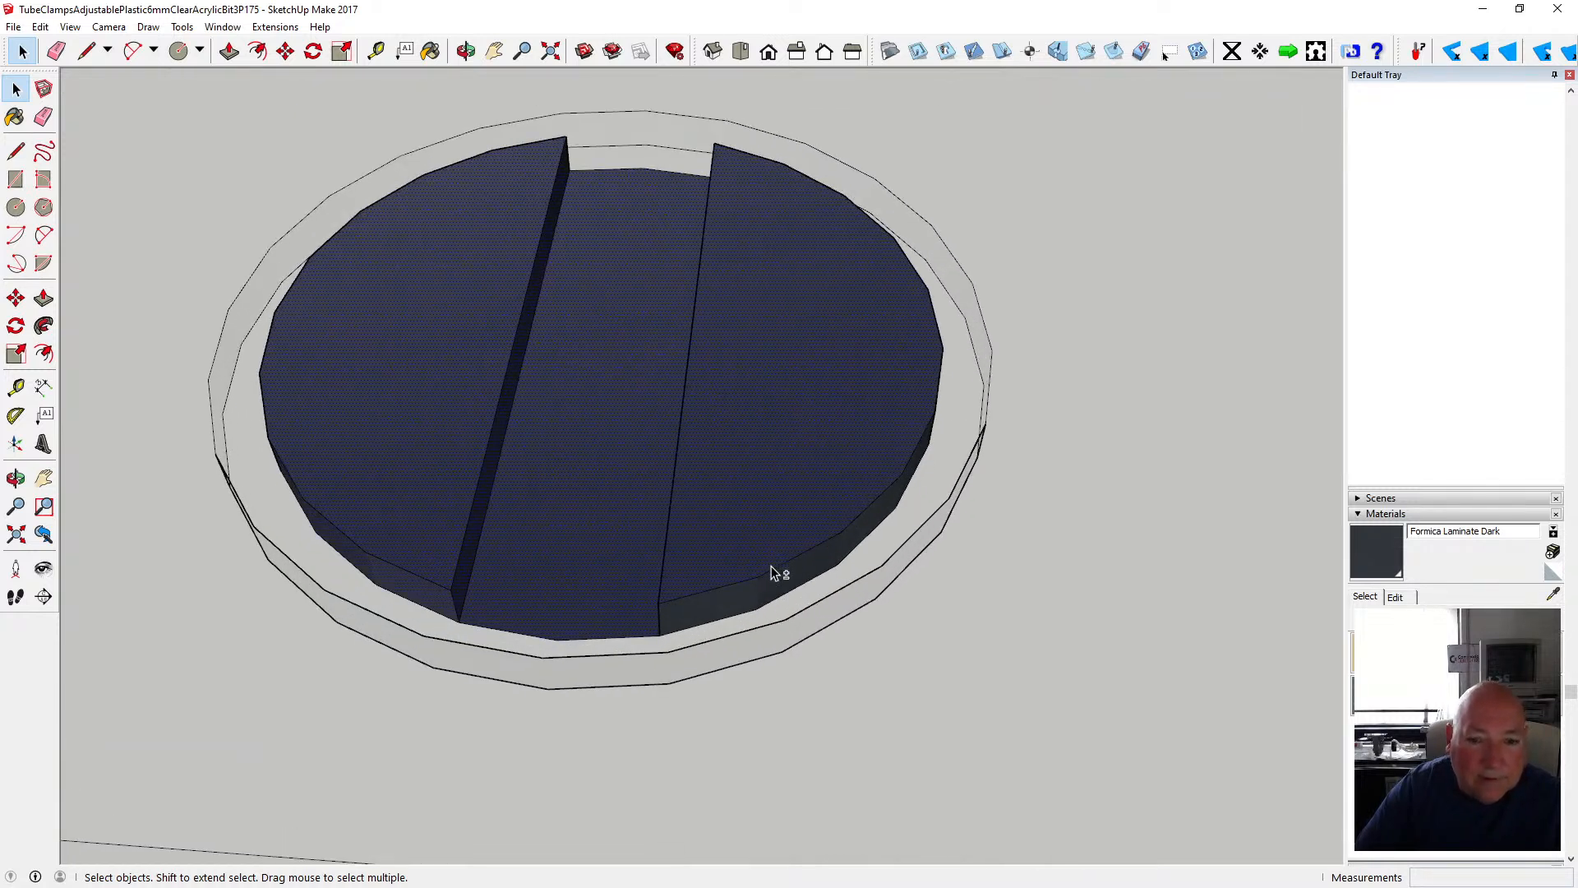
click(466, 51)
drag(625, 164, 1163, 409)
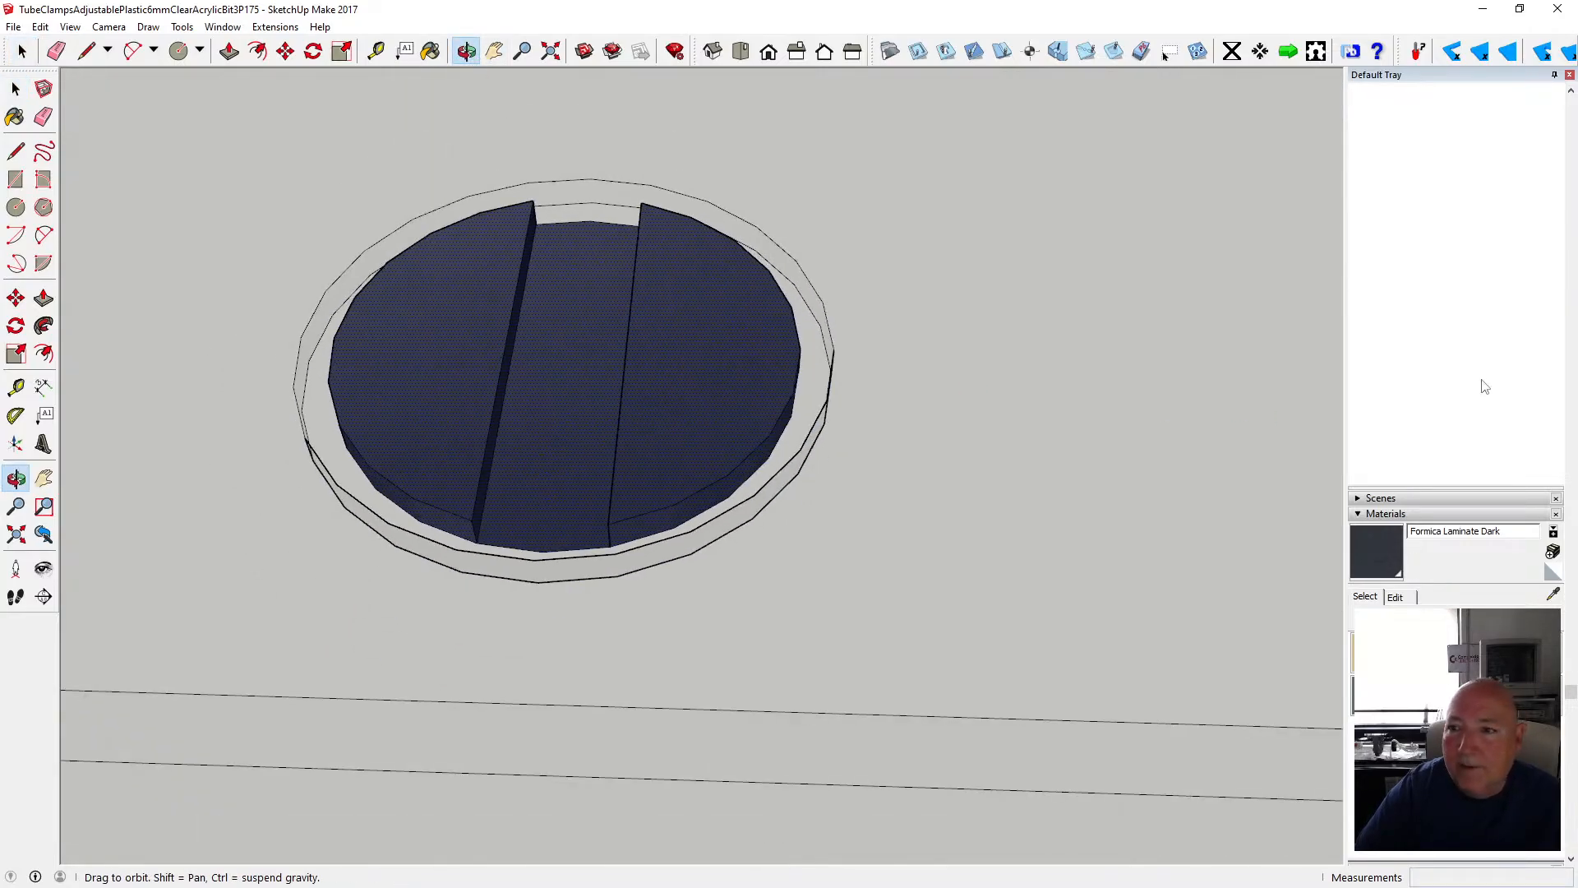
click(1395, 148)
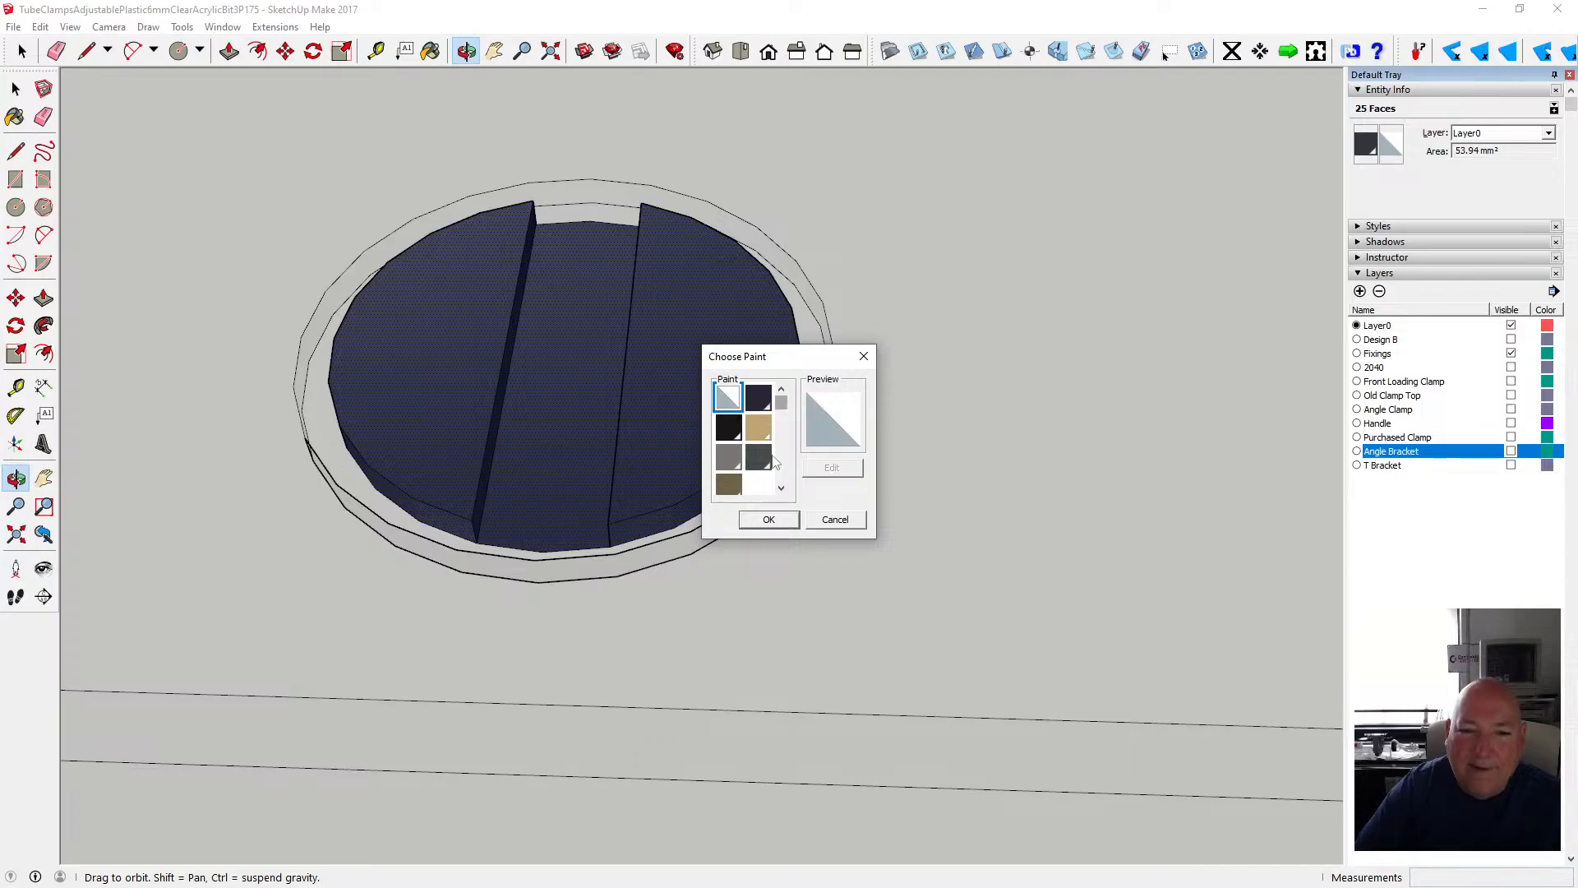
drag(779, 401, 783, 426)
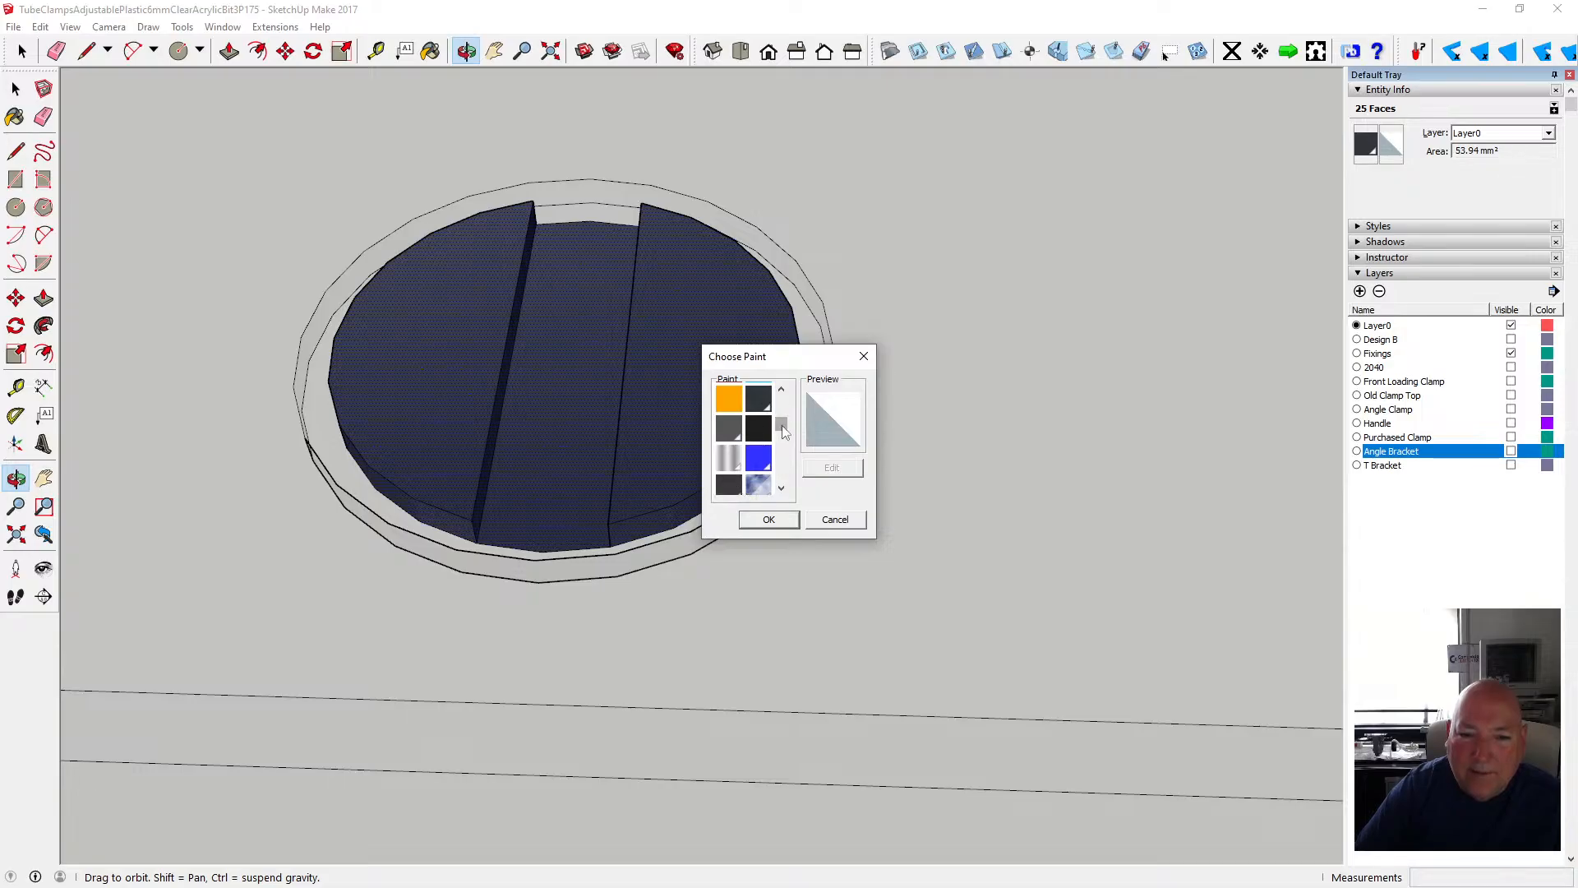
drag(784, 428, 791, 398)
click(758, 398)
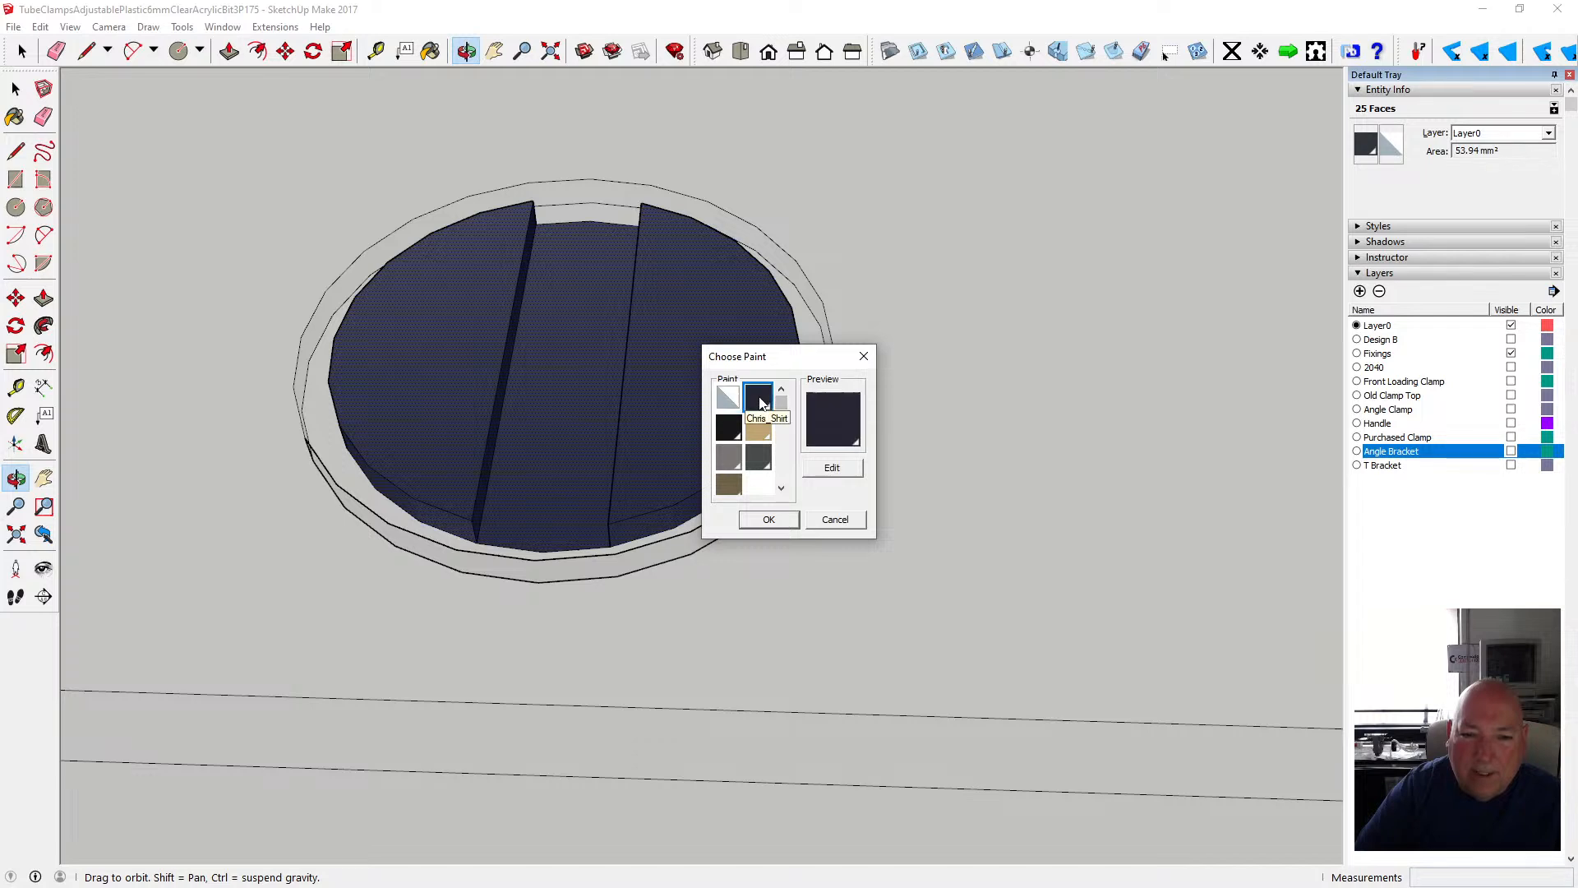
click(768, 519)
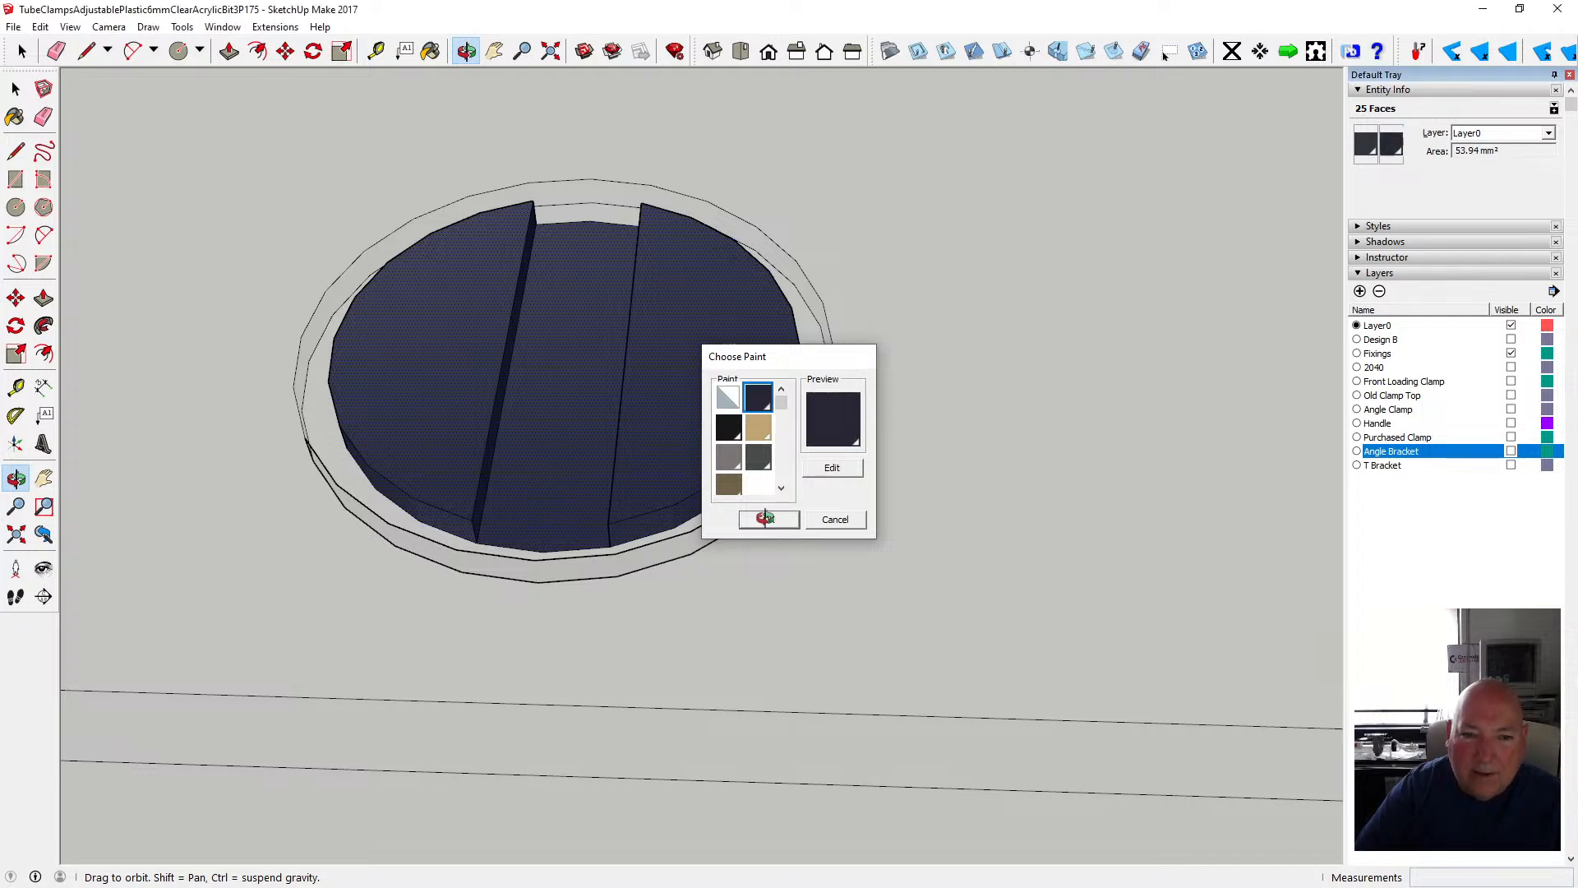
- Finish painting the central screw and clear the selection of its faces
drag(983, 451, 937, 462)
scroll(937, 463, down, 1)
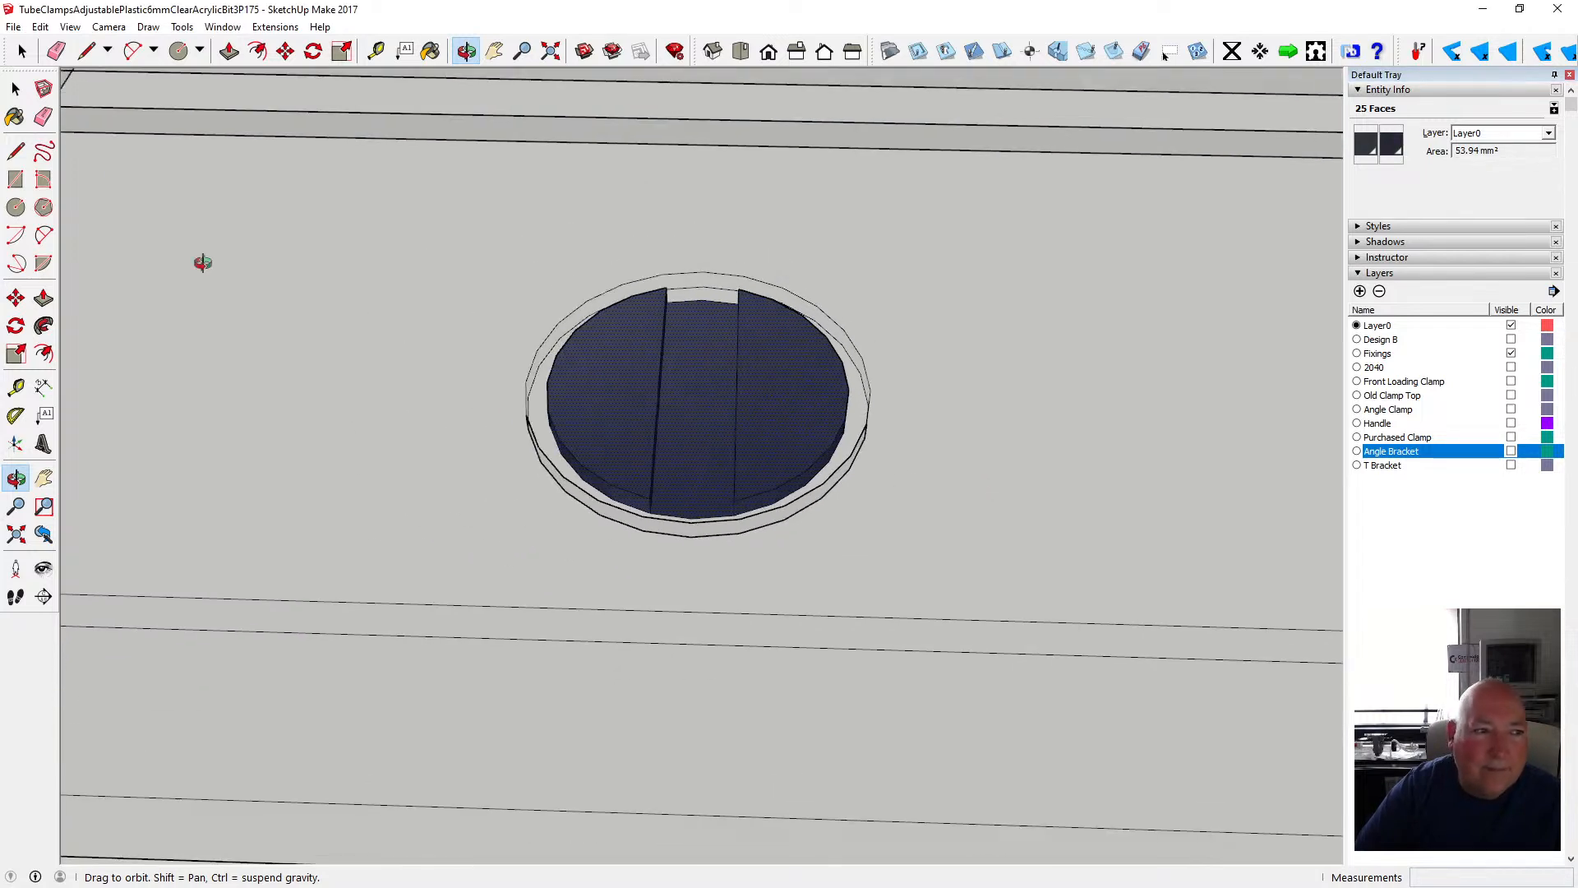
click(16, 89)
scroll(514, 468, down, 5)
scroll(514, 467, down, 2)
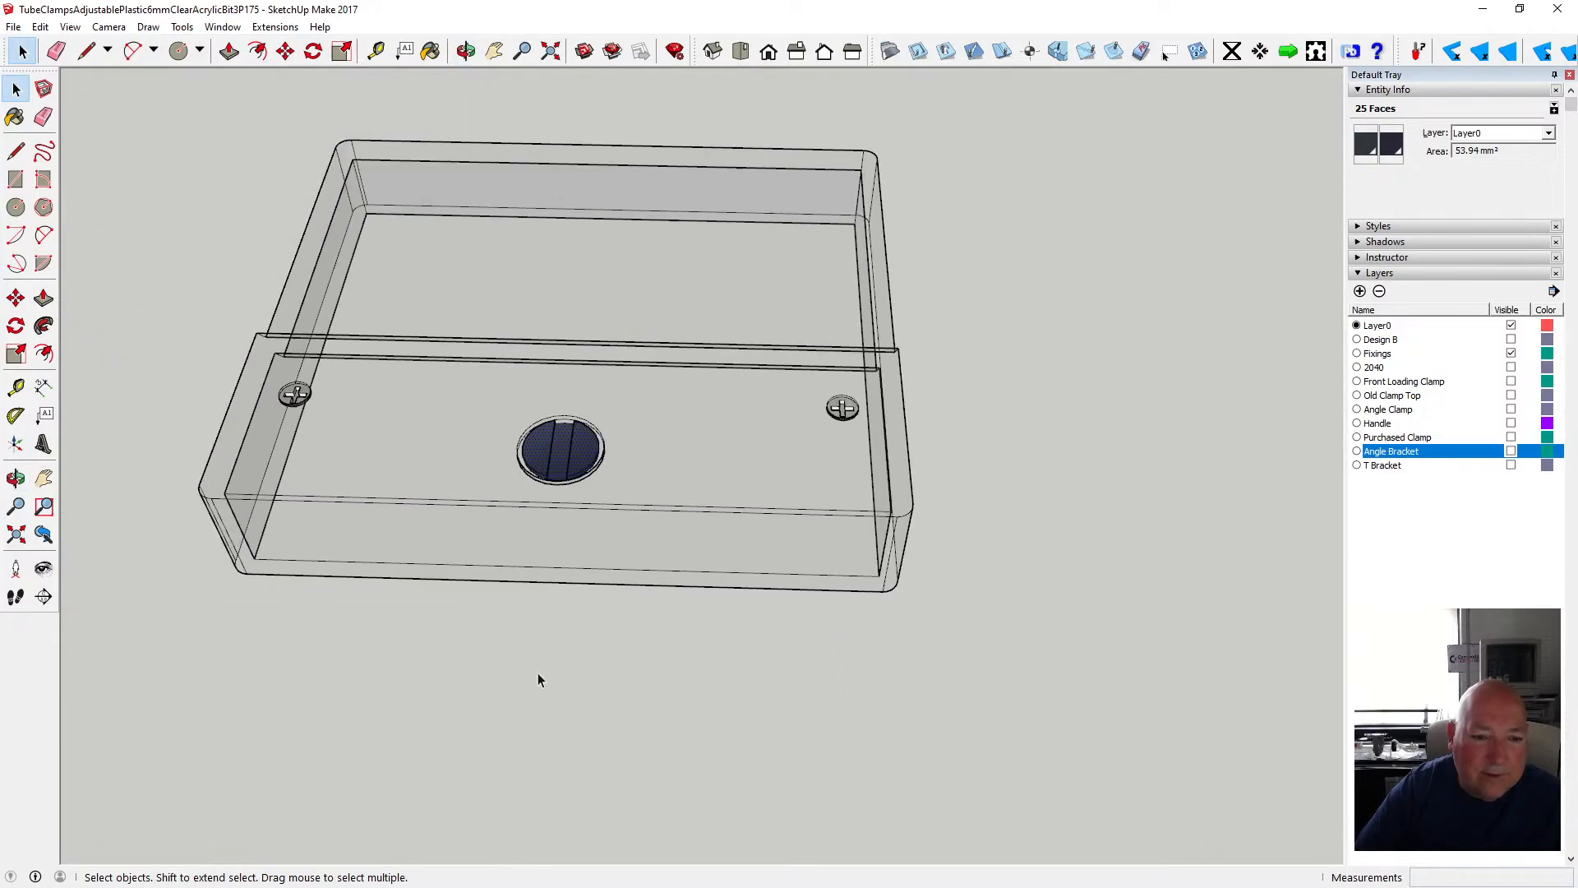
click(561, 597)
- Turn on the X-ray face style to see through the clamp and its screws
click(465, 51)
drag(792, 349, 673, 675)
scroll(650, 386, up, 3)
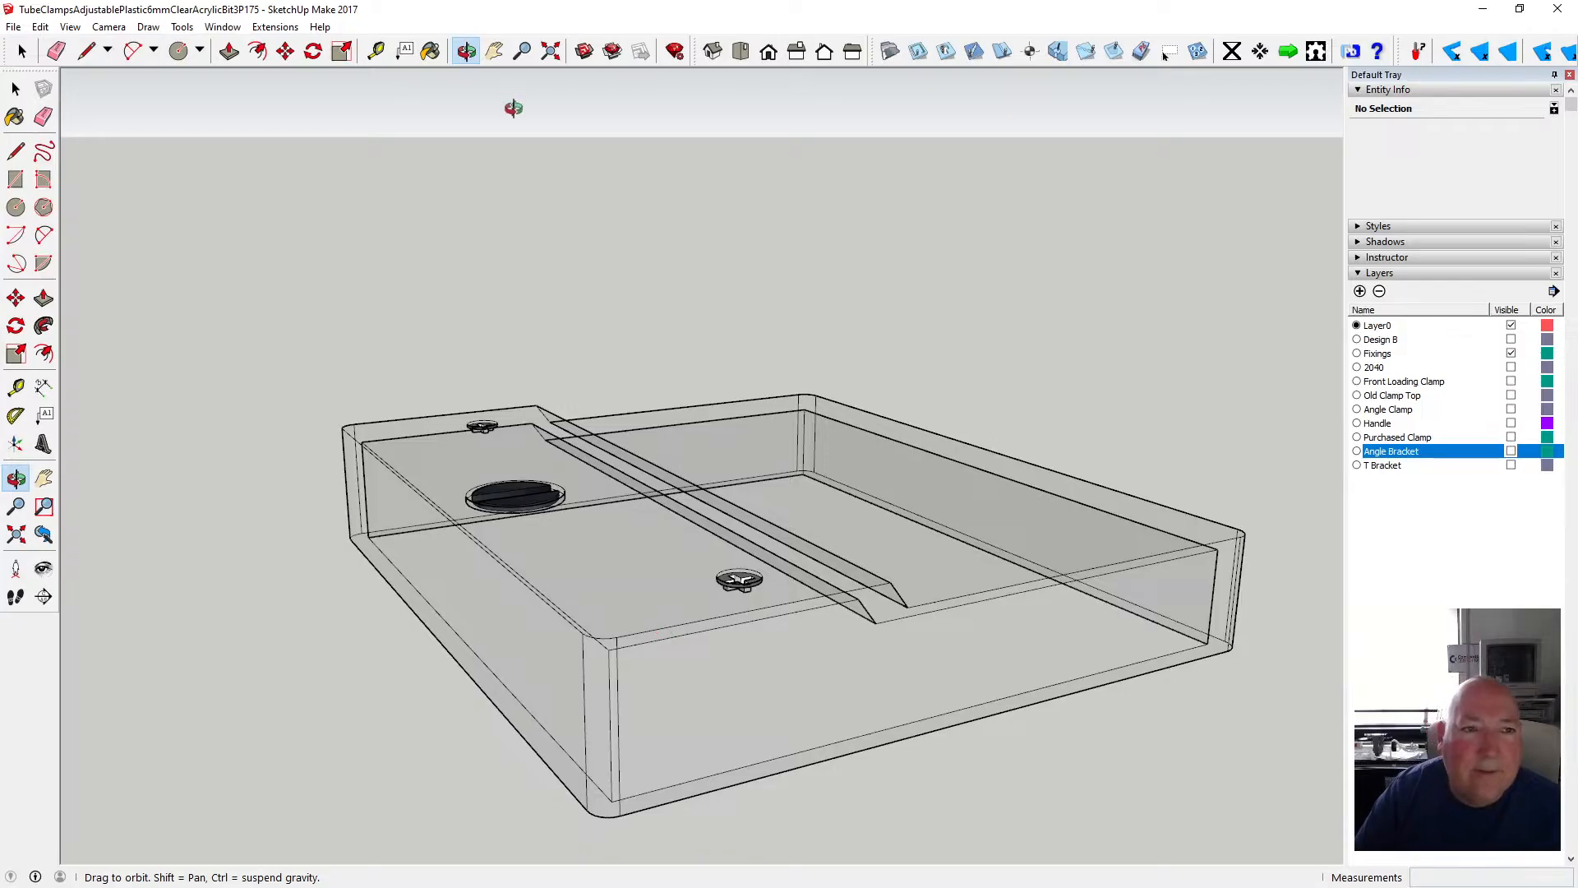
drag(654, 445, 729, 835)
scroll(387, 486, up, 5)
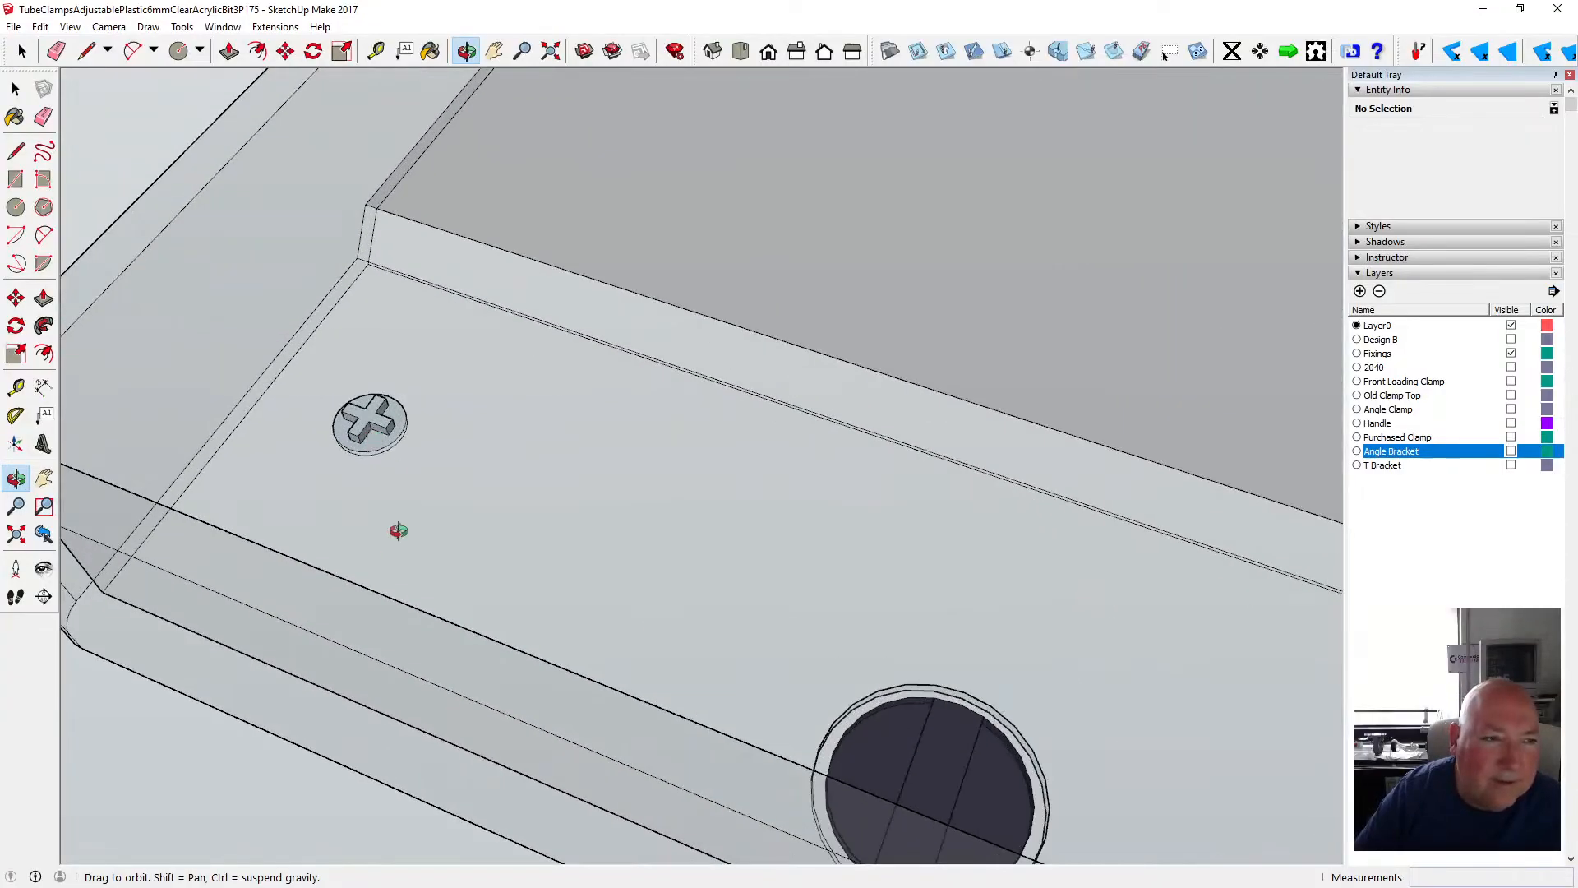
click(70, 27)
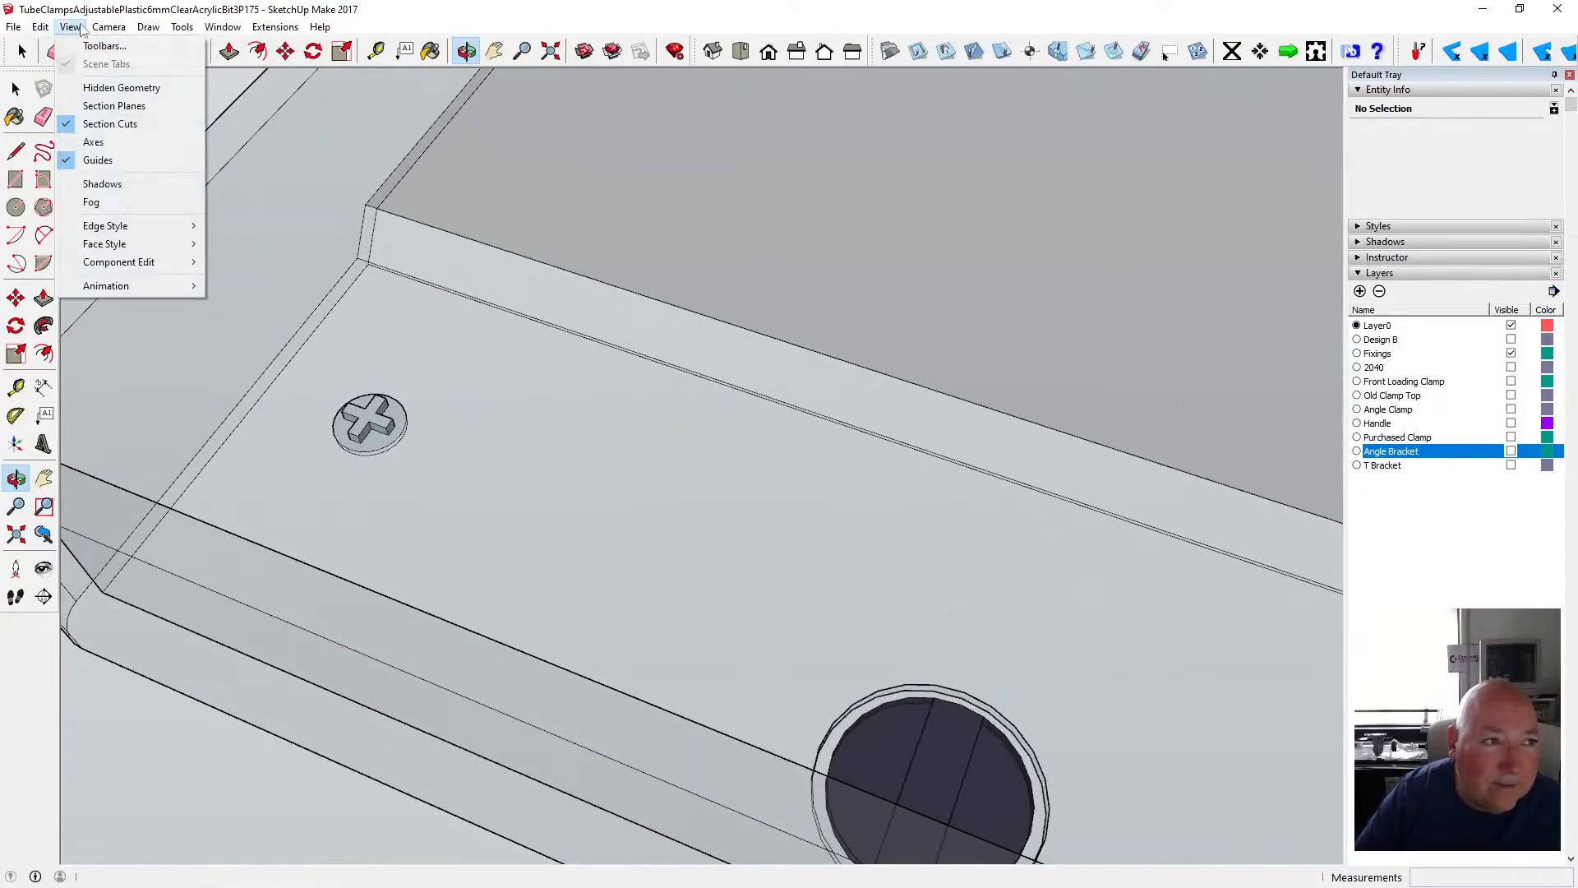
mouse_move(165, 245)
click(238, 245)
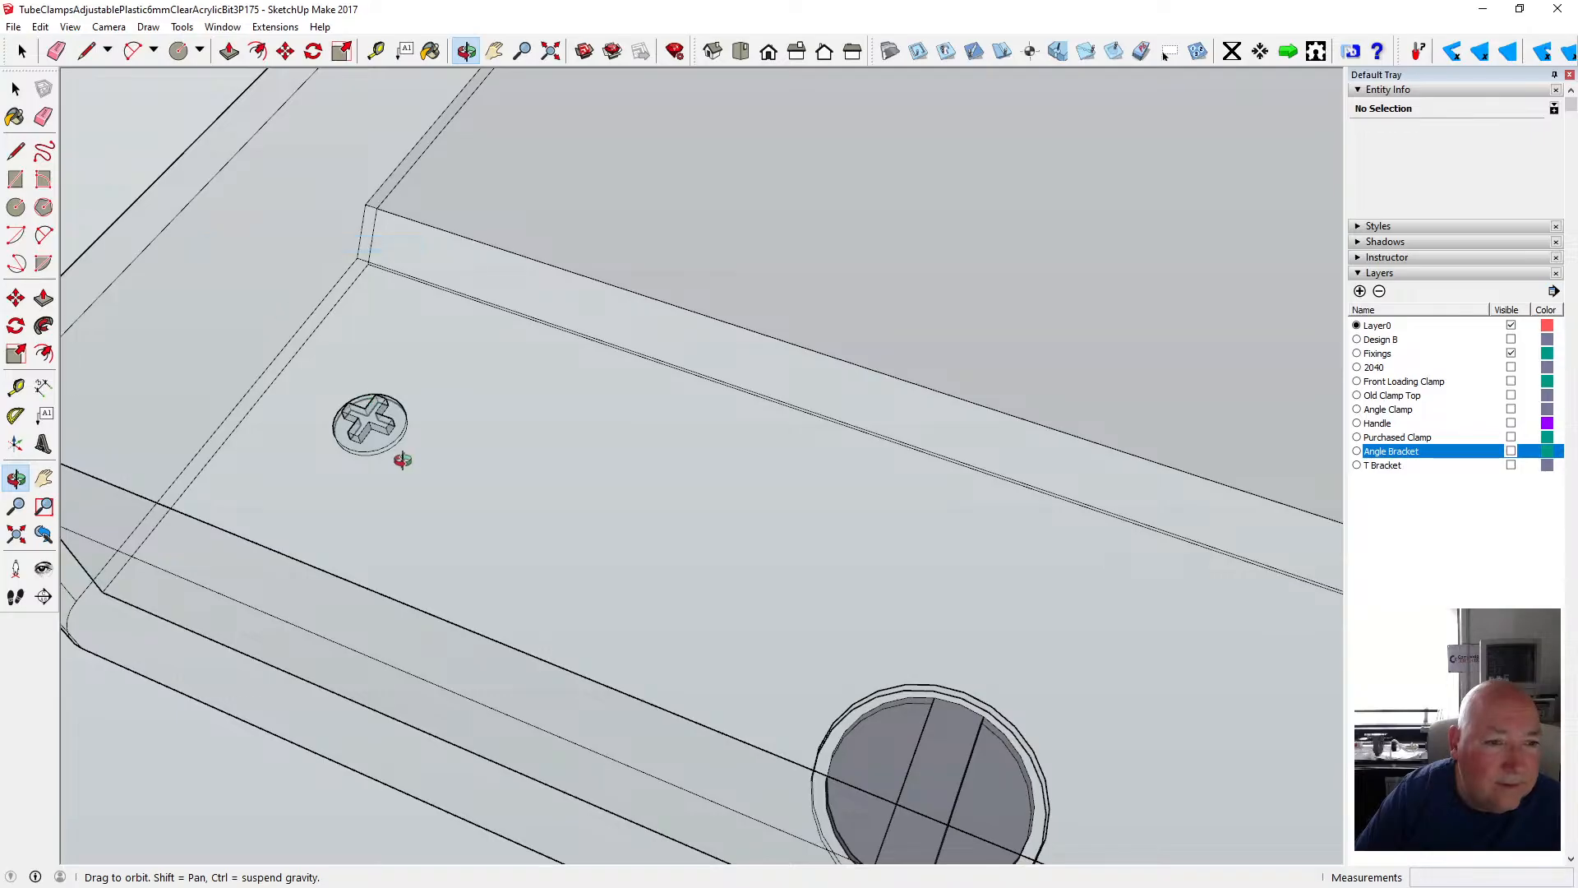
- Examine the cross-head screw up close, and inspect the whole clamp in the top and isometric views
scroll(380, 448, up, 6)
drag(338, 422, 347, 458)
key(p)
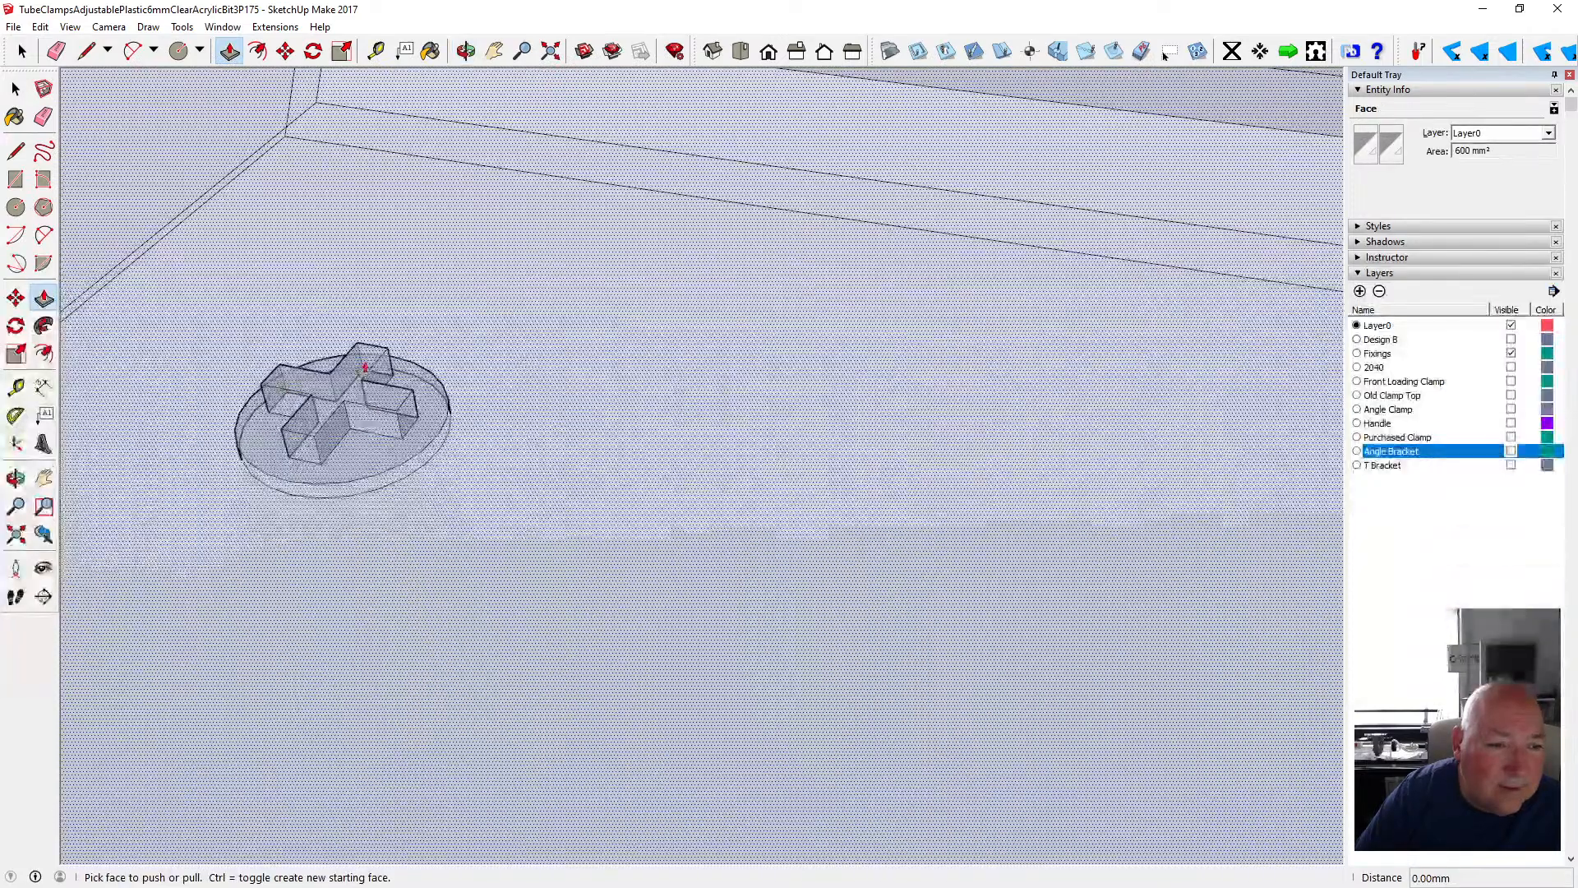
key(space)
scroll(604, 407, down, 3)
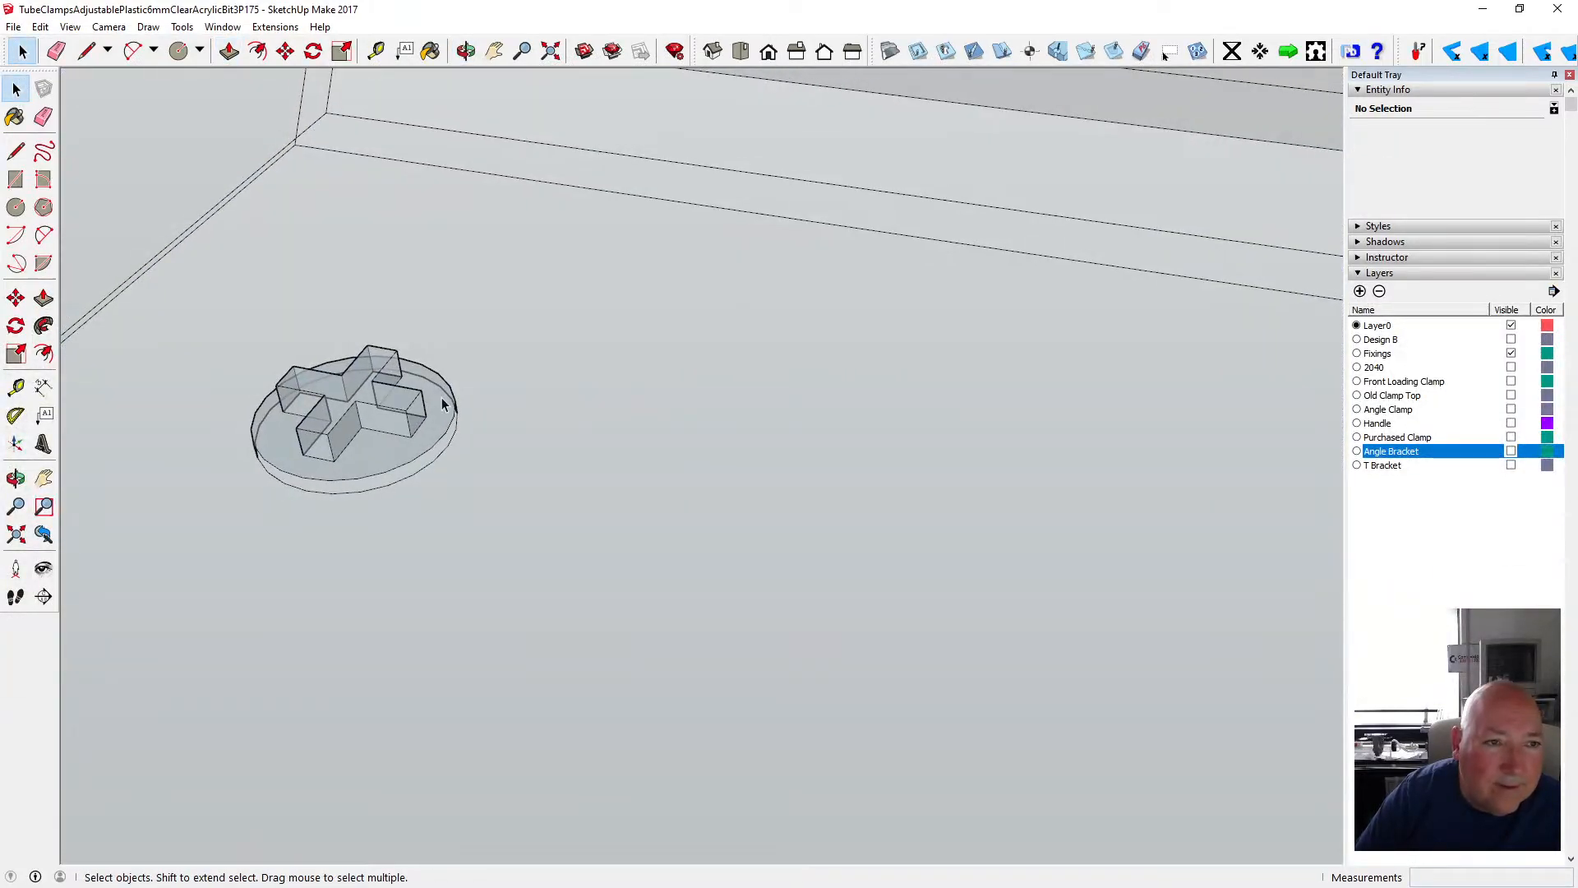
click(740, 51)
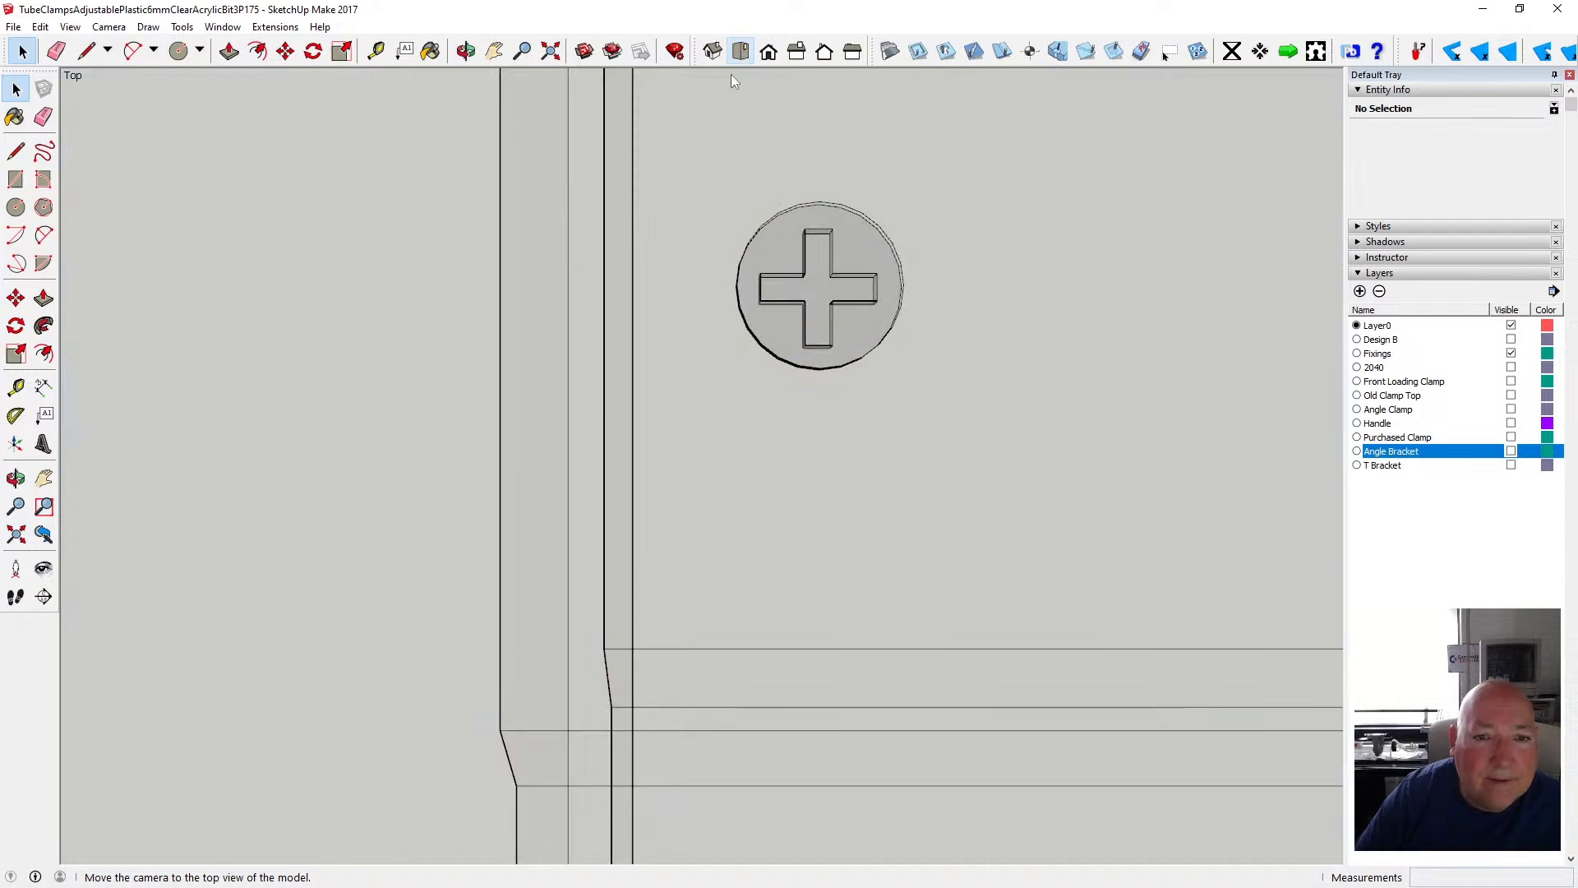
scroll(596, 511, down, 2)
scroll(597, 509, down, 6)
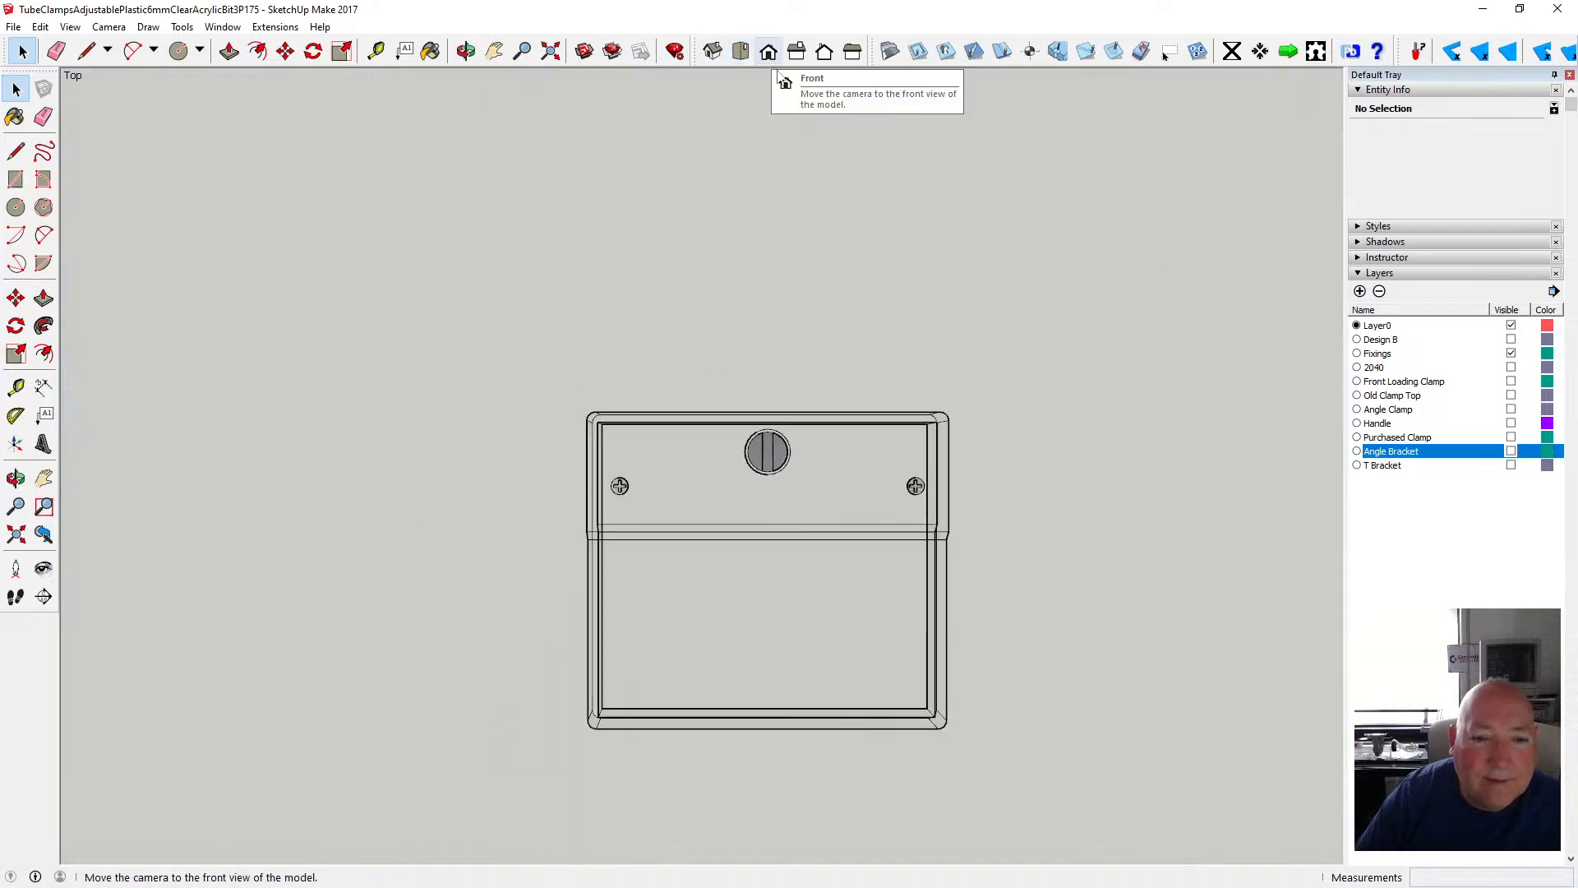
click(713, 51)
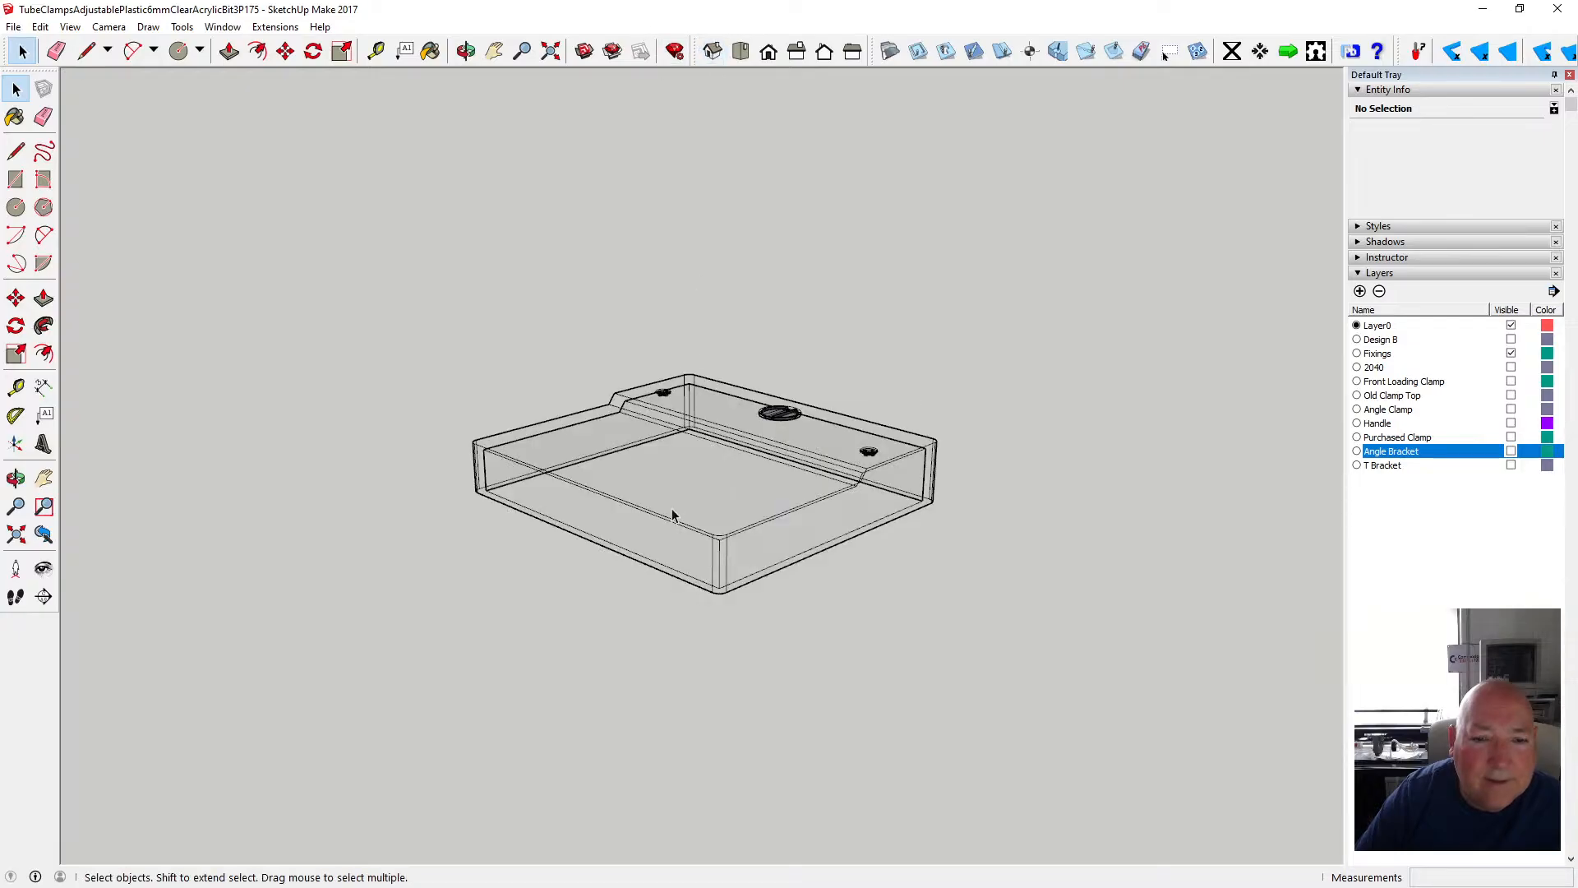
- Select the whole cross-slotted screw head near one corner of the box and cut it out of the model
scroll(694, 461, up, 2)
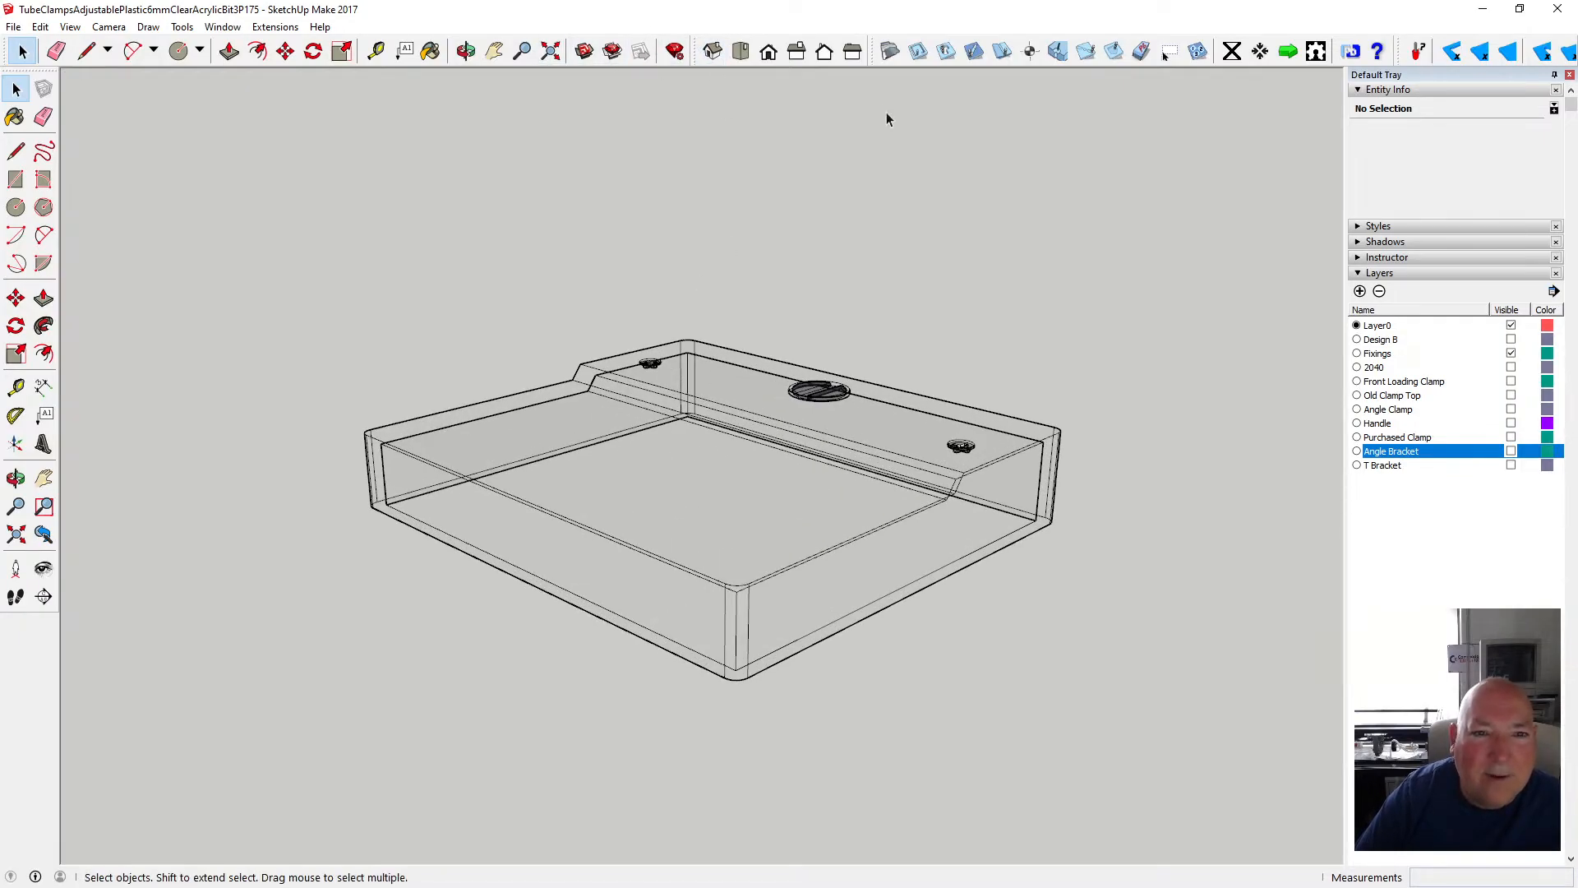
click(466, 51)
drag(785, 501, 335, 572)
scroll(502, 448, up, 4)
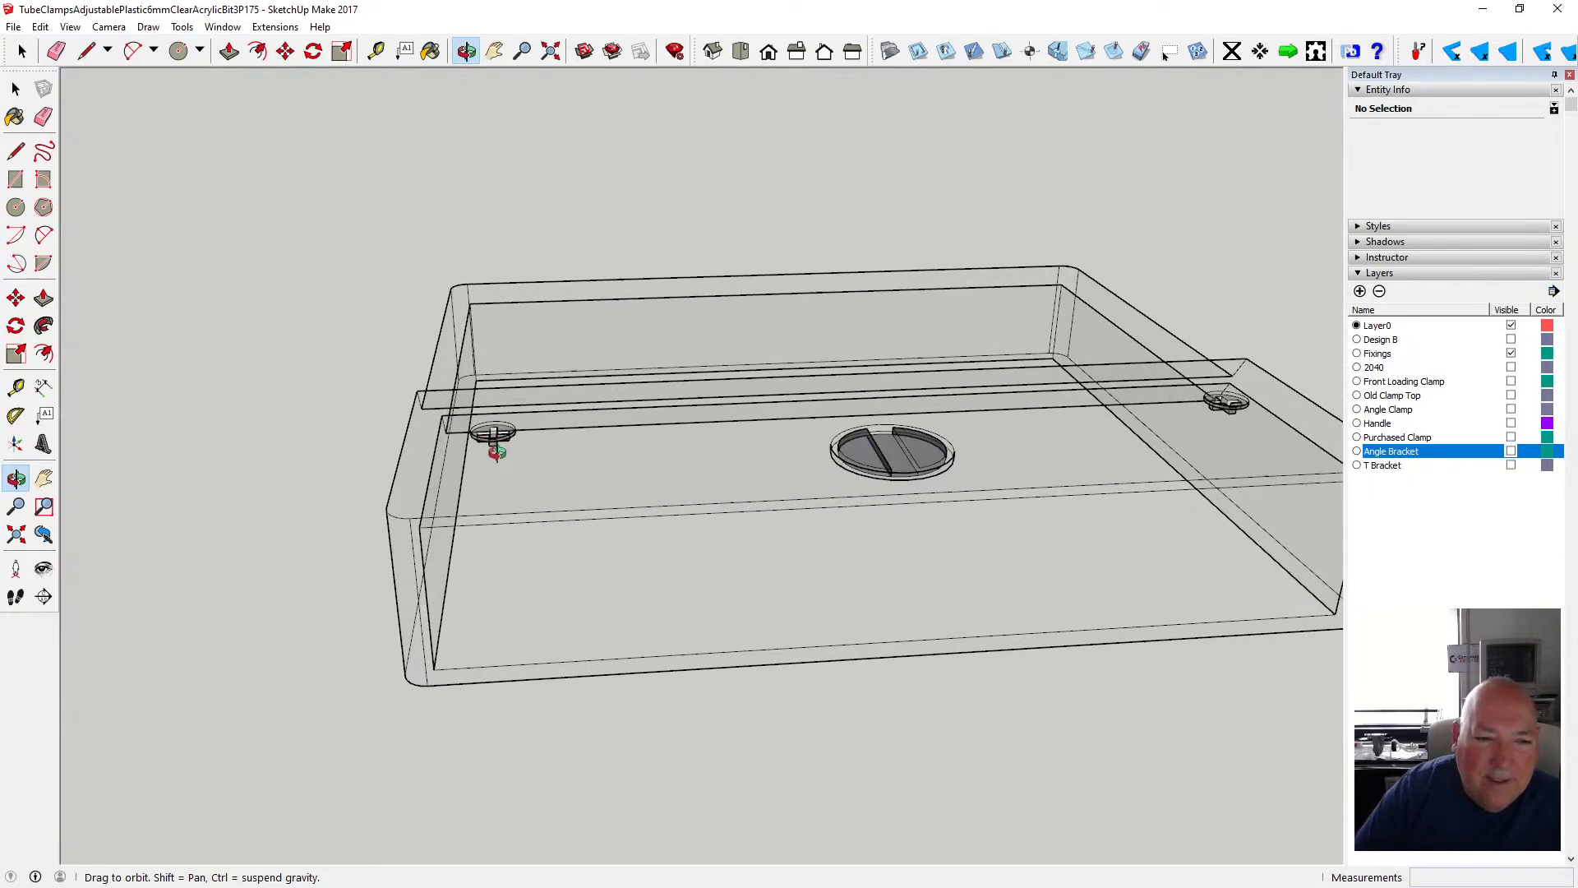
scroll(600, 415, up, 8)
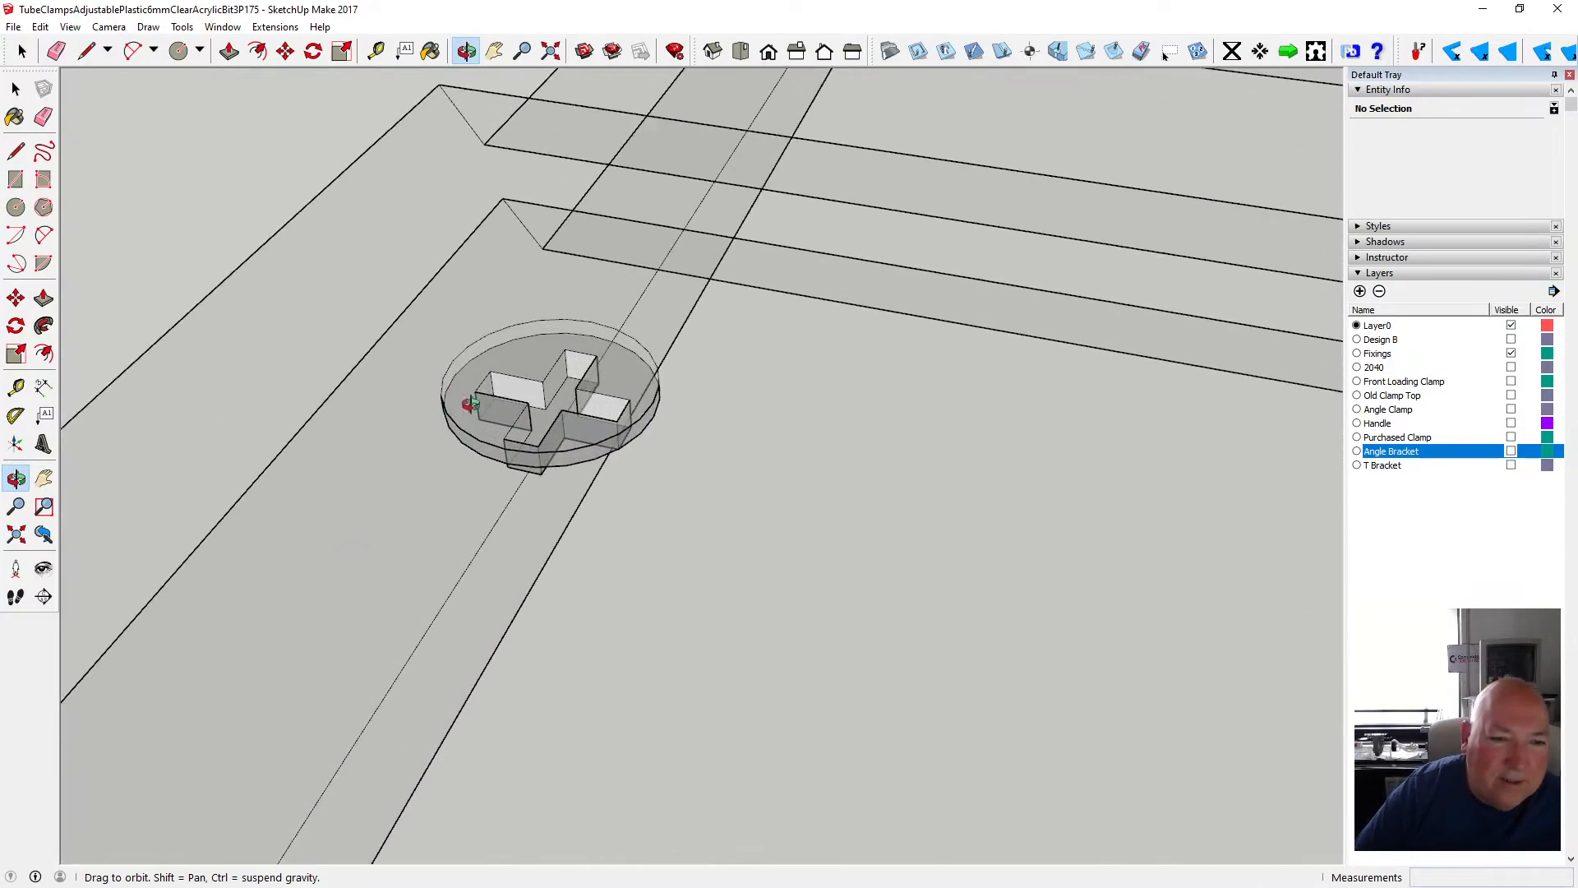
drag(483, 381, 342, 254)
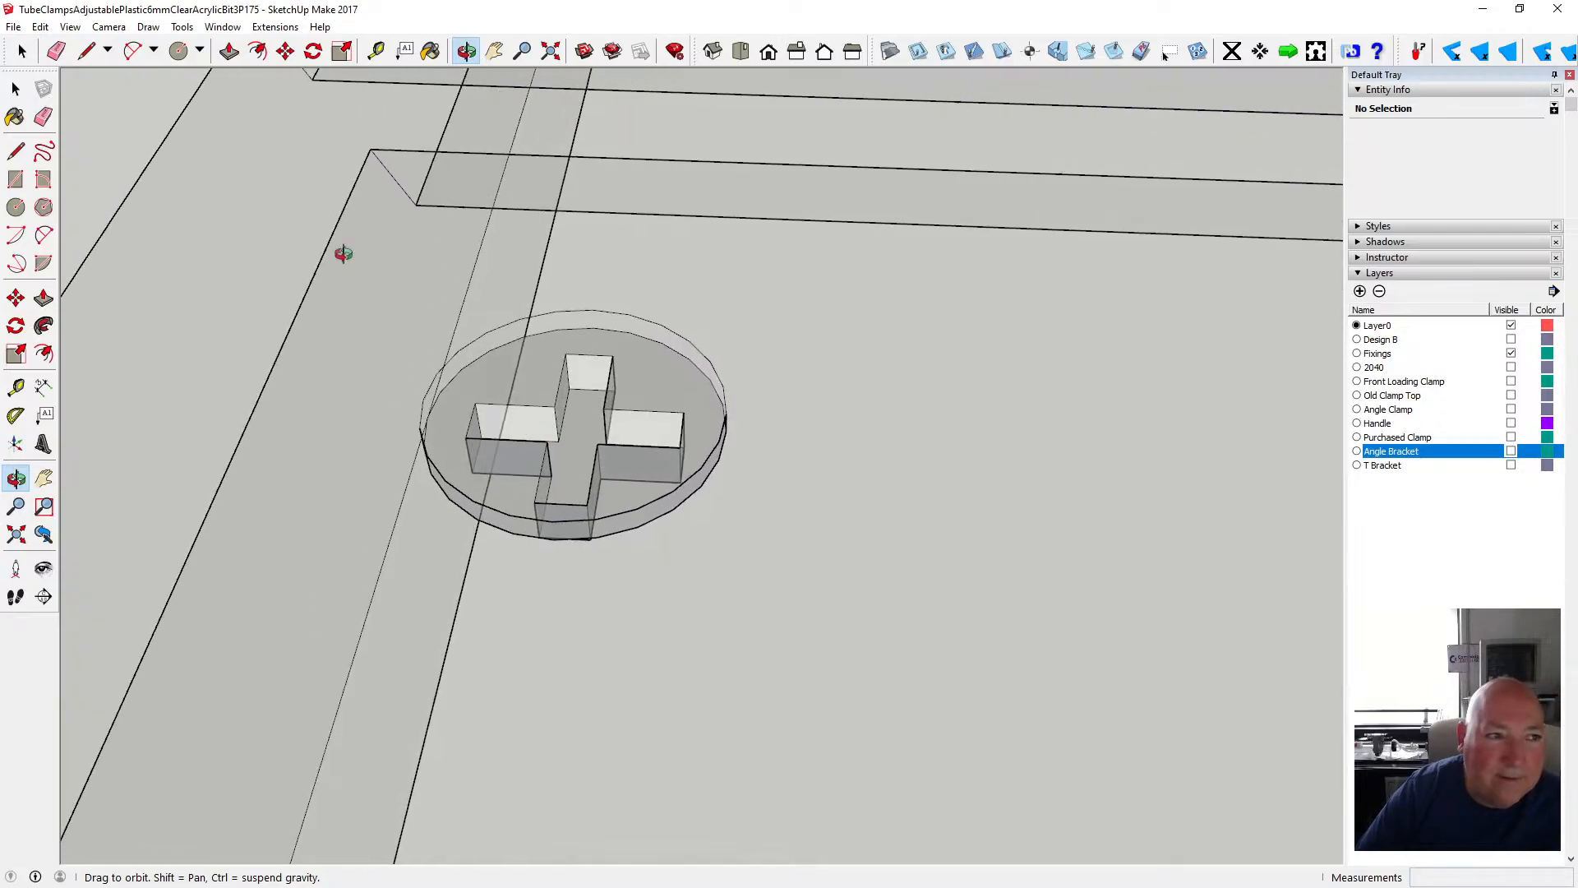
click(18, 87)
mouse_move(423, 303)
mouse_down()
mouse_move(465, 440)
mouse_move(613, 544)
mouse_move(727, 555)
mouse_up()
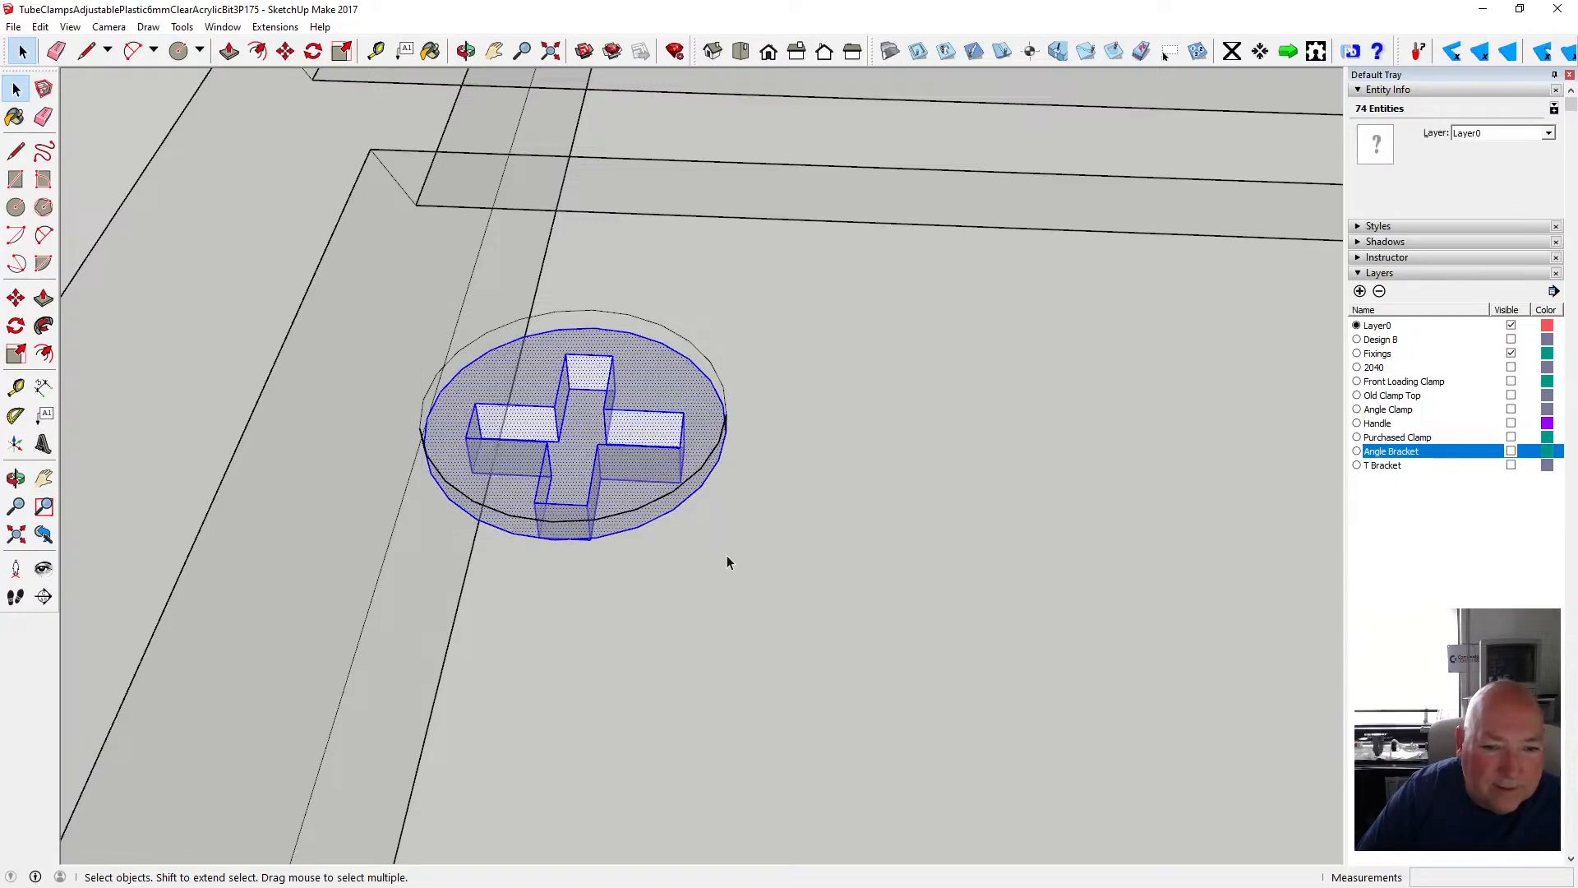
scroll(667, 513, down, 6)
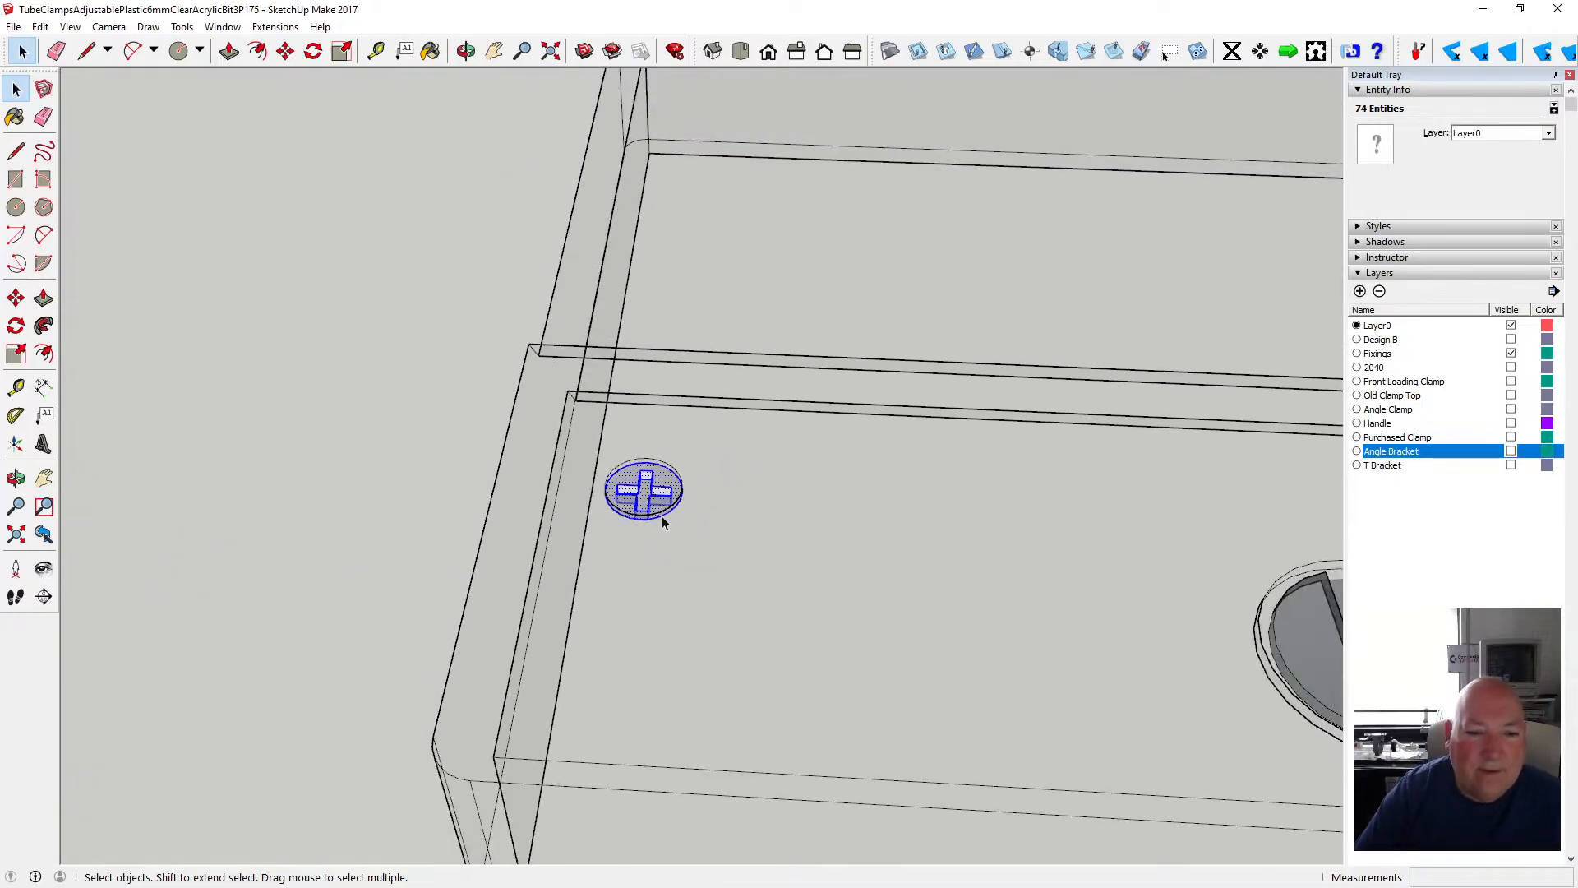
scroll(576, 460, down, 5)
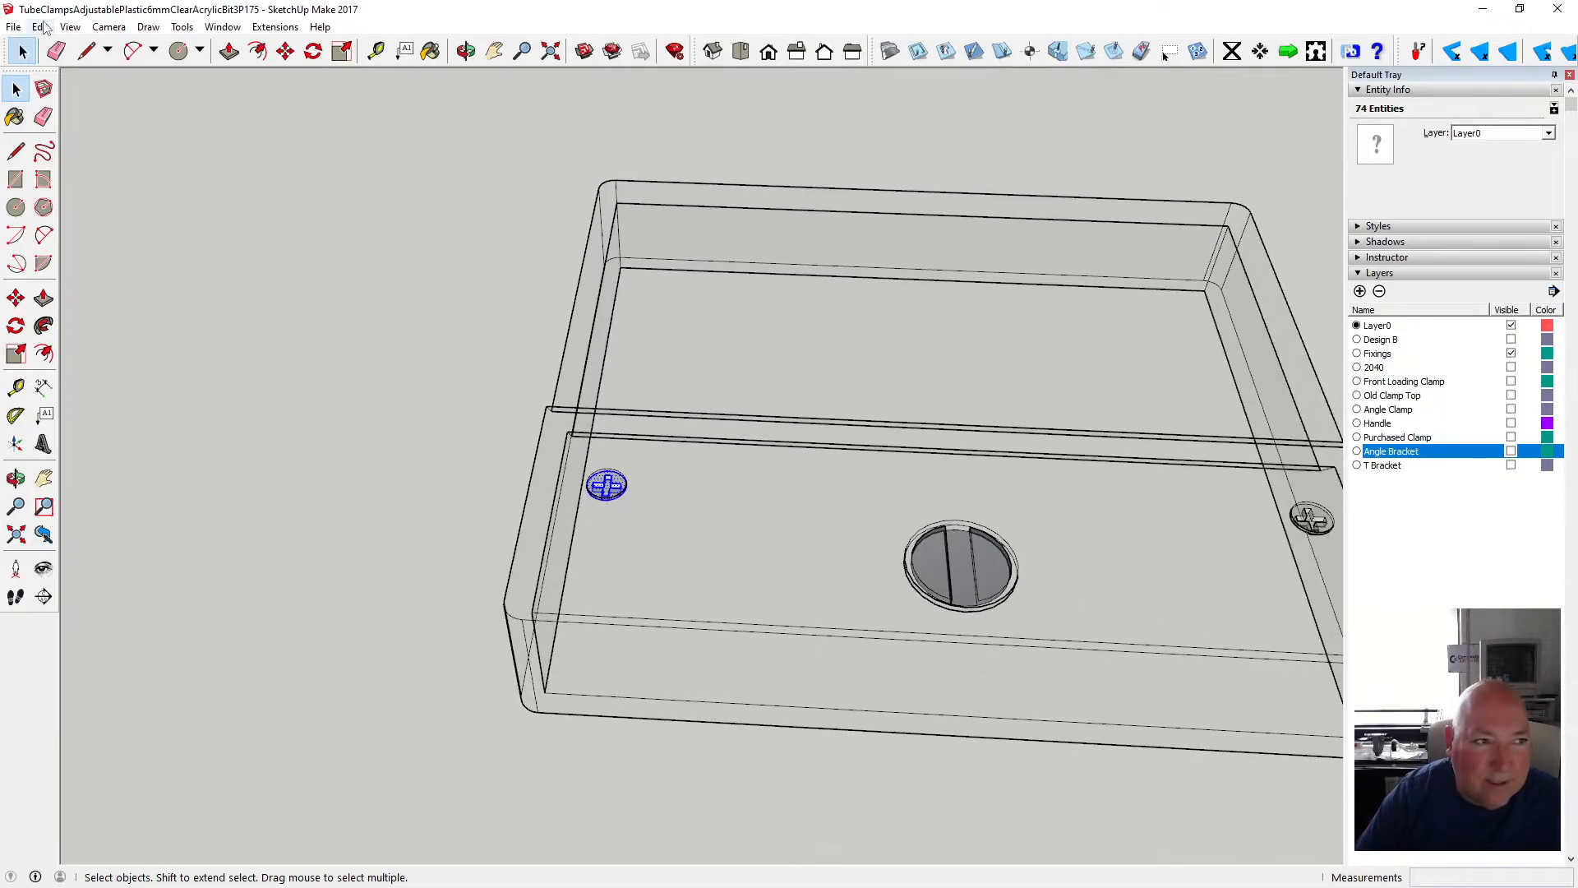
click(40, 26)
click(87, 86)
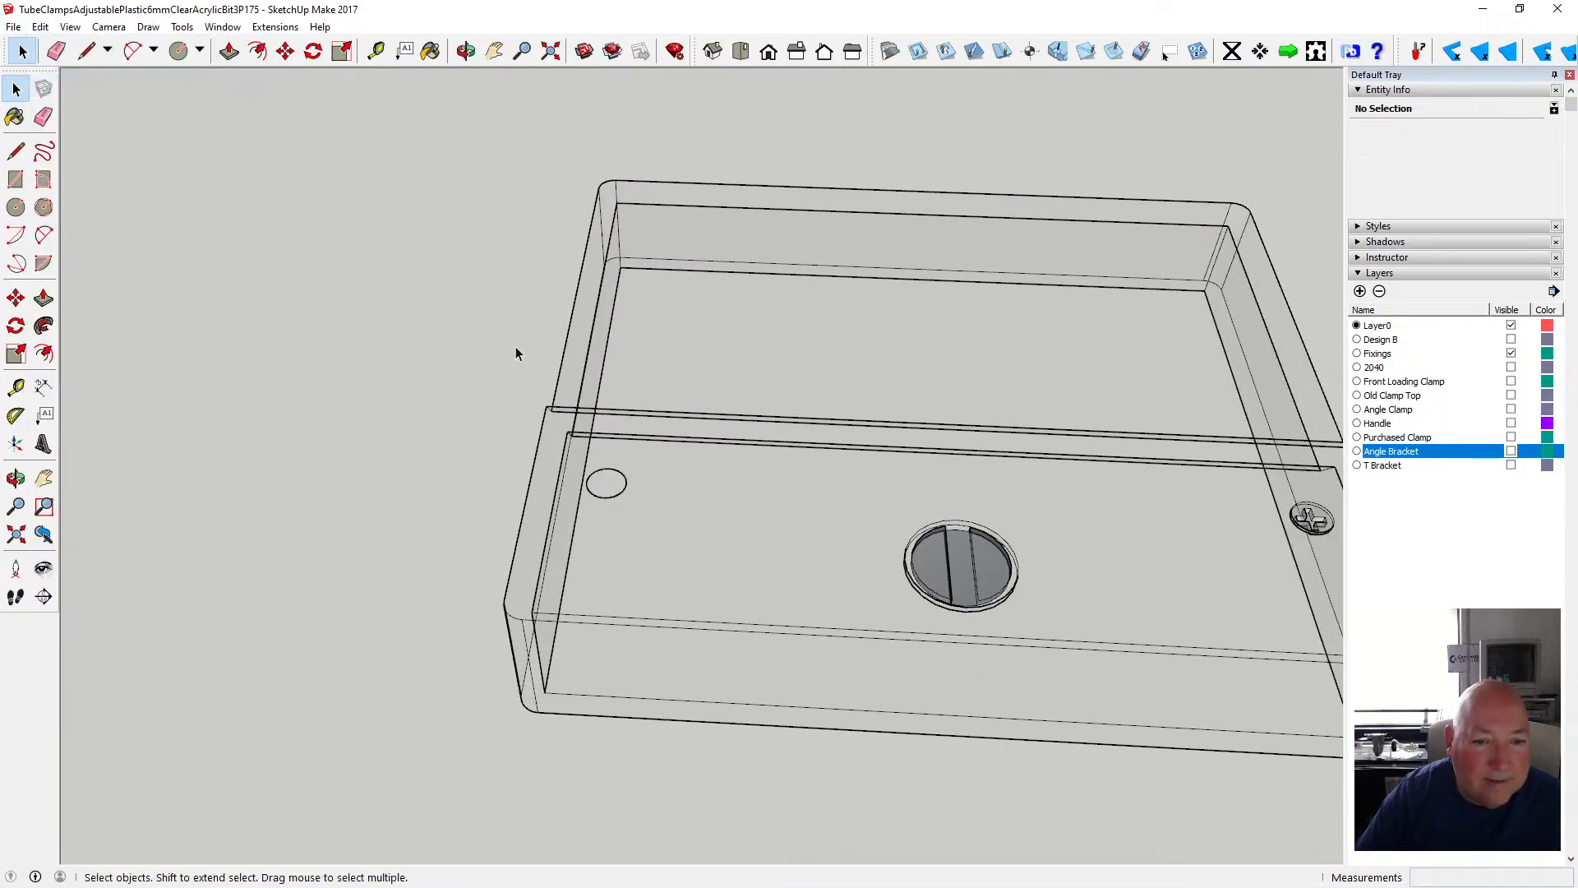
- Paste the cut screw head into the empty space beside the box
scroll(516, 347, down, 4)
click(40, 26)
click(74, 119)
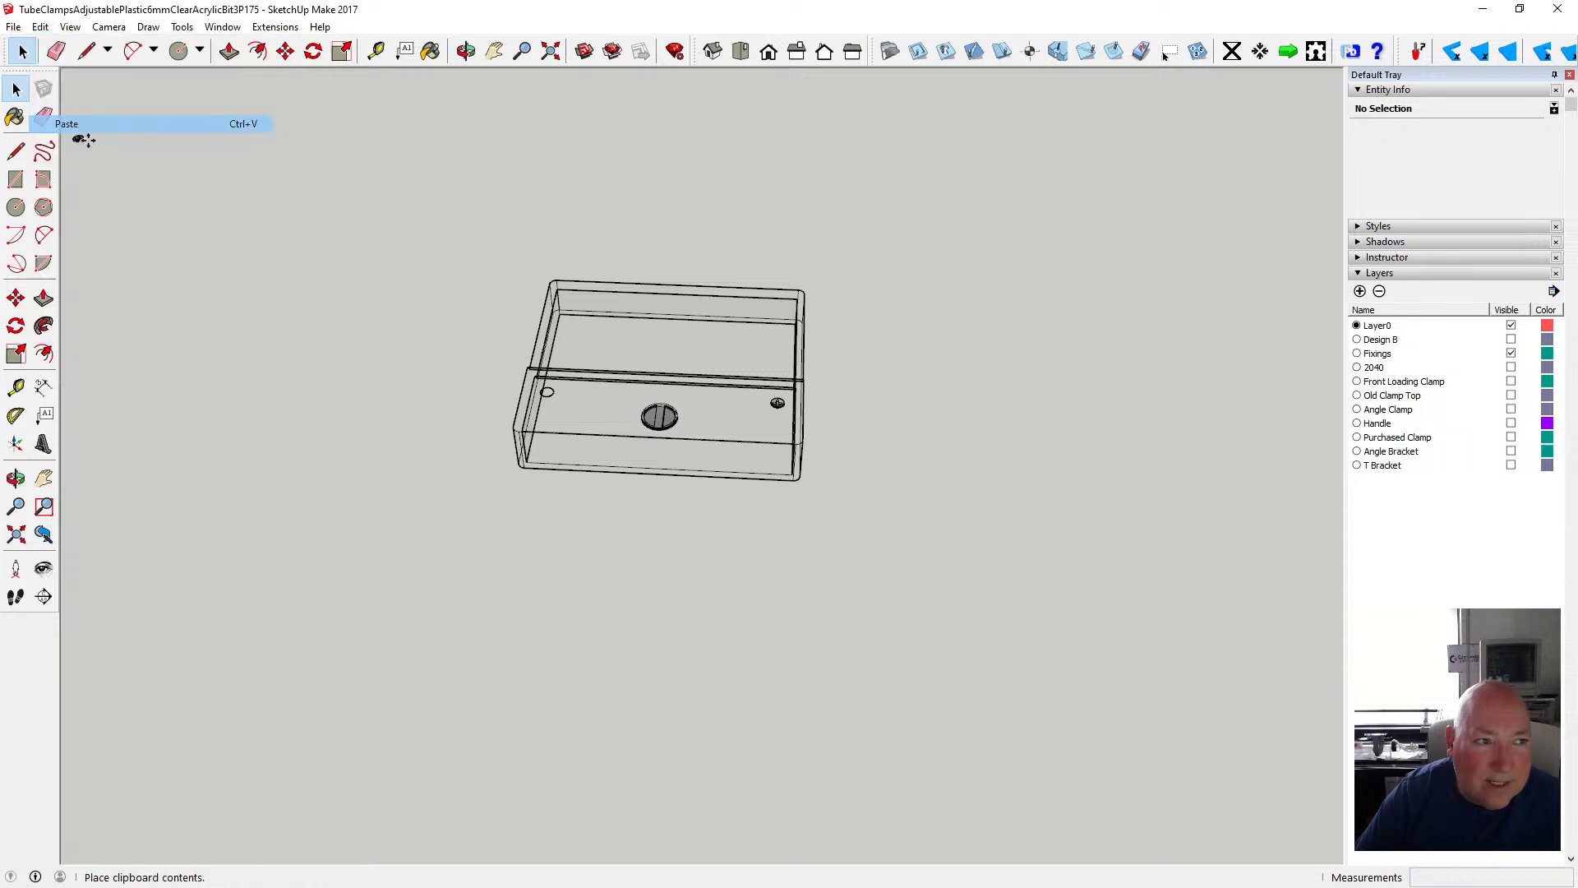
click(433, 514)
scroll(438, 522, up, 8)
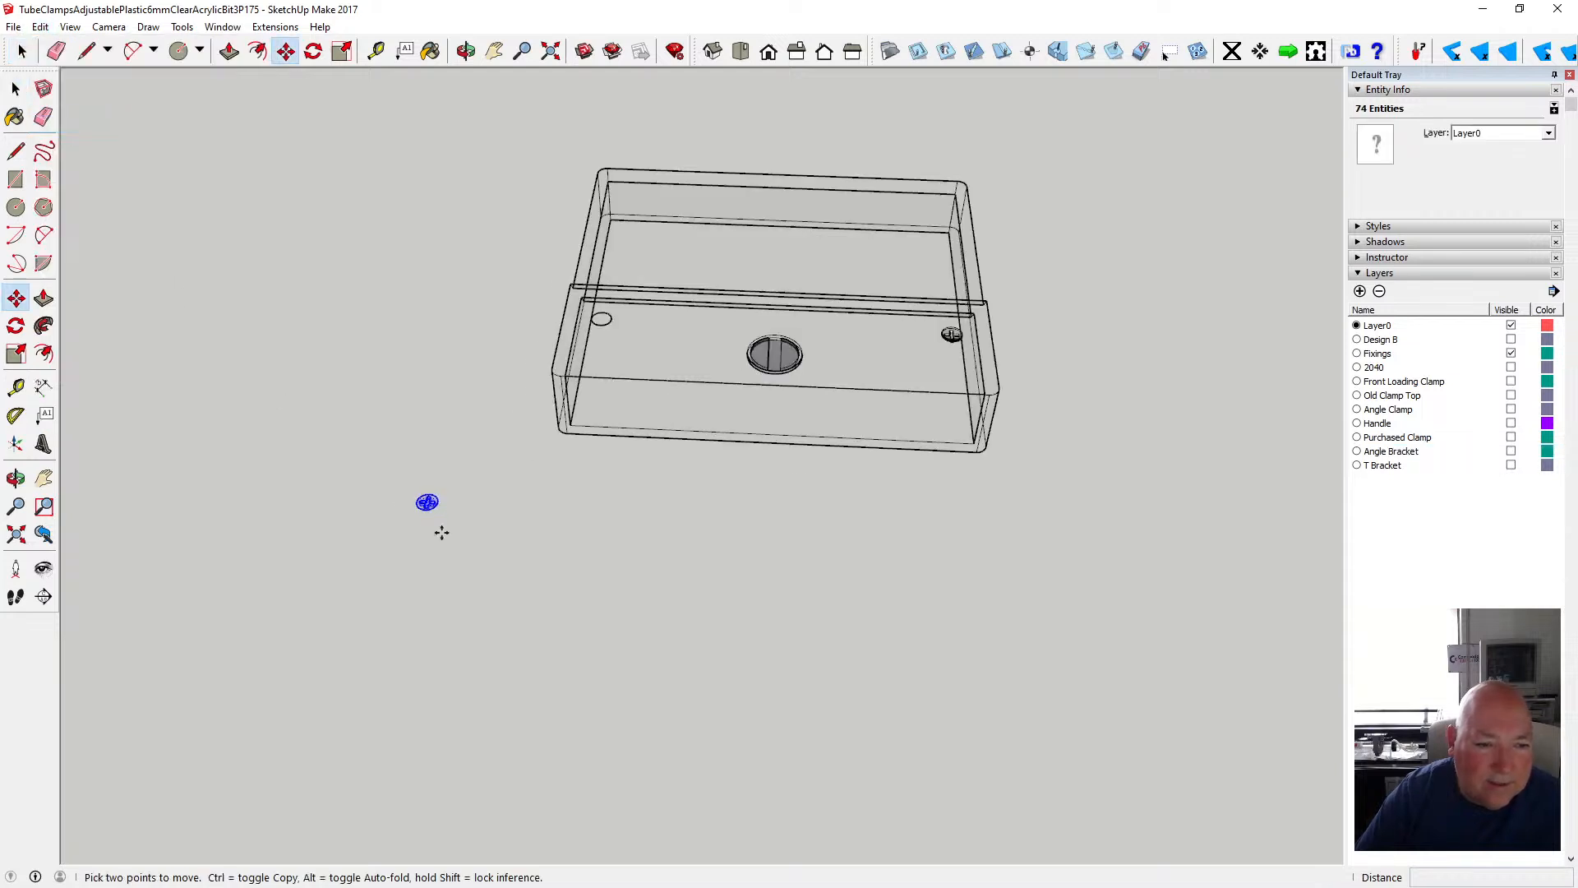
scroll(416, 497, down, 5)
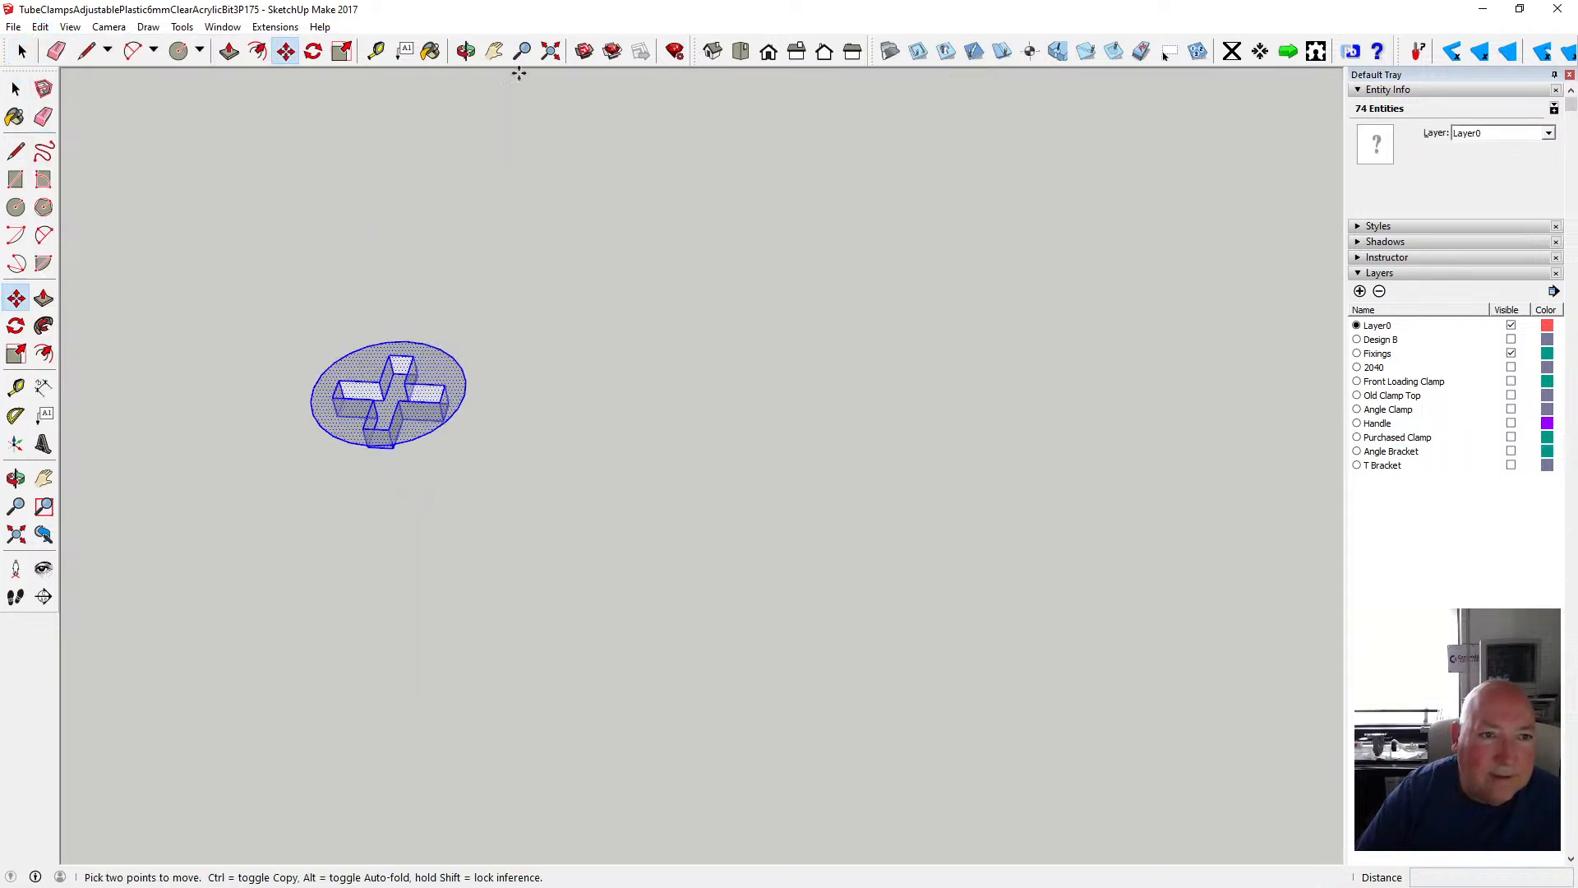
- Push/Pull the pasted screw head's circular face 0.50 mm downward, level with the bottom of the cross recess
click(466, 50)
drag(504, 462, 489, 223)
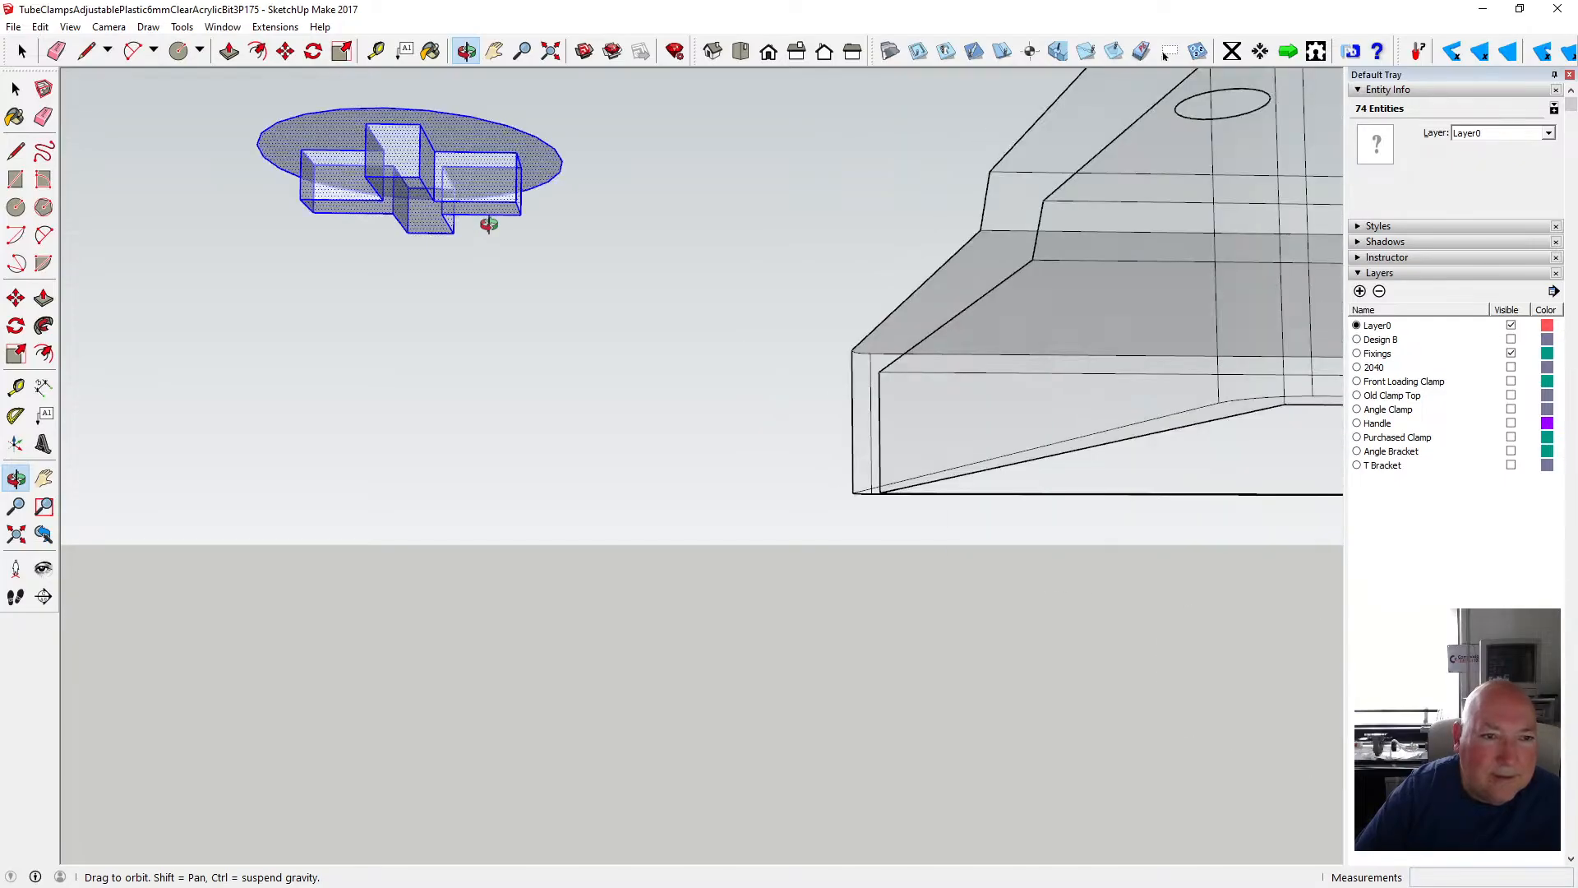
click(229, 51)
click(320, 156)
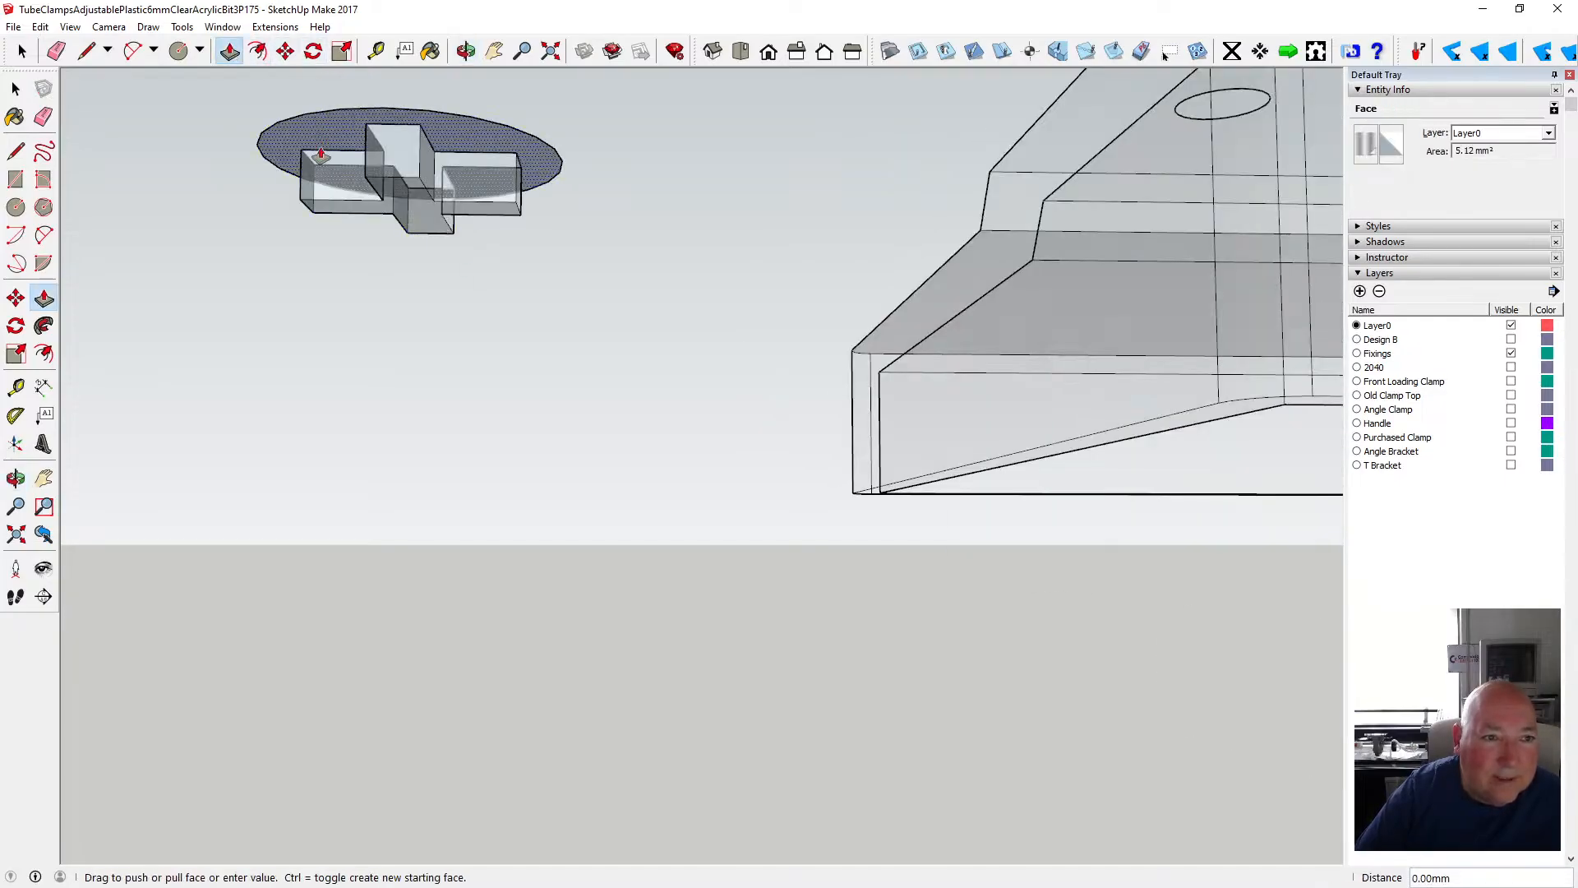
click(320, 263)
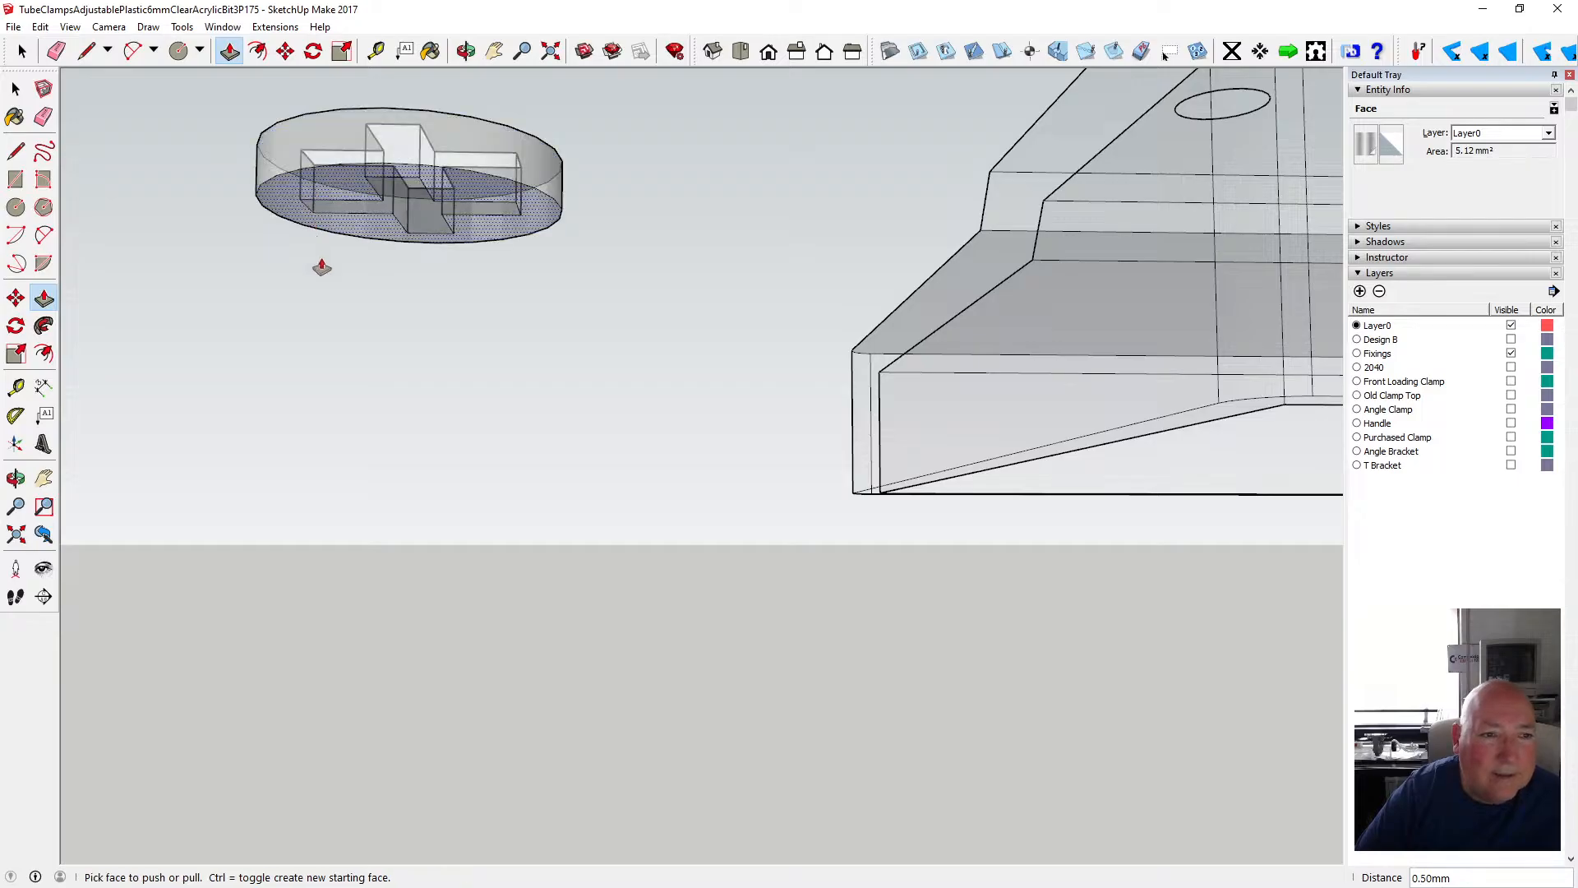
- Push/Pull the screw head's circular underside a further 1 mm downward
click(466, 52)
drag(462, 114, 402, 97)
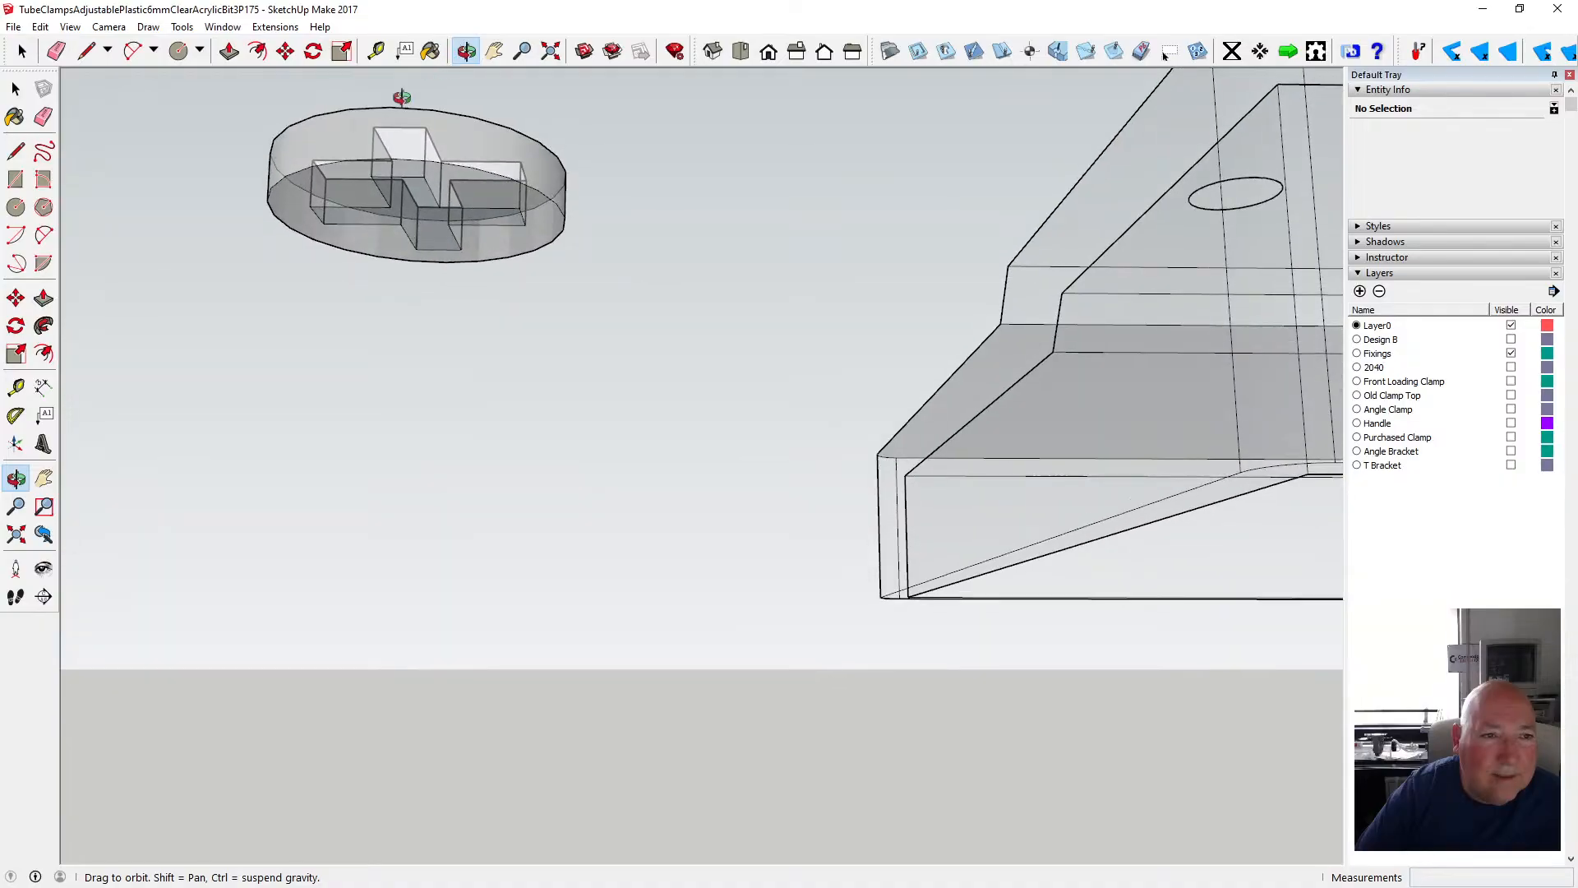
click(230, 51)
click(335, 233)
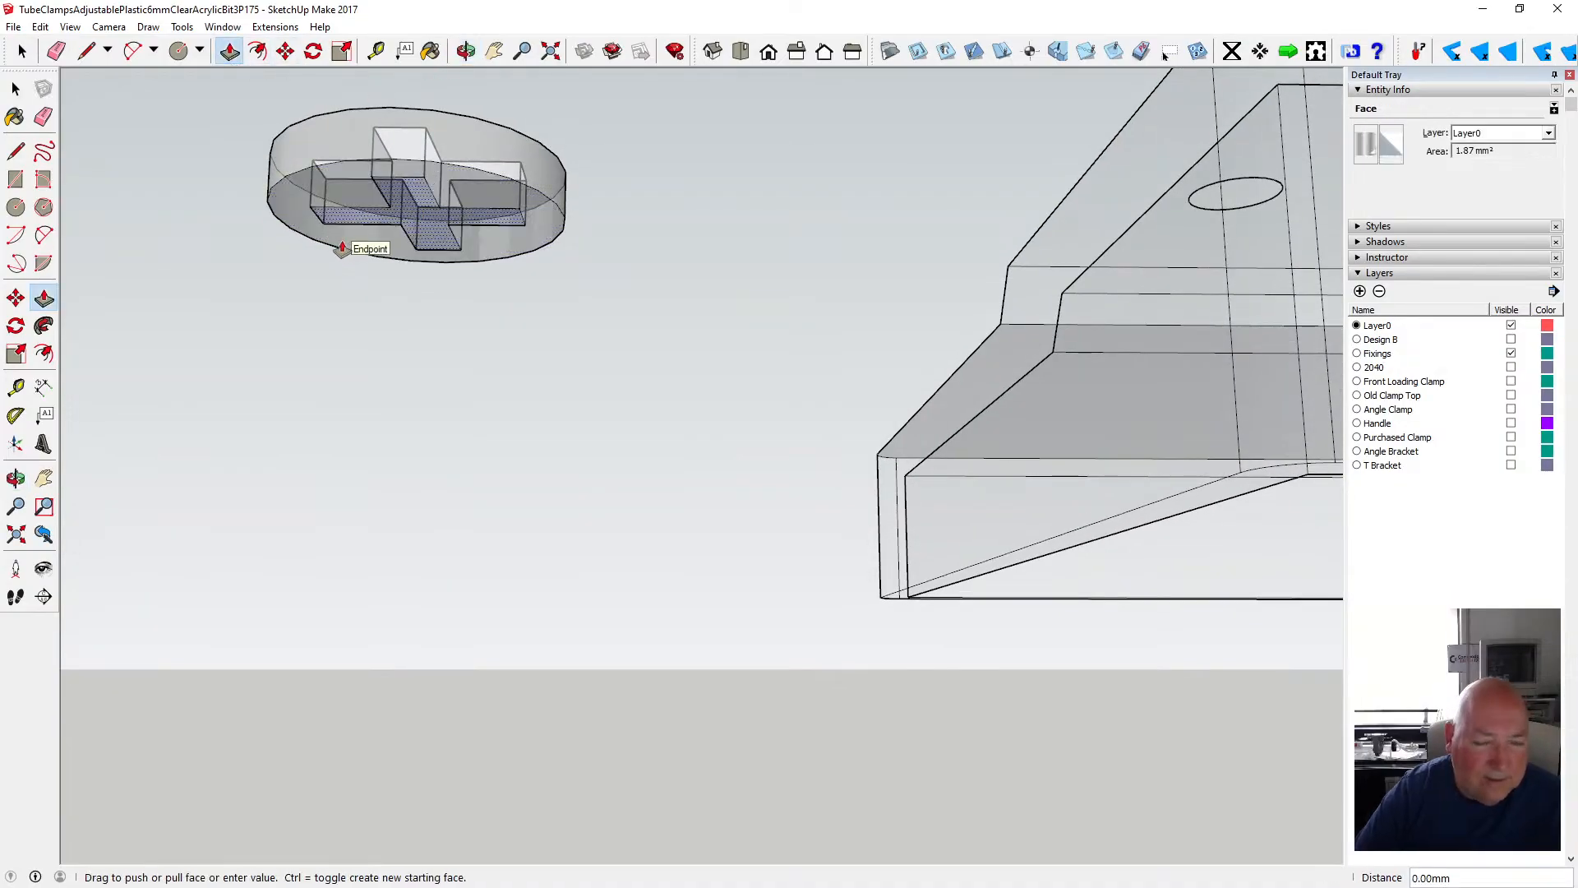
click(344, 248)
click(355, 247)
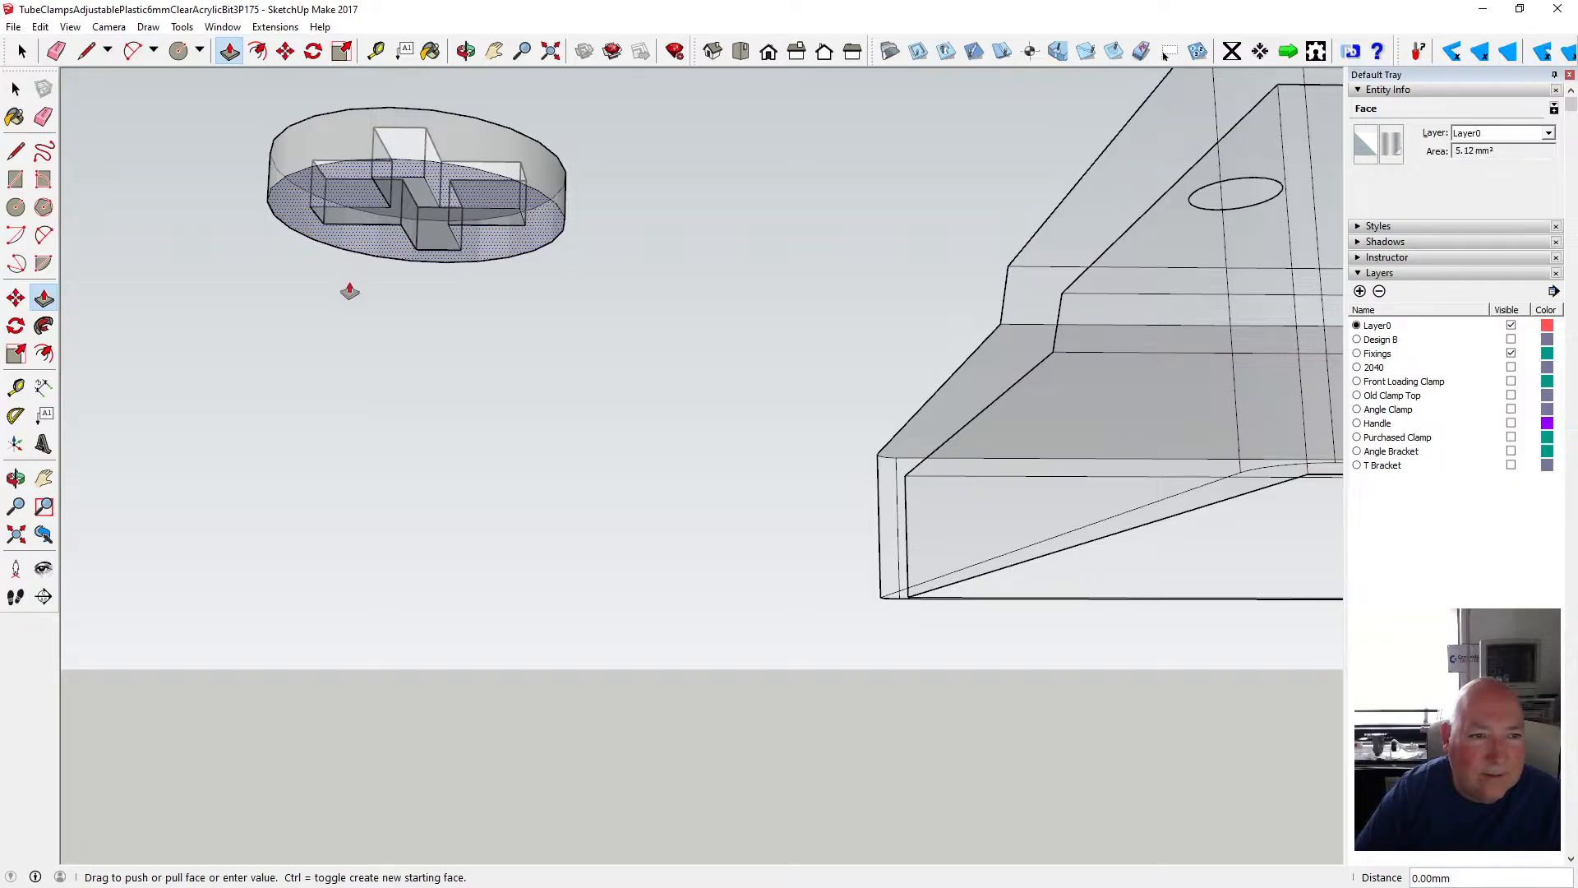
text(1)
key(Return)
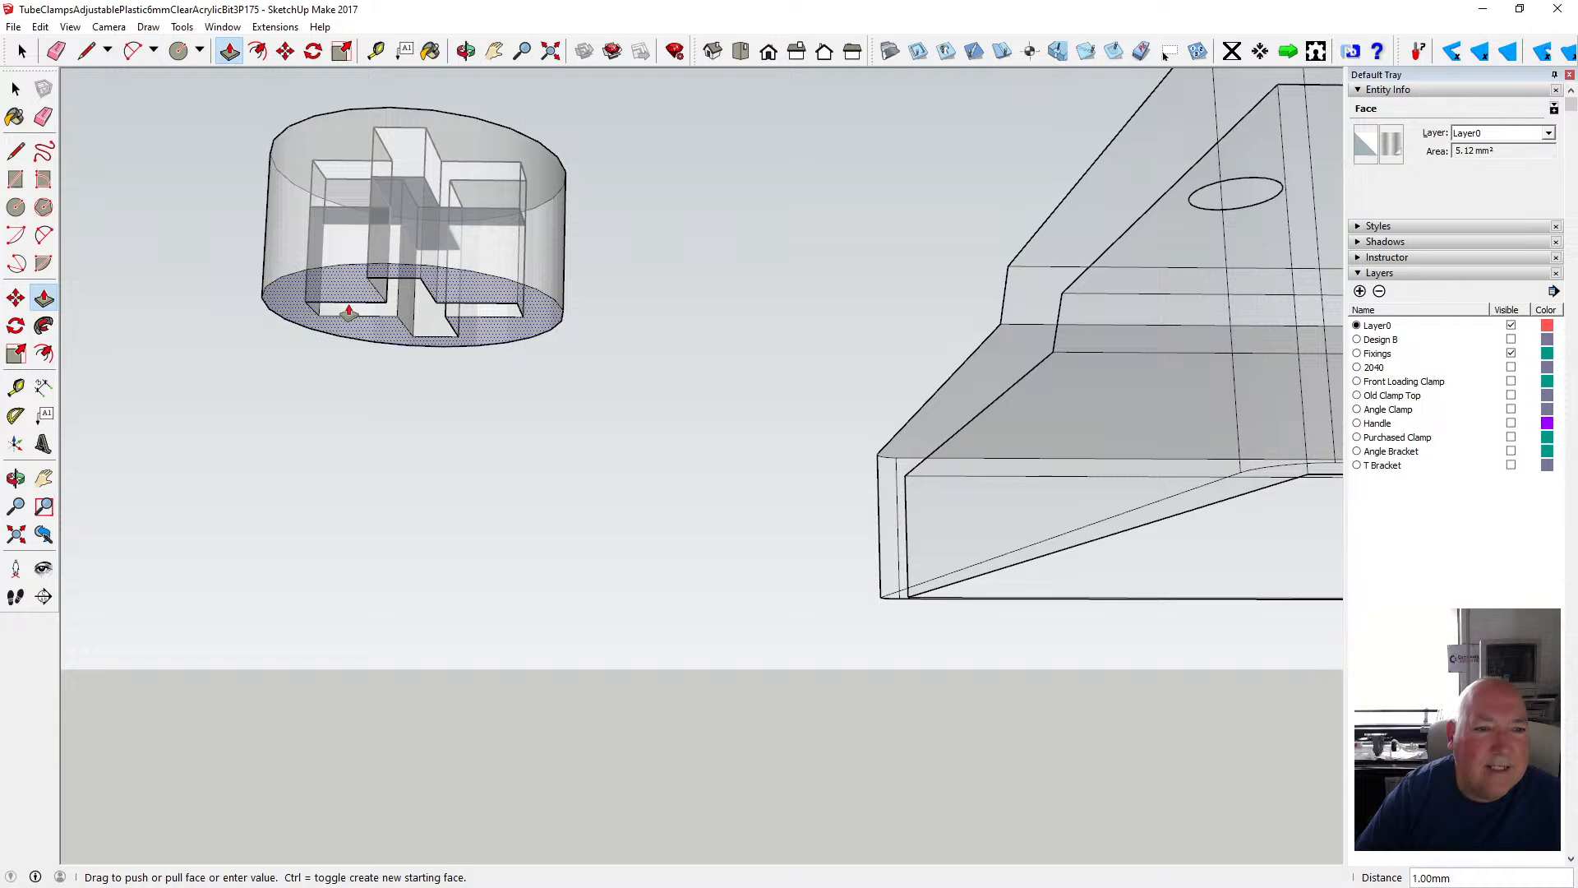
click(348, 311)
- Delete one long edge of the cross outline on the screw head's underside
click(466, 52)
drag(451, 233, 576, 111)
scroll(501, 239, up, 6)
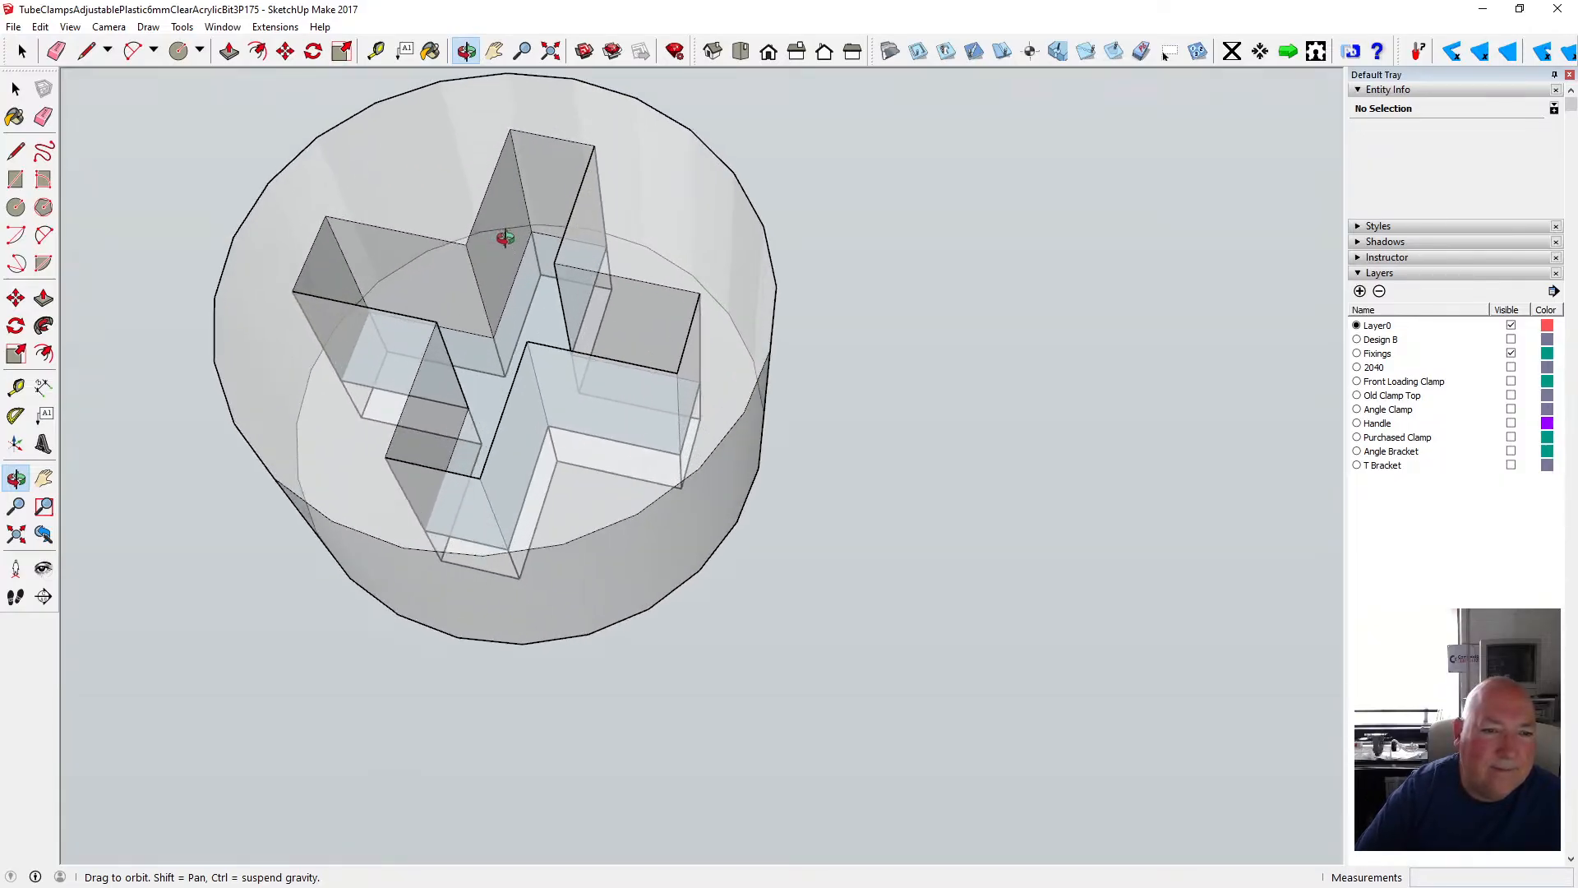
drag(512, 262, 521, 263)
click(16, 88)
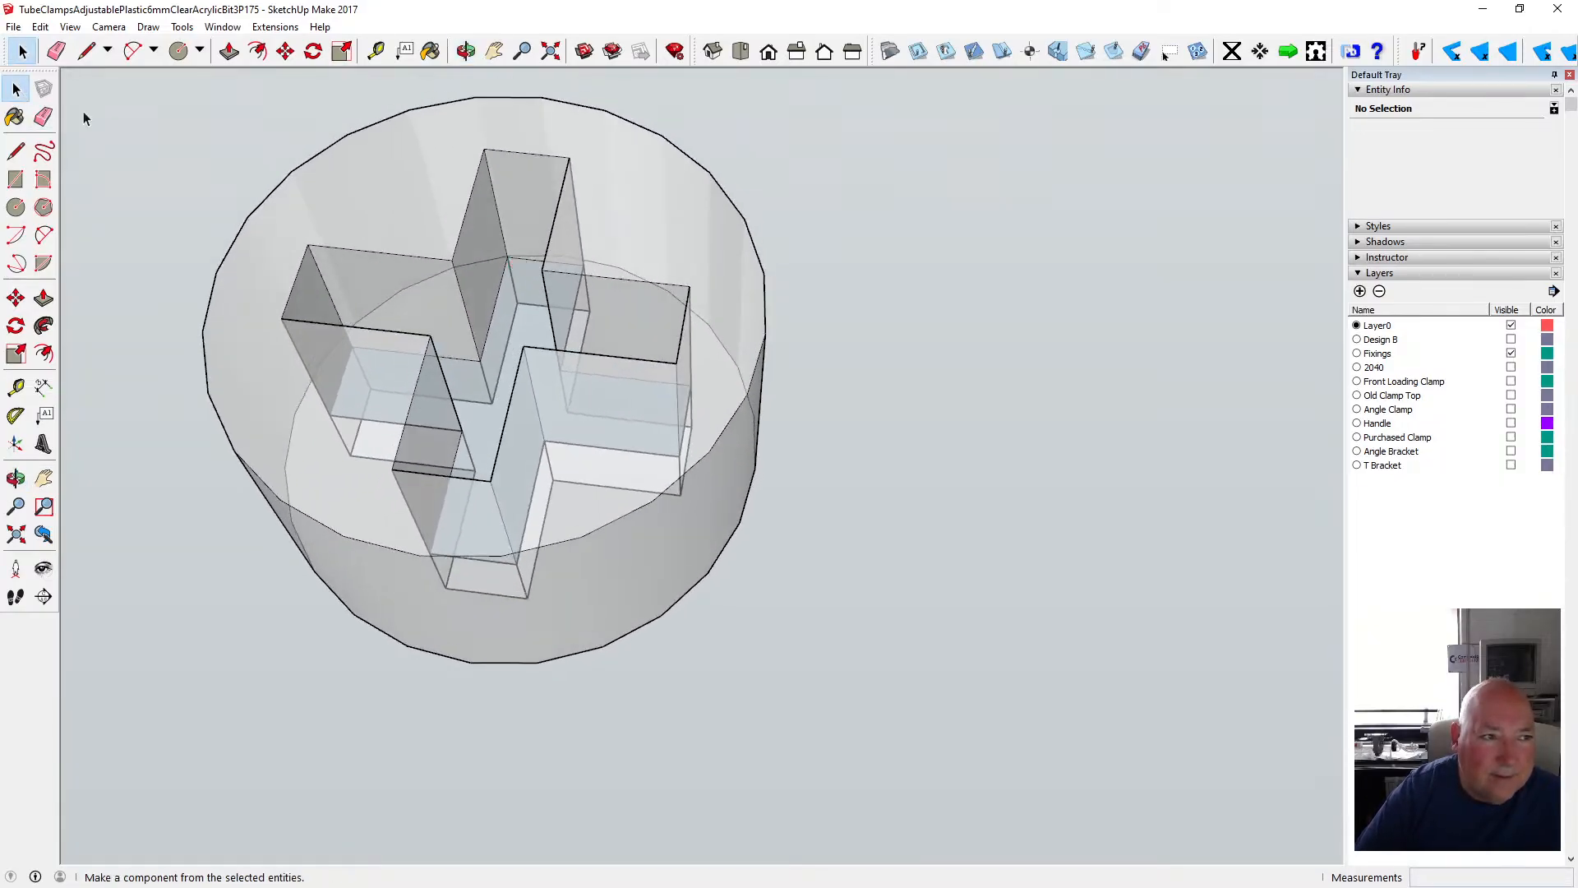
click(414, 256)
key(Delete)
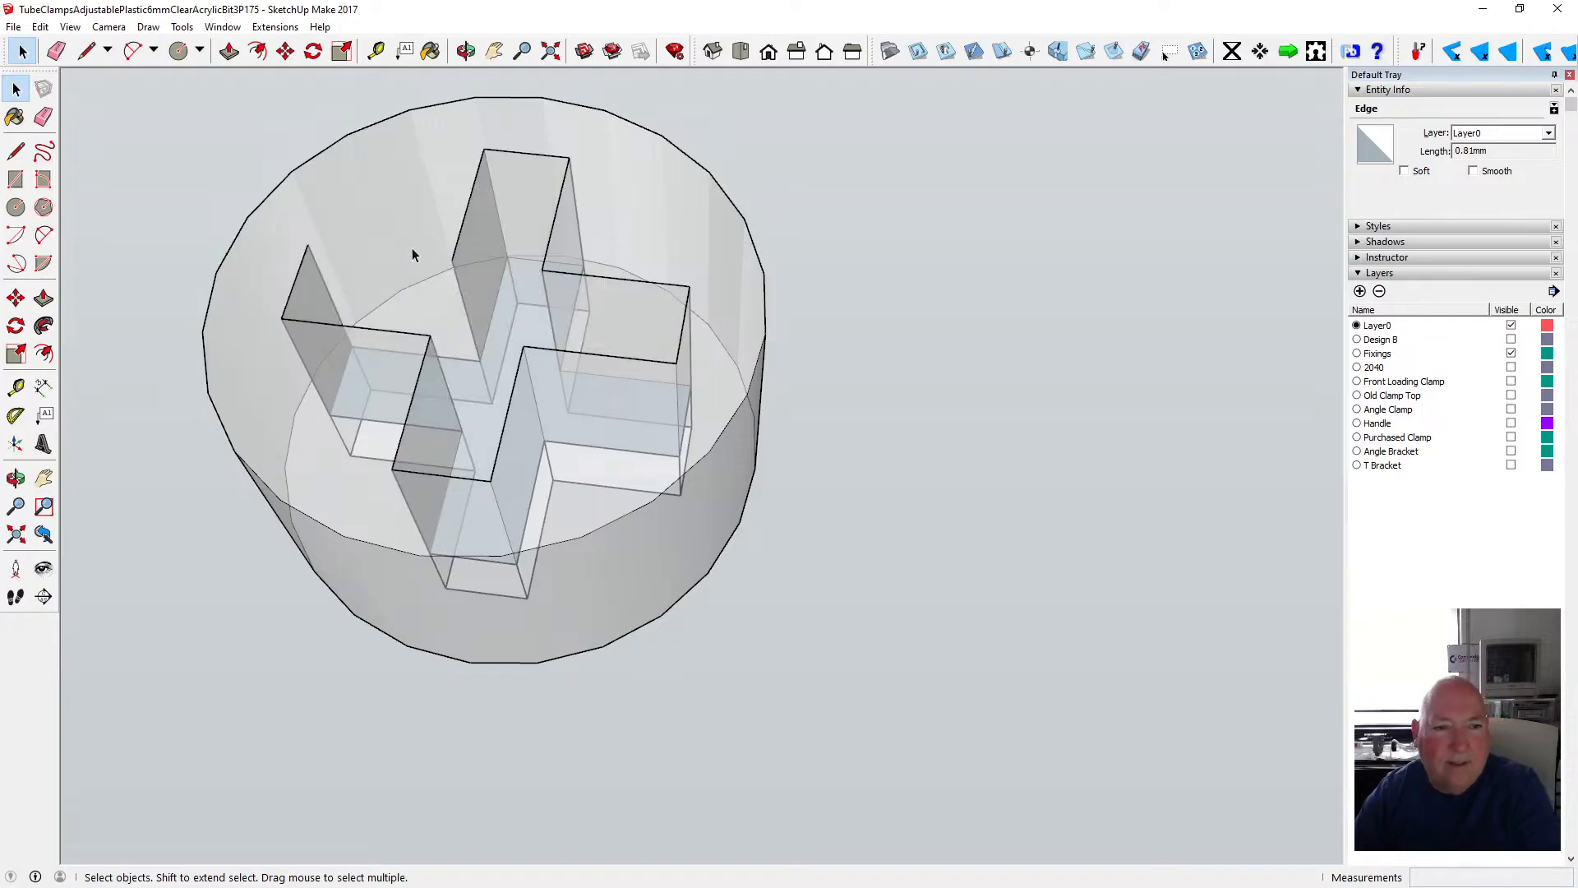
- Turn off X-ray display and delete the remaining edges of the cross outline on the screw head's underside
click(70, 26)
mouse_move(139, 245)
click(235, 243)
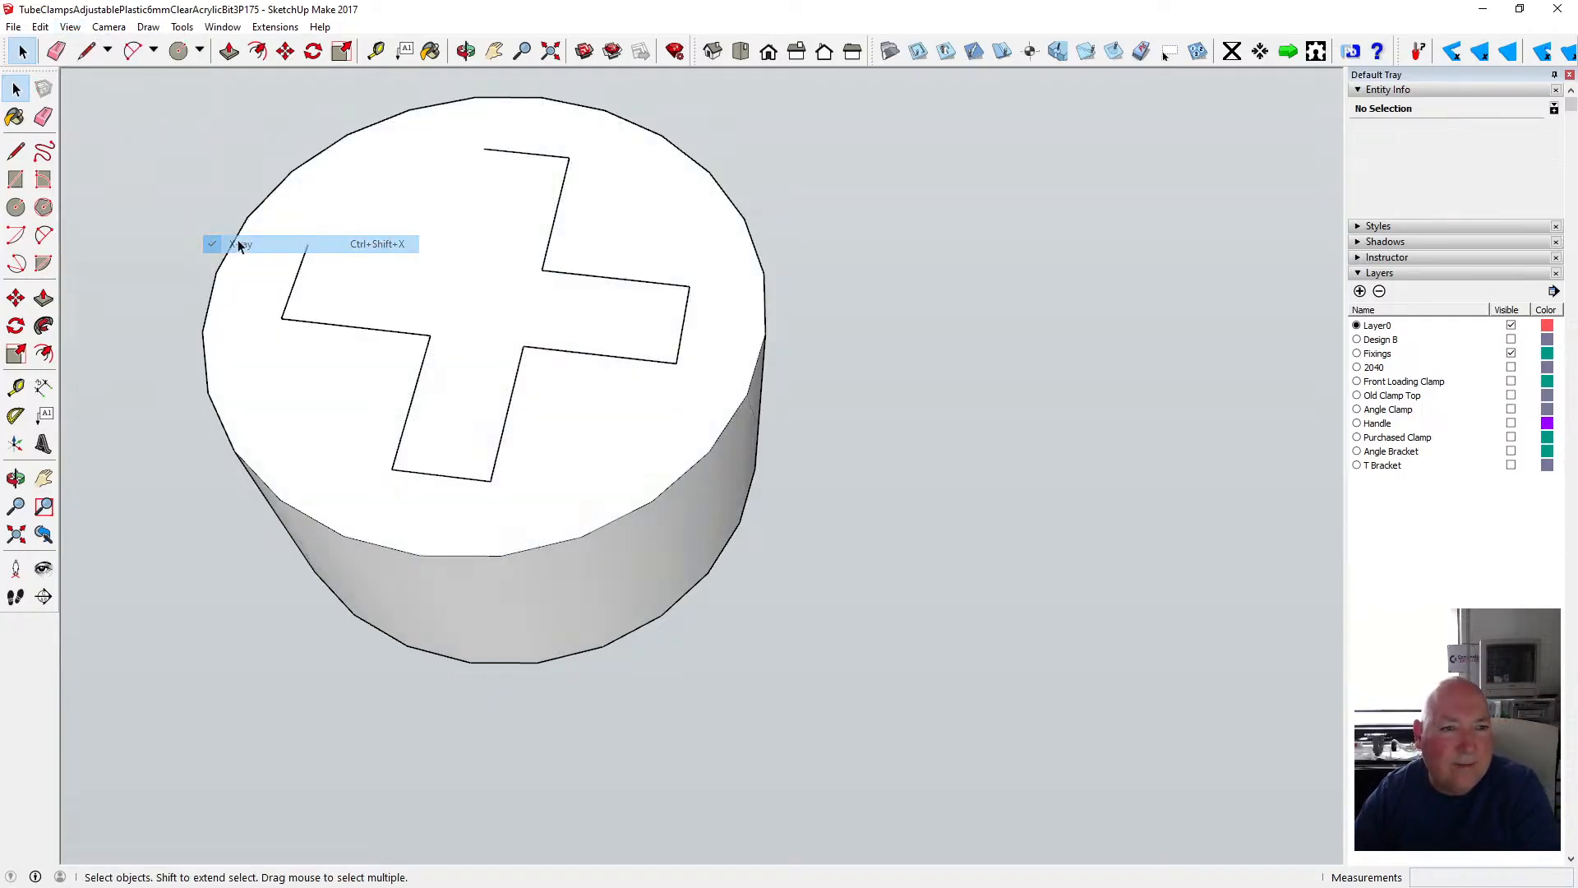
click(563, 185)
key(Delete)
click(688, 310)
key(Delete)
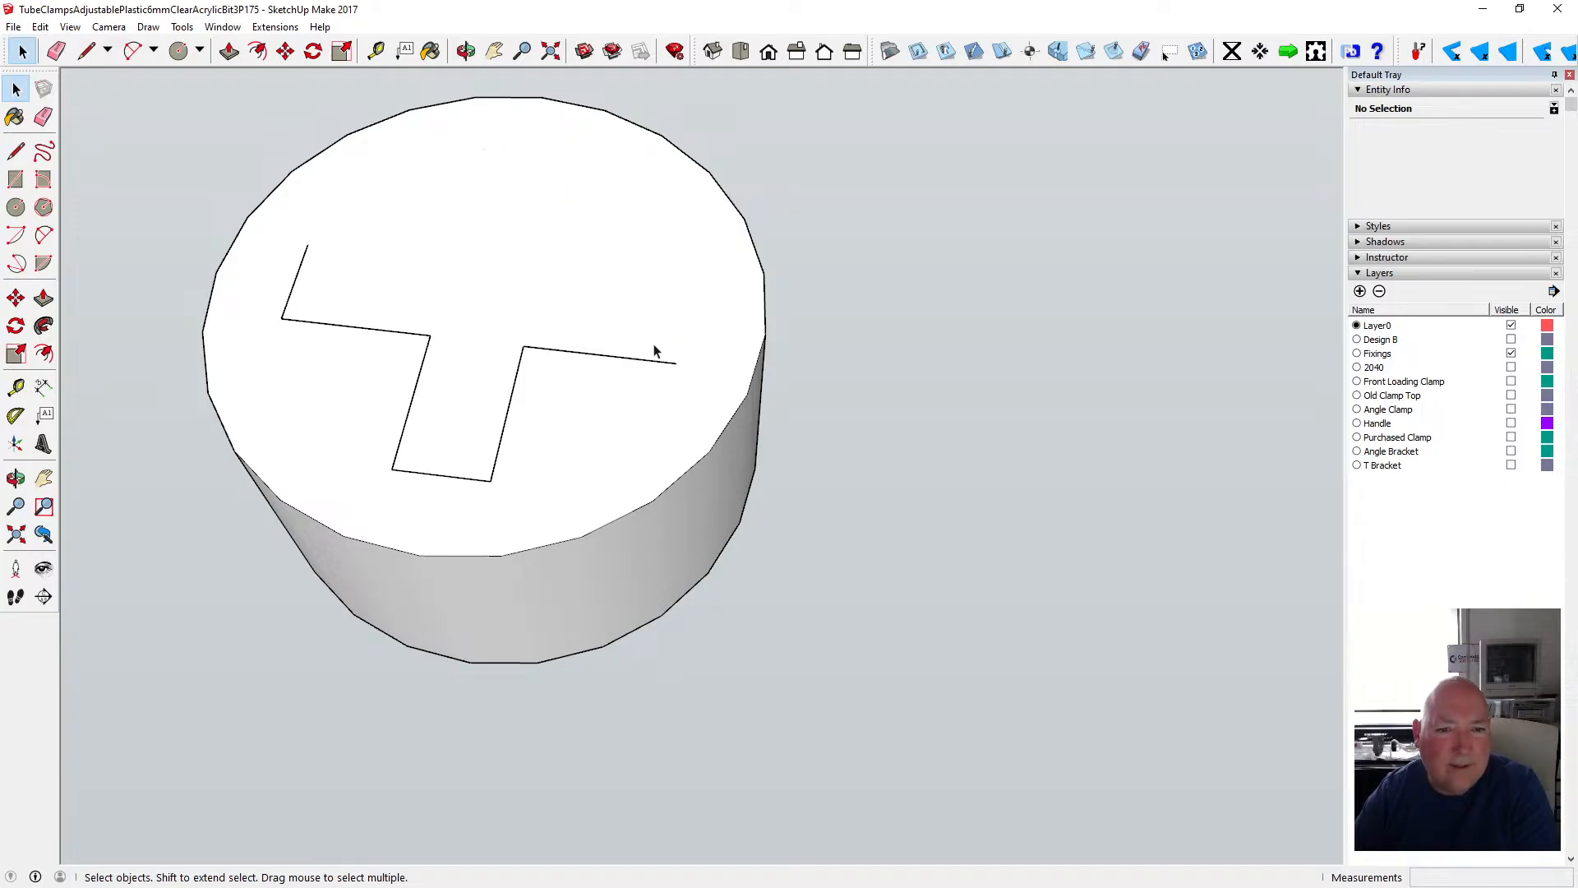
click(634, 363)
key(Delete)
click(521, 368)
key(Delete)
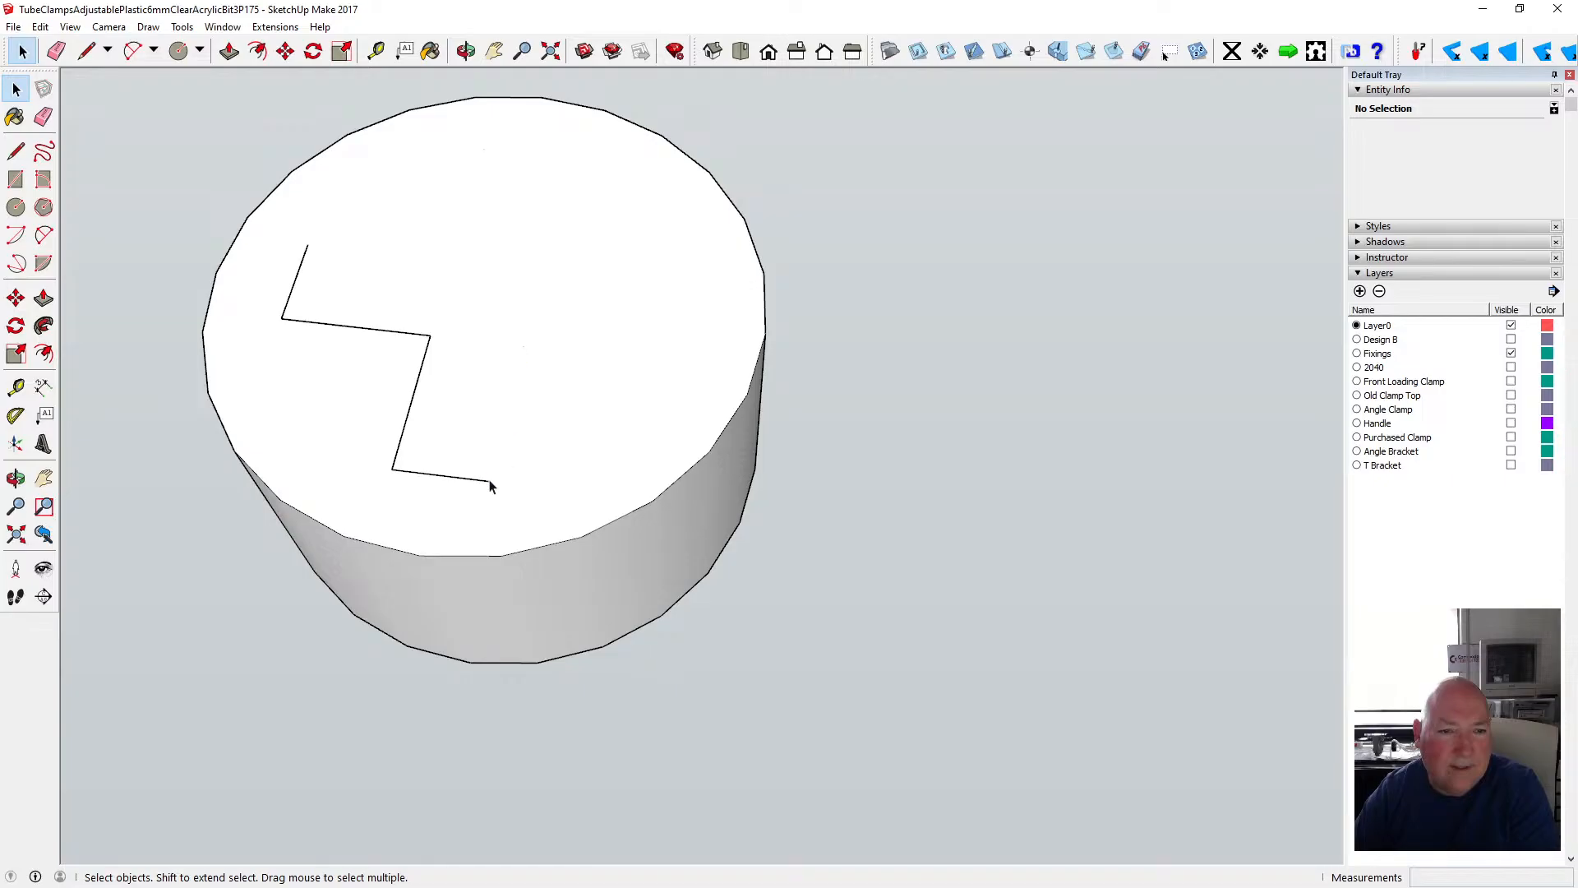
key(Delete)
click(400, 336)
key(Delete)
click(298, 286)
key(Delete)
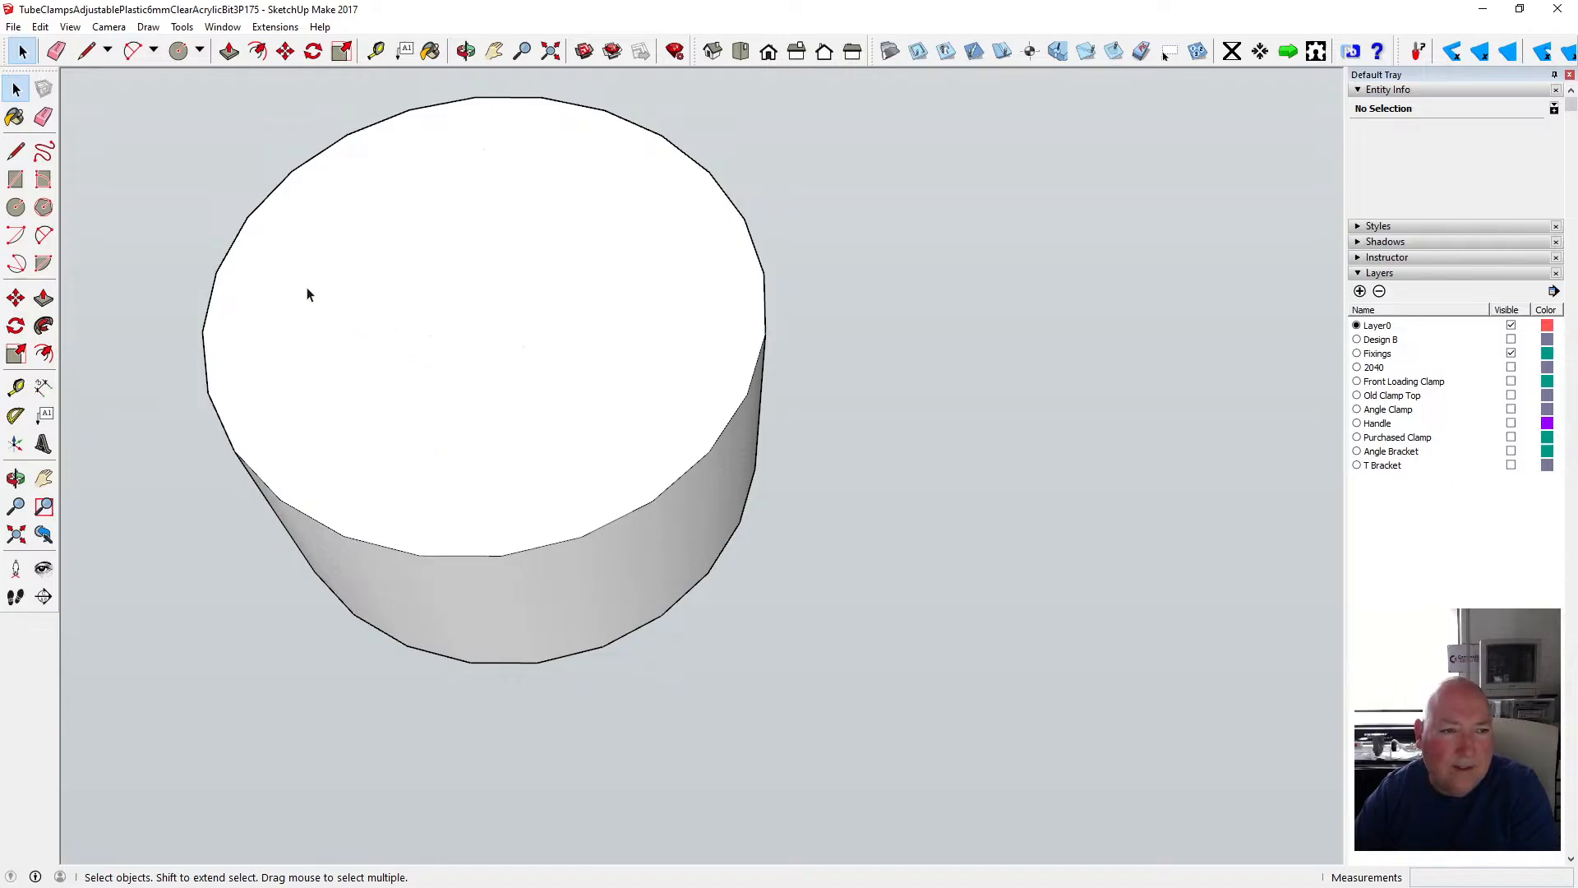
- Turn X-ray display back on and delete the leftover vertical edges between the cross recess and the underside
click(70, 27)
mouse_move(164, 245)
click(234, 244)
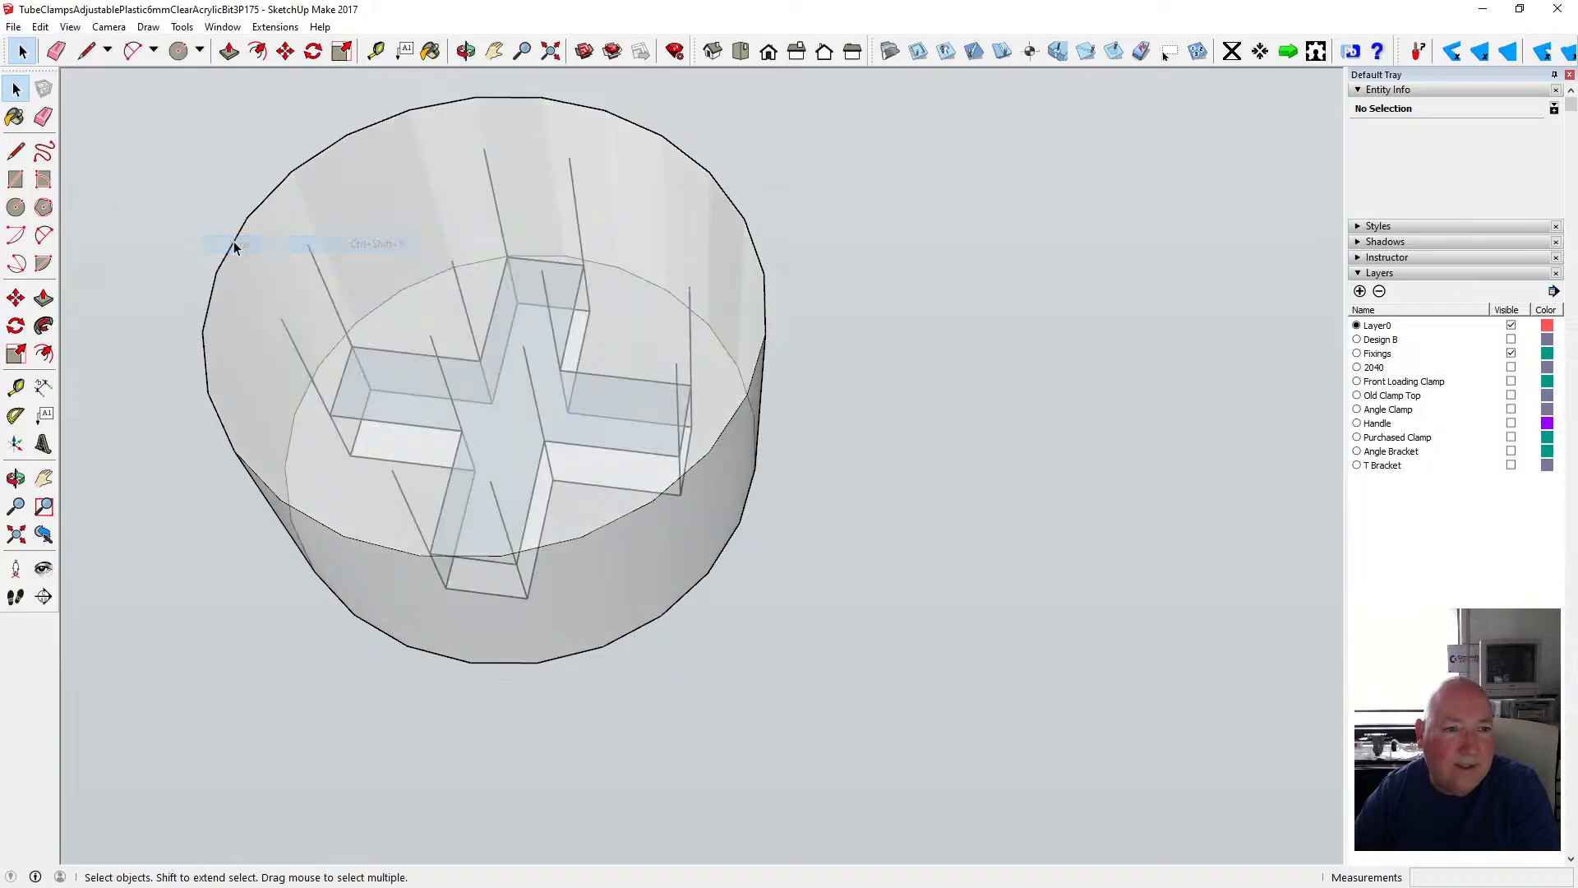
click(323, 270)
click(327, 288)
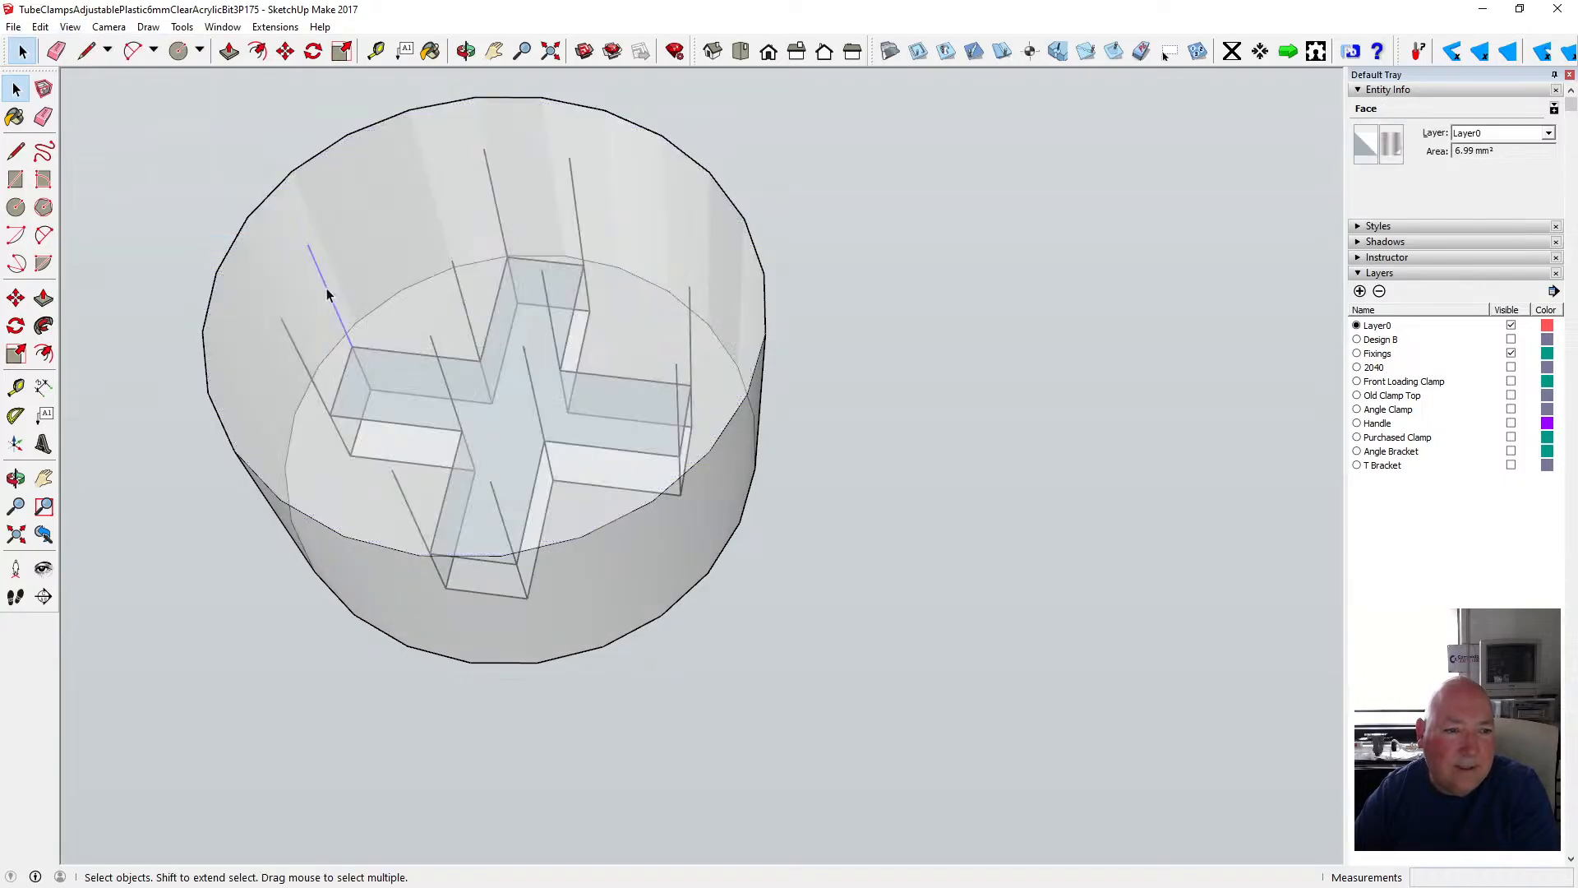
key(Delete)
click(301, 358)
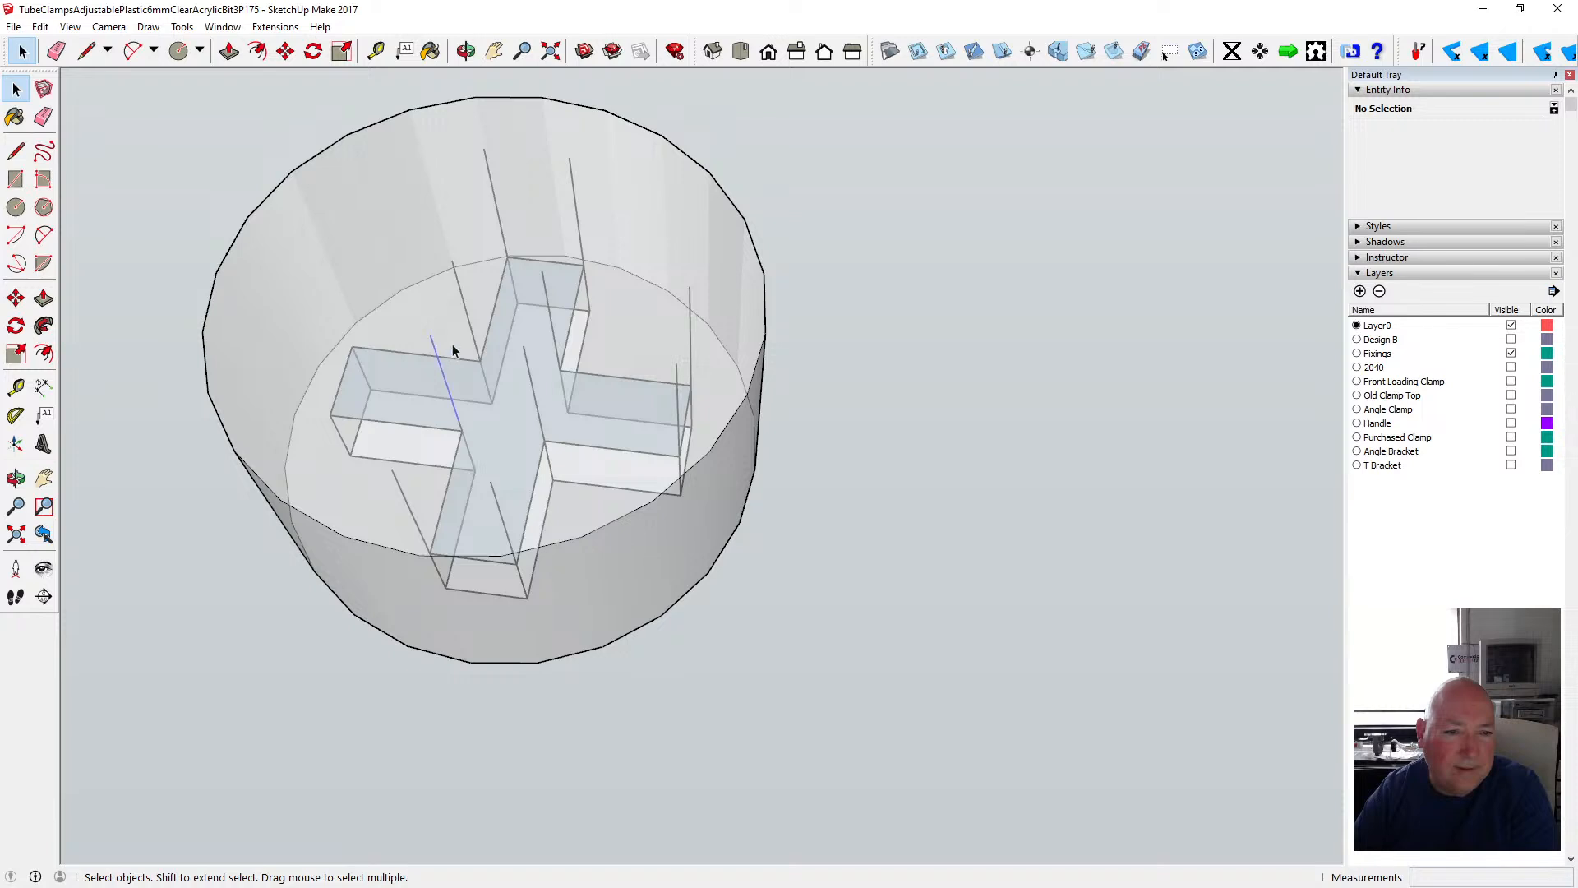
click(494, 197)
key(Delete)
click(575, 200)
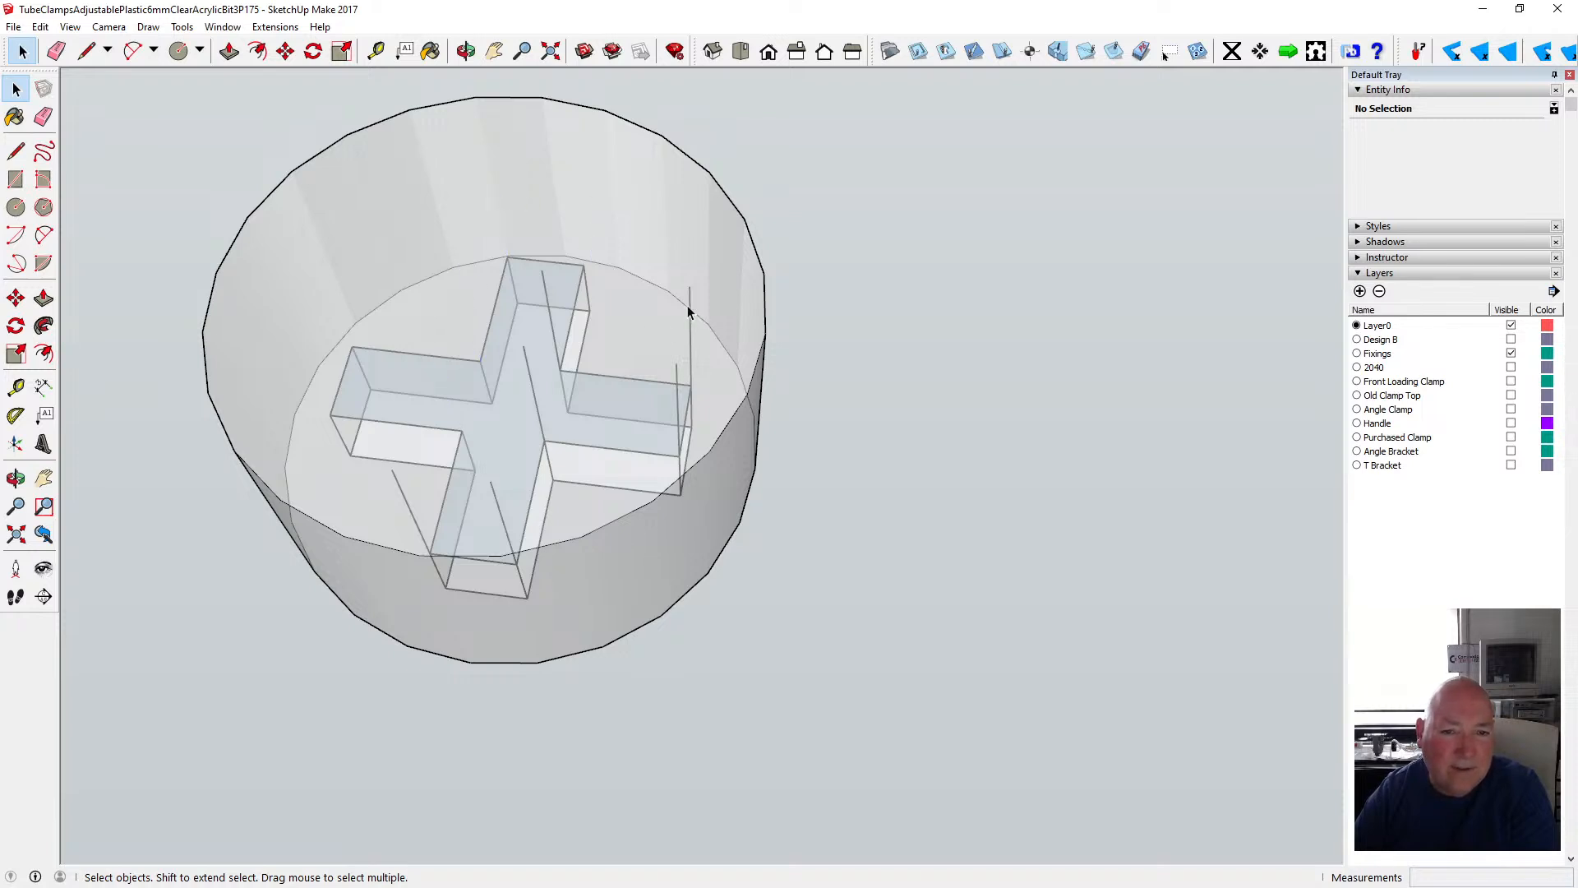
click(549, 307)
key(Delete)
click(526, 375)
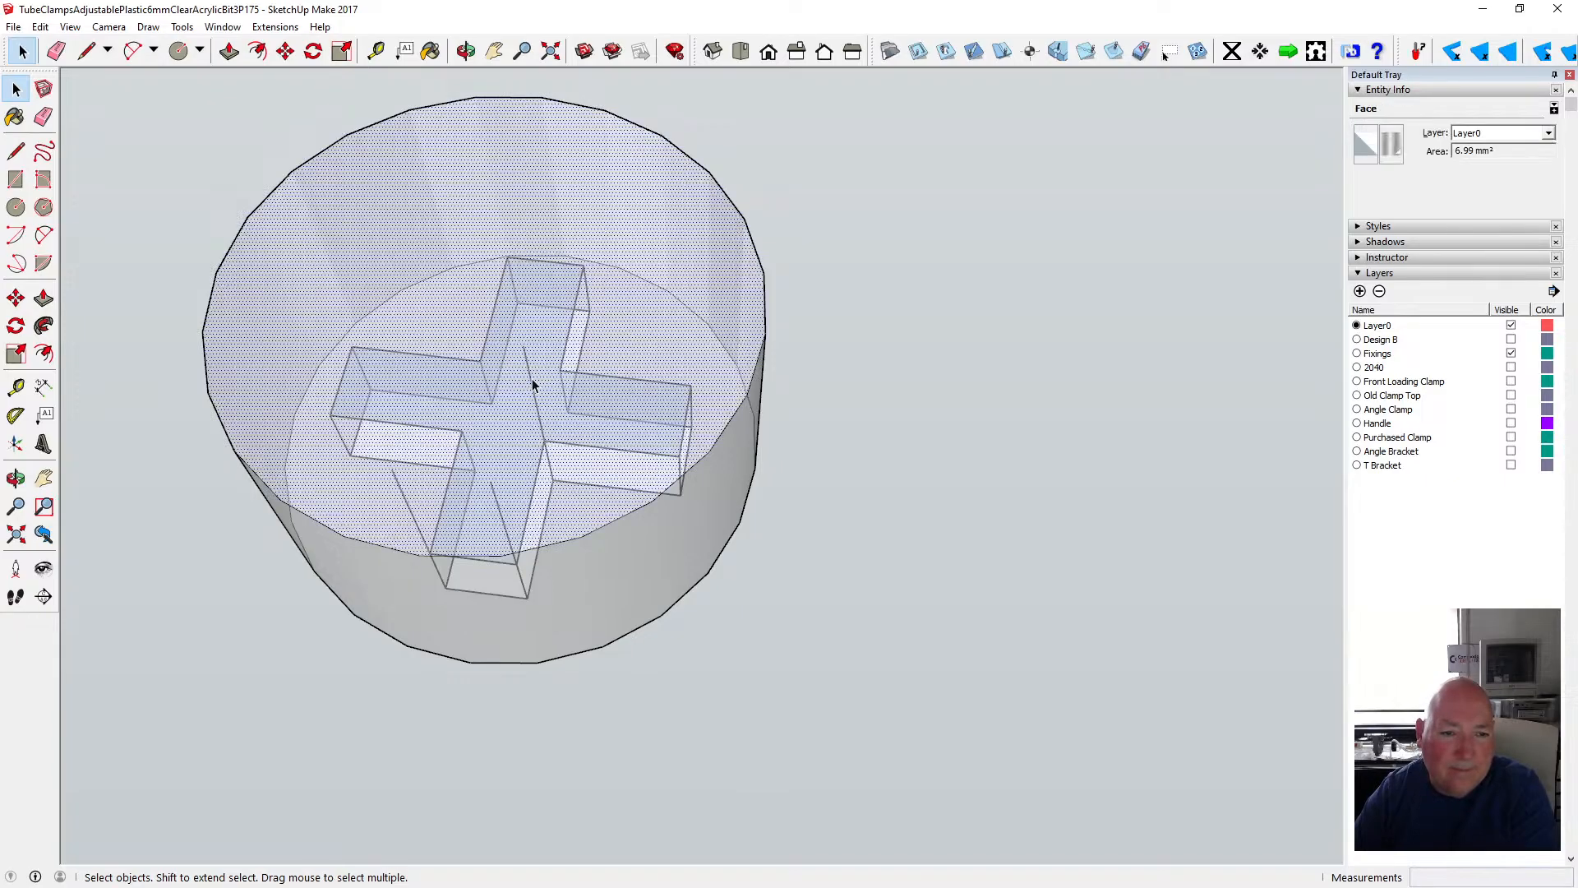
key(Delete)
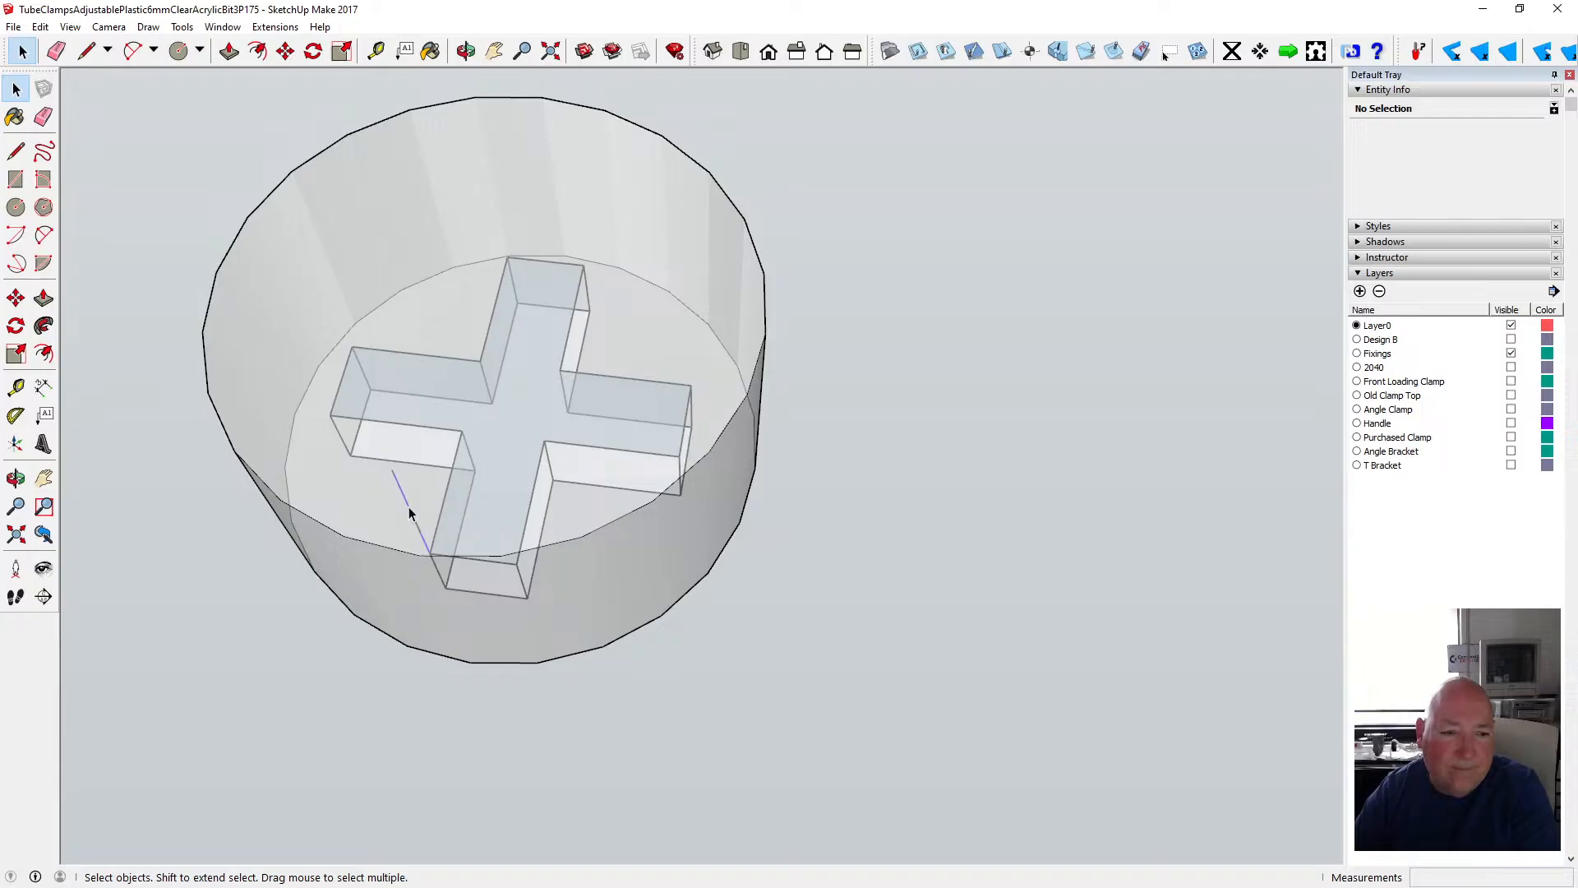
- Turn off X-ray display and inspect the cross recess from the screw head's slotted side
click(466, 51)
drag(395, 148, 530, 394)
click(70, 27)
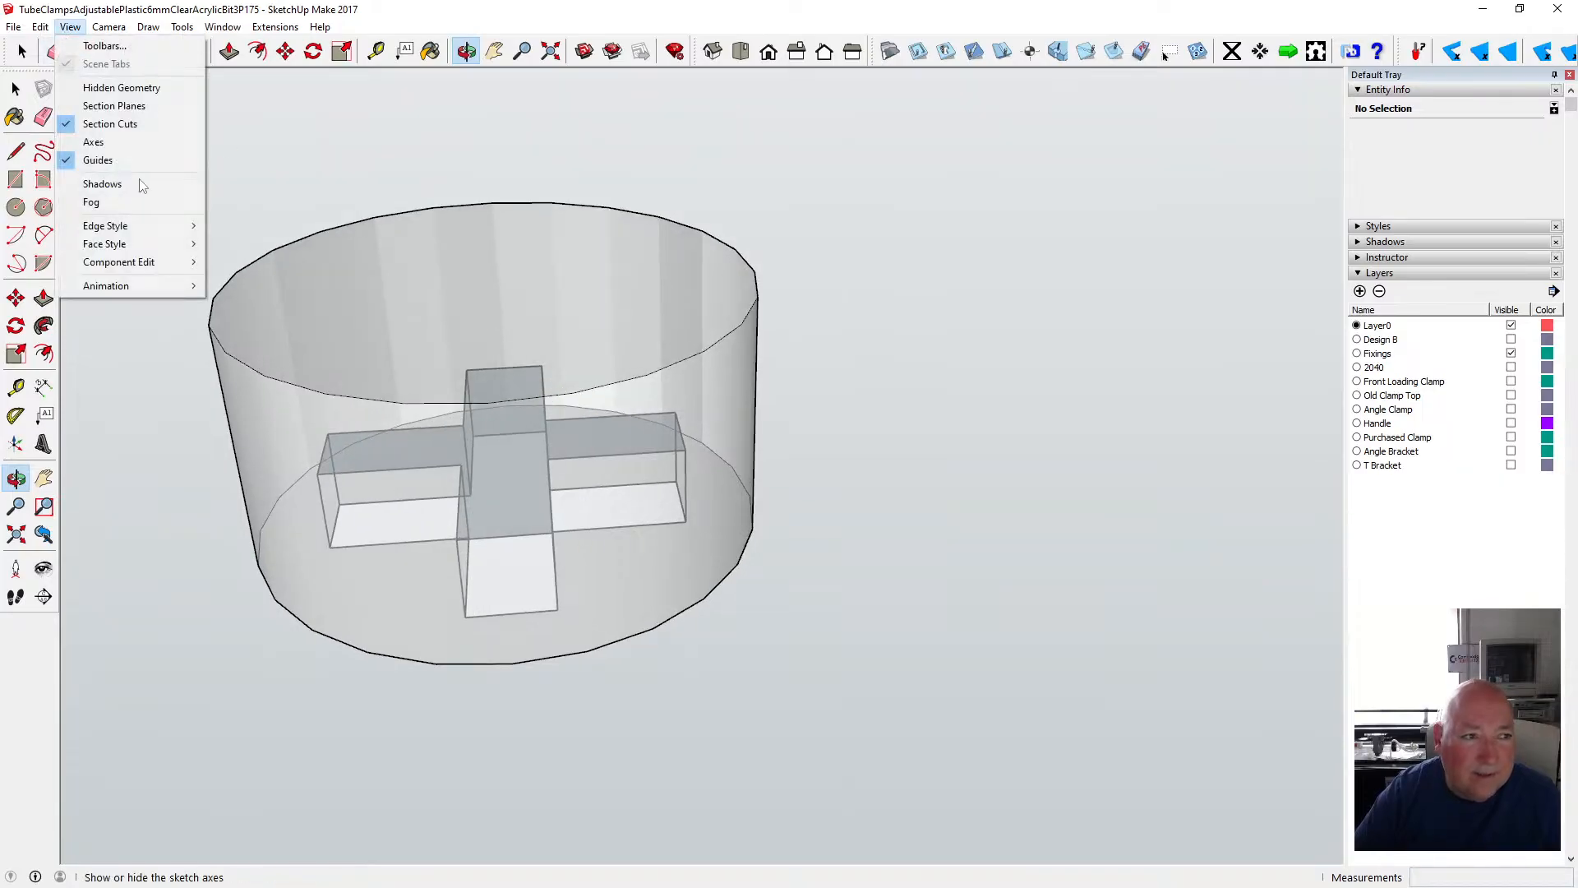
mouse_move(151, 243)
click(290, 253)
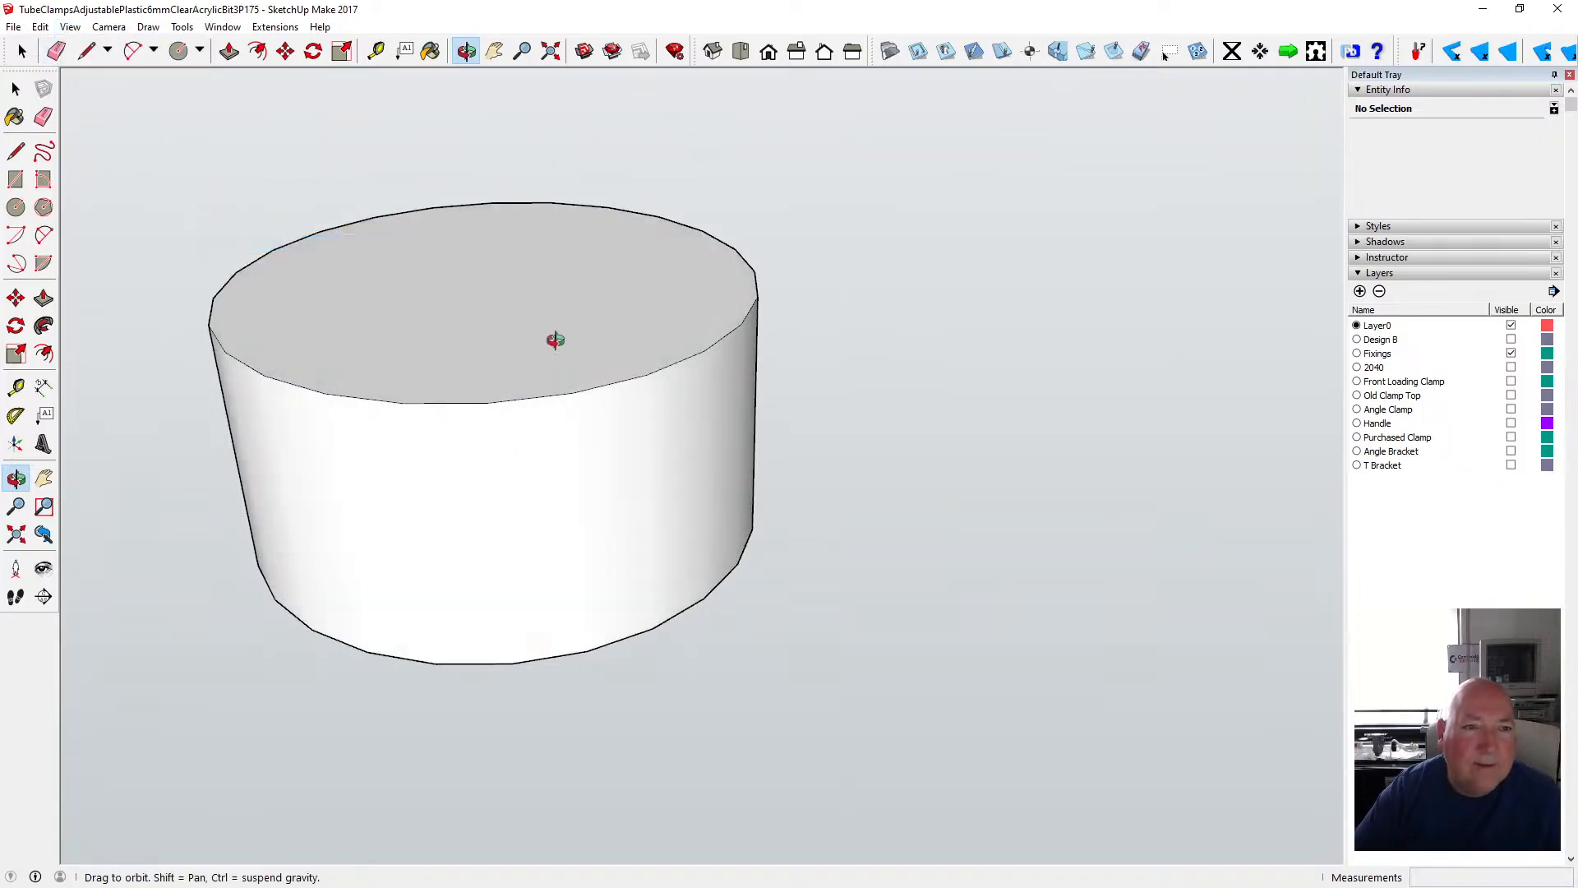
drag(554, 337, 511, 201)
drag(452, 262, 376, 175)
drag(461, 454, 496, 458)
scroll(497, 458, up, 5)
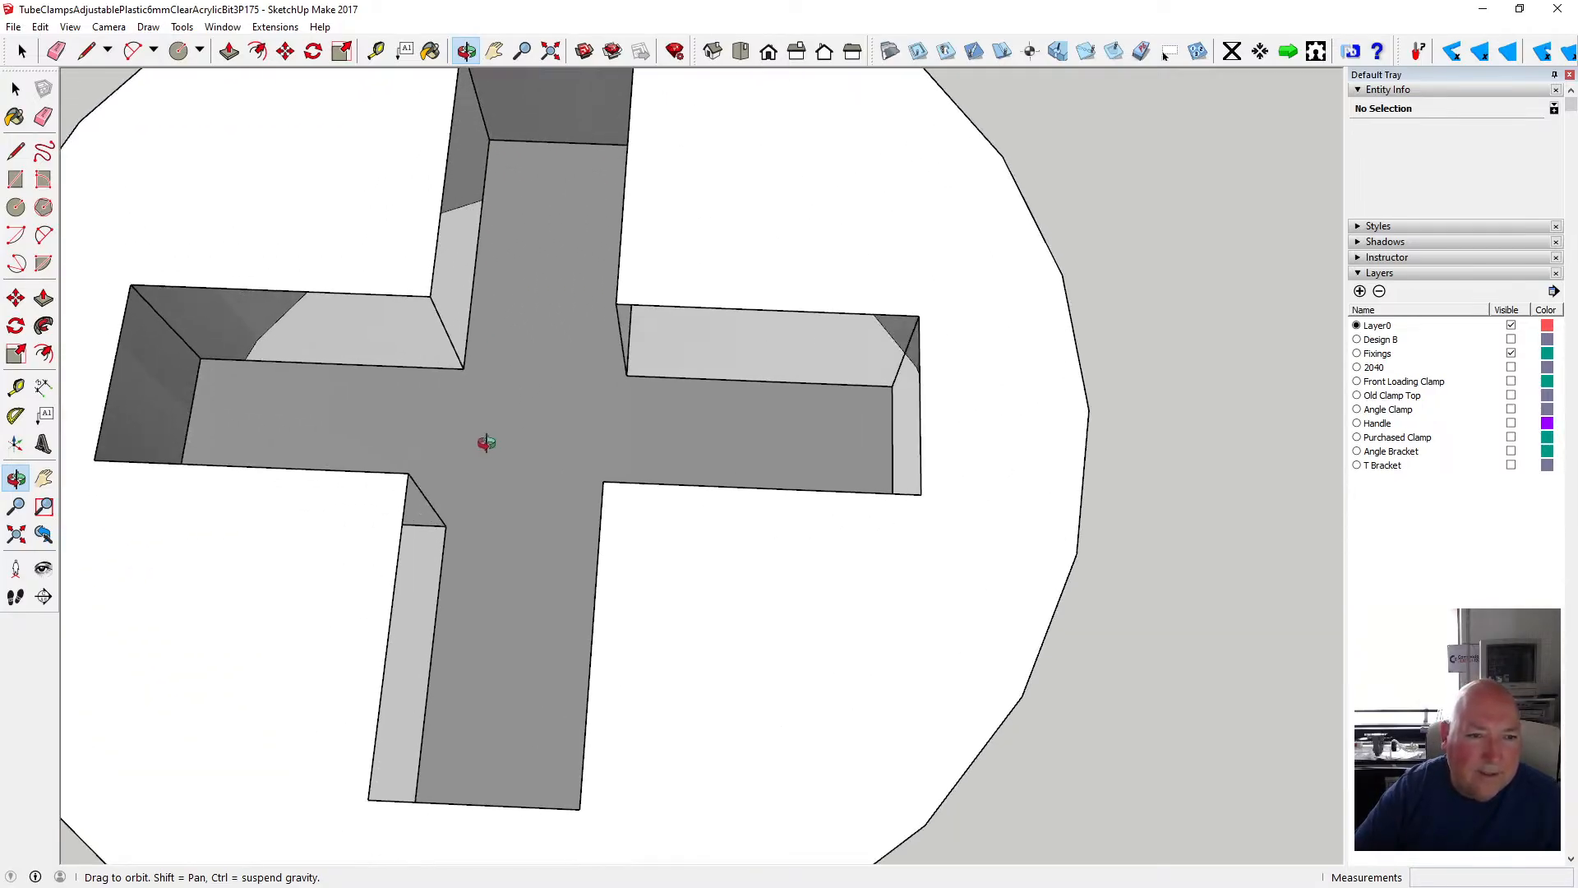
drag(380, 310, 283, 240)
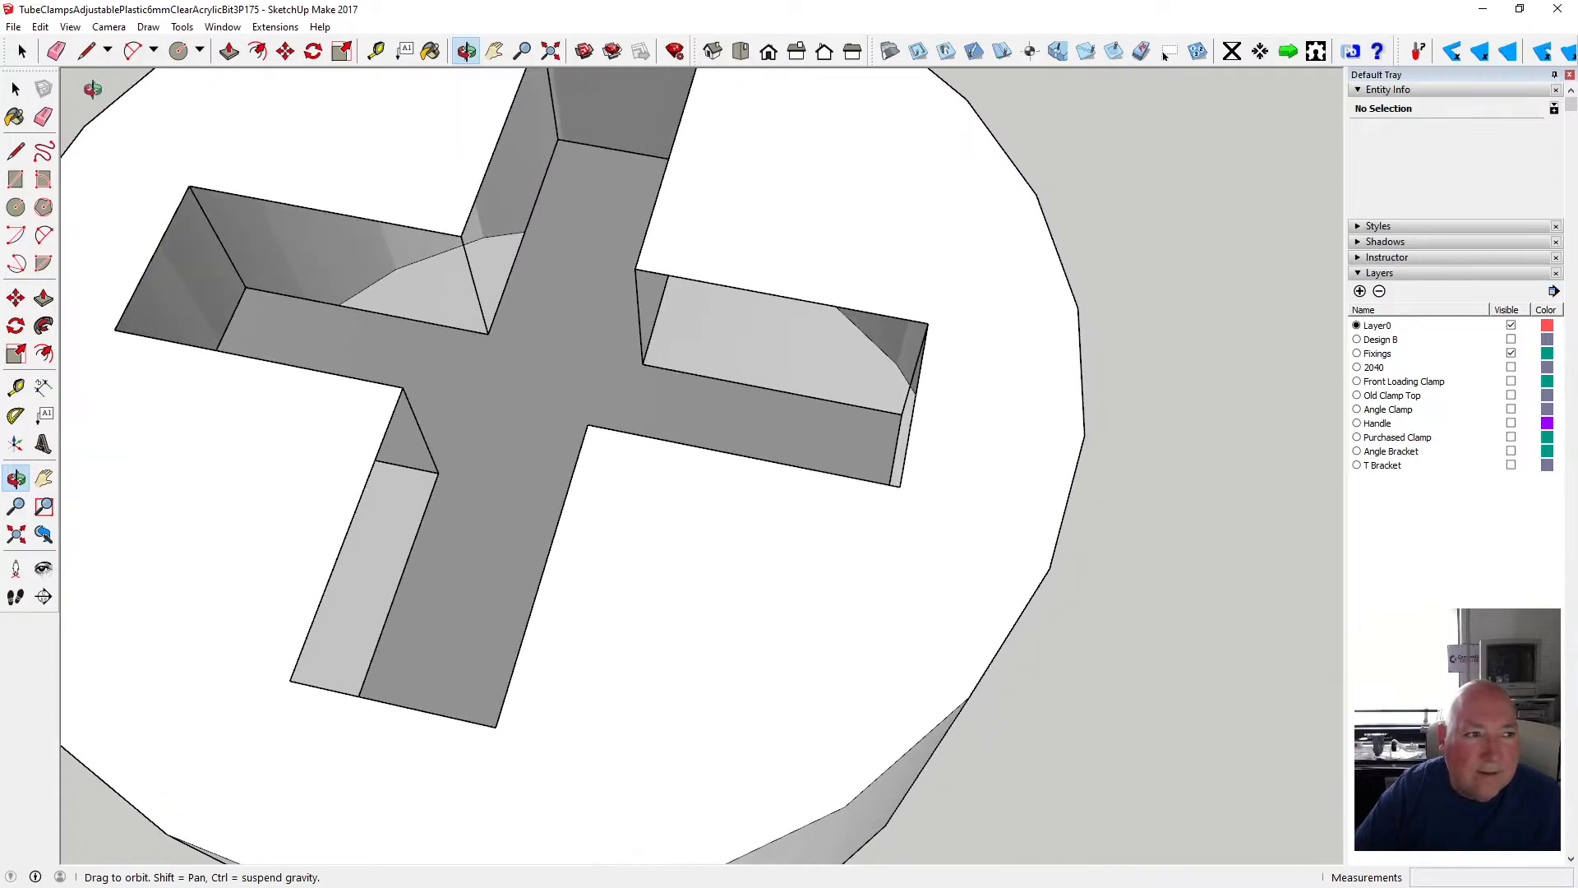
- Inspect the open walls of the cross recess by selecting the surface that shows through them
click(15, 151)
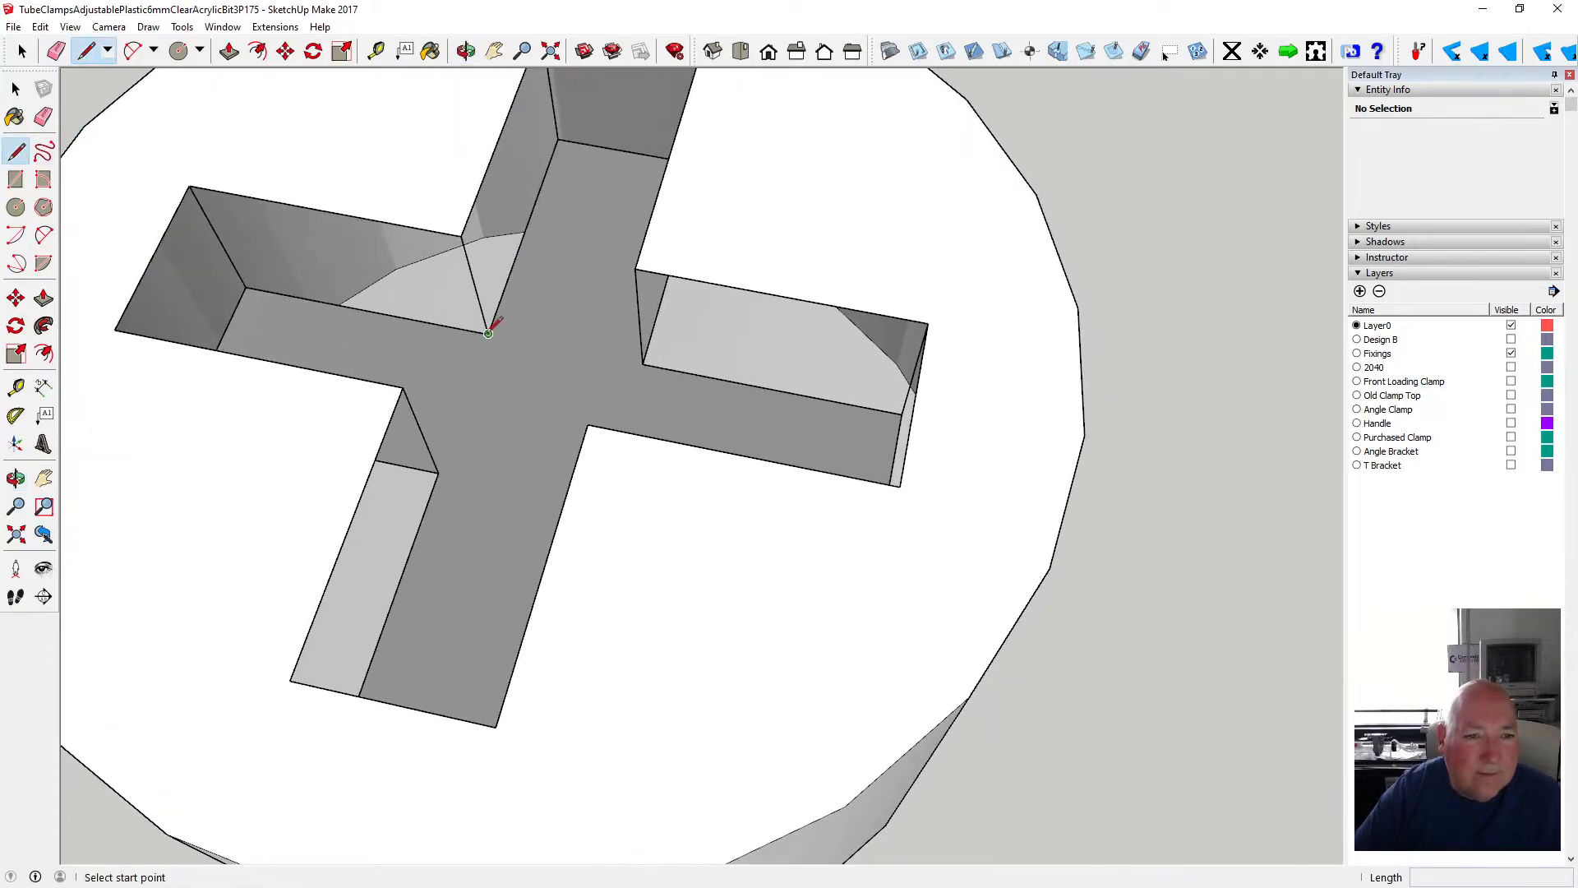
click(467, 51)
drag(460, 288, 535, 222)
scroll(486, 259, down, 3)
drag(518, 277, 457, 260)
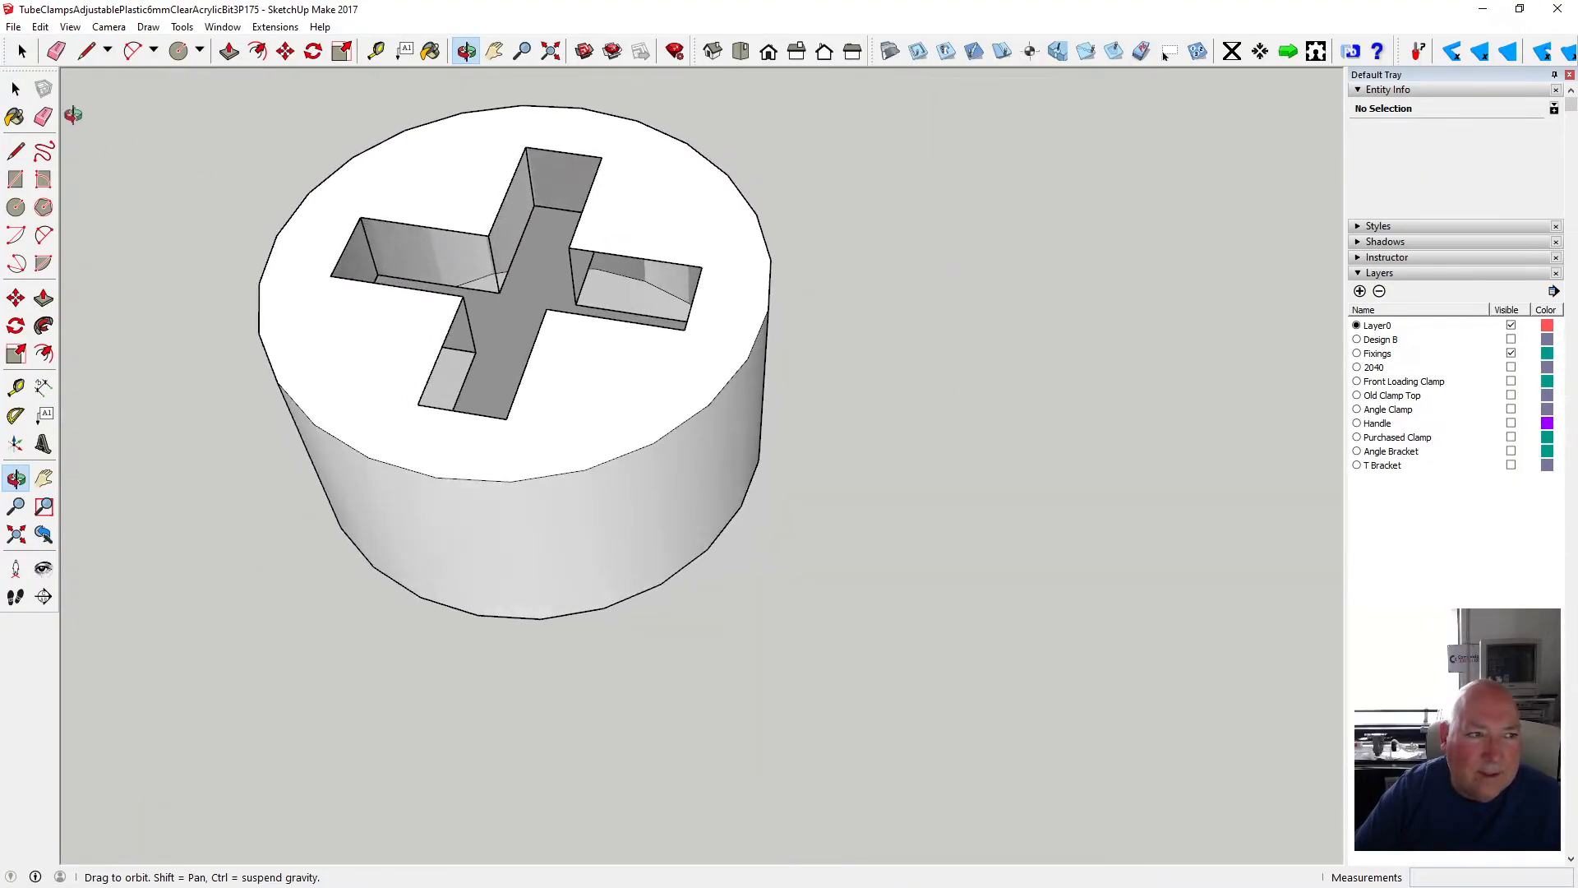
key(space)
click(420, 256)
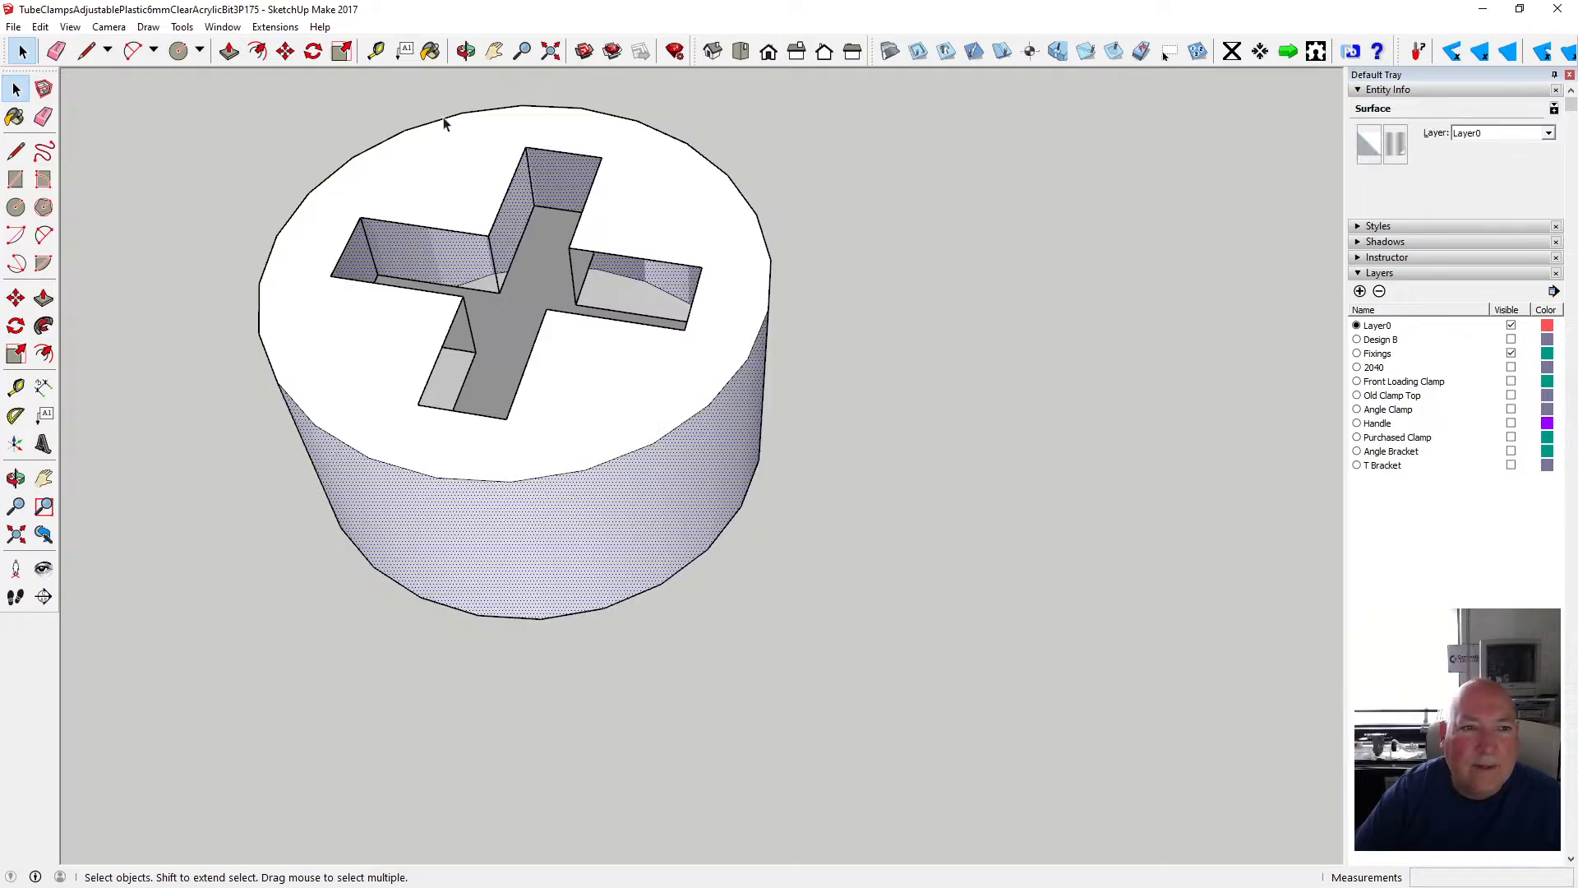
click(70, 27)
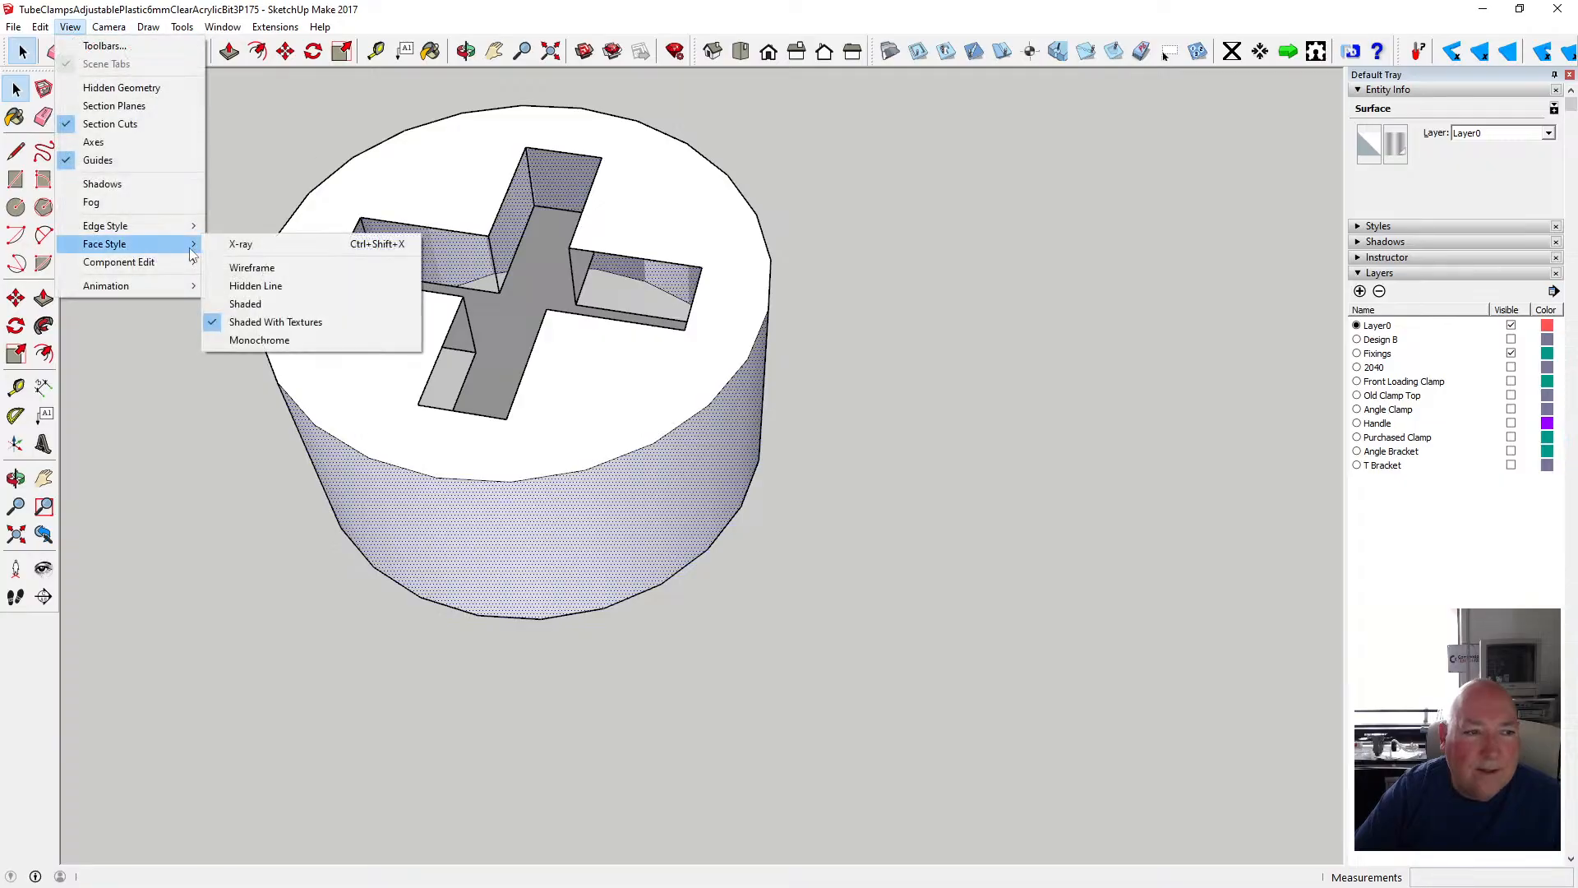
click(409, 10)
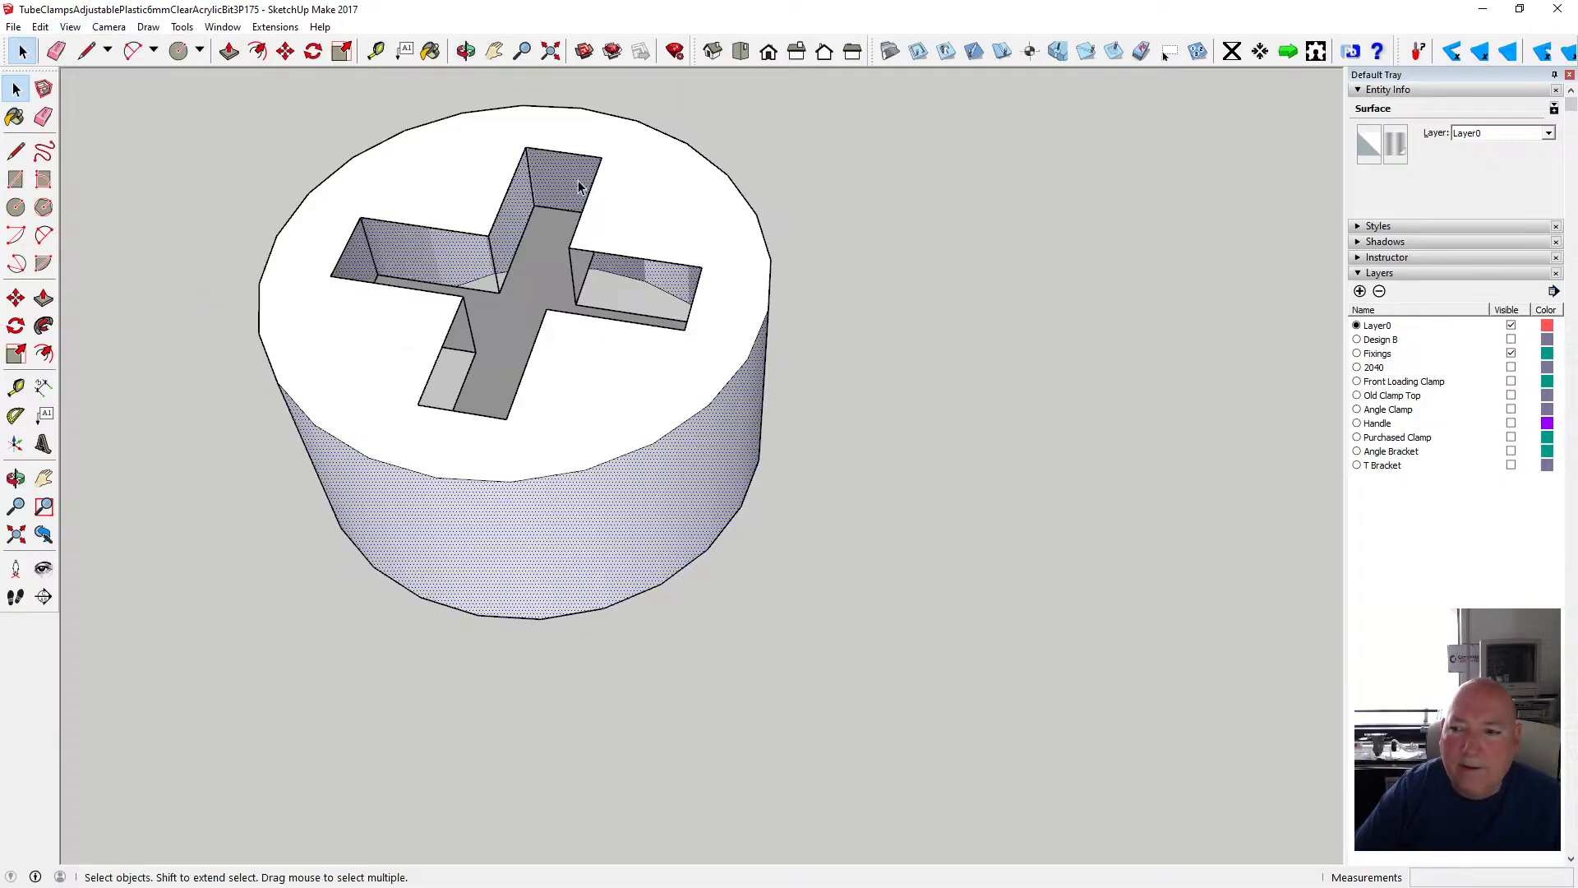
click(438, 51)
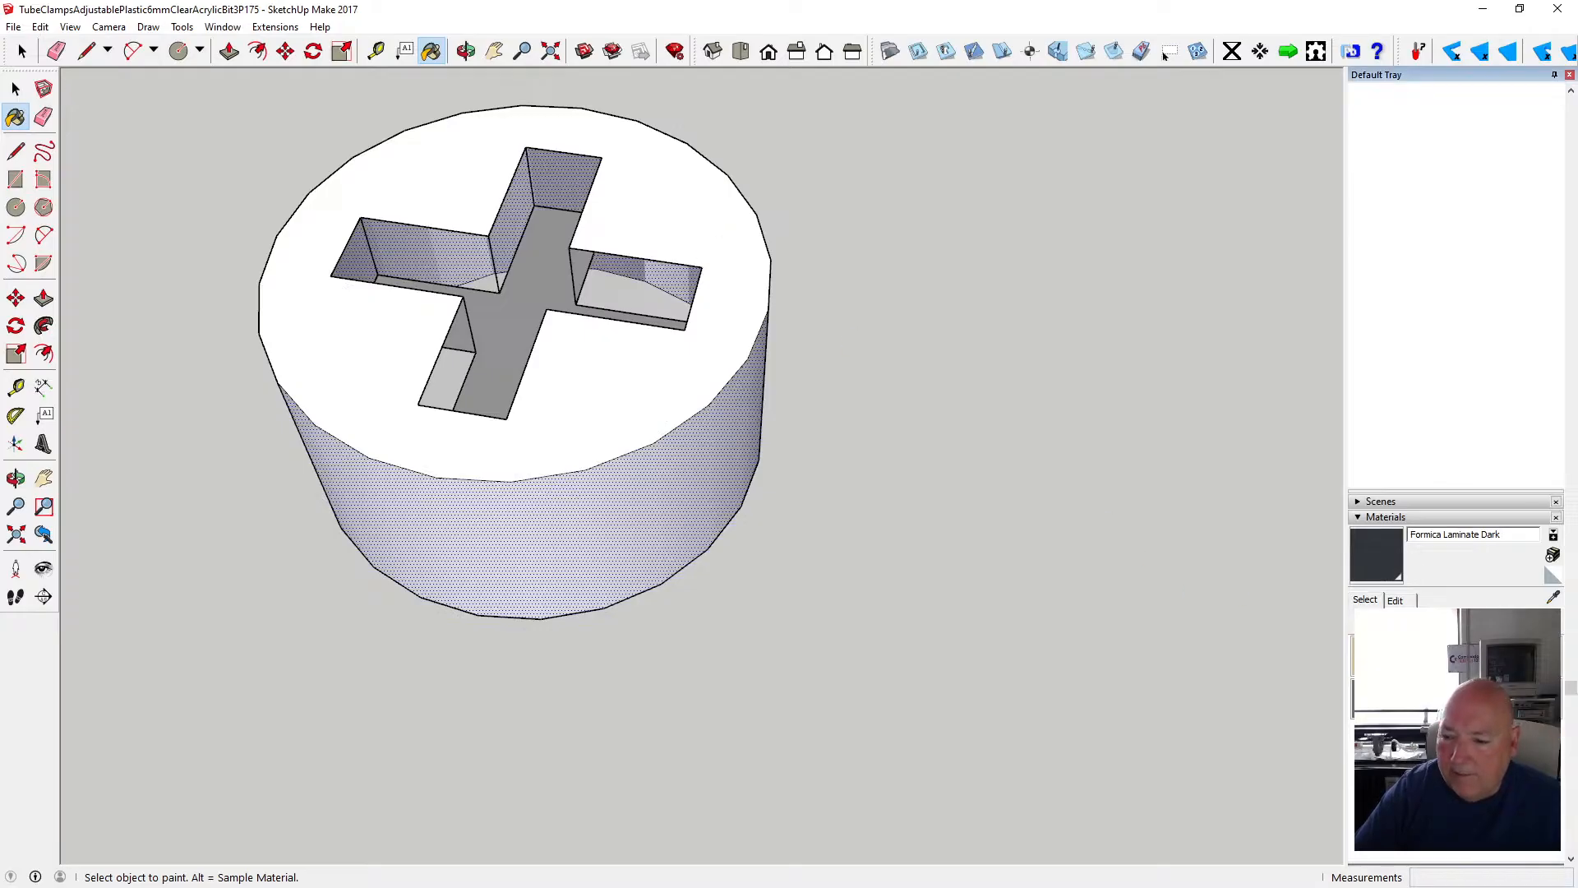
click(646, 277)
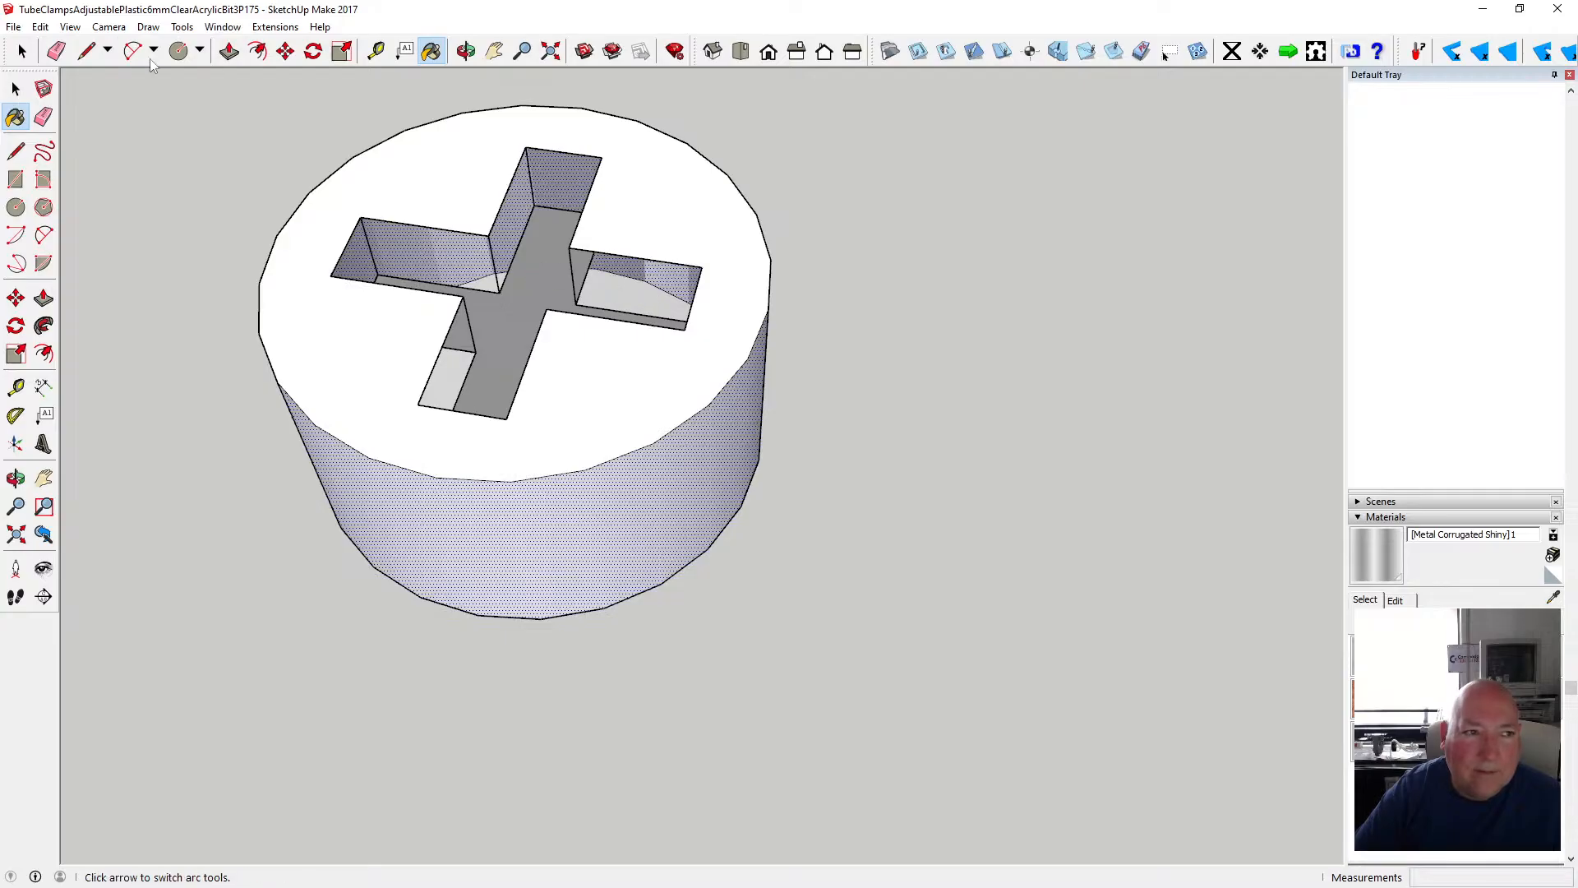
click(40, 27)
click(82, 46)
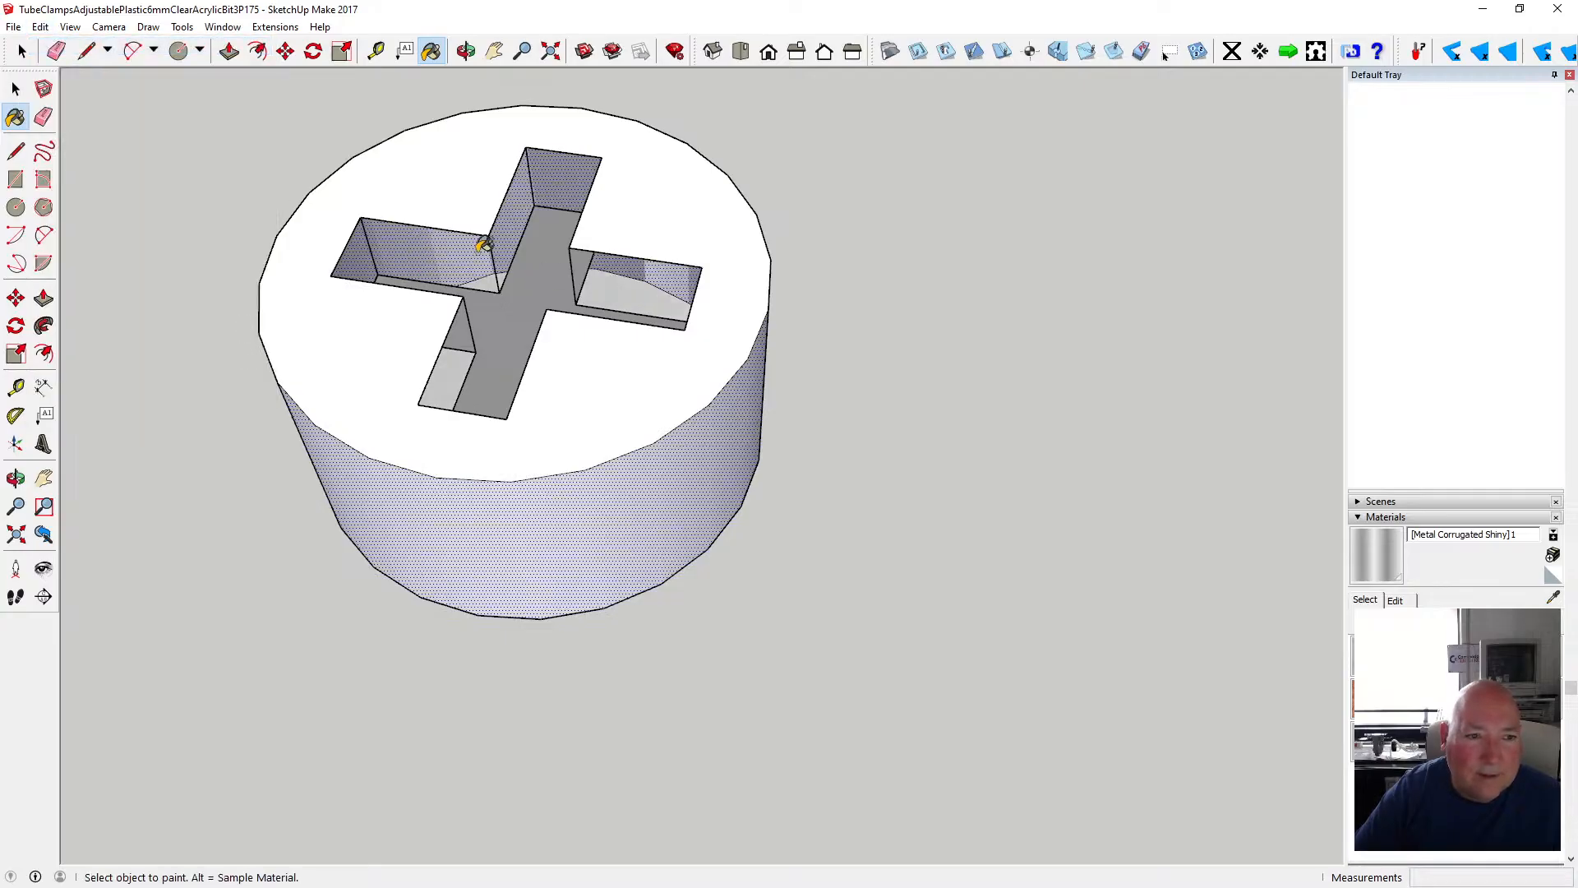
- Rebuild two missing recess walls by tracing lines over the 0.81 mm floor edges that meet at one inner corner of the cross
click(465, 51)
drag(428, 139, 668, 263)
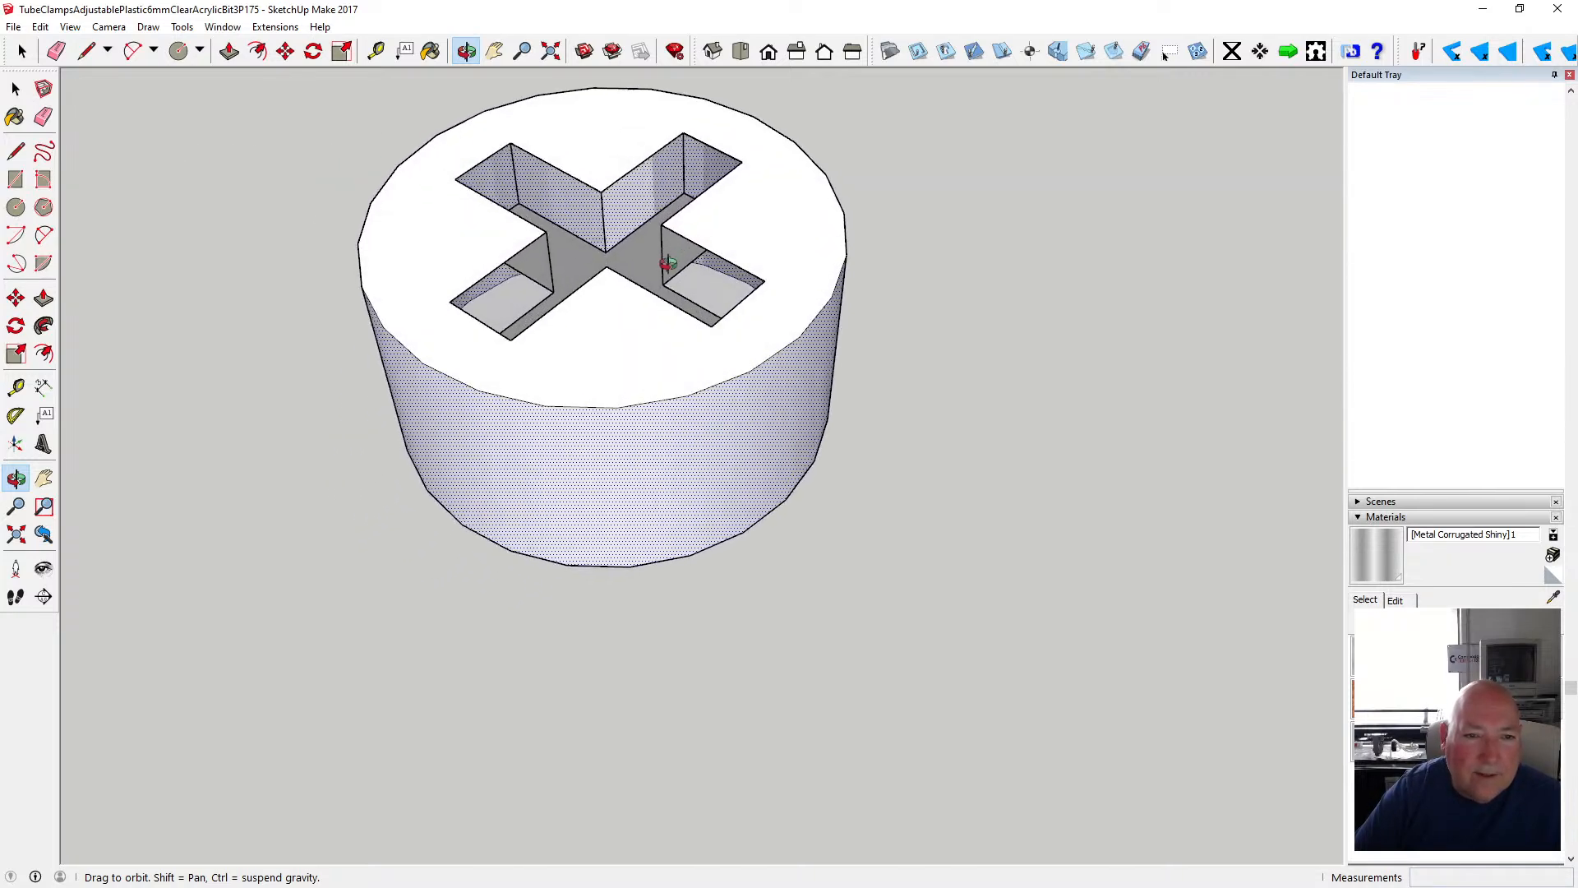
scroll(564, 219, up, 5)
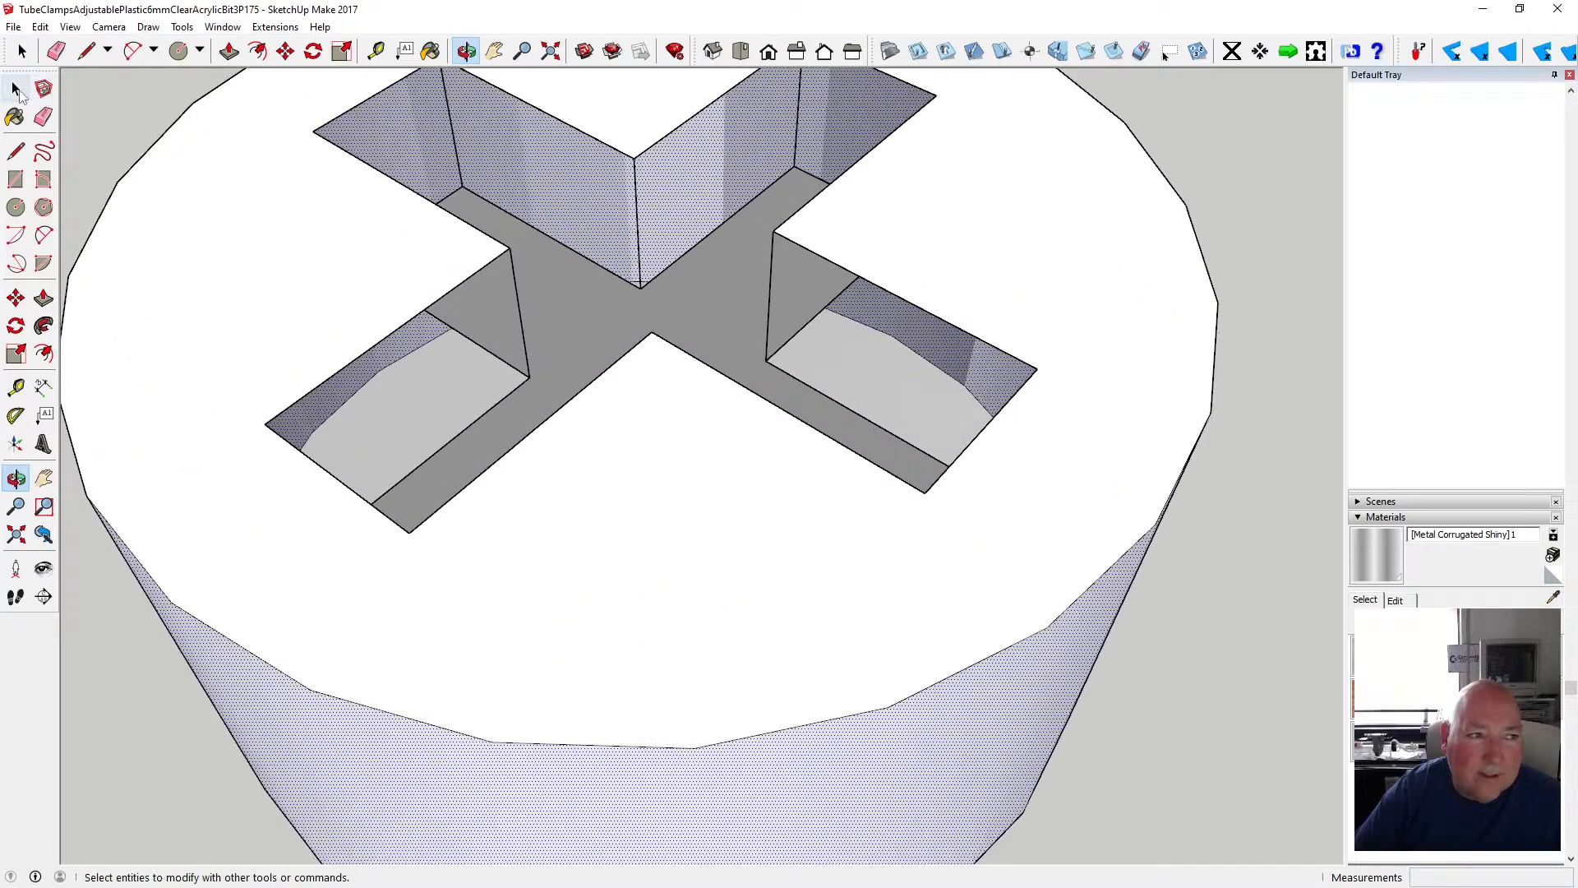
click(16, 151)
click(463, 186)
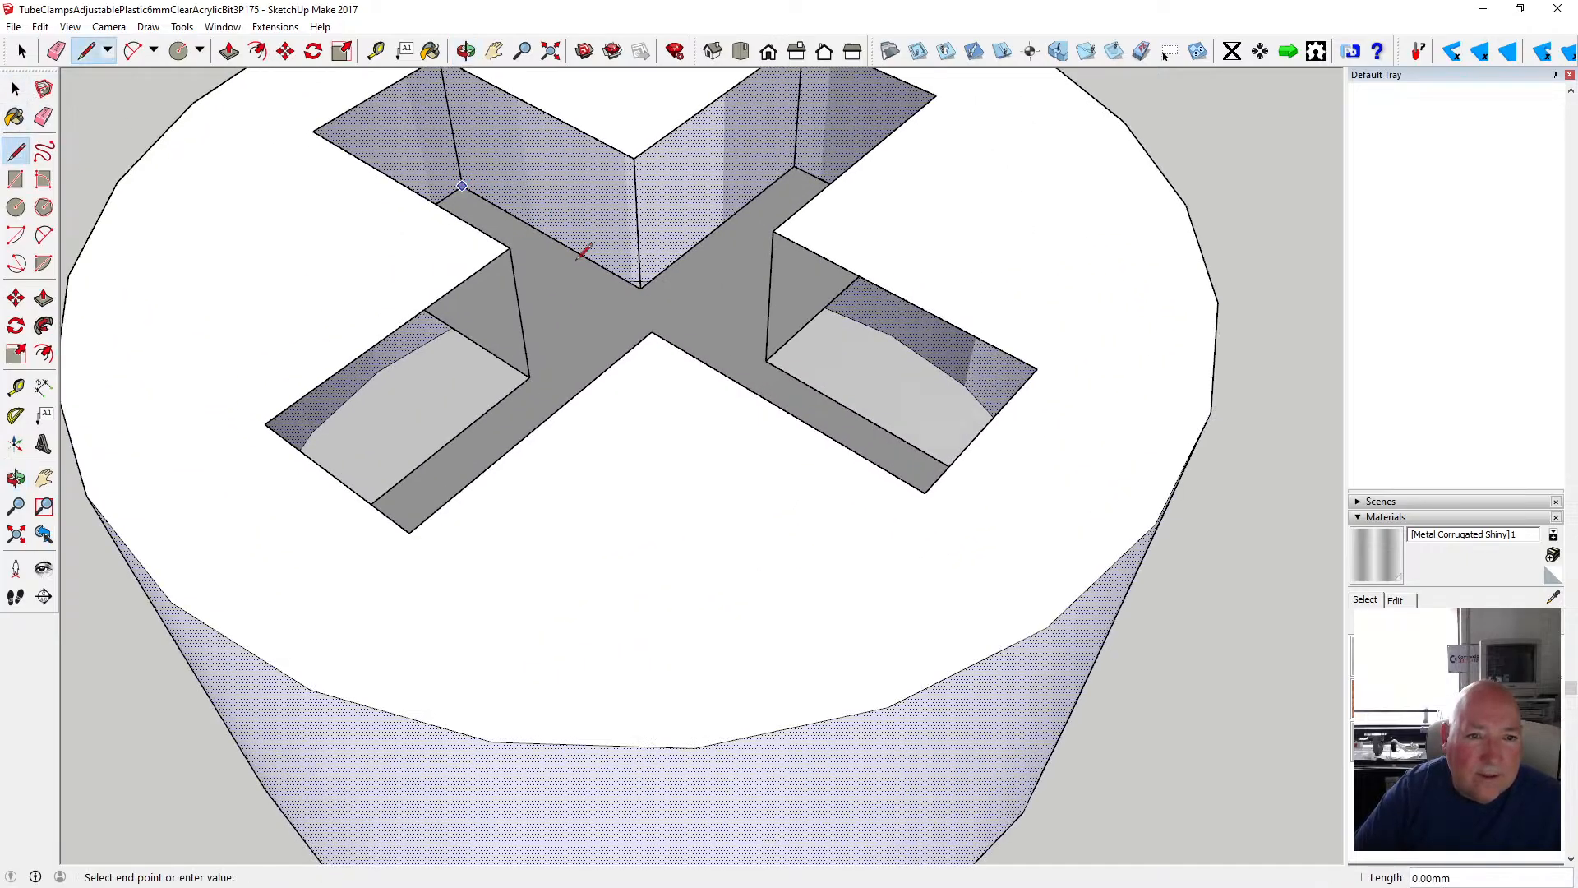
click(640, 288)
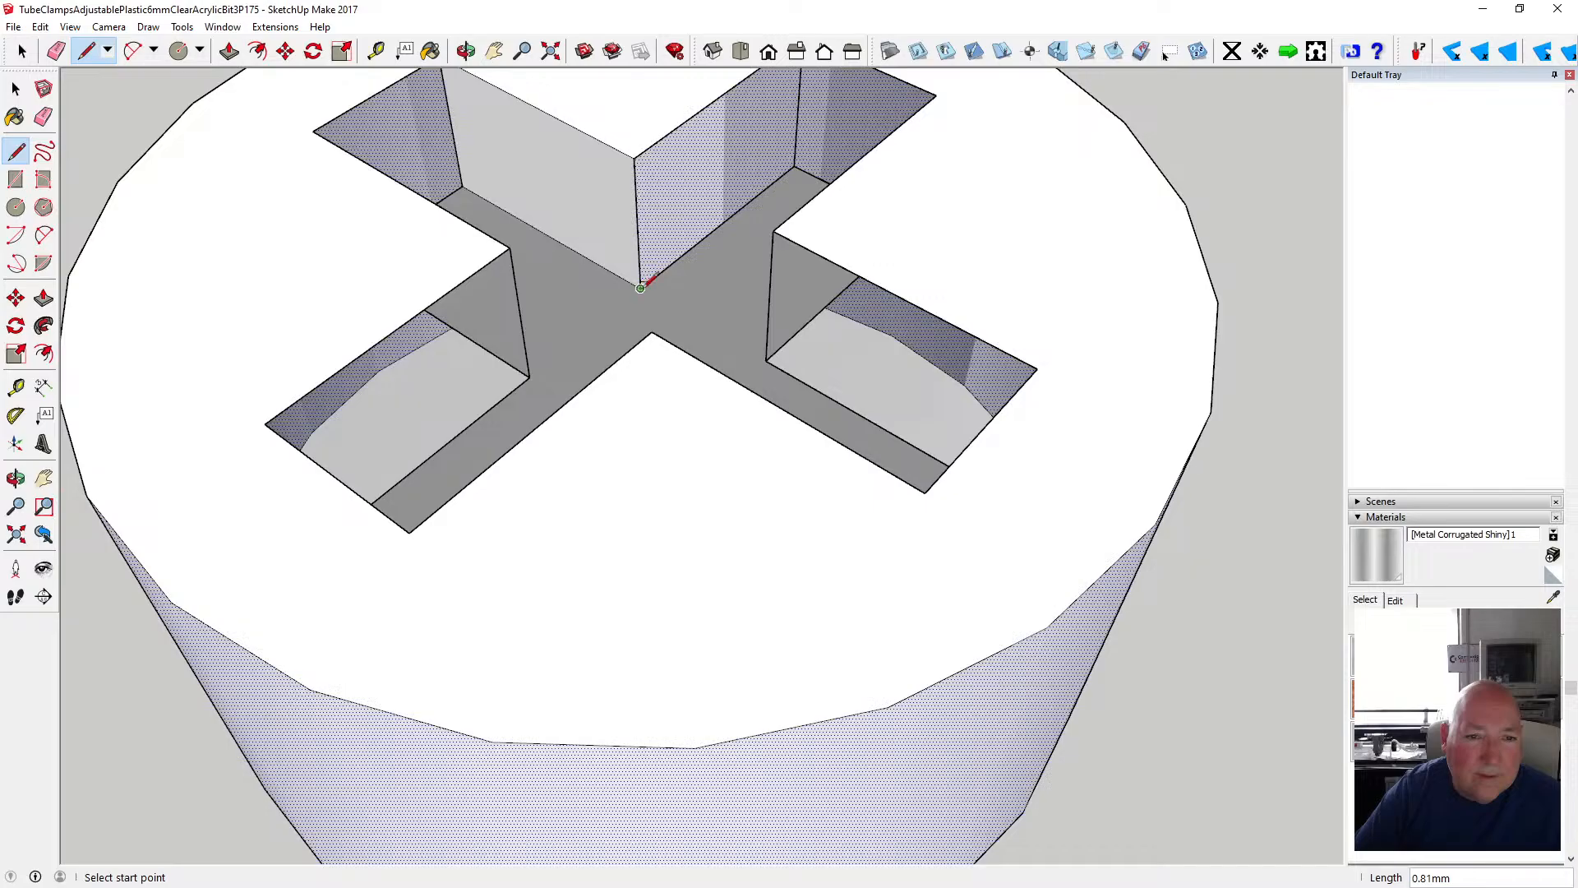
click(641, 288)
click(795, 168)
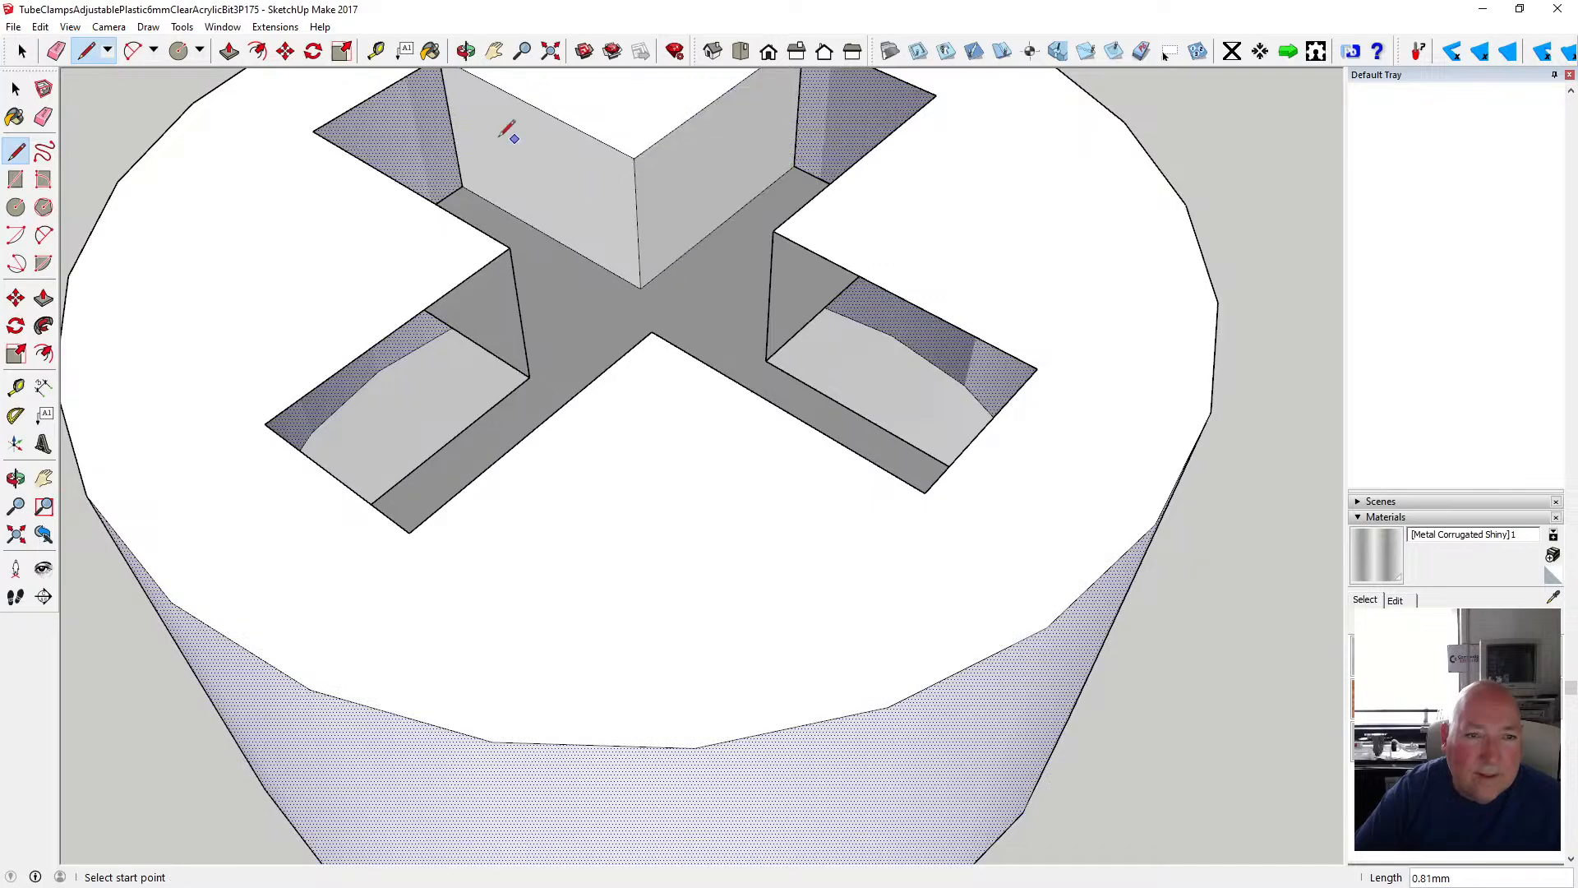
- Close an arm's open end and side walls by tracing its 0.50 mm end edge and 0.81 mm side edge along the recess floor
click(465, 51)
drag(454, 90, 268, 134)
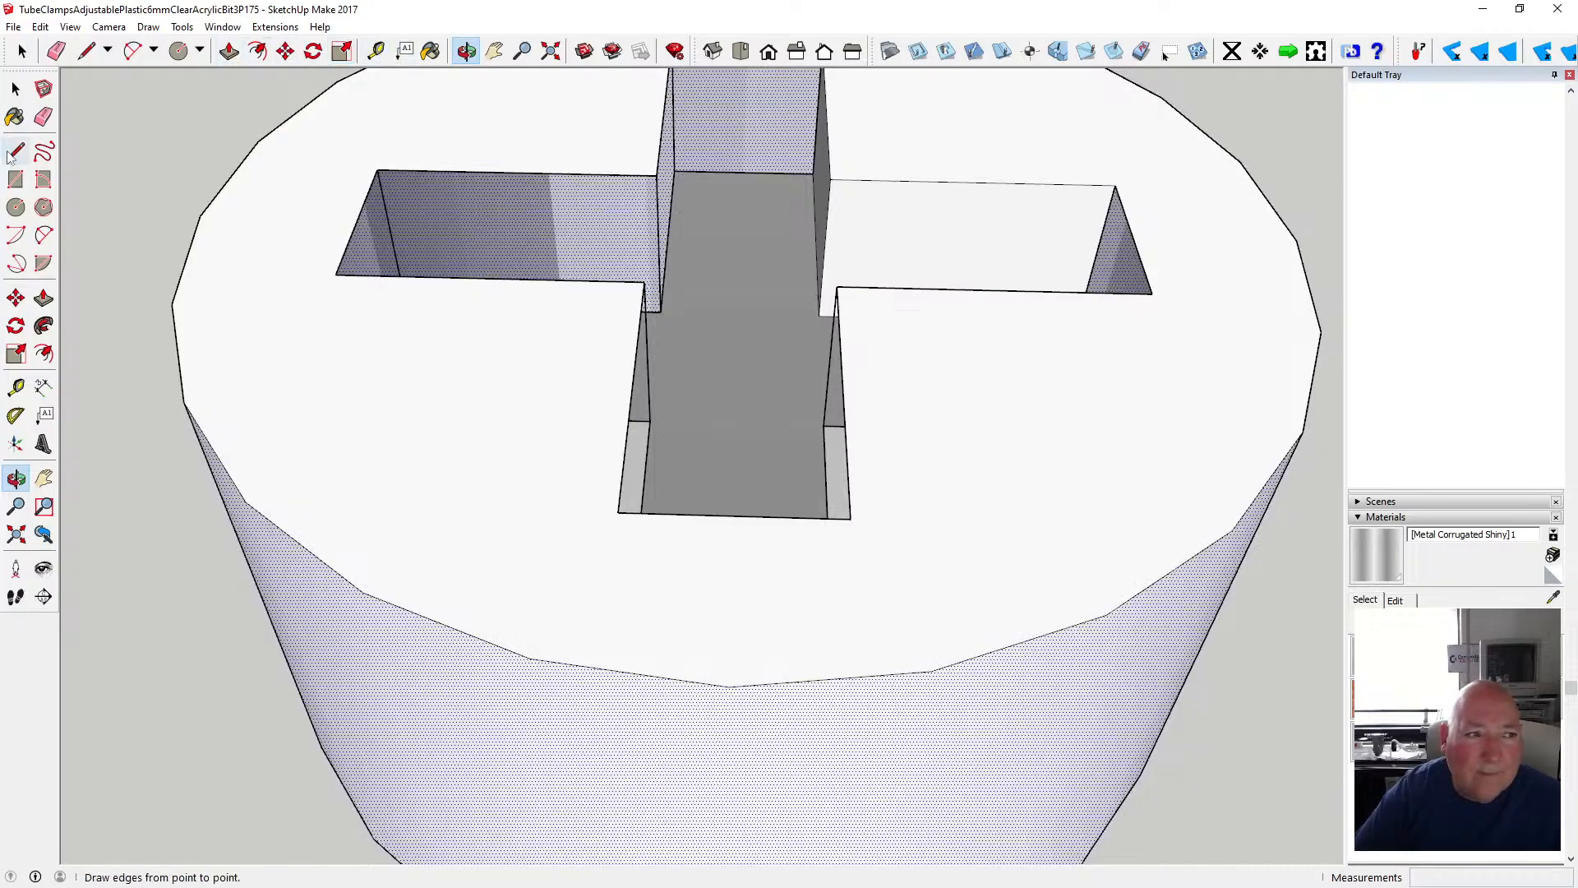
click(86, 51)
click(676, 169)
click(814, 164)
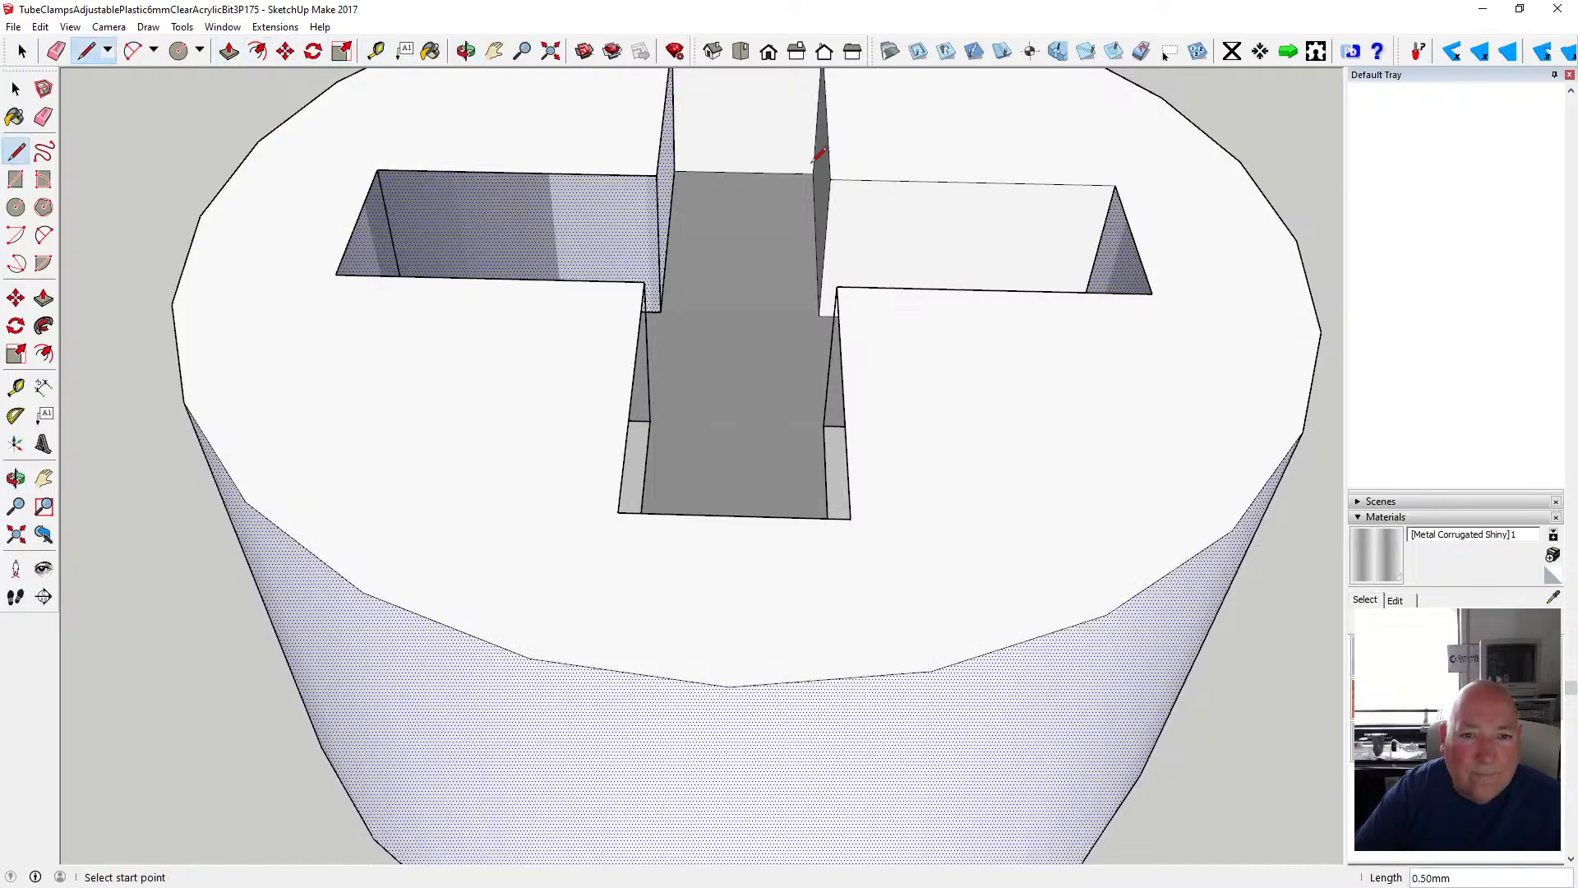
click(674, 170)
click(661, 311)
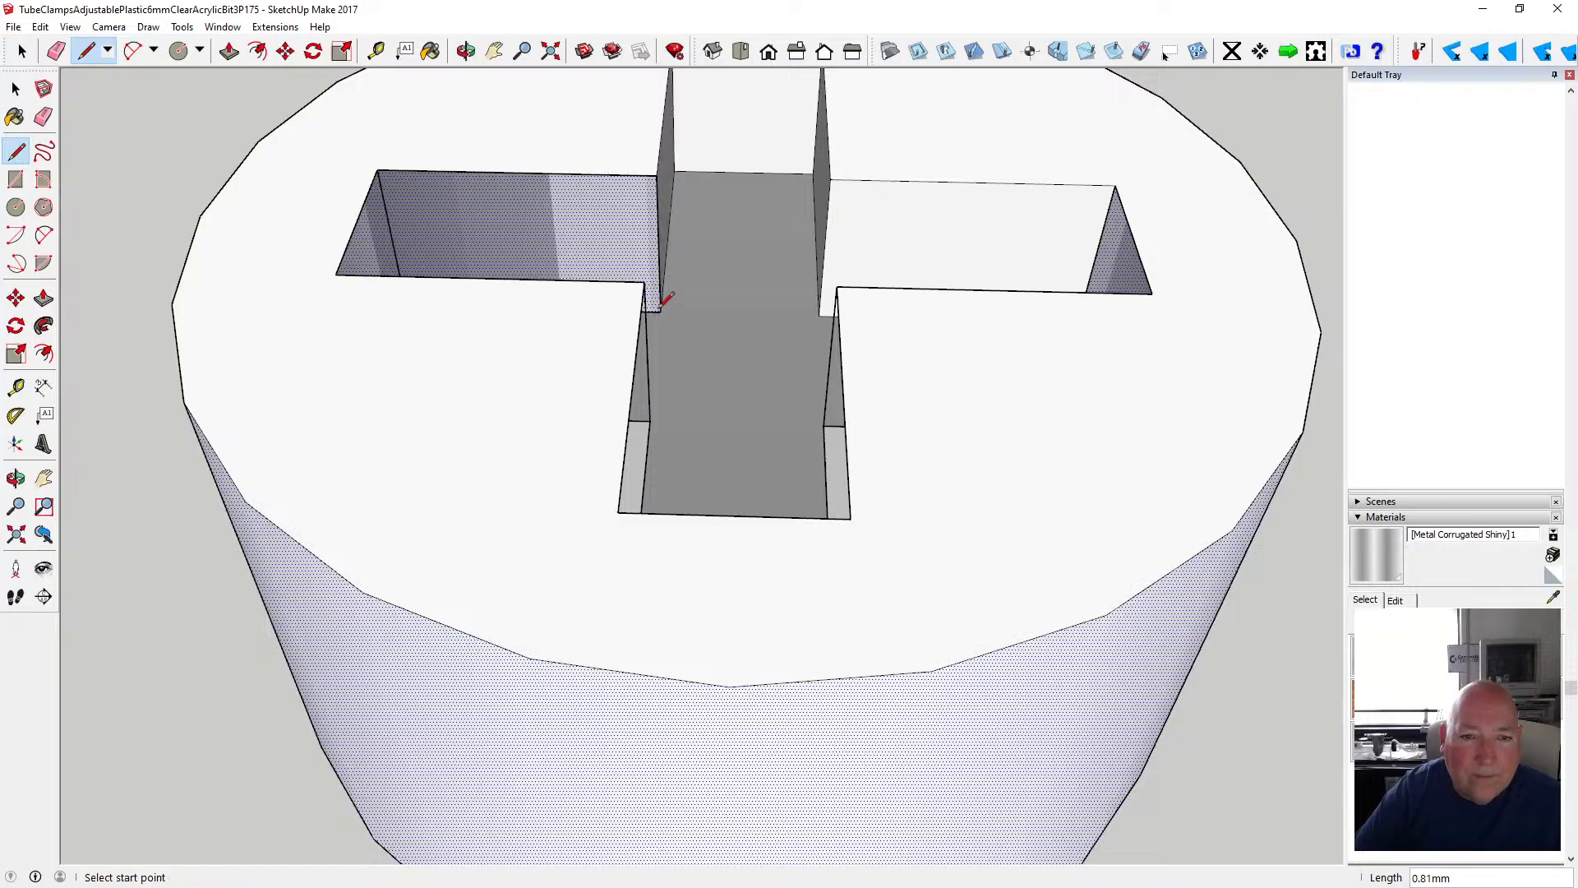
- Trace the floor edges along both long sides and the end of the next open arm to rebuild its three walls
click(466, 50)
drag(747, 187, 516, 221)
click(85, 51)
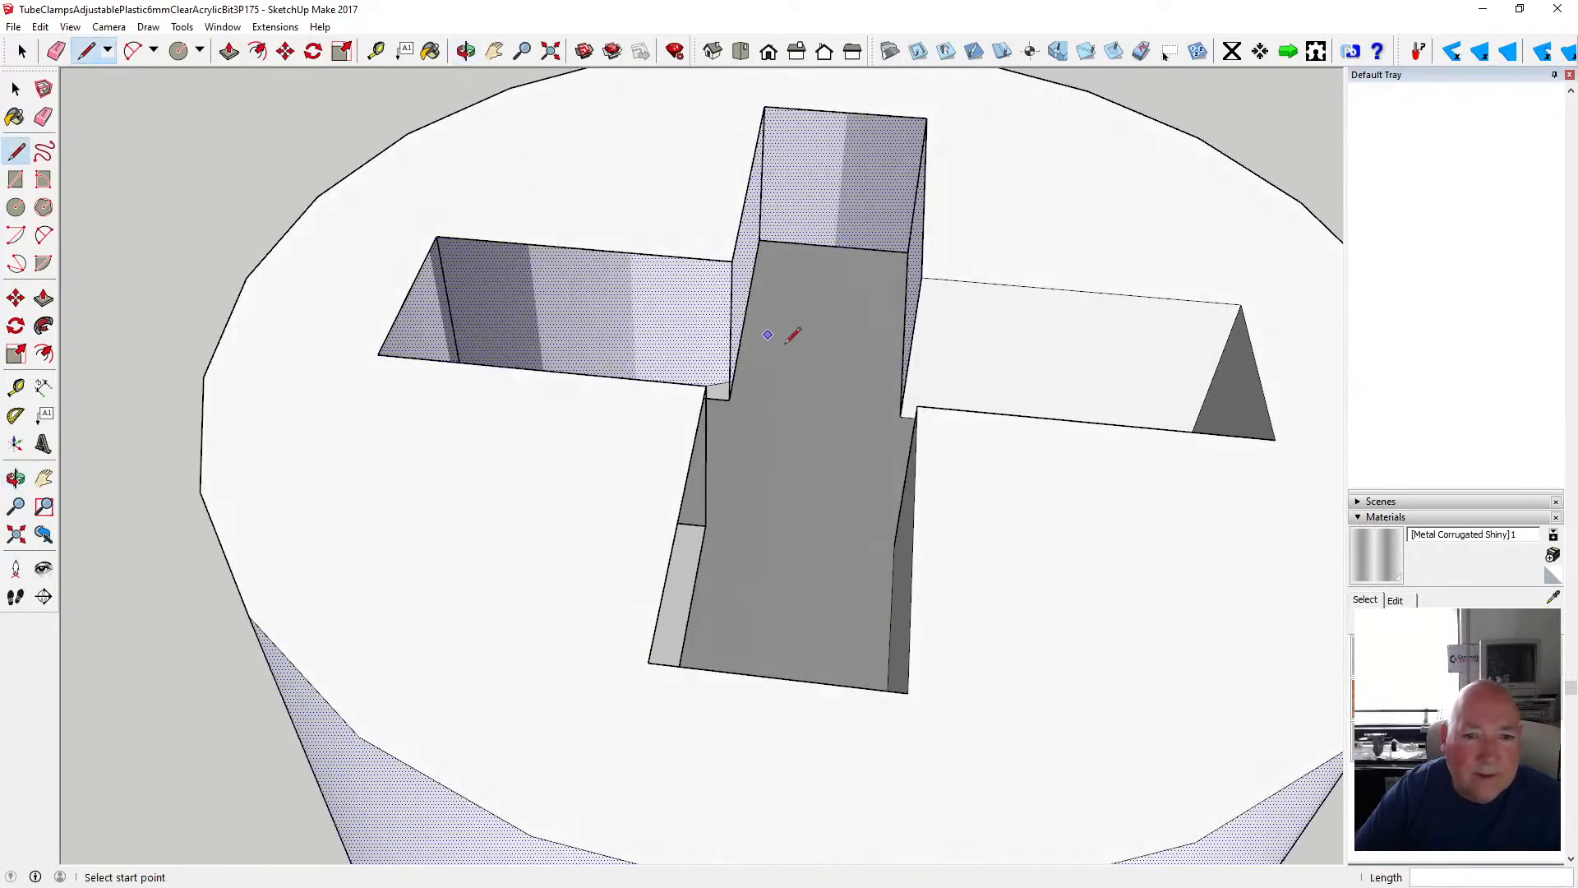
click(732, 387)
key(Escape)
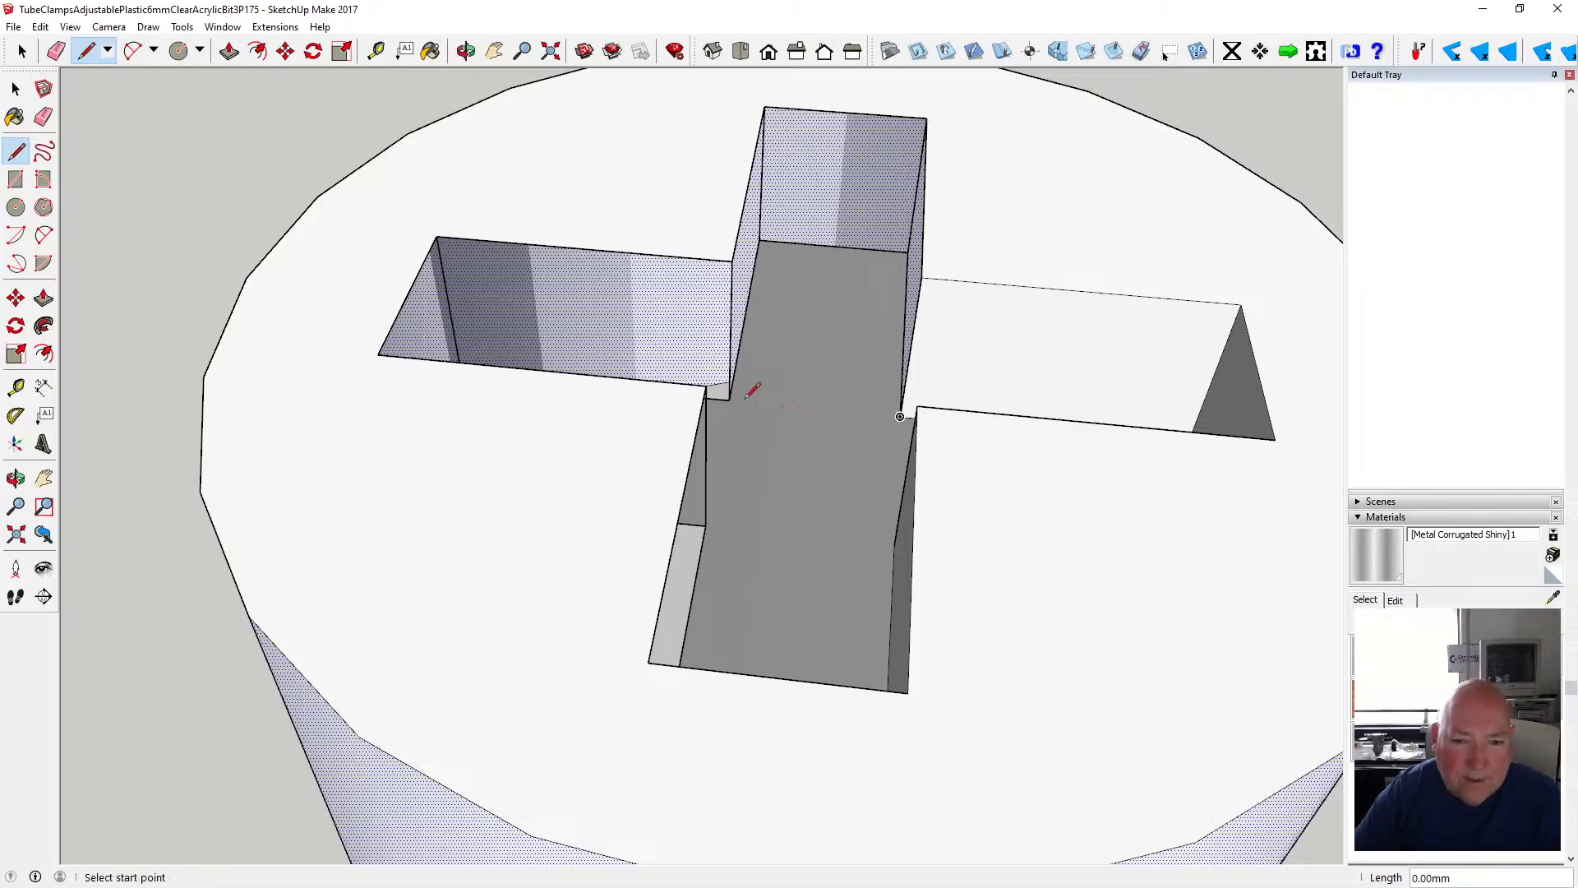
click(729, 400)
click(759, 239)
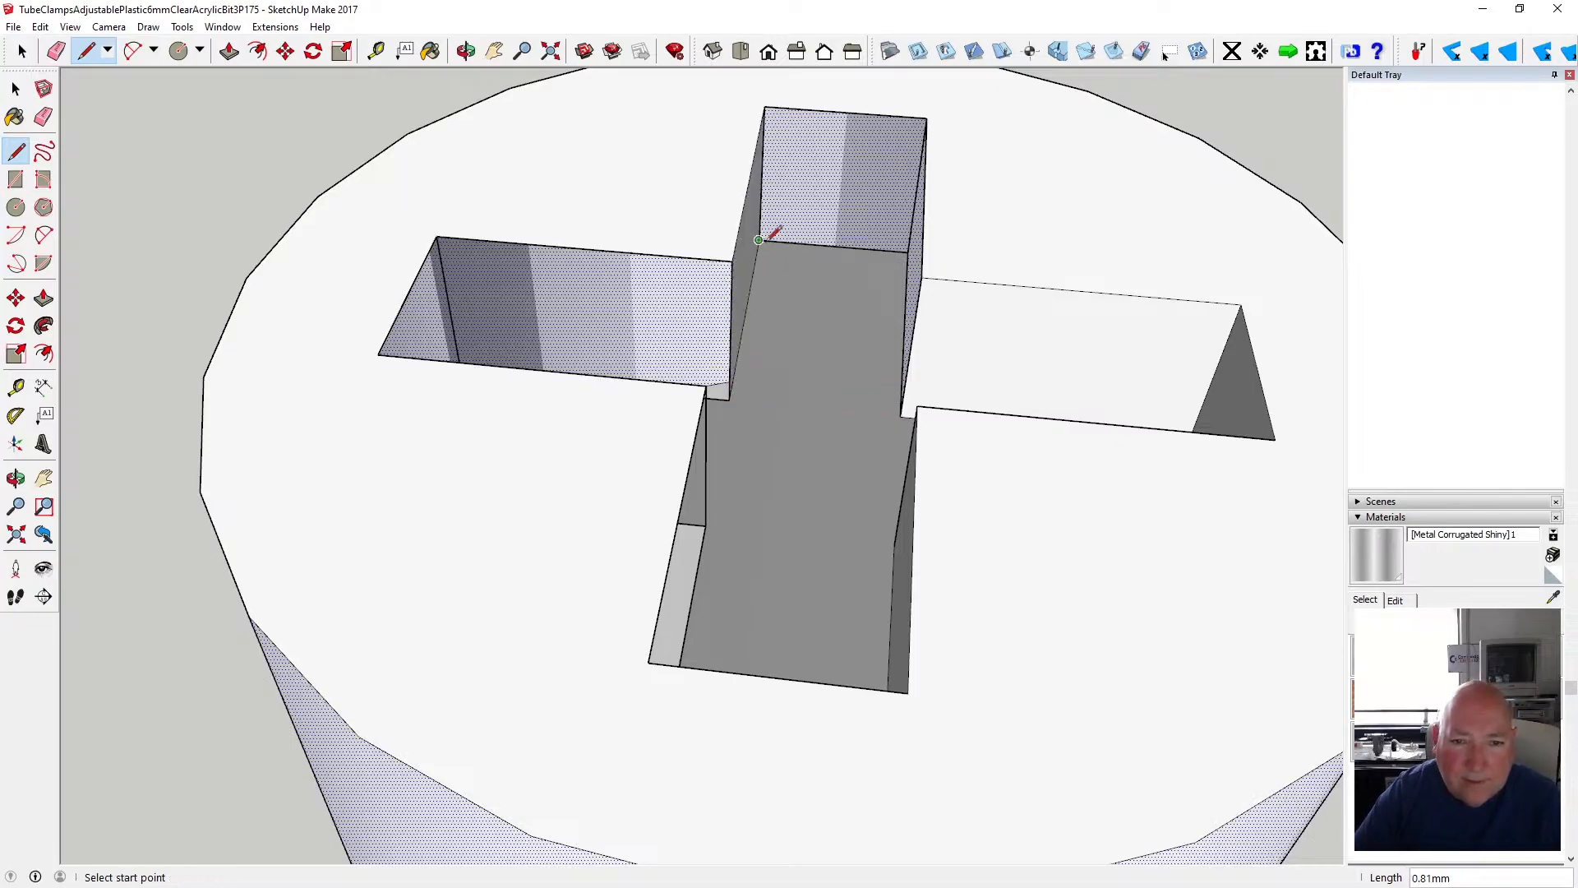
click(908, 251)
click(907, 251)
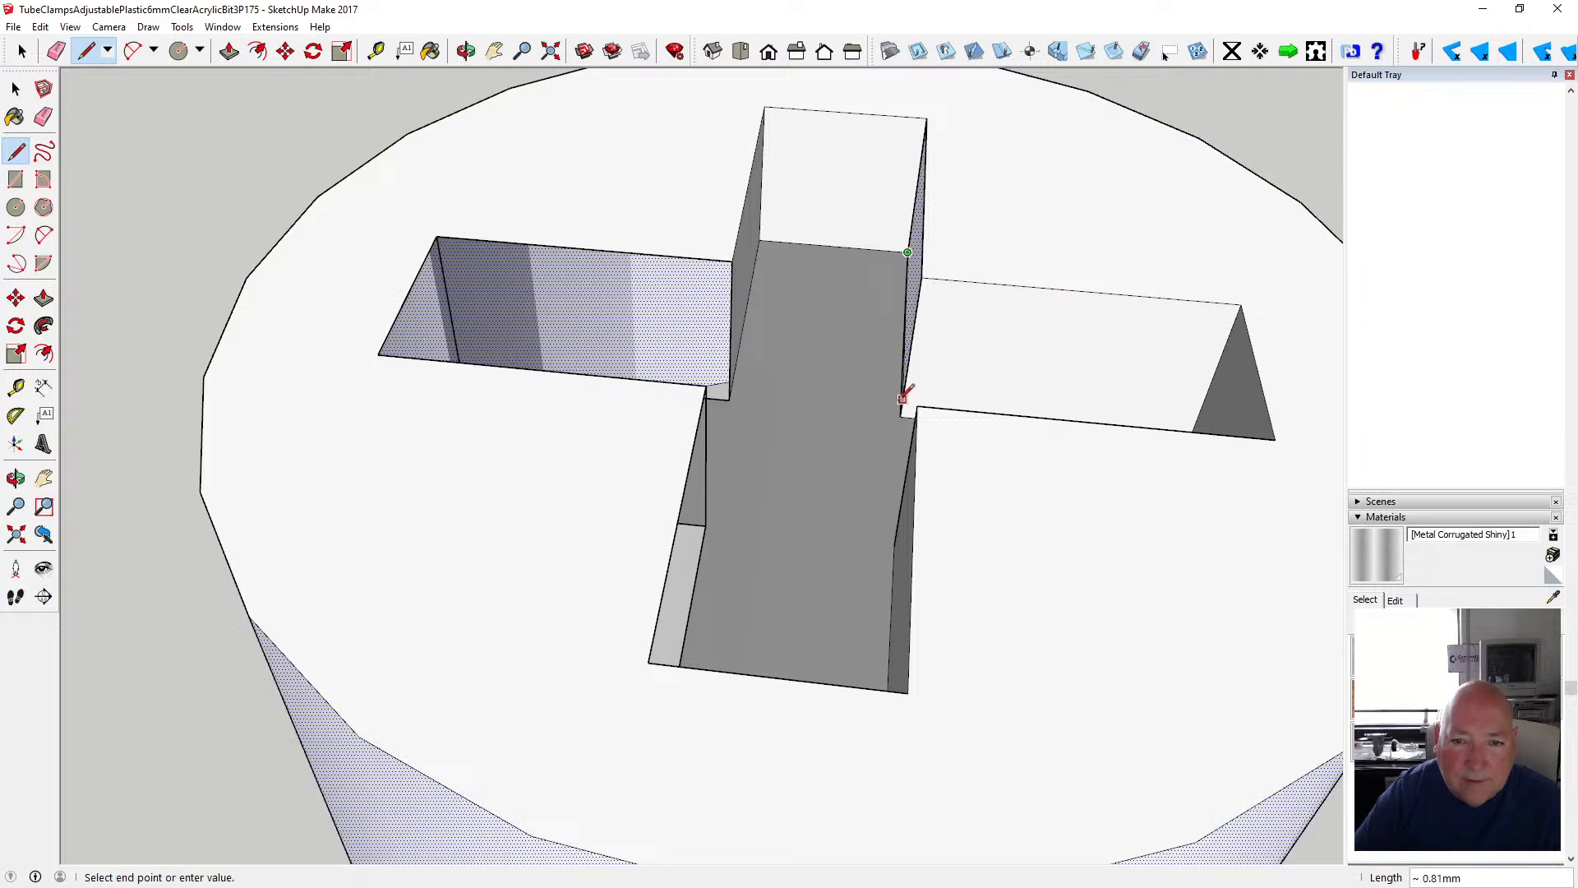
click(903, 414)
- Rebuild the three walls of the following open arm by retracing its two 0.81 mm side edges and 0.50 mm end edge
click(466, 51)
drag(905, 197, 383, 267)
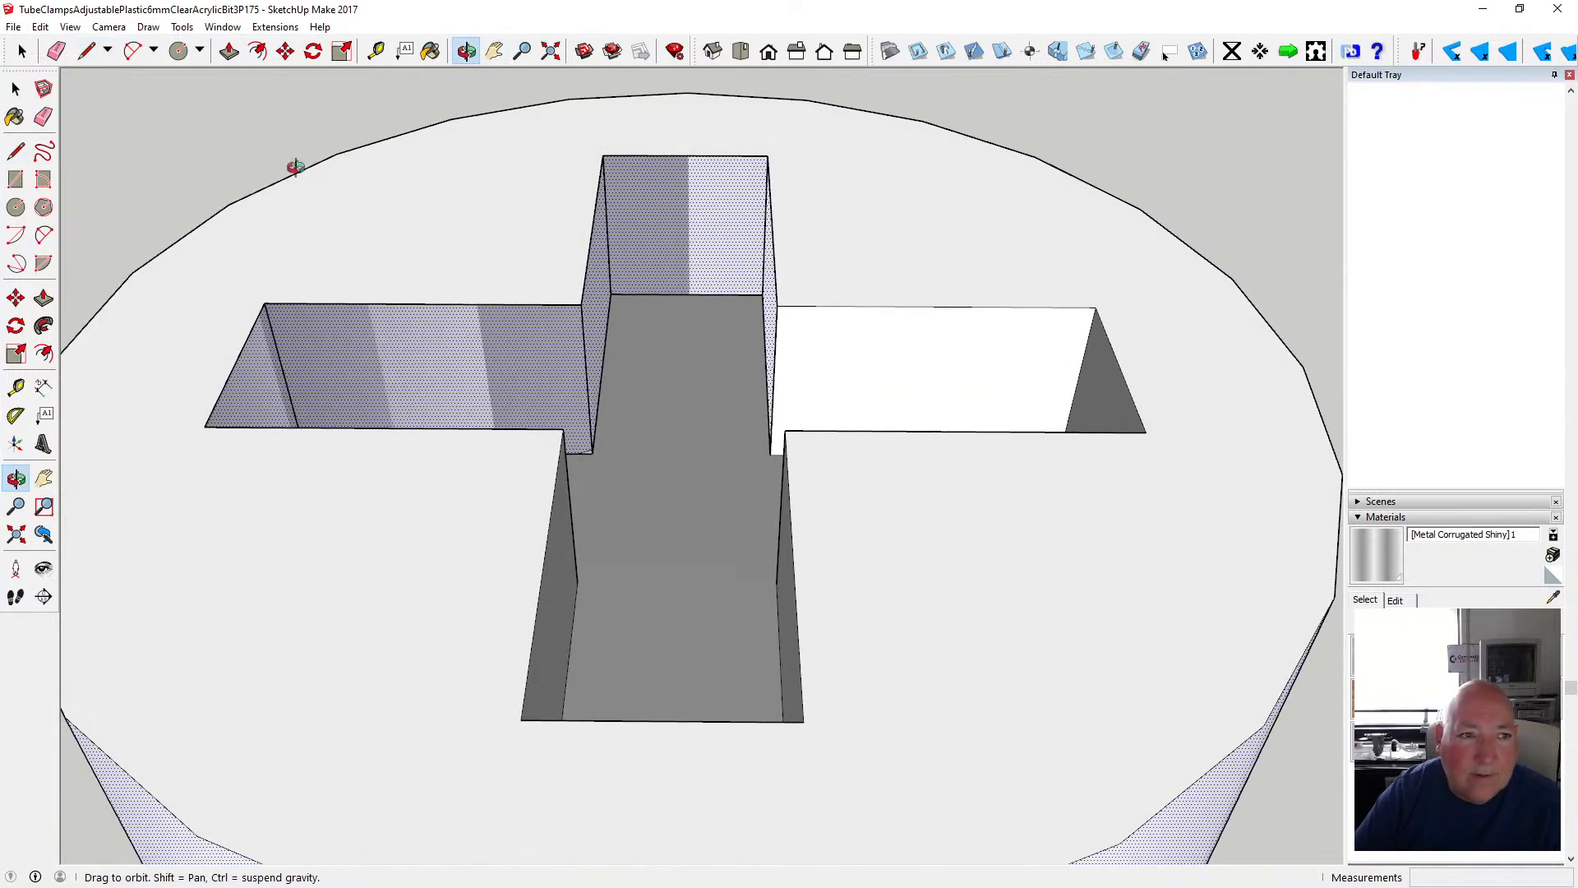
click(15, 150)
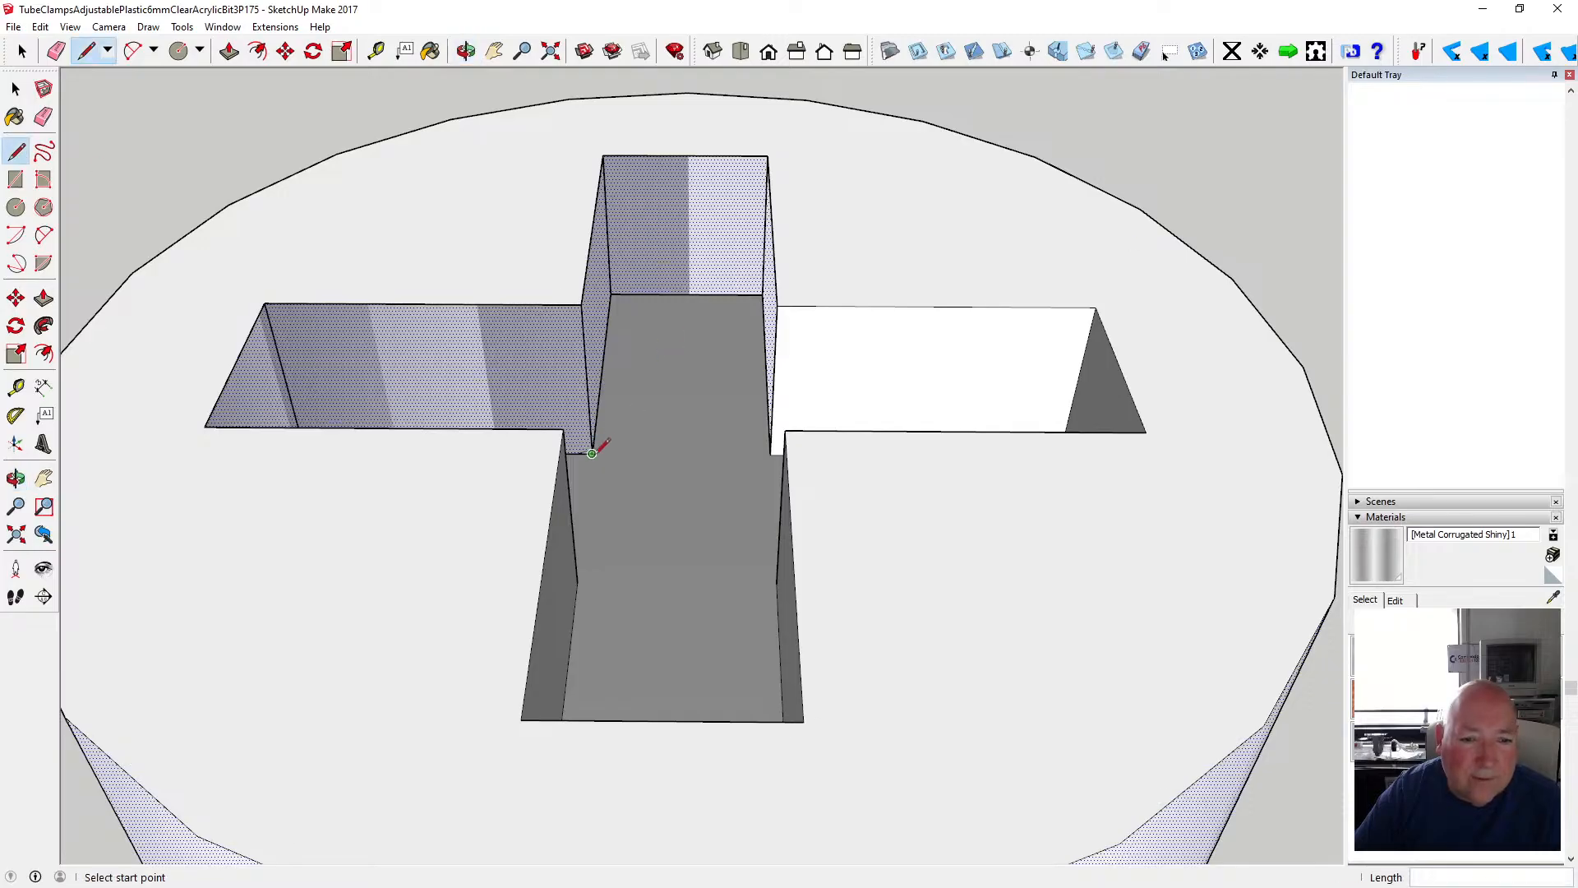
click(592, 453)
click(610, 293)
click(611, 294)
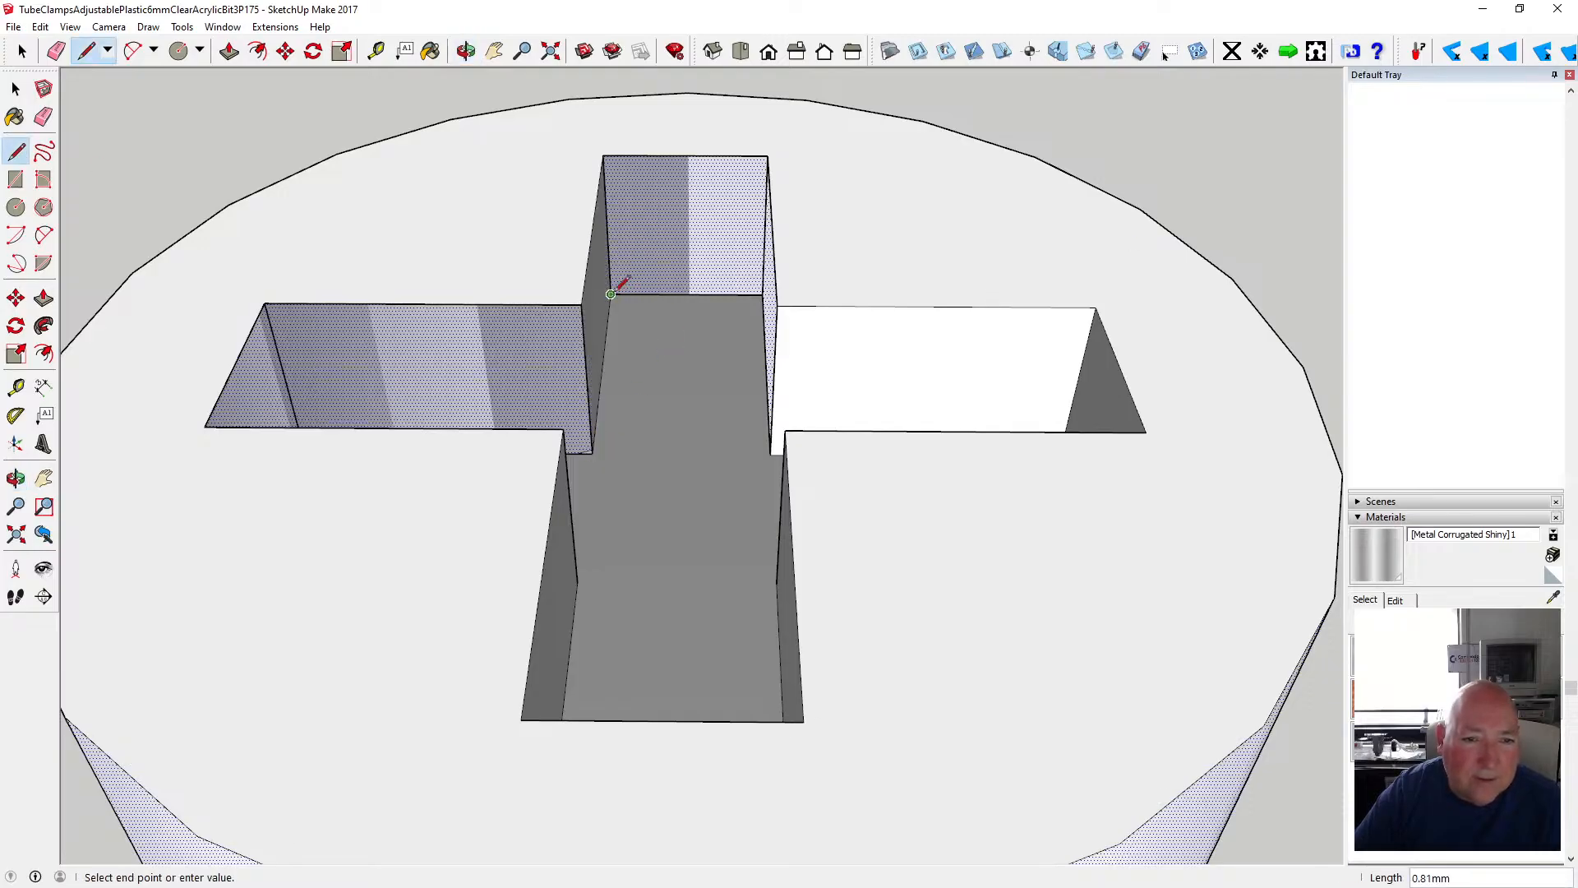
click(763, 294)
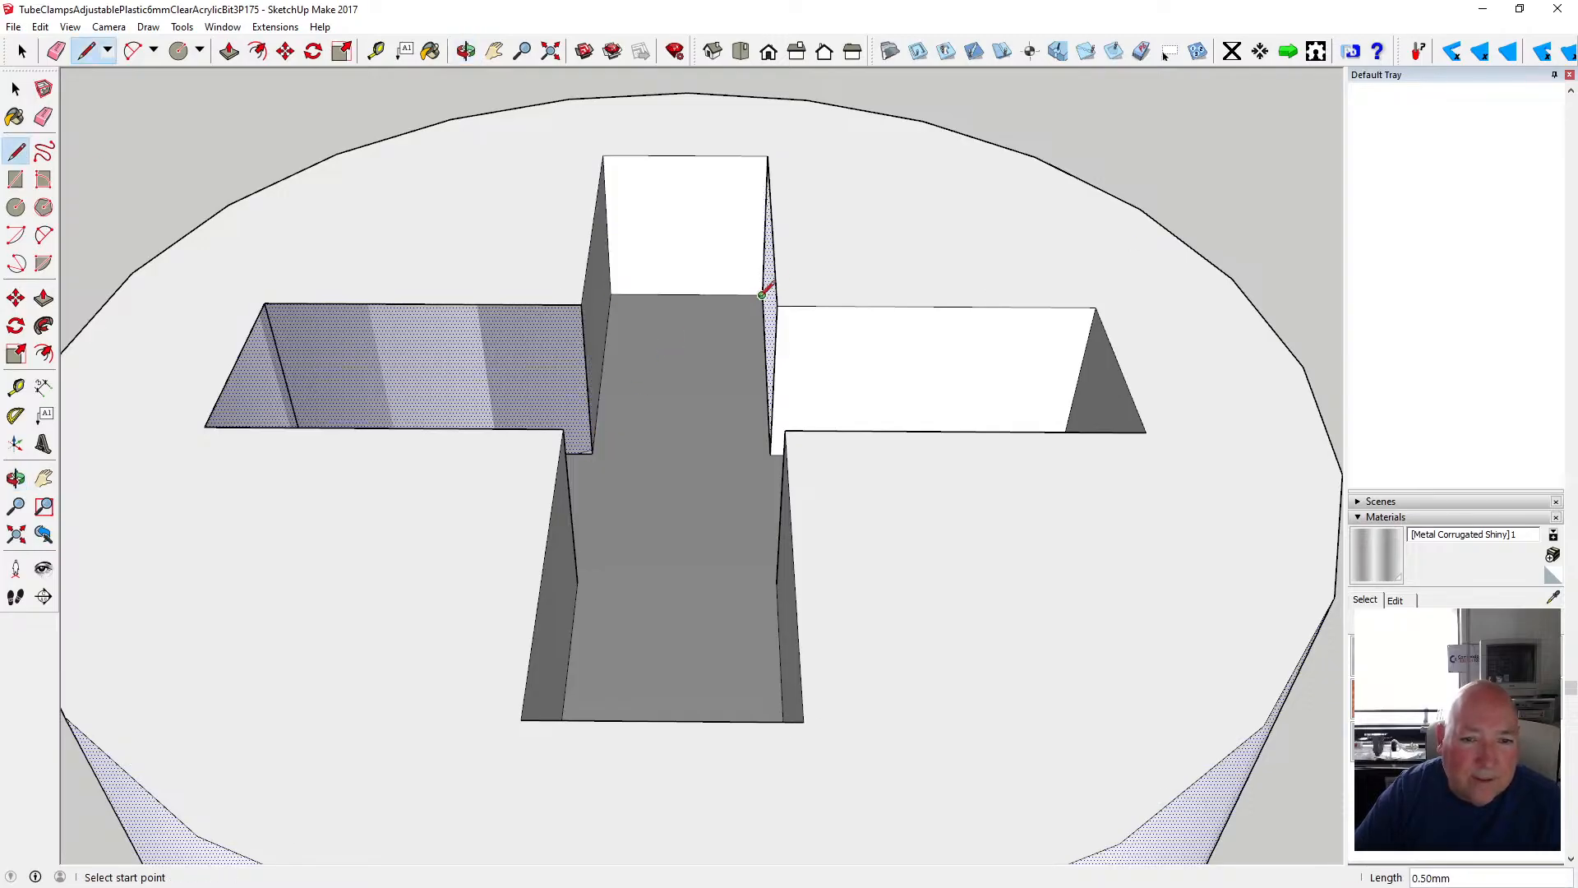
click(763, 294)
click(770, 453)
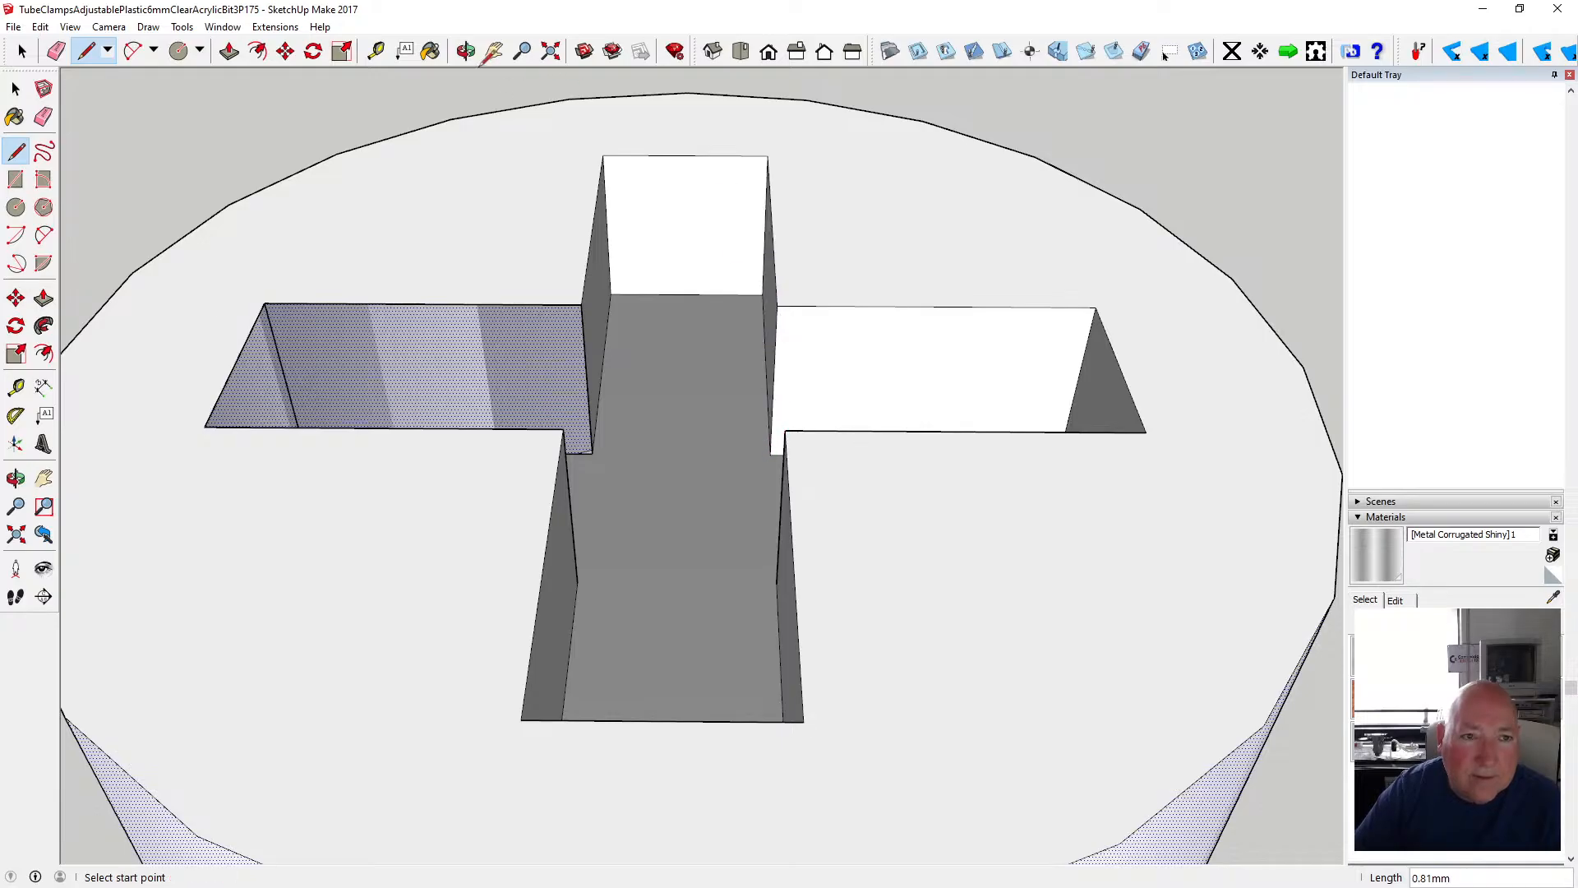
key(o)
mouse_move(733, 243)
mouse_down()
mouse_move(307, 247)
mouse_move(377, 335)
mouse_move(331, 336)
mouse_up()
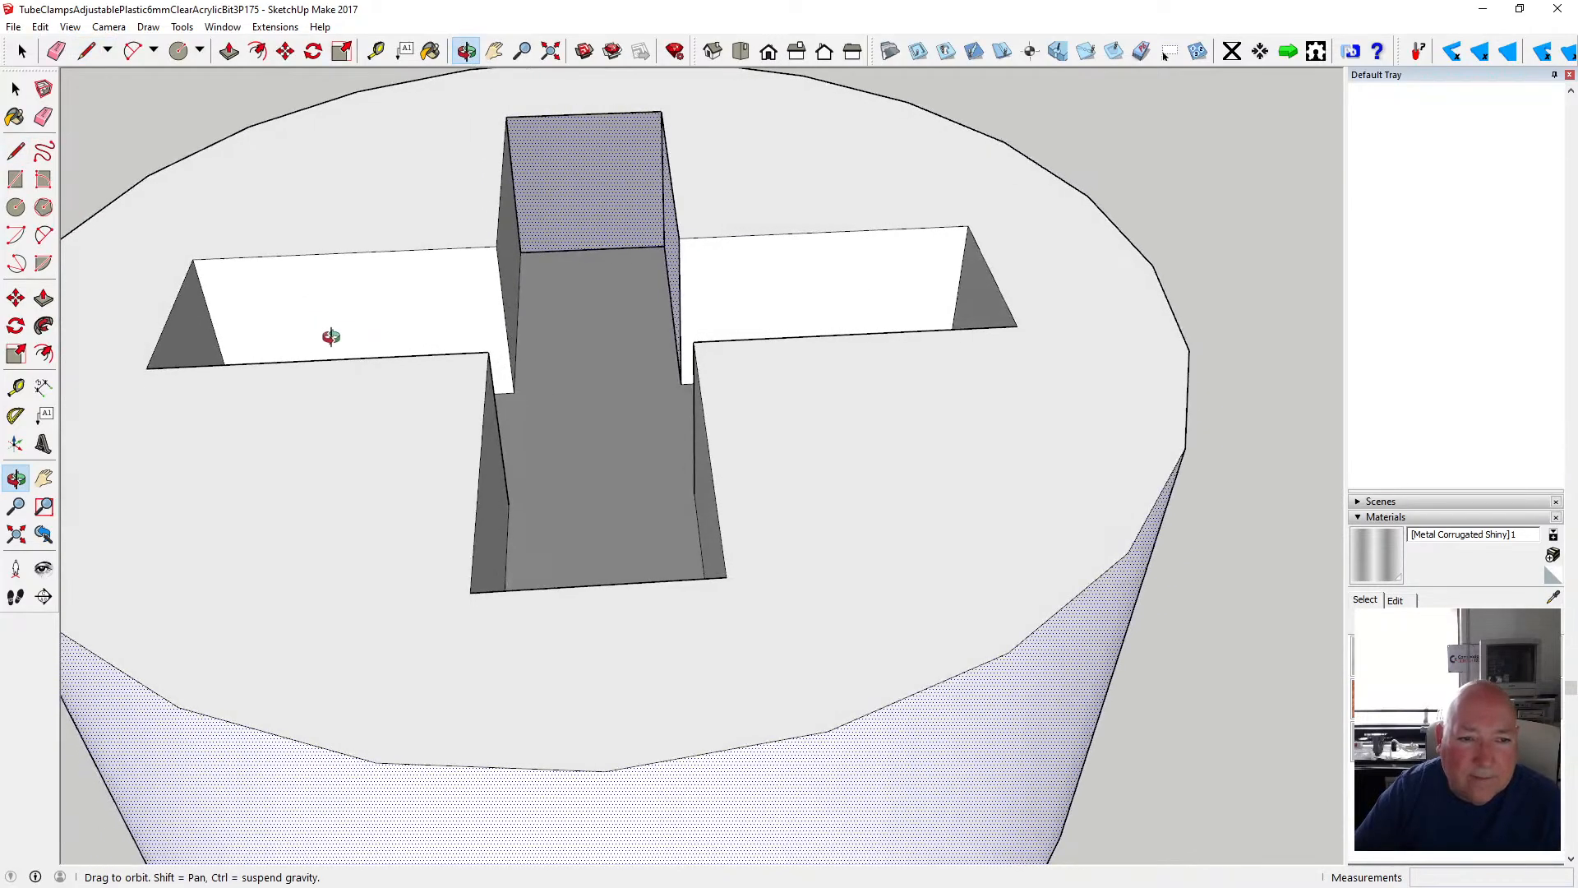
key(space)
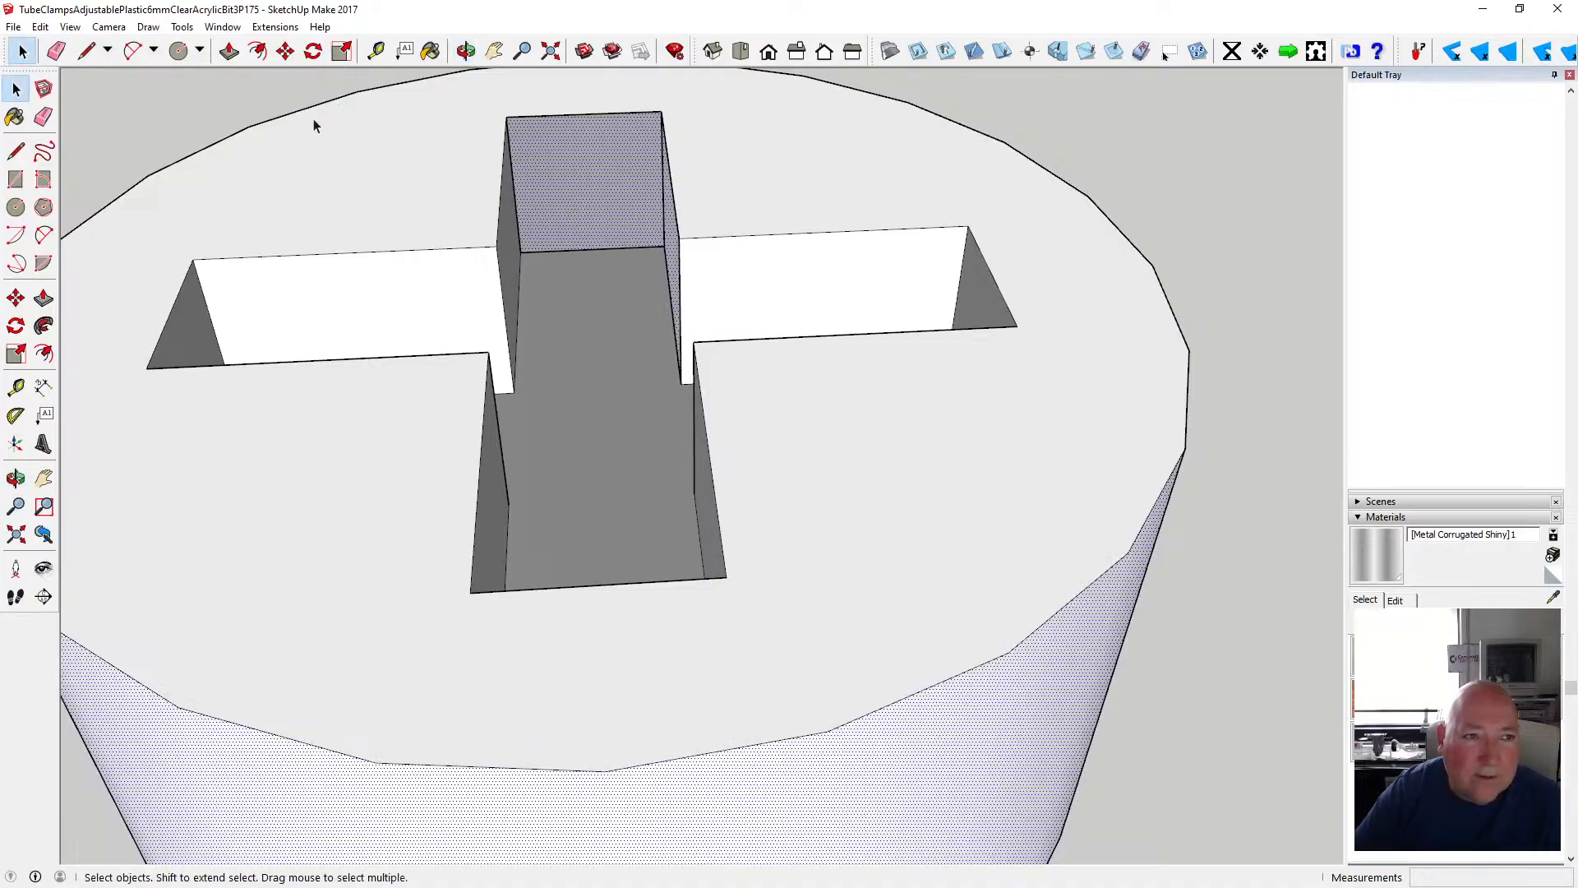
click(375, 51)
click(520, 381)
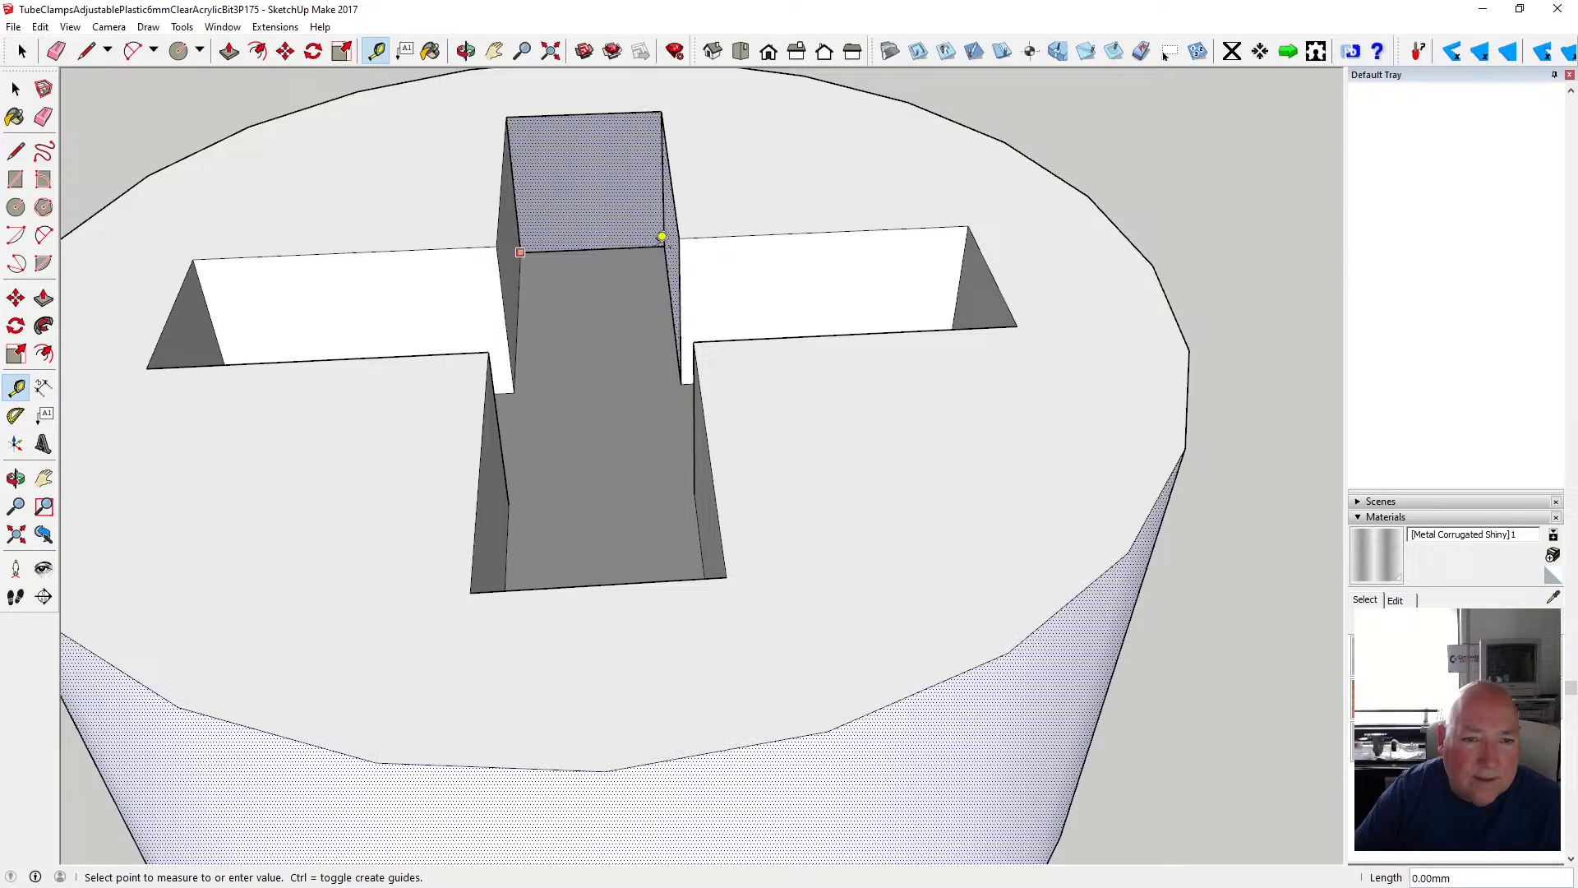
click(670, 237)
click(670, 239)
click(681, 380)
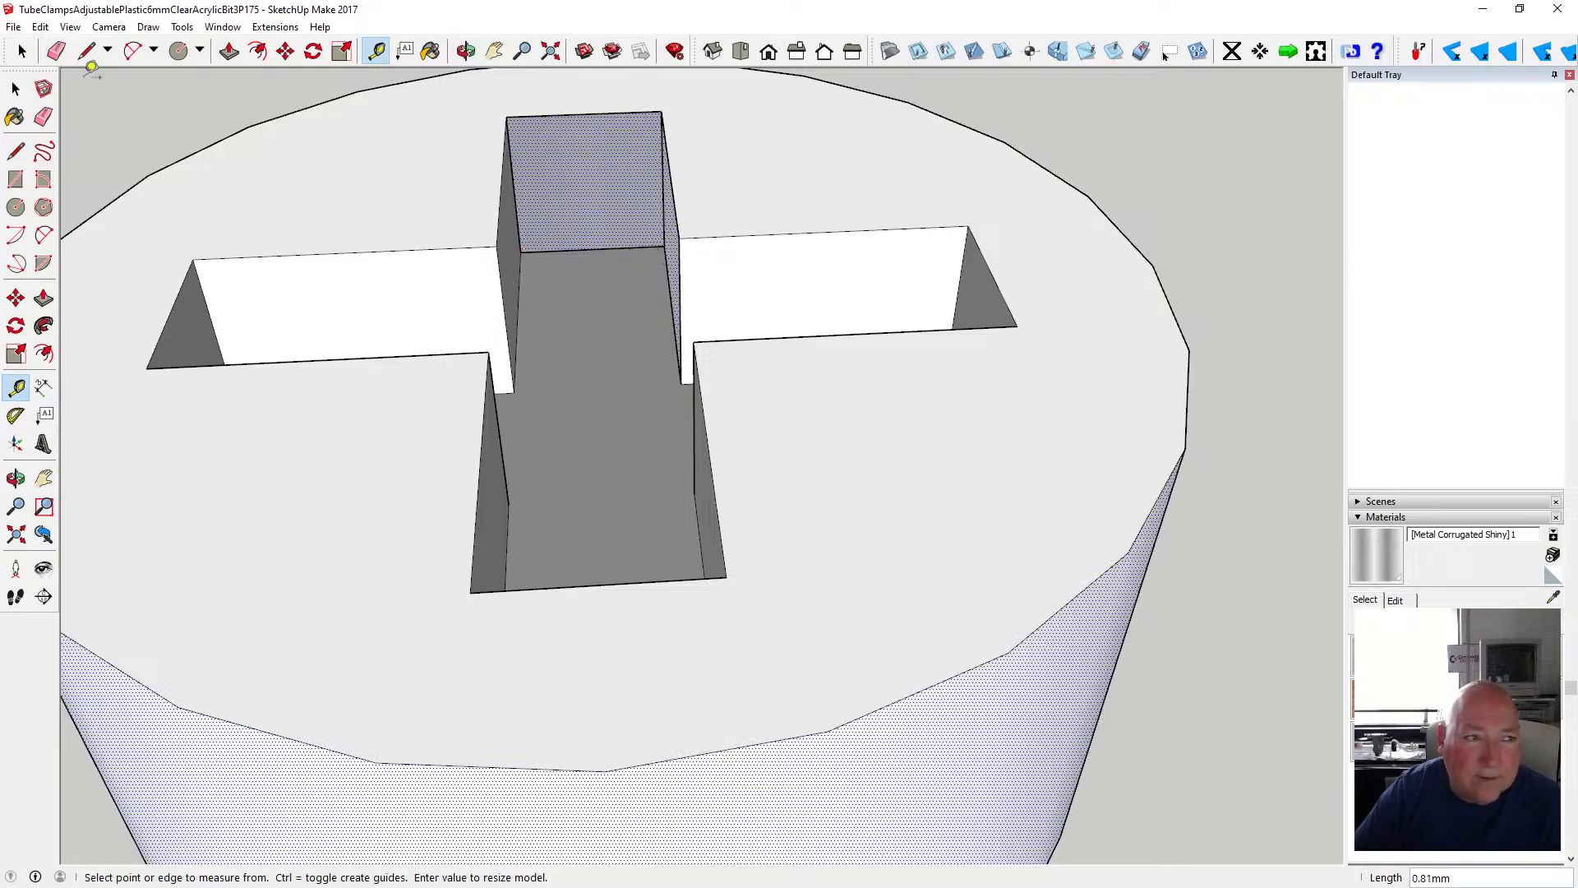
key(space)
- Draw a line over the 0.81 mm floor edge of the last missing long side wall in the cross recess
key(o)
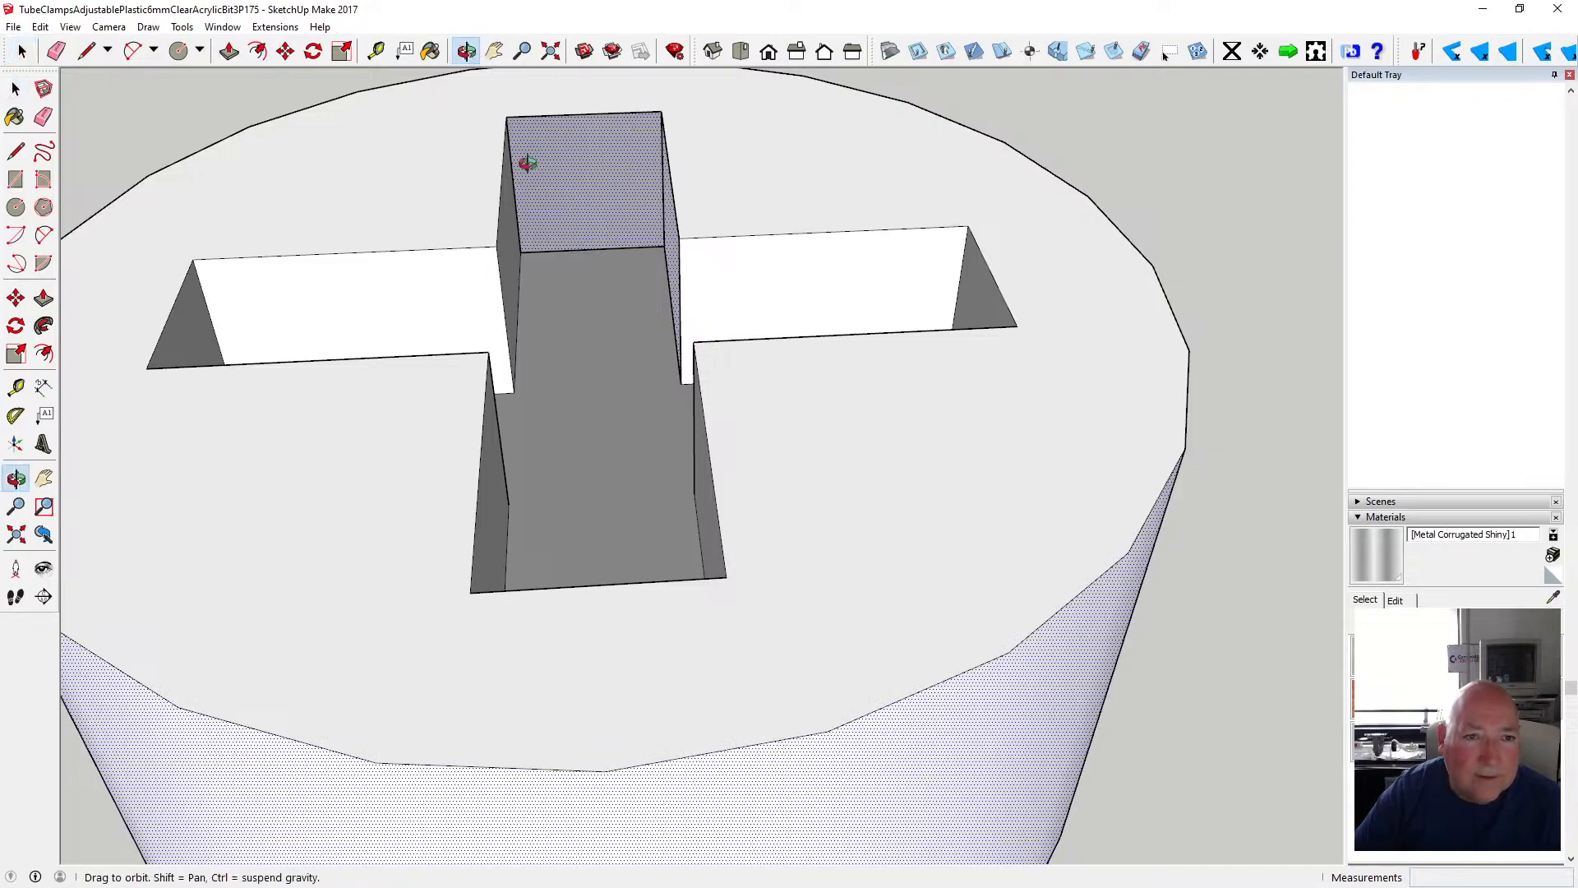
mouse_move(529, 159)
mouse_down()
mouse_move(282, 98)
mouse_move(733, 88)
mouse_move(717, 154)
mouse_move(828, 144)
mouse_move(750, 222)
mouse_move(694, 190)
mouse_up()
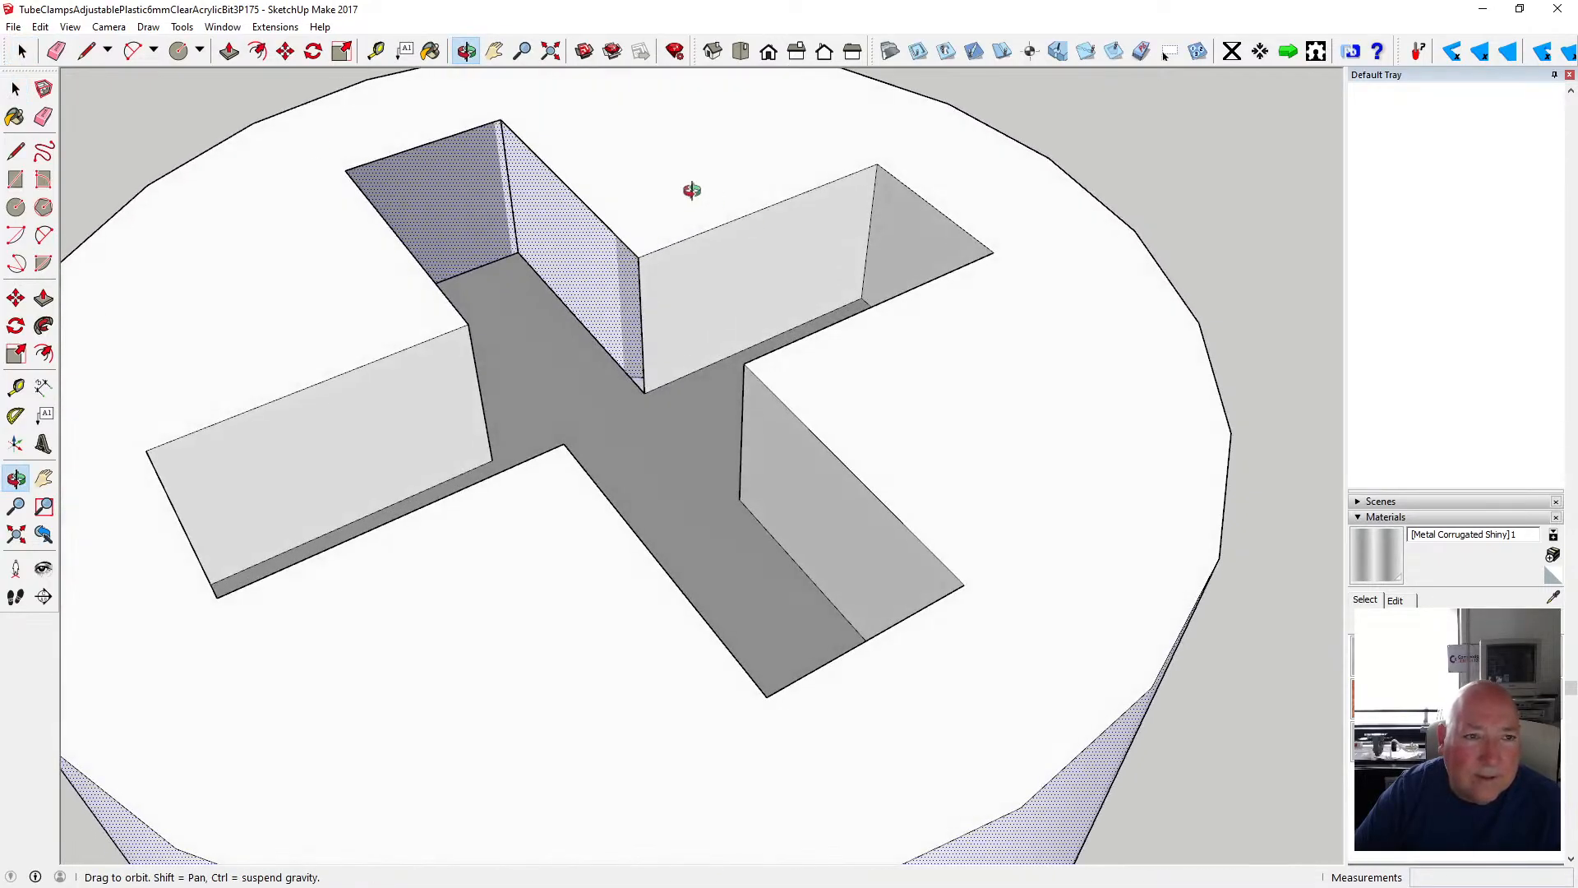
click(16, 150)
click(518, 253)
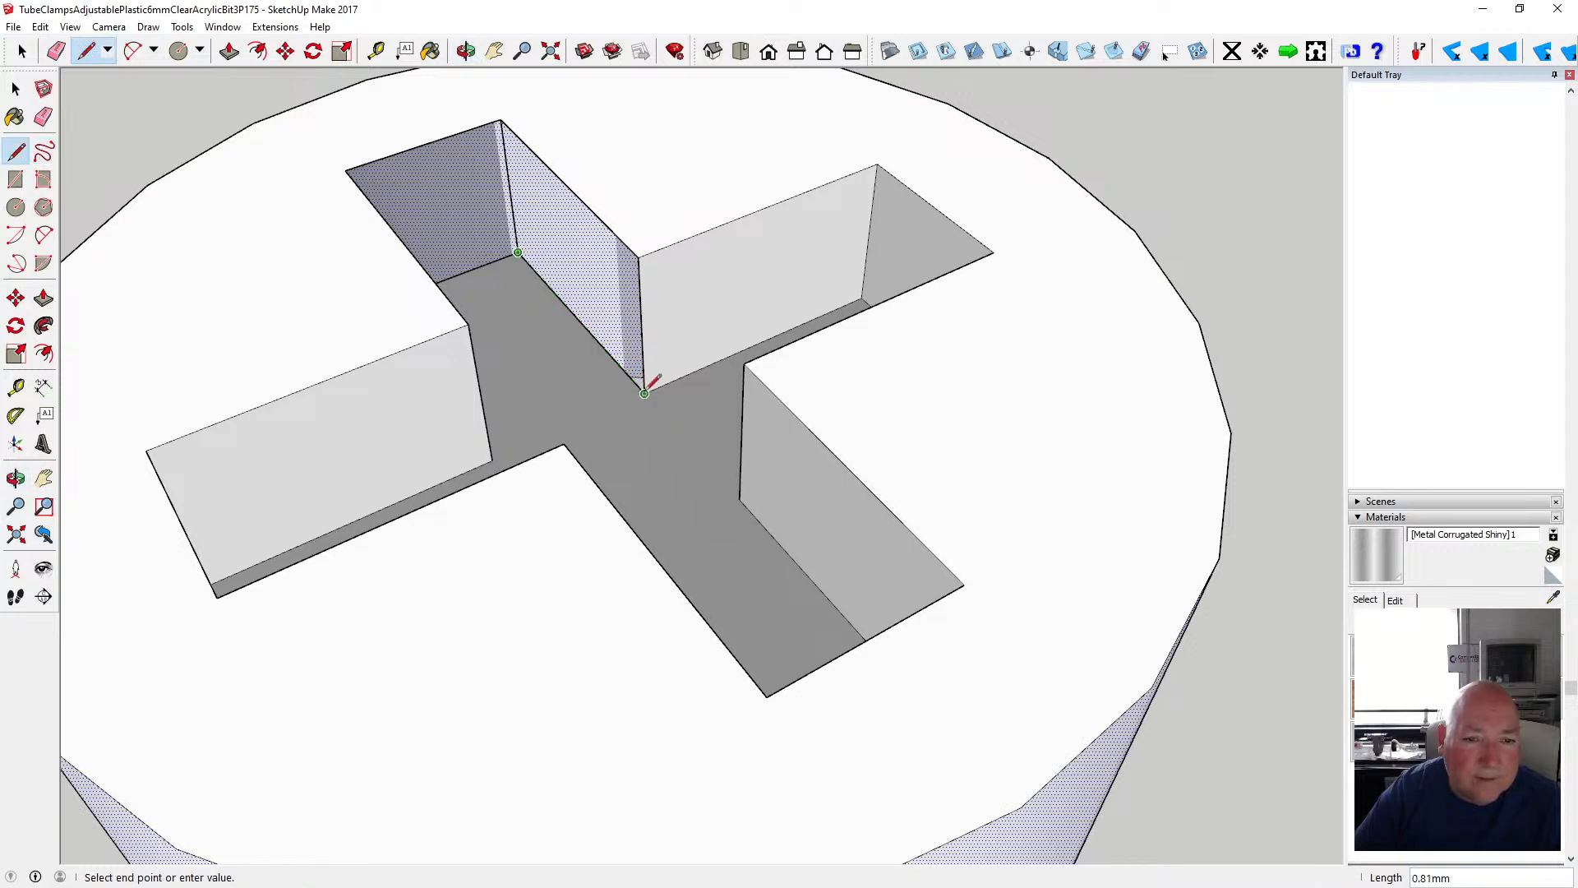
click(644, 393)
- Trace the 0.50 mm floor edge at the last open arm's end to rebuild its end wall, and check the recess from above
click(466, 51)
drag(460, 115, 366, 159)
click(15, 150)
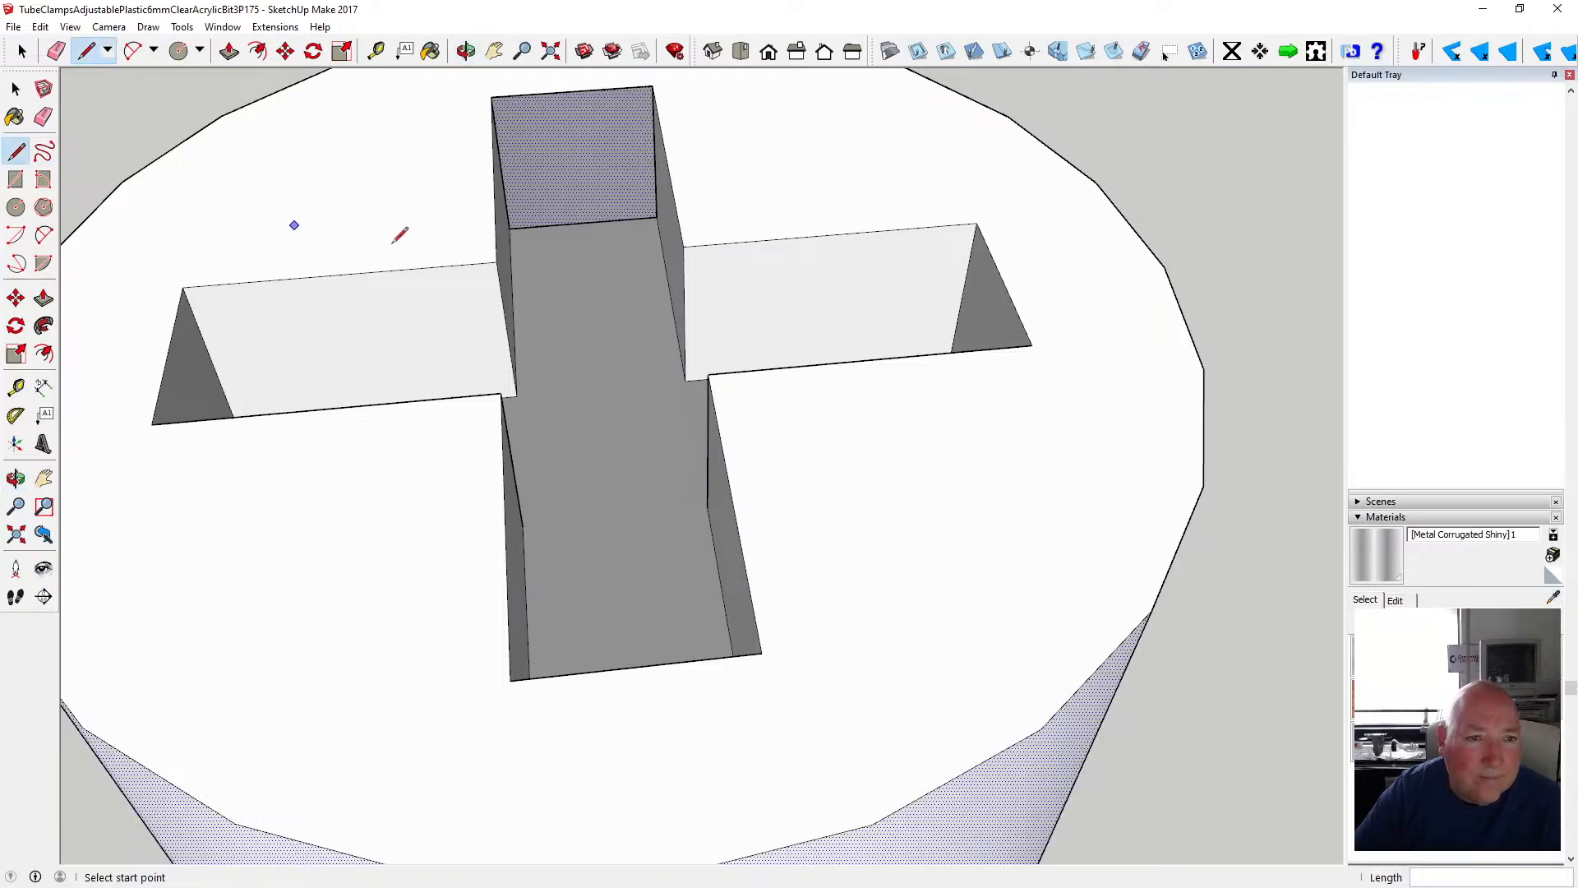
click(509, 228)
click(657, 217)
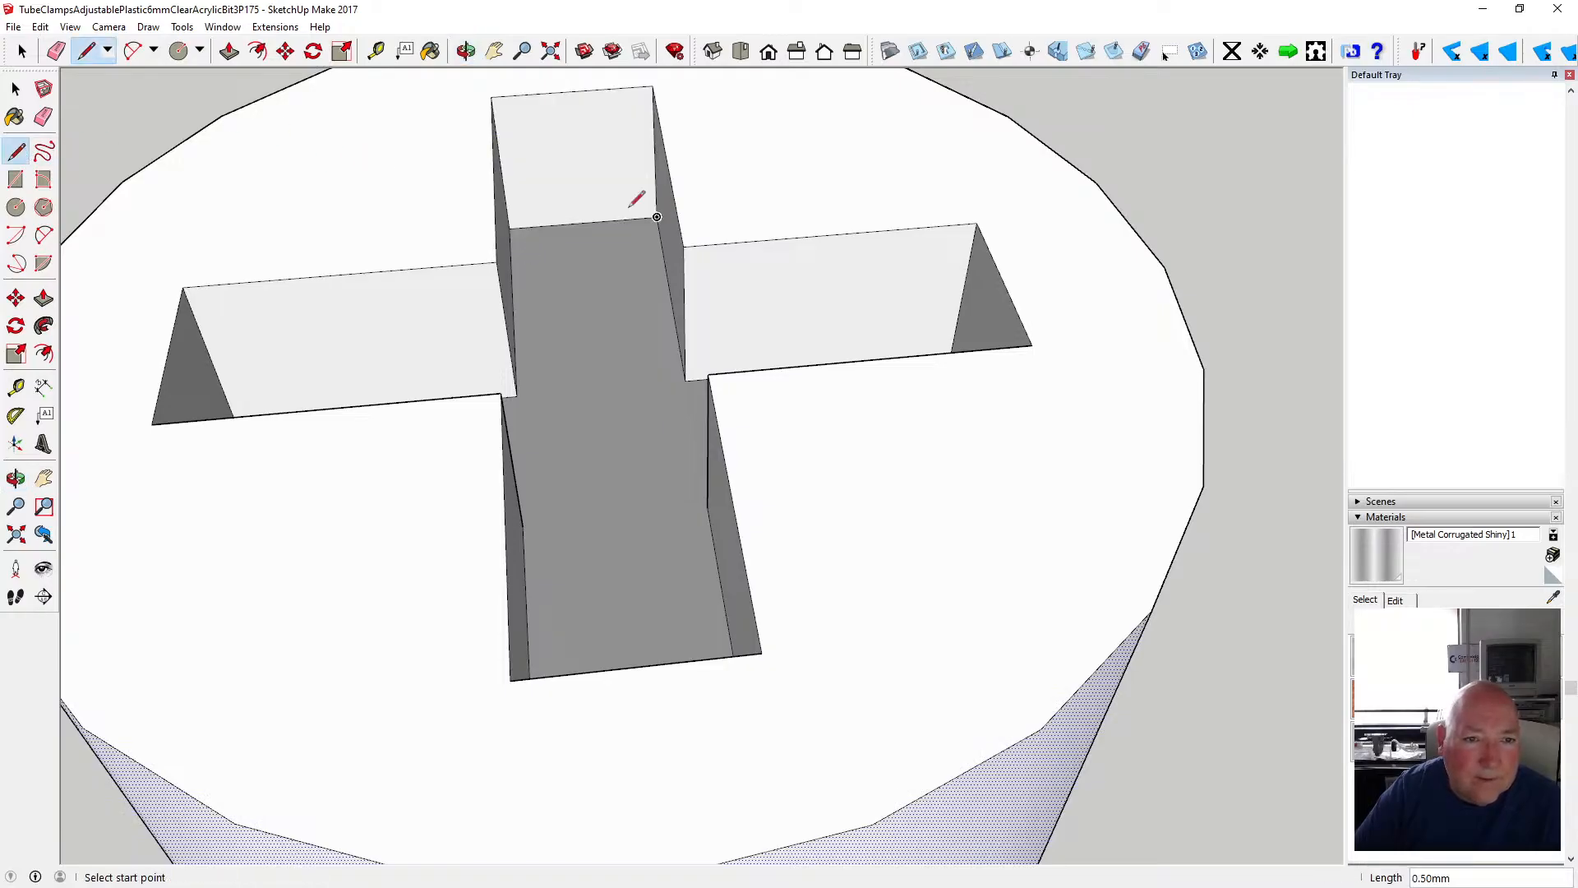
click(465, 51)
drag(722, 222, 817, 494)
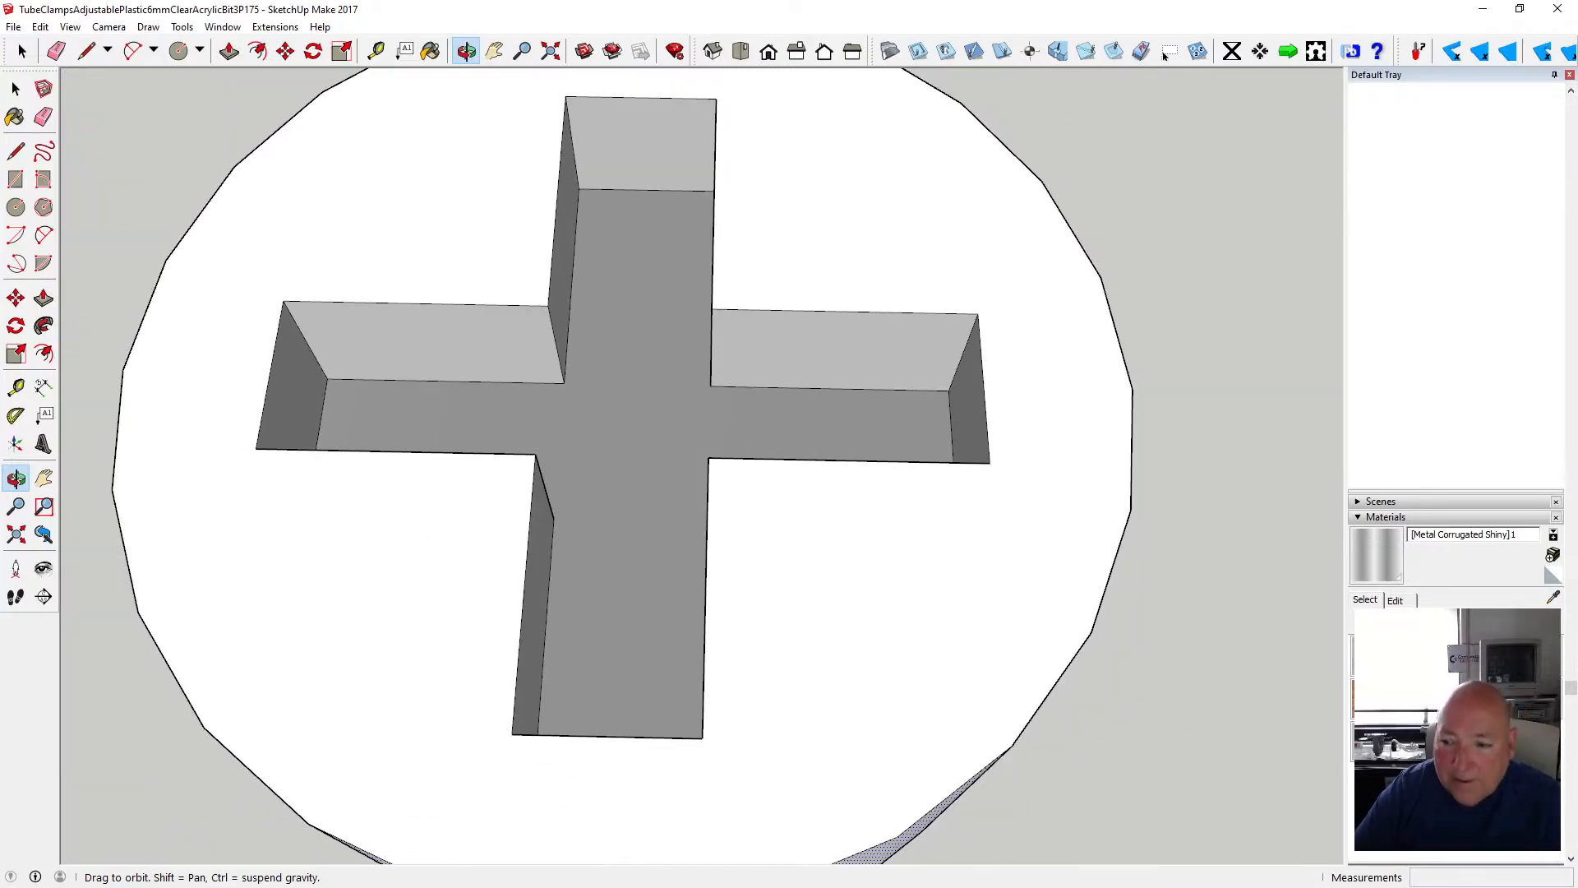
- Paint the cross recess floor and the first arm walls with the Metal Corrugated Shiny material
key(b)
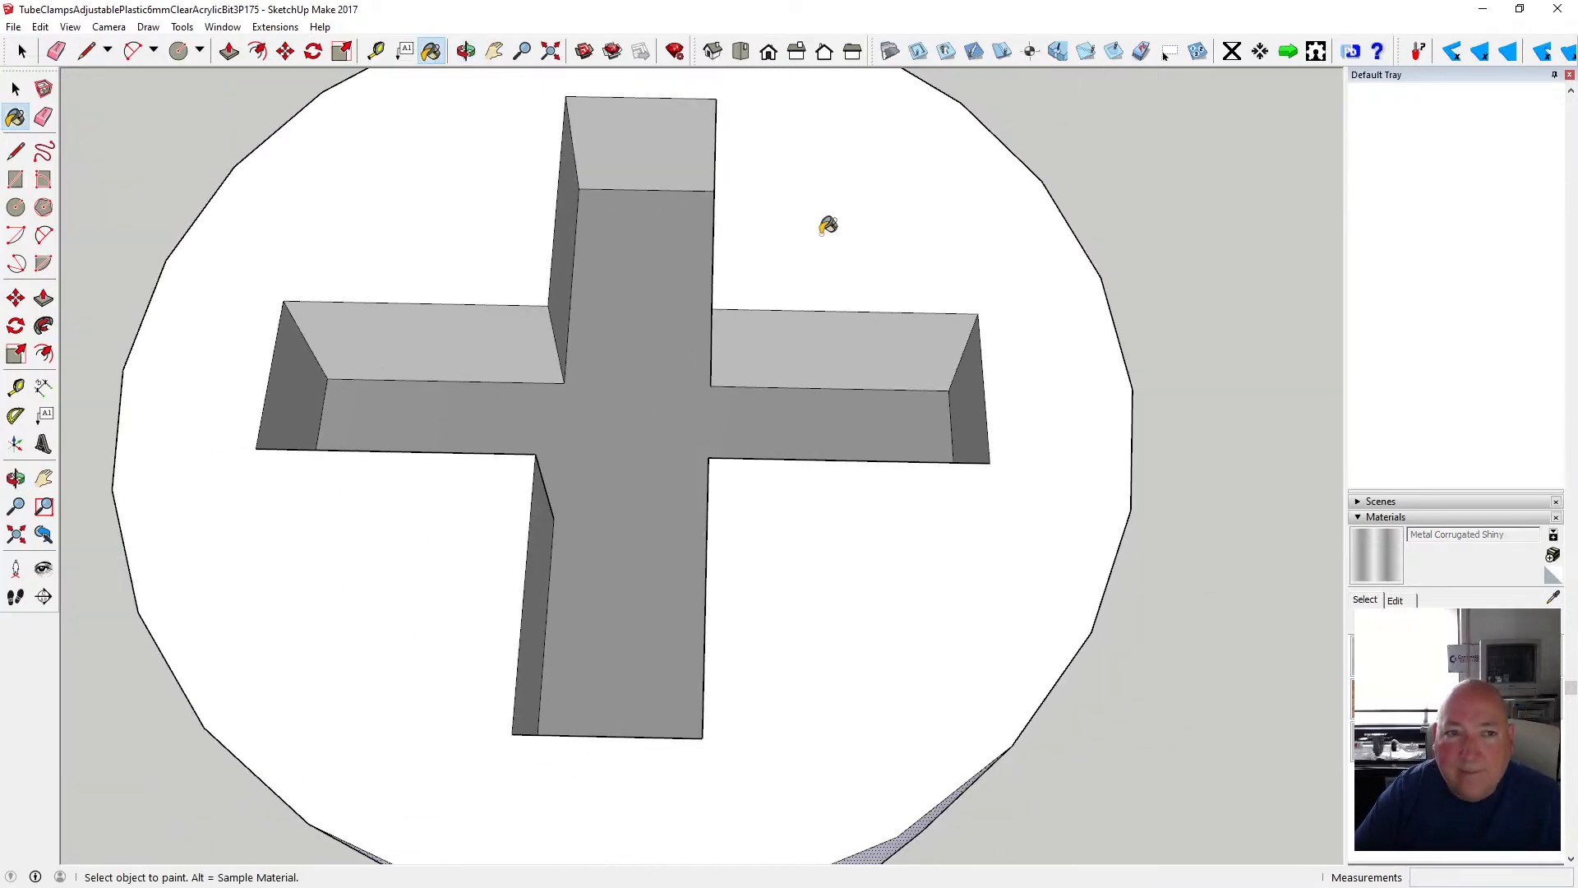
click(634, 246)
click(633, 175)
click(557, 308)
click(526, 331)
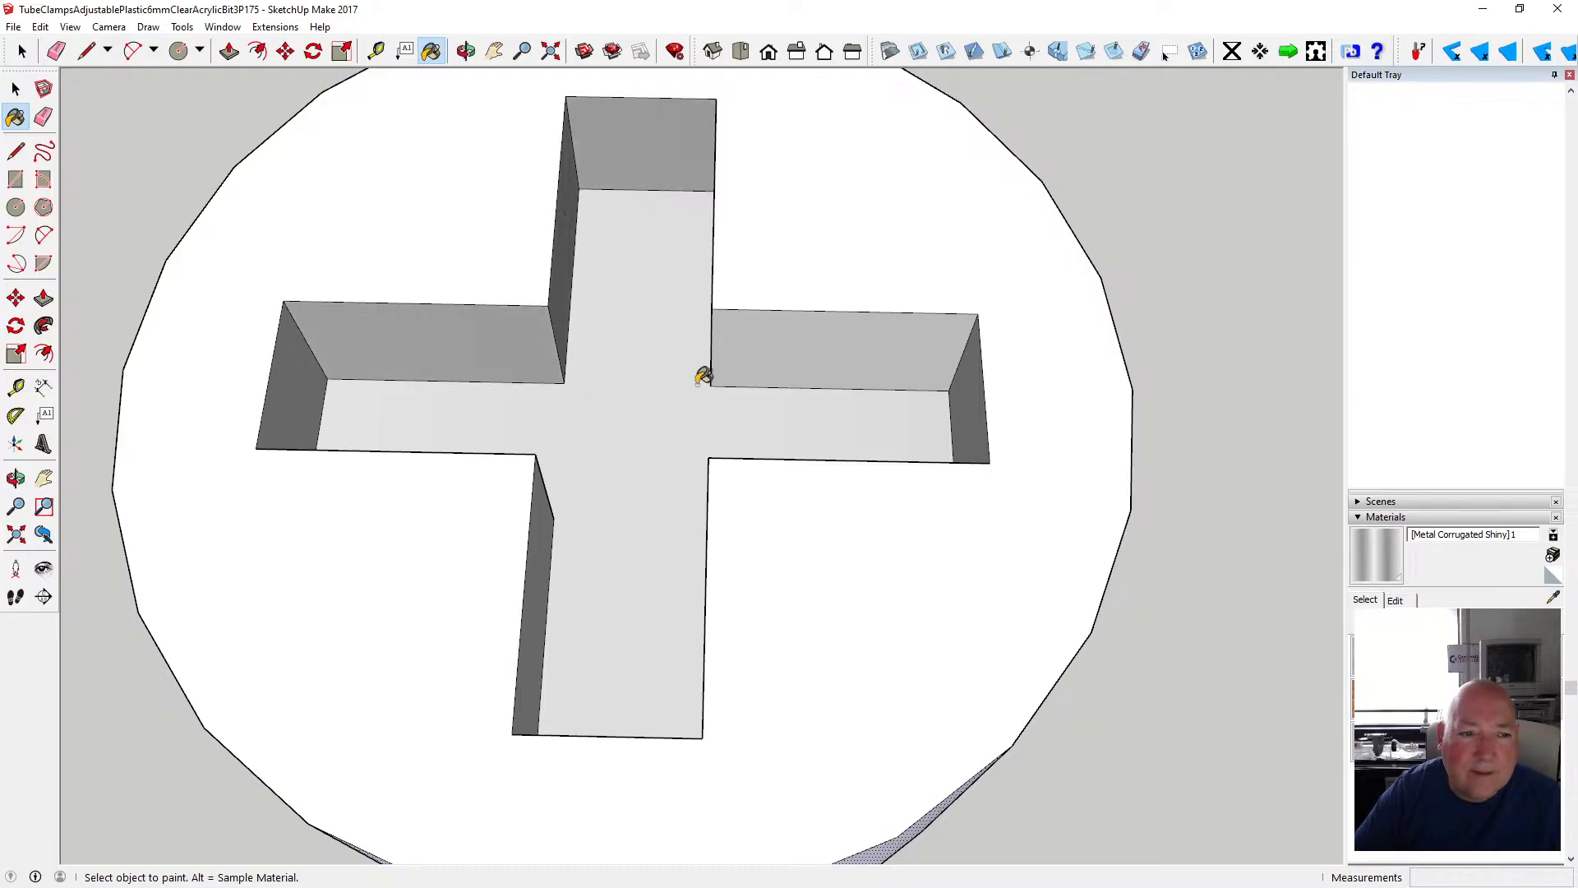
click(798, 346)
click(315, 372)
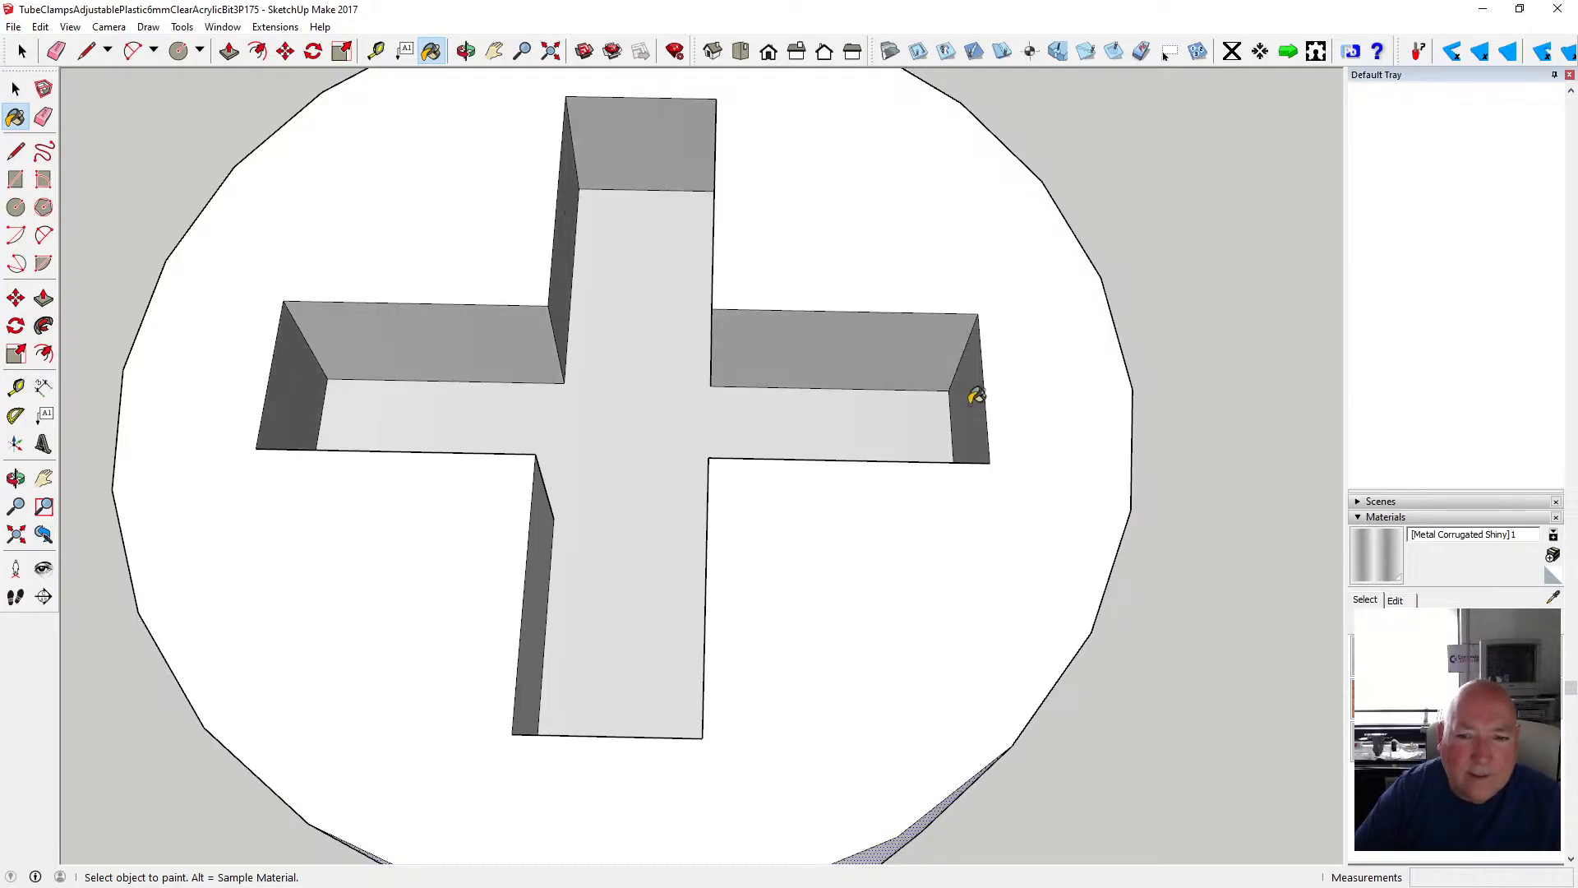
- Apply the same metal material to the long side walls and end wall reachable from a lower angle in the recess
click(466, 51)
mouse_move(564, 148)
mouse_down()
mouse_move(782, 272)
mouse_move(1080, 384)
mouse_move(1060, 374)
mouse_up()
click(430, 51)
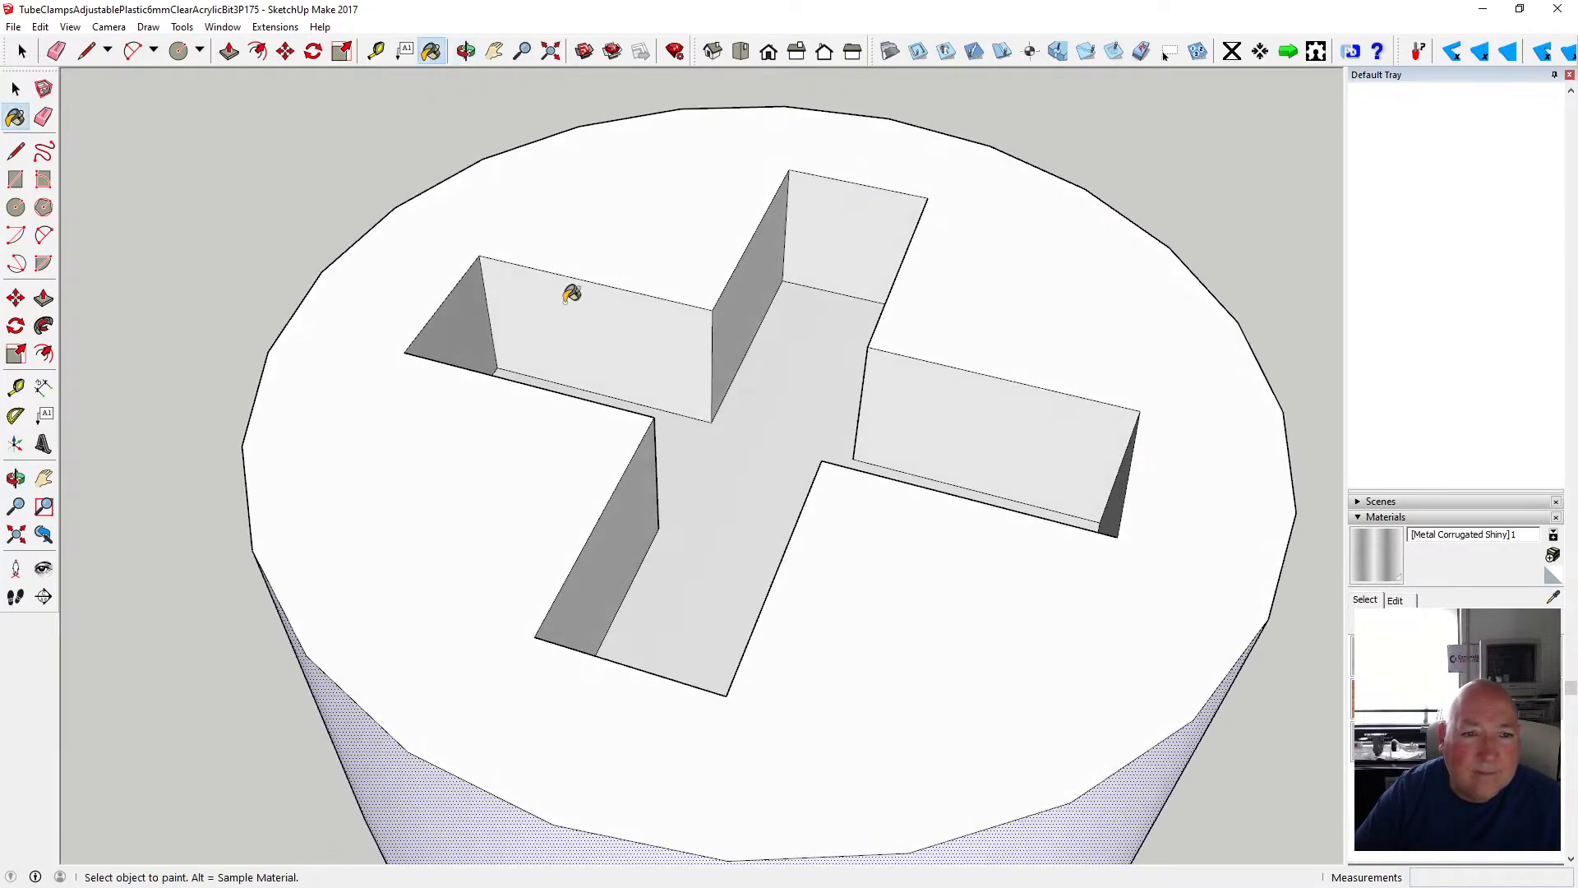
click(574, 306)
click(740, 317)
click(825, 272)
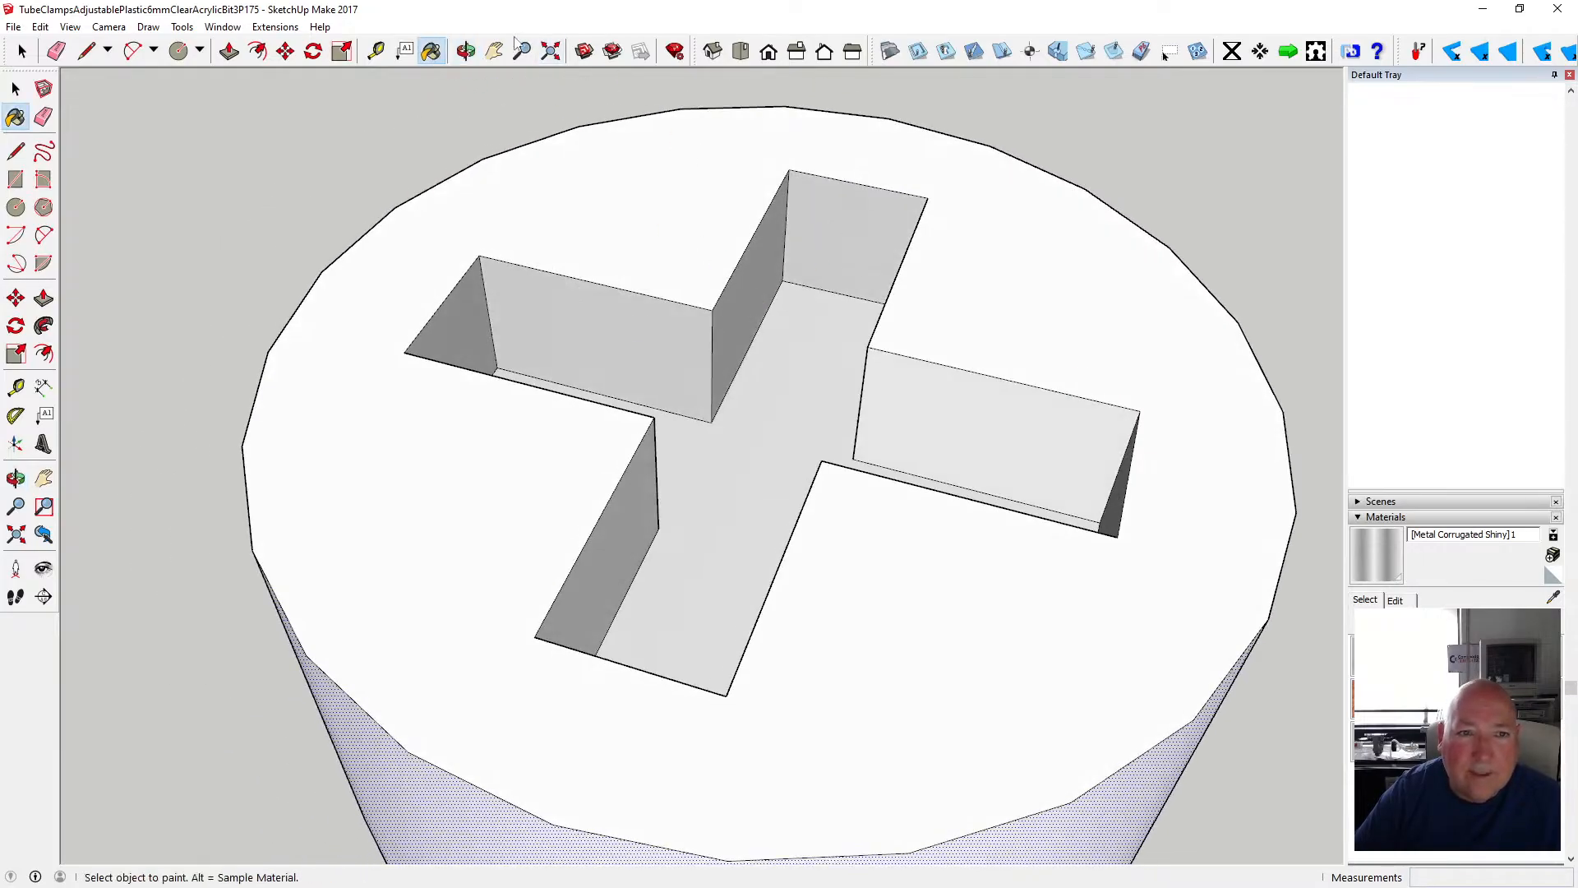
- Paint the remaining side and end walls of the cross recess with the metal material
middle_drag(559, 73, 915, 130)
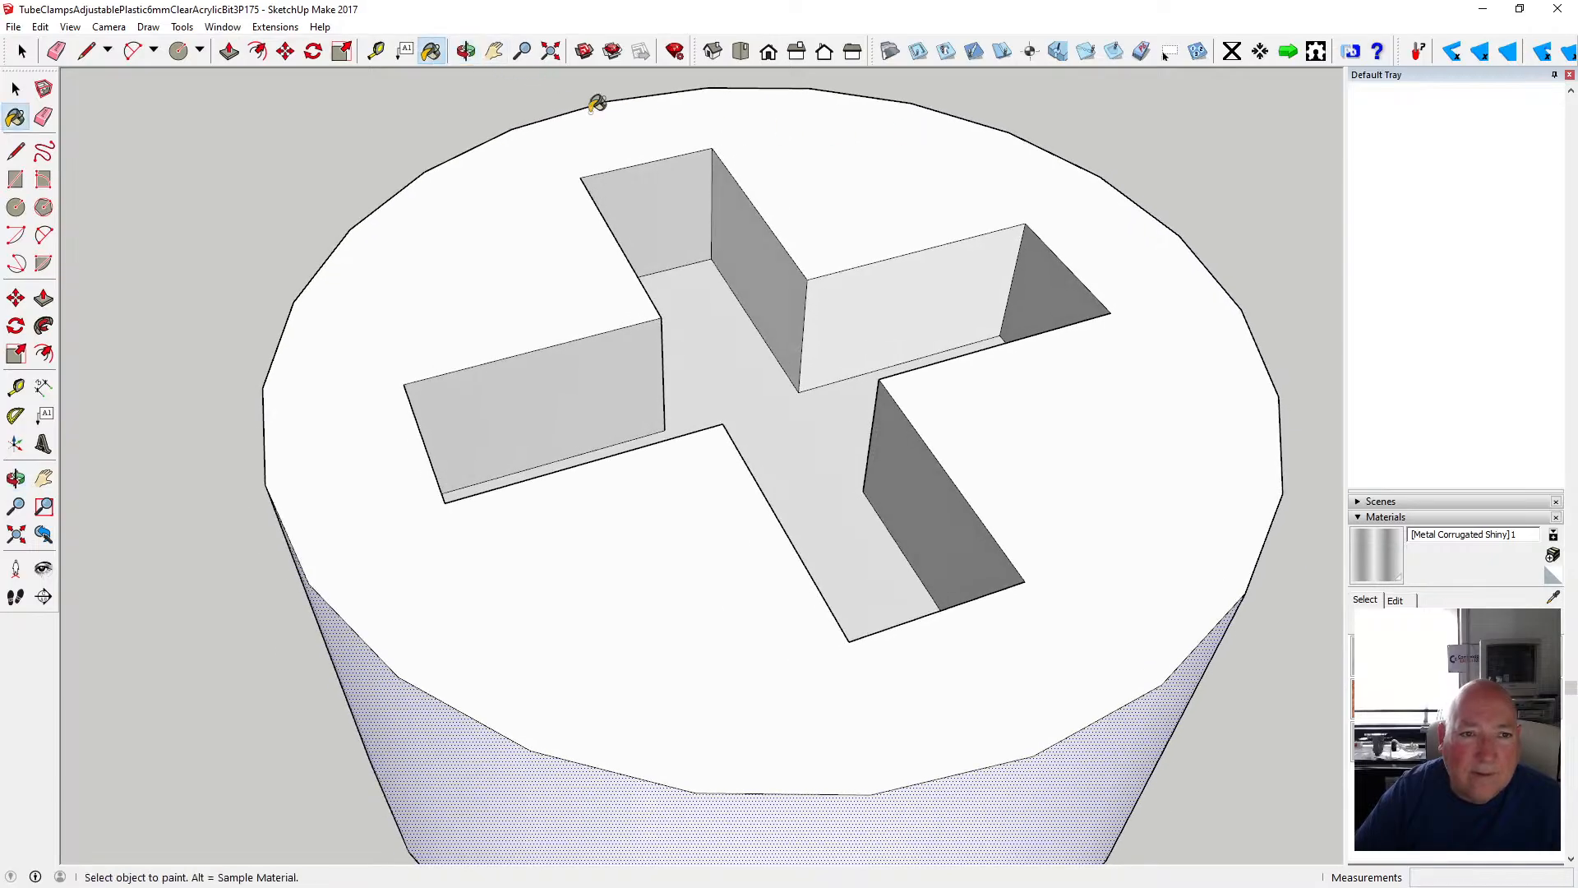
click(738, 209)
click(888, 307)
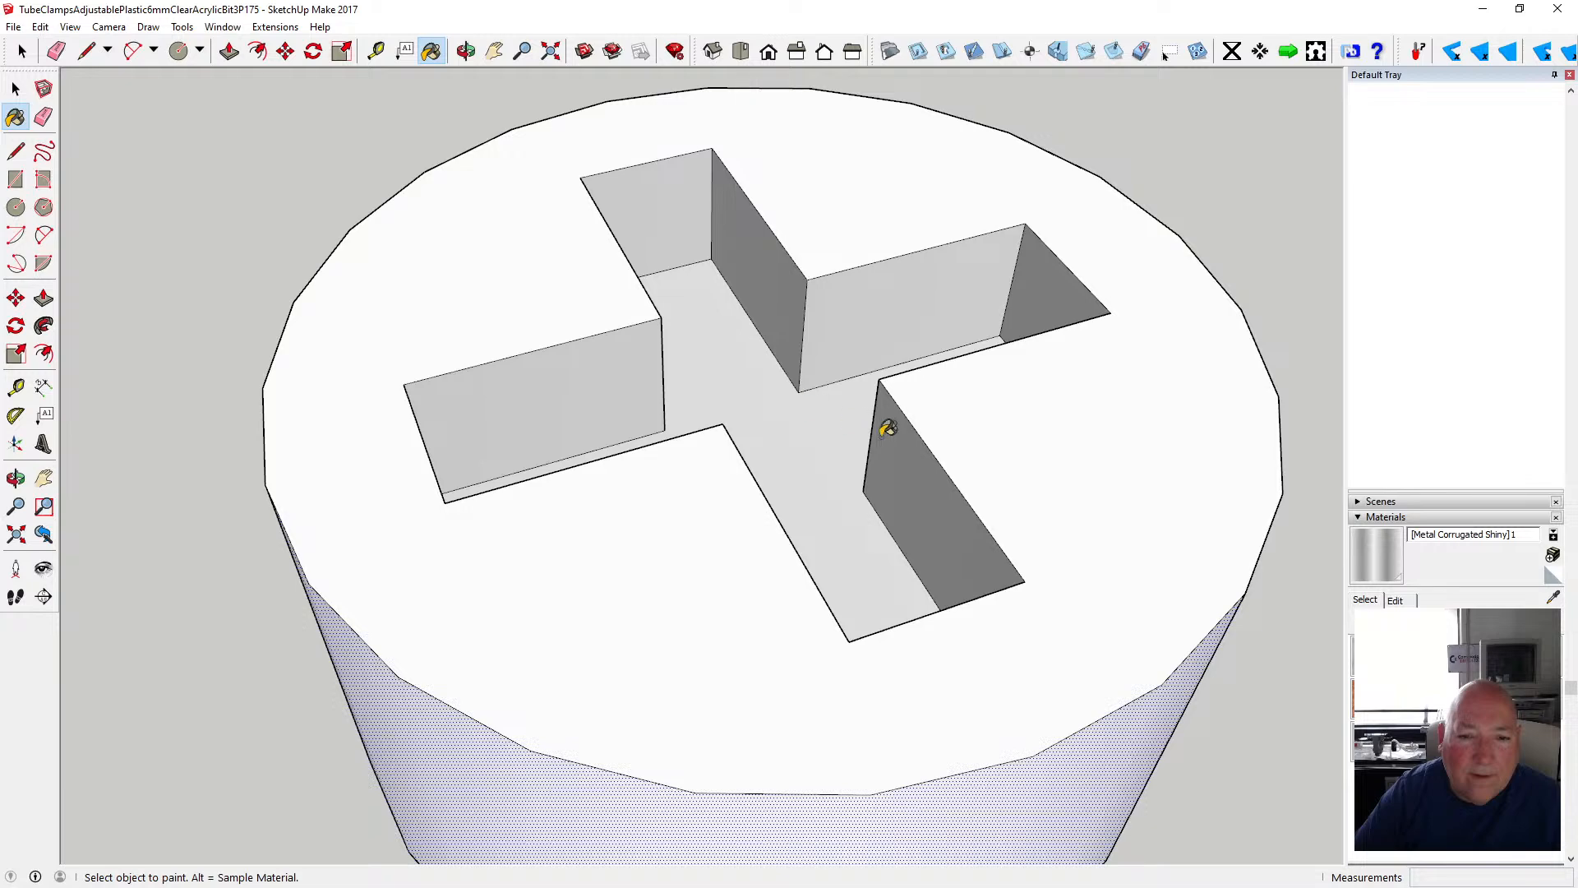
click(466, 51)
drag(821, 264, 249, 271)
click(431, 51)
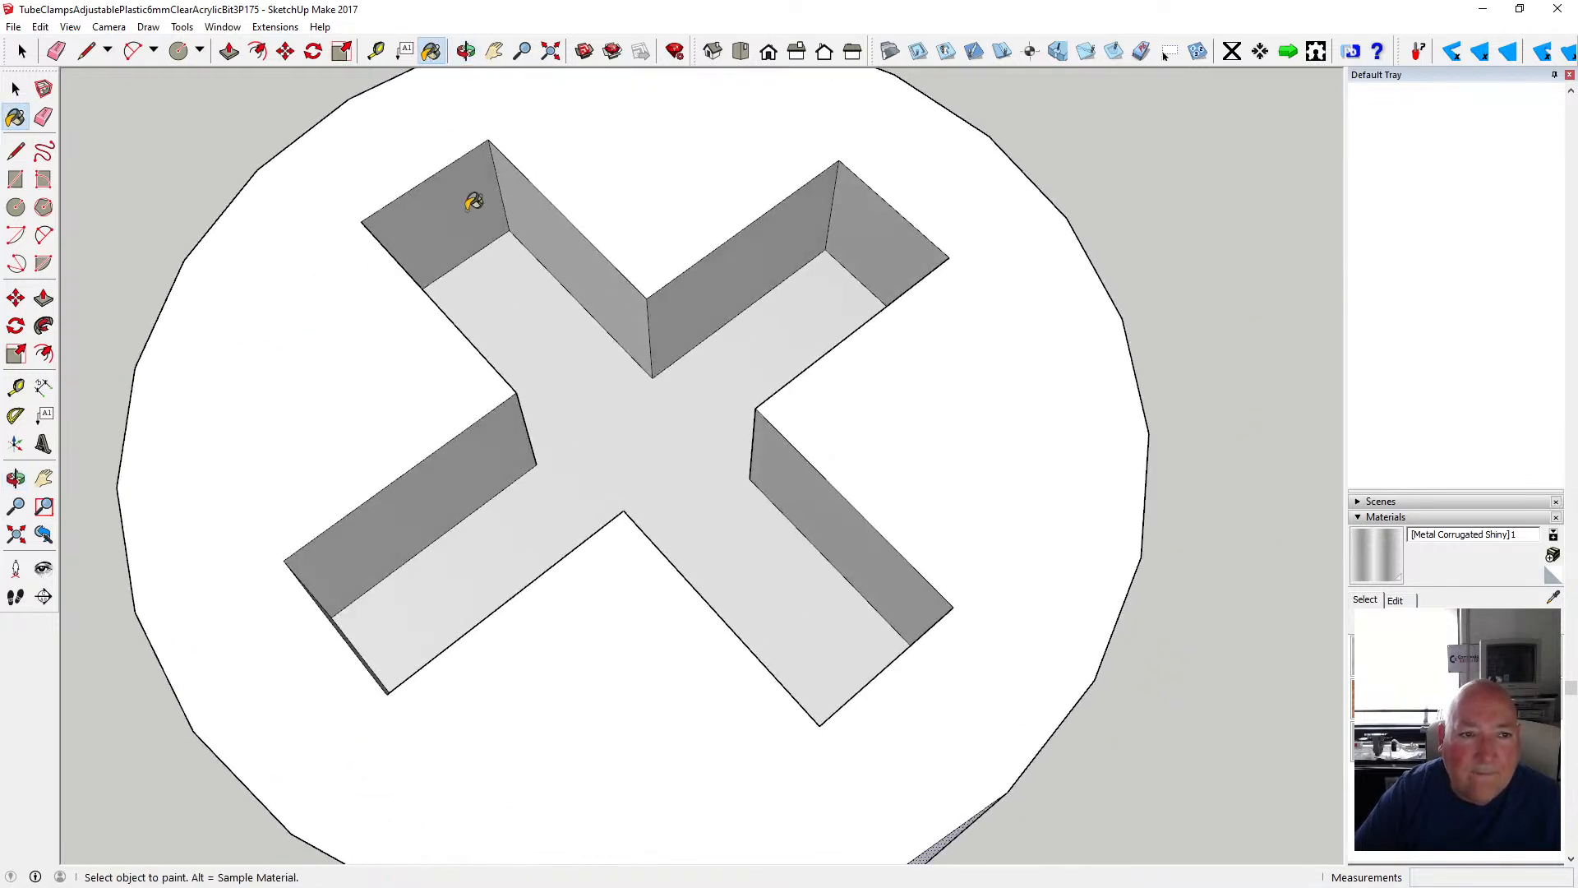
click(527, 207)
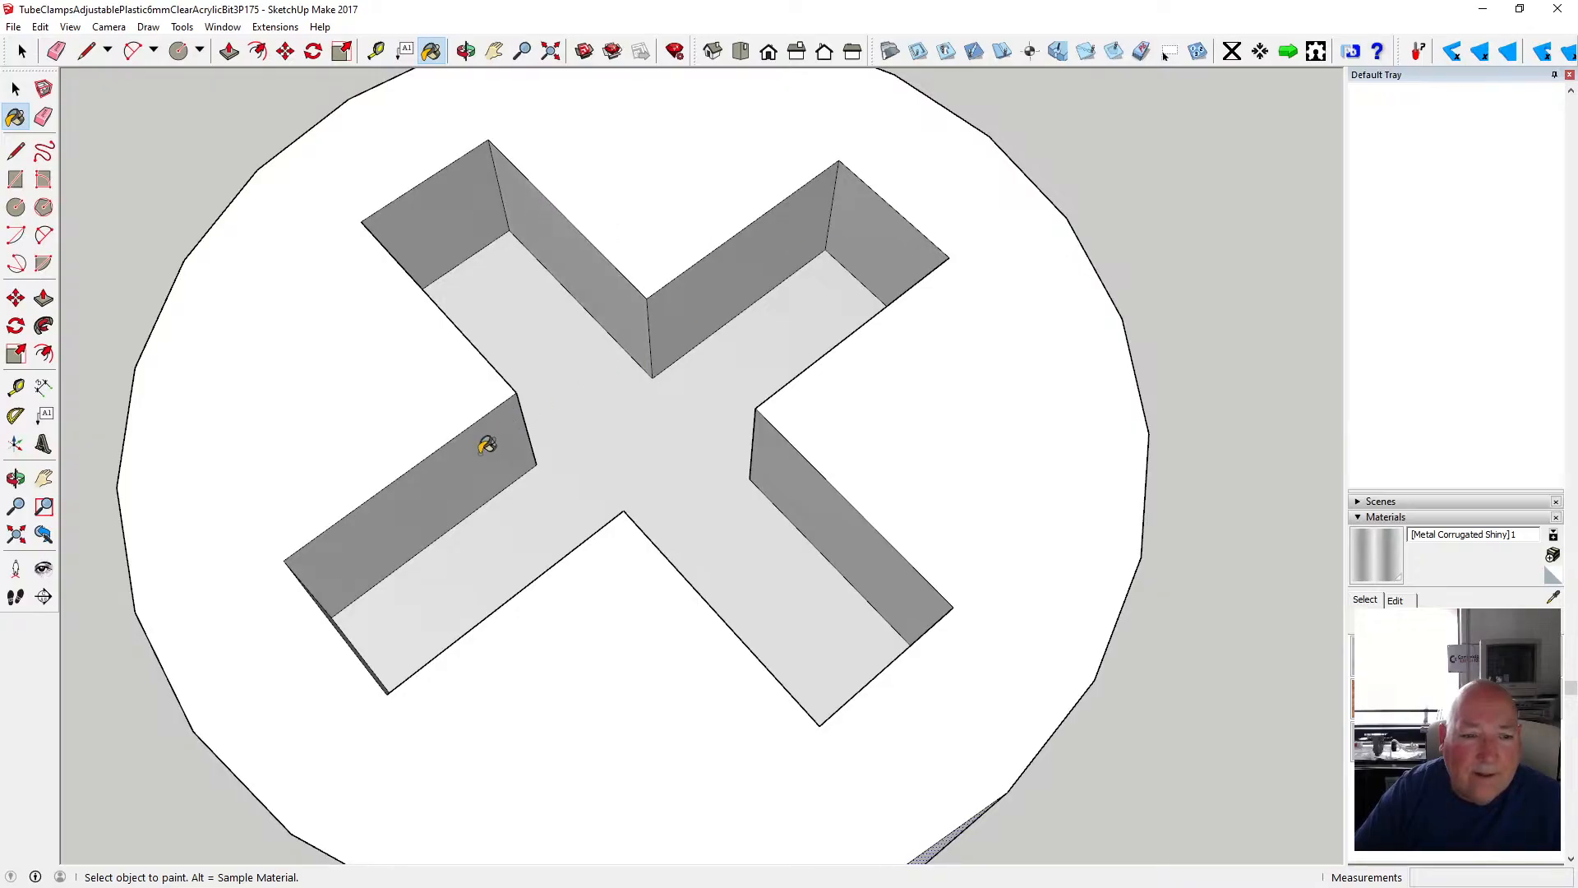
- Paint the flat top face around the cross recess with the metal material
click(463, 51)
drag(765, 254, 340, 242)
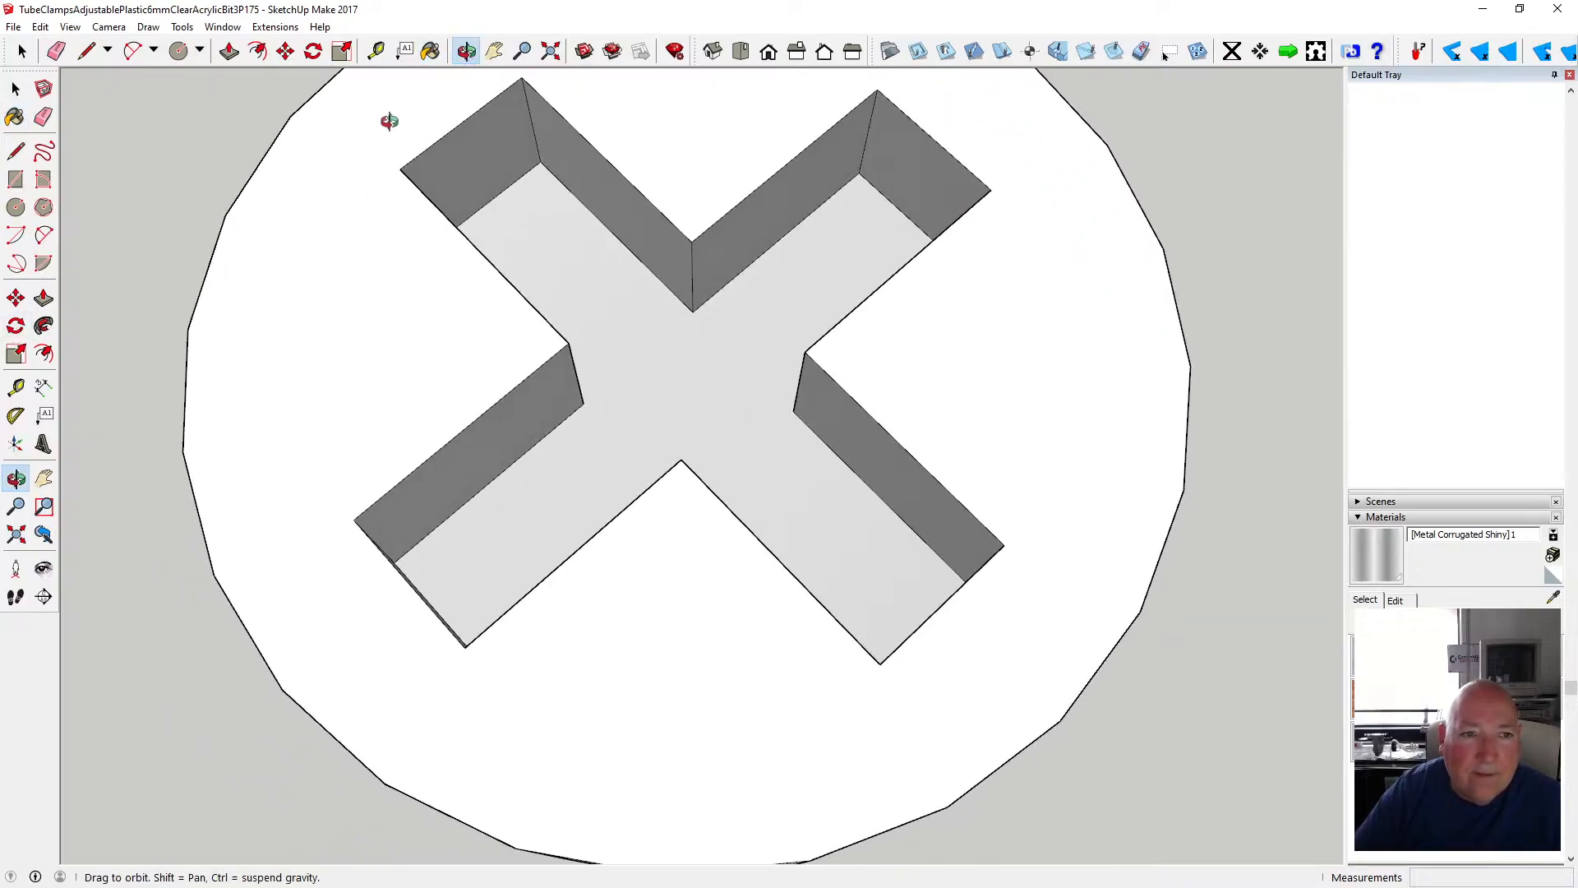
click(430, 51)
key(space)
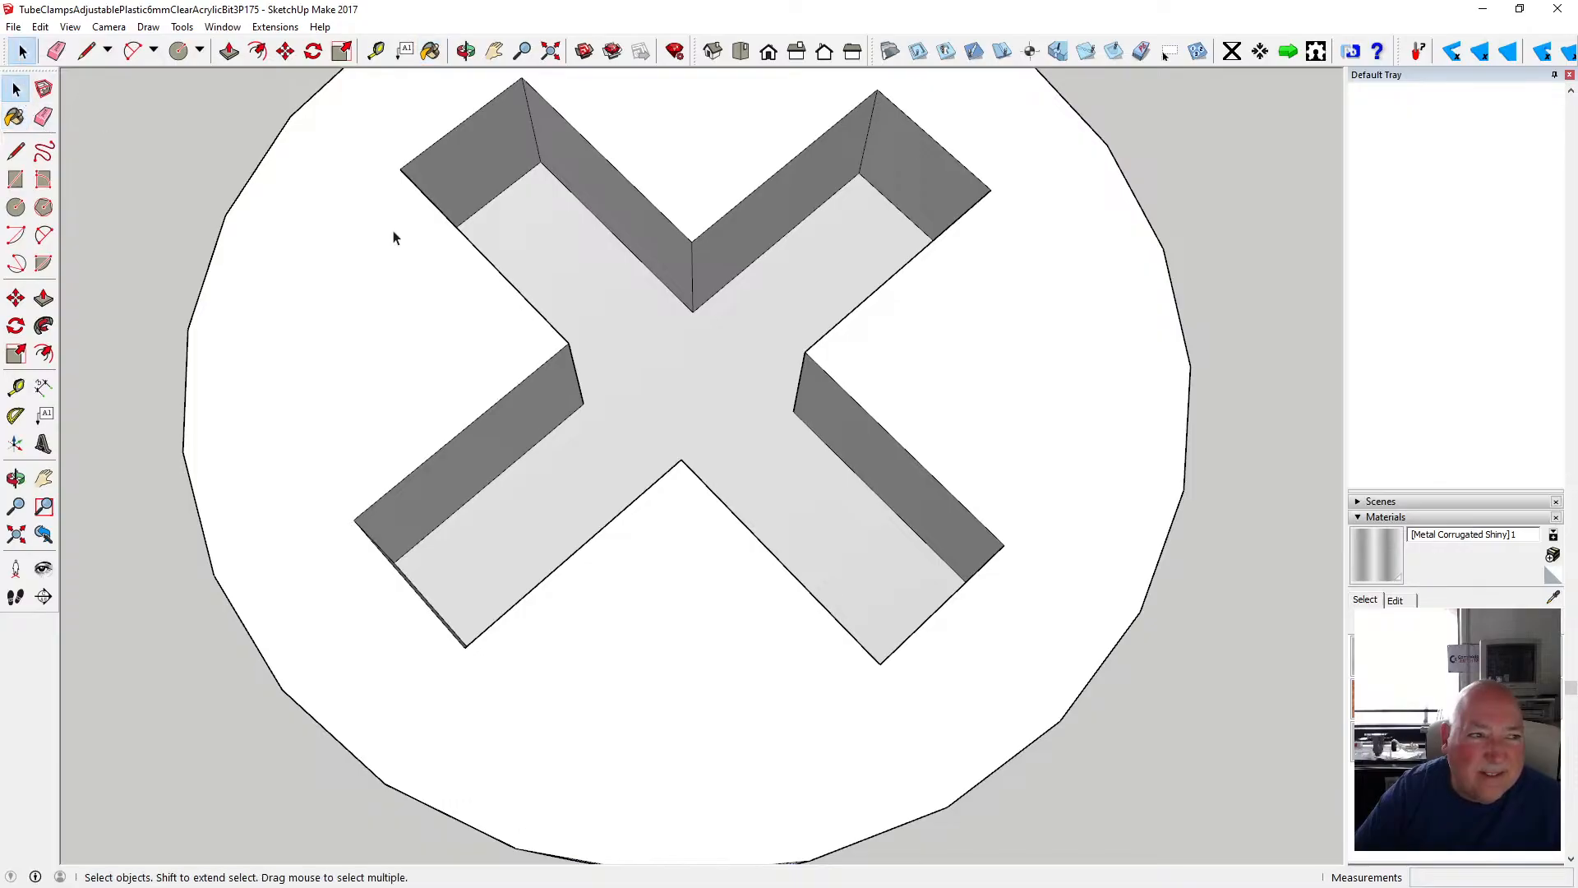
scroll(536, 497, down, 3)
scroll(536, 497, down, 2)
click(431, 51)
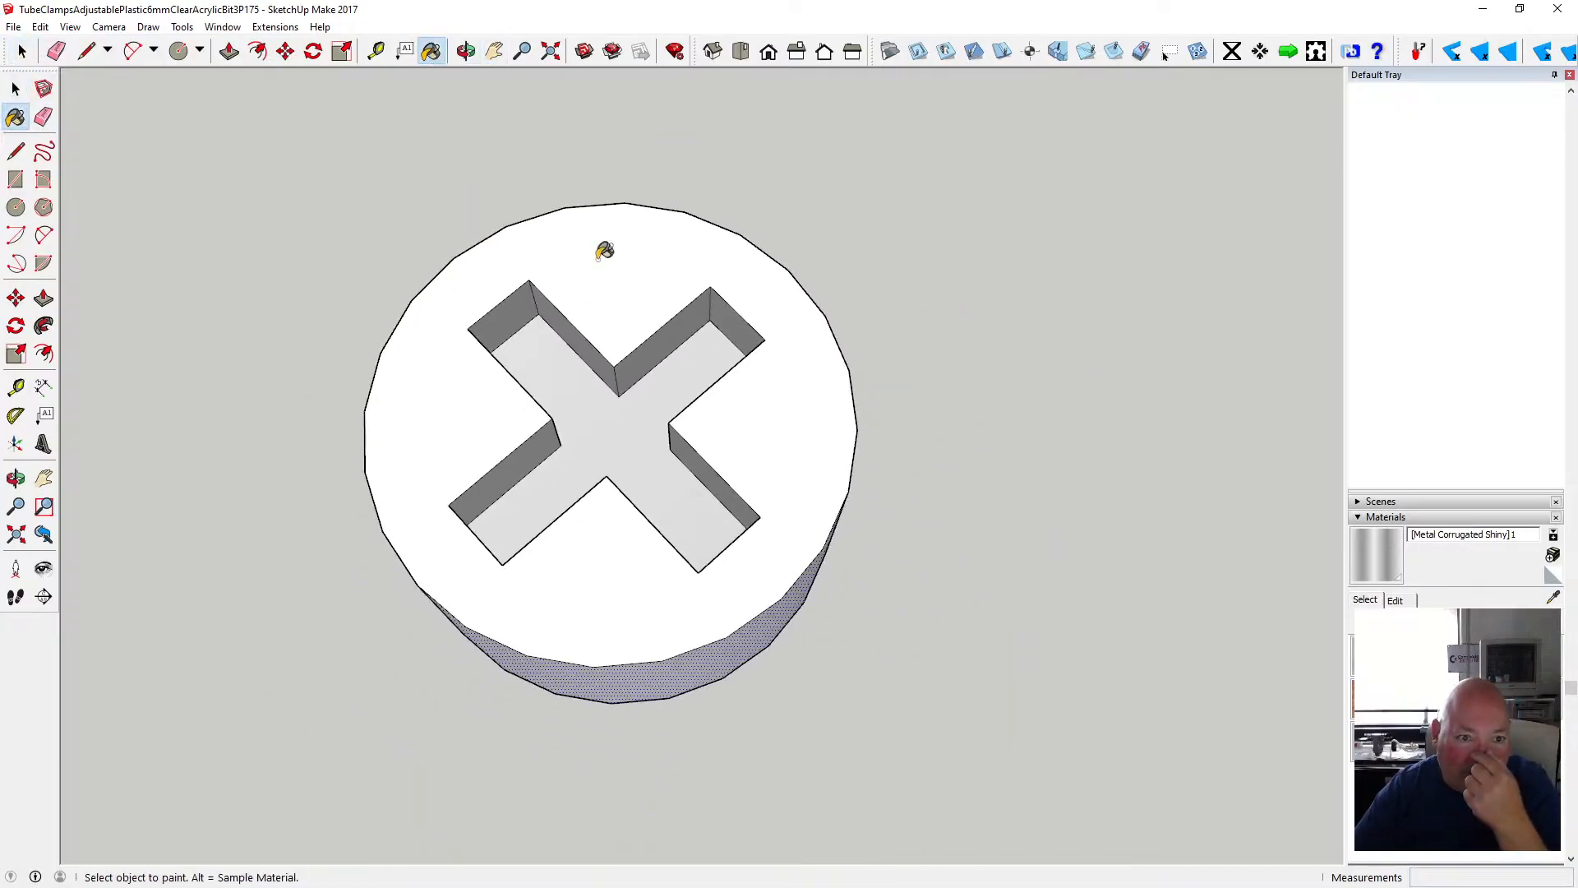
click(605, 244)
- Paint the screw head's outer side and its flat underside with the metal material
click(465, 51)
drag(557, 293, 557, 190)
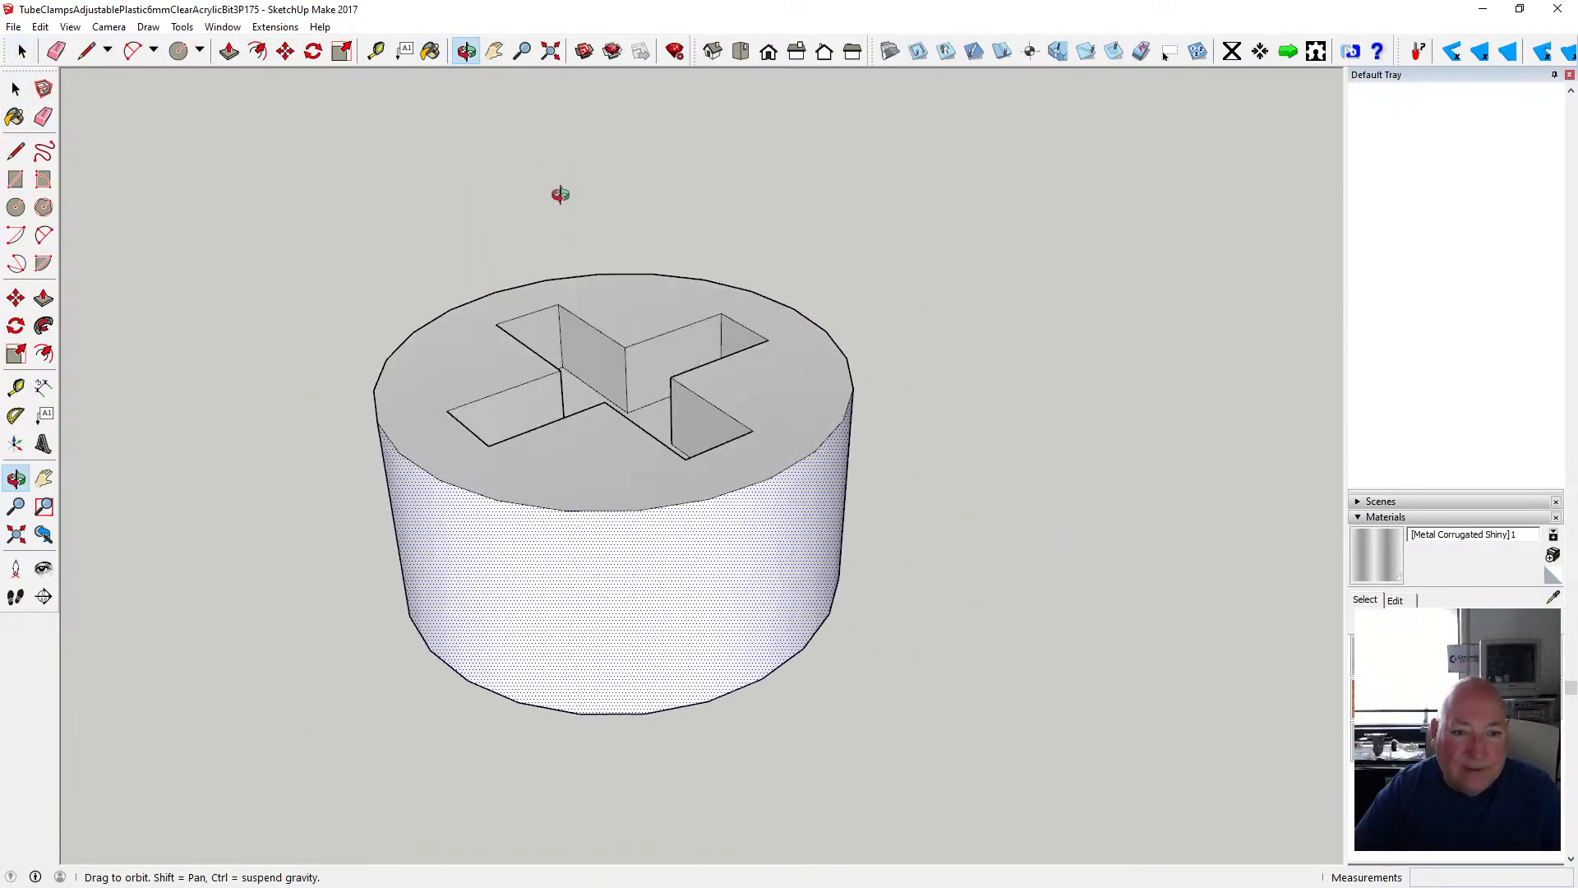
drag(592, 426, 558, 198)
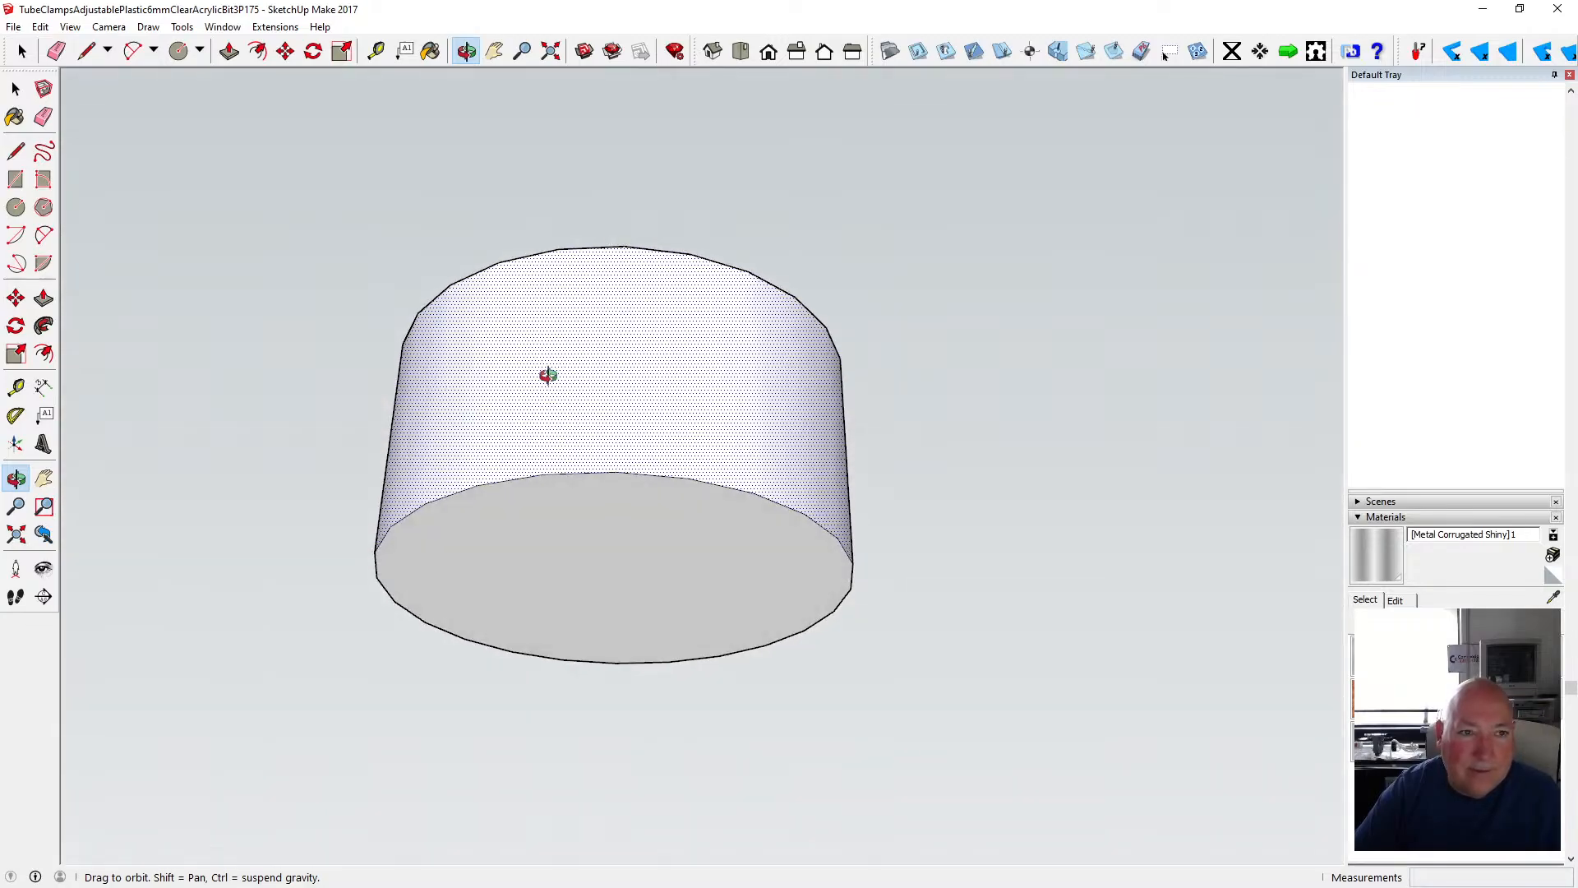
click(431, 51)
click(555, 301)
click(621, 519)
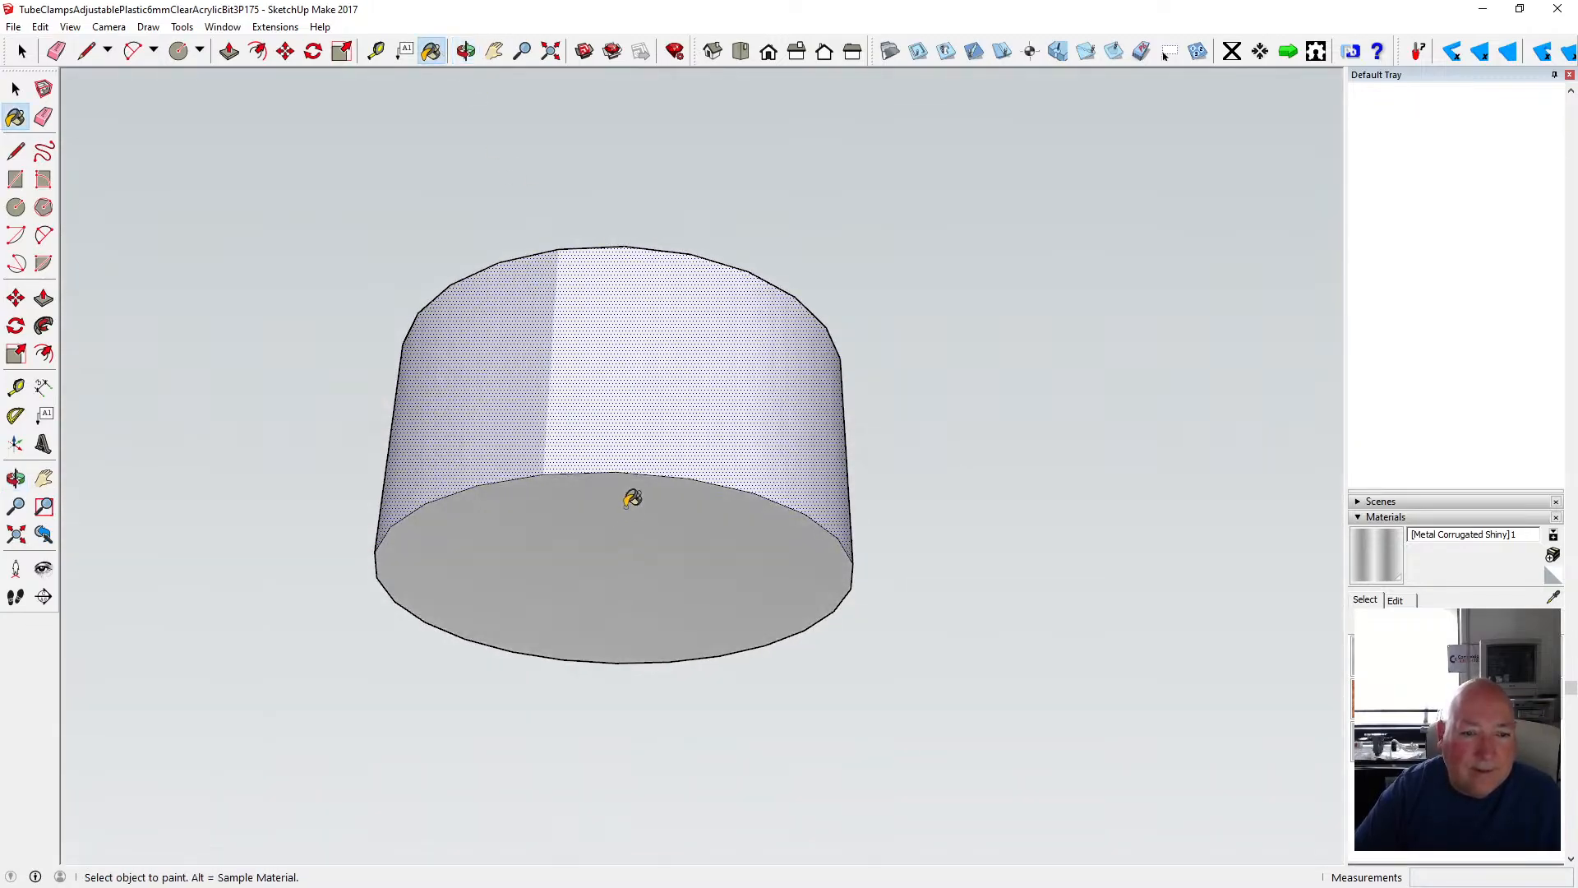
- Measure the diameter across the screw head's flat underside
click(466, 51)
mouse_move(563, 349)
mouse_down()
mouse_move(586, 440)
mouse_move(567, 271)
mouse_move(585, 412)
mouse_move(578, 288)
mouse_move(530, 450)
mouse_up()
scroll(530, 451, up, 2)
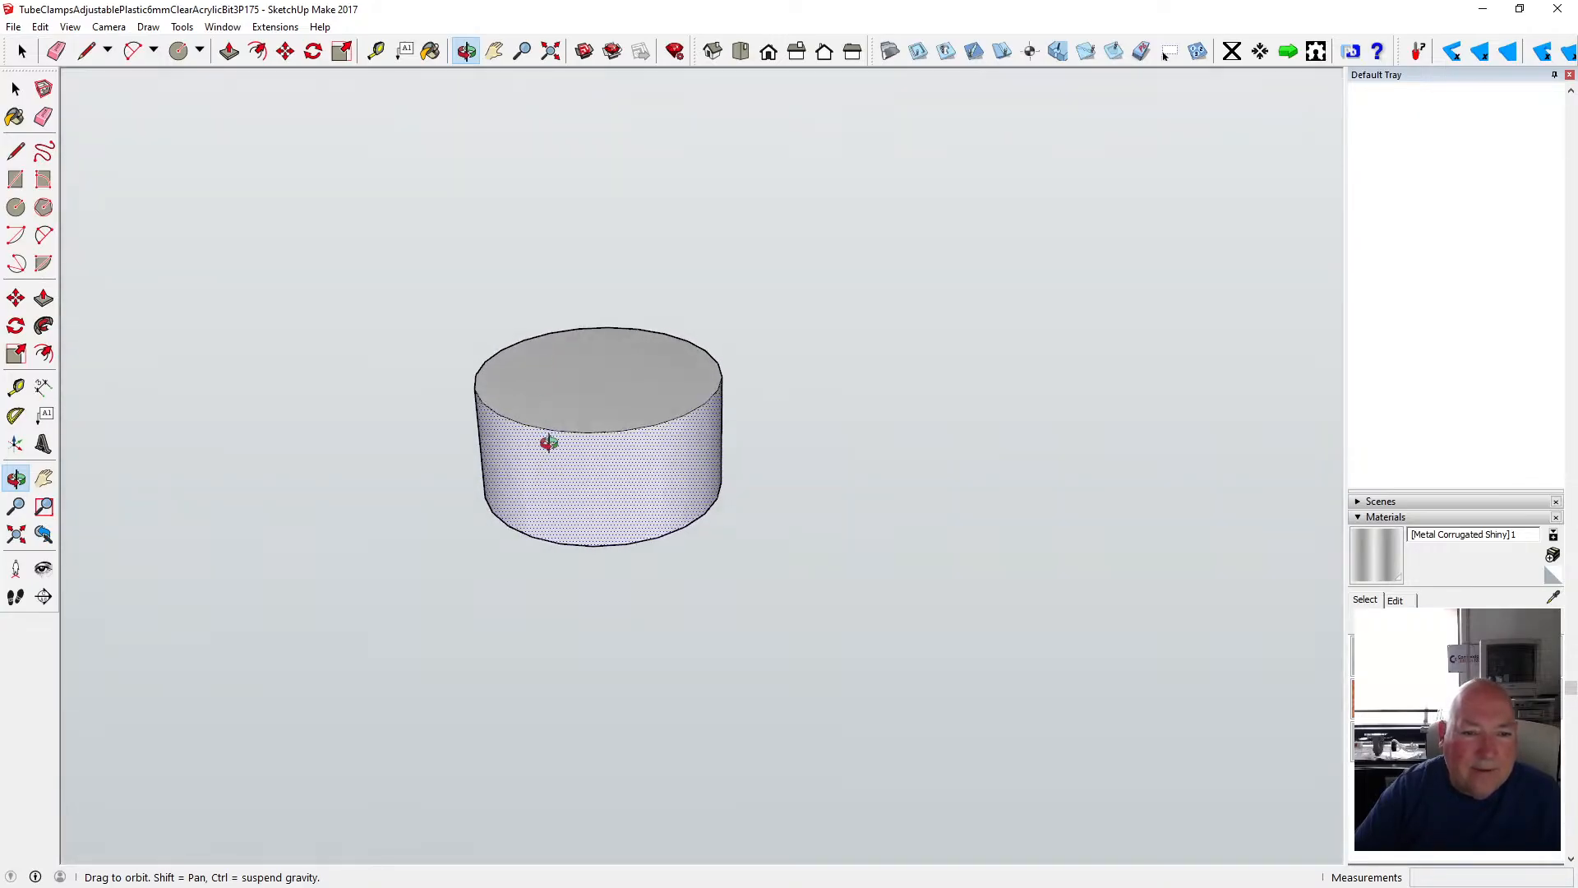
scroll(560, 422, up, 2)
click(15, 388)
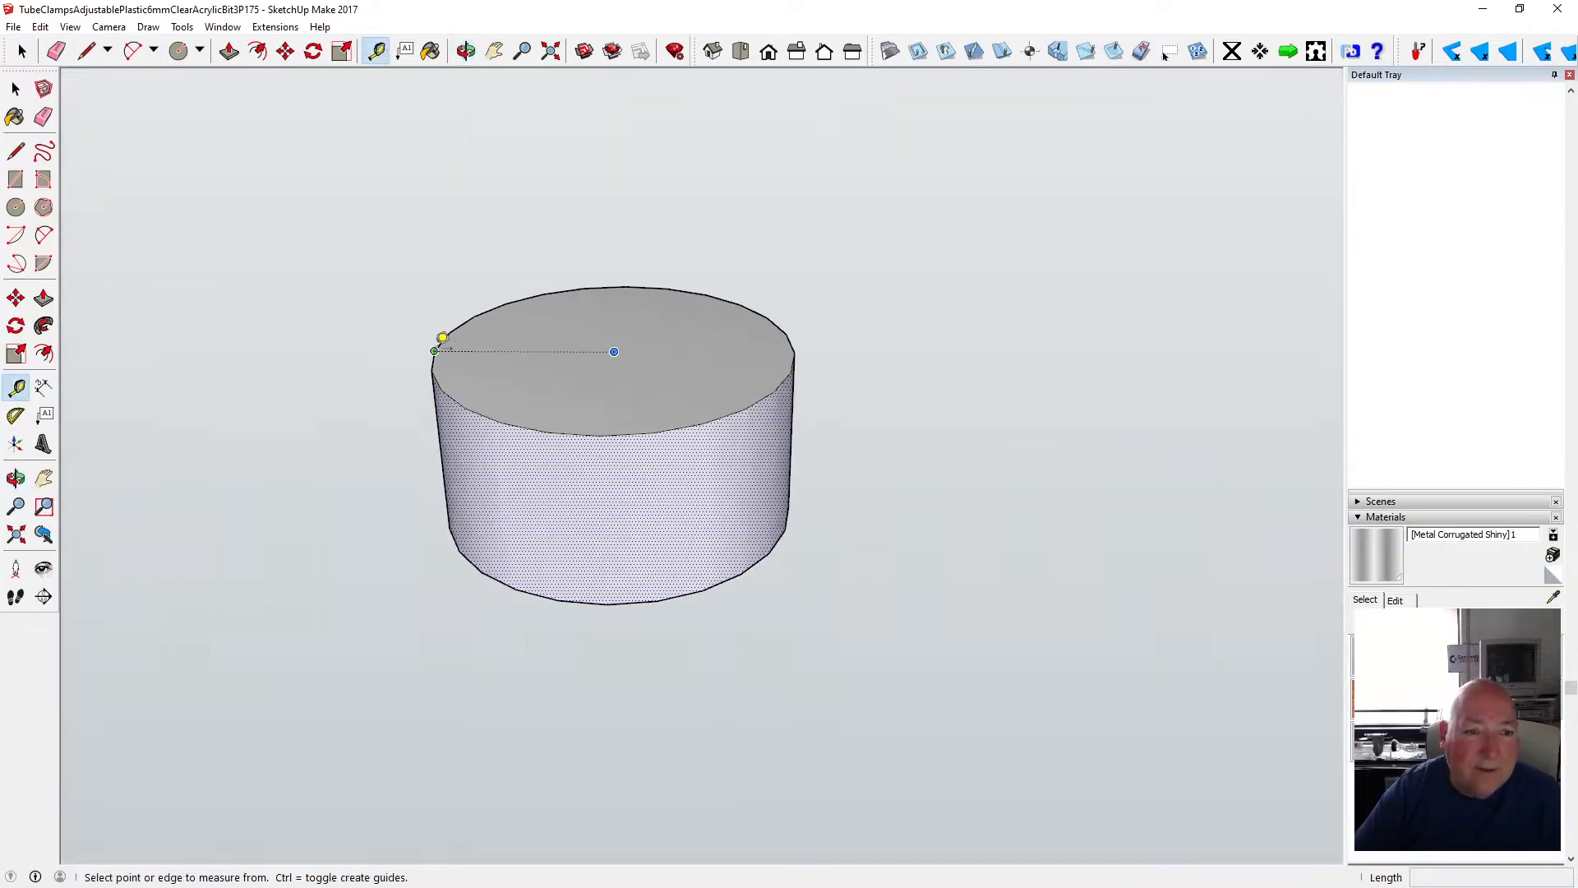
click(434, 351)
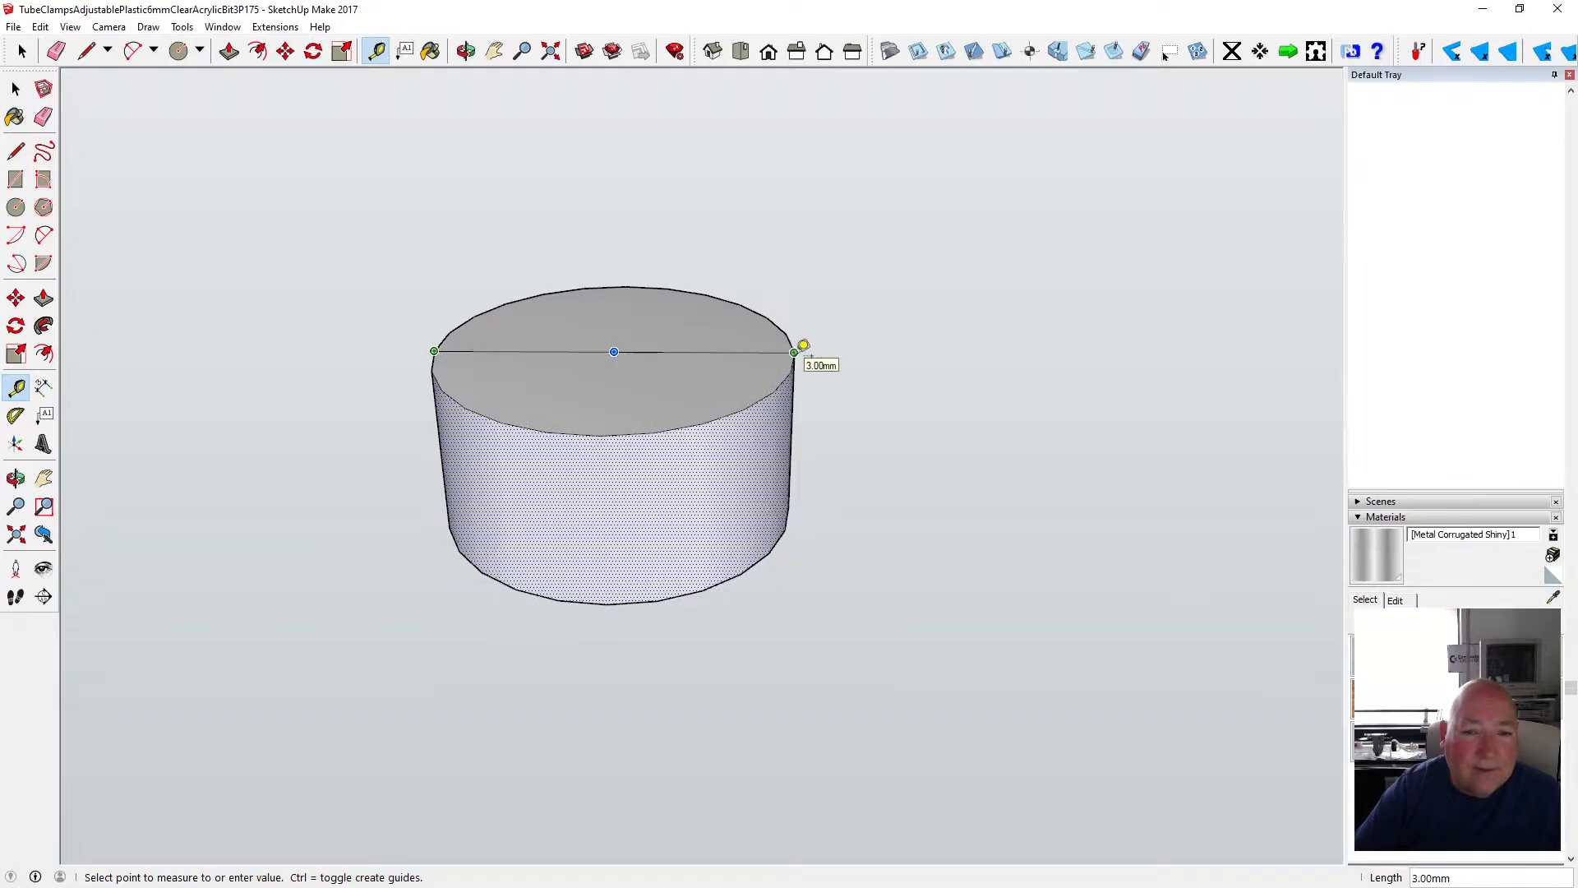
click(23, 51)
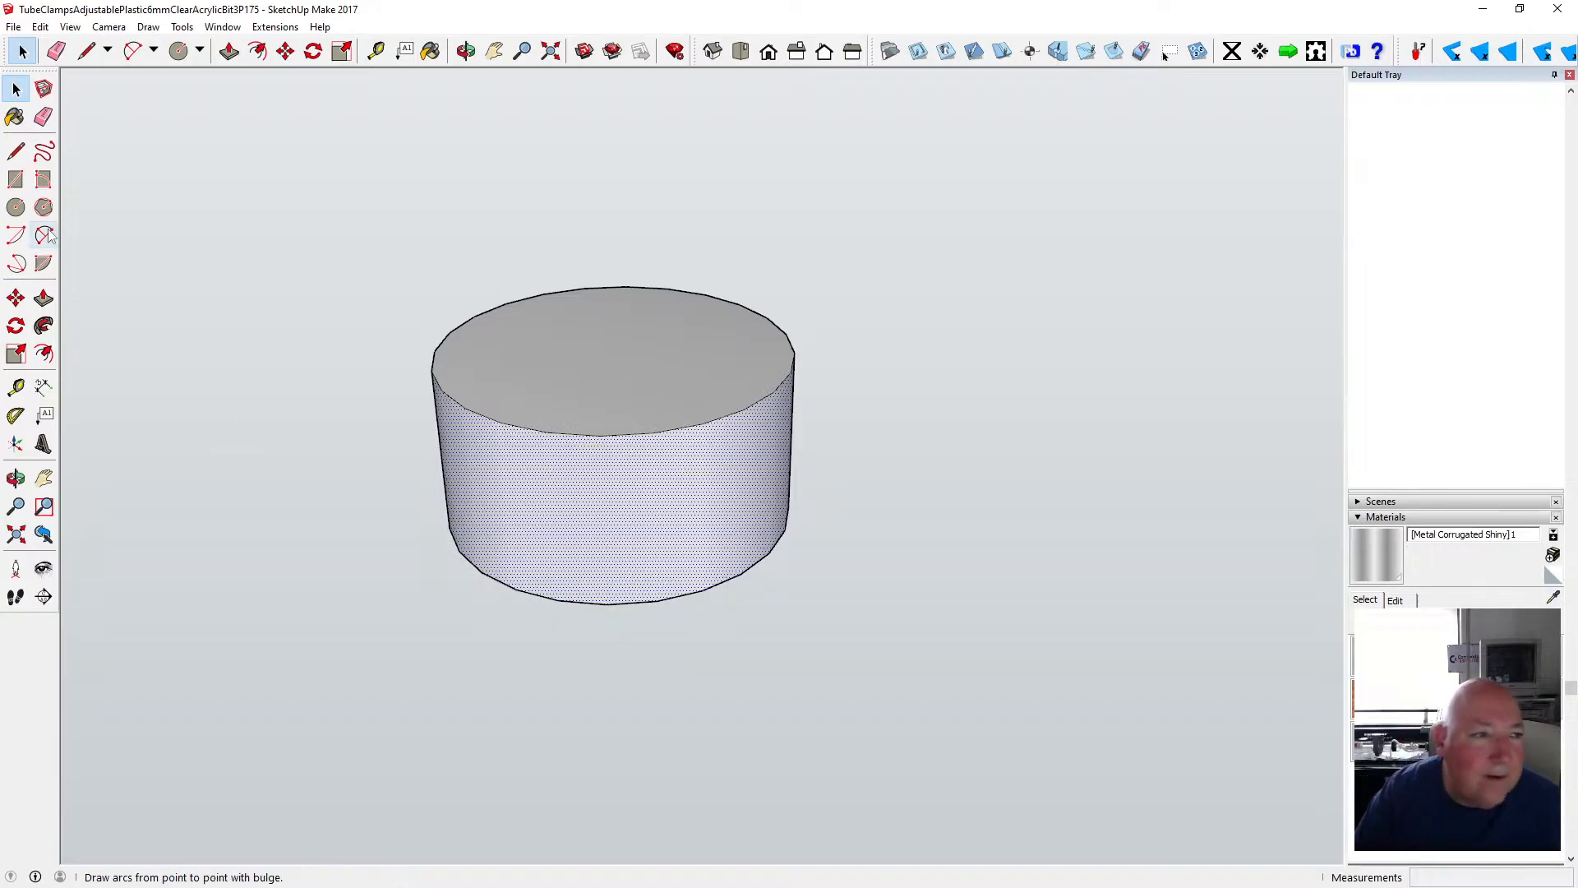
- Draw a circle of 2.5 mm radius centred on the screw head's flat underside
click(16, 207)
scroll(553, 501, down, 2)
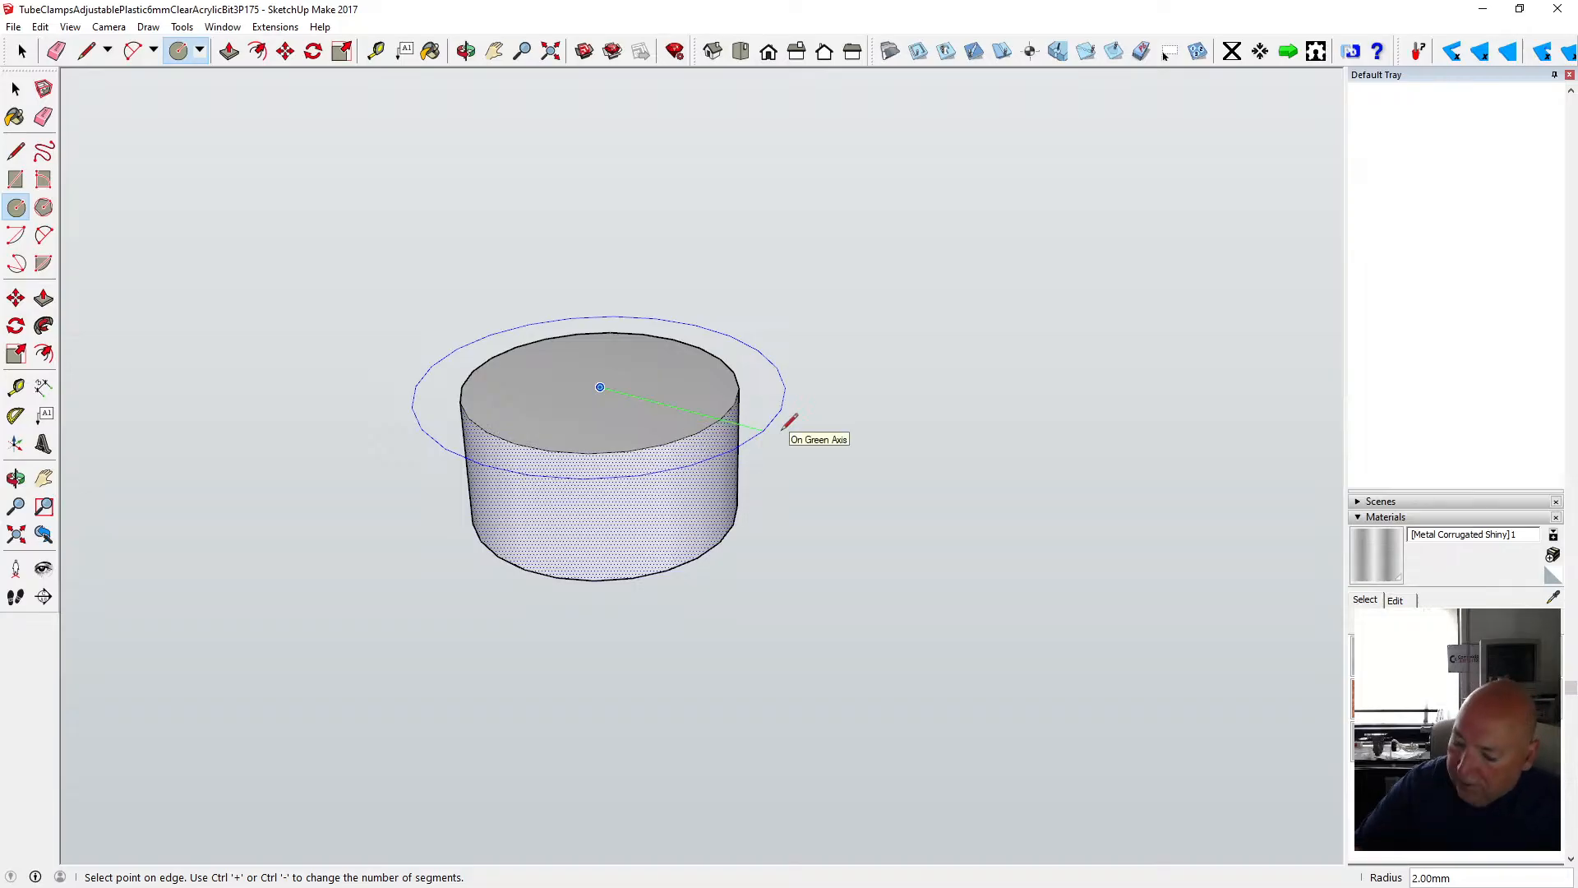
key(Return)
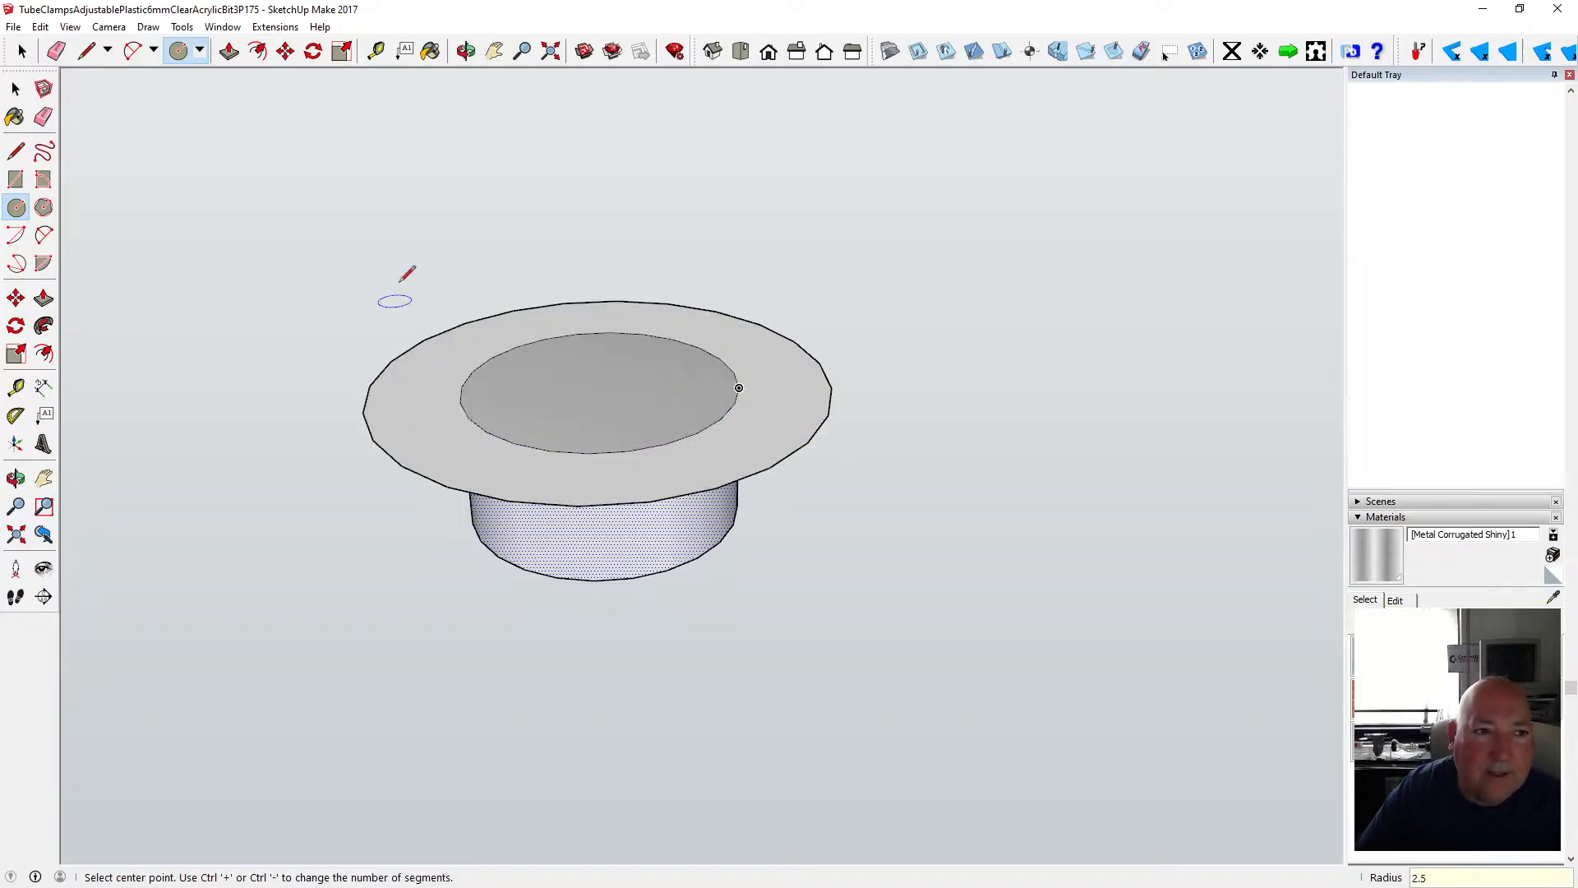
- Extrude the ring between the head and the larger circle 4 mm away from the head
key(p)
click(448, 379)
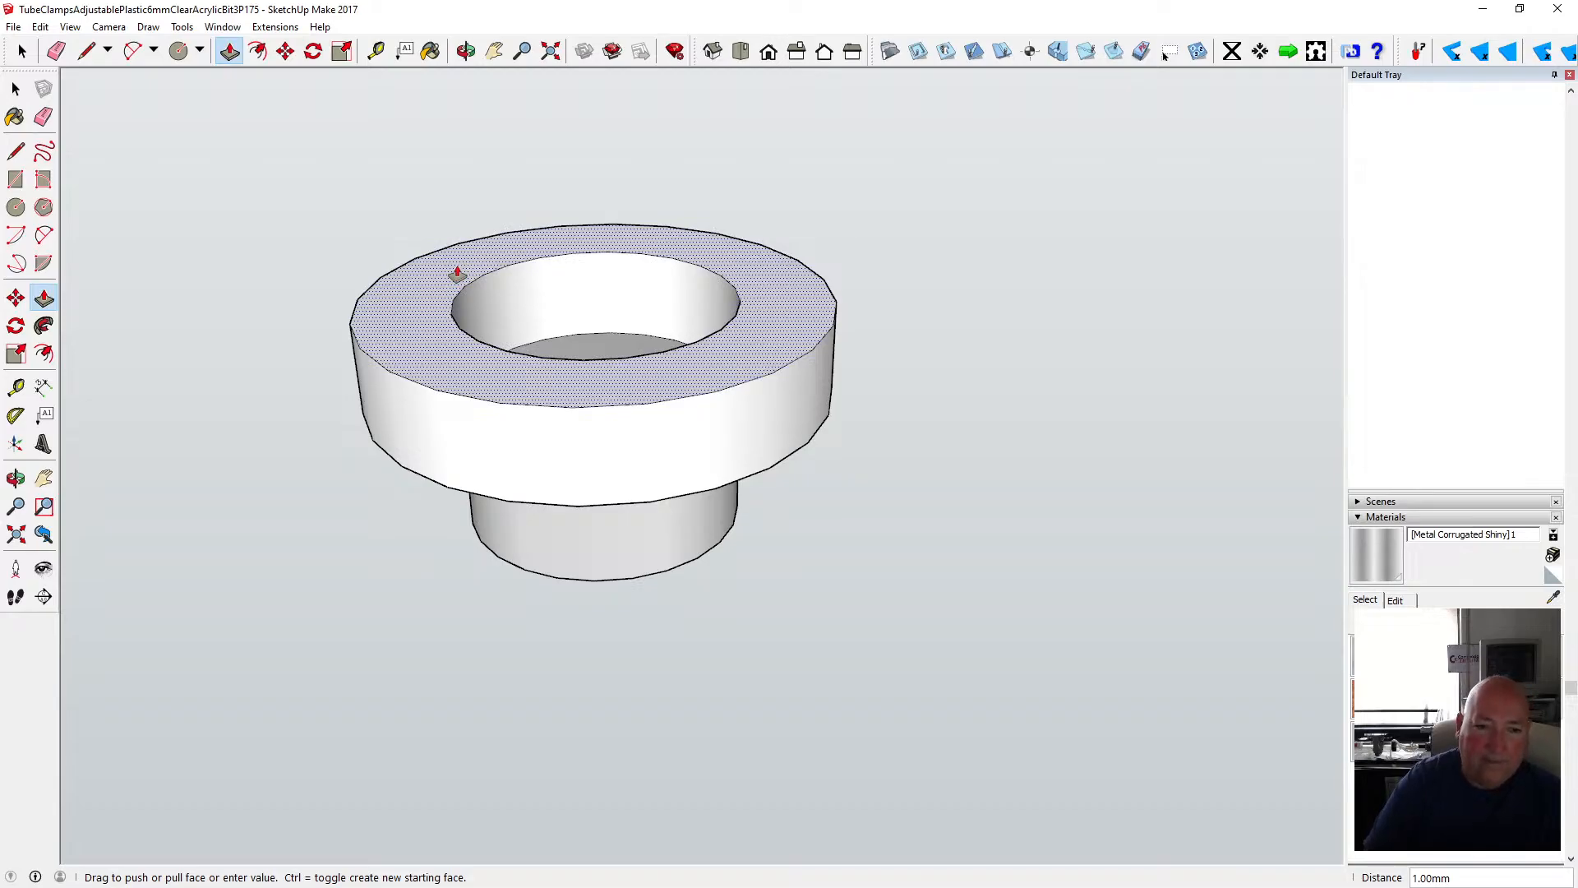
key(Return)
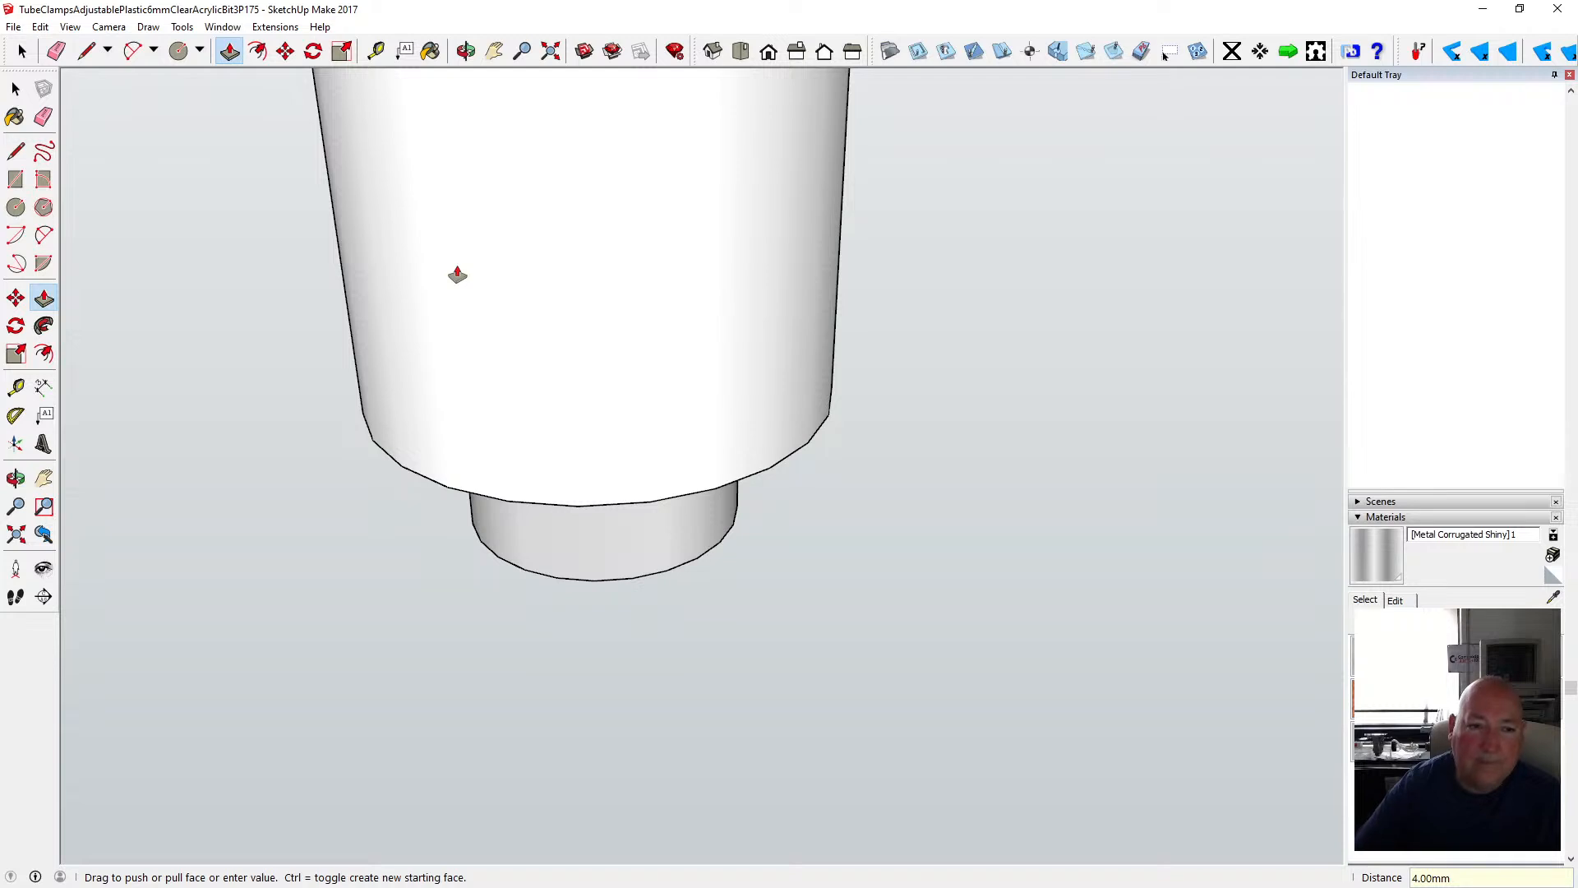
- Extrude the disc inside the ring 4 mm until flush with its rim, and delete the circular edge dividing them
key(o)
scroll(625, 546, down, 6)
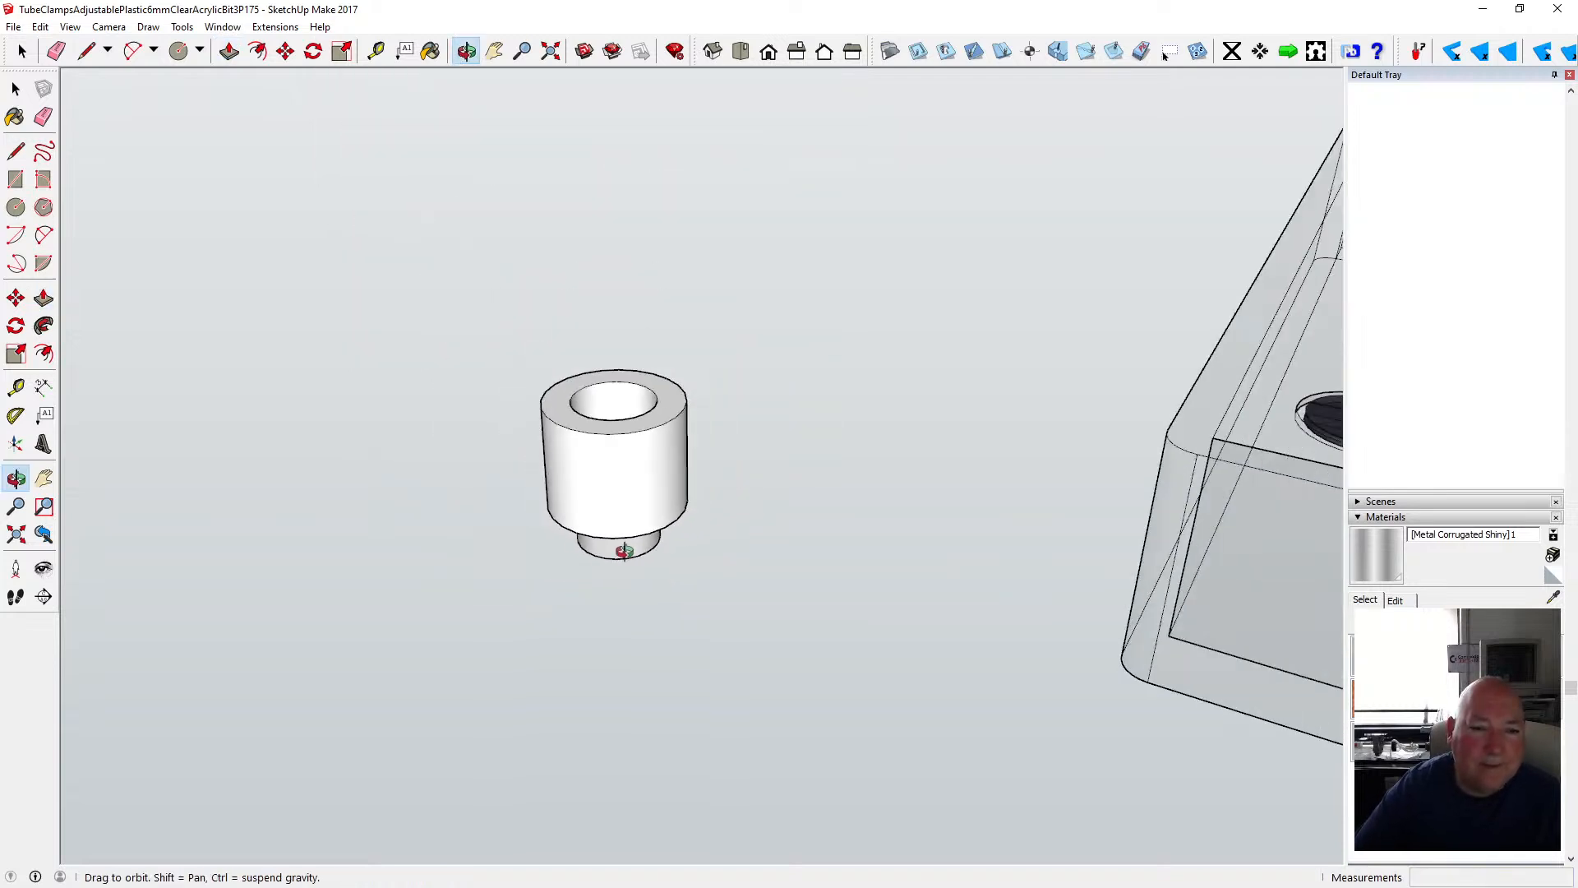
drag(625, 550, 599, 645)
scroll(598, 615, up, 4)
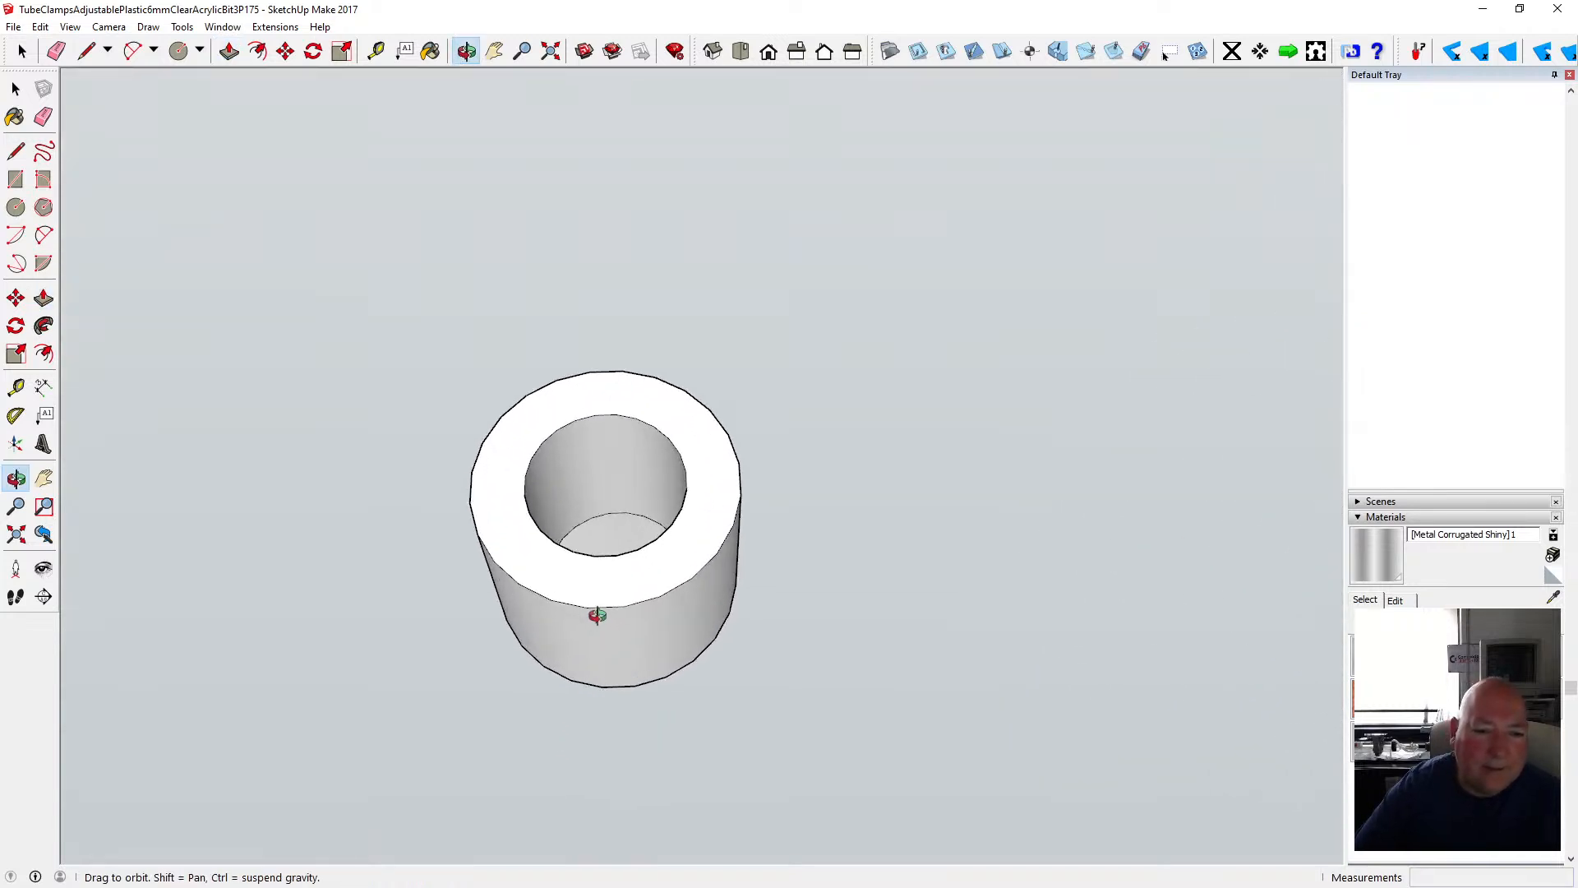
click(229, 51)
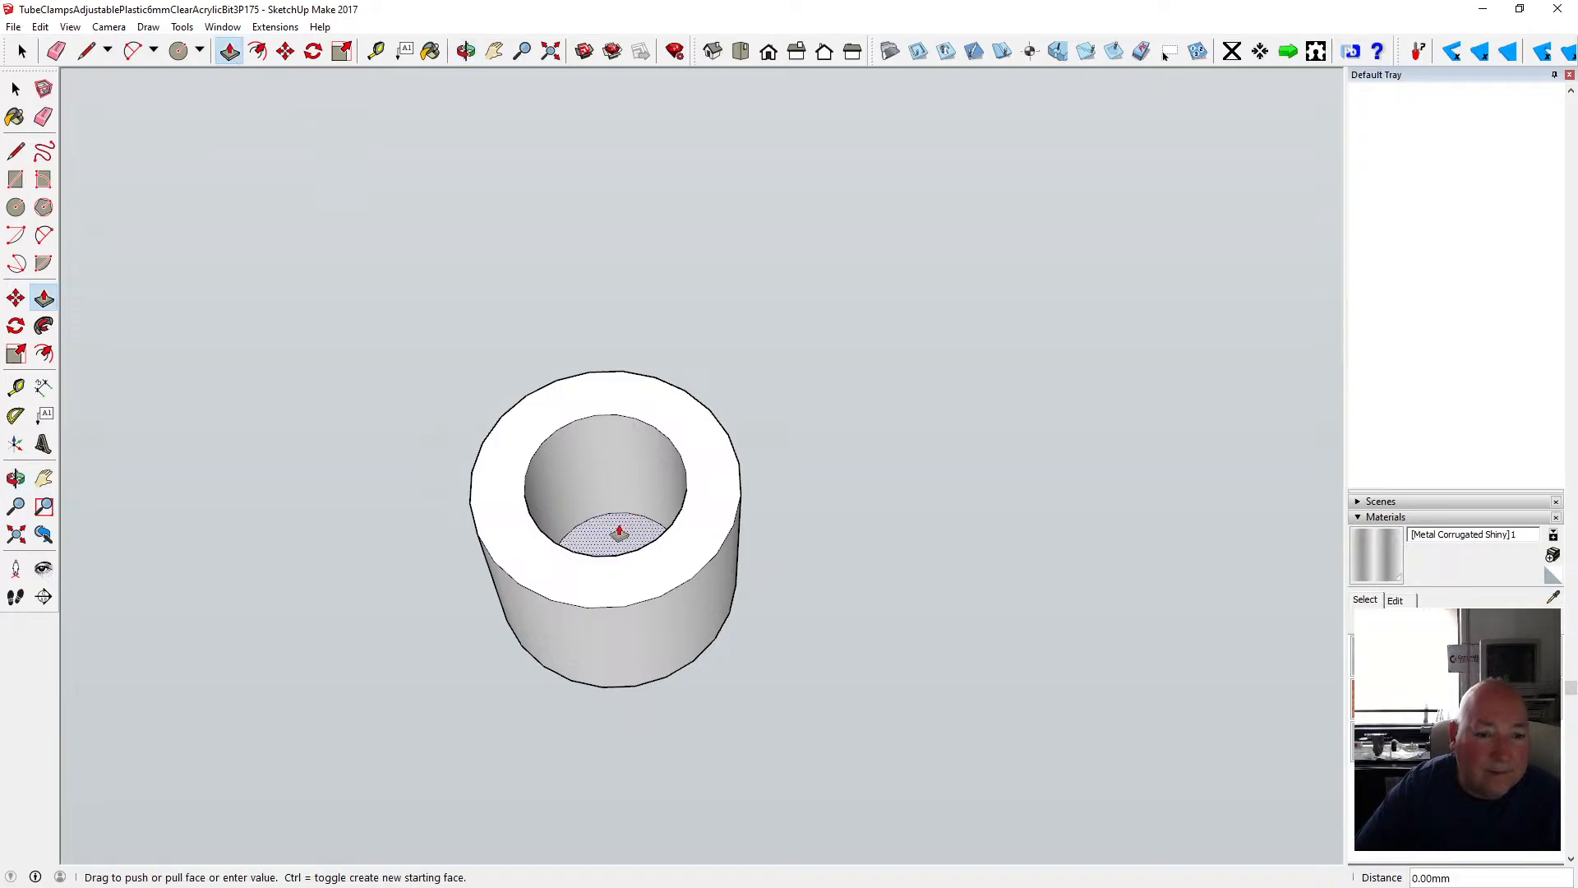
drag(617, 529, 563, 439)
key(space)
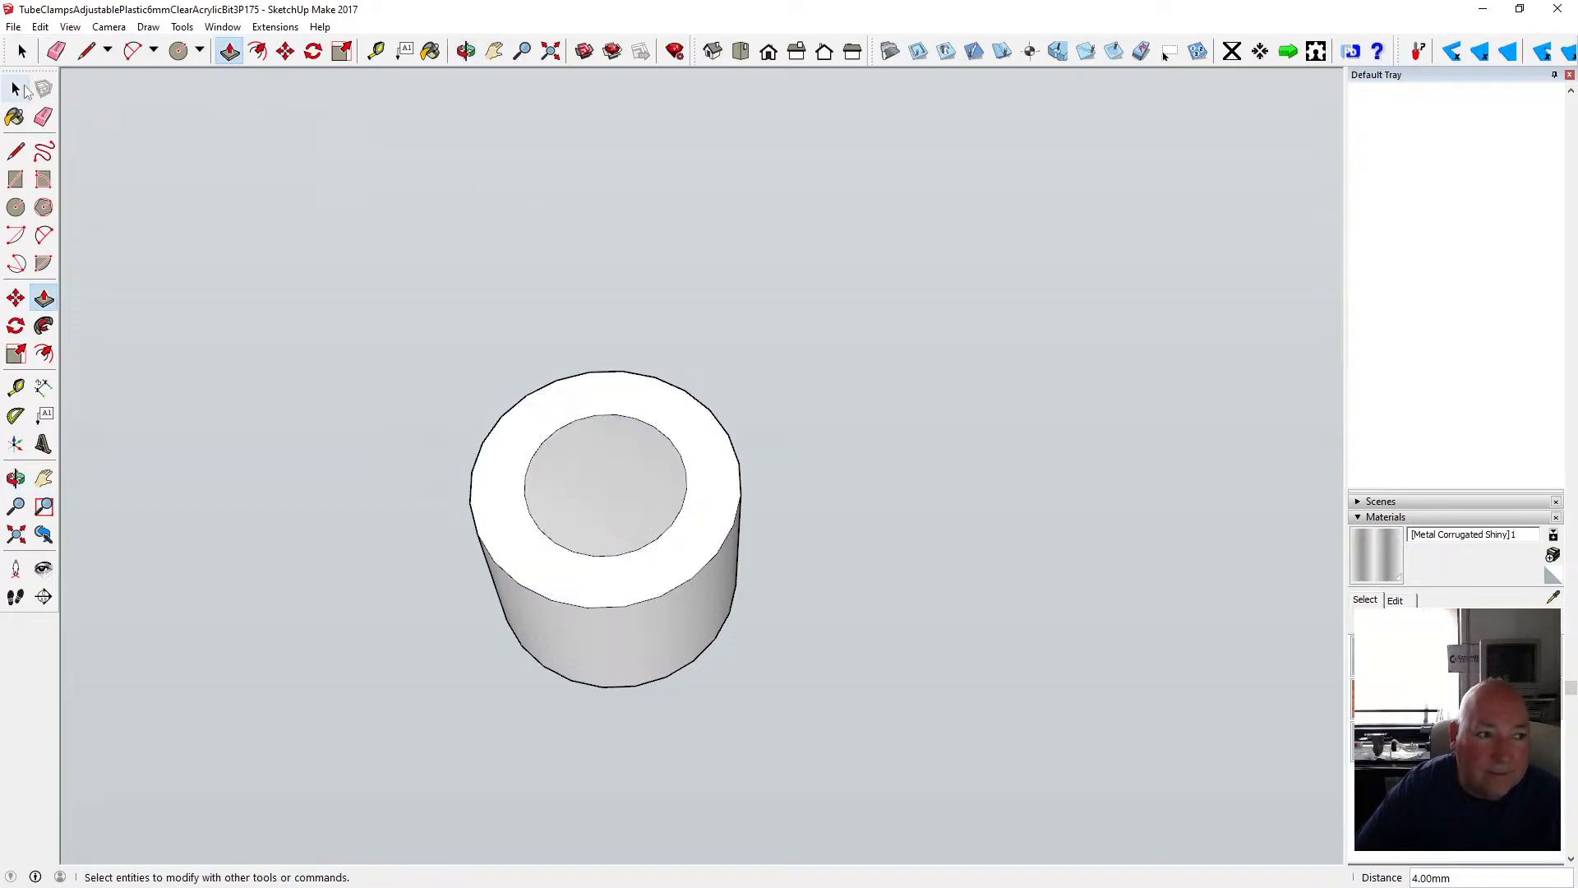
click(574, 424)
key(Delete)
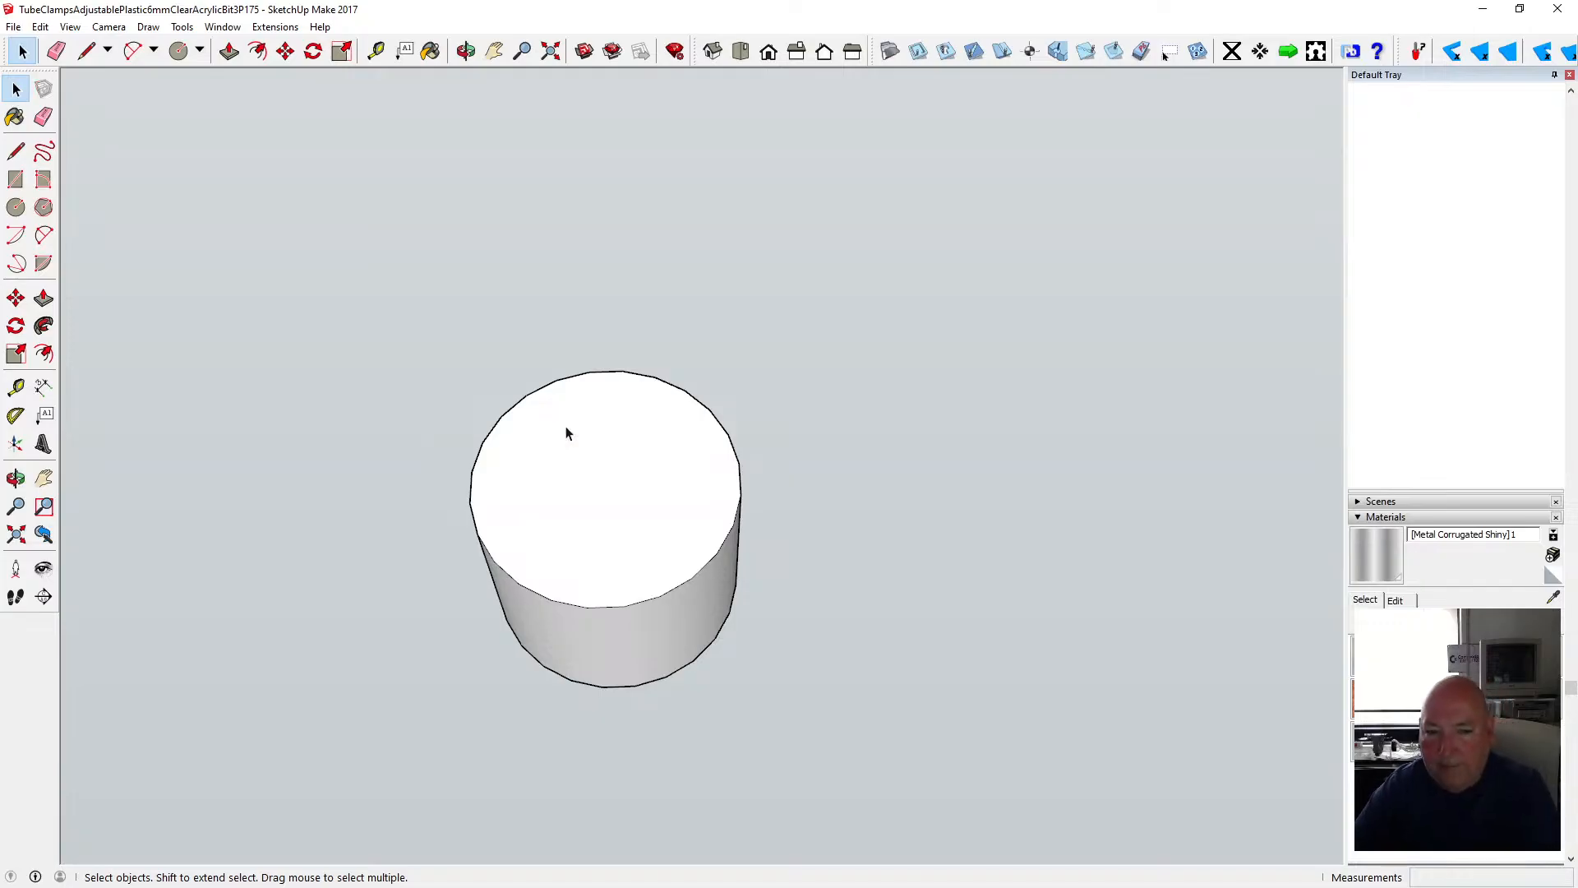
- Make a group of the cross-slotted head alone, without the larger cylinder, and open the group for editing
click(466, 51)
scroll(726, 471, down, 2)
drag(661, 543, 699, 132)
drag(709, 549, 634, 419)
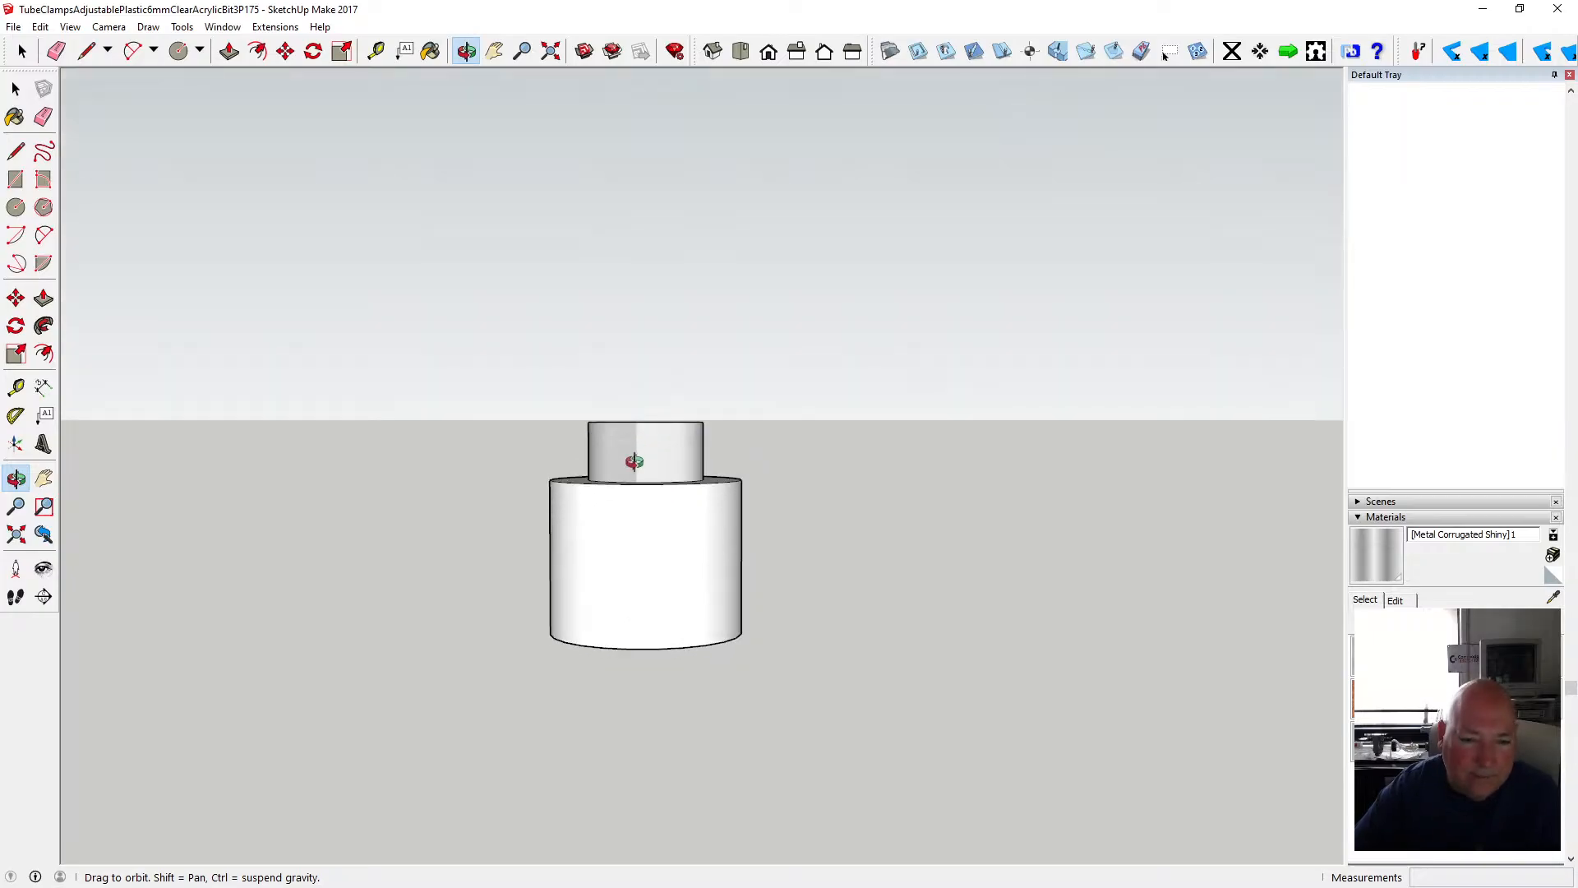
scroll(644, 476, up, 4)
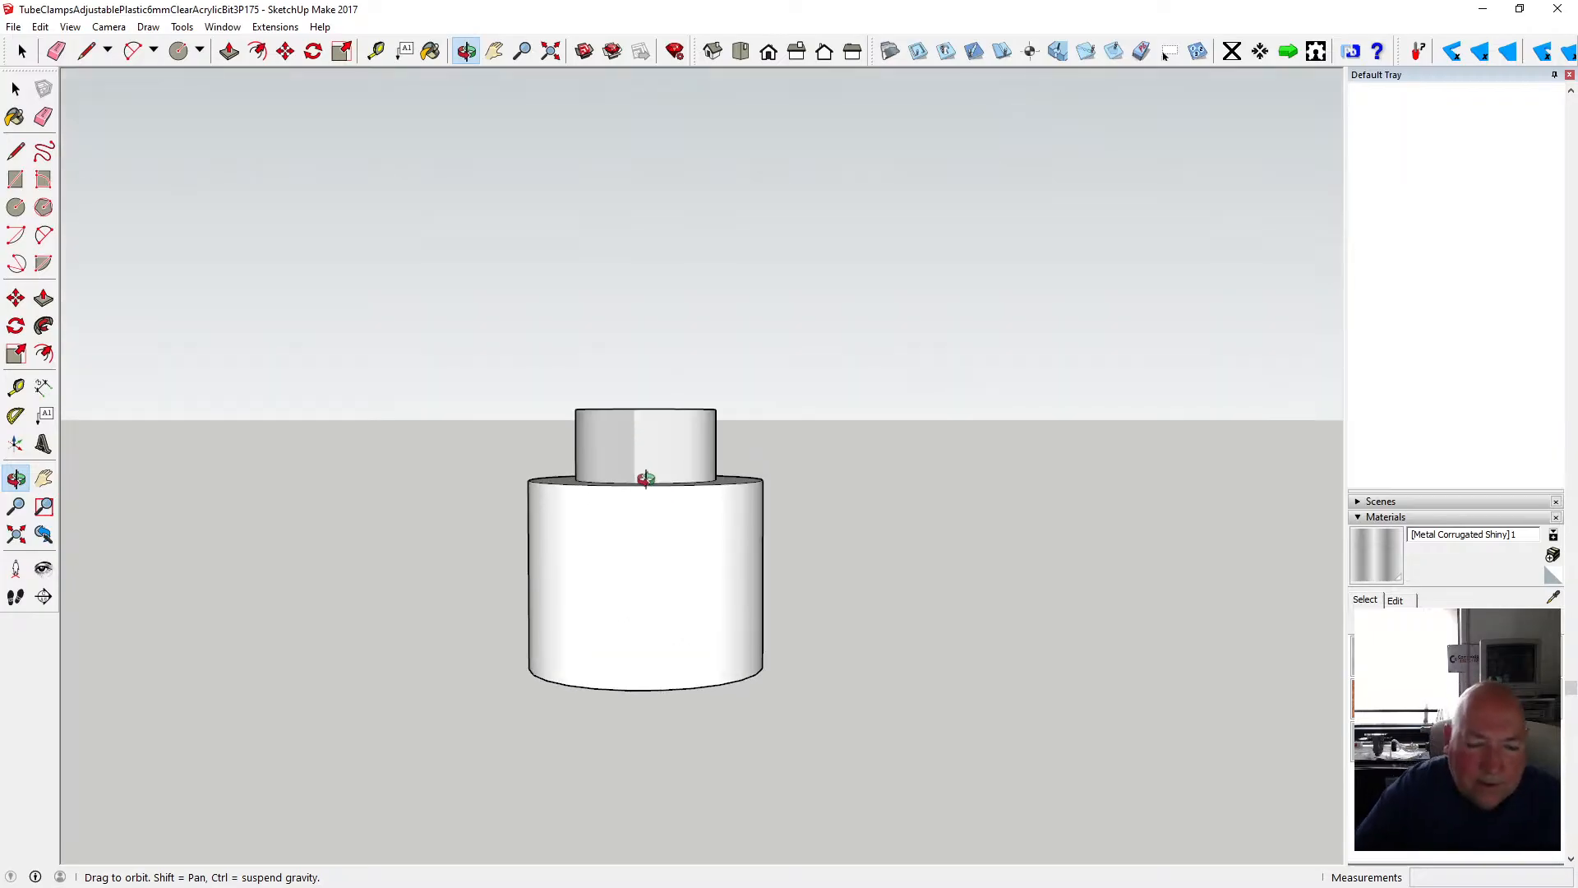
drag(633, 472, 643, 531)
click(17, 89)
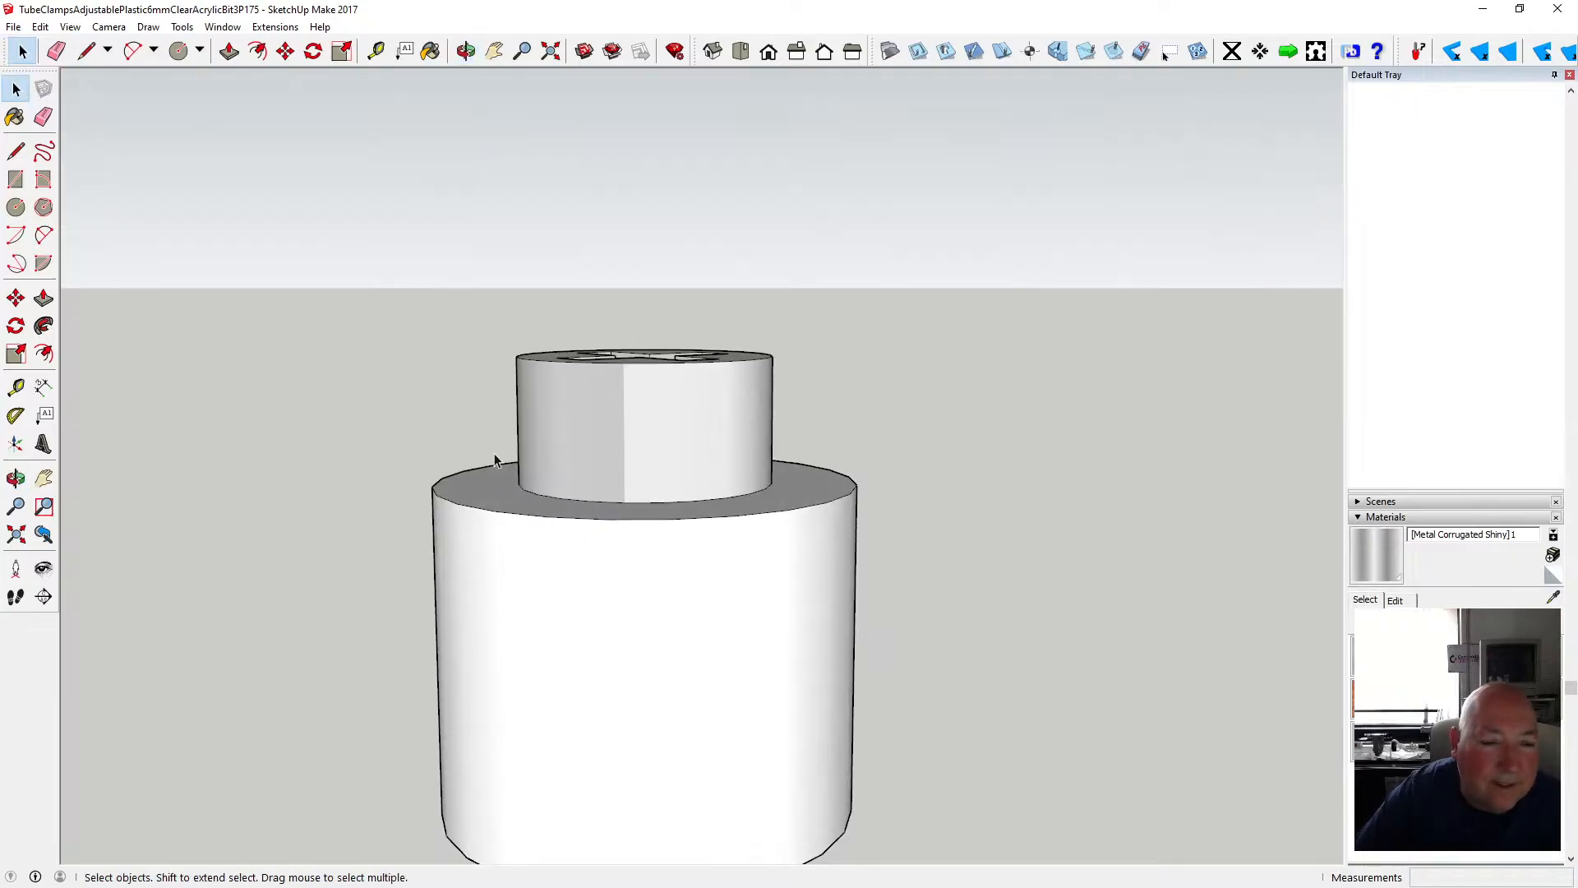
drag(468, 315, 802, 523)
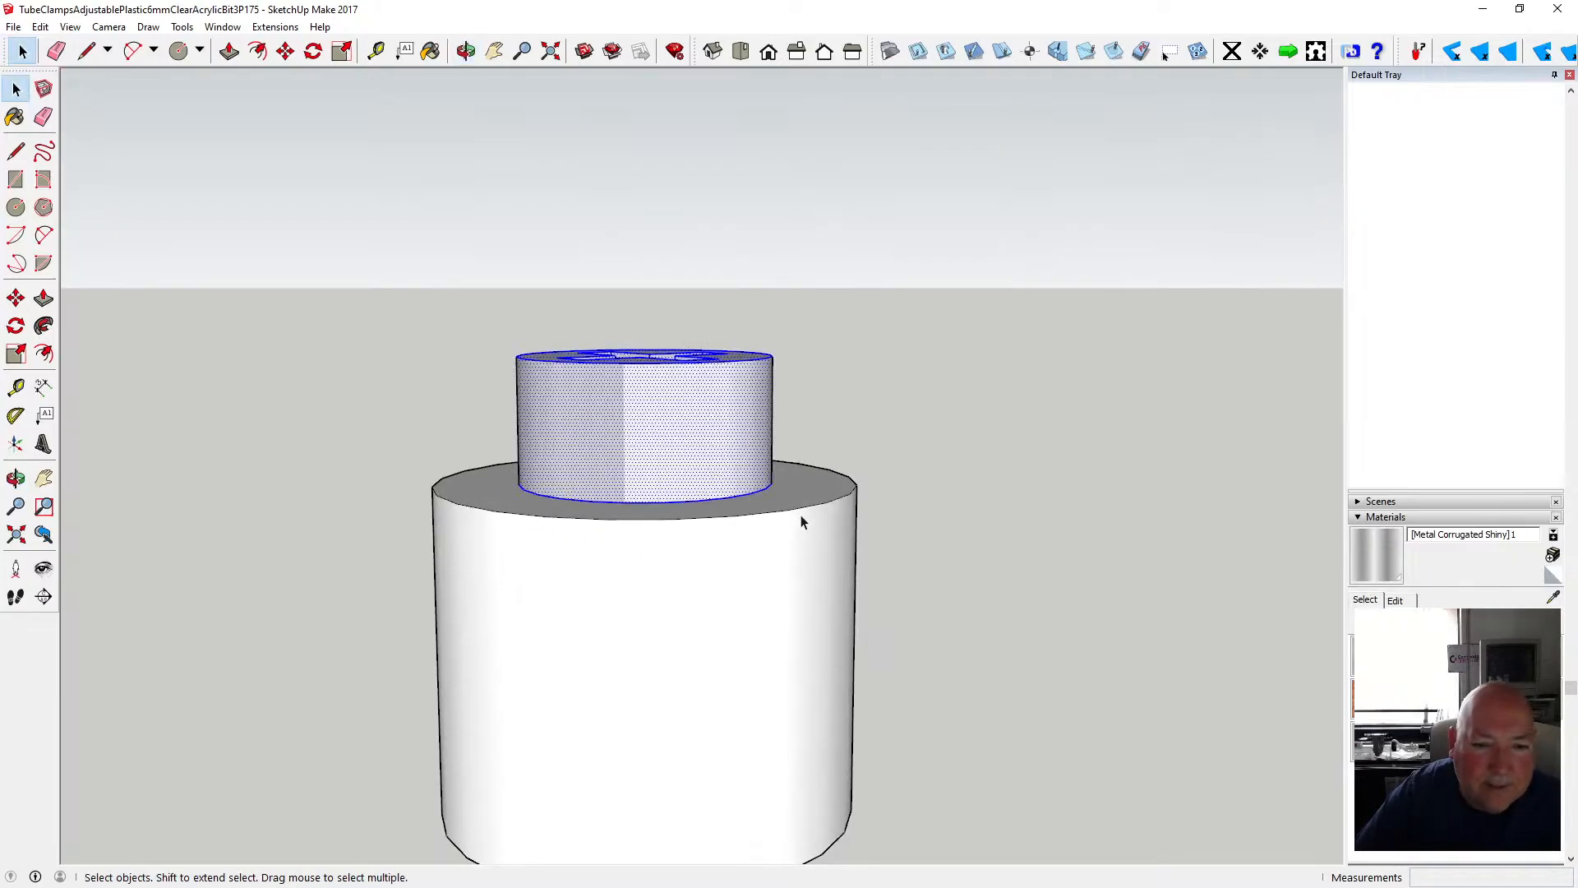
key(o)
drag(768, 338, 521, 504)
click(17, 89)
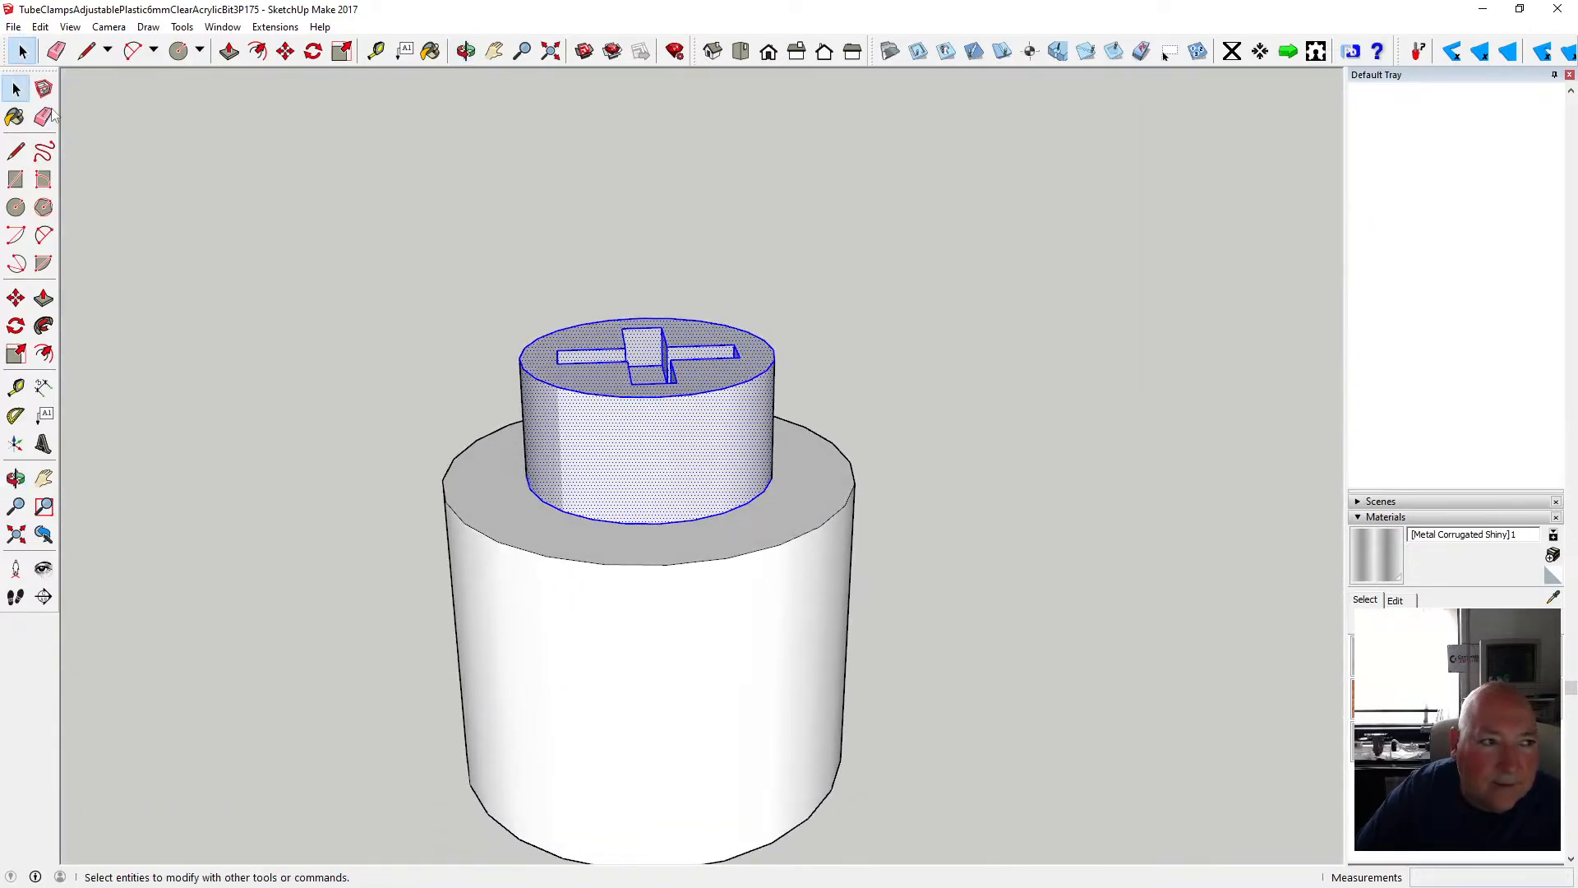
right_click(637, 436)
click(741, 575)
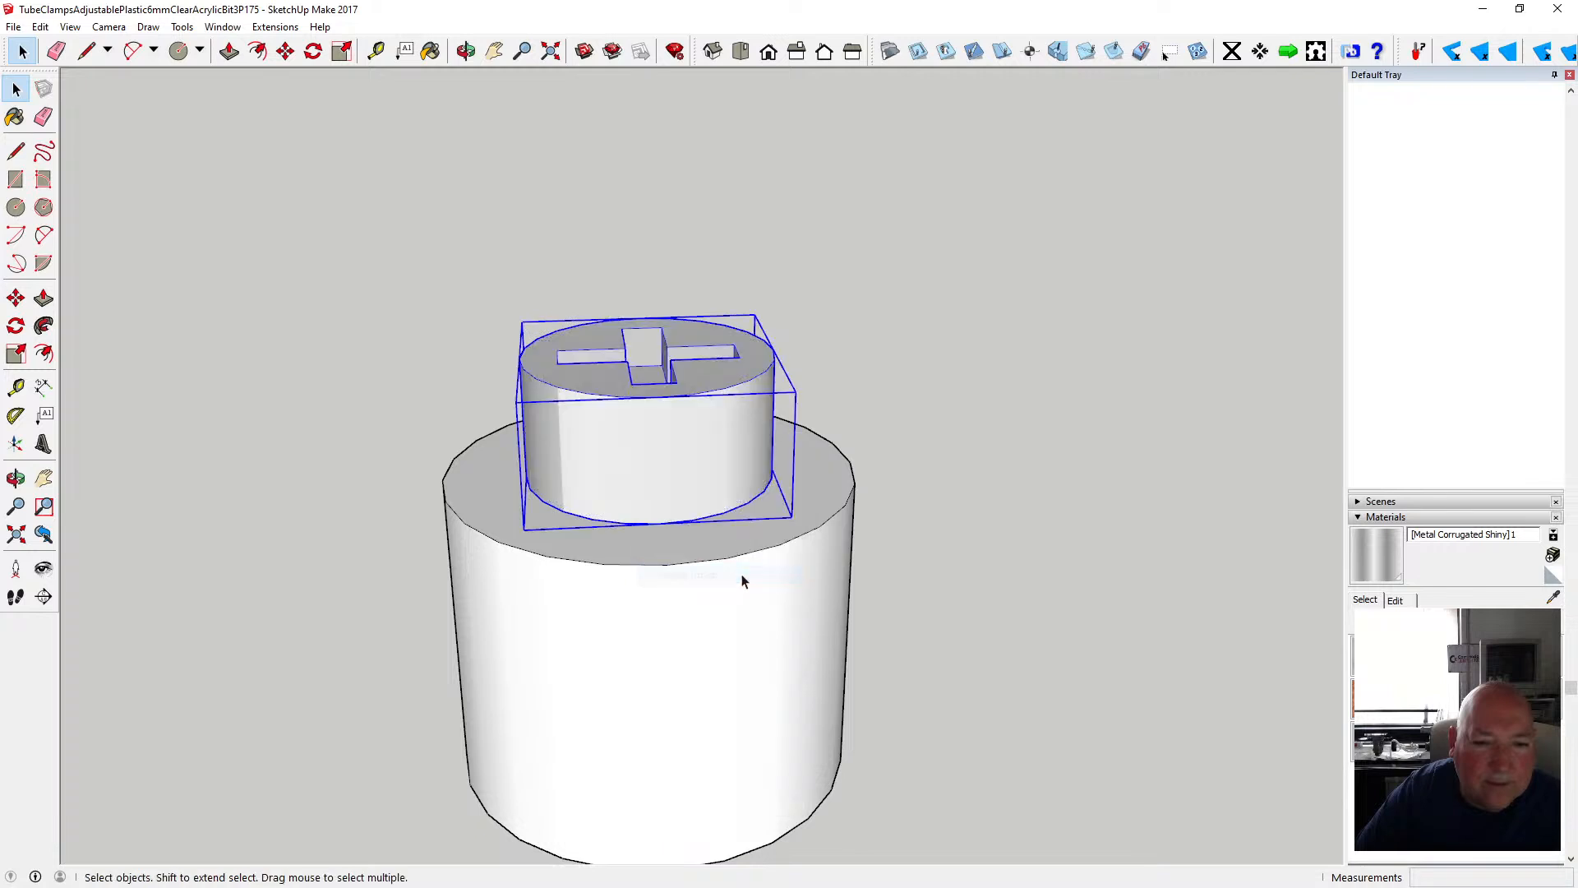
double_click(669, 488)
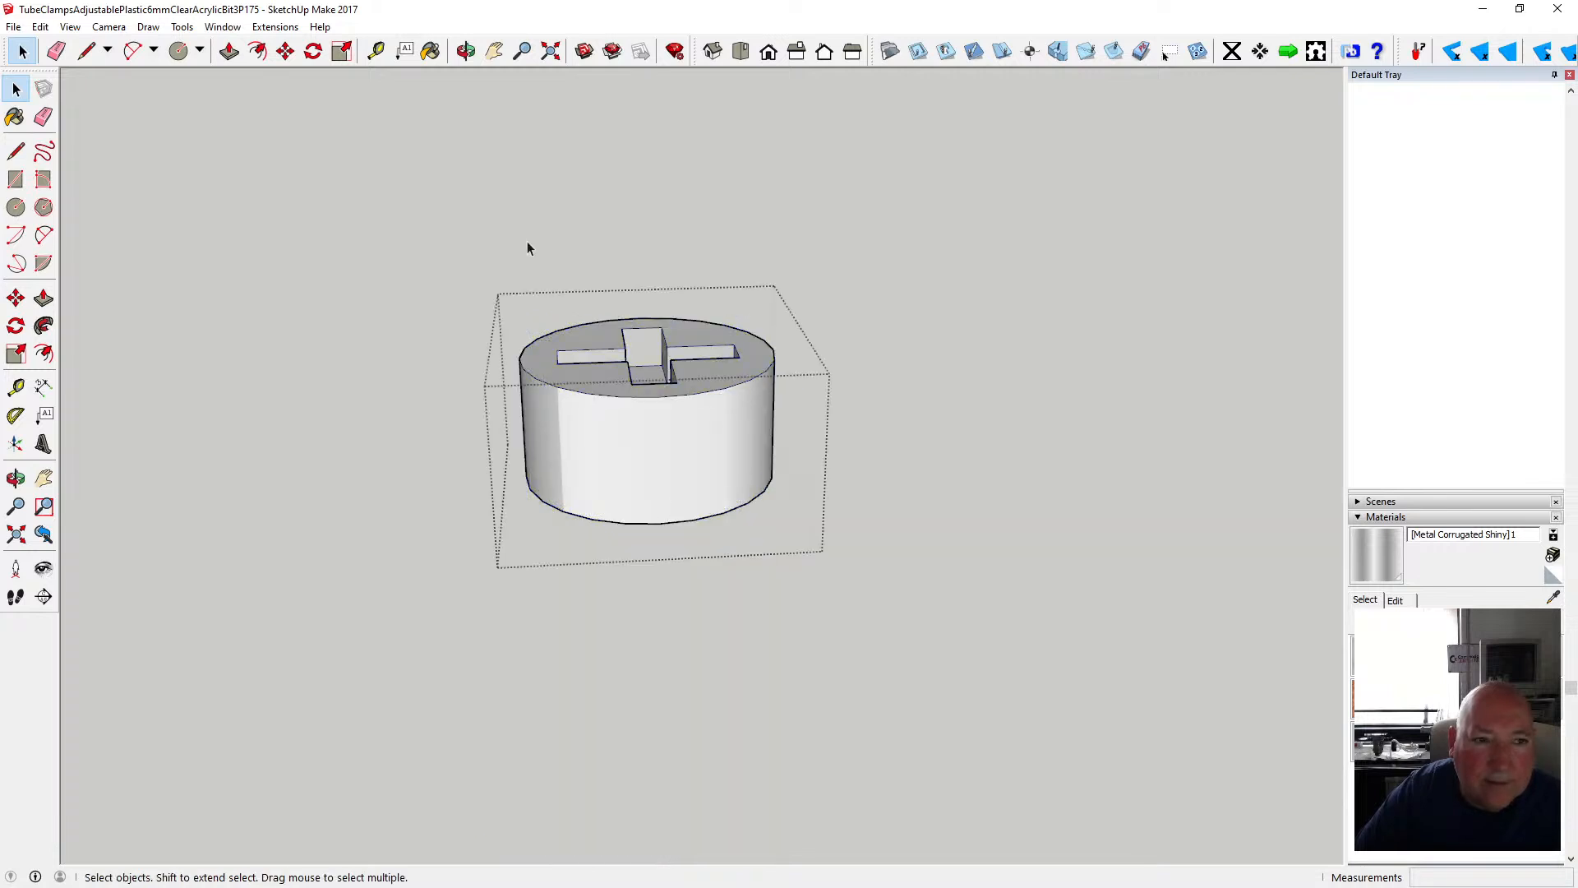
- Close the open underside of the screw head with a face by redrawing one segment of its rim
click(466, 51)
drag(642, 107, 639, 448)
scroll(638, 448, up, 4)
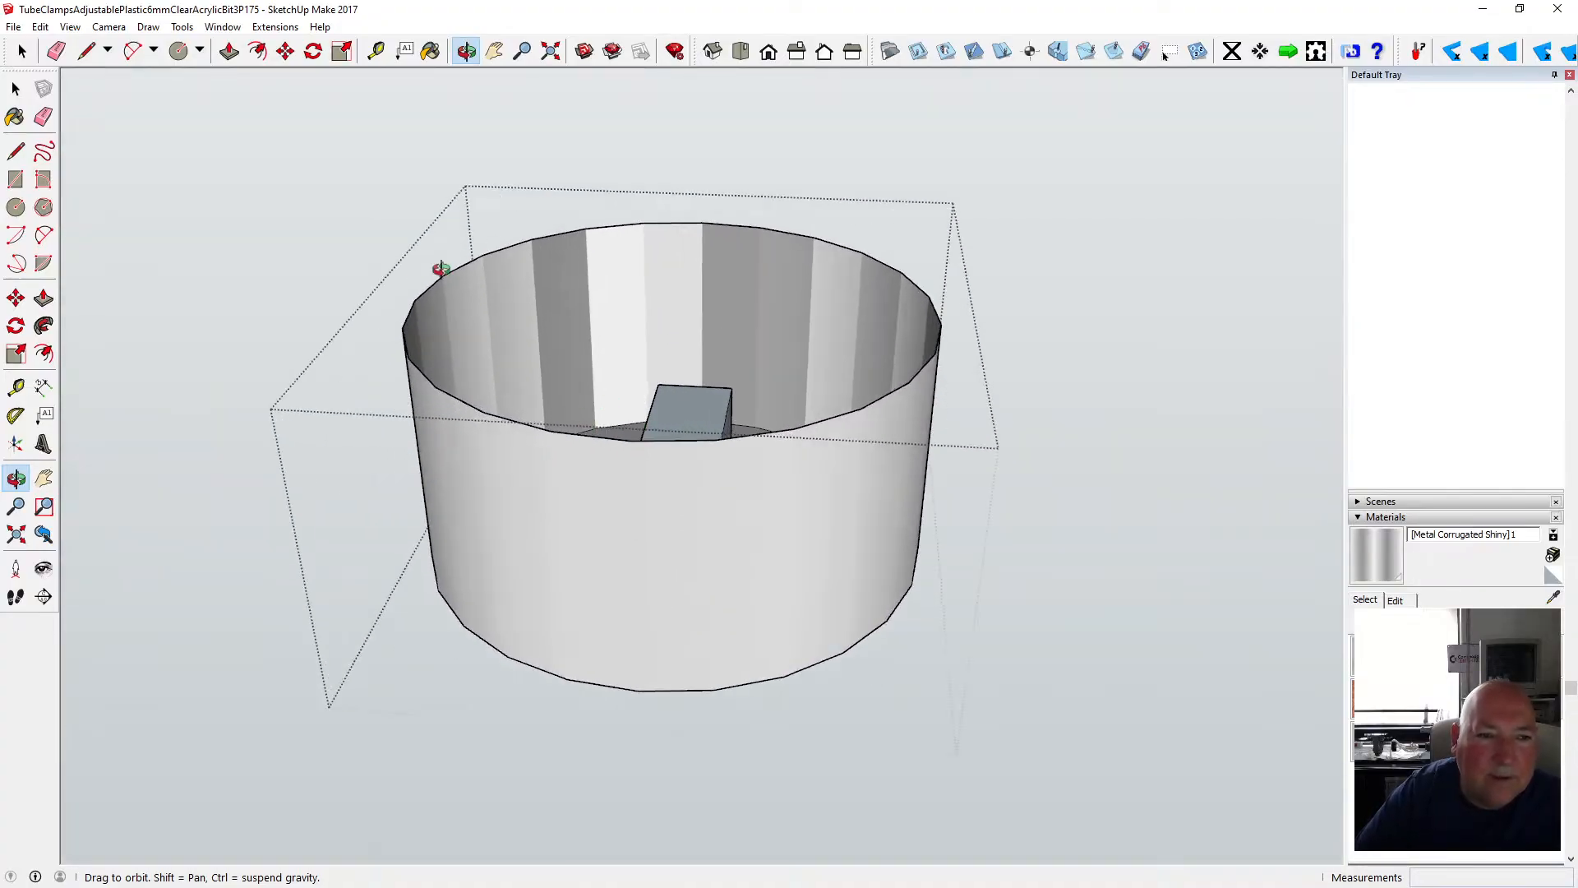
click(16, 151)
click(415, 299)
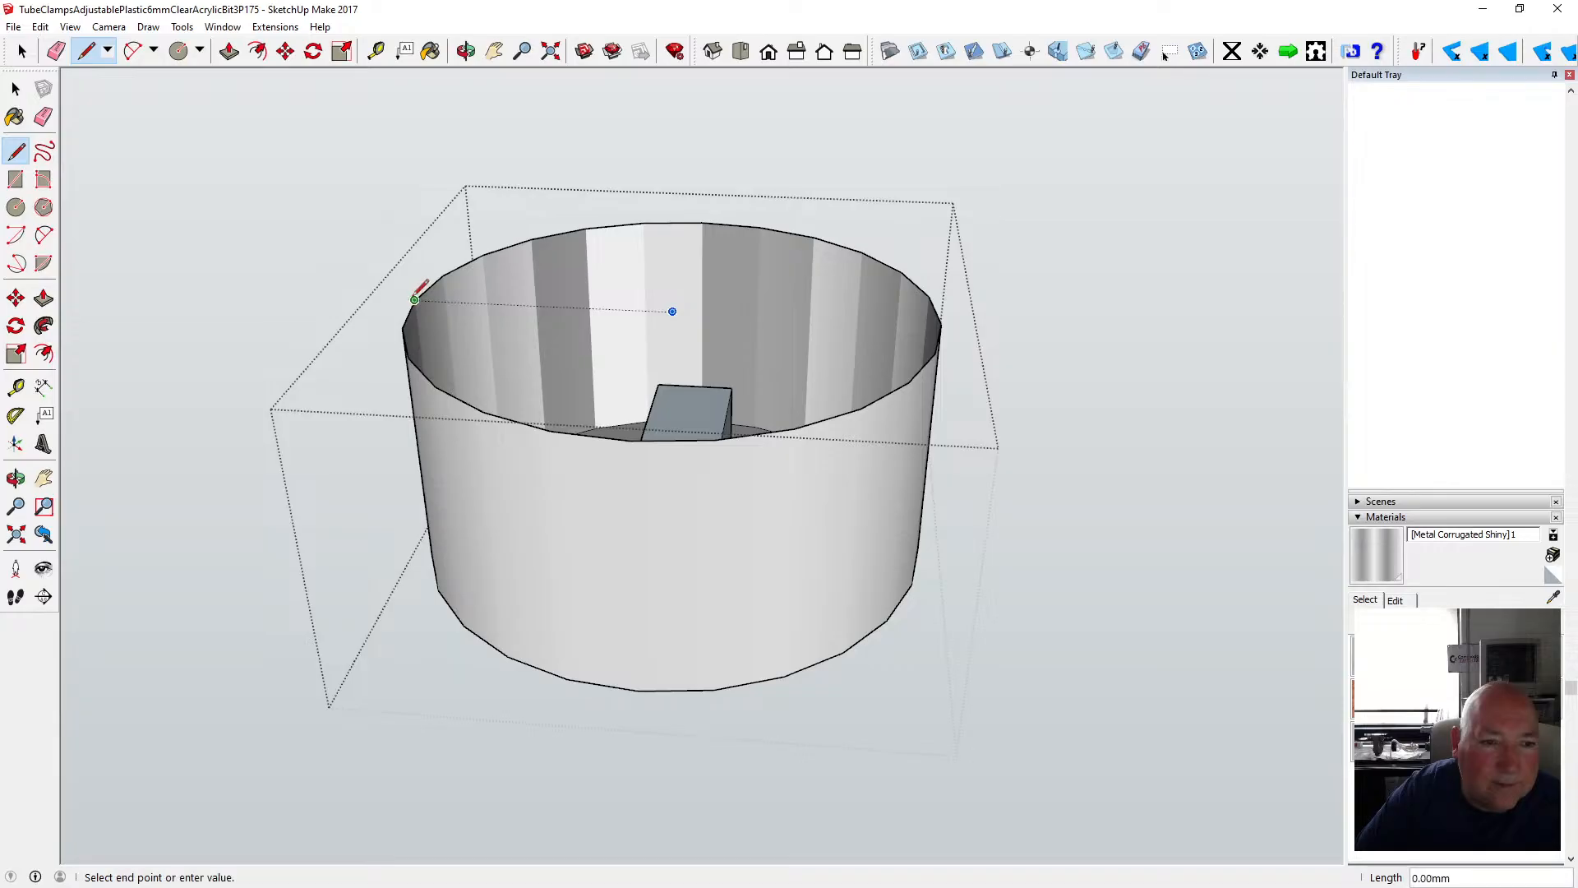
click(442, 276)
key(space)
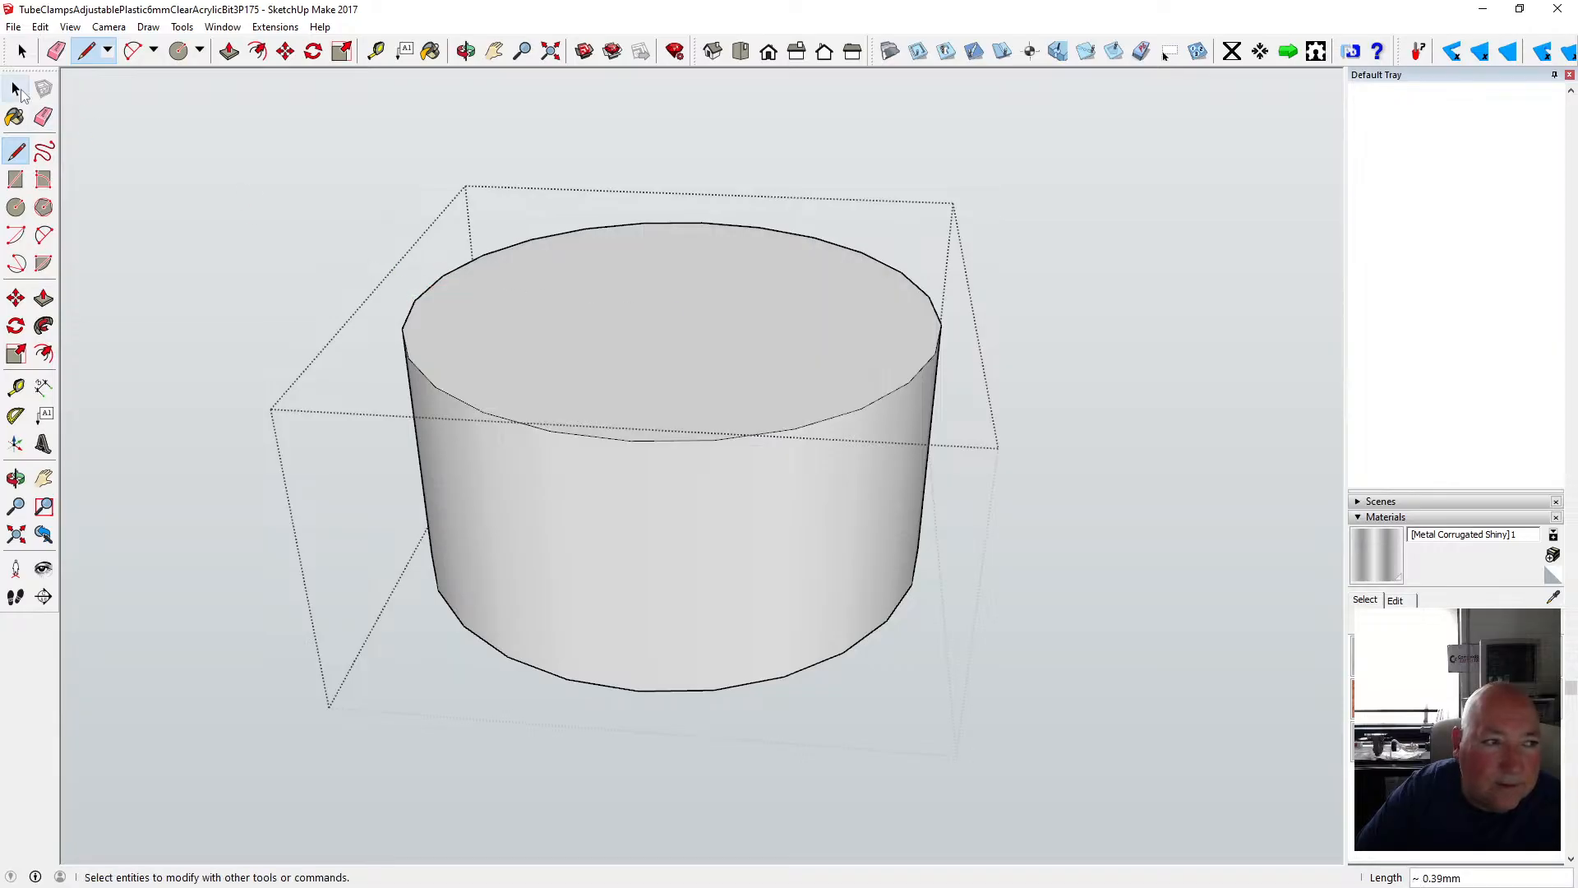
scroll(490, 328, down, 2)
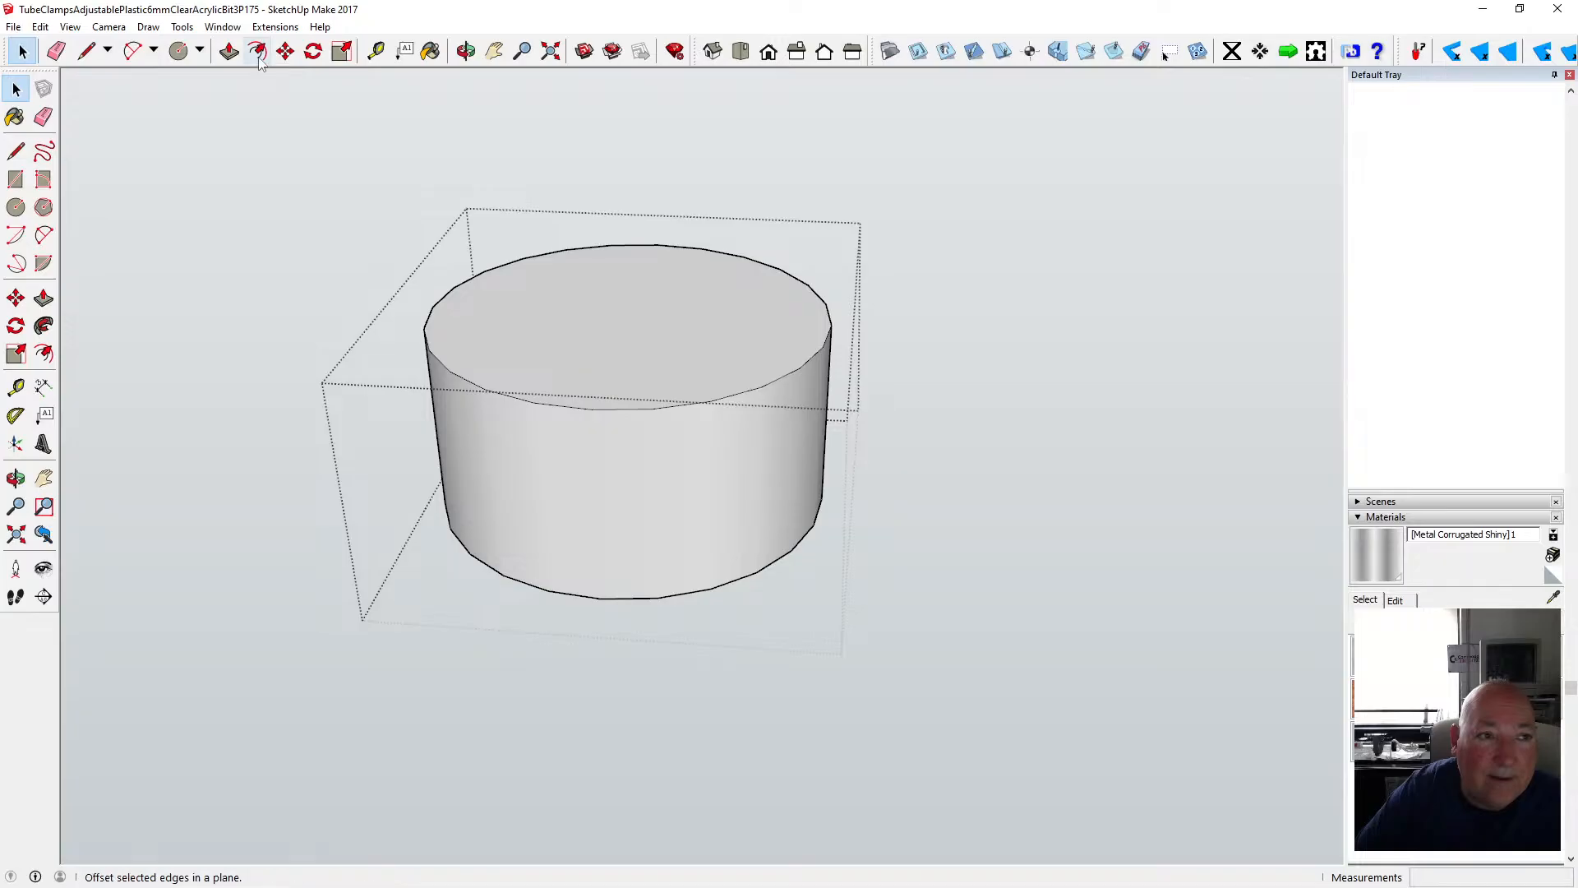
- Try a 1 mm inward offset of the head's underside face and undo it
click(289, 55)
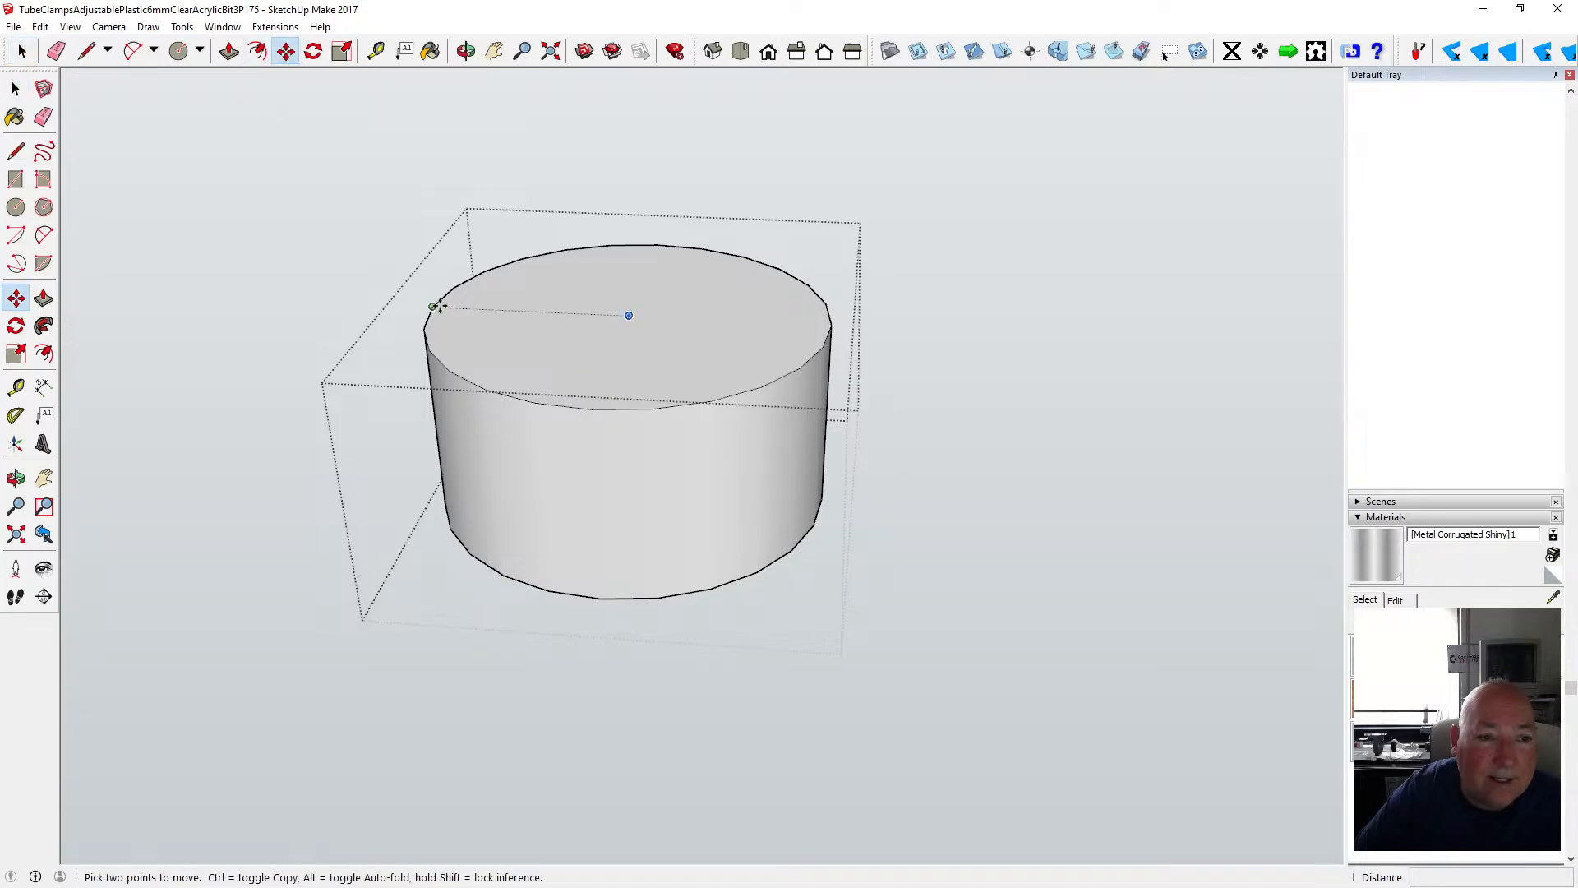
click(257, 51)
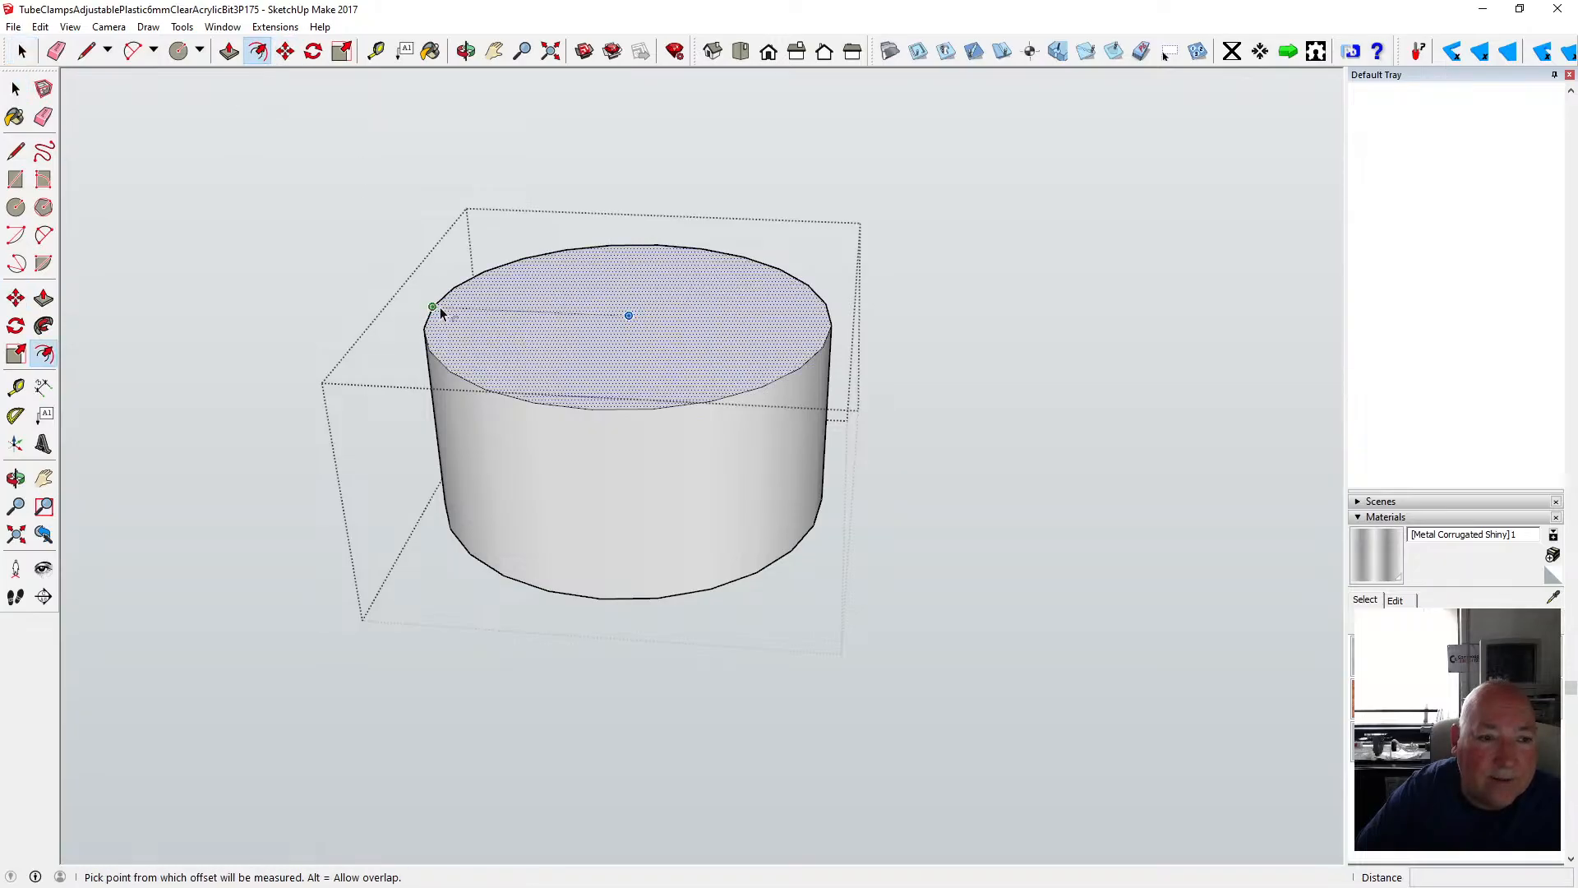
click(441, 309)
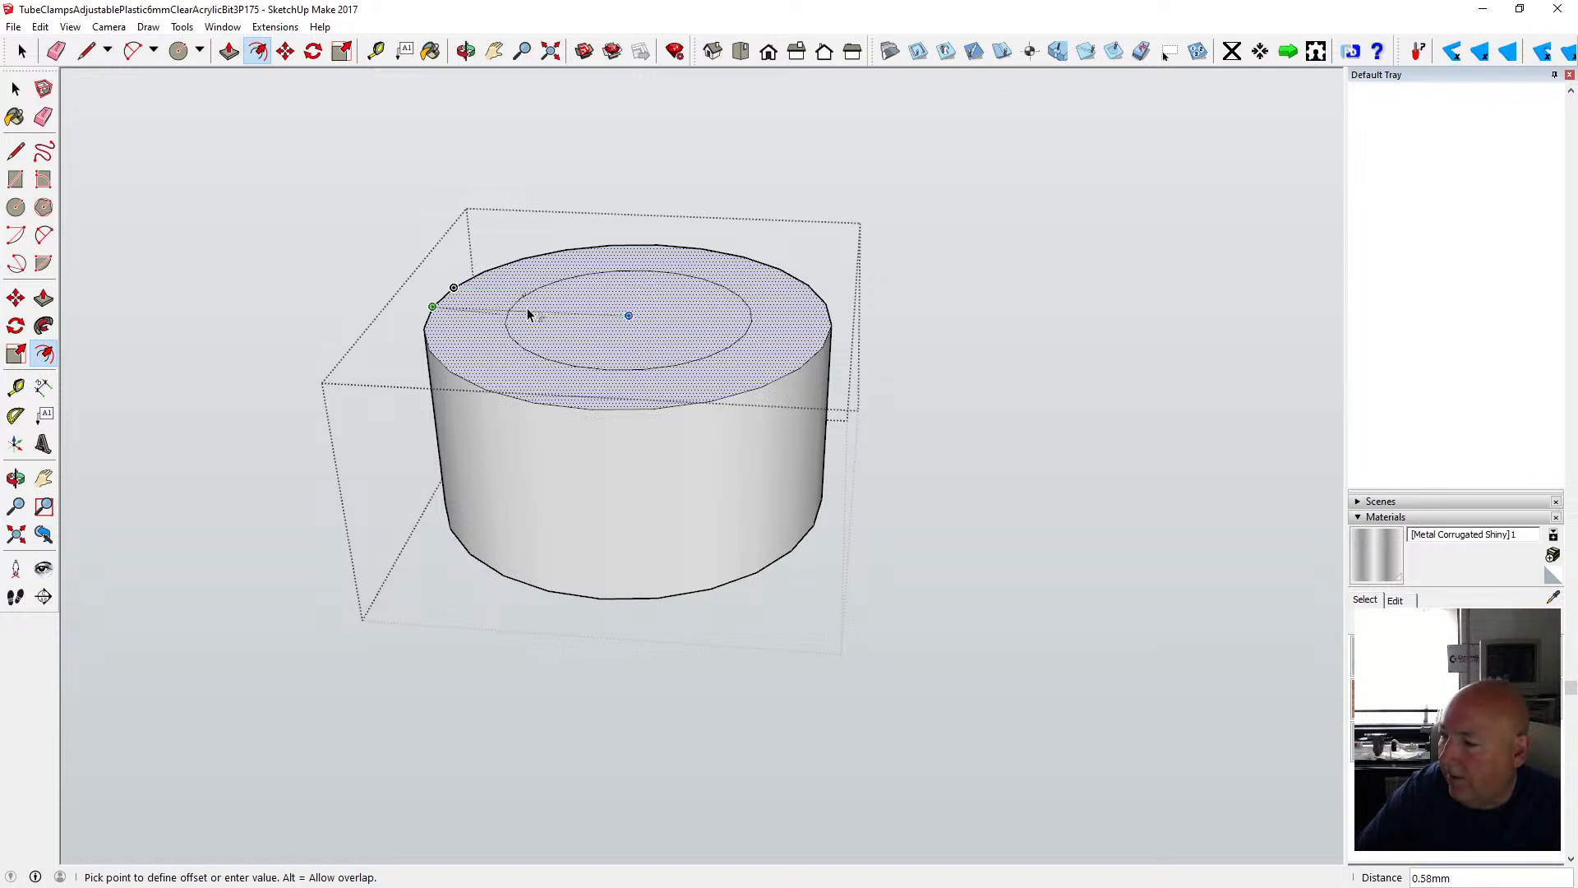
text(1)
key(Return)
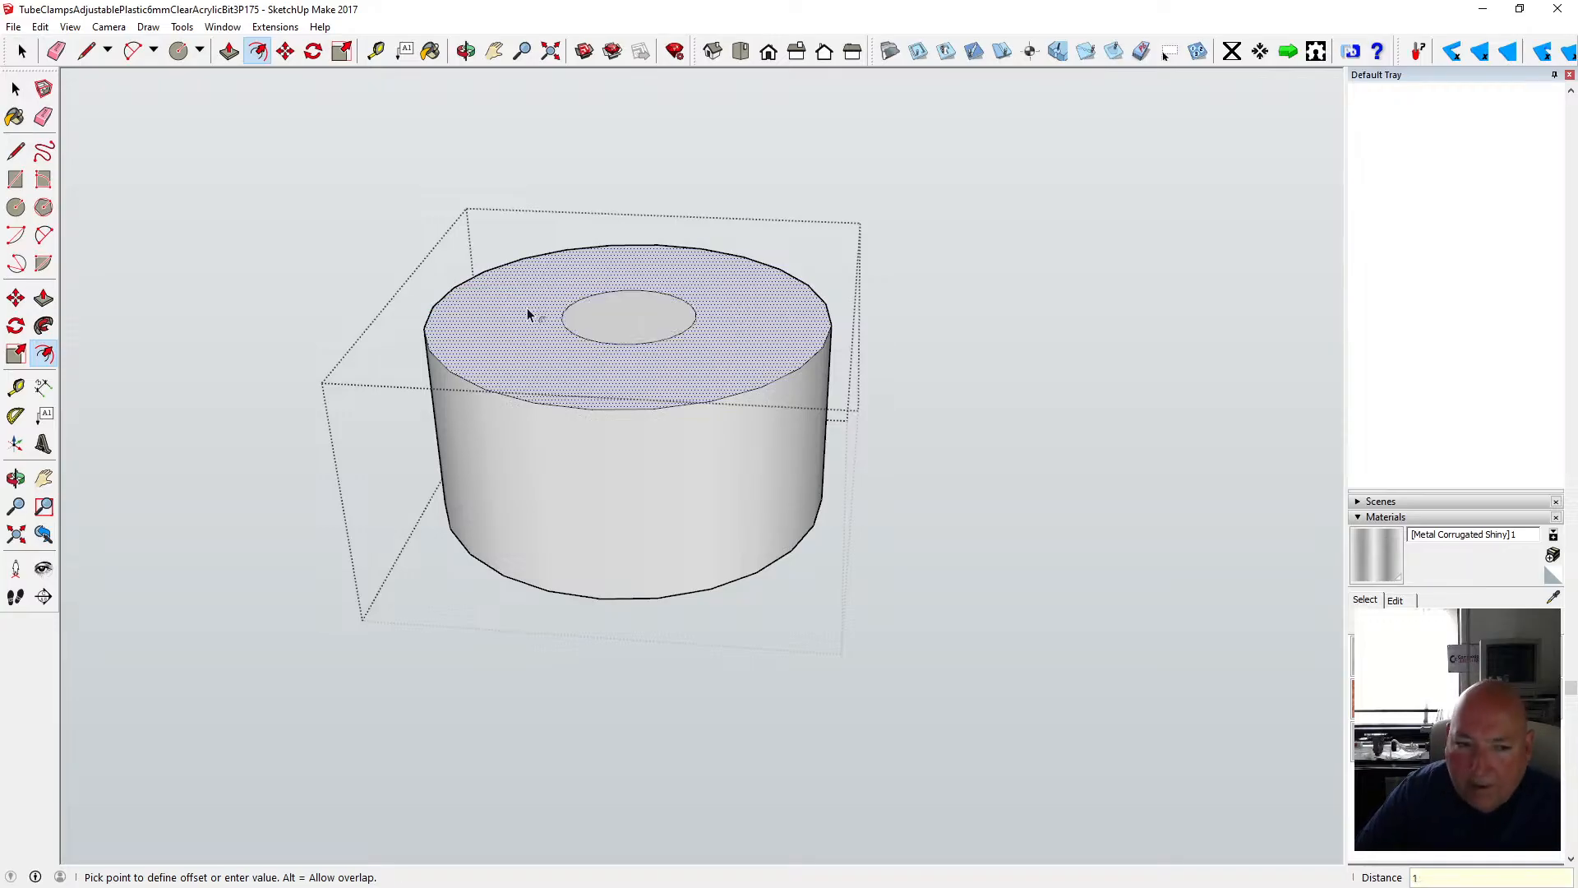
click(41, 26)
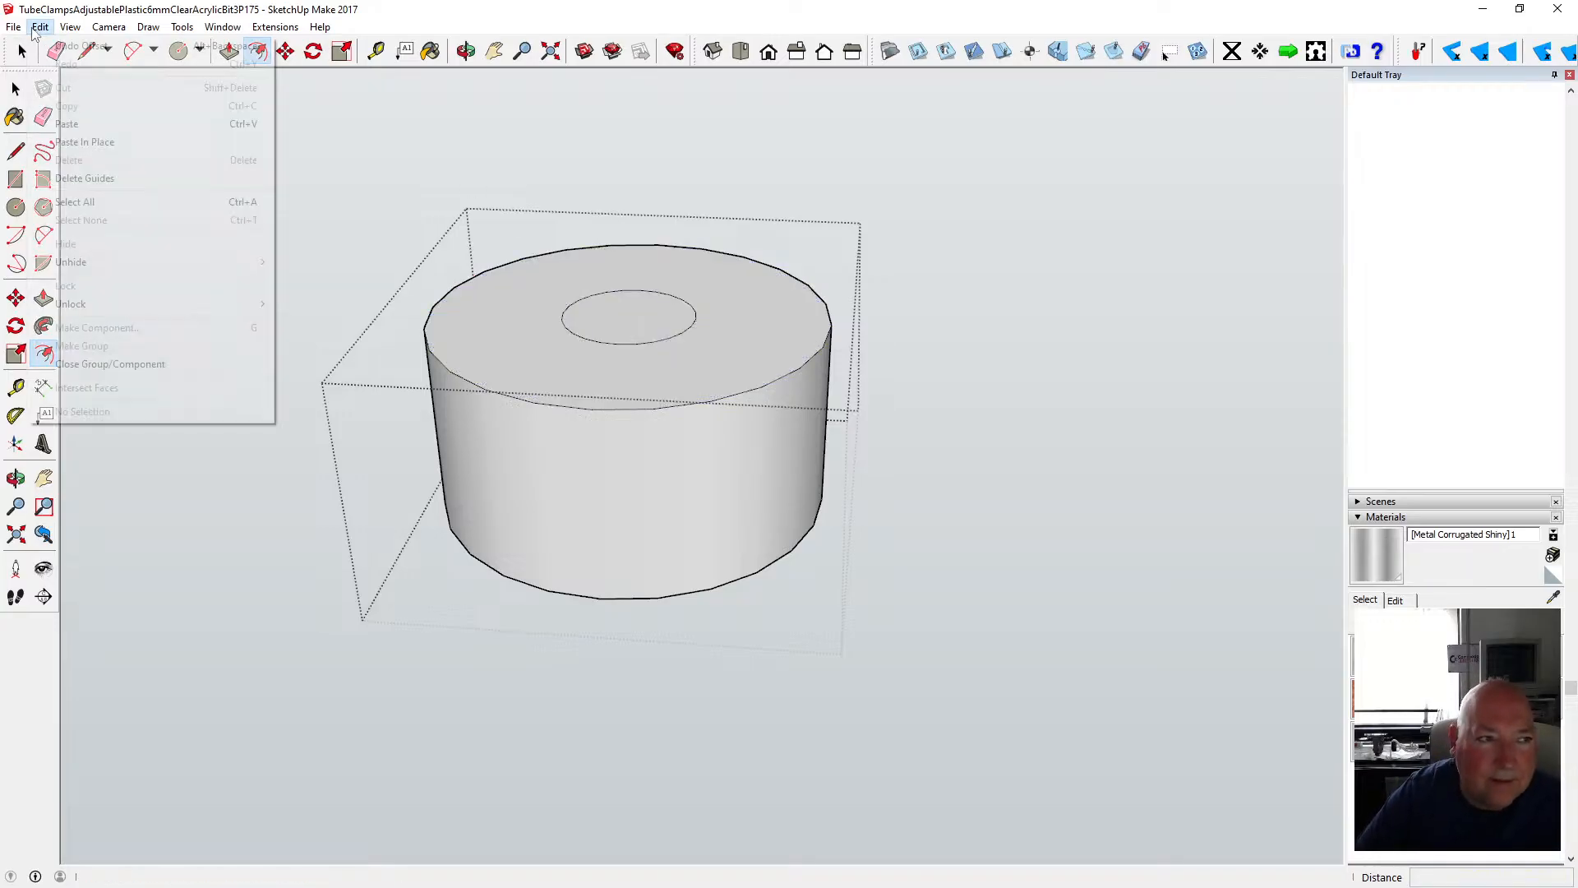
click(82, 42)
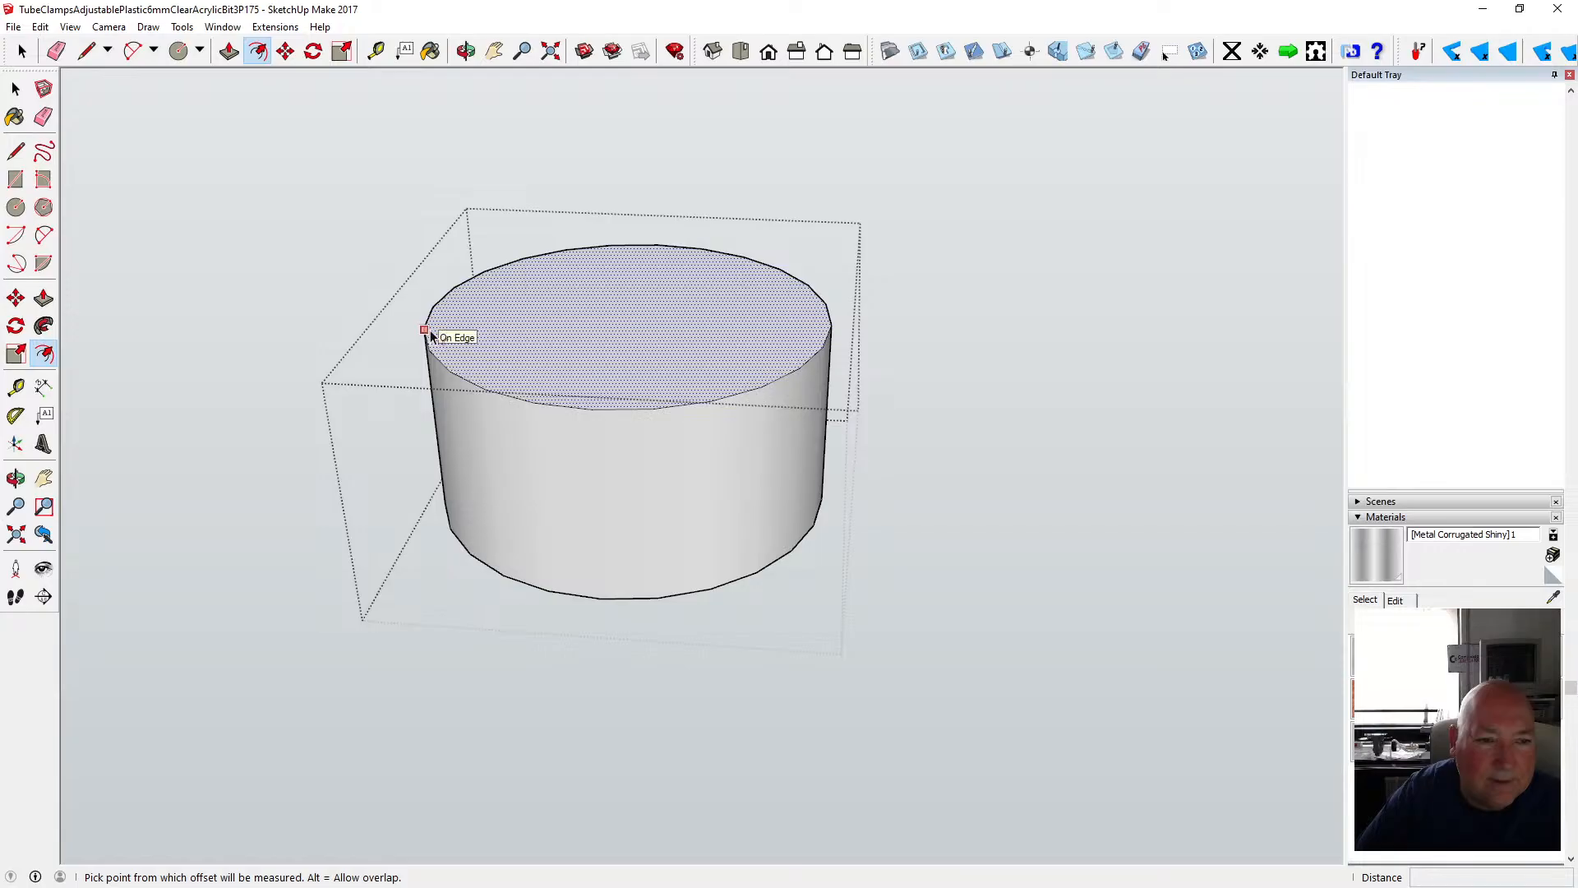
- Offset the outline of the head's underside face 1 mm inward from its edge
click(427, 332)
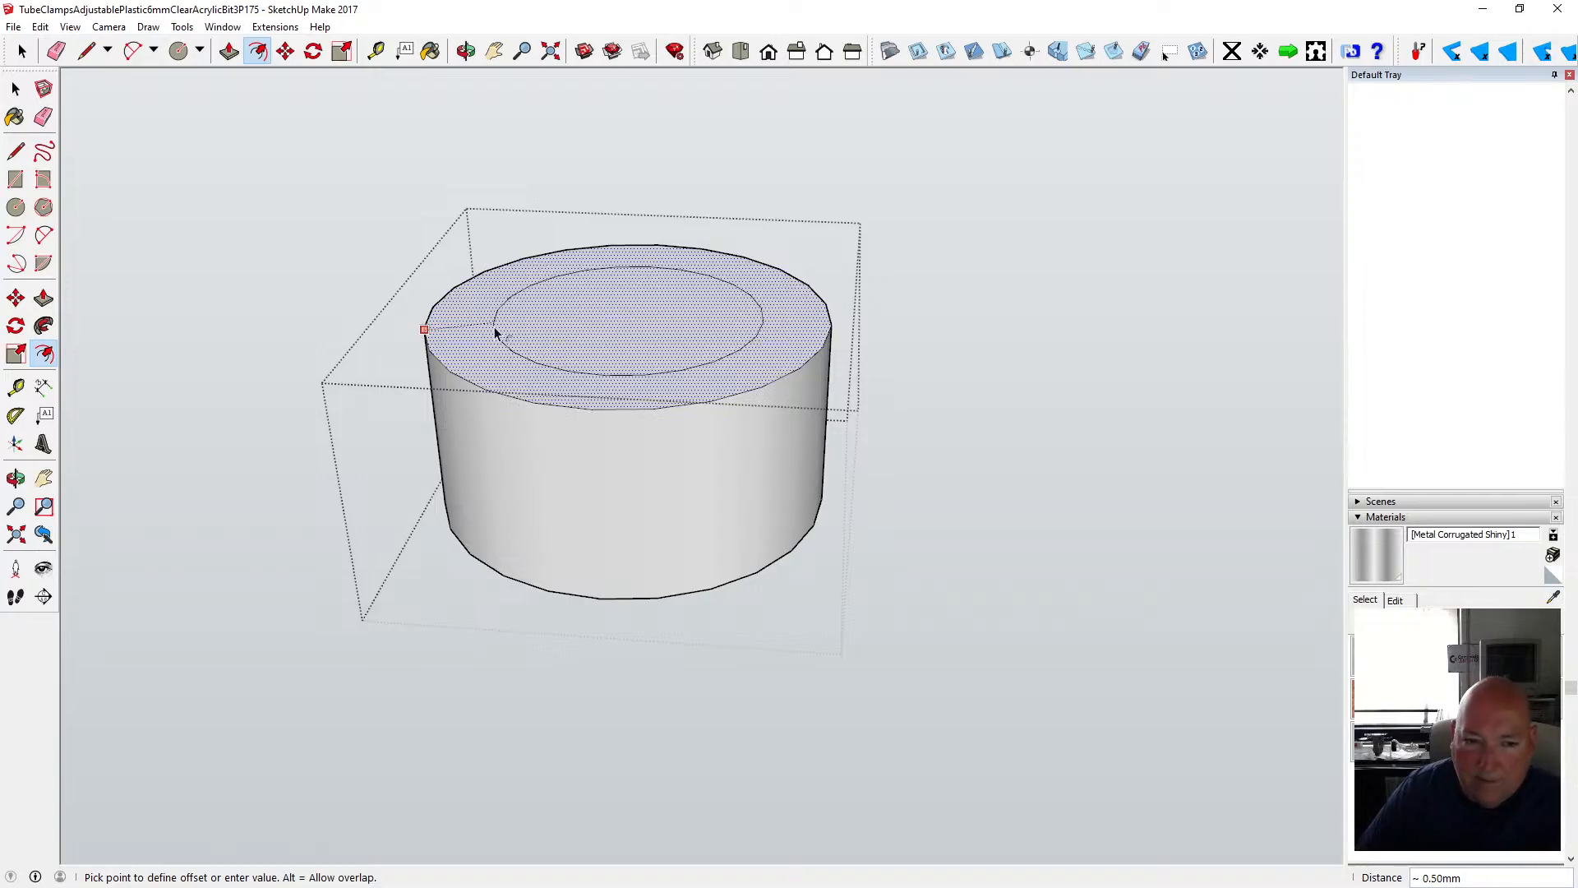
text(1)
key(Return)
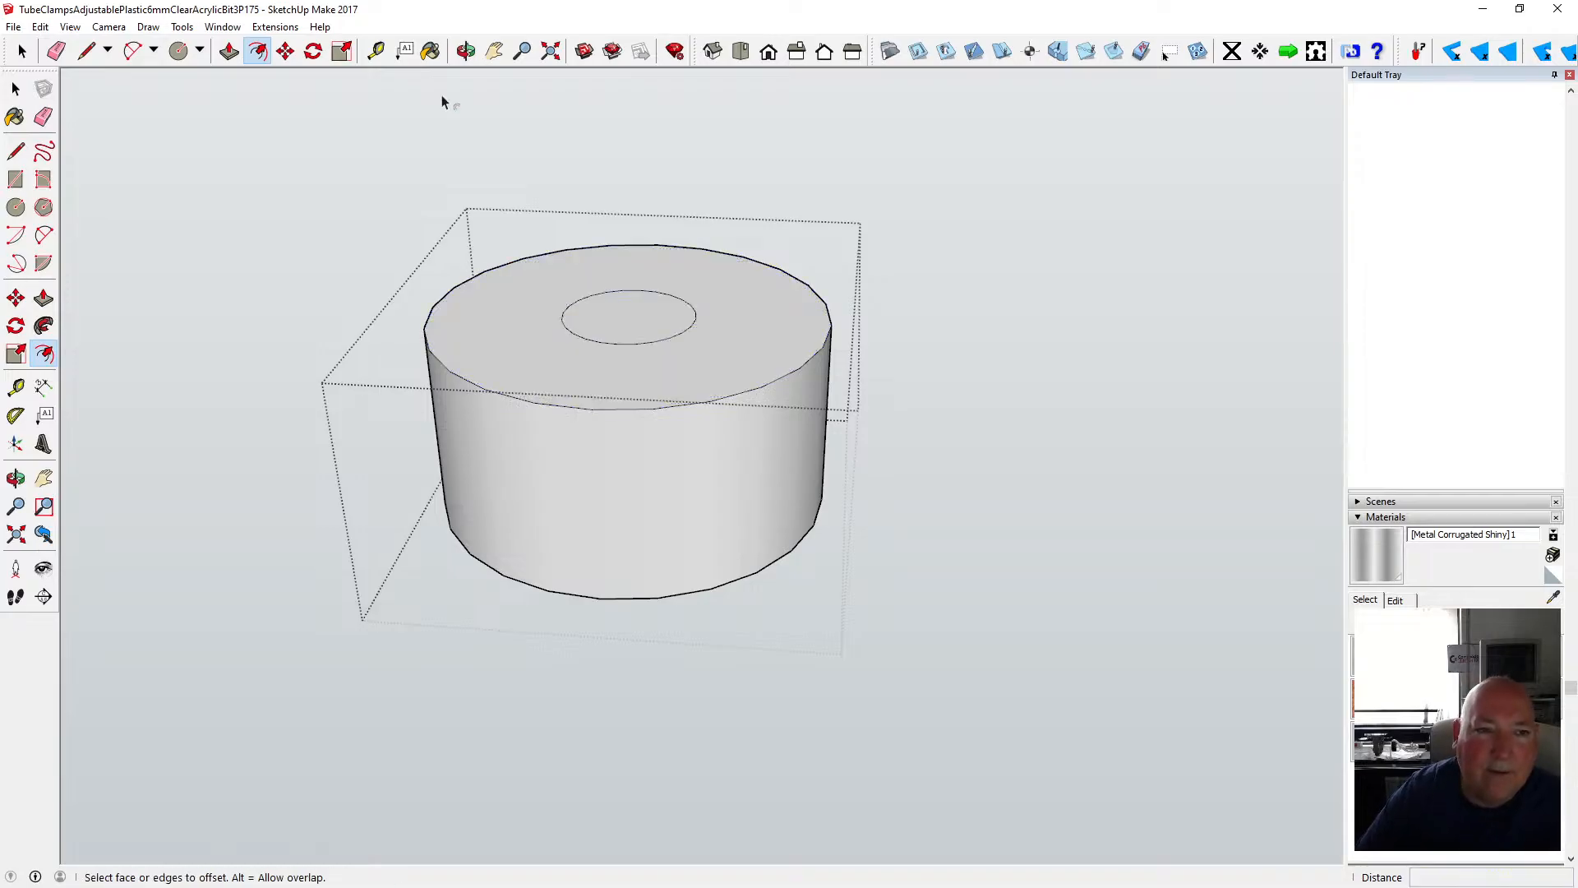
- Move the outer circular edge of the underside 1.5 mm onto the head's opposite rim, tapering the head into a cone
click(466, 51)
scroll(640, 449, down, 2)
drag(638, 446, 542, 393)
scroll(609, 411, up, 3)
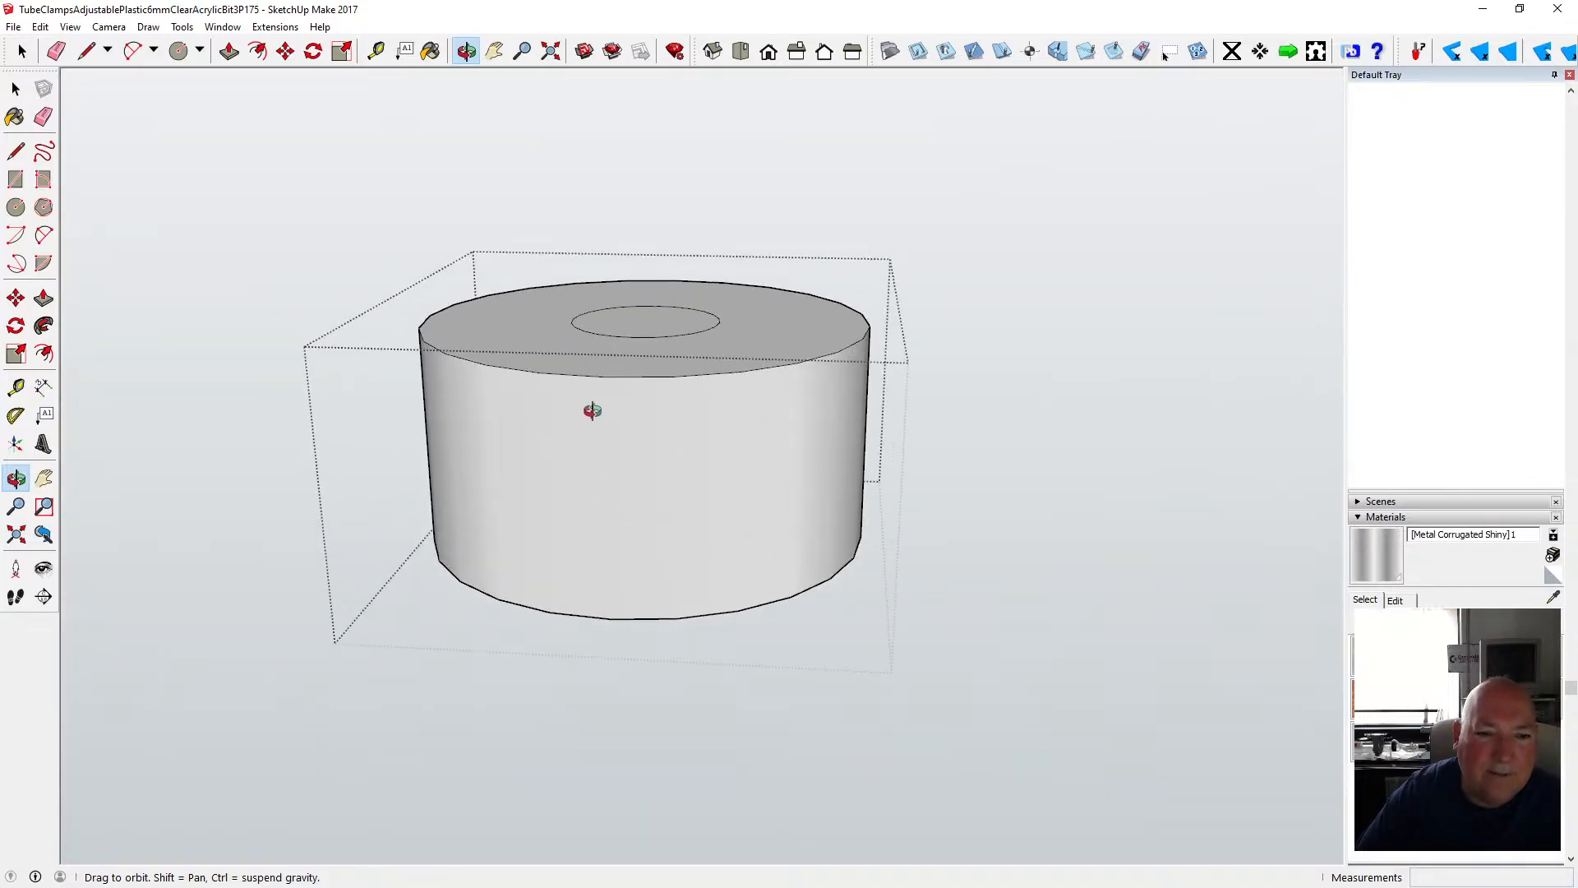
drag(592, 410, 612, 334)
click(286, 52)
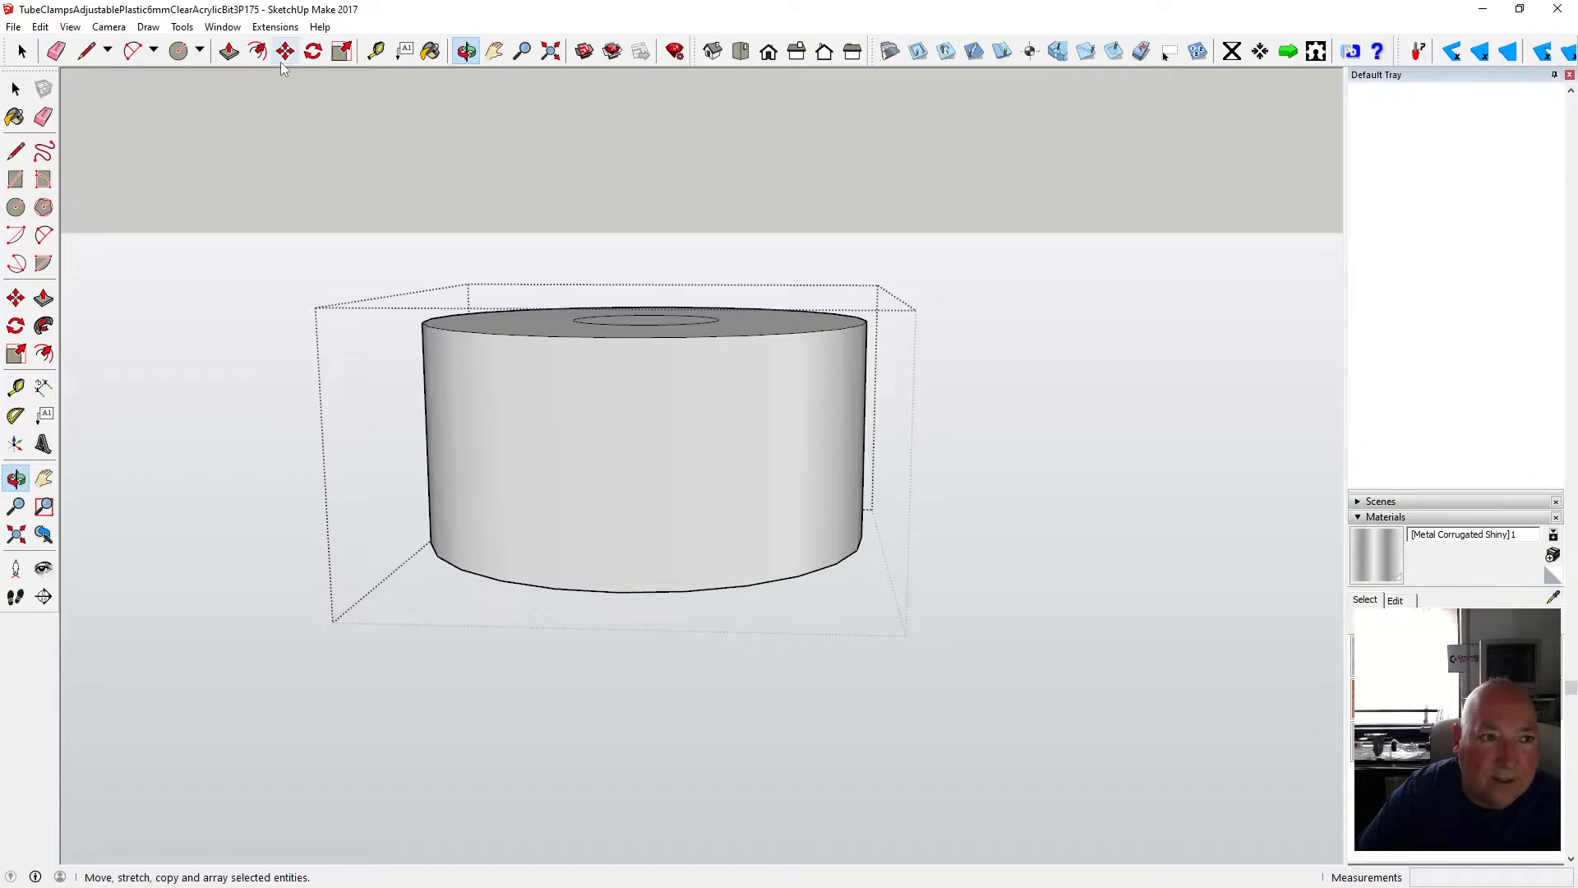
click(572, 335)
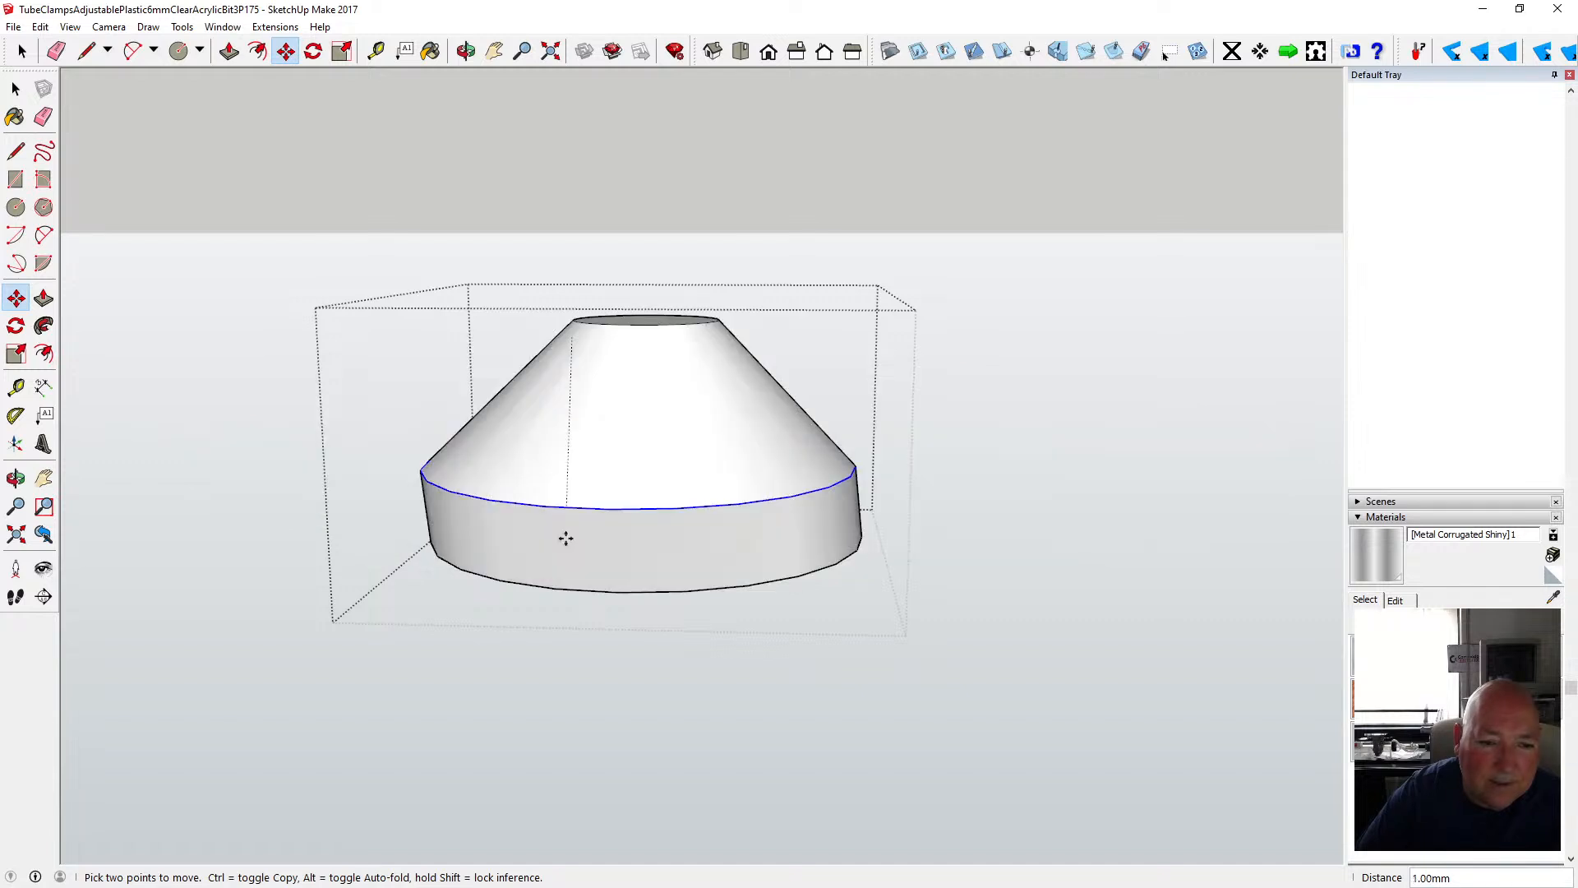
click(568, 589)
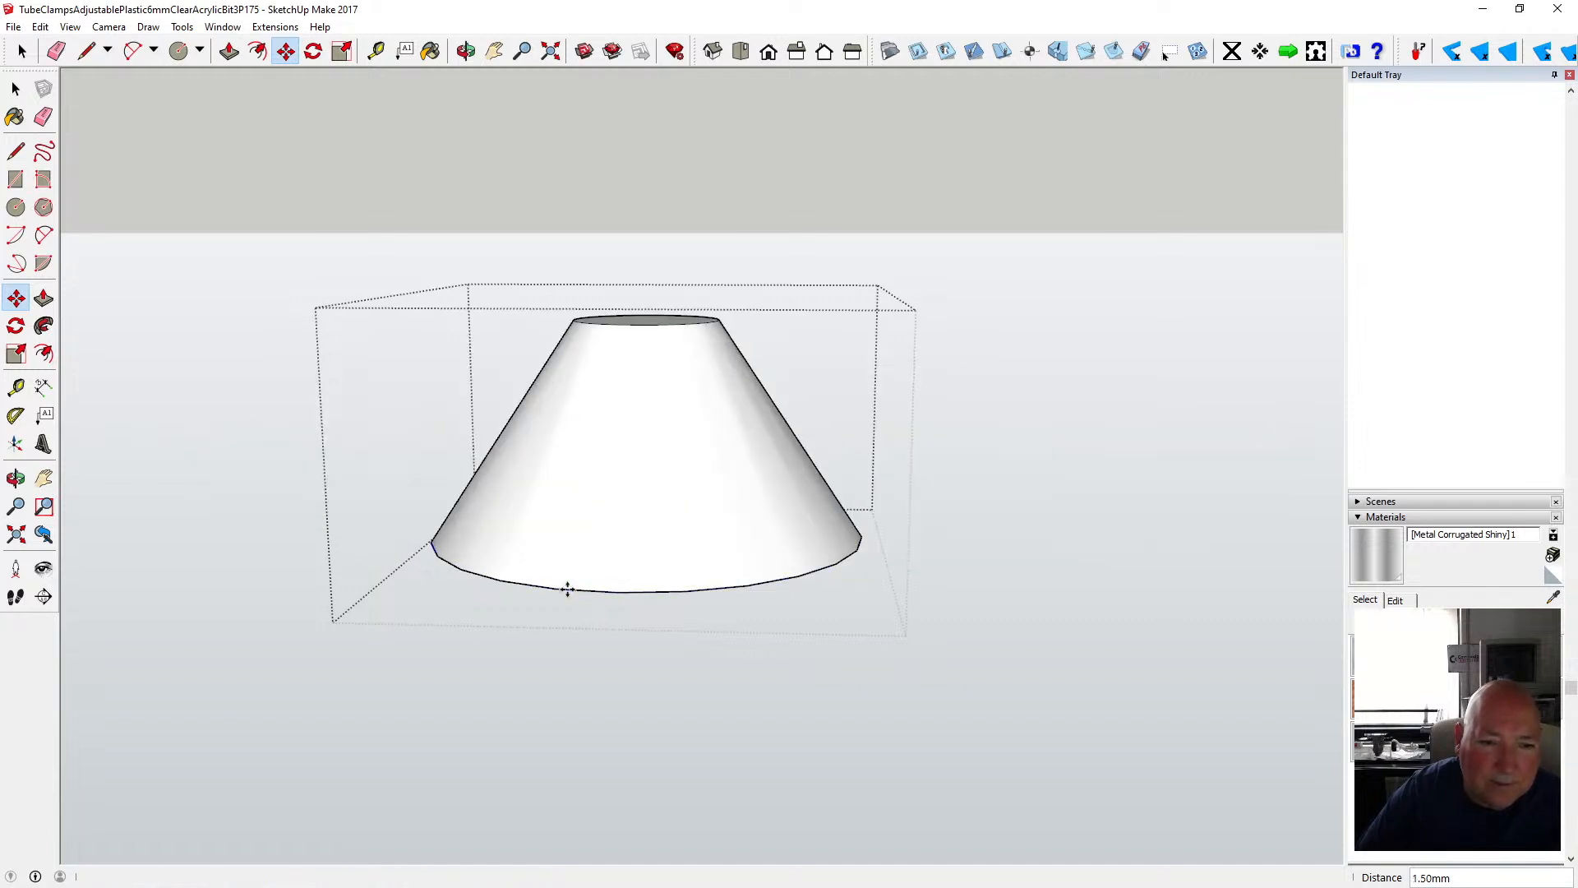
- Extrude the small circular face at the cone's narrow end 4 mm into a shank and close the group
key(o)
drag(652, 342, 627, 240)
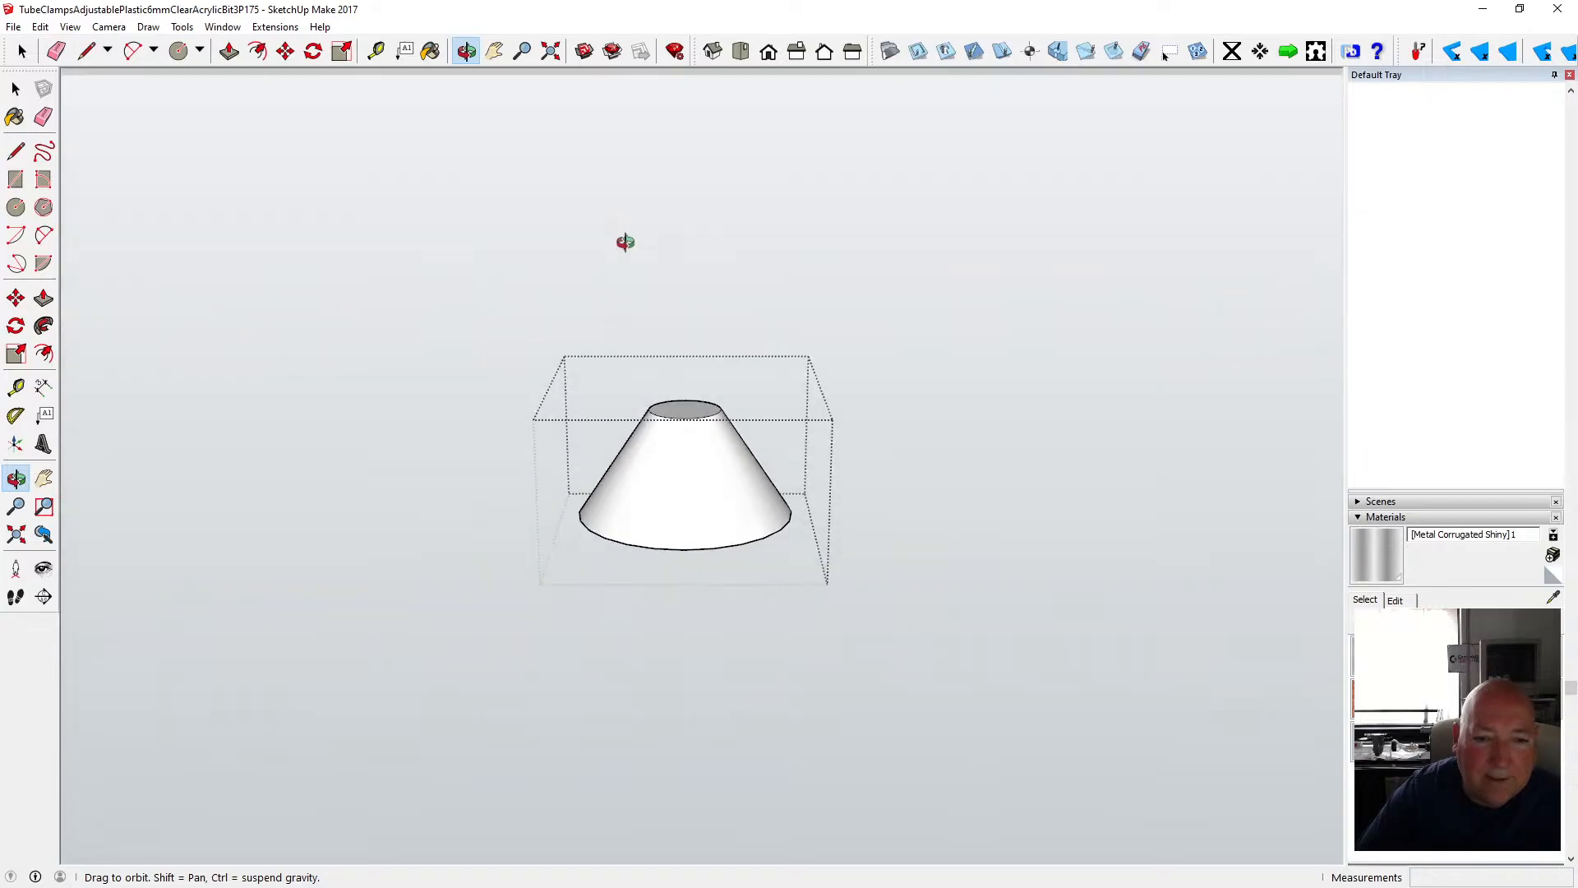
click(229, 51)
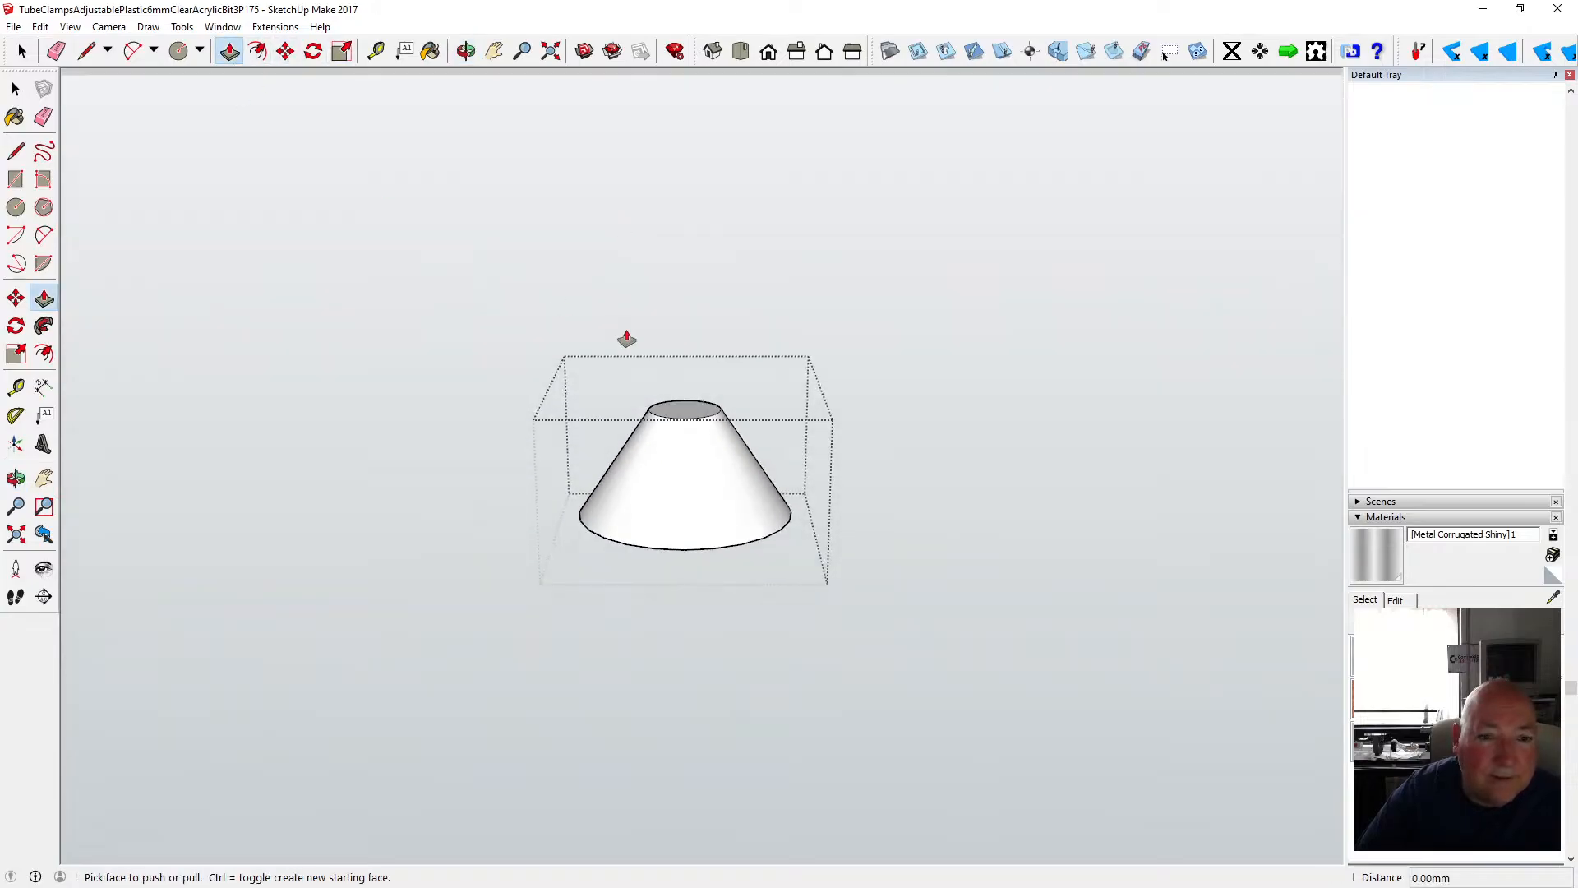
click(682, 421)
text(4)
key(Return)
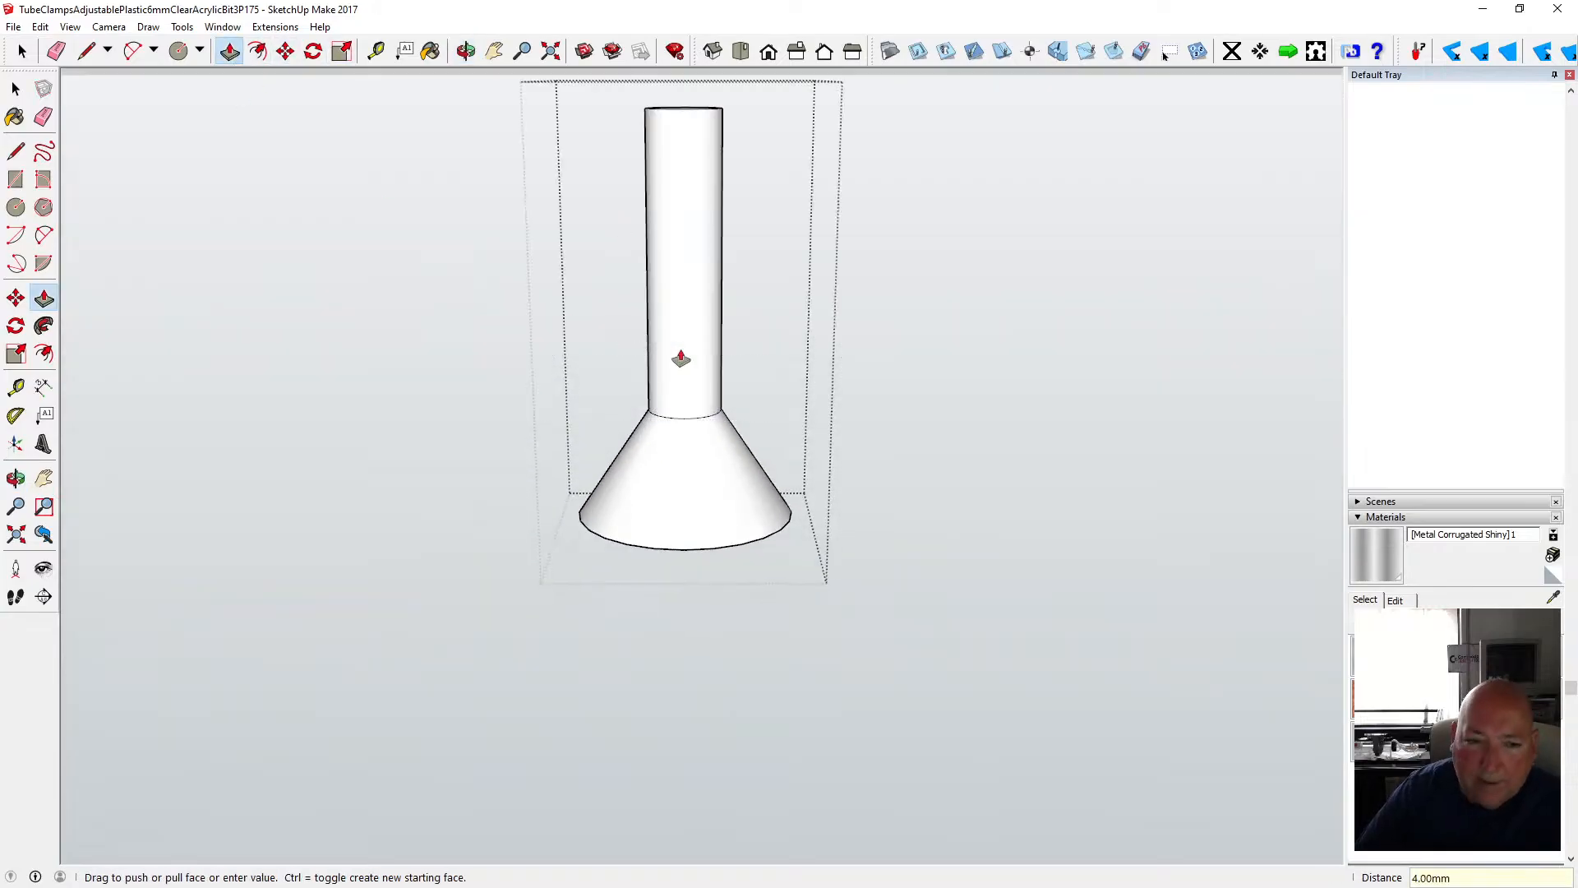
click(16, 88)
click(337, 287)
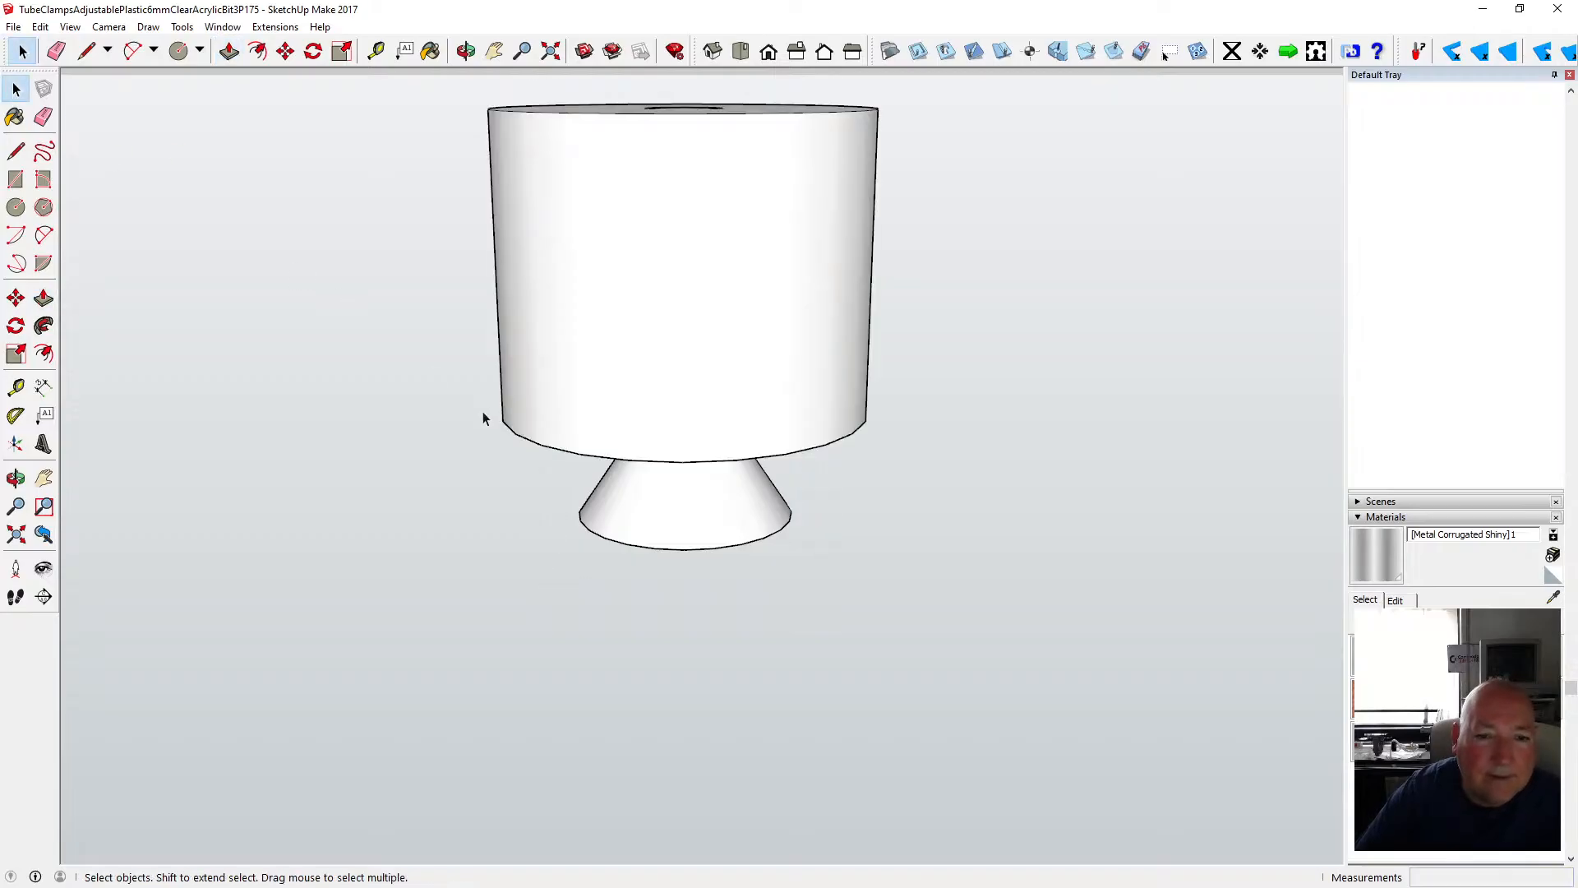
- Draw a circle of 1.5 mm radius on the wide cylinder's end face, centred on the screw shank
click(466, 51)
scroll(599, 389, down, 4)
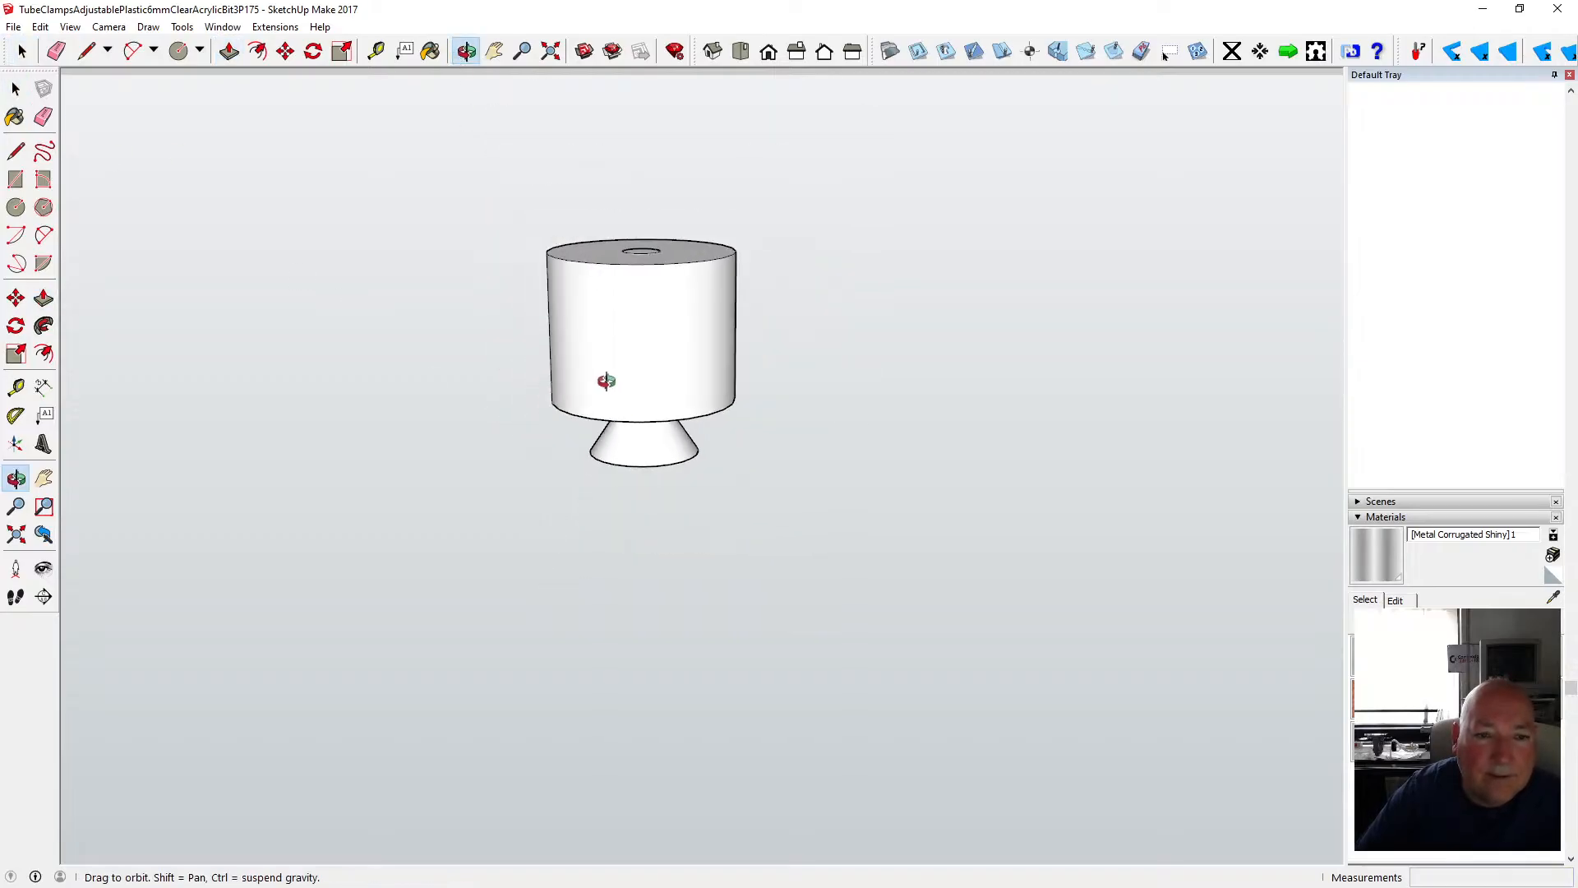
drag(602, 387, 645, 515)
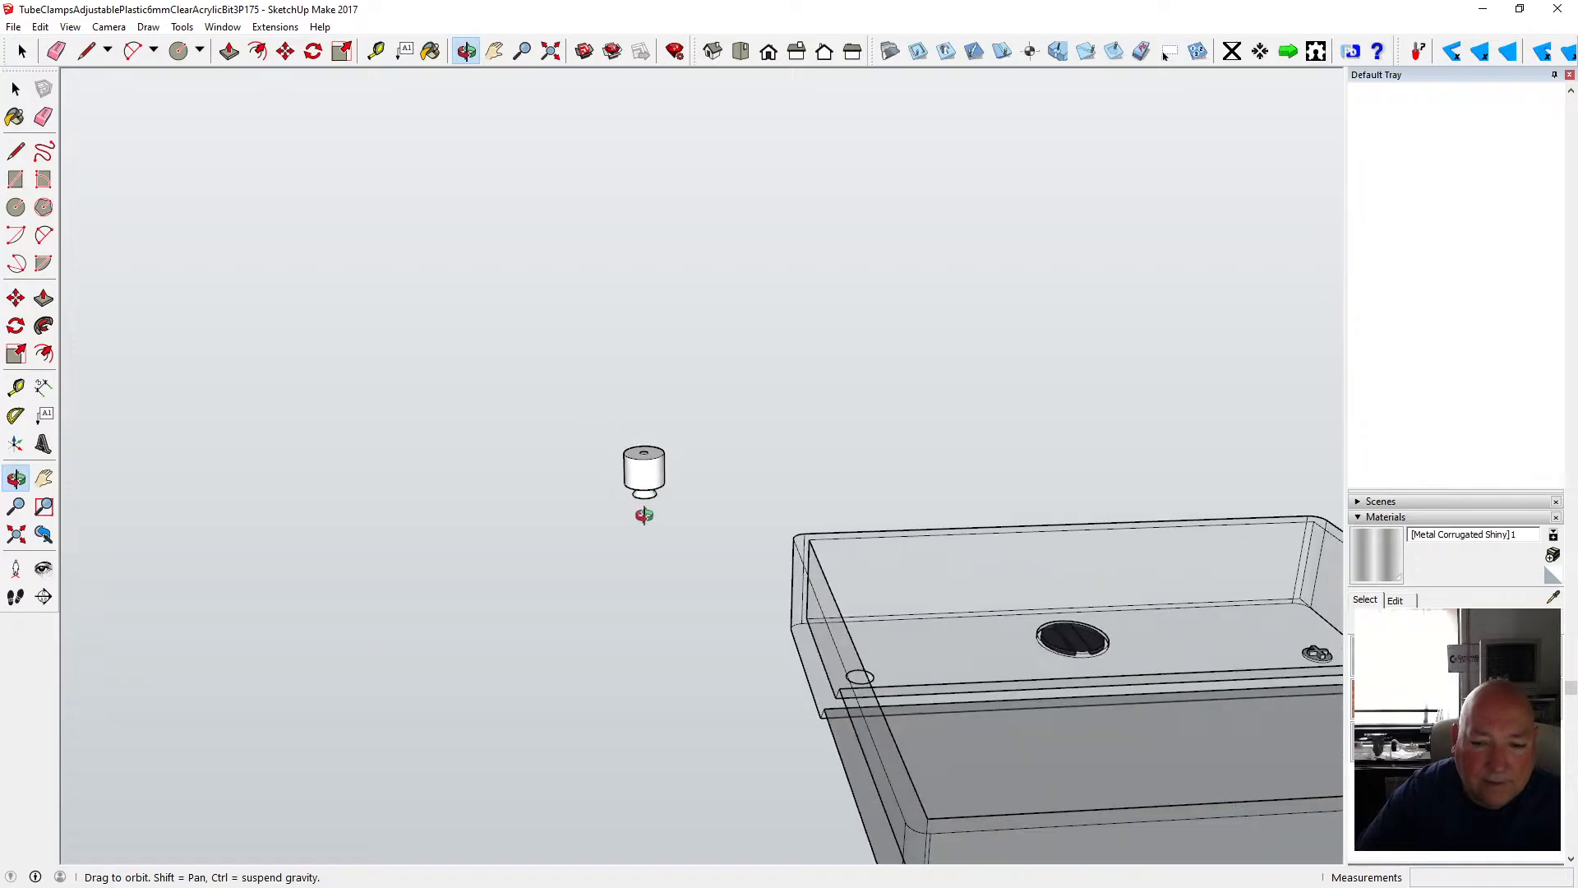
key(space)
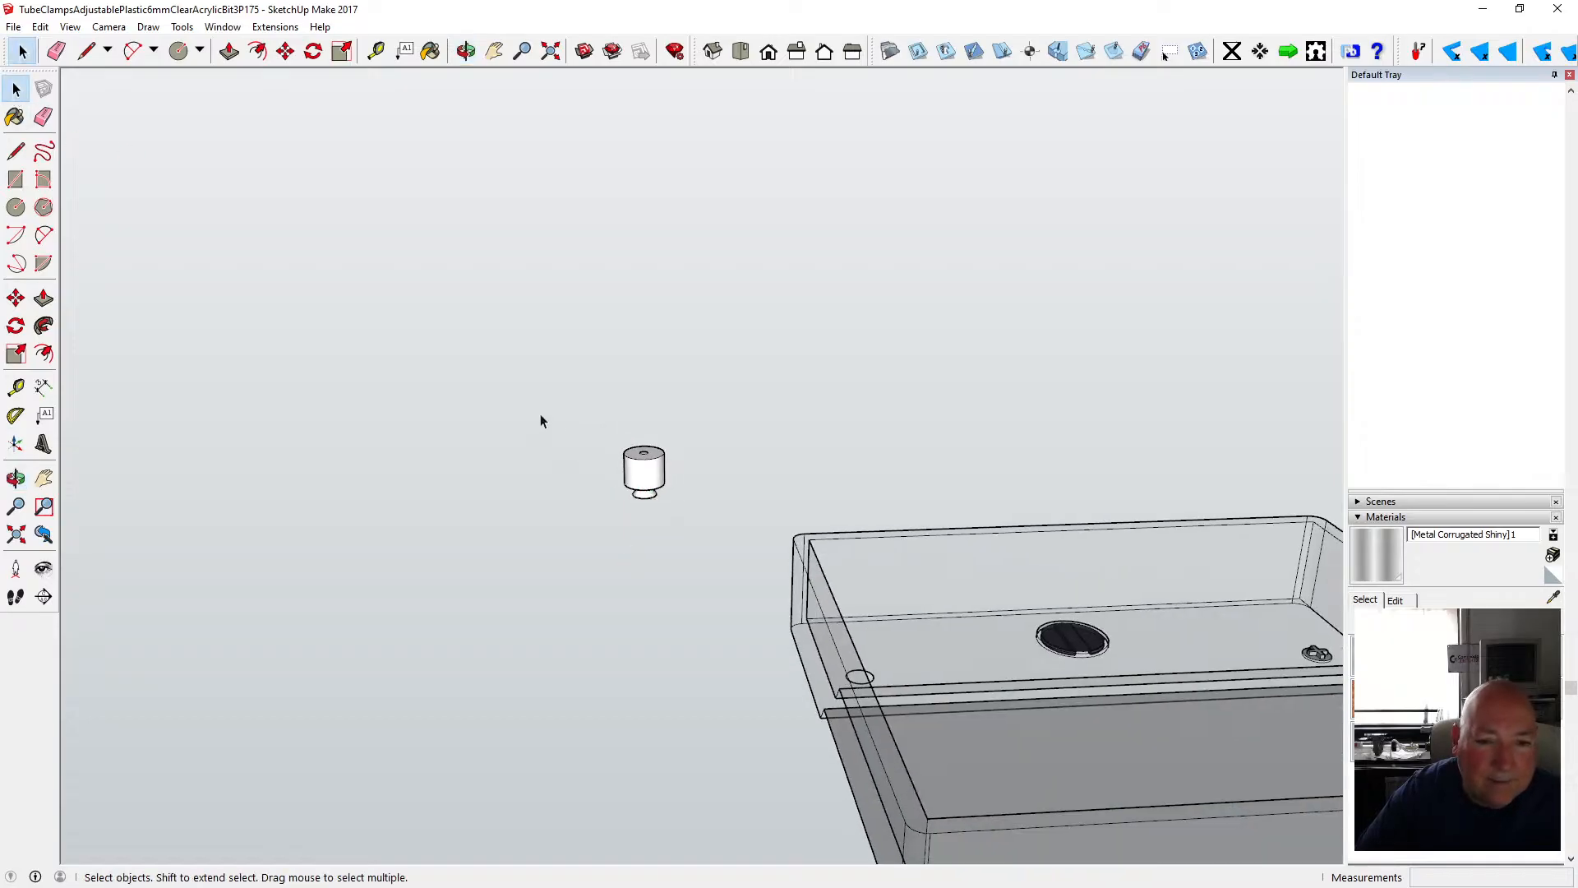
scroll(656, 494, up, 5)
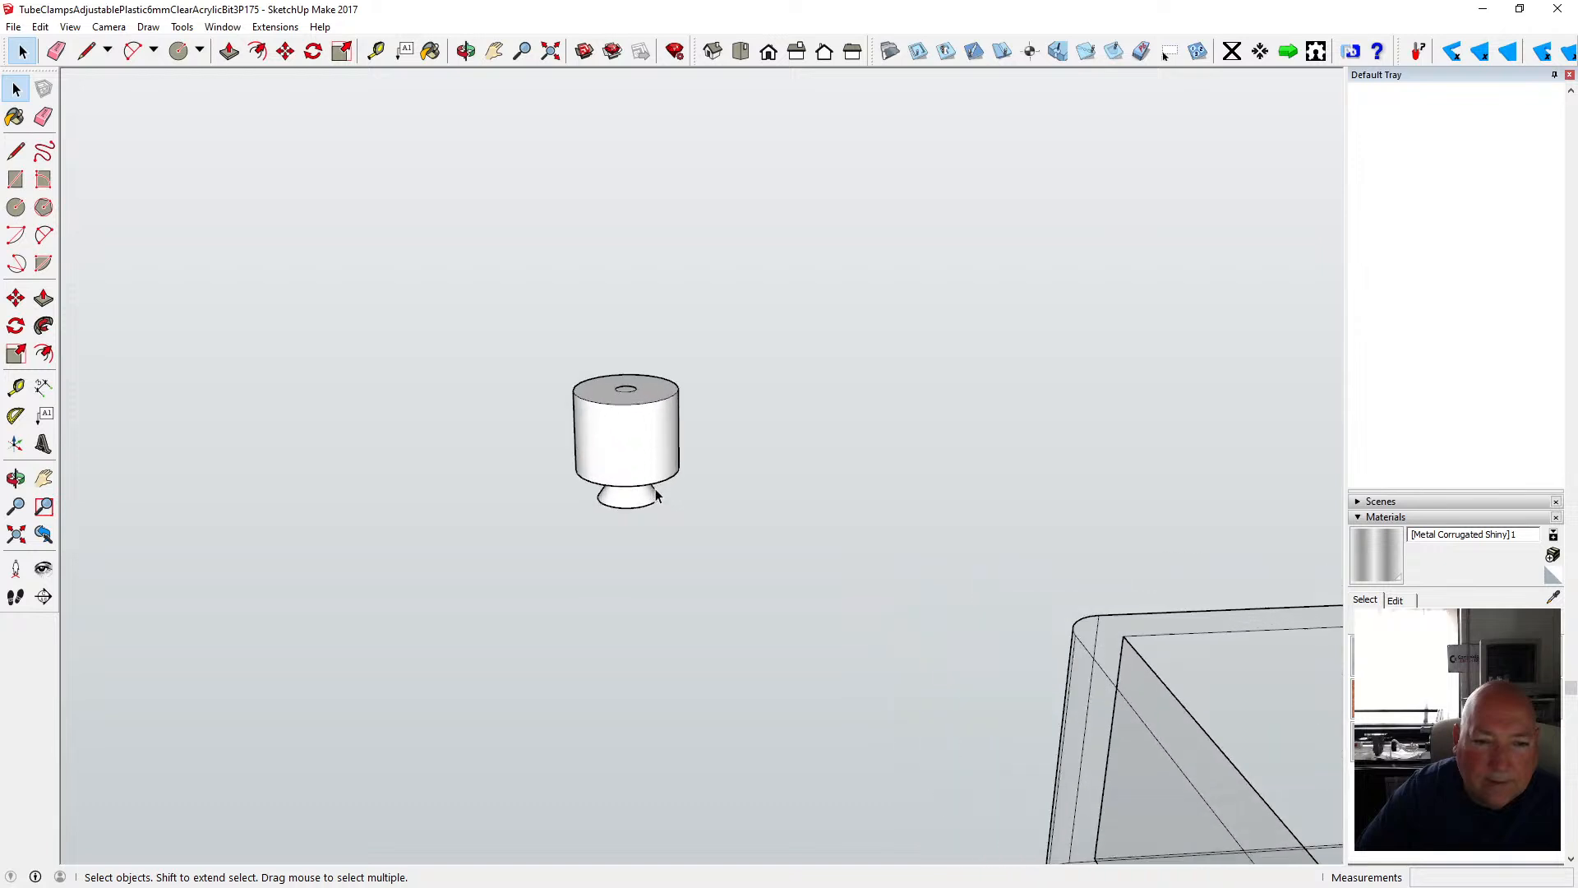
scroll(654, 489, up, 5)
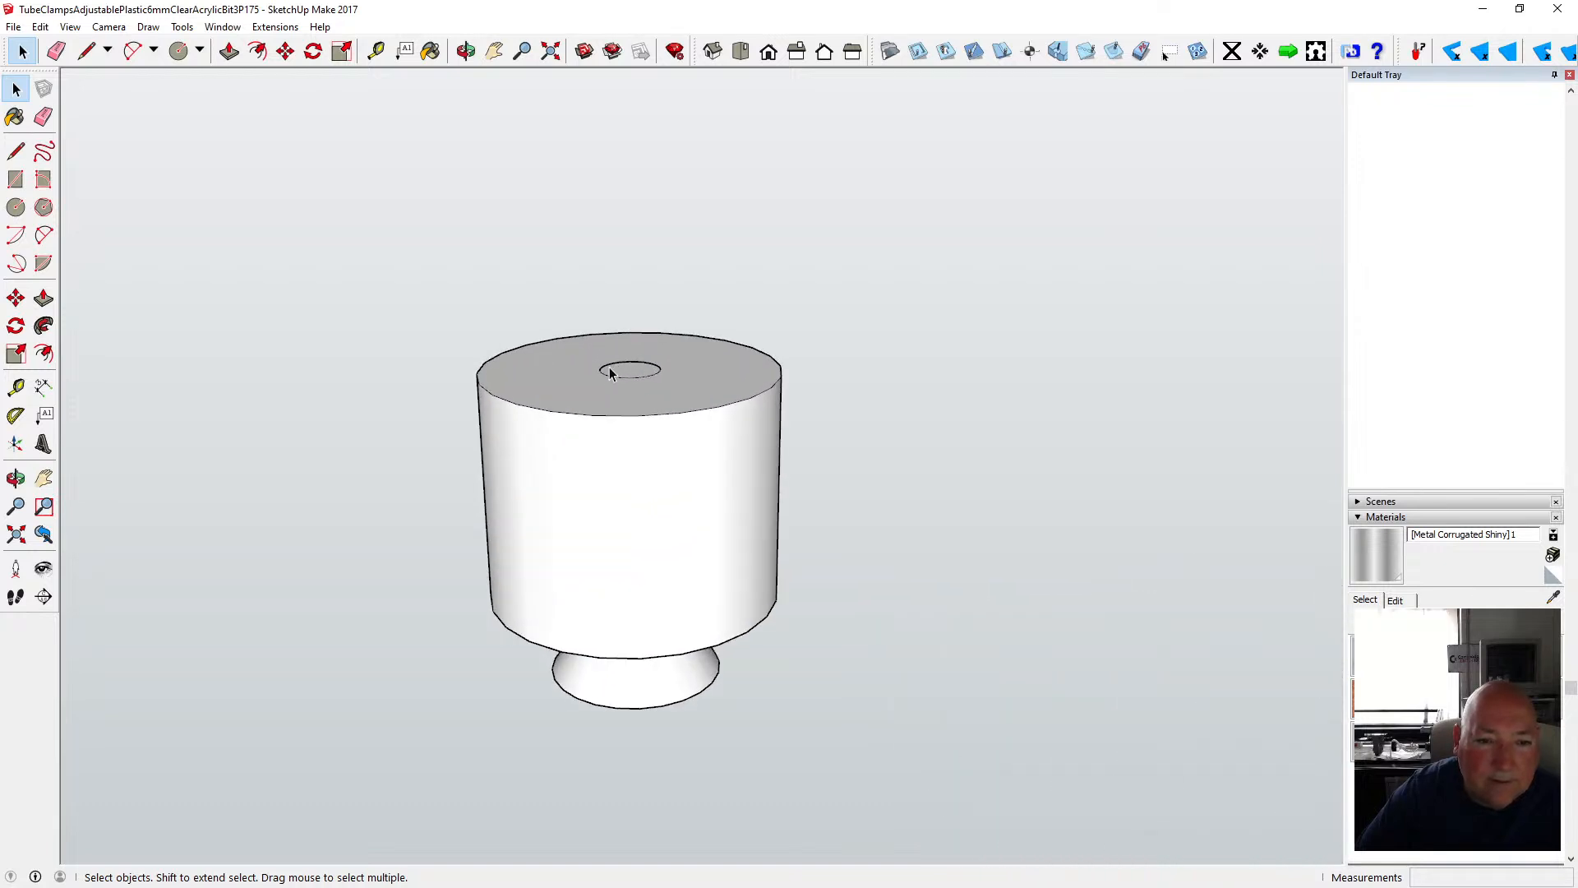
key(c)
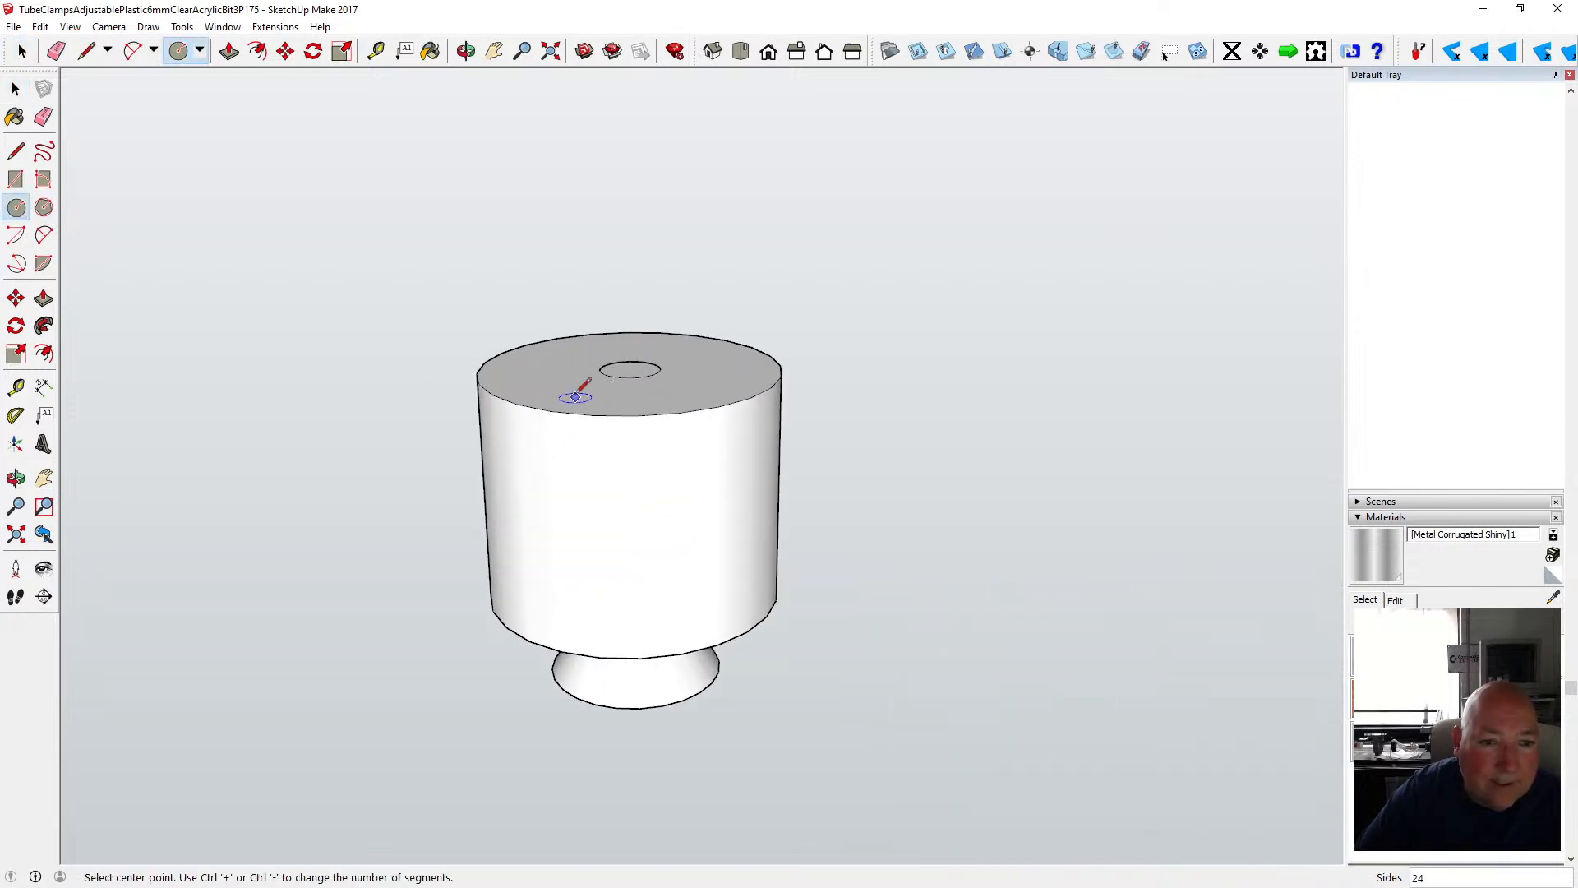
click(630, 369)
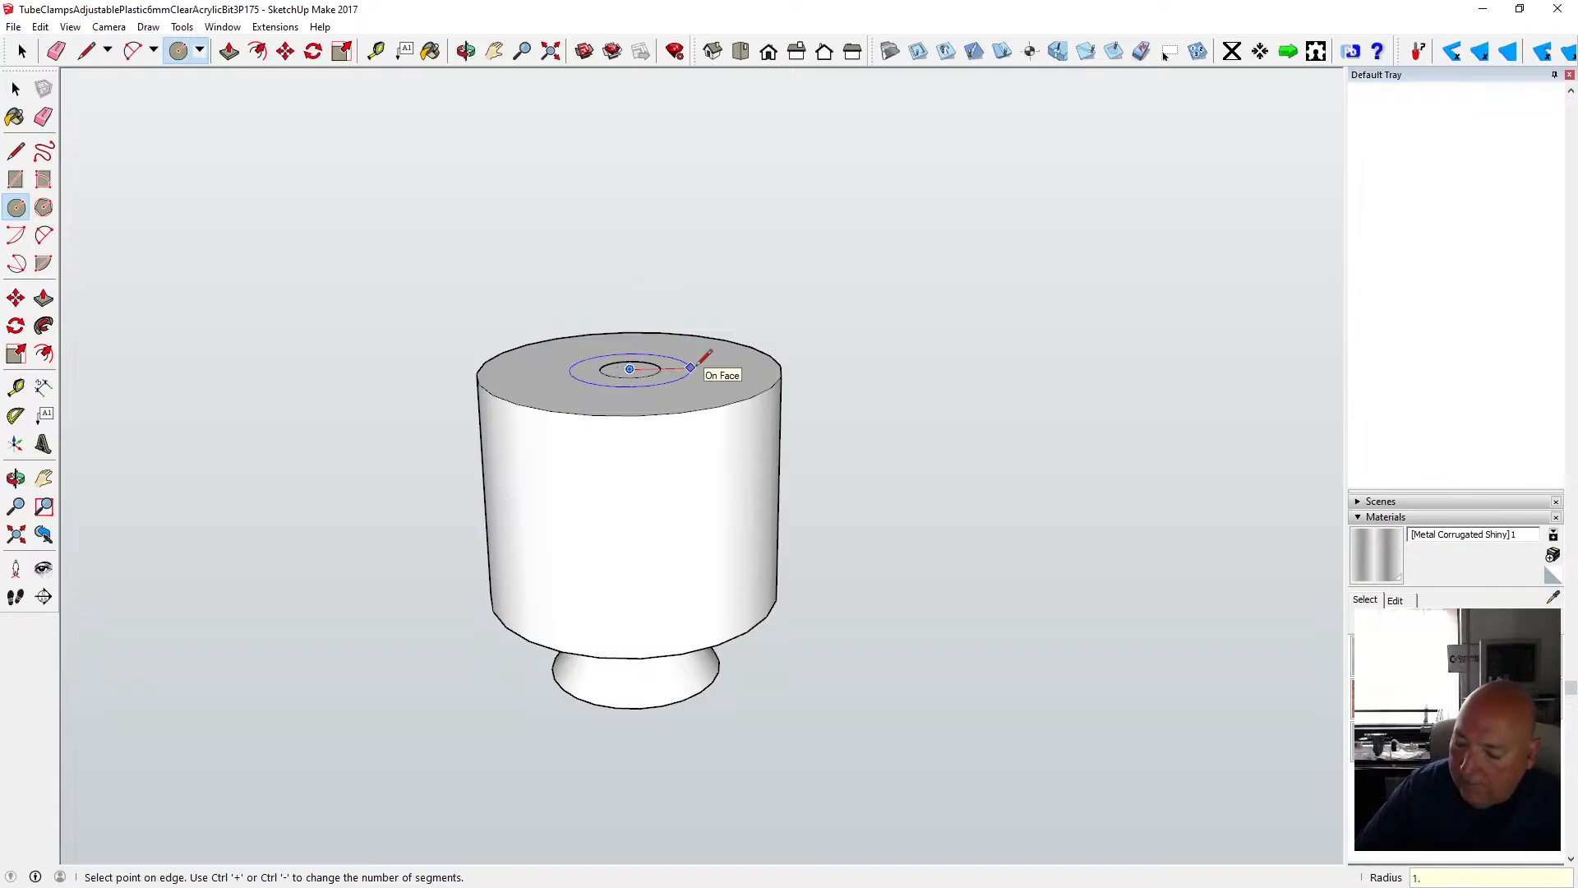
text(1.5)
key(Return)
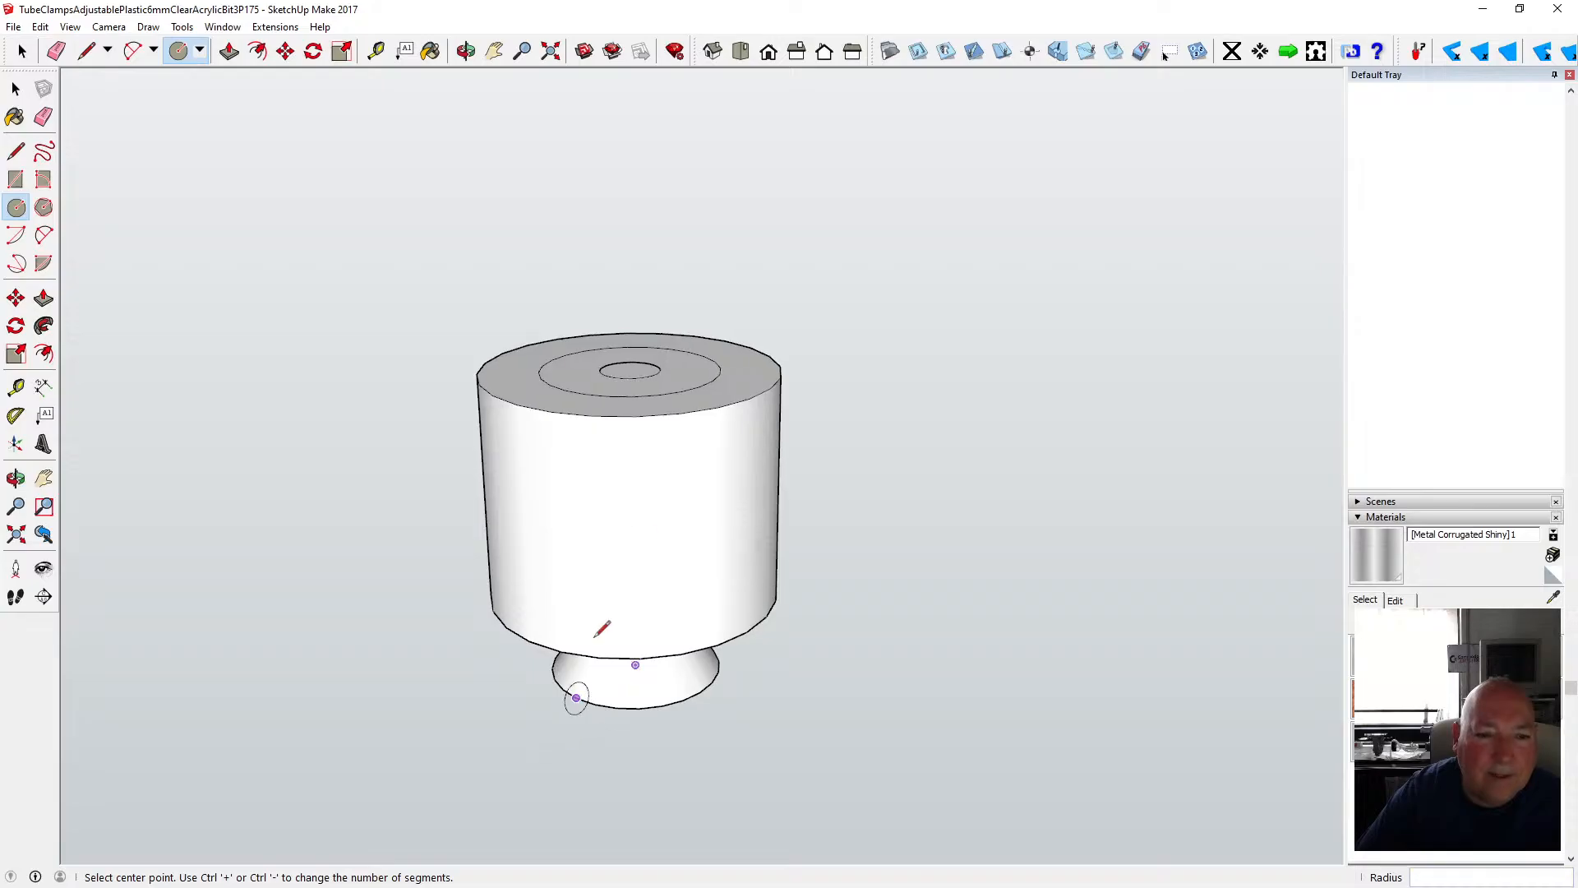
- Extrude the 1.5 mm radius circle 12 mm away from the wide cylinder as a narrower shaft
scroll(608, 592, down, 2)
key(p)
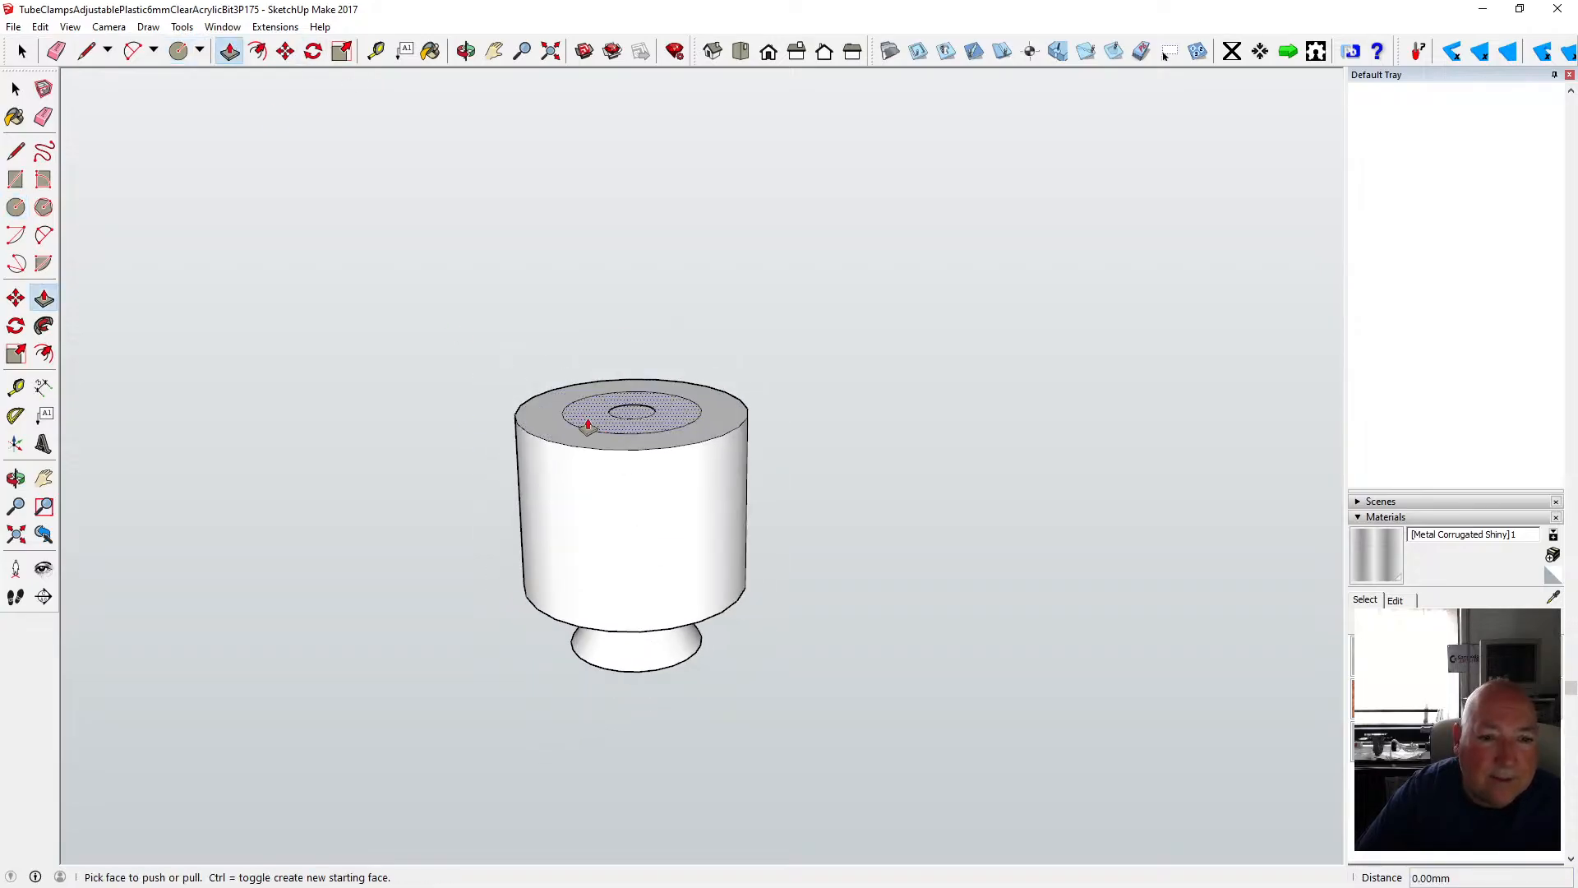
drag(590, 421, 599, 336)
text(12)
key(Return)
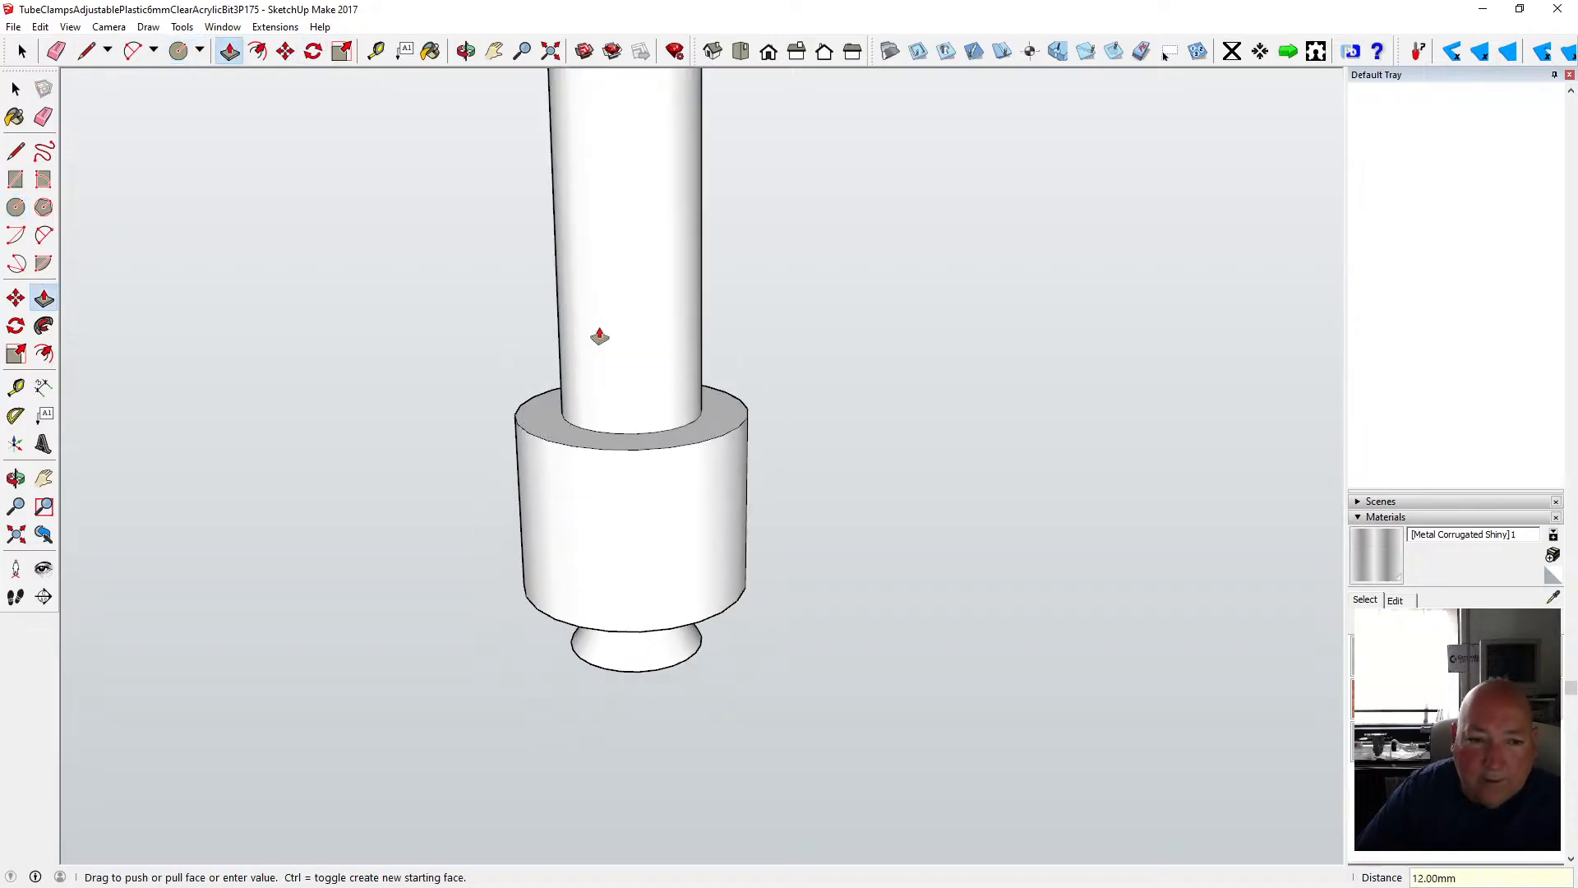
scroll(571, 574, down, 2)
scroll(571, 574, down, 4)
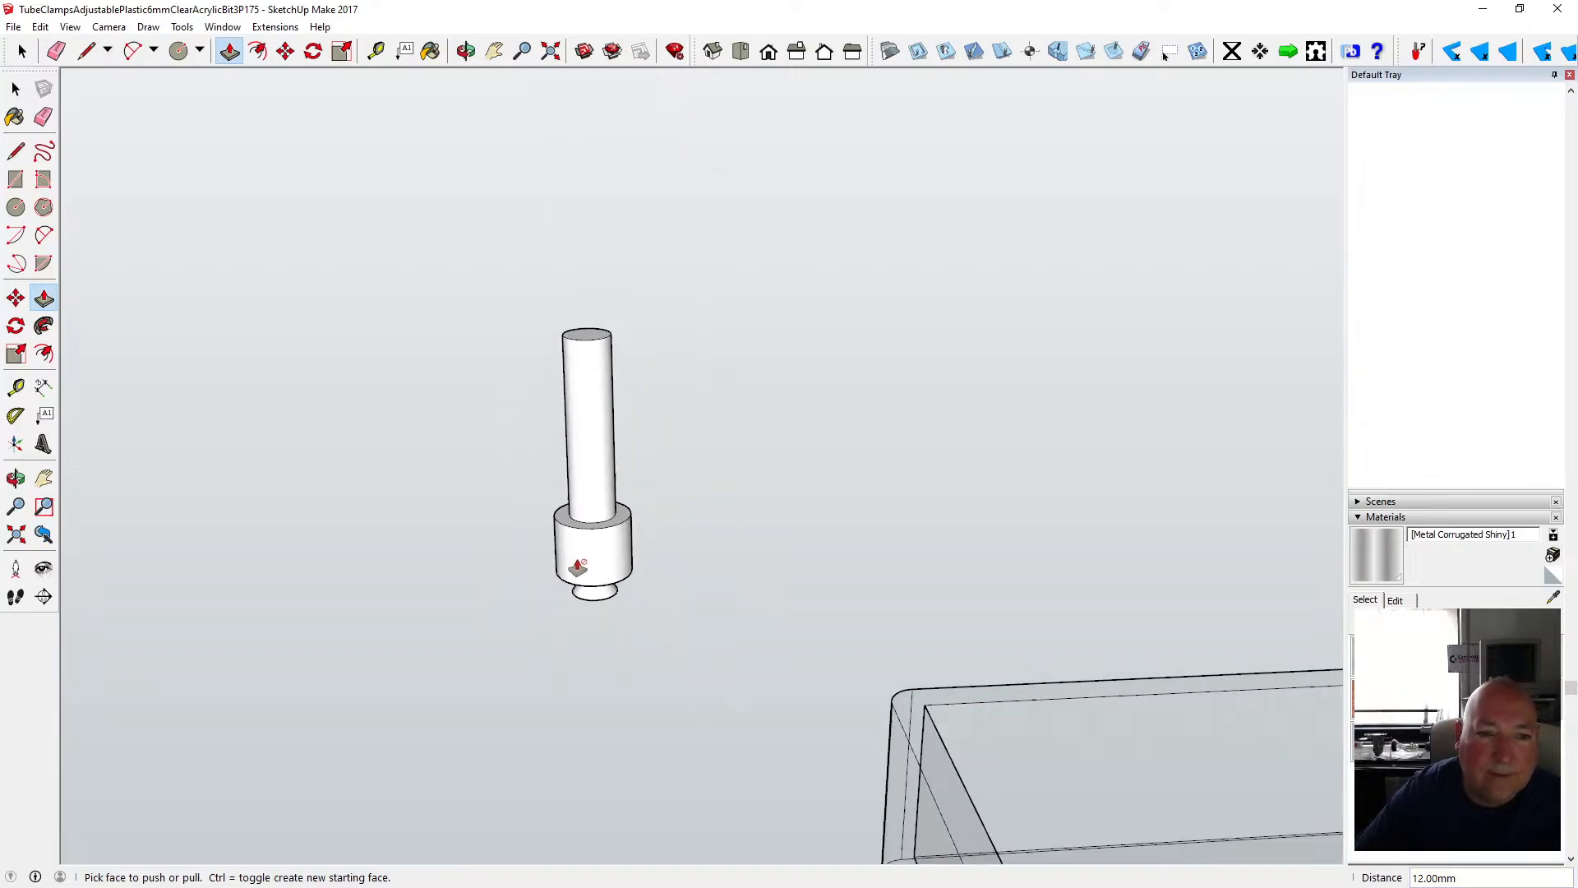
scroll(599, 377, up, 3)
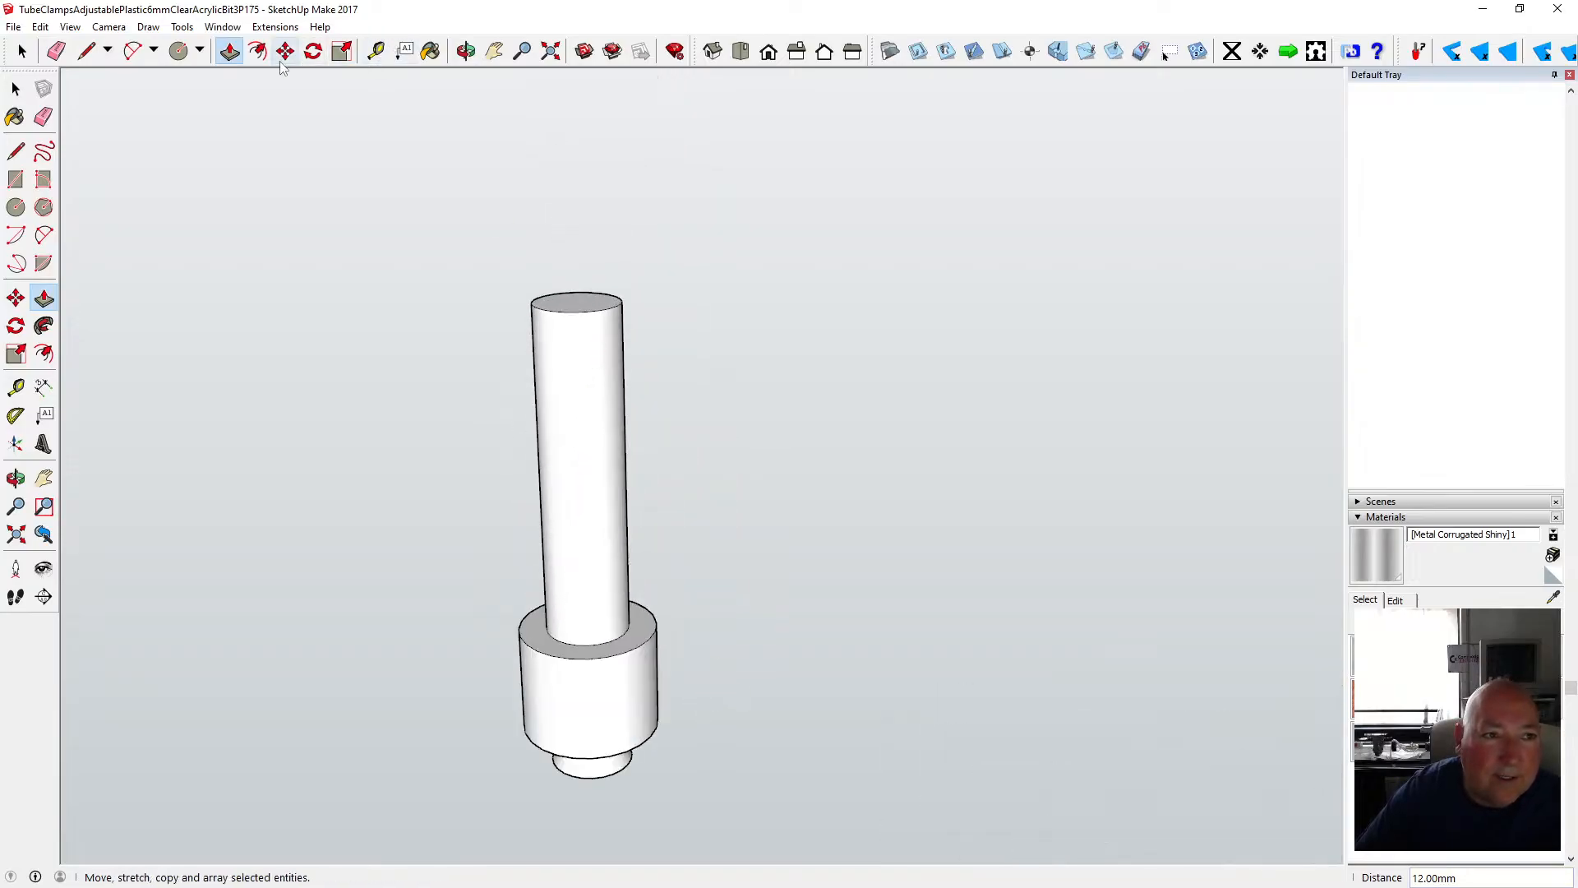
click(16, 207)
scroll(585, 297, up, 2)
scroll(583, 301, up, 2)
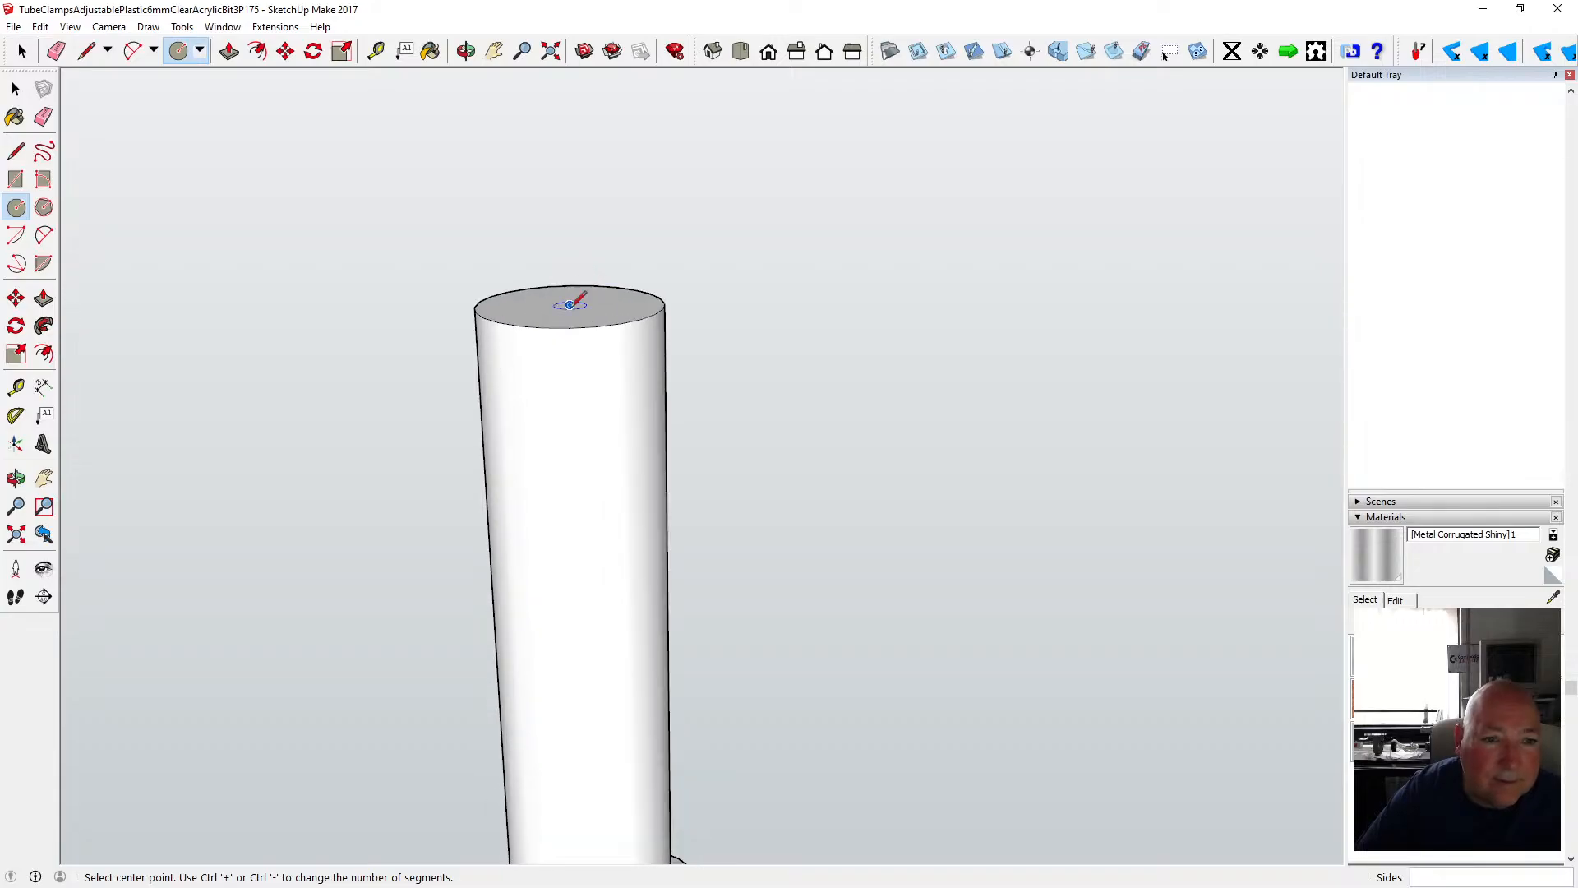
click(569, 305)
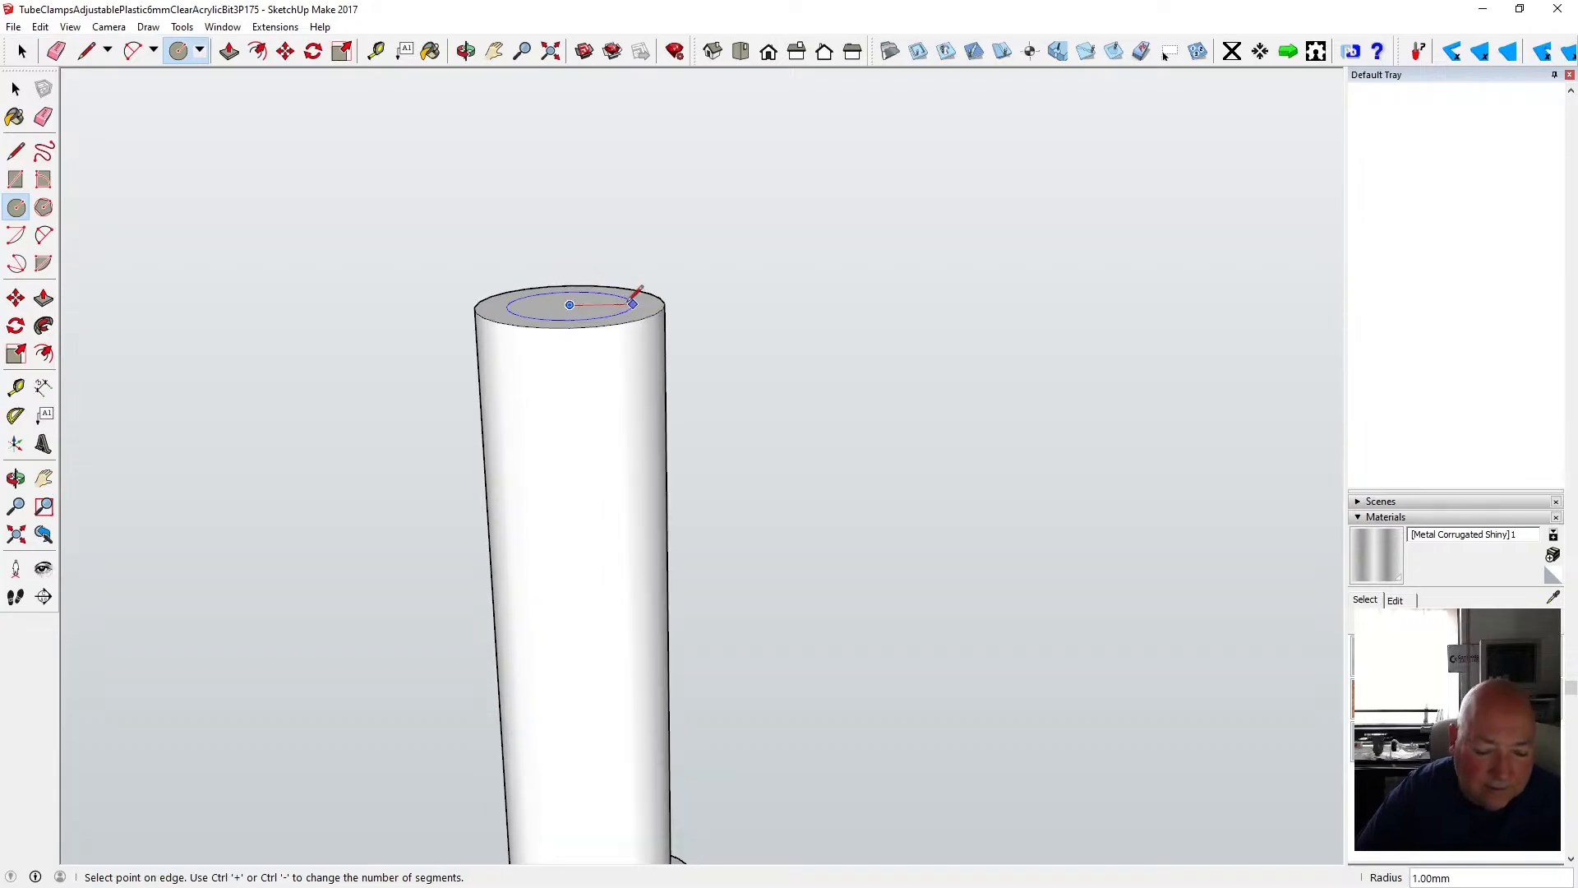
key(Escape)
- Offset the circular edge of the narrow shaft's end face 0.5 mm inward
click(257, 51)
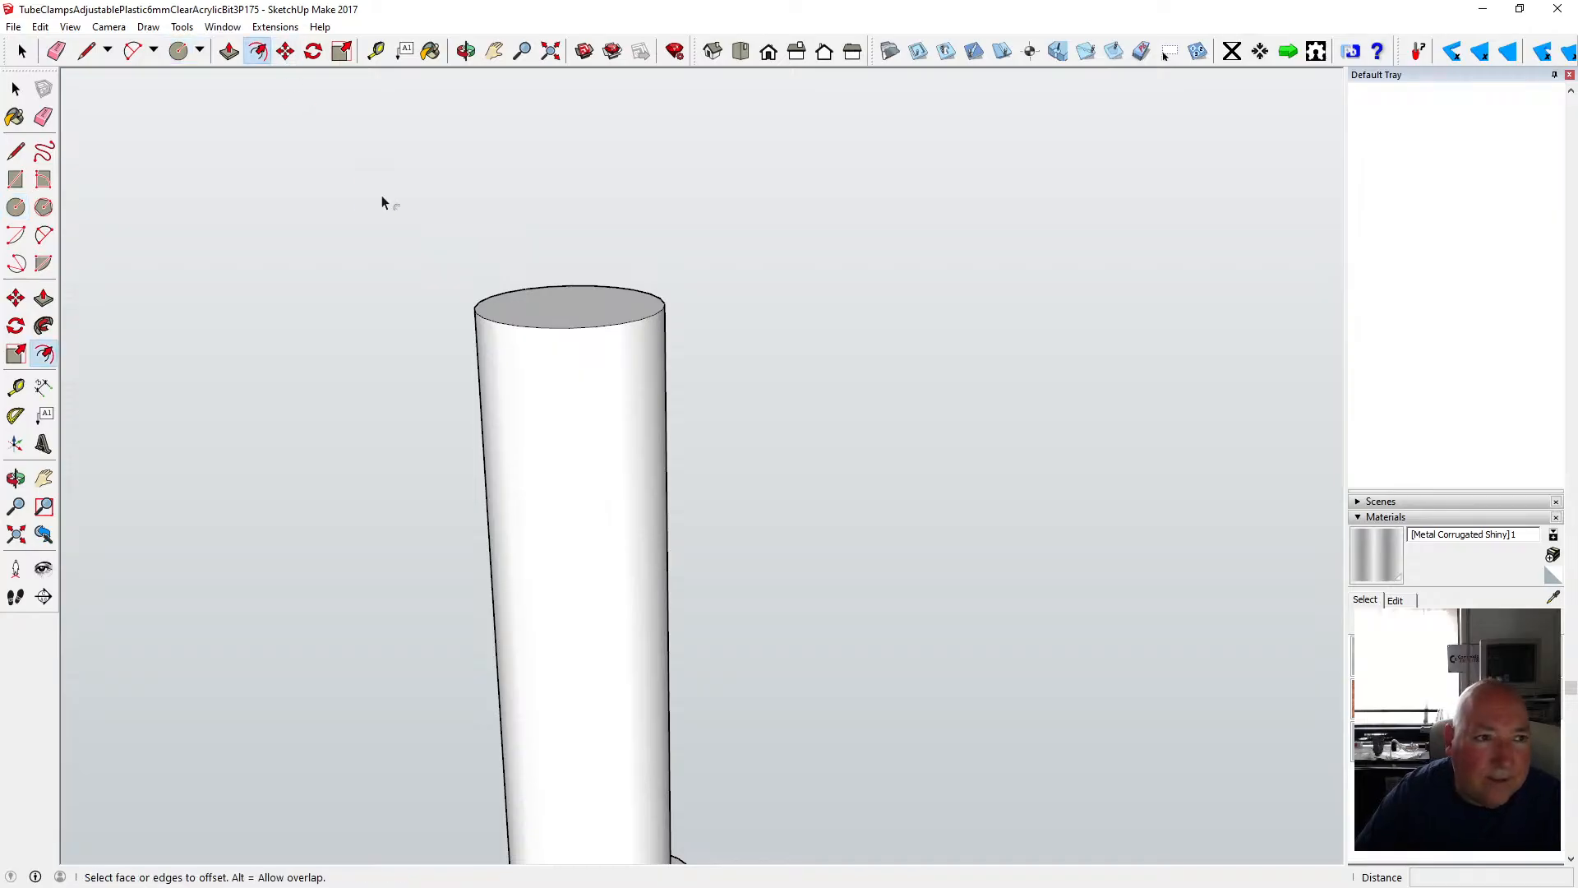
click(490, 317)
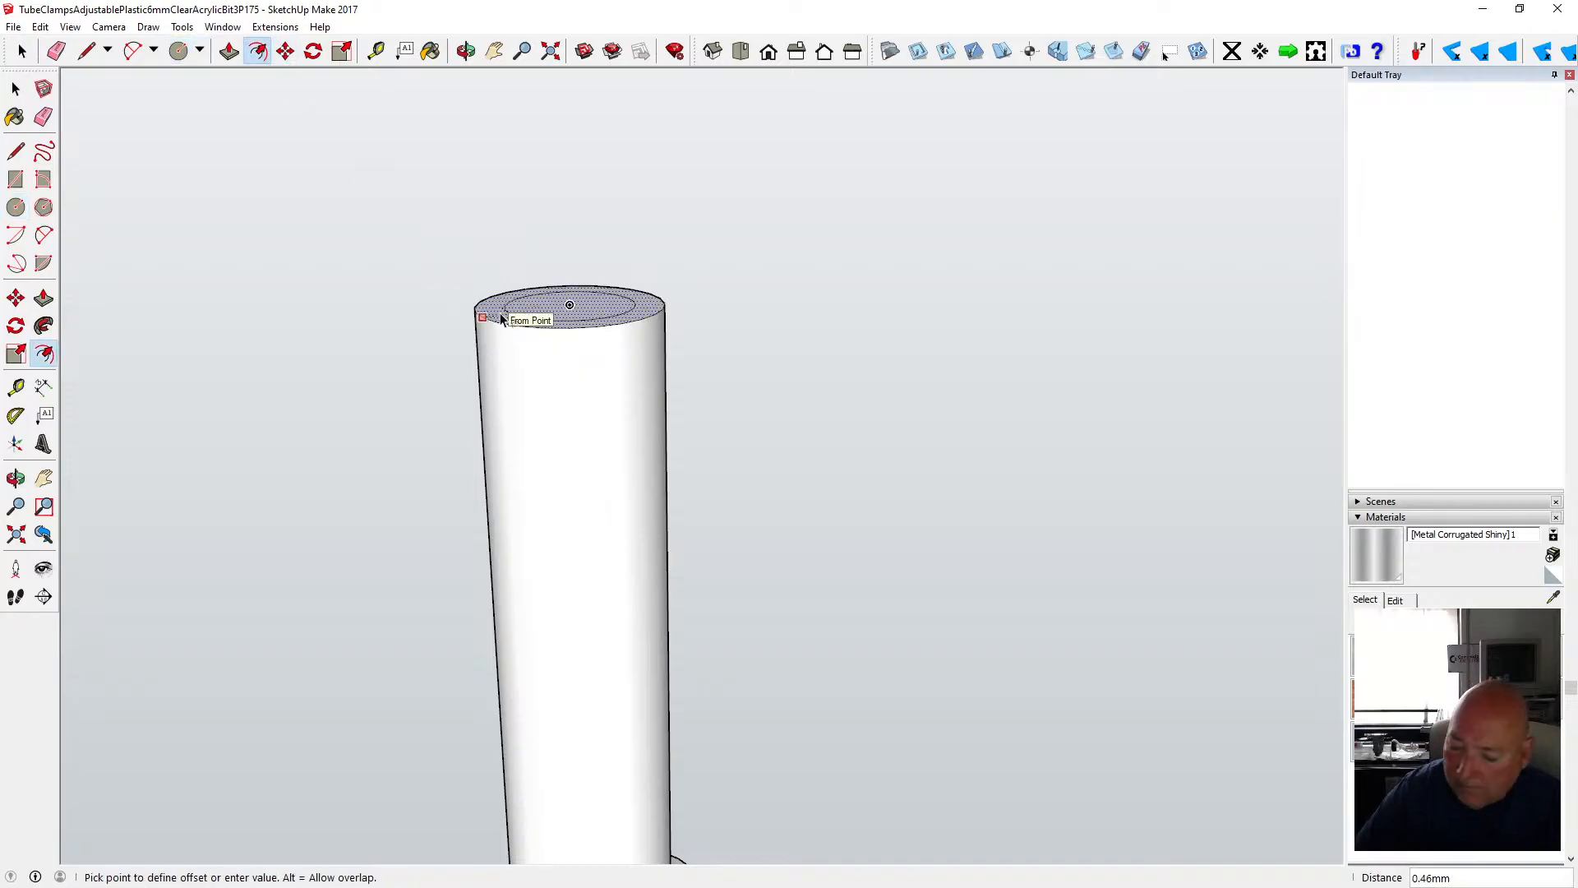
text(.)
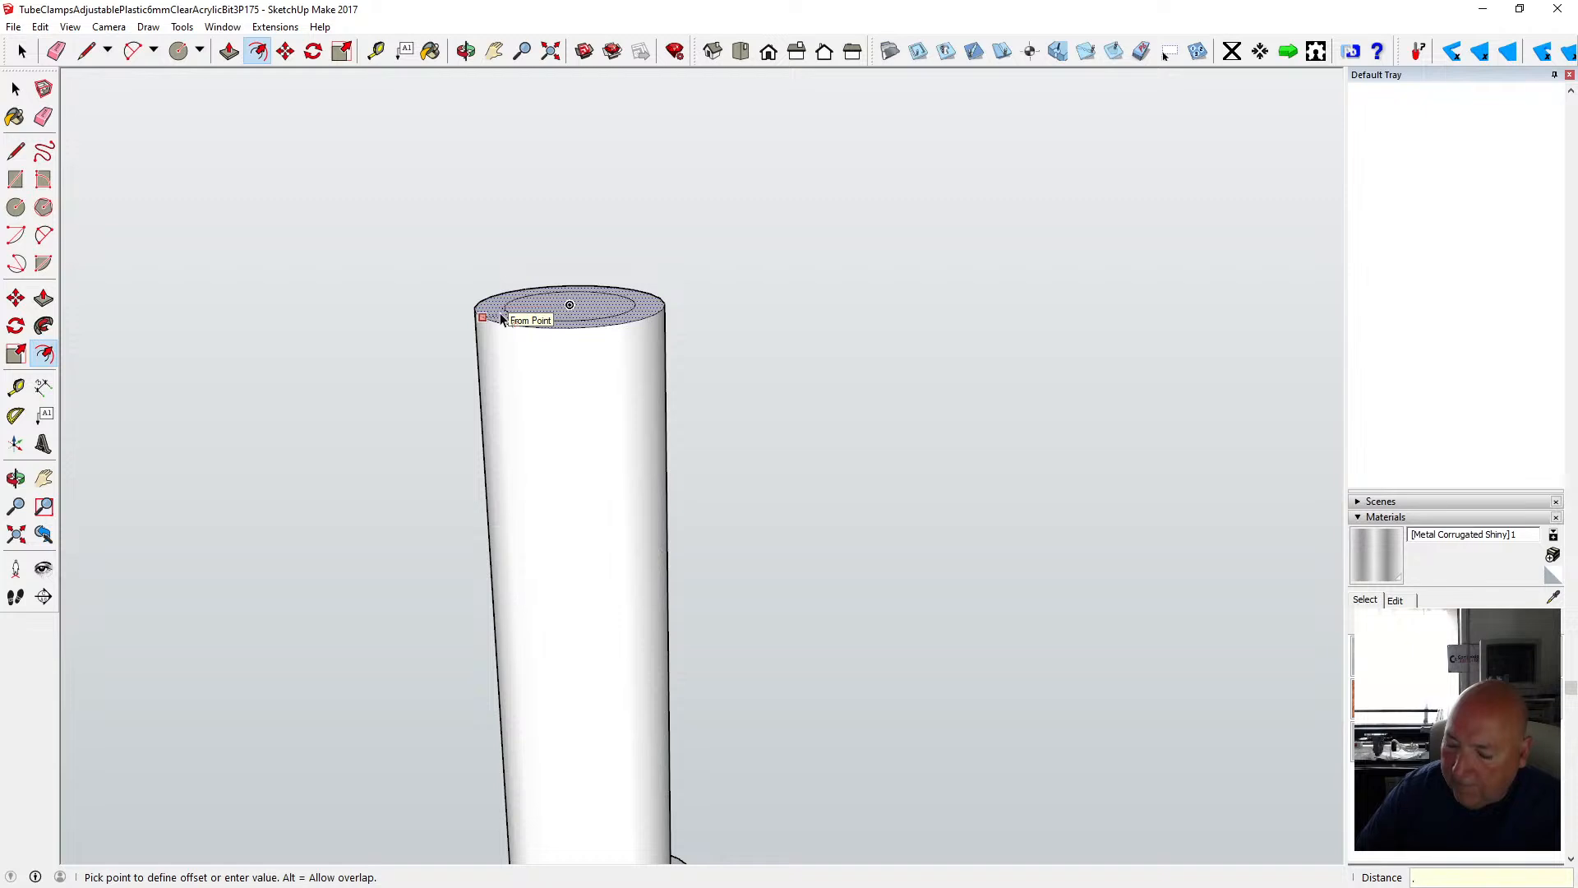
text(5)
key(Return)
- Move the outer circular edge of the shaft's end 0.5 mm back along the shaft to form a chamfer
click(286, 51)
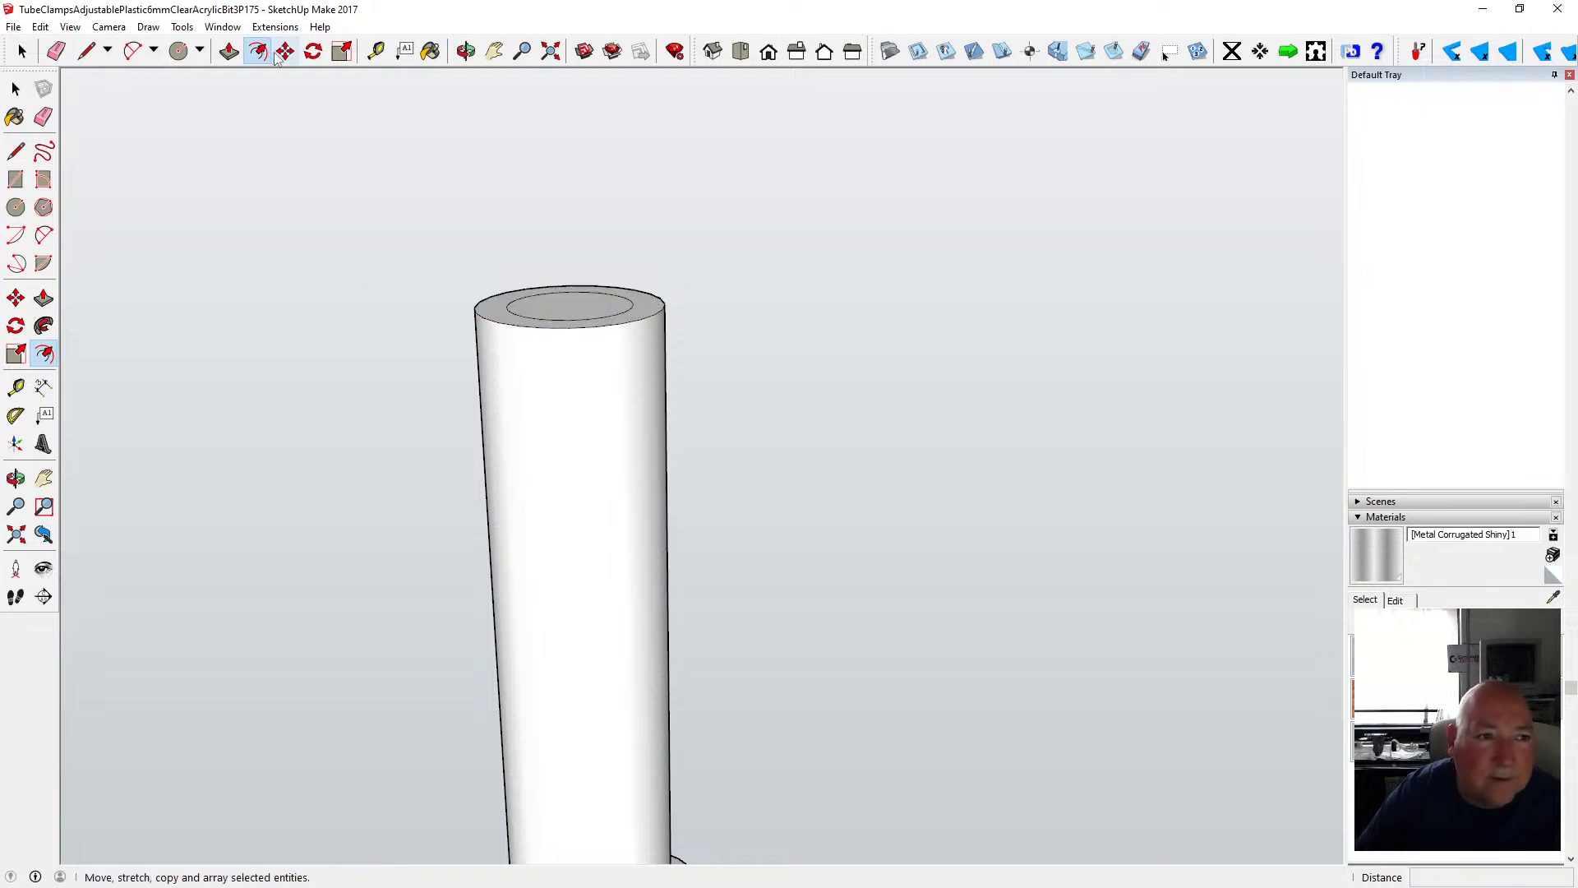
click(543, 331)
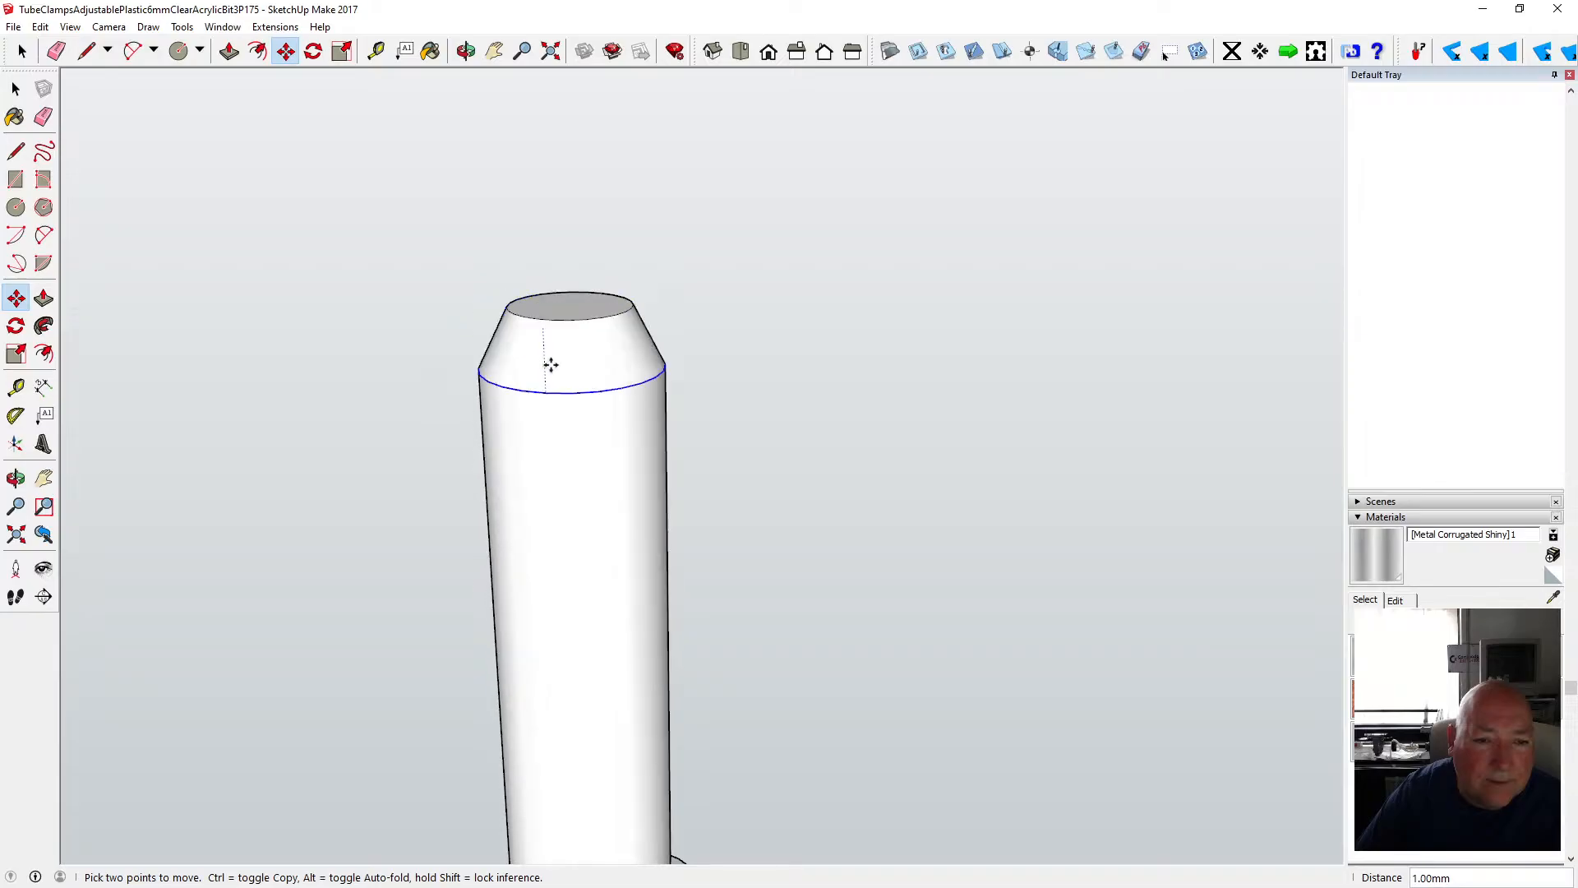
text(.5)
key(Return)
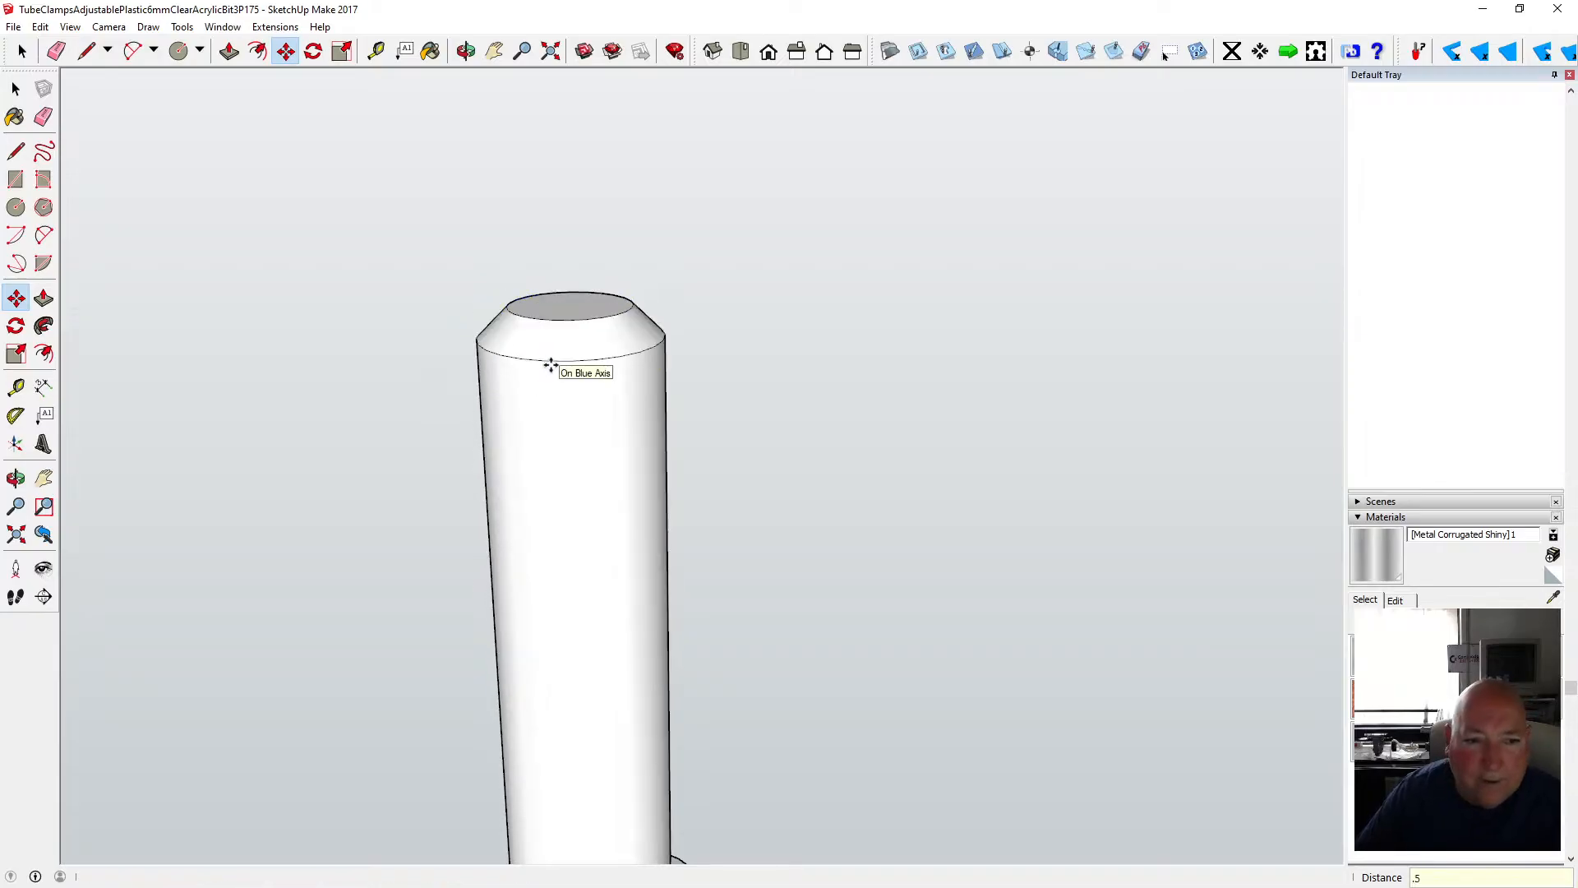
click(16, 89)
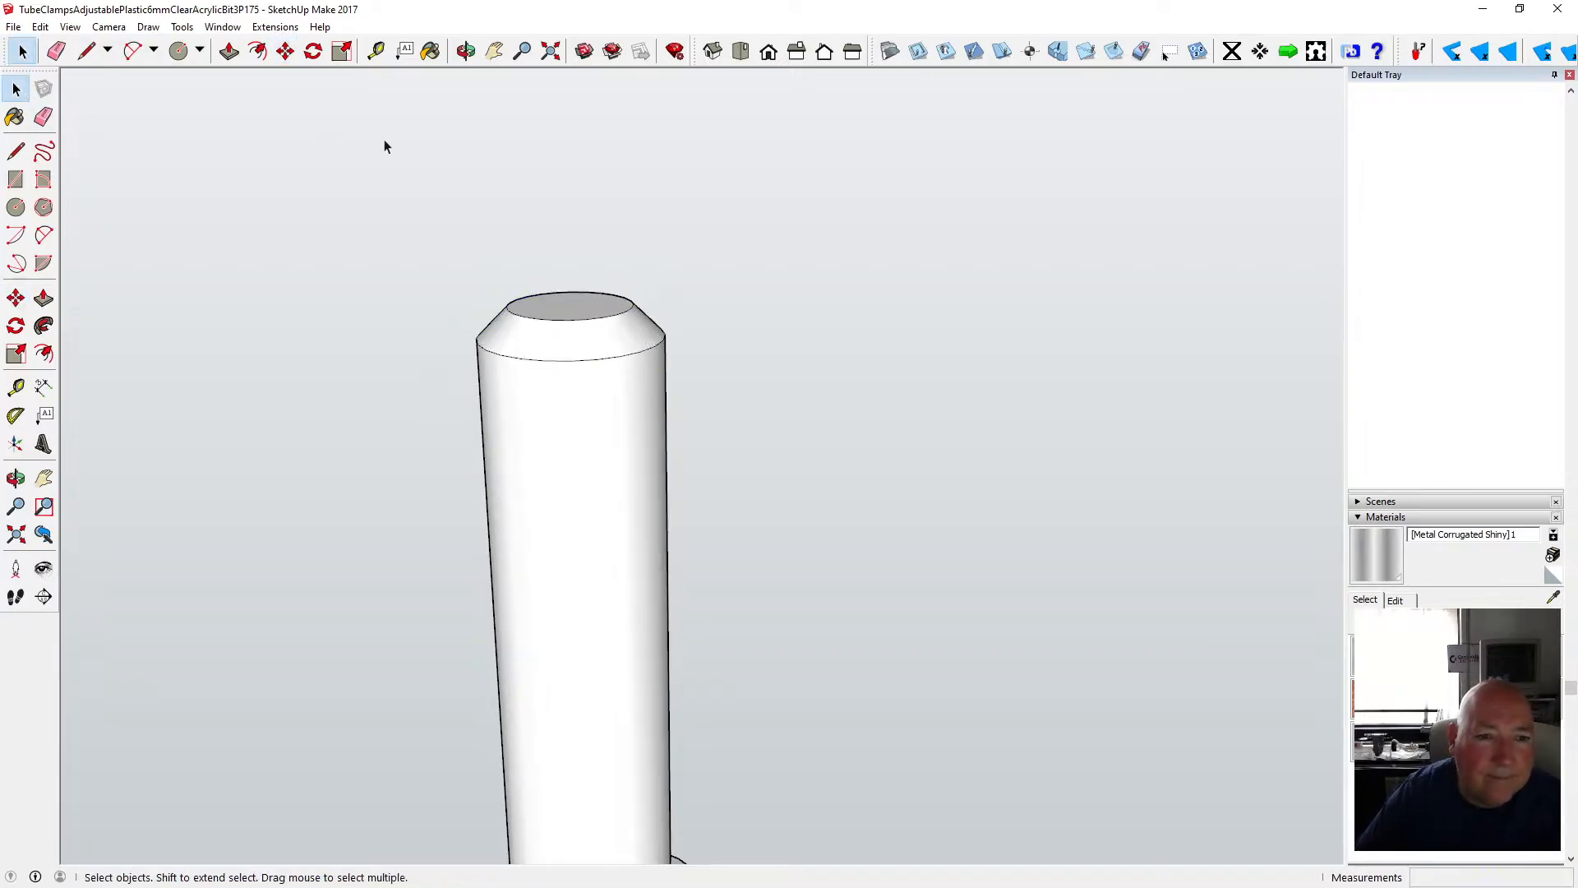
- Paint the narrow shaft and its chamfered tip with the [Metal Corrugated Shiny]1 material
click(467, 52)
scroll(659, 366, down, 5)
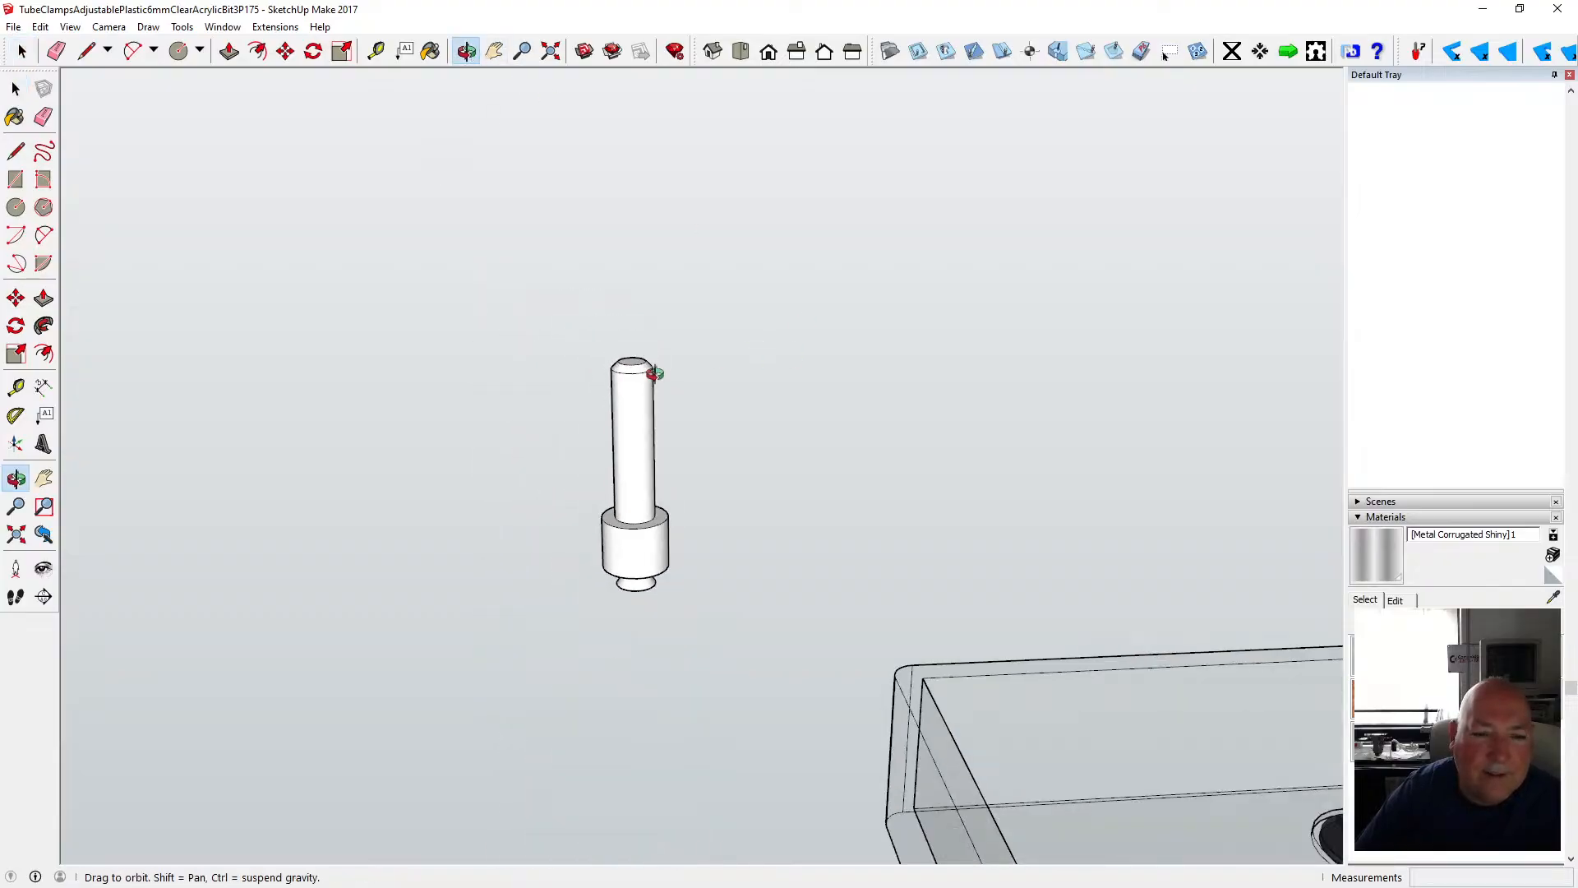
drag(652, 367, 541, 298)
key(b)
click(629, 412)
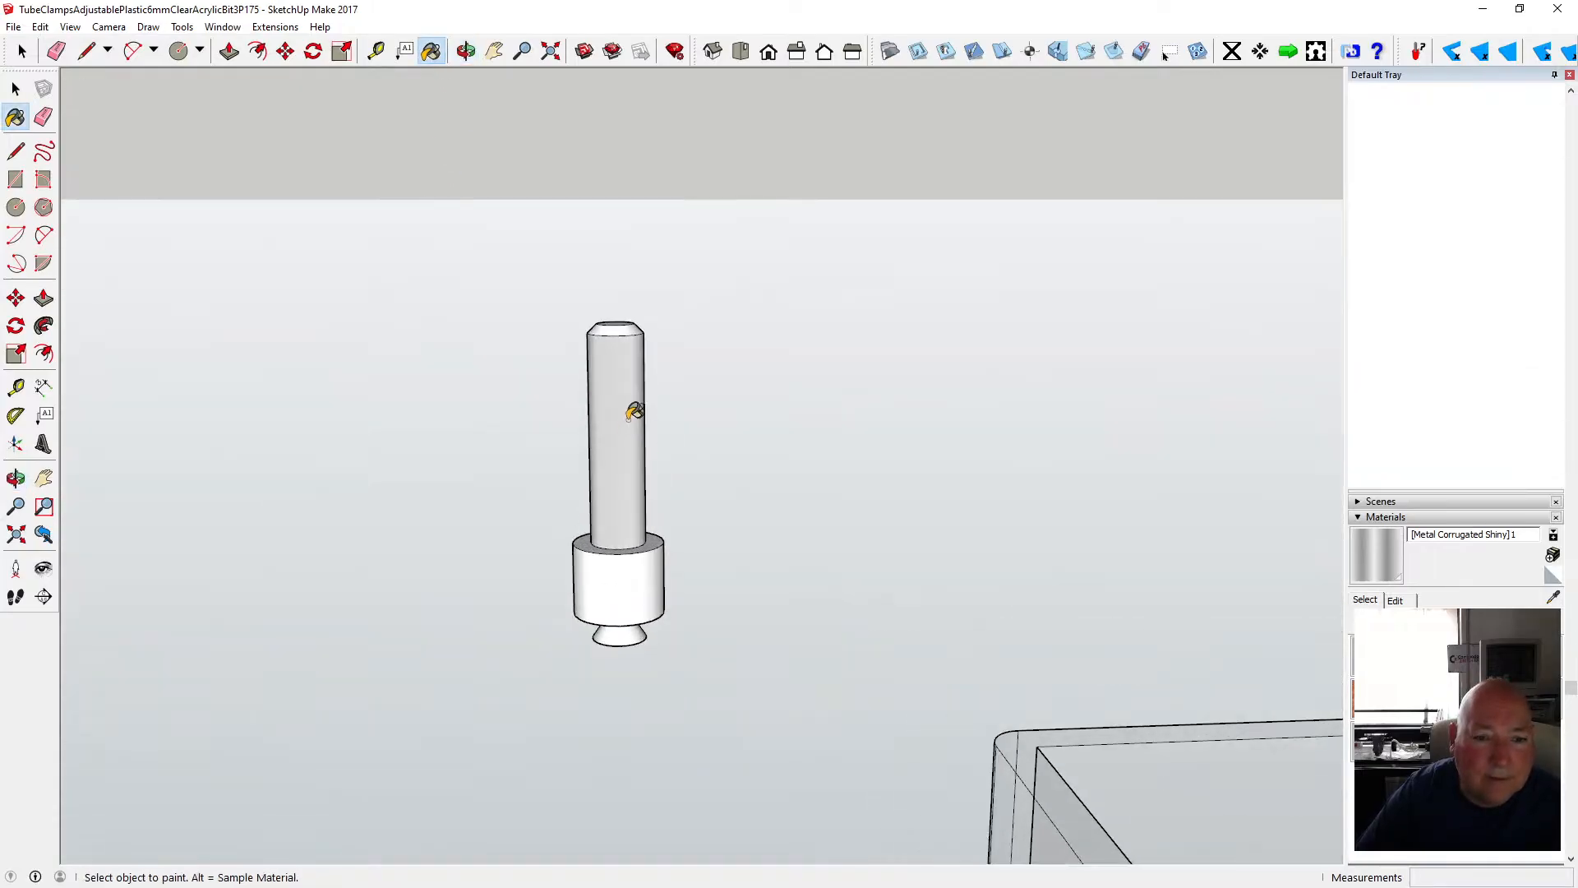
scroll(633, 370, up, 3)
click(625, 293)
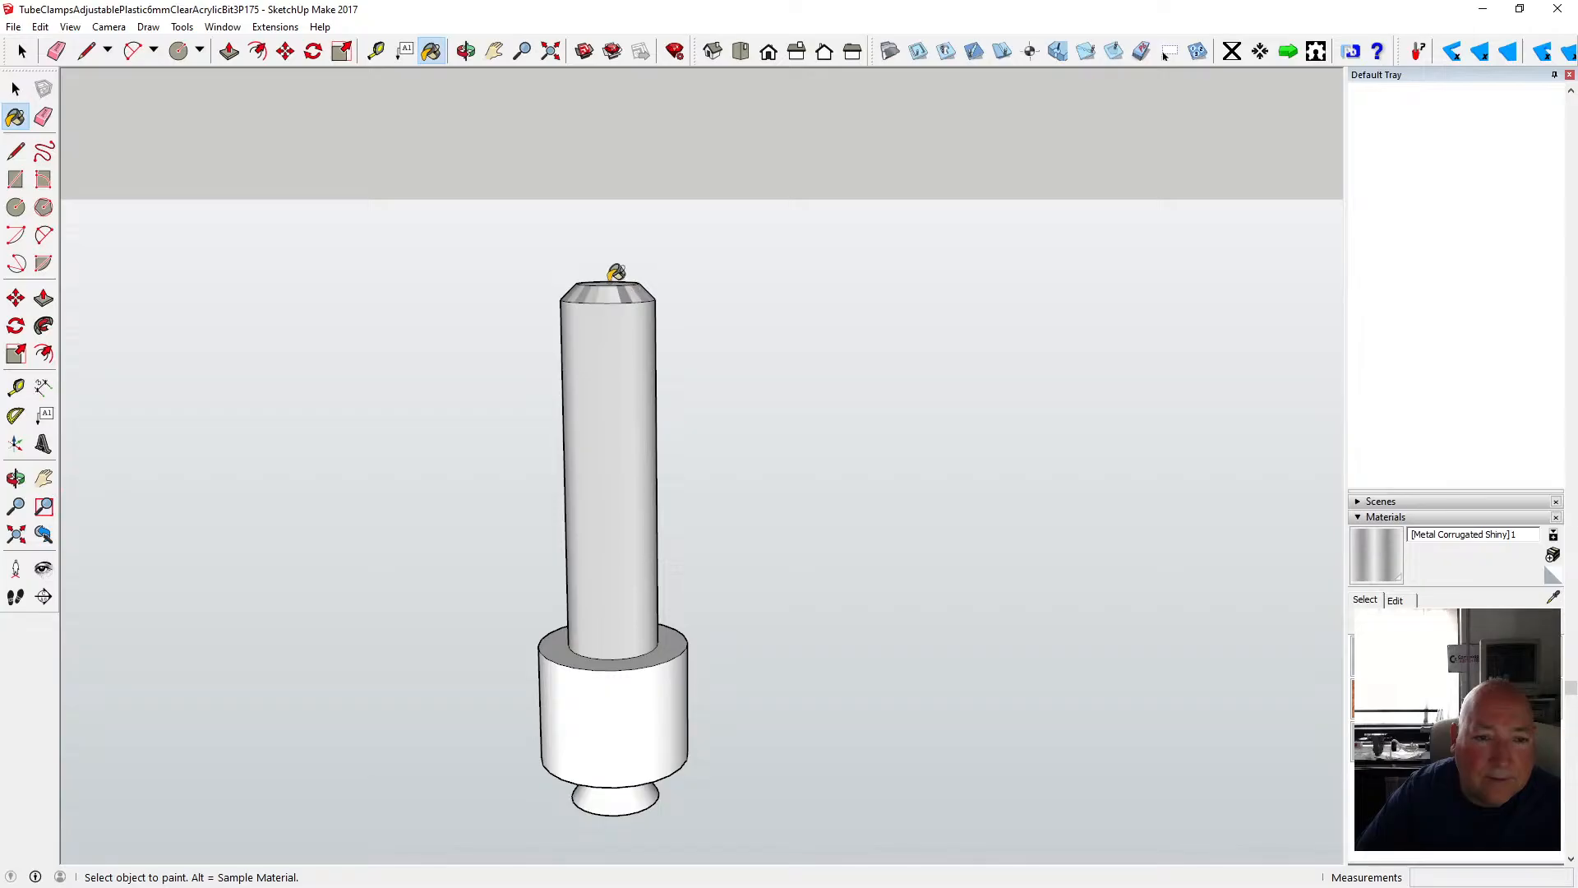
scroll(616, 273, up, 3)
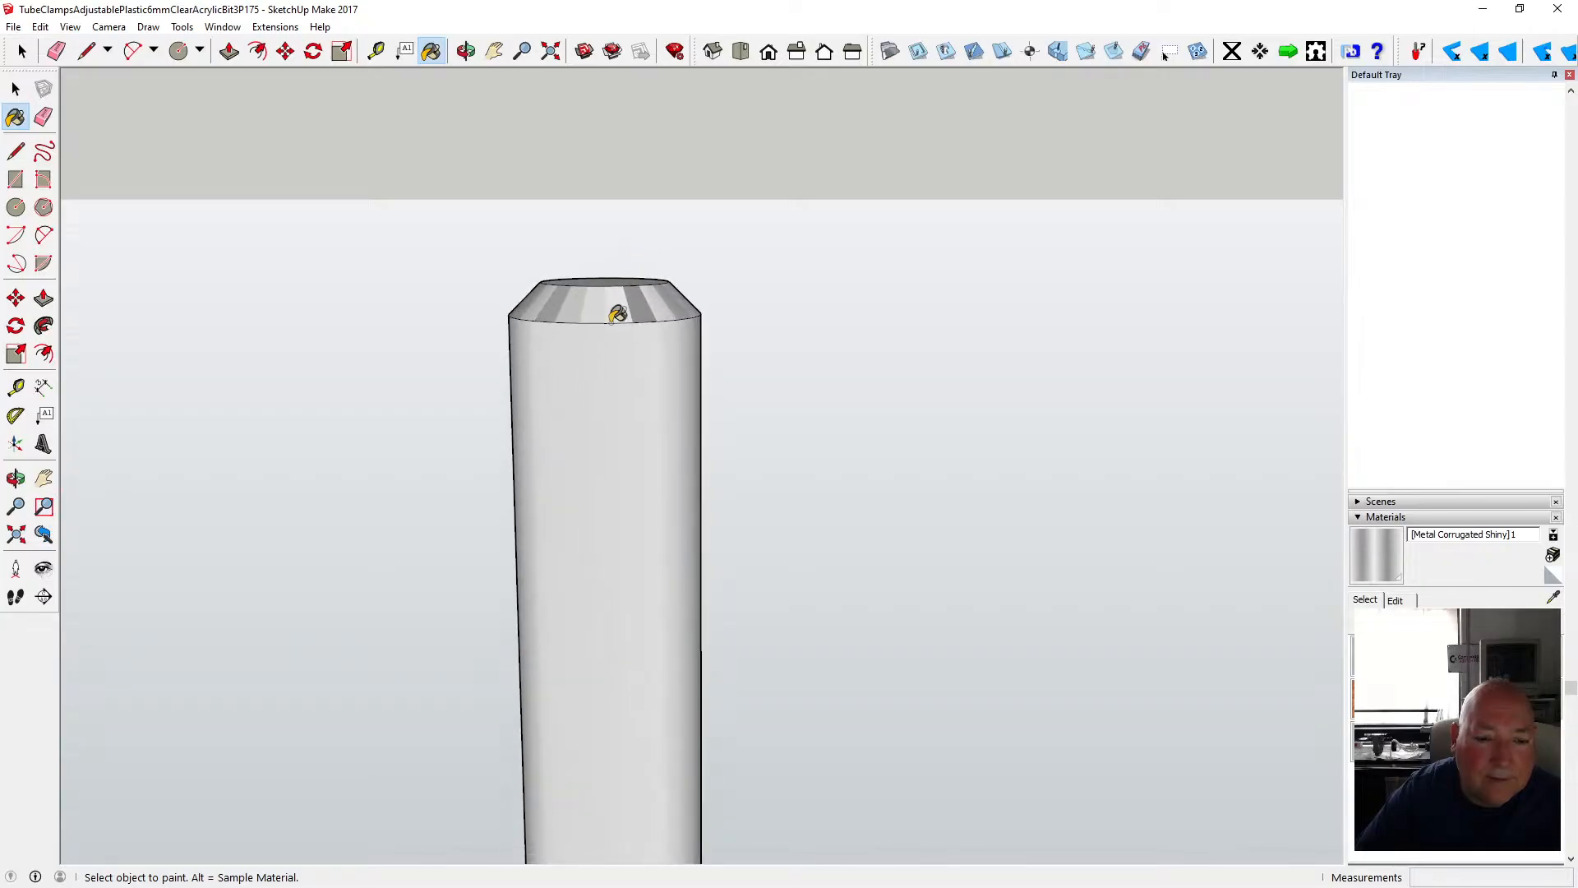
scroll(618, 310, down, 5)
scroll(655, 548, up, 3)
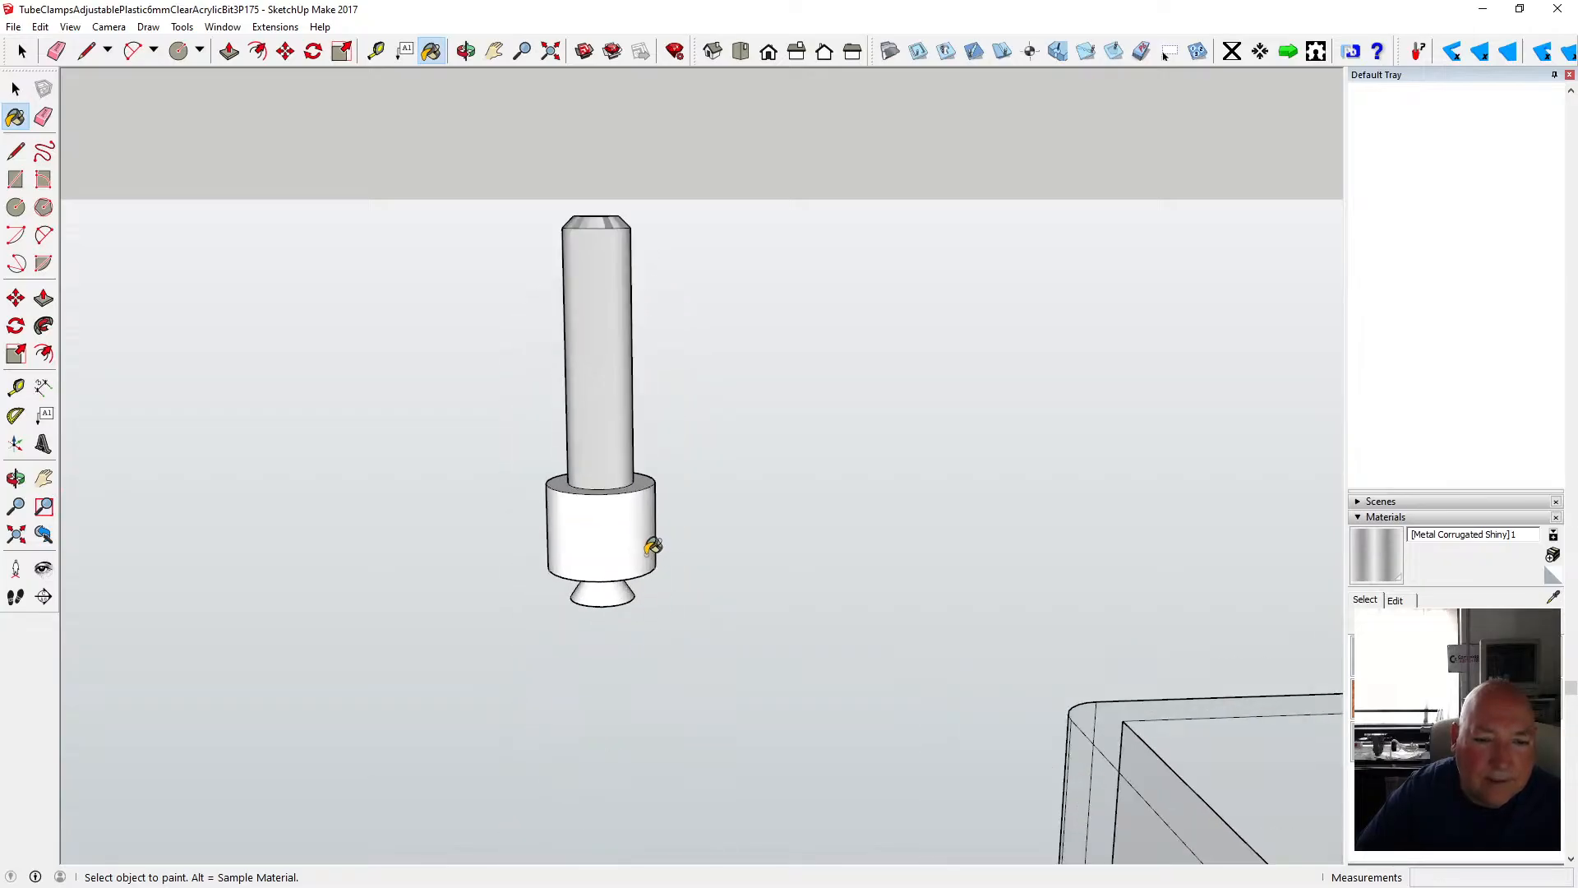
scroll(561, 506, up, 2)
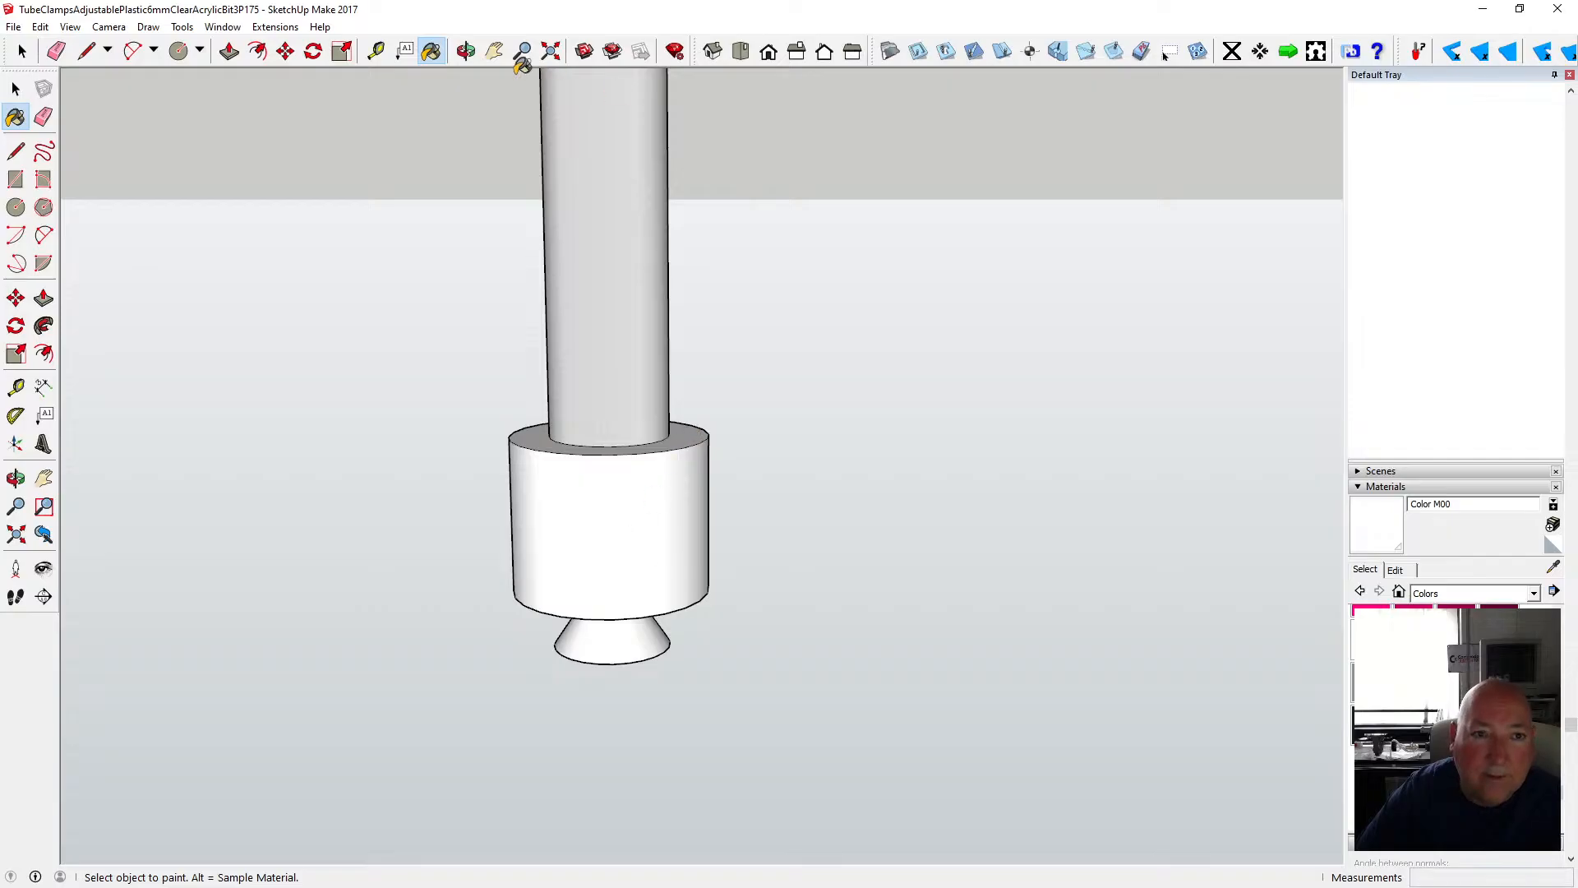
- Combine the screw, wide cylinder and narrow shaft into one component
click(466, 51)
drag(617, 356, 645, 282)
scroll(542, 134, up, 1)
drag(542, 134, 543, 147)
key(space)
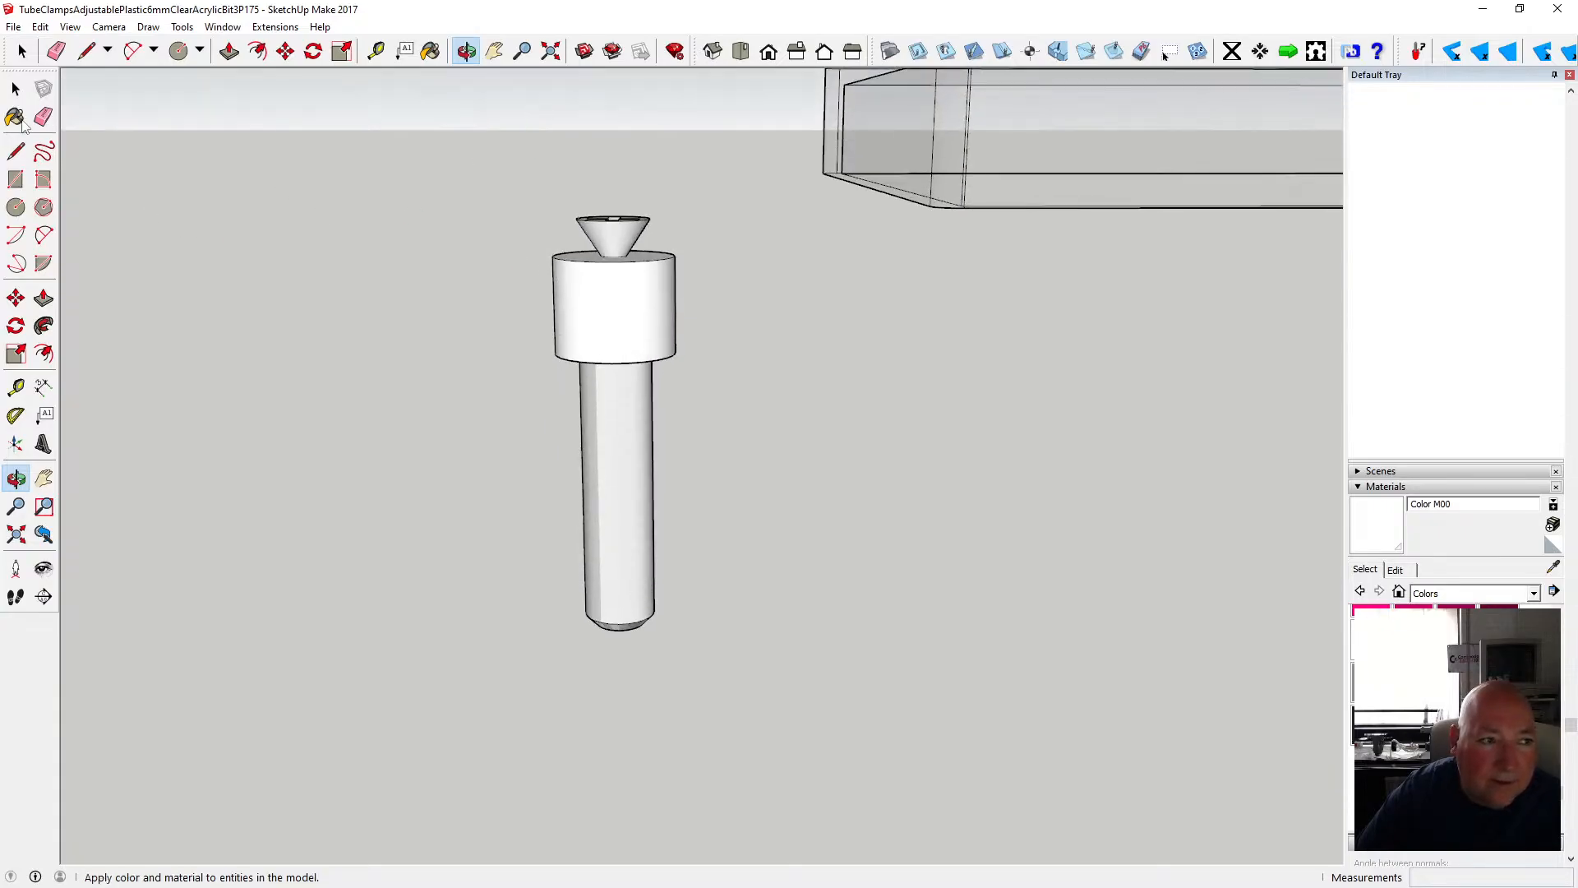
drag(532, 236, 588, 296)
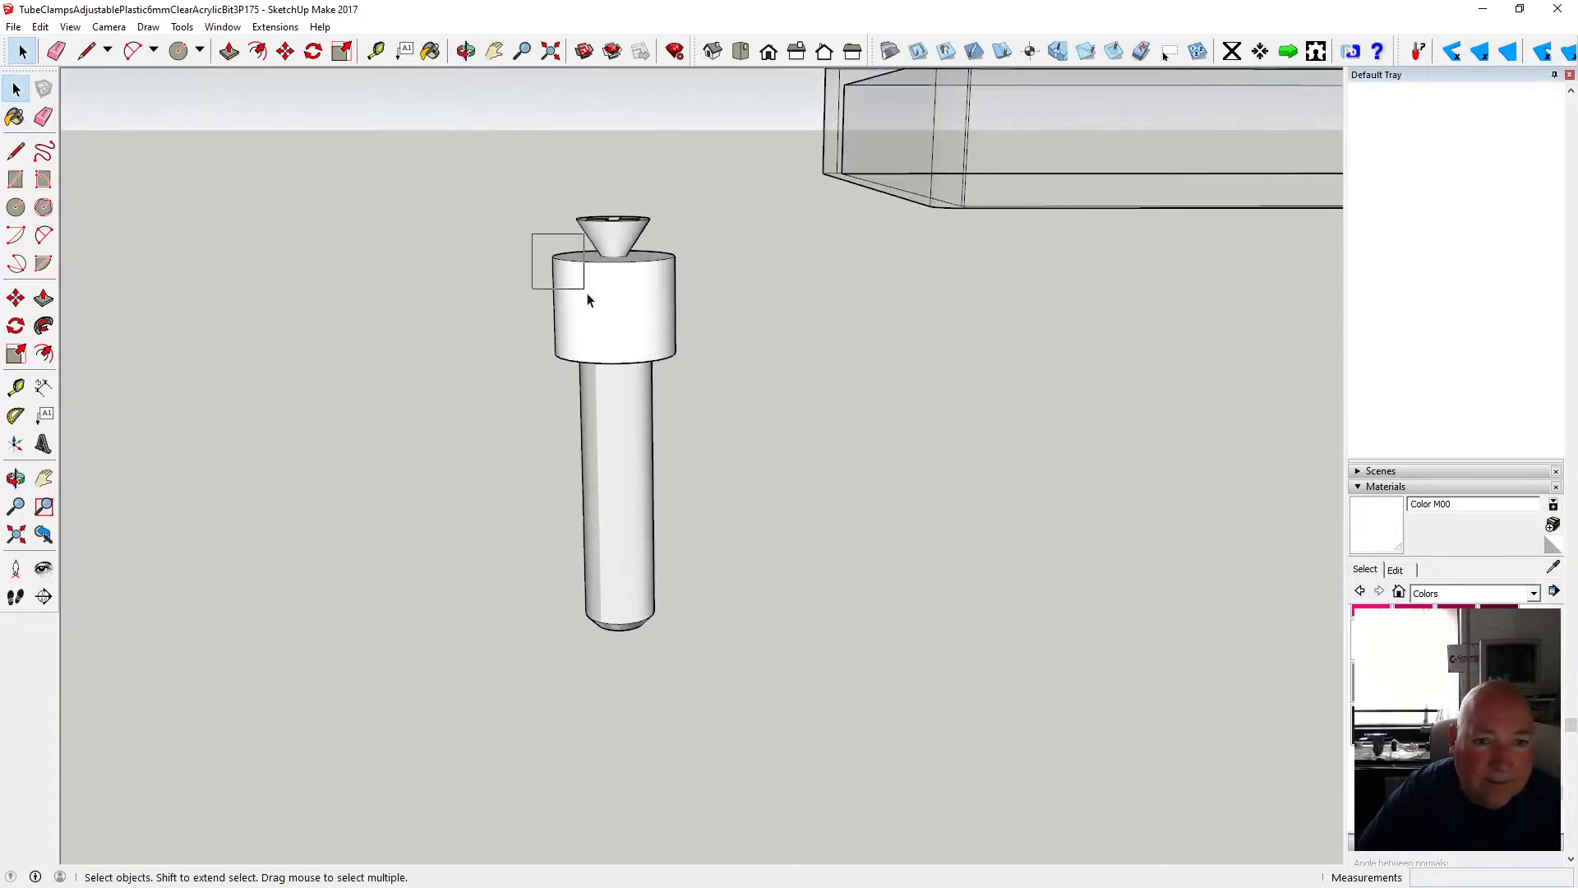
drag(517, 185, 699, 659)
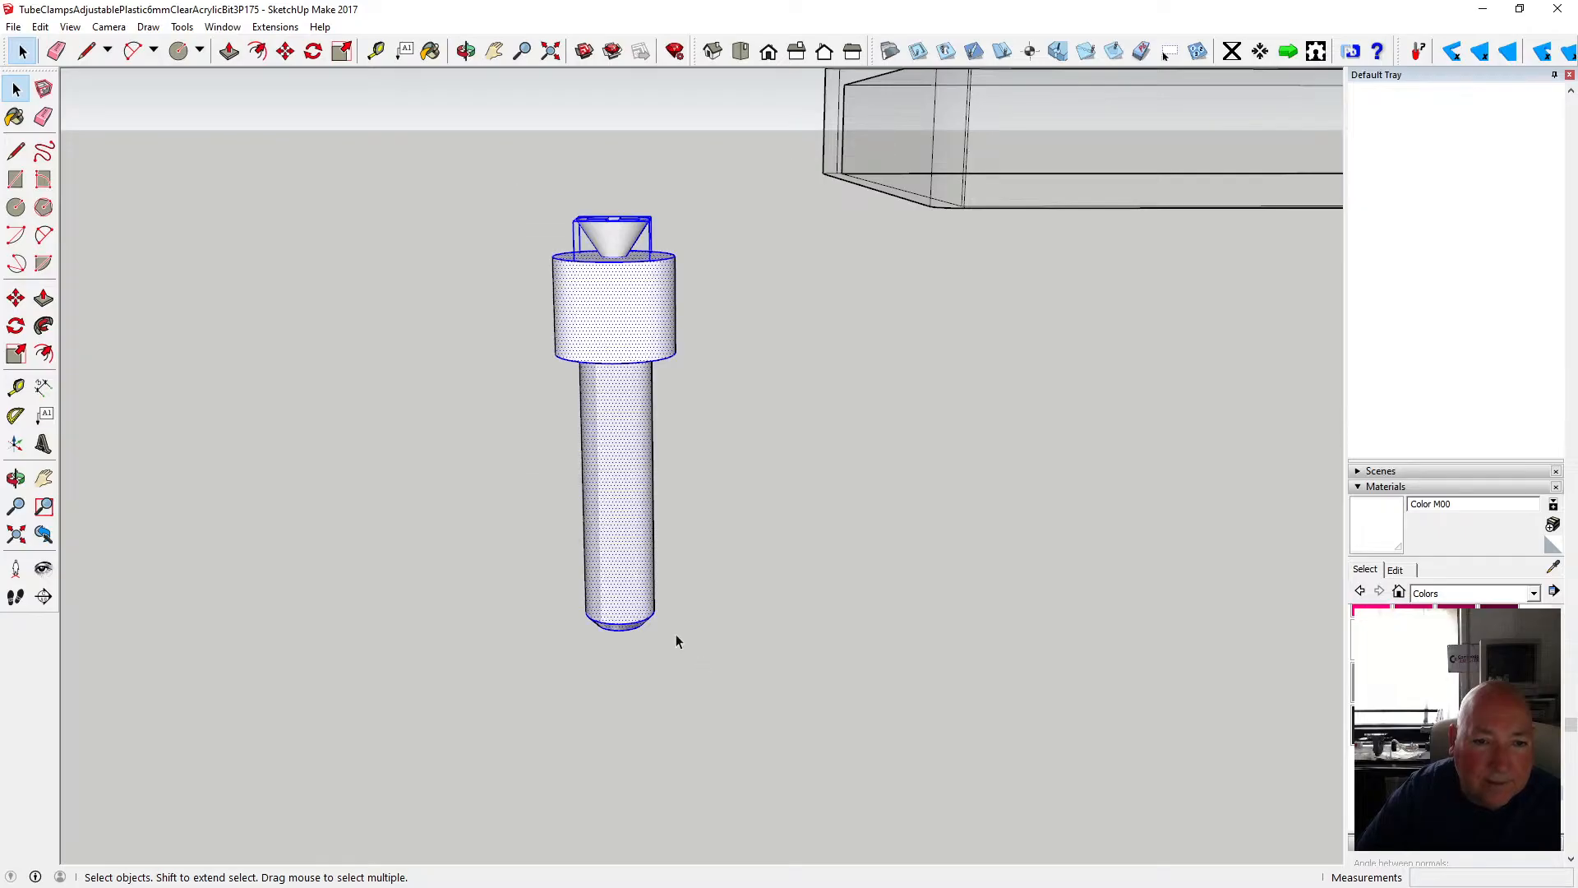
right_click(623, 504)
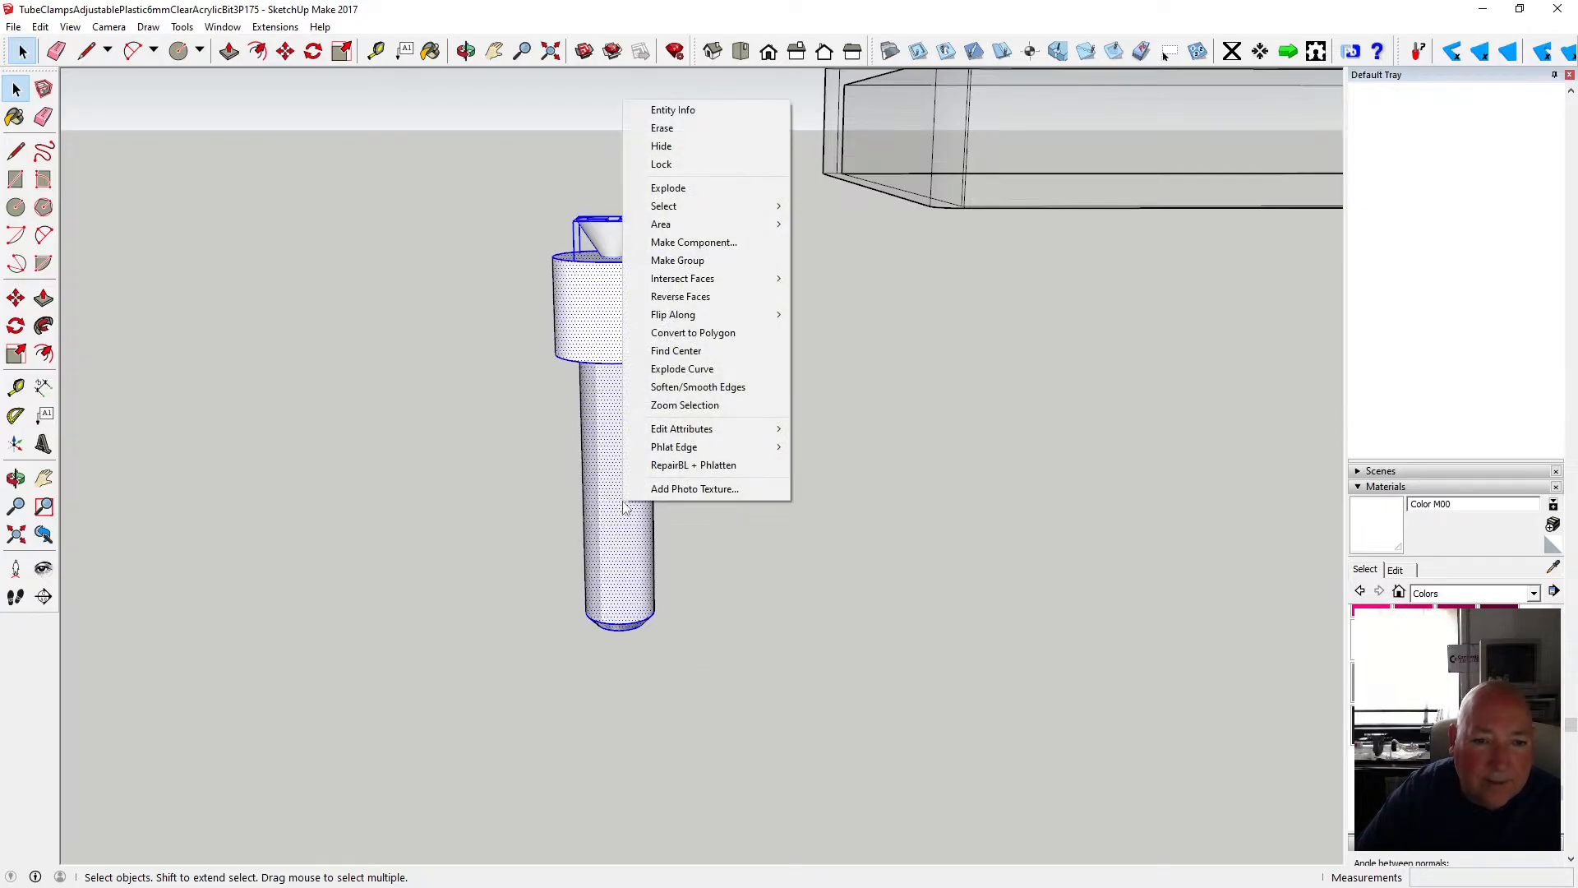
click(732, 243)
click(811, 568)
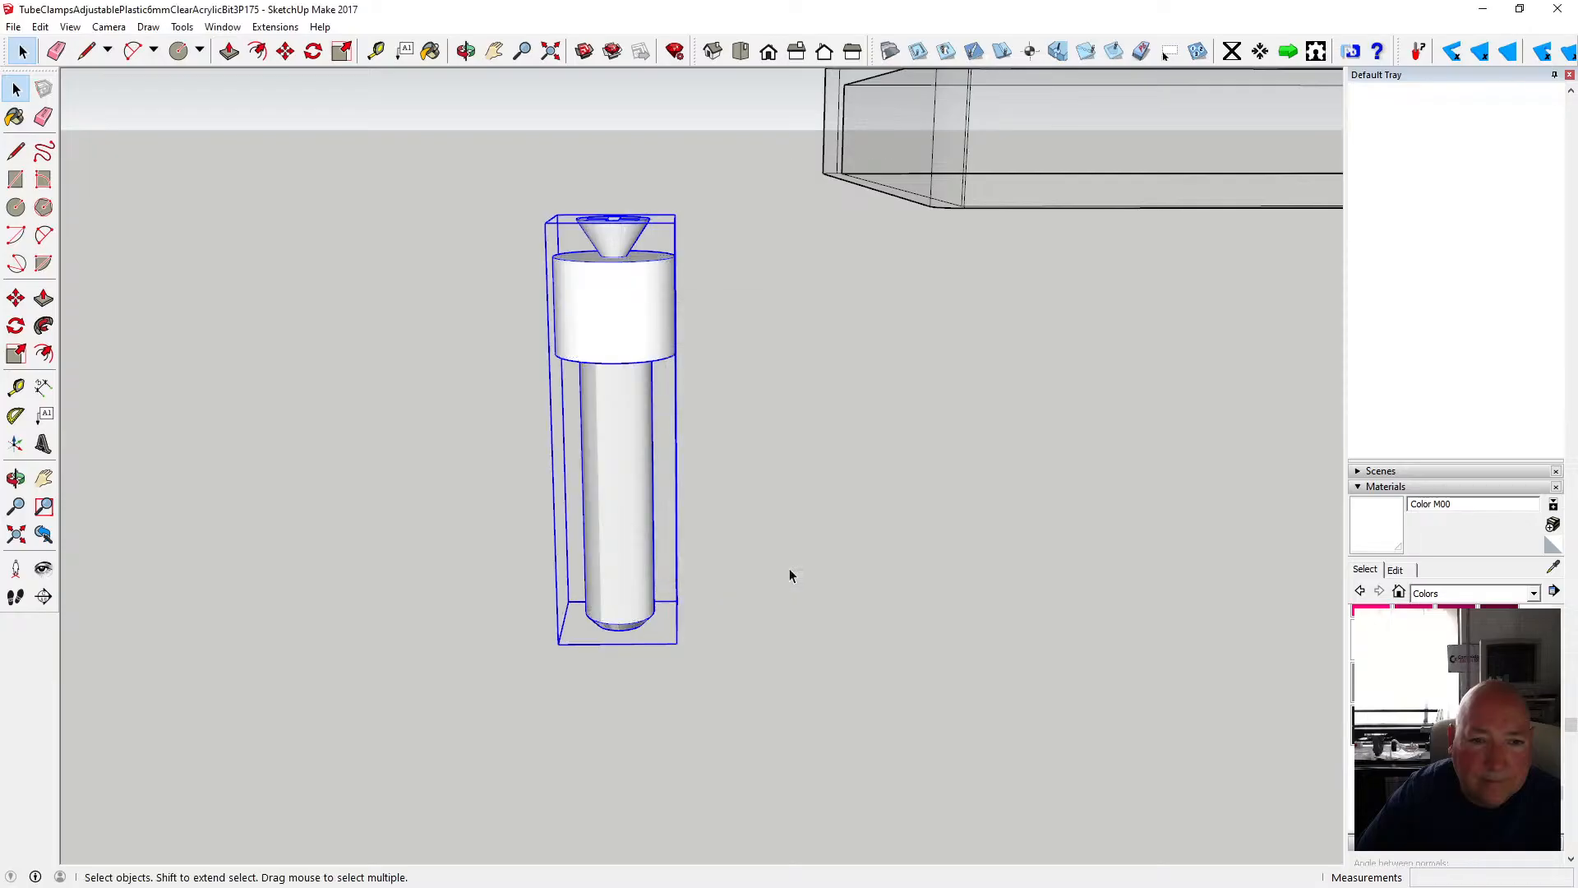
- Move the screw component to the empty circular hole near the corner of the transparent clamp box
scroll(602, 555, down, 4)
scroll(601, 555, down, 2)
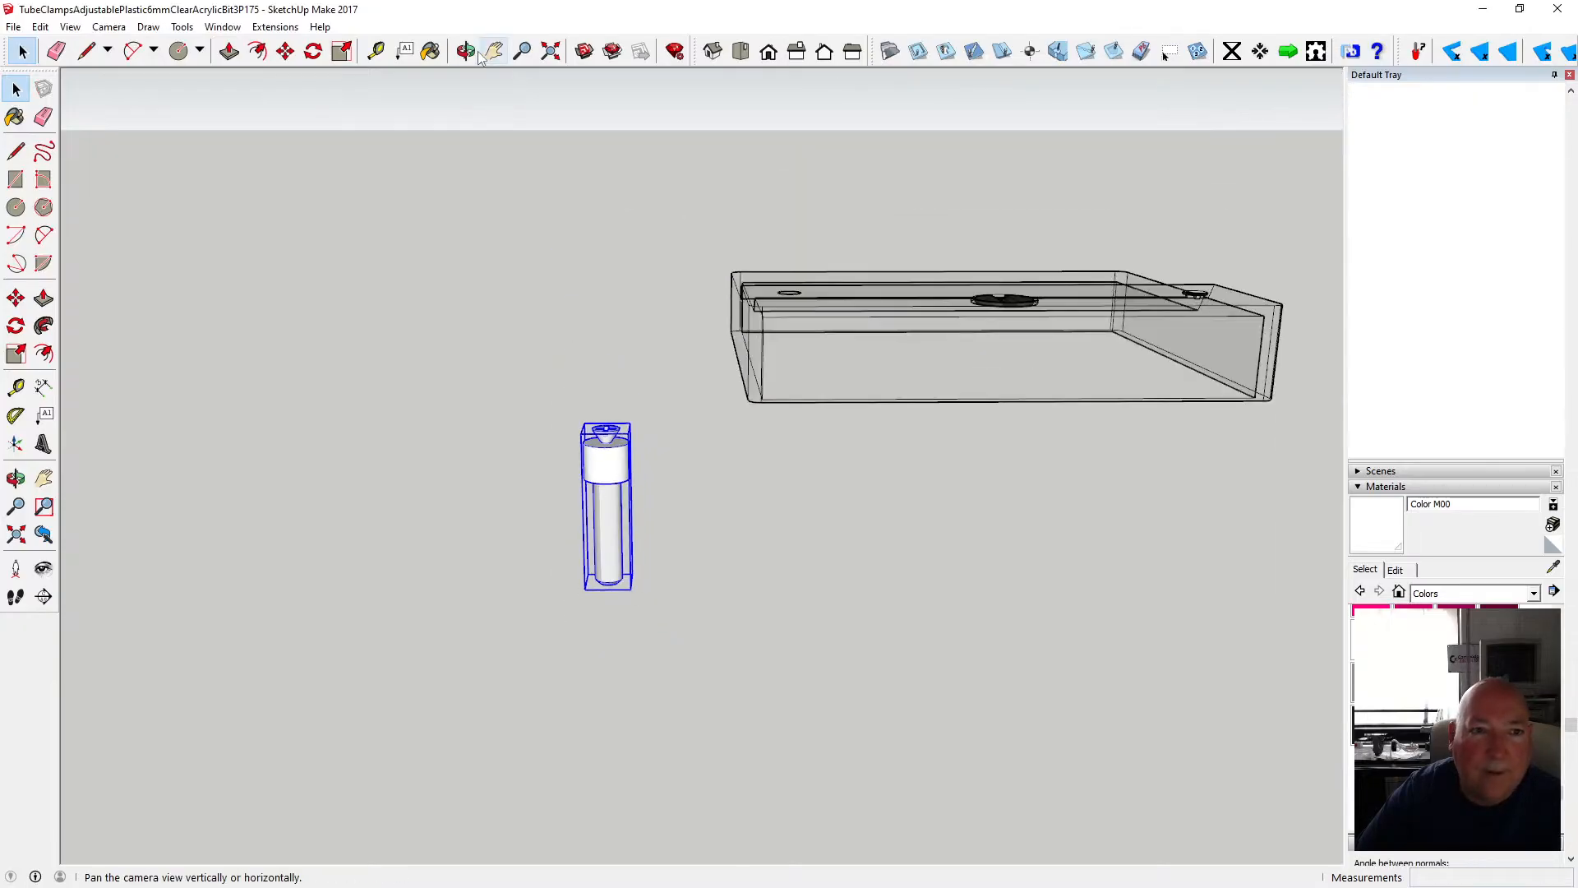
middle_drag(638, 236, 627, 466)
scroll(584, 539, up, 4)
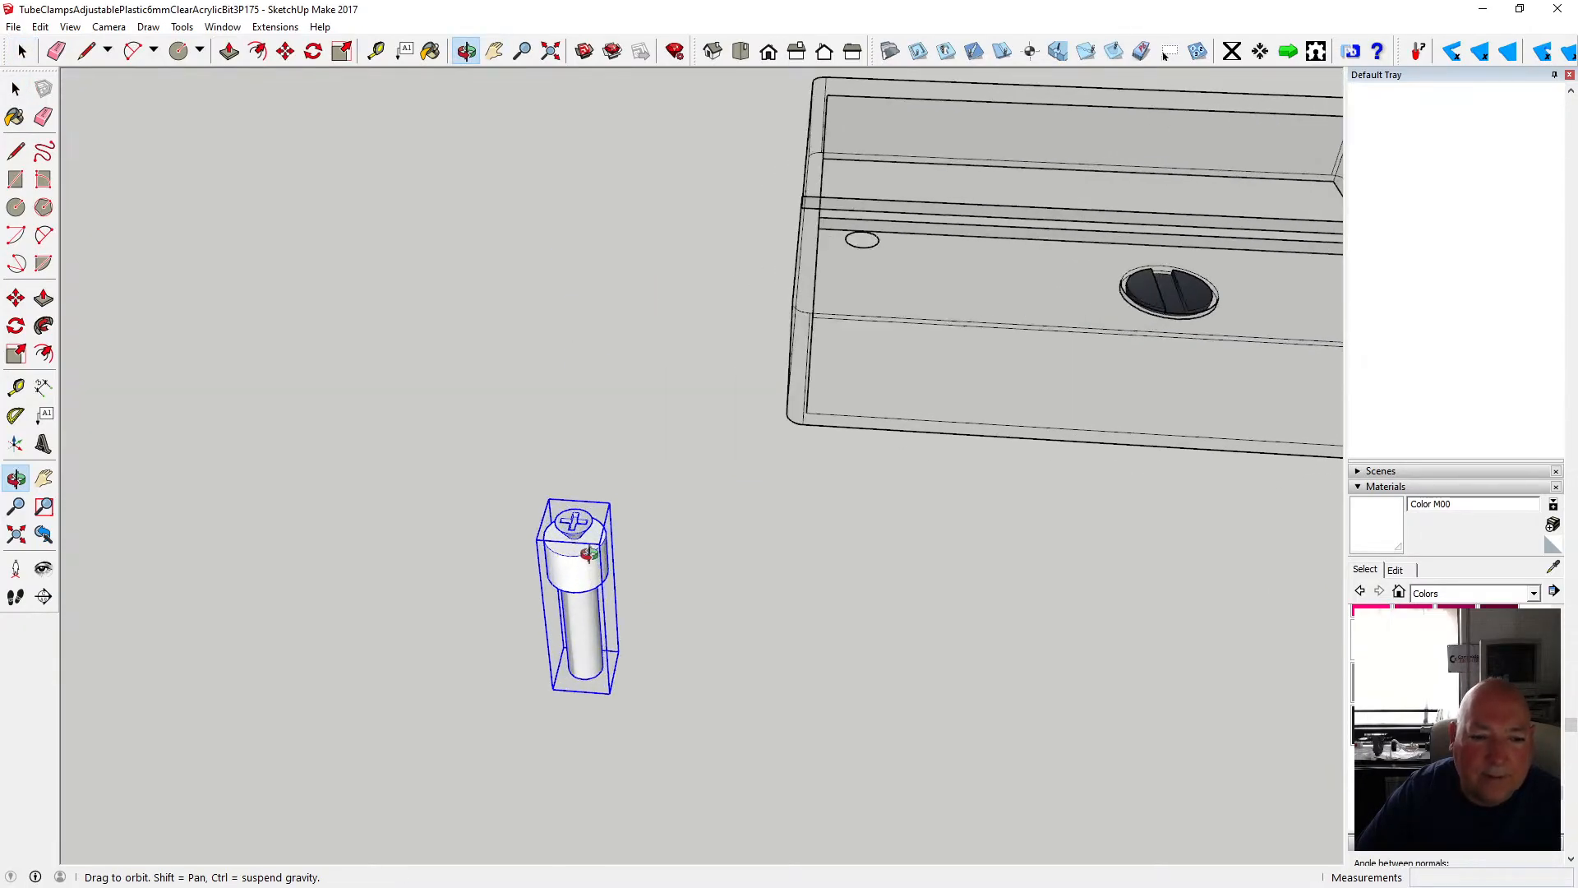
key(m)
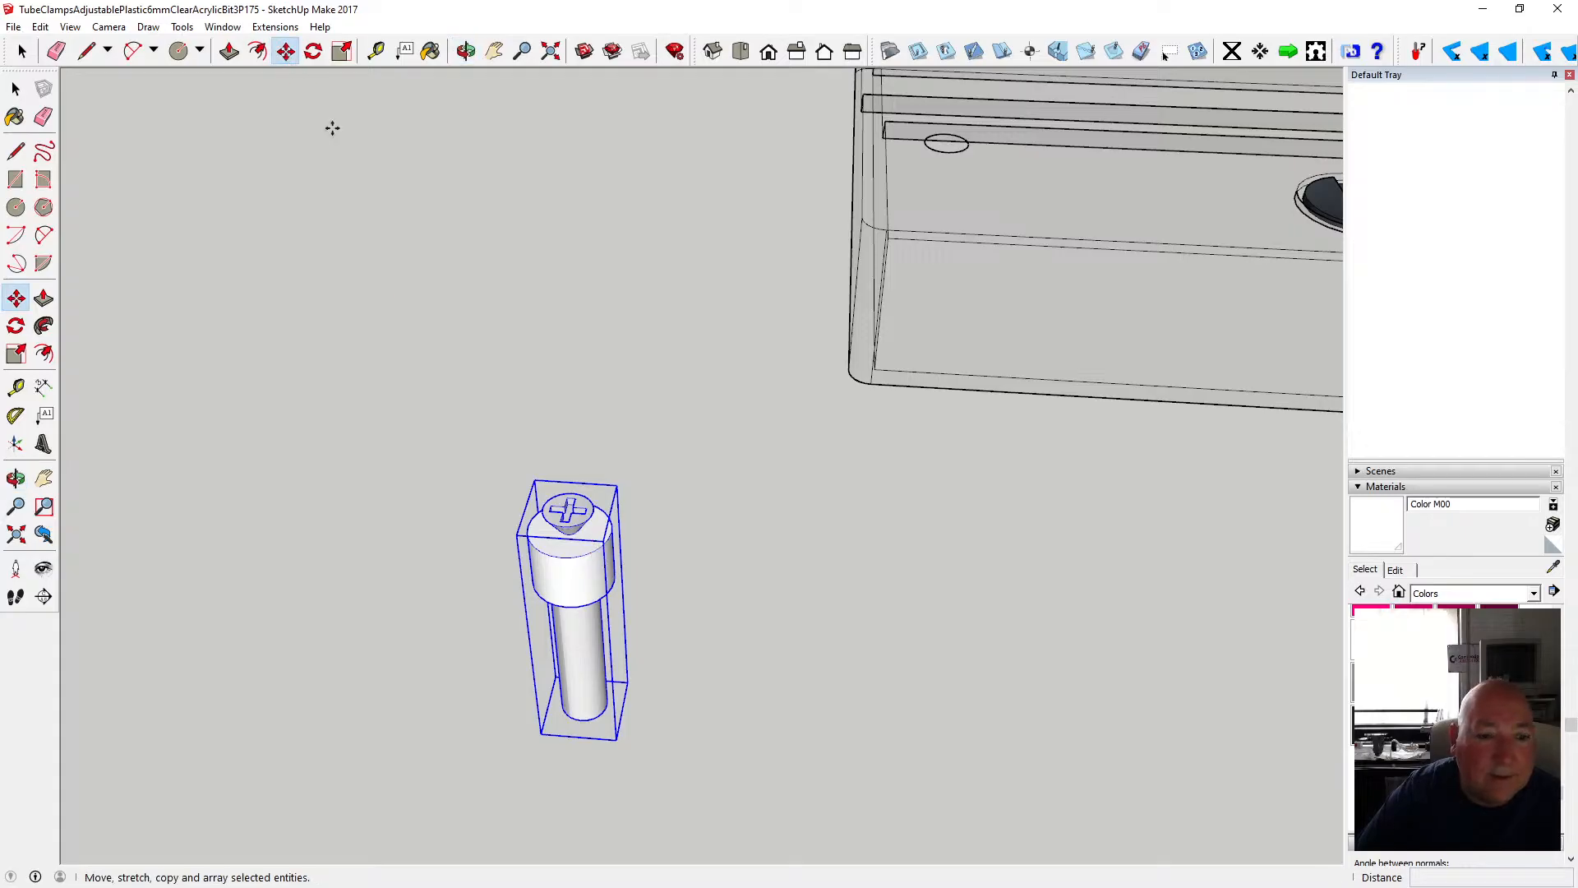
scroll(582, 508, up, 1)
scroll(580, 516, up, 2)
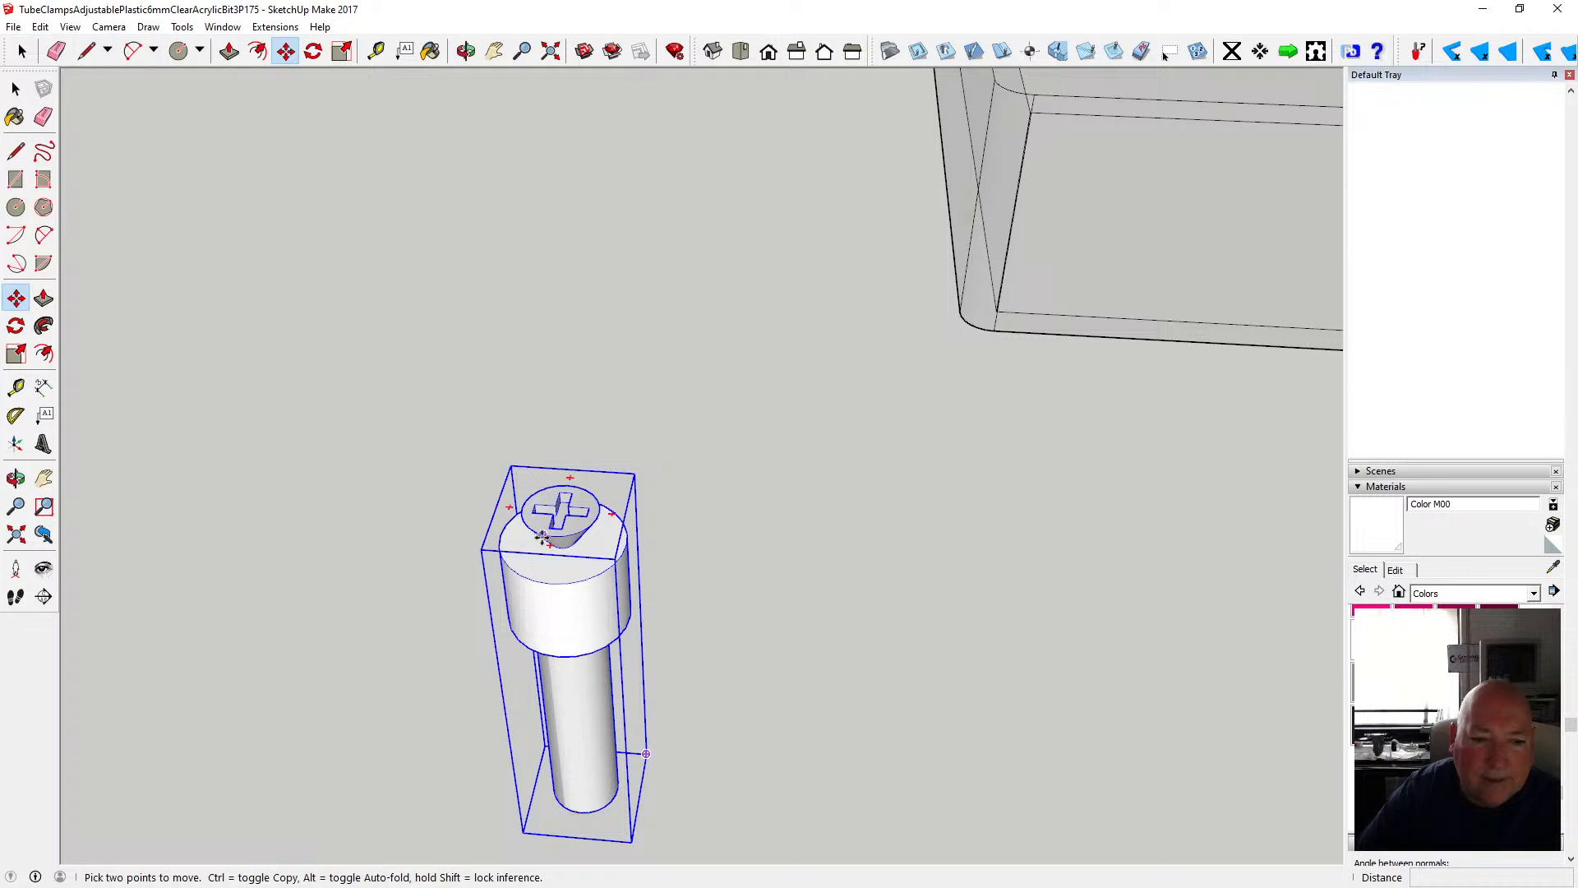
click(547, 539)
scroll(379, 625, down, 3)
scroll(705, 345, up, 3)
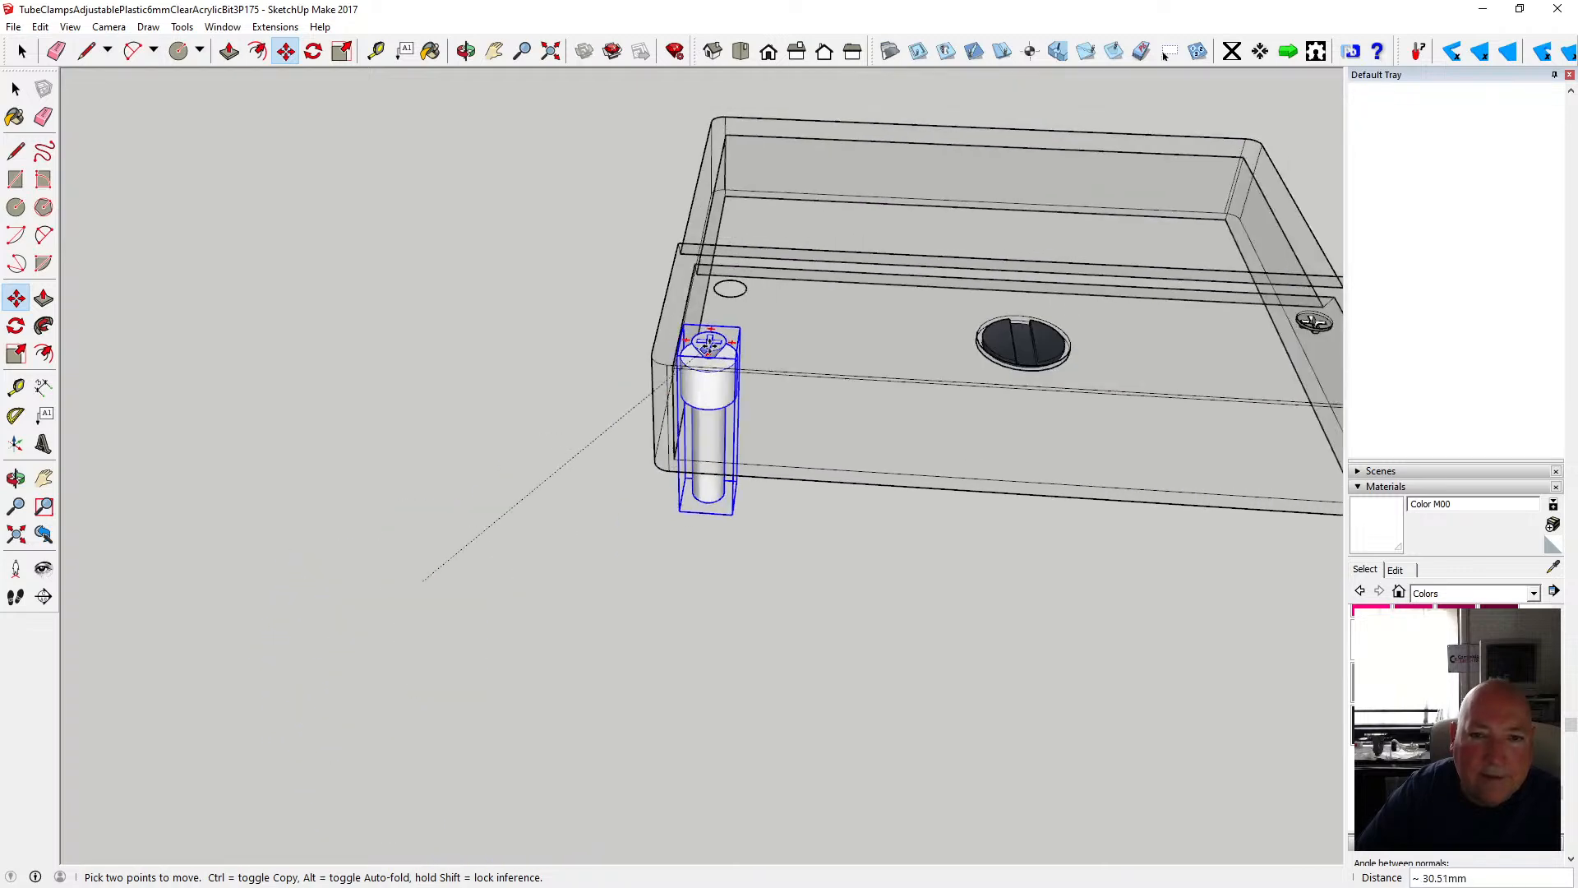
scroll(729, 260, up, 5)
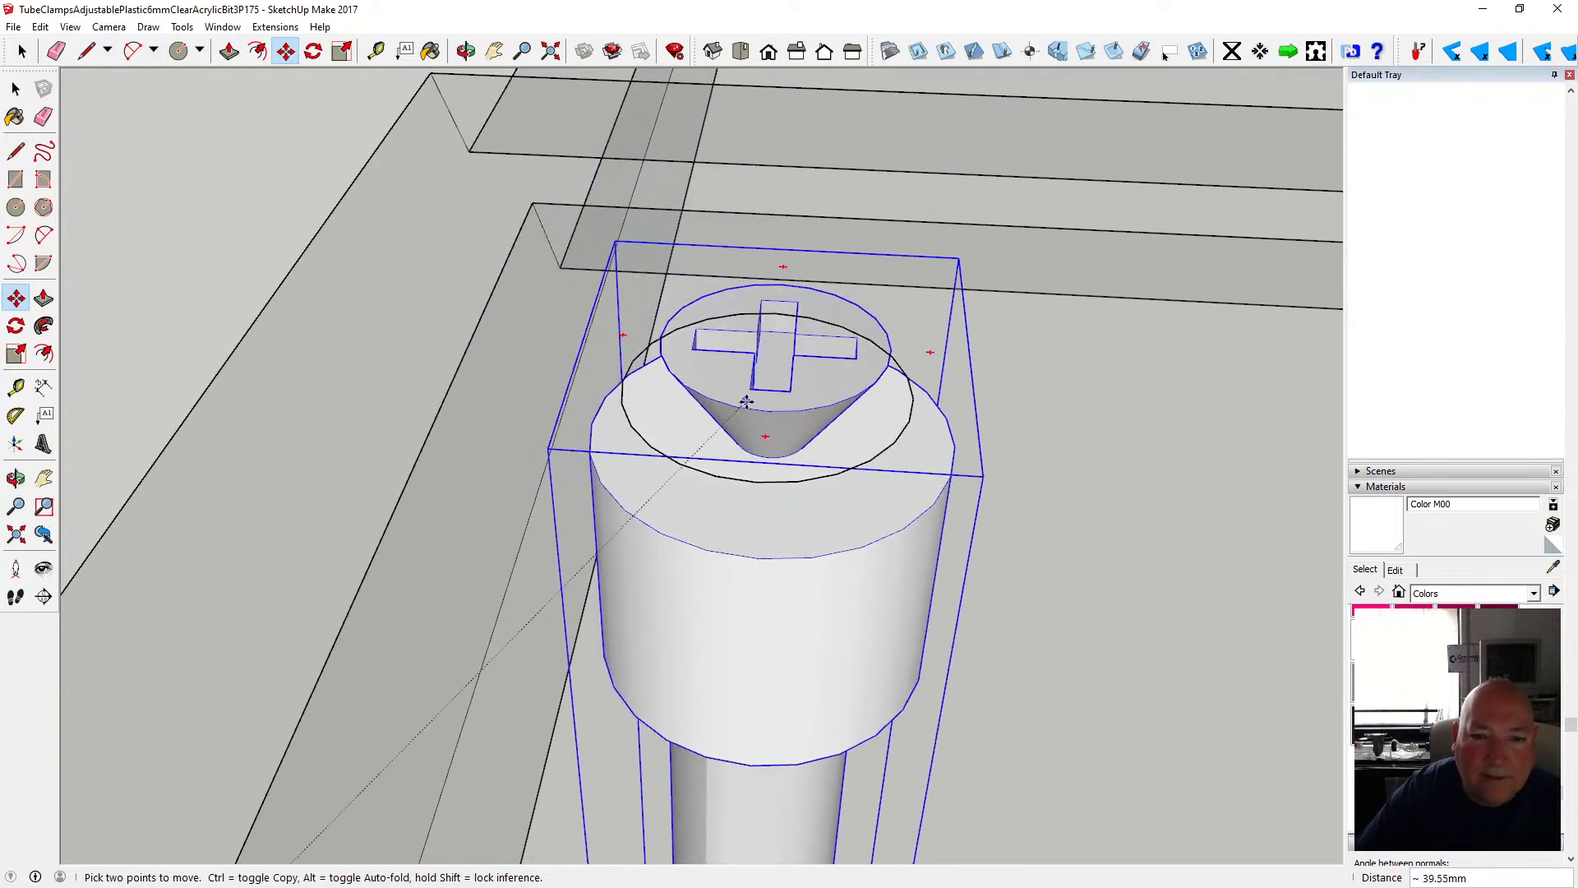
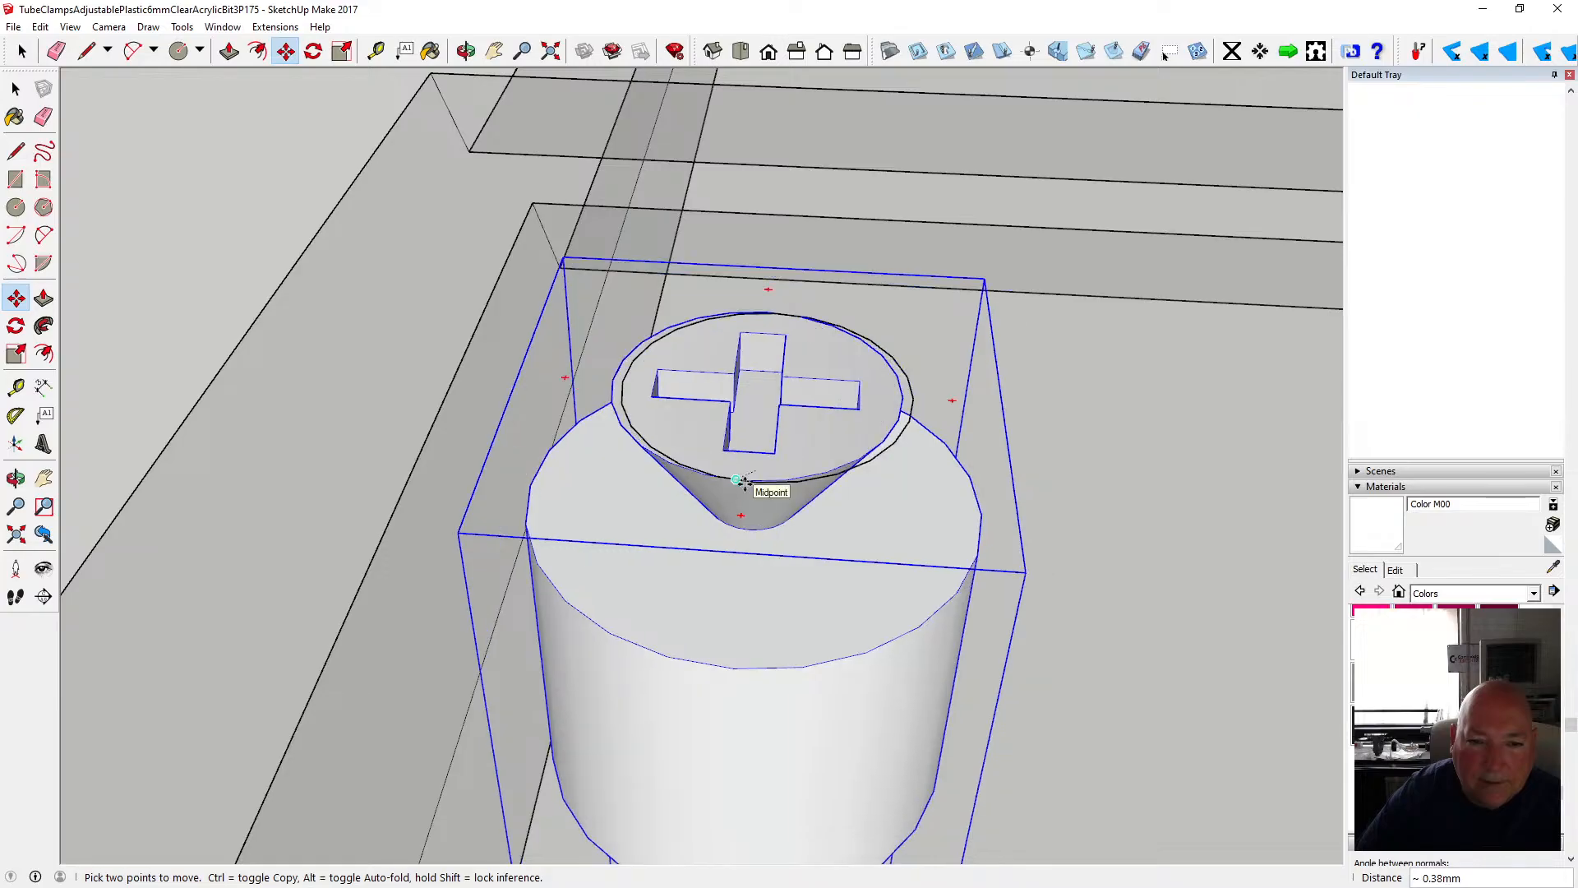
- Align the rim of the screw head exactly with the edge of the circular hole
click(745, 483)
click(903, 402)
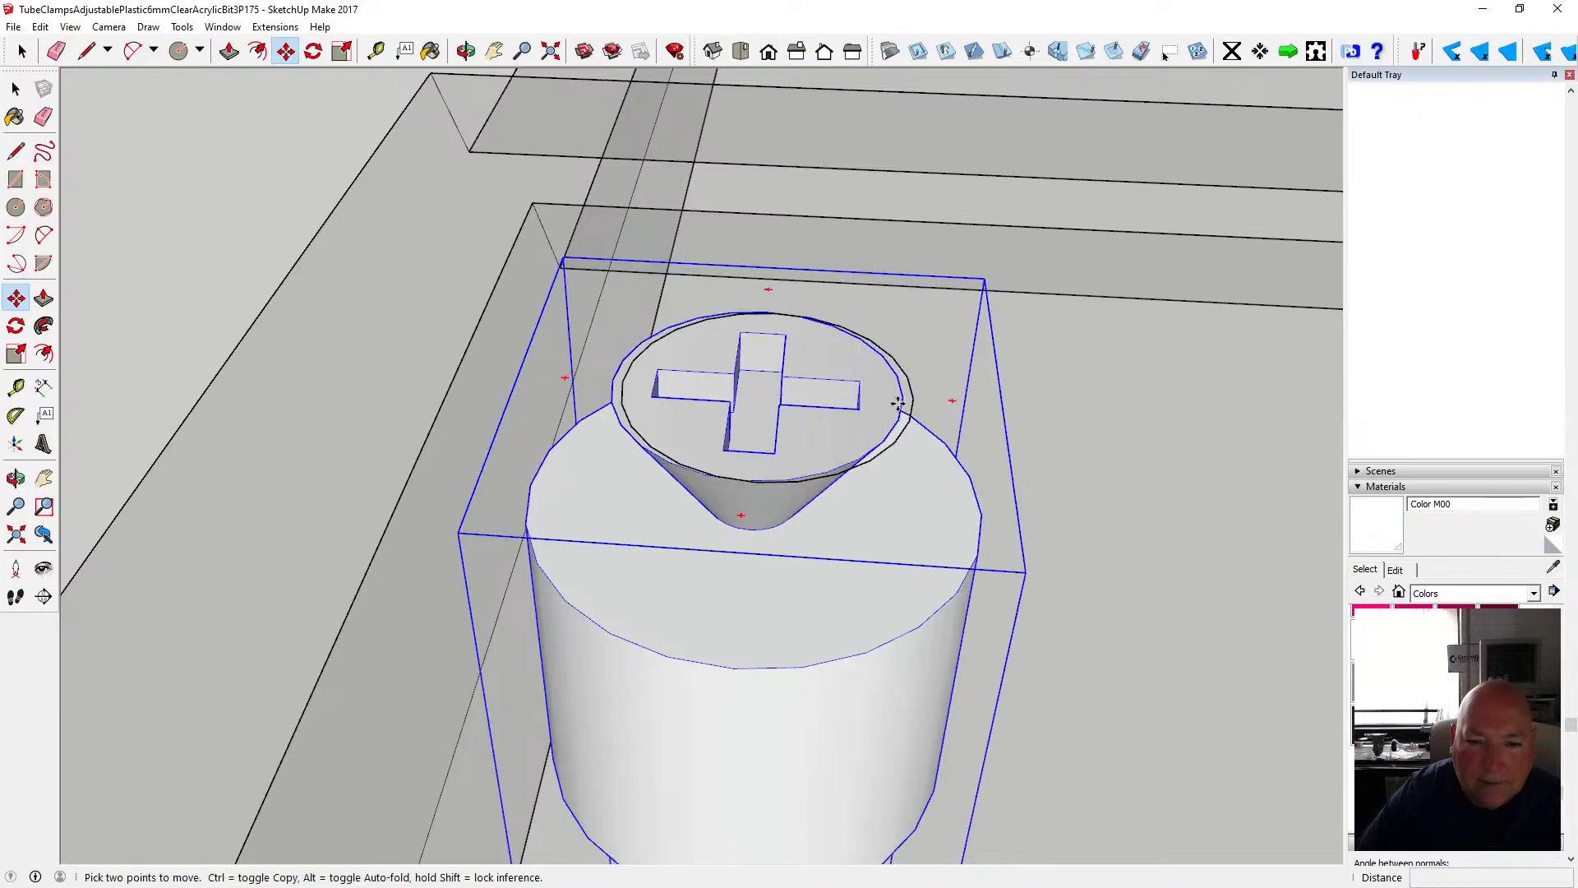
click(911, 400)
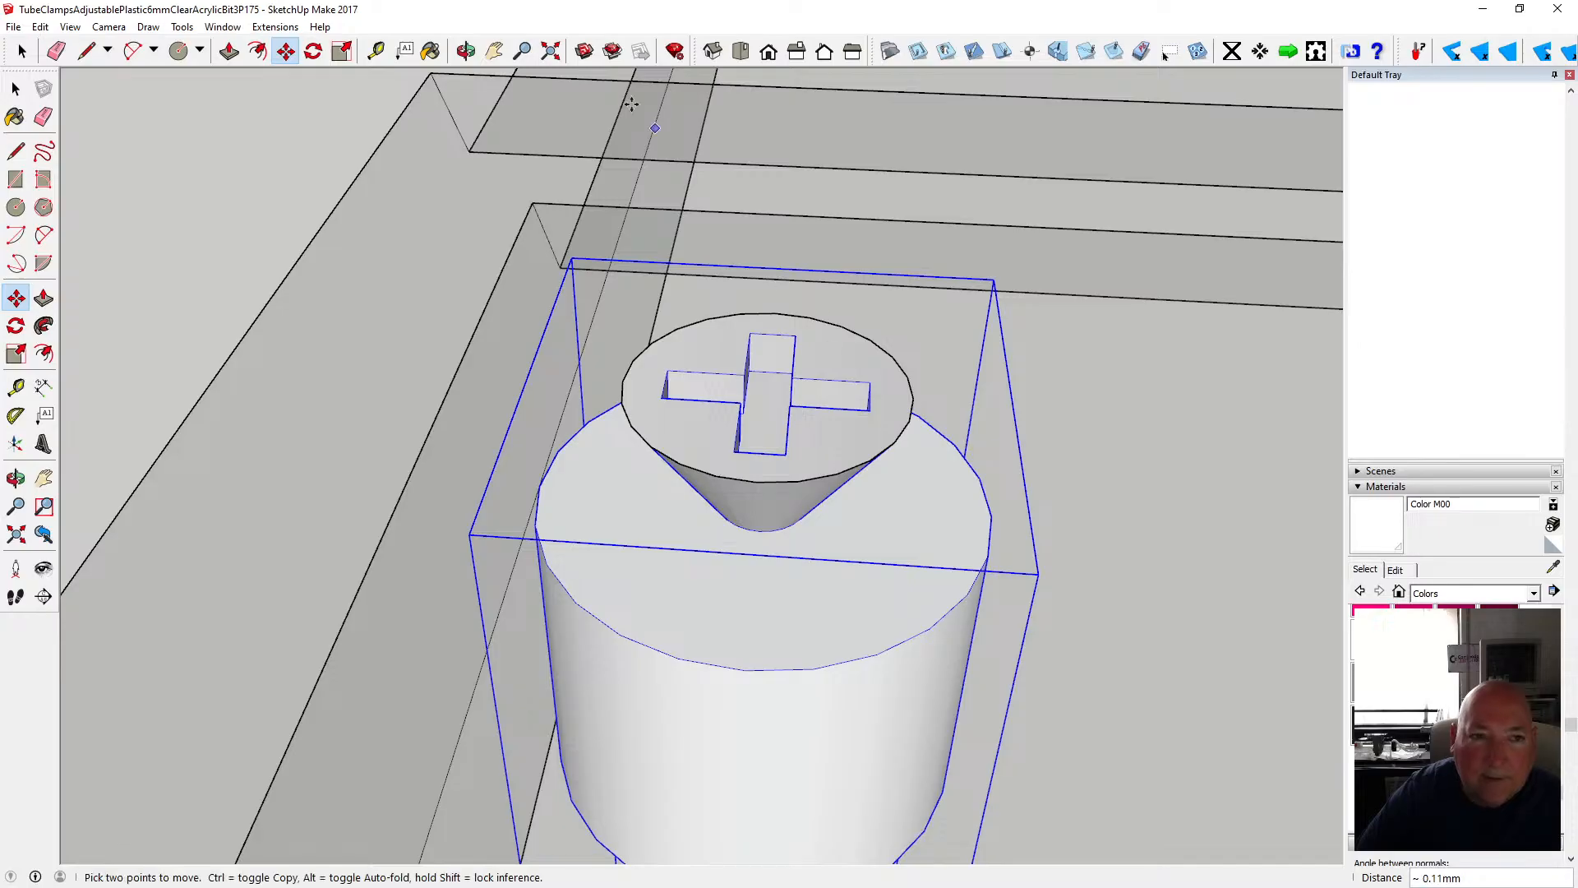
- Lower the screw component 0.25 mm vertically into its hole in the clamp box
click(467, 52)
scroll(591, 345, down, 2)
scroll(592, 345, down, 3)
drag(591, 344, 587, 215)
scroll(544, 396, down, 3)
scroll(544, 396, down, 2)
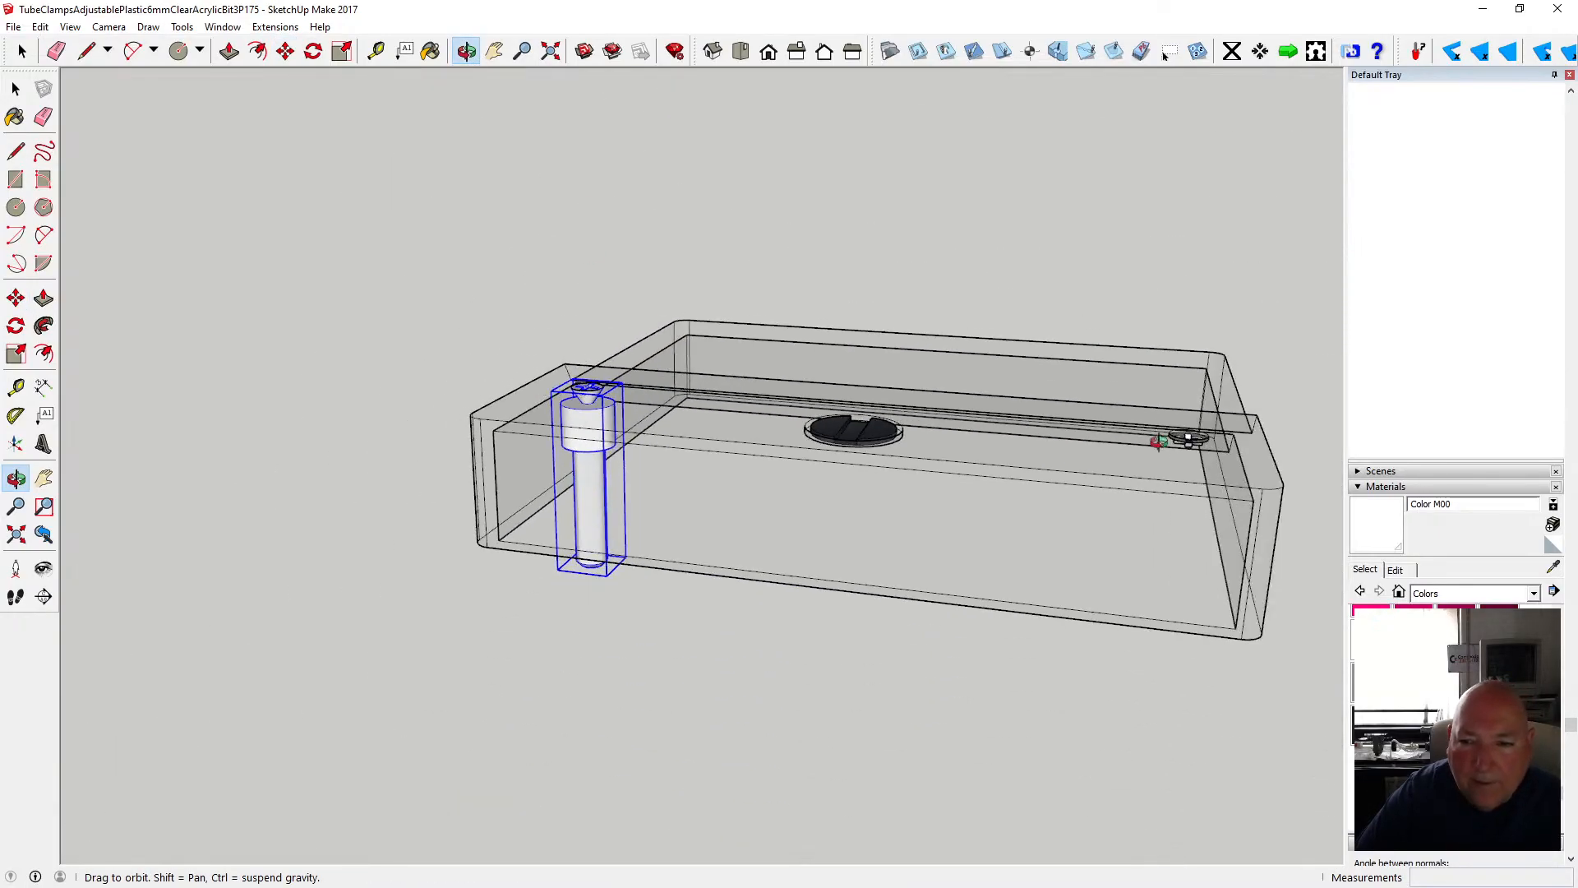
scroll(1177, 438, up, 5)
scroll(1151, 431, up, 3)
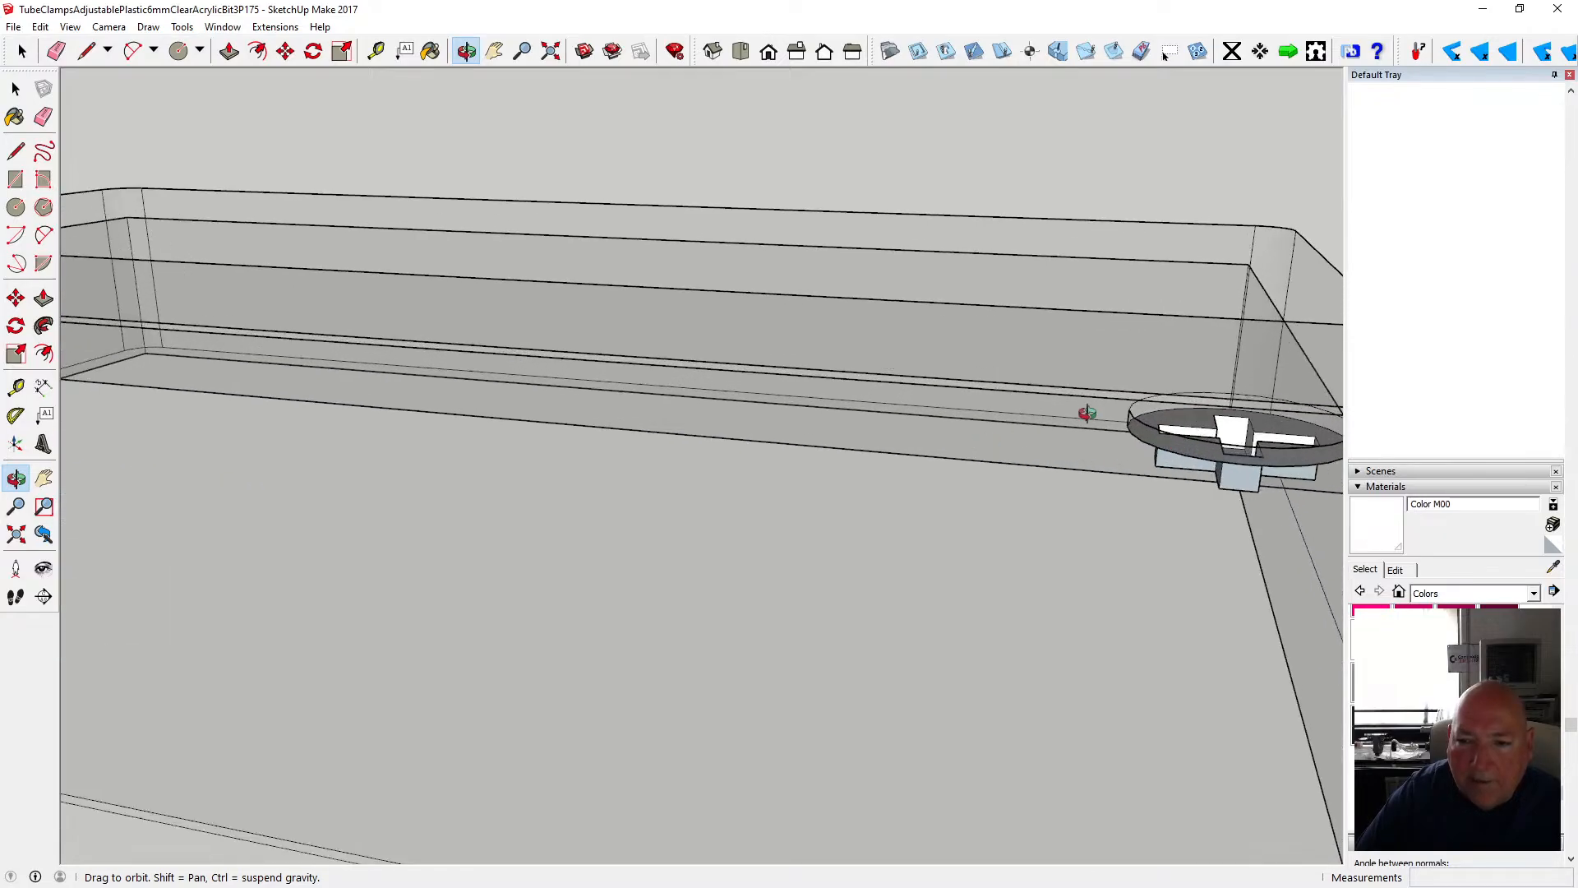
scroll(1090, 416, down, 6)
scroll(392, 355, up, 6)
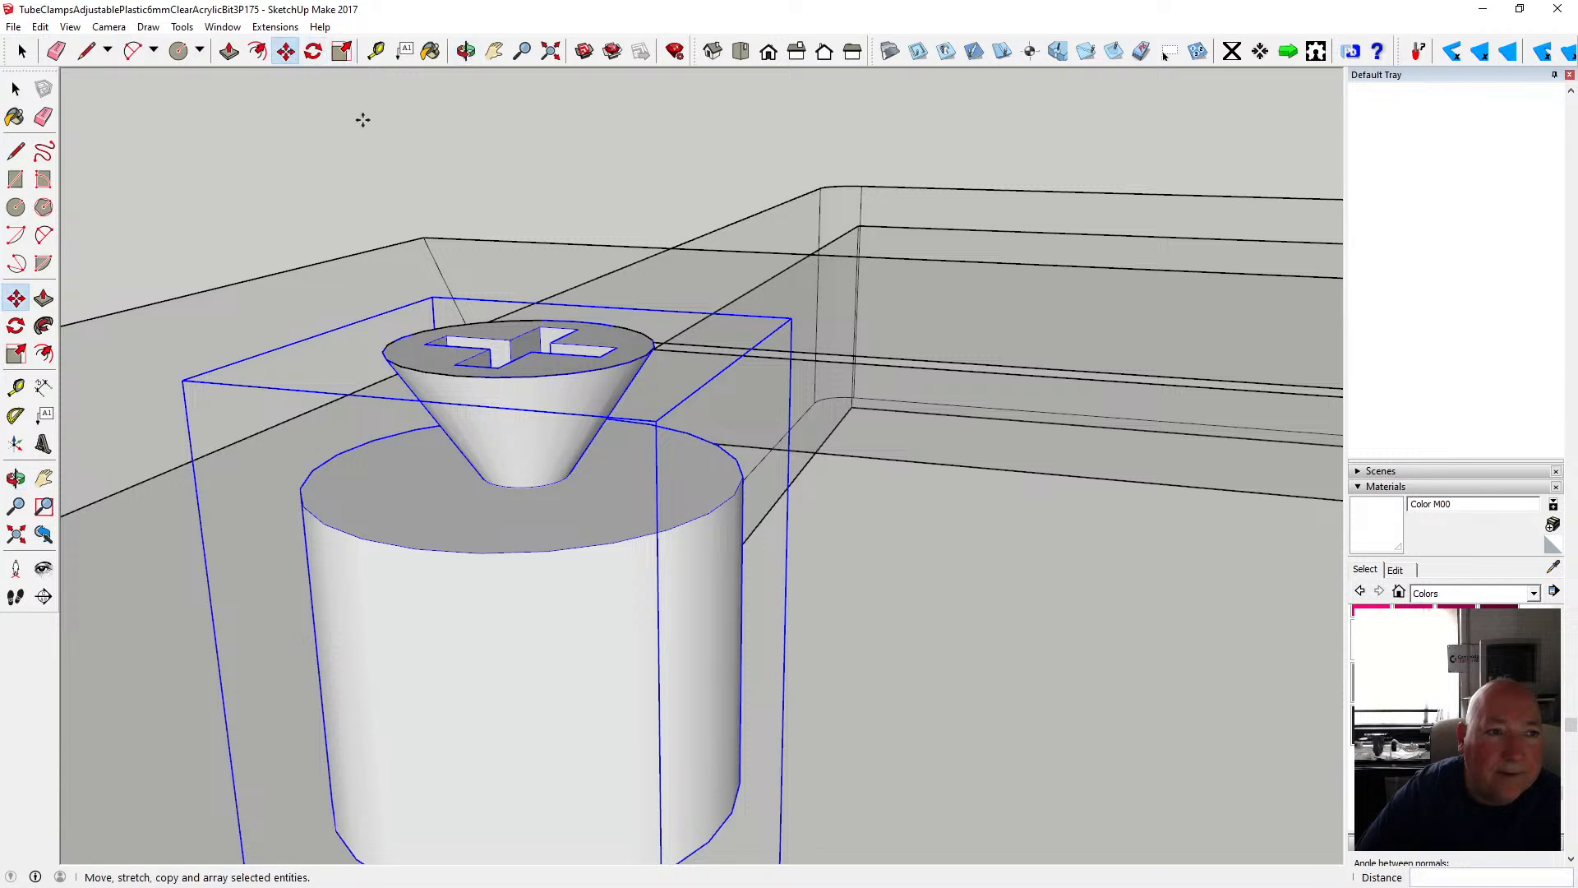
click(285, 51)
click(487, 372)
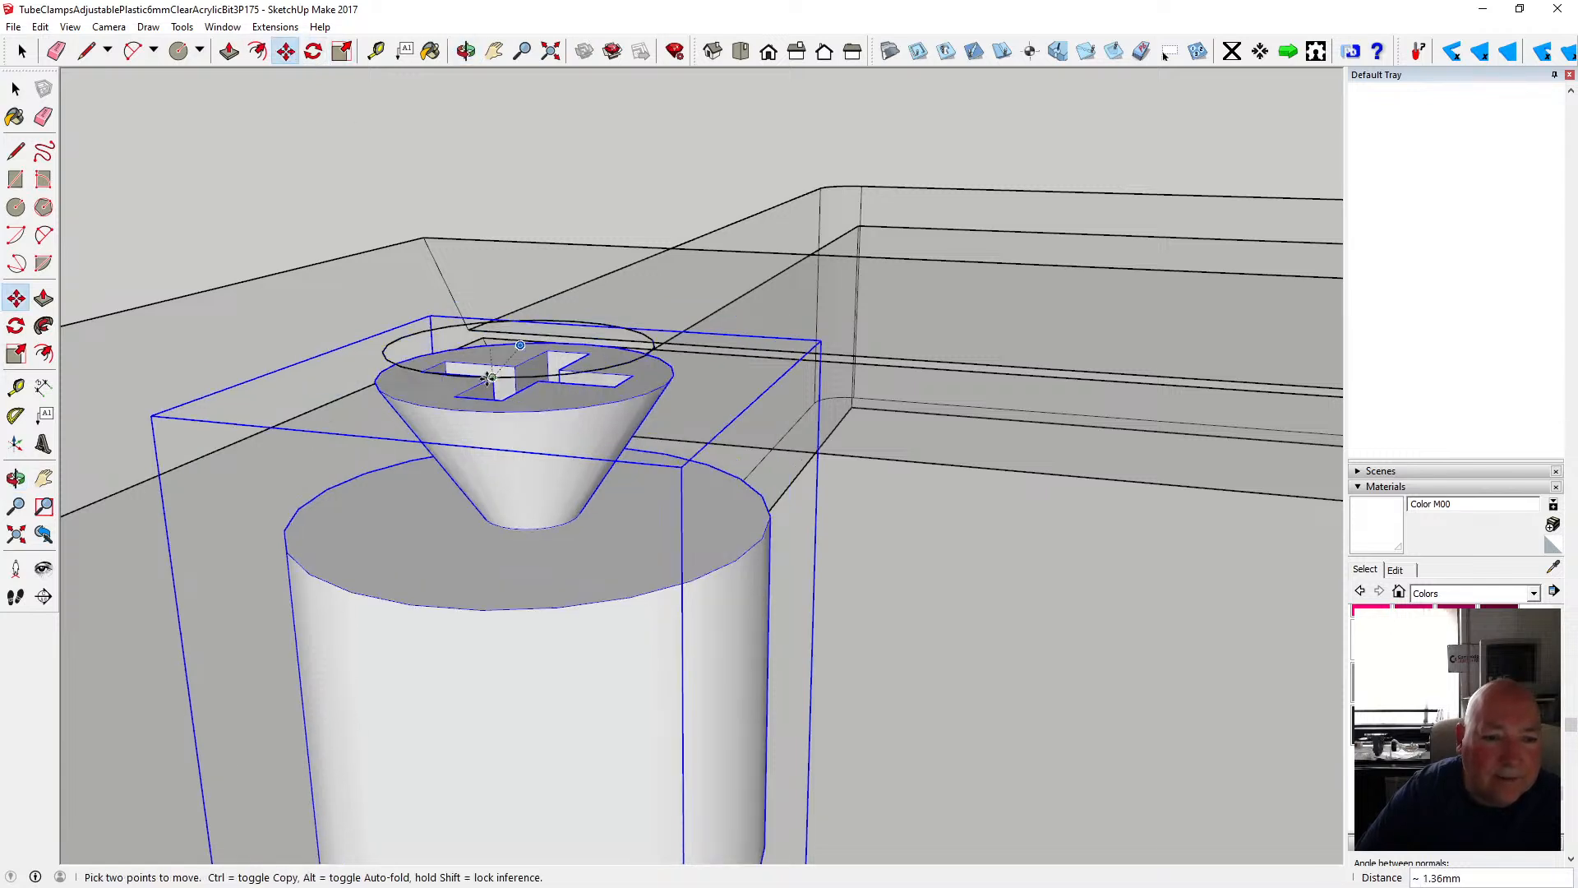
key(Escape)
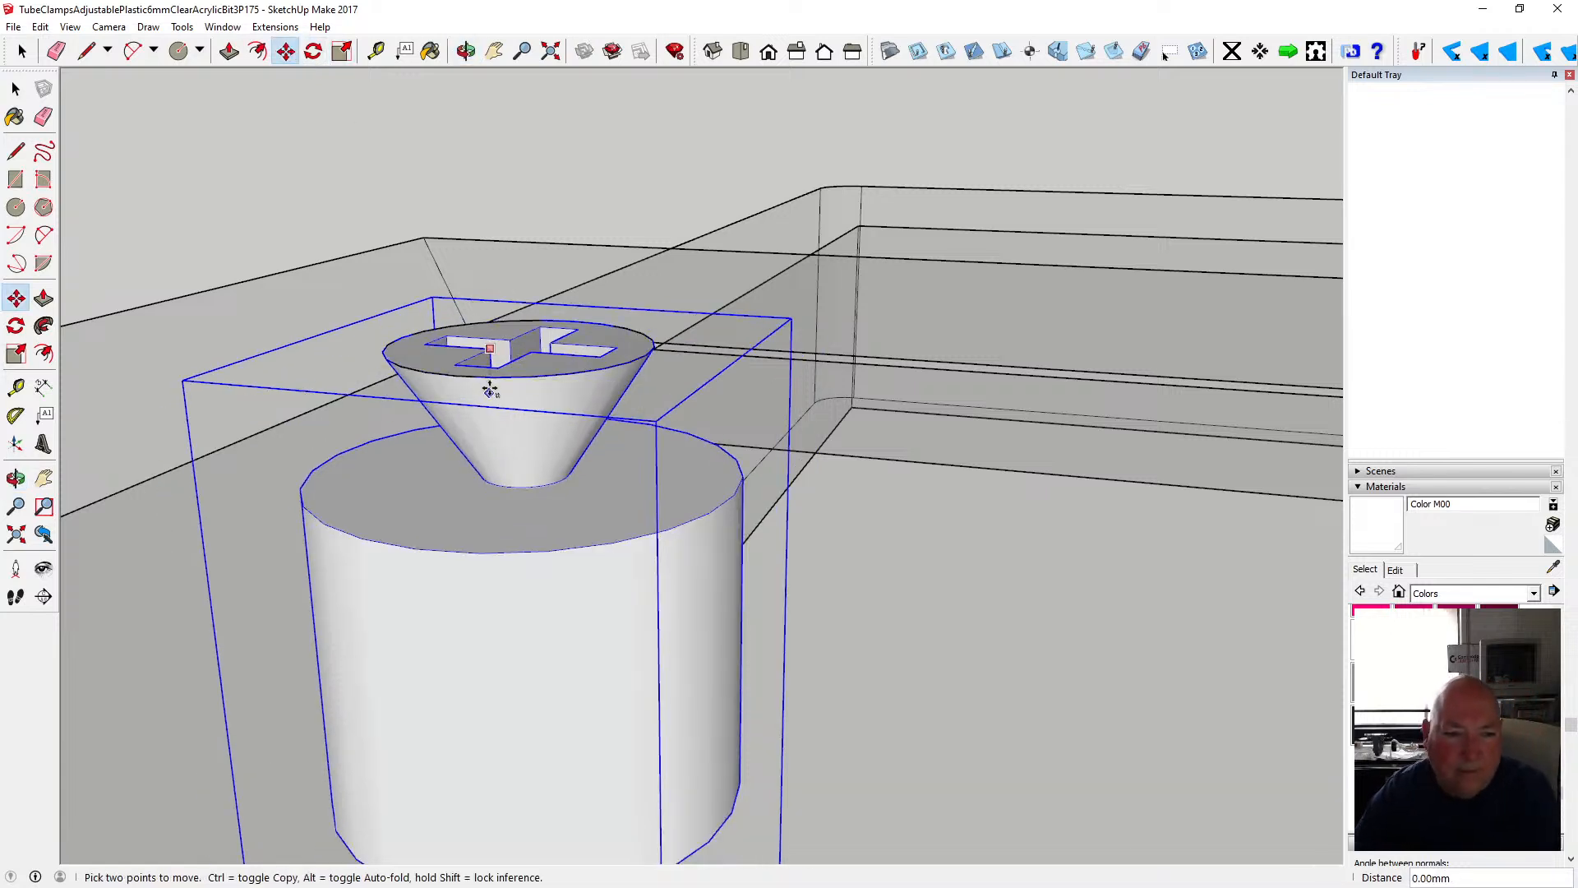
scroll(492, 424, down, 6)
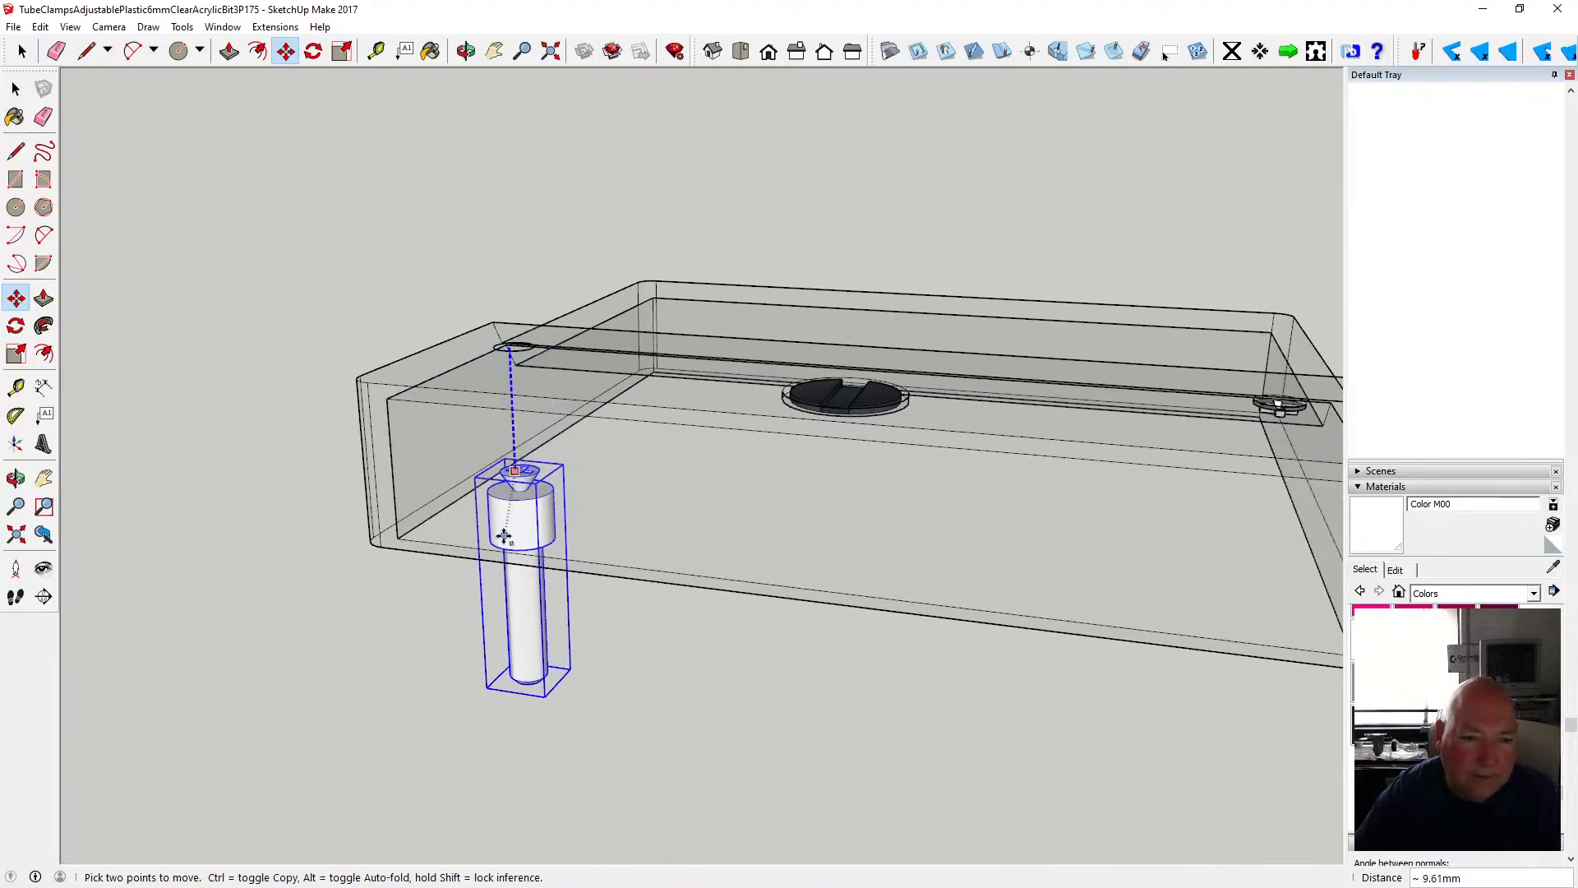
click(500, 413)
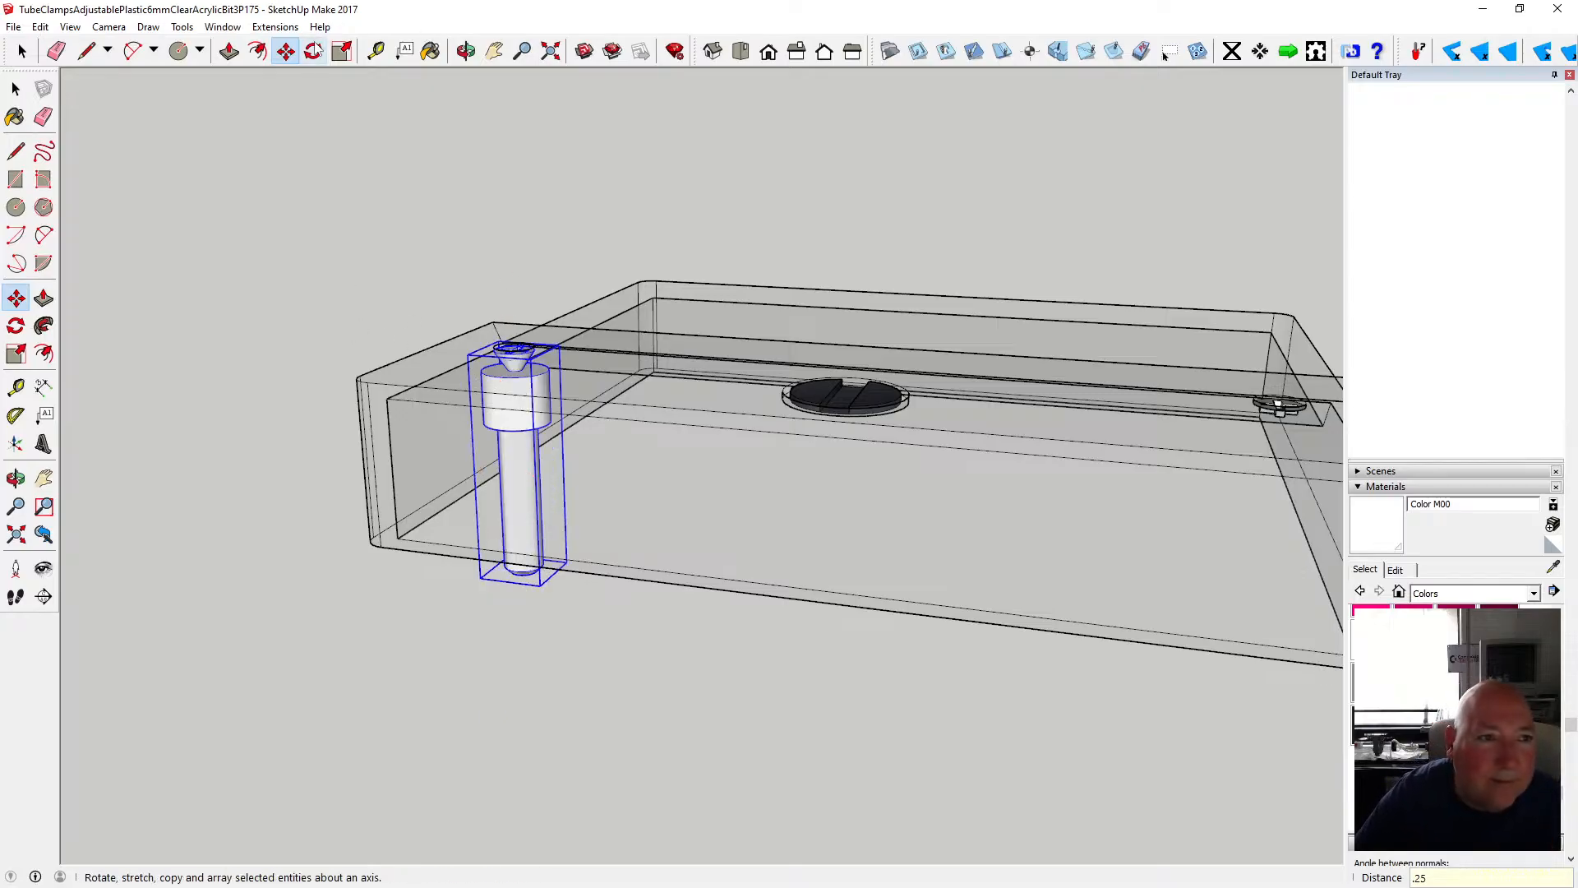
- Copy the screw component about 52 mm along the clamp box into the second circular hole
click(531, 350)
key(ctrl)
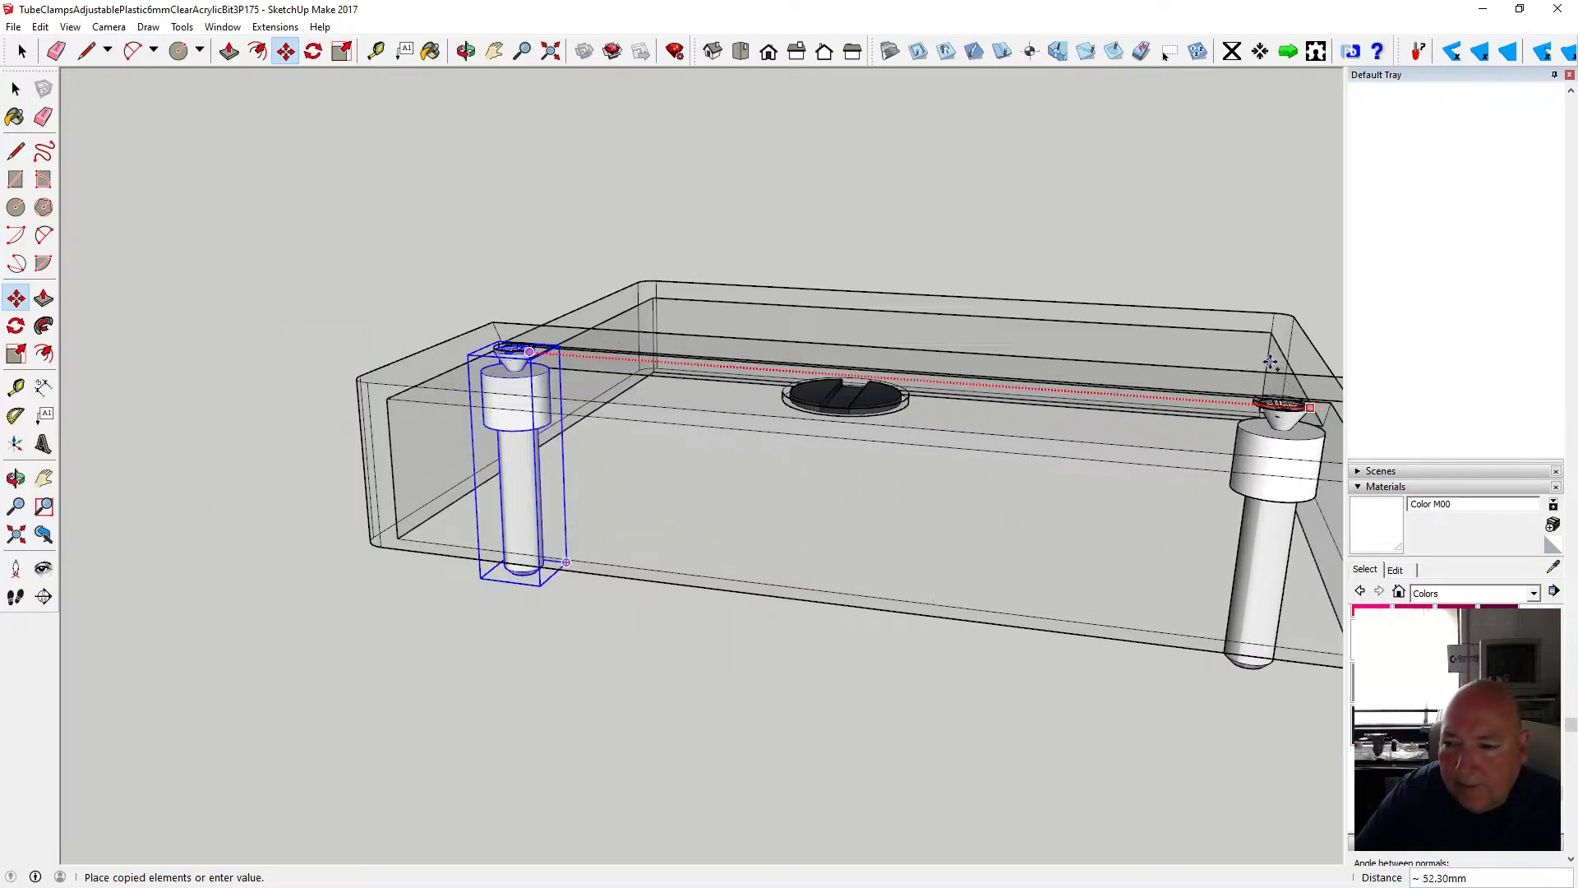
click(1268, 362)
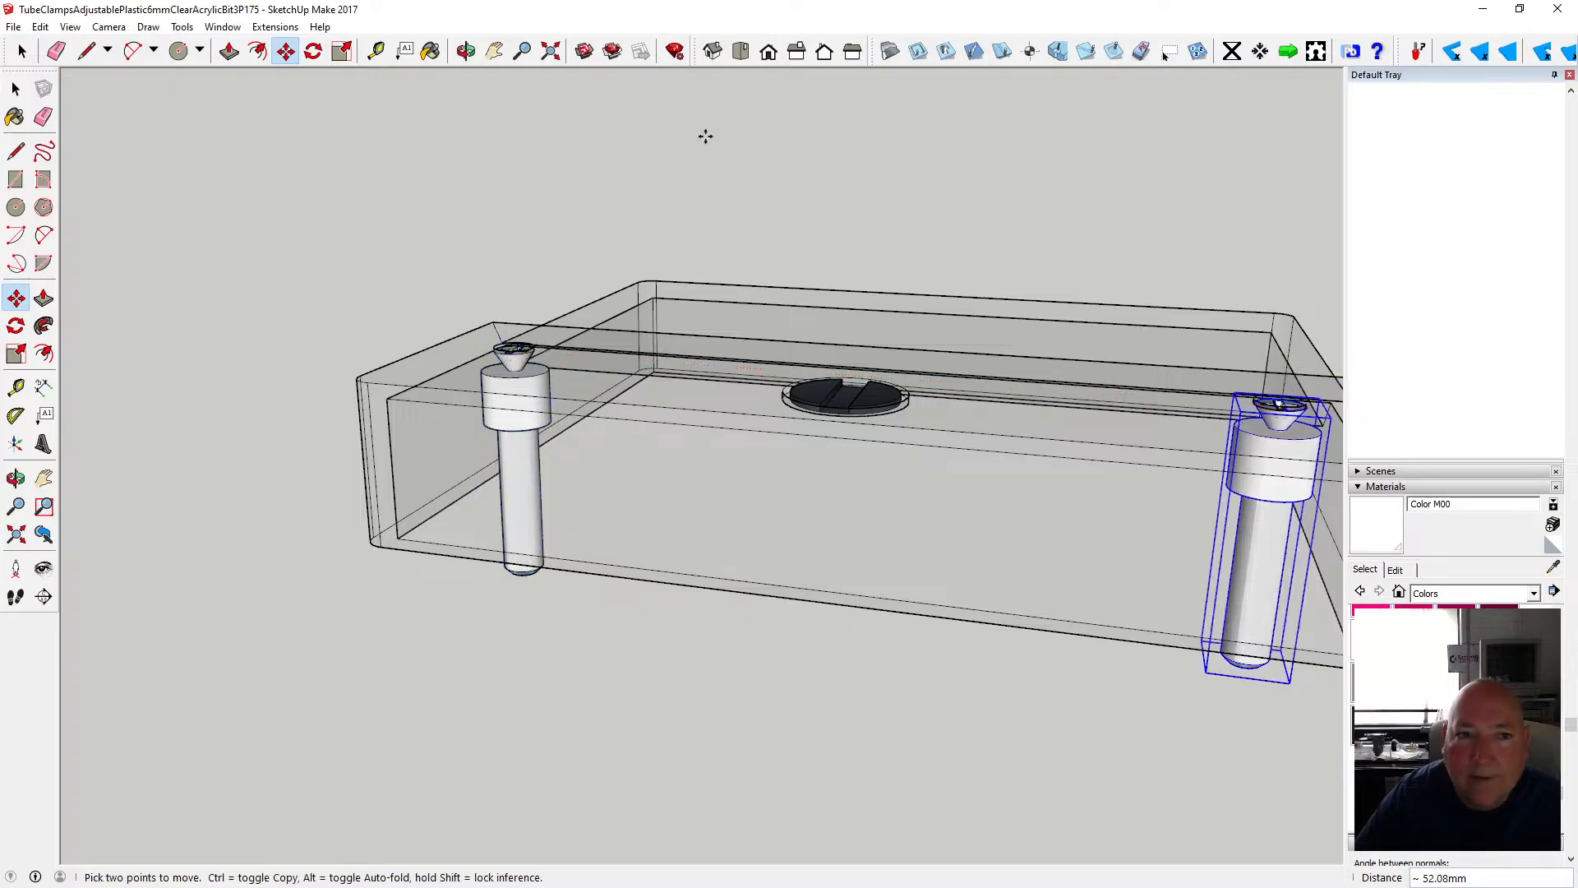
- Delete the loose cross-slot geometry overlapping the copied screw's head in the second hole
click(466, 51)
scroll(204, 440, down, 3)
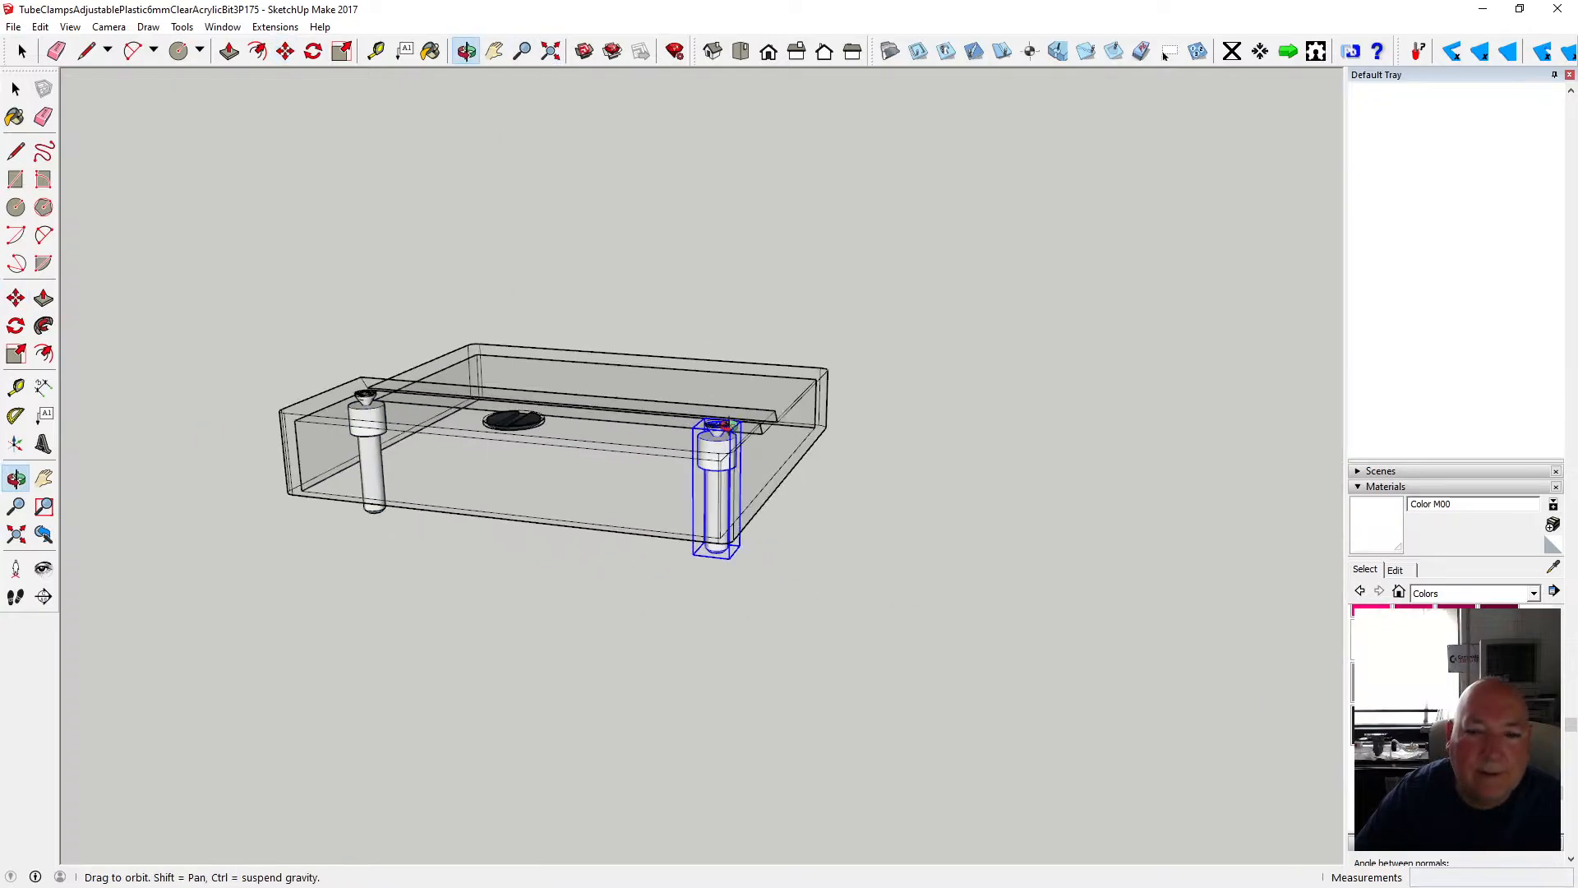
scroll(715, 429, up, 2)
scroll(715, 430, up, 5)
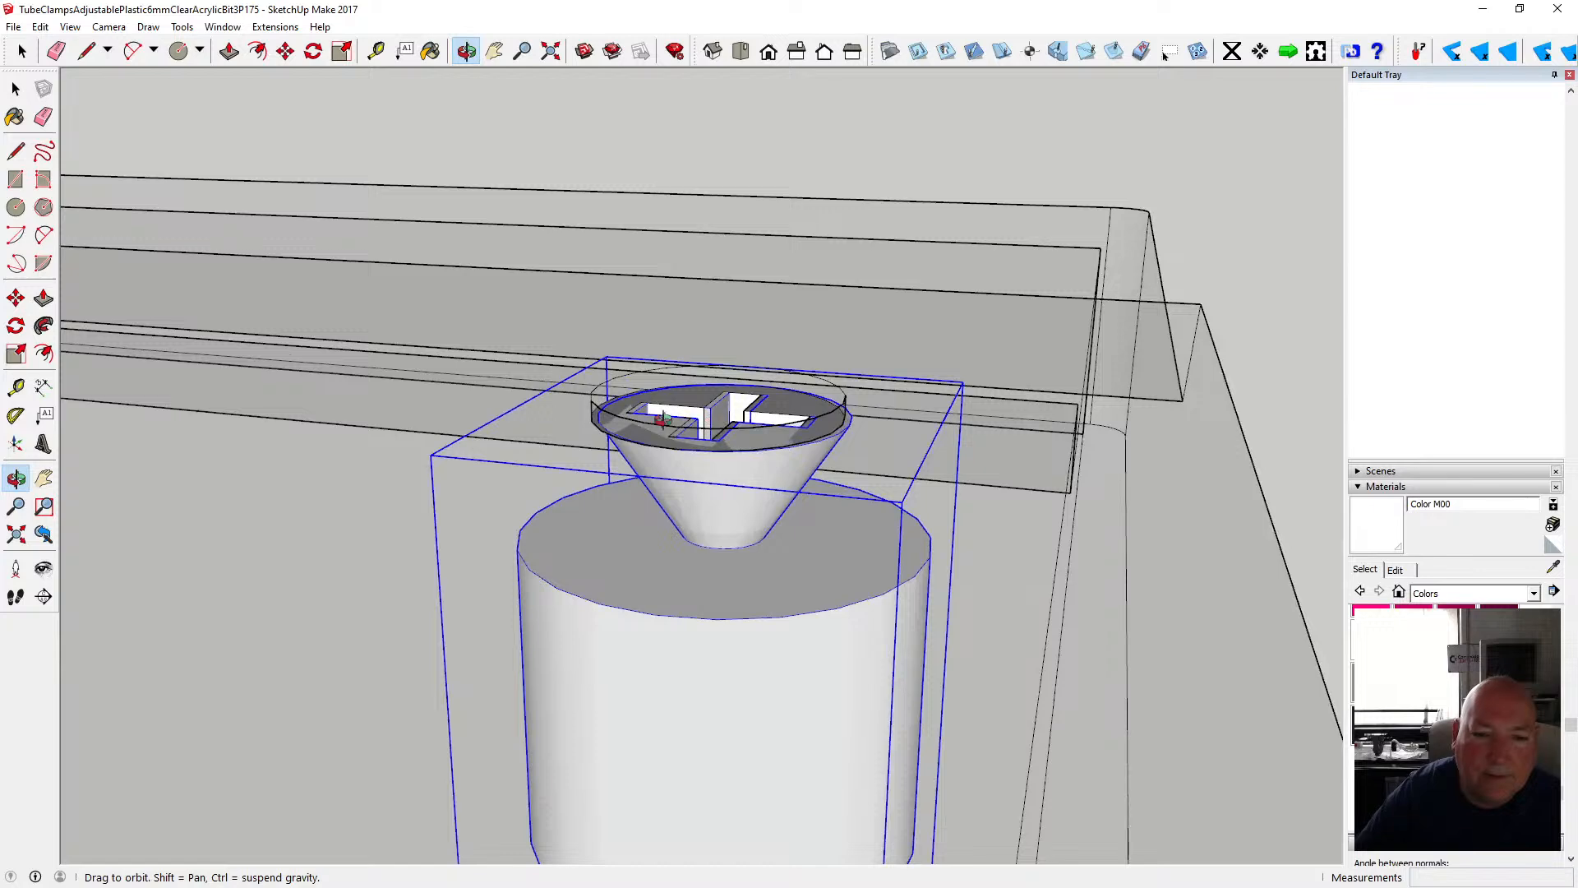
drag(715, 429, 779, 608)
scroll(740, 516, up, 6)
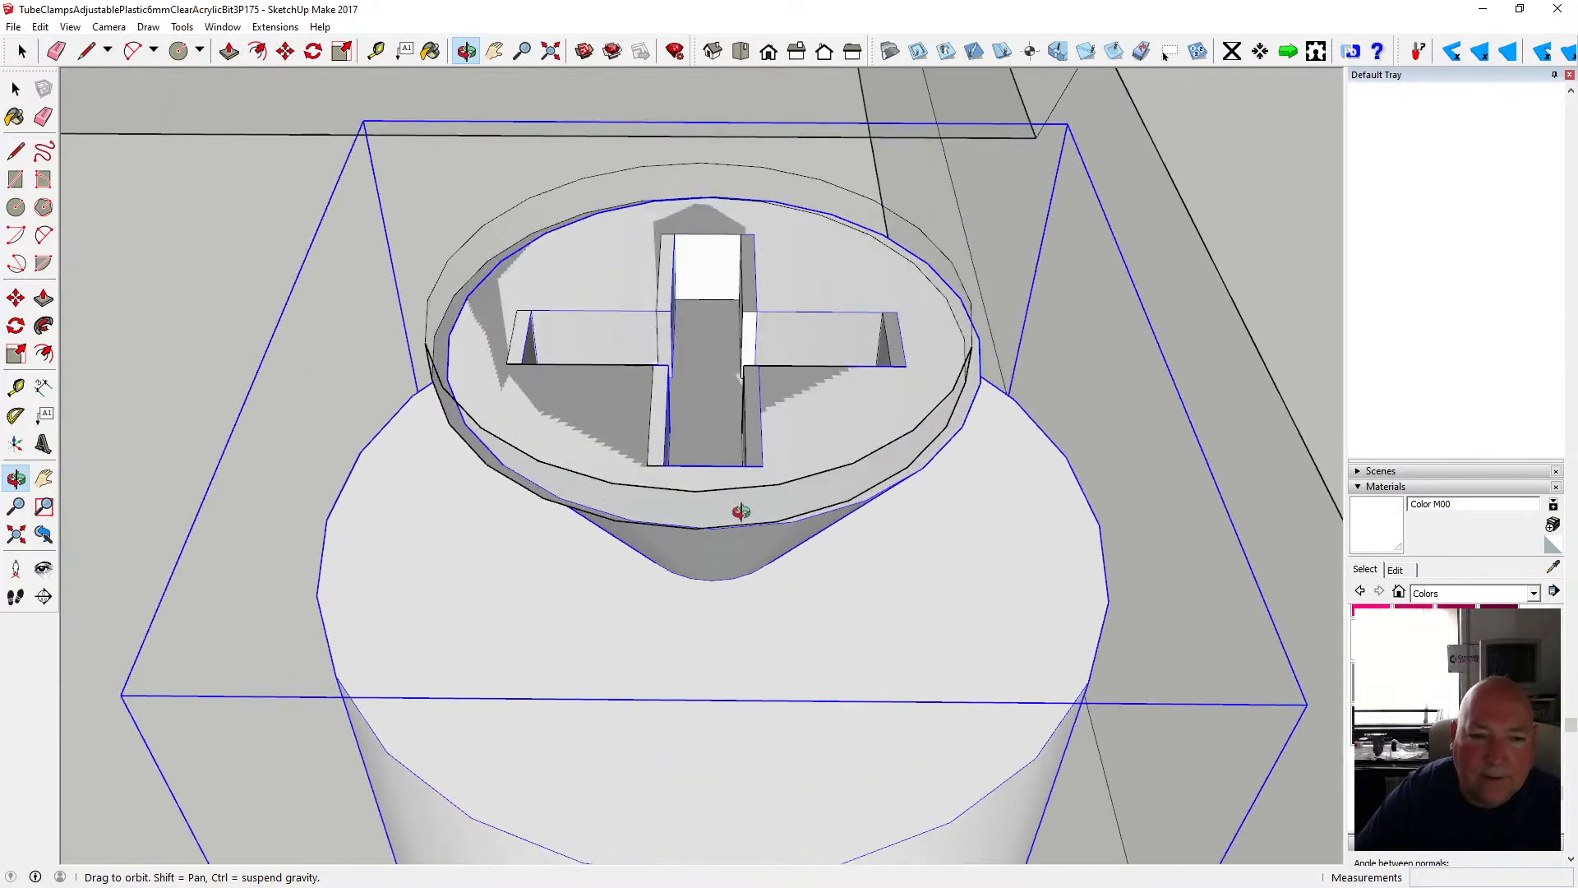
scroll(737, 509, down, 2)
drag(737, 509, 708, 448)
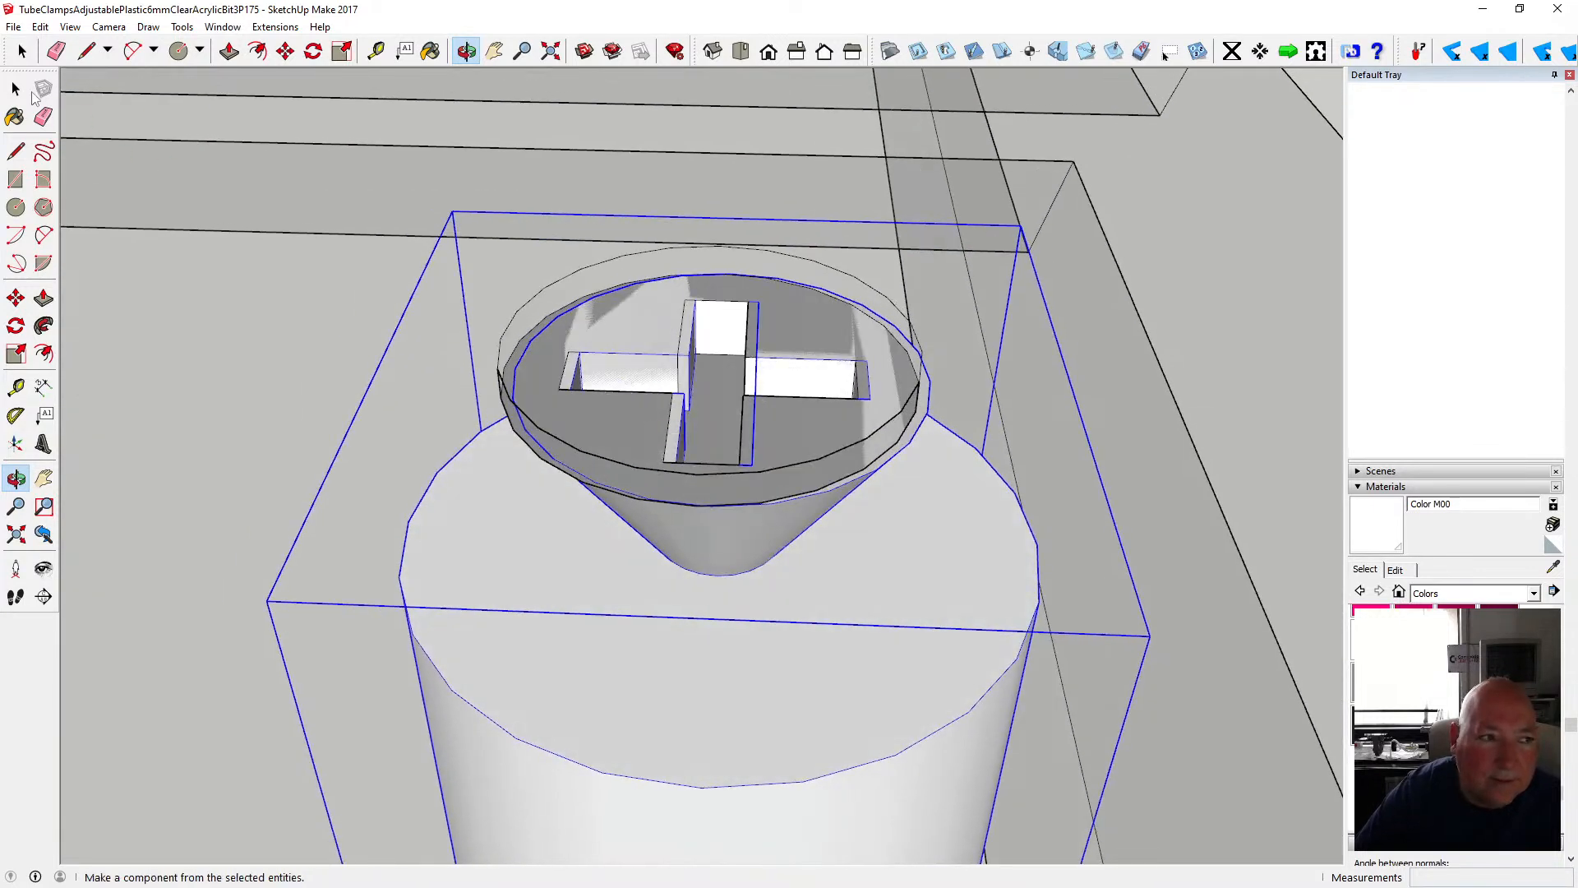
click(16, 89)
scroll(630, 230, down, 2)
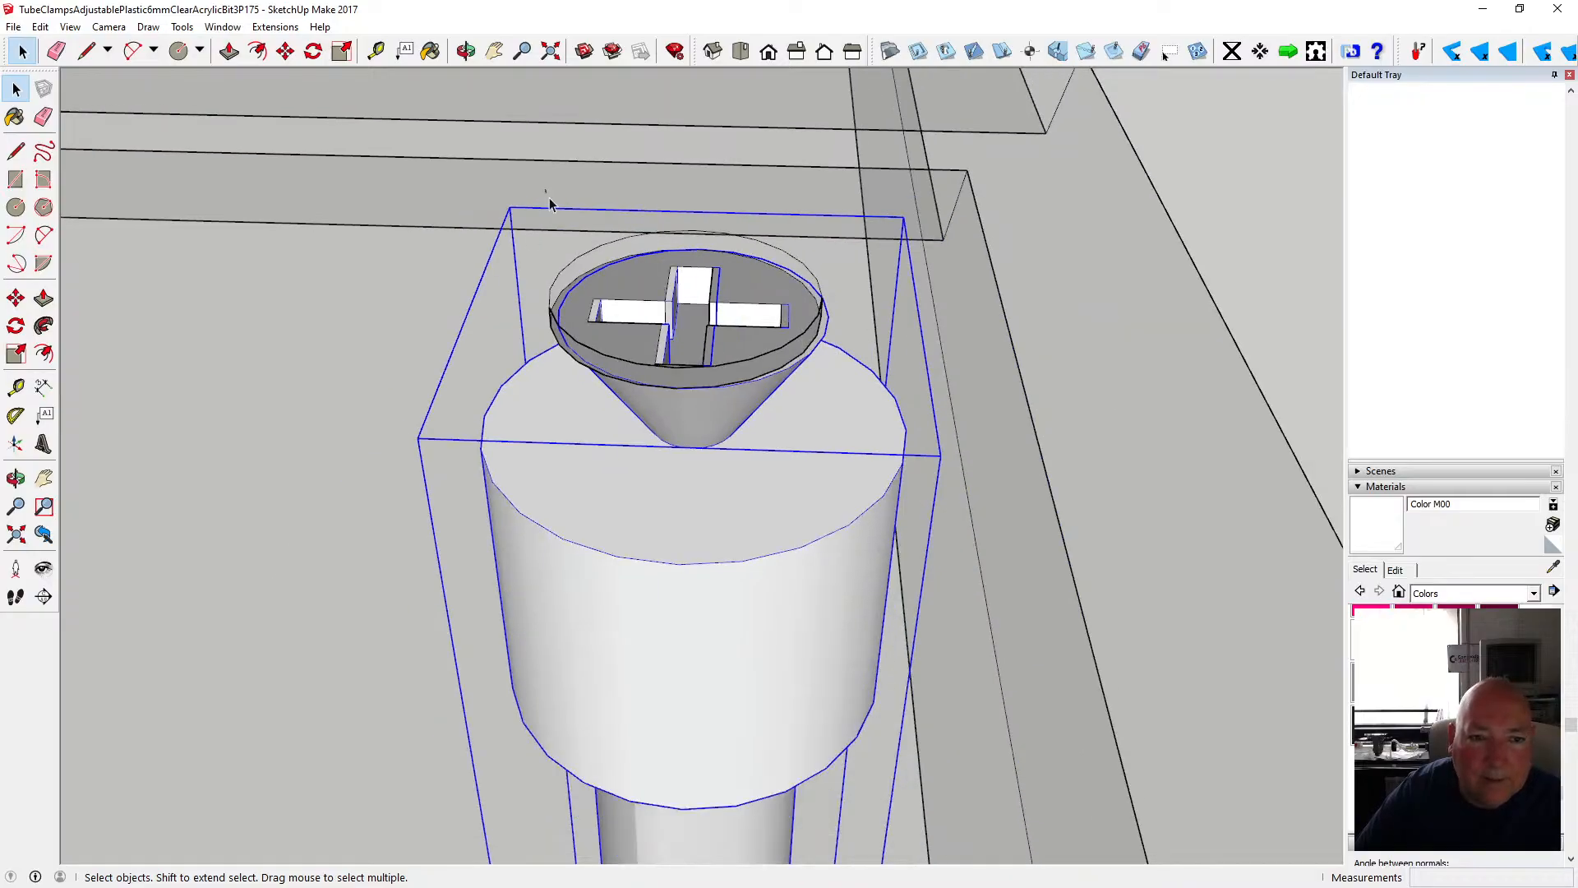
drag(691, 397, 823, 407)
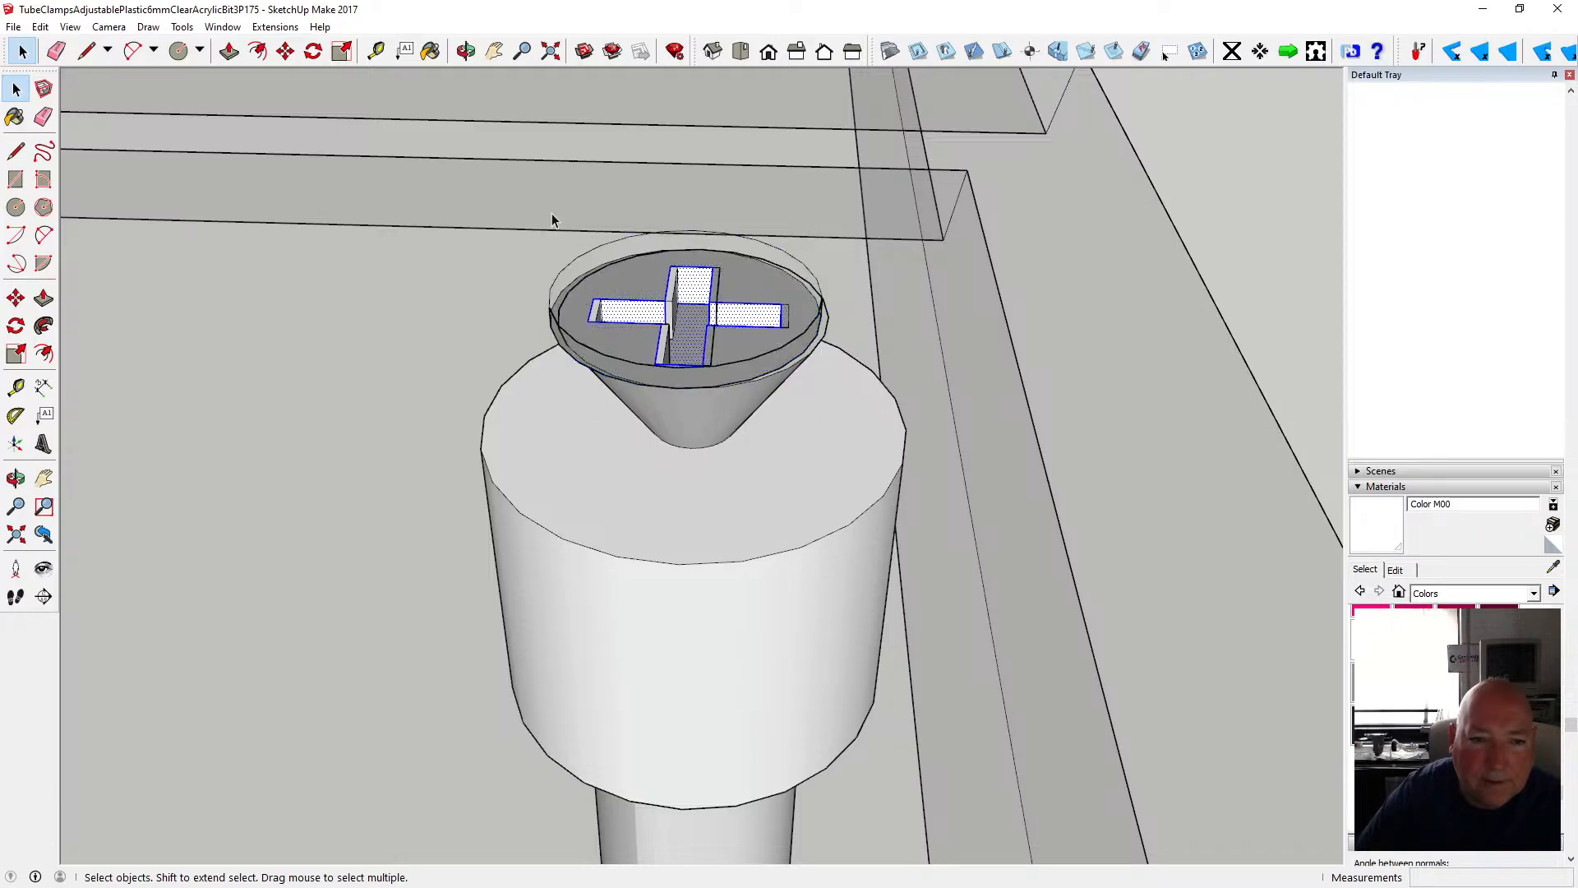
drag(551, 213, 826, 393)
key(o)
drag(522, 145, 580, 178)
key(Delete)
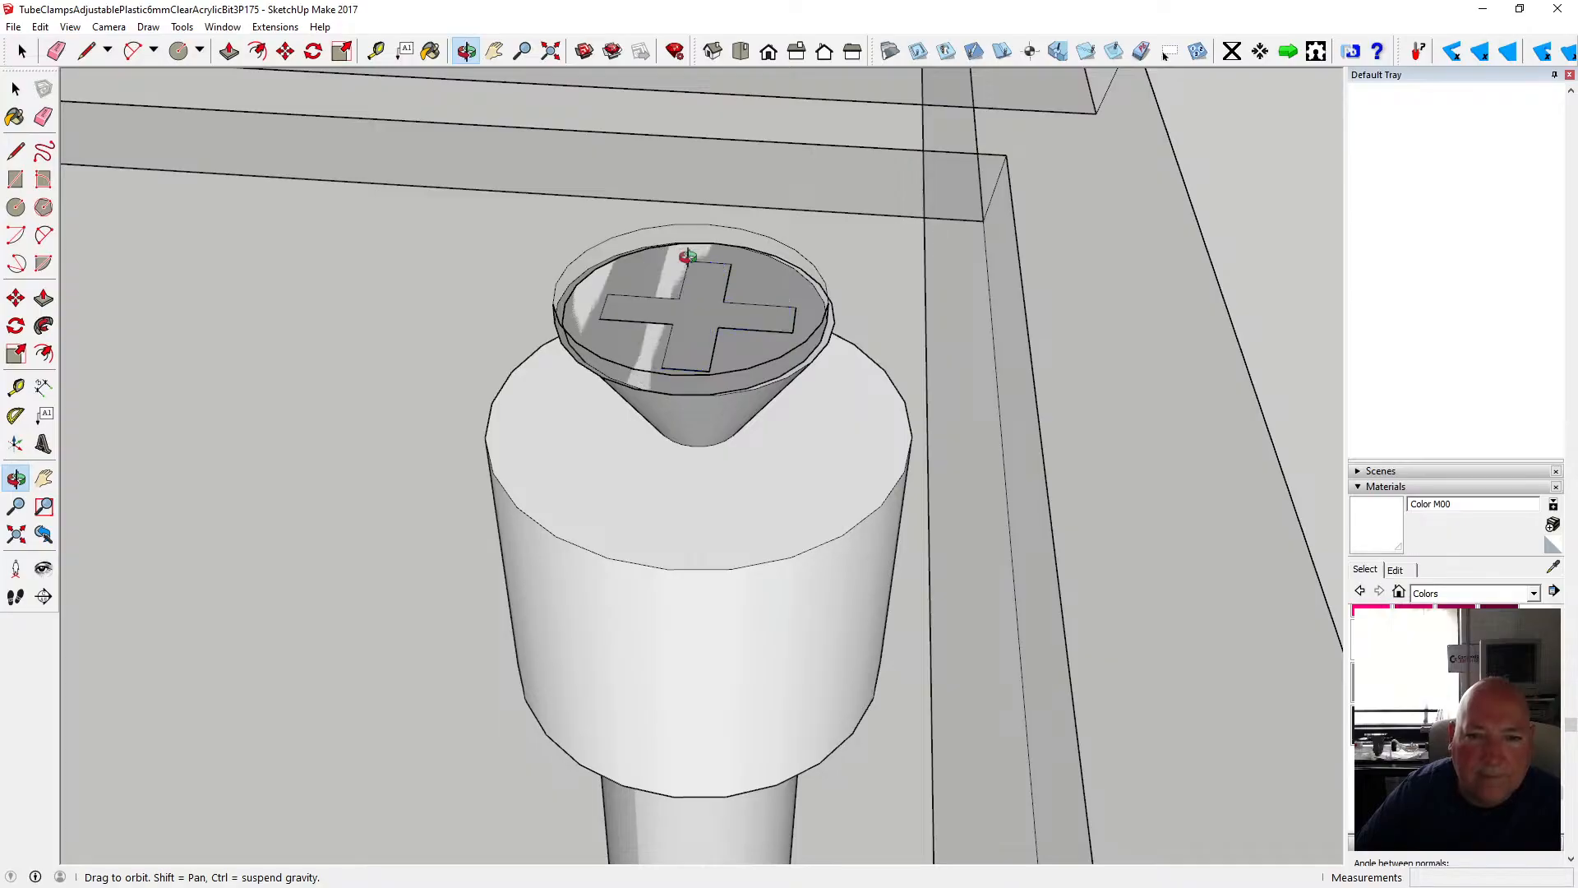
- Delete the loose circular face covering the cross recess of the copied screw
scroll(722, 355, down, 2)
drag(720, 354, 716, 408)
scroll(663, 330, up, 2)
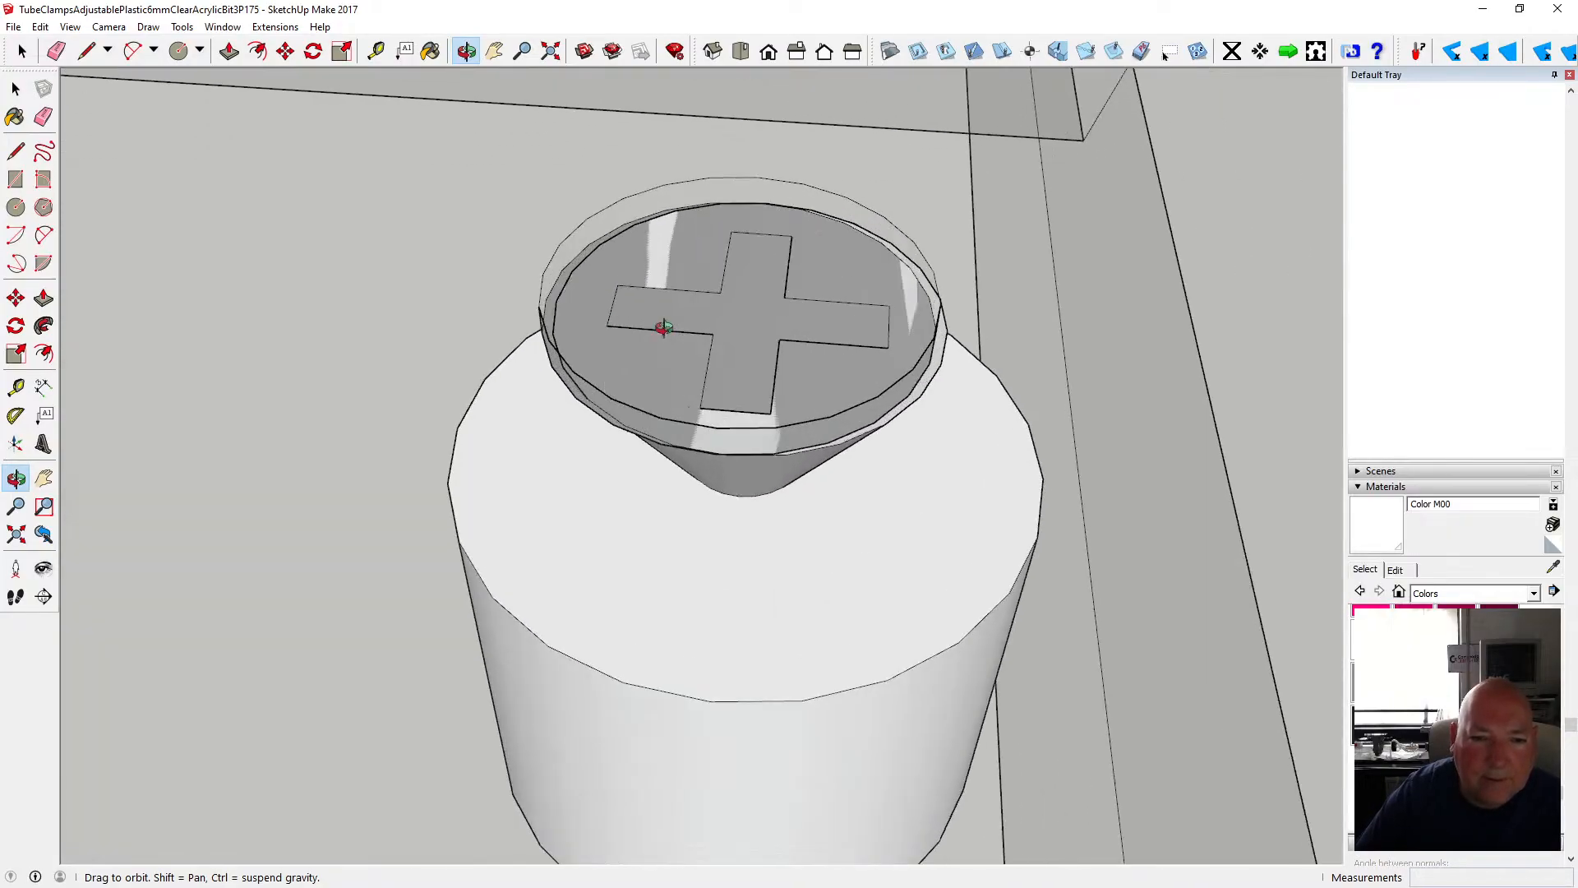
key(space)
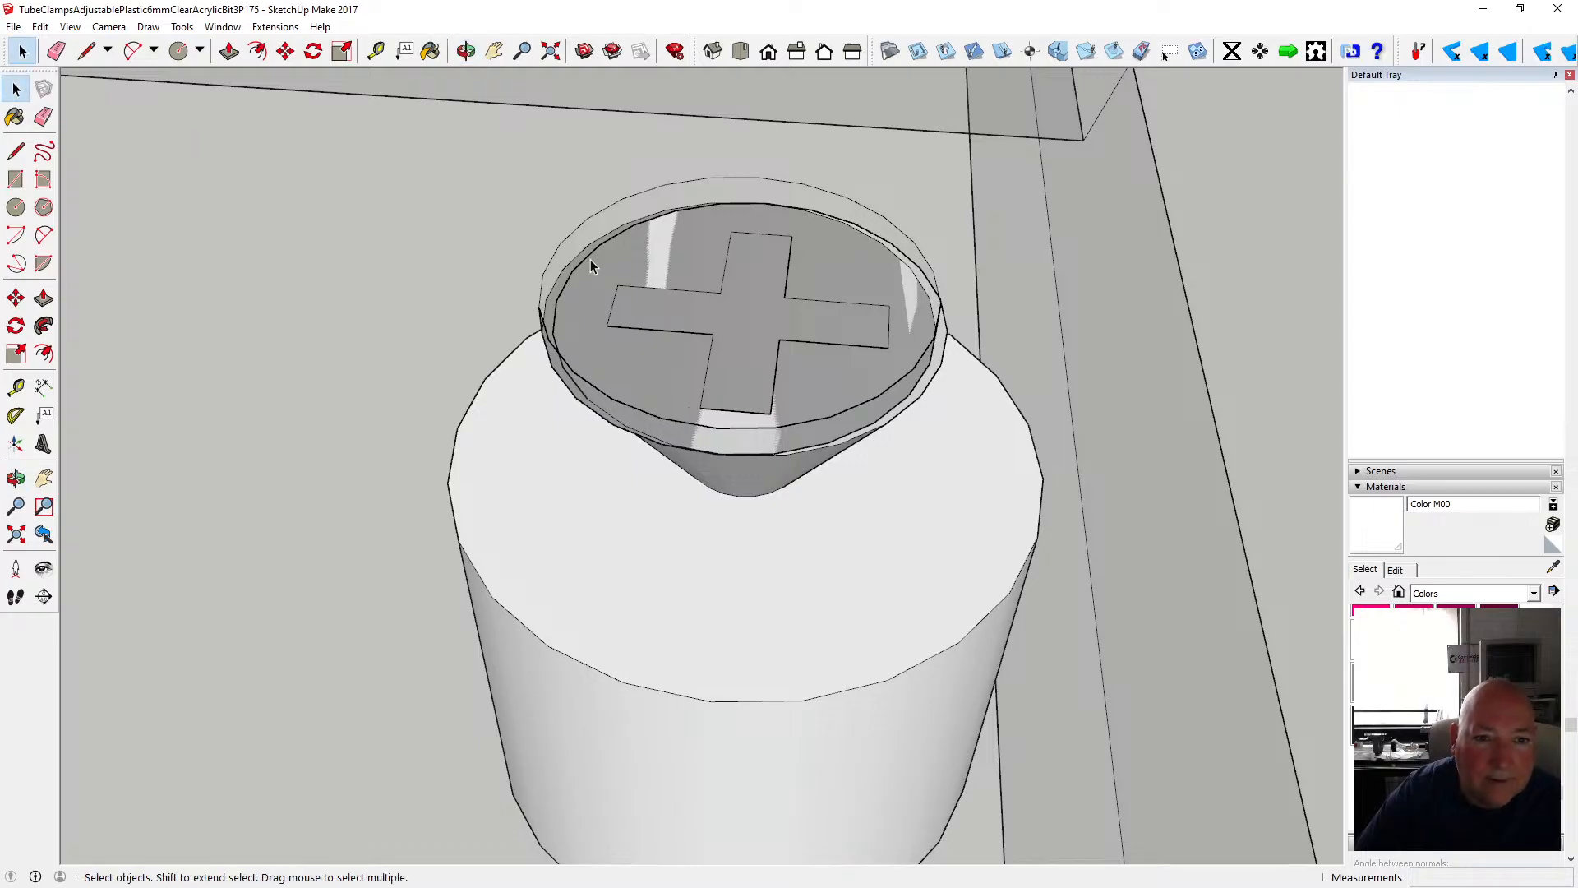
click(591, 259)
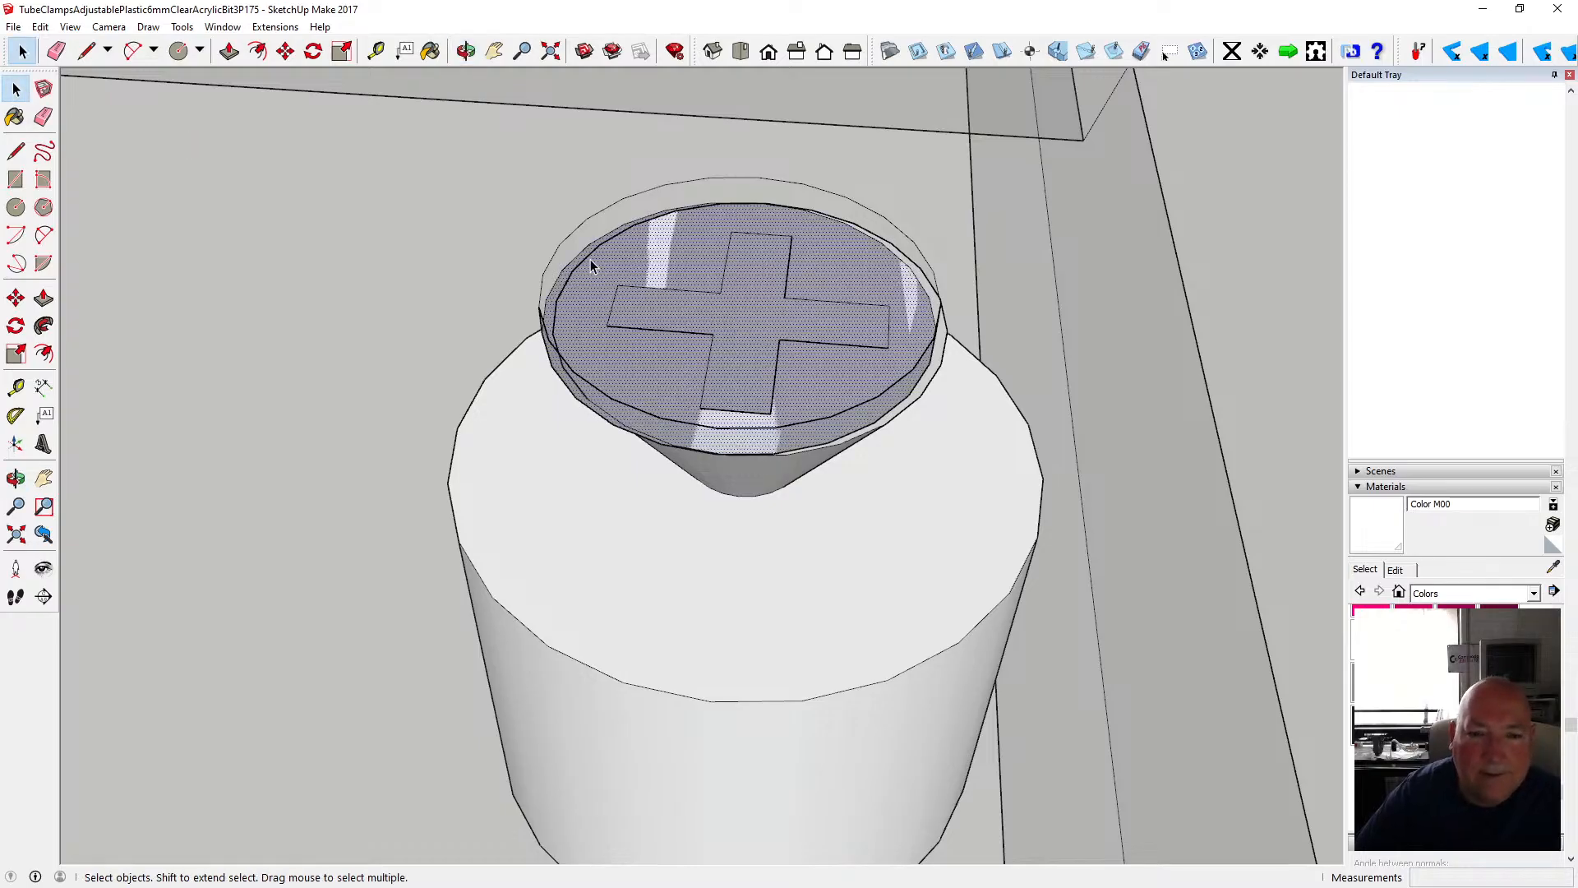
key(Delete)
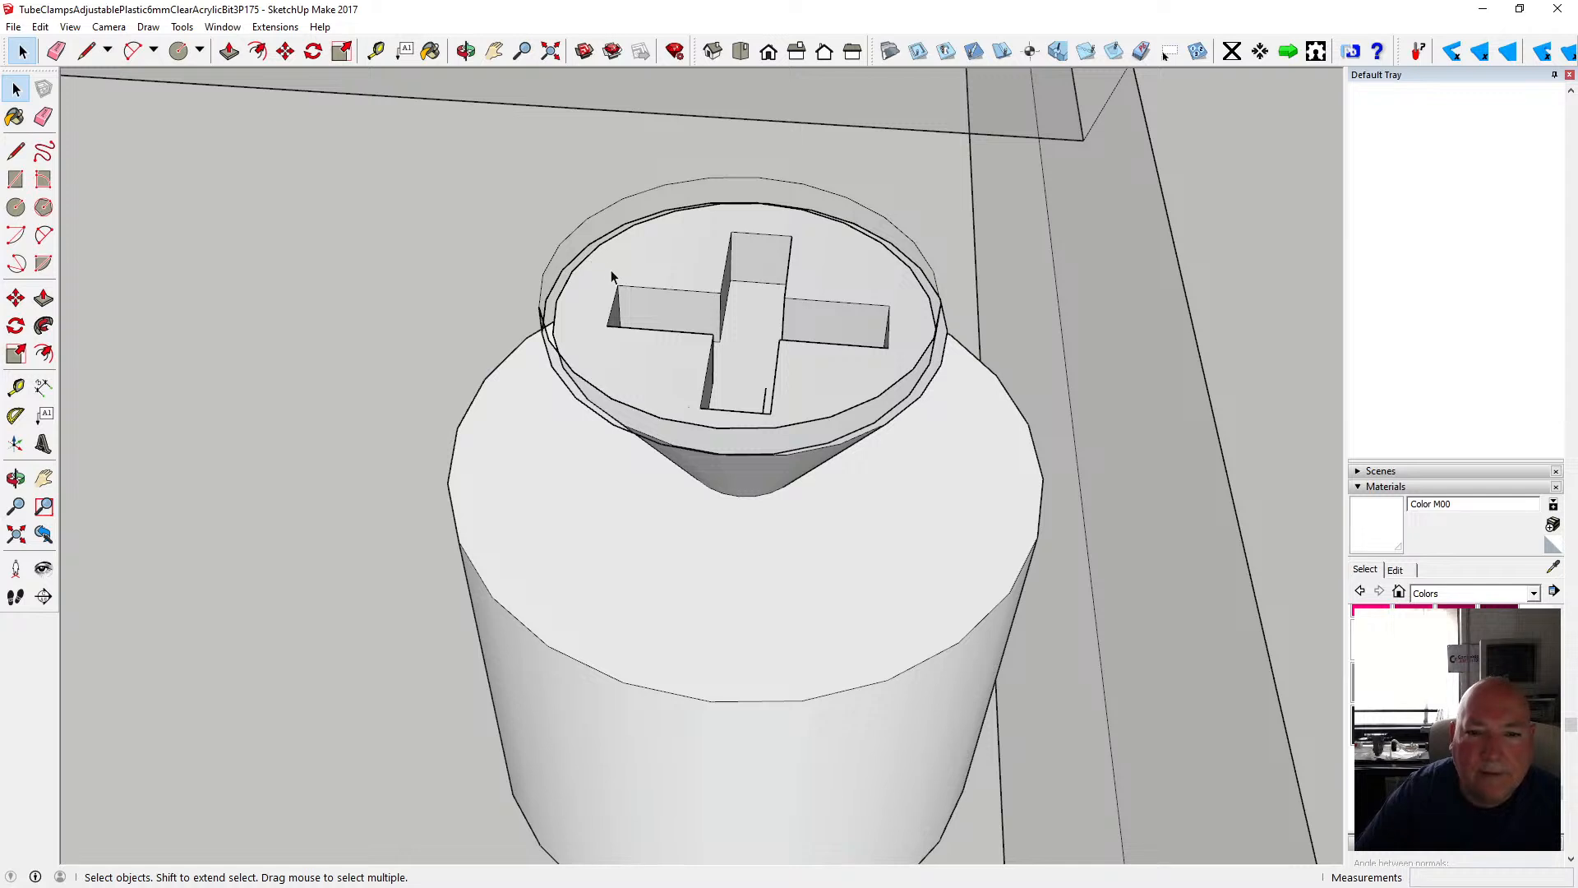
- Examine the copied screw's cross recess and inner geometry with the X-ray face style, and restore the opaque display
click(633, 333)
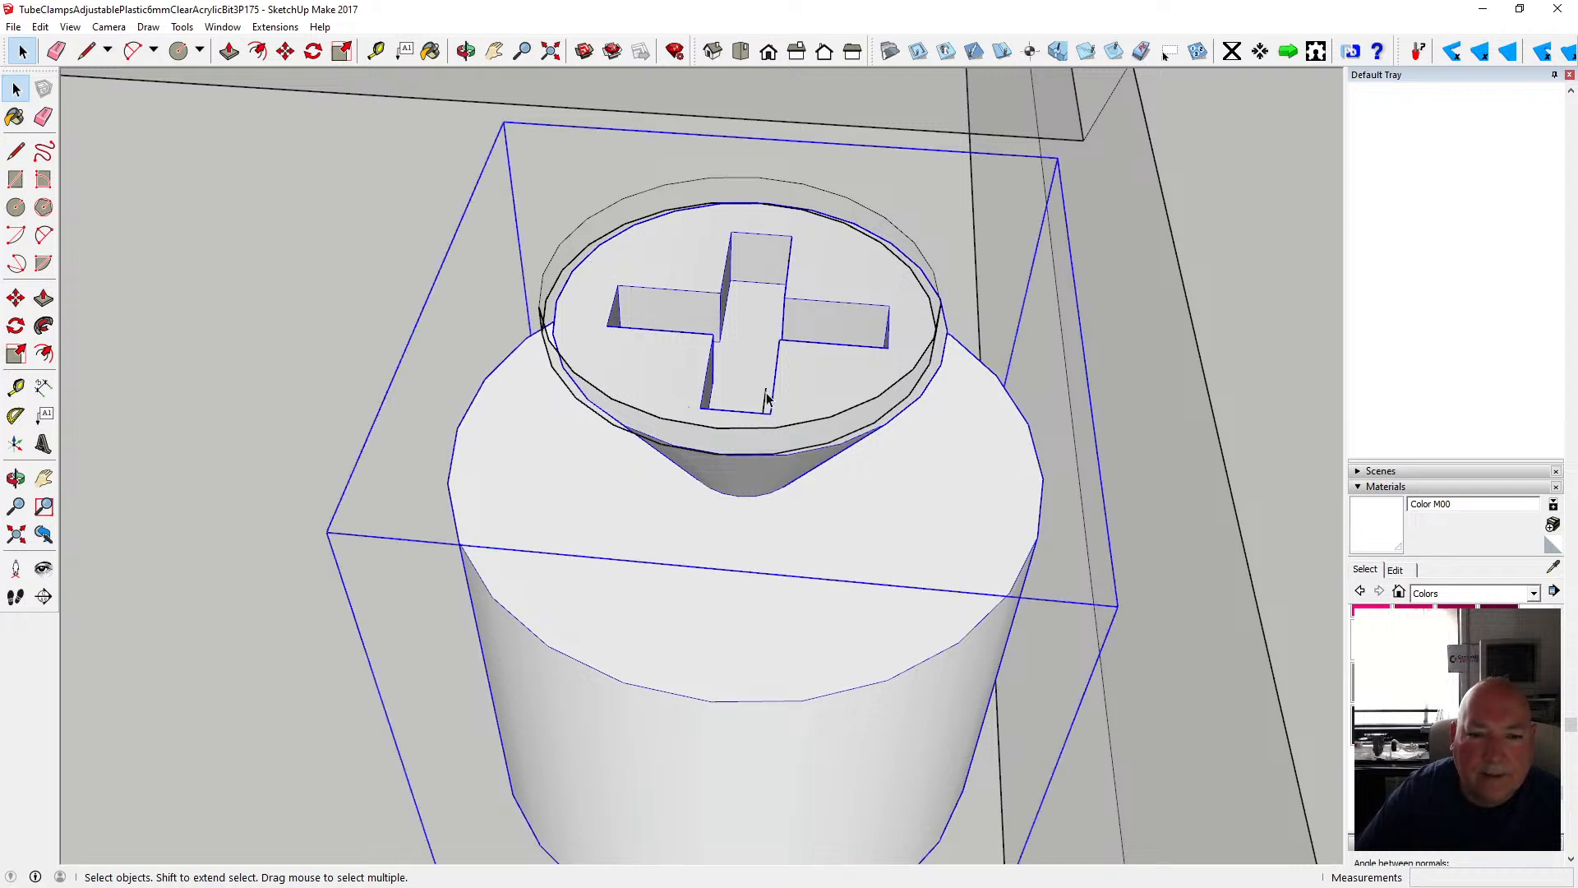
key(Escape)
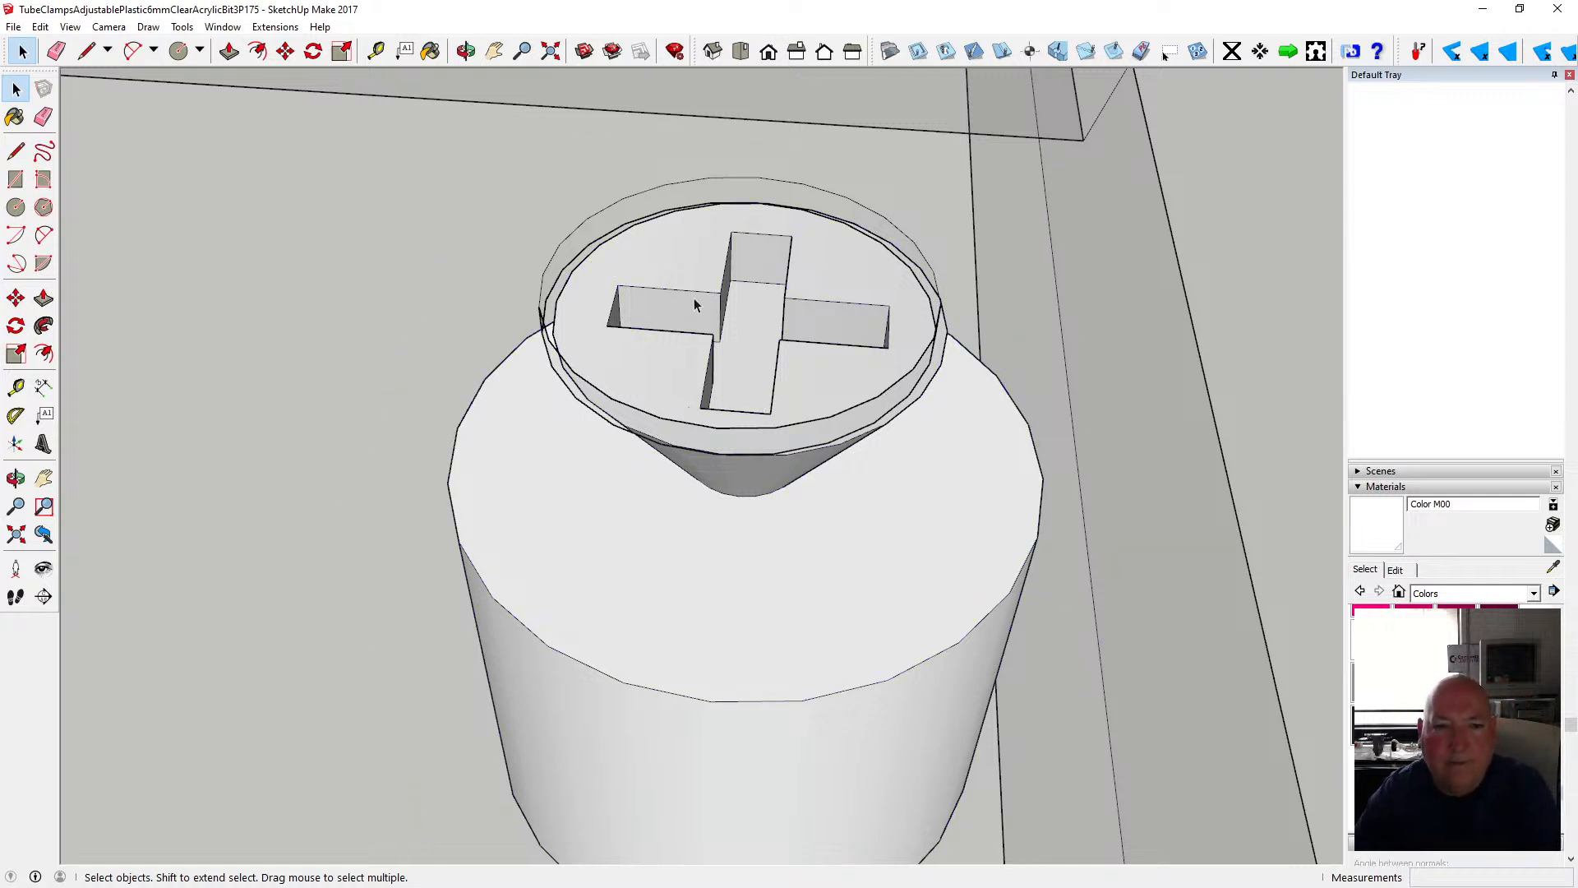
key(o)
drag(695, 305, 719, 513)
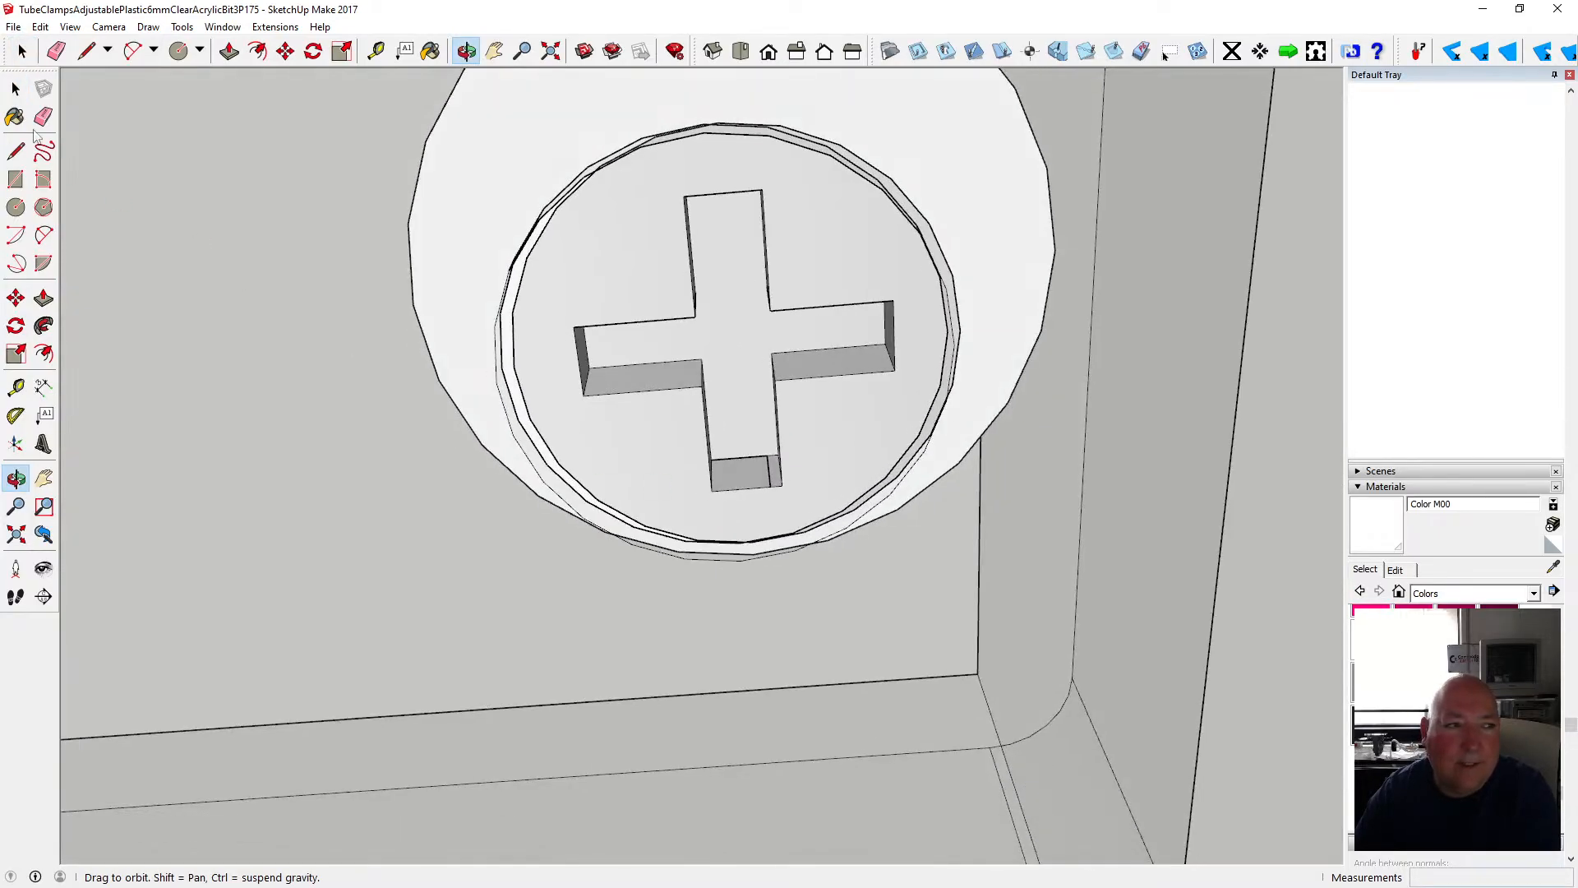
click(16, 88)
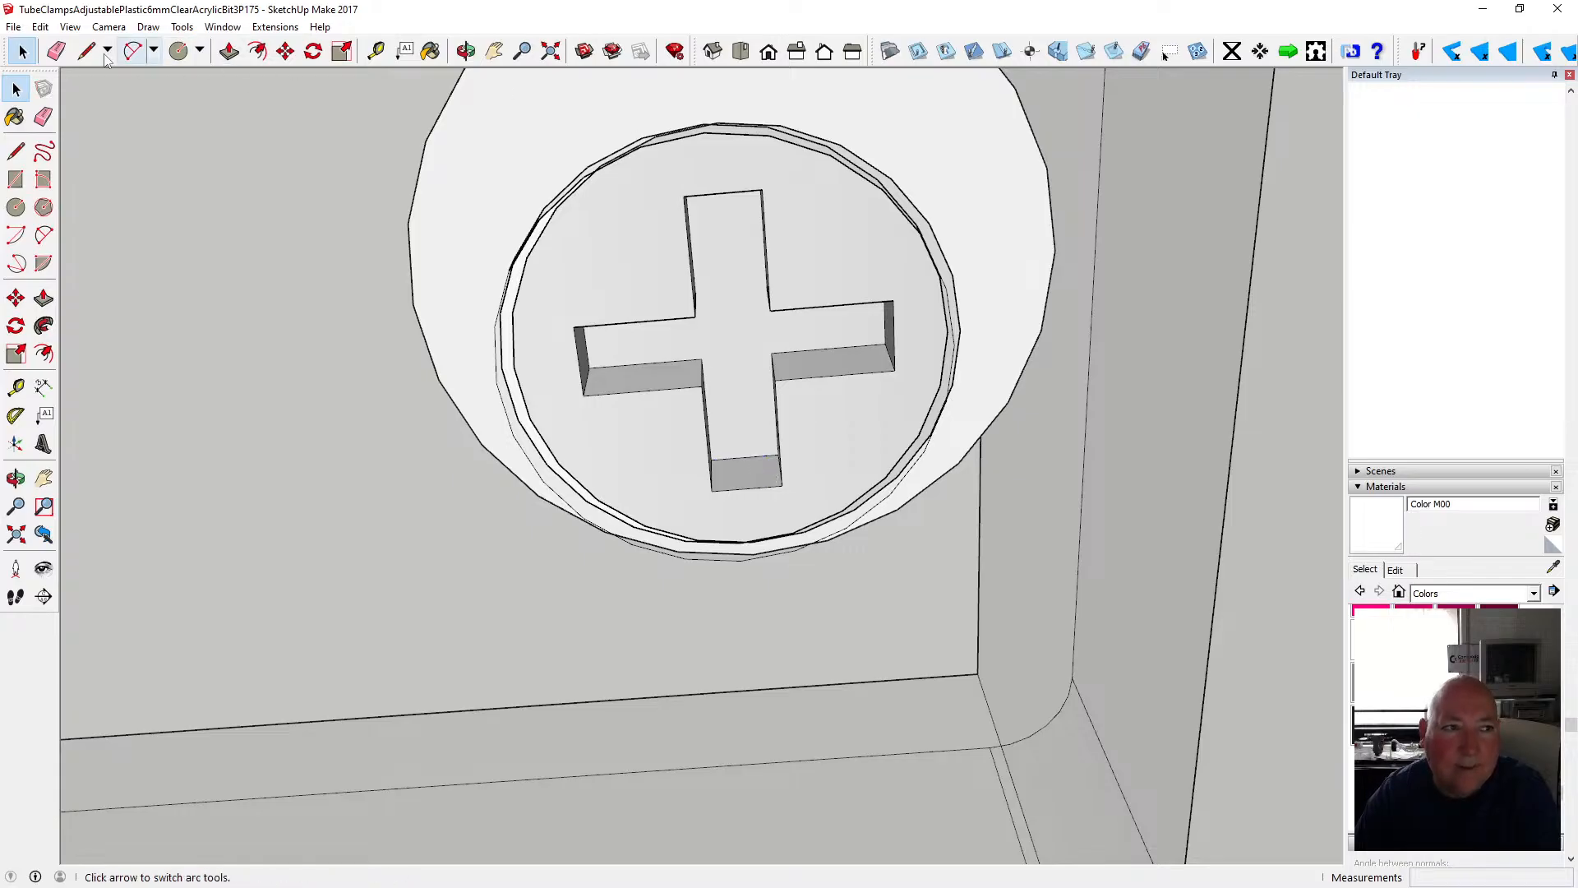
click(70, 27)
mouse_move(156, 243)
click(257, 246)
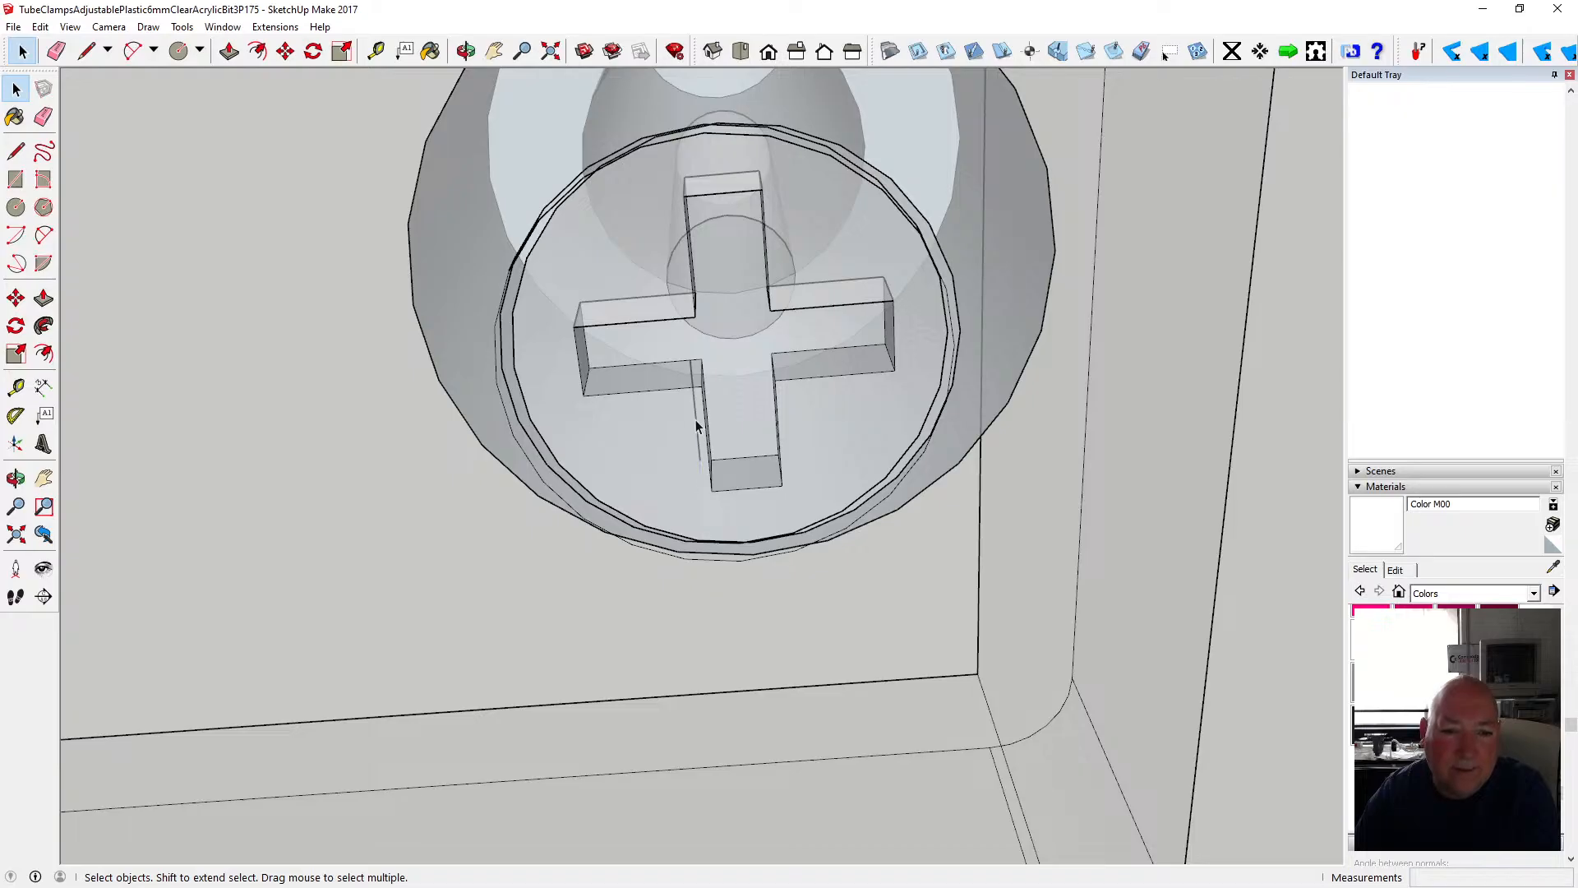
click(466, 51)
drag(657, 88, 666, 251)
scroll(676, 381, down, 3)
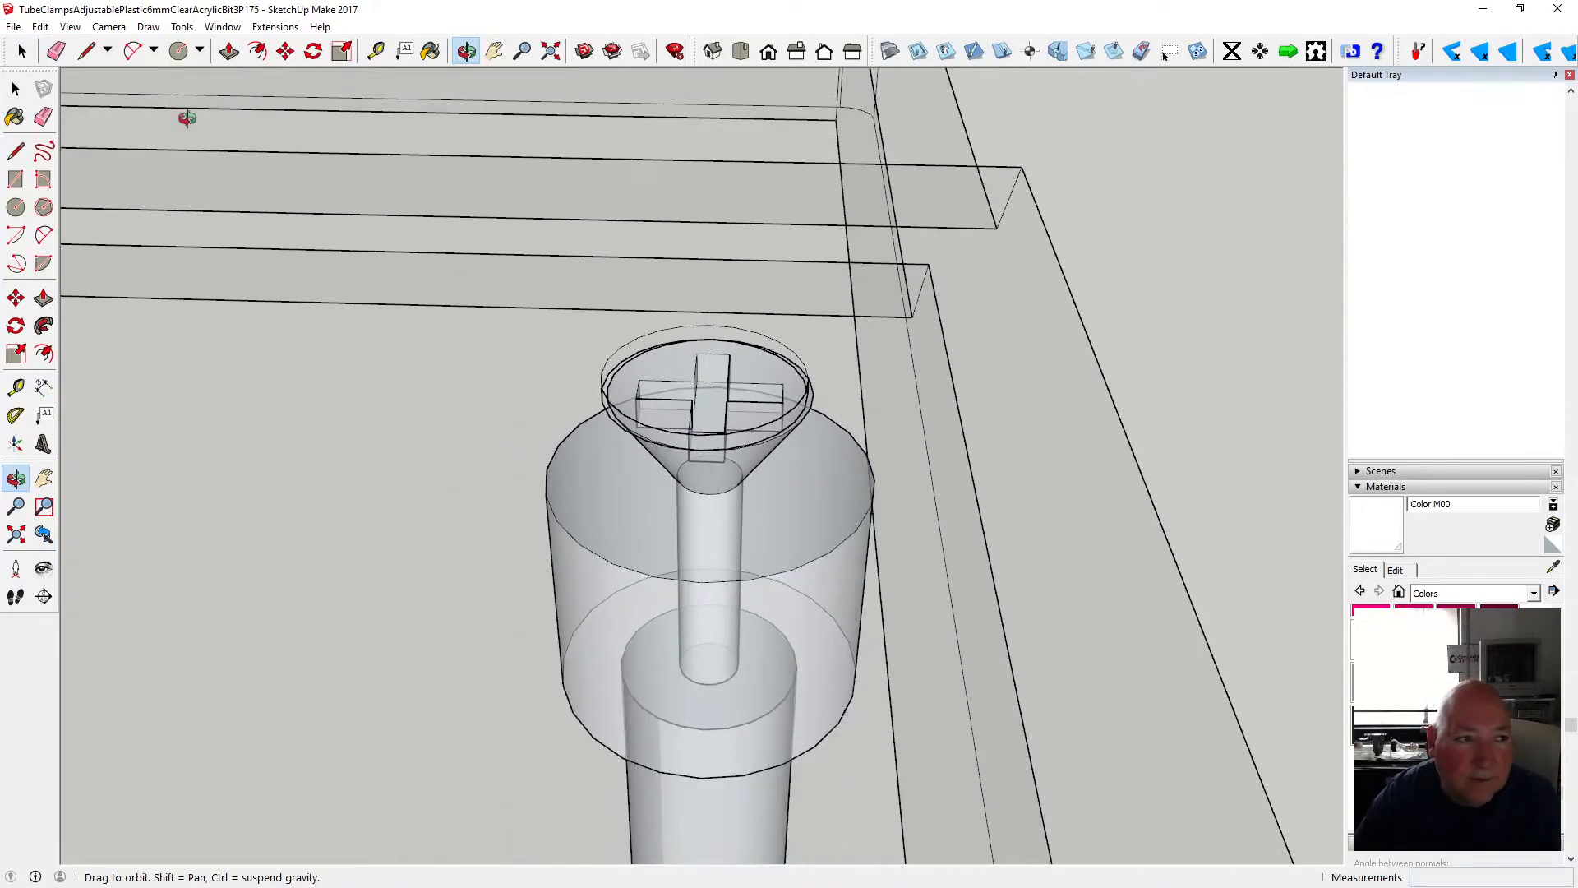
click(70, 26)
mouse_move(136, 243)
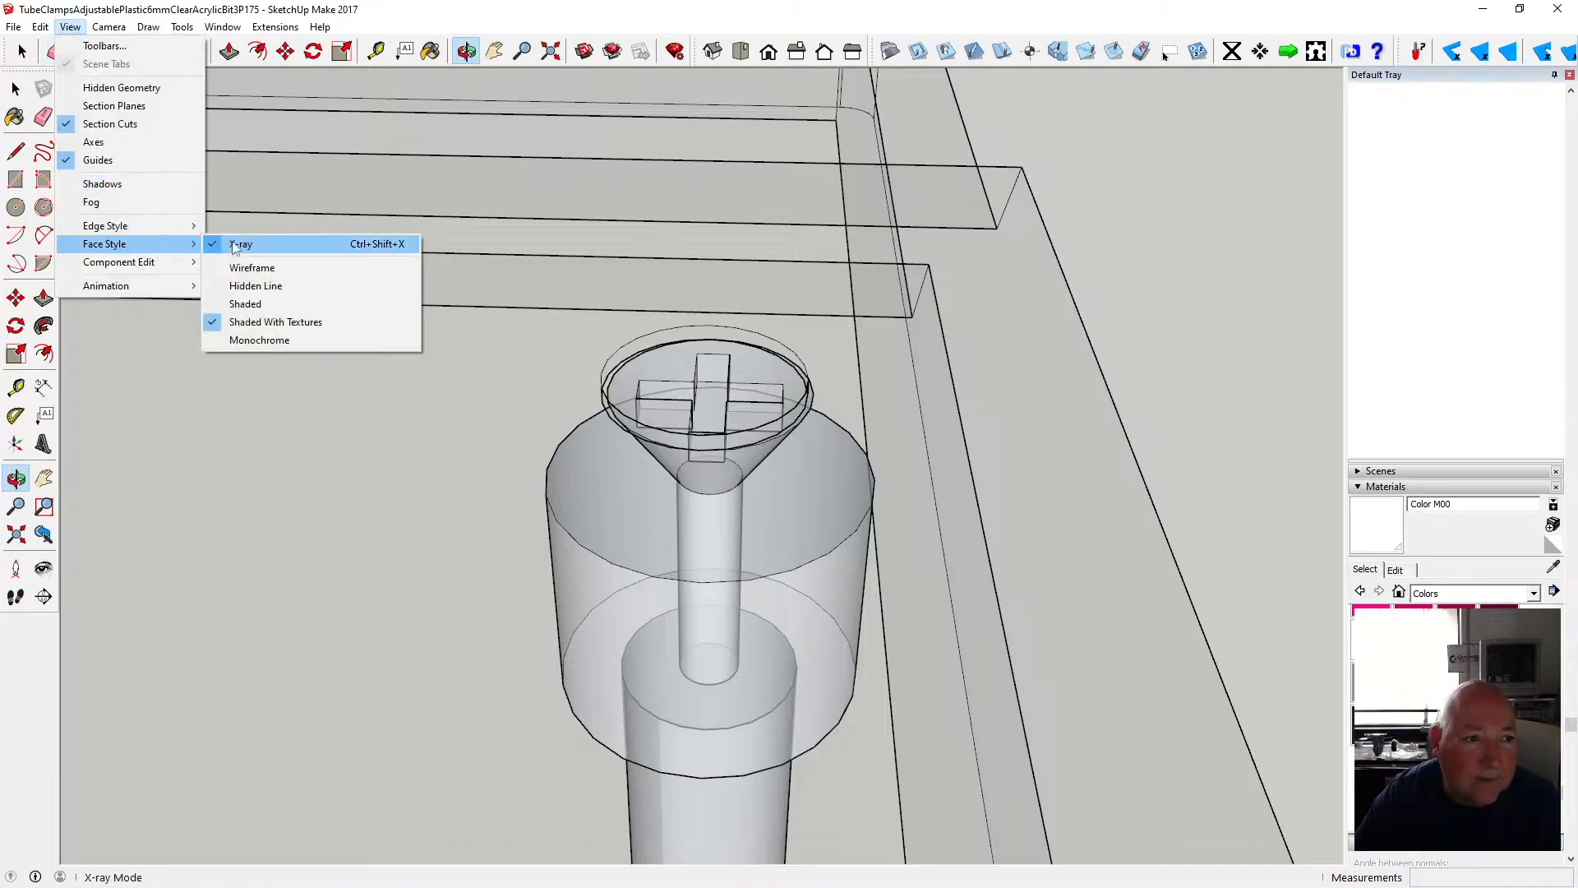
click(243, 244)
- Move the copied screw so the rim of its head aligns with the edge of the second hole
key(m)
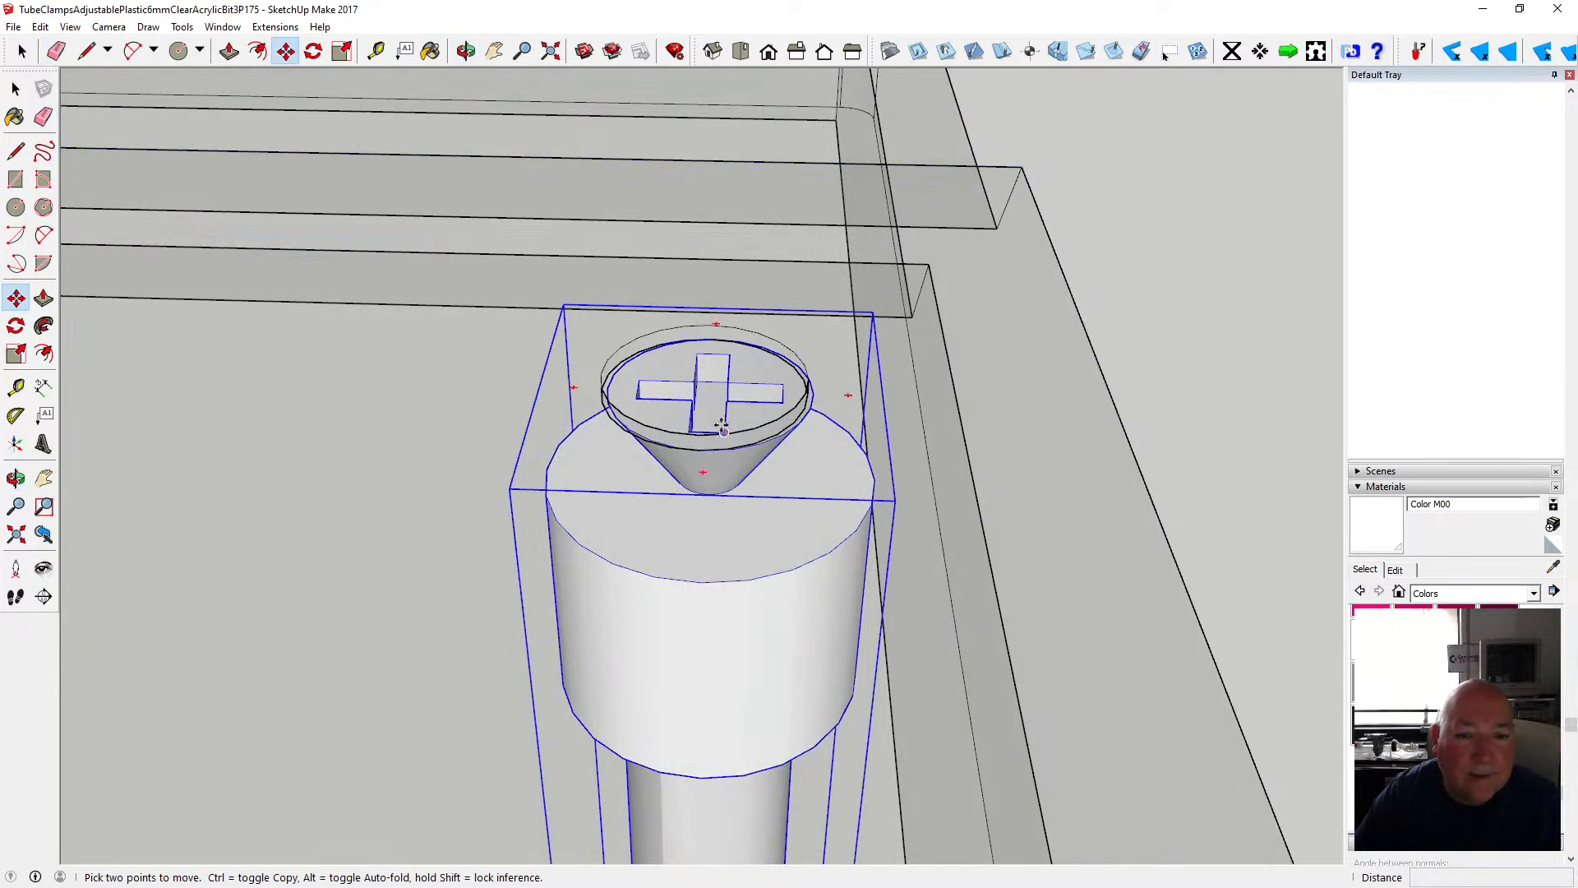
click(608, 387)
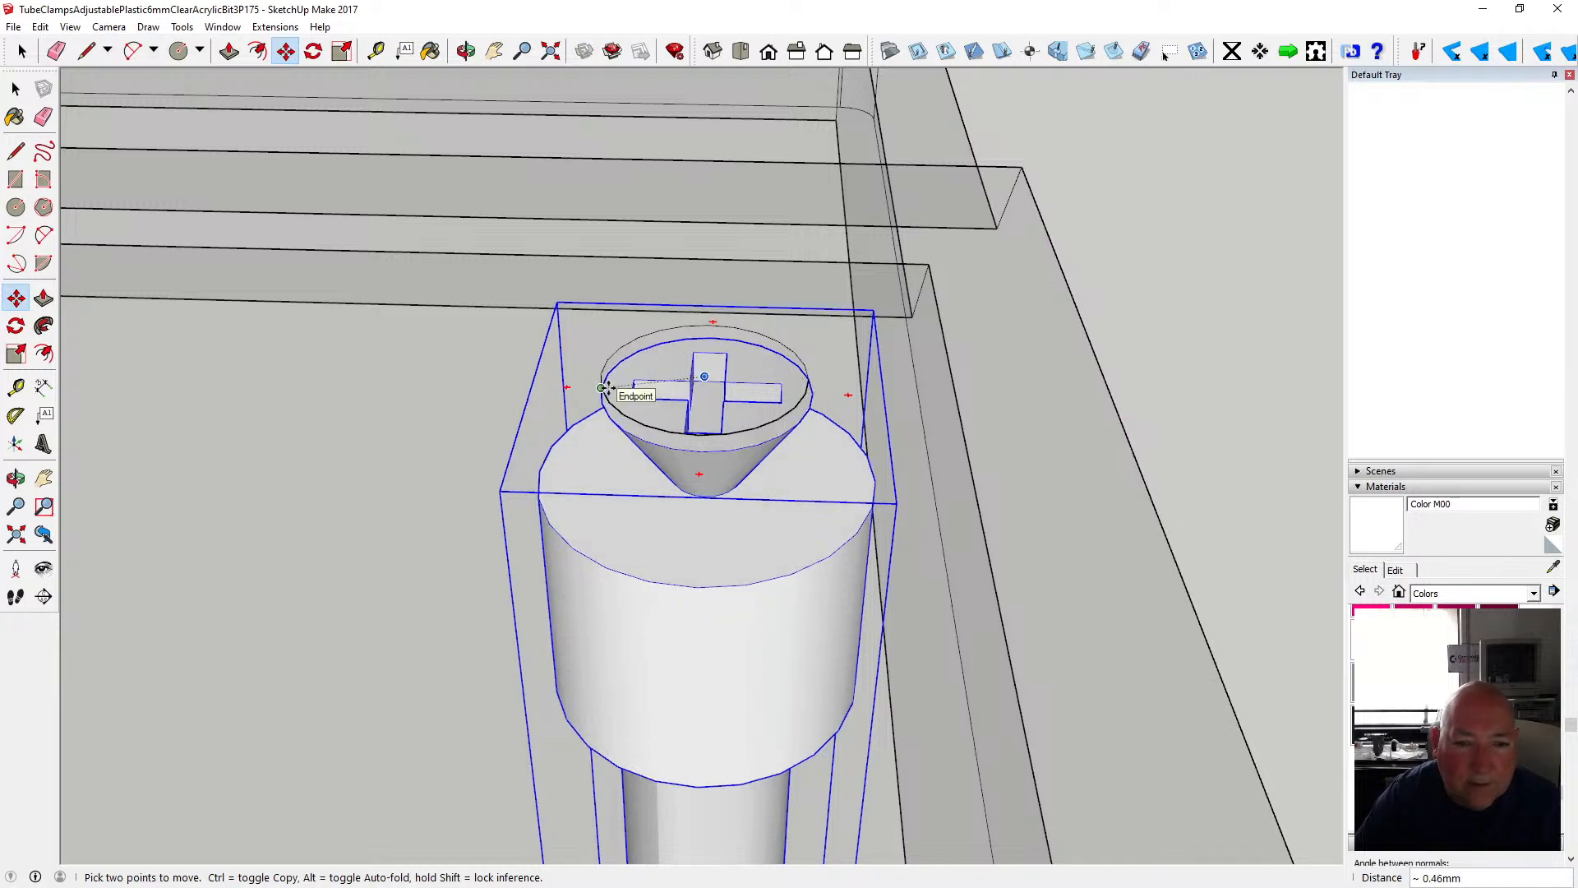
click(608, 387)
click(466, 54)
drag(704, 382, 987, 501)
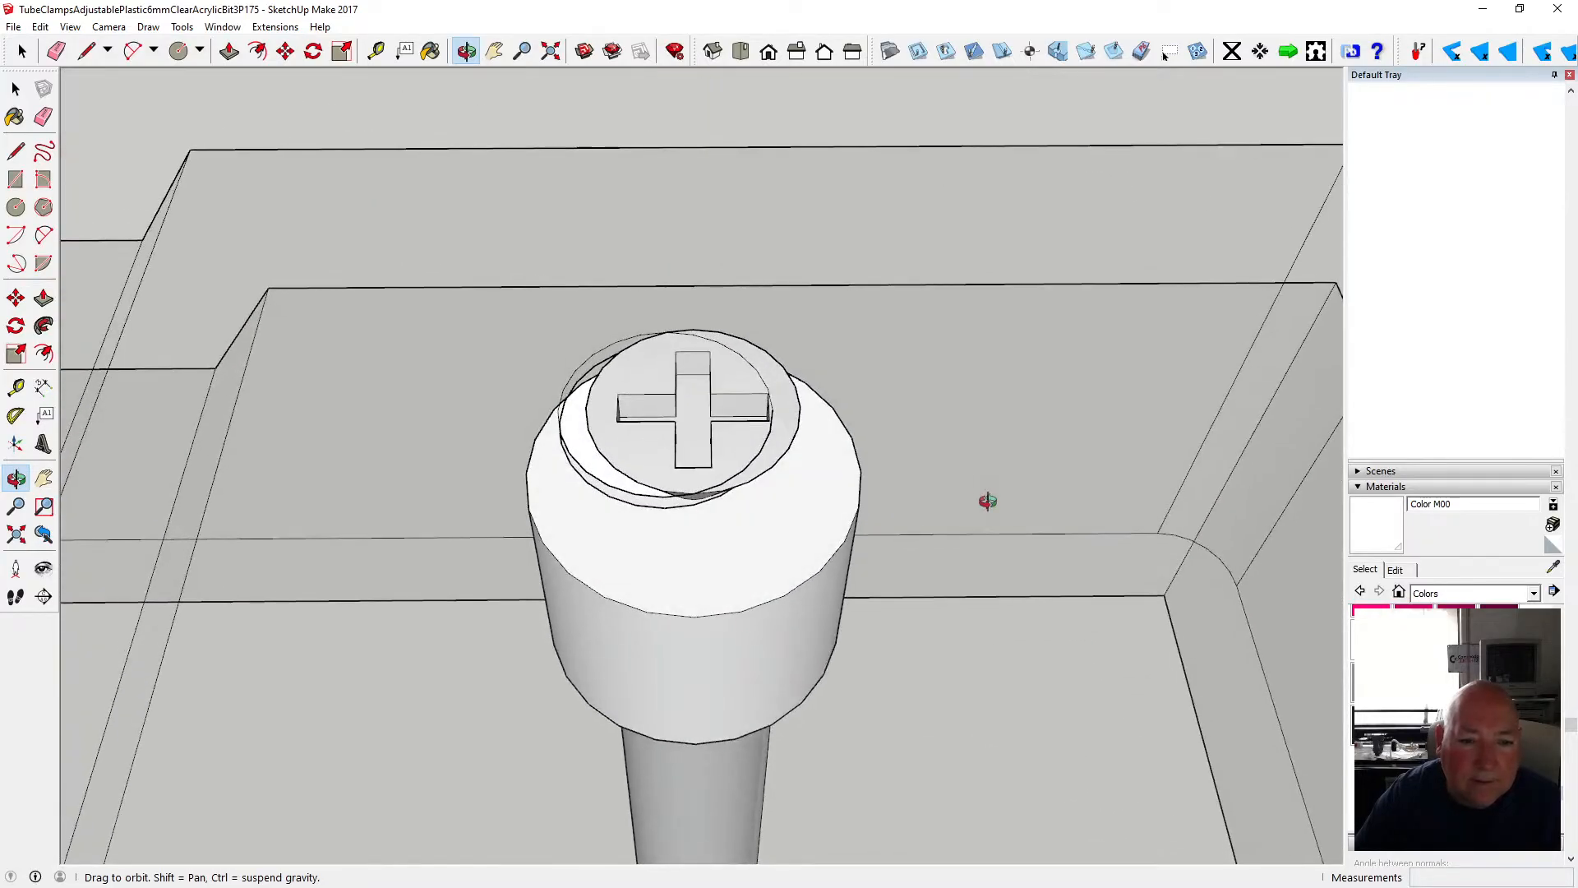
key(space)
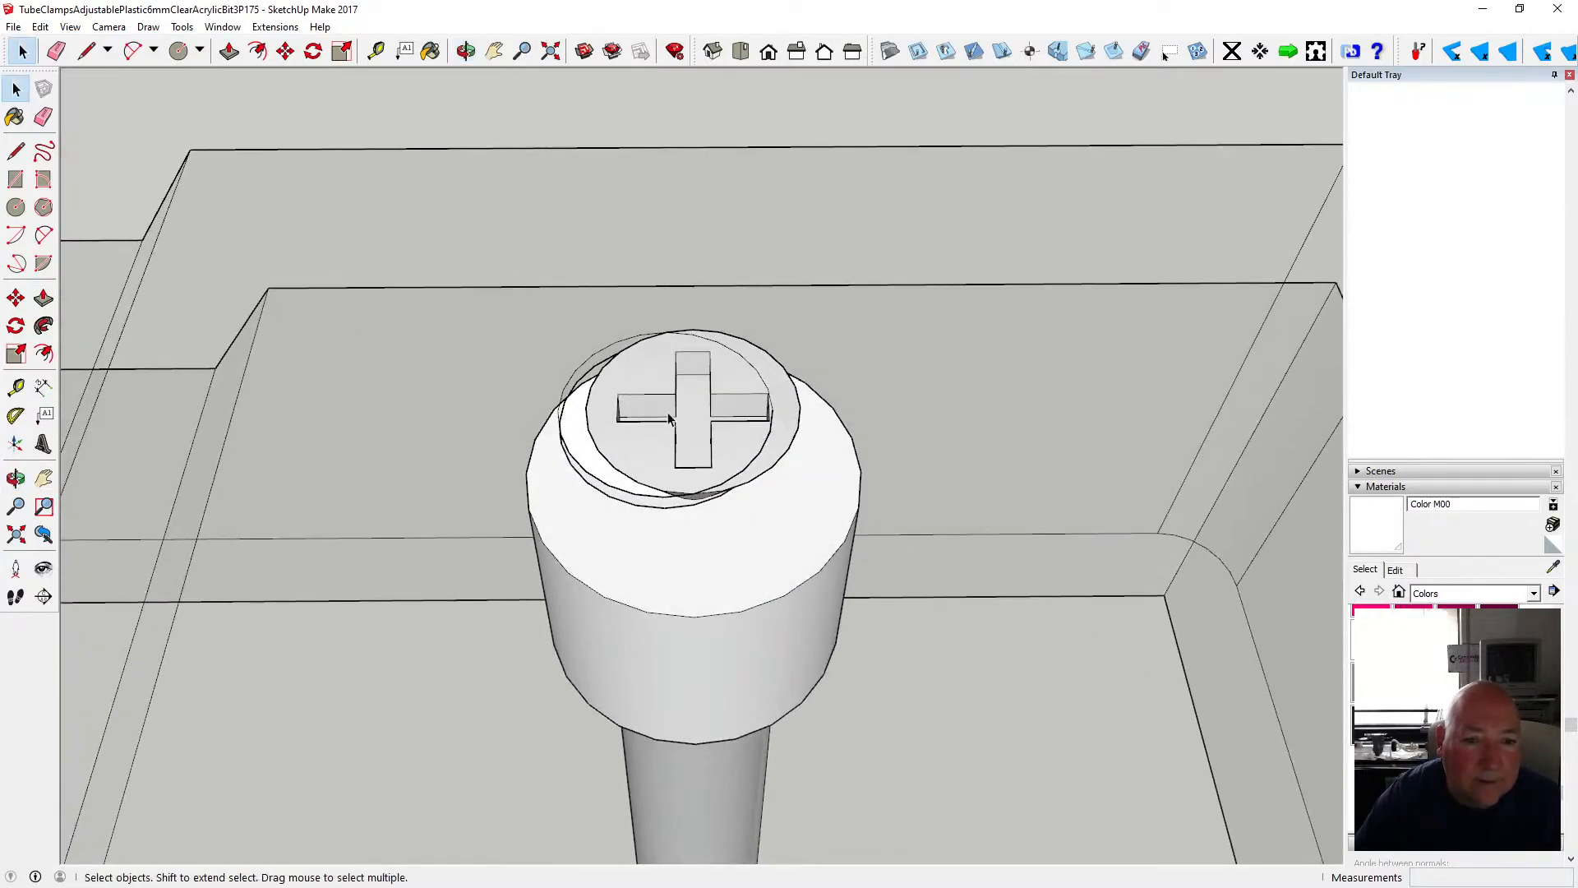
click(668, 412)
click(286, 53)
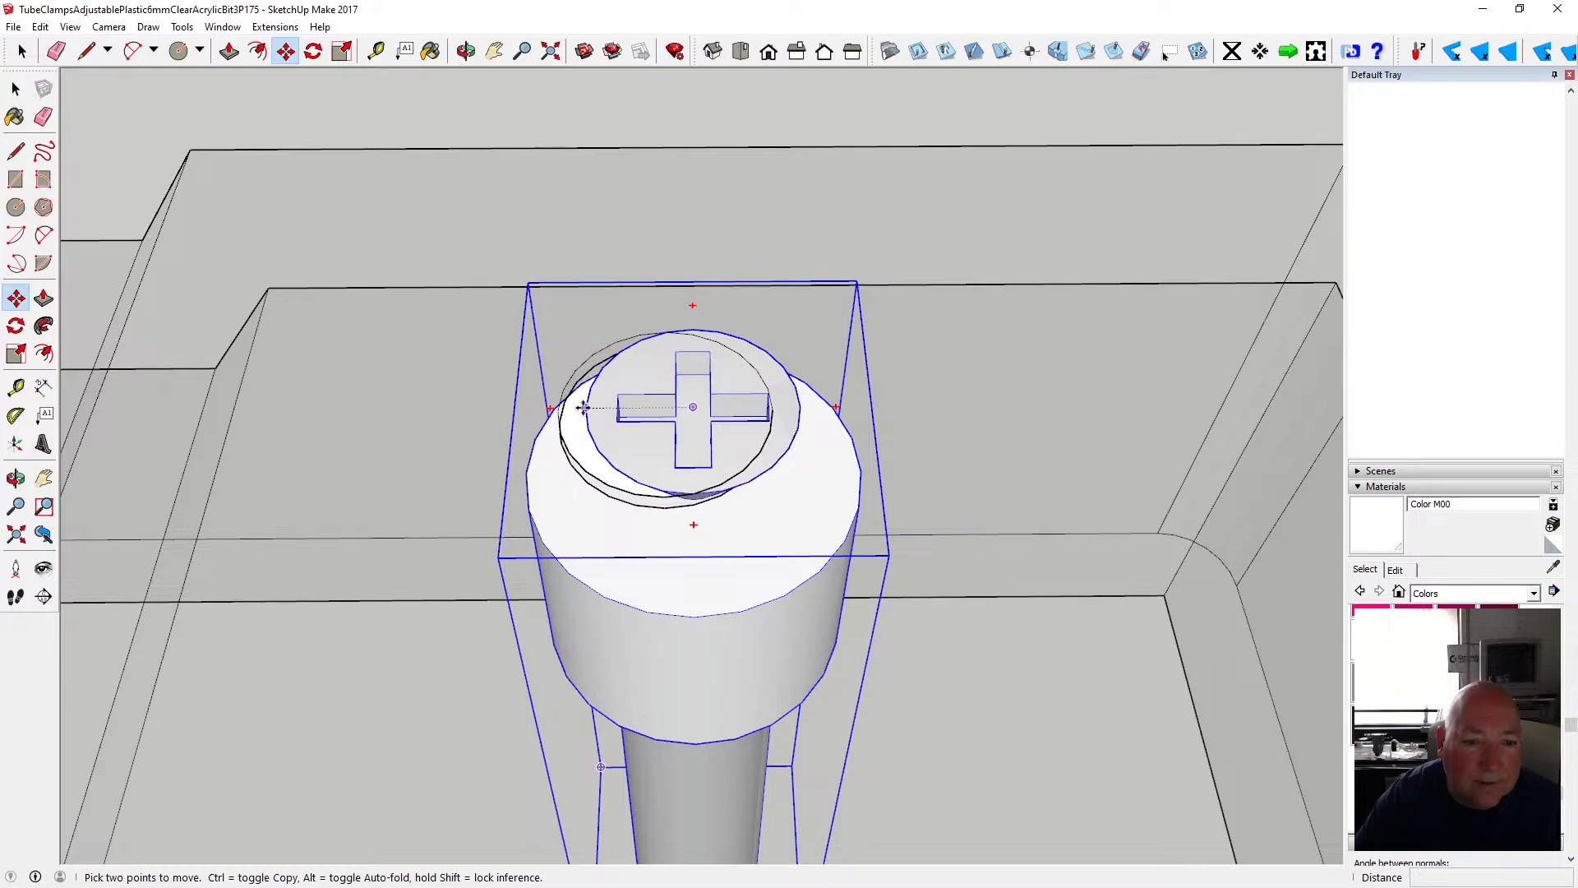
click(583, 409)
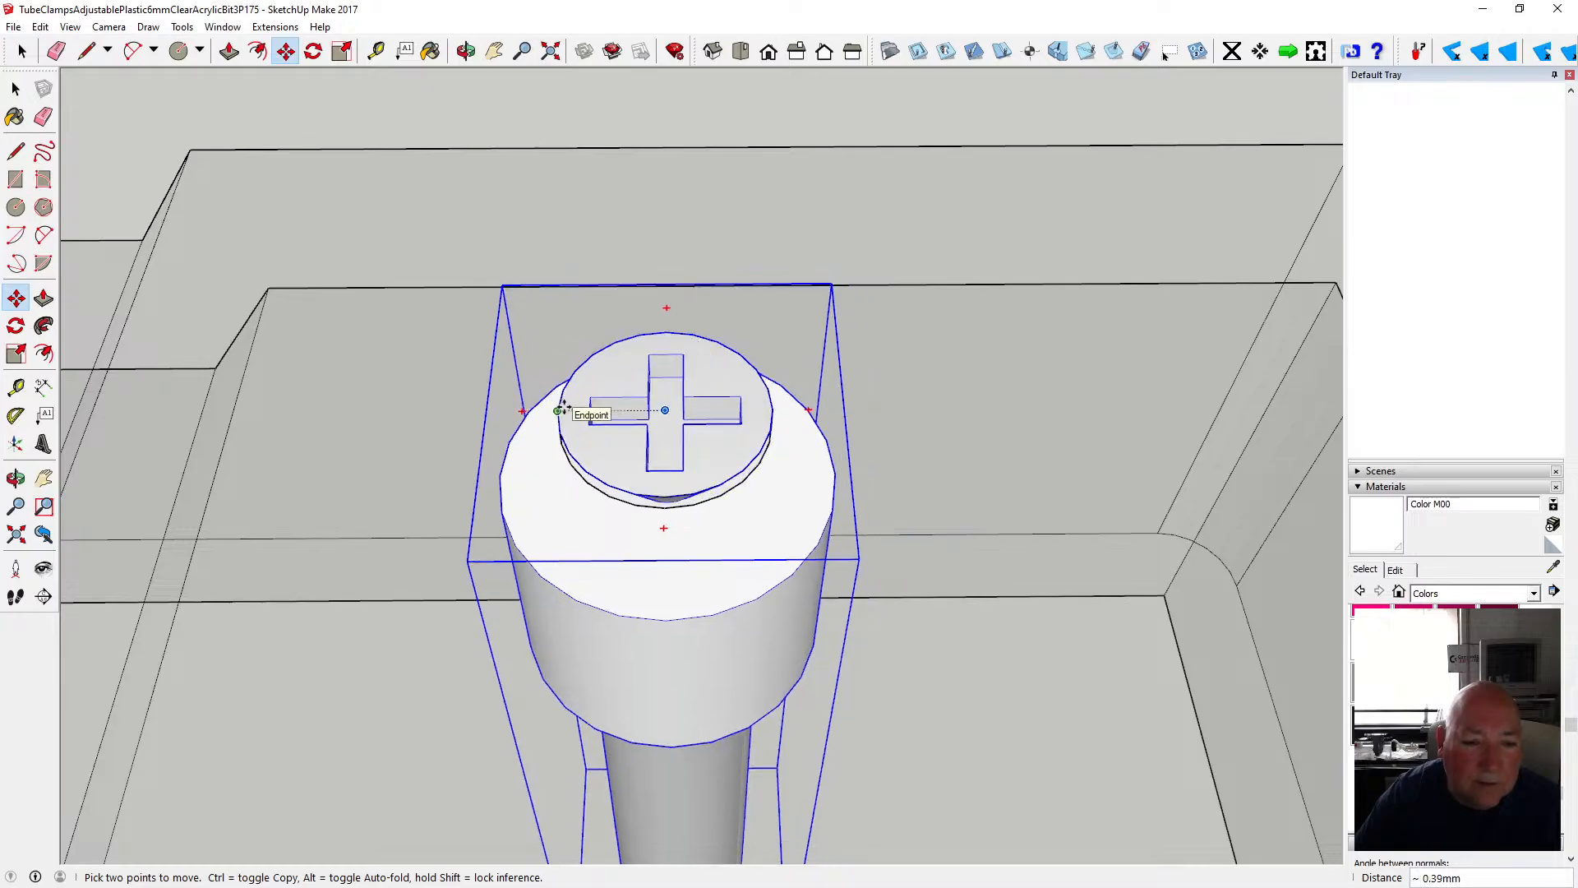
- Lower the copied screw 0.25 mm vertically into the second hole and clear the selection
click(466, 51)
drag(765, 296, 433, 194)
key(m)
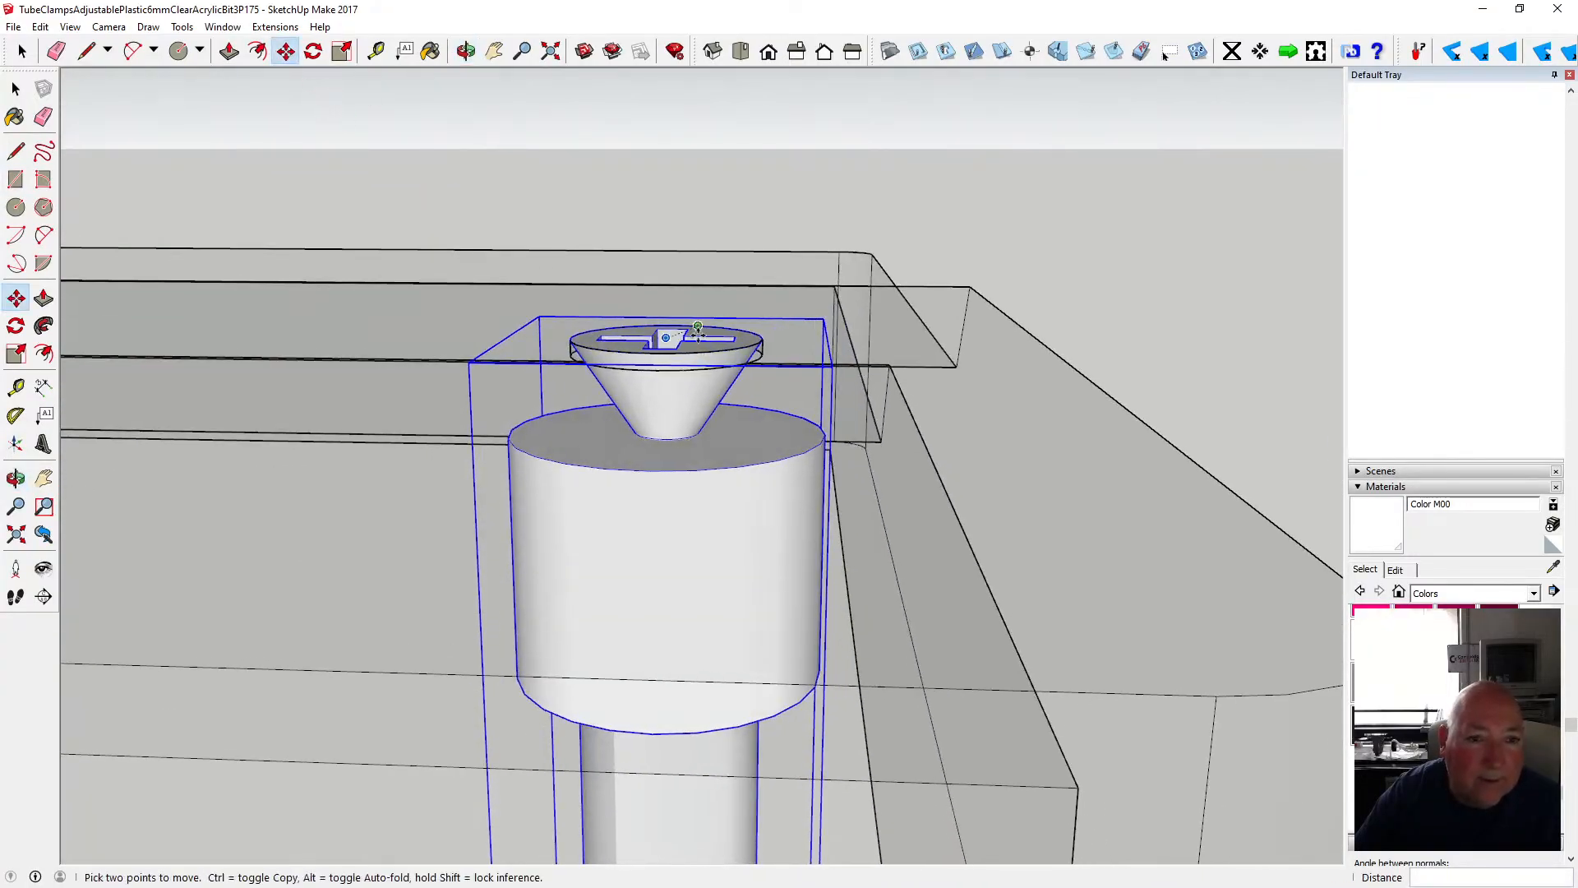
click(666, 352)
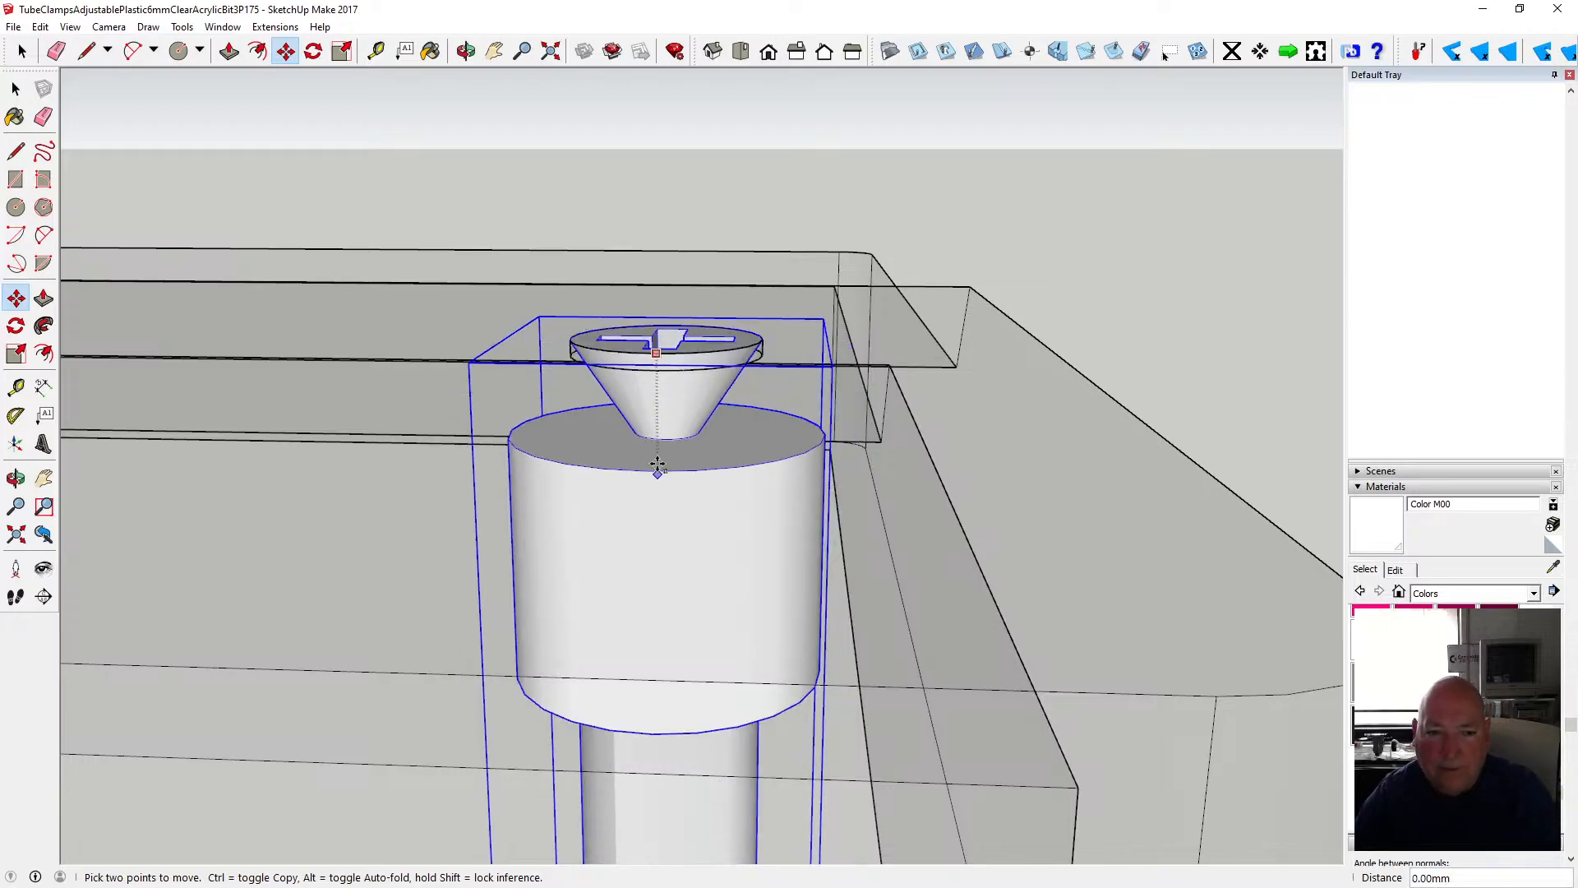
scroll(689, 436, down, 5)
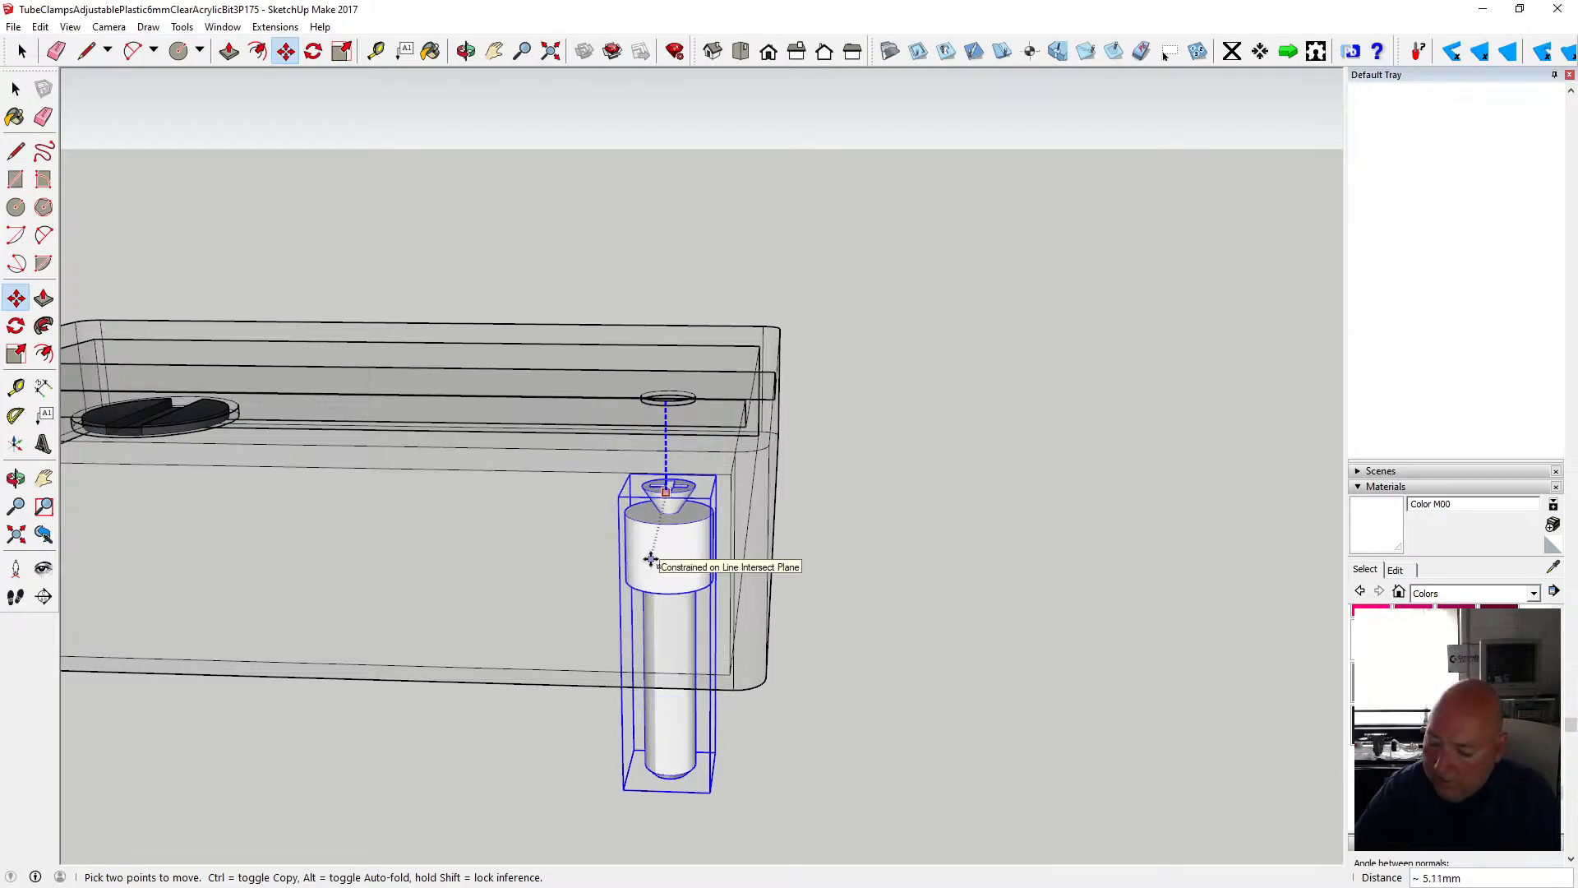
text(.25)
key(Return)
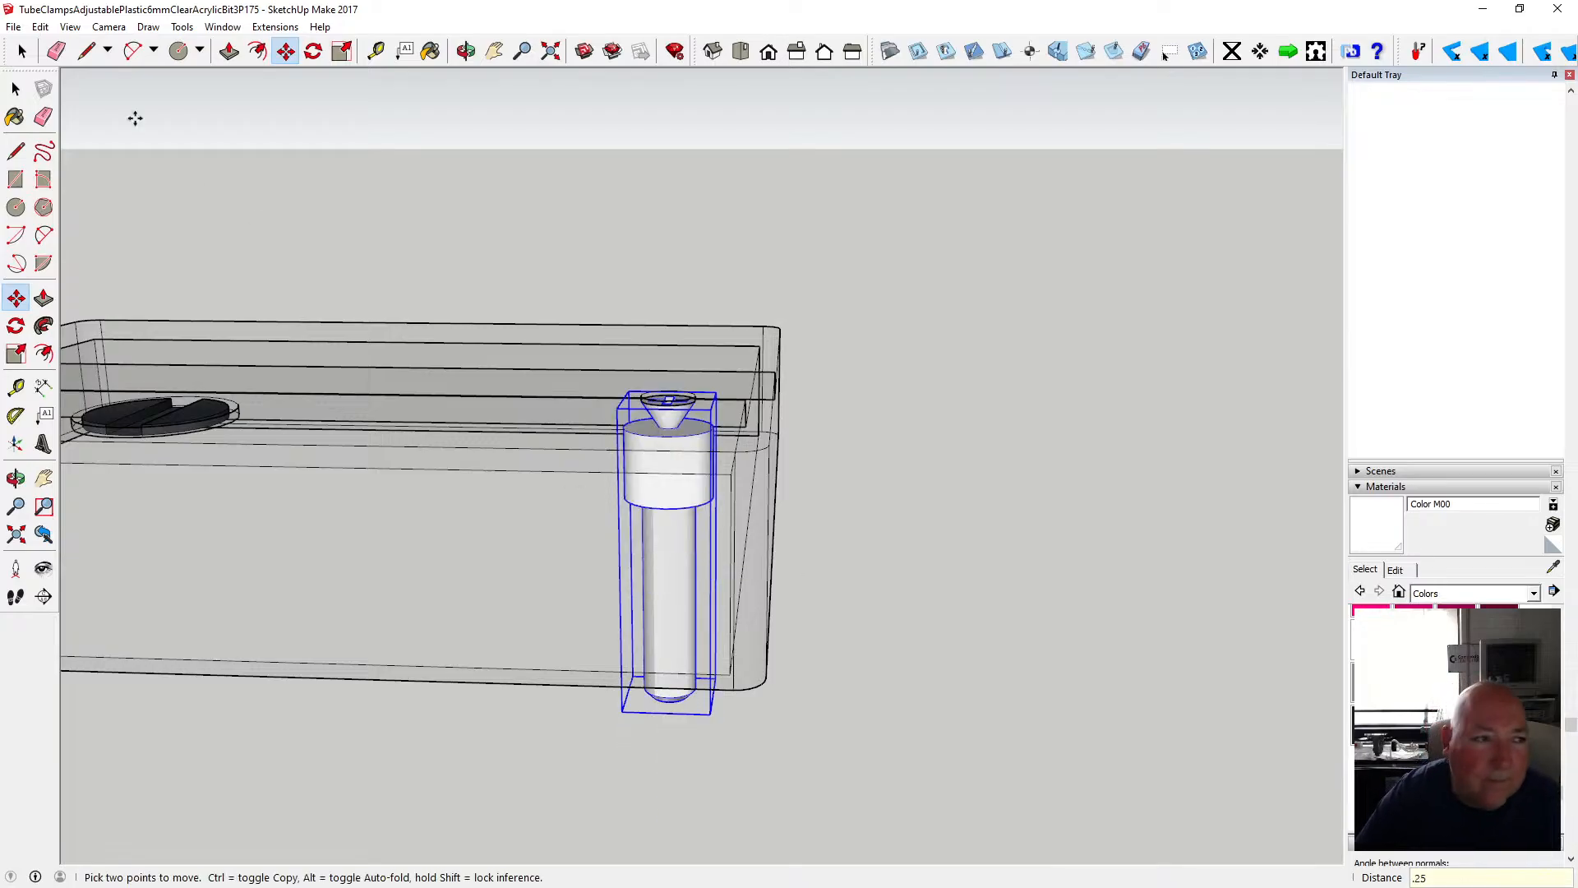
key(space)
click(491, 250)
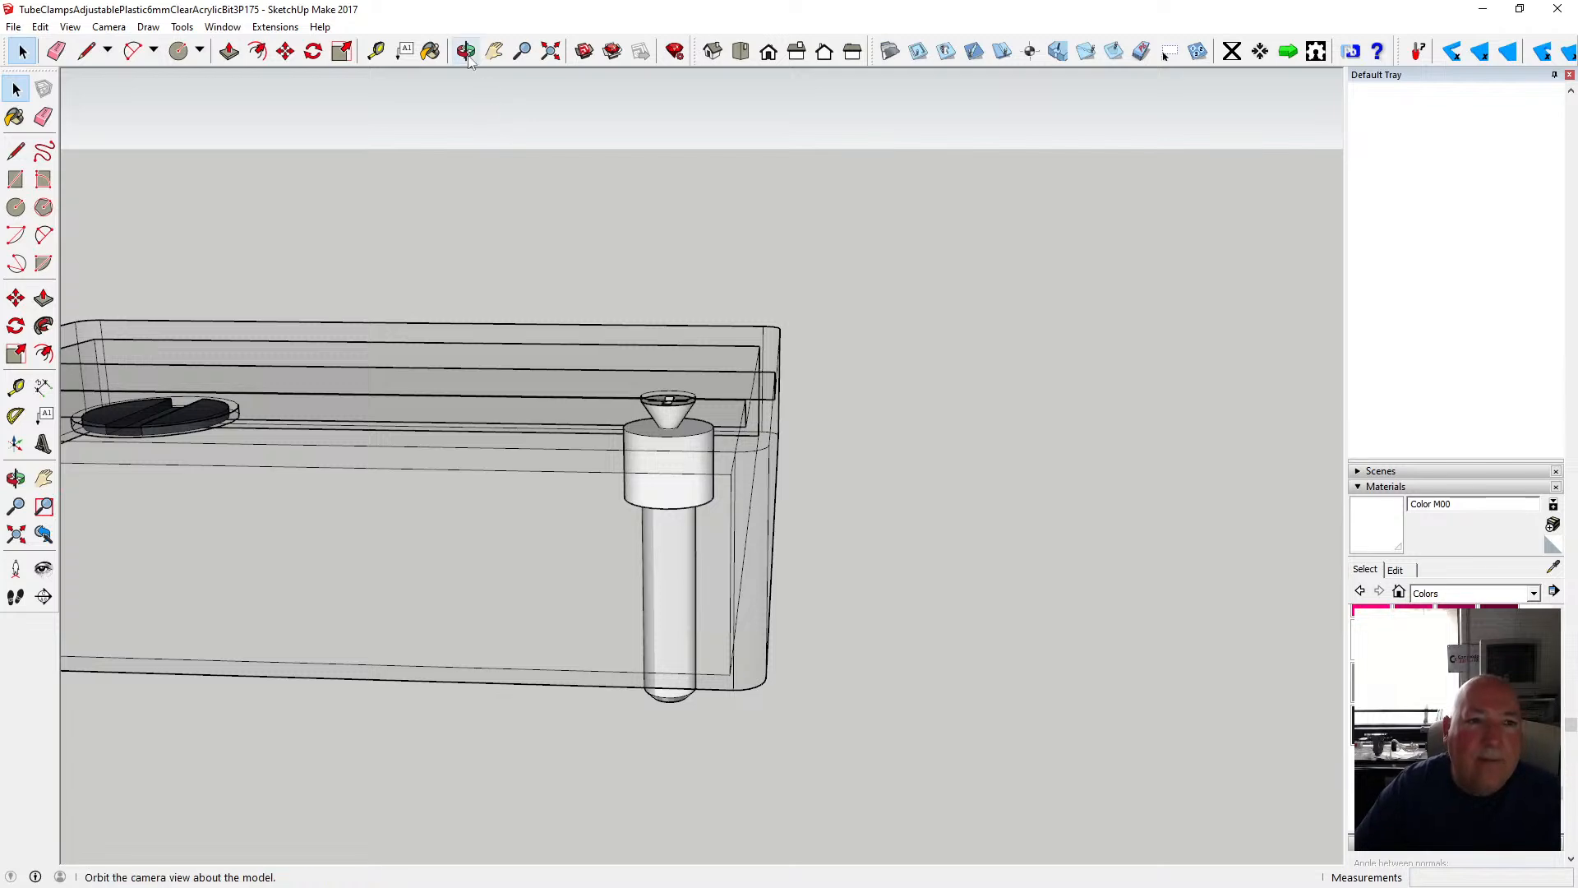
- Switch the camera to parallel projection with a side view of both screws in the clamp box
middle_drag(508, 181, 738, 453)
scroll(738, 453, down, 6)
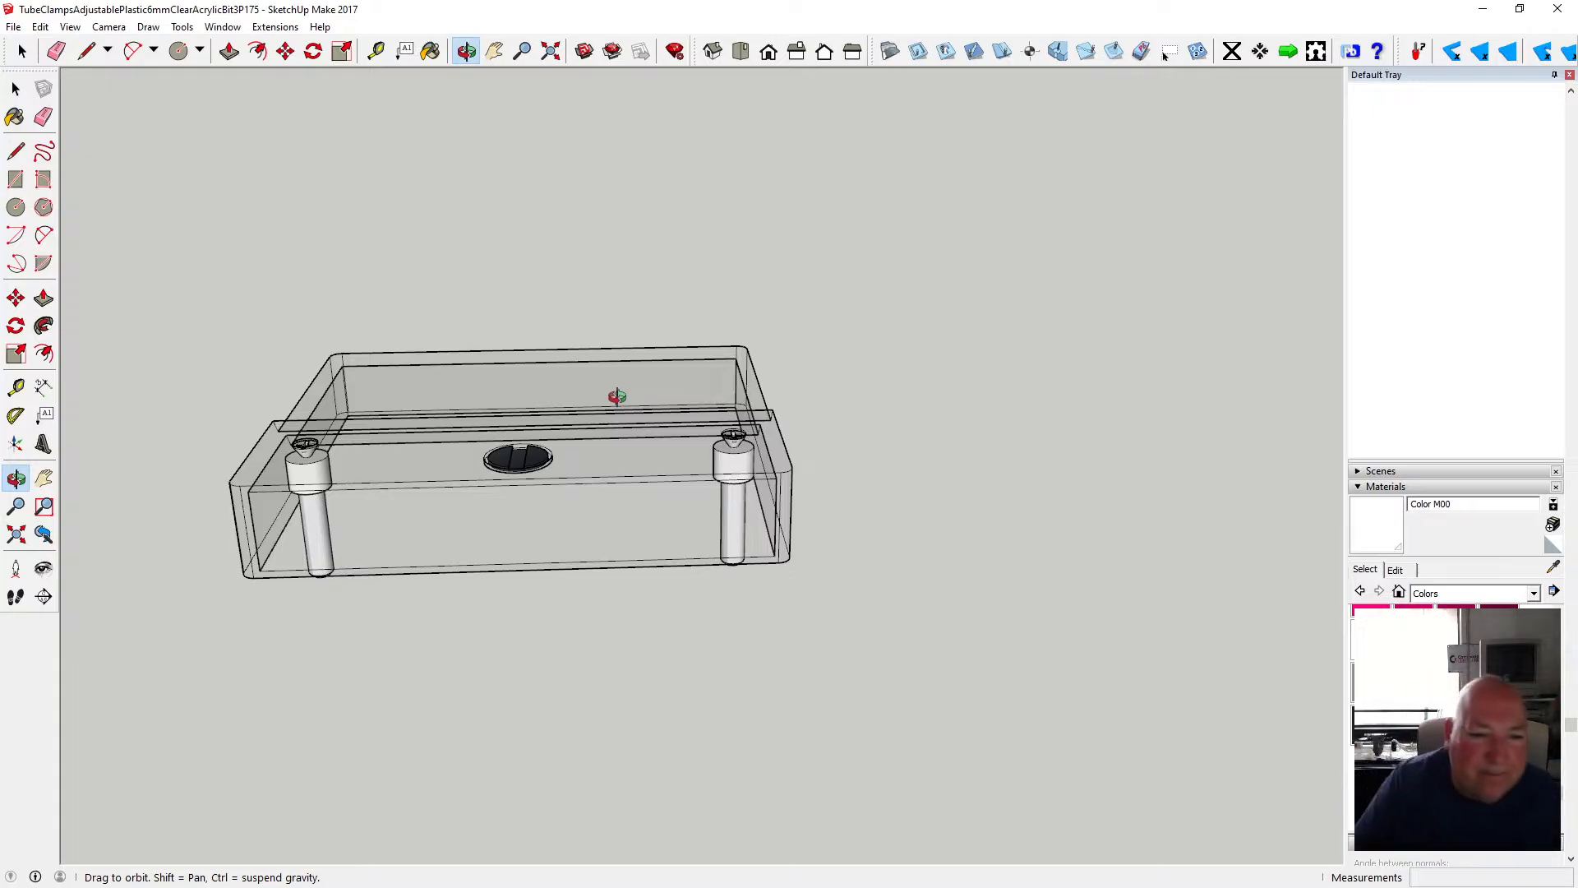
scroll(617, 397, down, 3)
scroll(526, 444, up, 5)
drag(555, 416, 555, 333)
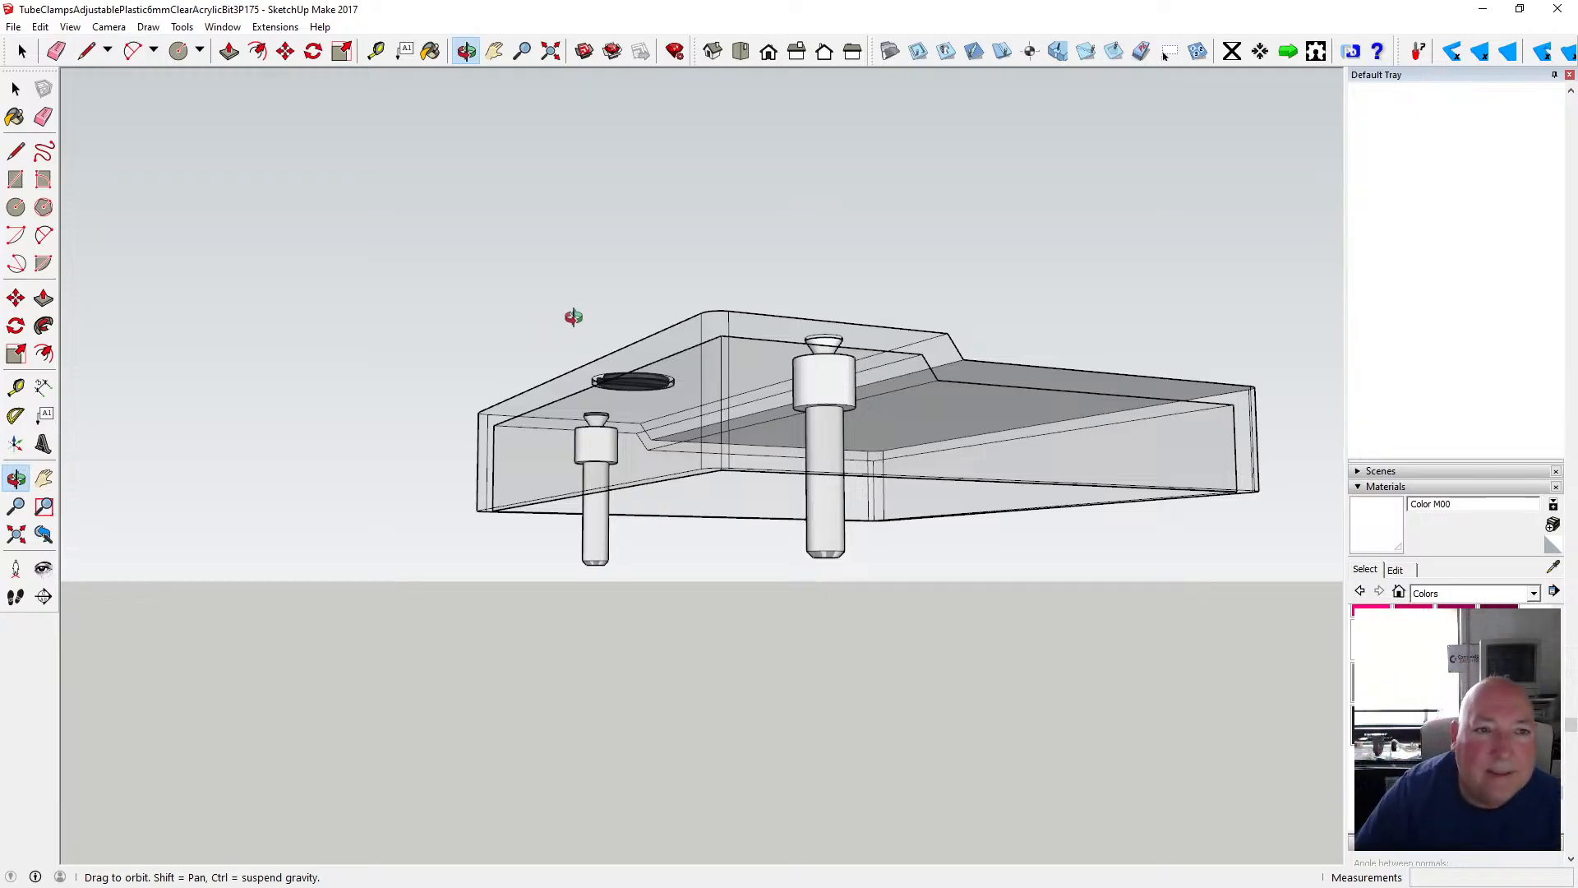
drag(490, 187, 469, 455)
click(109, 26)
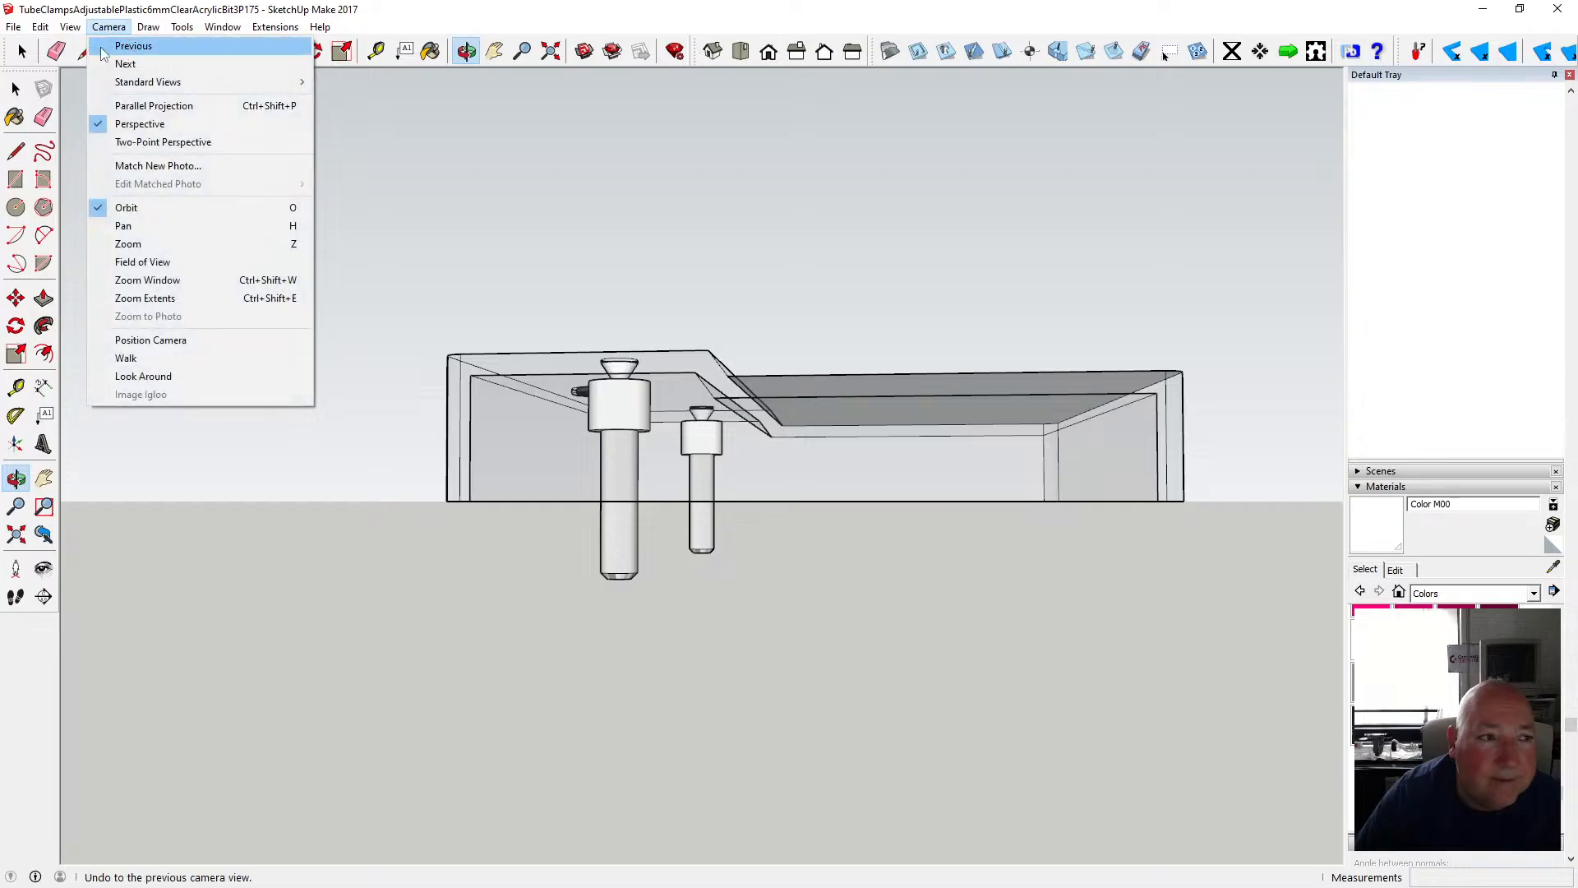
click(132, 110)
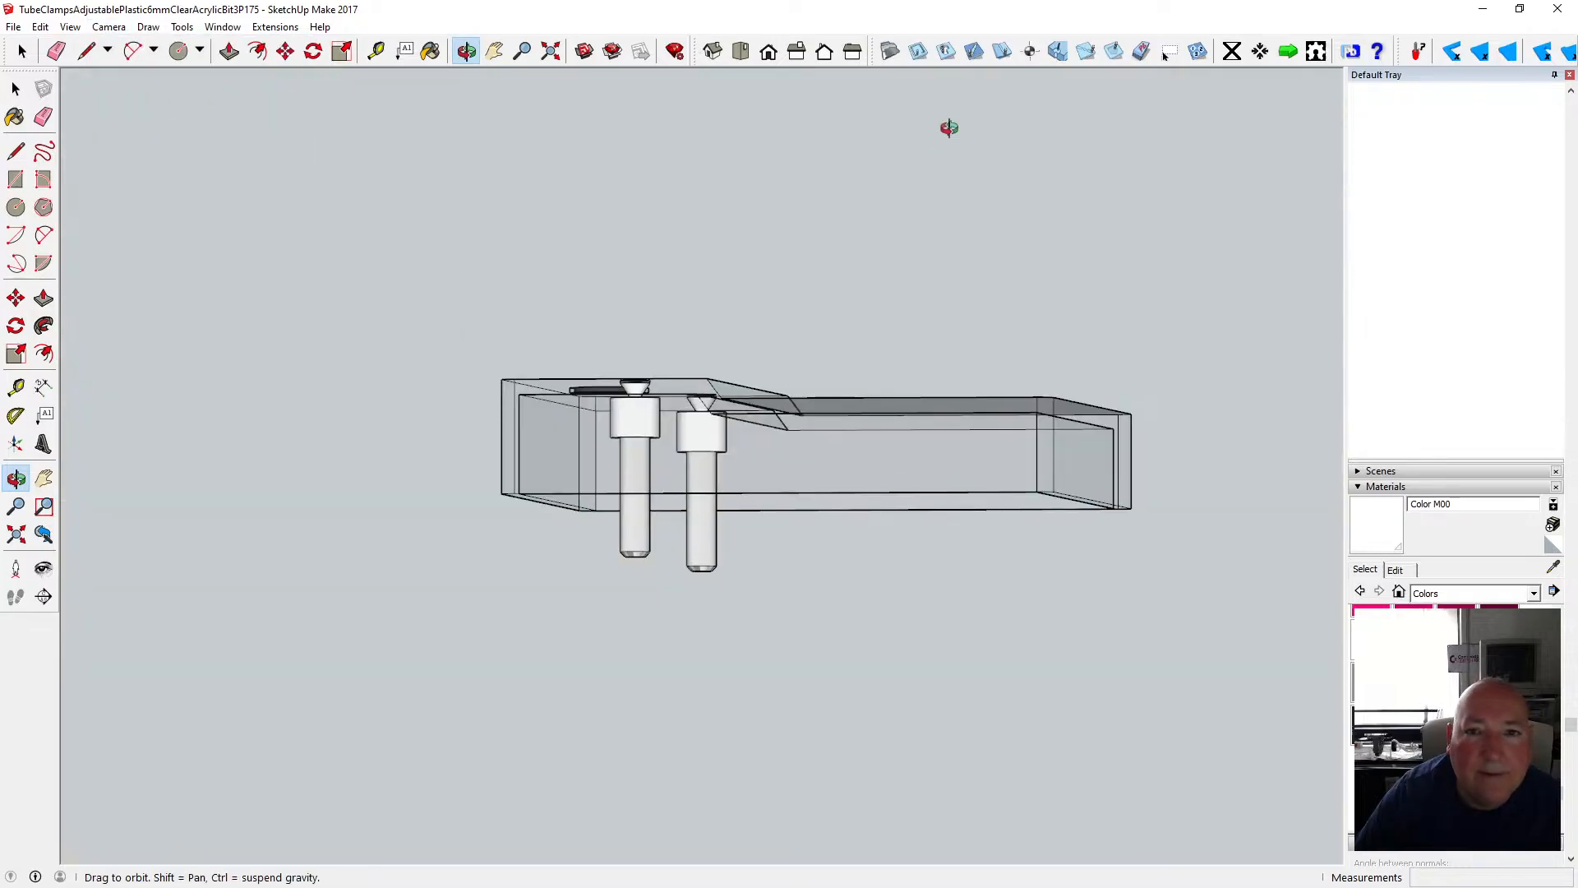
- Measure in the front view how far the screw's shank extends below the box's bottom edge
click(741, 52)
click(771, 53)
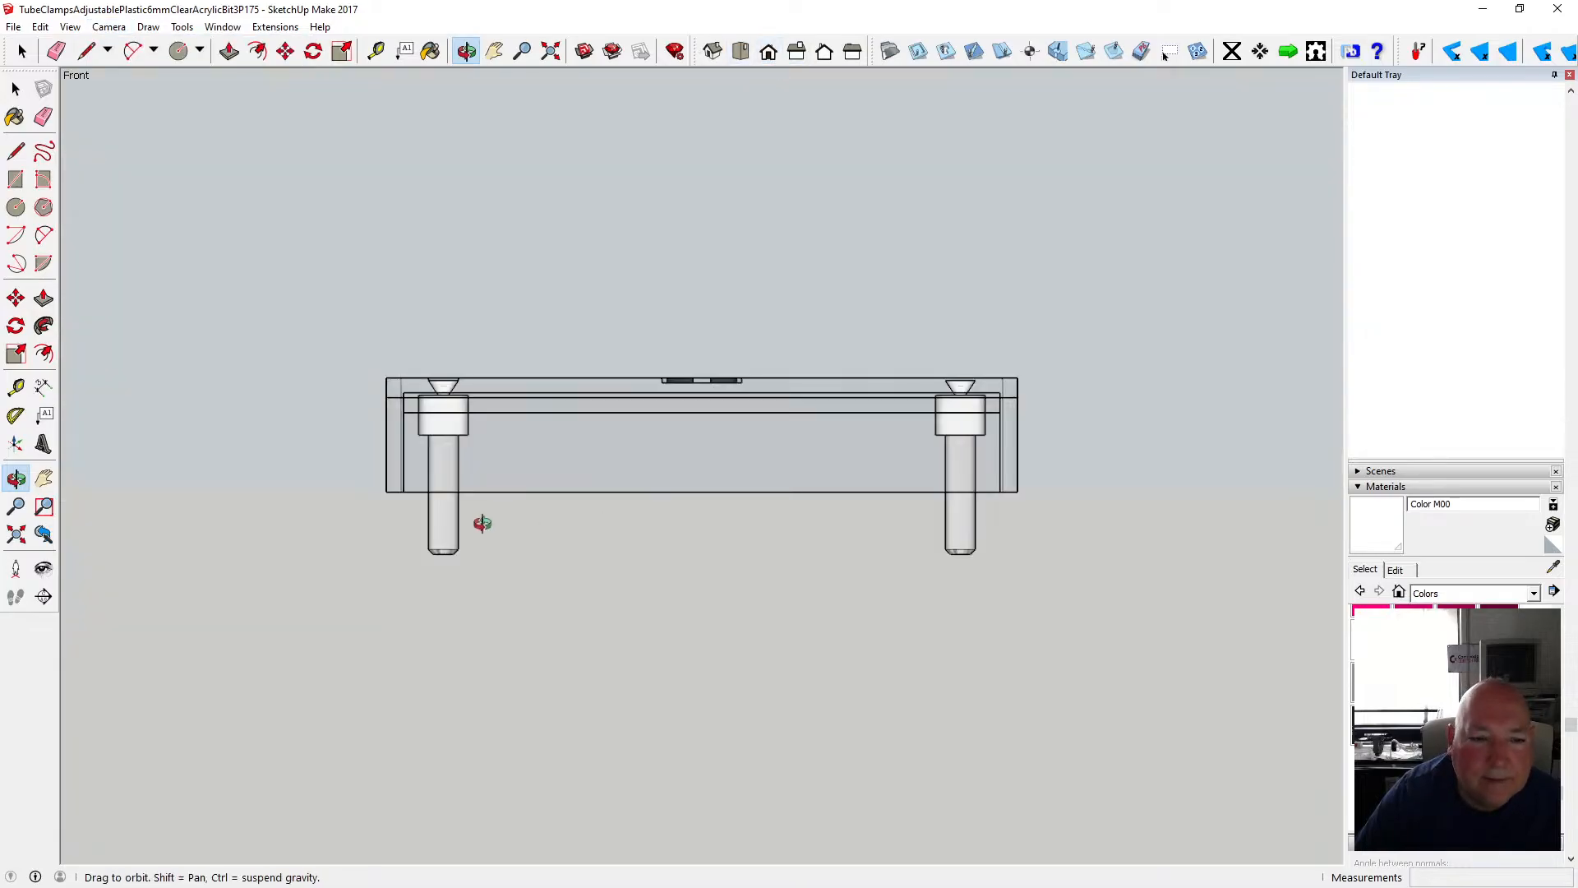
scroll(458, 532, up, 4)
click(375, 54)
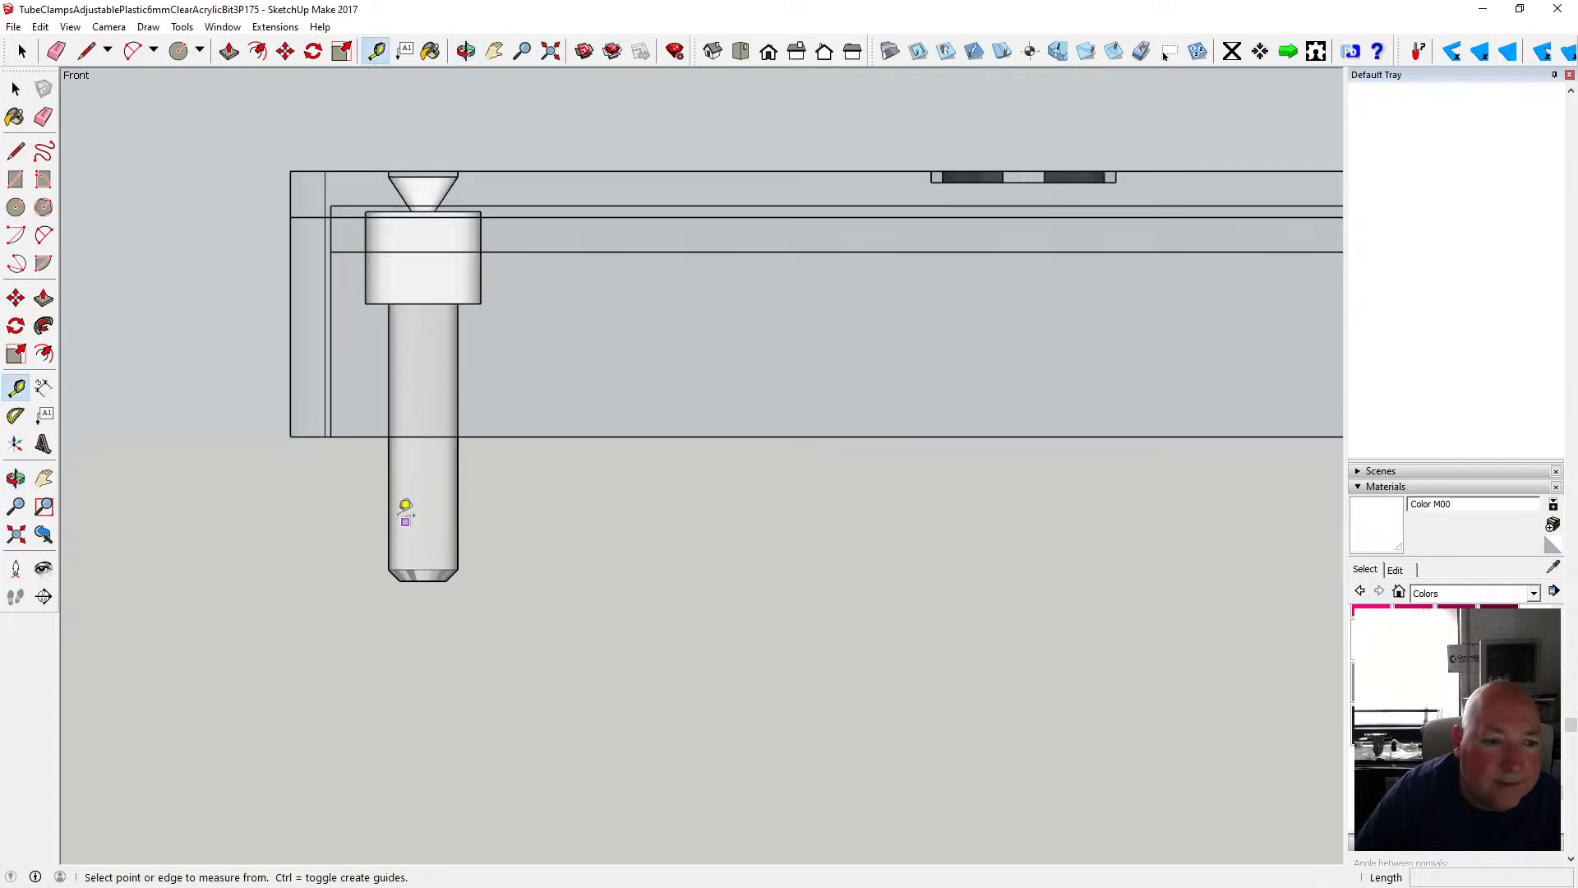
click(390, 435)
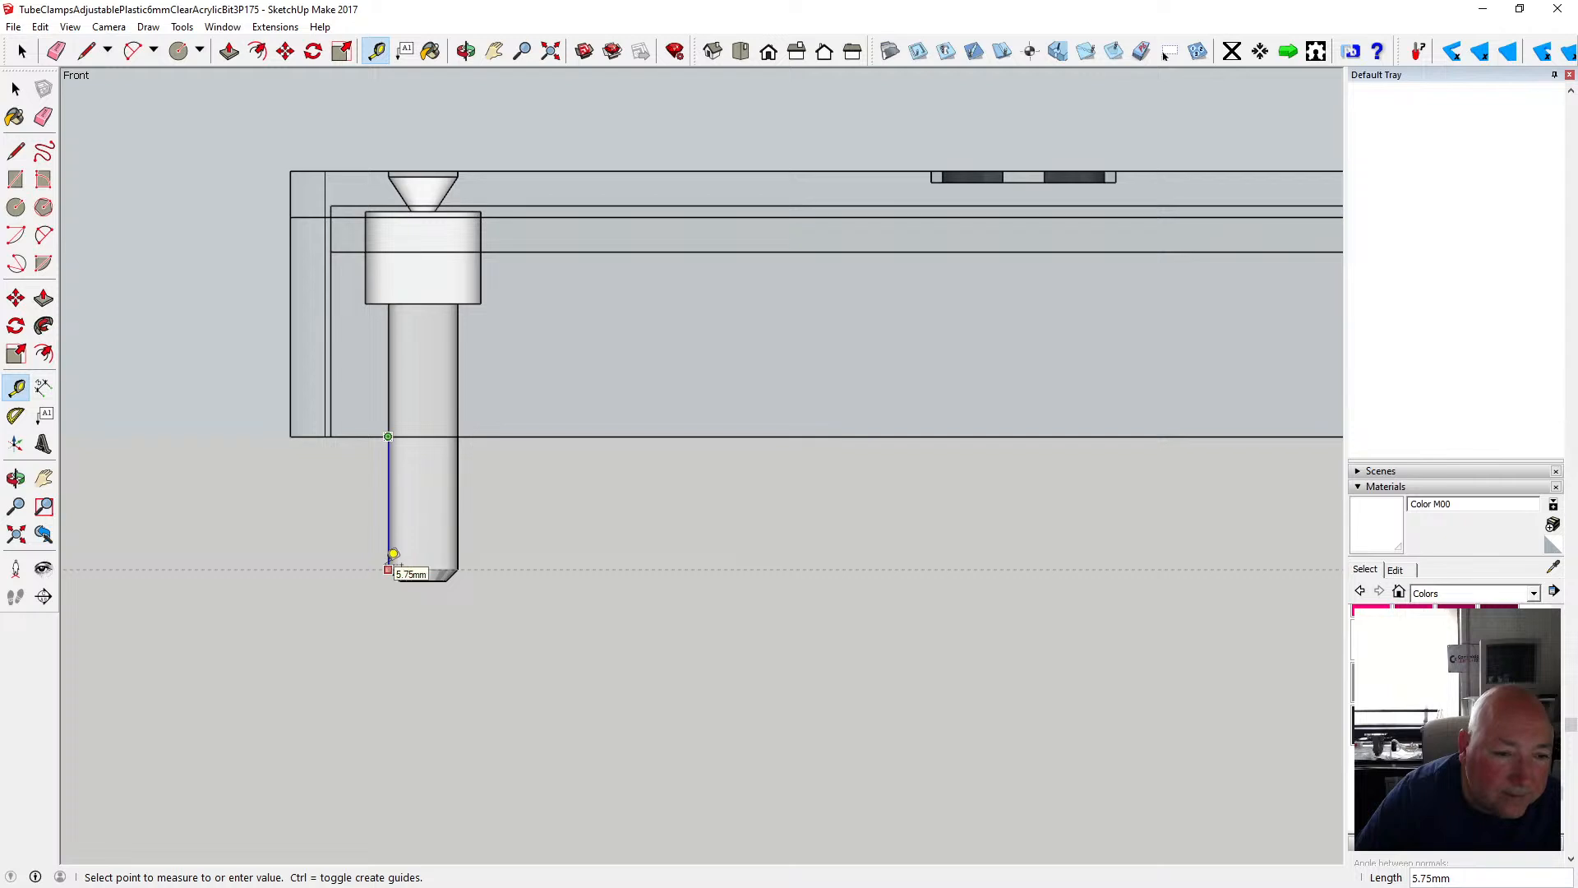
key(space)
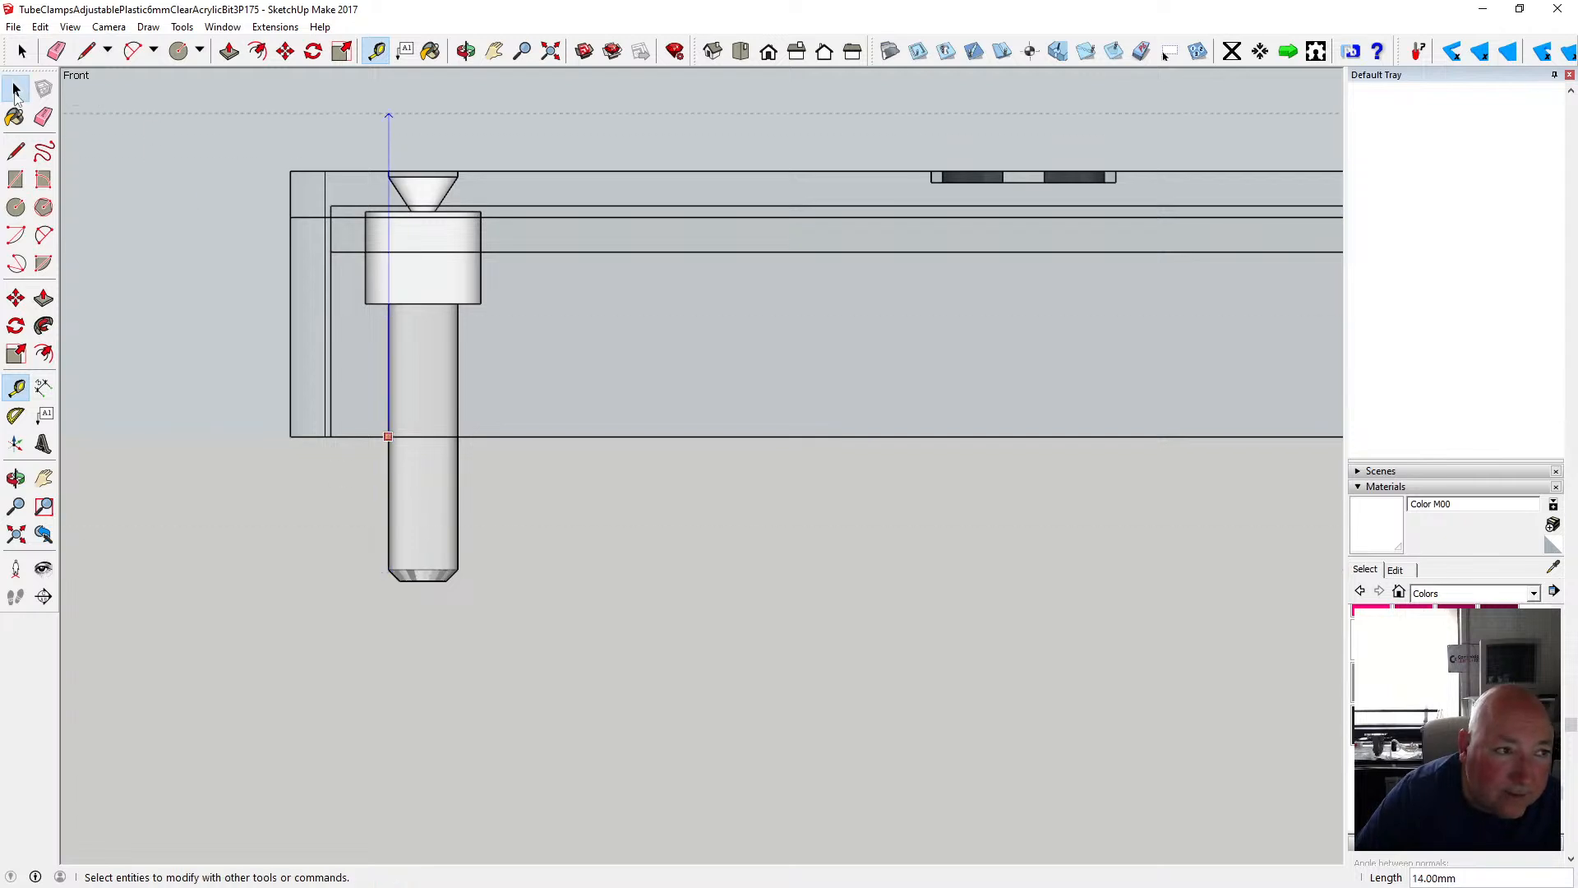
- Lengthen the screw component by moving its chamfered tip 4.25 mm straight down, and close the component
double_click(416, 536)
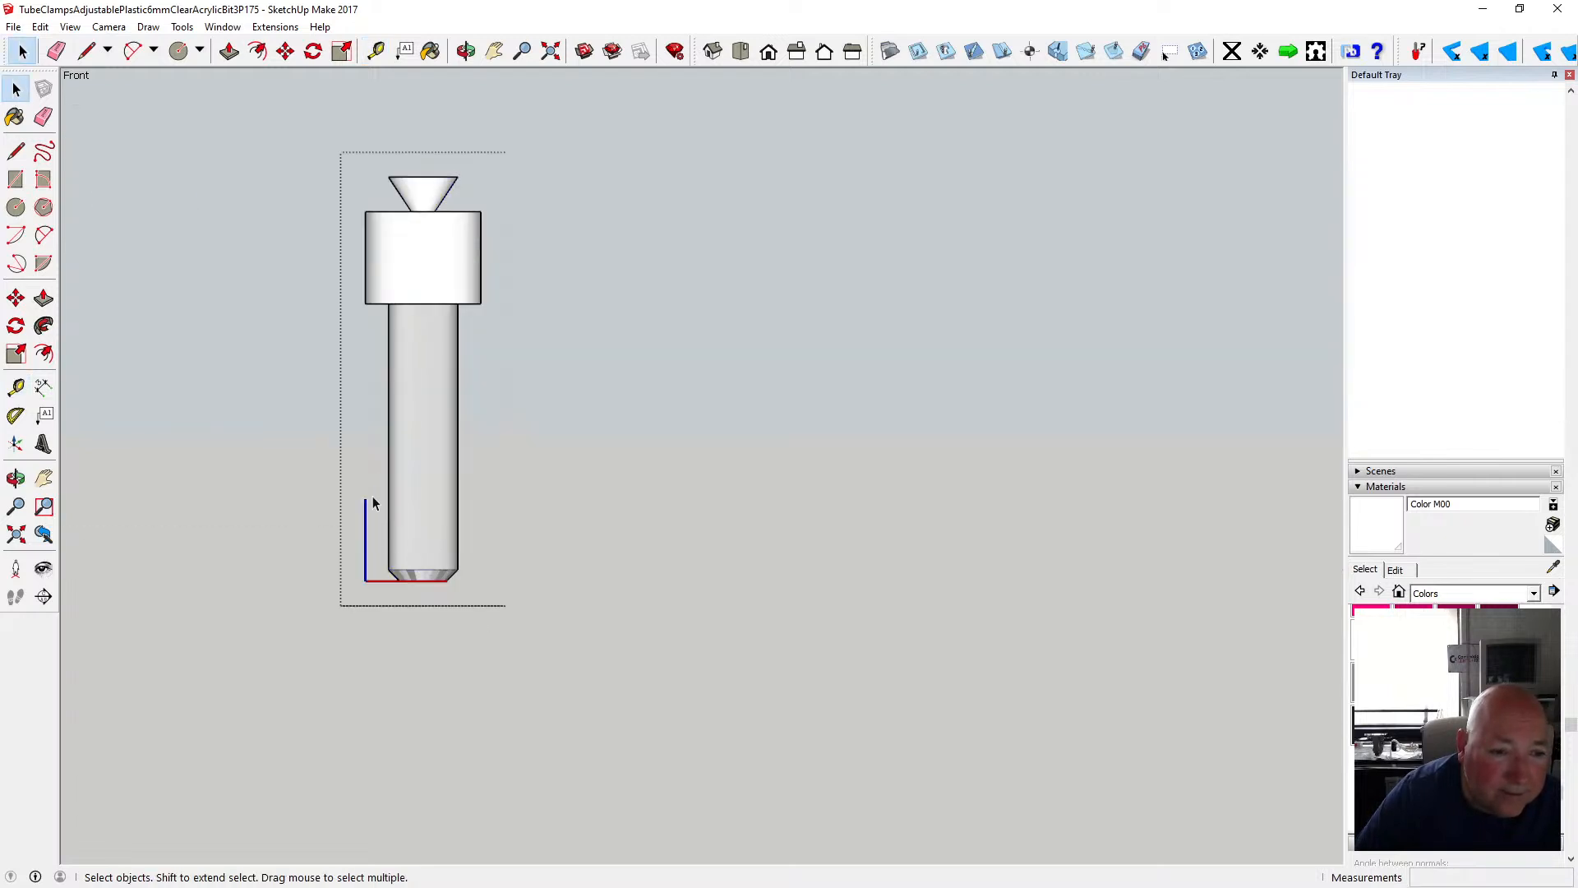
drag(372, 504, 481, 597)
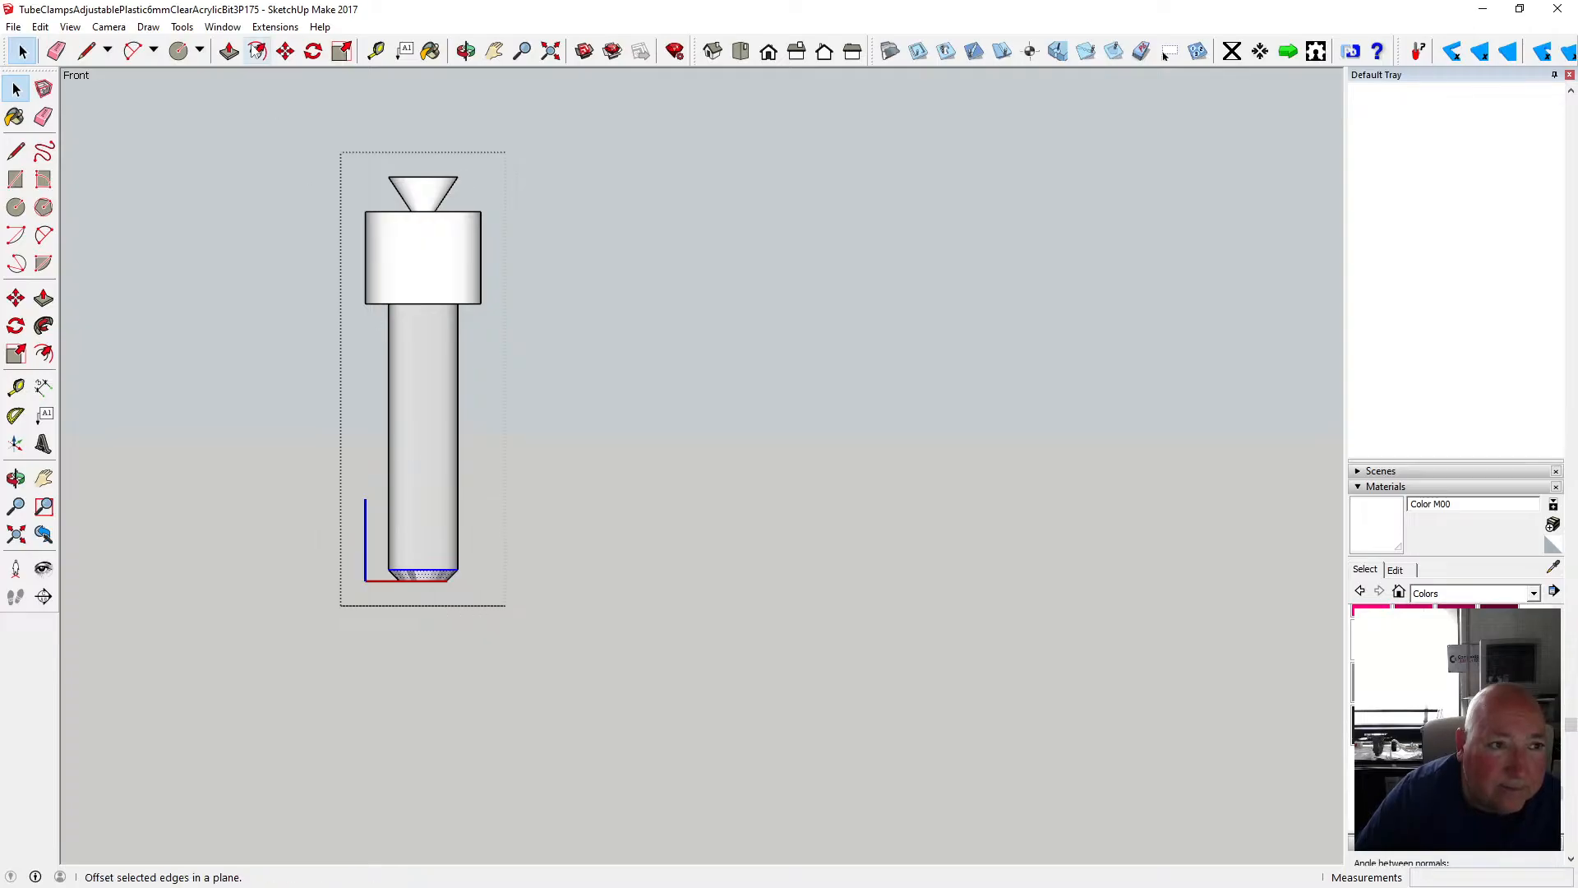
click(285, 51)
click(421, 568)
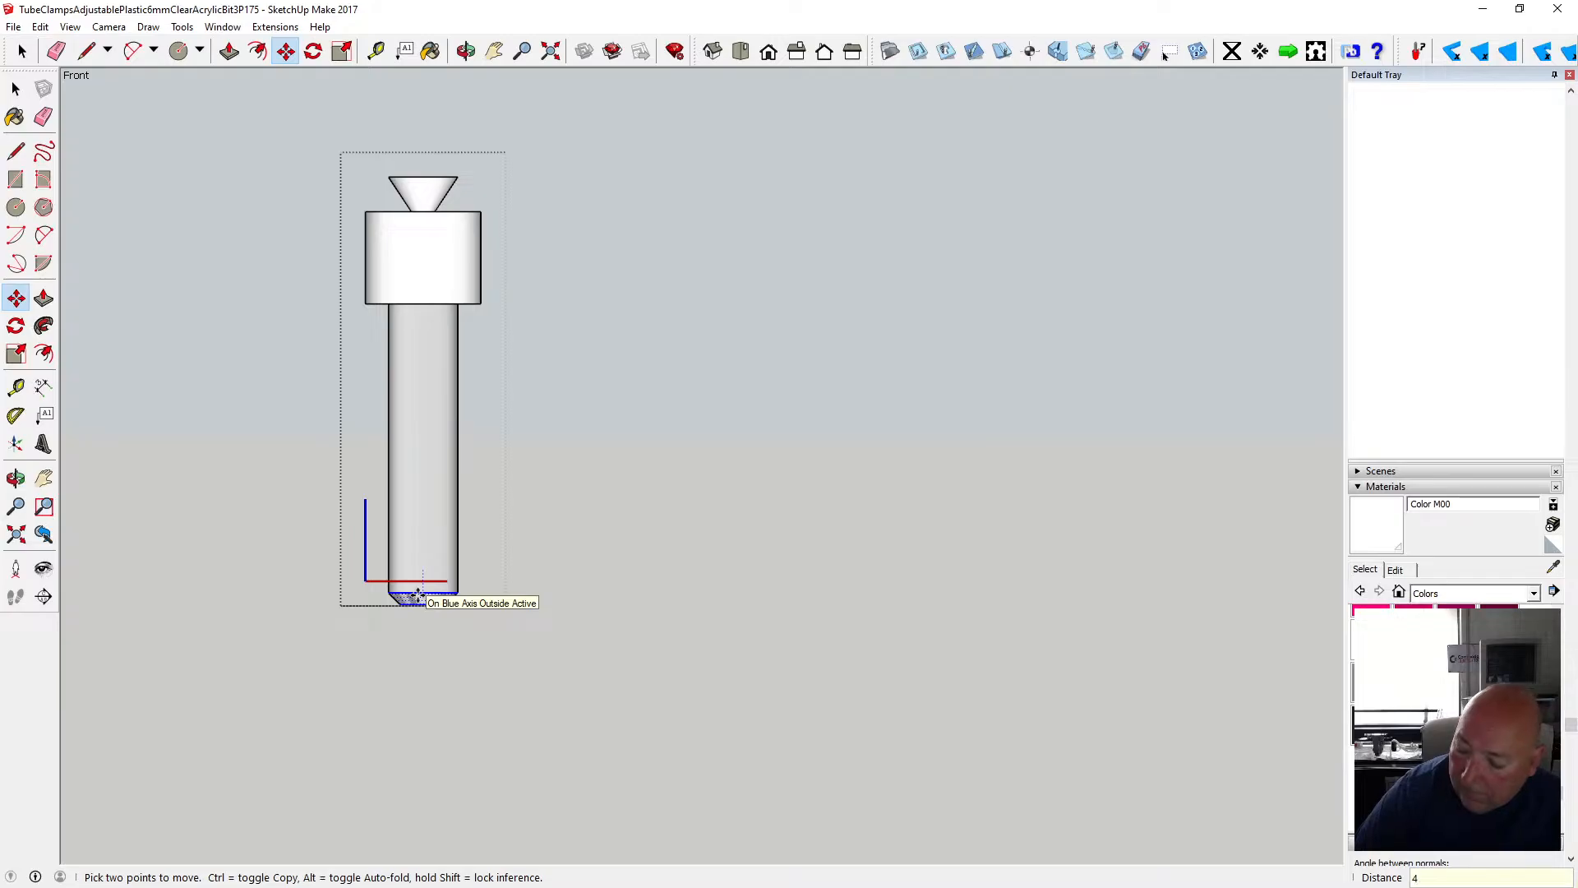
text(4.25)
key(Return)
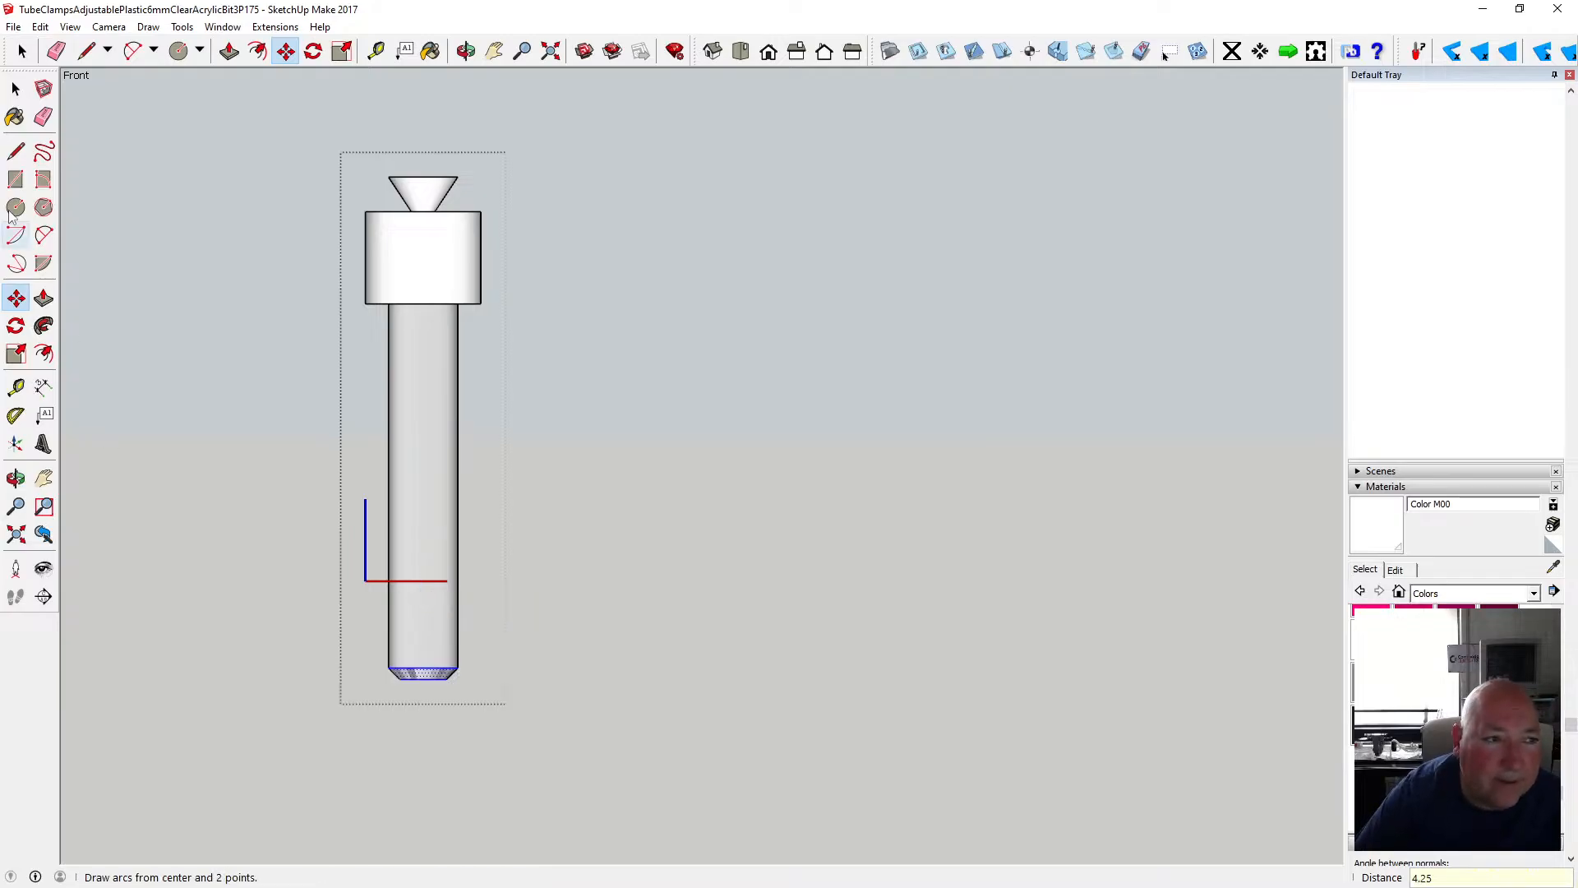
click(14, 89)
click(238, 305)
scroll(329, 486, down, 5)
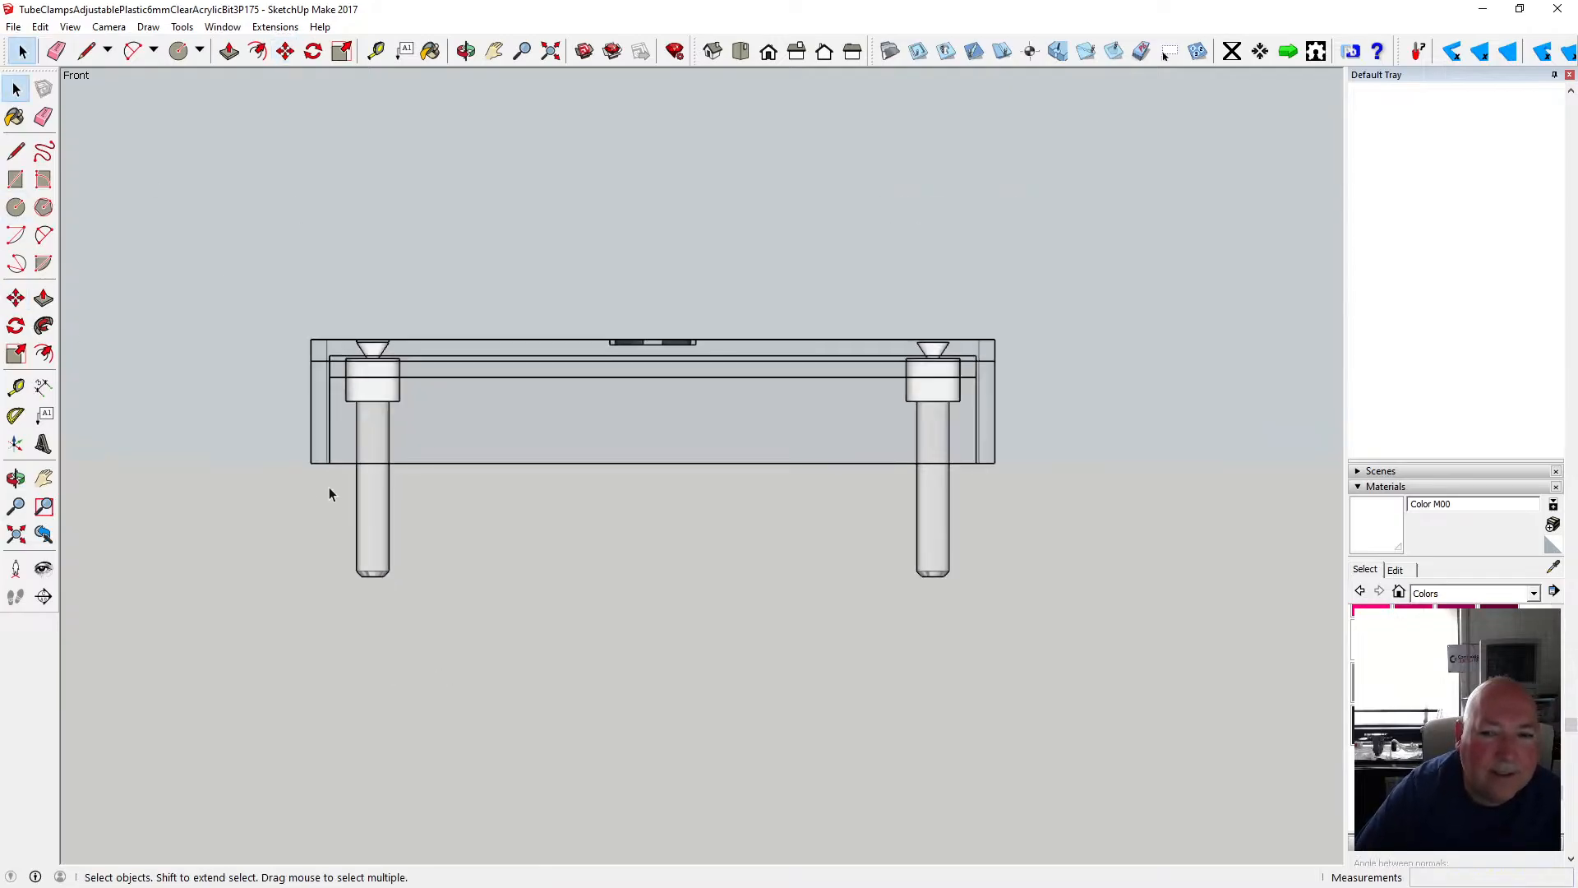
- Examine the screw head's fit and cross recess inside the countersunk hole with the X-ray face style, and restore the opaque display
scroll(364, 386, up, 3)
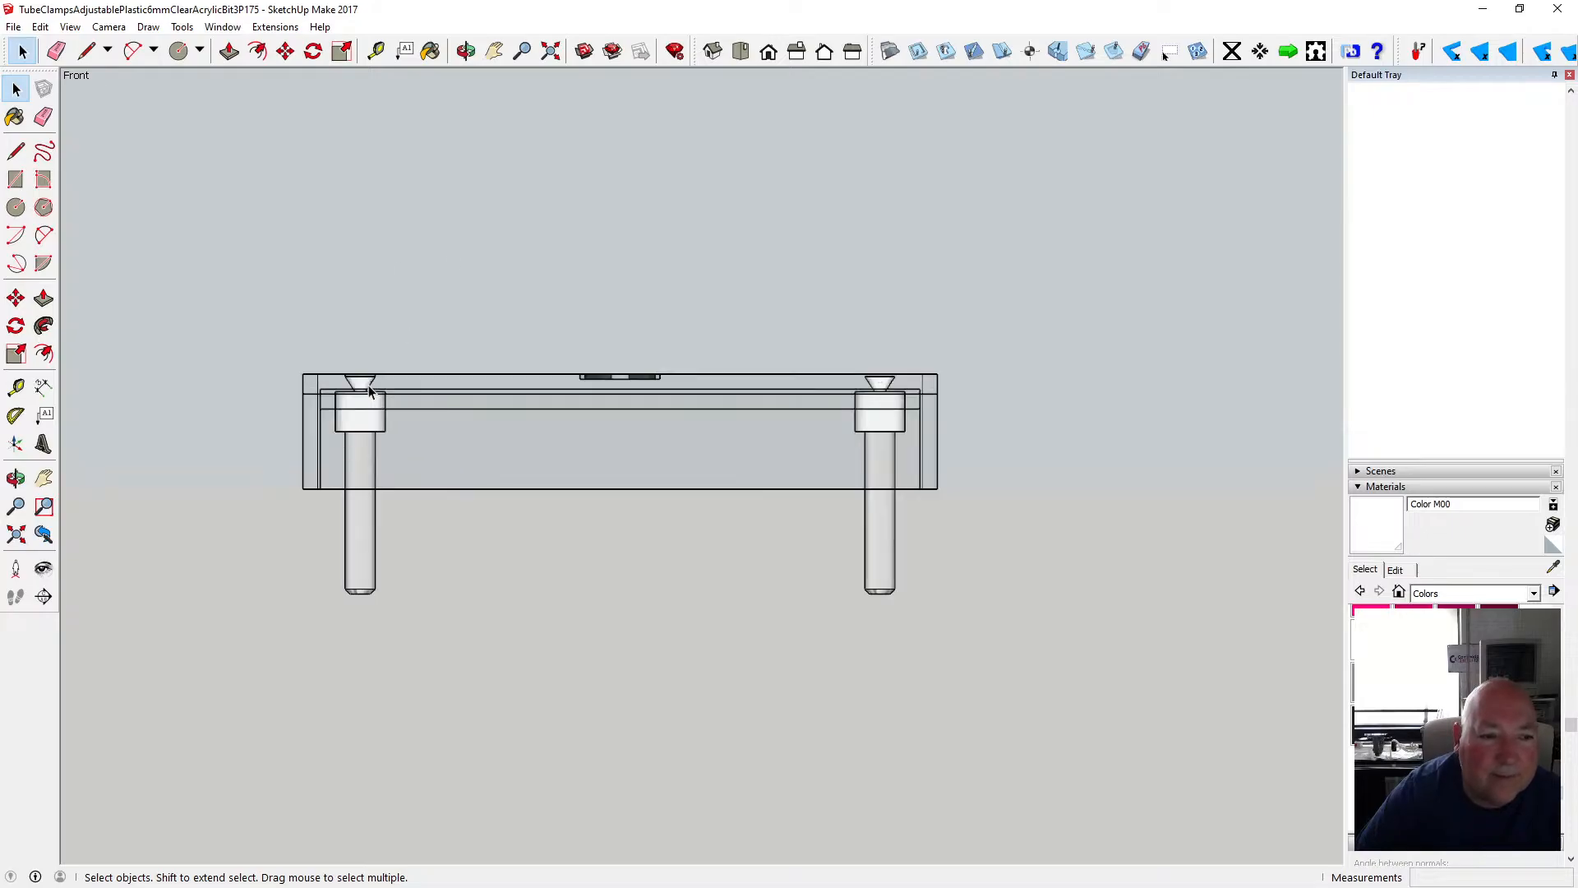
scroll(365, 386, down, 4)
scroll(364, 386, down, 2)
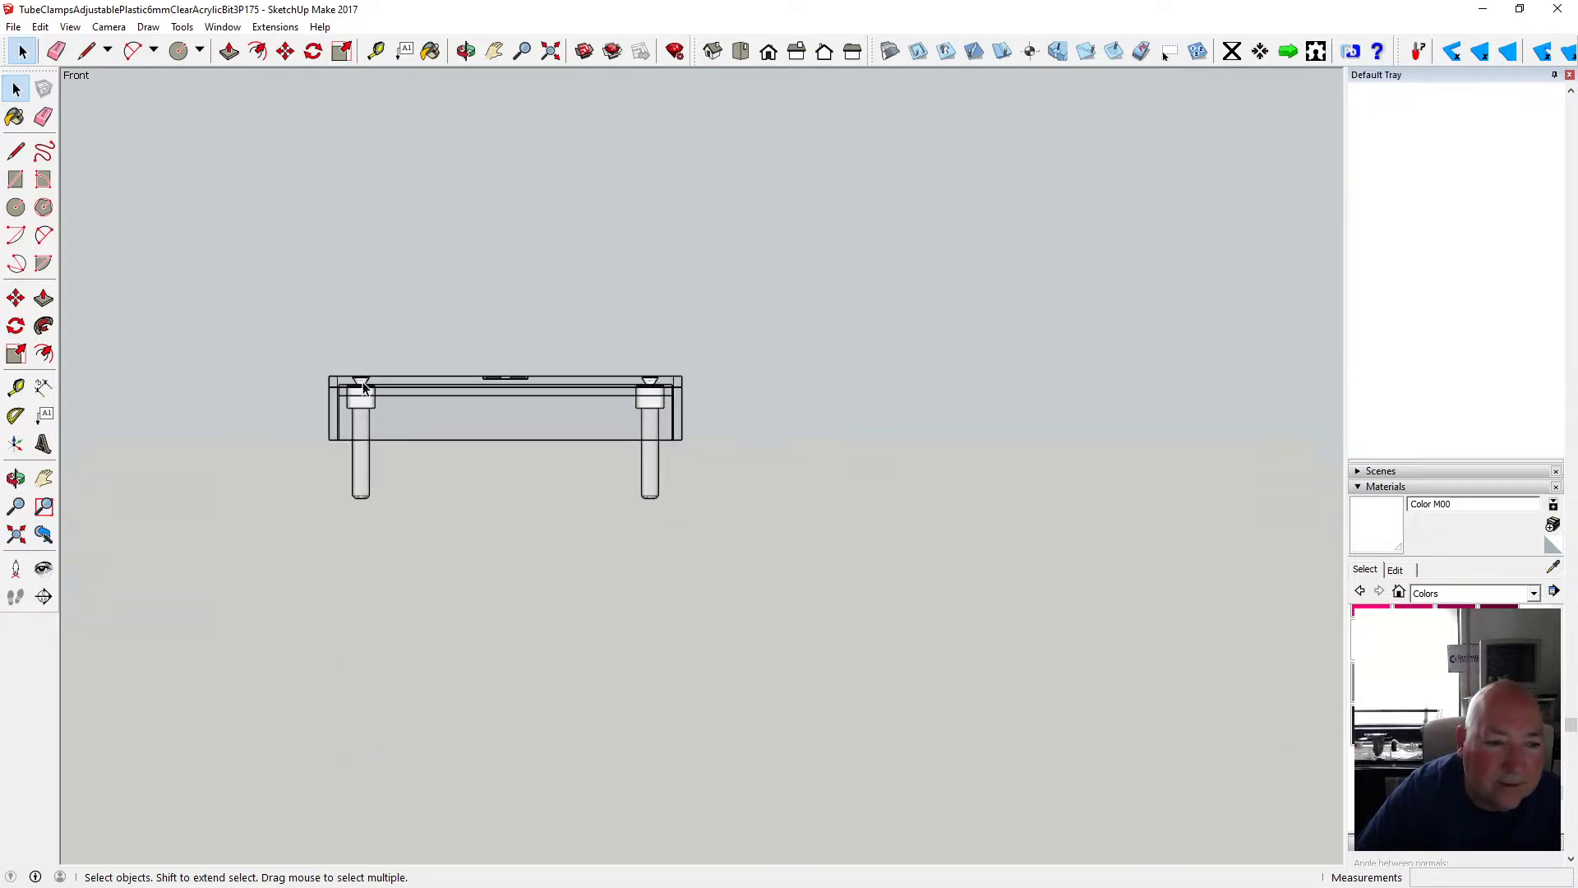
scroll(359, 389, up, 6)
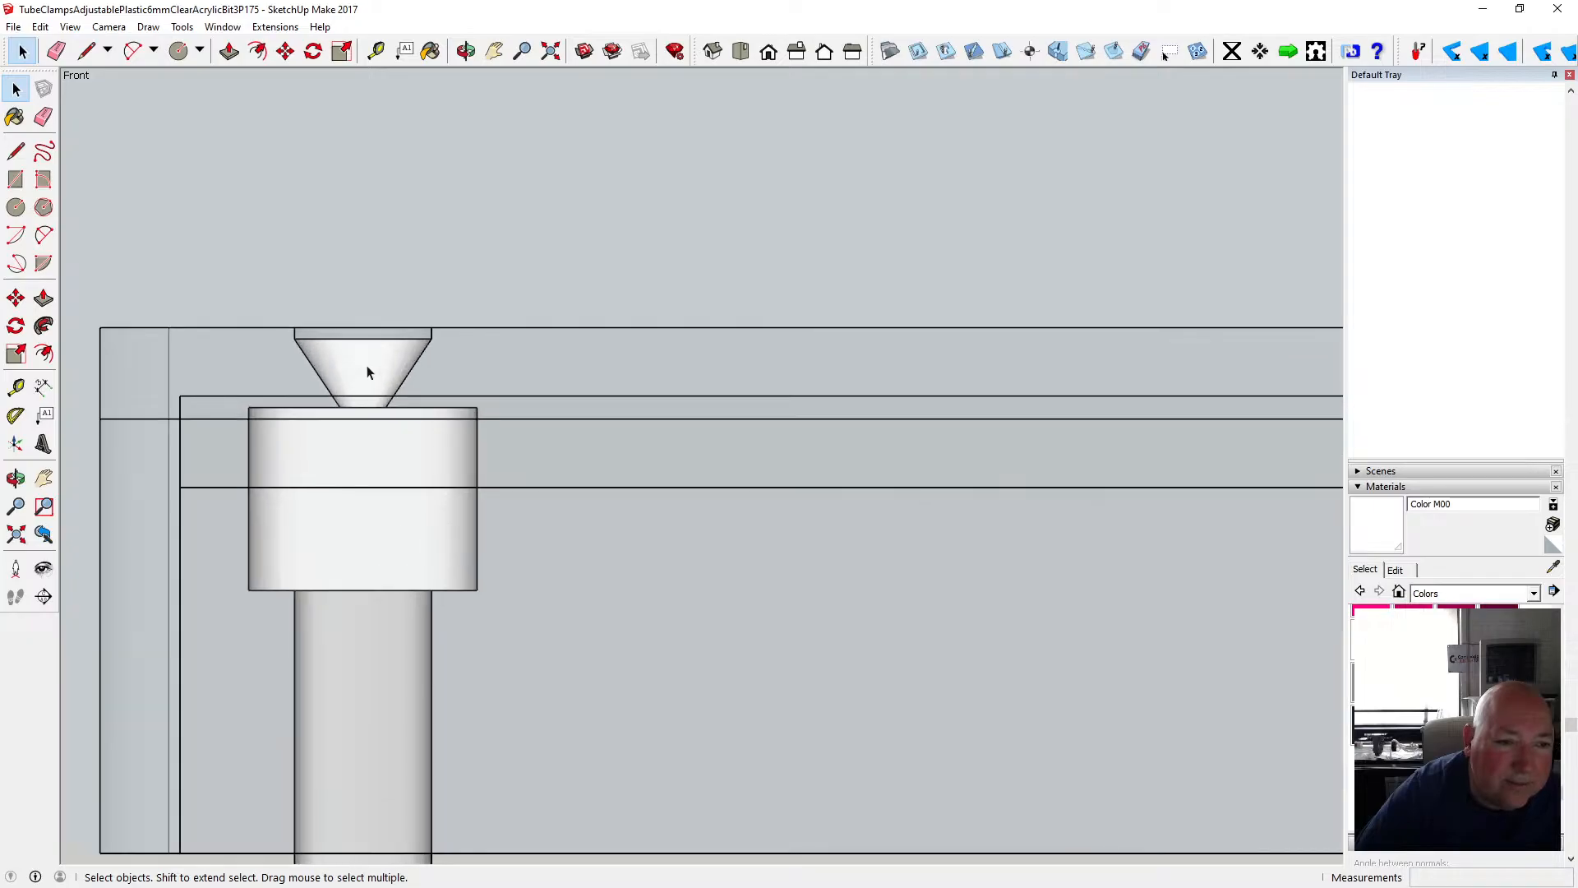
click(69, 26)
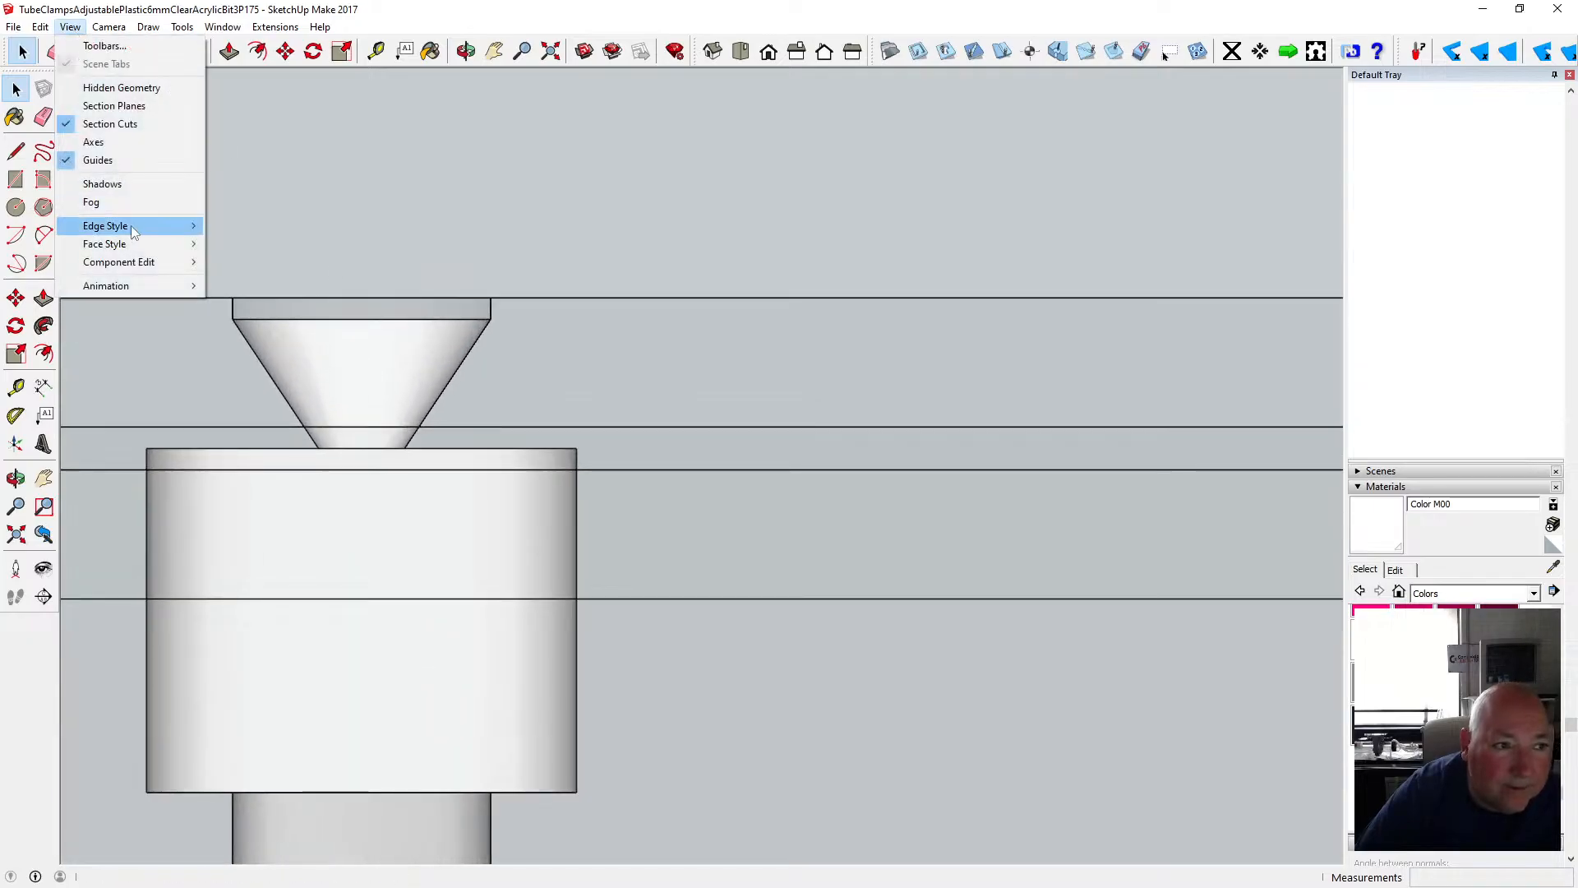
mouse_move(140, 247)
click(242, 245)
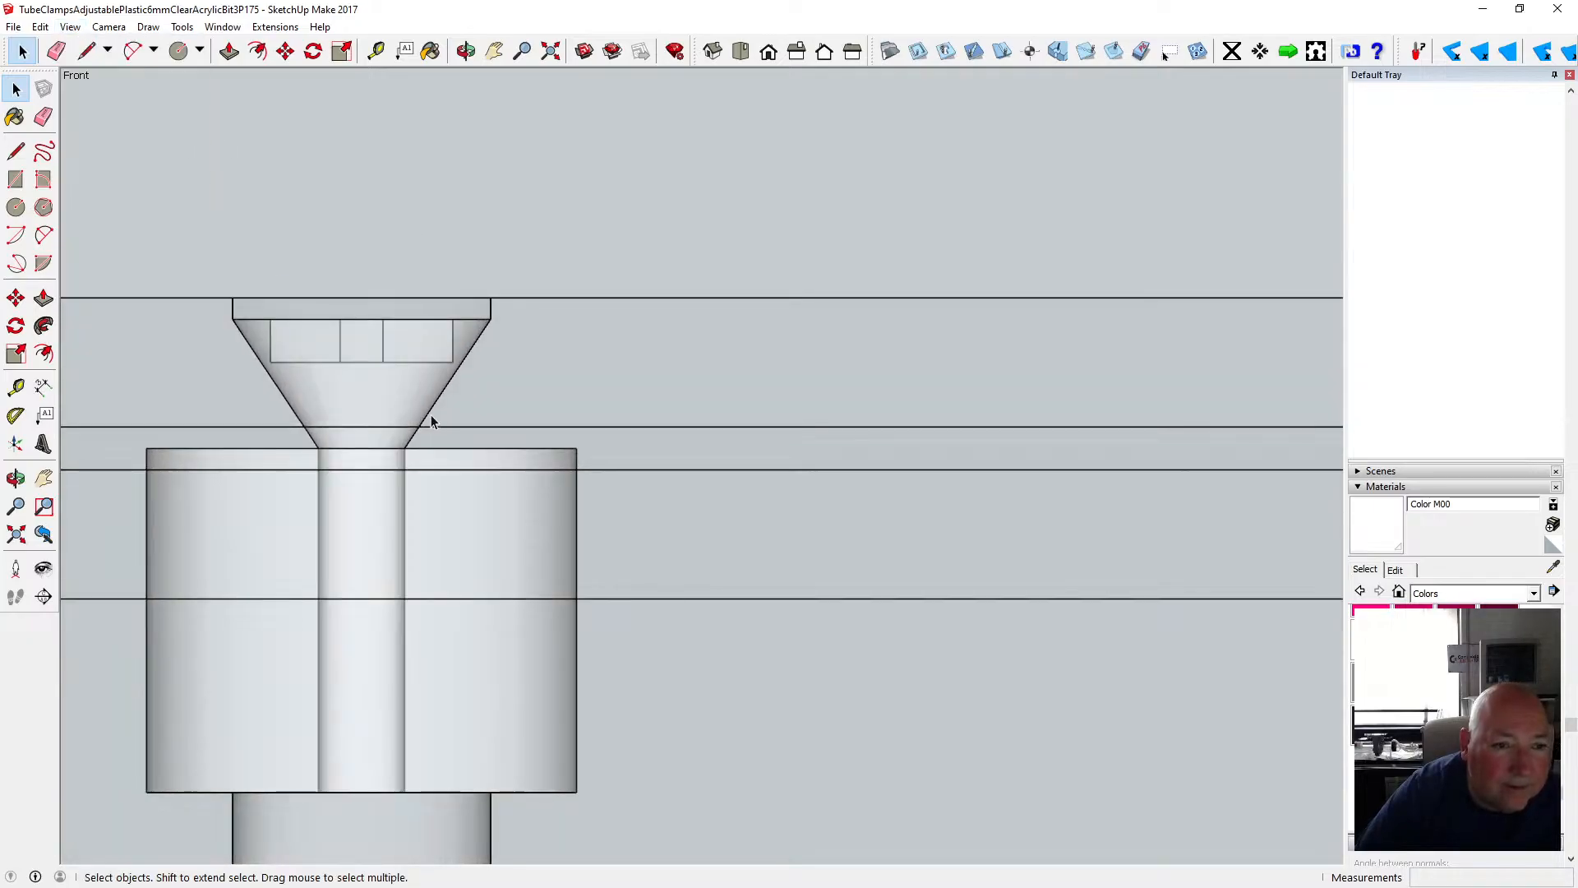
scroll(377, 378, up, 3)
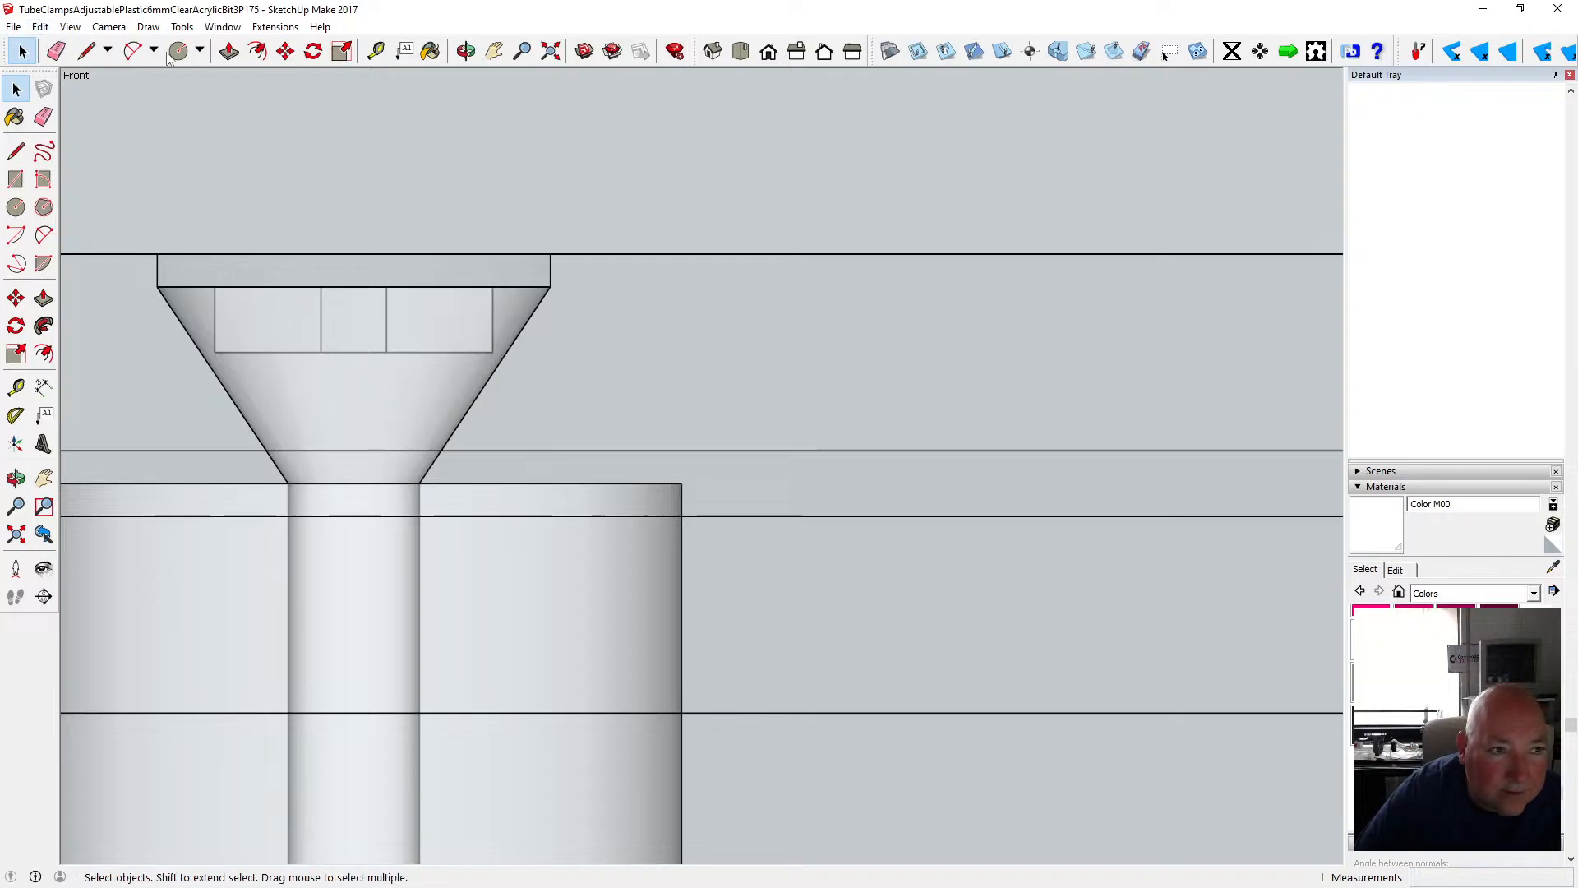
click(466, 51)
drag(444, 123, 444, 281)
click(70, 27)
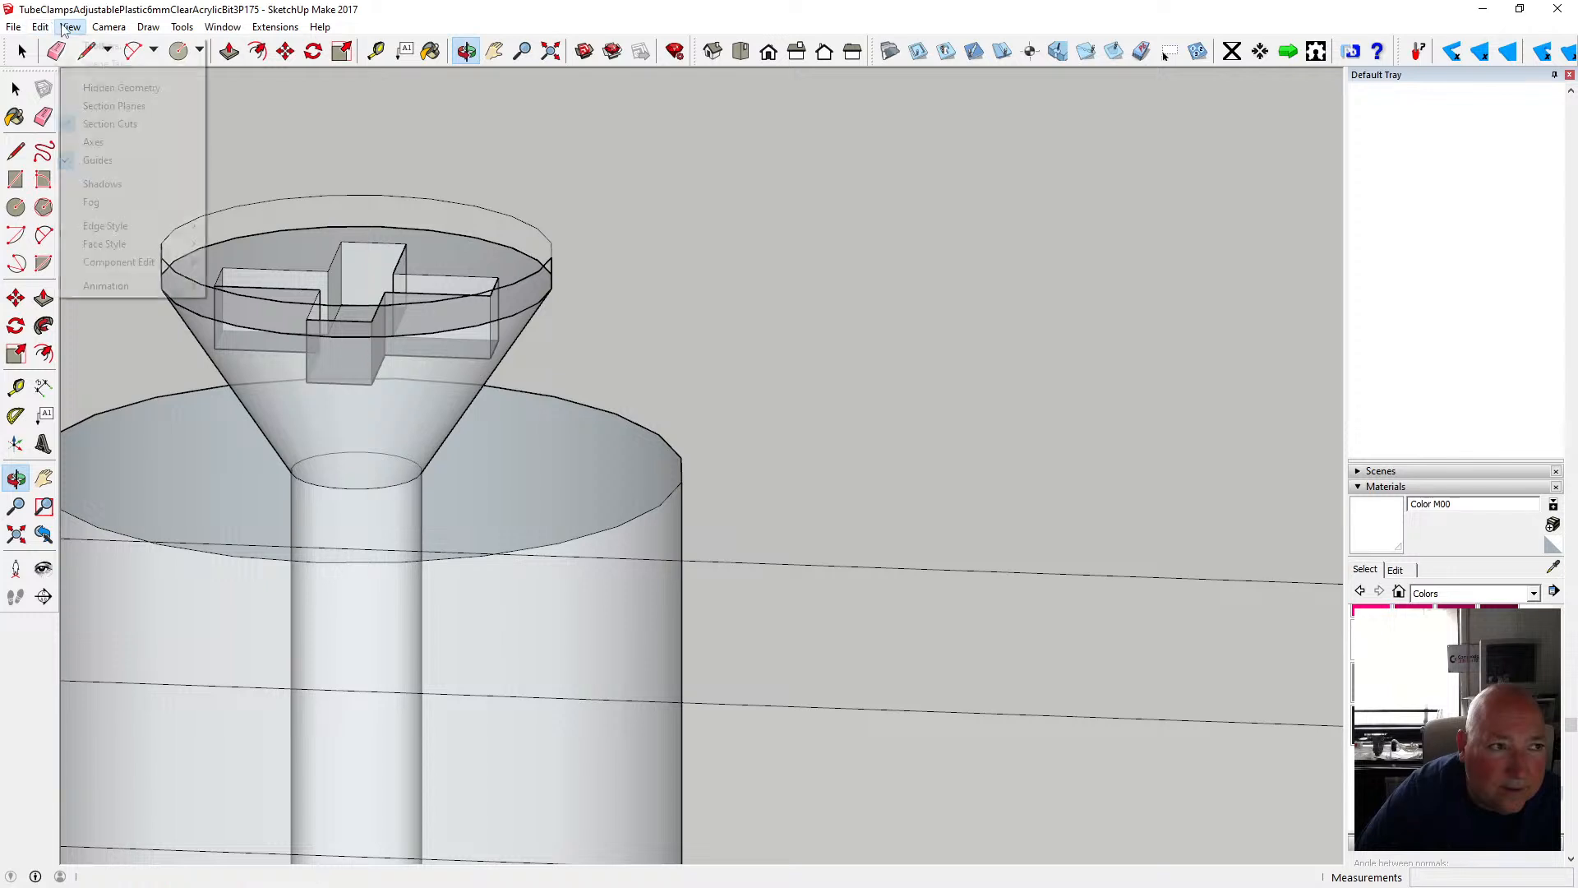
click(215, 244)
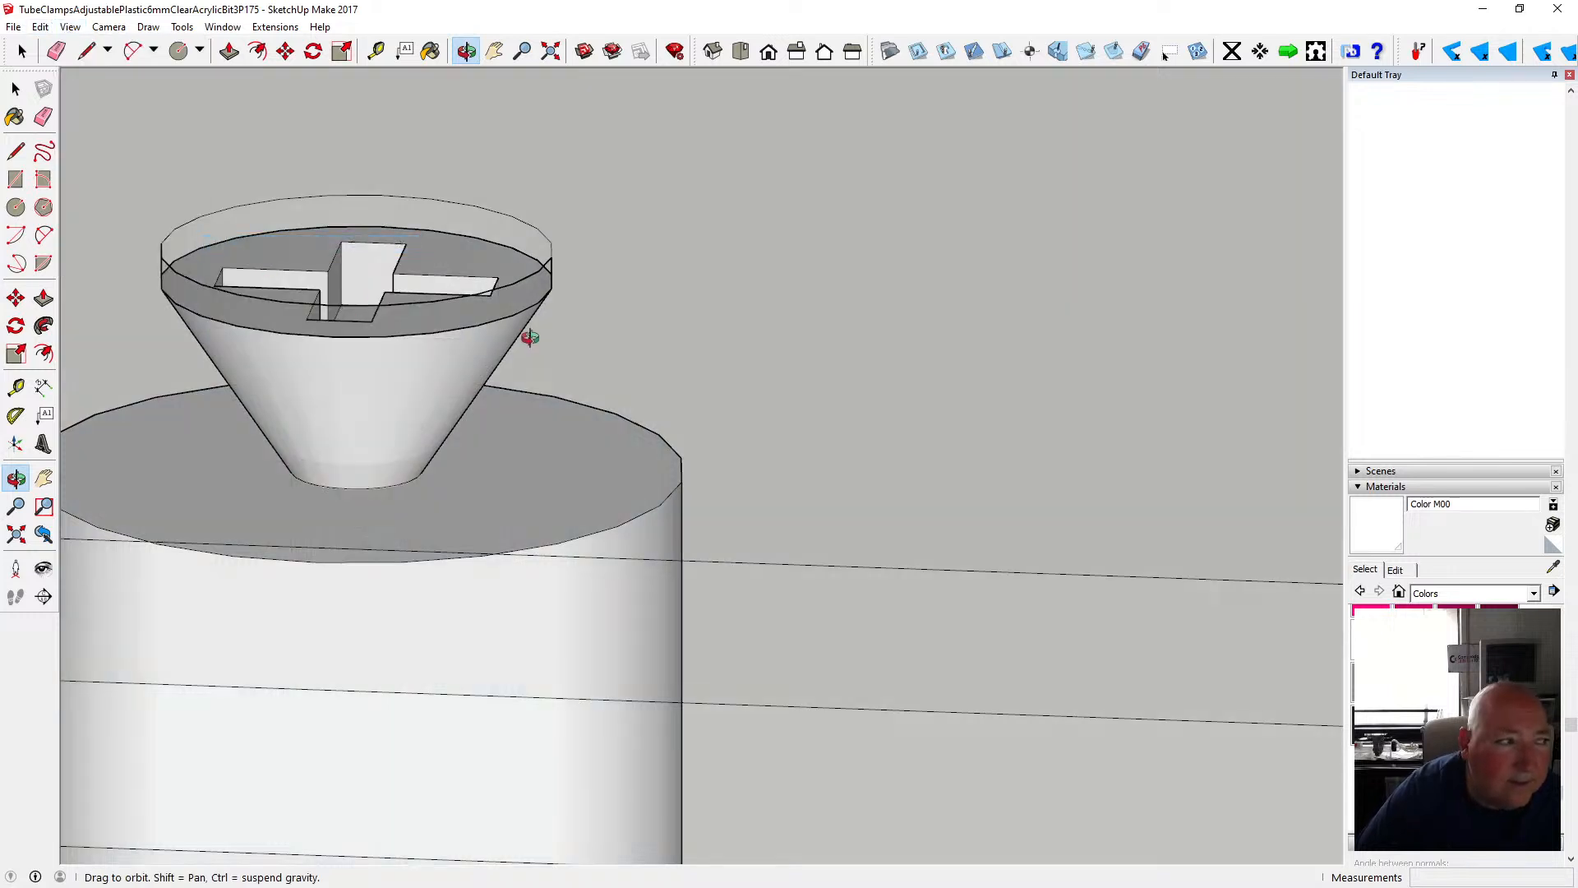
- Switch the camera back to perspective projection with the whole clamp box and both screws in view
scroll(483, 351, down, 10)
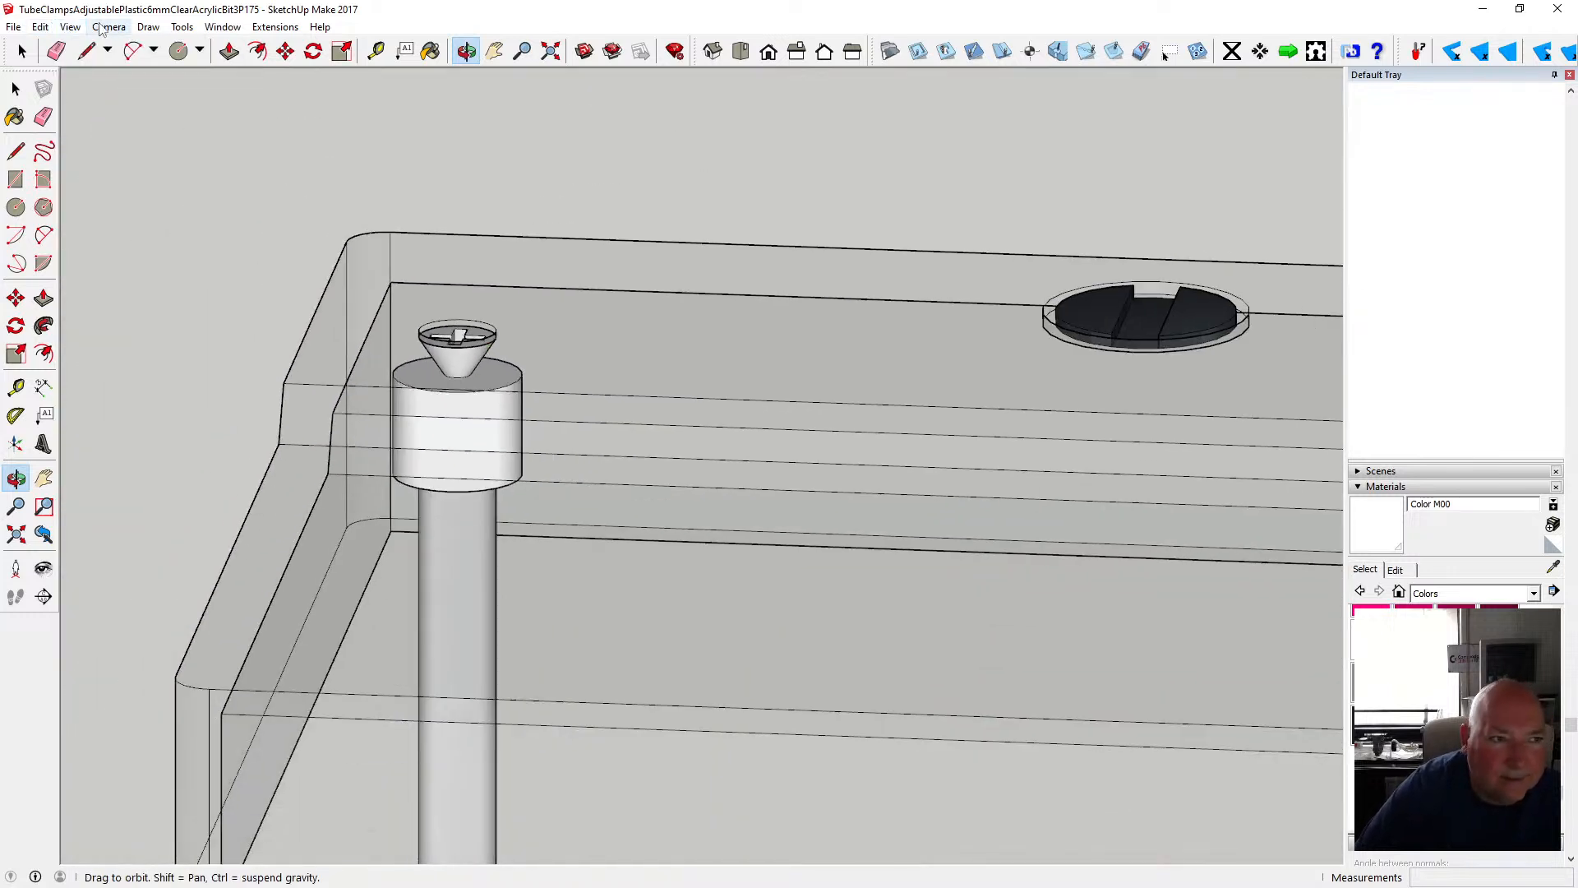
click(70, 27)
mouse_move(146, 246)
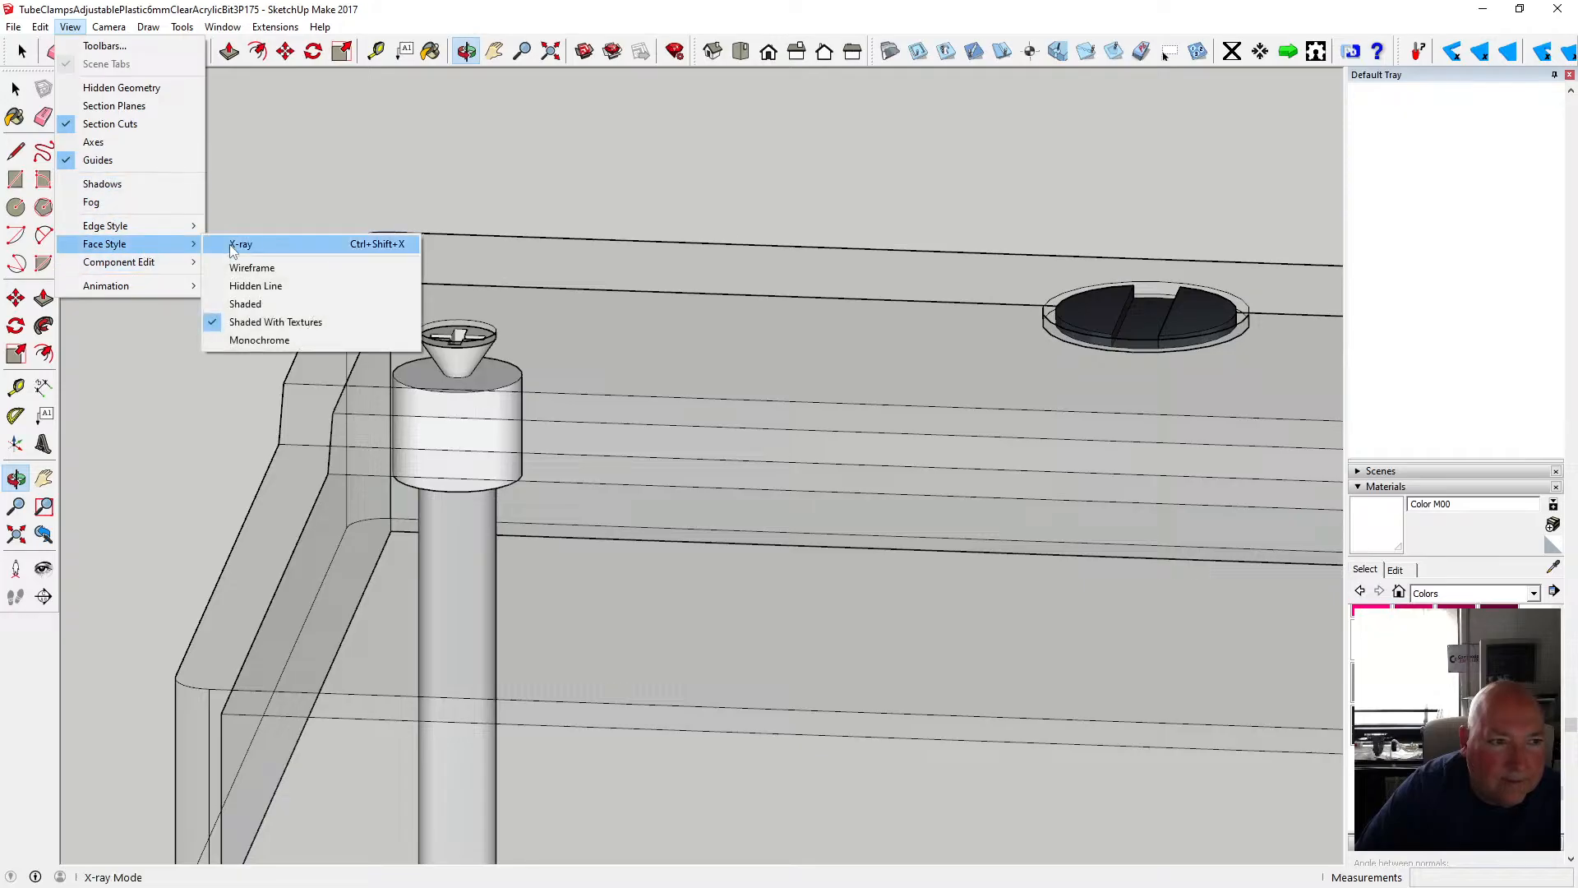
click(405, 8)
scroll(364, 323, down, 5)
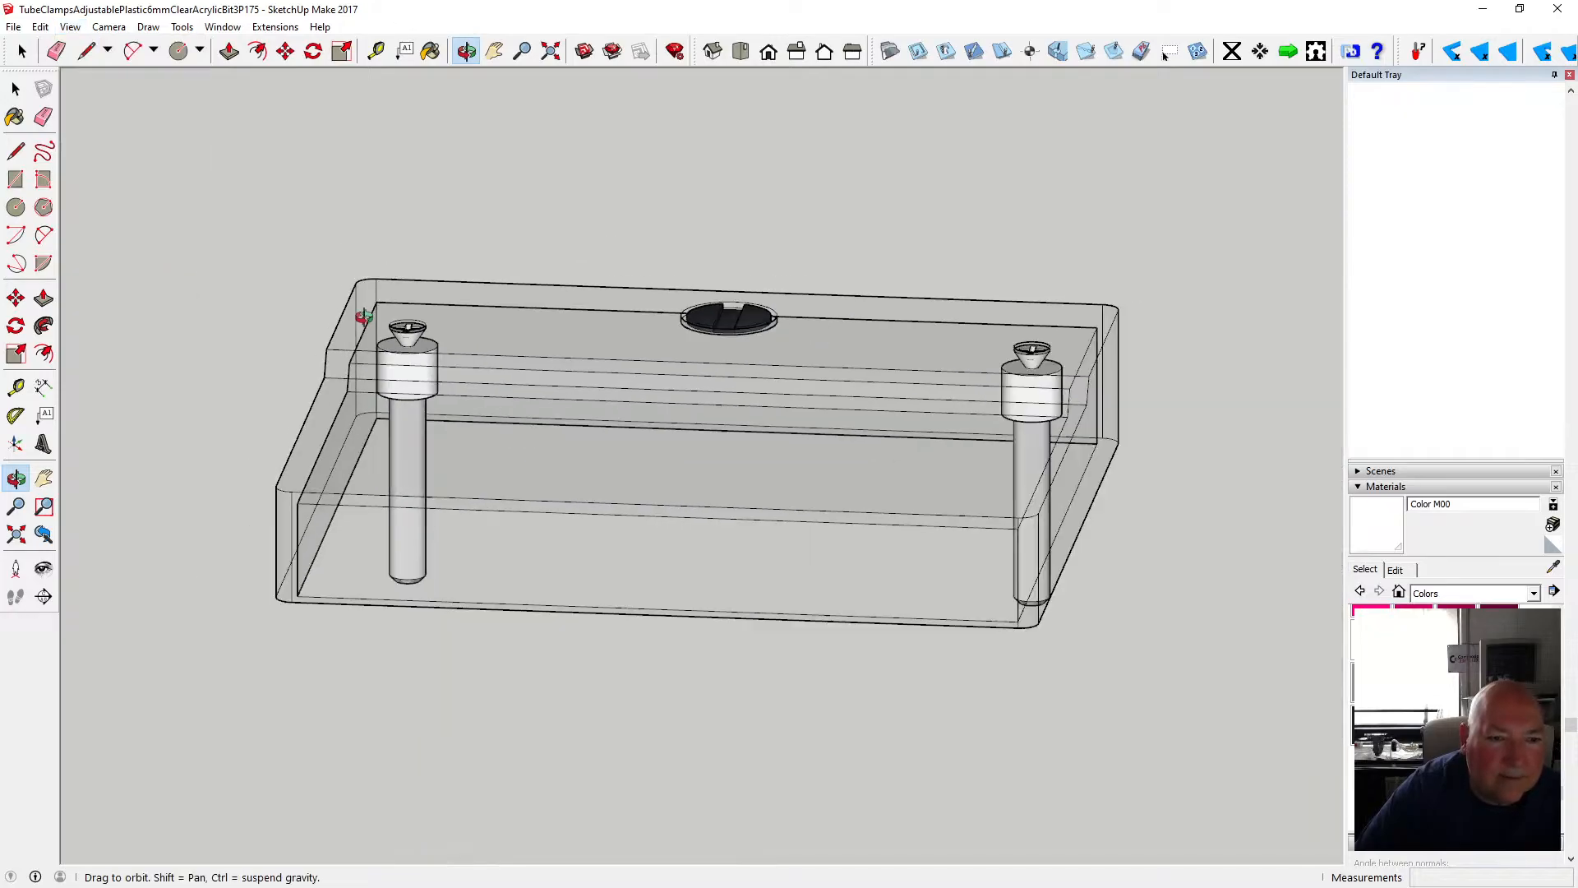
drag(495, 423, 643, 417)
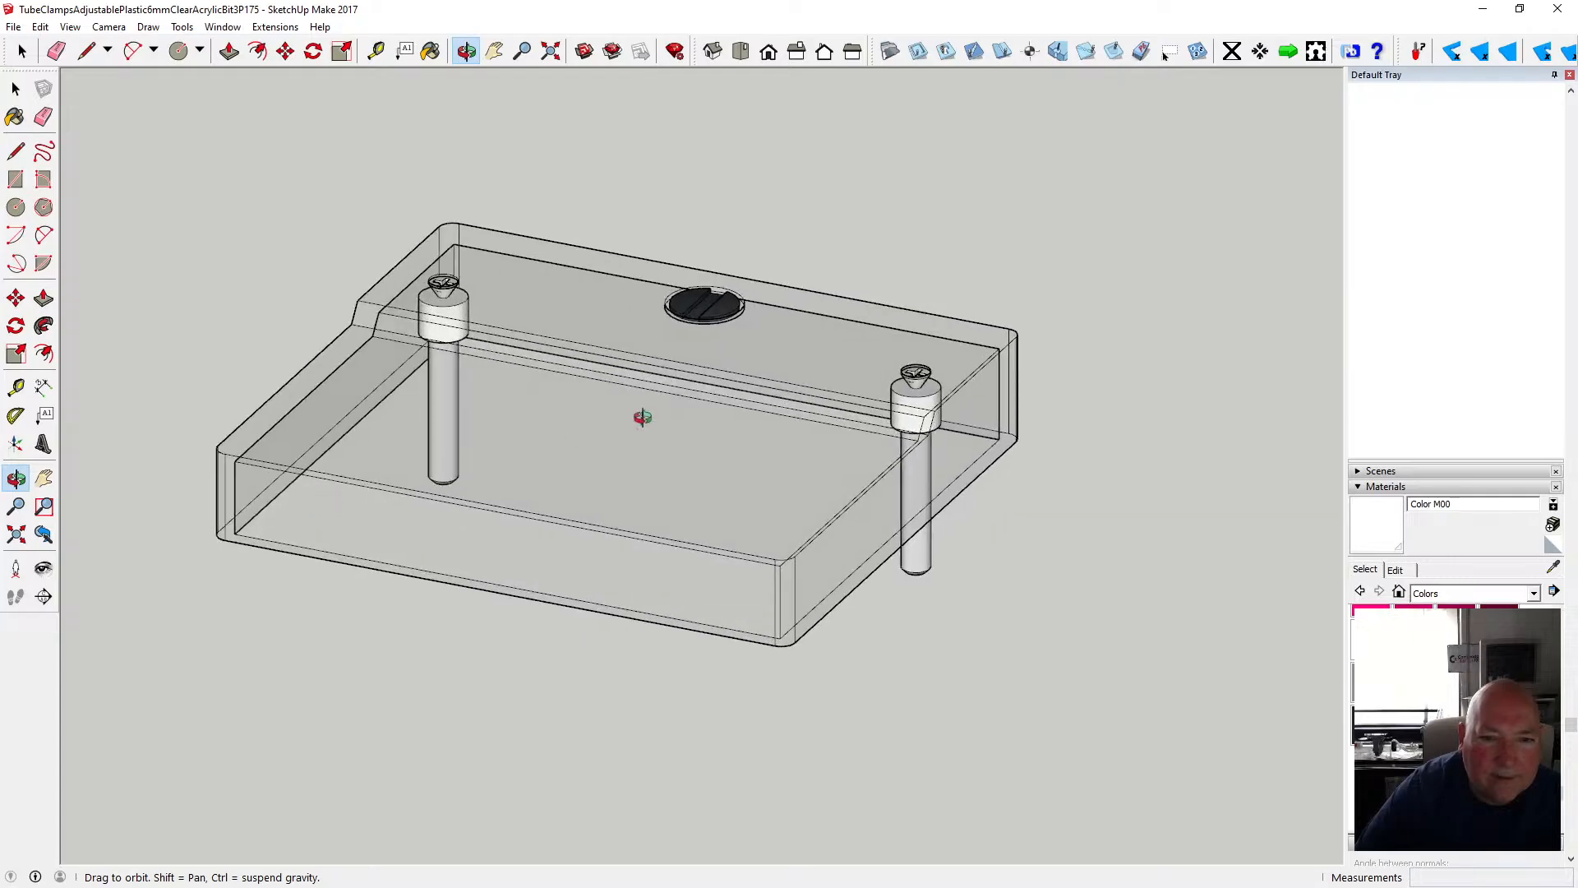
click(105, 29)
click(148, 132)
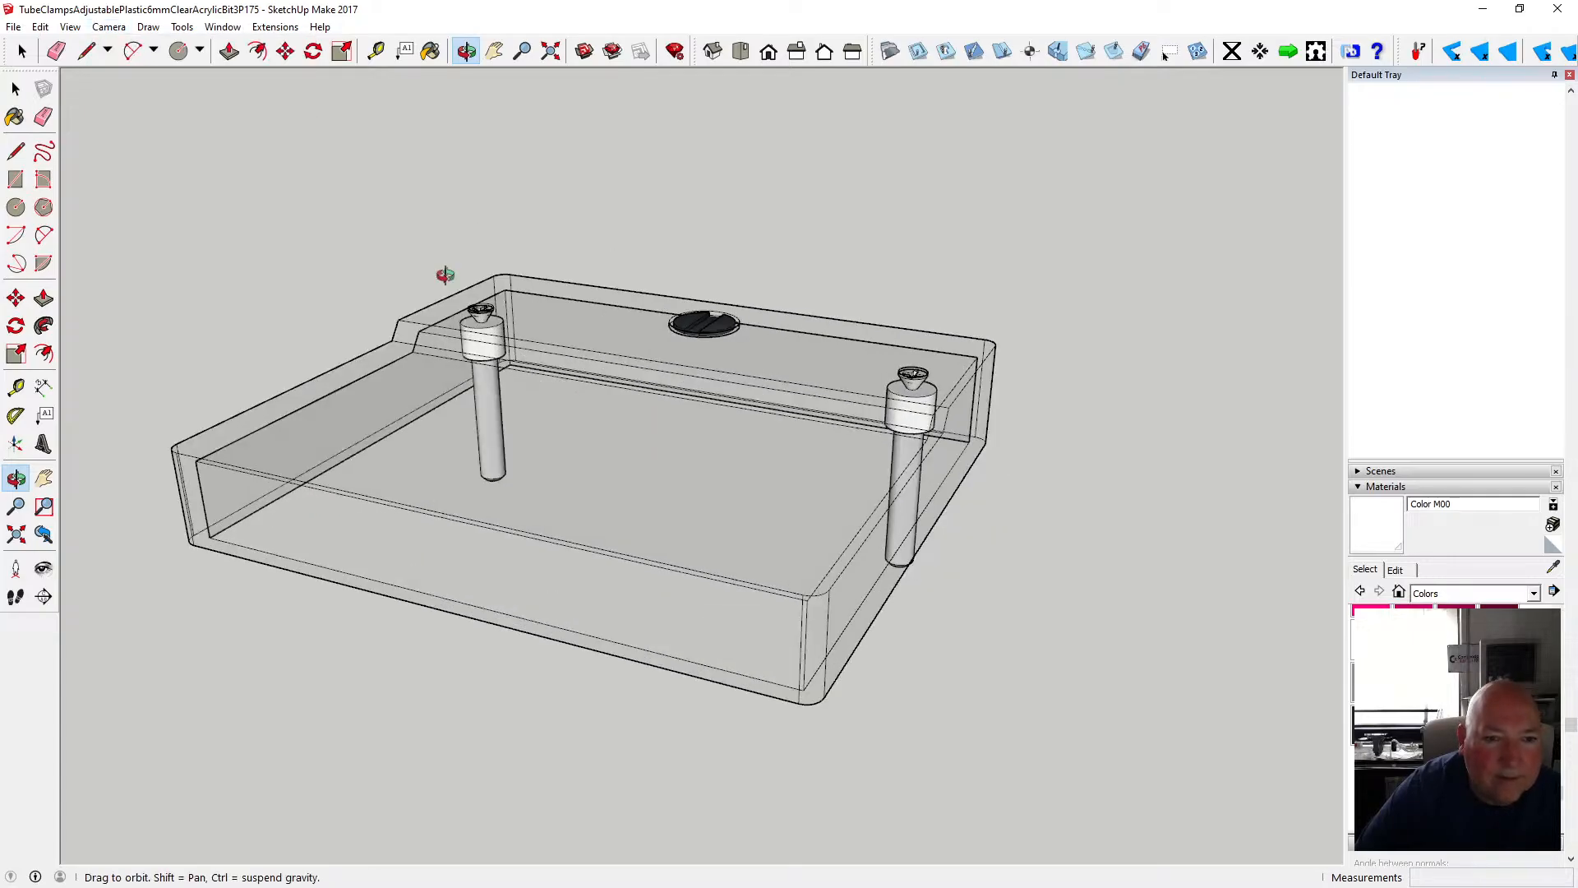
- Examine both lengthened screws in the box from above, from the side and from the open underside
drag(886, 428, 602, 605)
scroll(496, 378, up, 3)
scroll(497, 378, down, 4)
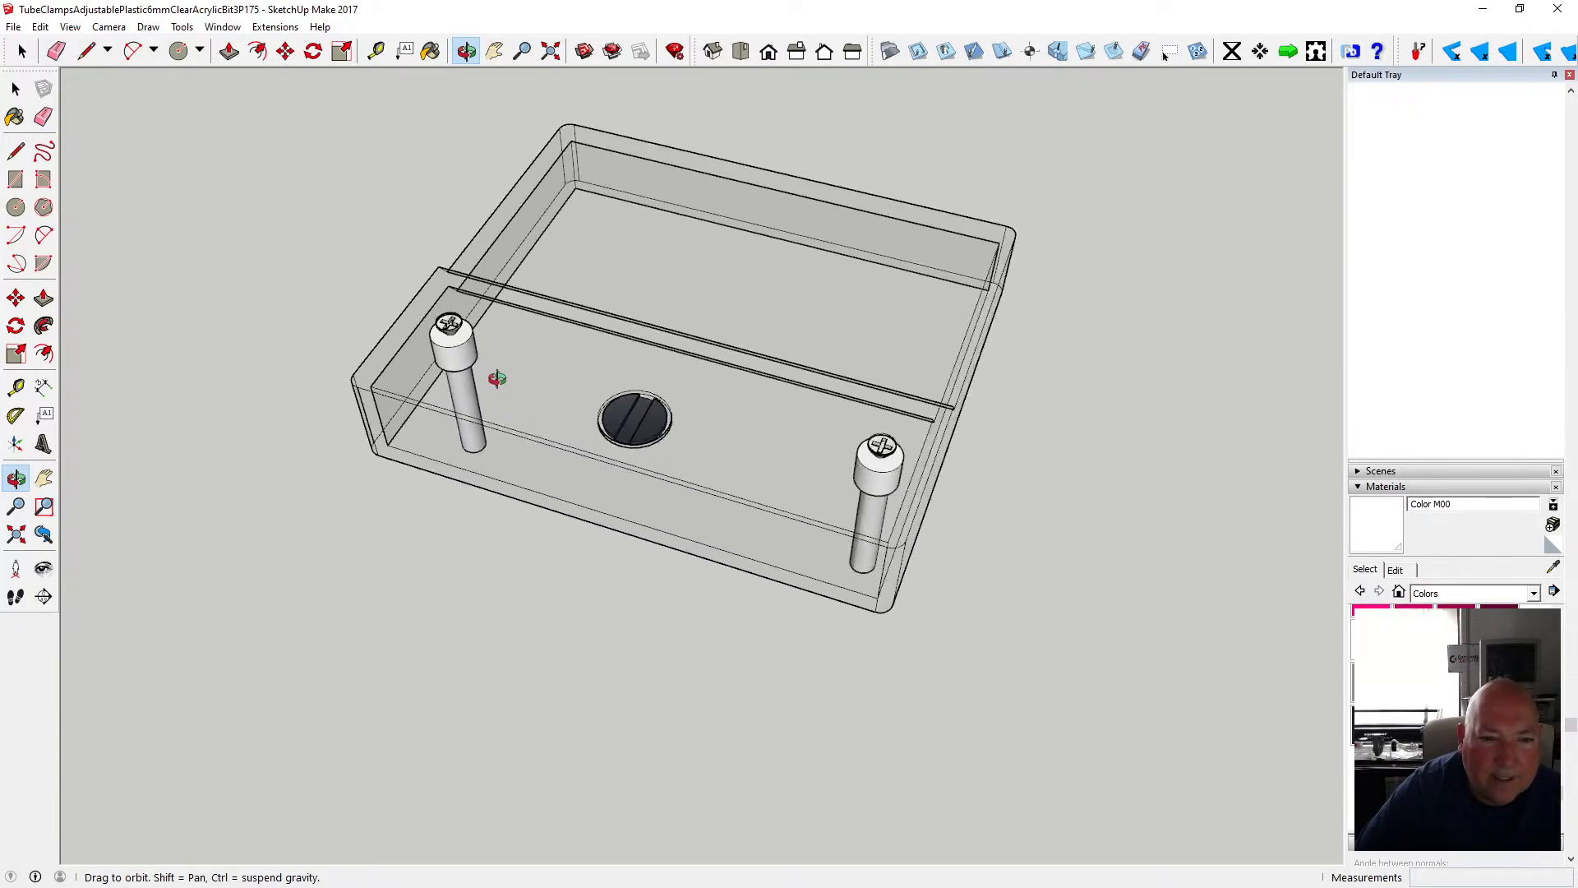
drag(520, 381, 444, 400)
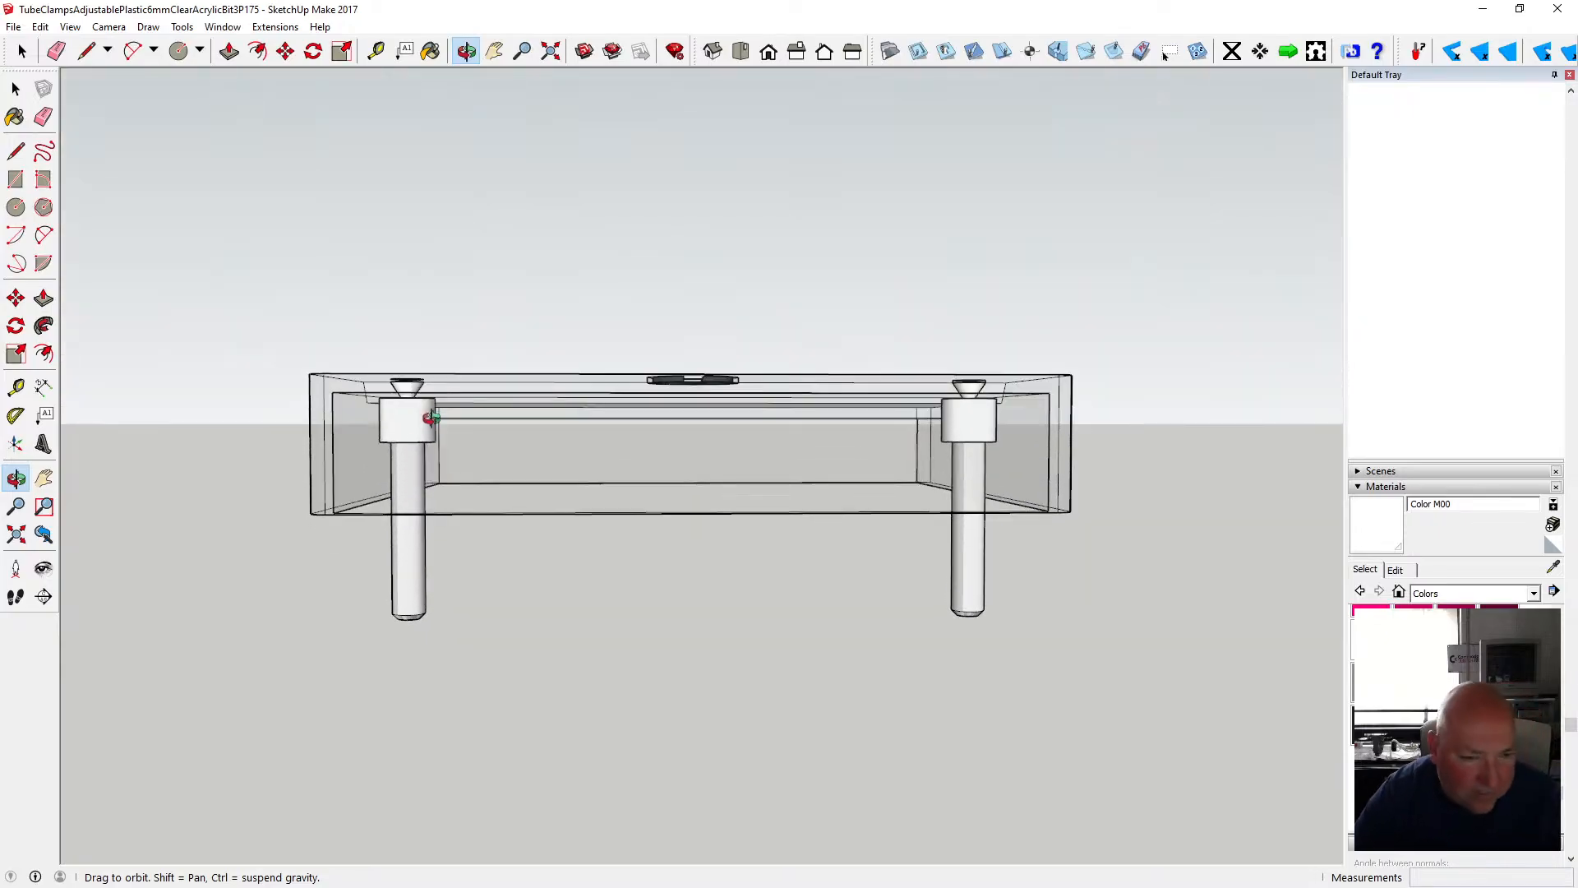
scroll(422, 437, up, 1)
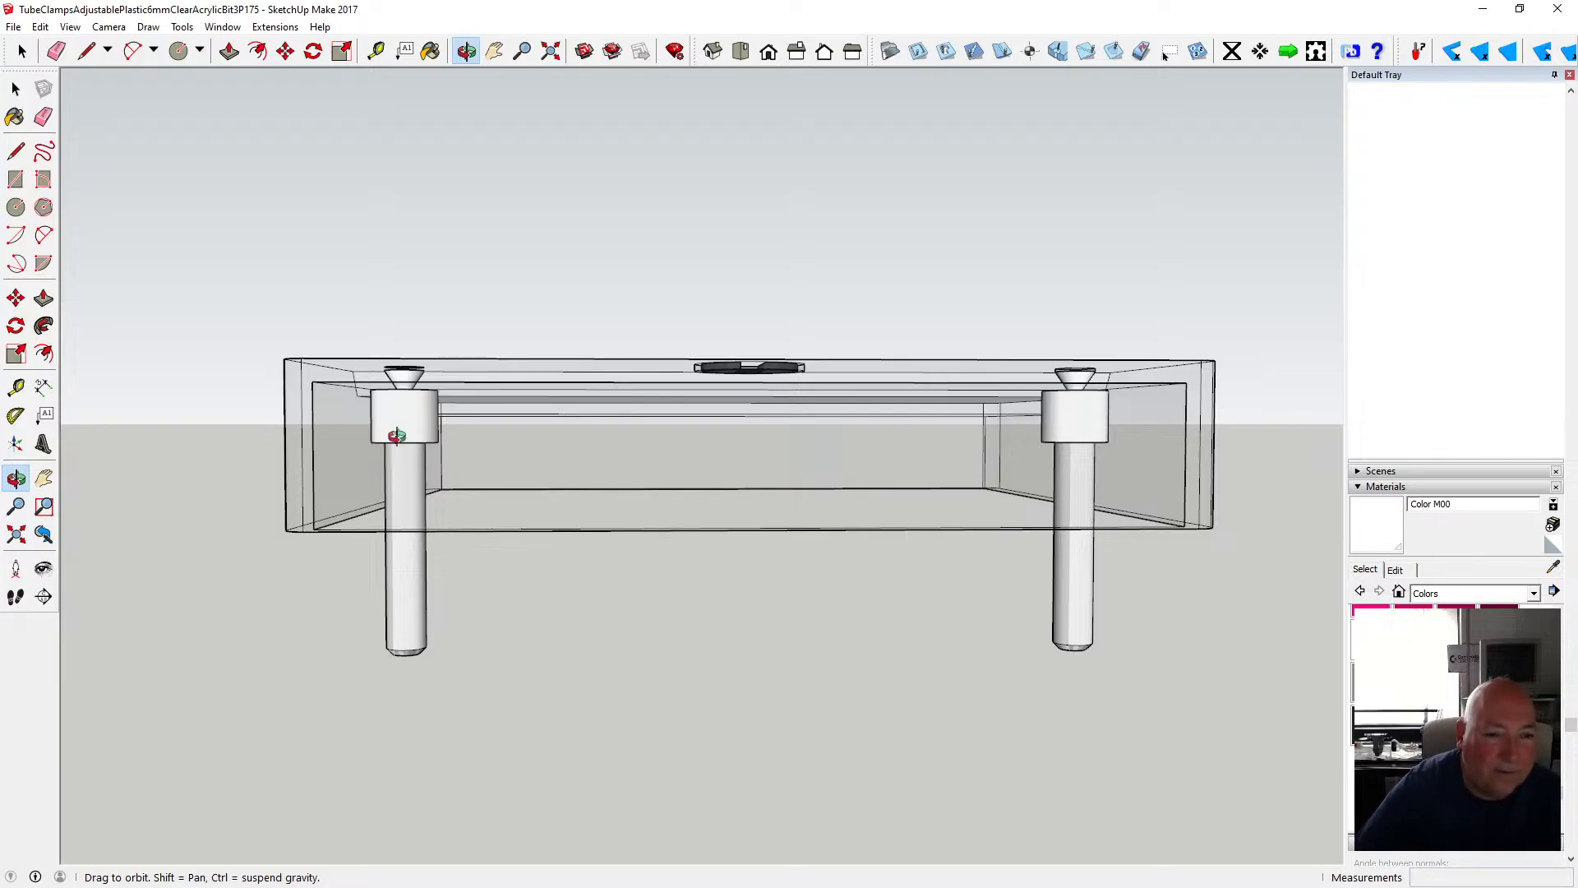
drag(399, 428, 448, 422)
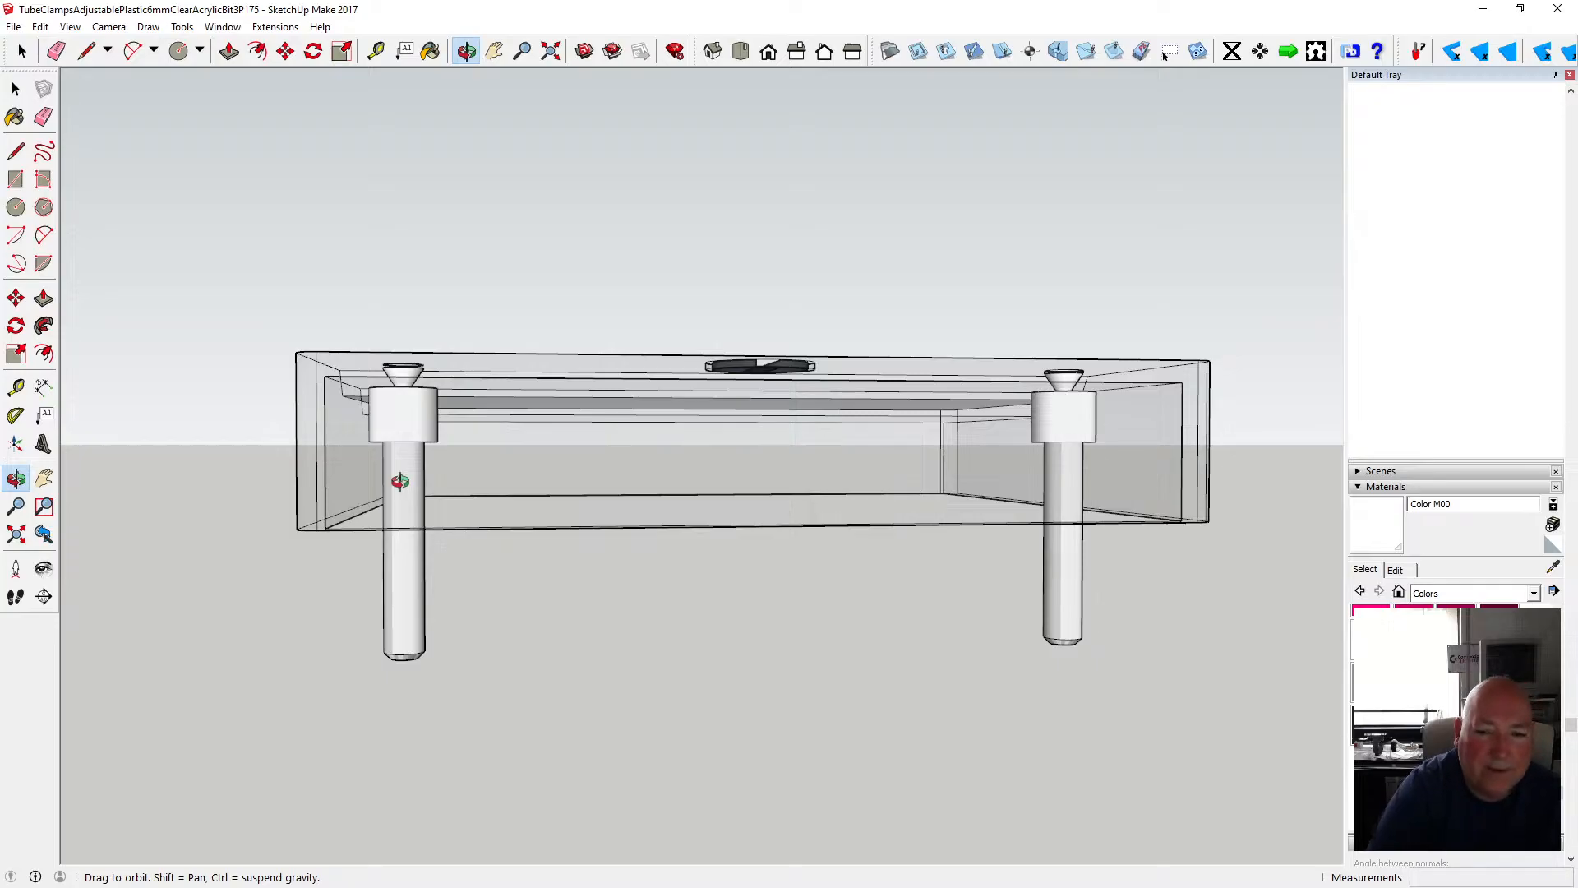
drag(595, 461, 584, 225)
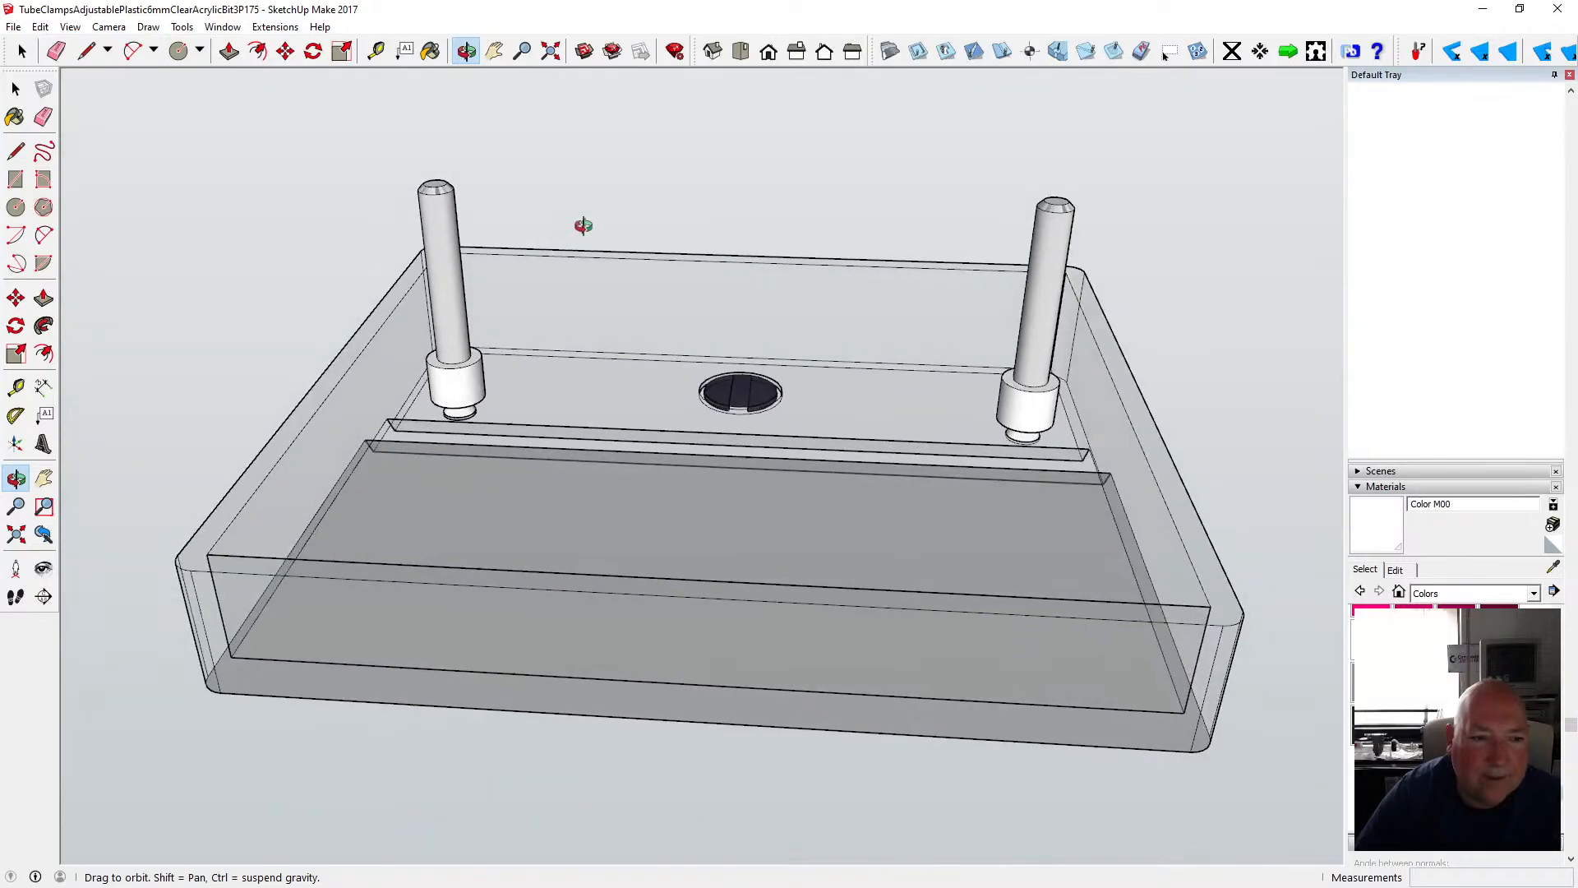
drag(580, 284, 593, 286)
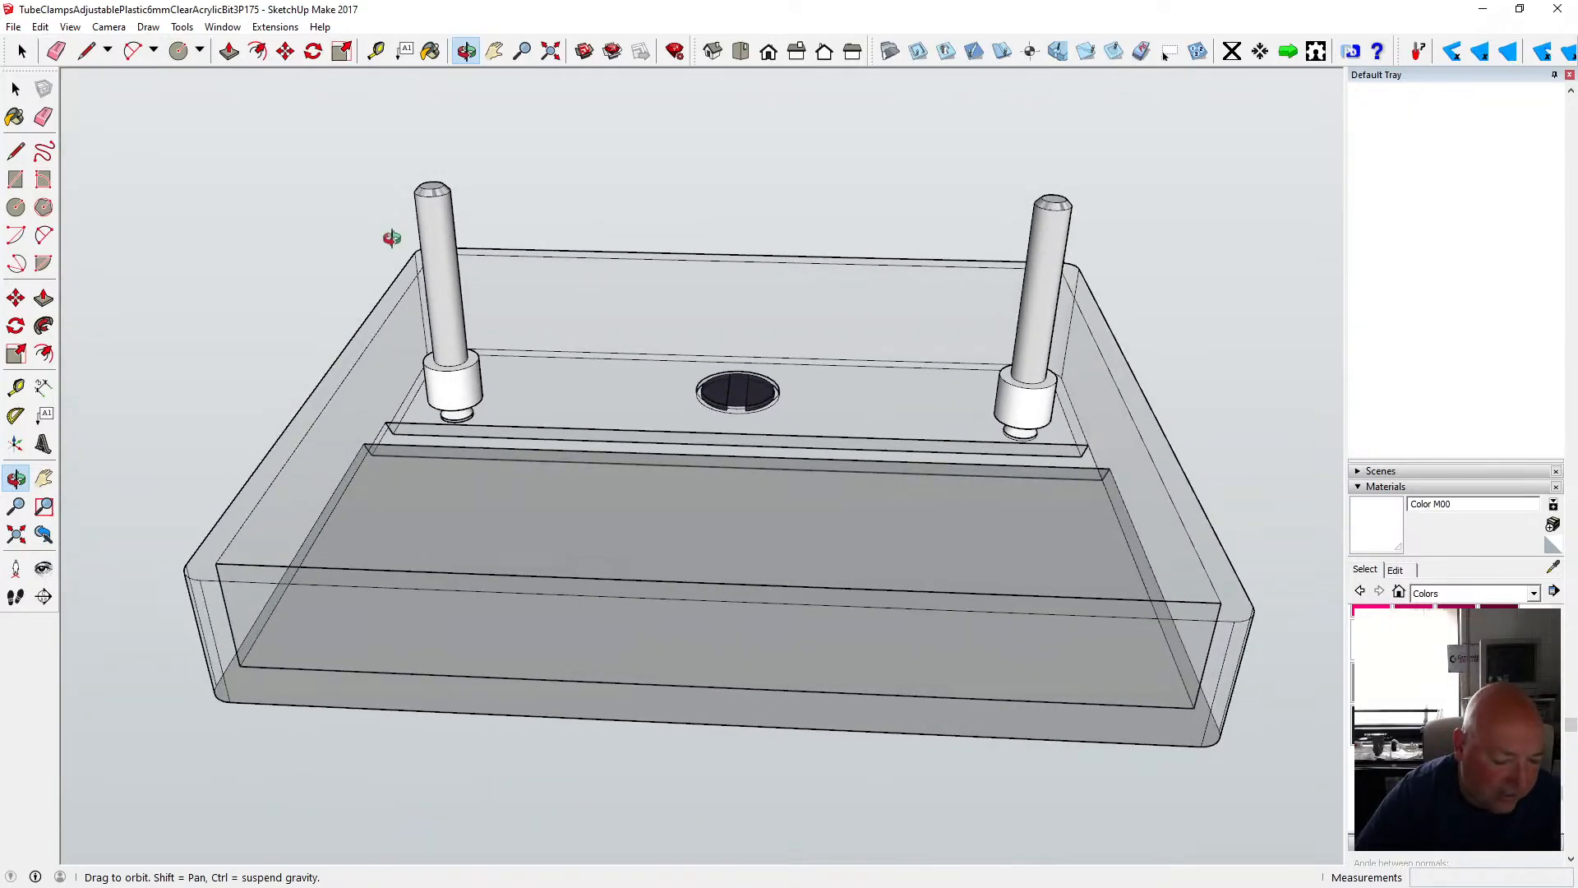
- Draw a 60 by 52.5 mm rectangle across the box's open underside between opposite inner corners
click(16, 179)
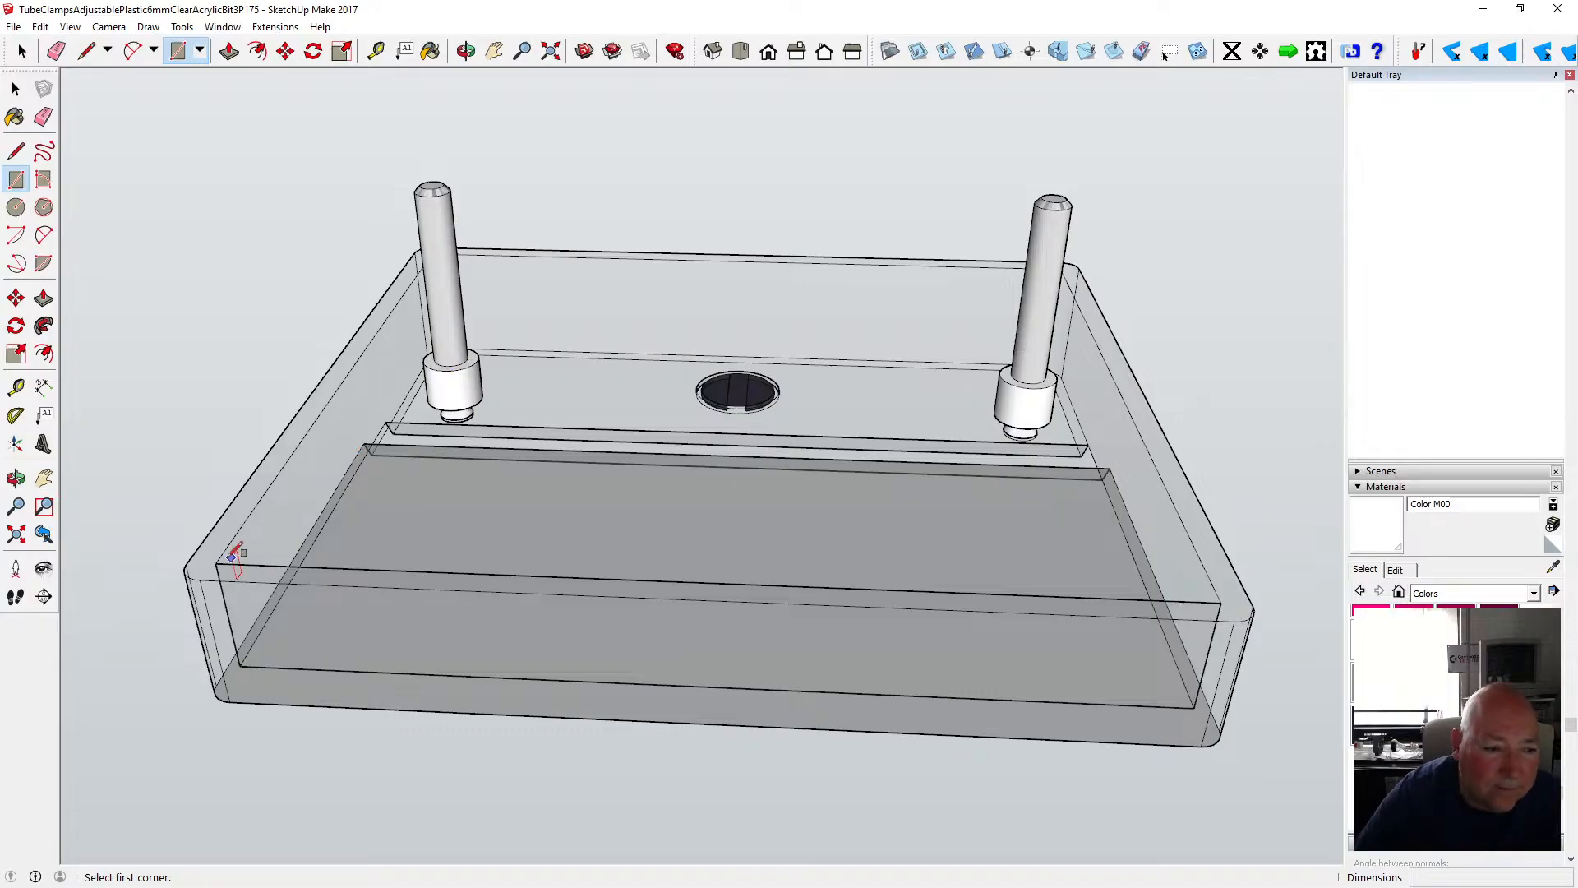
click(467, 51)
drag(493, 139, 370, 169)
click(15, 179)
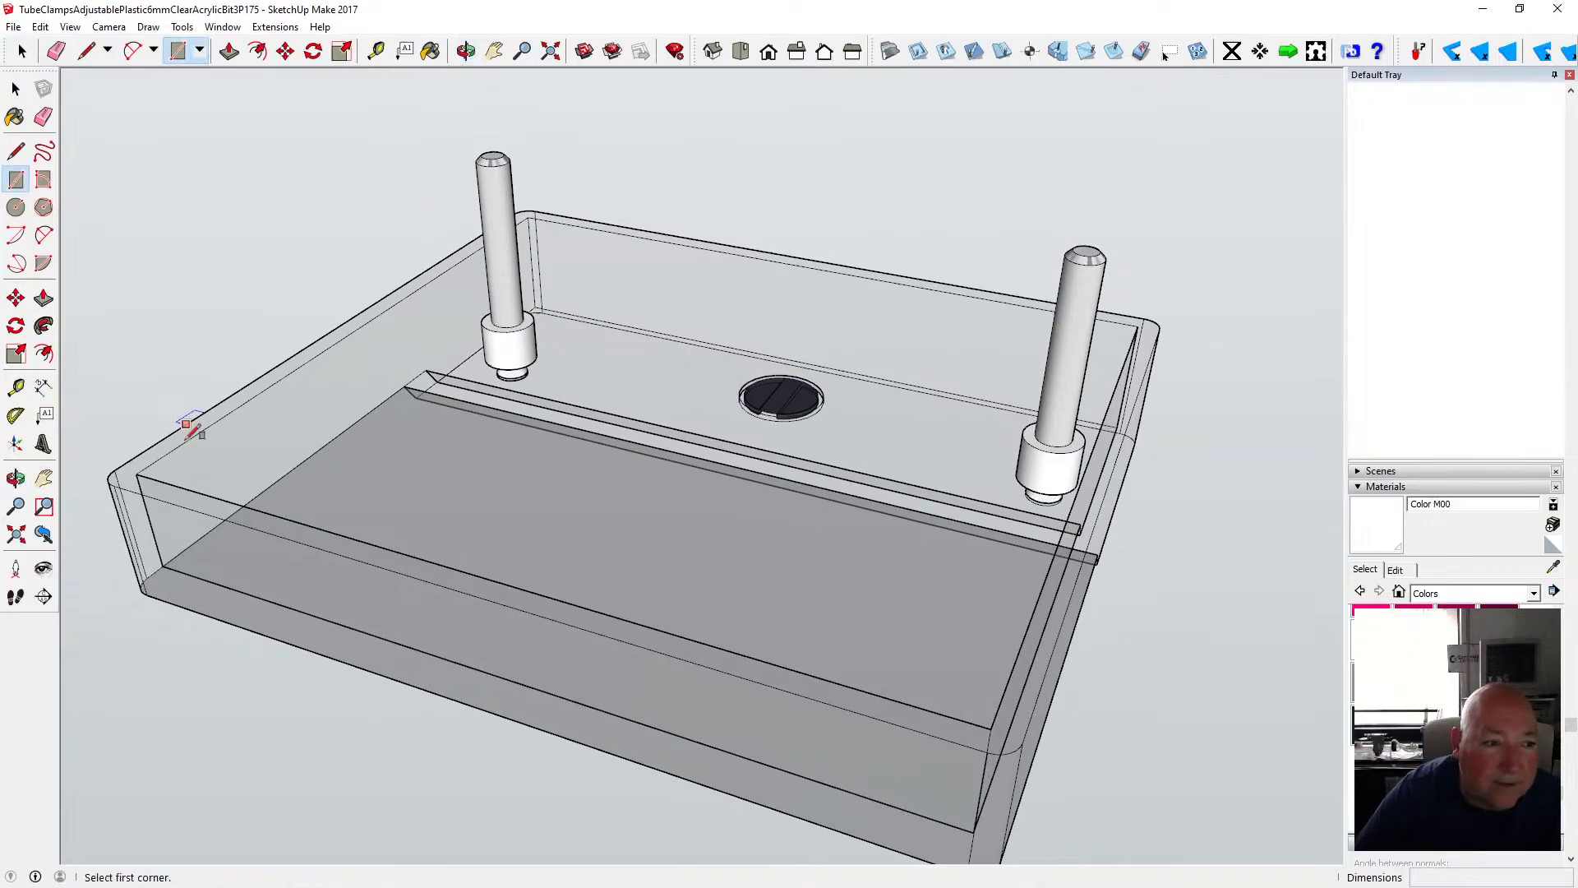
click(137, 473)
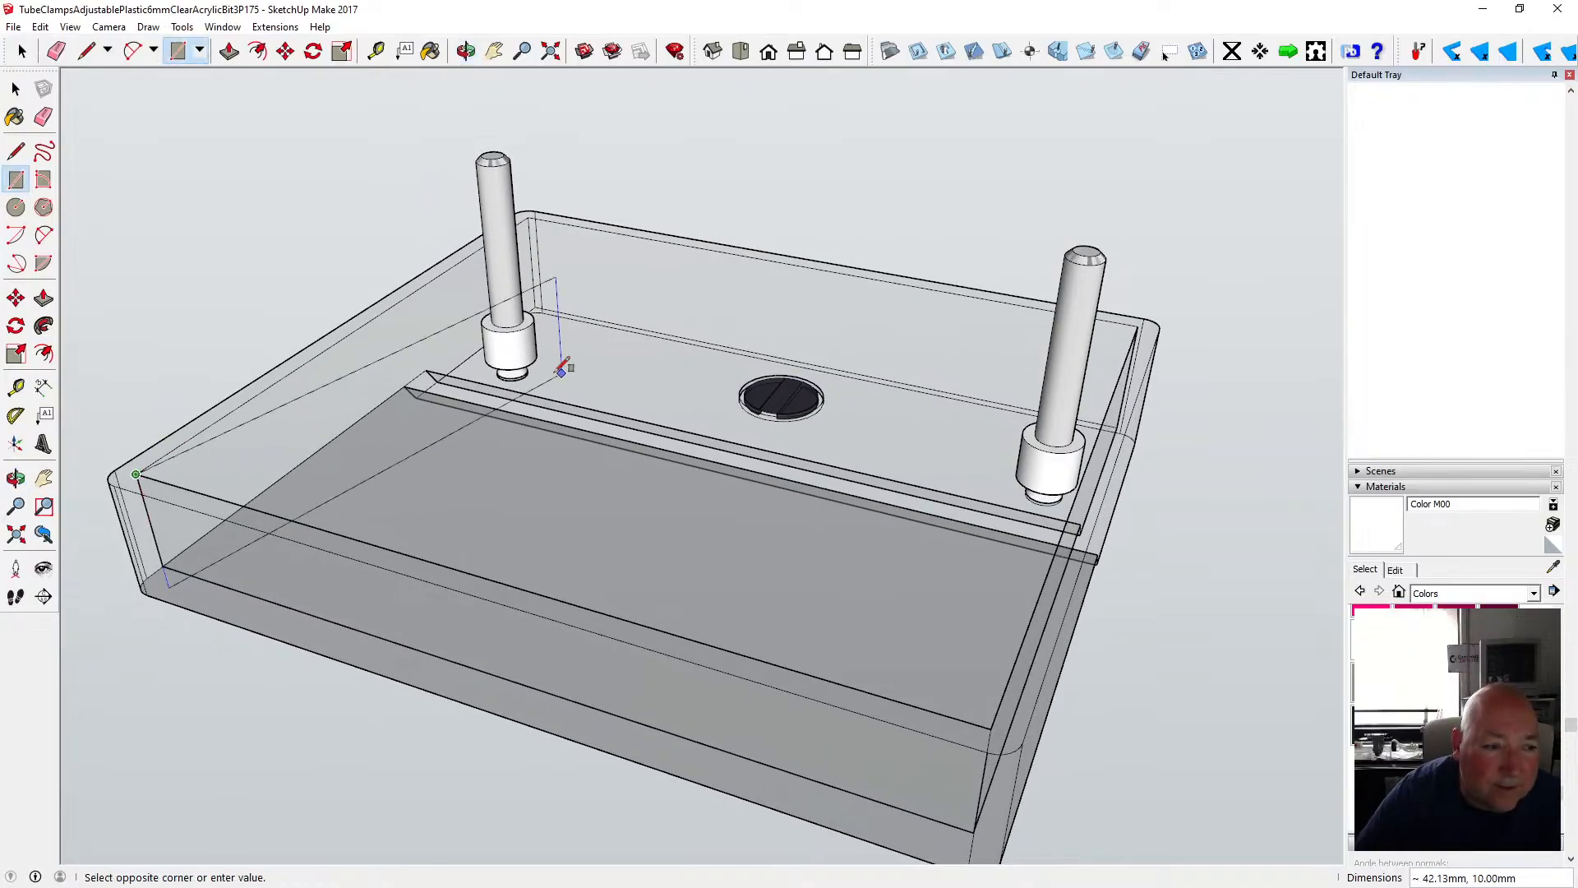
click(1139, 326)
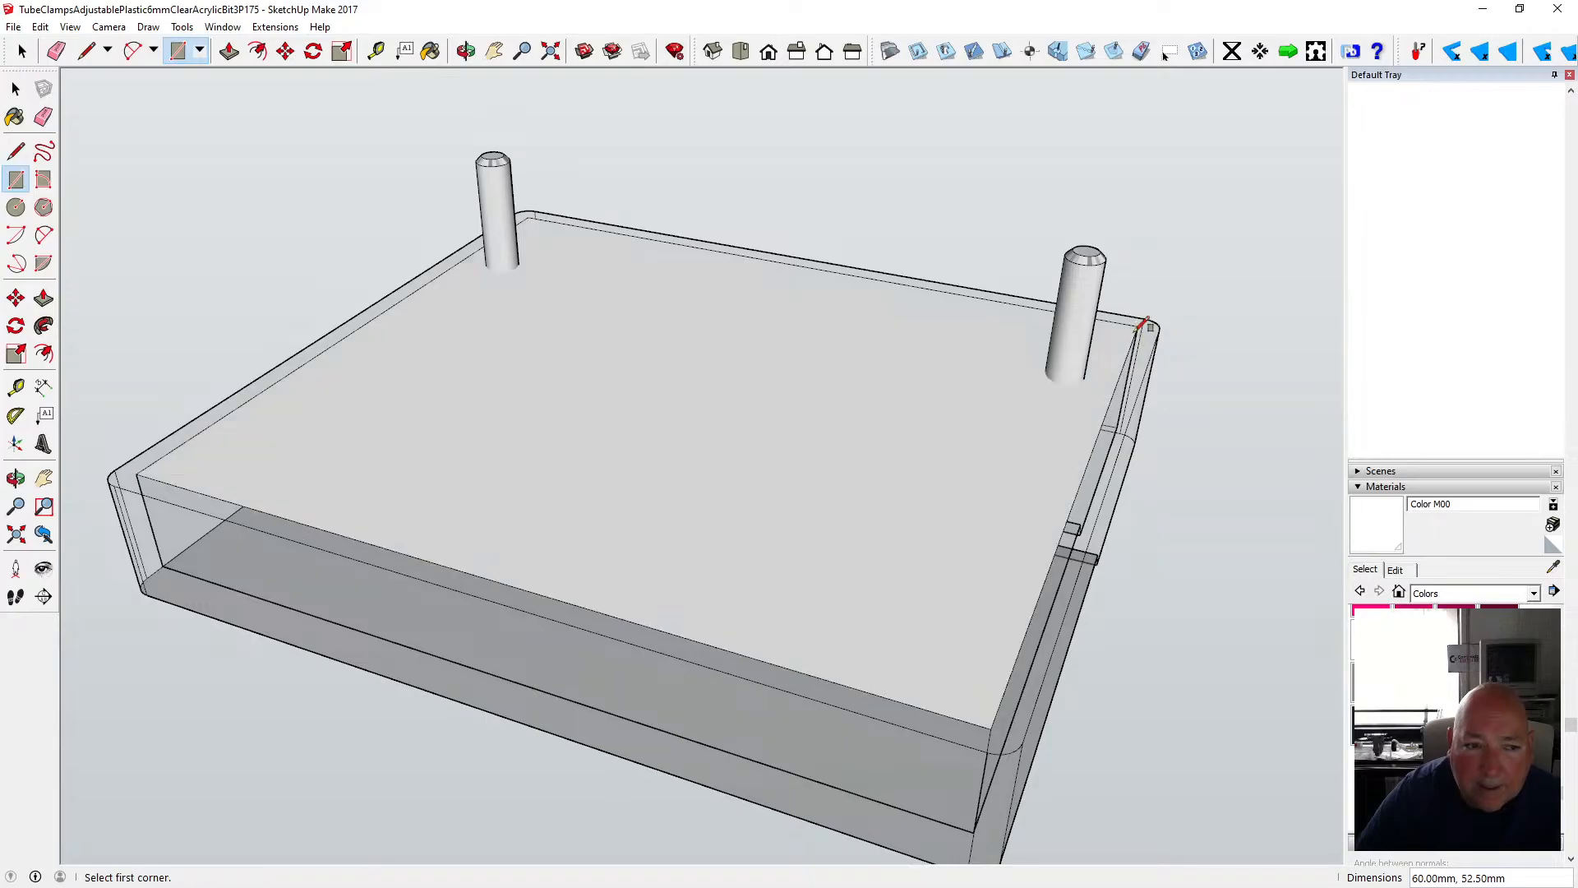
- Extrude the rectangle 2 mm outward from the box opening with Push/Pull to form a plate
click(229, 51)
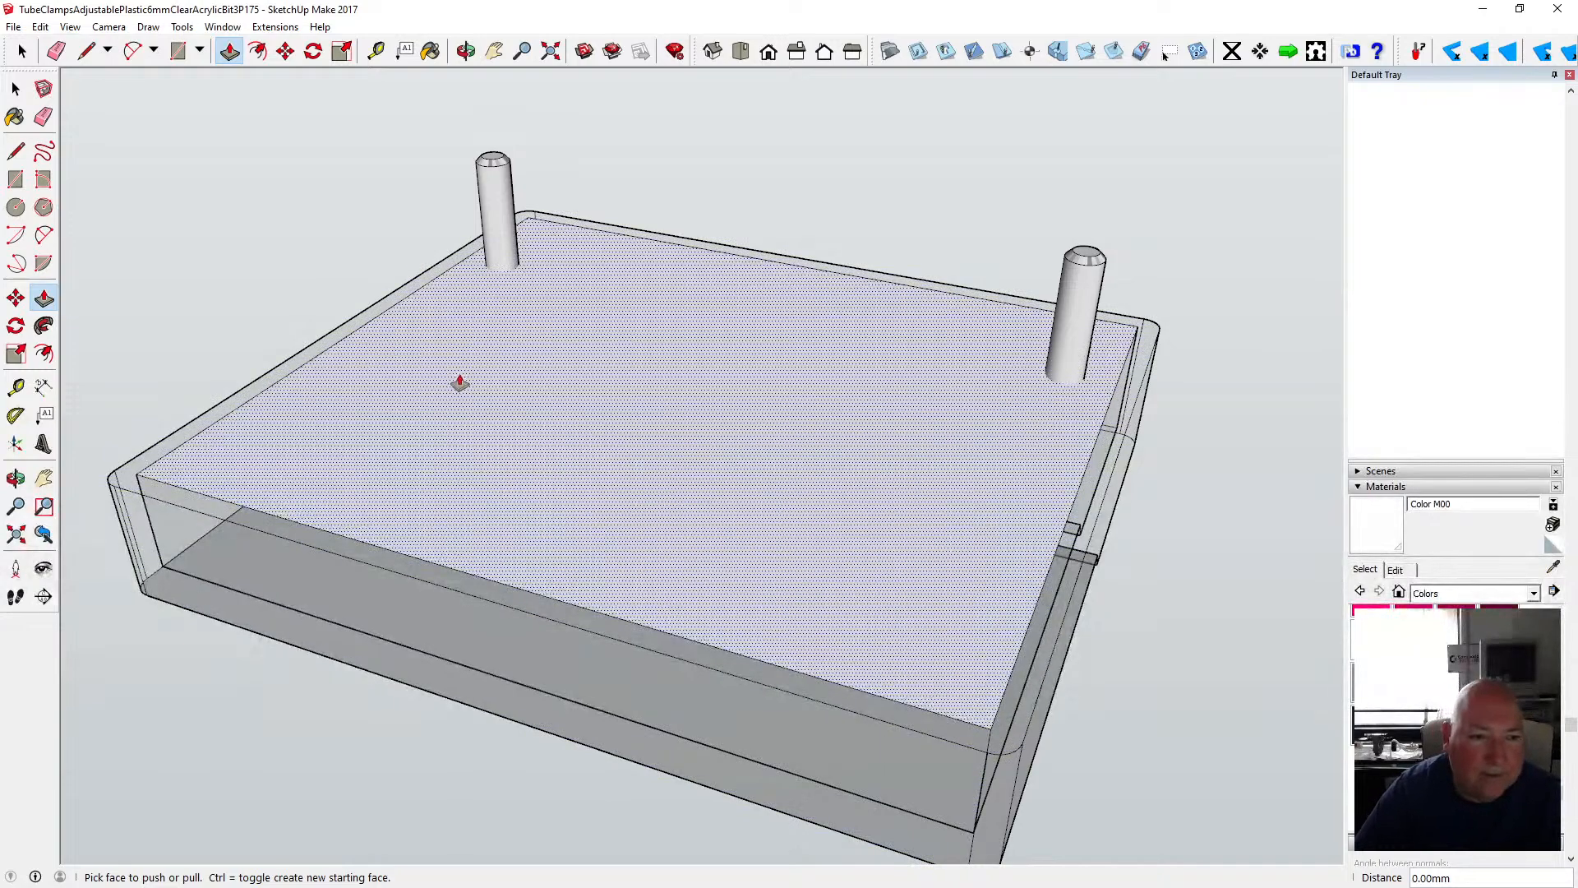
drag(458, 377, 461, 313)
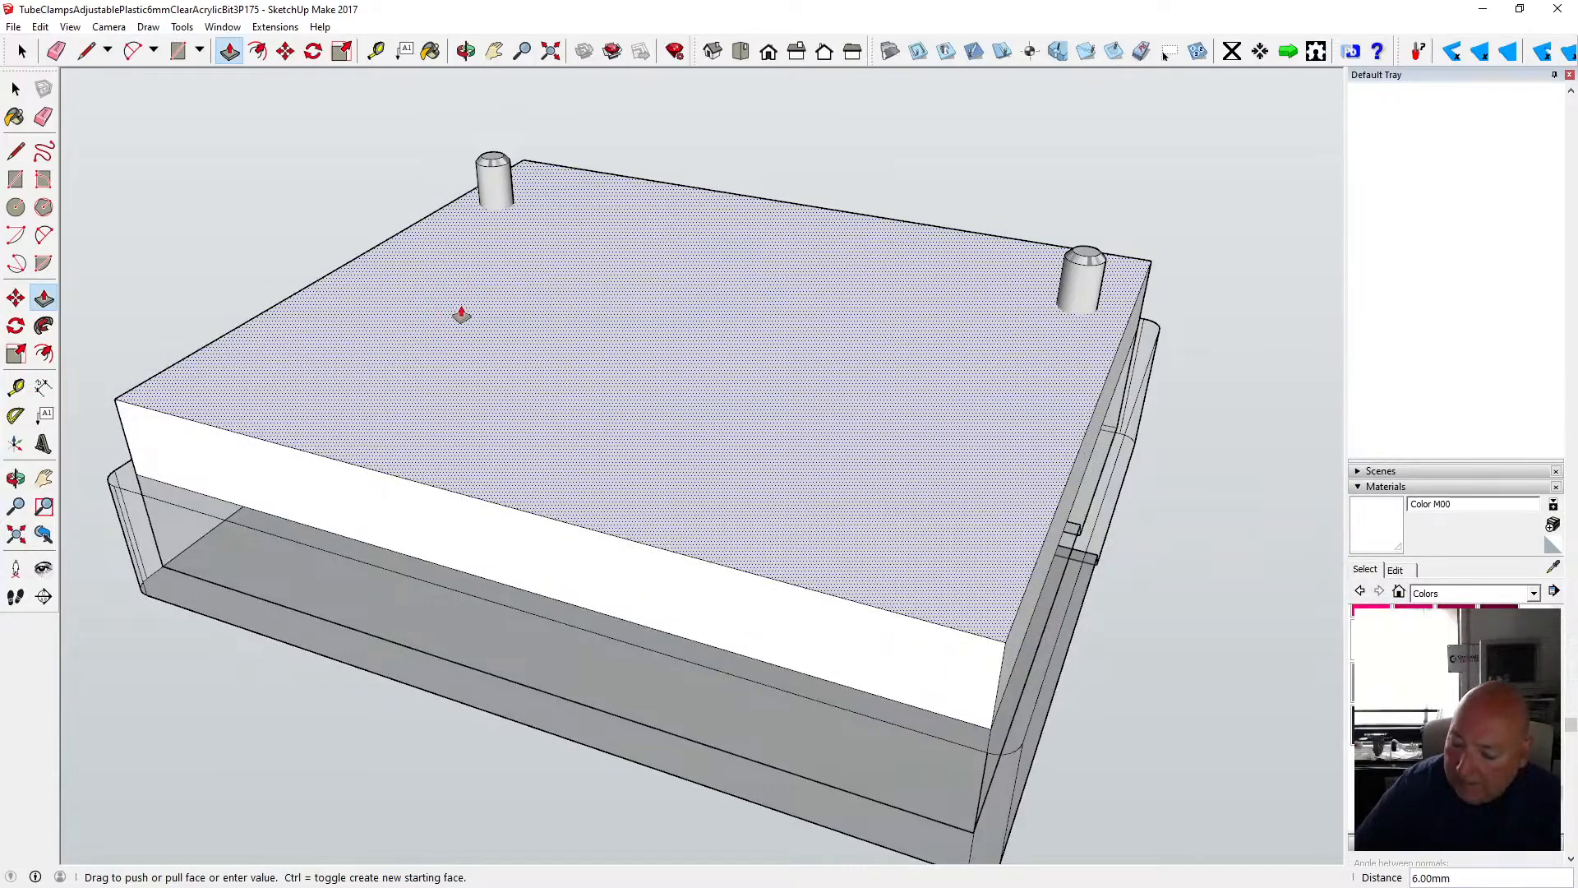
text(2)
key(Return)
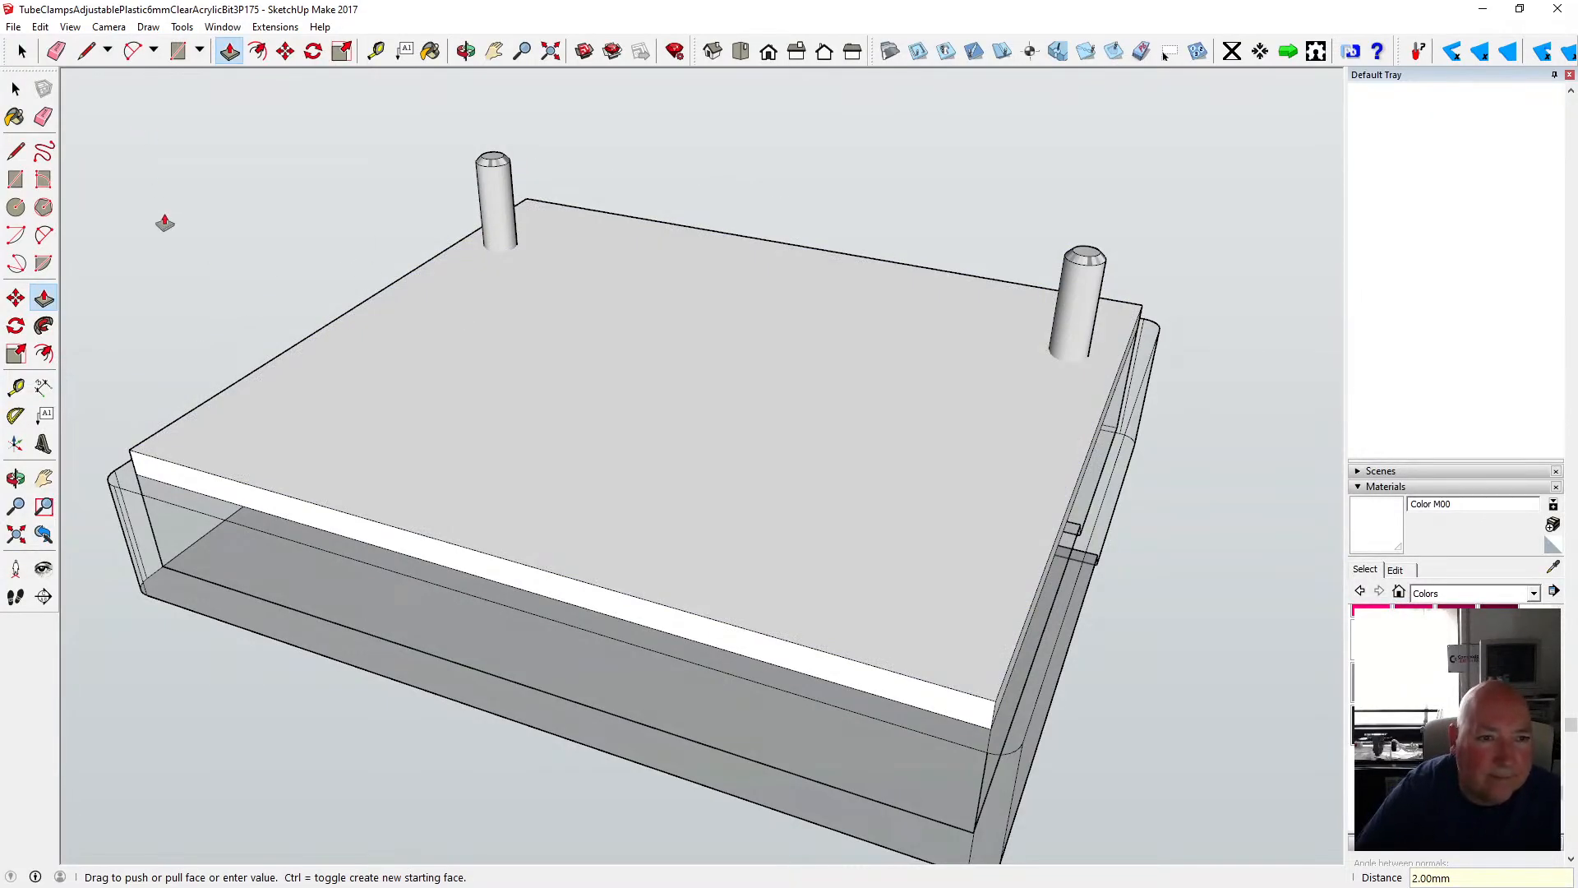
- Undo the outward extrusion and push the rectangle 2 mm into the box opening with Push/Pull instead
click(466, 51)
drag(575, 342, 557, 239)
click(40, 28)
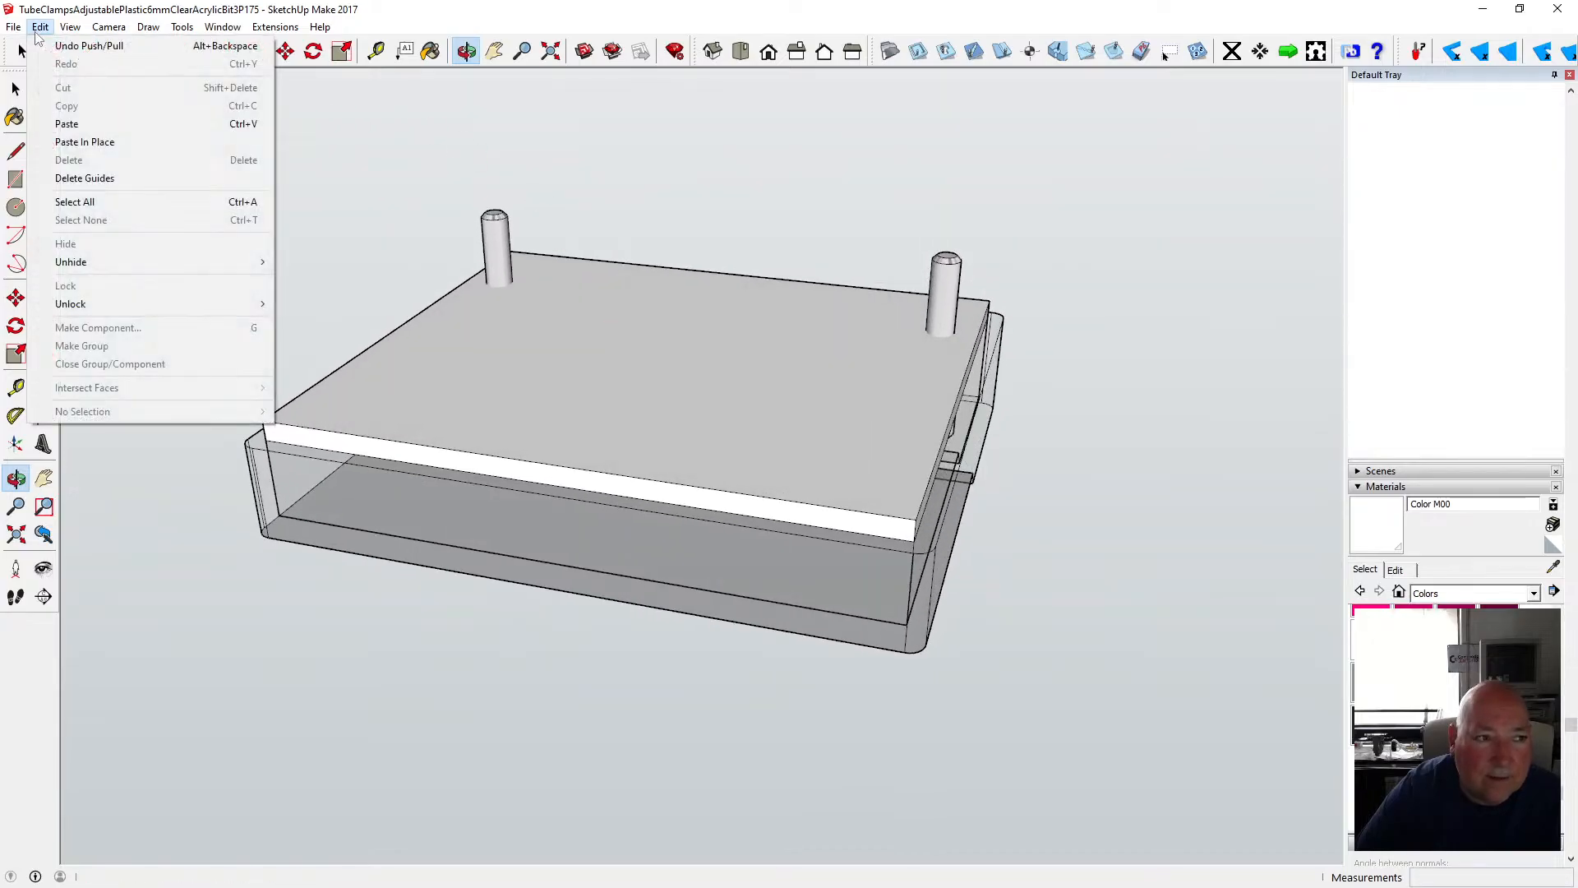
click(83, 46)
key(p)
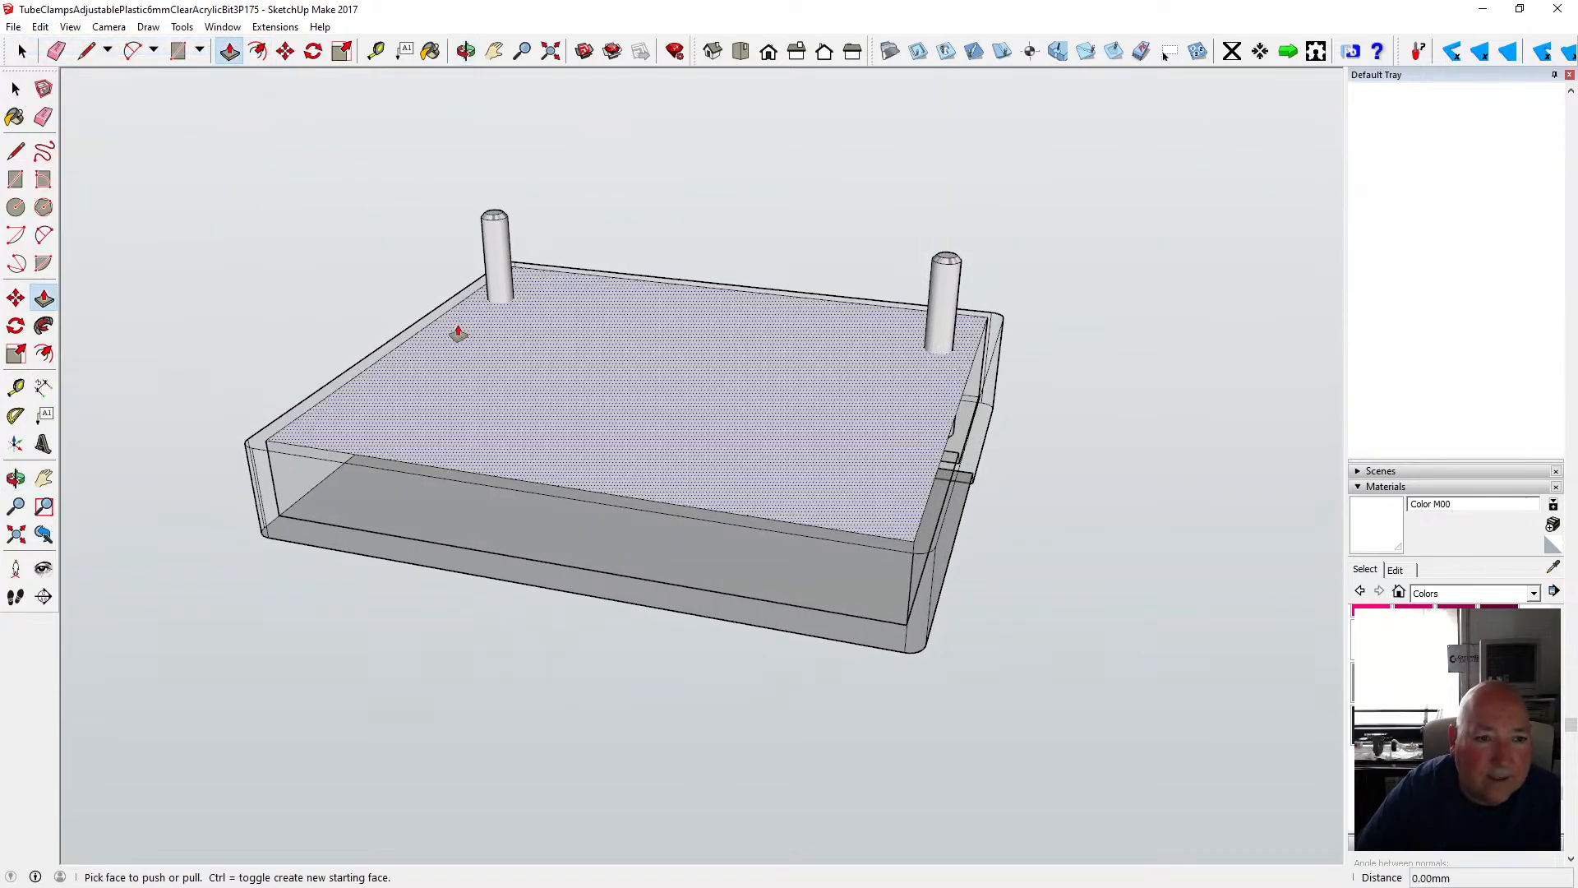
mouse_move(458, 337)
mouse_down()
mouse_move(468, 376)
mouse_move(473, 340)
mouse_up()
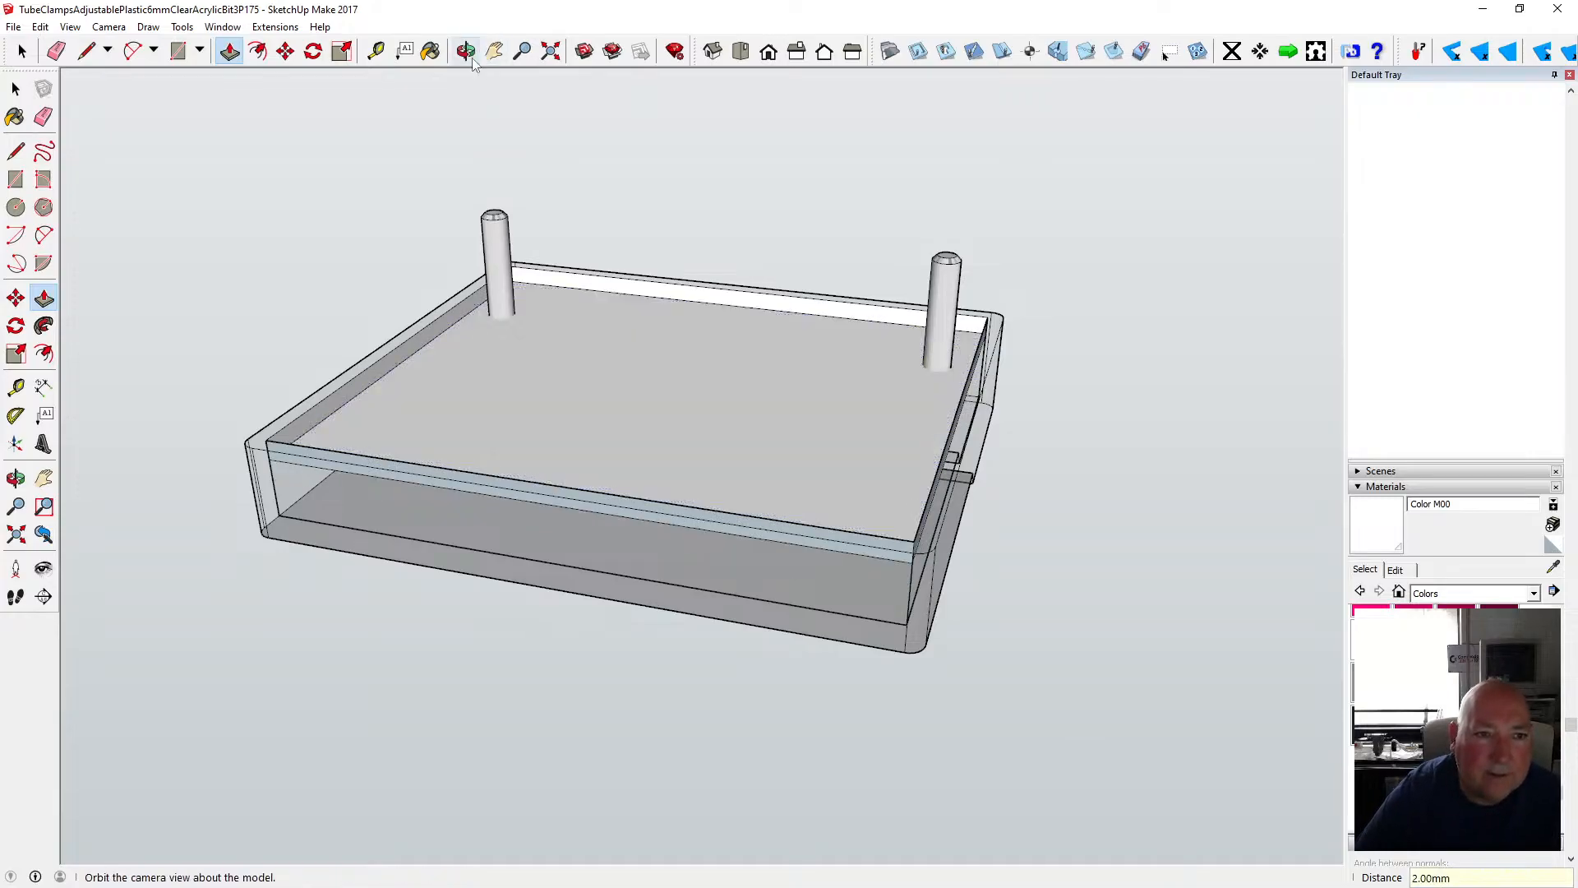
- Redraw a 60 by 52.5 mm rectangle between the opening's opposite inner corners to close the plate's outer face
click(16, 179)
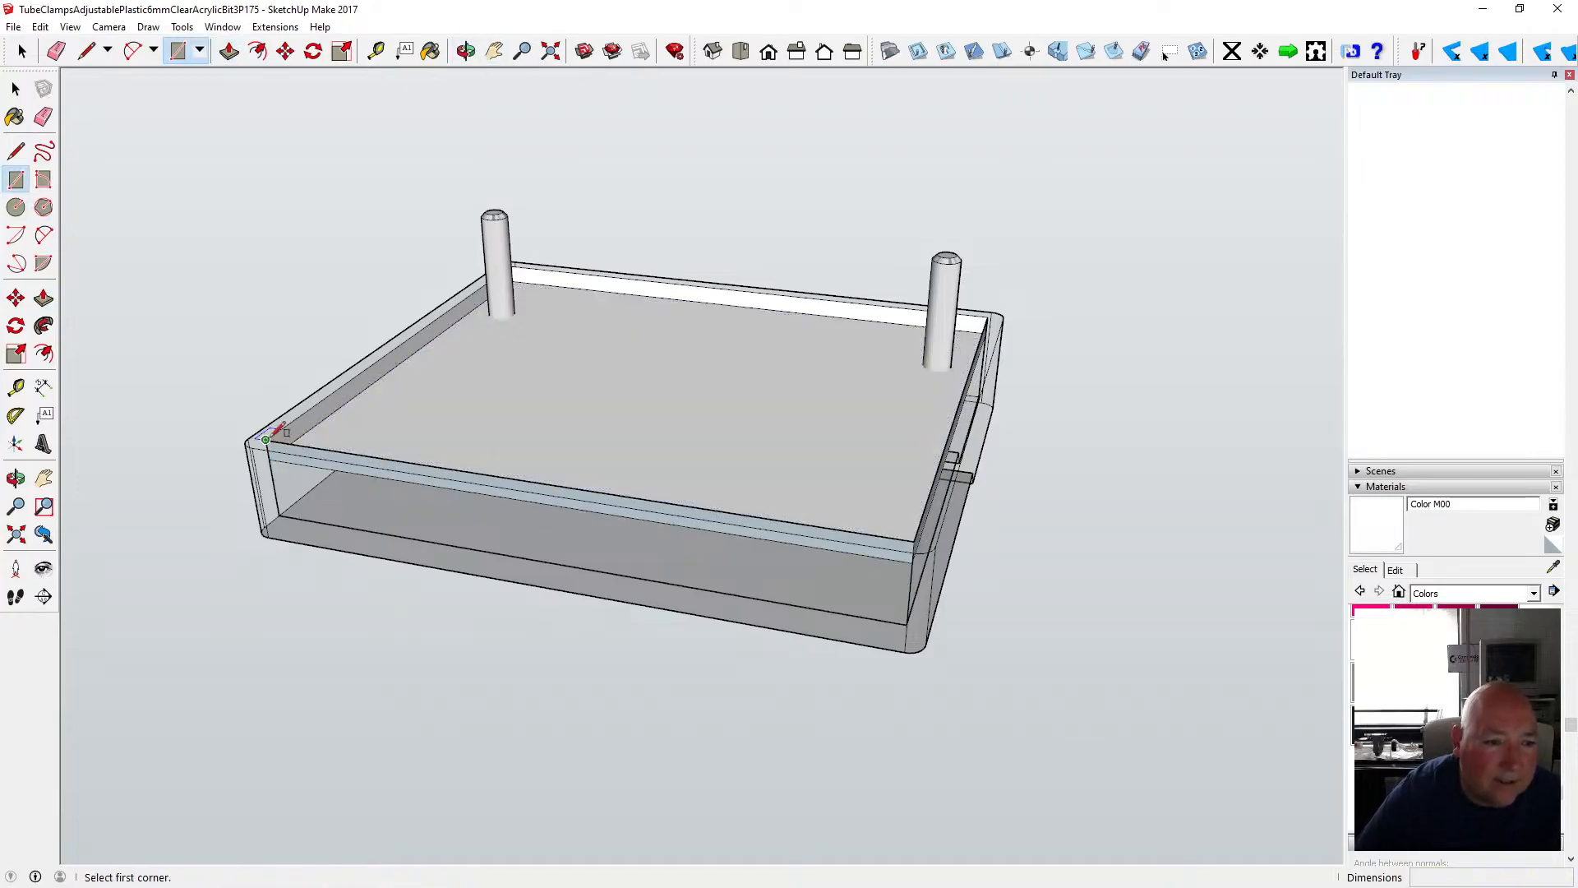
click(265, 439)
click(991, 316)
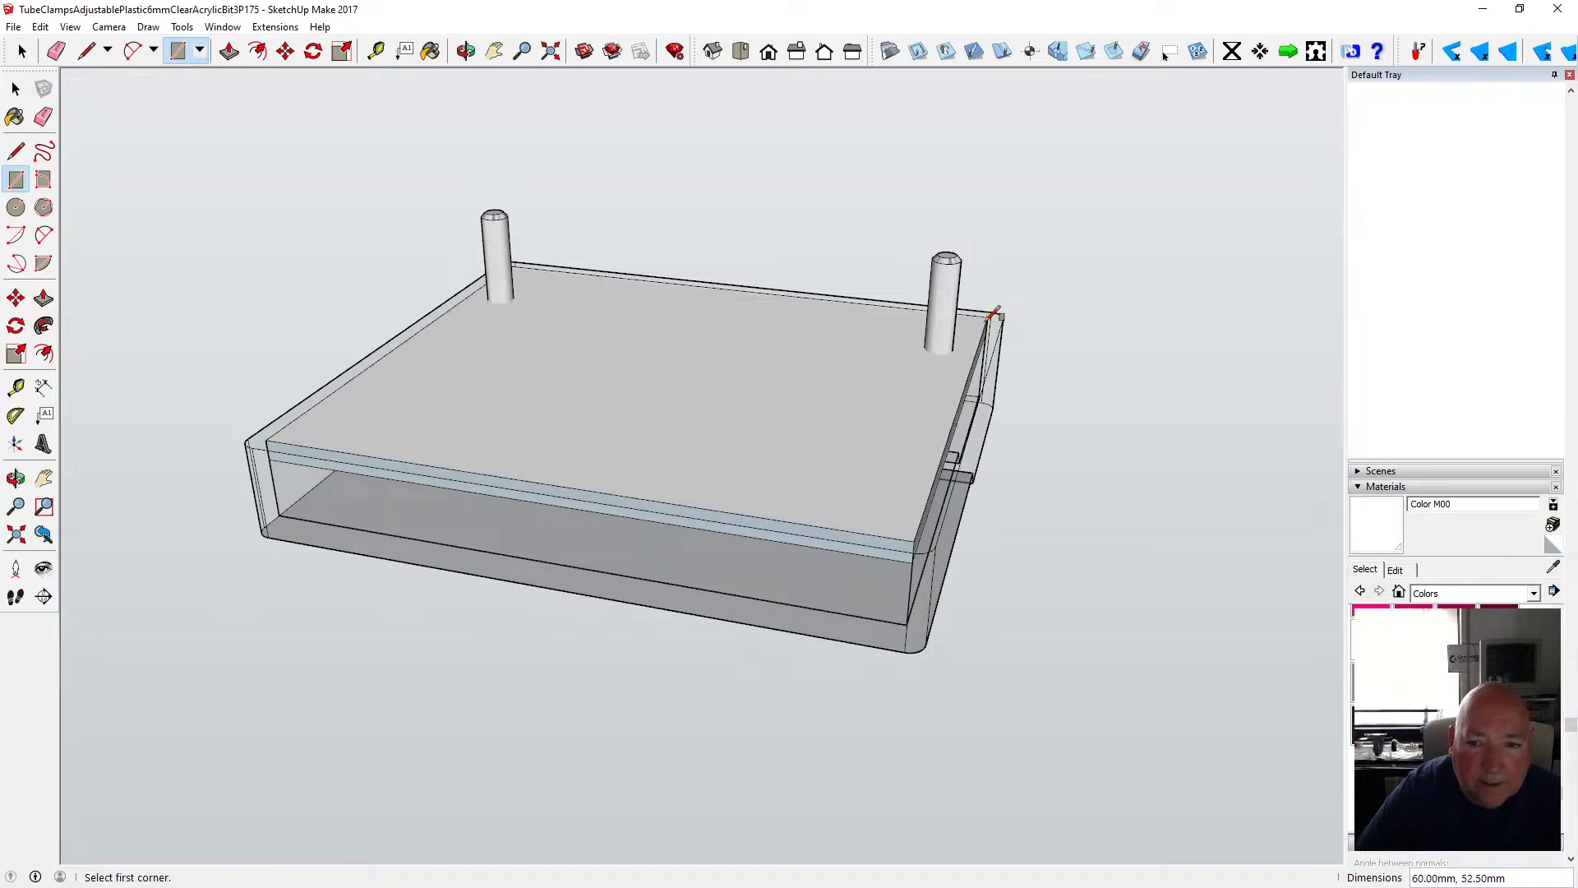
click(15, 88)
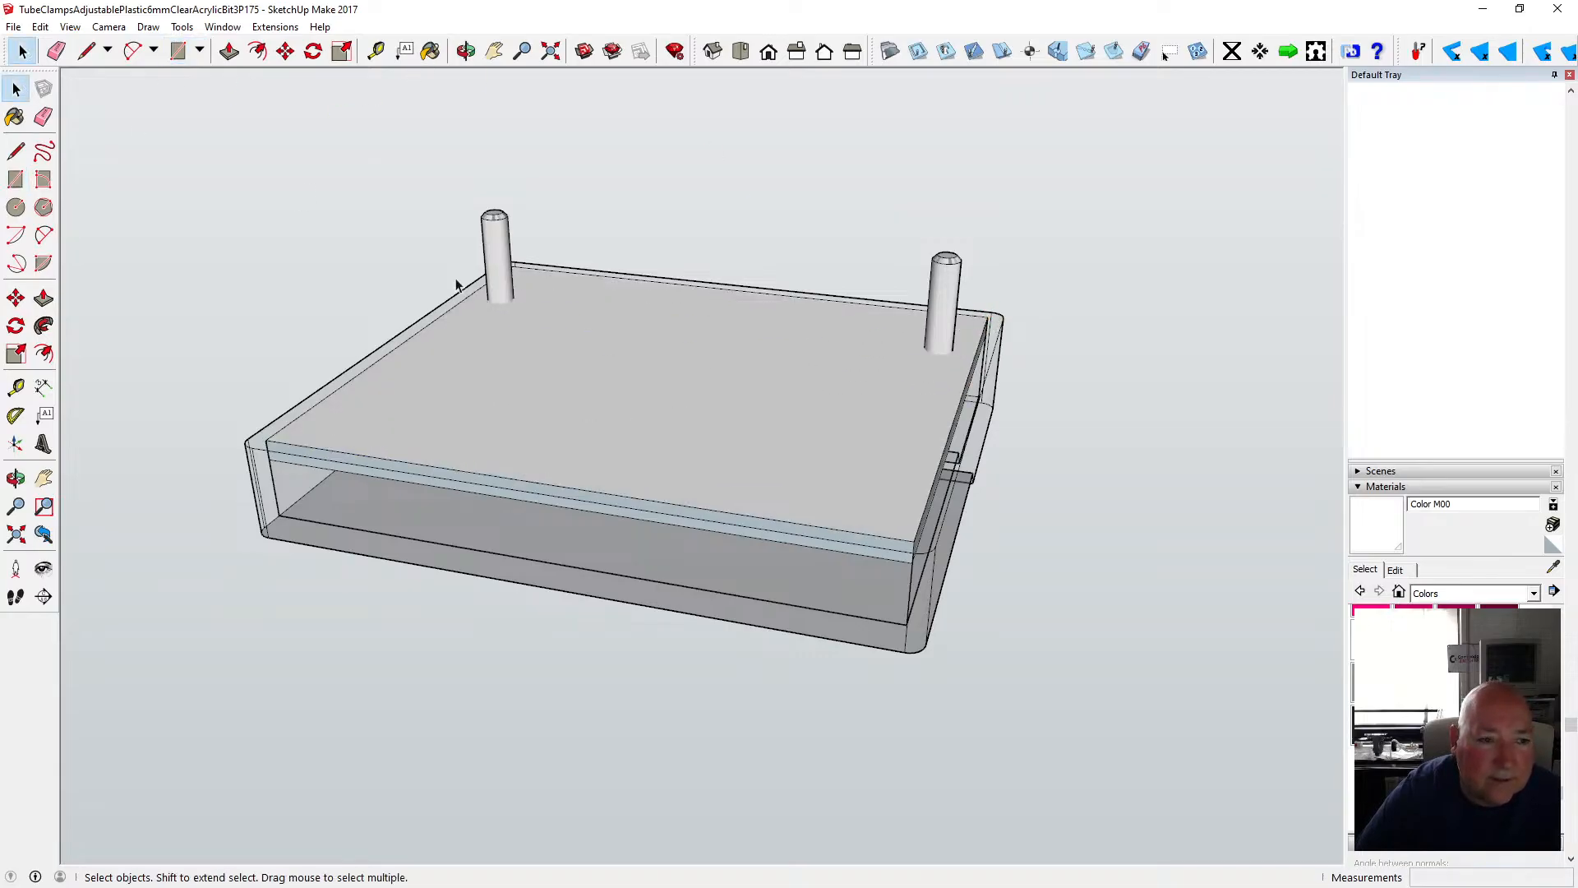
- Try to group the plate's faces and edges by window-selecting them in a side view of the box
click(466, 51)
drag(600, 353, 704, 264)
click(16, 88)
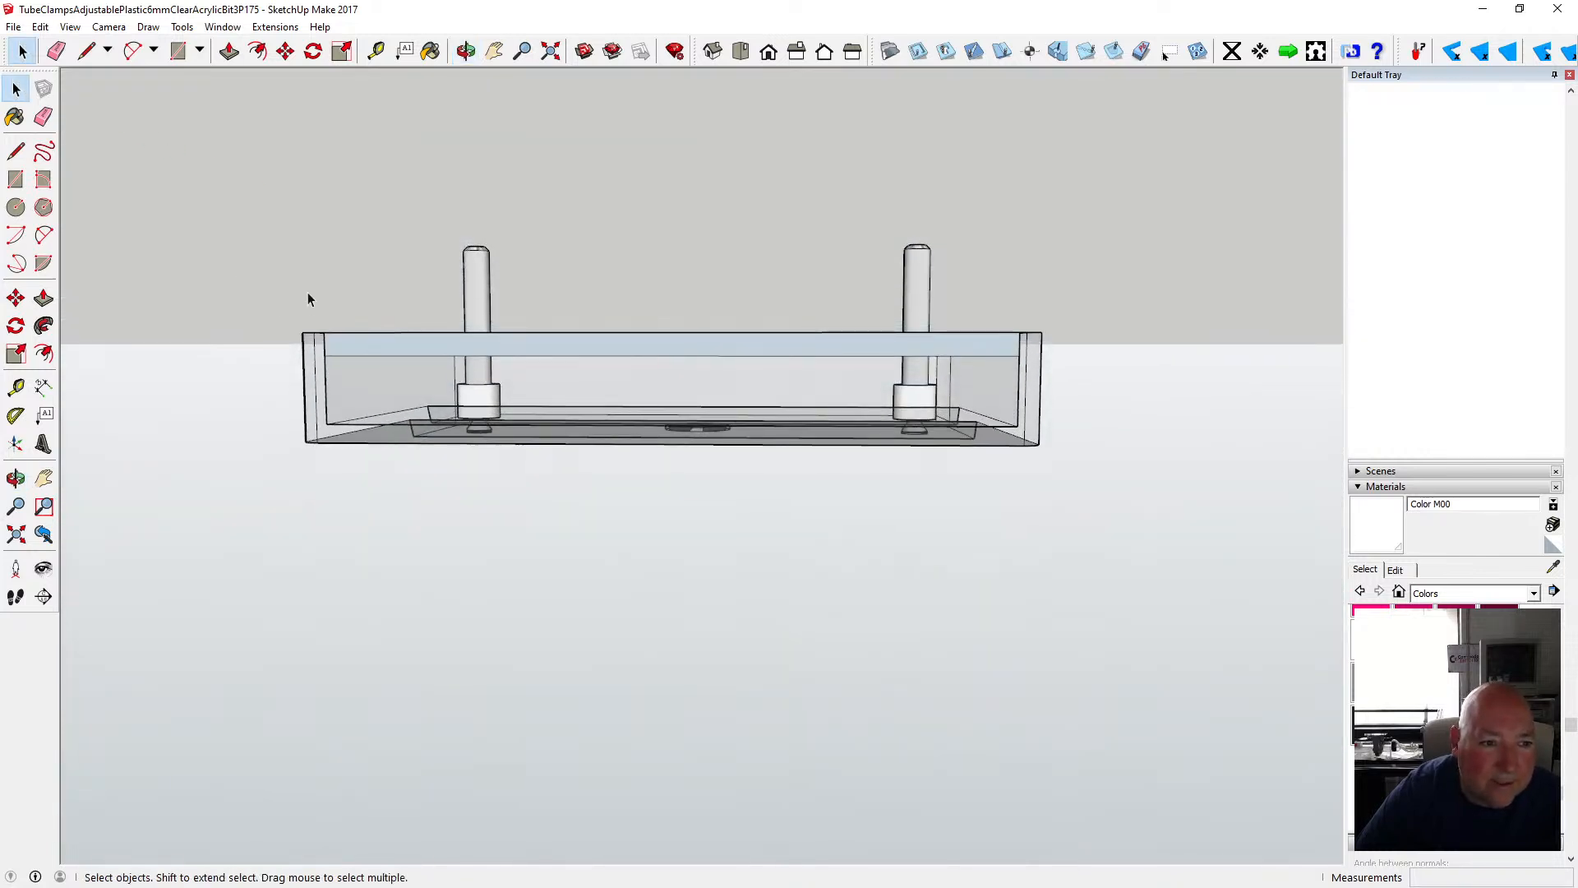
drag(358, 348, 1051, 376)
click(466, 51)
drag(576, 198, 442, 218)
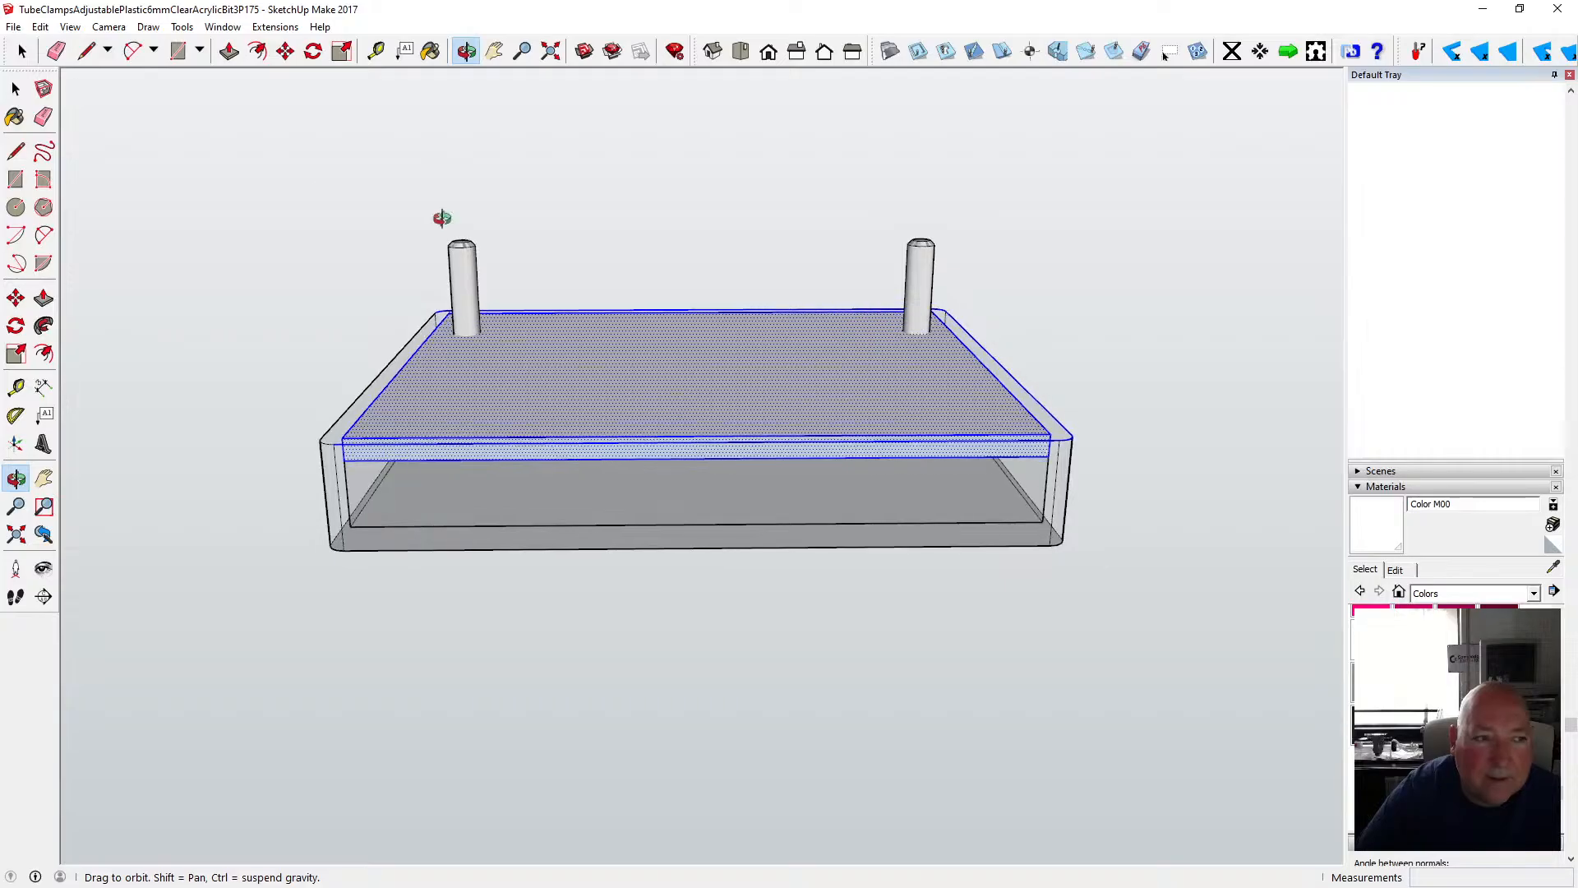
key(space)
right_click(407, 412)
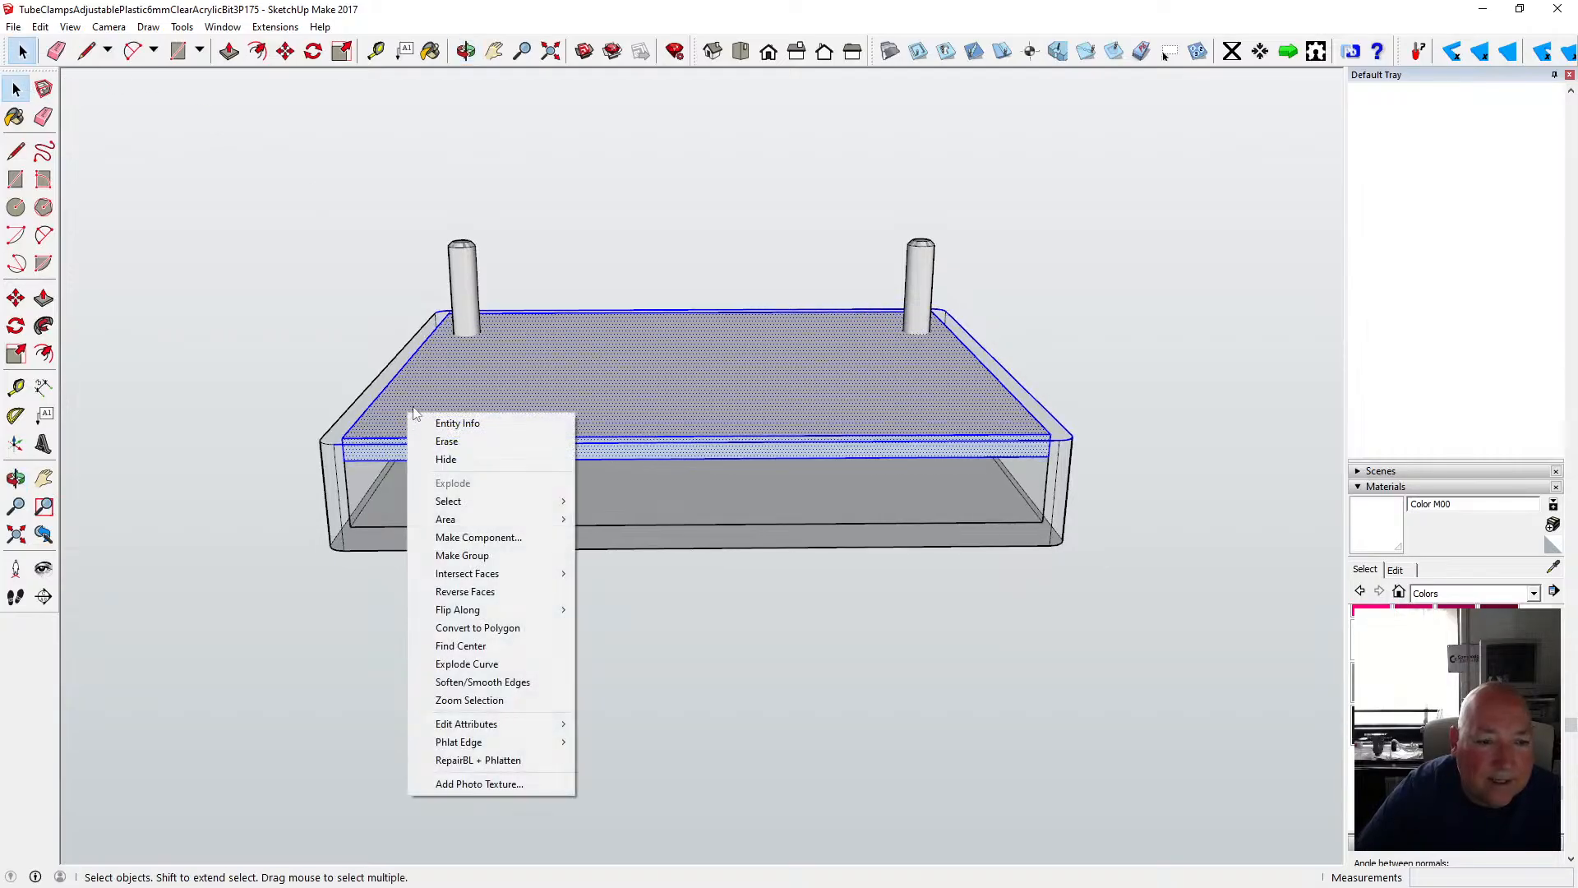
click(512, 554)
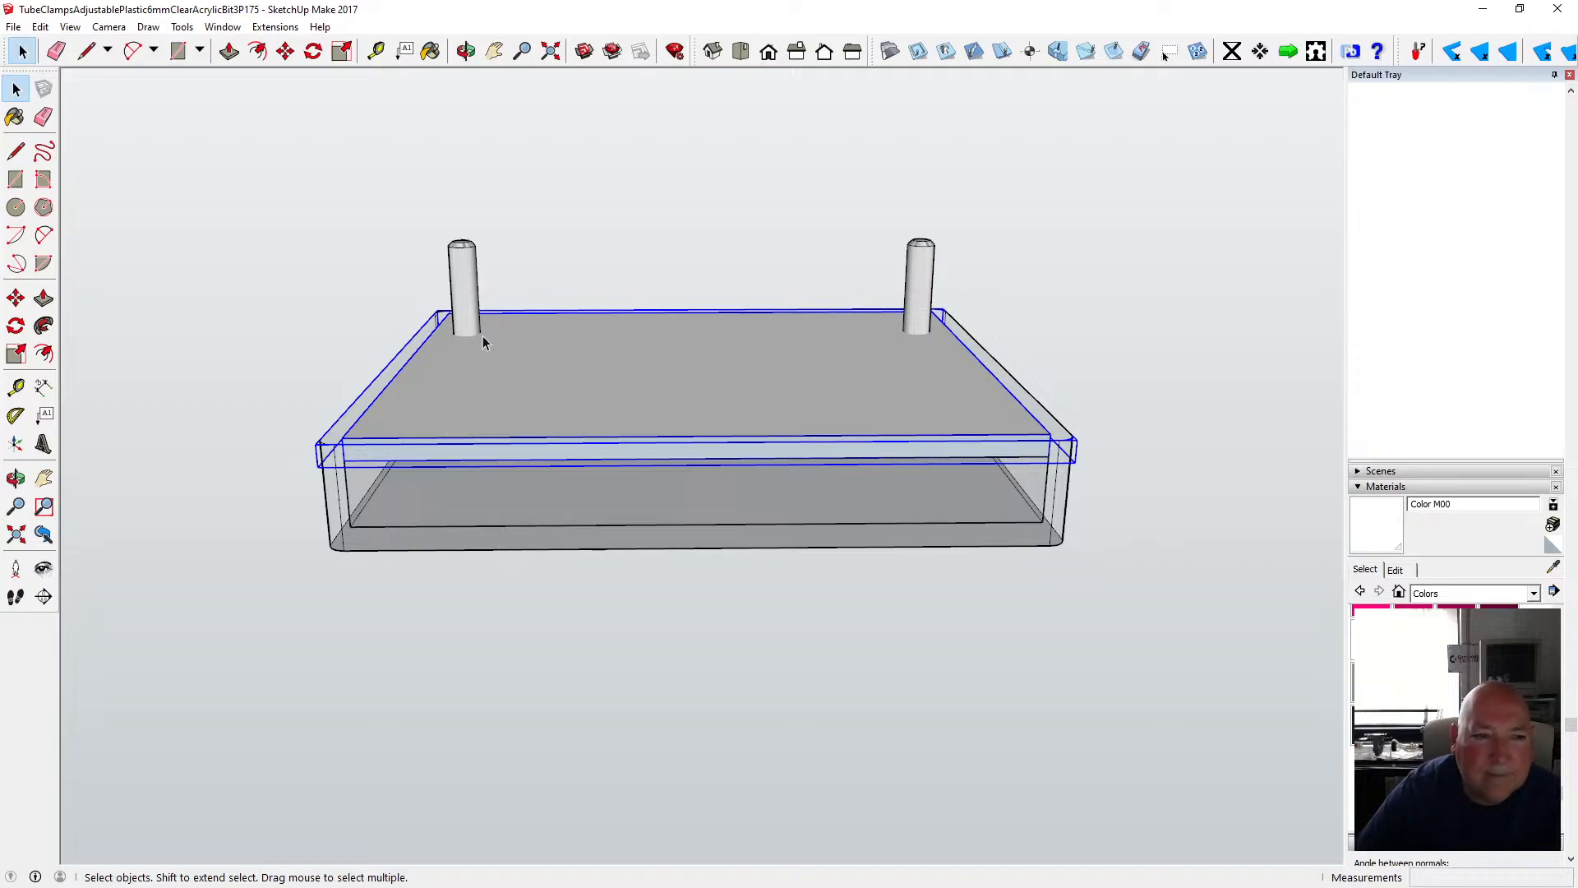
- Open the new group for editing and examine which faces and edges it contains
click(467, 51)
drag(627, 331, 592, 383)
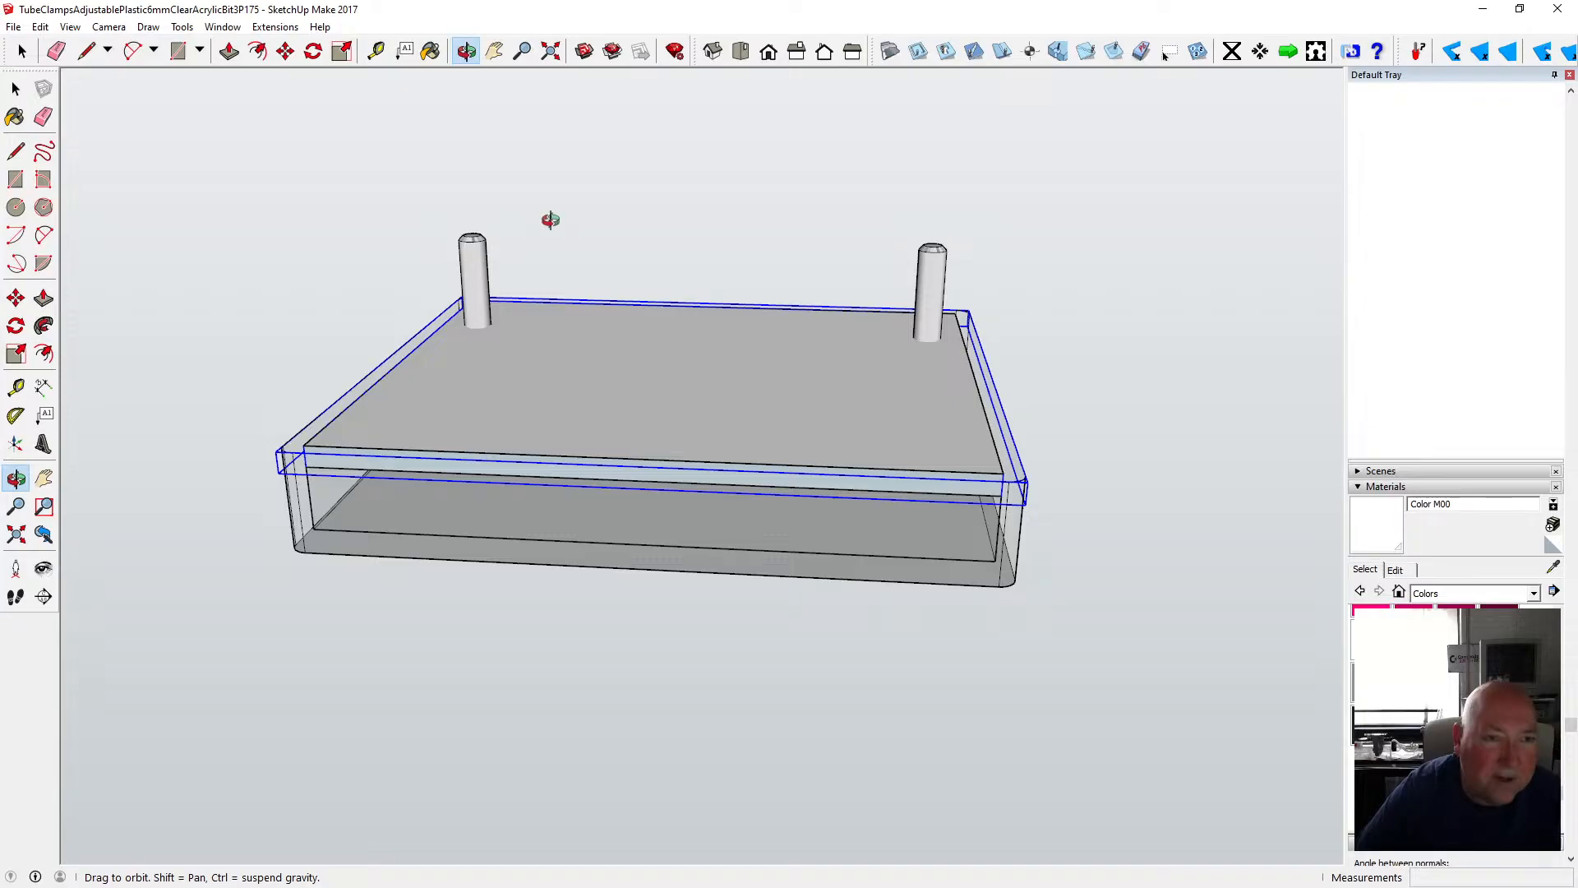
click(430, 51)
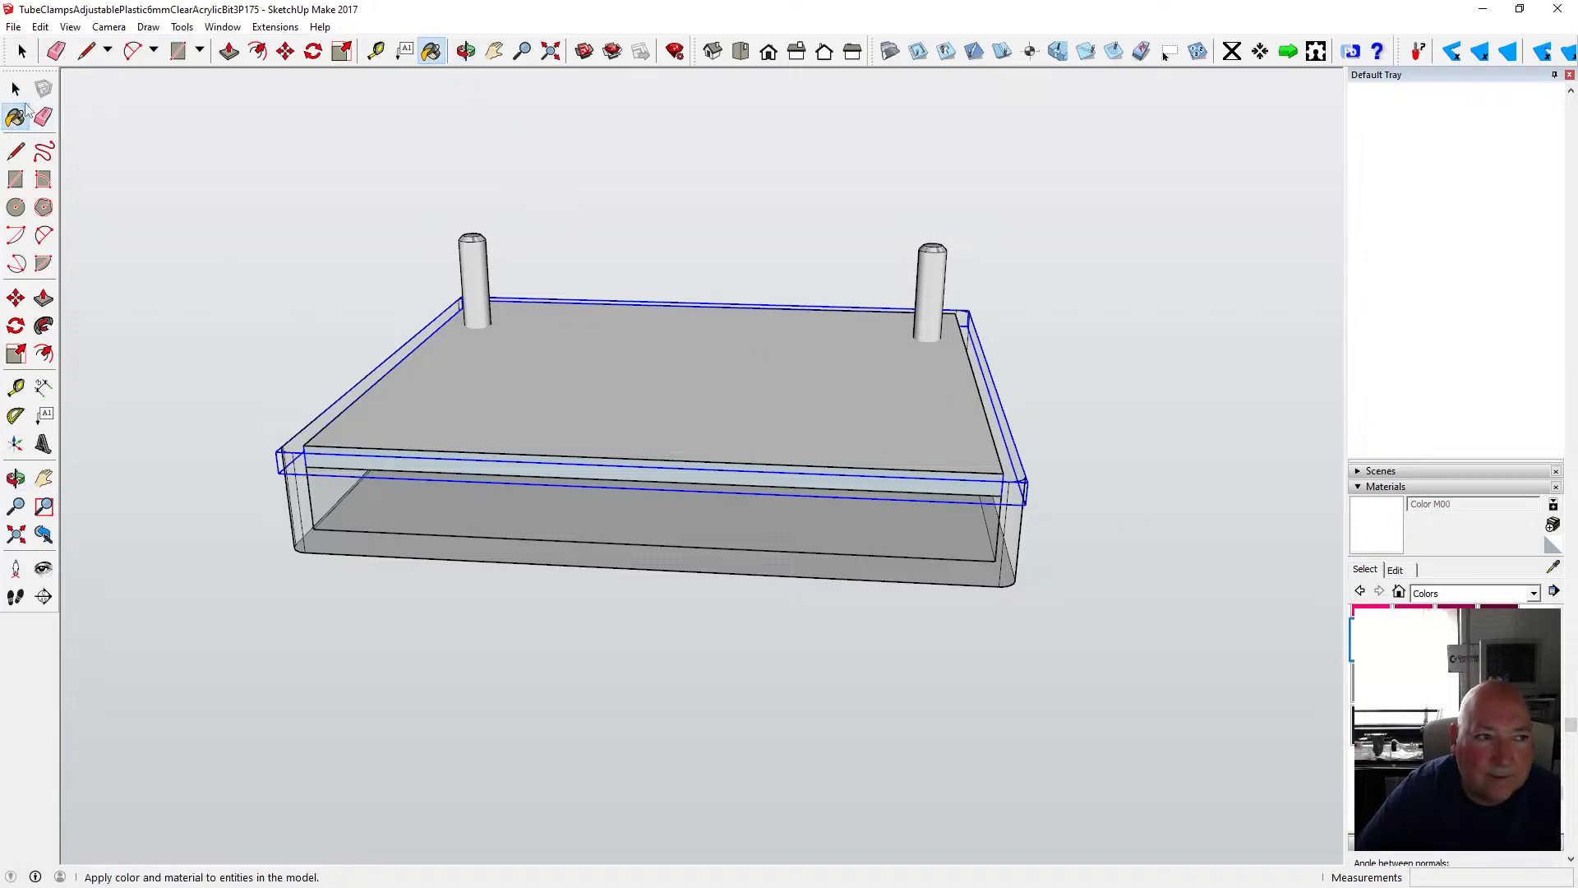
key(space)
double_click(544, 392)
click(520, 387)
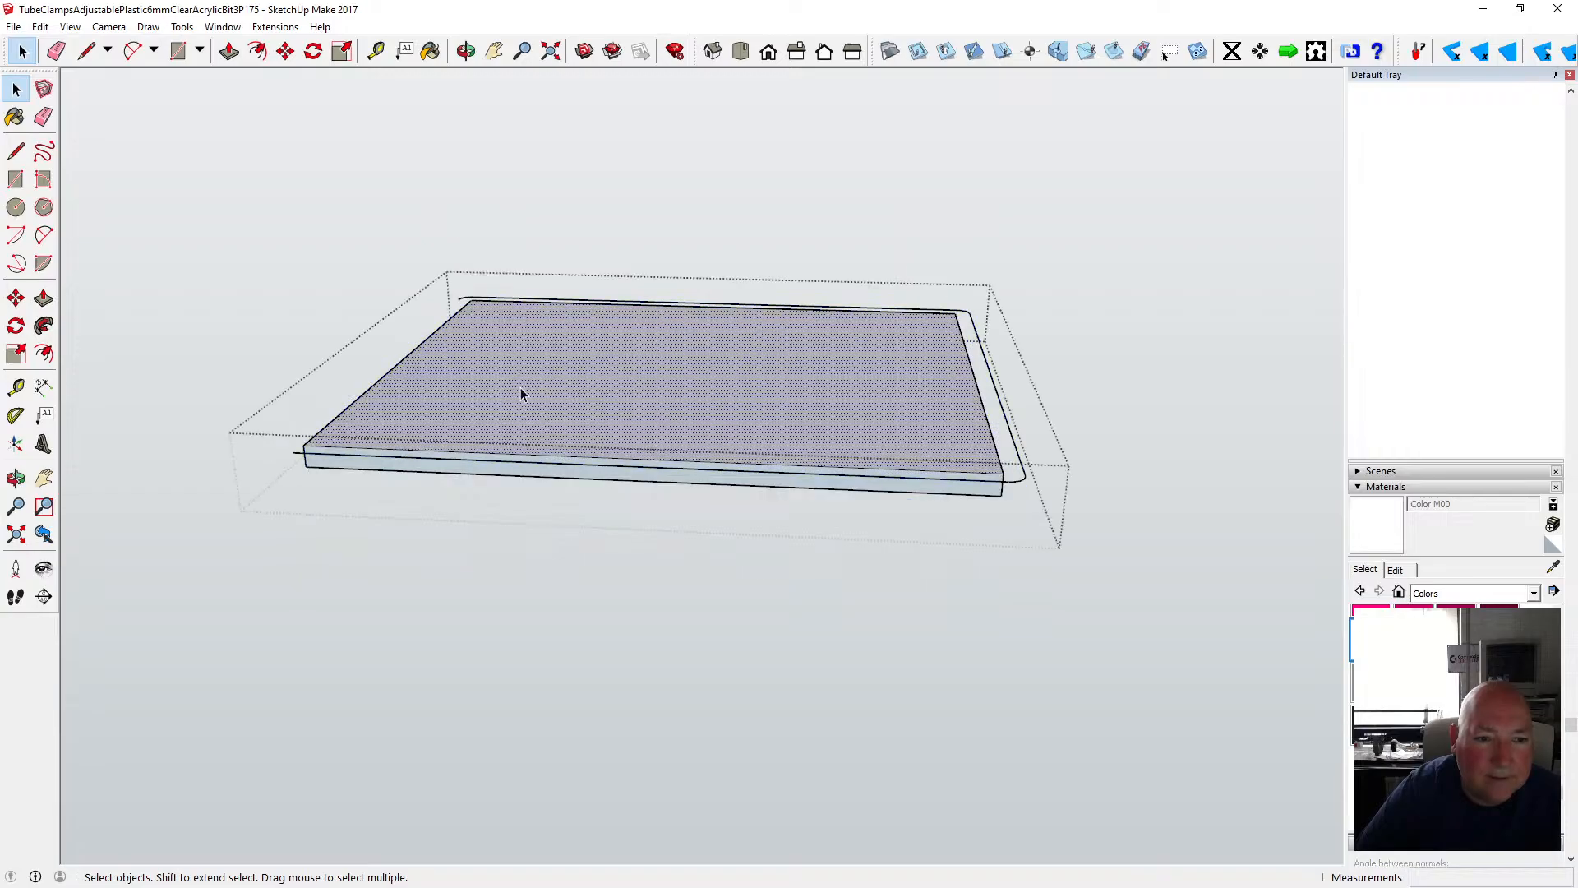
scroll(529, 393, up, 2)
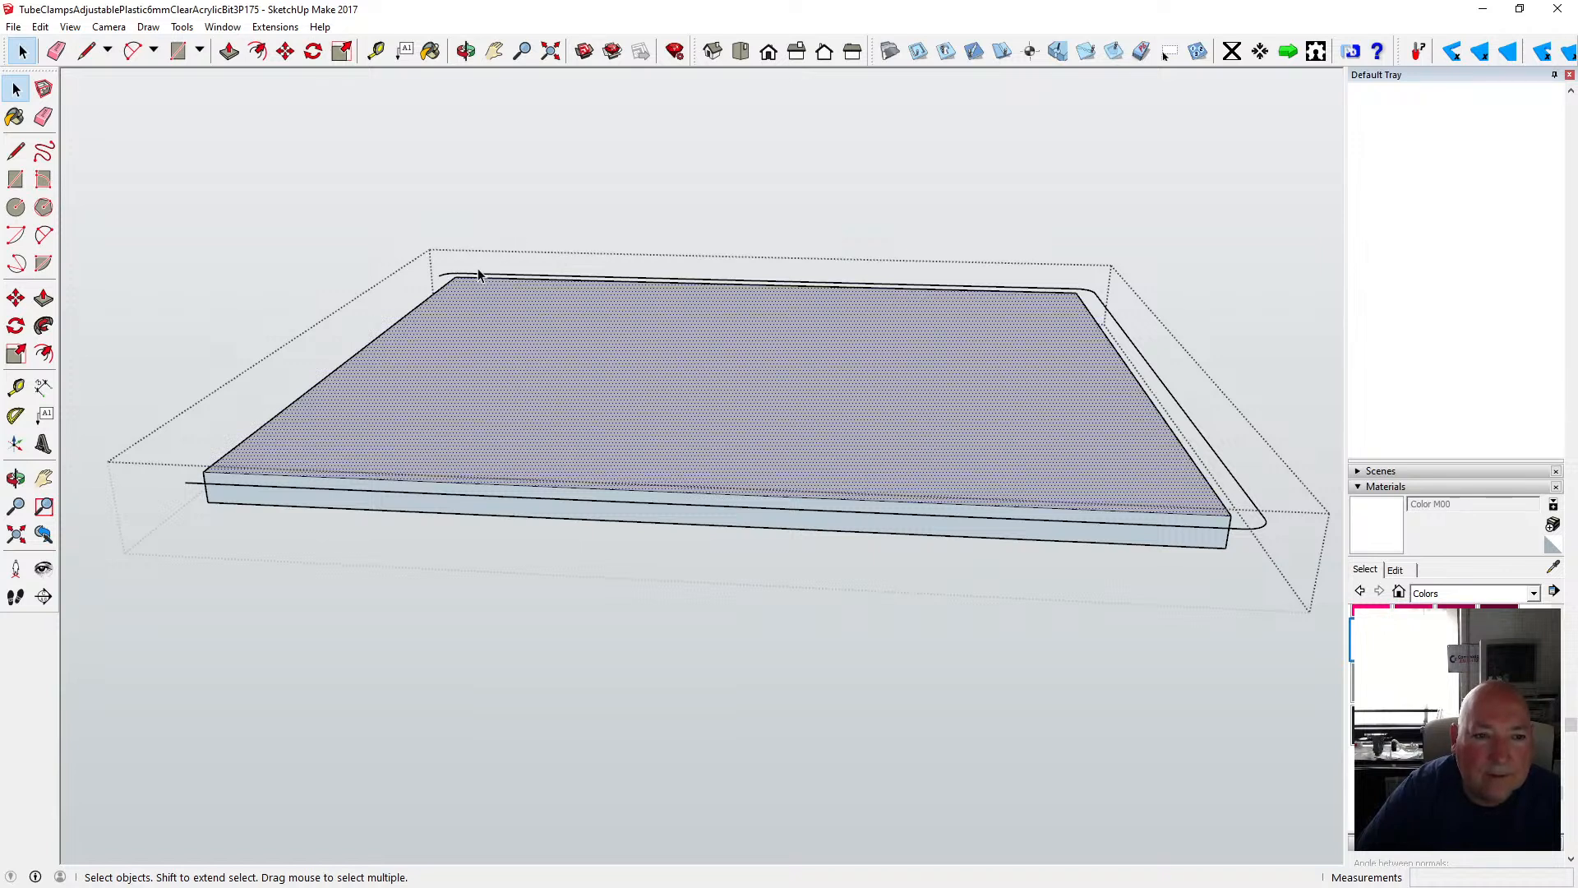
- Undo the opening and the creation of the plate's group
click(40, 27)
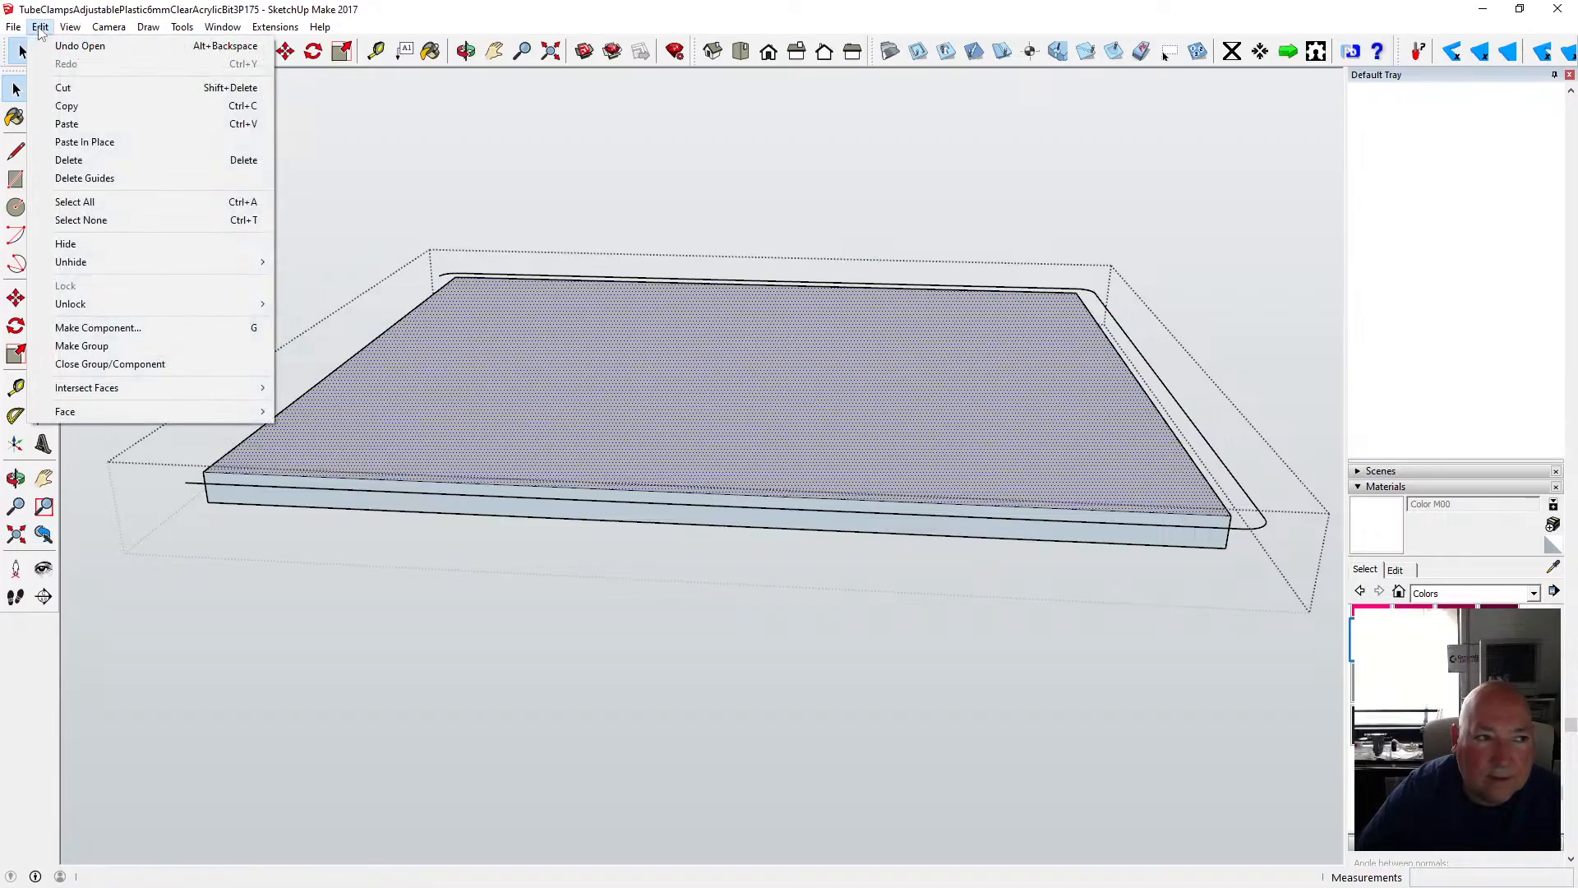
click(61, 46)
click(39, 27)
click(60, 47)
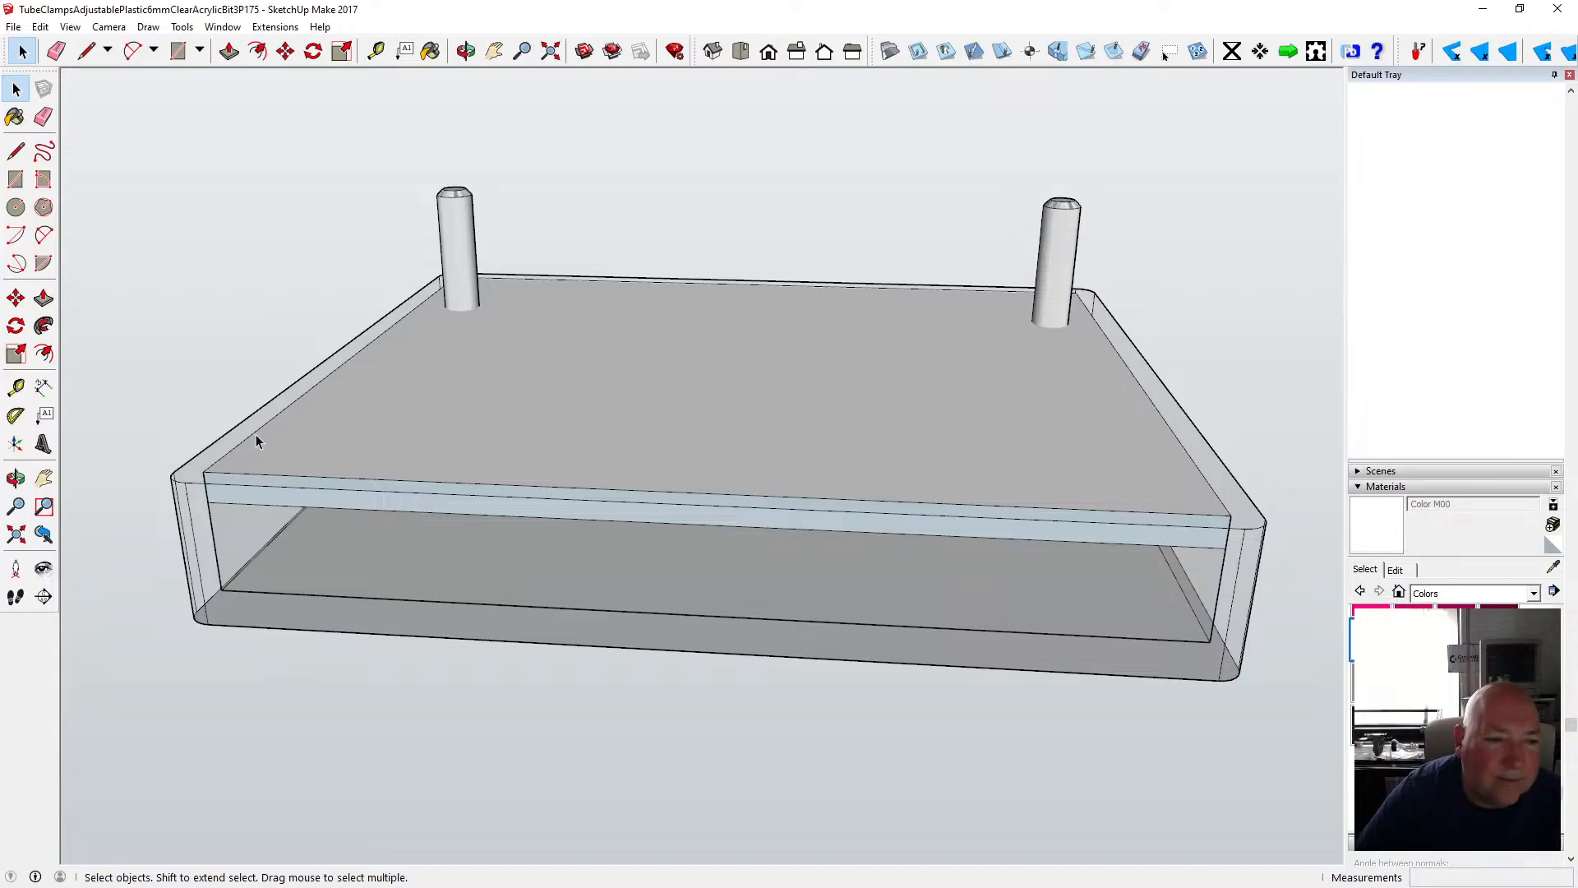
- Group only the plate's faces and edges, leaving the box's rim edges out of the selection
click(465, 51)
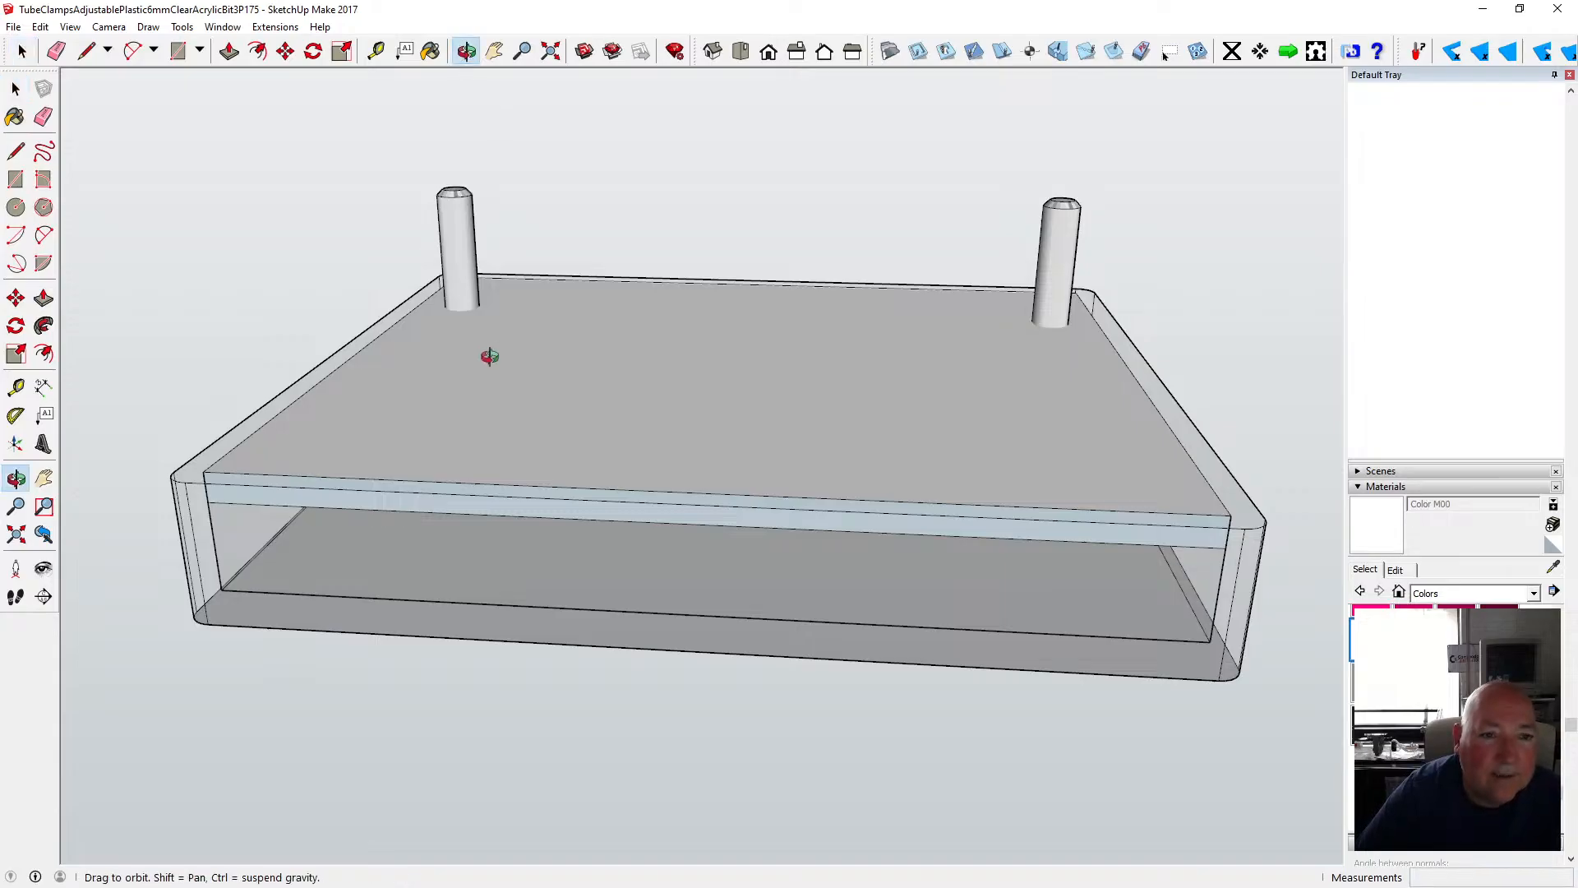
drag(487, 356, 525, 218)
click(16, 89)
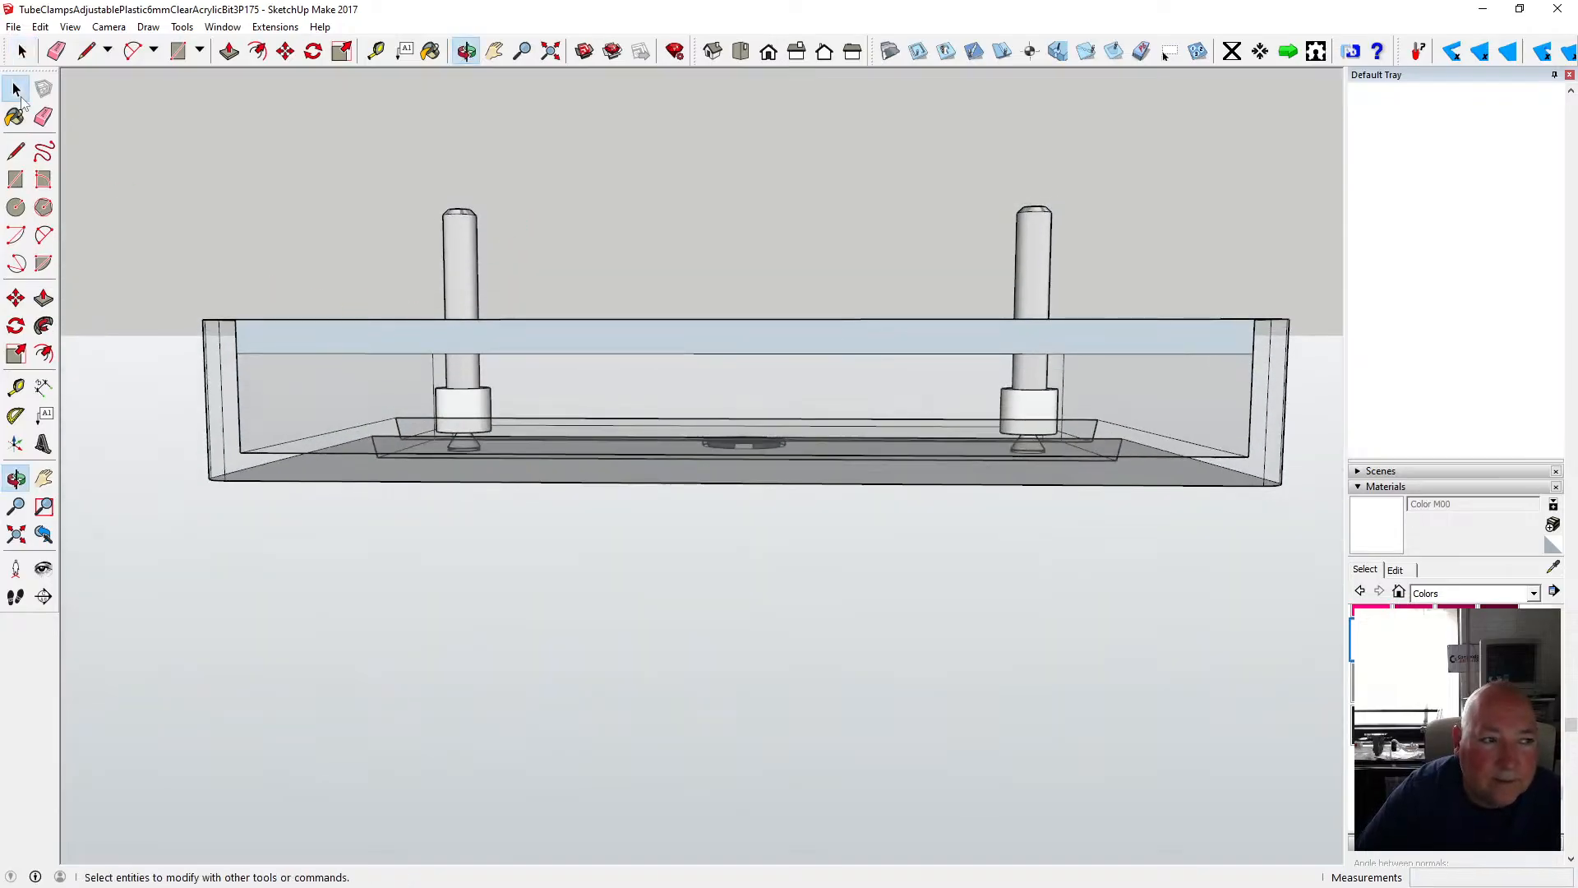
drag(222, 285, 1294, 370)
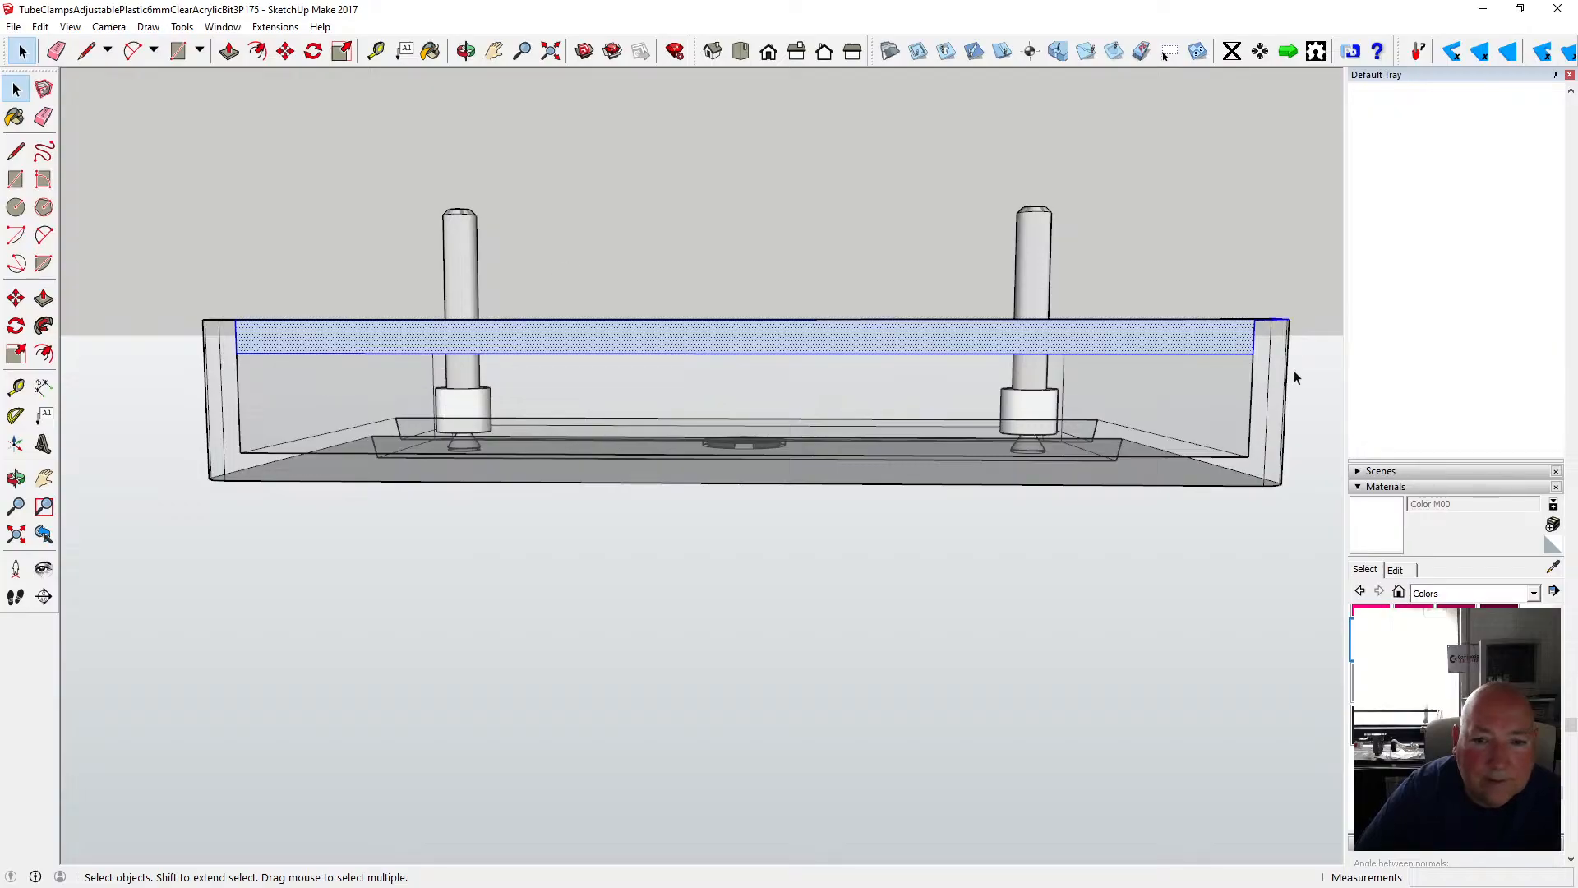
click(465, 51)
drag(434, 228, 1134, 294)
drag(738, 331, 270, 125)
key(space)
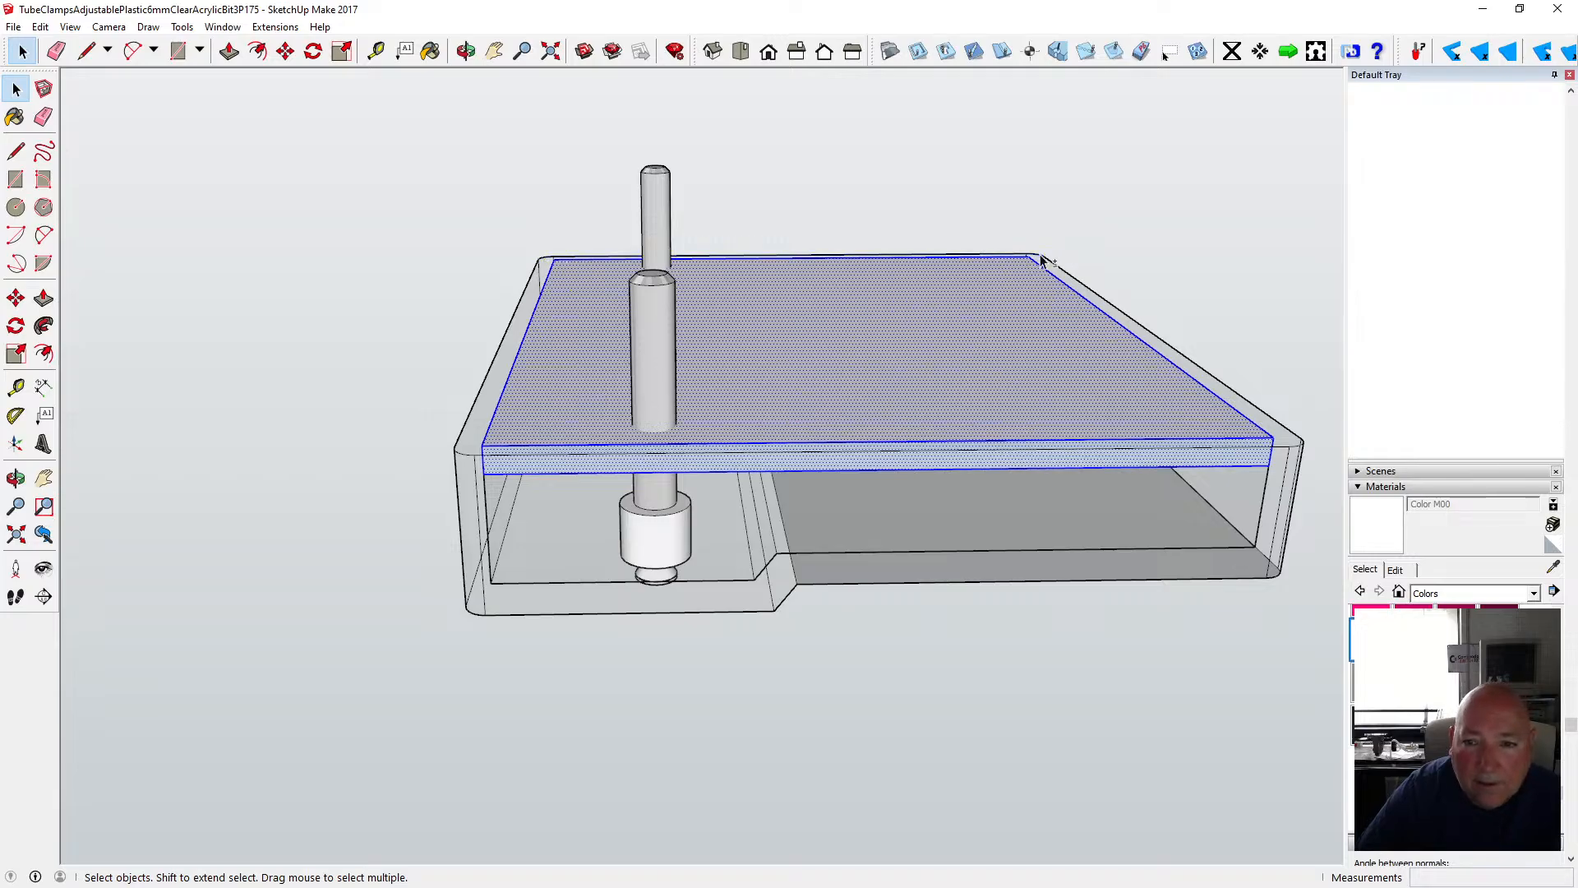
key(o)
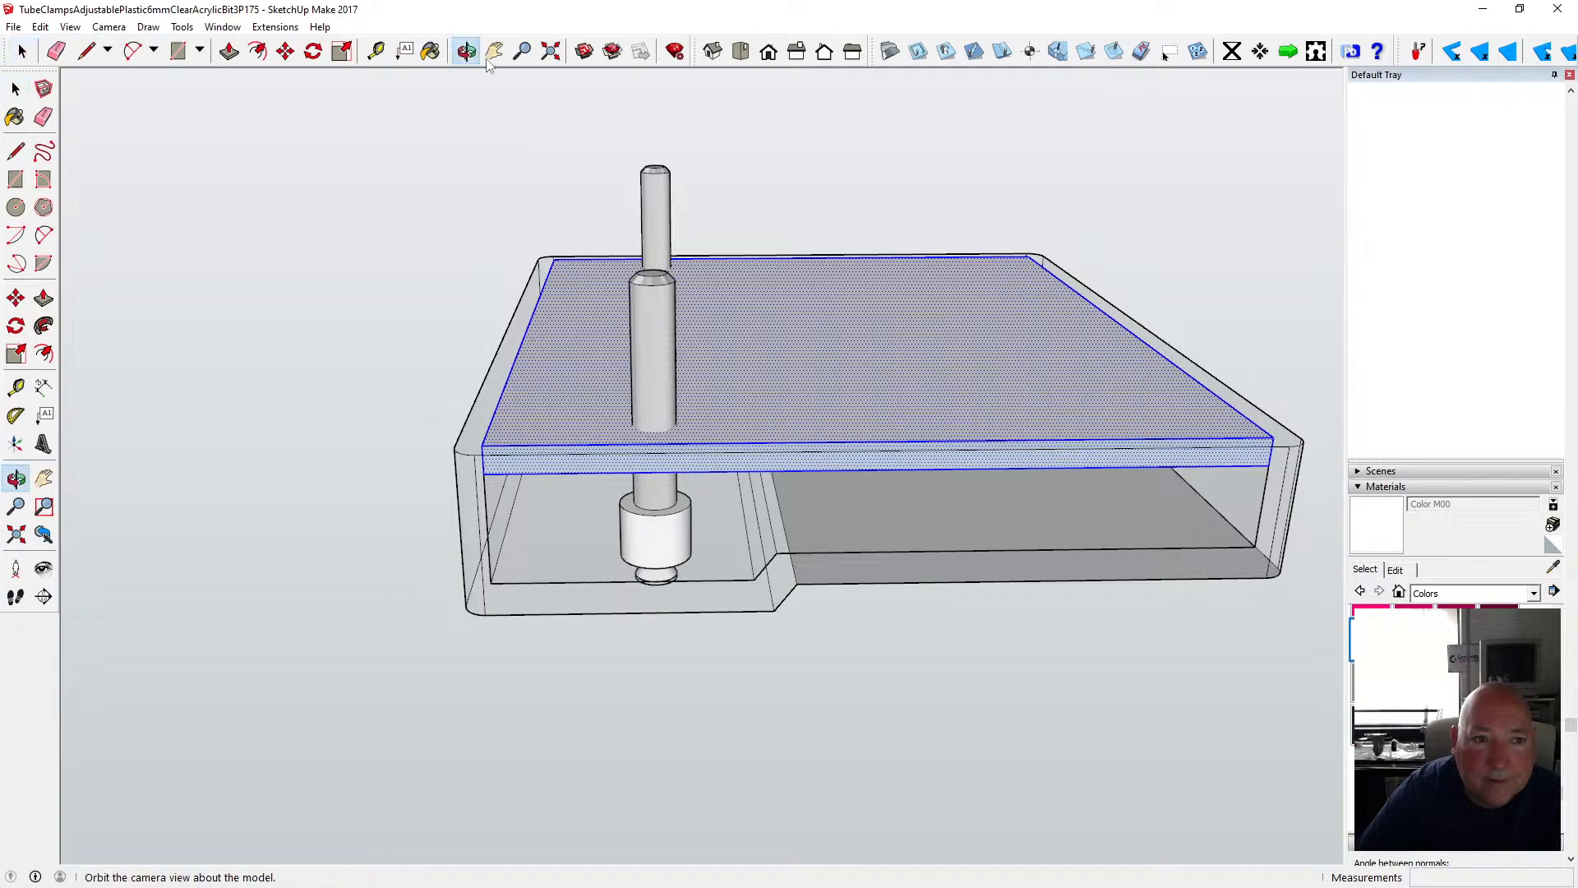
drag(542, 173, 465, 180)
key(space)
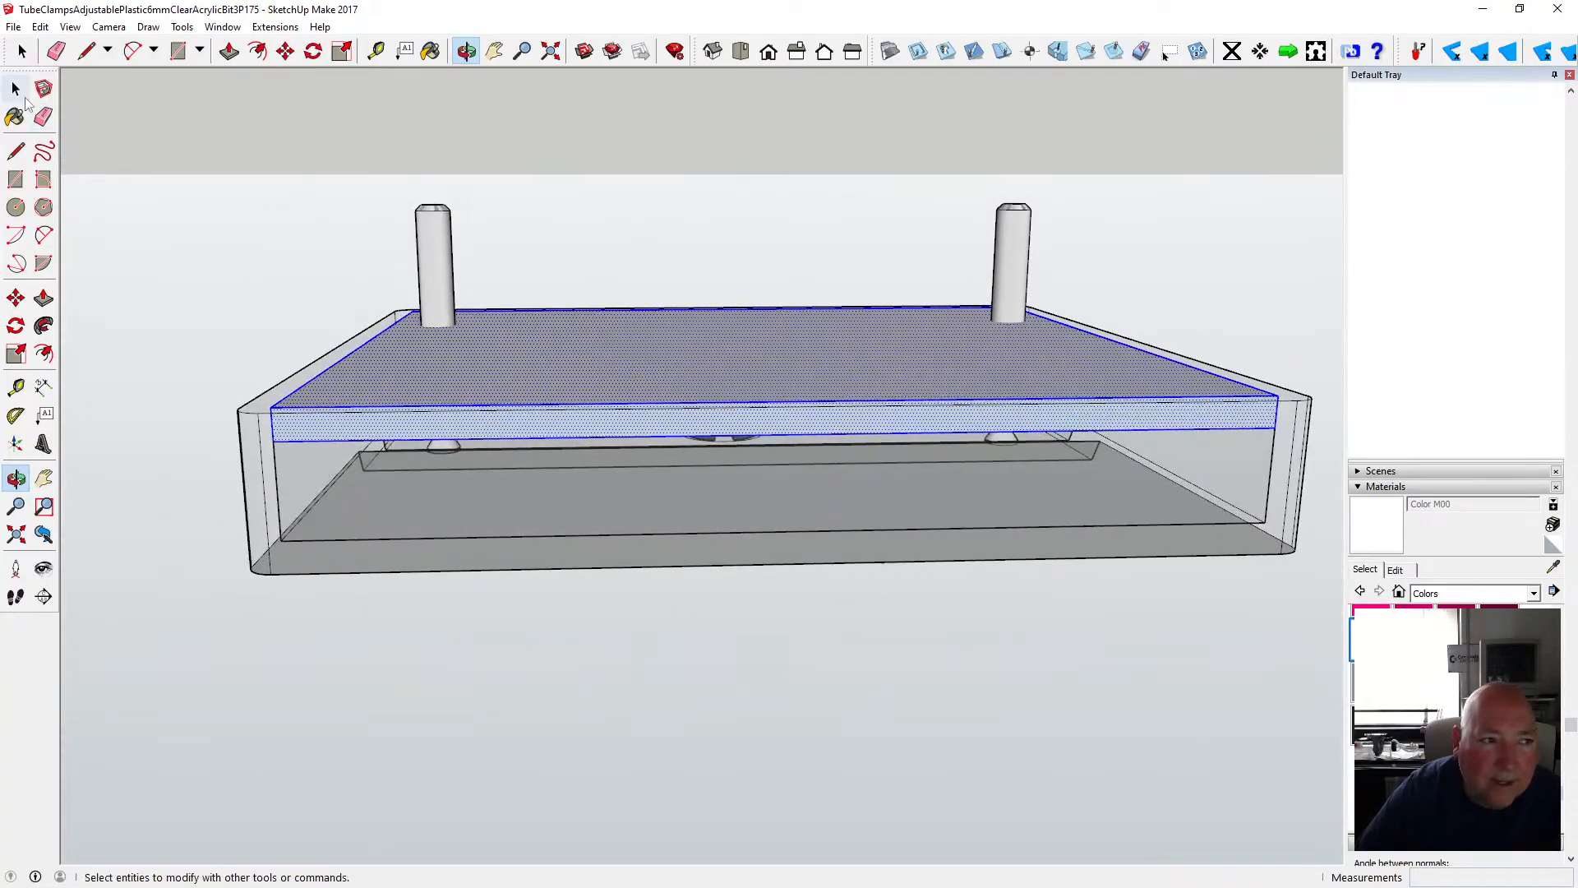
right_click(462, 360)
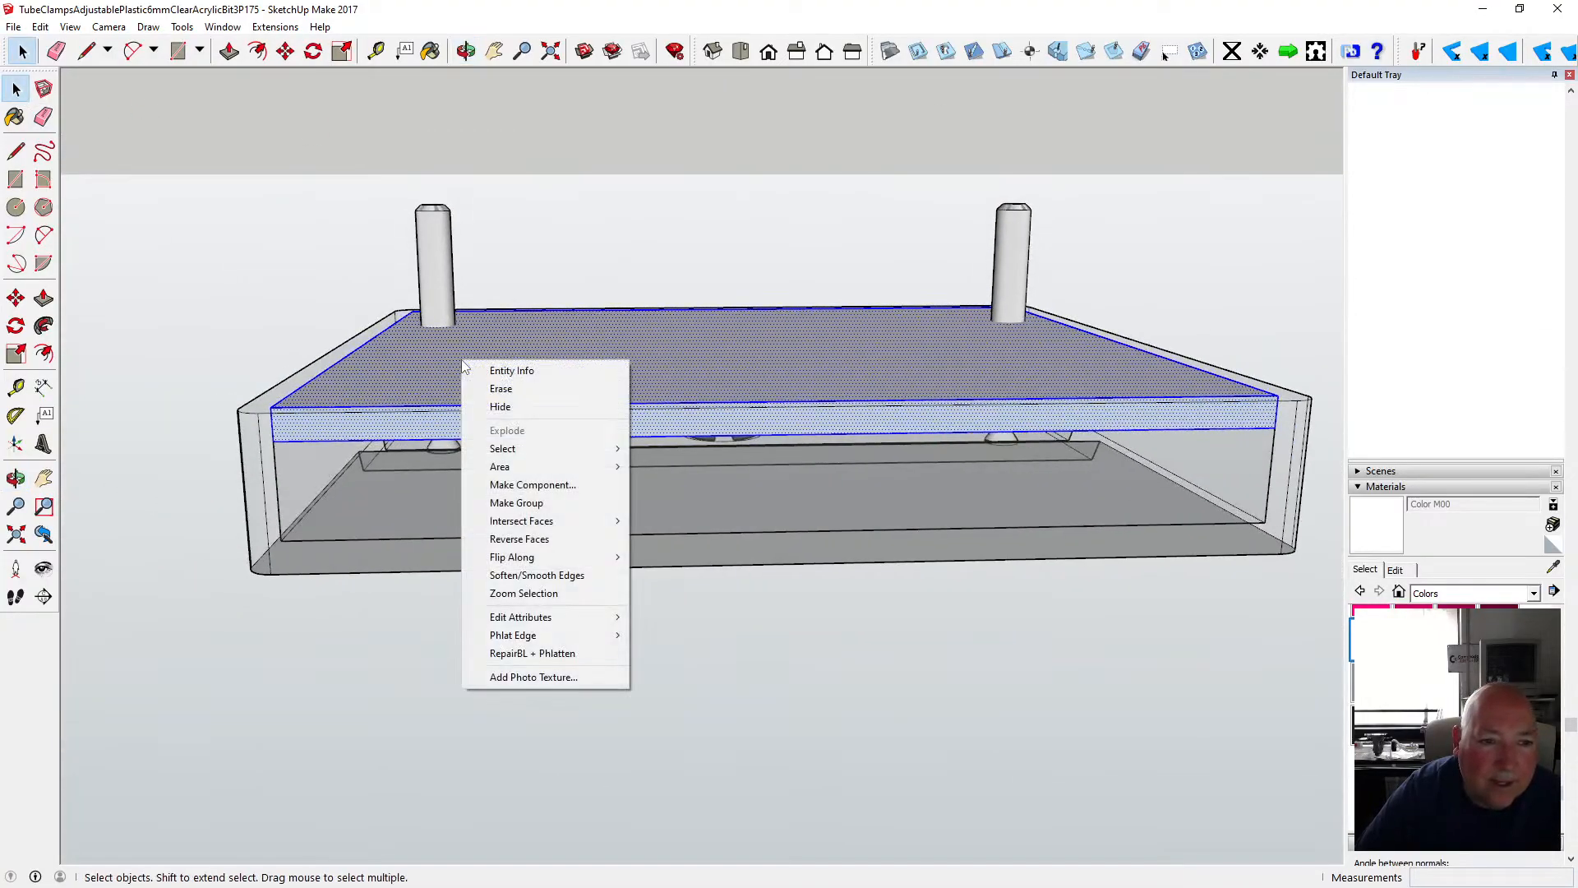
click(581, 503)
- Open the plate's group for editing and paint its front side face with Color M00
click(466, 51)
mouse_move(677, 415)
mouse_down()
mouse_move(581, 254)
mouse_move(510, 427)
mouse_move(599, 352)
mouse_move(596, 305)
mouse_move(570, 367)
mouse_move(559, 491)
mouse_move(603, 451)
mouse_move(684, 443)
mouse_up()
key(space)
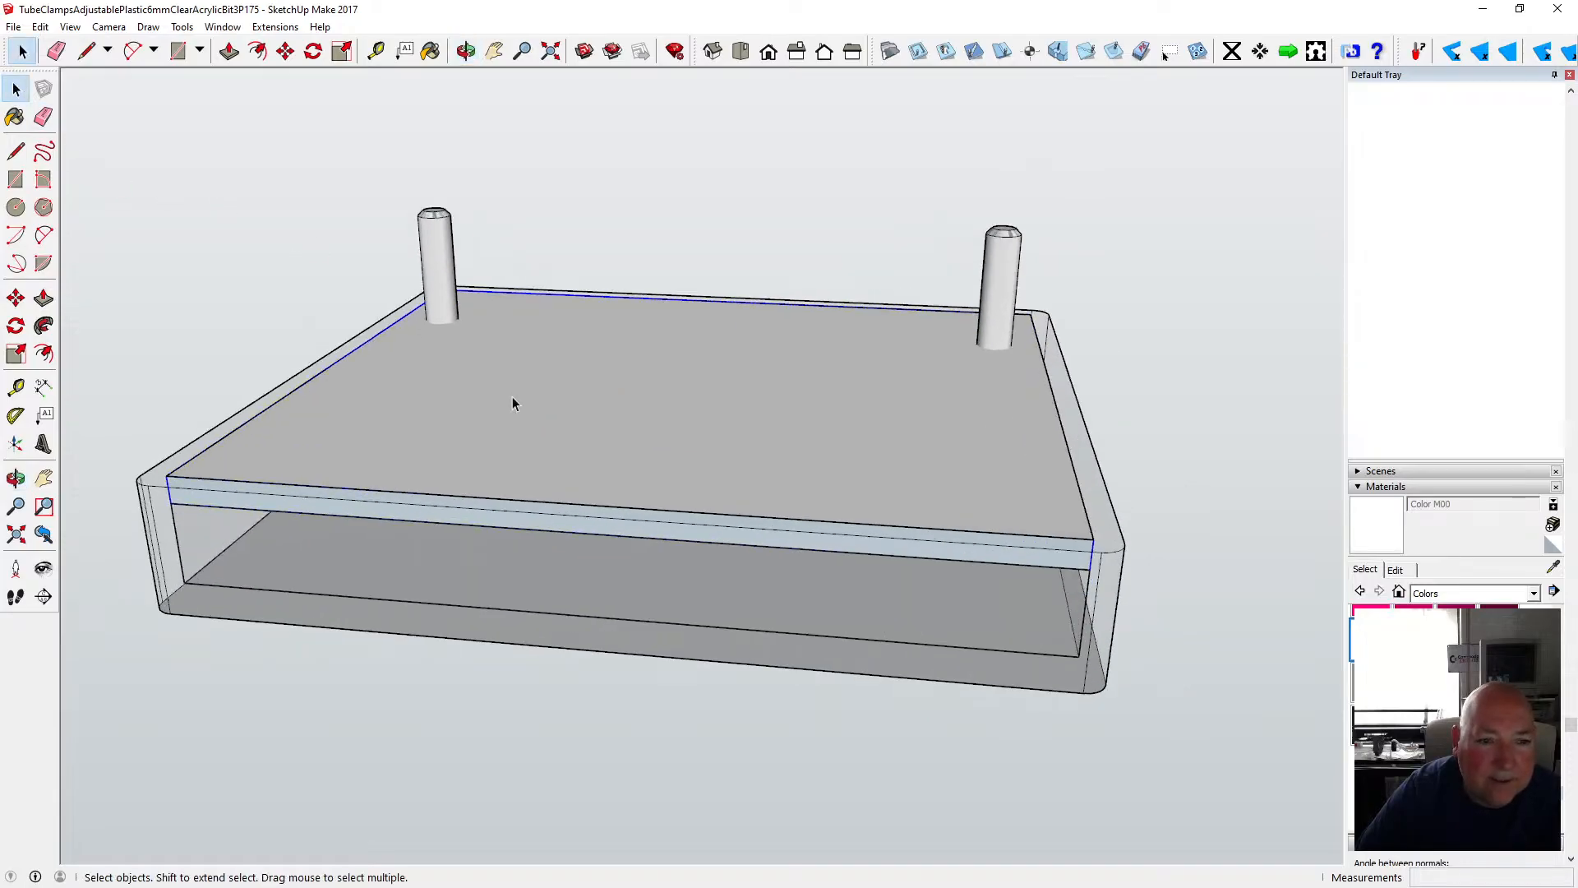
double_click(540, 401)
click(534, 398)
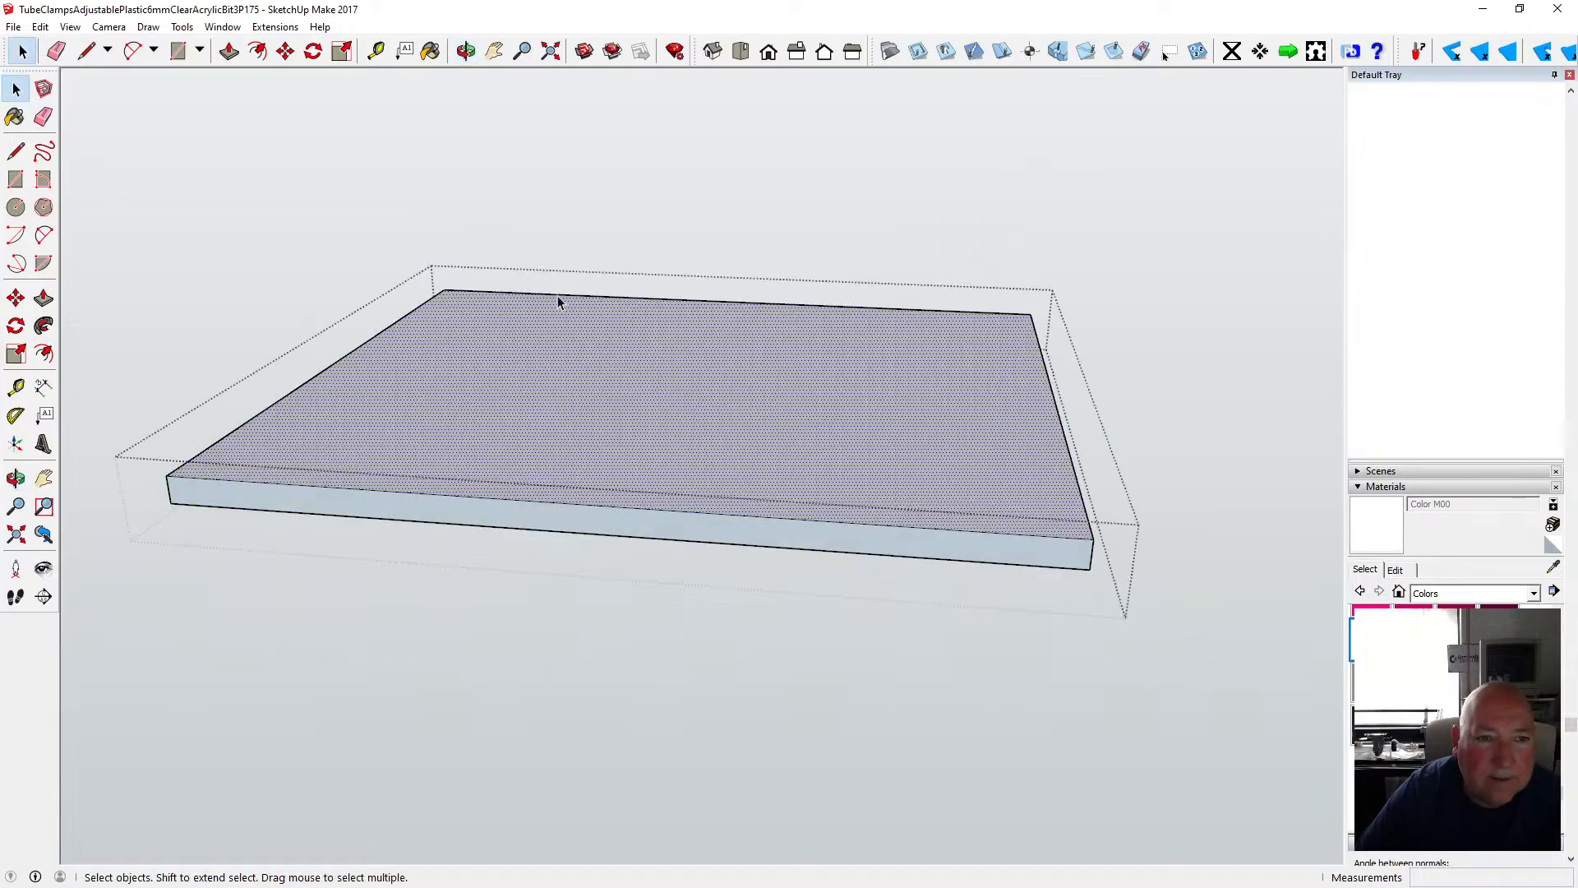
key(b)
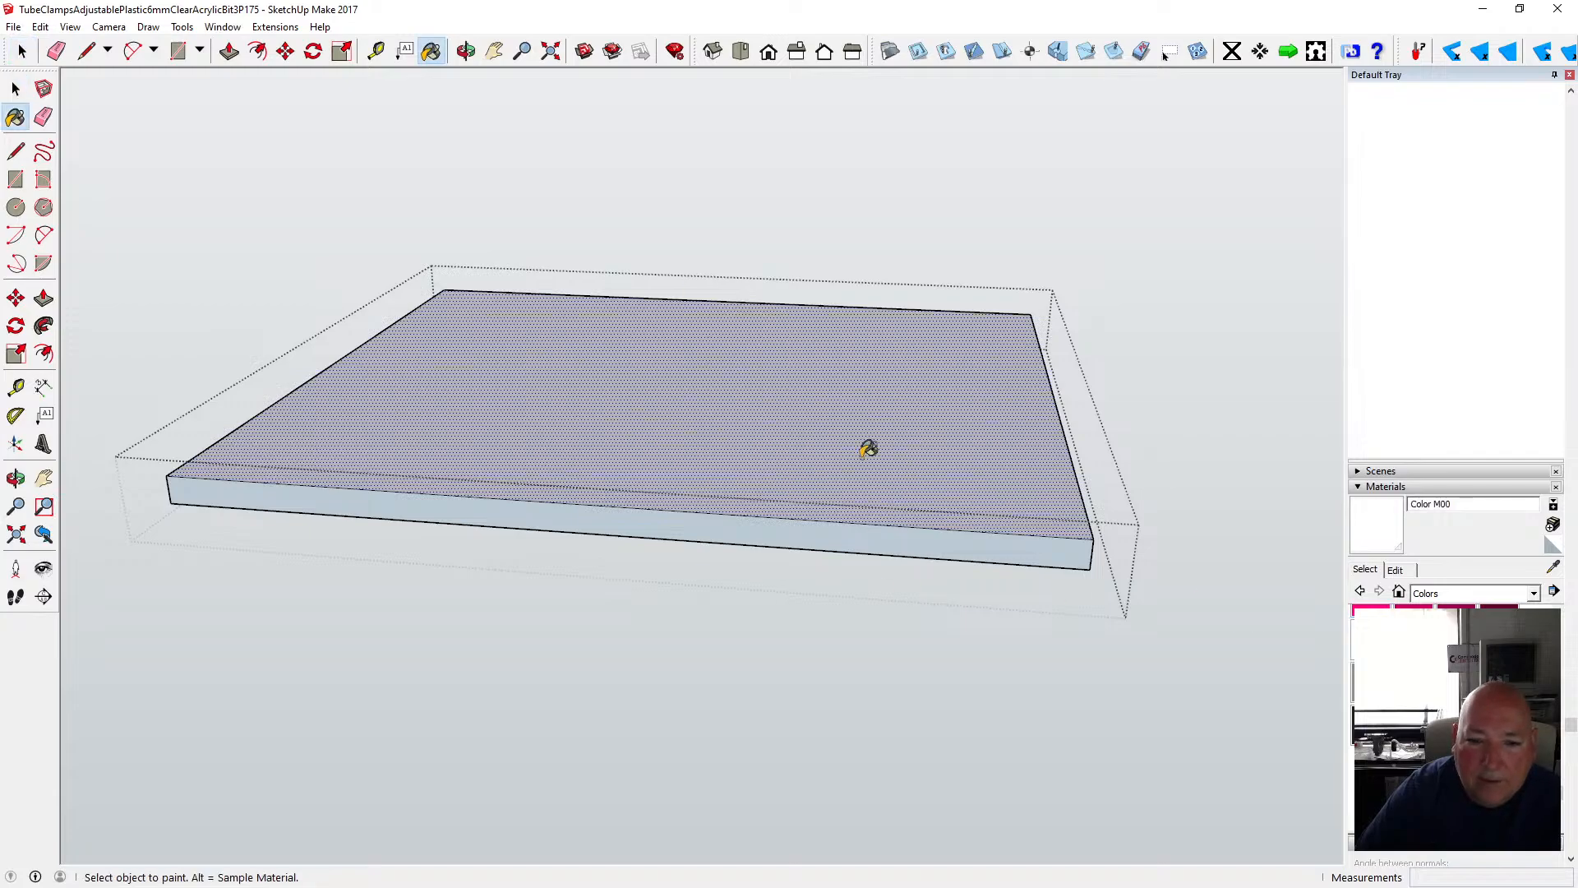
click(896, 543)
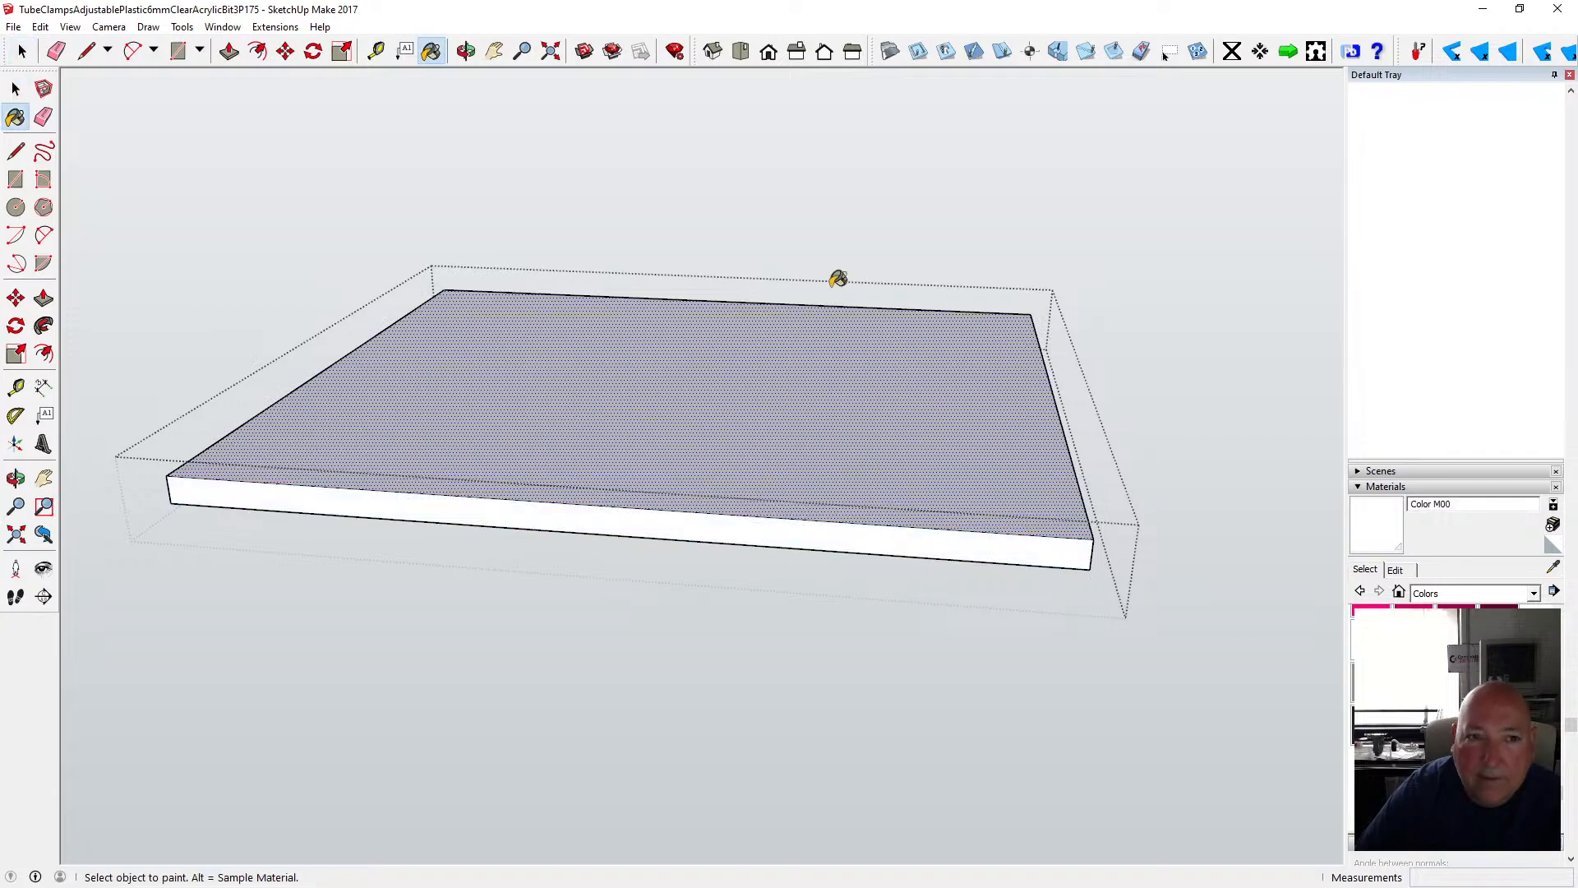
- Paint a second side face and the plate's inner broad face with Color M00
click(466, 51)
drag(1230, 402, 620, 162)
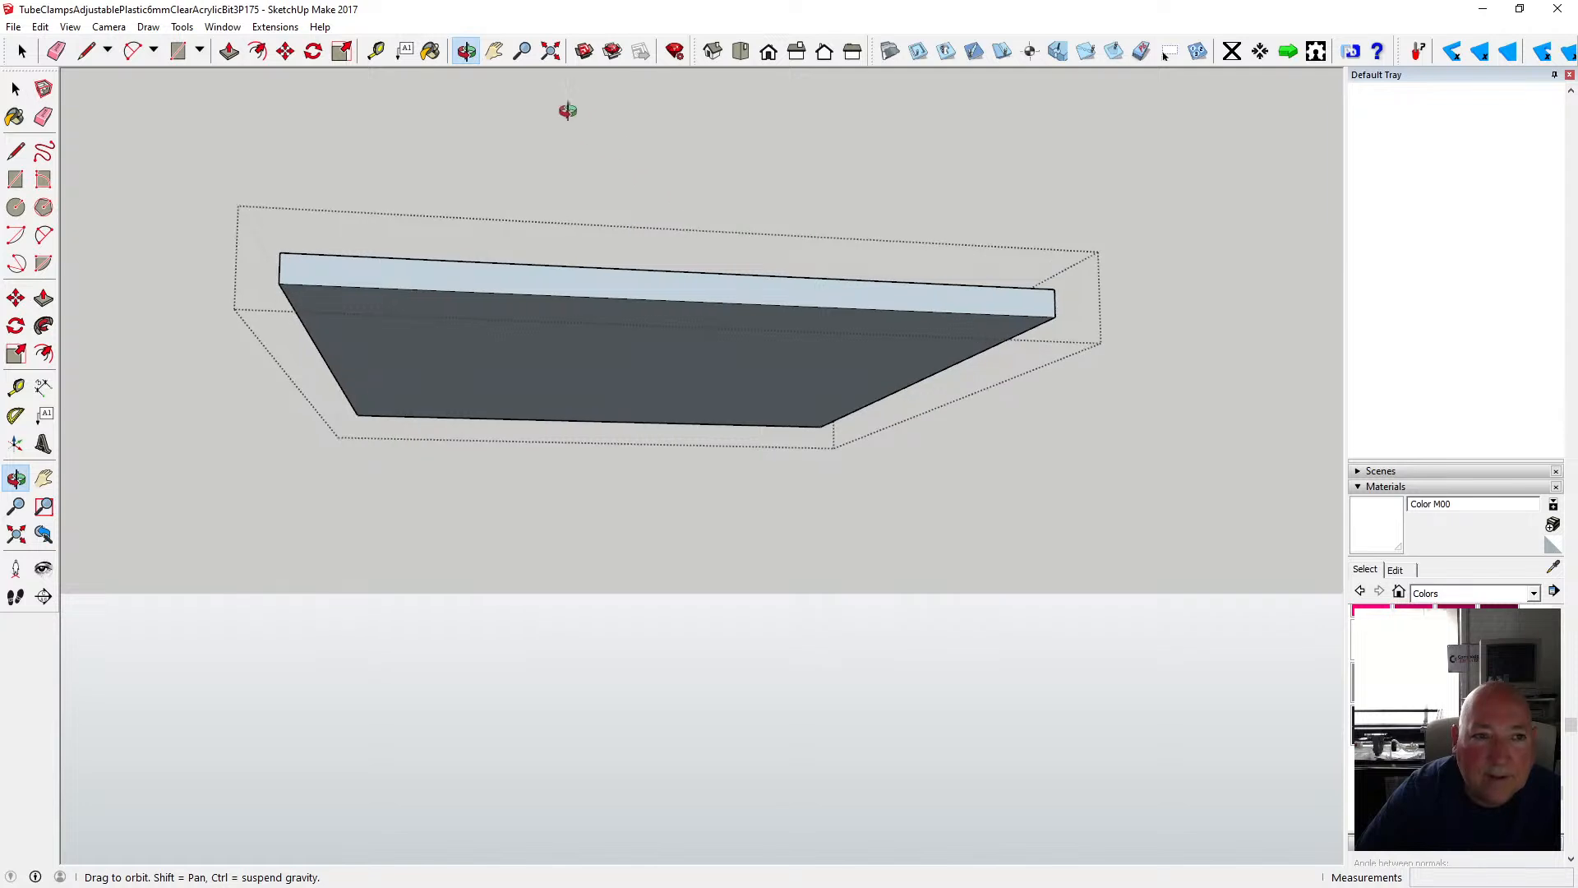
click(431, 51)
click(441, 257)
click(436, 308)
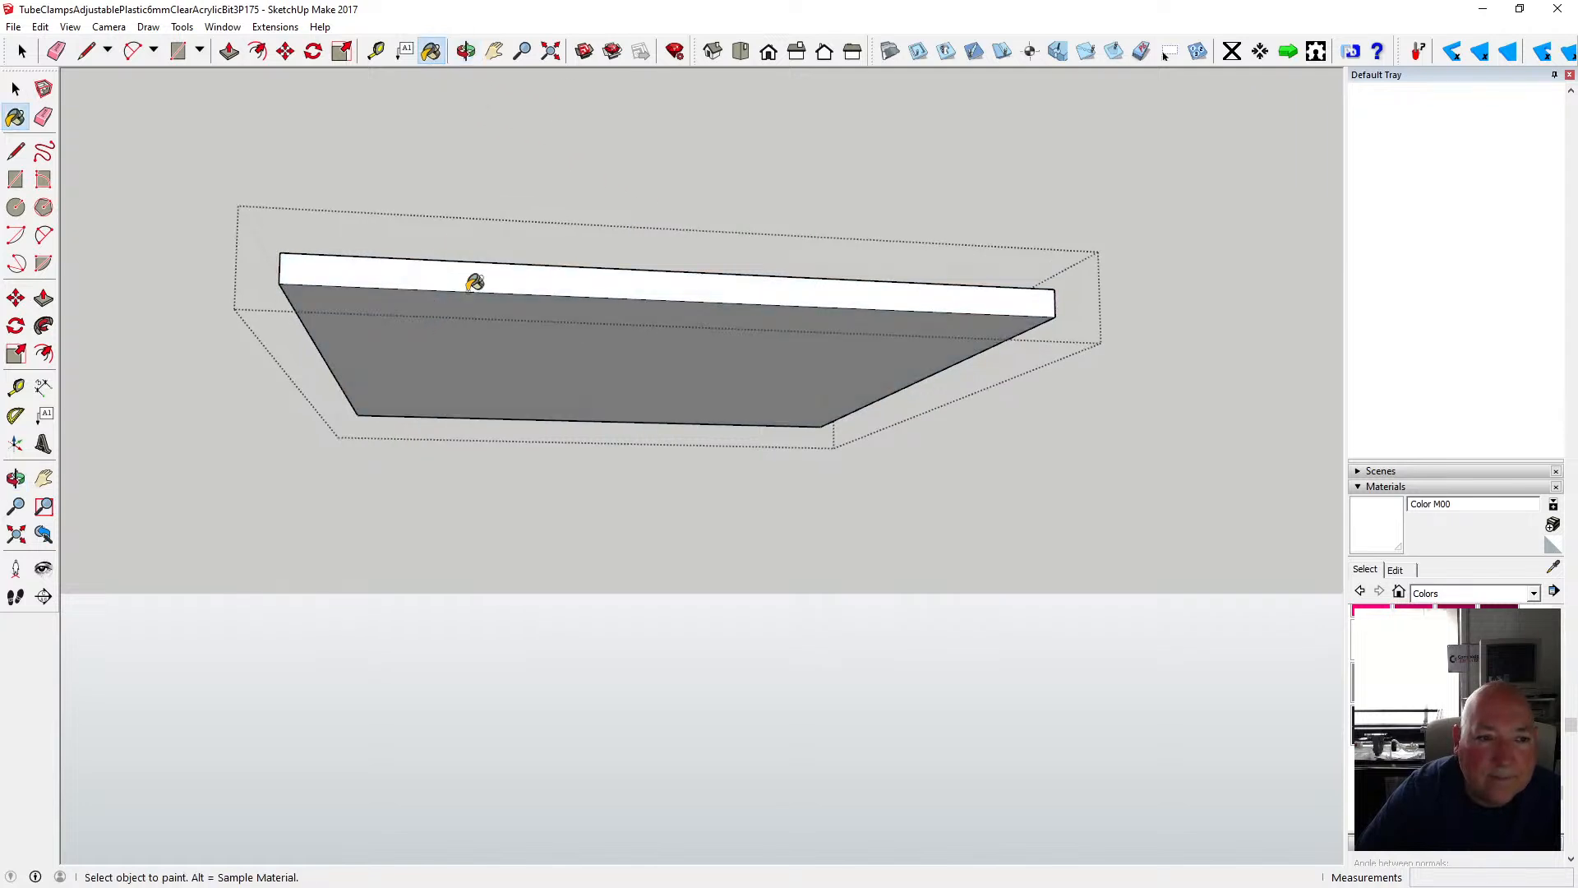
- Paint the plate's two remaining side faces with Color M00
click(466, 51)
drag(764, 214, 169, 217)
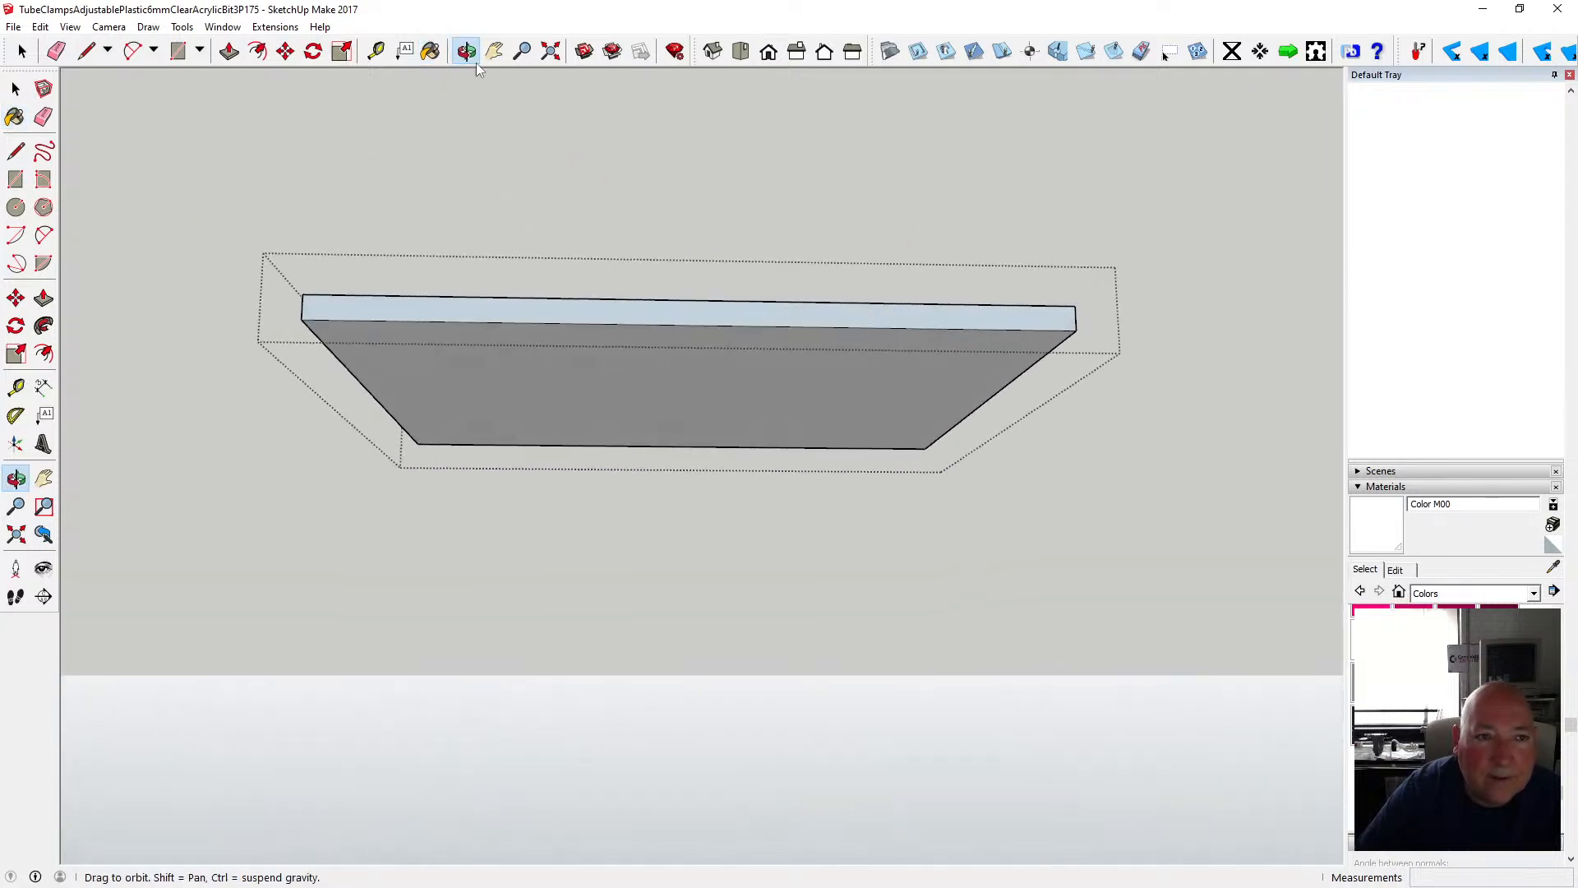
click(431, 51)
click(514, 309)
click(466, 51)
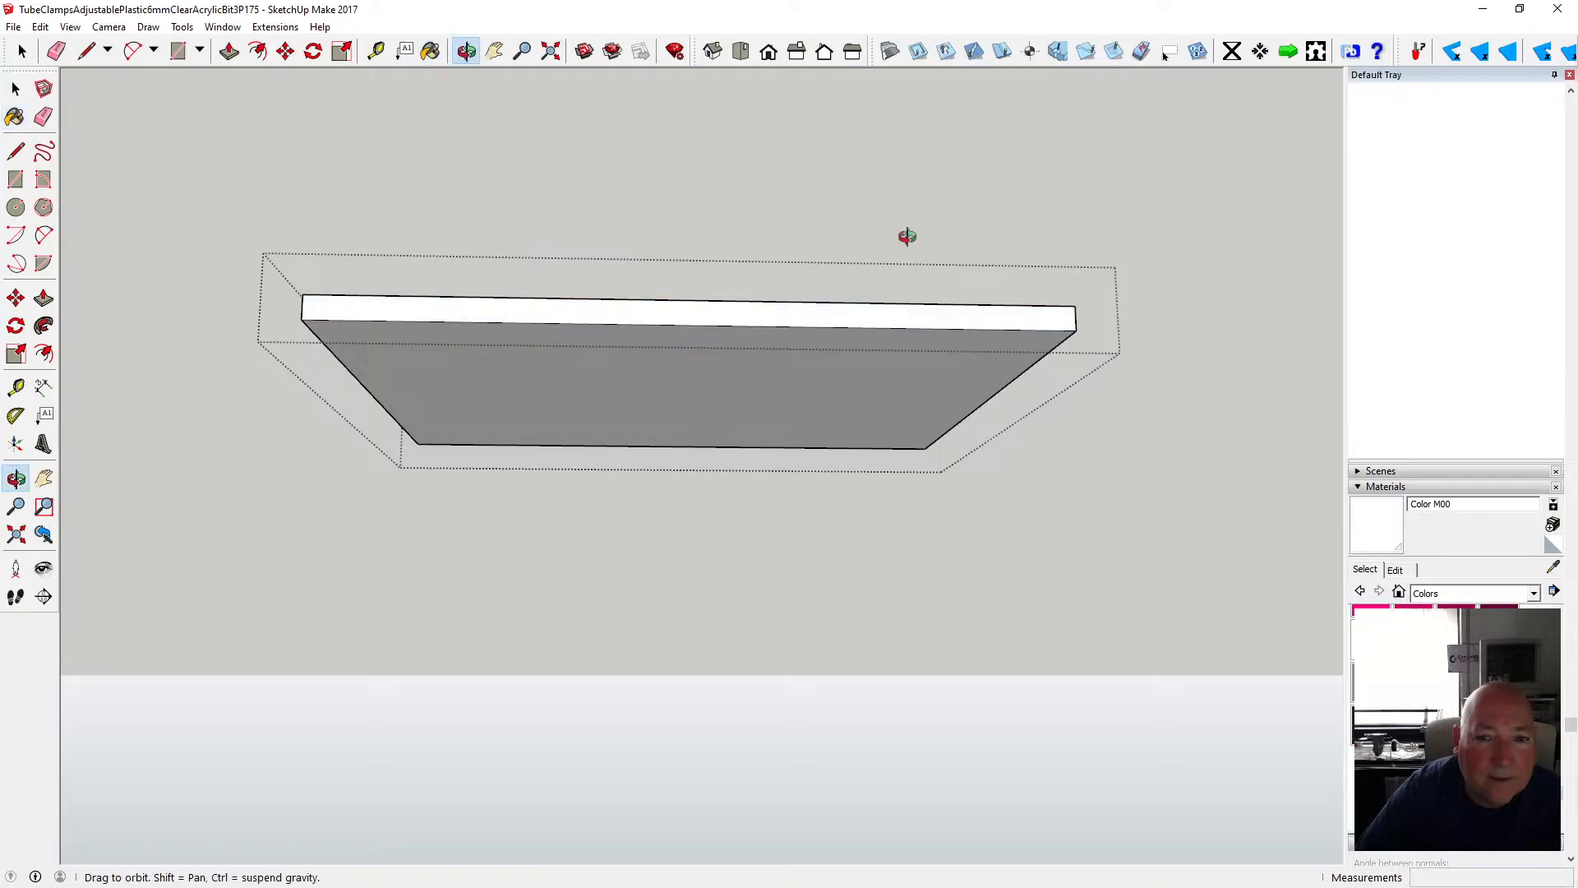
drag(906, 237, 460, 232)
click(430, 51)
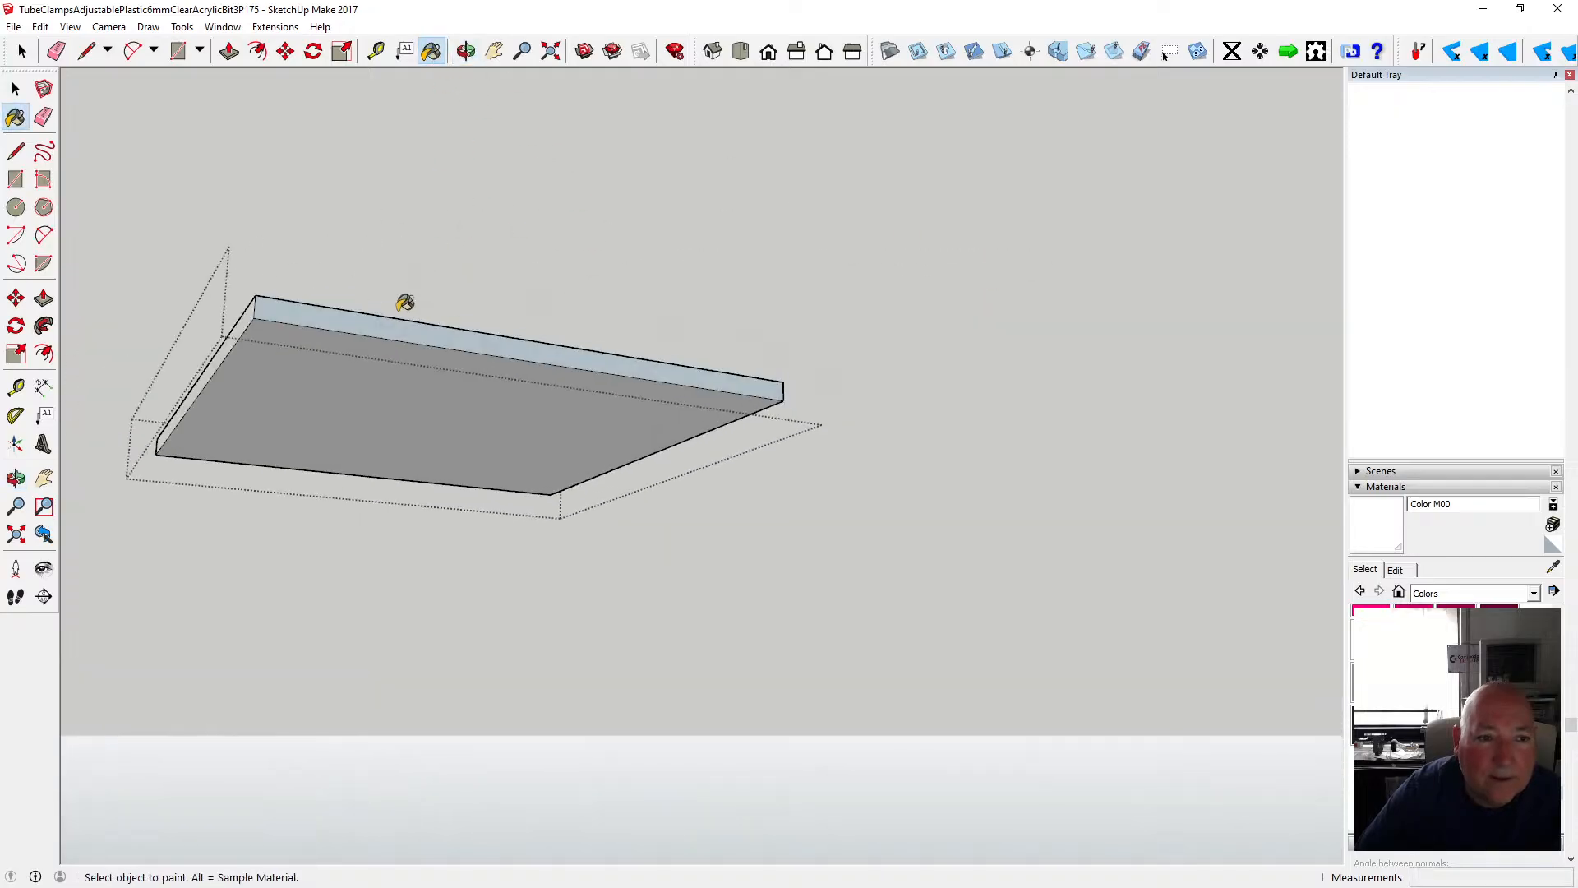
click(390, 321)
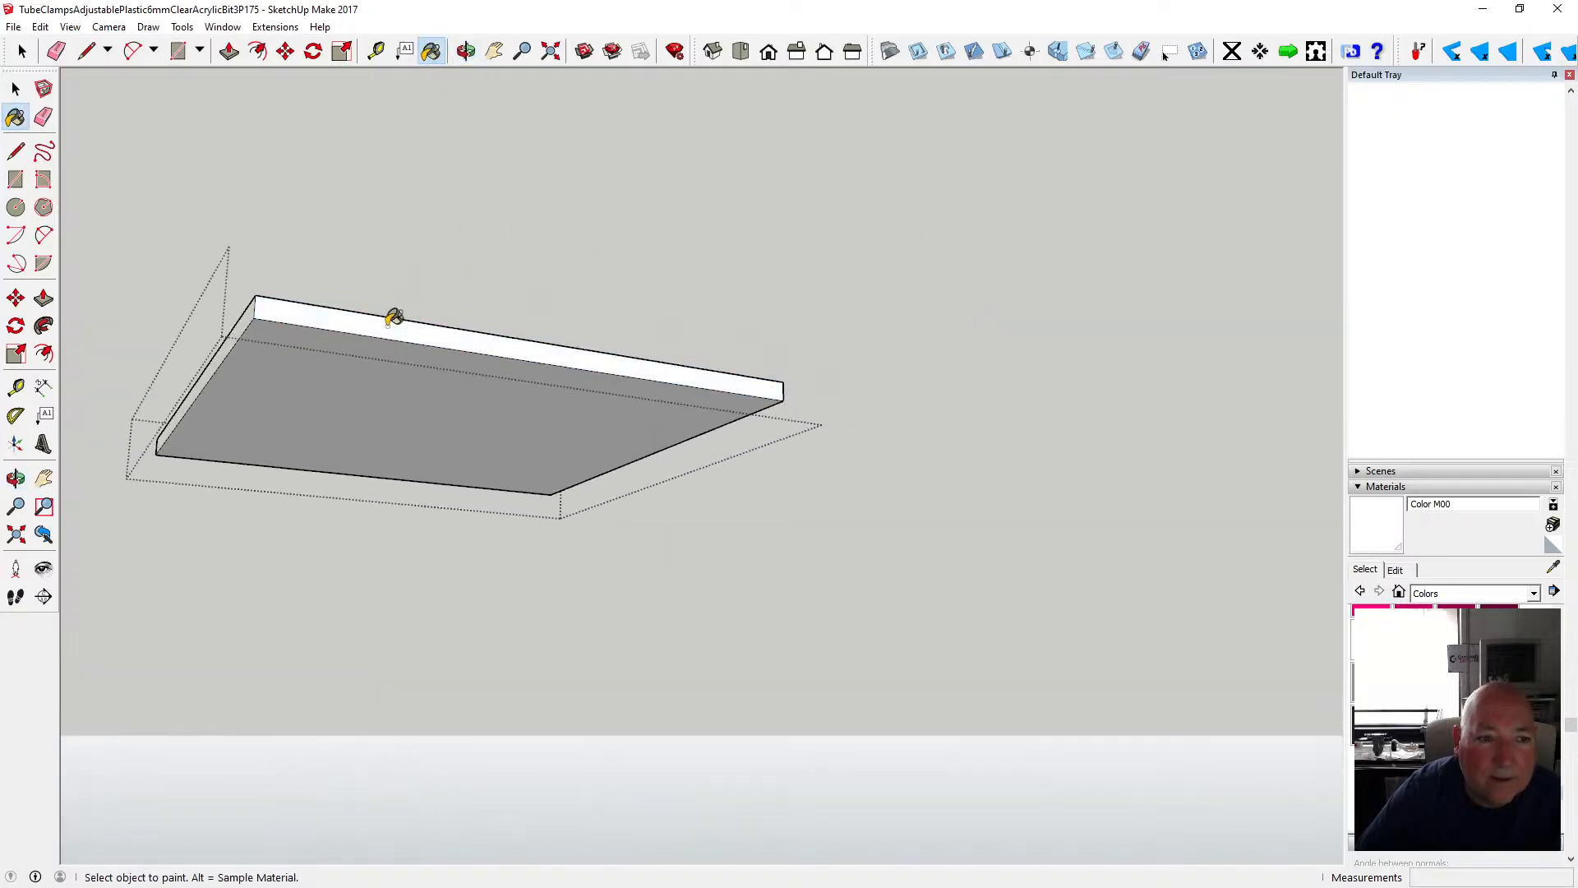
- Close the plate's group and show the whole clamp box with both screws
click(467, 51)
drag(481, 151, 976, 526)
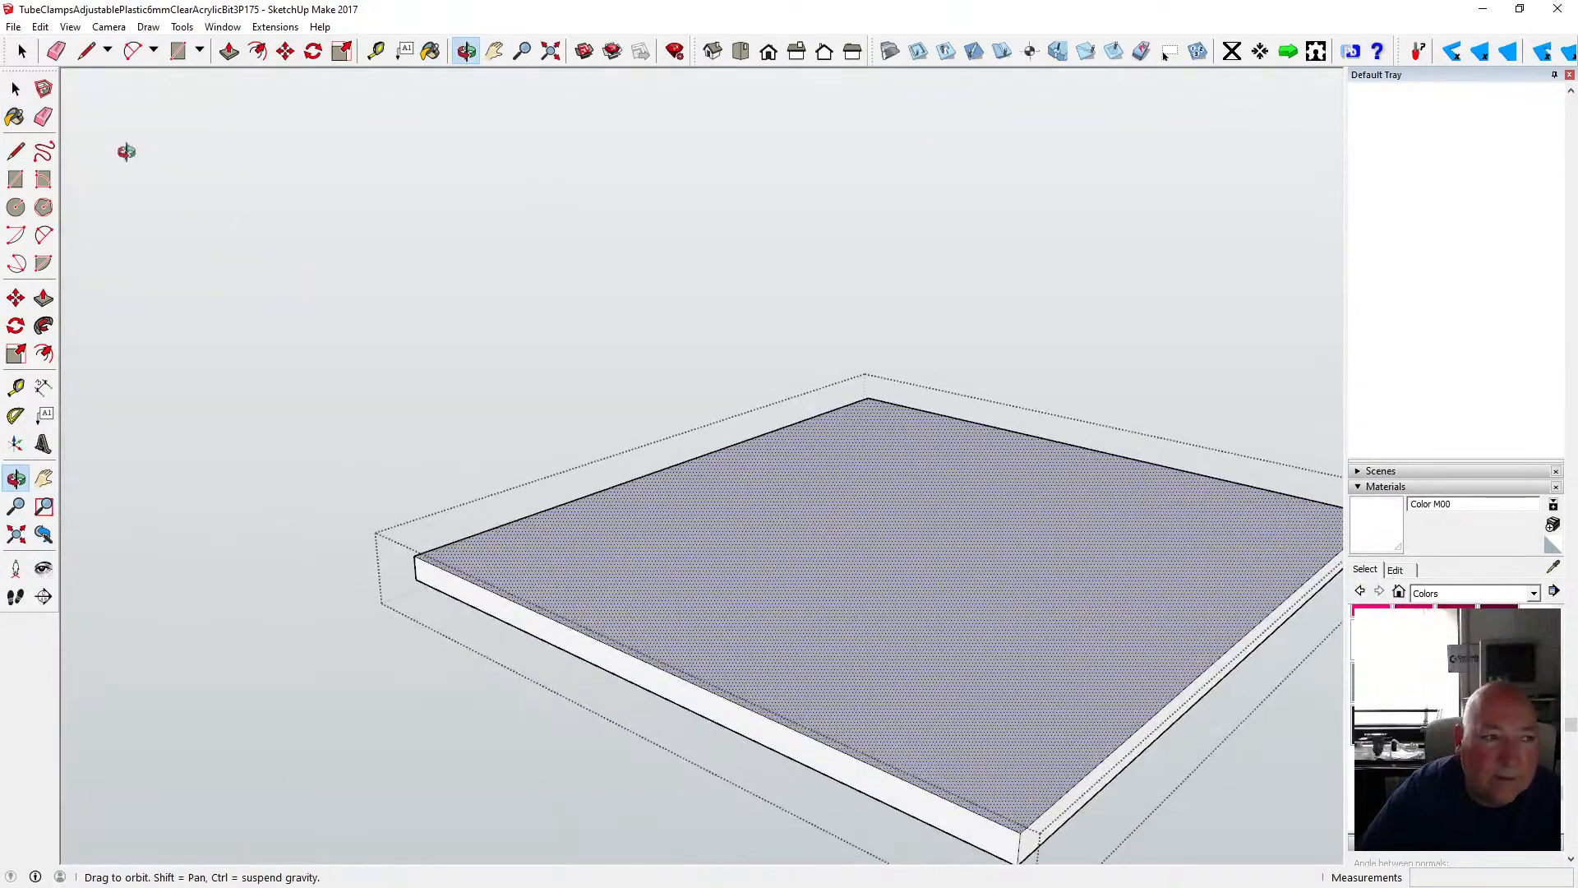
click(16, 88)
click(306, 355)
scroll(304, 393, down, 5)
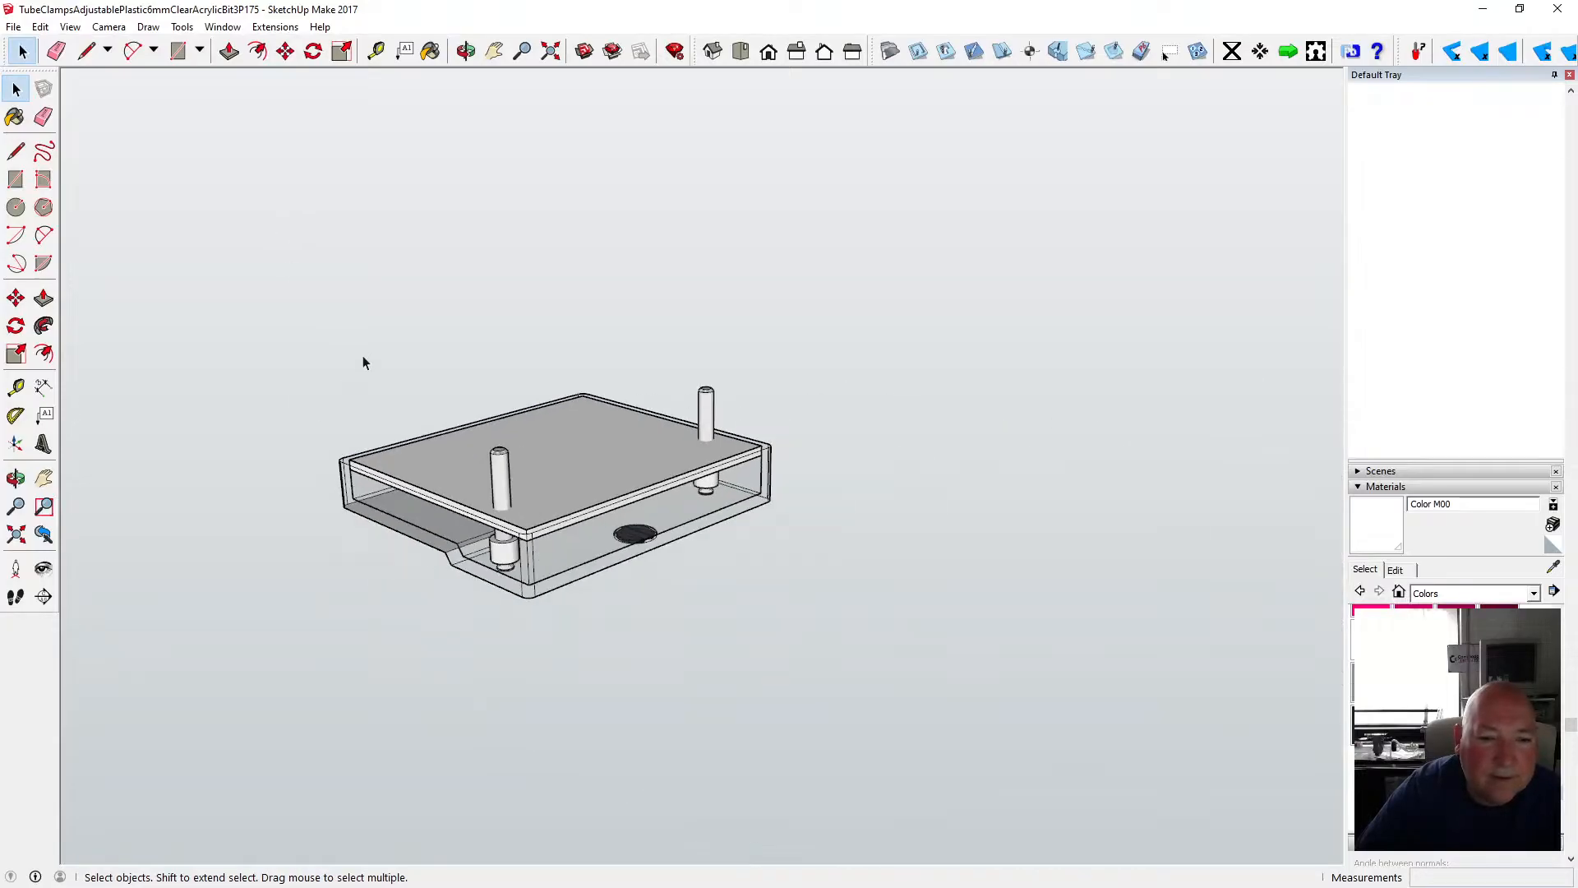
- Save the tube clamp model
click(13, 27)
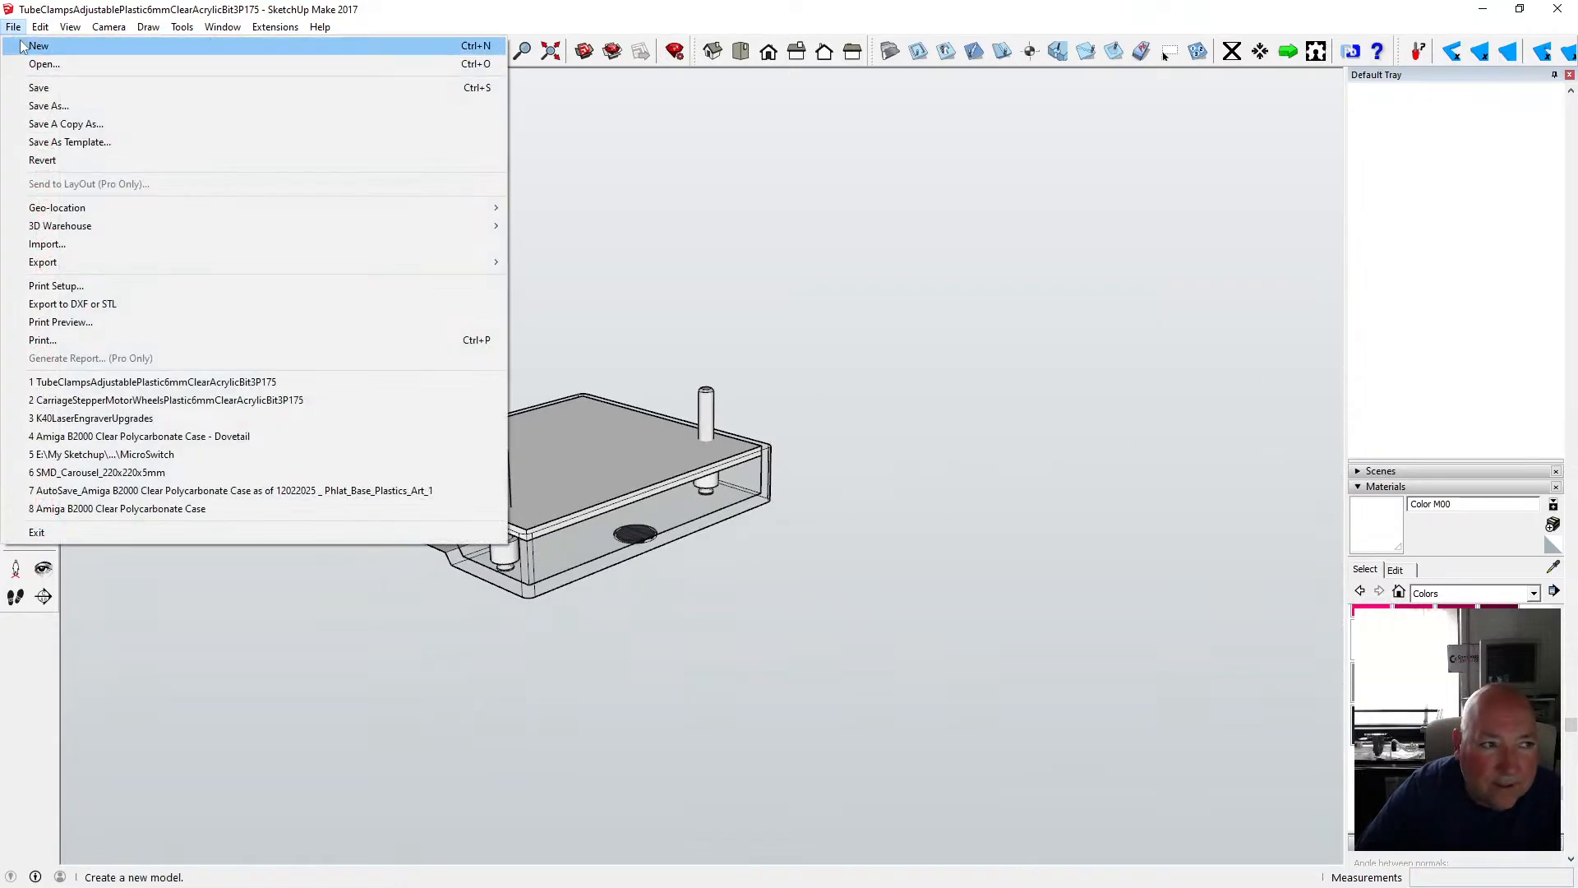
click(36, 85)
- Turn on the X-ray face style with one screw's thick collar shown up close beneath the plate
scroll(523, 549, up, 5)
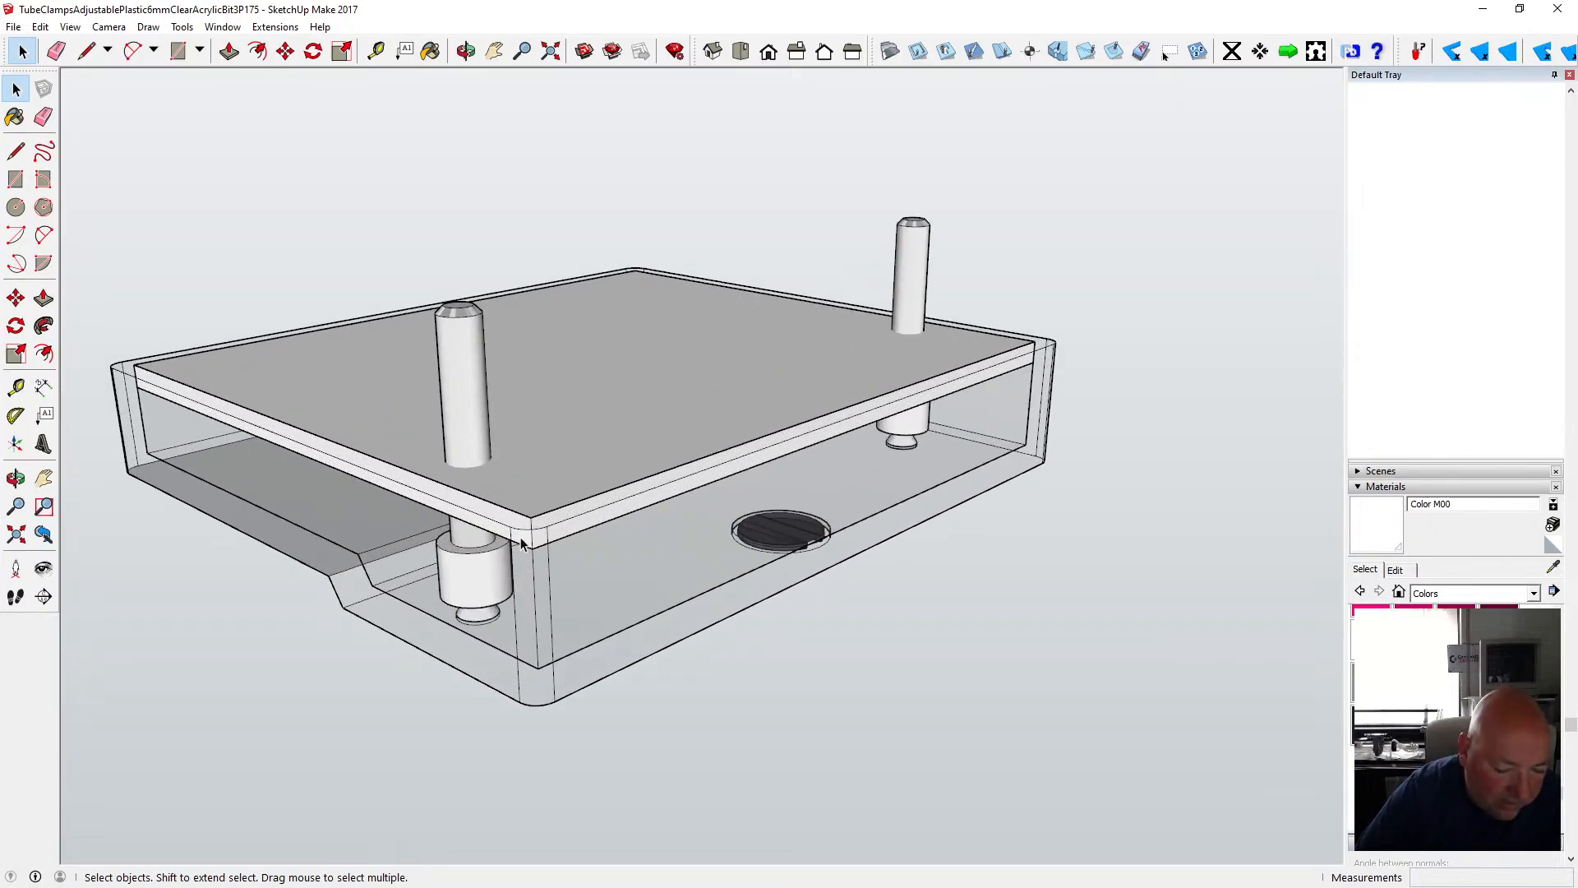
scroll(559, 540, up, 3)
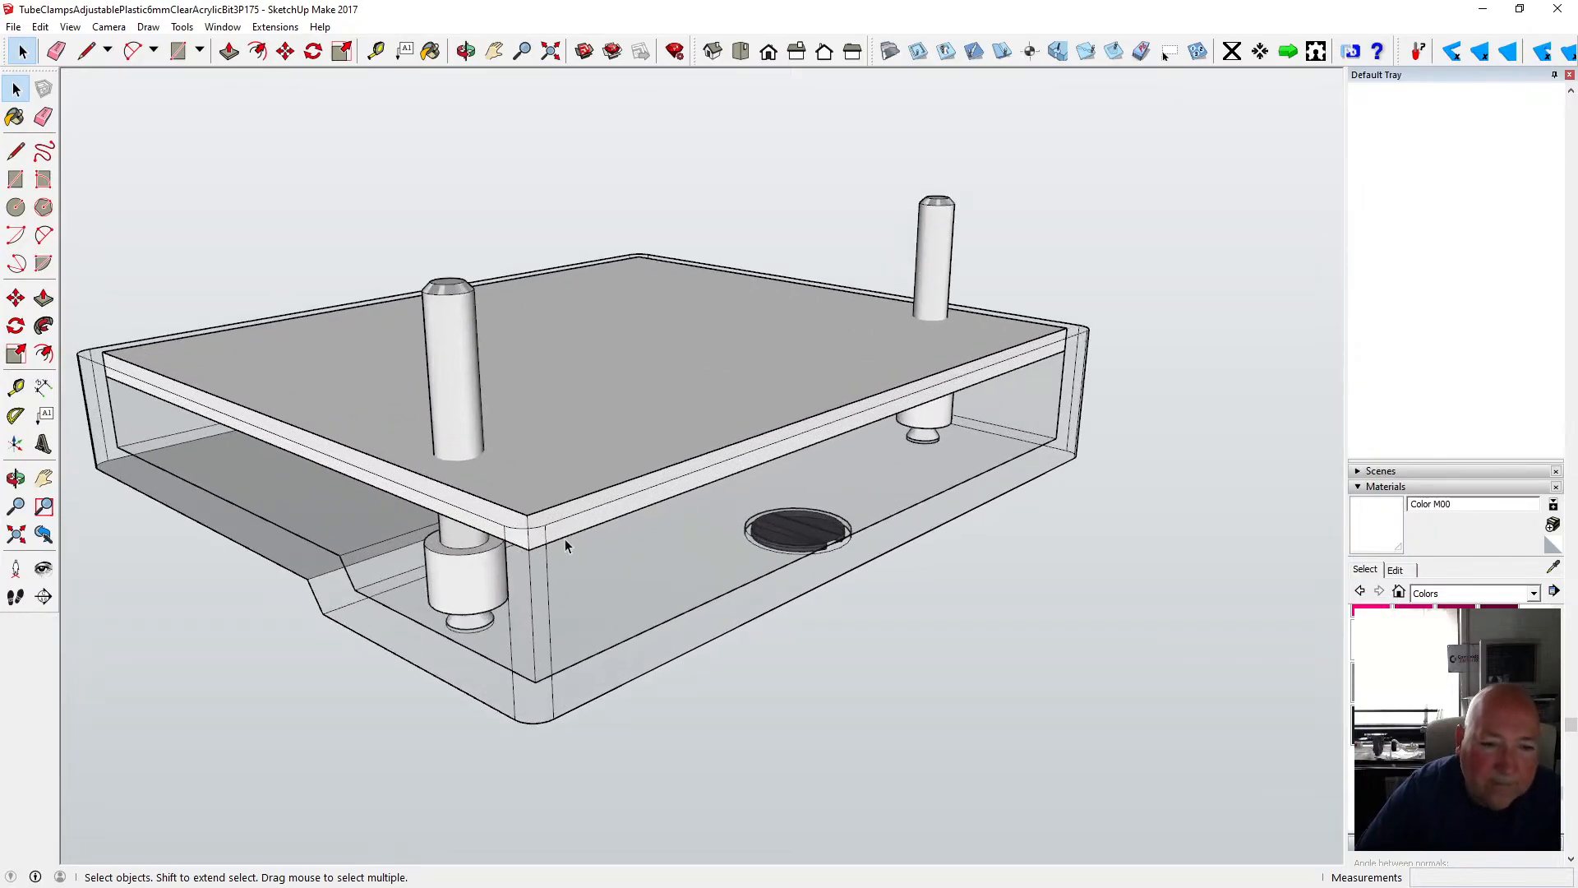
middle_drag(538, 78, 310, 416)
scroll(352, 395, down, 3)
scroll(535, 348, up, 2)
scroll(261, 440, up, 4)
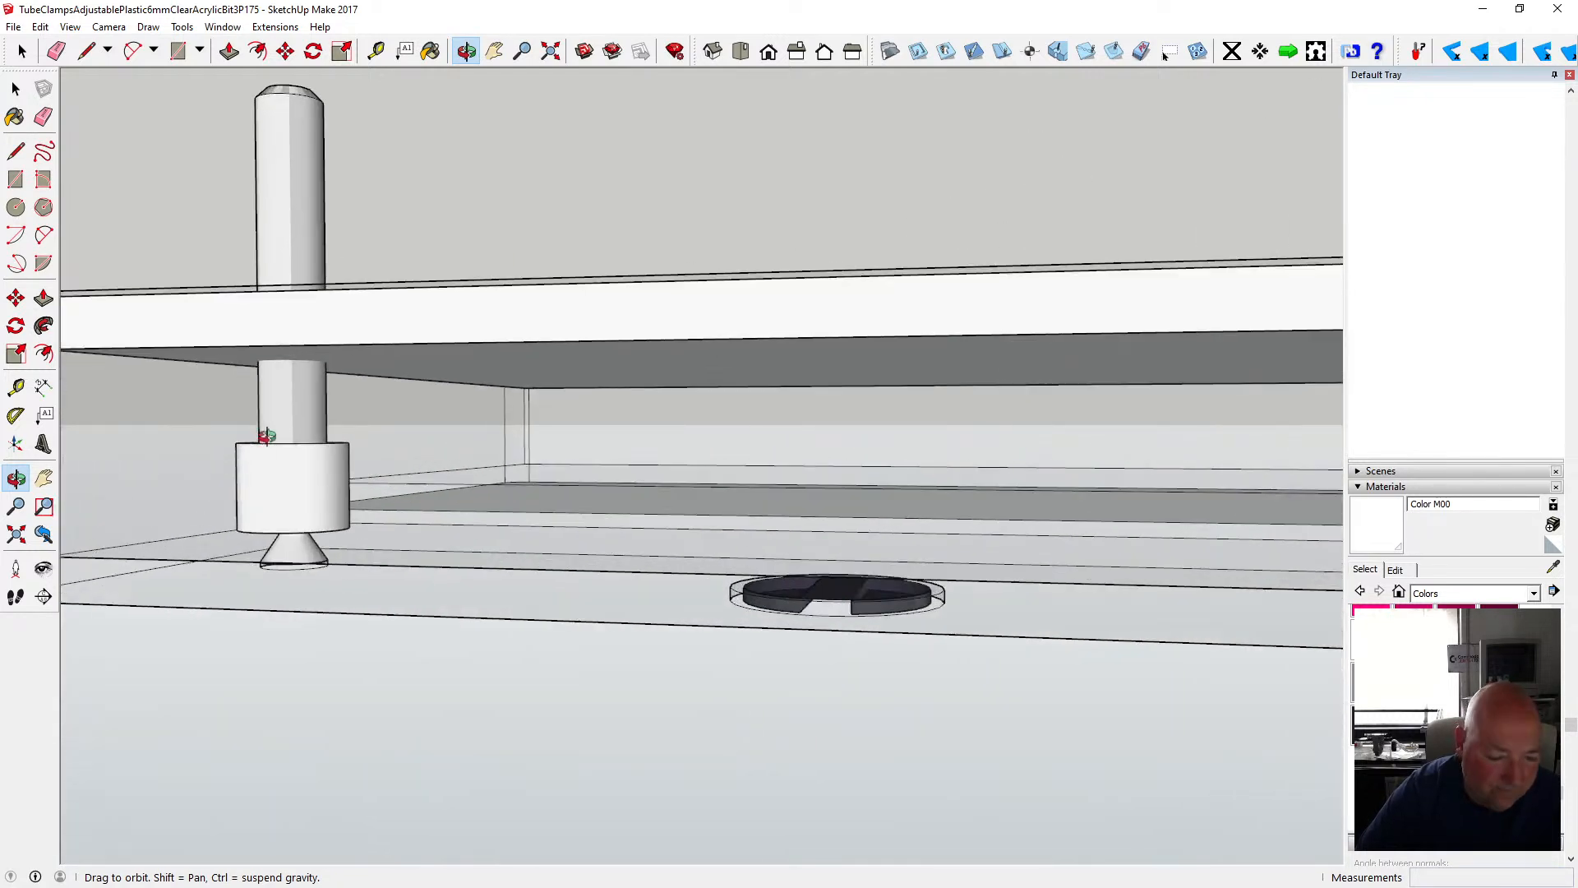
middle_drag(274, 433, 269, 498)
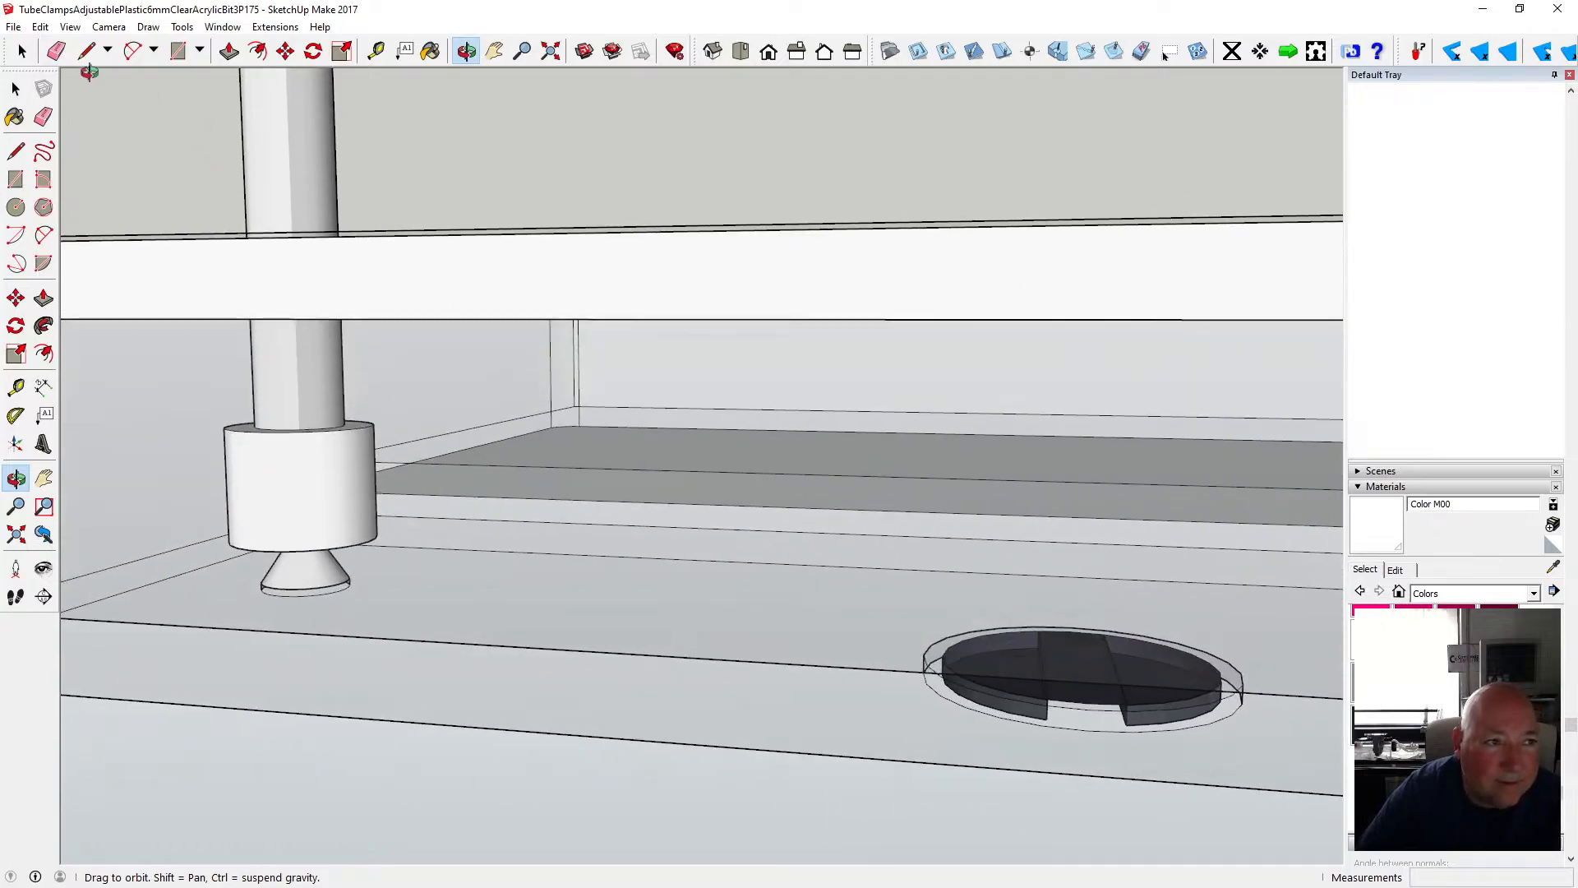
click(70, 26)
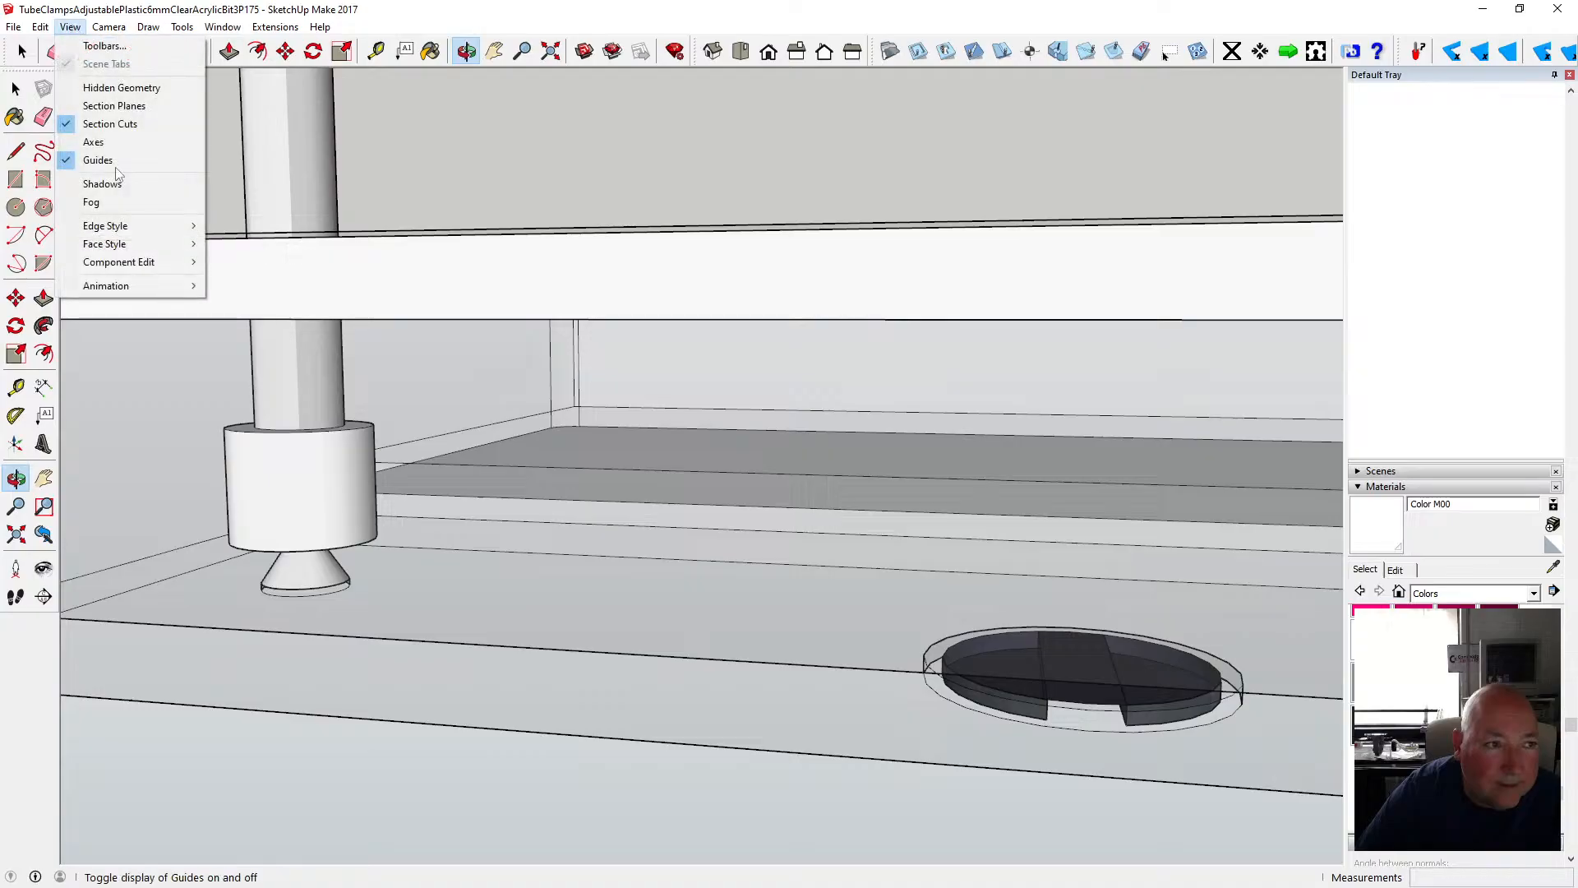
mouse_move(118, 244)
click(235, 243)
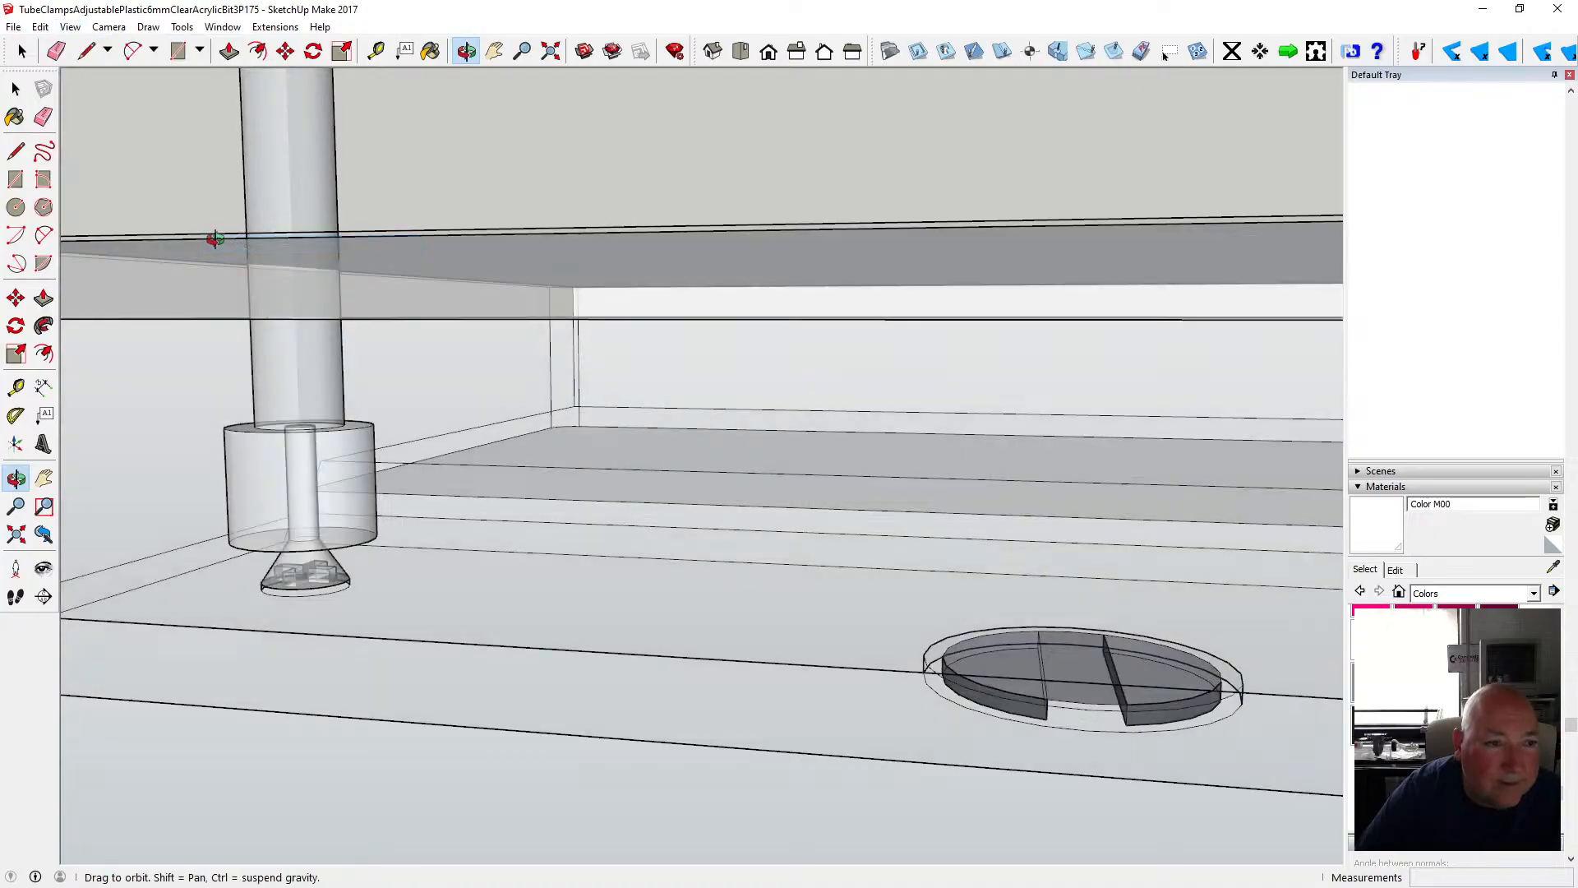
key(space)
click(244, 435)
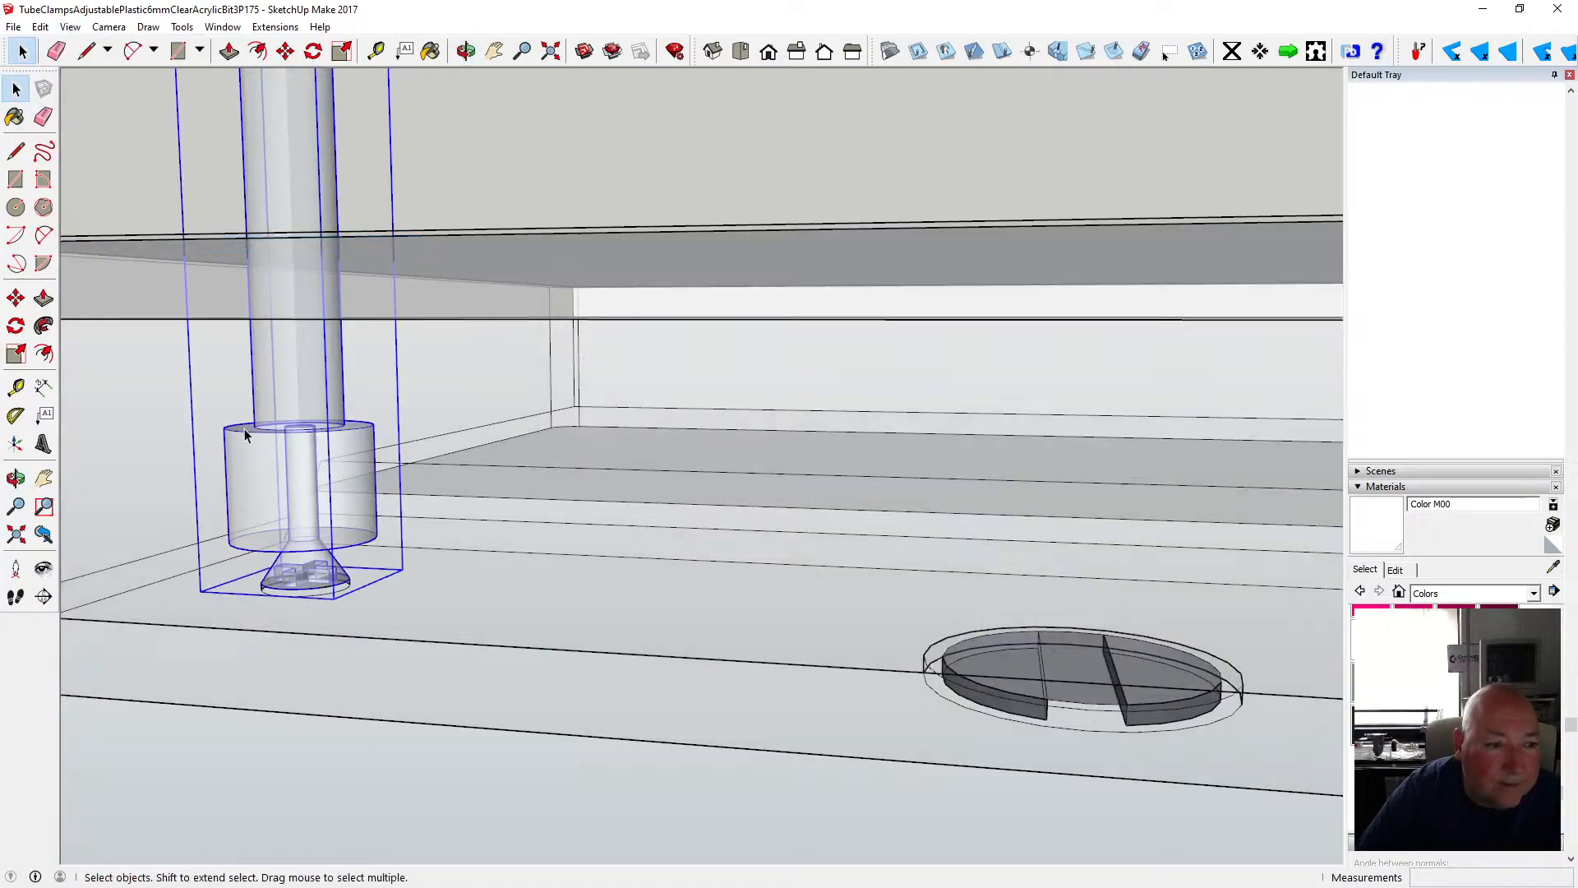
double_click(245, 435)
triple_click(244, 435)
middle_drag(245, 435, 272, 445)
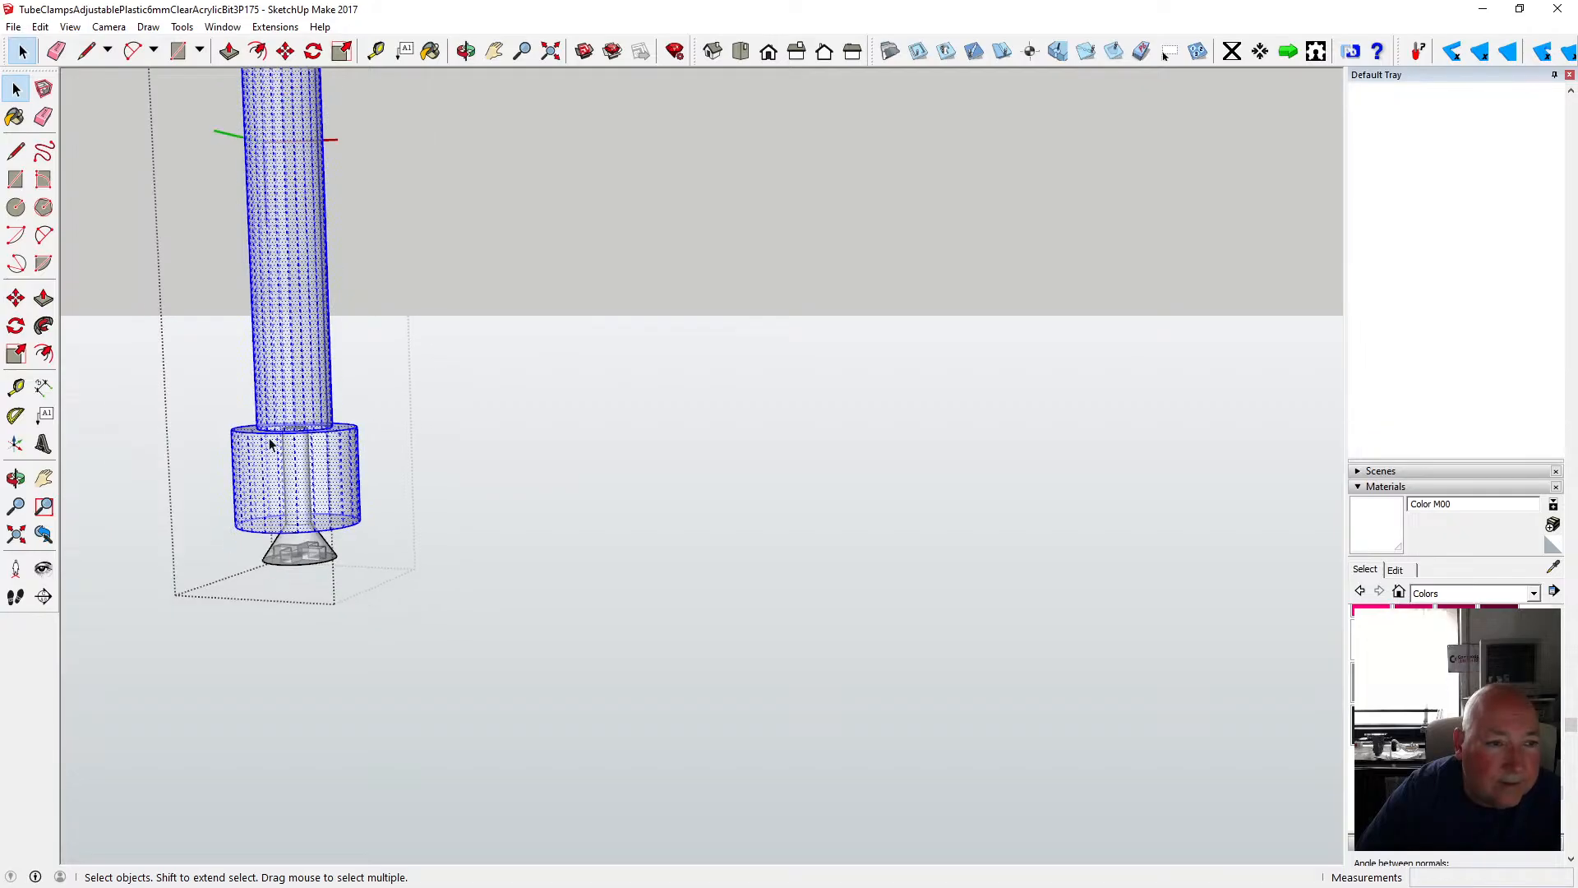
click(467, 425)
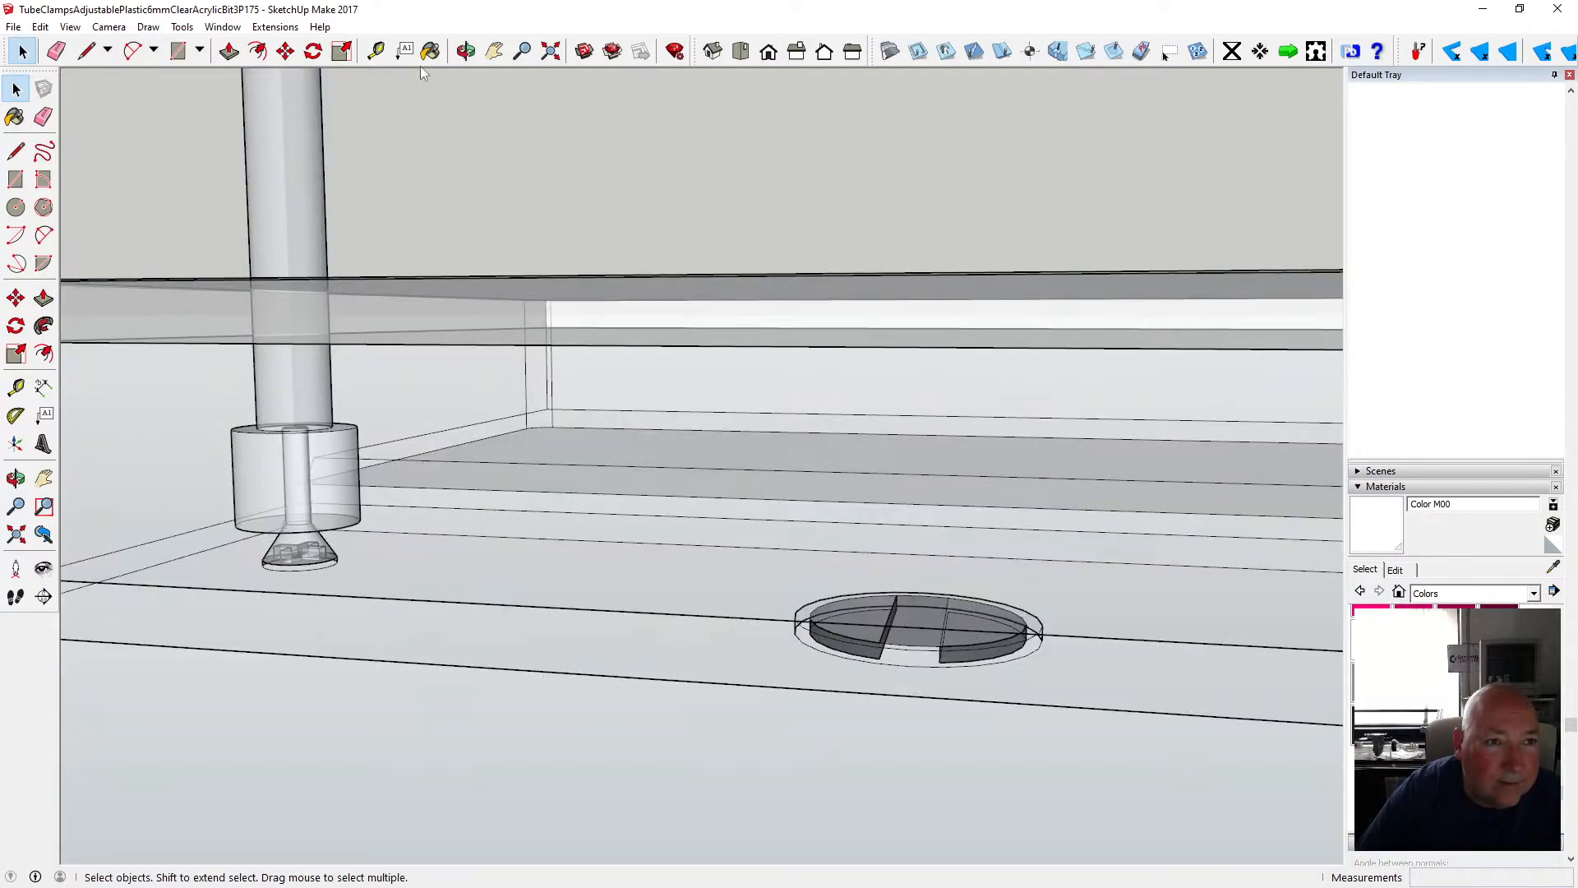
- Measure the gap between the screw collar's shoulder and the plate's facing surface
click(466, 51)
drag(353, 247, 325, 245)
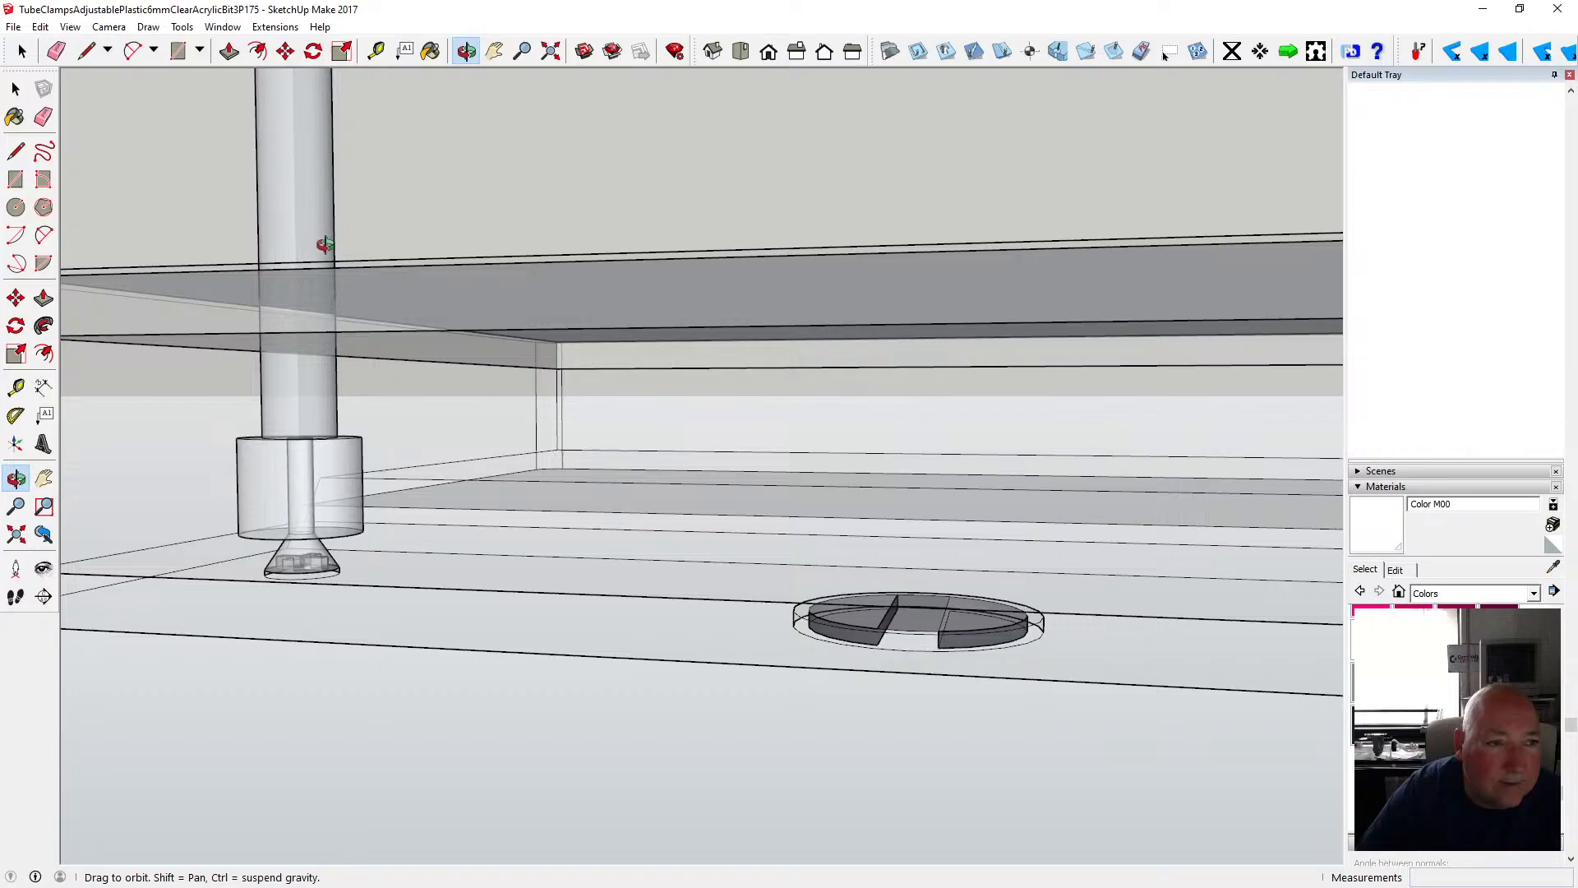
click(376, 51)
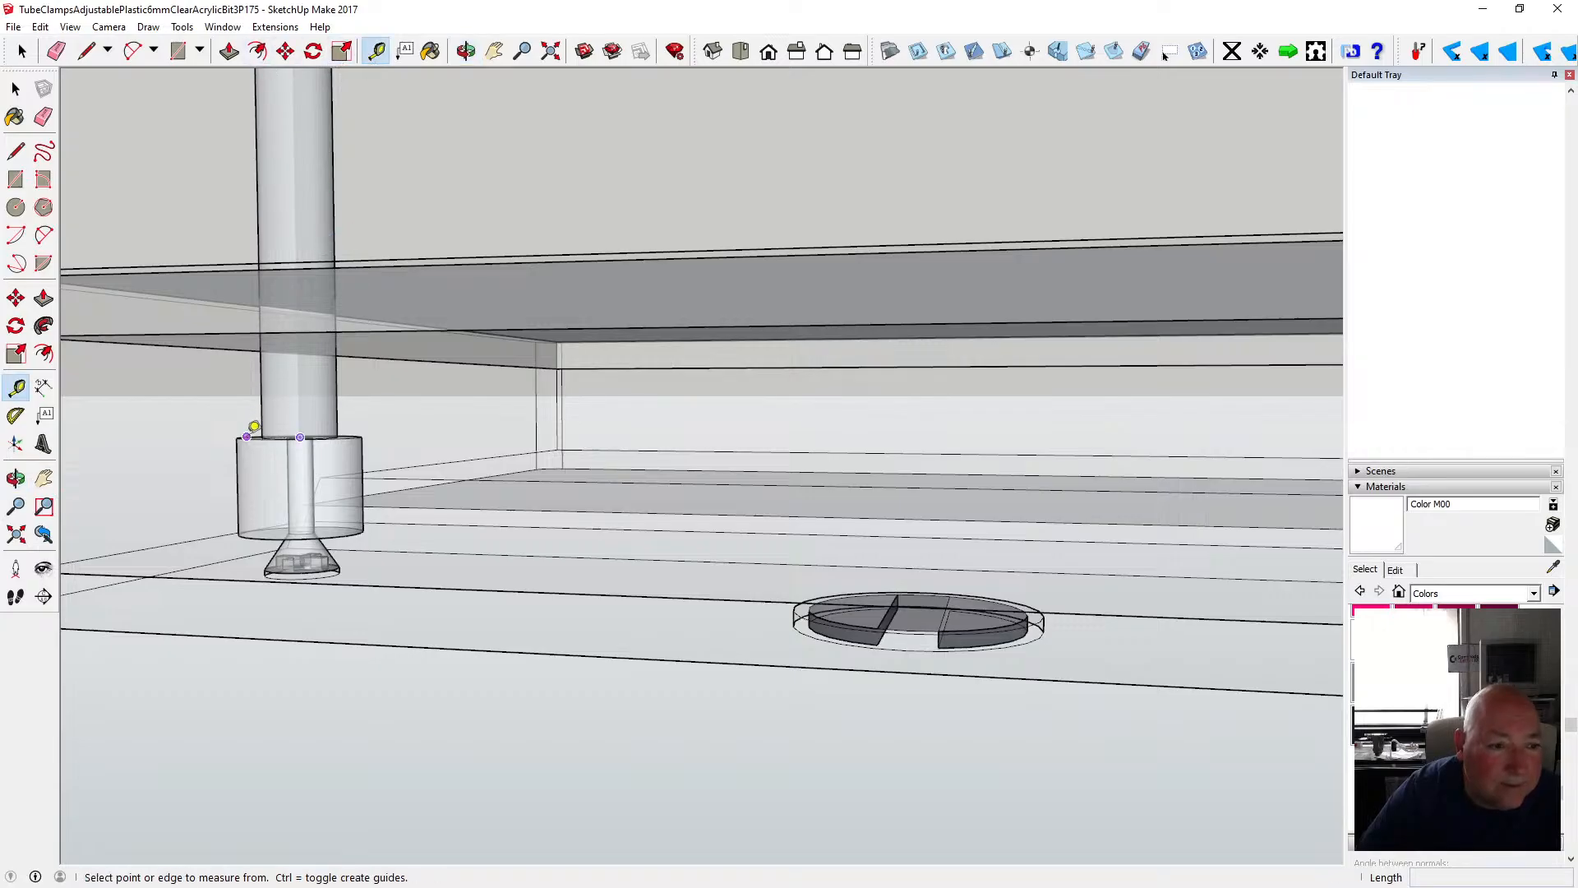
click(252, 430)
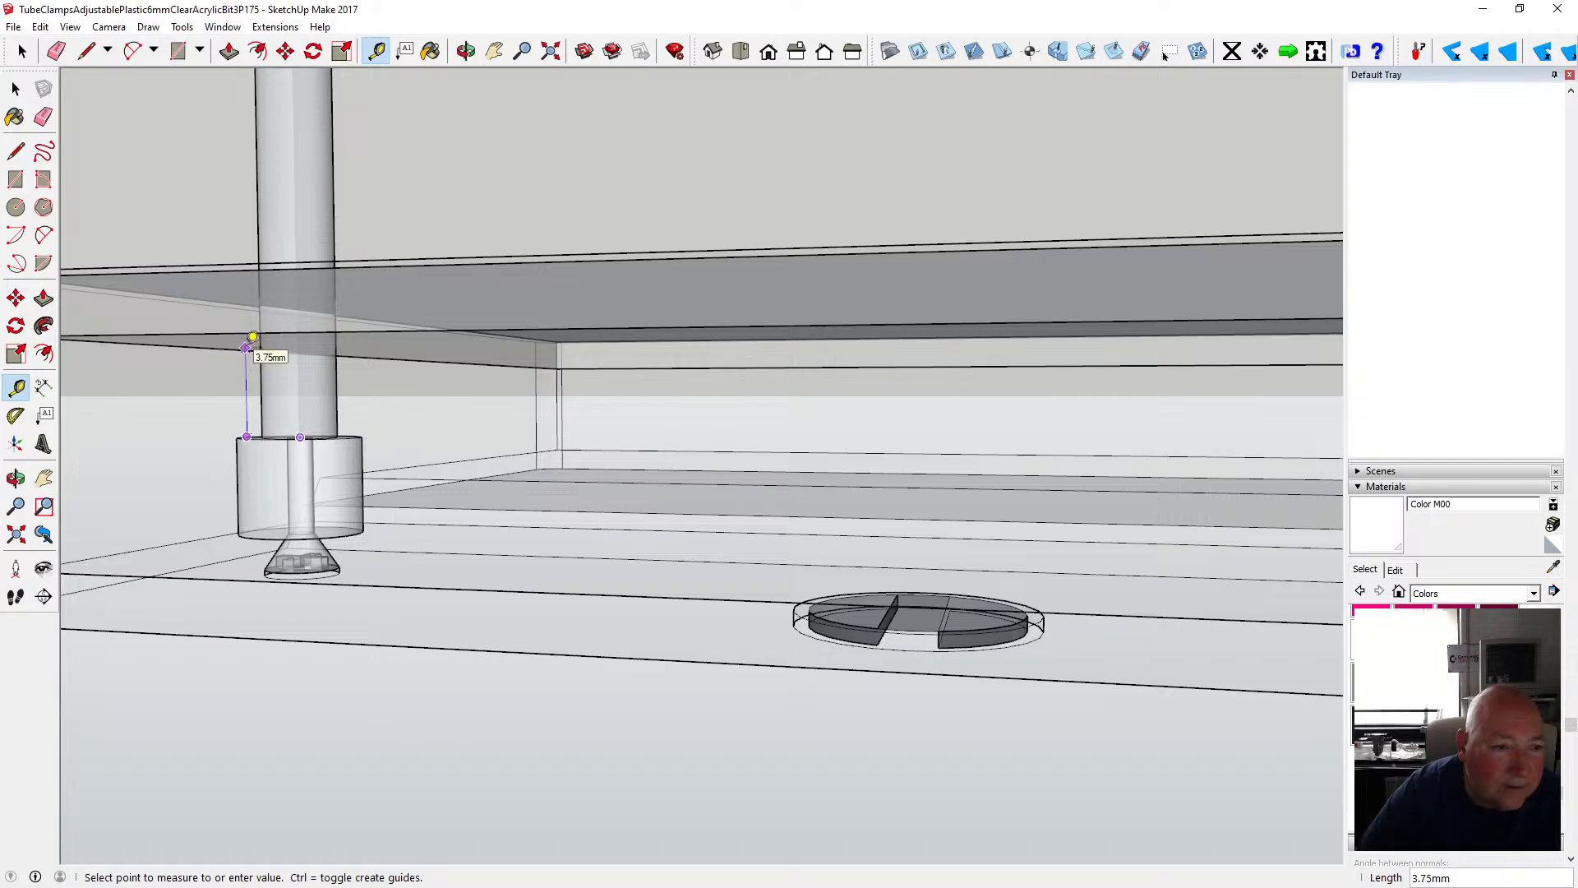
key(space)
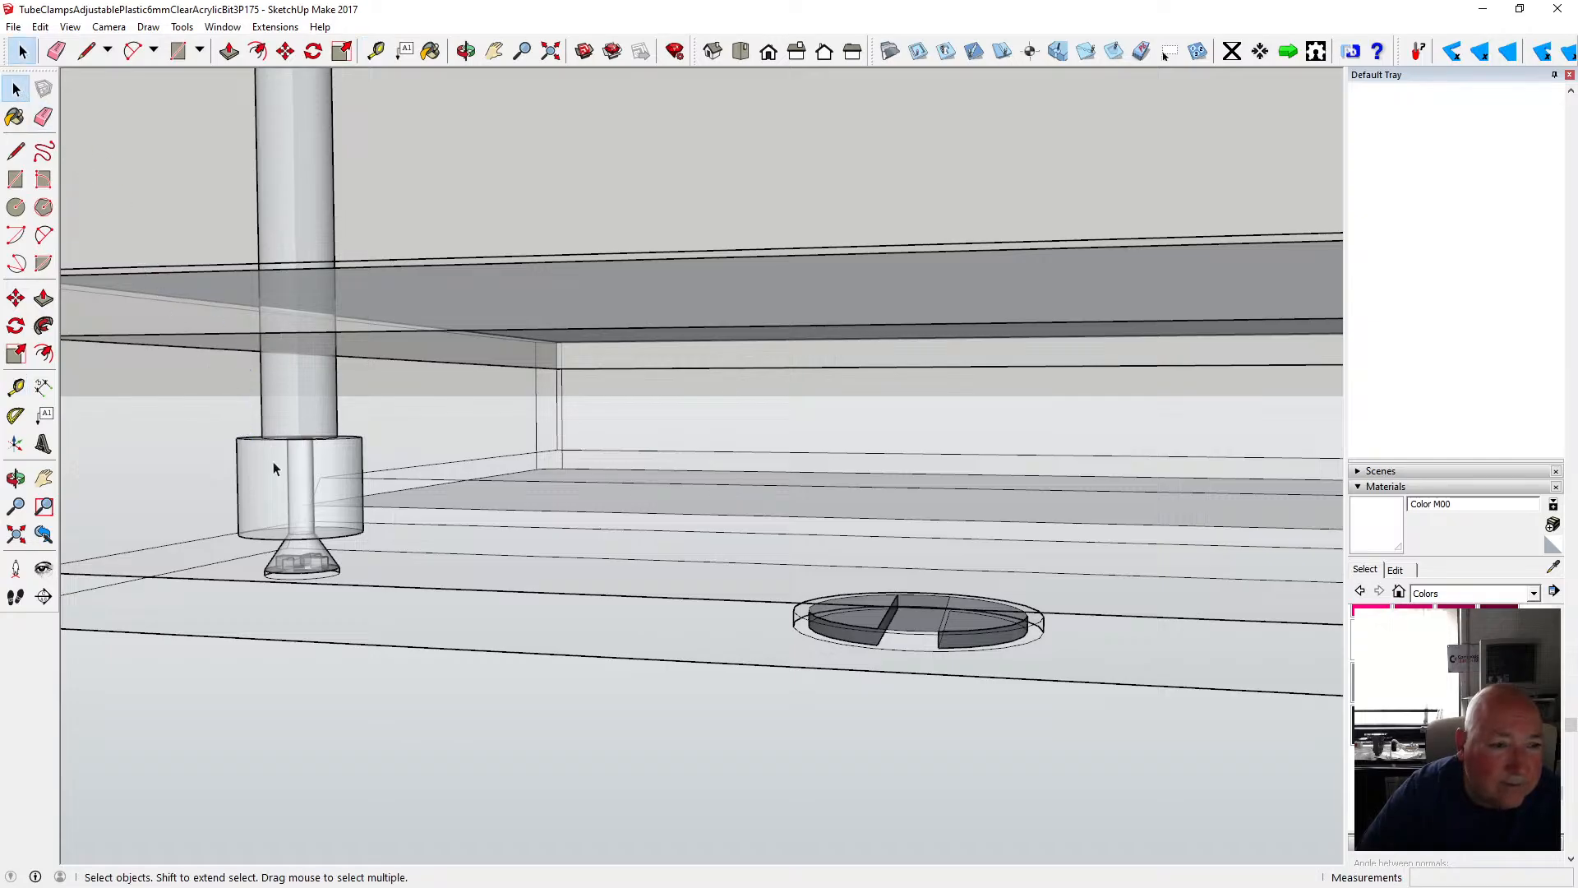
- Open the screw for editing, extend its collar's shoulder face by 3.75 mm towards the plate with Push/Pull, and close it
double_click(274, 469)
key(o)
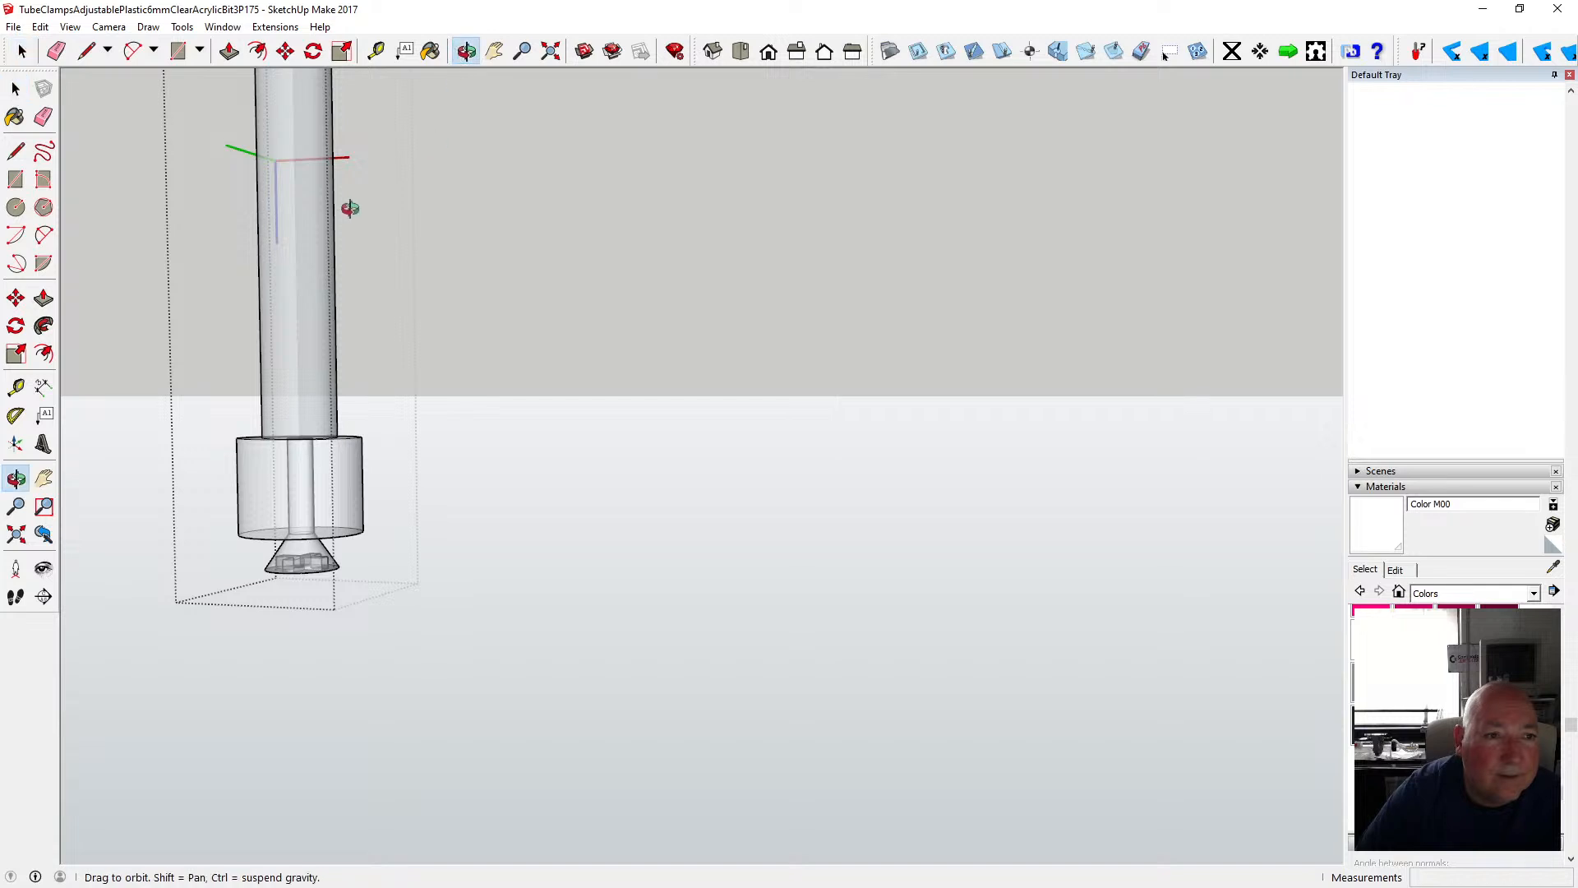
drag(350, 208, 348, 321)
key(p)
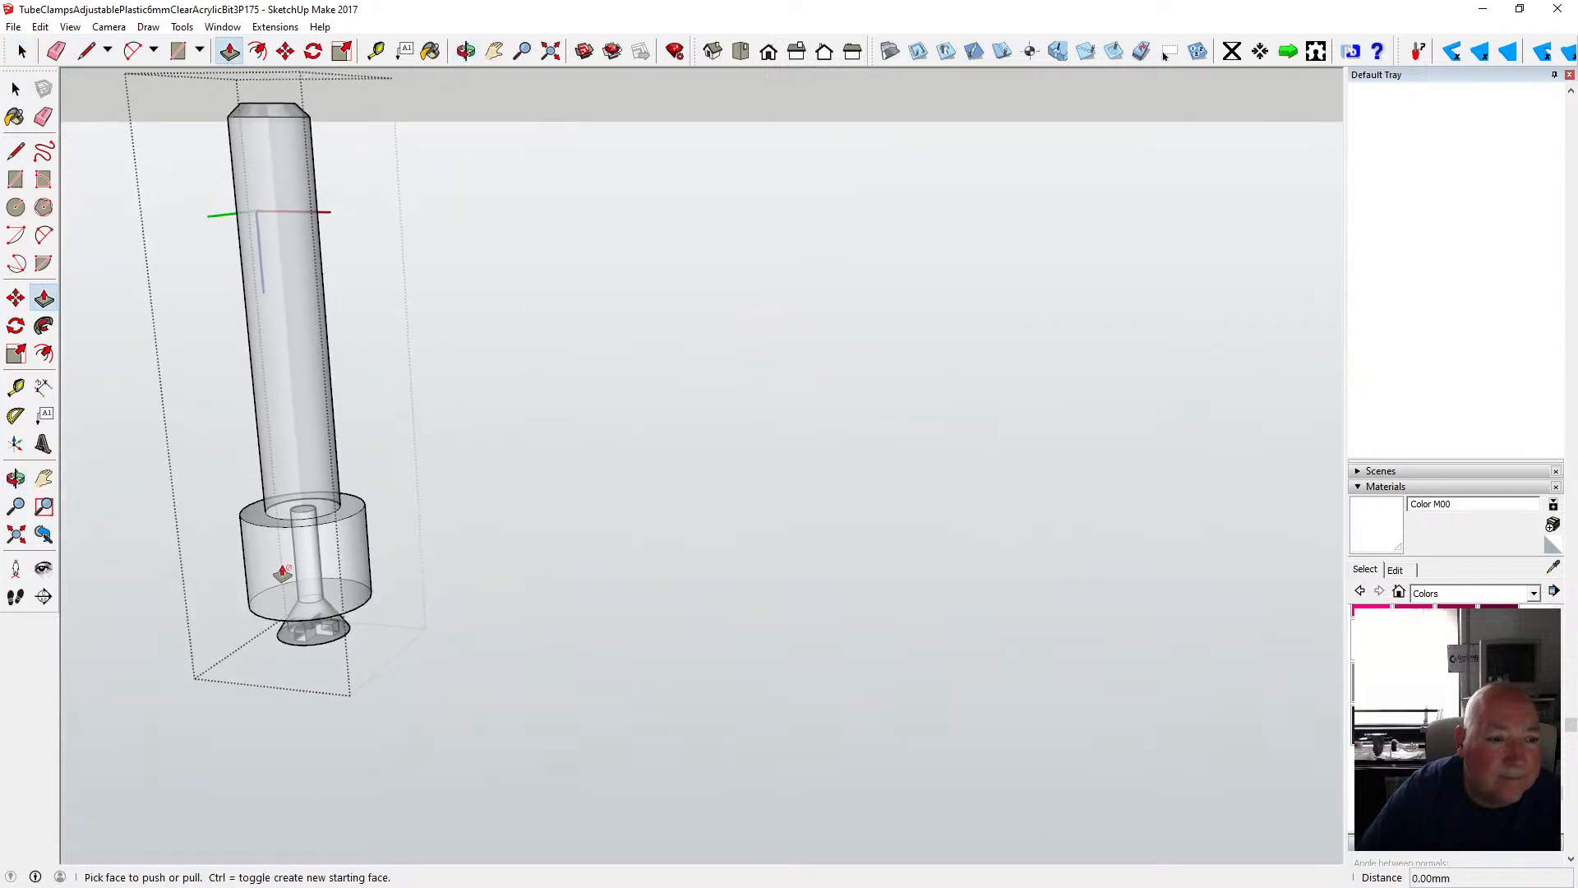
click(261, 518)
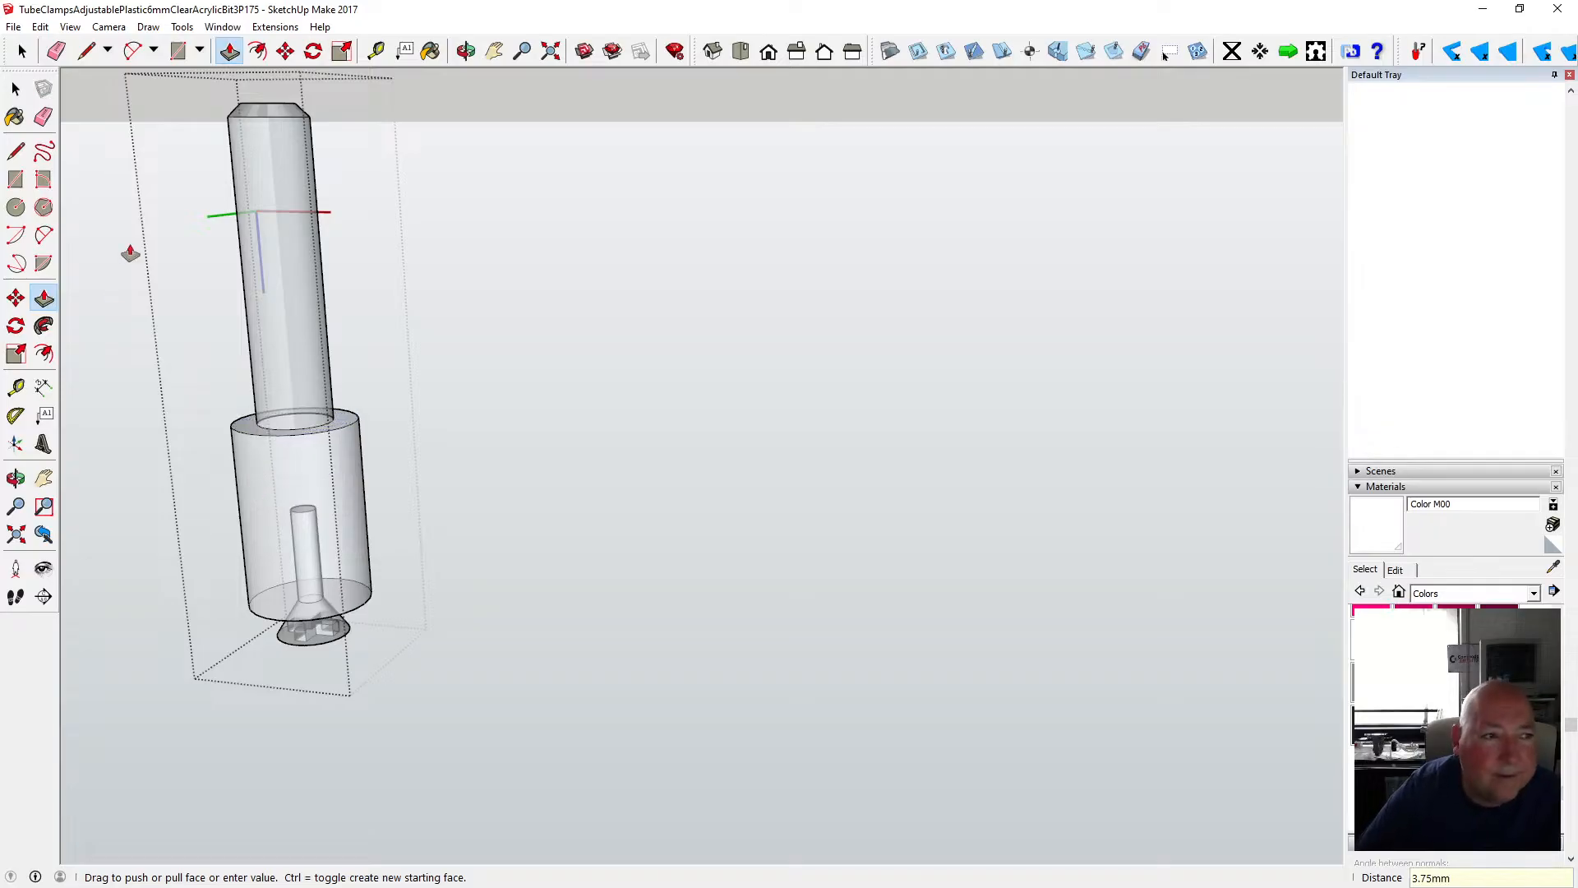
click(16, 88)
scroll(469, 578, down, 4)
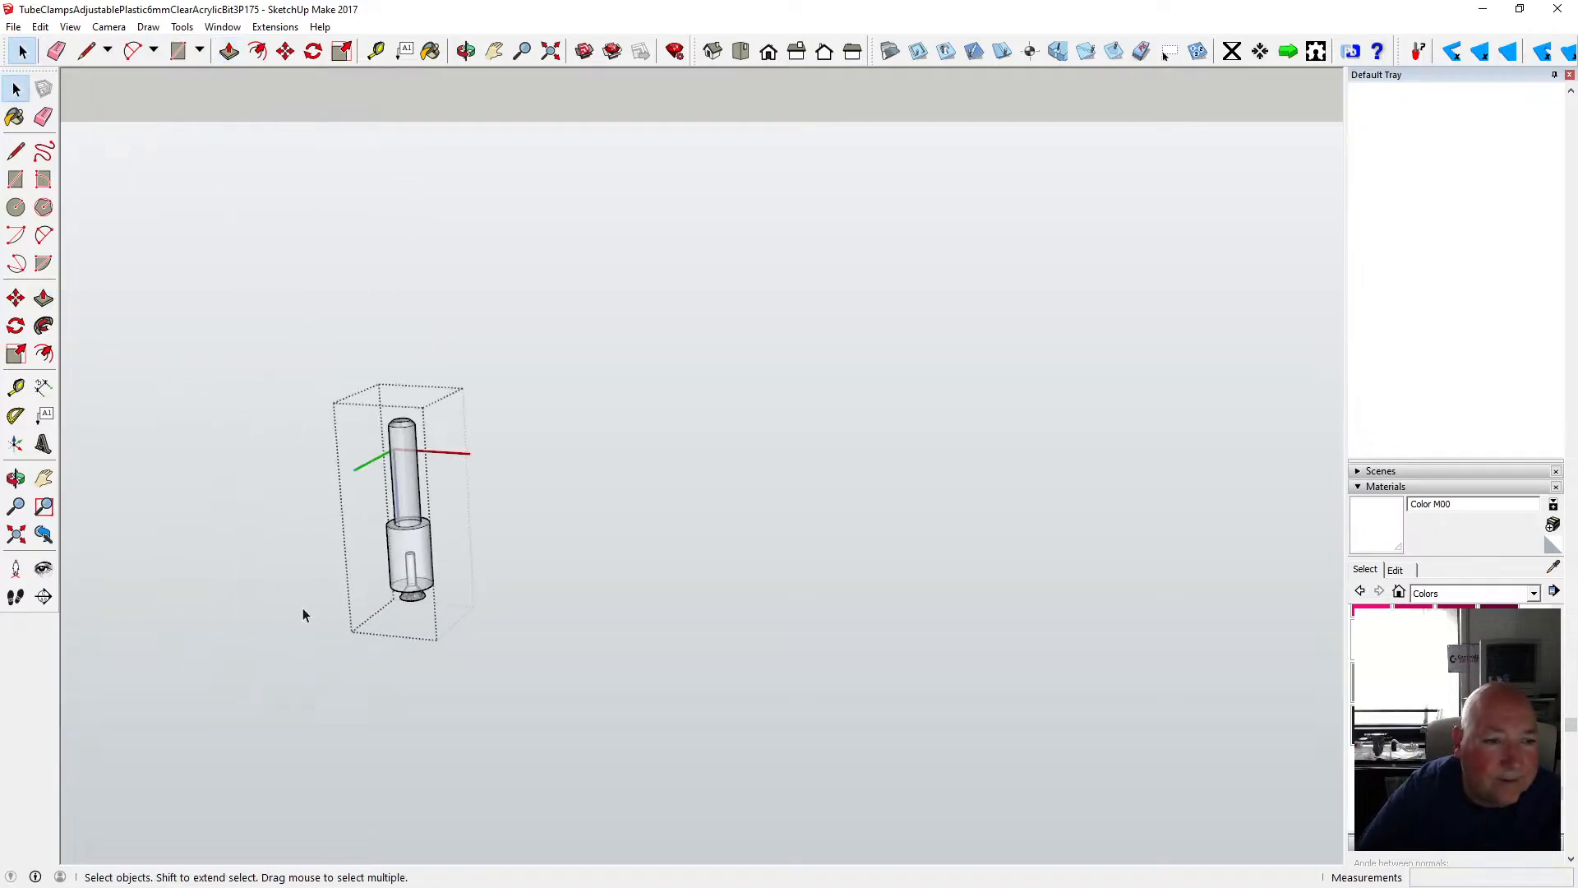
click(263, 576)
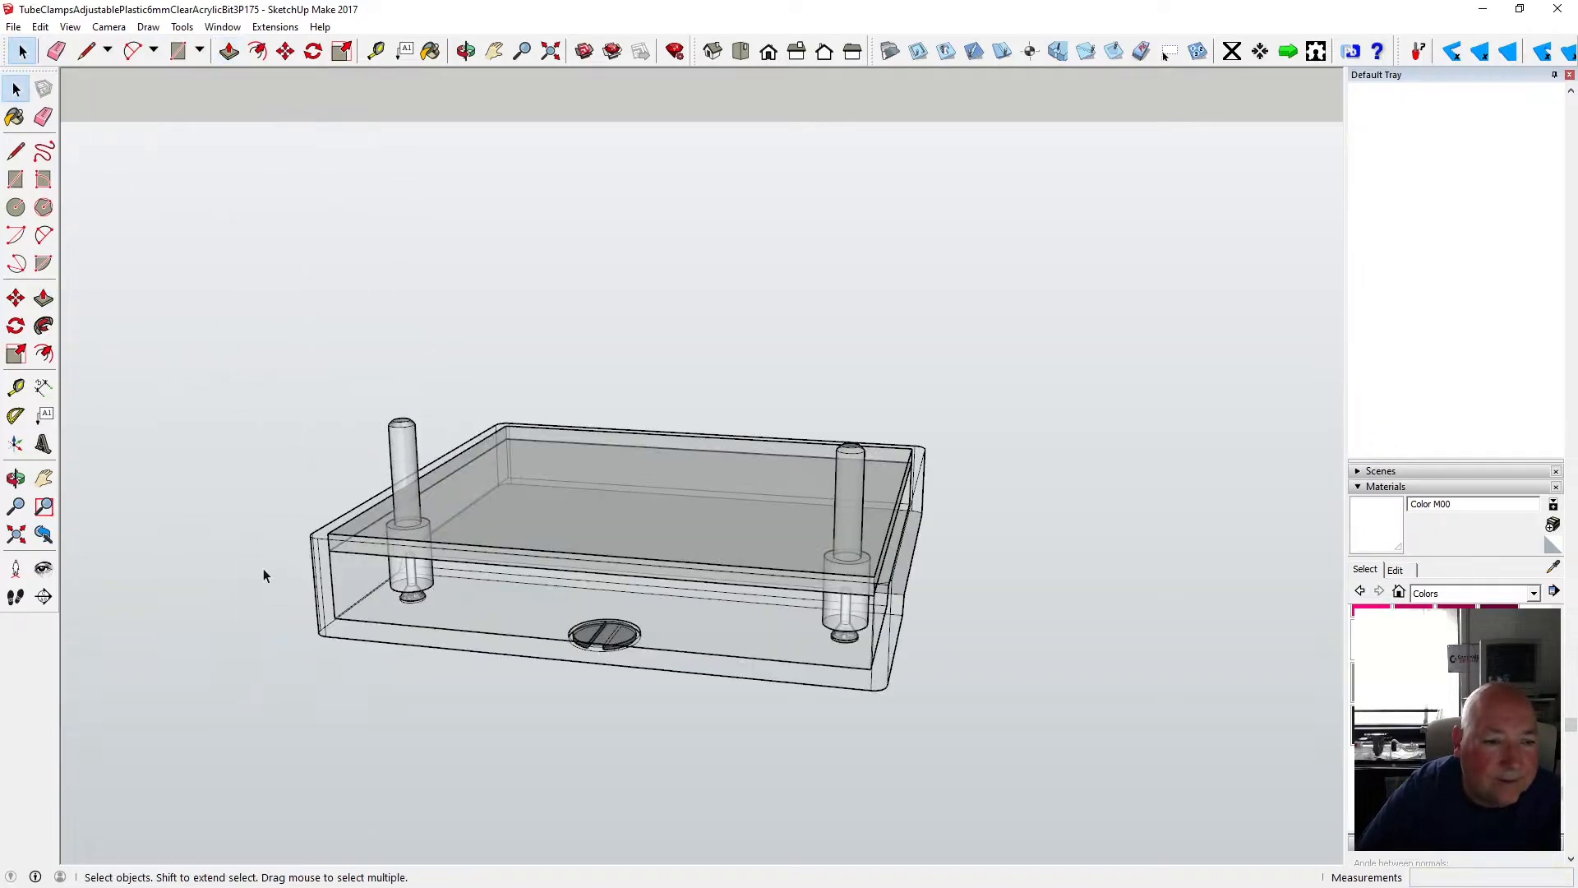
- Turn off the X-ray face style
click(70, 27)
mouse_move(164, 244)
click(234, 245)
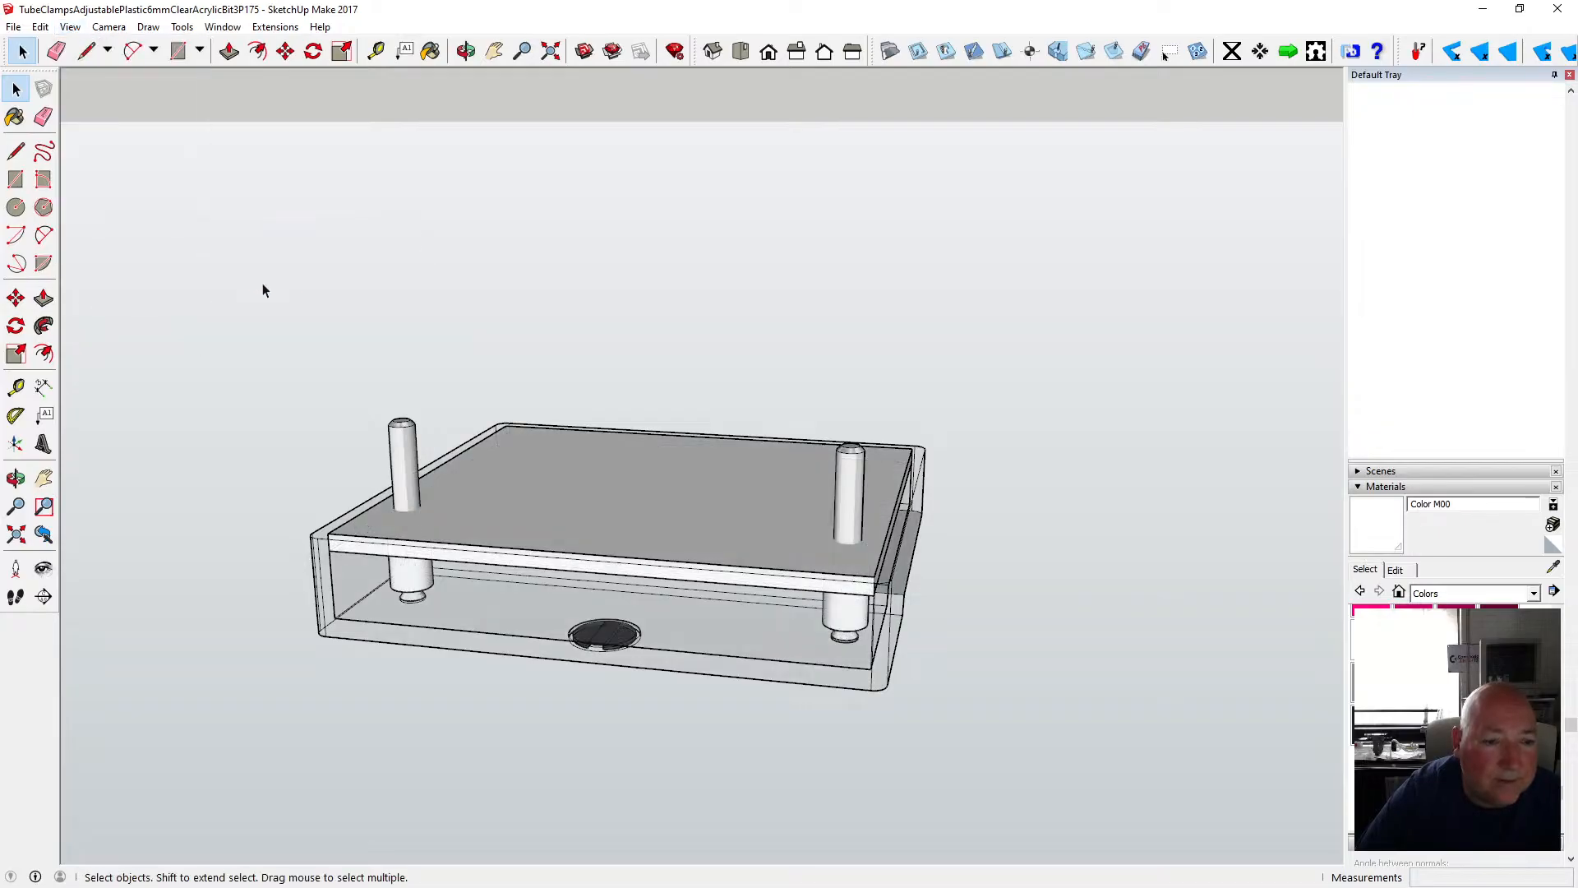
- Examine the clamp box from several sides, checking how the screws and their collars sit against the plate
click(466, 51)
drag(394, 452, 644, 652)
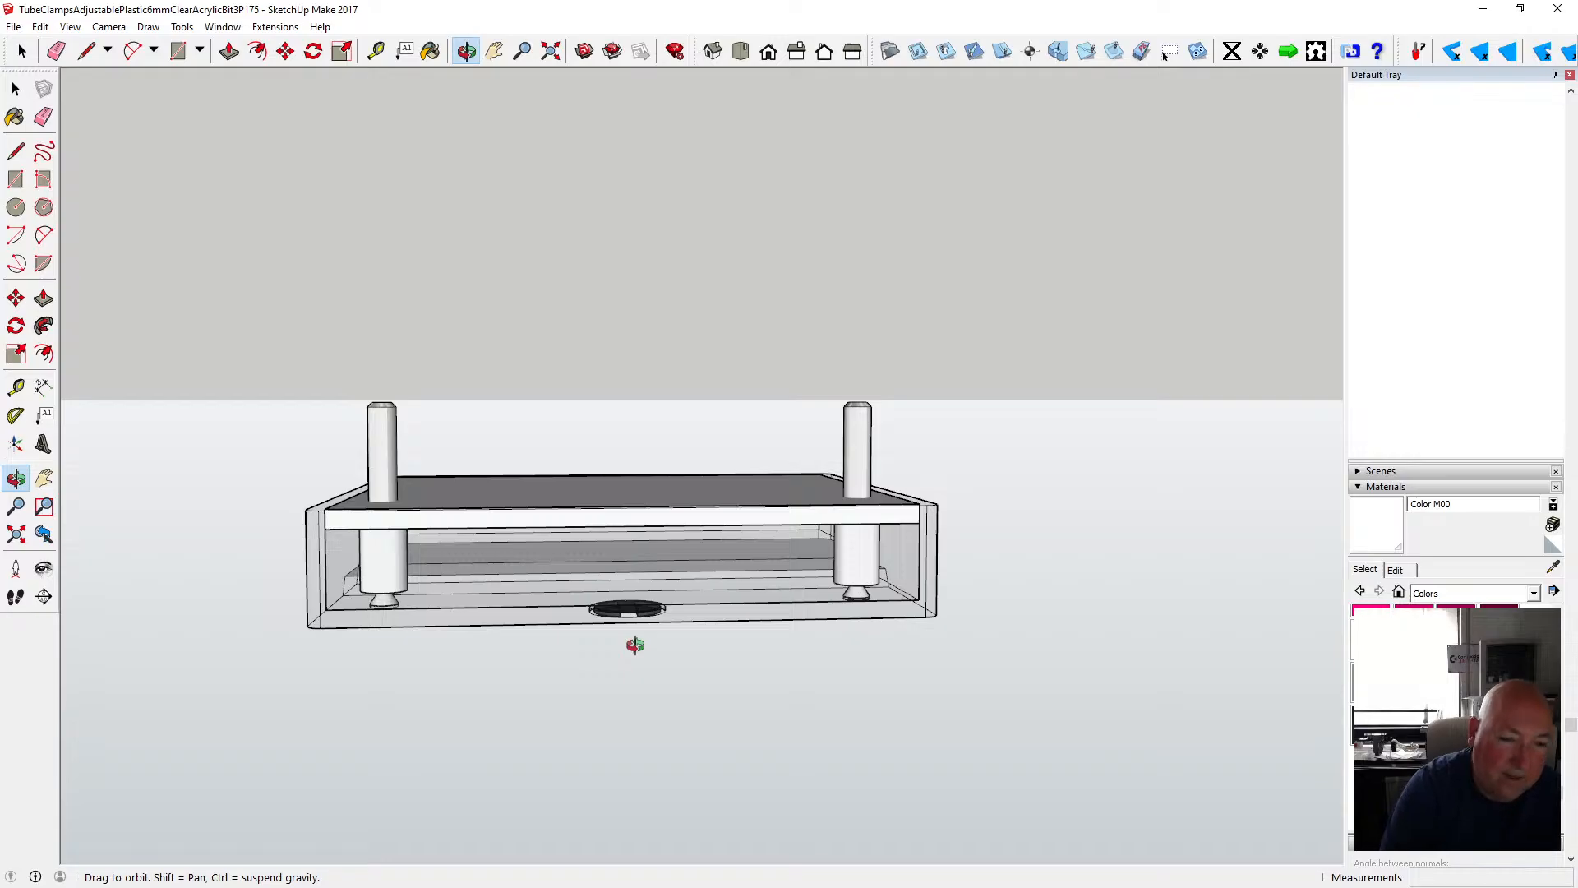
drag(564, 602, 846, 480)
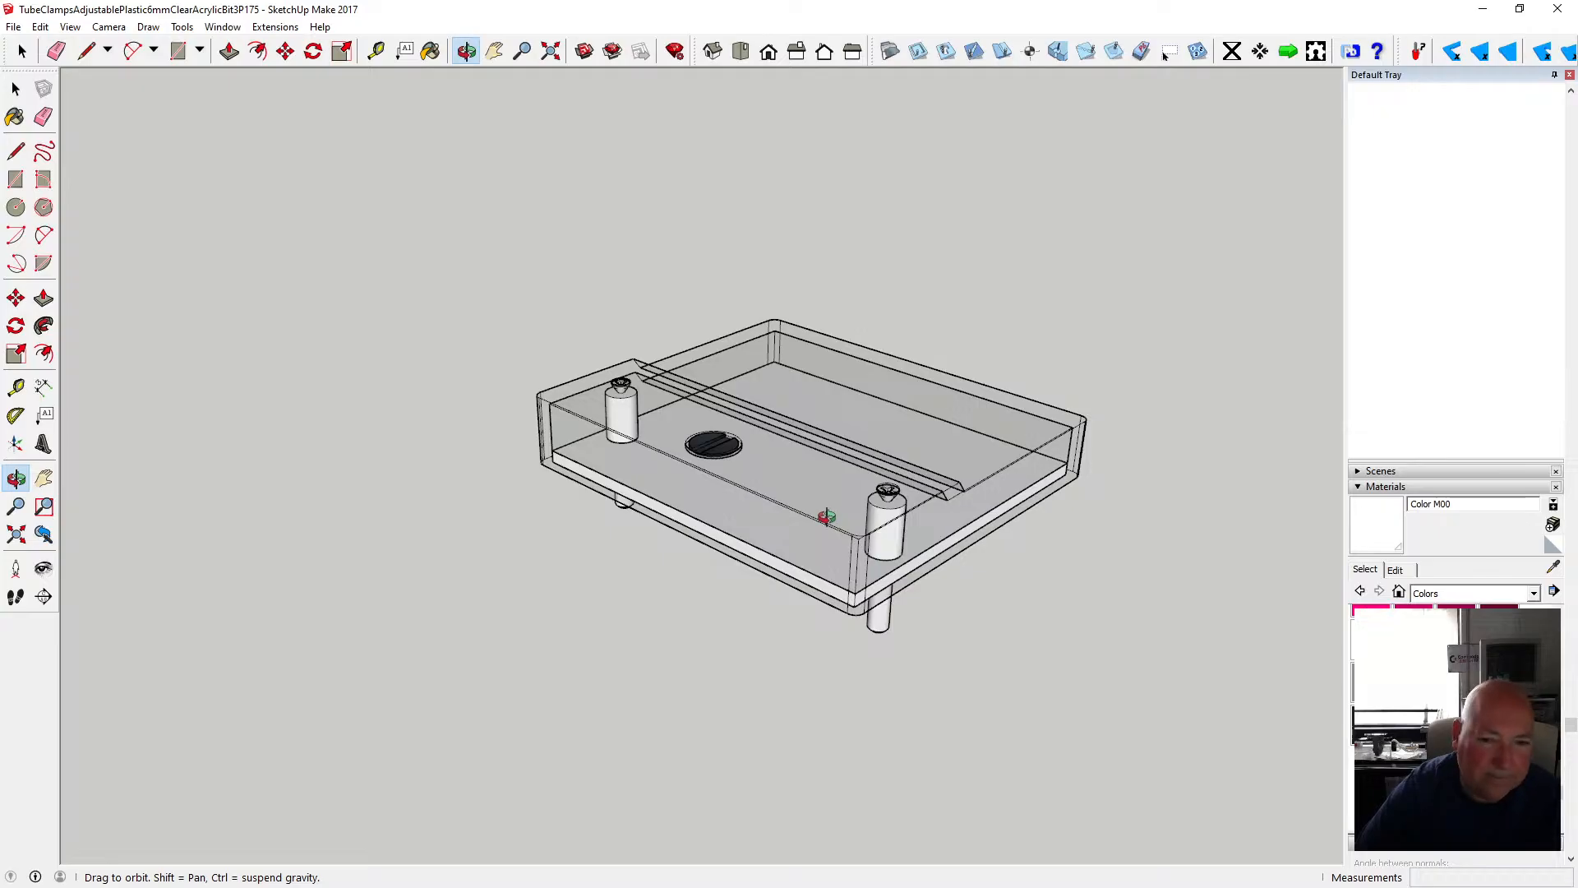
drag(626, 453, 858, 563)
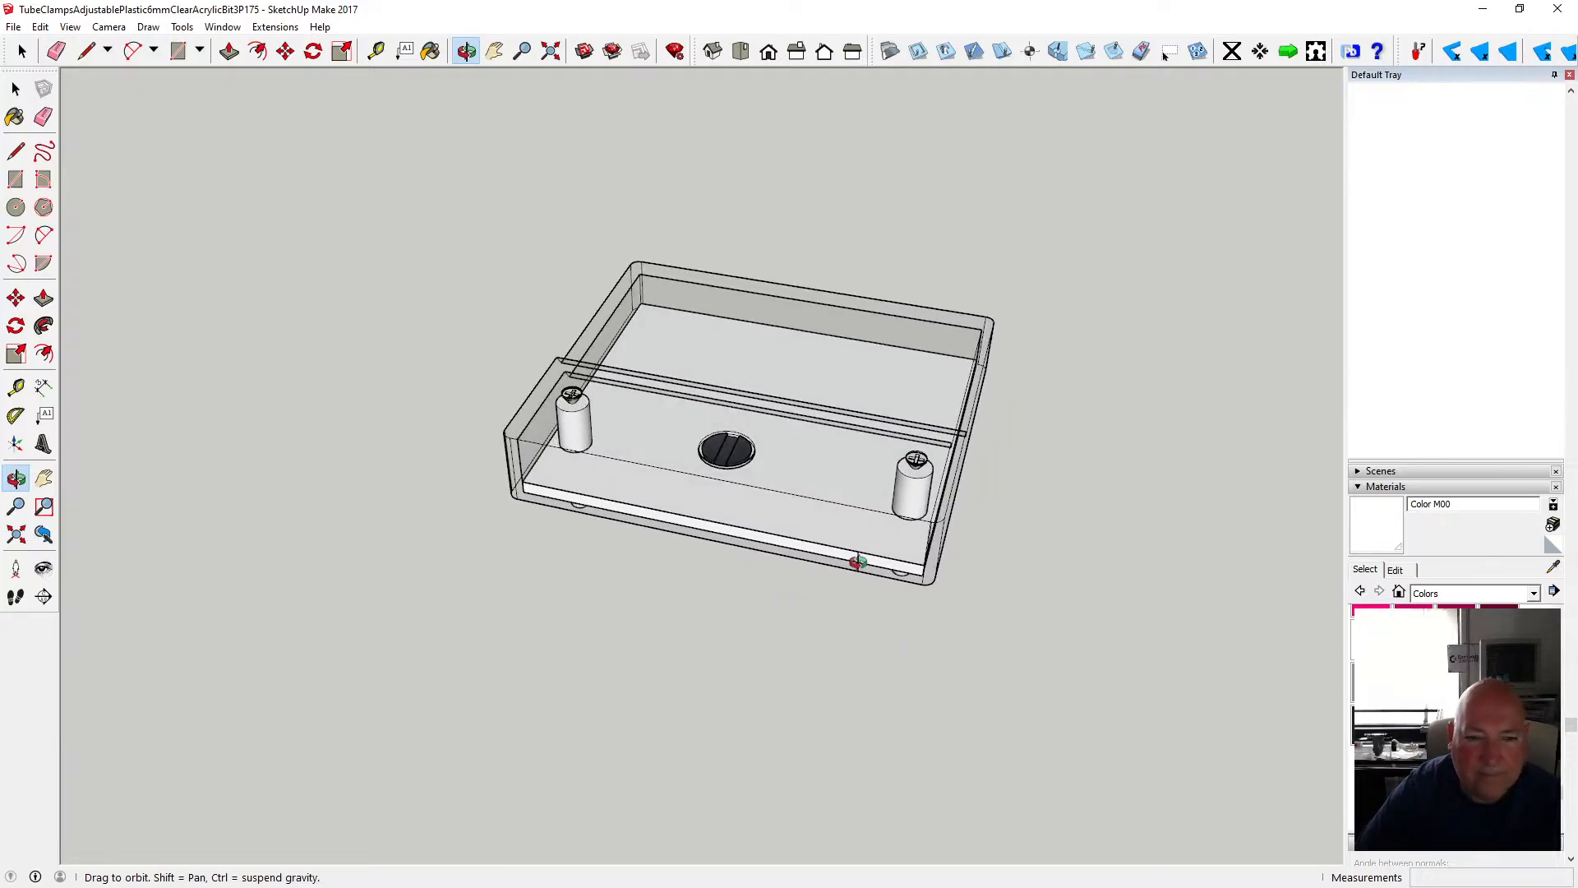
drag(650, 414, 606, 408)
click(17, 90)
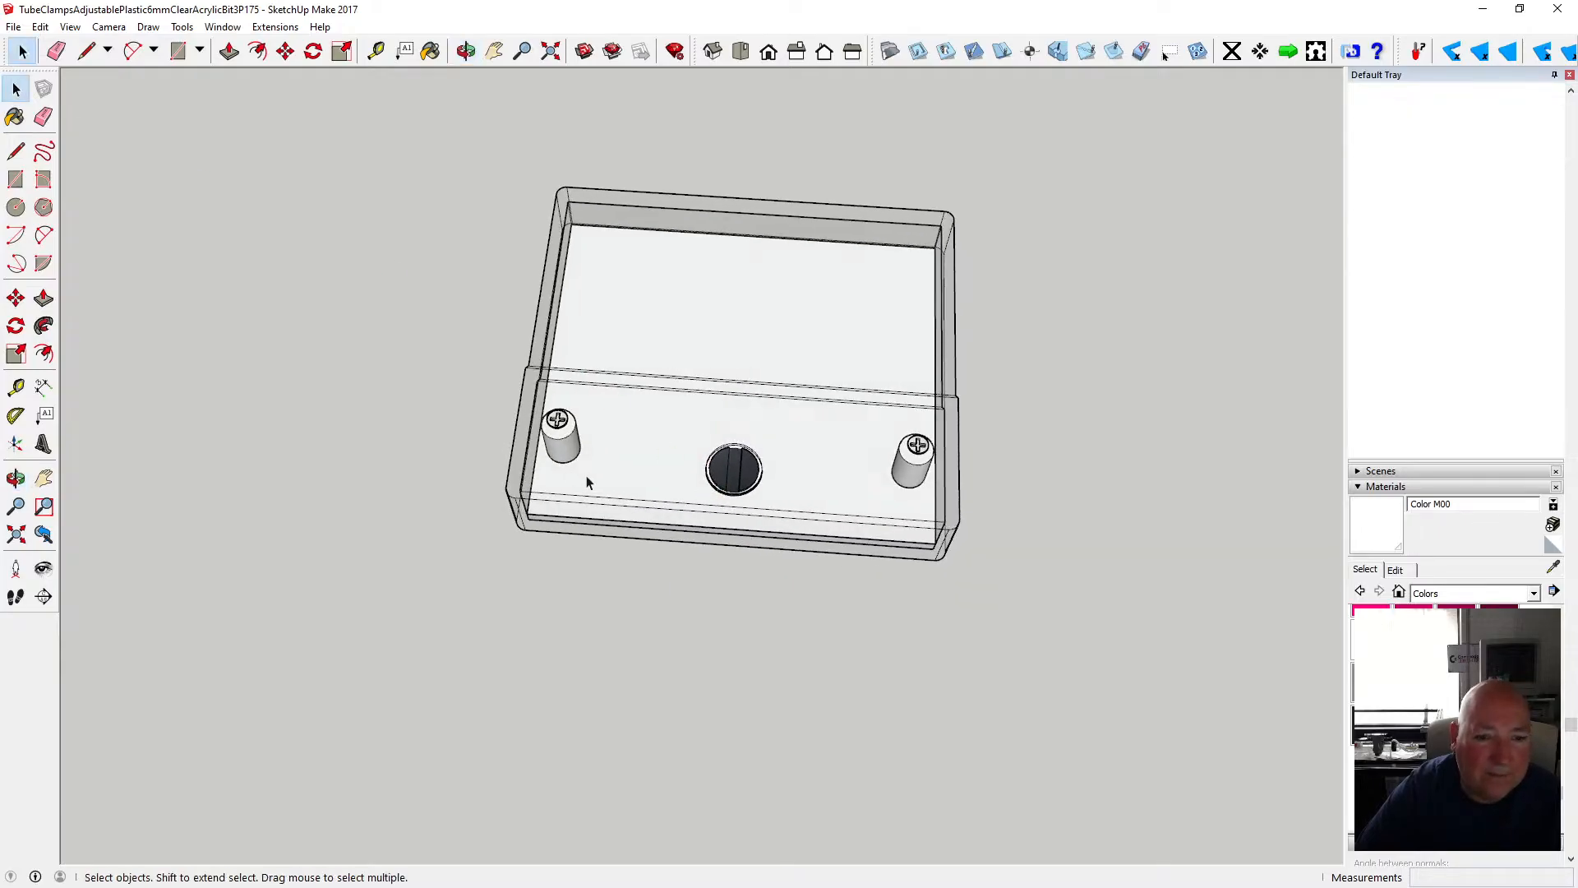
click(466, 51)
drag(646, 197, 673, 415)
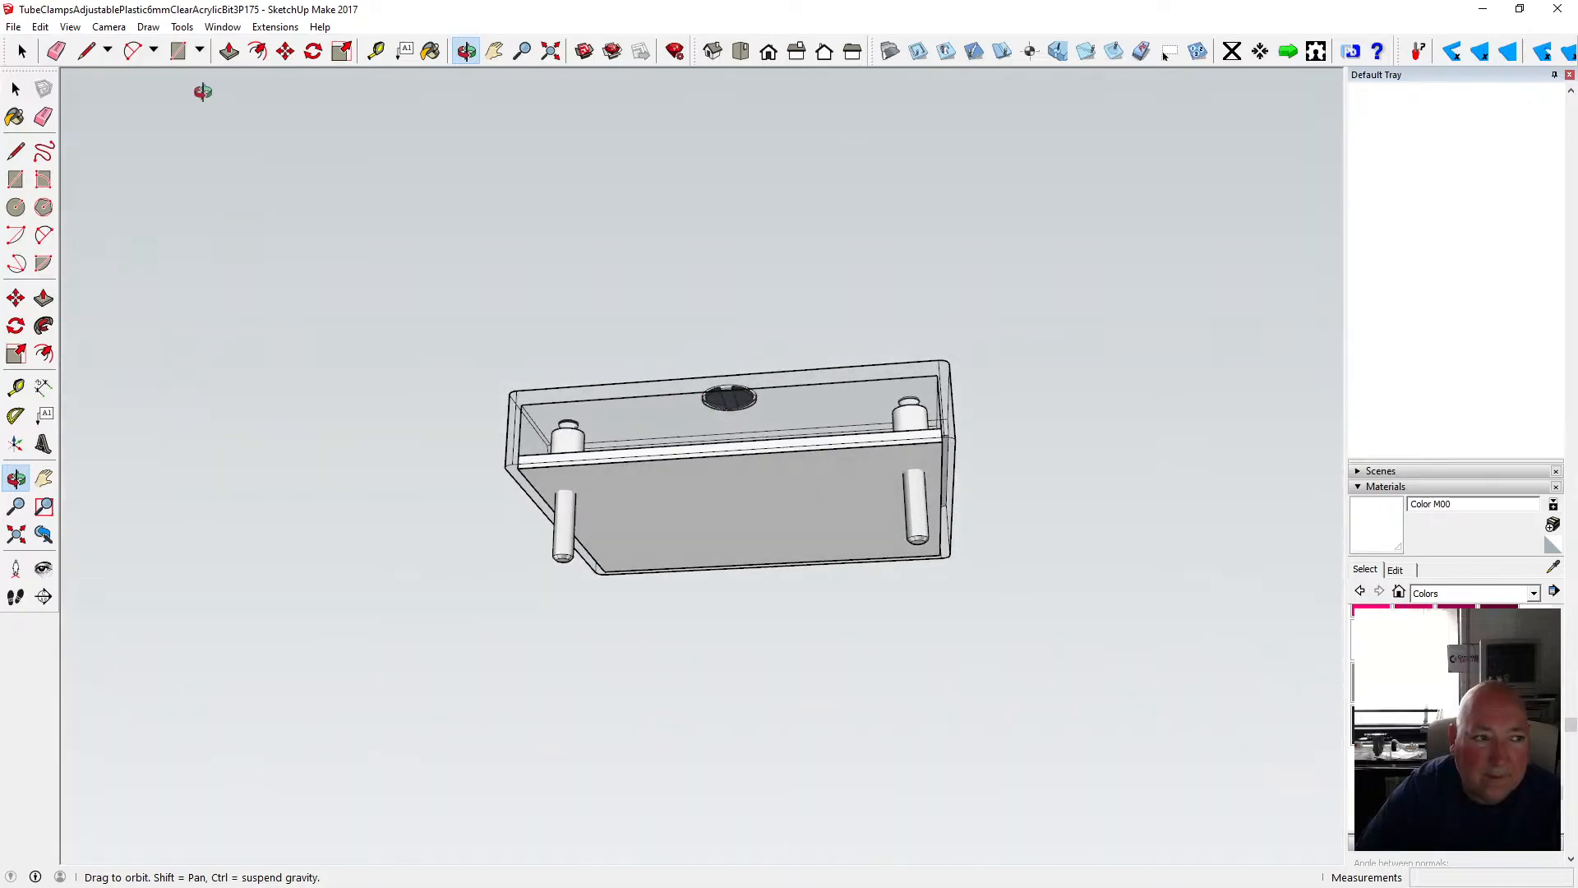
- Inside the plate's group, place a guide line 35 mm from the long edge farthest from the screws, and close the group
click(16, 89)
double_click(639, 492)
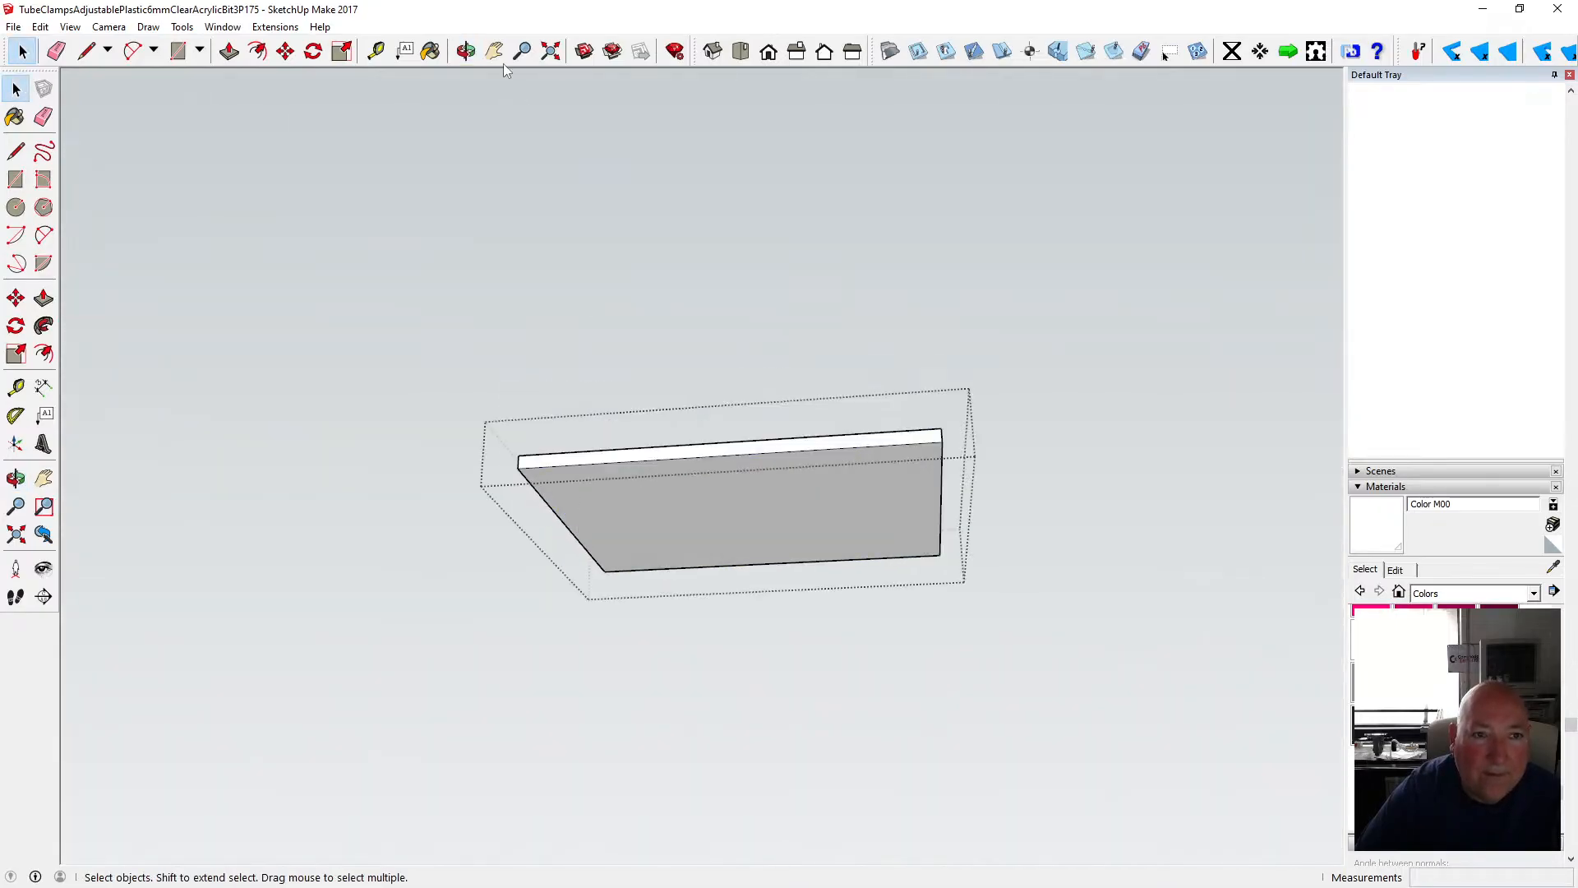
key(o)
drag(617, 176, 618, 533)
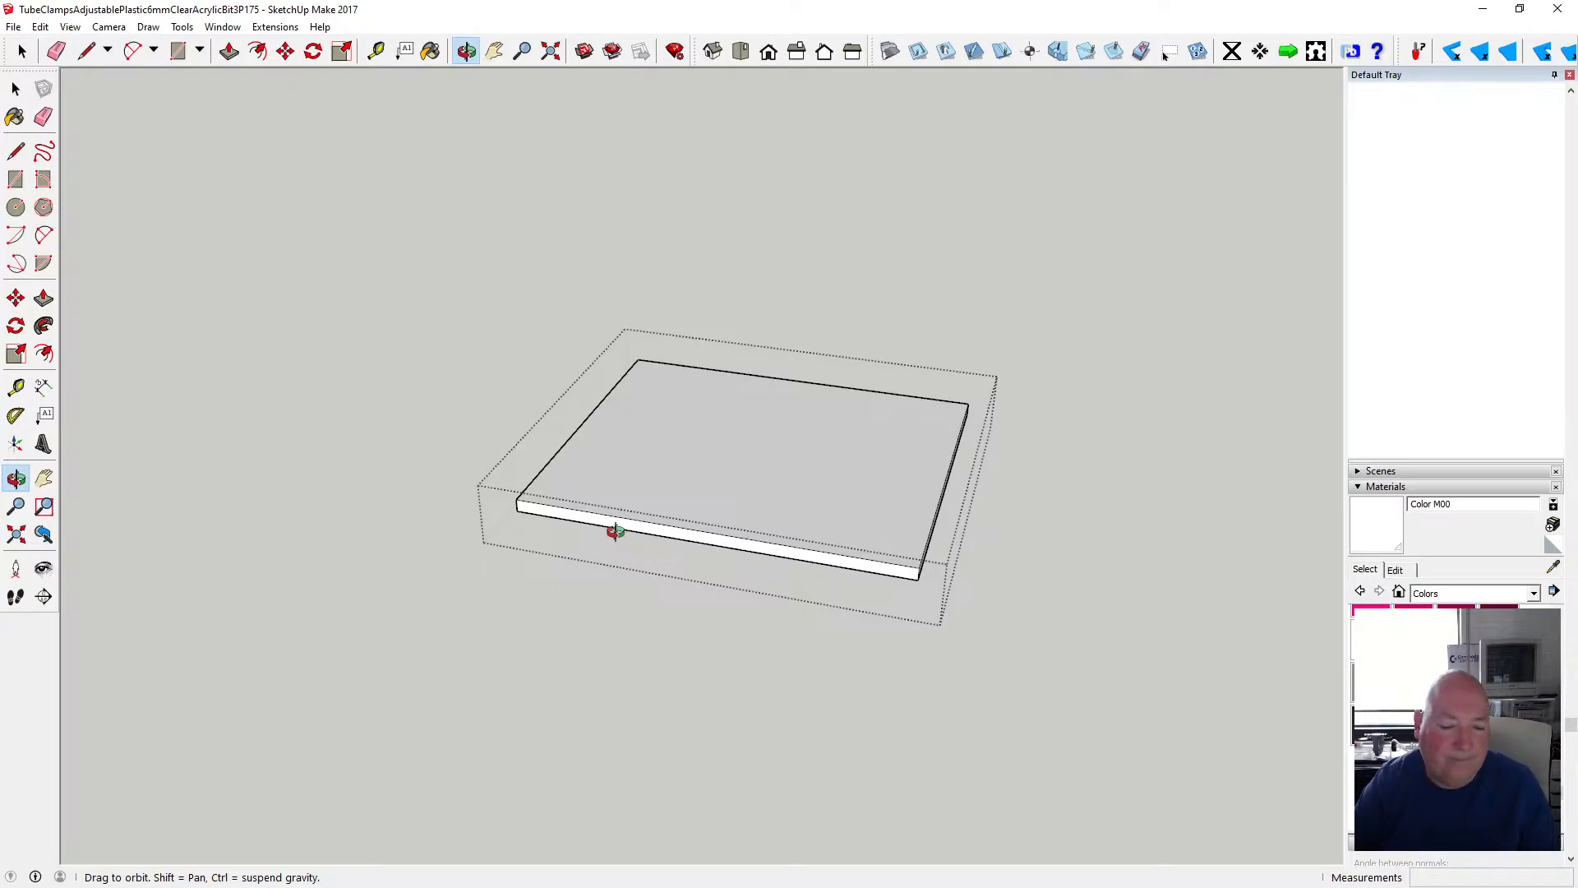
click(376, 51)
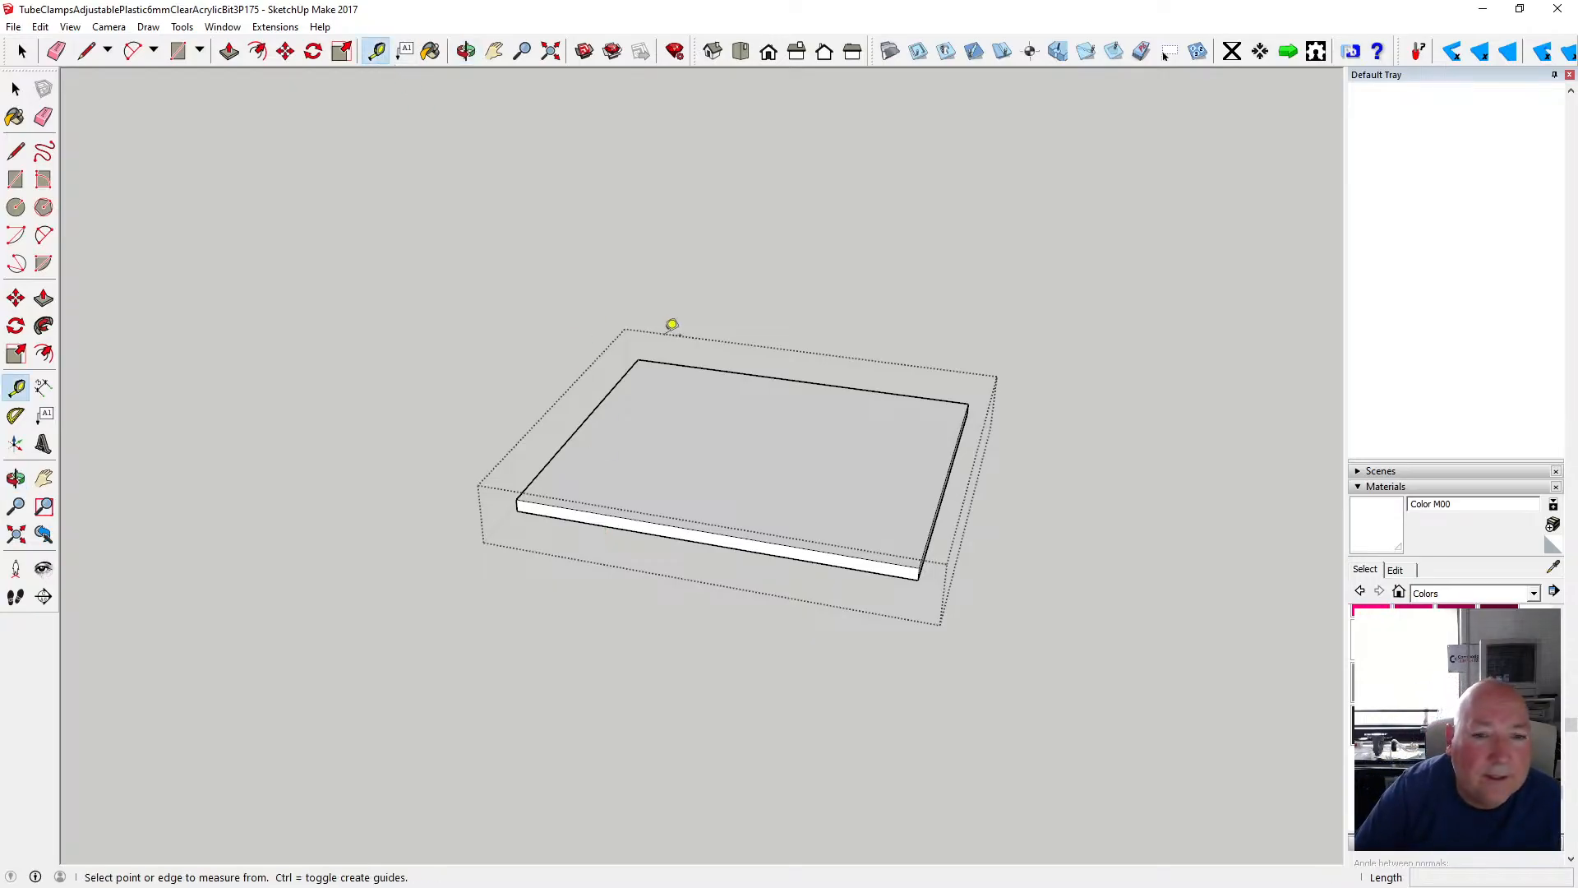
click(695, 359)
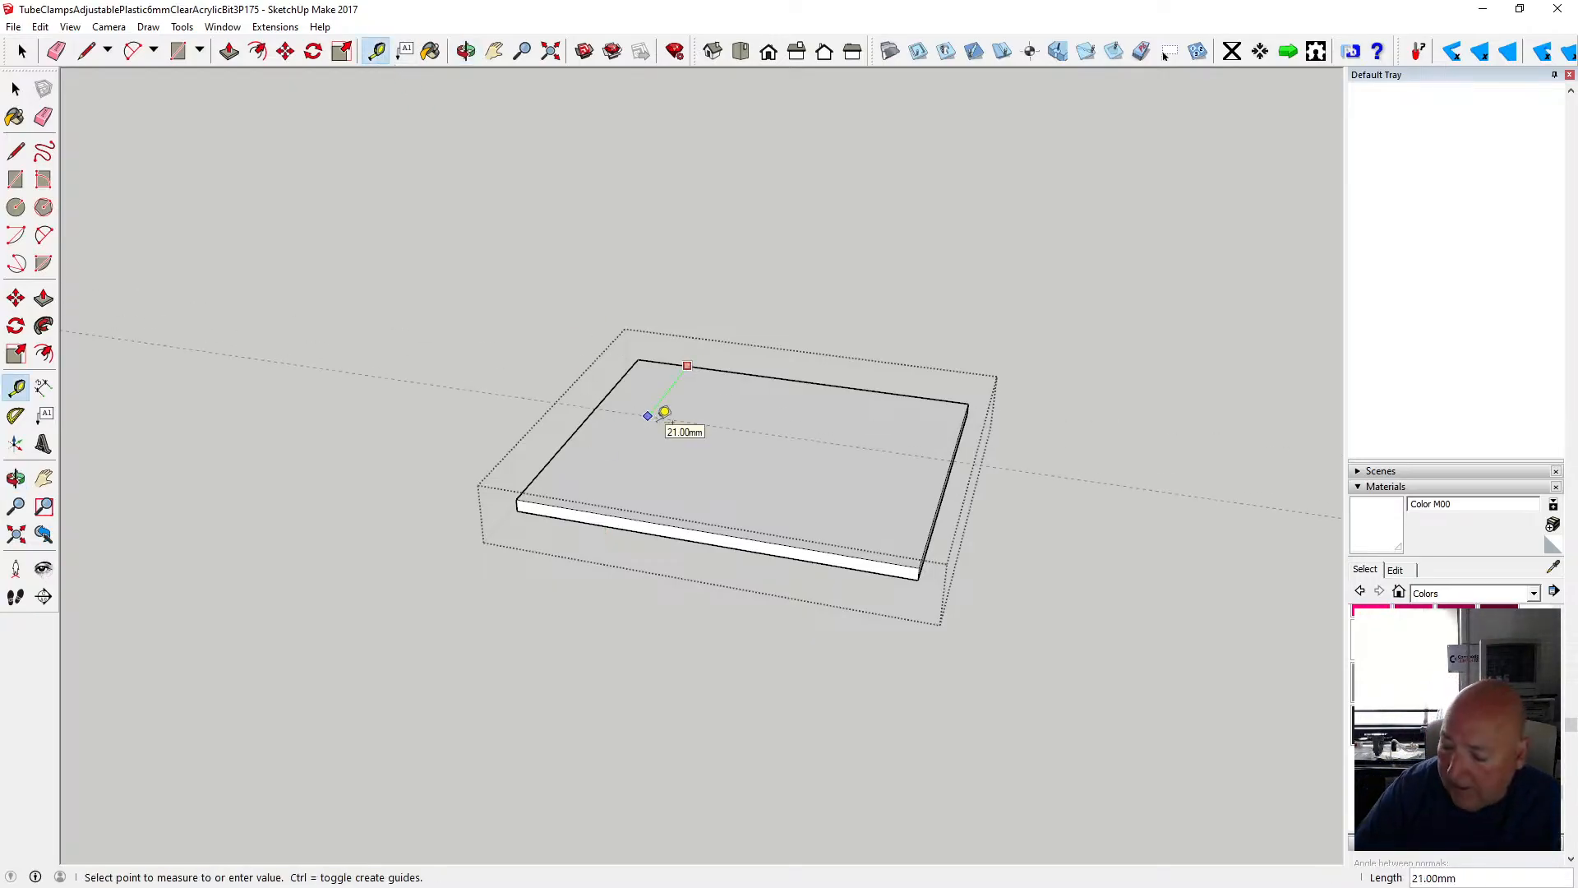
key(Return)
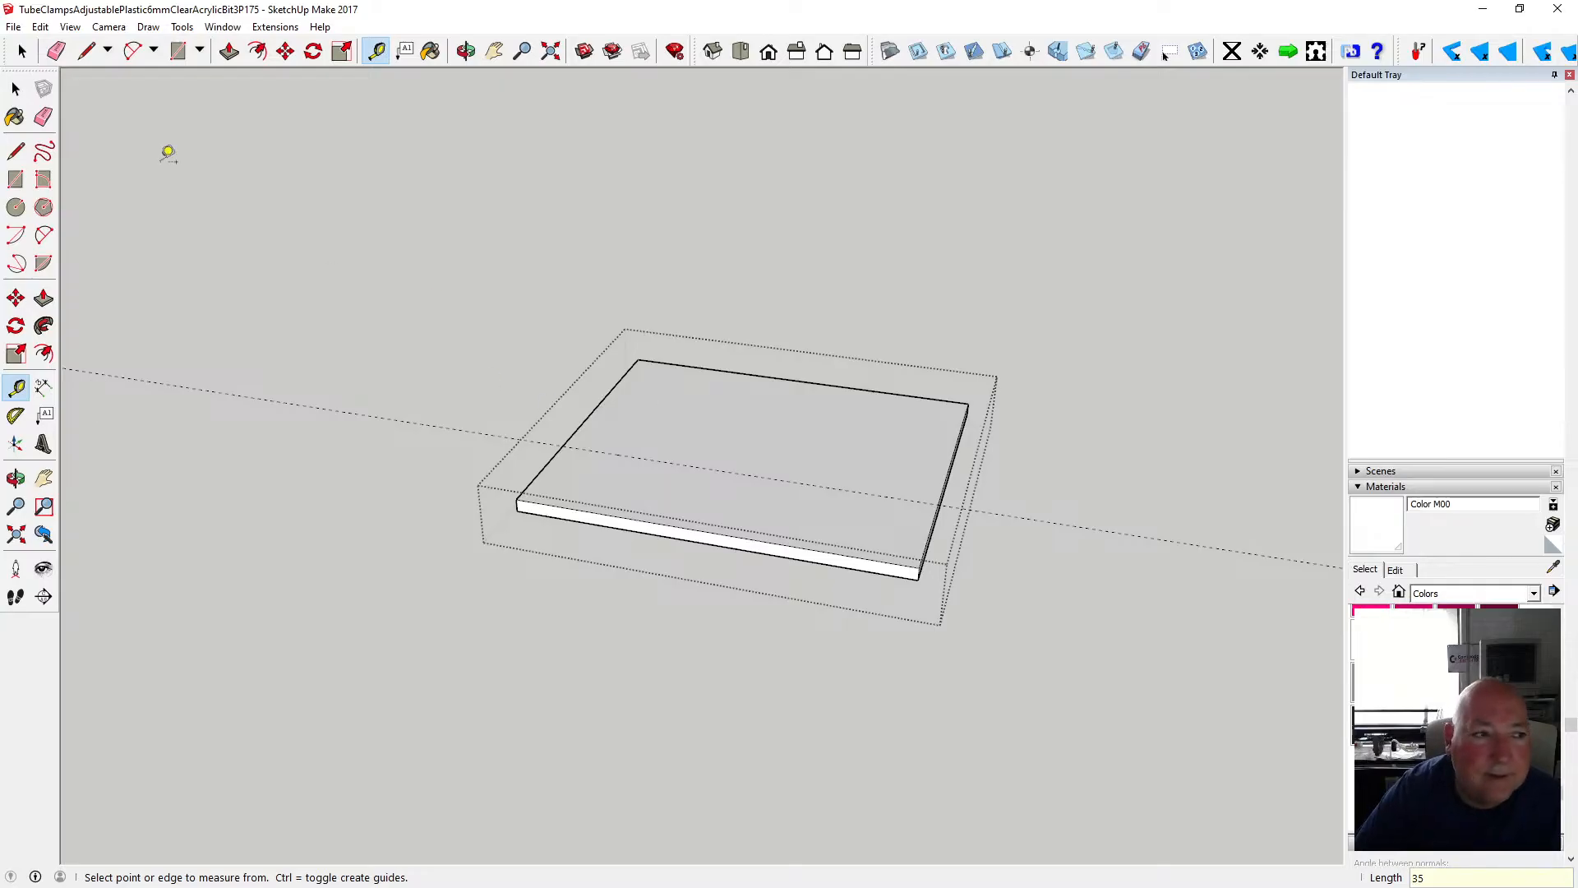
click(16, 90)
click(308, 274)
- Reopen the plate's group for editing and show its inner broad face with the guide line
click(465, 51)
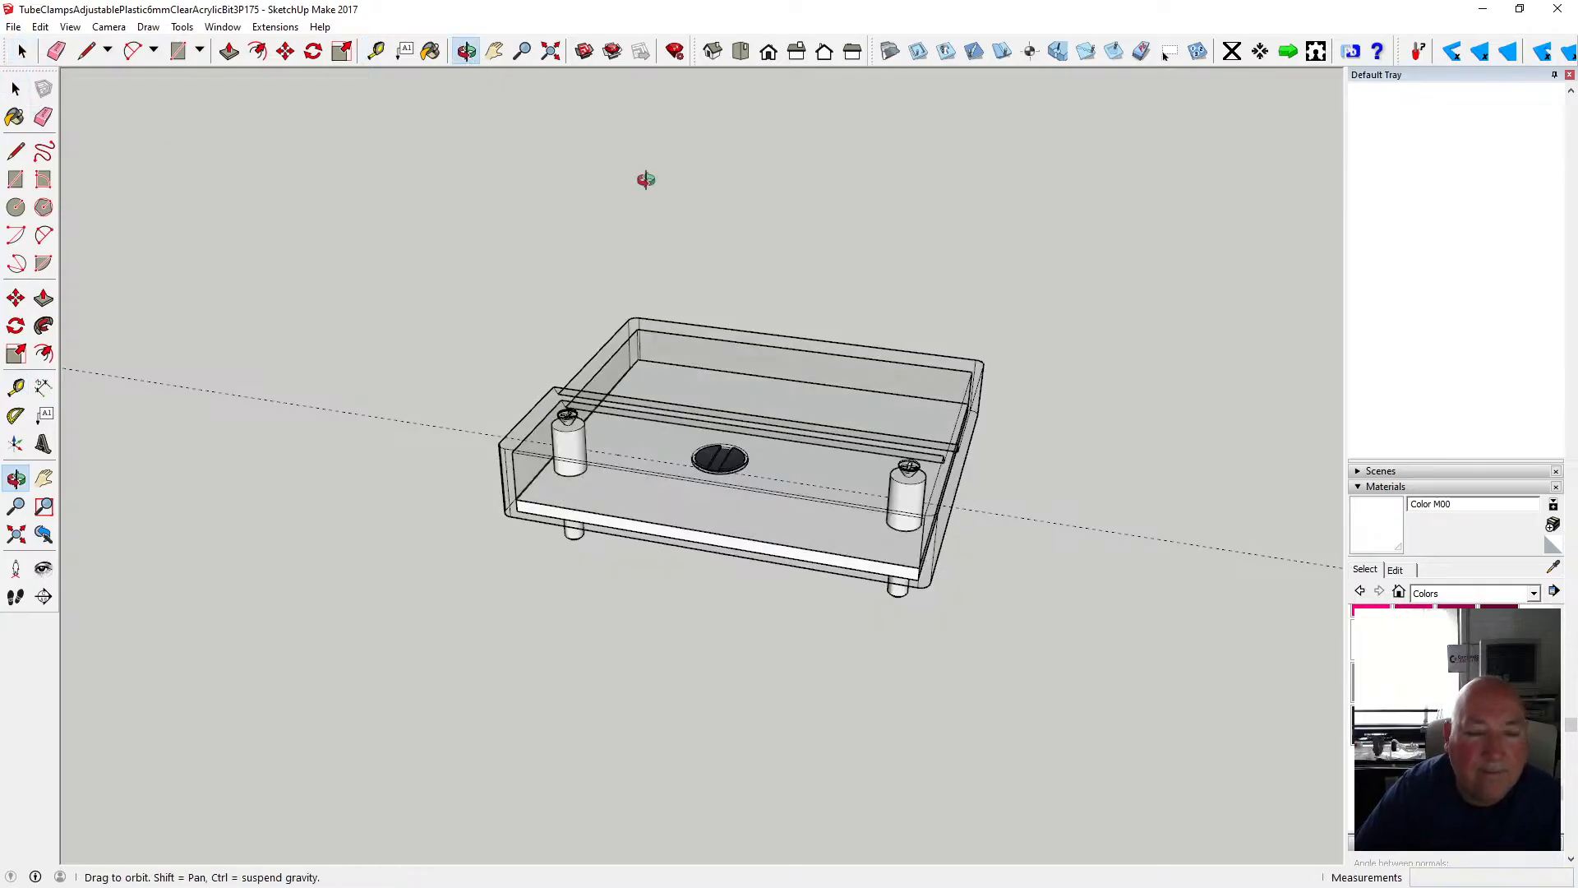
drag(645, 175, 730, 386)
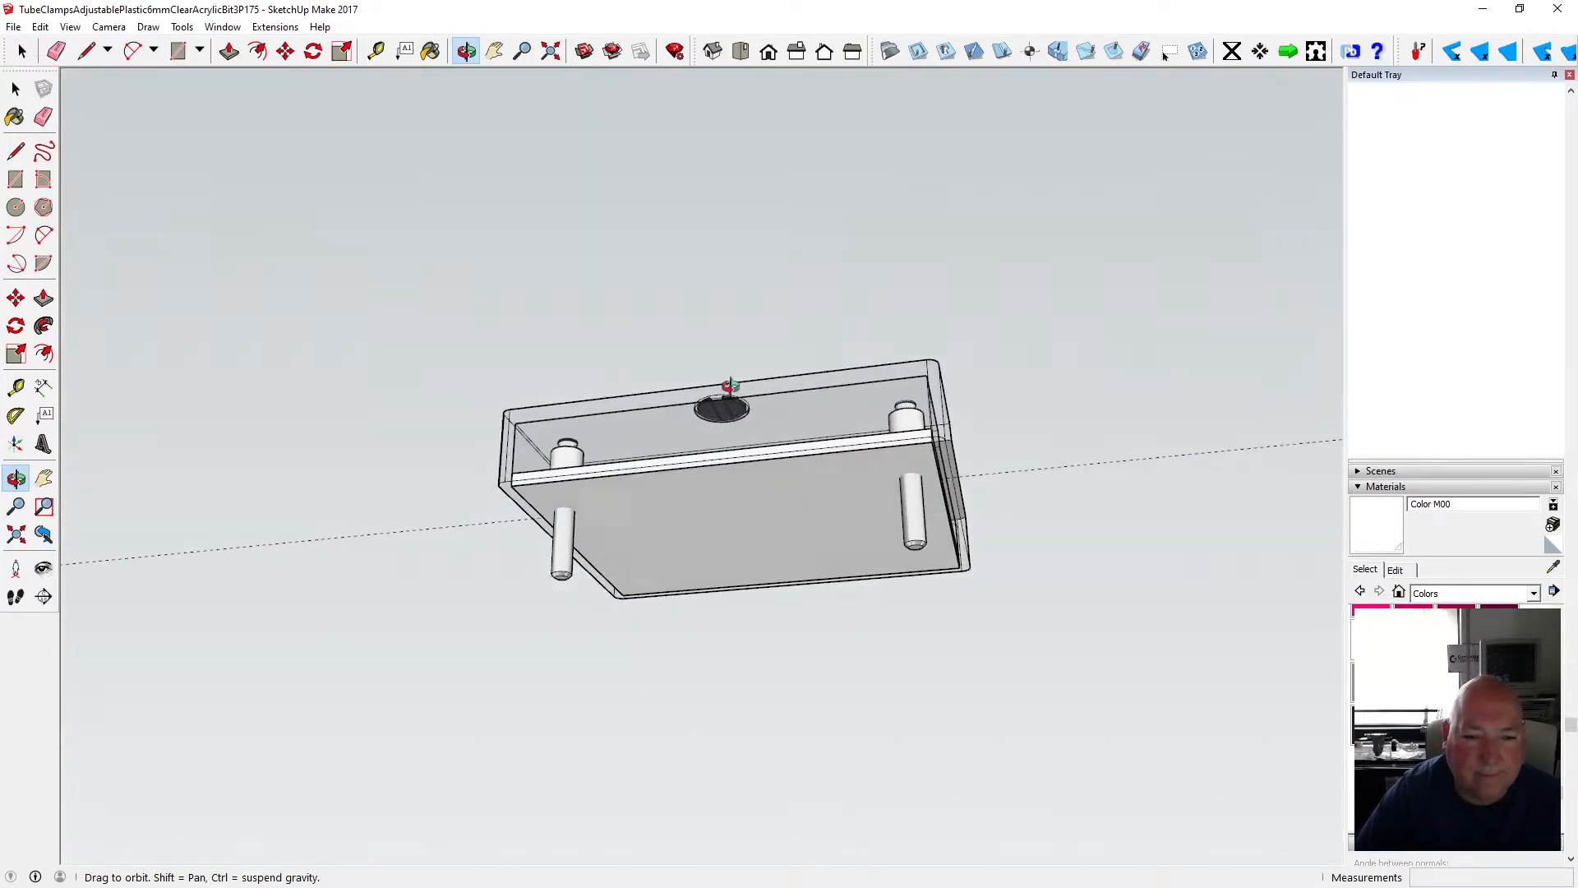
key(space)
double_click(650, 529)
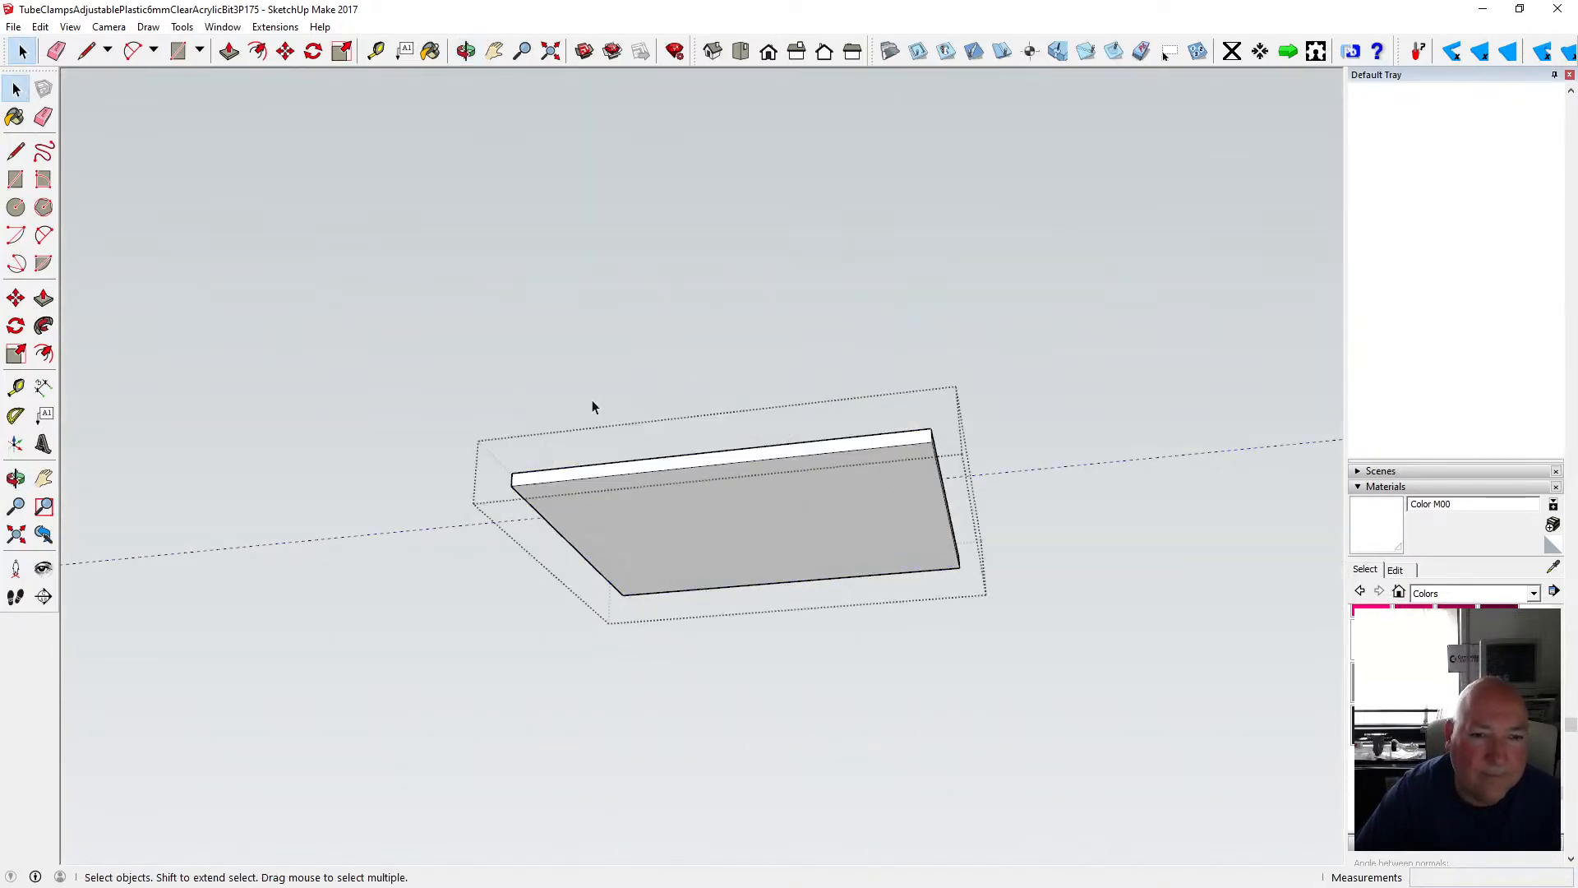
click(466, 51)
drag(670, 374, 613, 606)
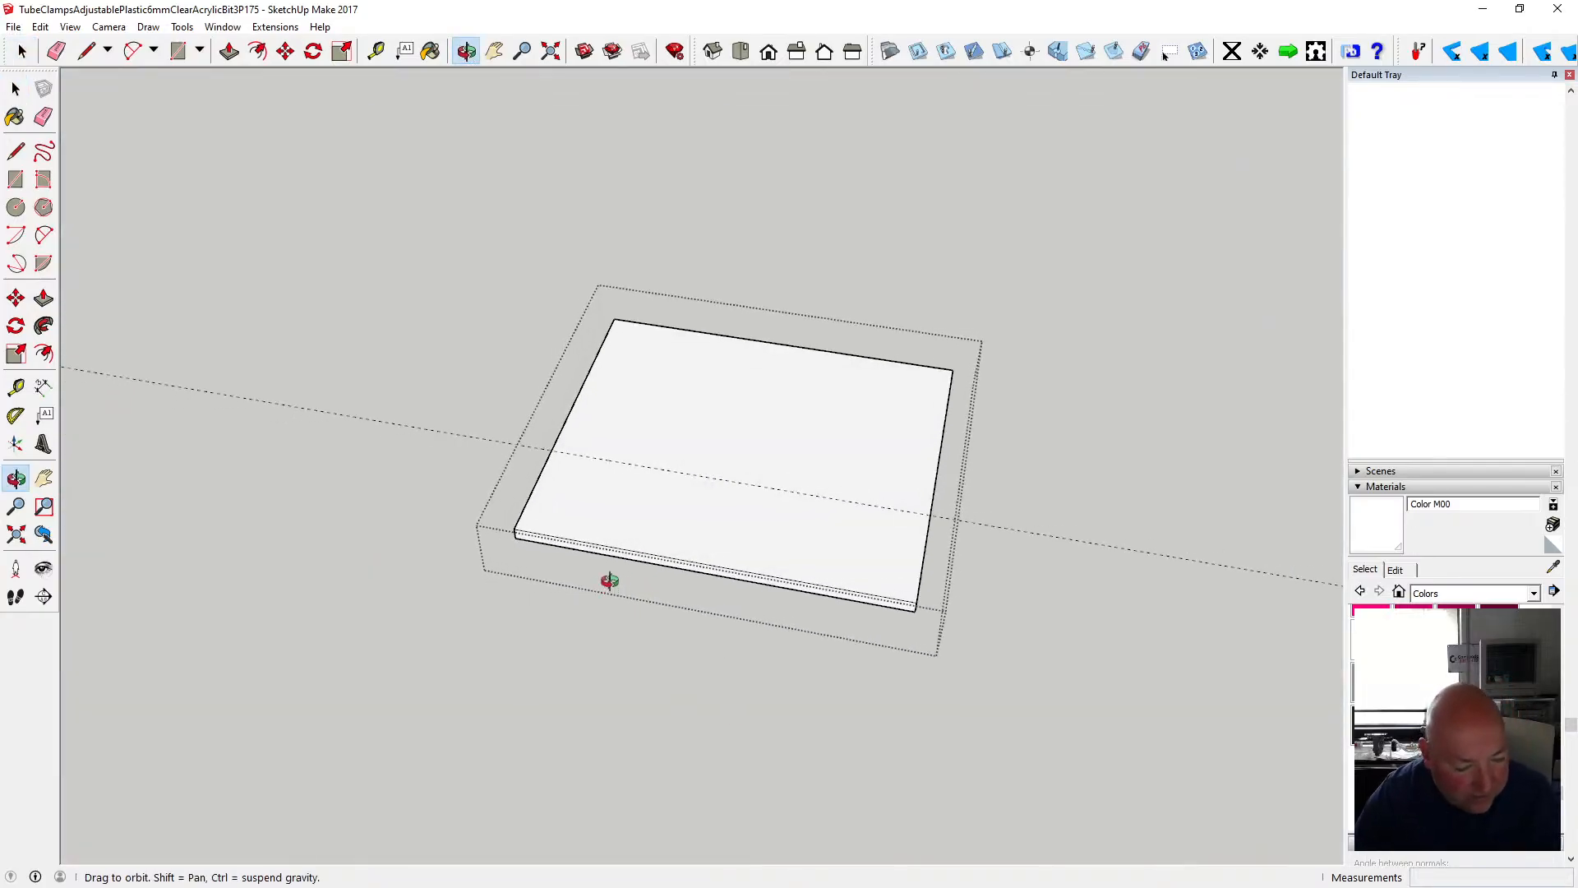
drag(631, 524, 610, 520)
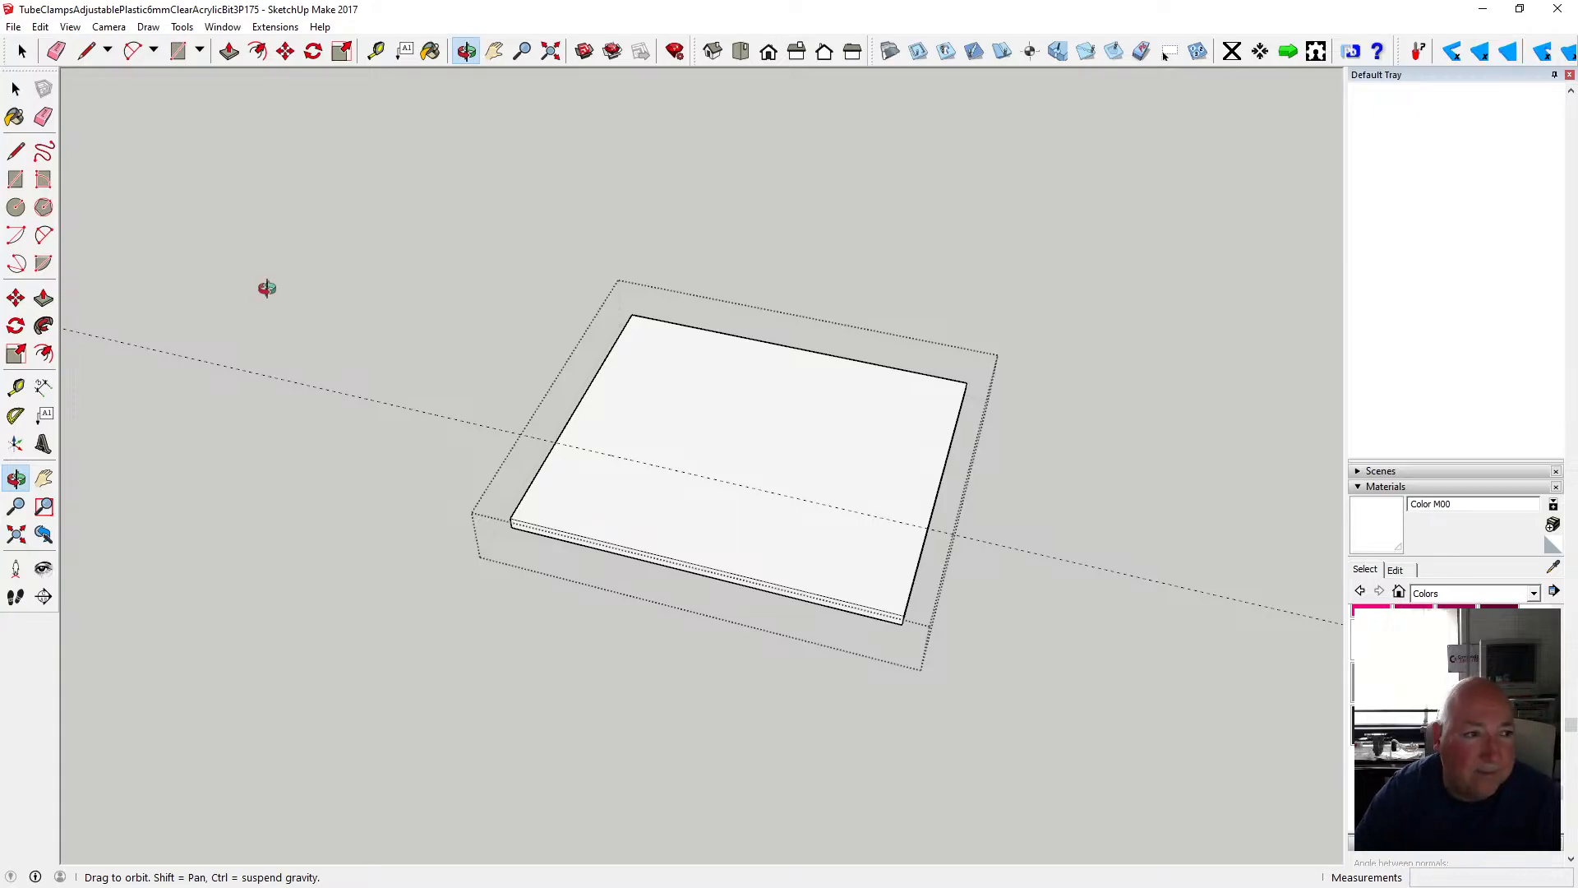
- Draw a 60 by 35 mm rectangle on the plate's broad face, from its far corner to where the guide line meets the opposite edge
click(15, 180)
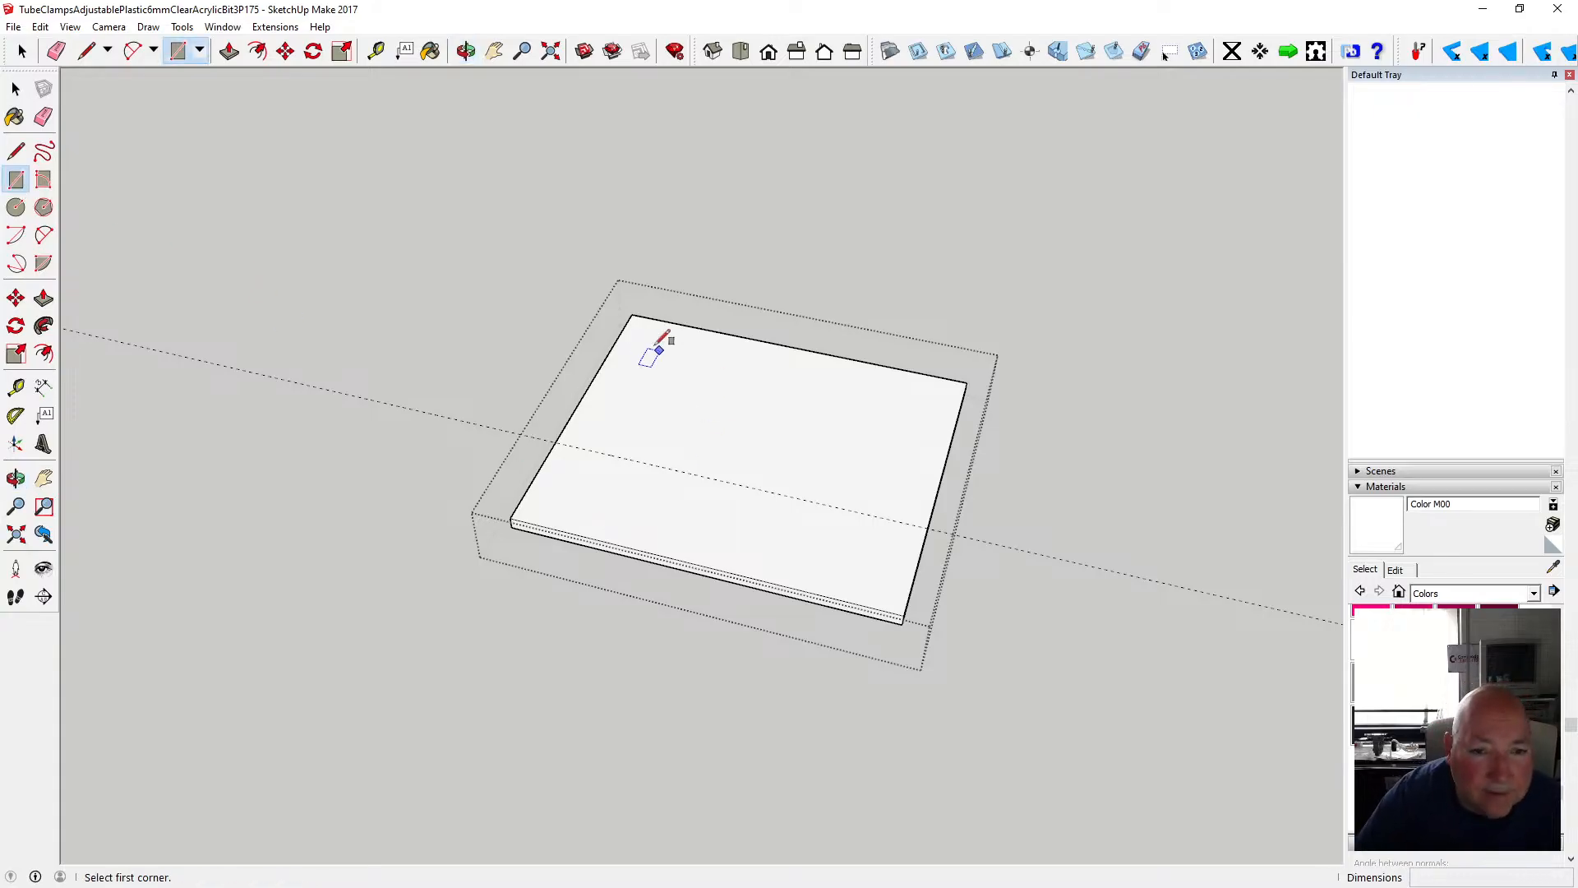
click(631, 314)
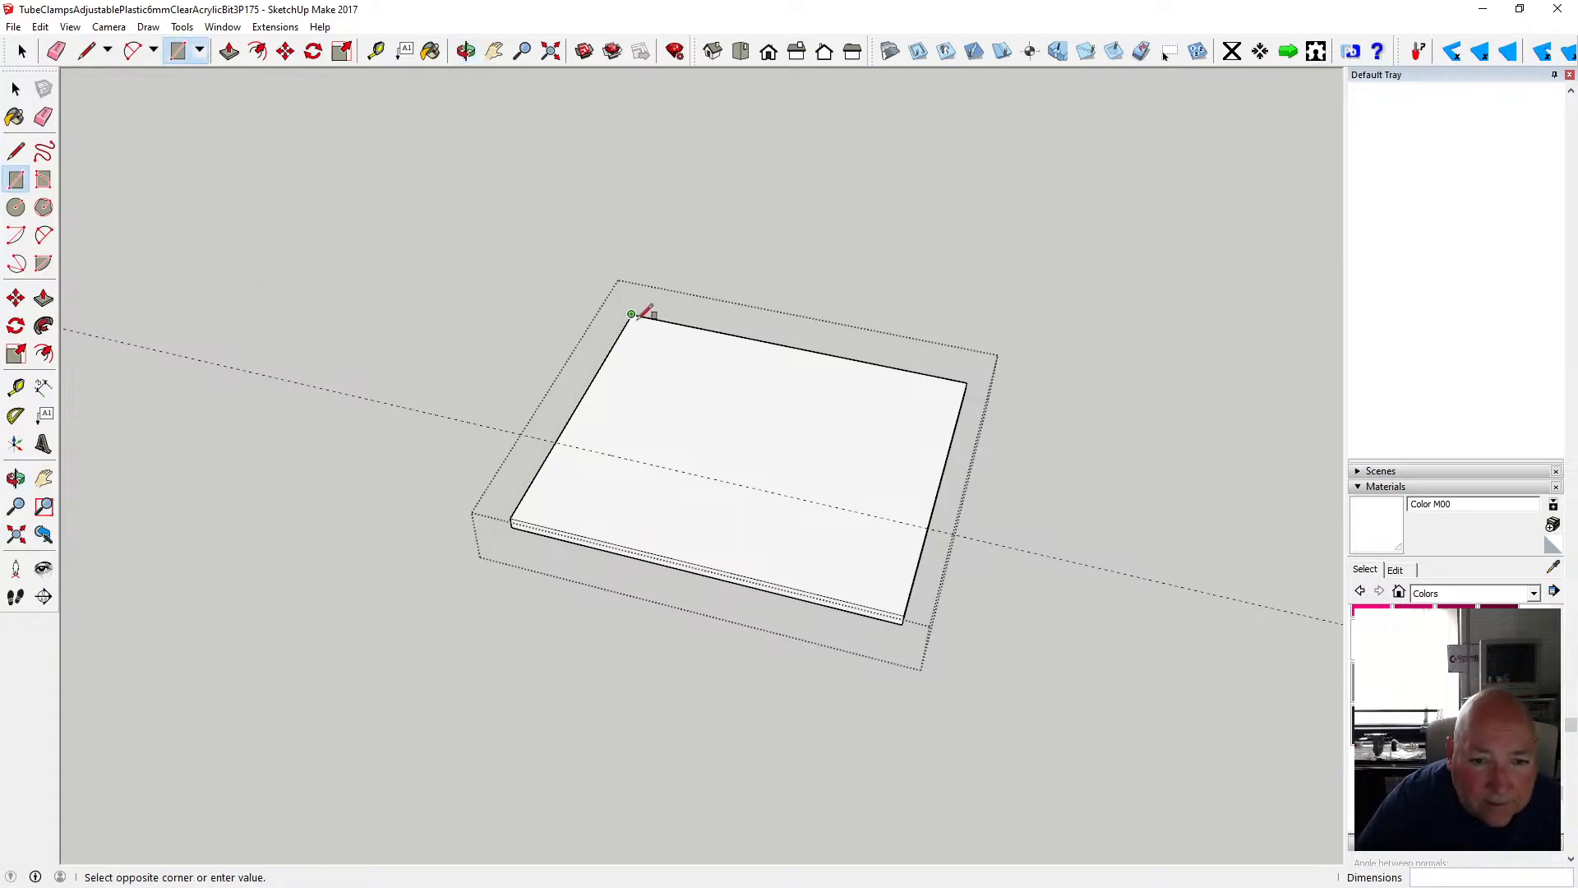
click(937, 521)
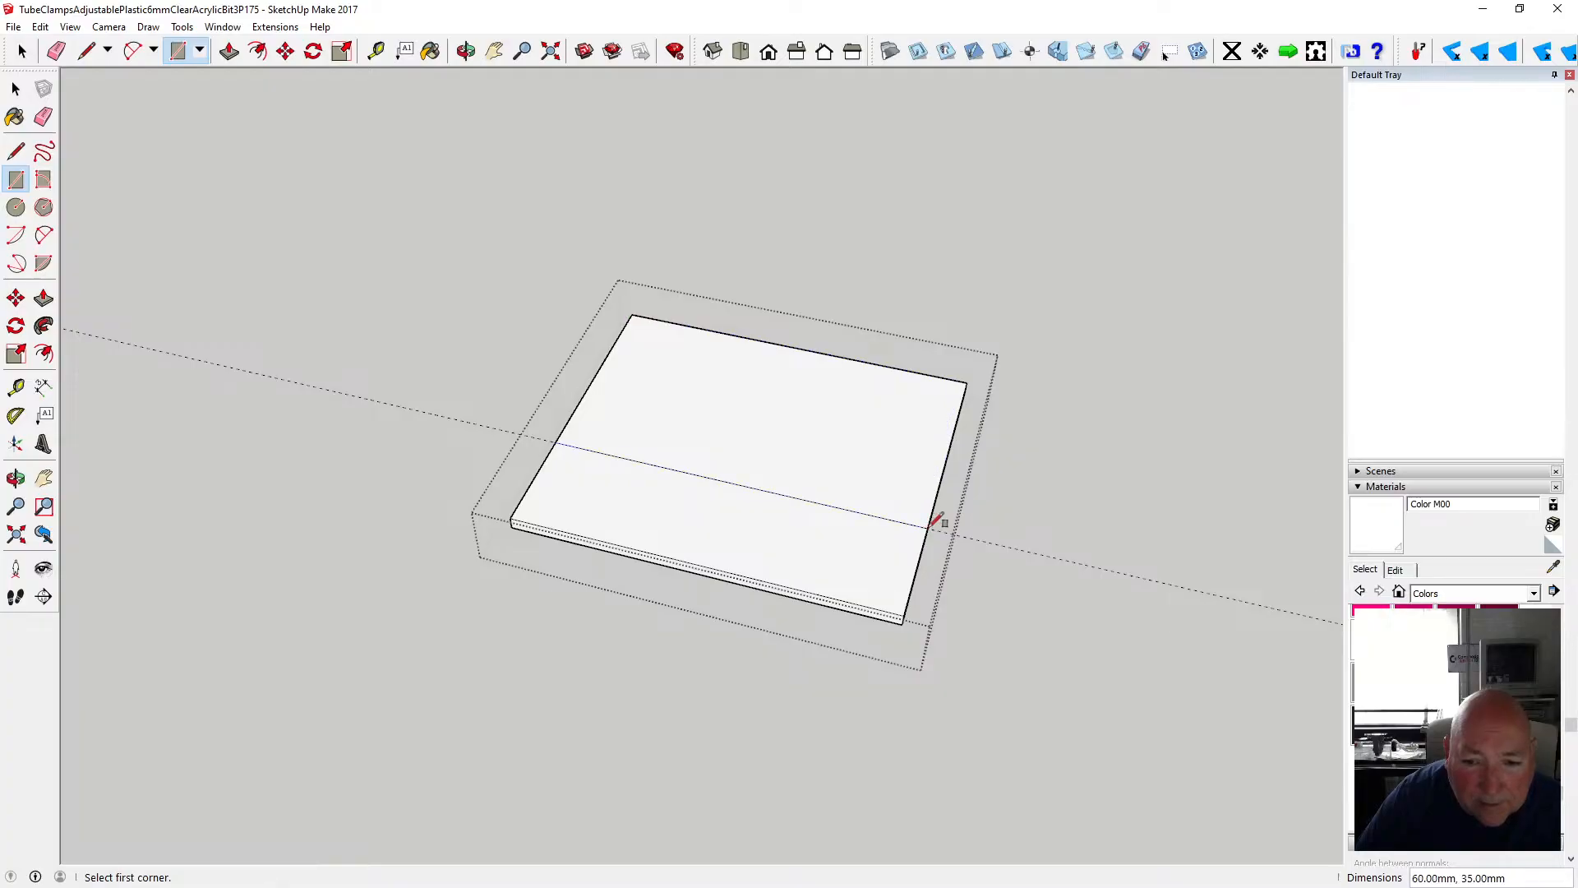
- Paint the plate's 60 by 35 mm face with Color H01 from the Colors materials collection
click(16, 88)
click(697, 442)
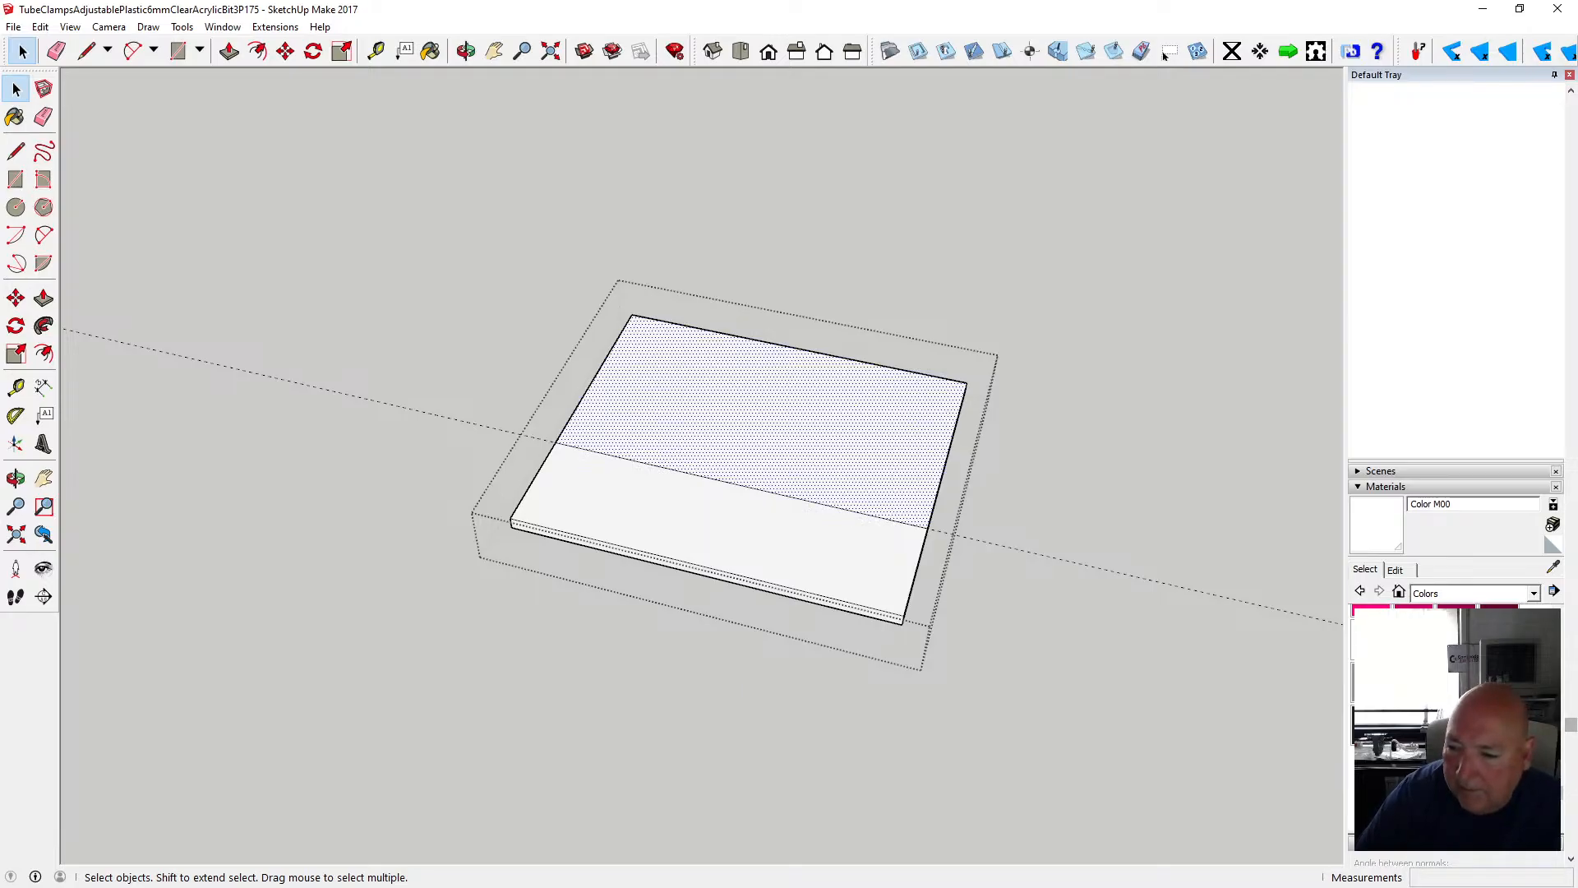
click(1534, 594)
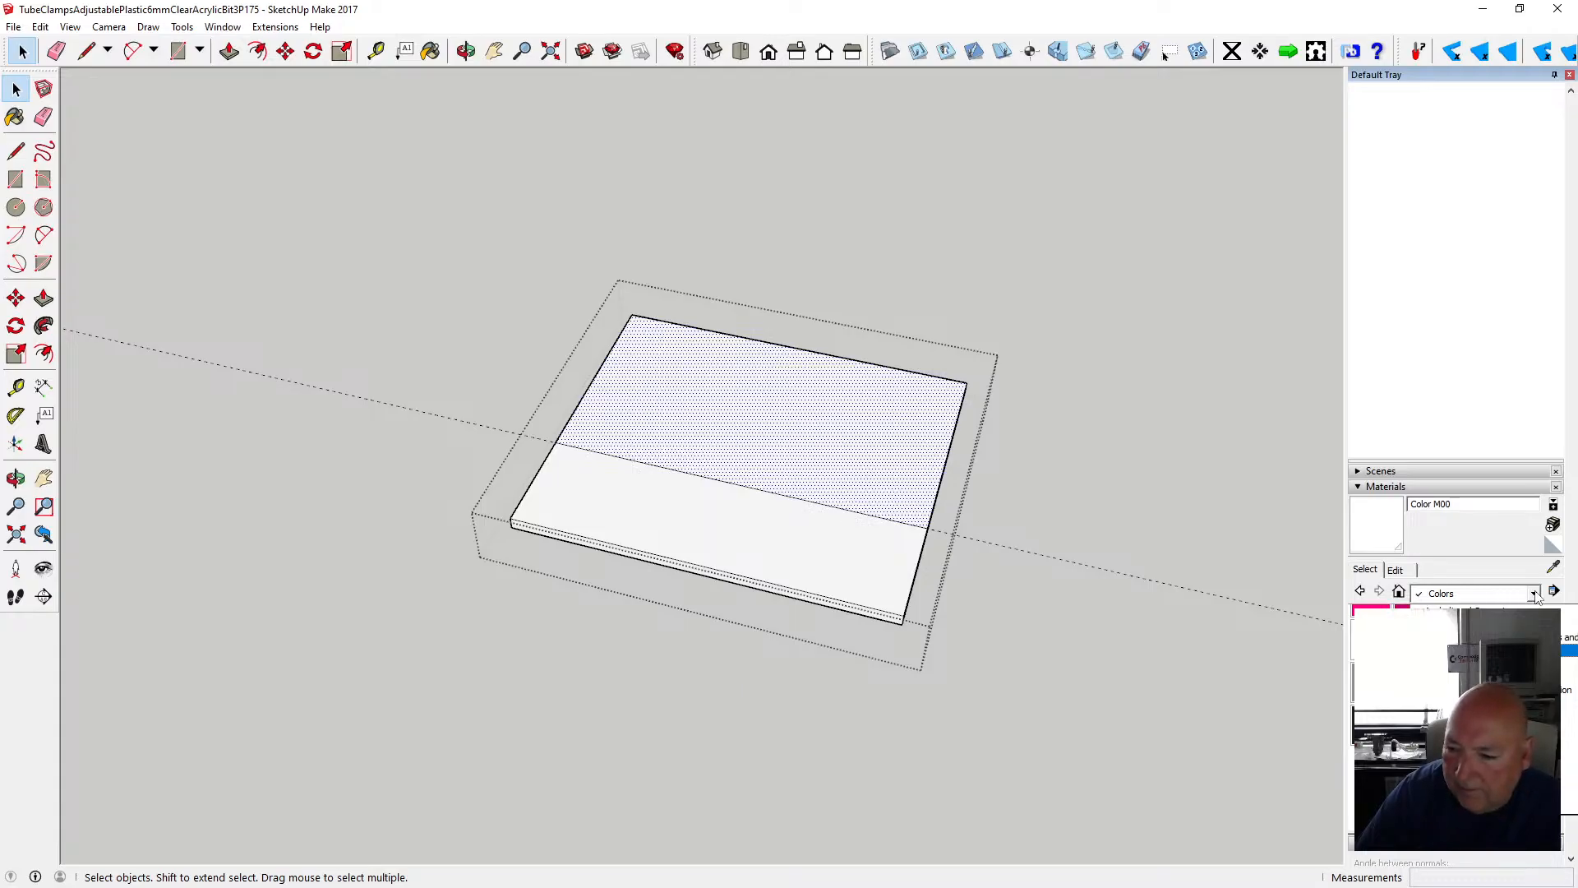
click(1471, 703)
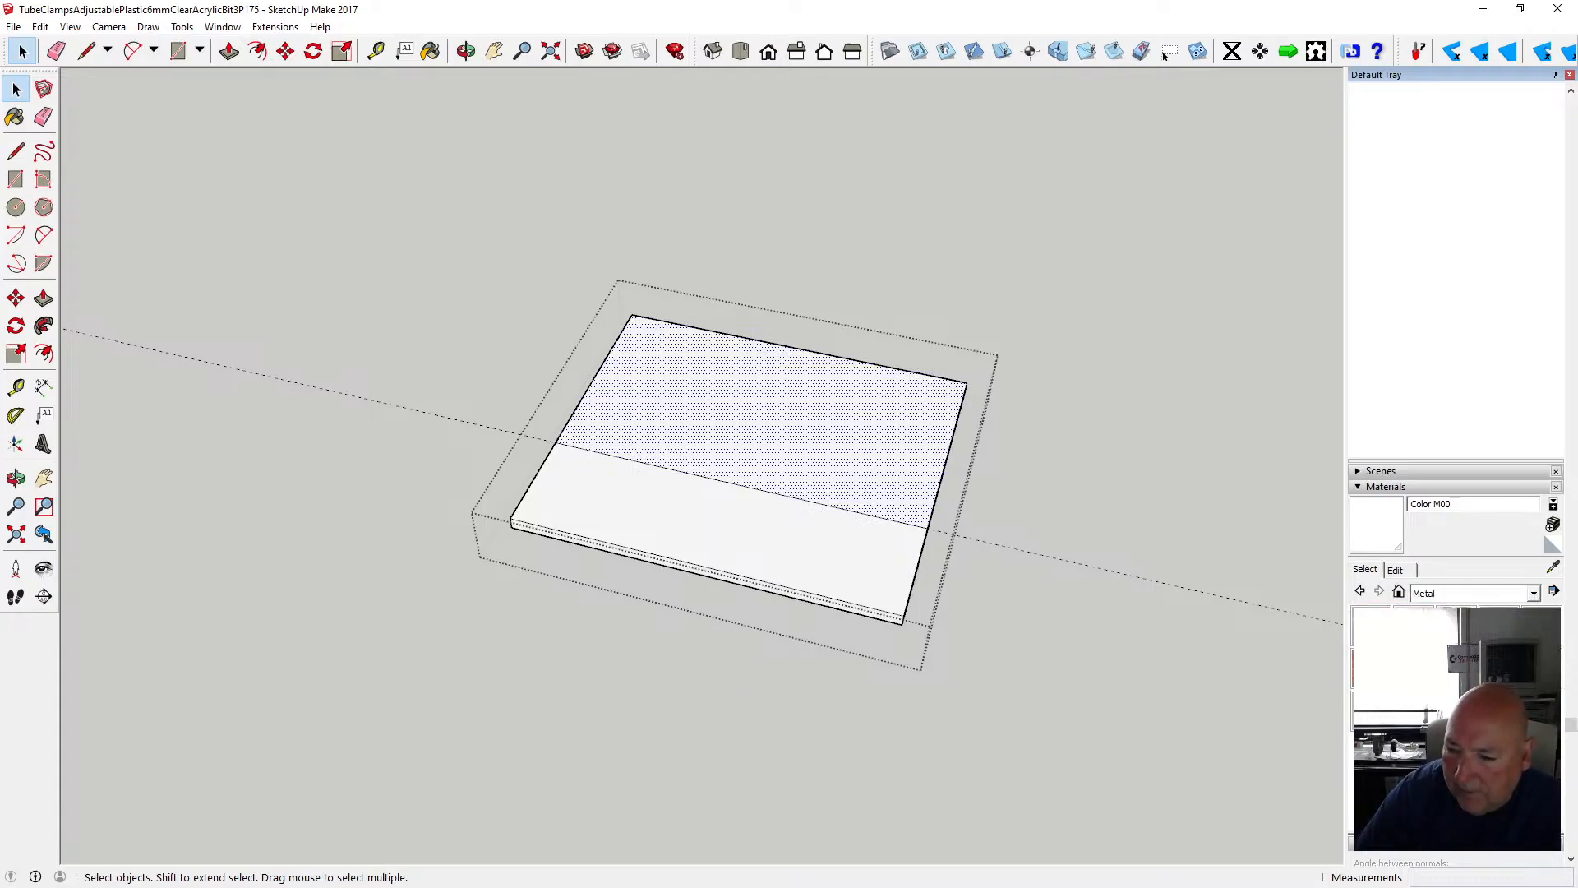
click(1534, 594)
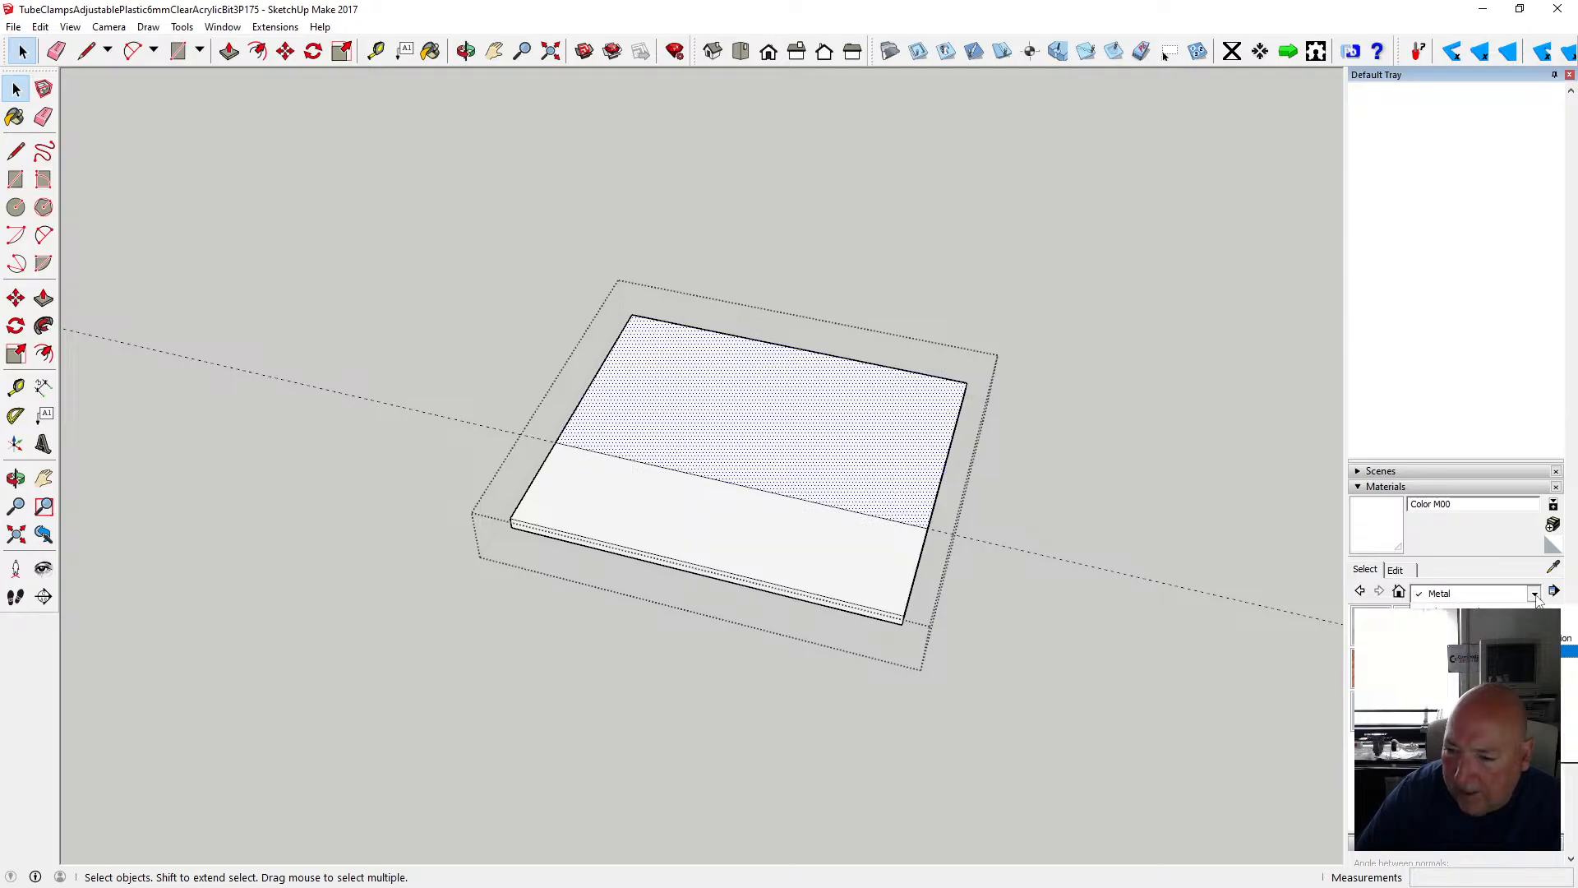
click(1472, 650)
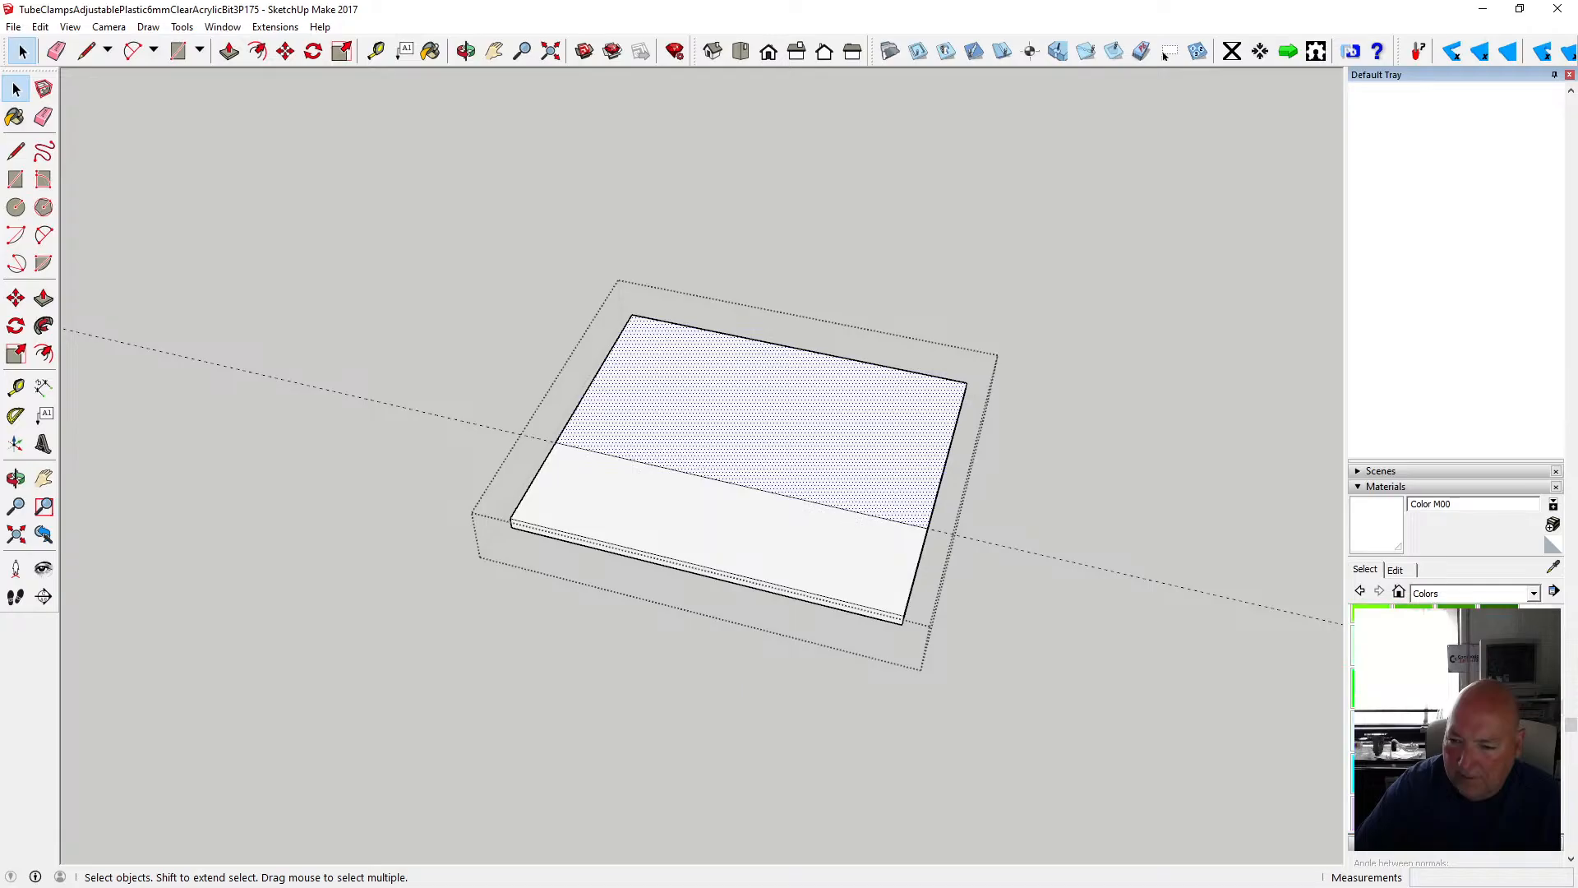
click(1447, 658)
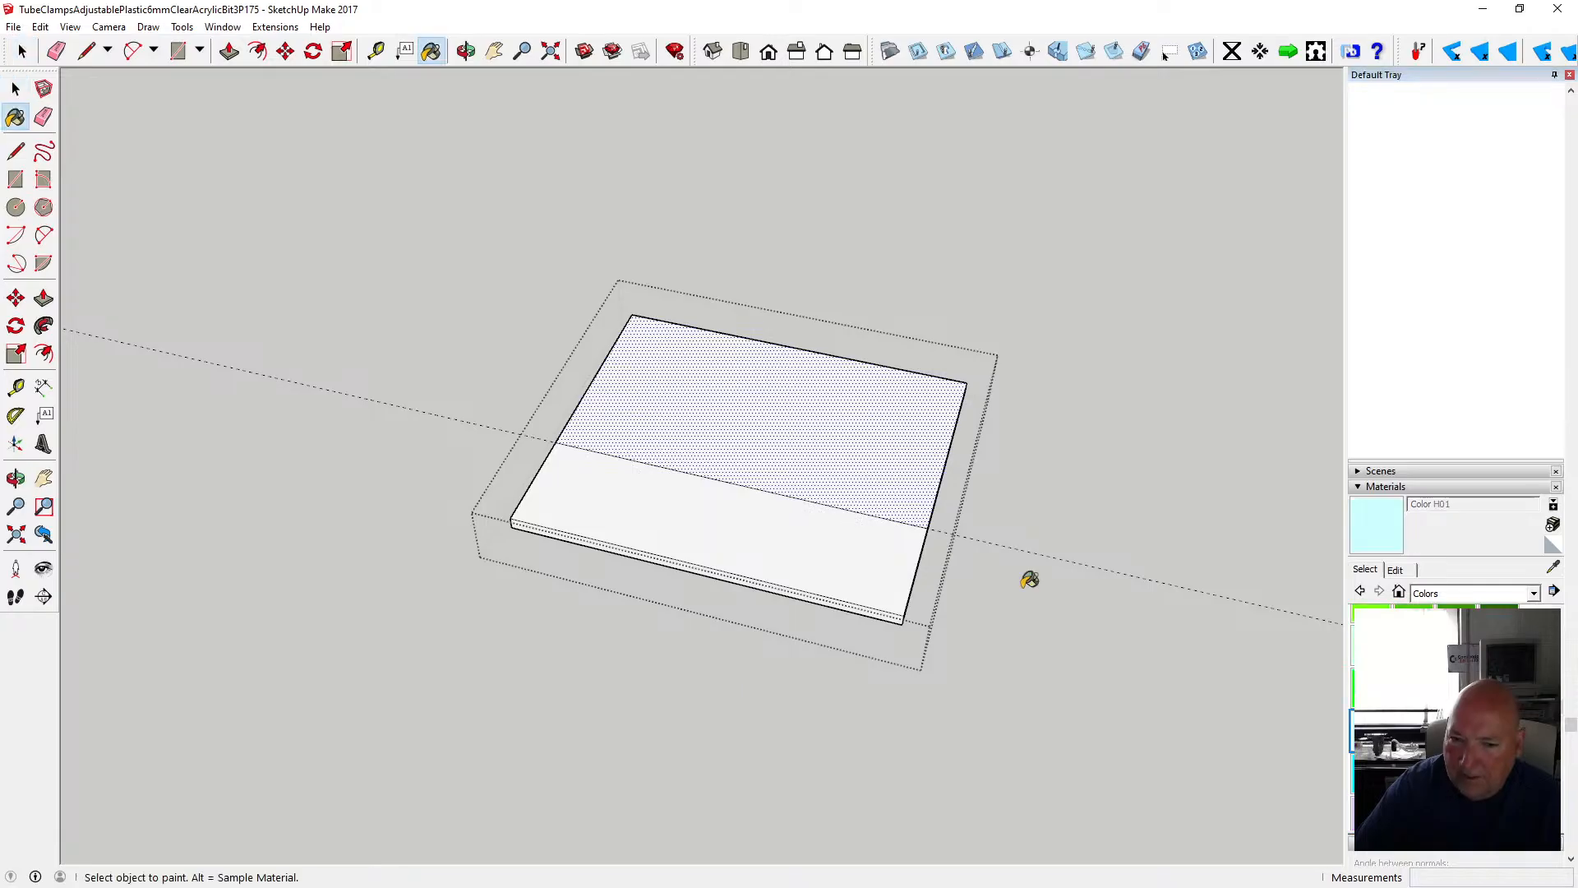
click(890, 455)
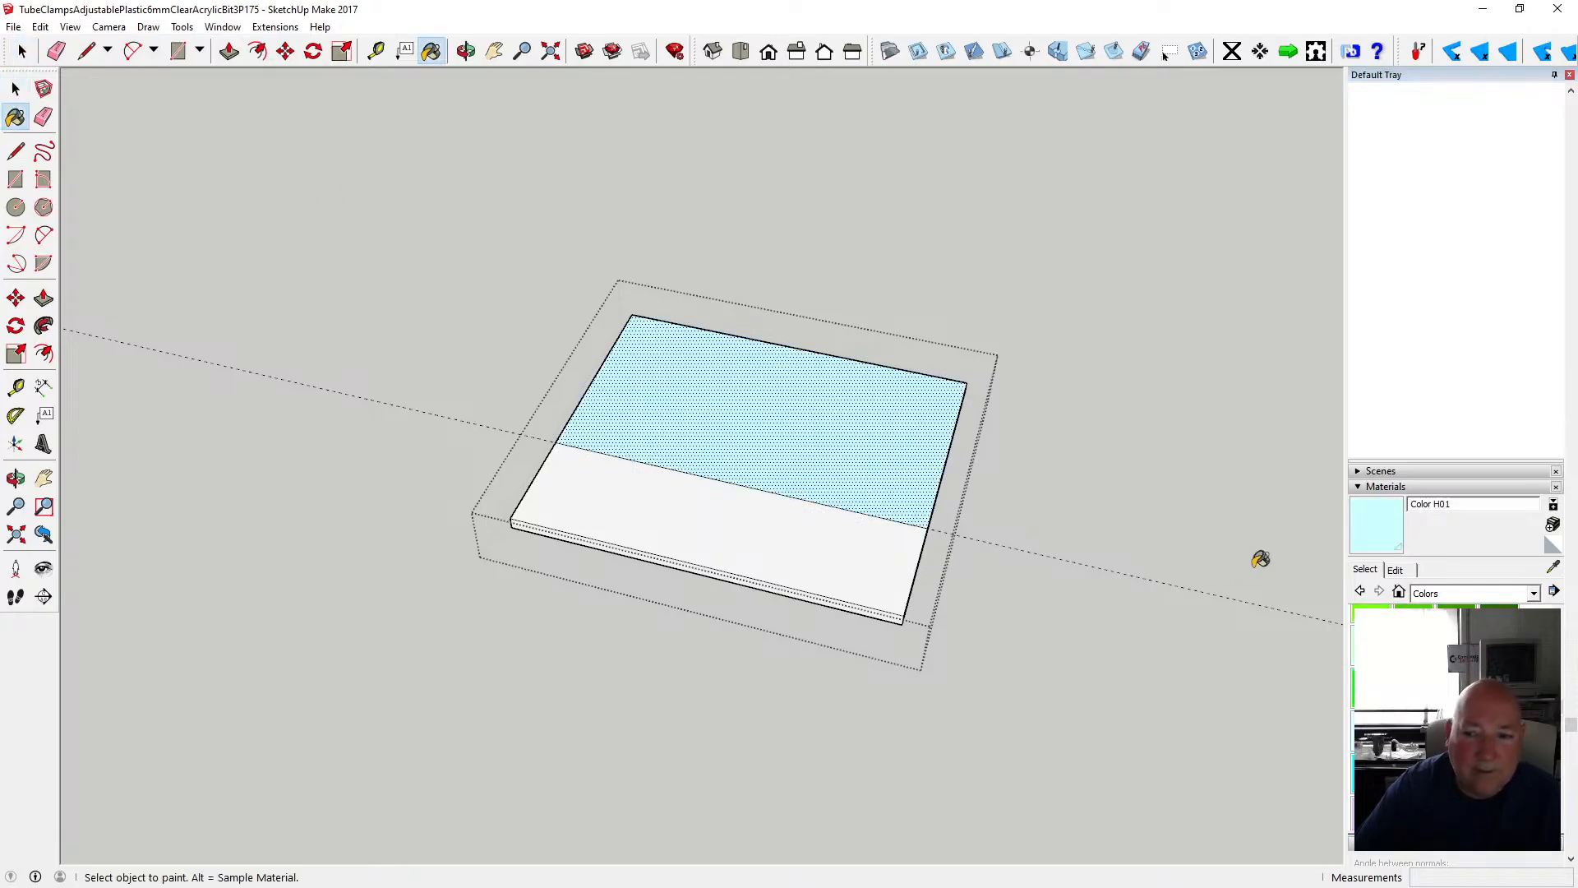
- Lower the opacity of Color H01 and close the plate's group
click(1396, 569)
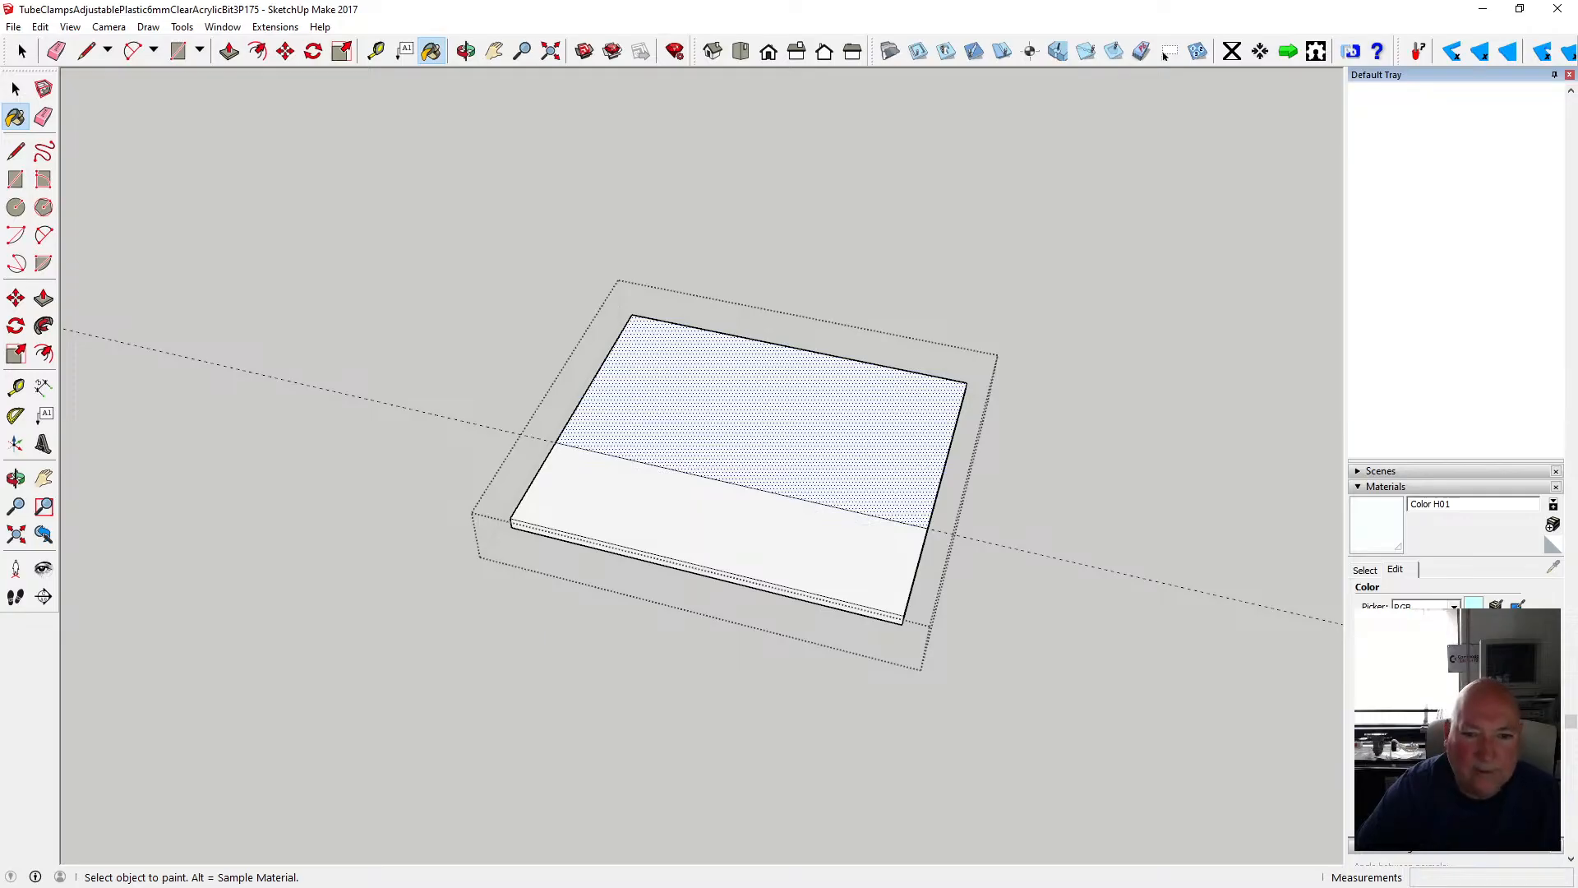
key(space)
click(287, 175)
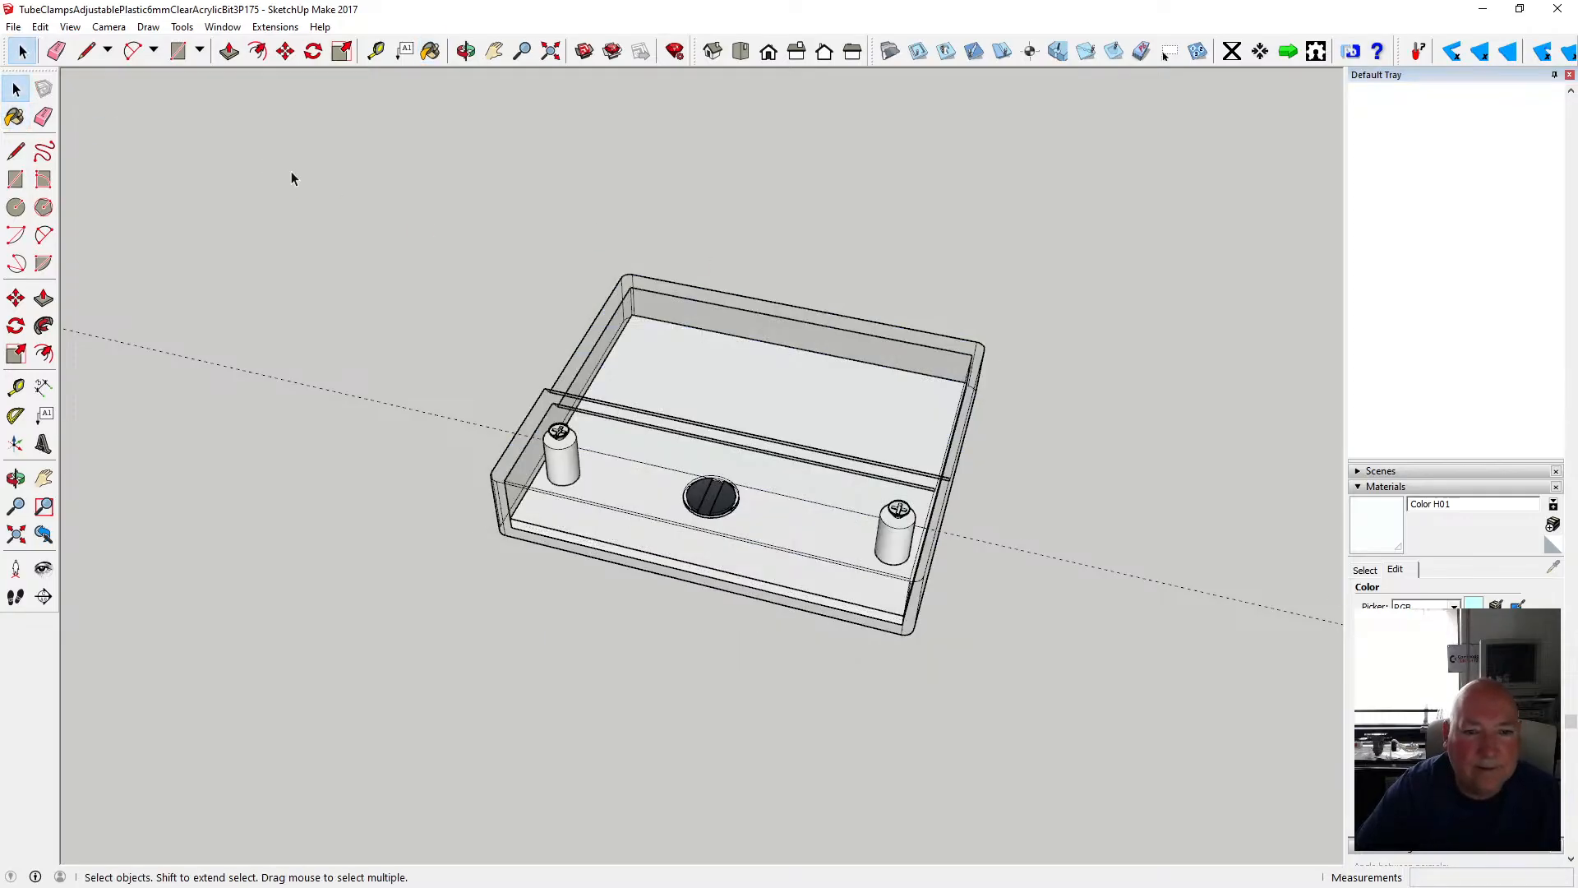
- Remove the guide line from the plate's group, adjust the opacity of Color H01 on the larger face, and close the group
click(466, 50)
drag(510, 148, 468, 282)
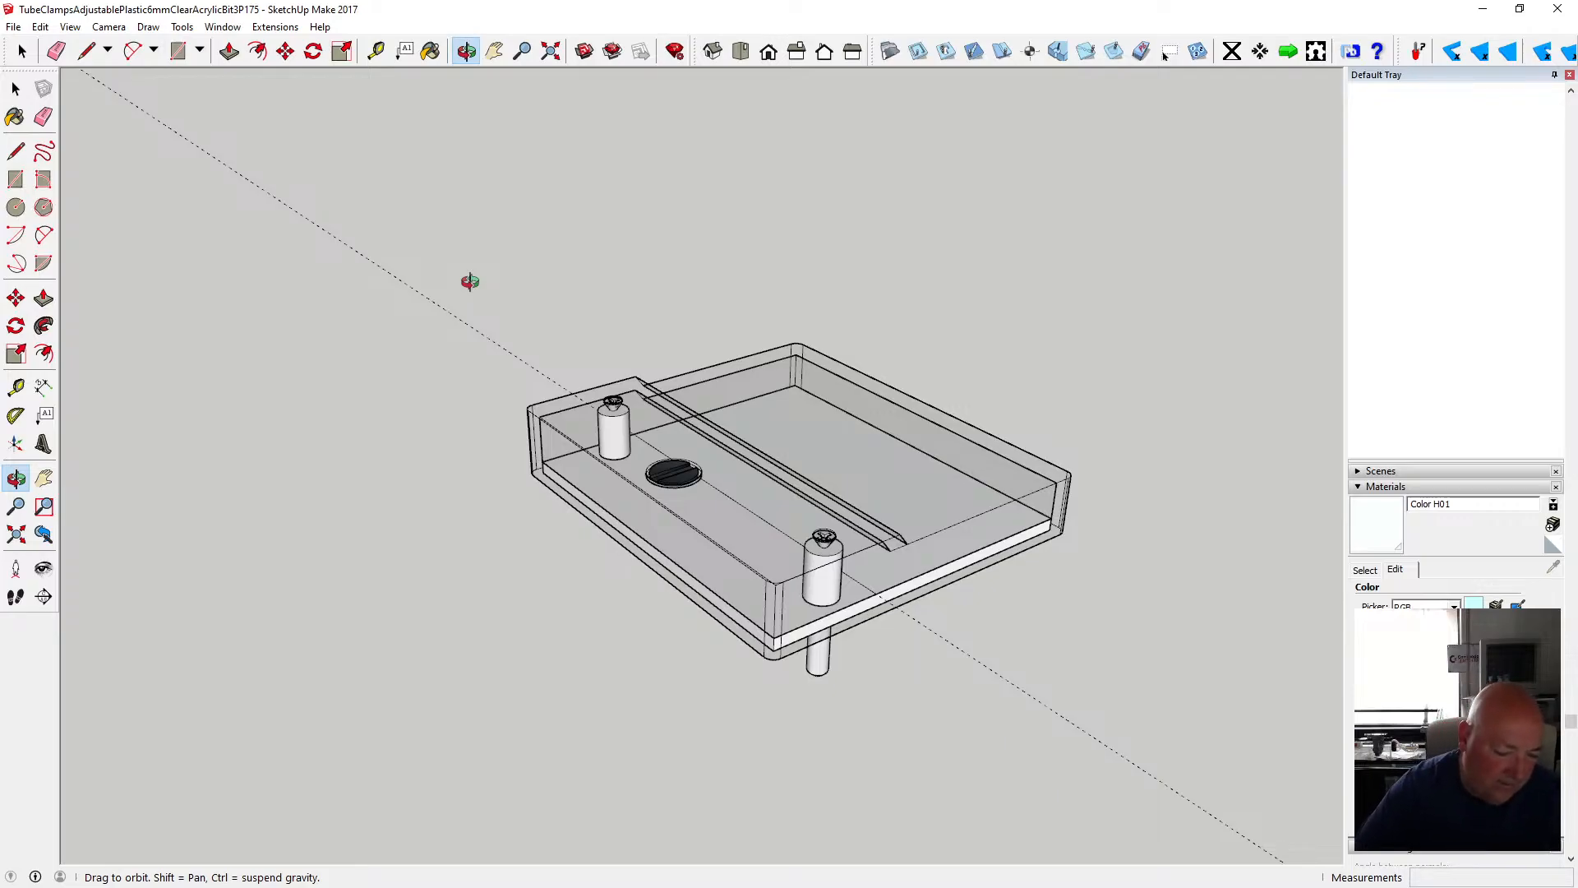
drag(796, 486, 739, 312)
drag(729, 378, 655, 225)
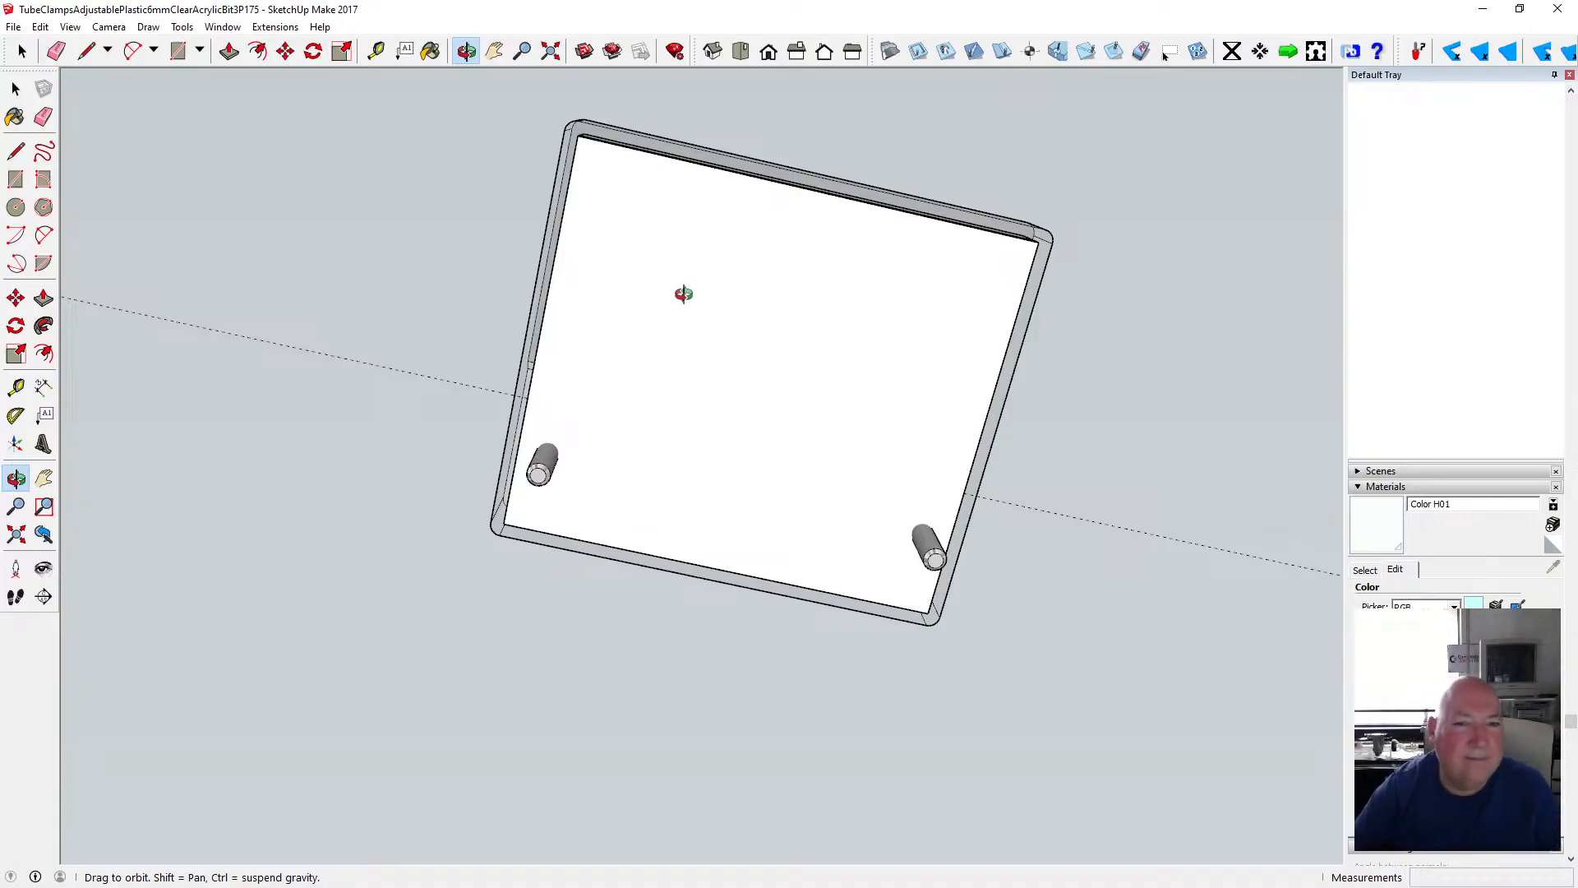
drag(687, 293, 945, 679)
key(space)
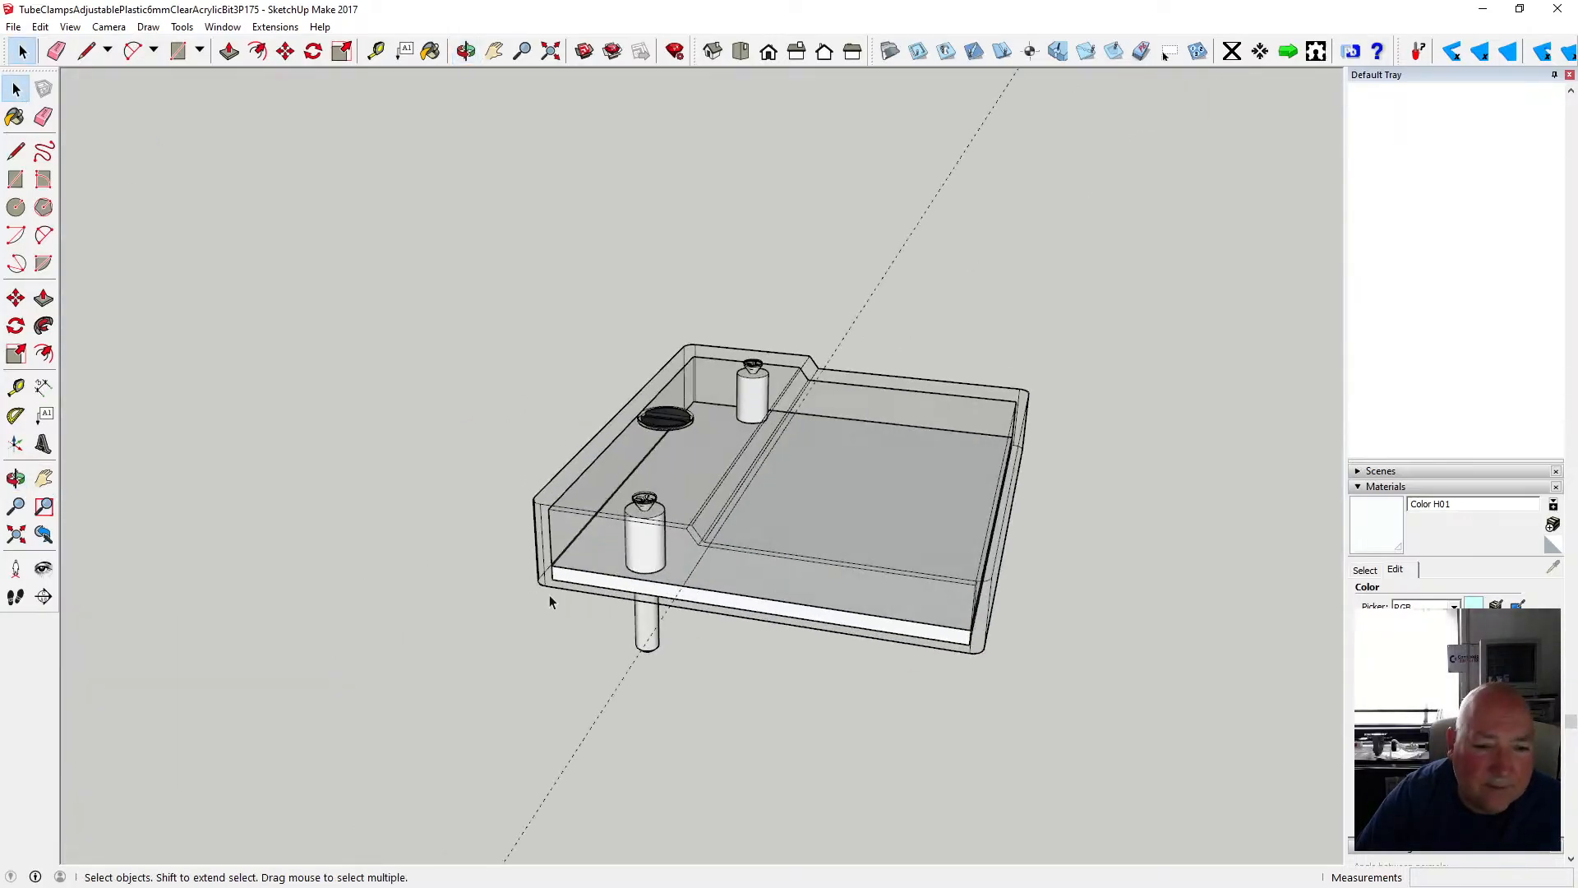
click(644, 651)
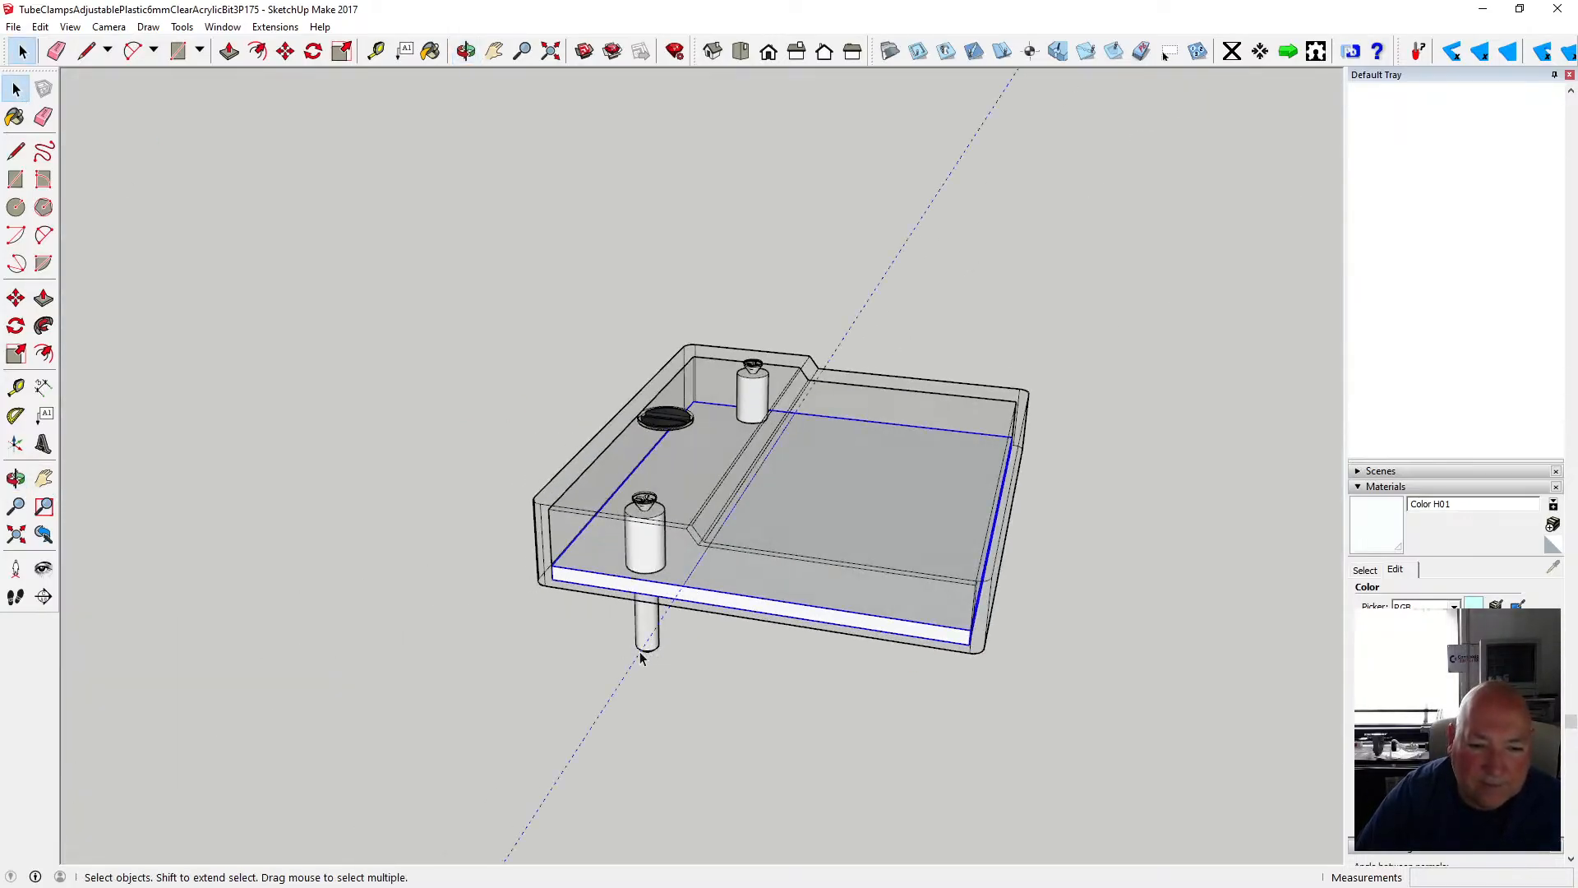
key(Return)
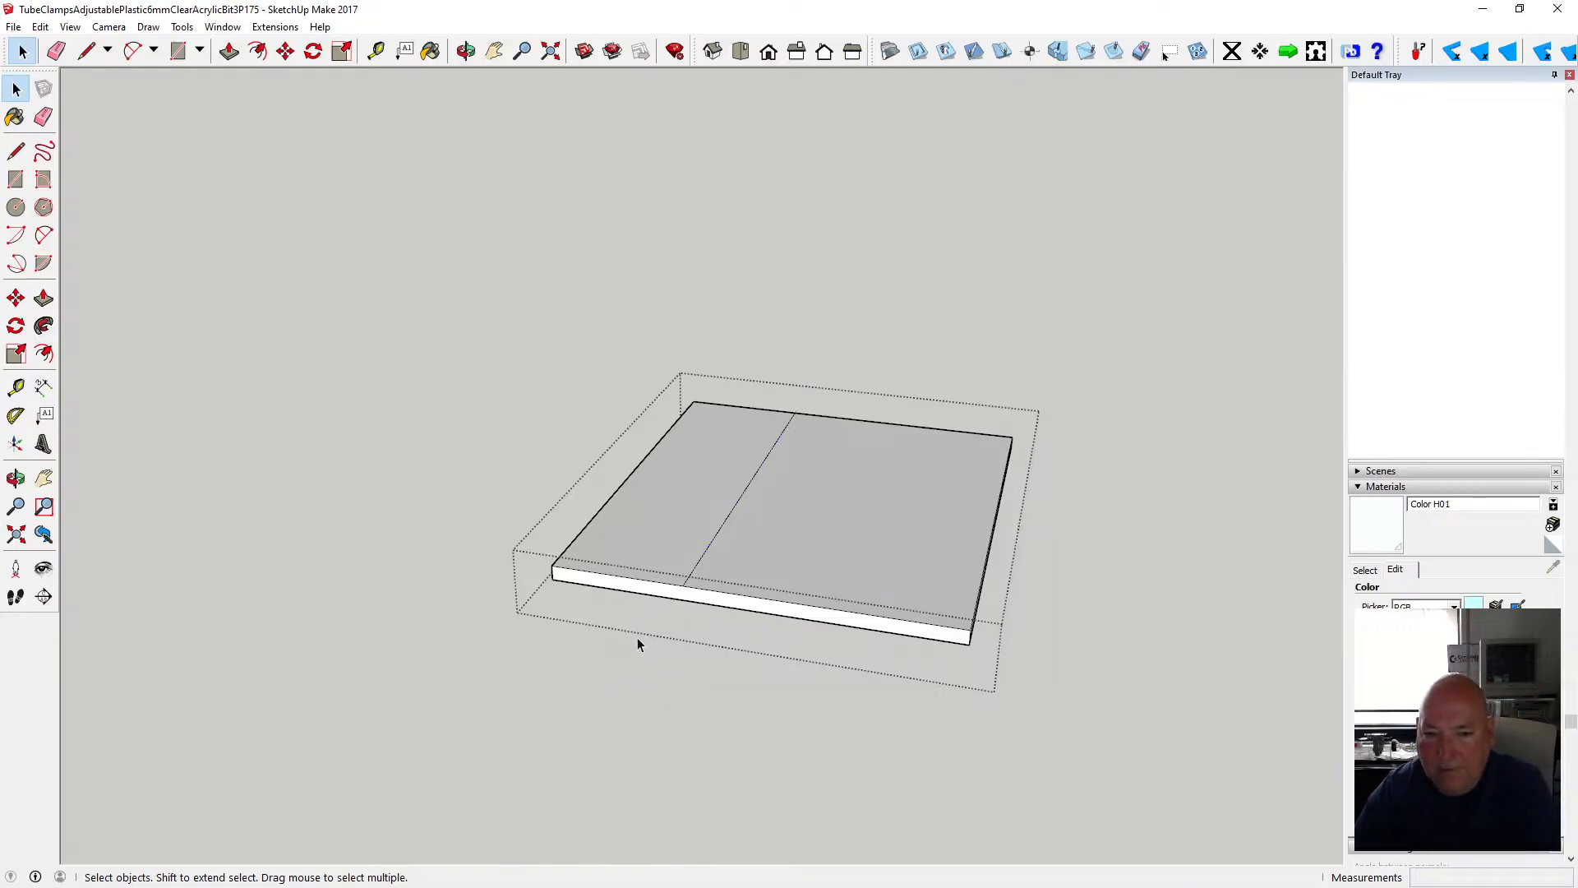
click(841, 522)
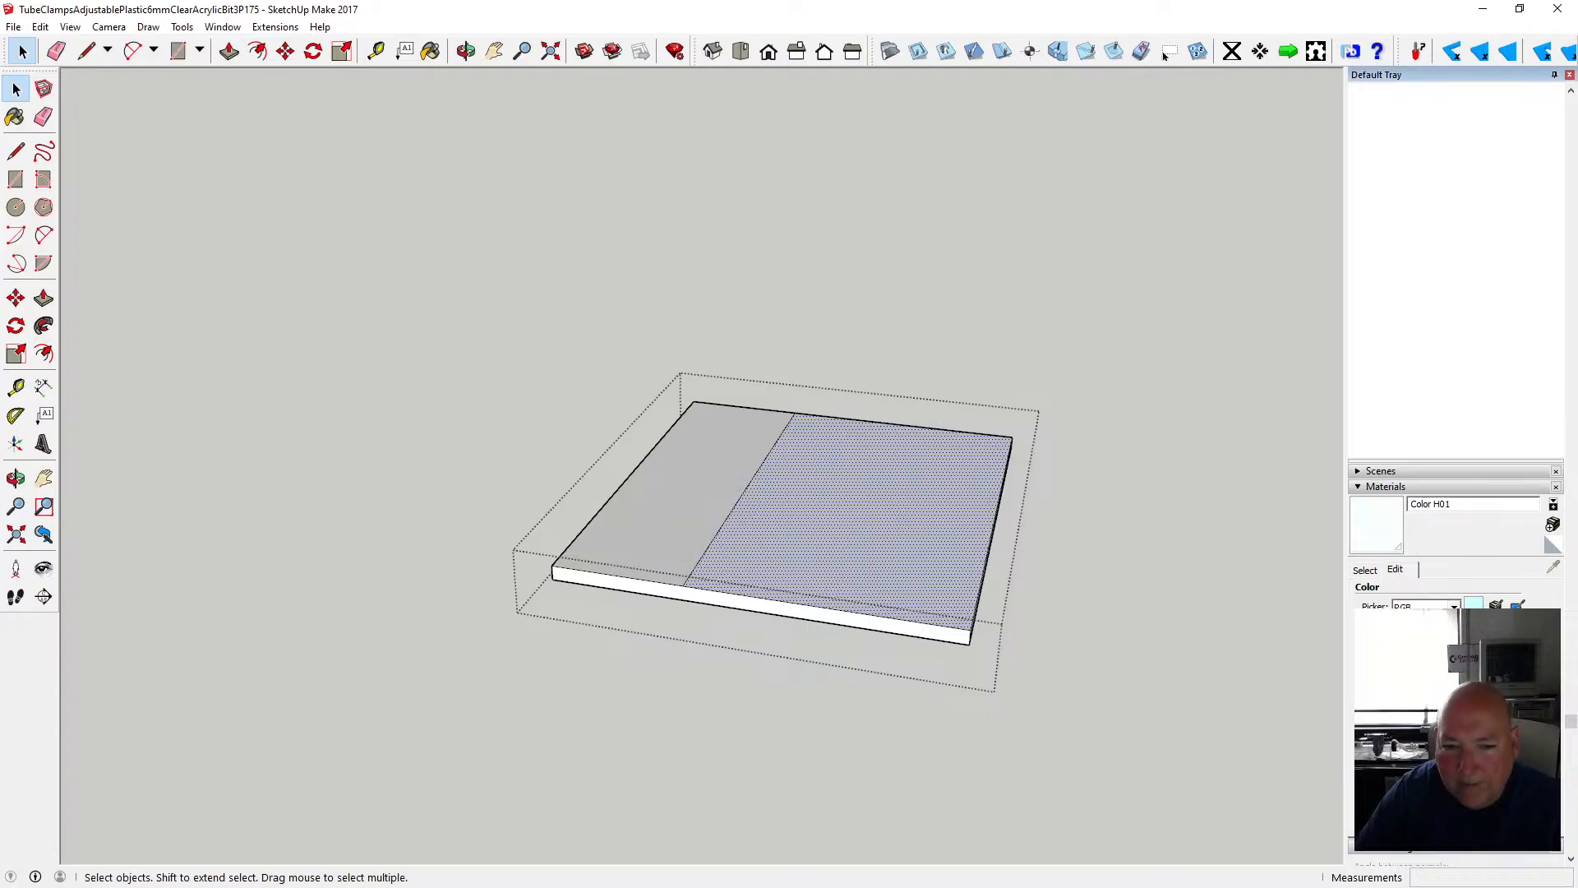
click(676, 259)
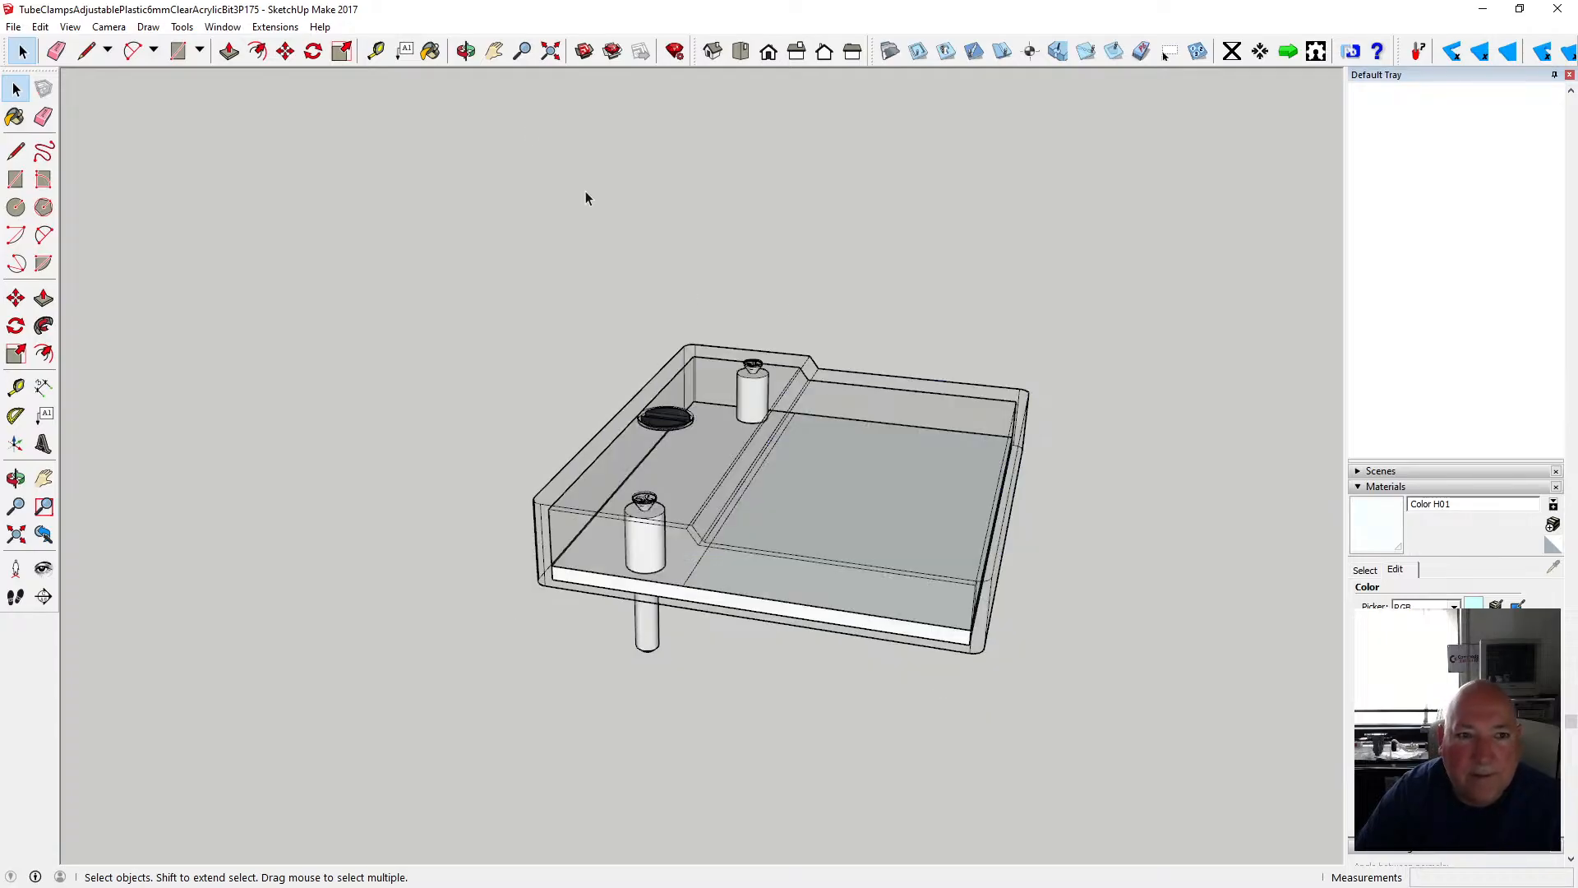
- Reopen the plate's group, make Color H01 on the 60 by 35 mm face more opaque, and close the group
click(466, 51)
drag(282, 134, 752, 379)
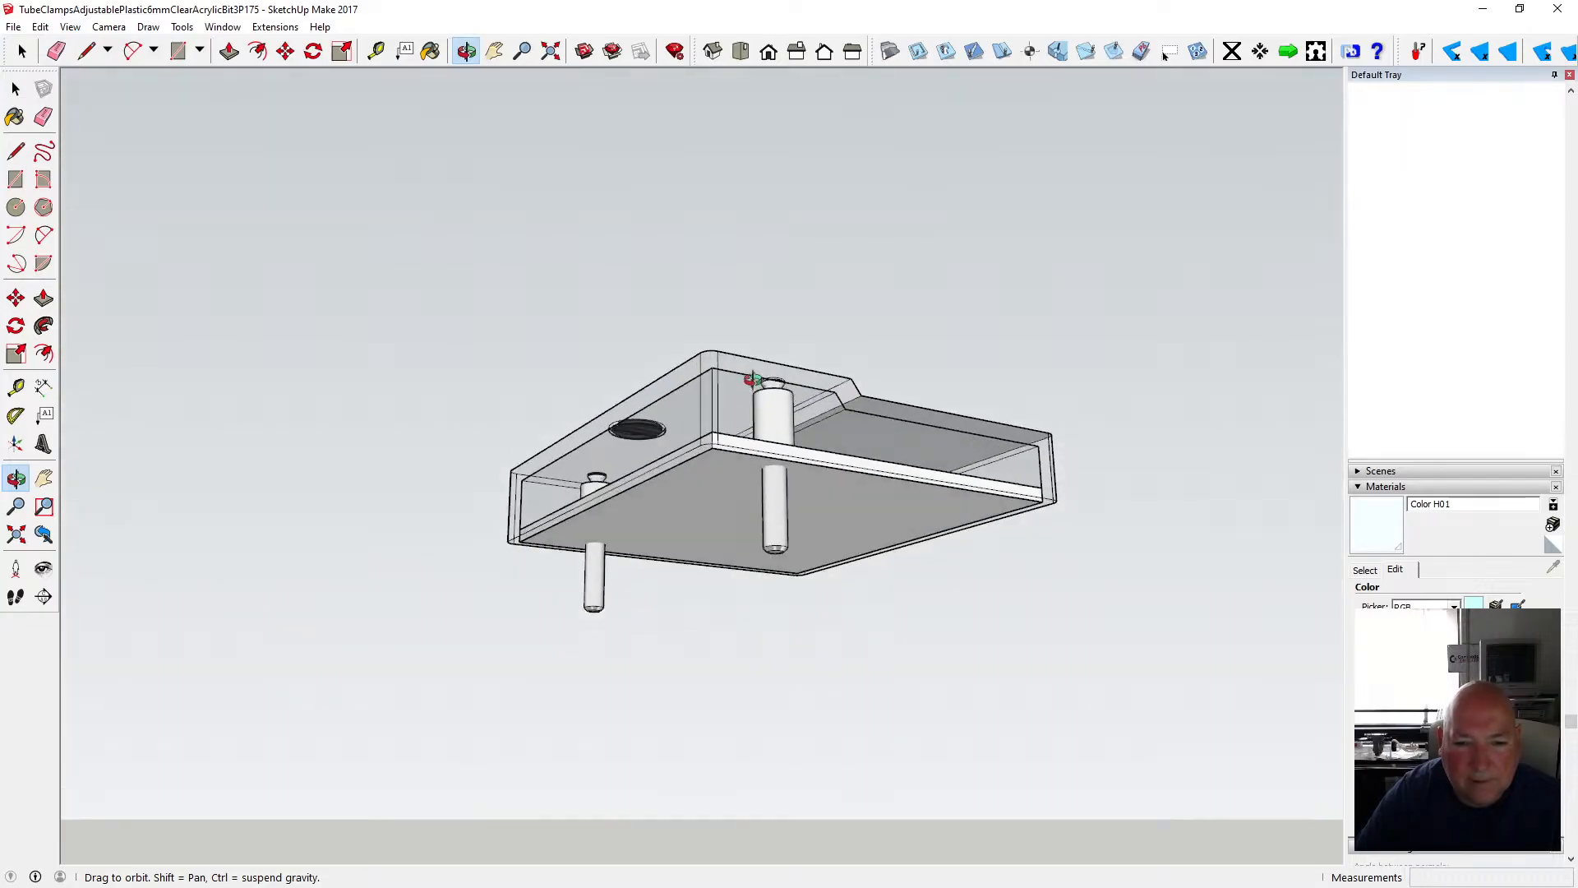
key(space)
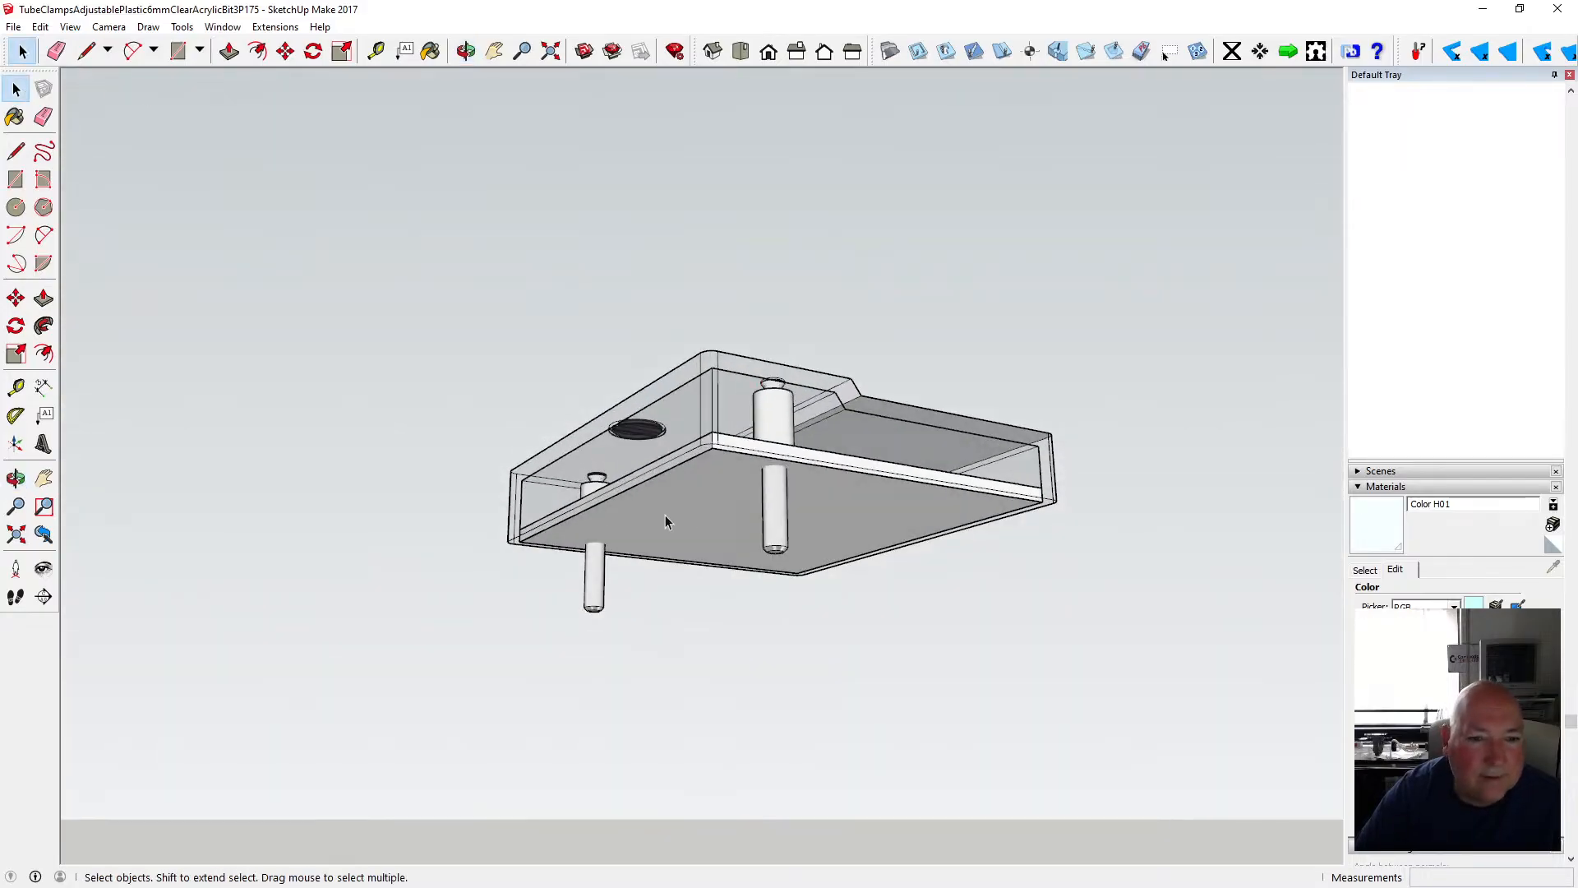
double_click(714, 517)
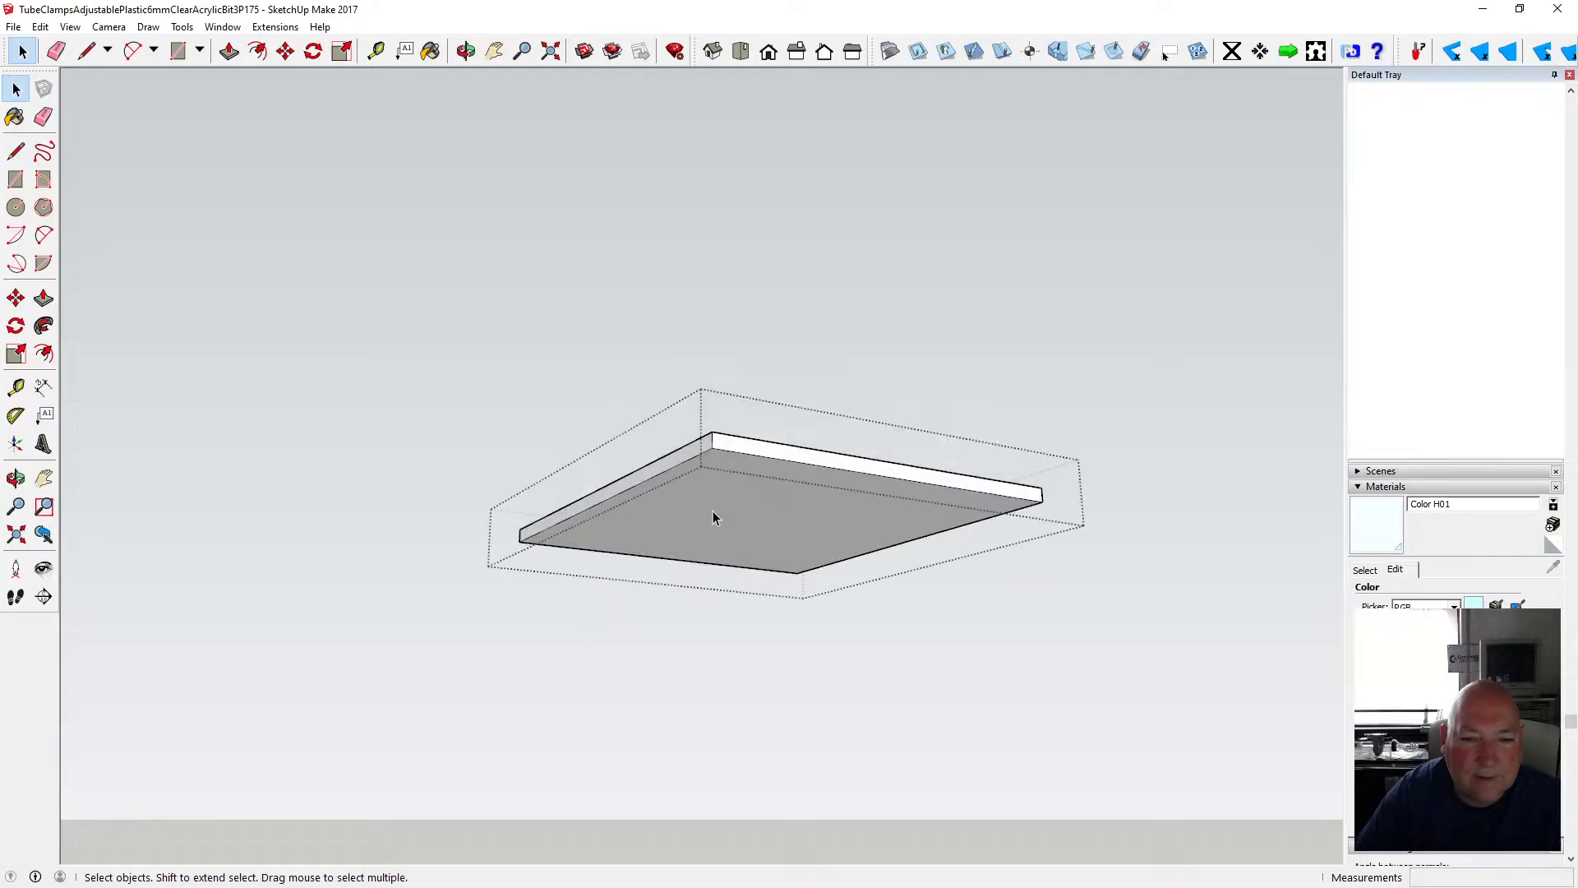
key(o)
drag(493, 146, 510, 423)
key(space)
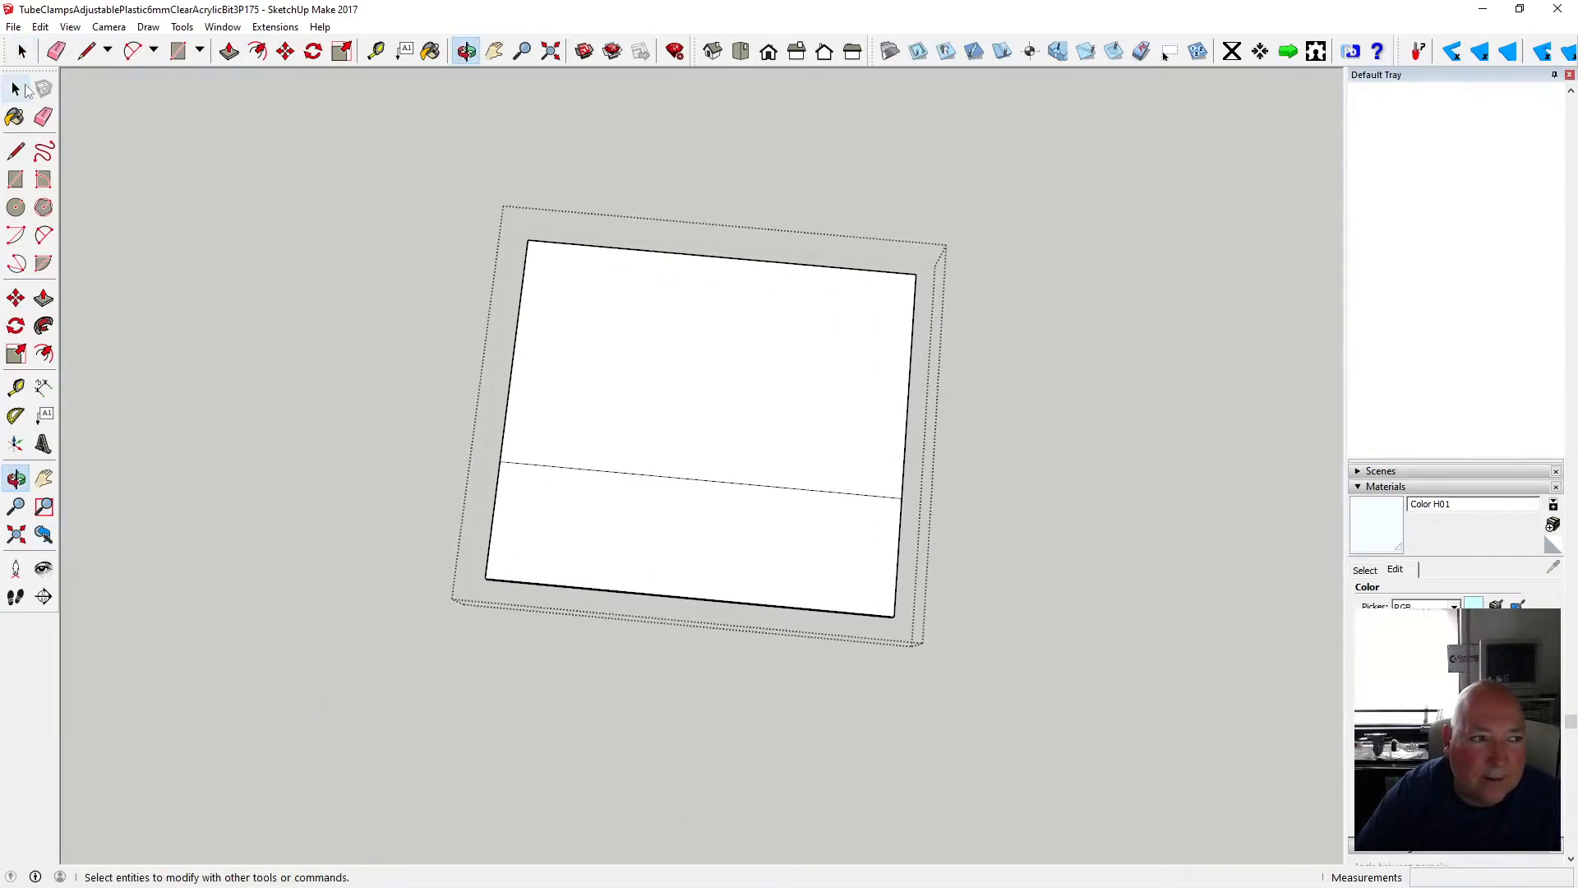
click(662, 369)
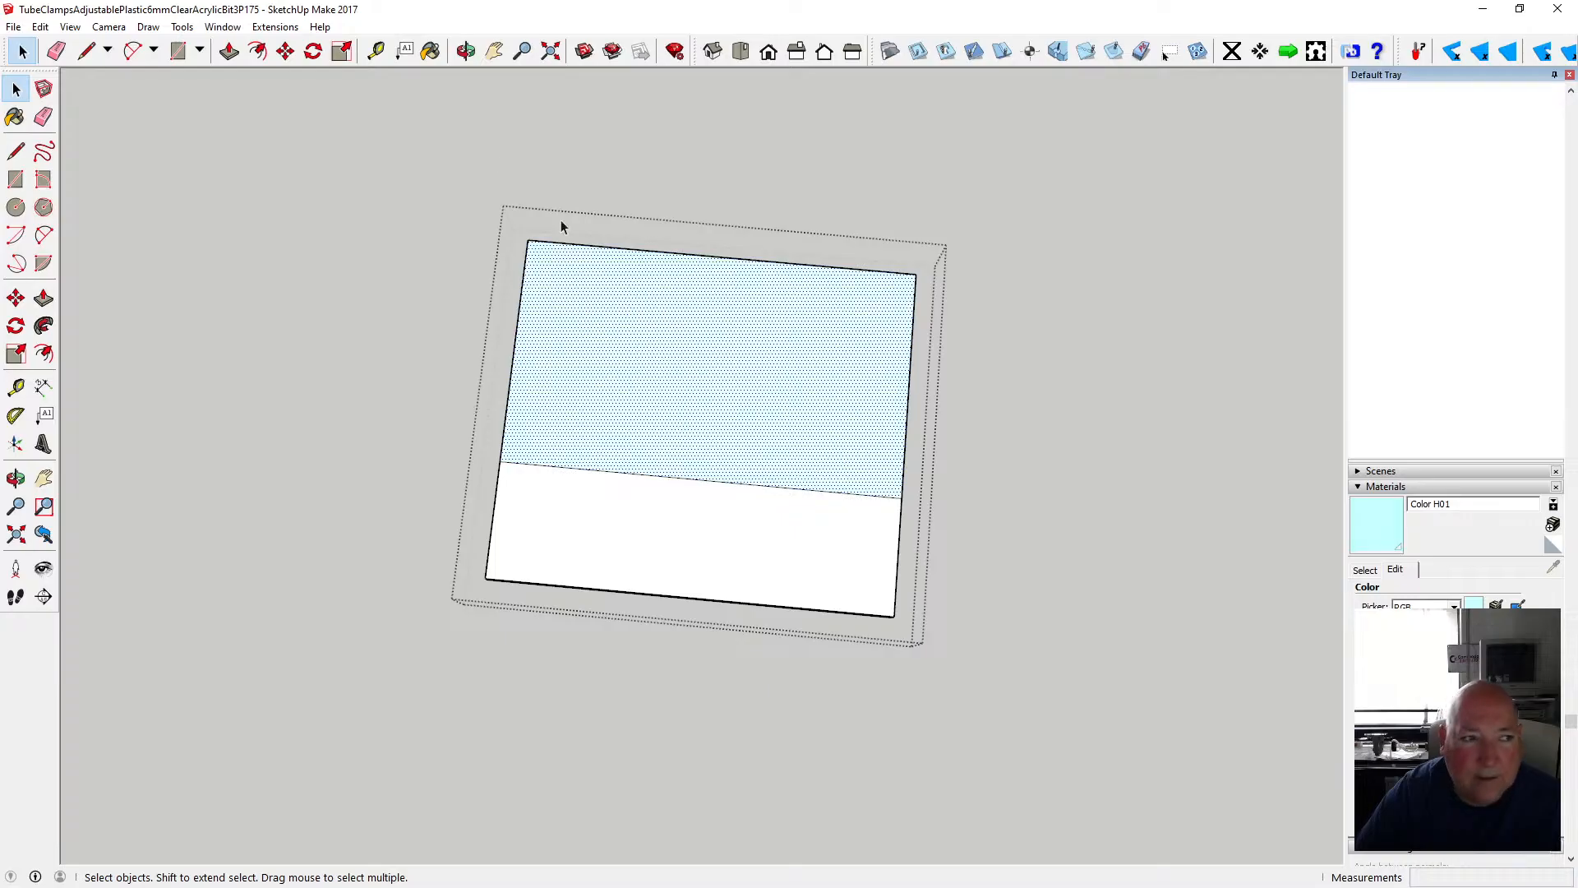
click(310, 148)
- Check the tinted plate from above and reduce the opacity of Color H01 slightly
click(466, 51)
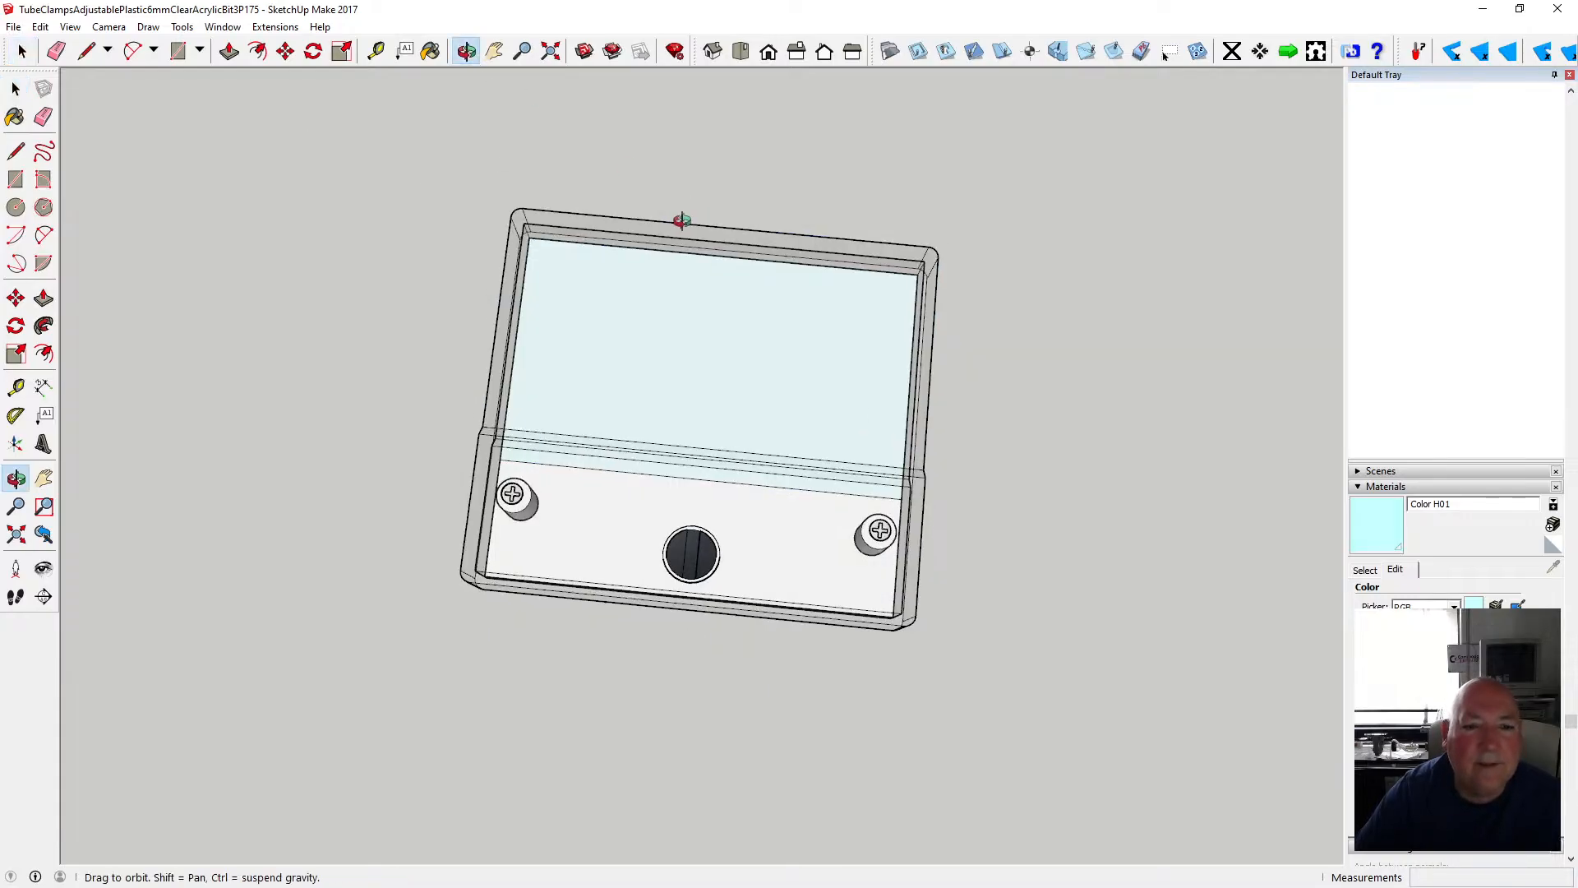
drag(680, 222, 704, 299)
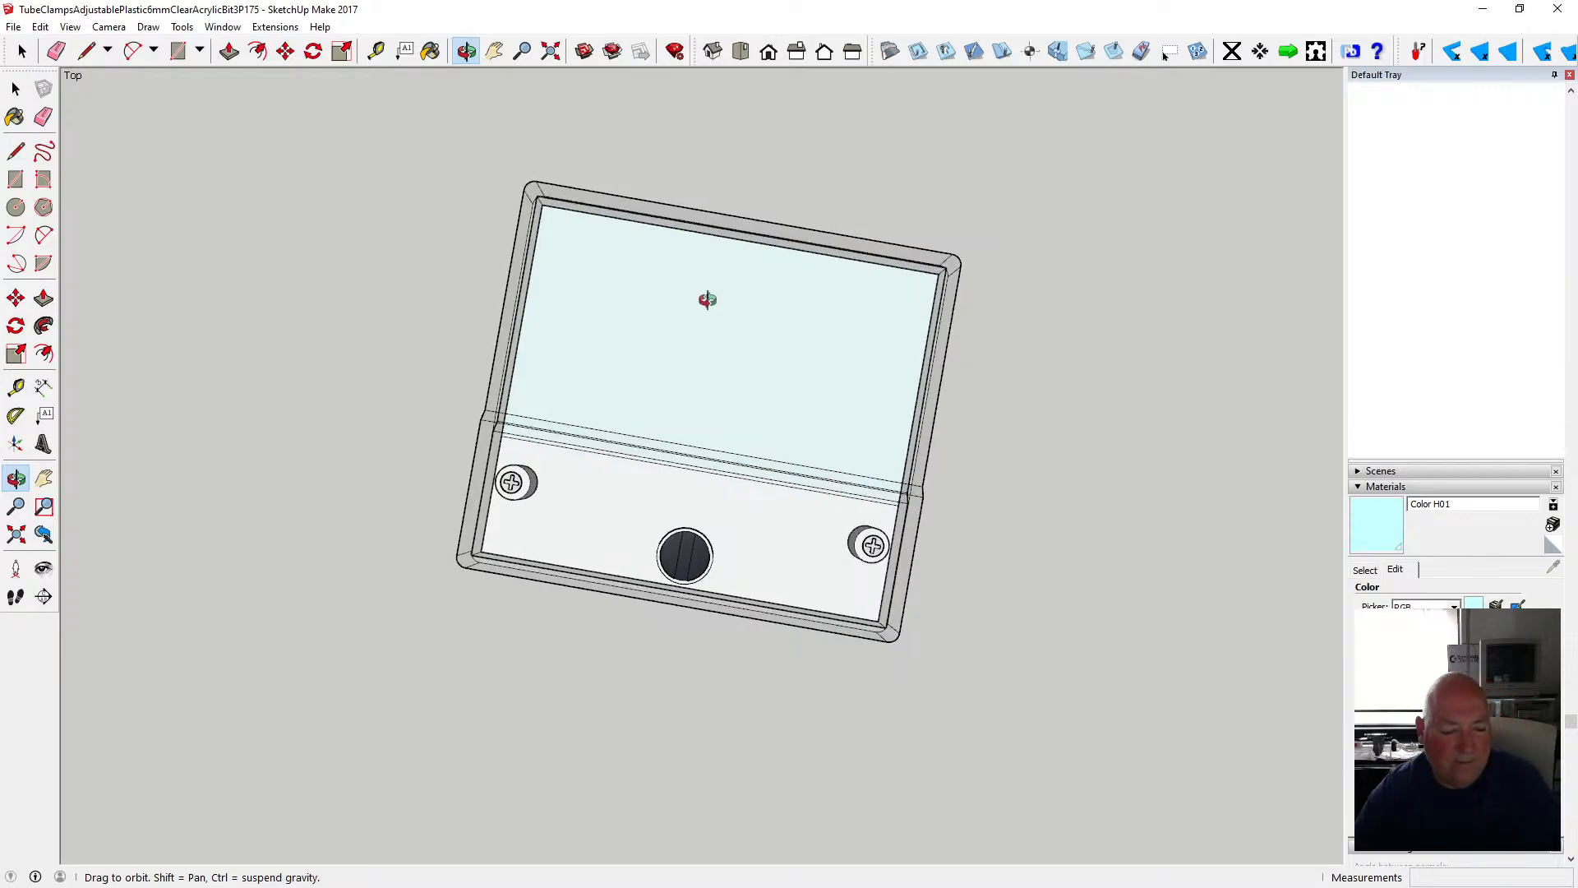
drag(709, 369, 669, 257)
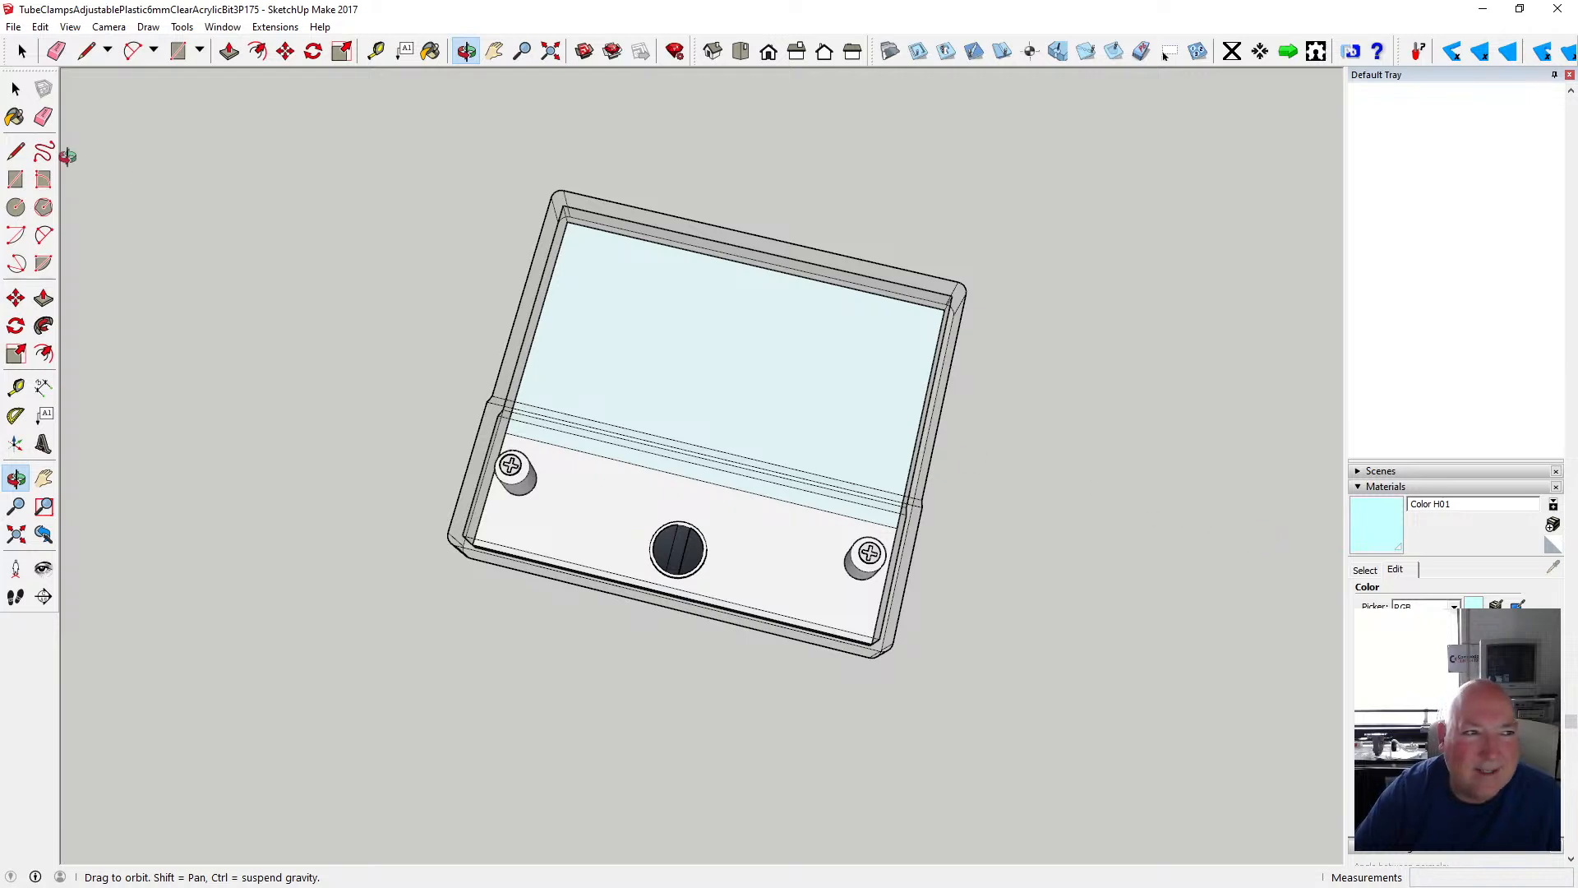
click(16, 89)
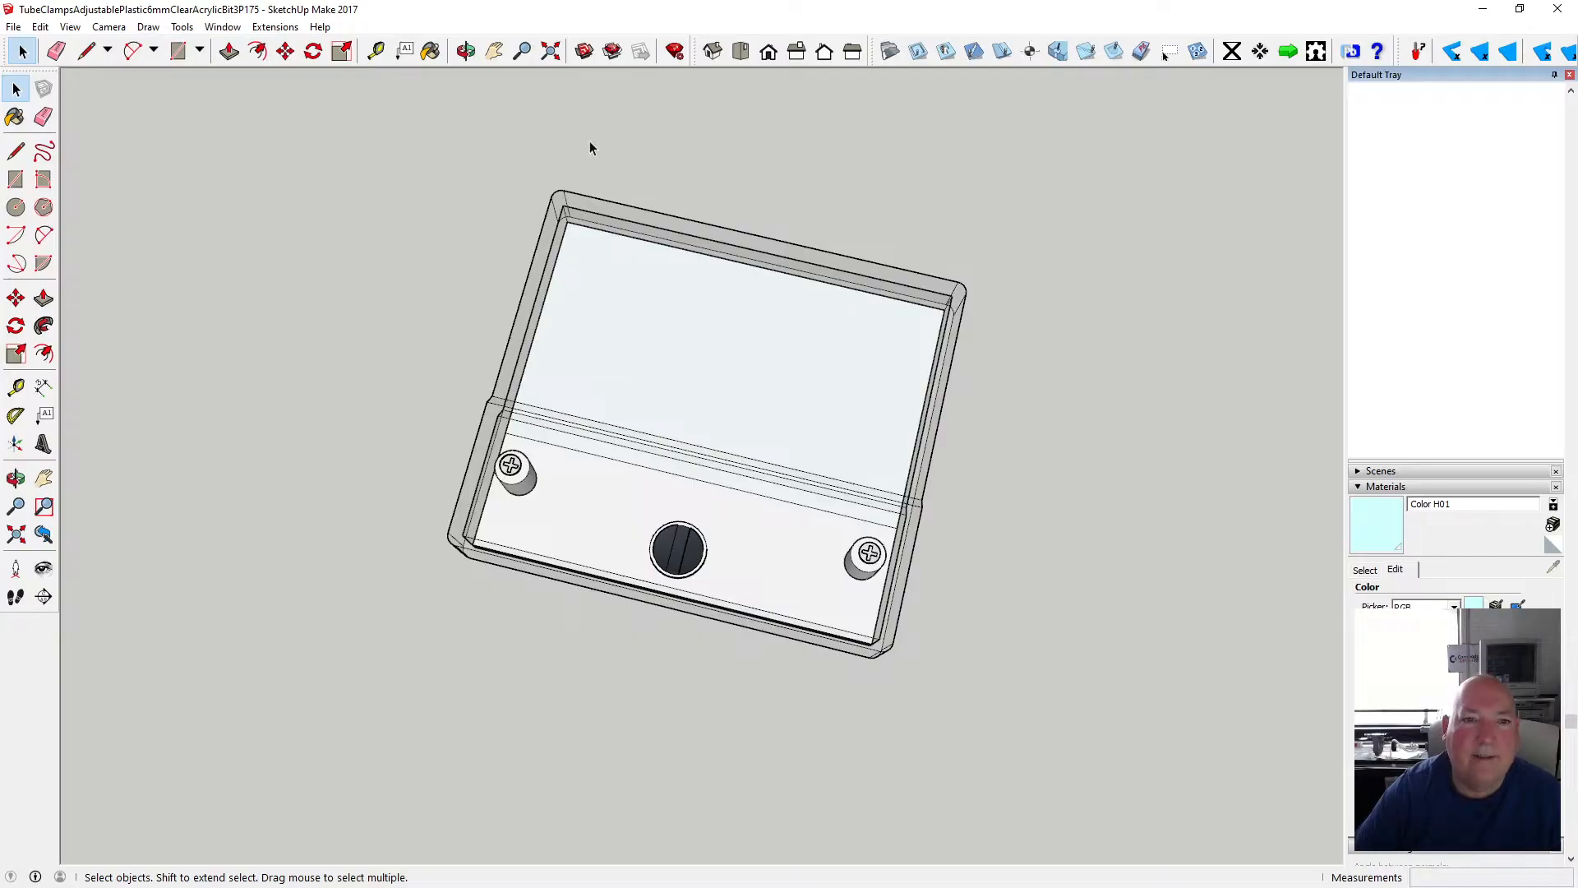
- Examine the clamp box from the side and above, checking the tinted plate area against the screws and the step in the box
key(o)
drag(626, 151, 656, 612)
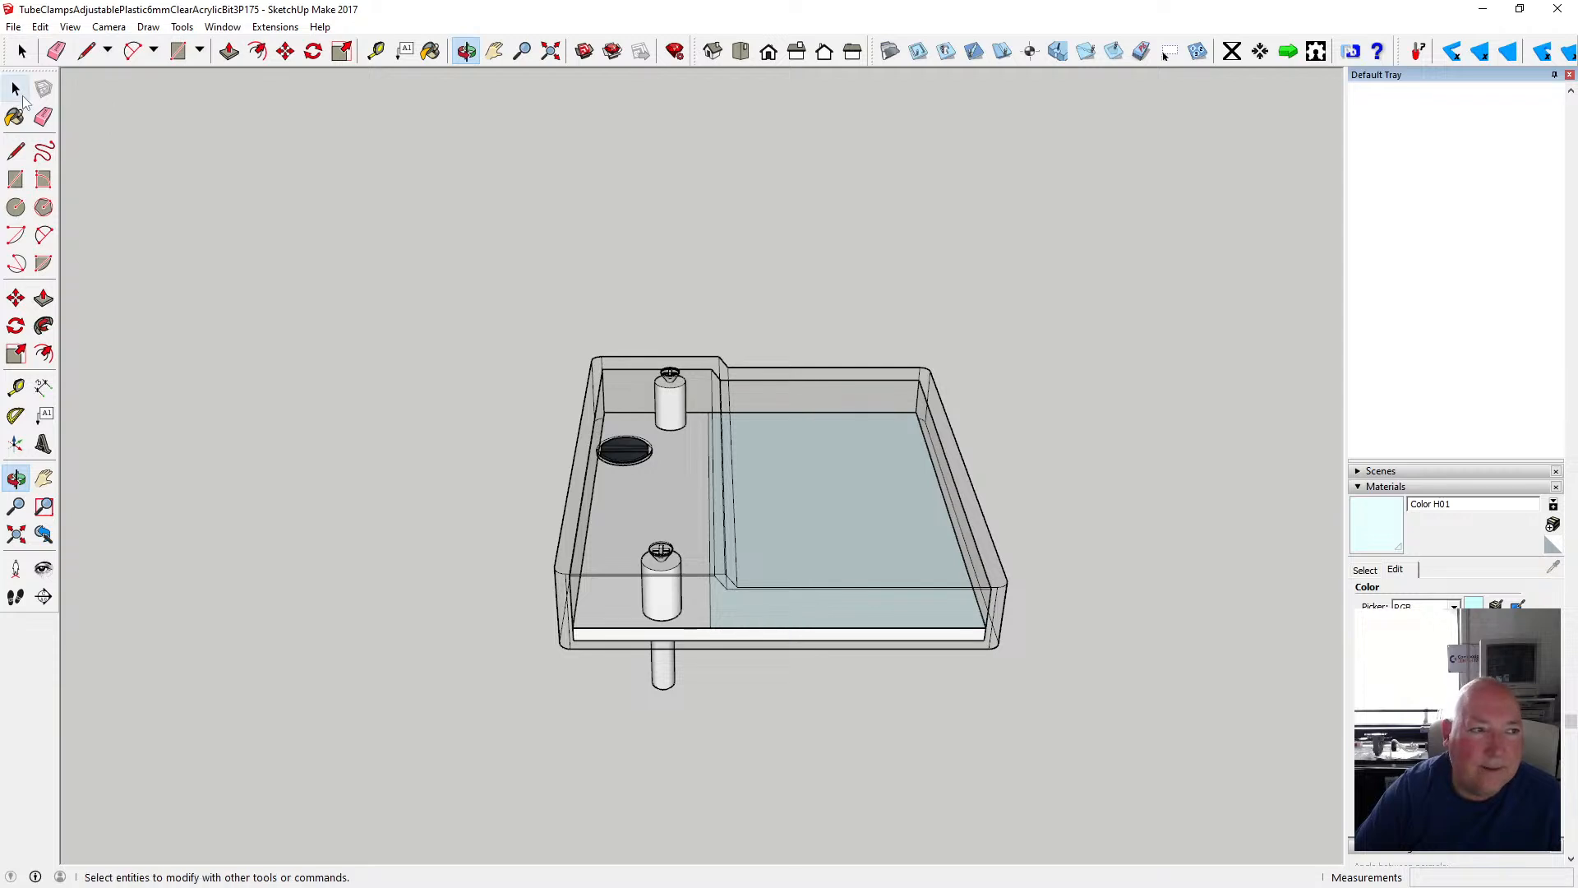
key(space)
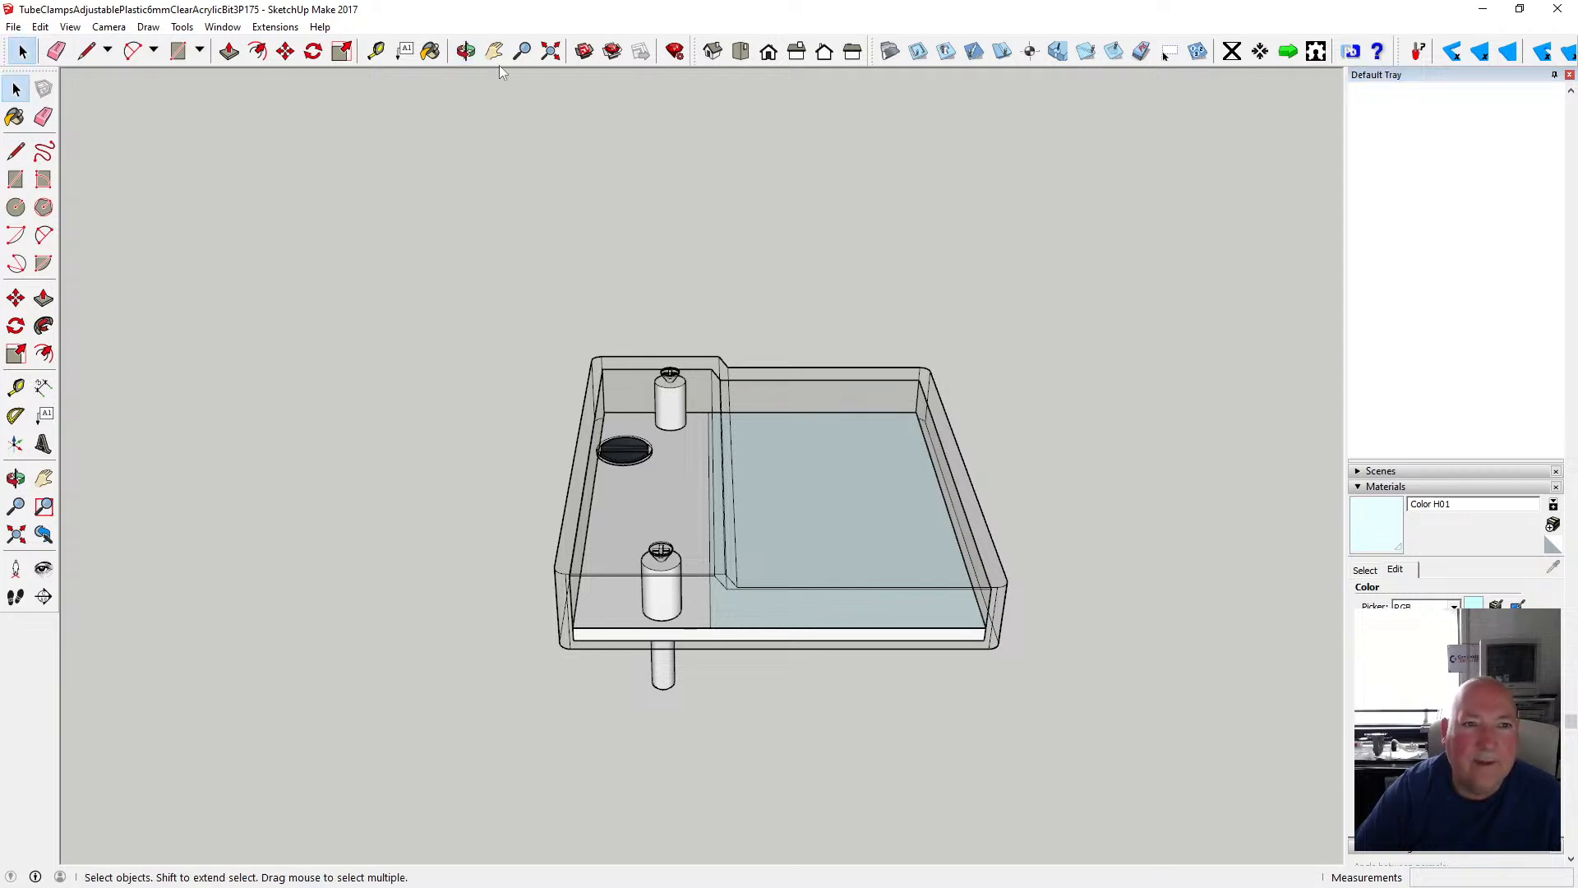
drag(455, 211, 737, 419)
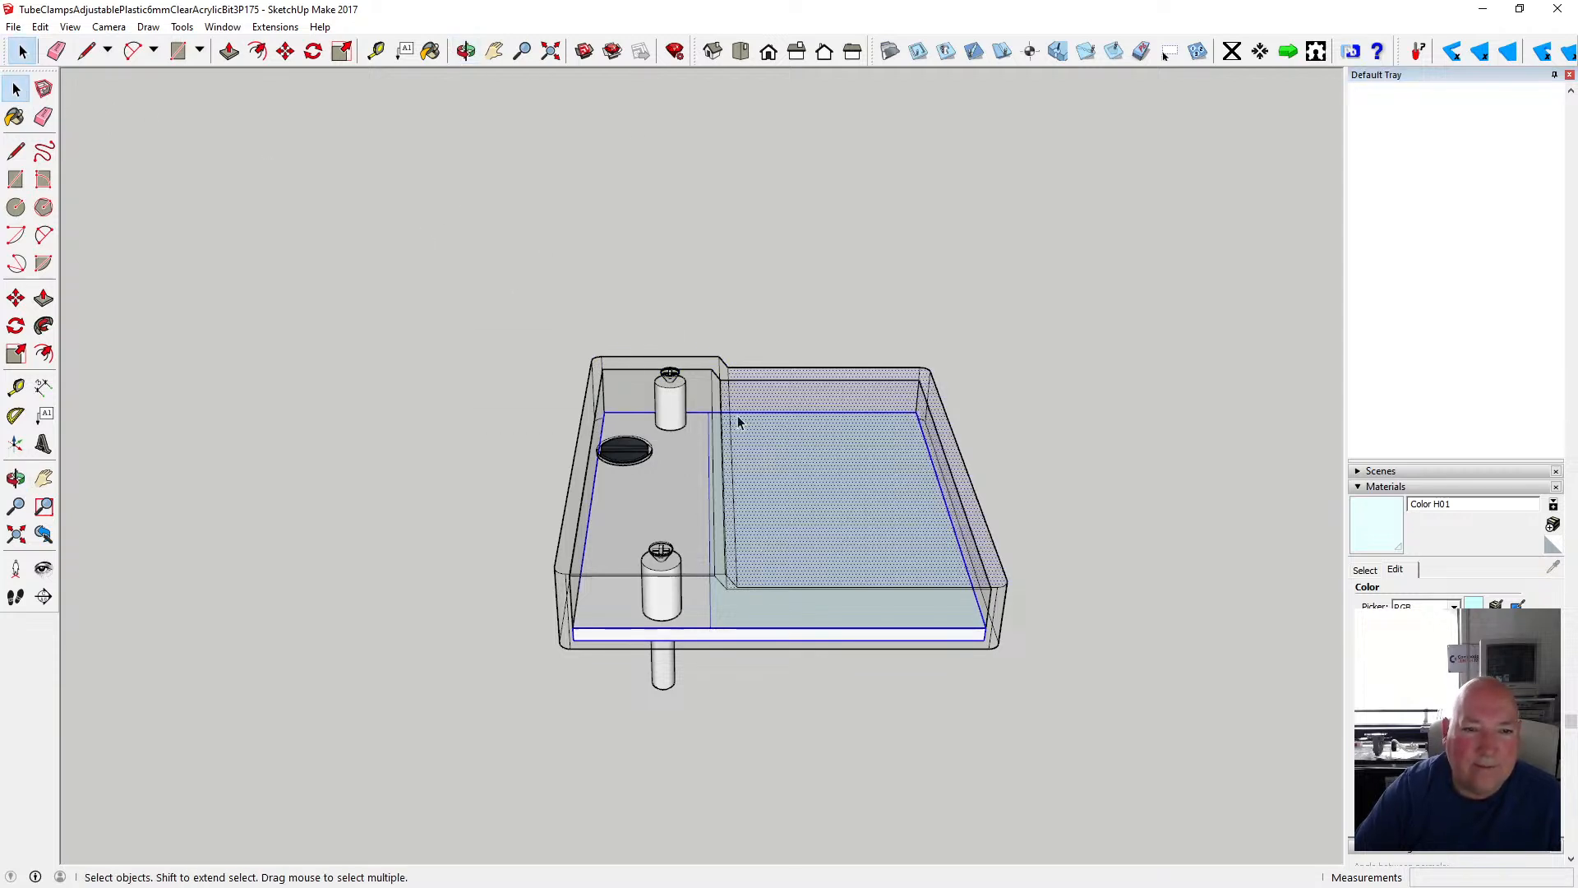
click(609, 282)
click(466, 51)
drag(447, 214, 846, 518)
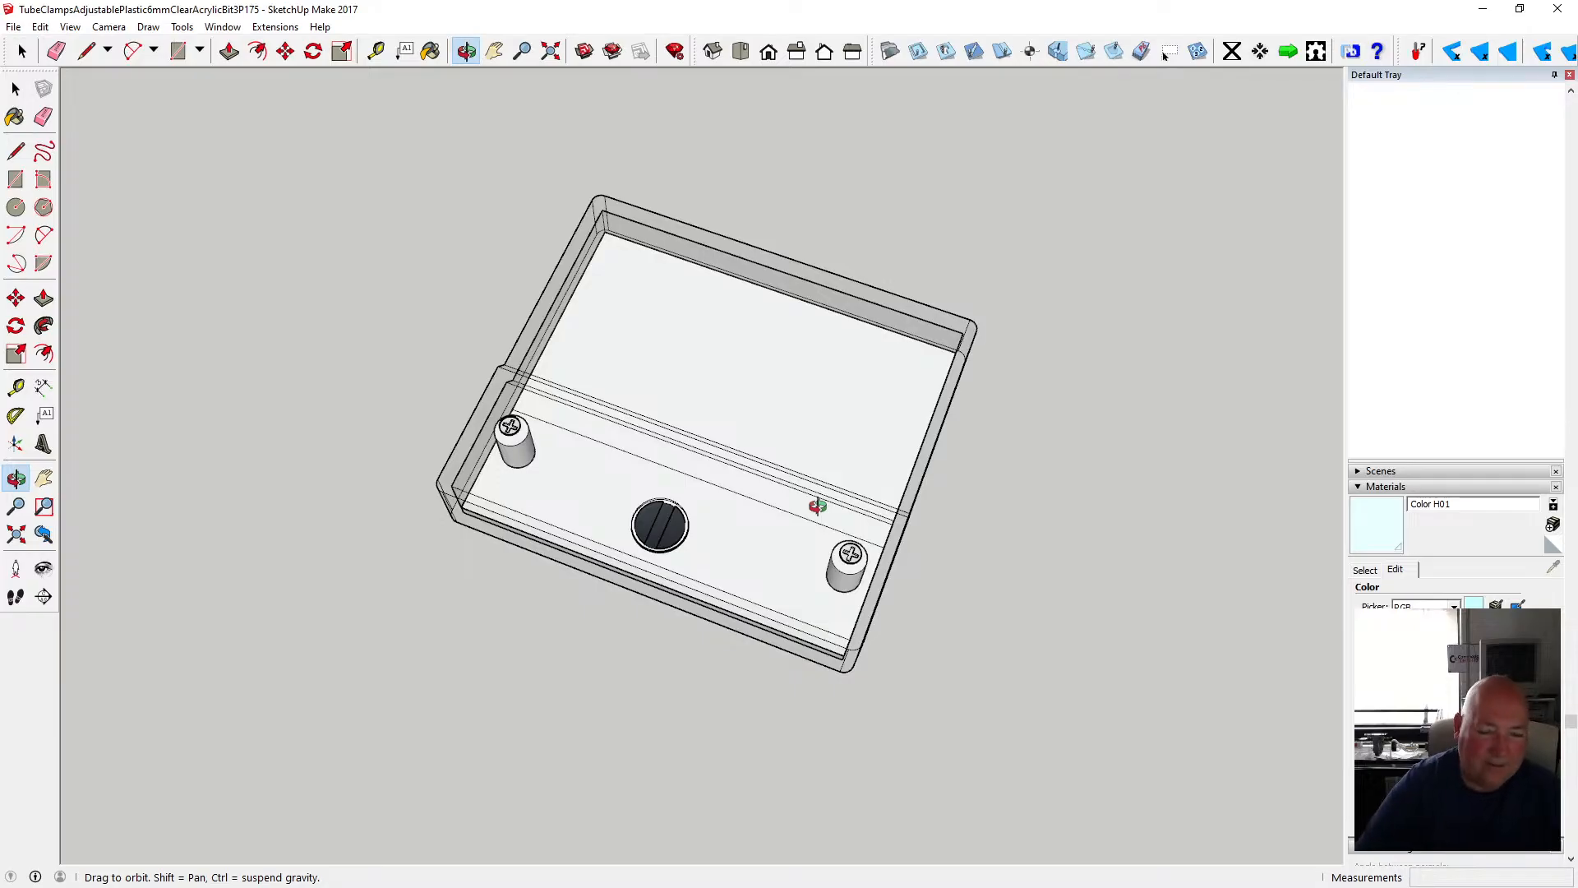
drag(696, 461, 791, 492)
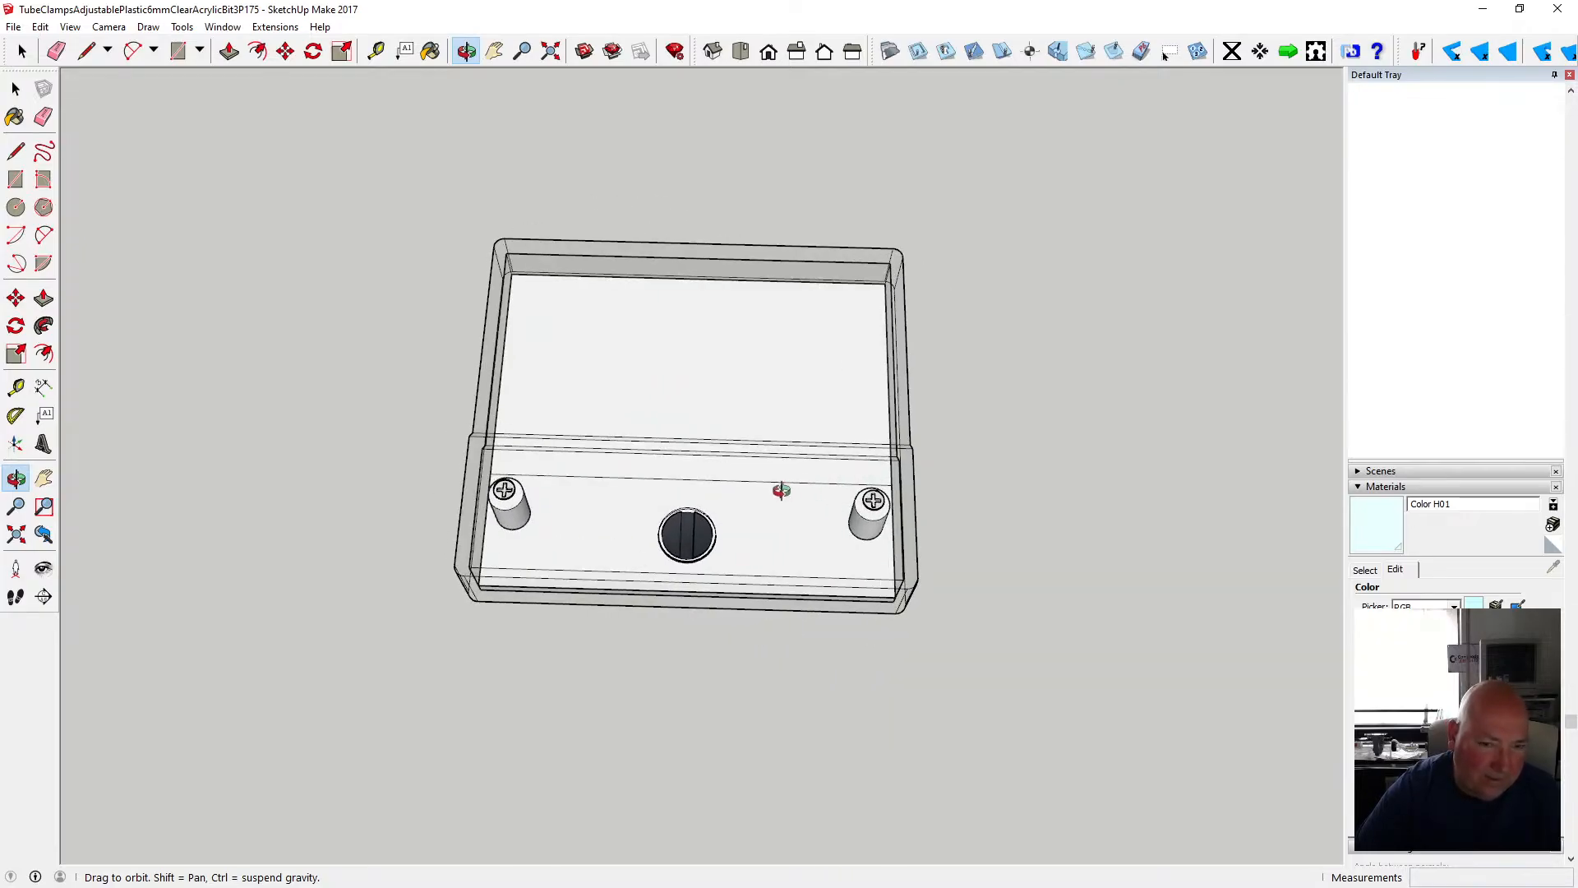
drag(761, 494, 709, 471)
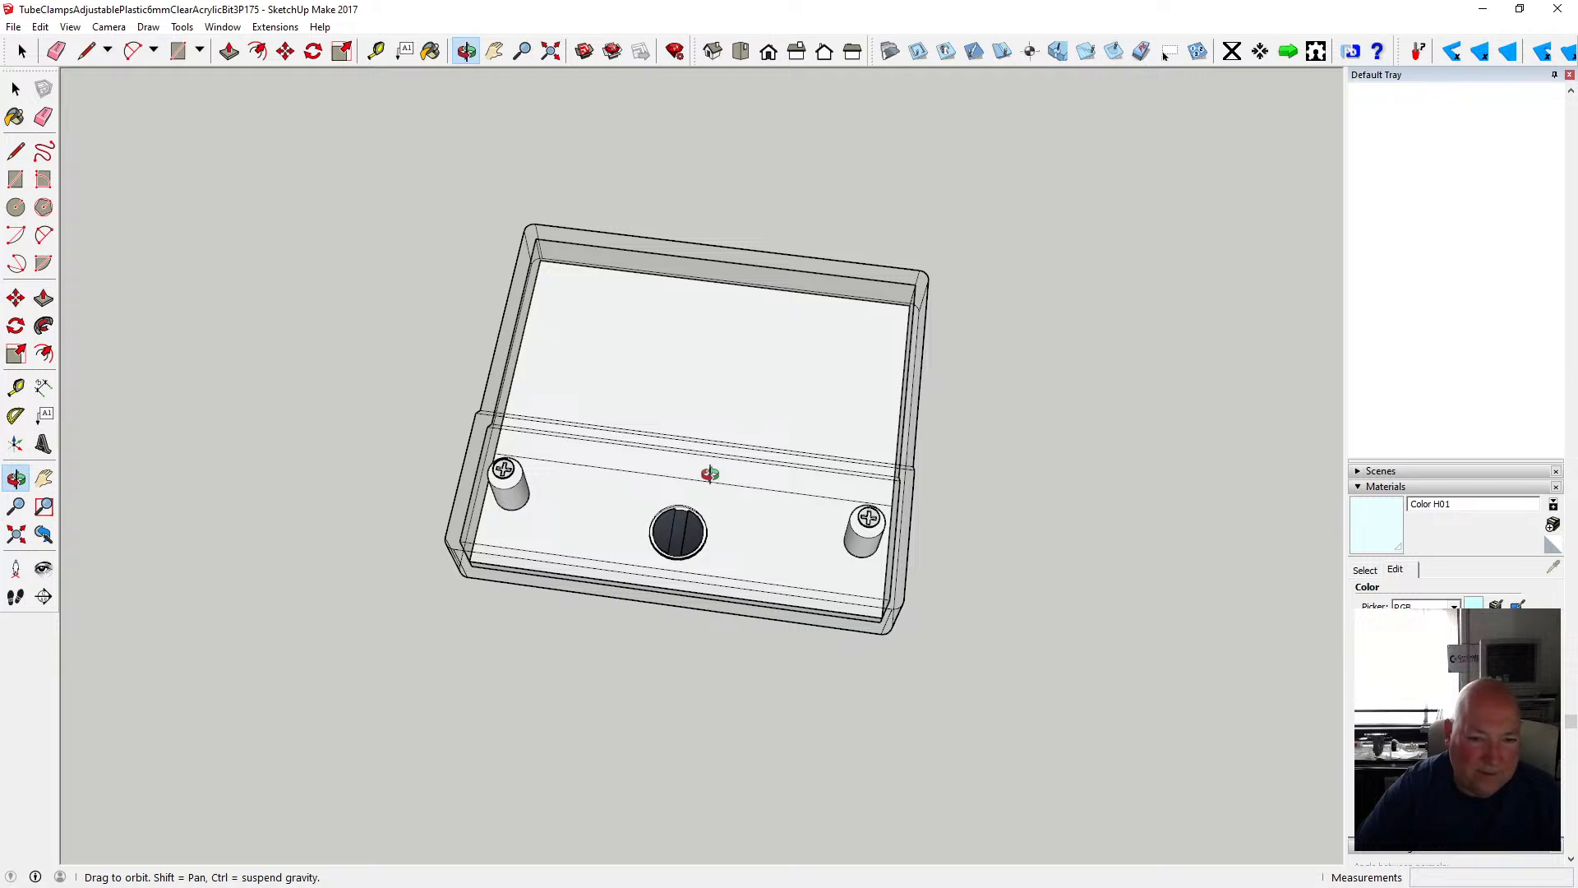
drag(709, 474, 718, 487)
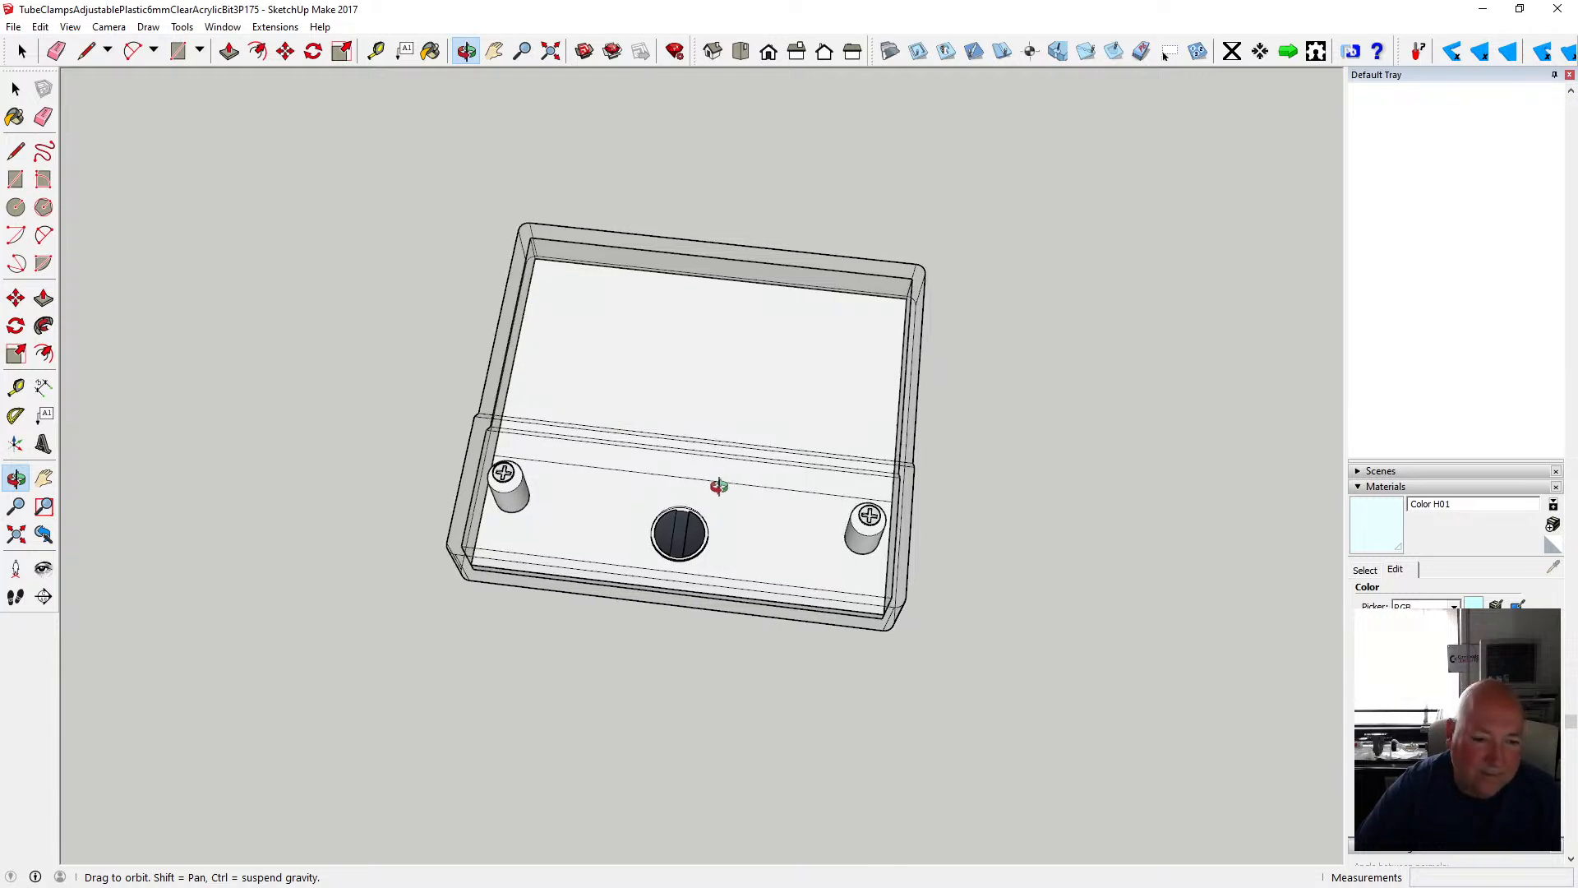
- Open the recessed 2 mm plate's group for editing from the underside of the clamp box, showing its tinted upper face
drag(719, 487, 582, 482)
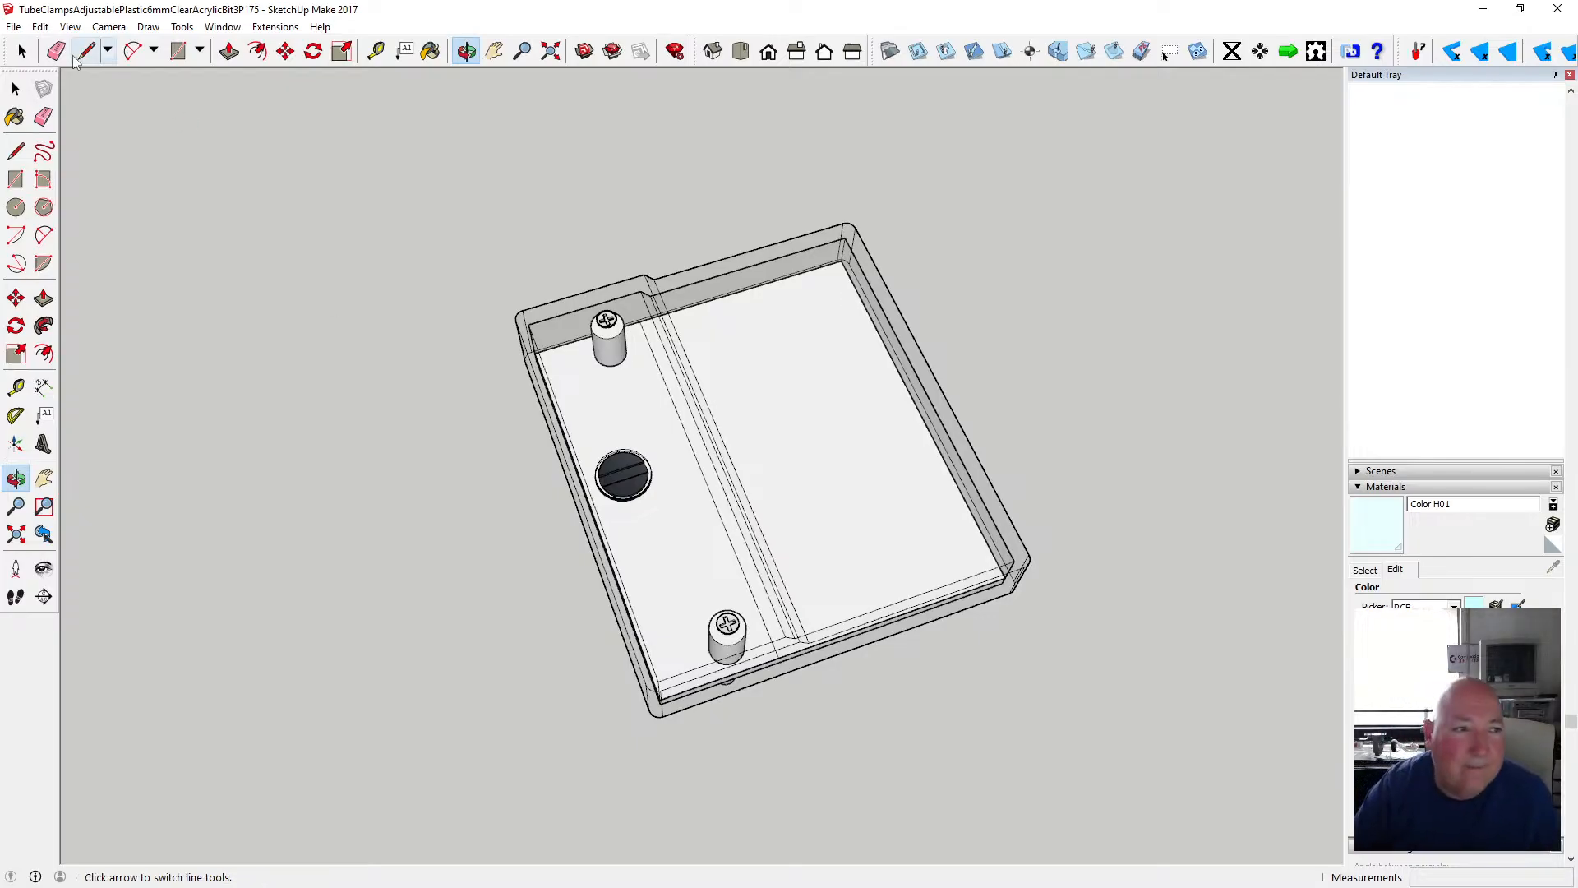
click(17, 93)
click(466, 51)
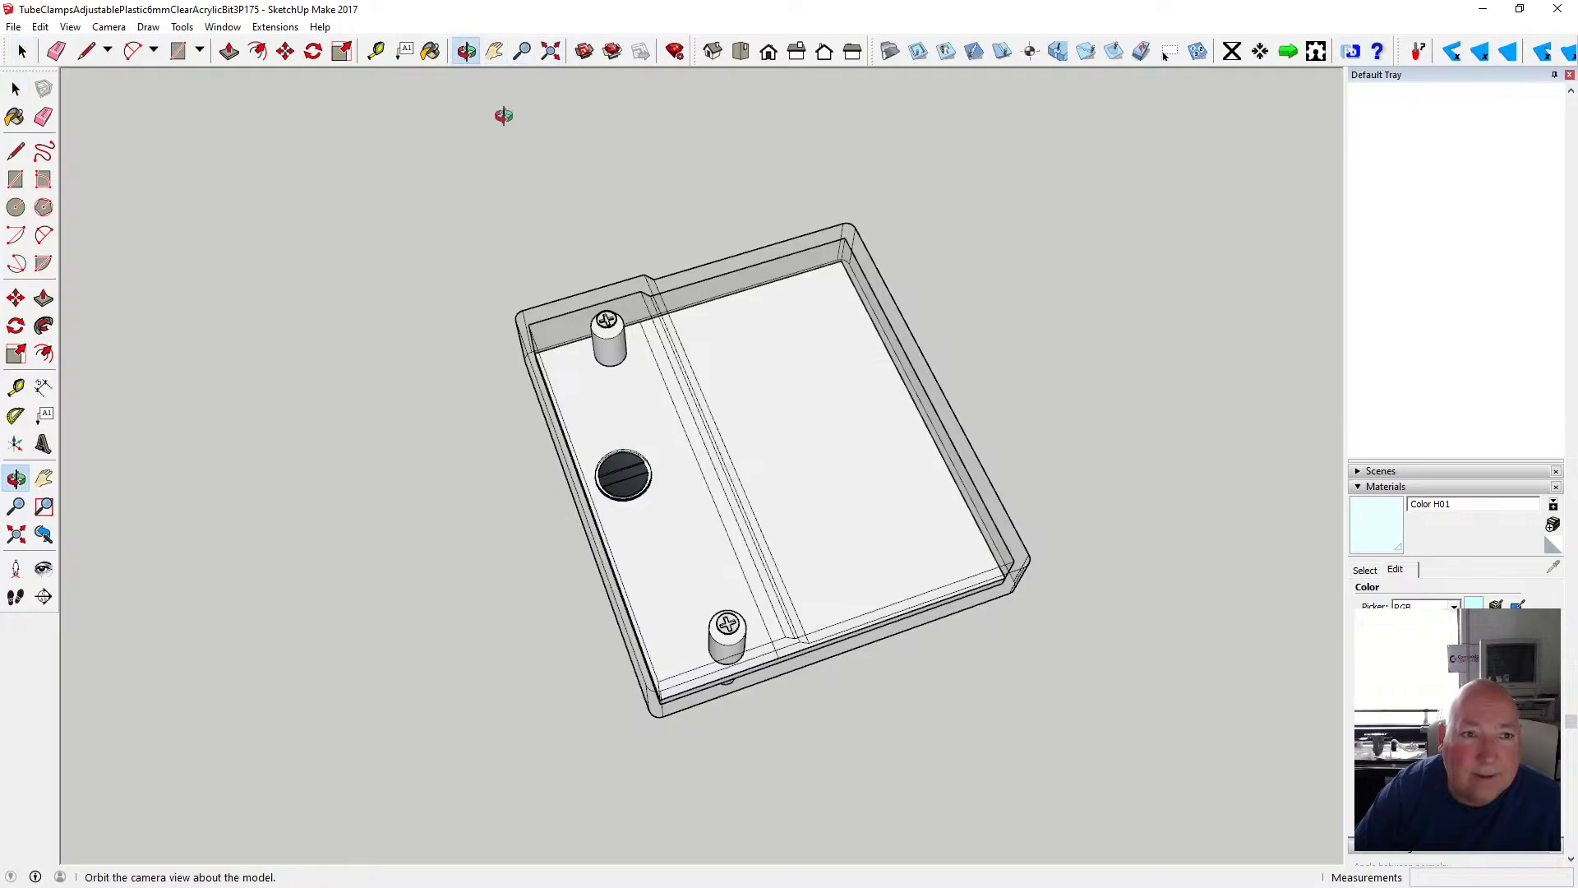
drag(504, 116, 842, 144)
click(15, 89)
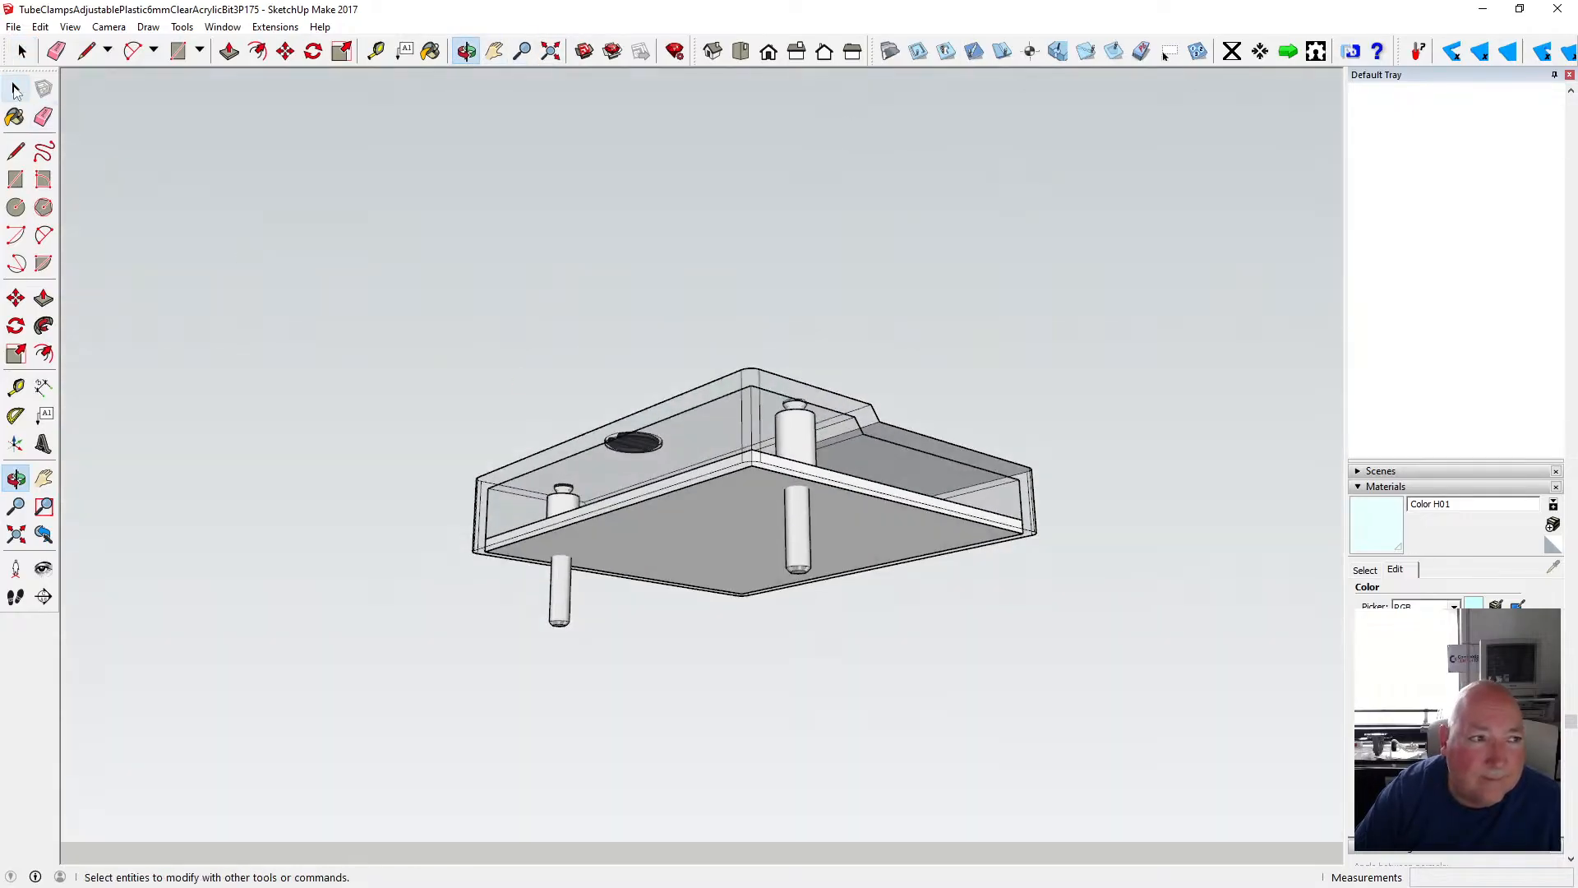
double_click(707, 566)
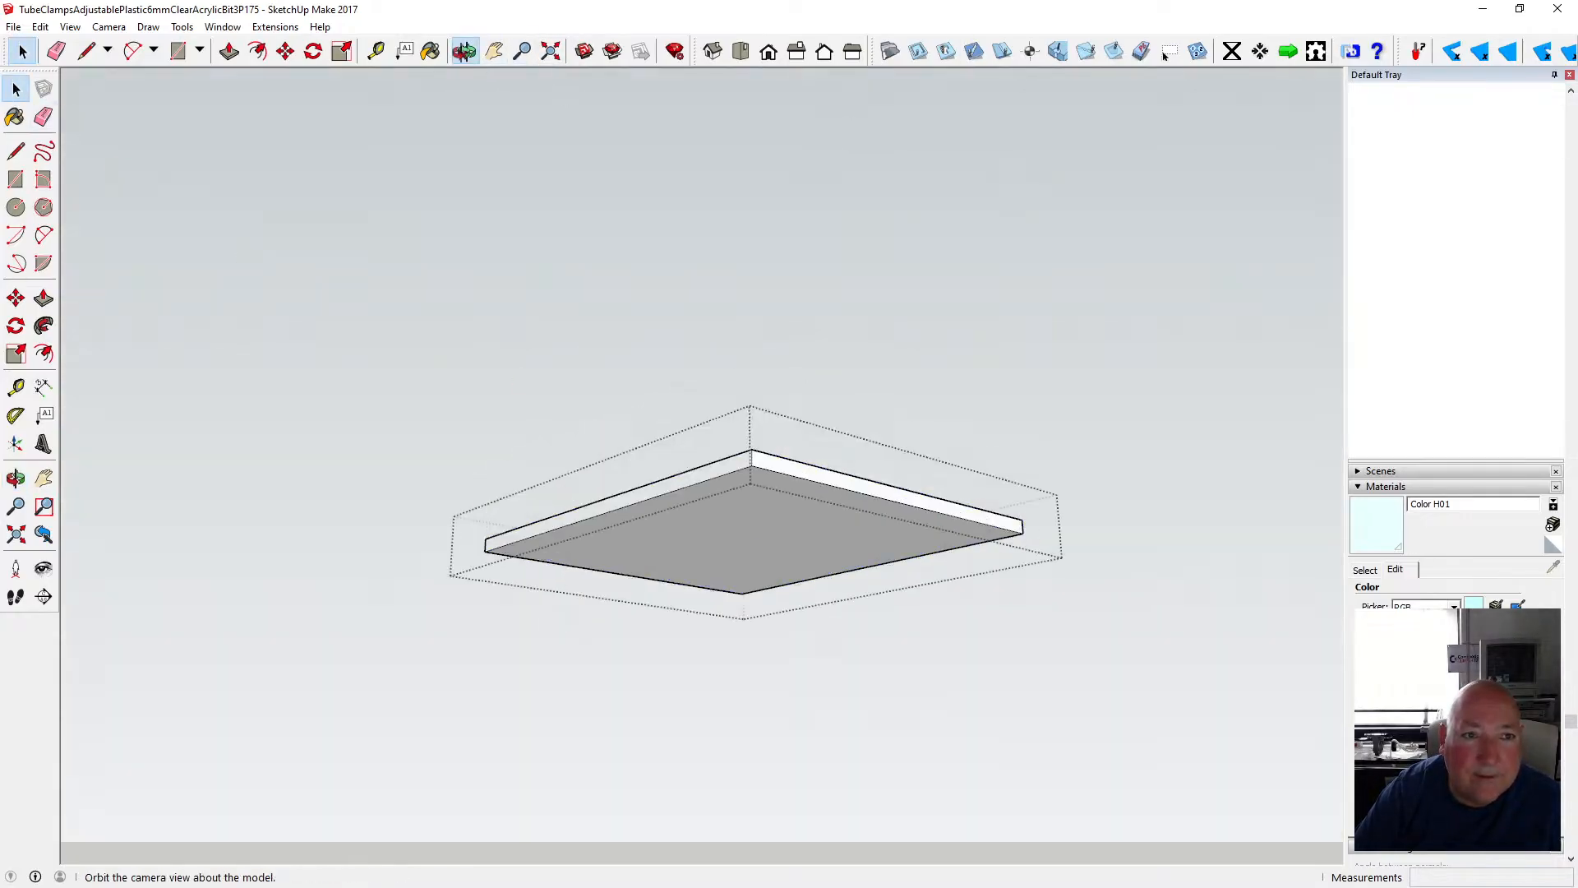
click(466, 51)
drag(670, 353, 694, 461)
- Place two guide lines across the plate, each 20 mm in from one of its two short edges
key(t)
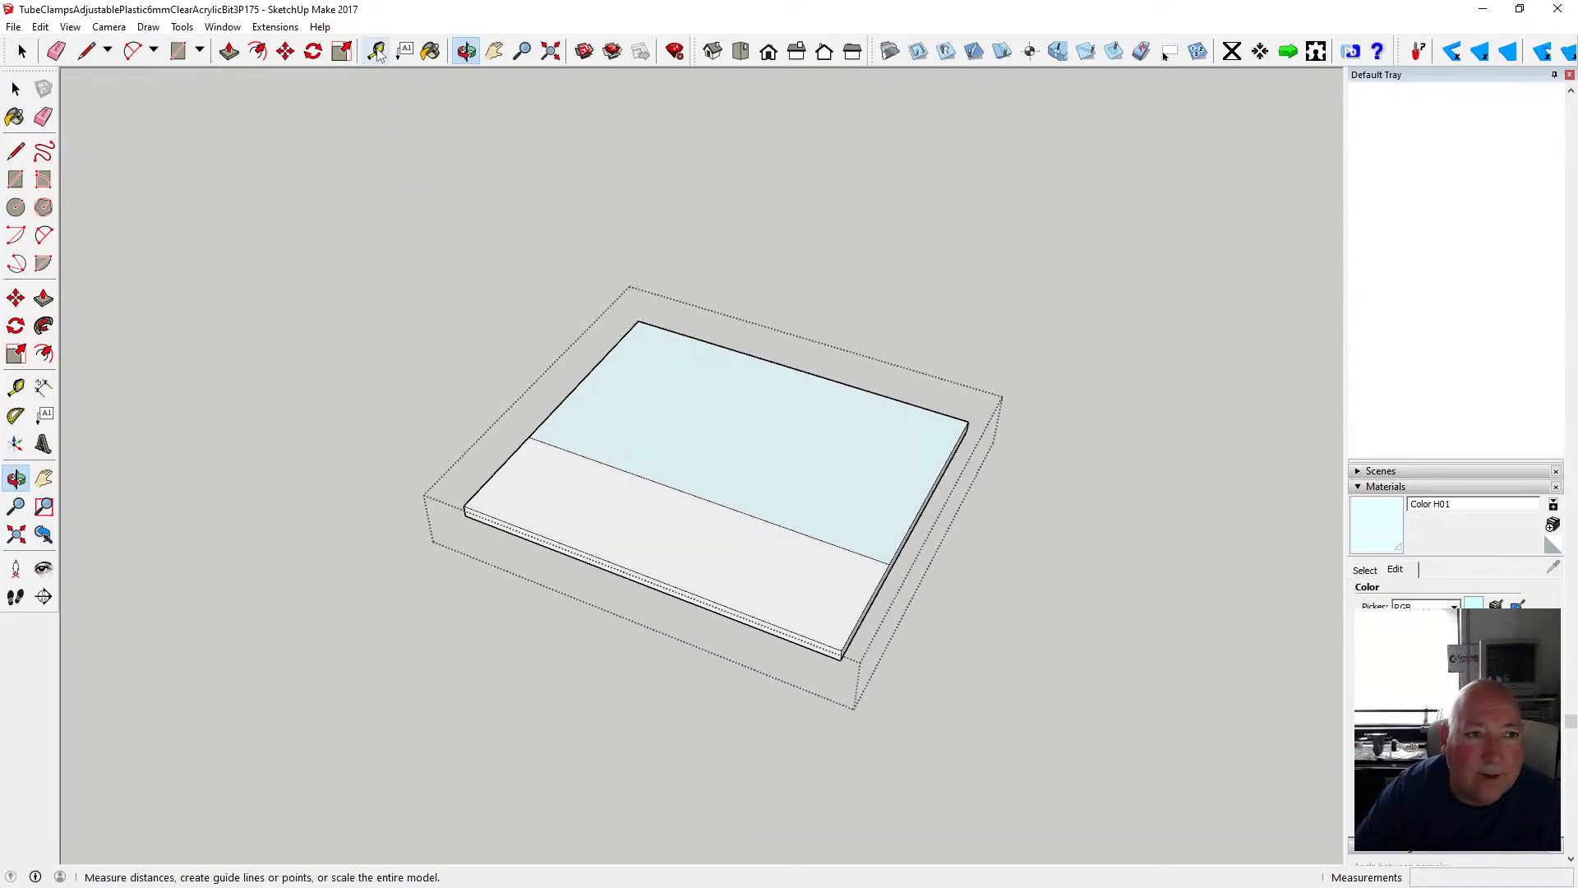
click(566, 387)
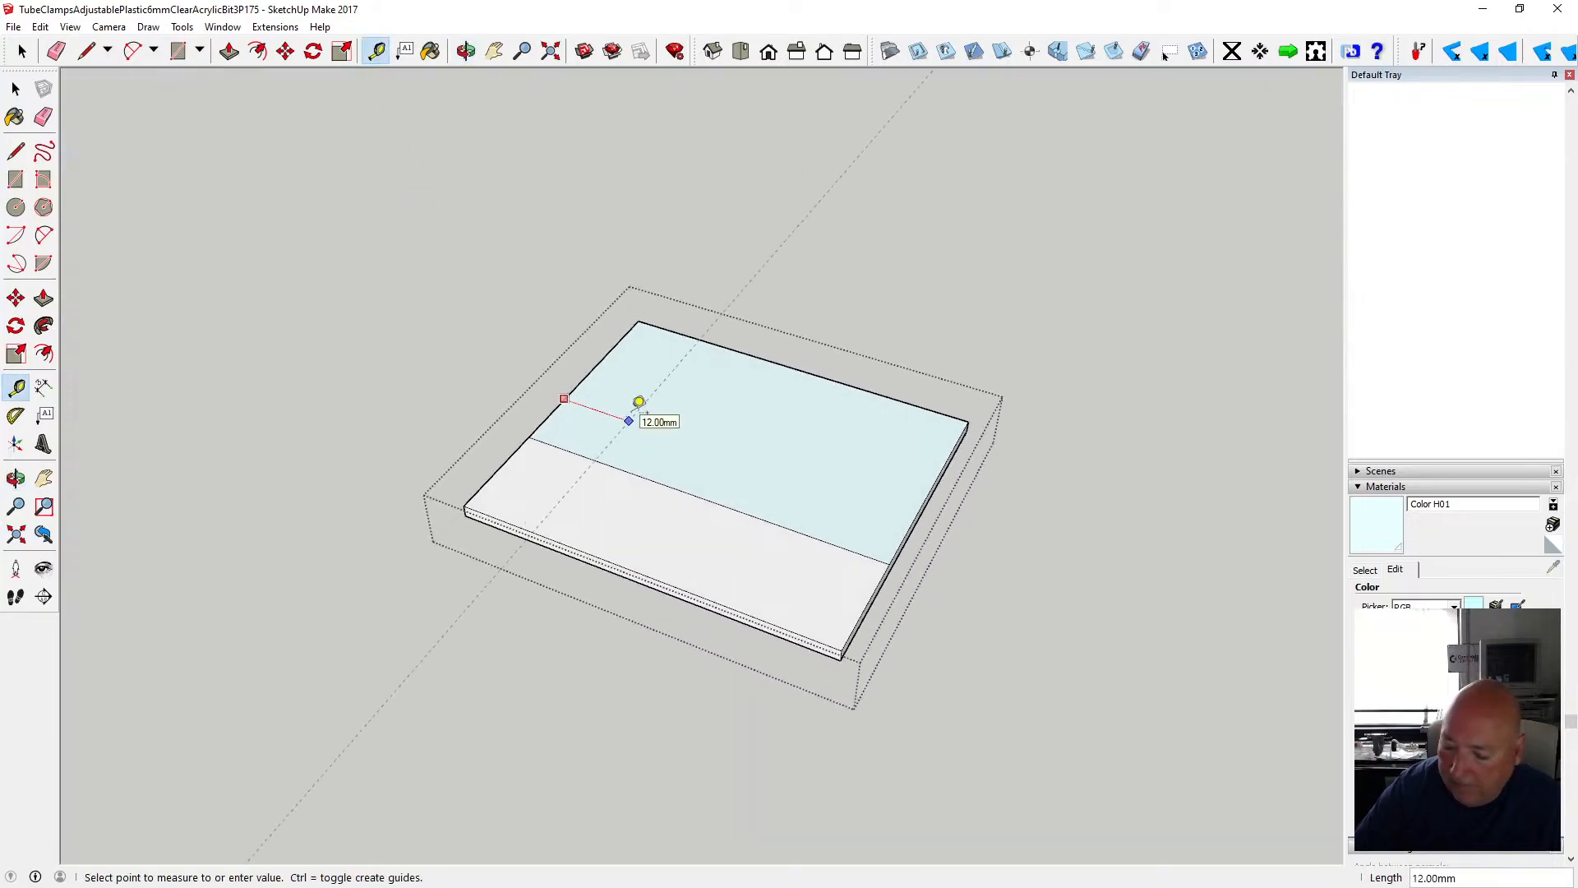
text(20)
key(Return)
click(902, 540)
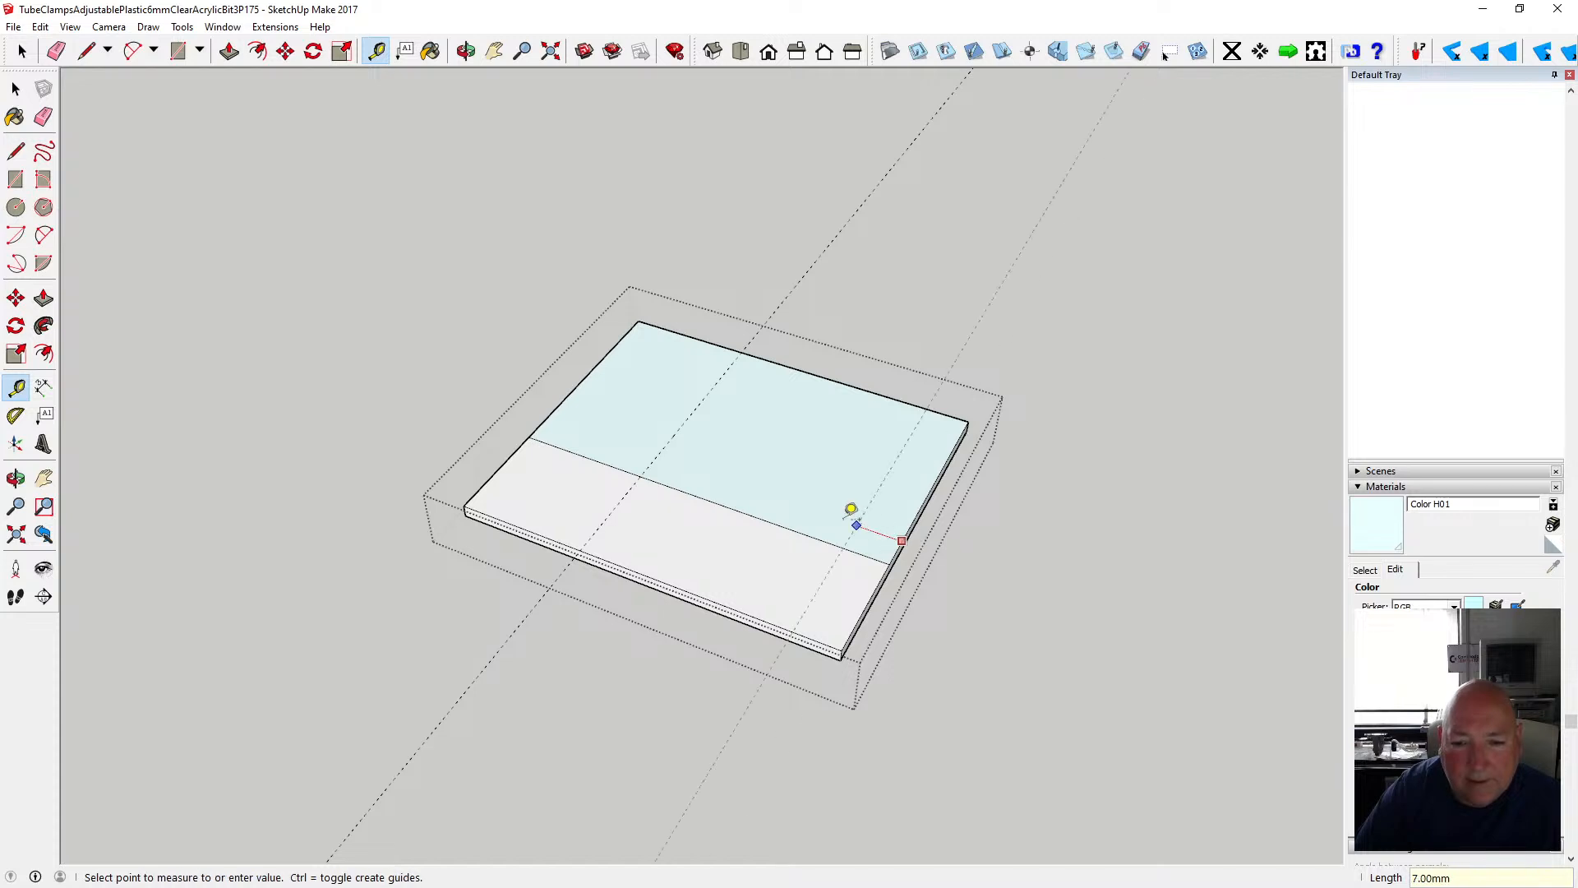
text(20)
key(Return)
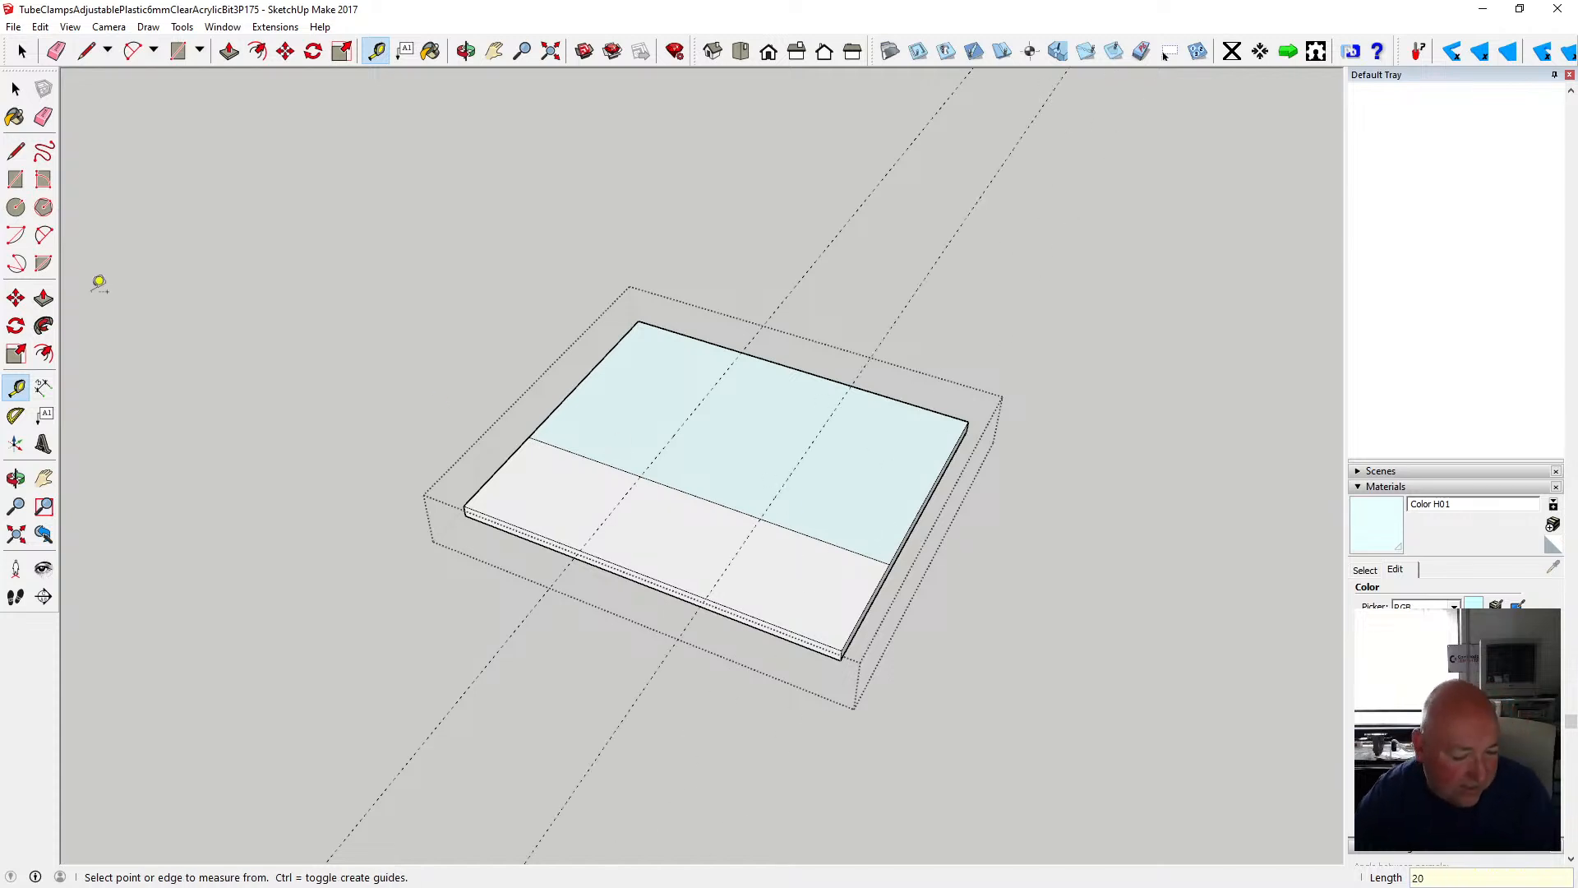
- Draw a two-point arc on the dividing line between the two guides, with a 6 mm bulge into the tinted area
click(43, 236)
click(641, 475)
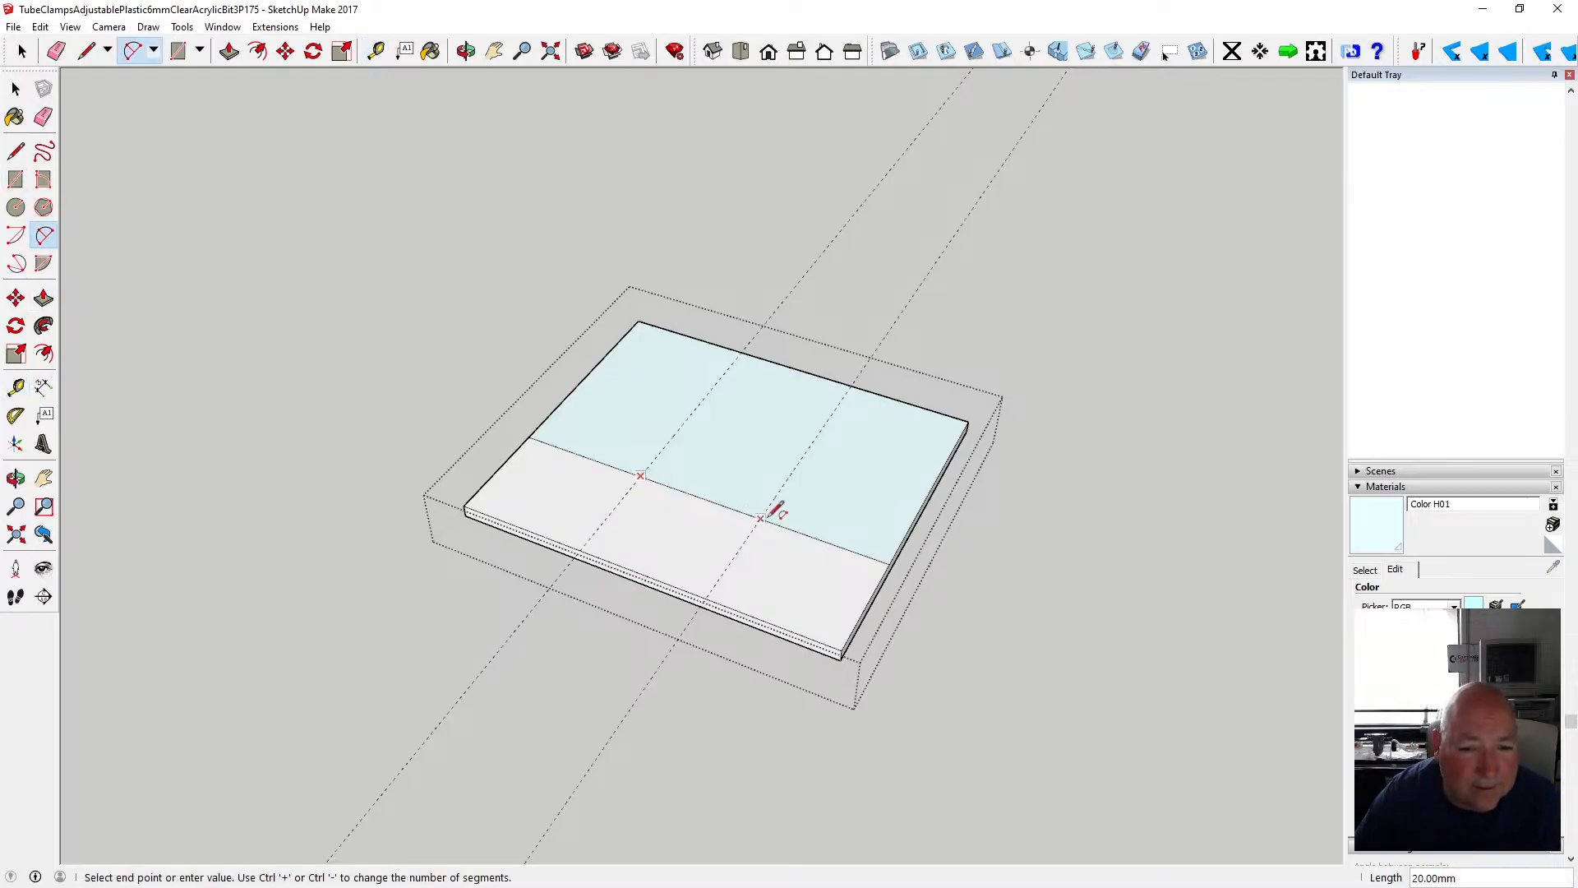
click(761, 518)
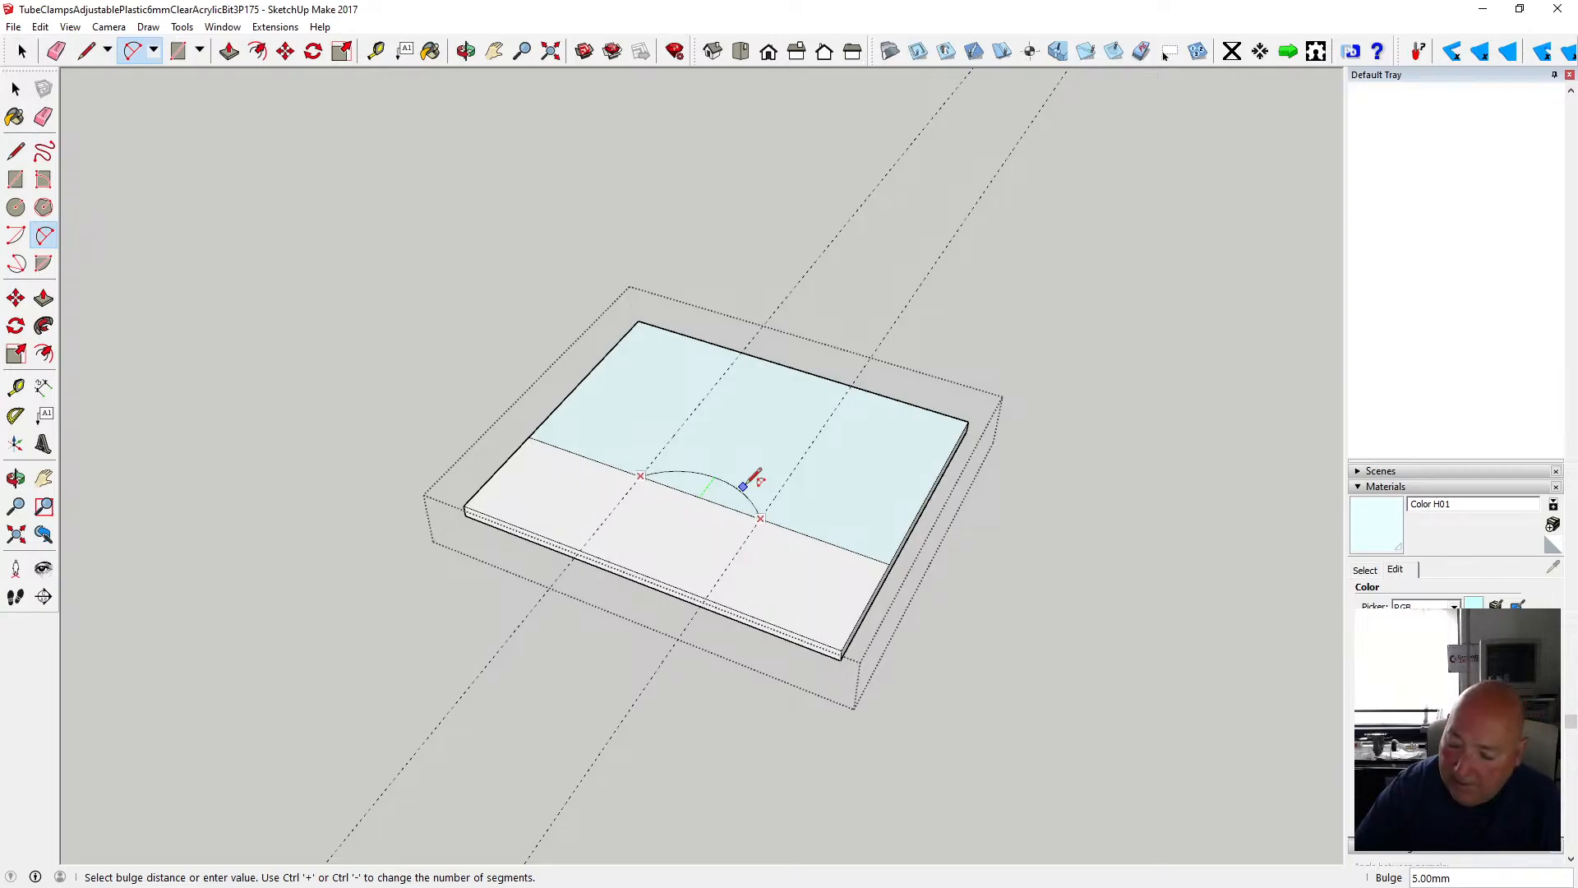
click(744, 486)
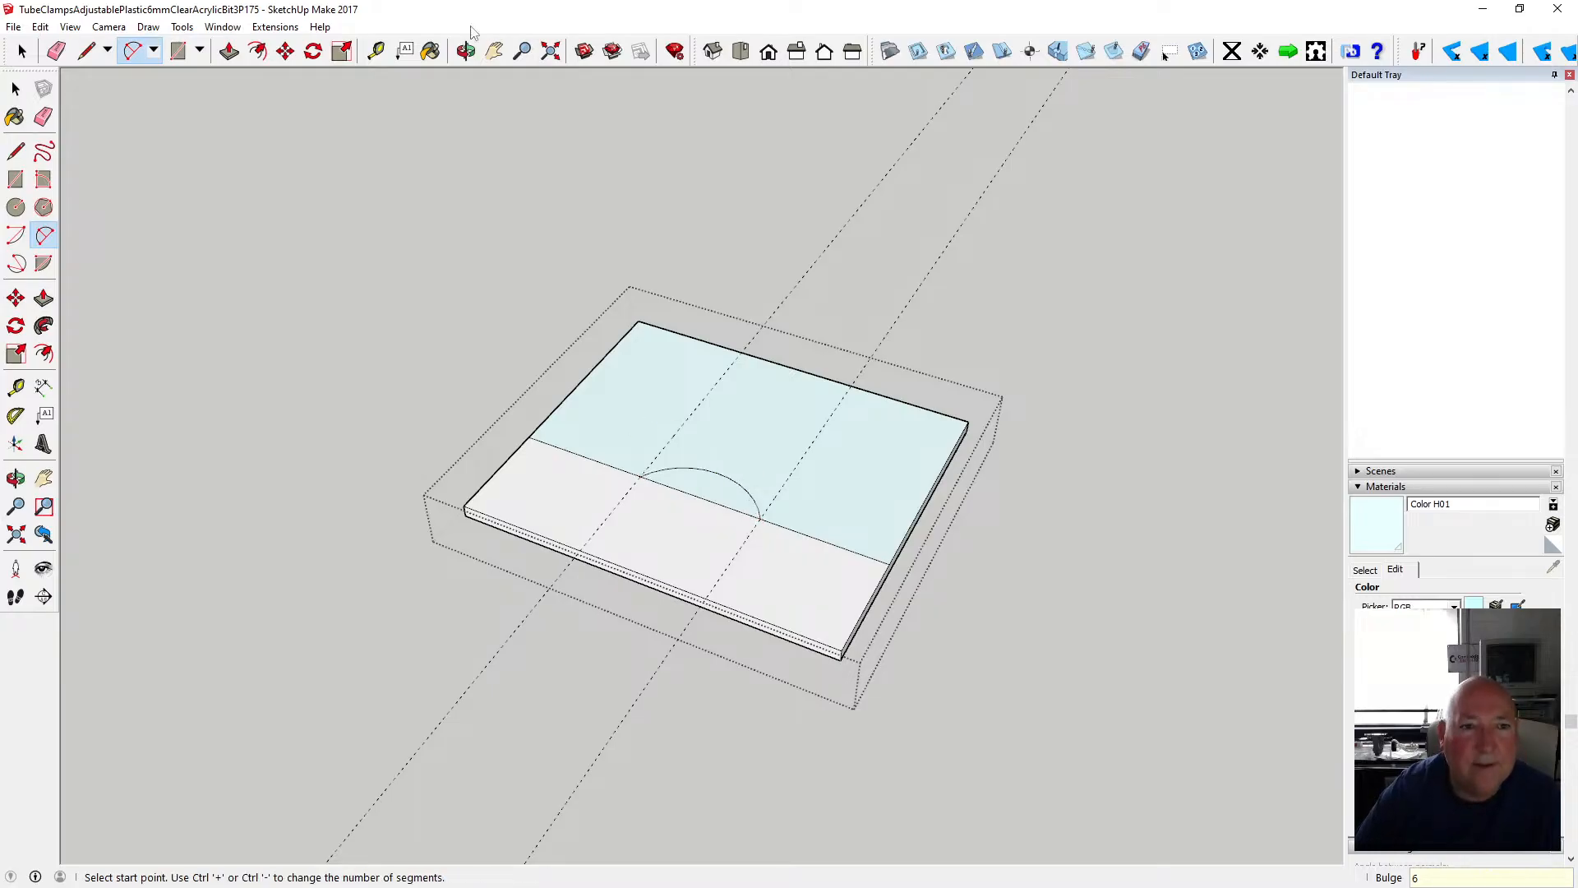
- Close the plate's group and check the arc's position against the screws, the round part and the step in the box
click(466, 51)
drag(511, 322, 663, 553)
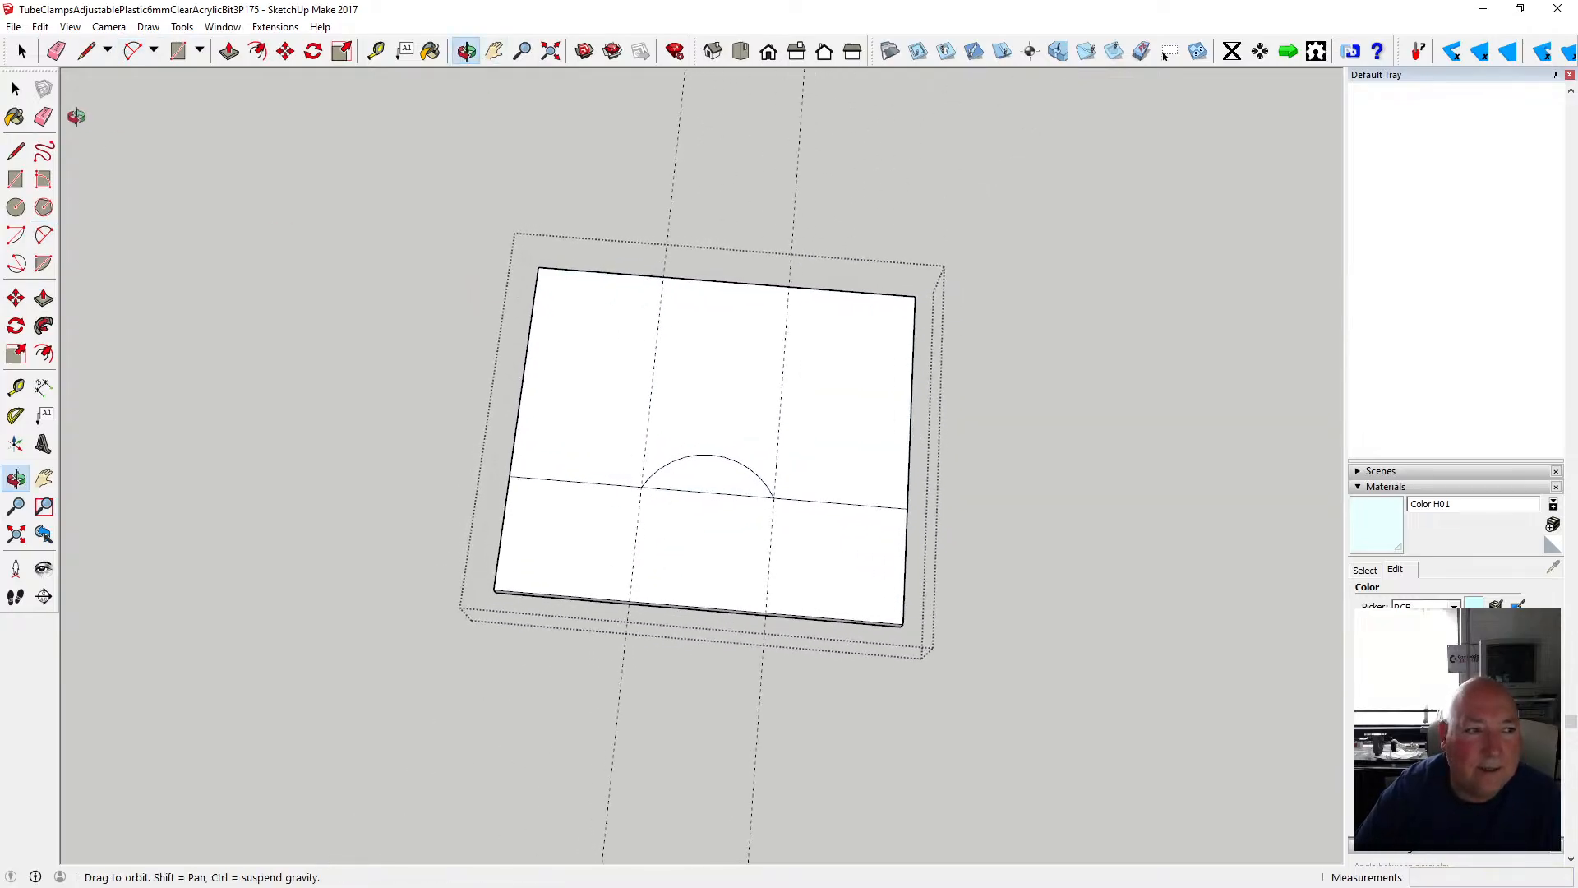
key(space)
click(293, 246)
click(466, 51)
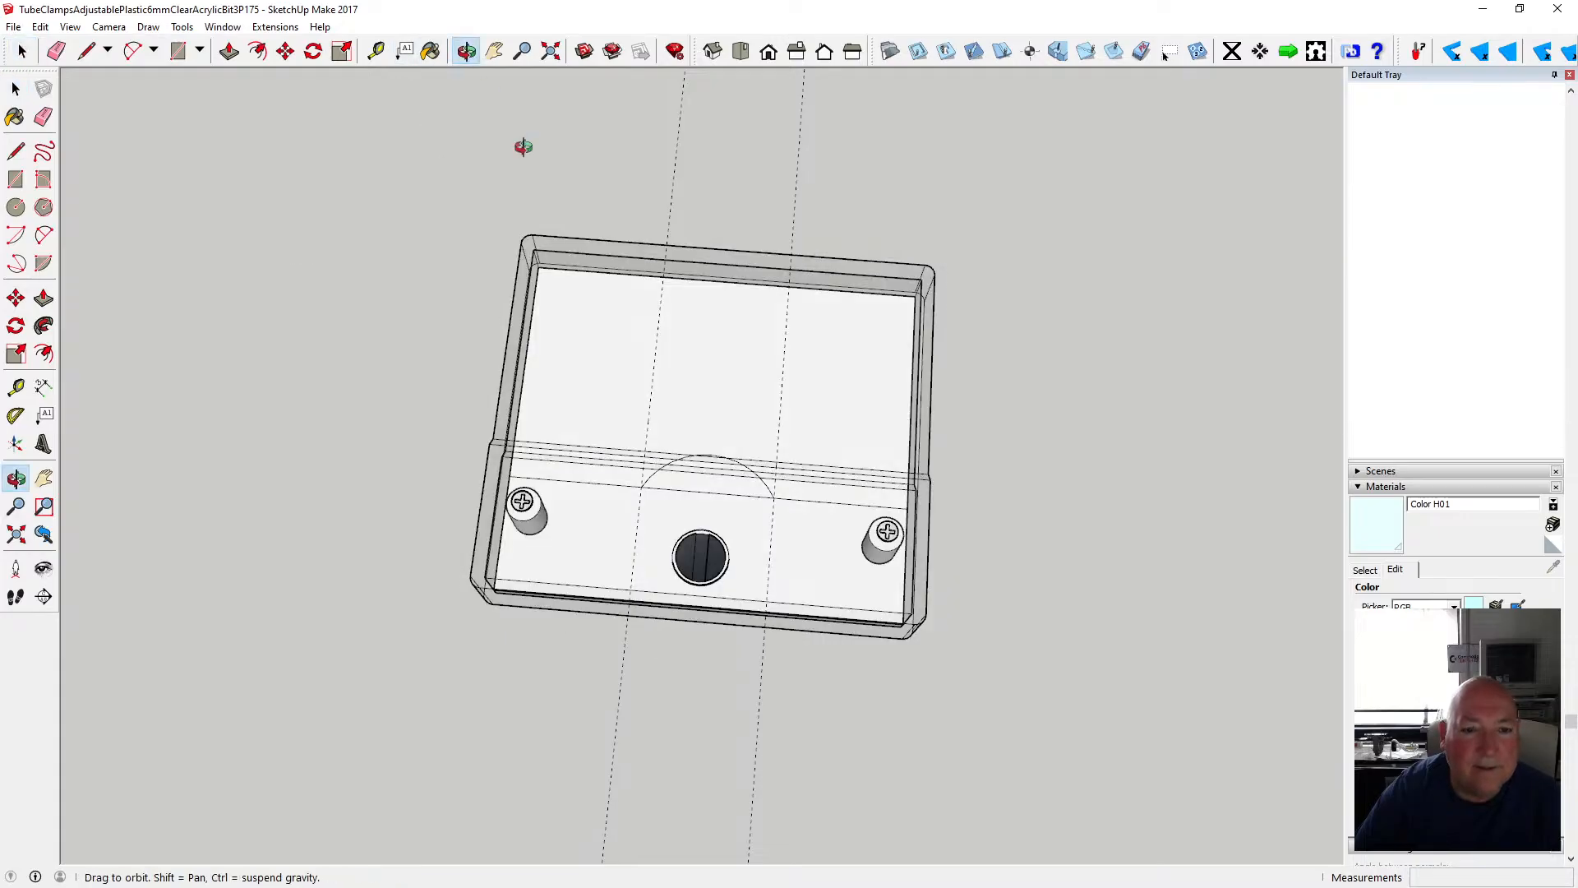
drag(496, 202, 609, 419)
- Reopen the plate's group and delete both guide lines and the straight segment beneath the arc
click(15, 89)
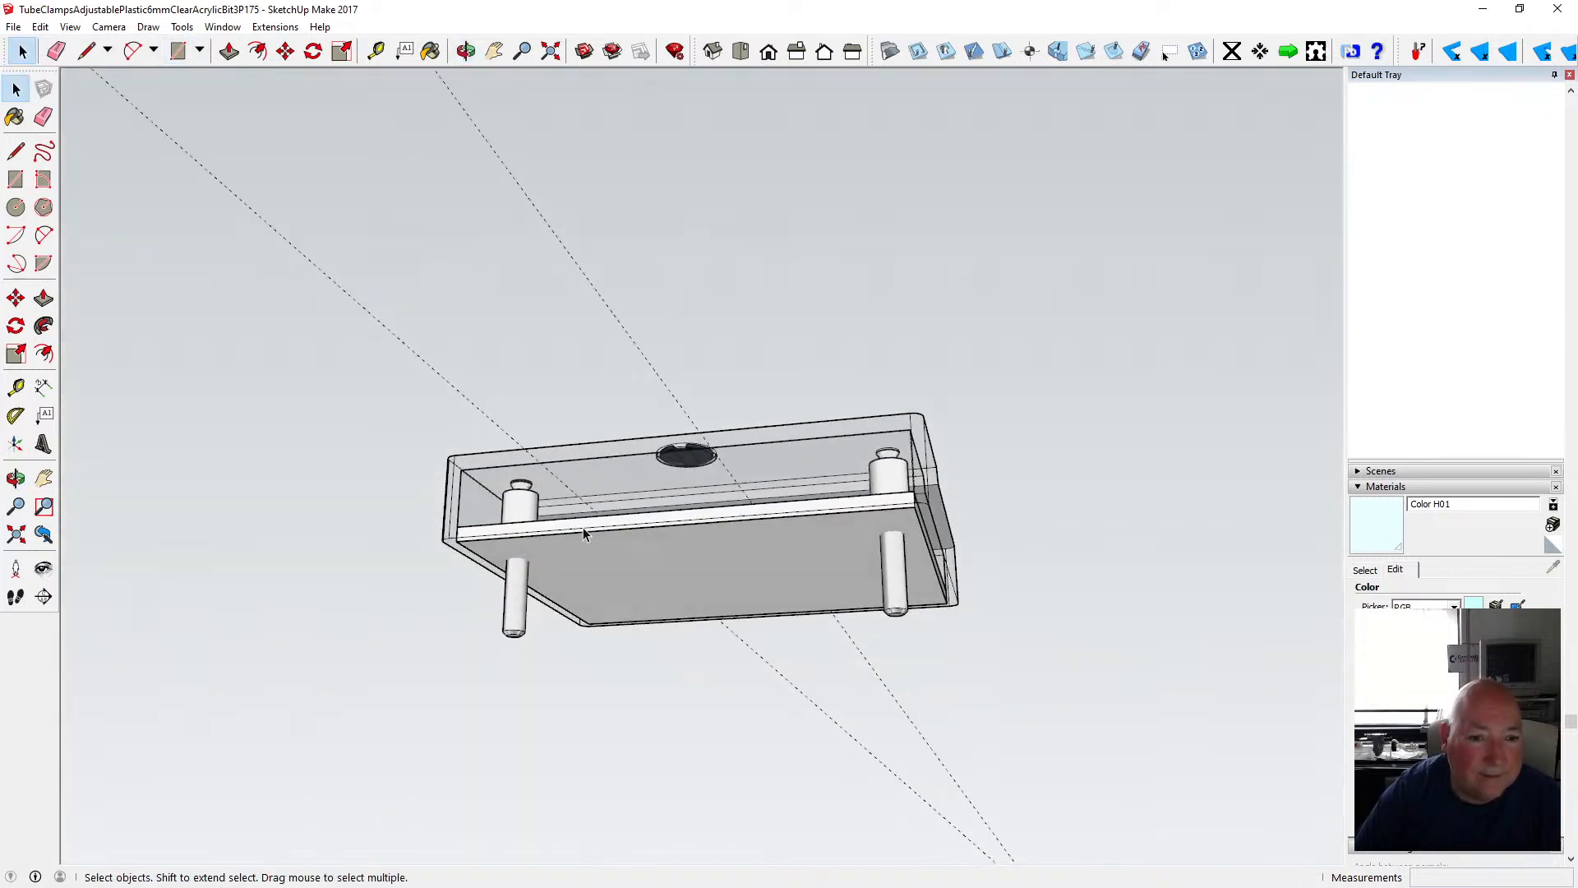
double_click(643, 563)
click(466, 51)
drag(533, 210, 638, 501)
scroll(658, 629, up, 6)
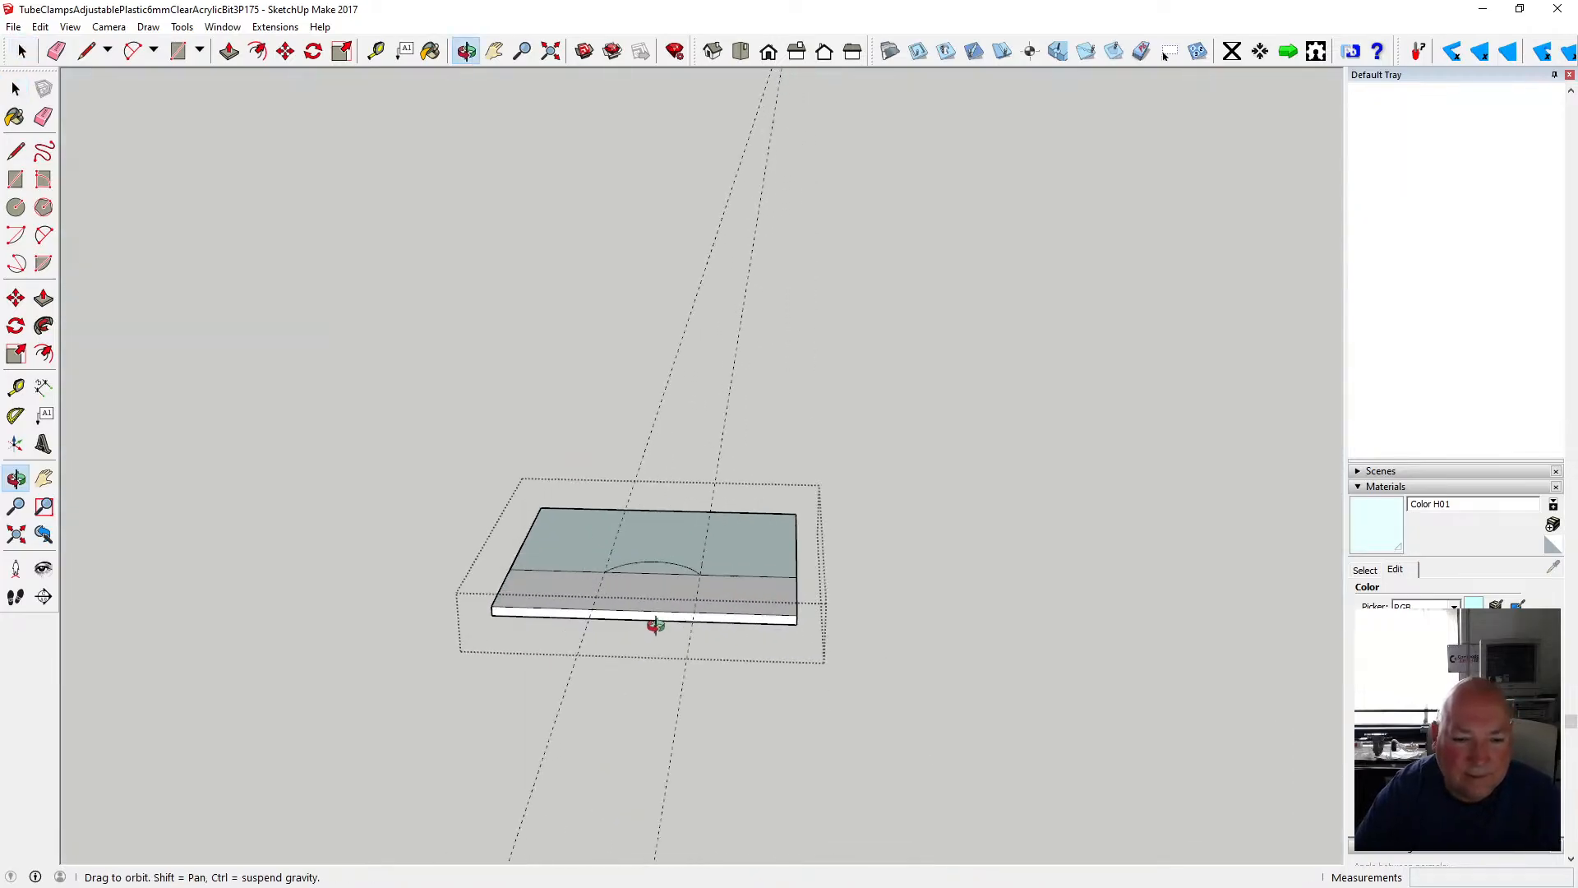
click(18, 88)
click(18, 88)
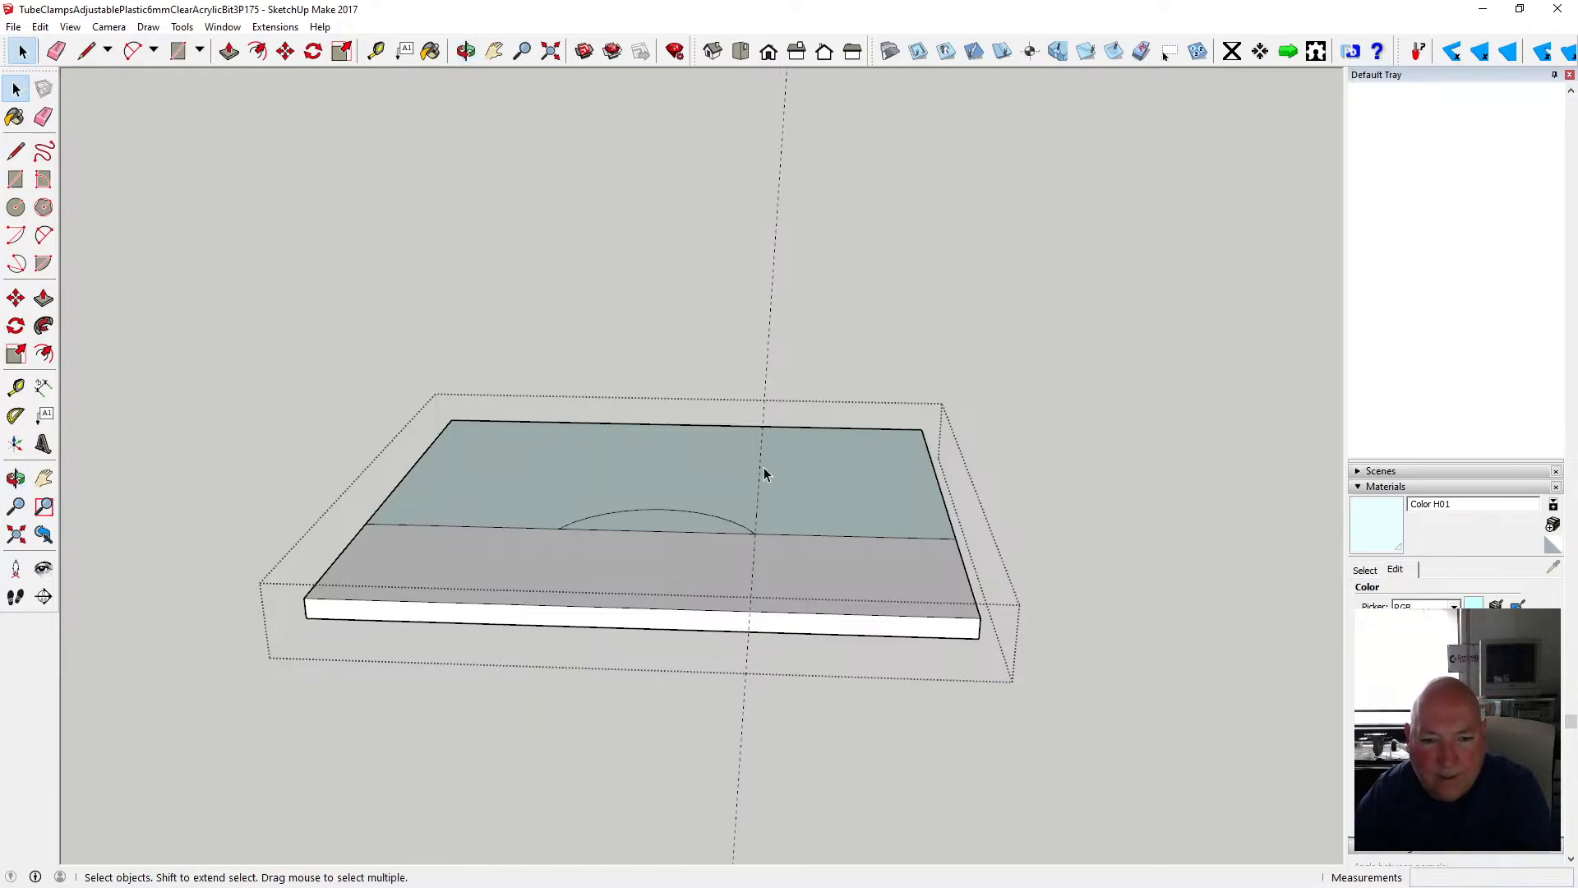
click(691, 533)
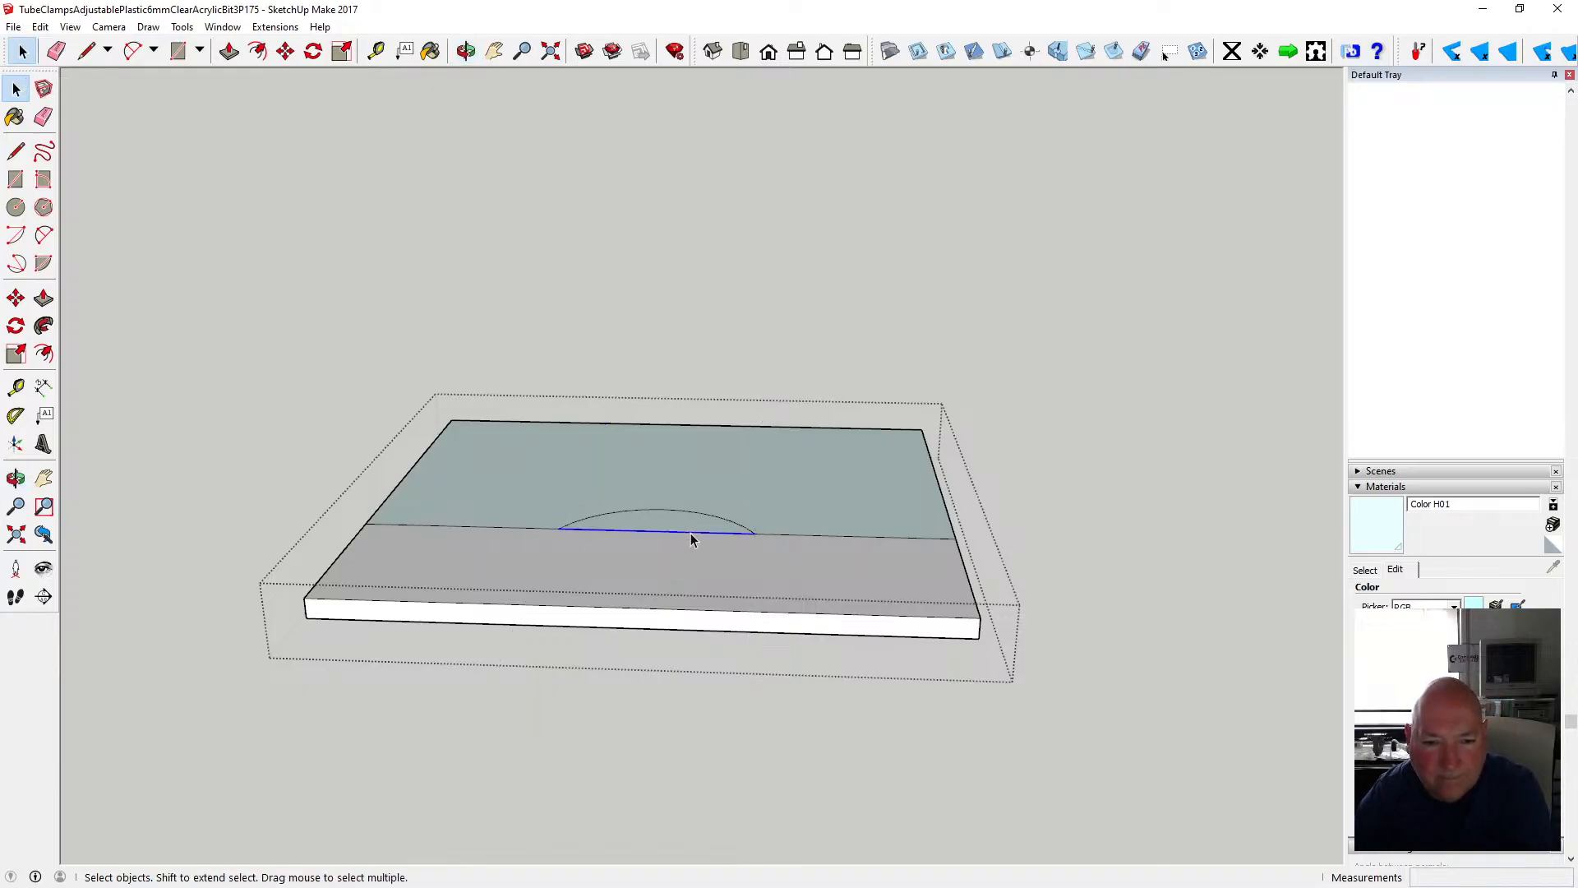
key(Delete)
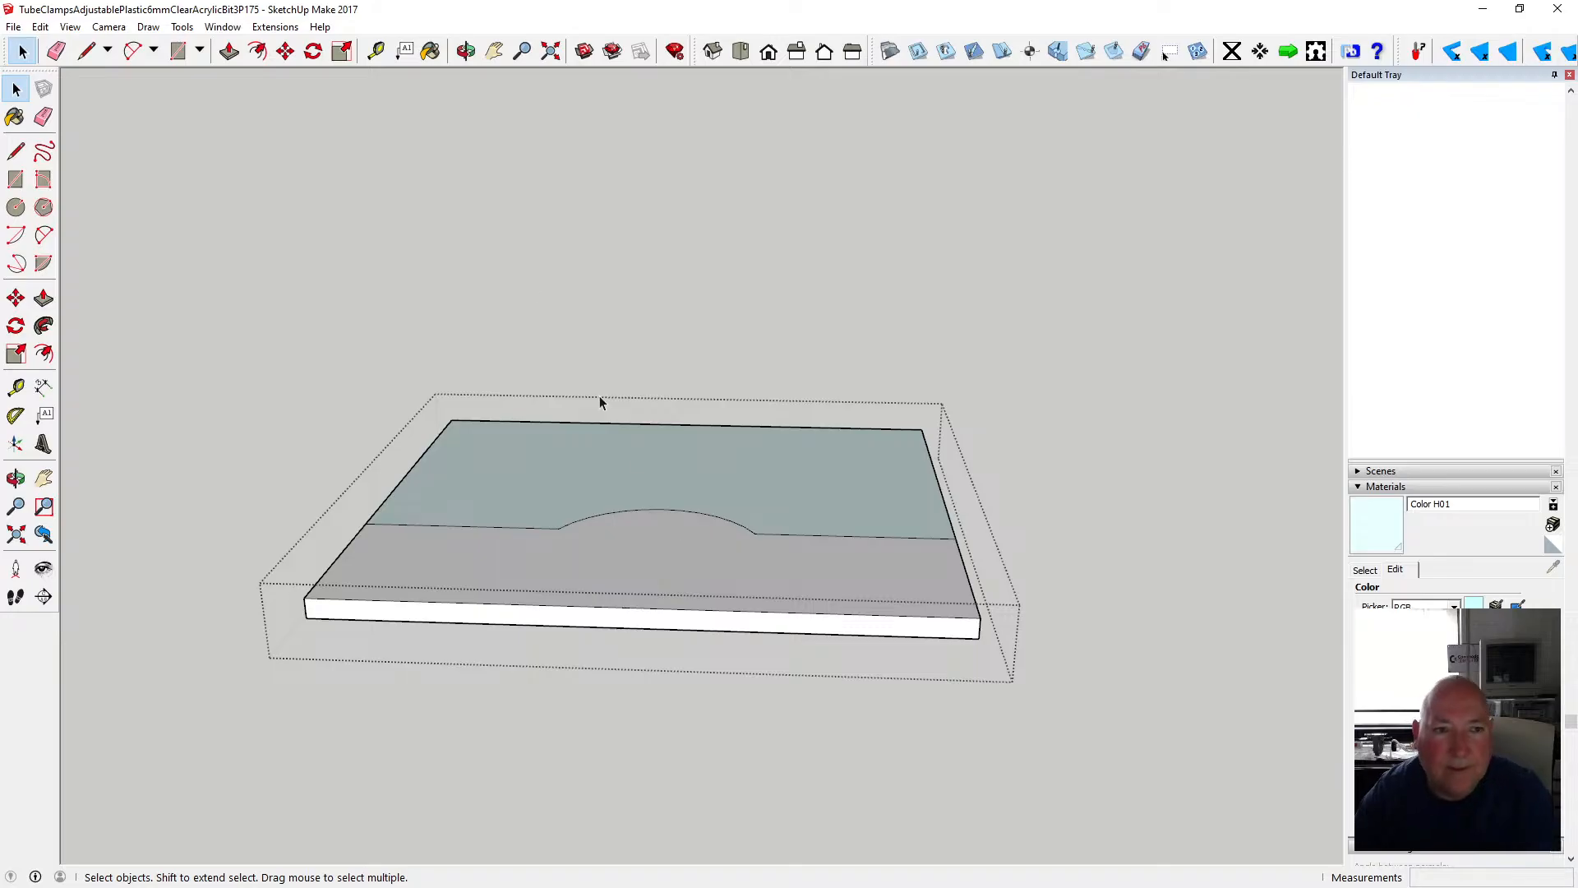
- Draw a narrow tab at the arc's left end: 4 mm into the tinted area, 1 mm across and back to the arc
click(465, 50)
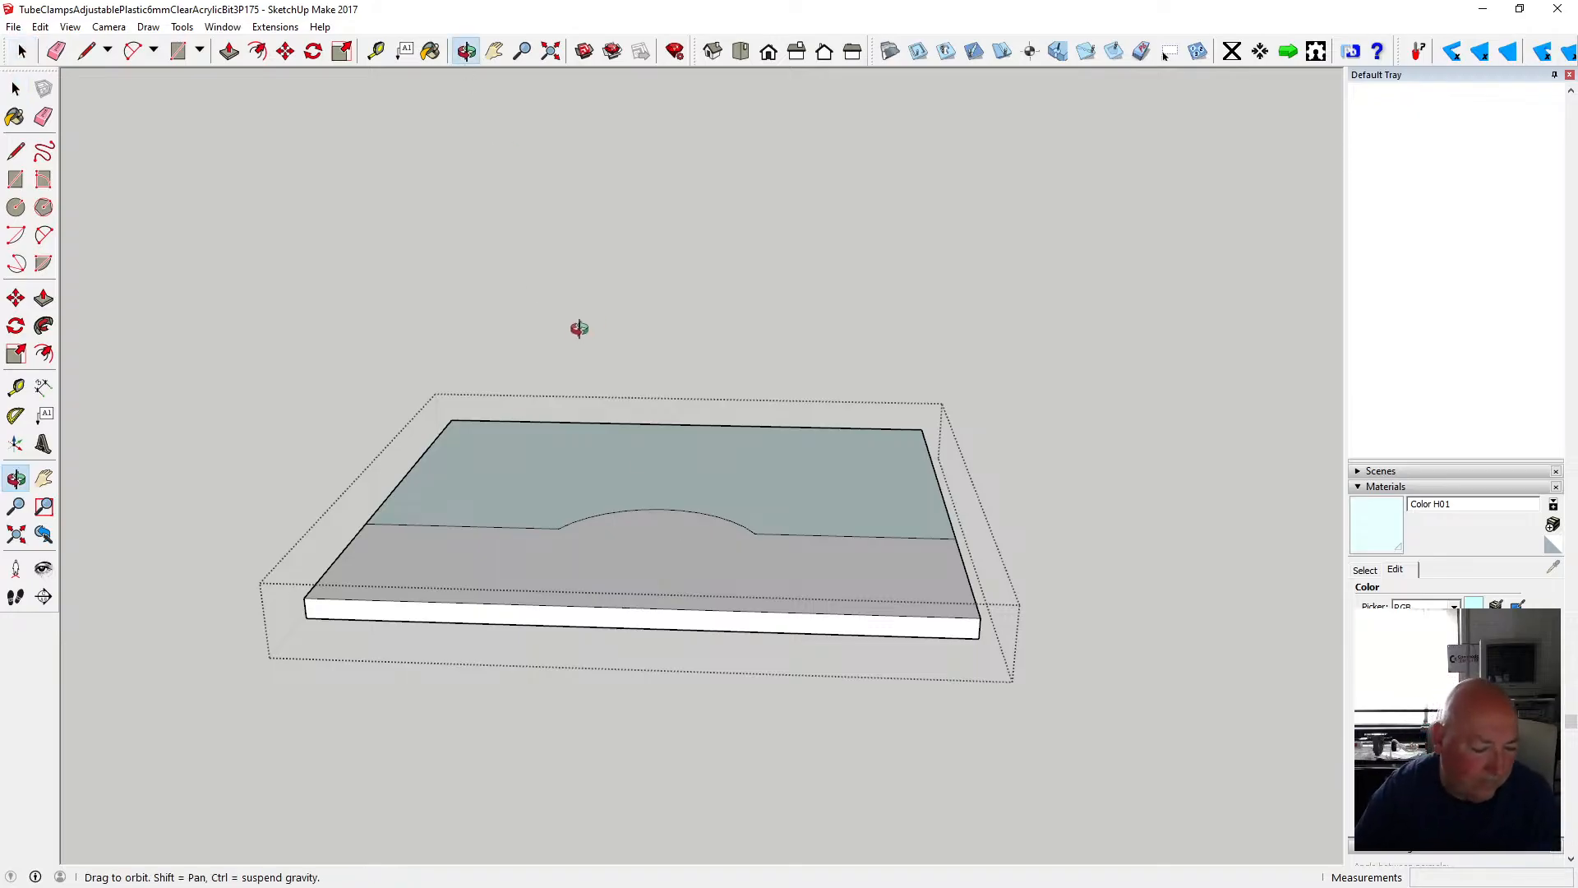
scroll(633, 411, down, 3)
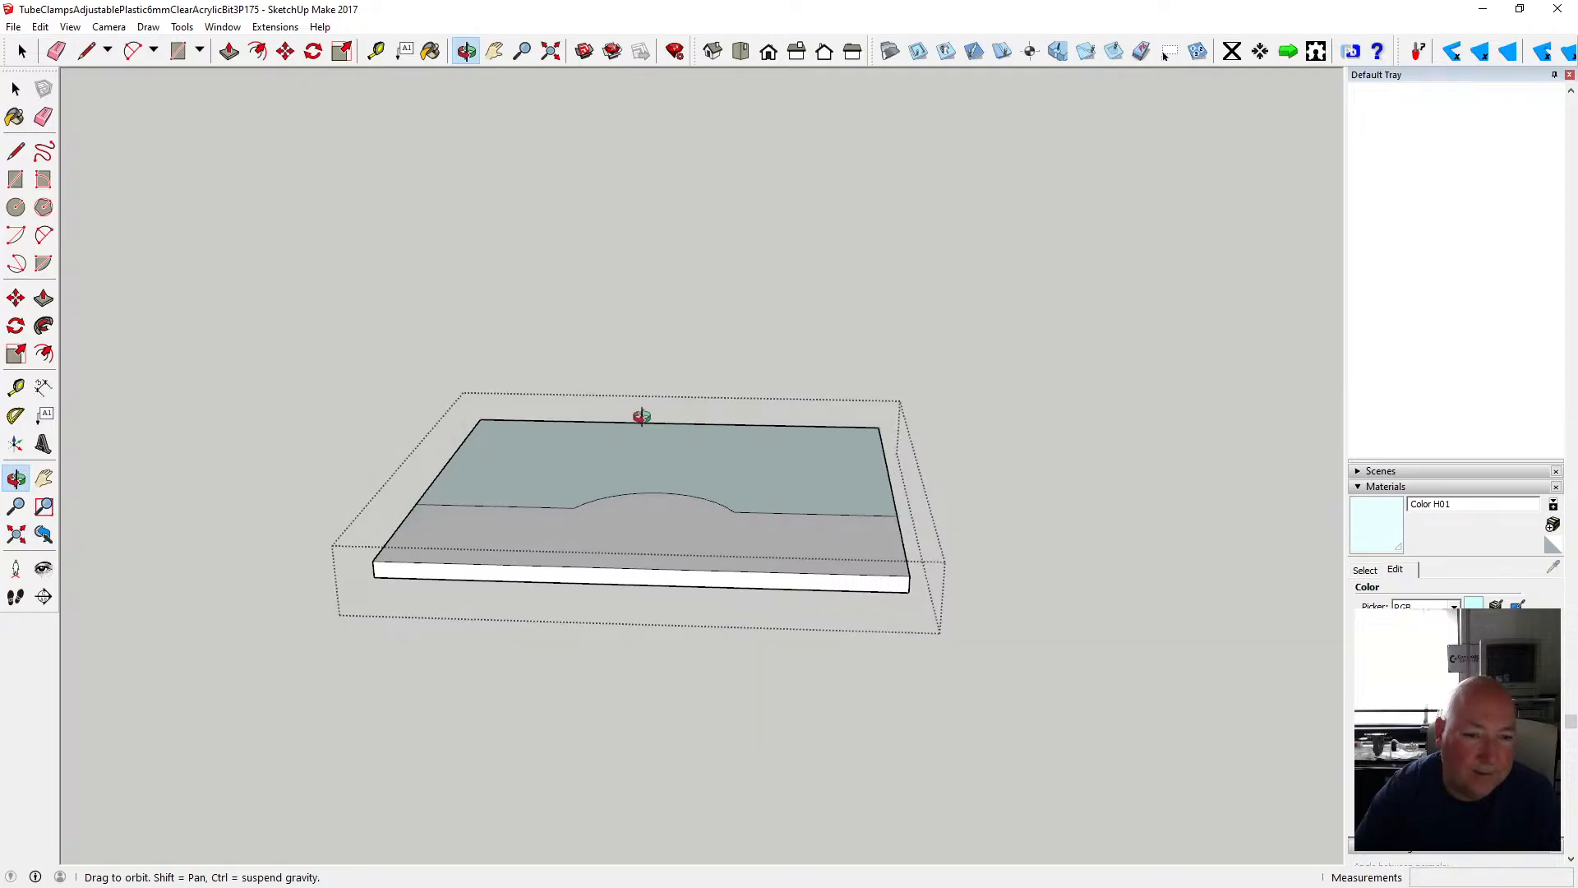
drag(666, 488, 653, 574)
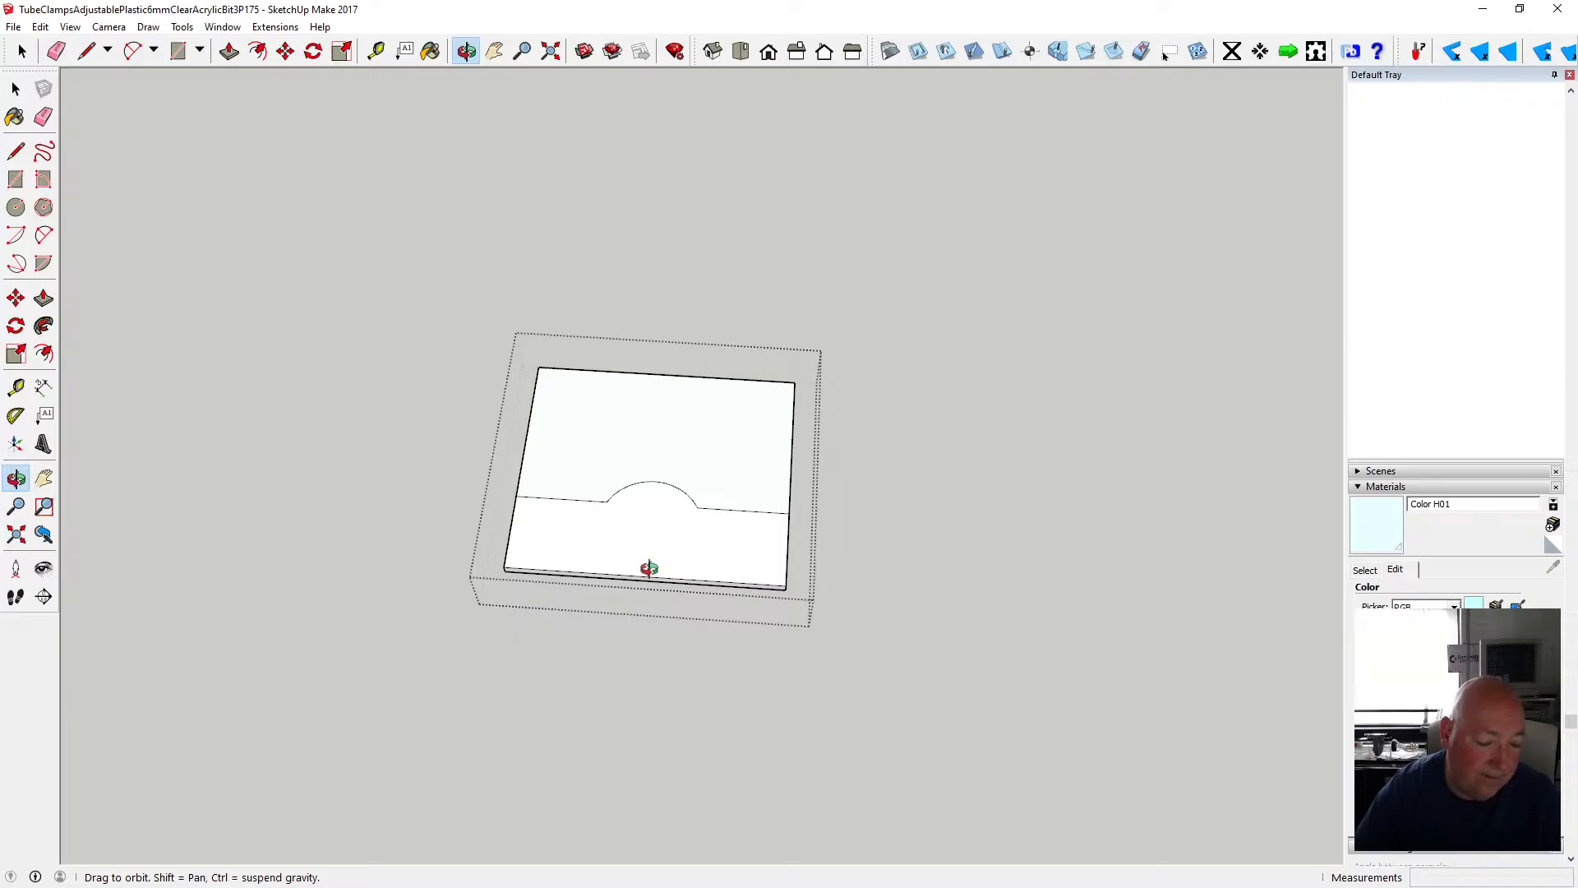
scroll(592, 501, up, 5)
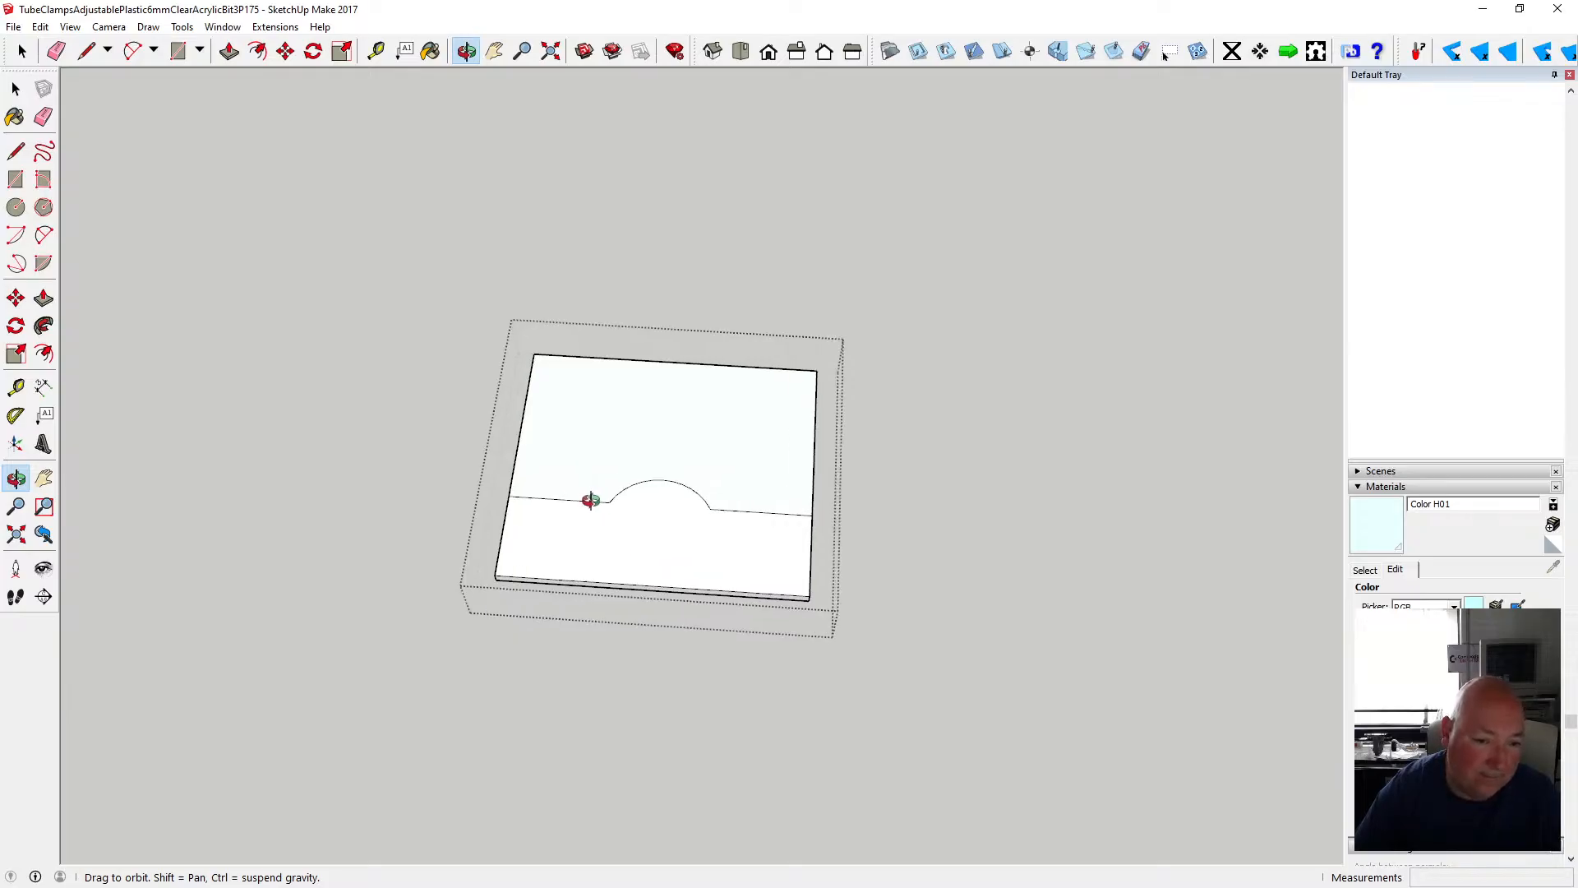
scroll(591, 500, down, 1)
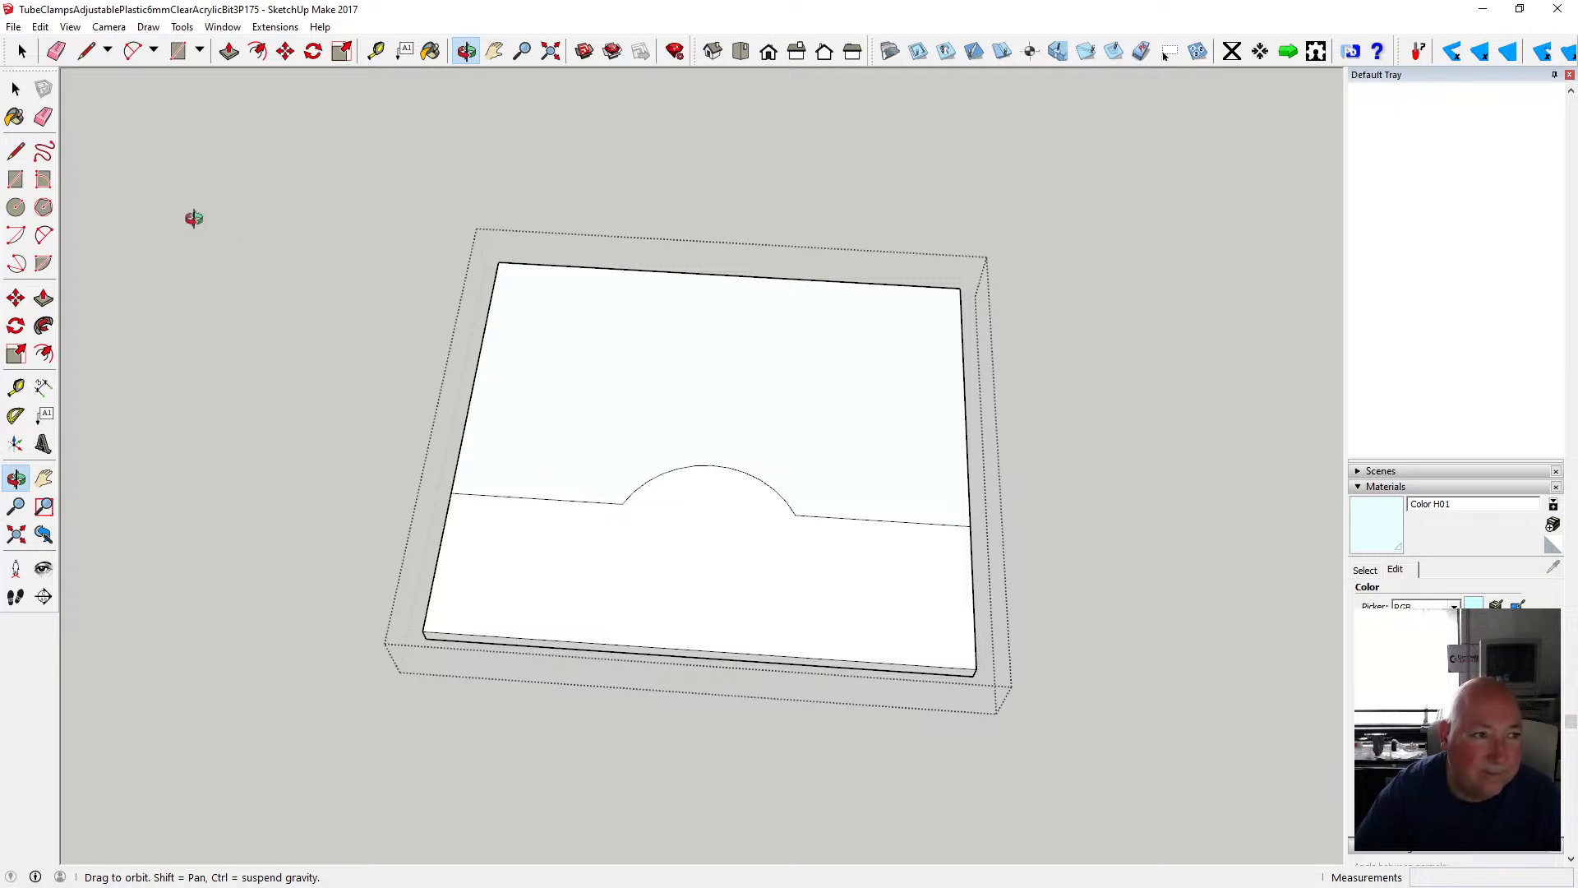
click(16, 151)
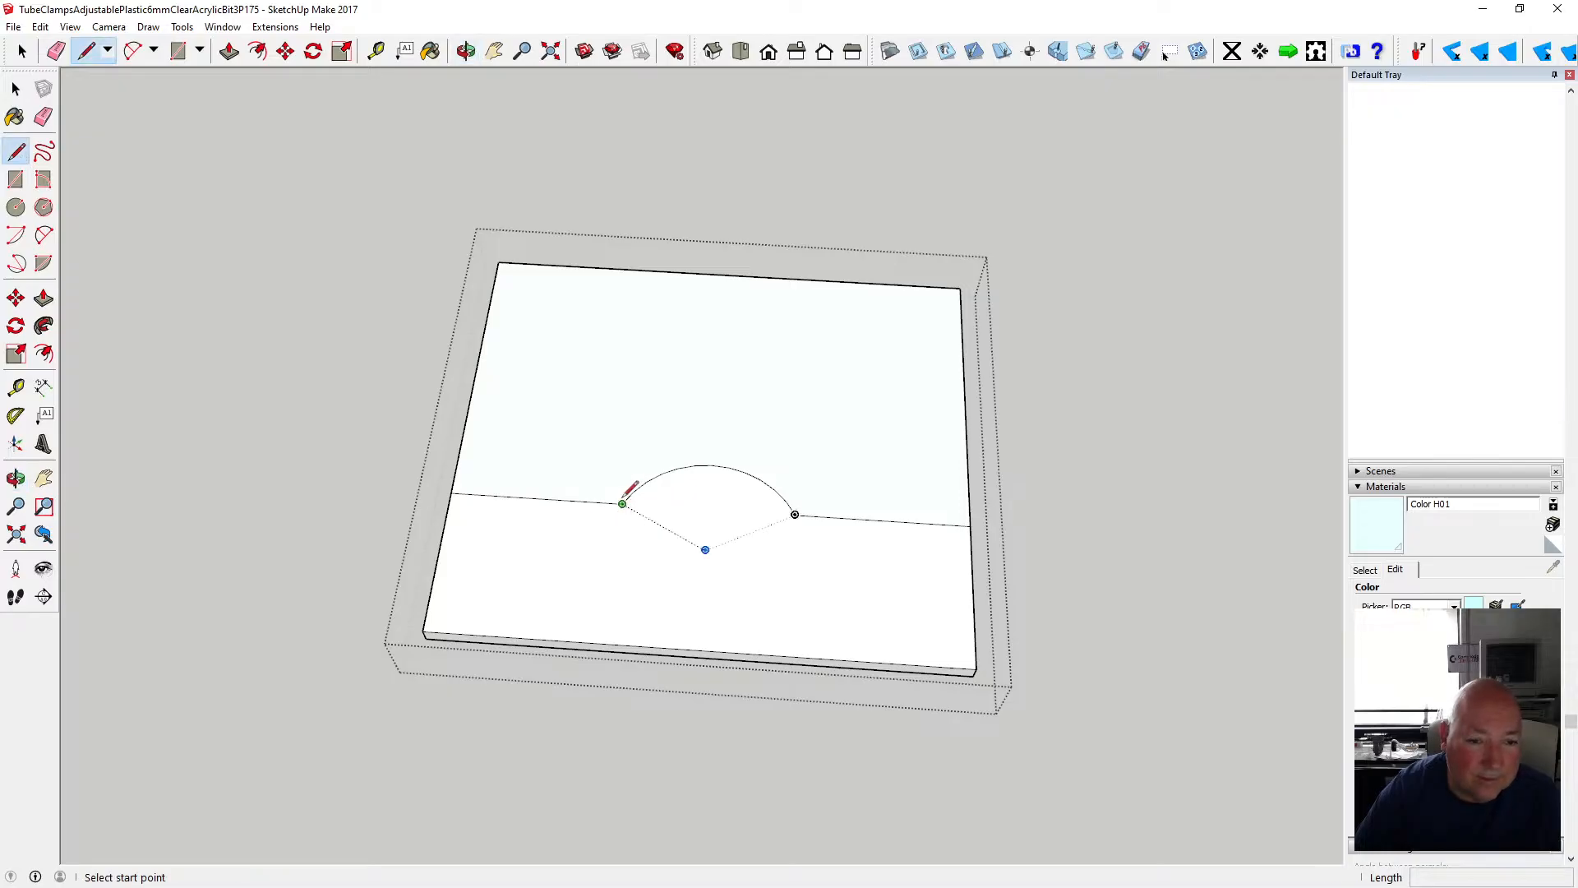
click(622, 504)
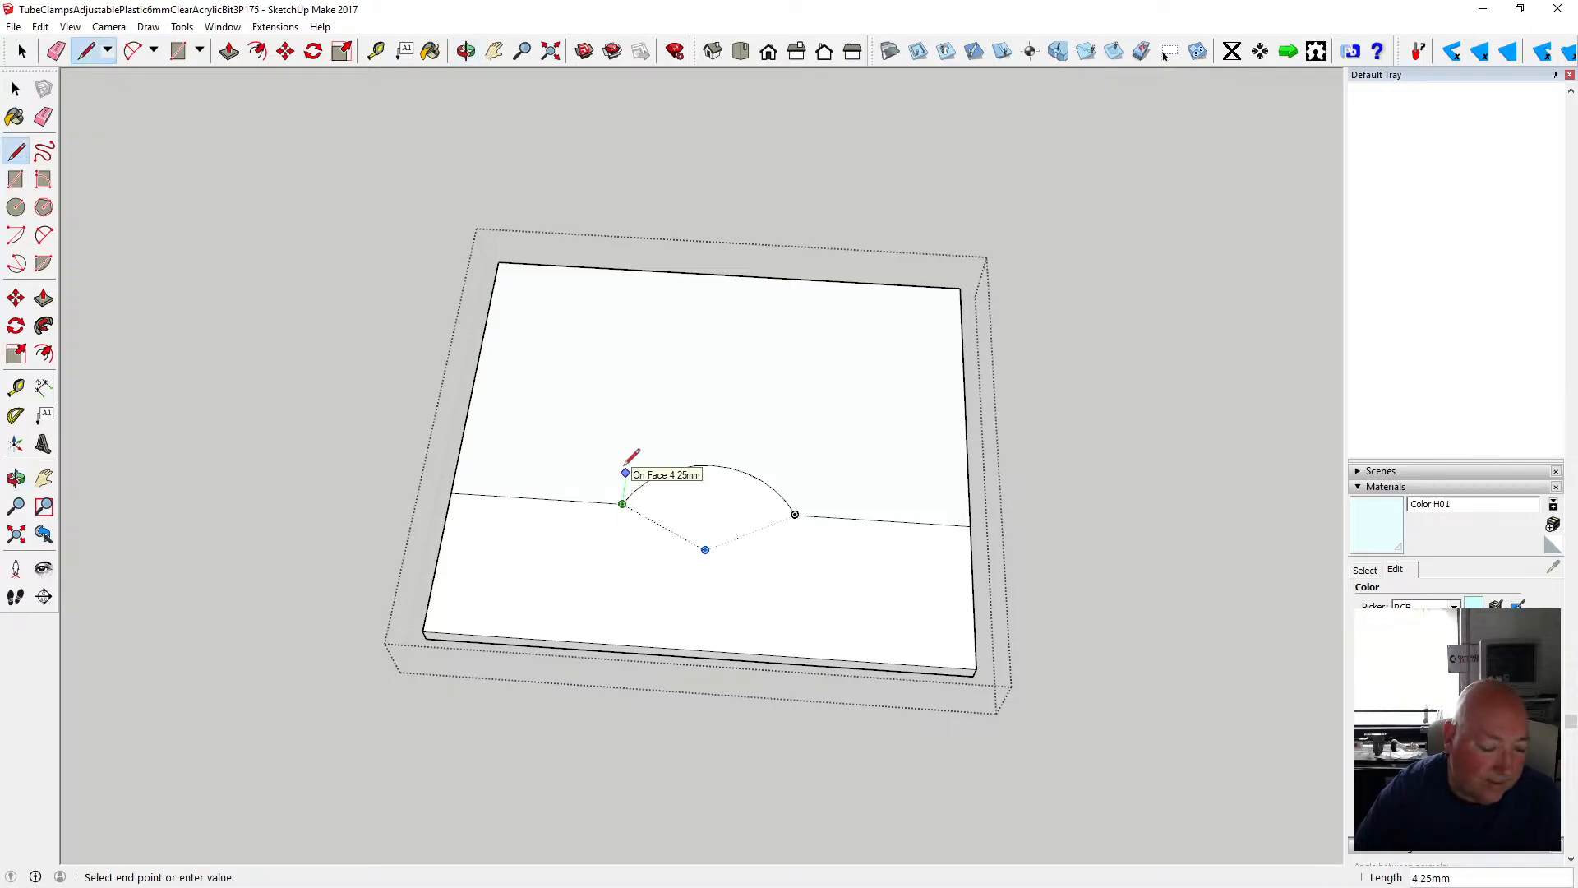
text(4.)
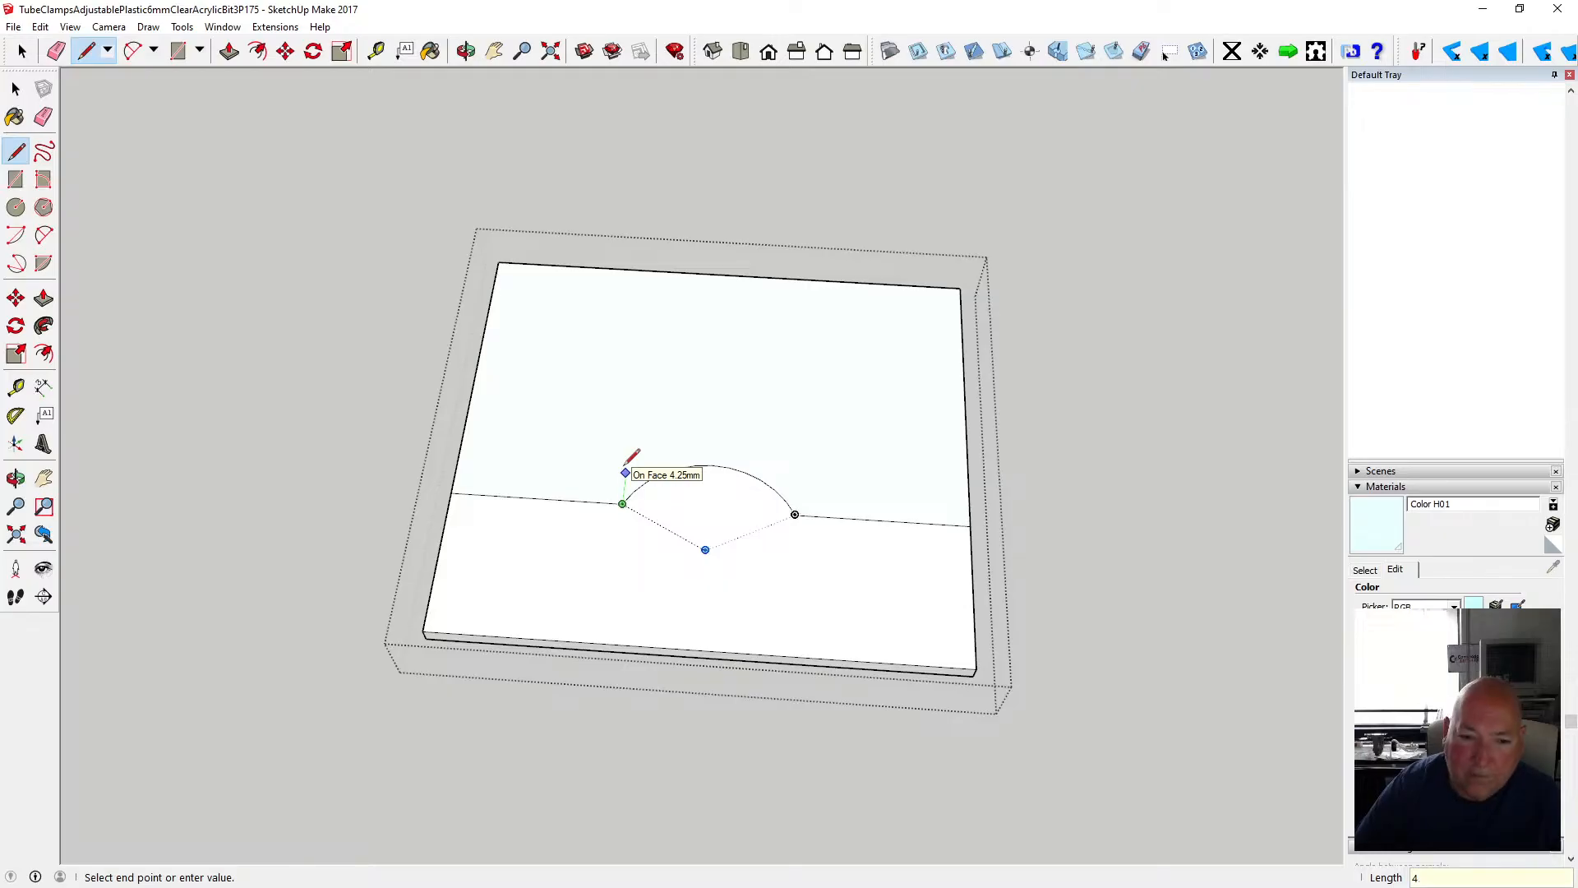
key(Return)
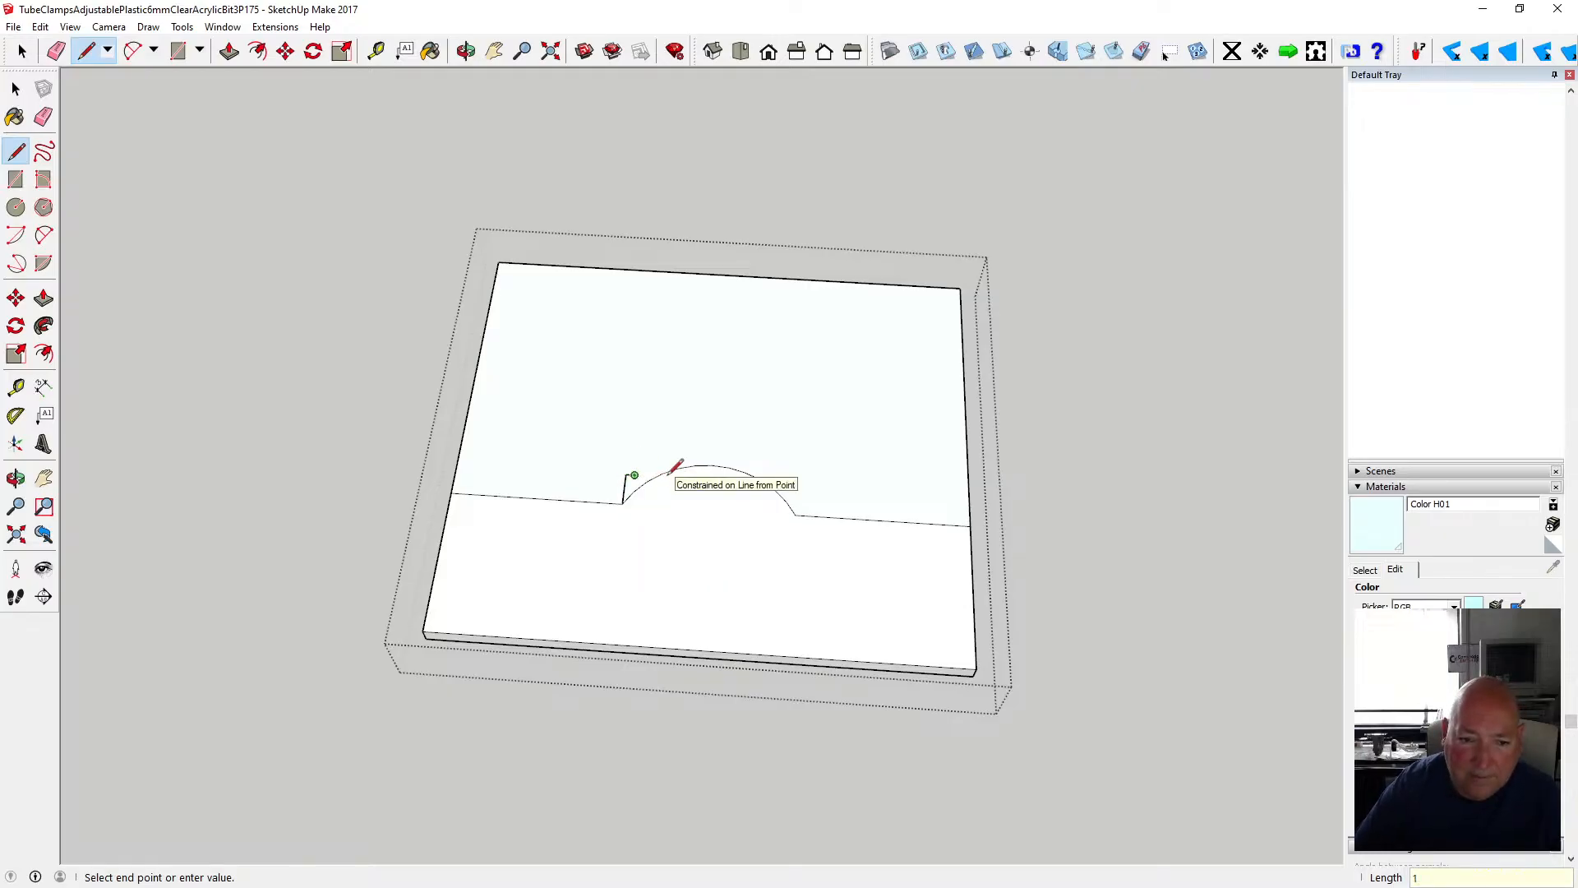
click(631, 492)
key(Escape)
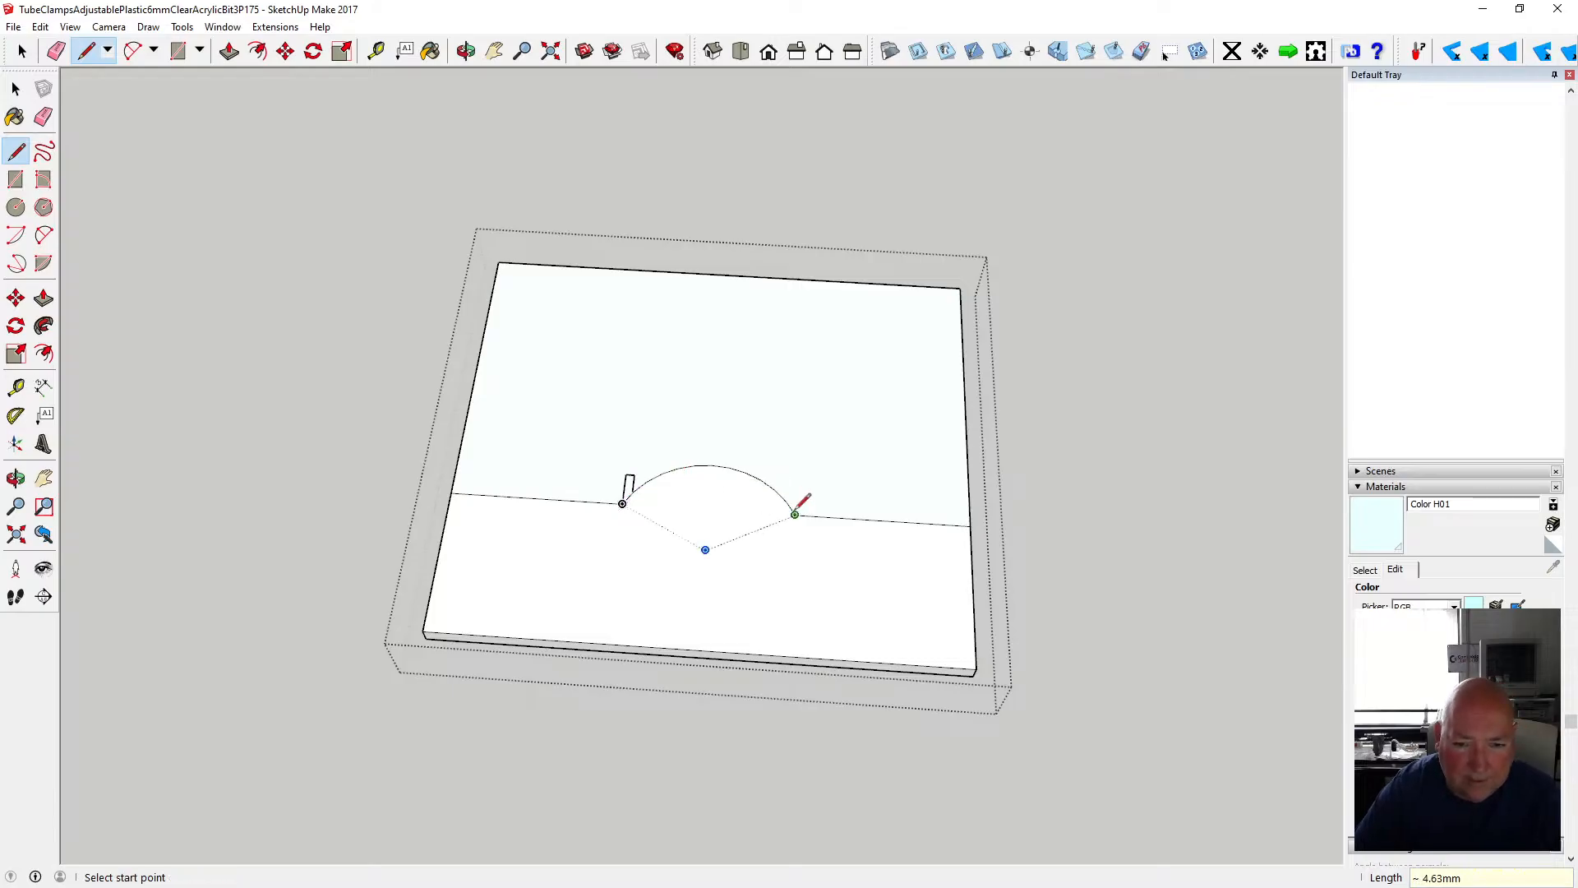
- Draw a matching narrow tab at the arc's right end, 4 mm into the tinted area, turned inward and back to the arc
click(795, 515)
text(4)
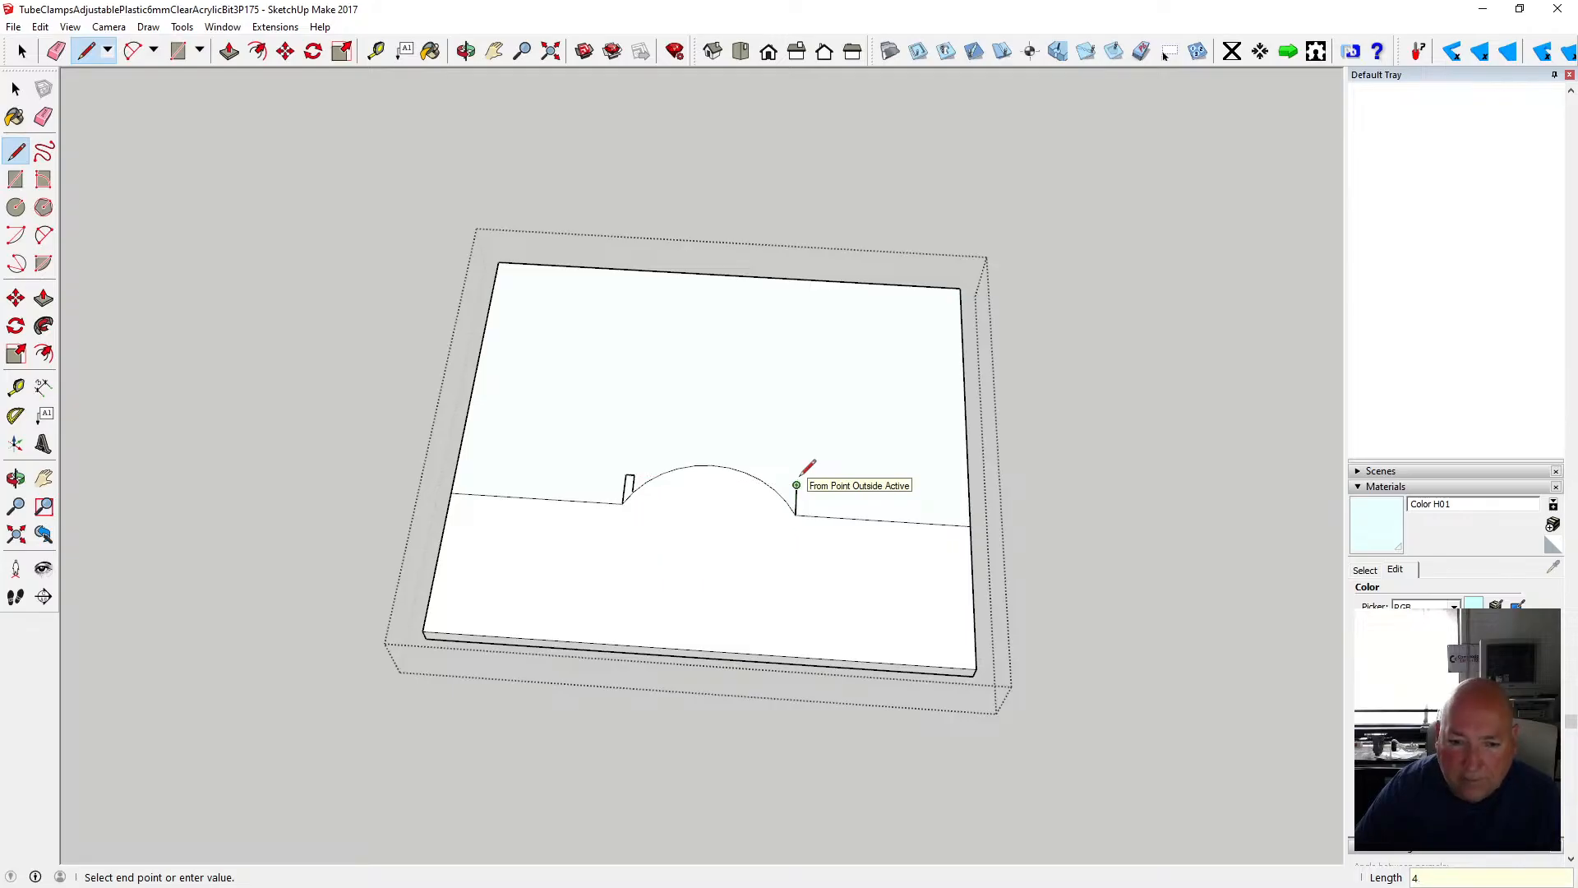
key(Return)
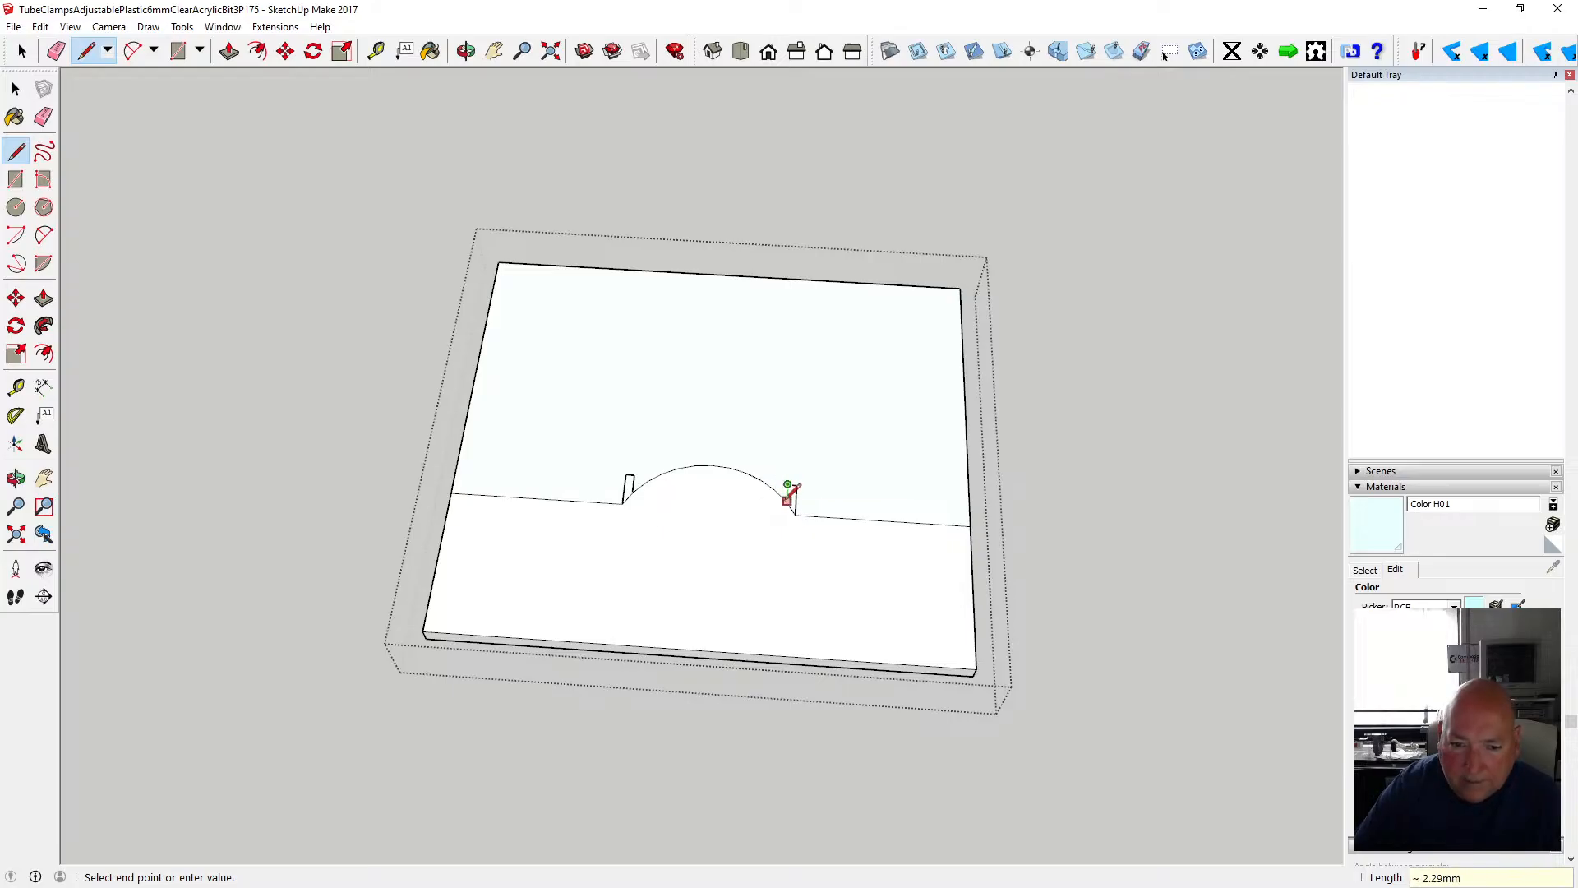
- Split the arc where the inner edges of both tabs meet it, using short lines about 0.18 mm long
click(16, 88)
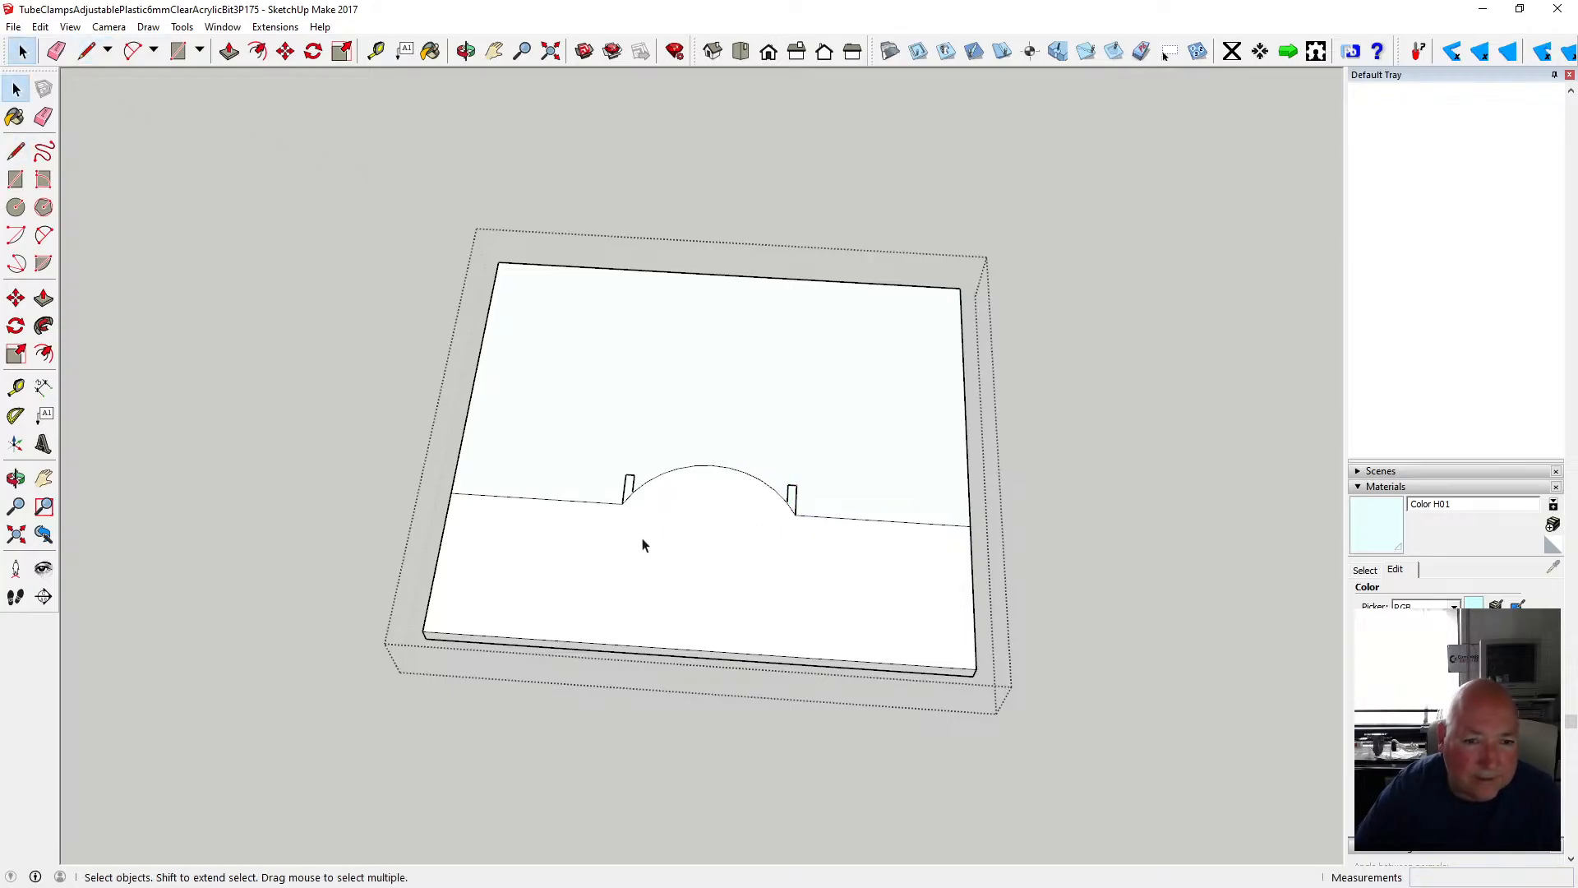
click(628, 504)
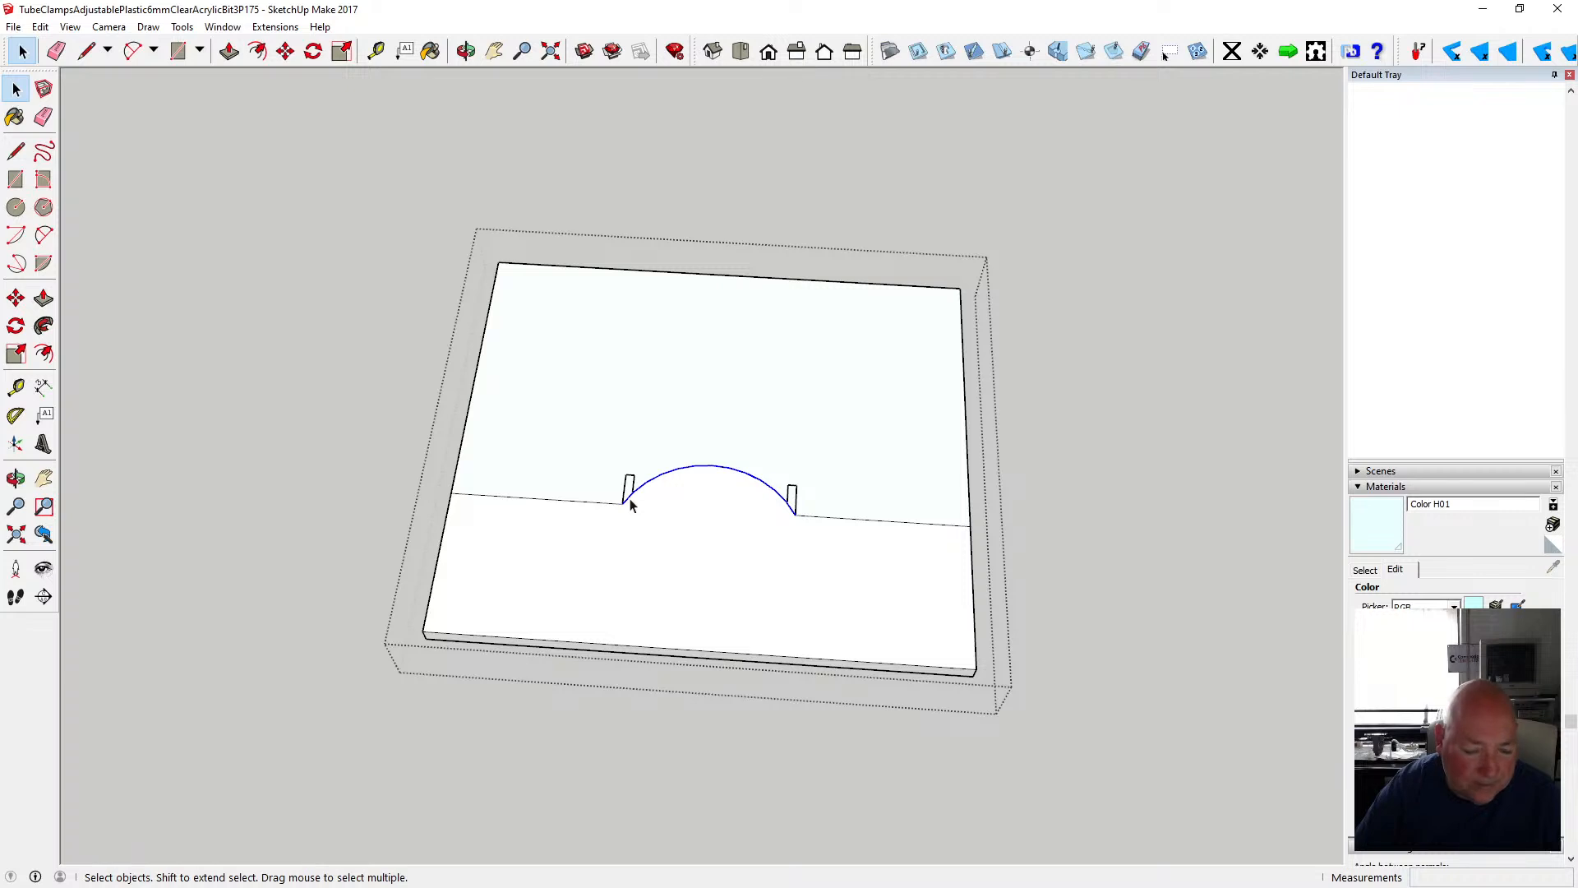
scroll(635, 503, up, 10)
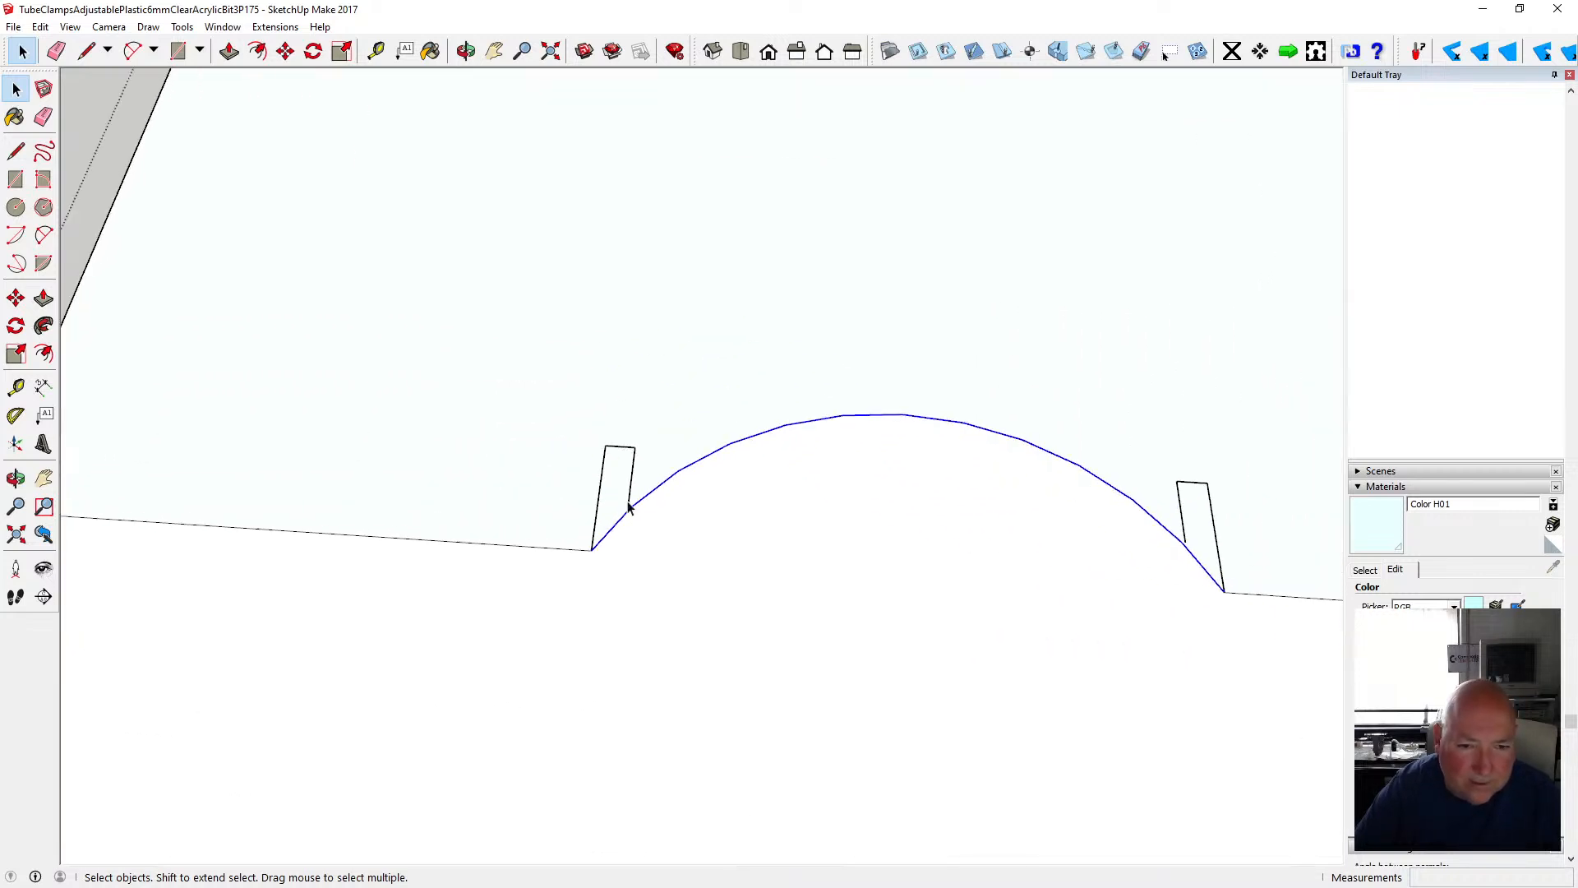
scroll(629, 510, up, 2)
click(16, 150)
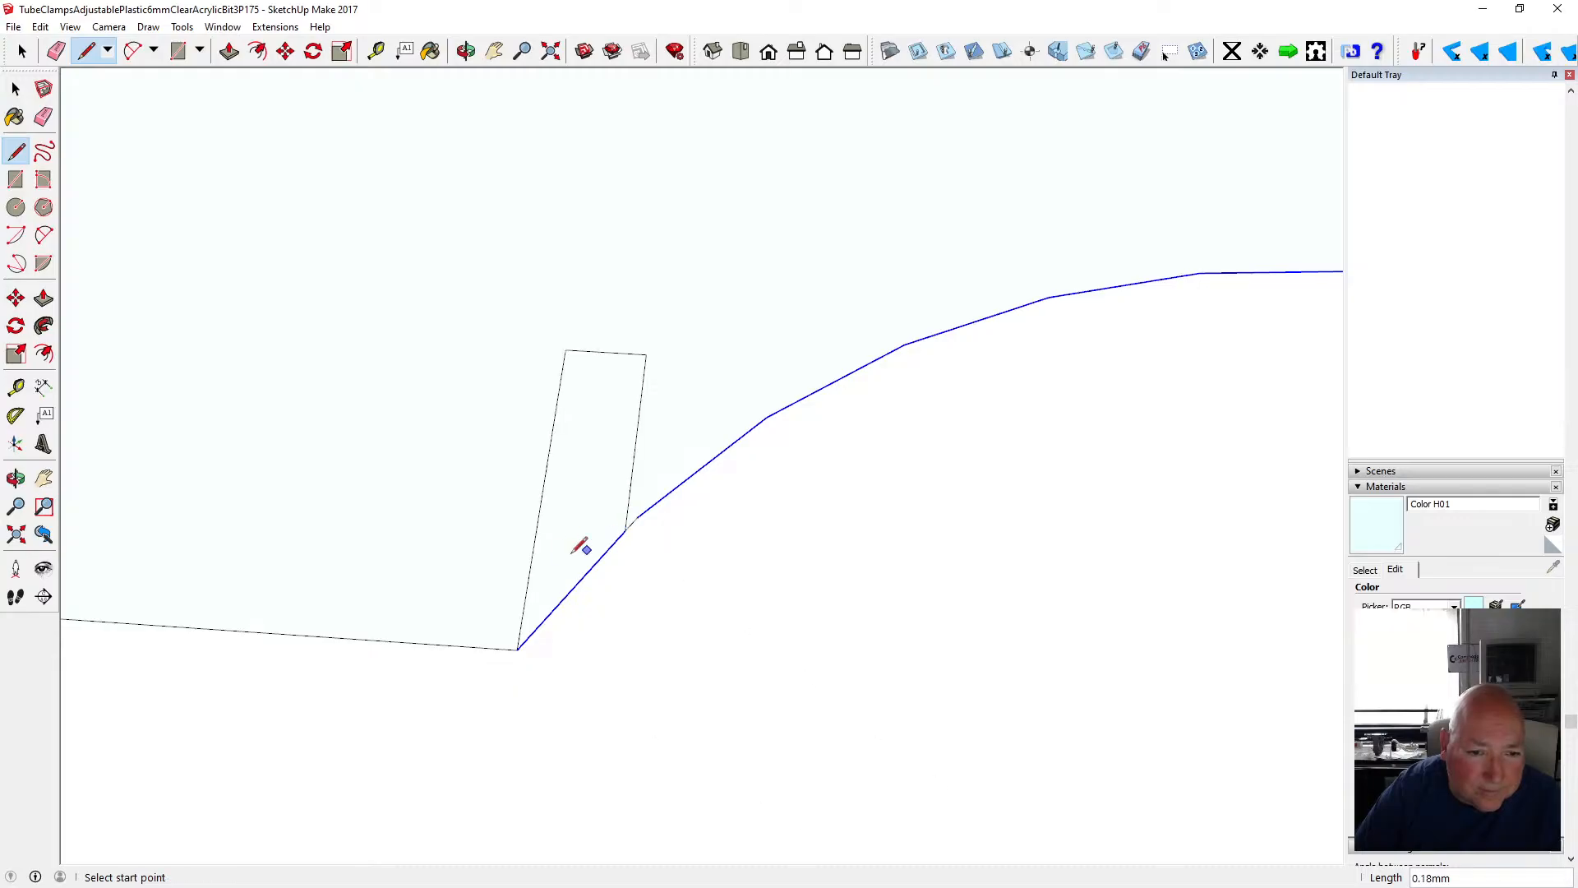
scroll(555, 532, down, 1)
scroll(555, 532, down, 4)
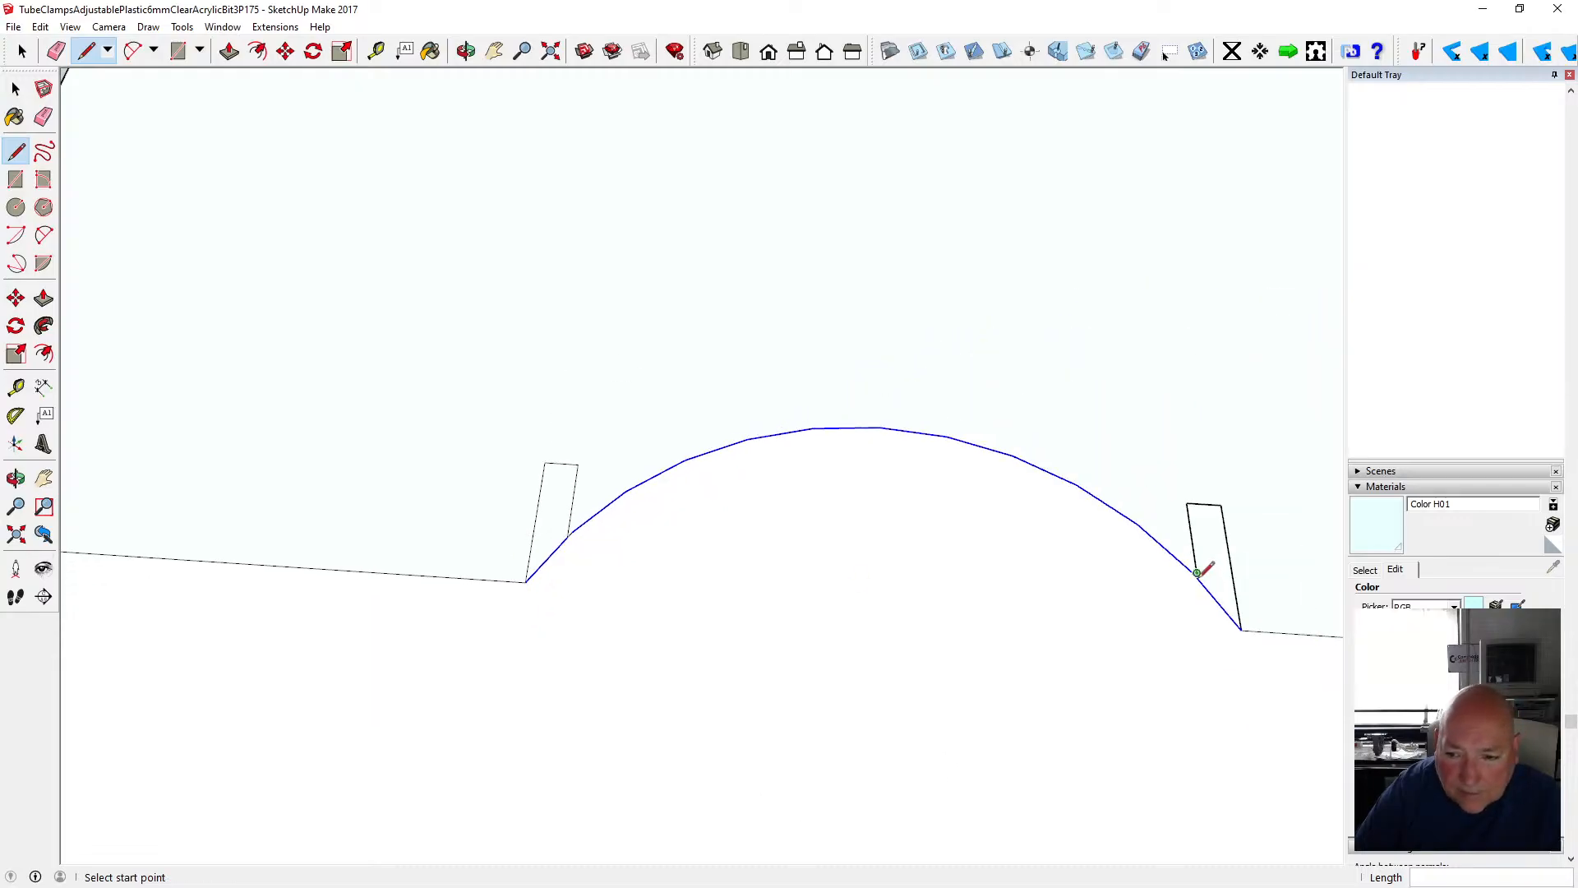
click(1197, 573)
click(1203, 568)
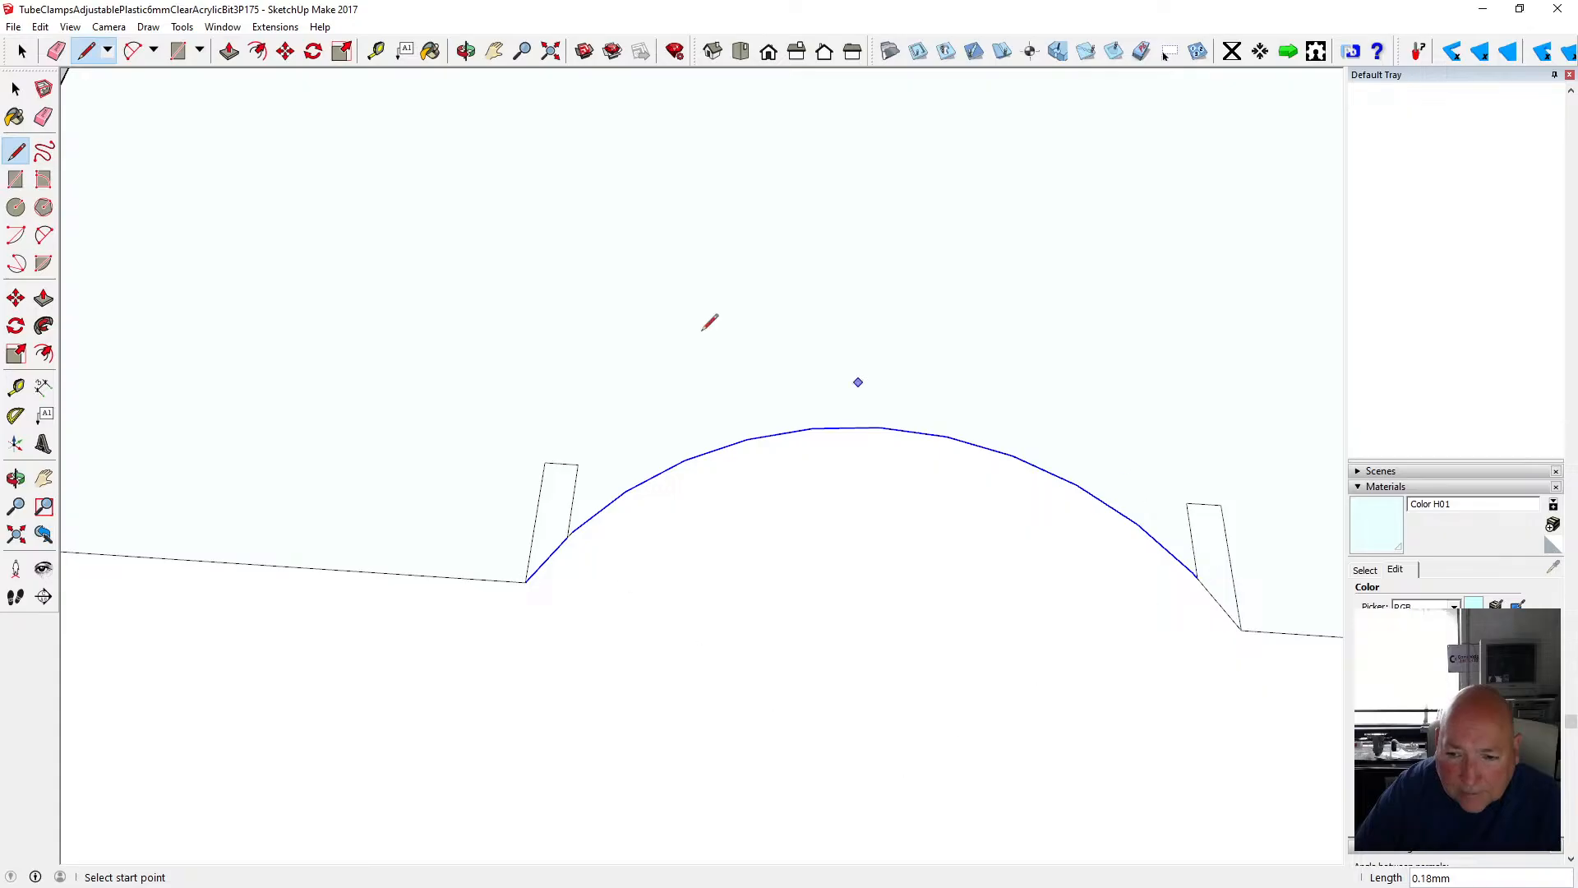
- Delete the short arc segments closing off the bases of both tabs
click(16, 88)
click(547, 559)
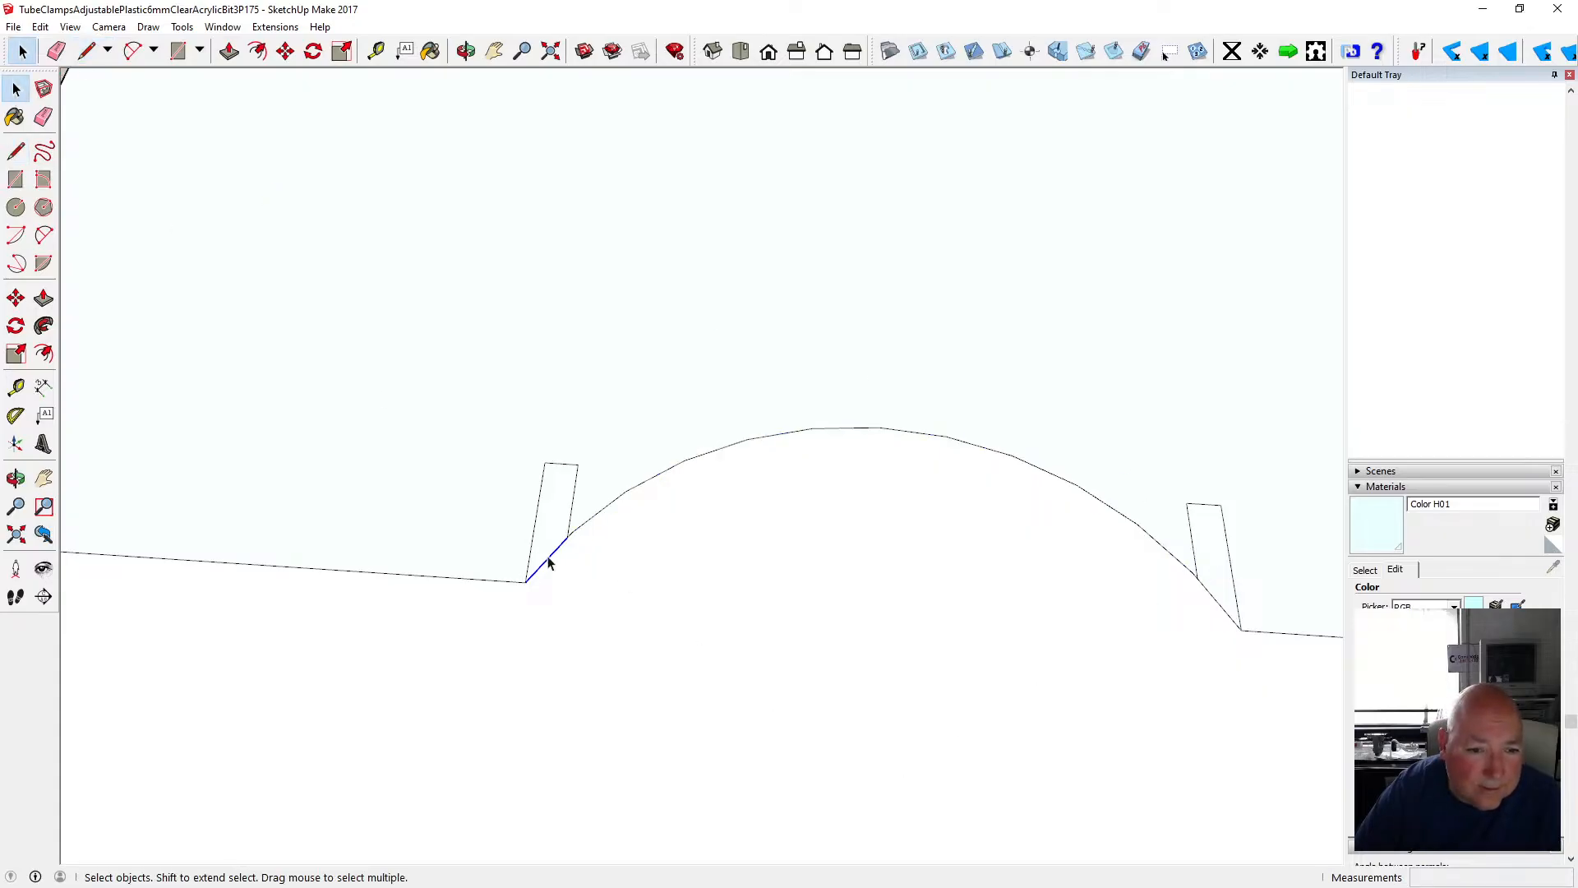
key(Delete)
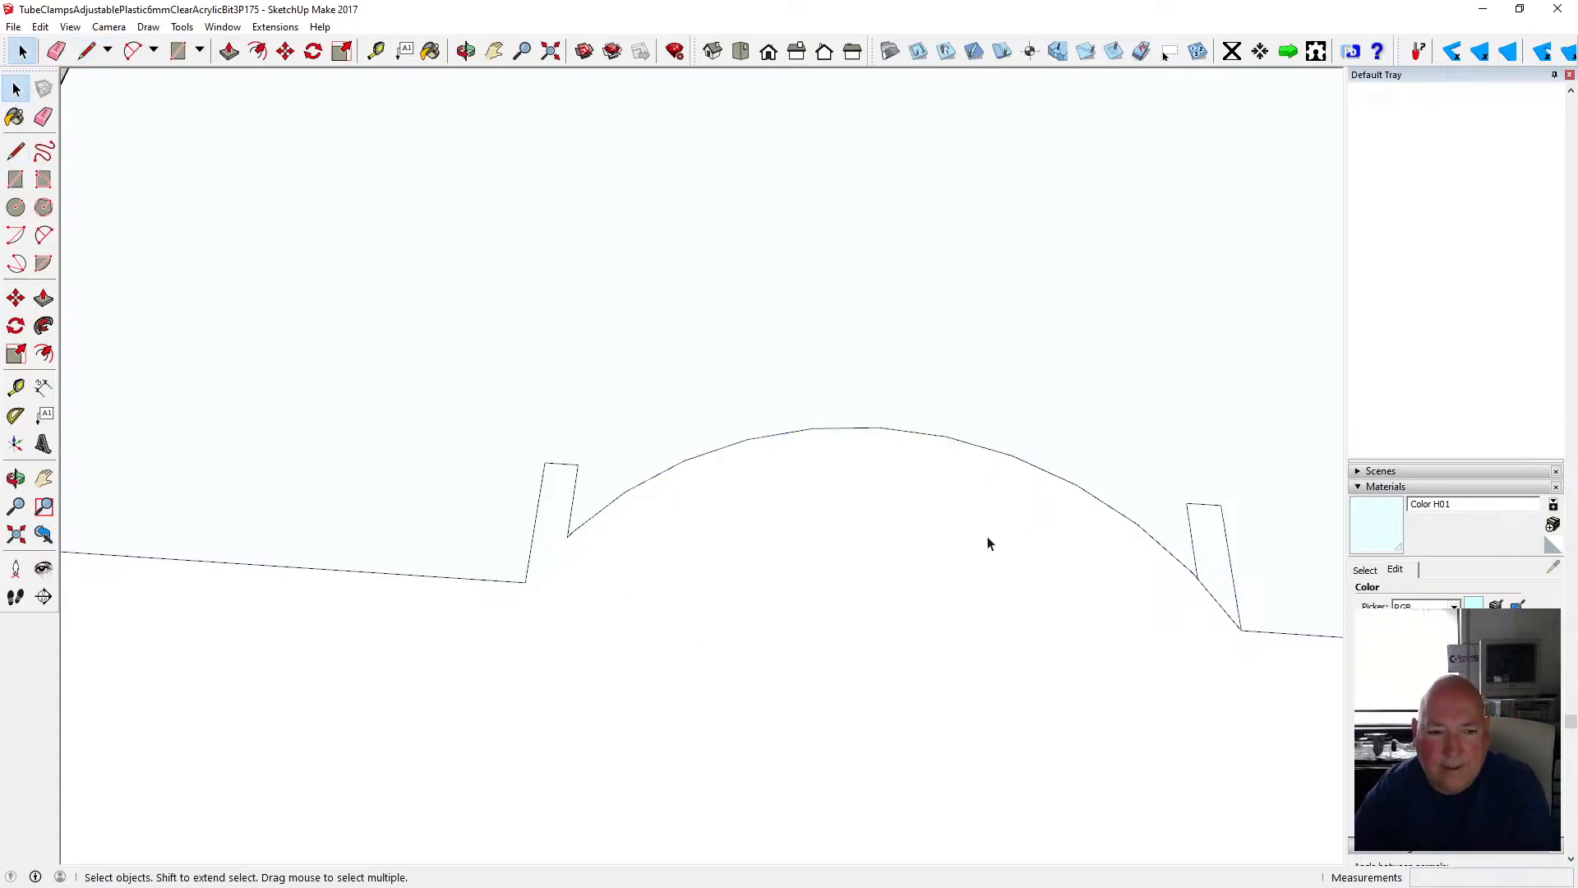
click(1215, 606)
key(Delete)
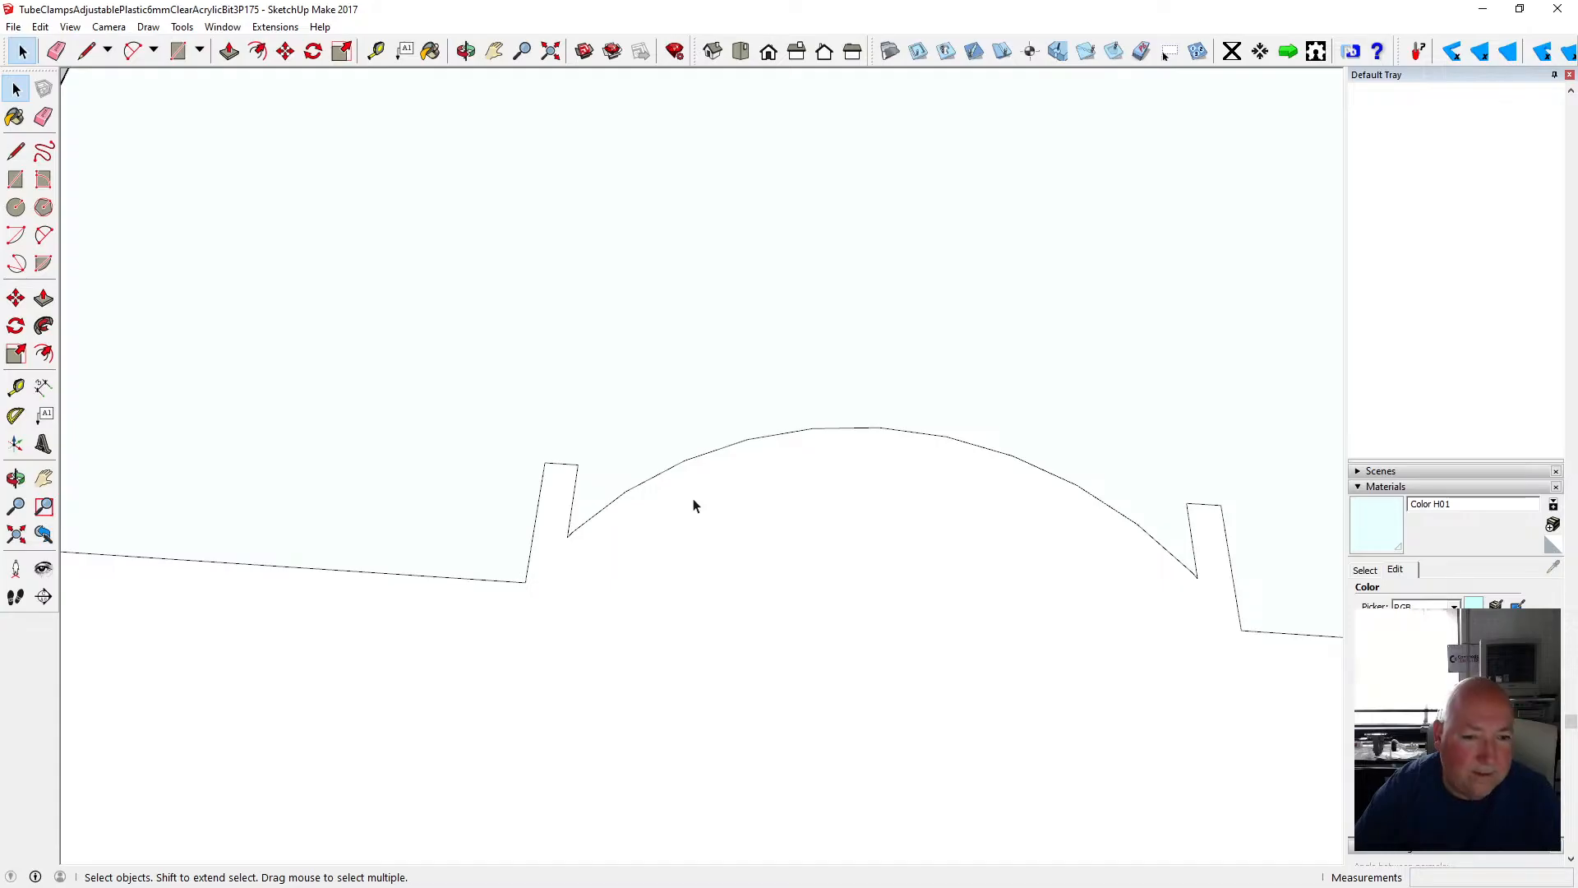
- Draw short lines about 0.65 mm long across the pointed corners between the arc and each tab's inner edge
click(16, 151)
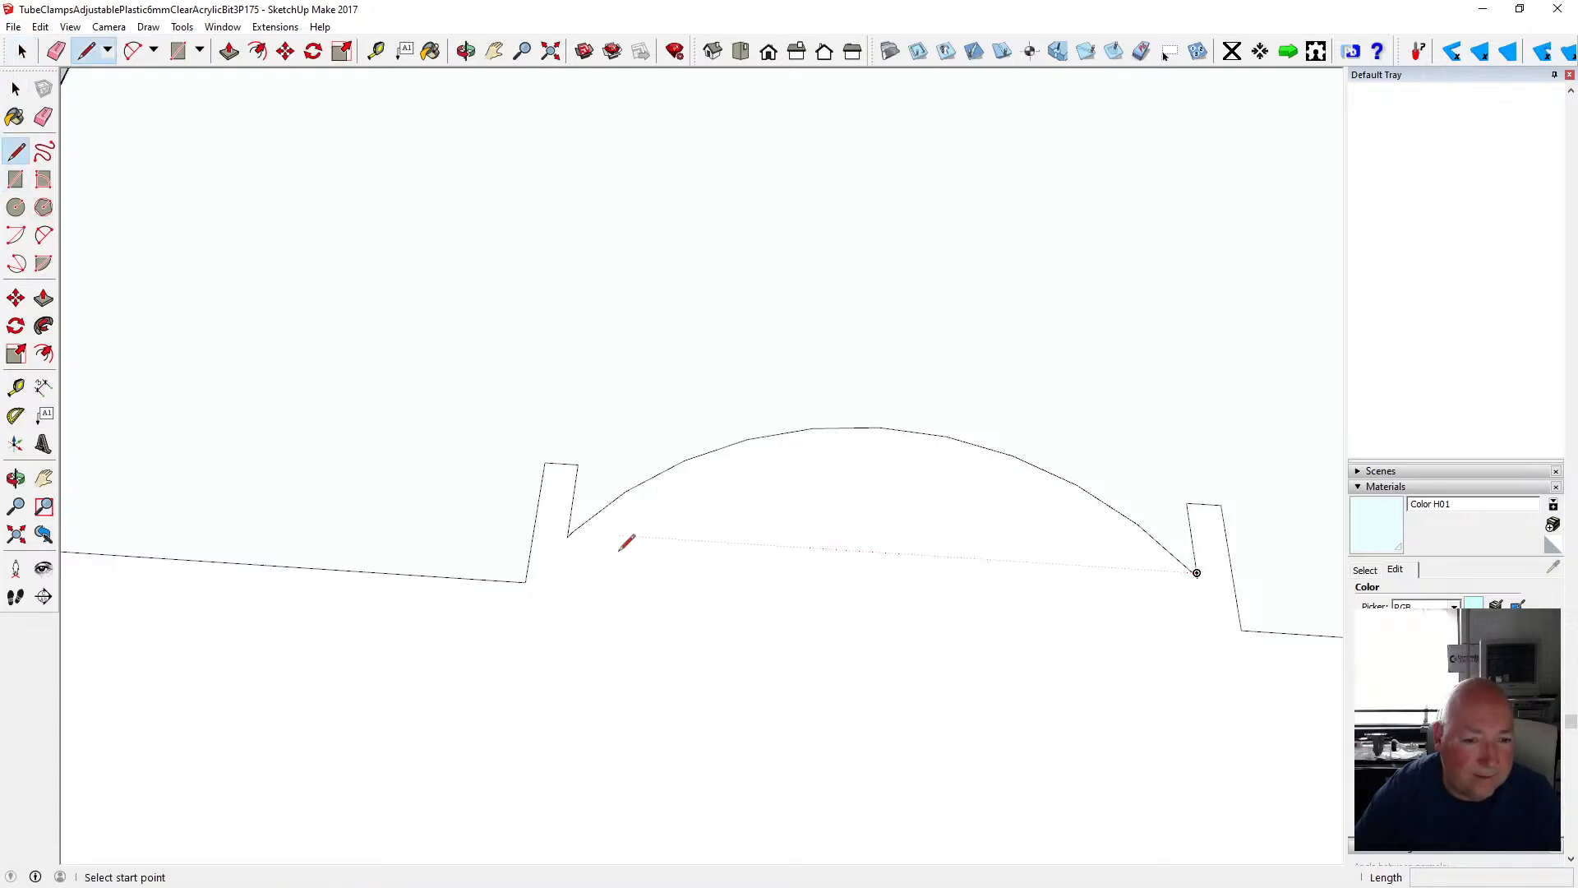
click(571, 517)
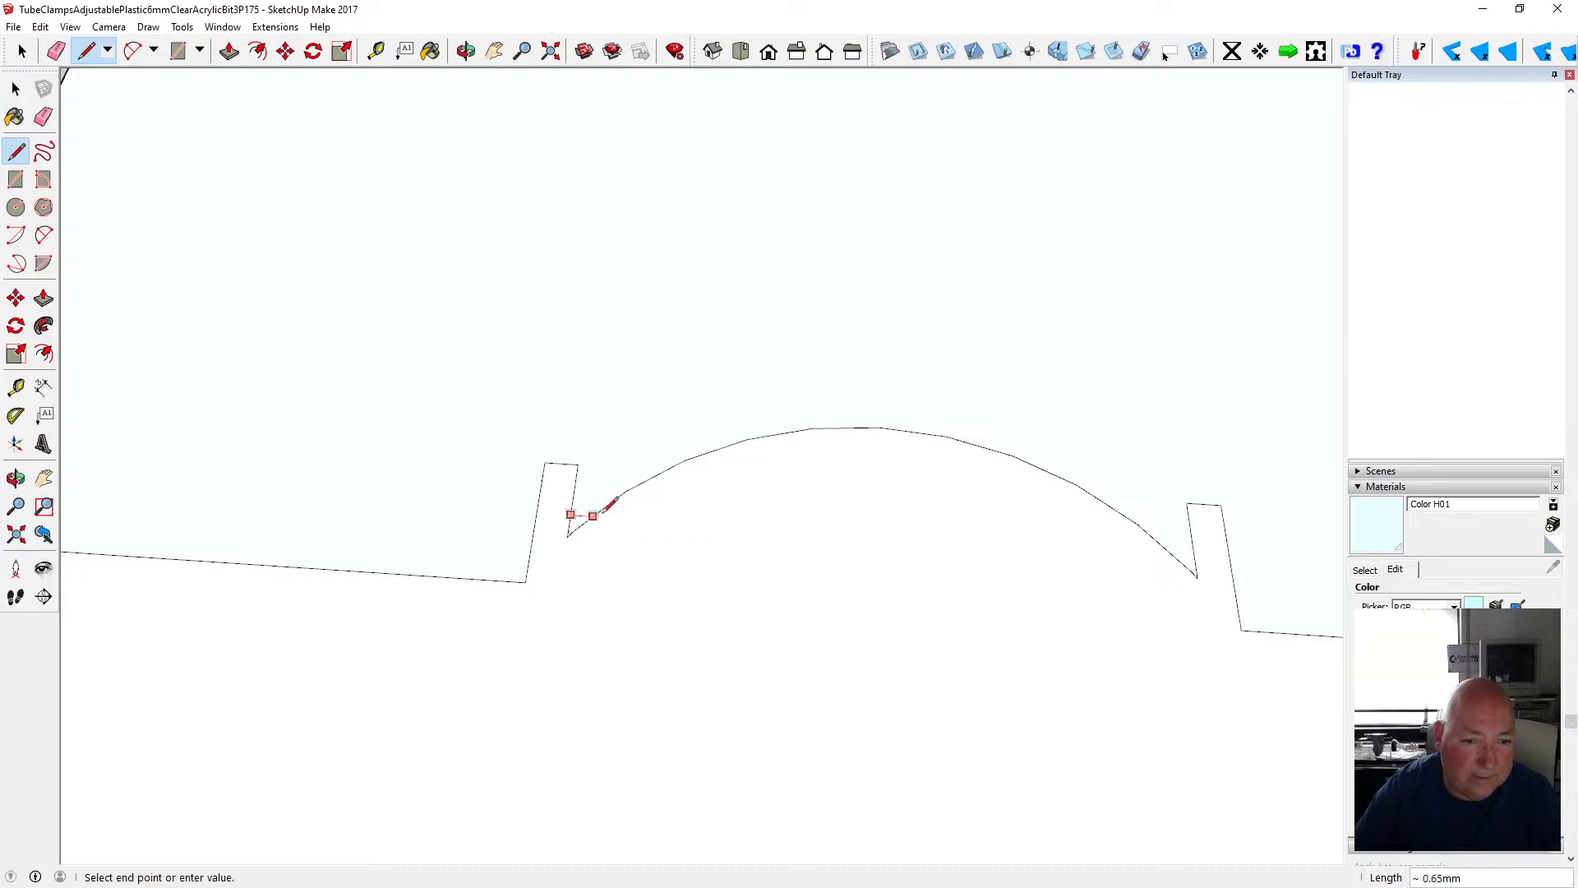
click(595, 515)
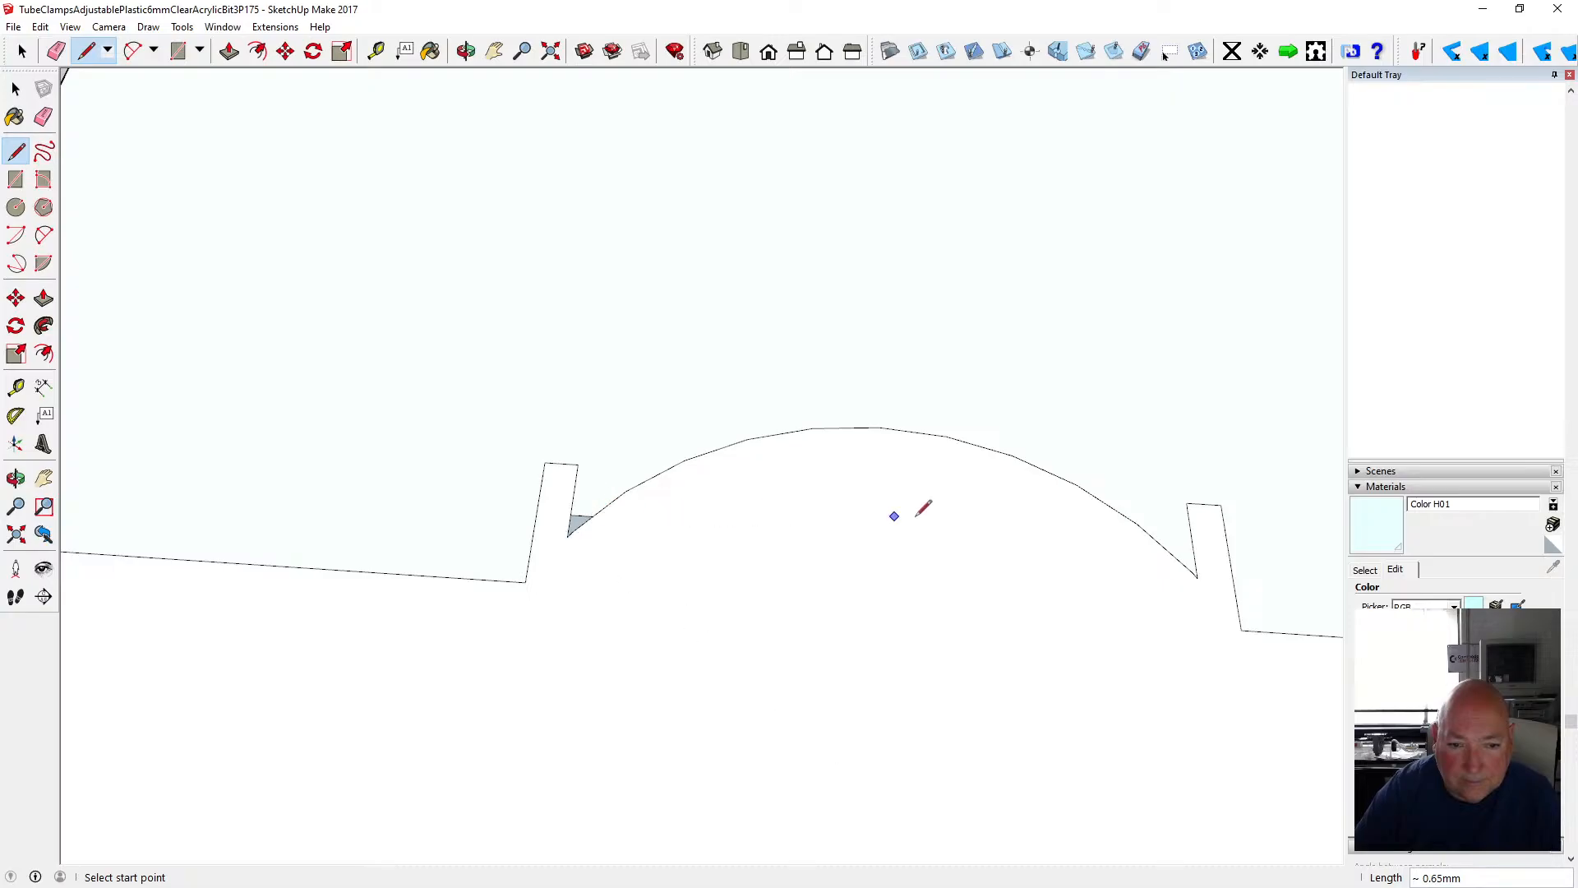
click(1193, 553)
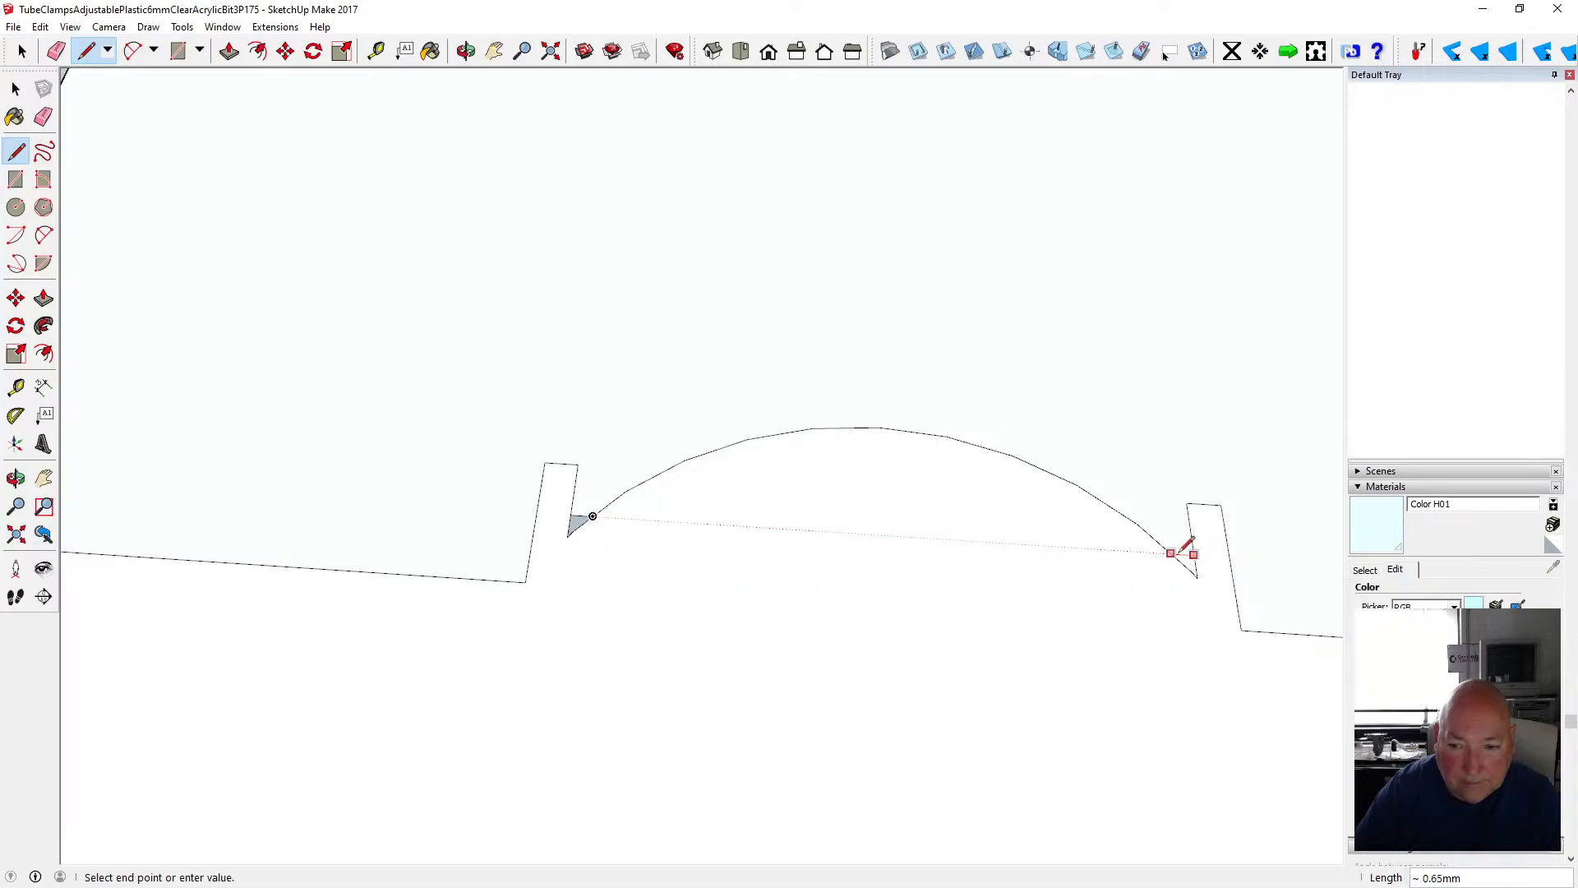
- Close off the pointed sliver at the arc's right end with a line, and erase the sliver edges at both arc ends
click(1172, 551)
click(16, 89)
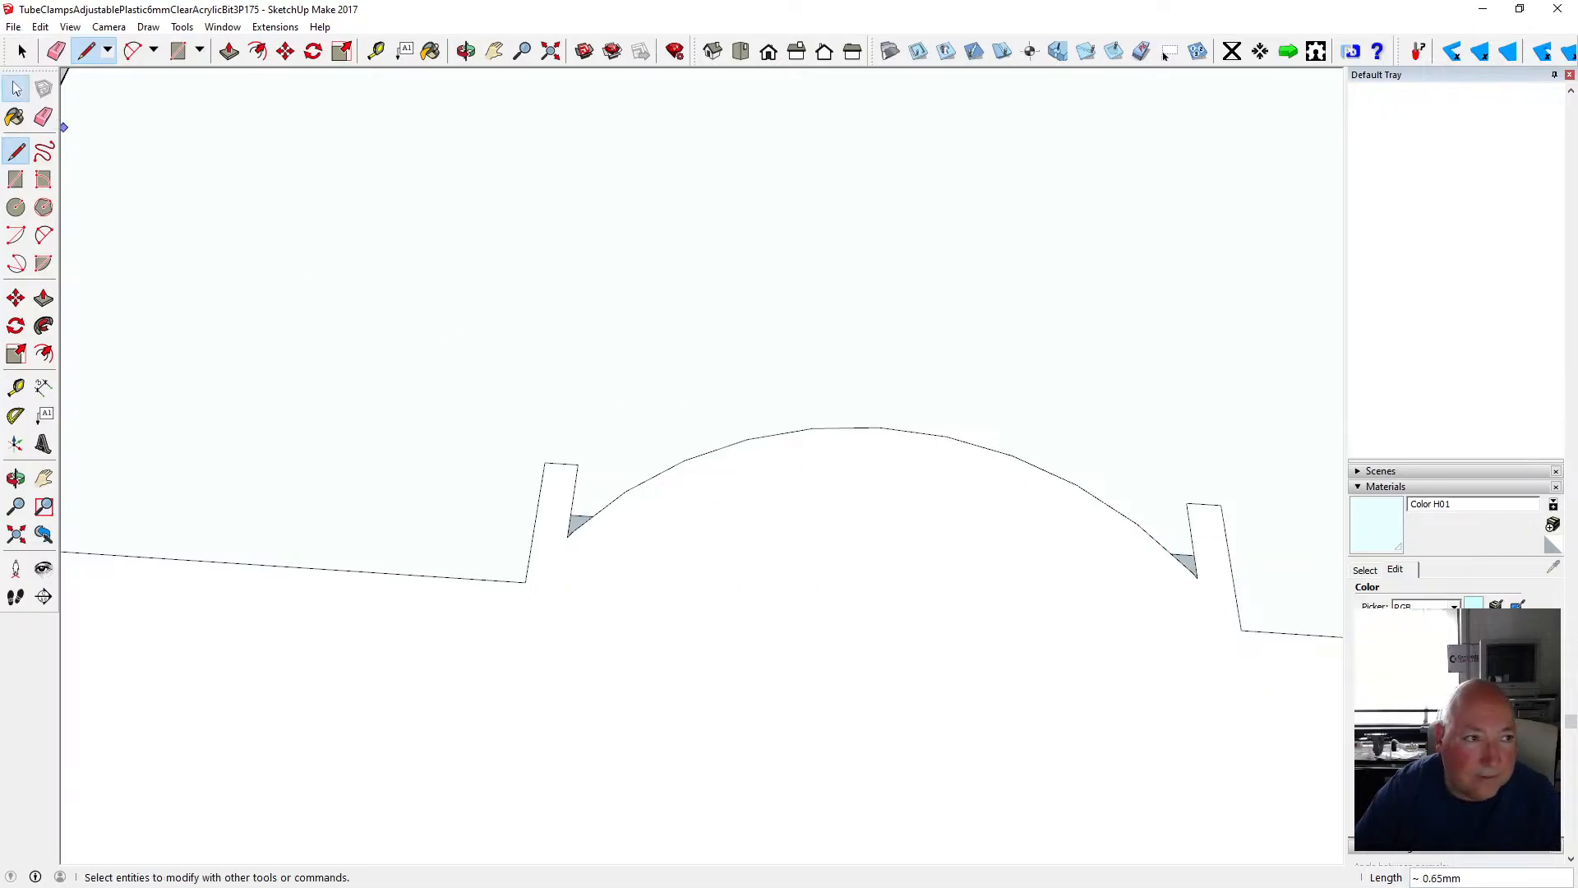
click(577, 528)
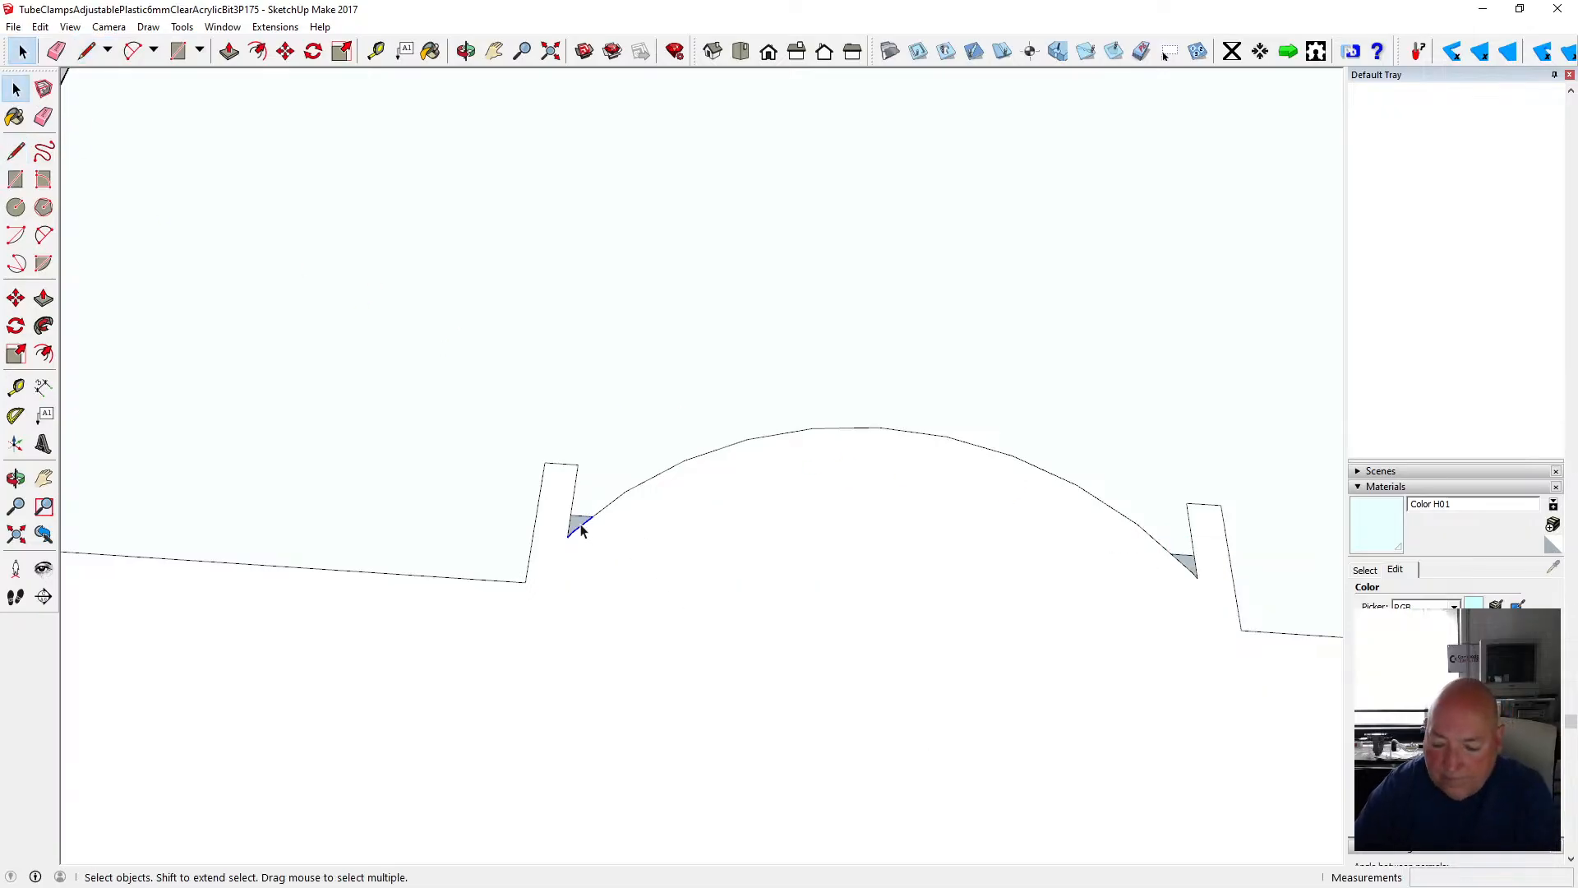
key(Delete)
click(569, 529)
key(Delete)
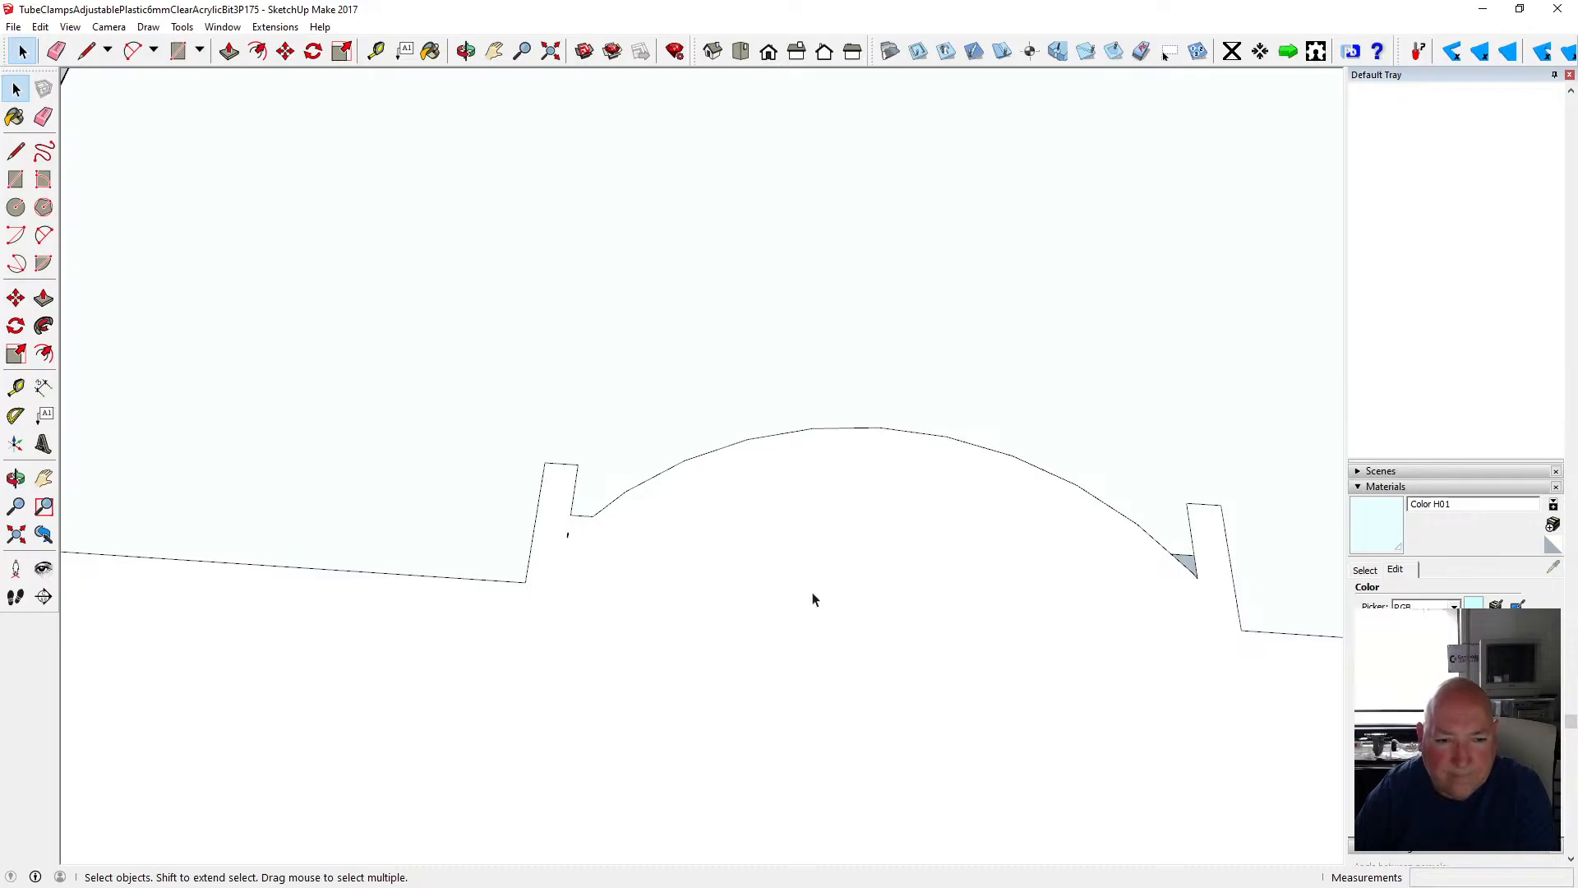
click(569, 534)
key(Delete)
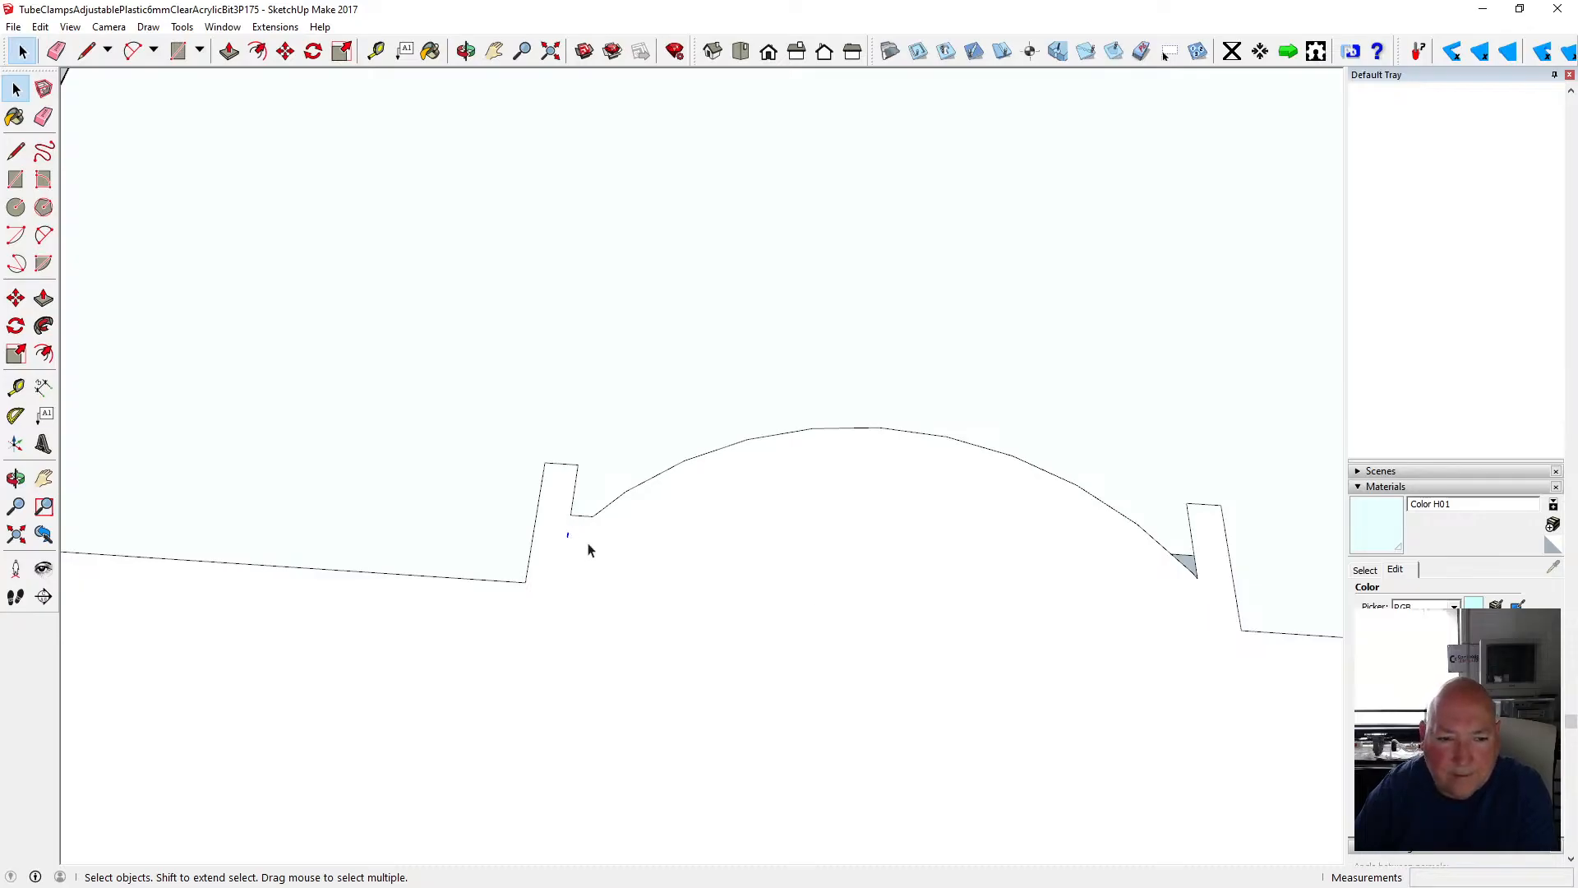
key(Delete)
key(Delete)
click(1197, 578)
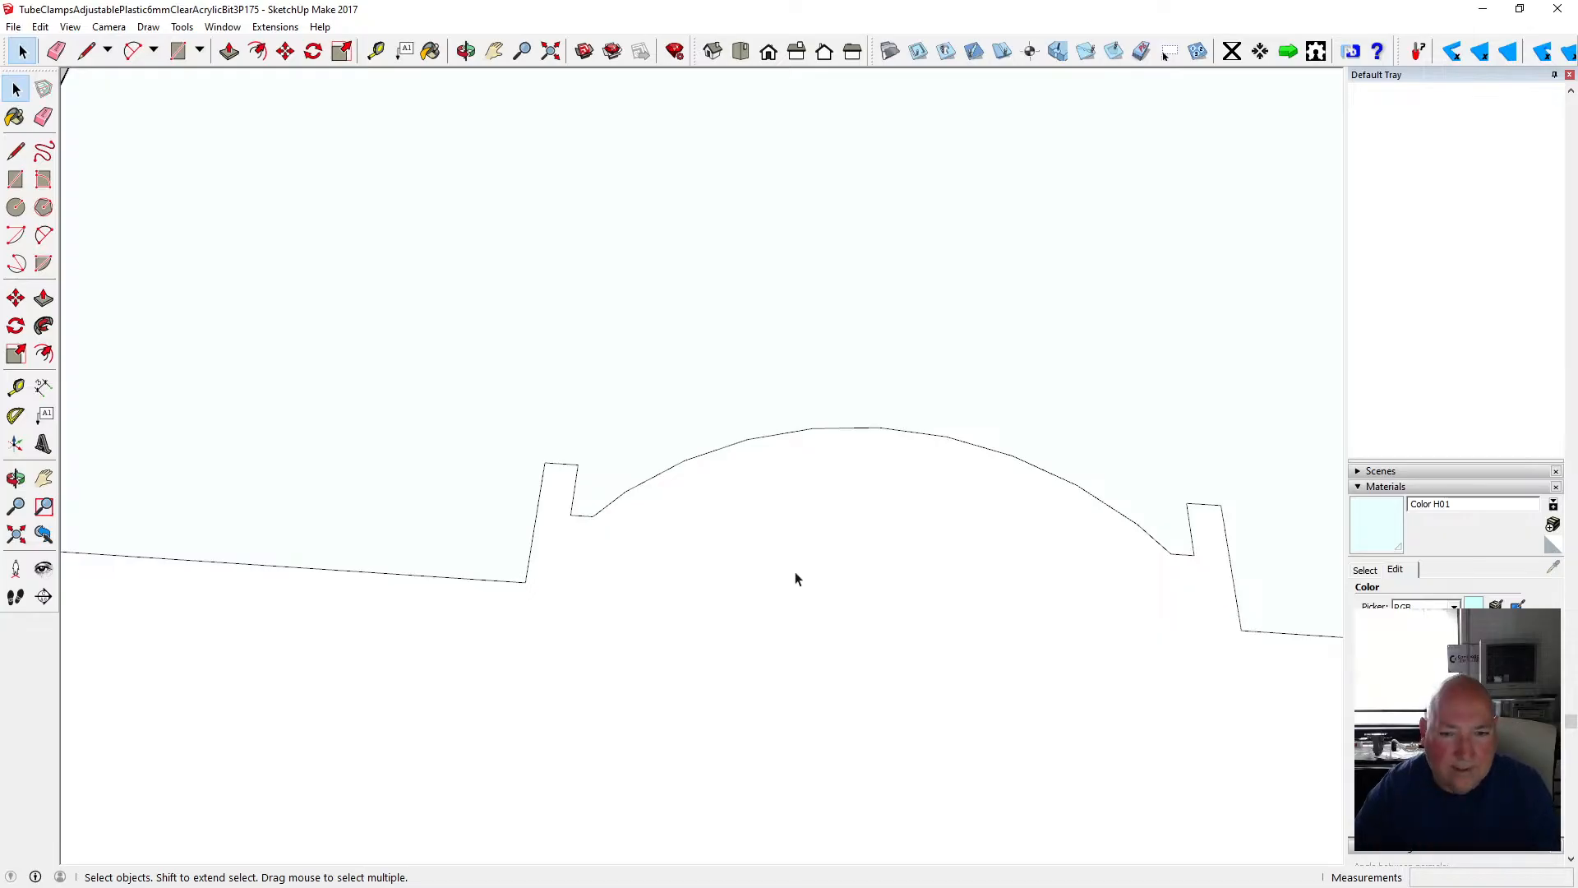
- Place a guide parallel to the profile's lower straight edge, about 2.27 mm above it and level with the arc's ends
scroll(795, 576, down, 1)
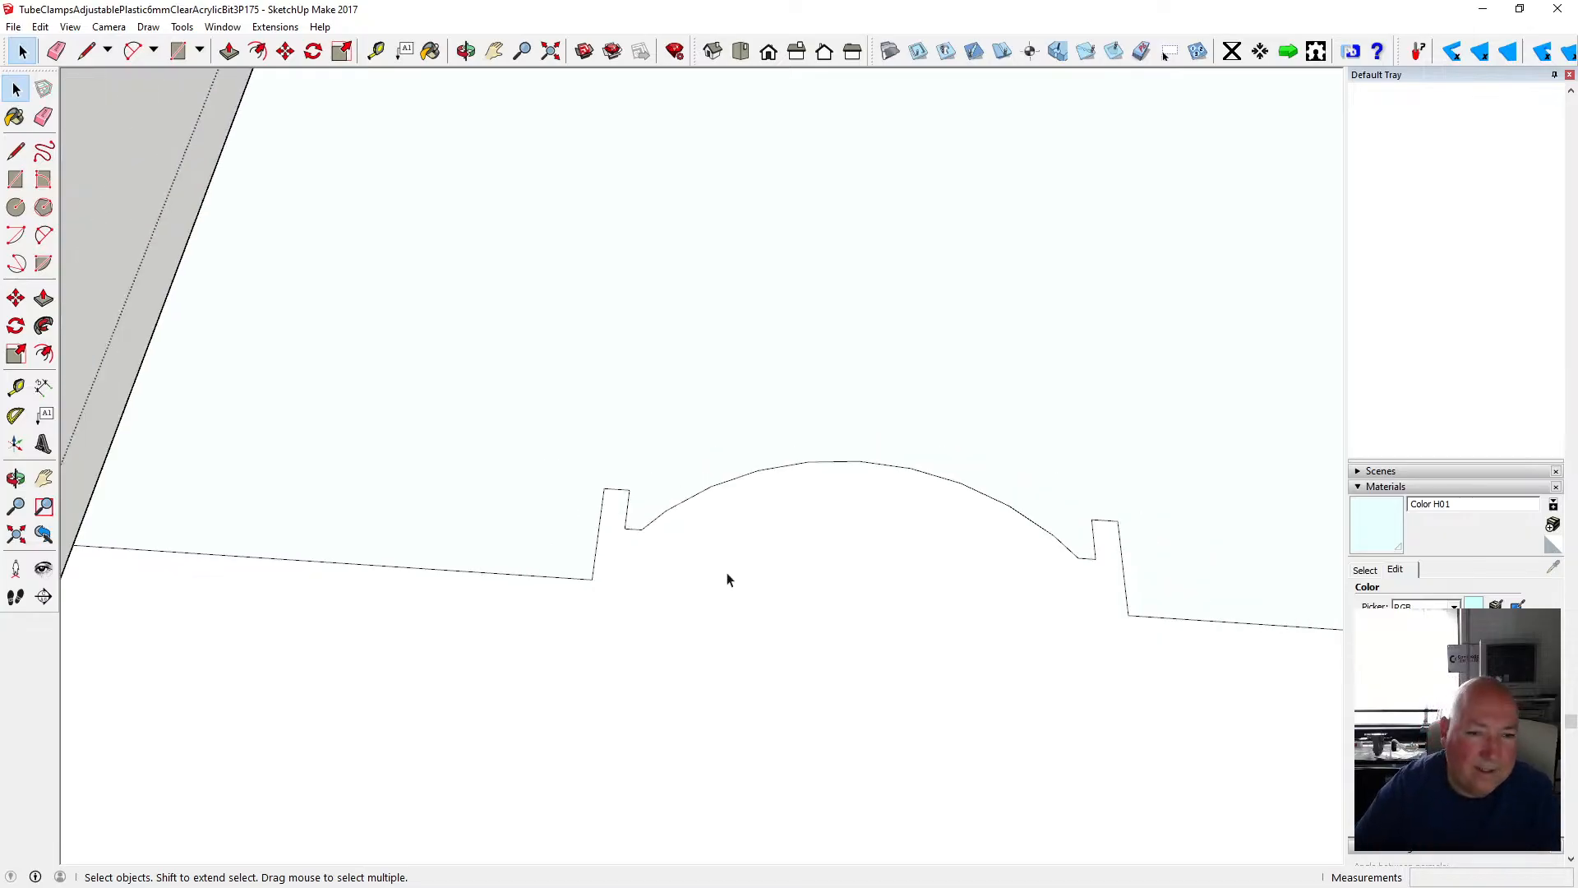
scroll(726, 574, down, 1)
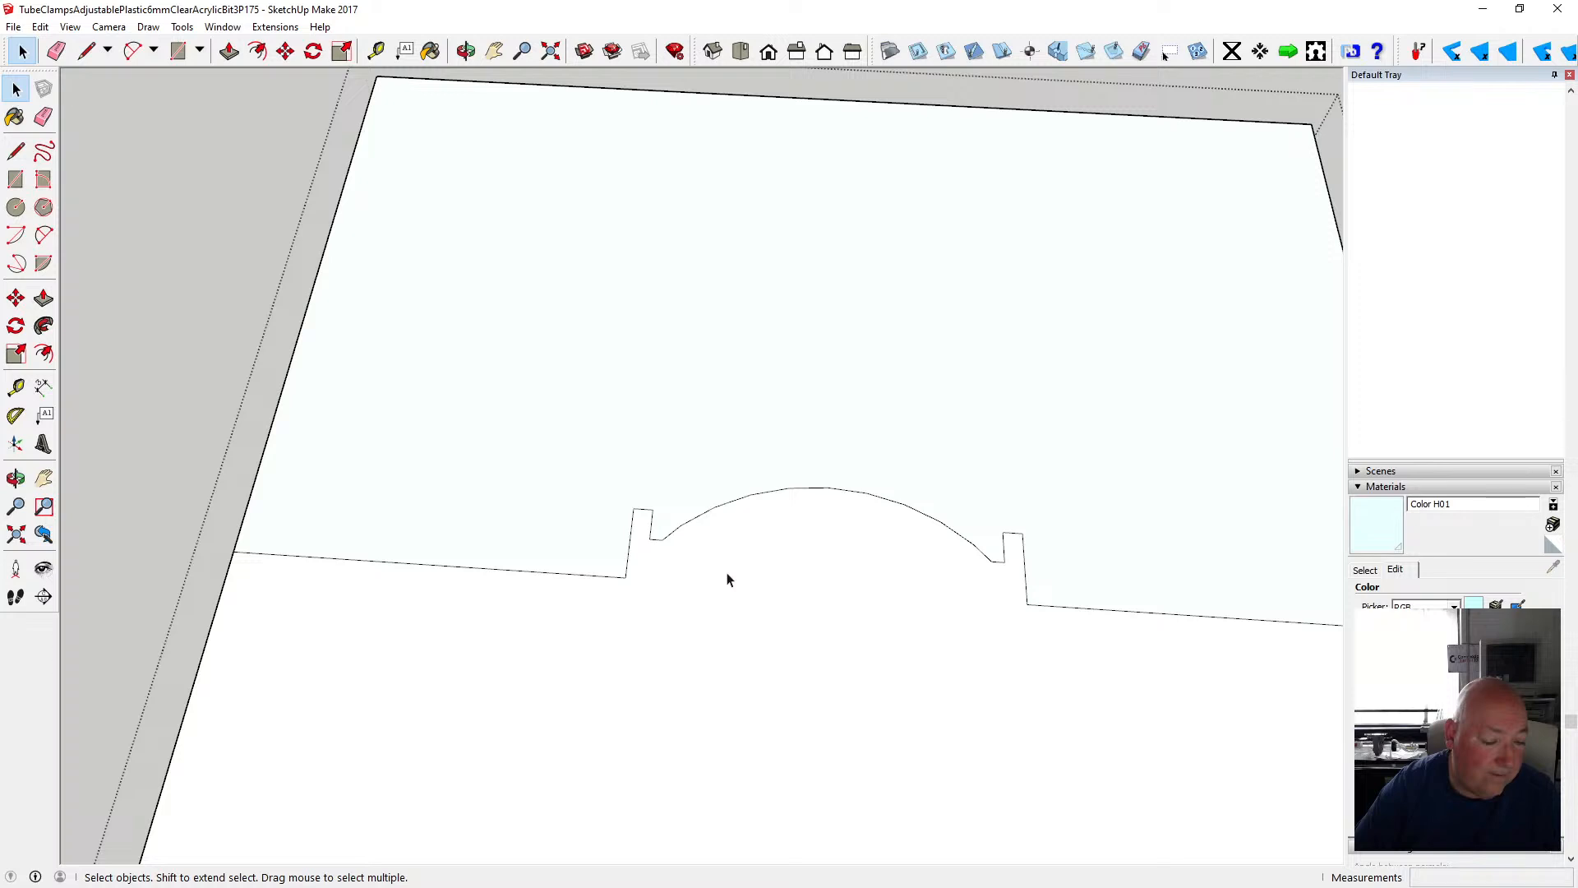
scroll(660, 531, down, 2)
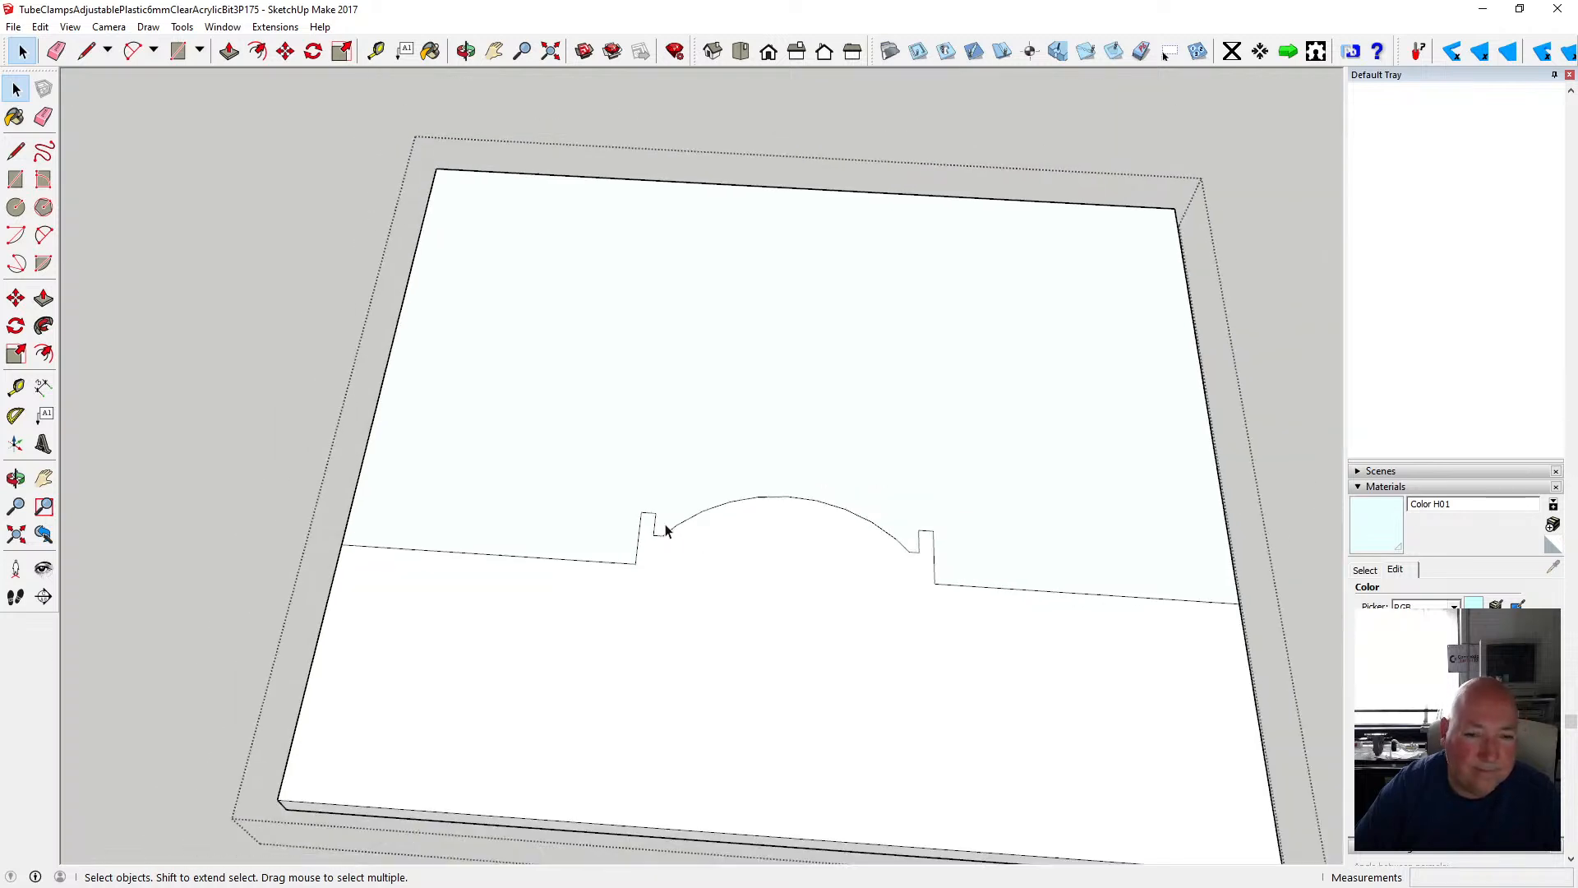
scroll(605, 536, up, 3)
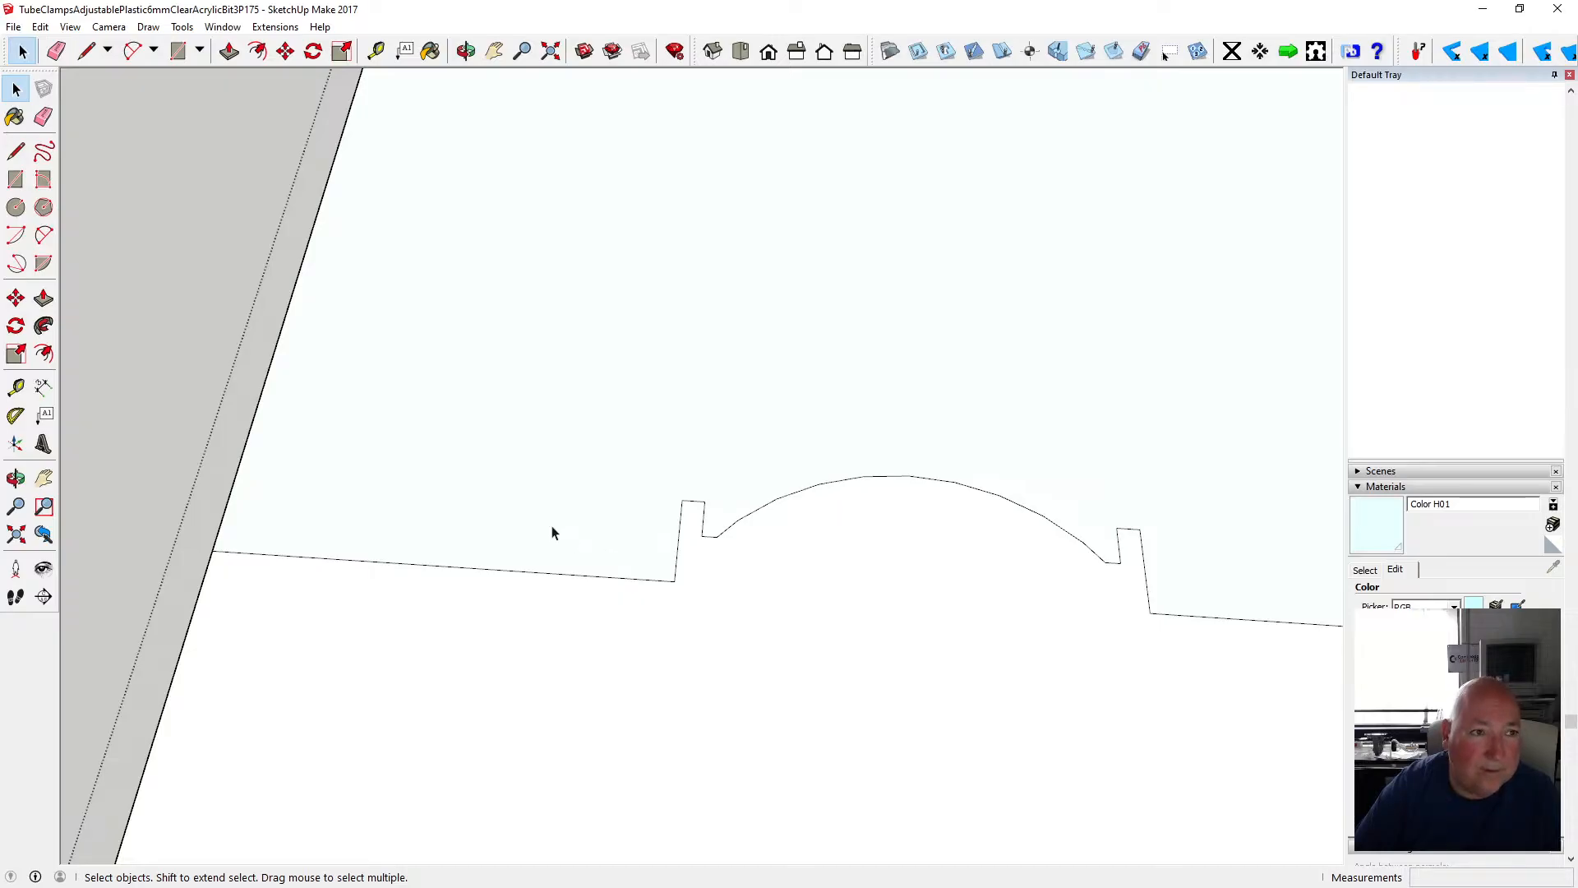
click(16, 208)
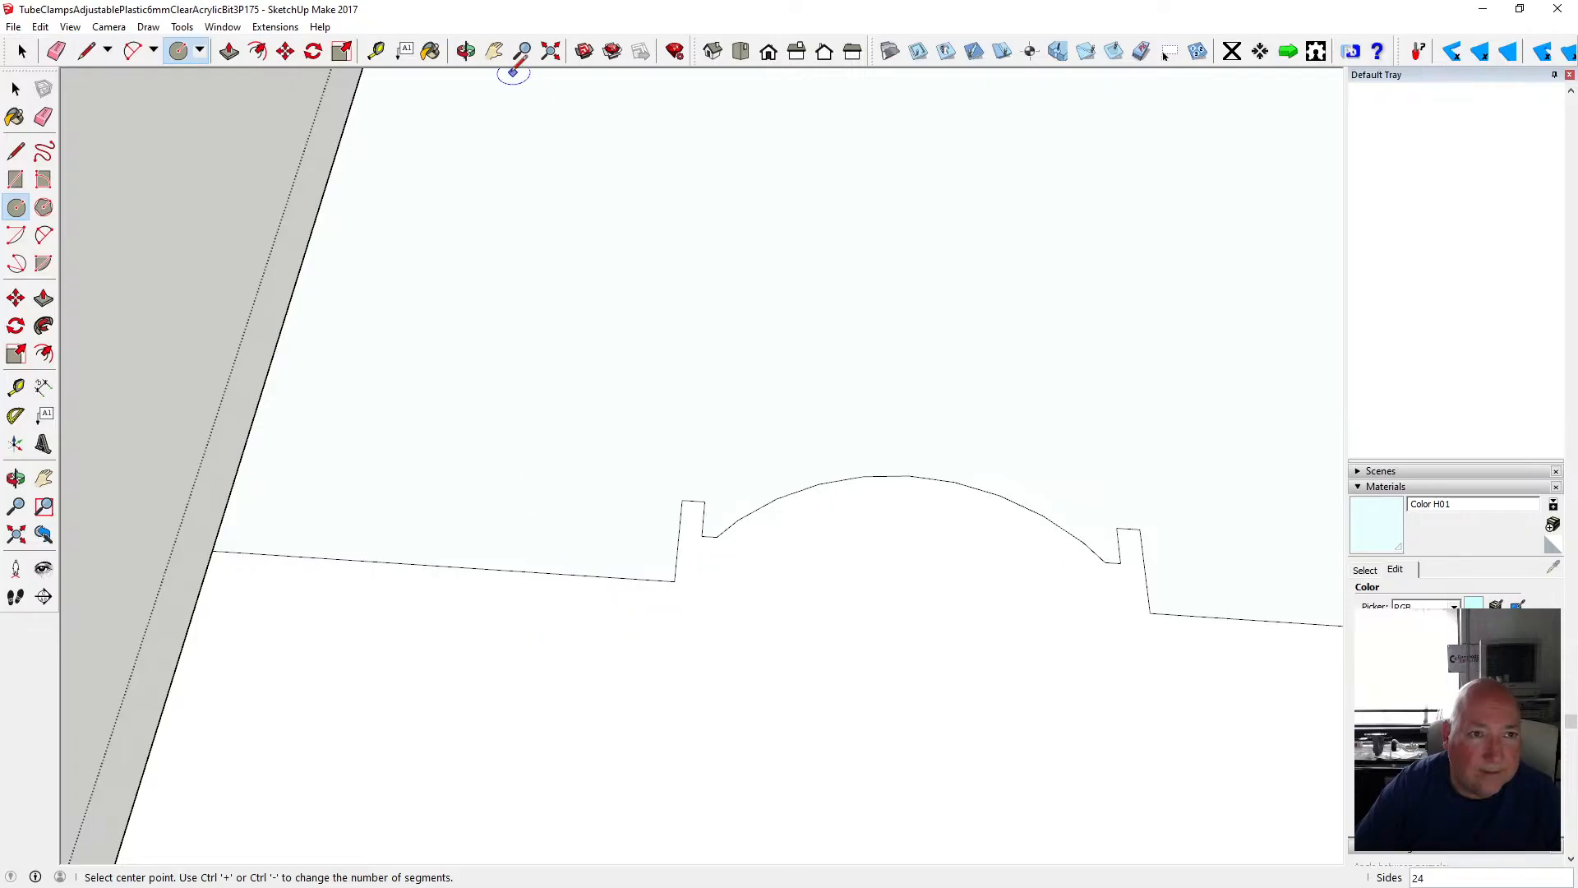
click(375, 50)
click(494, 568)
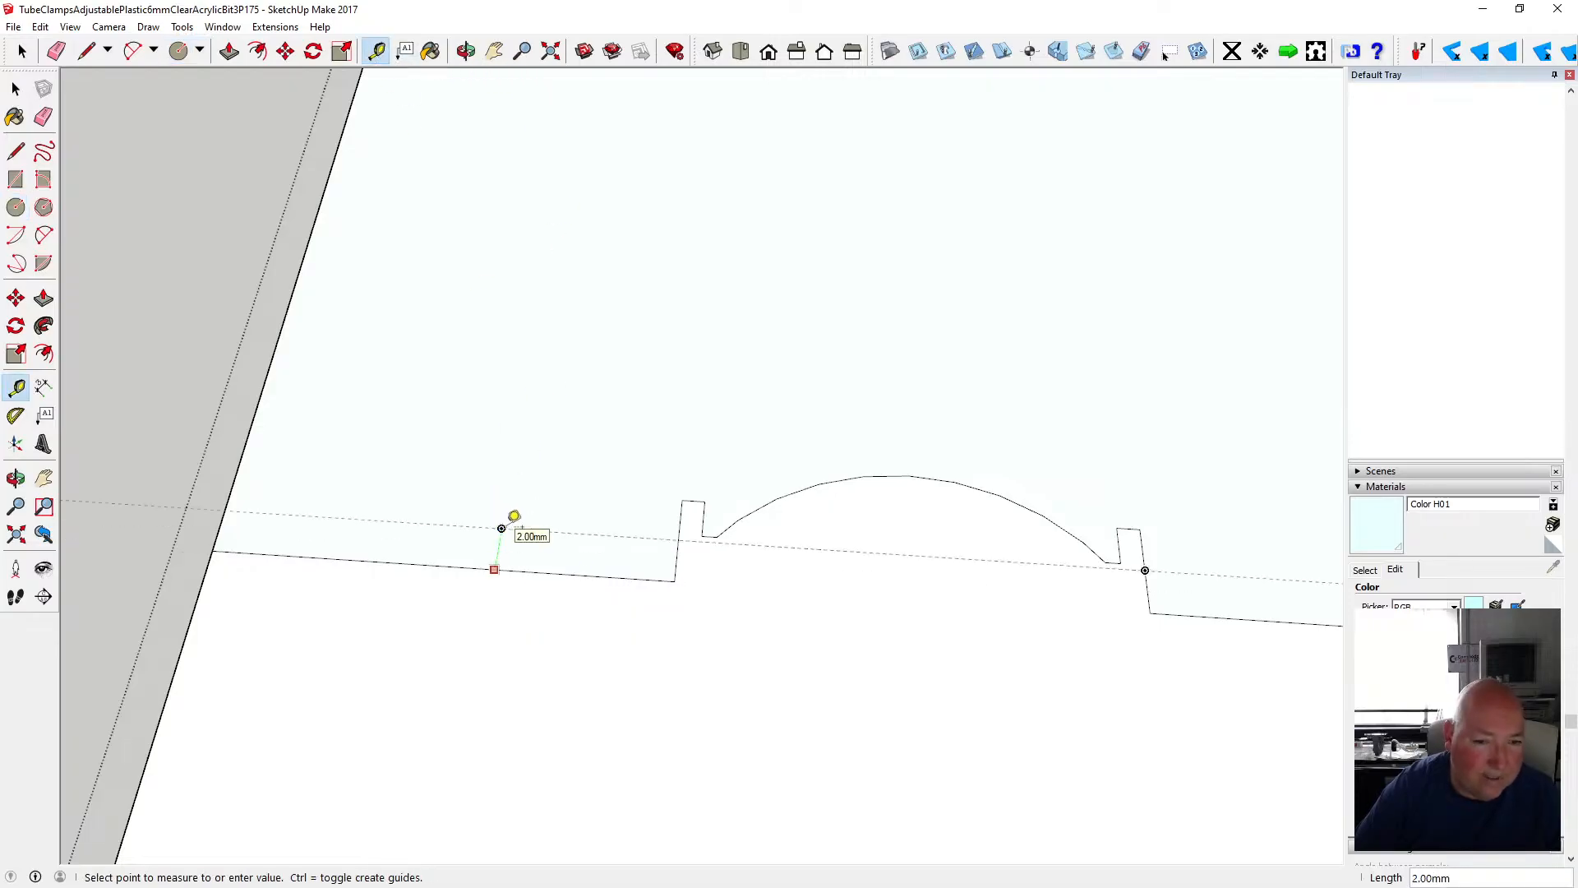
click(703, 534)
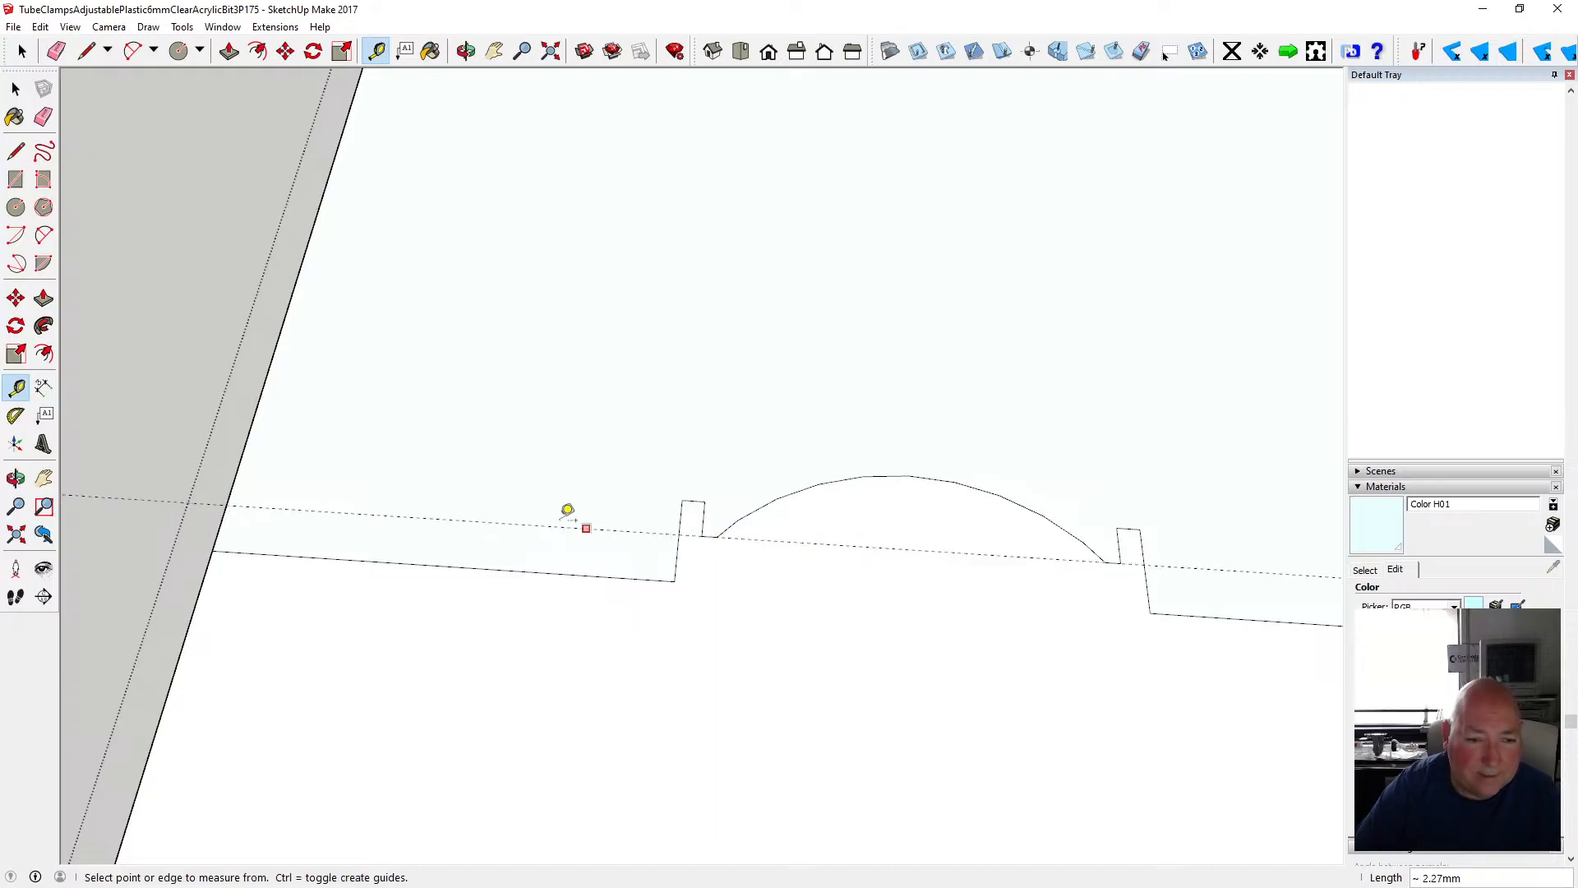
- Place a guide 5 mm outward from the outer vertical edge of each notch beside the arc
click(677, 553)
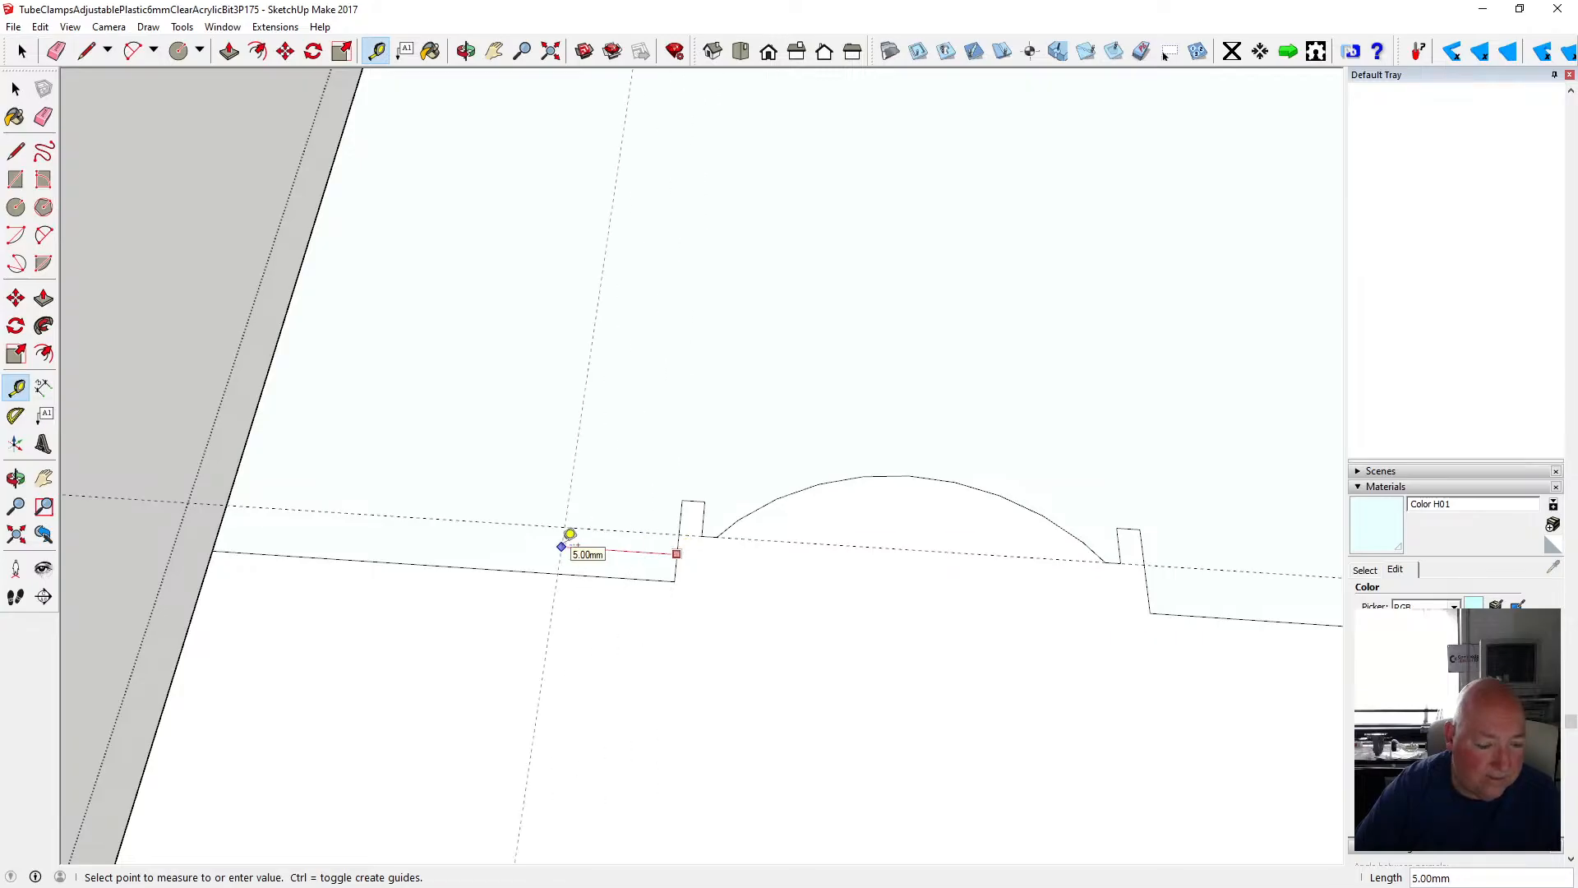
click(570, 534)
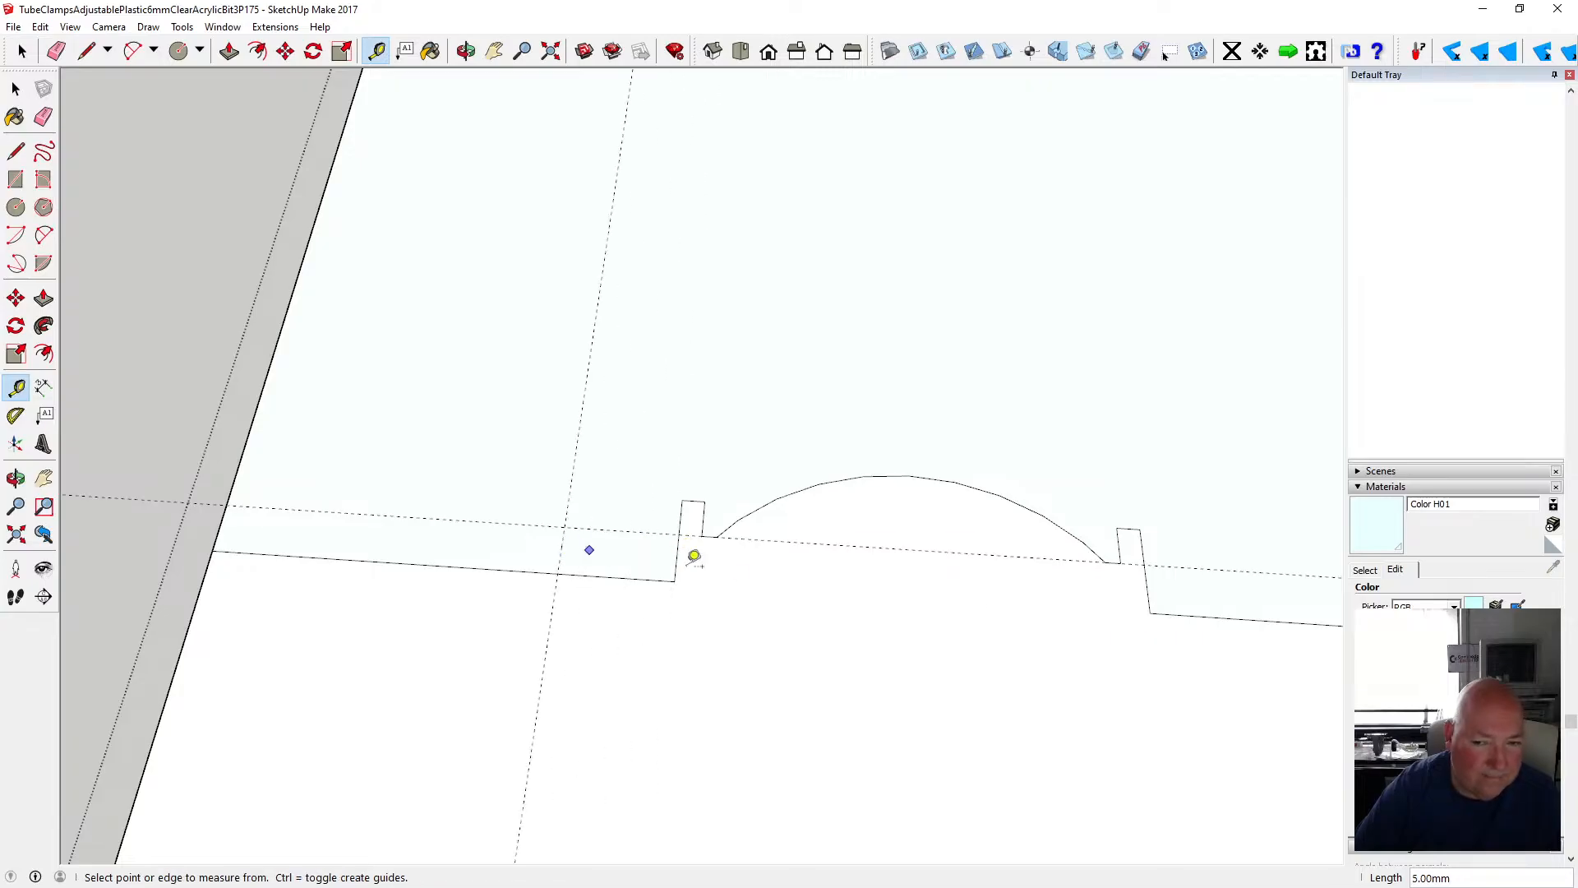
click(1148, 592)
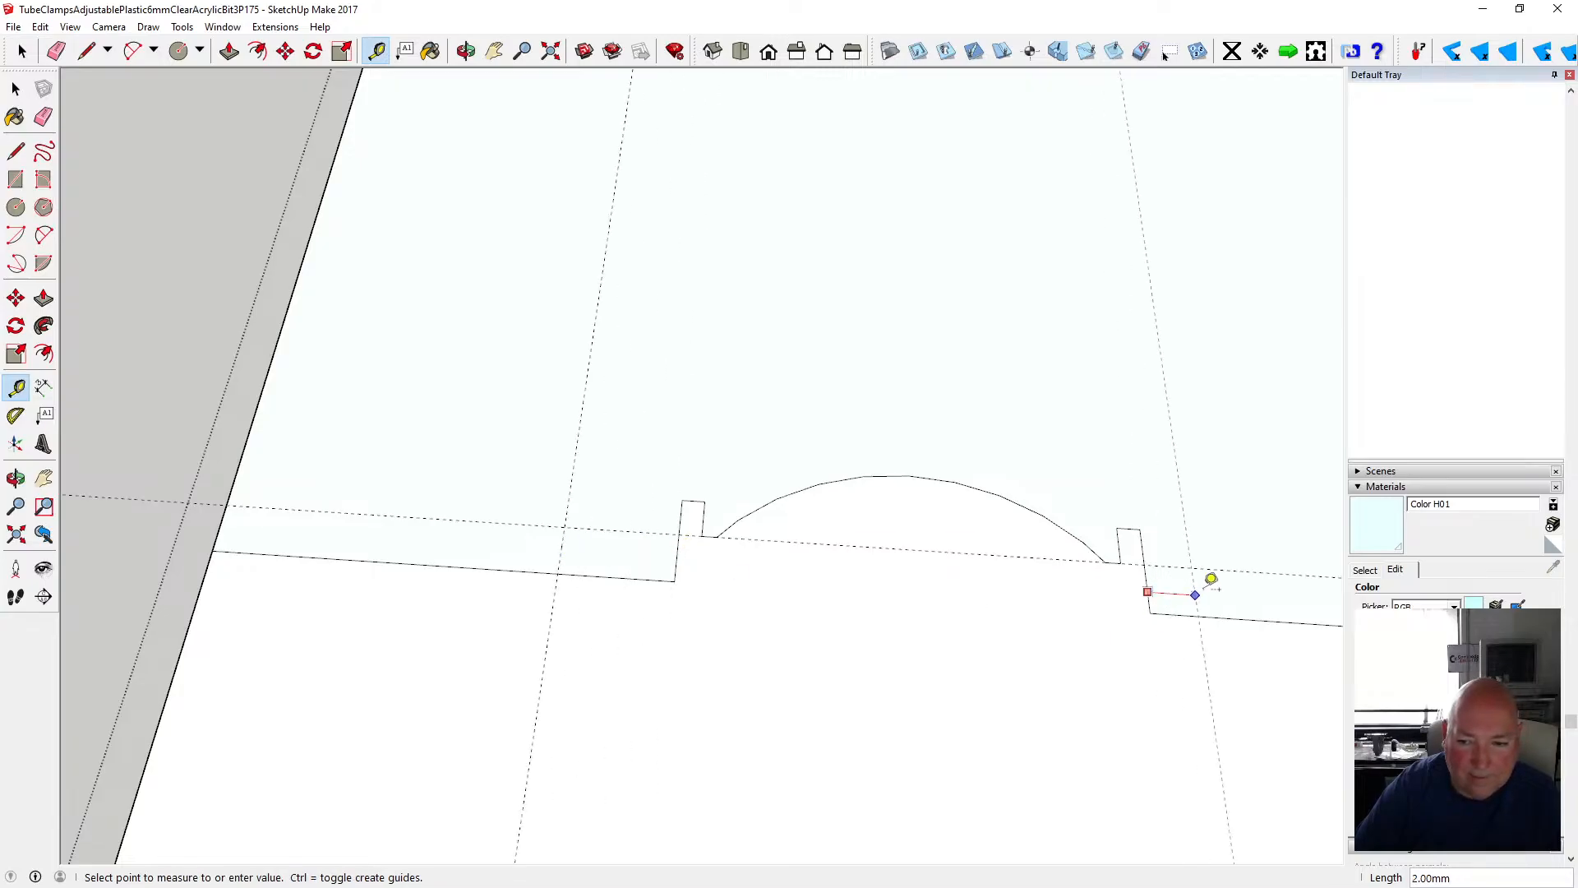
click(1267, 580)
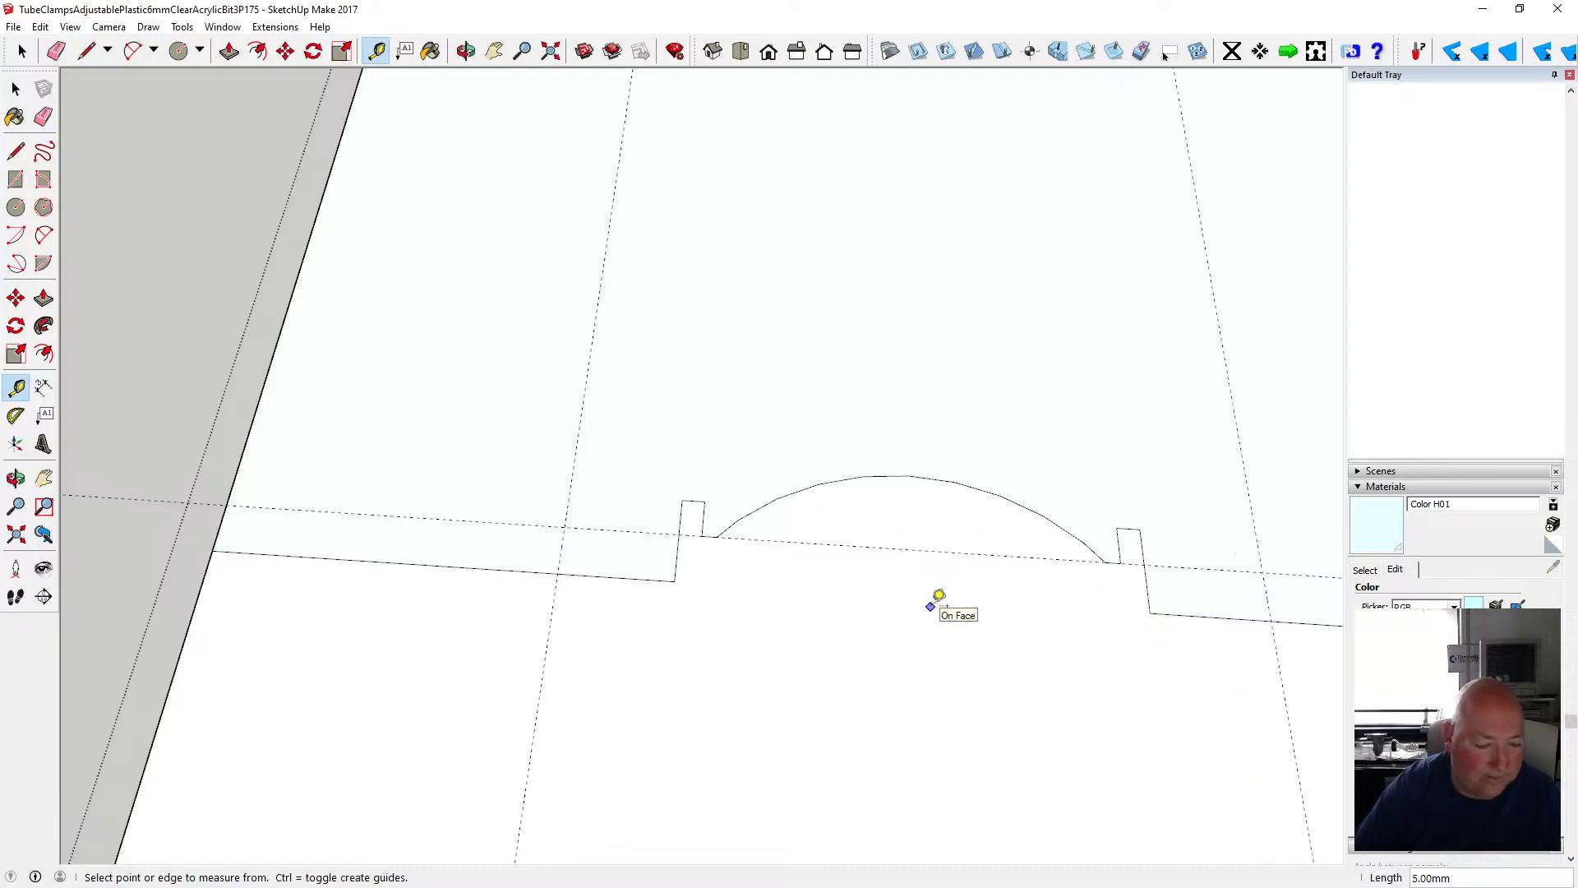
- Draw a circle with a 1.25 mm radius at each of the two guide intersections beside the notches
click(16, 208)
click(564, 527)
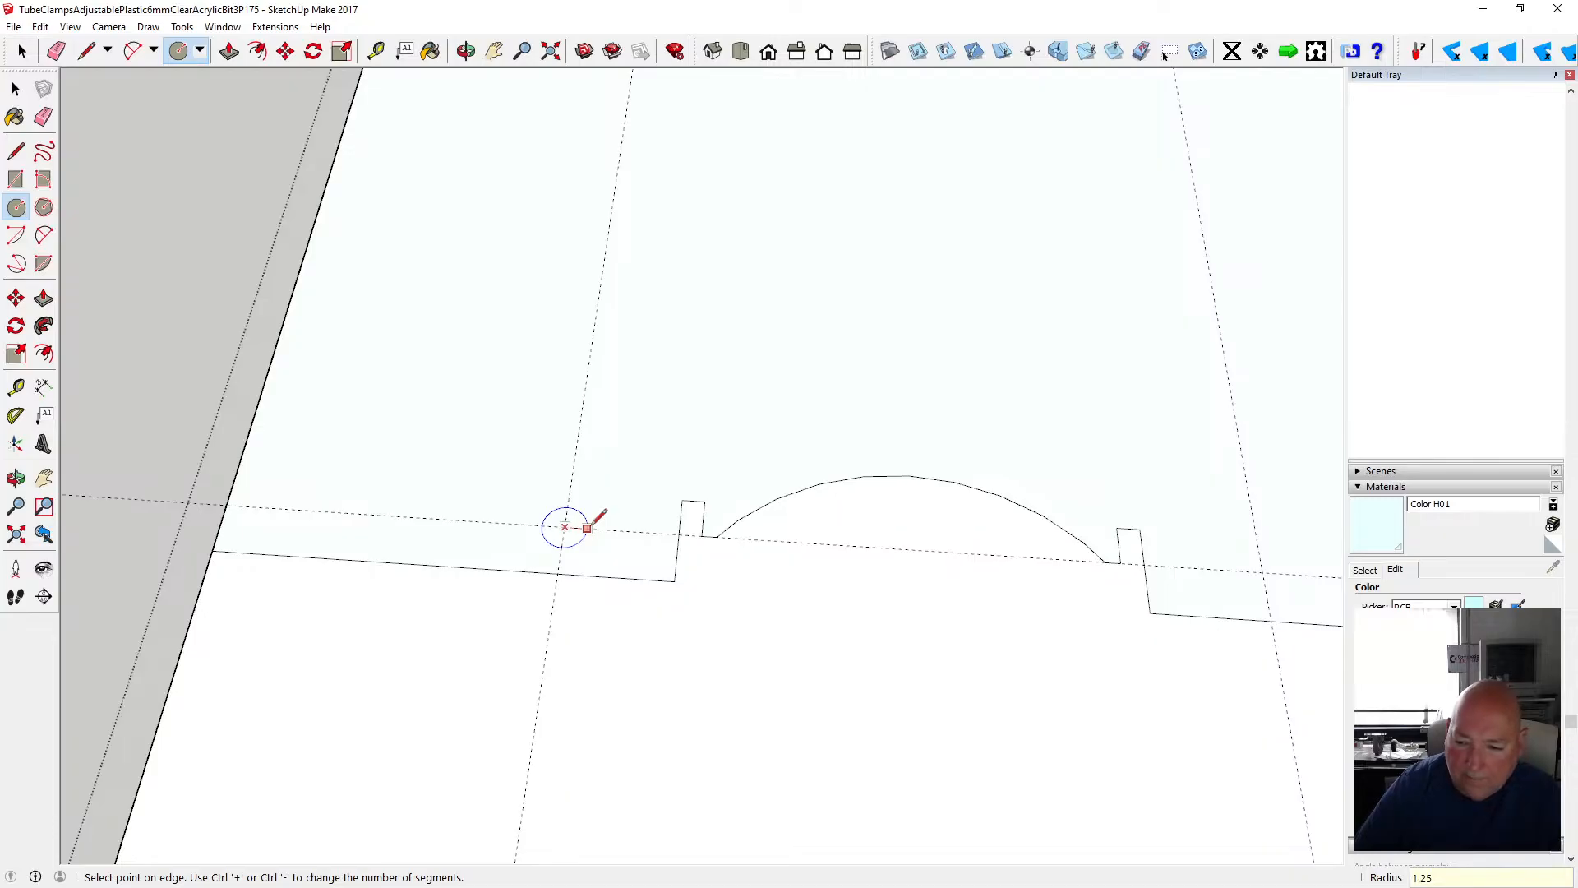
key(Return)
scroll(549, 522, down, 2)
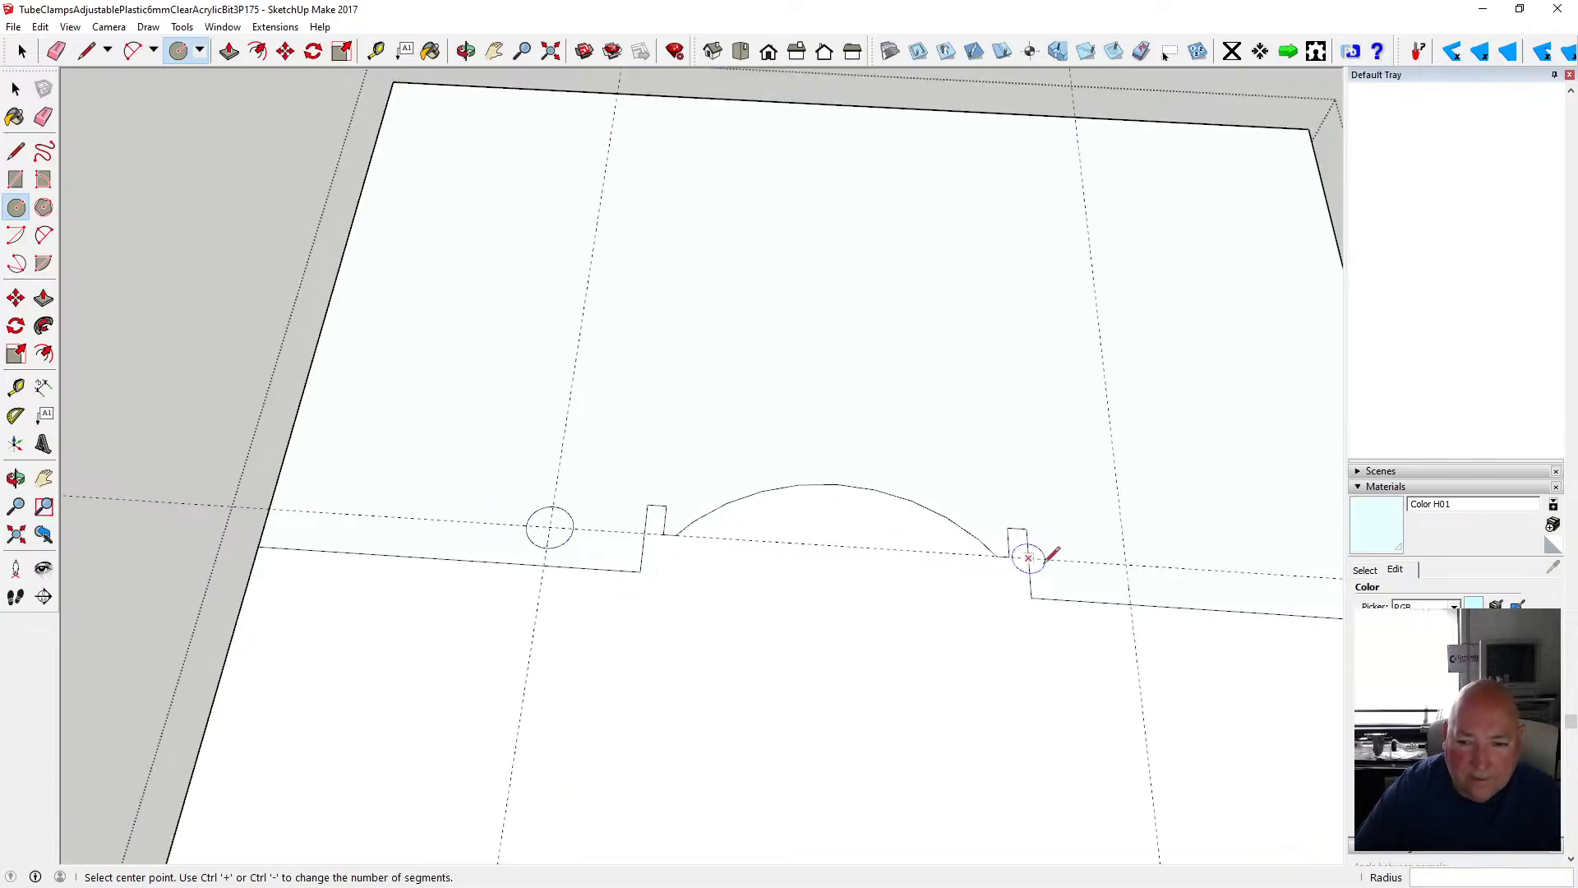
click(1126, 564)
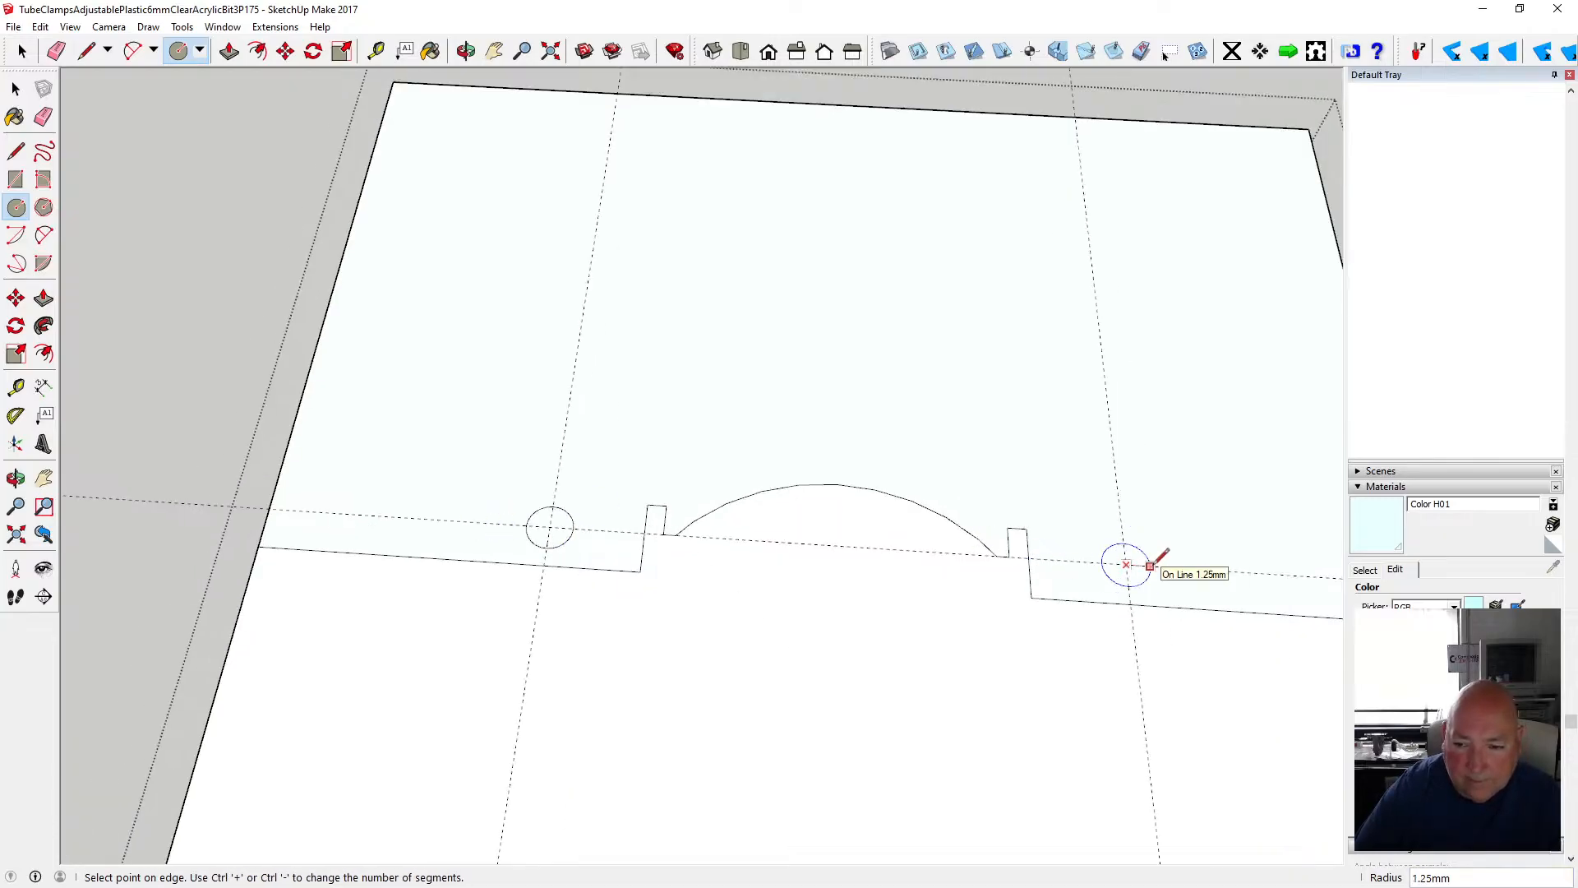
click(1151, 565)
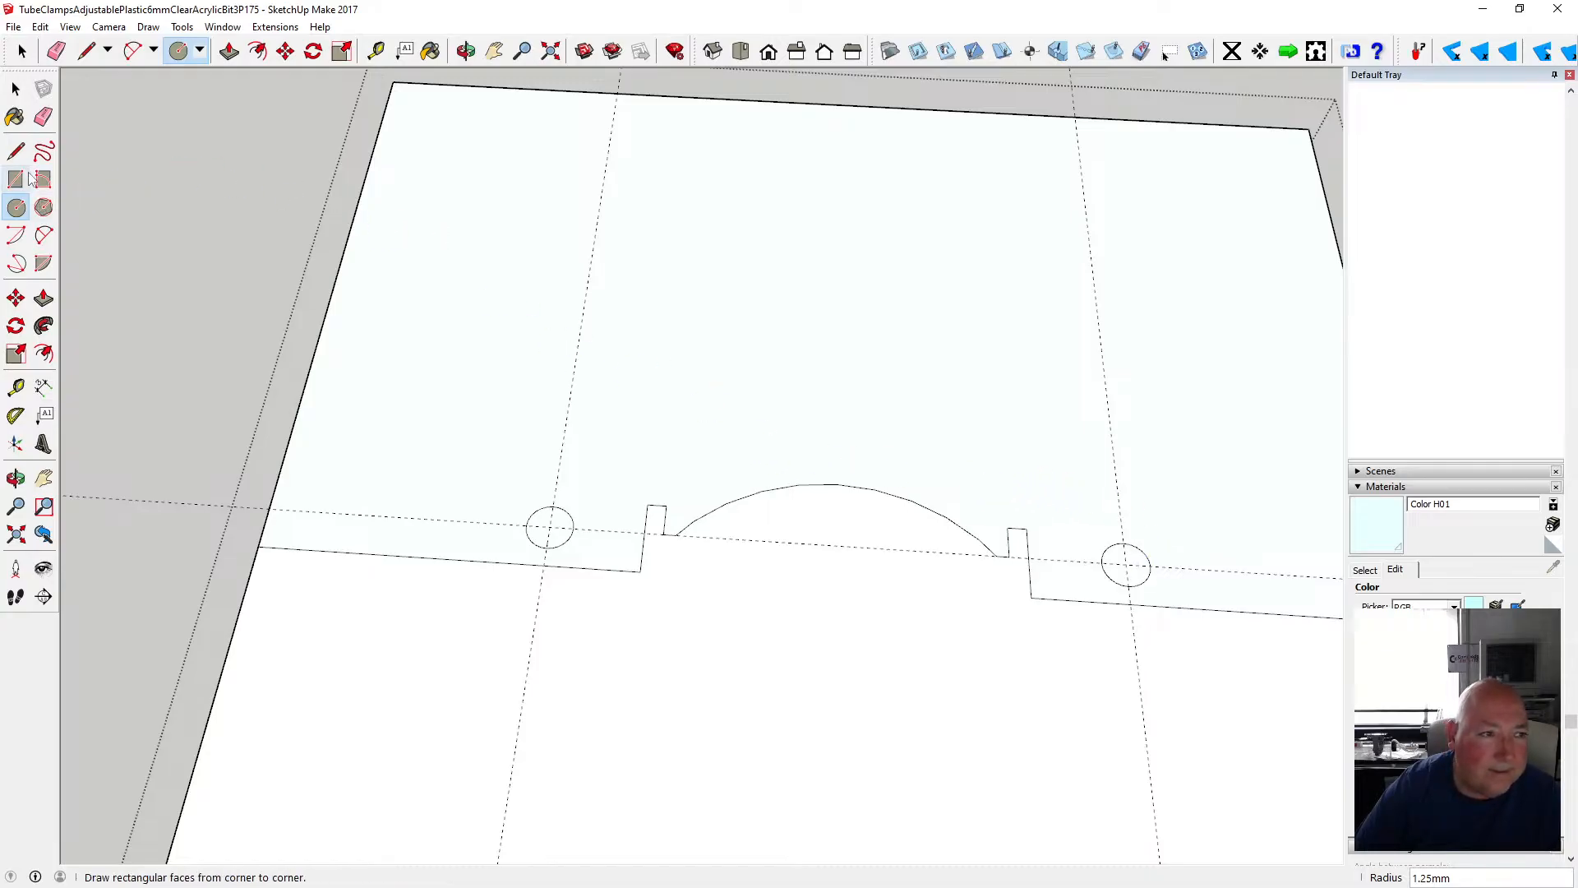
- Draw vertical and horizontal centre lines across the left circle along the guides
click(16, 152)
scroll(553, 504, up, 5)
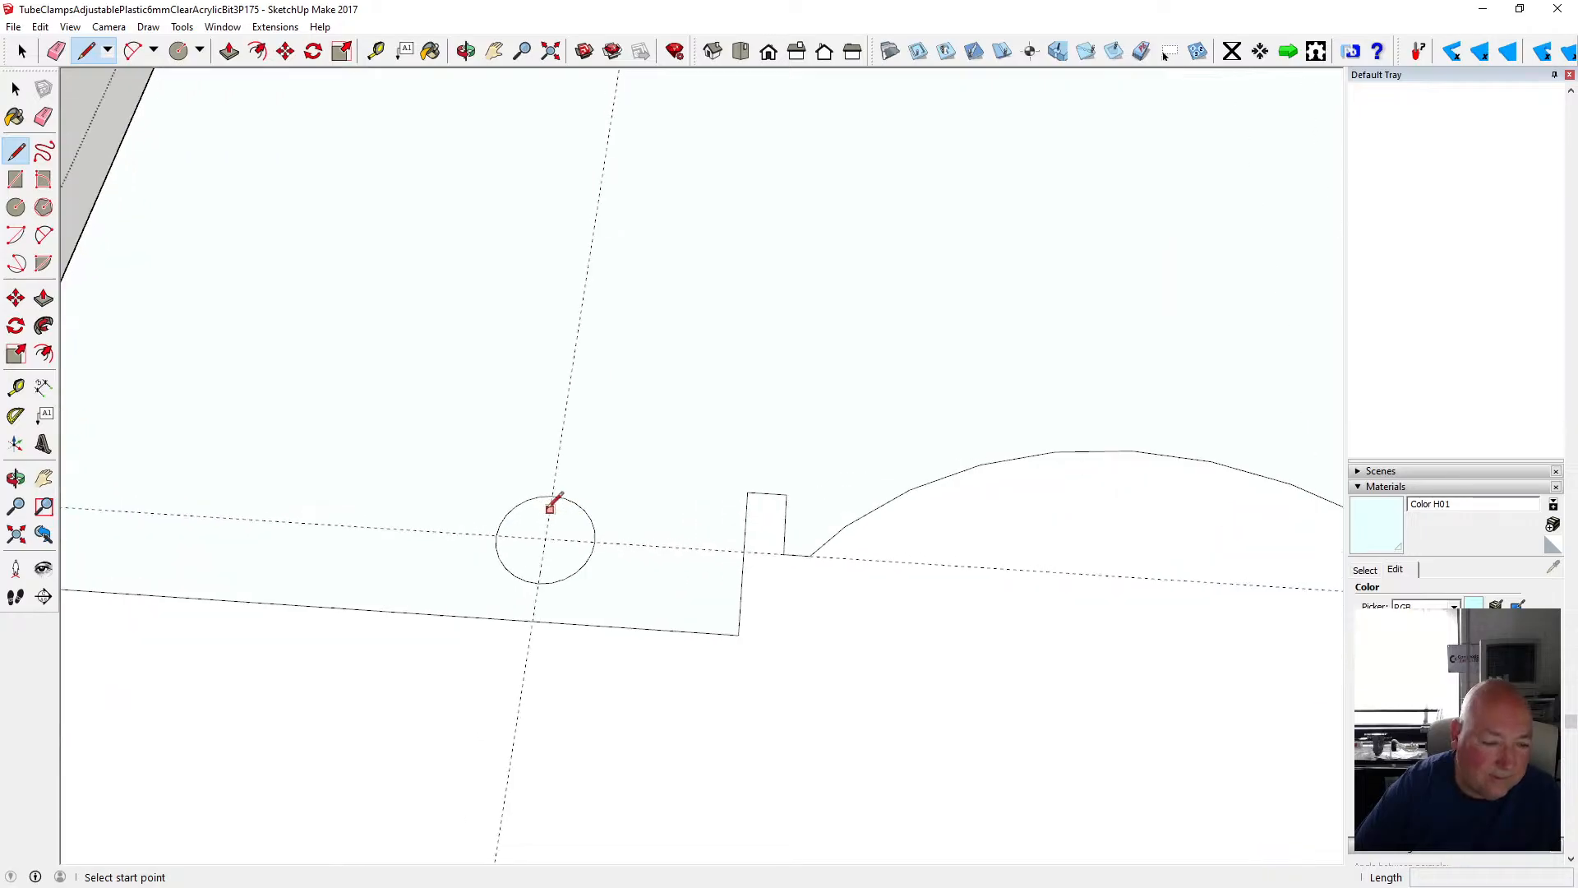
click(553, 491)
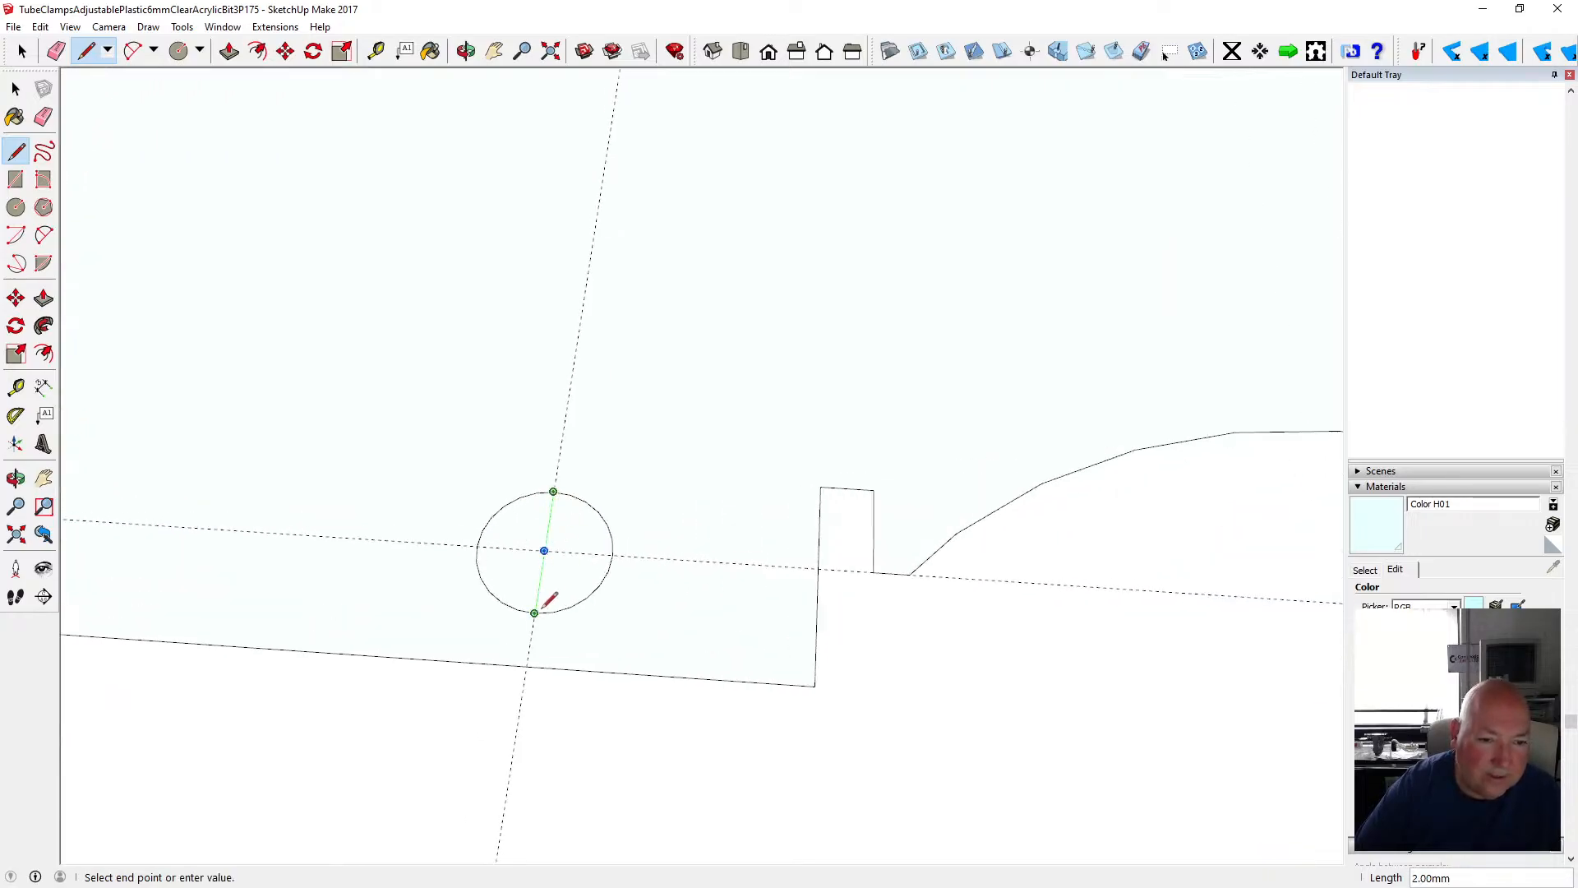
click(535, 613)
click(477, 546)
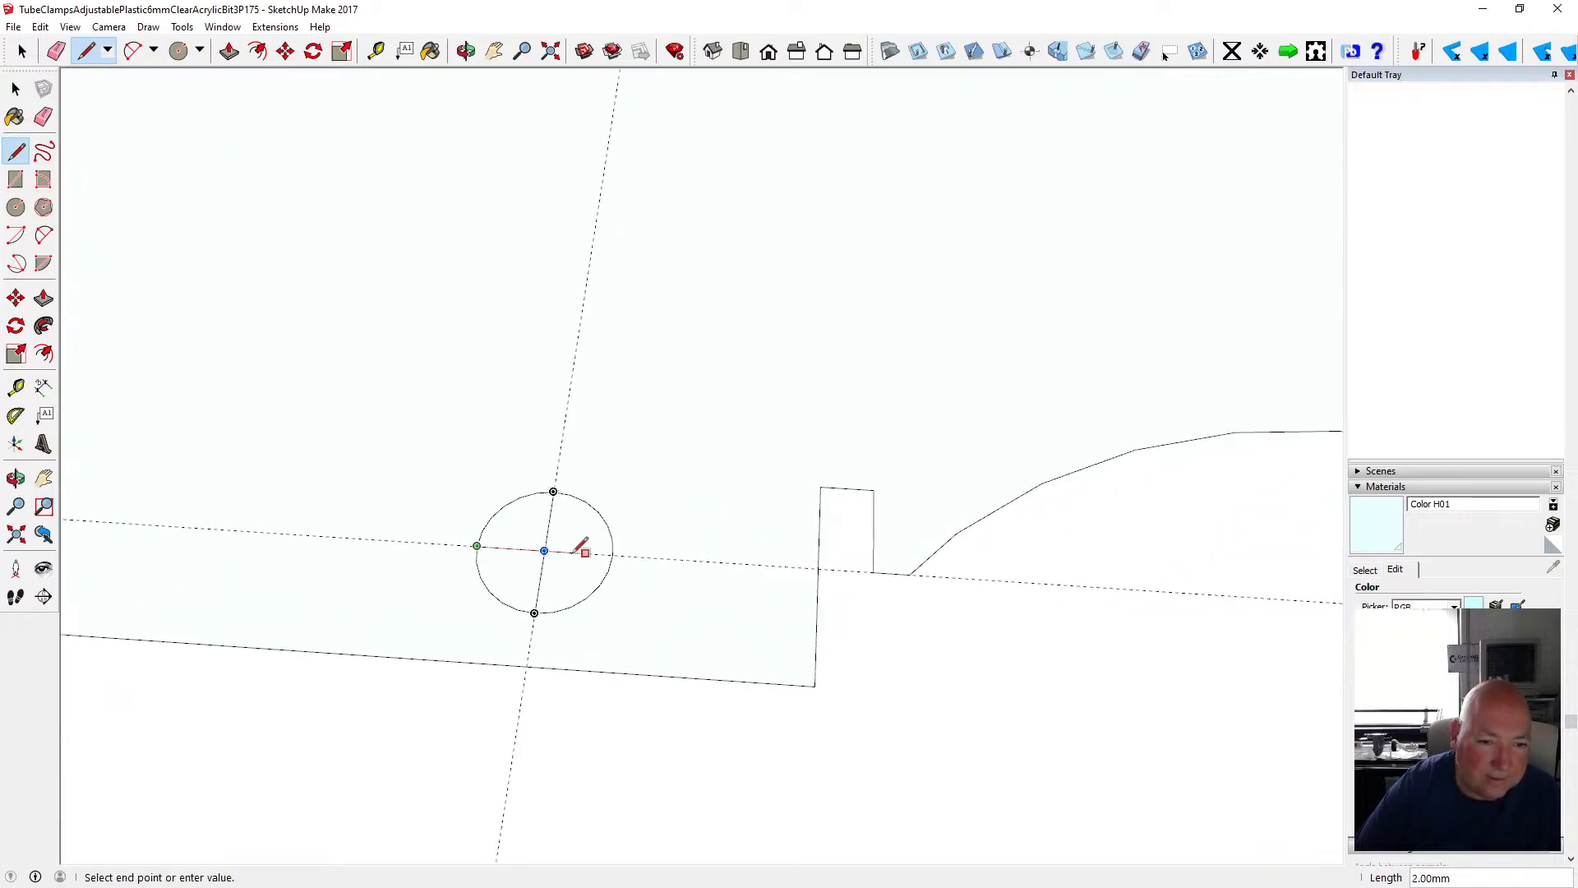
click(613, 554)
scroll(427, 542, down, 5)
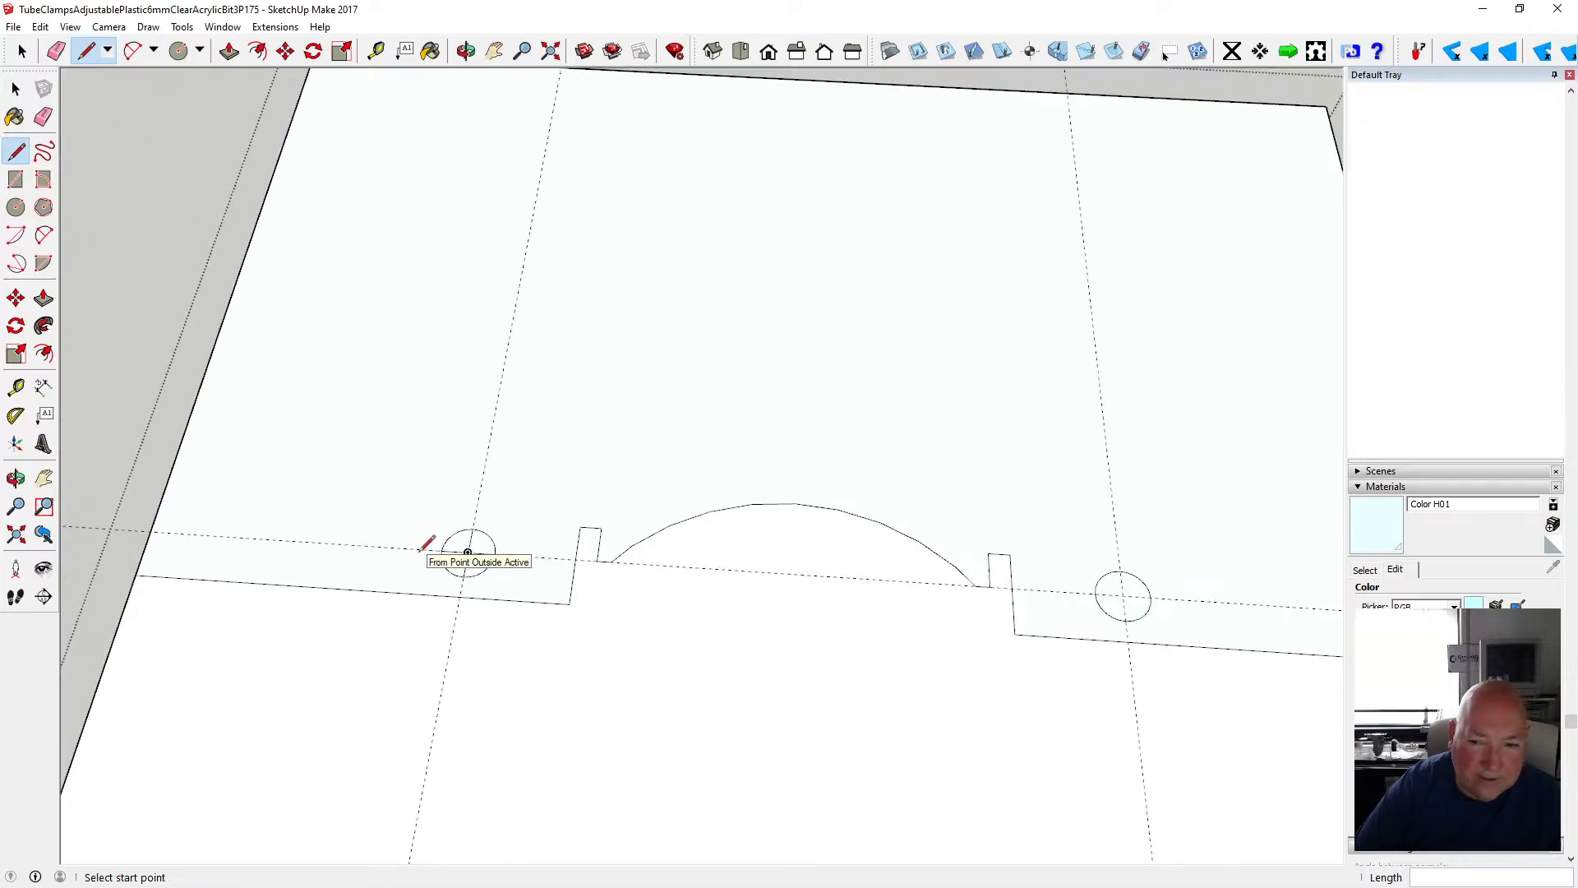
- Draw a horizontal centre line across the right circle and a line down to its lowest point
click(1096, 594)
click(1151, 597)
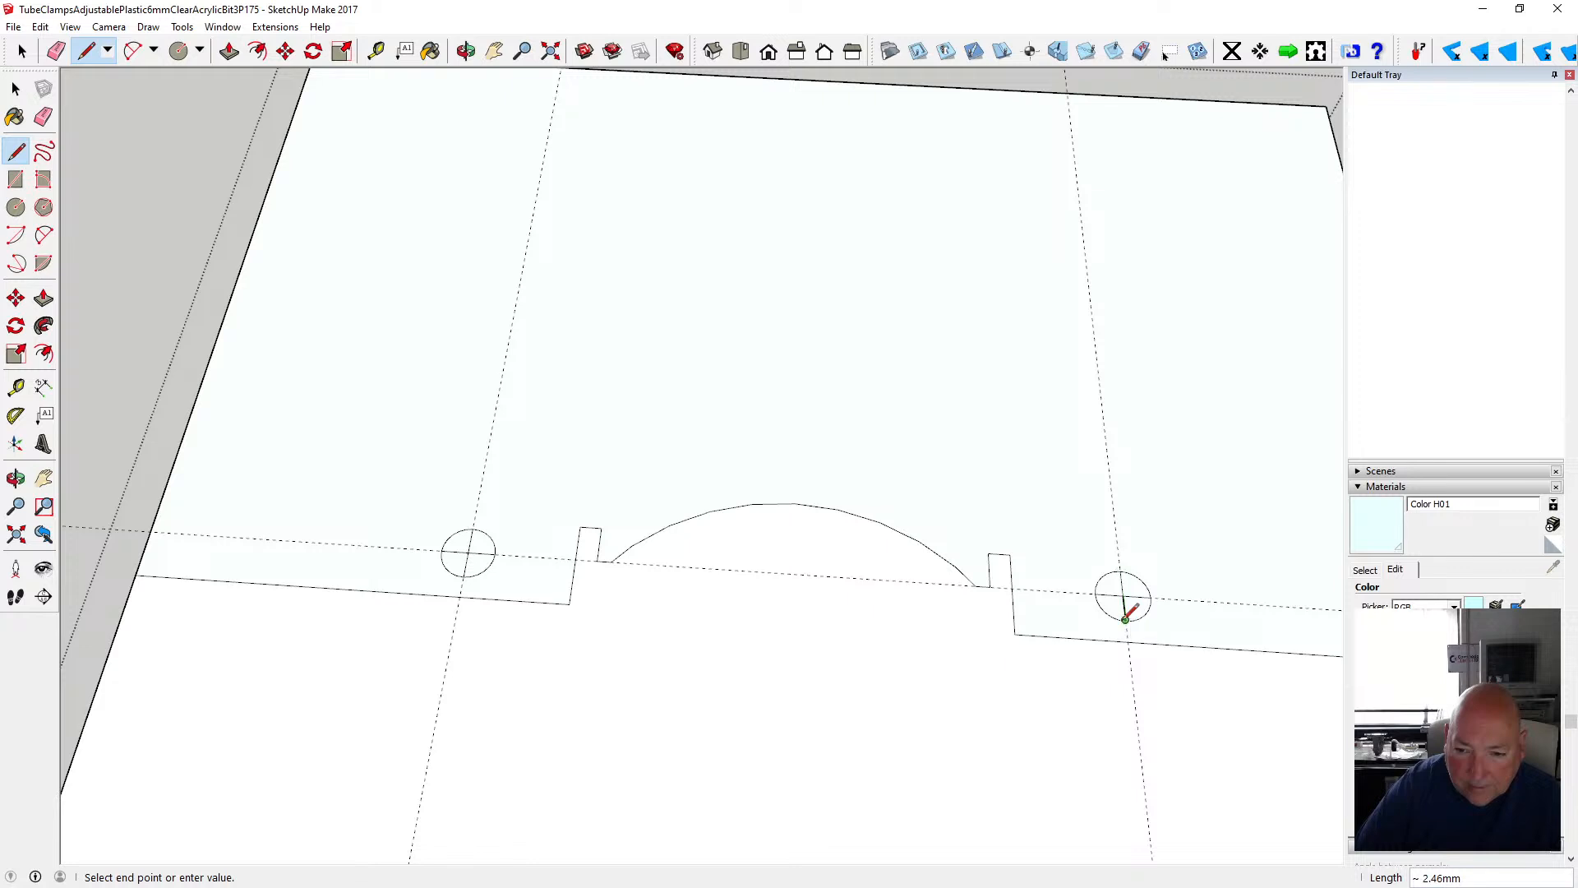
click(1126, 619)
- Erase the heavy lower half of the right circle's vertical line and redraw it from the centre to the circle's edge
key(space)
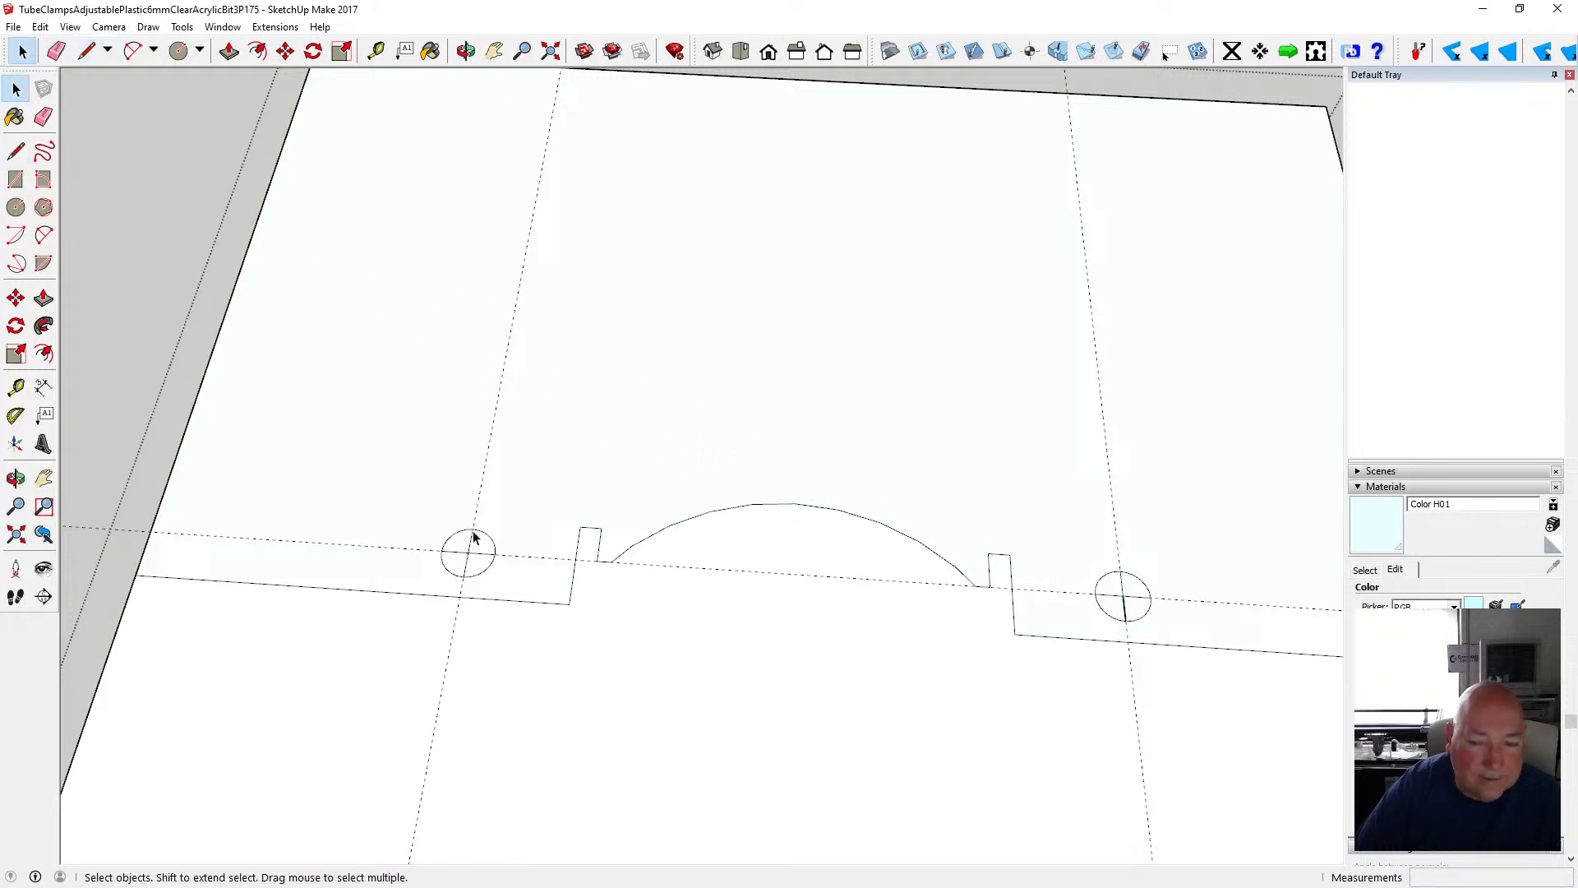
scroll(1142, 649, up, 4)
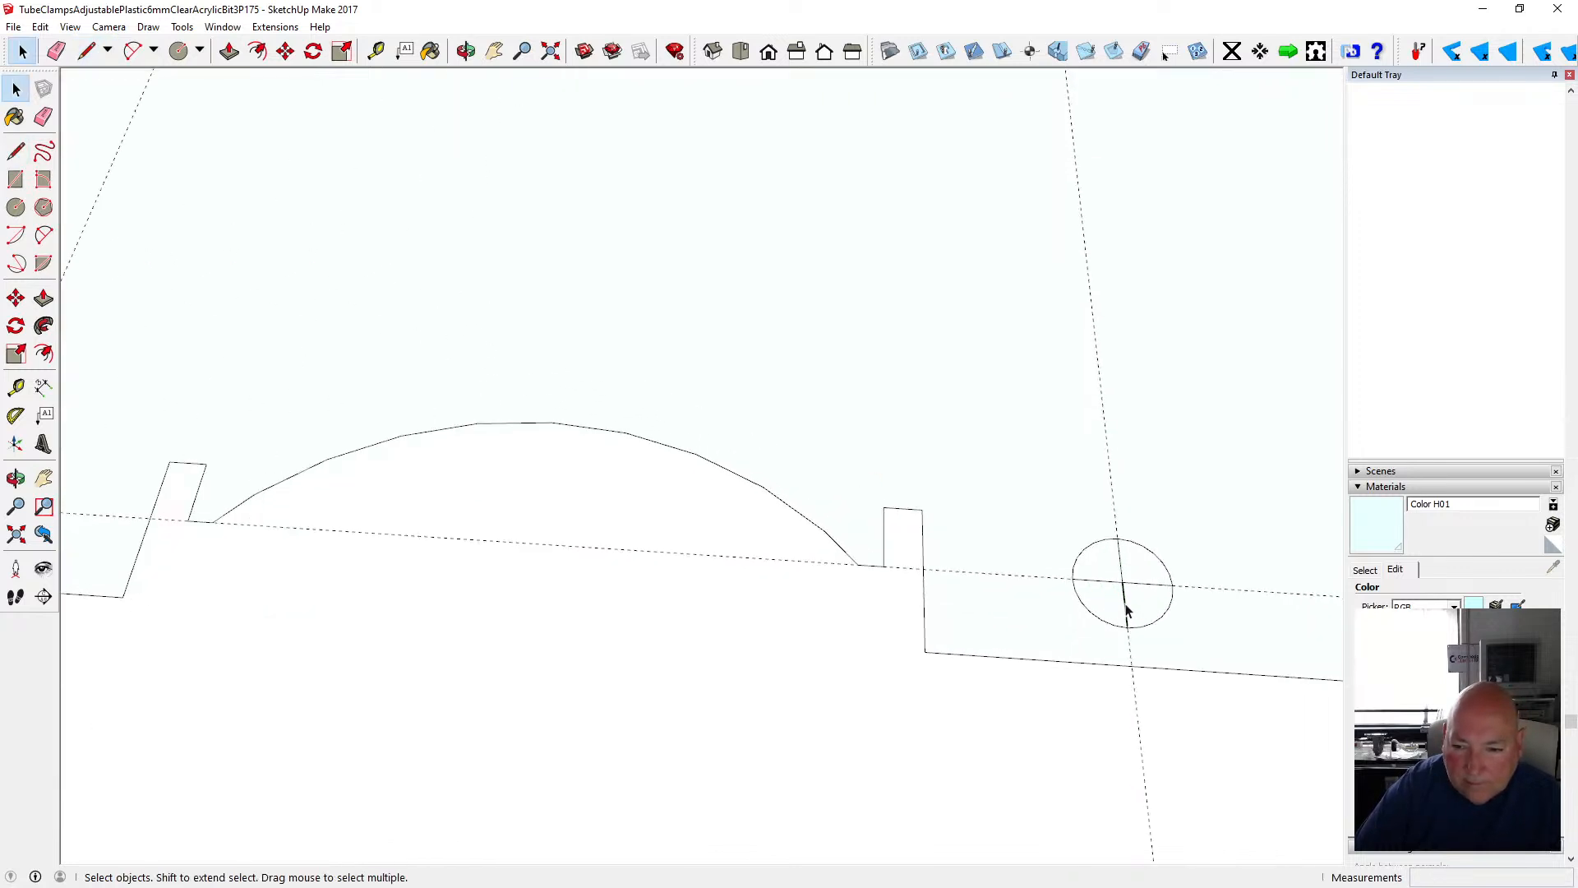
click(1138, 627)
click(1158, 652)
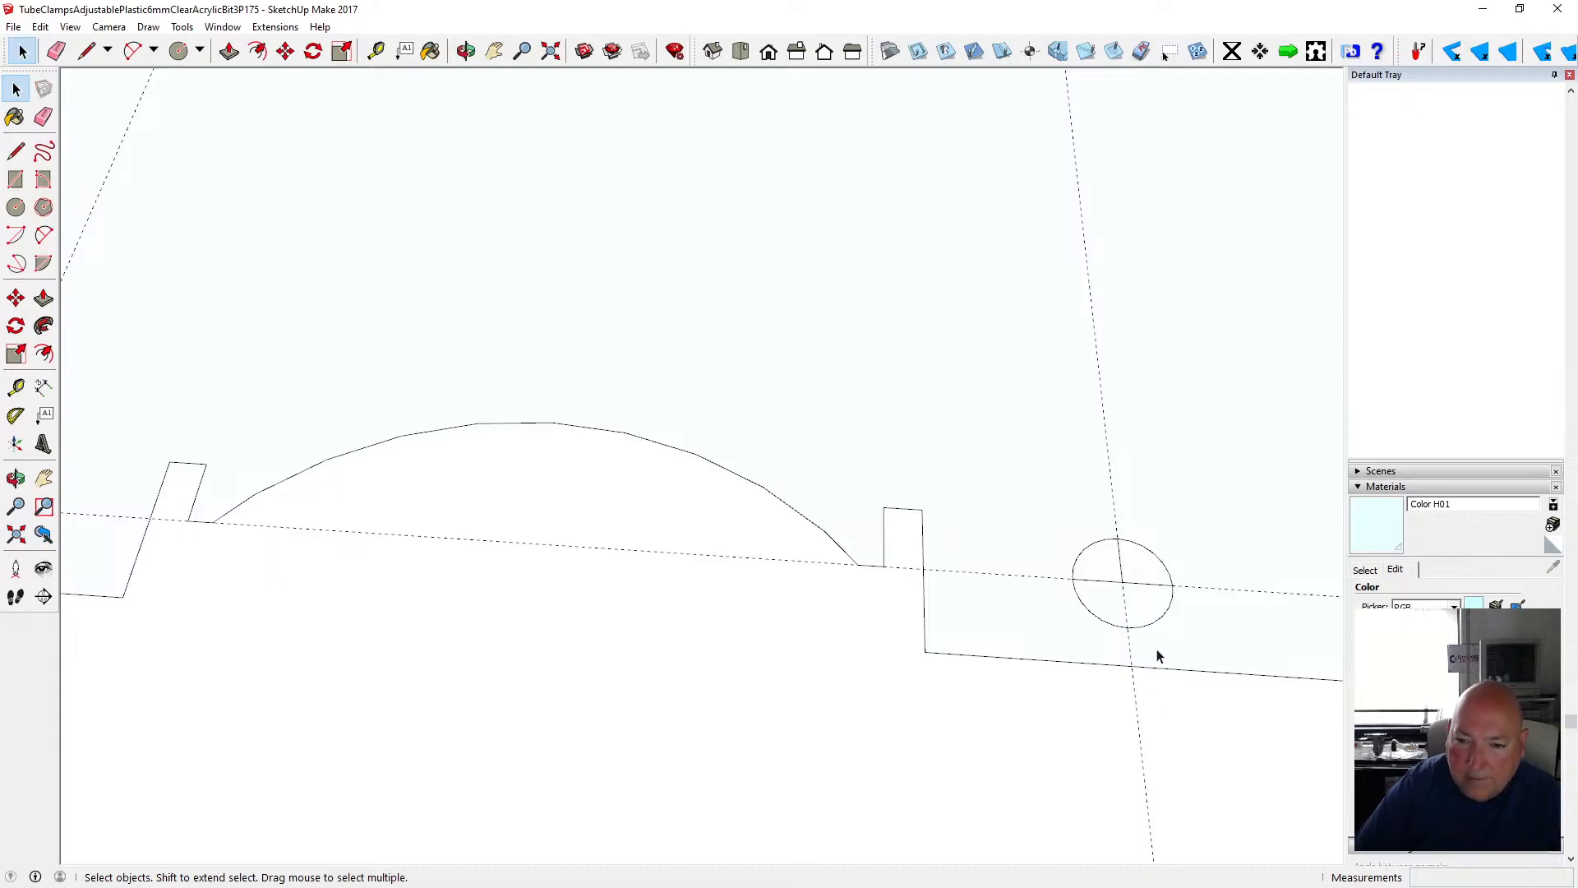
key(l)
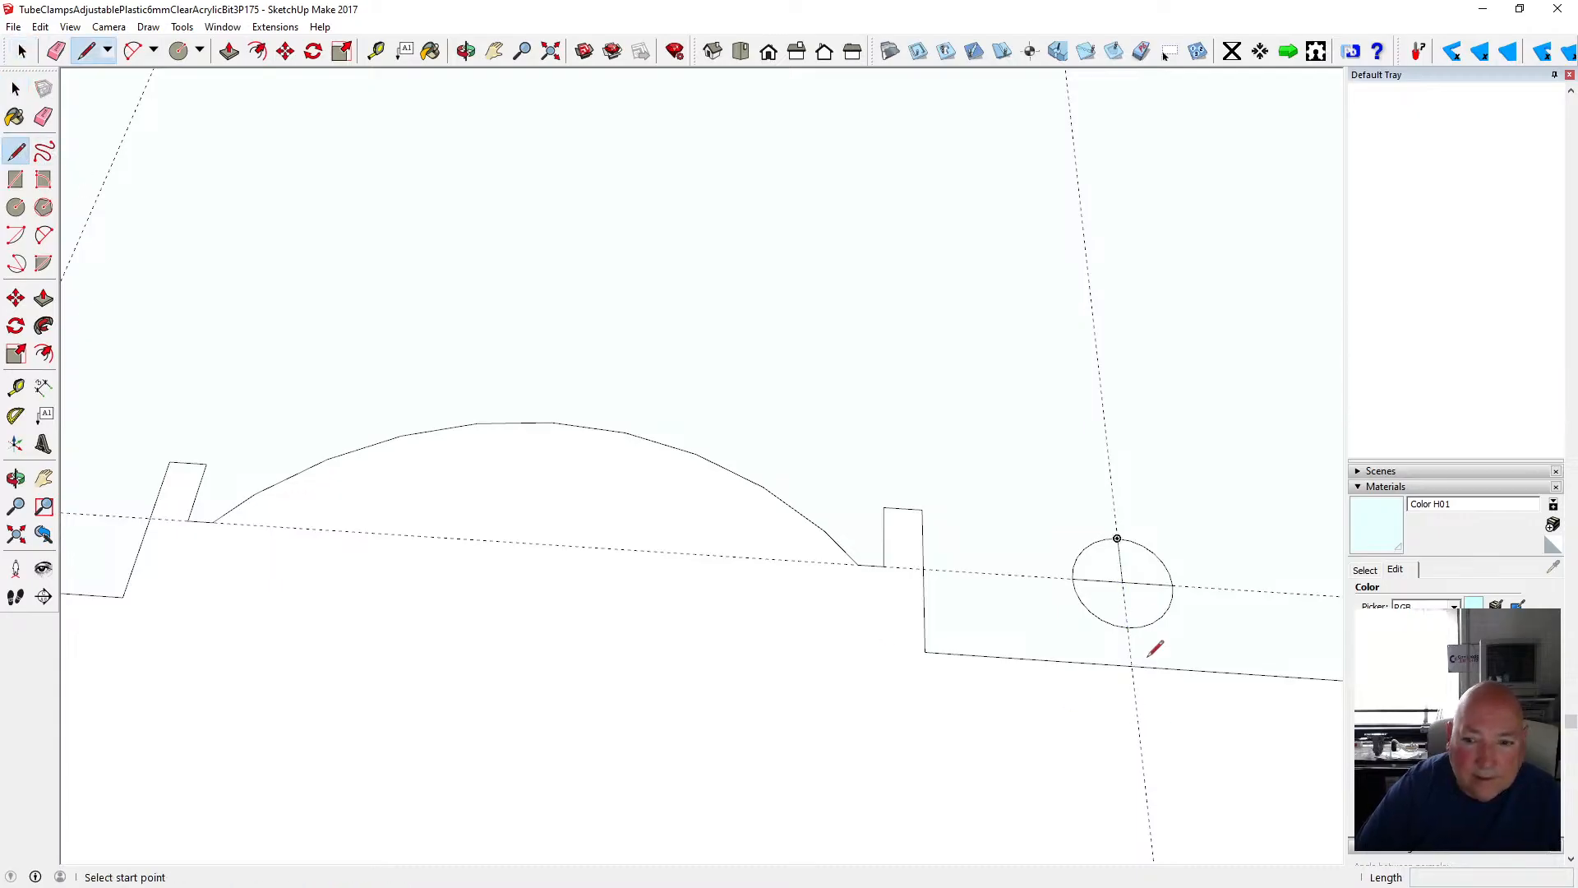
click(1123, 581)
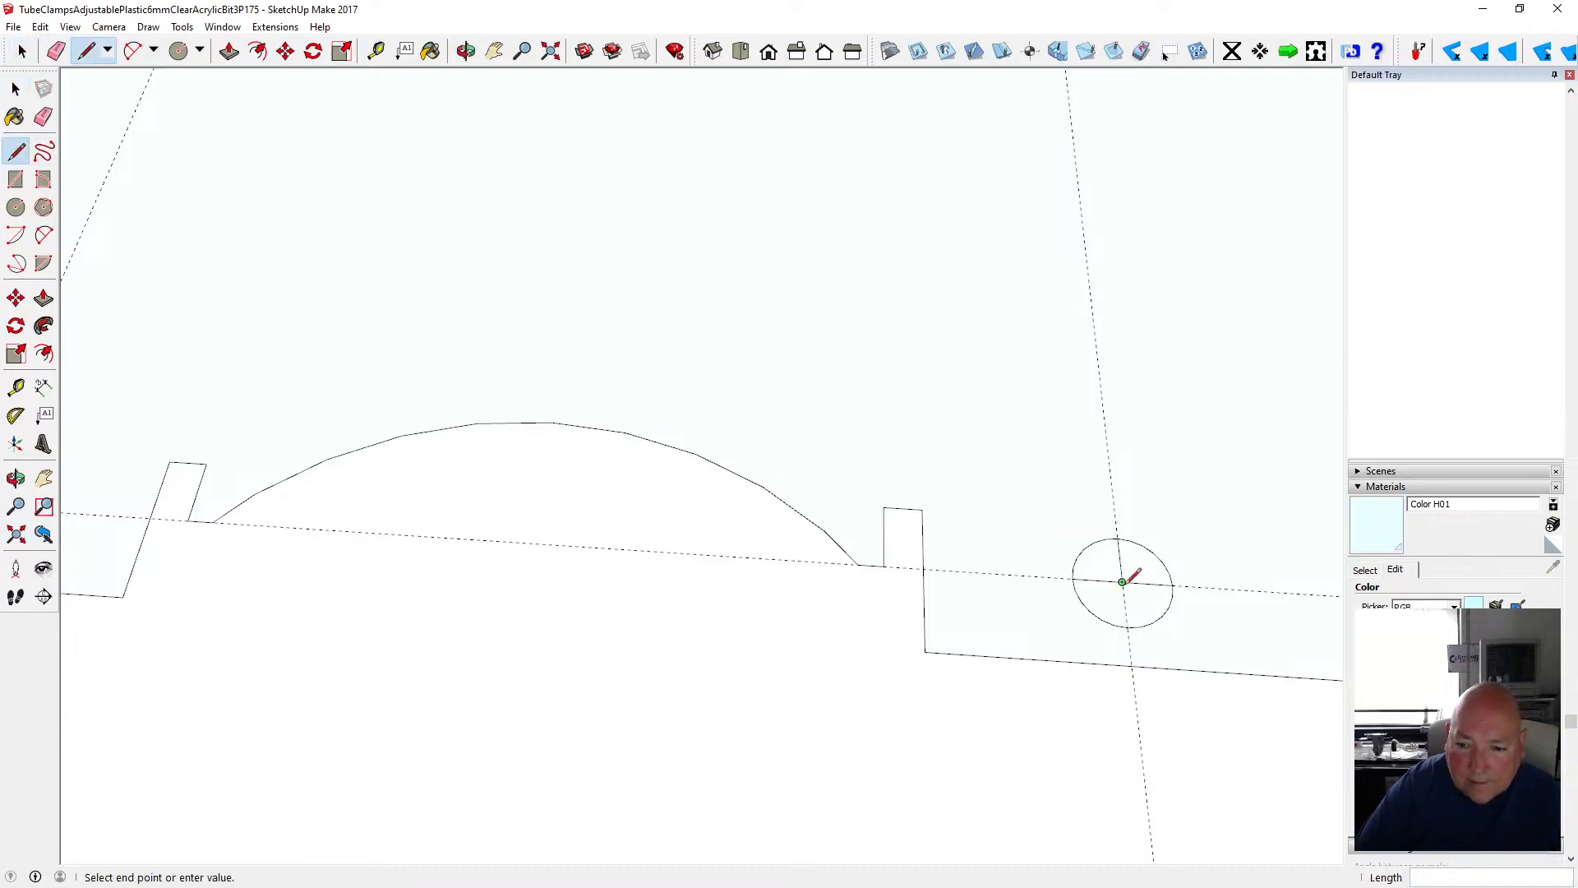
click(1128, 624)
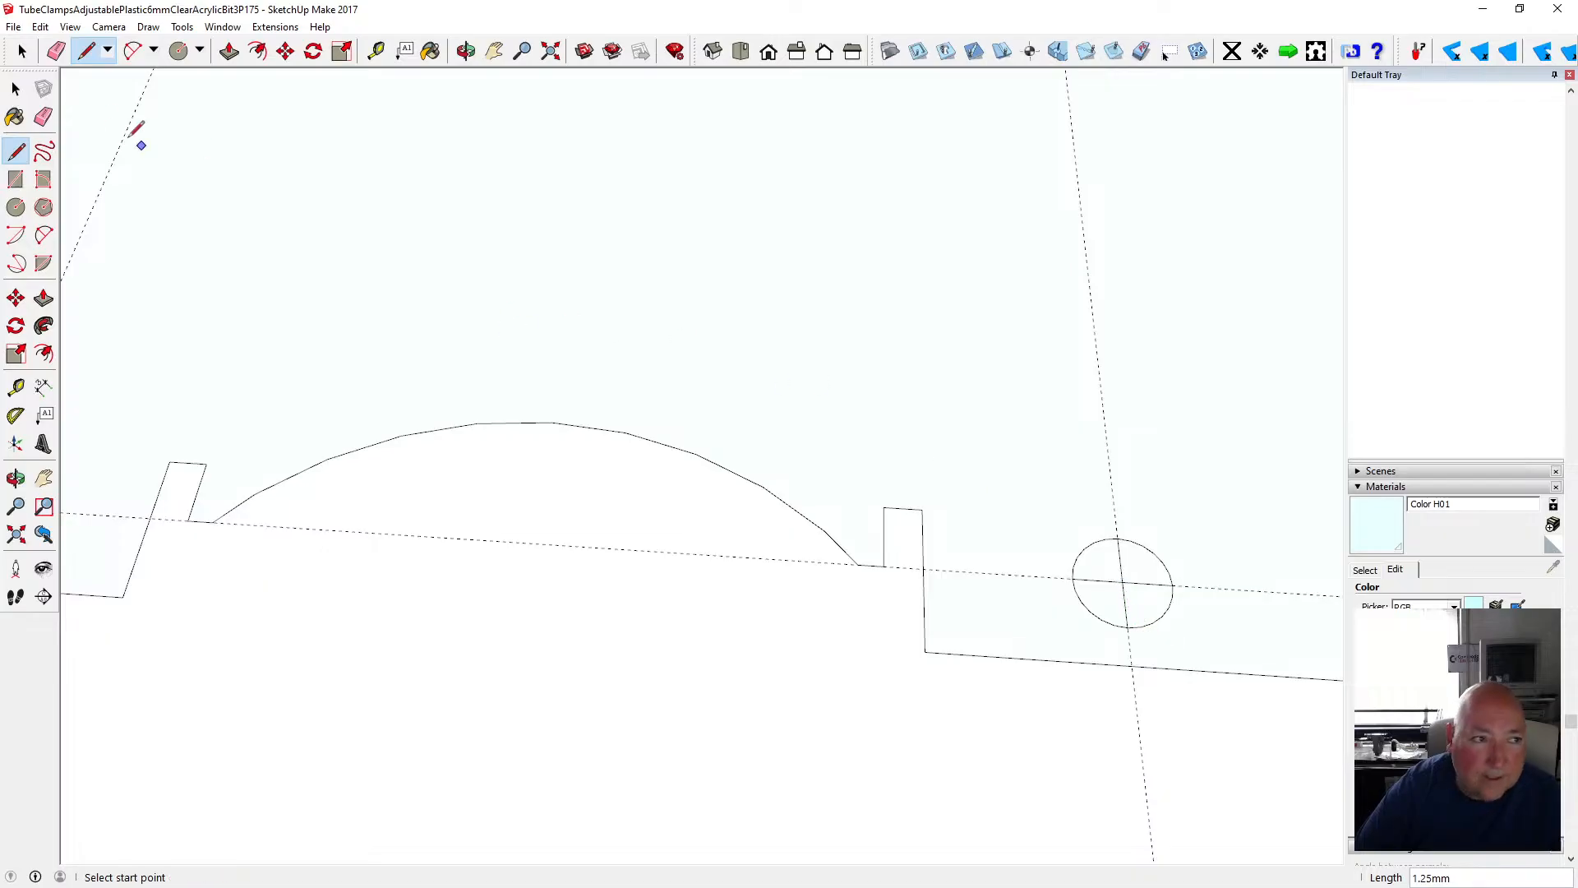
- Delete the horizontal guide and both vertical guides through the circles, leaving only the crossed circles
key(space)
scroll(574, 585, down, 2)
scroll(574, 585, down, 3)
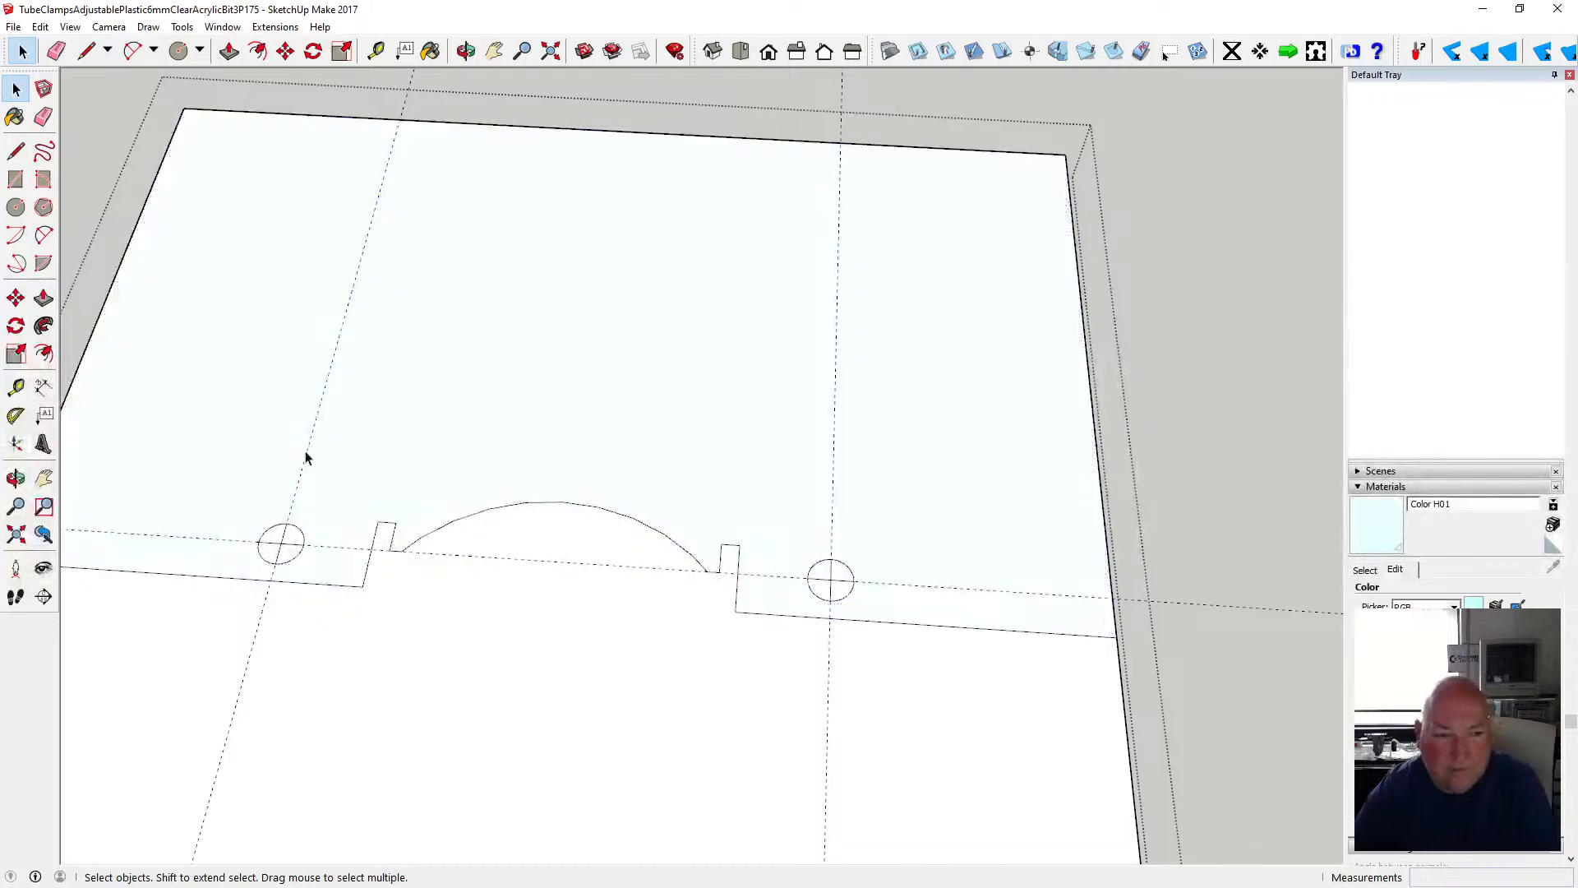
click(322, 548)
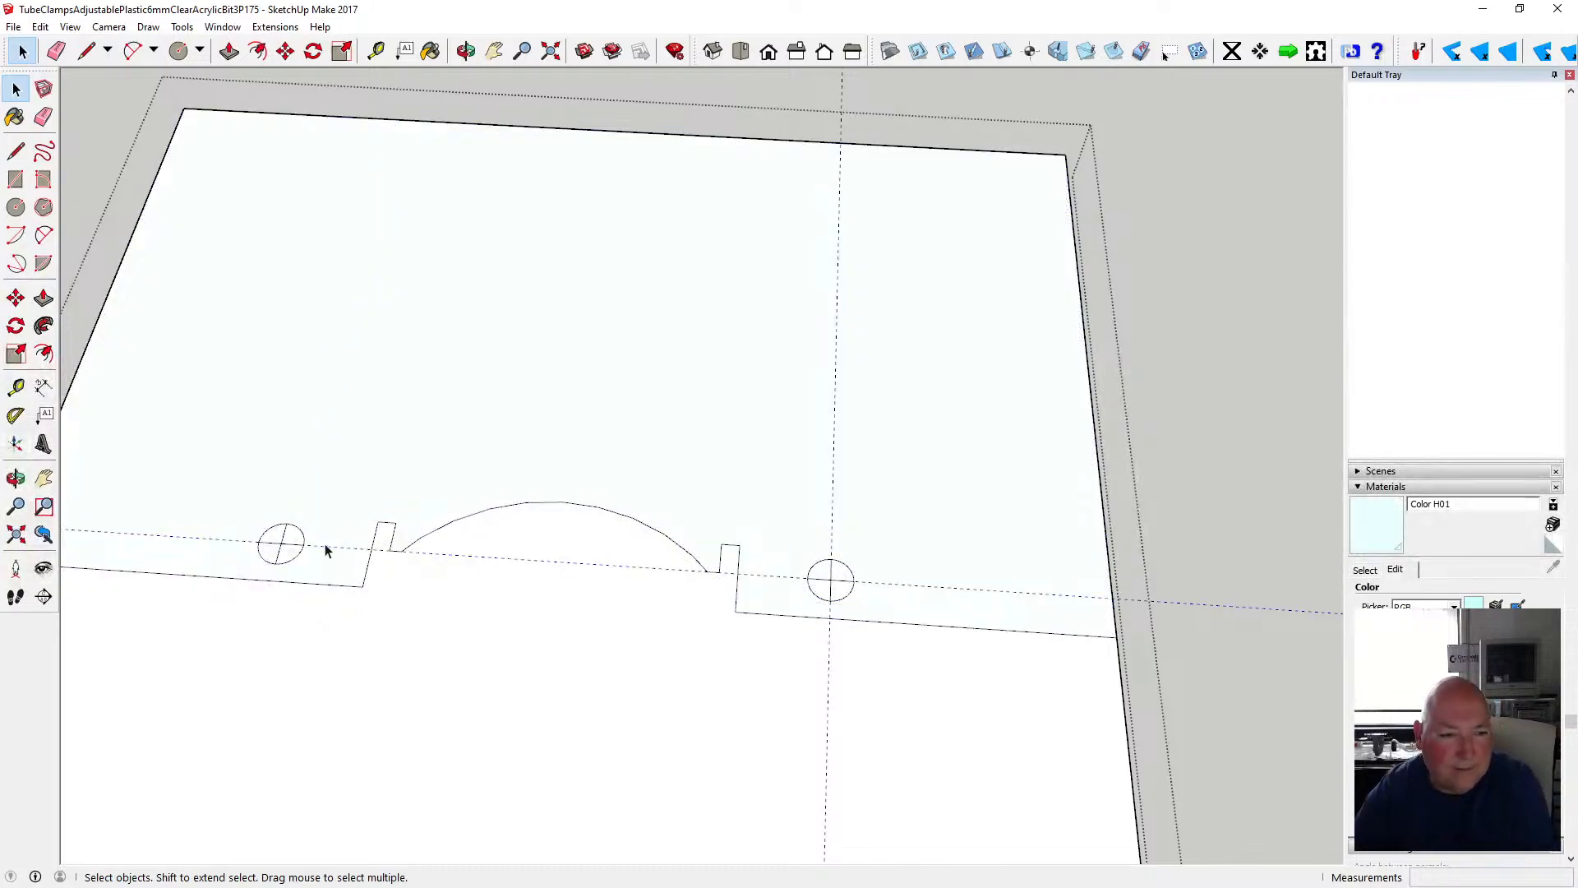
key(Delete)
click(831, 533)
key(Delete)
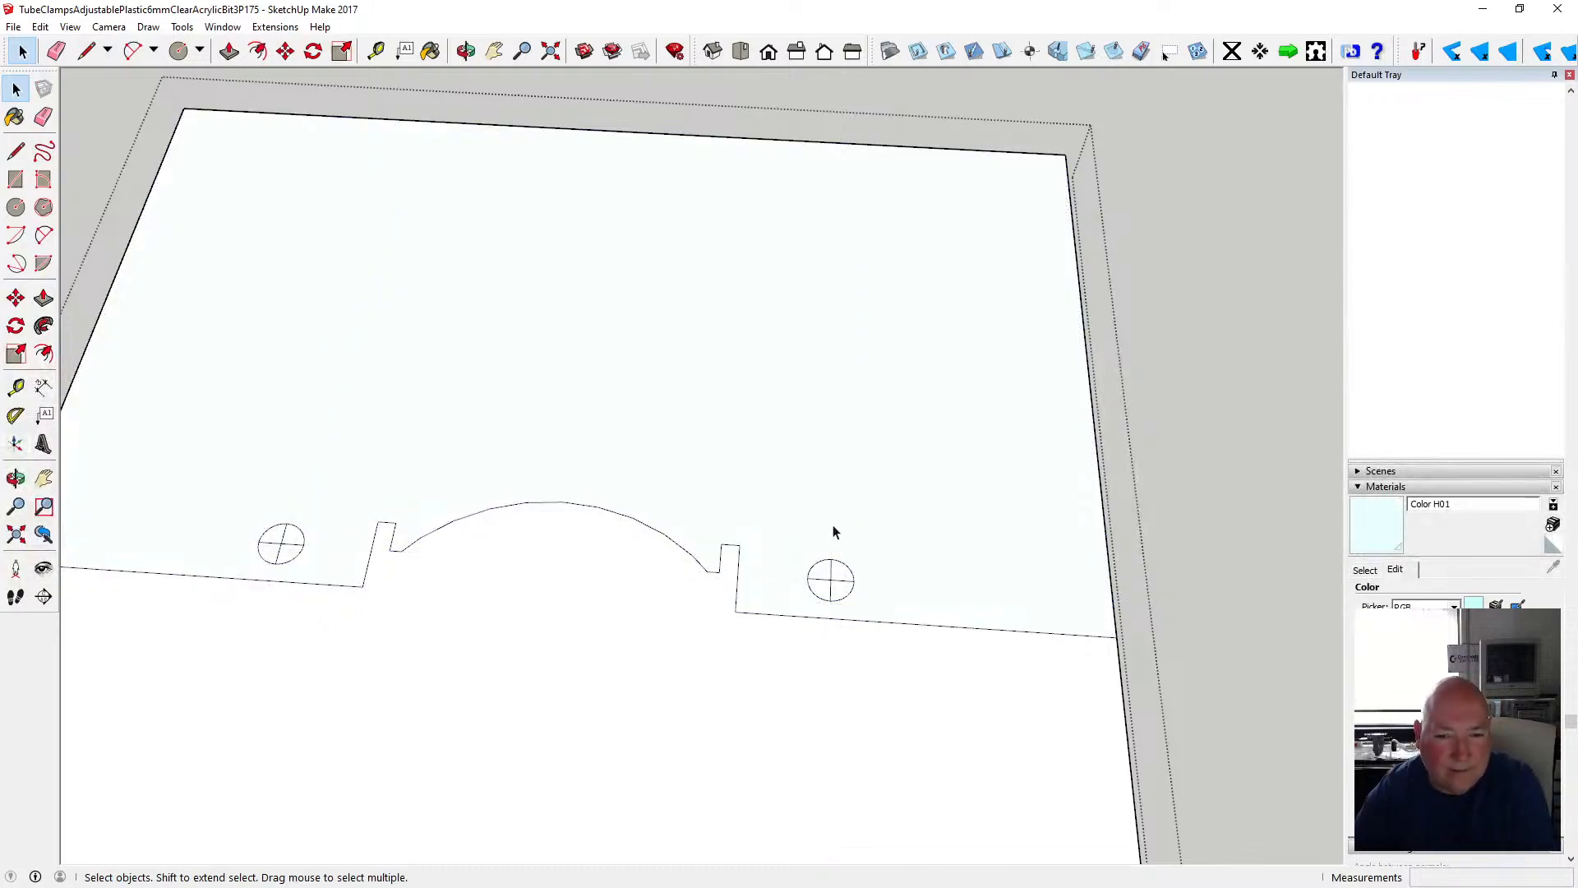
click(430, 51)
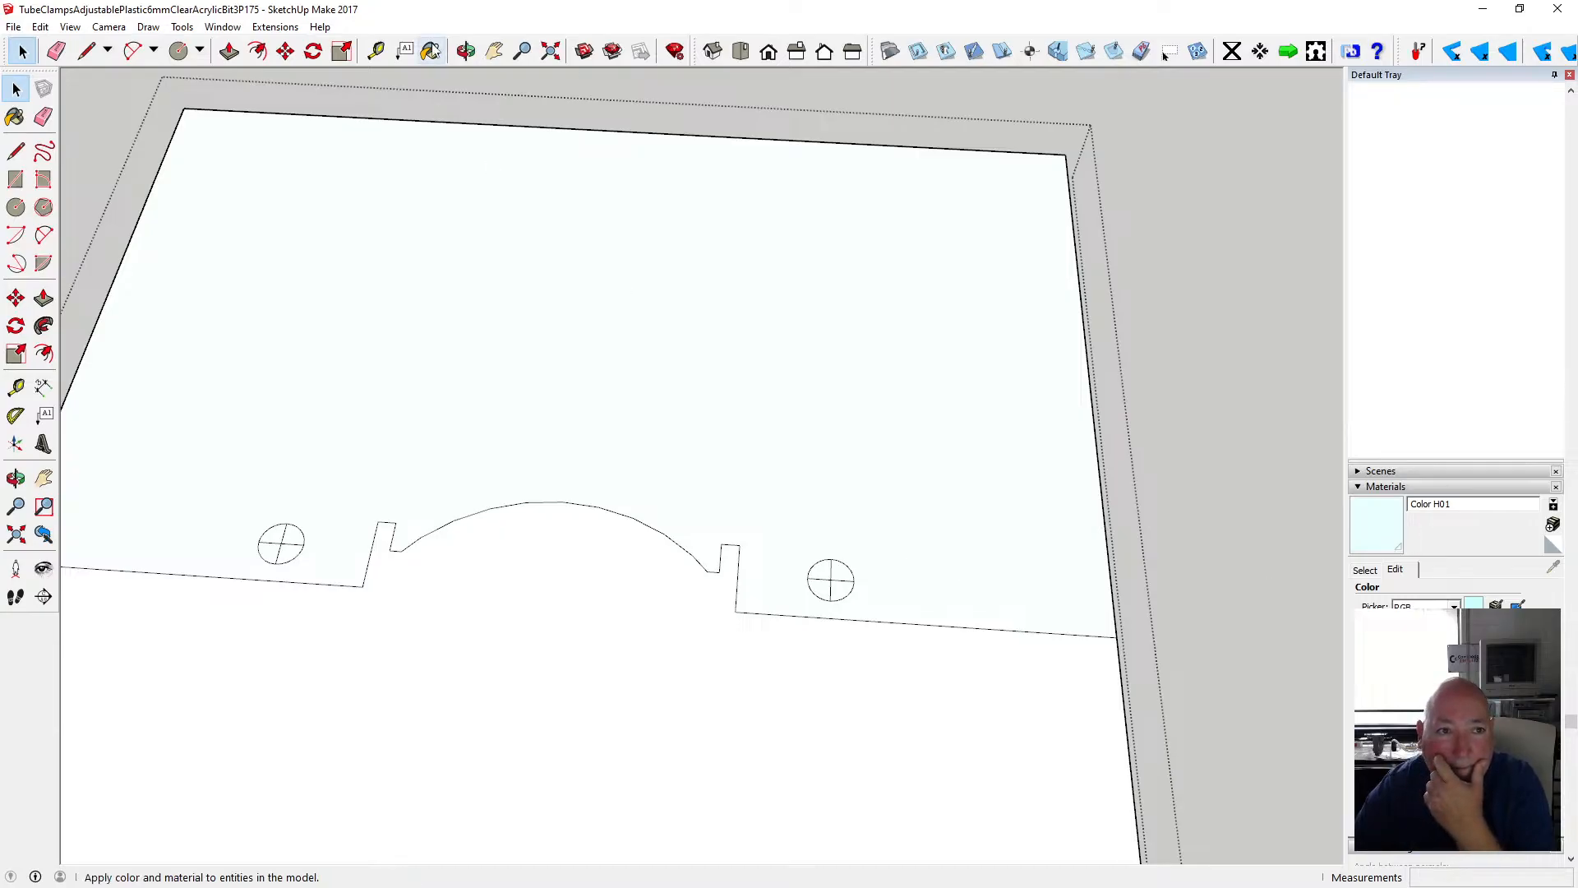
- Pick Metal Corrugated Shiny from the Metal material collection and paint all four quadrants of the right screw-hole circle with it
click(1373, 571)
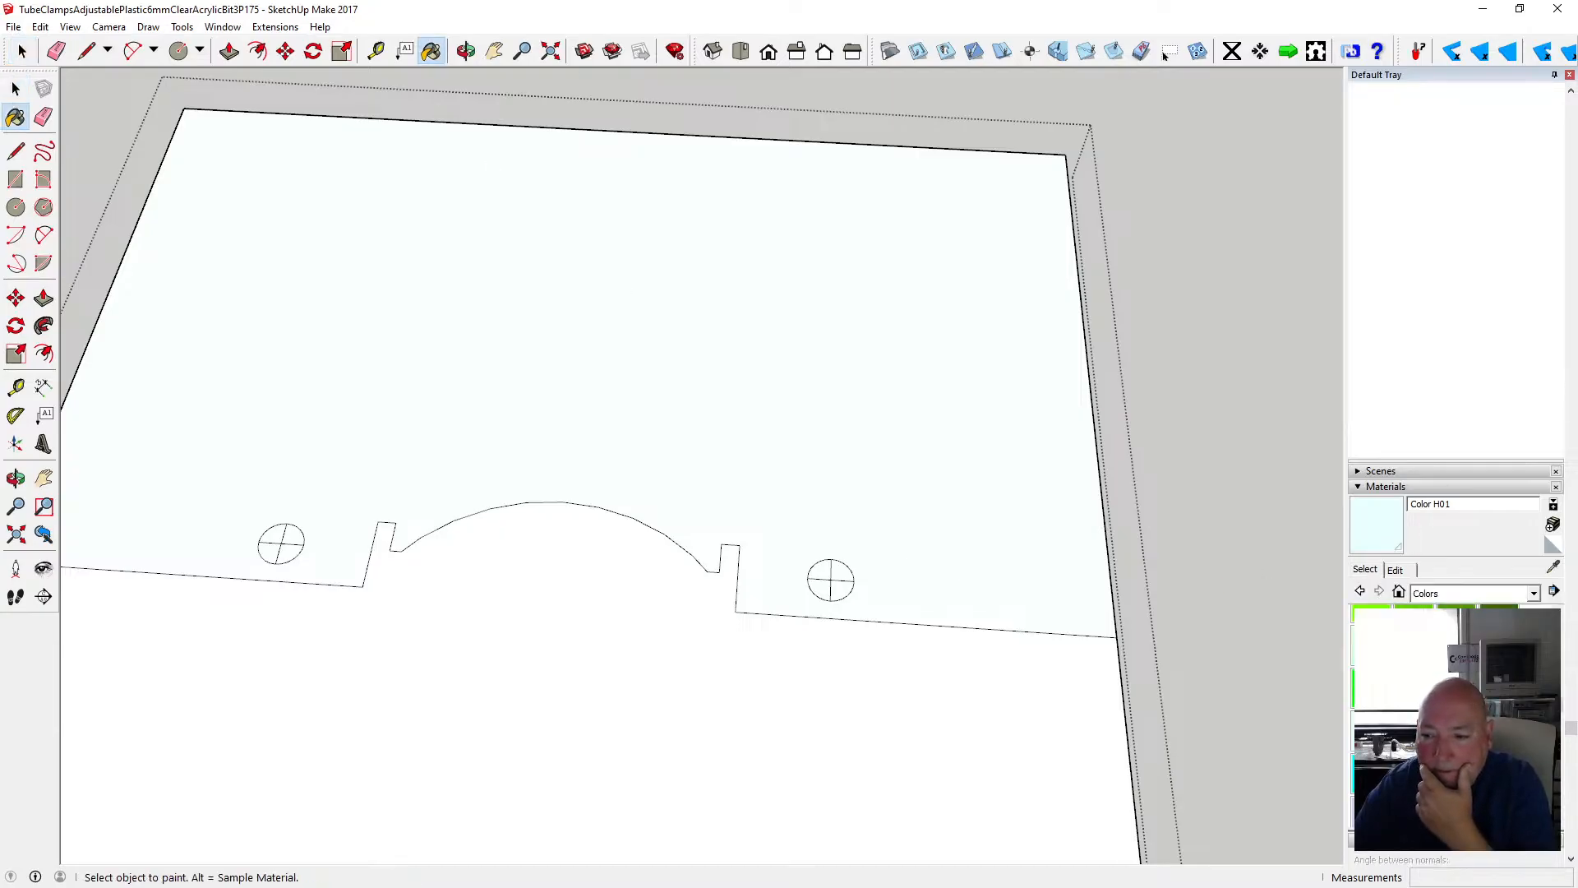
click(1535, 595)
click(1513, 706)
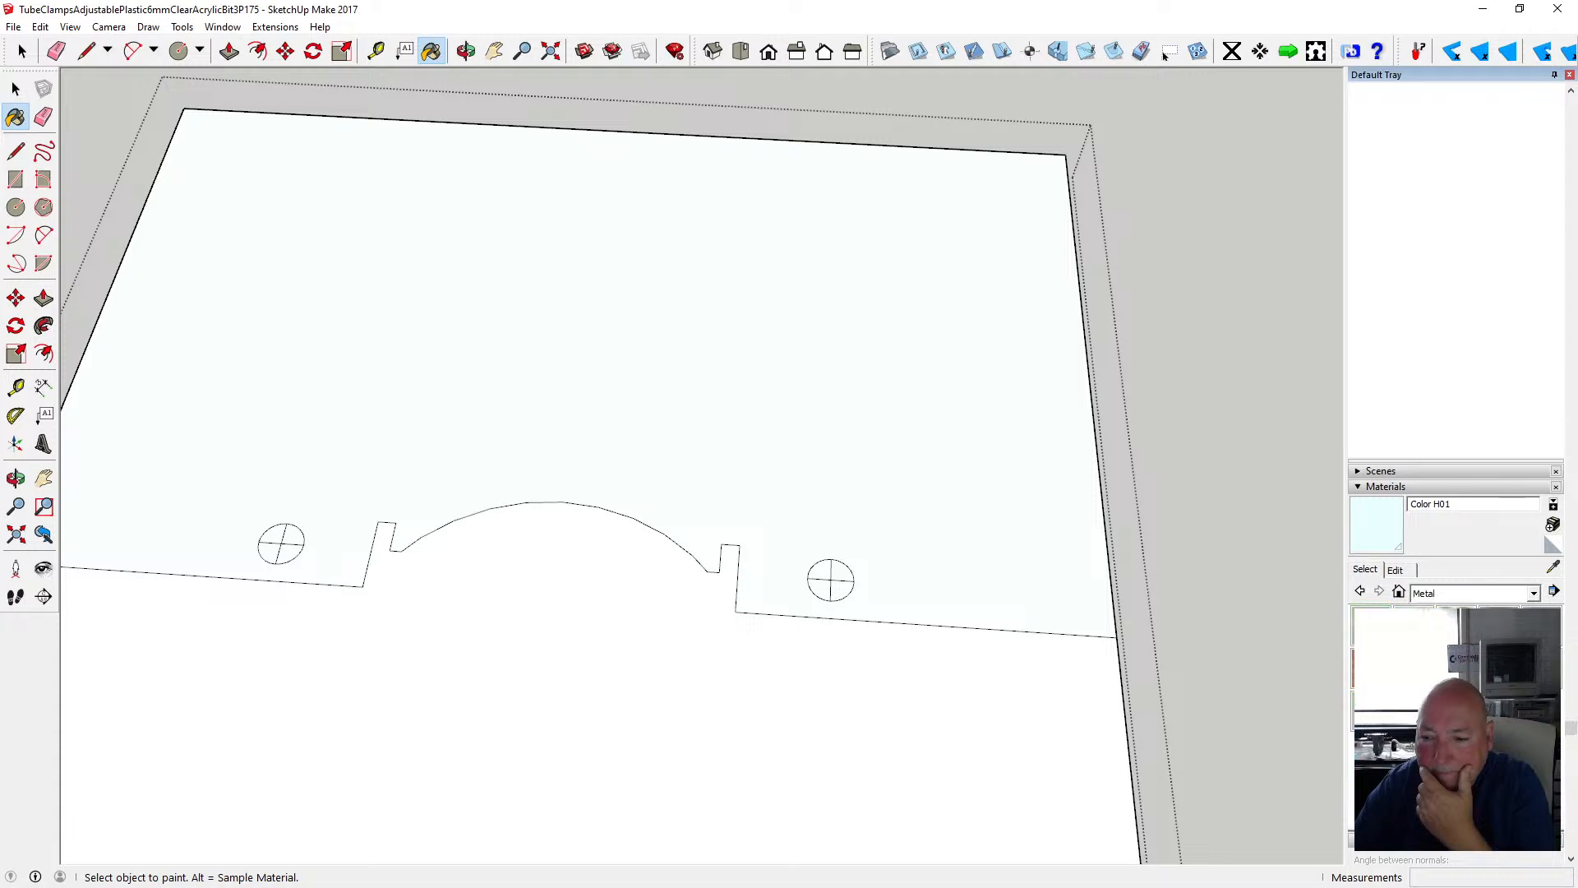
click(1456, 626)
scroll(863, 554, up, 3)
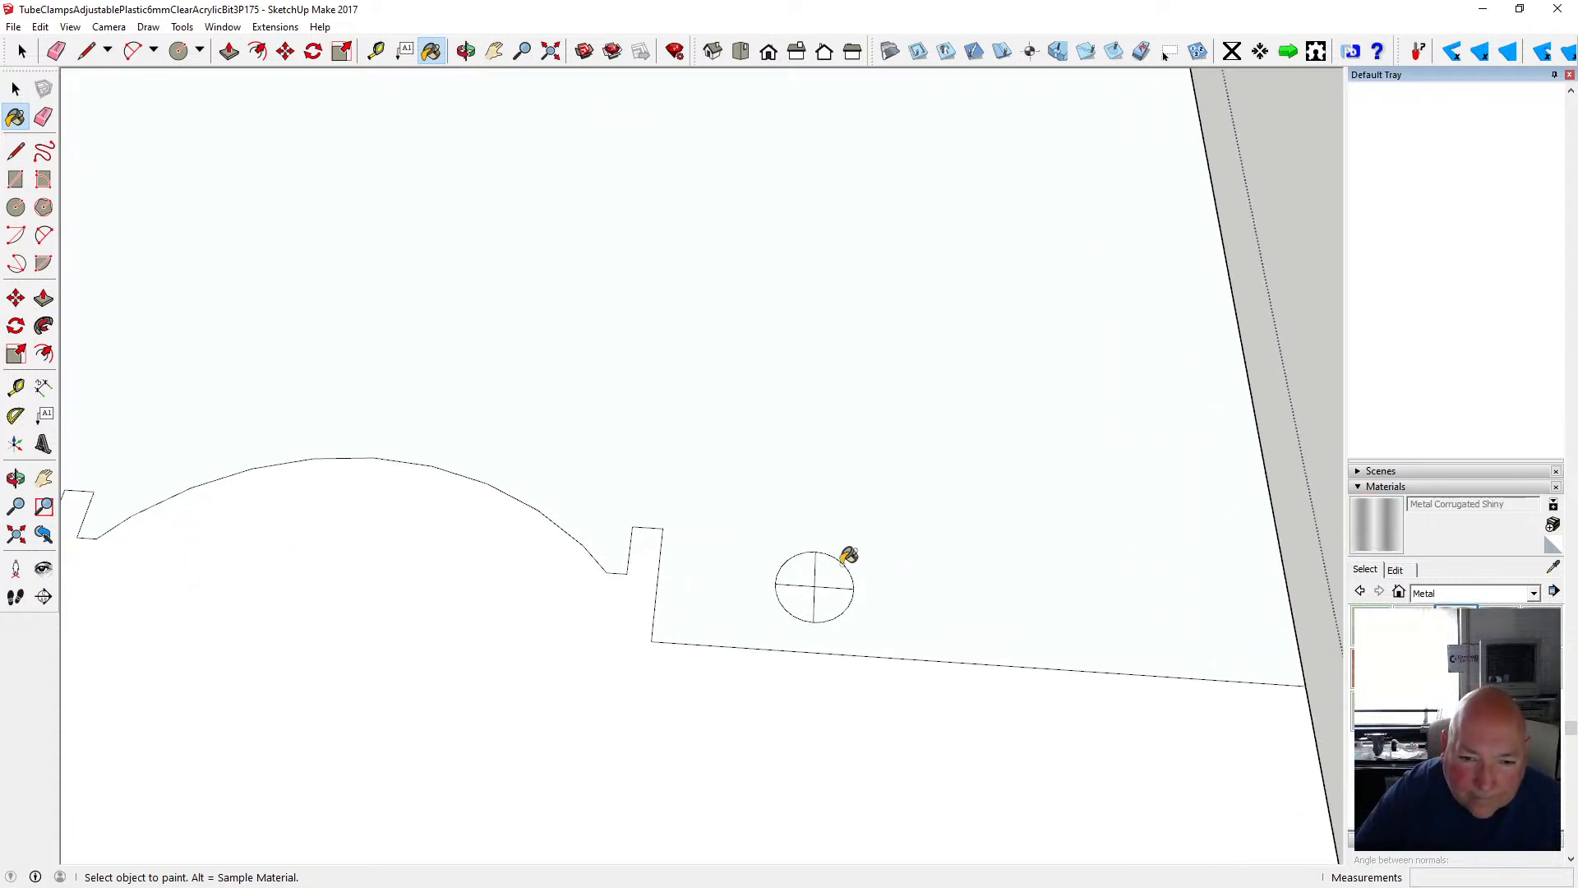
click(802, 561)
click(834, 570)
click(826, 602)
click(796, 604)
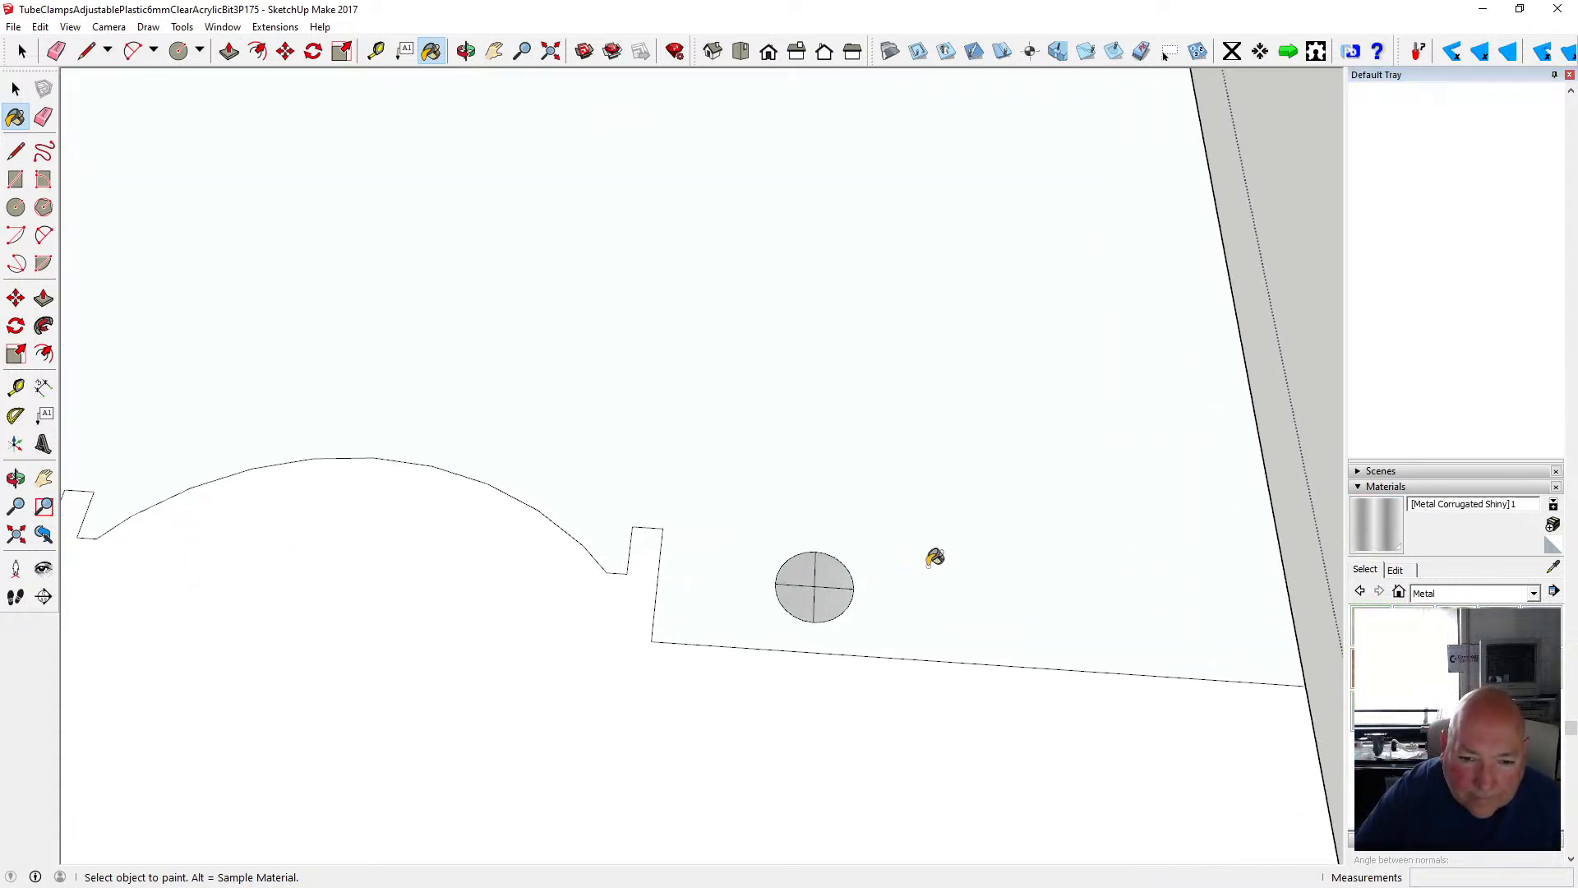
- Paint all four quadrants of the left screw-hole circle with the same corrugated metal material
scroll(937, 553, down, 1)
scroll(954, 541, down, 2)
click(340, 526)
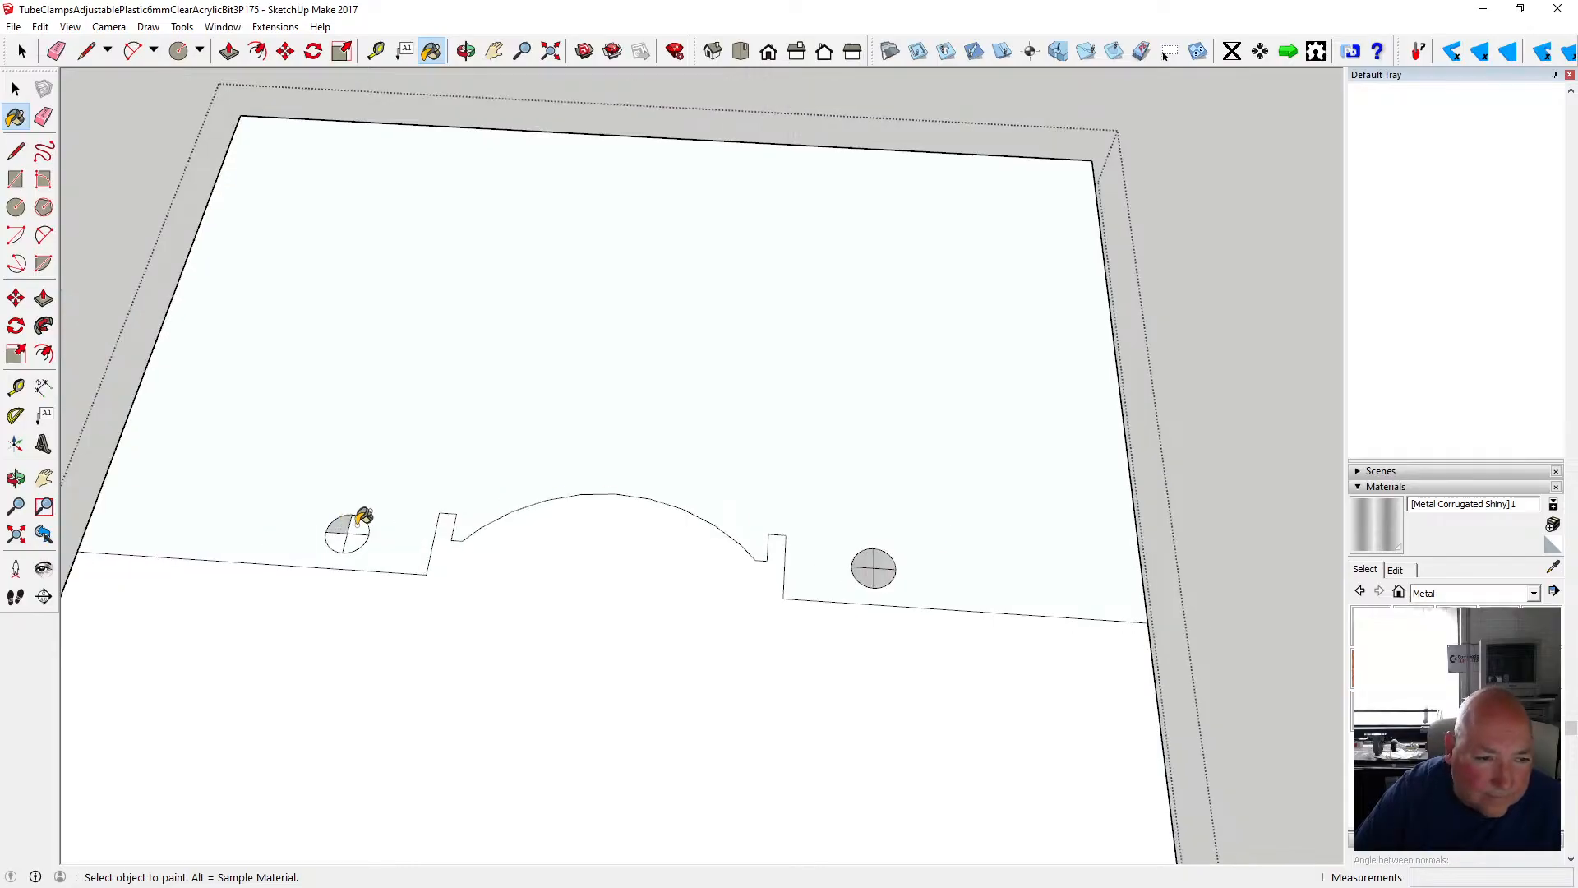
click(360, 527)
click(359, 539)
click(337, 540)
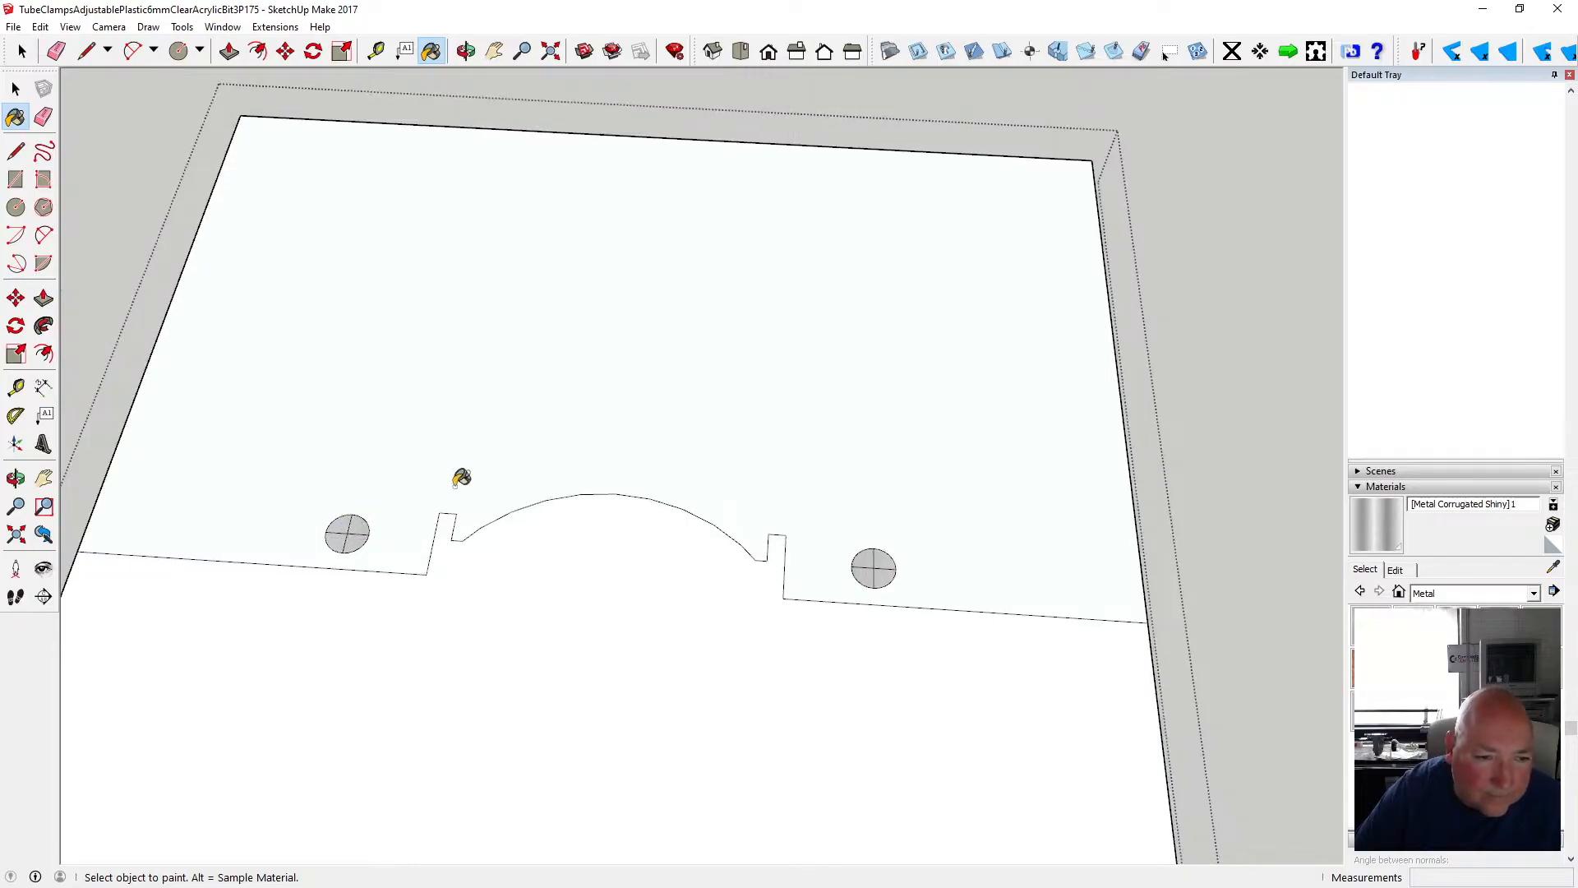
- Save the model file with the painted screw circles
scroll(479, 481, down, 1)
scroll(480, 481, down, 1)
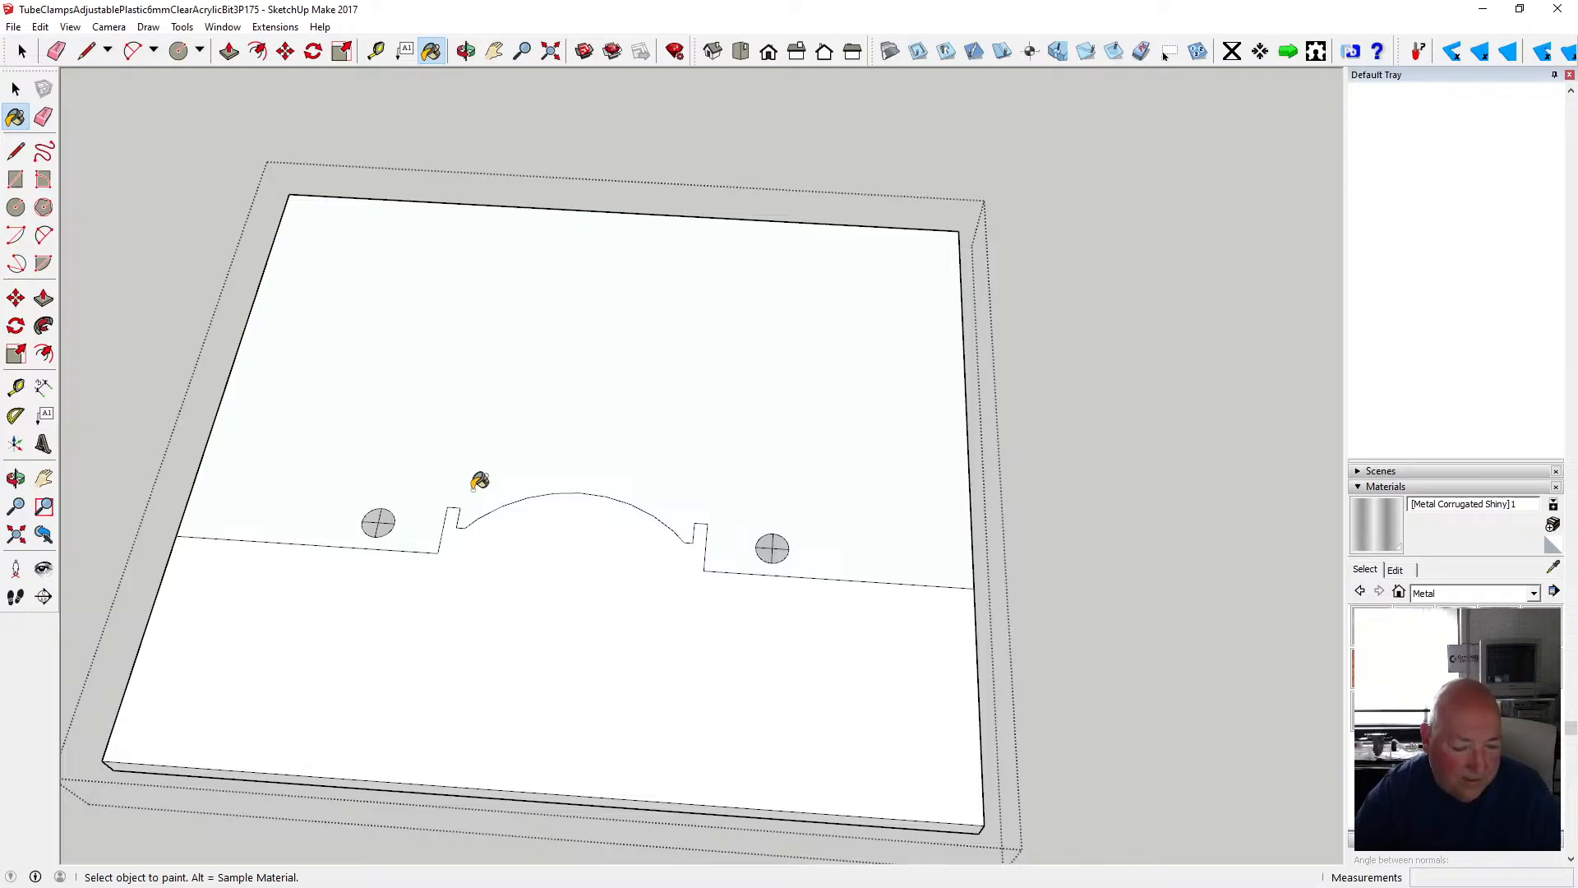
scroll(477, 479, down, 2)
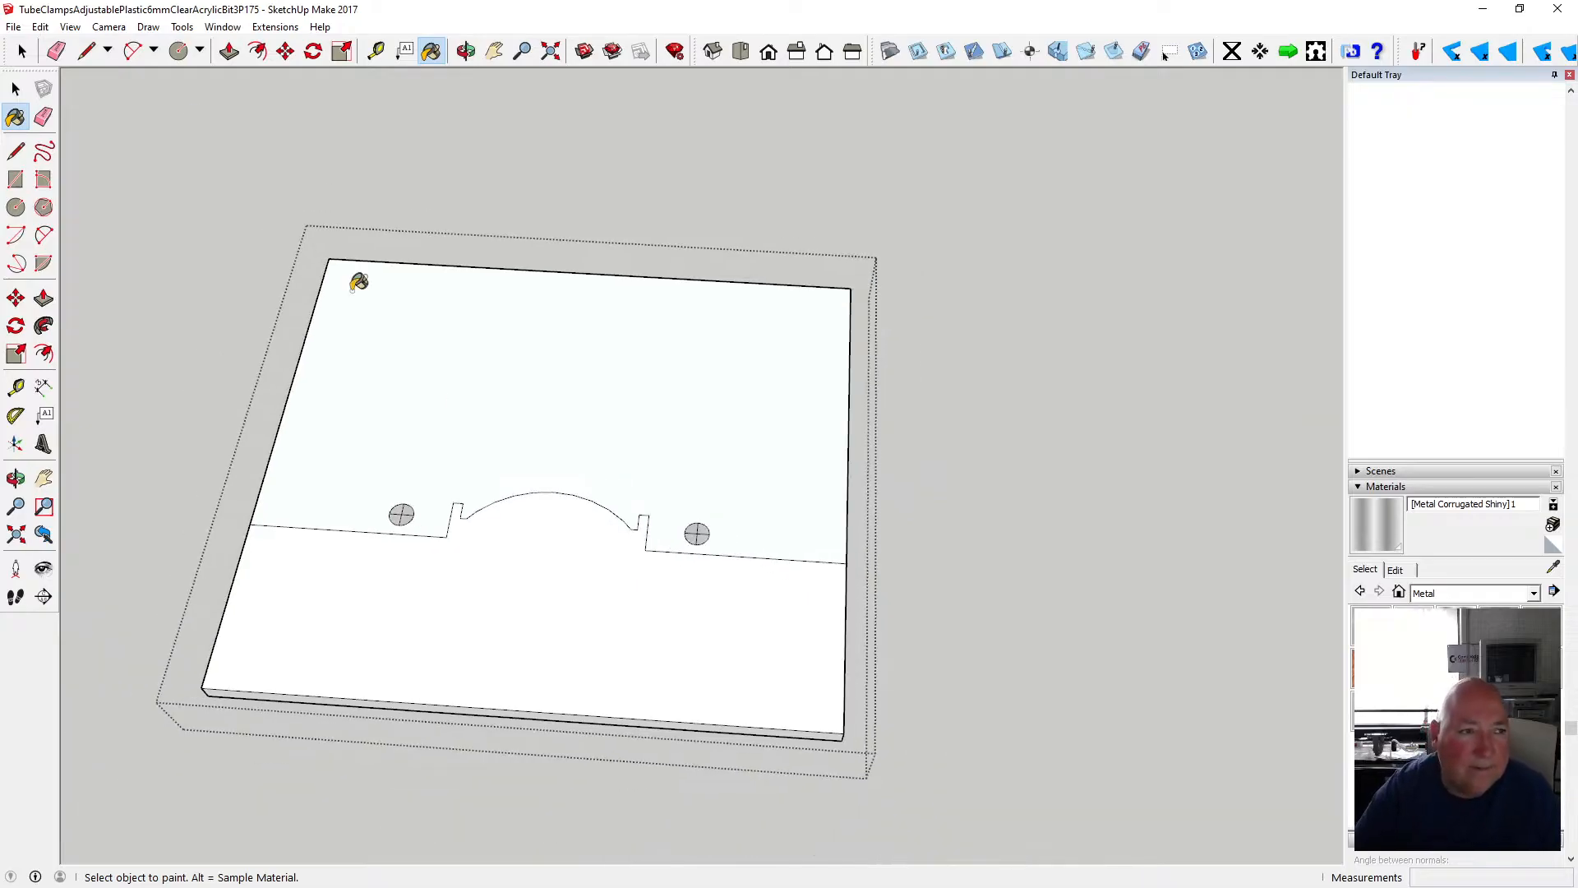
key(space)
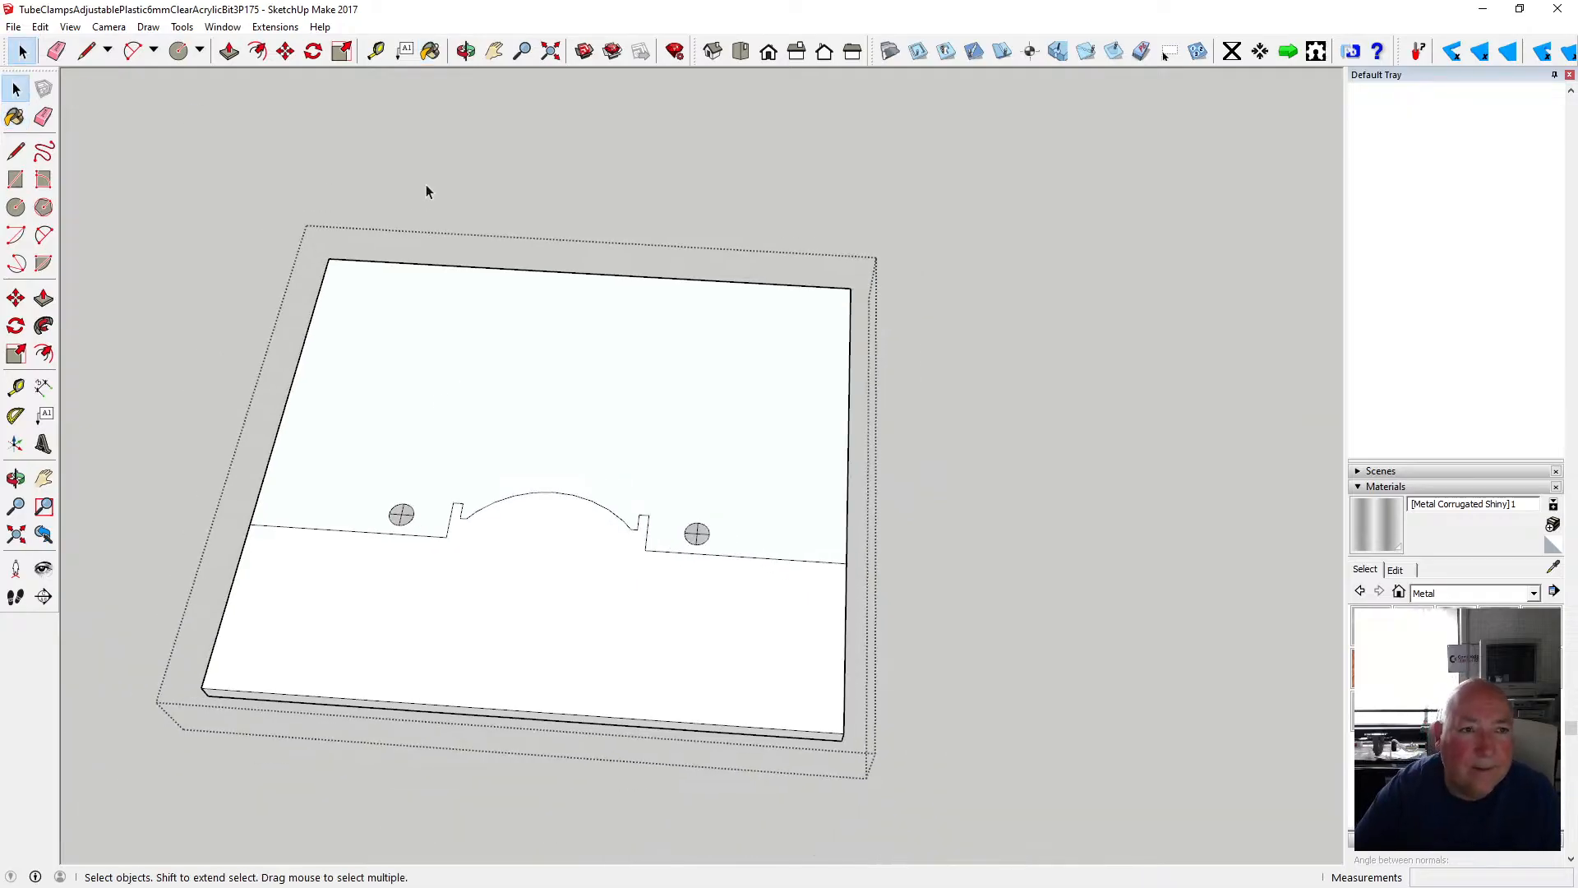
click(13, 26)
click(25, 98)
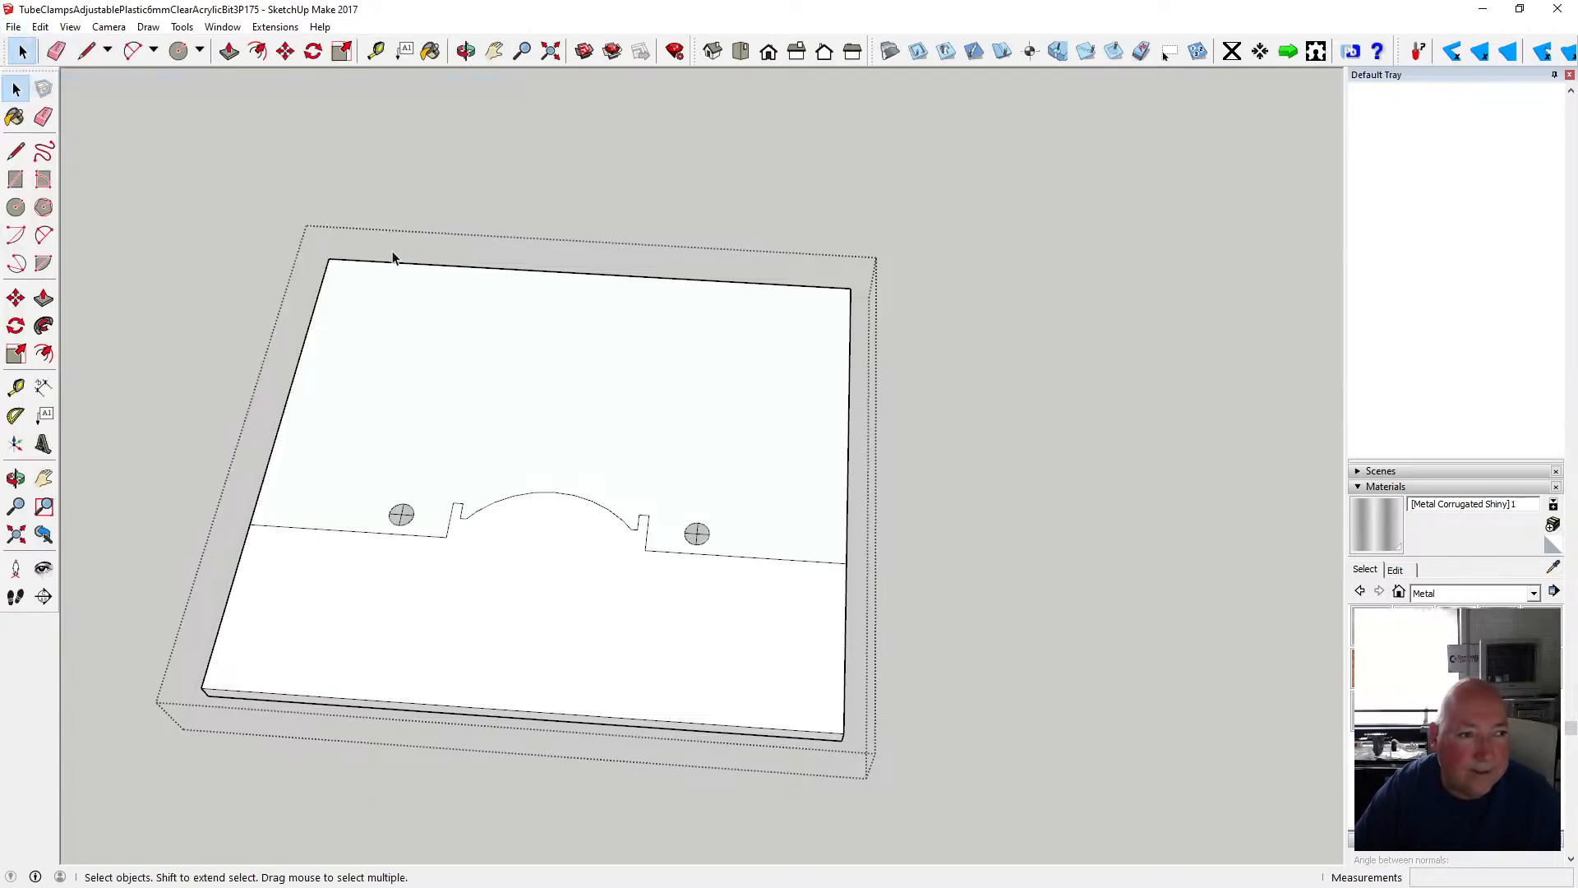
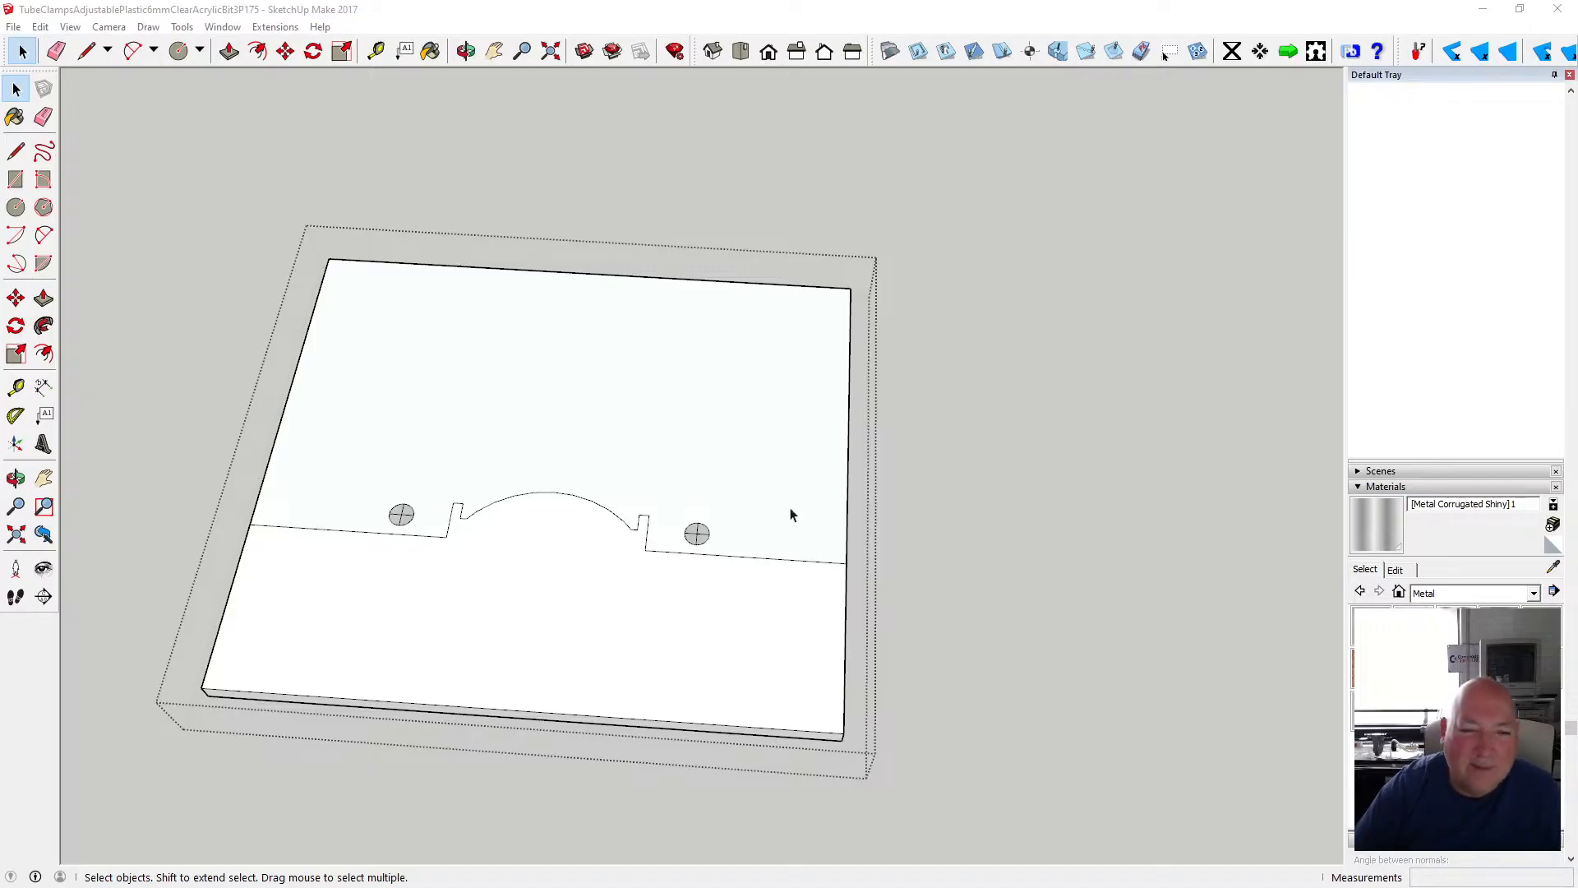
- Place guides 10 mm inward from the left and right edges of the plate's top face
click(465, 51)
drag(705, 548, 707, 531)
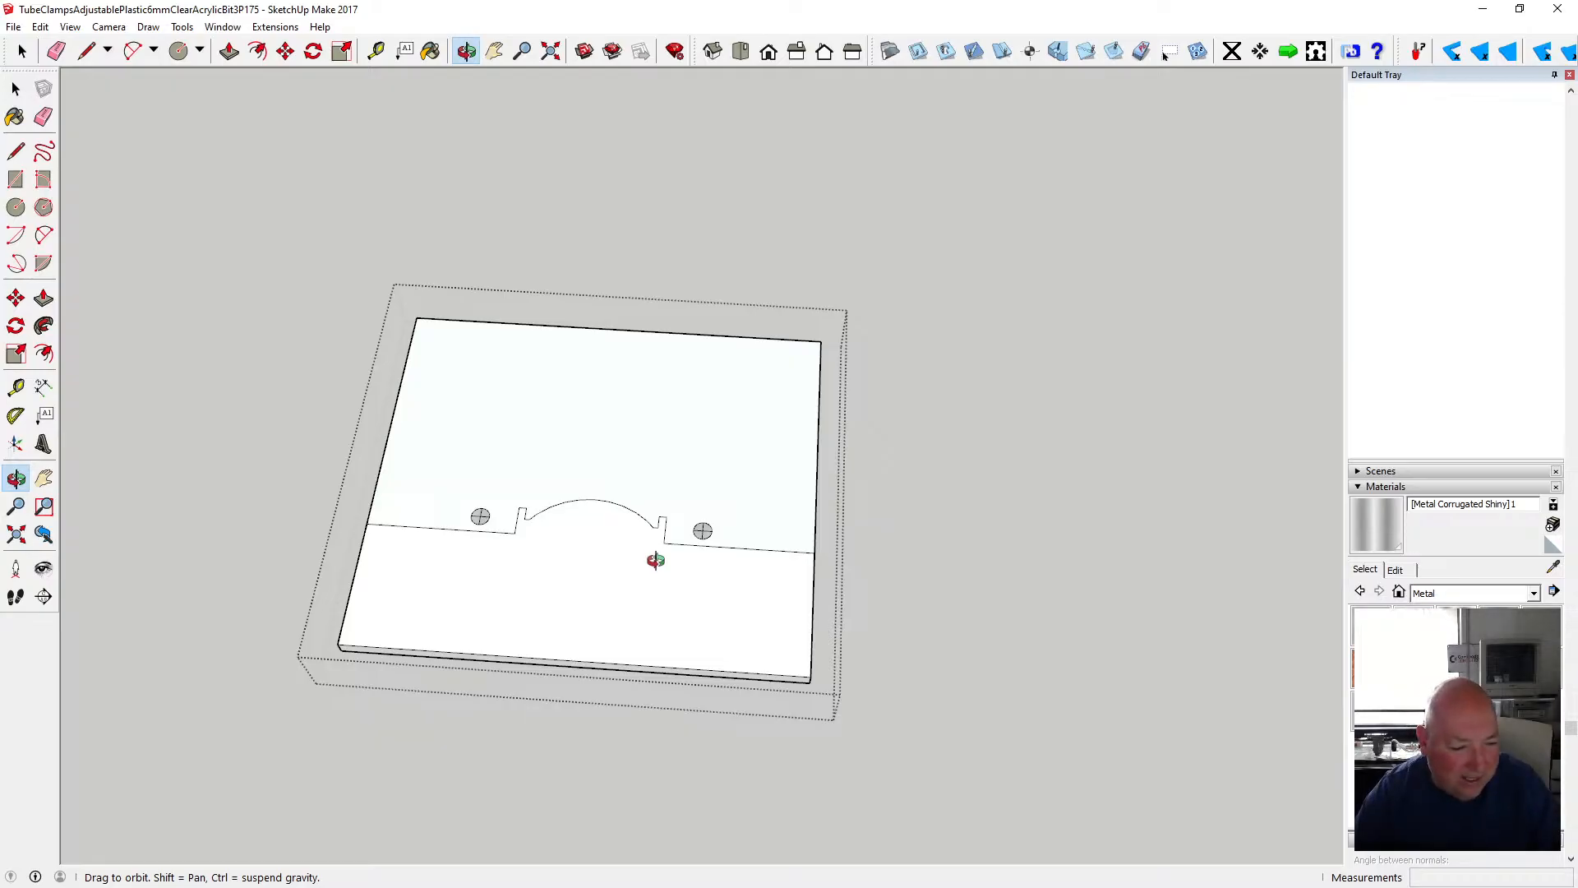
scroll(625, 564, up, 4)
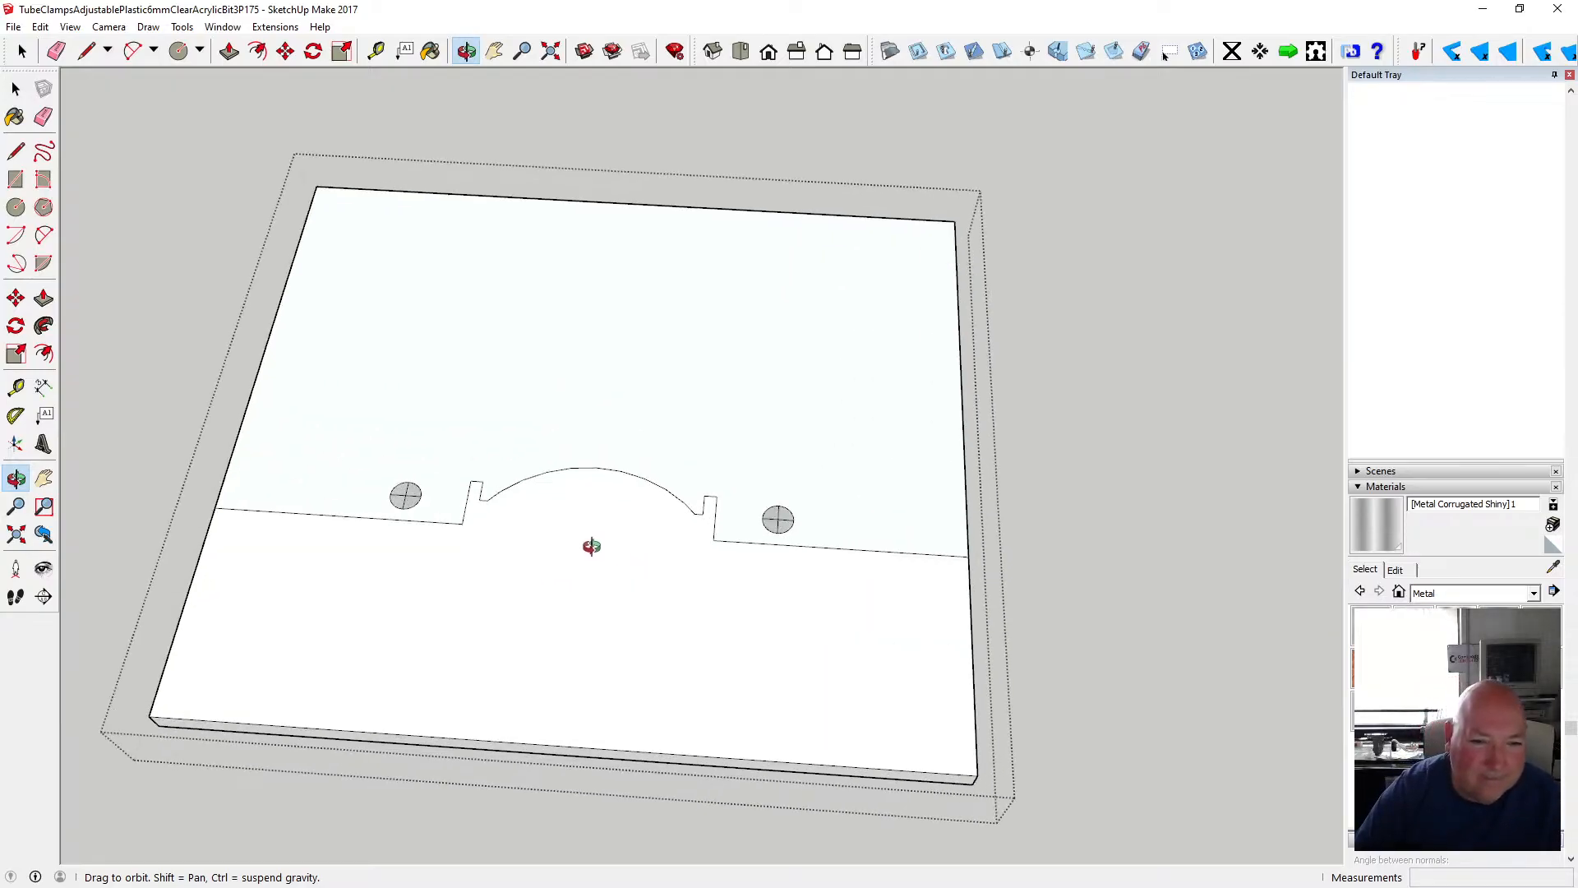
drag(587, 568, 564, 365)
scroll(646, 542, down, 3)
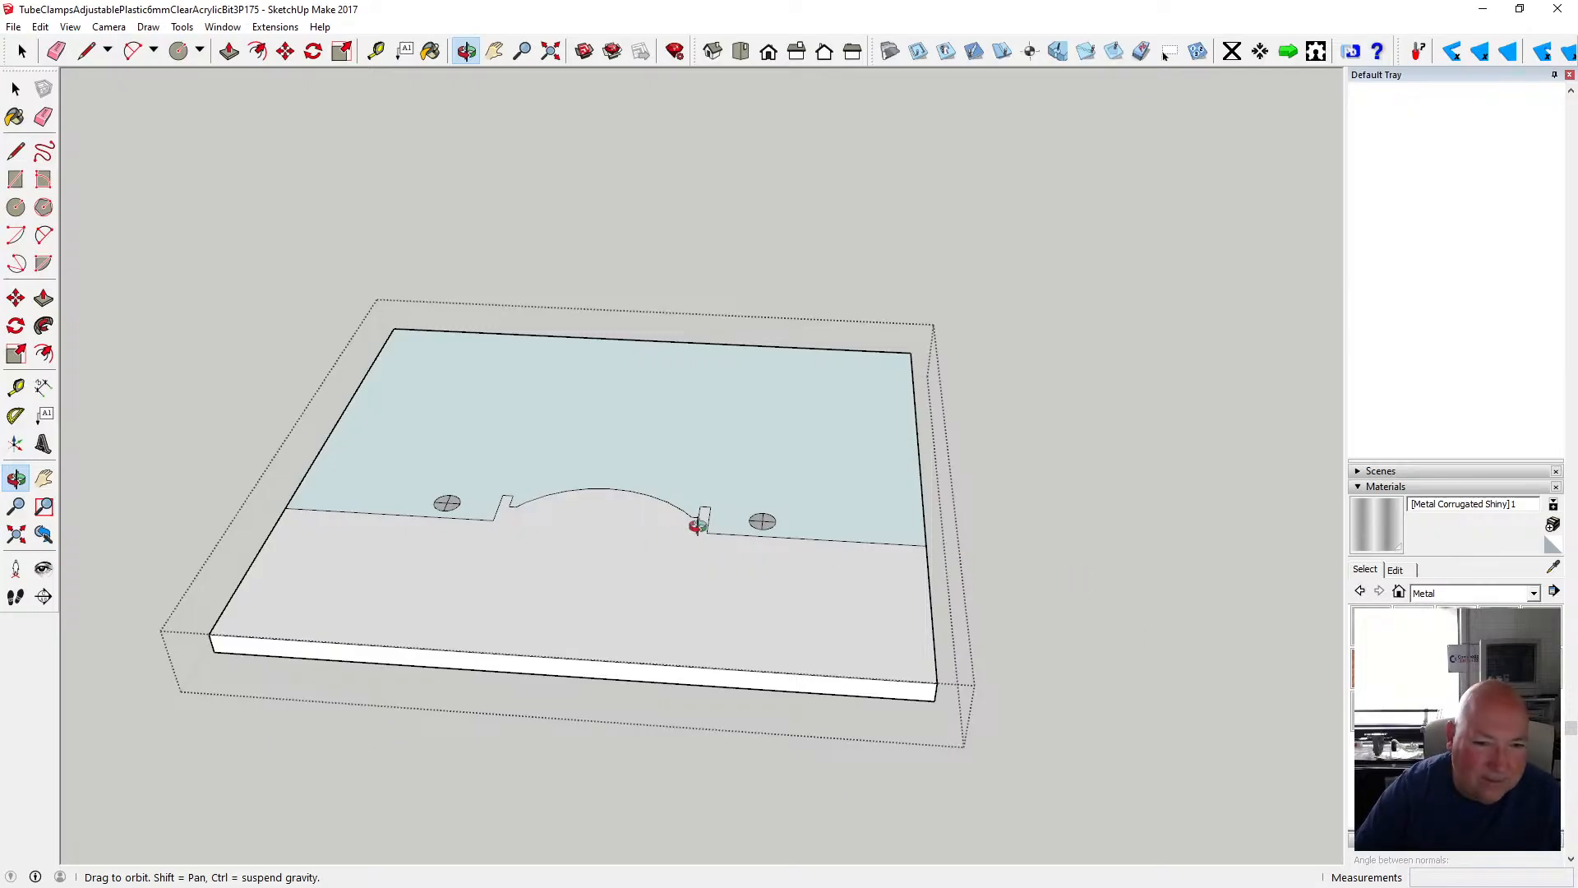
drag(694, 521, 701, 563)
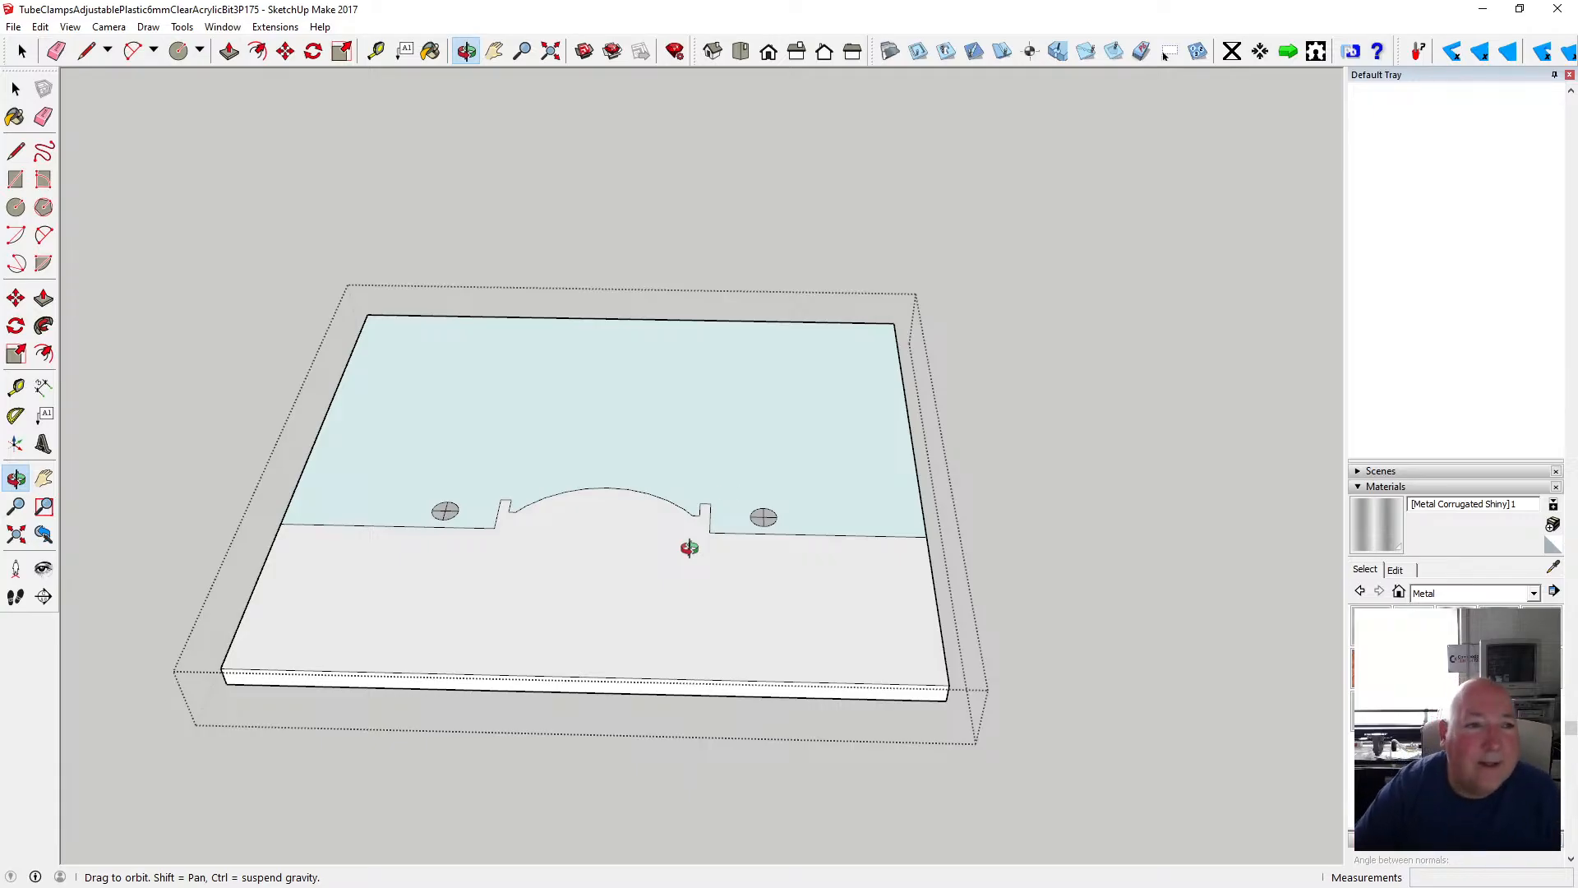
click(376, 51)
click(339, 382)
text(10)
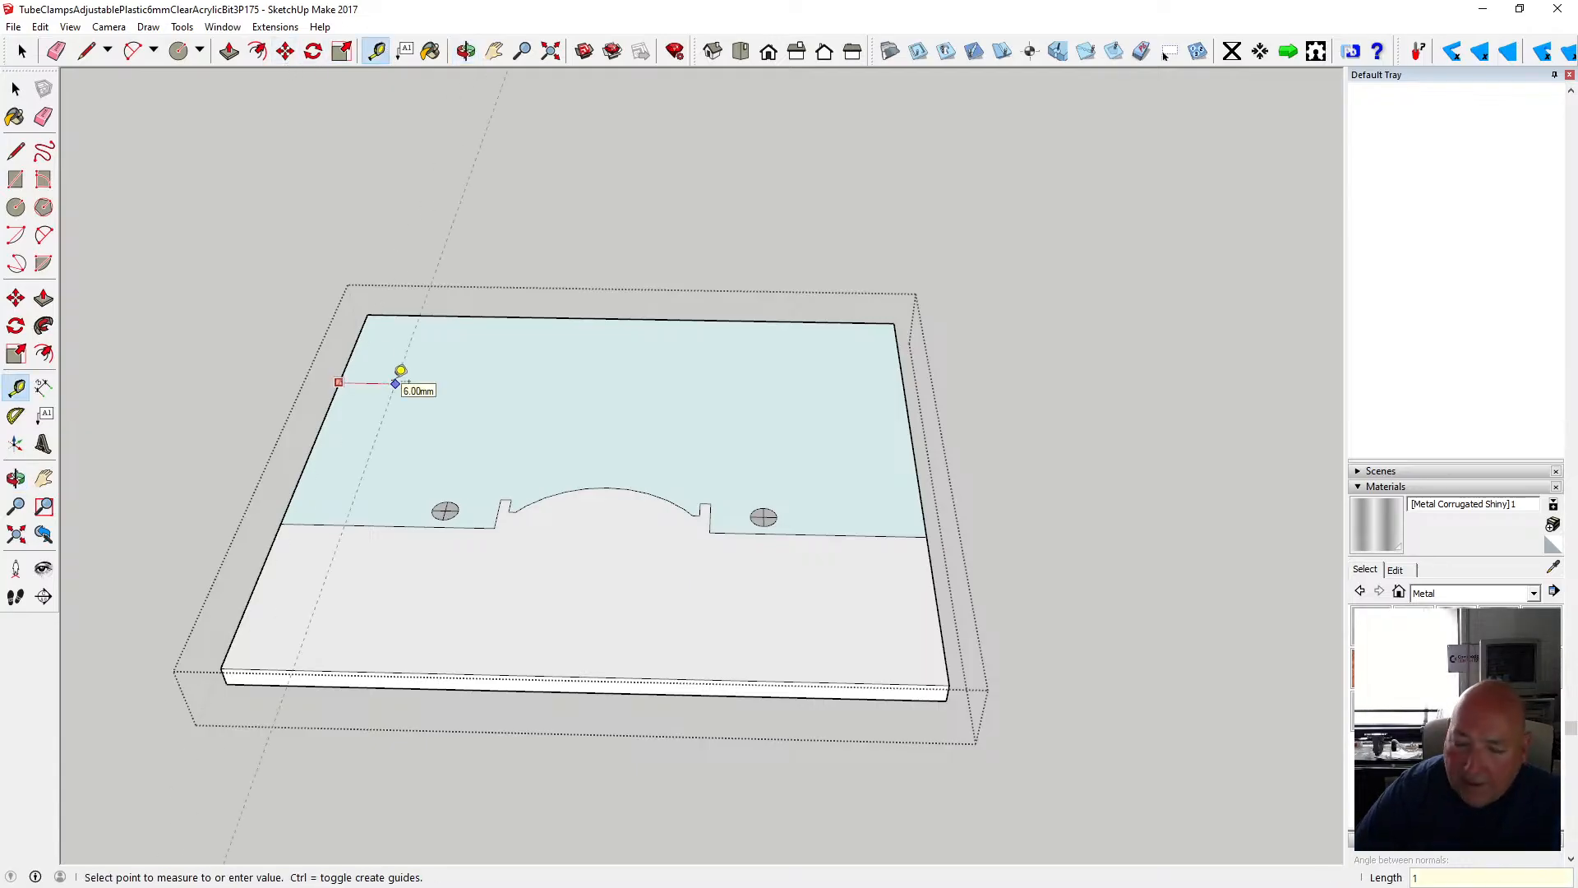
key(Return)
click(904, 385)
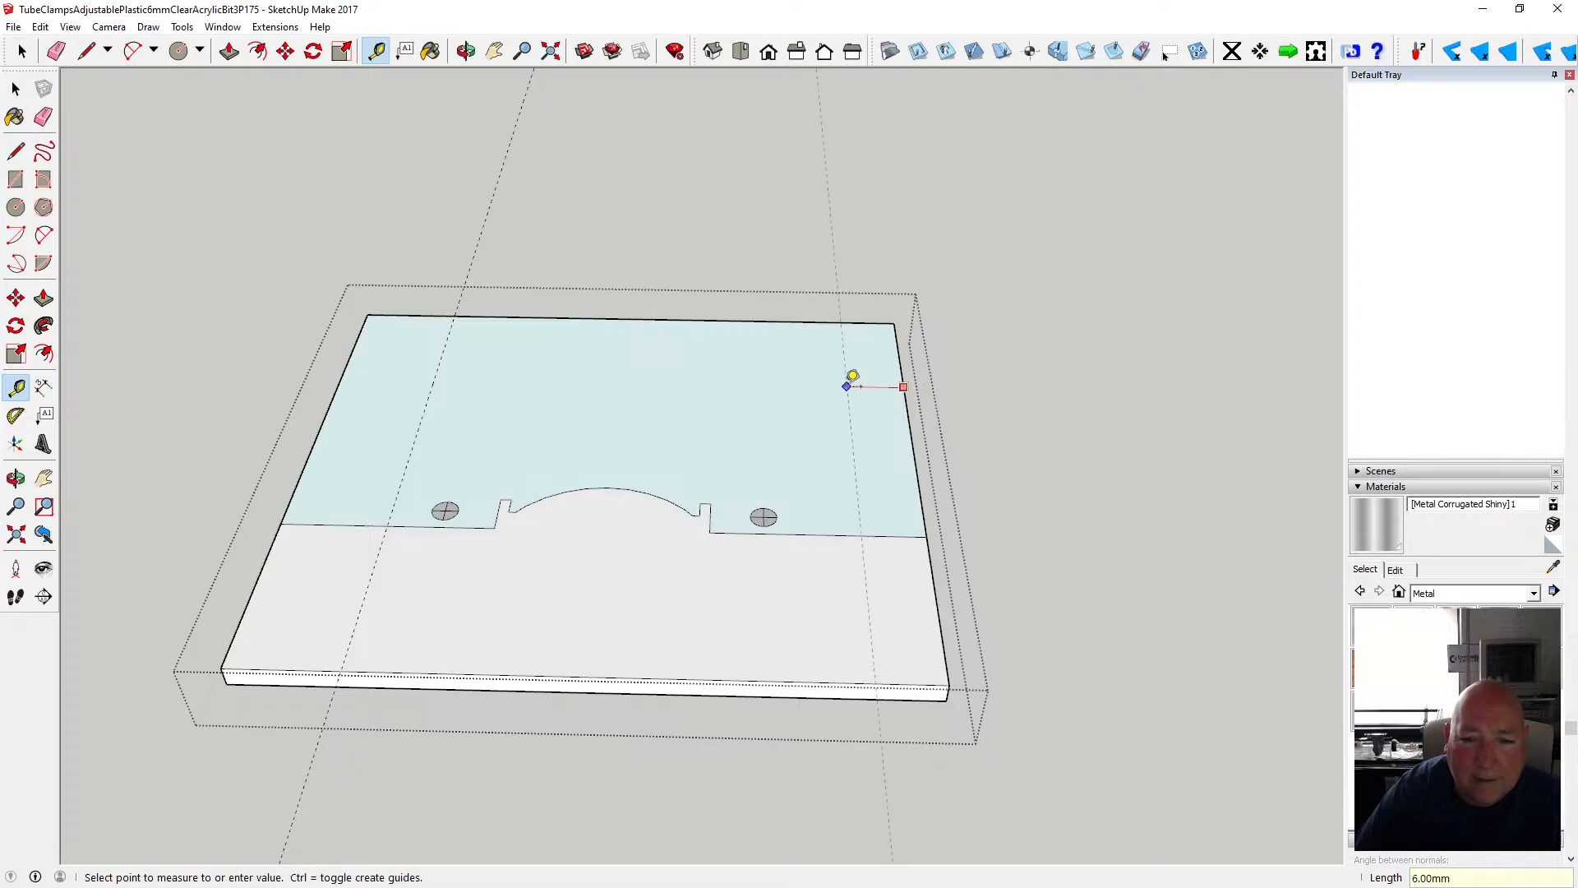
text(10)
key(Return)
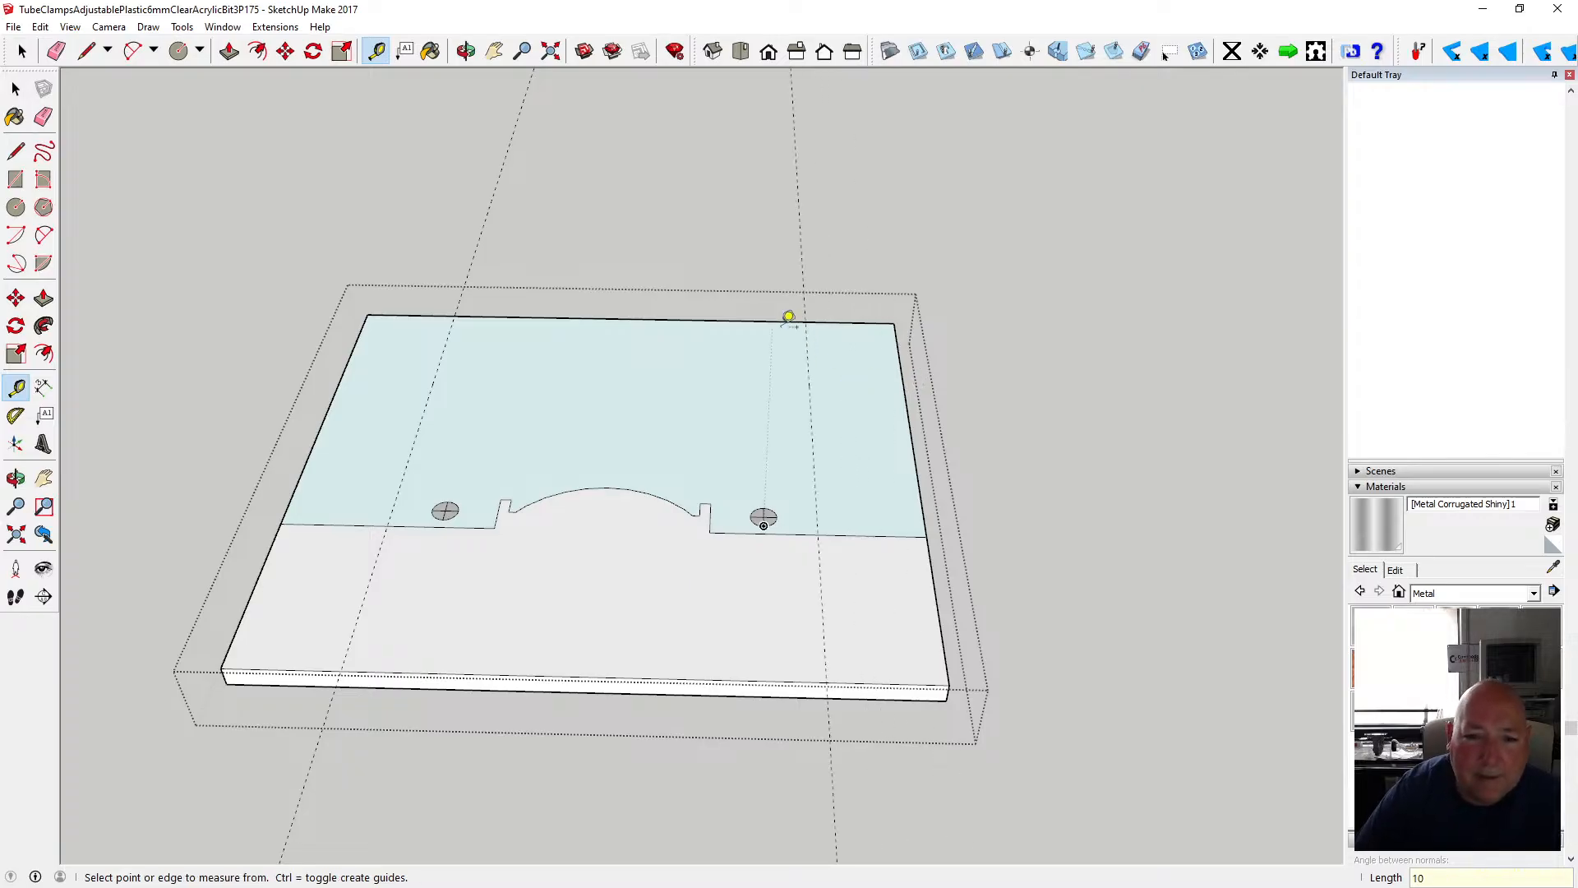
- Place two horizontal guides at 18.5 mm and 10 mm from the plate's far edge
click(781, 322)
text(1)
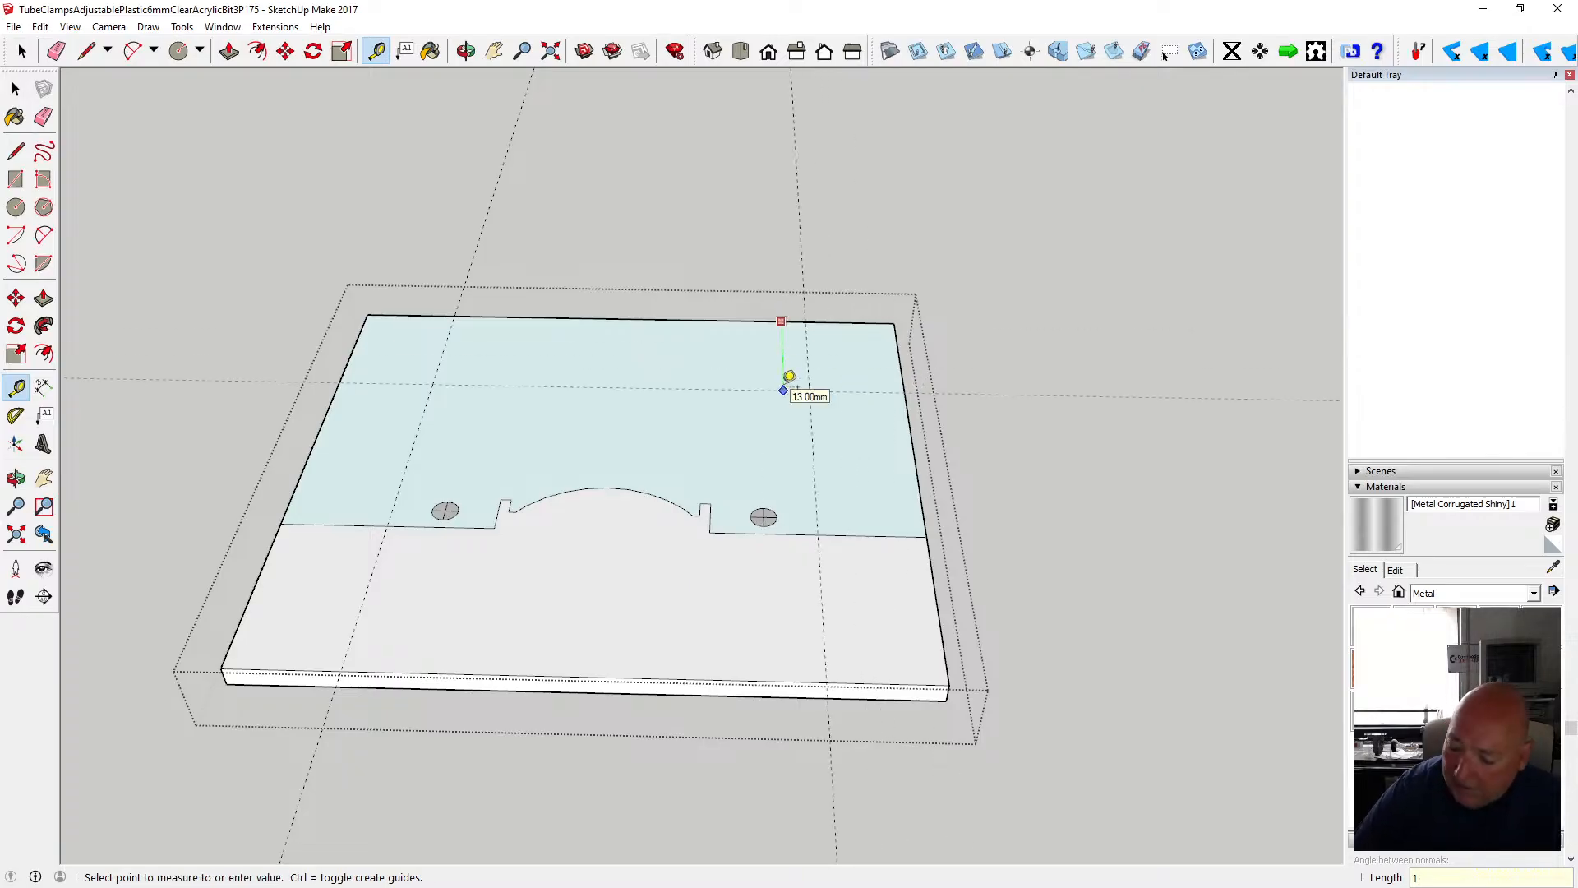
text(8.5)
key(Return)
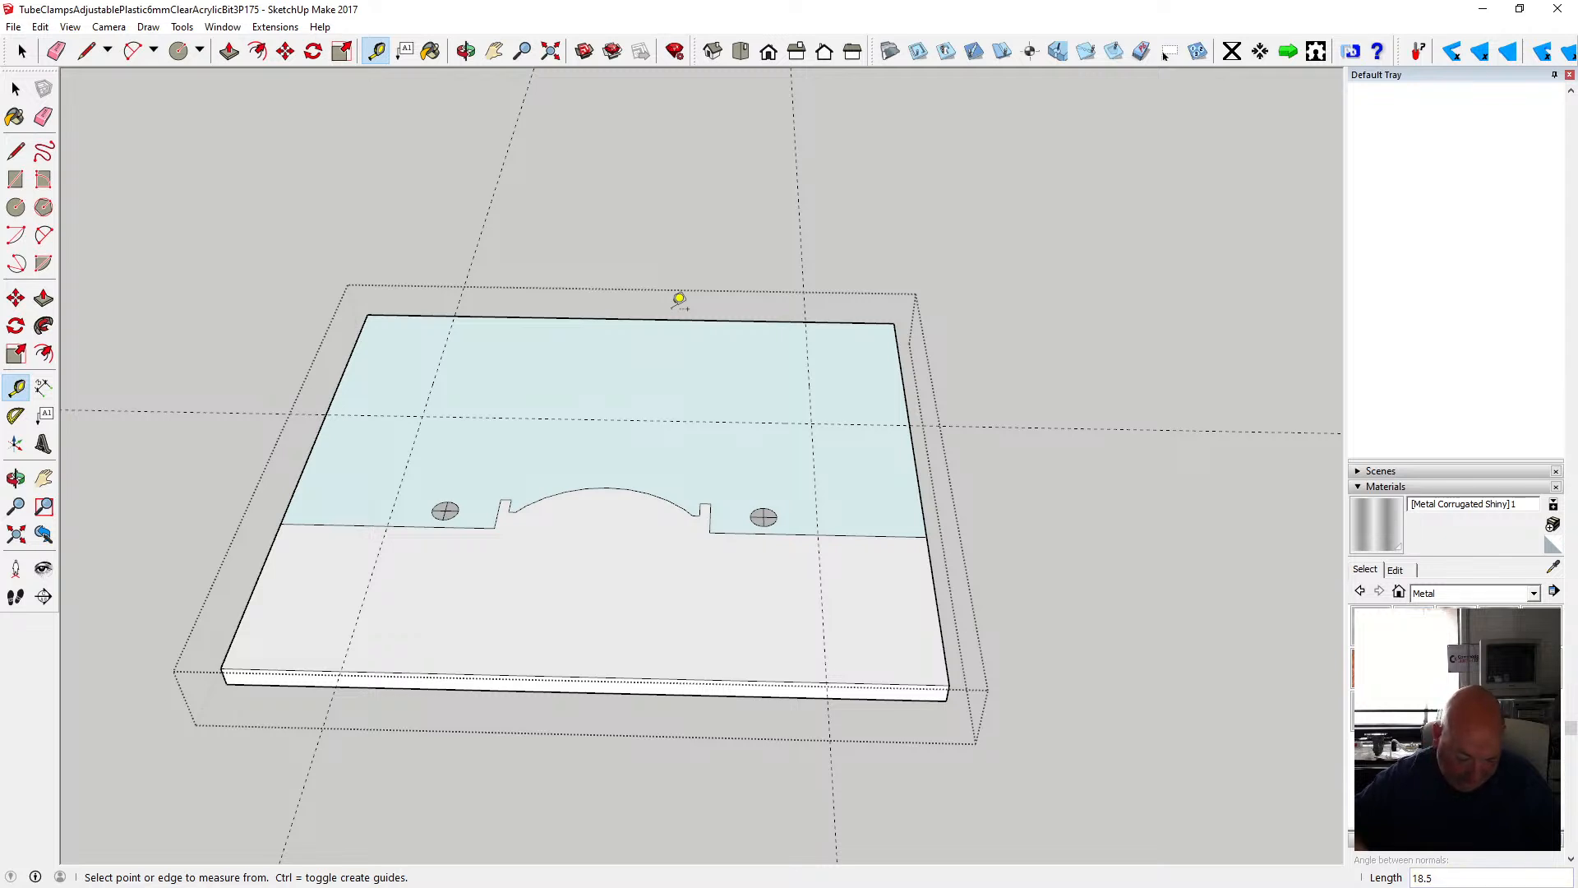
click(618, 317)
text(10)
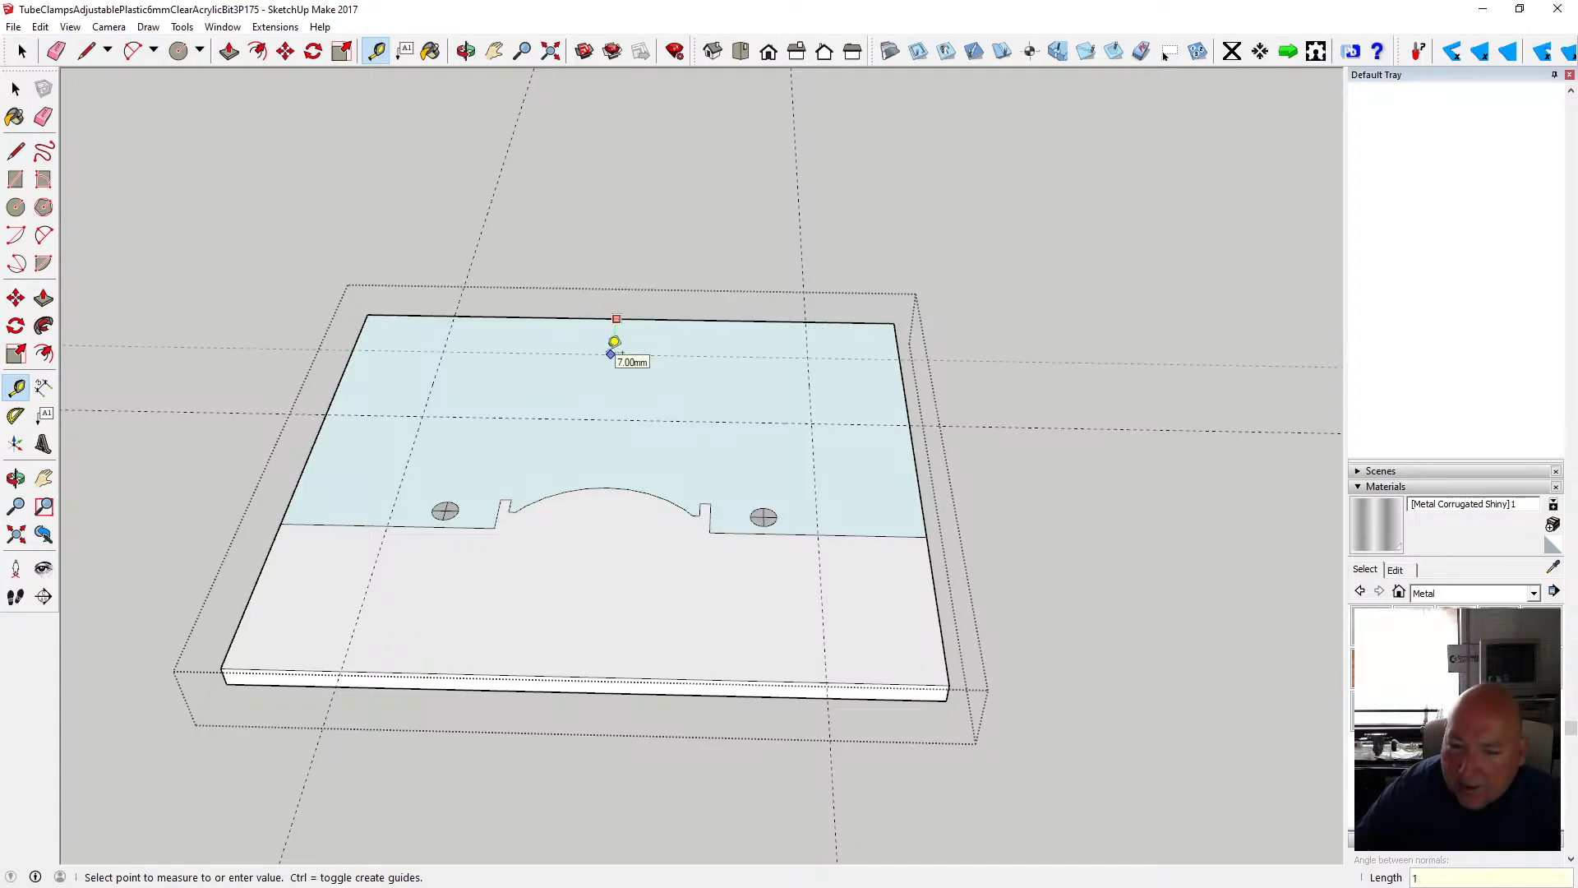
key(Return)
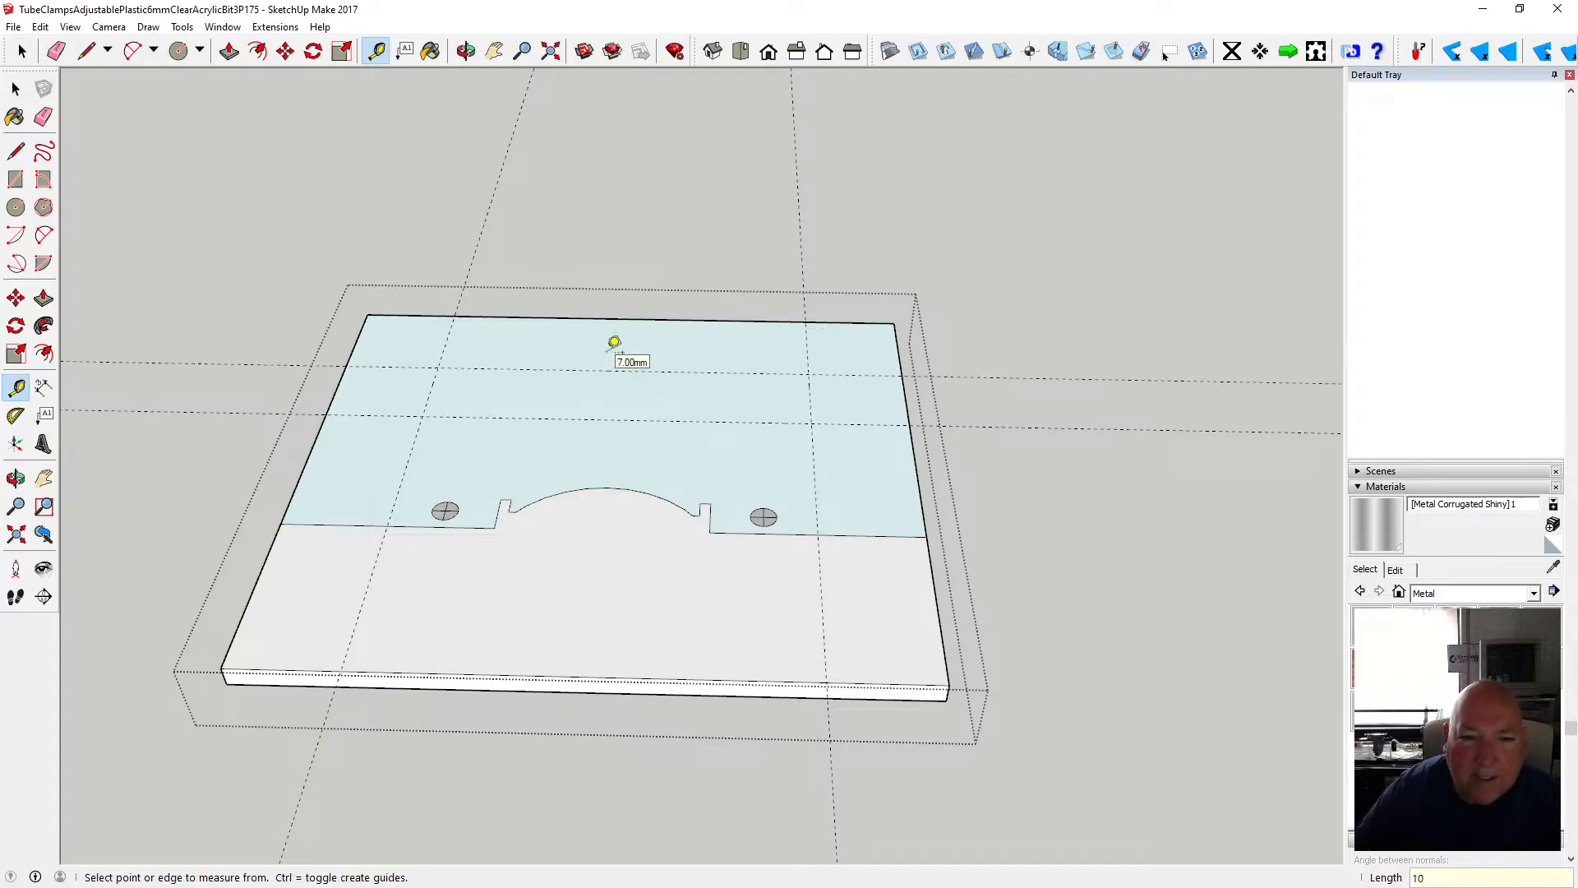
- Draw a two-point arc between the 18.5 mm guide's intersections with both side guides, bulging 8.5 mm up to the 10 mm guide
click(44, 235)
click(423, 415)
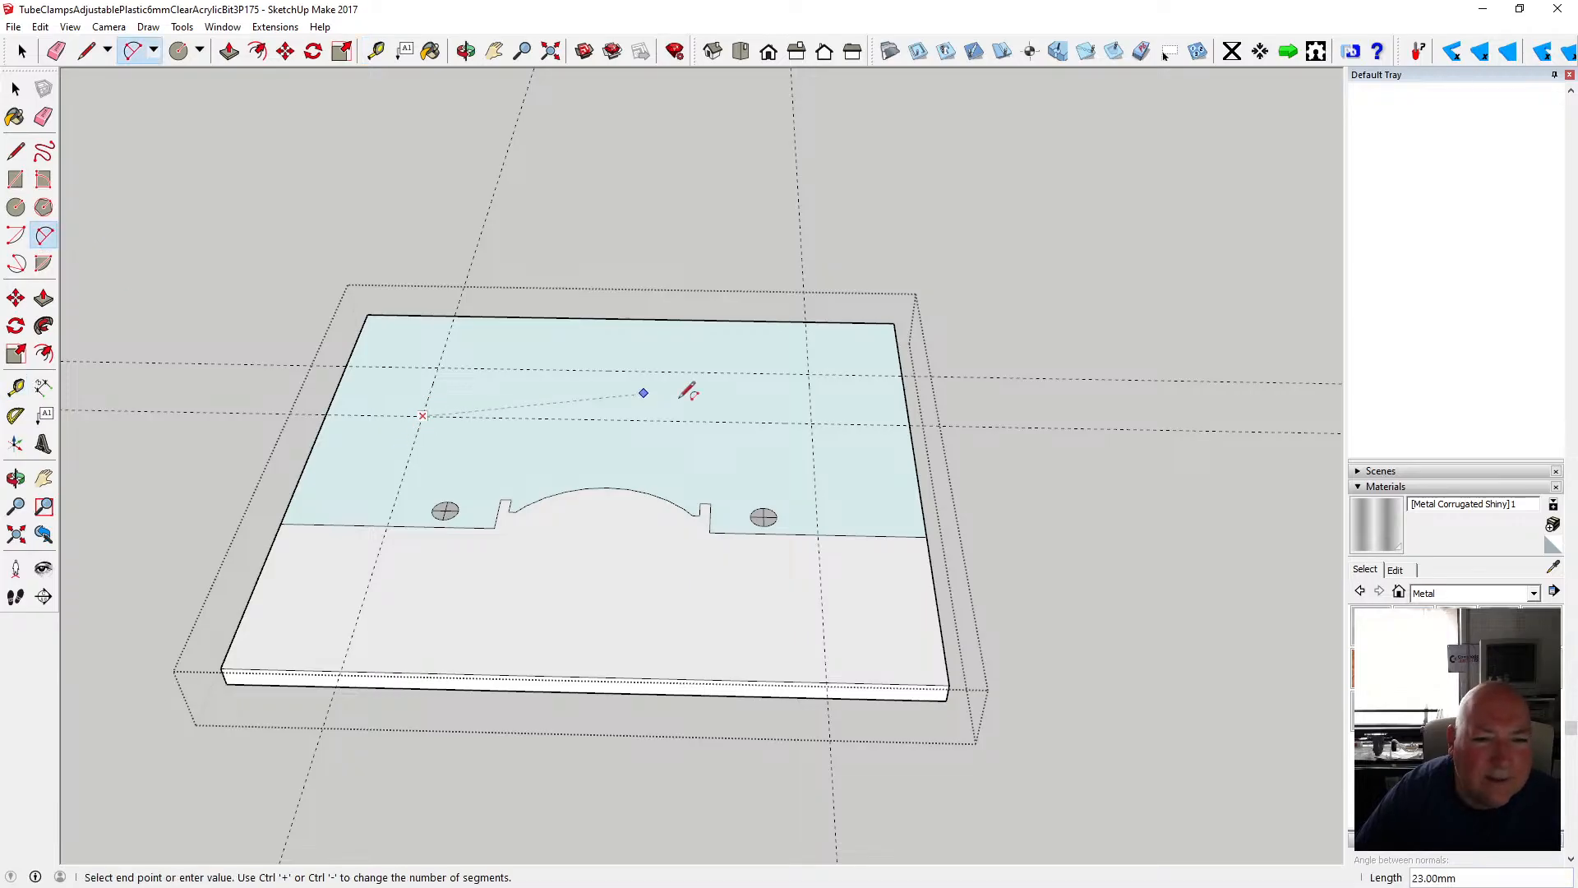
click(812, 423)
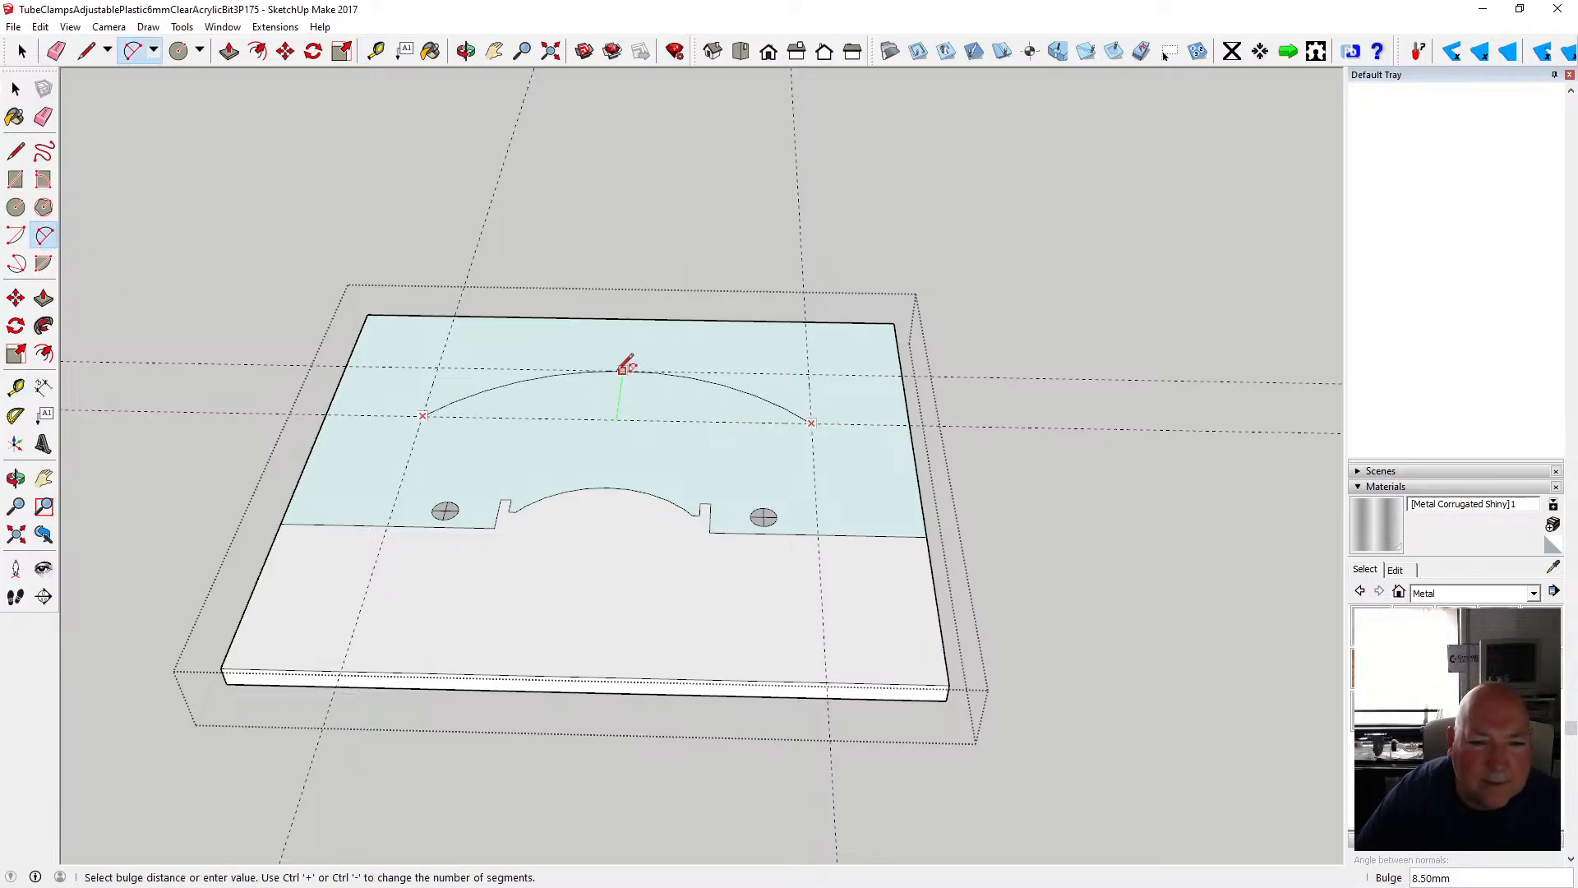
click(623, 366)
key(space)
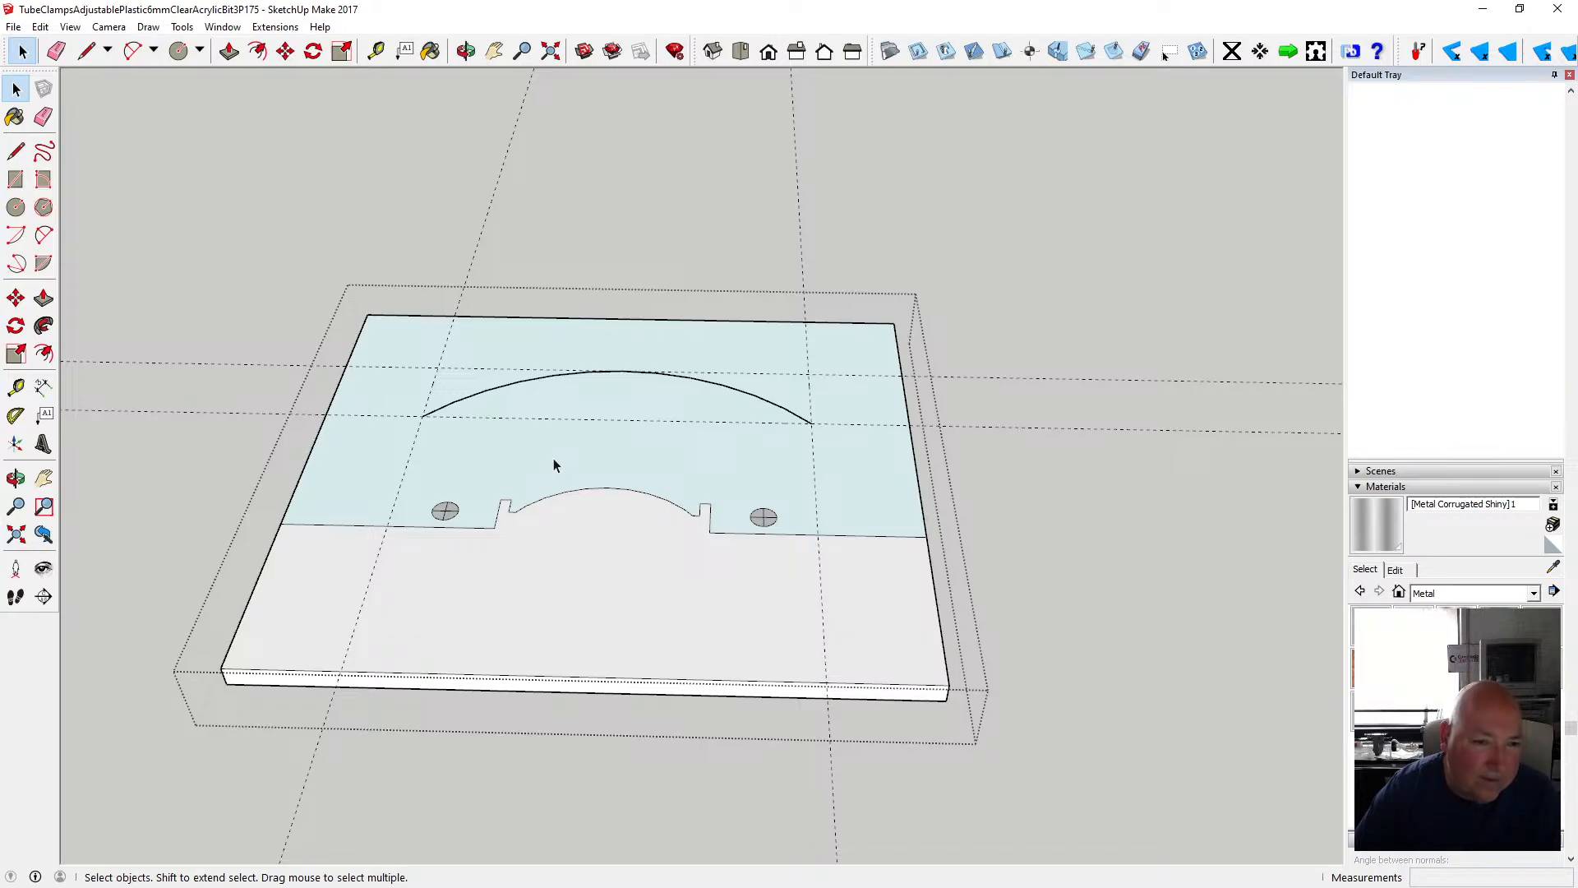
- Create guide lines from the new arc's two endpoints through its centre point
click(377, 52)
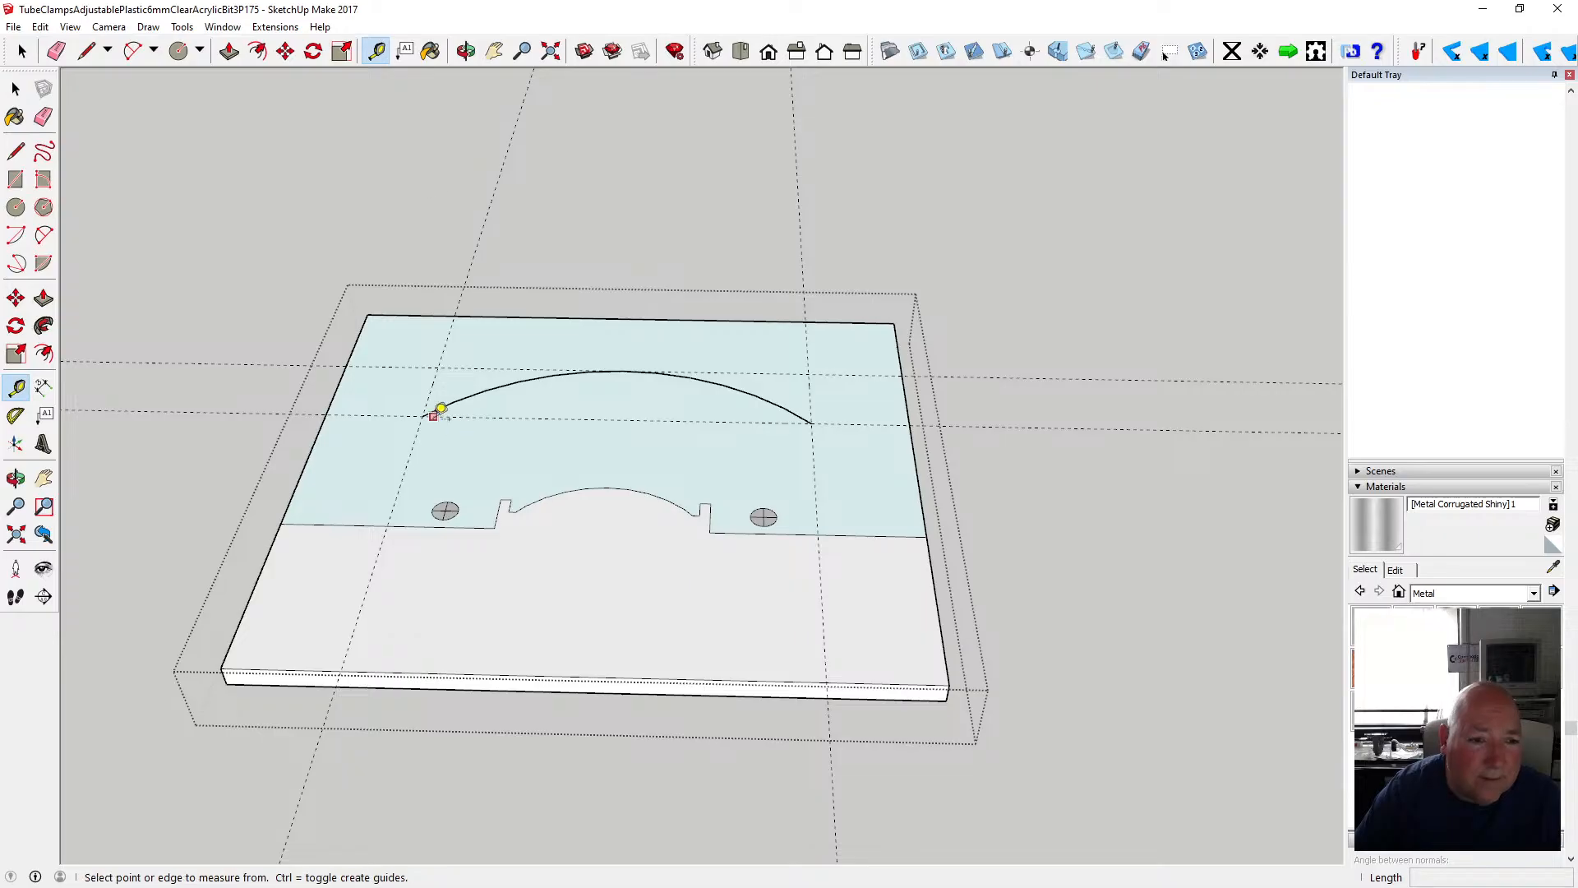
click(423, 416)
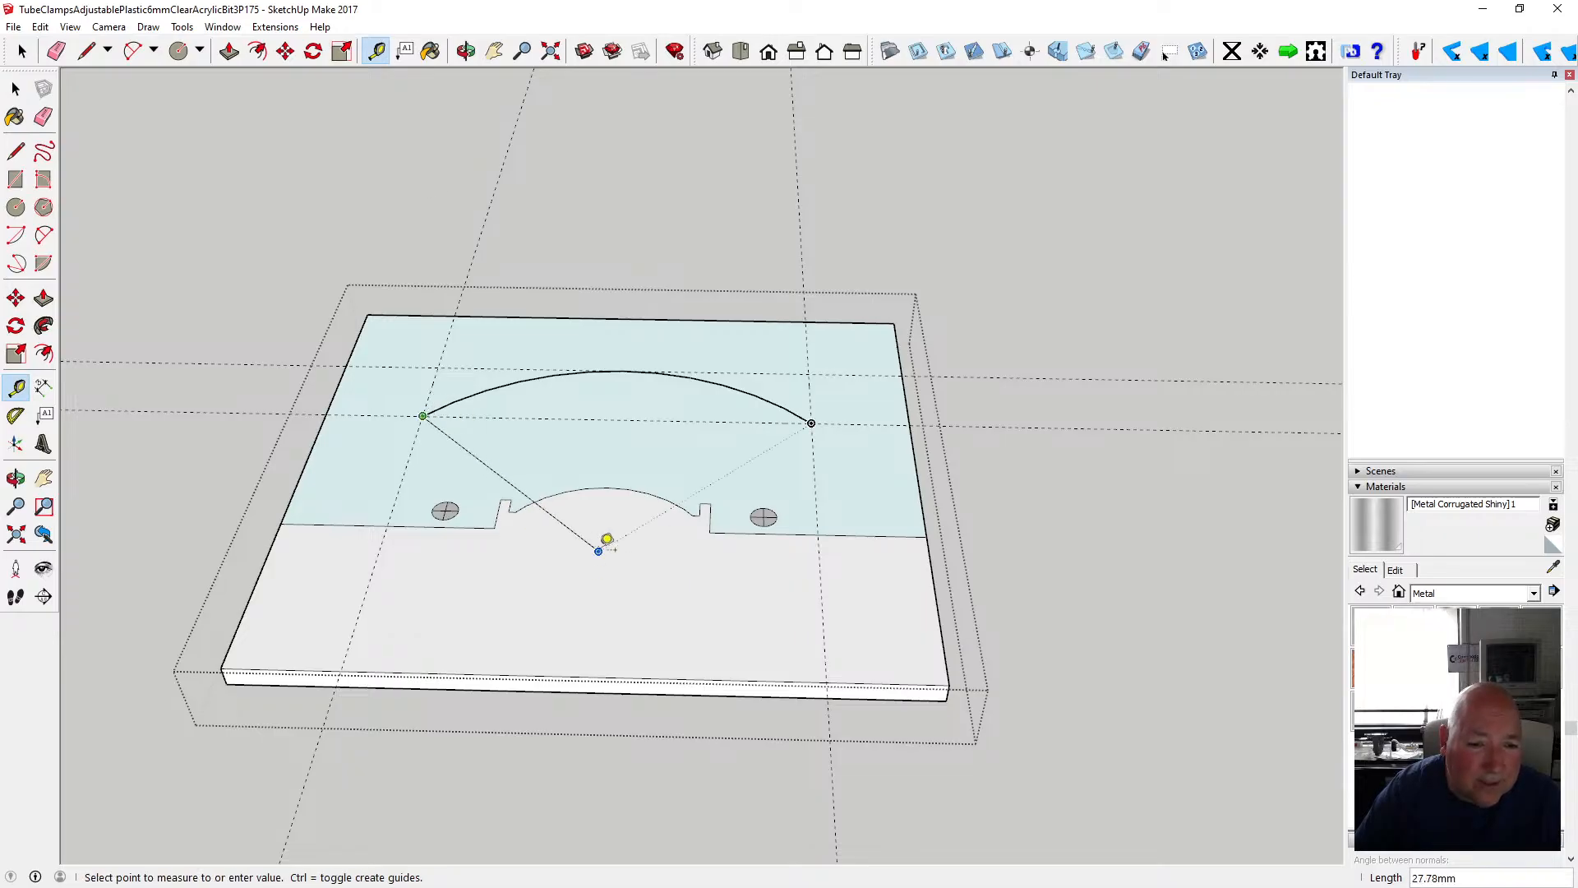
click(609, 540)
click(598, 550)
click(812, 423)
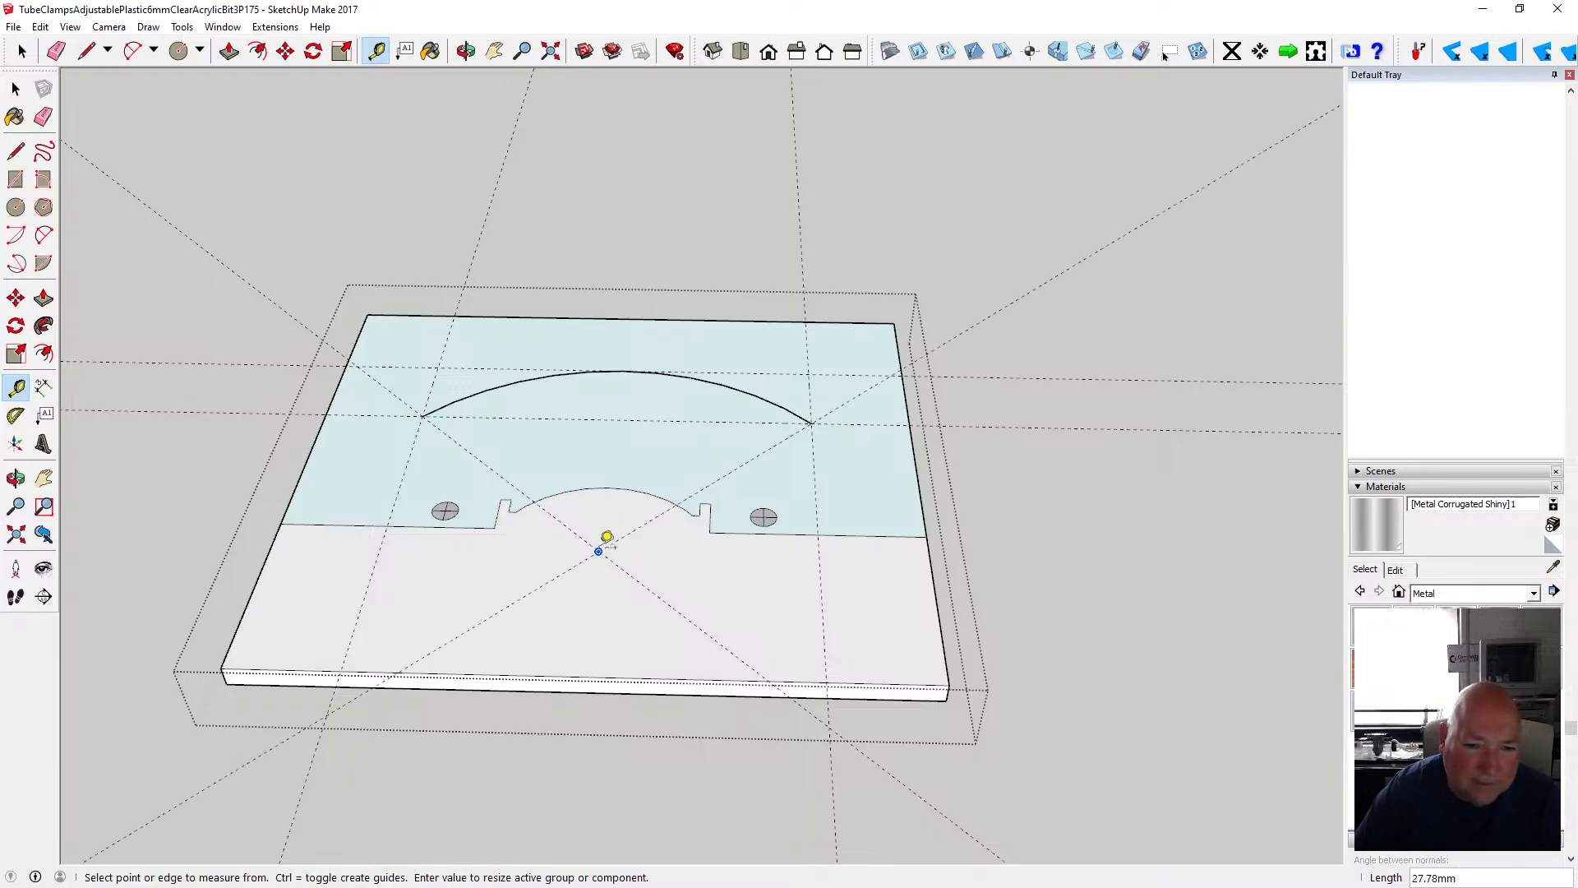
- Create radial guide lines from the arc's centre through each intermediate segment vertex, working from the left end to the right end
click(608, 538)
click(453, 402)
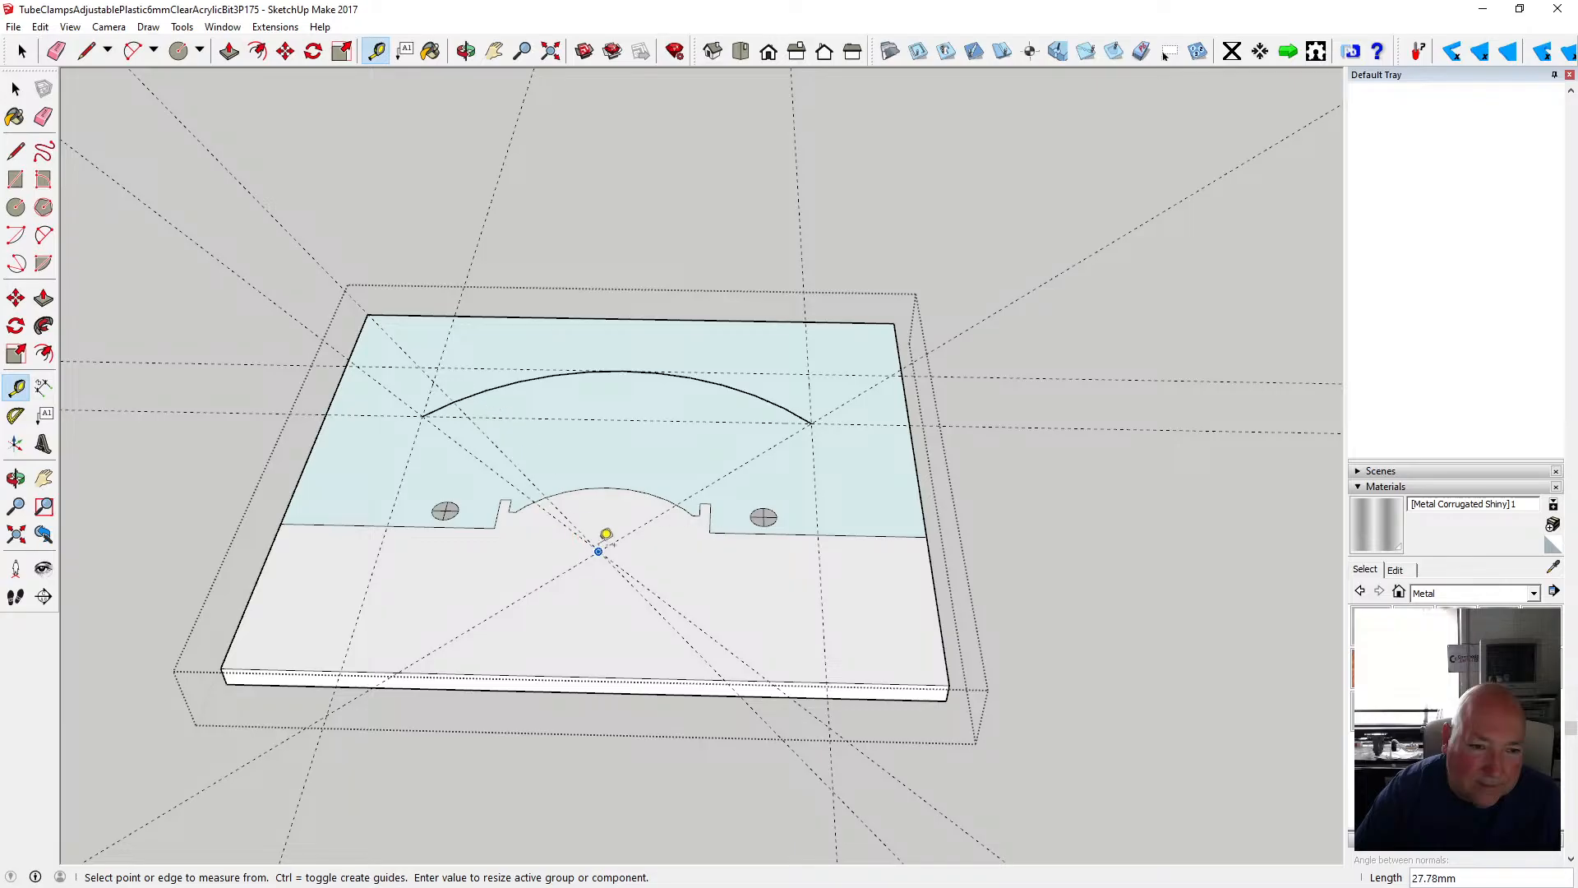
click(598, 550)
click(487, 389)
click(599, 551)
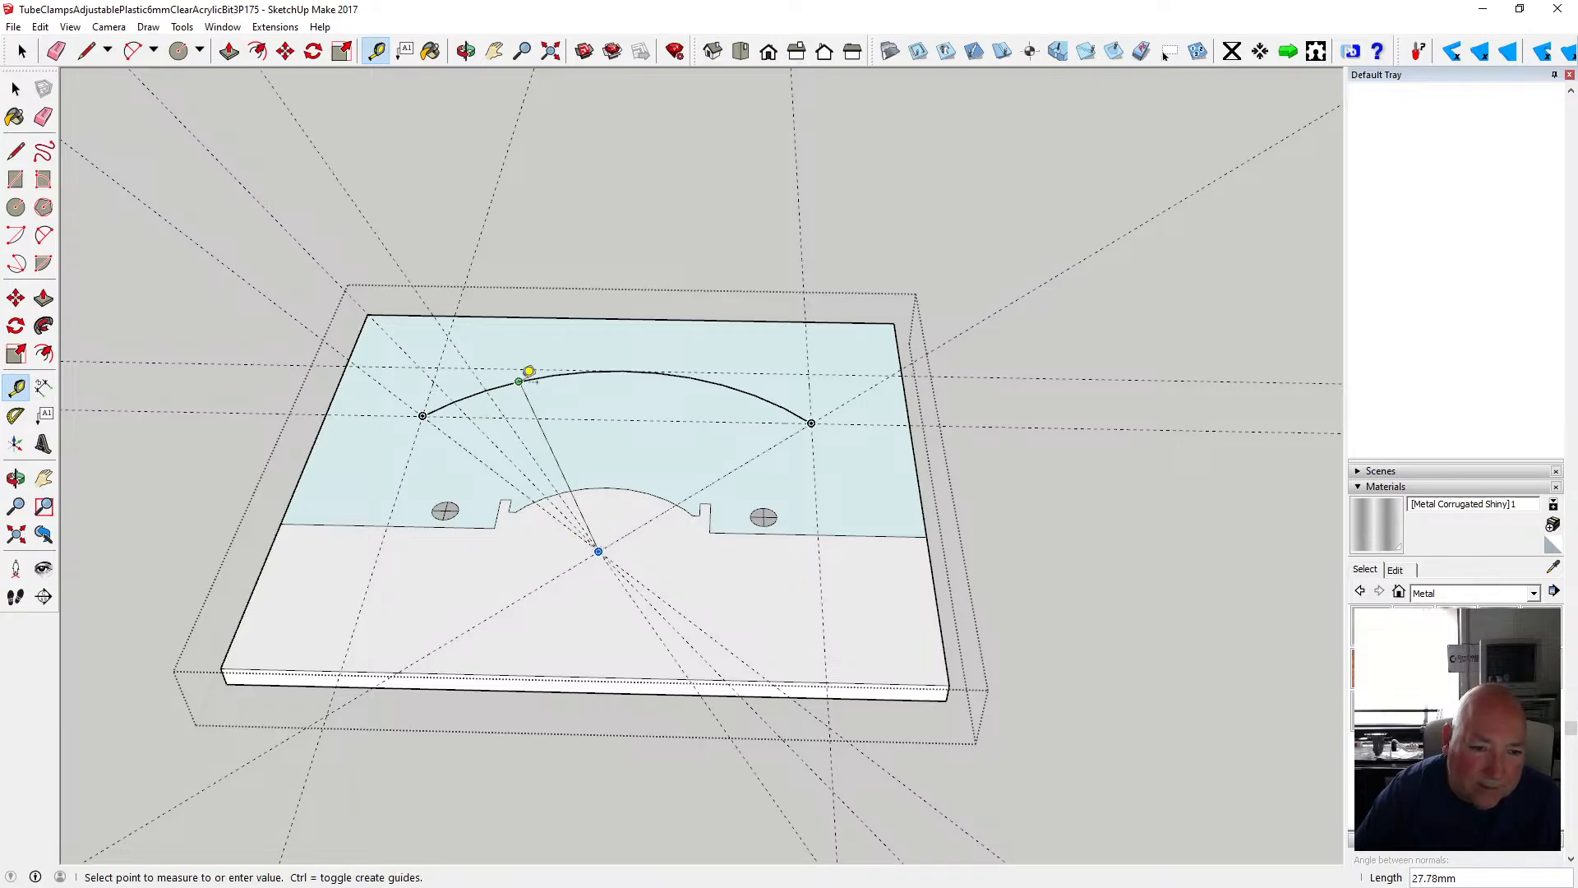
click(530, 375)
click(599, 549)
click(566, 371)
click(598, 550)
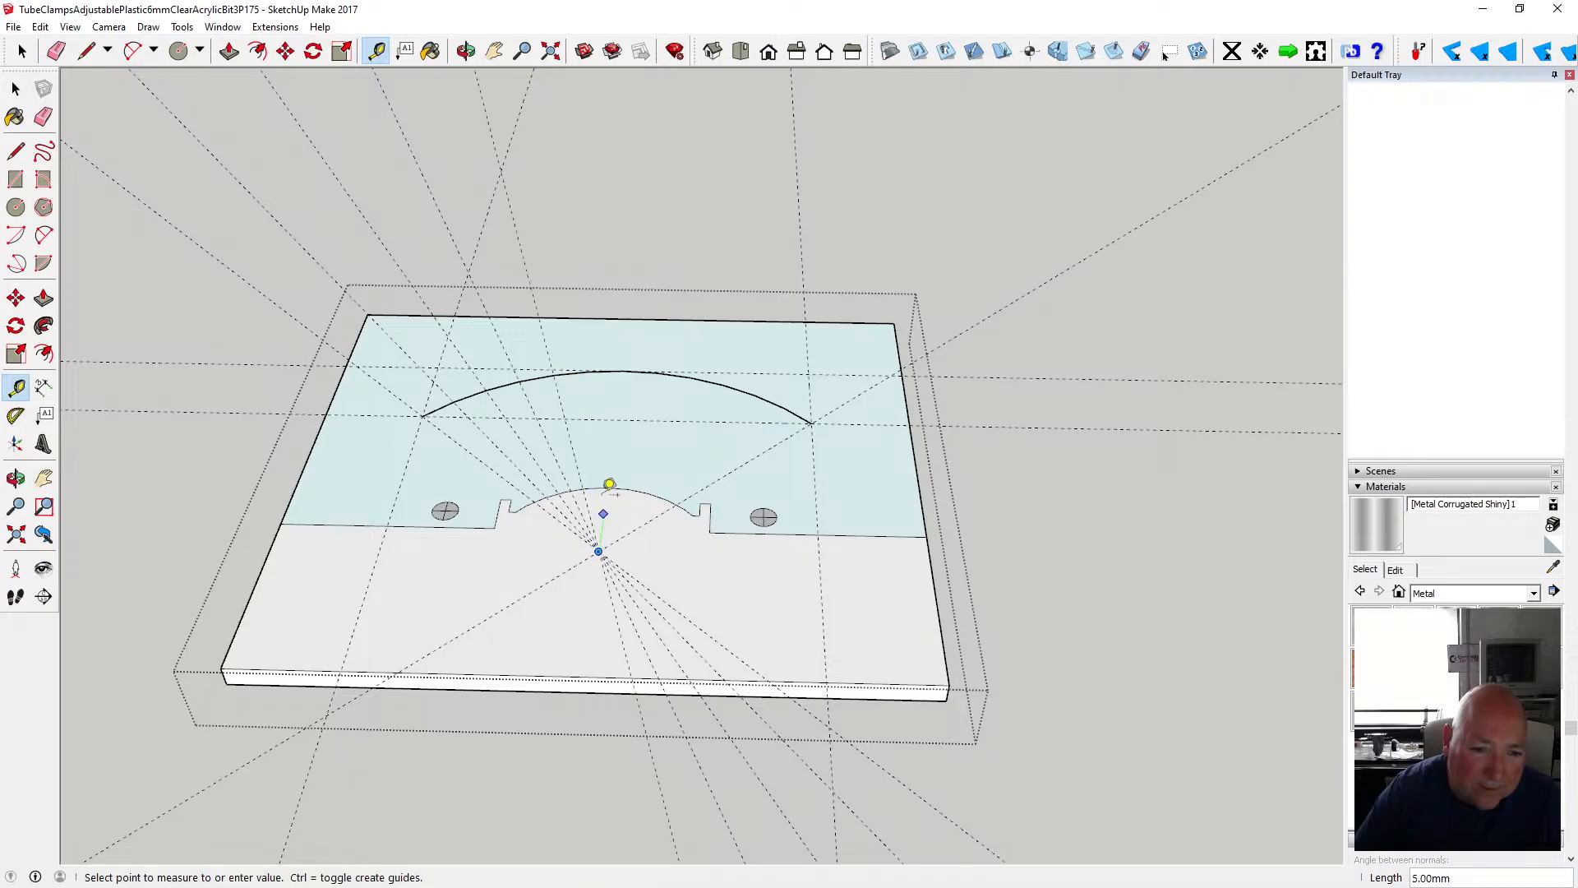
click(597, 362)
click(598, 550)
click(622, 372)
click(599, 550)
click(657, 372)
click(598, 550)
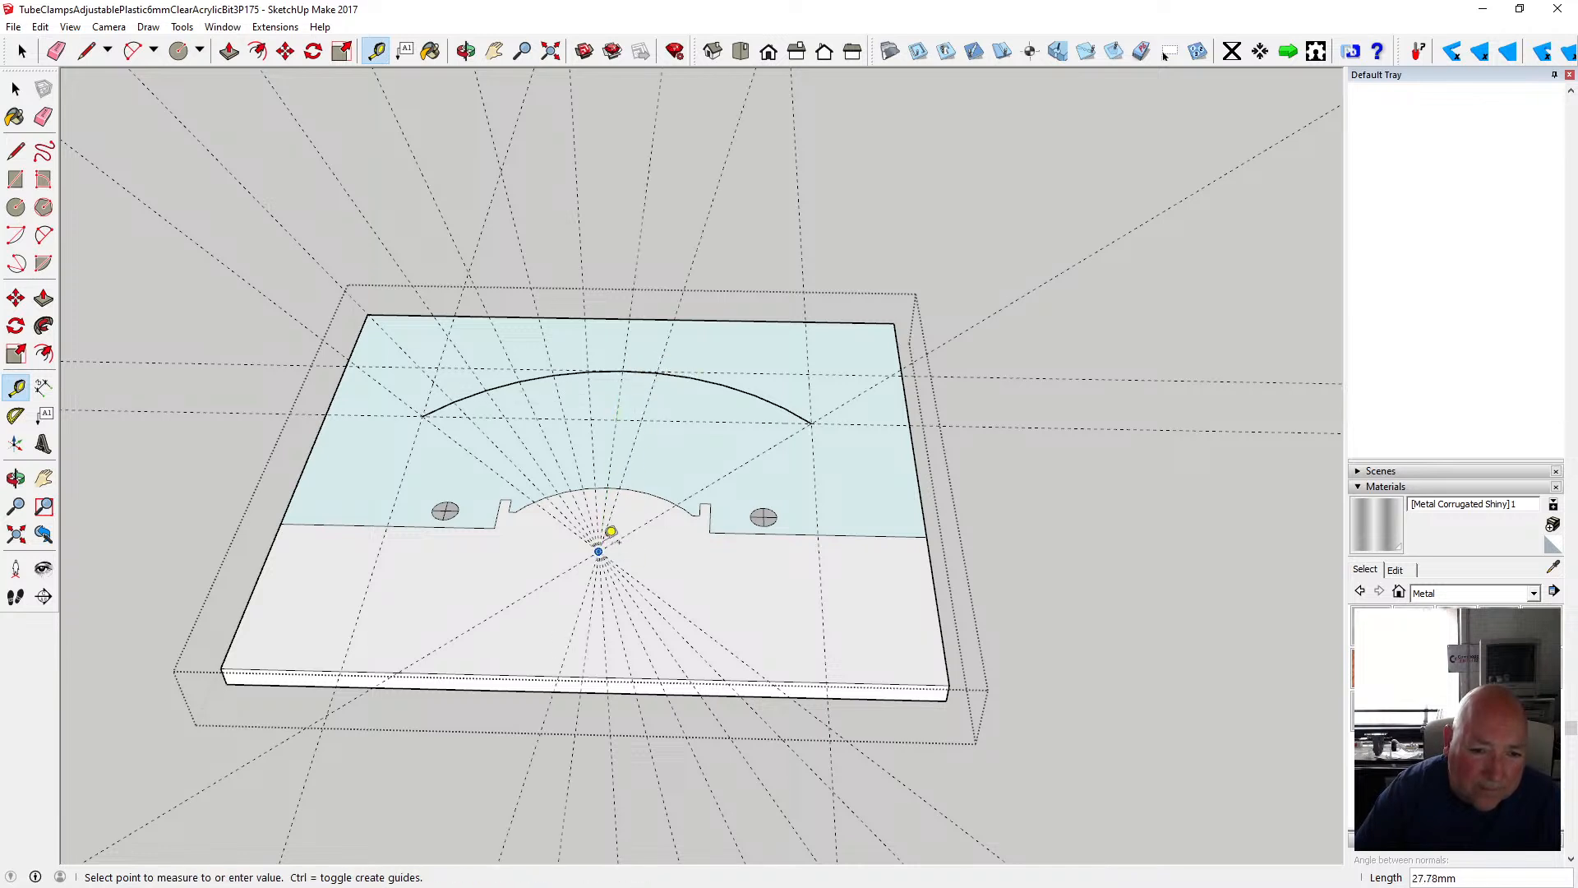
click(696, 365)
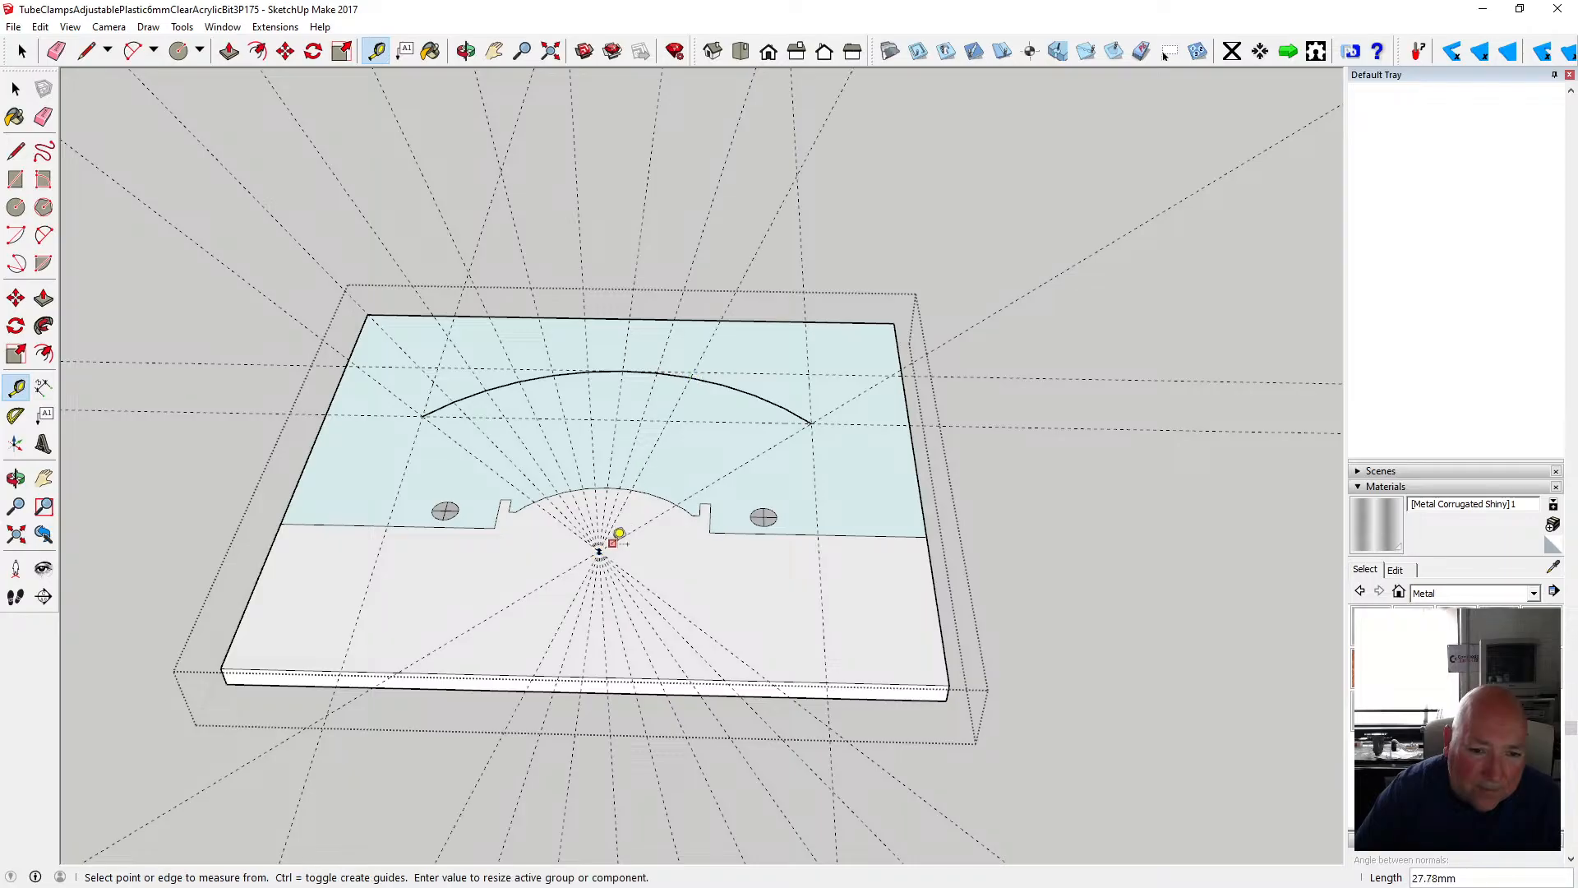
click(598, 549)
click(737, 376)
click(598, 550)
click(758, 389)
click(611, 533)
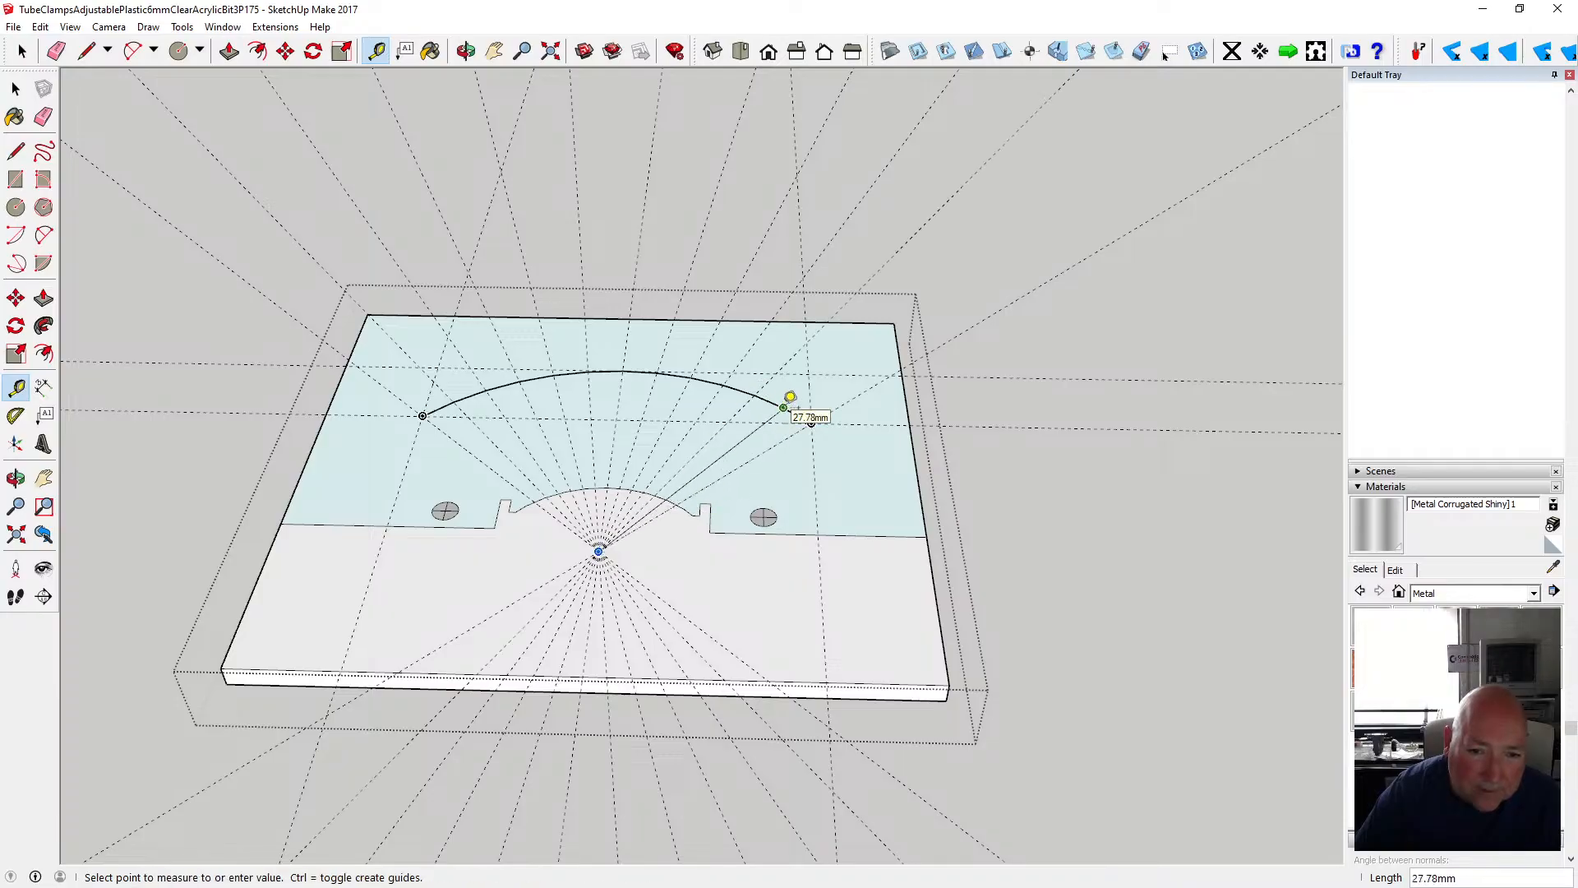
click(761, 399)
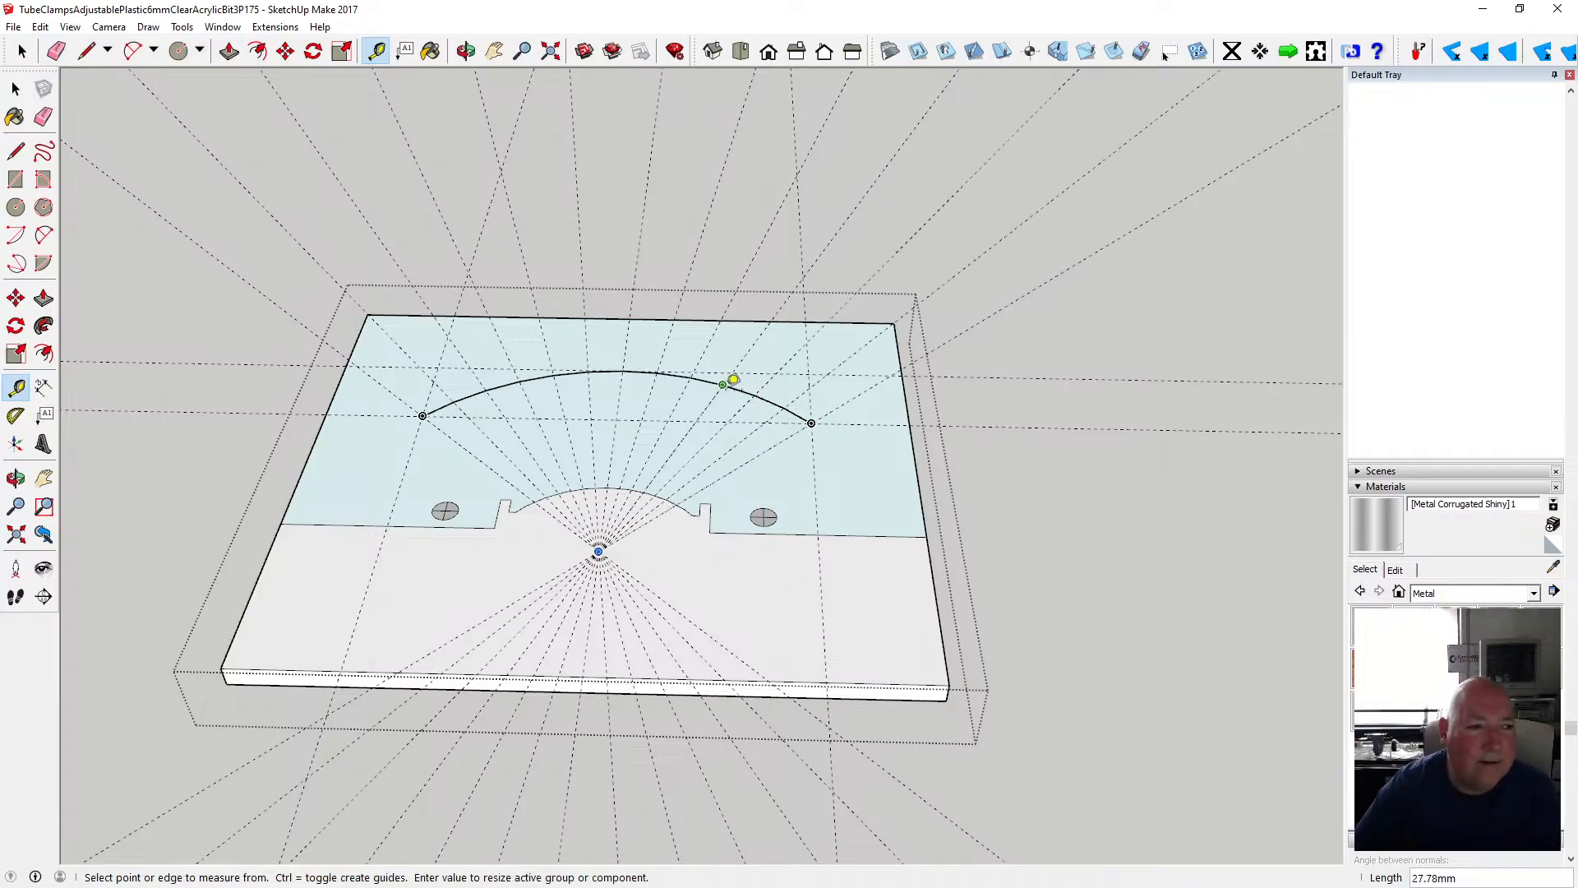
- Create radial guide lines from the arc's centre through the midpoint of each arc segment, working from the left end to the right end
click(466, 51)
drag(493, 206, 590, 606)
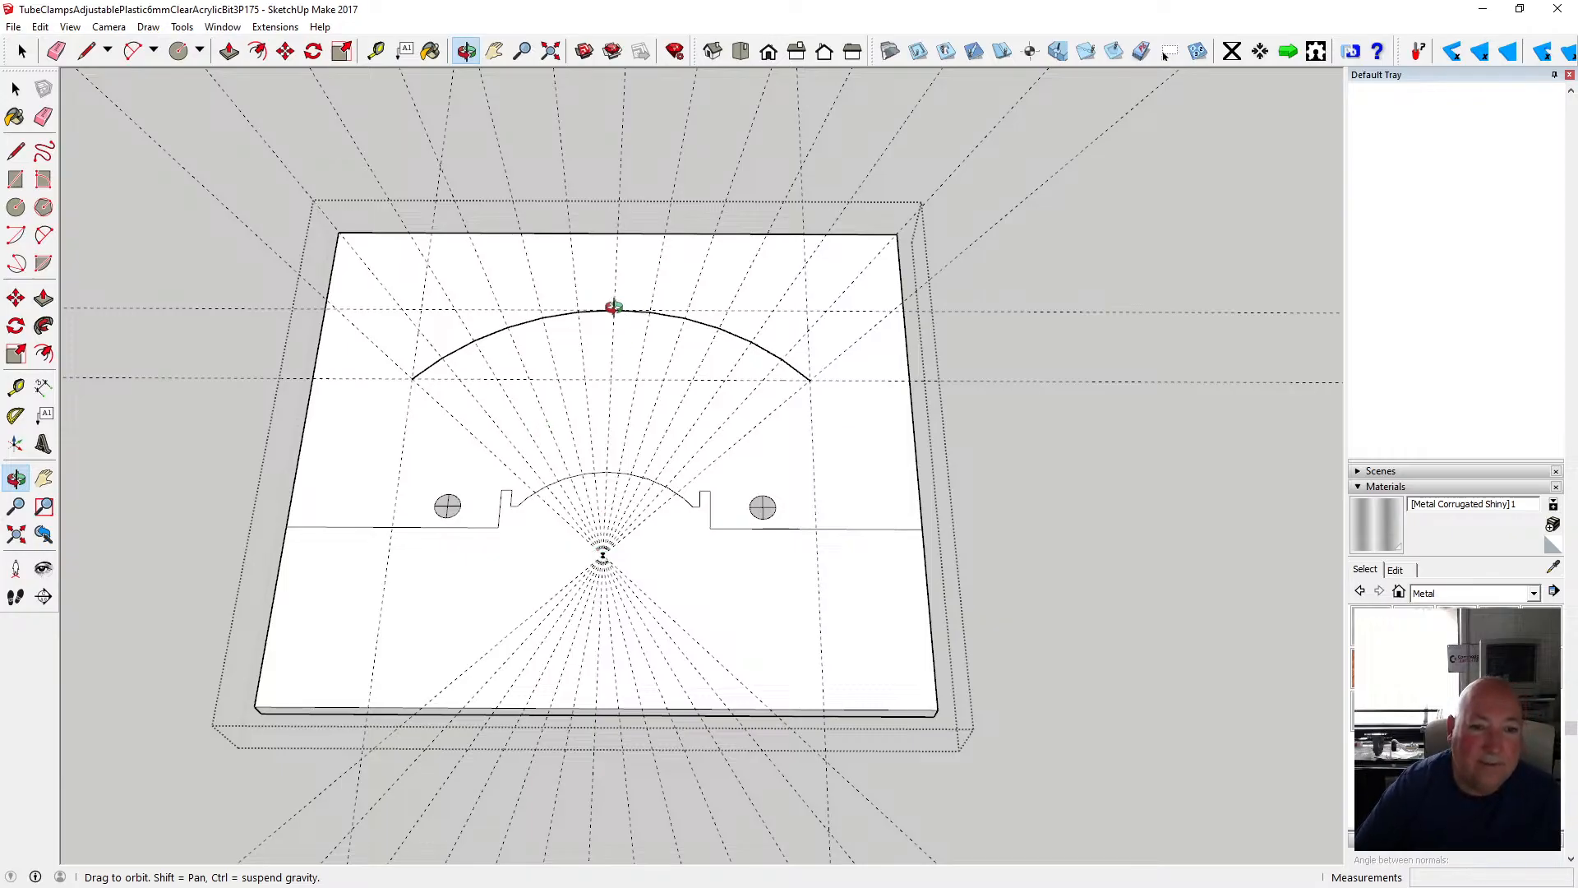
drag(604, 355, 588, 510)
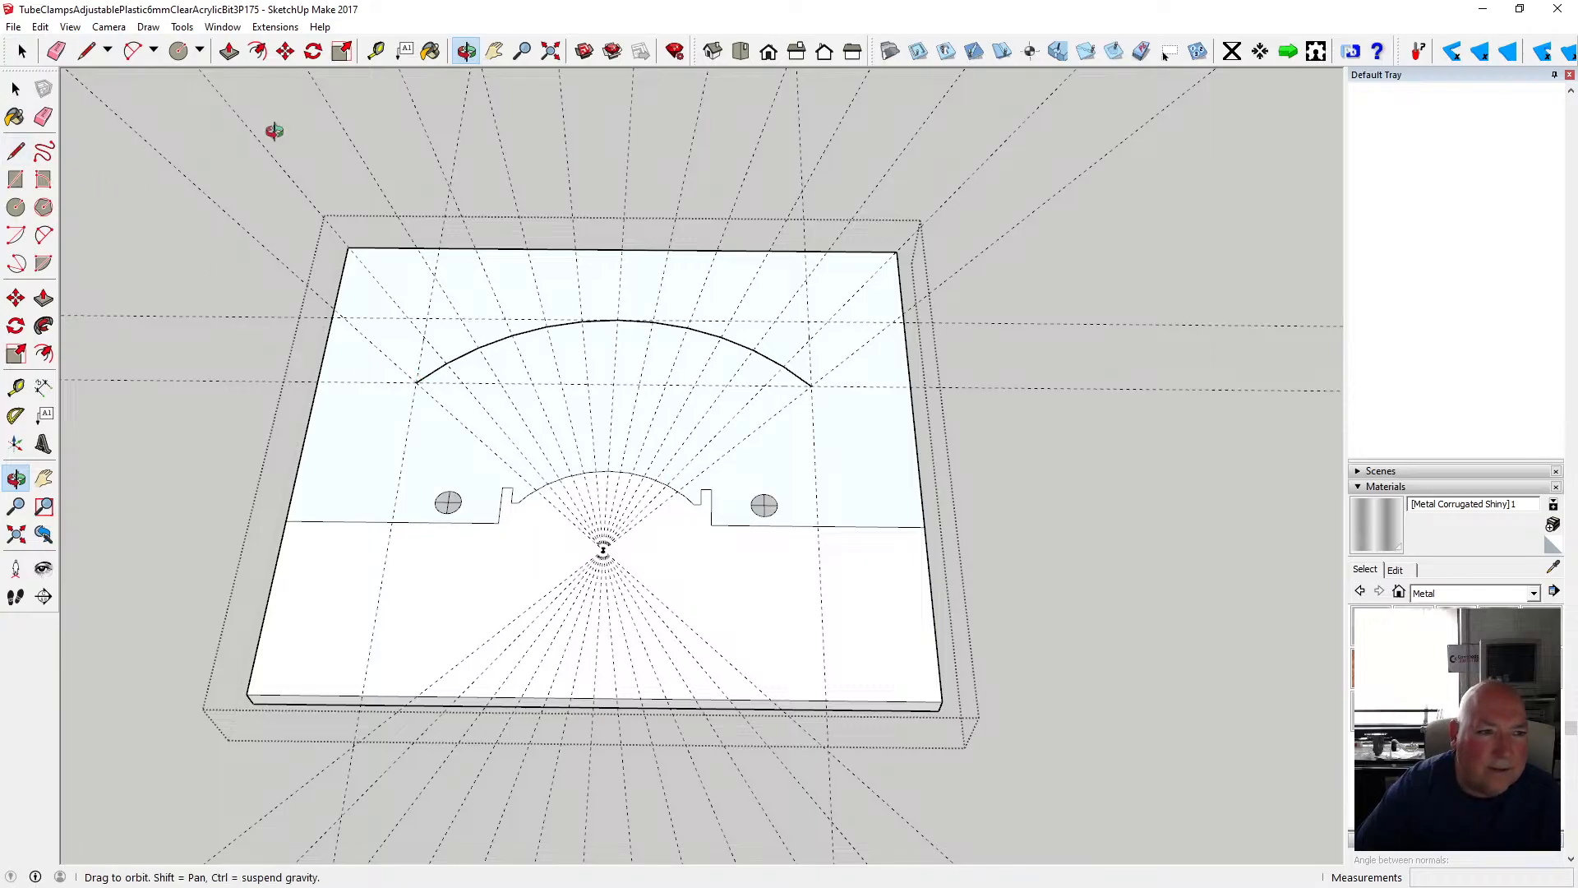
click(377, 51)
click(603, 548)
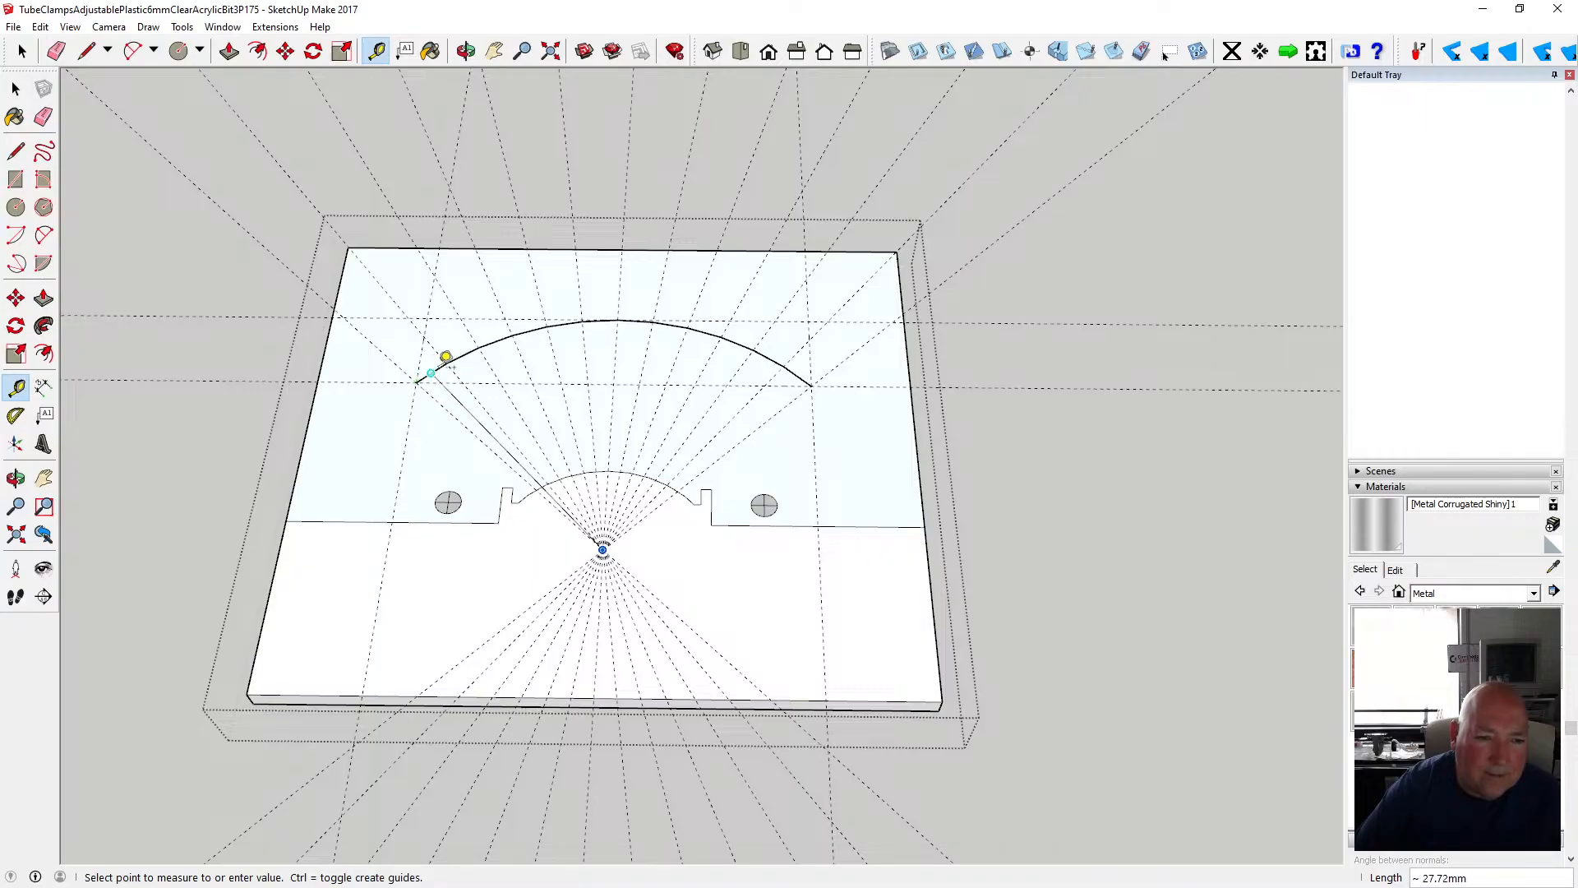
click(440, 359)
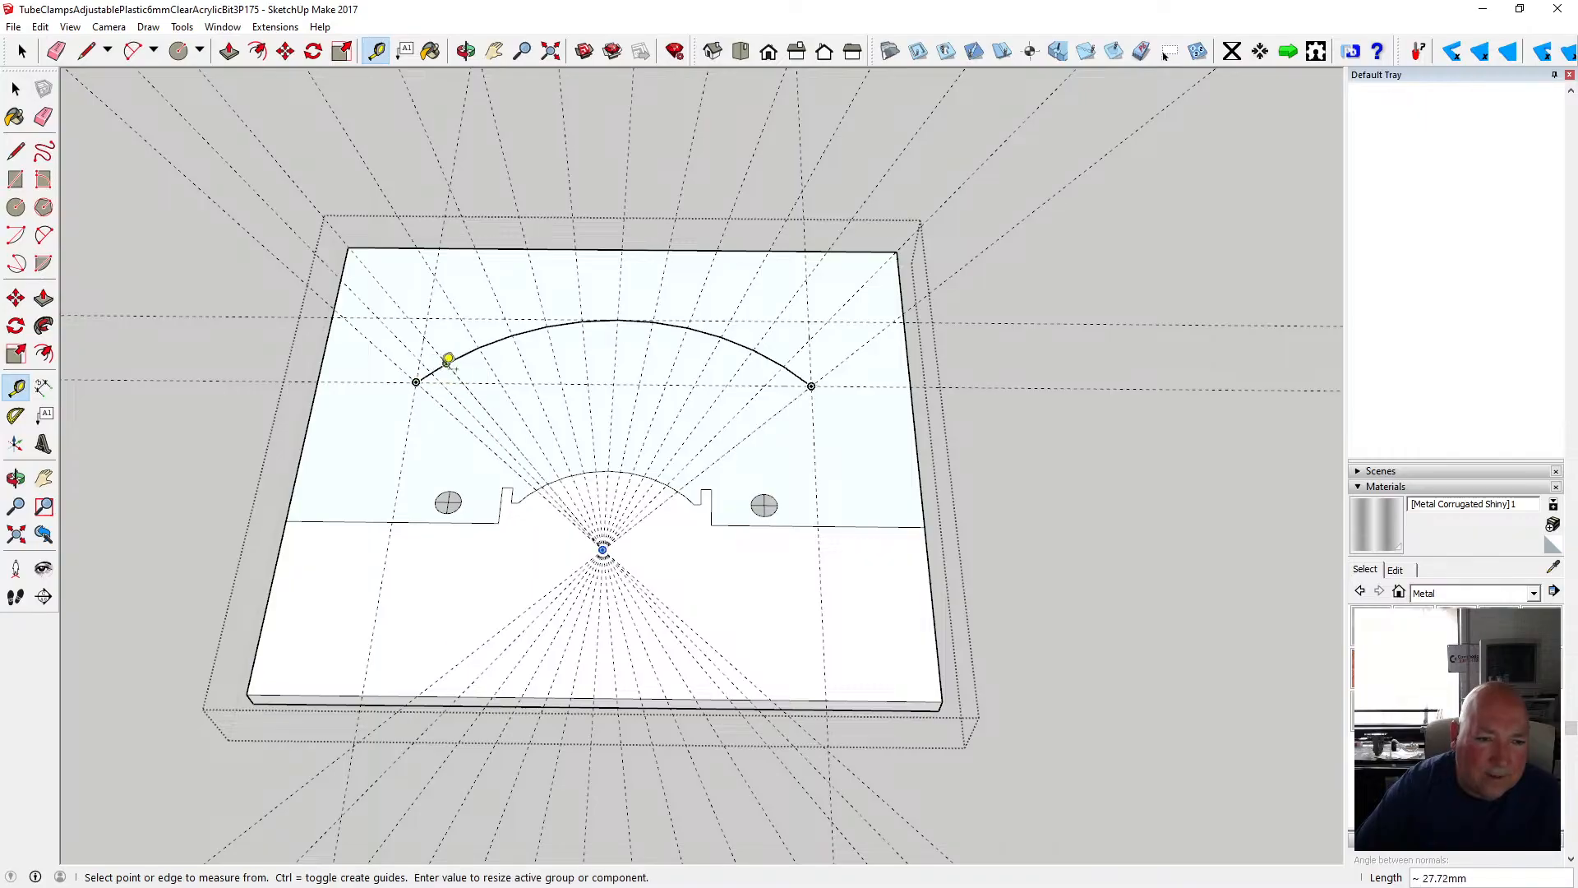
click(602, 548)
click(469, 342)
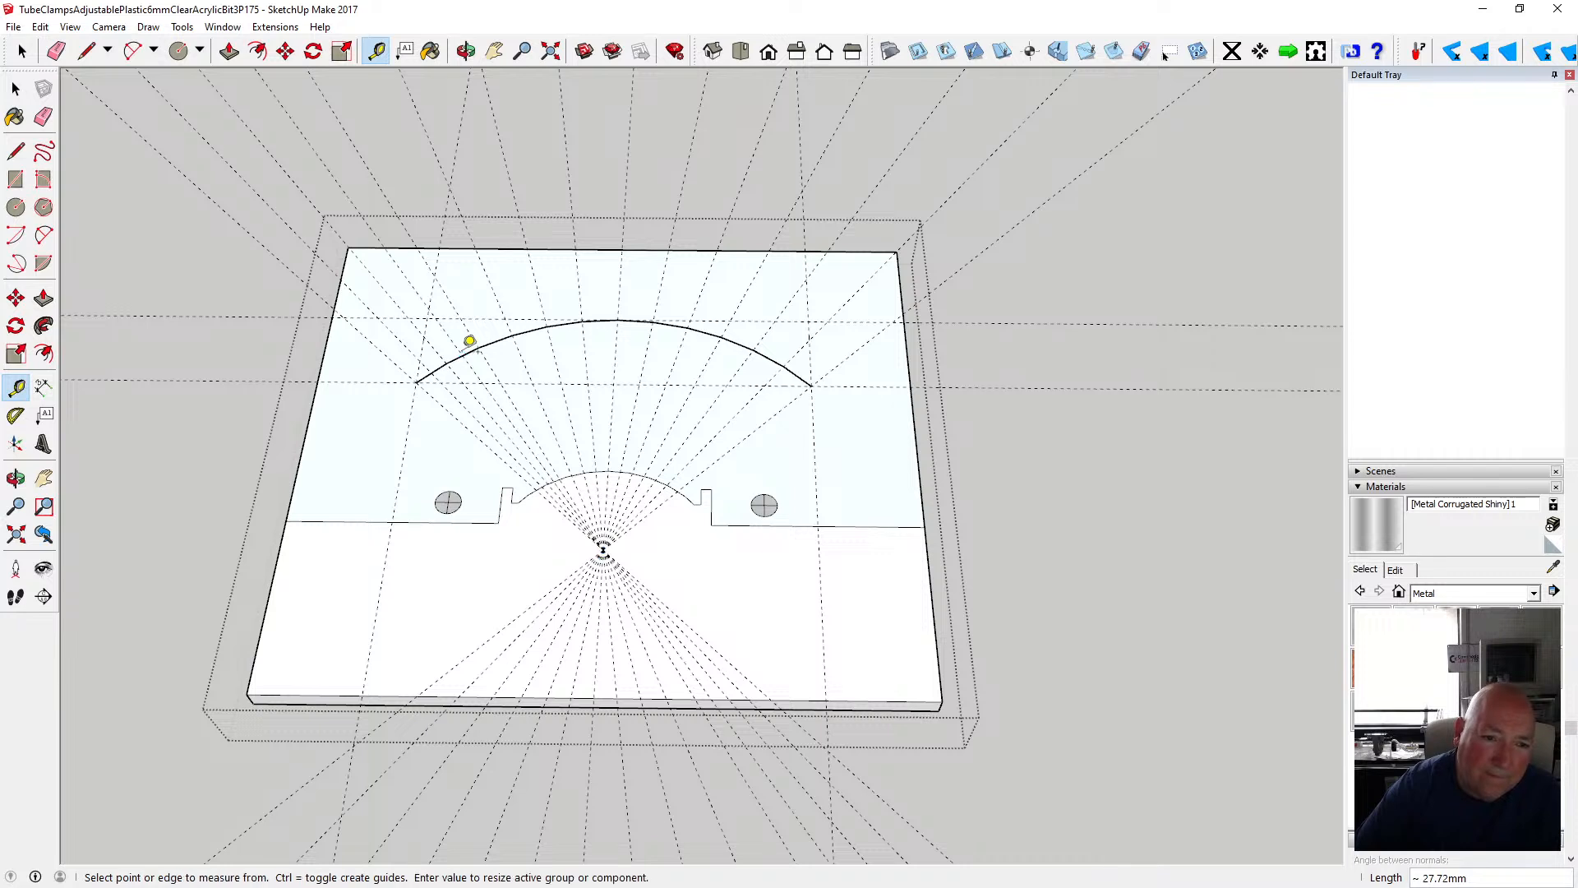
click(604, 546)
click(504, 332)
click(603, 547)
click(540, 325)
click(603, 548)
click(574, 321)
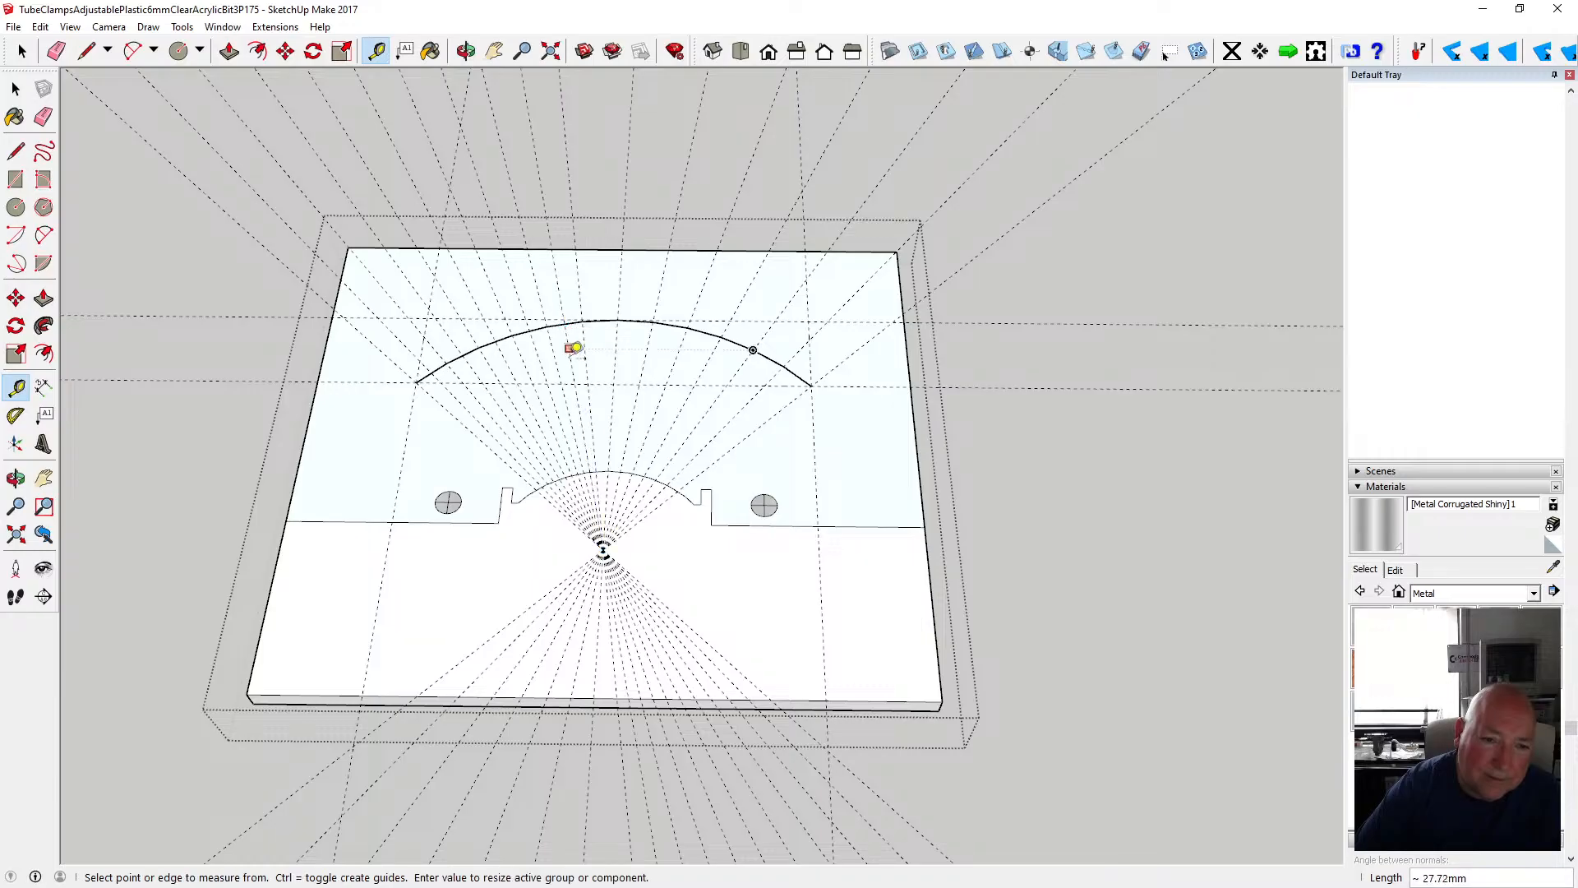
click(603, 547)
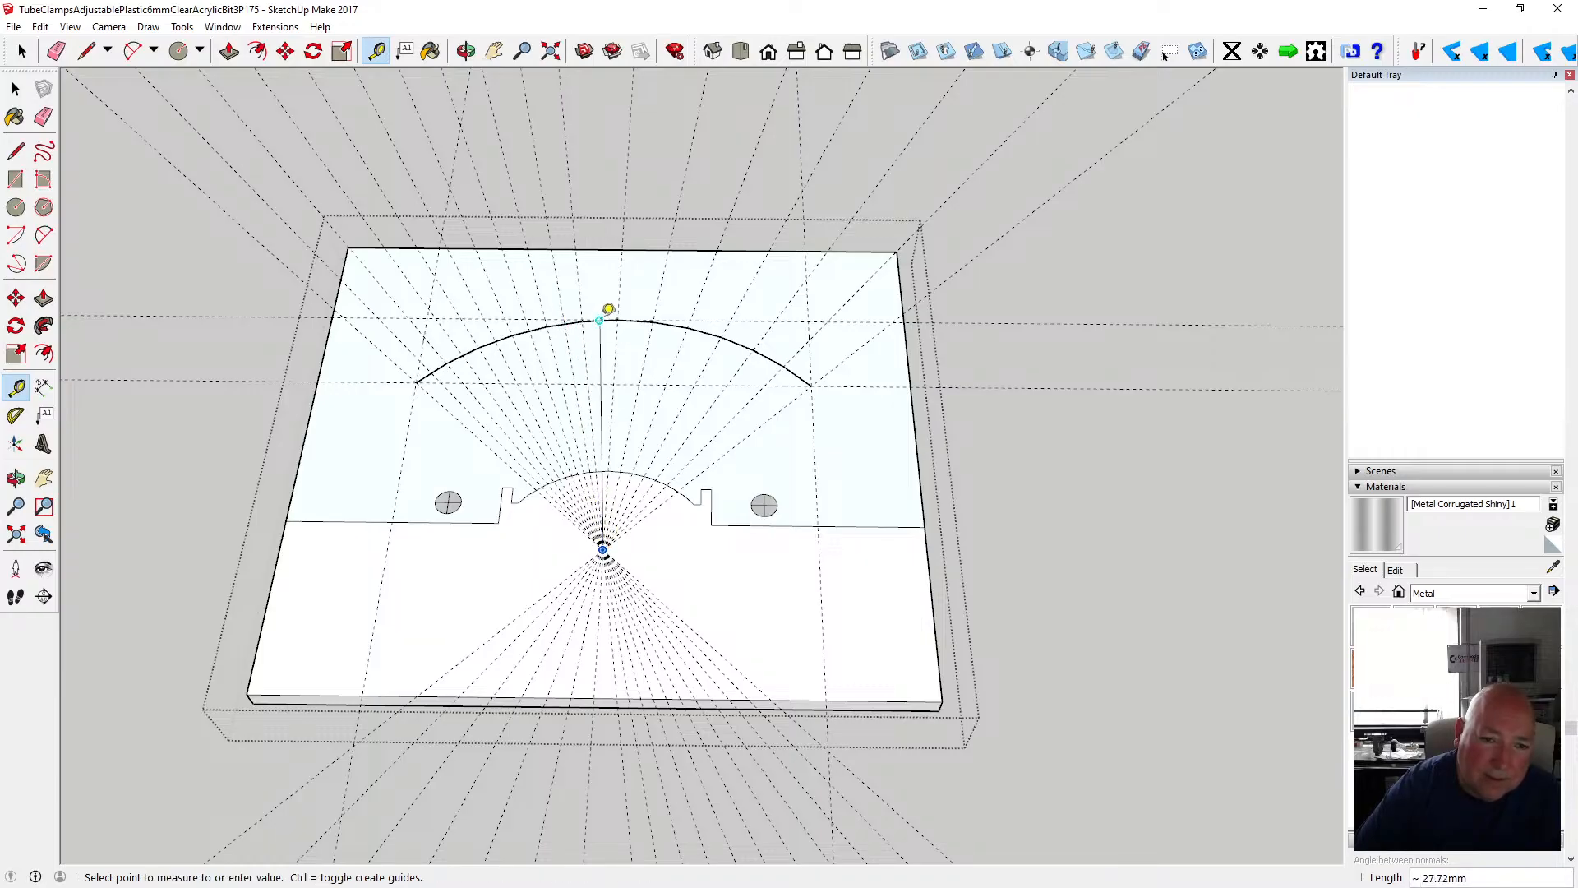
click(609, 307)
click(604, 546)
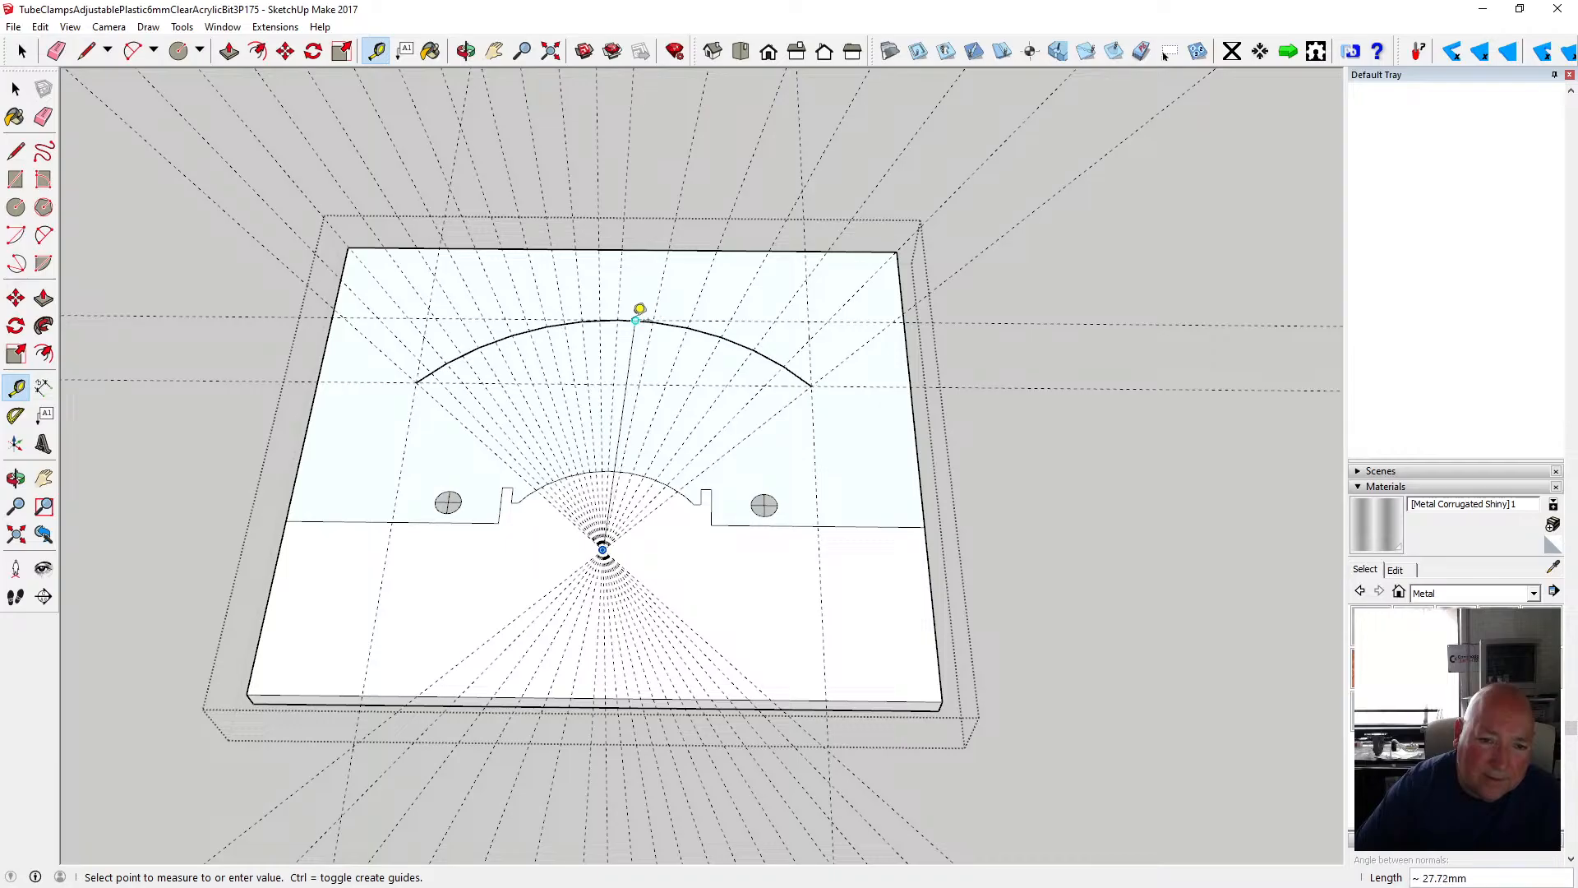
click(638, 310)
click(604, 547)
click(678, 317)
click(604, 547)
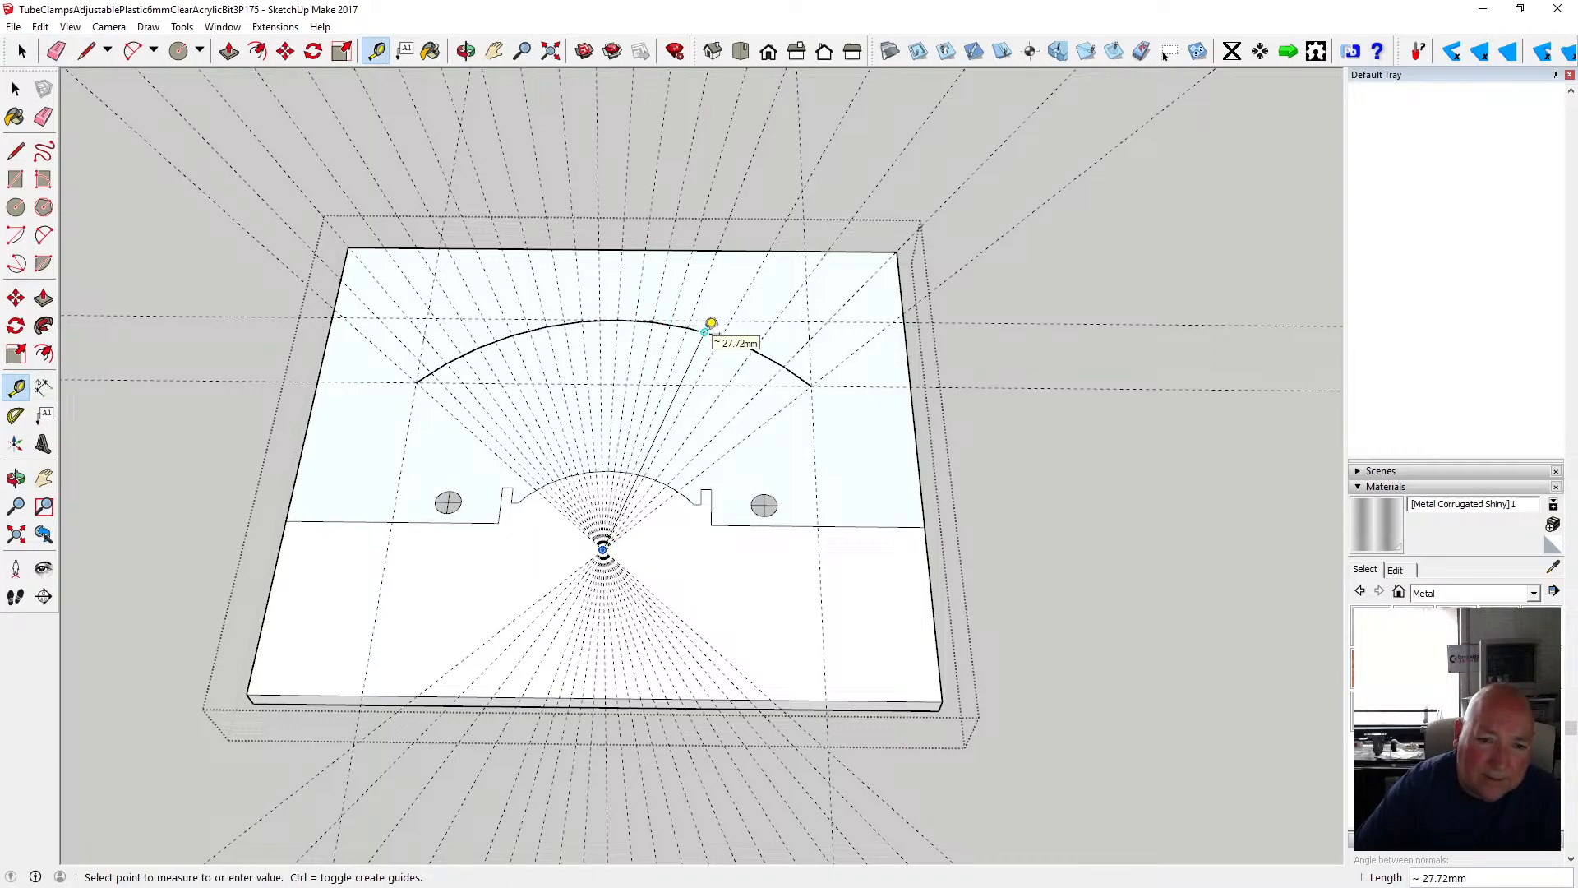
click(712, 324)
click(604, 546)
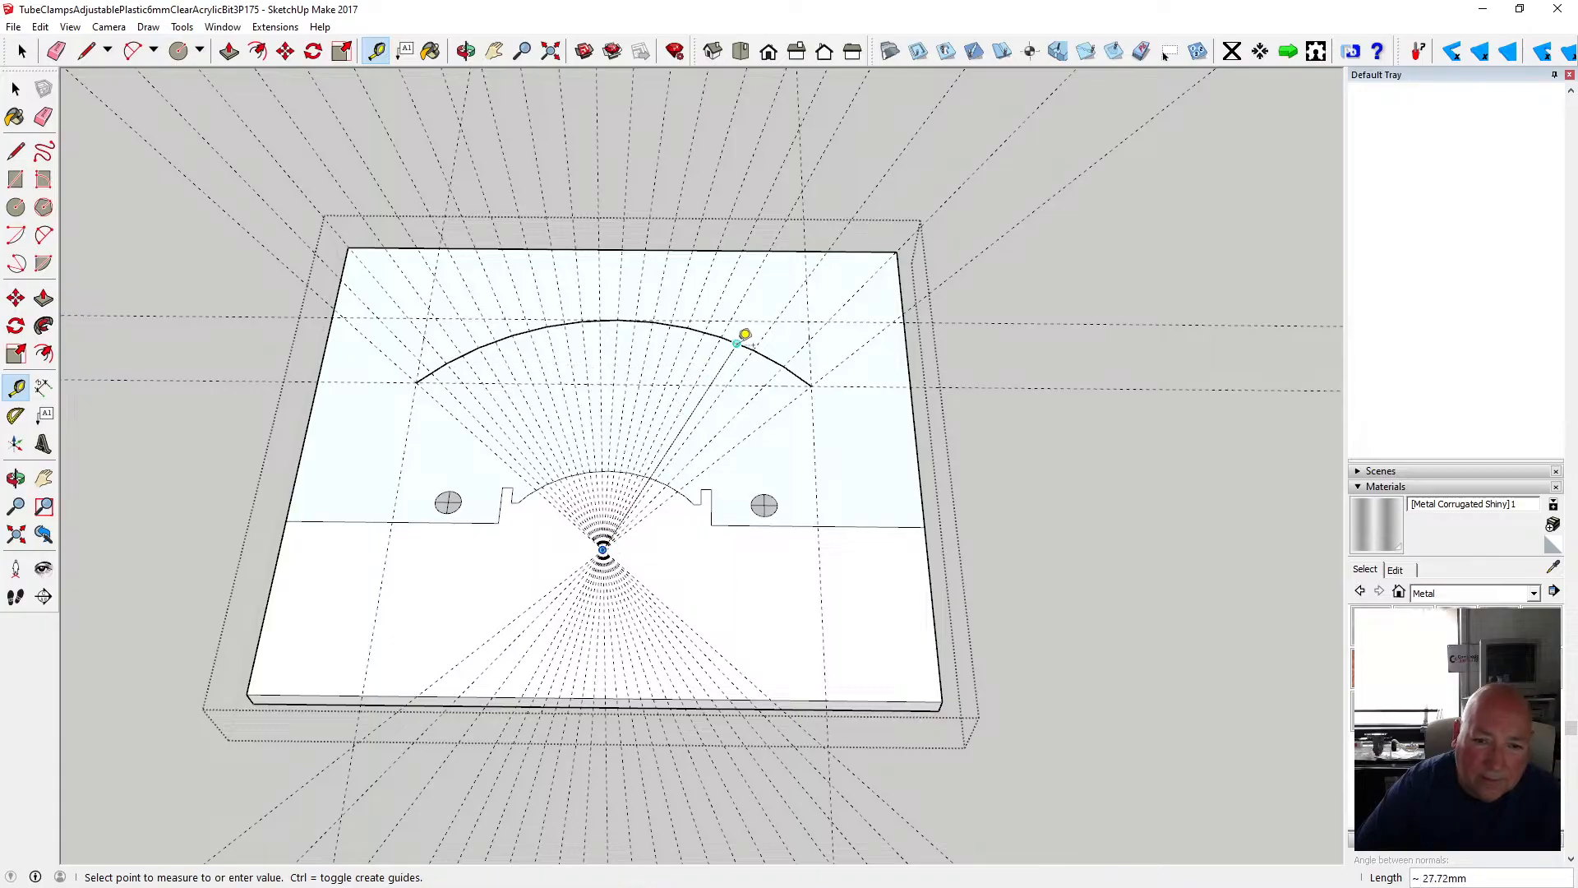
click(738, 342)
click(602, 548)
click(779, 346)
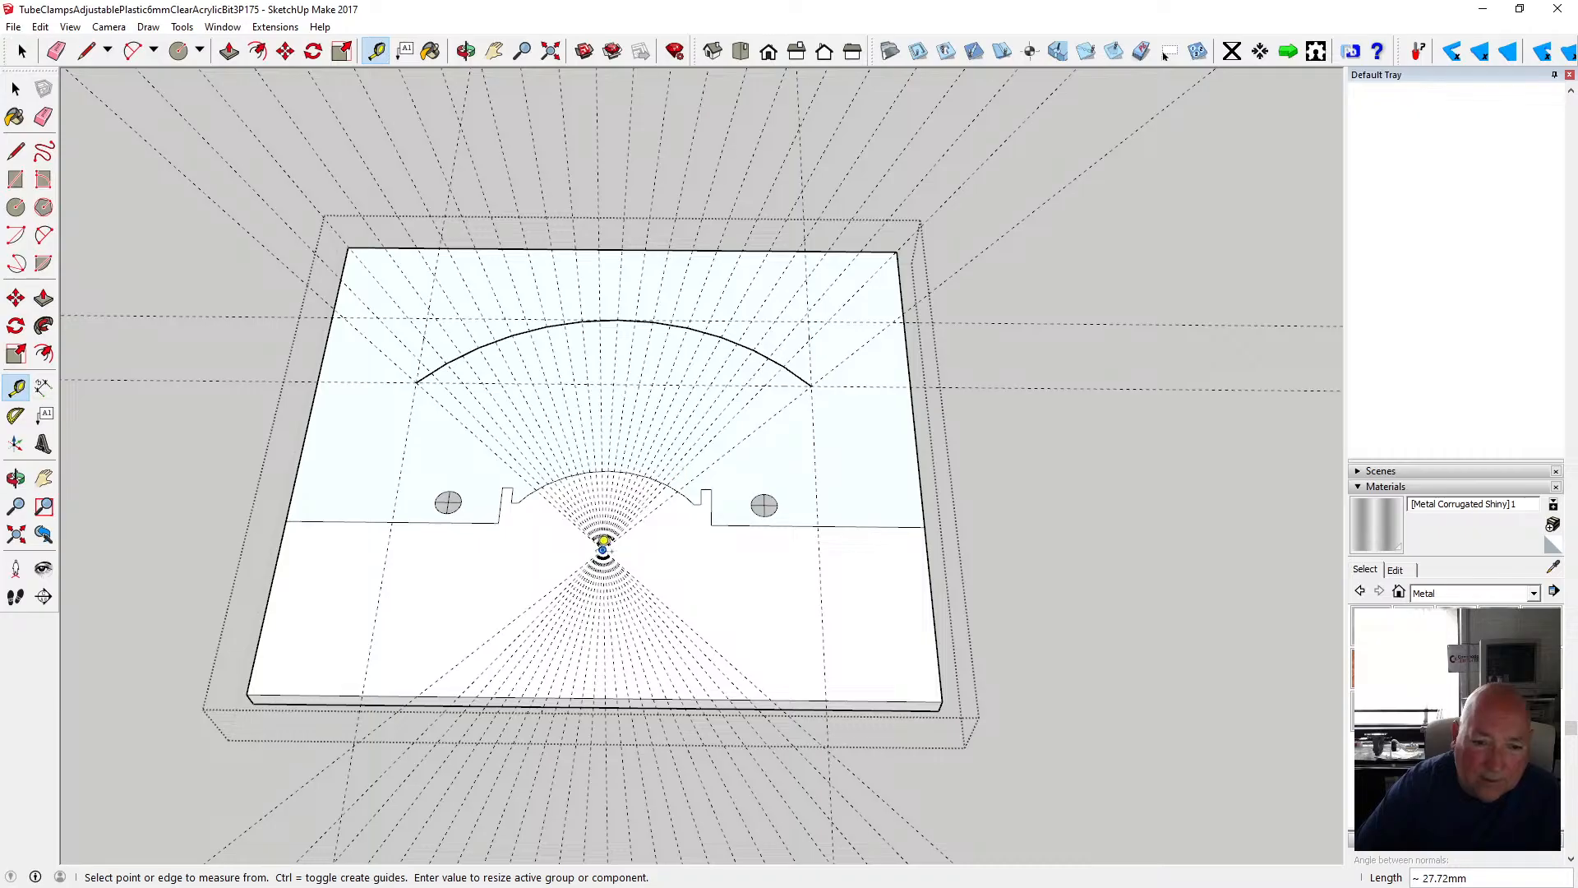
click(602, 548)
click(806, 372)
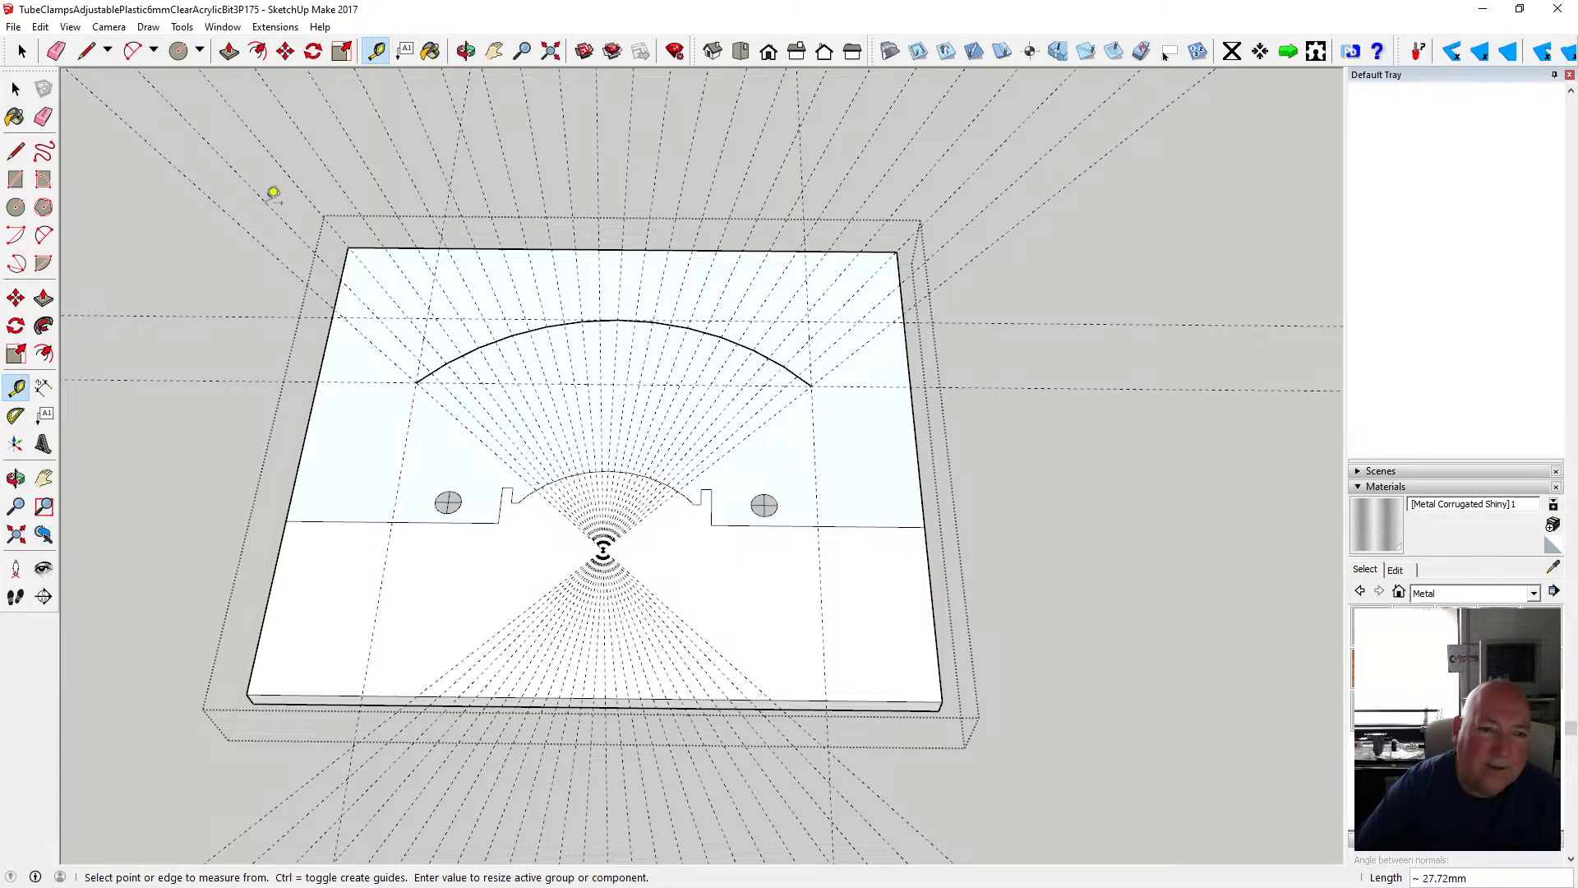
- Draw a 3 mm line outward from the upper arc's left endpoint along its radial guide
click(16, 89)
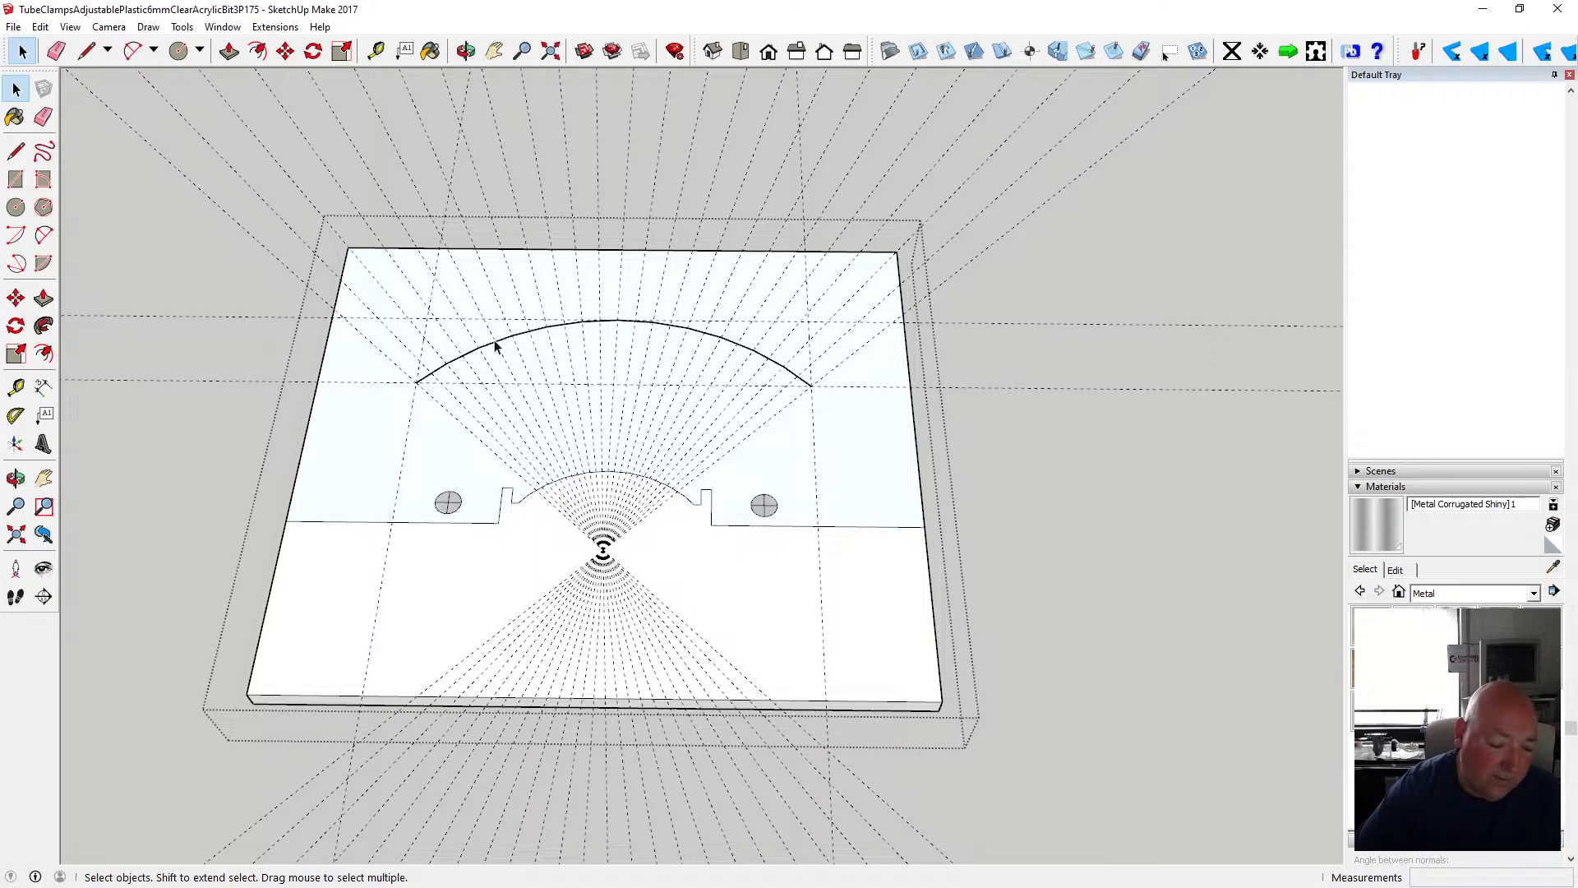
click(16, 151)
click(416, 381)
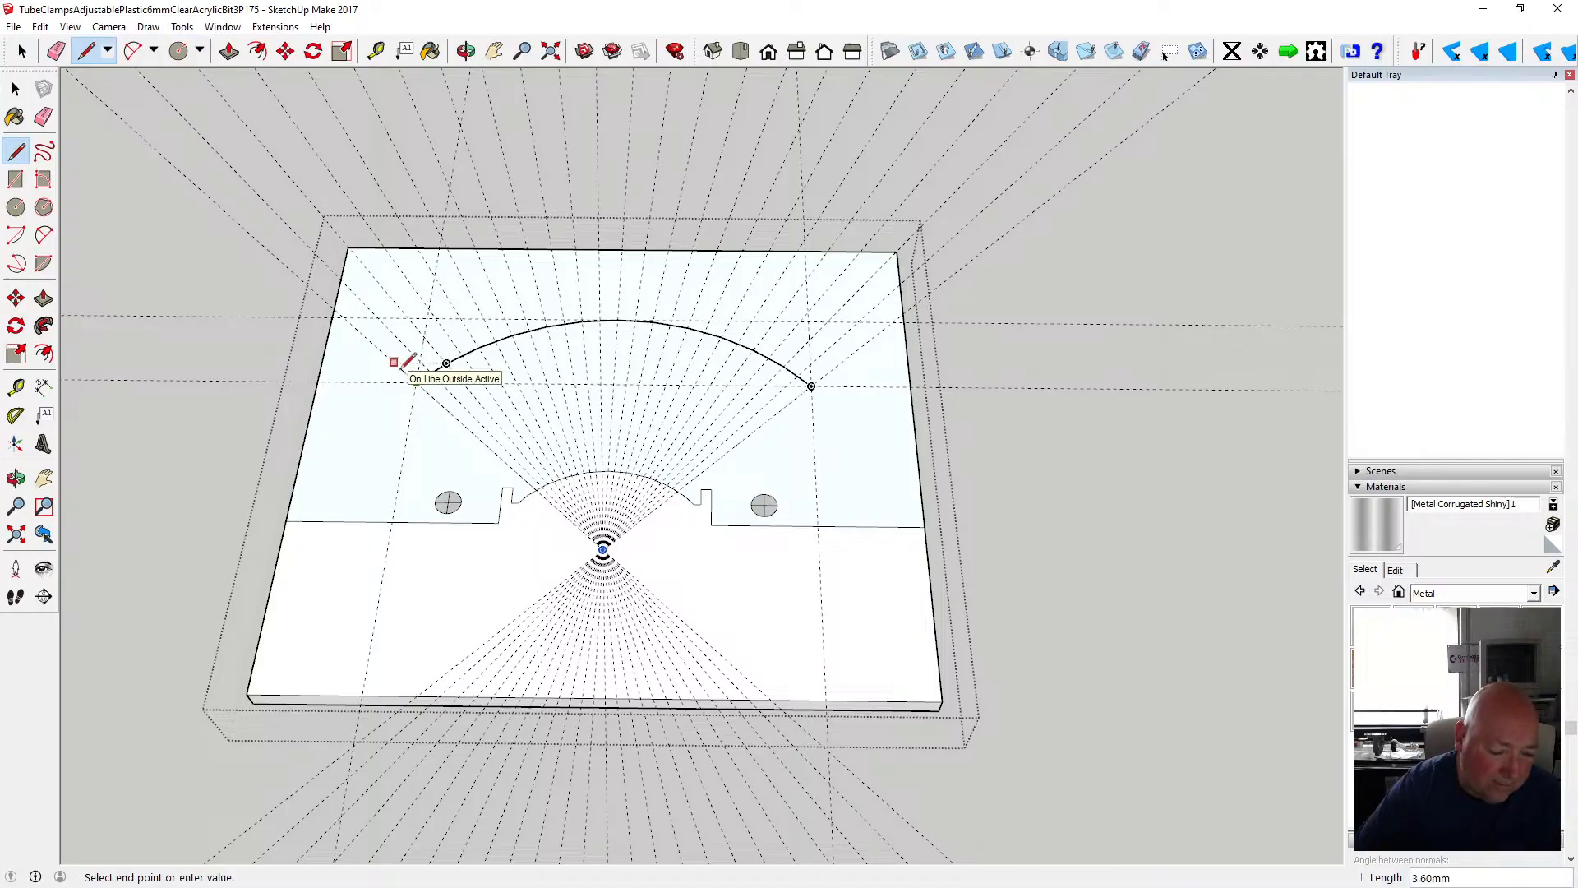
text(3)
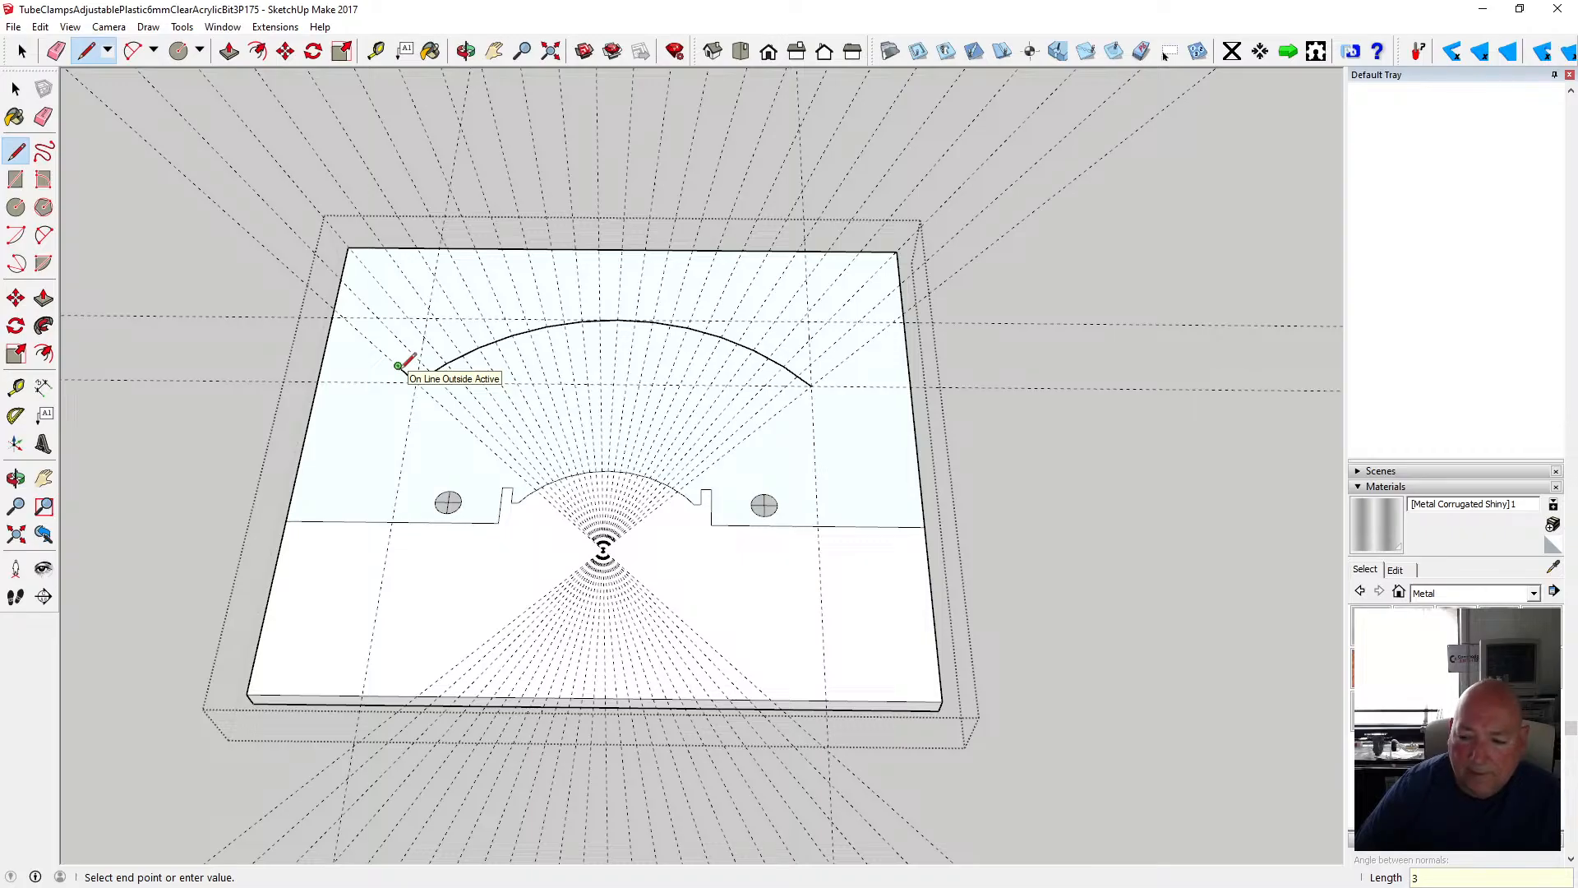
key(Return)
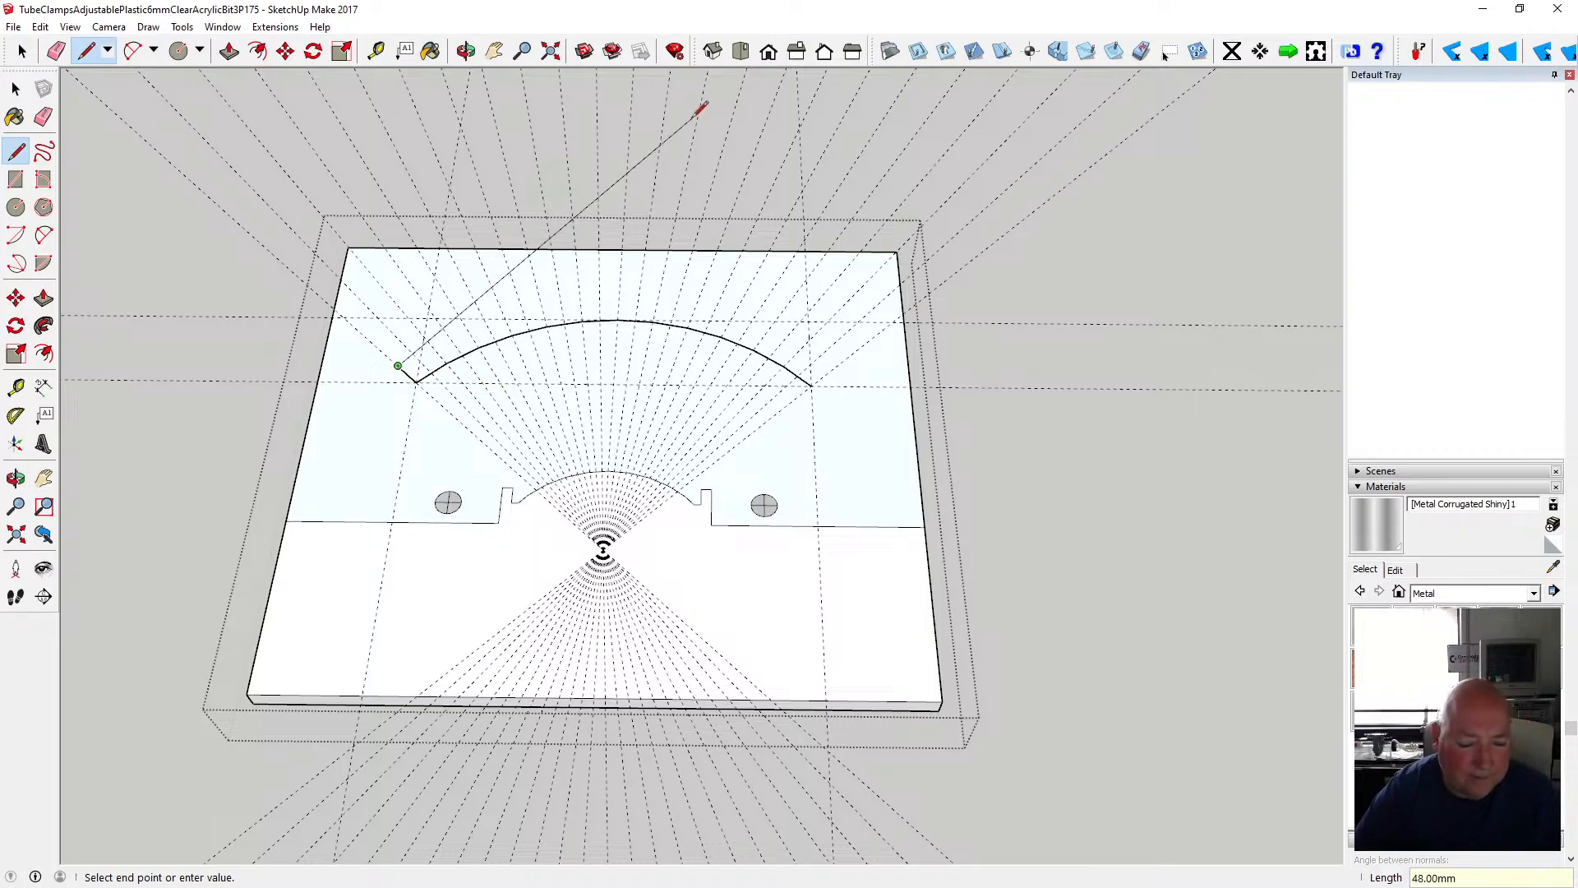
key(Escape)
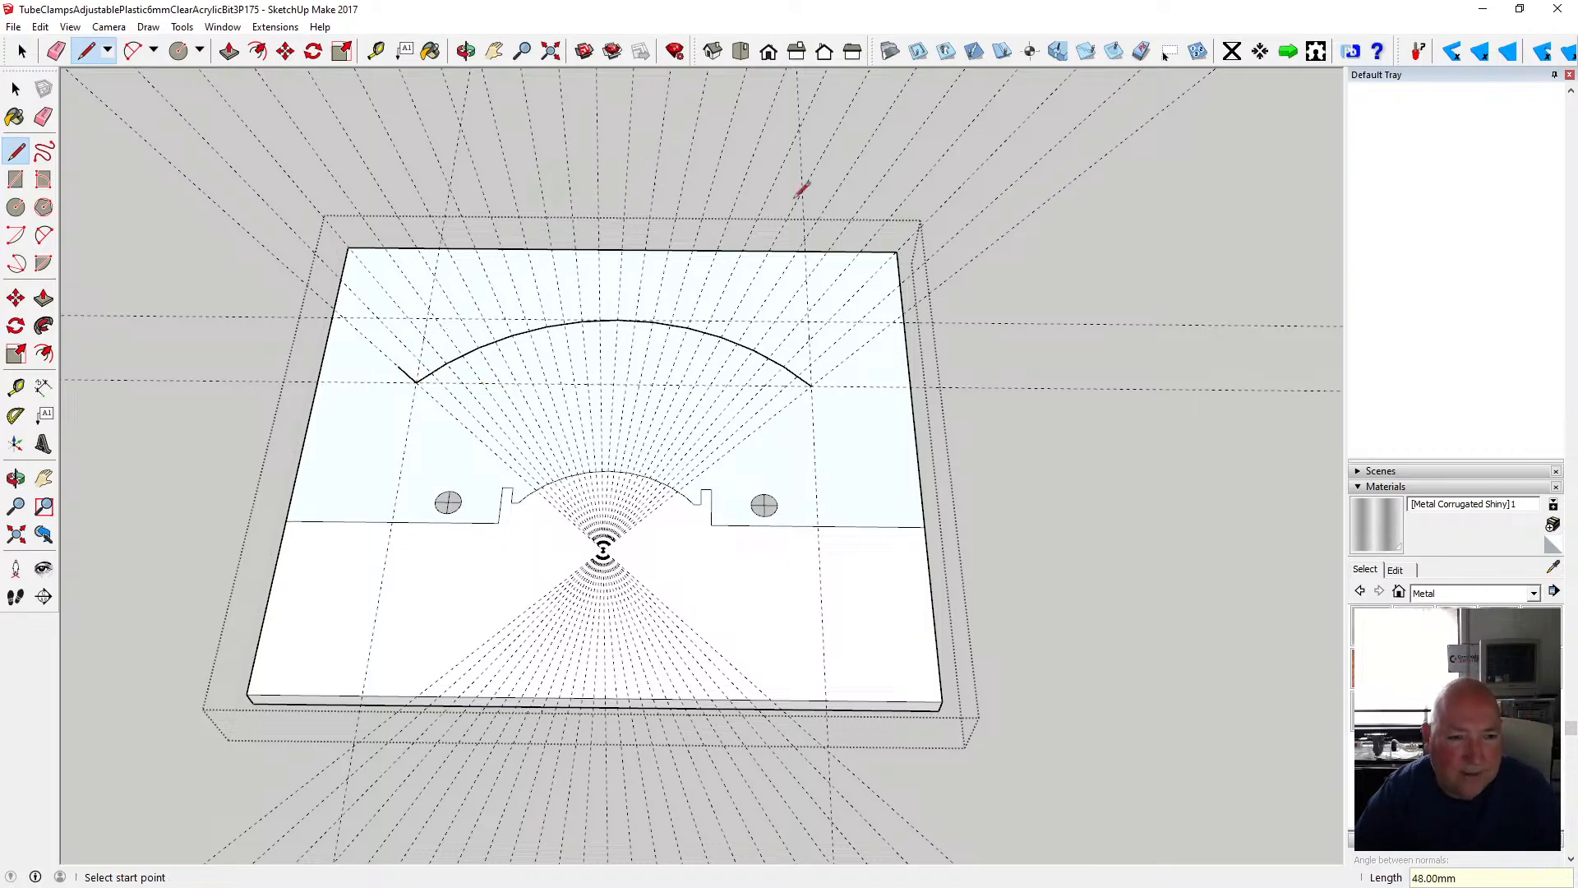
- Draw a matching short line outward from the upper arc's right endpoint along its radial guide, replacing the first overlong attempt
click(814, 383)
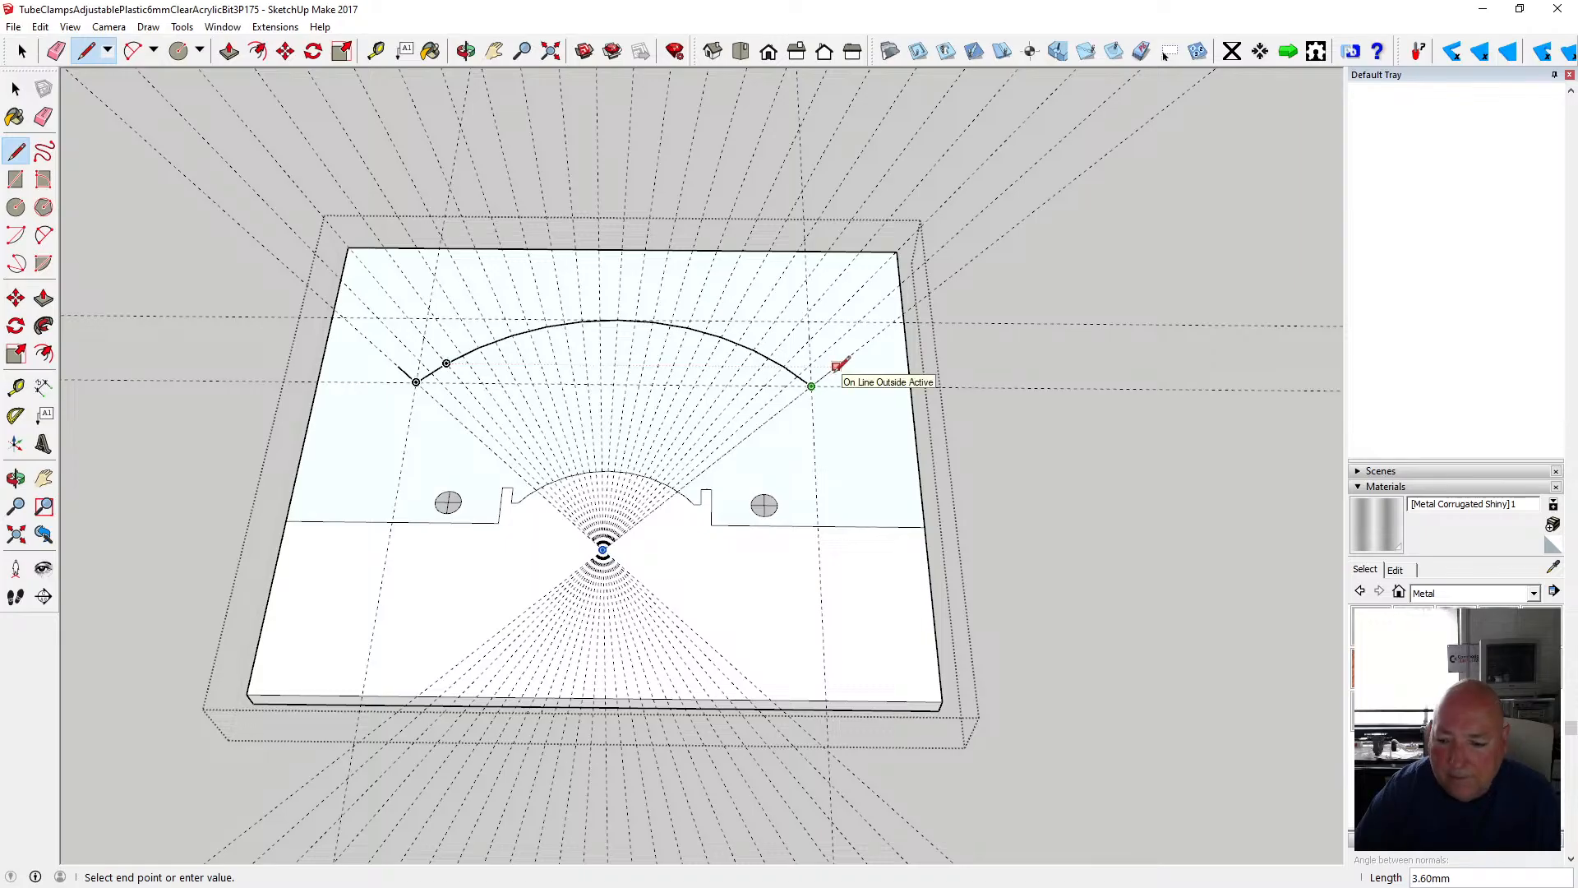
click(836, 366)
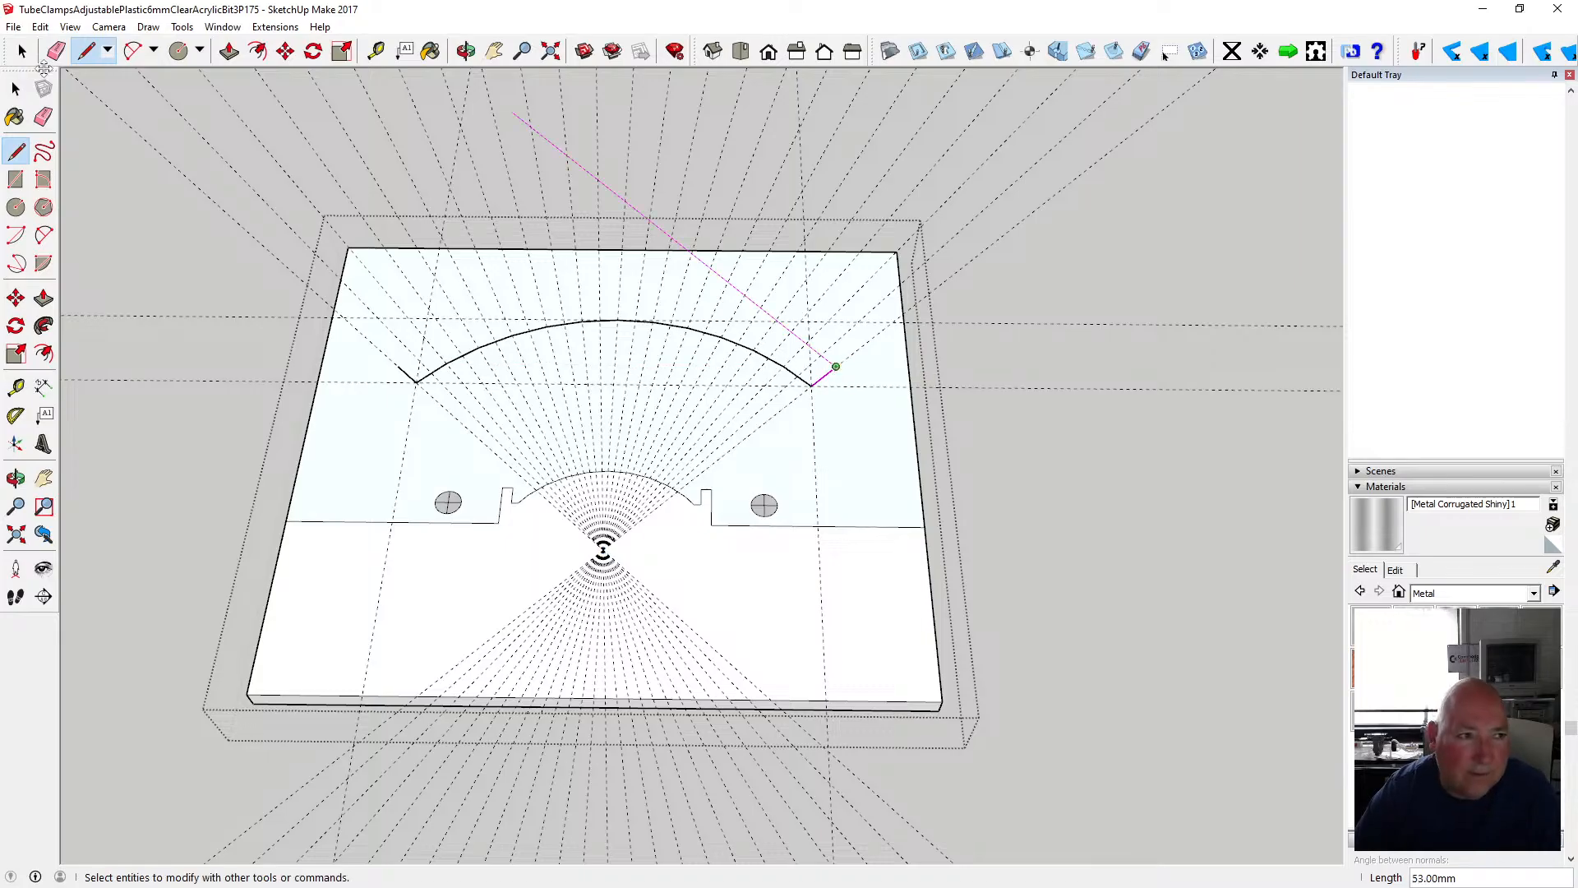
click(40, 27)
click(51, 45)
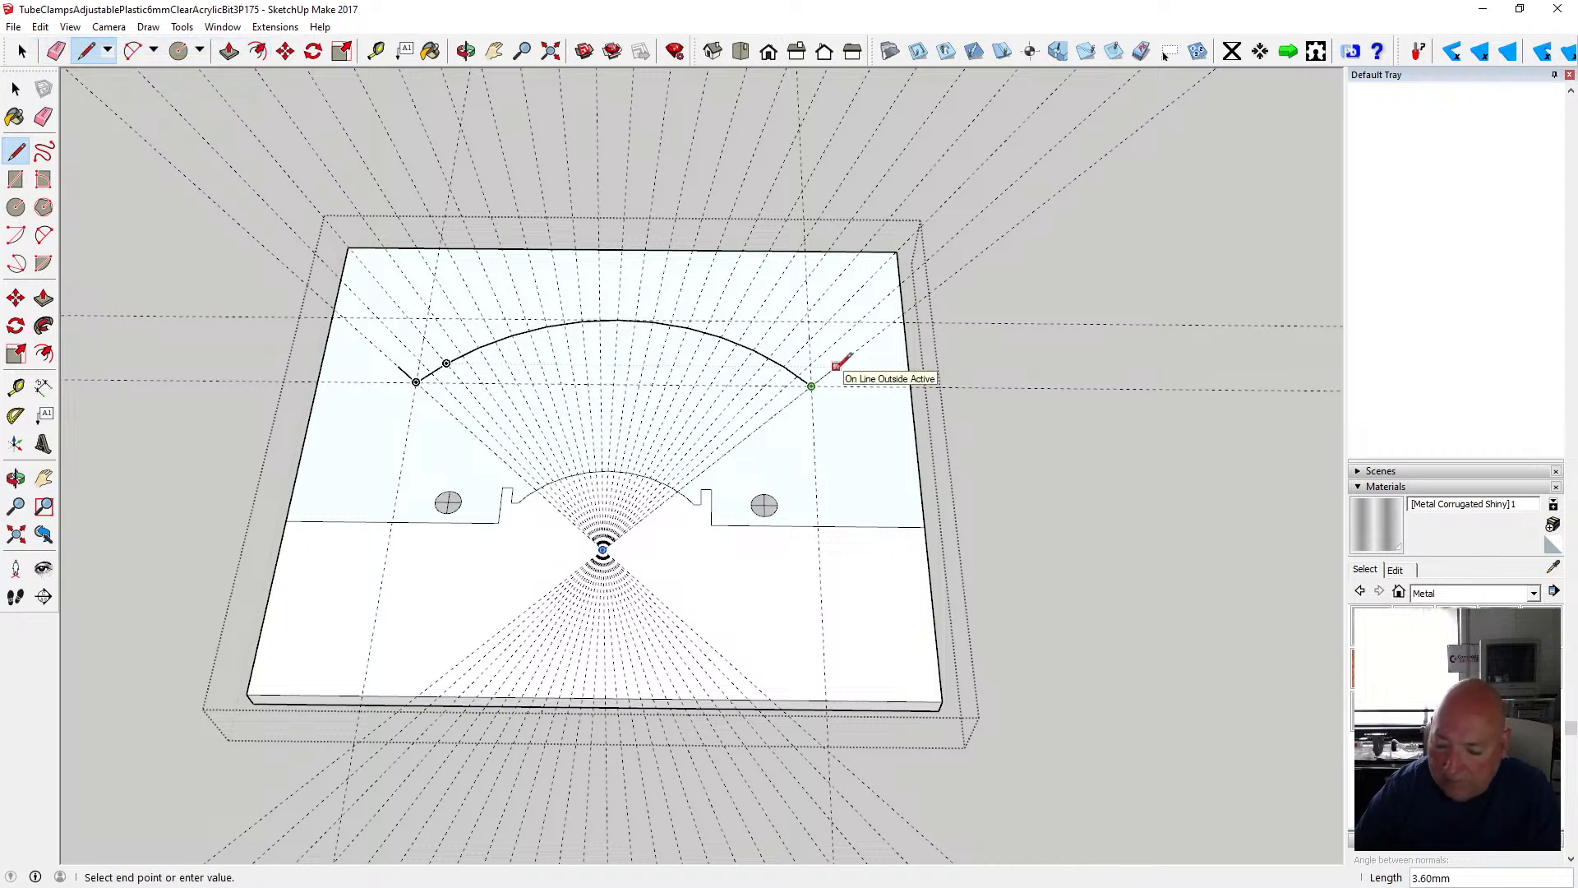
key(Return)
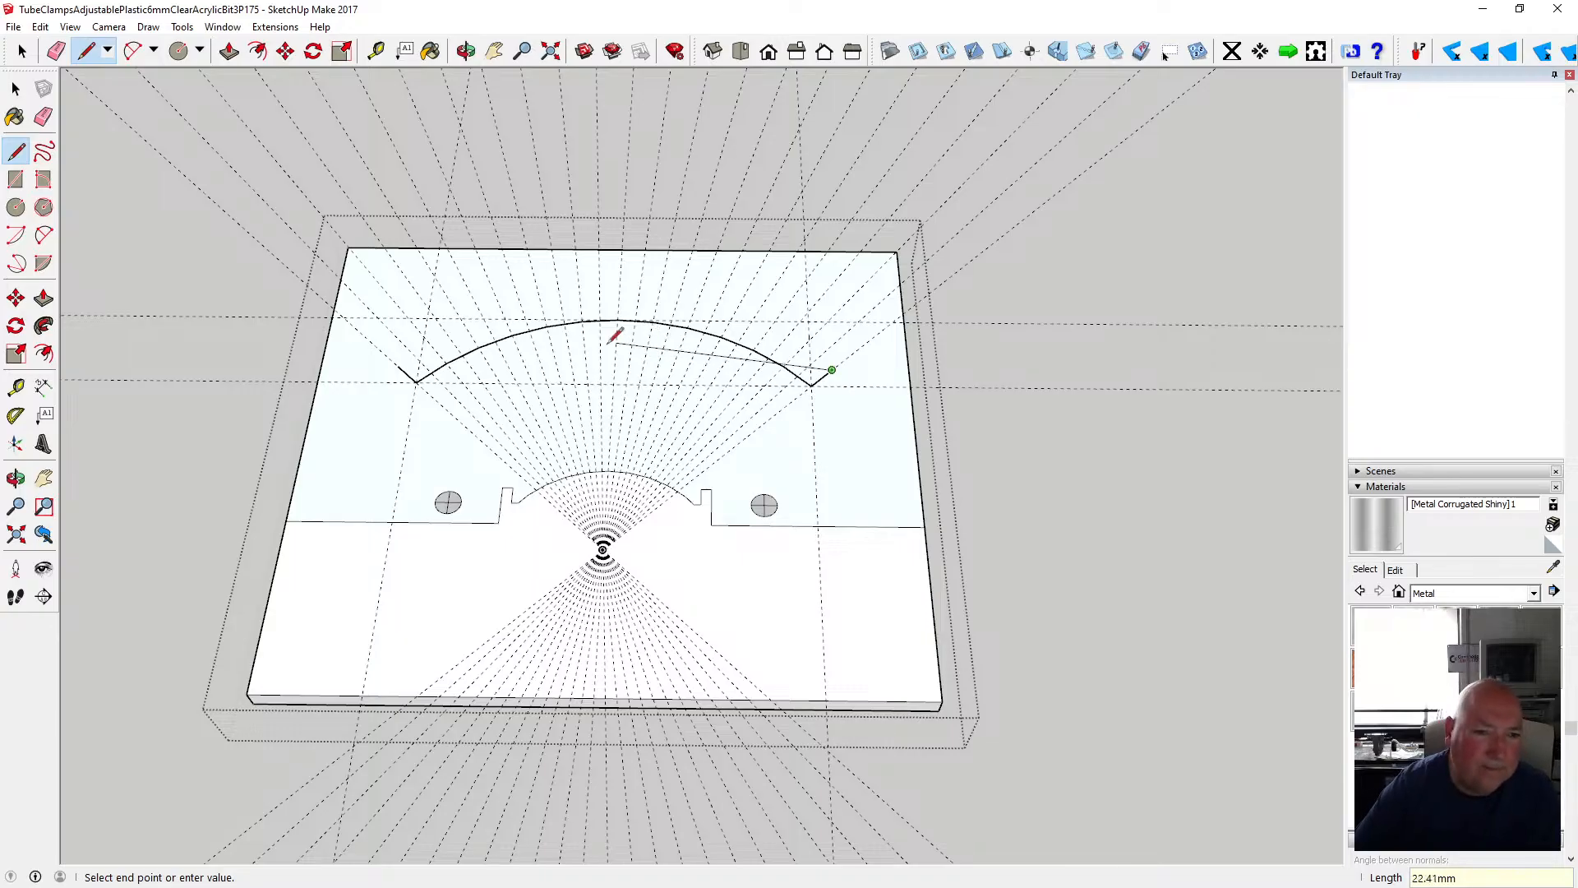
key(Escape)
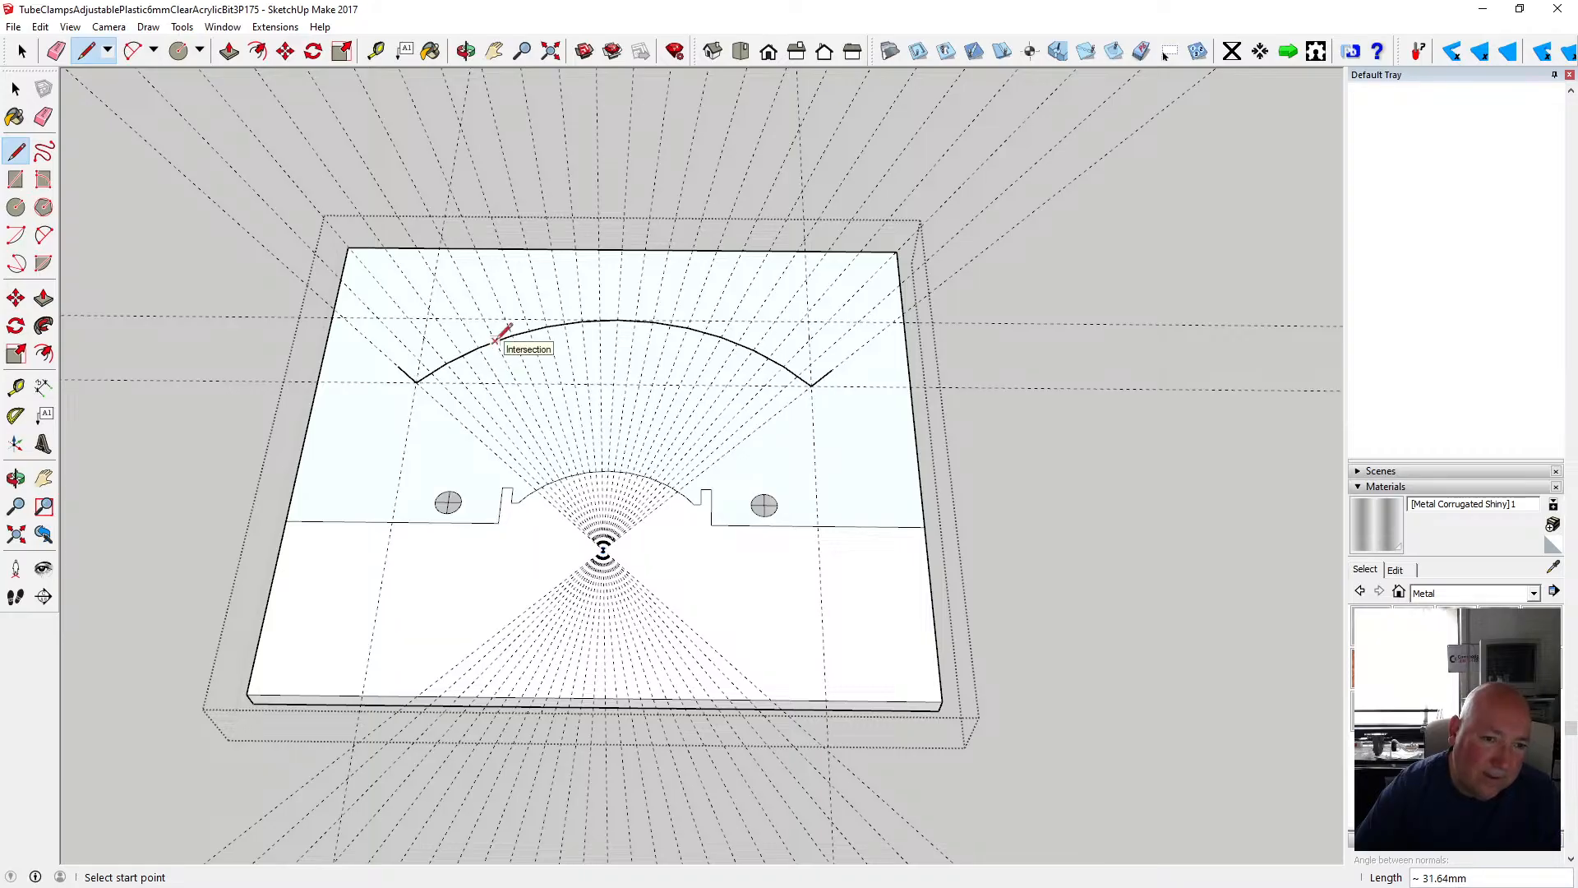
- Try drawing four intermediate tick lines, each about 3 mm long, outward from the upper arc along the radial guides
click(496, 338)
text(3)
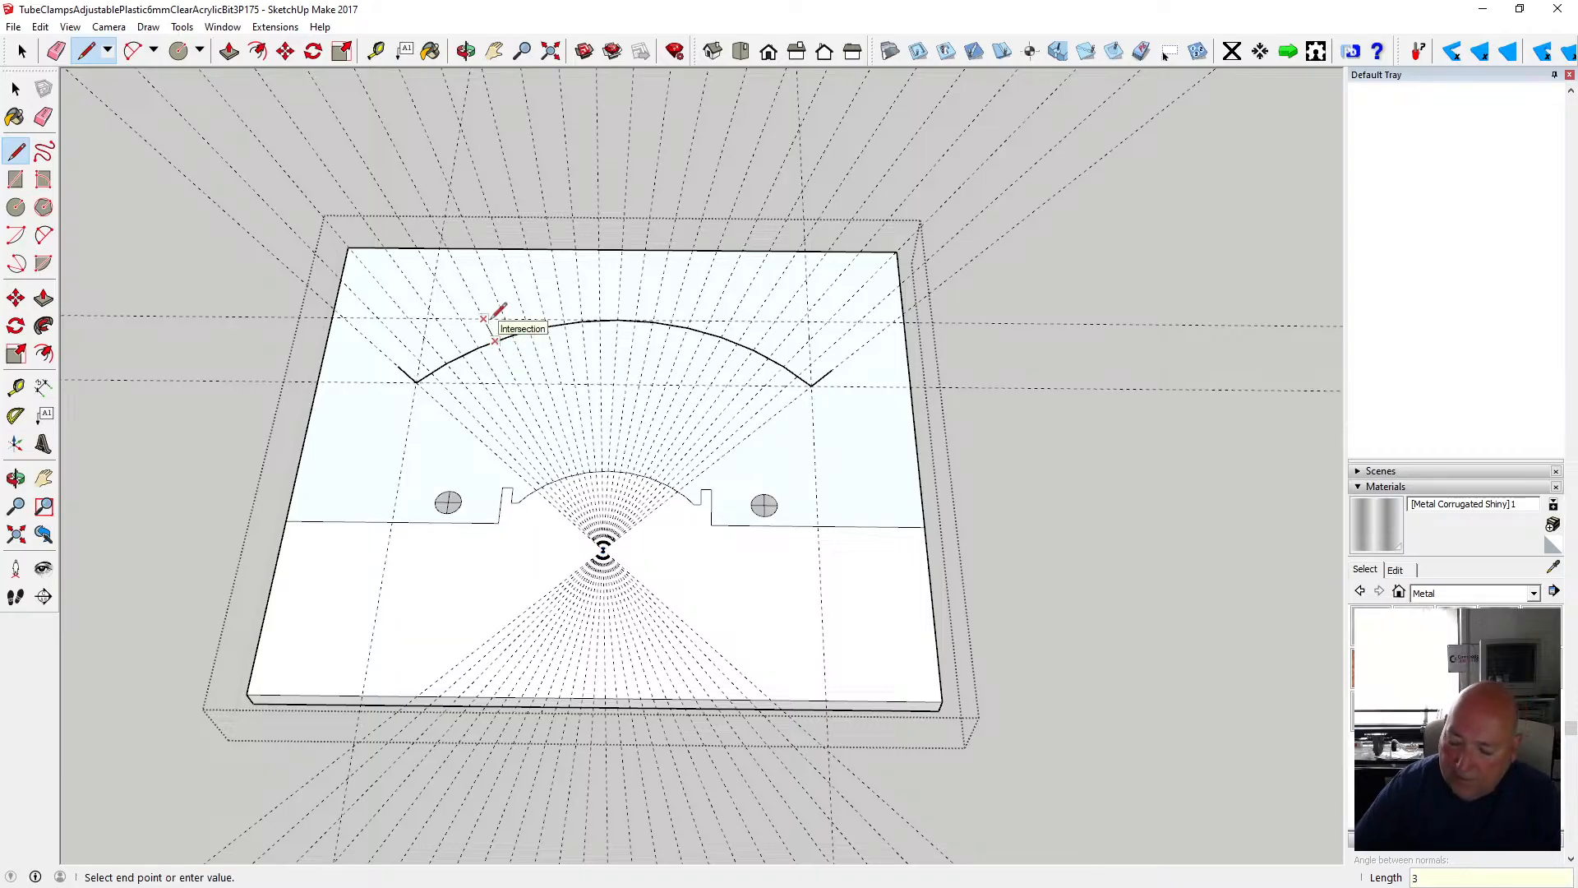
click(485, 321)
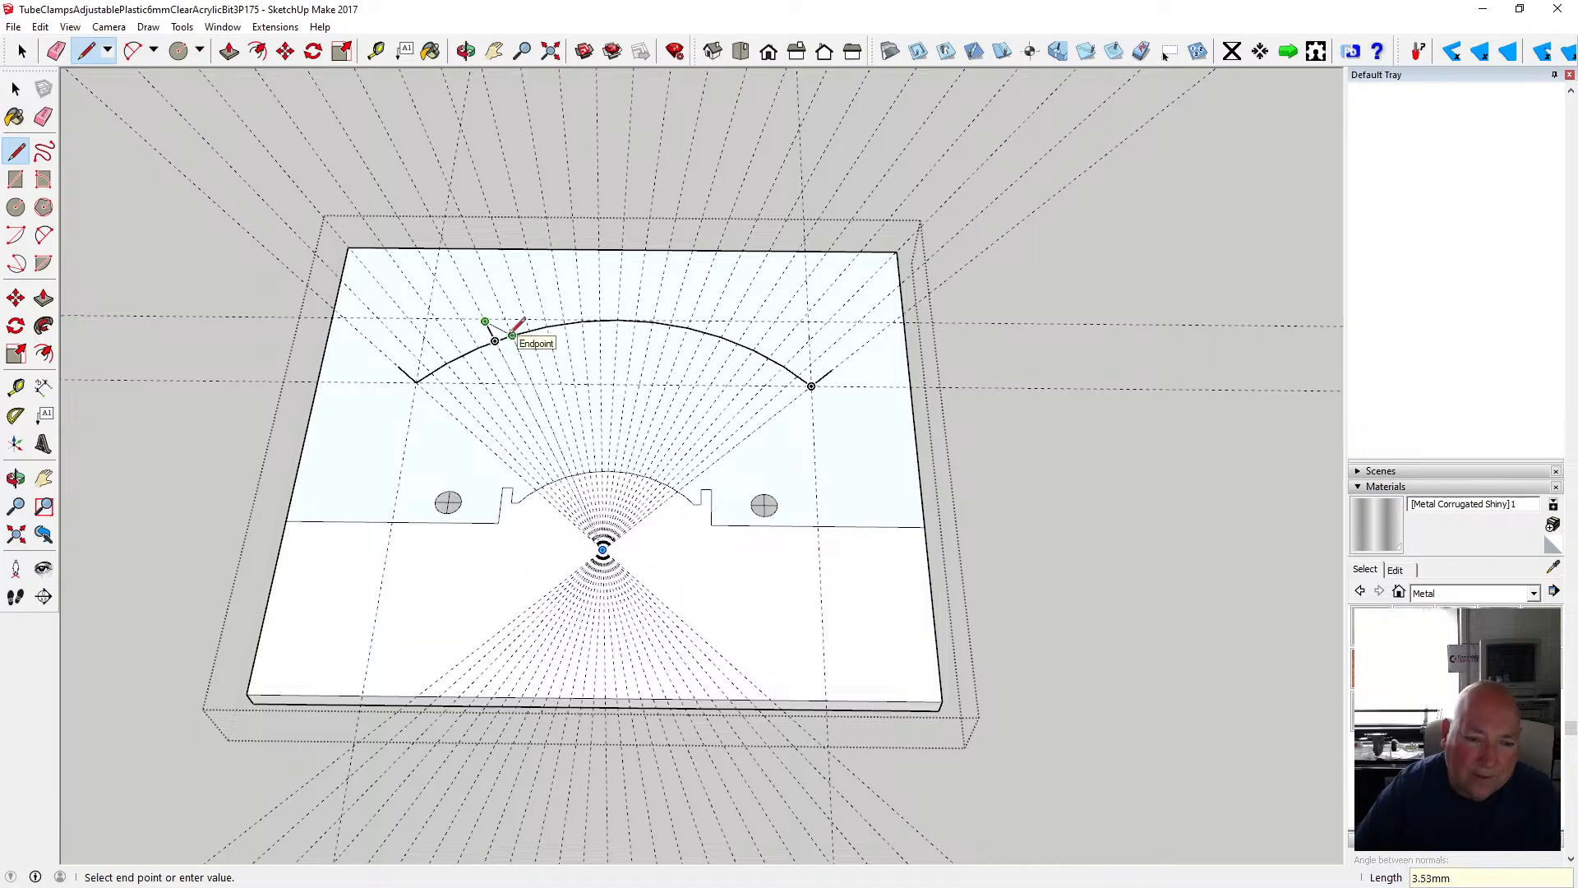
key(Escape)
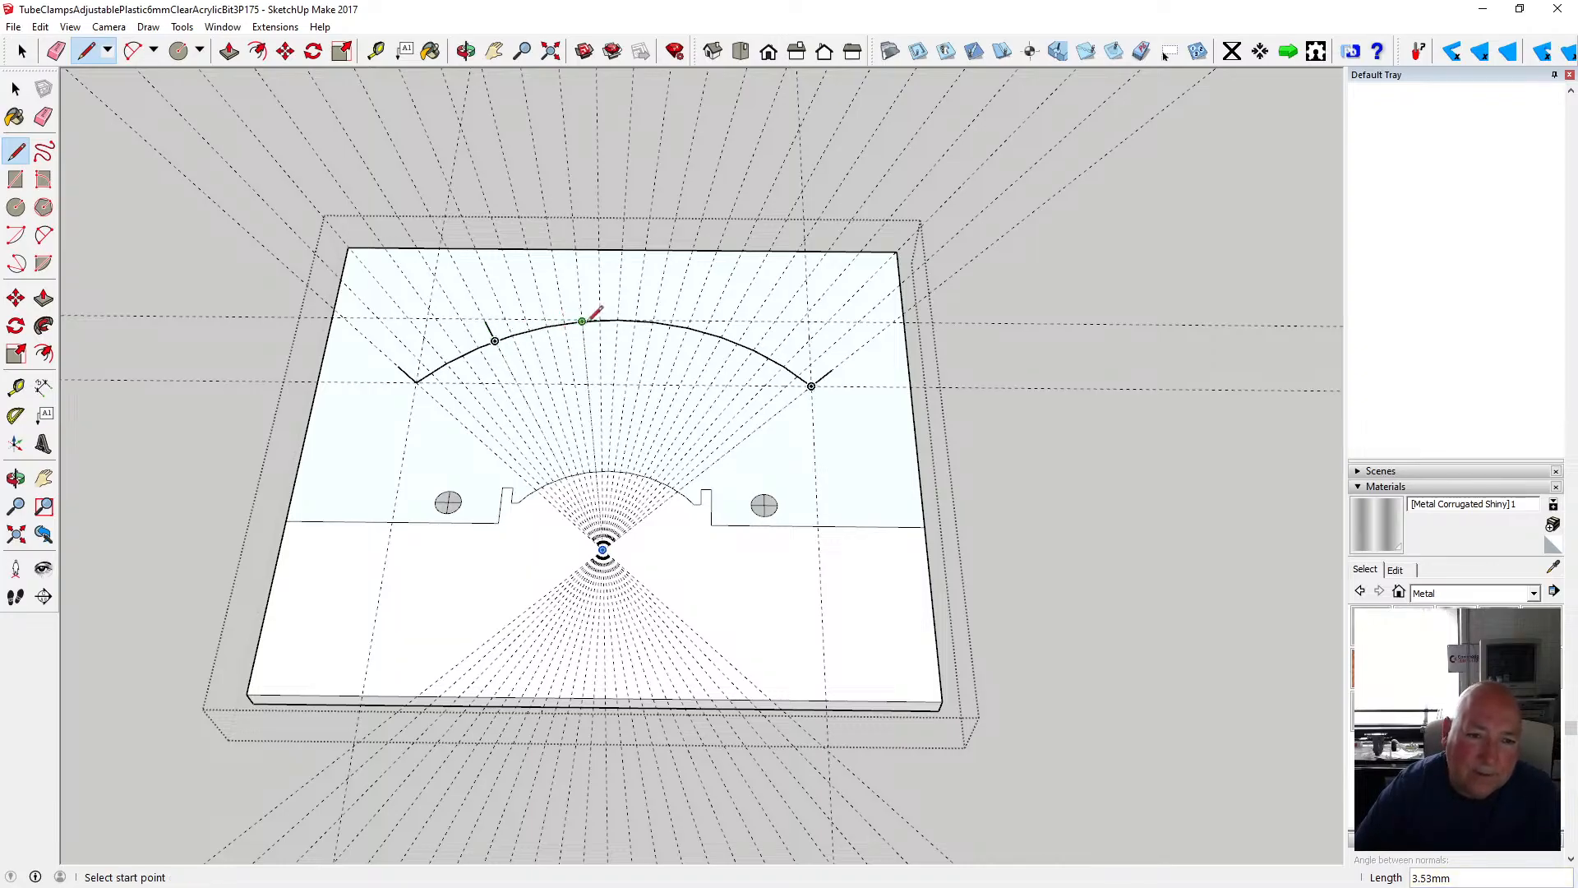
click(582, 321)
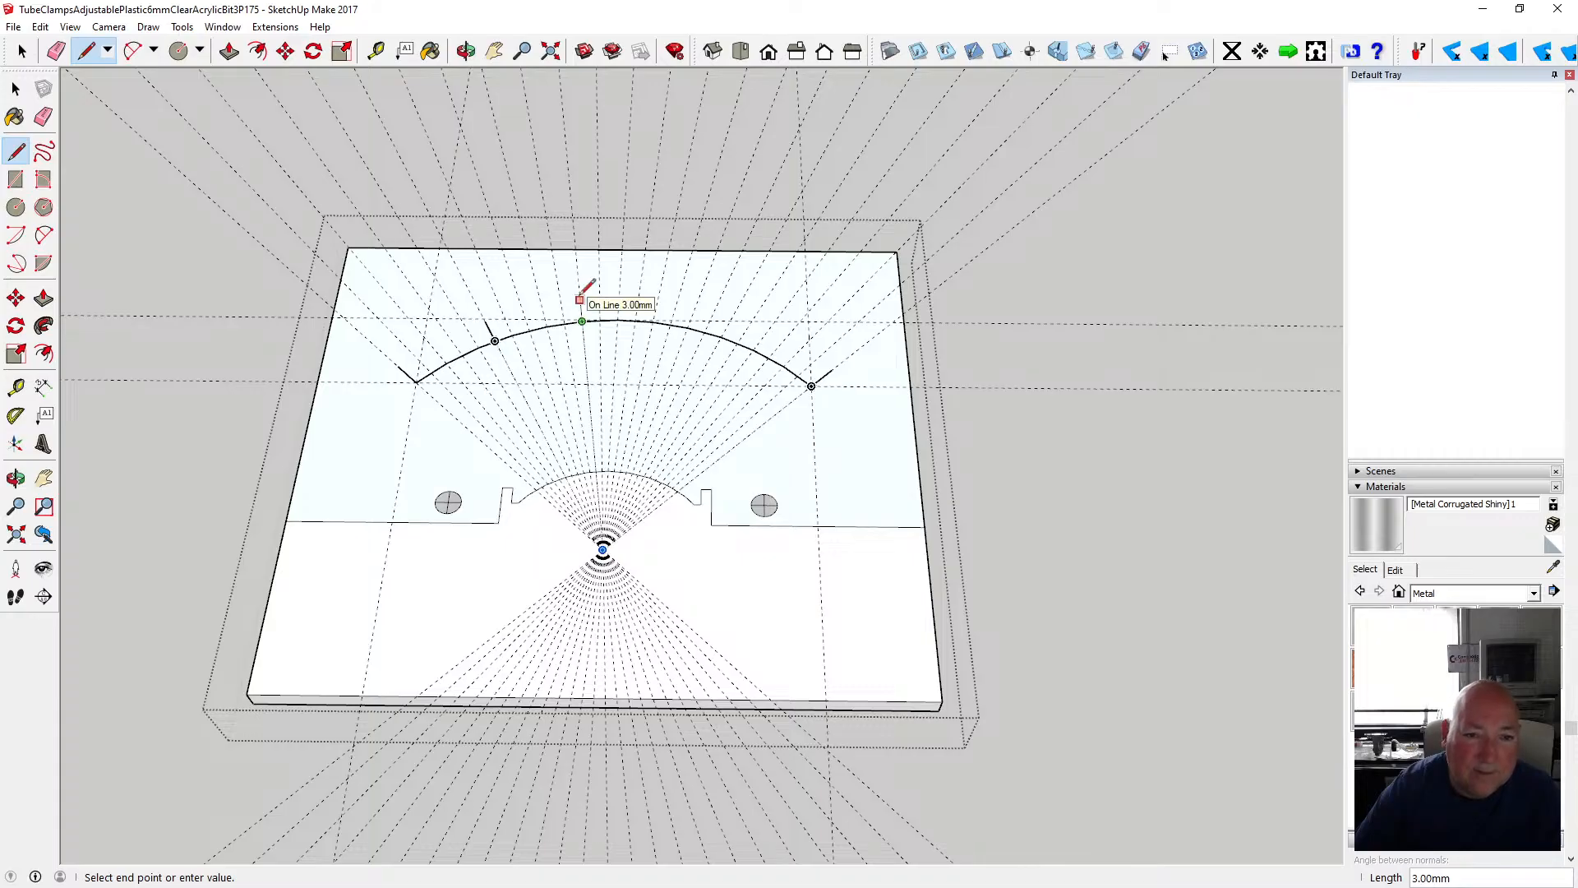
click(580, 299)
key(Escape)
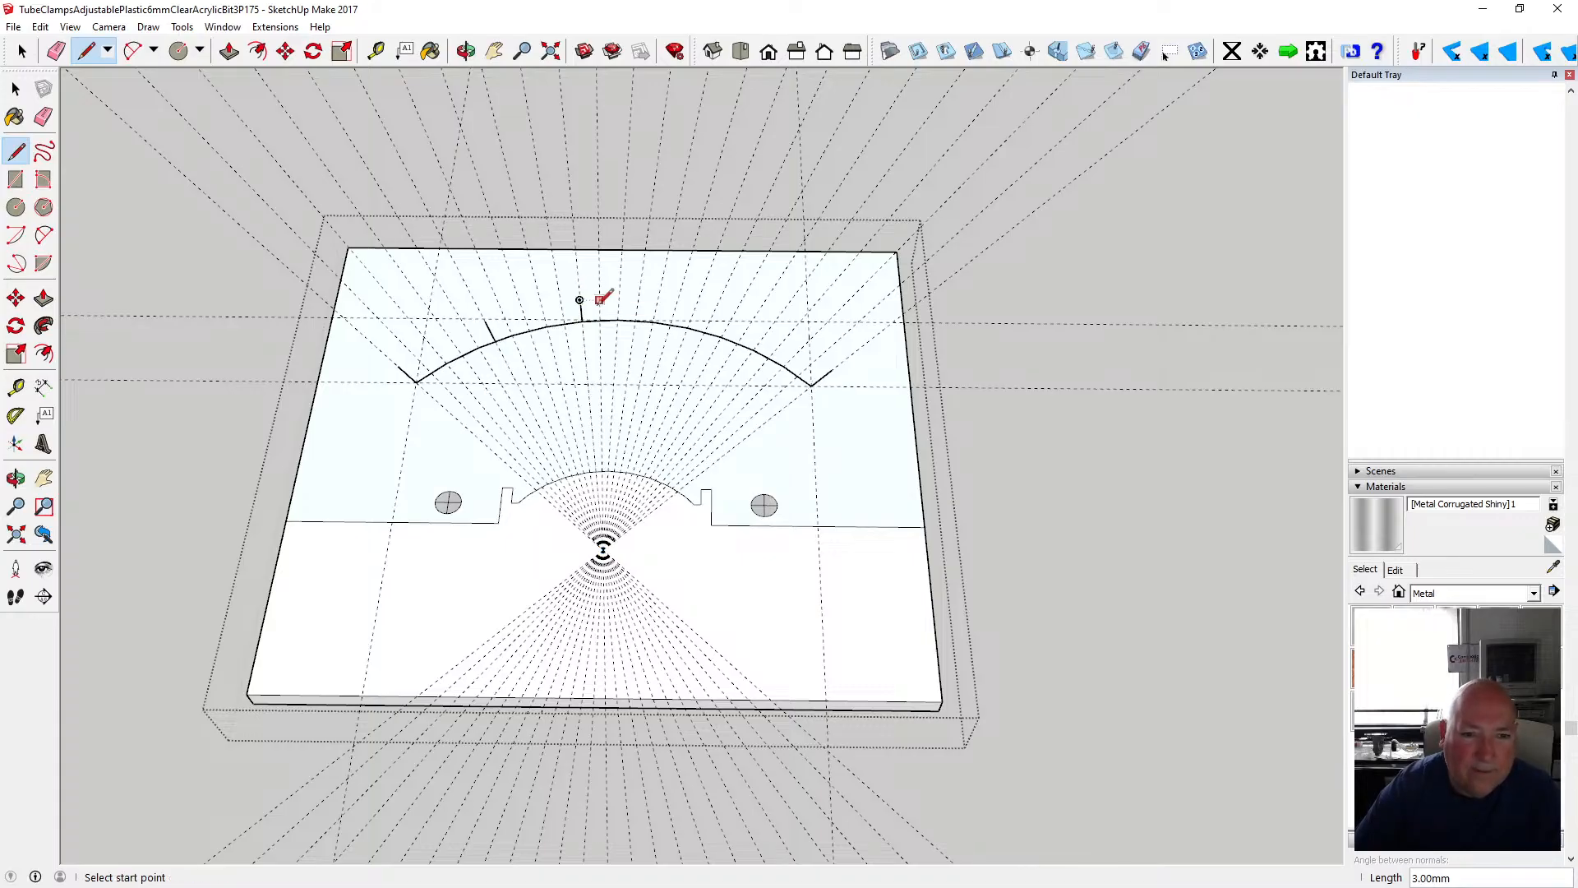
click(671, 323)
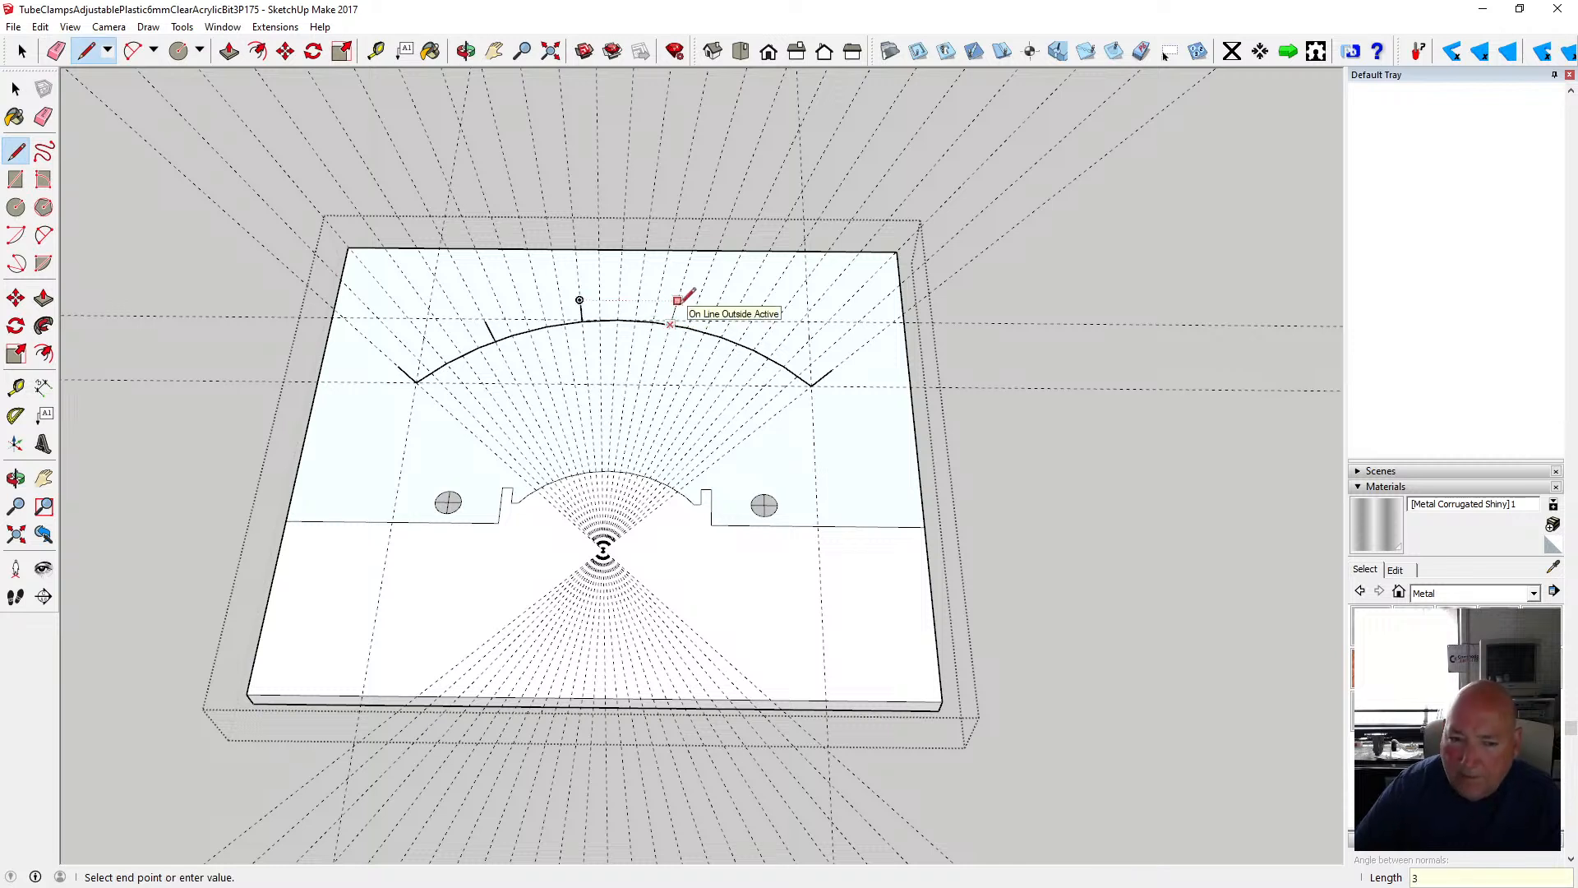
click(676, 304)
key(Escape)
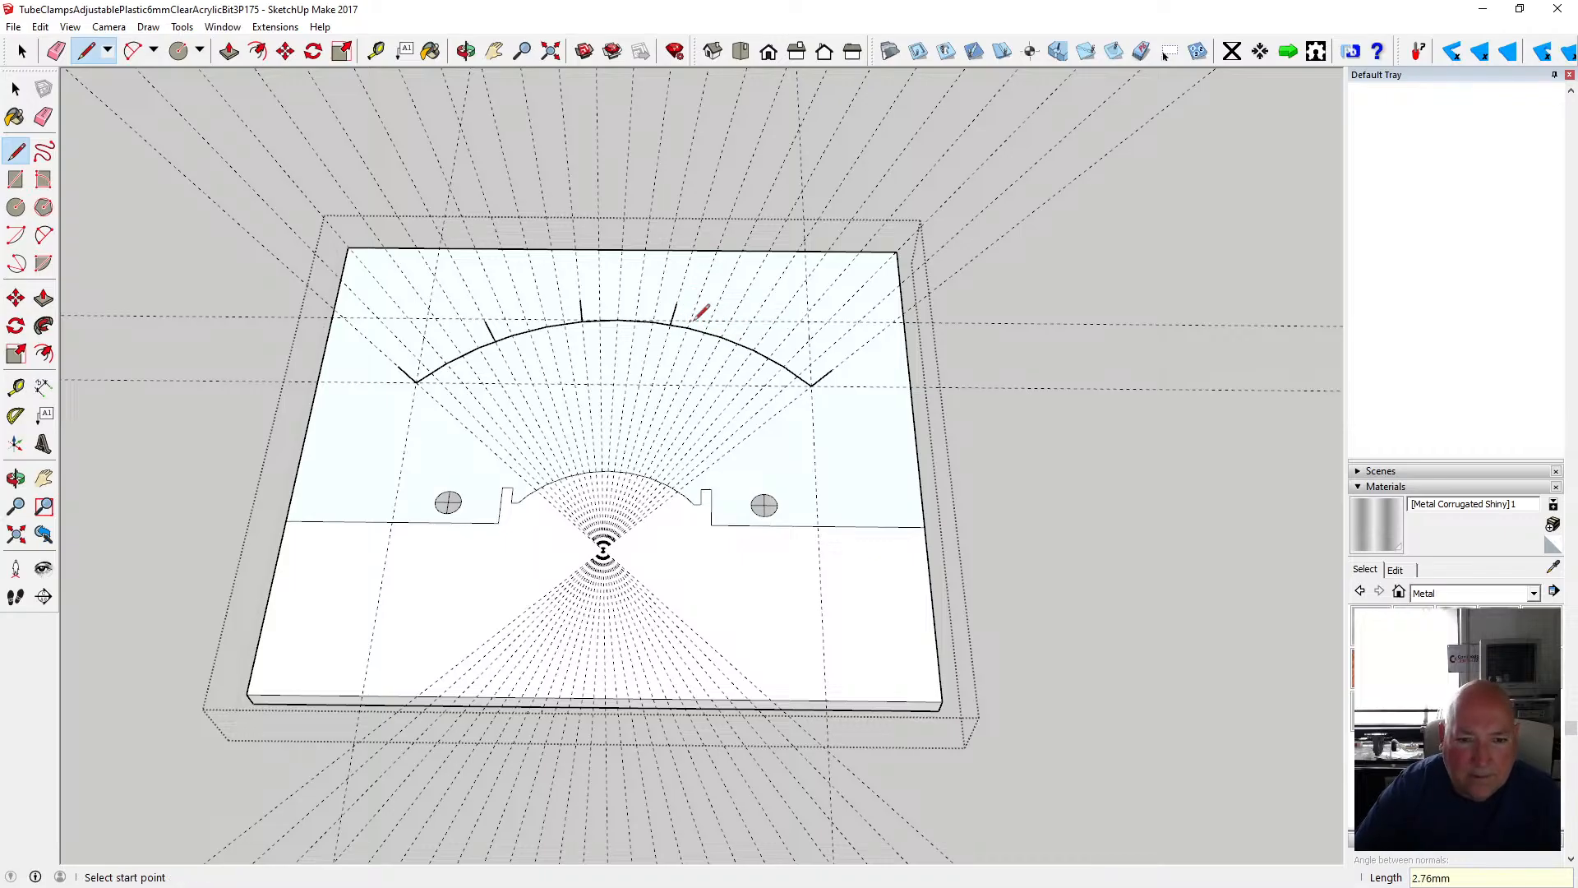
click(753, 350)
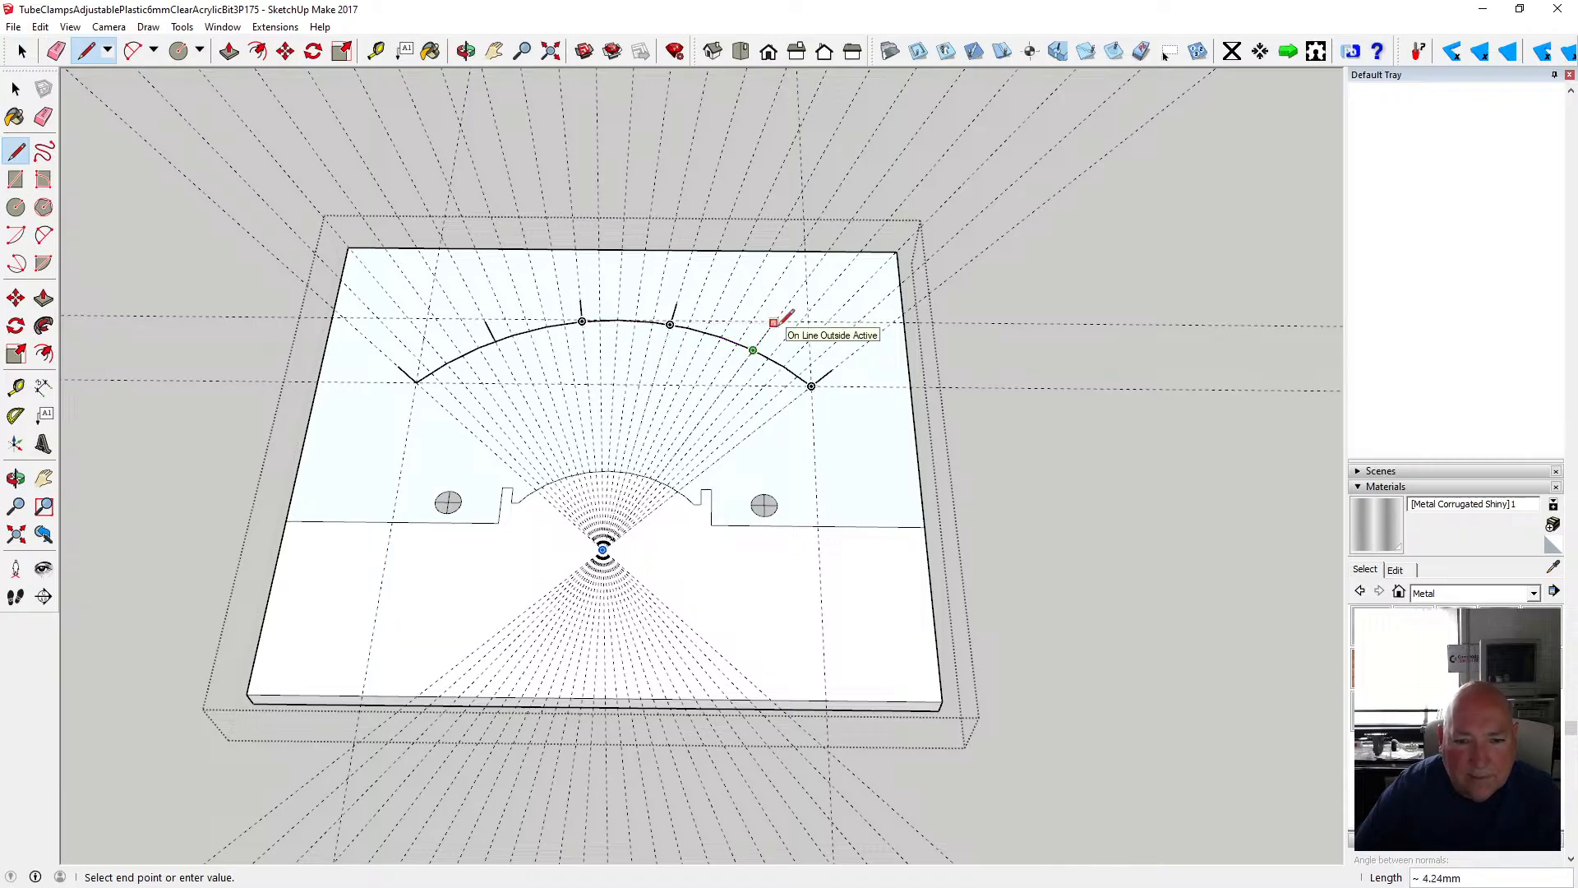
click(768, 330)
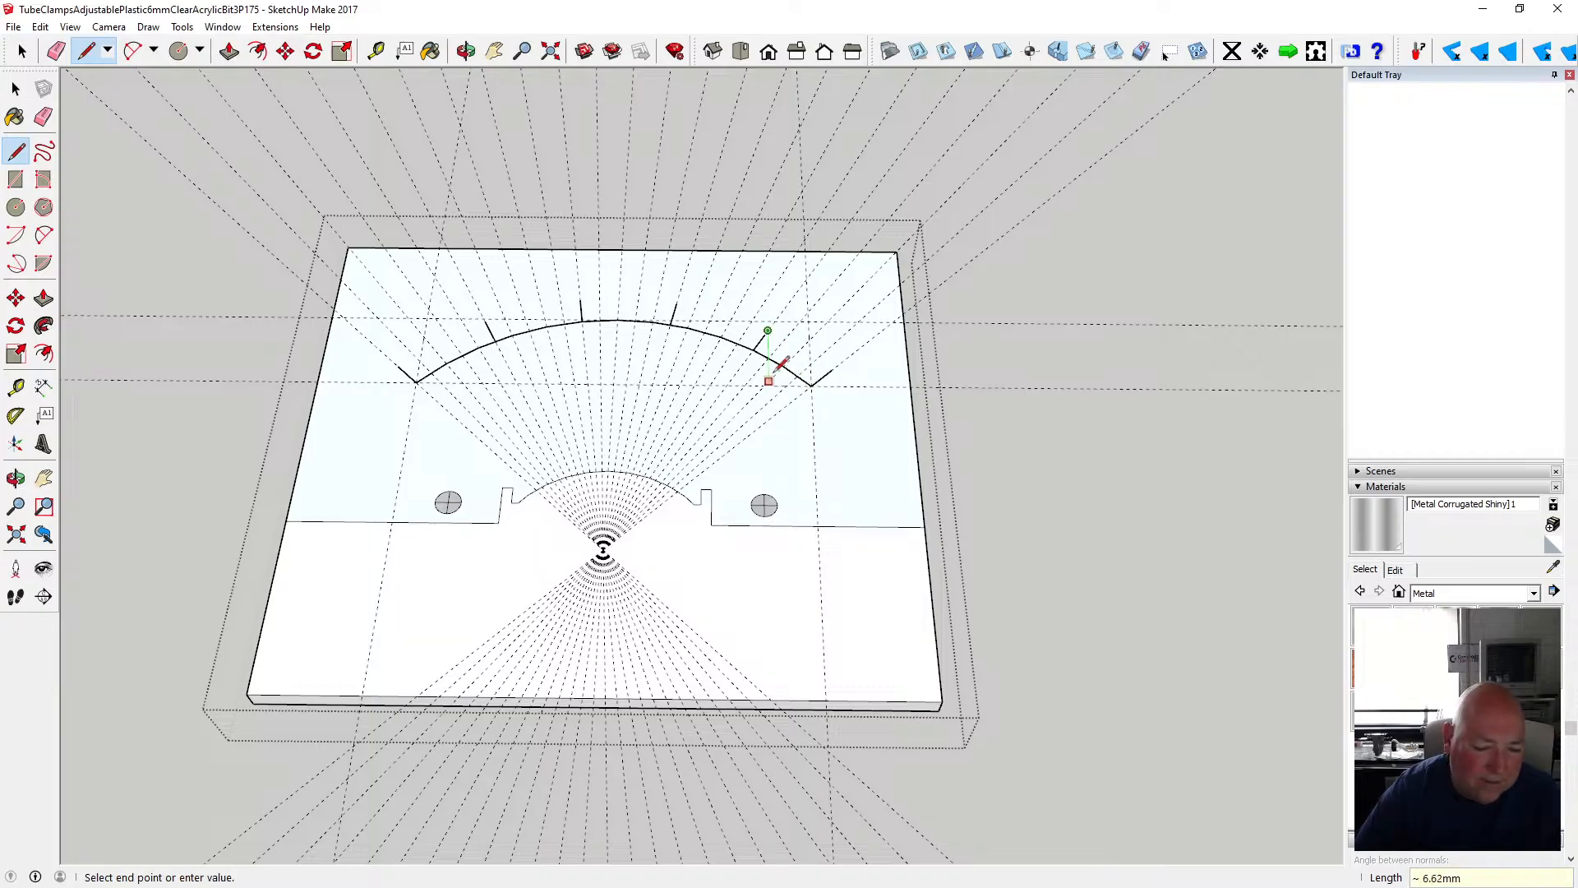
key(space)
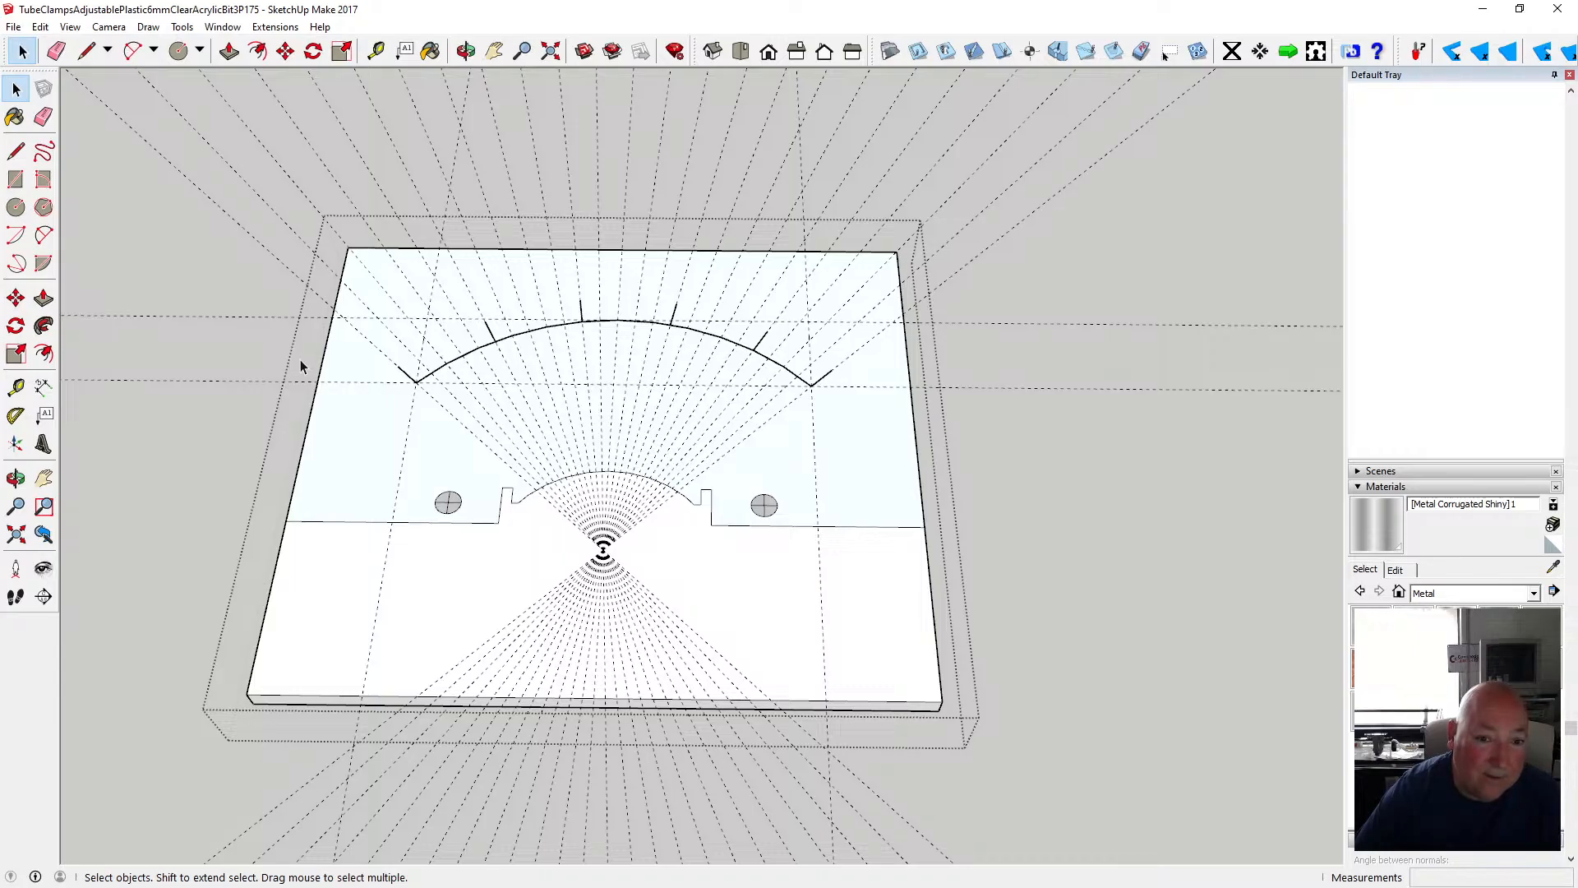
- Undo the four intermediate tick lines, keeping the two at the arc's endpoints
click(40, 26)
click(42, 28)
click(40, 26)
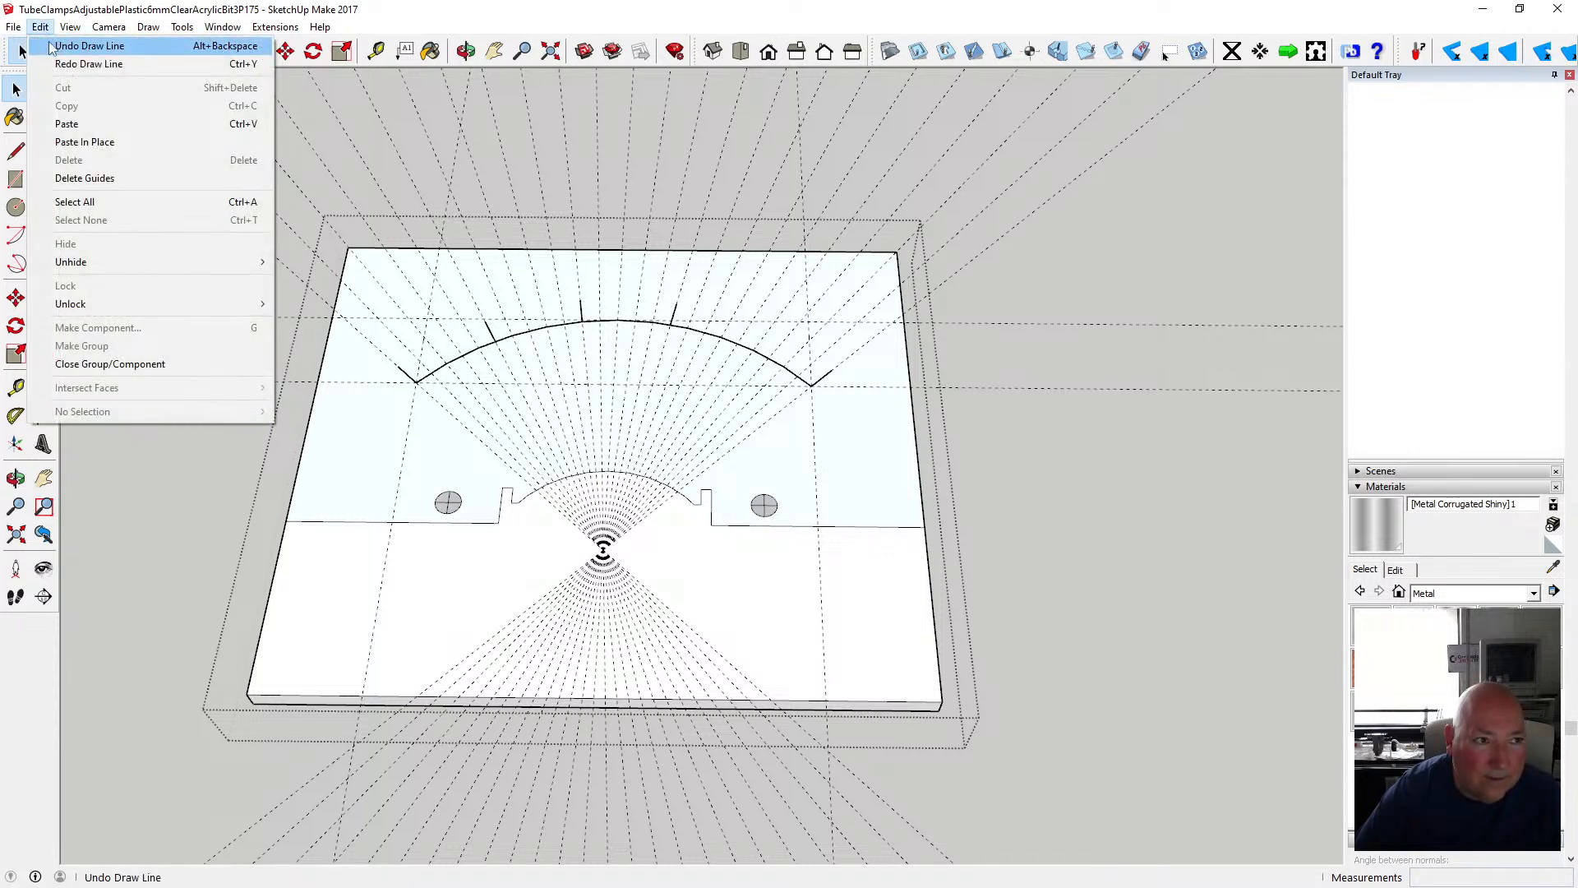
click(51, 42)
click(40, 27)
click(51, 42)
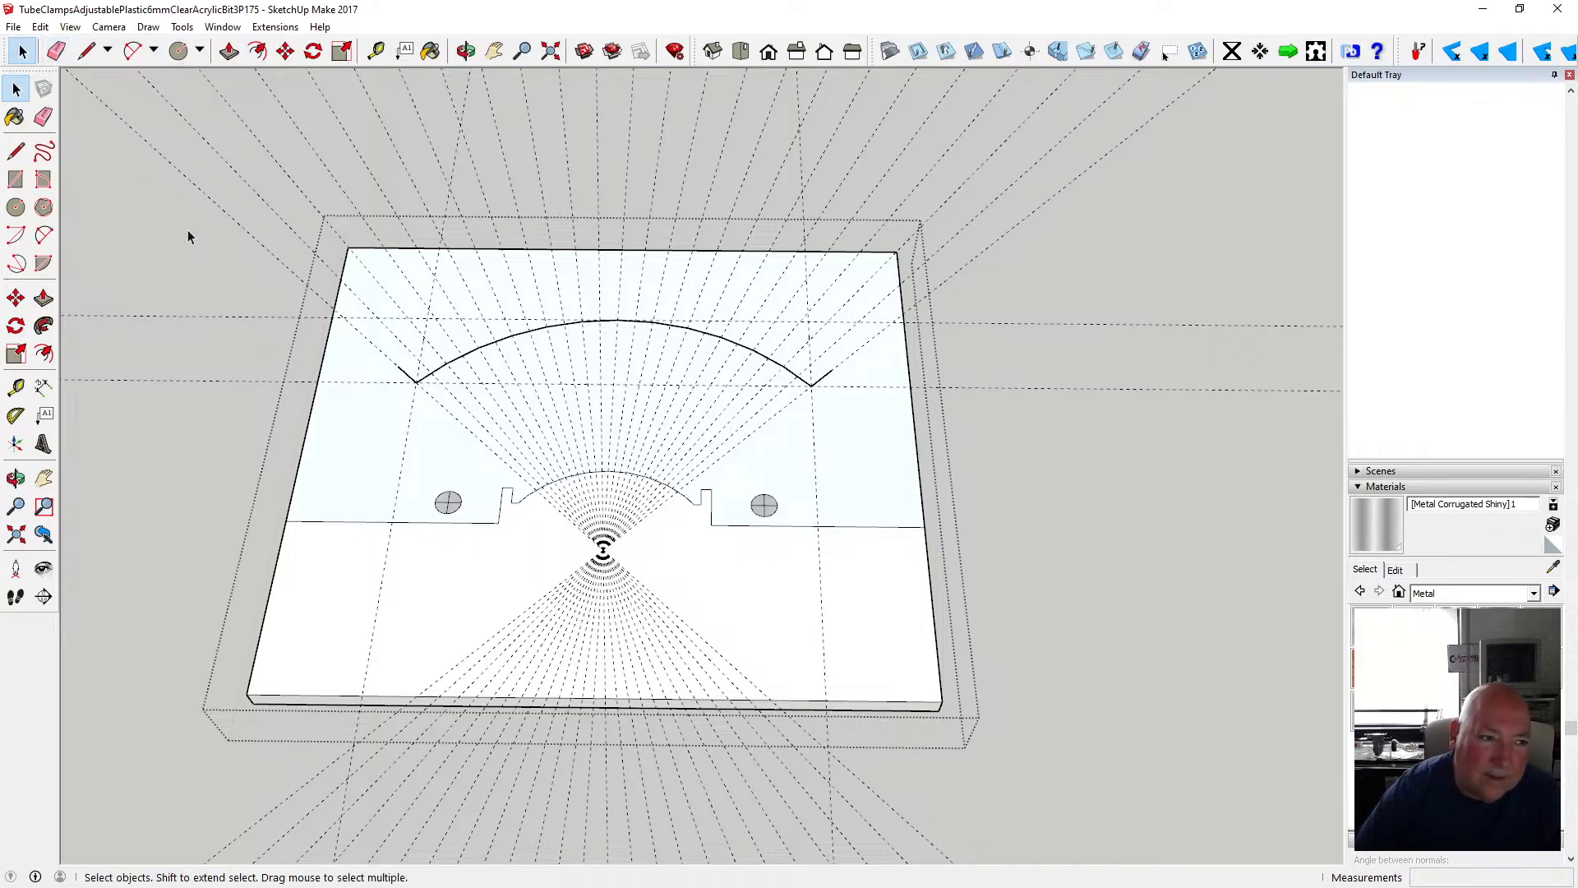
click(15, 150)
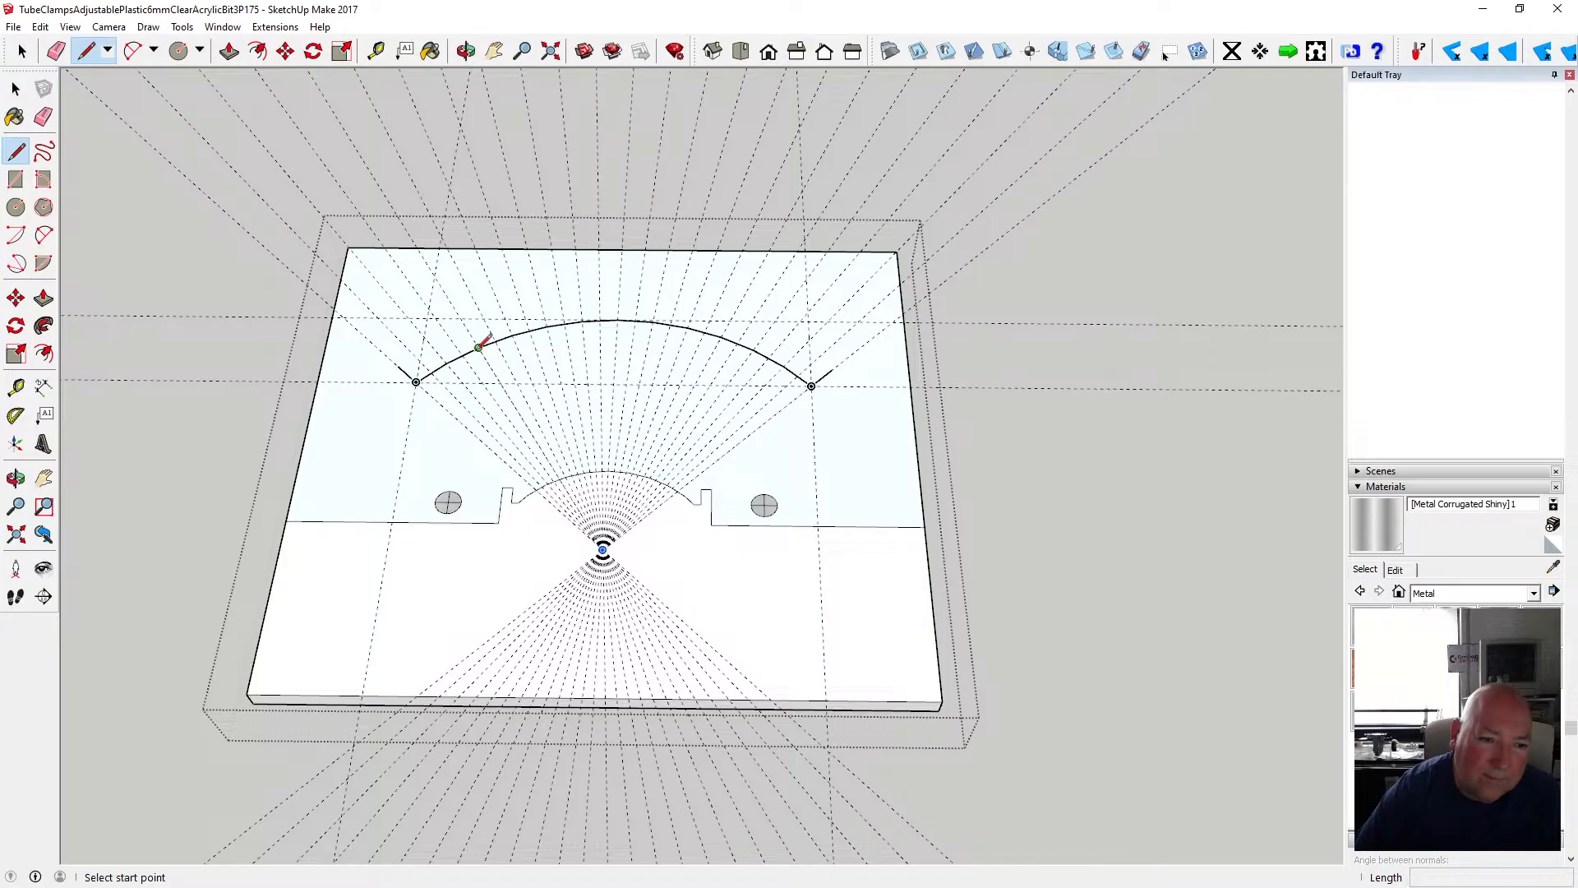
scroll(485, 343, up, 4)
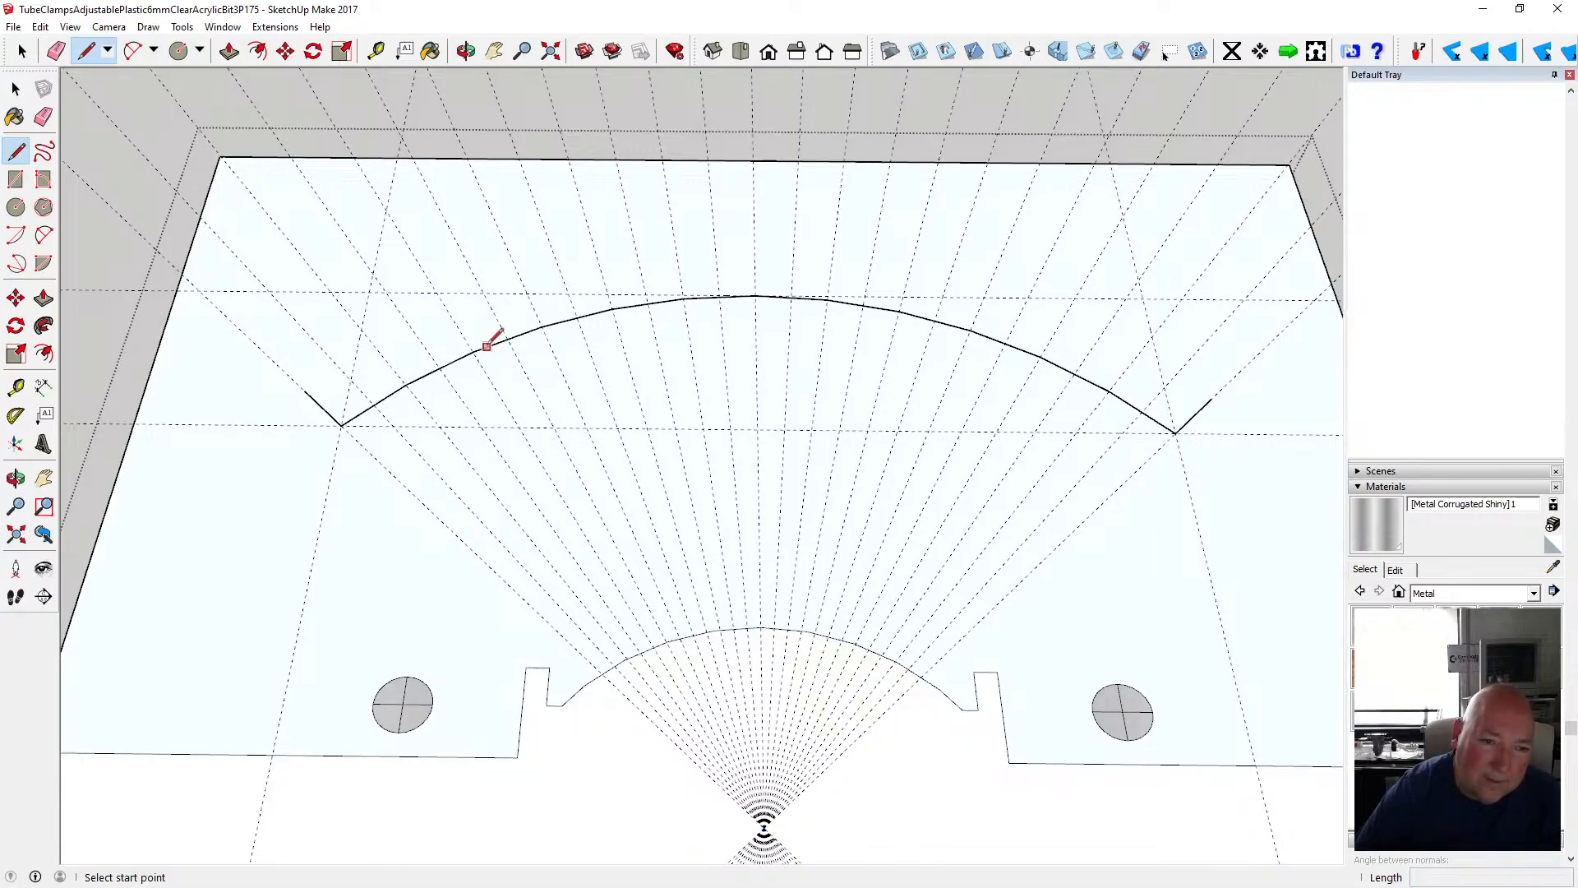
scroll(495, 324, down, 5)
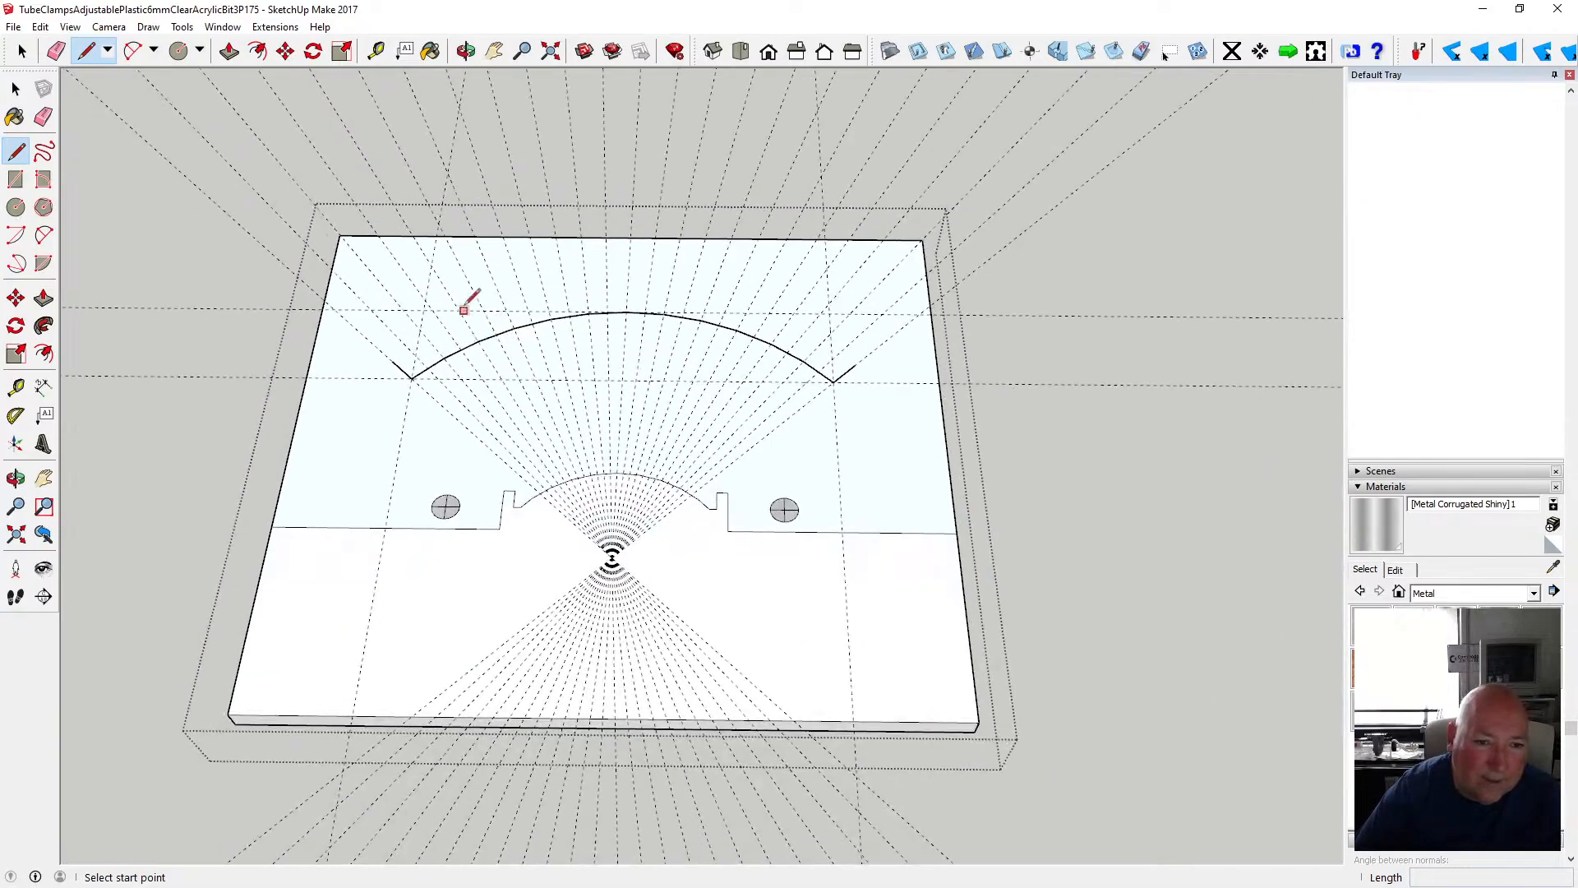
click(21, 94)
click(16, 89)
scroll(388, 427, down, 2)
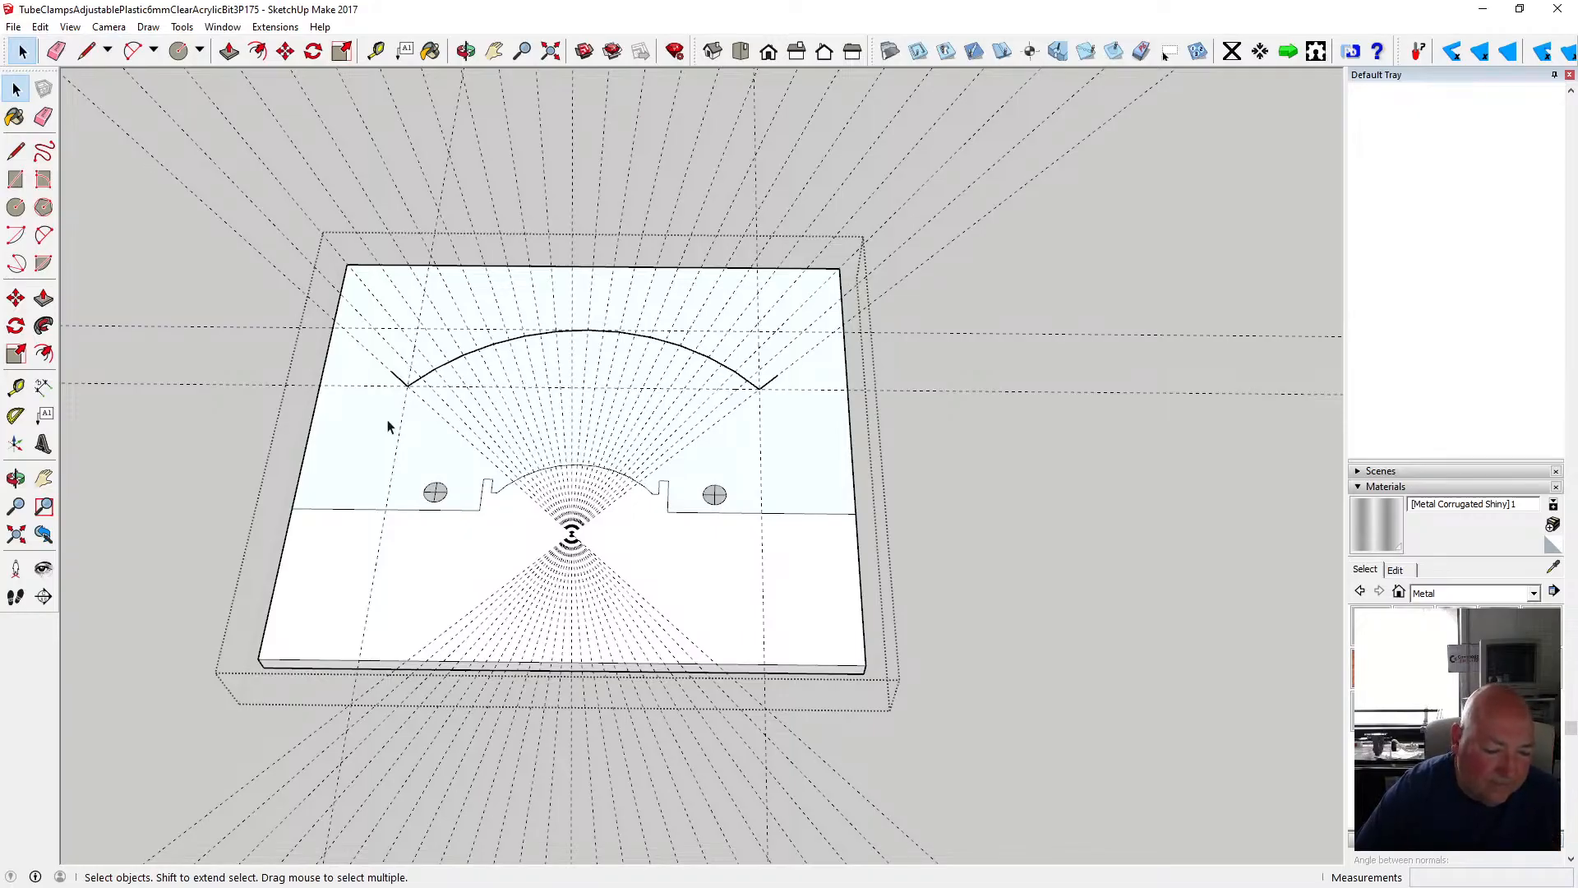
scroll(477, 414, up, 3)
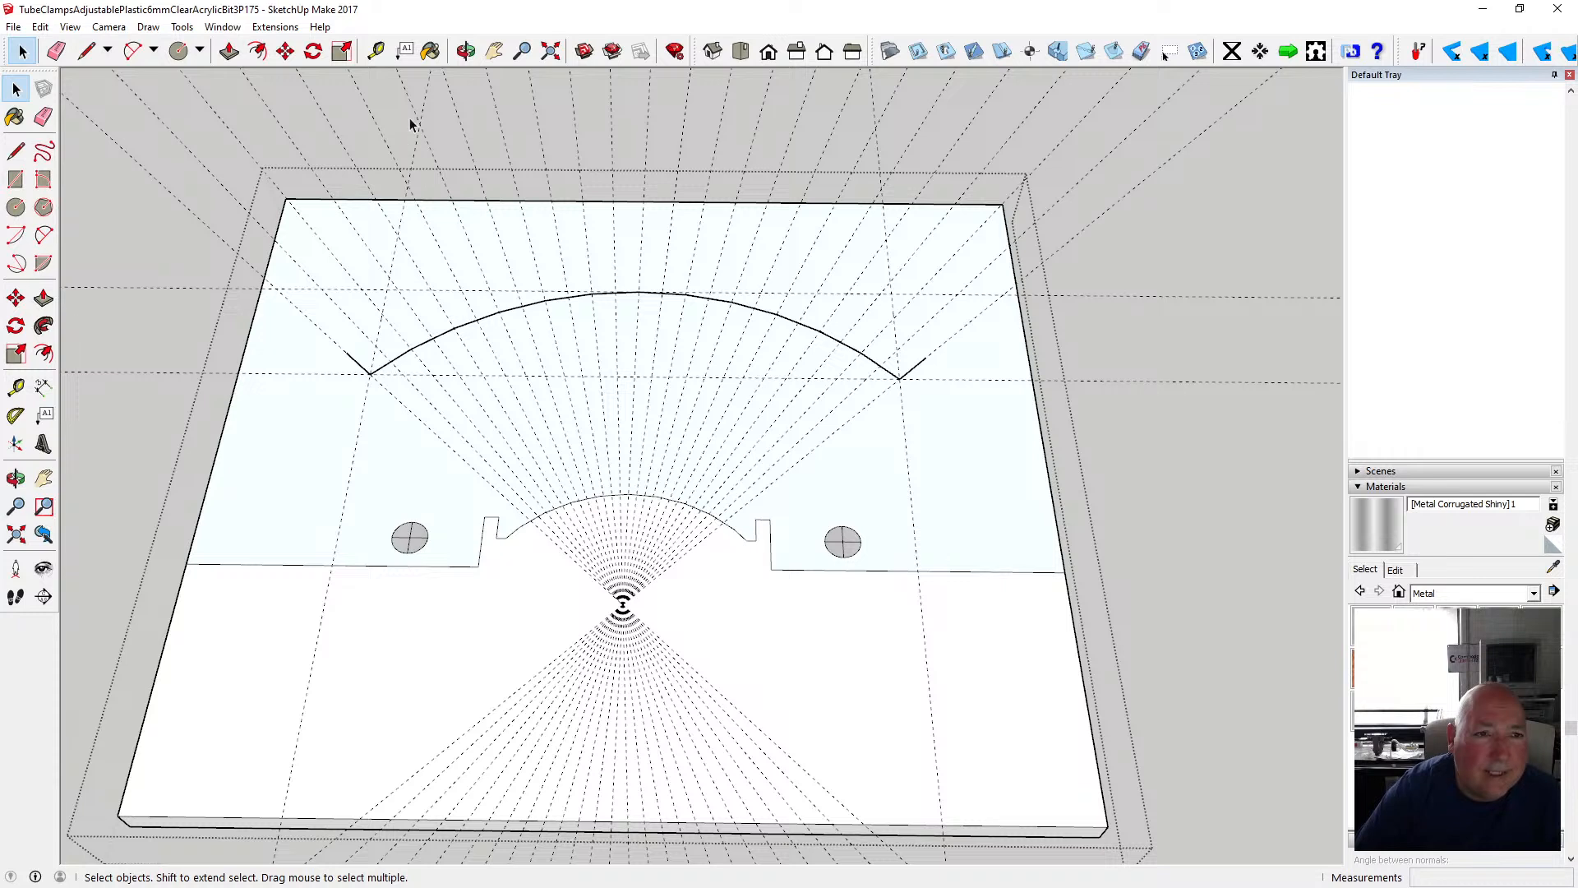
- Measure the distance from the radial guides' common center to the upper arc near its left endpoint
key(t)
click(623, 604)
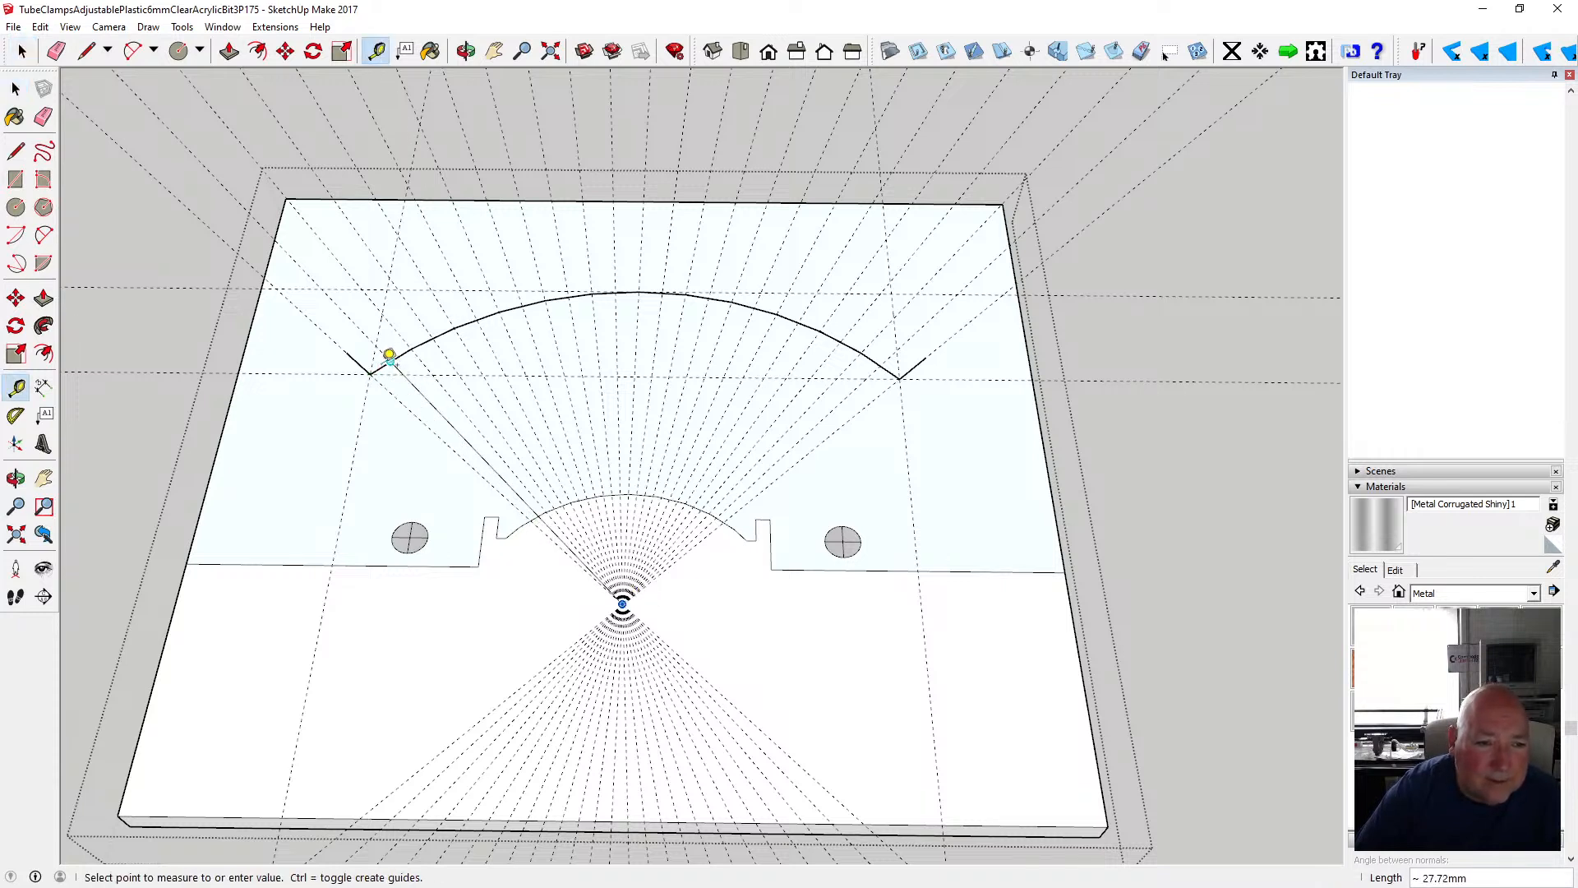
scroll(390, 352, up, 3)
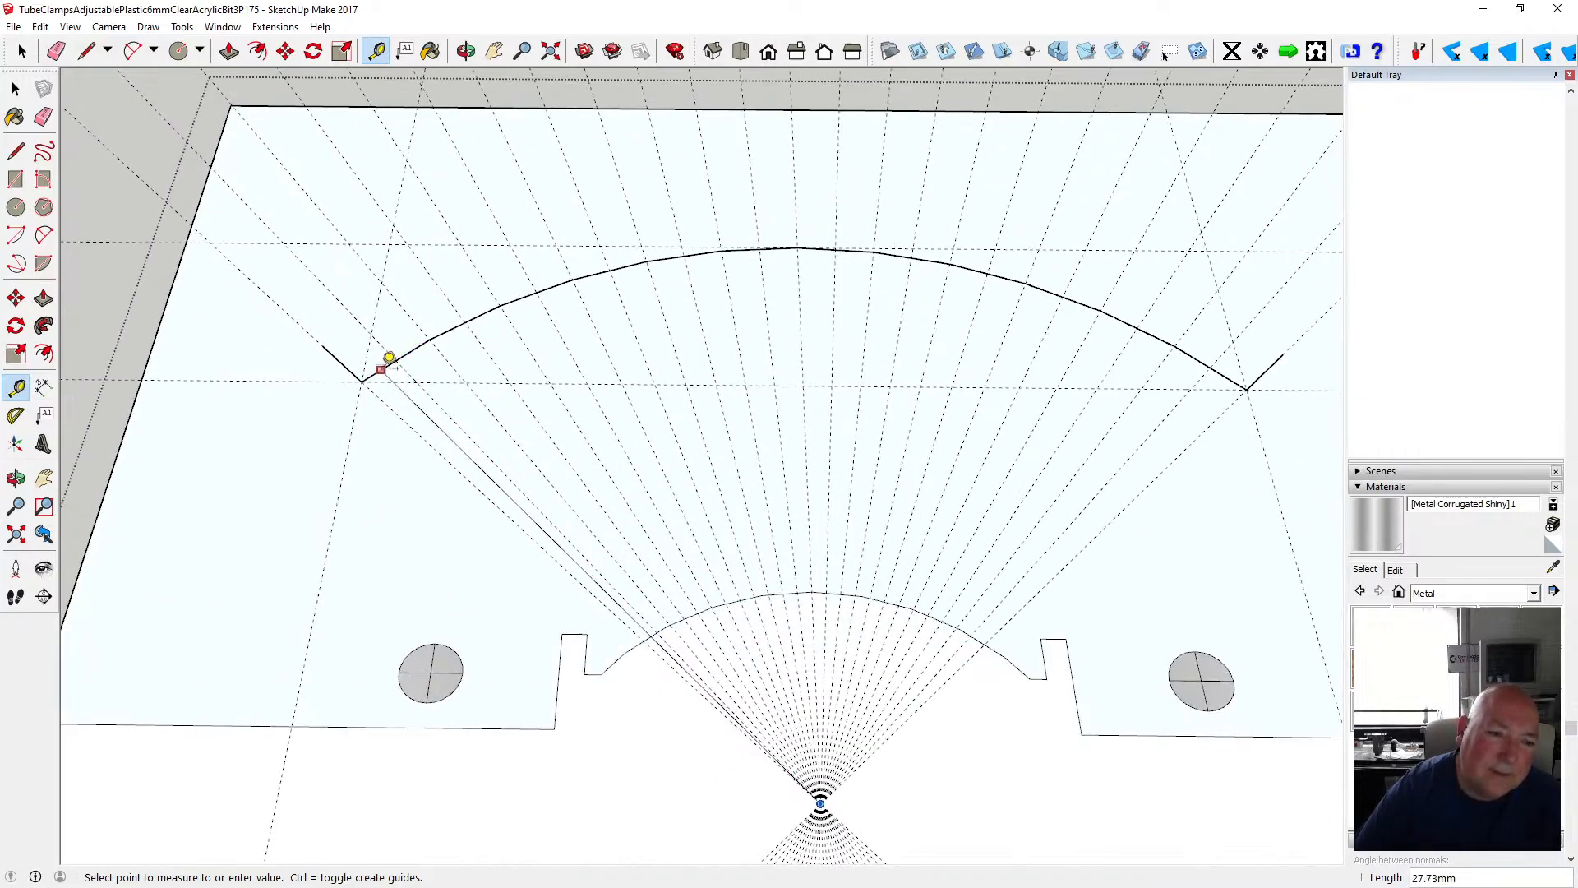
click(15, 89)
scroll(378, 329, down, 4)
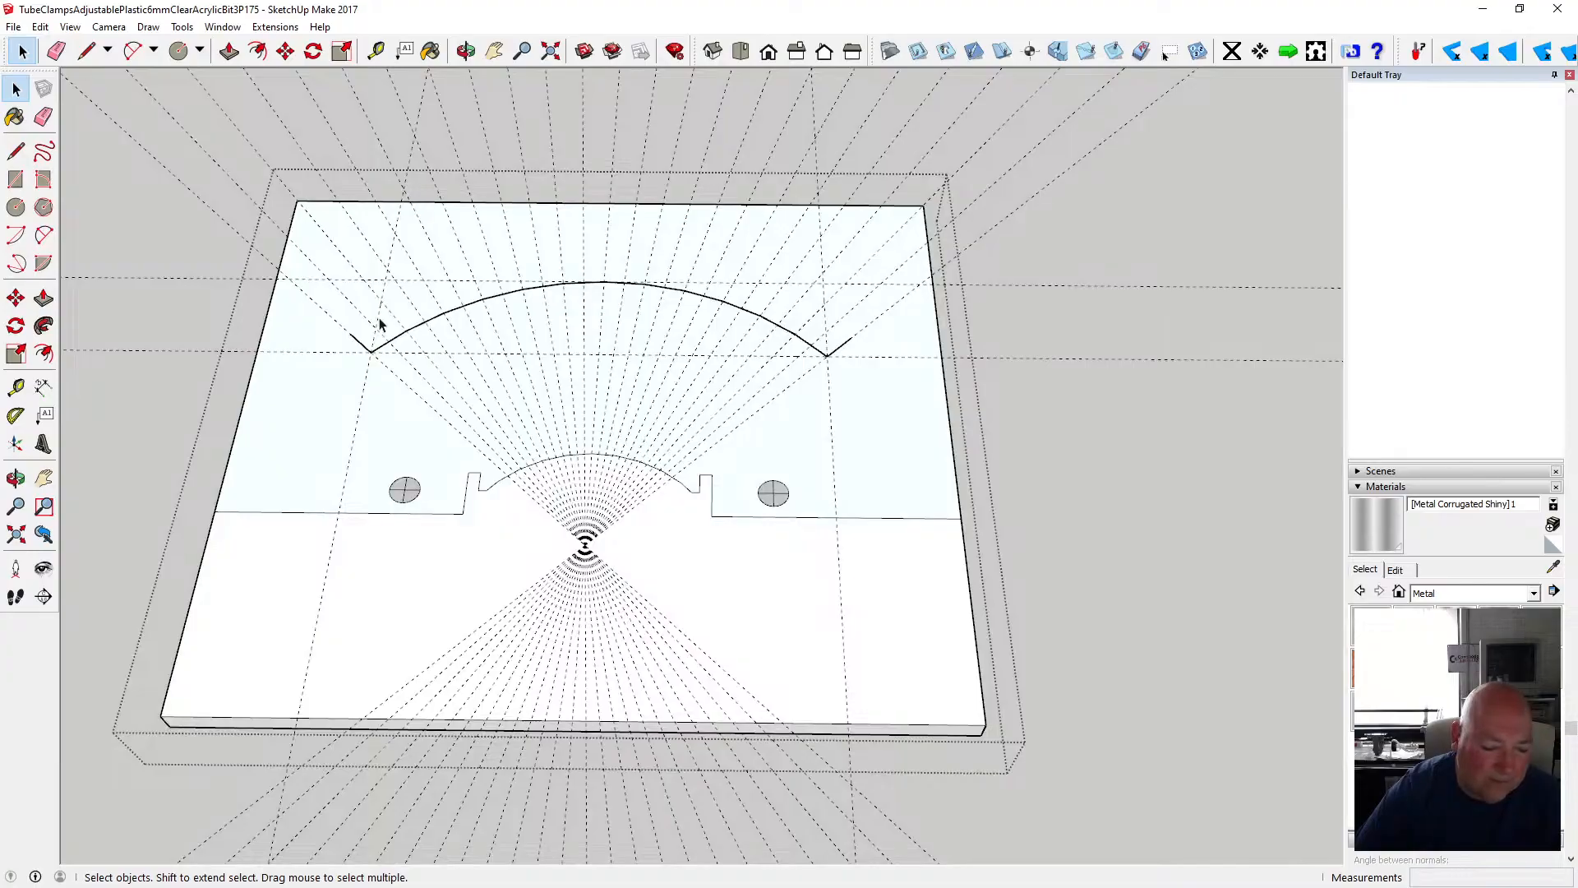
scroll(558, 436, down, 2)
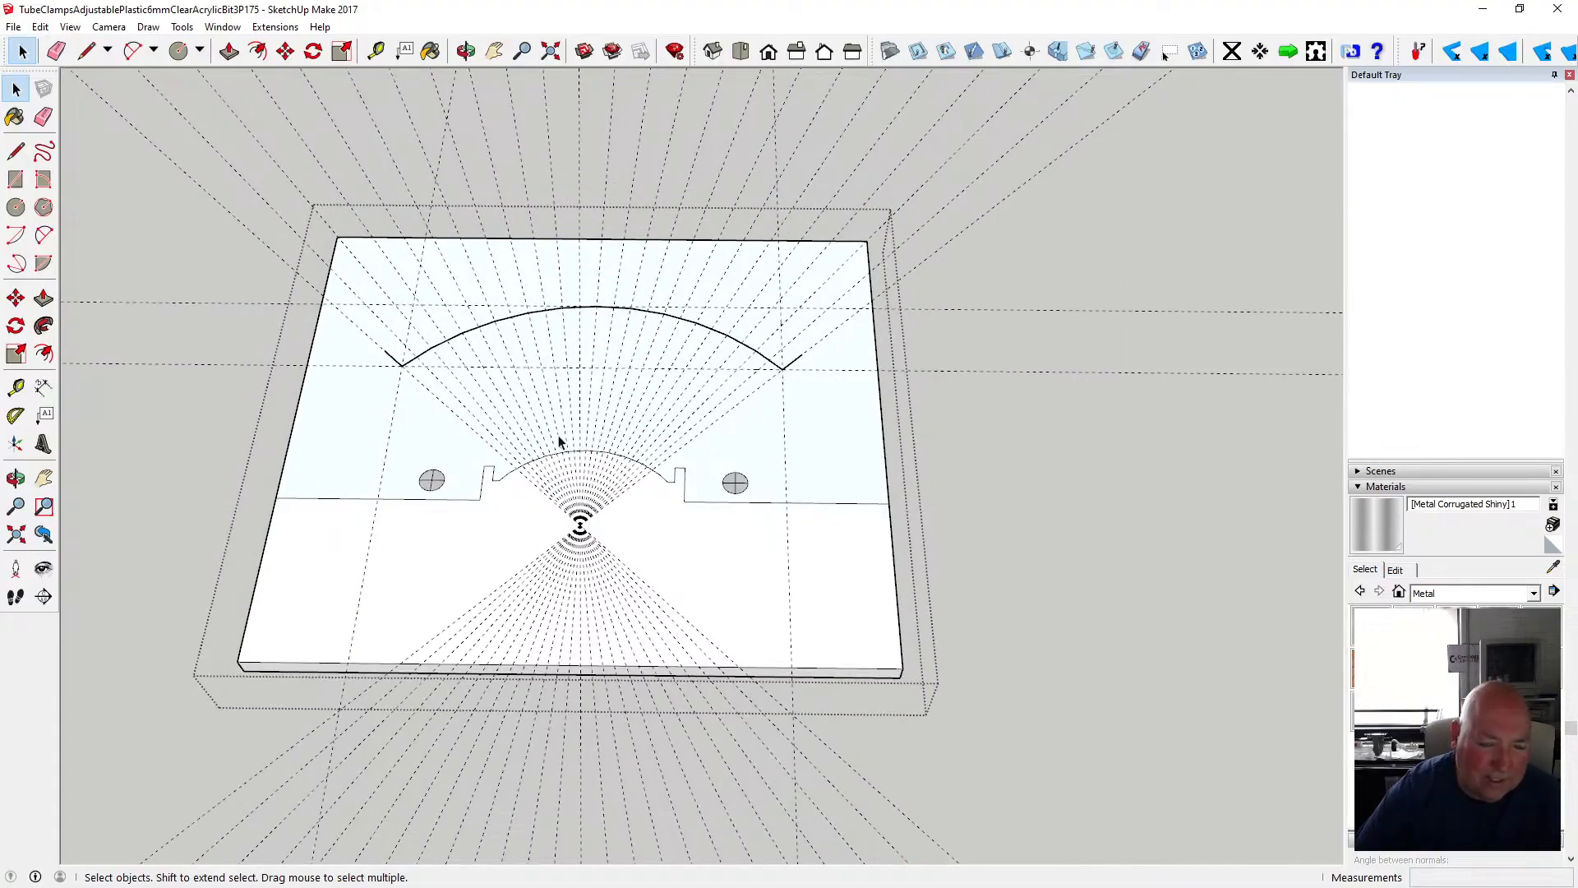
scroll(558, 442, up, 2)
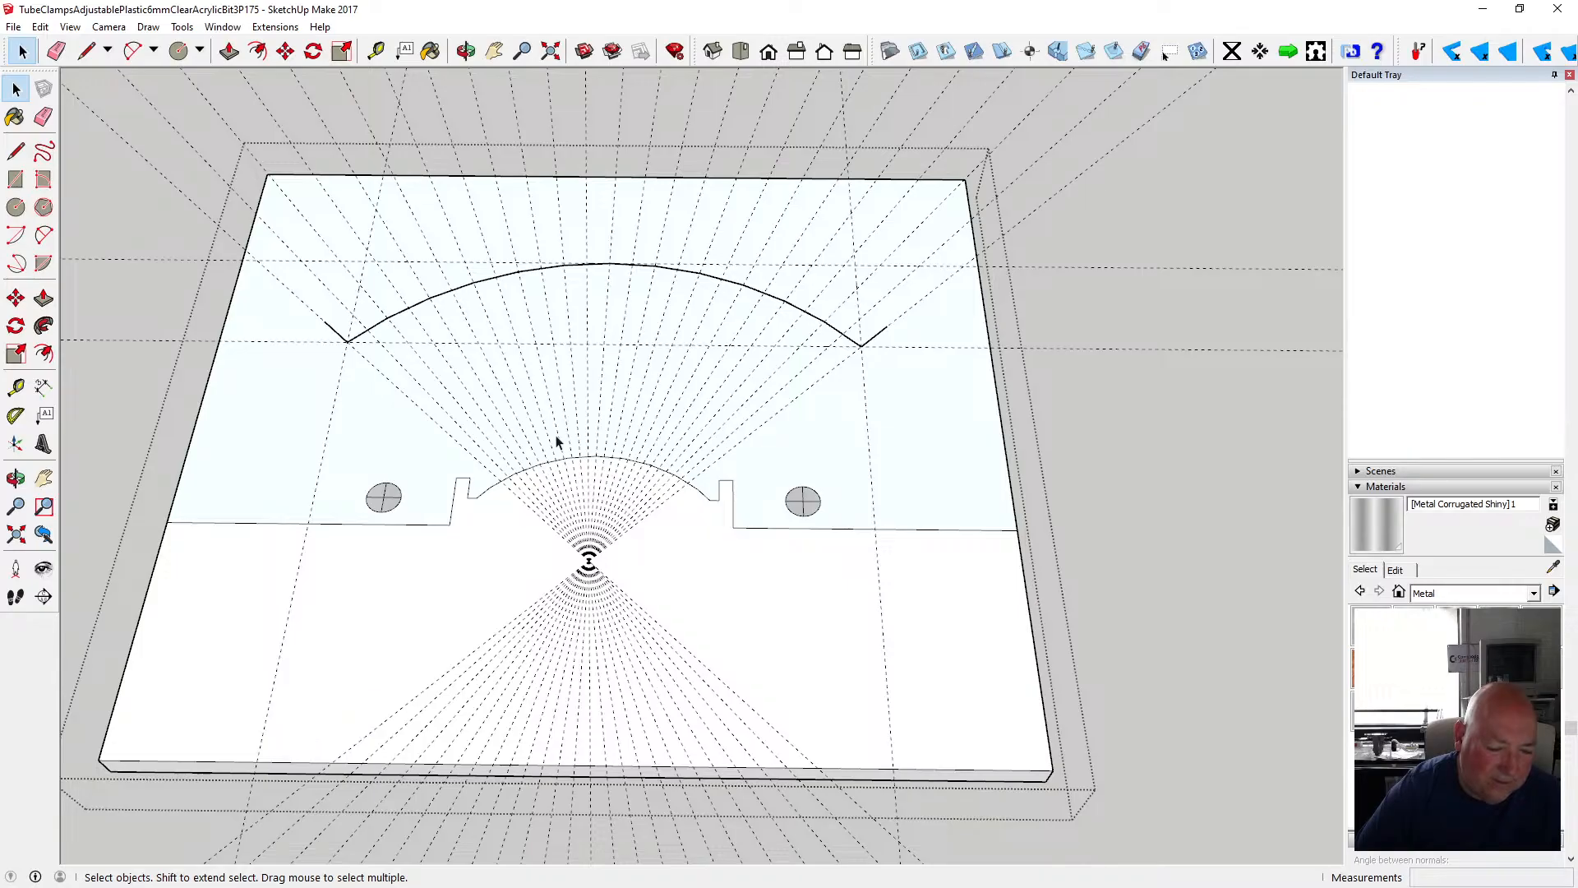
- Redo the four undone intermediate tick lines along the upper arc
click(48, 27)
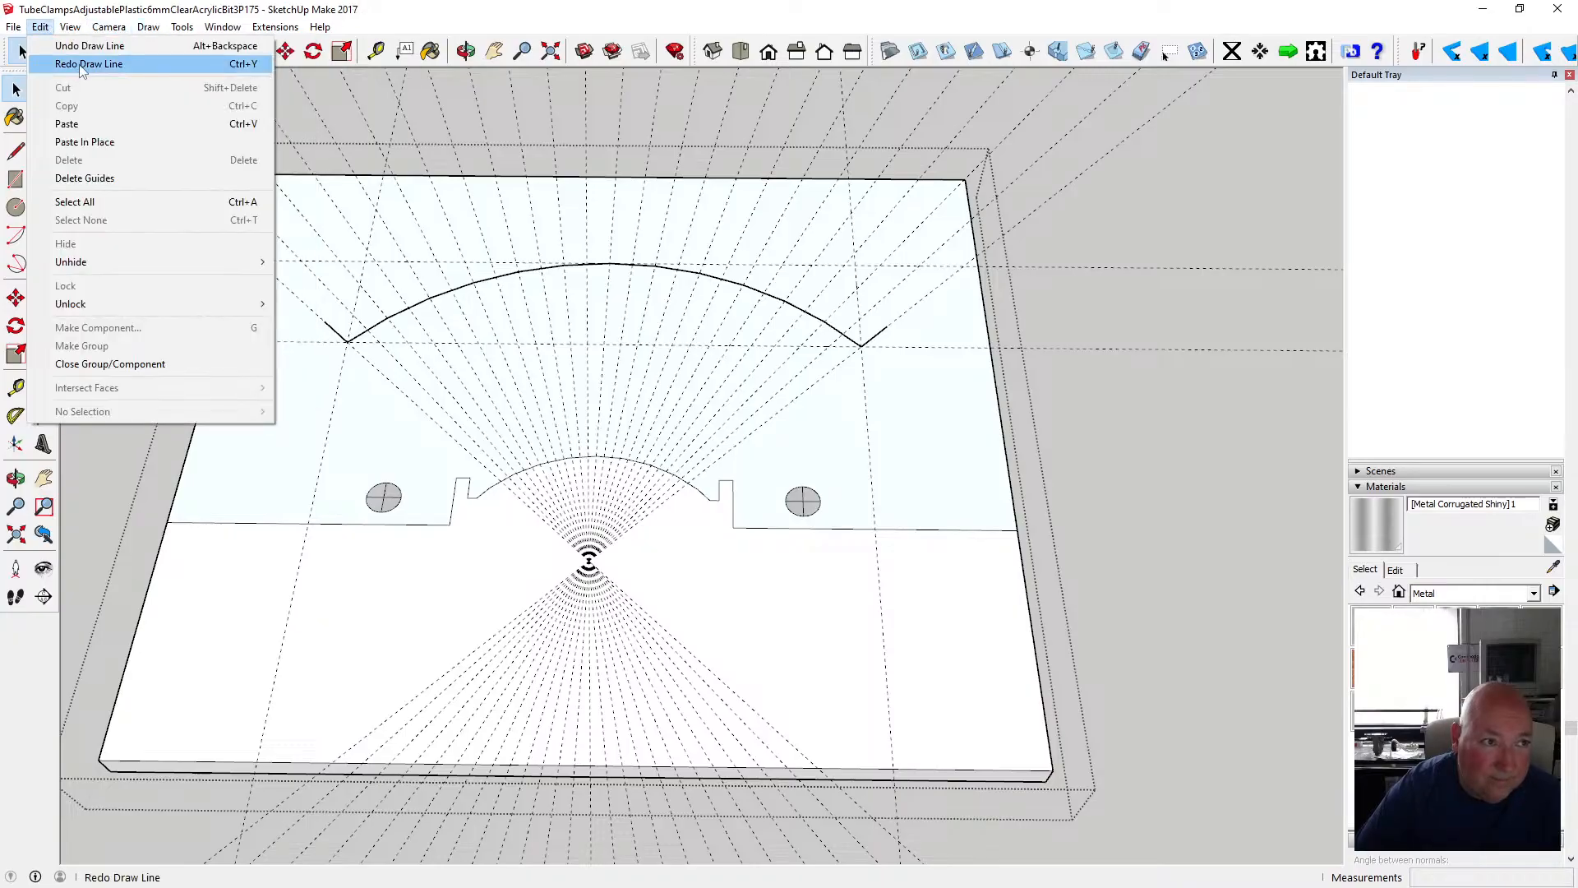
click(81, 64)
click(40, 27)
click(74, 64)
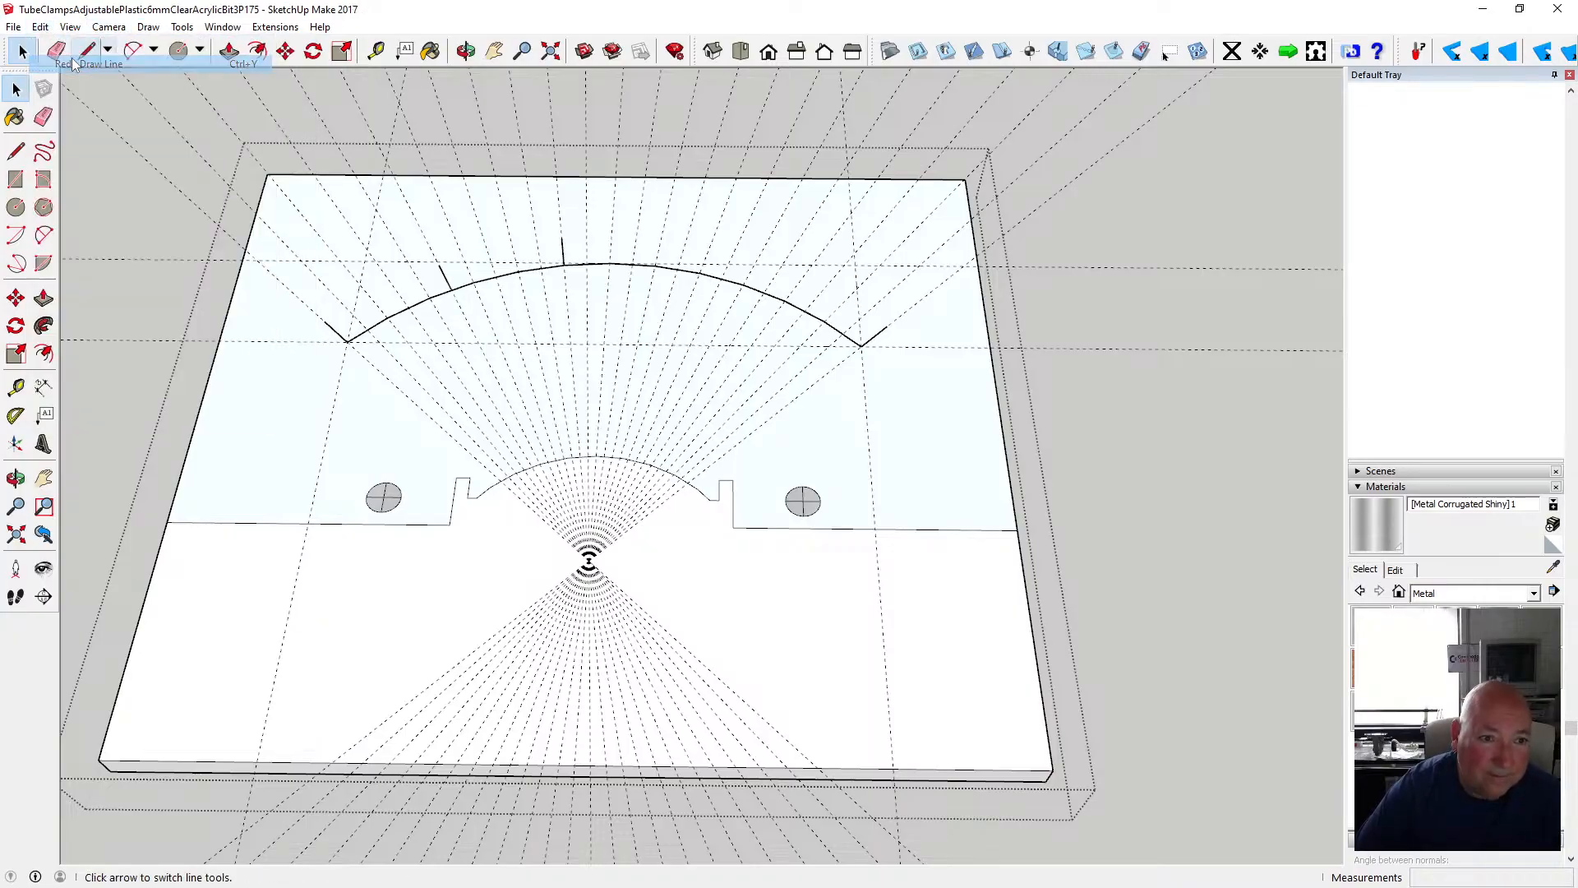
click(39, 27)
click(82, 64)
click(39, 27)
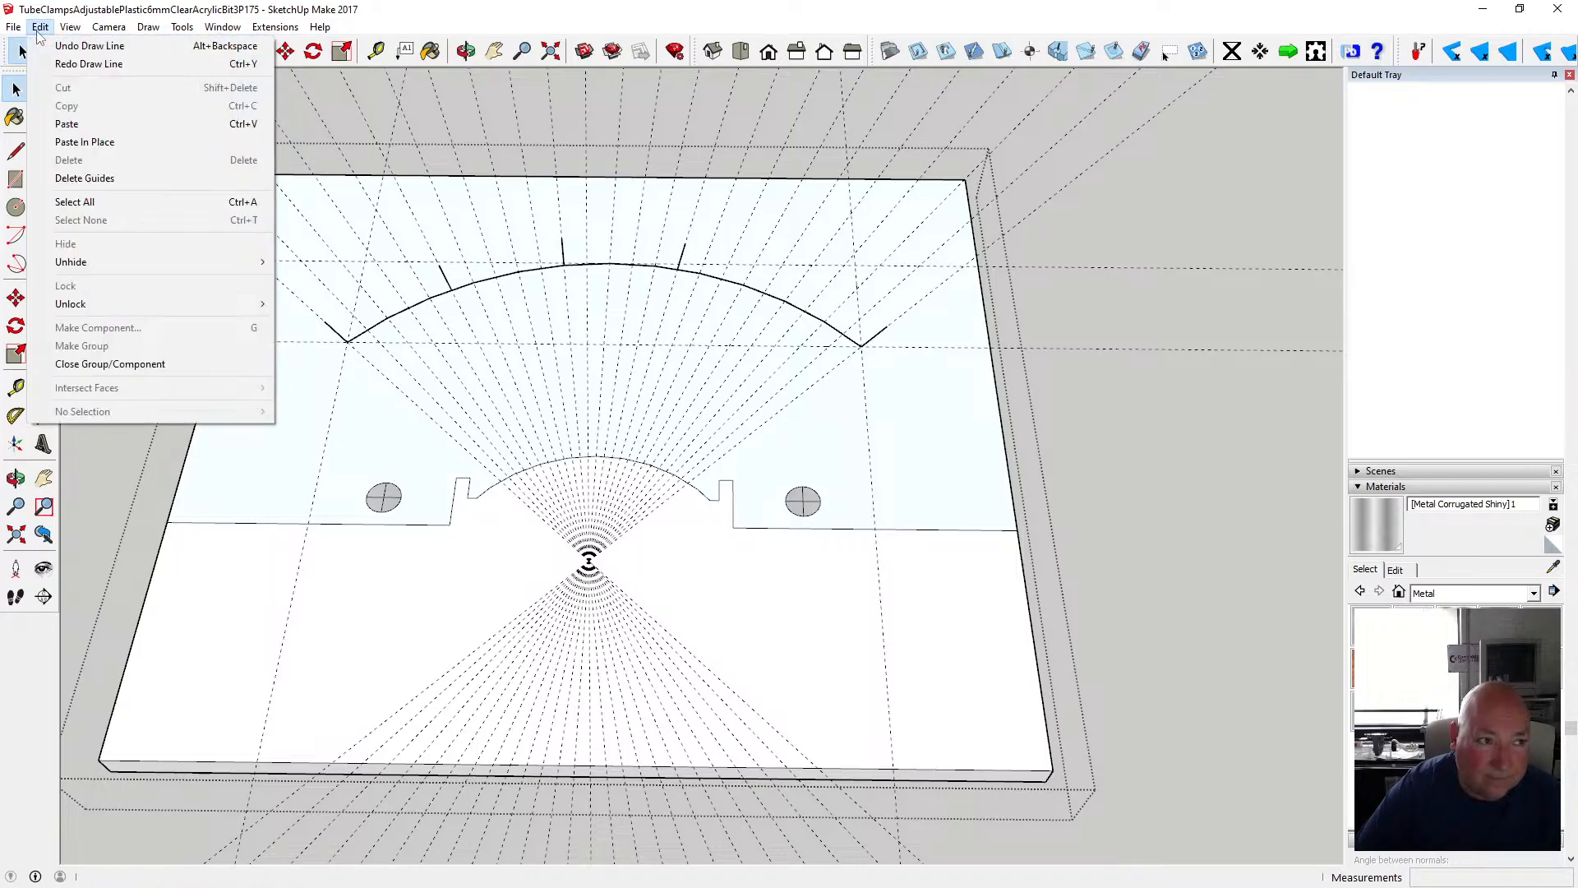
click(82, 64)
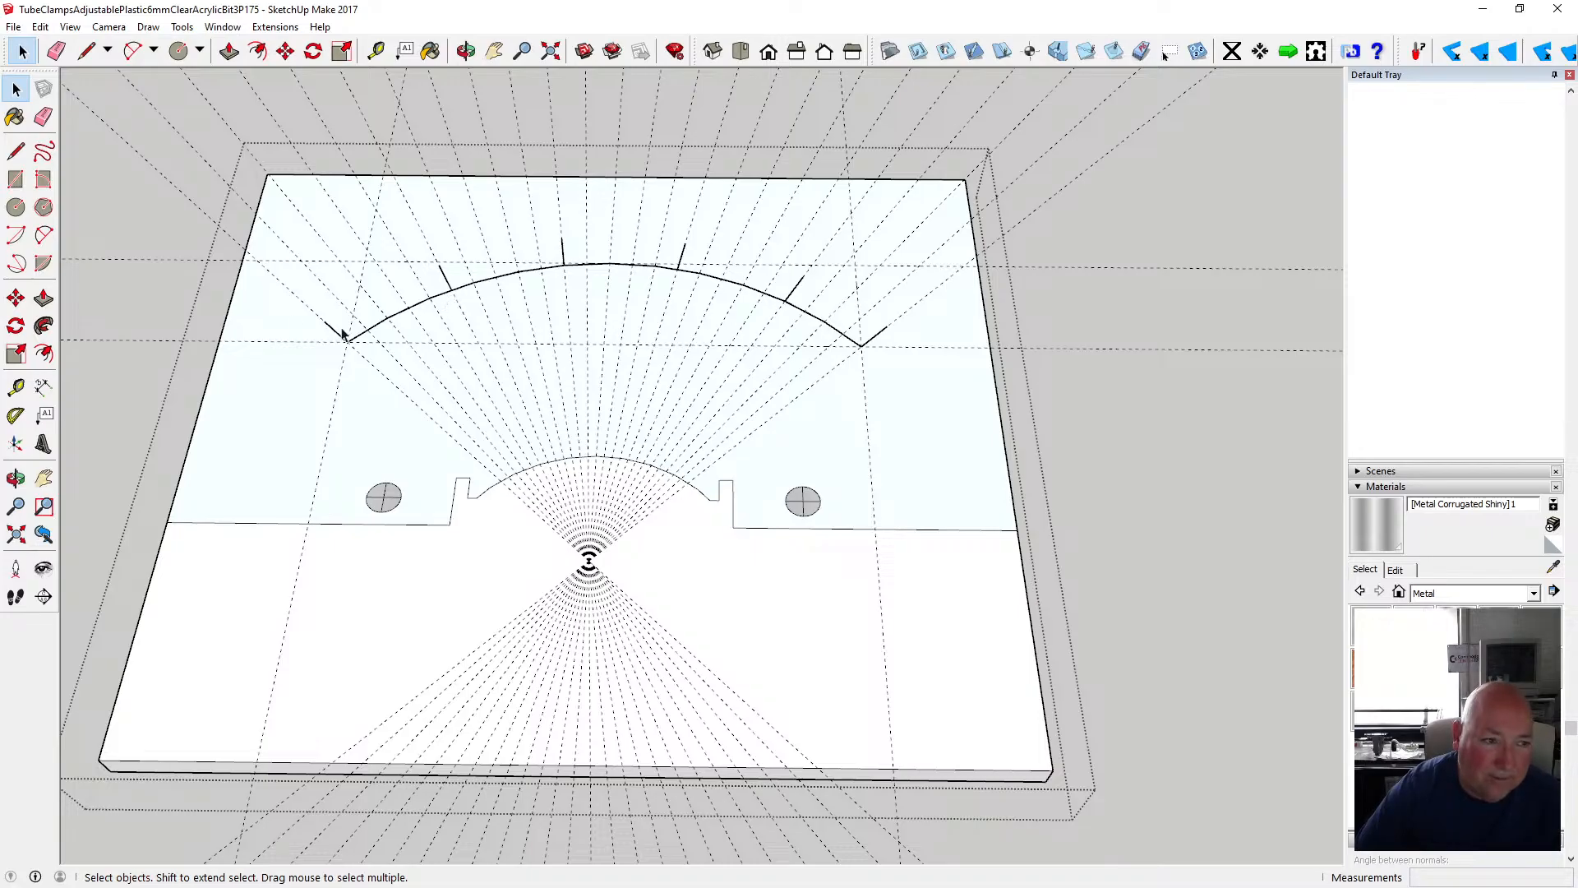
- Draw 1.5 mm minor tick lines outward from the upper arc along the first two radial guides after its left endpoint
key(l)
click(367, 328)
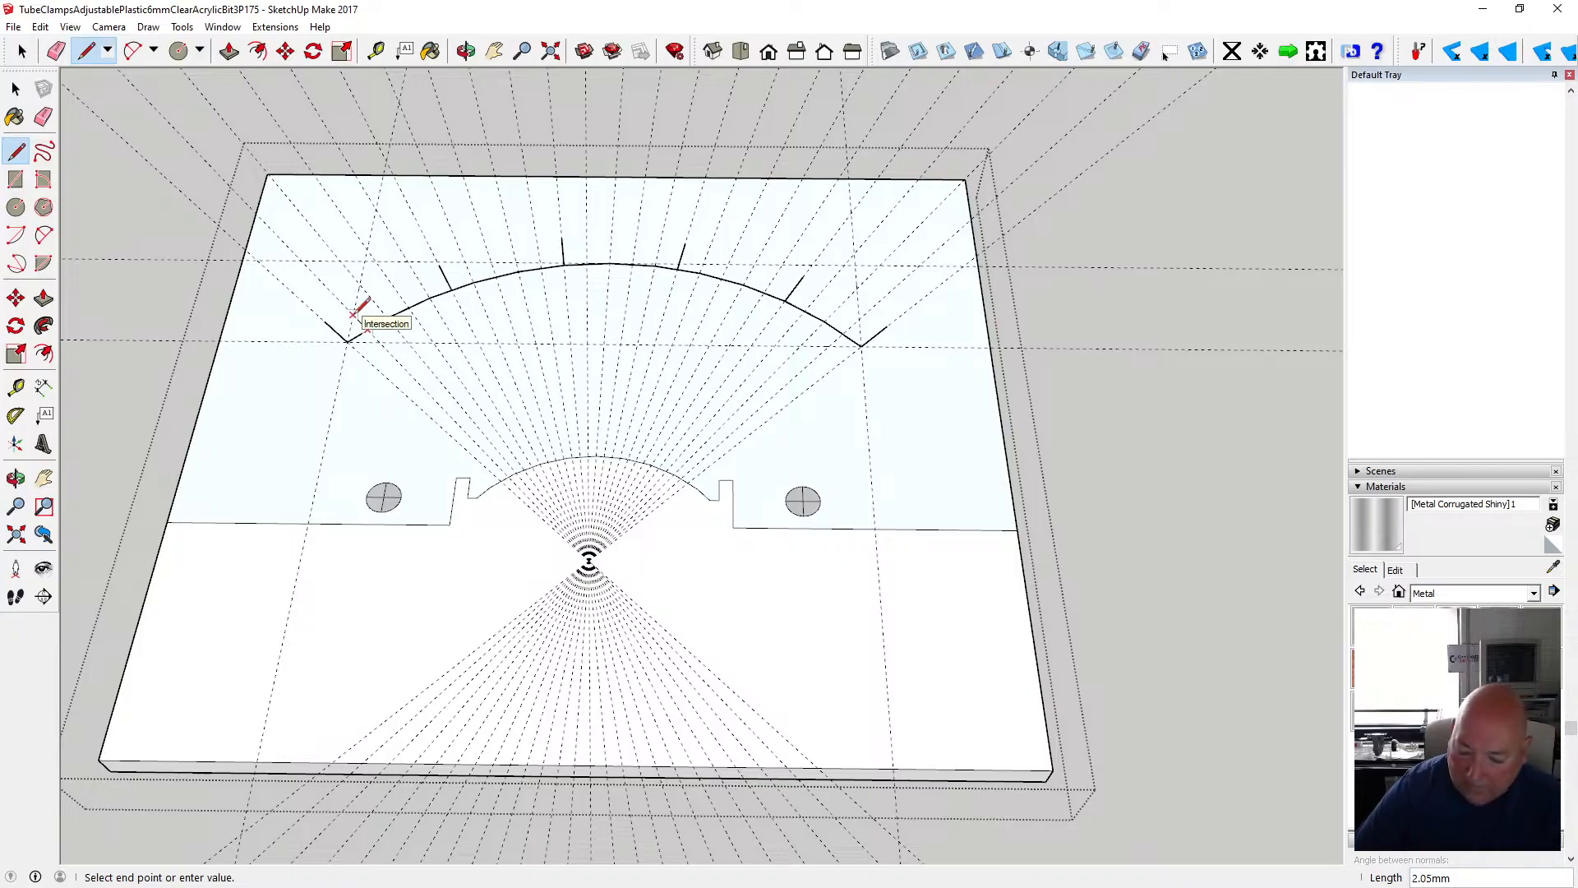
text(1.)
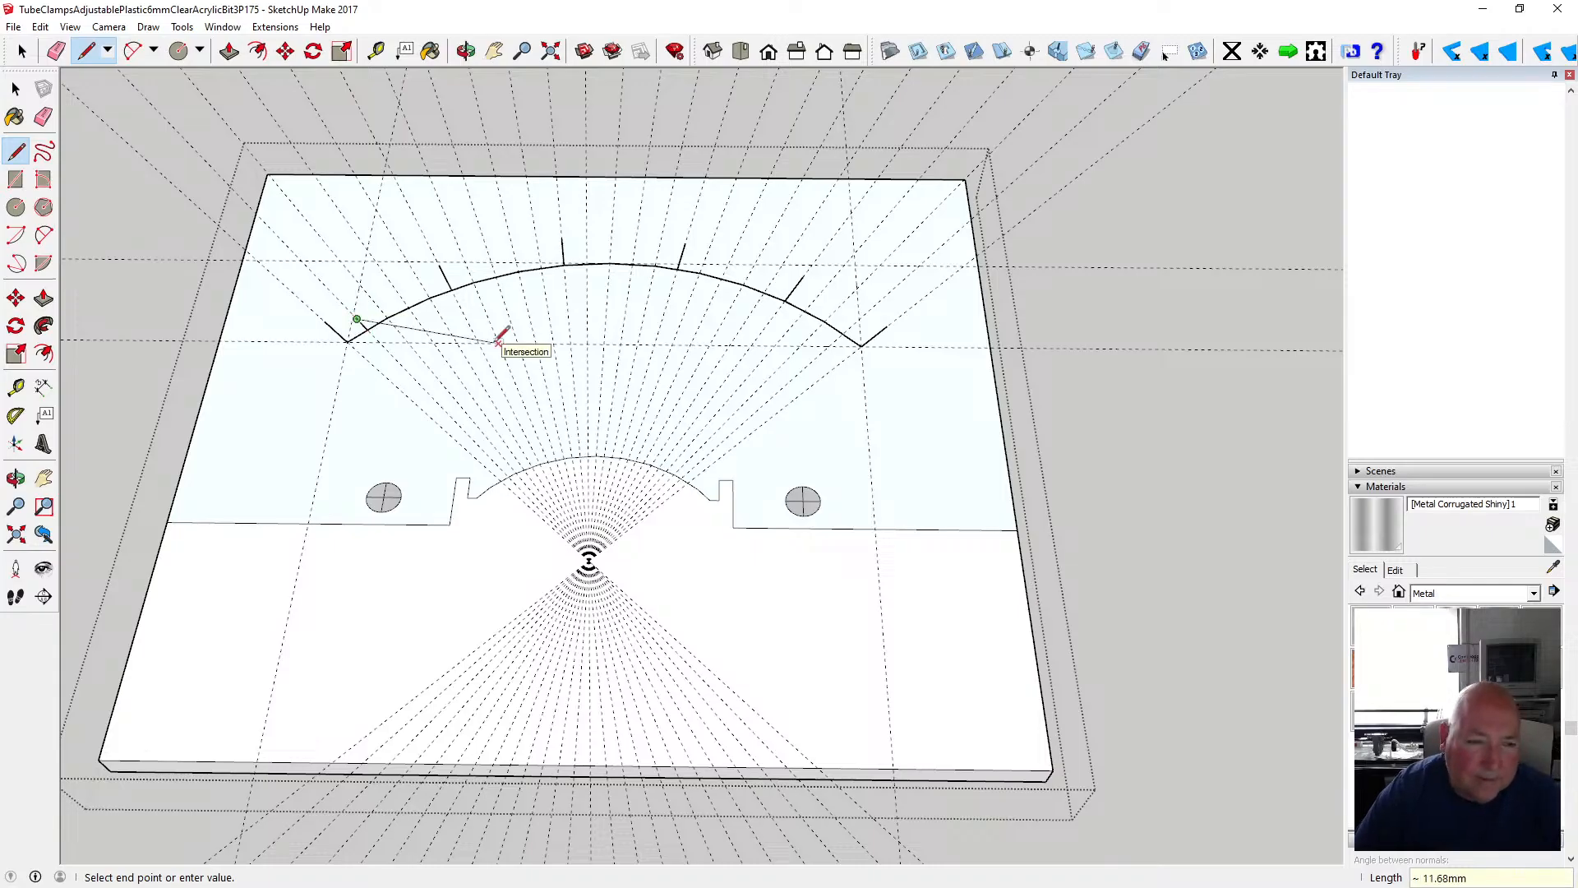
key(Escape)
click(389, 316)
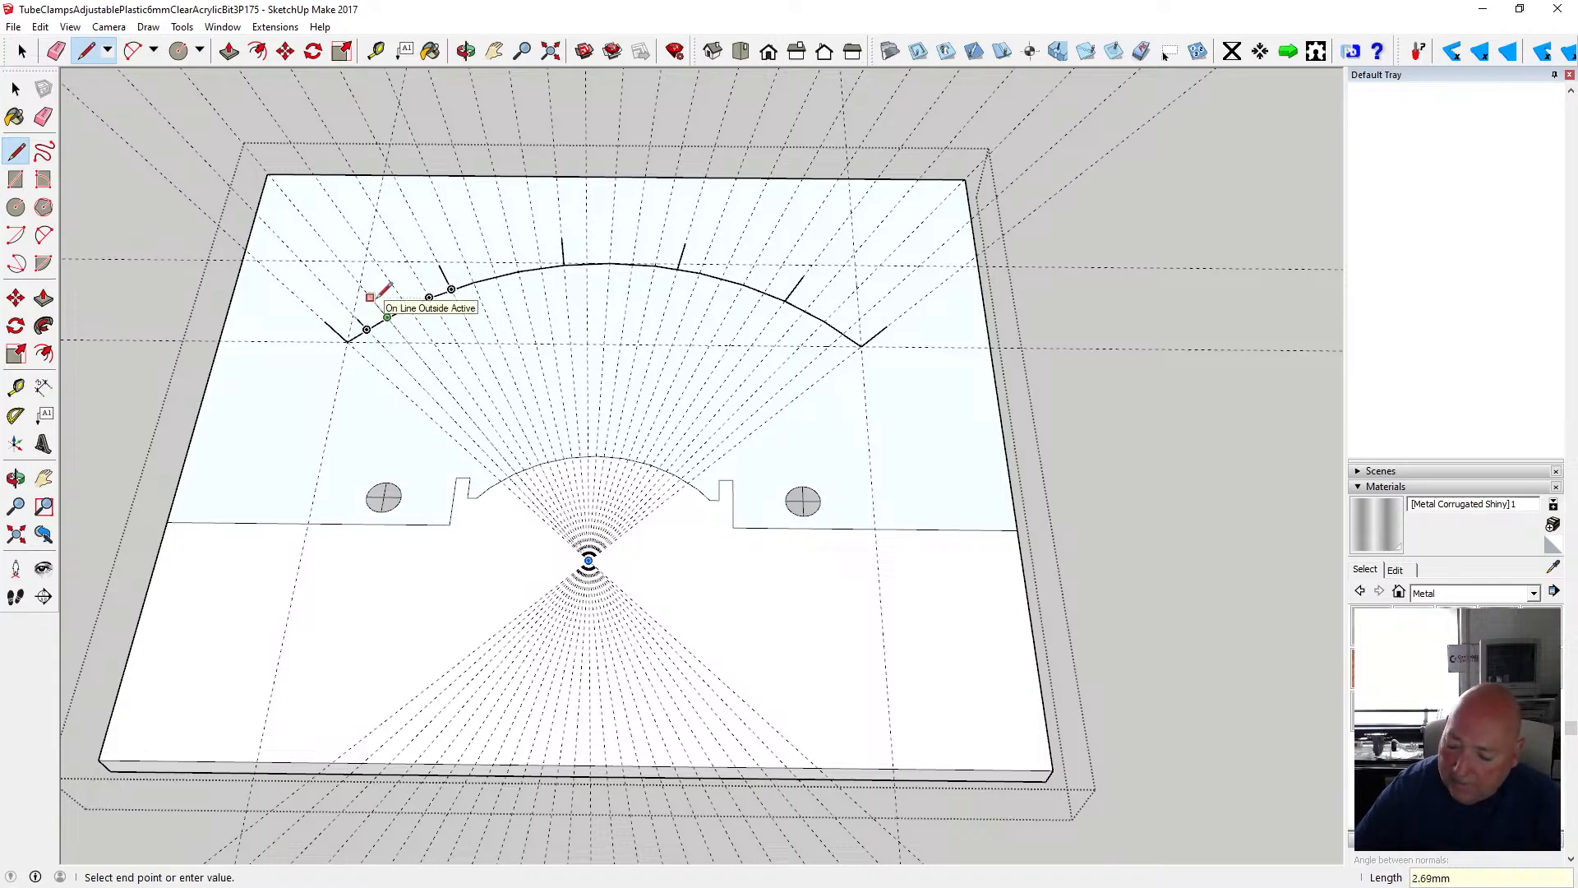
text(1.5)
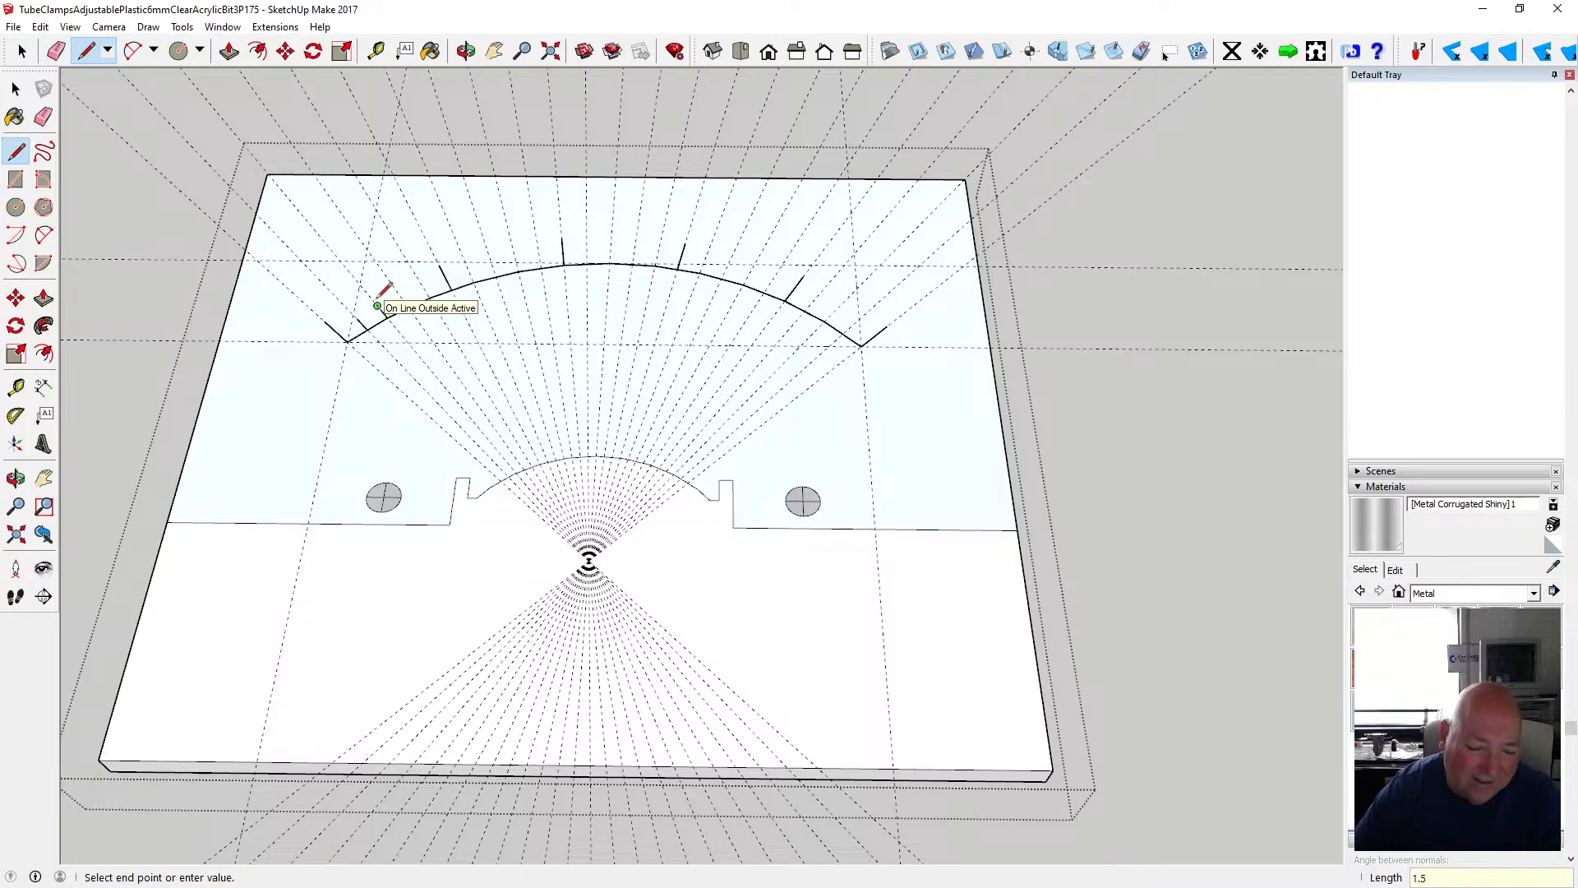
key(Return)
key(Escape)
- Draw 1.5 mm minor ticks outward from the arc along the two remaining guides before the first intermediate long tick
click(408, 307)
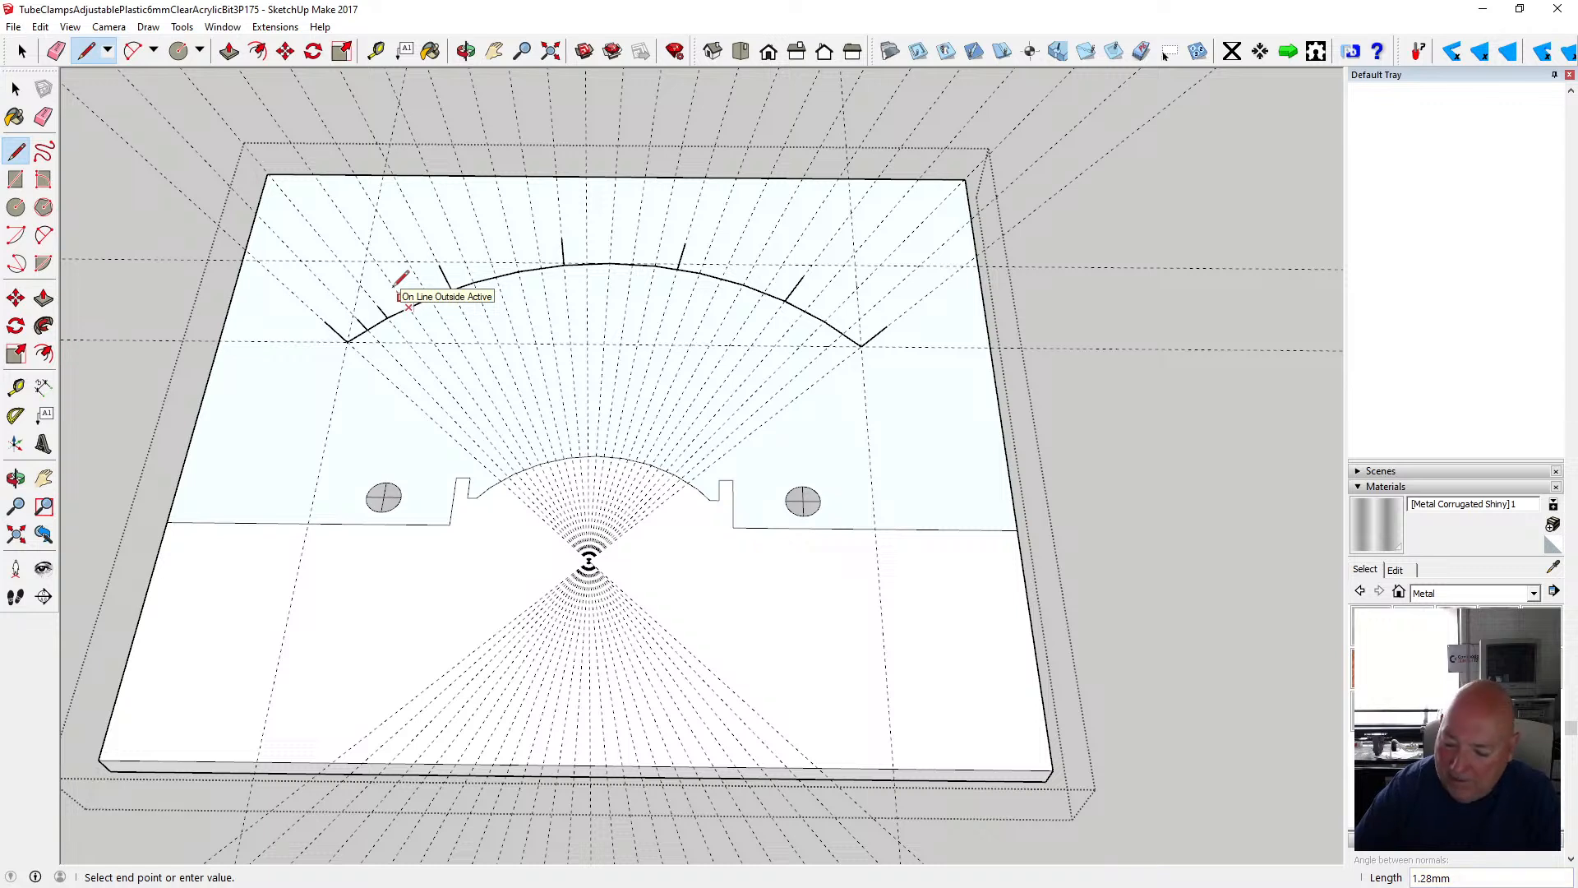
key(Return)
key(Escape)
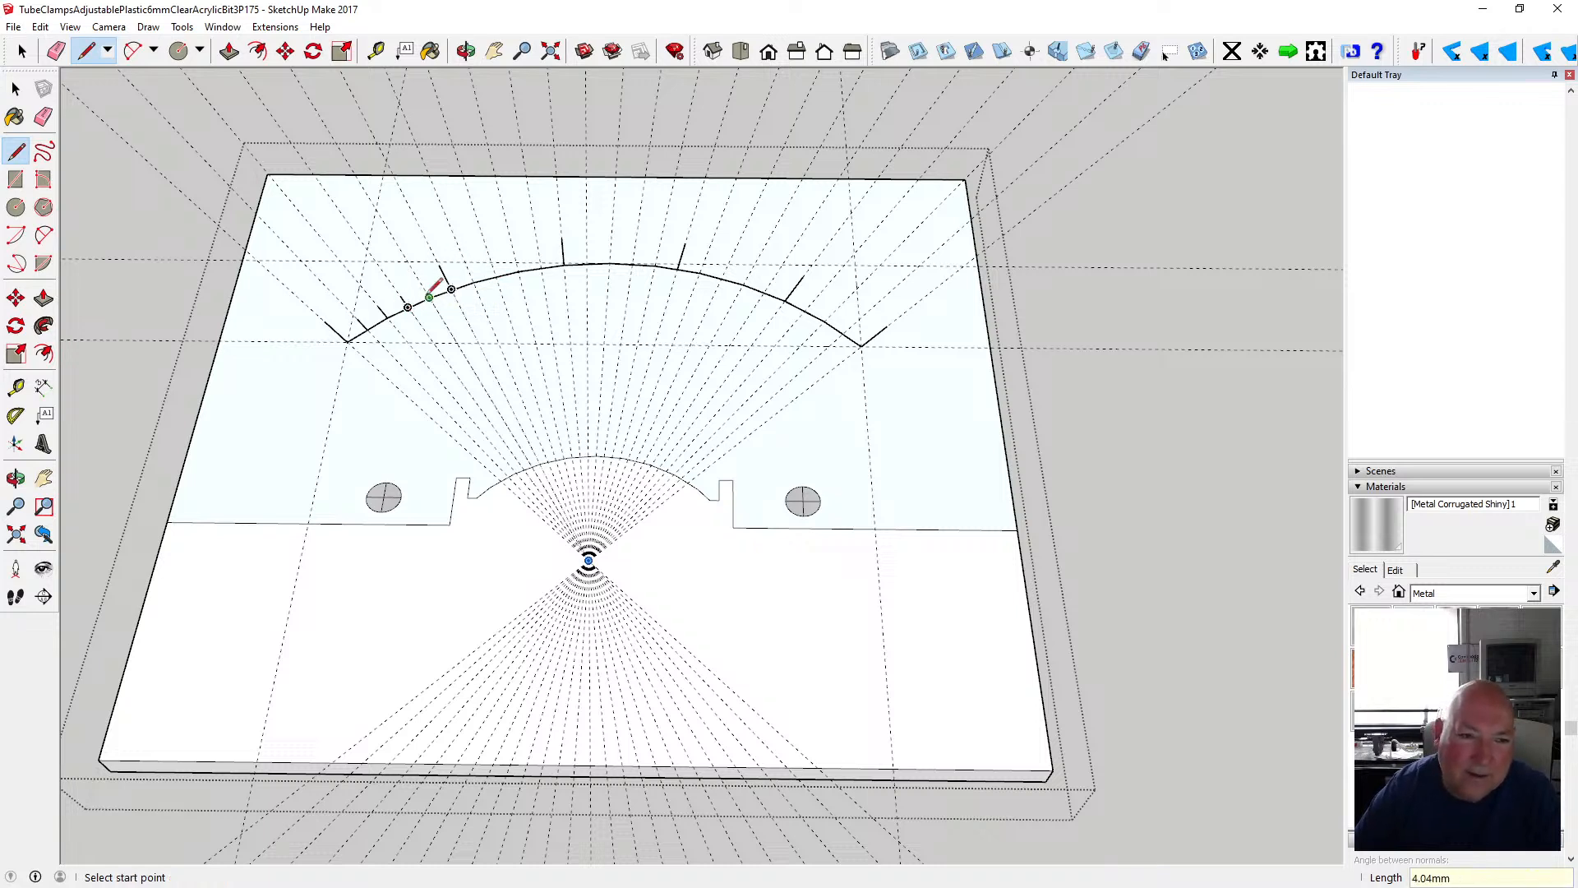
click(429, 297)
text(1.)
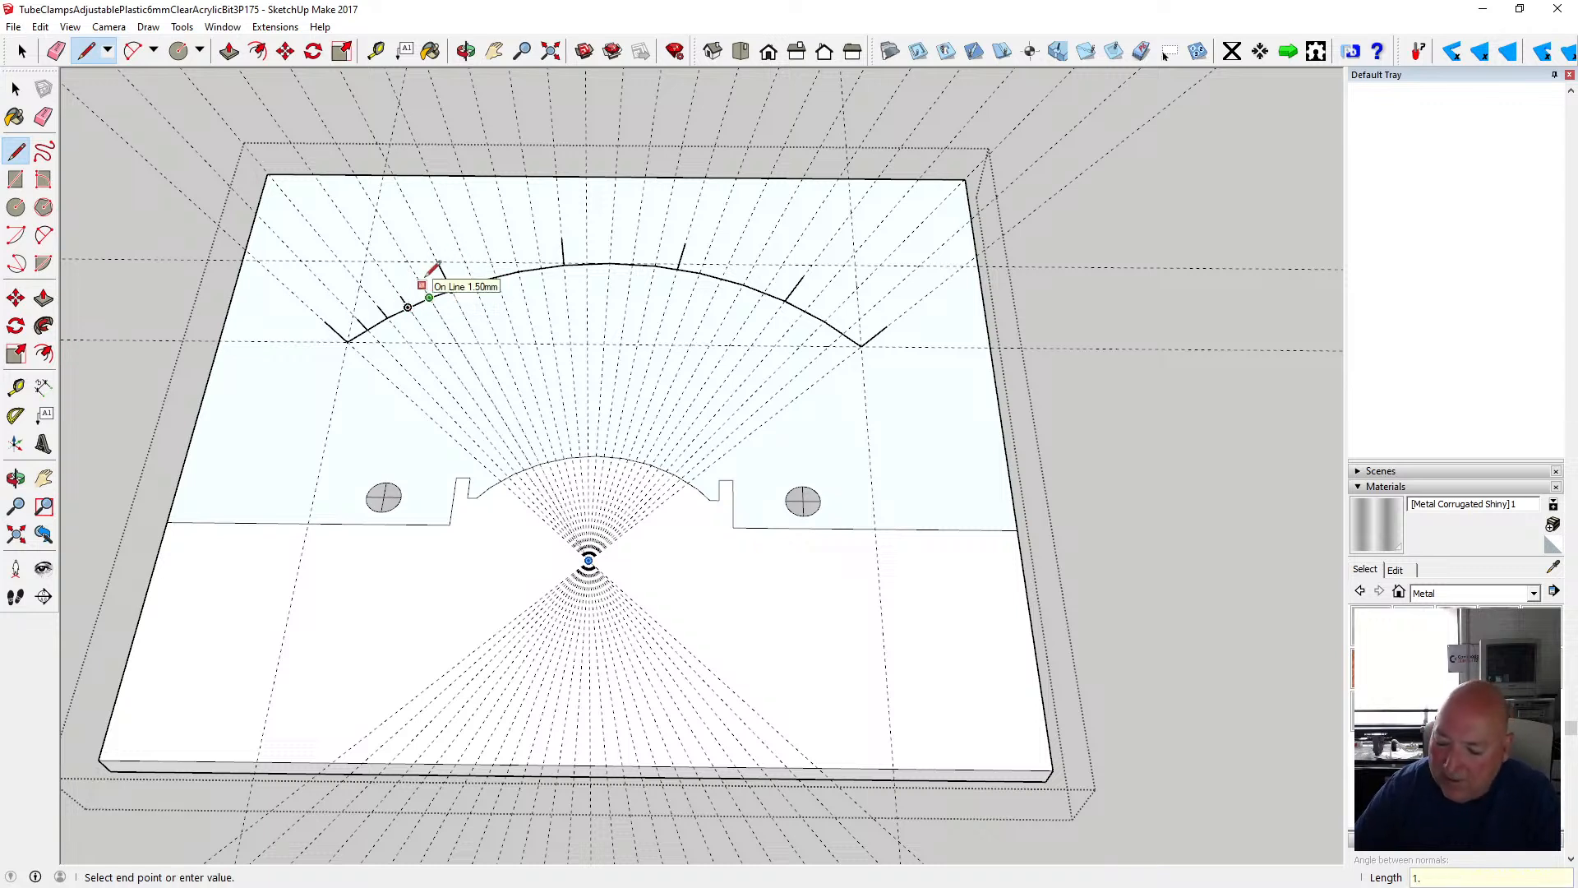
text(5)
key(Return)
key(Escape)
- Draw 1.5 mm minor ticks outward along the first two guides to the right of the first intermediate long tick
click(474, 281)
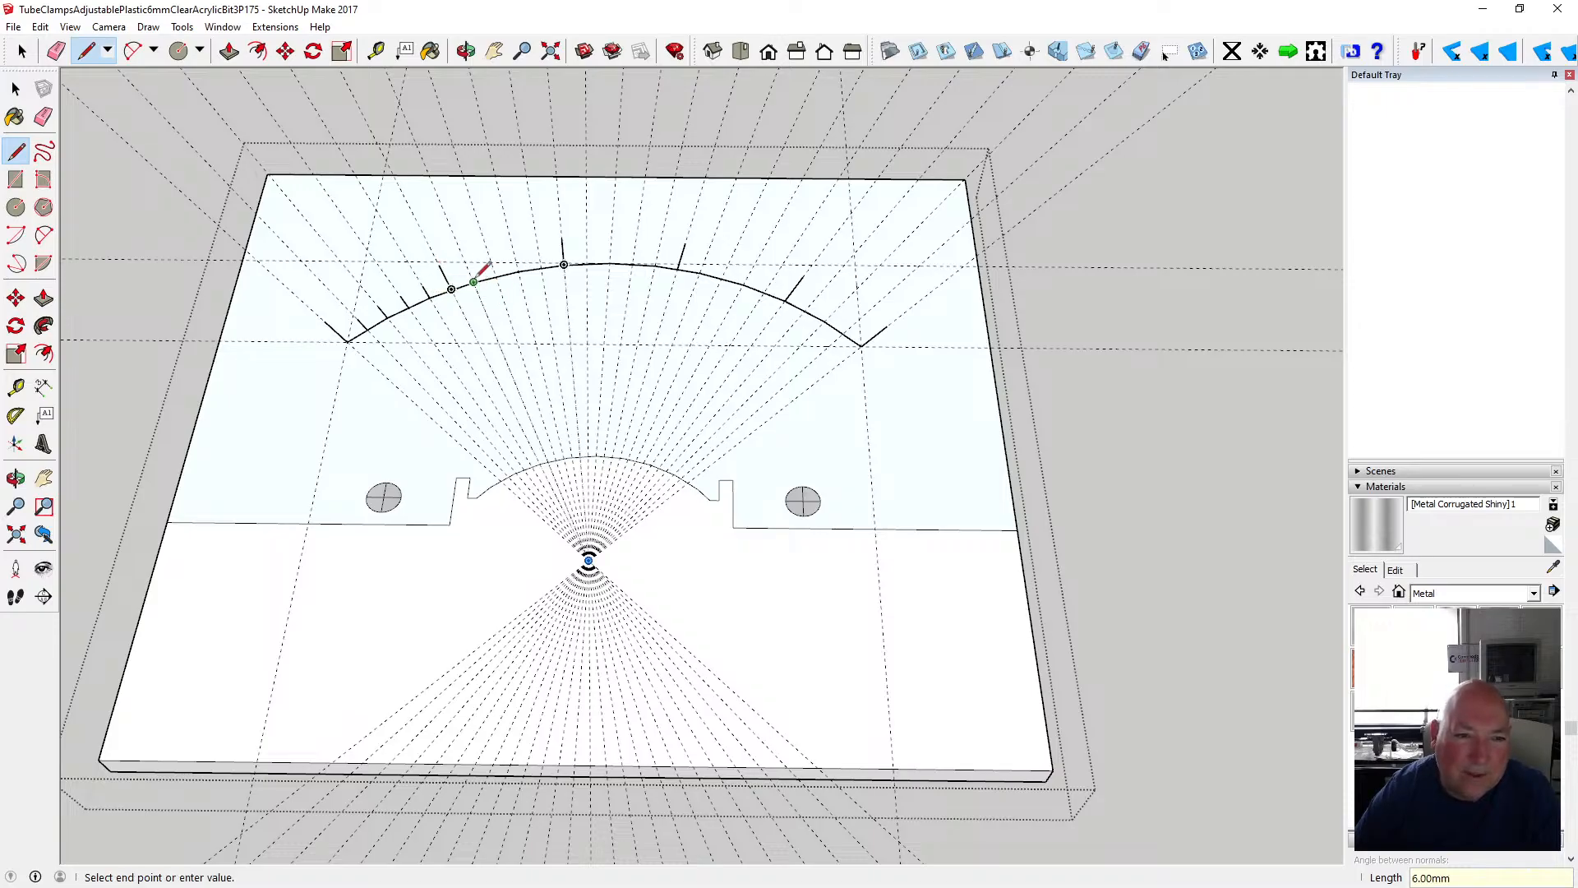
text(1.)
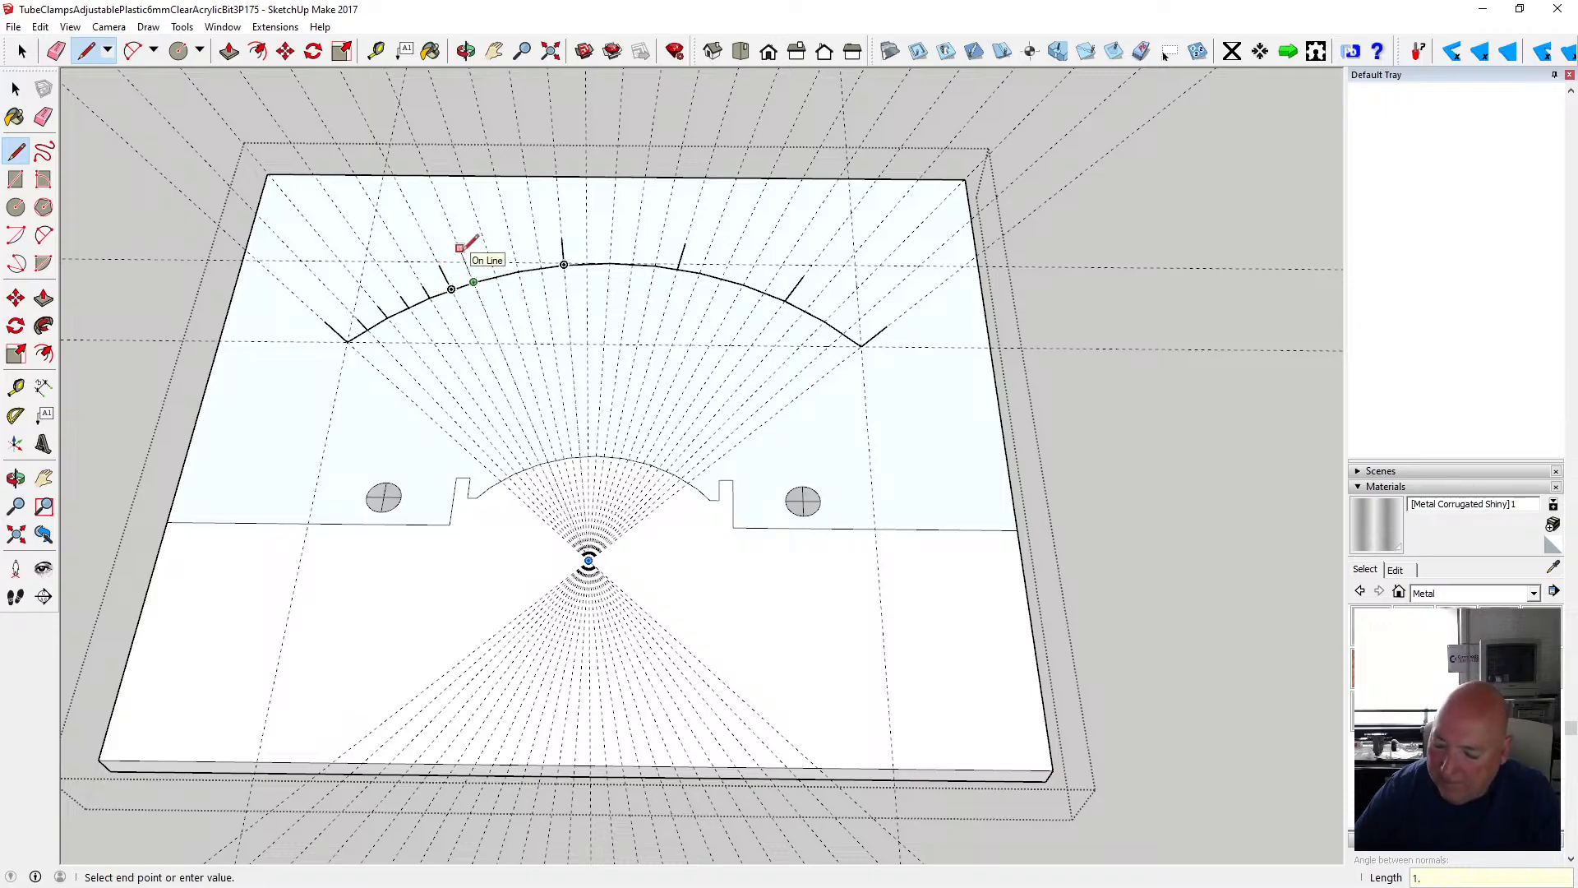
text(5)
key(Return)
key(Escape)
click(496, 275)
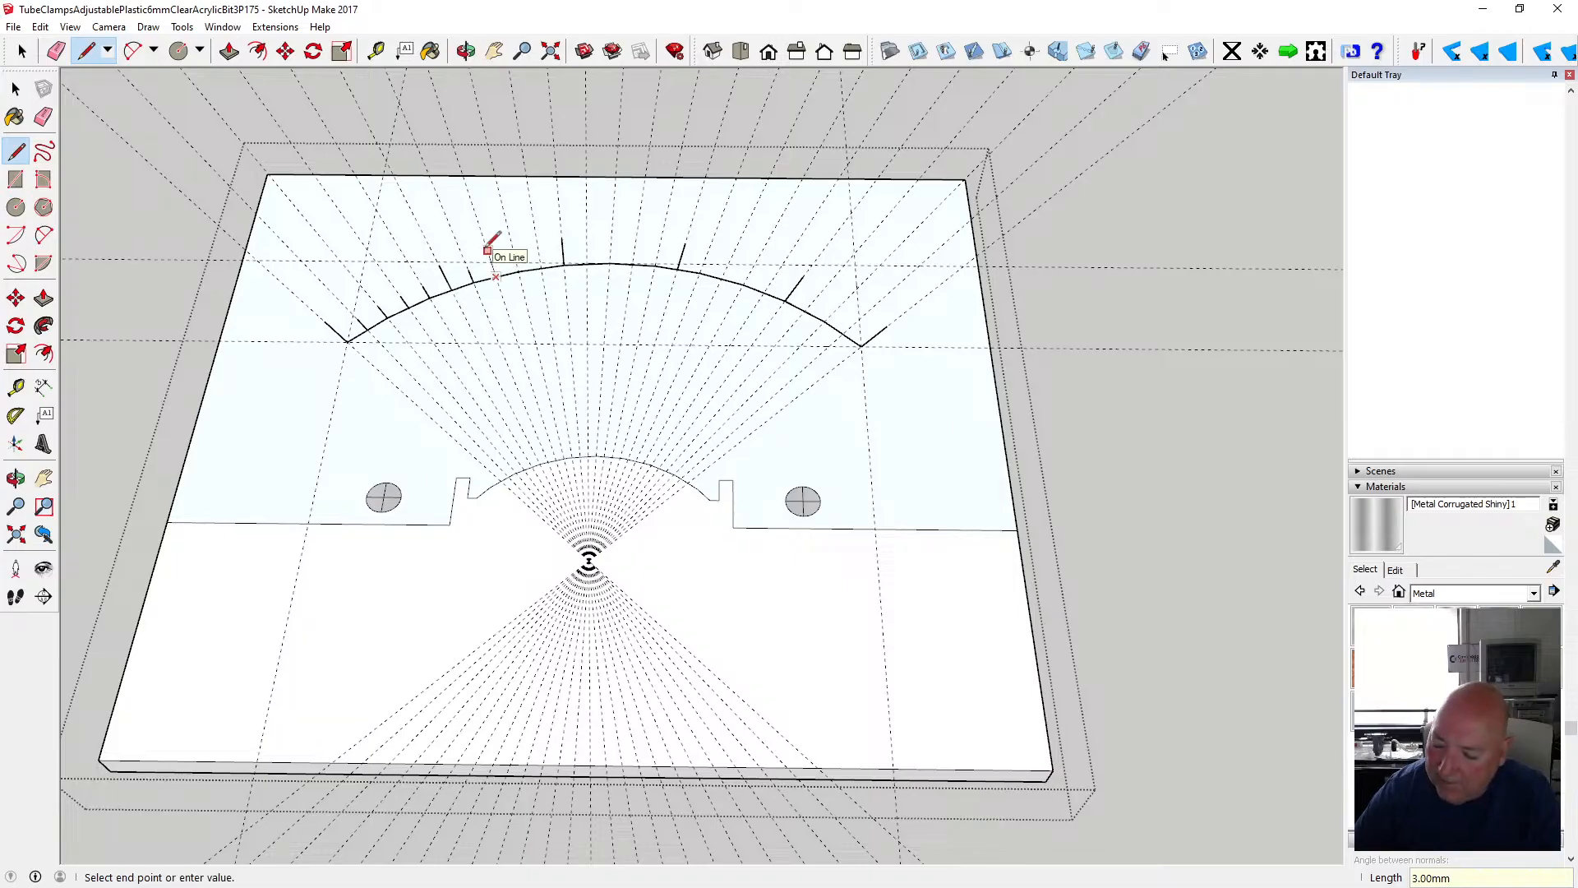
text(5)
key(Return)
key(Escape)
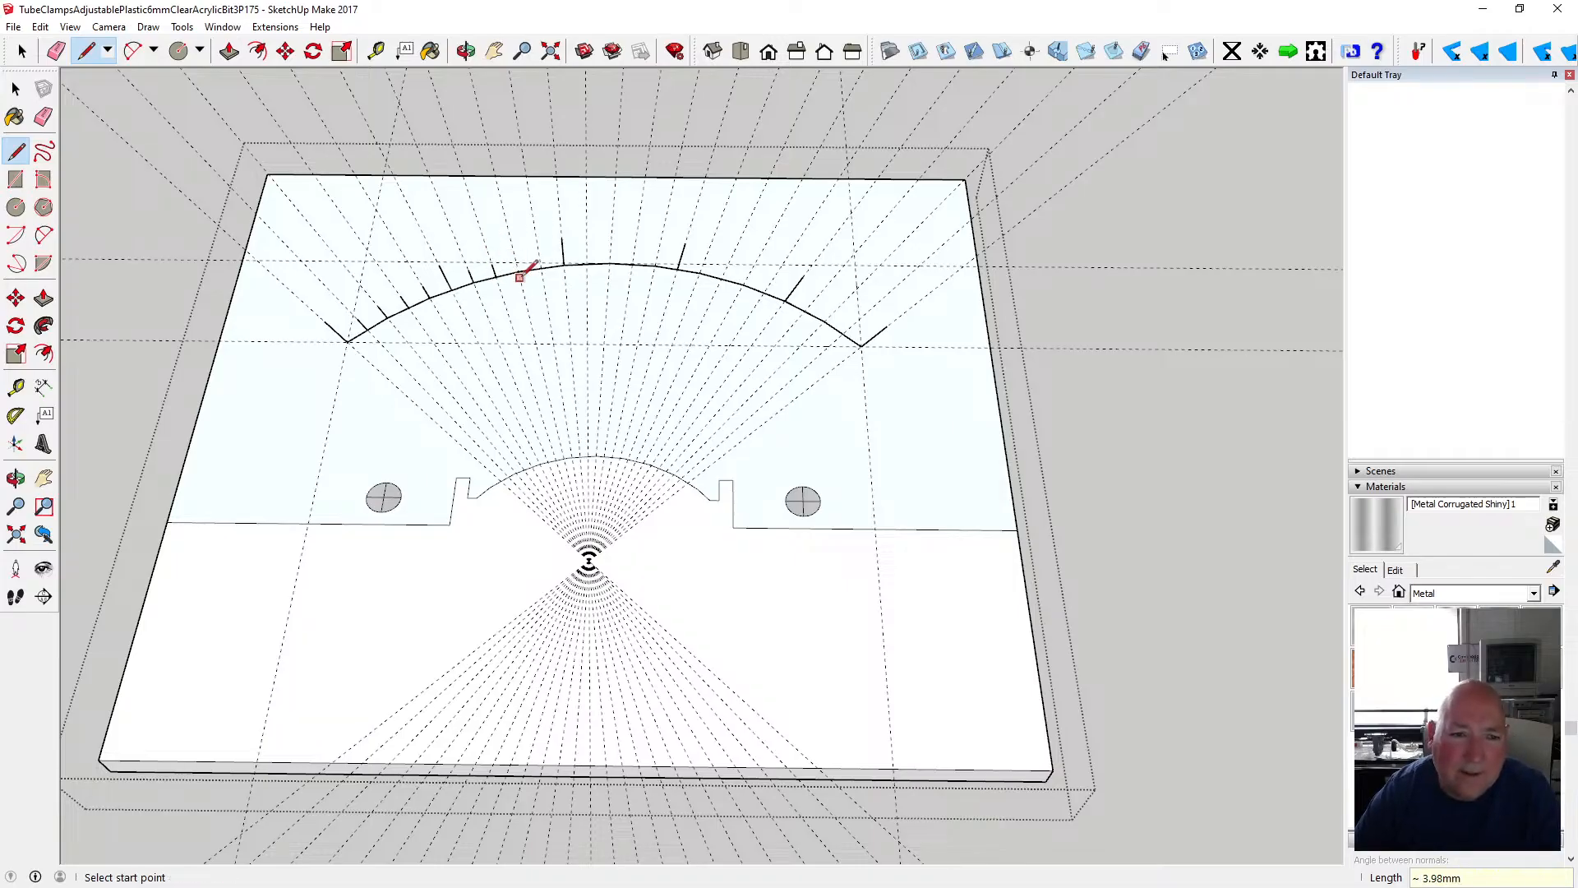
- Draw 1.5 mm minor ticks outward along the two remaining guides before the second intermediate long tick
click(518, 271)
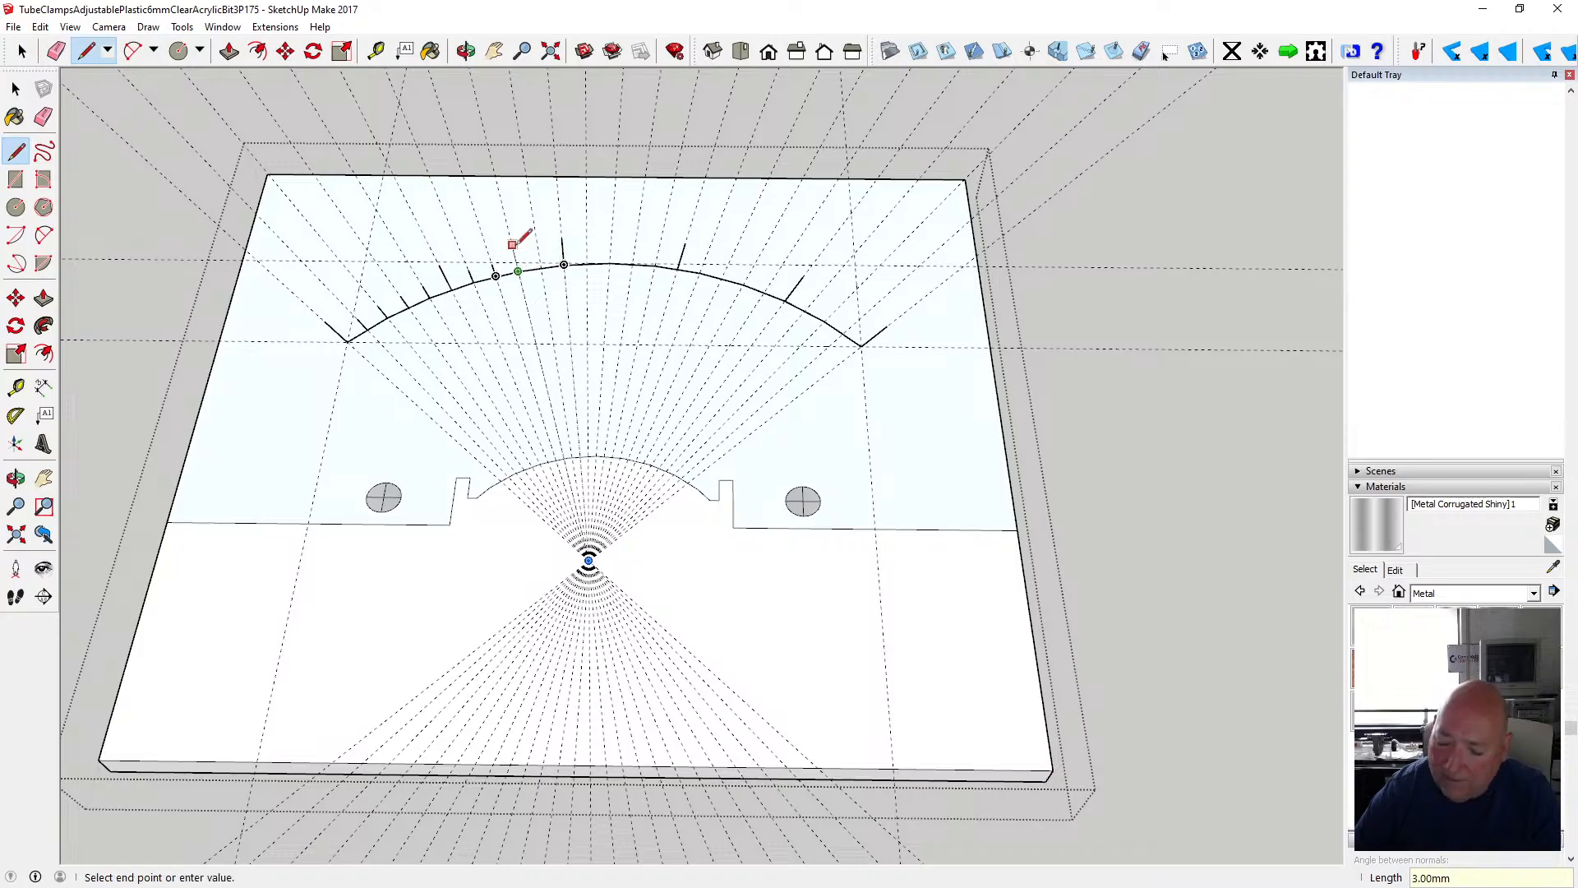
text(1.5)
key(Return)
key(Escape)
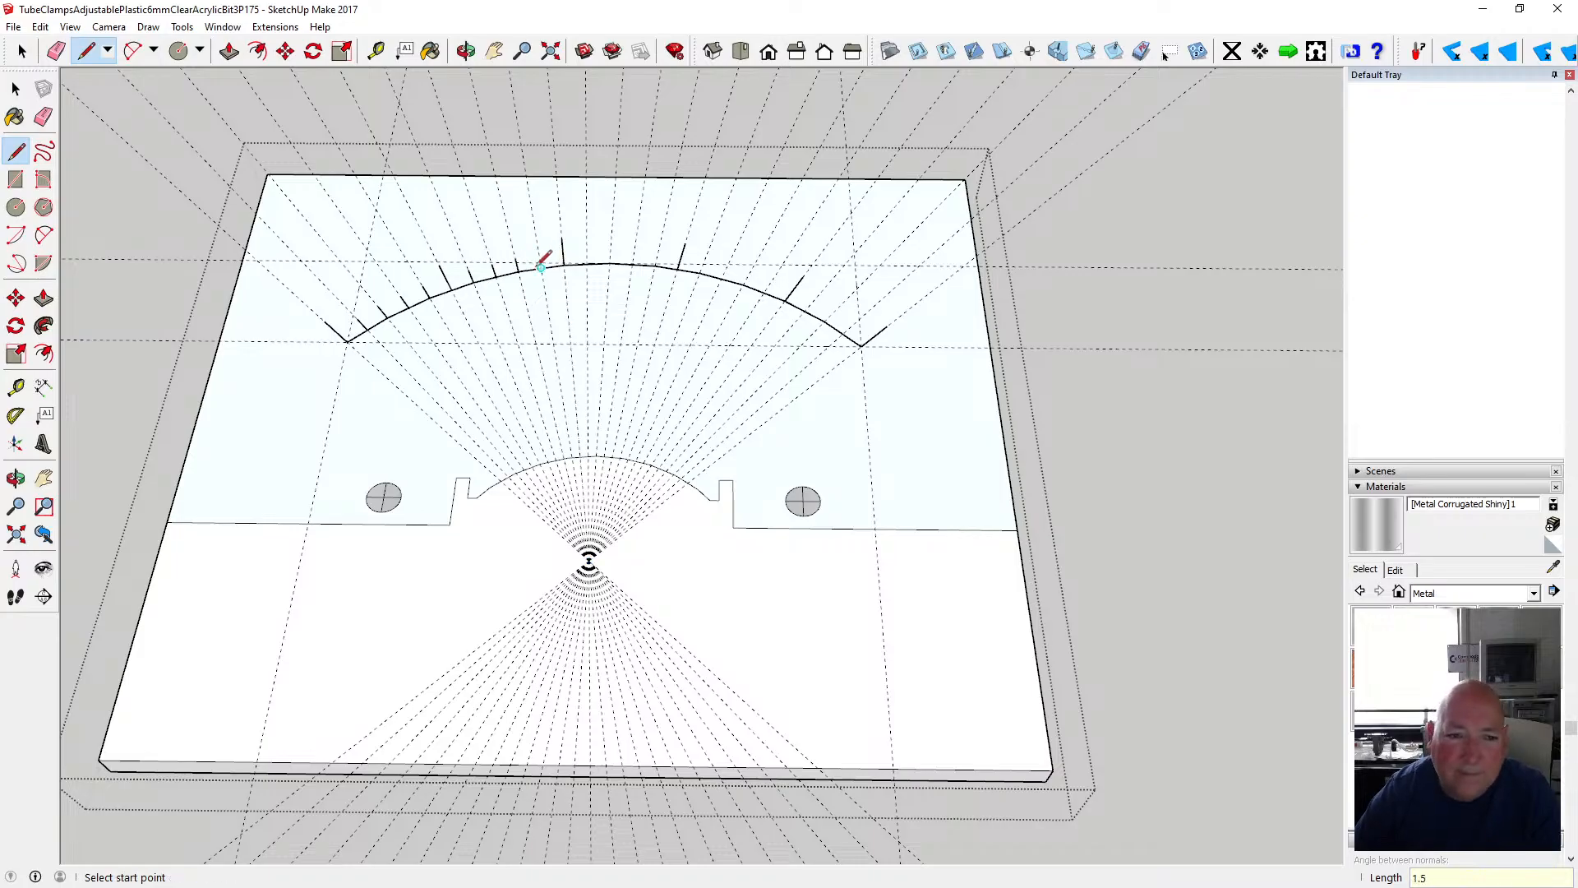
click(541, 268)
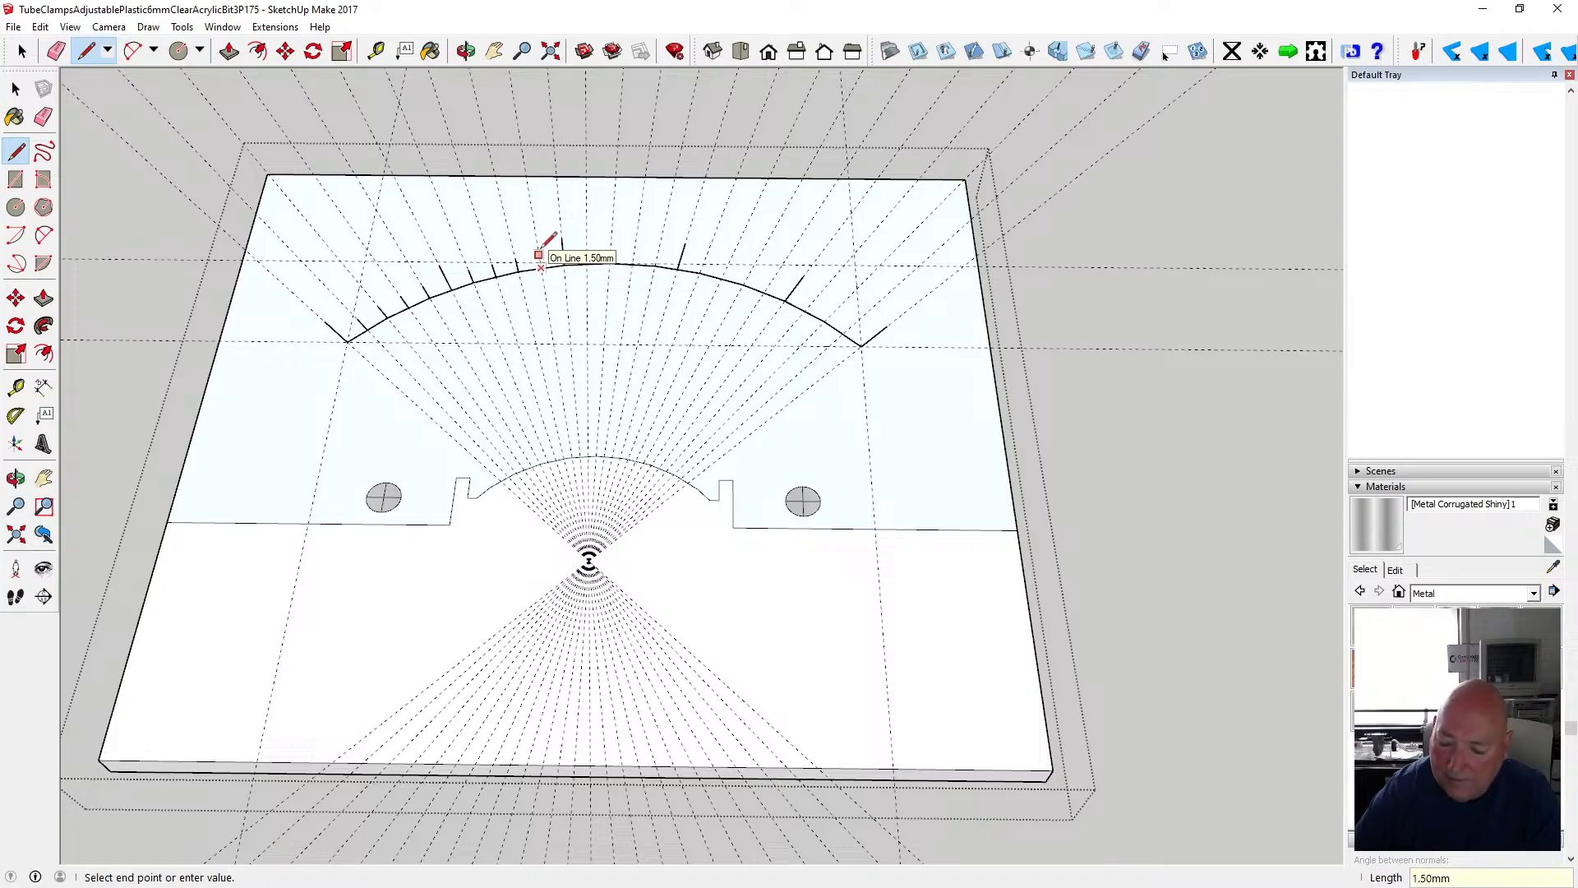
click(538, 255)
key(Escape)
- Draw 1.5 mm minor ticks outward along the first two guides to the right of the second intermediate long tick
click(586, 263)
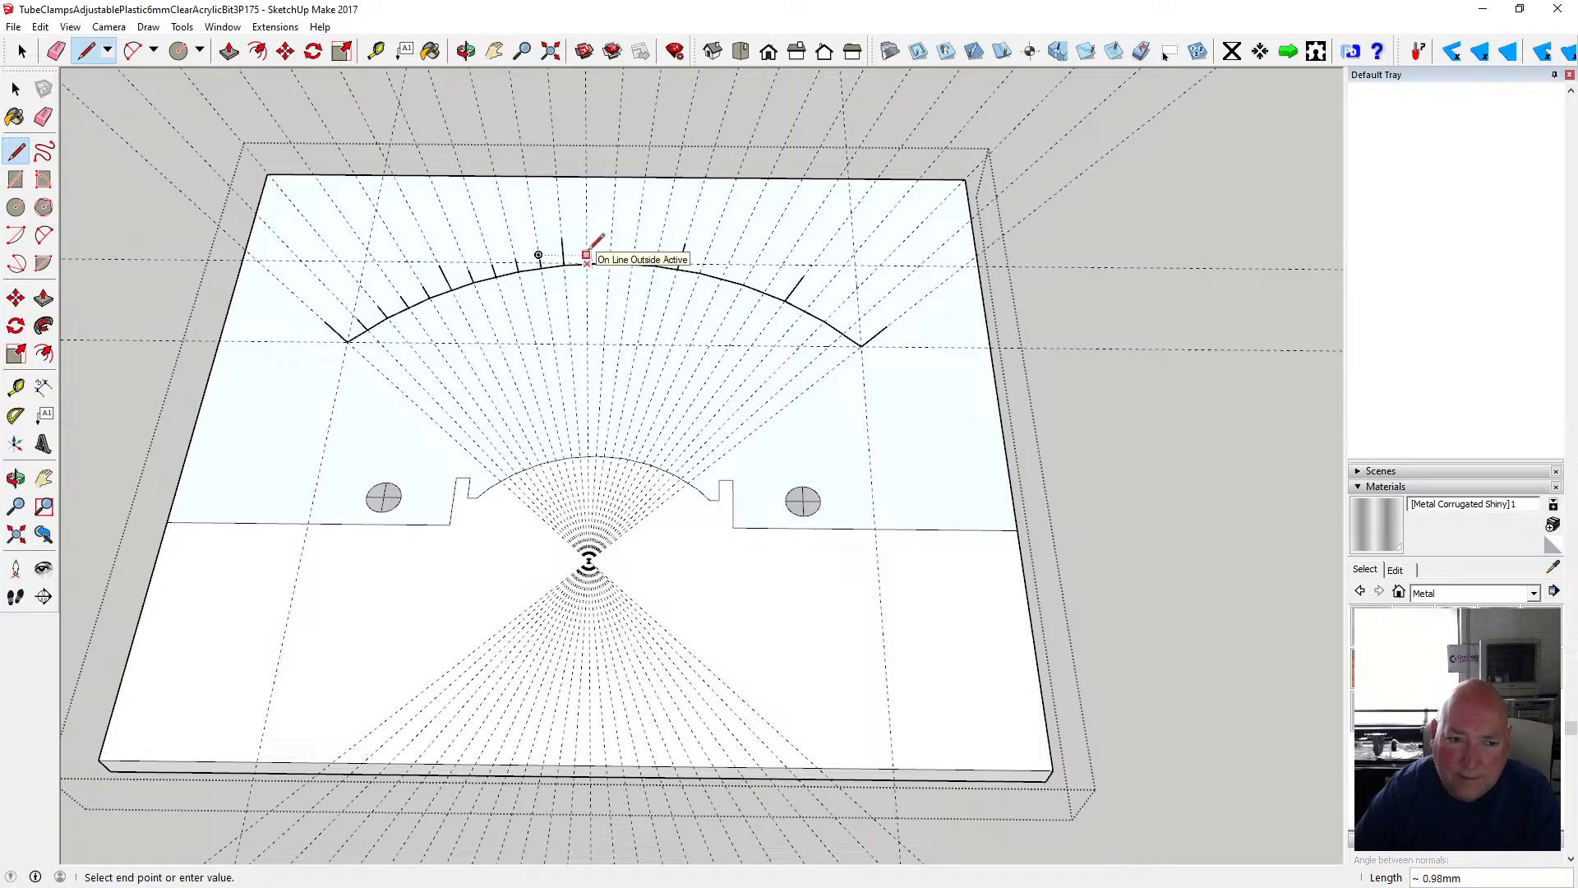
click(586, 251)
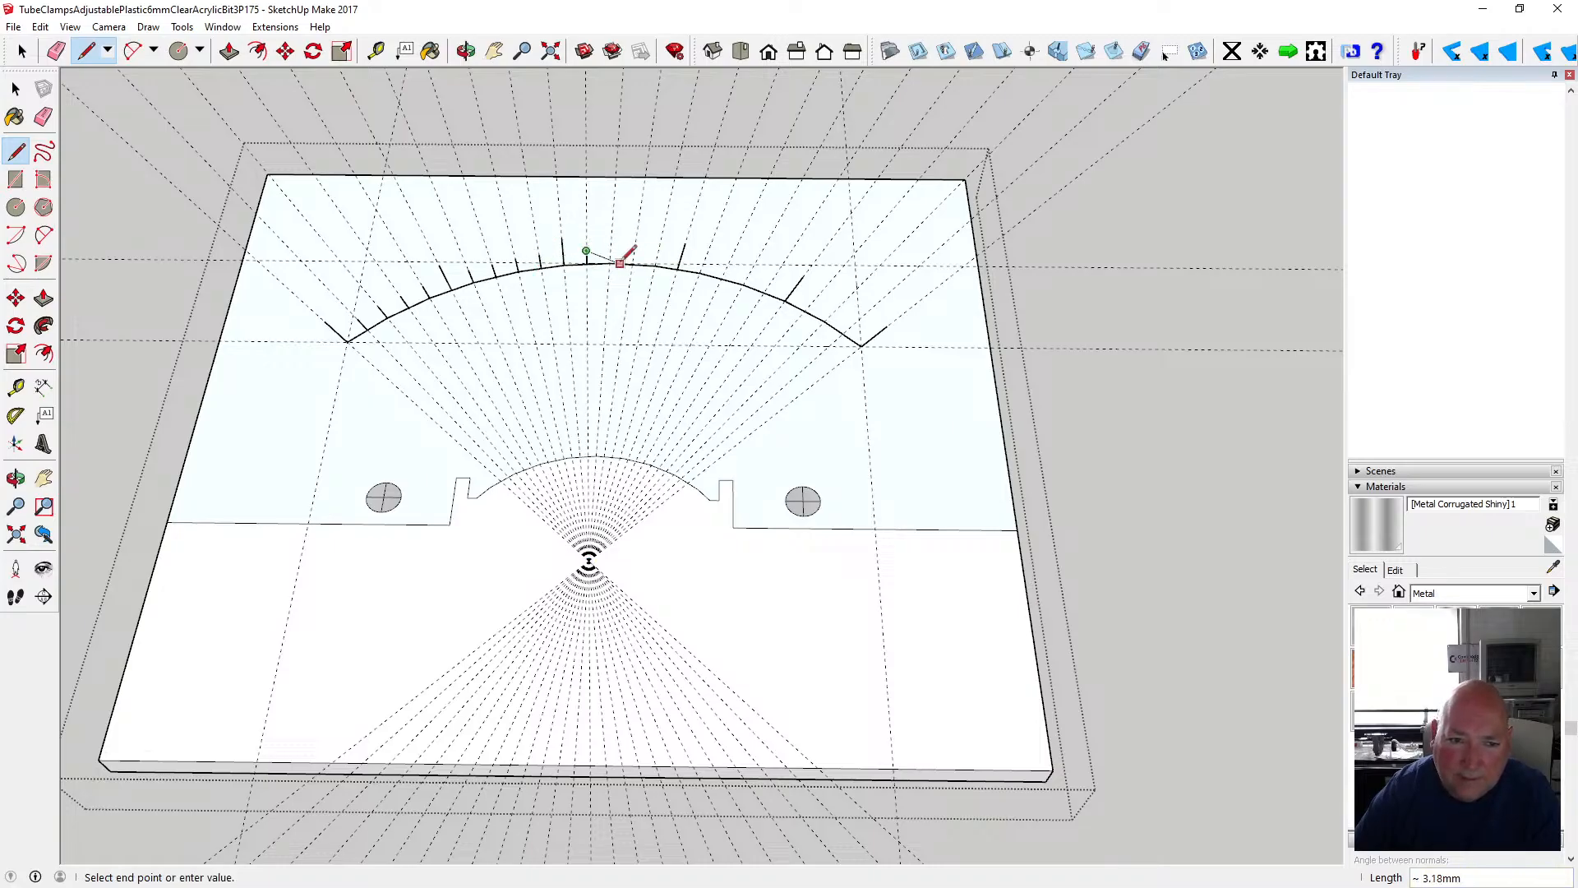
key(Escape)
click(609, 263)
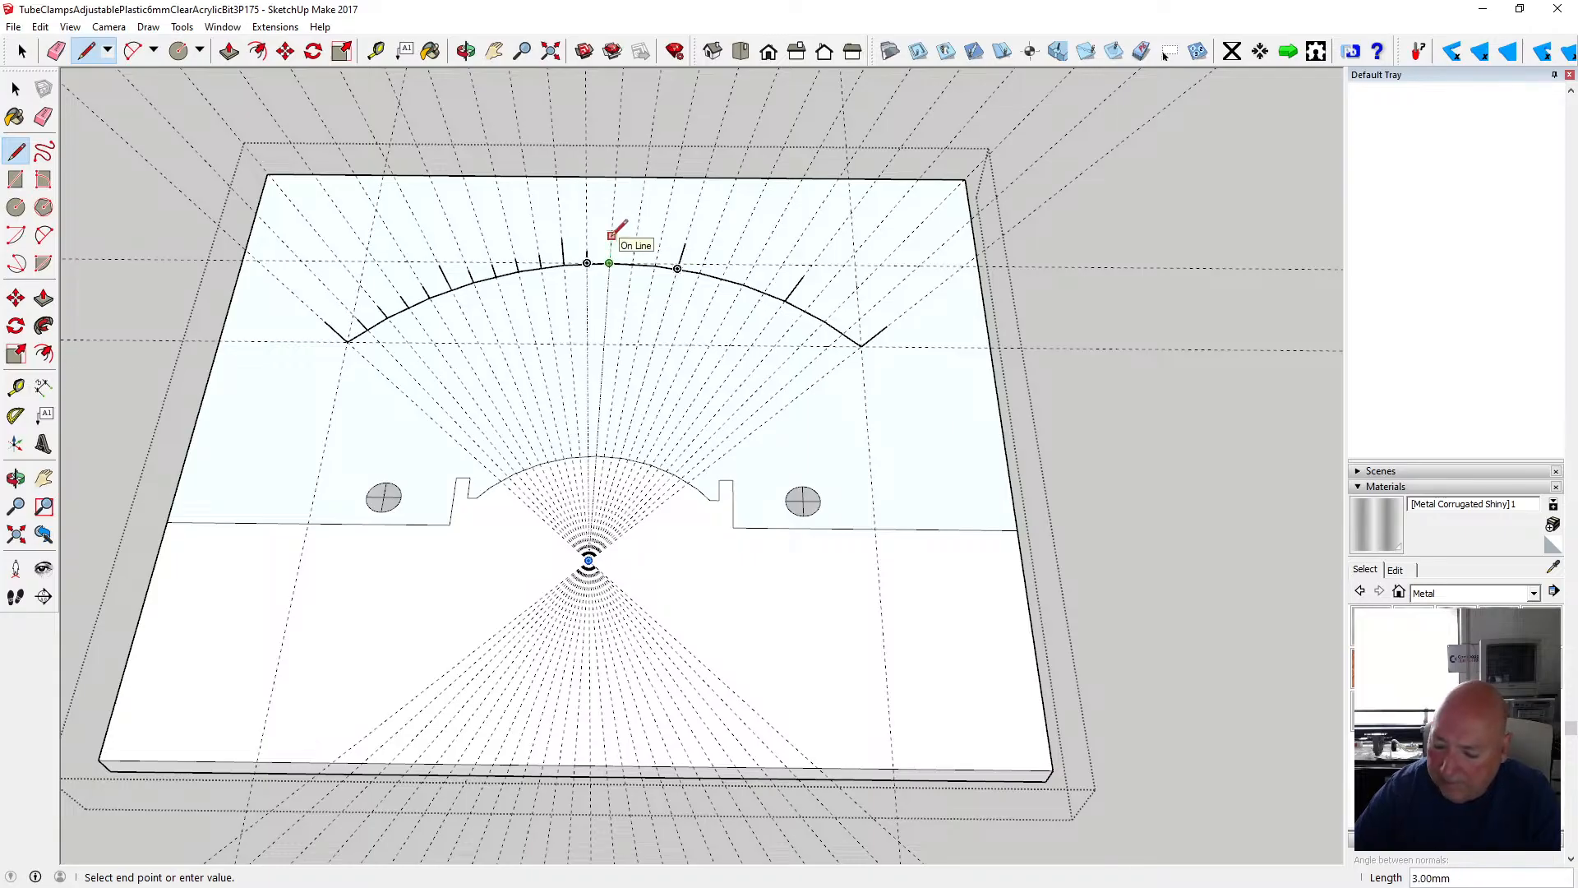
text(1.5)
key(Return)
key(Escape)
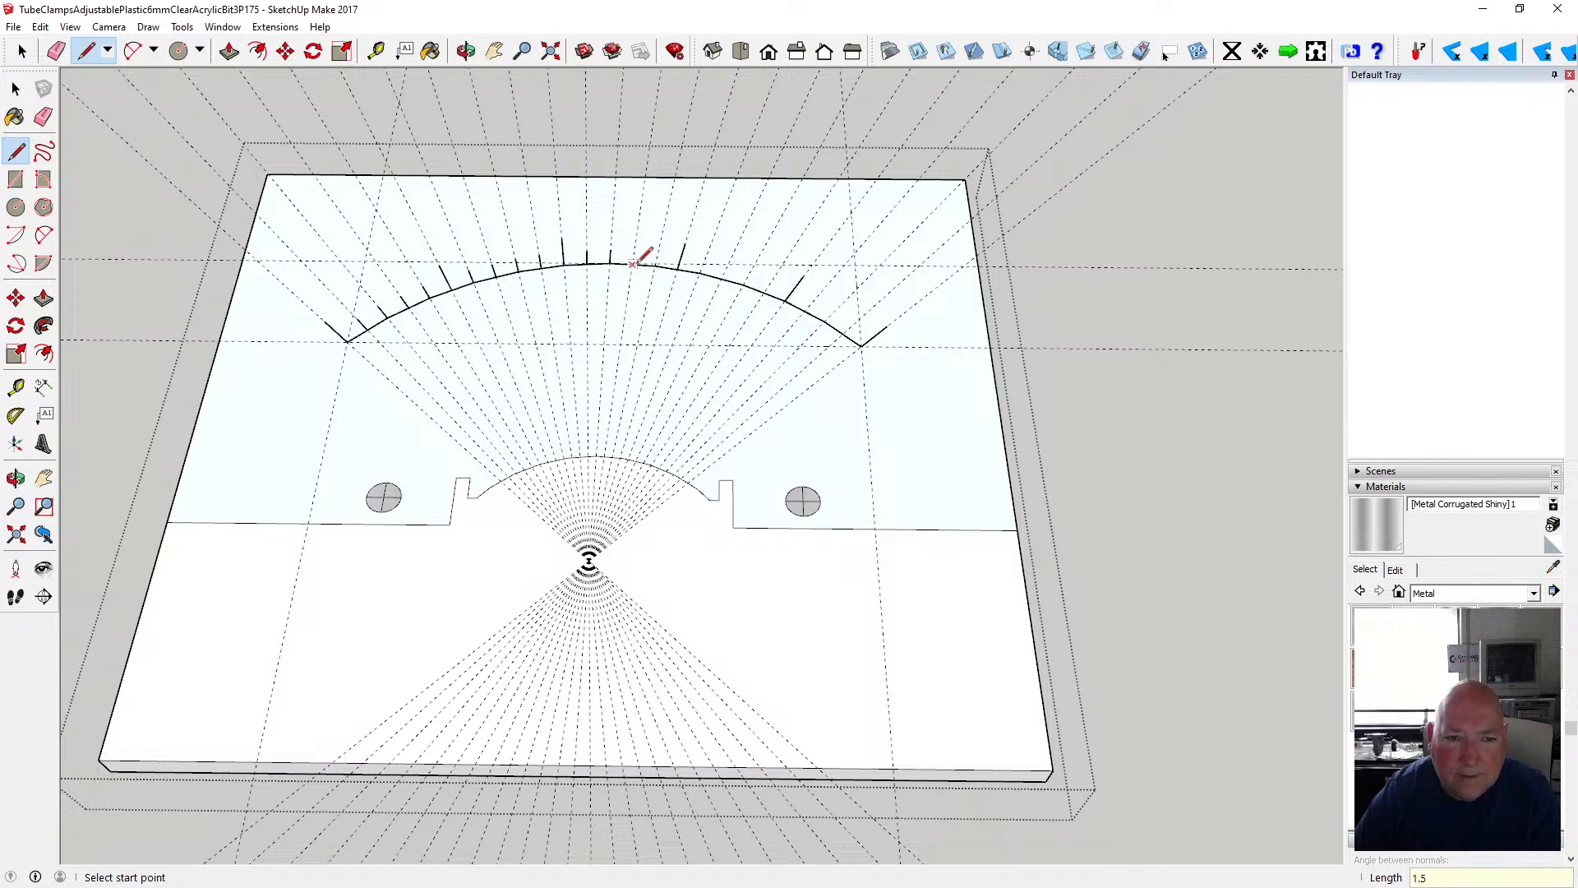
- Draw 1.5 mm minor ticks outward from the arc along the two remaining guides before the third intermediate long tick
click(633, 262)
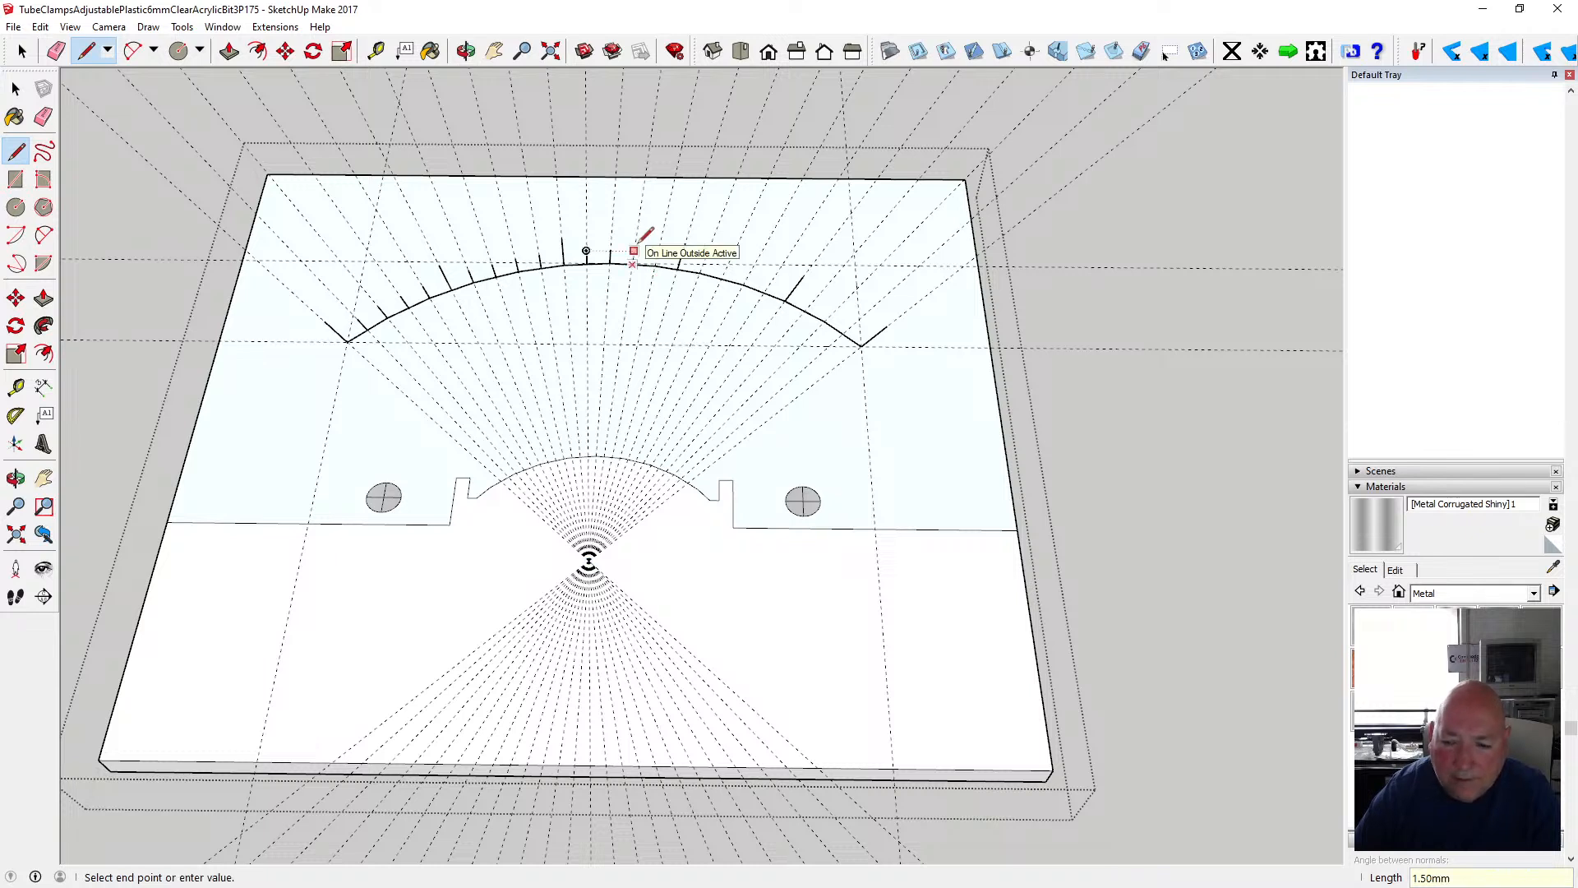
click(634, 250)
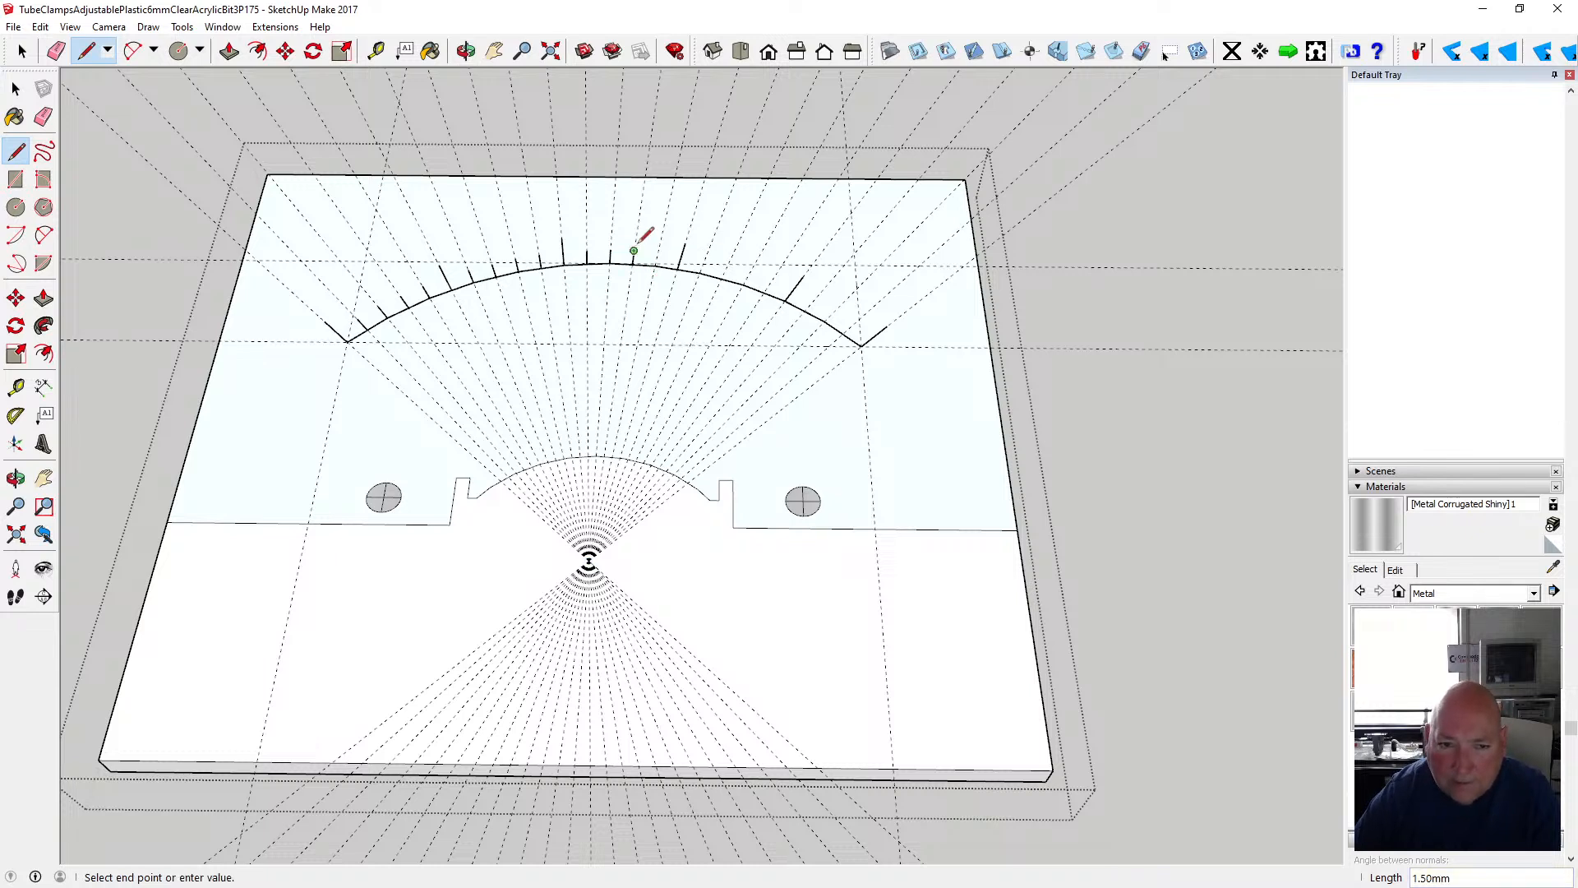
key(Escape)
click(655, 266)
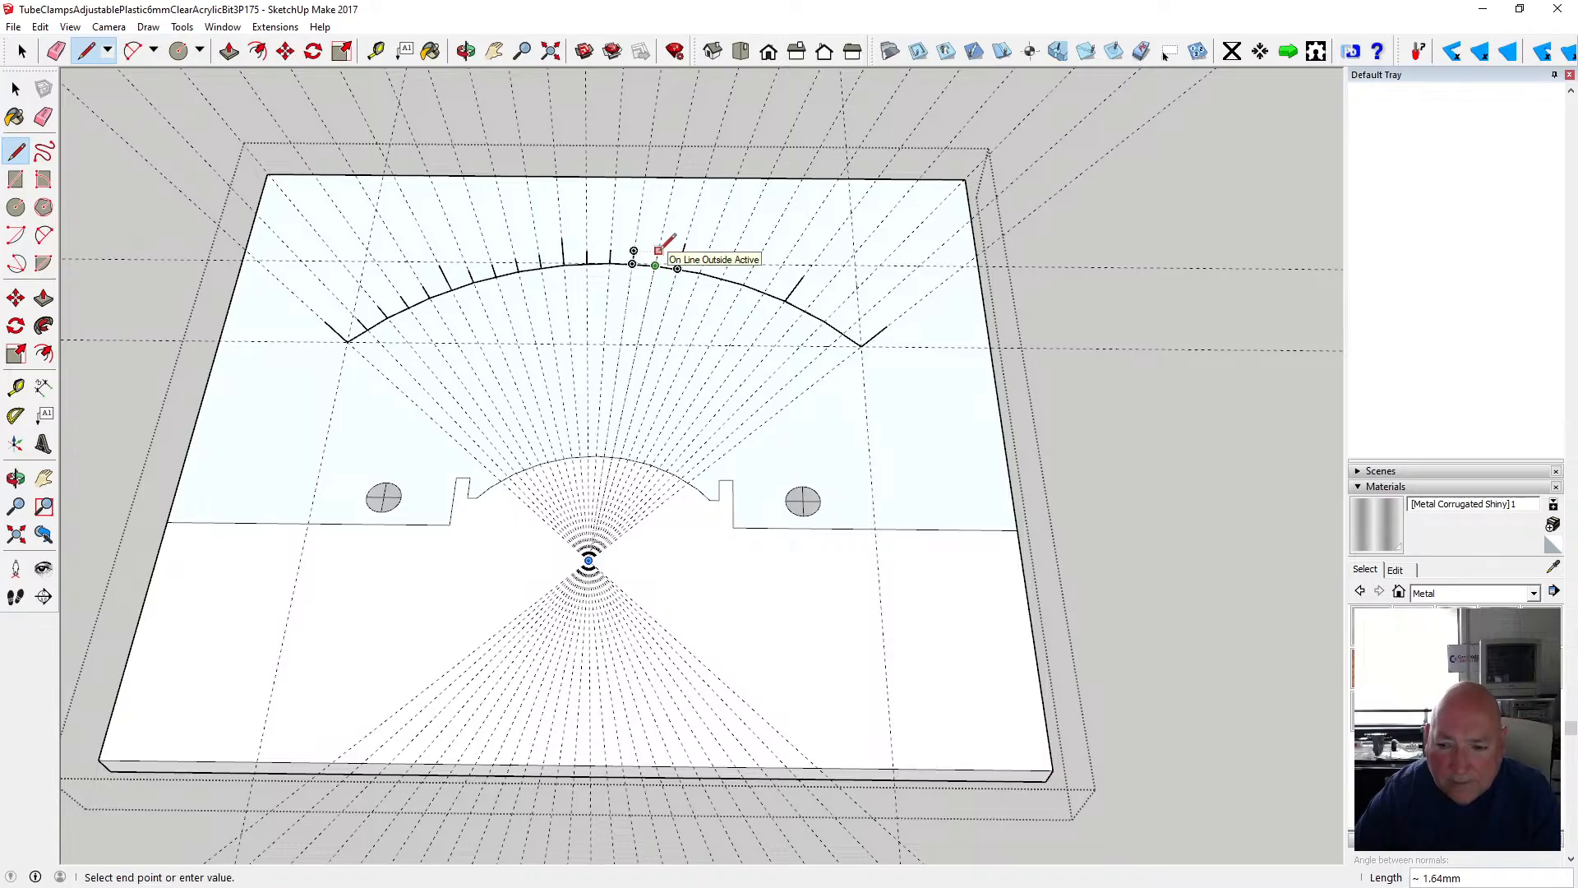
text(1.5)
key(Return)
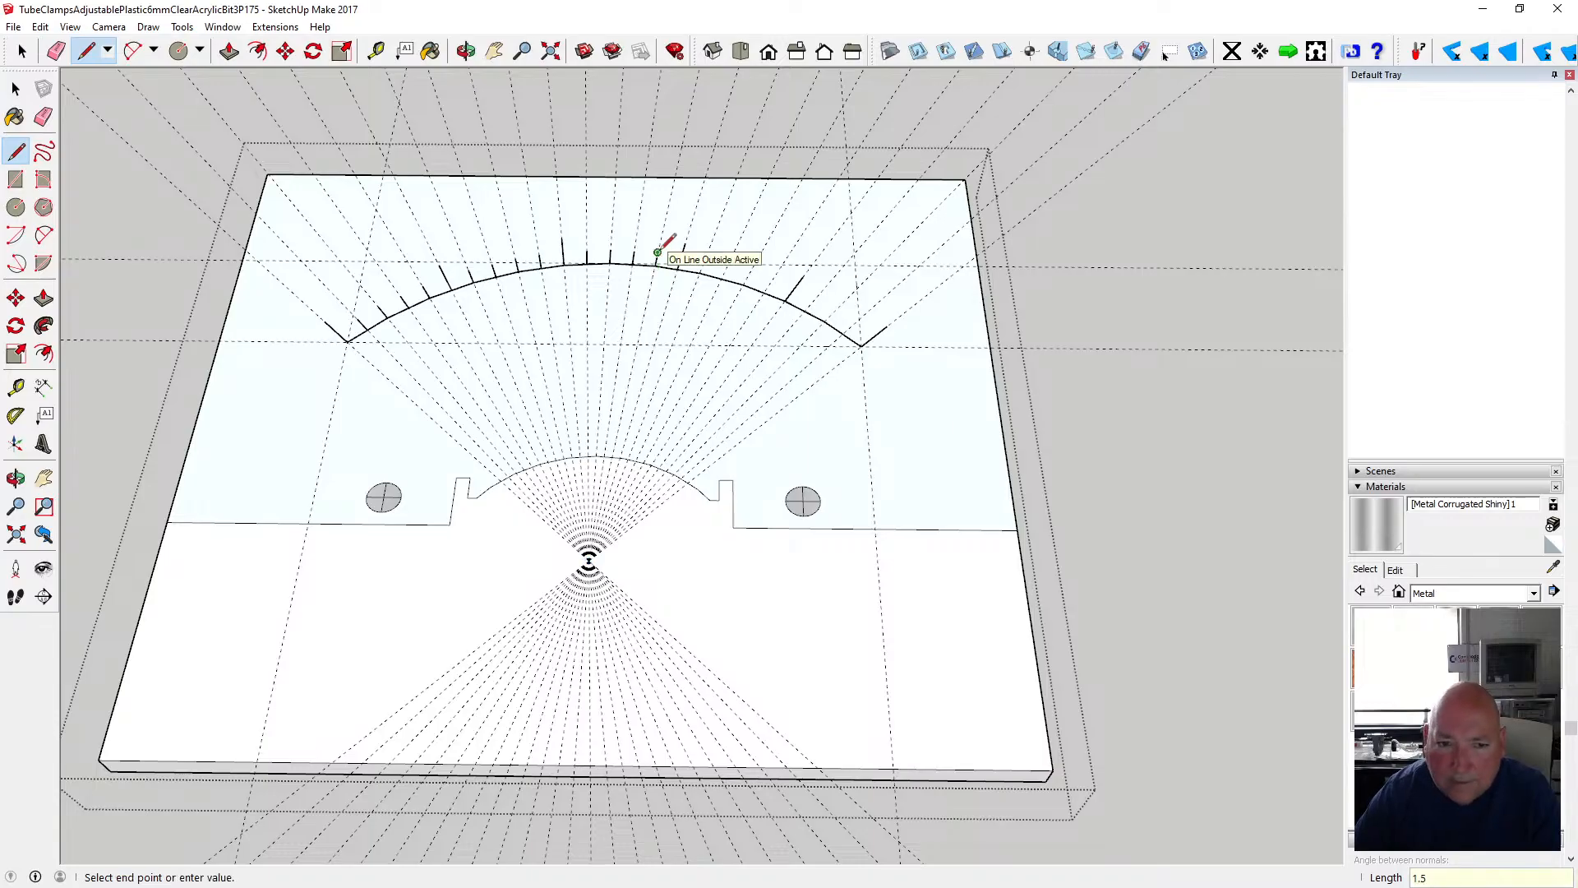
key(Escape)
- Draw four 1.5 mm minor ticks outward along the guides between the third and fourth intermediate long ticks
click(699, 272)
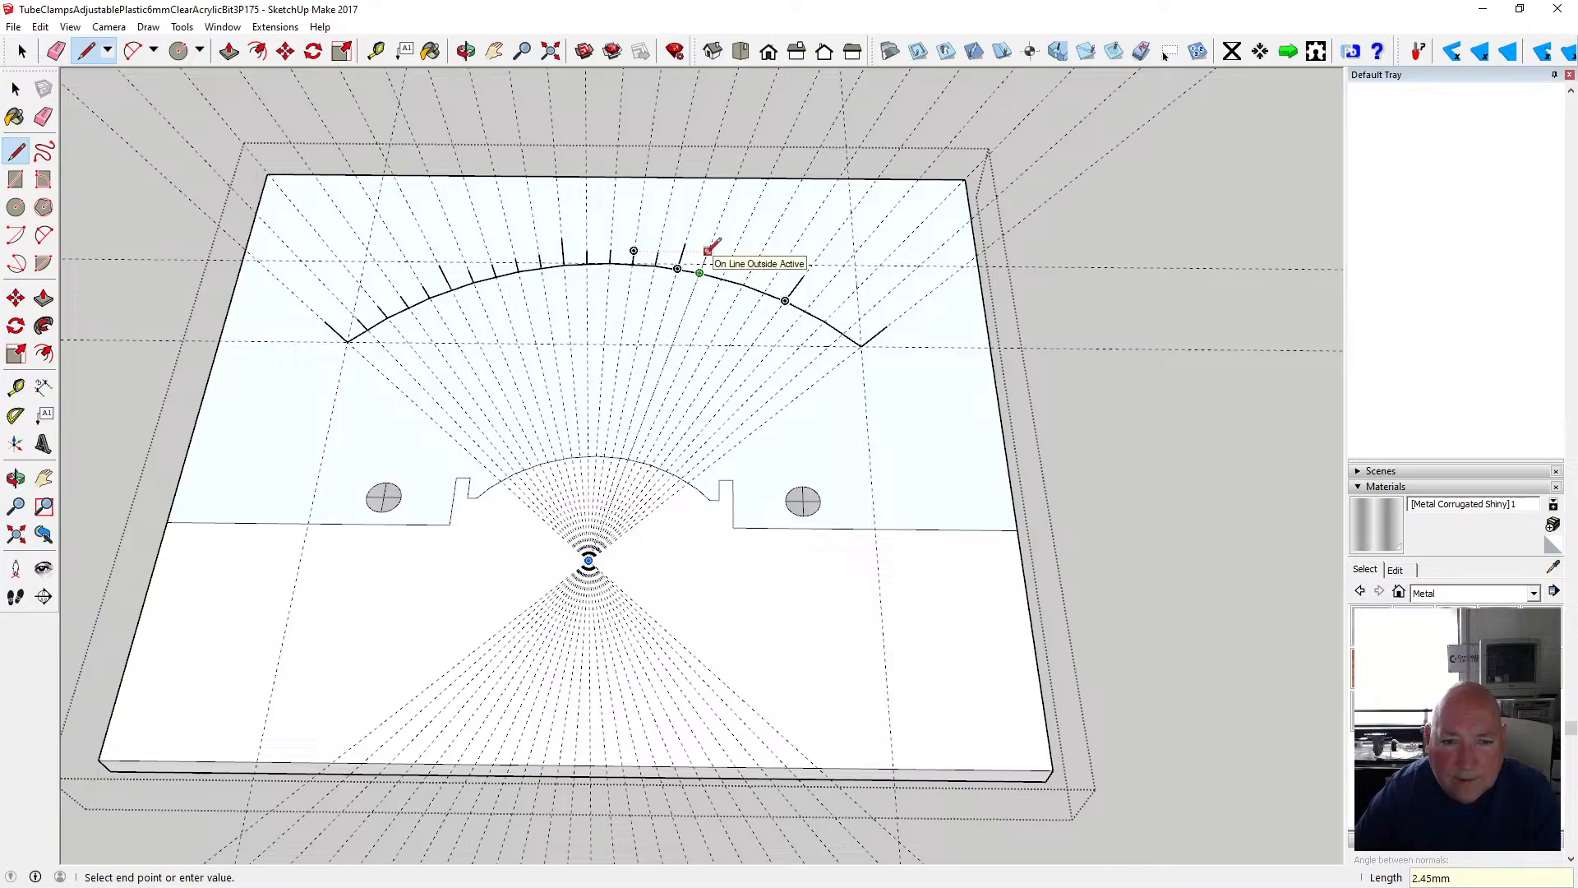
text(1.5)
key(Return)
key(Escape)
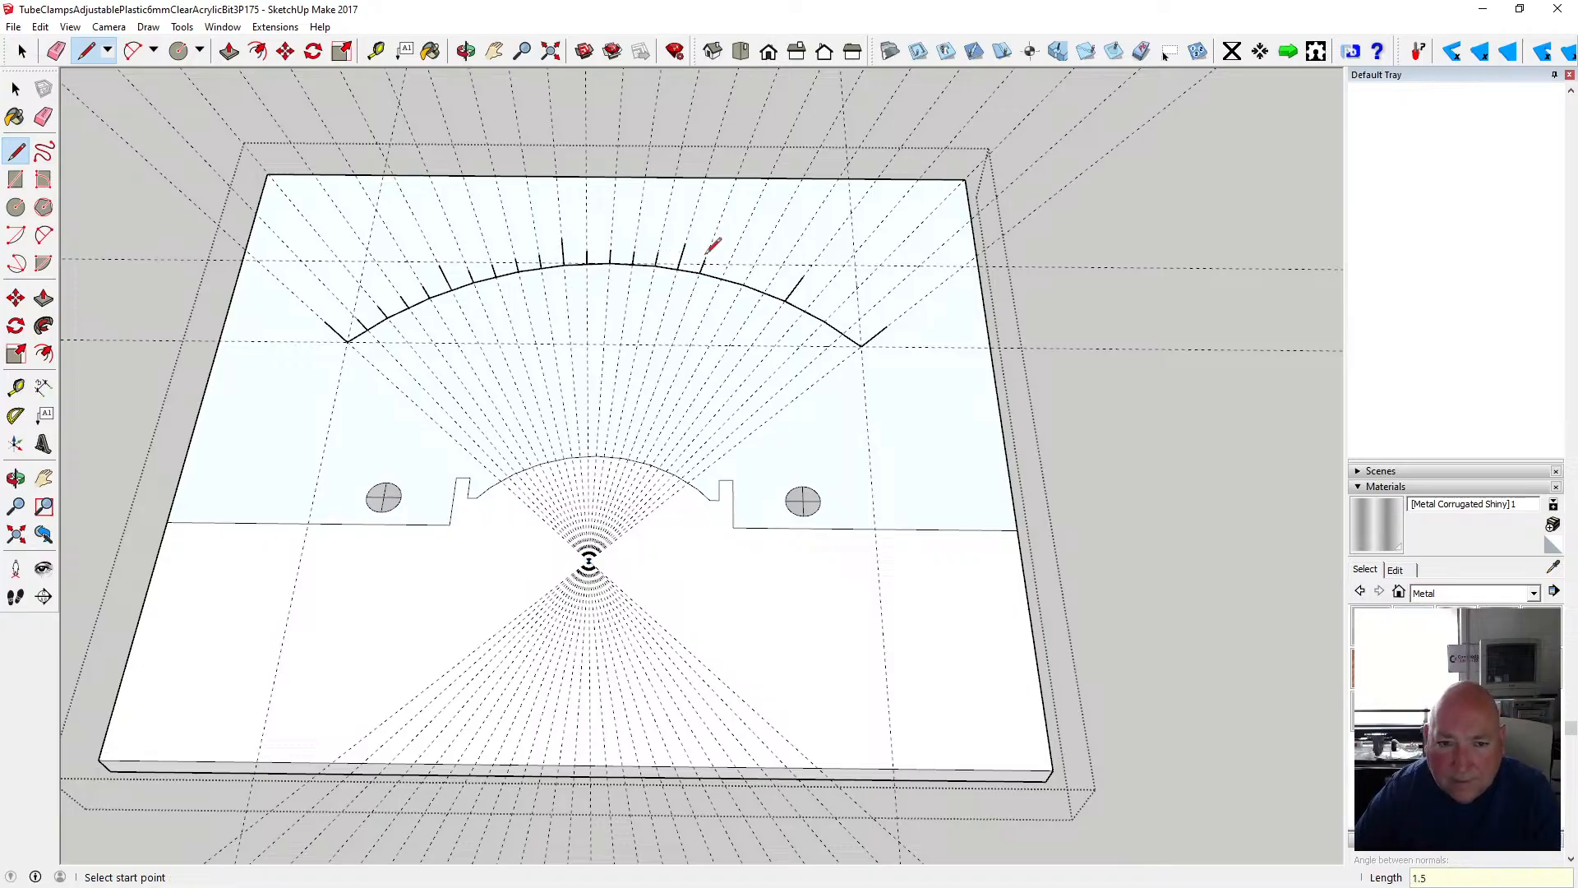
click(721, 277)
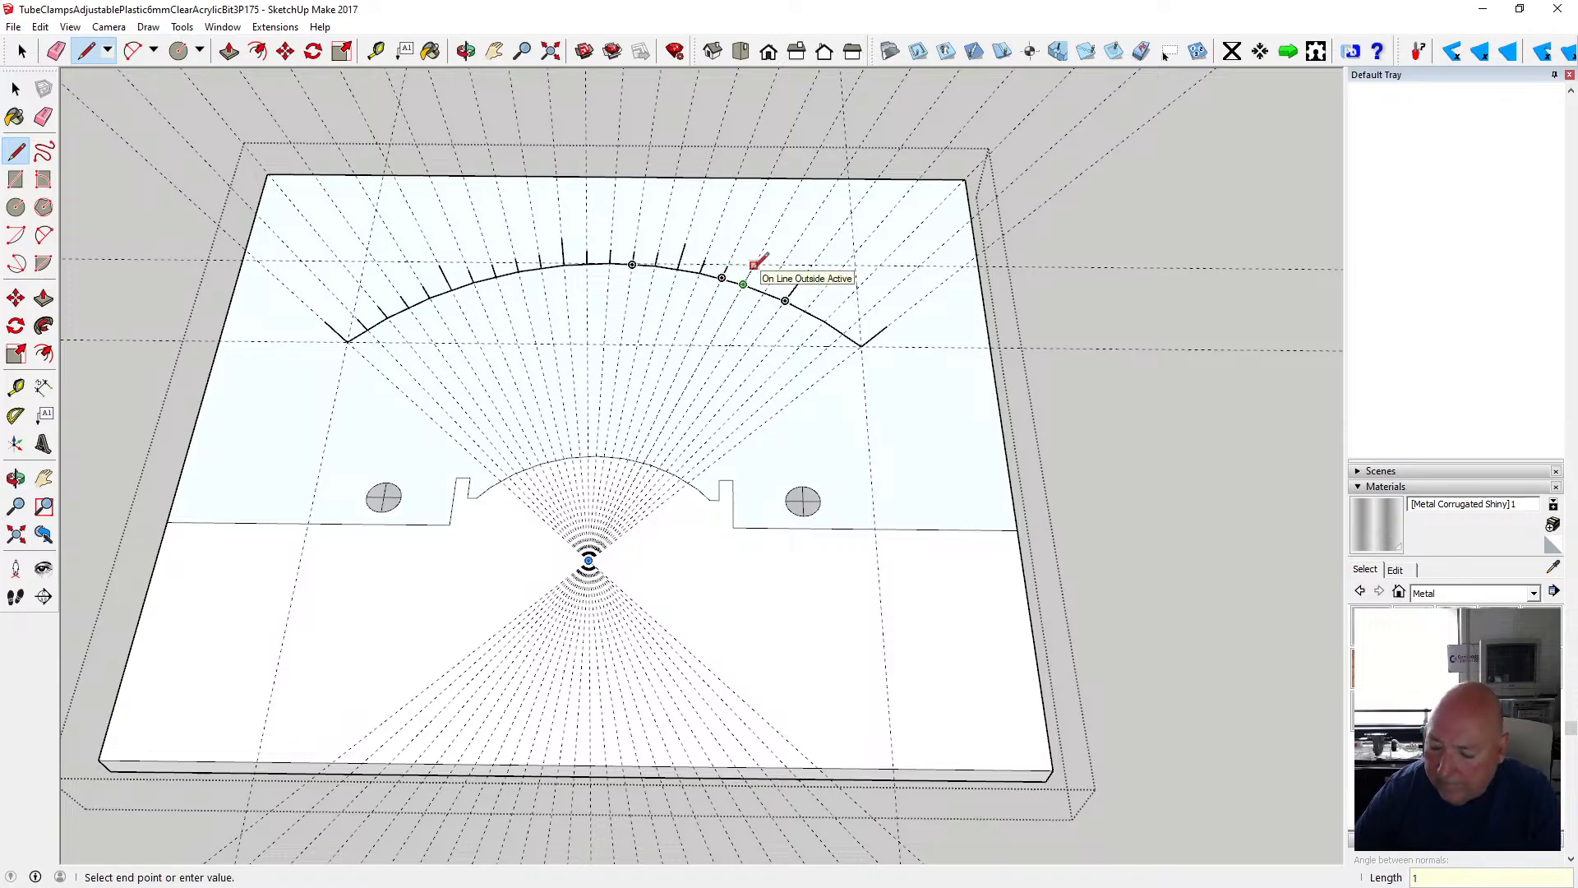
key(Return)
key(Escape)
click(764, 292)
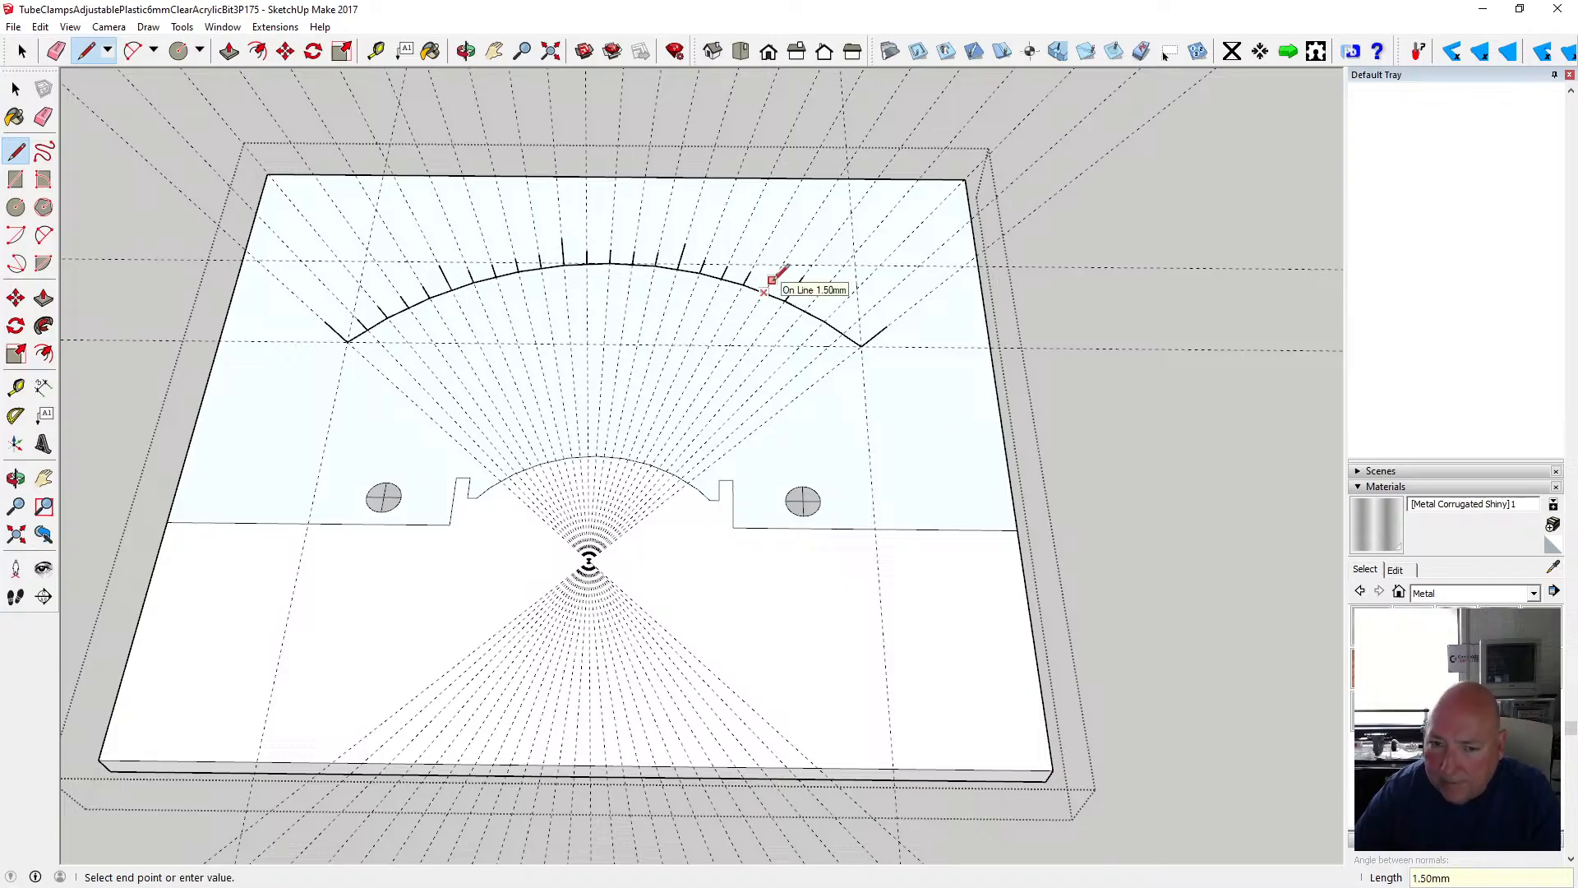
key(Return)
key(Escape)
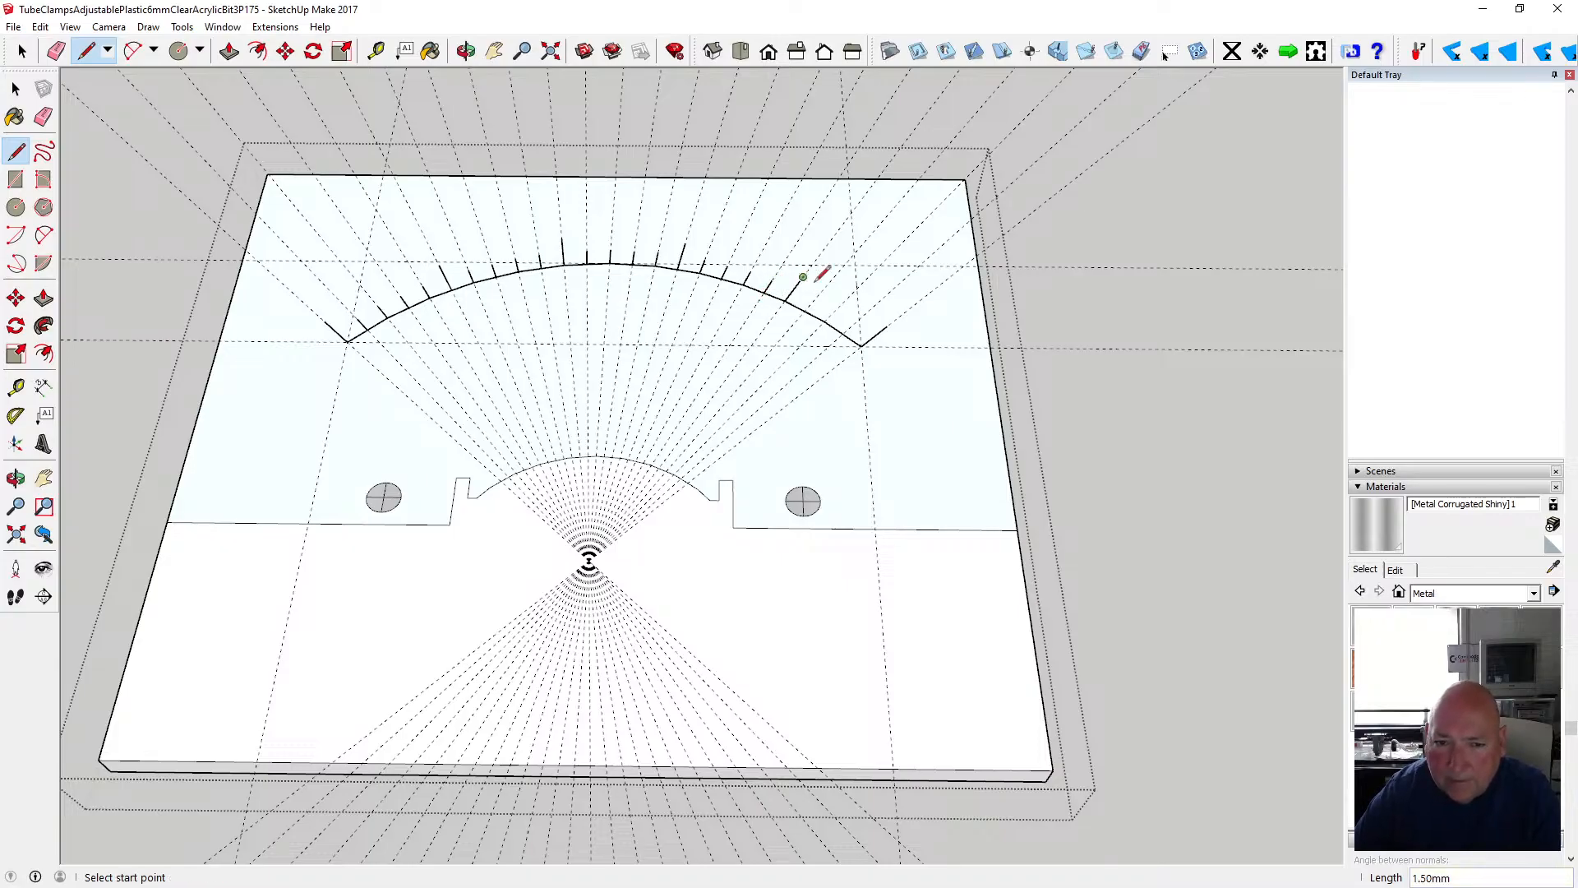
- Draw three 1.5 mm minor ticks outward along the guides between the fourth intermediate long tick and the arc's right end tick
click(804, 310)
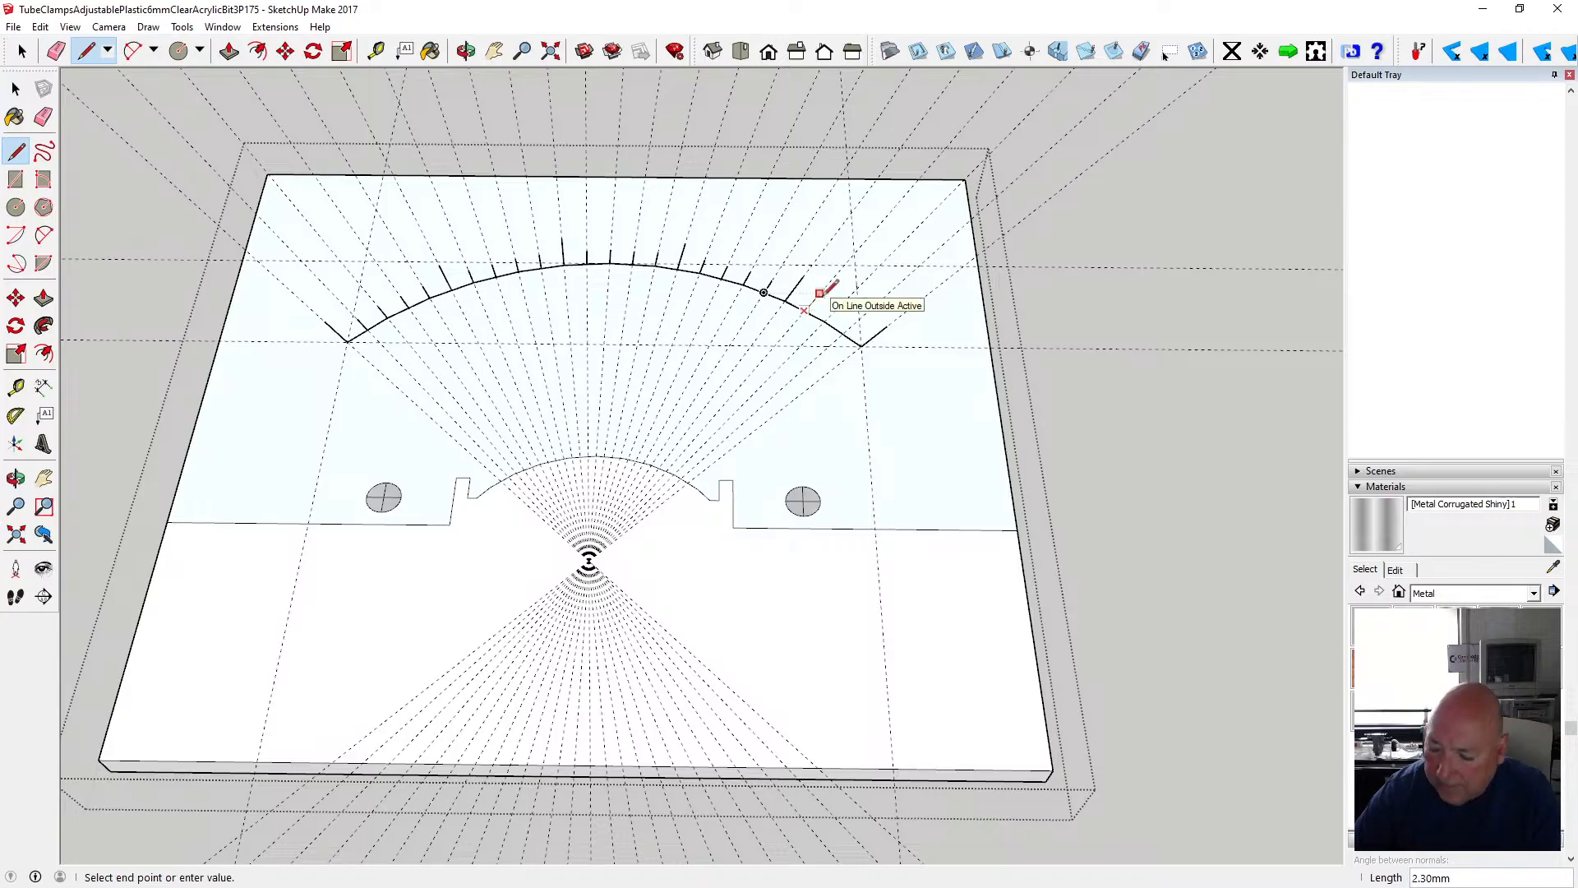
text(1.5)
key(Return)
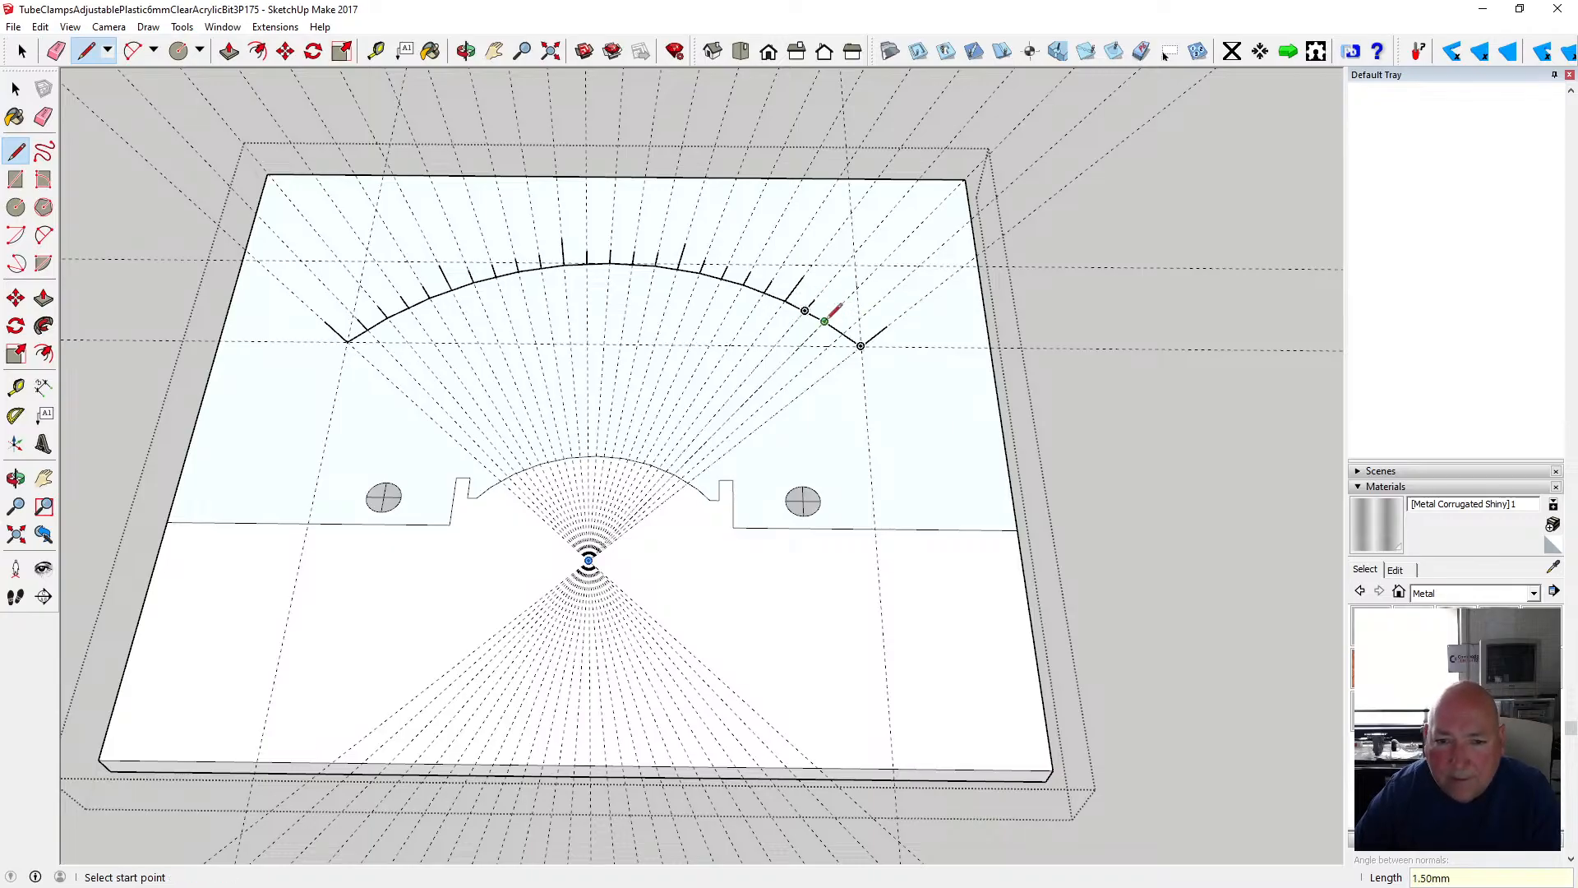
click(825, 322)
text(1.)
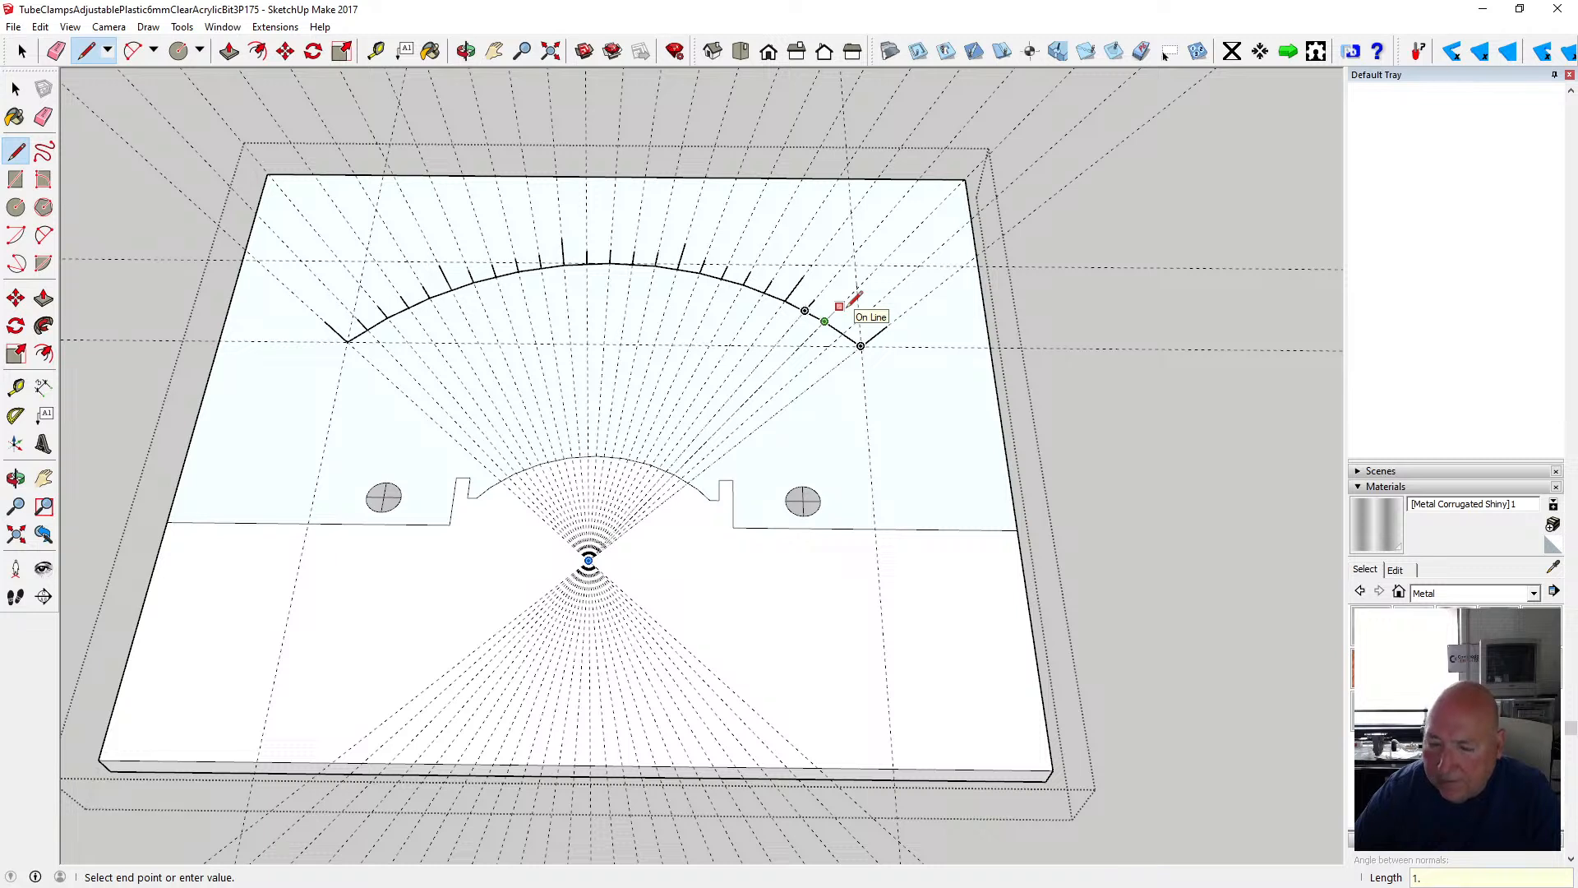
text(5)
key(Return)
click(843, 333)
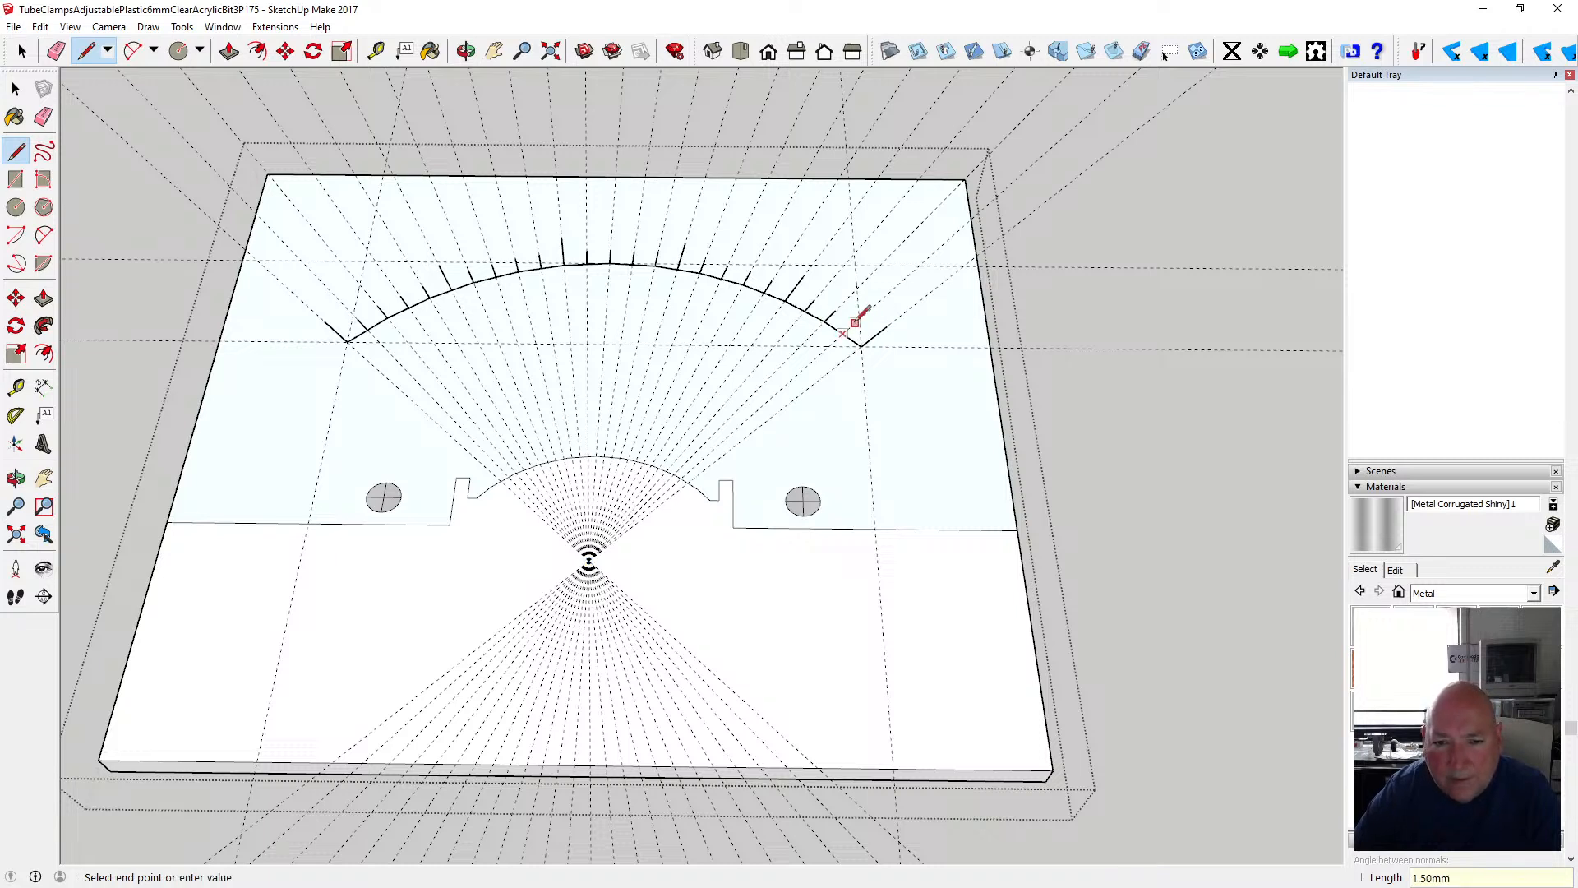
text(1.)
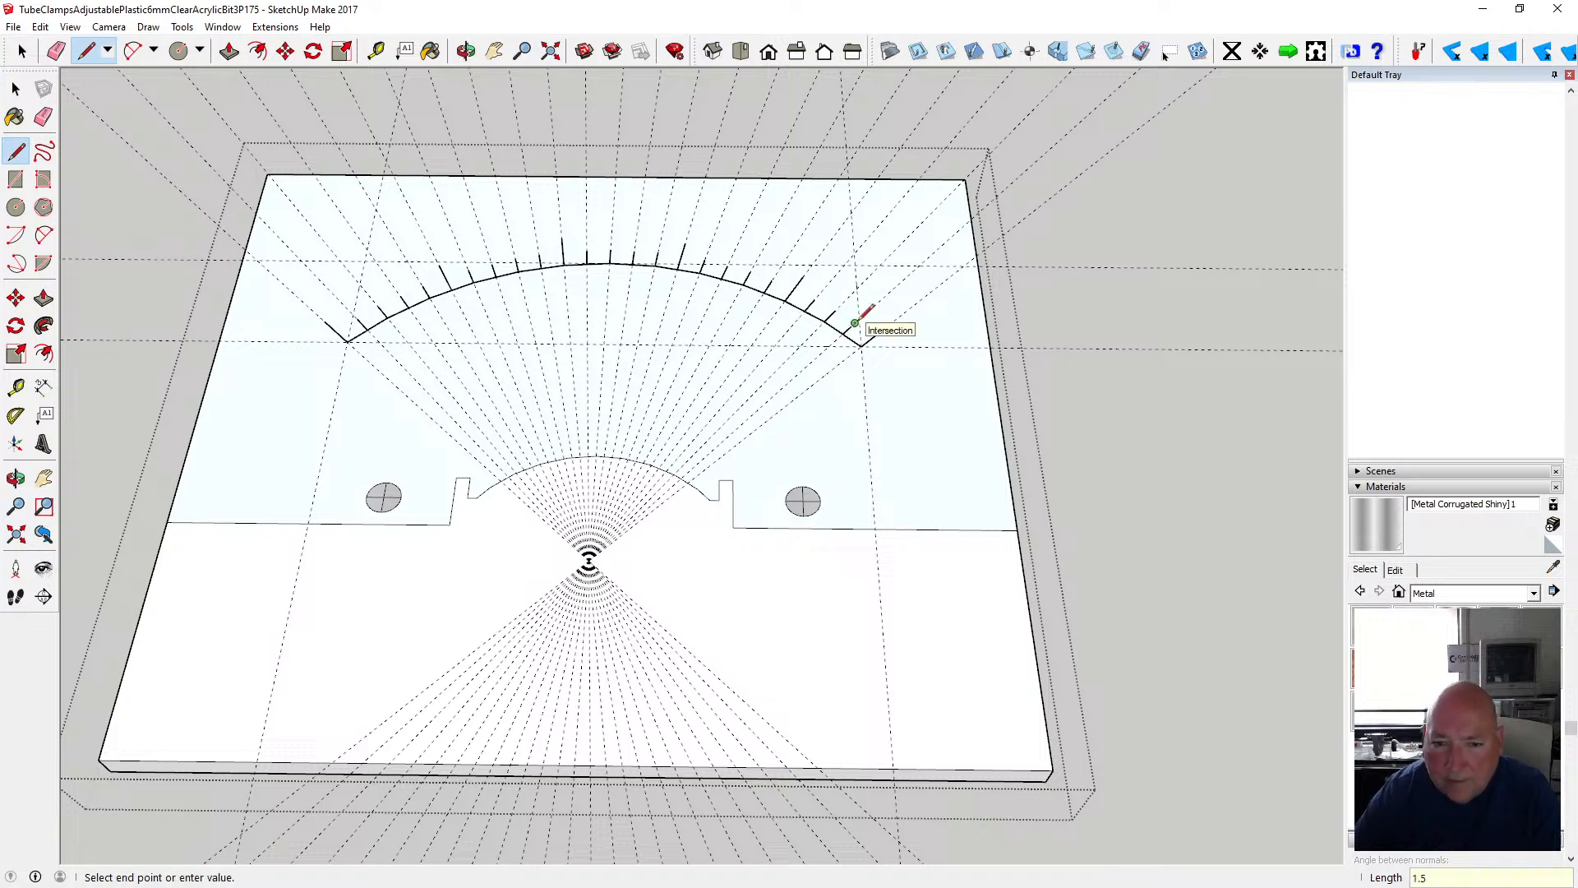
key(Return)
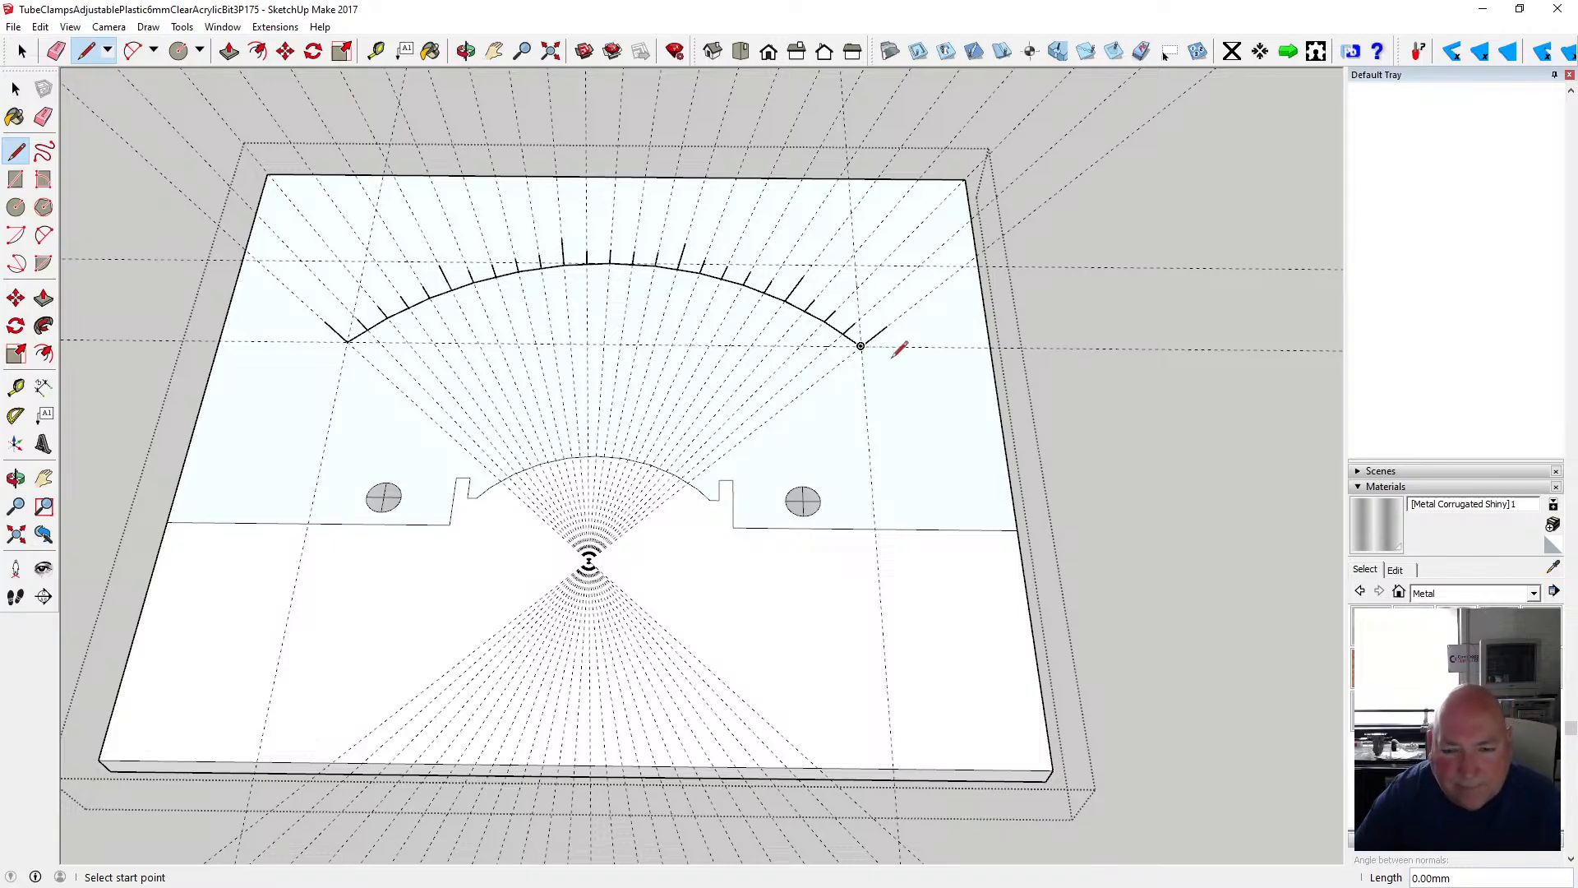
- Measure the distance from the radial guides' common centre to a point near the arc's right end
click(376, 51)
click(589, 560)
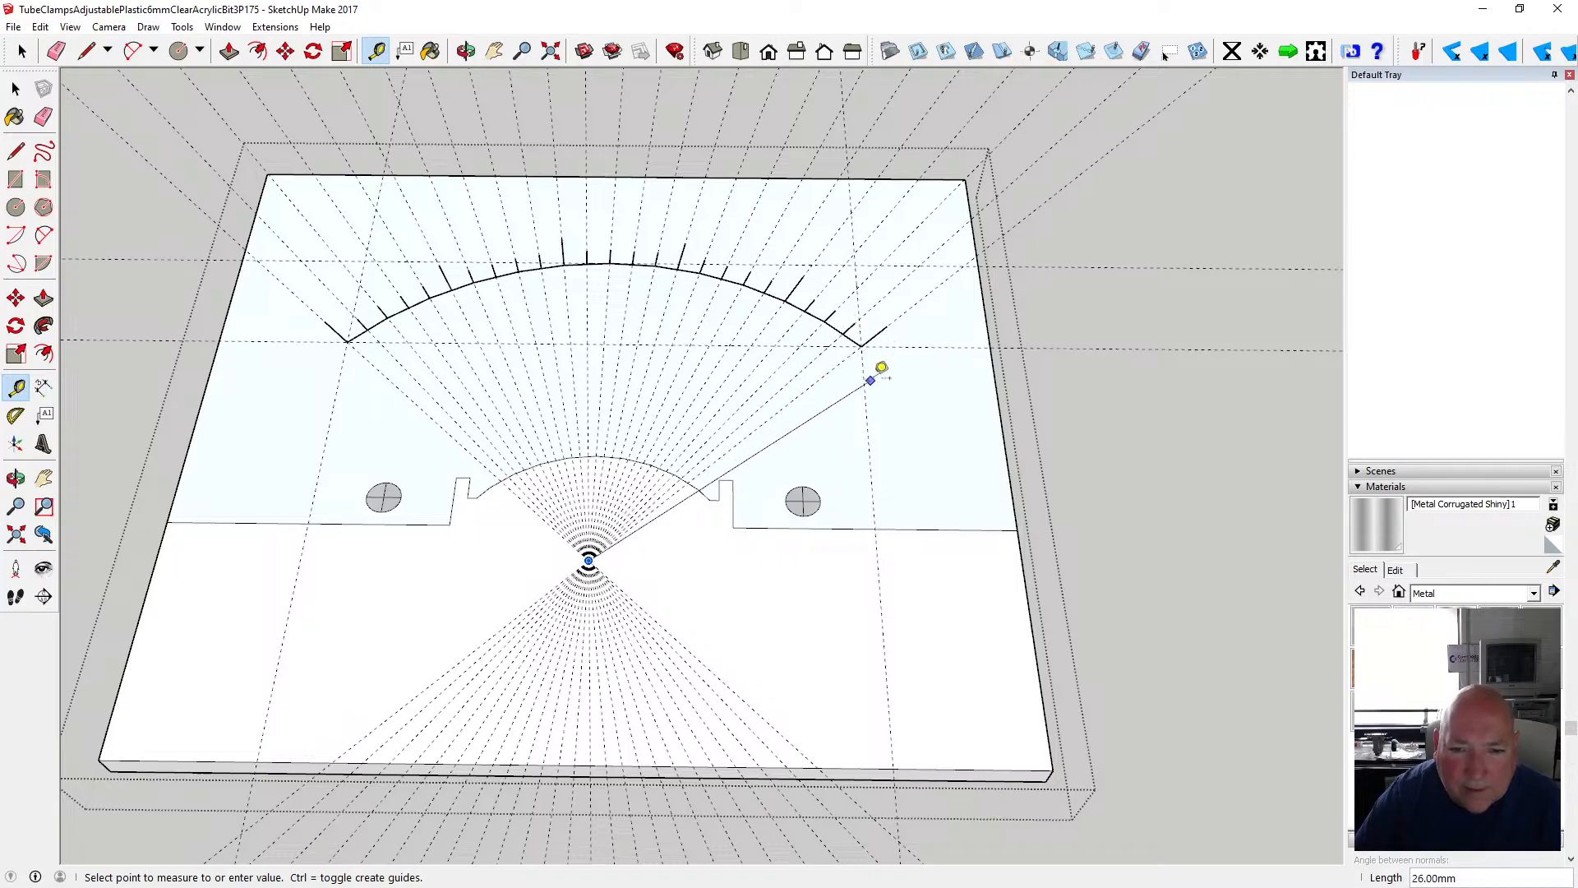
click(884, 360)
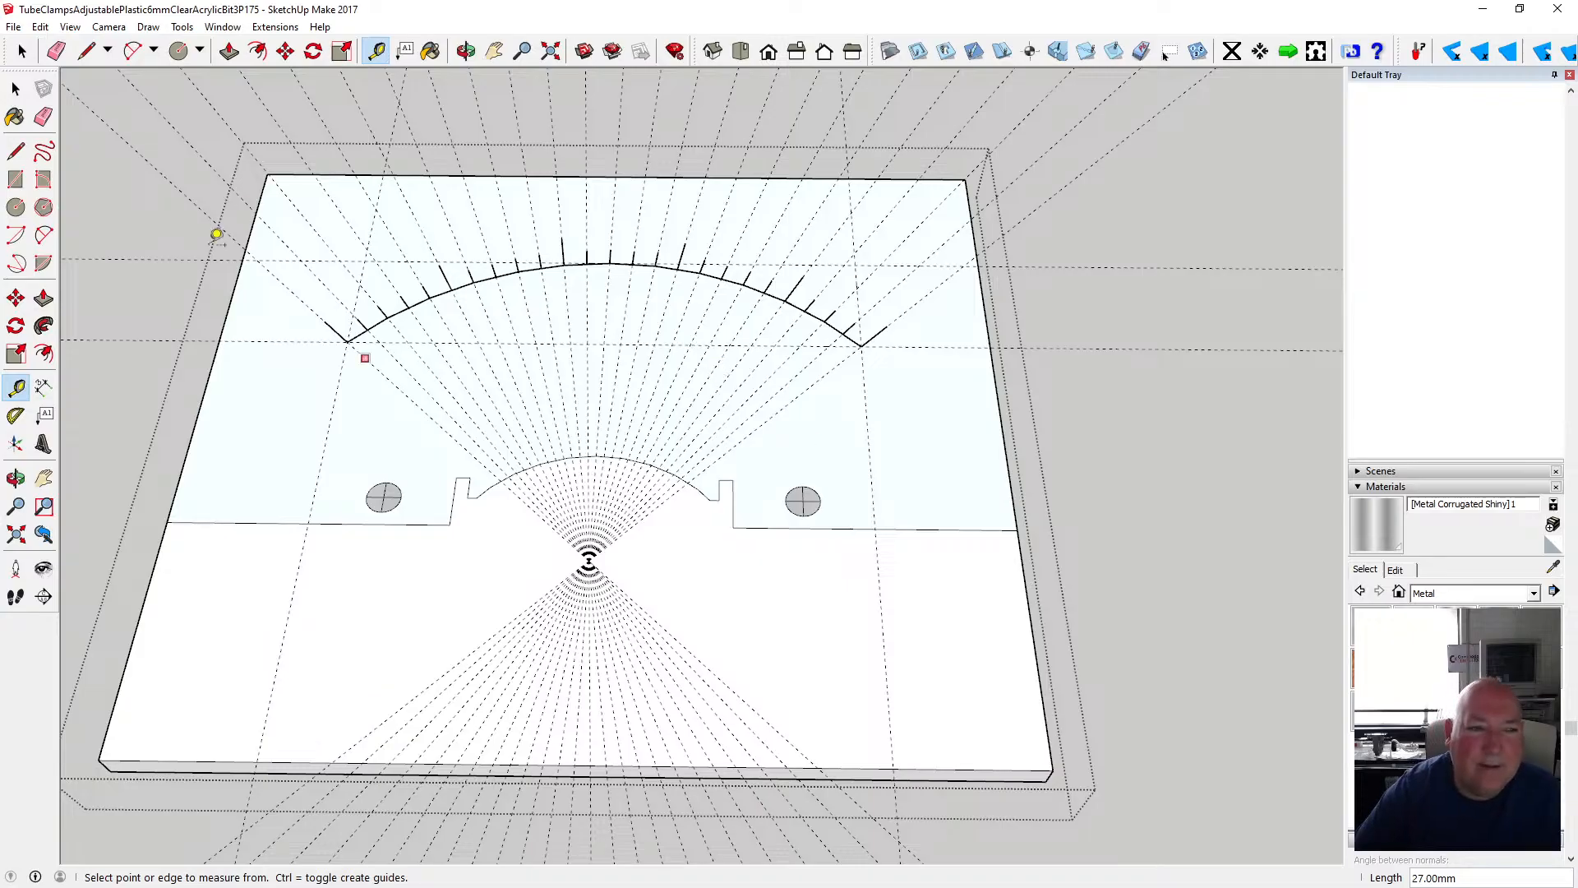
- Delete the radial guides one by one from the arc's right end past the third intermediate long tick
key(space)
scroll(580, 448, down, 3)
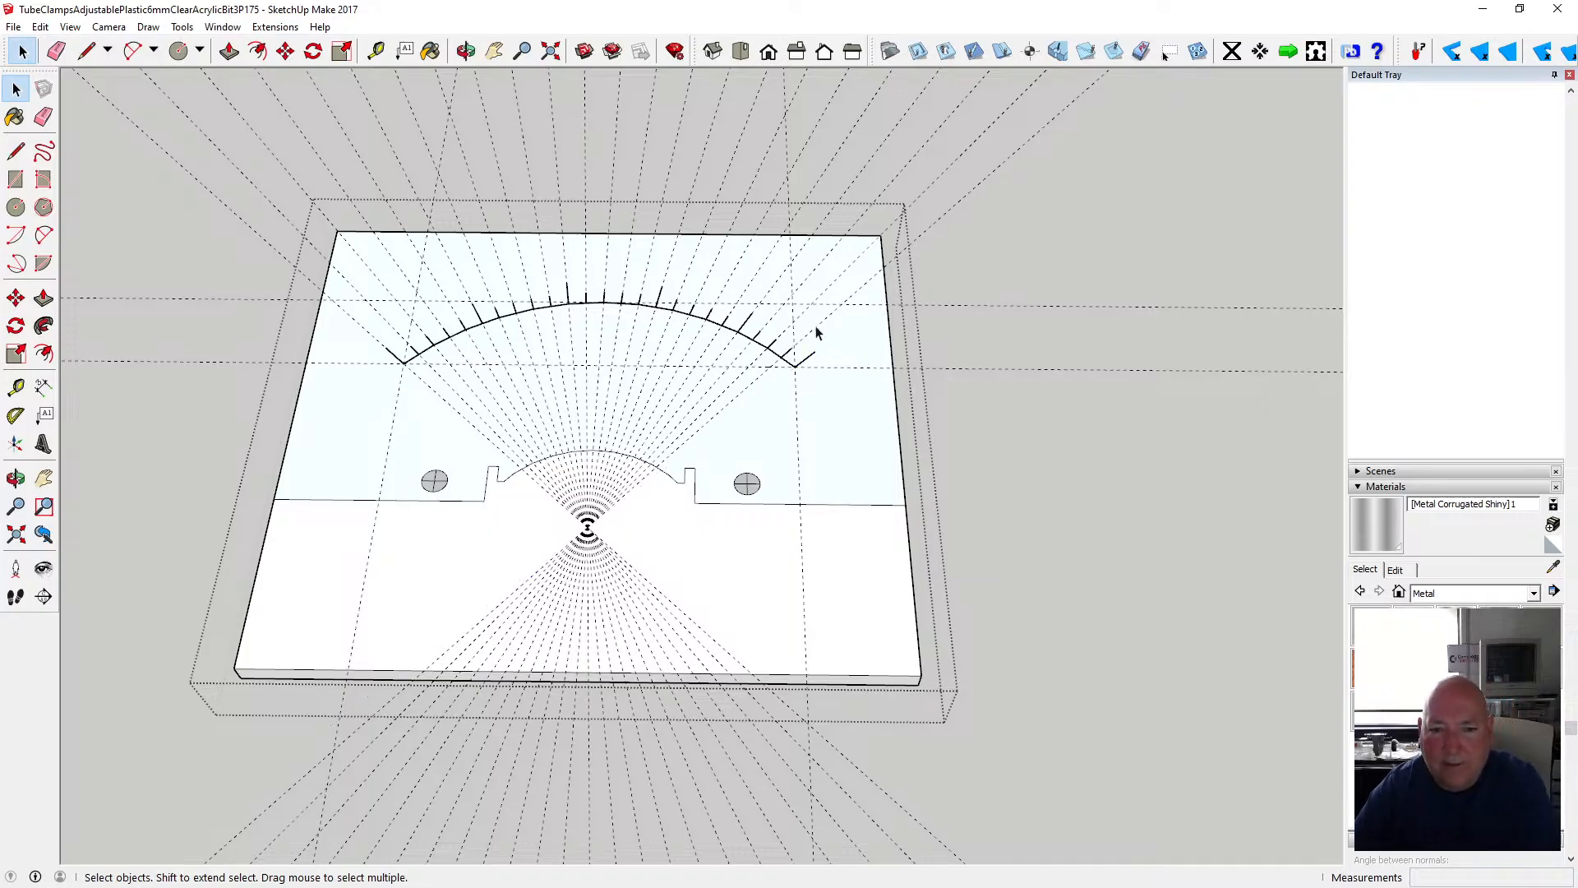
key(Delete)
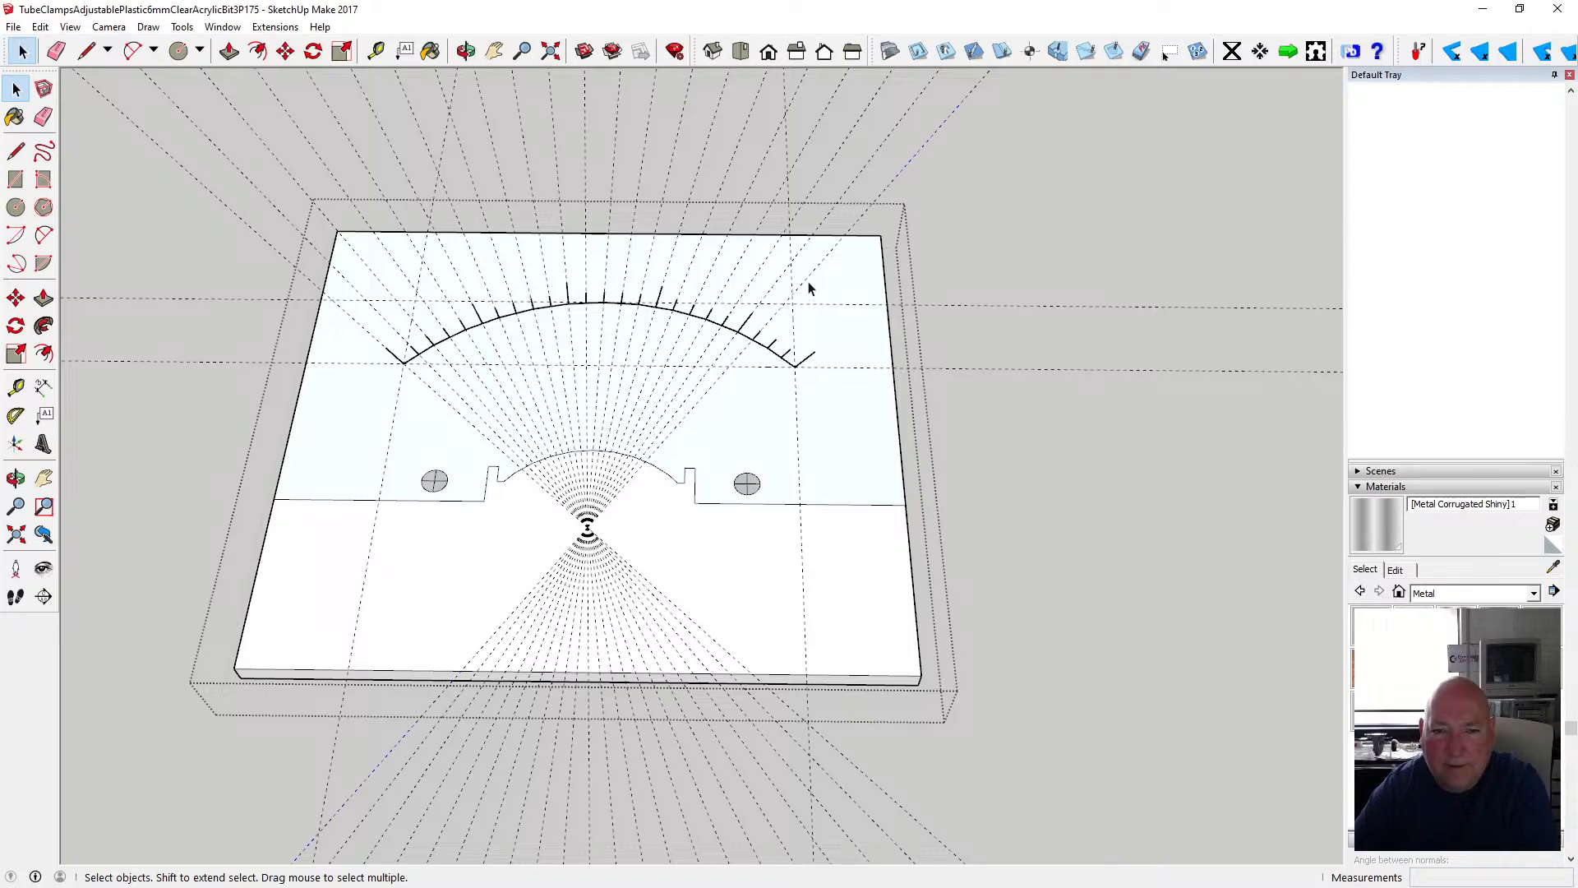
key(Delete)
key(Delete)
click(765, 261)
key(Delete)
click(745, 254)
key(Delete)
click(720, 253)
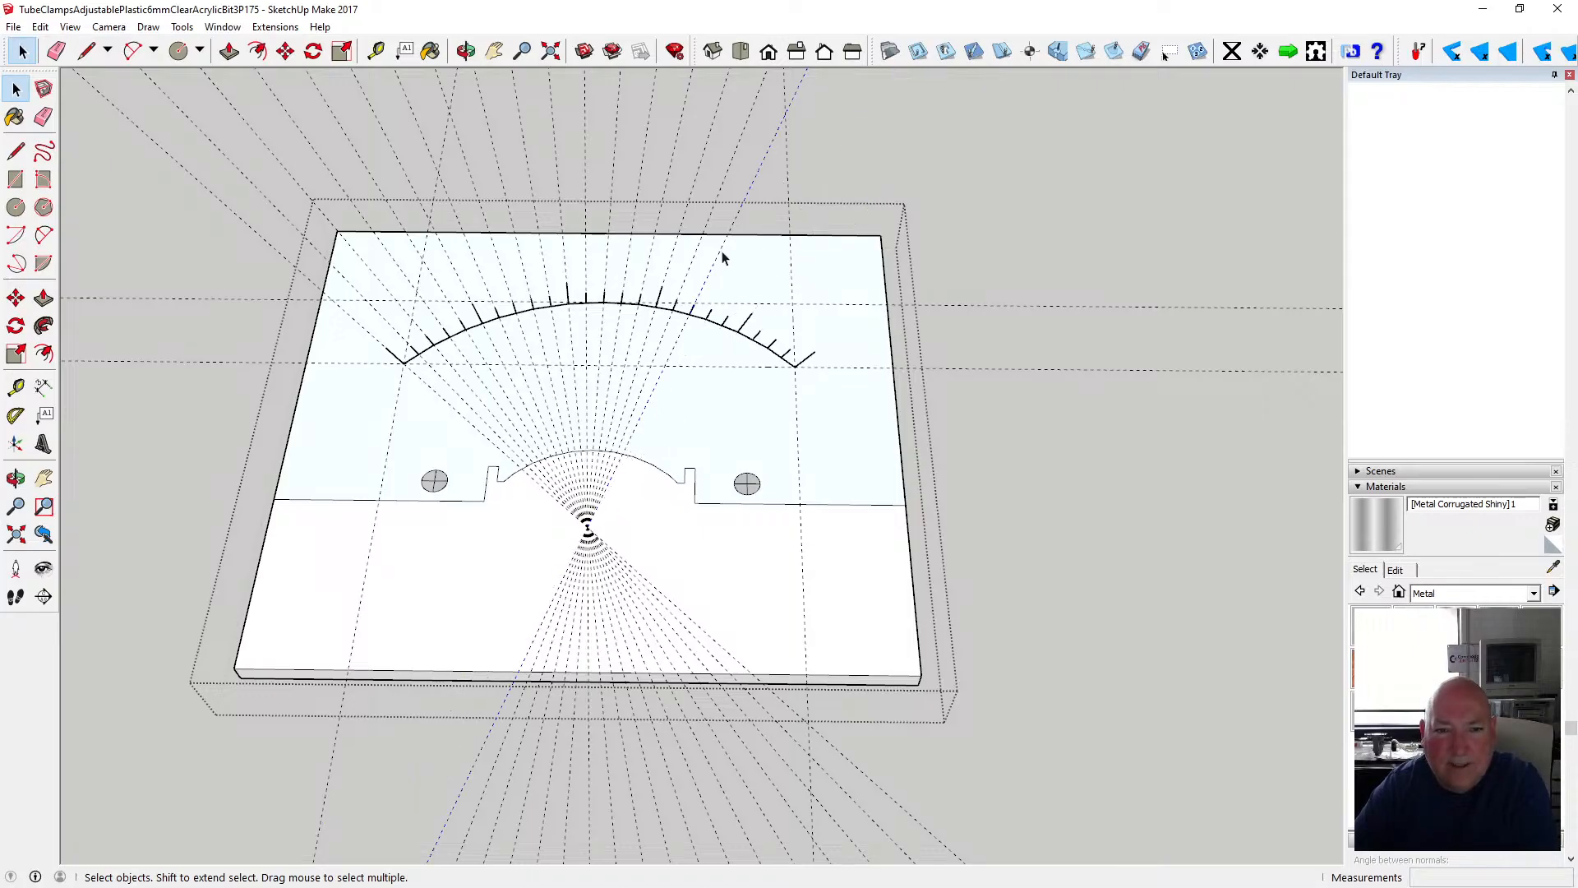
key(Delete)
key(Delete)
key(Delete)
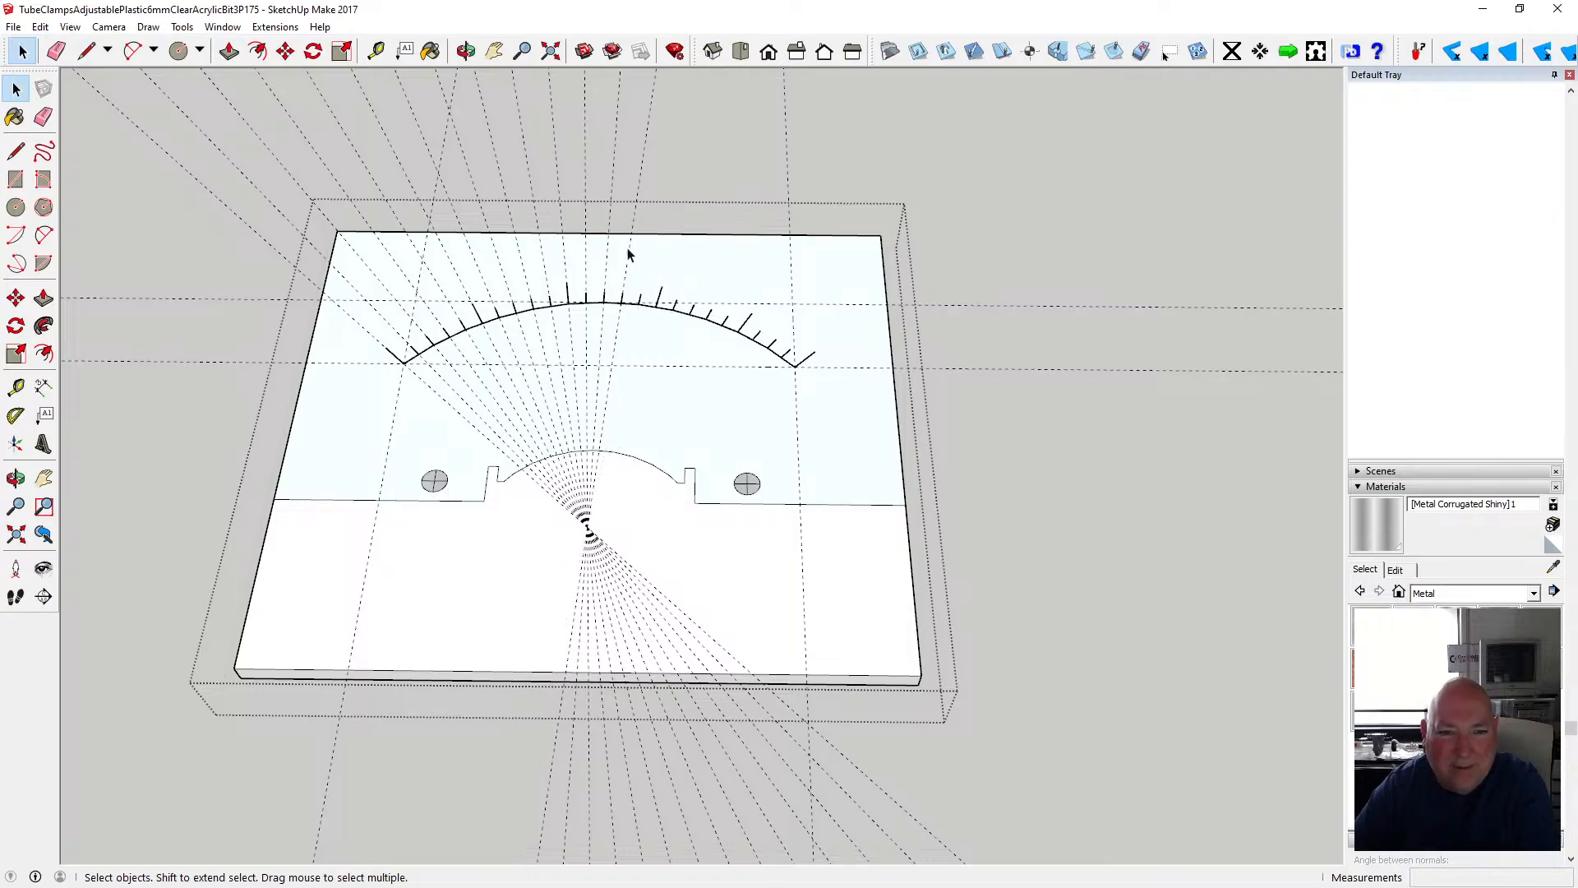
- Delete the radial guides crossing the middle of the scale, around the second intermediate long tick
click(631, 254)
key(Delete)
click(608, 253)
key(Delete)
click(567, 261)
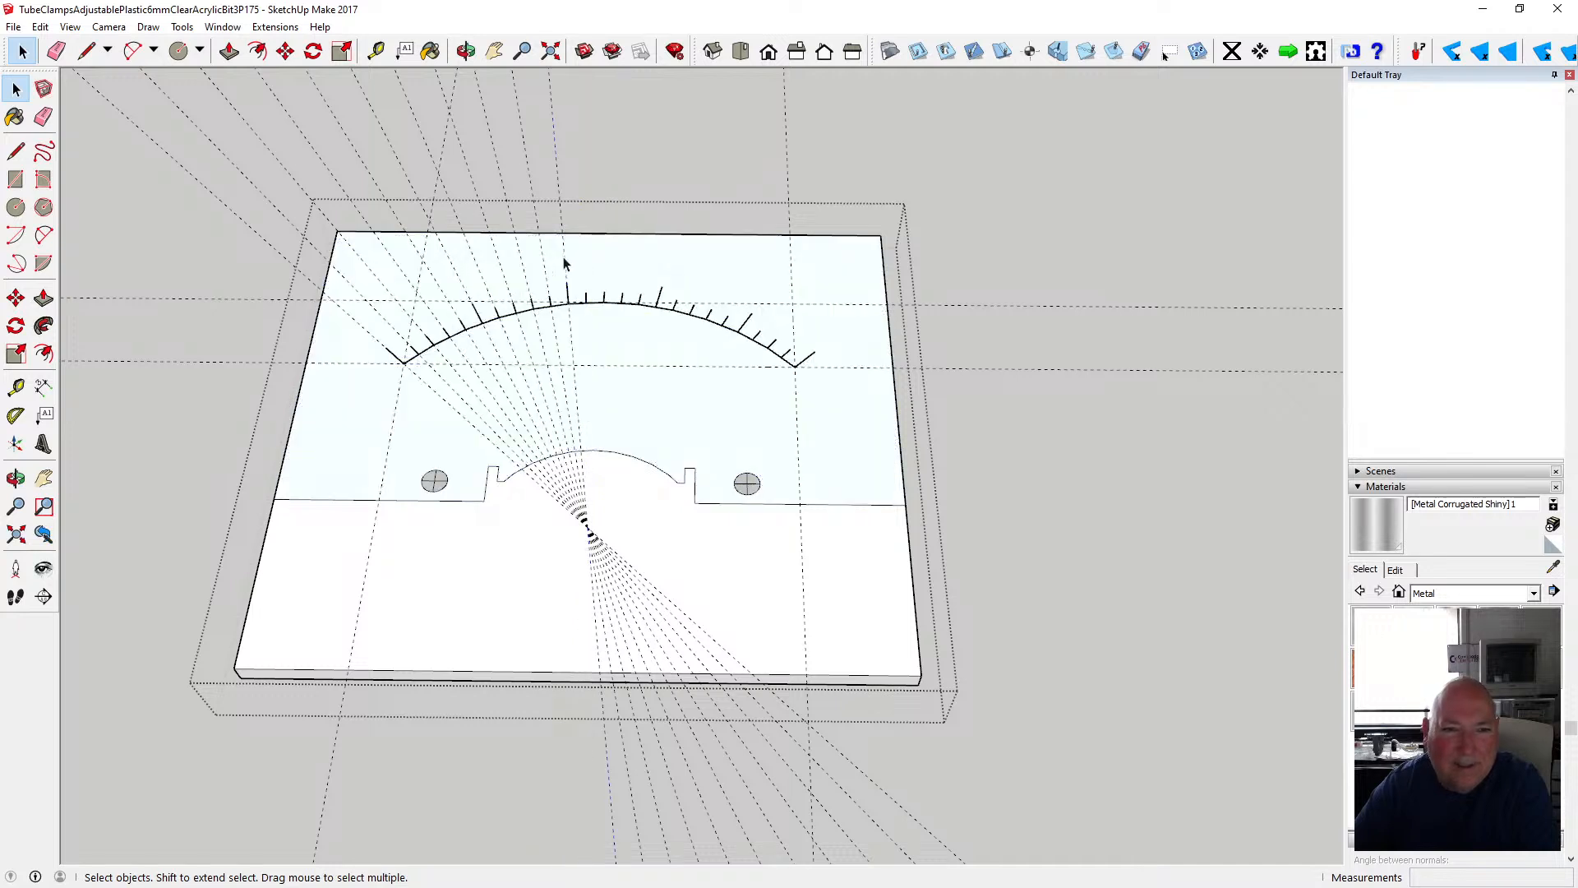
key(Delete)
click(544, 260)
key(Delete)
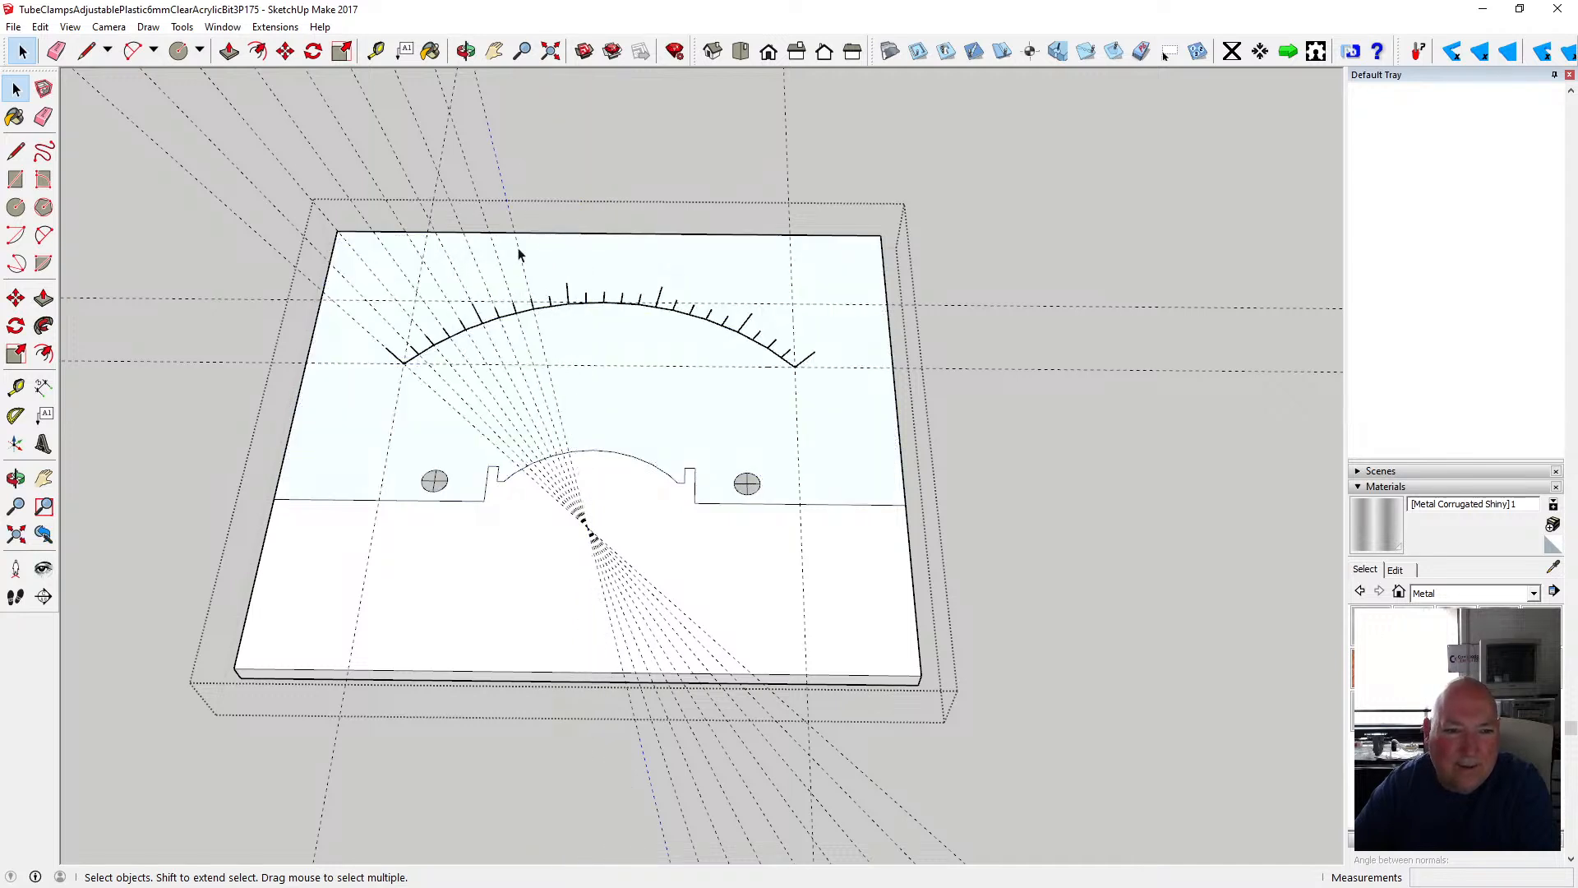
- Delete the remaining radial guides through the left part of the scale up to the arc's left end
key(Delete)
key(Delete)
click(481, 277)
key(Delete)
click(442, 293)
key(Delete)
key(Delete)
click(407, 315)
key(Delete)
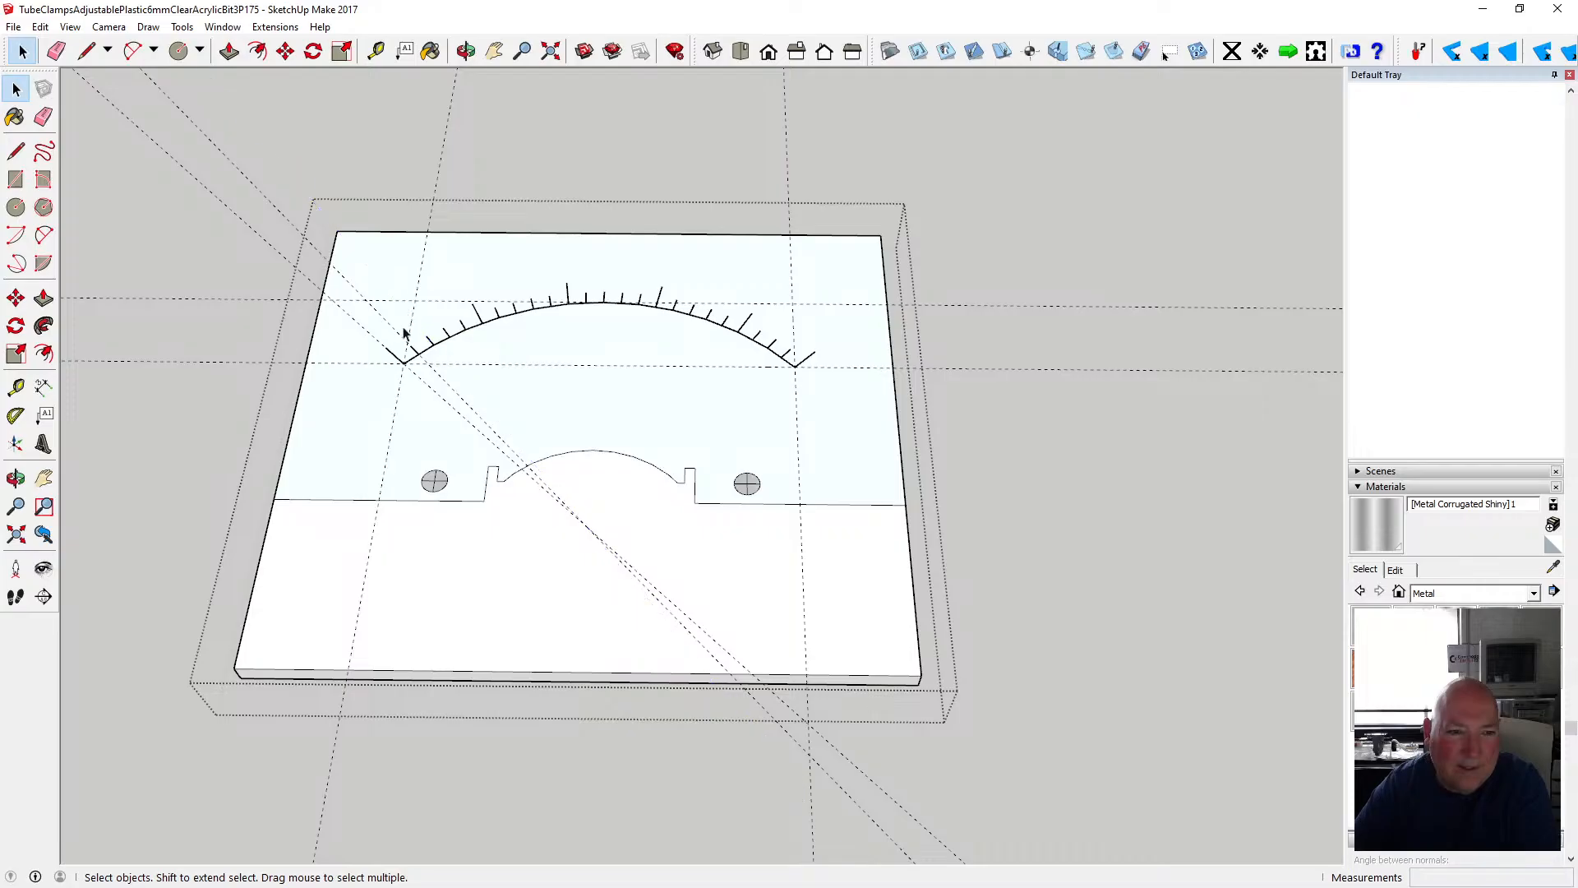
click(395, 333)
key(Delete)
key(Delete)
- Delete the two guides running across the plate and the two lengthwise guides through the arc's ends
click(416, 293)
click(418, 293)
key(Delete)
click(419, 301)
key(Delete)
click(797, 328)
click(795, 327)
key(Delete)
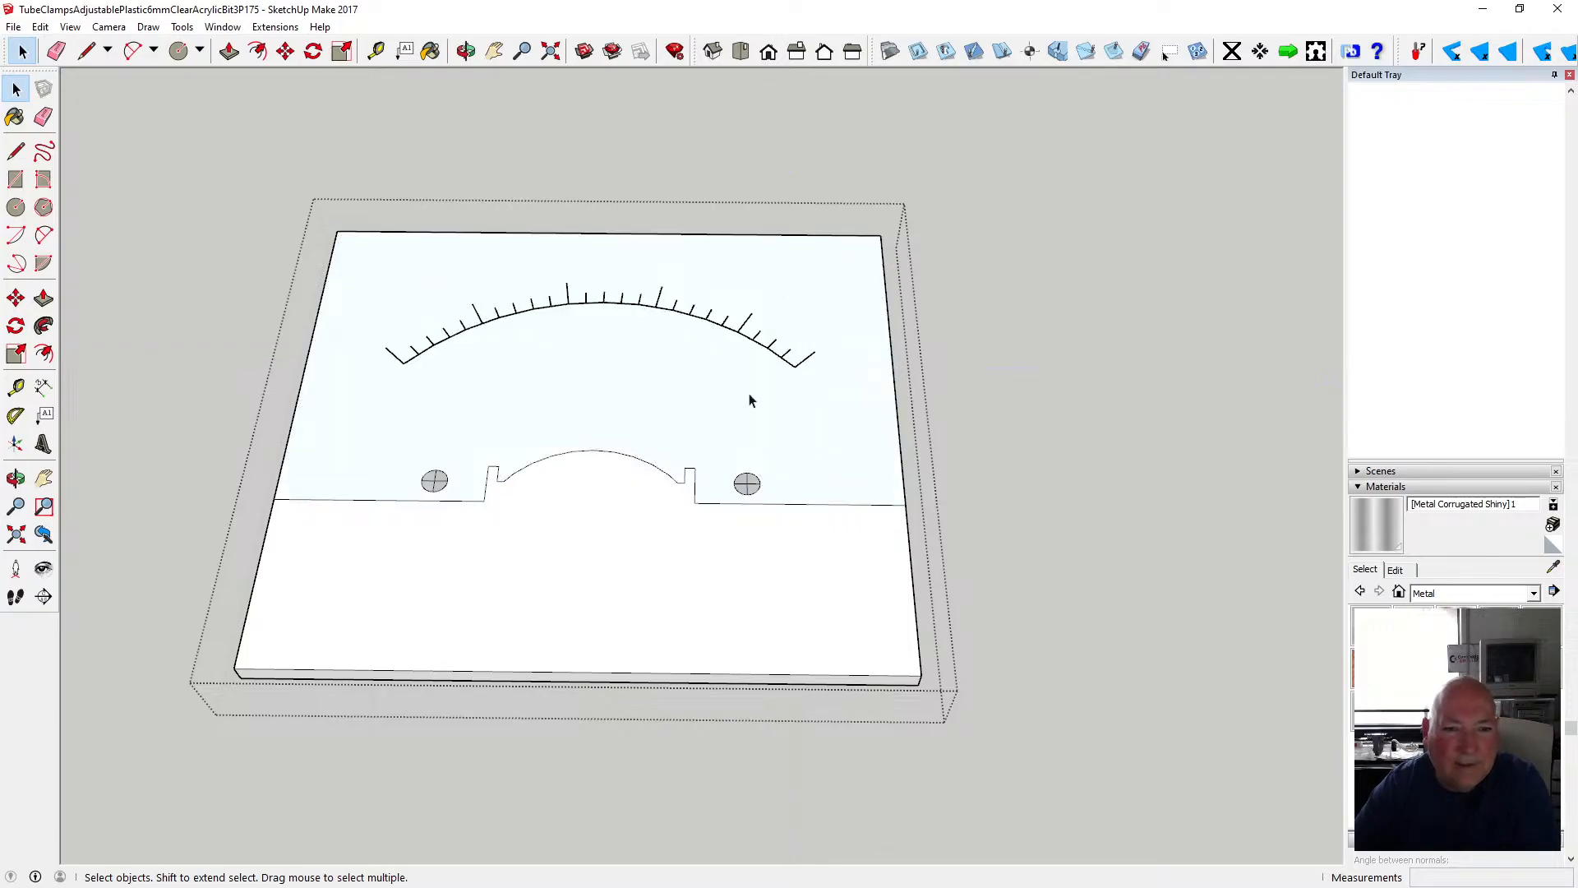
- Save the model with the finished tick scale
scroll(733, 398, down, 2)
click(465, 51)
mouse_move(567, 312)
mouse_down()
mouse_move(574, 345)
mouse_move(573, 328)
mouse_up()
click(14, 26)
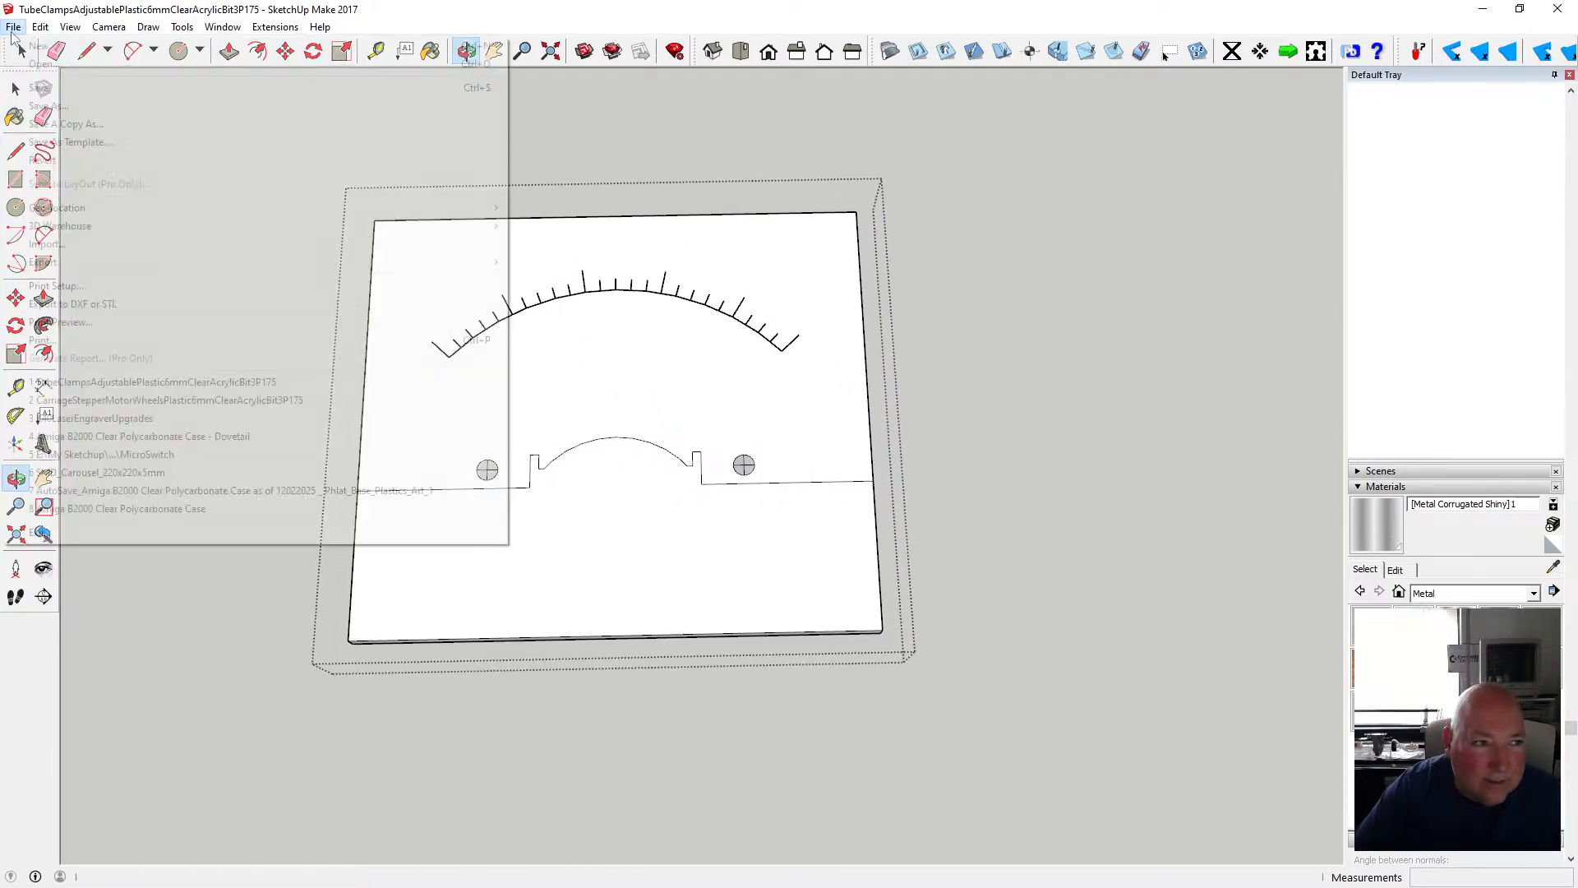
click(50, 88)
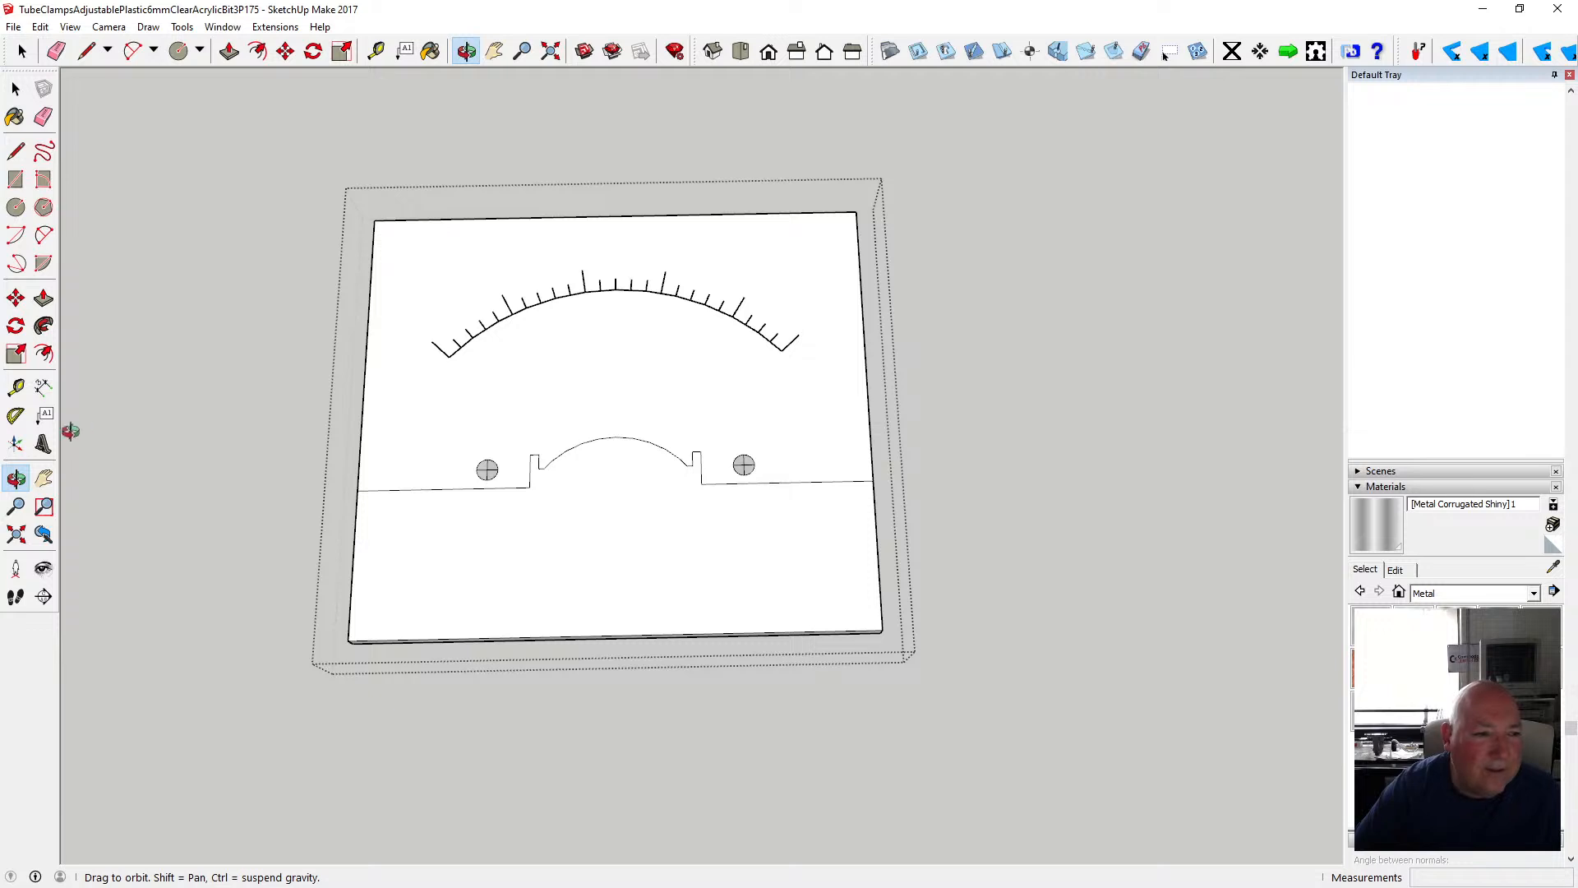
click(43, 445)
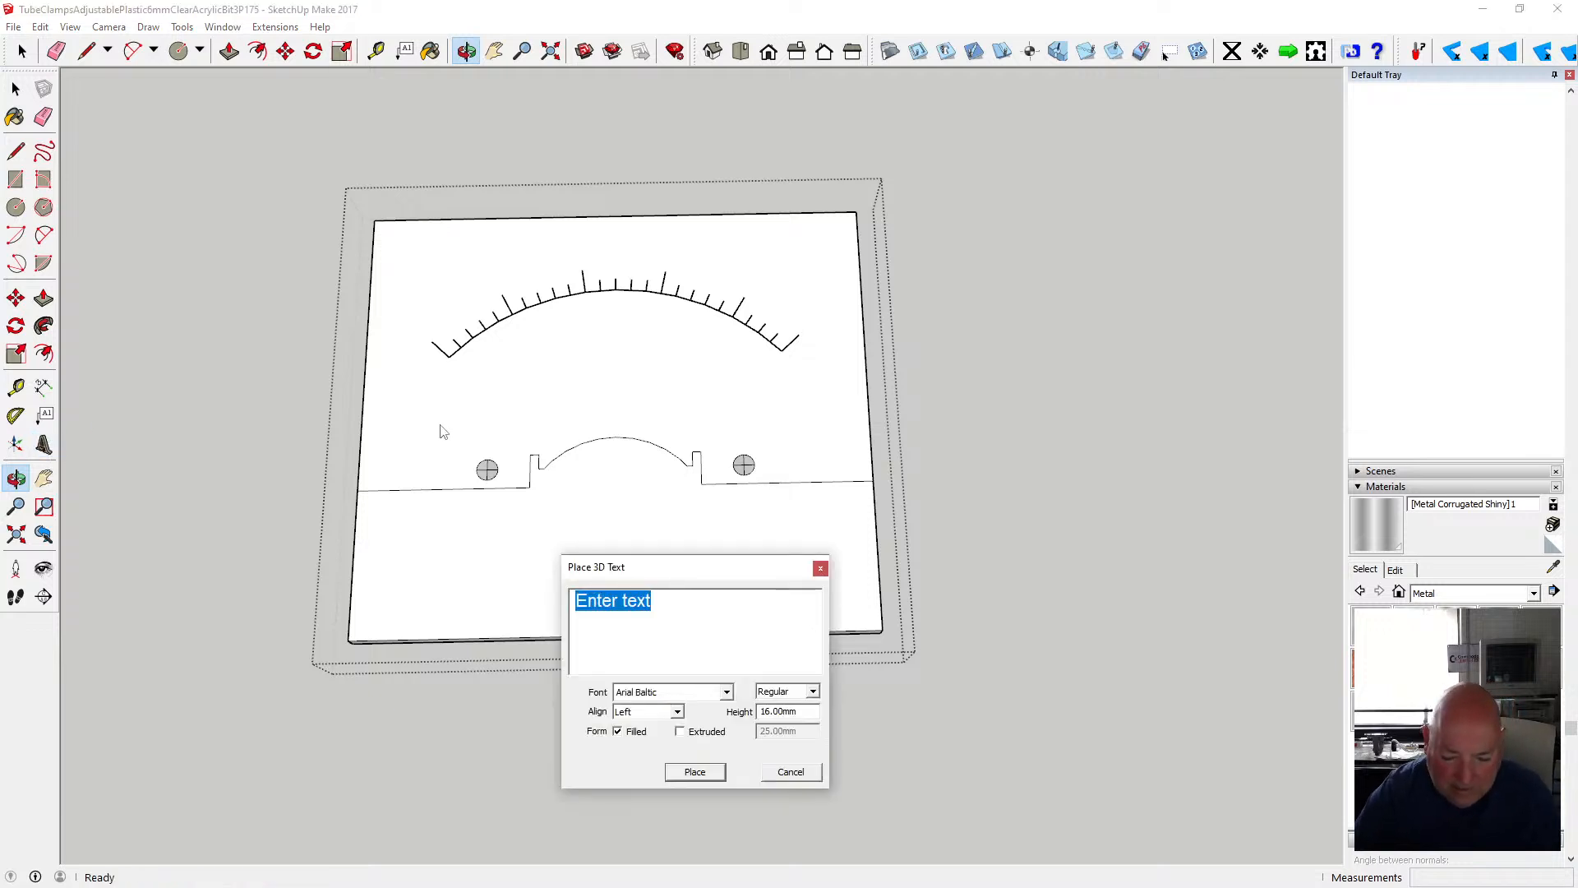
text(m)
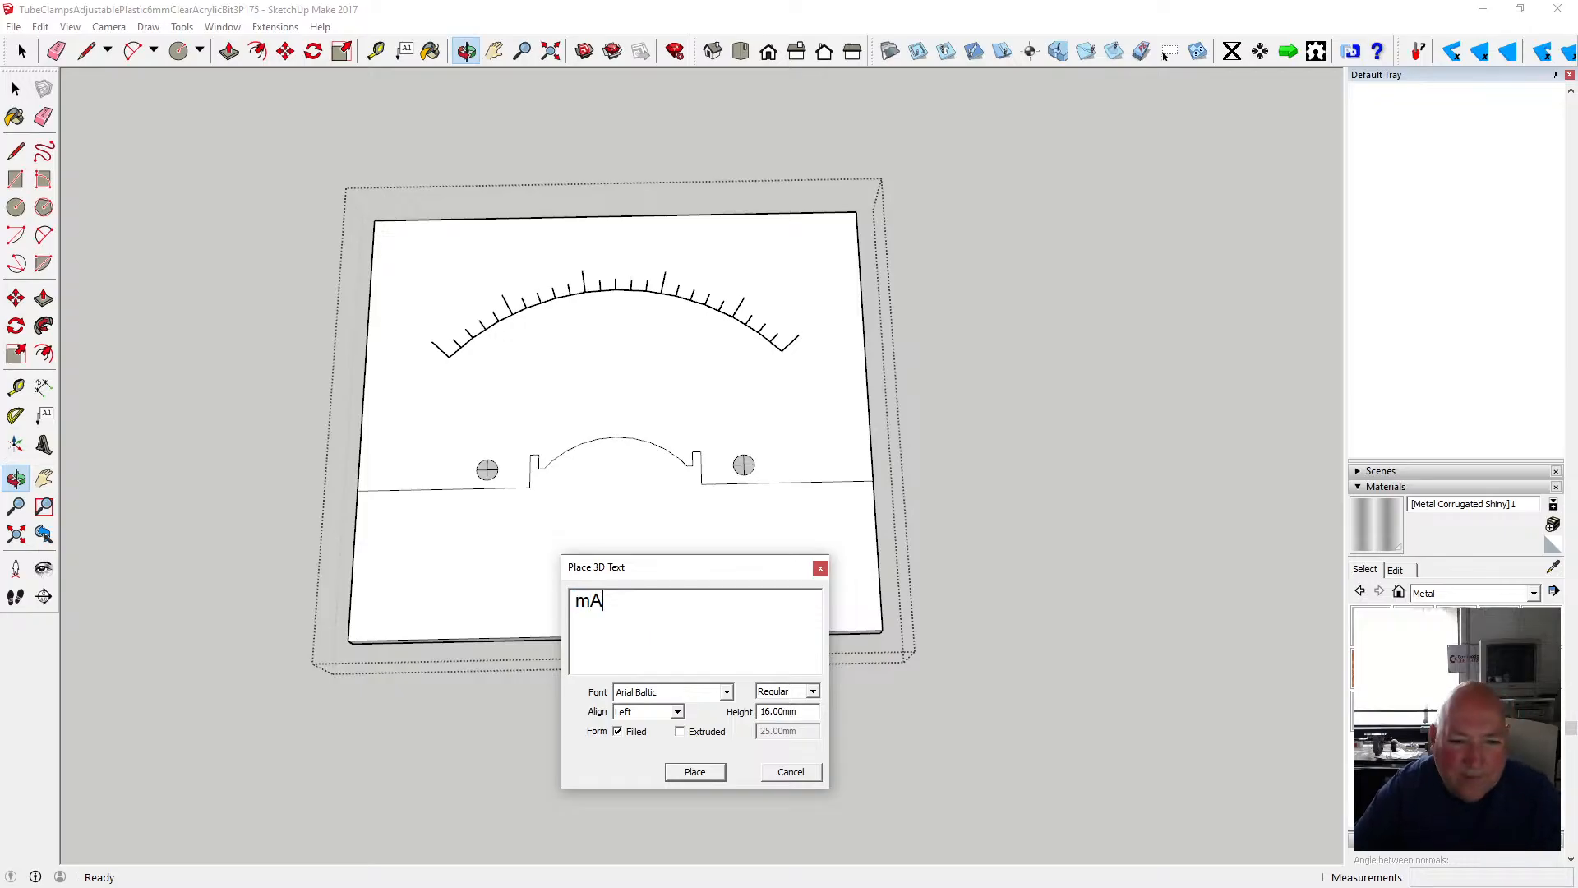
text(A)
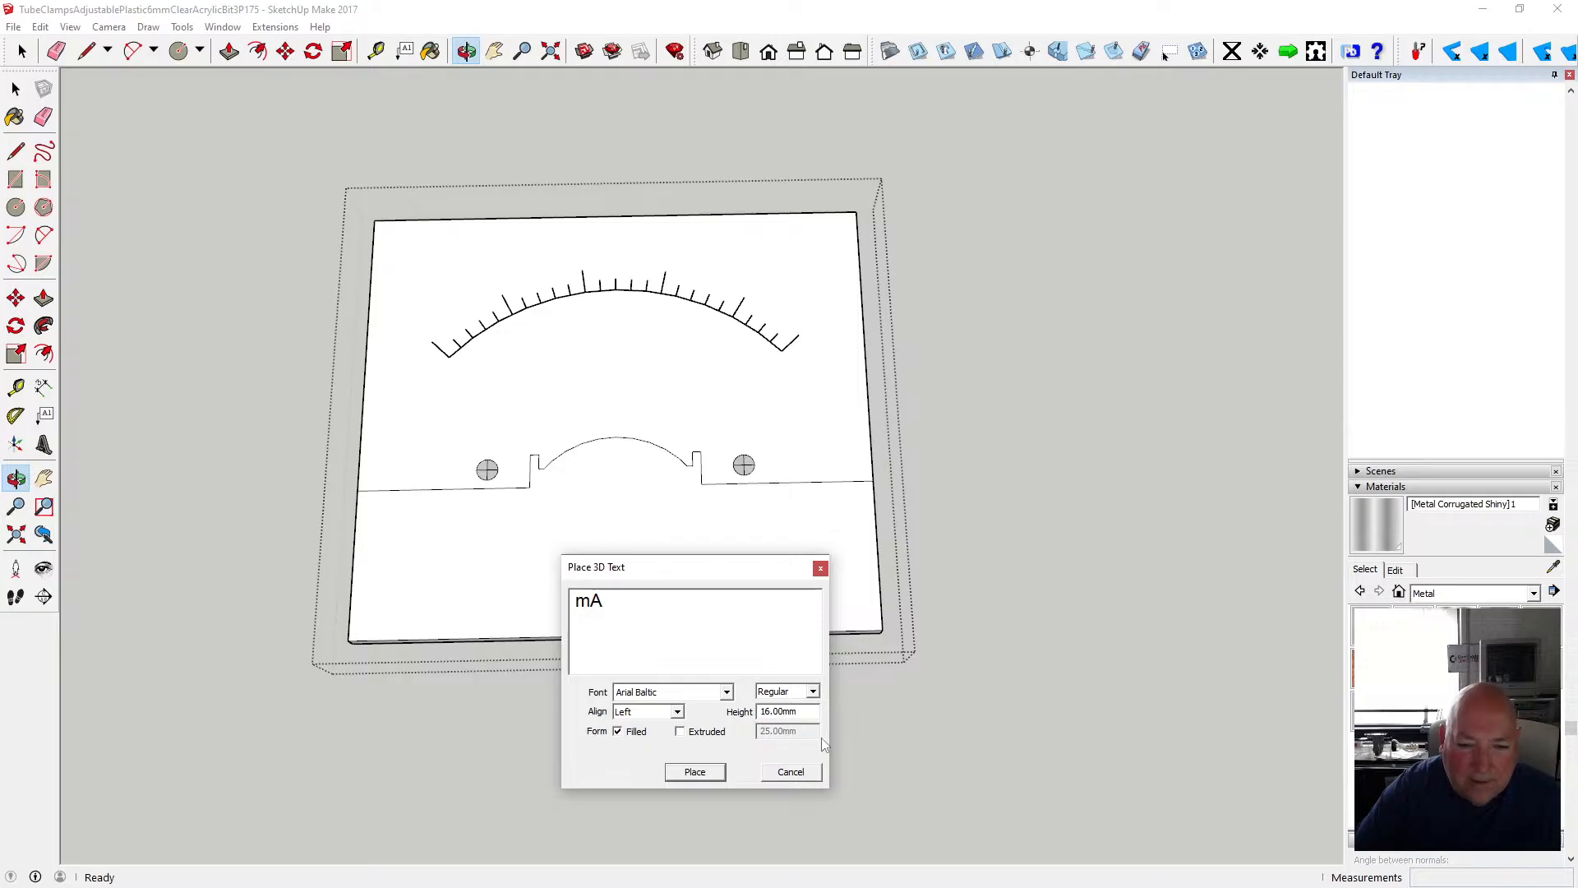
click(697, 773)
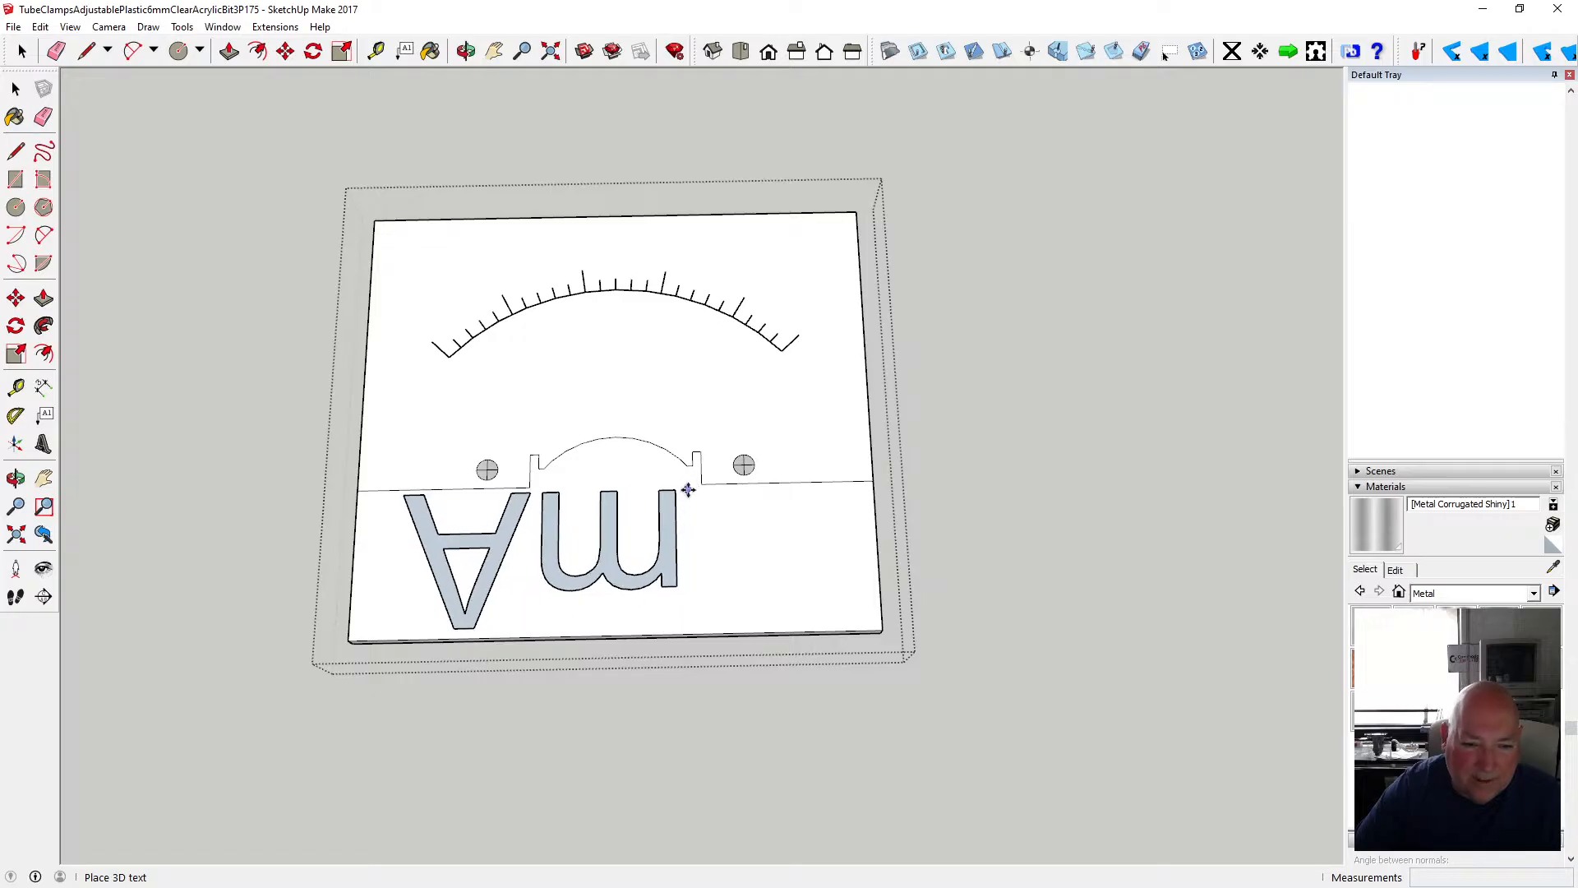
key(Escape)
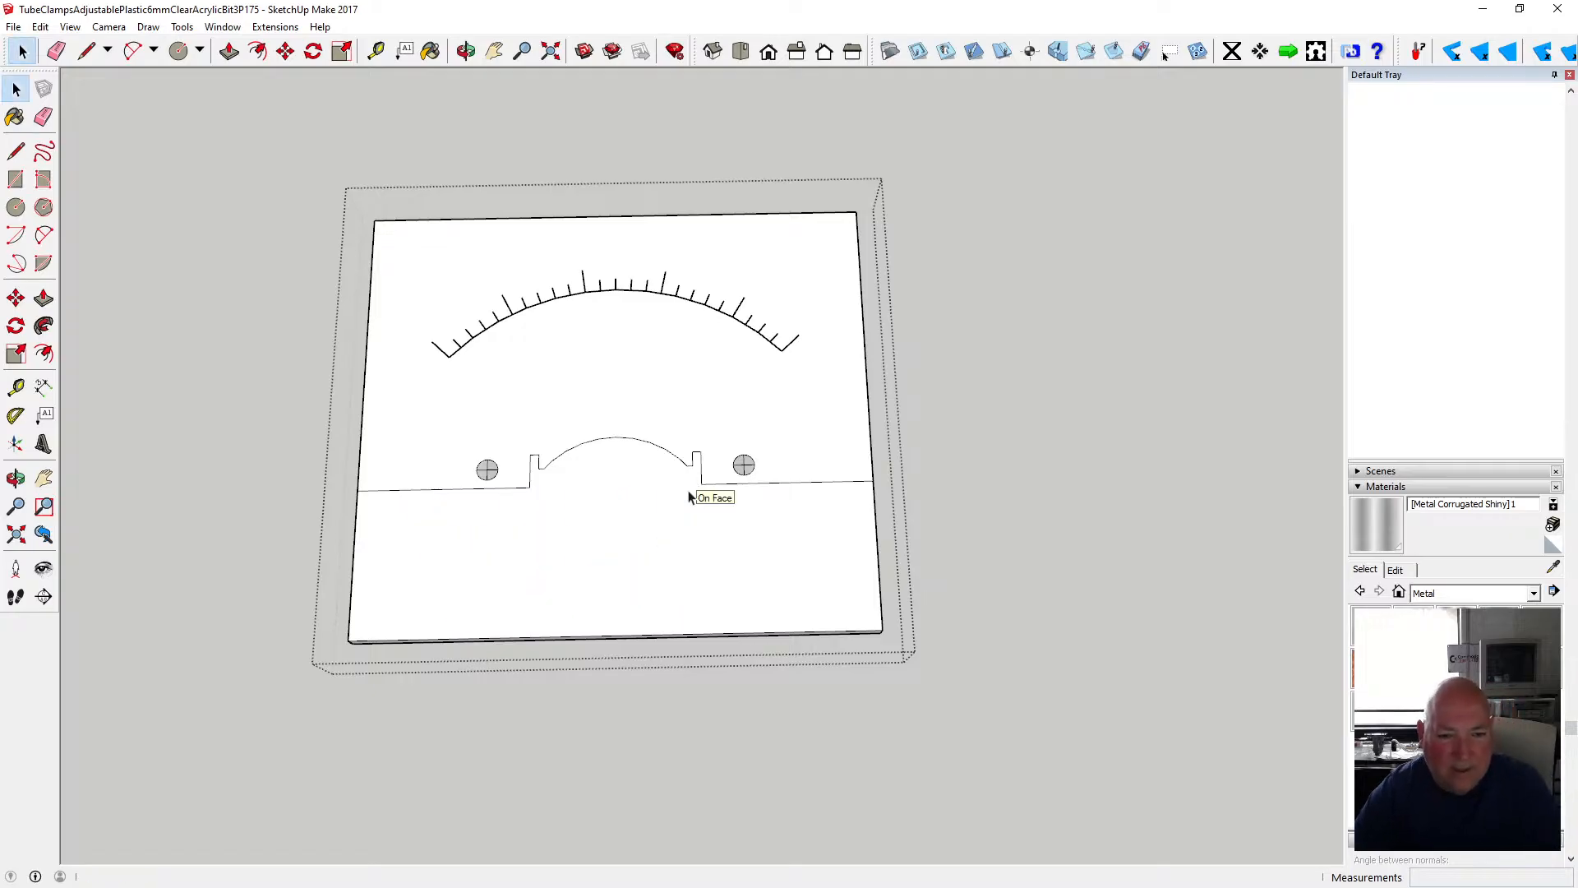
- Place filled, non-extruded 3D text reading mA, 5 mm high, on the plate between the scale arc and the lower arched outline
click(44, 444)
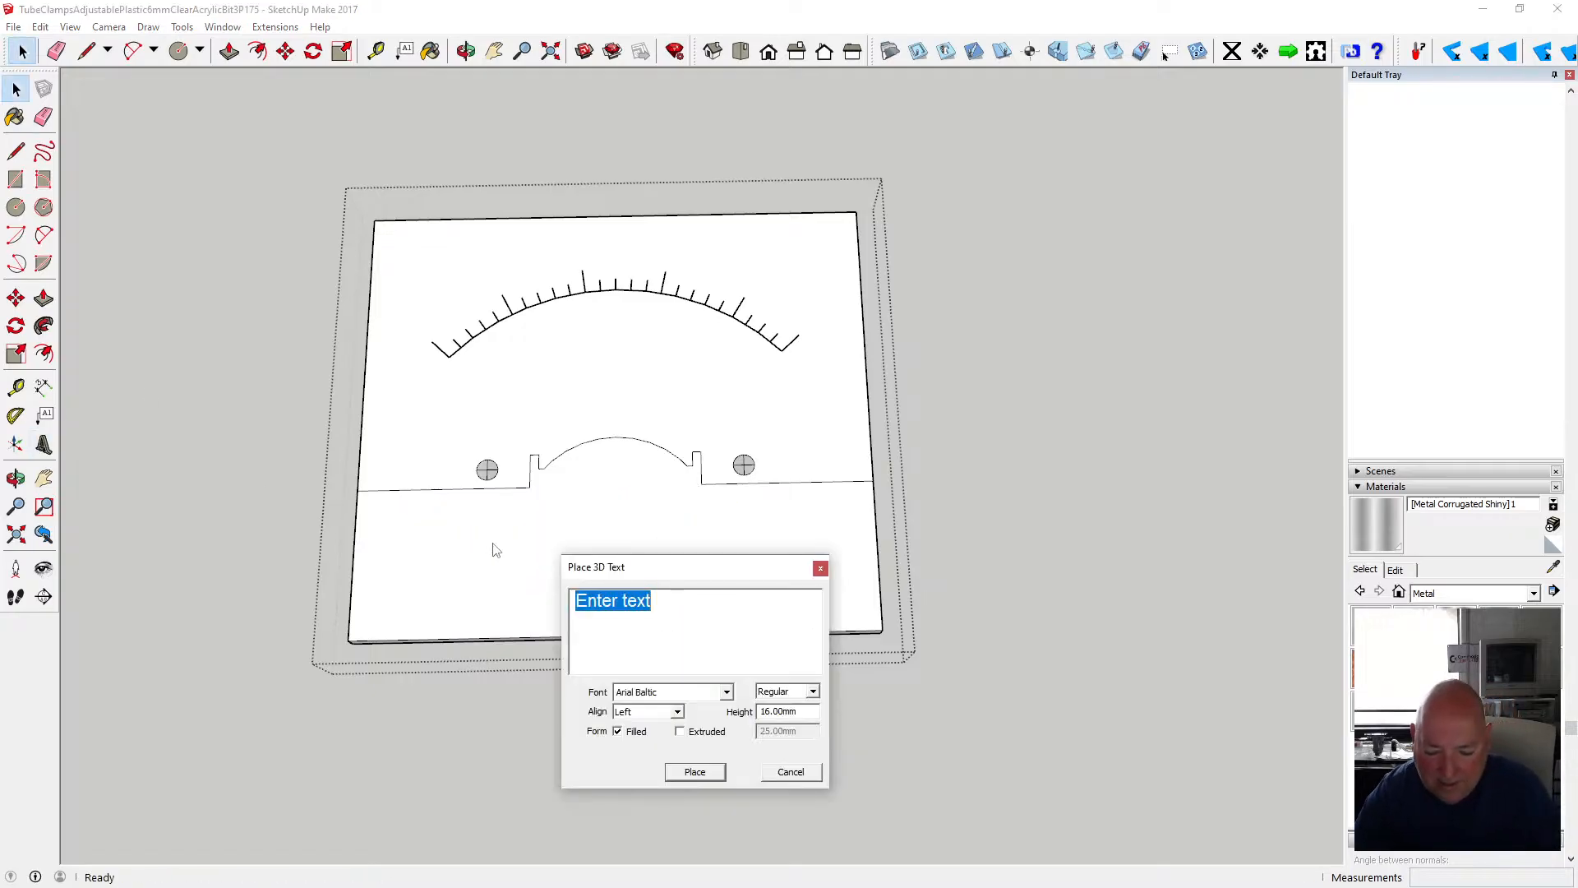
text(mA)
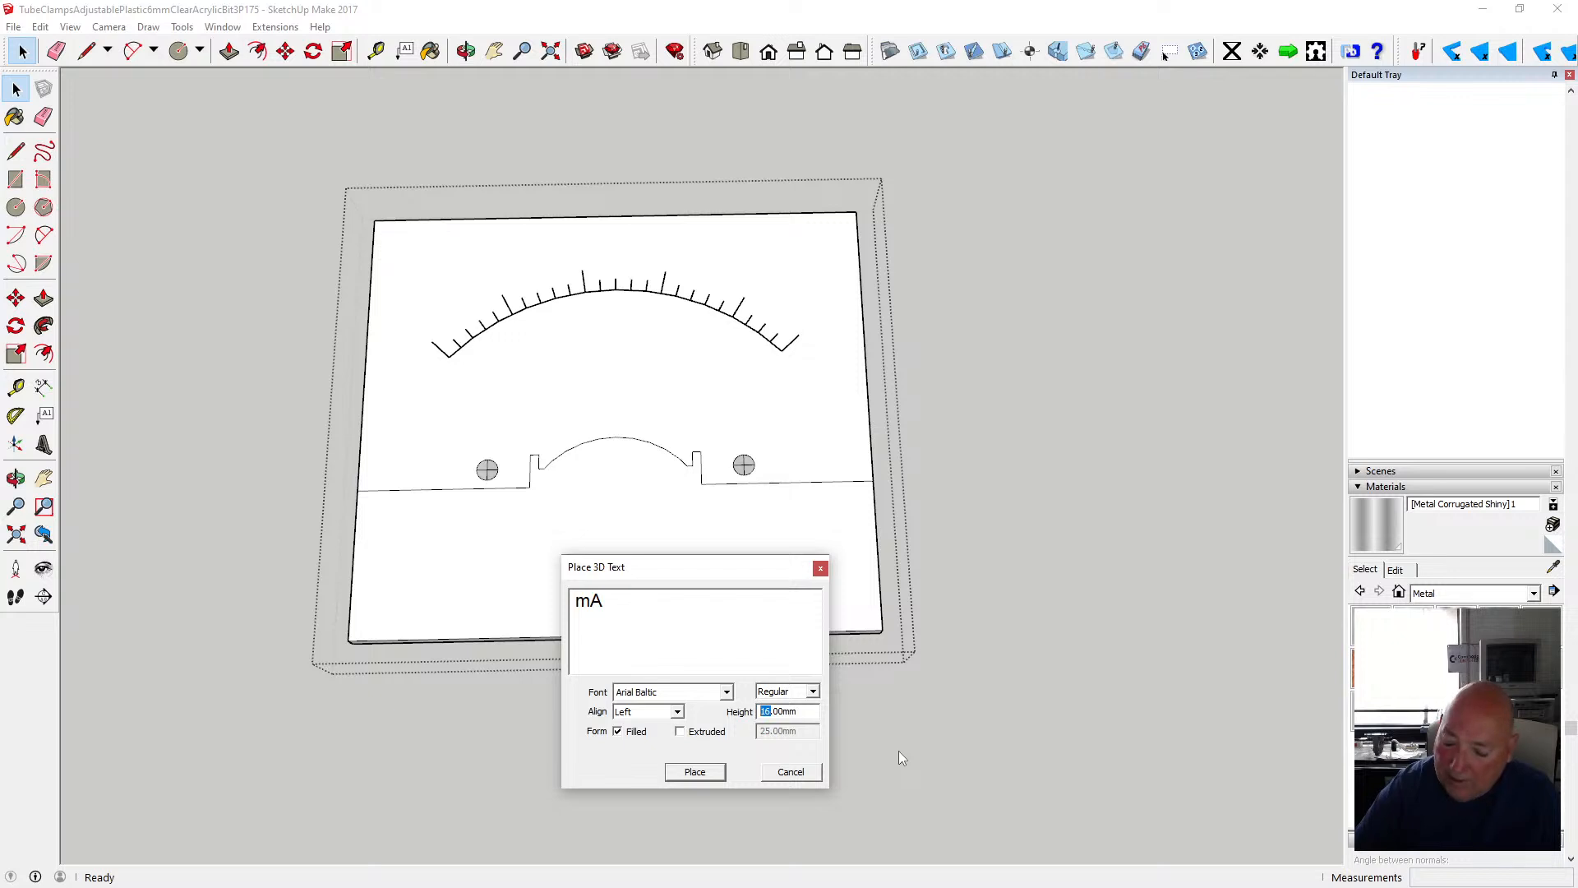
text(5)
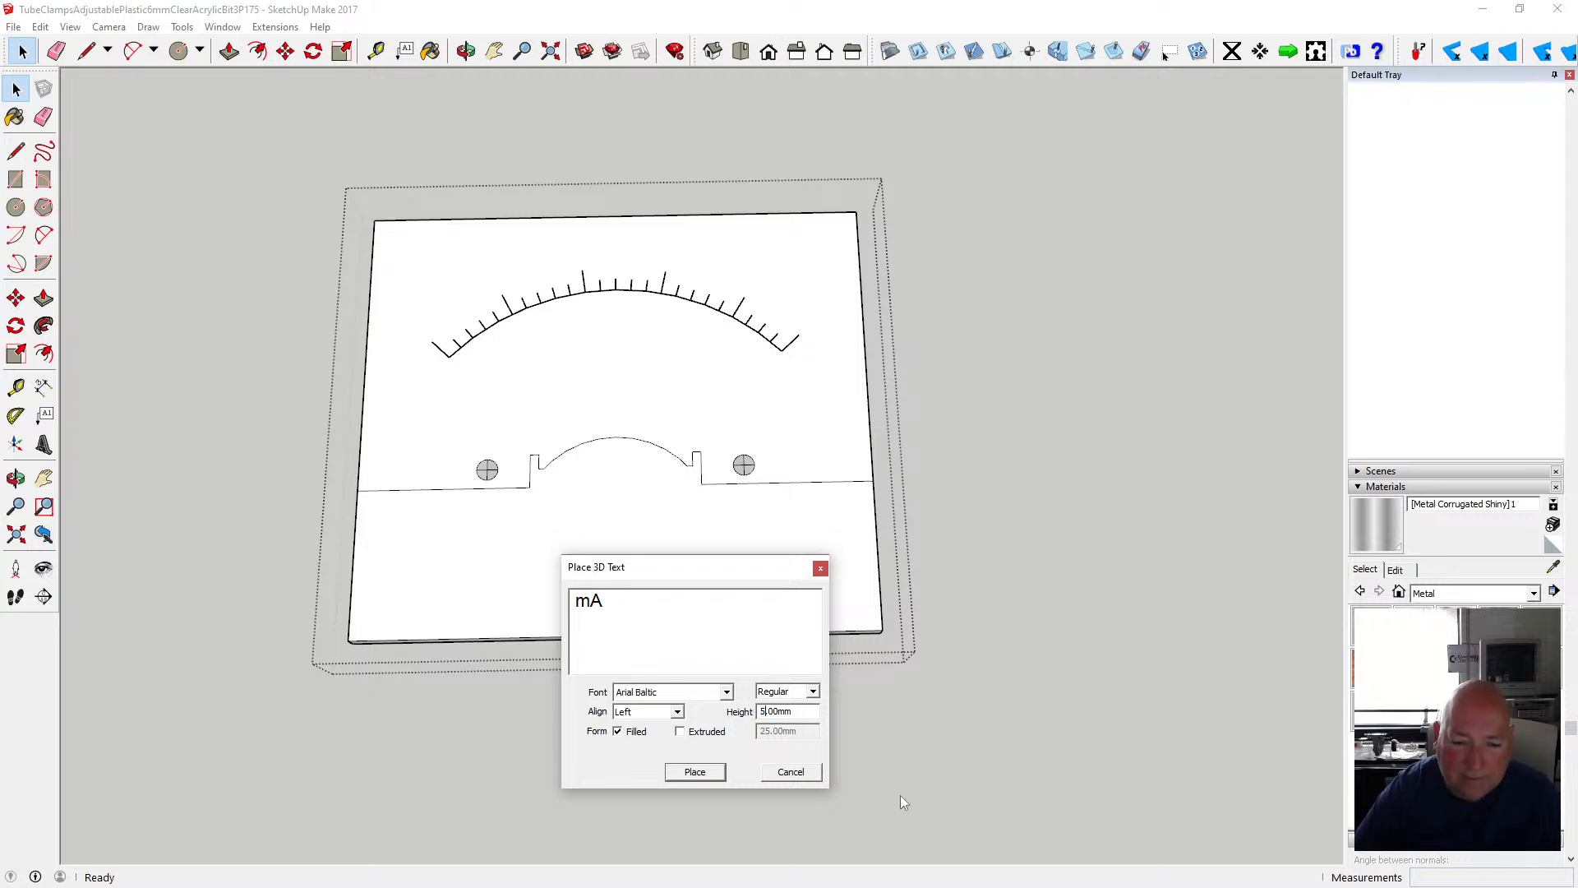
click(701, 778)
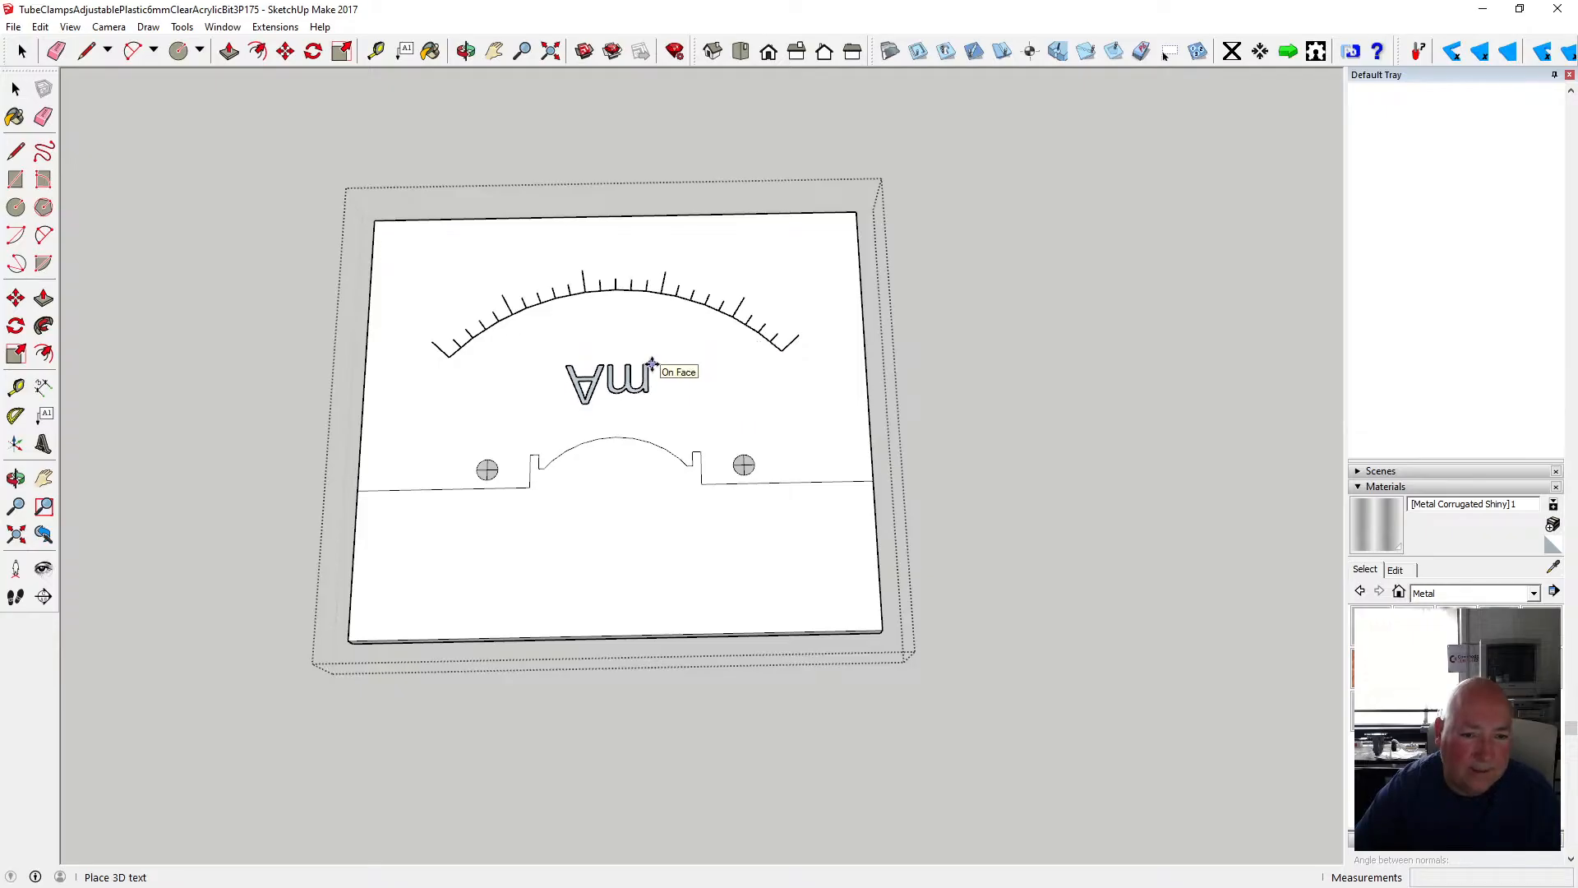
click(652, 367)
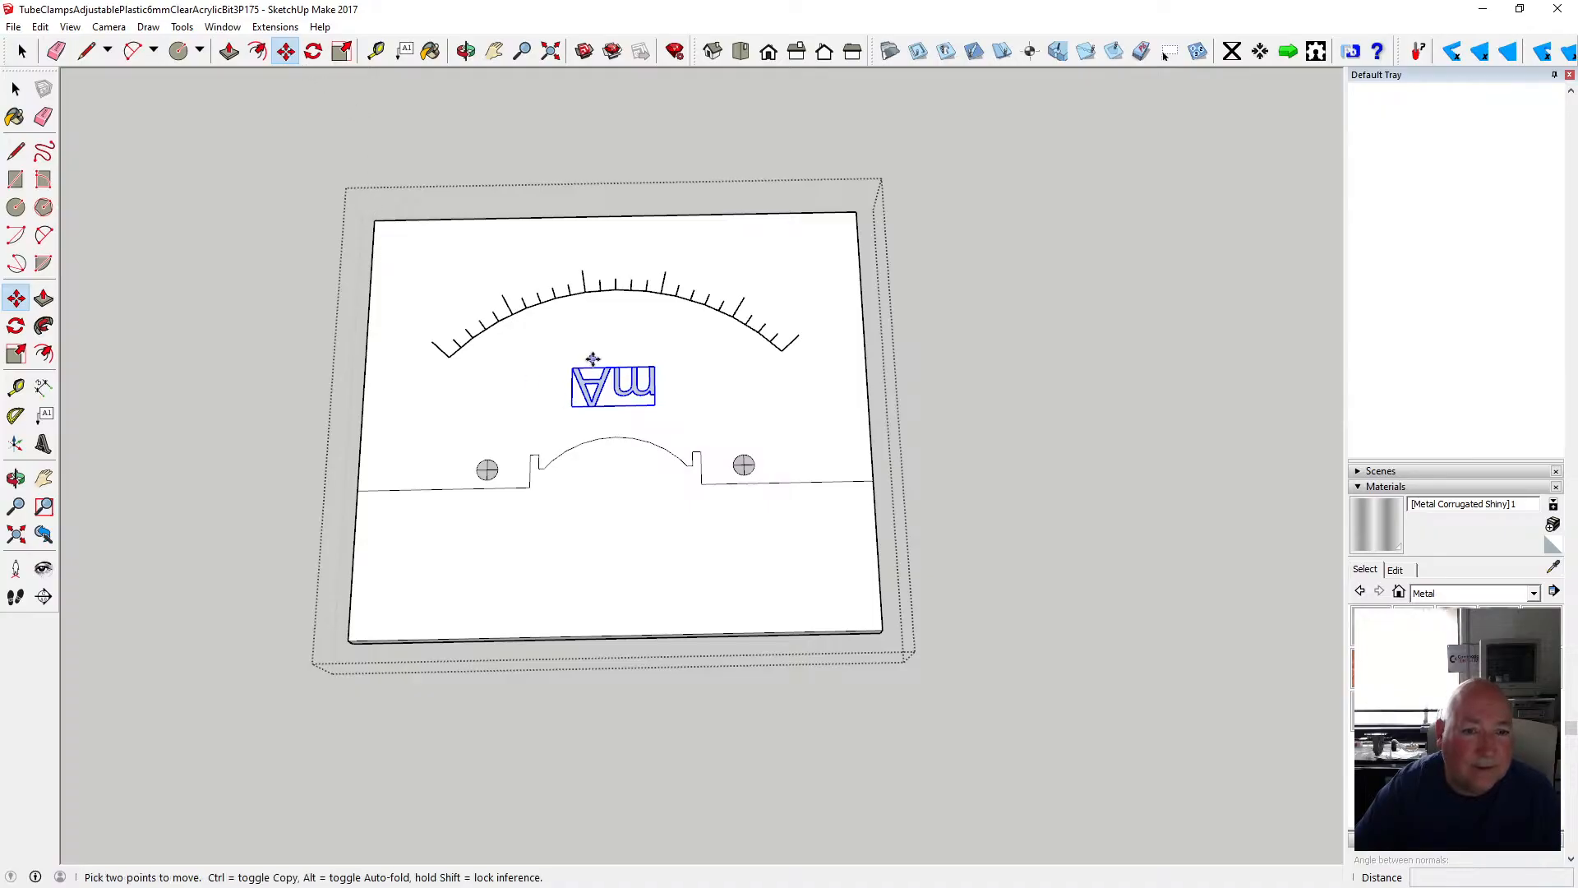
- Rotate the mA text 180° about its centre and move it 4 mm toward the scale arc
key(q)
click(614, 370)
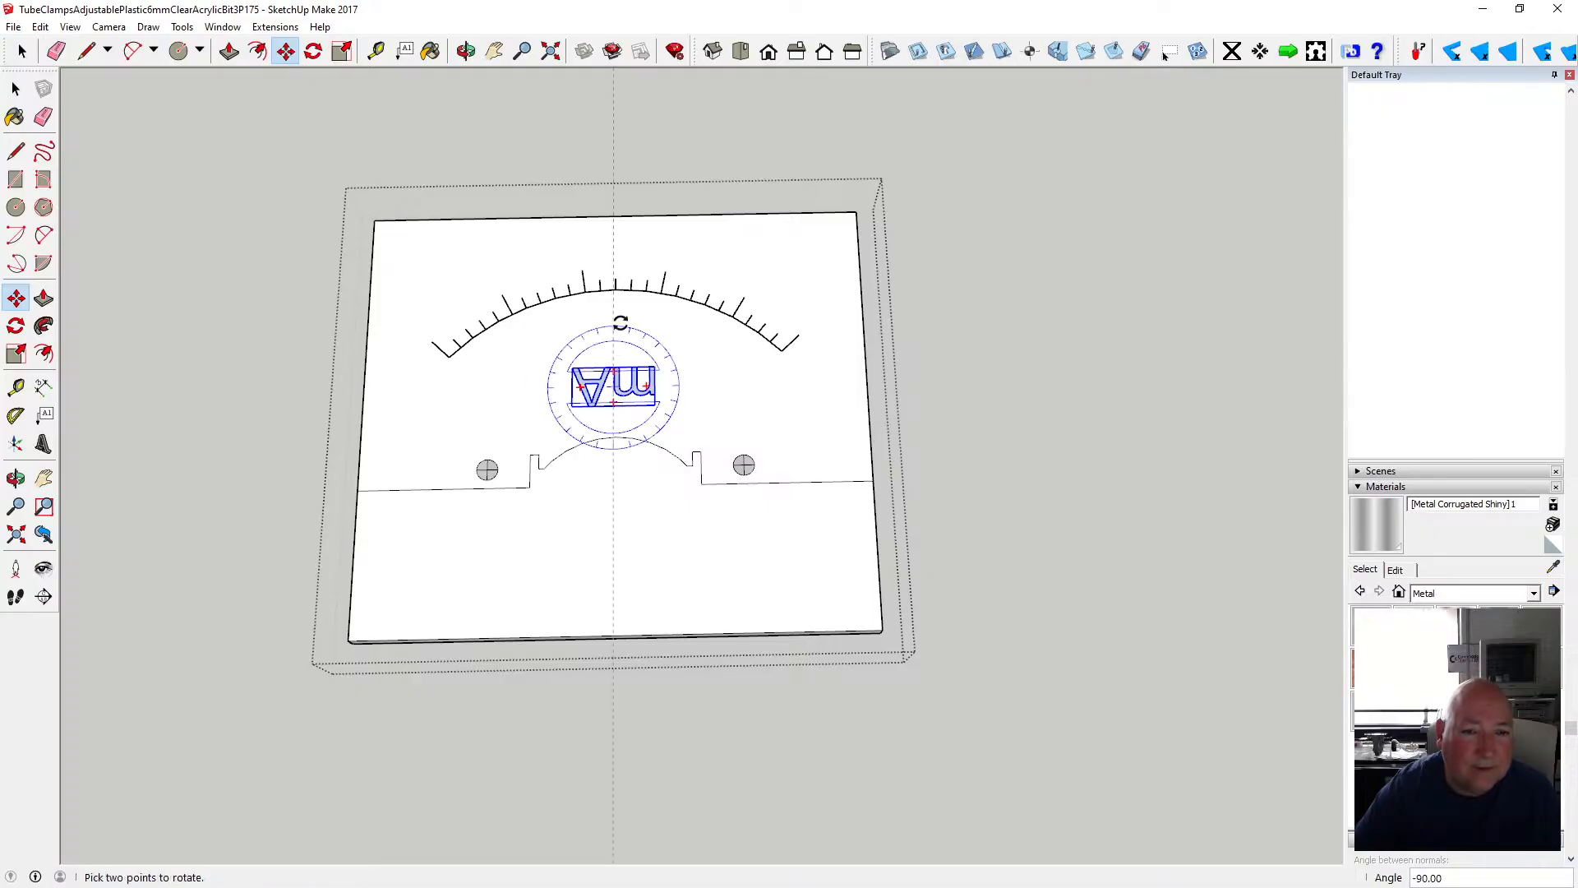
click(613, 275)
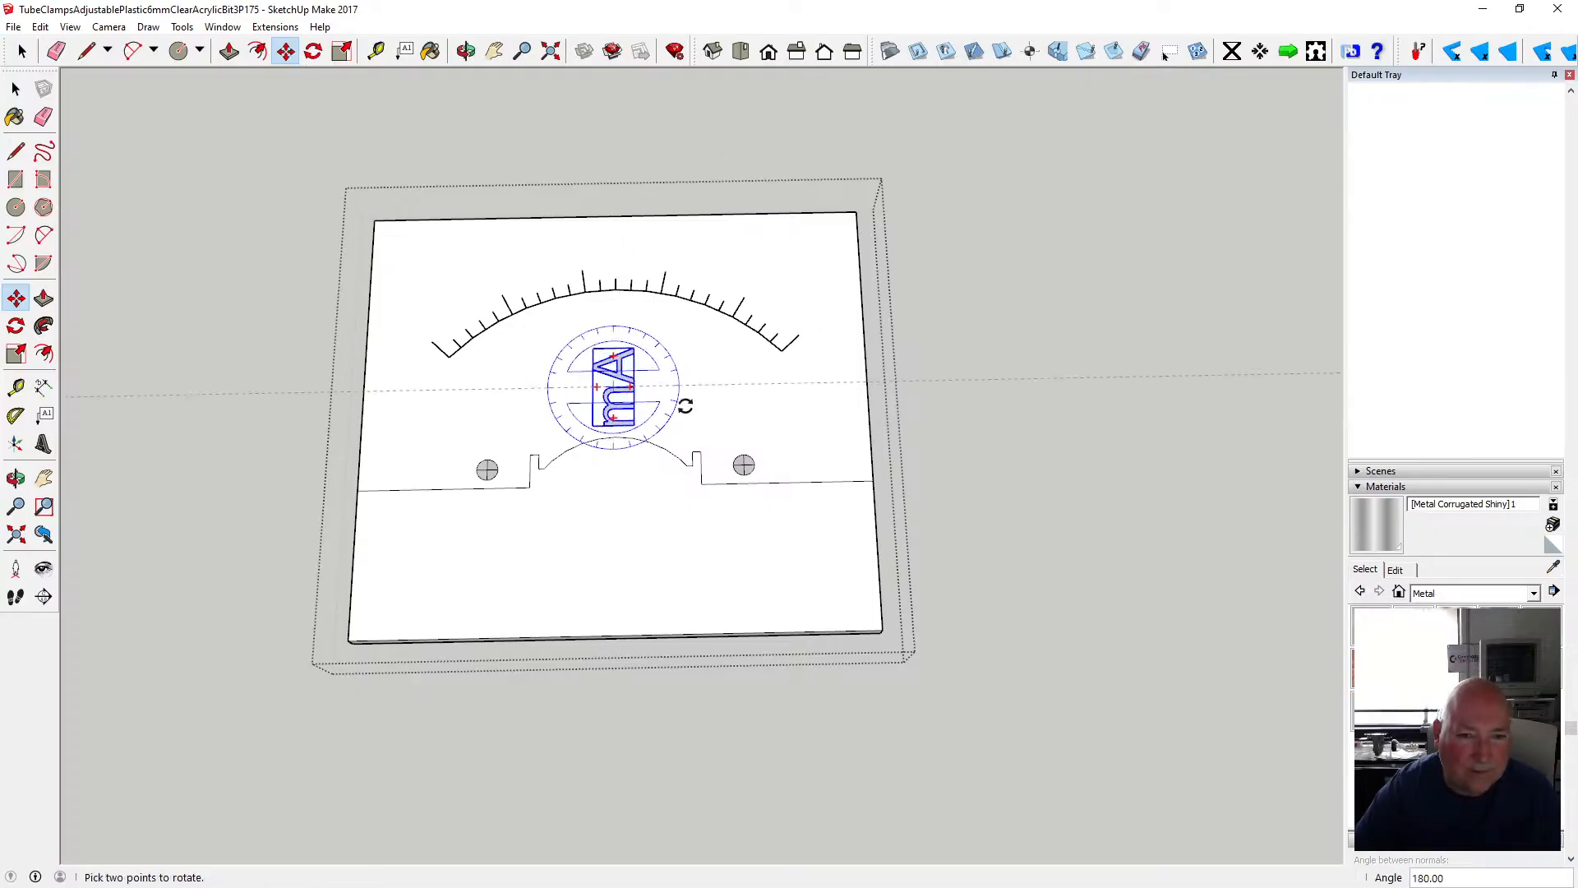
click(619, 447)
key(m)
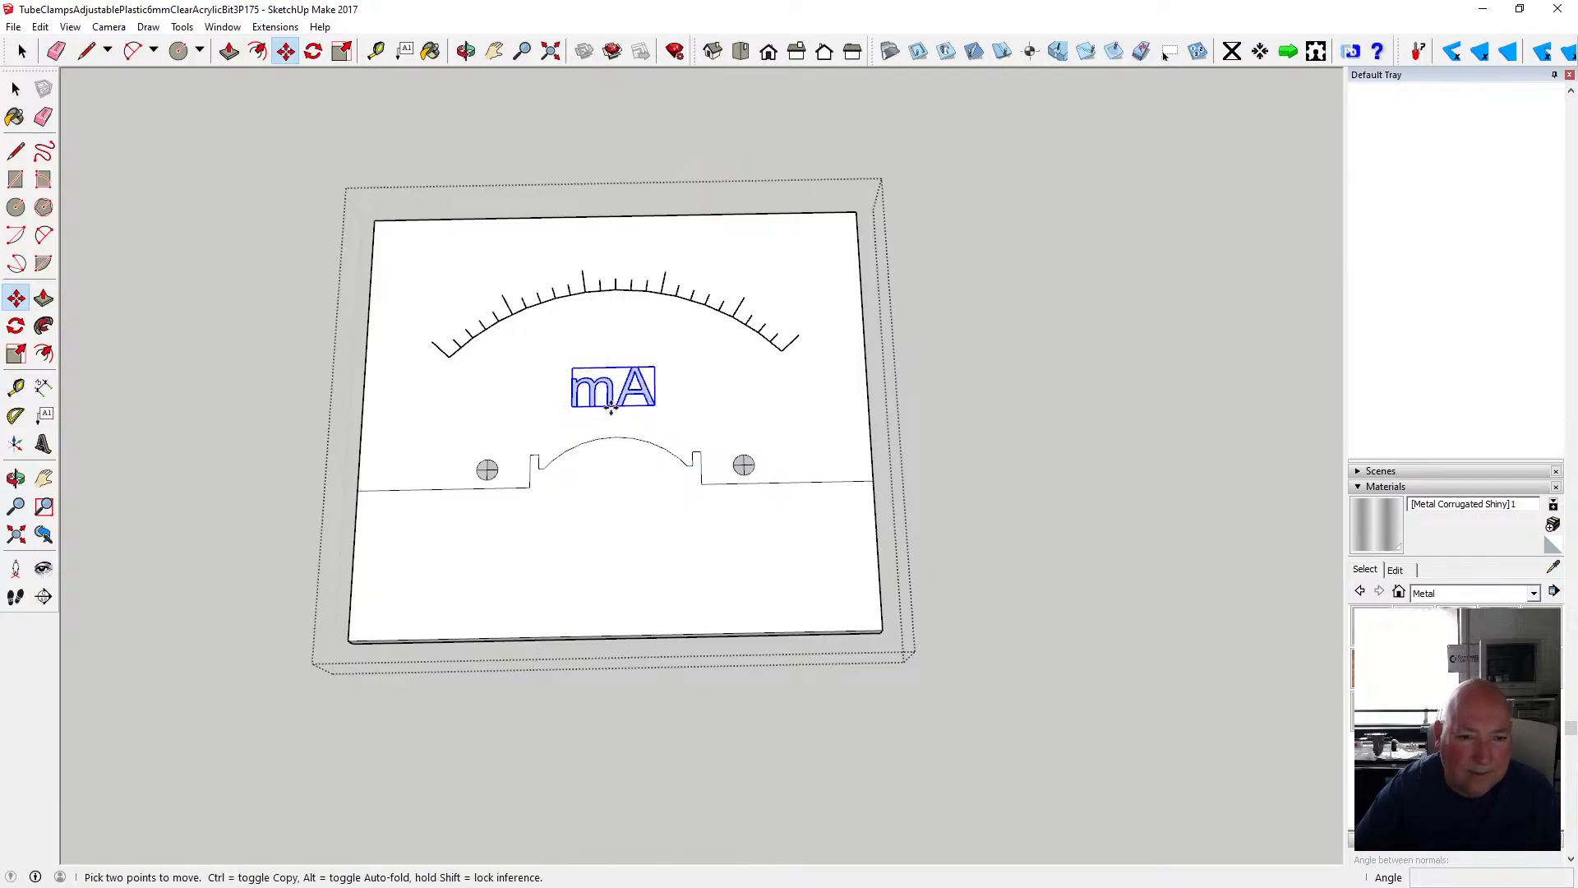
click(612, 405)
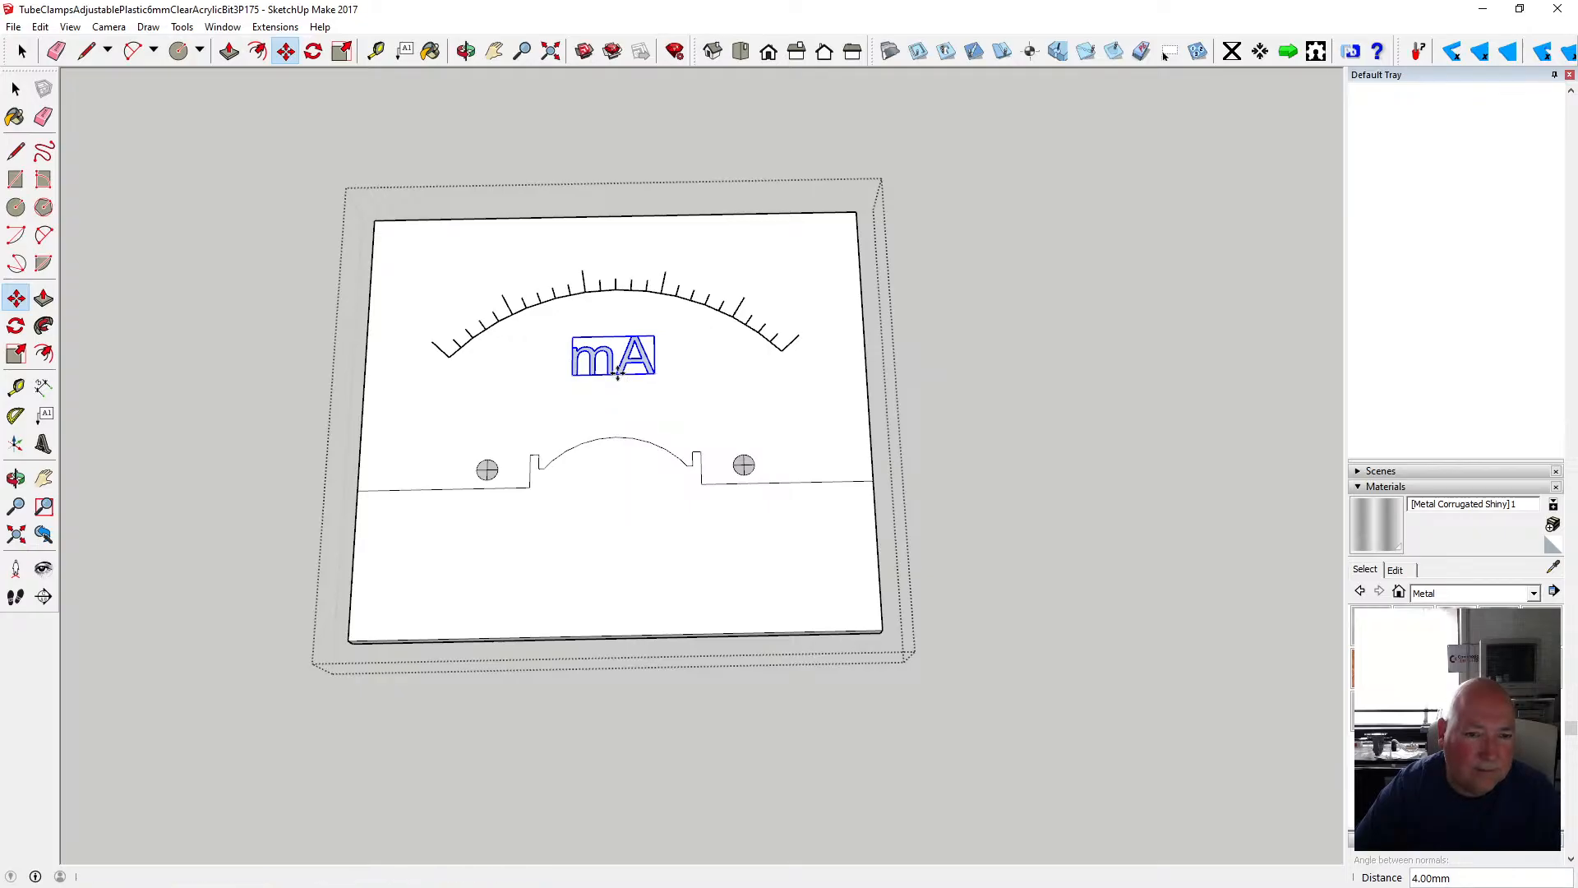
- Paint both letters of the mA text black with Color M09 from the Colors collection, working inside the text component
click(466, 51)
drag(605, 321, 525, 354)
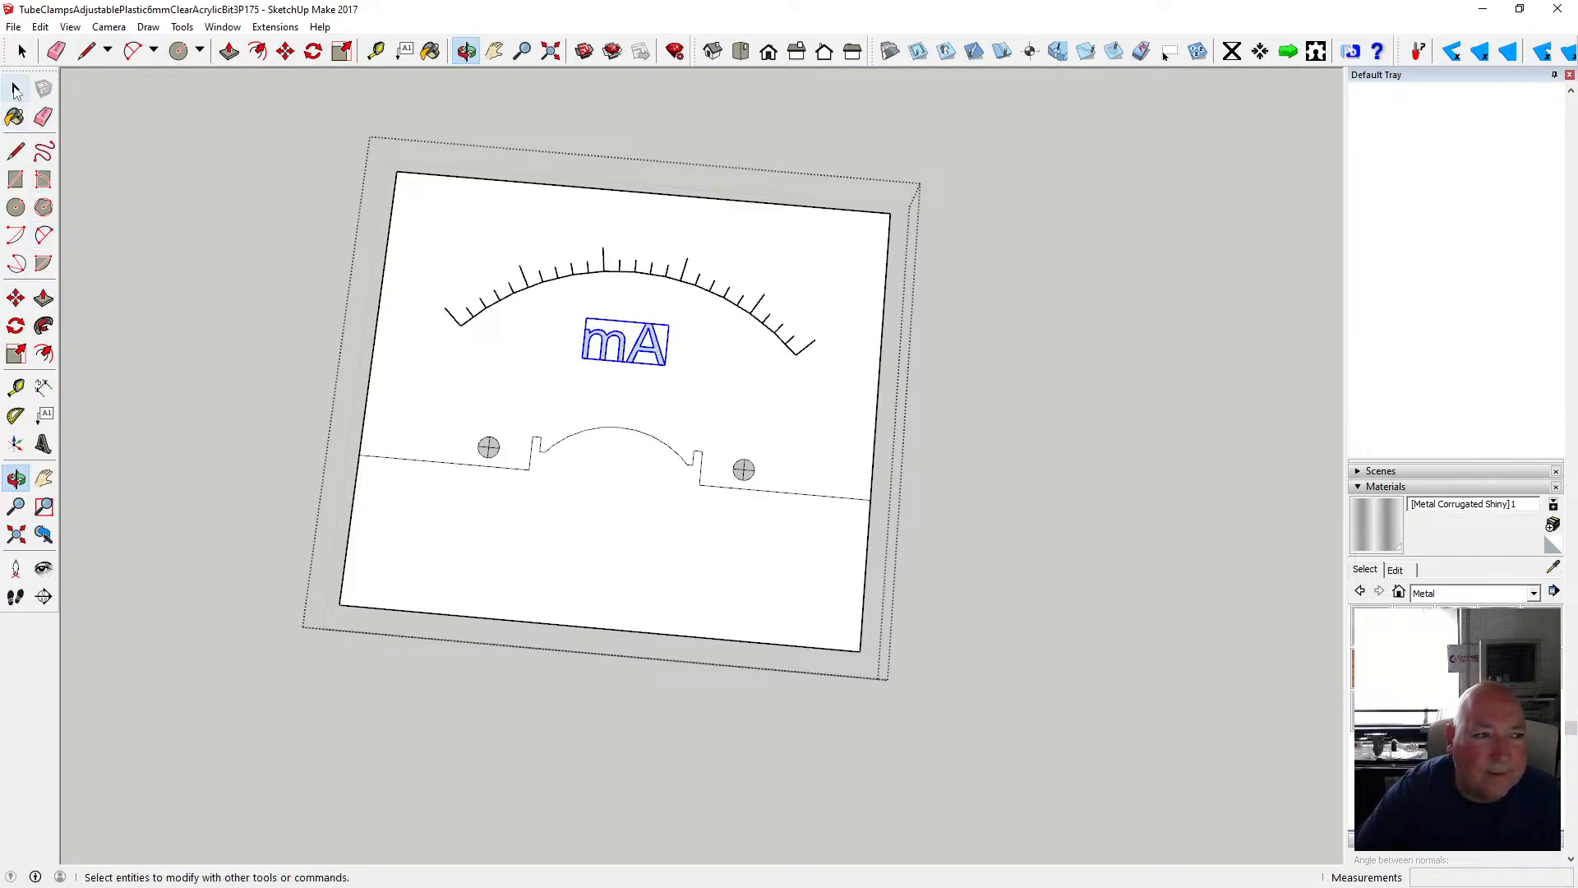
click(15, 89)
double_click(624, 349)
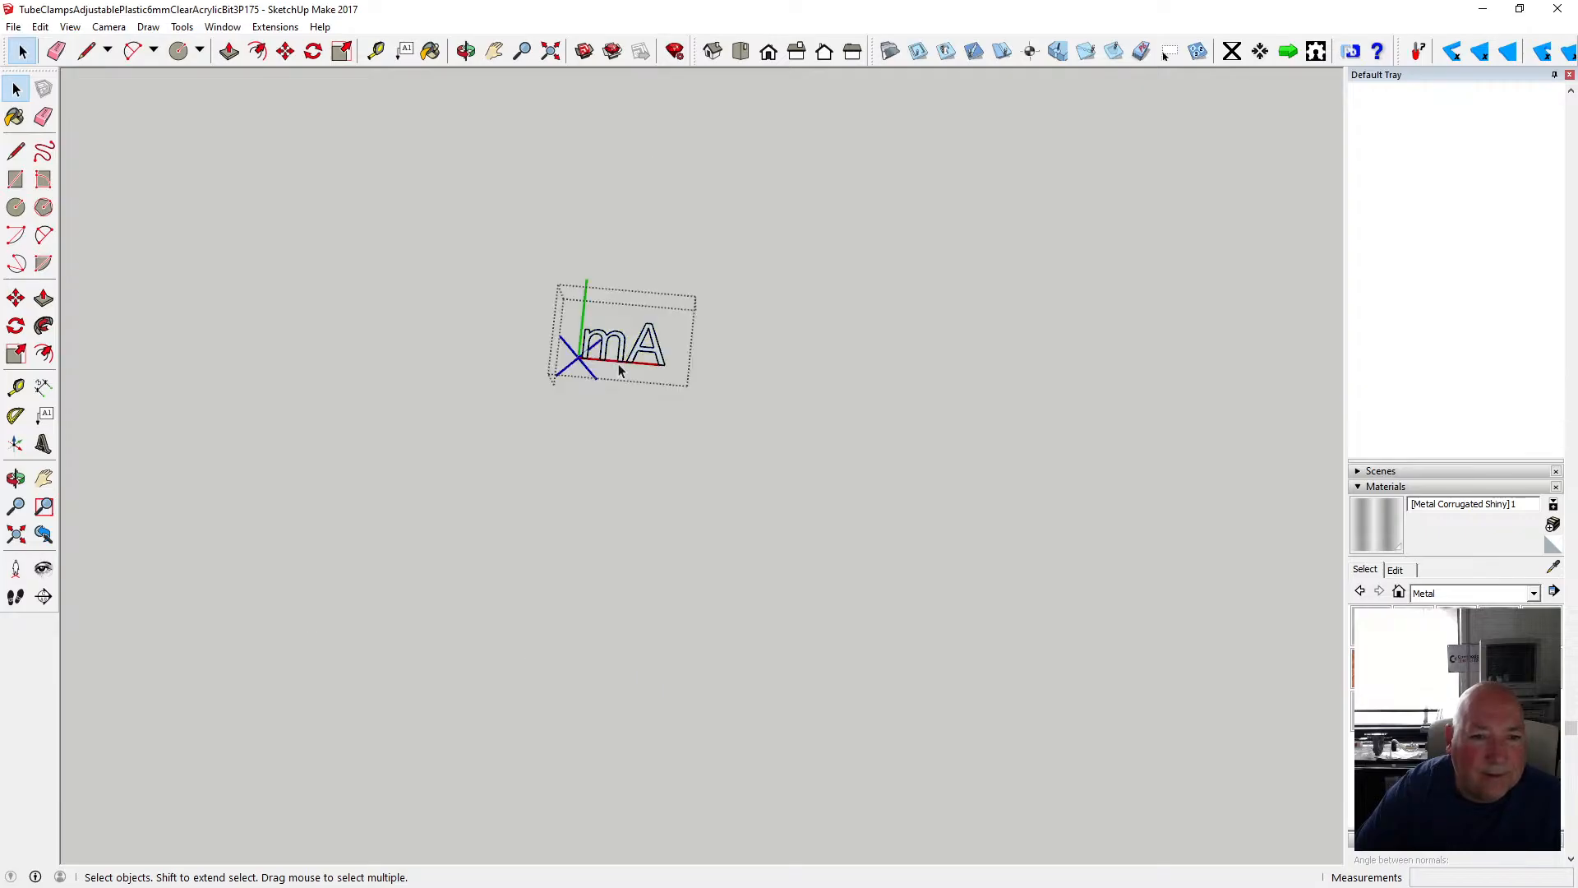
click(430, 51)
click(1534, 592)
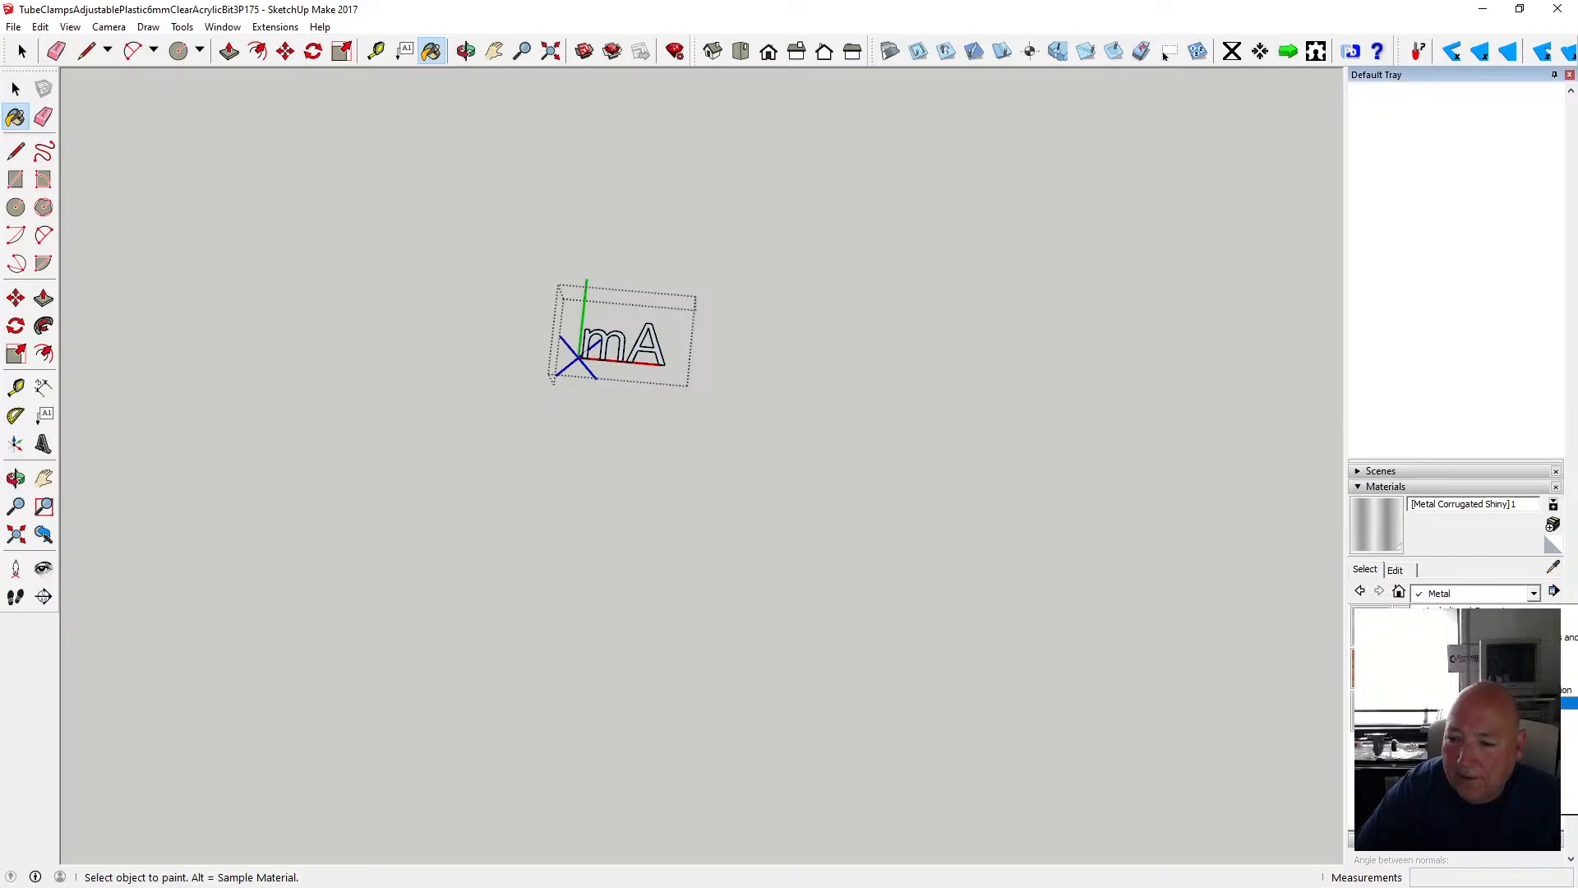
click(1463, 651)
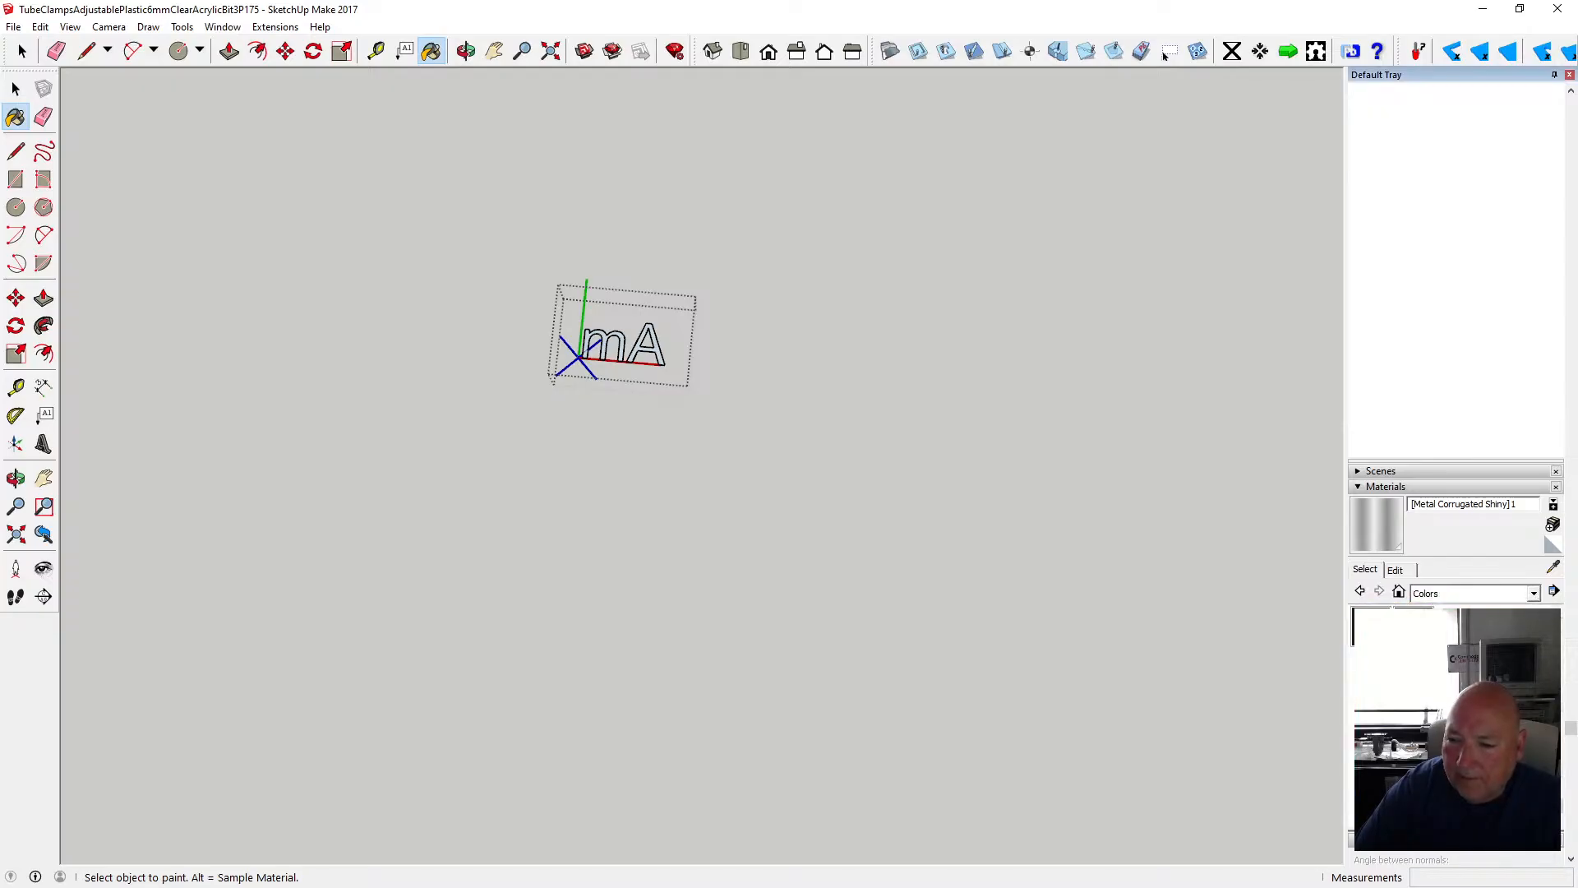
scroll(619, 348, up, 6)
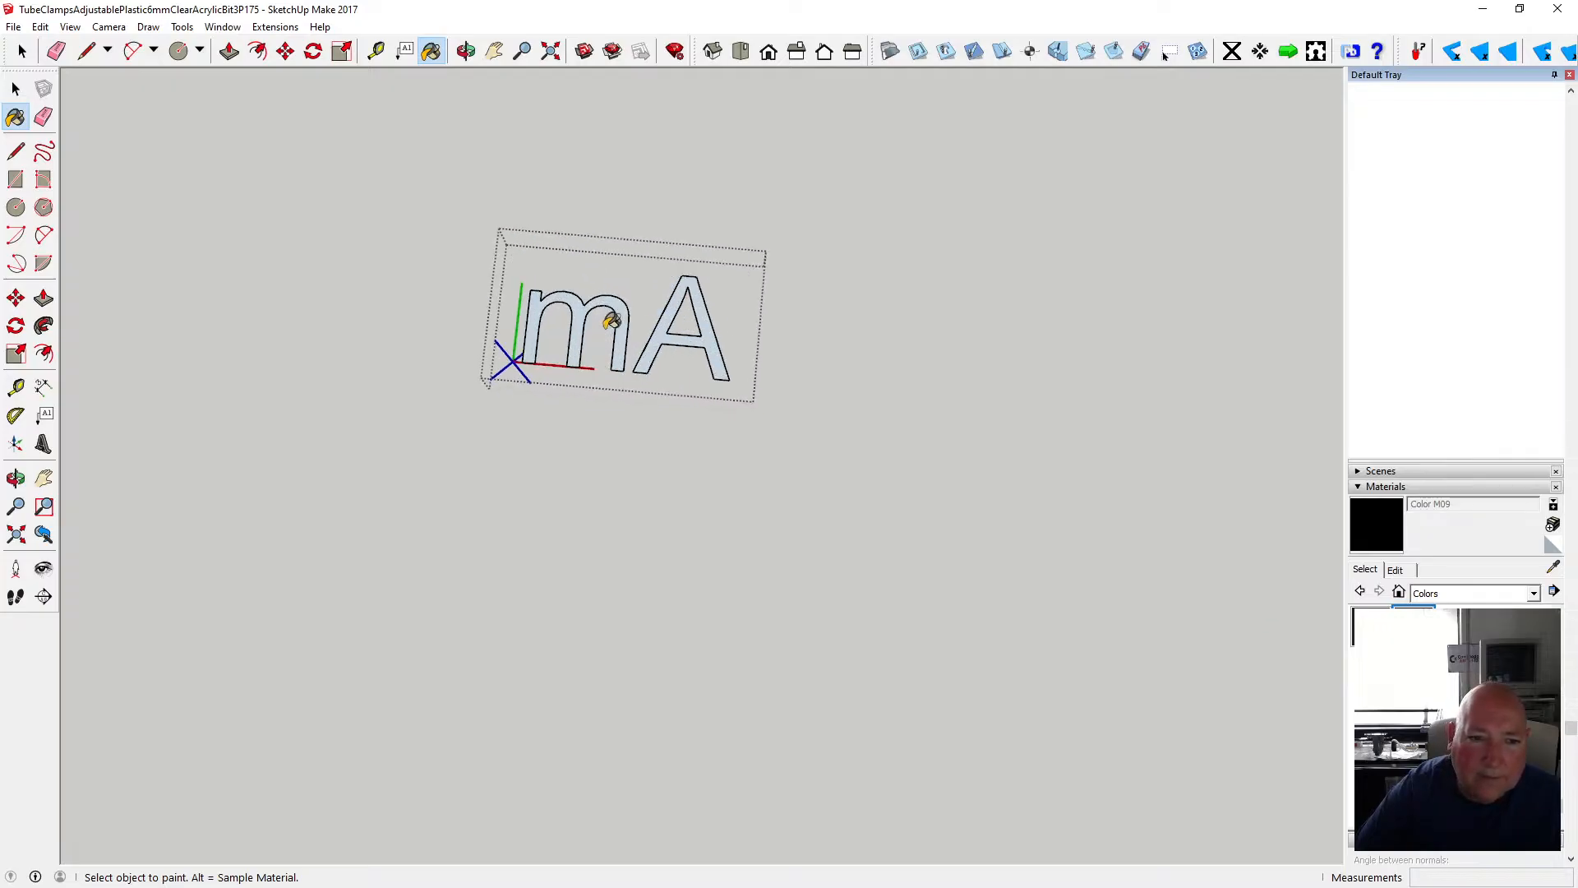
click(581, 304)
click(669, 322)
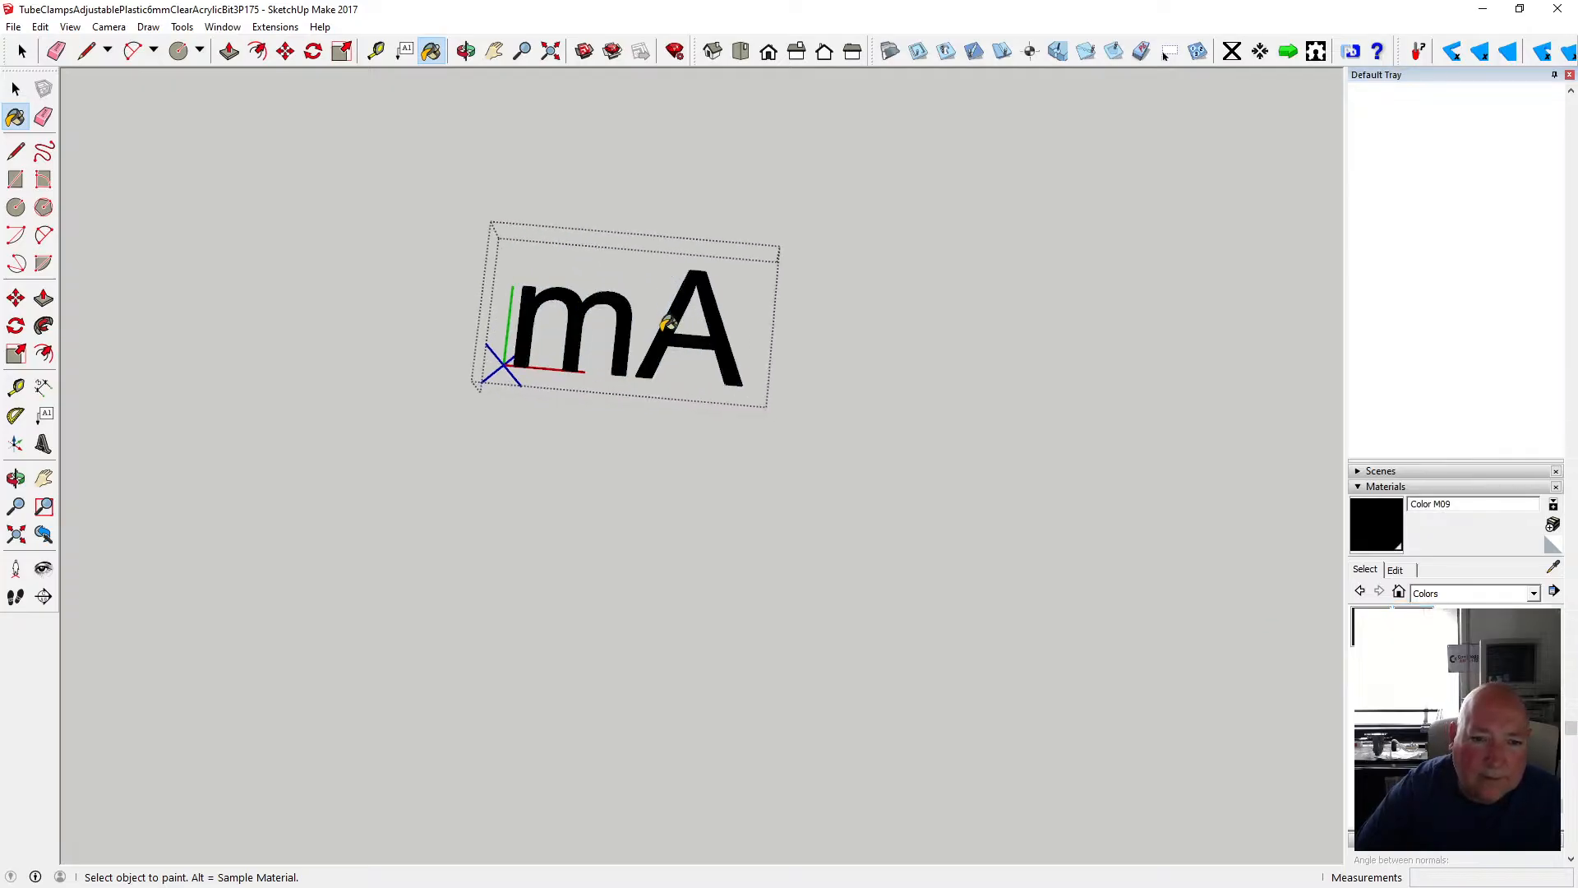
click(15, 89)
scroll(714, 541, down, 2)
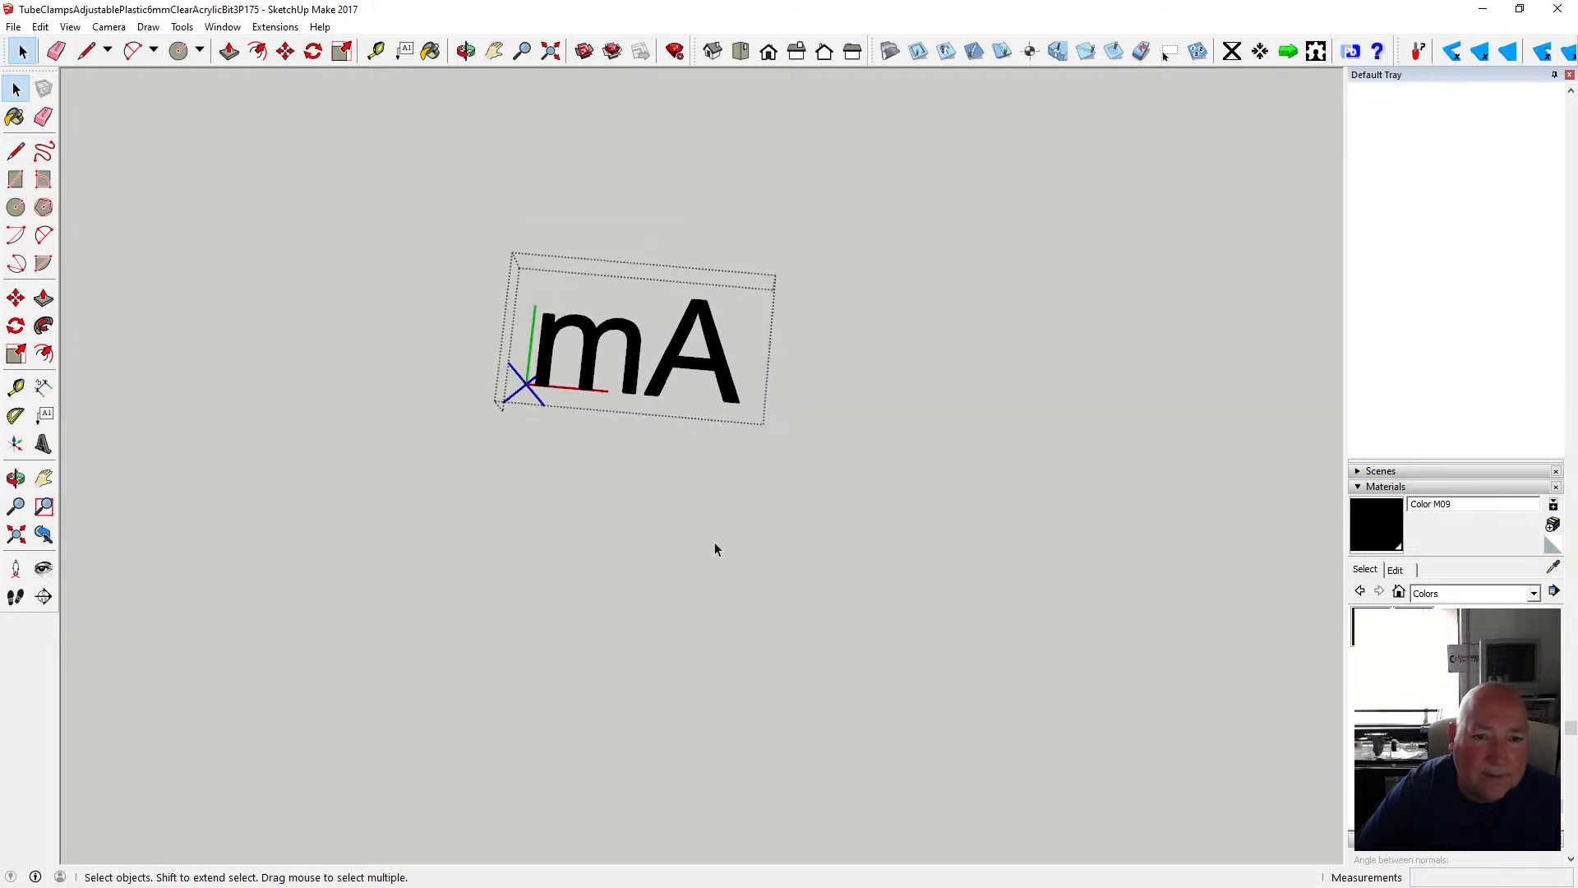
click(551, 557)
scroll(551, 560, down, 5)
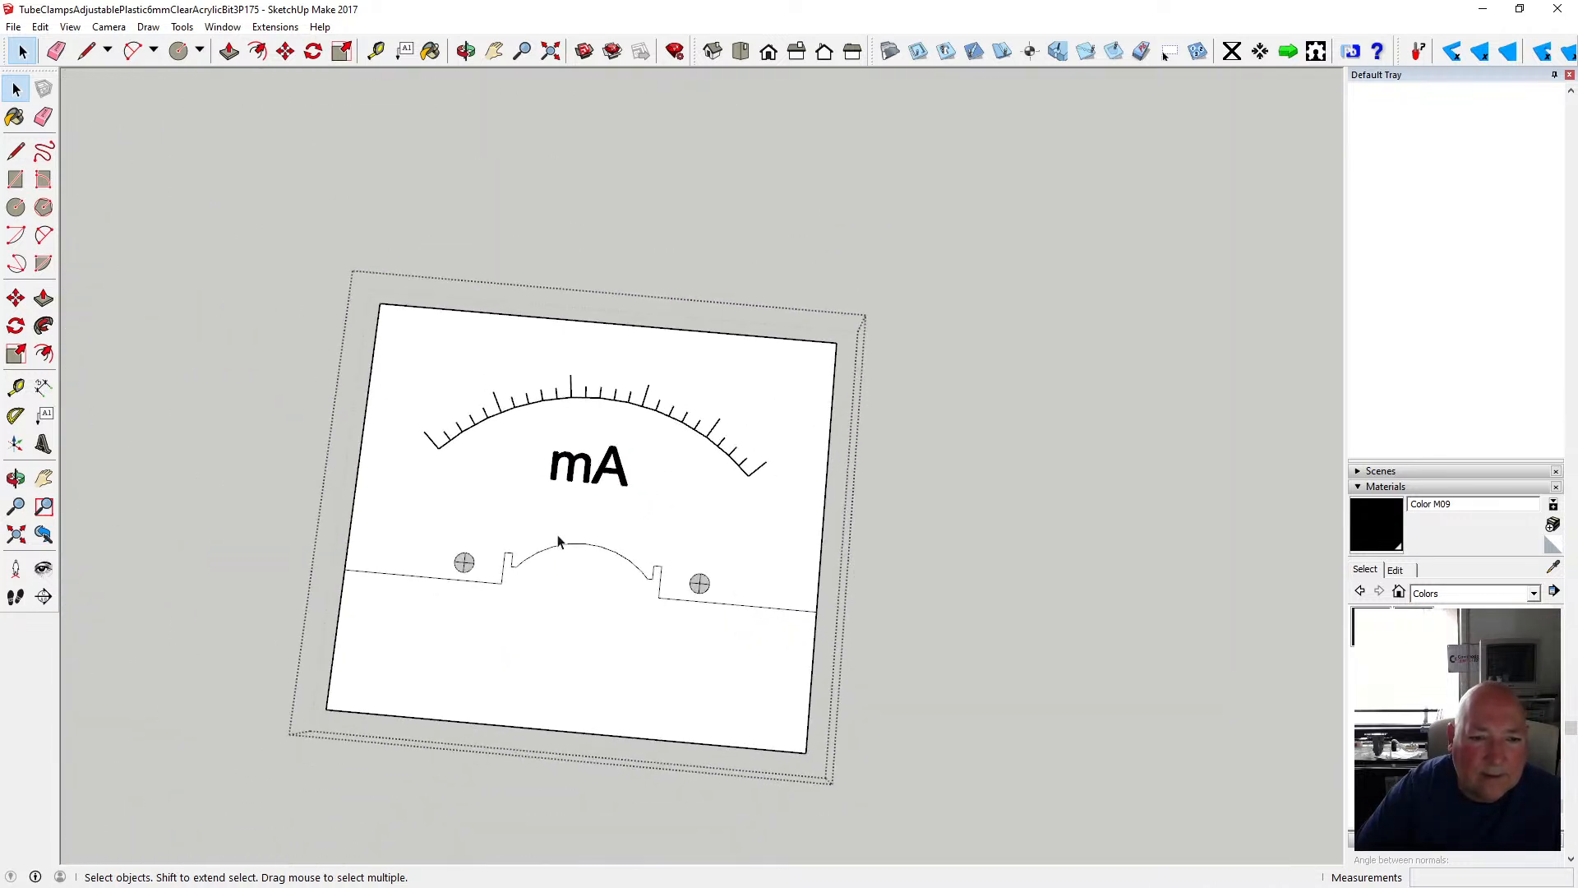
- Draw a thin 5 mm by 0.5 mm rectangle centred just below the mA text
scroll(567, 528, up, 2)
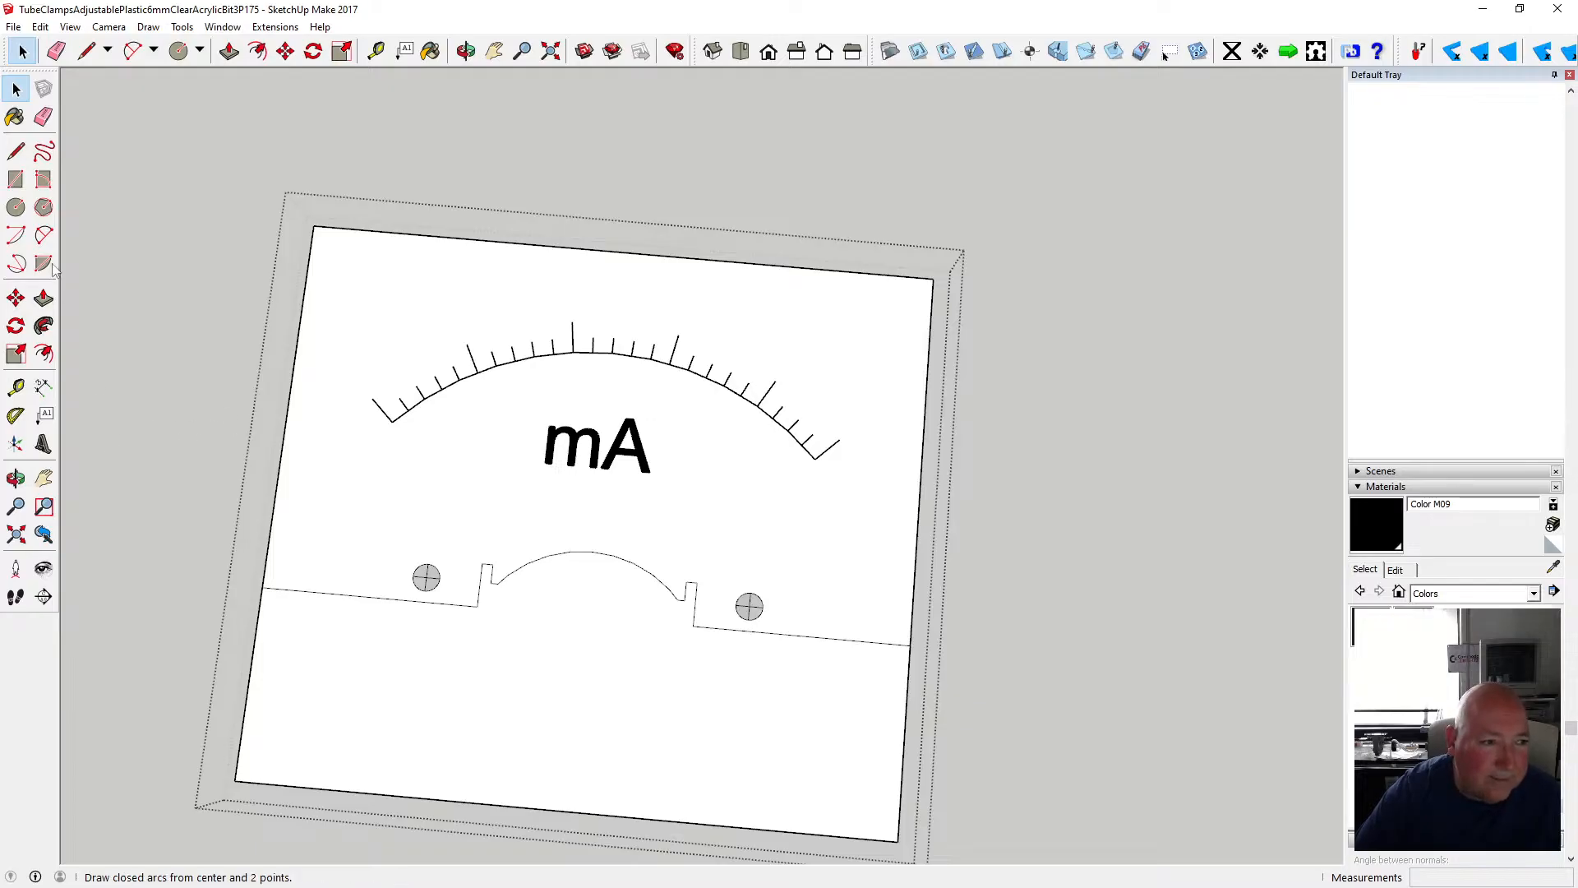
click(22, 155)
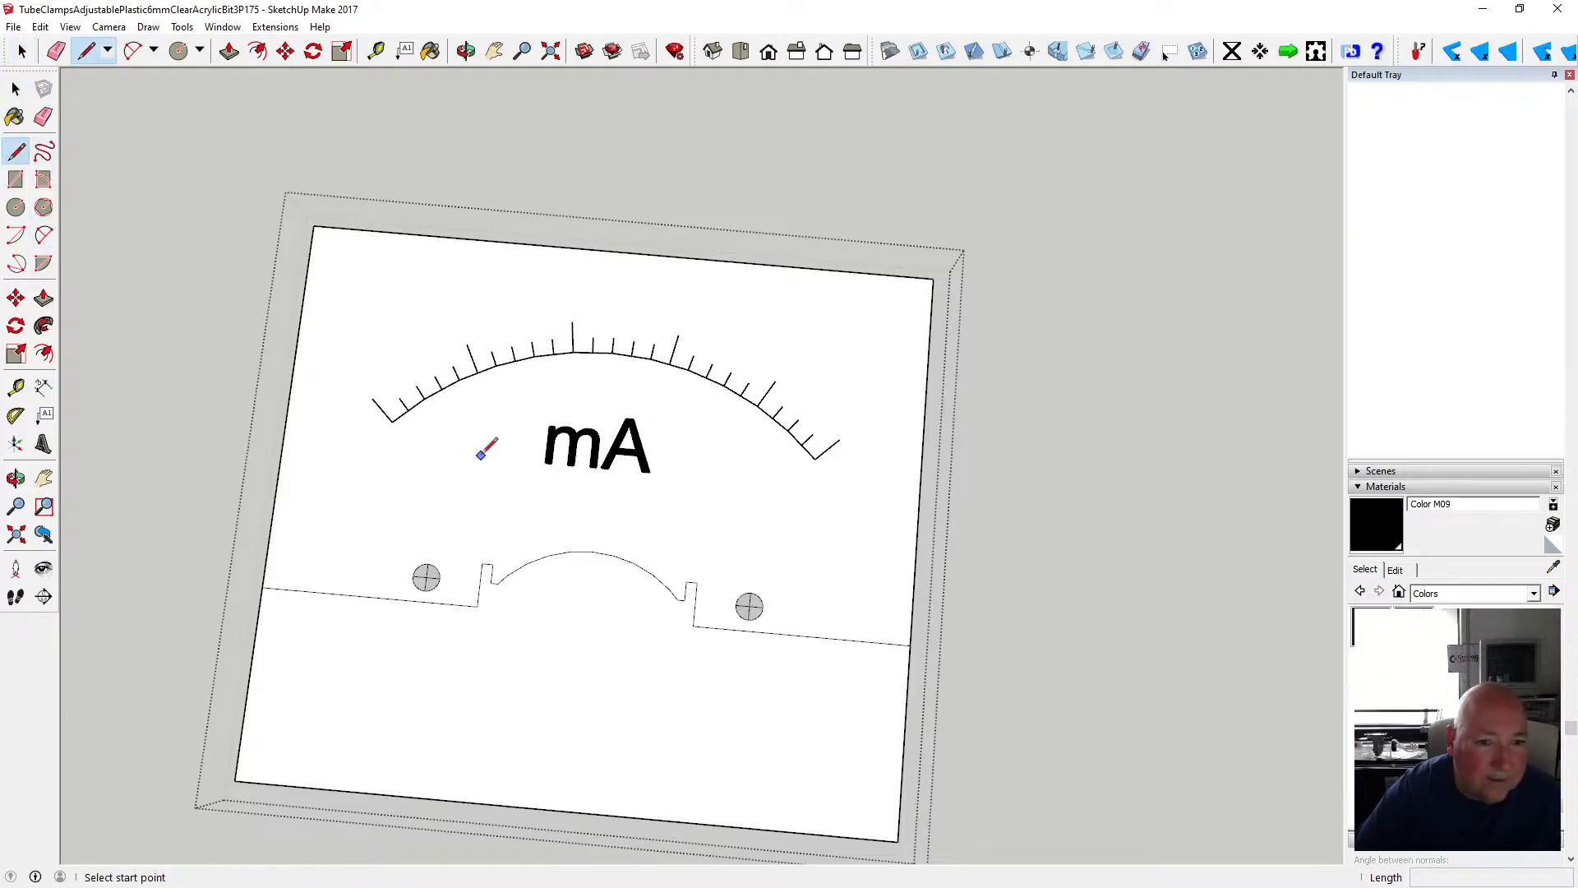
click(567, 478)
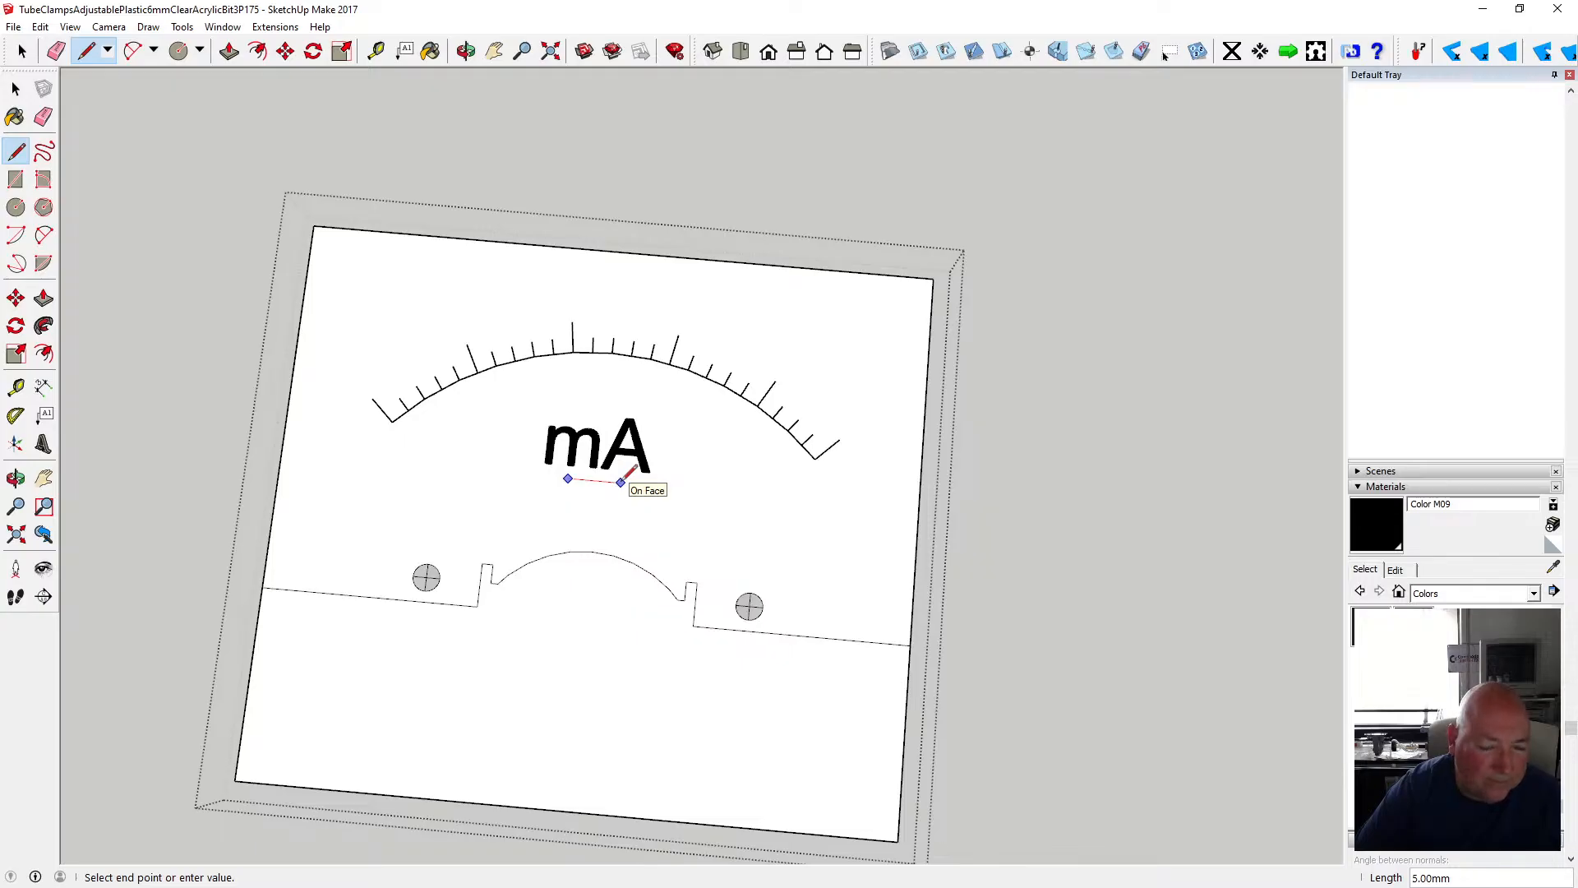
click(621, 482)
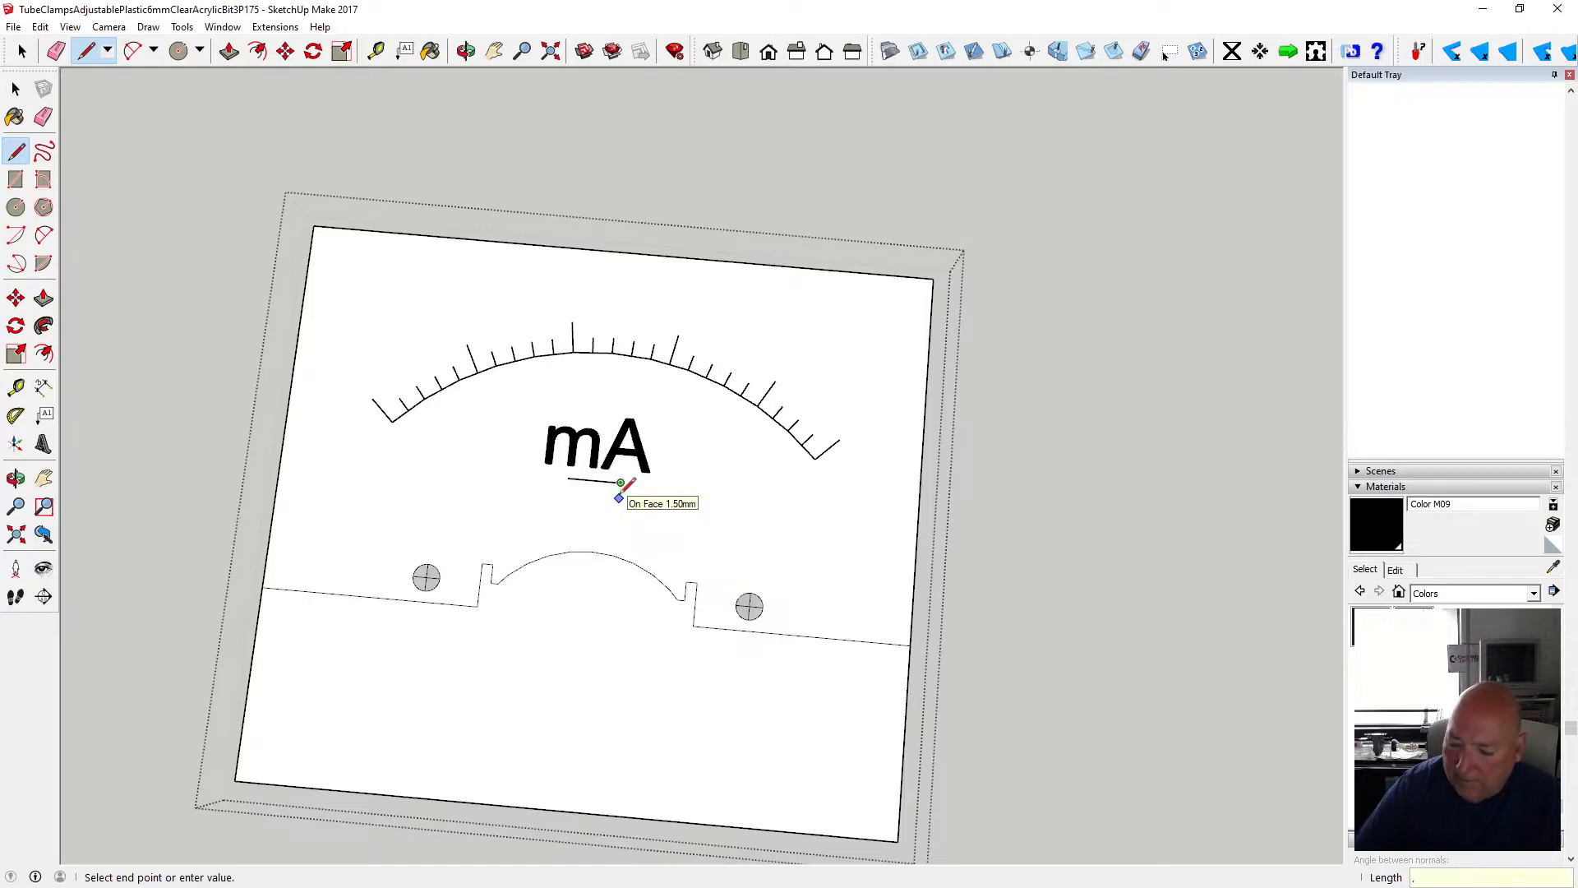
key(Return)
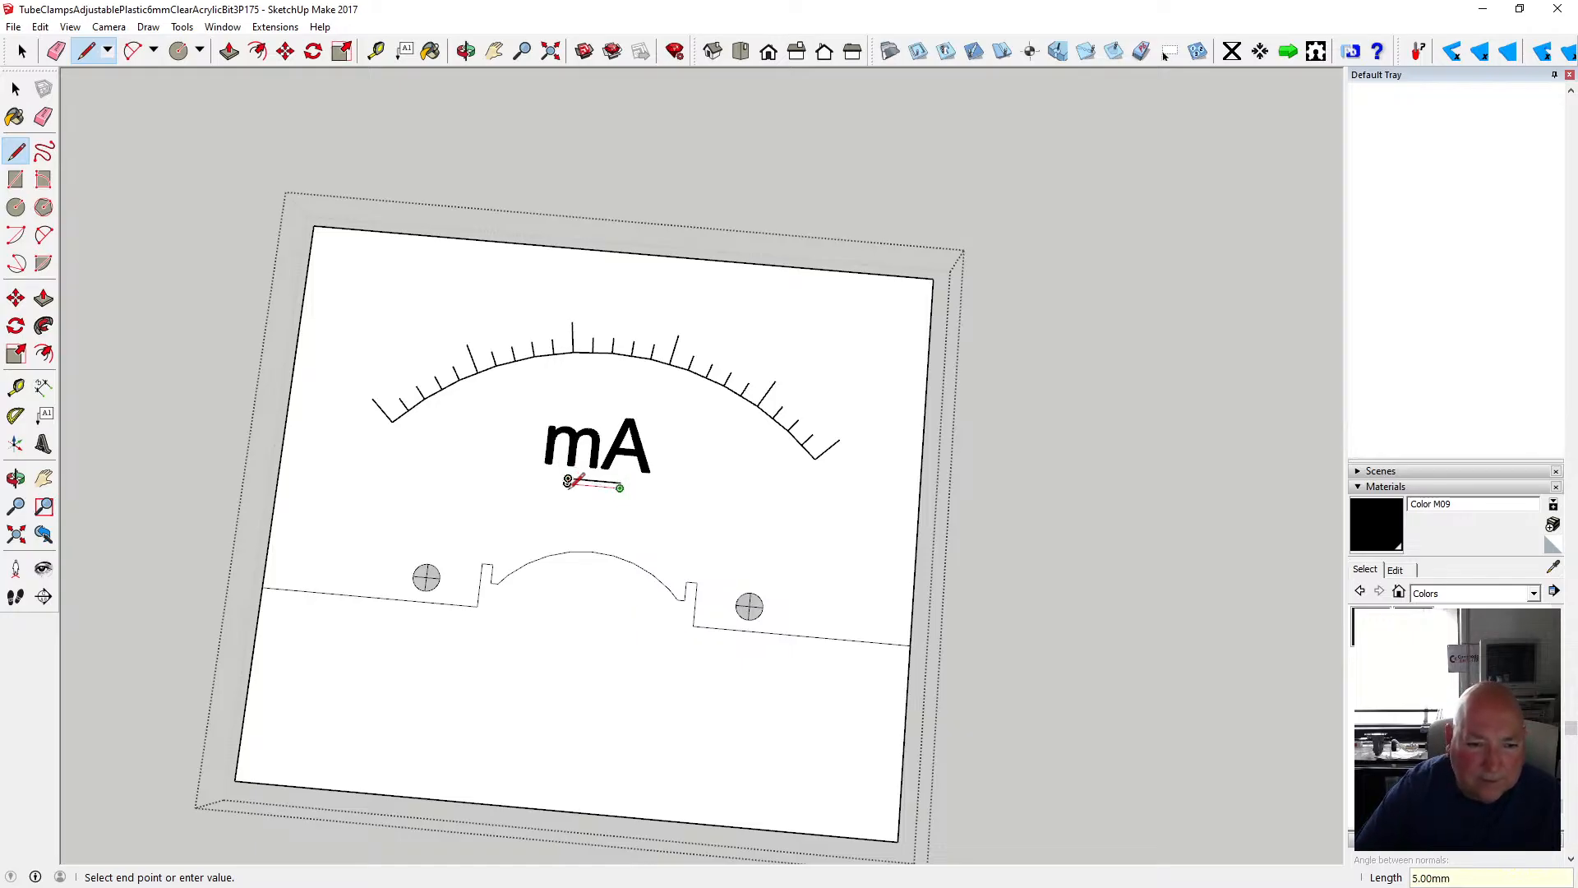
click(567, 483)
click(567, 480)
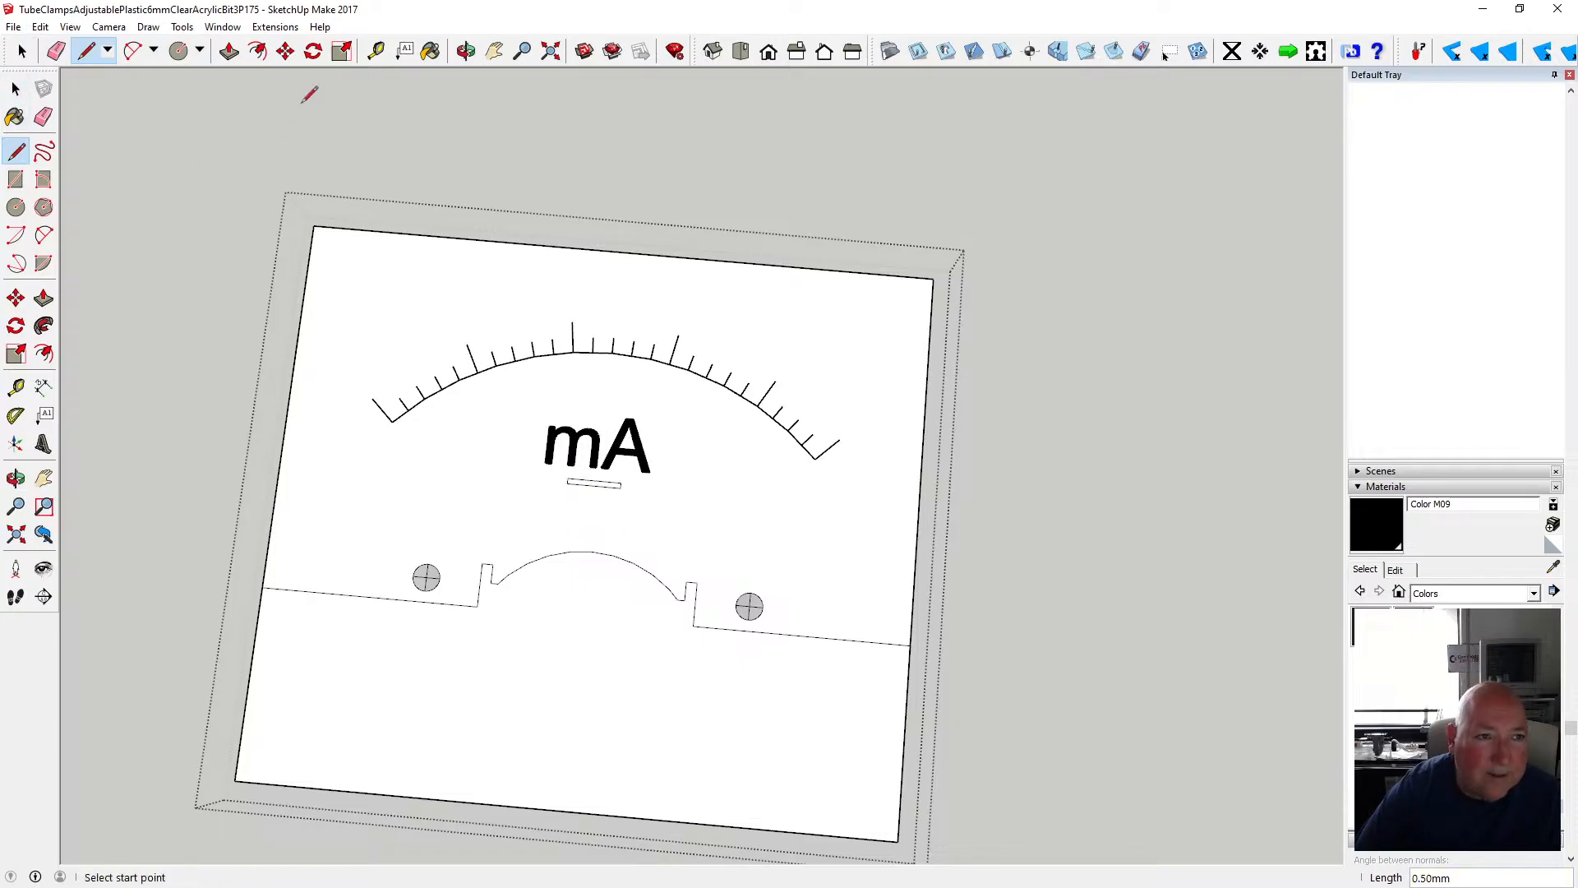
- Paint the thin rectangle below the mA text black with Color M09
key(space)
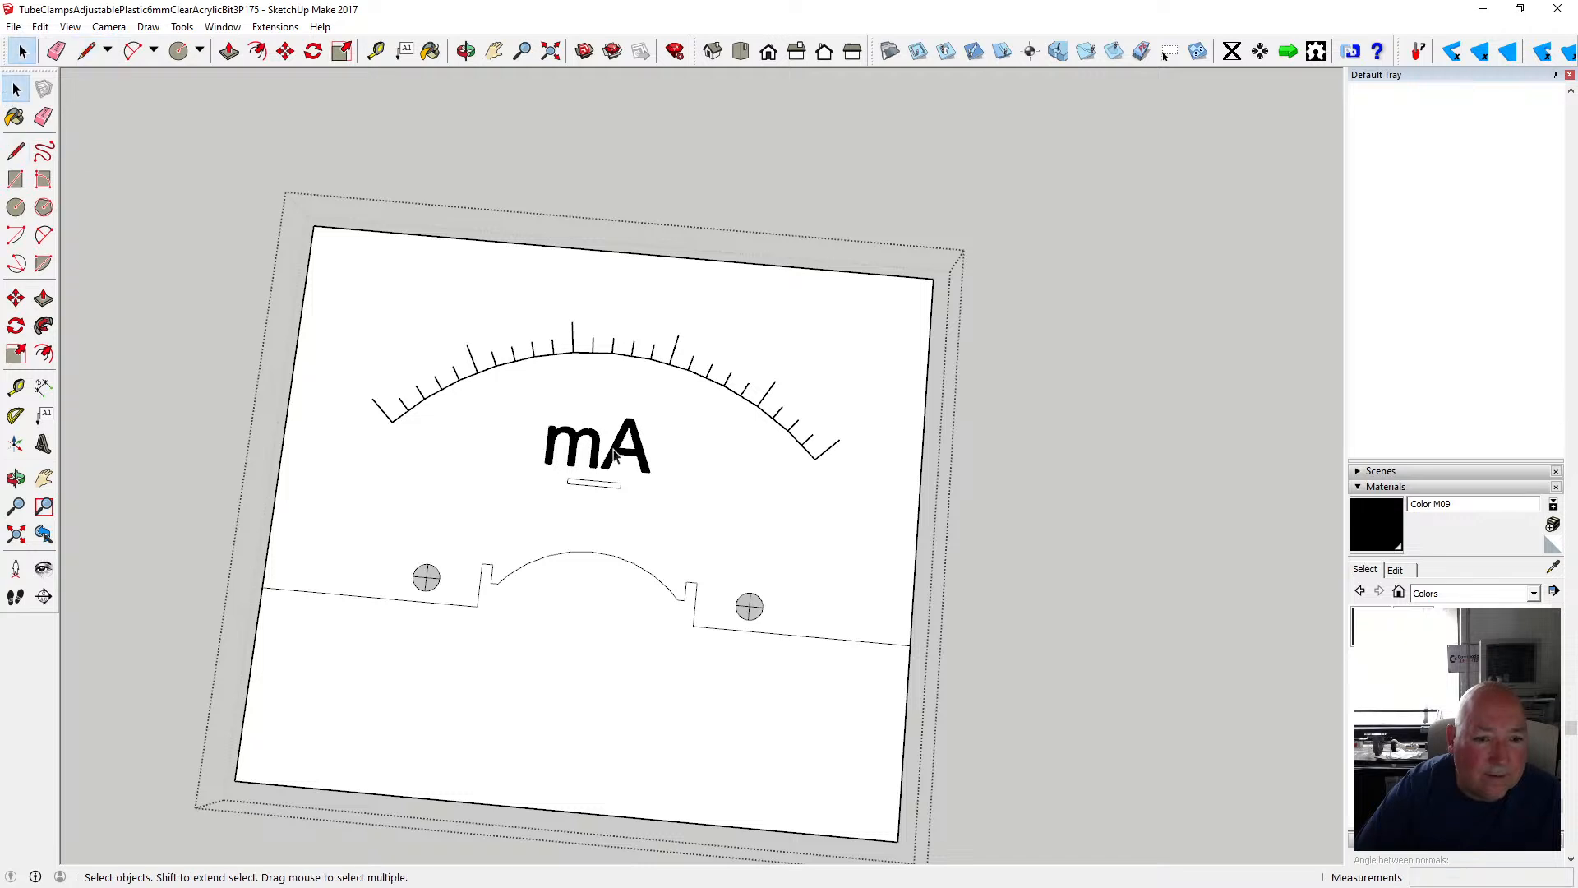
click(592, 484)
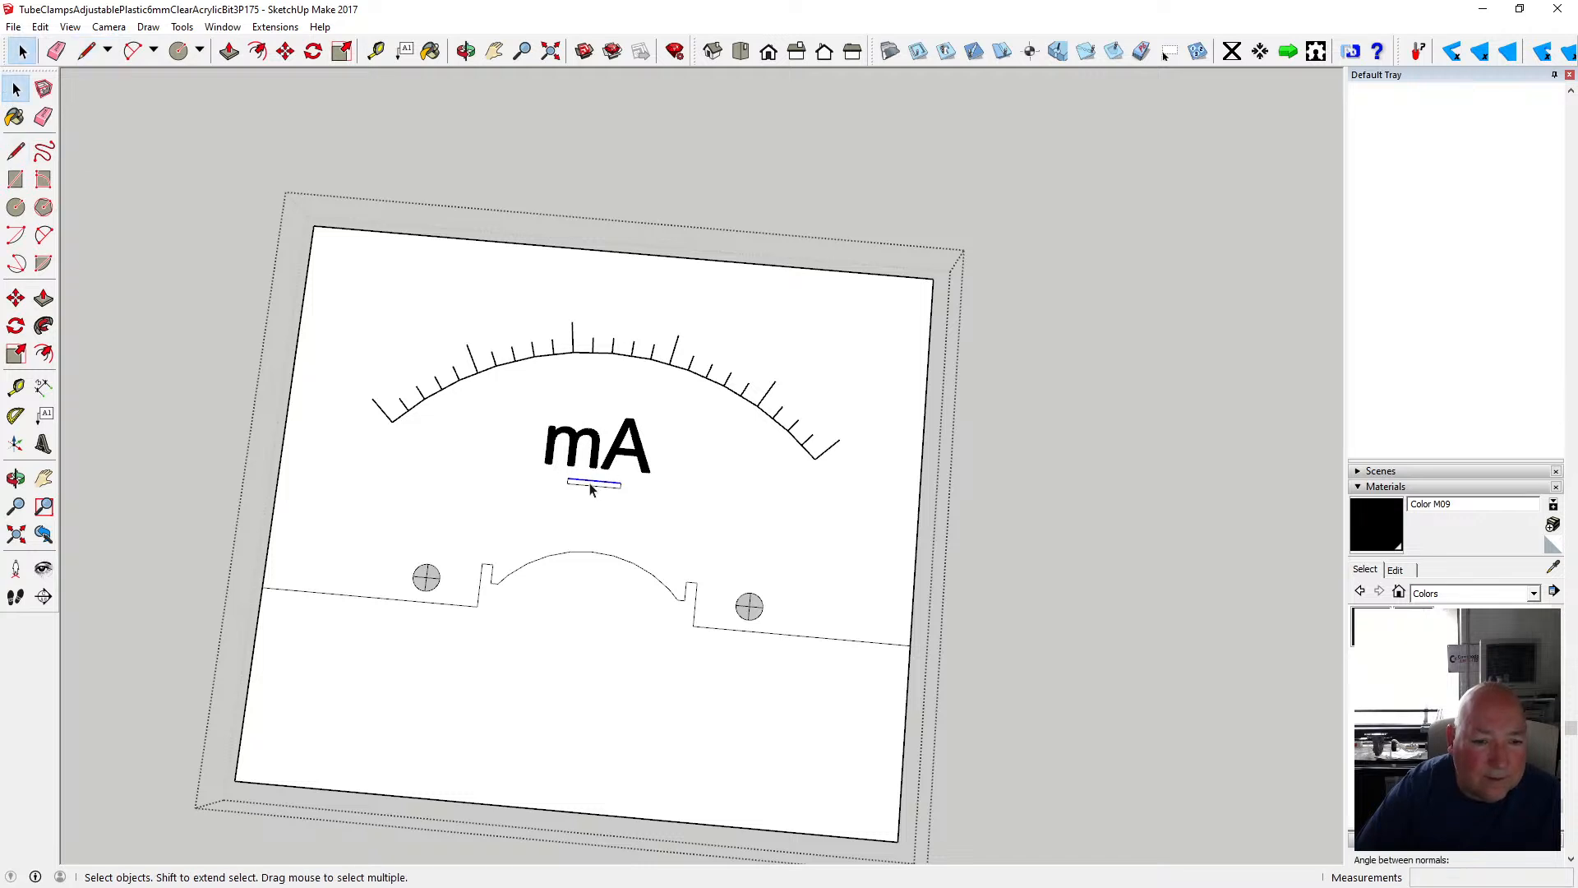
scroll(590, 489, up, 5)
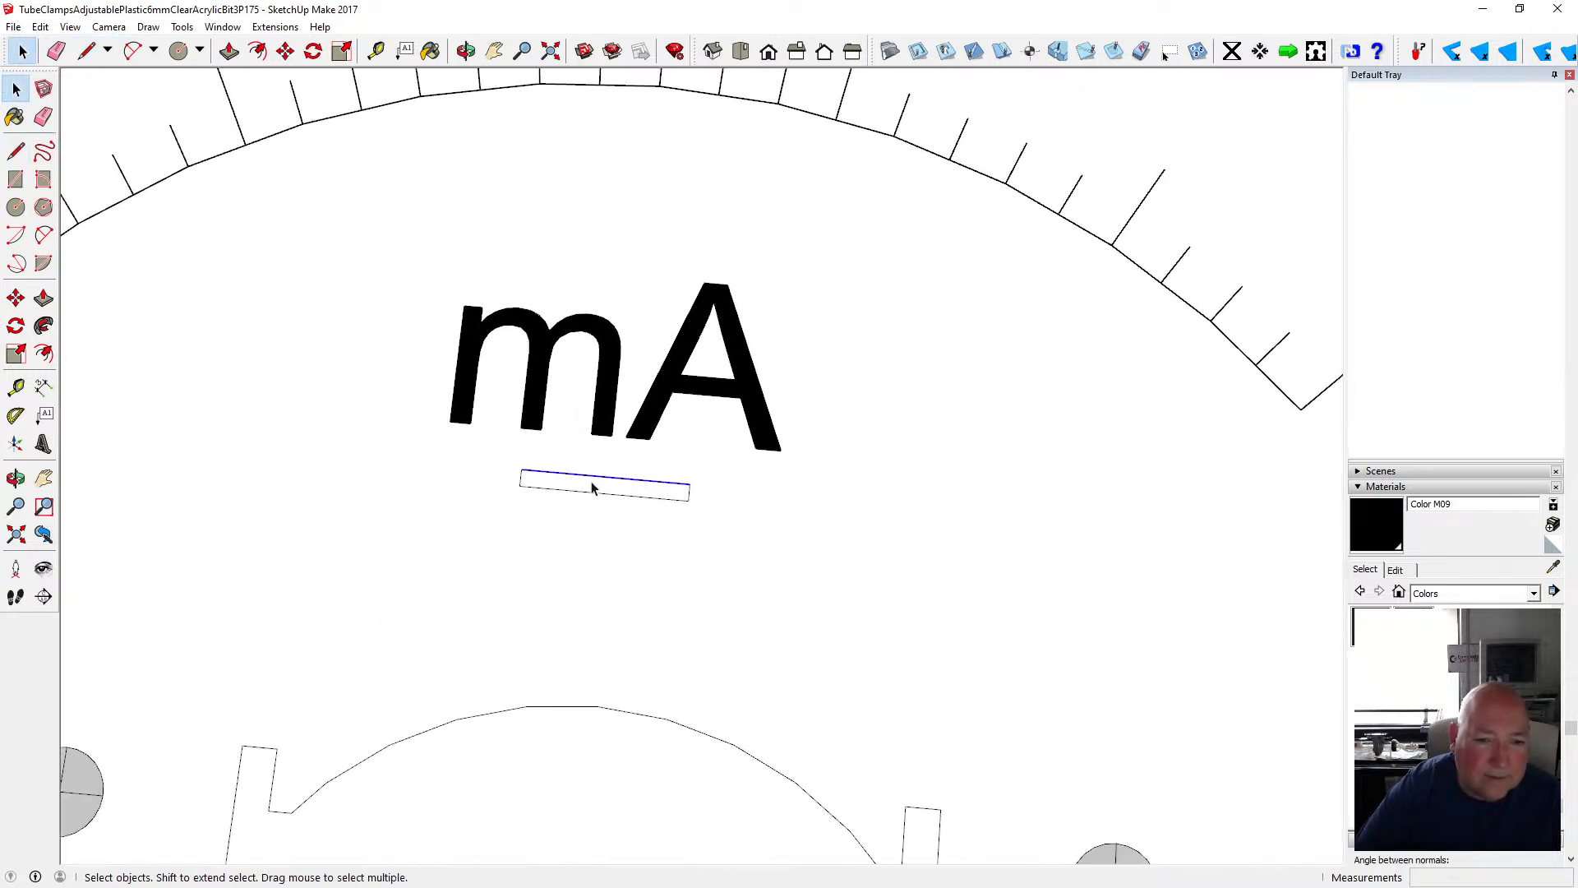
click(590, 489)
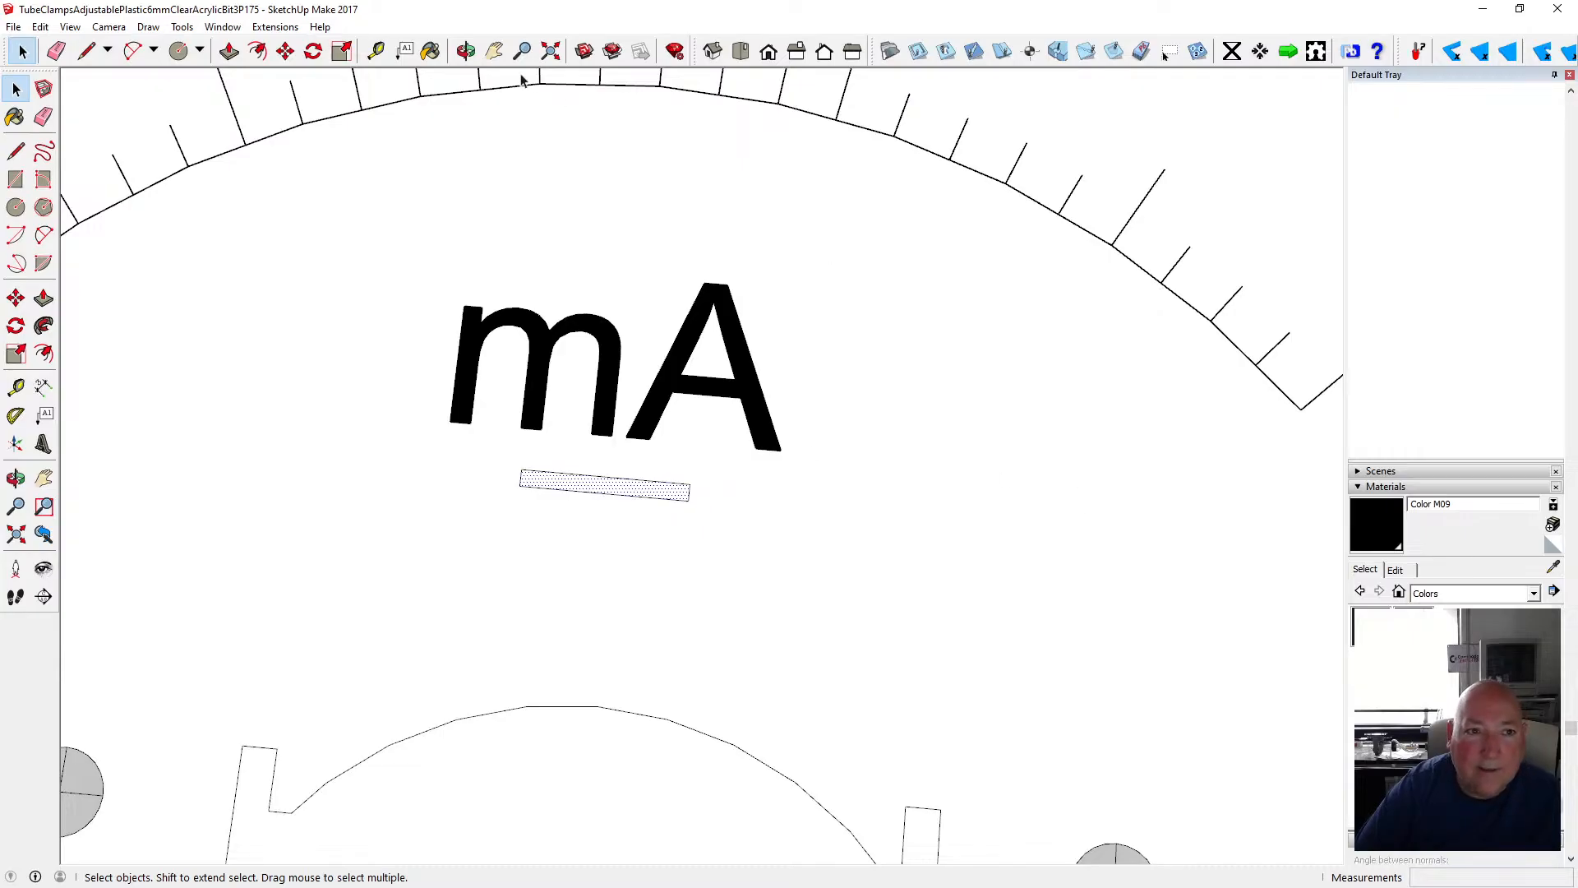
click(431, 51)
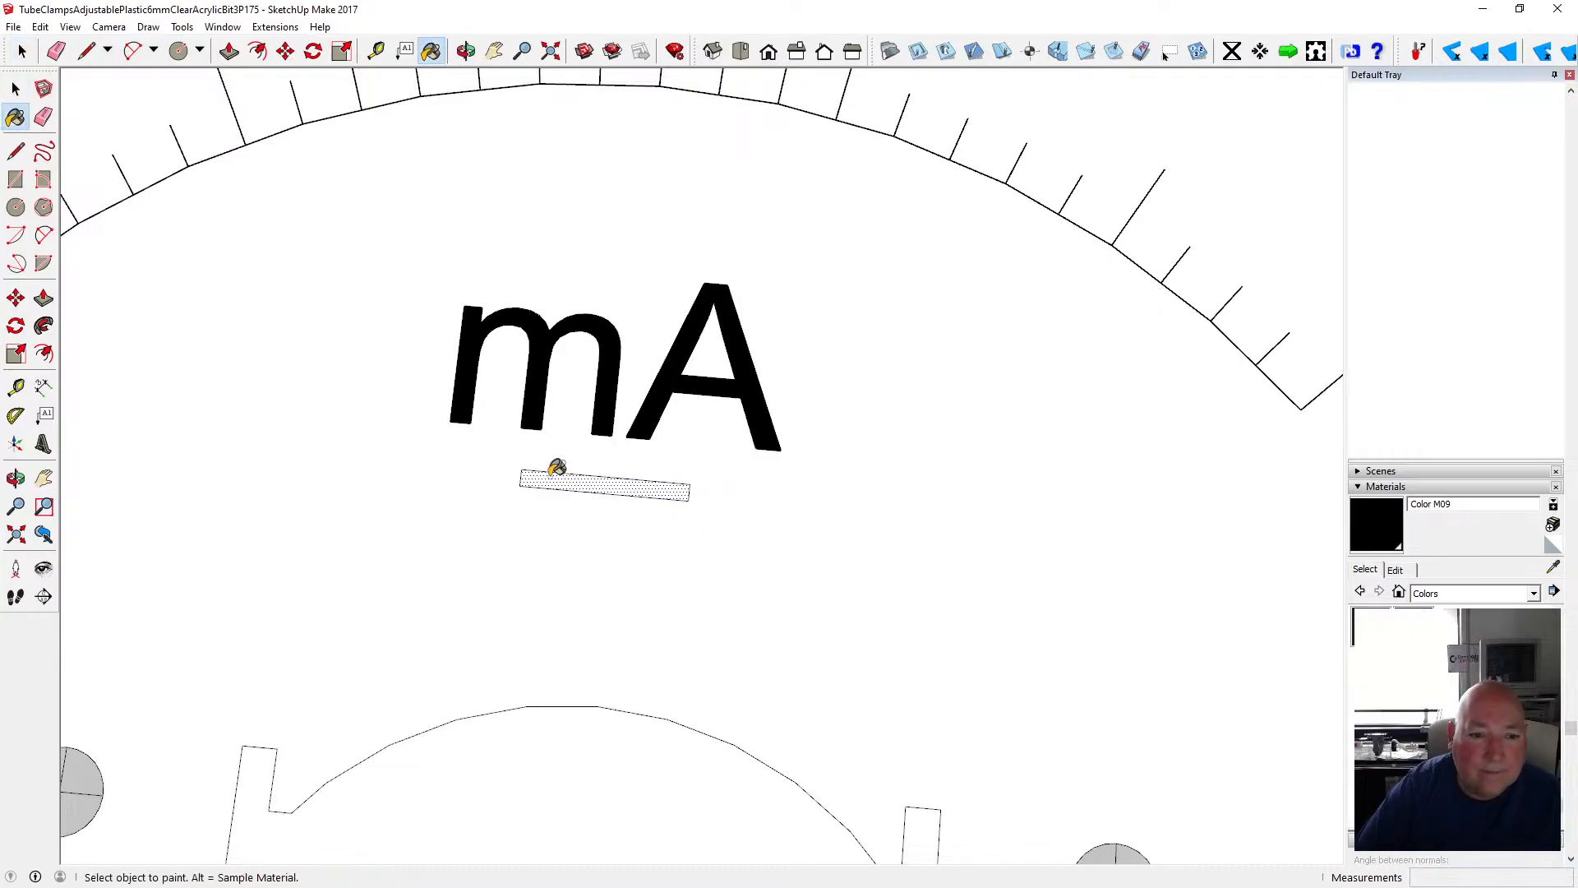
click(557, 469)
scroll(662, 360, down, 2)
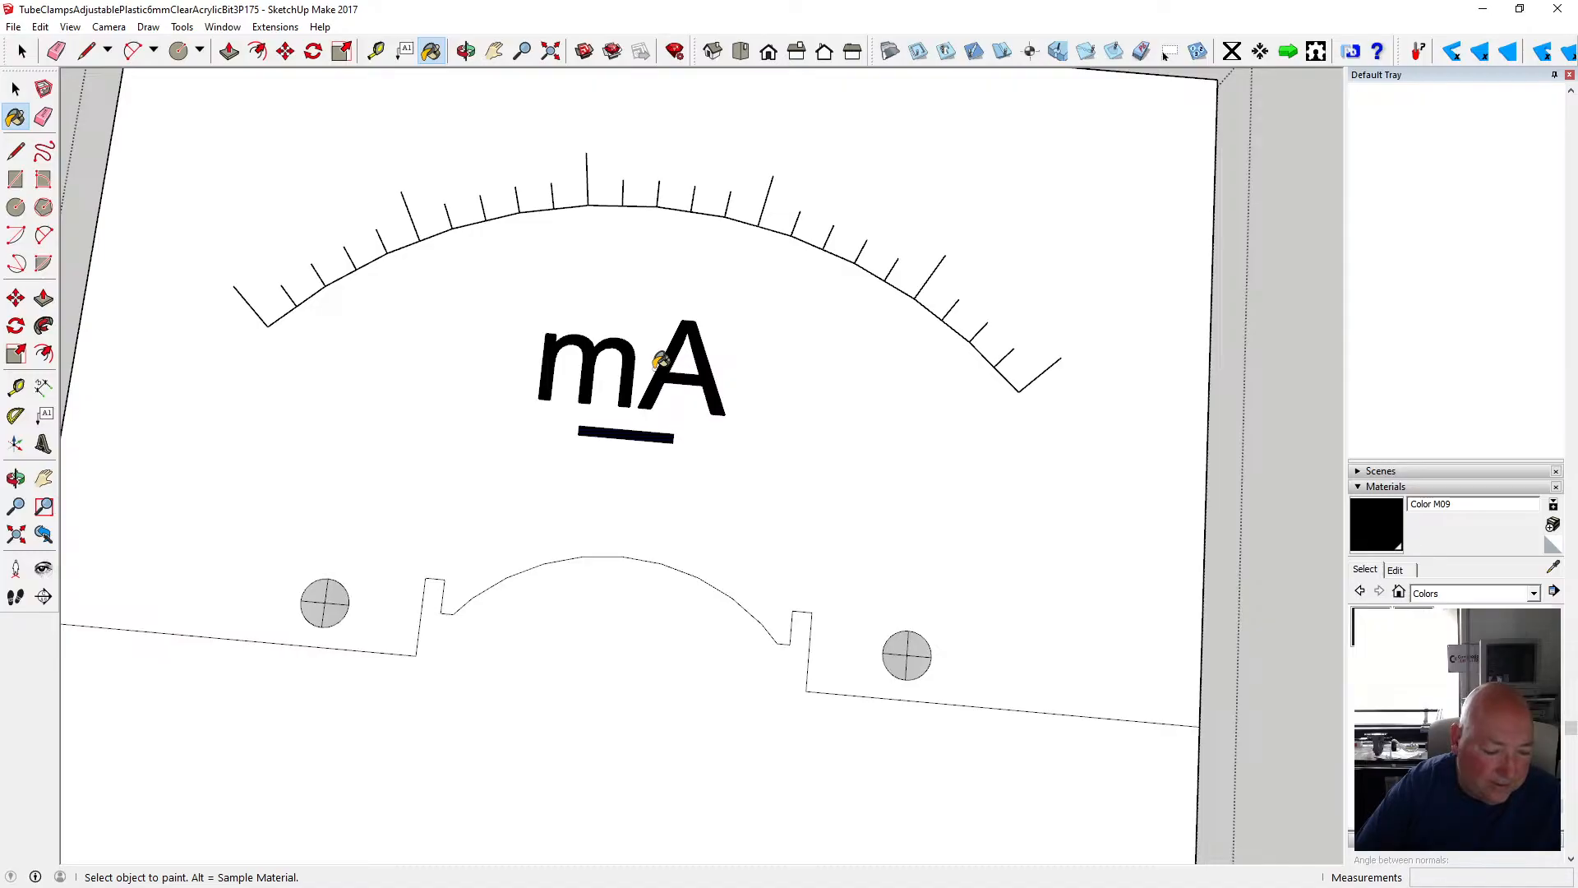
- Copy the black bar with its edges 1.5 mm farther below the mA text
click(16, 89)
scroll(625, 440, down, 2)
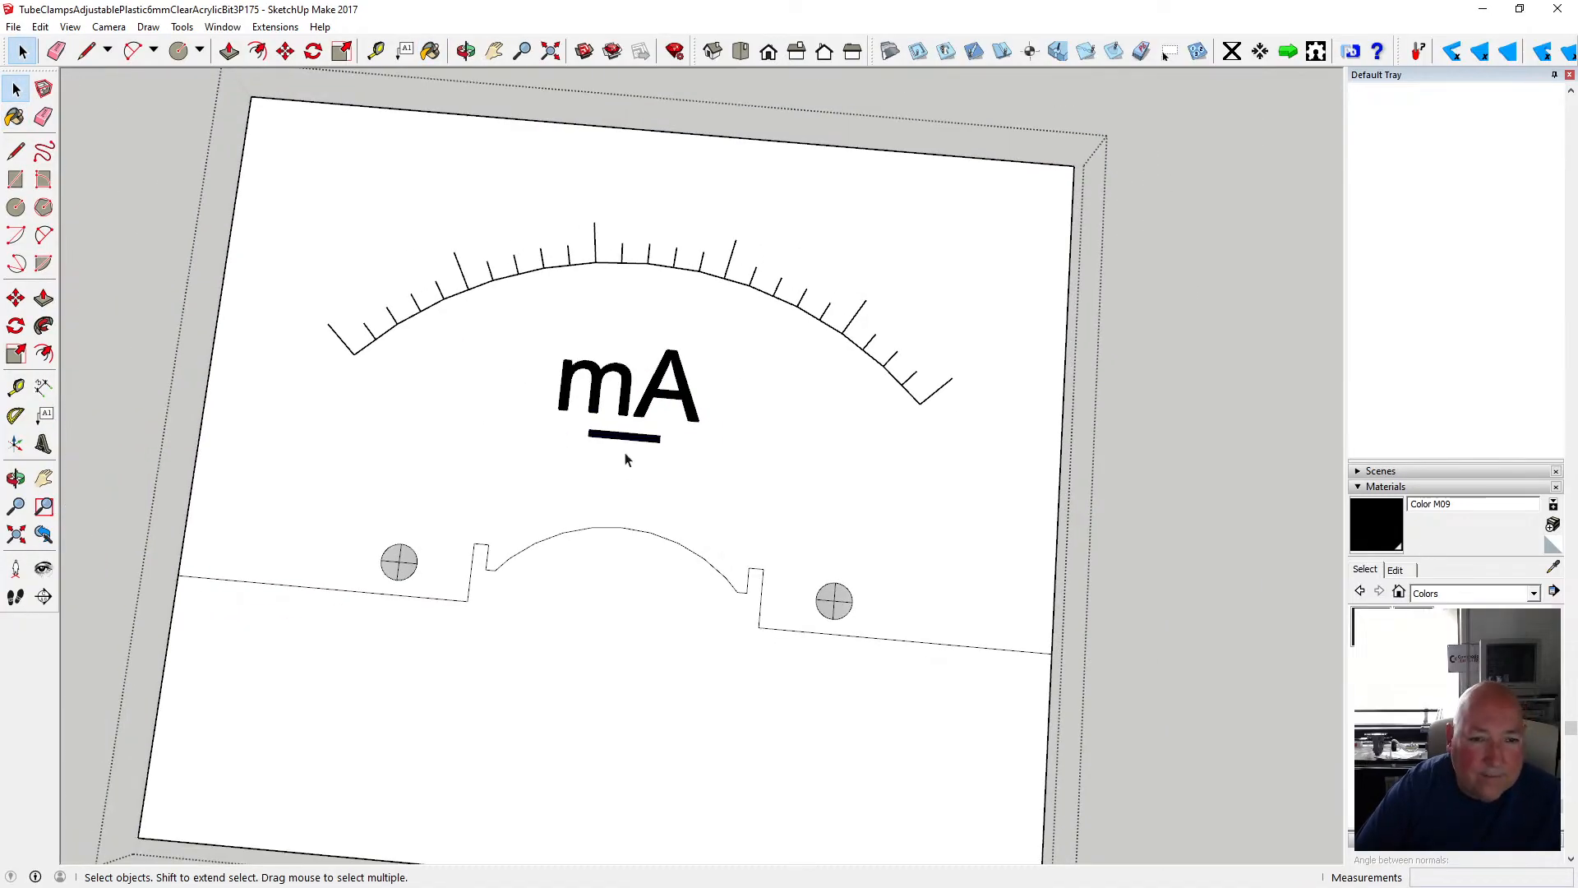
drag(578, 421, 676, 461)
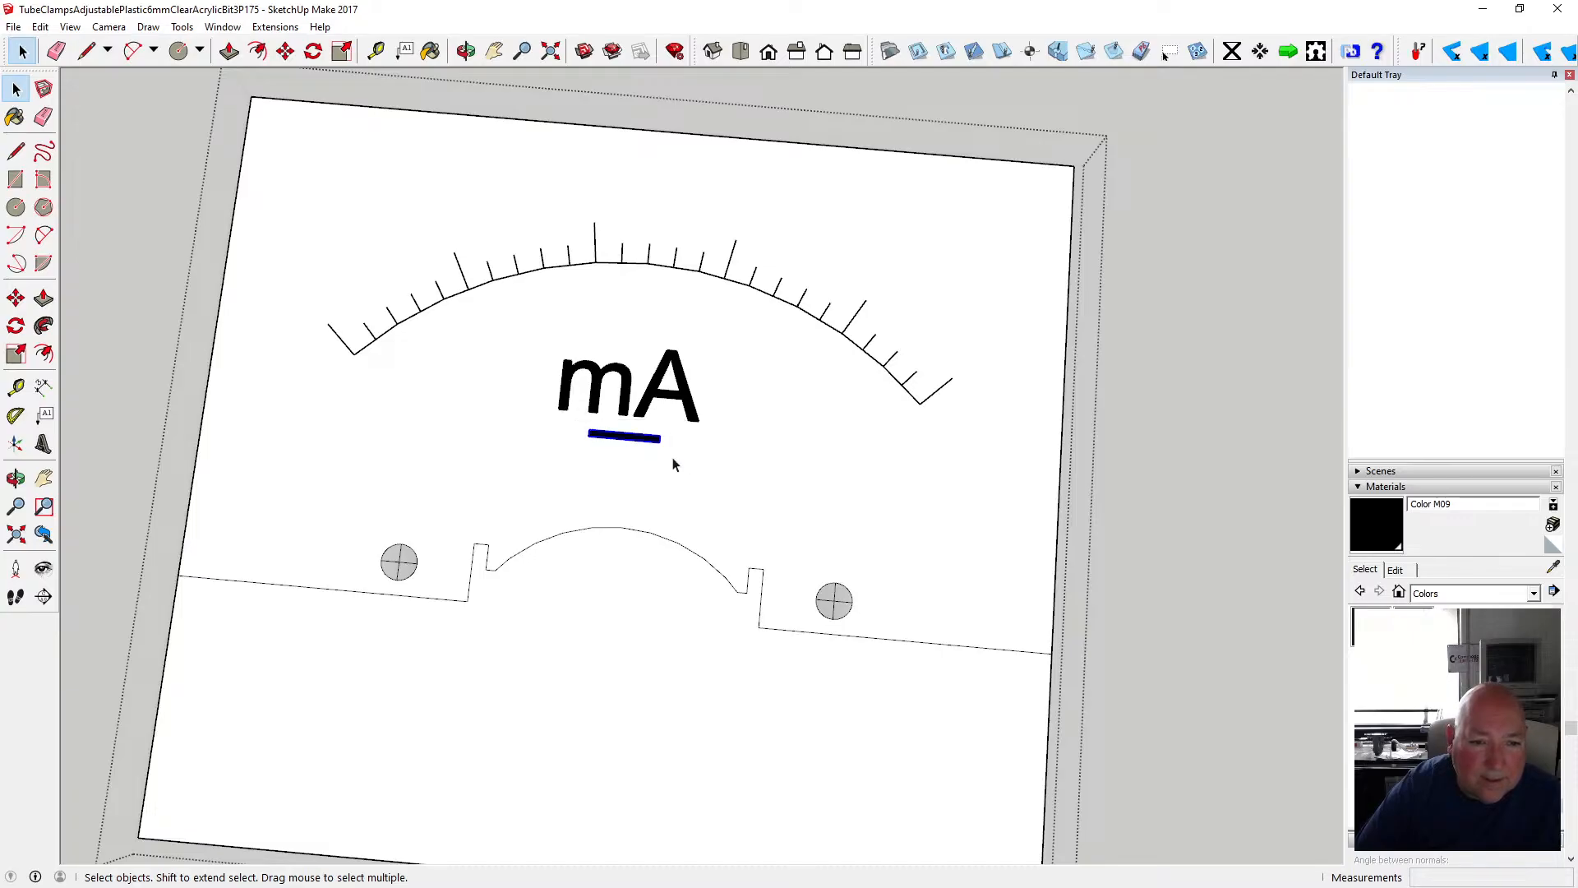
key(m)
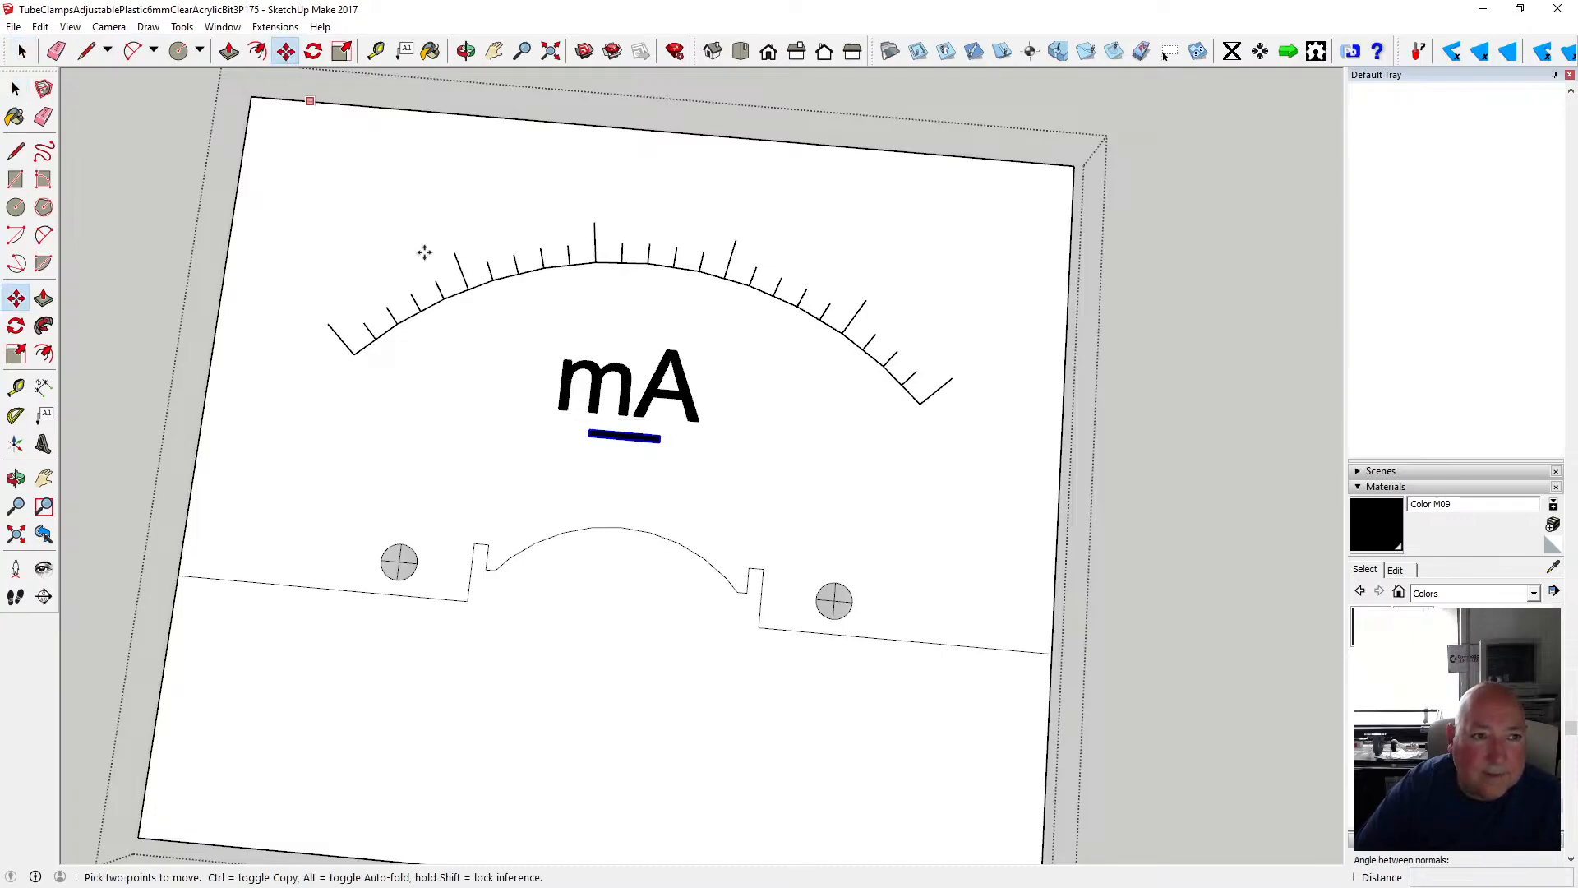
click(617, 442)
key(ctrl)
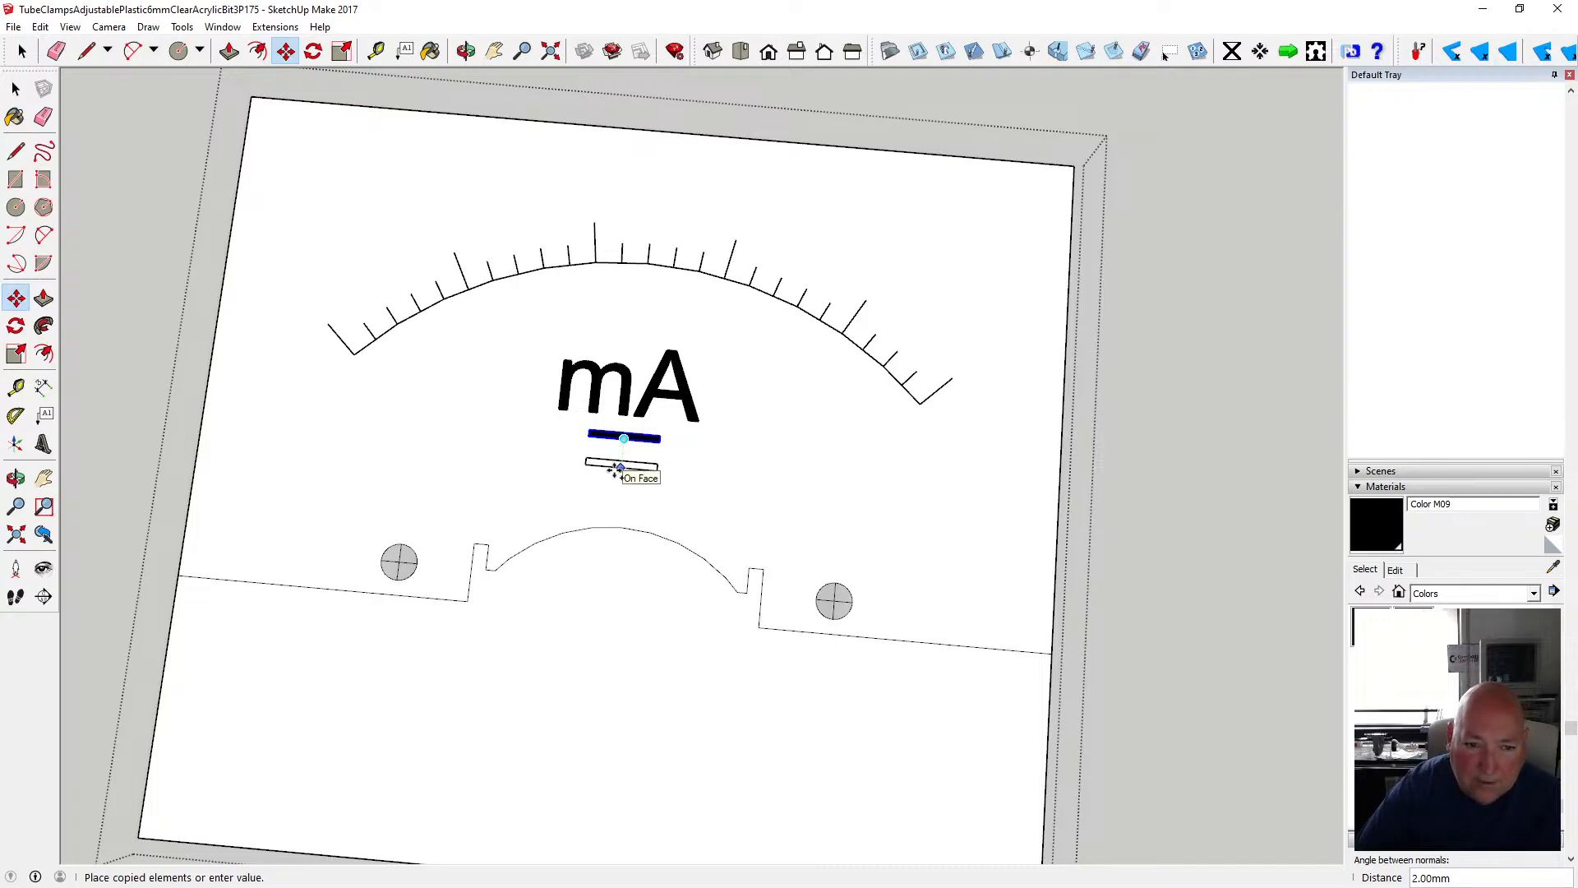
text(1.5)
key(Return)
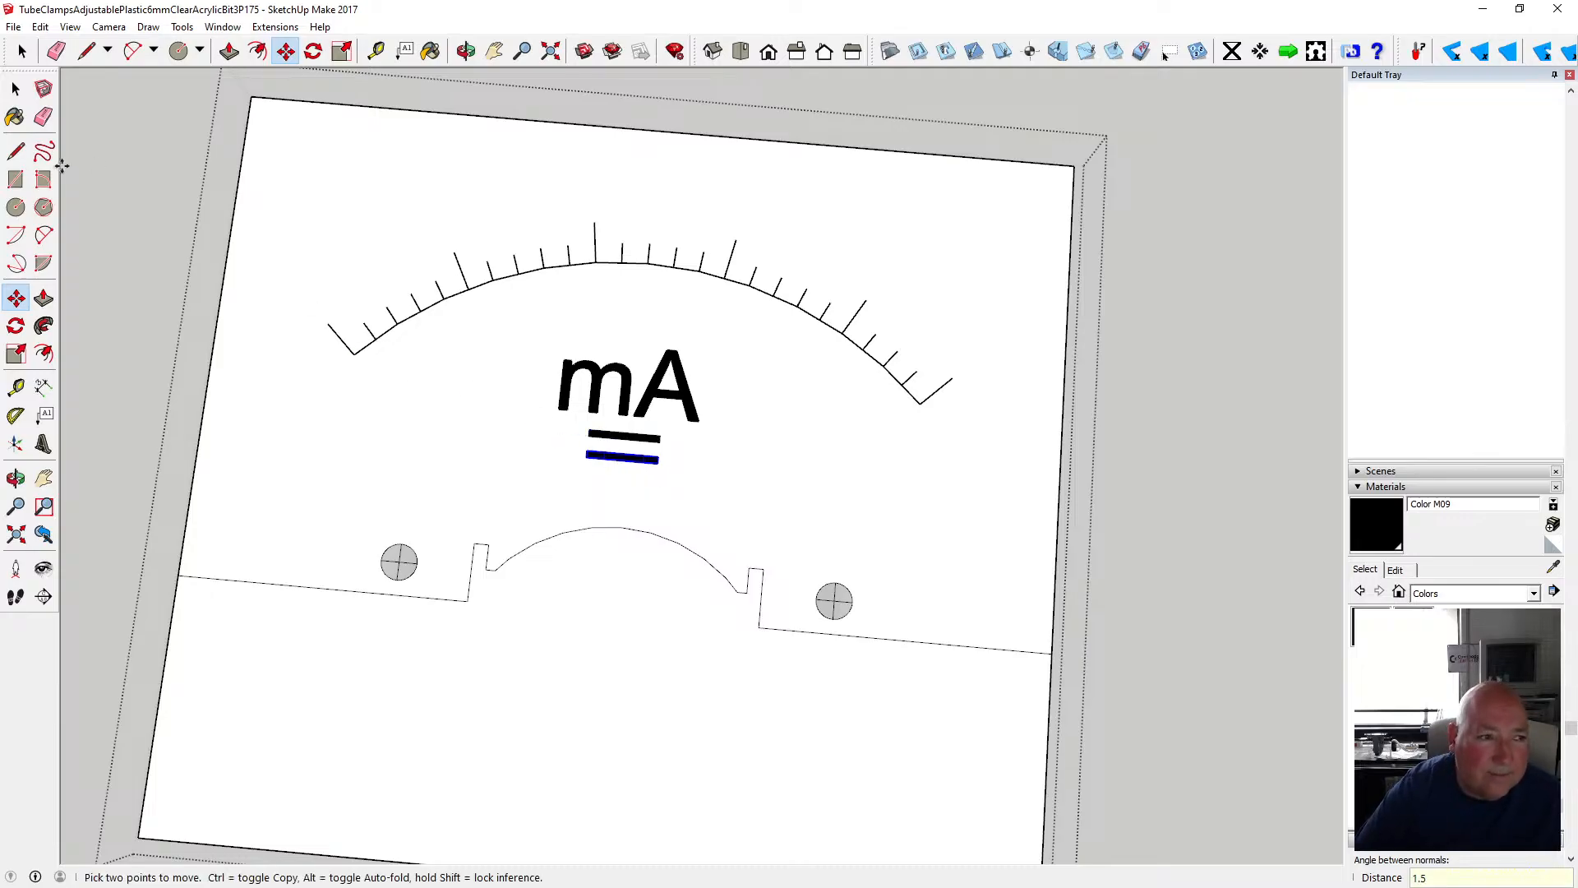
- Draw two 0.5 mm lines across the lower black bar below mA, marking off a segment at each end
click(15, 151)
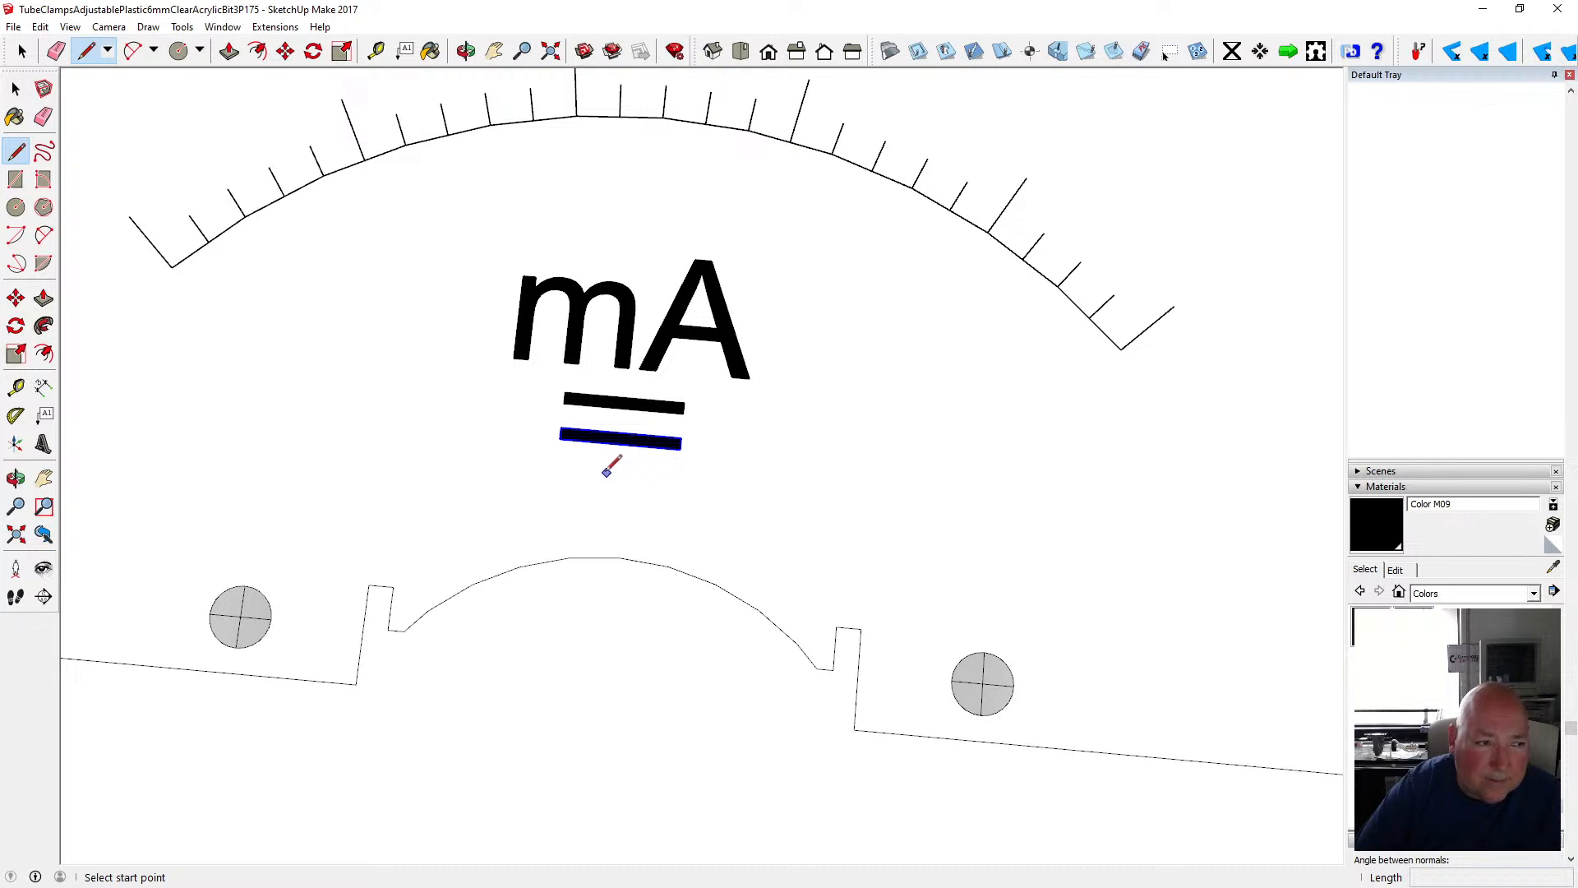
scroll(609, 473, up, 2)
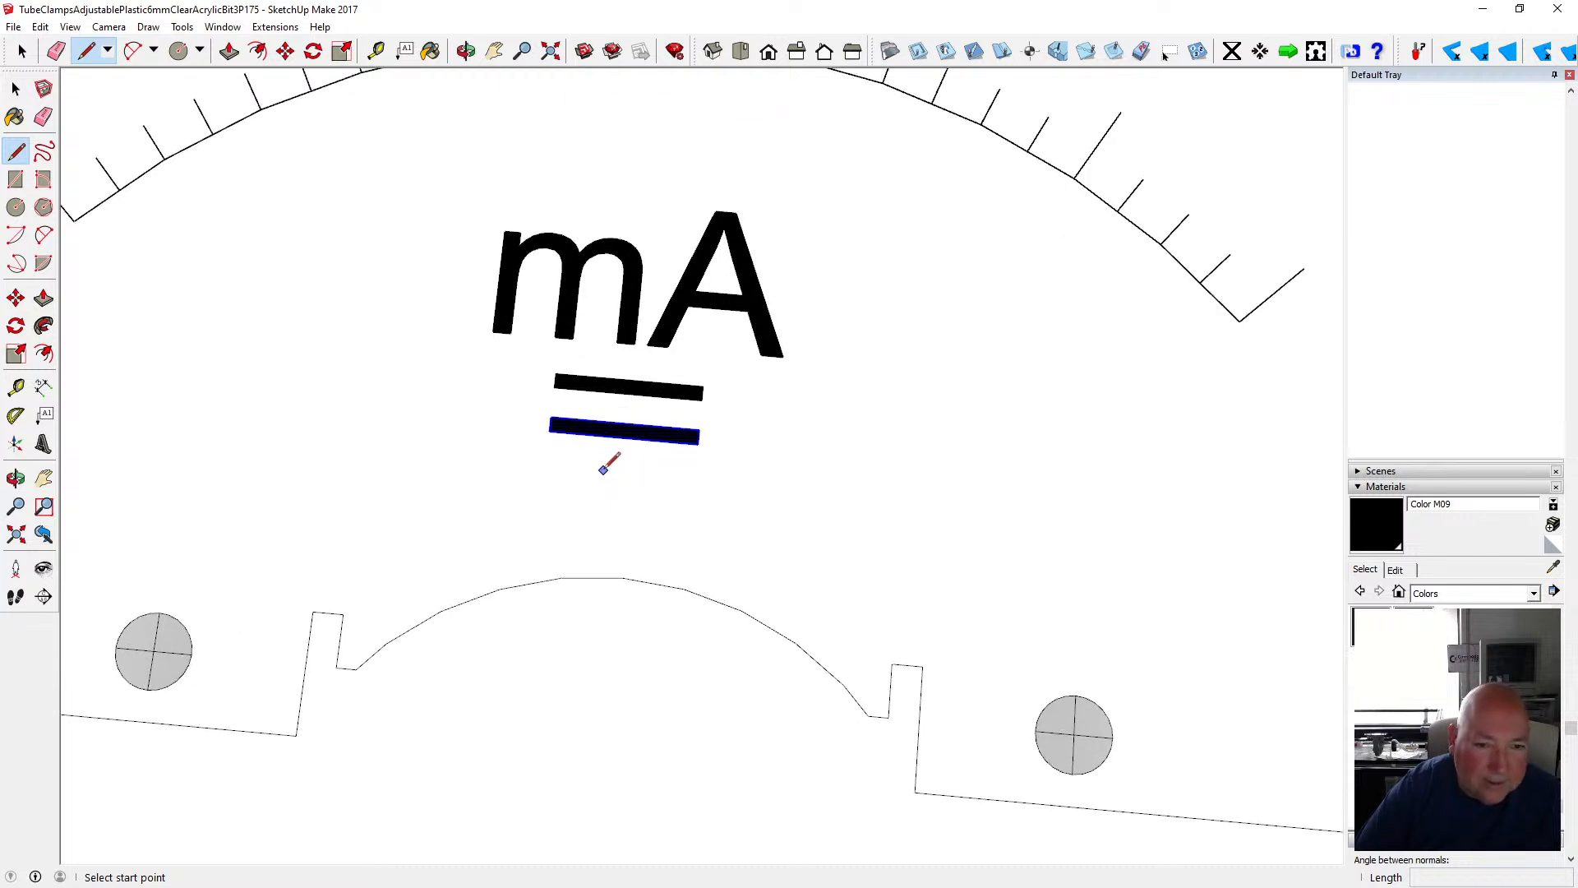
scroll(604, 468, up, 1)
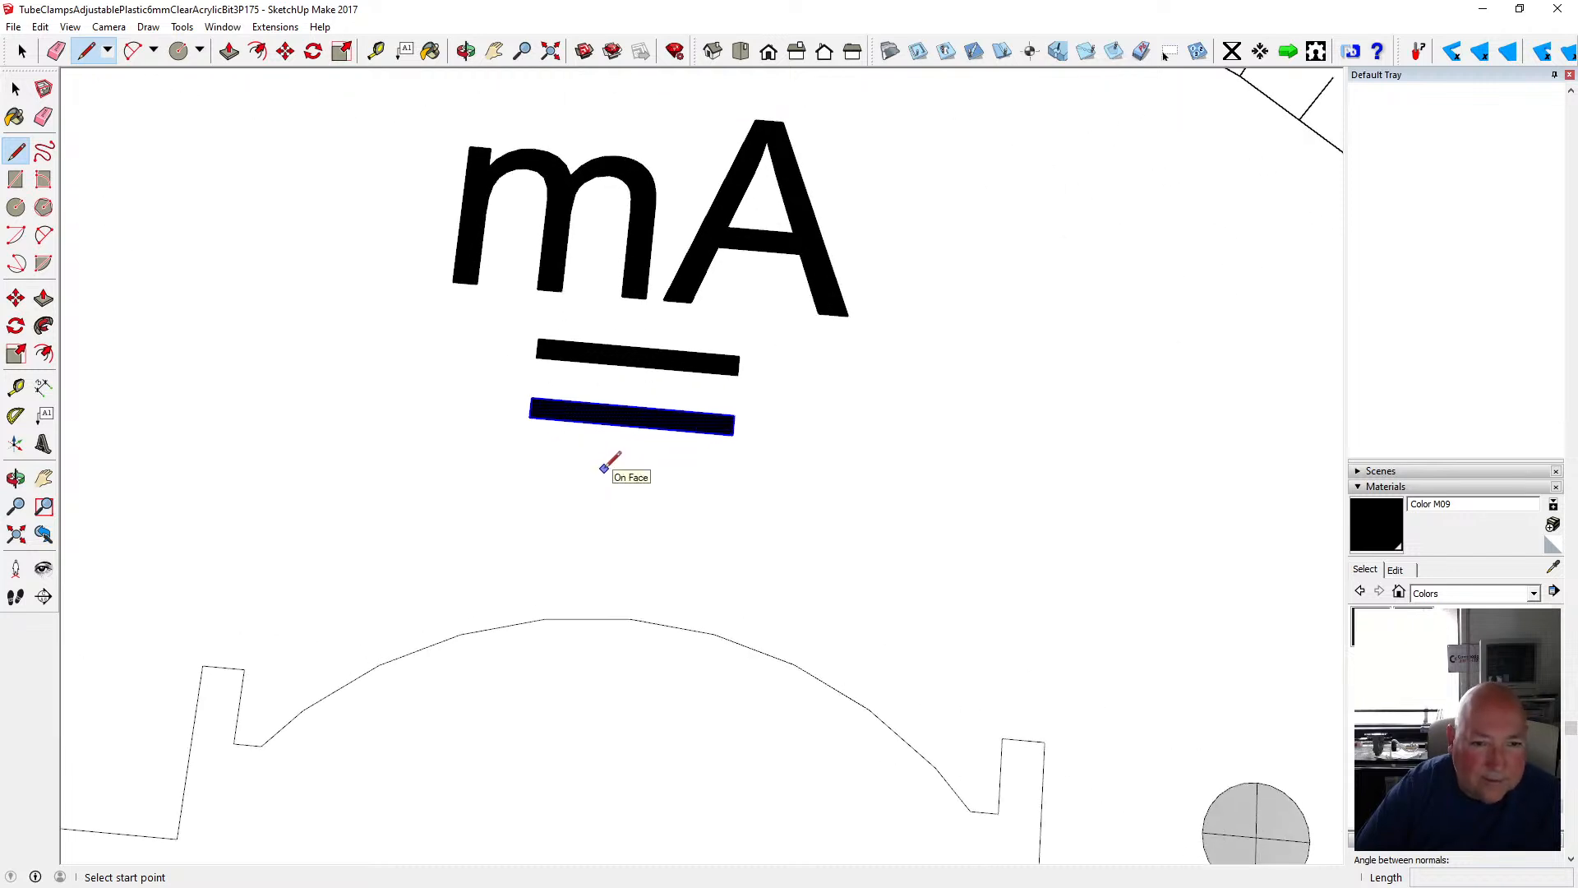
click(580, 403)
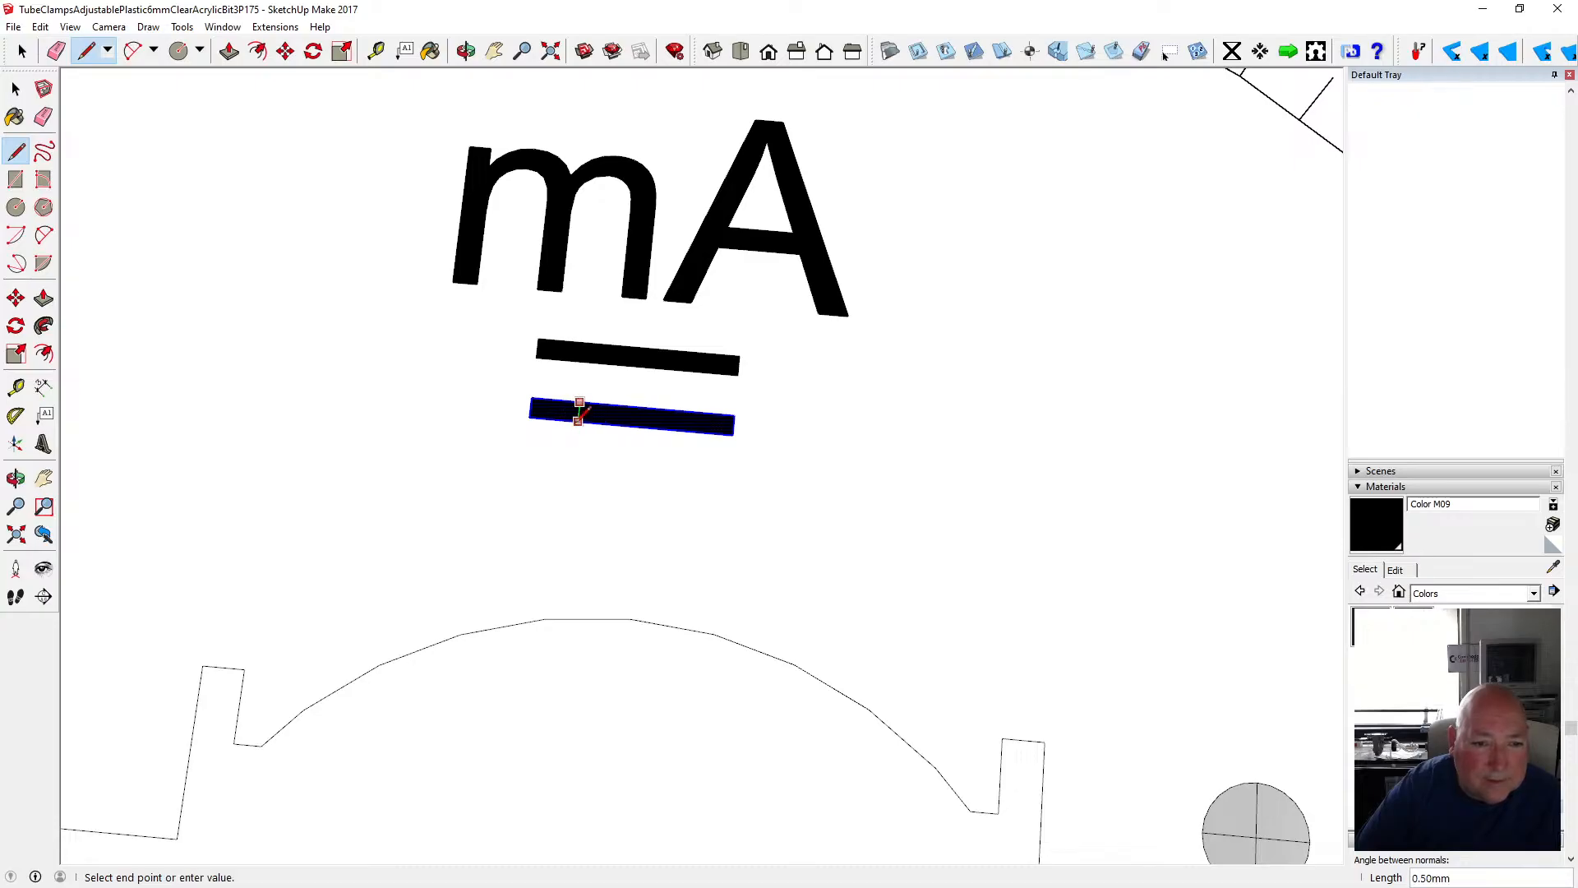
click(578, 420)
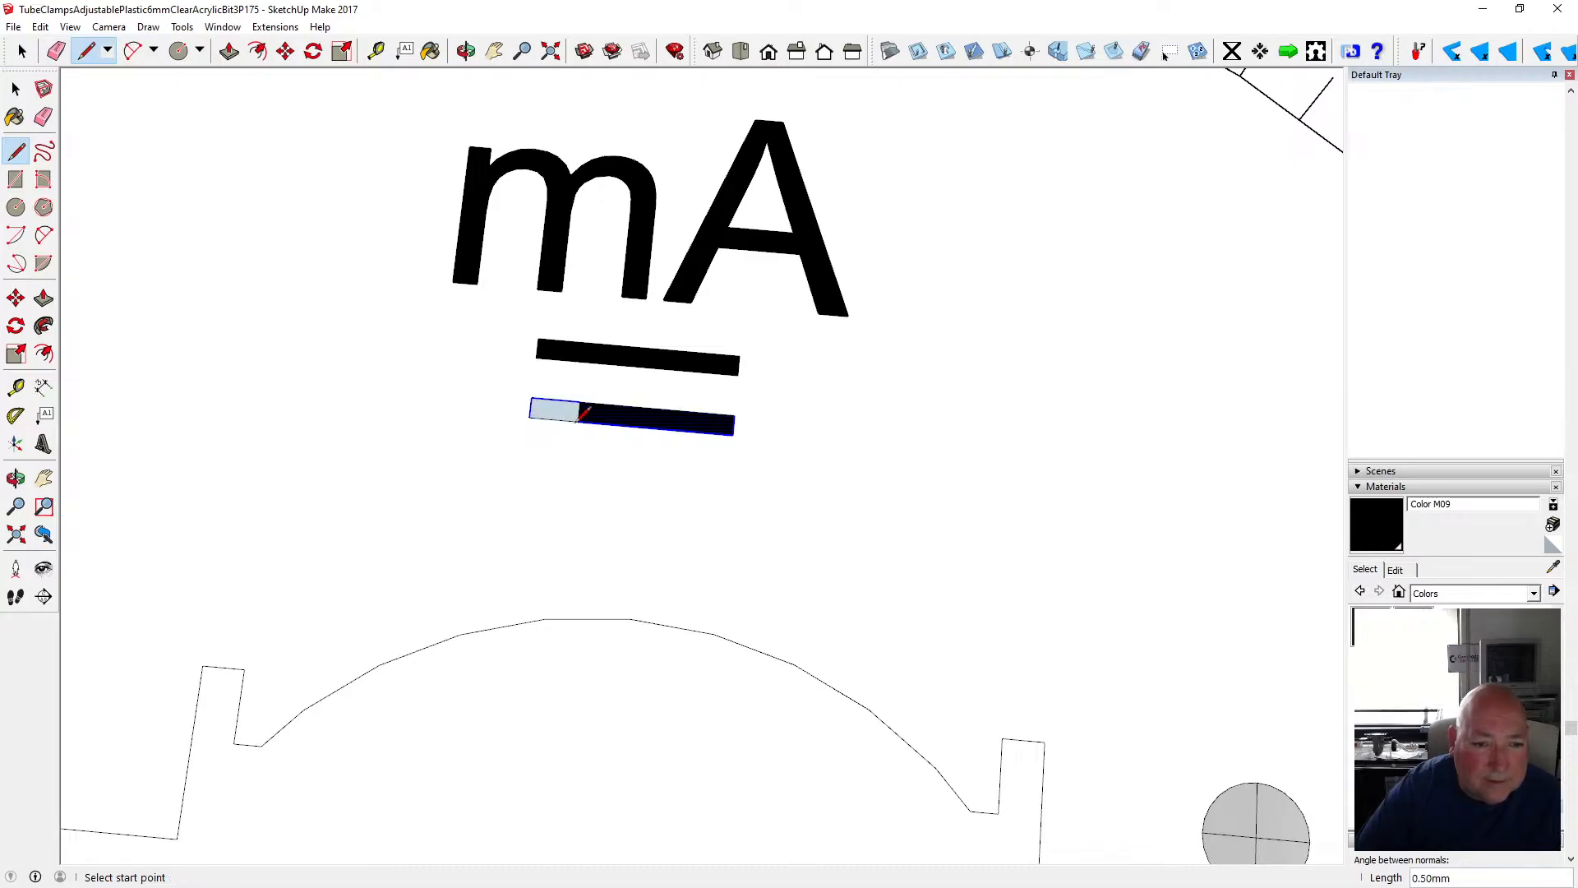
click(675, 410)
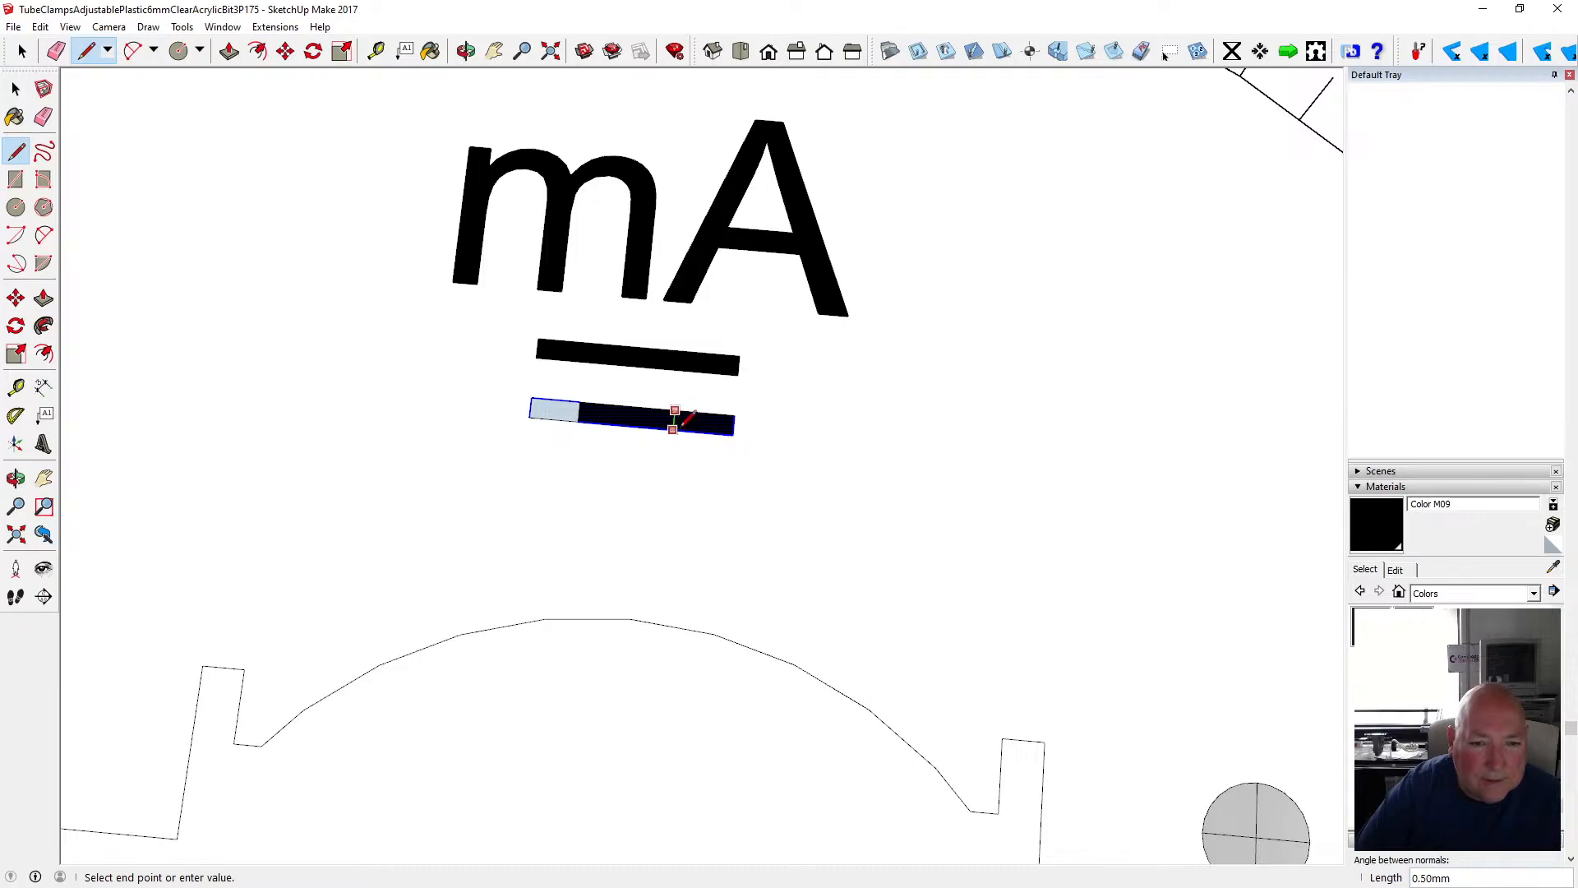
click(673, 429)
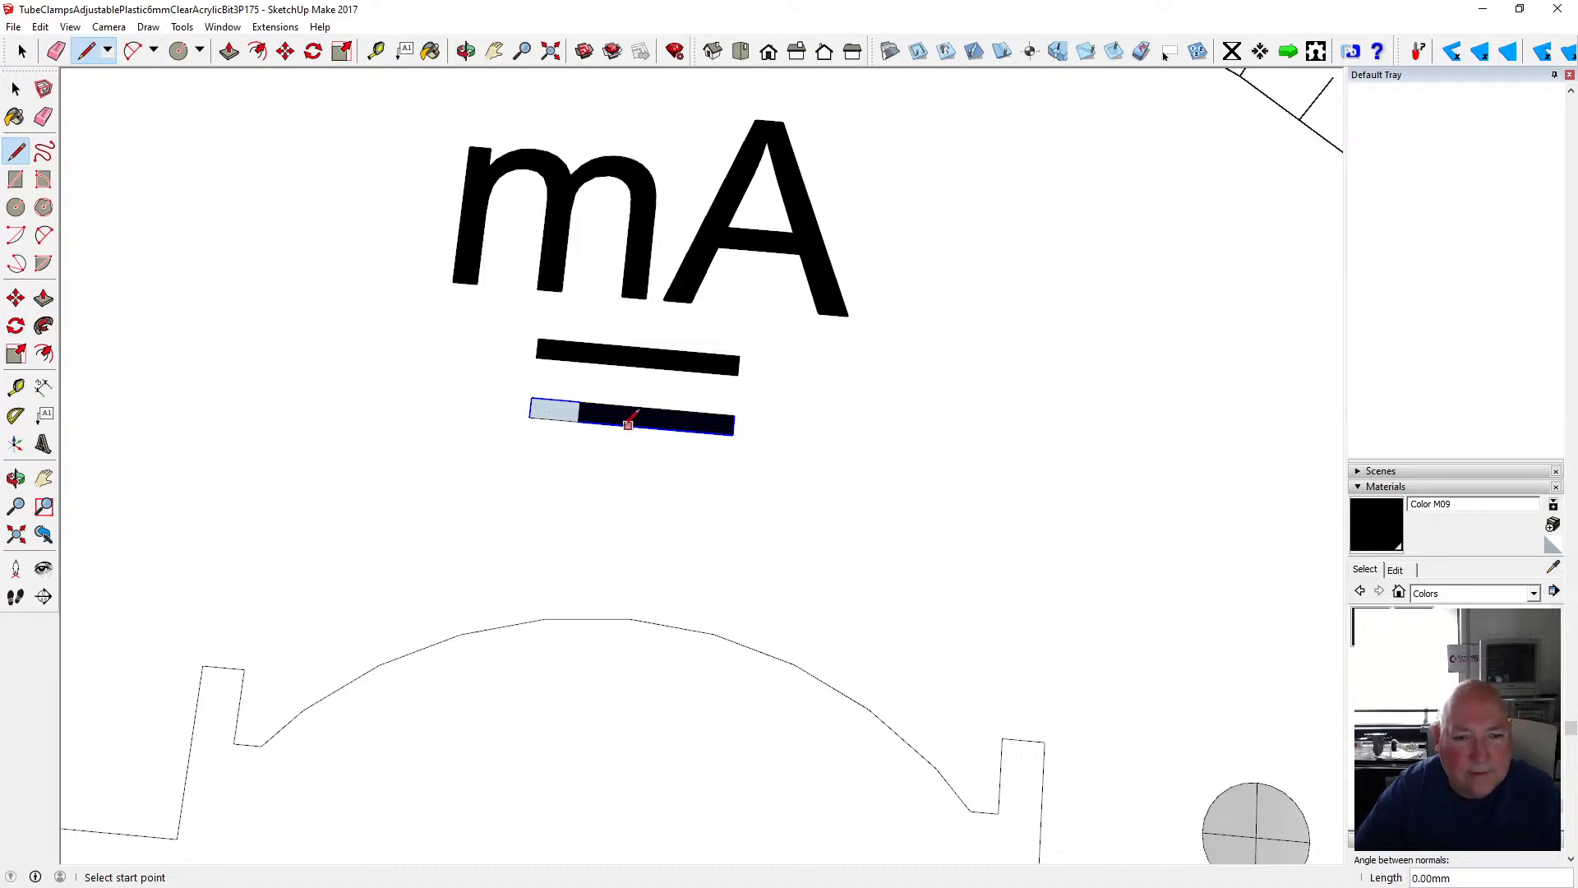
click(687, 424)
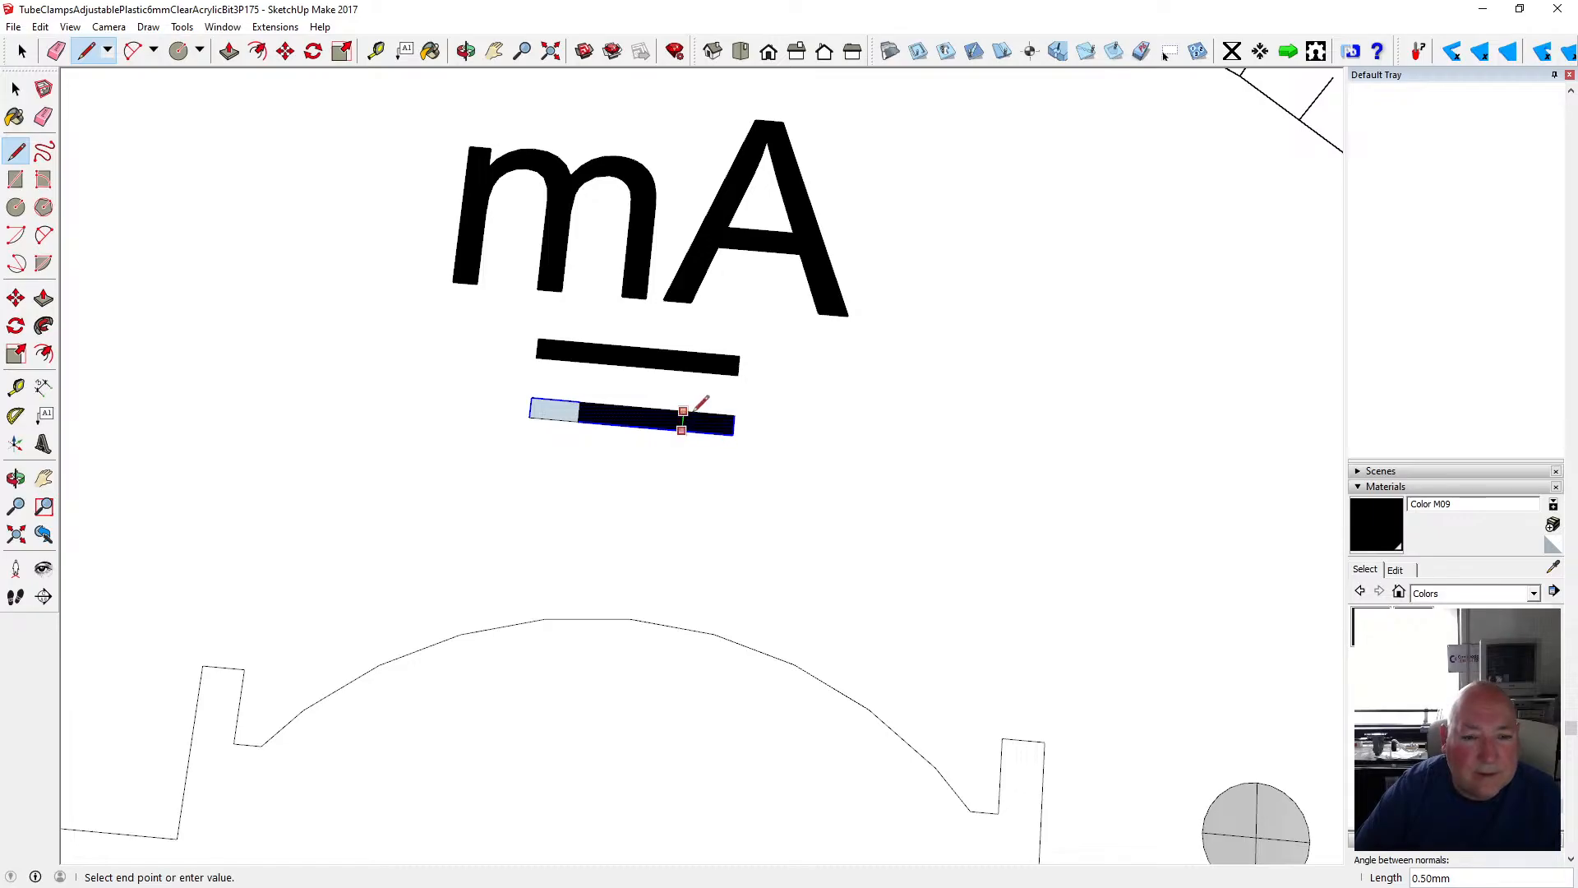
click(694, 409)
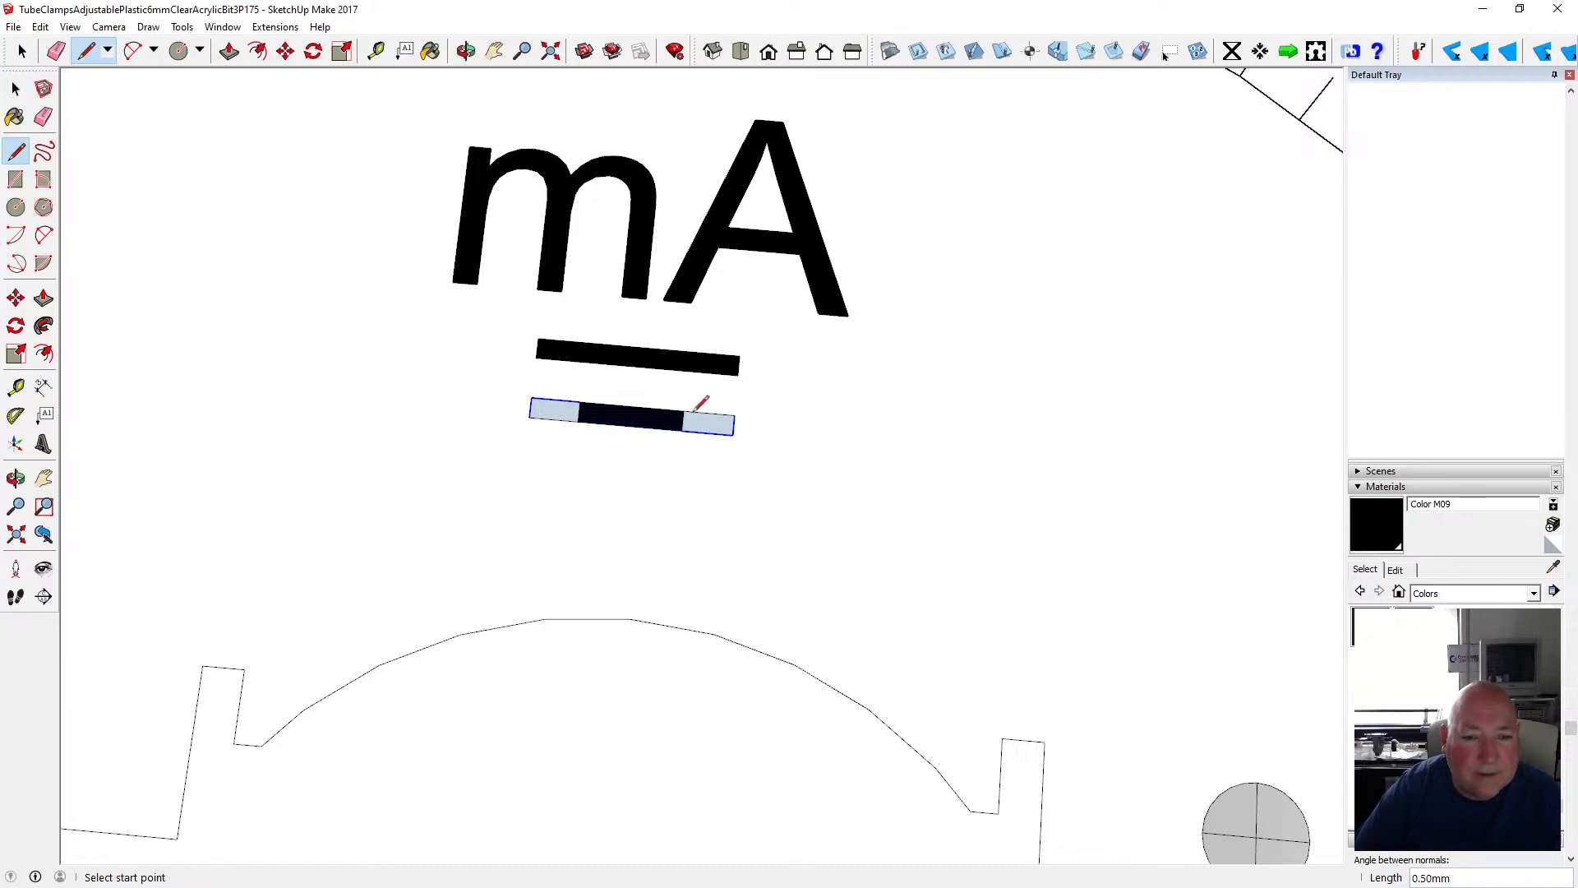
- Draw two more 0.5 mm cross lines on the lower bar, marking narrow gaps on both sides of its middle segment
click(604, 404)
click(606, 423)
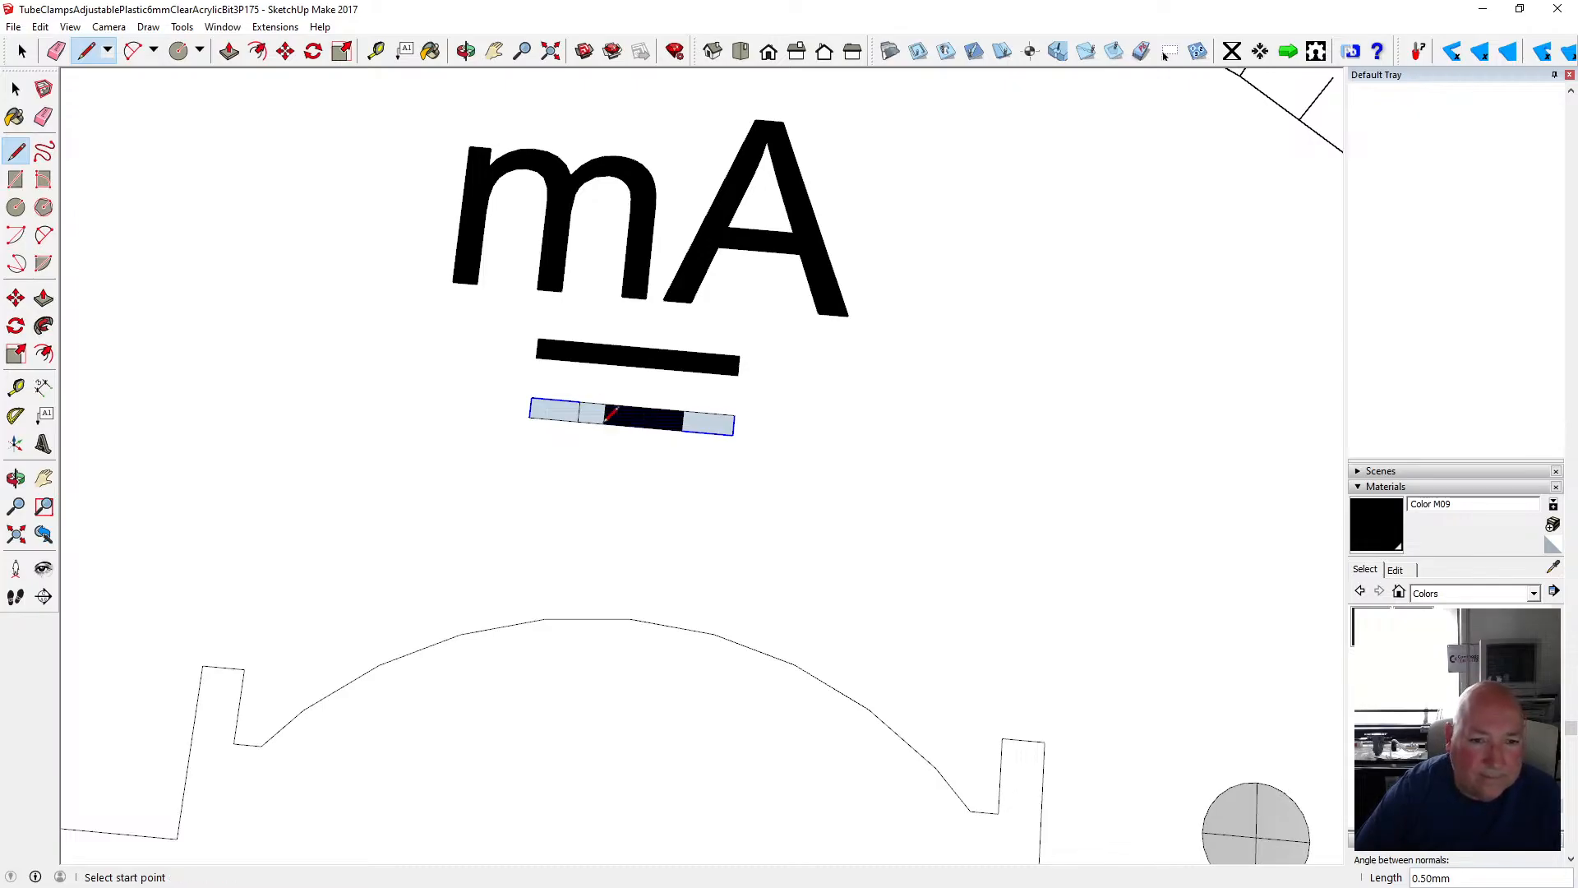
click(664, 408)
click(661, 429)
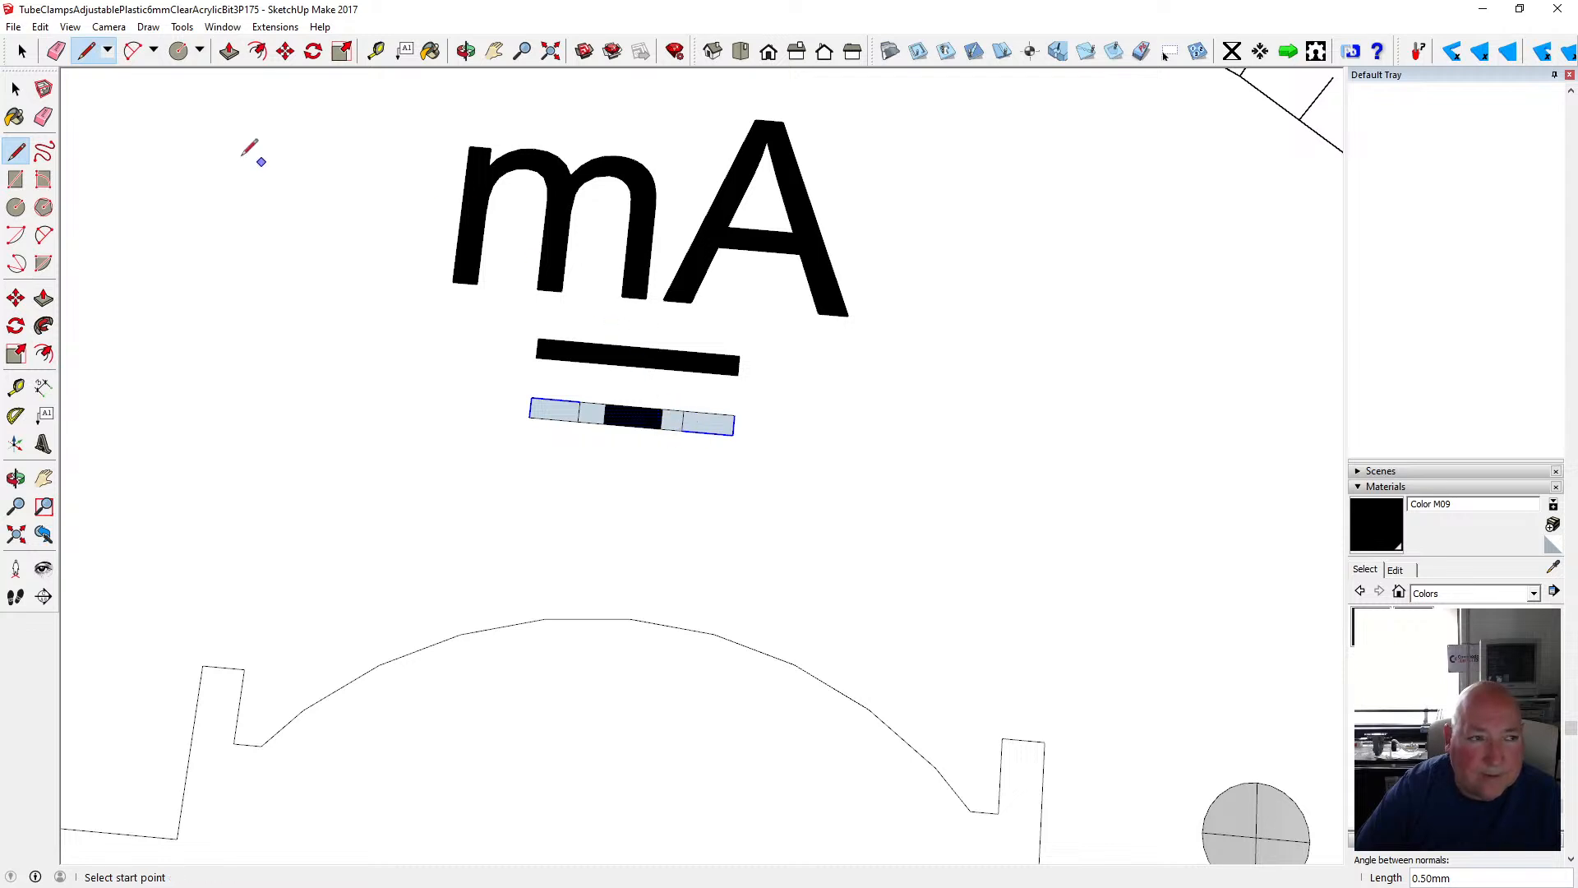
- Delete the two narrow gap segments of the lower bar with their outer edges, leaving three separate dashes
key(space)
click(591, 407)
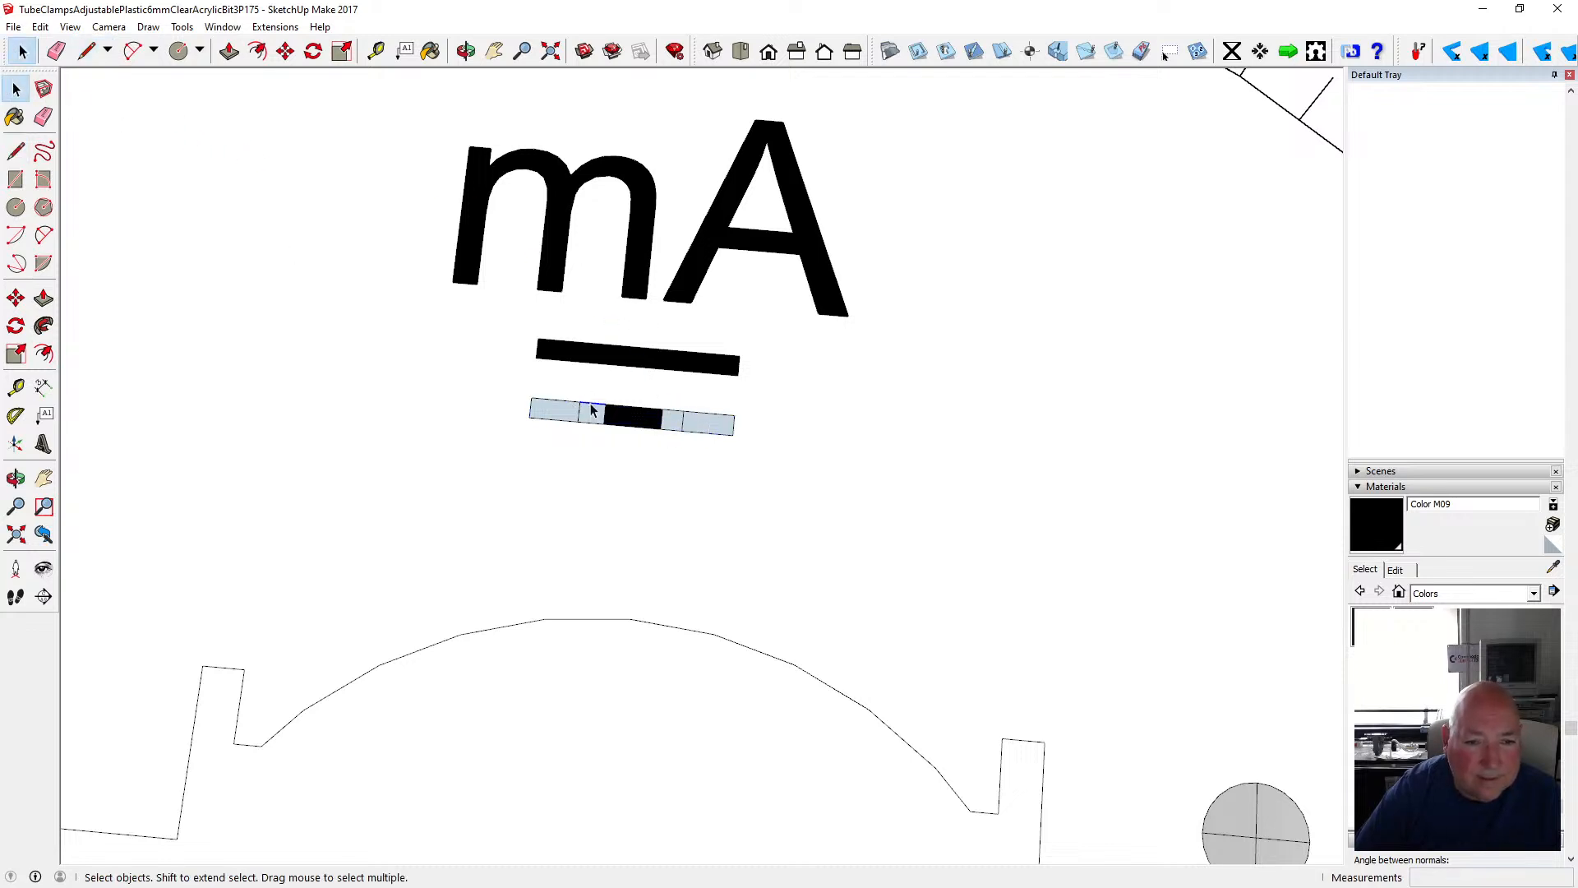
key(Delete)
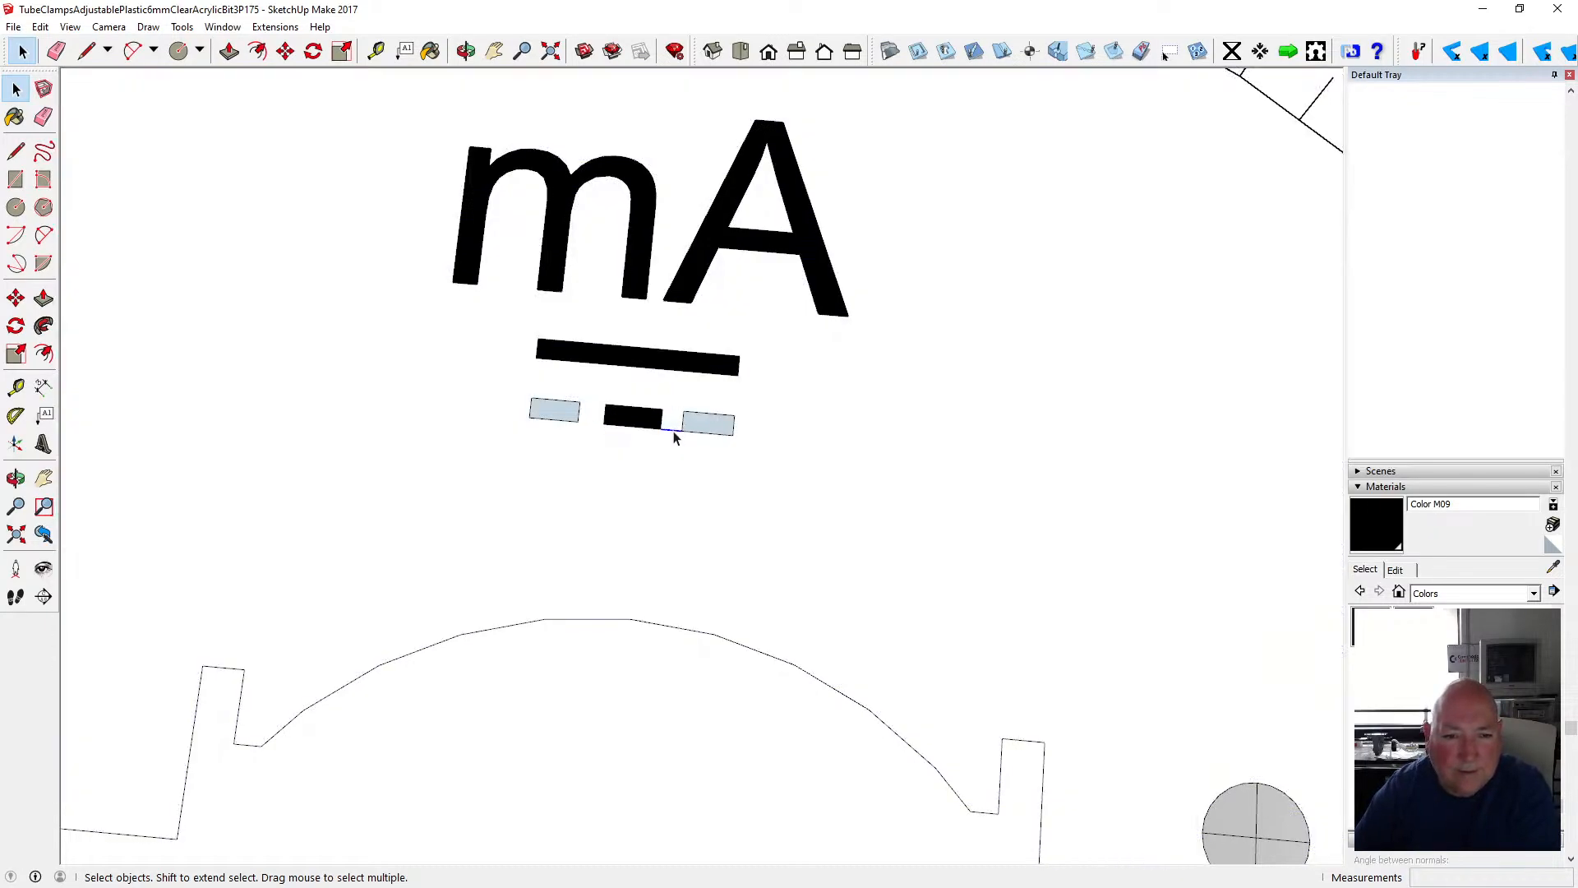
- Paint the two outer dashes below the mA text black with Color M09
key(b)
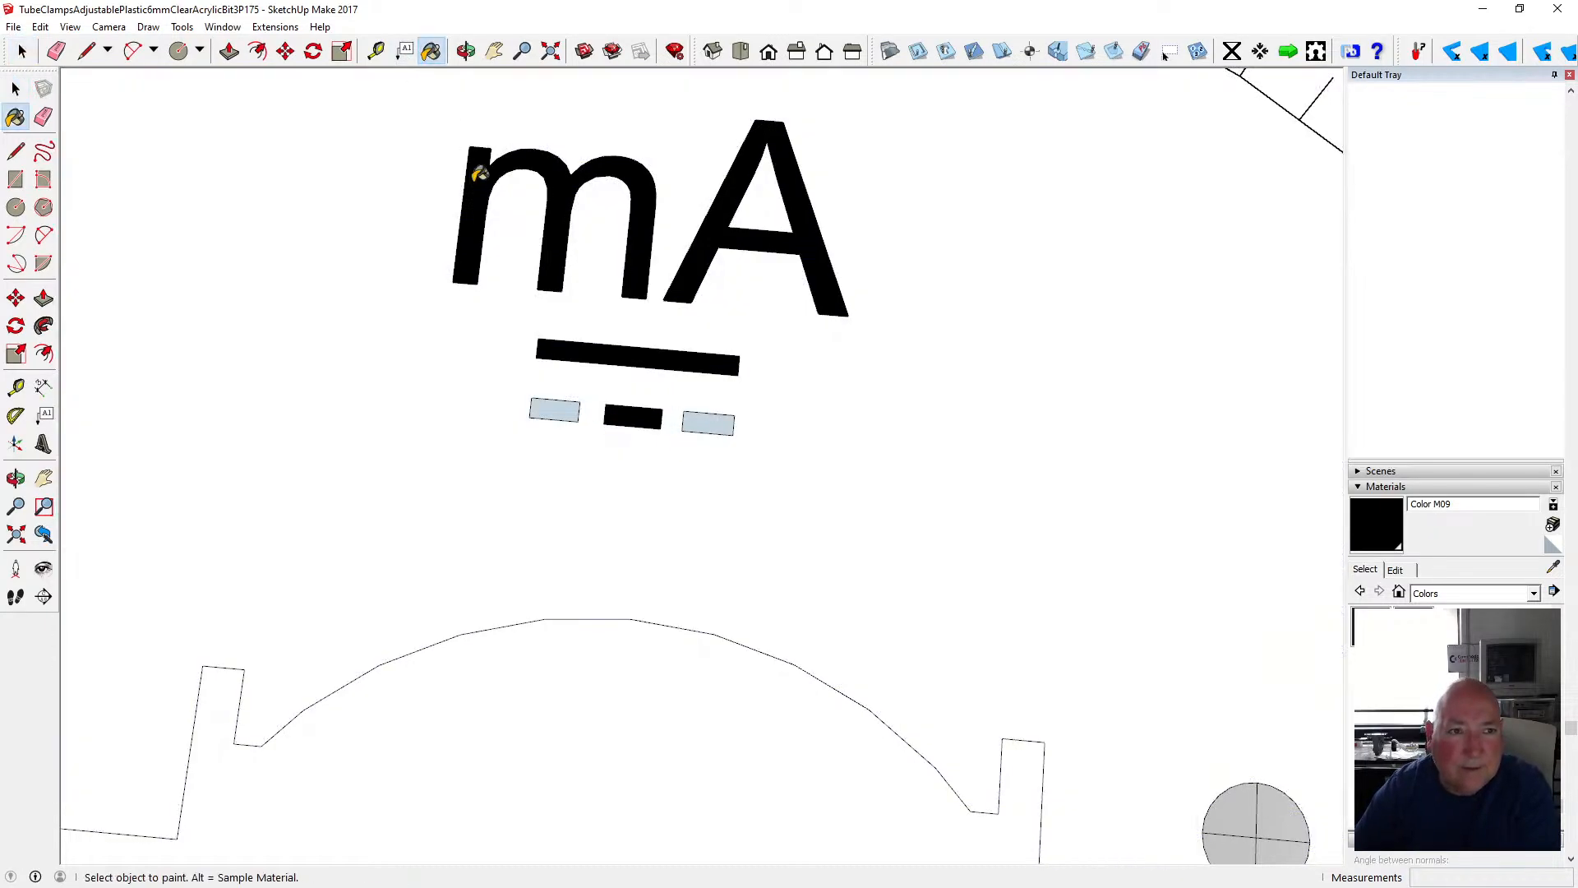
click(566, 407)
click(707, 421)
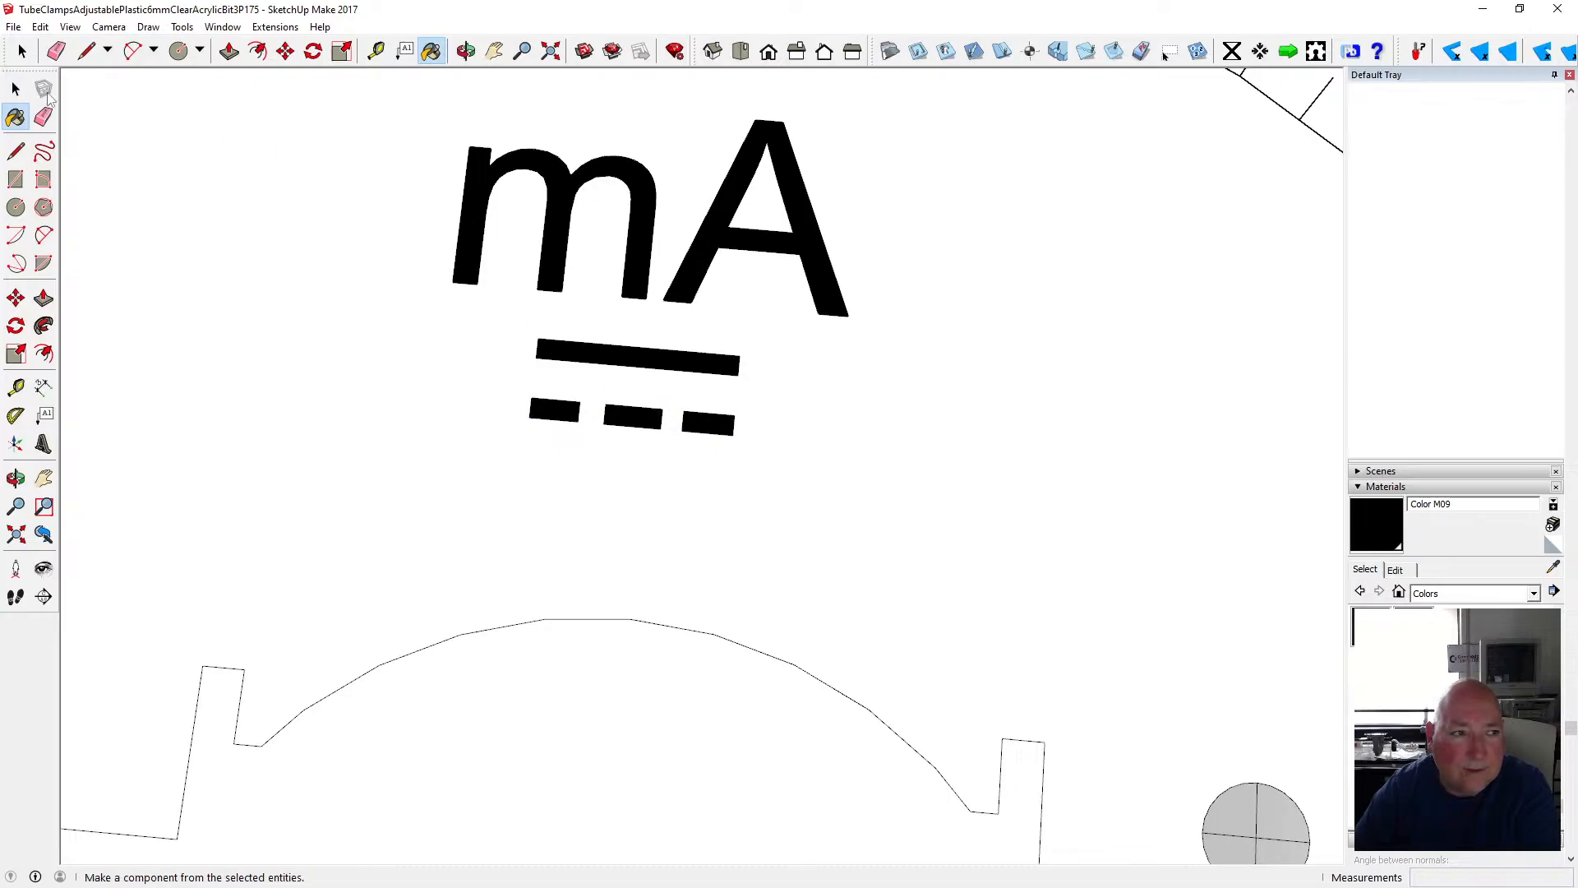
- Close the scale plate for editing and save the model
key(space)
scroll(618, 391, down, 8)
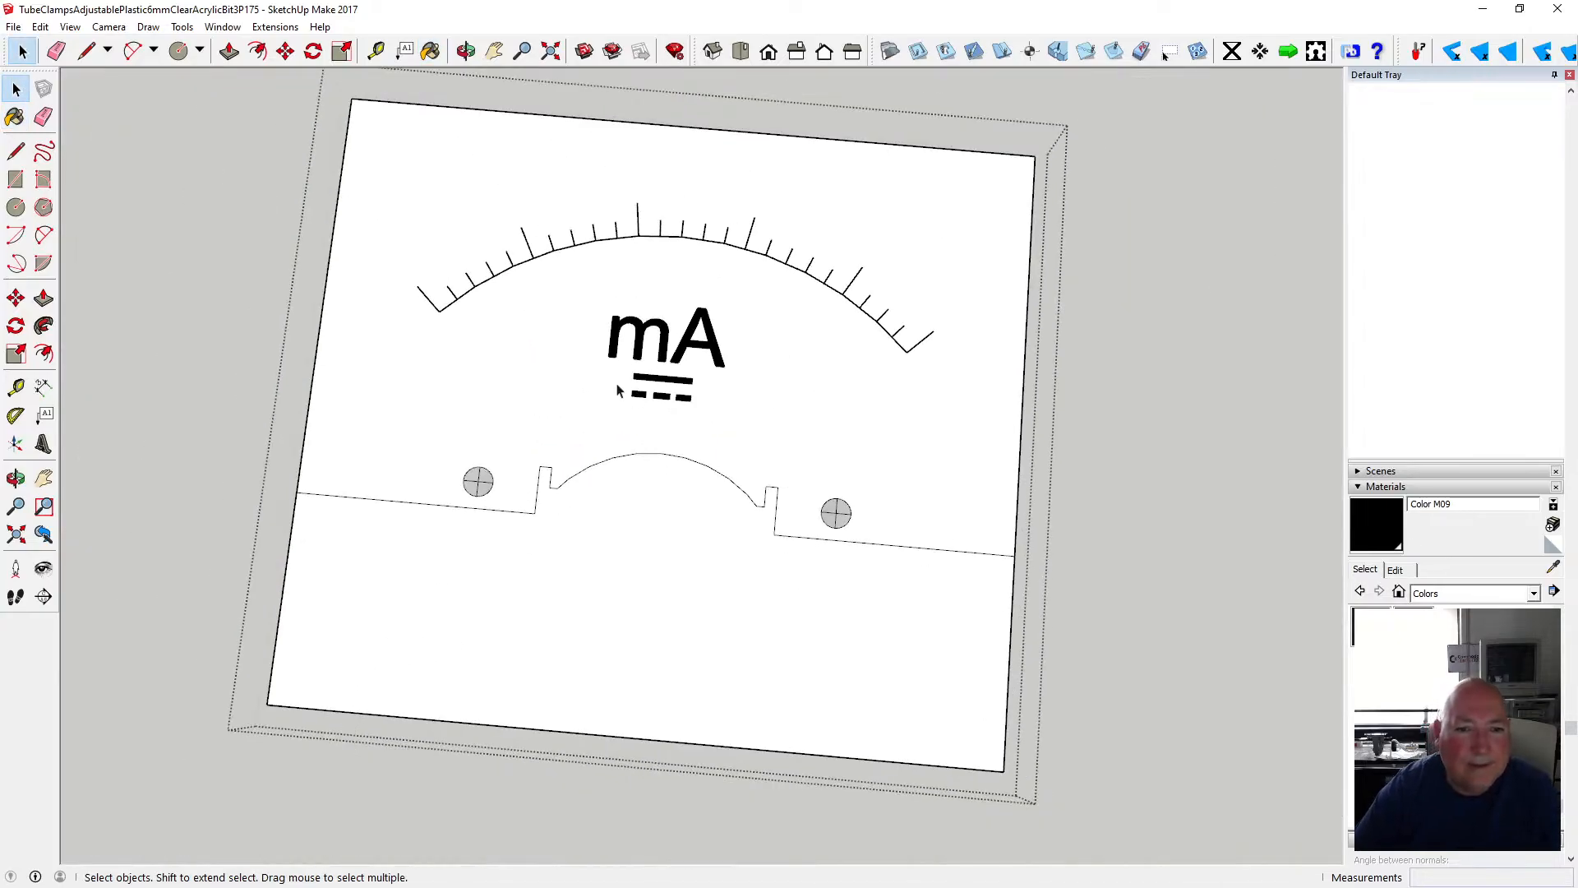
click(239, 298)
scroll(336, 448, down, 2)
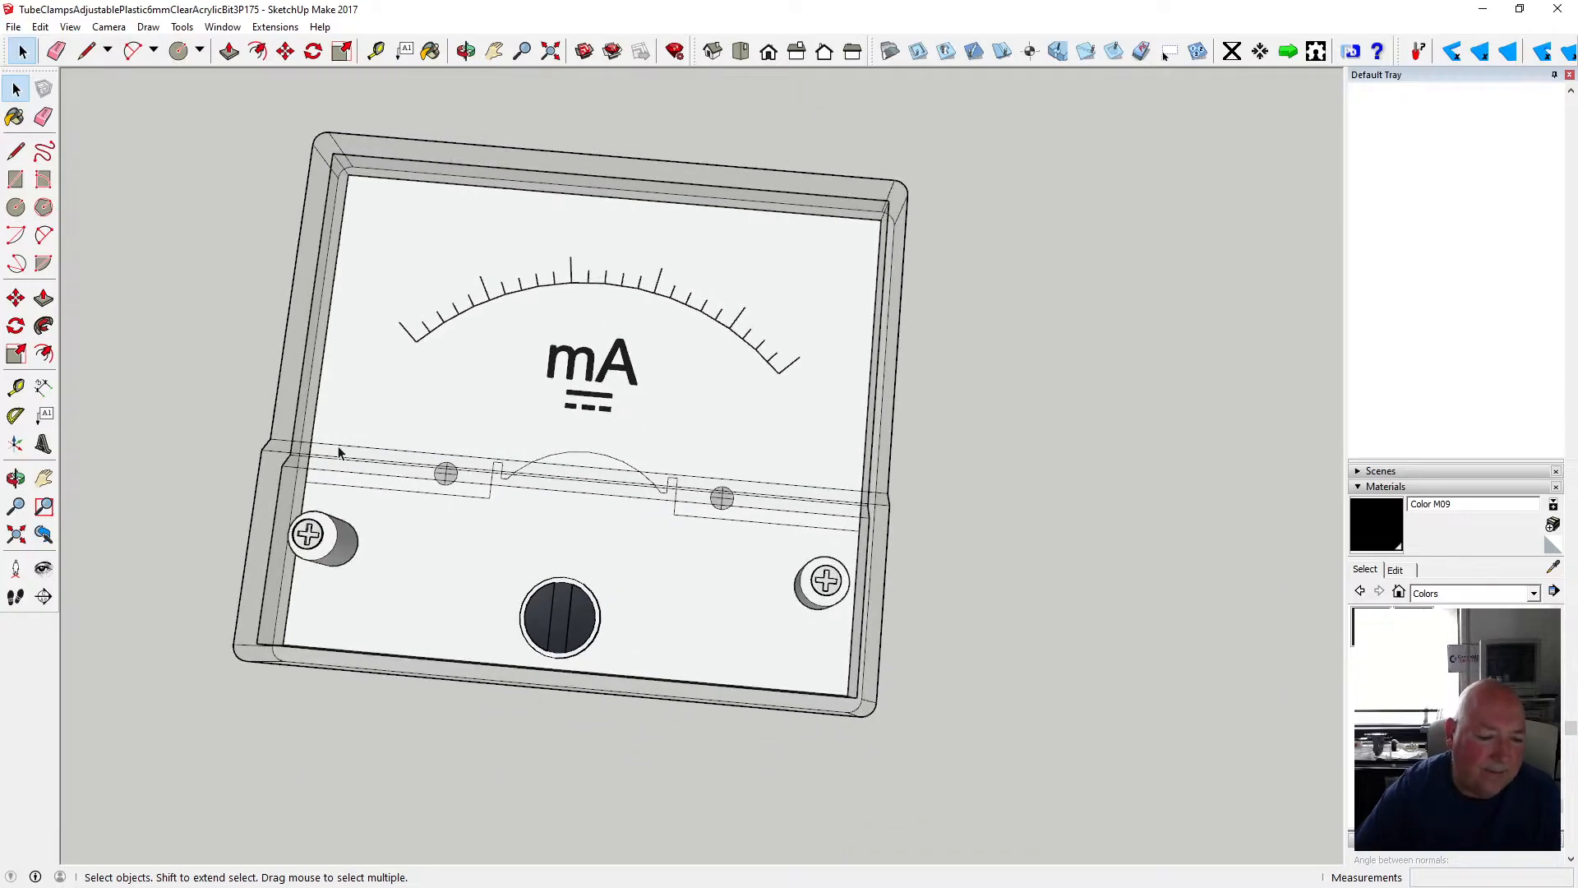
scroll(345, 448, down, 2)
click(13, 27)
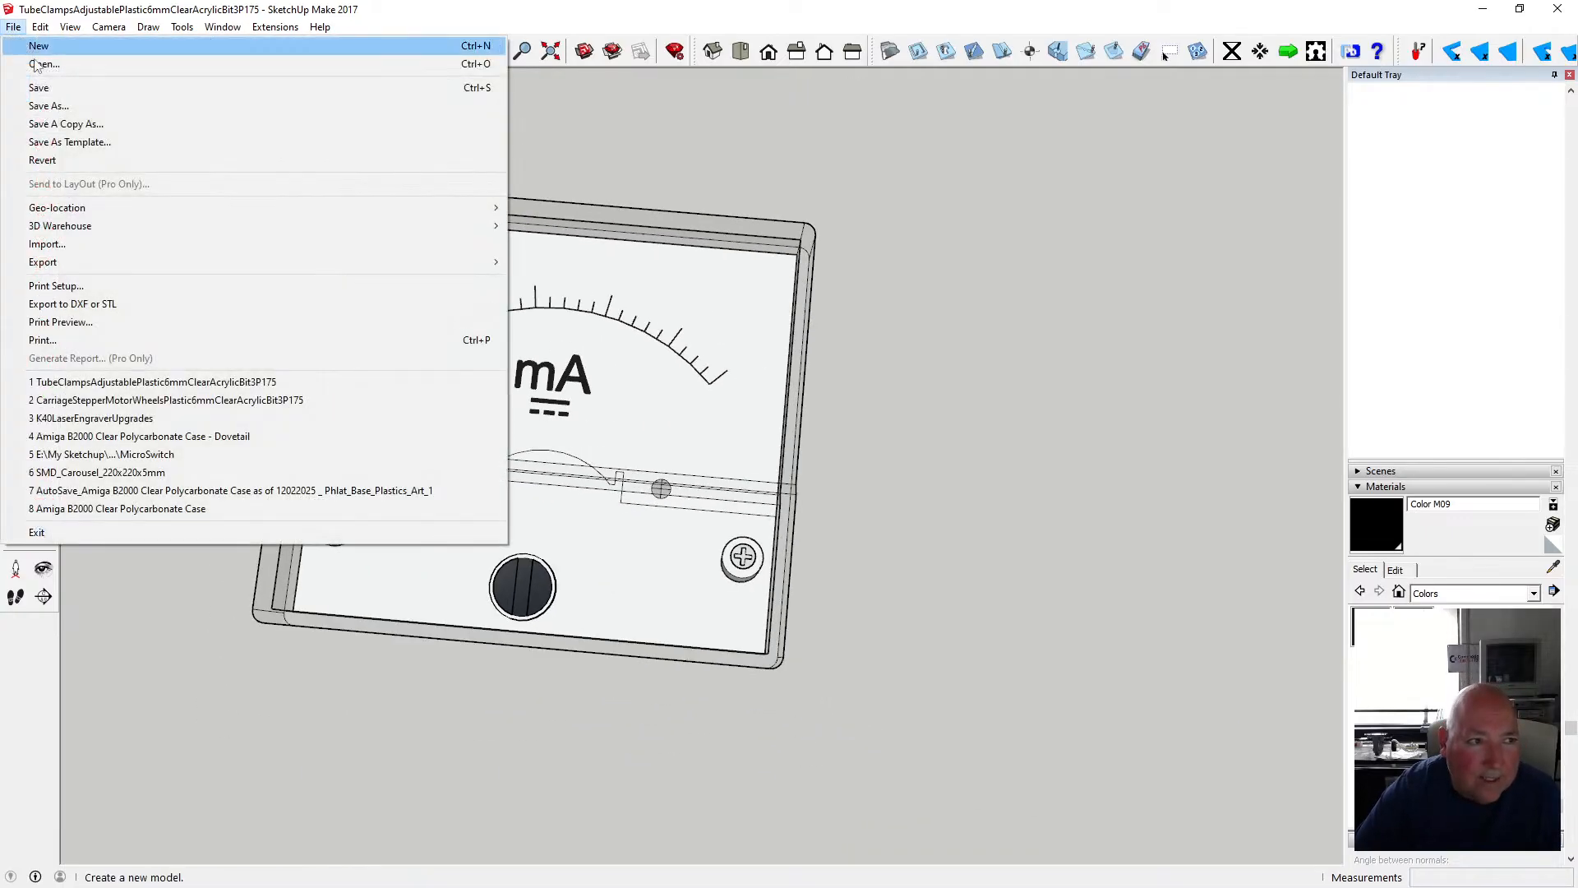
click(41, 88)
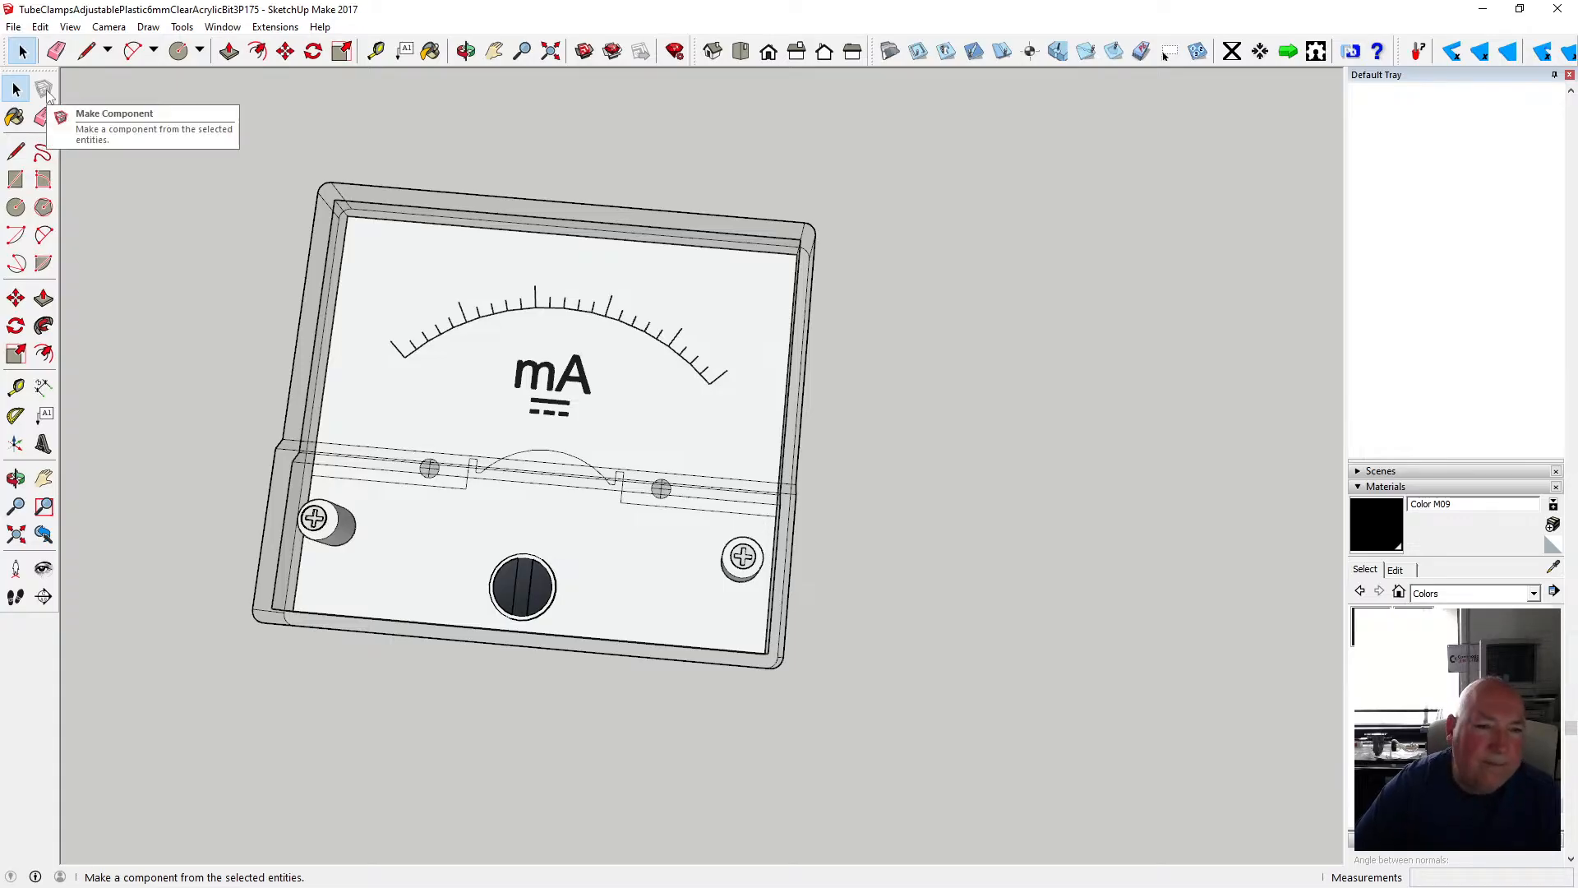
- Place the 3D text 0, 2 mm high, filled and not extruded, on the meter face just above the scale arc
scroll(508, 386, down, 2)
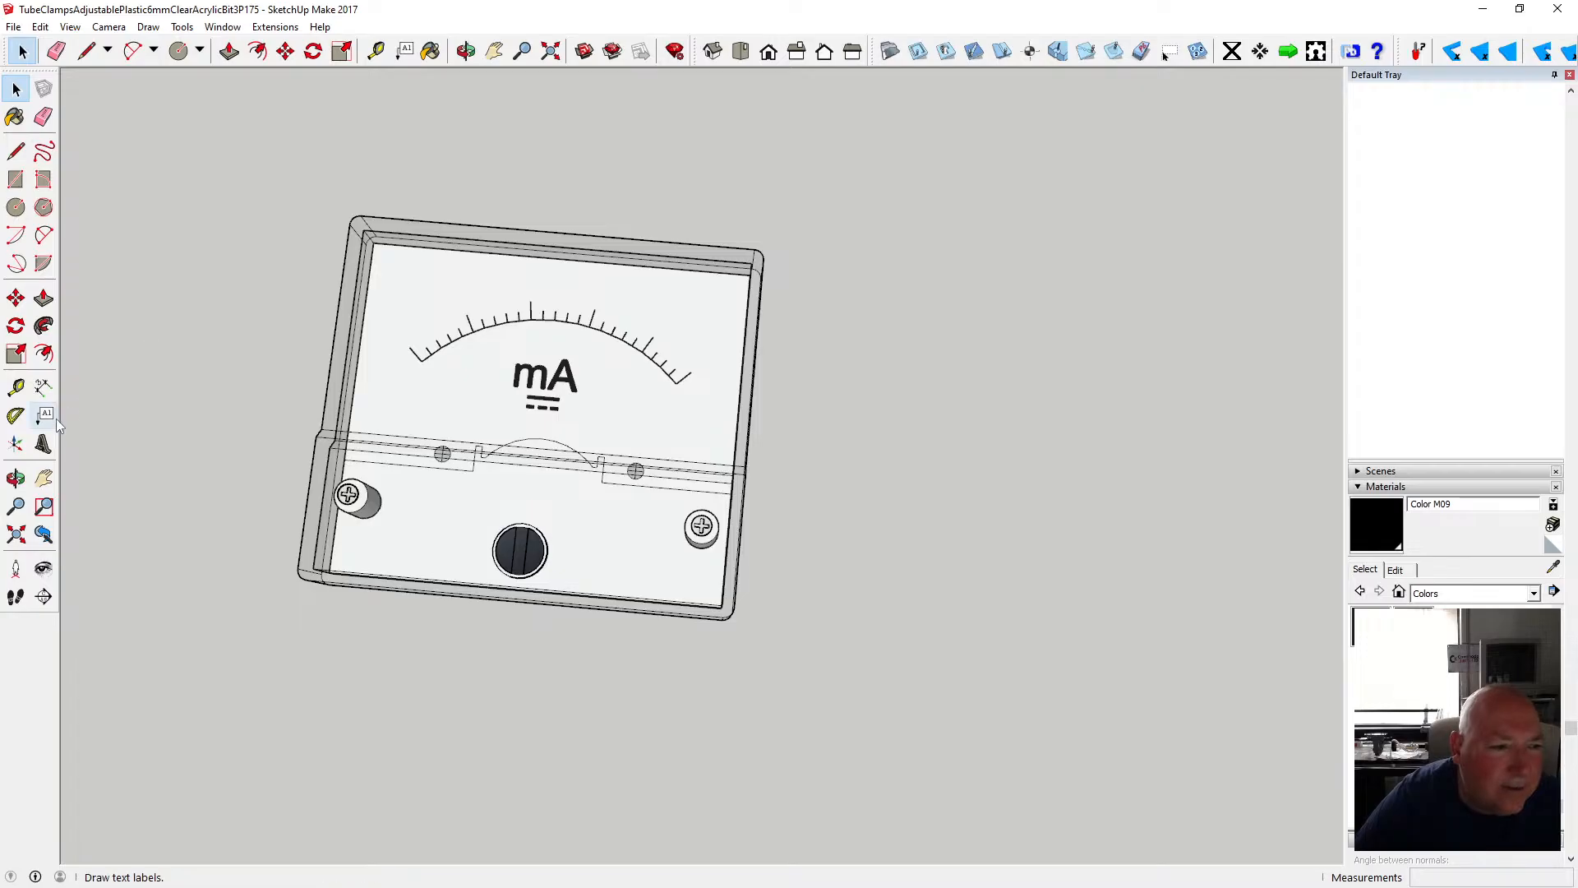
click(44, 443)
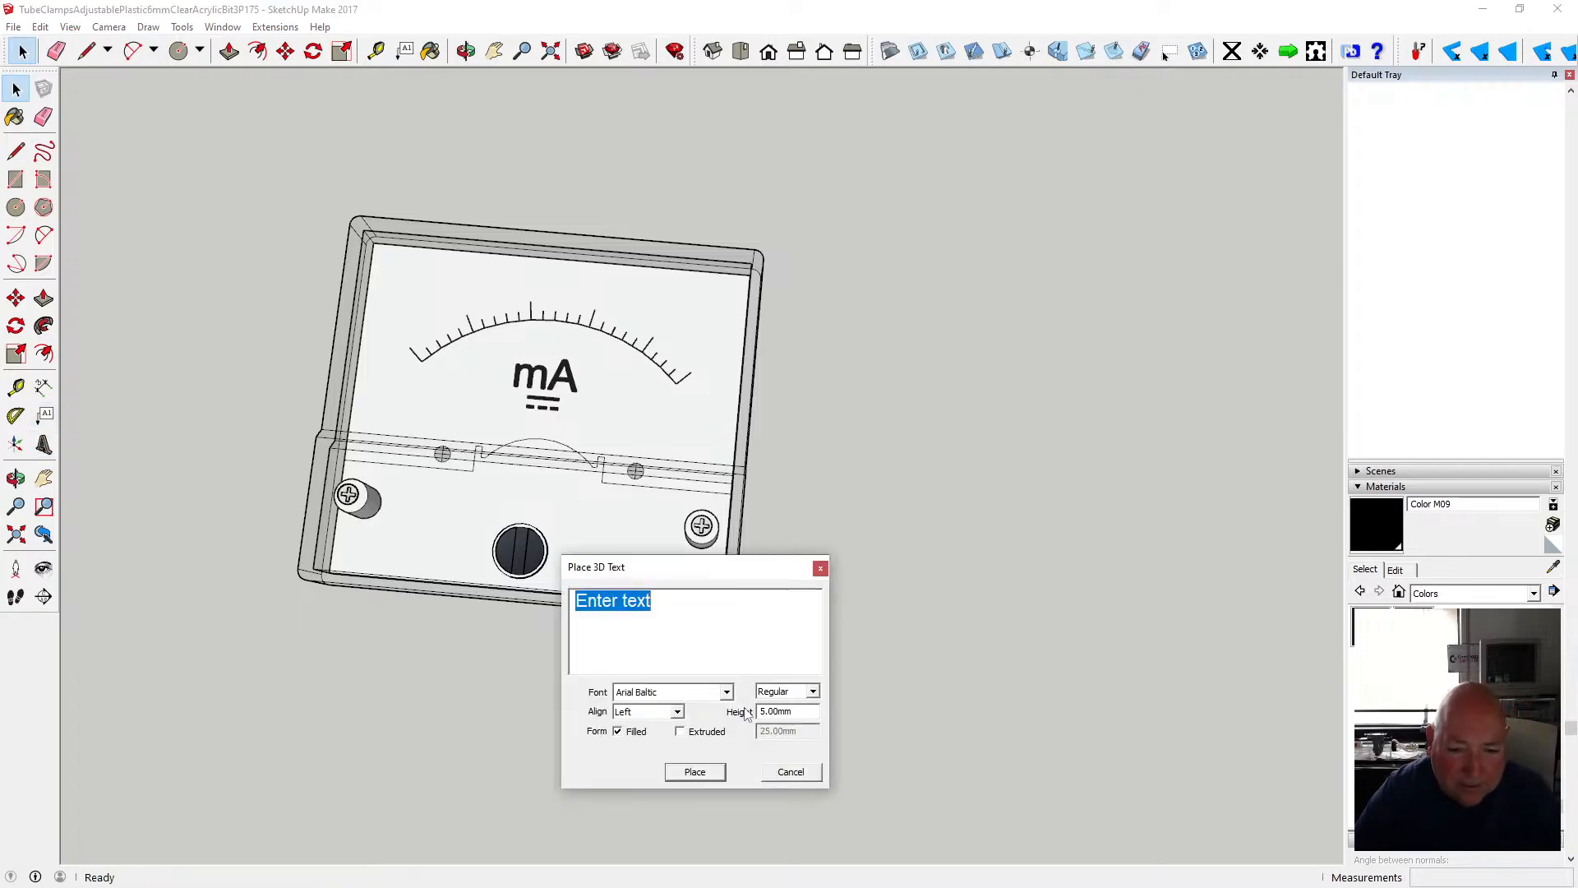
drag(769, 712, 754, 718)
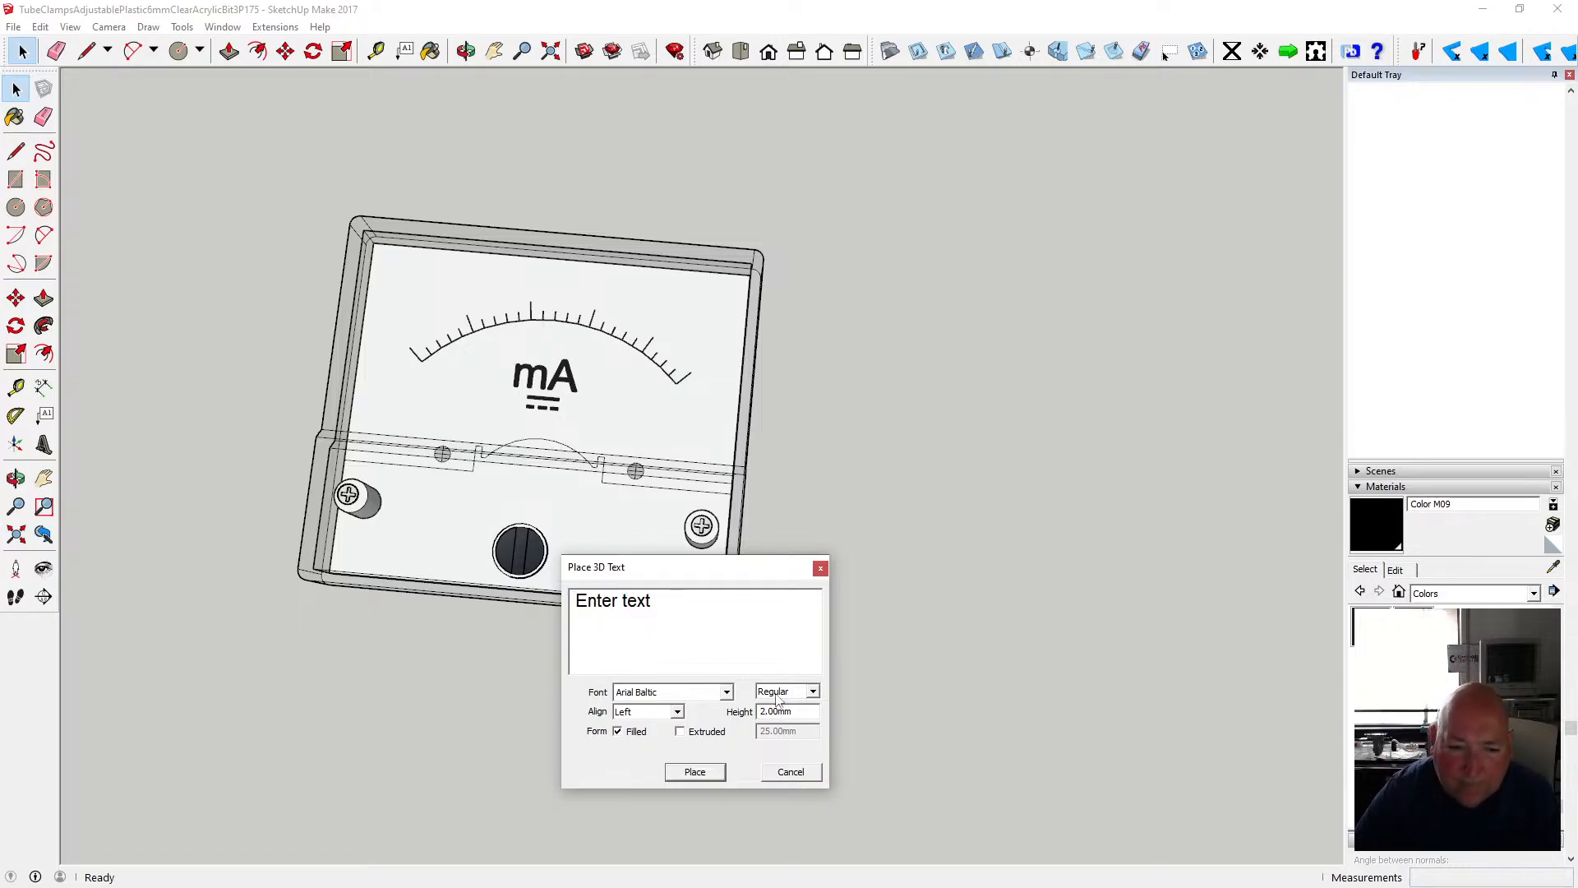
click(708, 777)
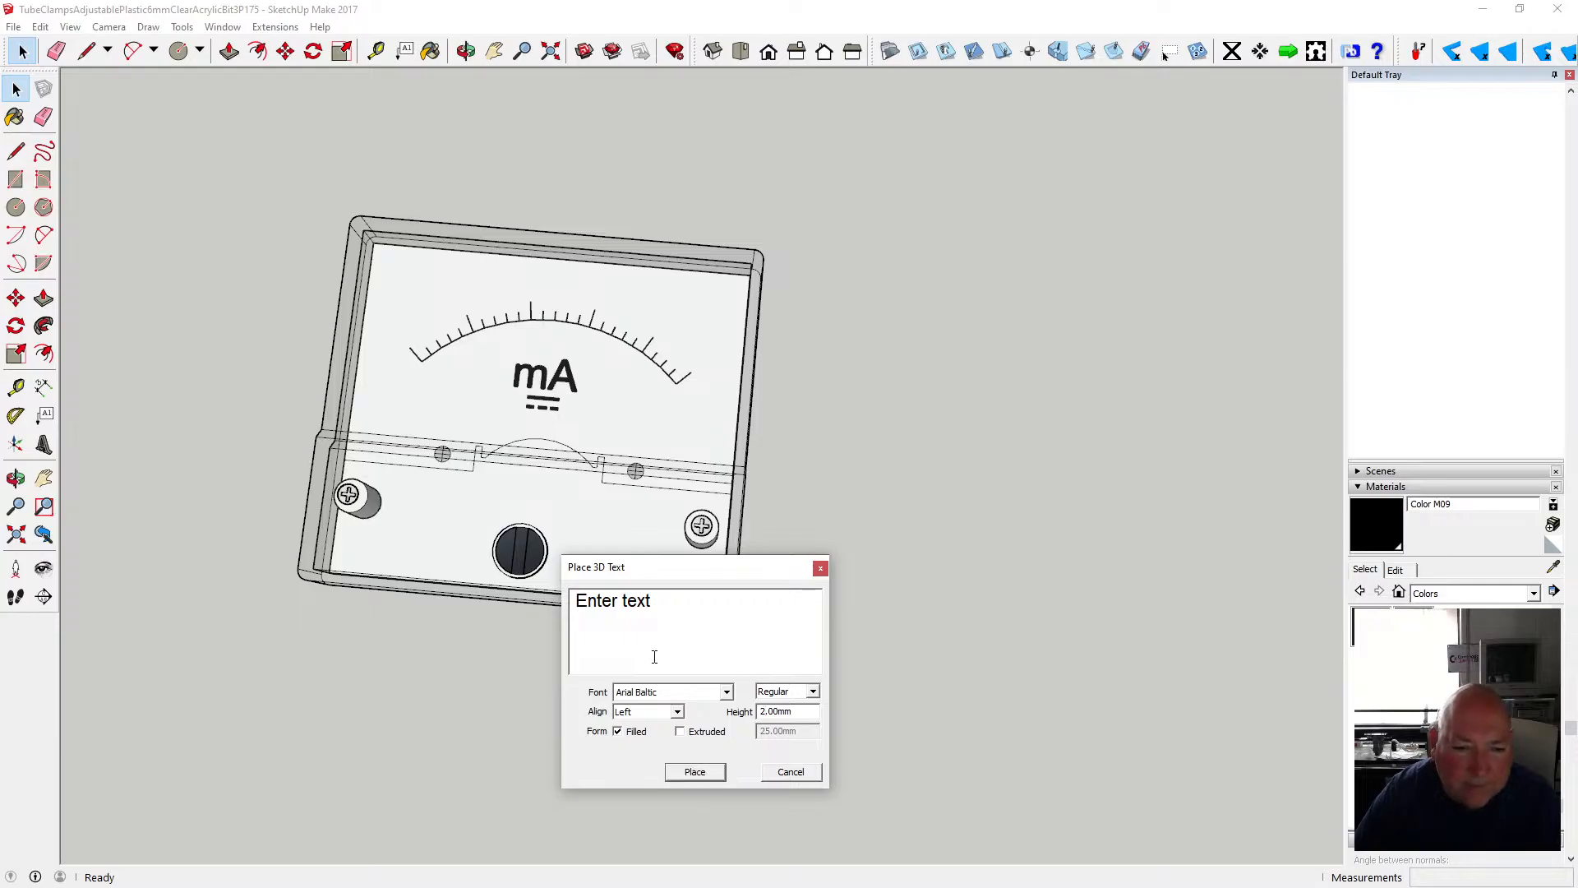
drag(660, 604, 557, 601)
text(0)
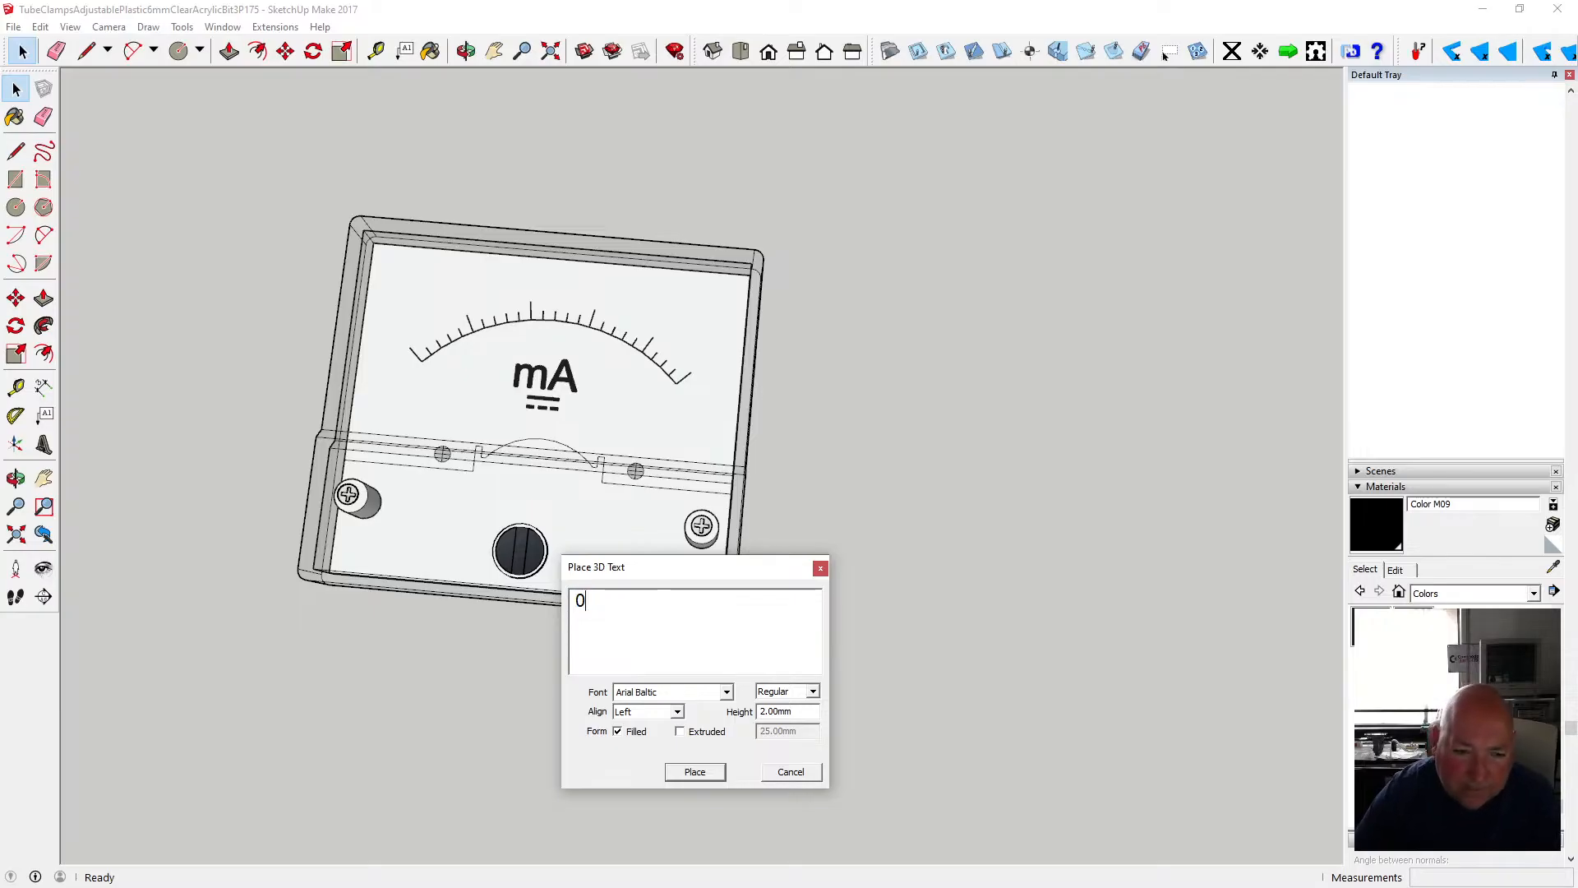
click(696, 772)
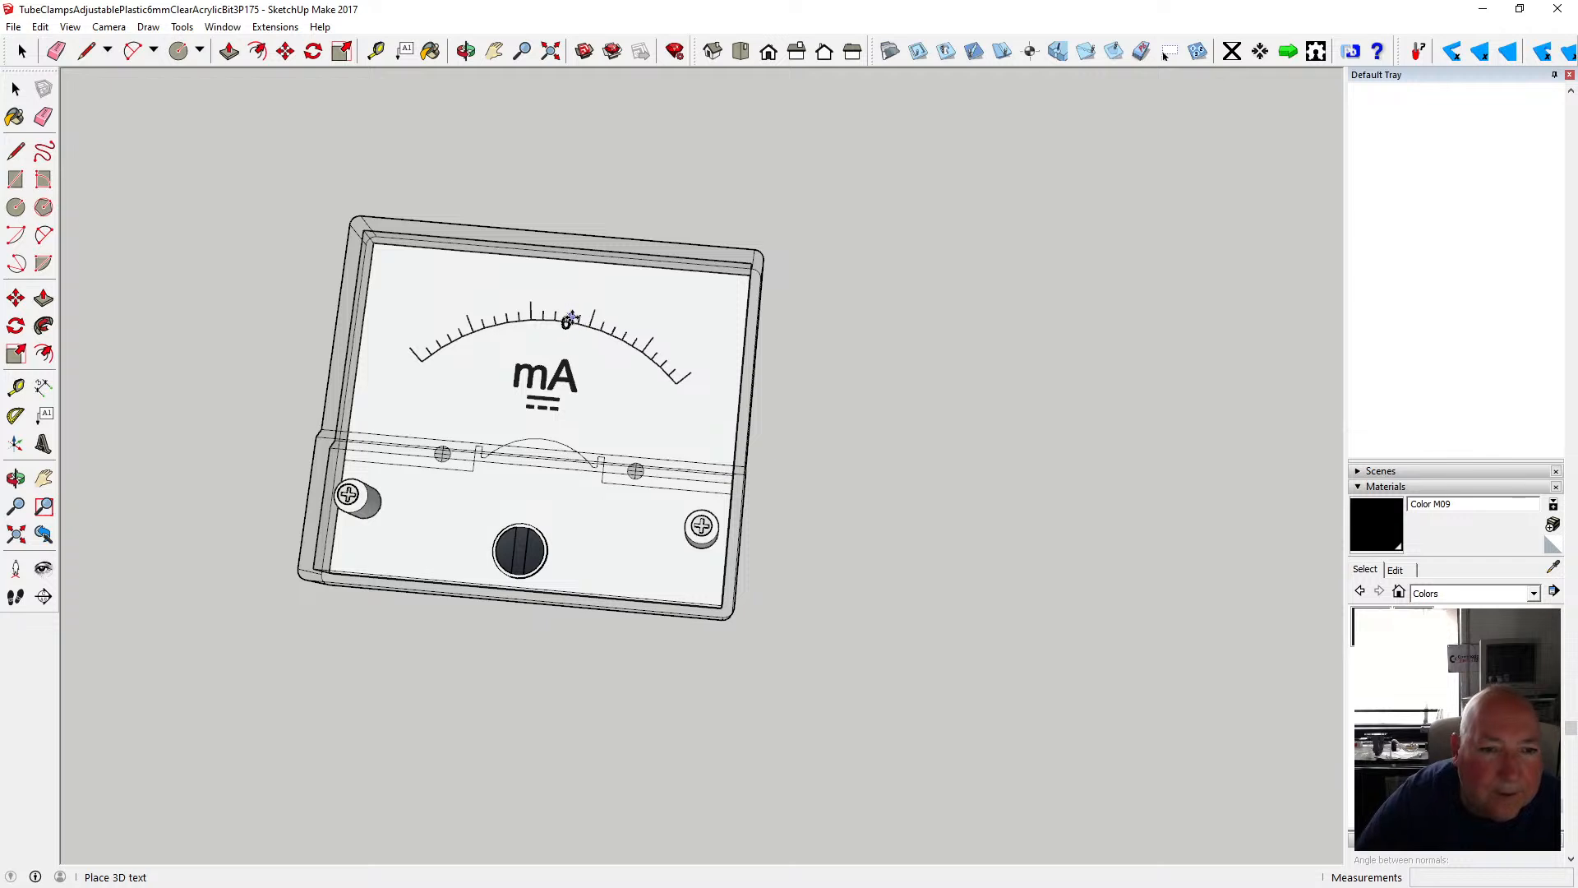
scroll(569, 319, up, 4)
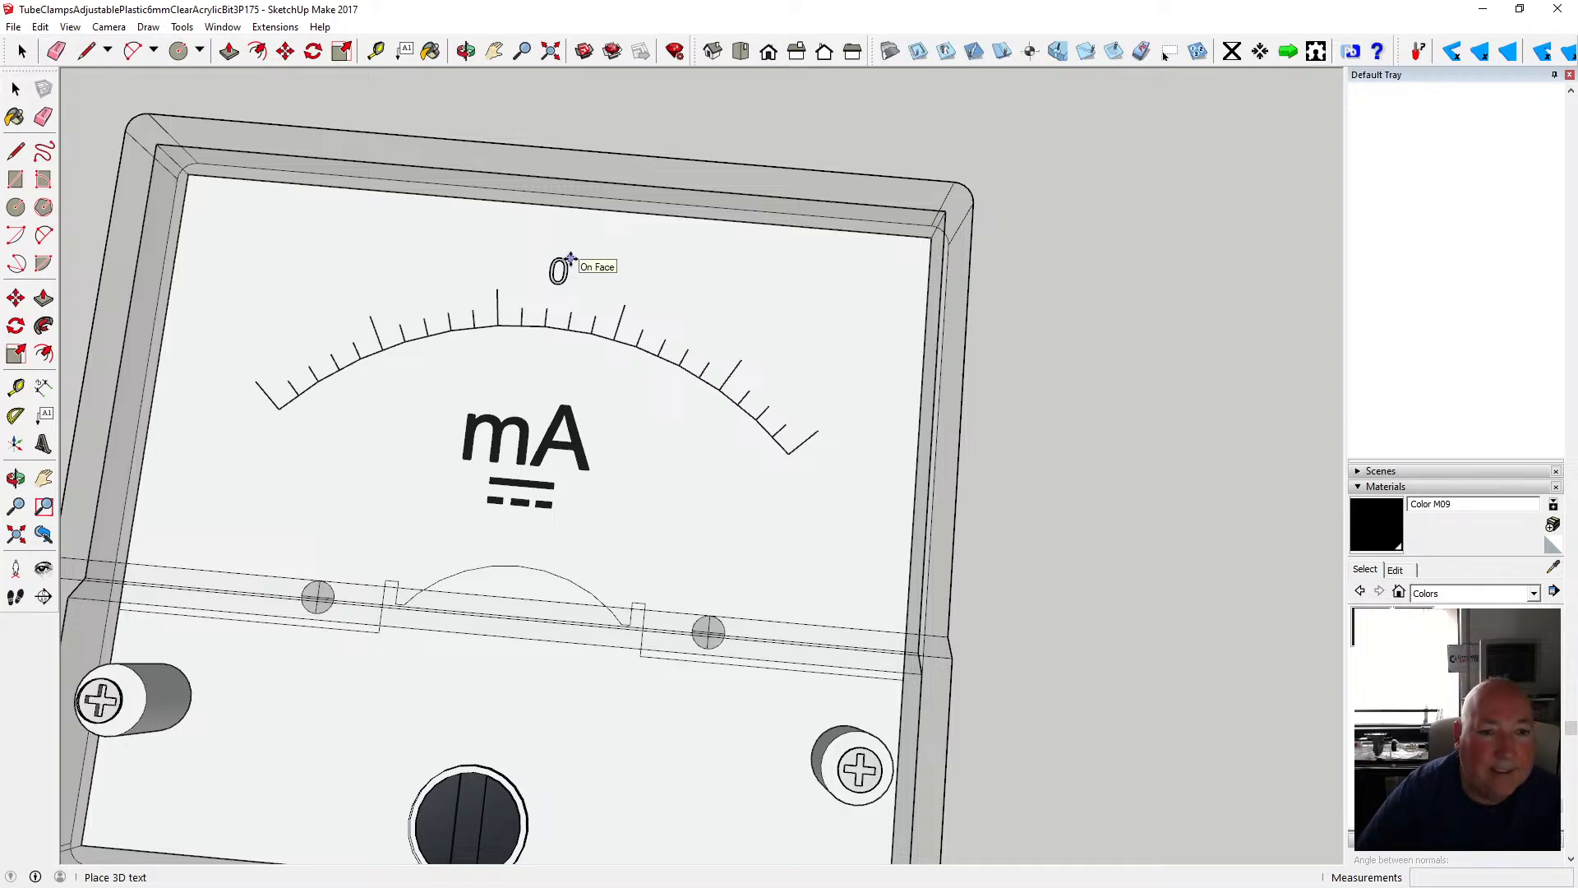
click(570, 258)
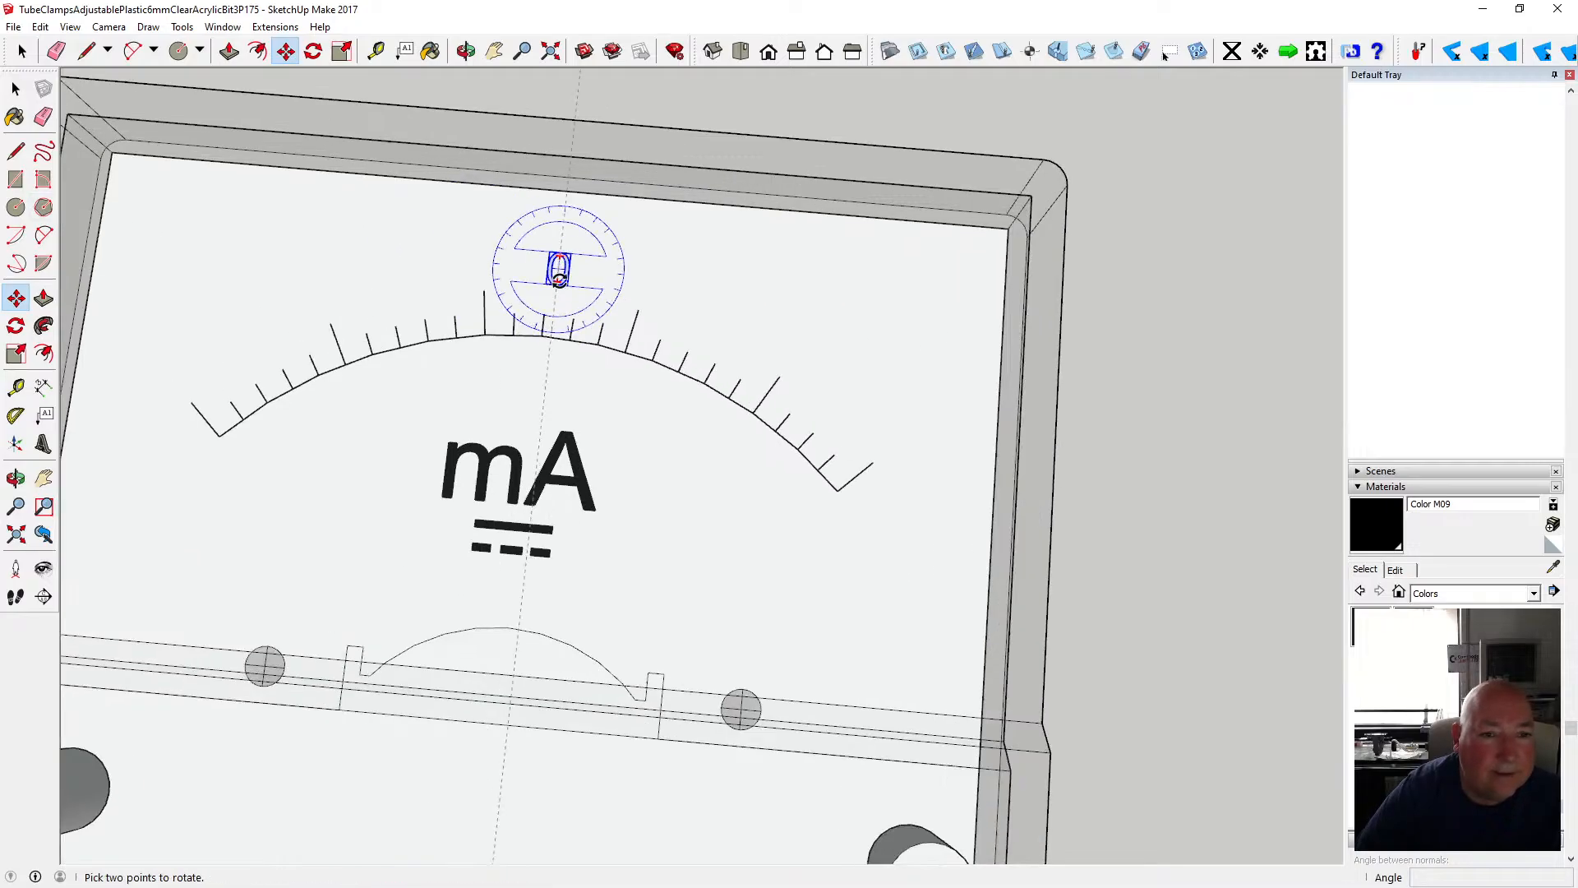
- Paint the 0 above the scale black with Color M09 inside its text component and close the component
scroll(526, 263, up, 4)
key(space)
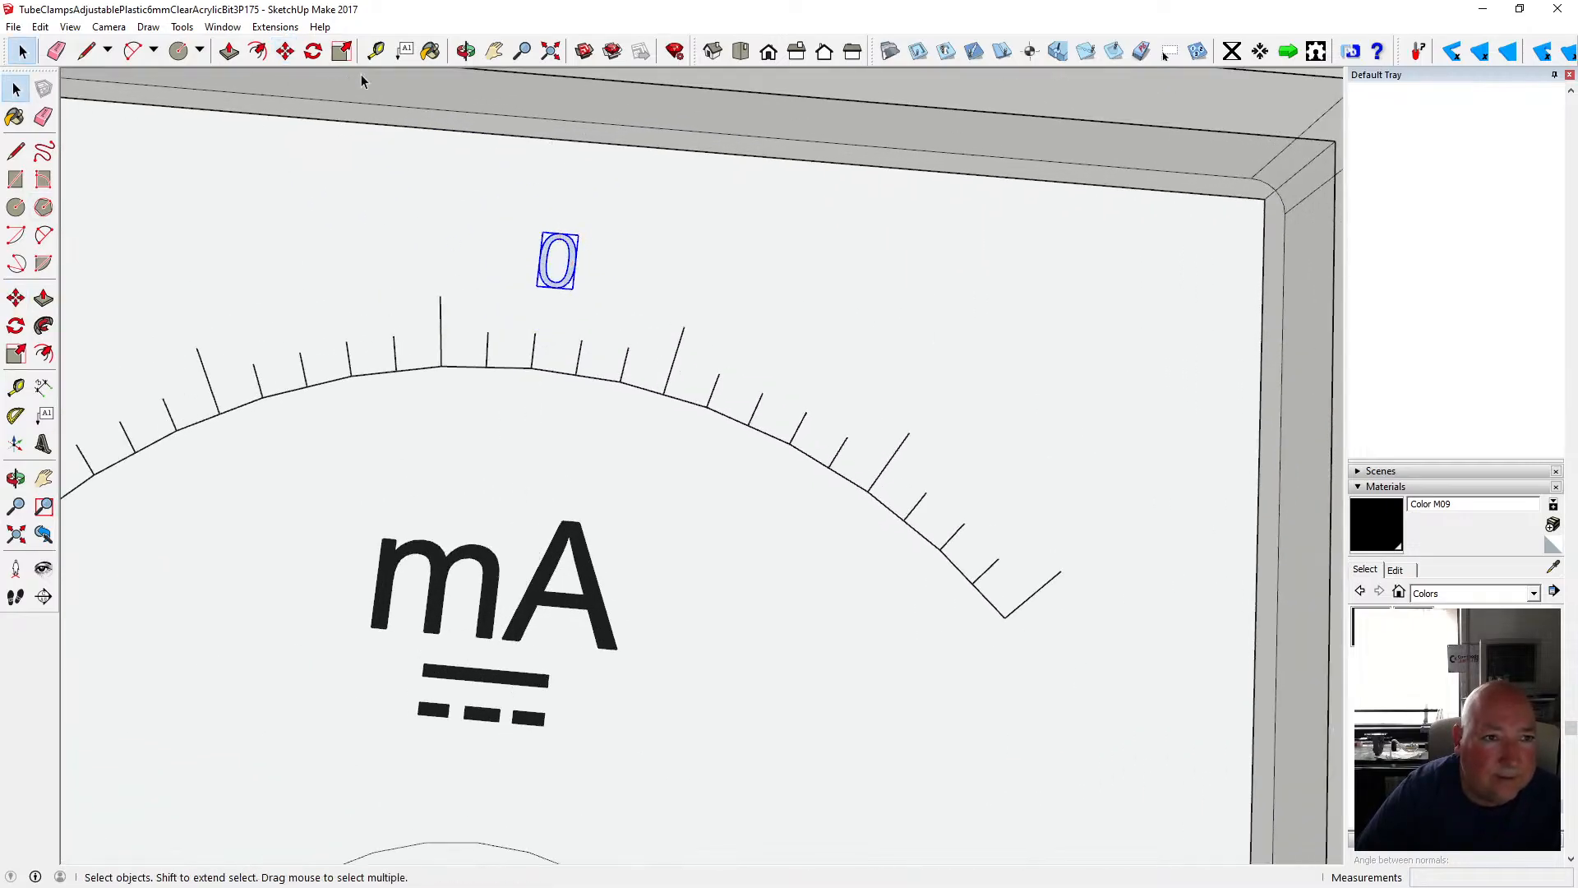
click(430, 51)
scroll(559, 255, up, 4)
key(space)
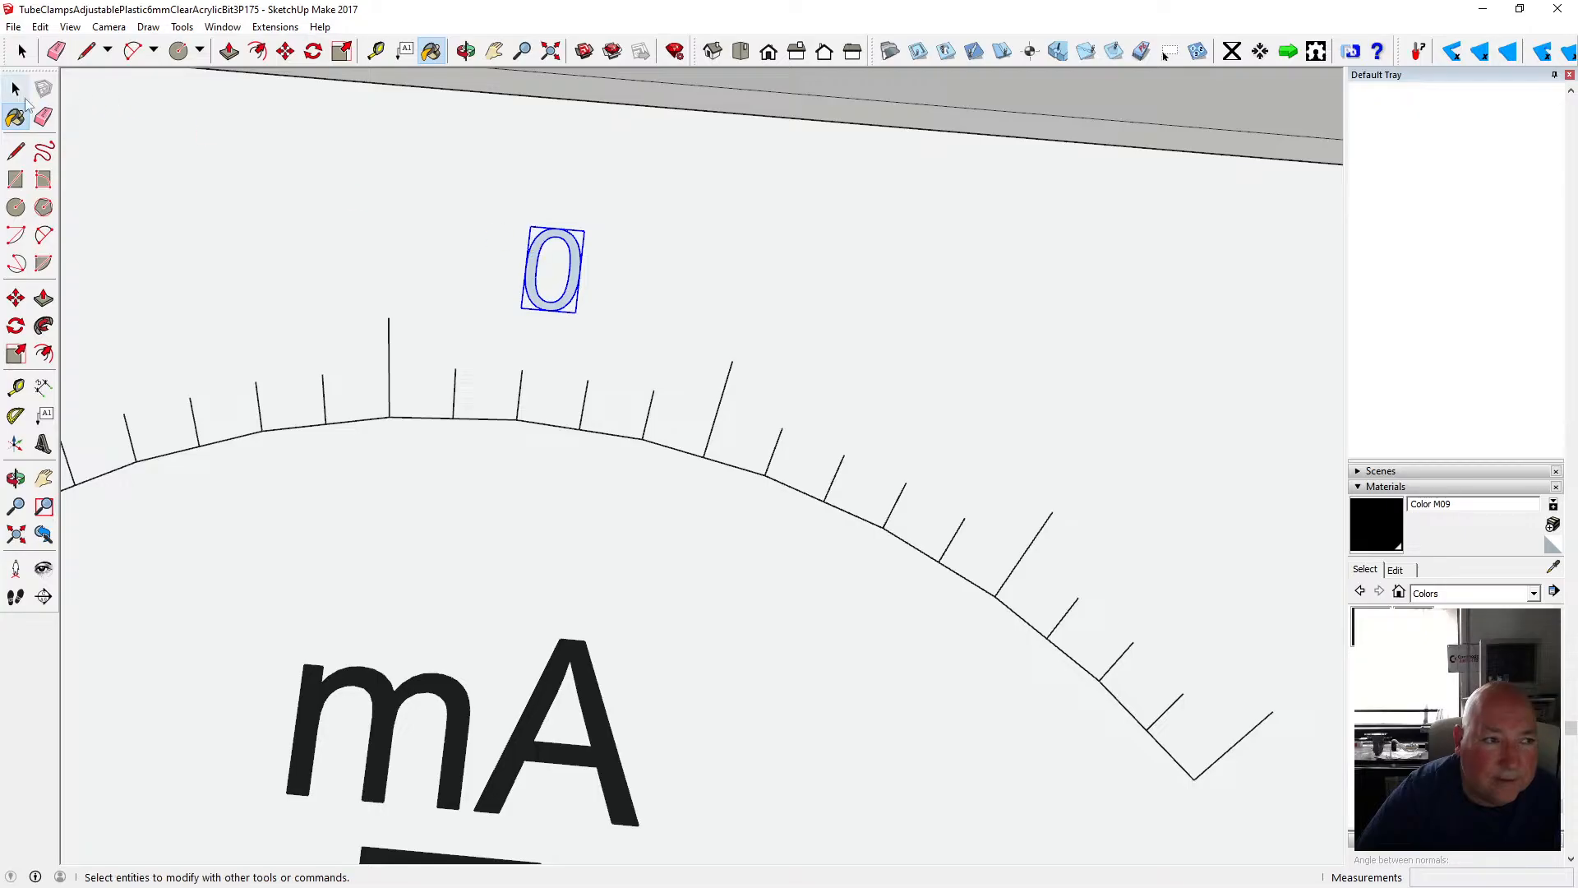
double_click(531, 263)
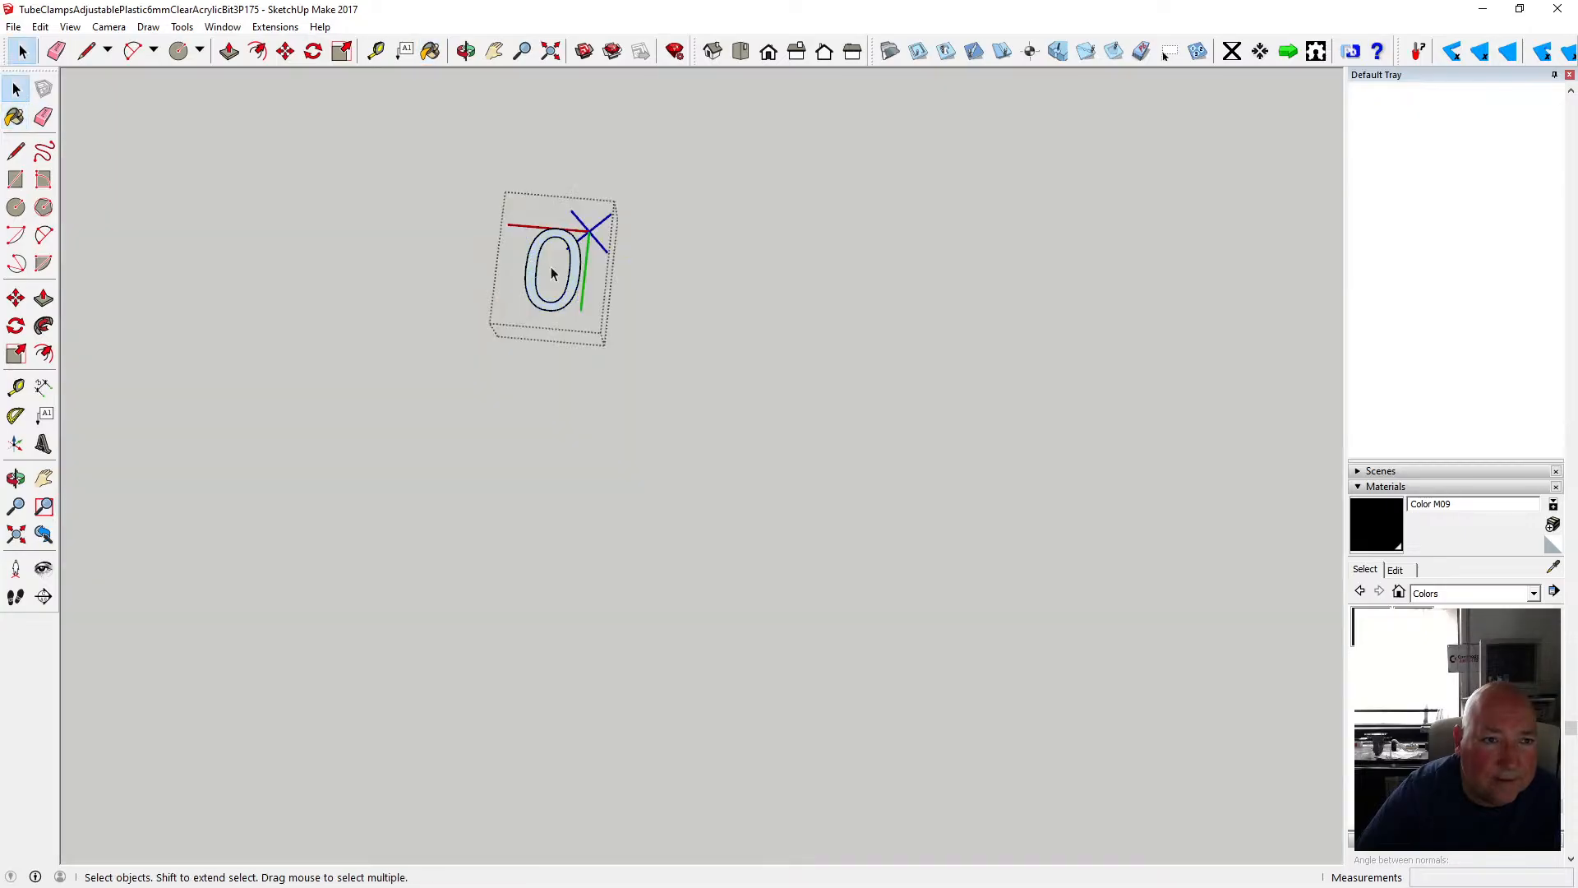
key(b)
click(539, 246)
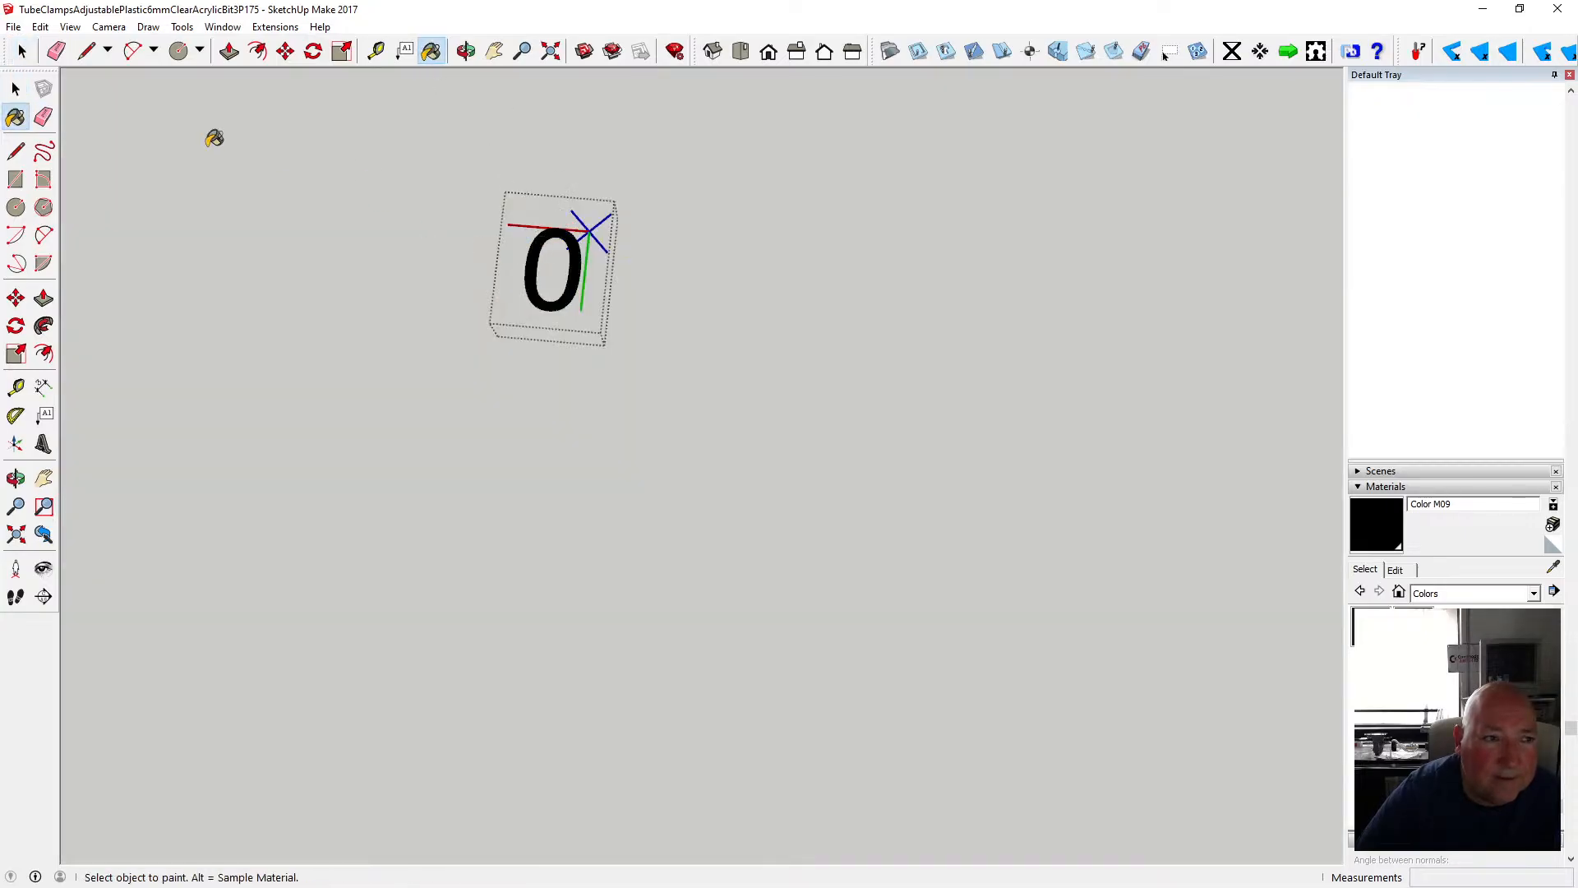
key(space)
scroll(623, 377, down, 2)
scroll(624, 377, down, 3)
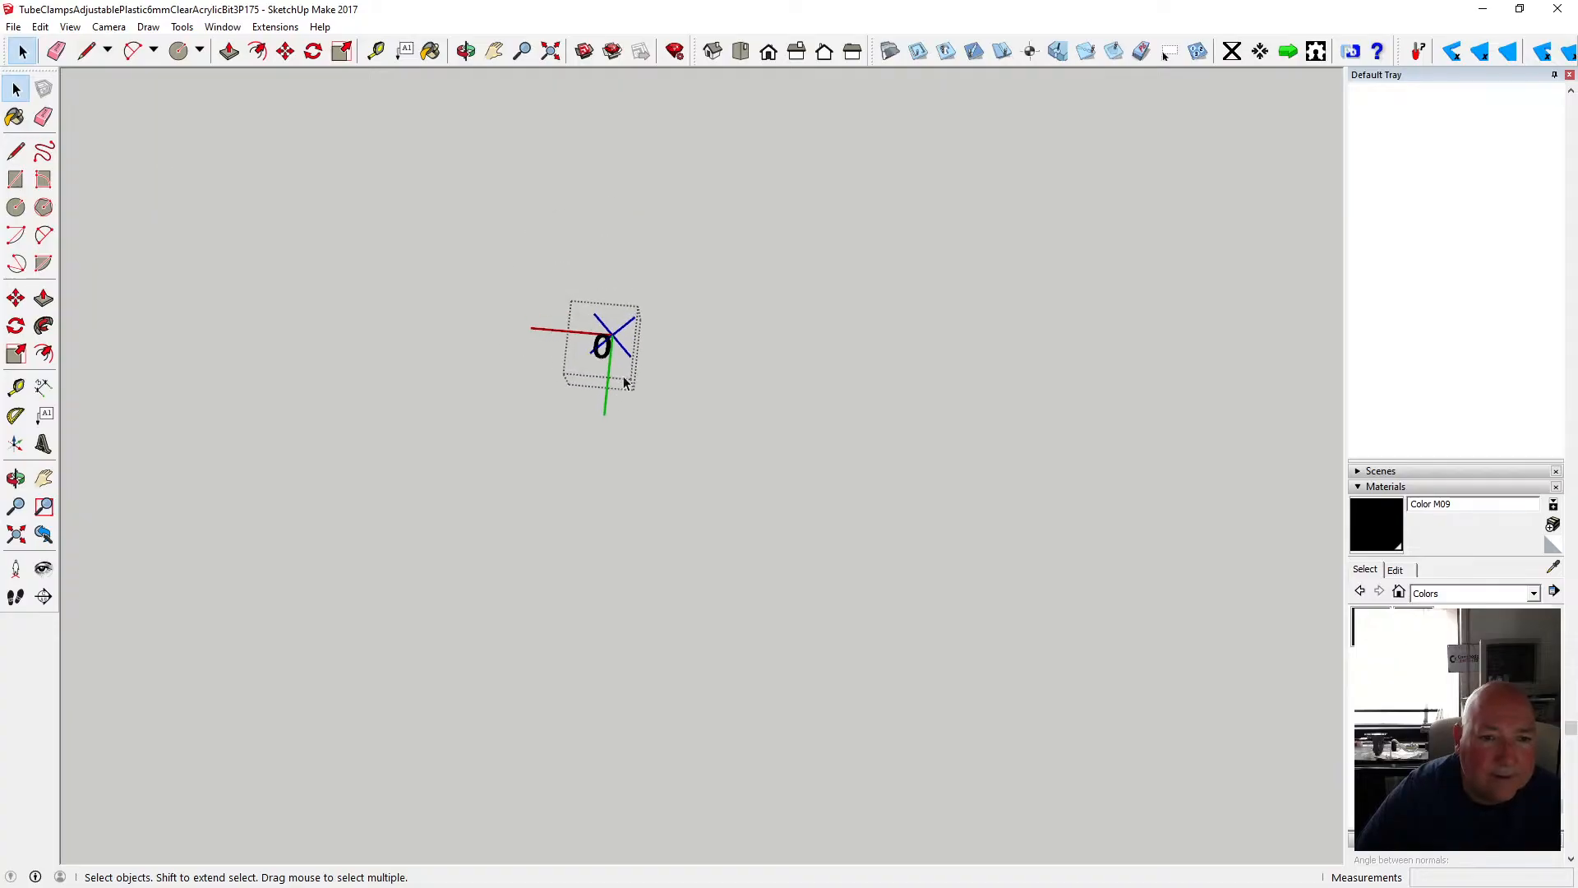
click(594, 496)
scroll(614, 457, down, 3)
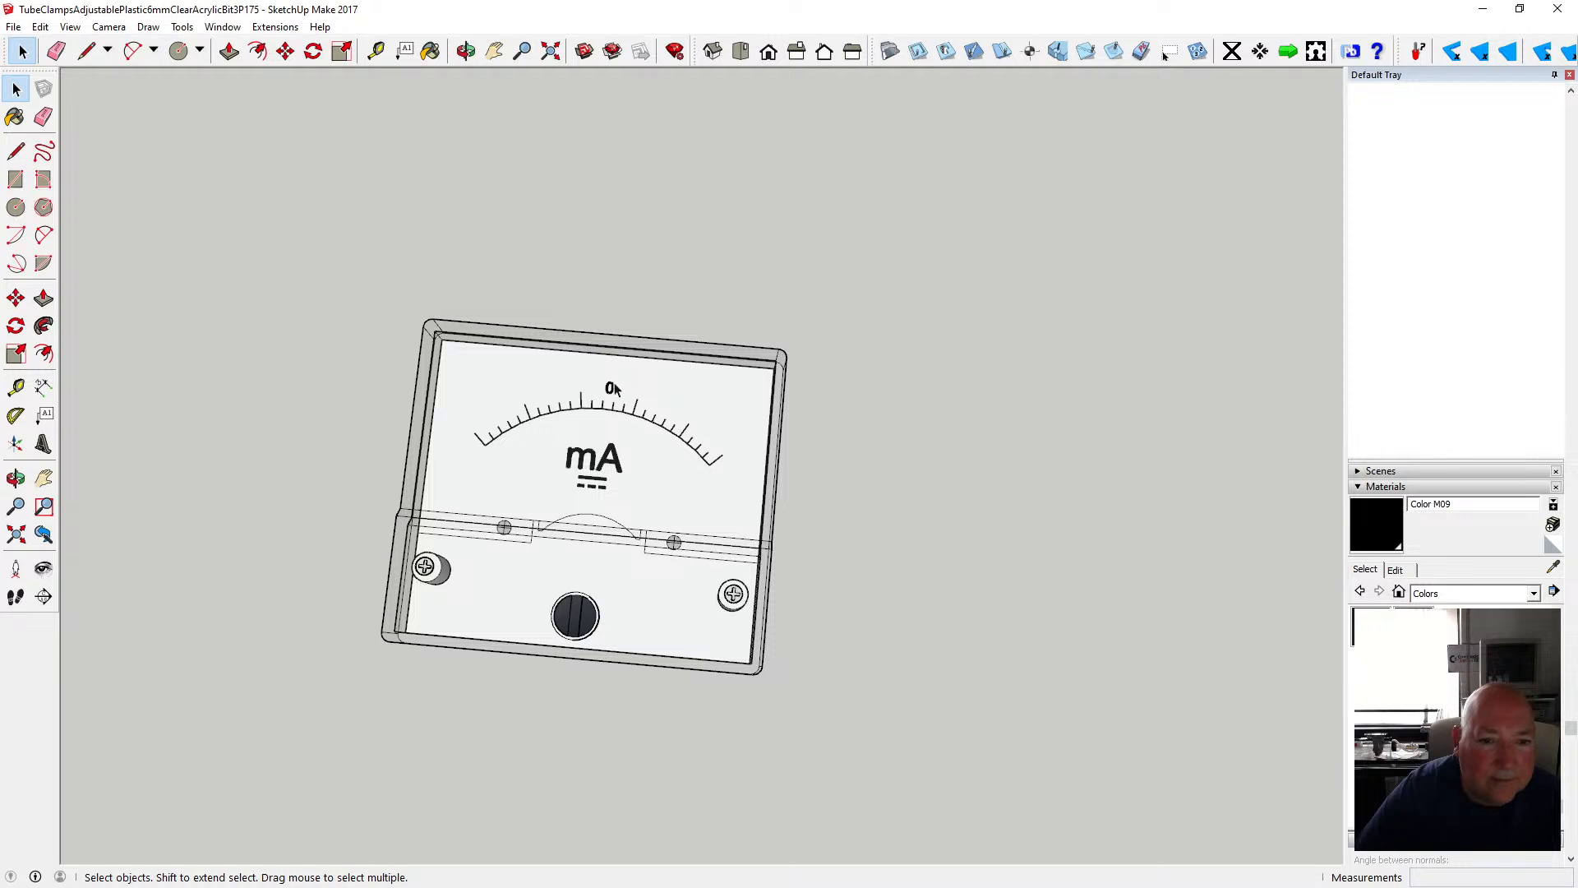
key(q)
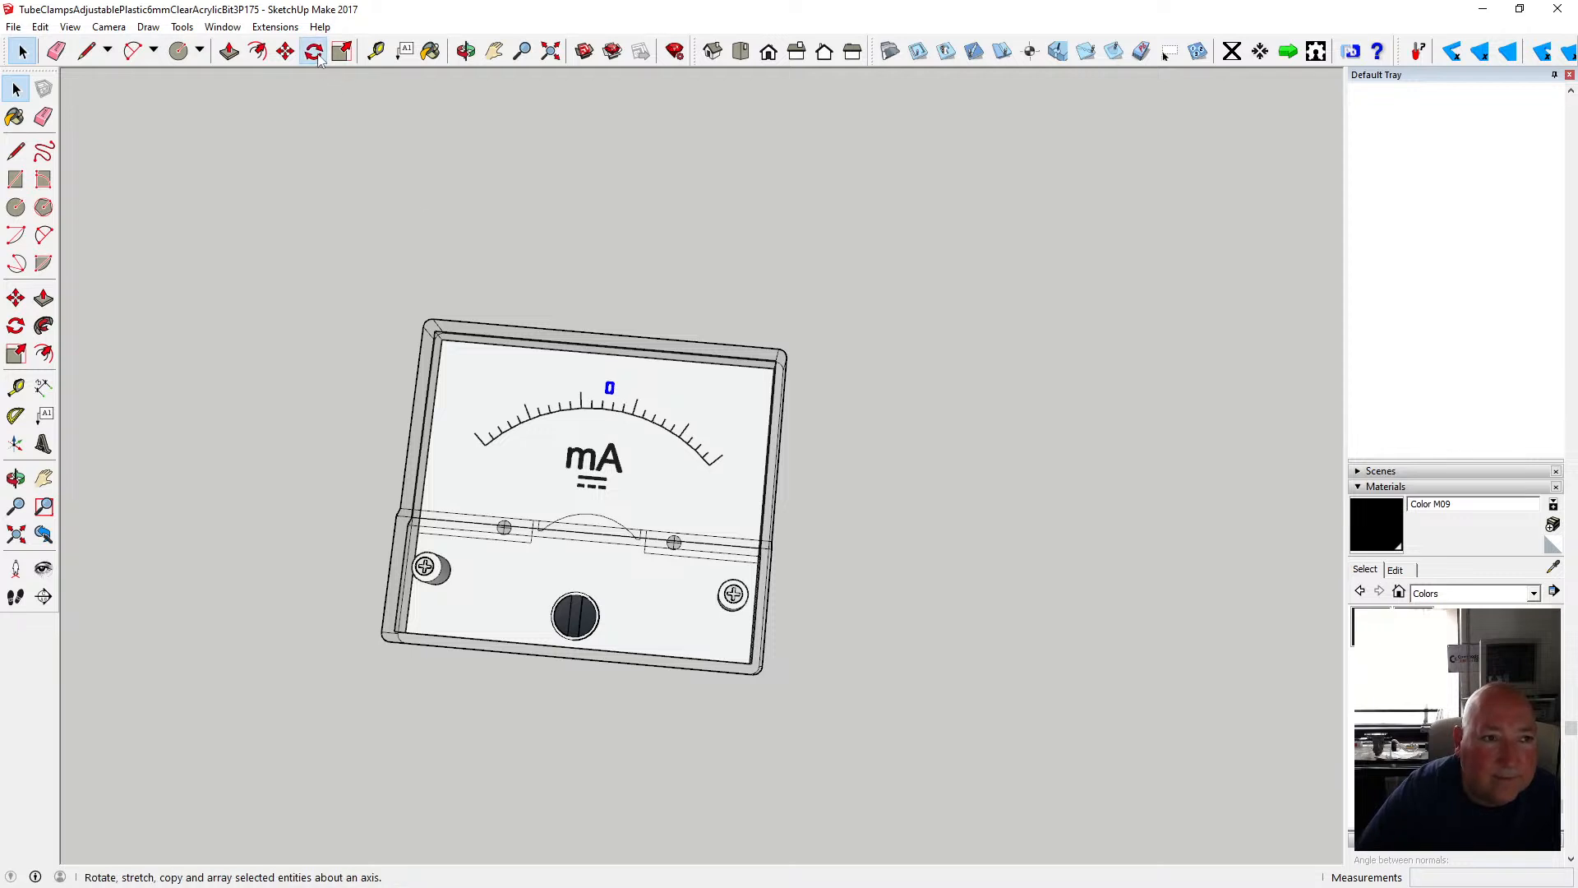
scroll(565, 553, up, 3)
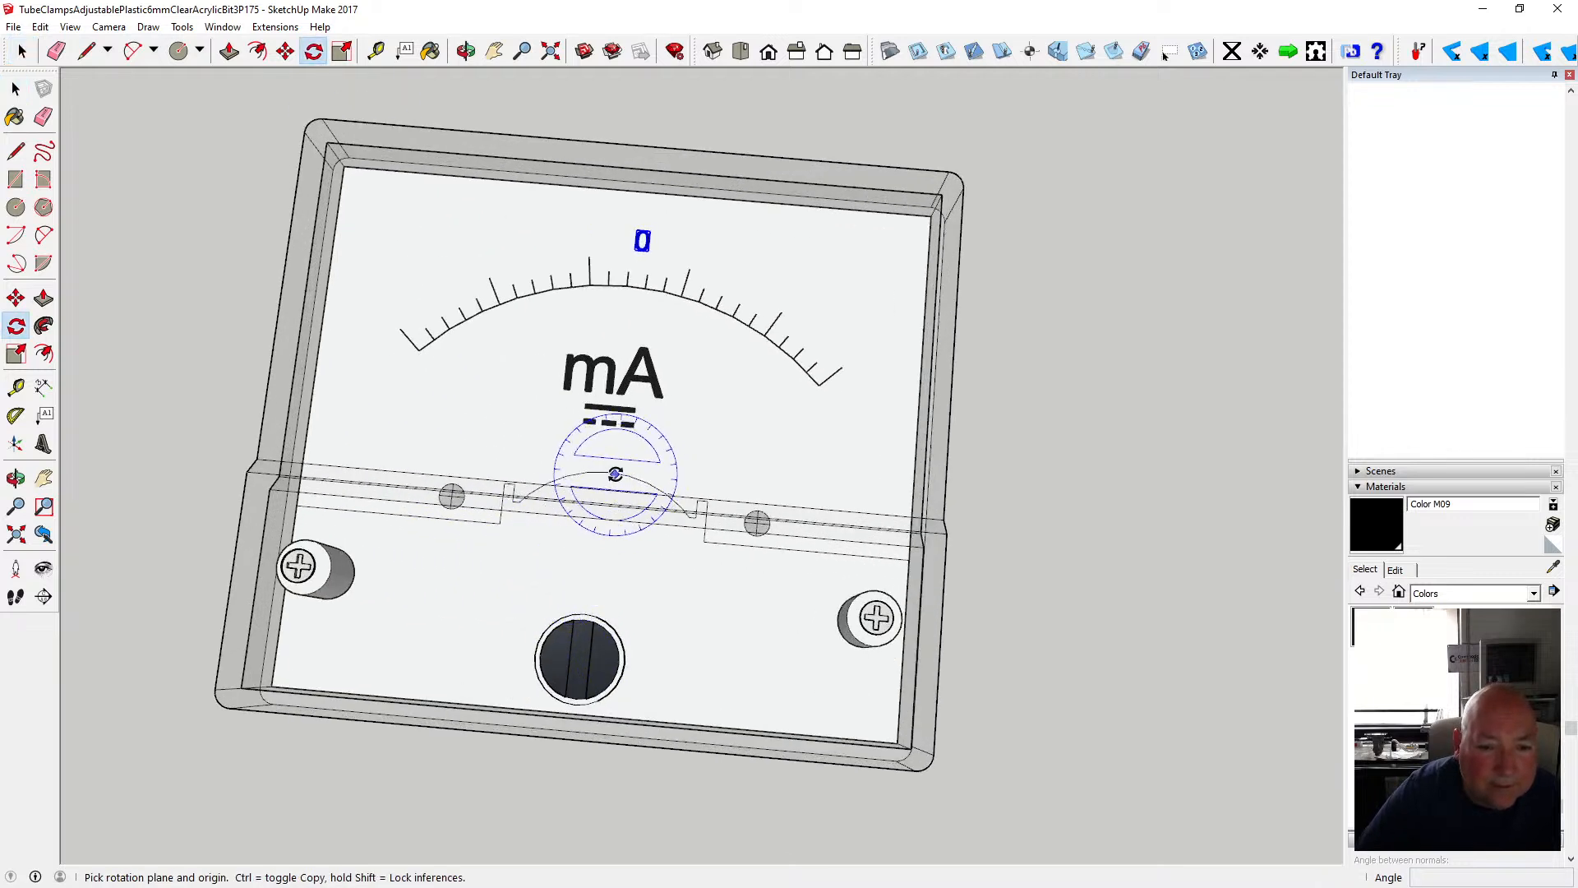
scroll(605, 495, up, 3)
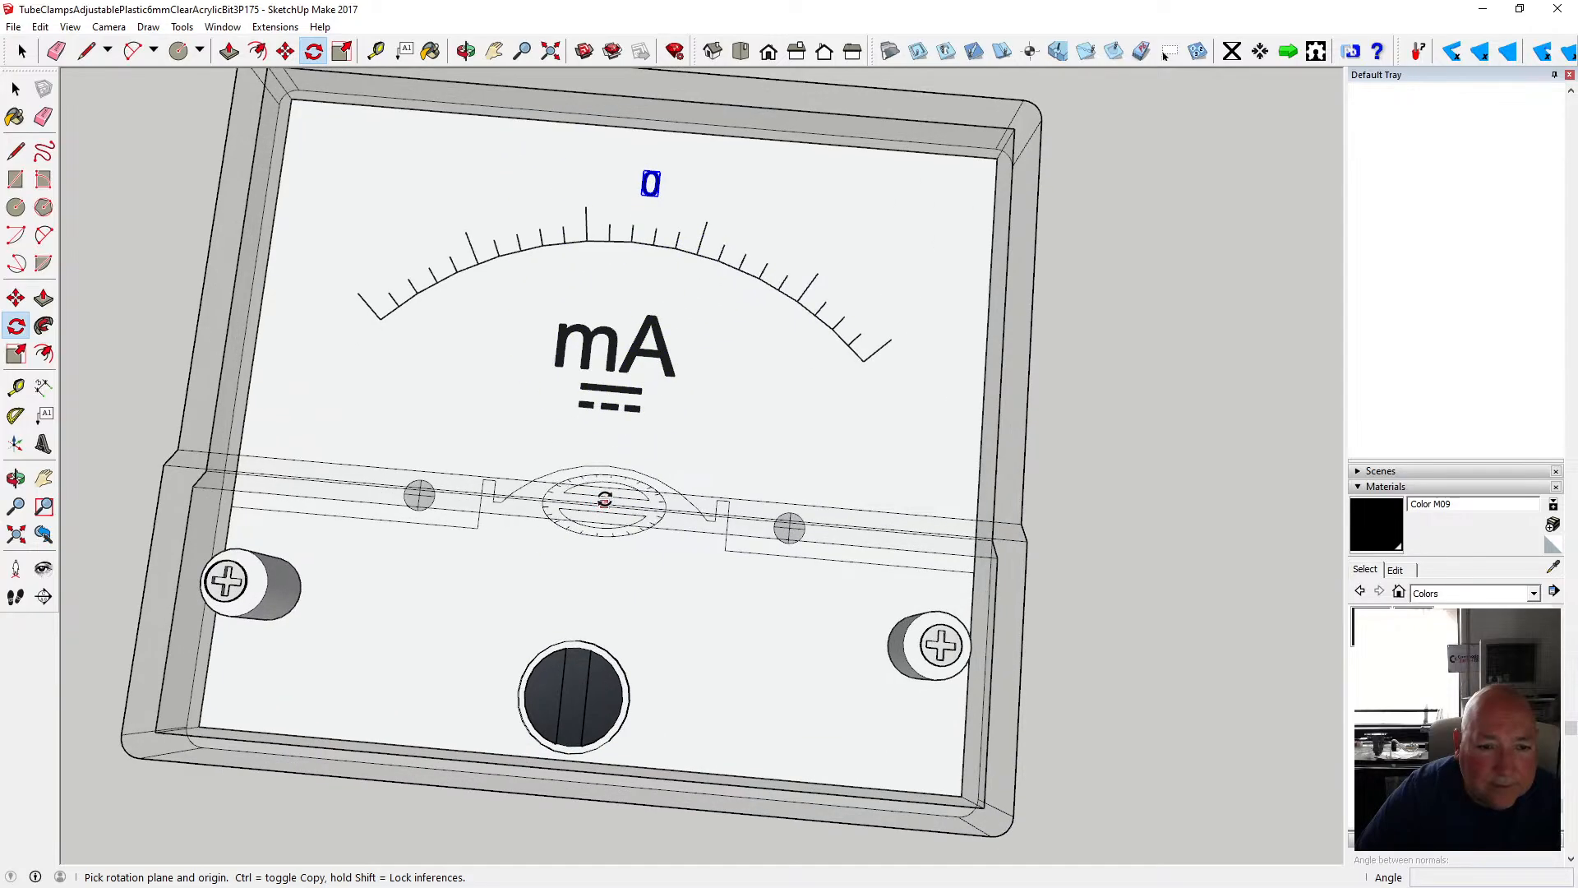
scroll(487, 461, down, 6)
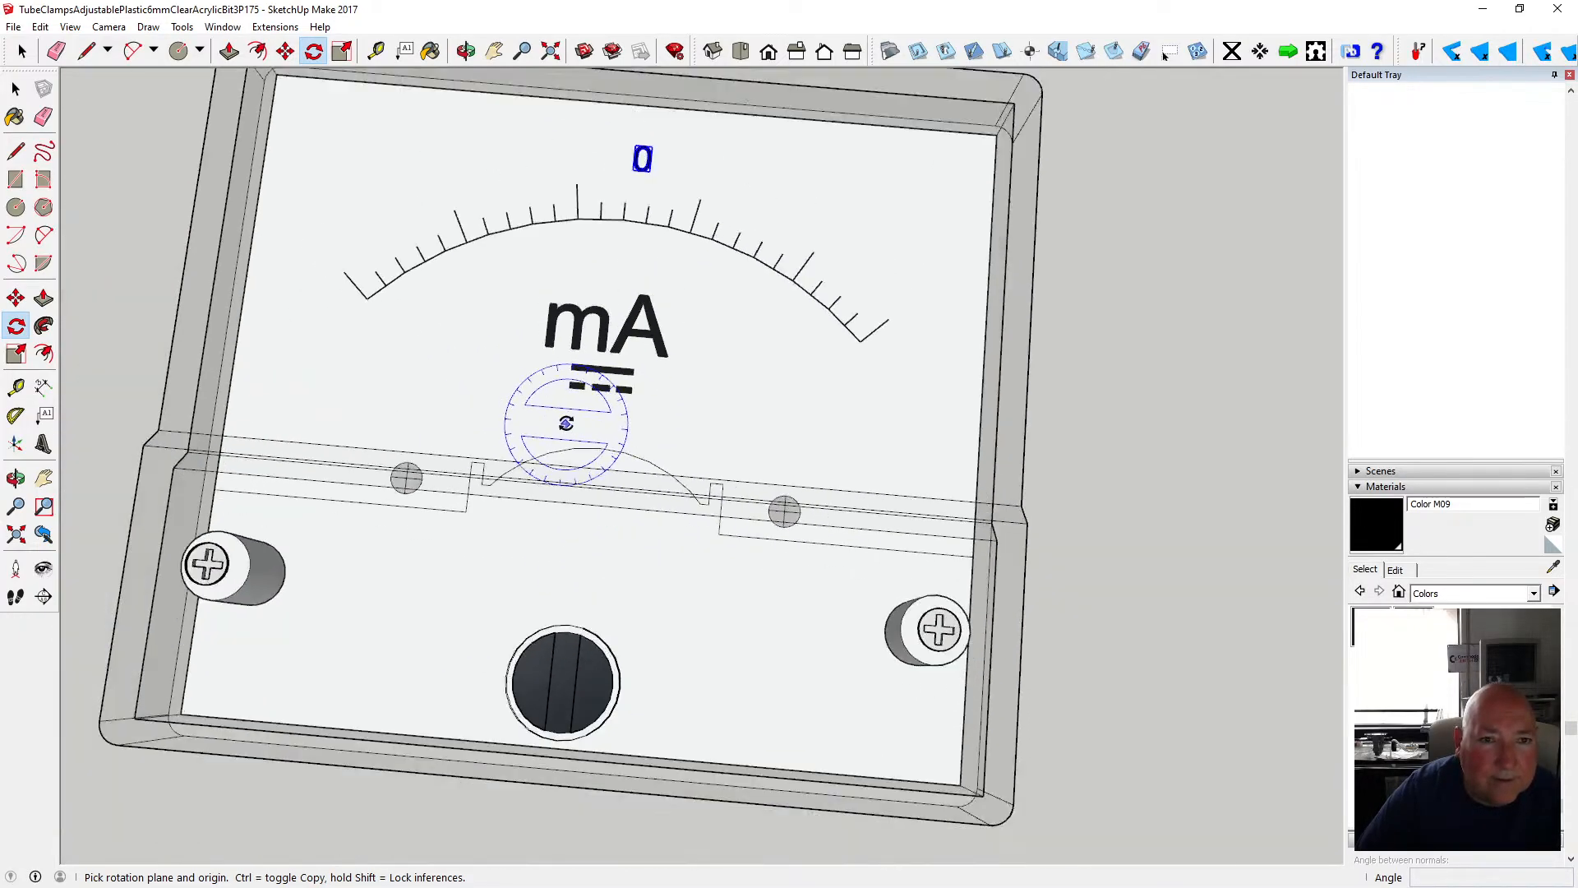
key(space)
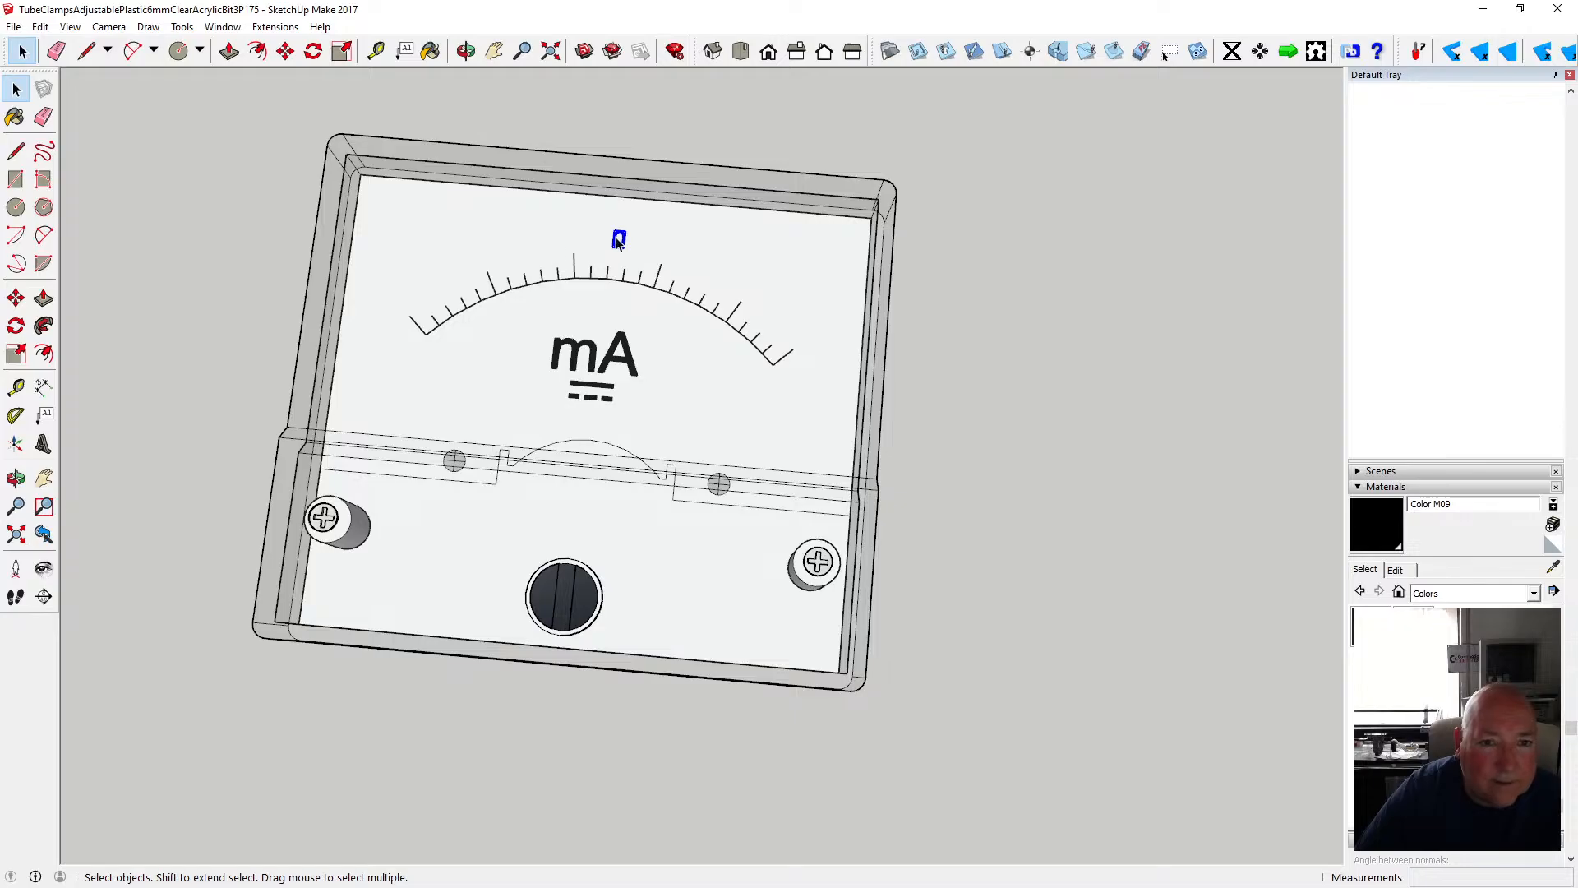
- Cut the 0 above the scale and open the scale plate for editing
click(40, 26)
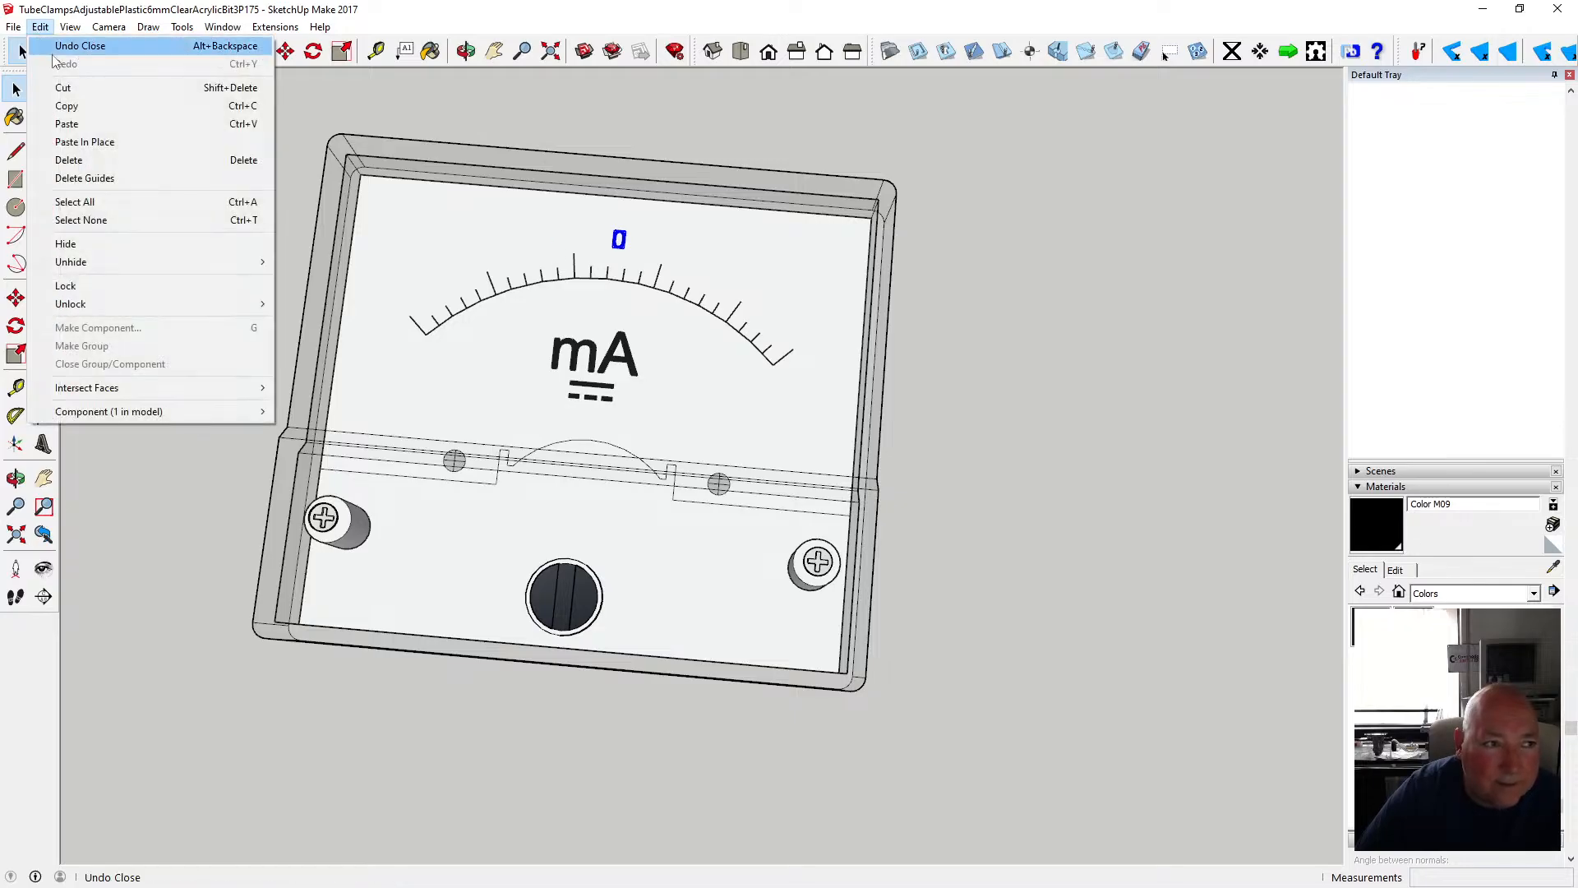
click(90, 86)
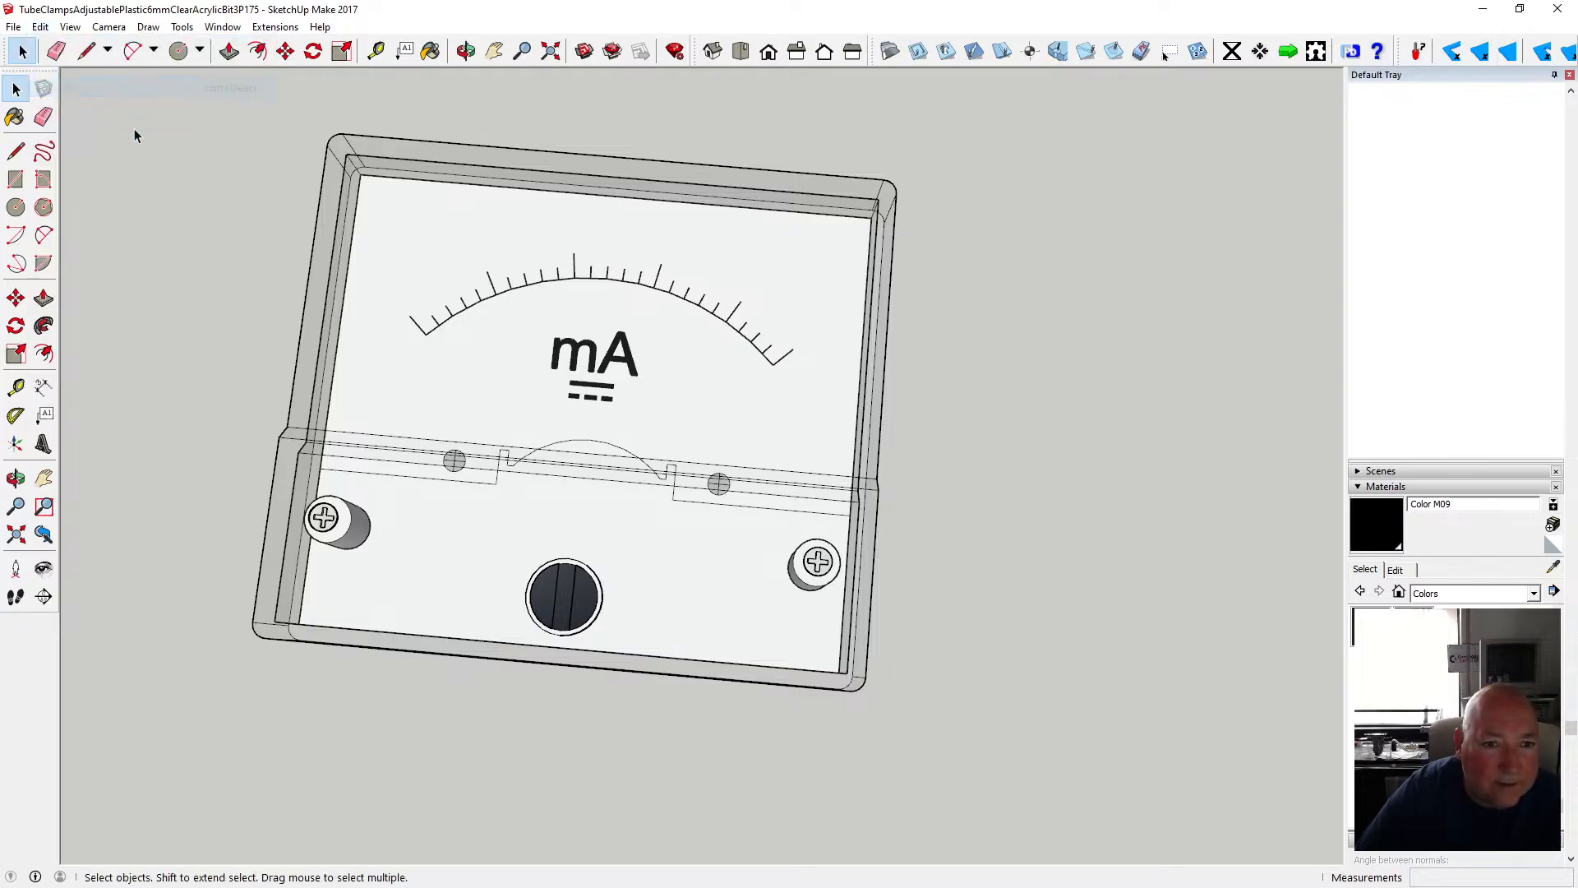
click(443, 322)
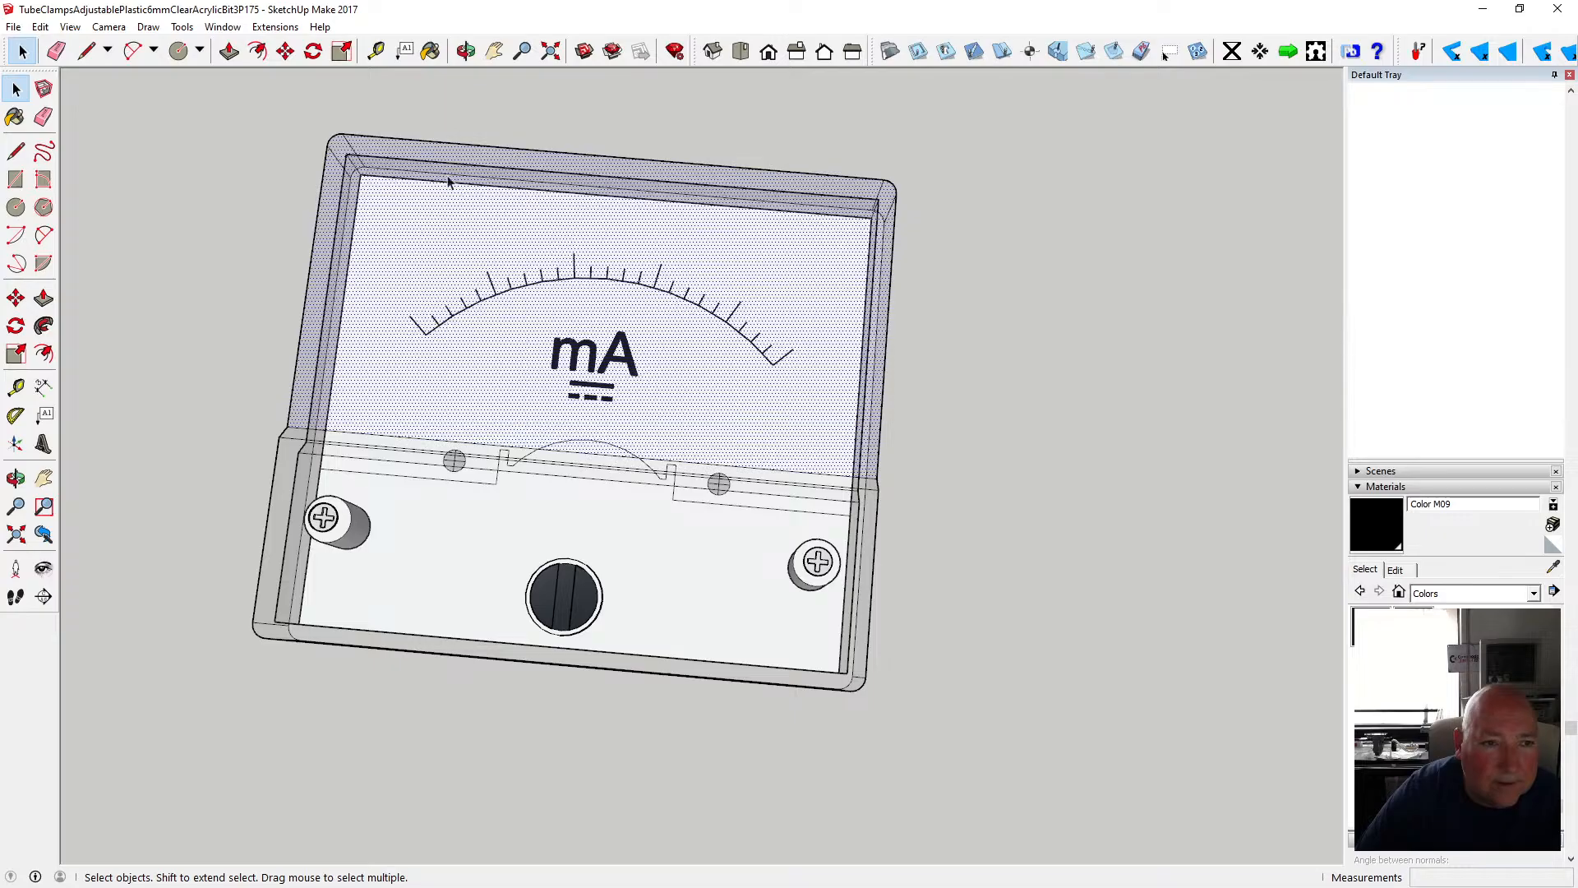
click(466, 51)
drag(469, 288, 502, 356)
click(15, 88)
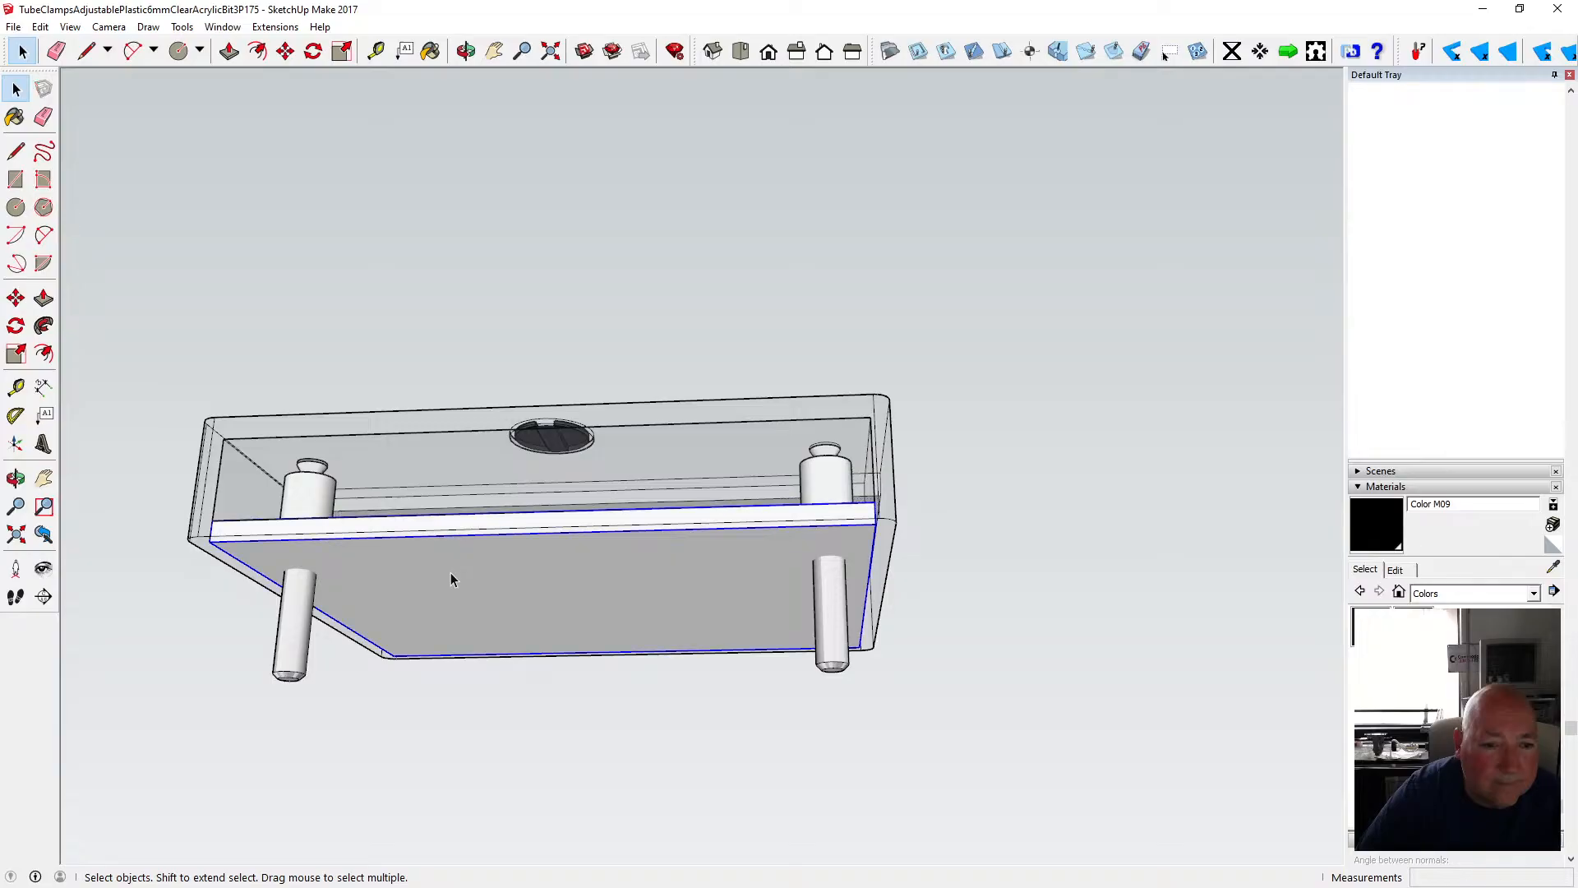
double_click(450, 573)
click(467, 51)
drag(532, 218, 554, 499)
scroll(554, 499, up, 10)
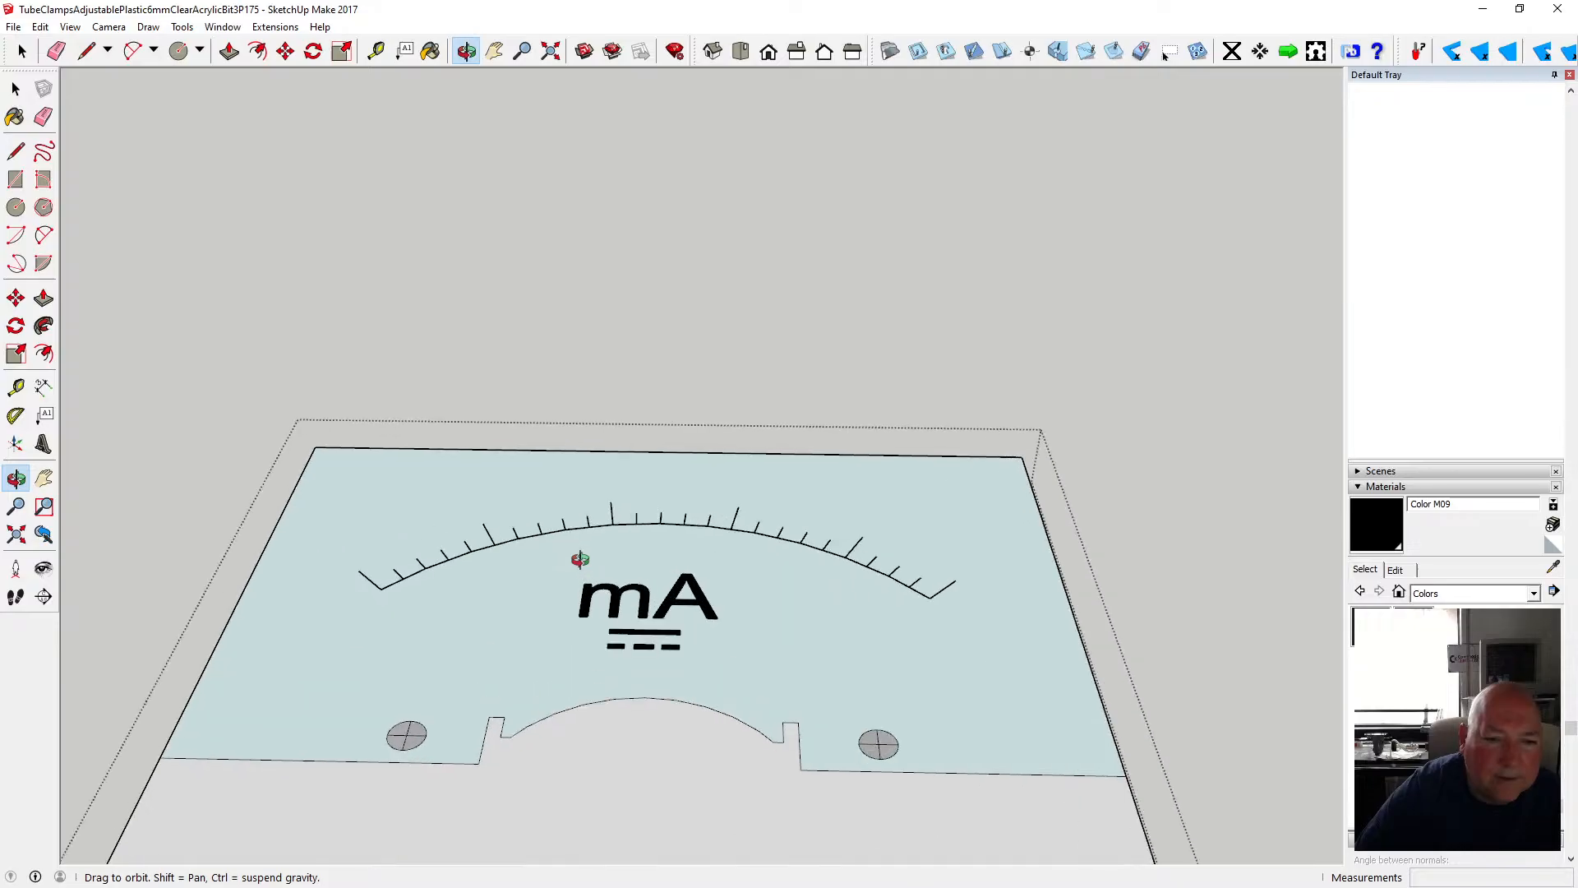
- Paste the cut 0 in place inside the scale plate and undo the paste
click(40, 27)
click(99, 146)
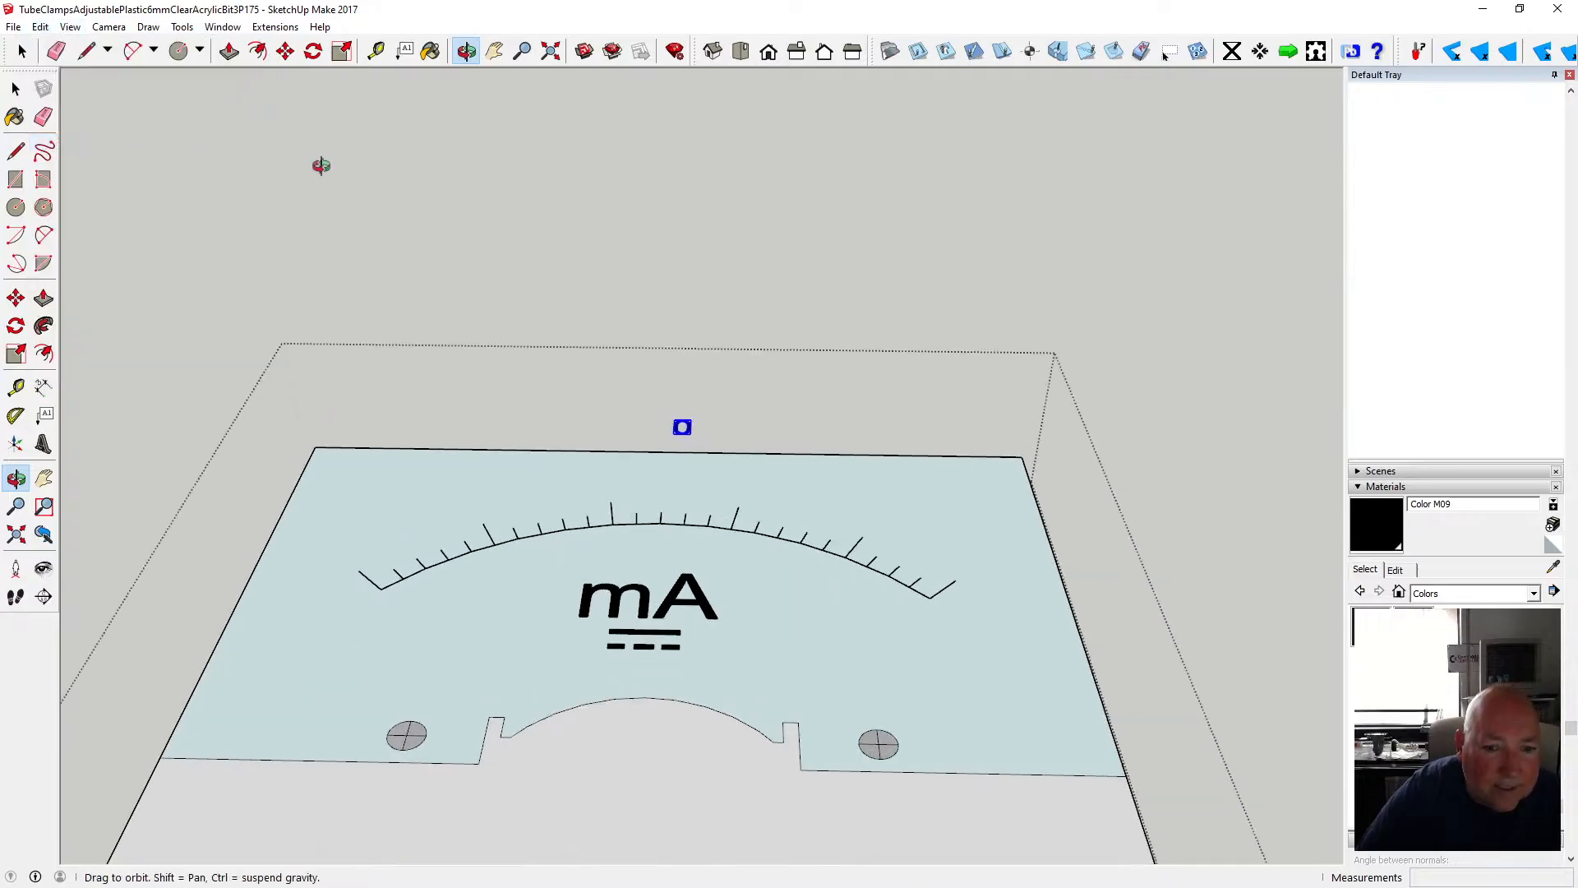
drag(526, 148, 313, 156)
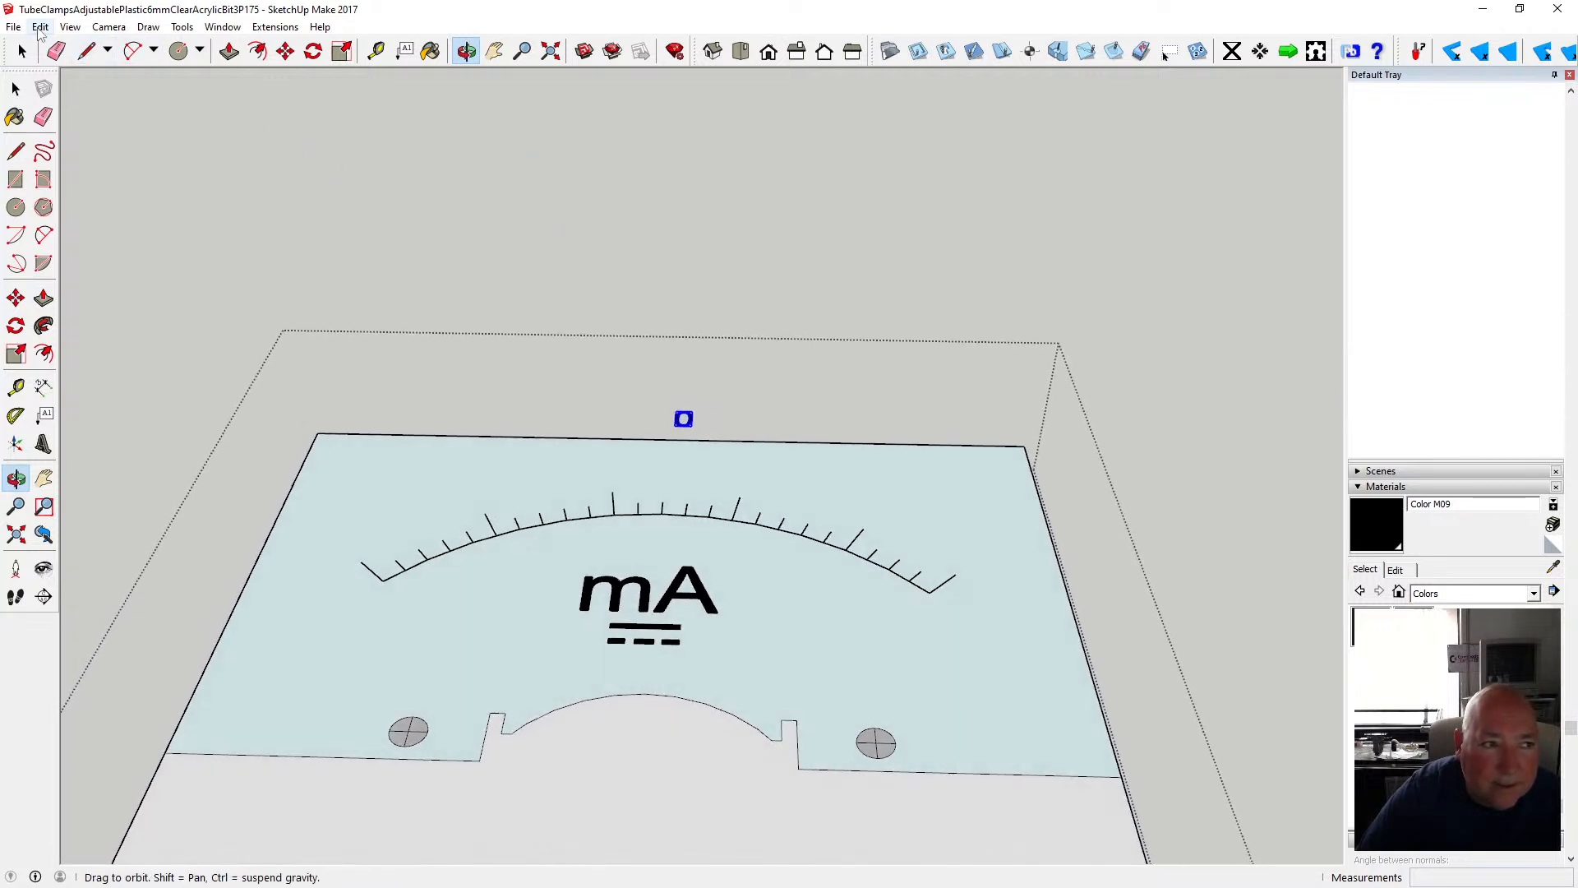
click(40, 26)
click(98, 46)
- Place the 3D text 0 inside the scale plate just above the arc, in Arial Baltic, 2 mm high, filled and not extruded
scroll(525, 257, down, 3)
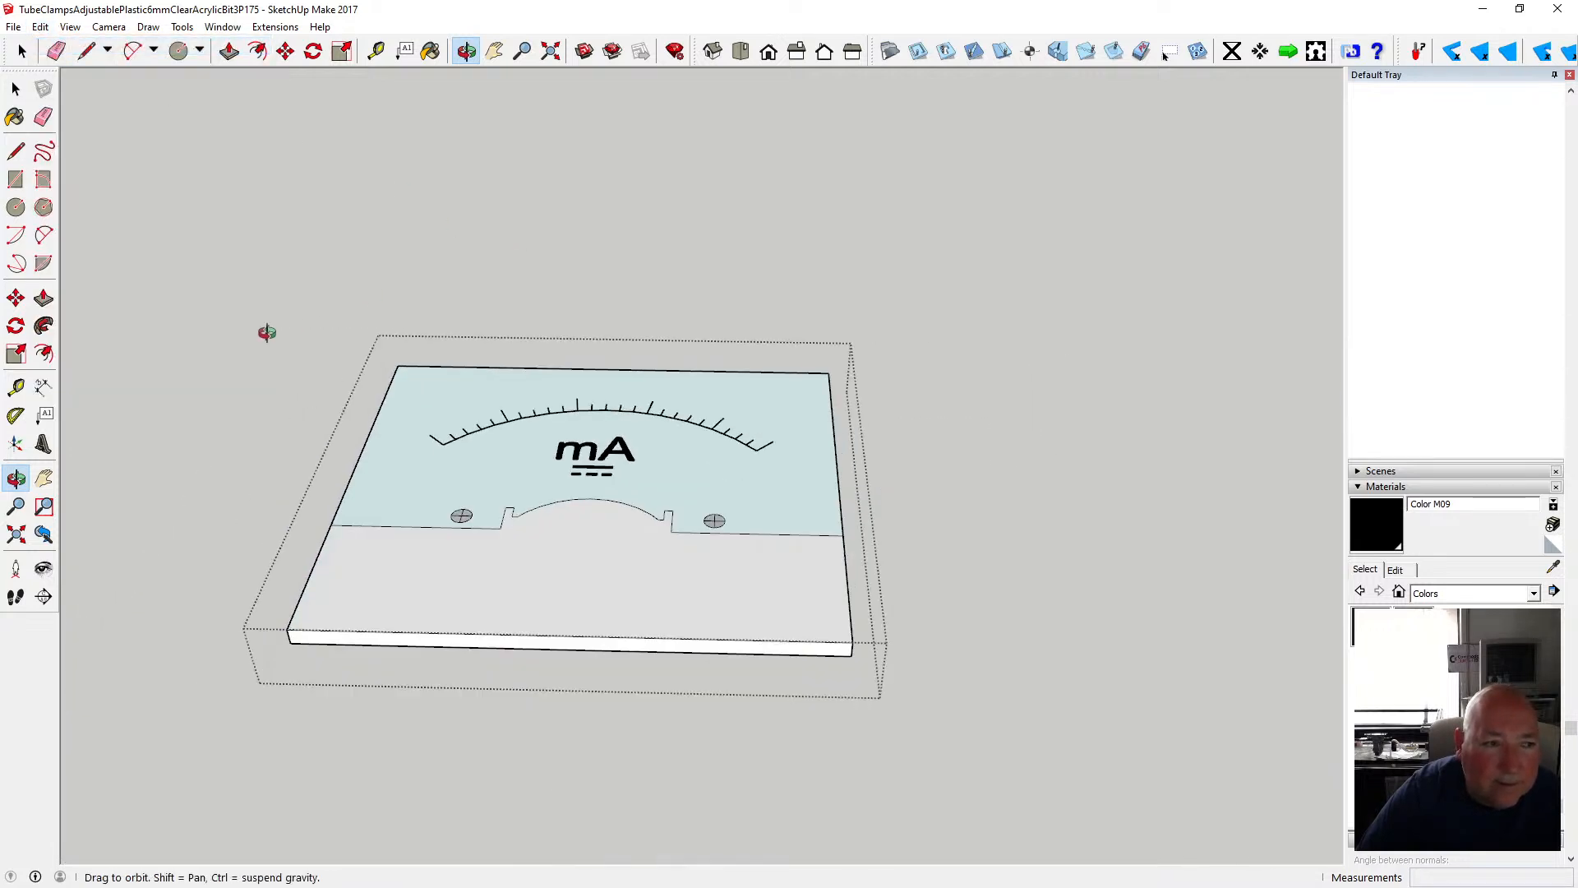
click(43, 444)
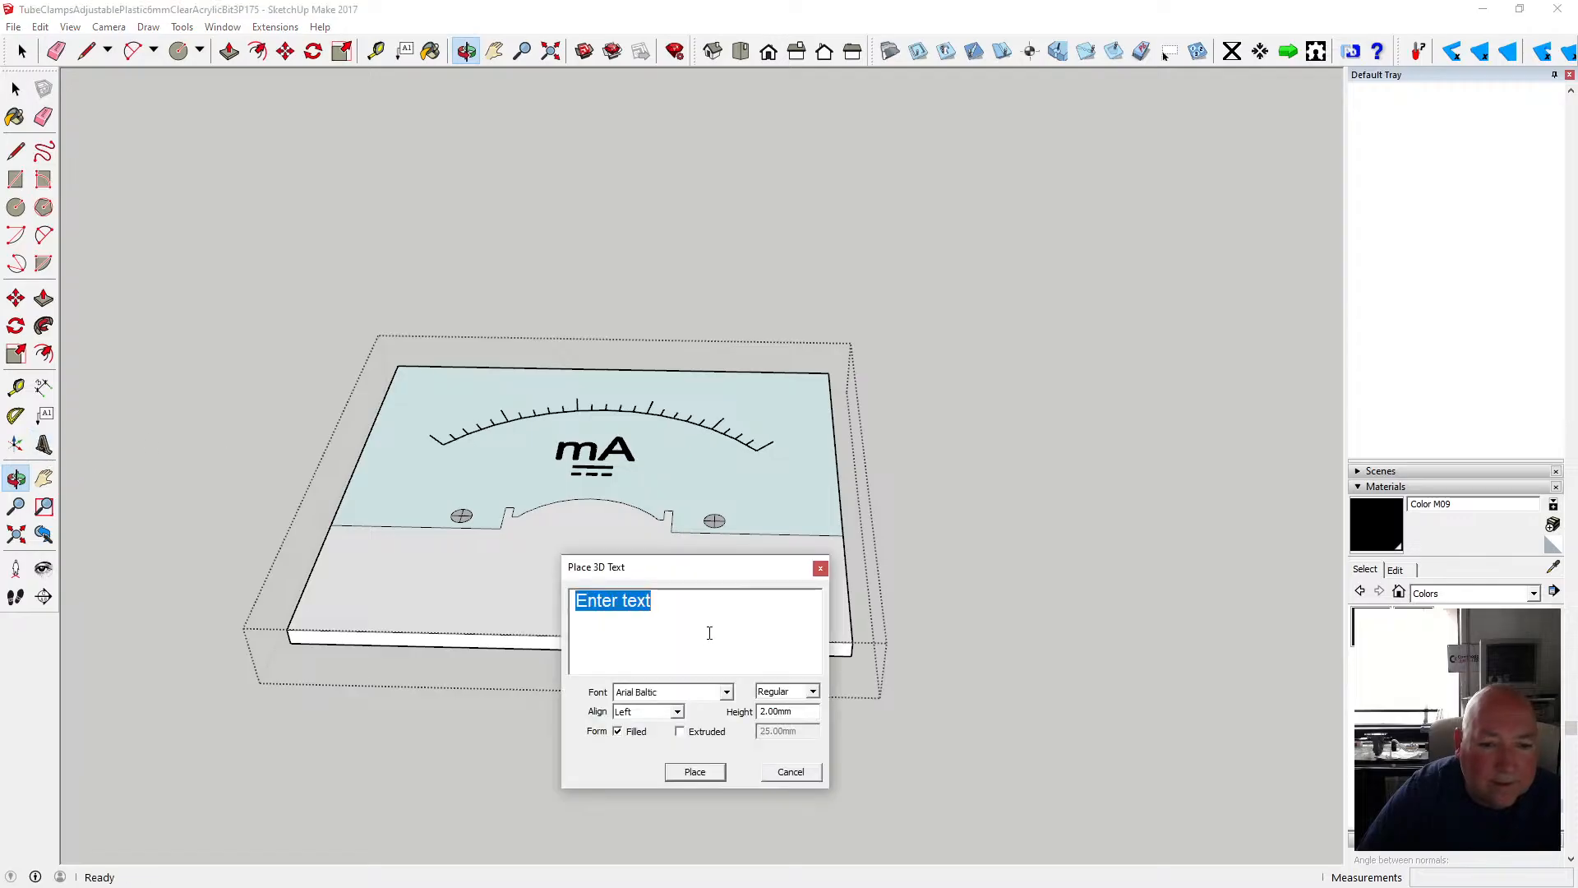
text(0)
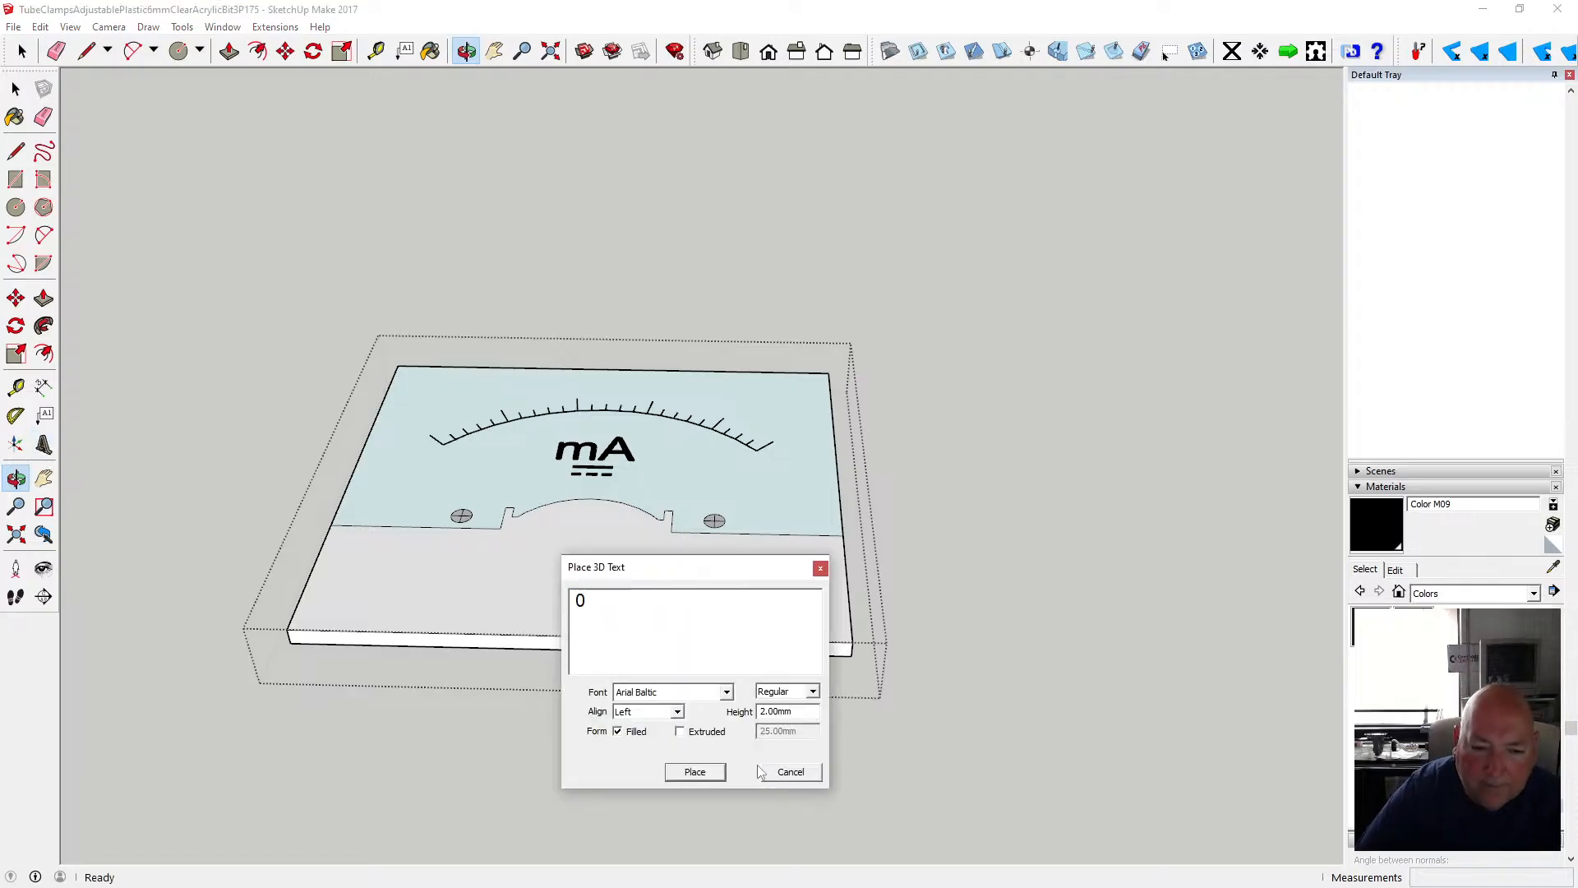
click(702, 775)
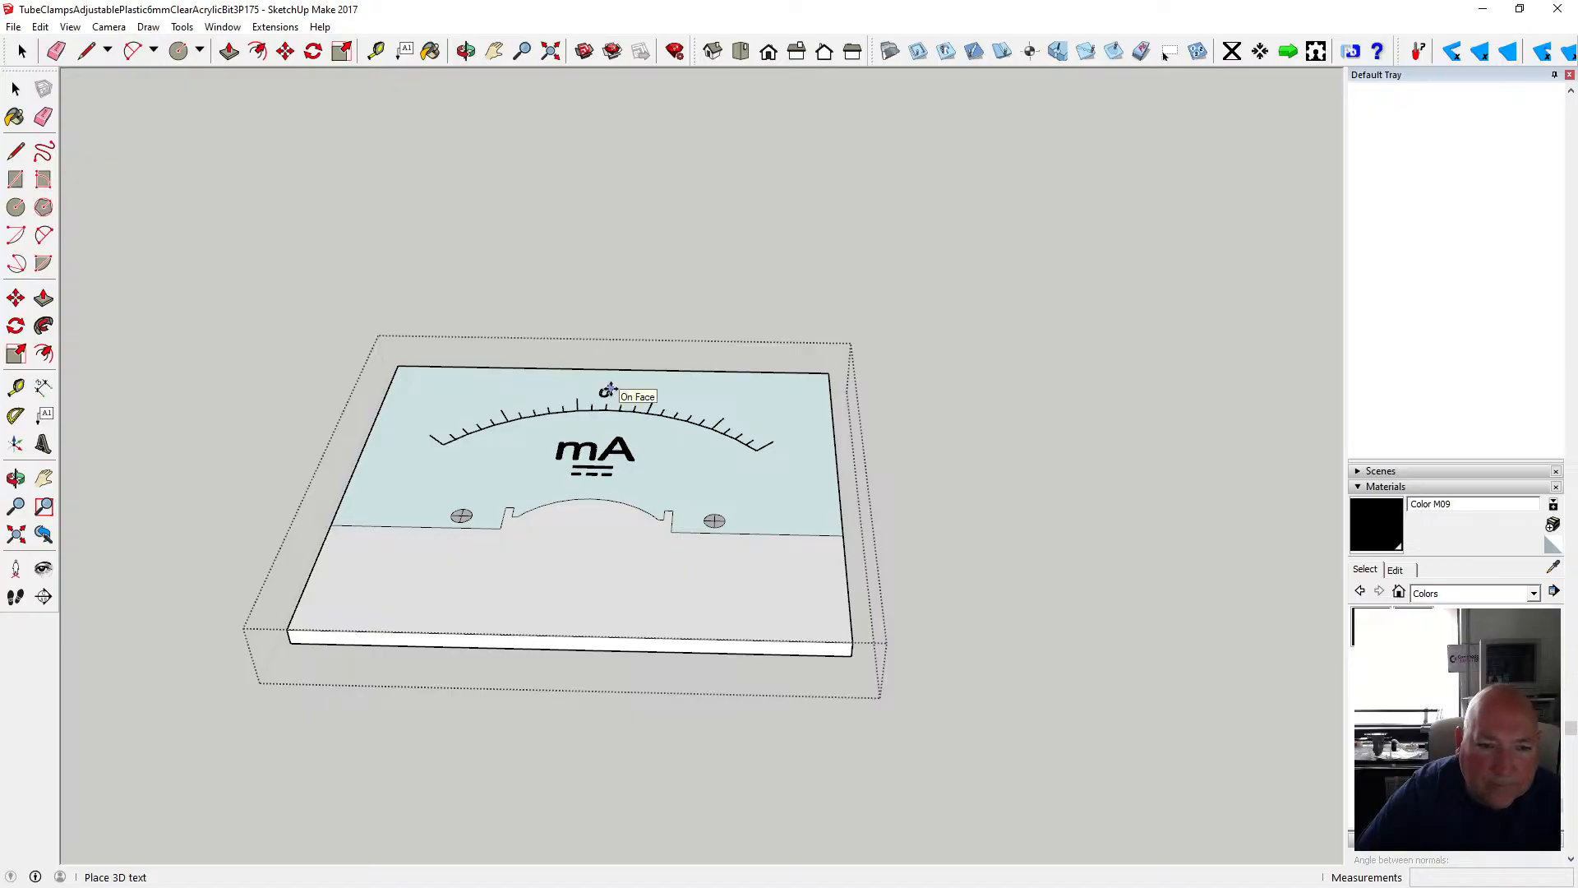
scroll(609, 389, up, 4)
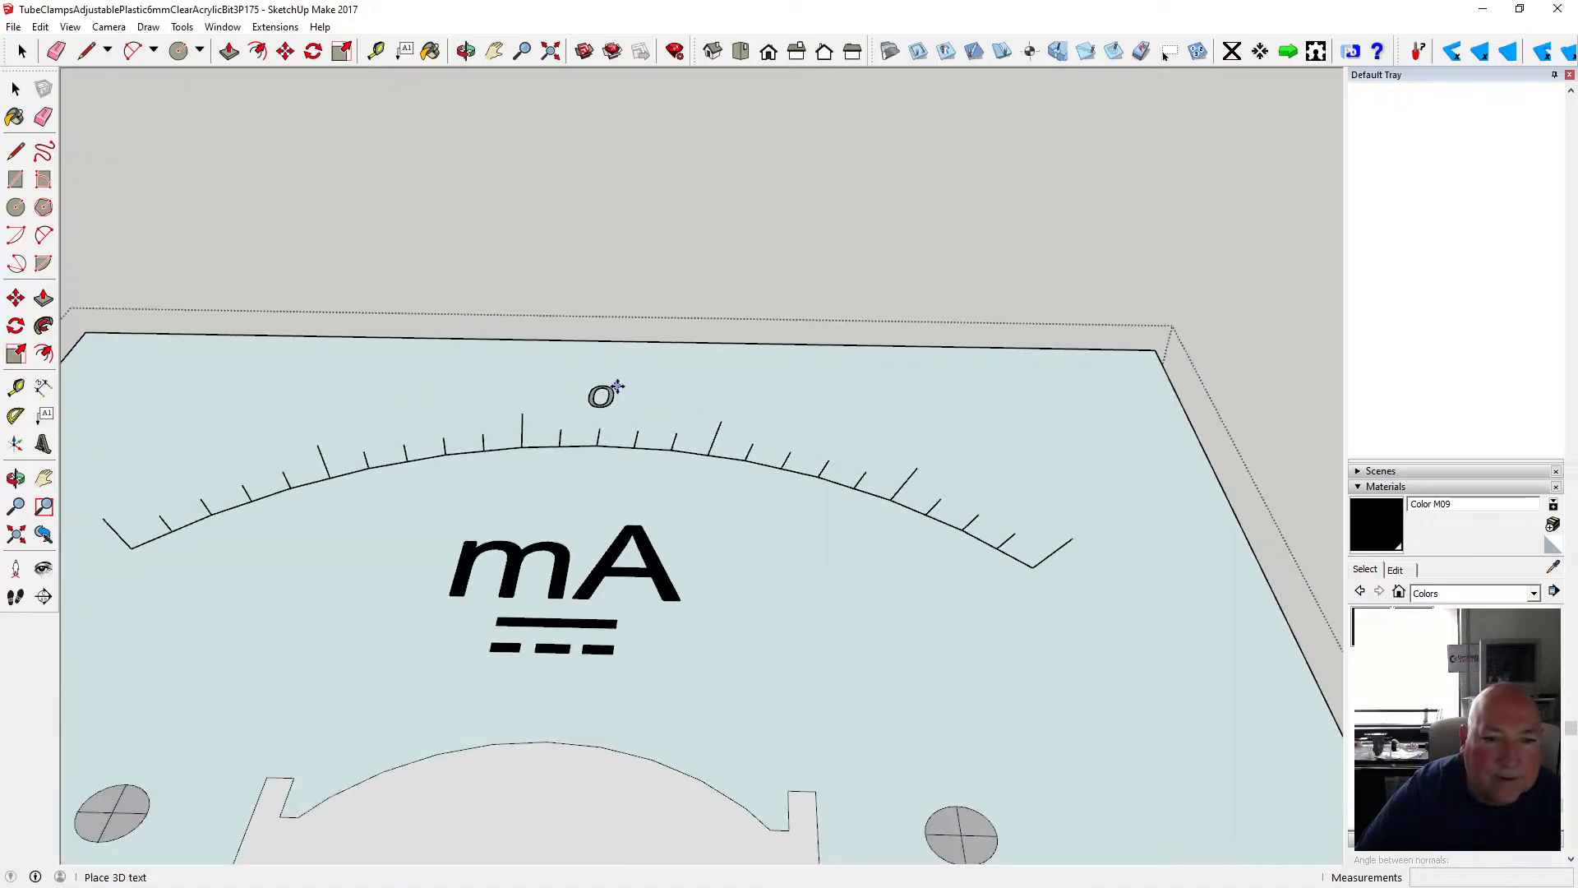
click(619, 386)
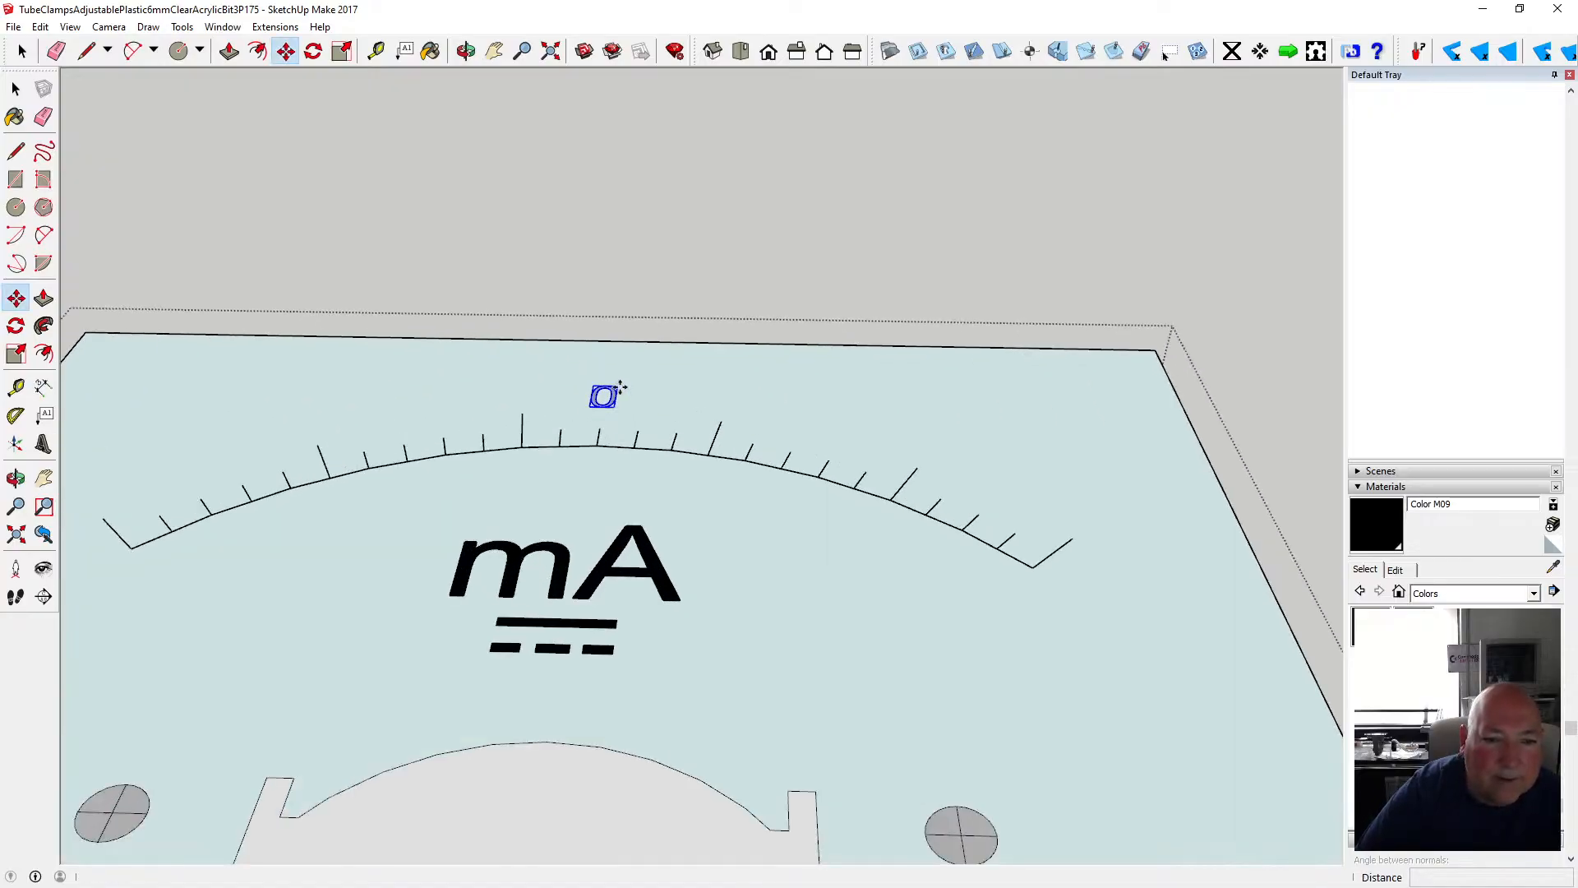
- Open the new 0 text component, paint it black with Color M09 and close the component
scroll(619, 386, up, 5)
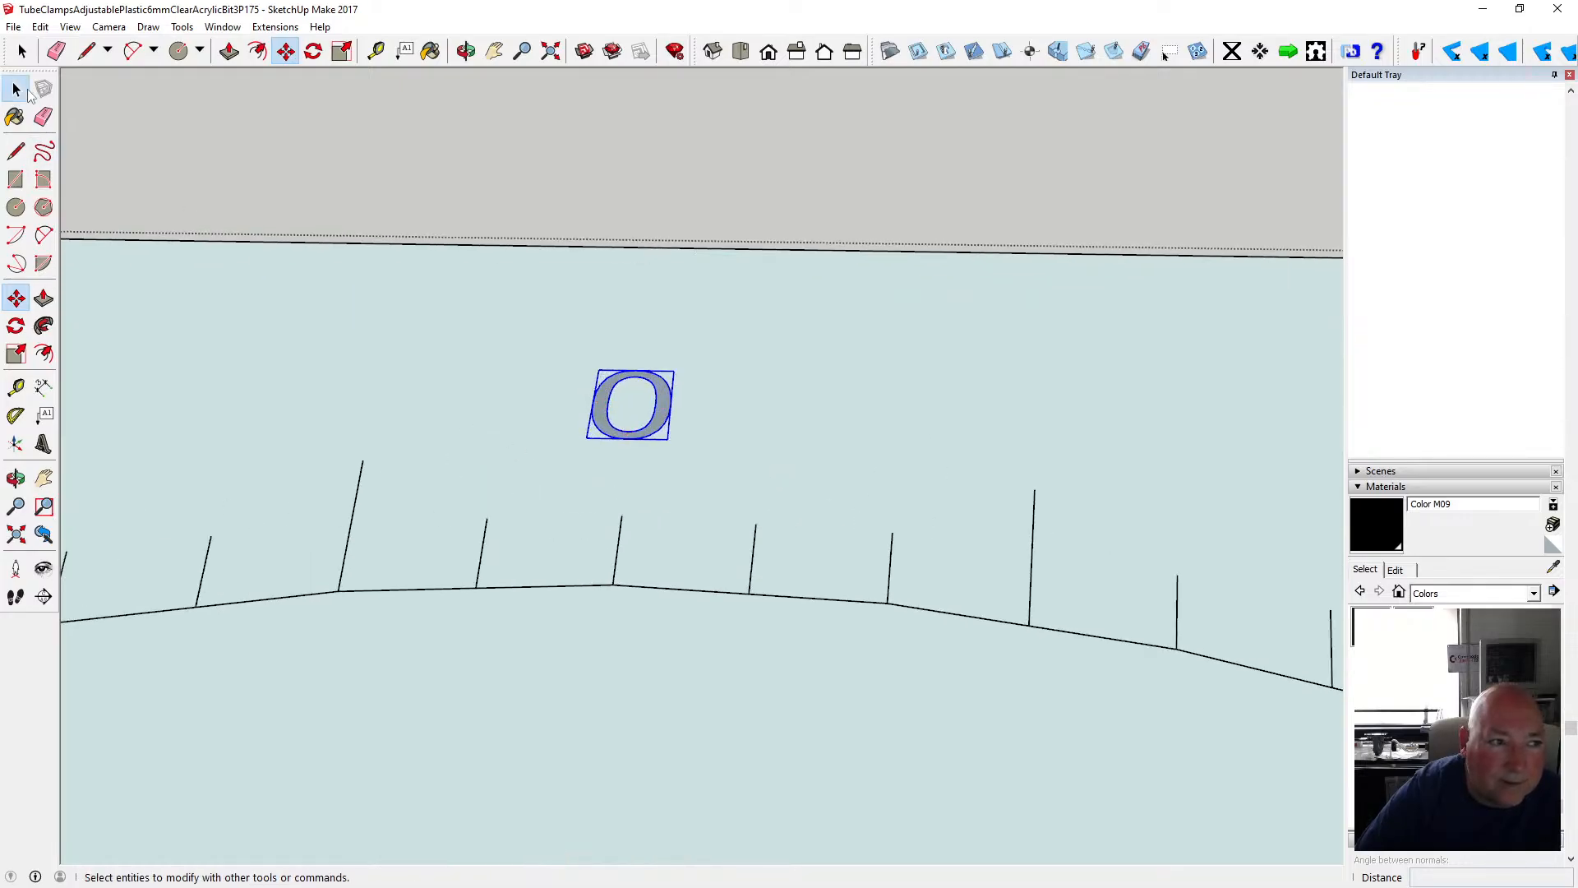
click(20, 90)
double_click(604, 398)
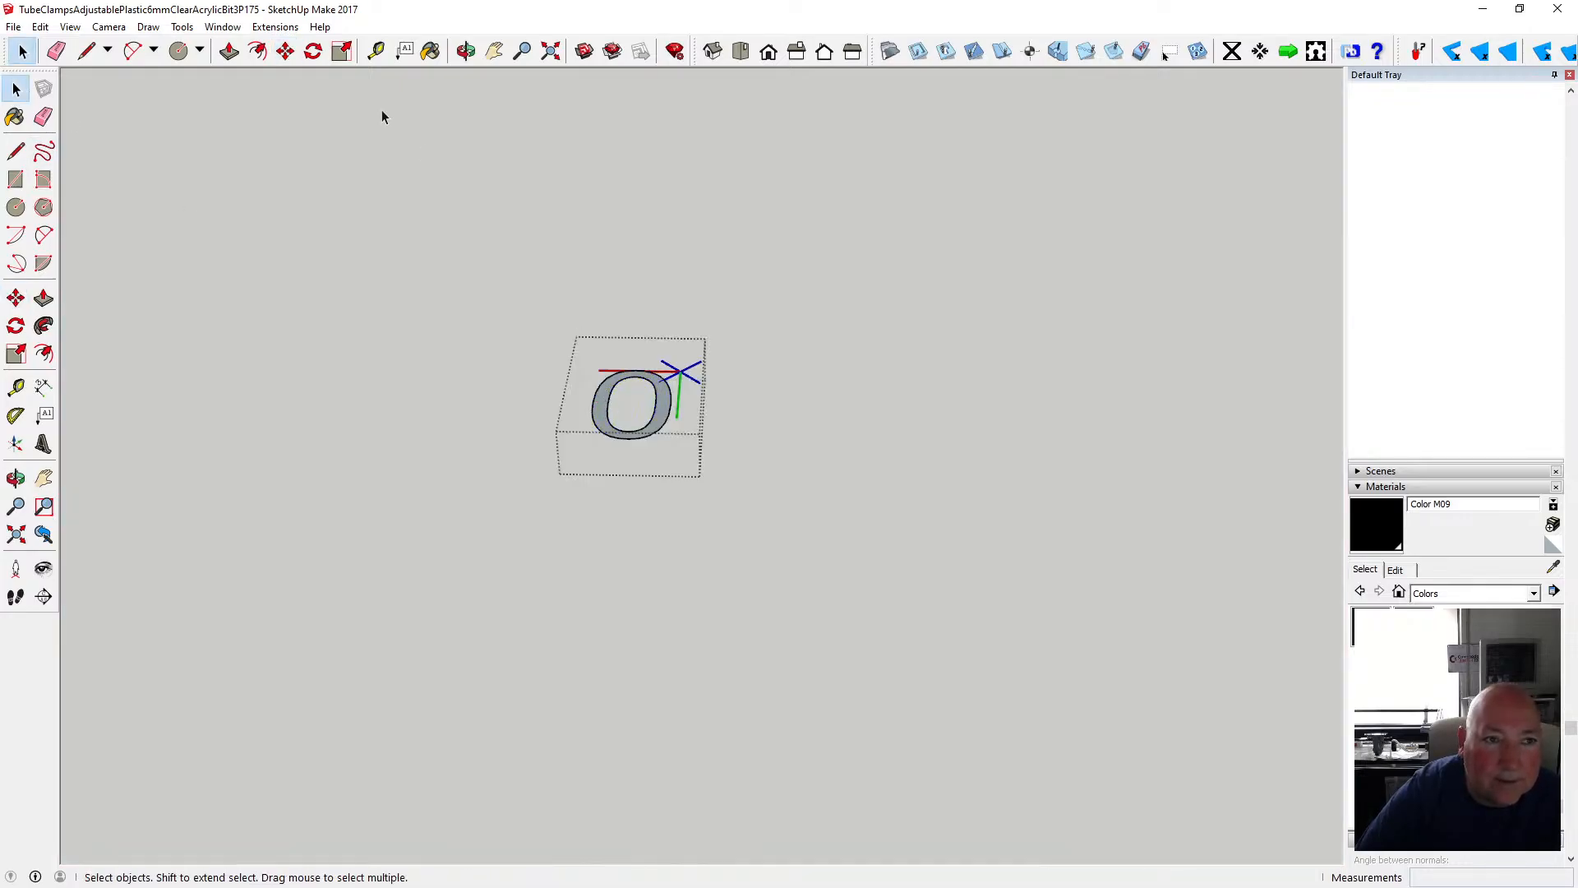
click(431, 51)
click(605, 387)
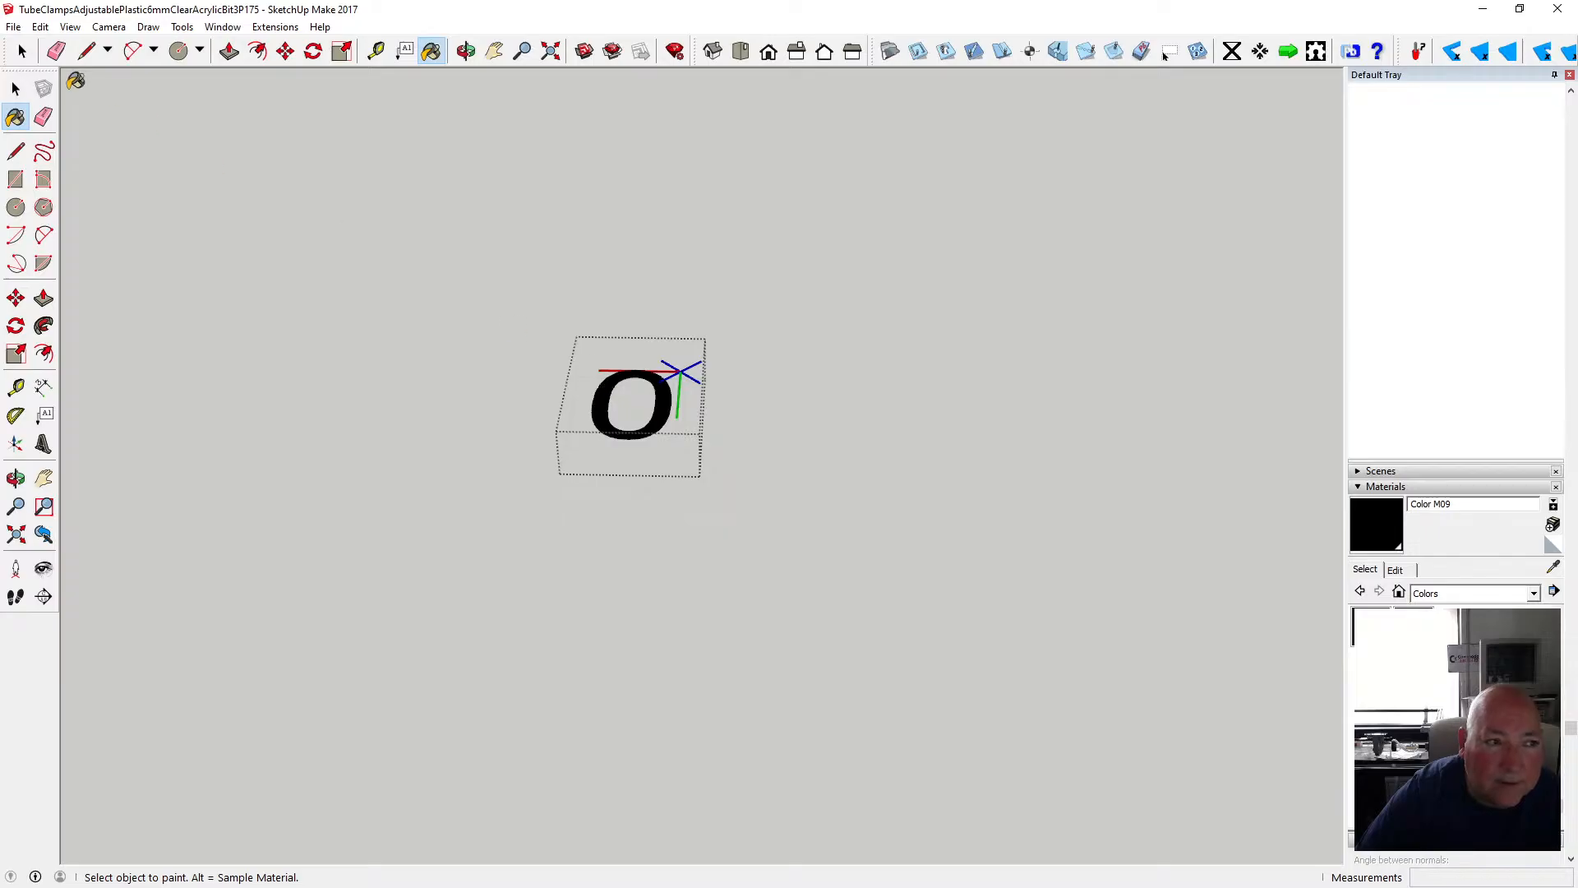
key(space)
scroll(650, 417, down, 7)
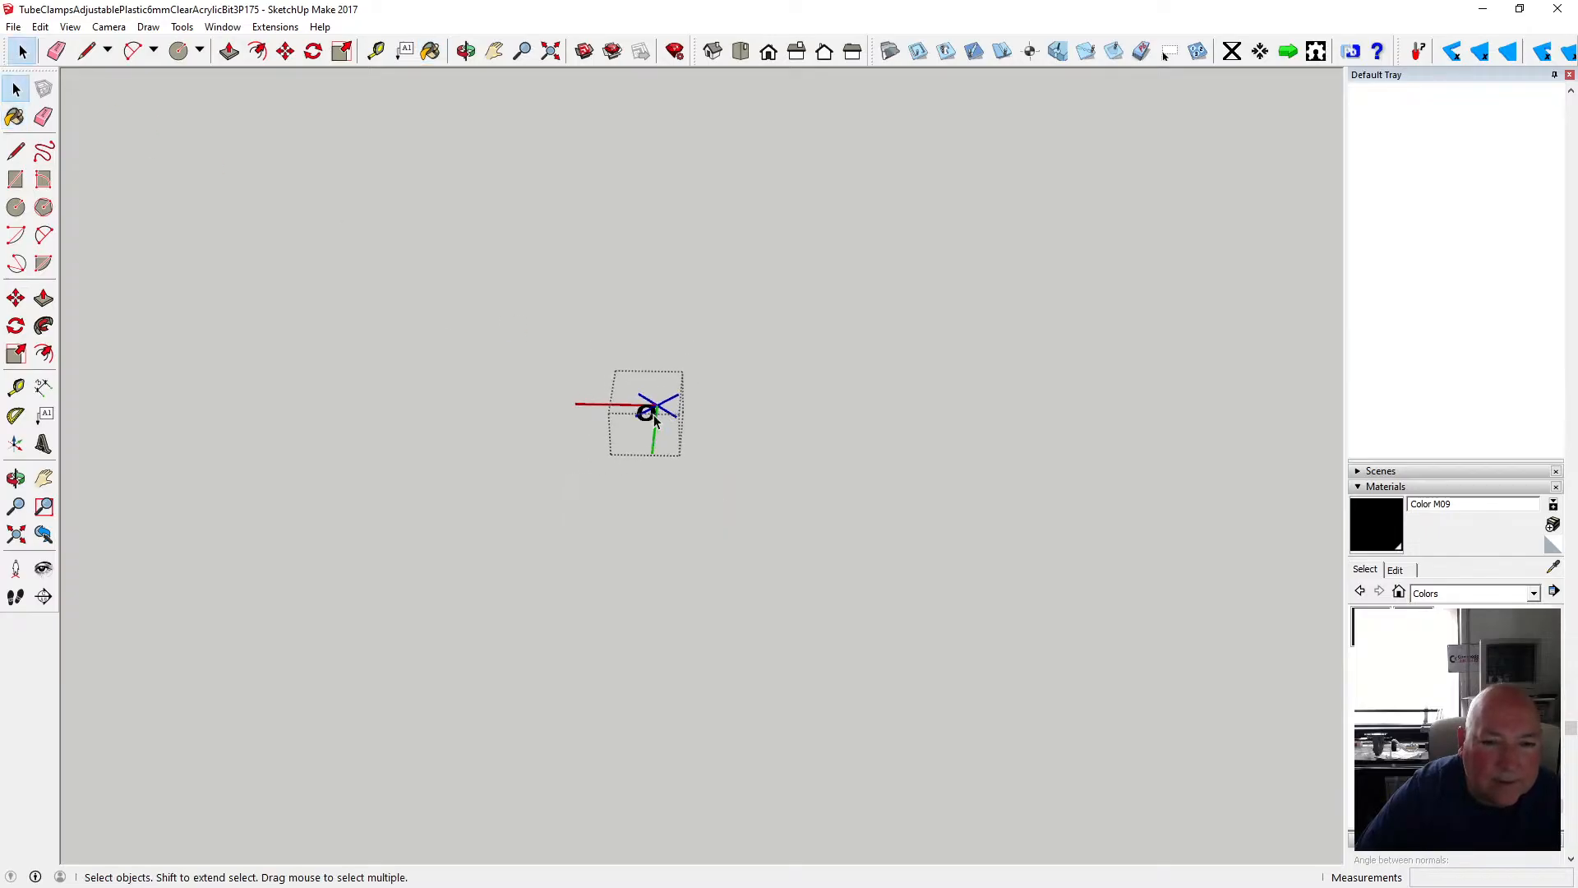
click(634, 501)
scroll(647, 463, down, 2)
- Rotate the 0 by about 46 degrees around a point centred below the arc, to the left end of the scale
click(646, 424)
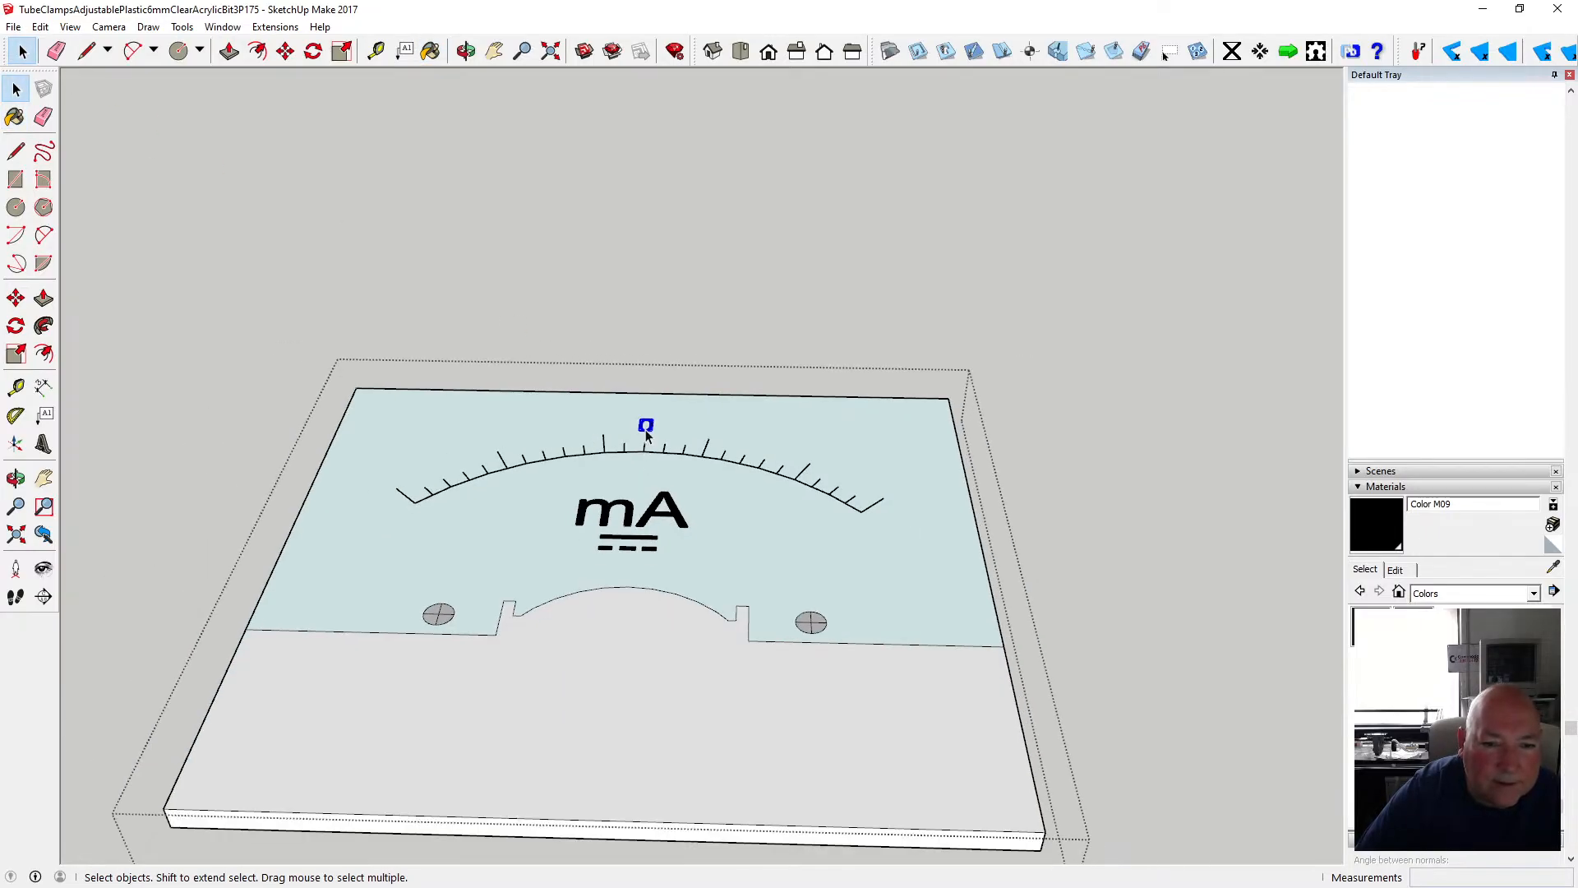
click(313, 53)
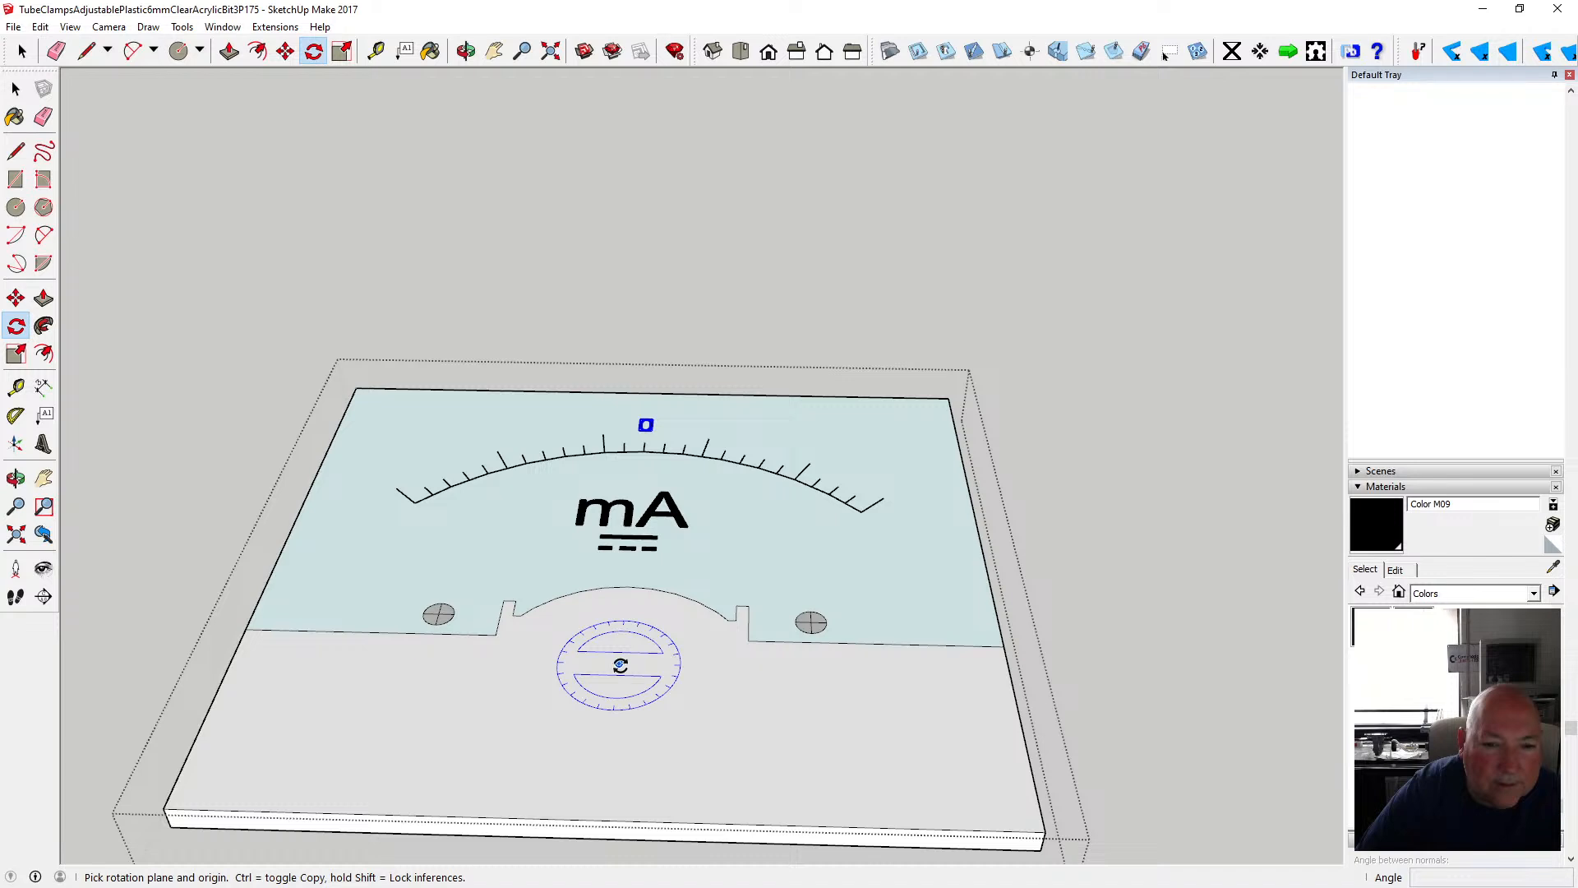
click(620, 664)
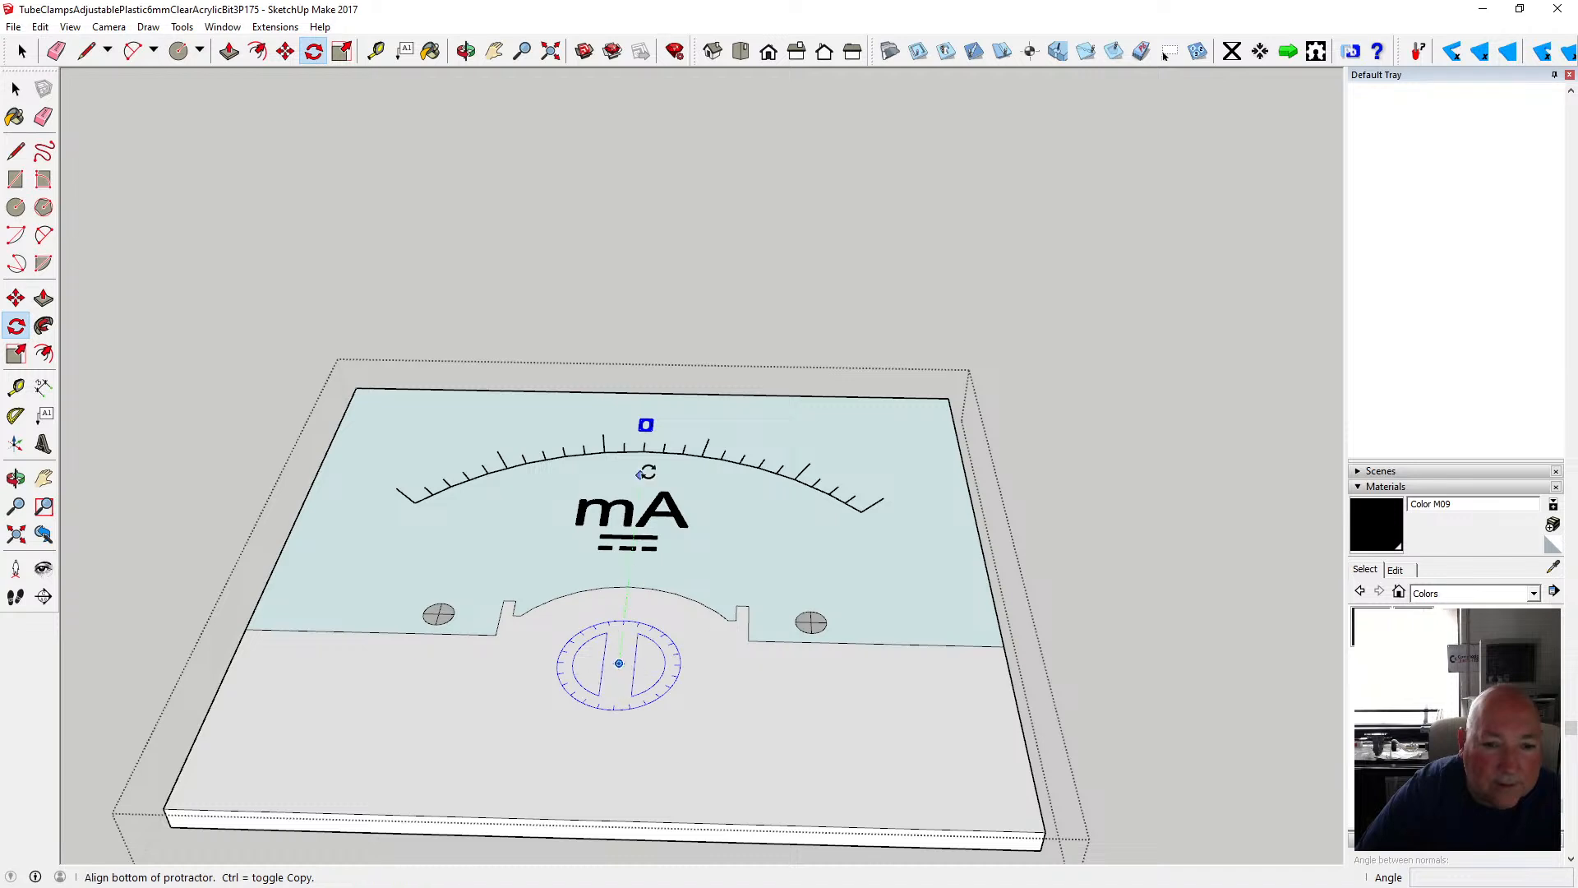
click(645, 427)
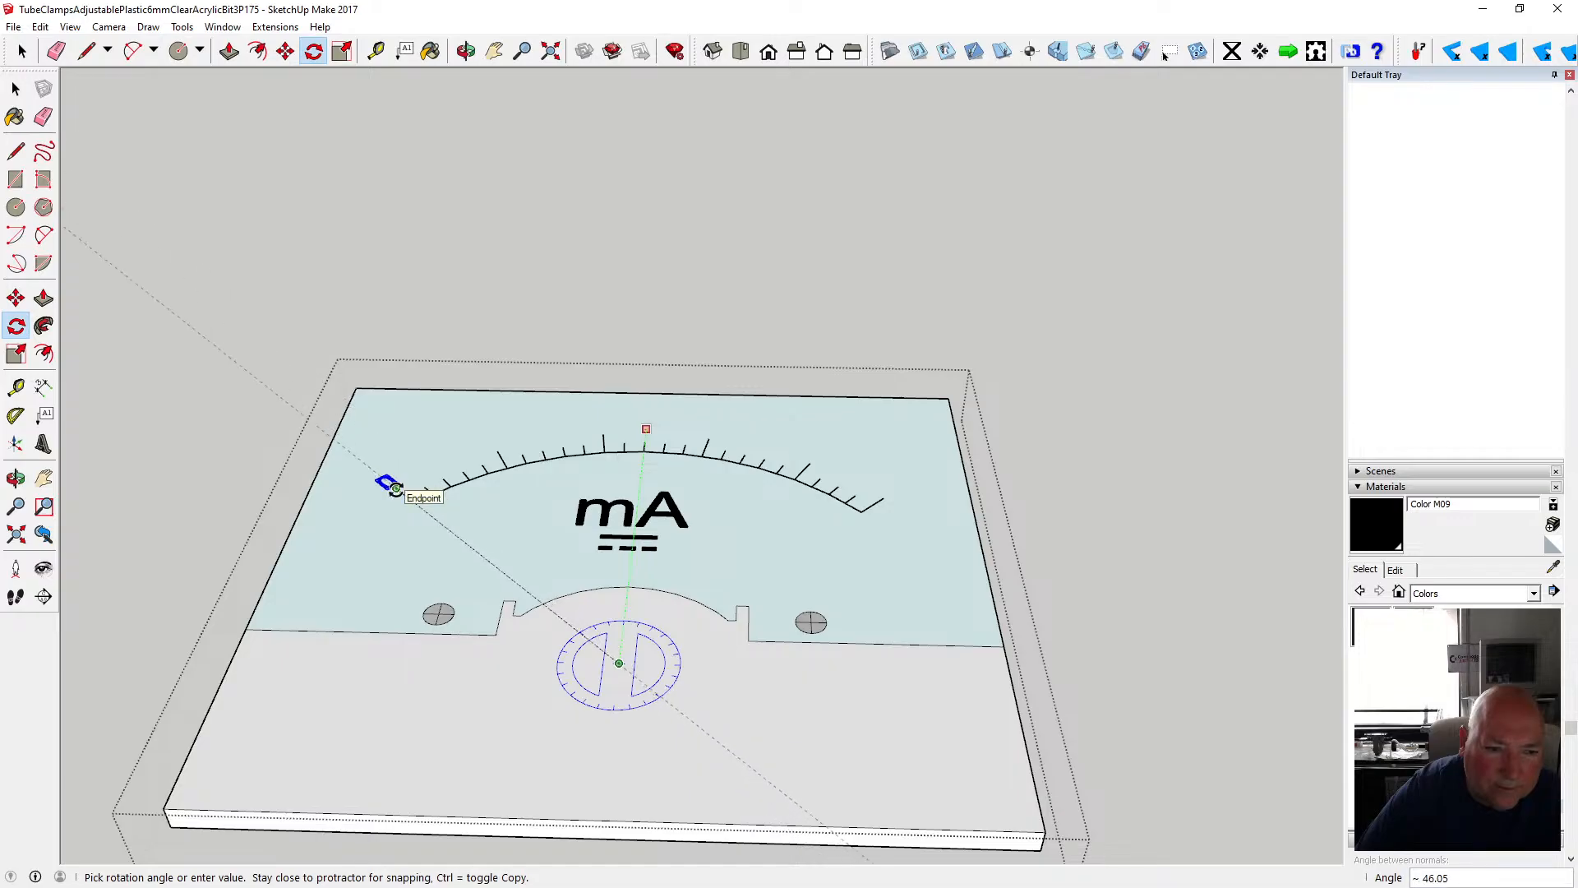
click(411, 493)
click(14, 89)
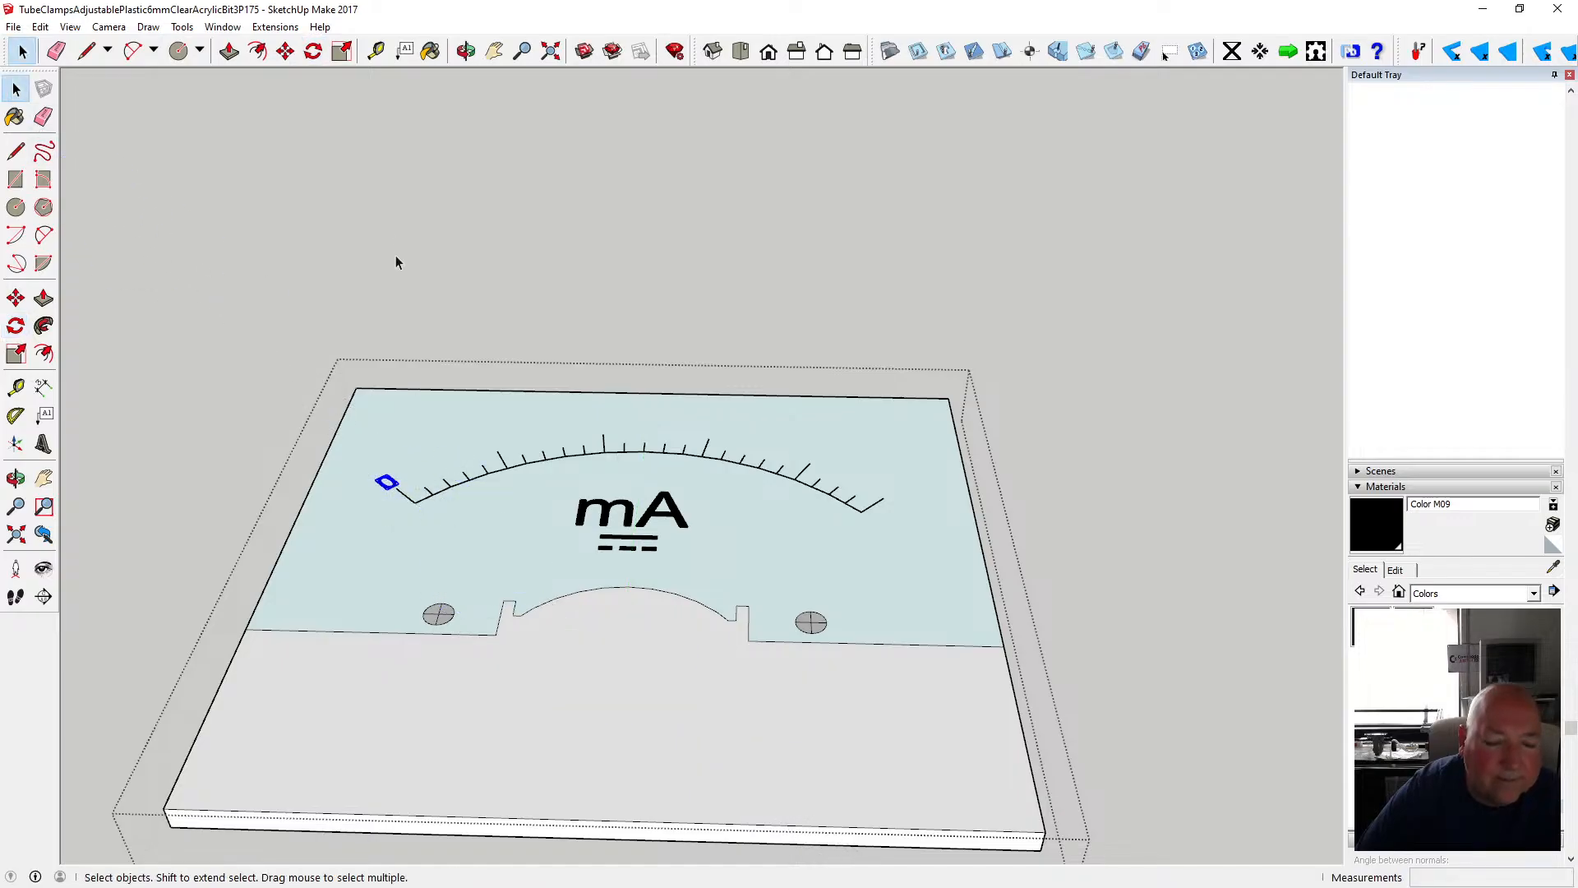
- Undo the closing of the scale plate and save the model with the plate open for editing
click(498, 308)
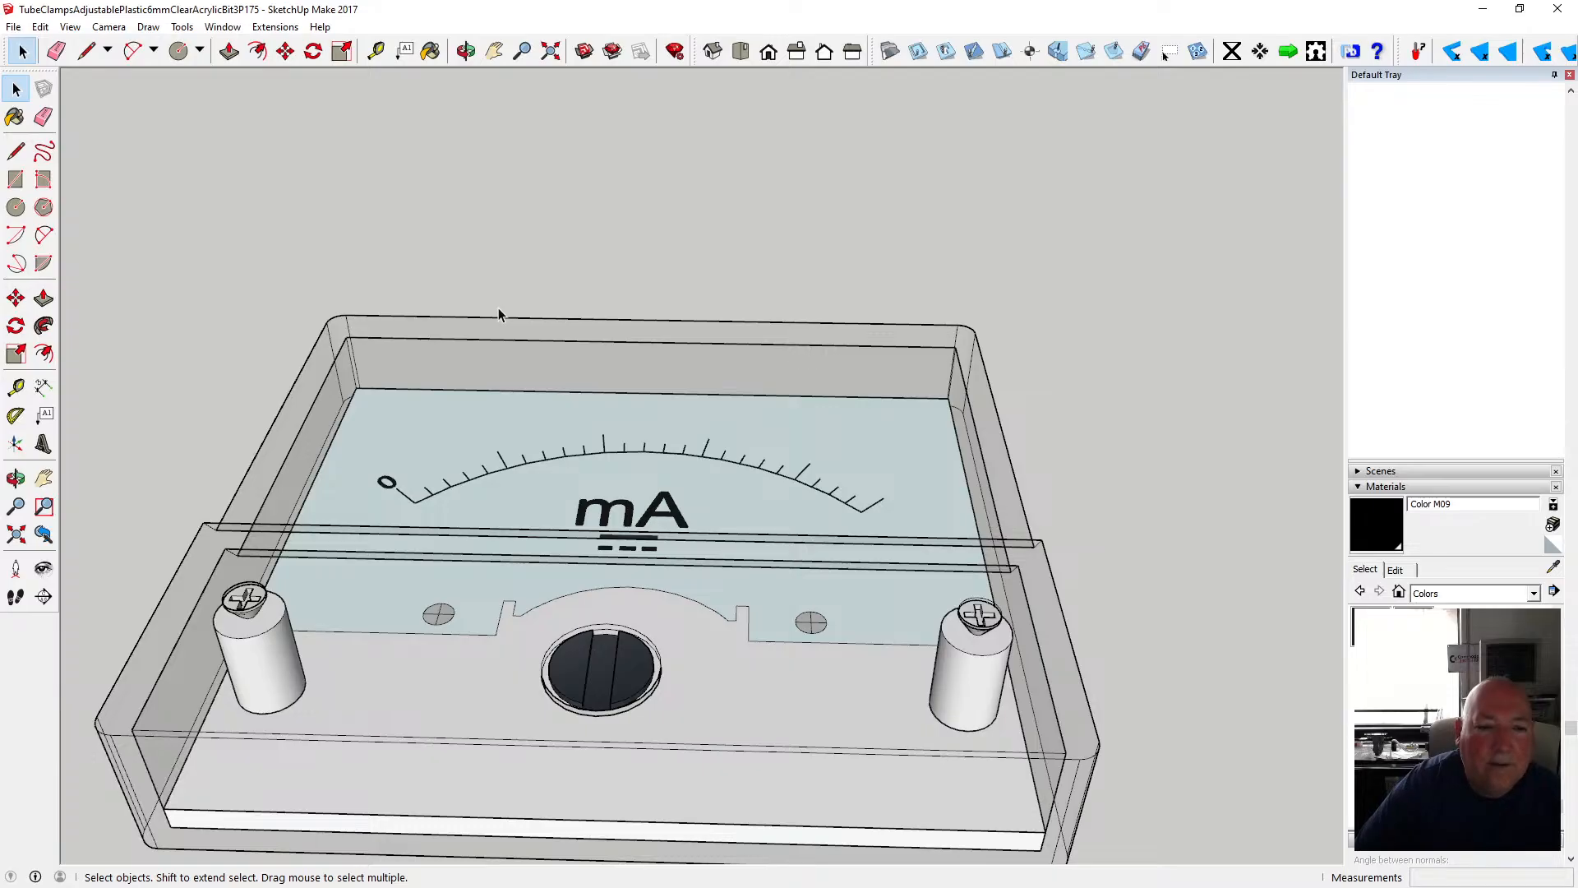
click(13, 27)
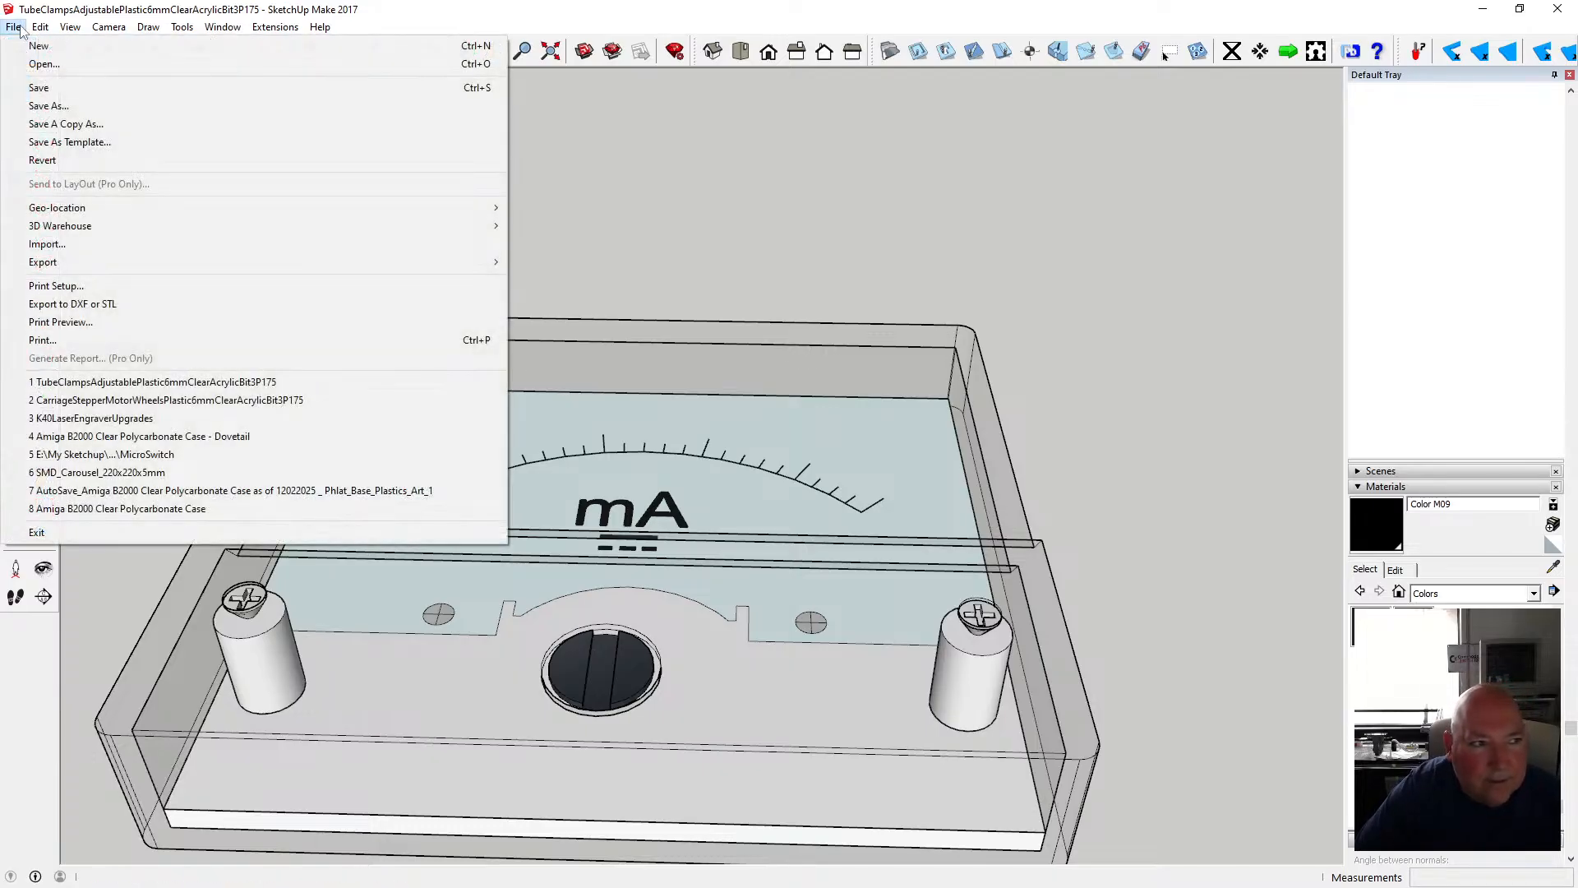
mouse_move(40, 26)
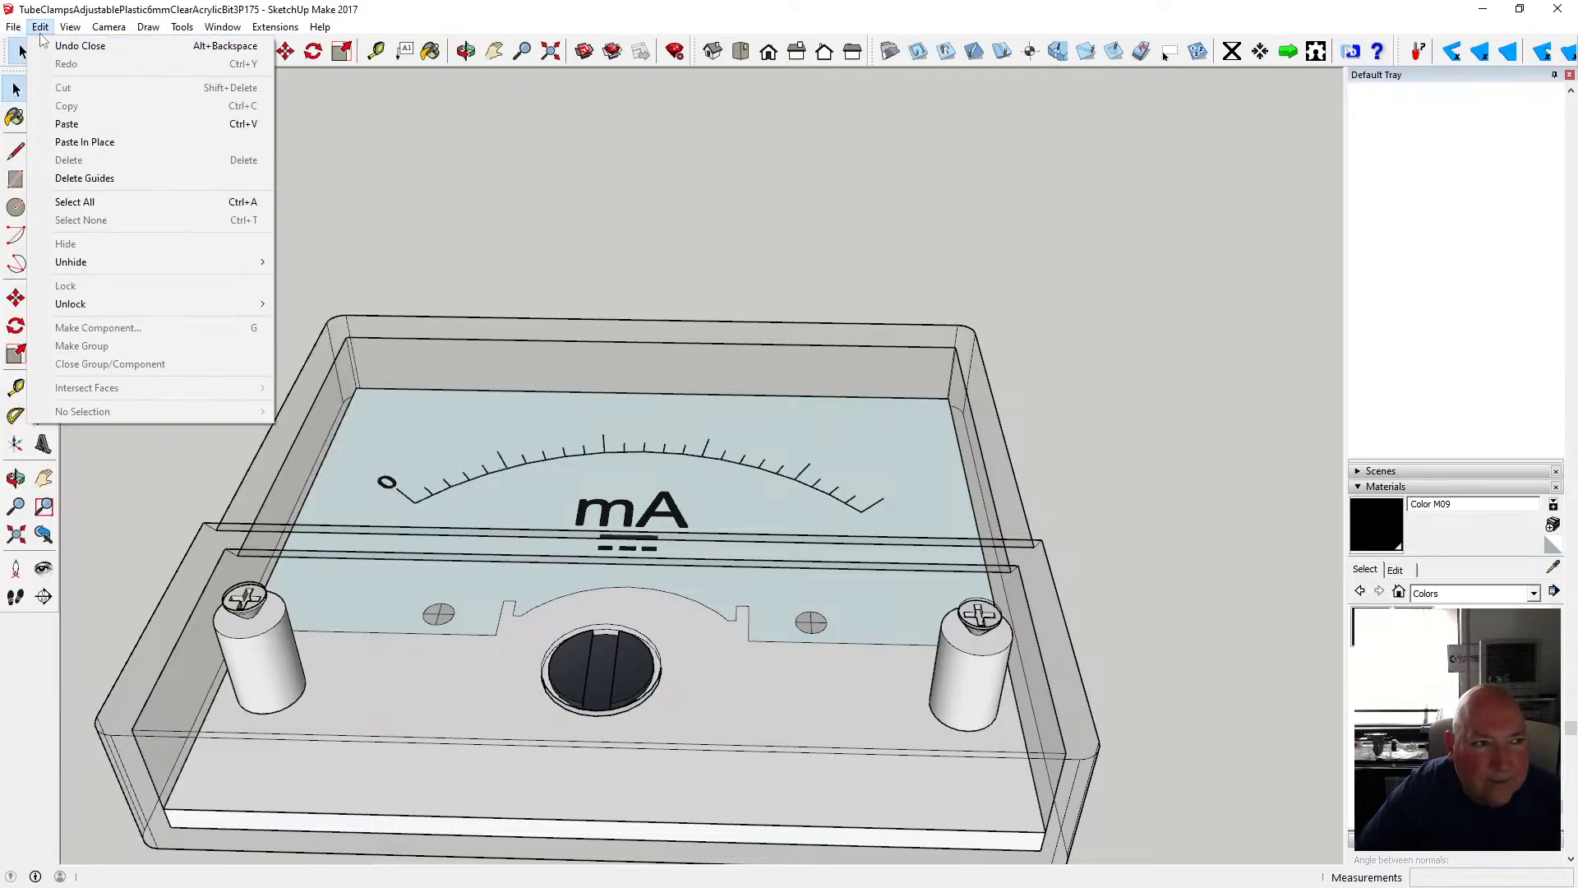
click(80, 46)
click(13, 26)
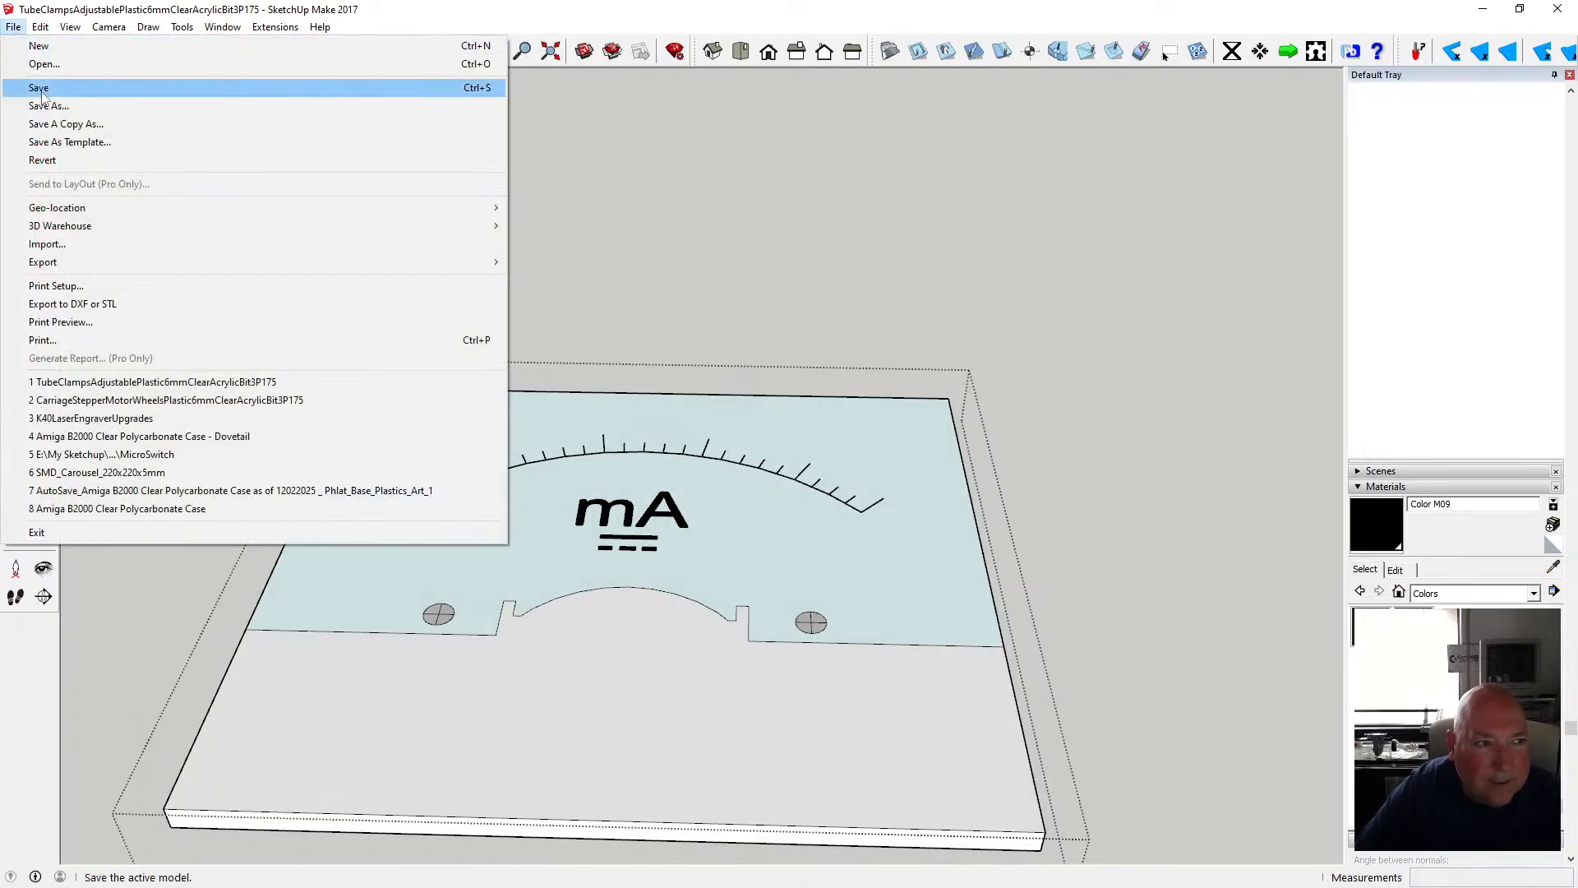
click(49, 87)
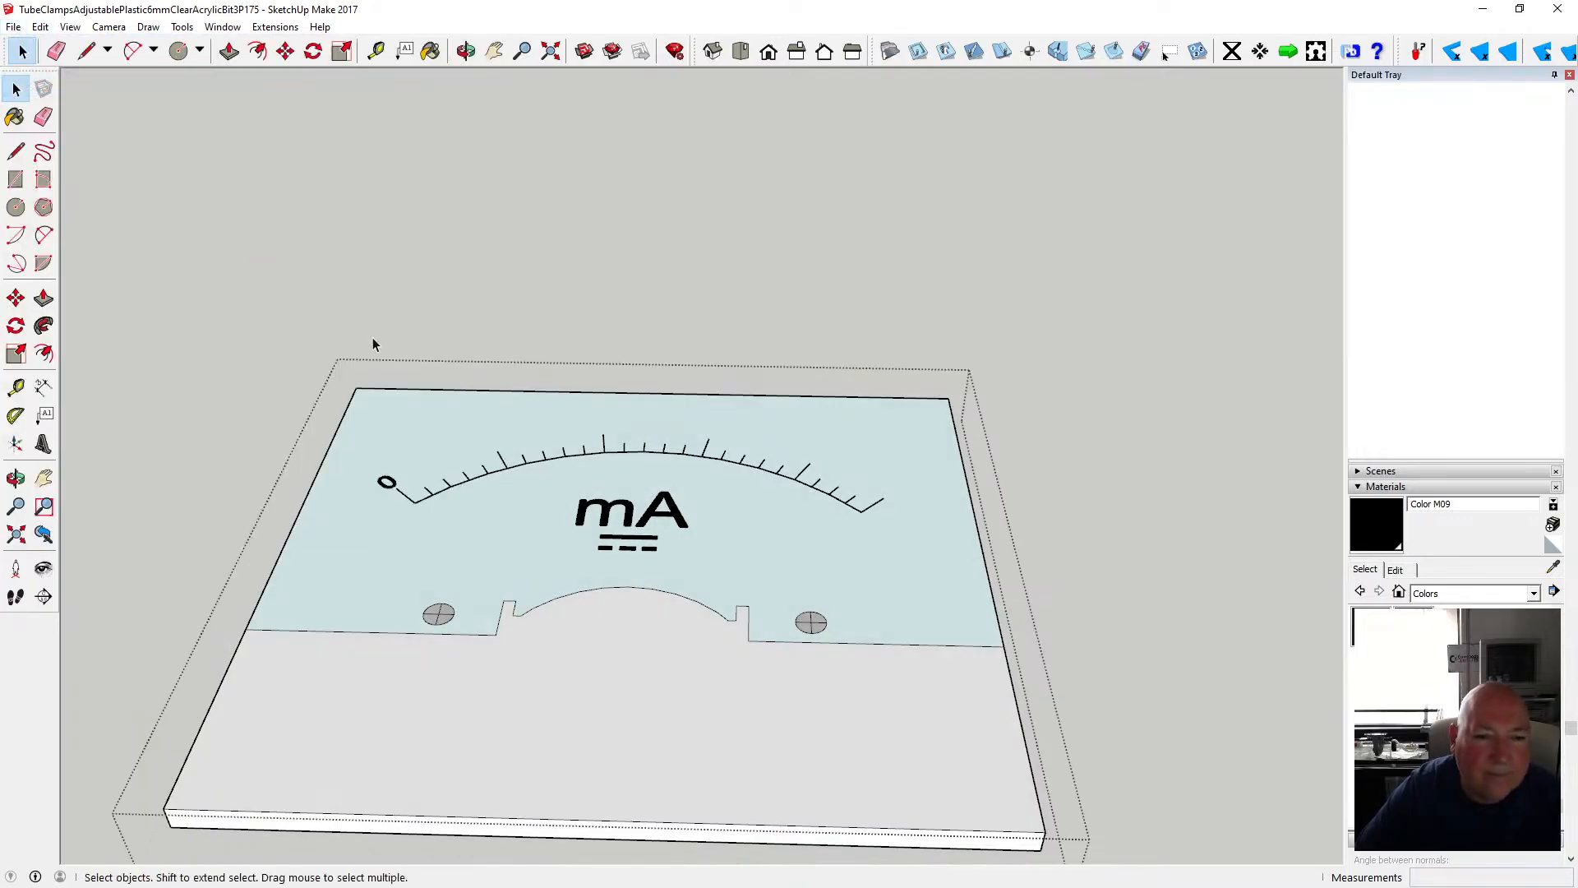
- Place the 3D text 10 above the middle of the scale arc, in Arial Baltic, 2 mm high, filled and not extruded
click(44, 446)
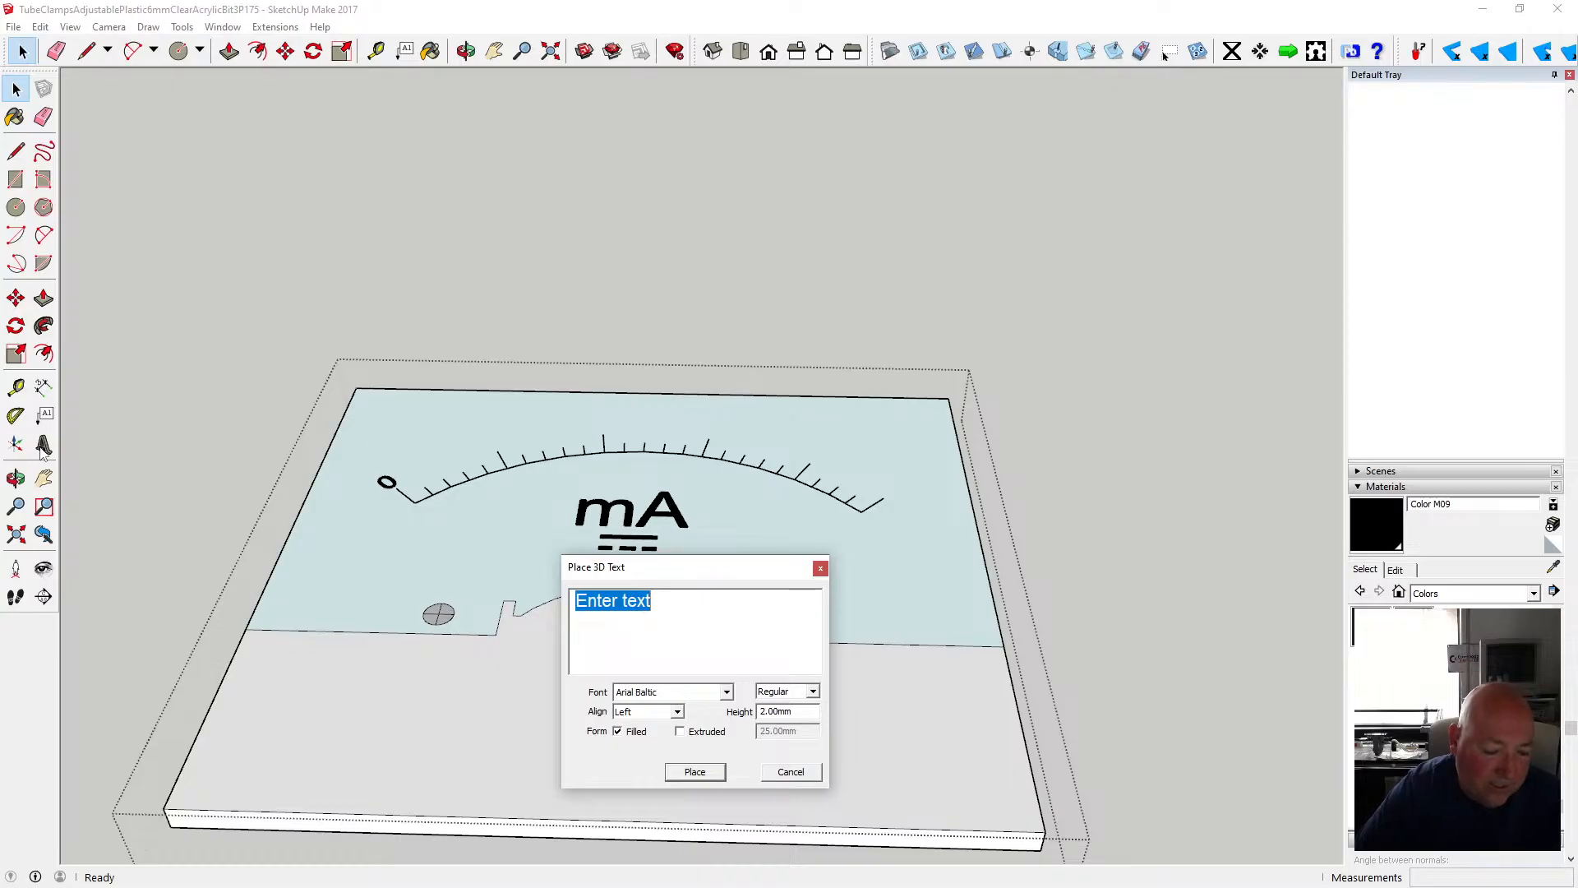
text(10)
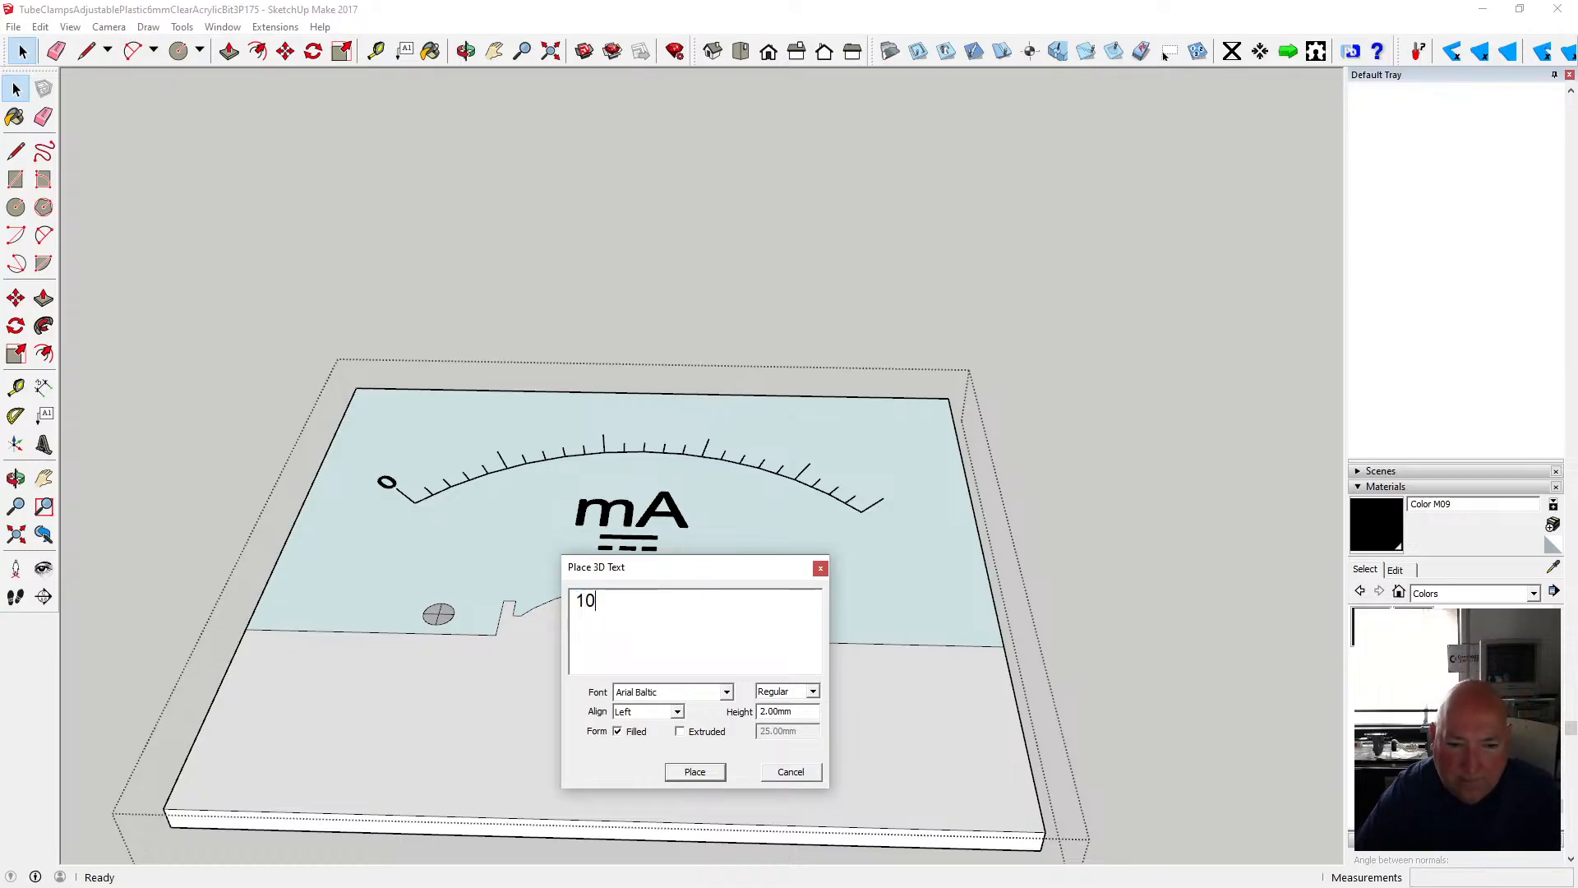
click(695, 772)
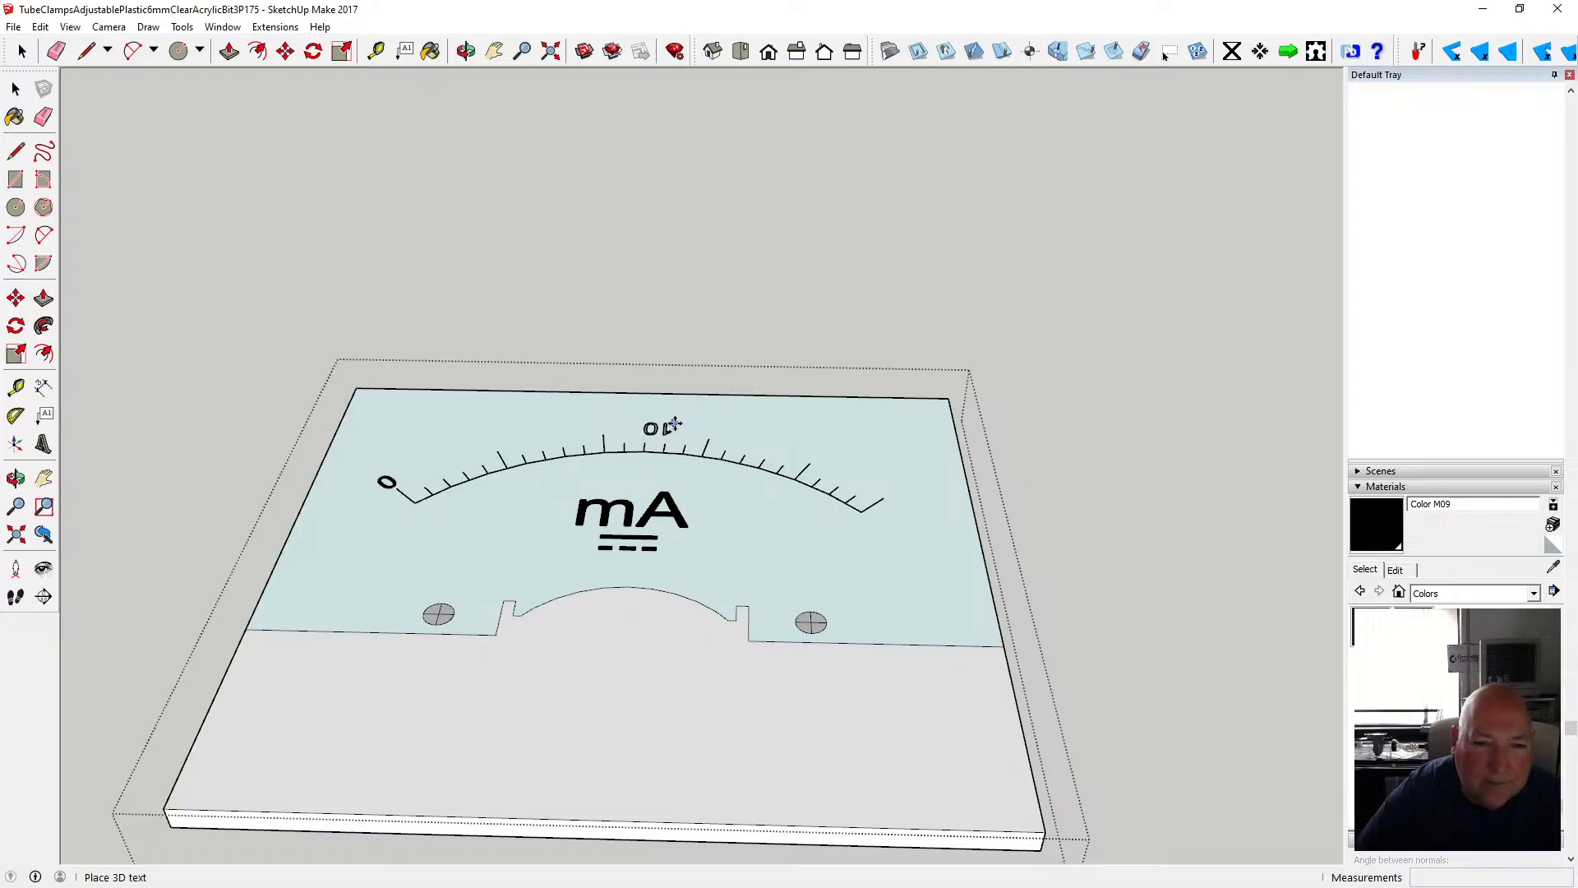
scroll(668, 418, up, 4)
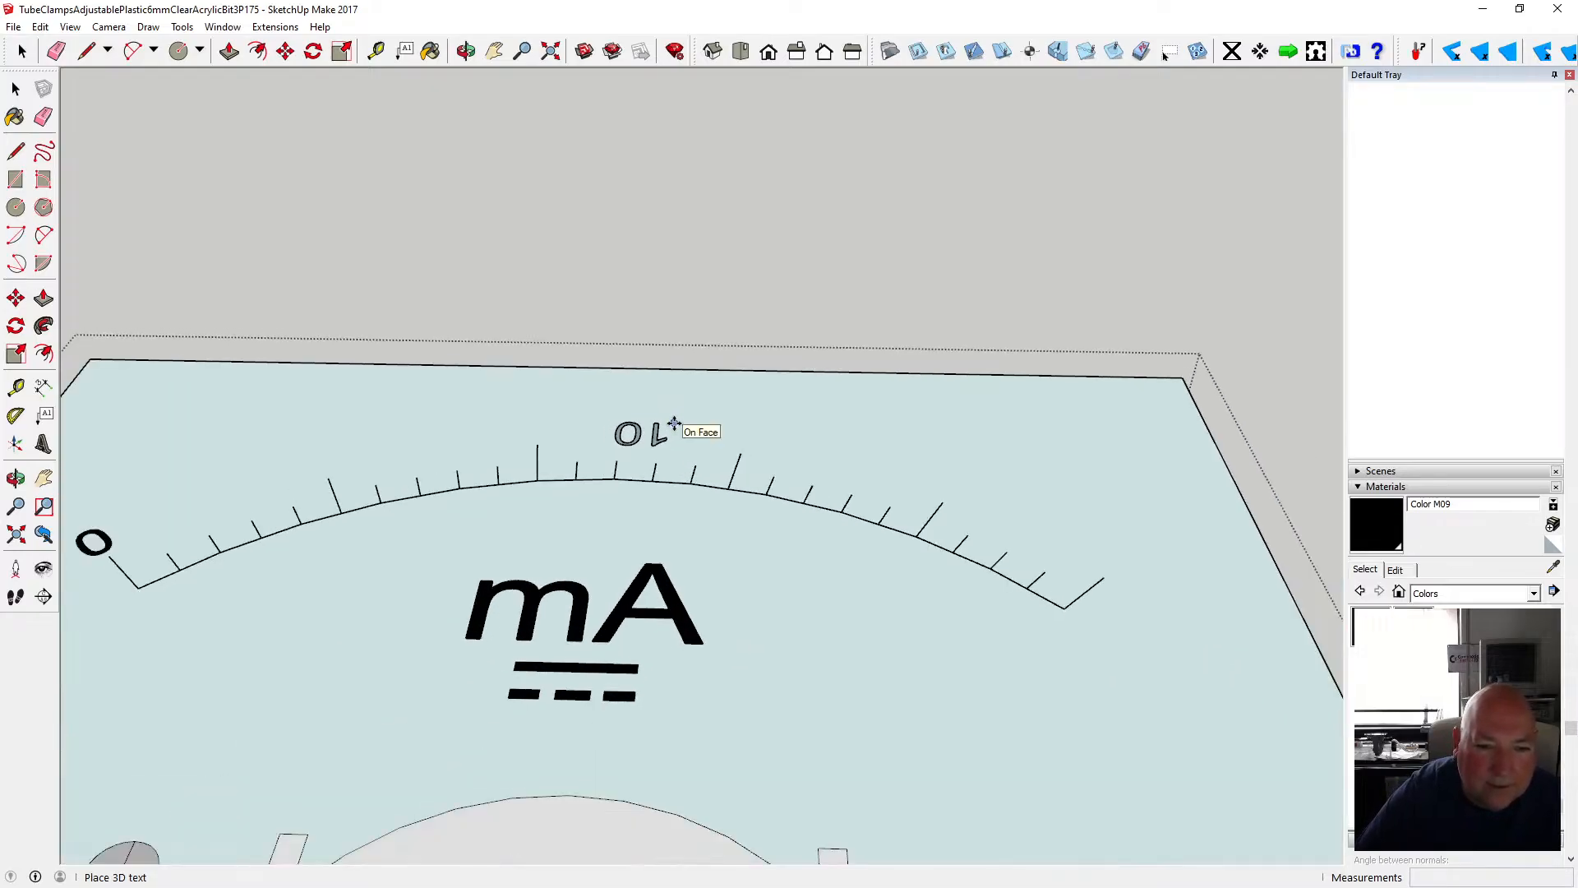
scroll(673, 423, down, 1)
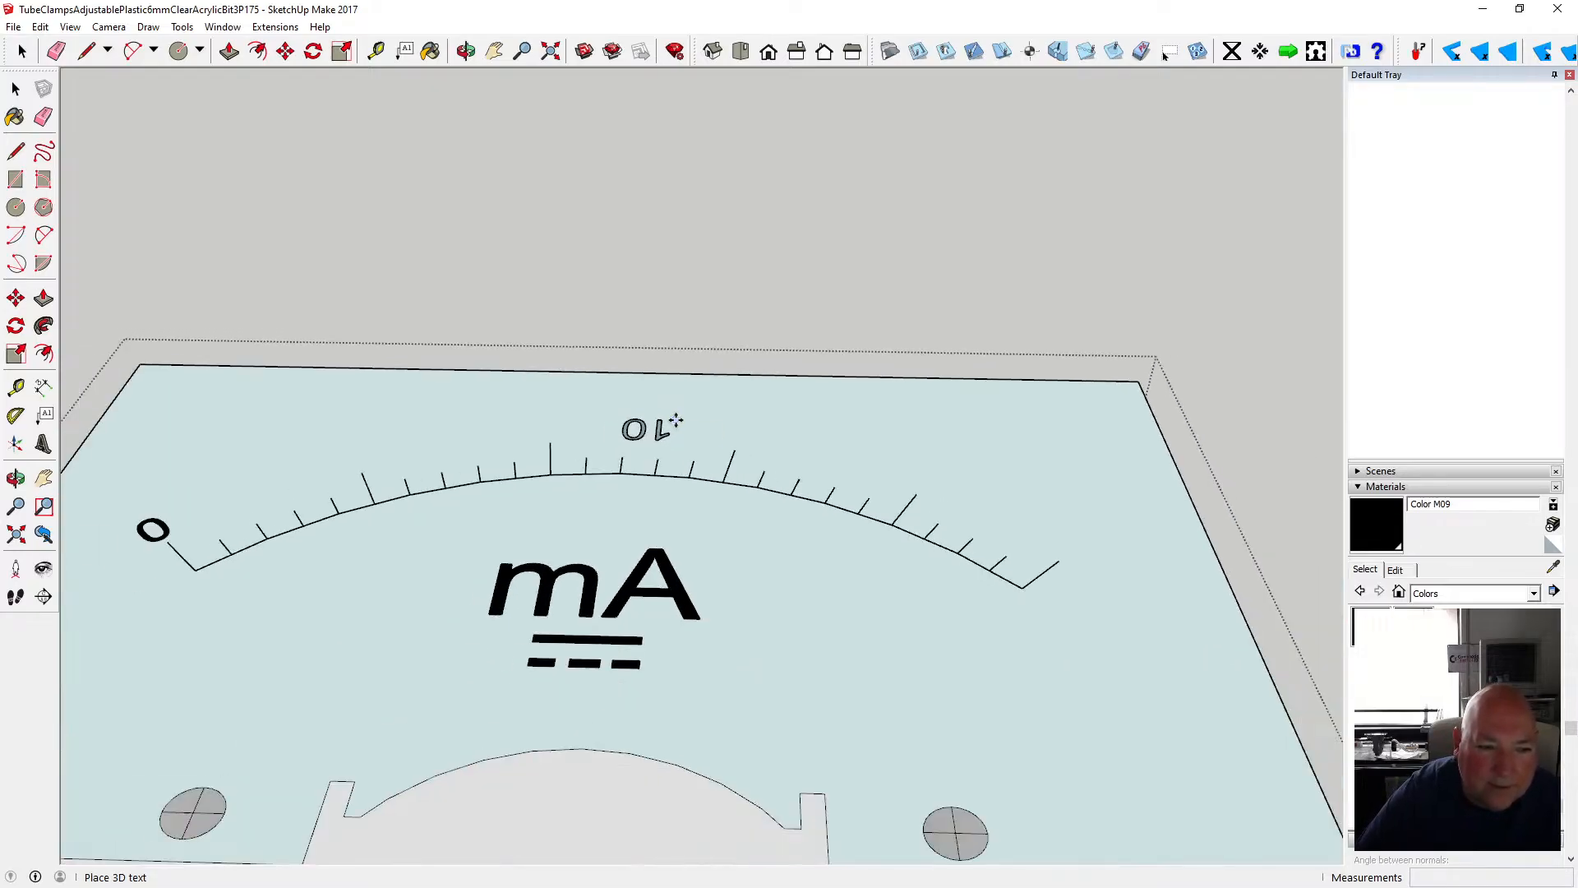
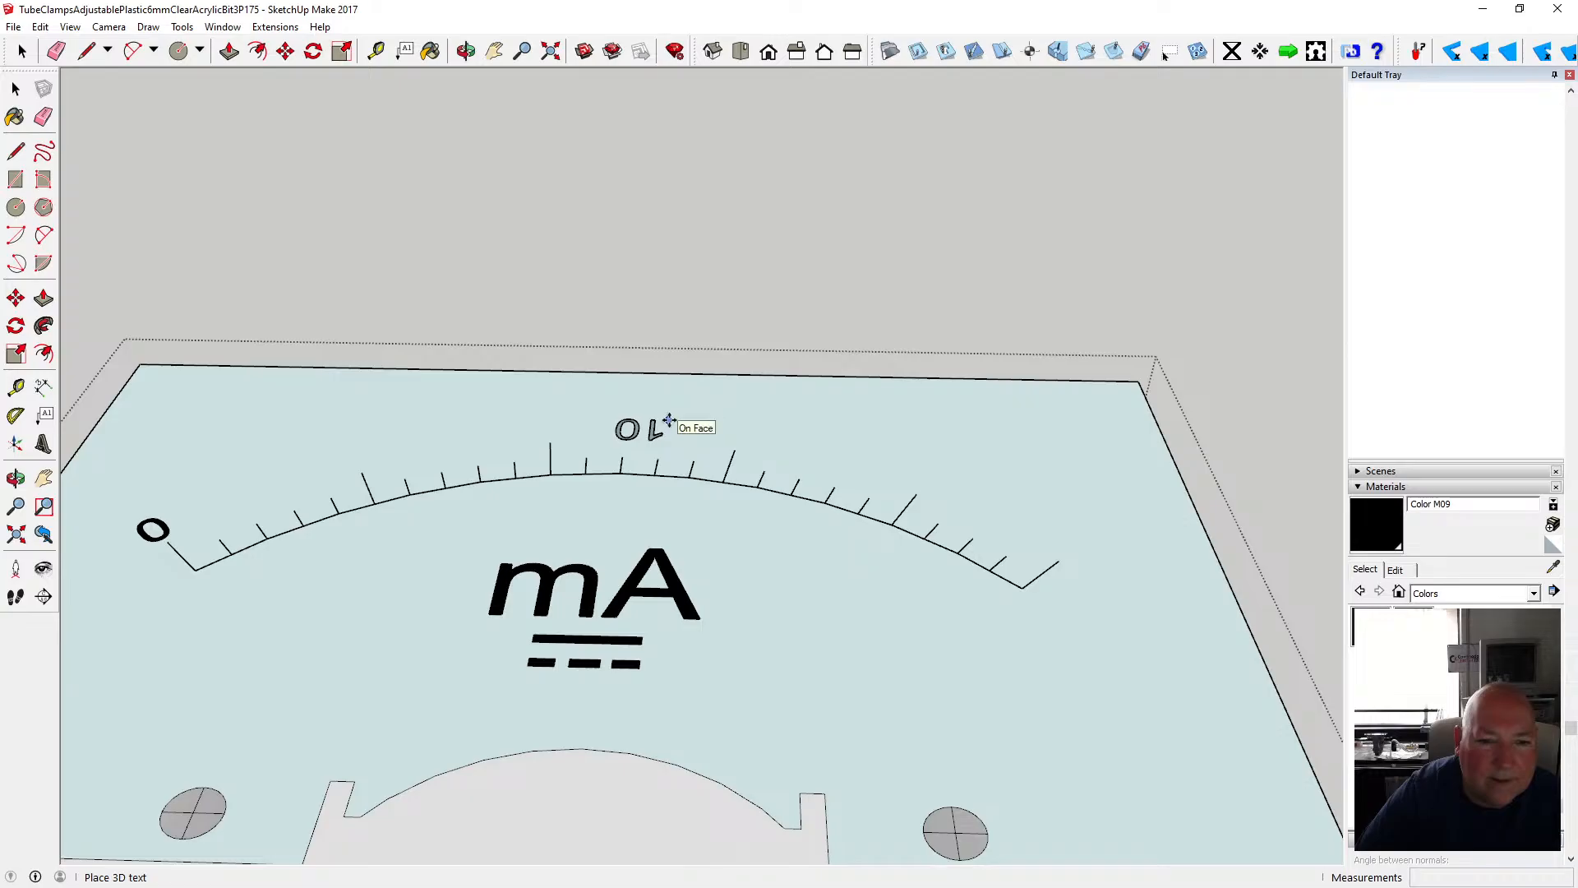
click(668, 421)
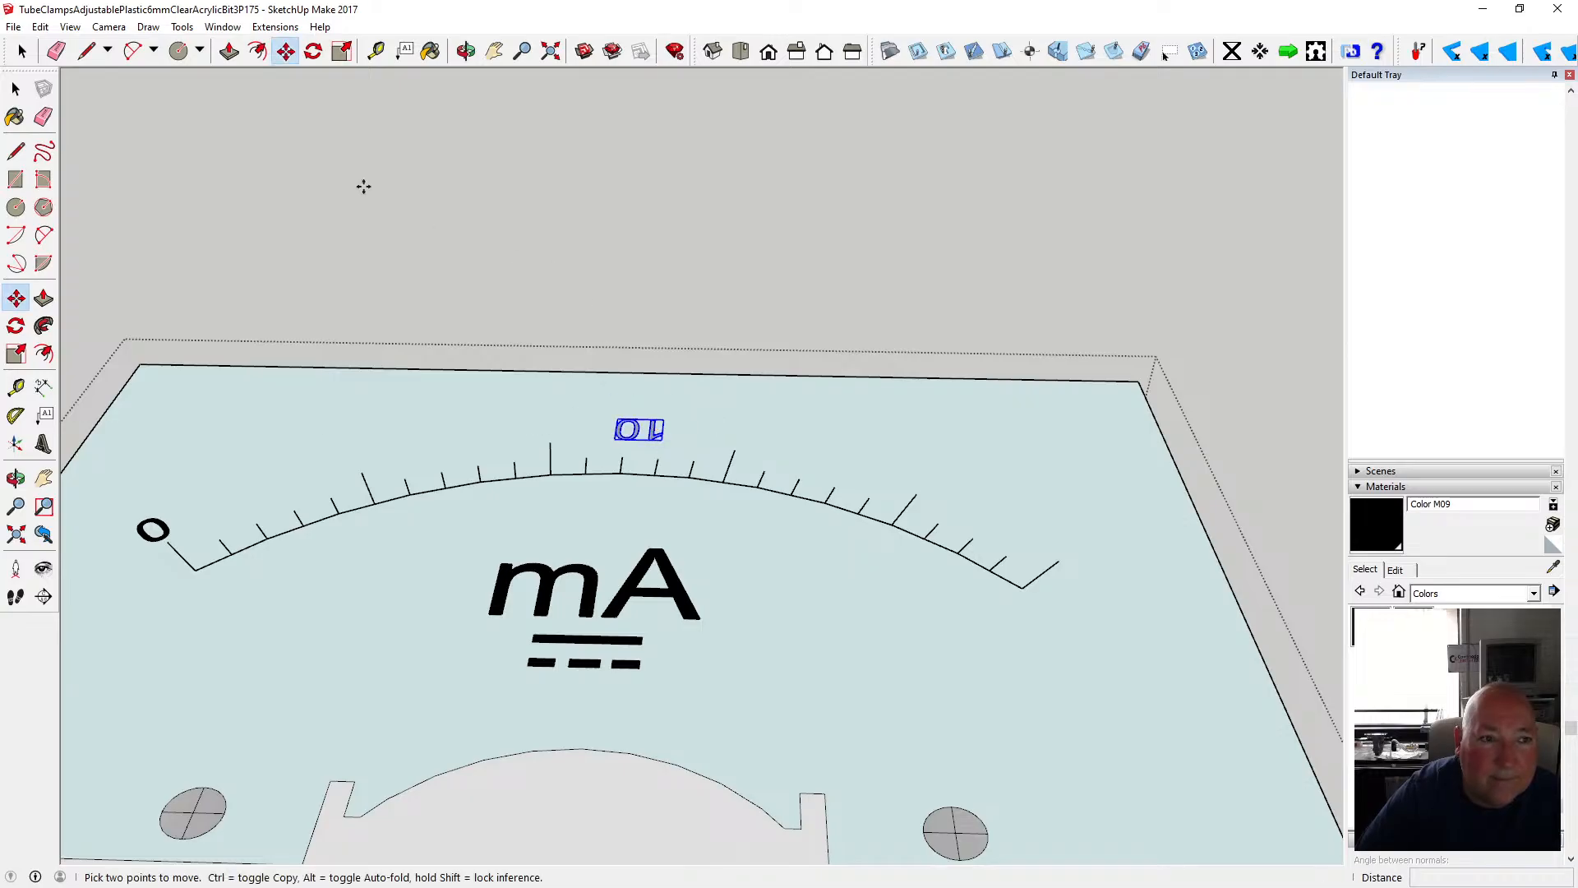
- Rotate the 10 by 180 degrees so it reads upright and move it about 1.5 mm away from the arc
click(313, 51)
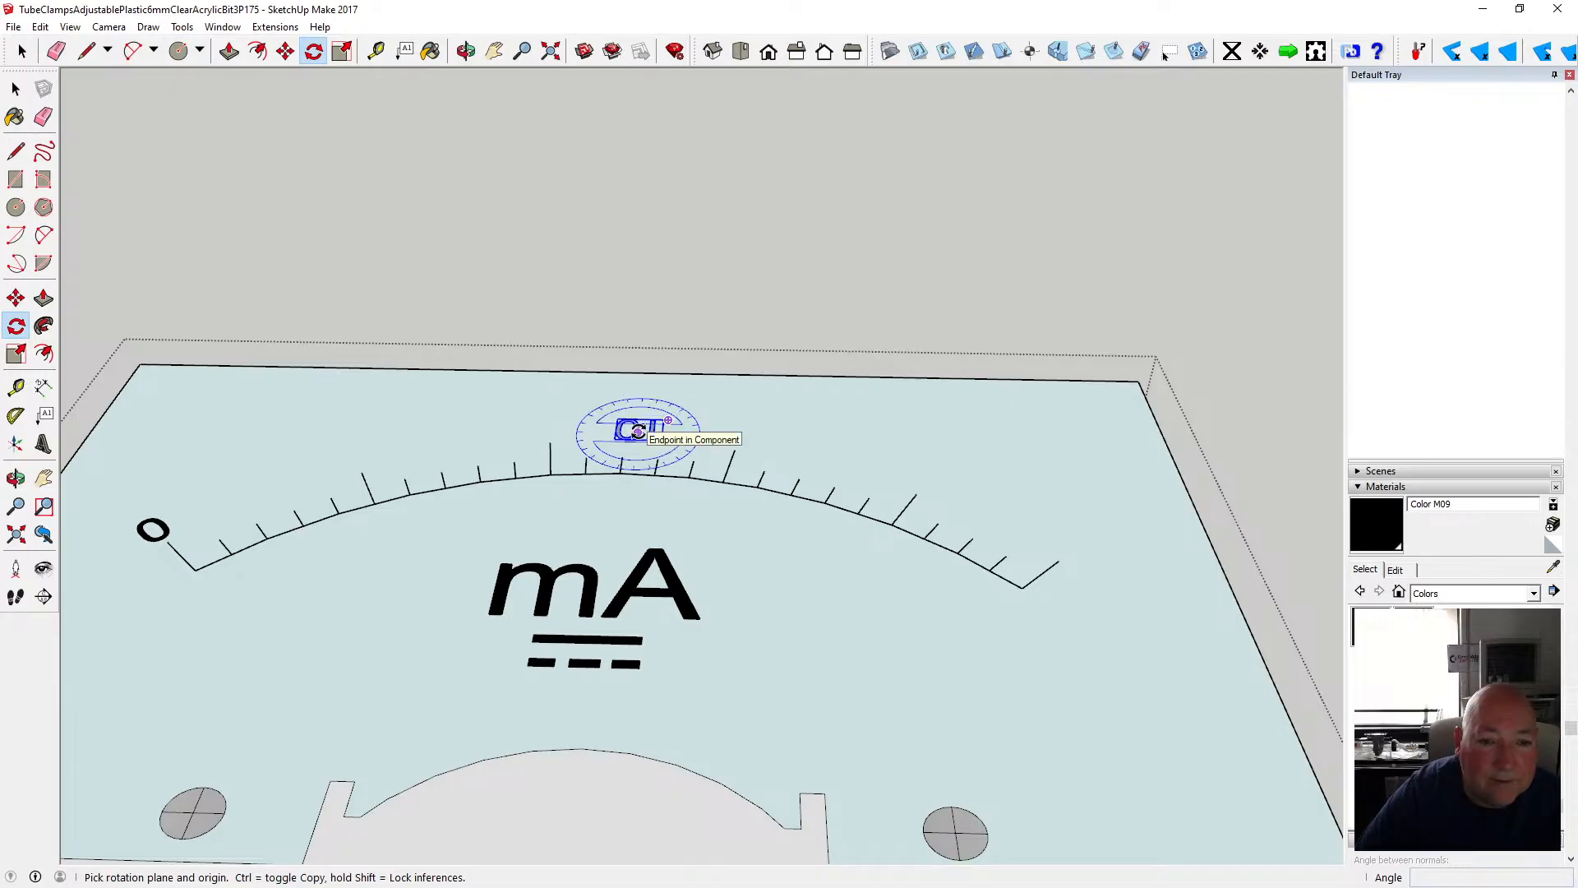
click(638, 432)
click(763, 435)
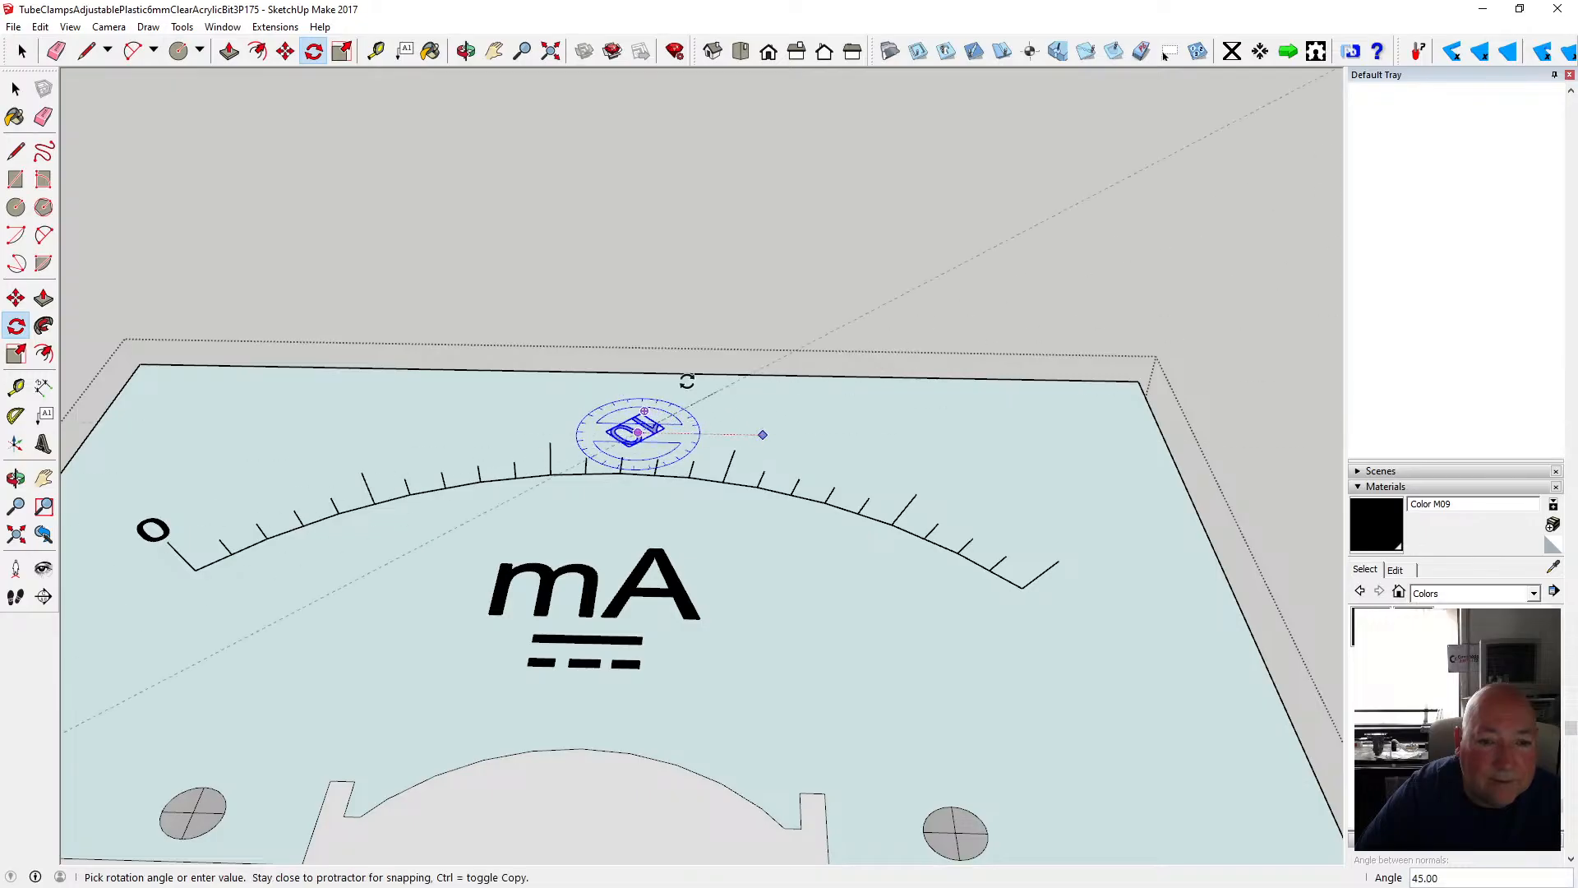
click(532, 429)
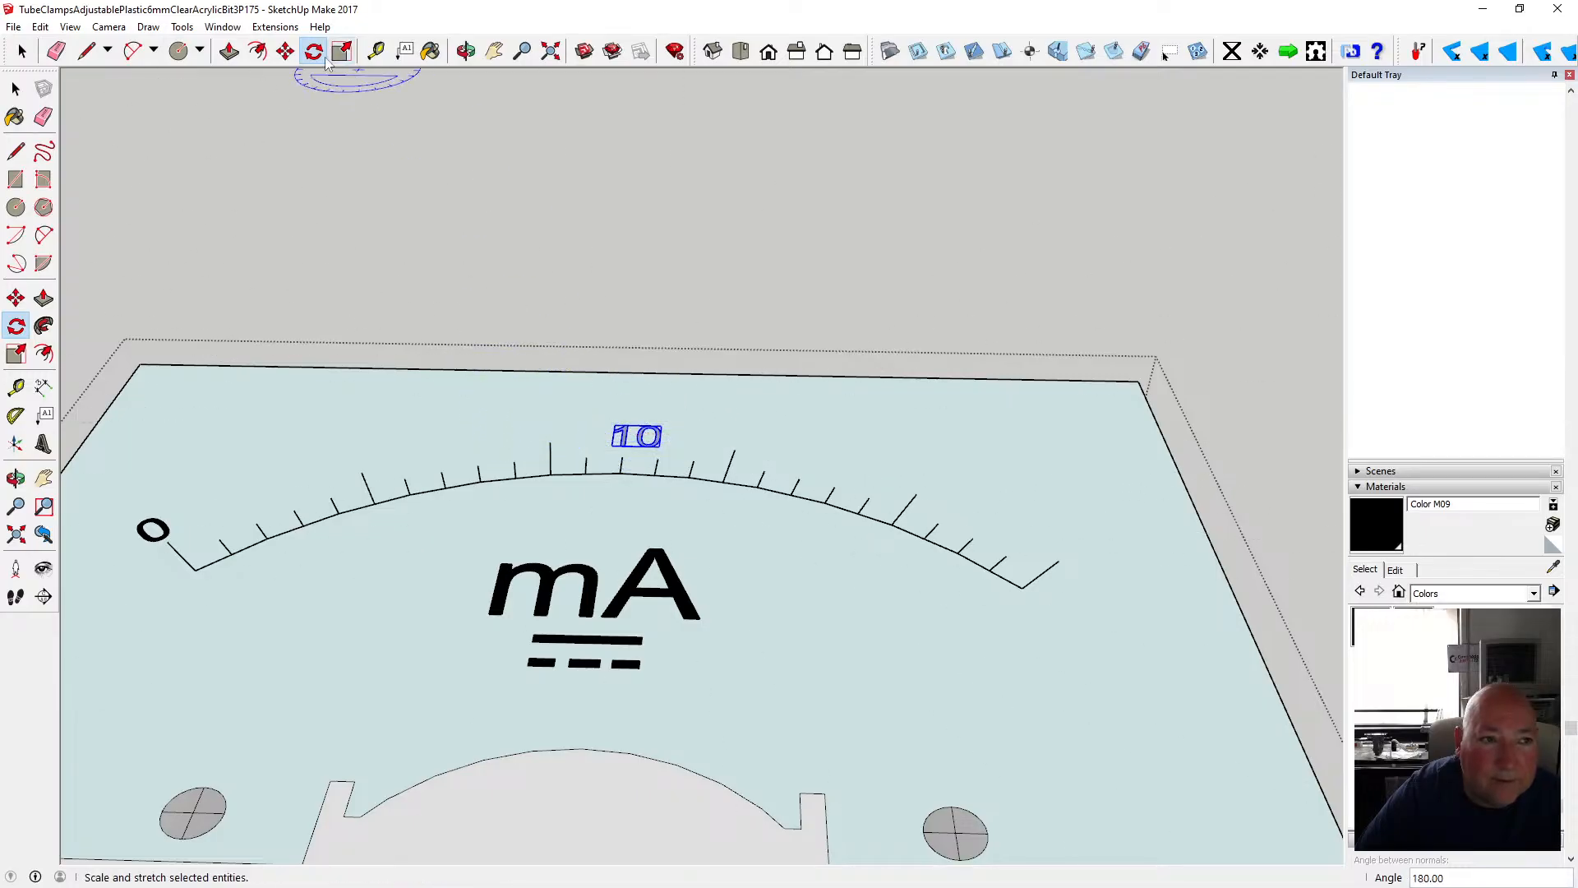
click(285, 51)
click(635, 444)
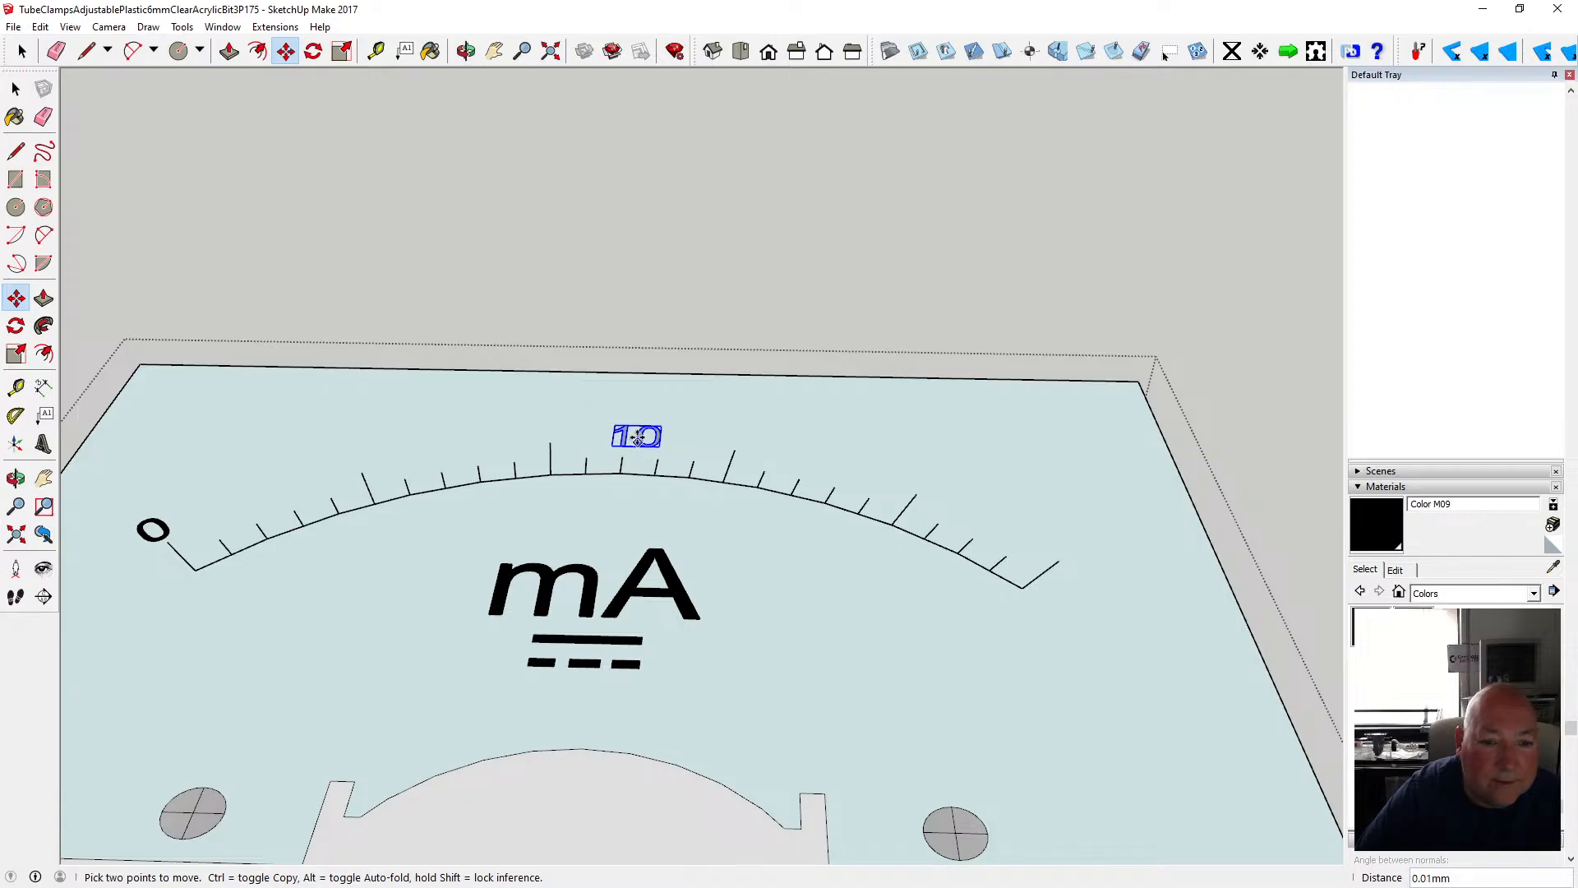
click(638, 430)
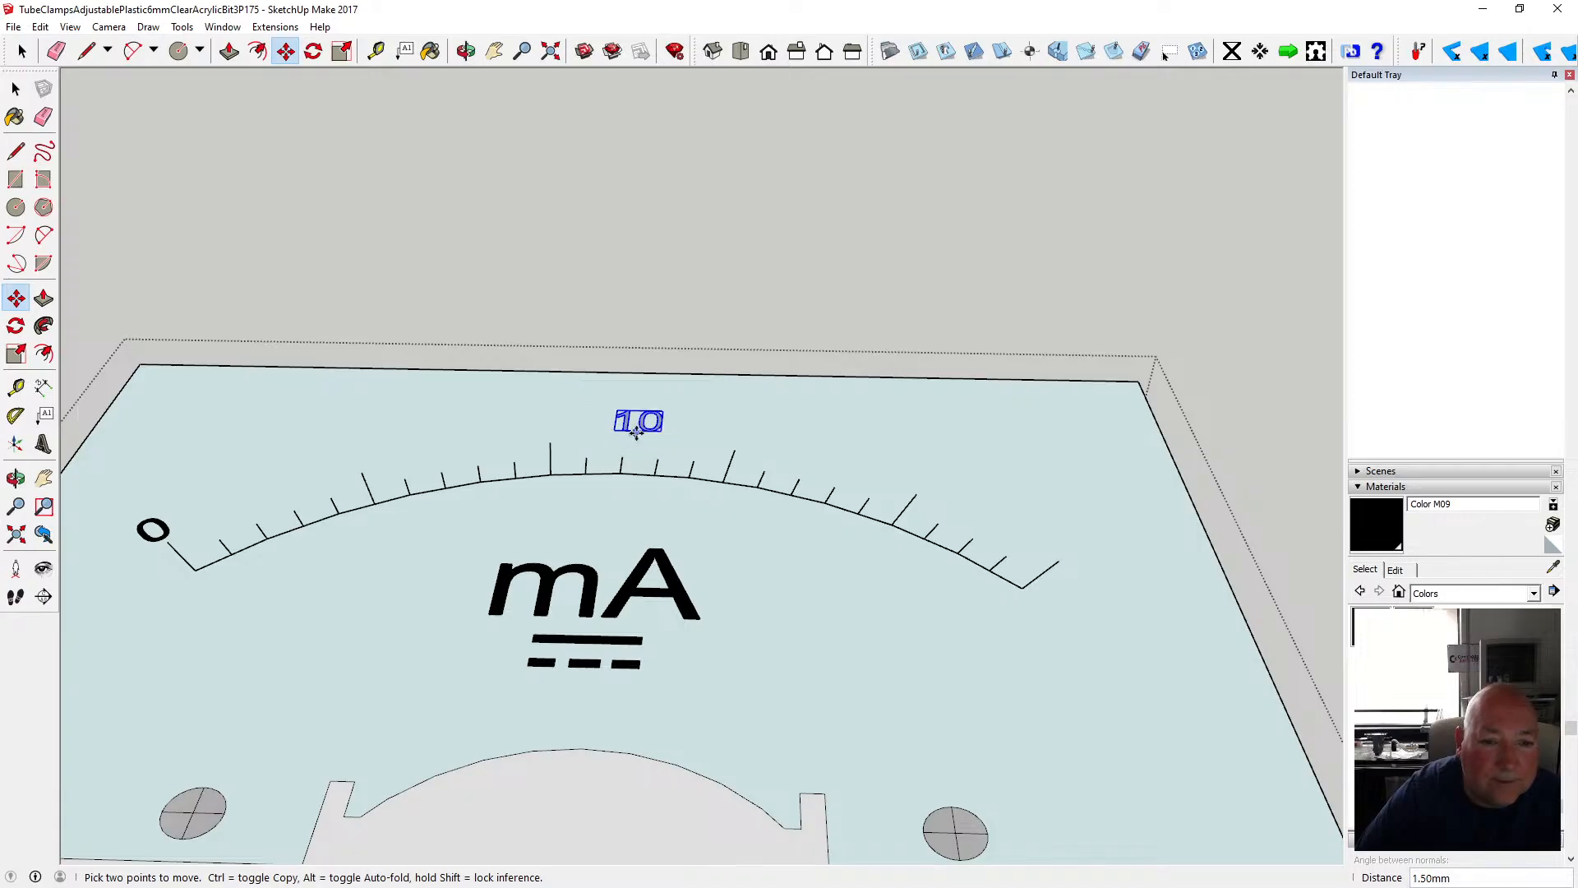
key(space)
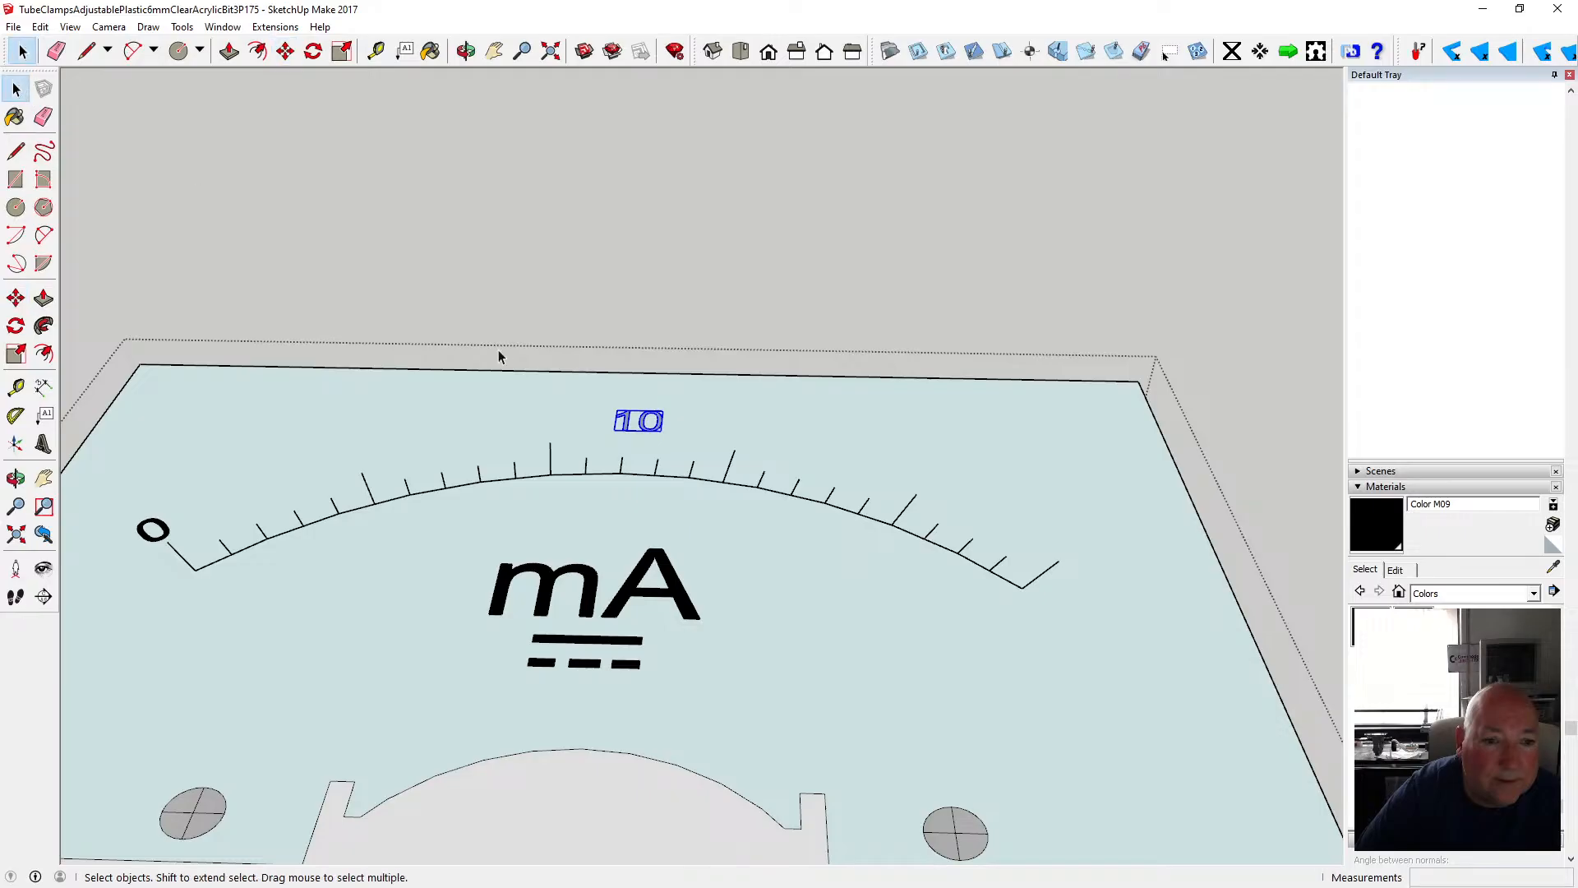
- Open the 10 text component, paint both digits black with Color M09 and close the component
scroll(633, 429, up, 4)
scroll(633, 428, up, 1)
click(607, 427)
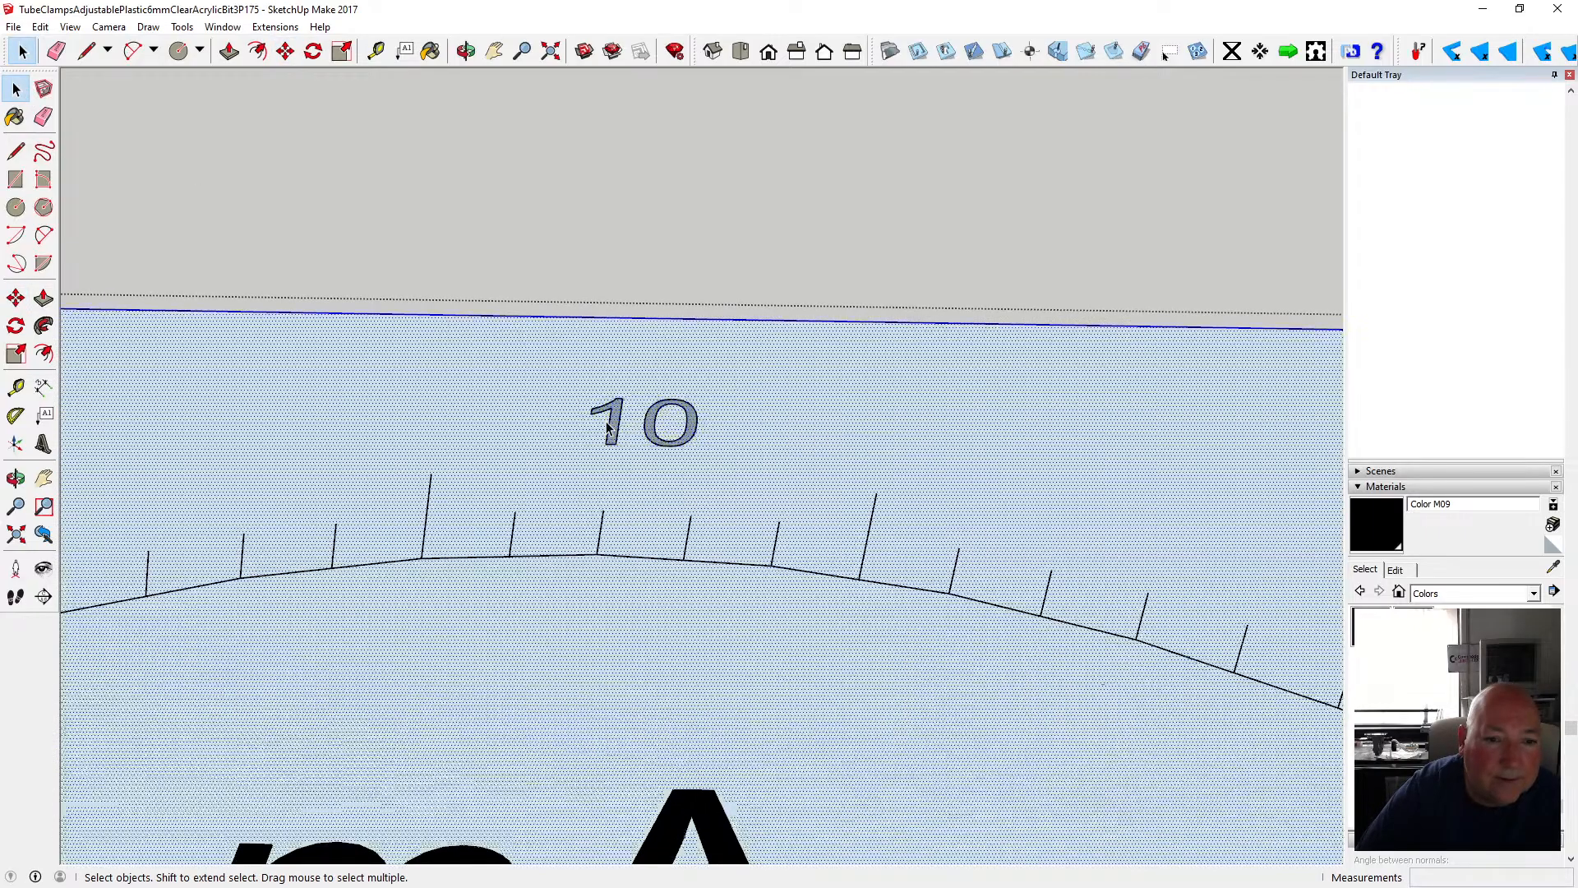
double_click(618, 425)
scroll(444, 211, up, 3)
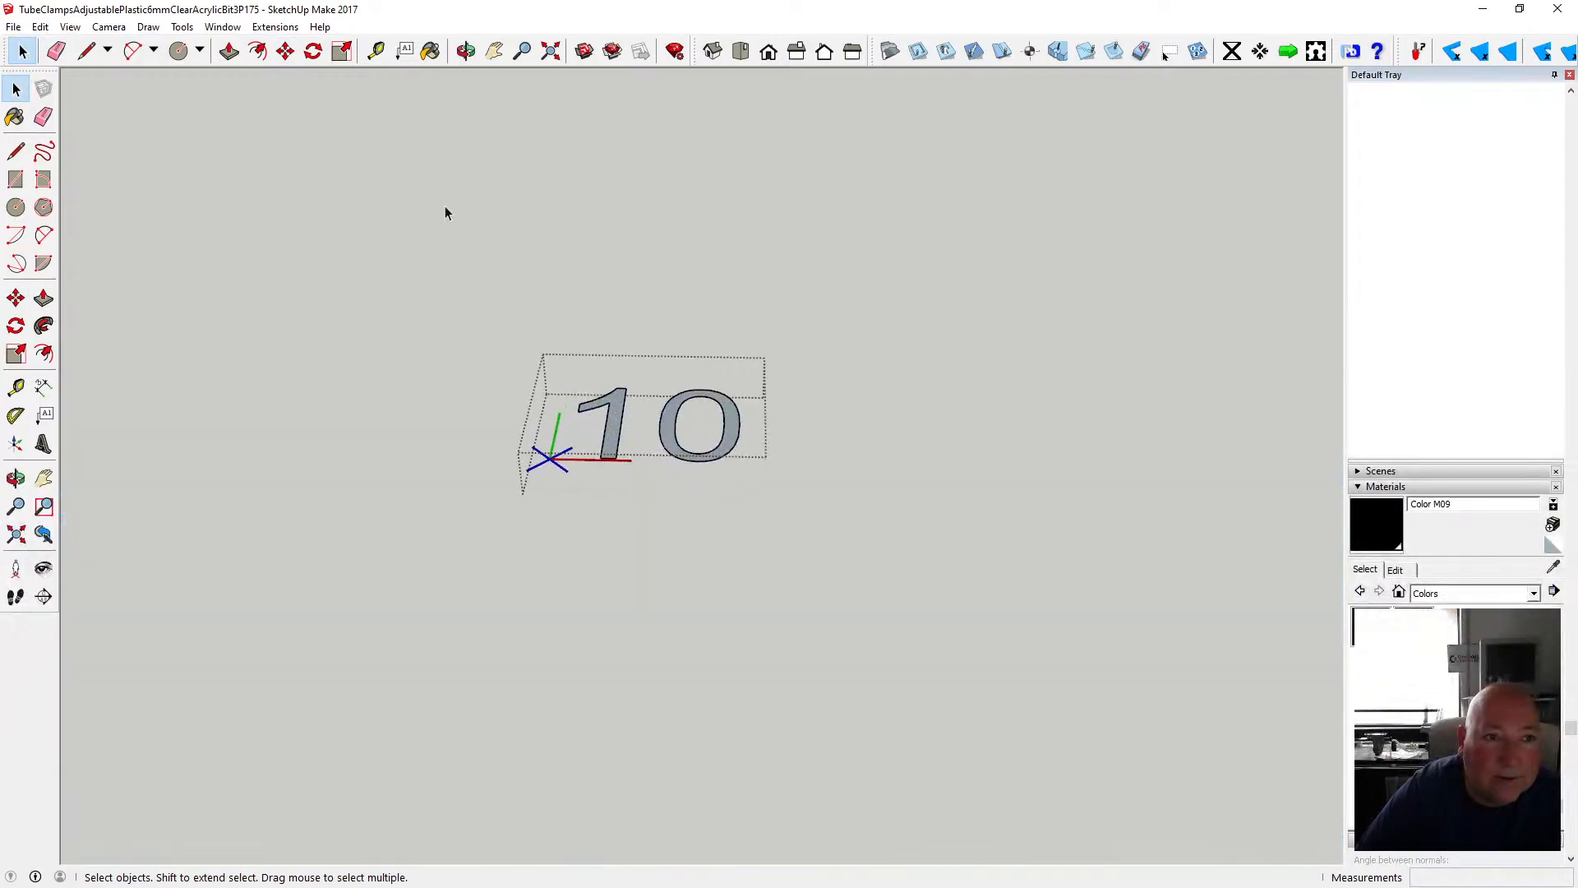
click(430, 51)
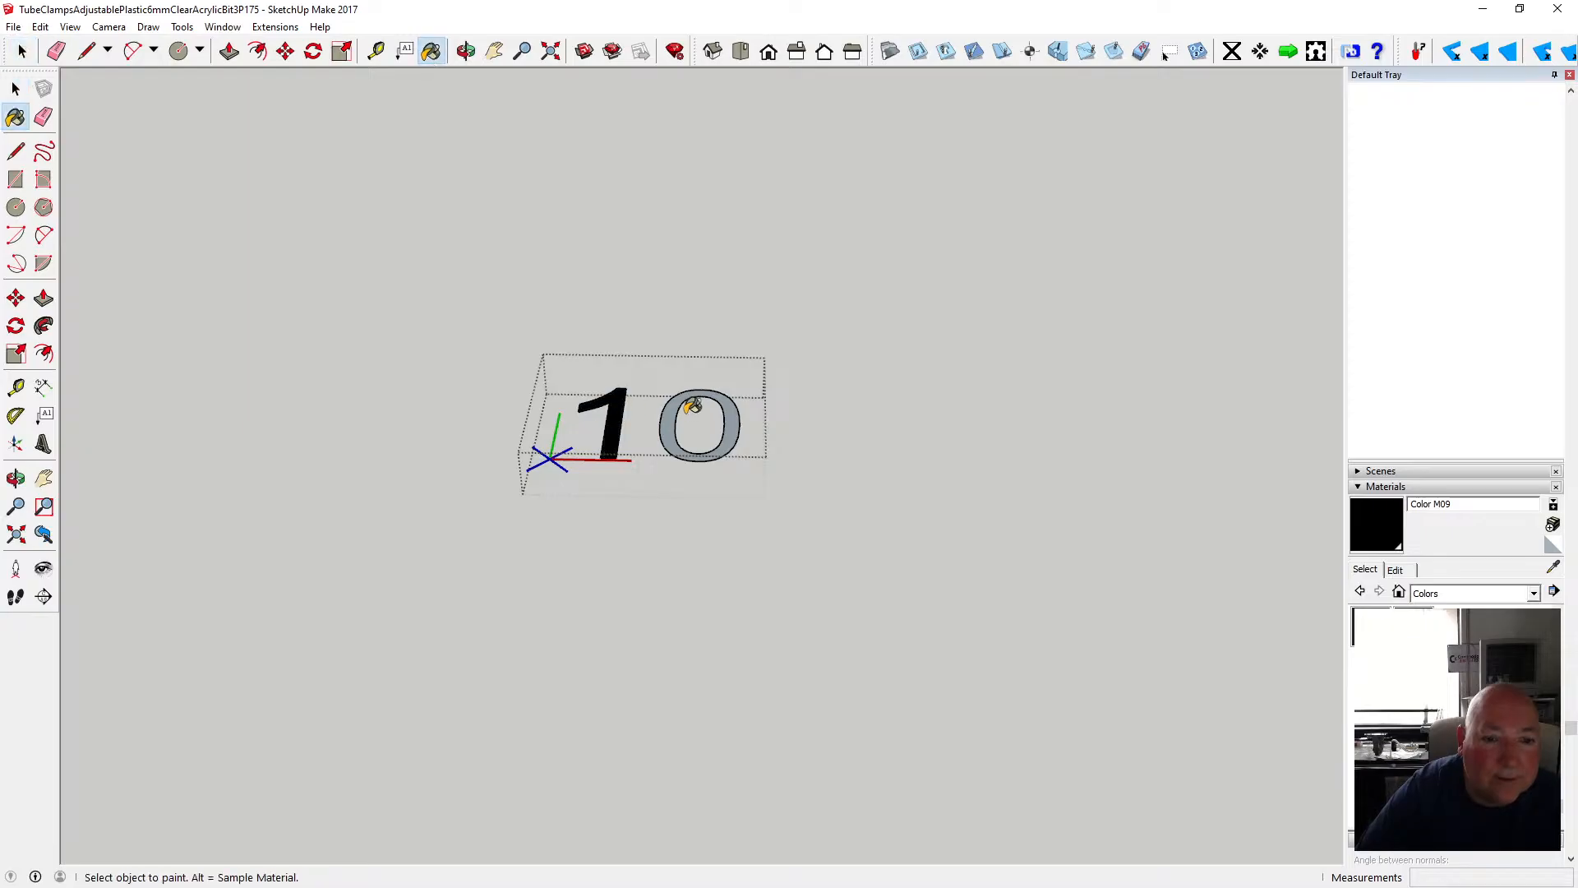
click(679, 402)
click(16, 88)
scroll(526, 414, down, 3)
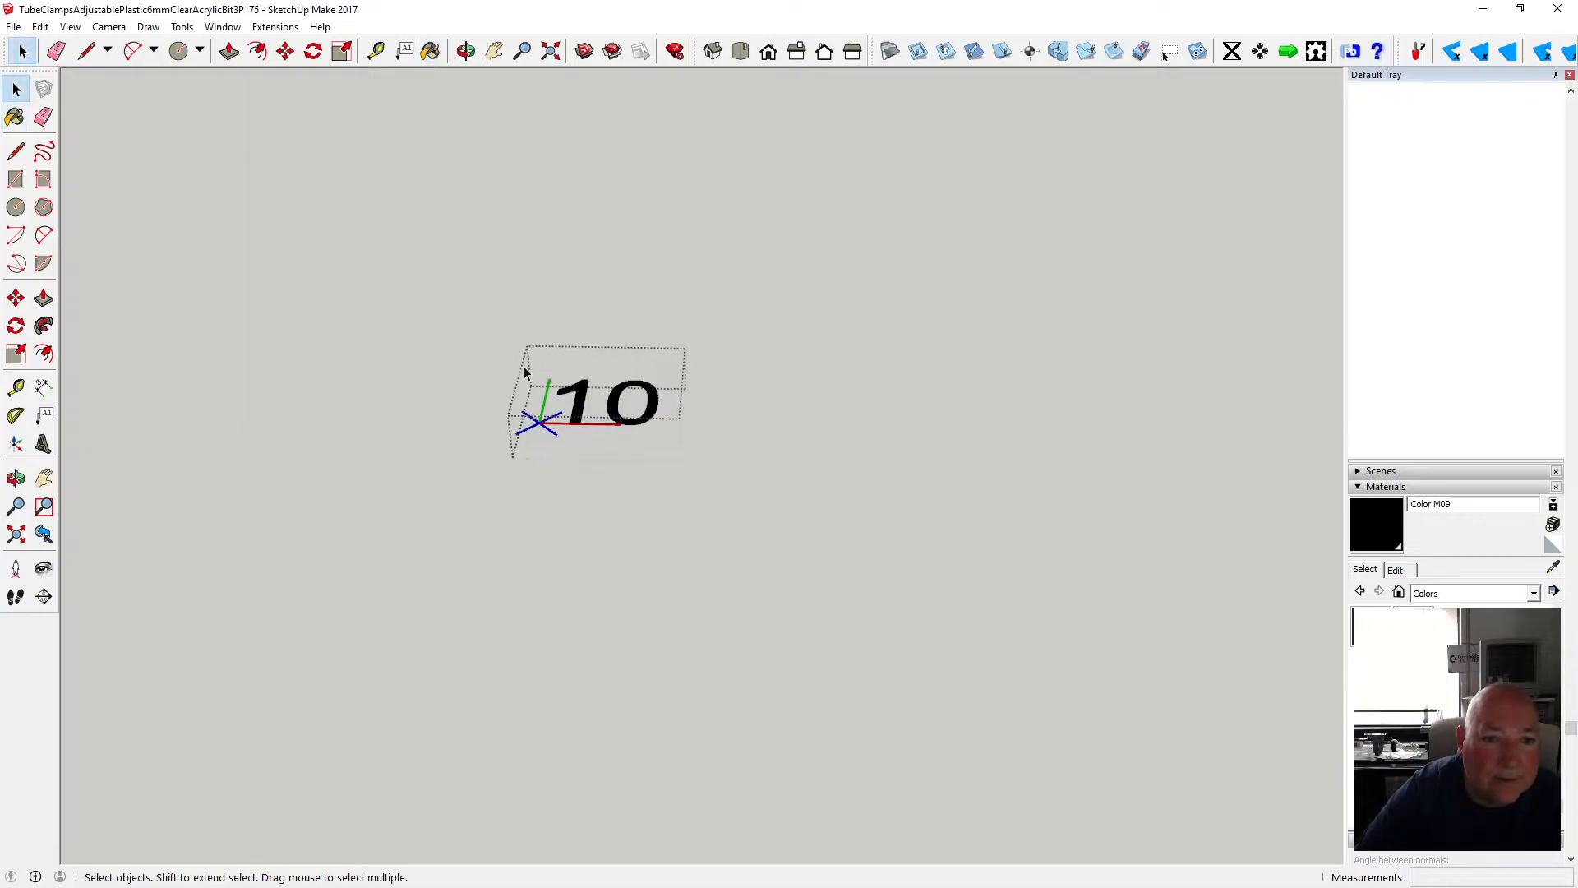
click(524, 413)
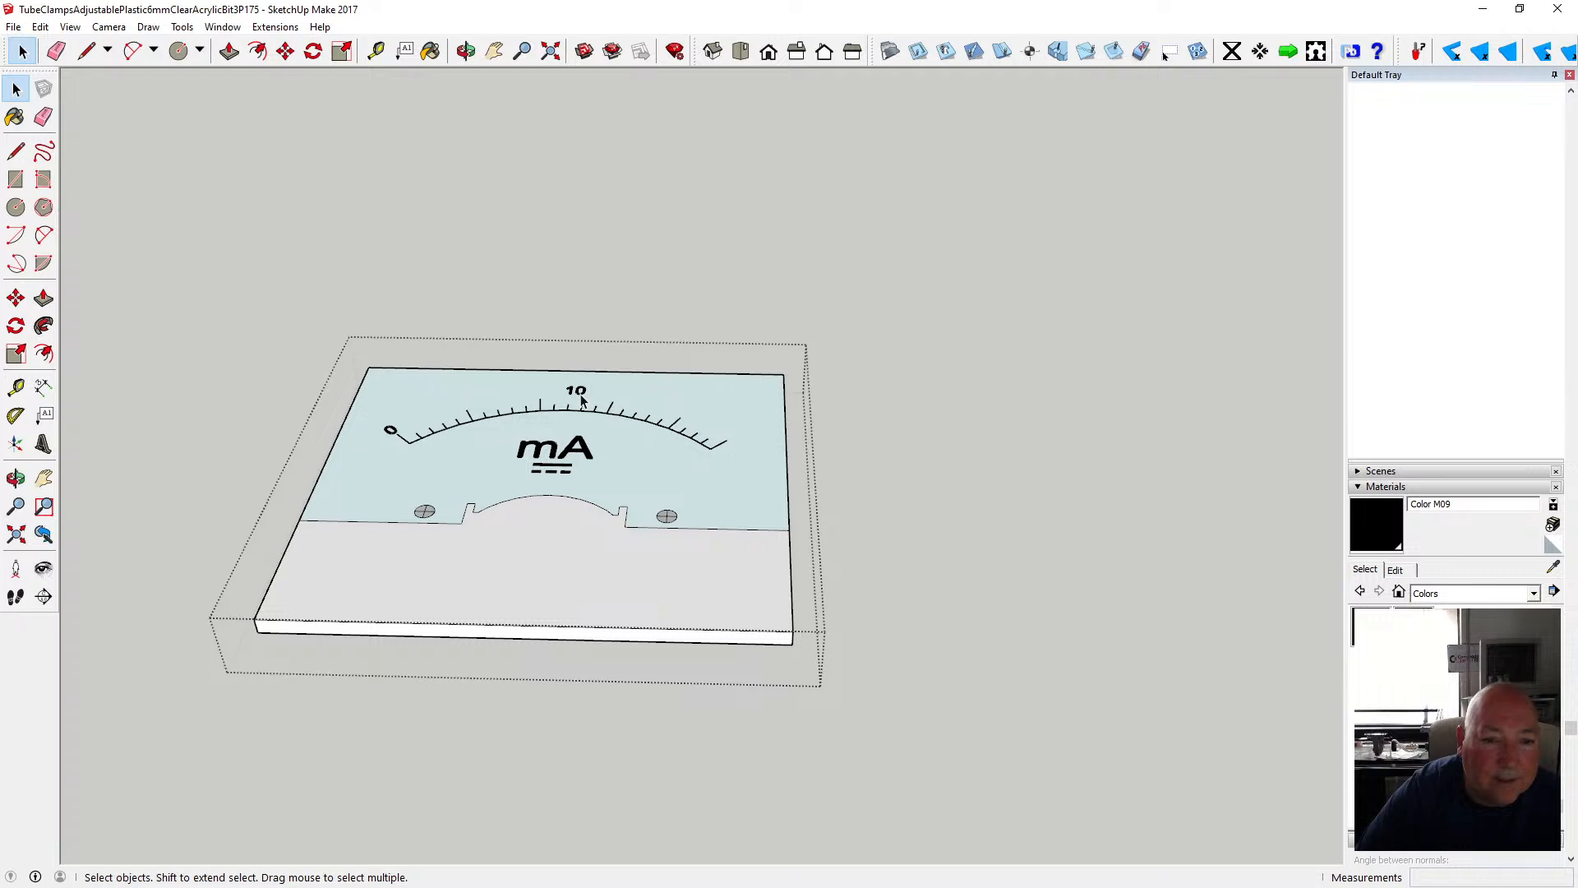
- Try to rotate the 10 by about 28 degrees around a point below the arc, and undo the rotation
click(313, 51)
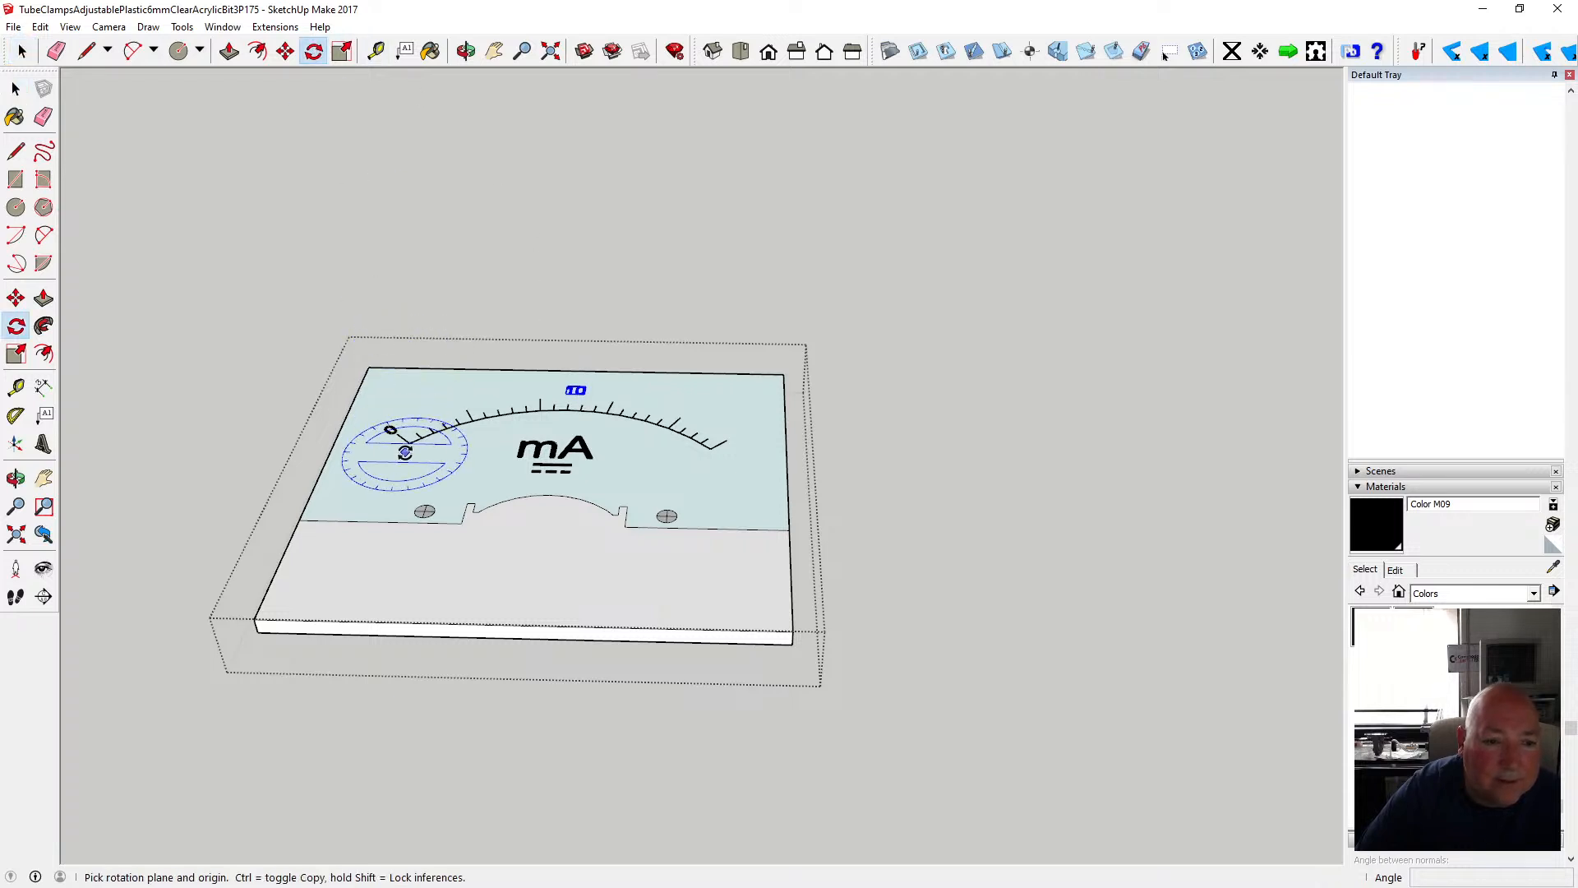
click(540, 541)
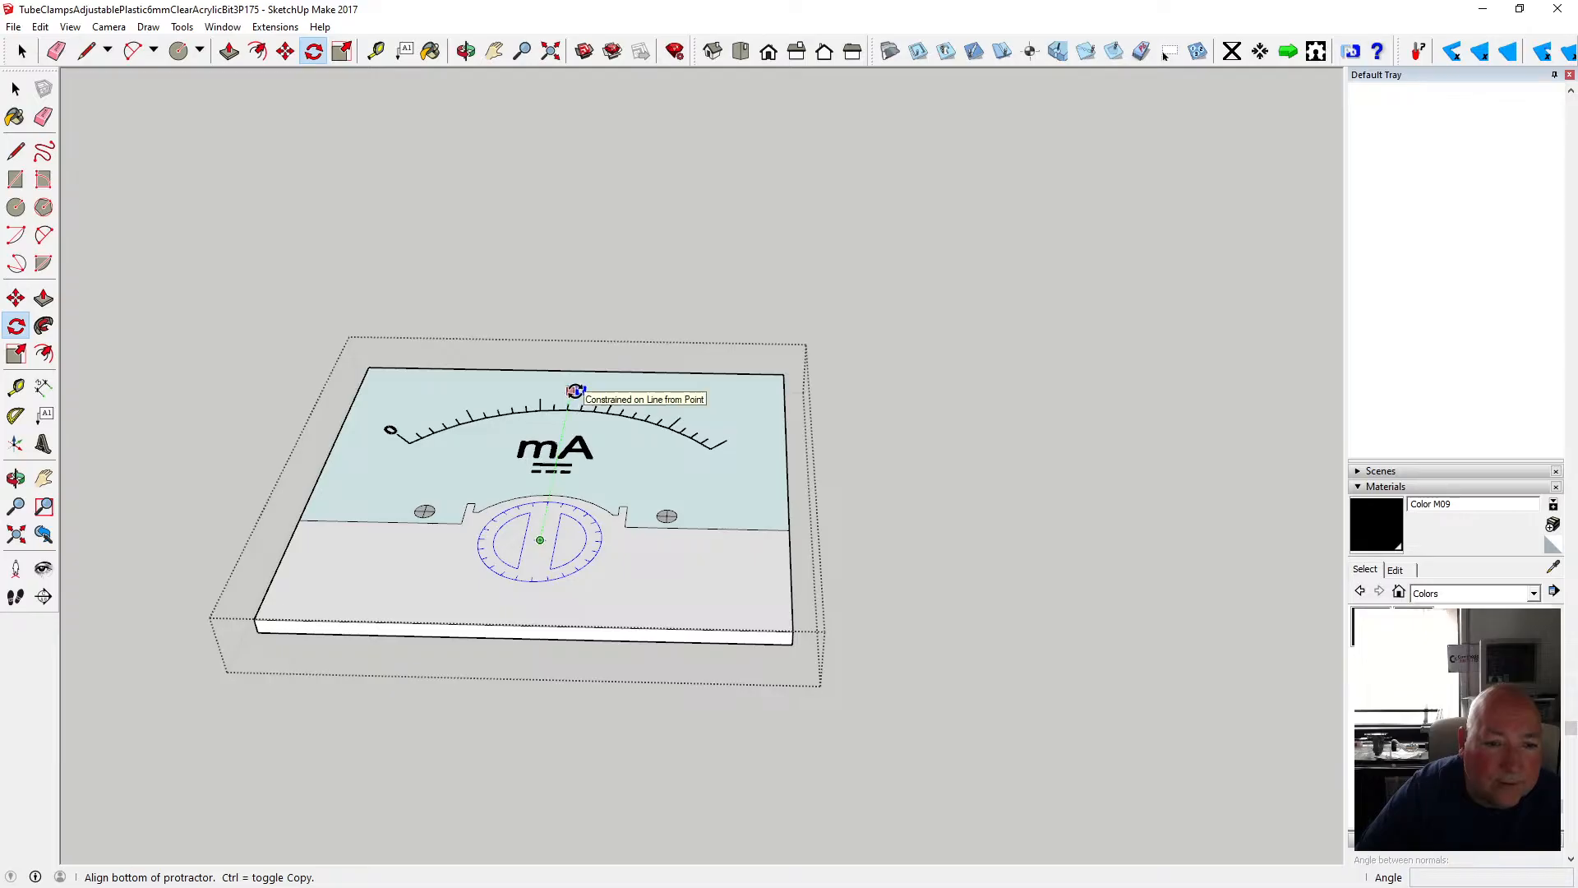
scroll(574, 390, up, 3)
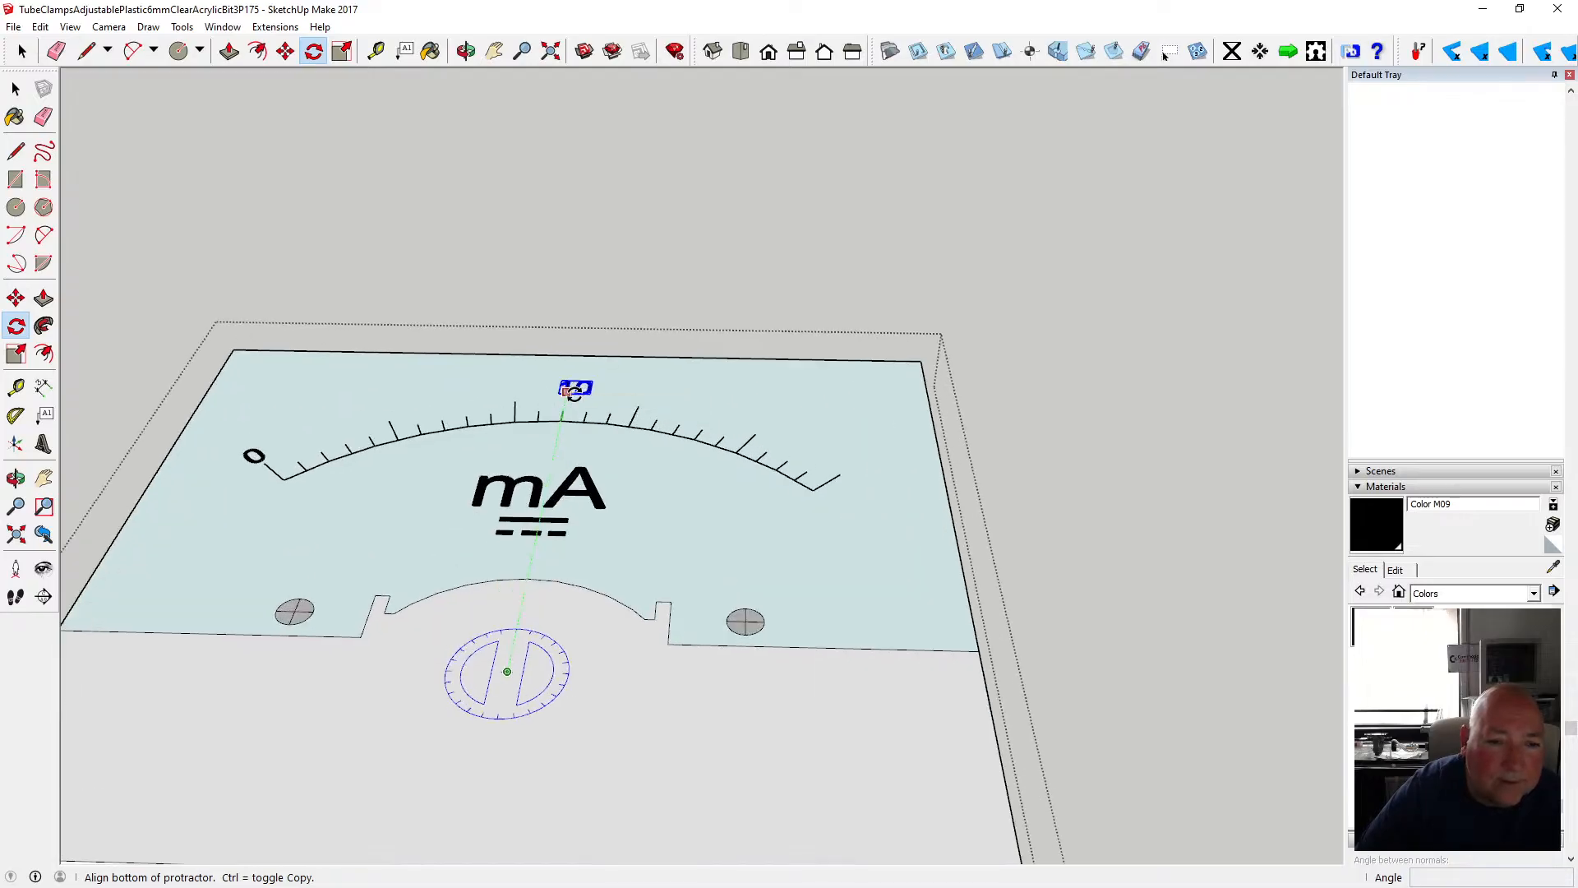
click(567, 392)
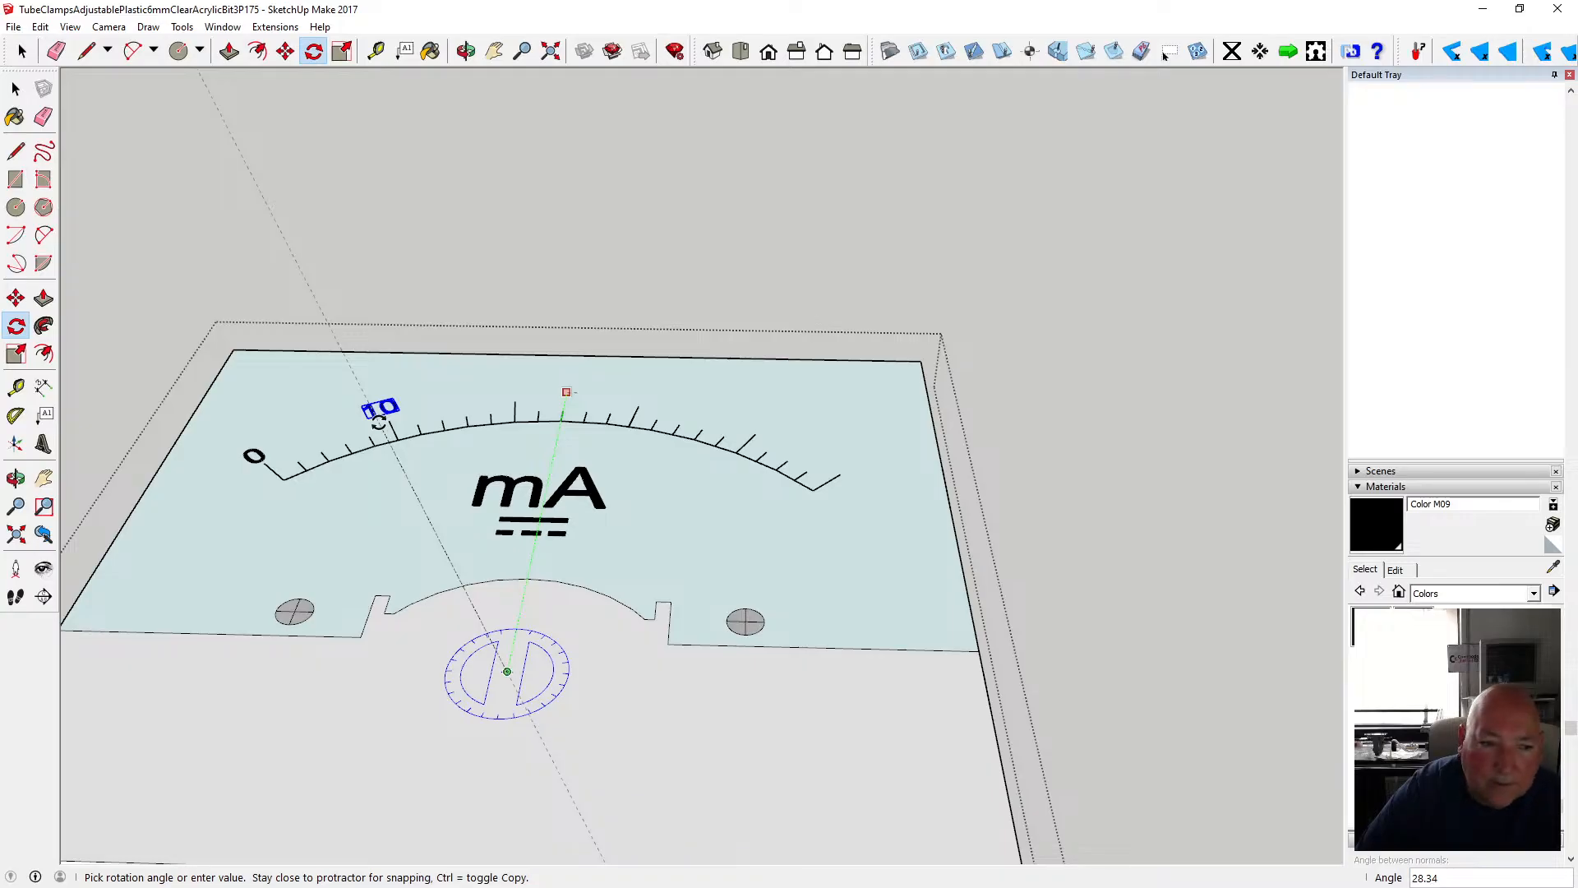
click(379, 421)
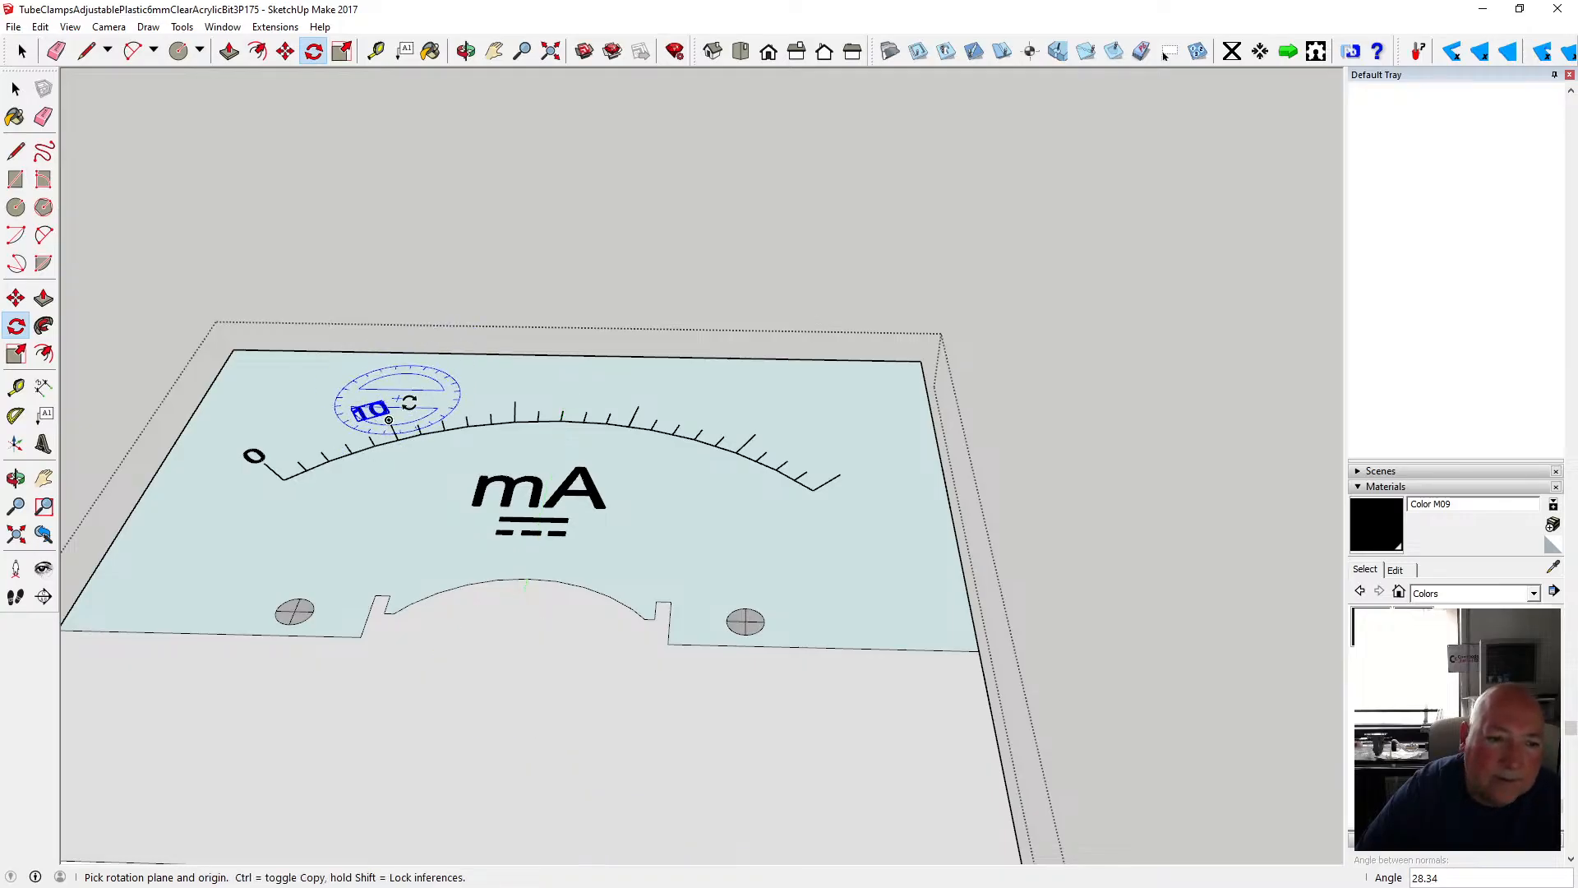
click(285, 51)
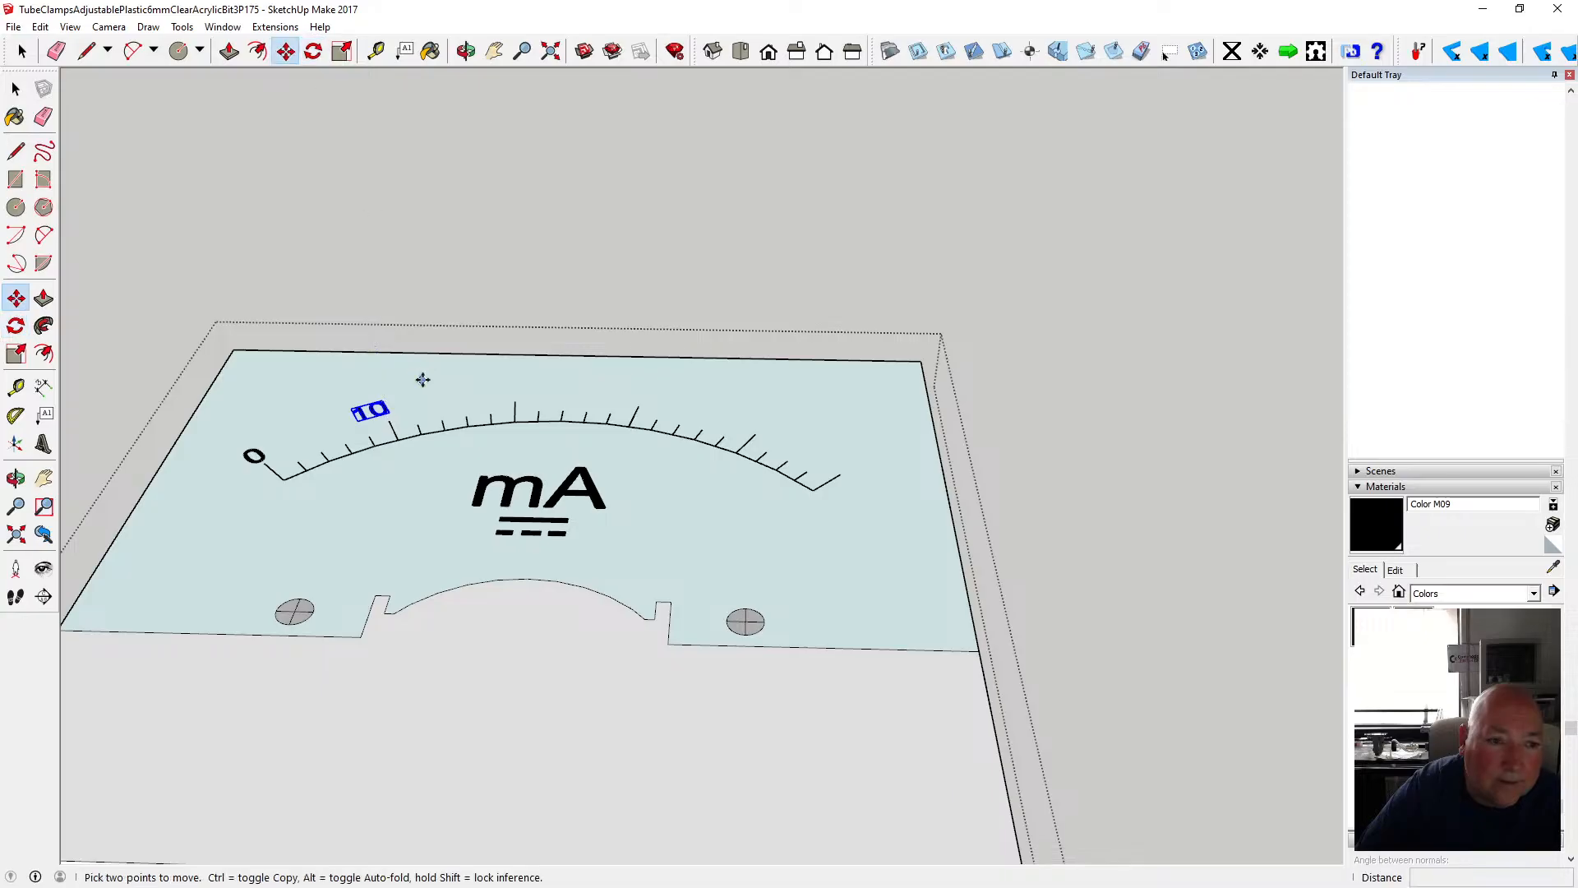
scroll(374, 411, up, 3)
click(40, 27)
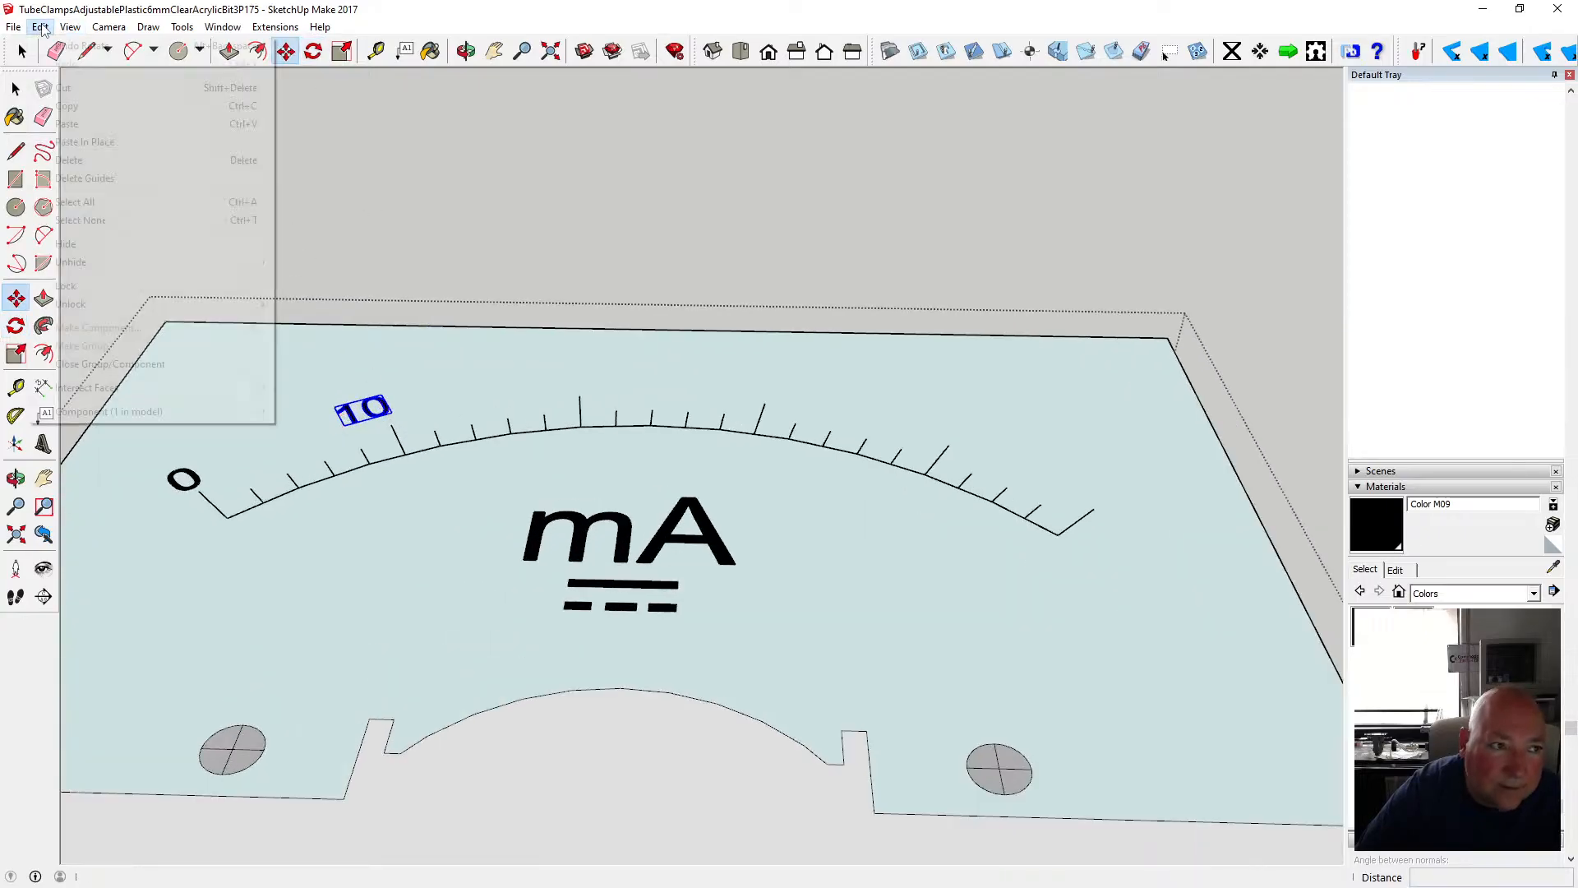
click(81, 46)
- Rotate the 10 by about 27.9 degrees around a point centred below the arc, to the second long tick of the scale
click(467, 50)
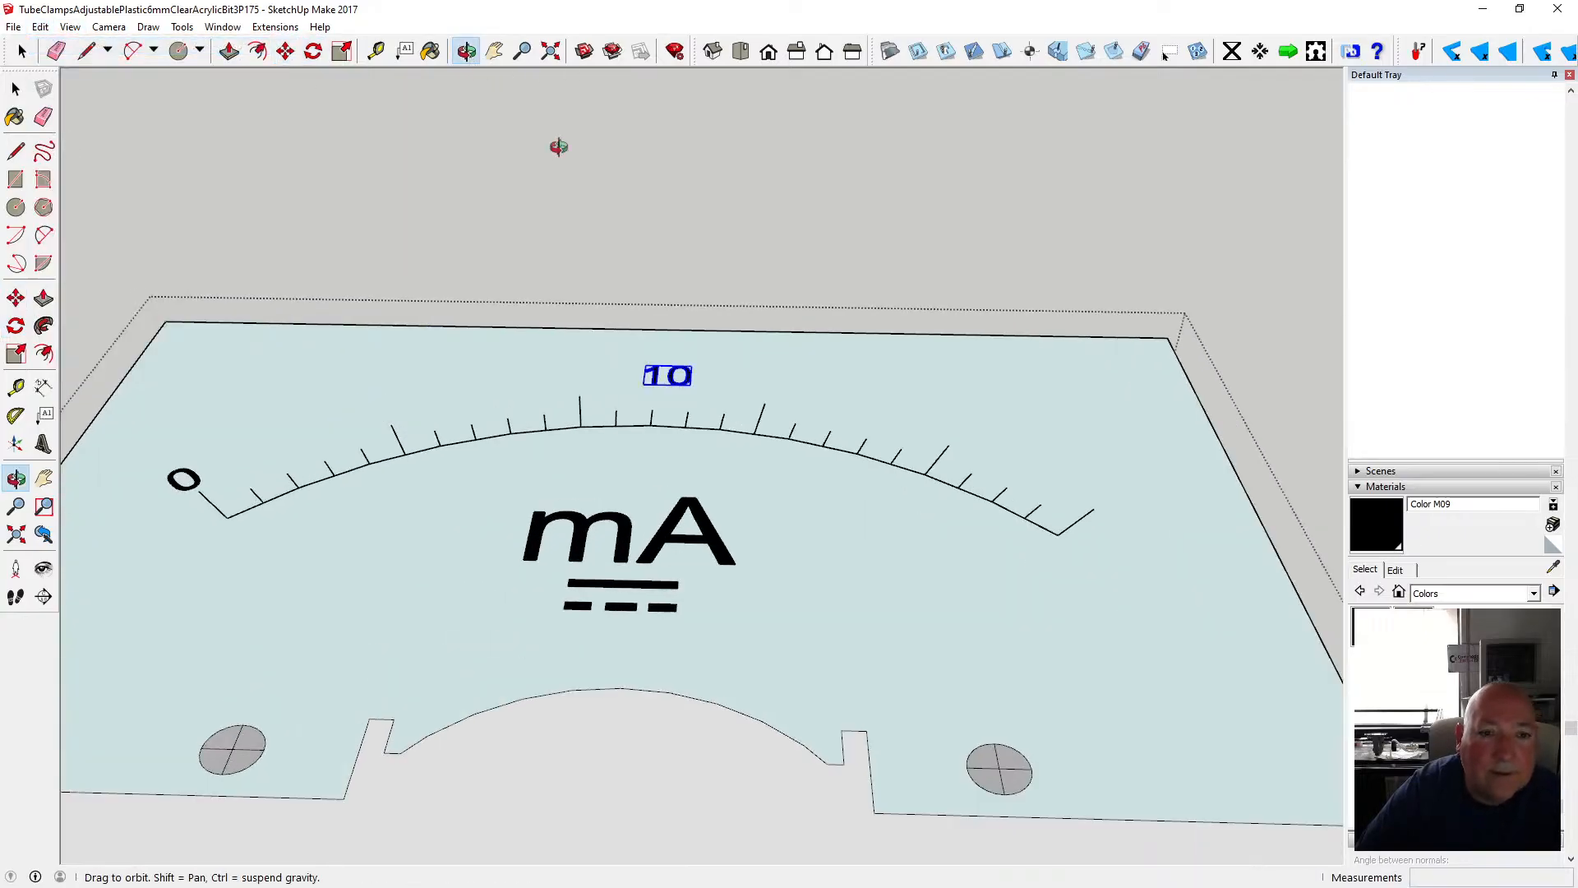
drag(556, 148, 618, 475)
scroll(637, 370, down, 5)
click(313, 51)
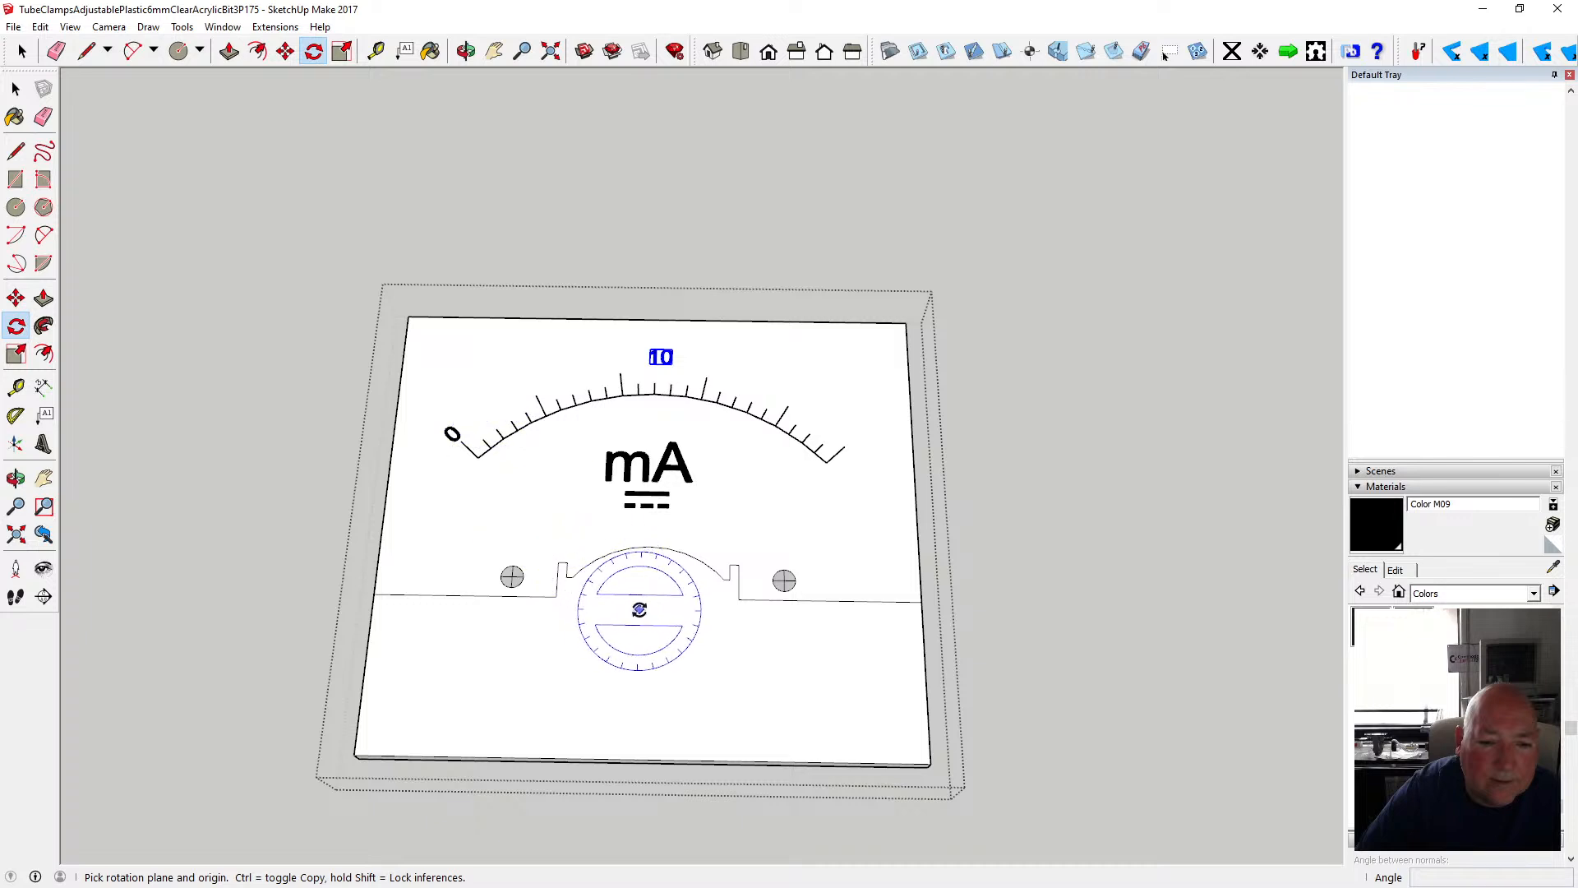
click(647, 622)
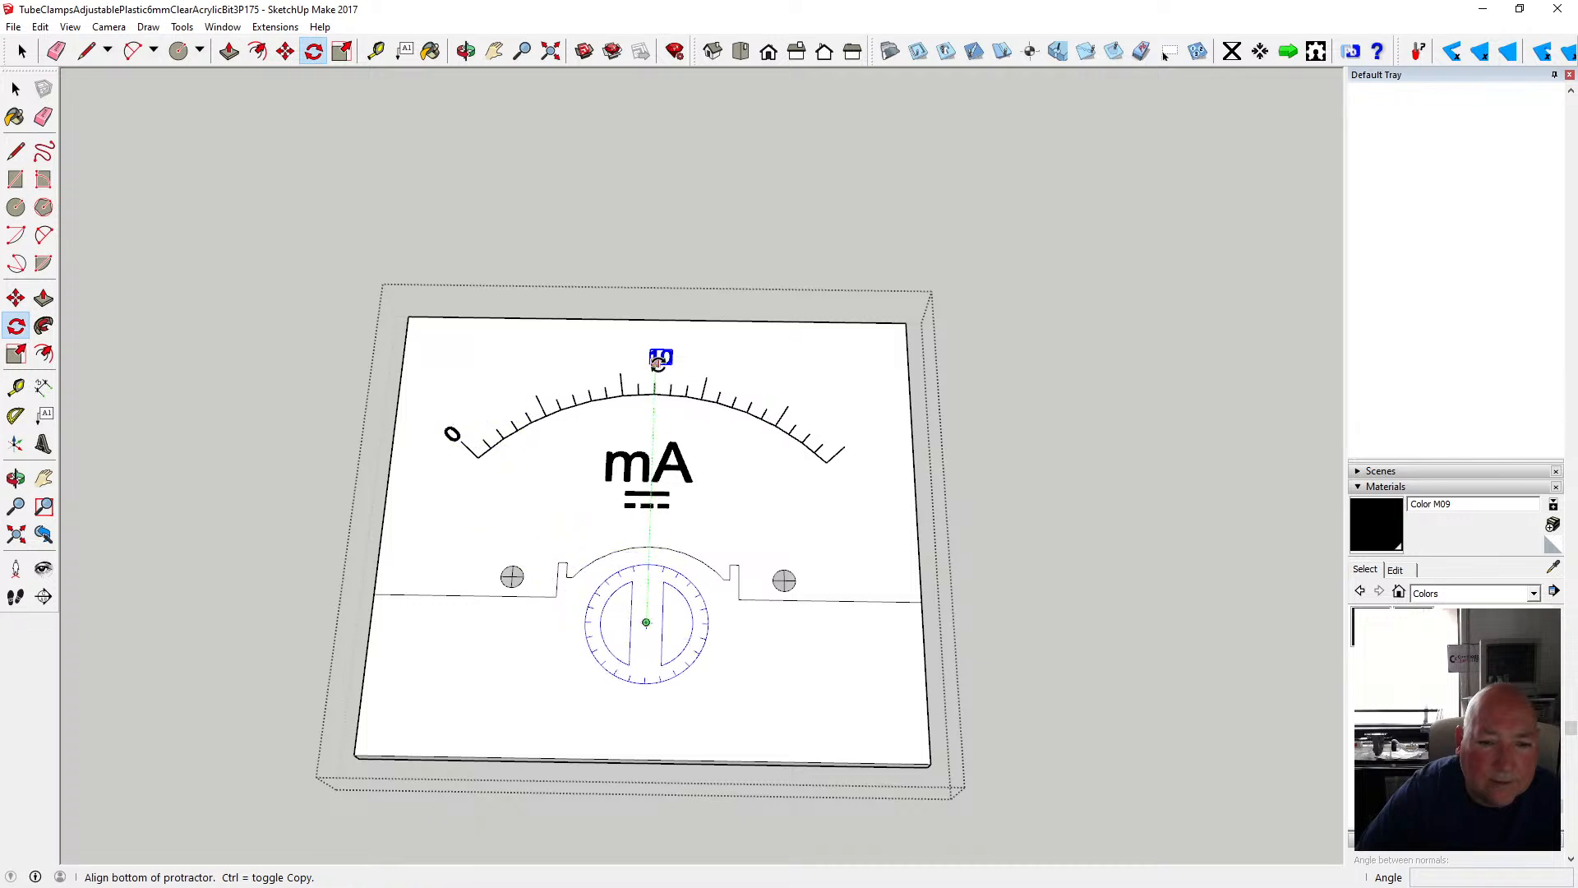
click(656, 363)
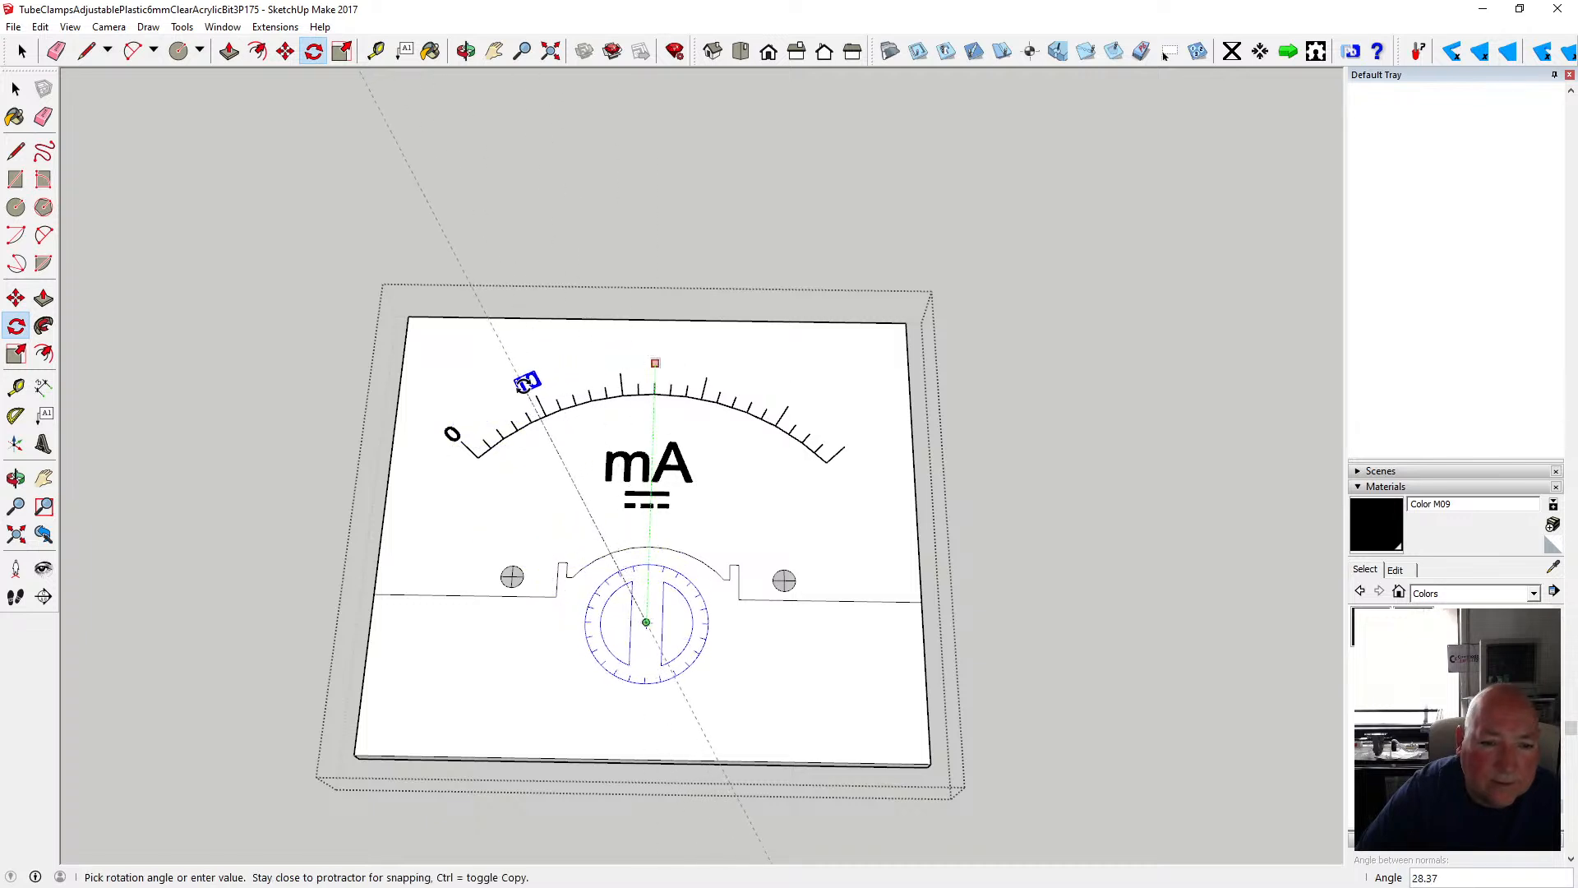
click(526, 384)
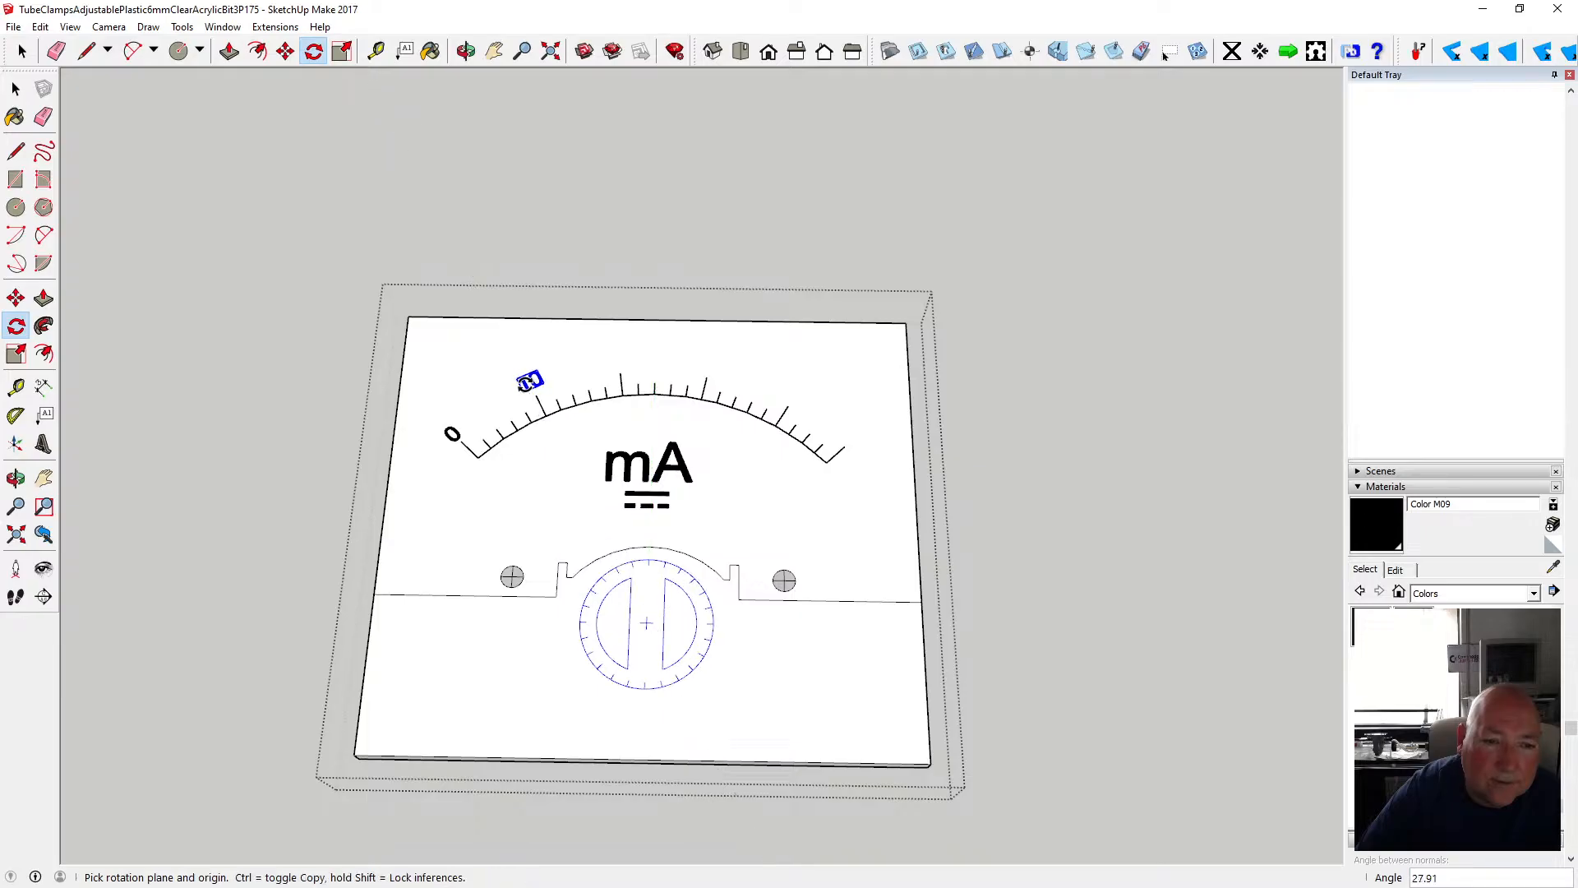
click(16, 91)
click(16, 90)
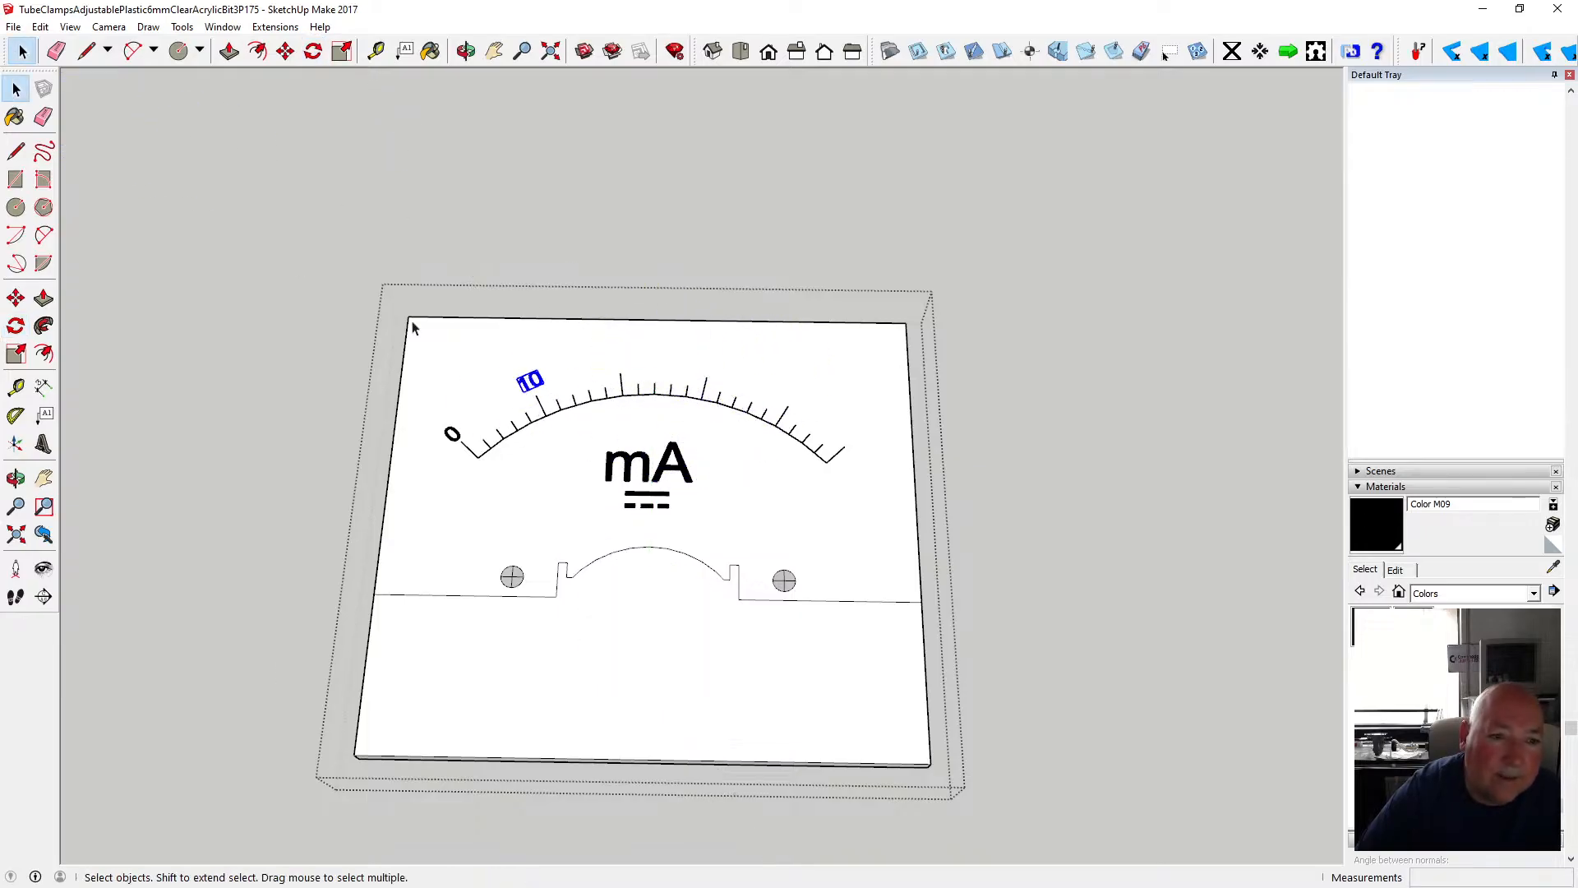
click(473, 342)
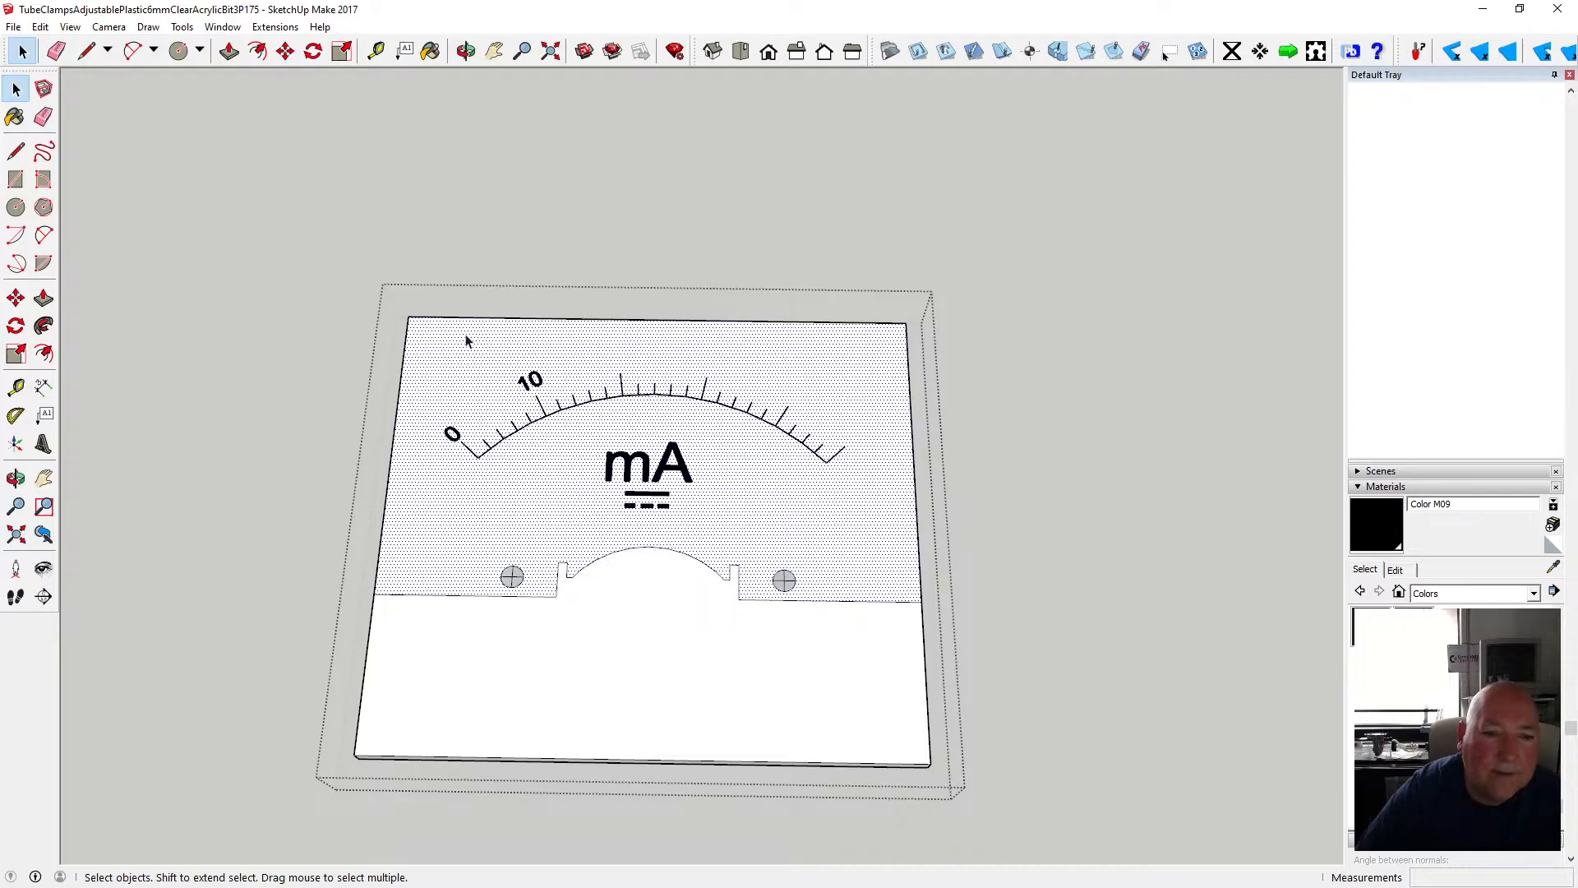
- Place the number 20 as filled 3D text, 2 mm high in Arial Baltic, on the scale plate above the arc
click(44, 445)
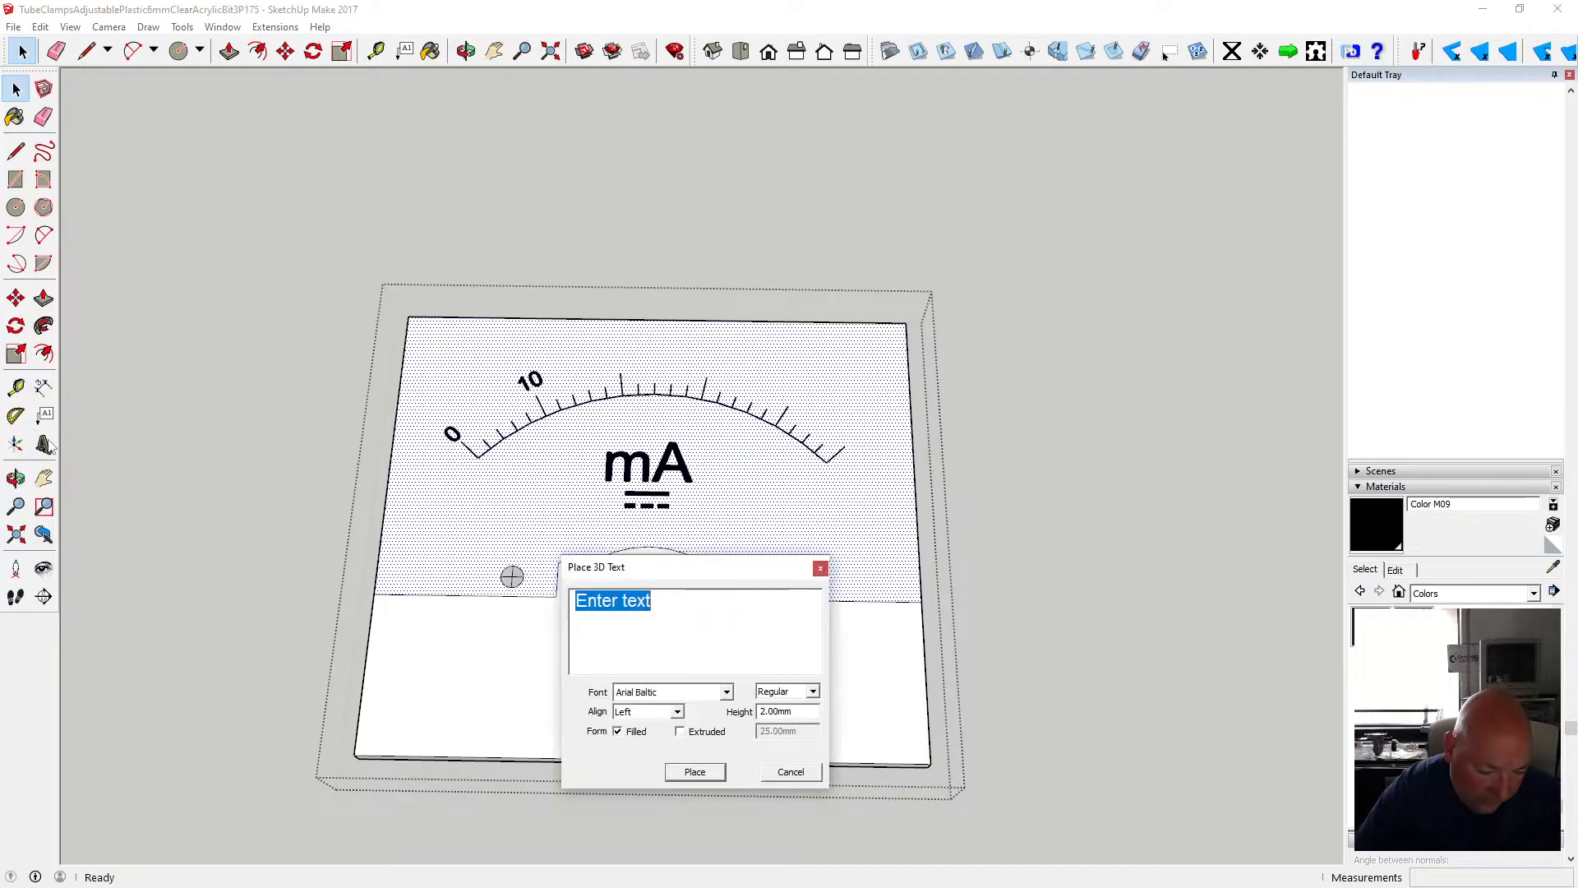
text(20)
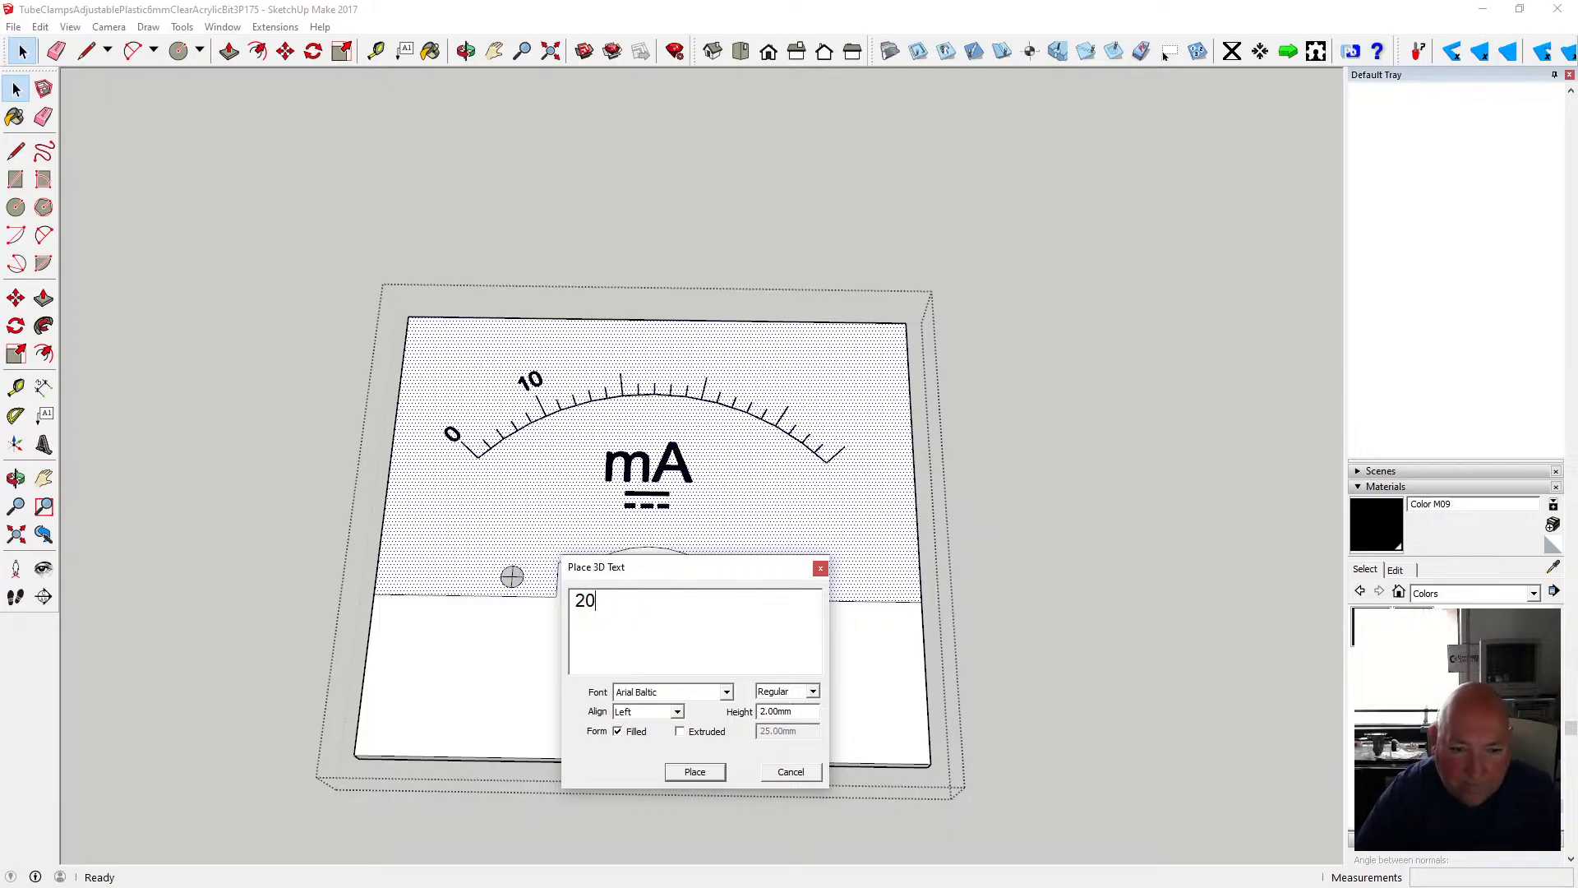
click(687, 777)
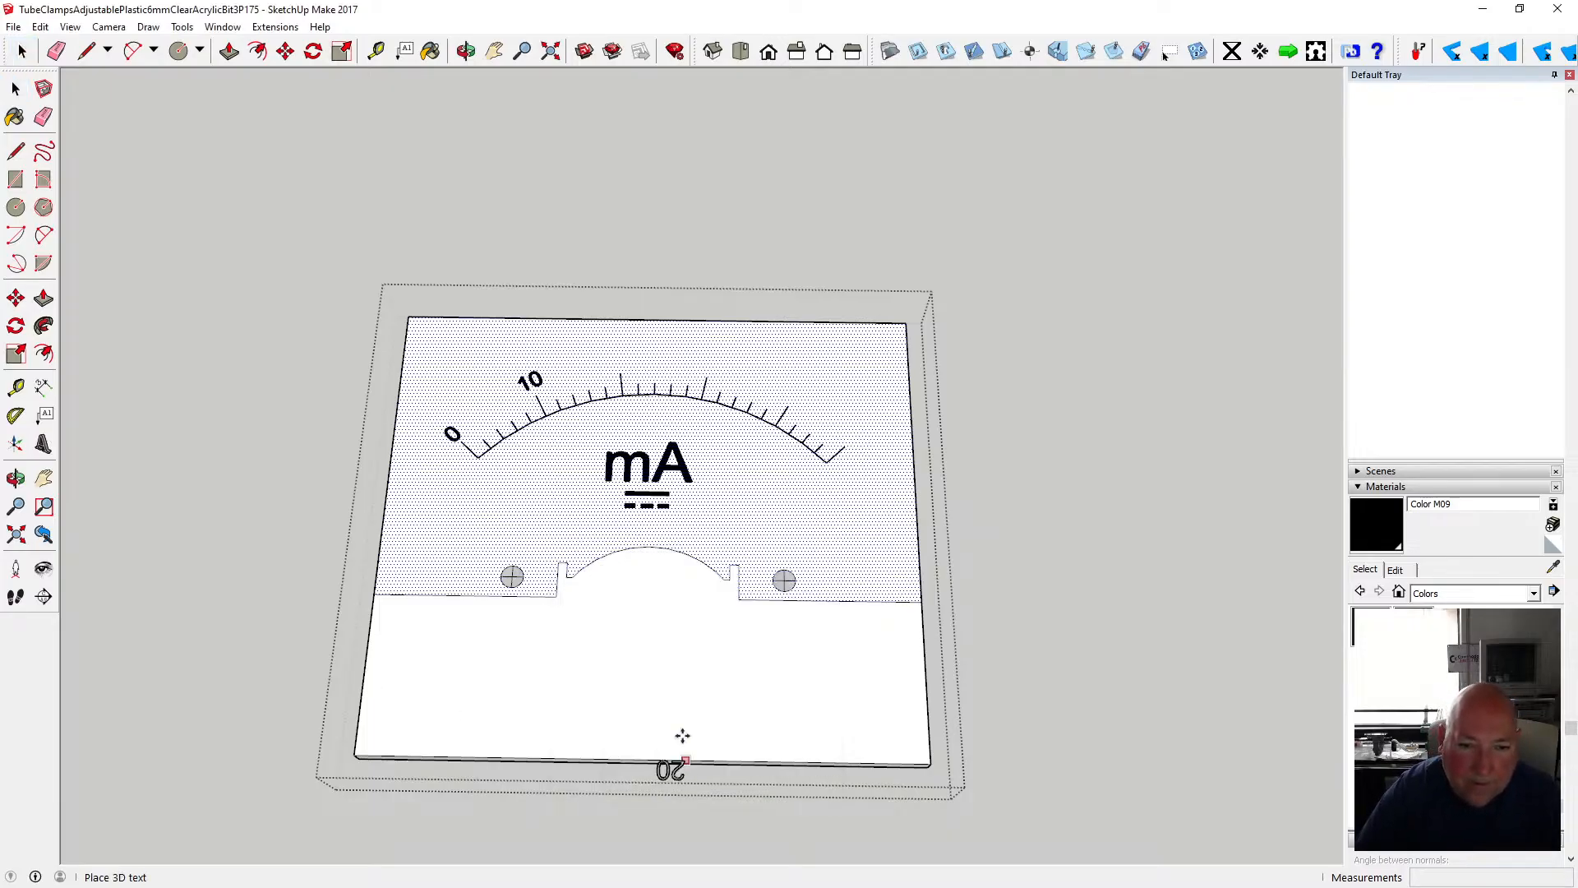
click(676, 353)
- Rotate the 20 by 180 degrees so it reads upright and move it about 4 mm to centre it above the arc
click(313, 51)
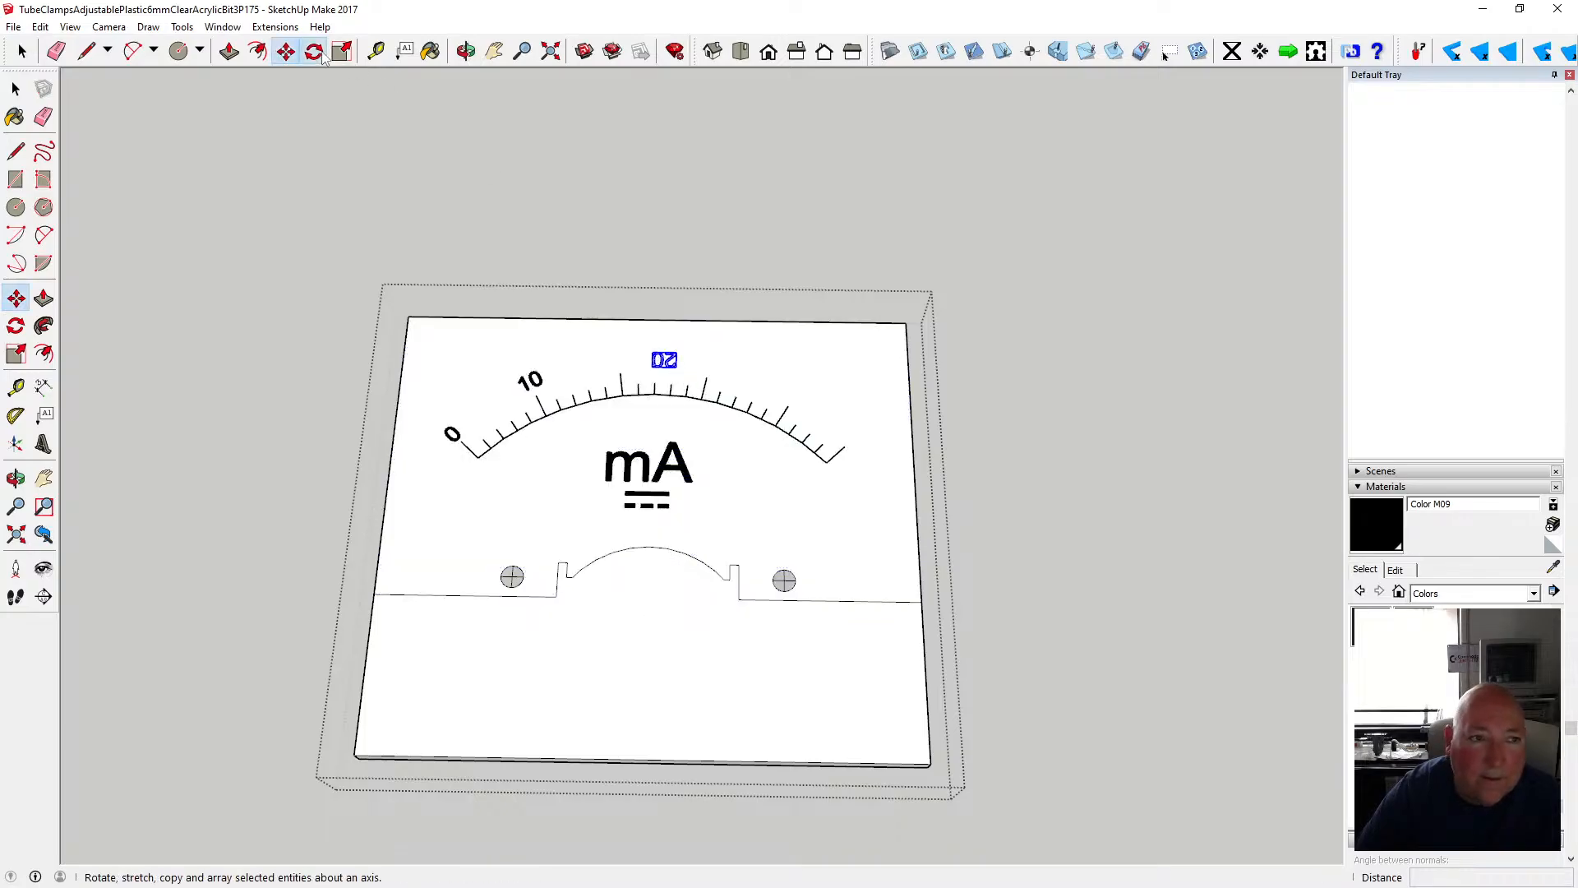
click(676, 353)
click(744, 354)
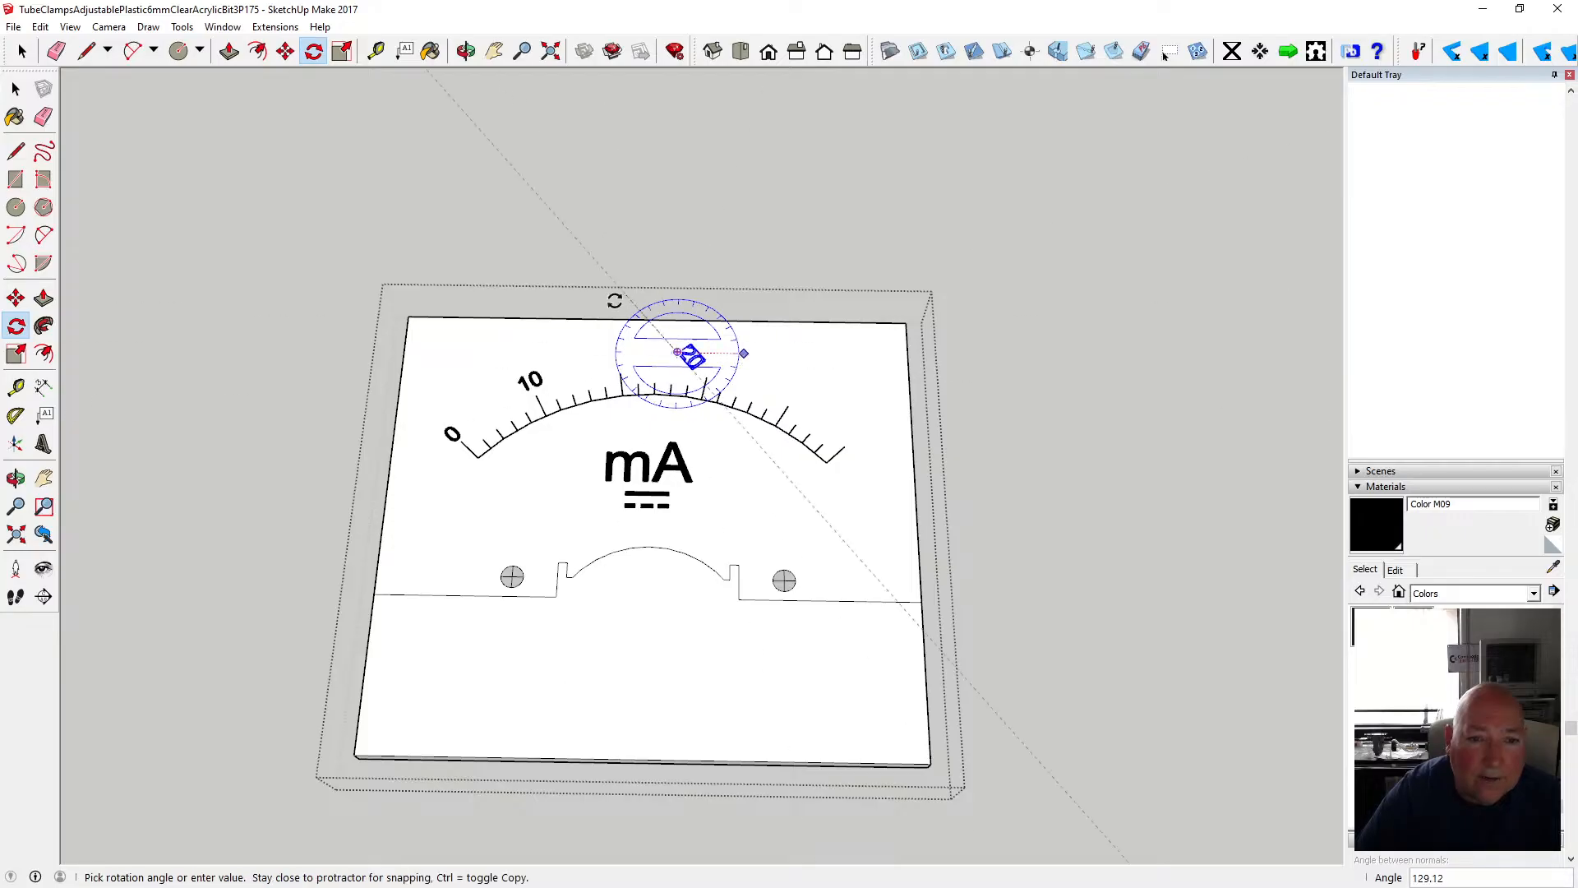
click(285, 51)
click(694, 351)
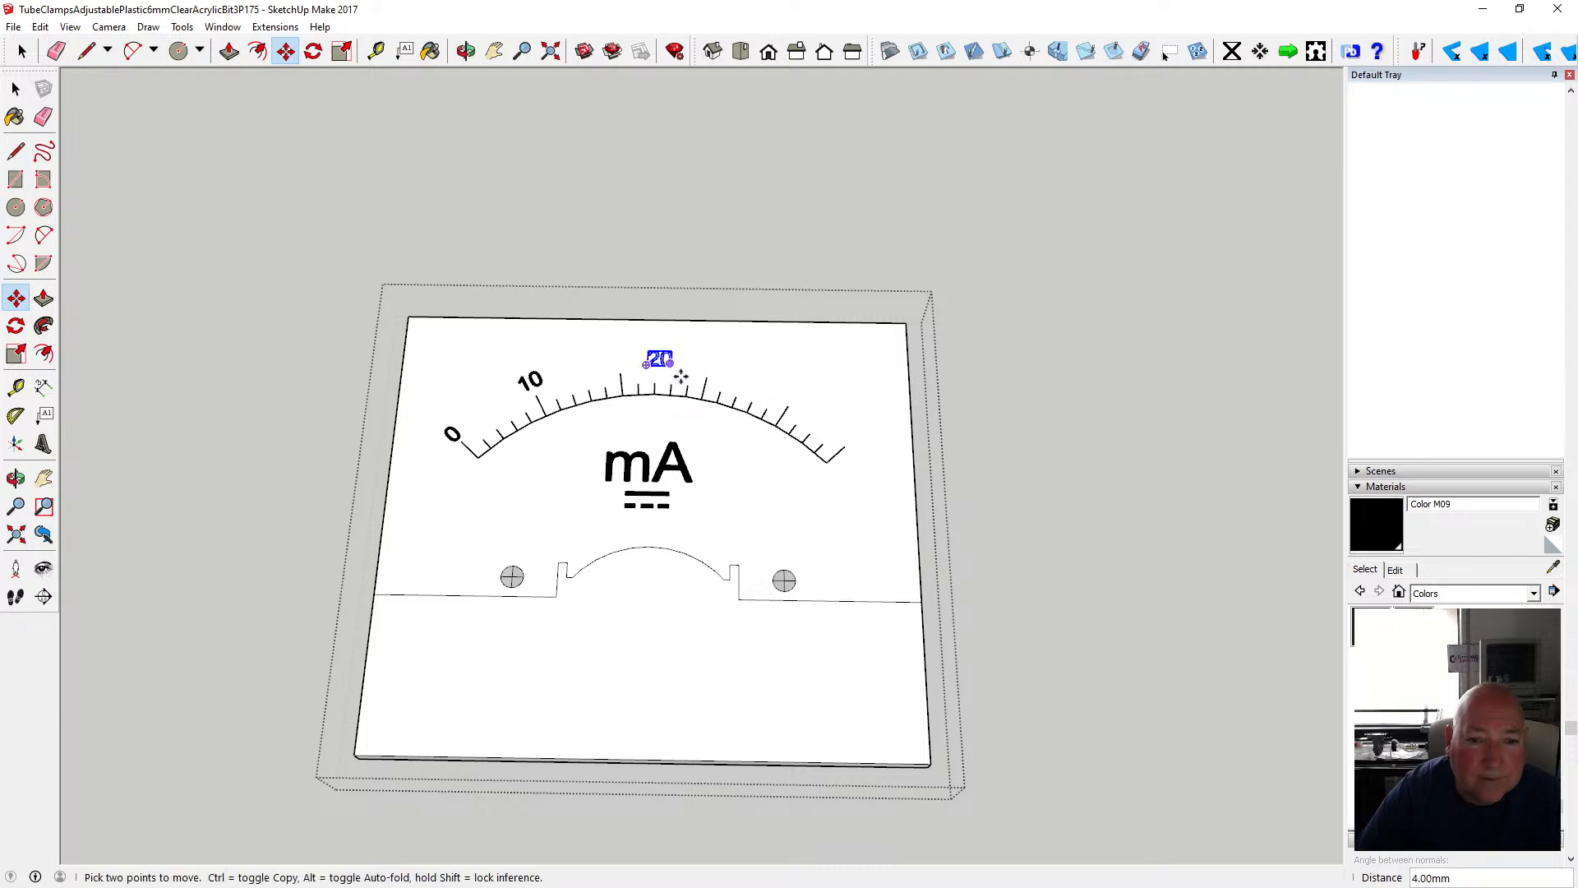
click(681, 375)
- Rotate the 20 by about 10.6 degrees around a point centred below the arc, to the fourth long tick of the scale
click(316, 52)
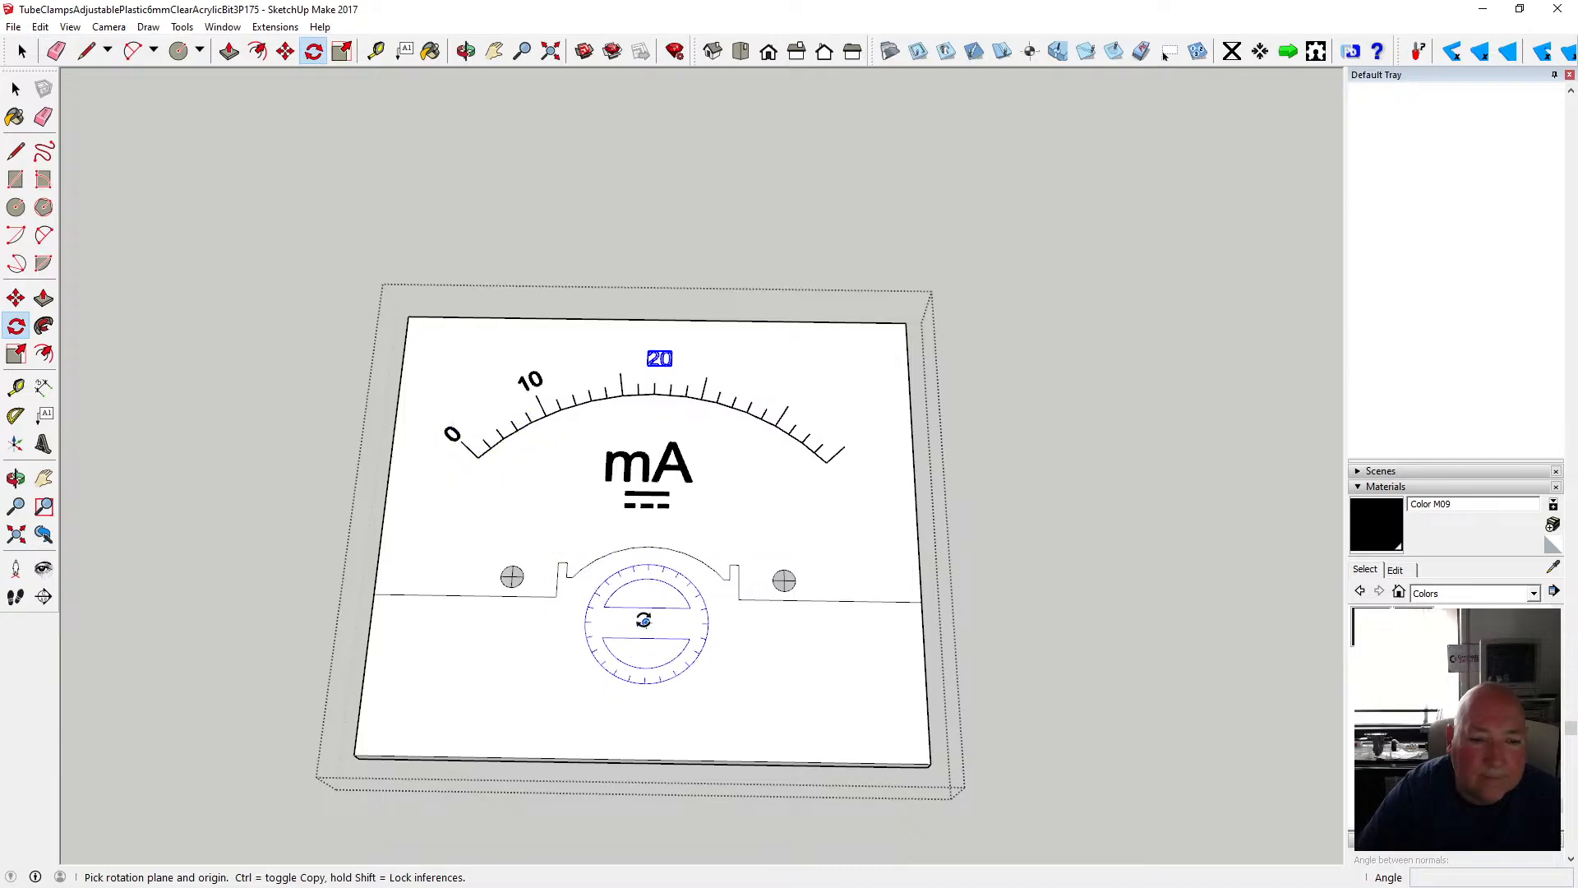
click(646, 623)
click(655, 363)
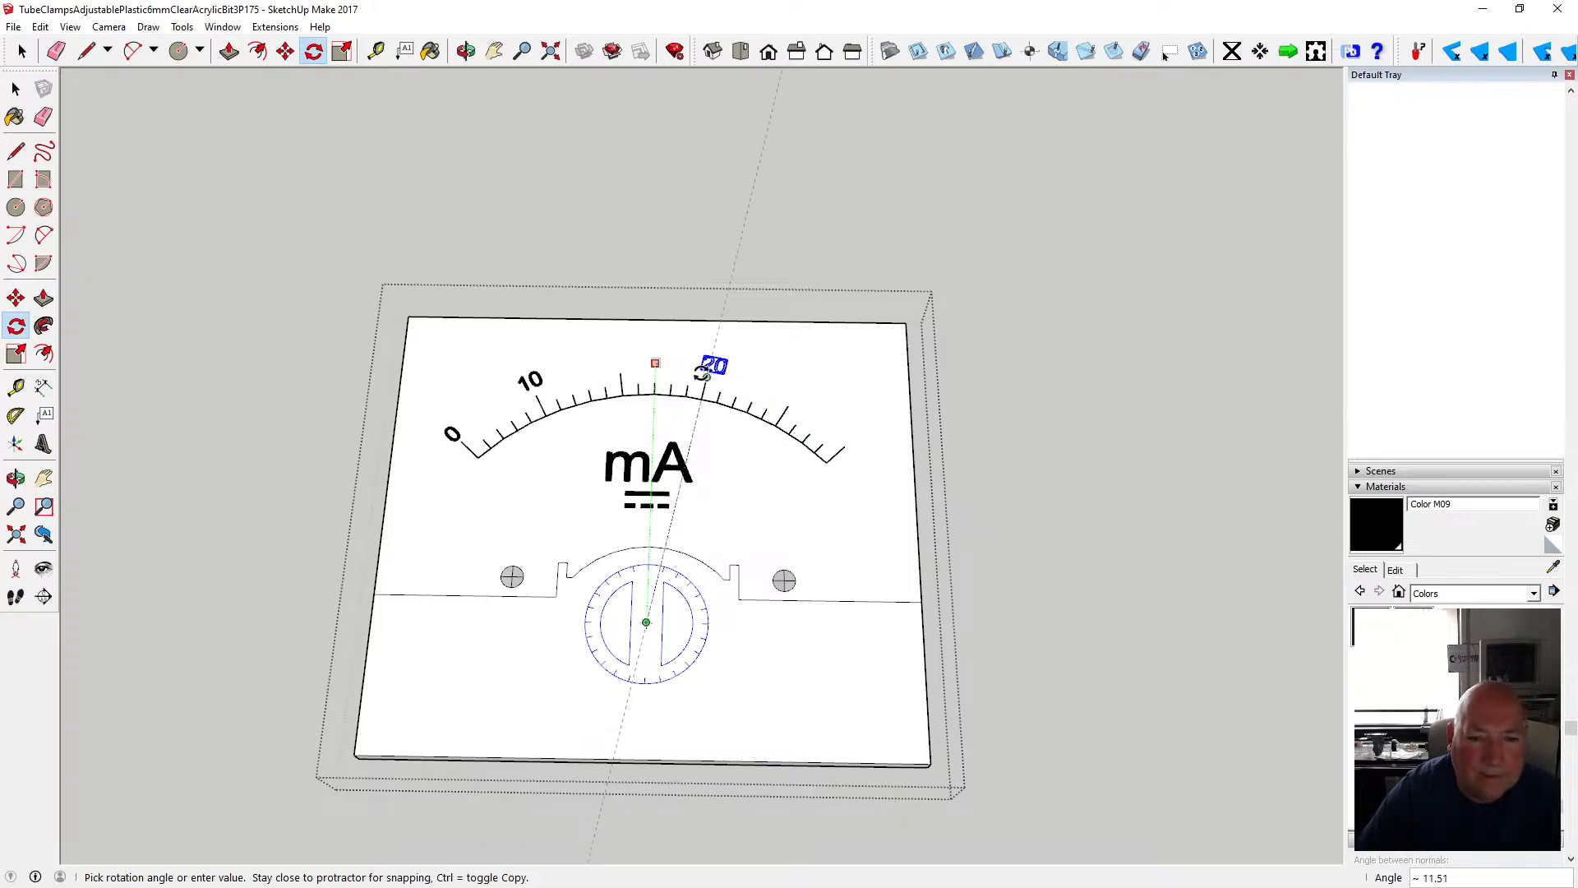
scroll(698, 372, up, 5)
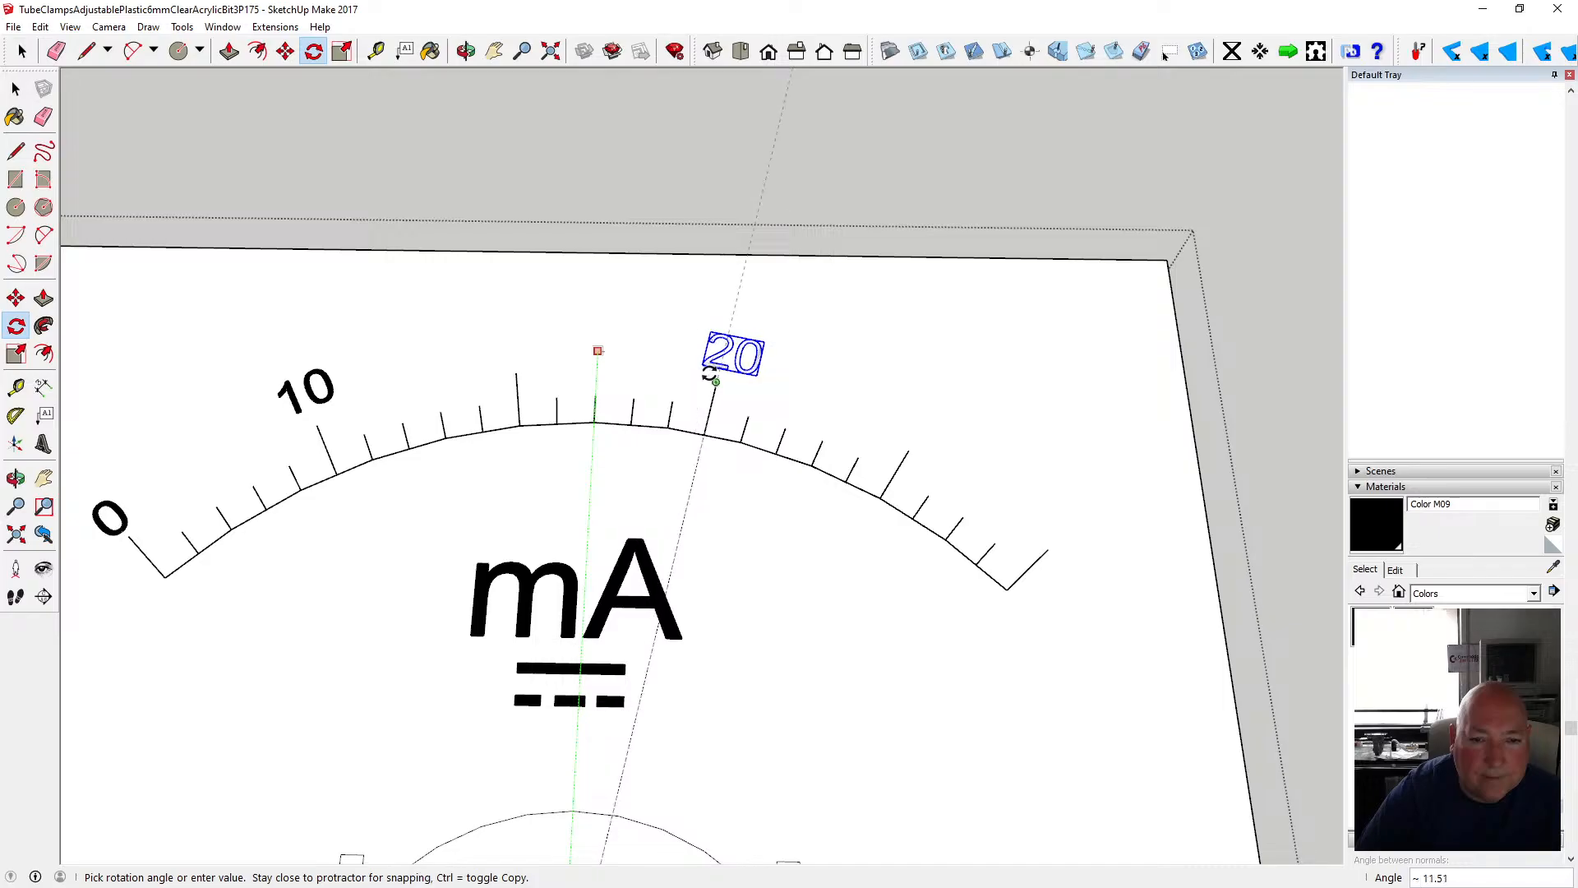
scroll(710, 374, up, 5)
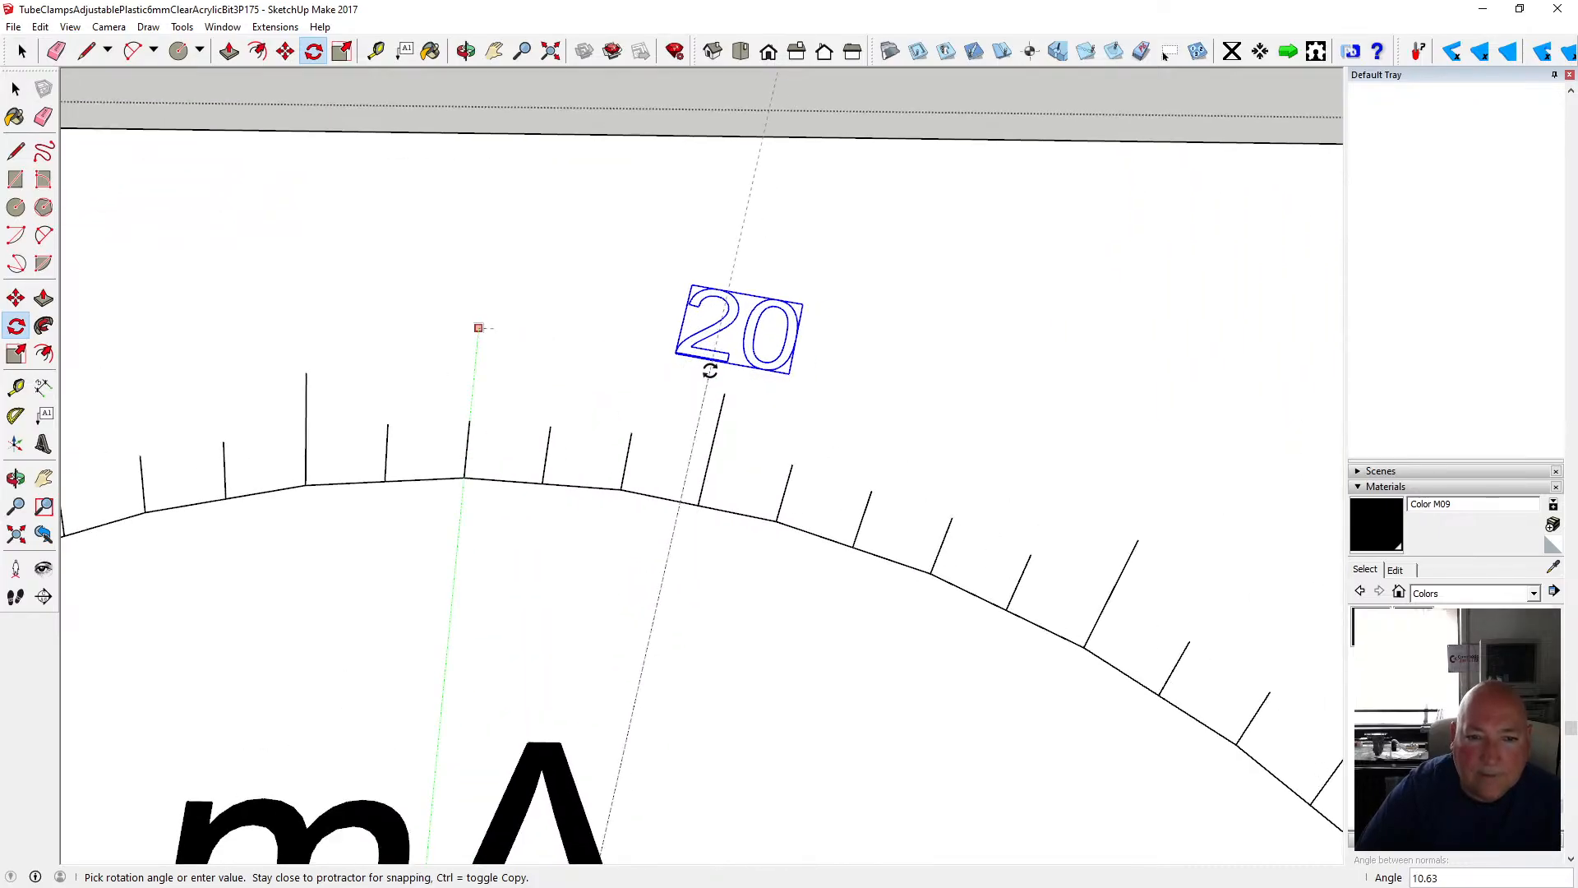
click(710, 372)
scroll(629, 354, down, 6)
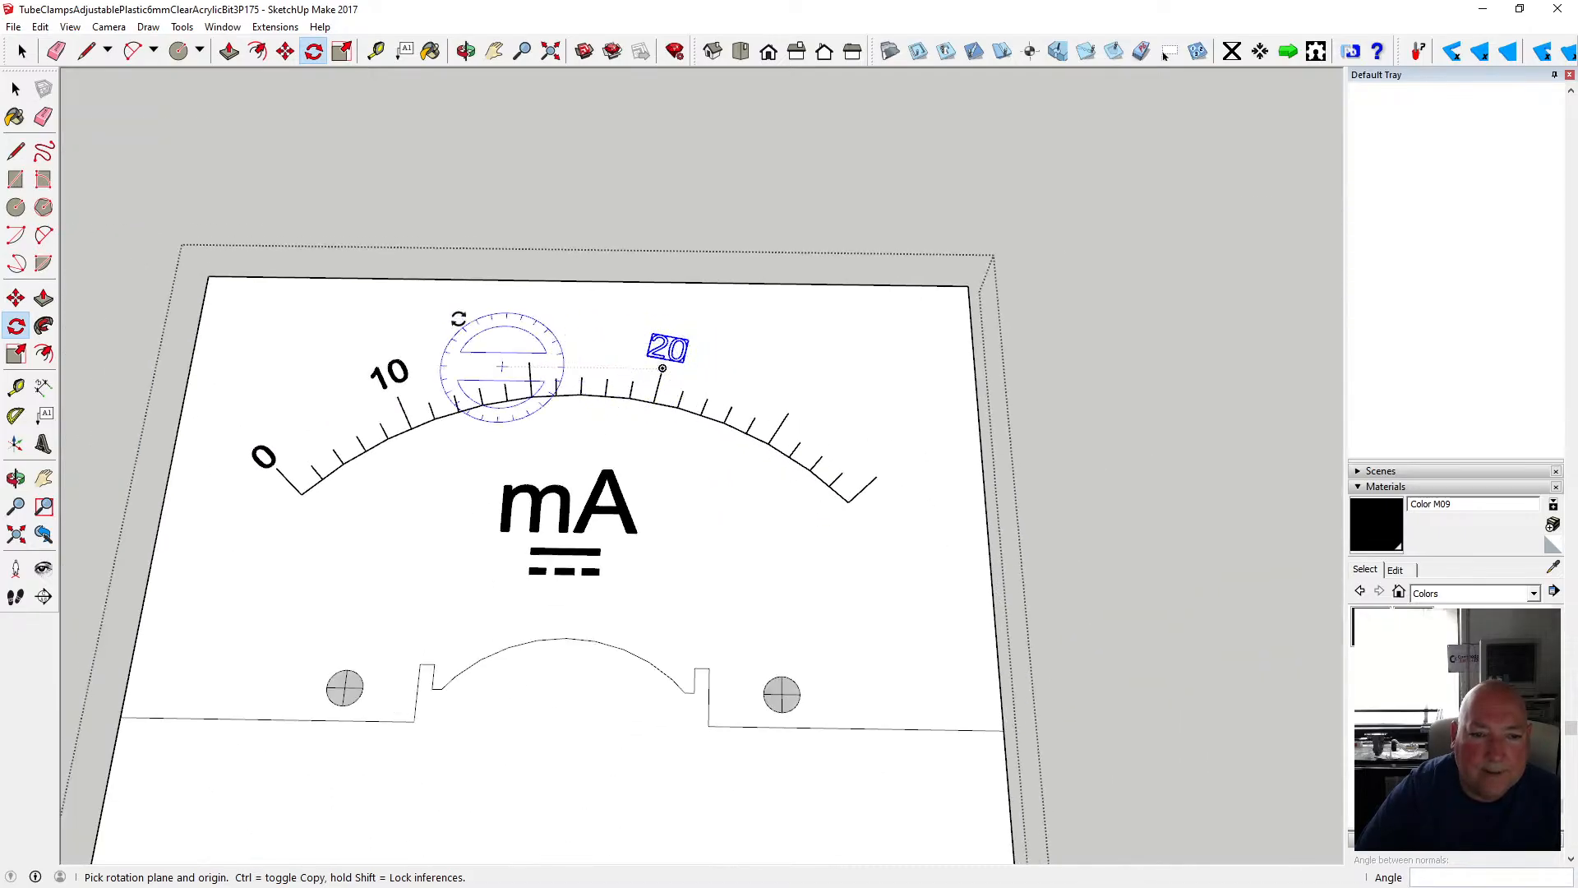
- Open the 20 text component, paint both digits black with Color M09 and close the component
key(space)
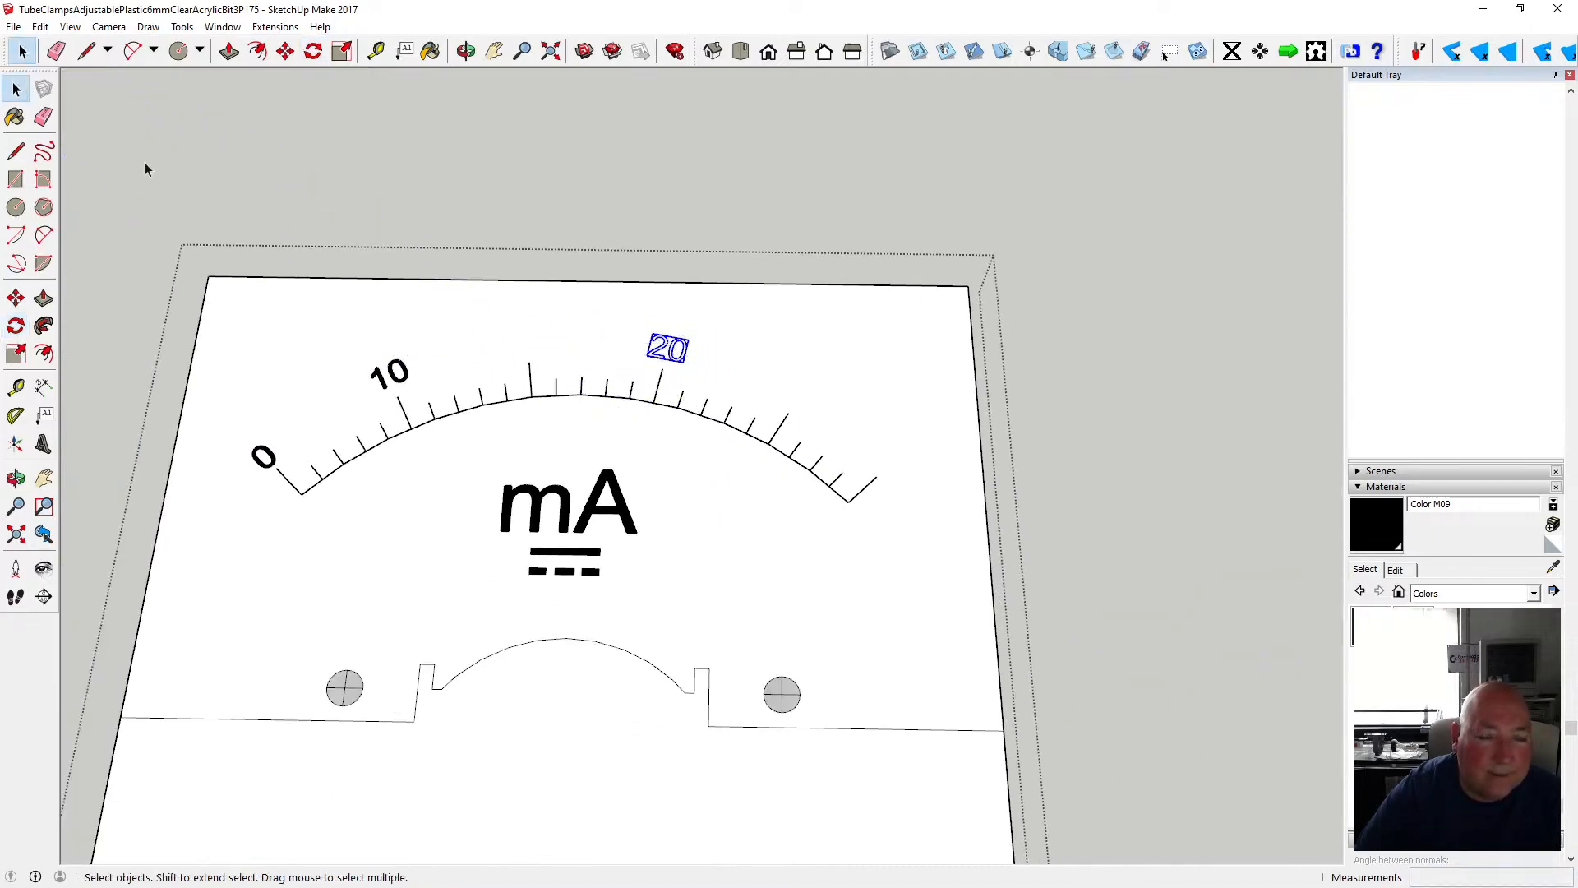
double_click(662, 351)
scroll(662, 341, up, 8)
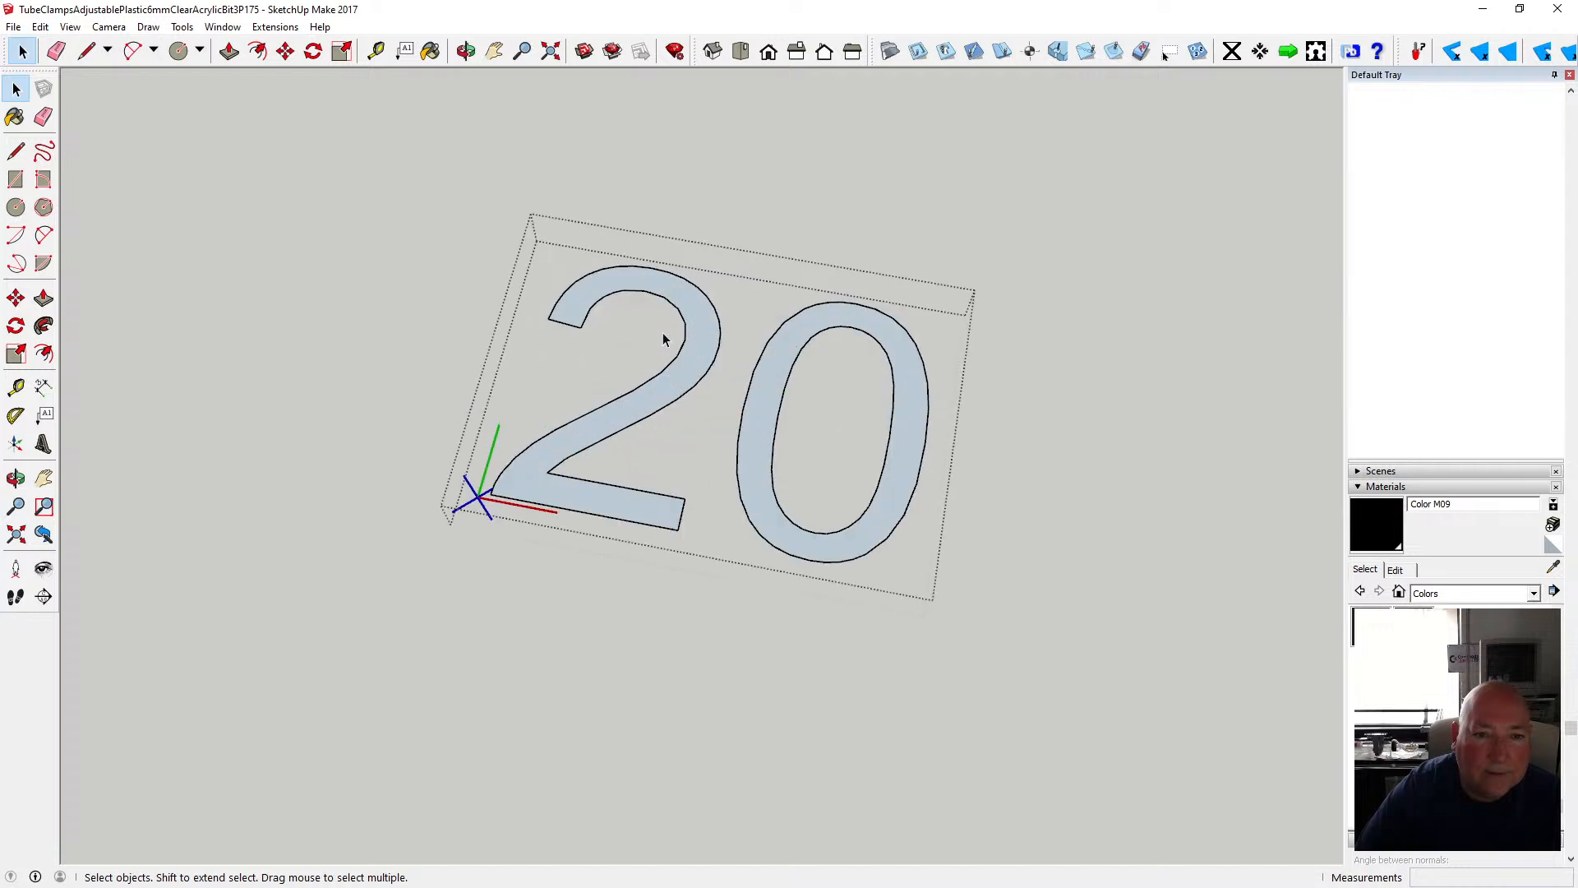
key(b)
click(712, 330)
click(775, 352)
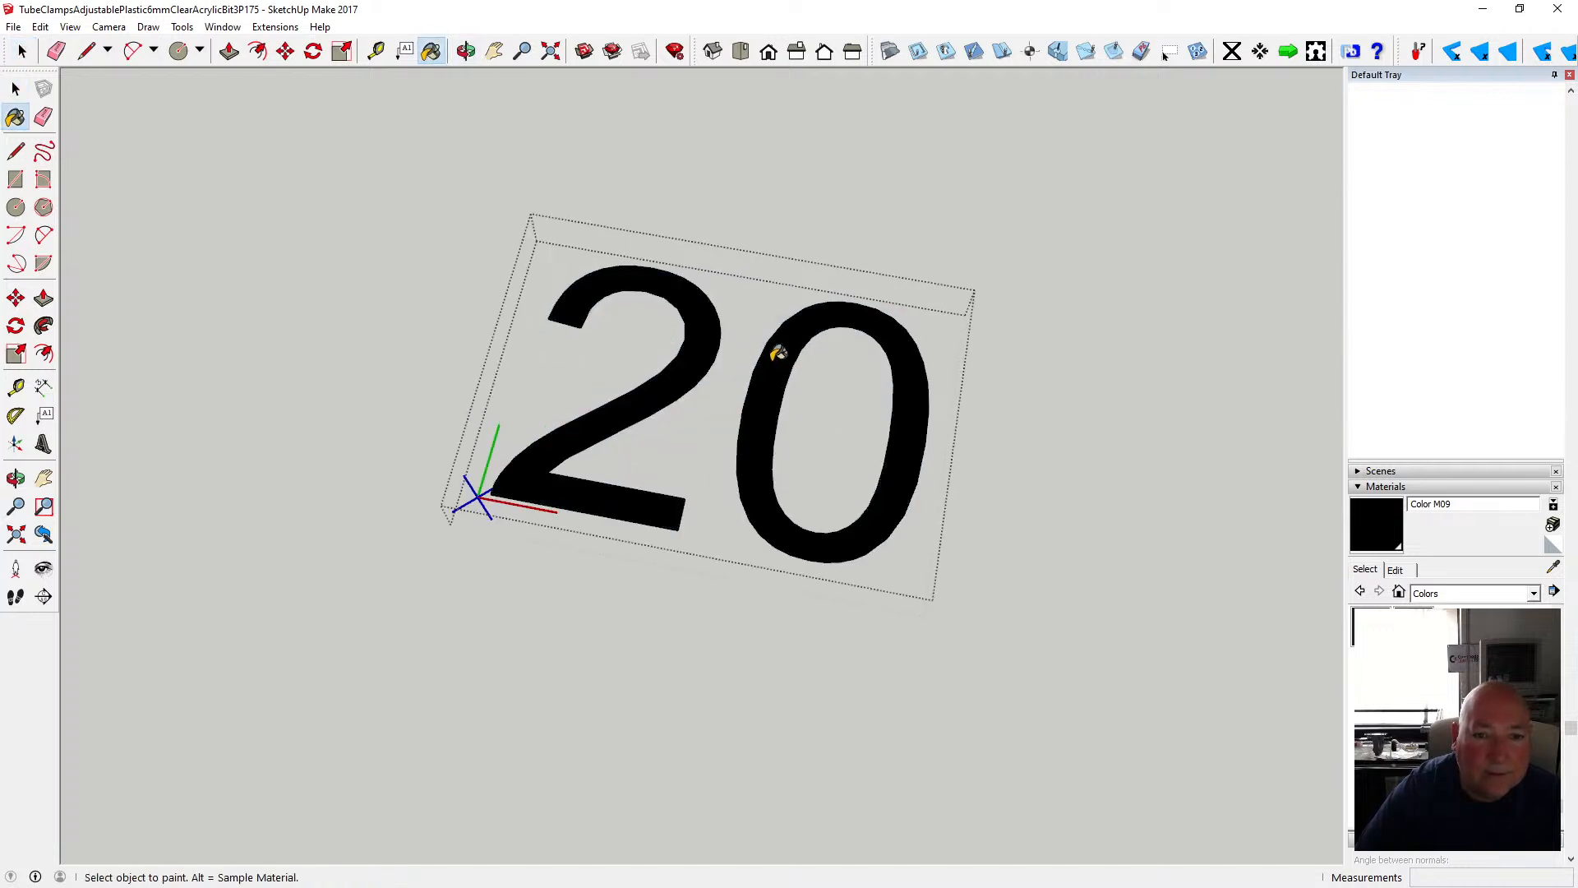
click(16, 88)
click(317, 288)
scroll(639, 377, down, 5)
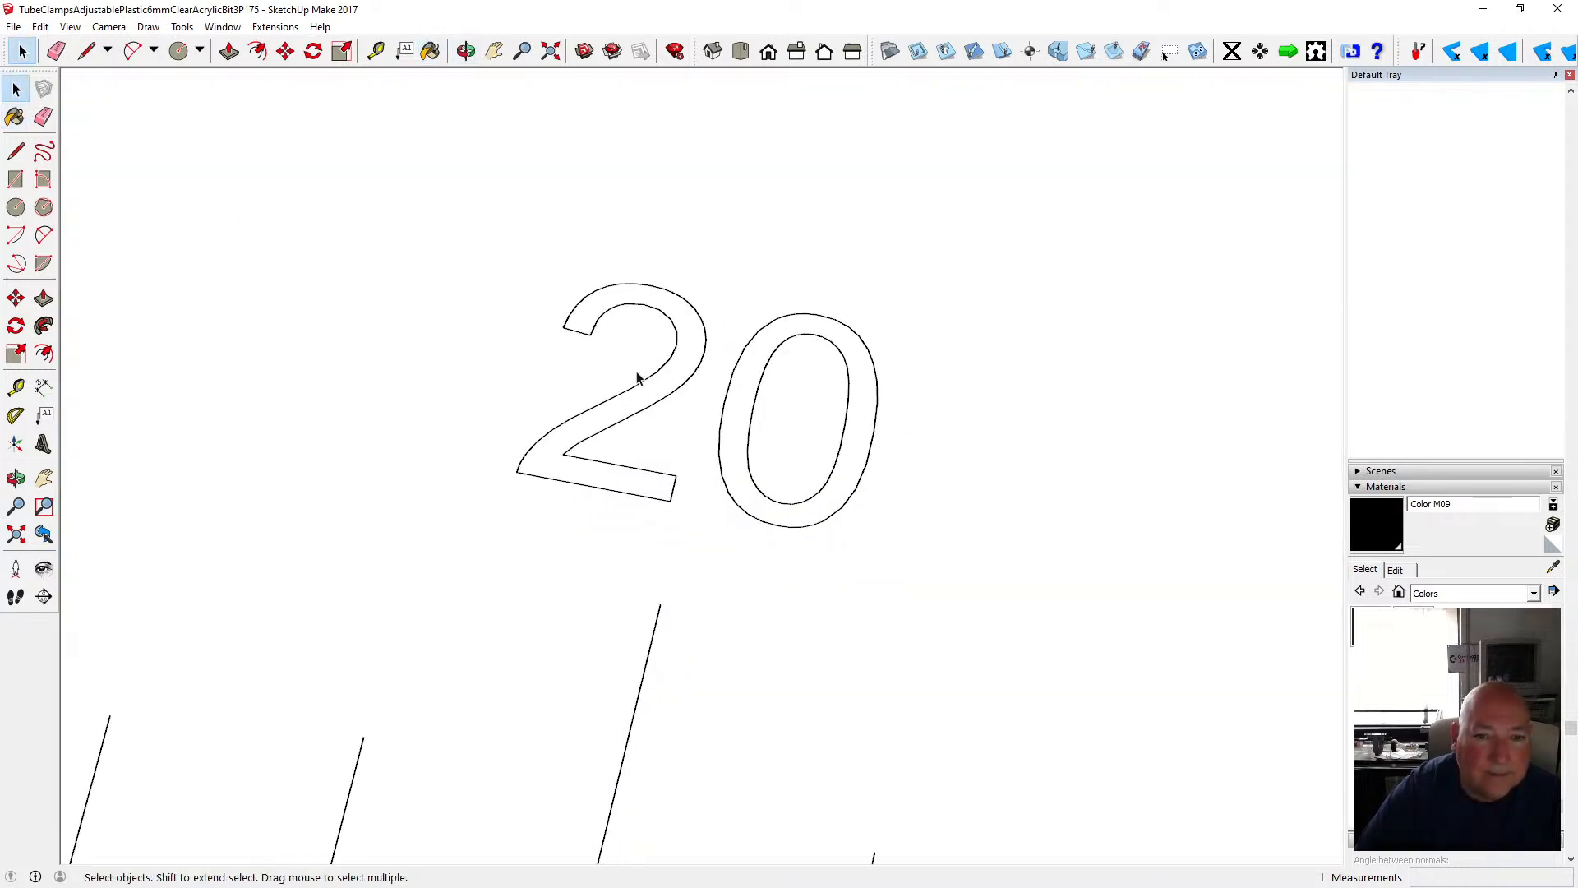
- Examine the fill of the 20 and how it sits on the plate surface from several angles
scroll(639, 378, down, 6)
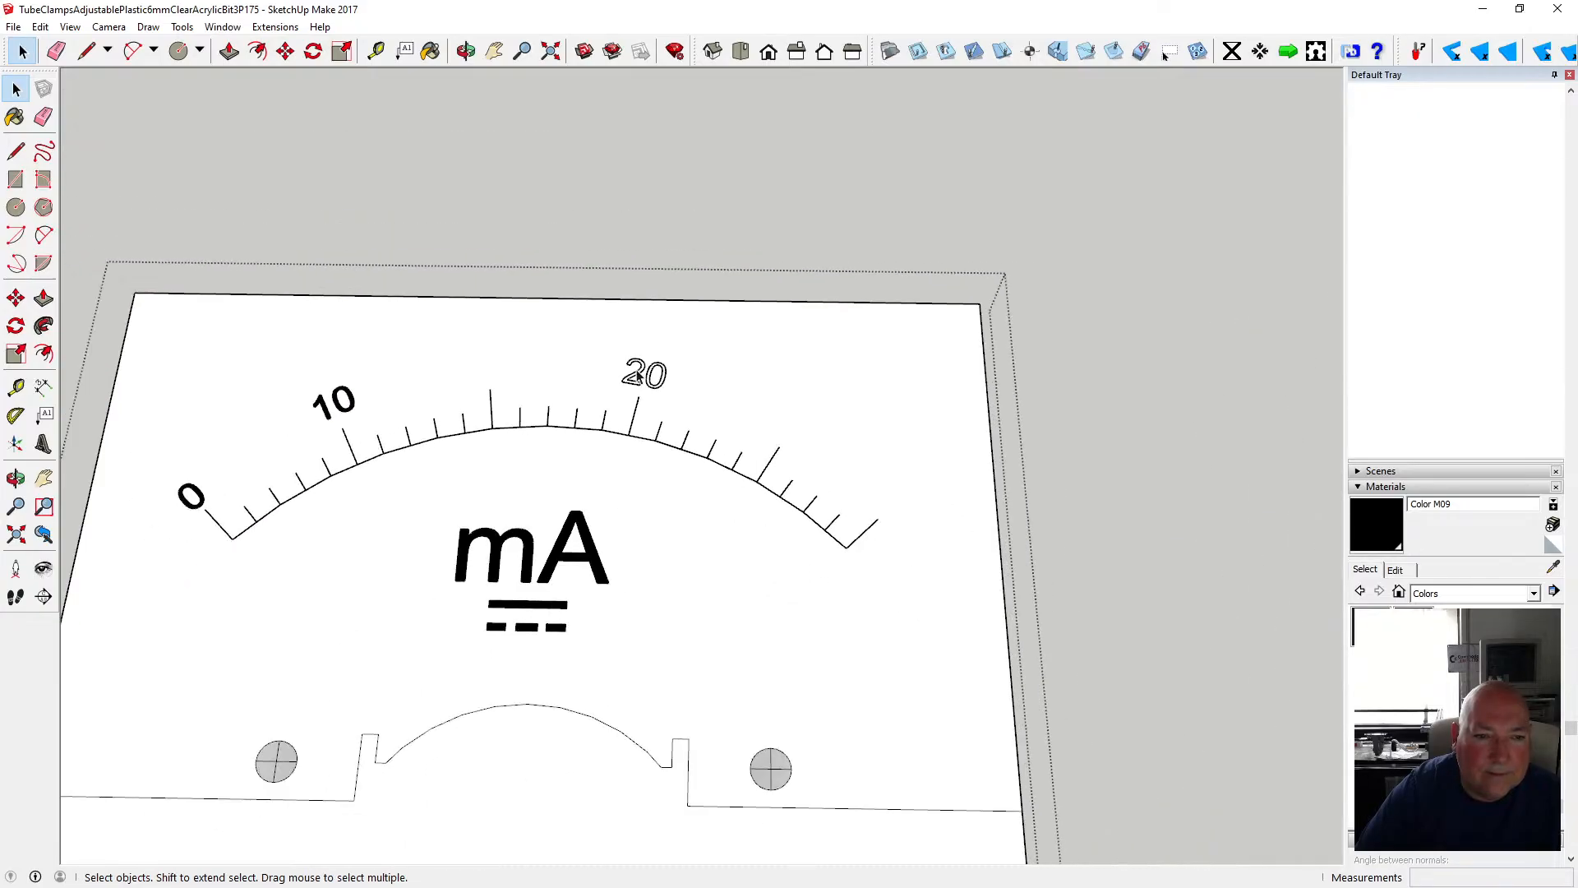
scroll(538, 402, down, 2)
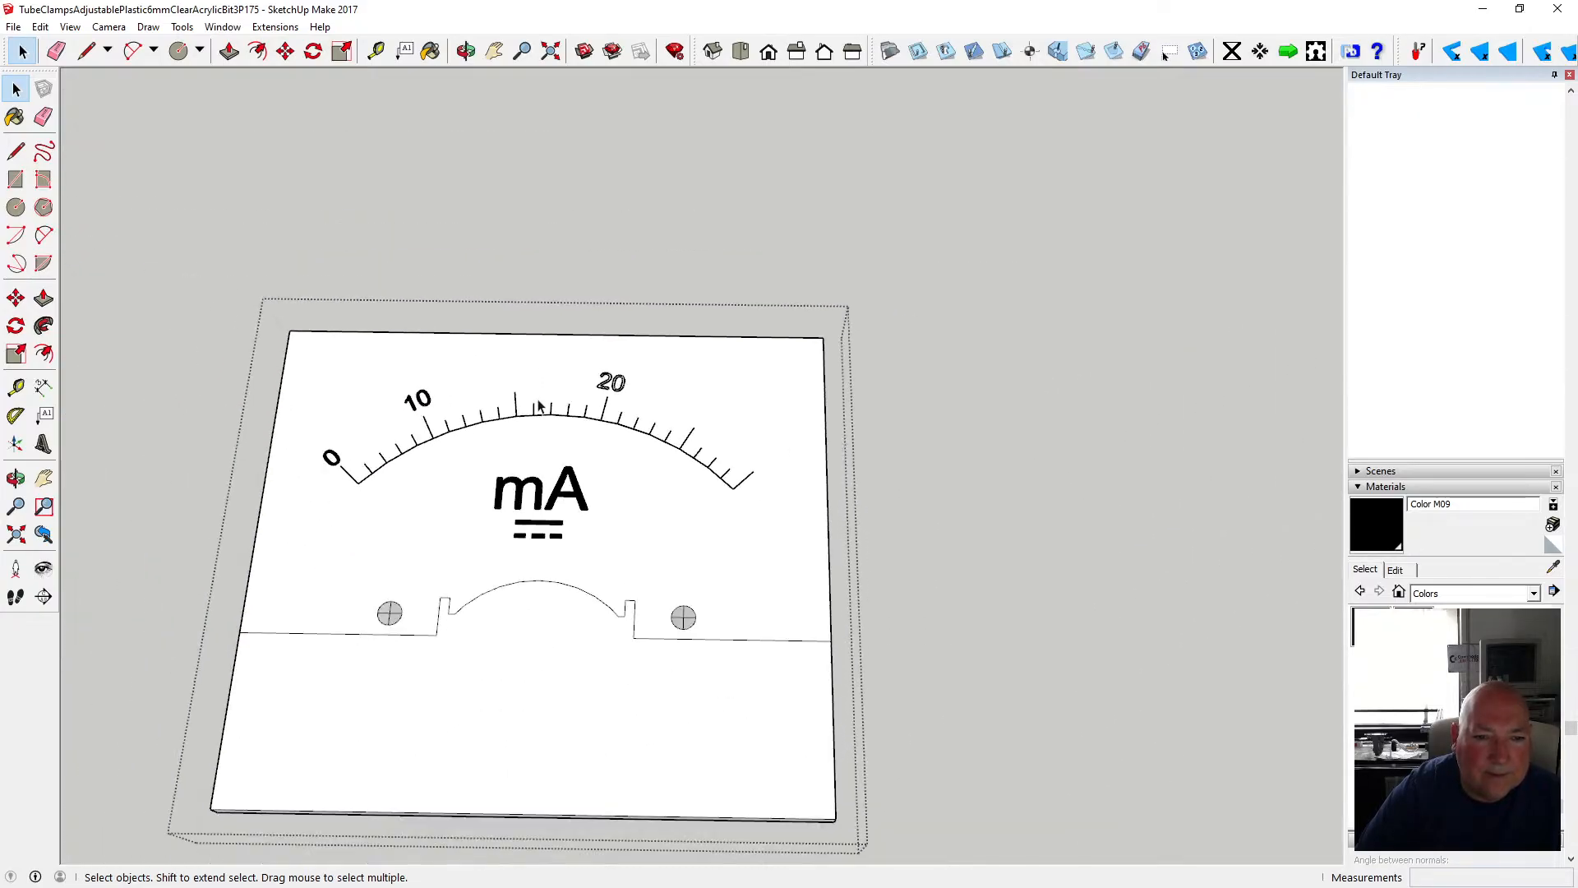
click(466, 51)
drag(592, 257, 649, 516)
scroll(635, 350, up, 6)
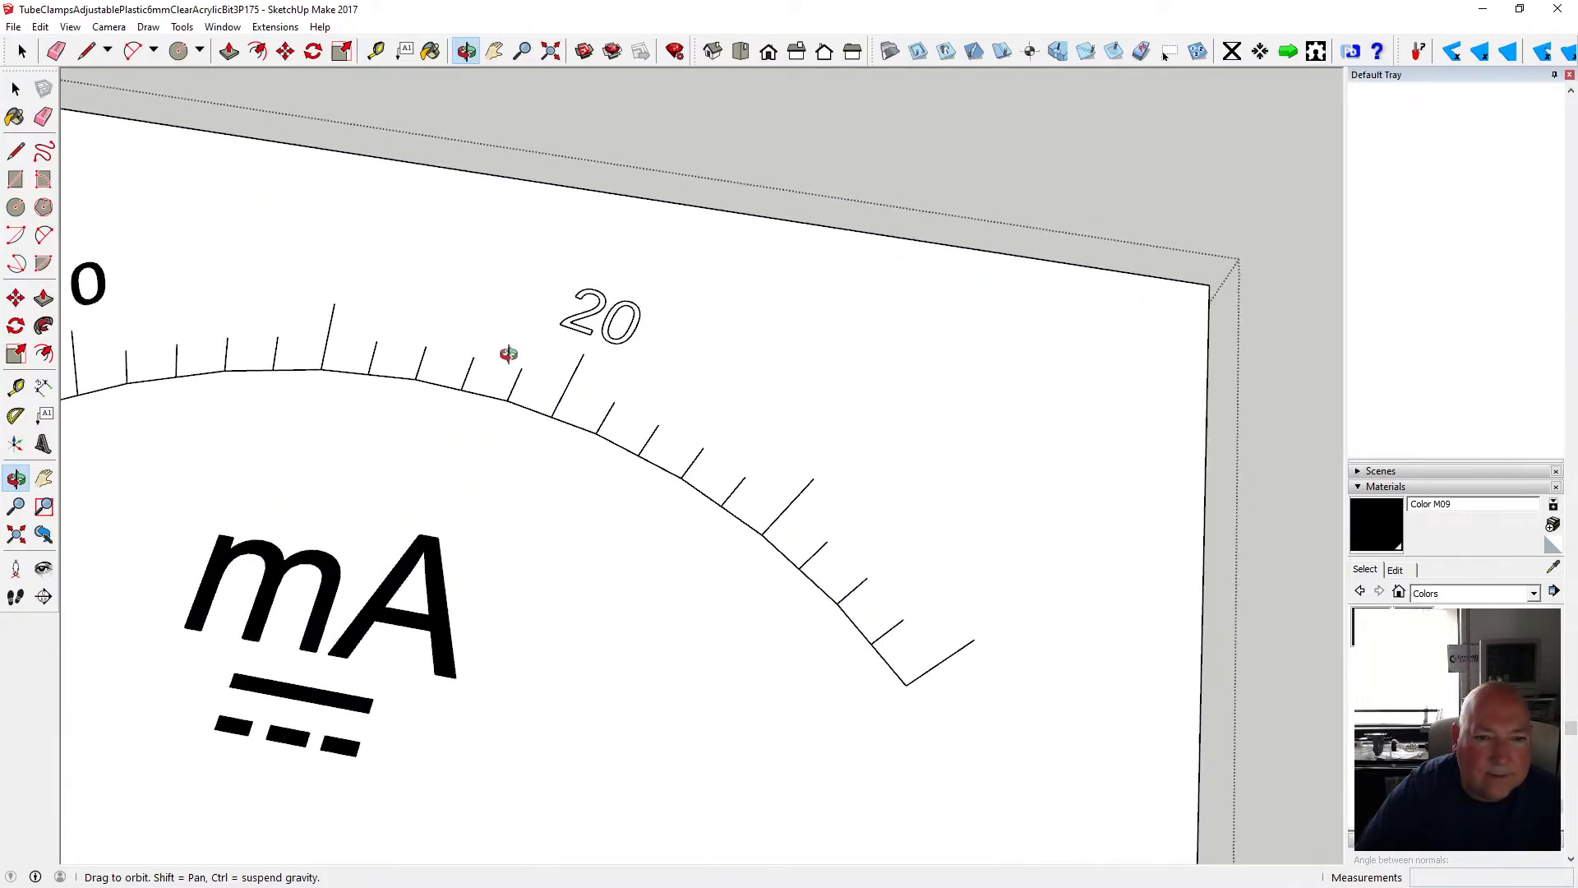
drag(628, 297, 670, 272)
drag(589, 370, 747, 352)
scroll(740, 356, down, 3)
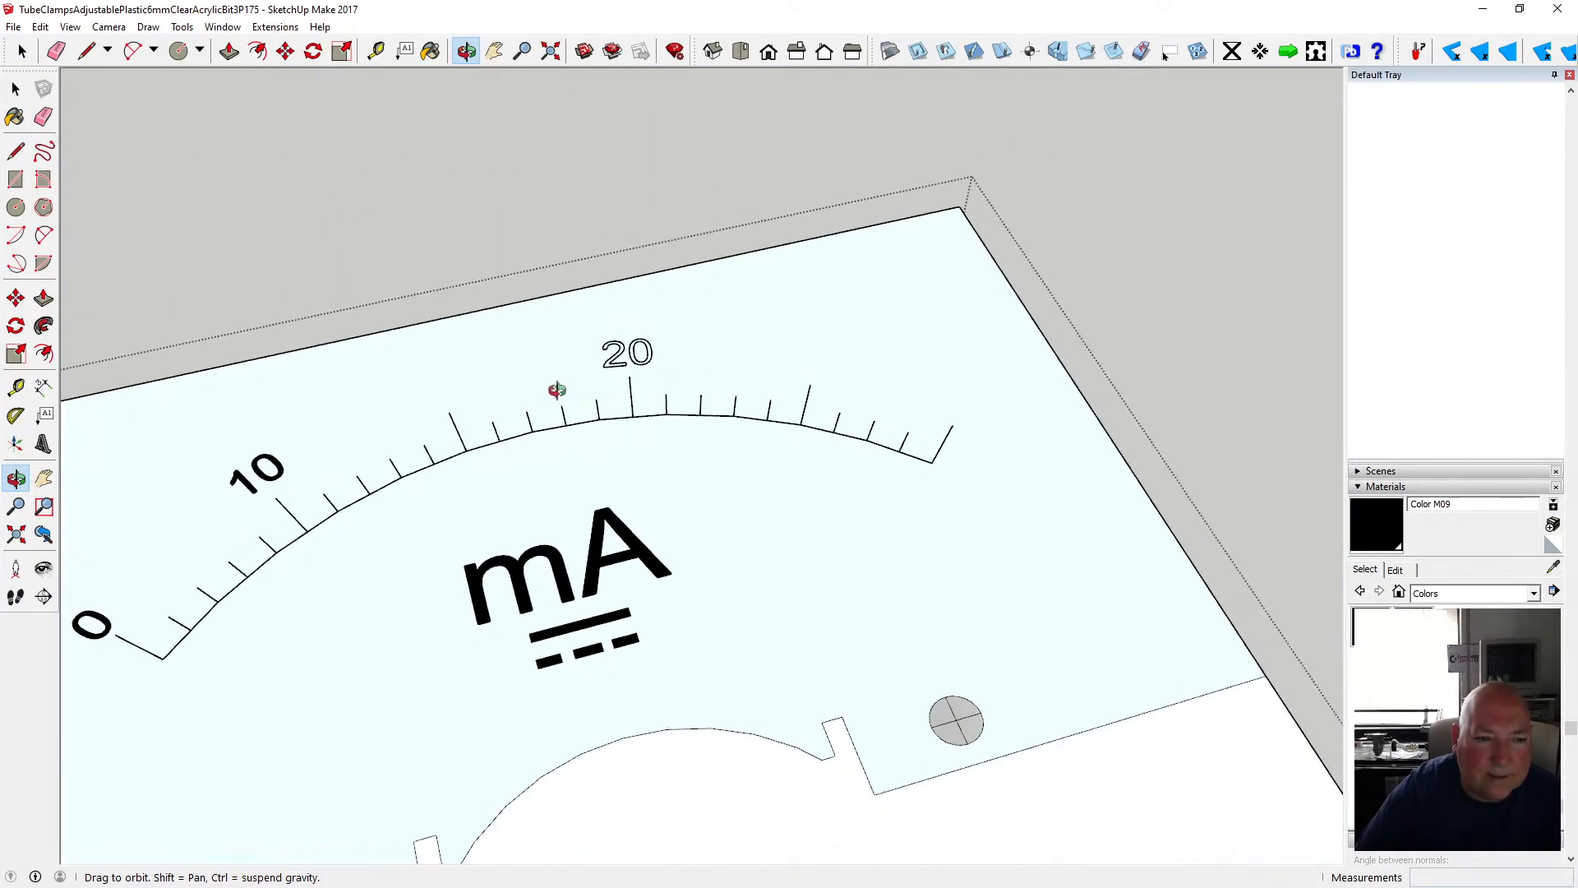
drag(556, 391, 406, 279)
scroll(674, 388, up, 5)
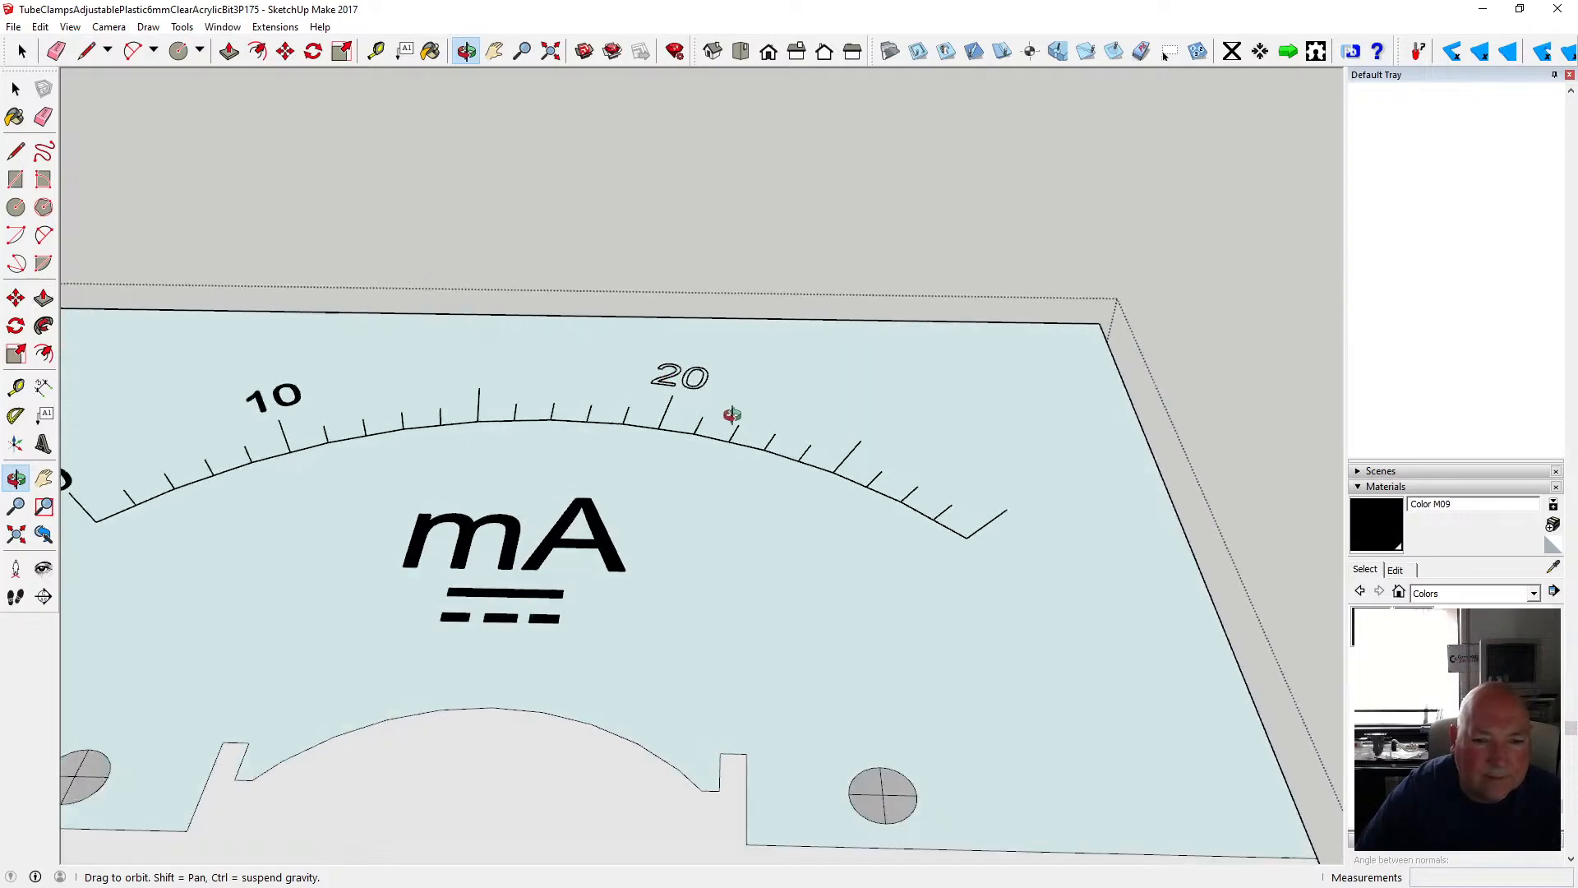
drag(662, 379, 543, 223)
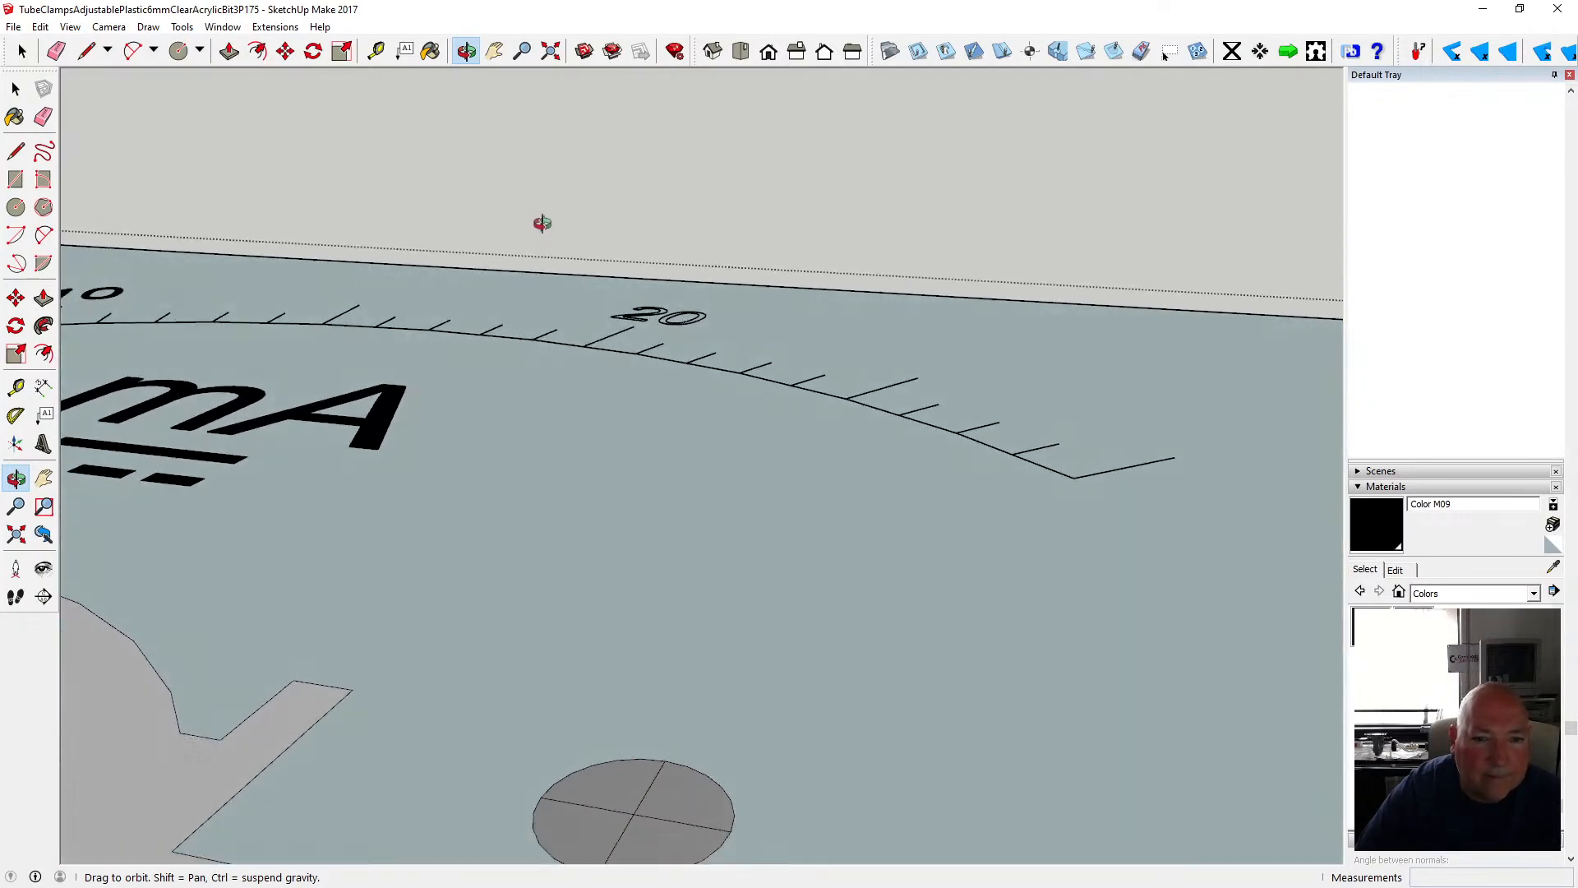
- Try to move the 20 up off the surface of the scale plate
click(16, 88)
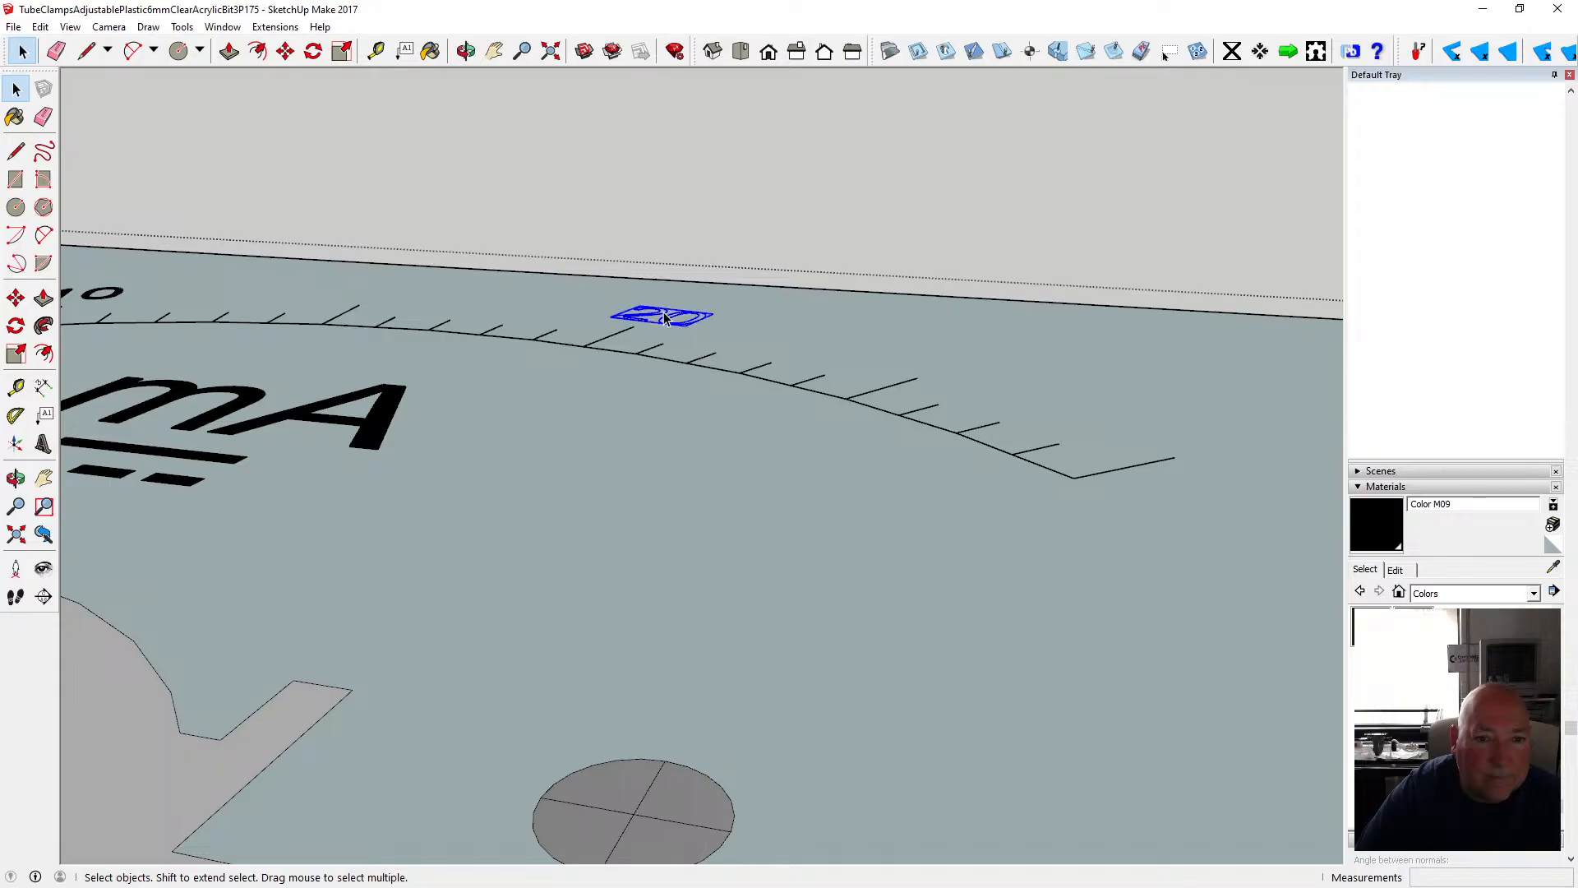
click(285, 51)
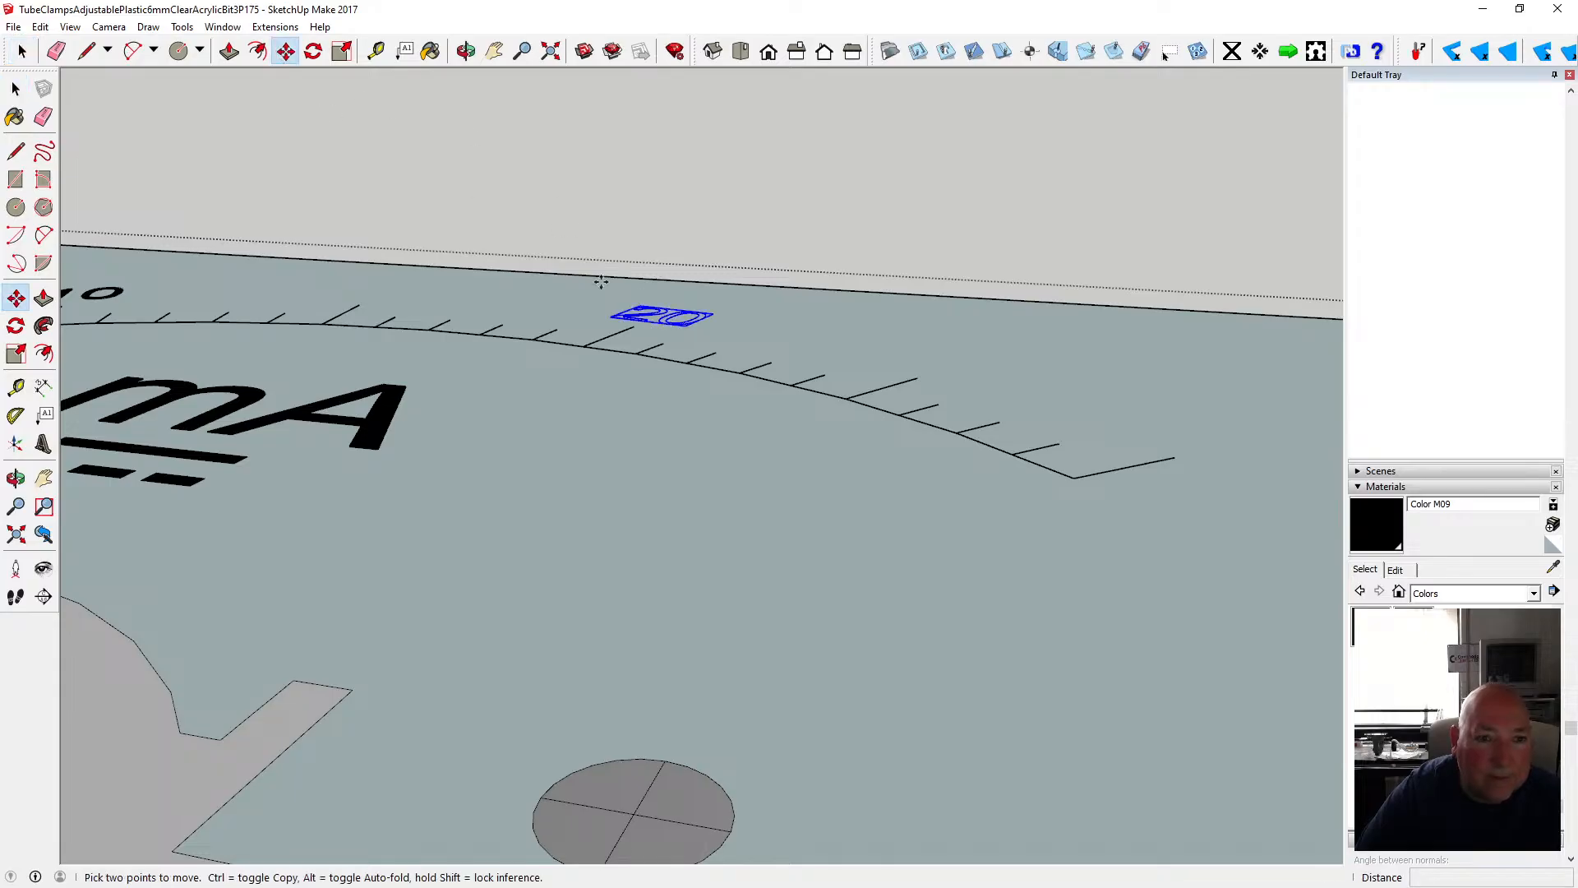
click(641, 319)
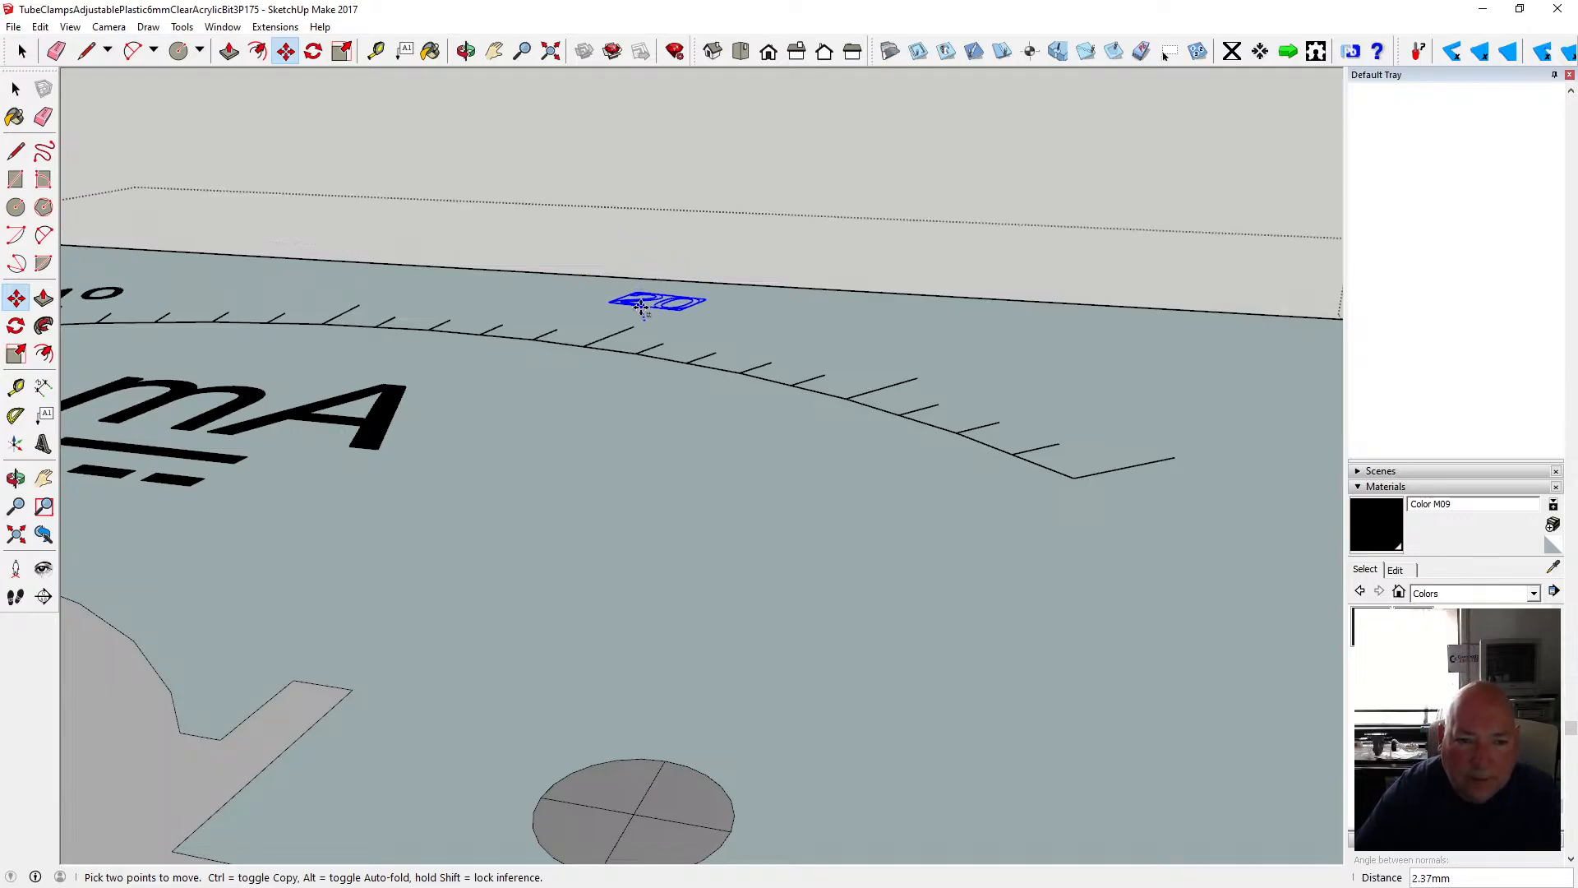
click(644, 318)
key(space)
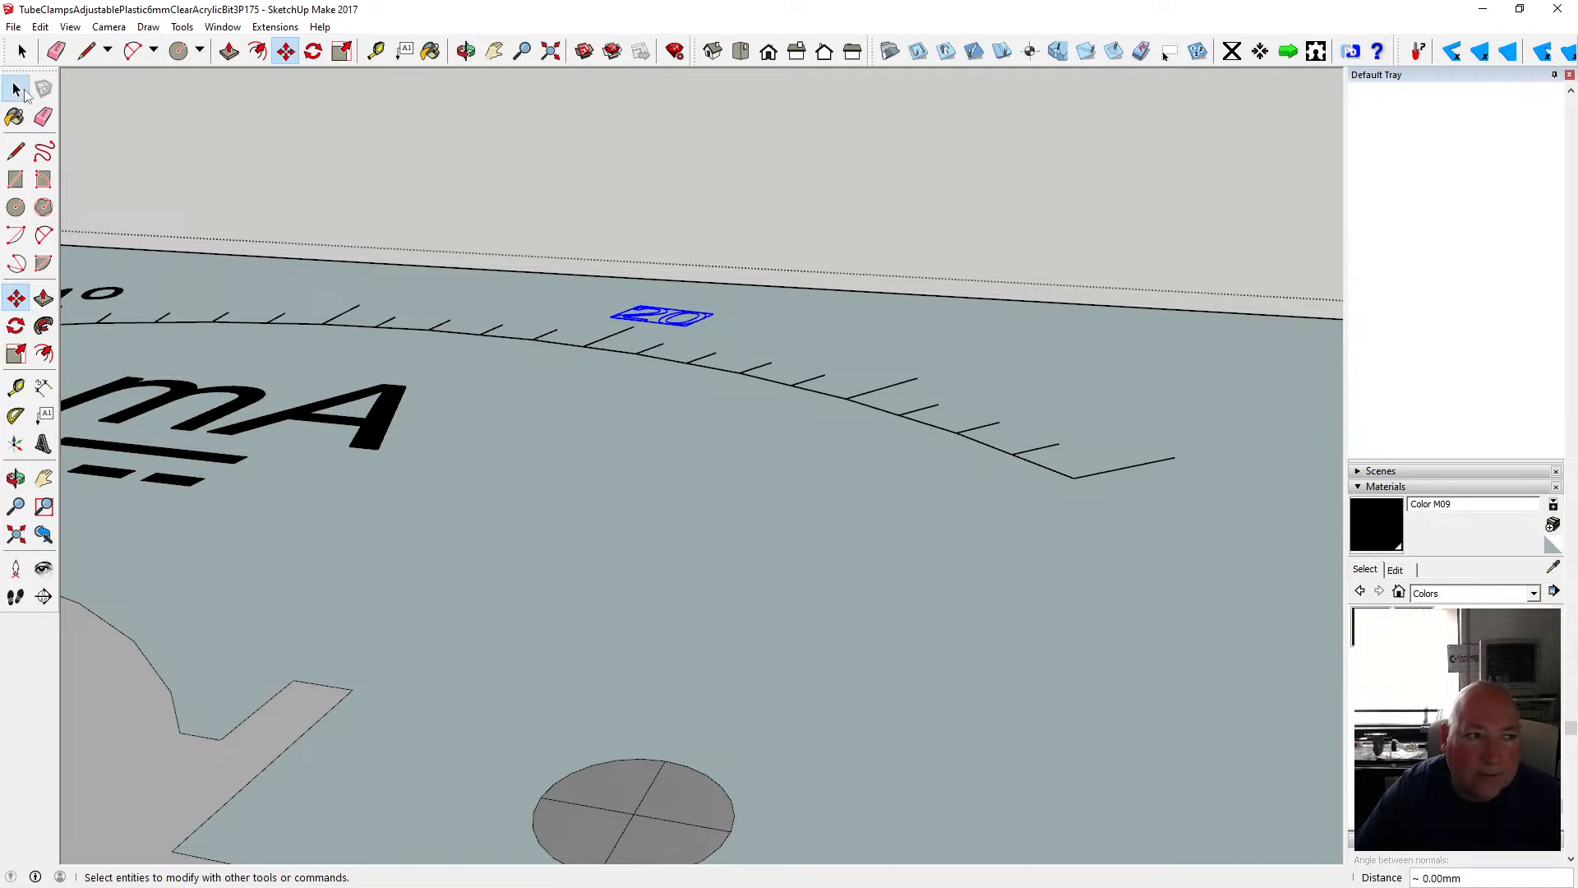
- Check the 20 from above and at an angle, and remove it from the fourth long tick
click(741, 52)
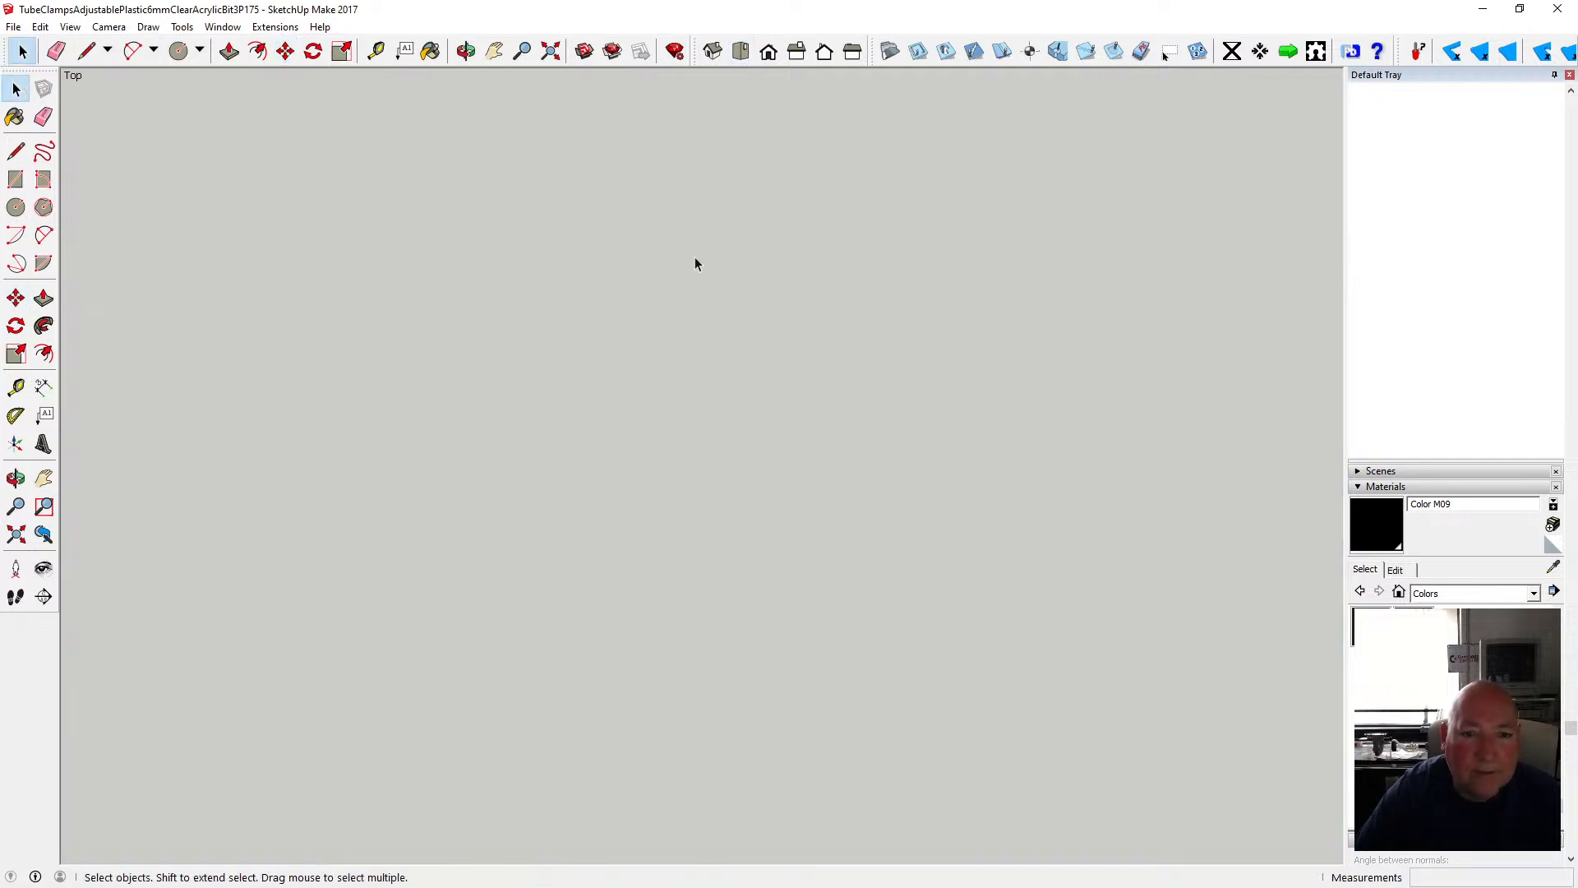
click(551, 51)
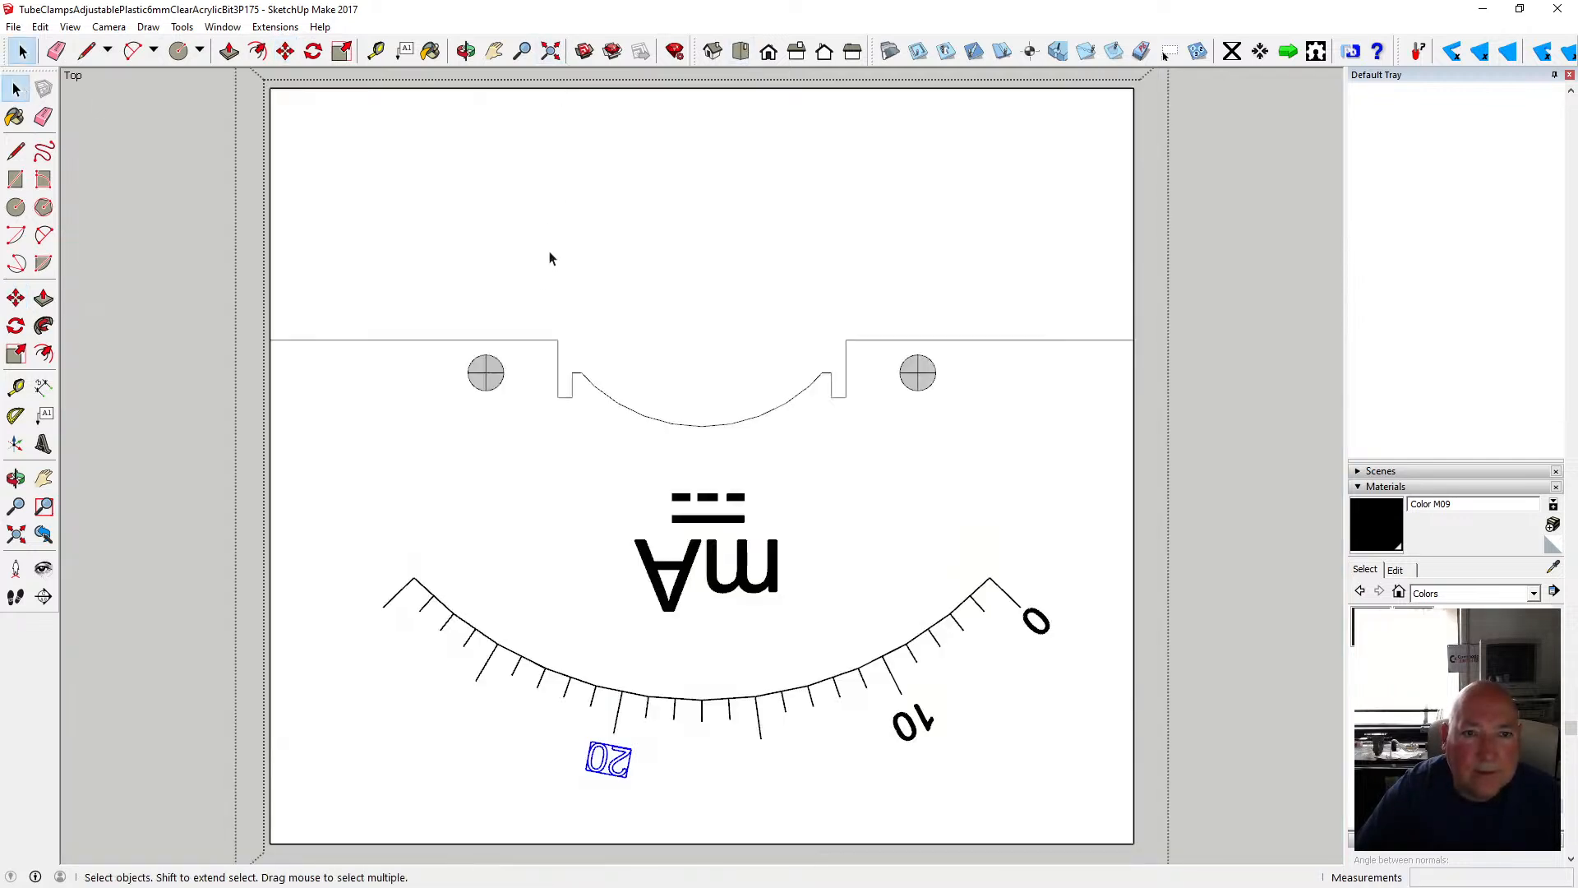
scroll(565, 319, down, 3)
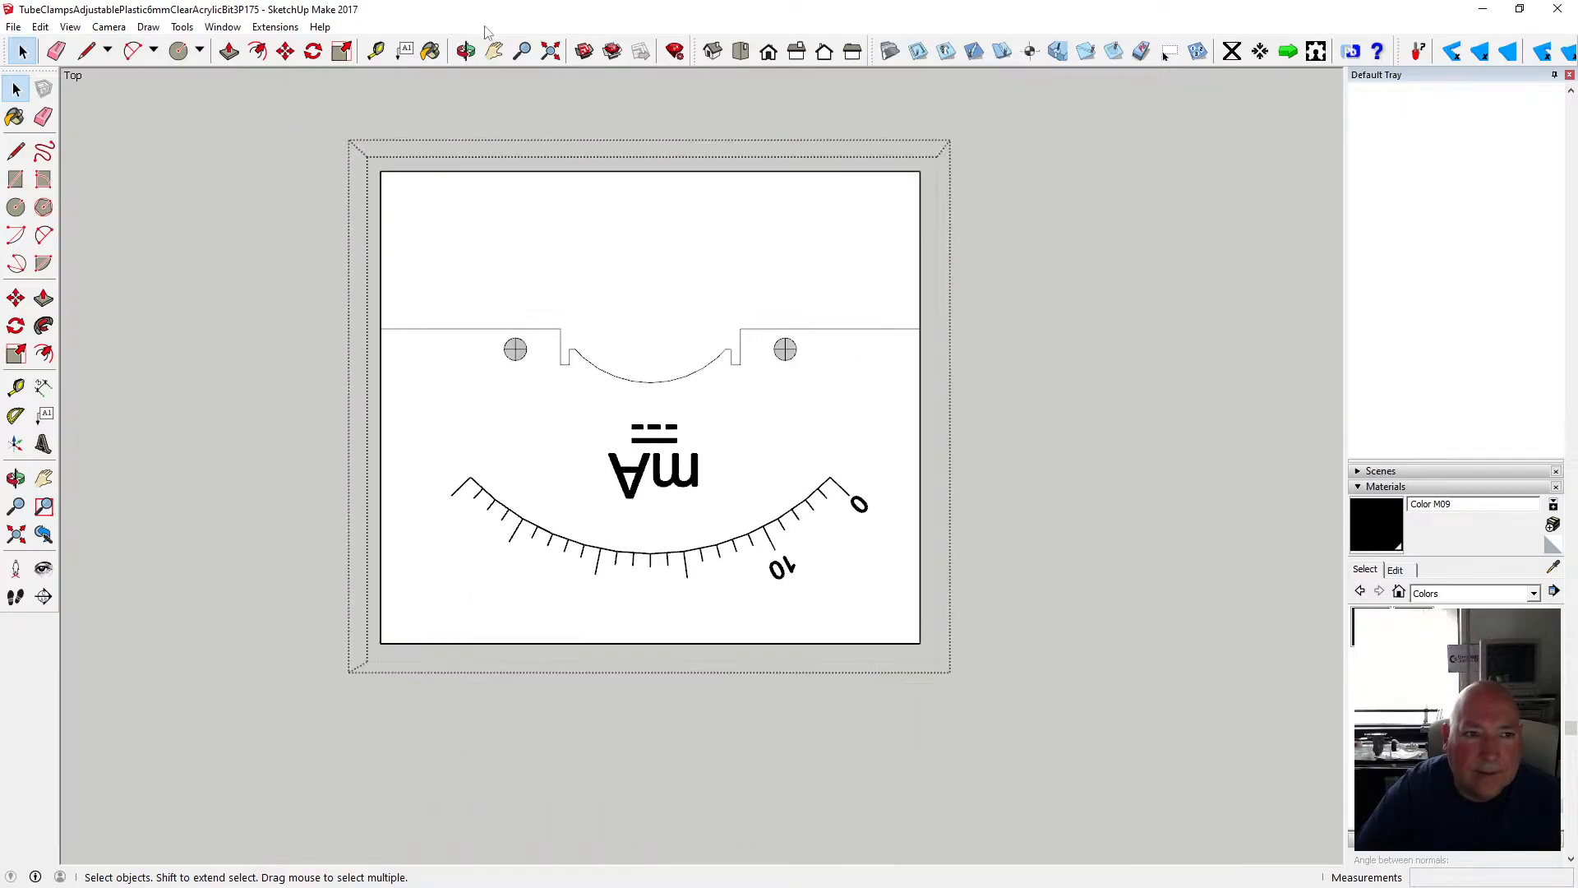
click(466, 51)
drag(481, 286, 769, 377)
scroll(810, 325, up, 4)
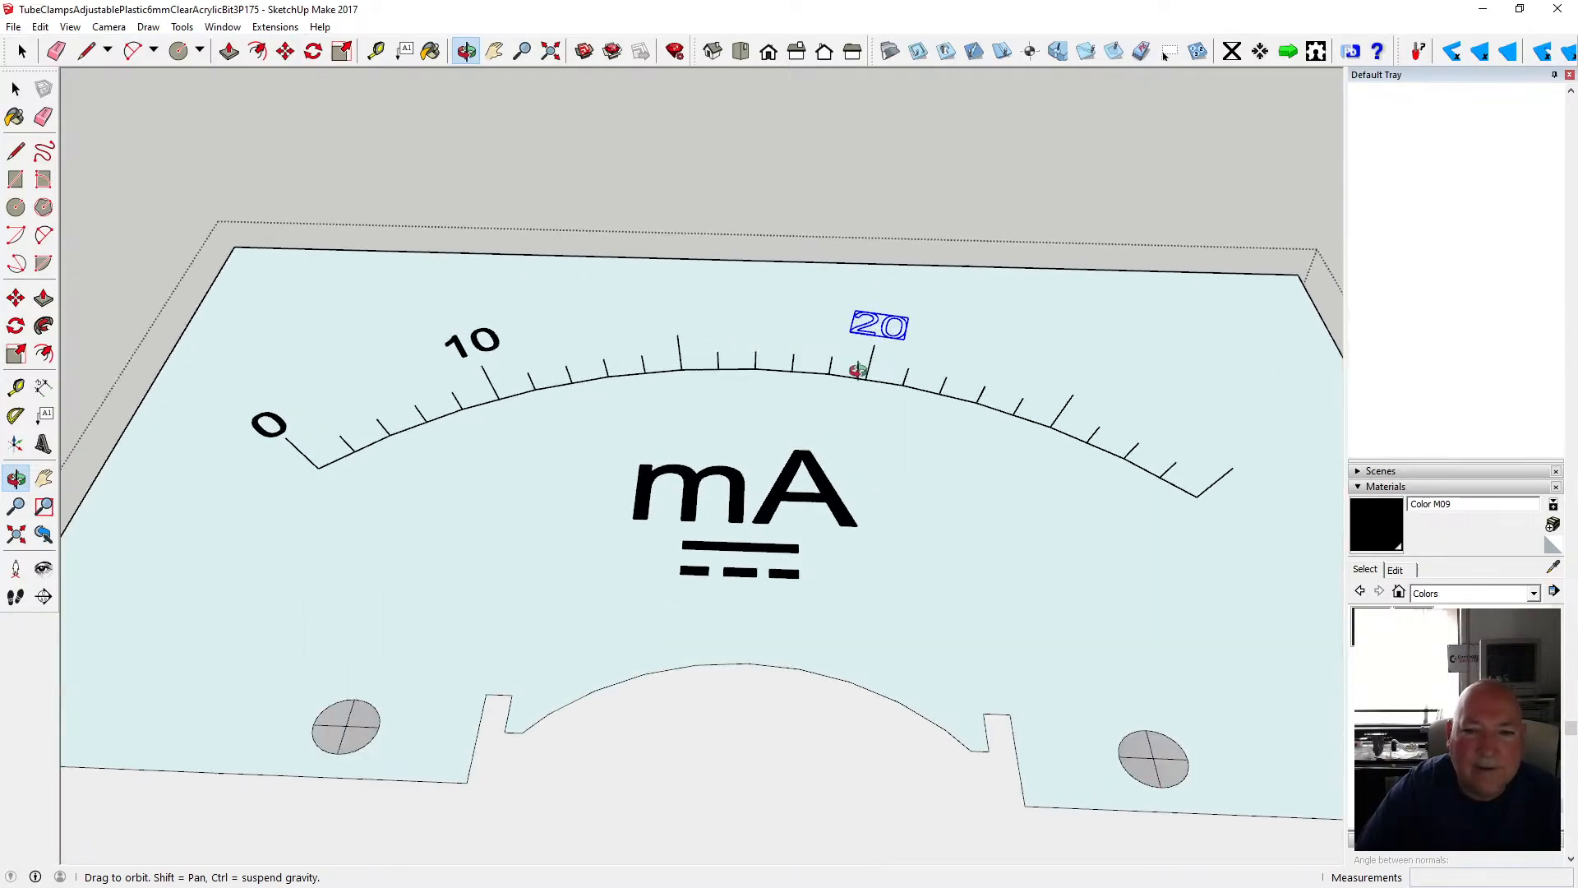
scroll(818, 392, down, 3)
key(space)
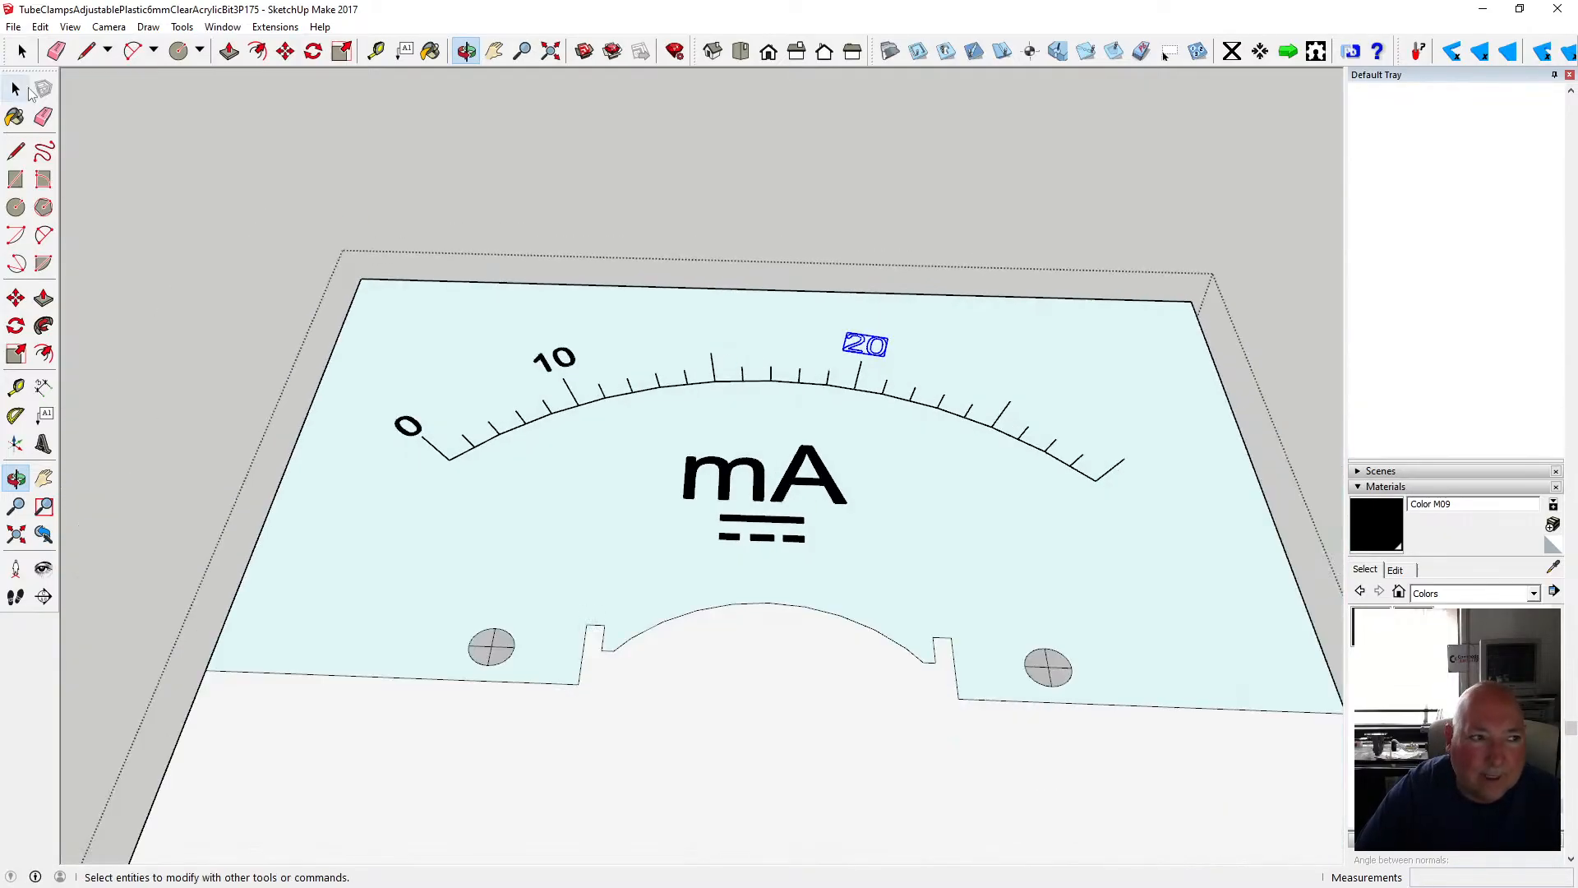
click(288, 244)
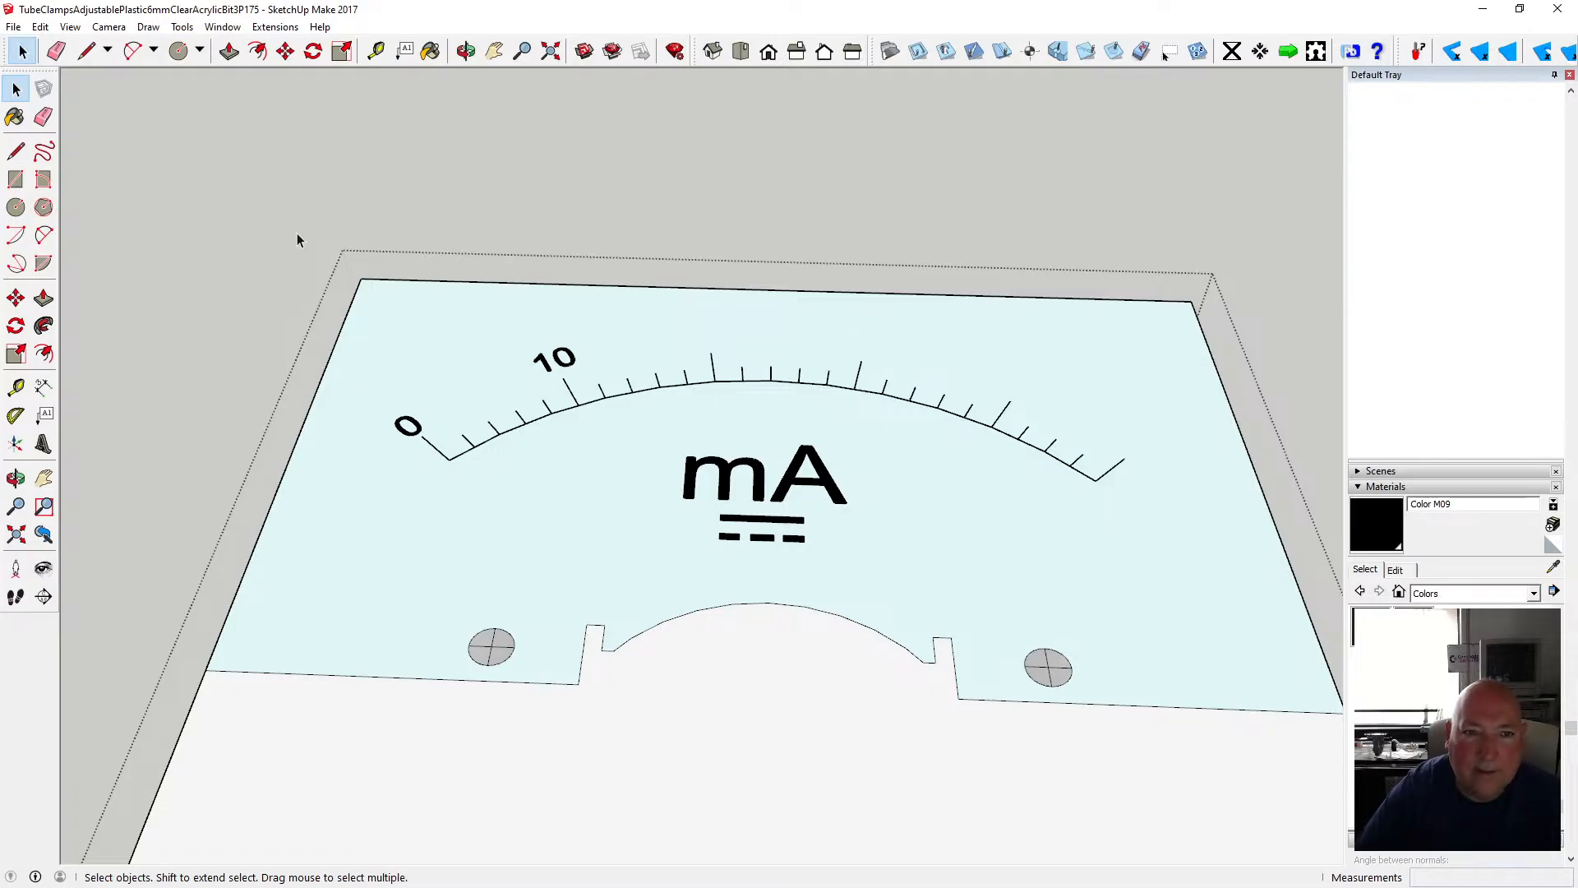
- Place a filled 3D text reading 20, 2 mm high in Arial Baltic, on the scale plate above the arc
scroll(379, 346, down, 3)
click(465, 51)
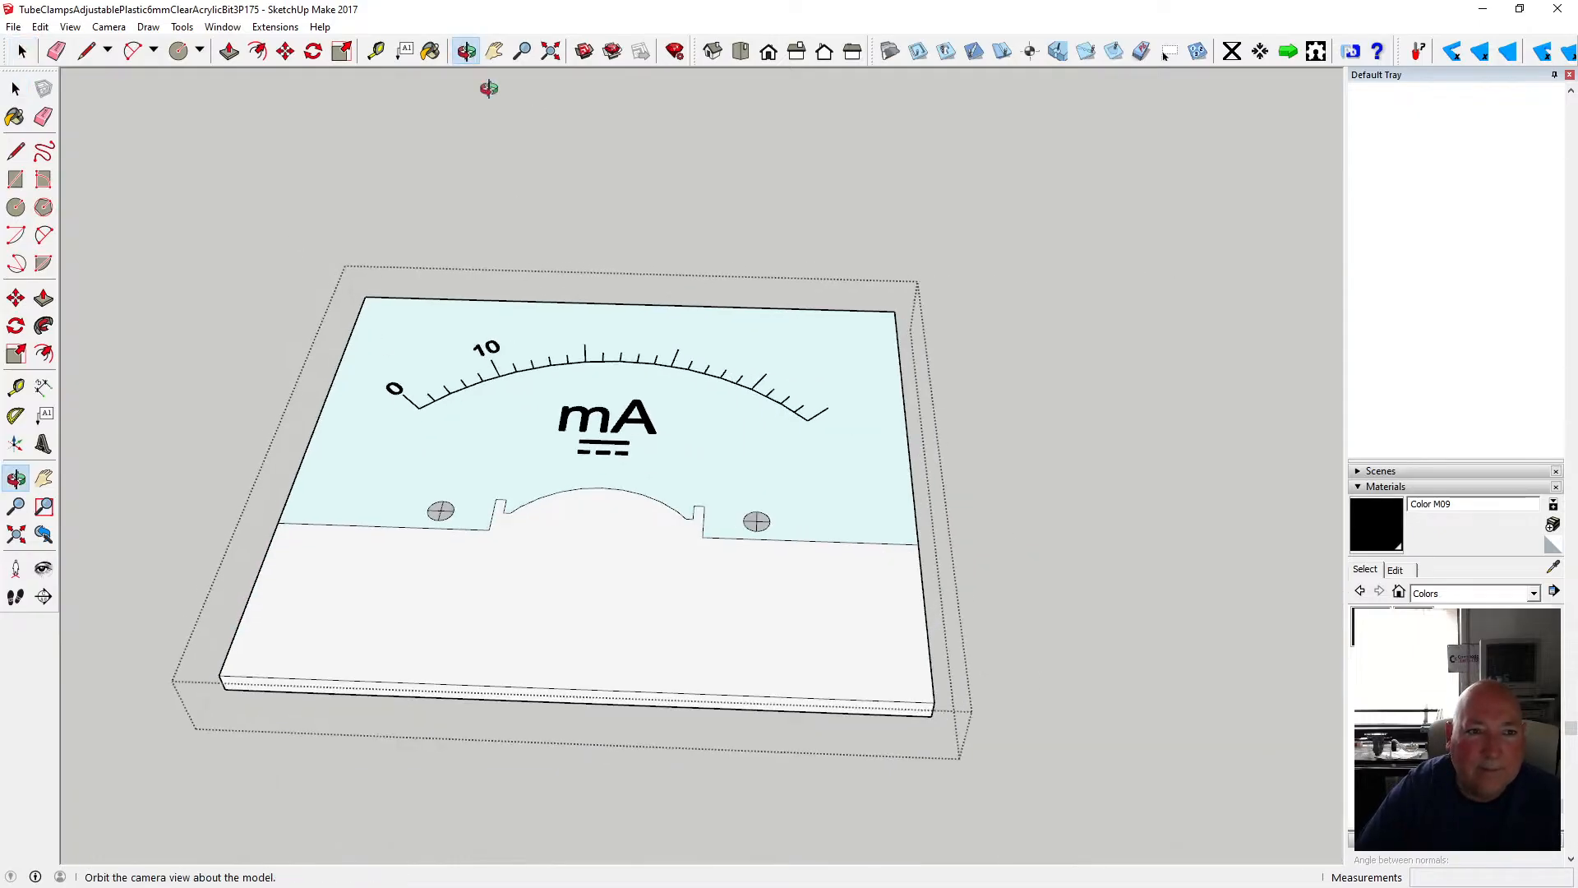
drag(493, 271, 481, 380)
key(space)
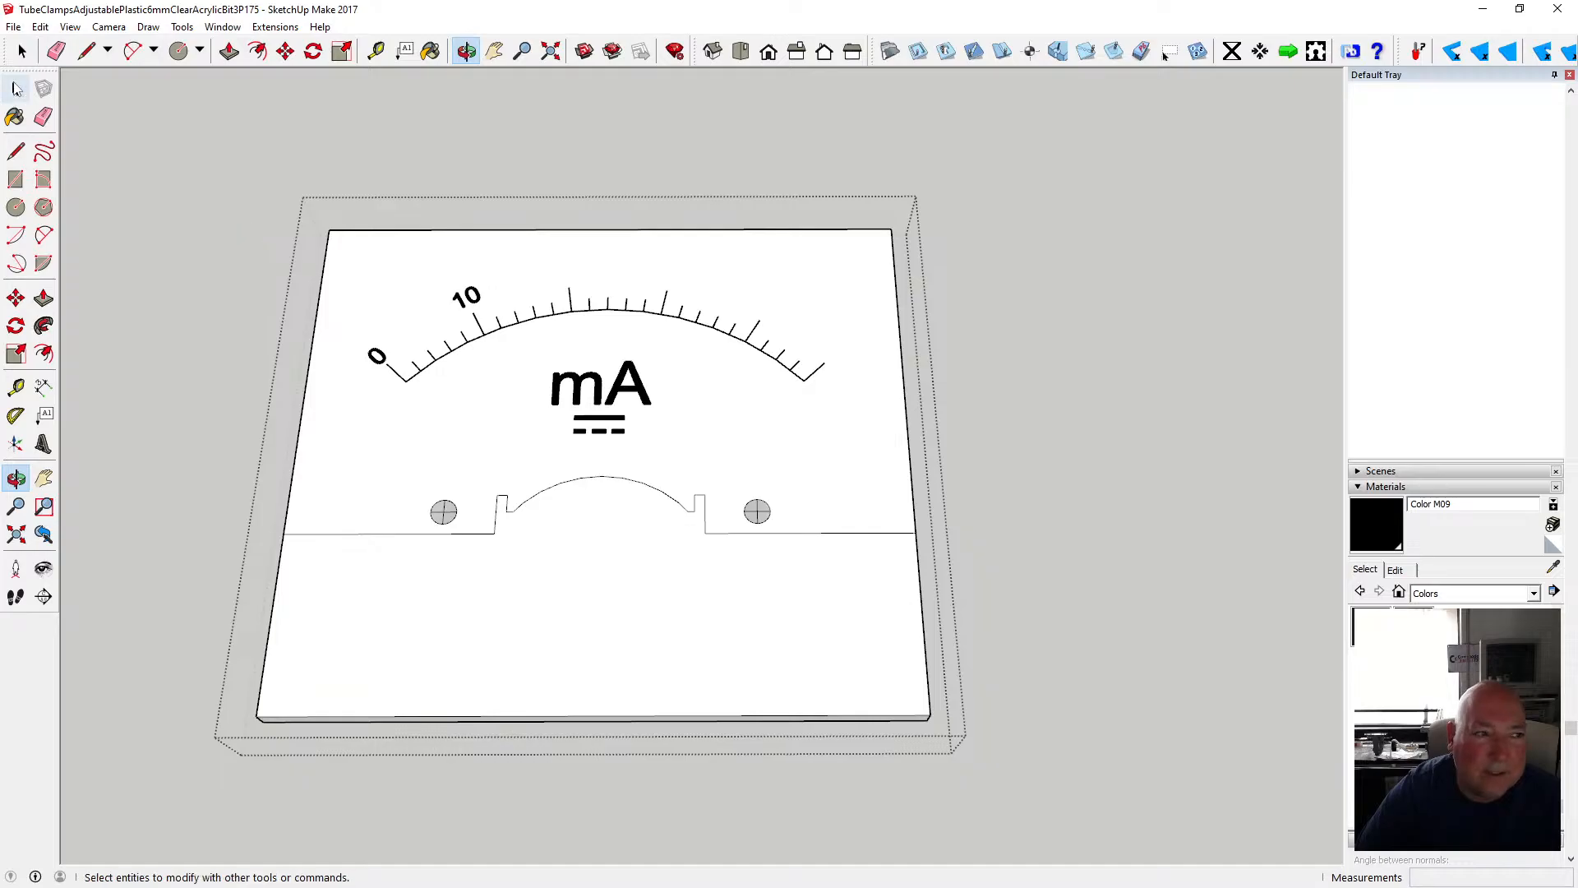
click(44, 444)
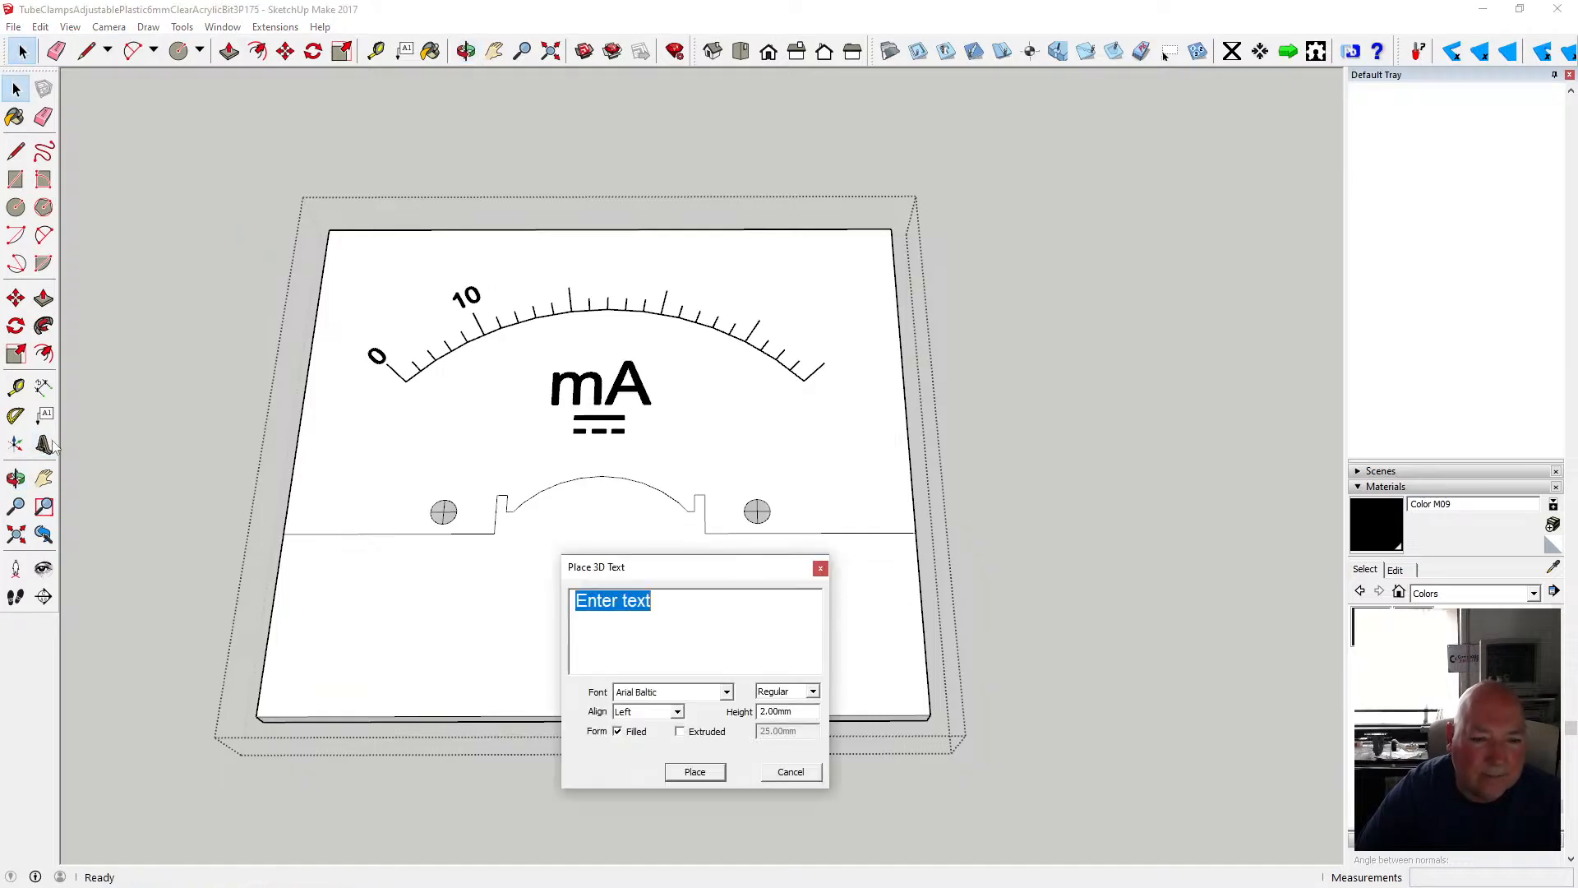
text(20)
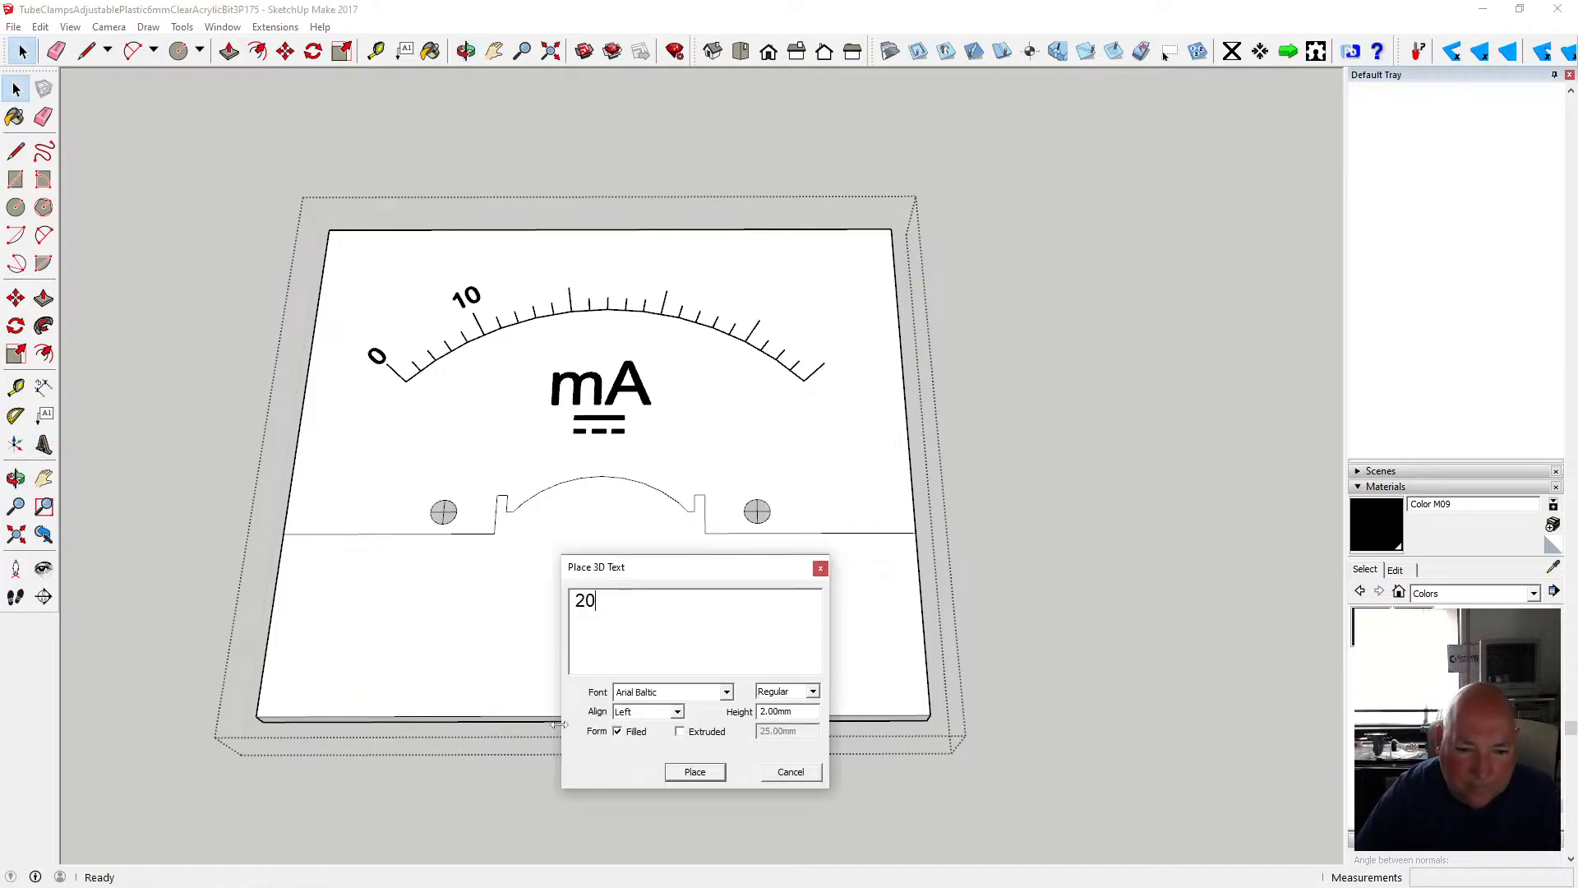
click(695, 772)
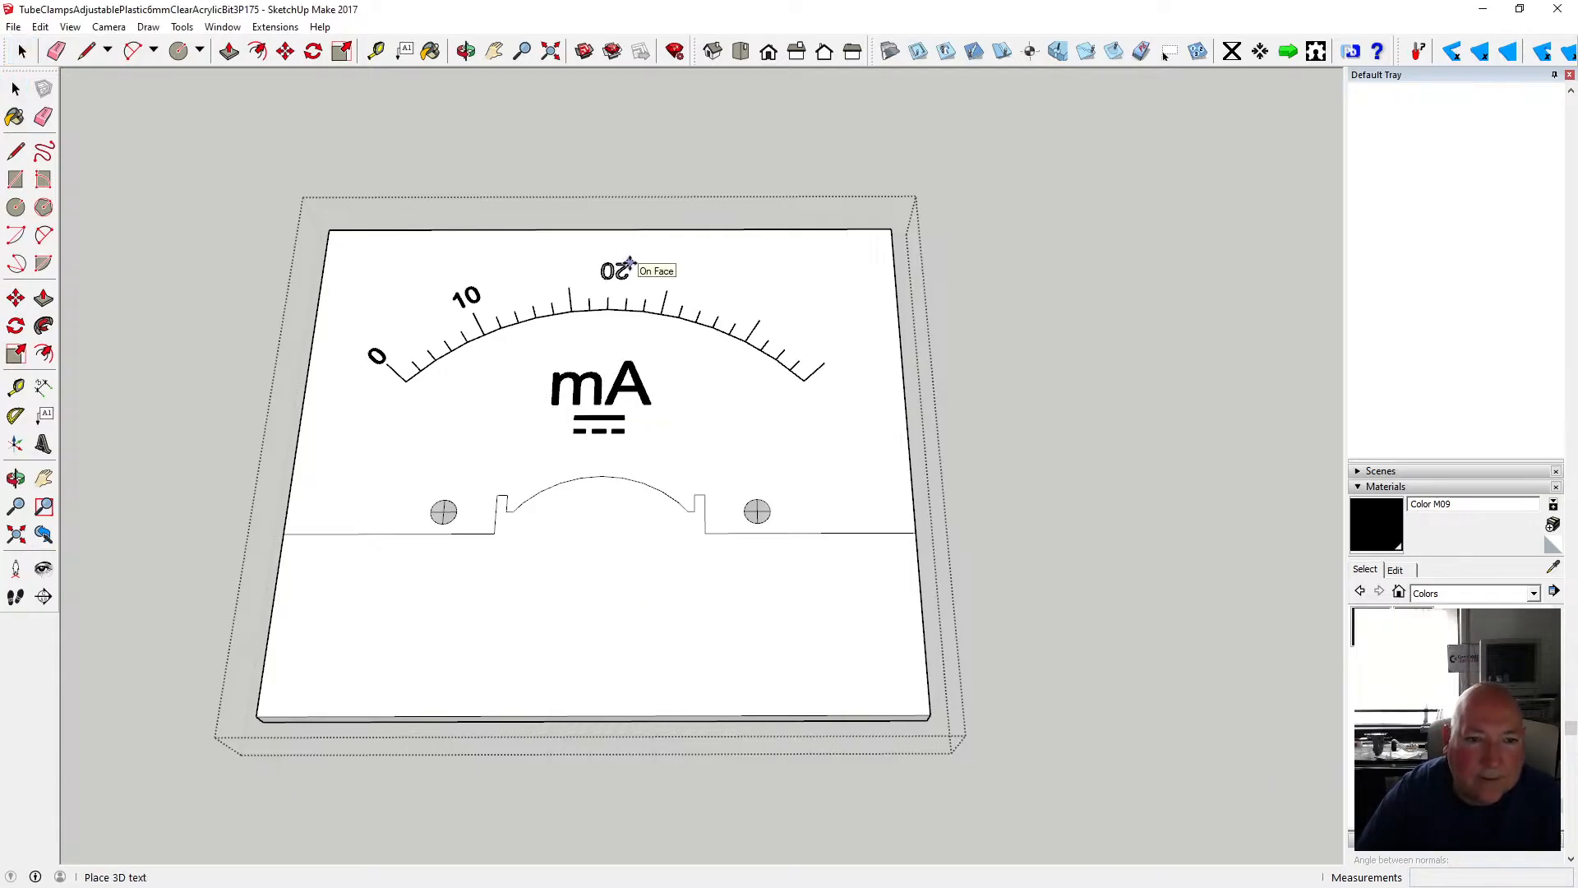
click(629, 262)
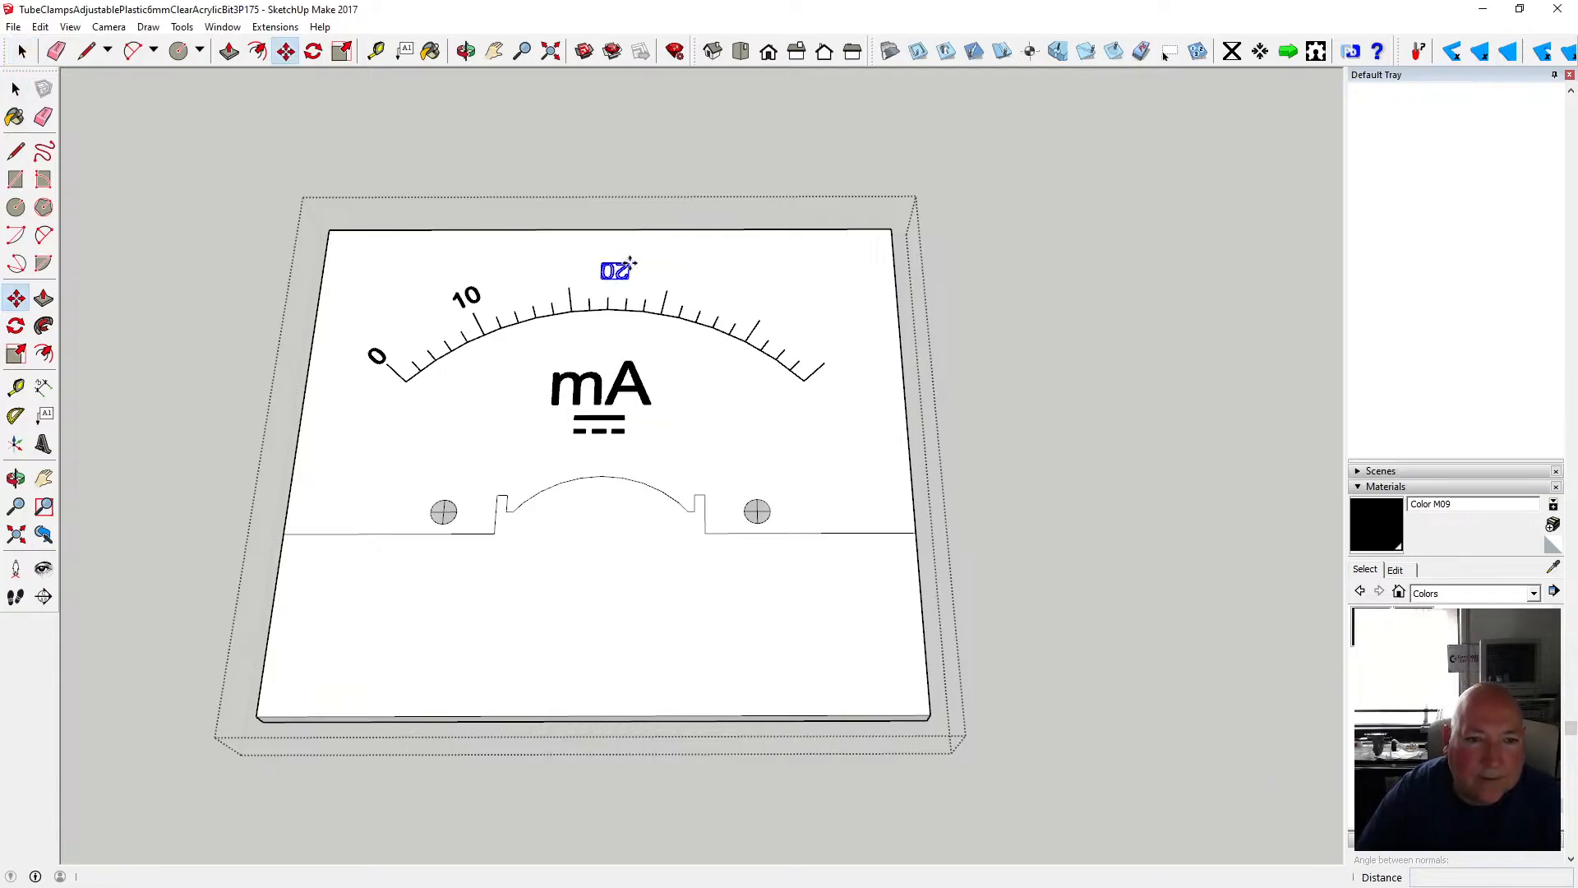
- Rotate the new 20 by 180° on the plate so that it reads upright
click(314, 51)
drag(617, 272, 674, 271)
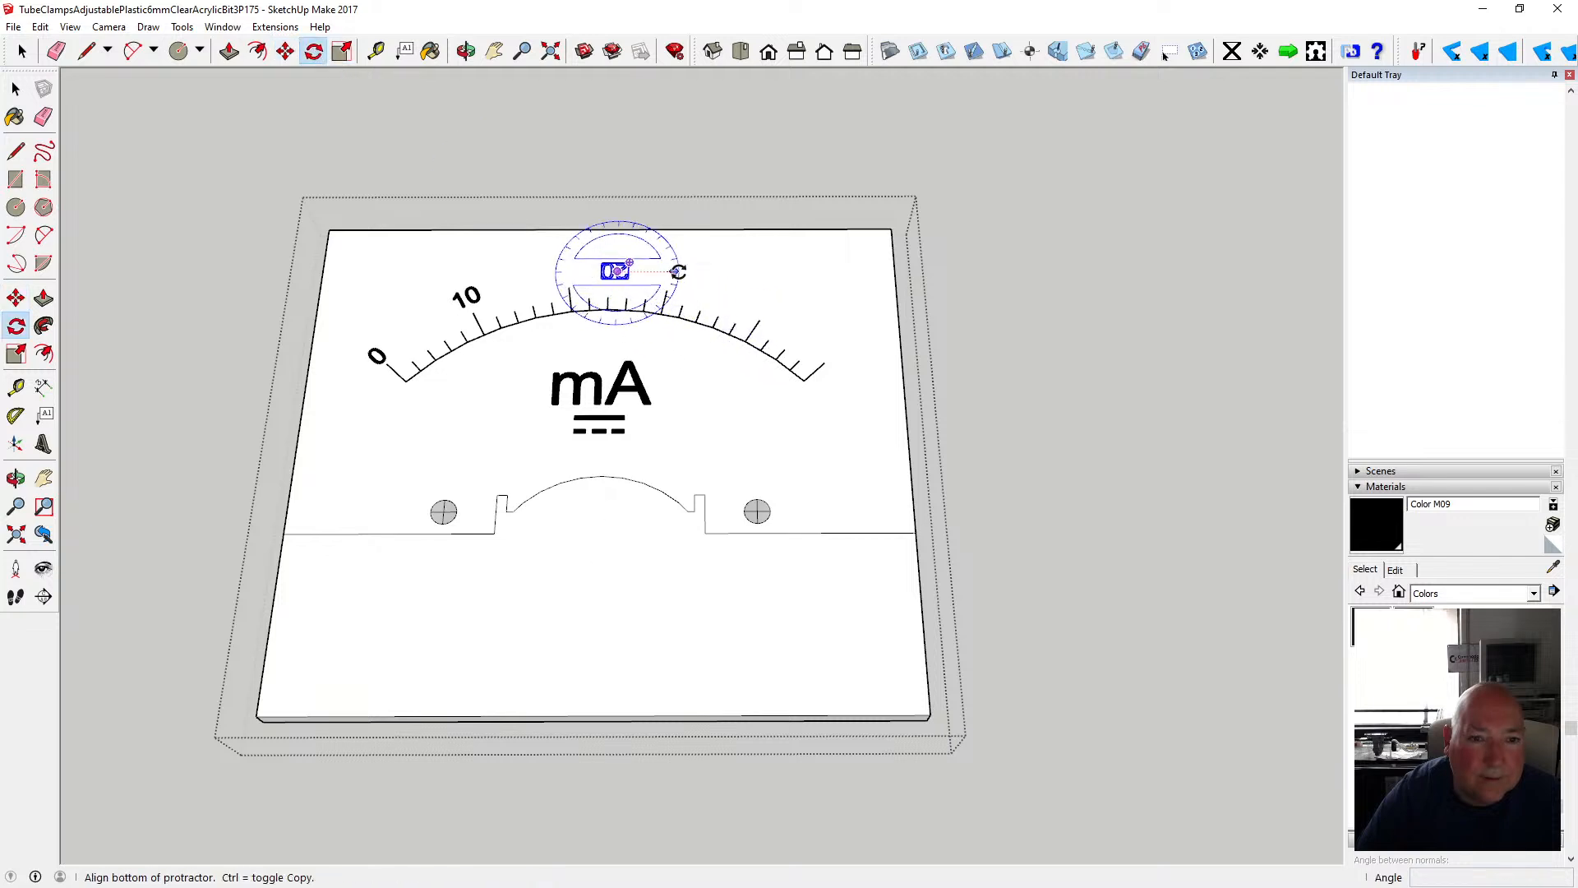
click(676, 271)
click(521, 270)
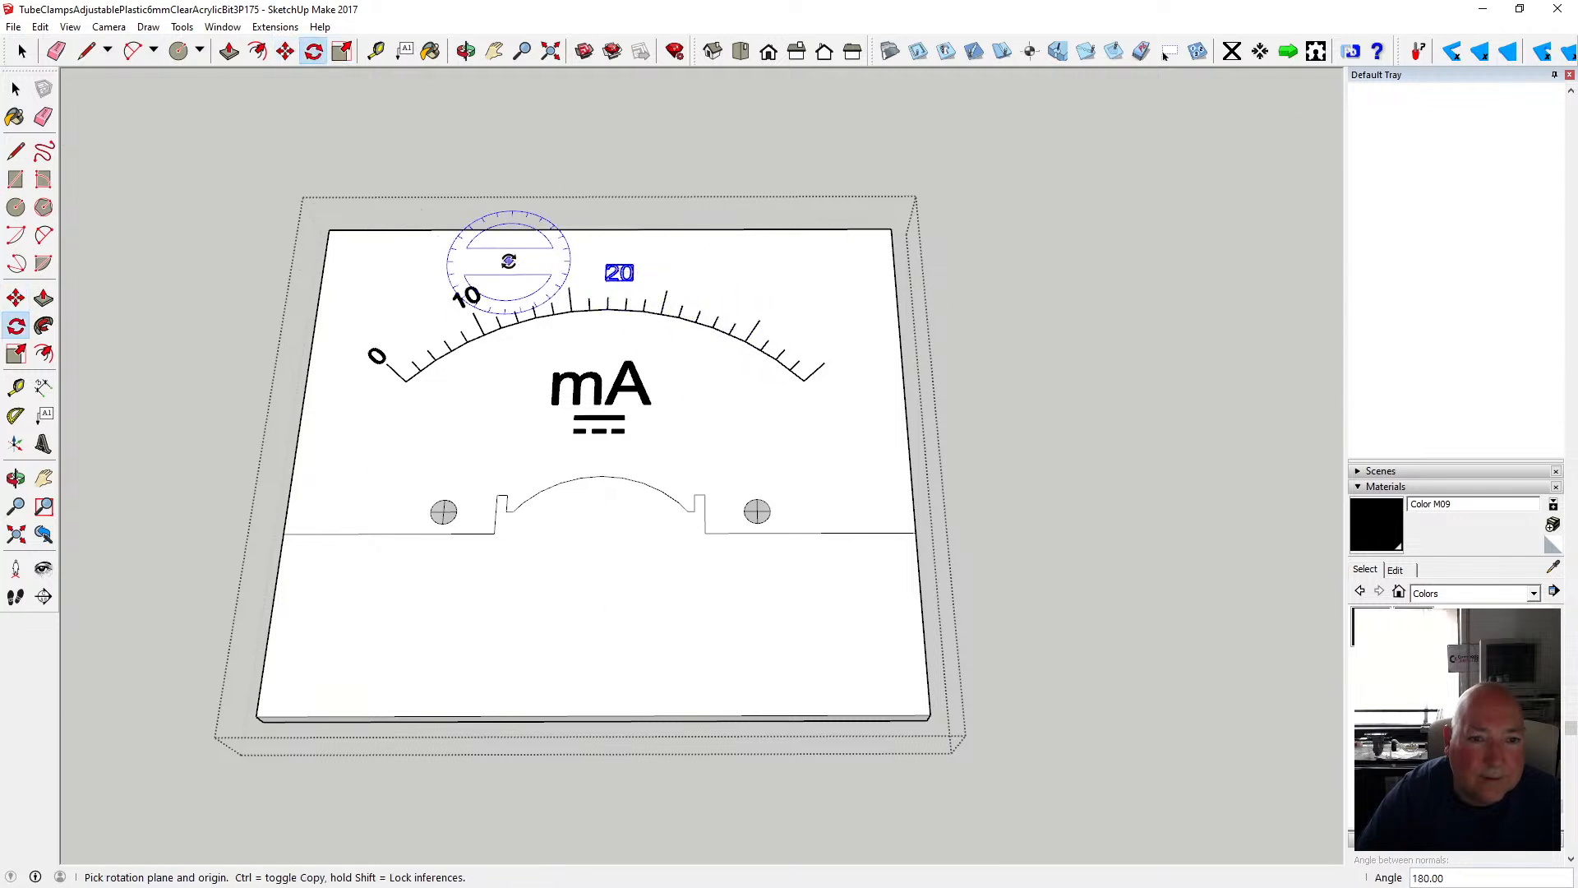
click(16, 88)
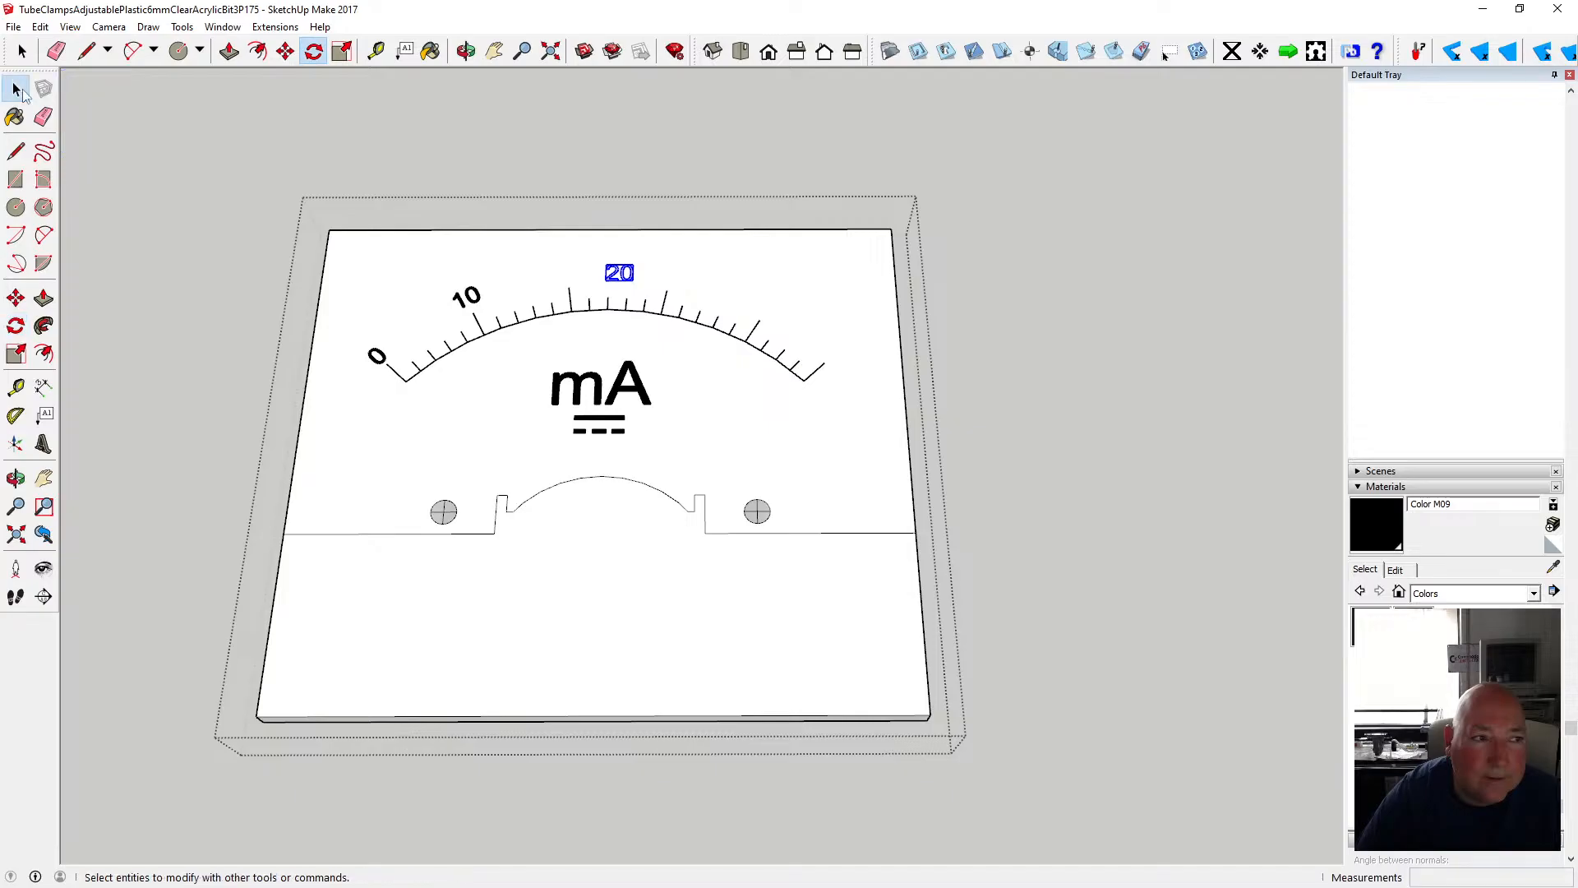
- Open the 20 text component, fill both digits with black Color M09 and close the component
double_click(615, 273)
scroll(617, 273, up, 5)
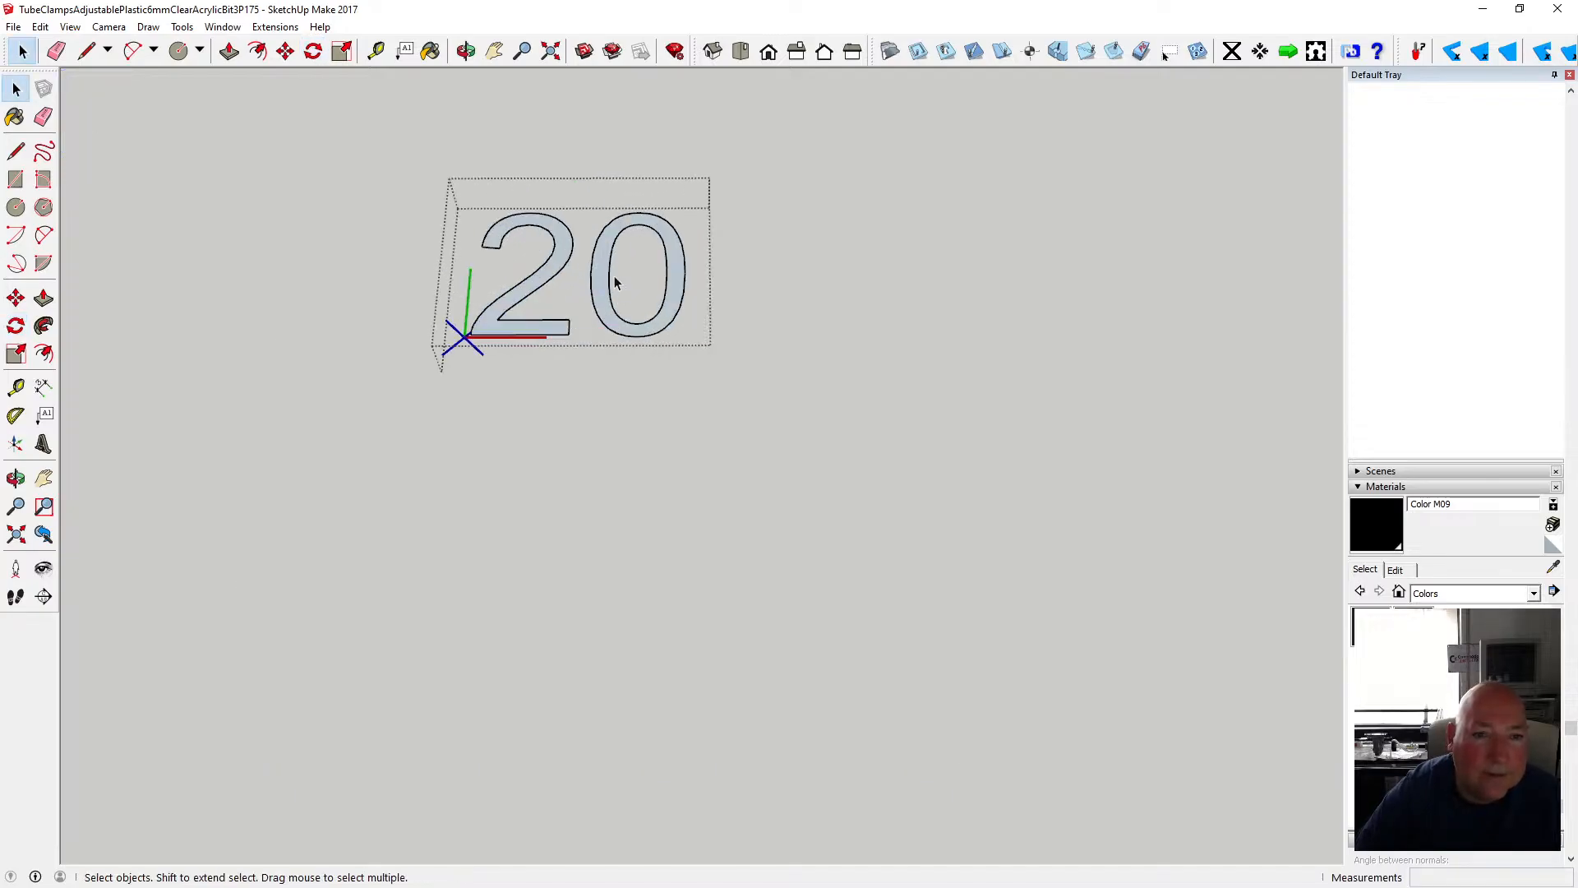
click(564, 230)
click(606, 232)
click(15, 89)
click(539, 402)
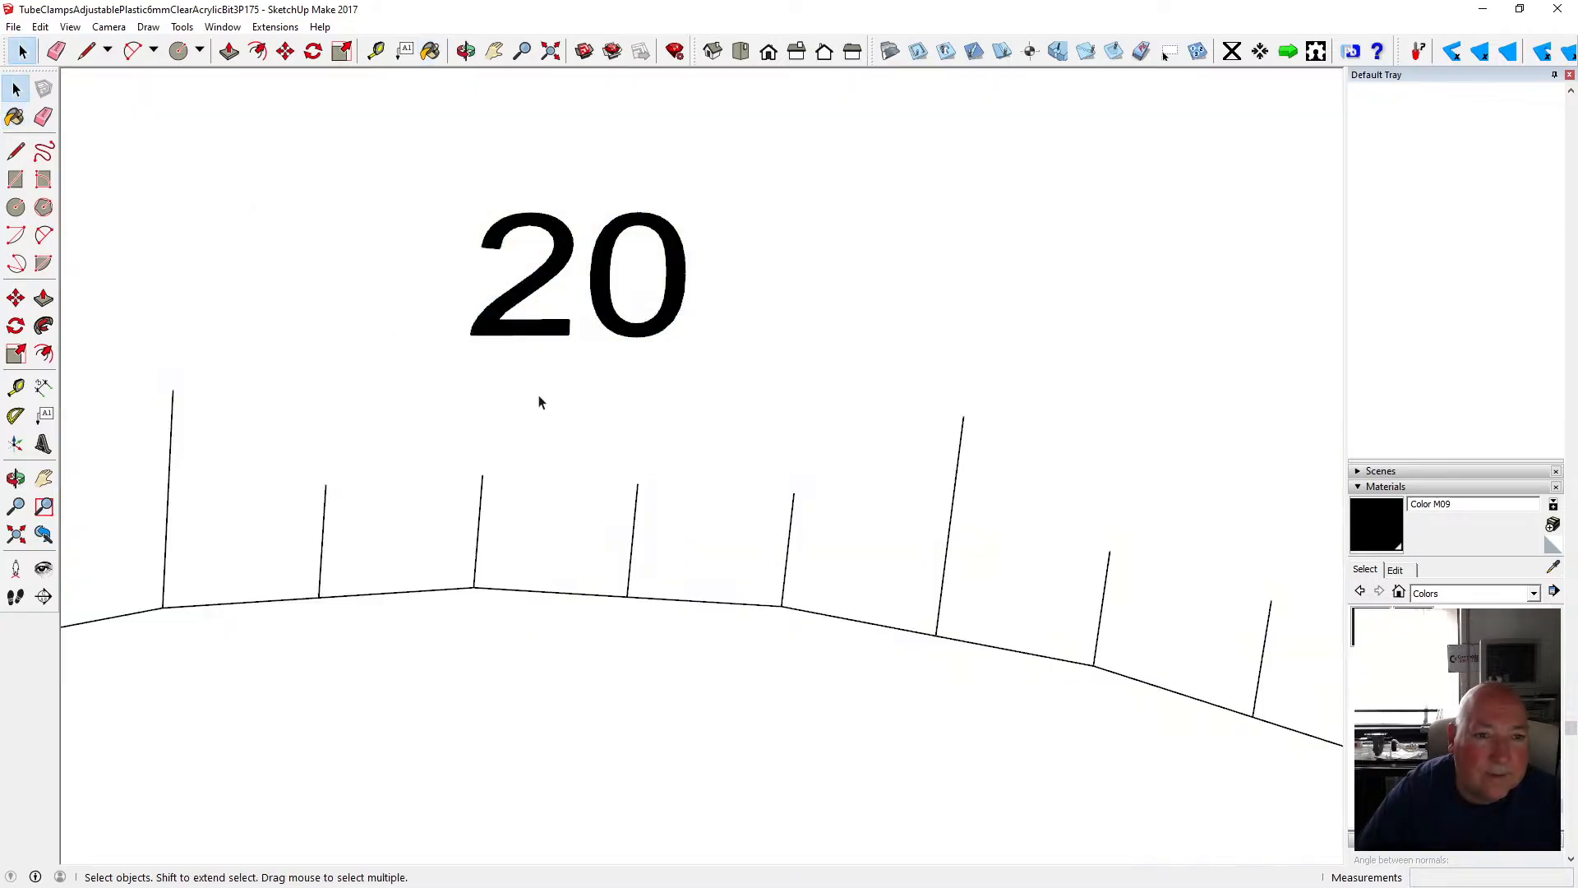
- Rotate the 20 about 9.75° around the scale's centre so it stands above the fourth long tick
scroll(574, 402, down, 5)
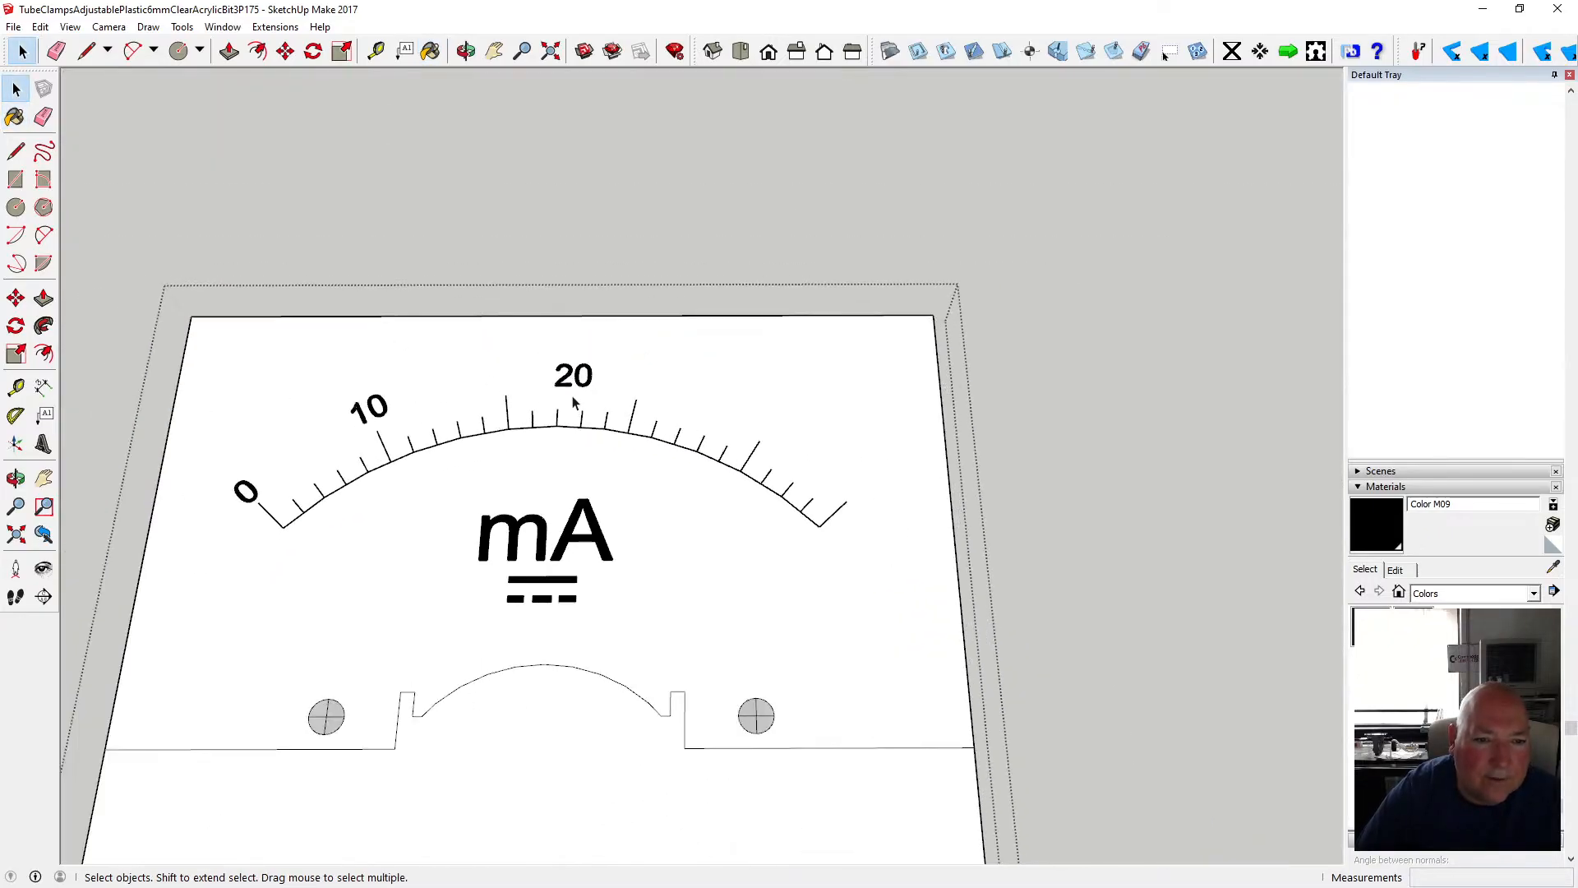
scroll(574, 402, down, 1)
scroll(573, 401, down, 2)
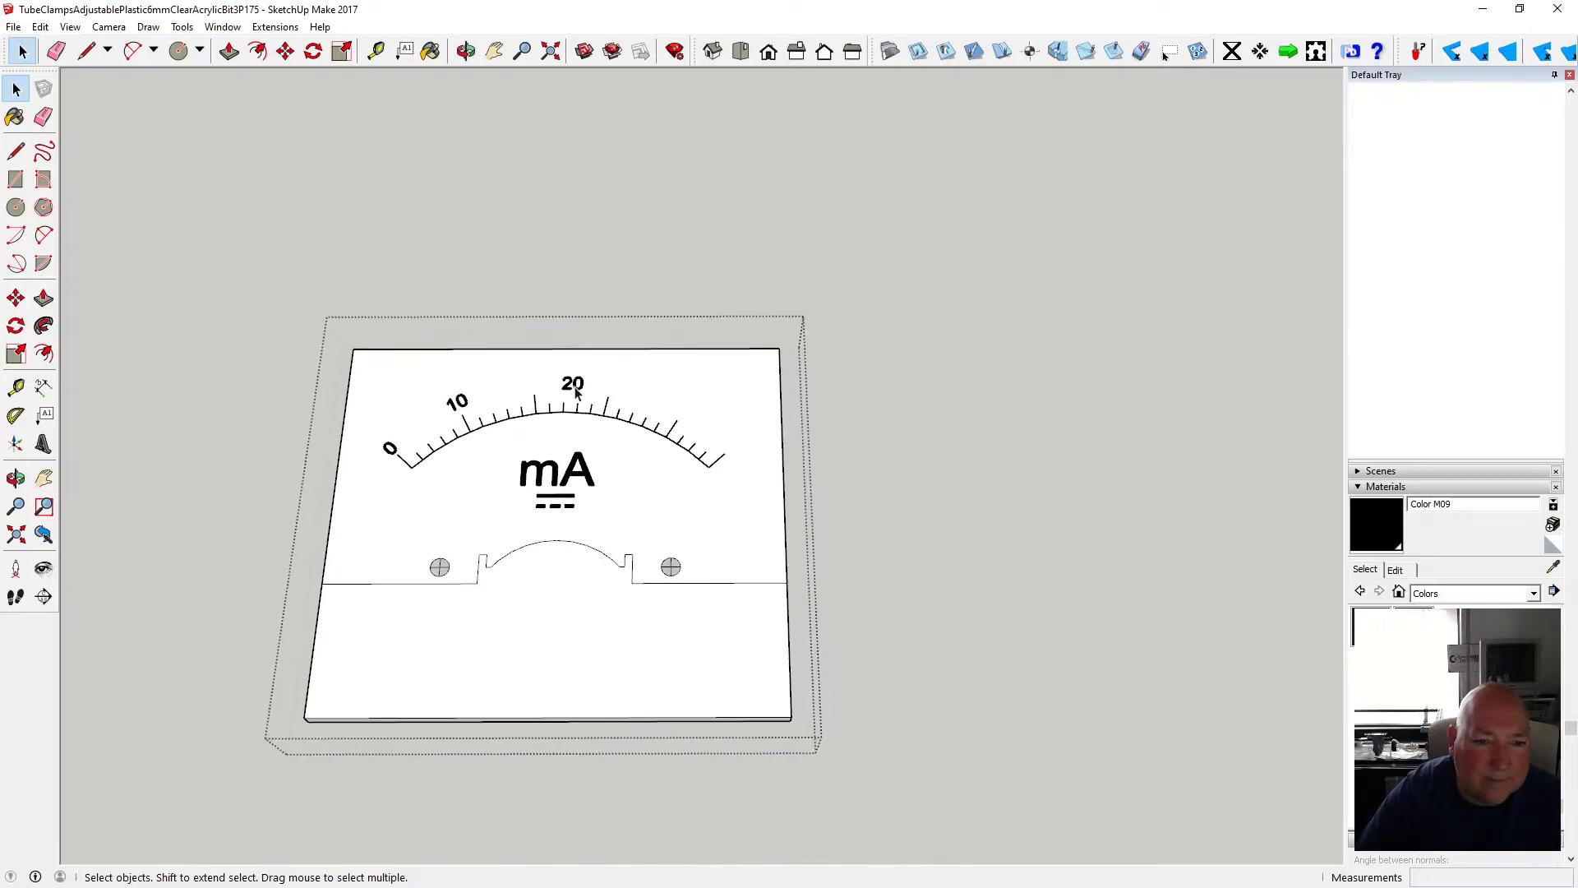
click(313, 51)
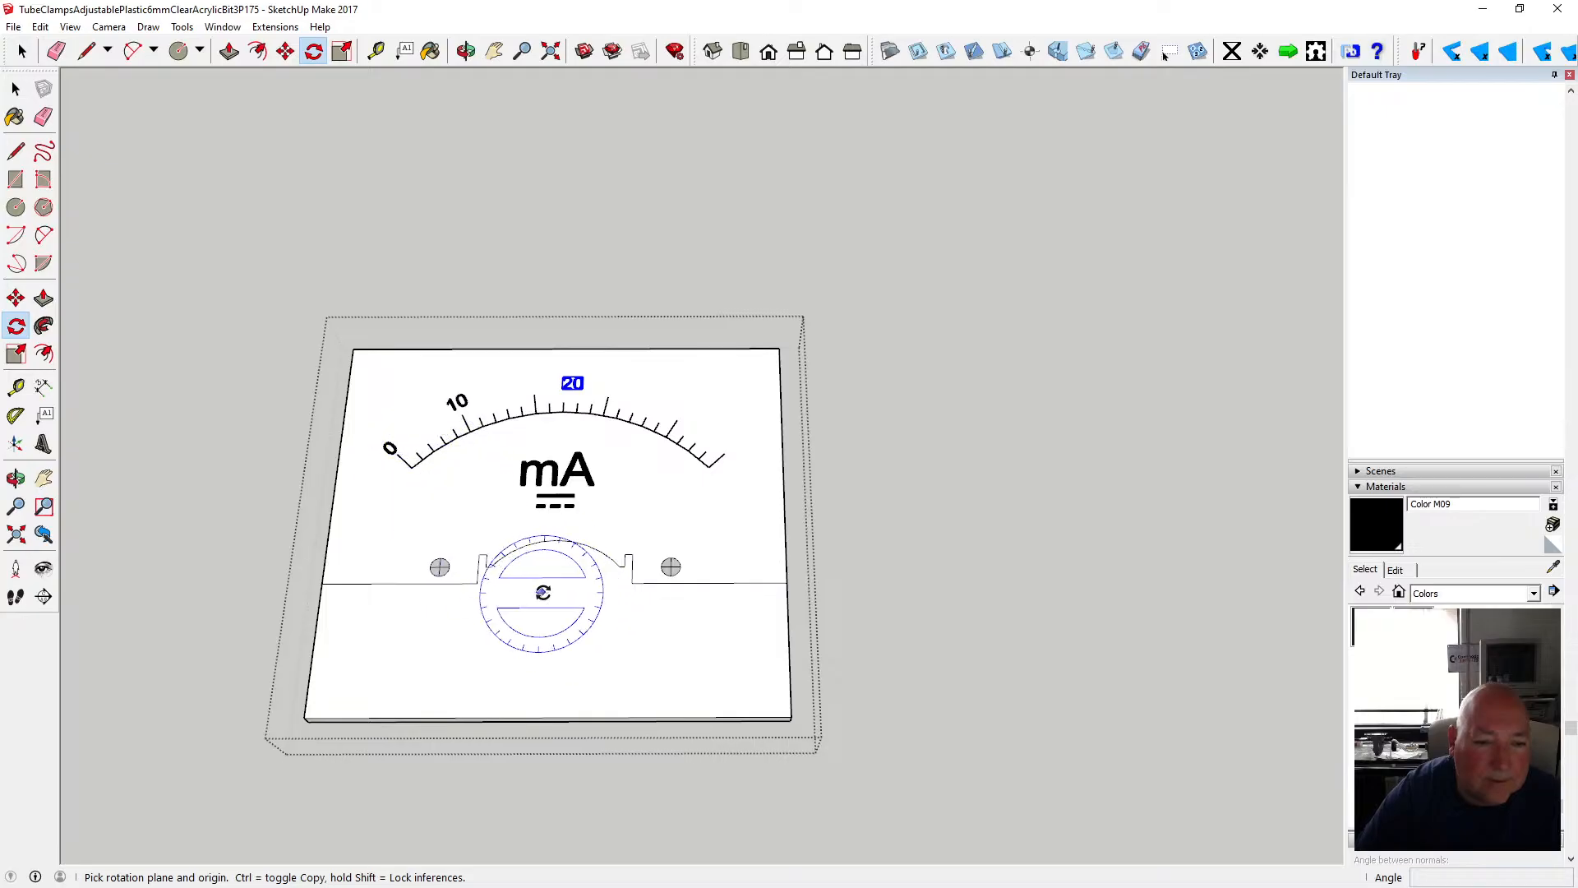
click(554, 603)
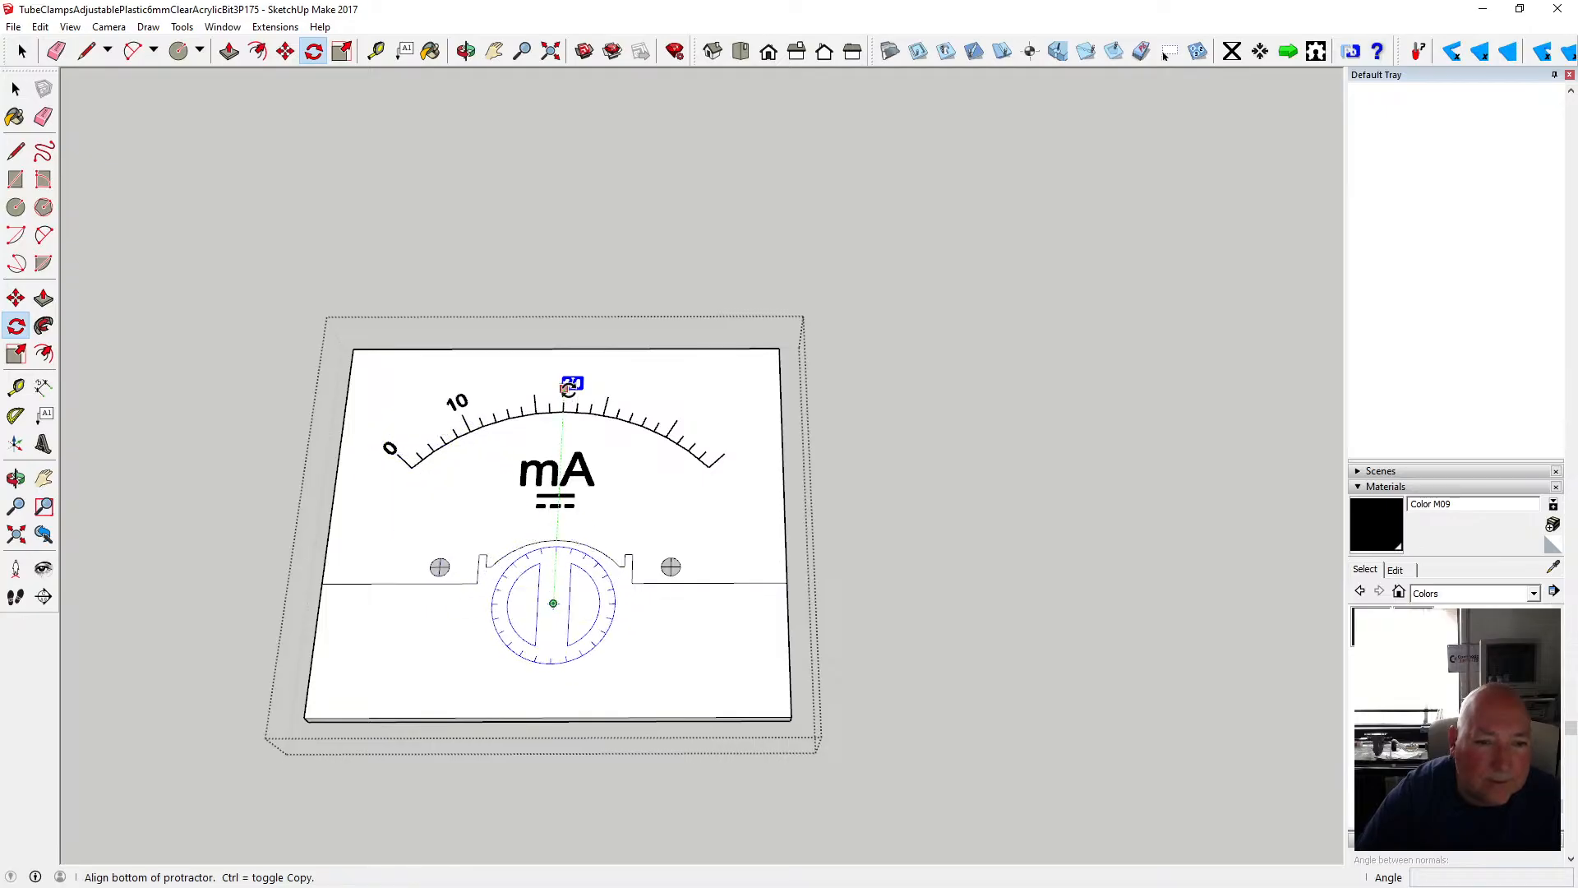
click(564, 388)
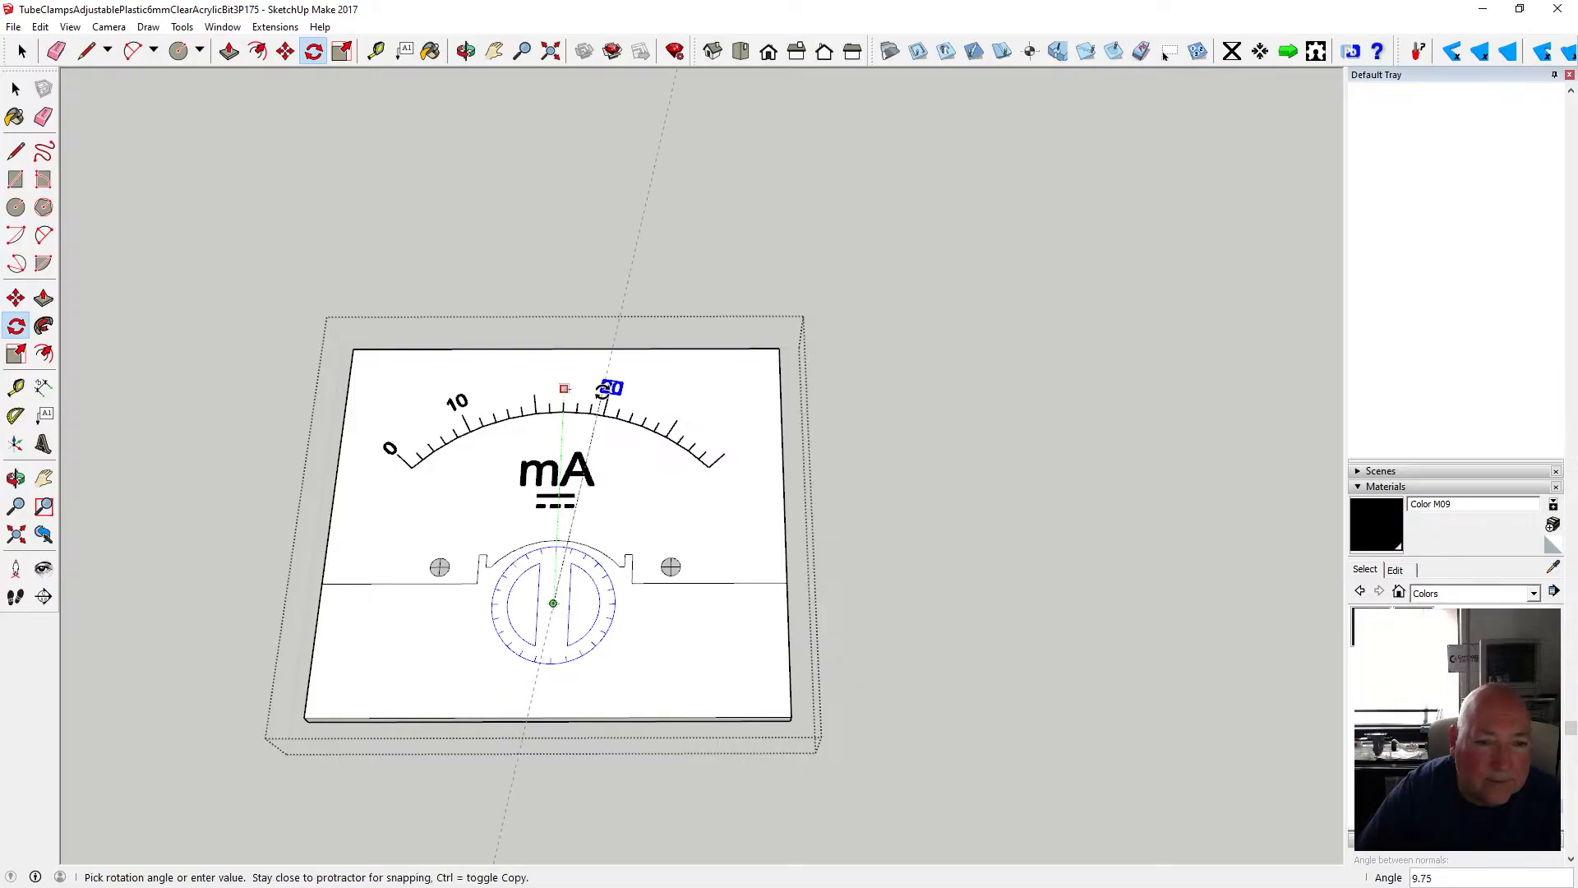
key(space)
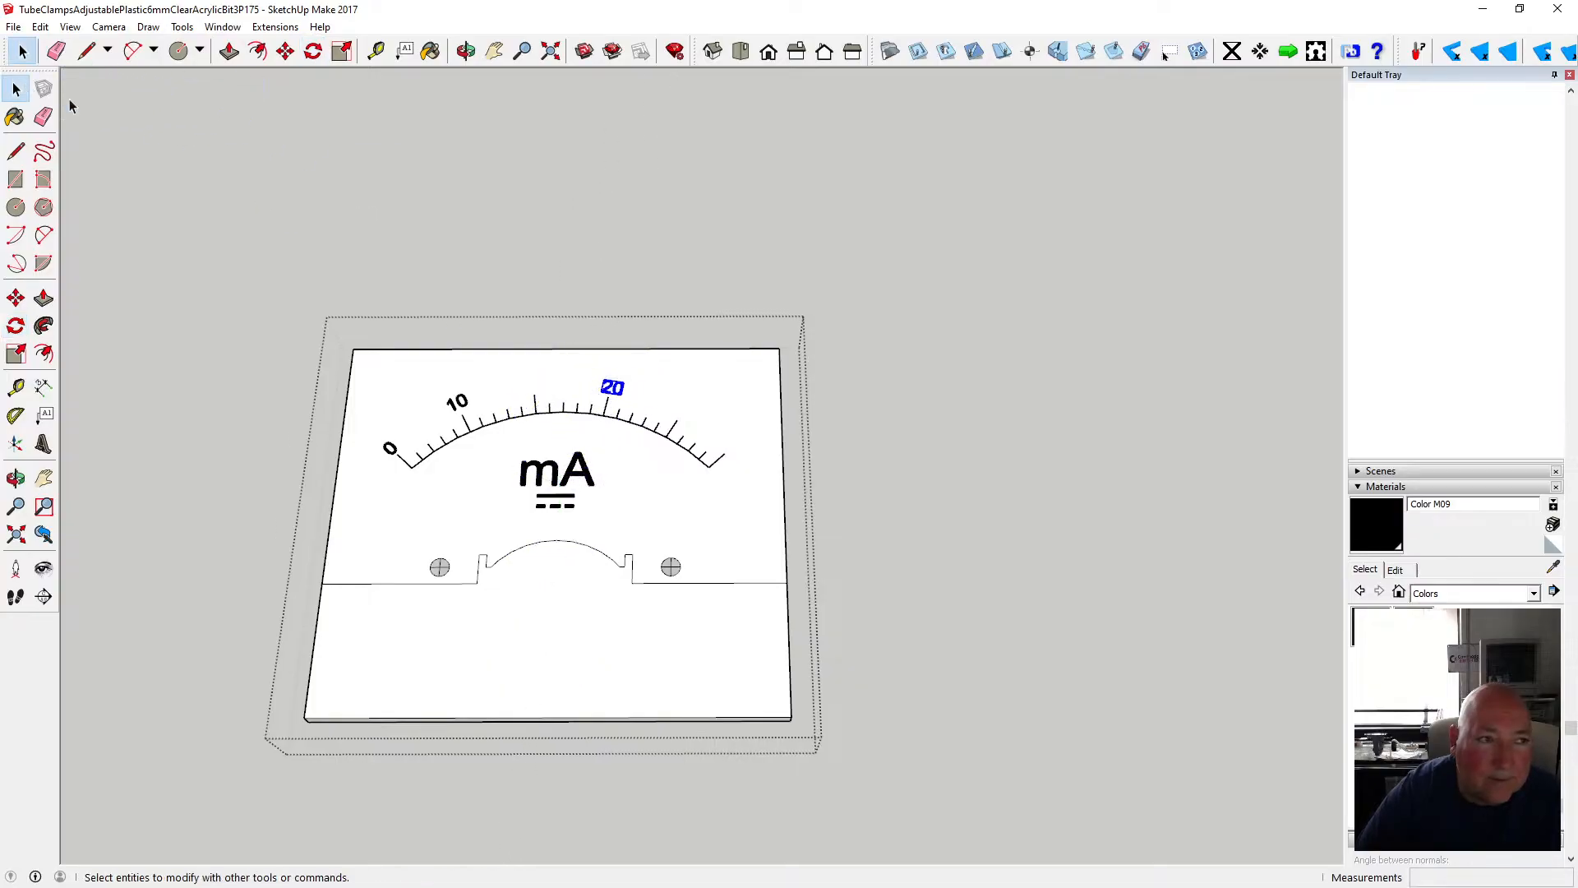
click(434, 237)
scroll(545, 422, up, 5)
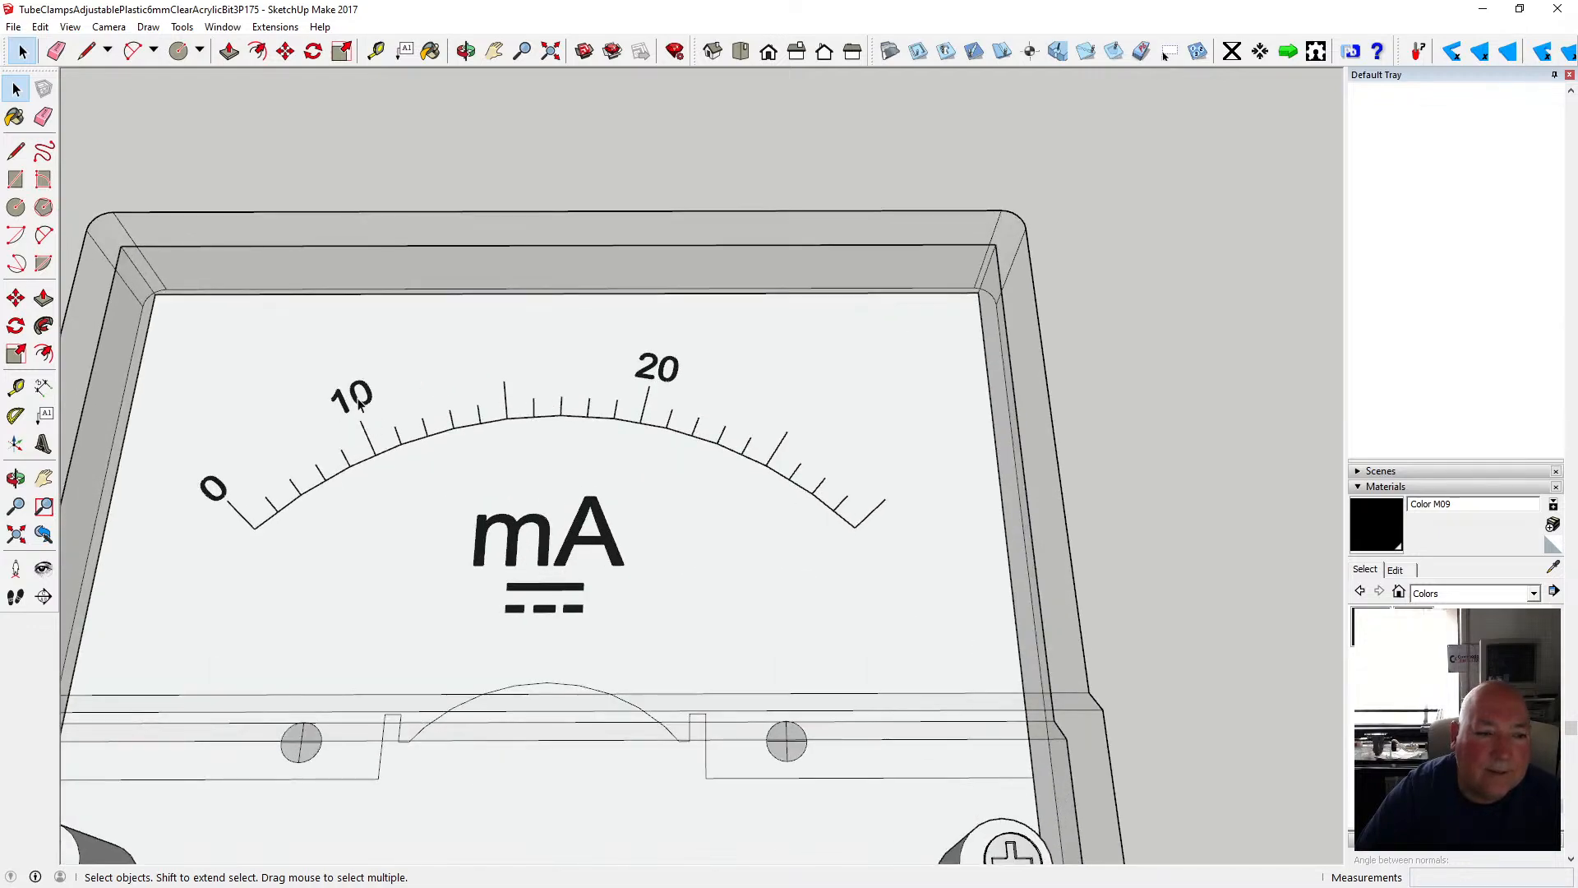
click(360, 403)
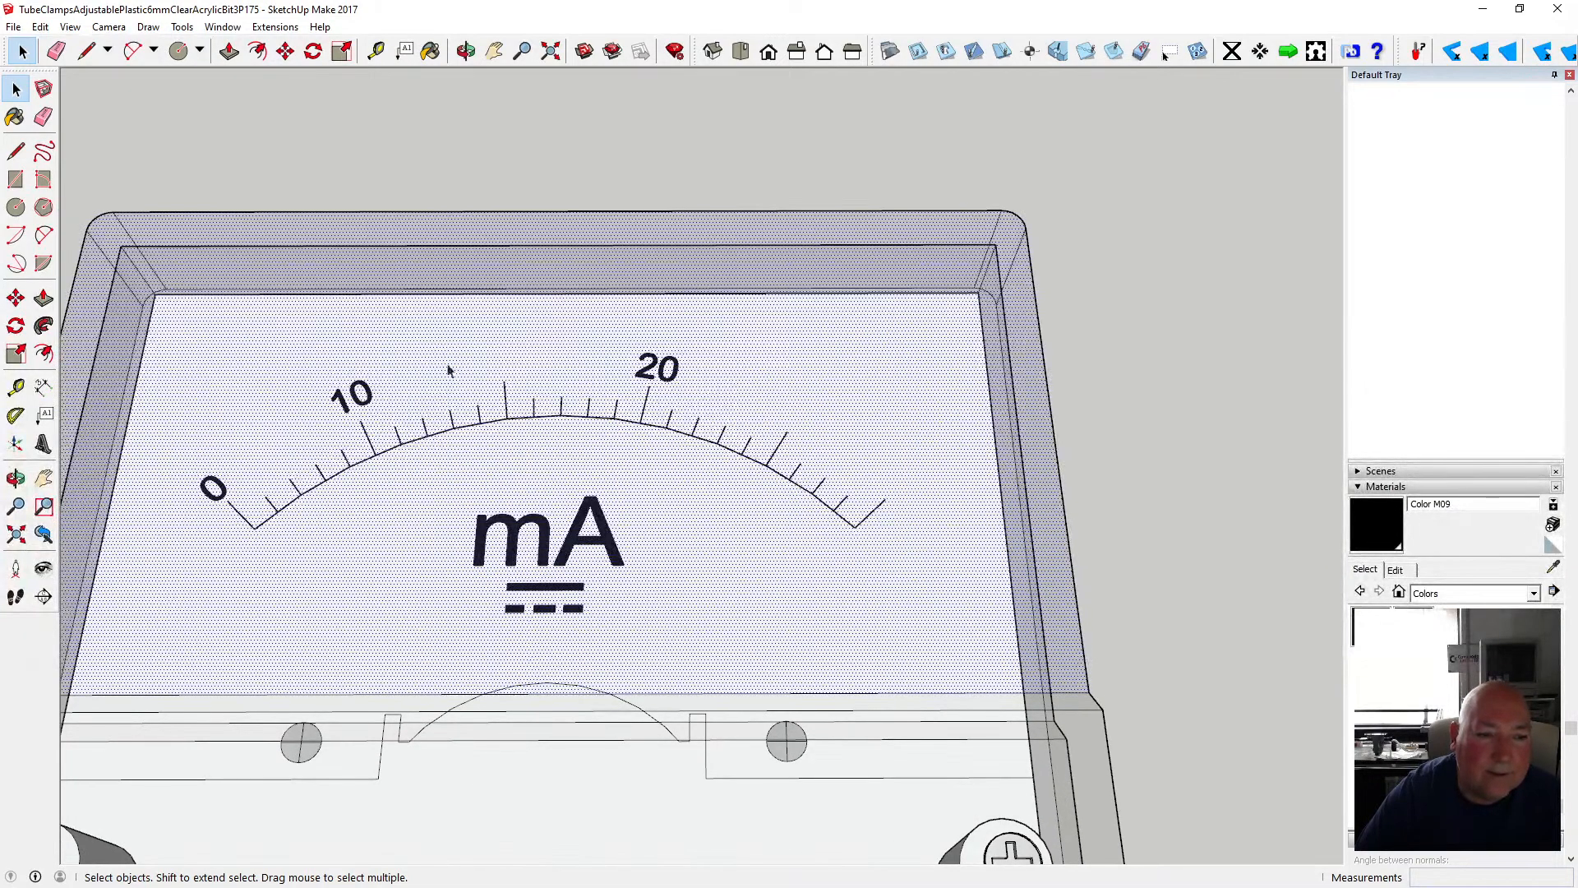
scroll(449, 371, down, 5)
middle_drag(449, 371, 472, 431)
click(40, 27)
click(56, 45)
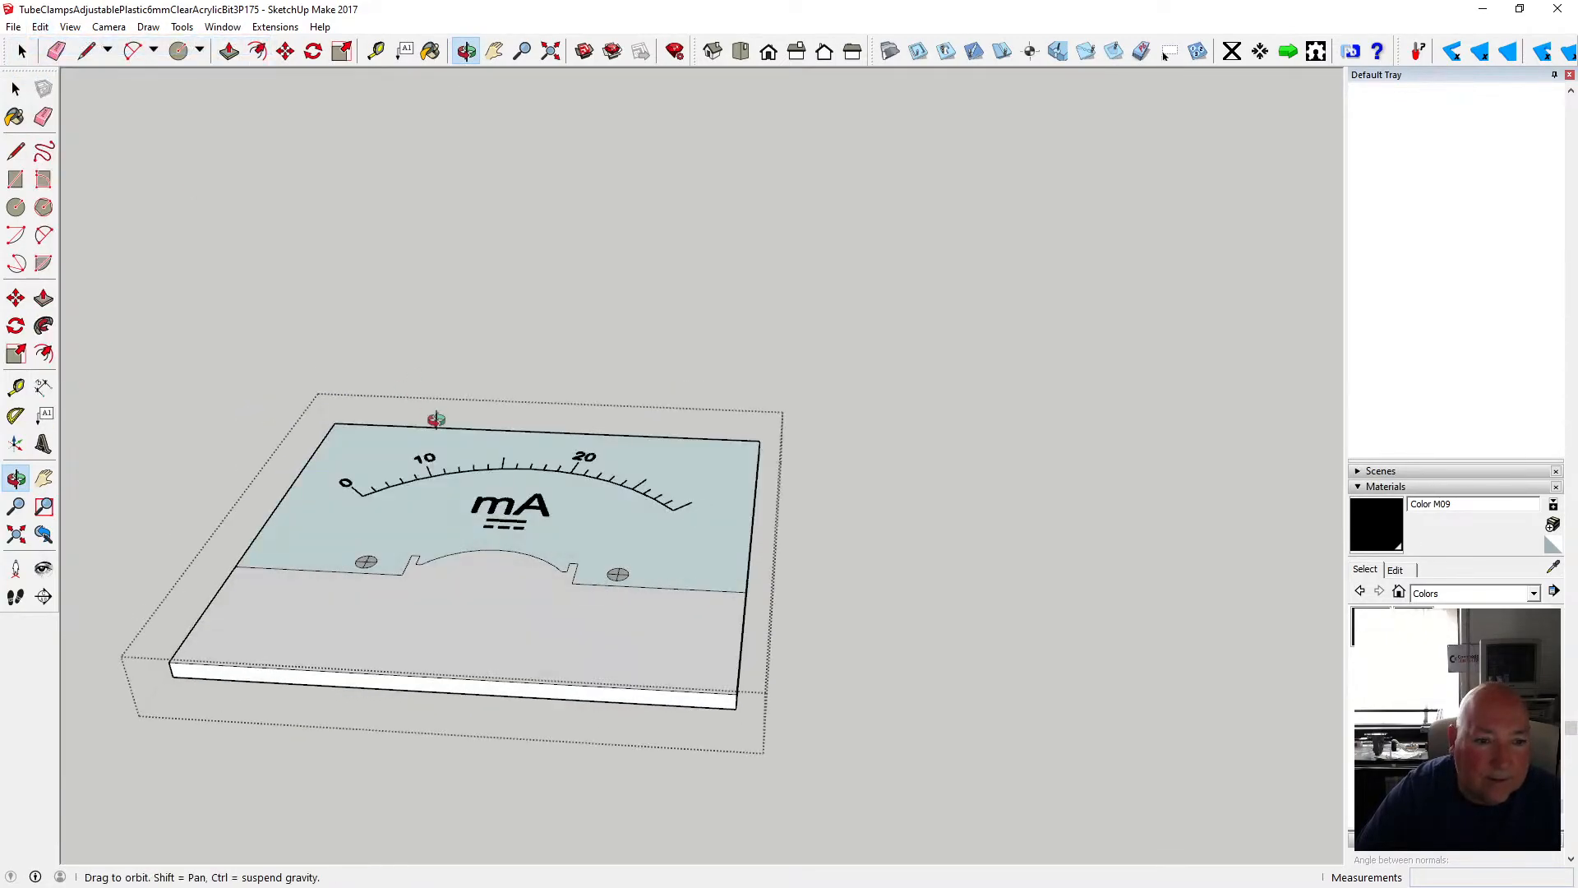
scroll(434, 452, up, 4)
click(16, 88)
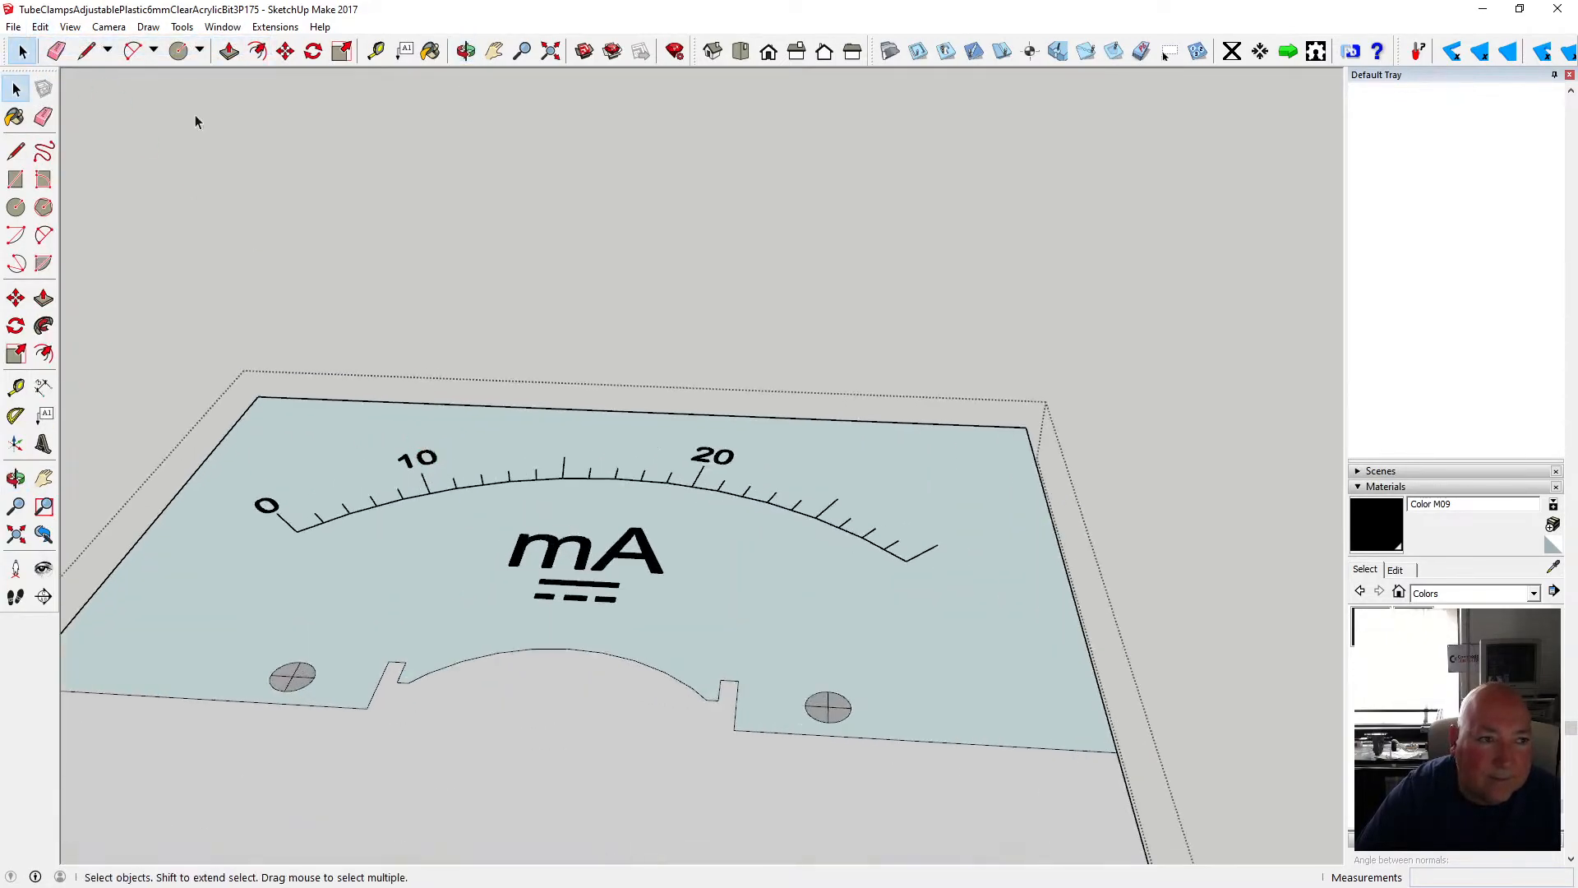
- Move the 10 toward its long tick, trying 1 mm and settling on 0.5 mm
click(475, 51)
drag(483, 151, 395, 313)
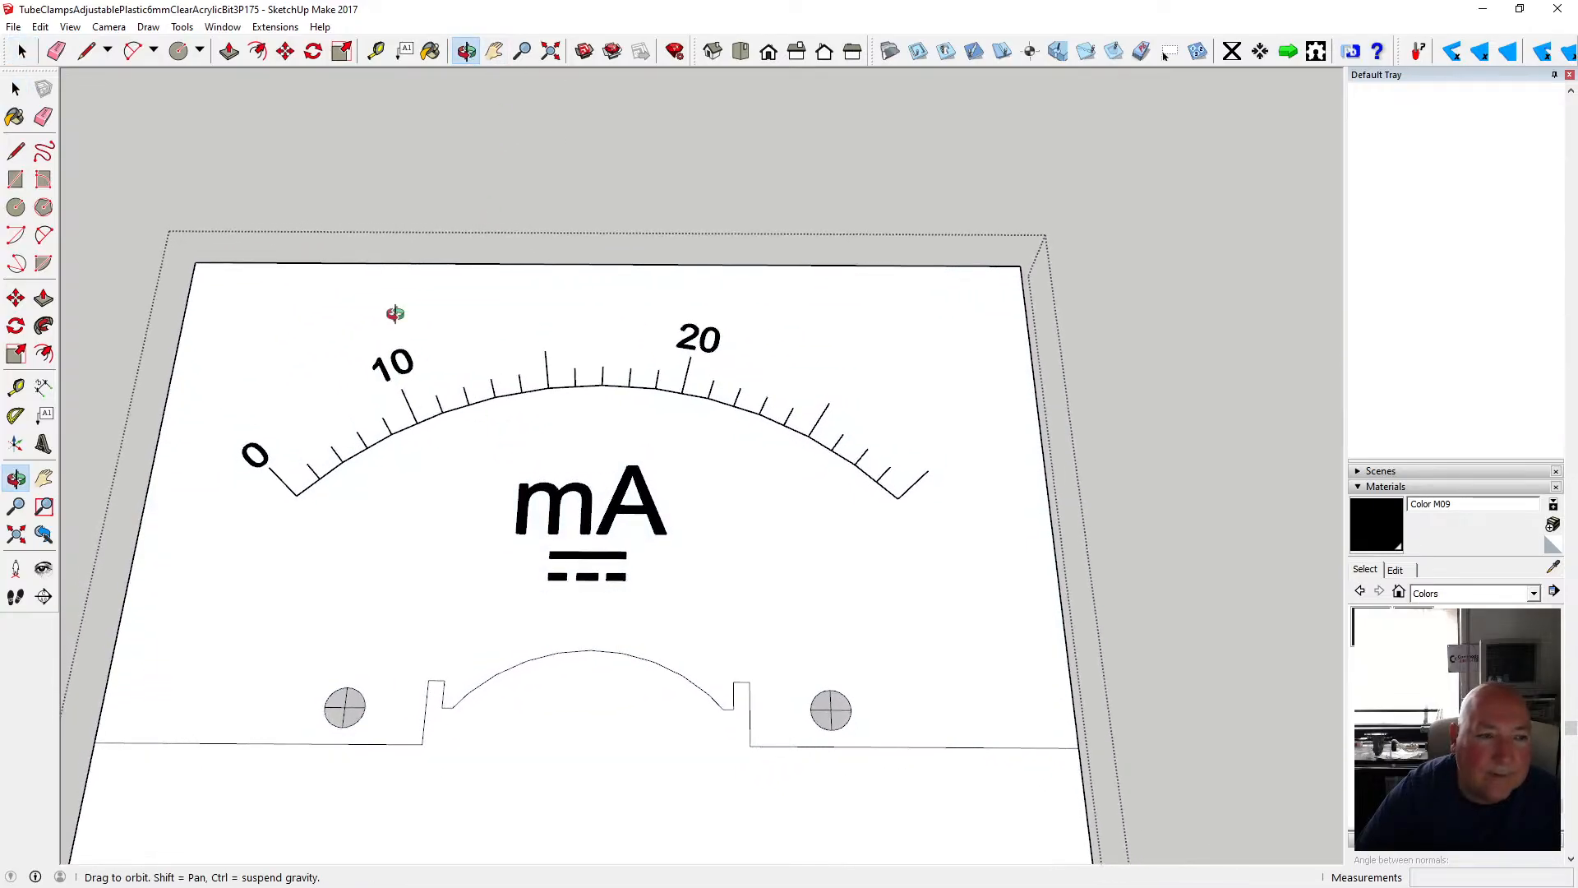
key(space)
click(391, 368)
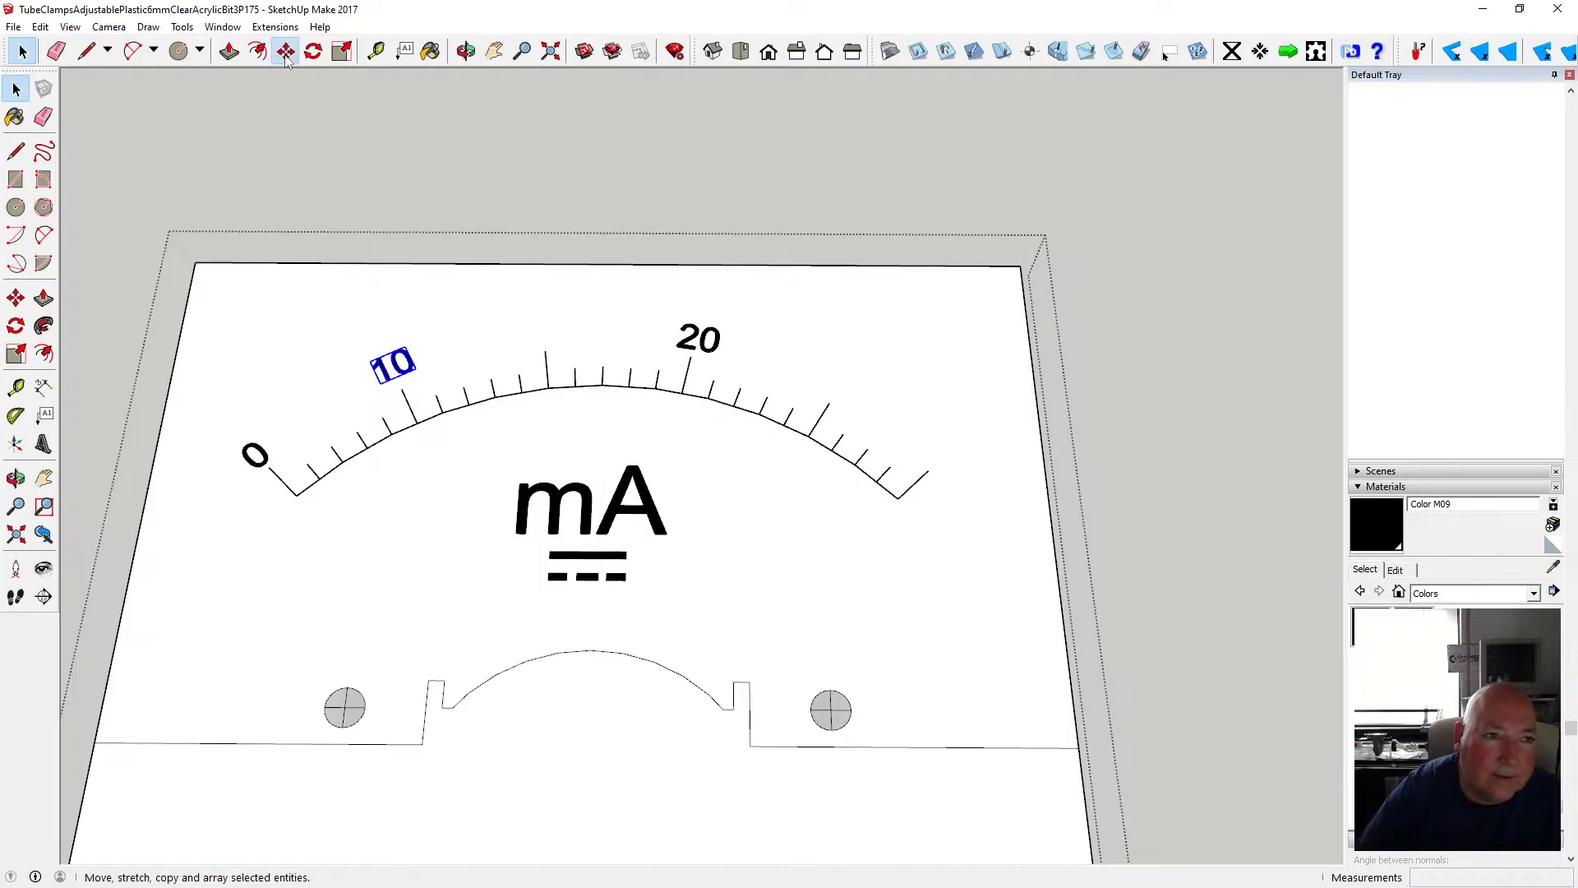
key(m)
click(391, 381)
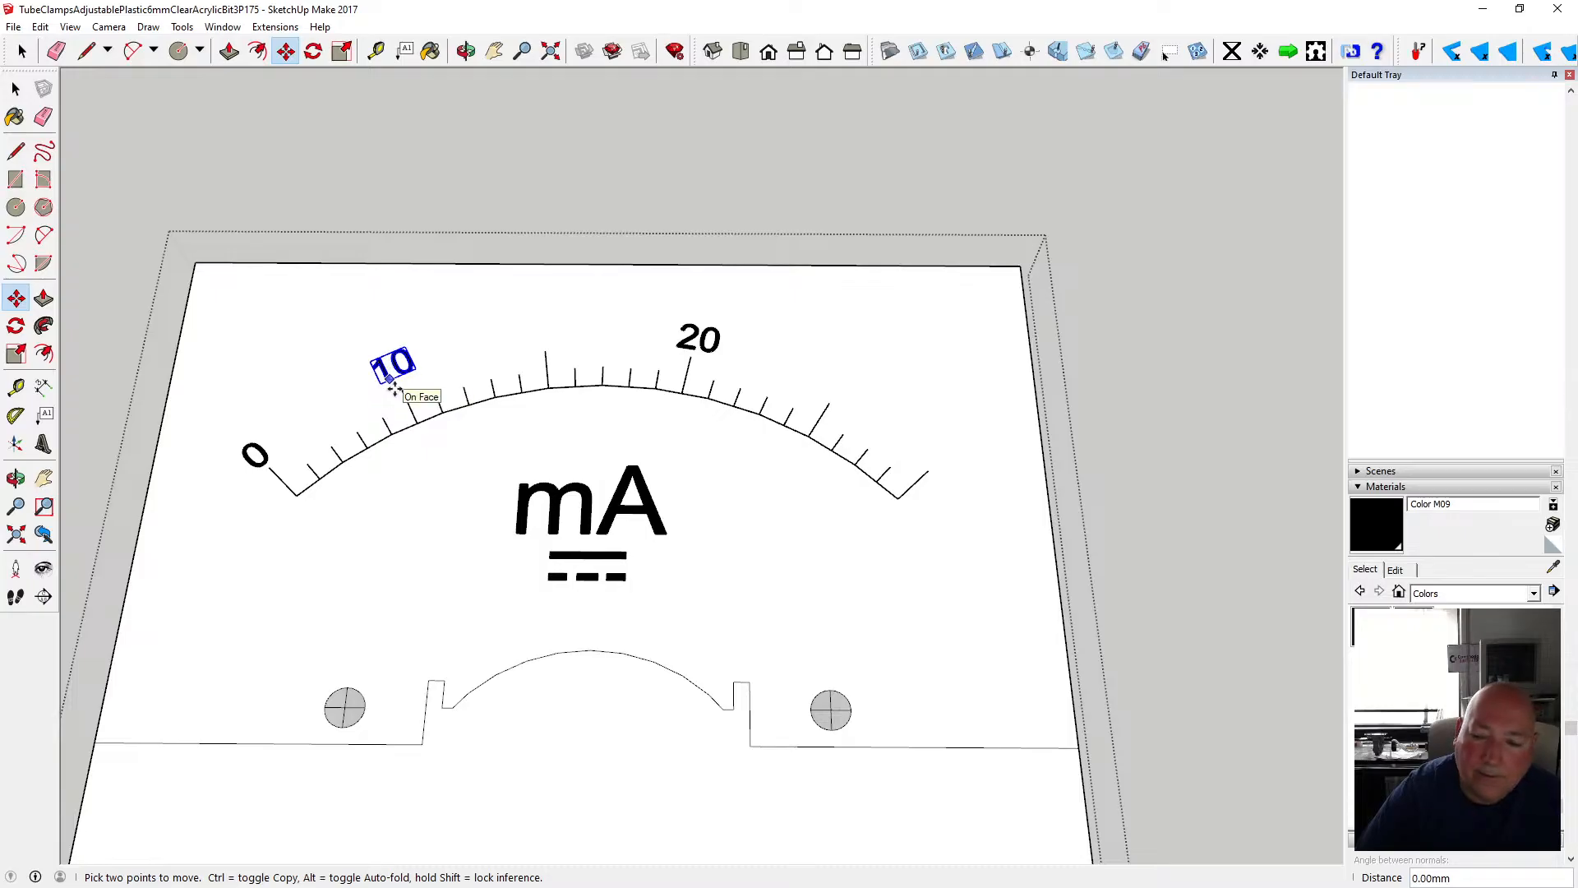
scroll(393, 387, up, 3)
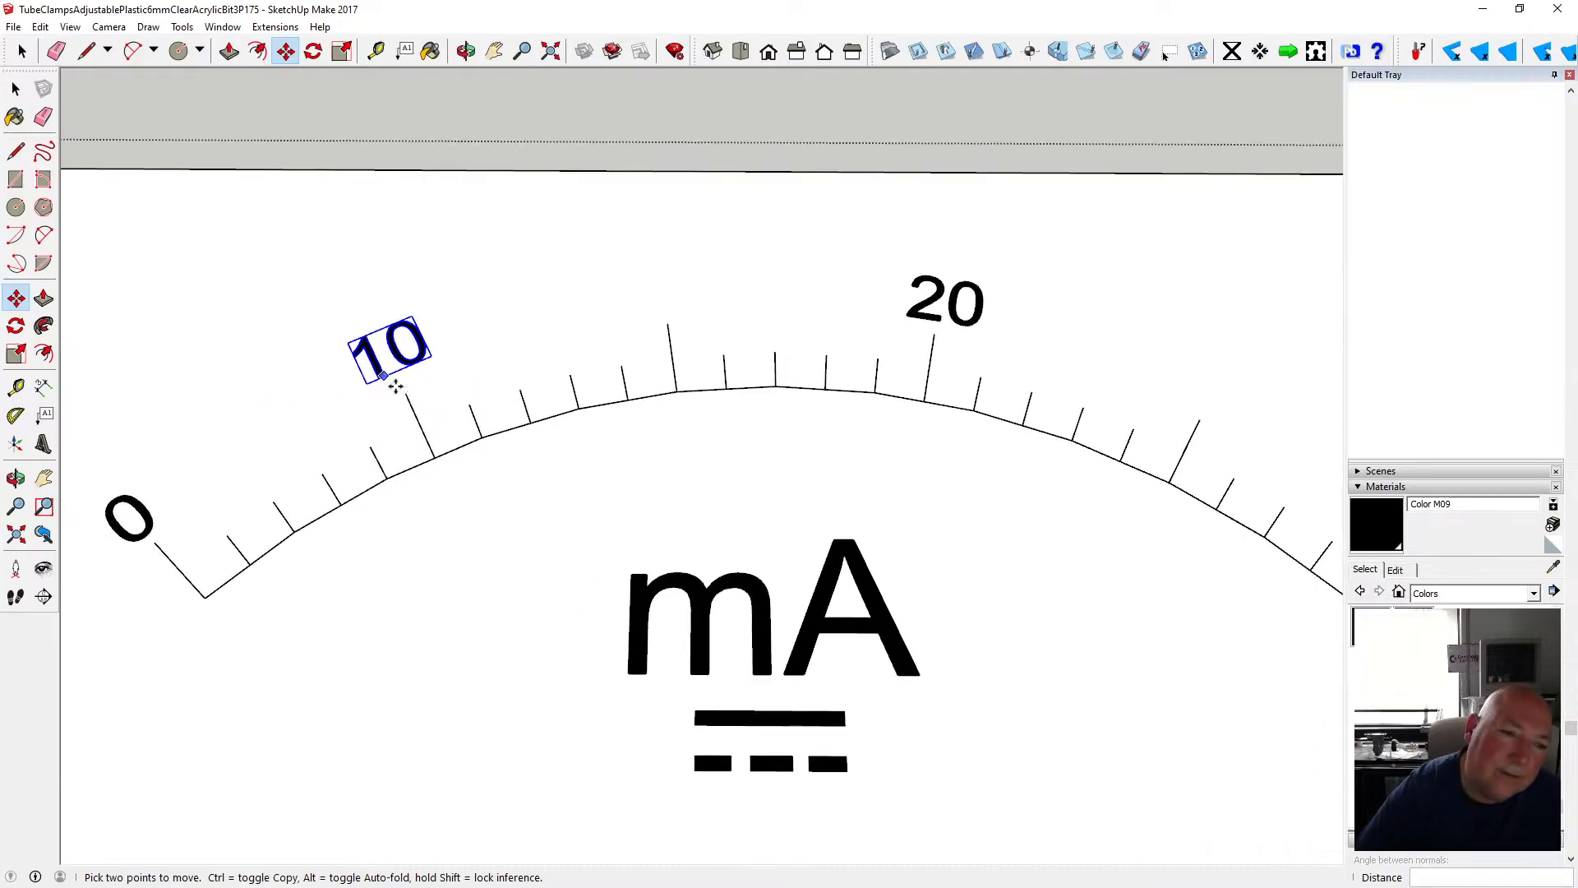
click(386, 383)
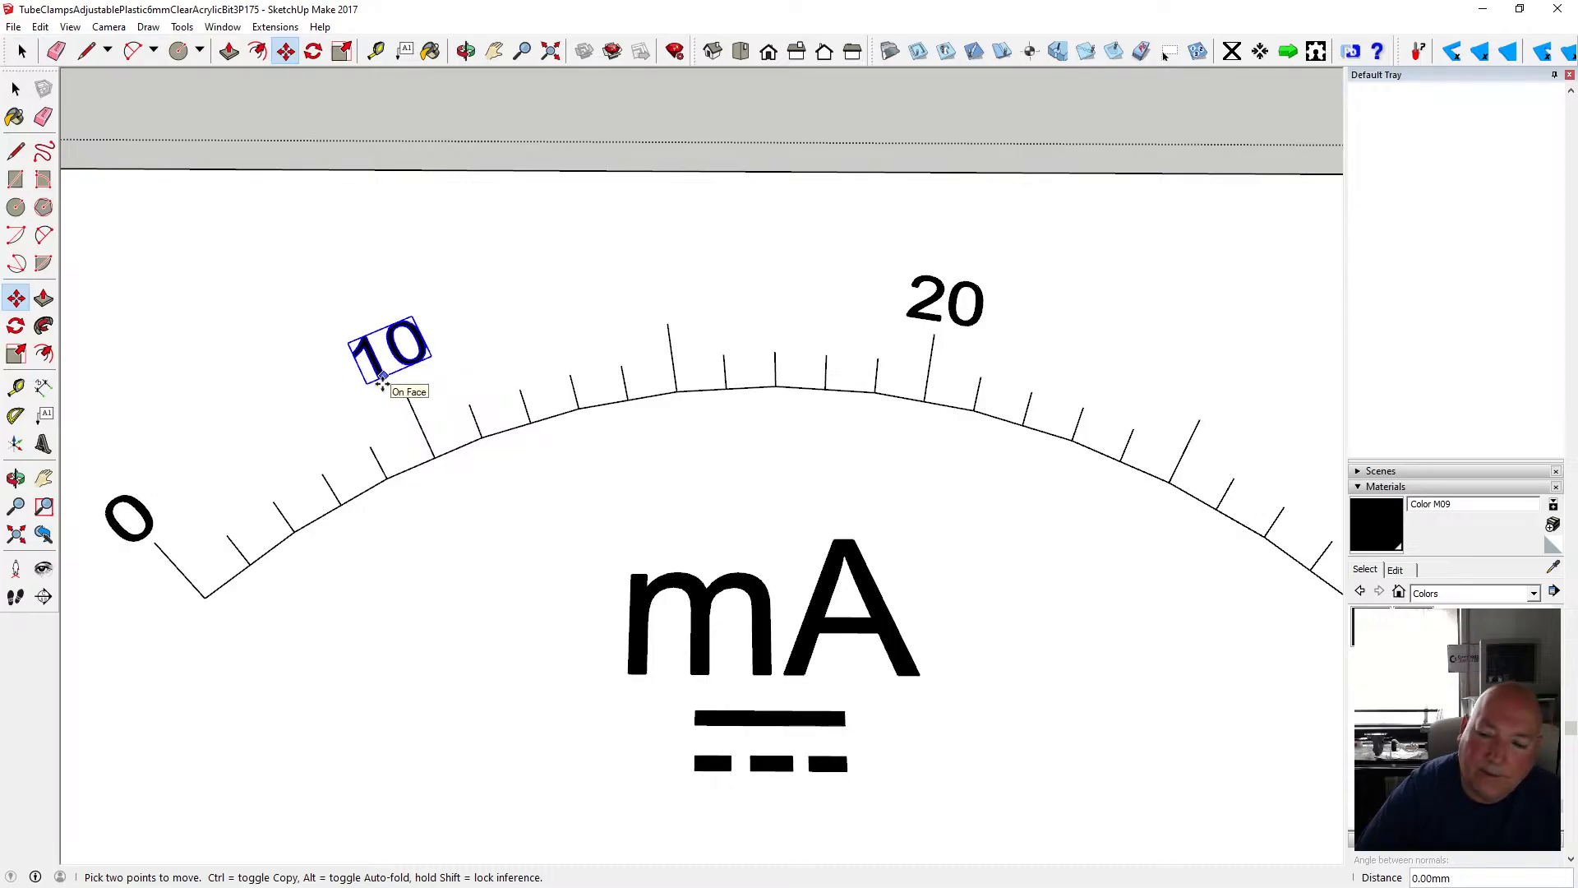
text(1)
key(Return)
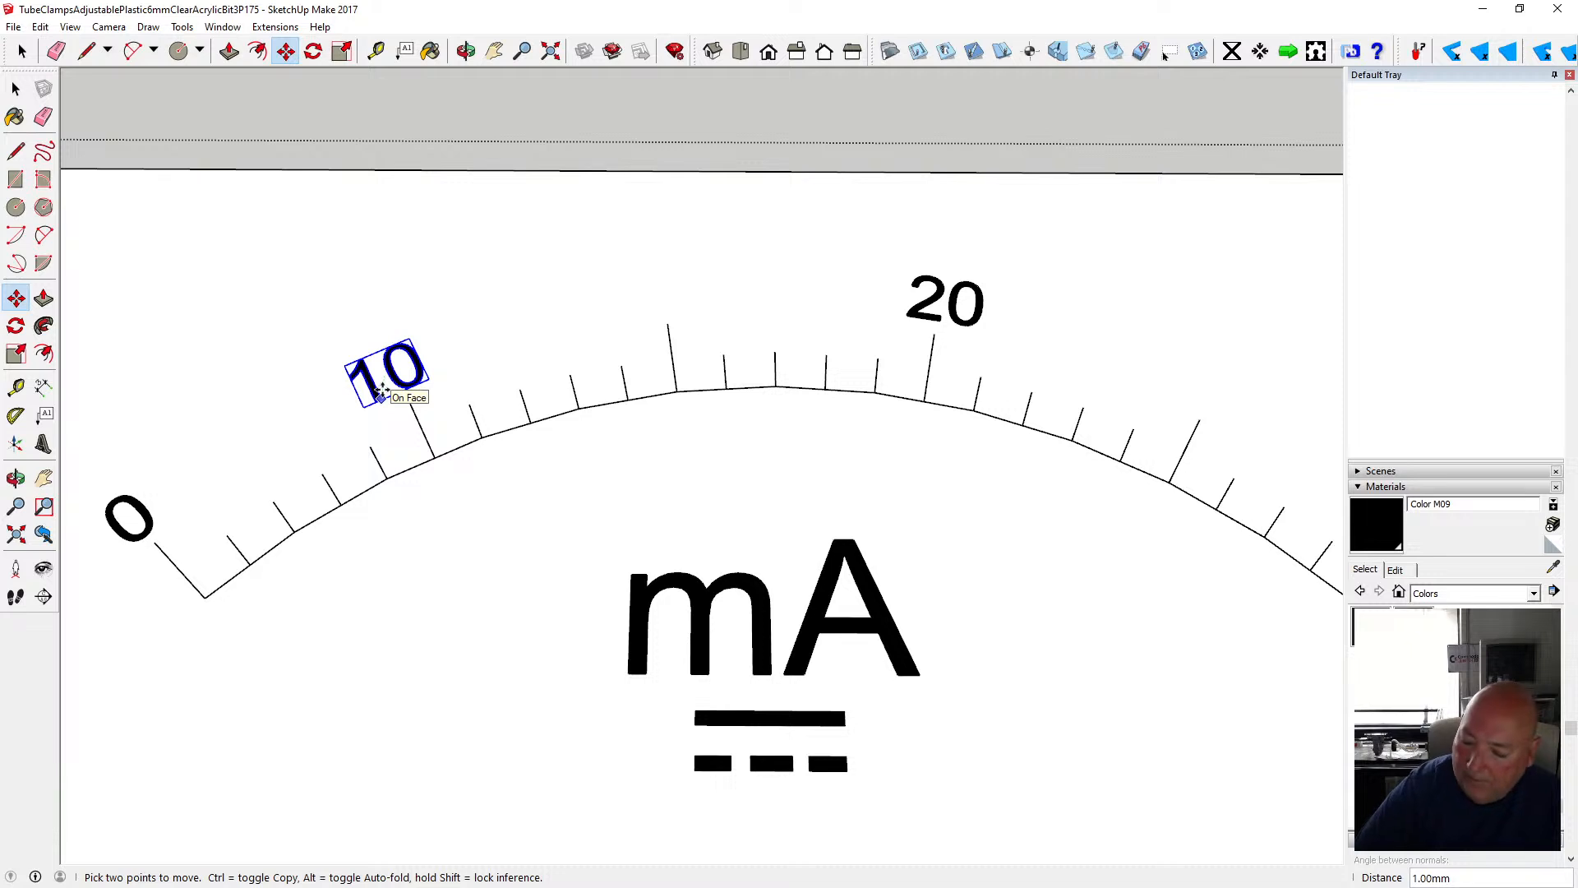
text(.5)
key(Return)
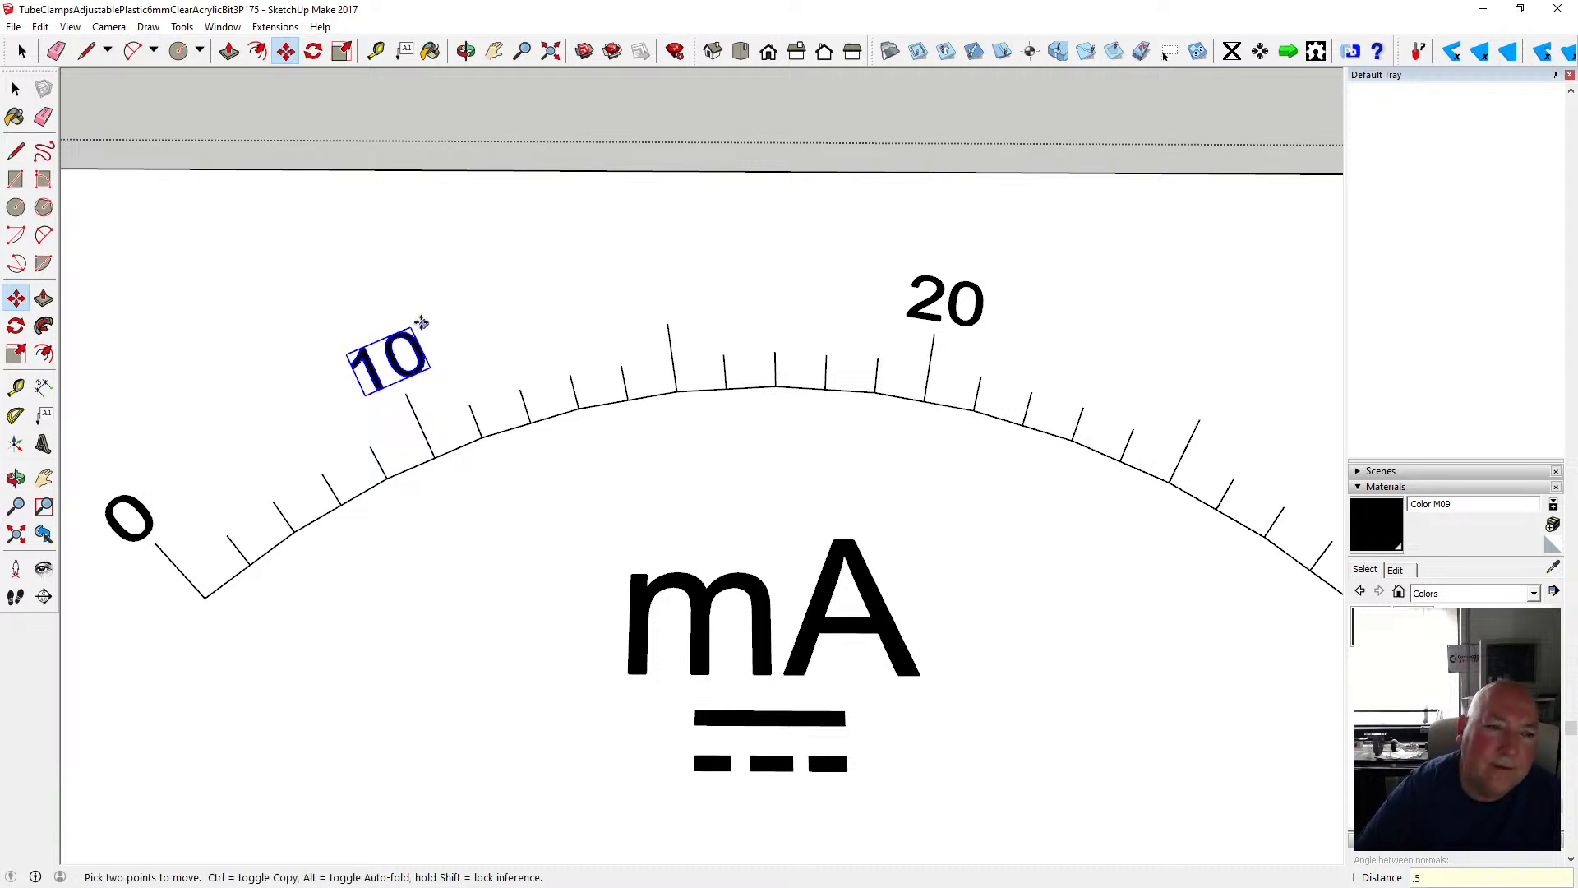
key(space)
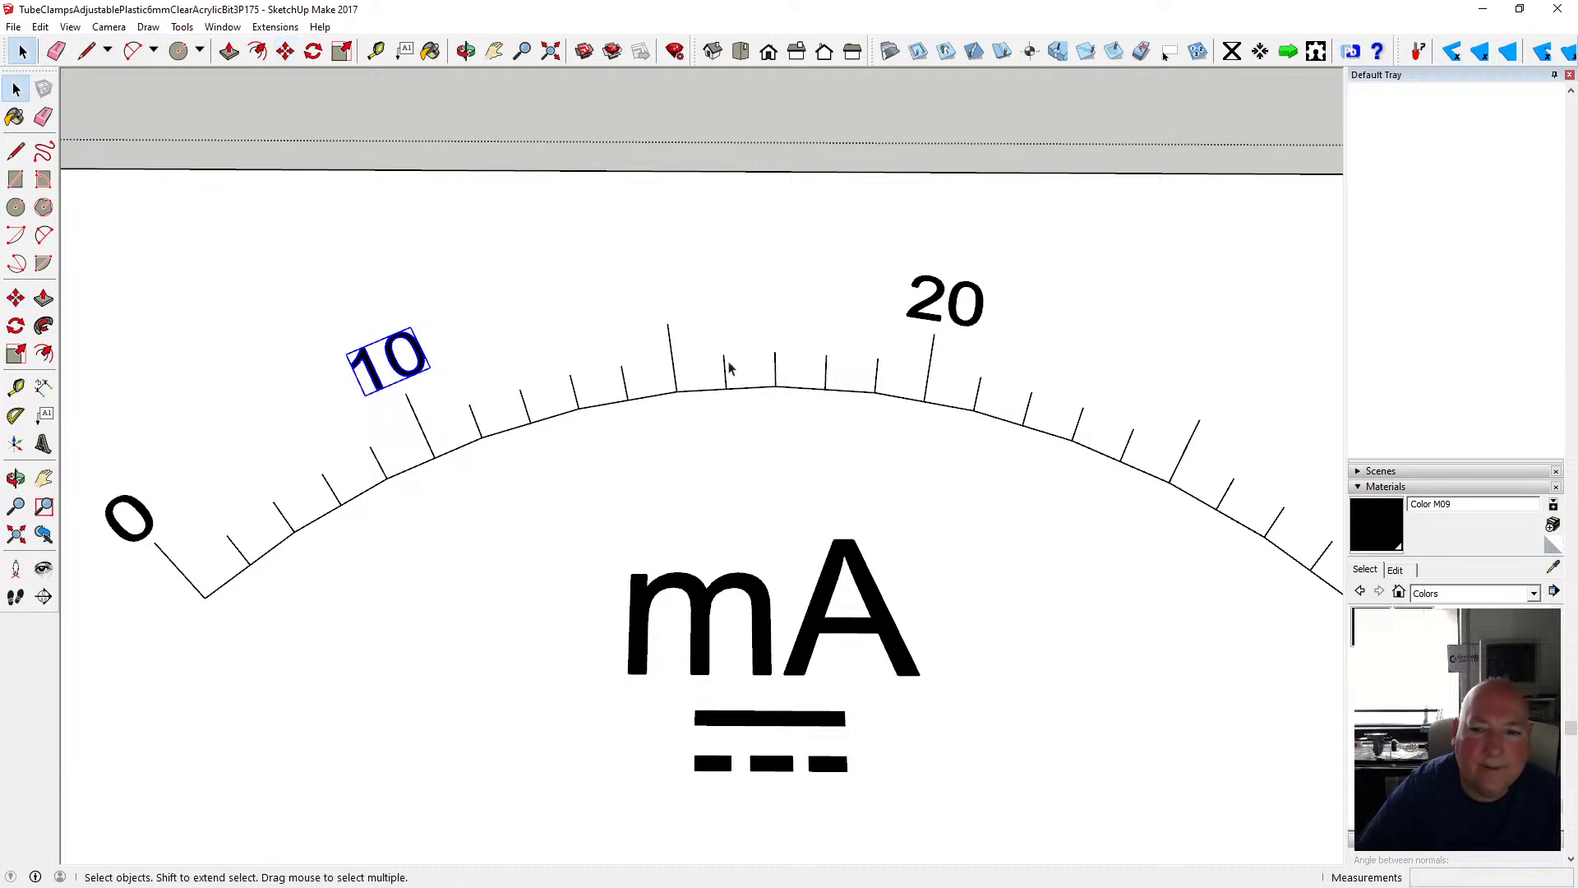
- Nudge the 20 about 0.17 mm away from its long tick and deselect it
click(924, 317)
key(m)
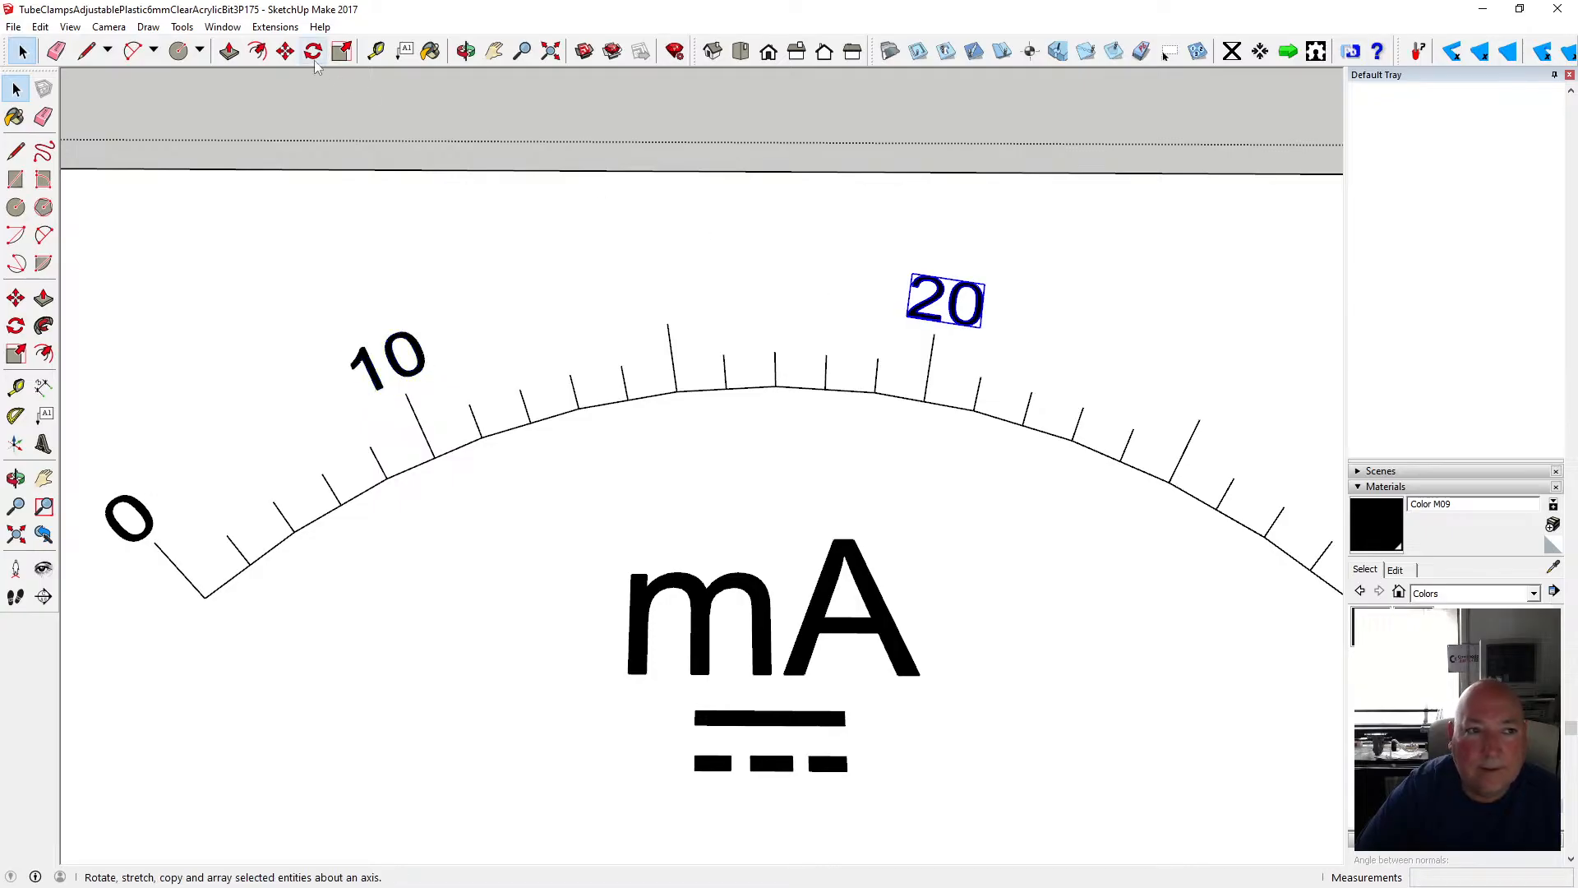
click(903, 308)
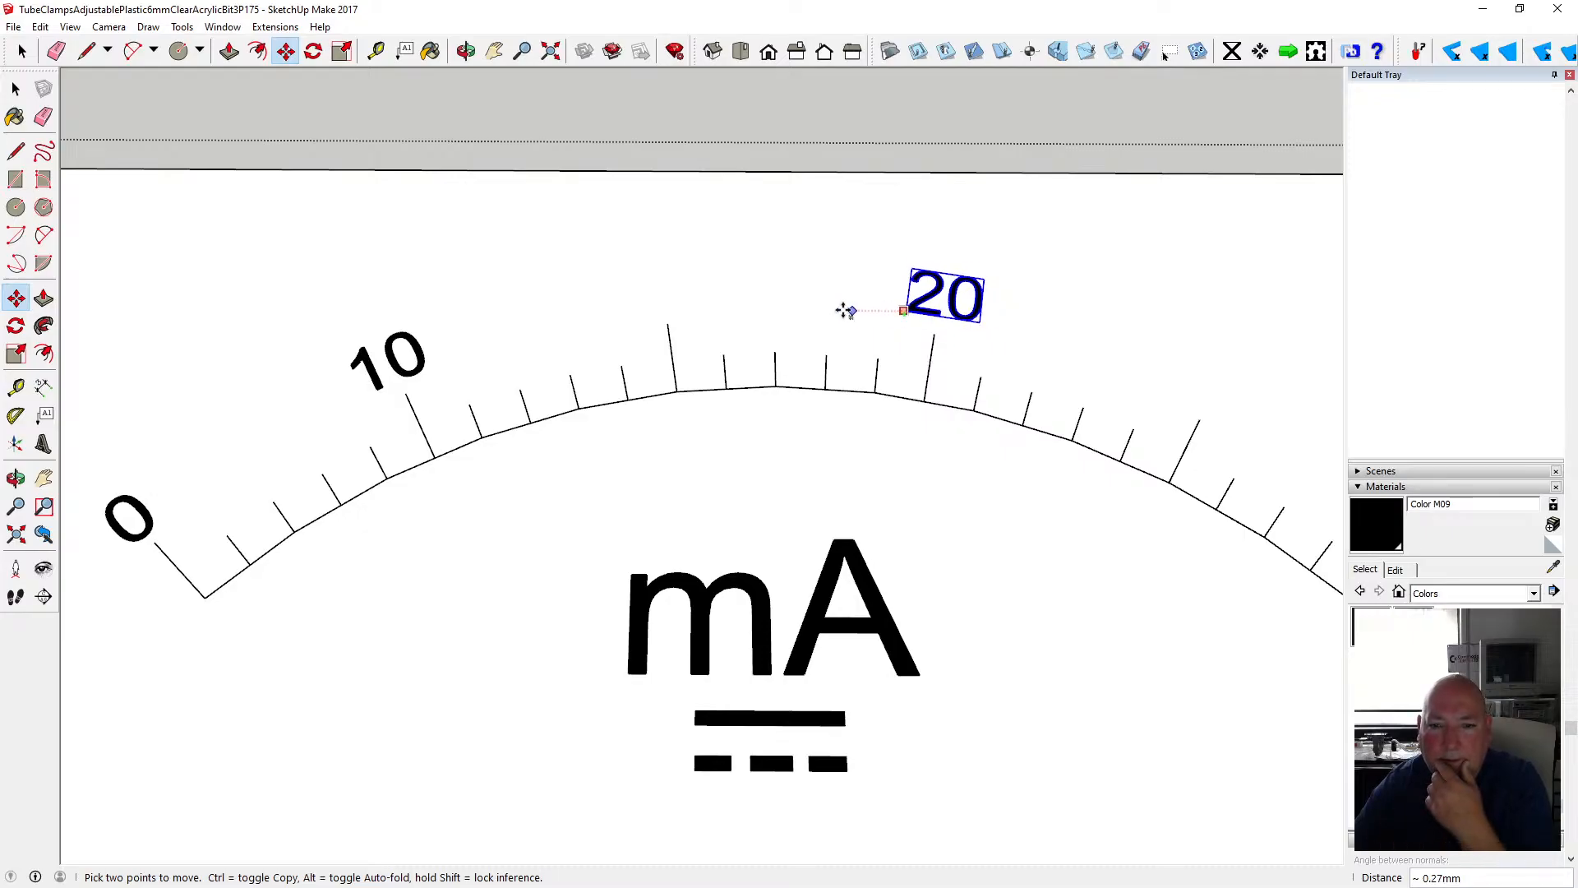
click(845, 313)
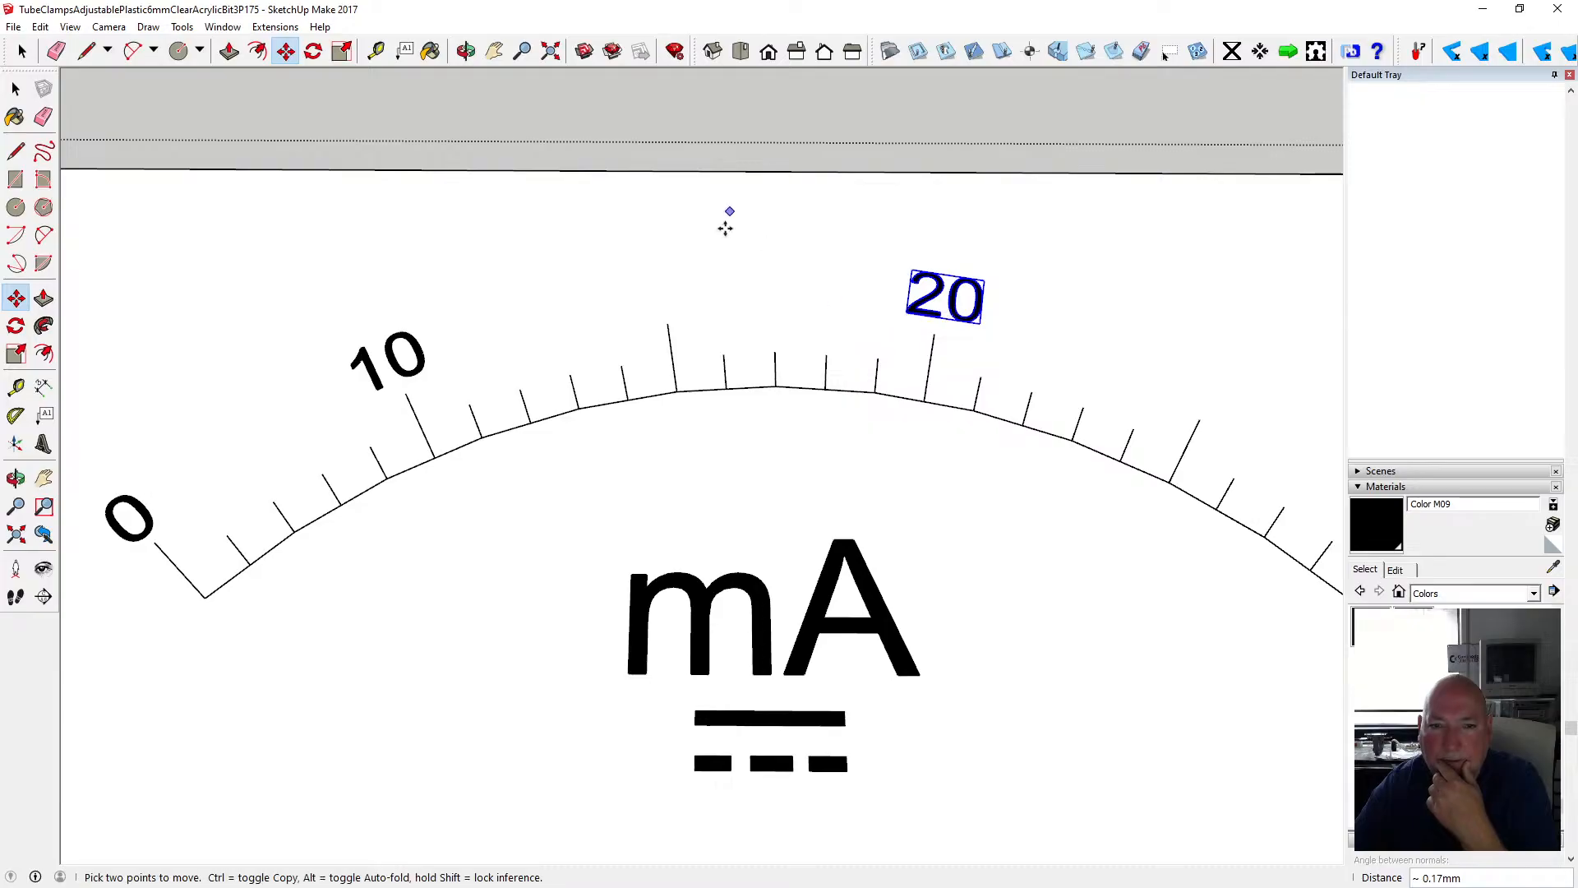
click(17, 89)
click(21, 90)
click(339, 211)
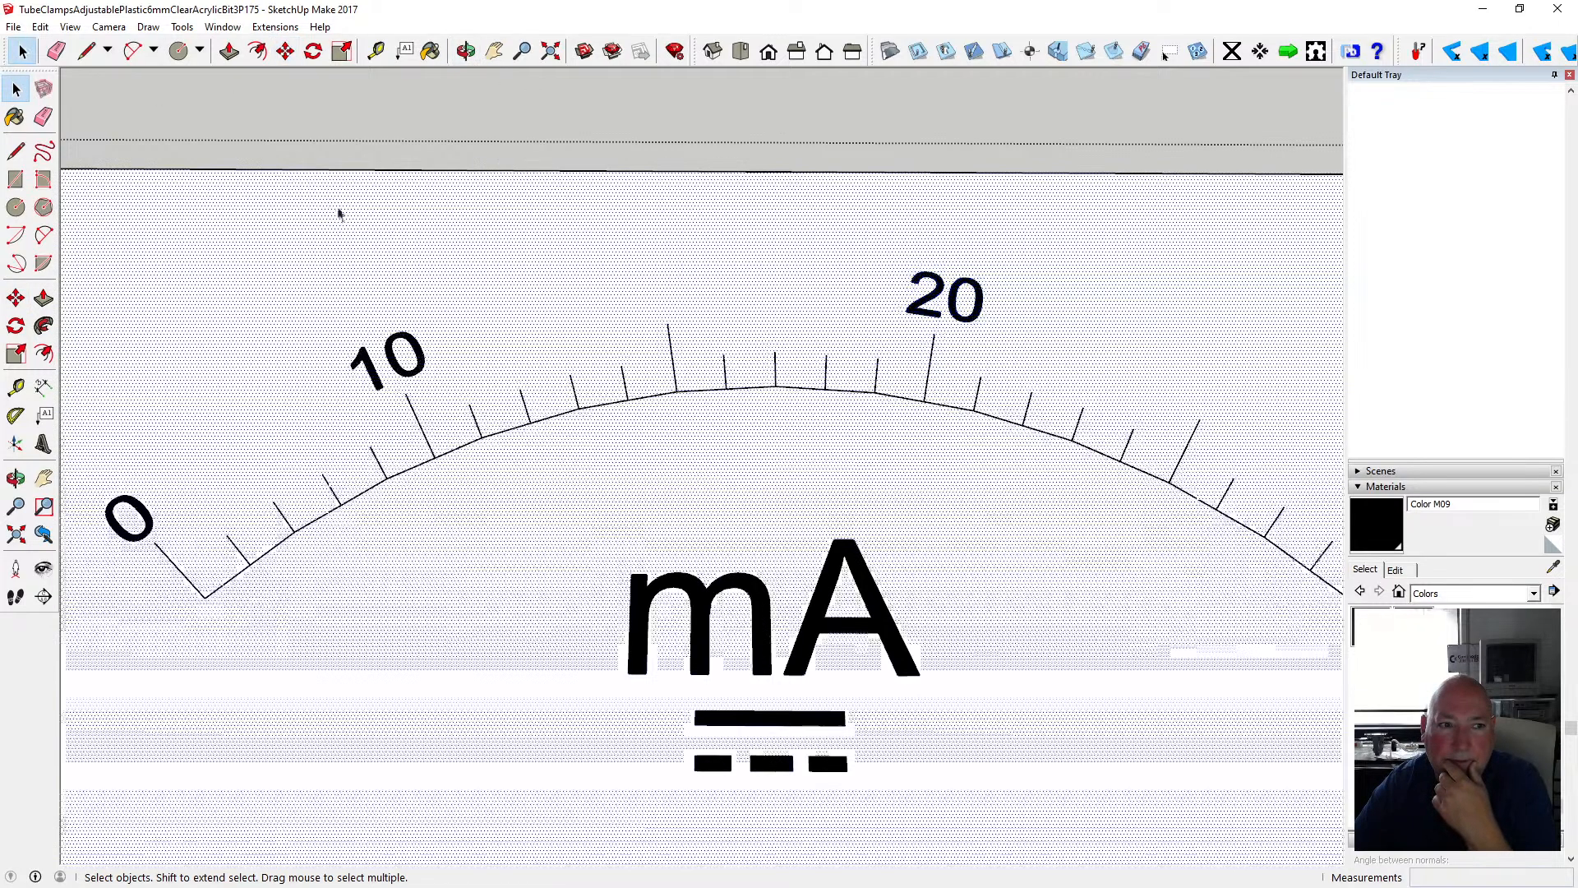
- Place the filled 3D text 30, Arial Baltic Regular and 2 mm high, on the scale plate between the 10 and the 20
scroll(684, 348, down, 5)
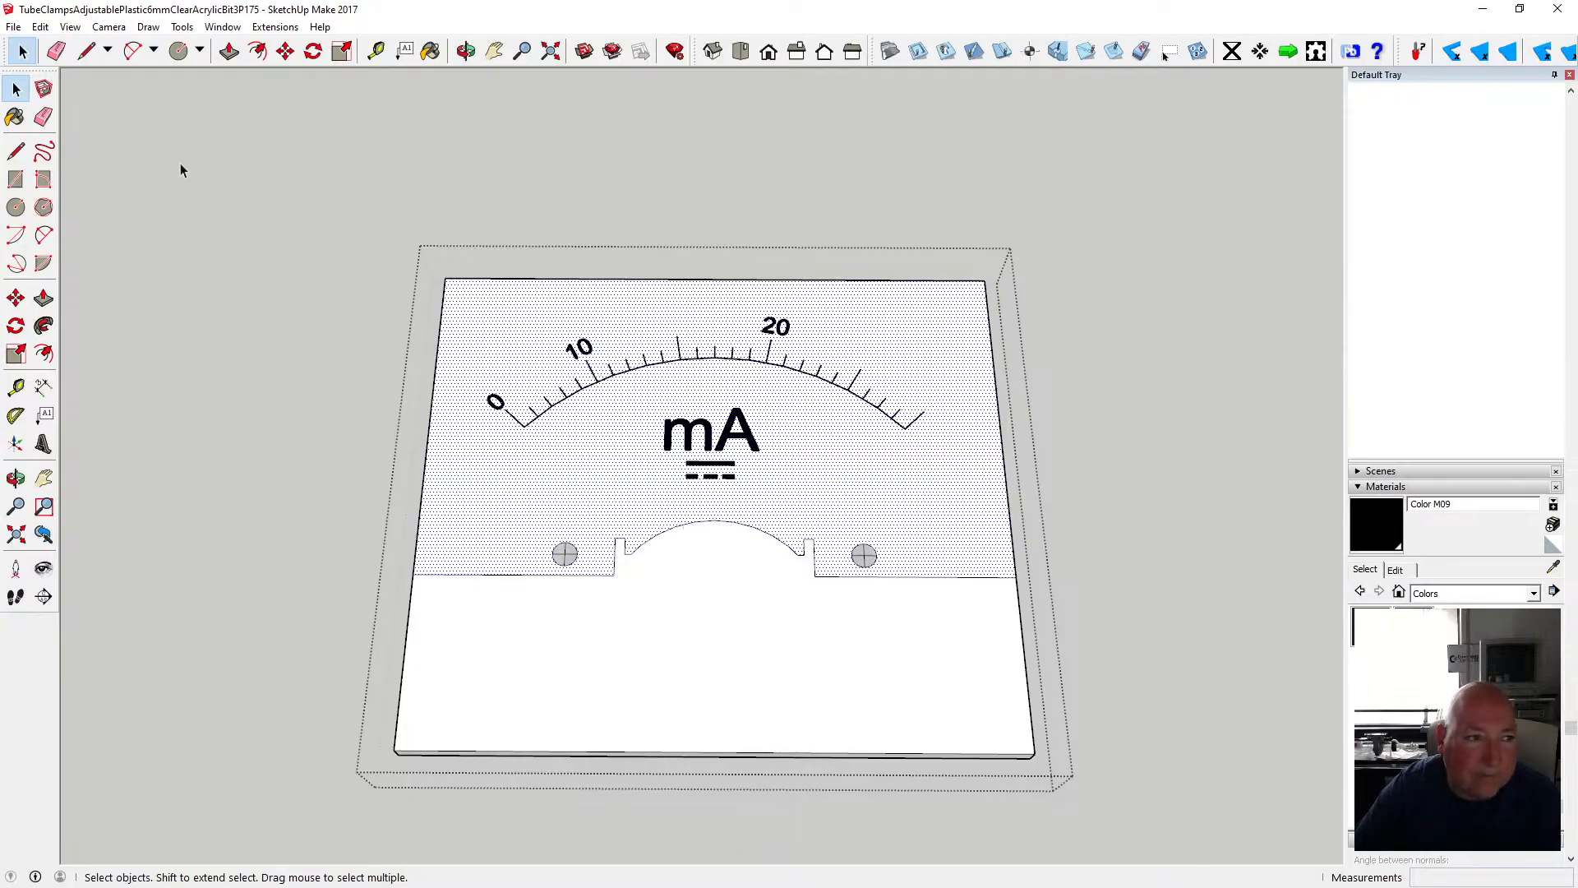
click(44, 444)
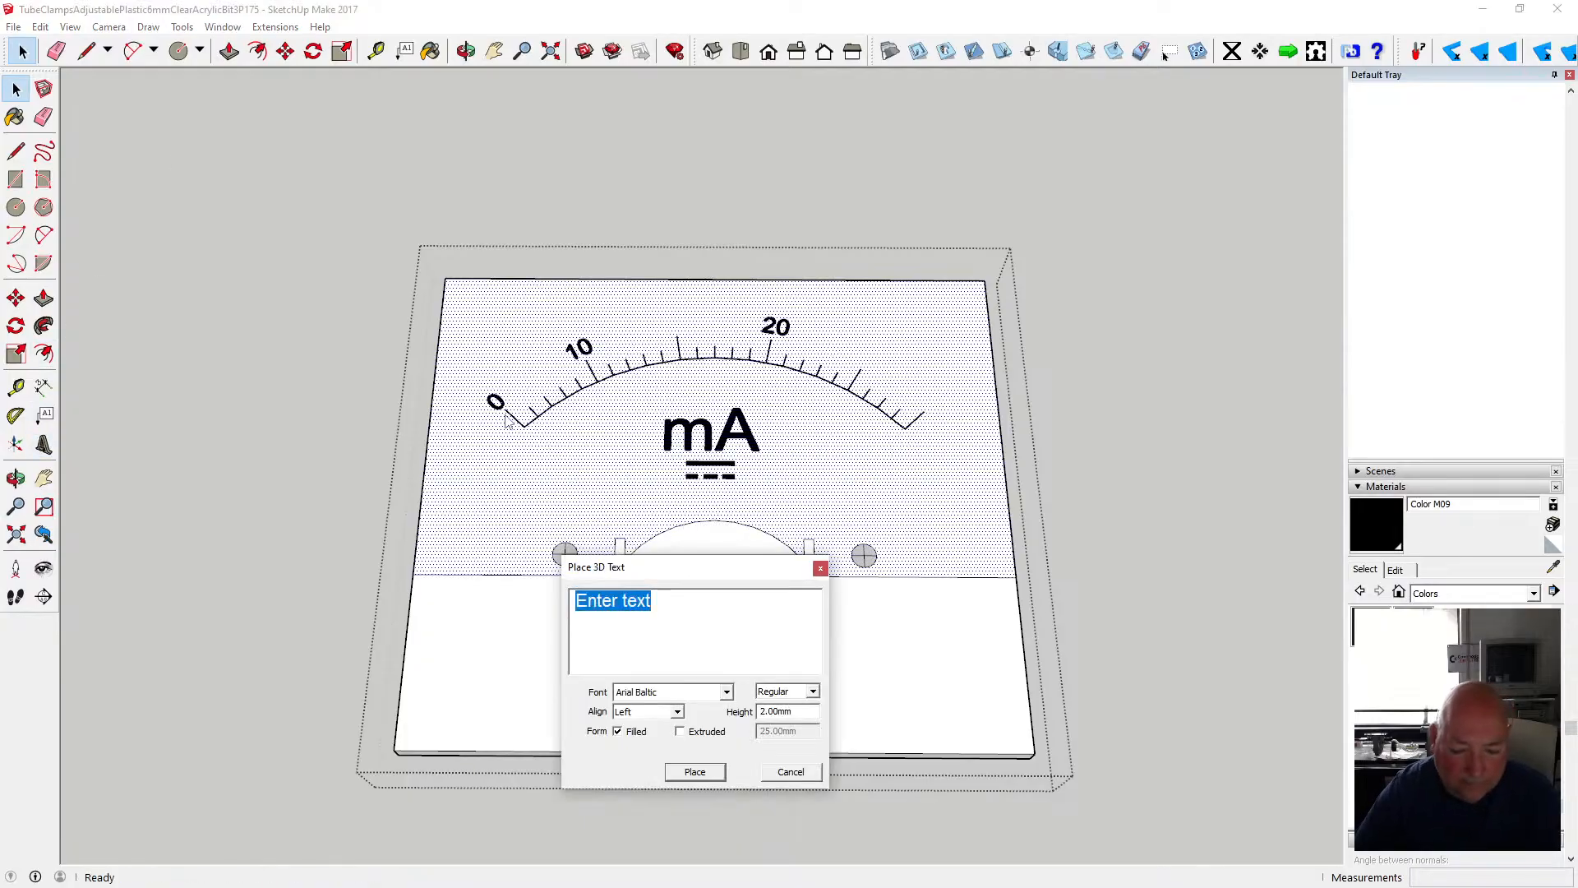
text(30)
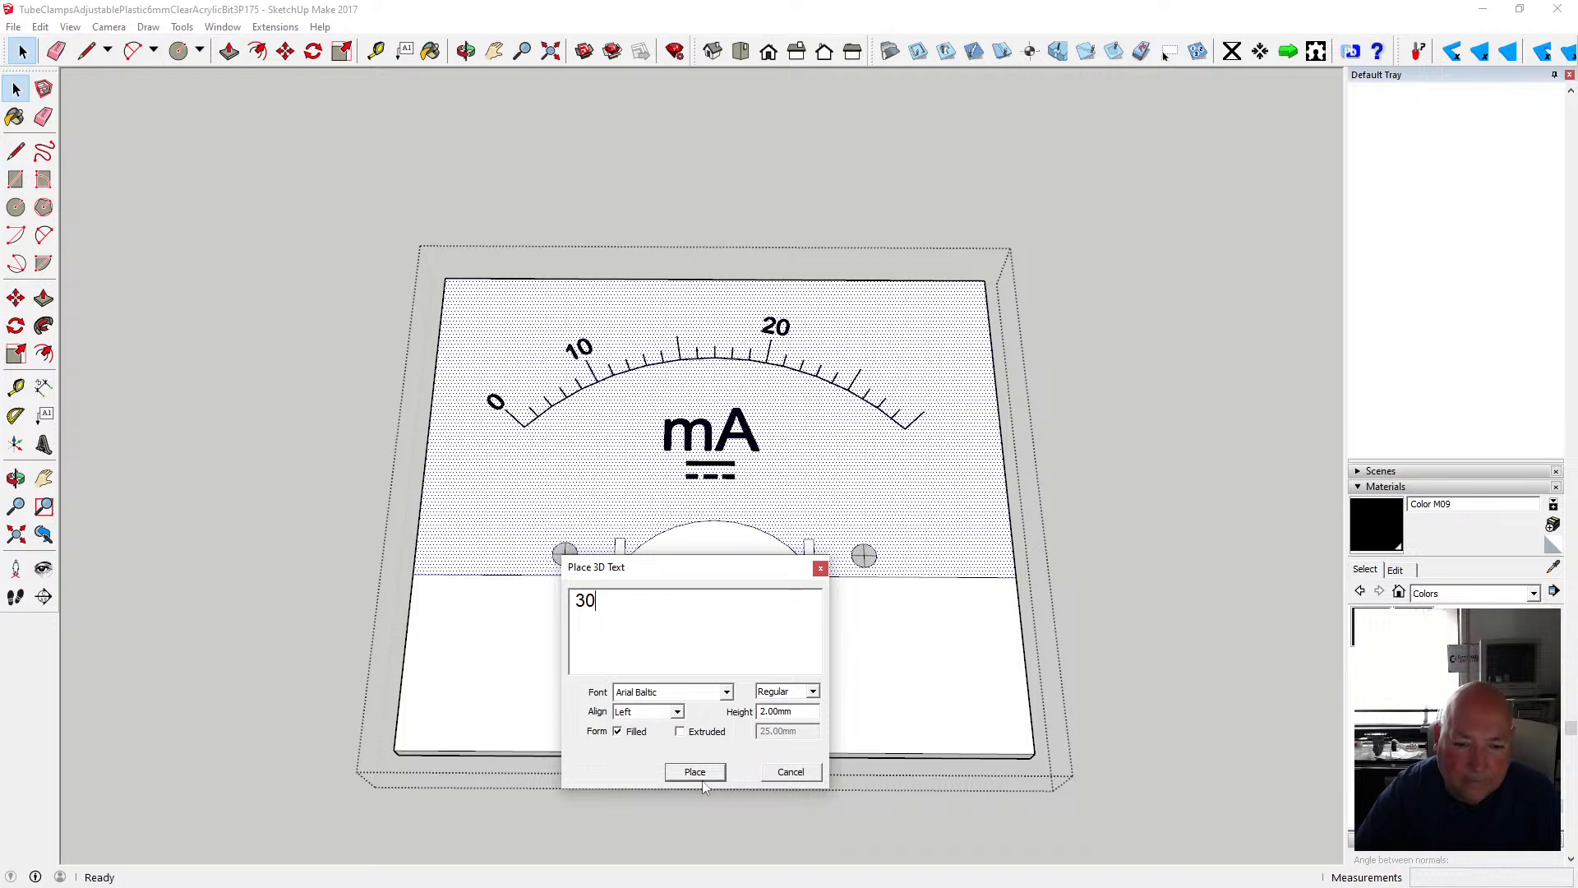
click(699, 776)
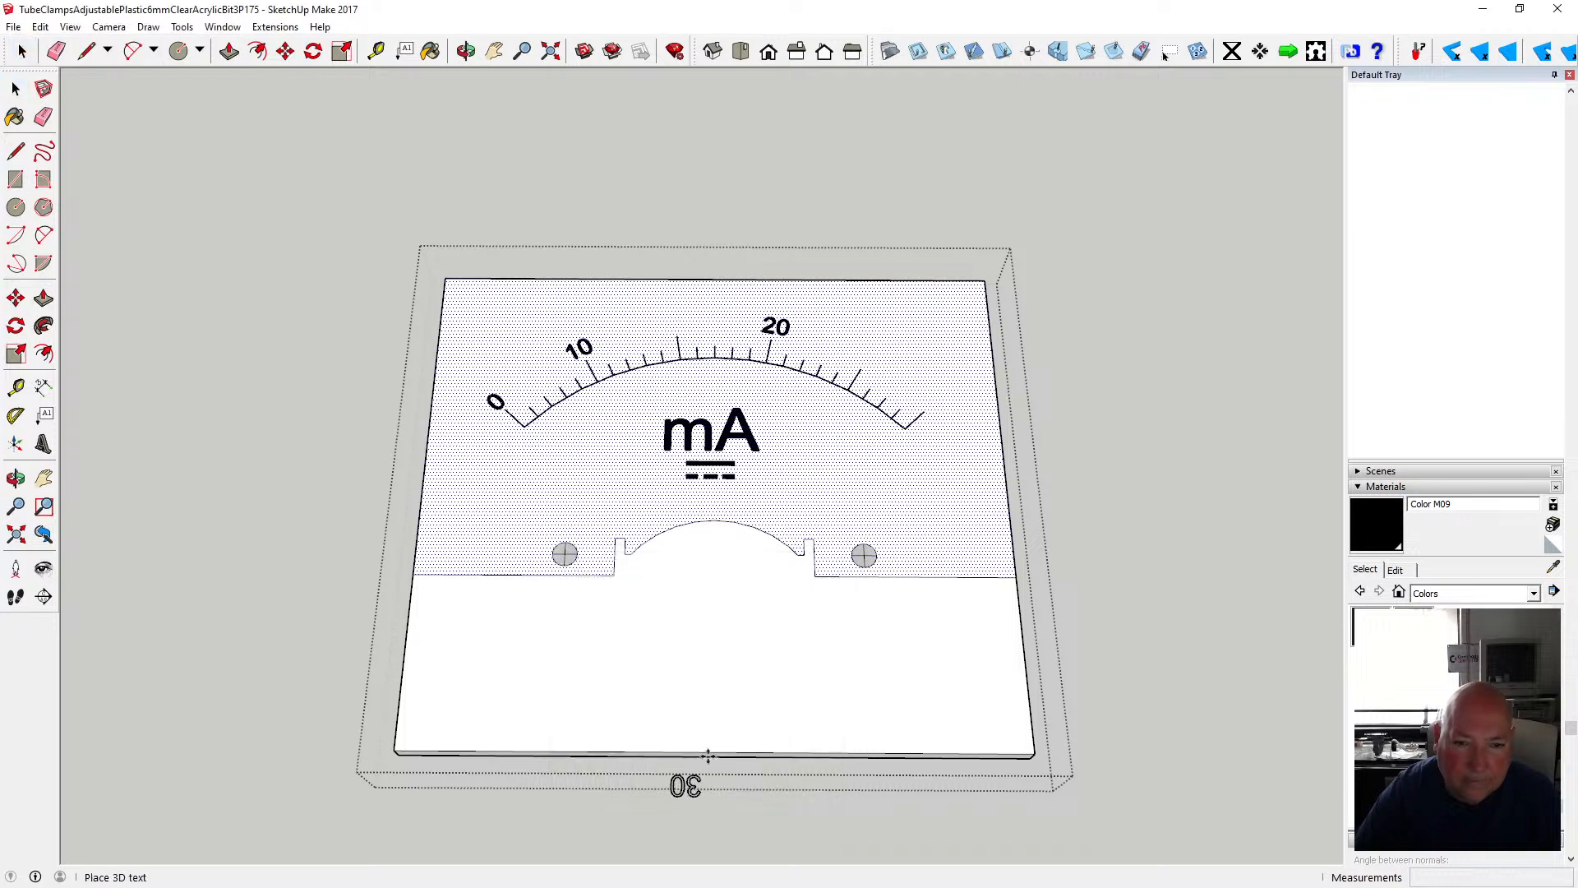
click(729, 316)
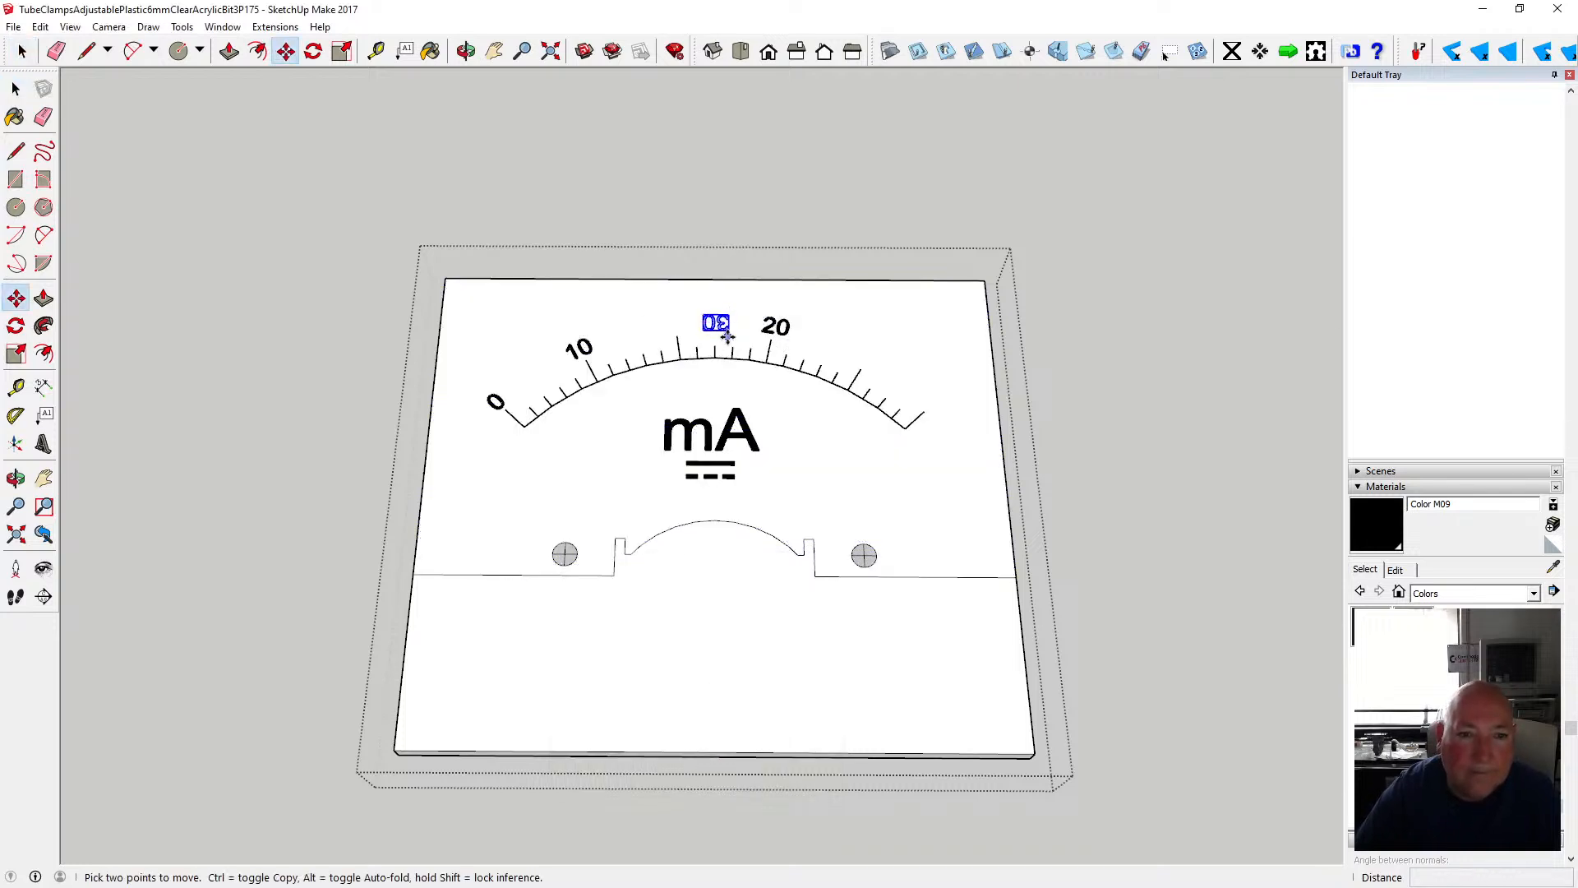
- Rotate the mirrored, upside-down 30 by 180° on the plate so it reads upright
scroll(716, 320, up, 5)
key(q)
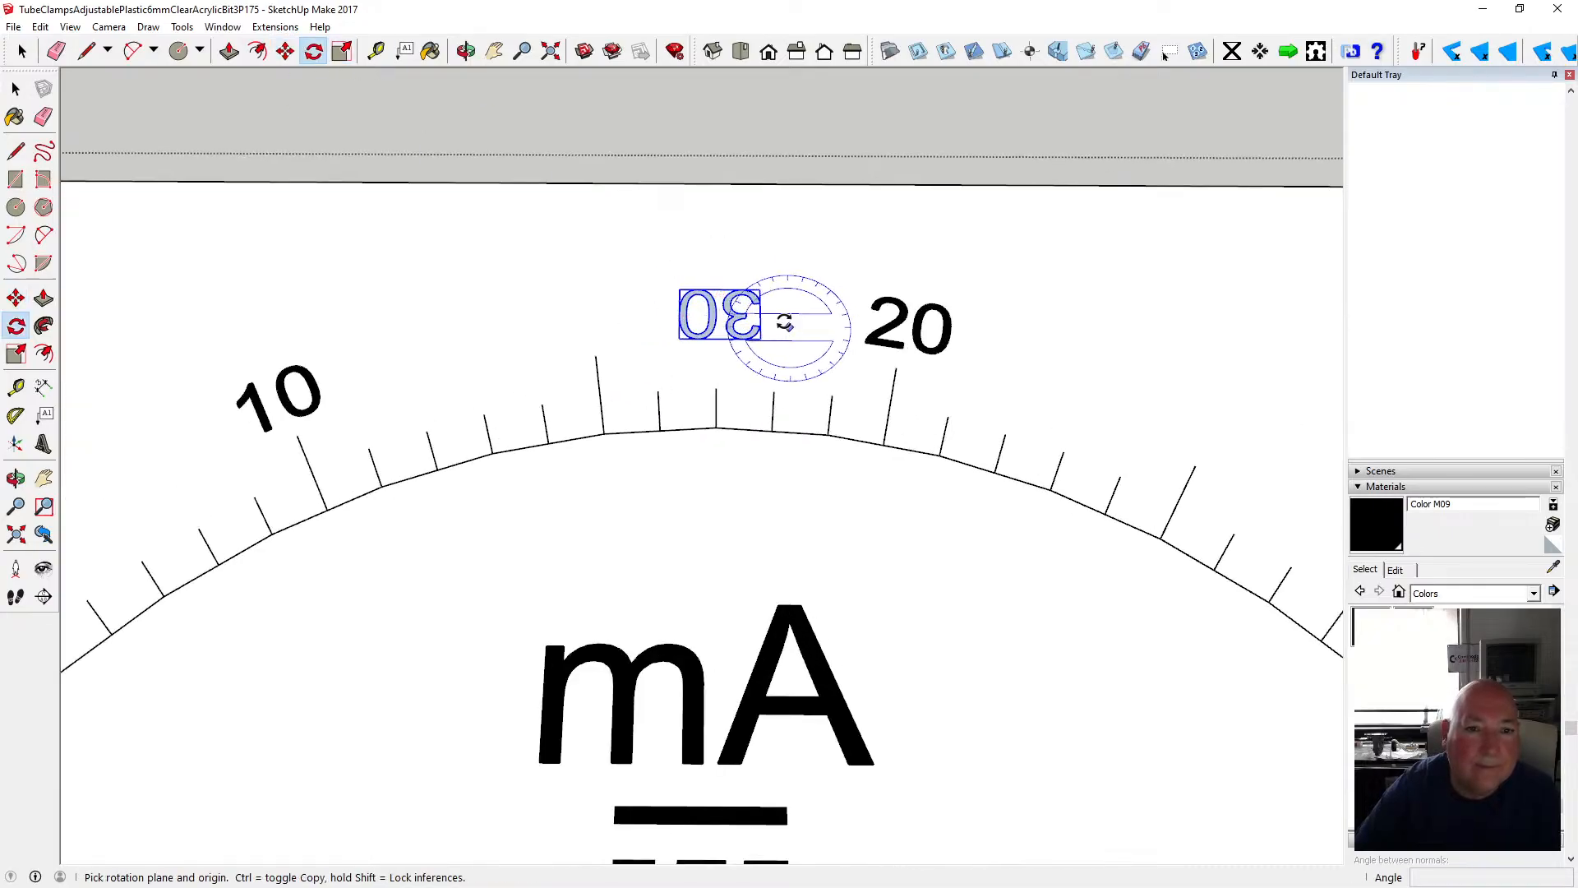
click(815, 314)
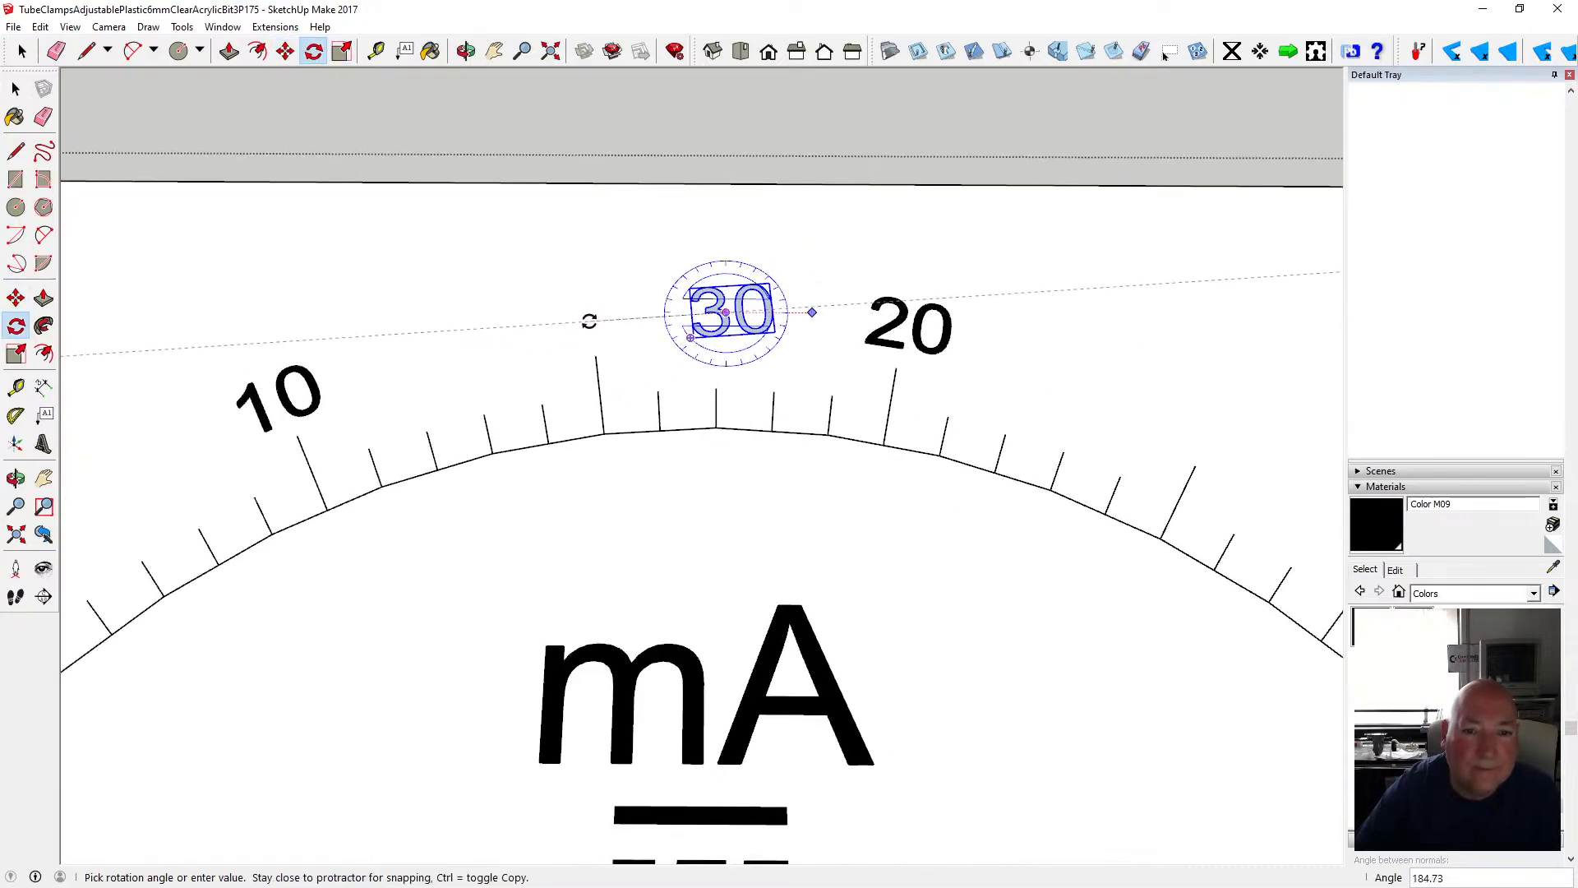
click(587, 313)
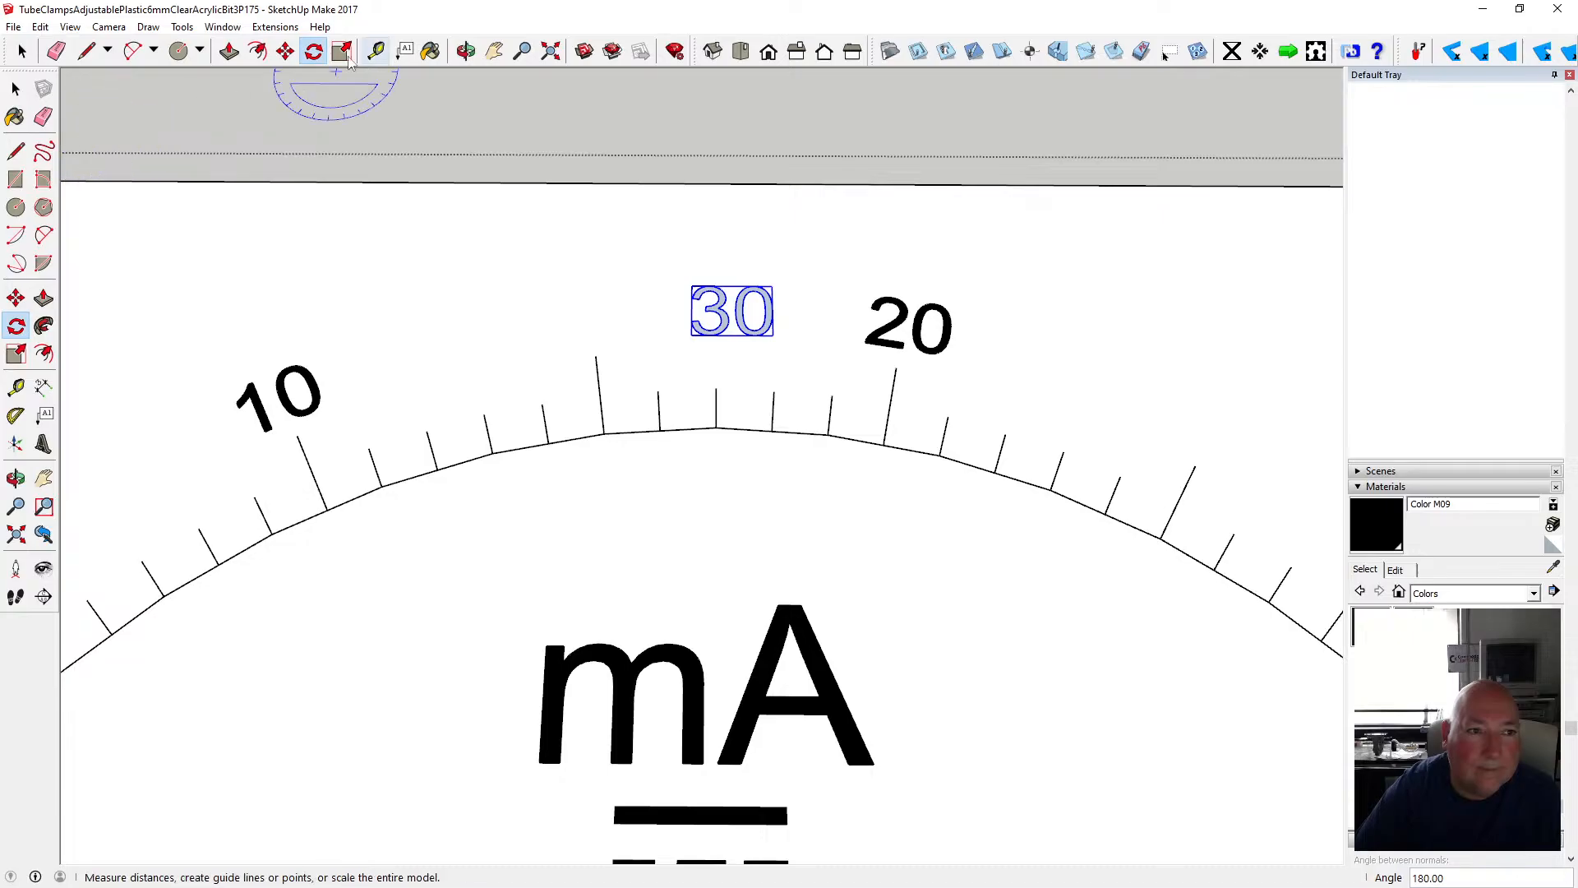
- Open the 30 text component, fill both digits with black Color M09 and close the component
click(16, 88)
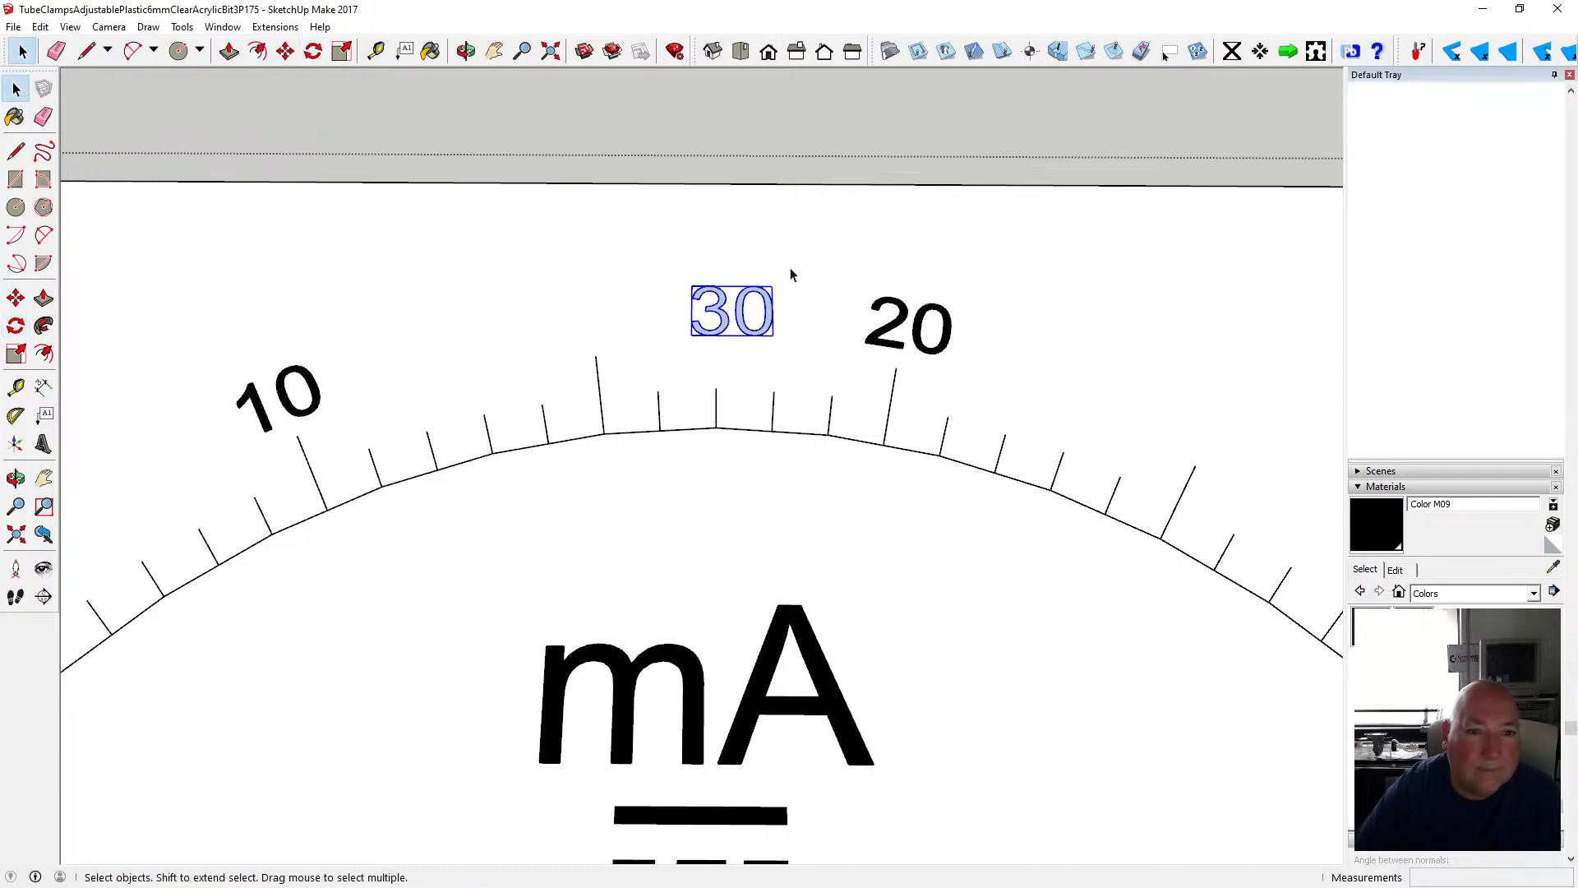
double_click(722, 304)
click(431, 51)
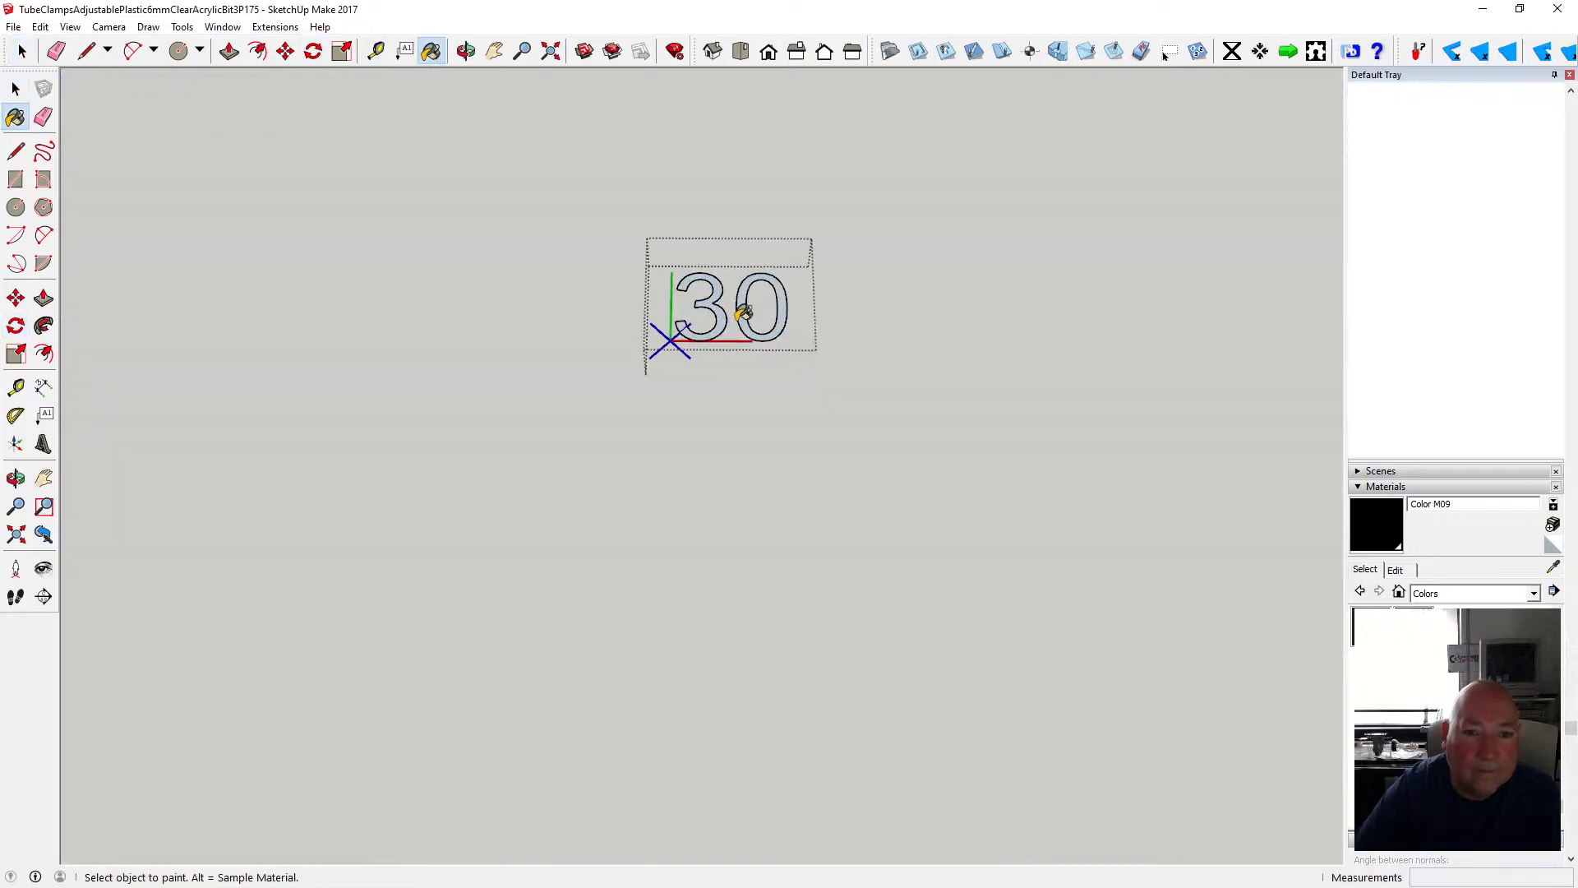
scroll(739, 307, up, 2)
click(712, 273)
click(750, 273)
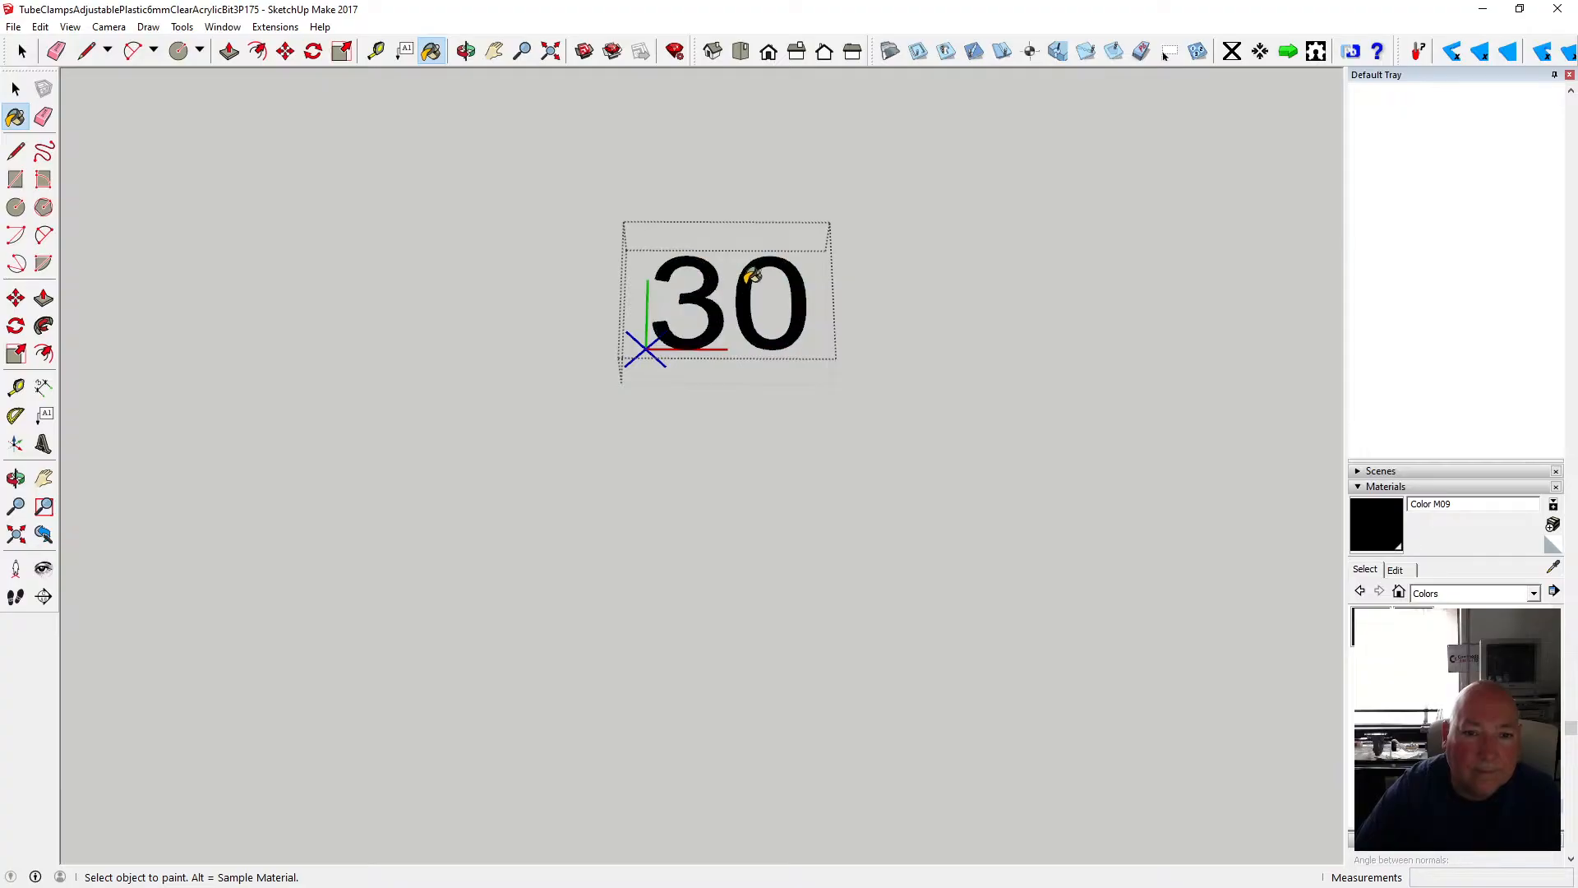
click(16, 88)
click(469, 258)
scroll(482, 254, down, 5)
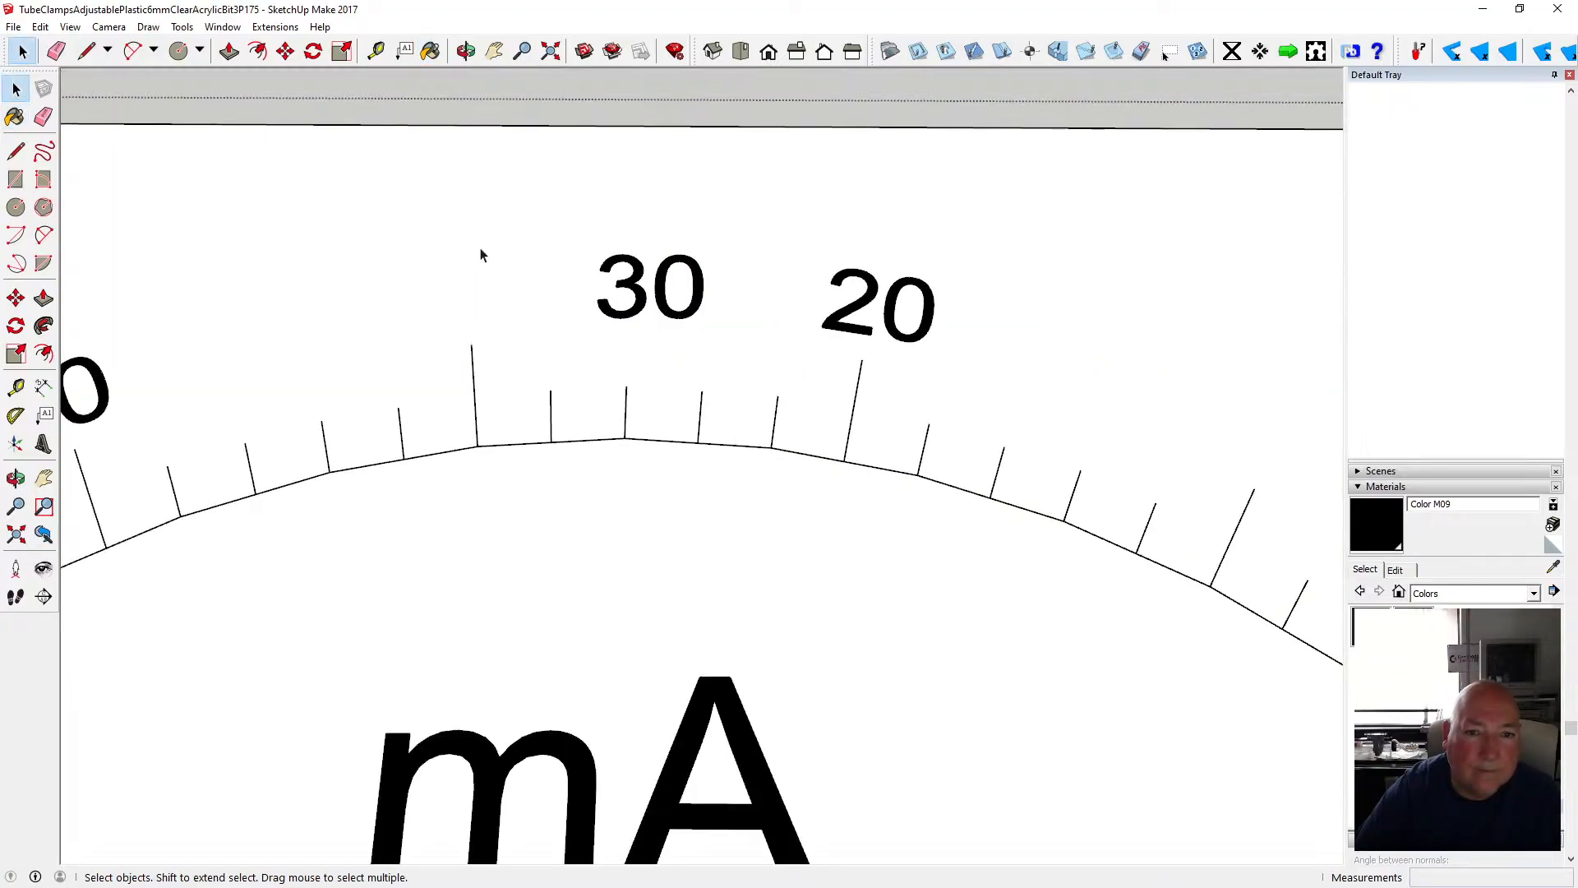
- Rotate the 30 by 45° around the scale's centre so it stands beyond the last long tick
click(530, 259)
scroll(594, 281, down, 1)
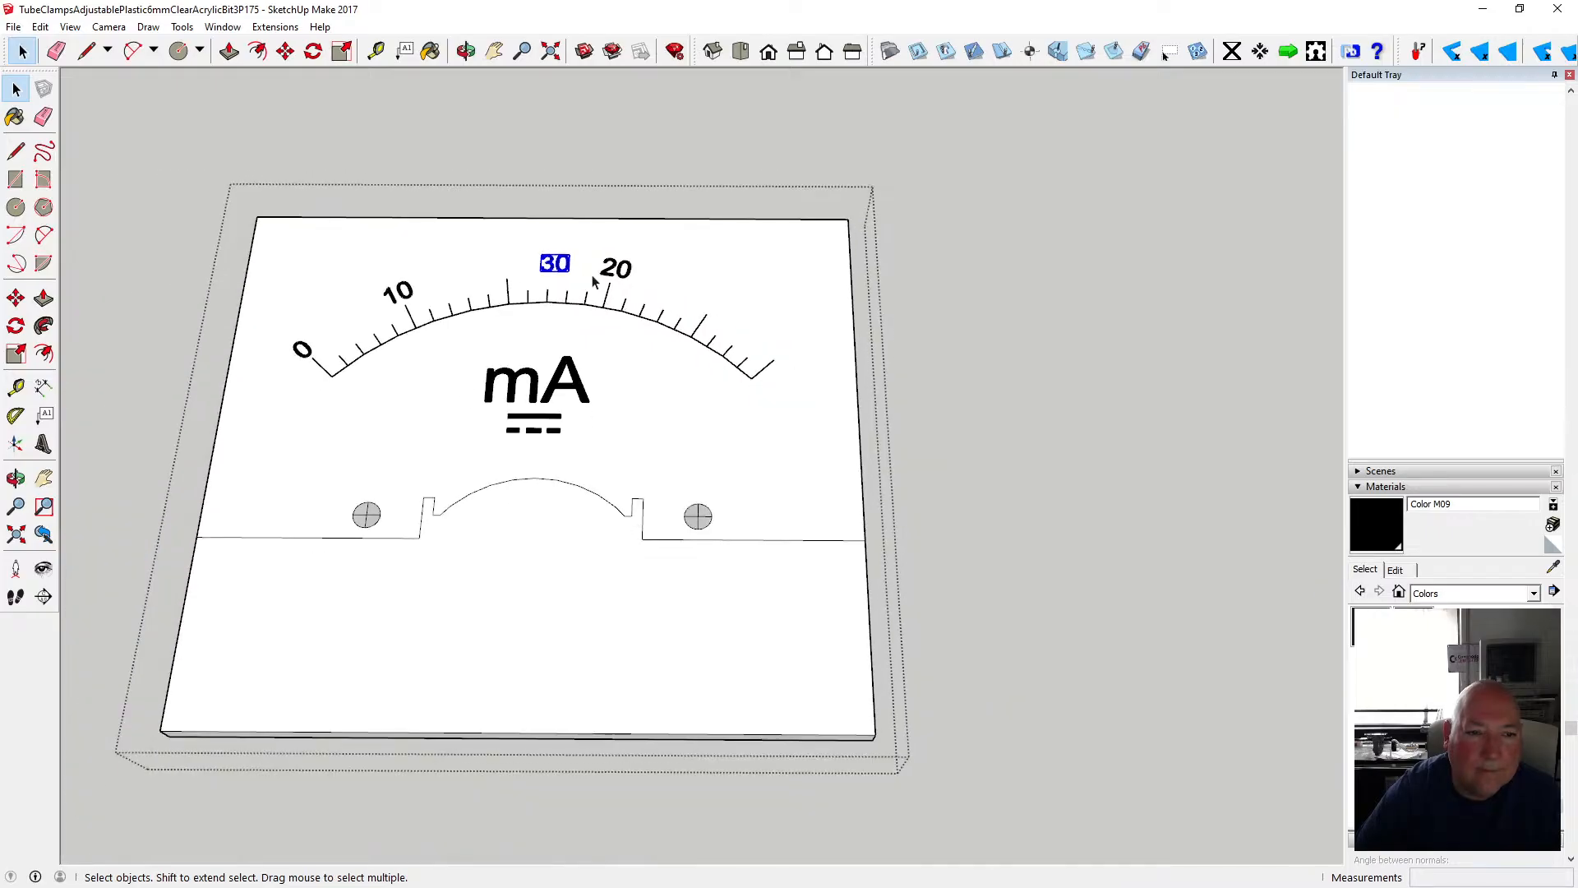
click(313, 51)
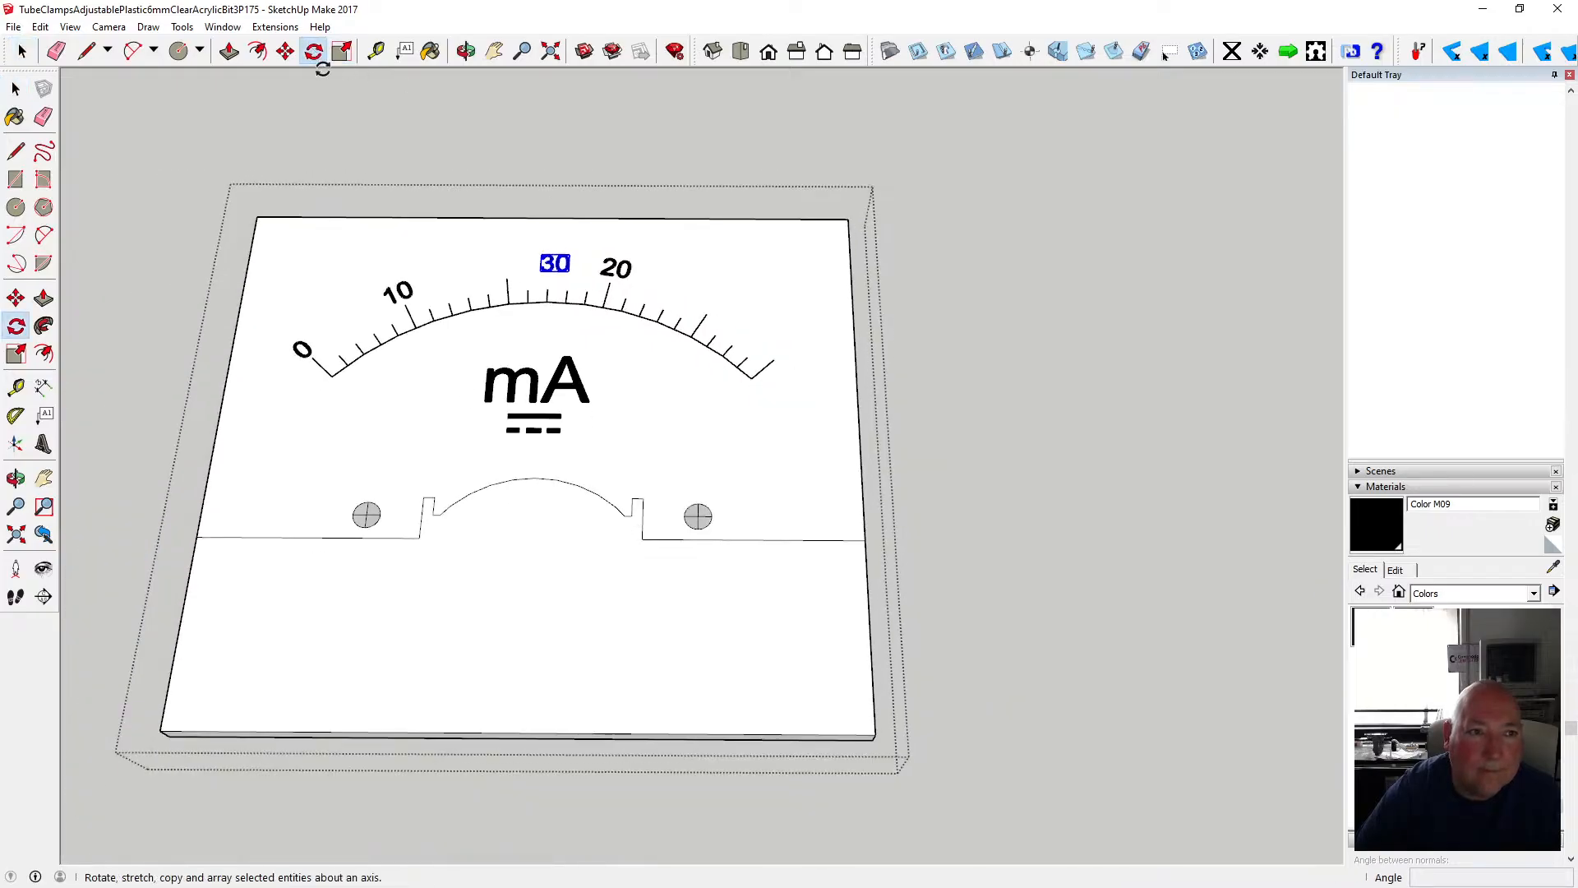
click(528, 569)
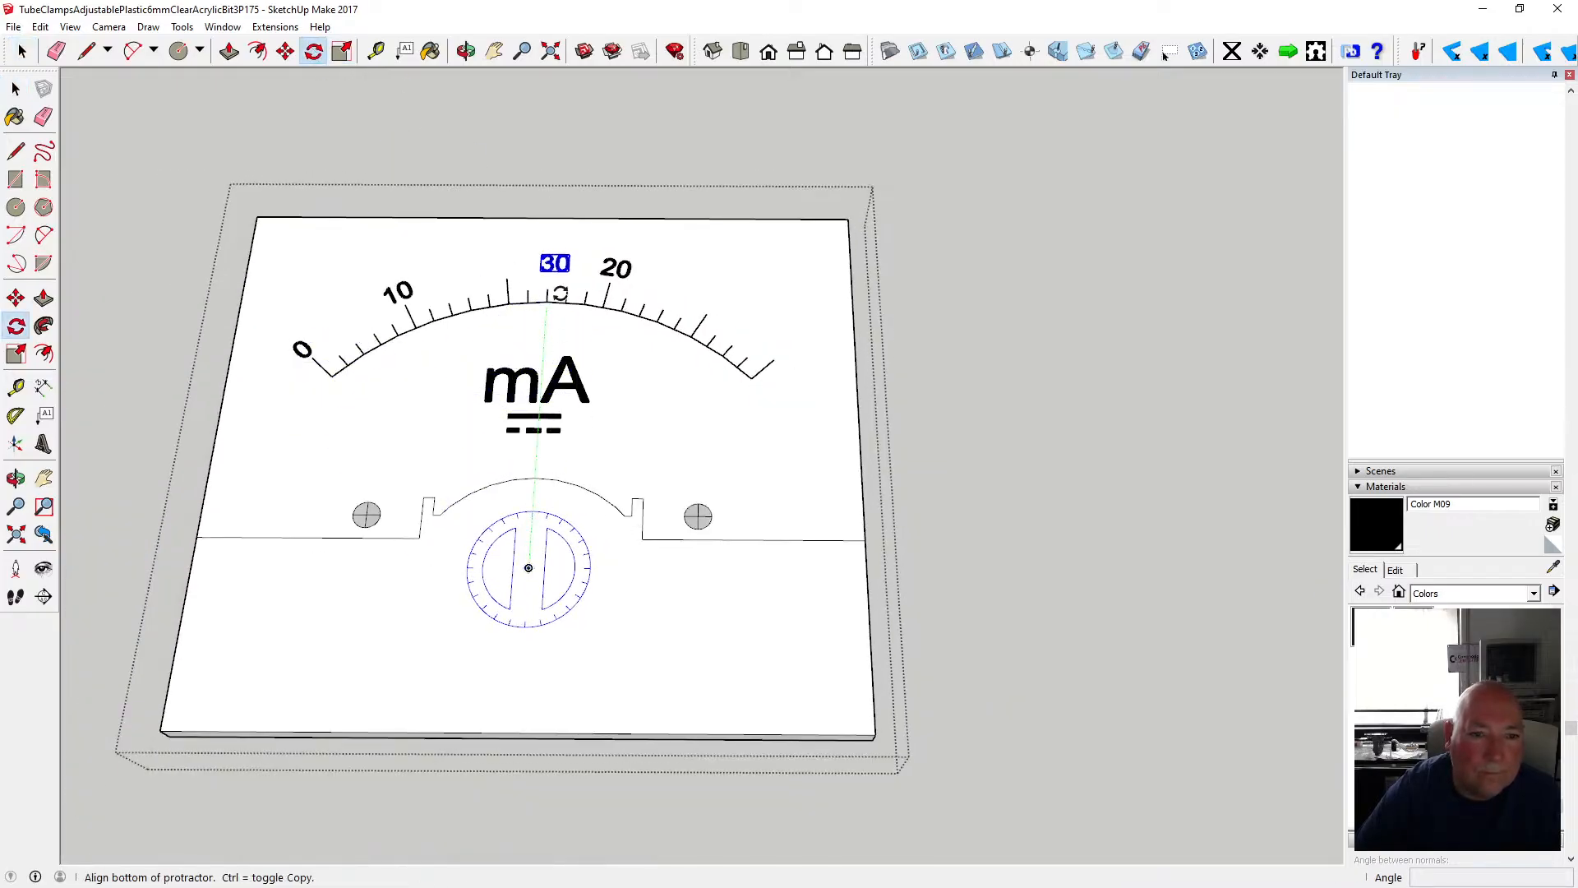
click(549, 266)
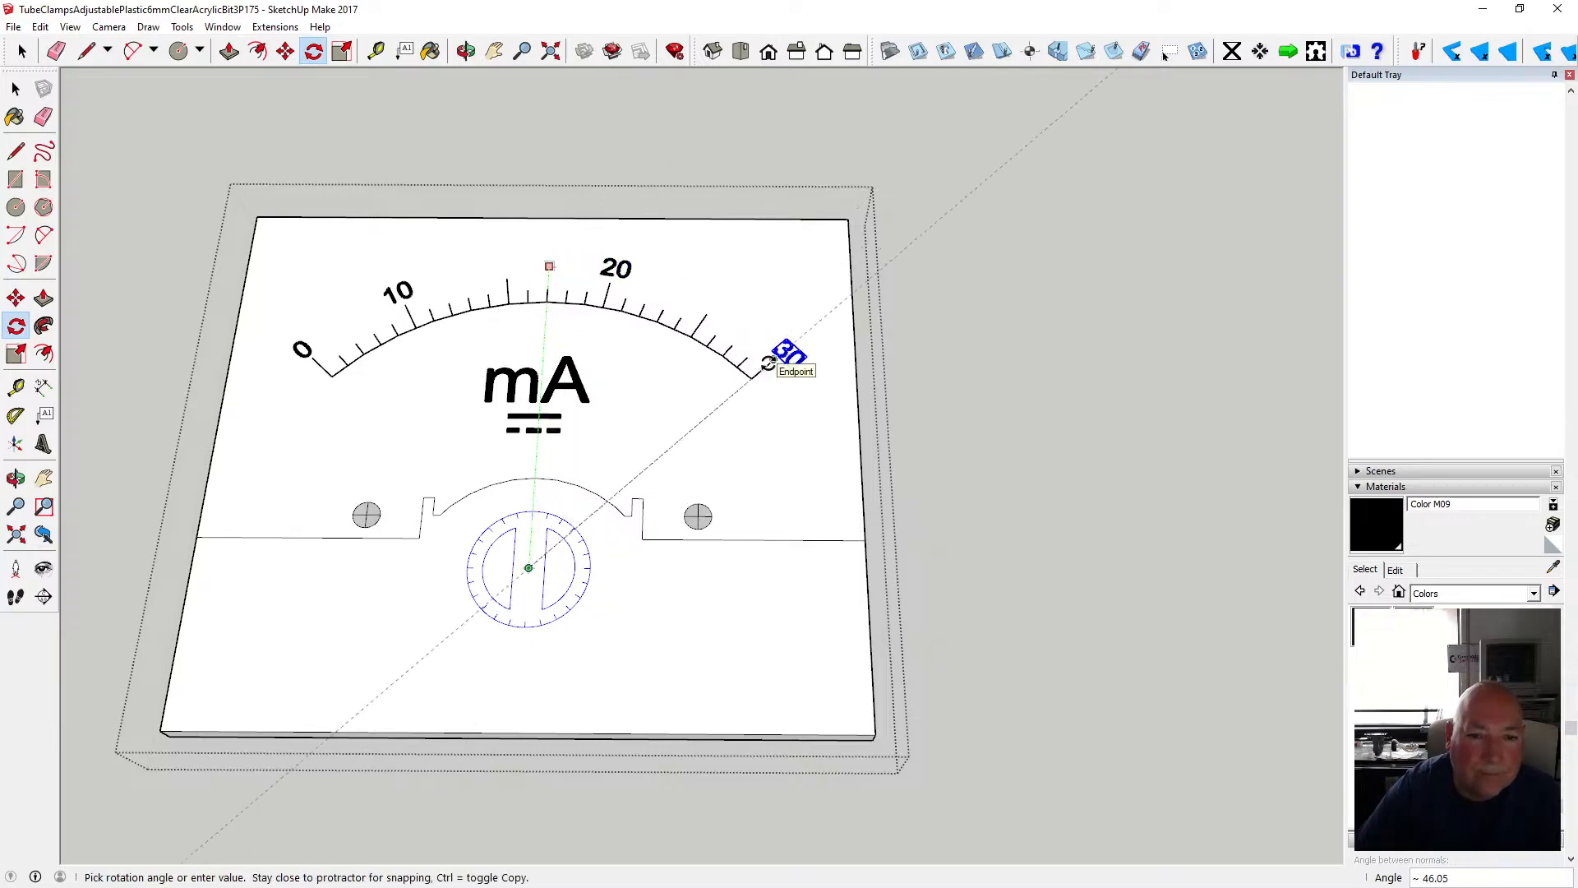
scroll(774, 354, up, 5)
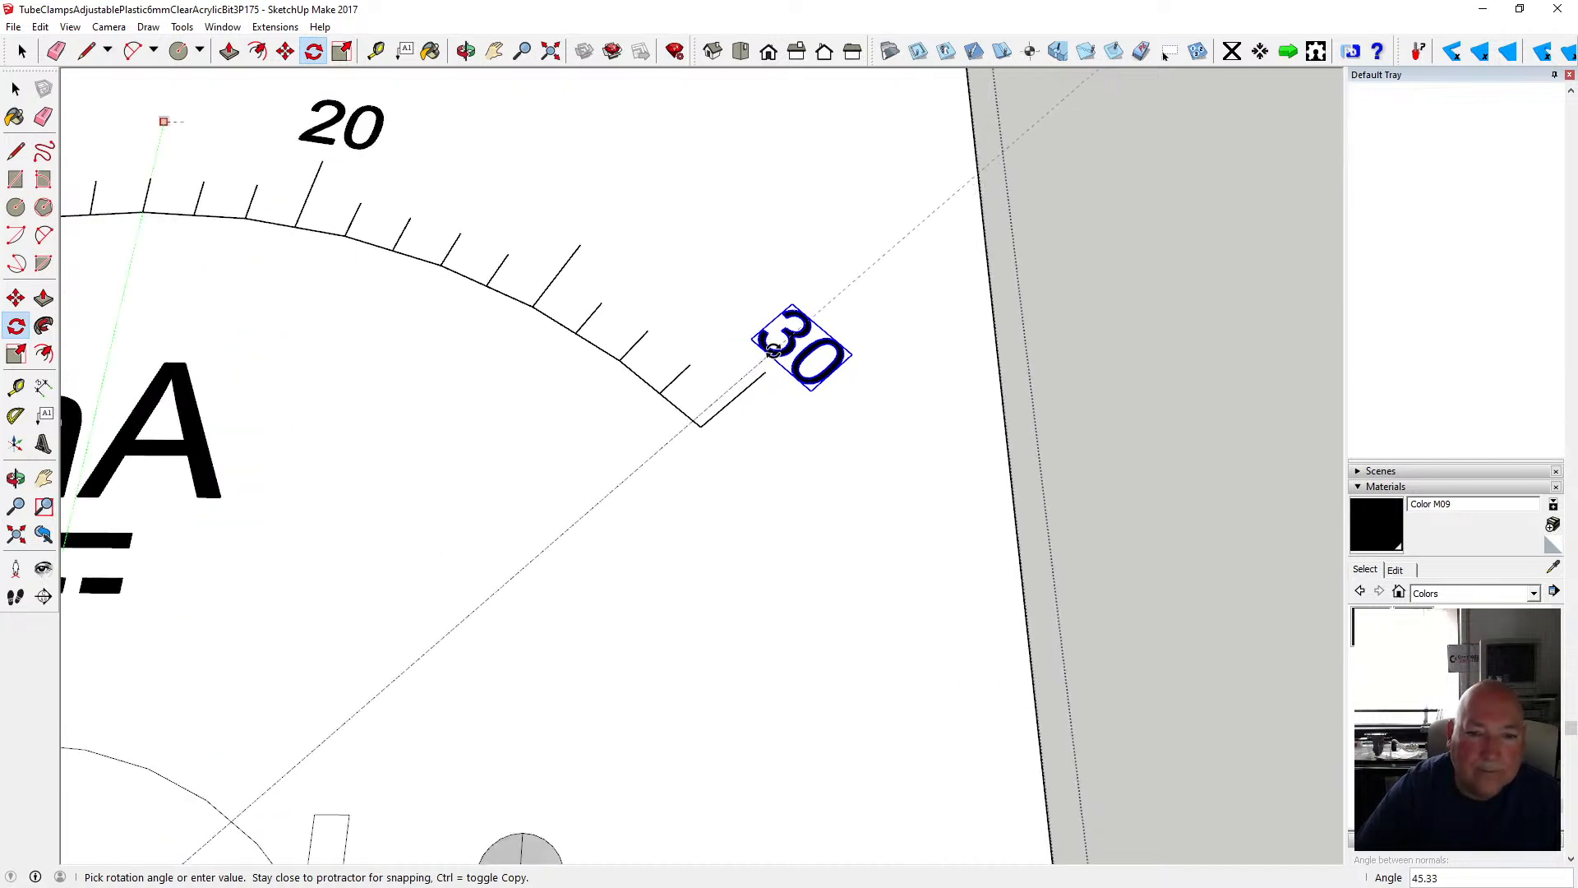
click(773, 349)
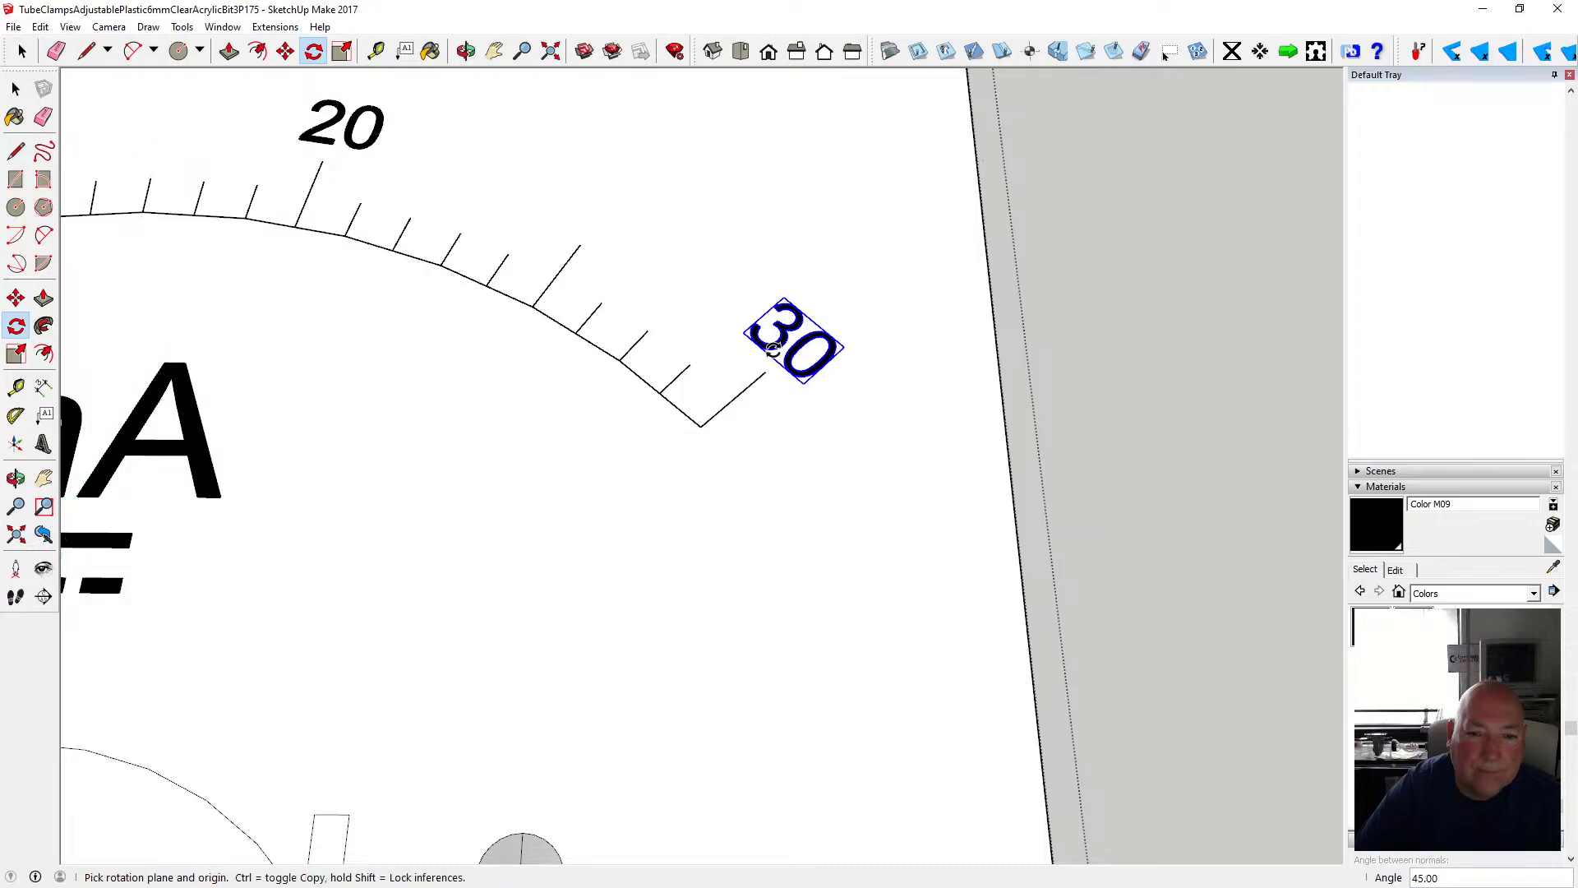
- Close the scale plate to show the whole meter and save the model
click(466, 51)
scroll(615, 319, down, 3)
scroll(615, 319, down, 2)
drag(521, 324, 553, 405)
scroll(575, 387, down, 4)
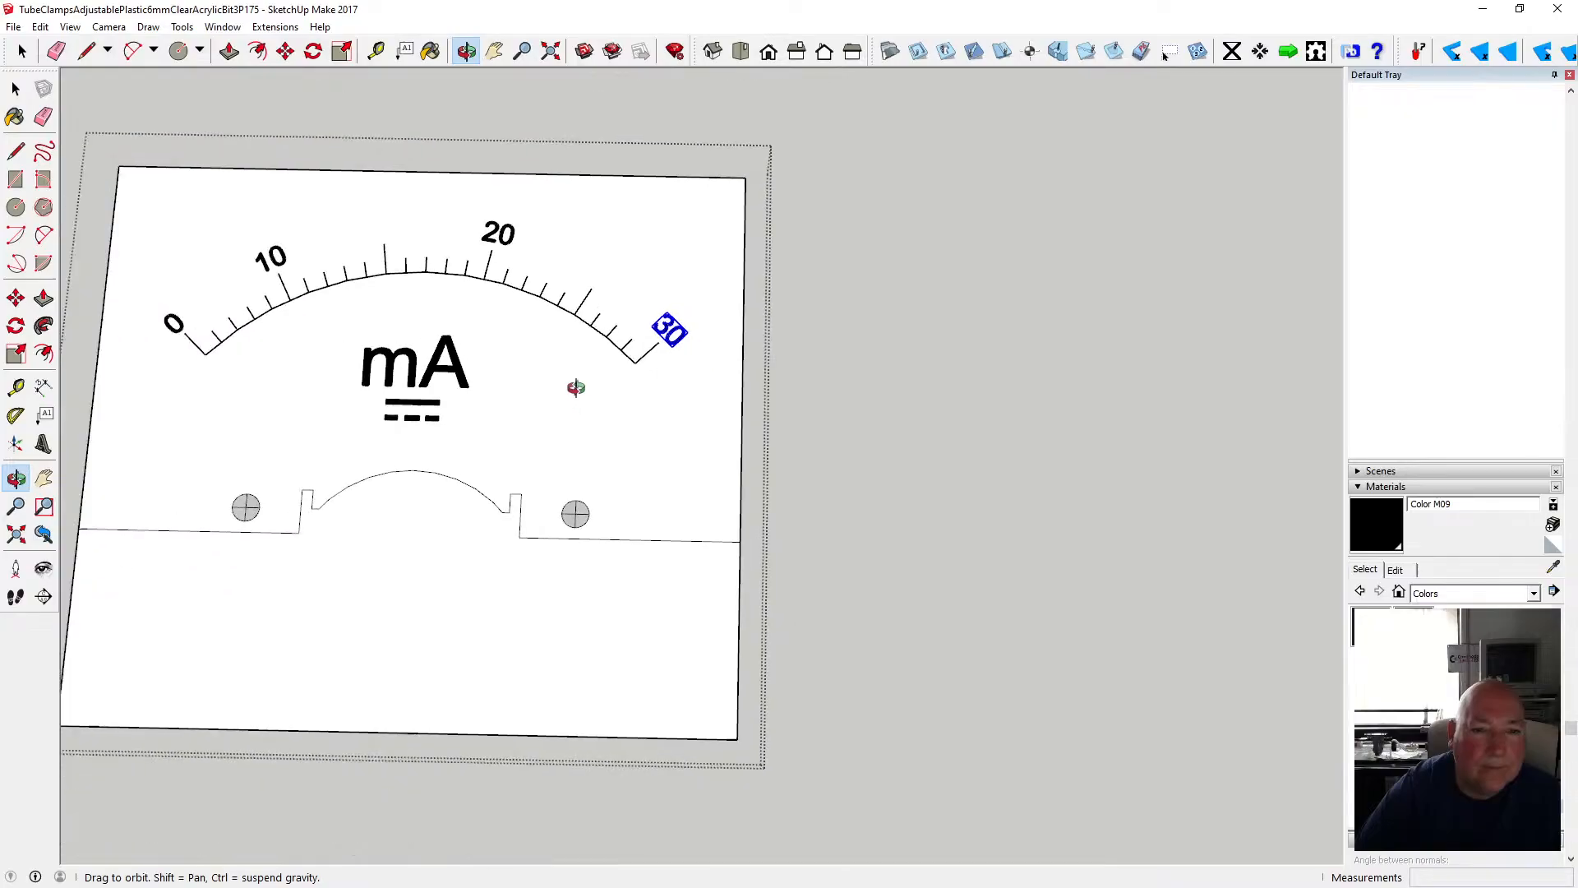
key(space)
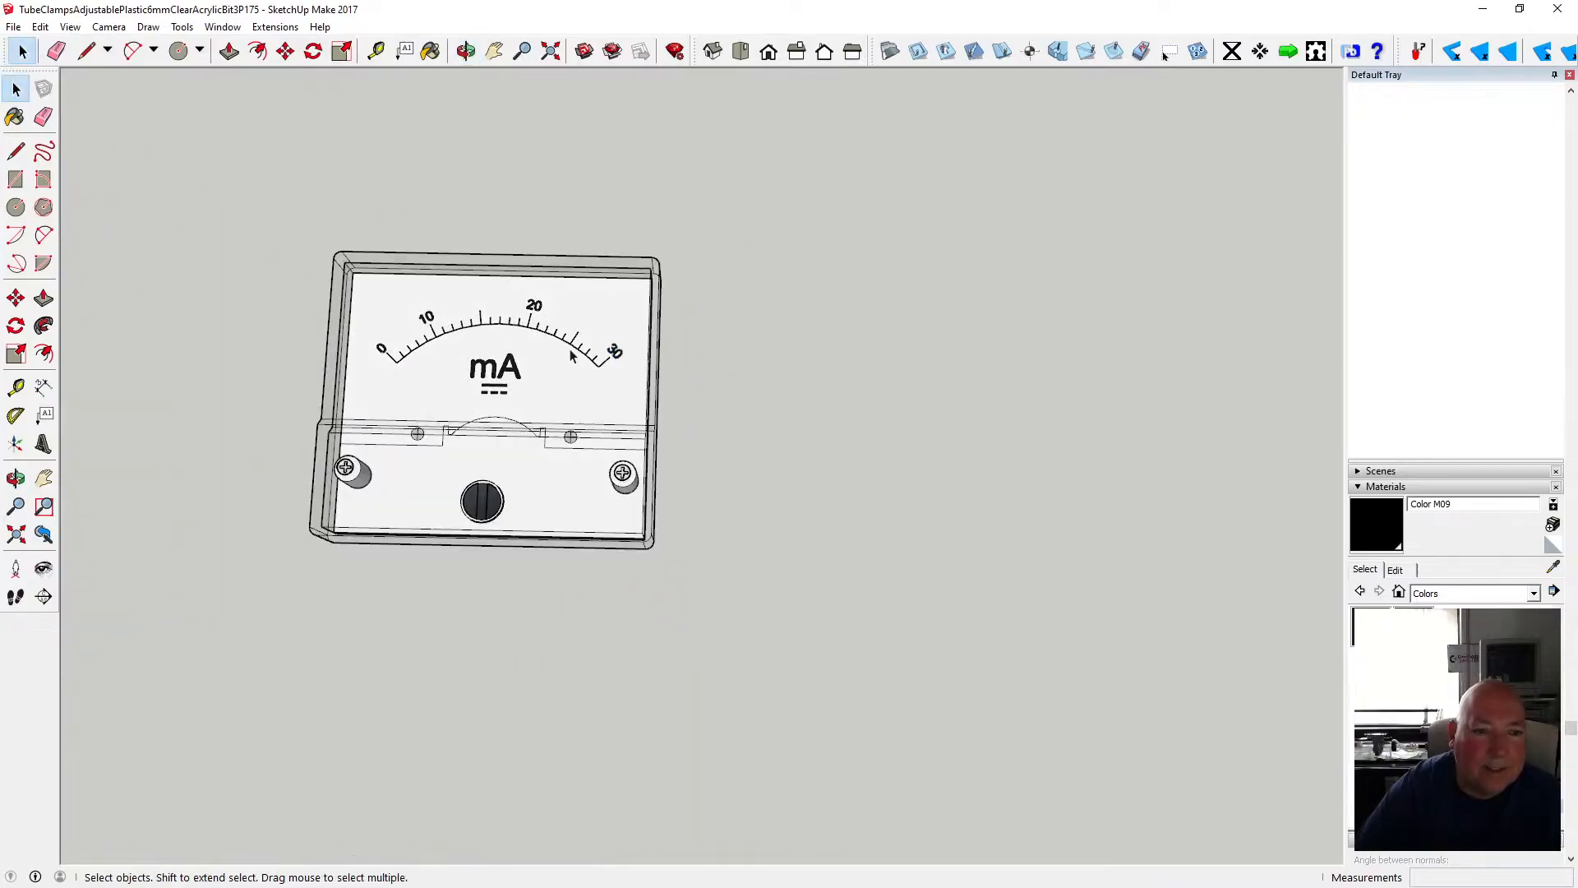
scroll(559, 360, down, 2)
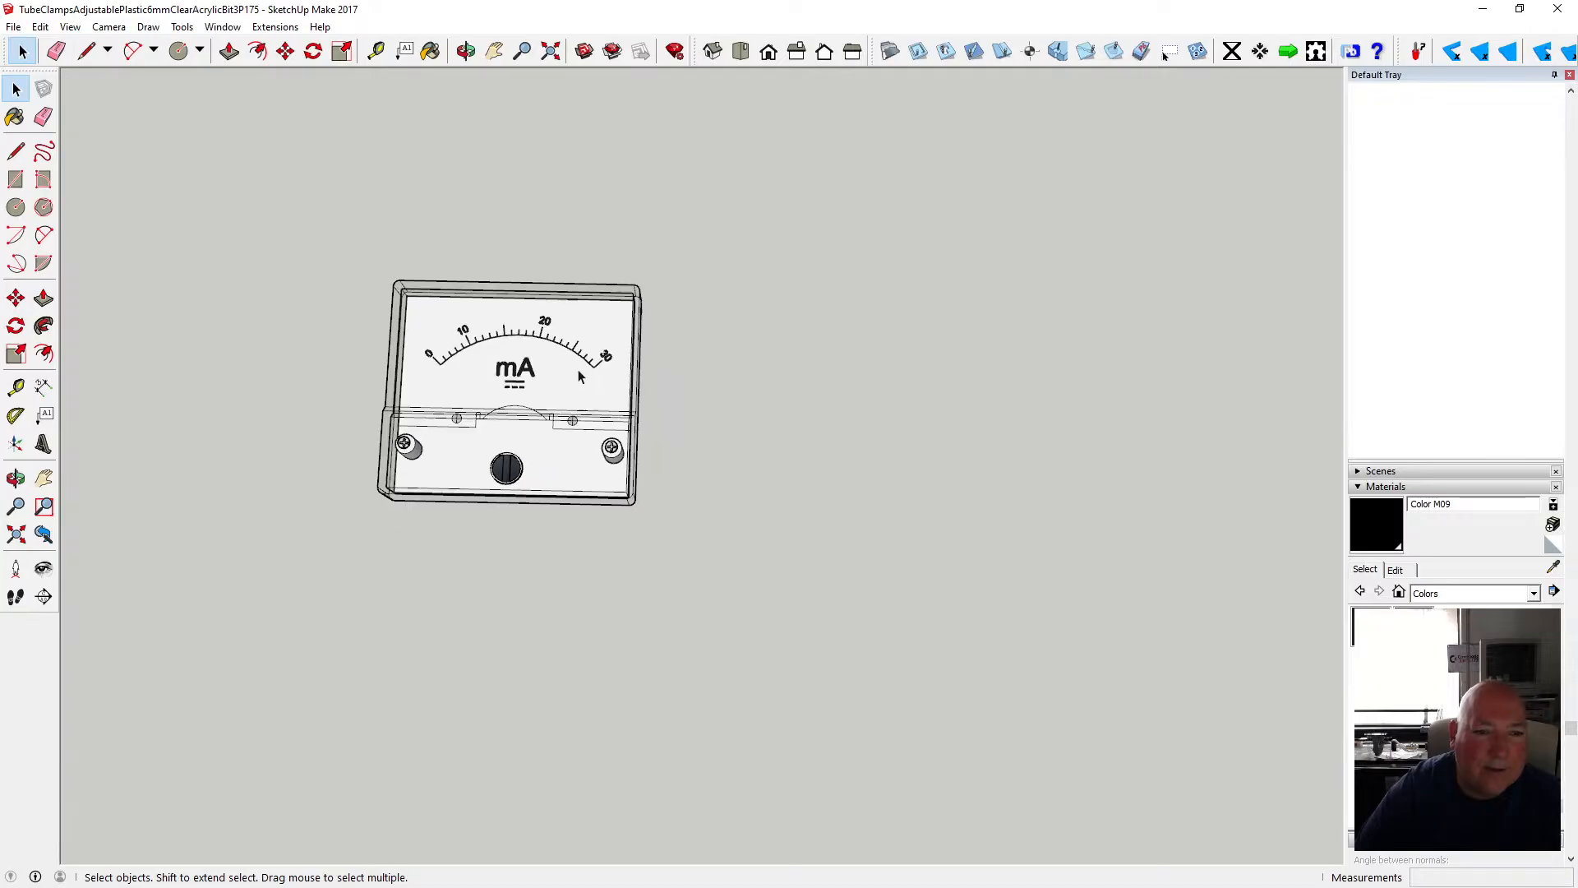
click(465, 51)
drag(452, 354, 472, 387)
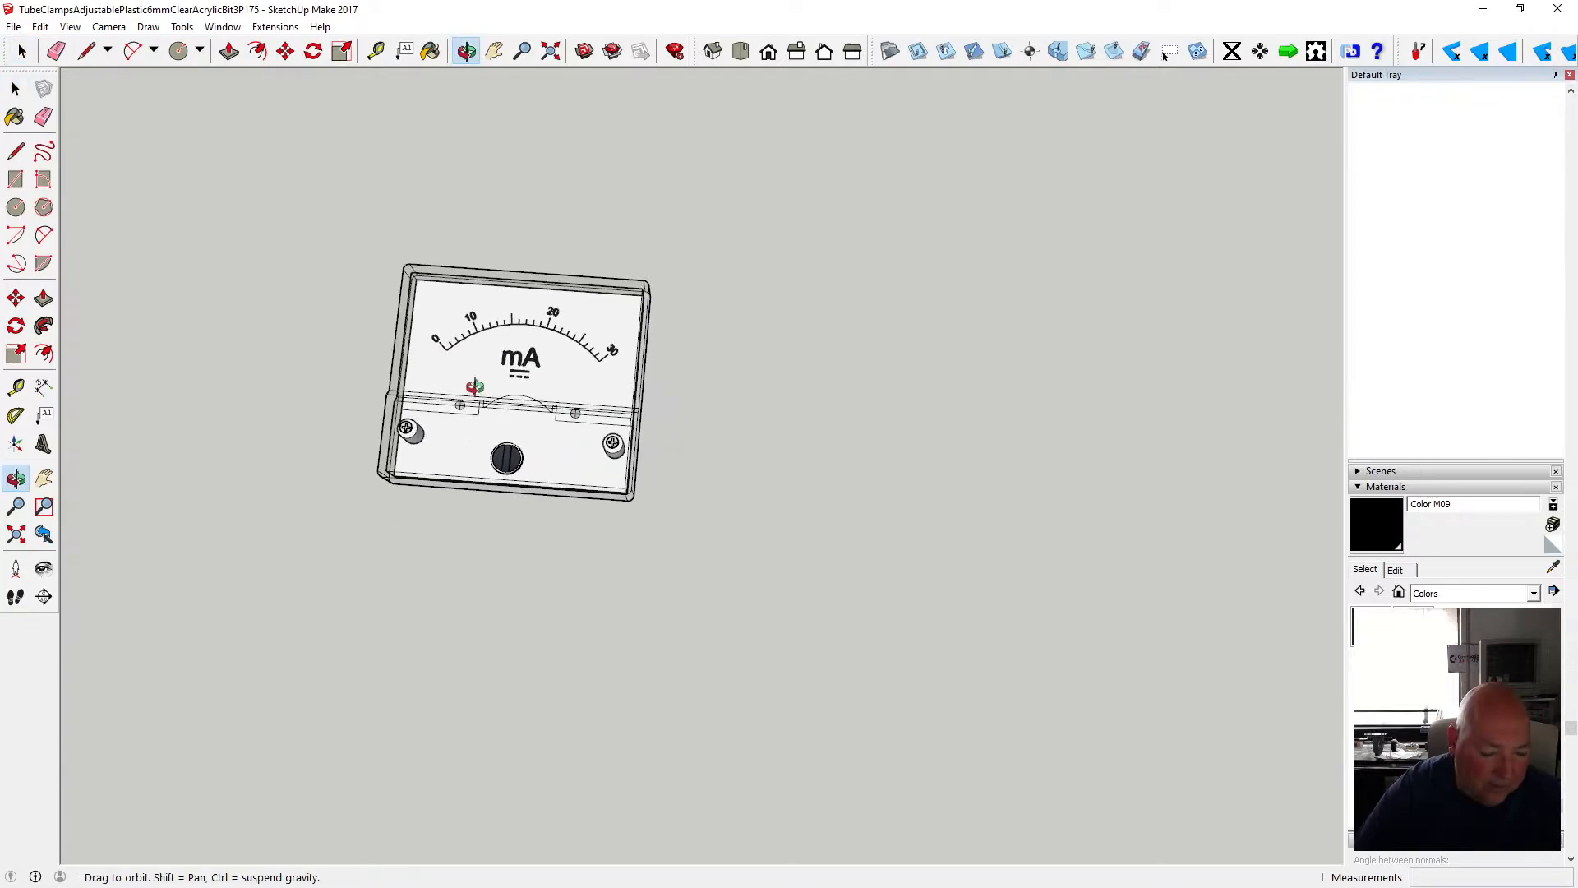
key(space)
click(14, 26)
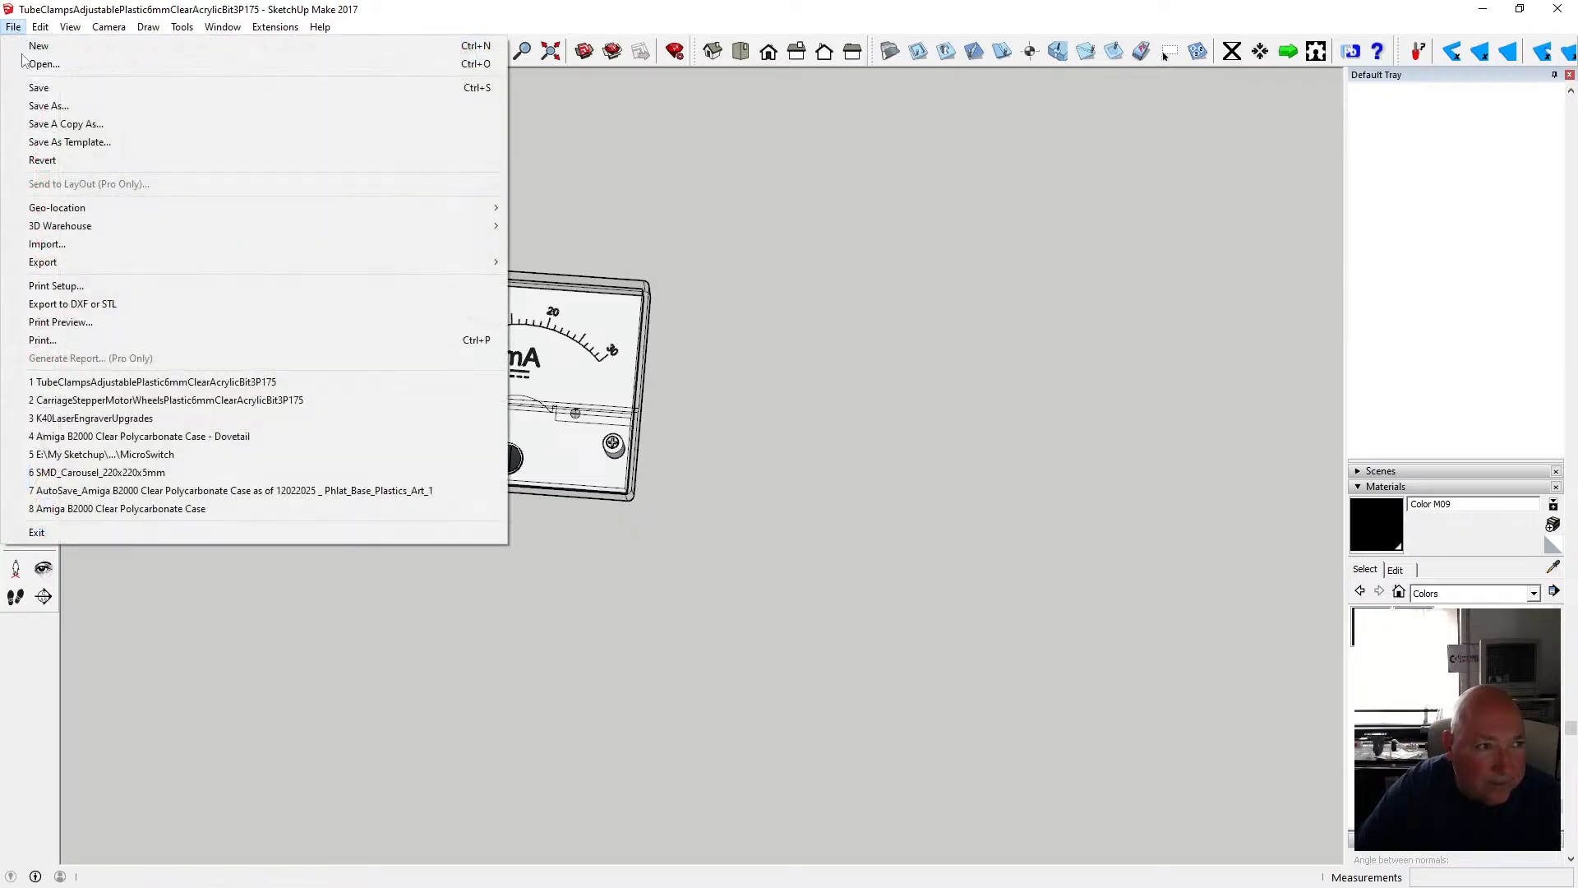
click(39, 87)
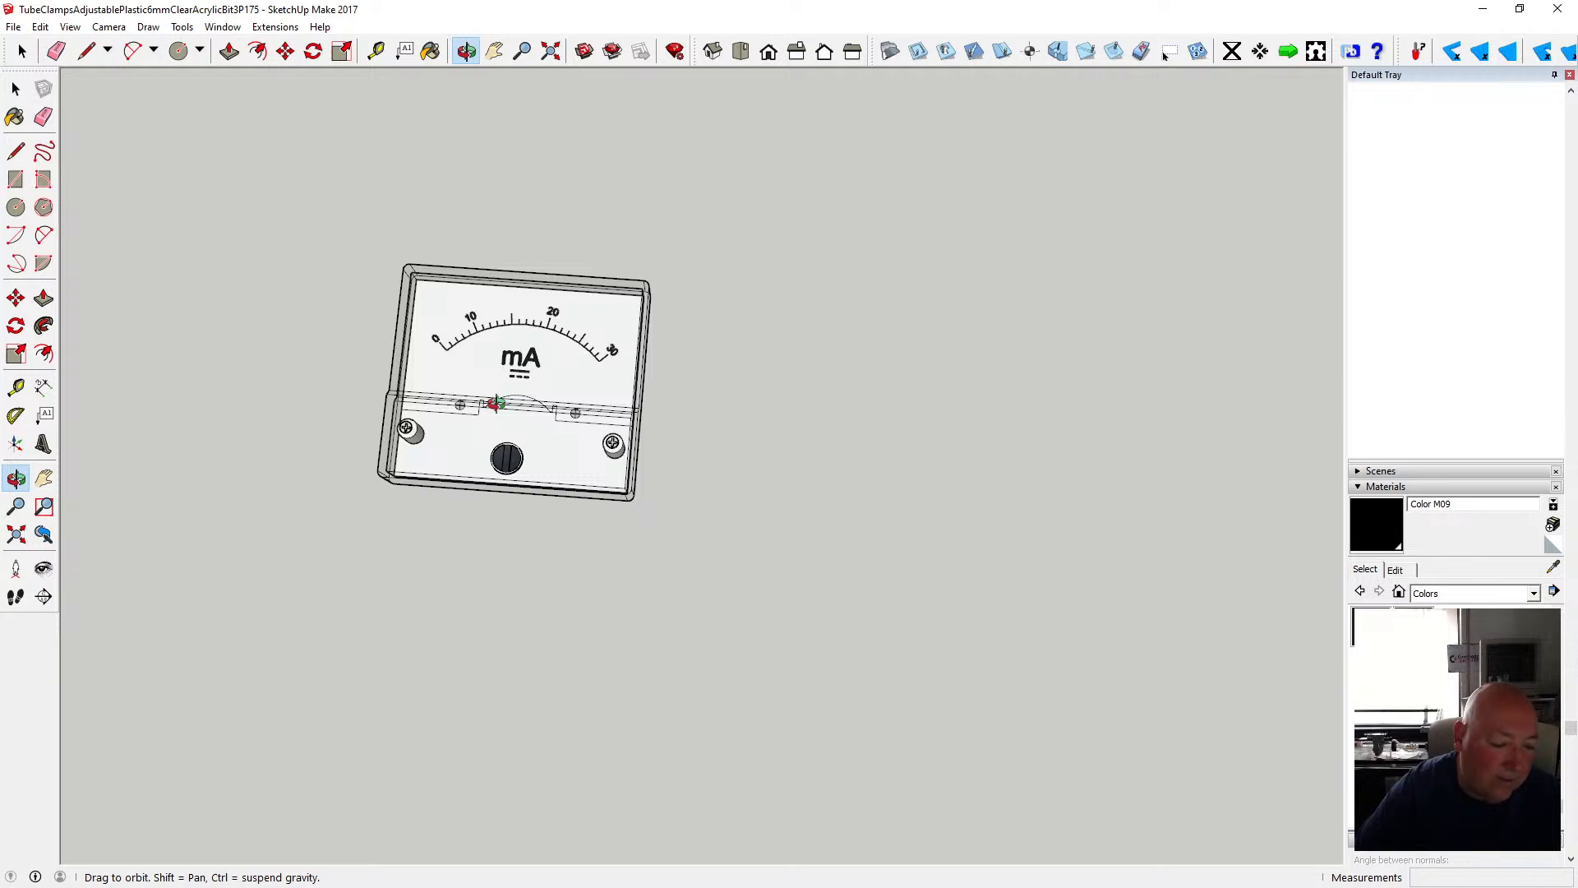
- Undo the last PhlatscripT Properties change to get back inside the scale plate
drag(495, 403, 434, 379)
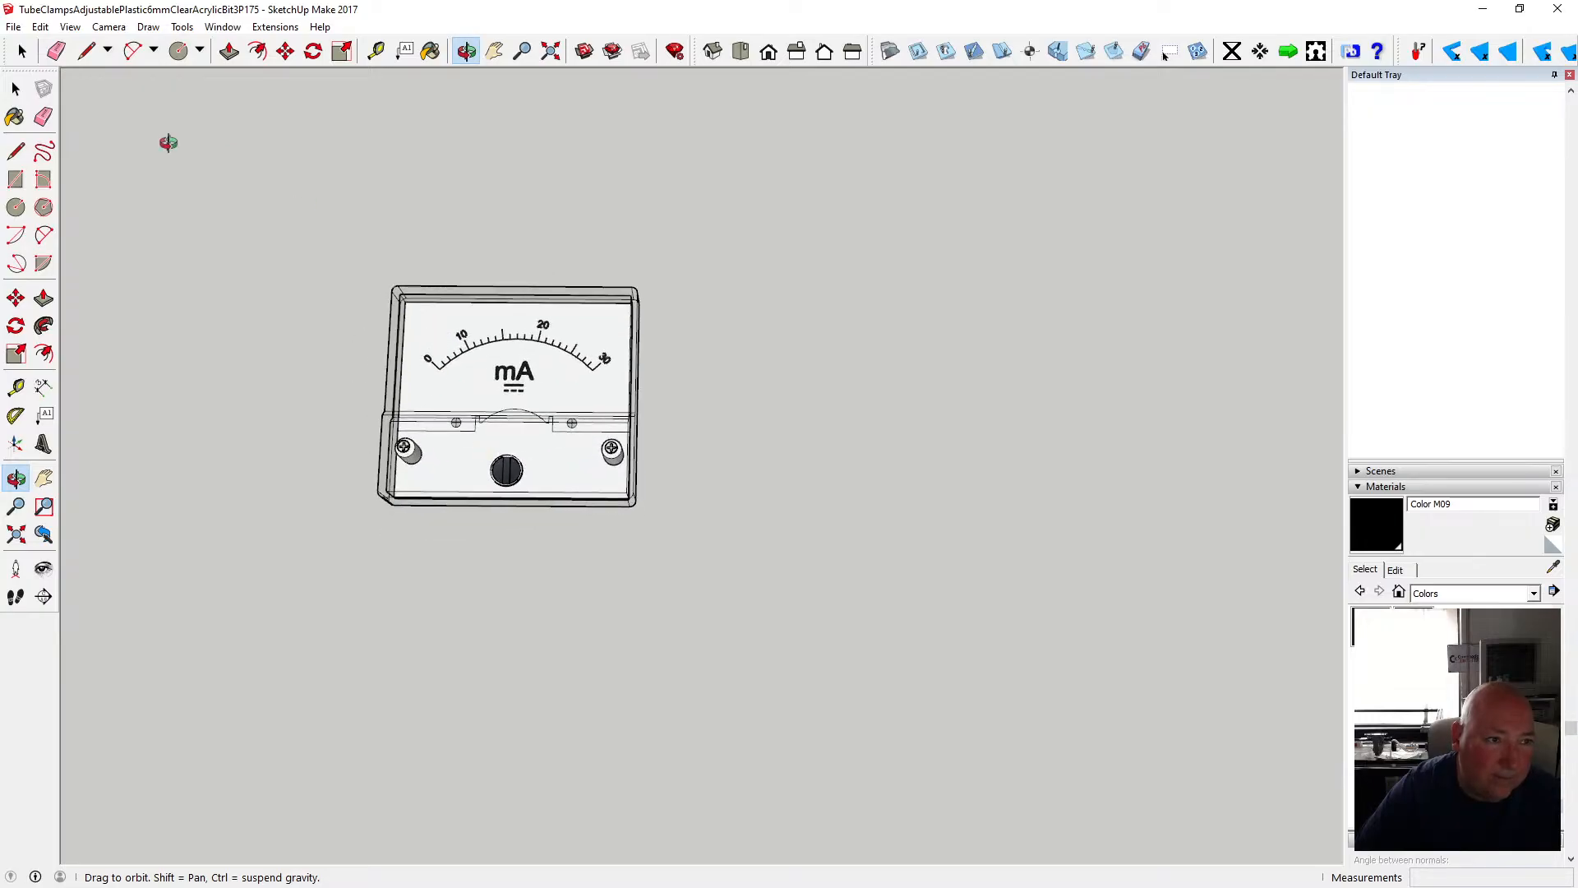
click(41, 27)
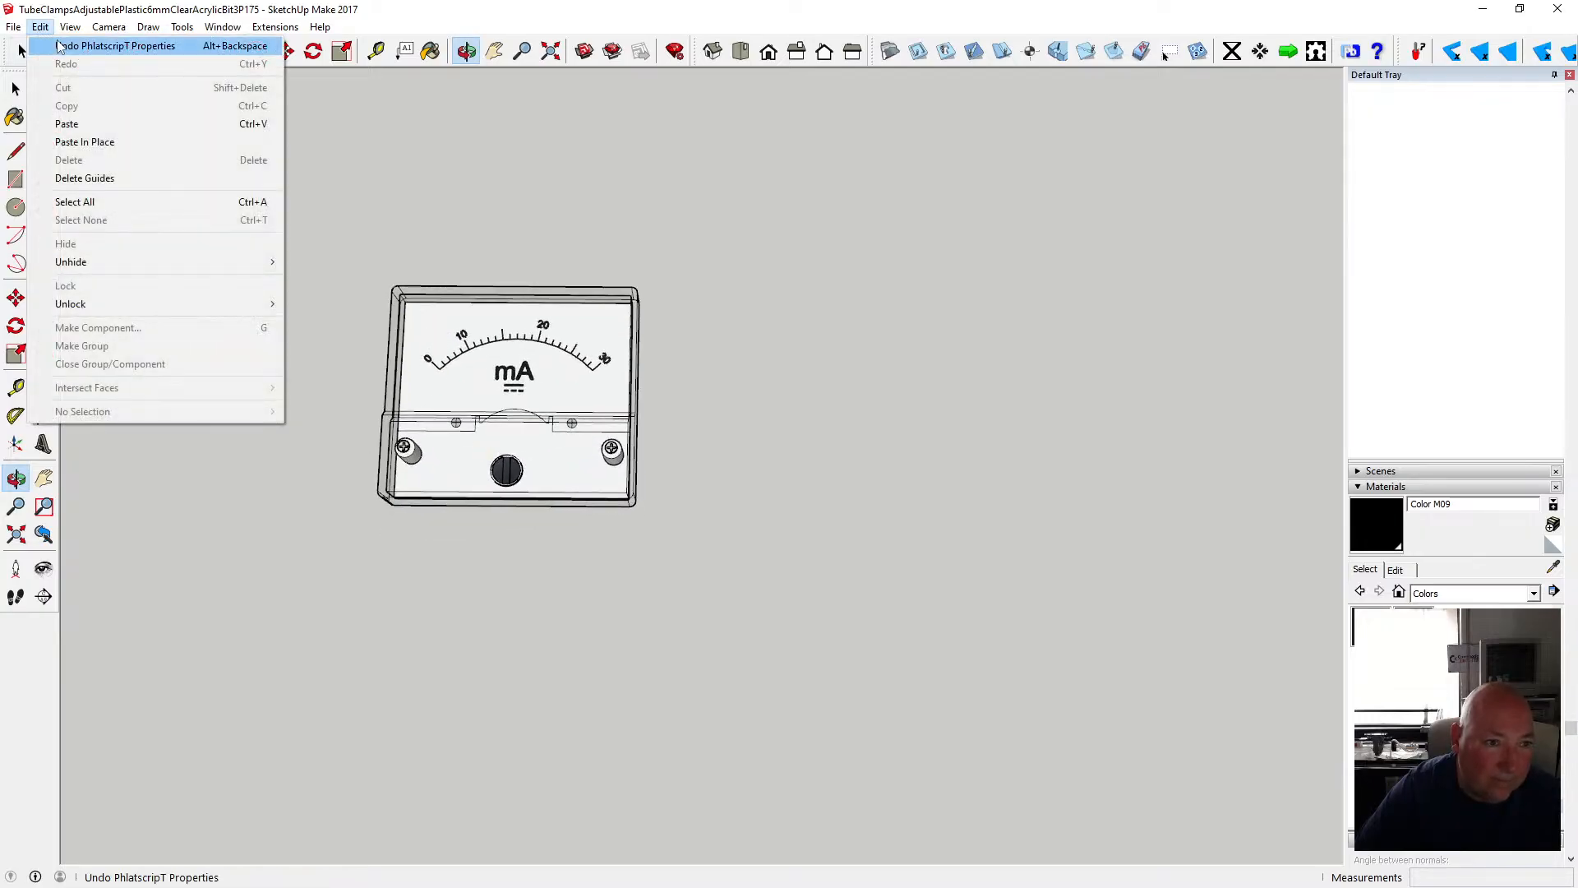
click(61, 46)
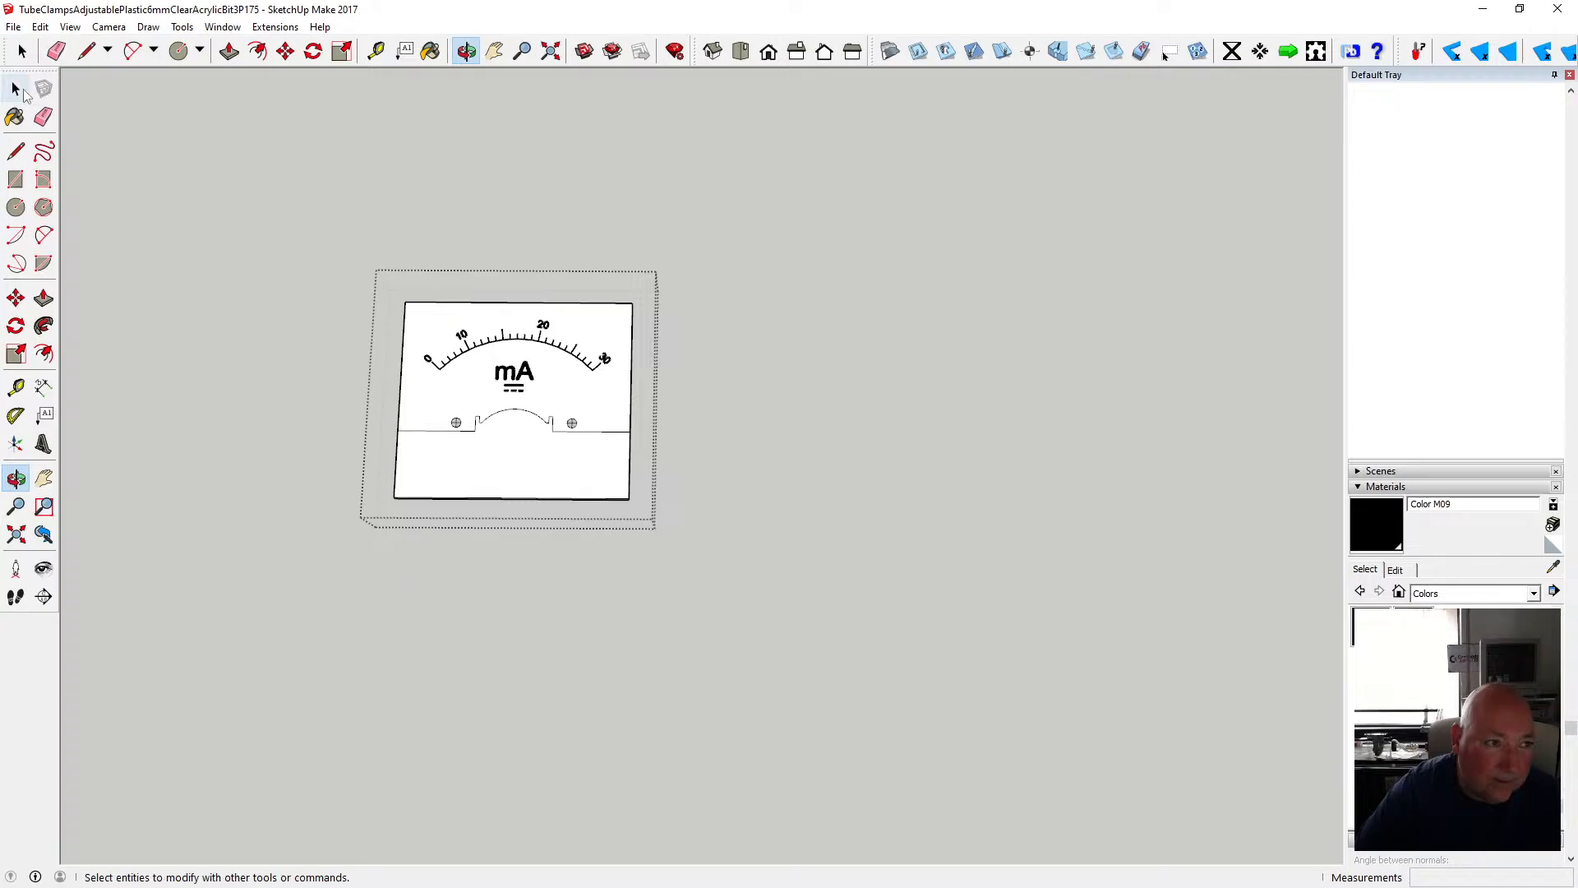
- Start another 3D text for the scale plate
click(44, 445)
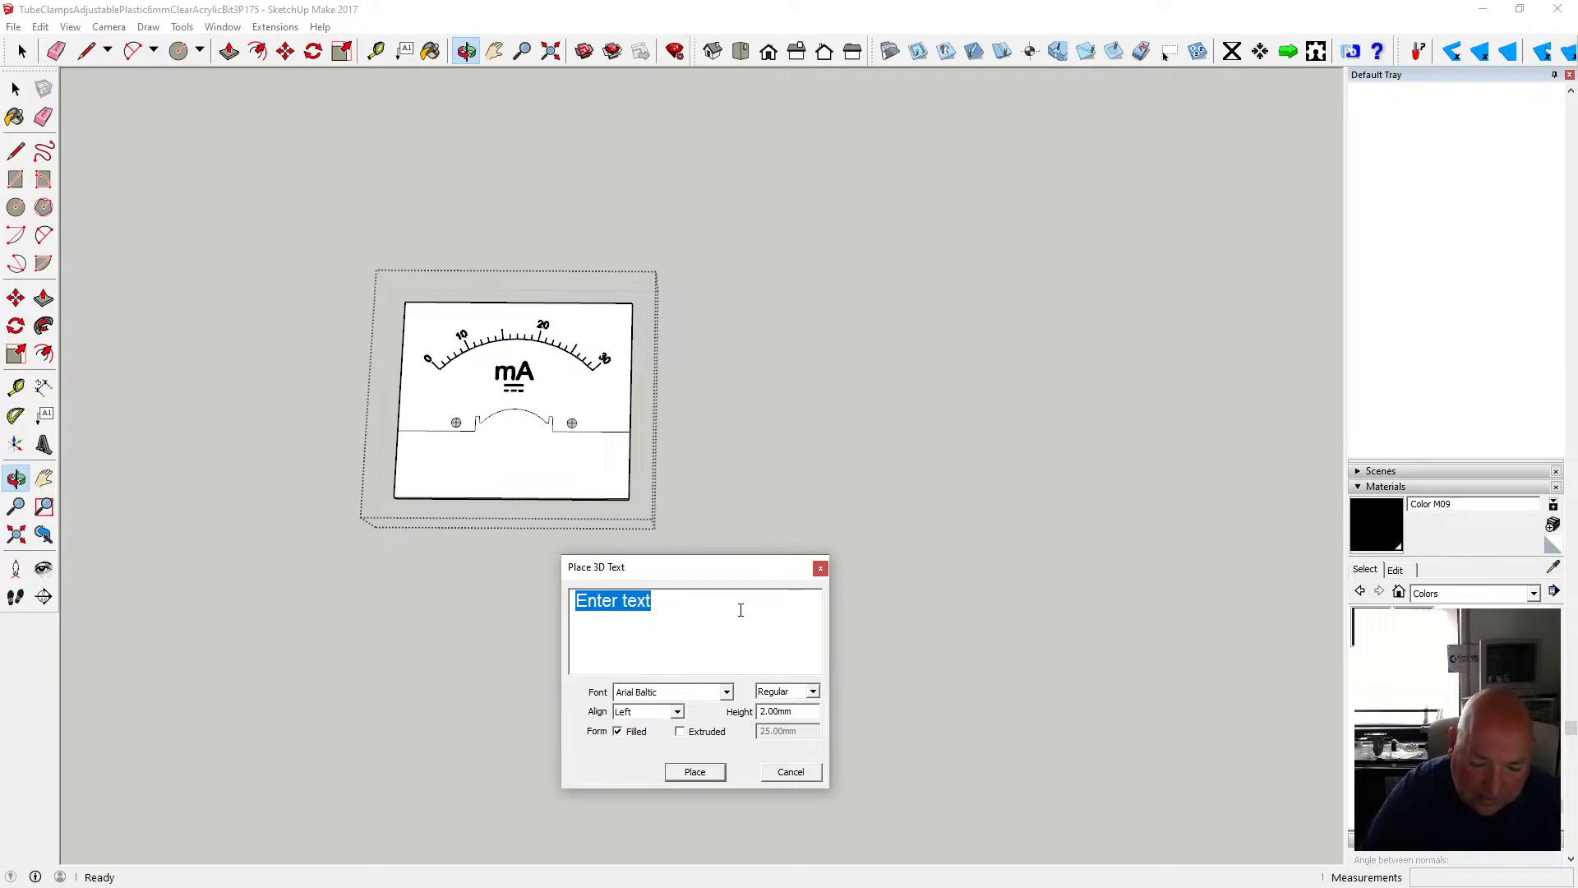
- Create the filled 3D text "GB/T7676-98" at 2 mm height and place it near the meter face's upper-left corner
text(GB)
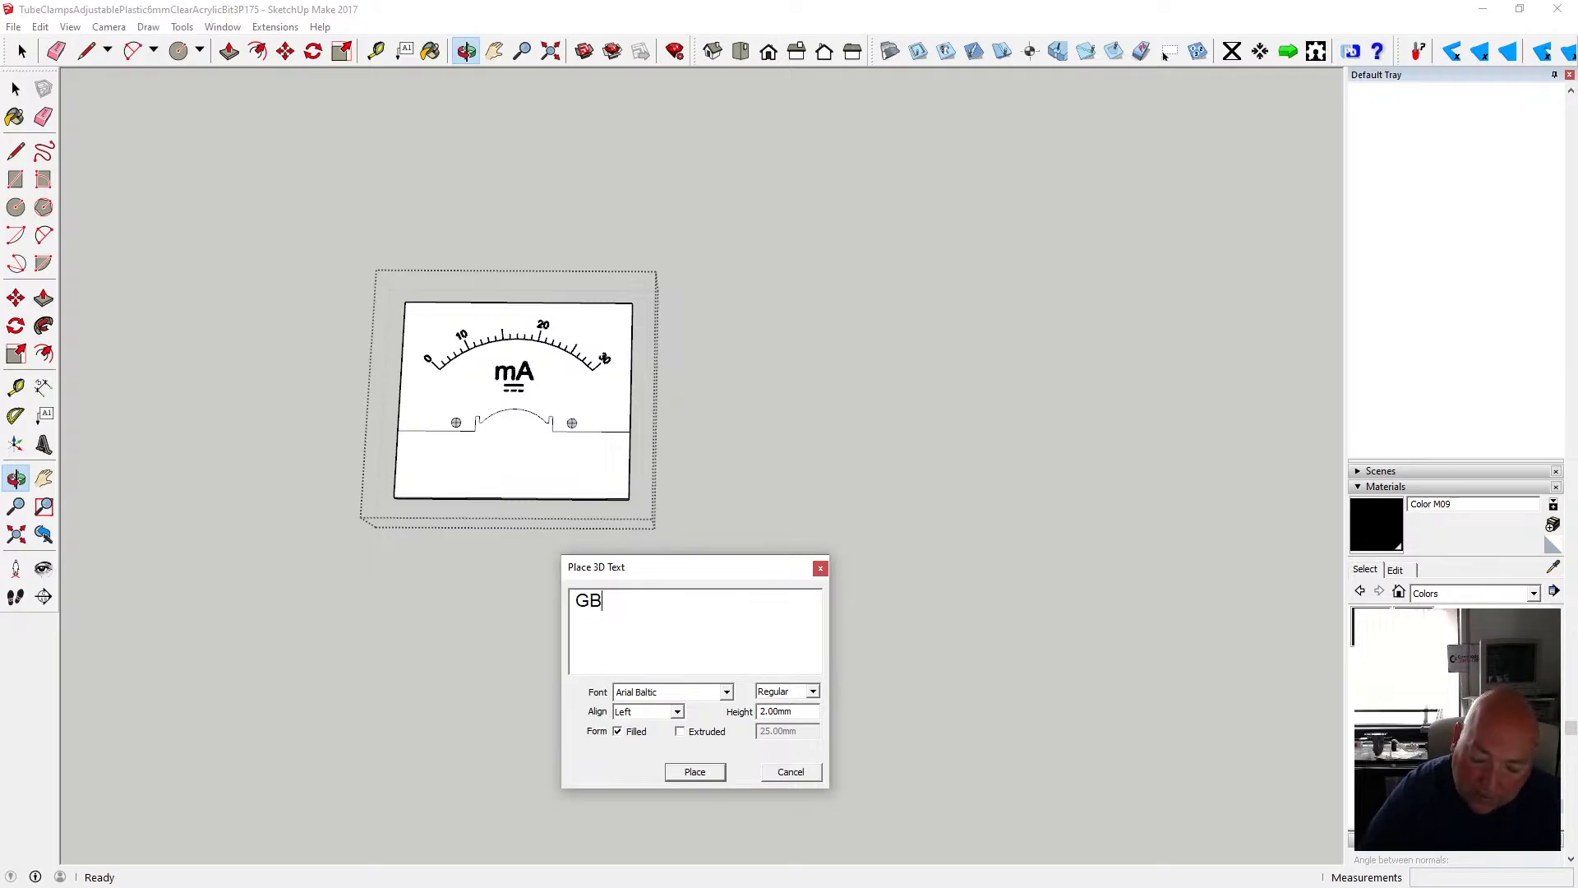
text(/T7676-98)
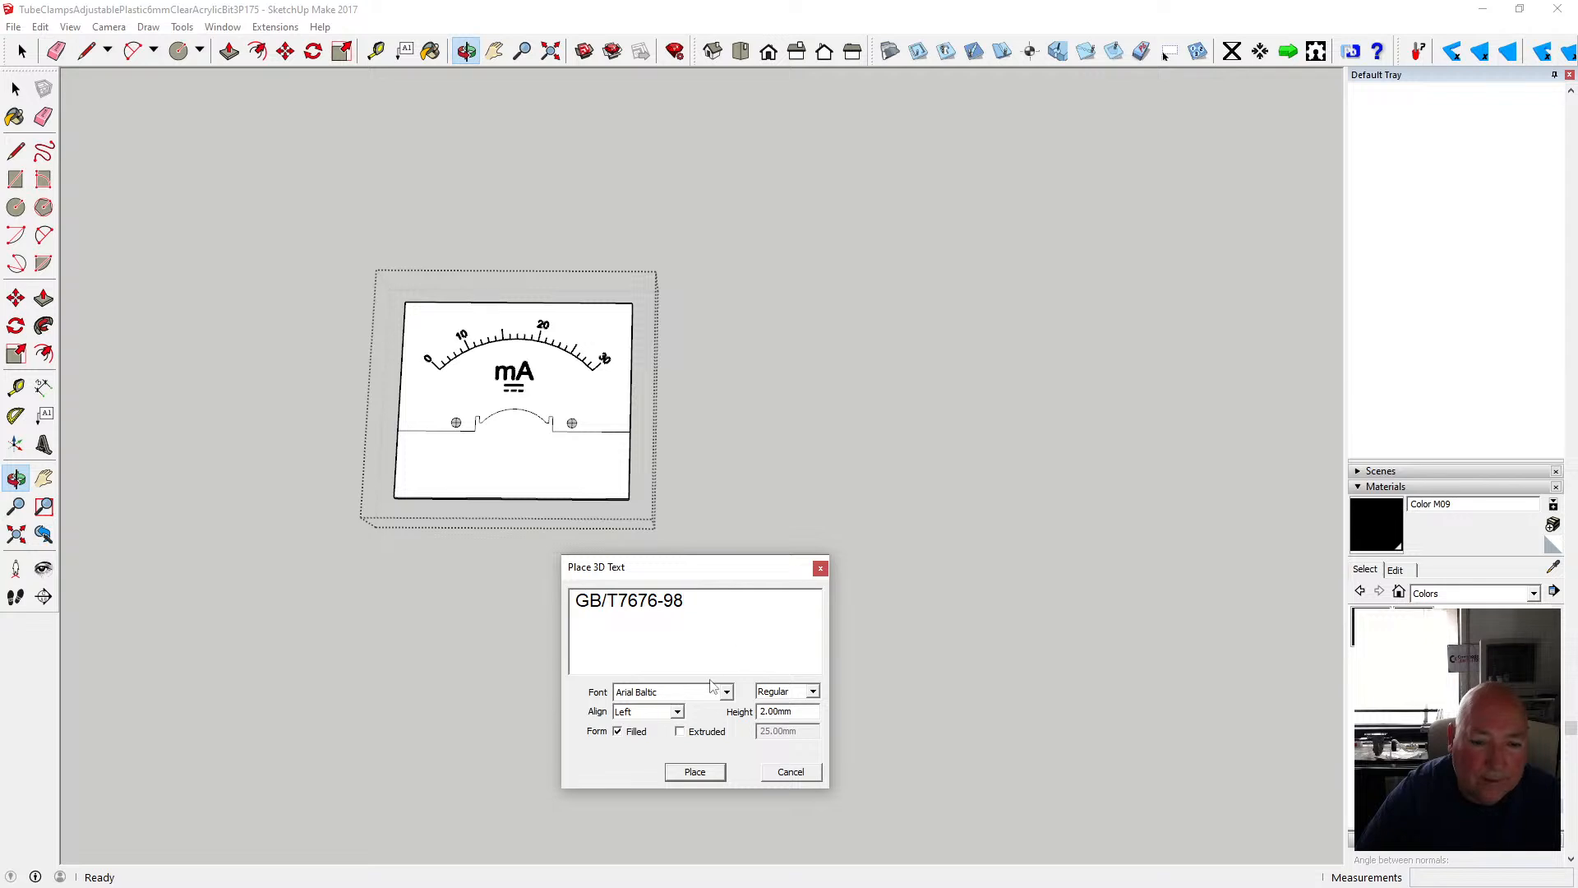
click(695, 773)
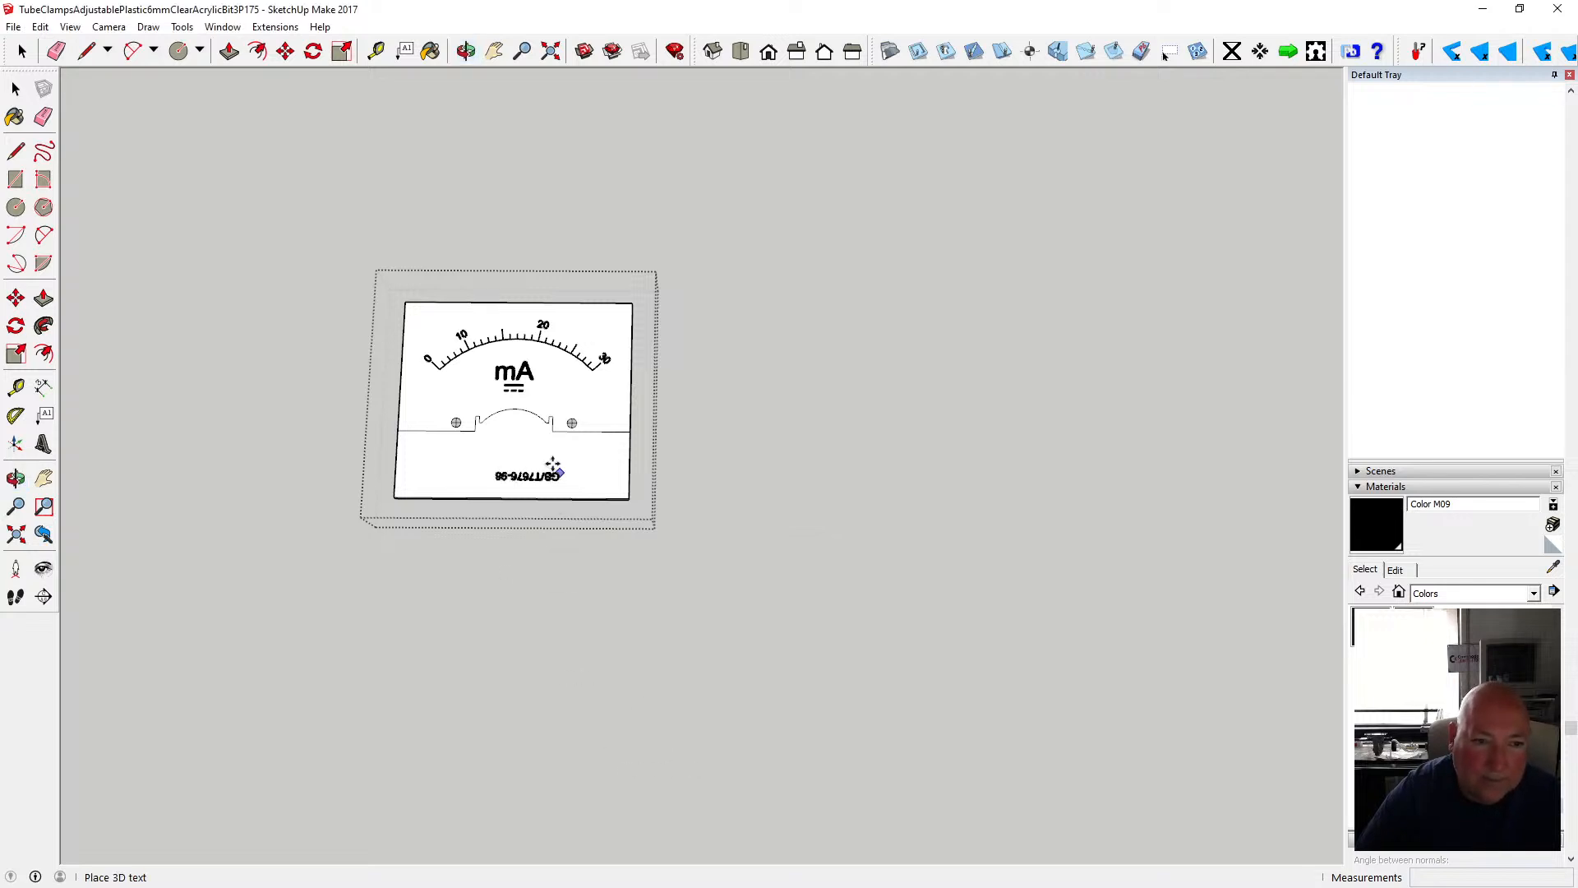
click(484, 309)
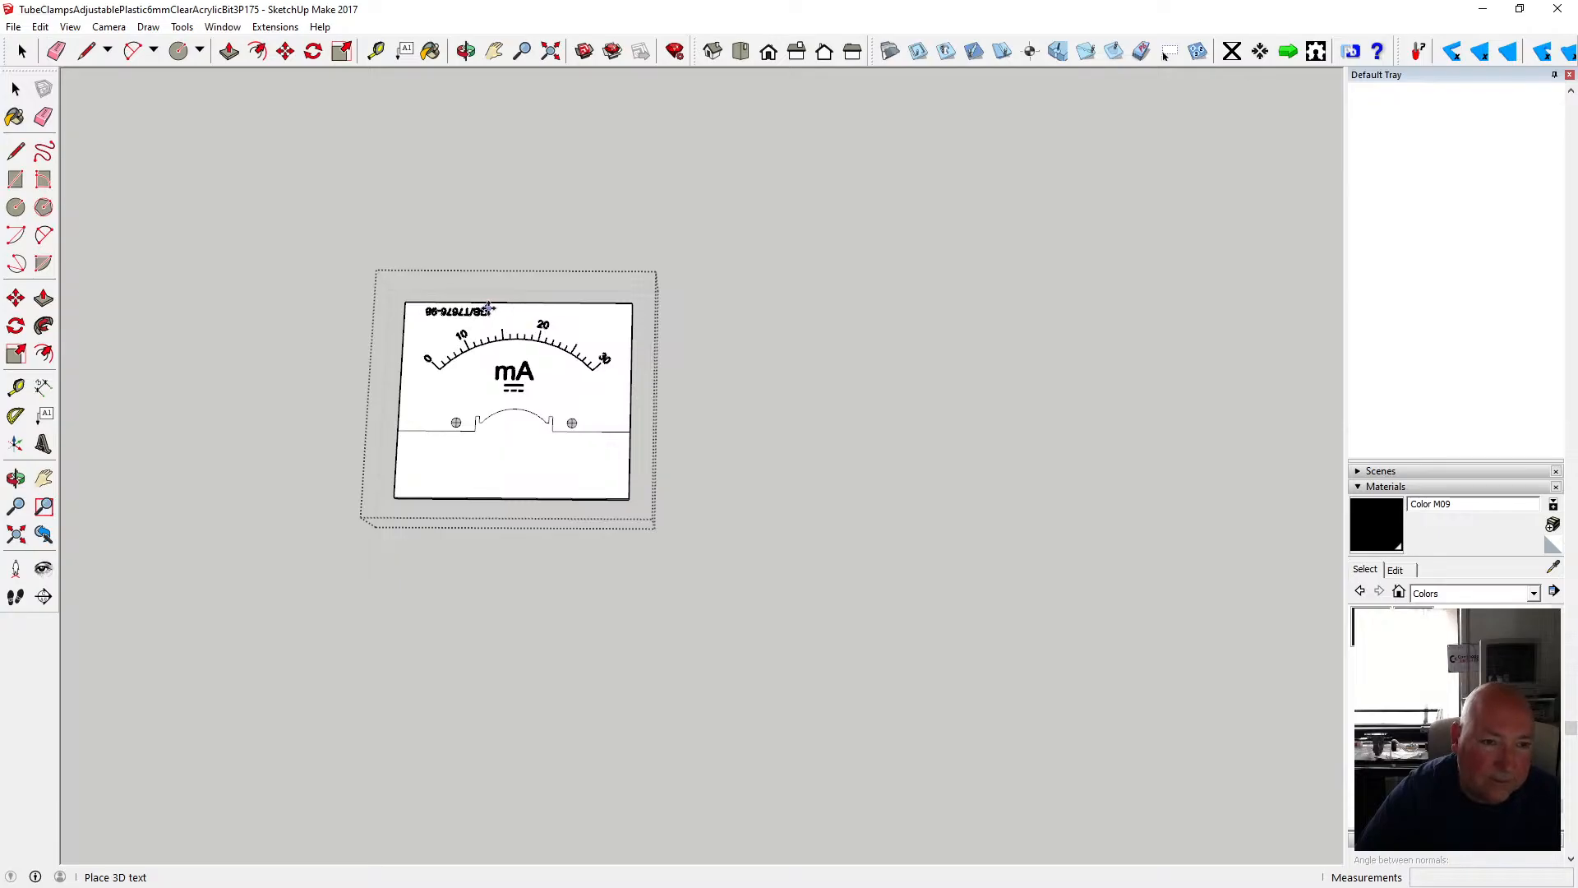
- Paint every character of the GB/T7676-98 text with the black Color M09 material and exit the text's editing mode
scroll(455, 313, up, 3)
scroll(455, 312, up, 5)
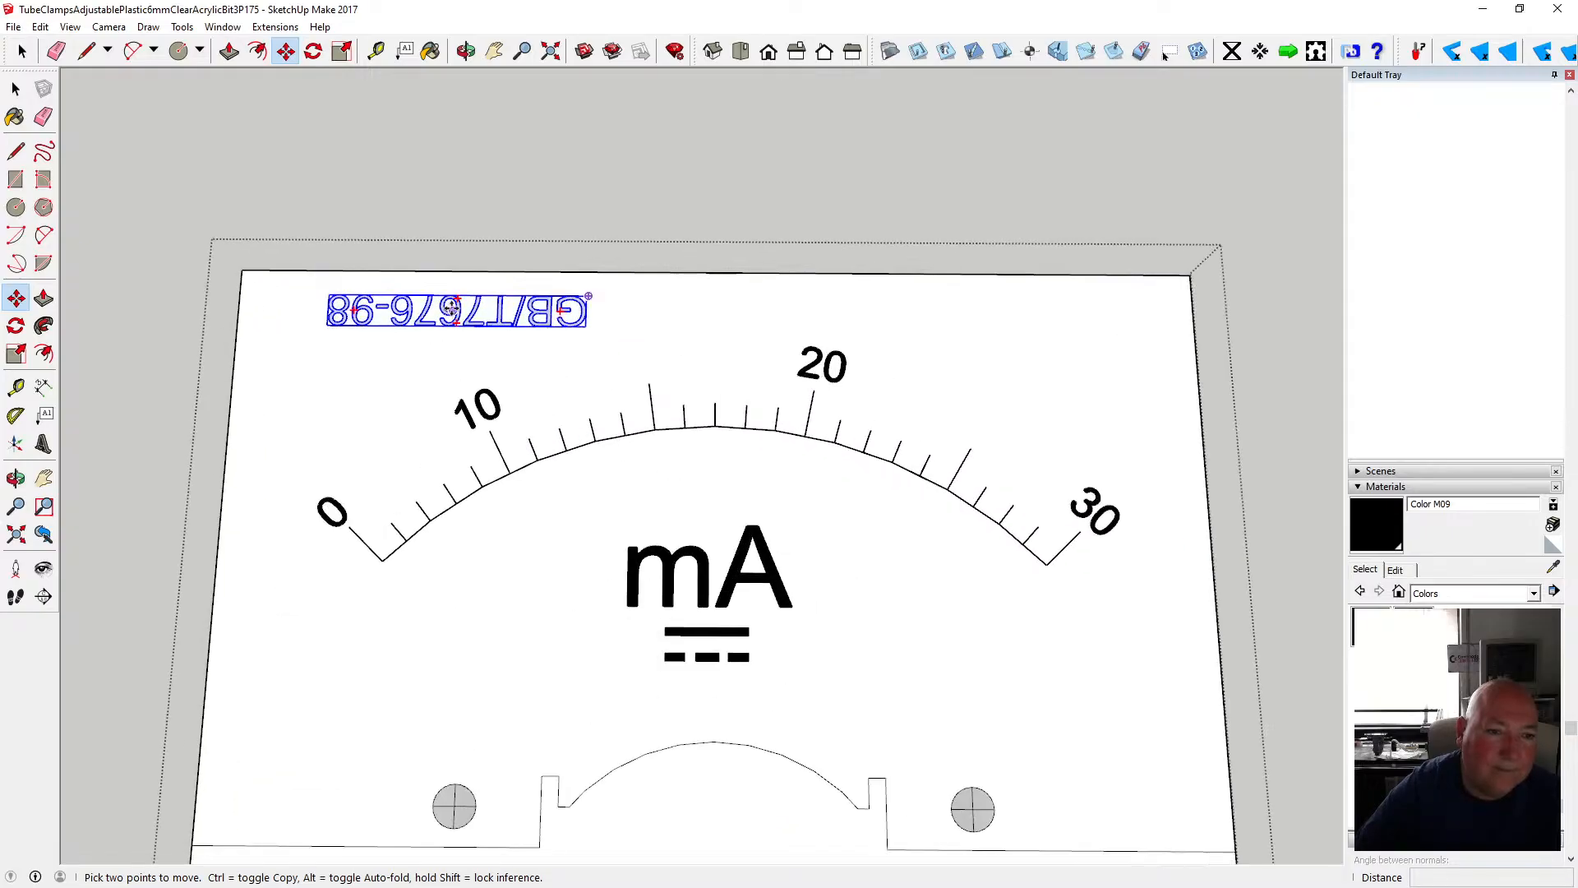
click(26, 91)
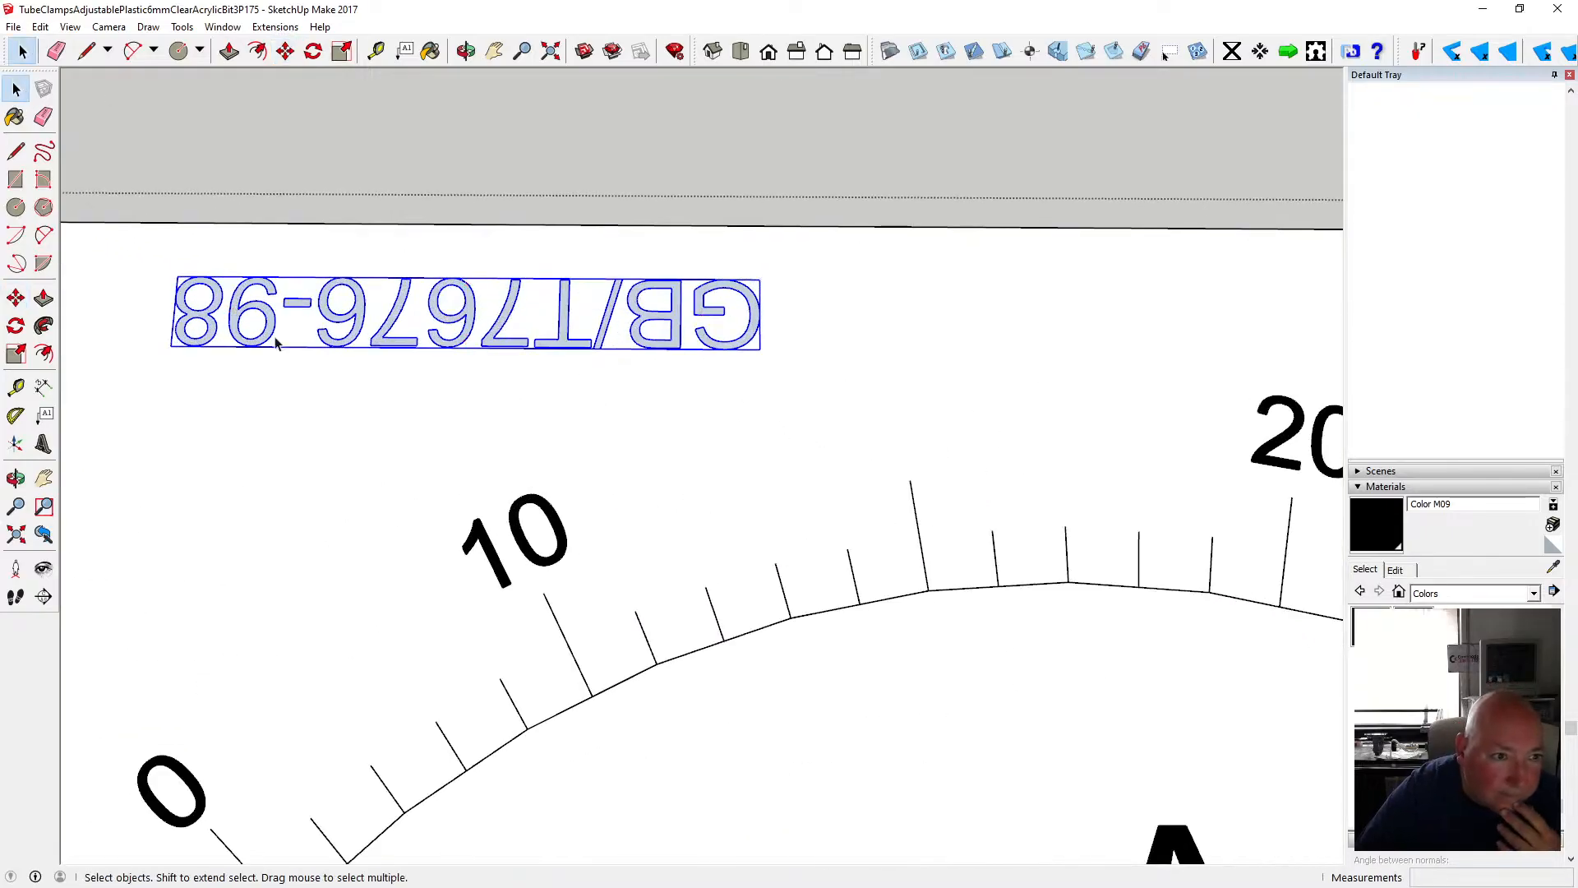
double_click(269, 329)
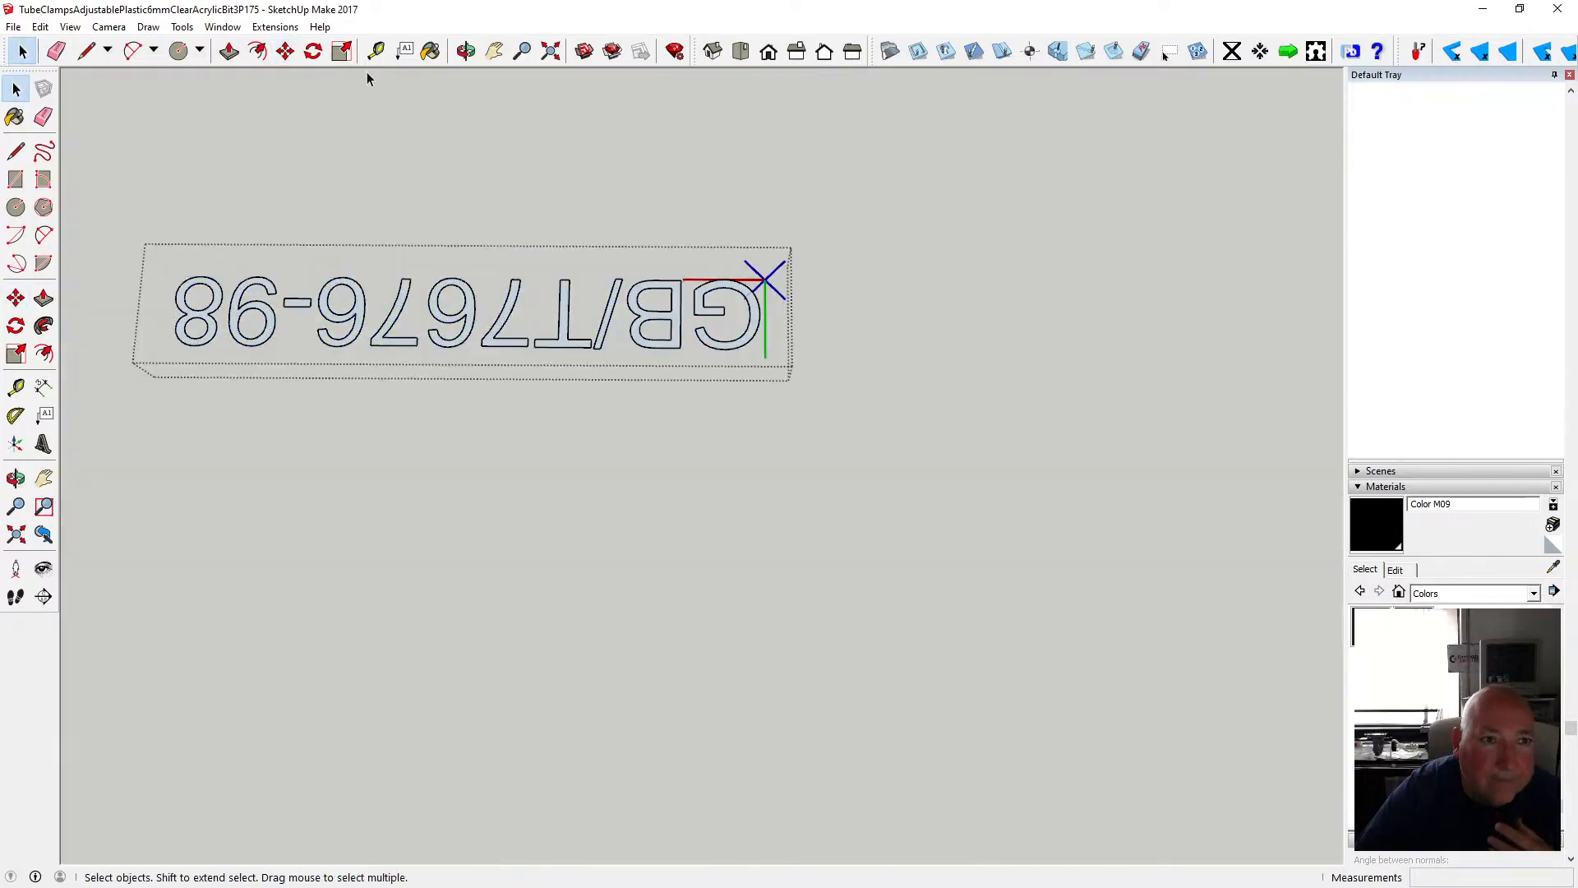
click(430, 50)
click(222, 289)
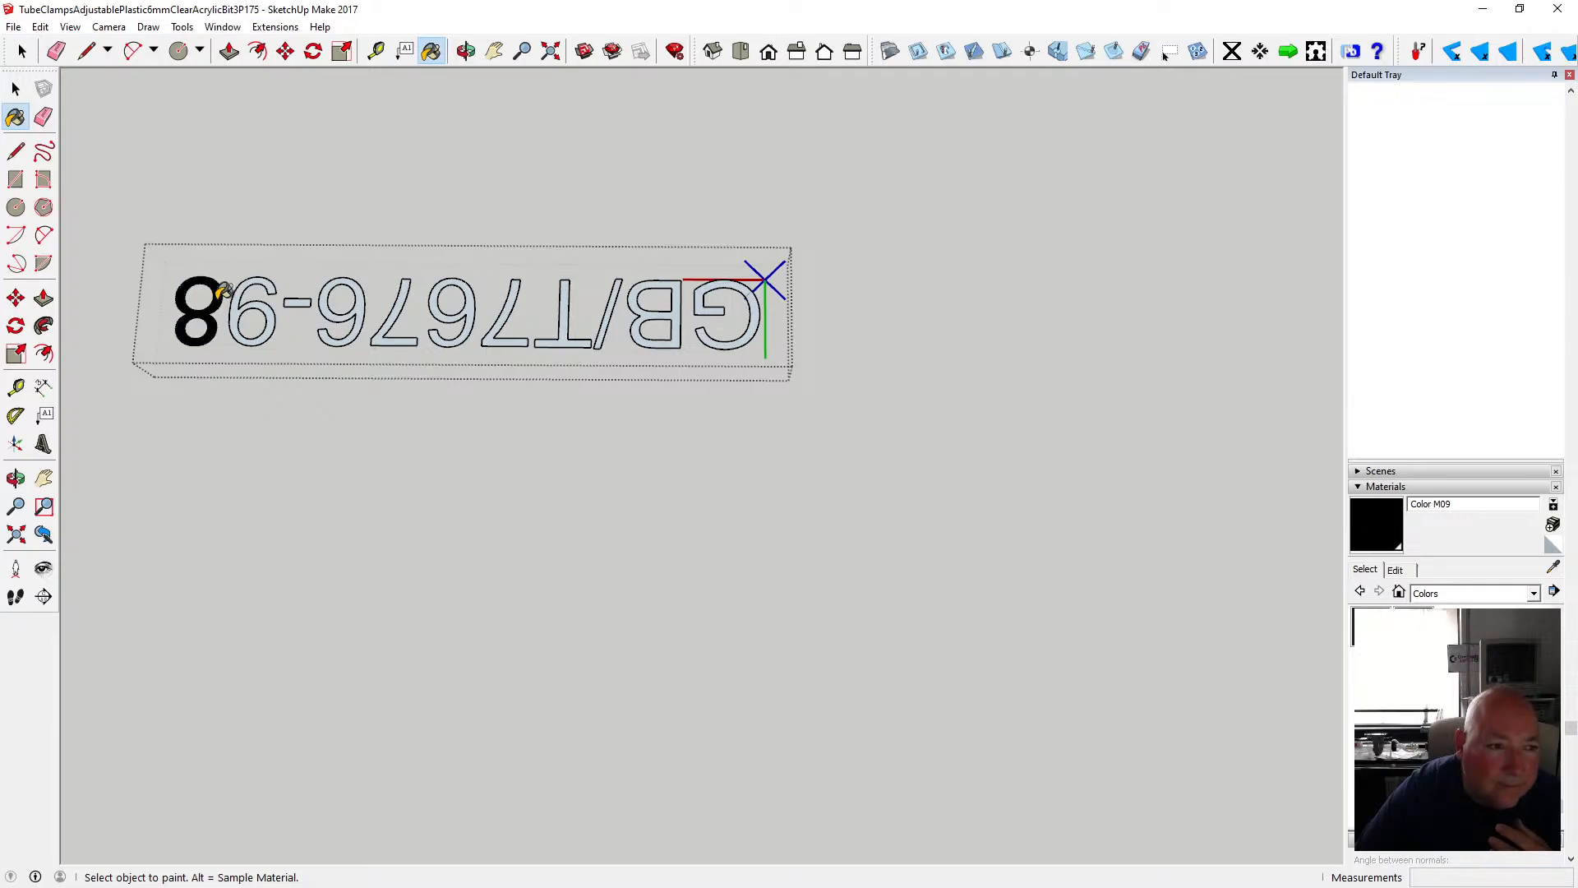
click(241, 296)
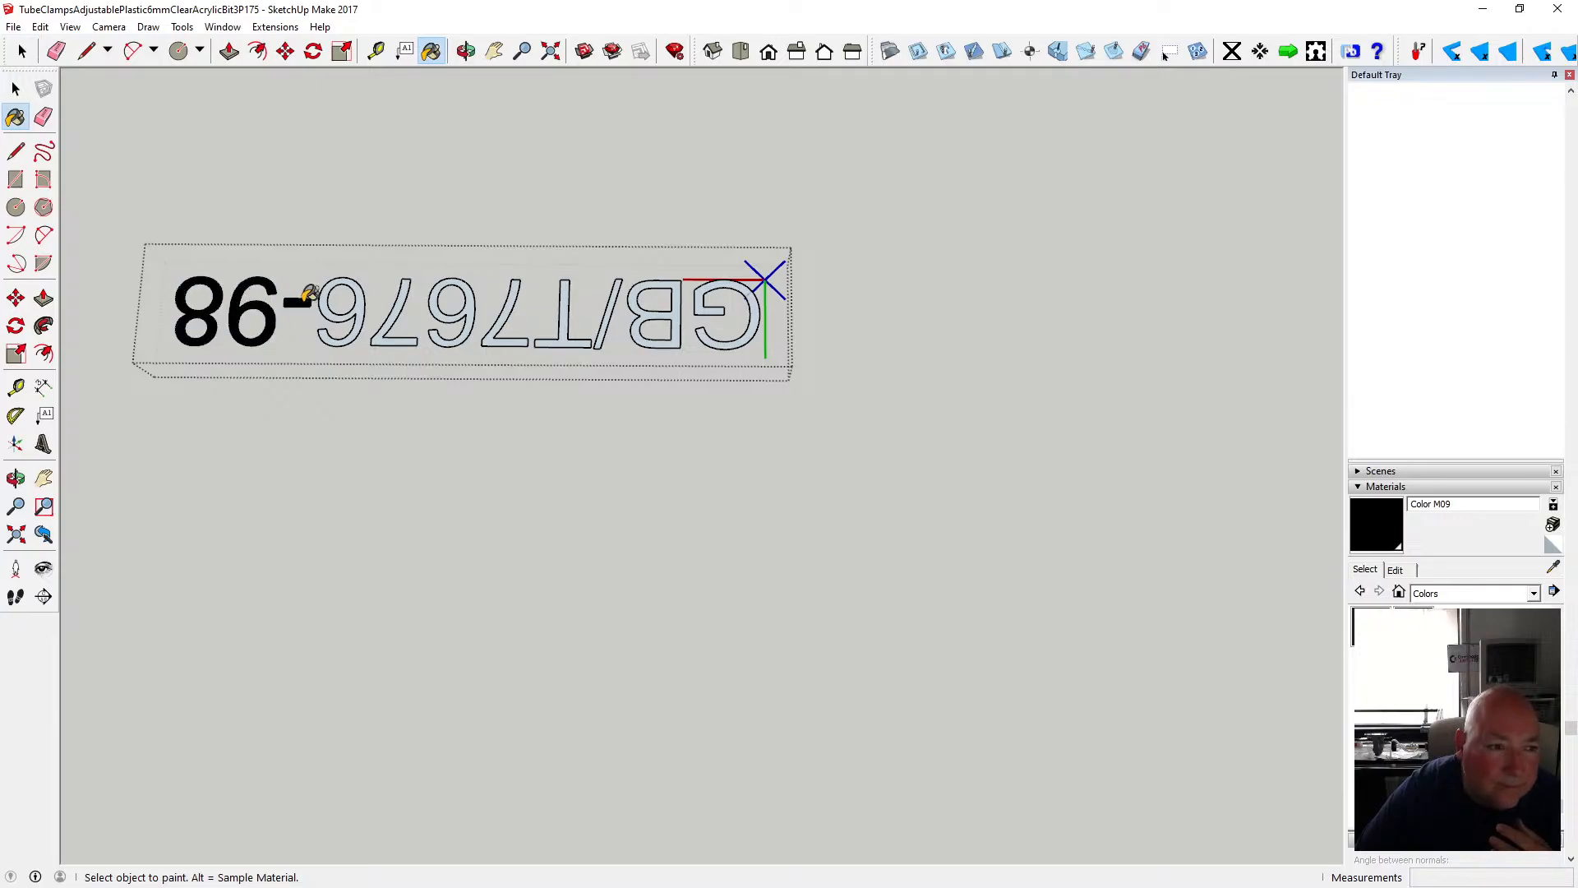
click(329, 289)
click(404, 293)
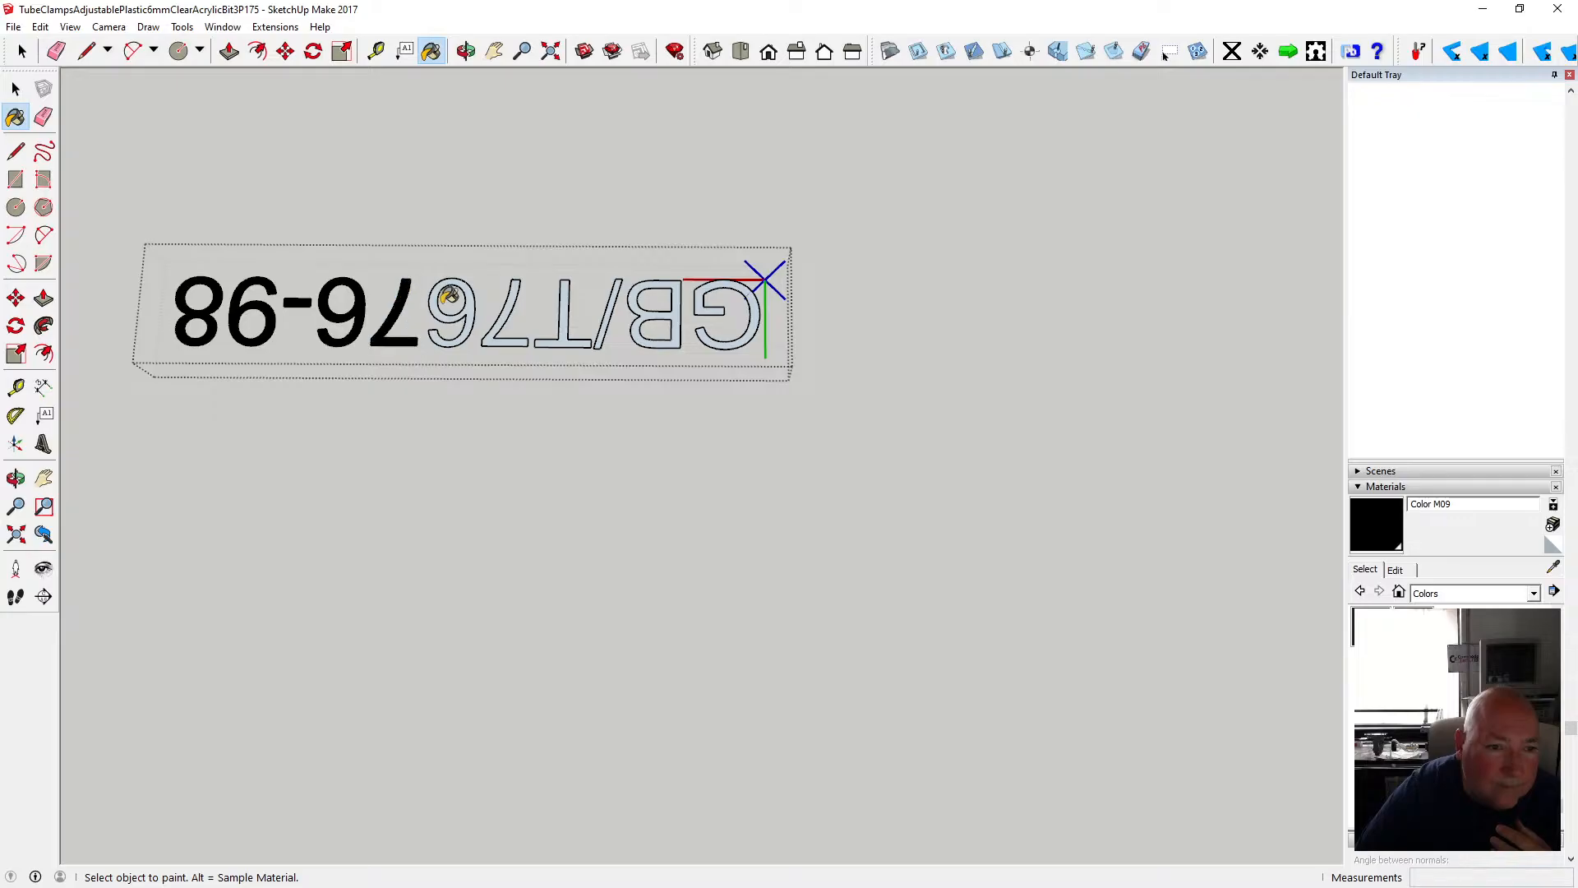
click(441, 293)
click(515, 295)
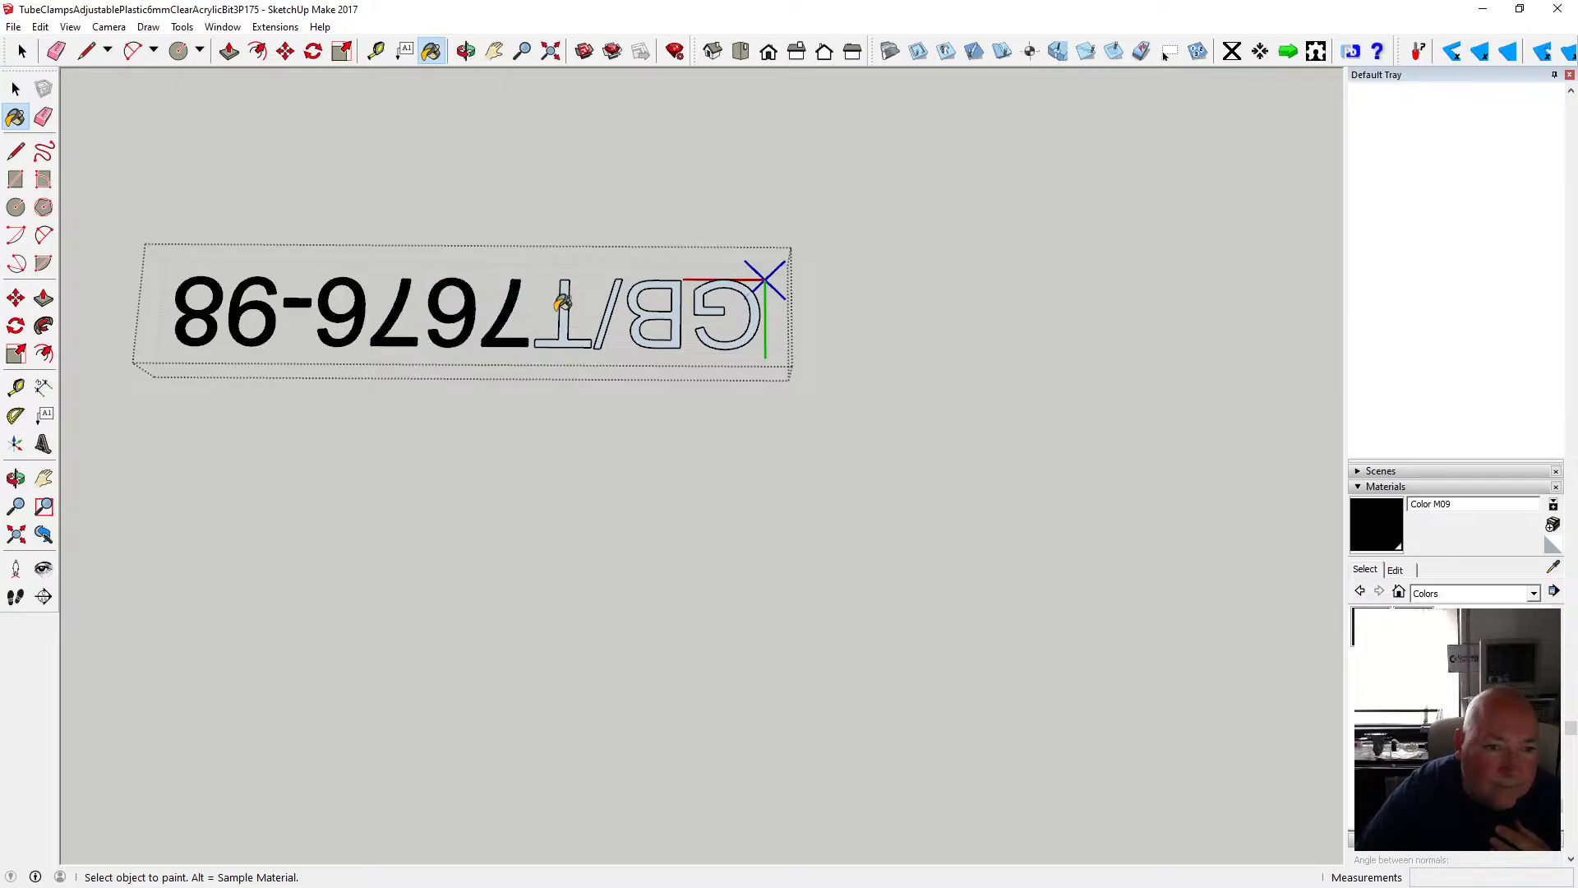
click(568, 293)
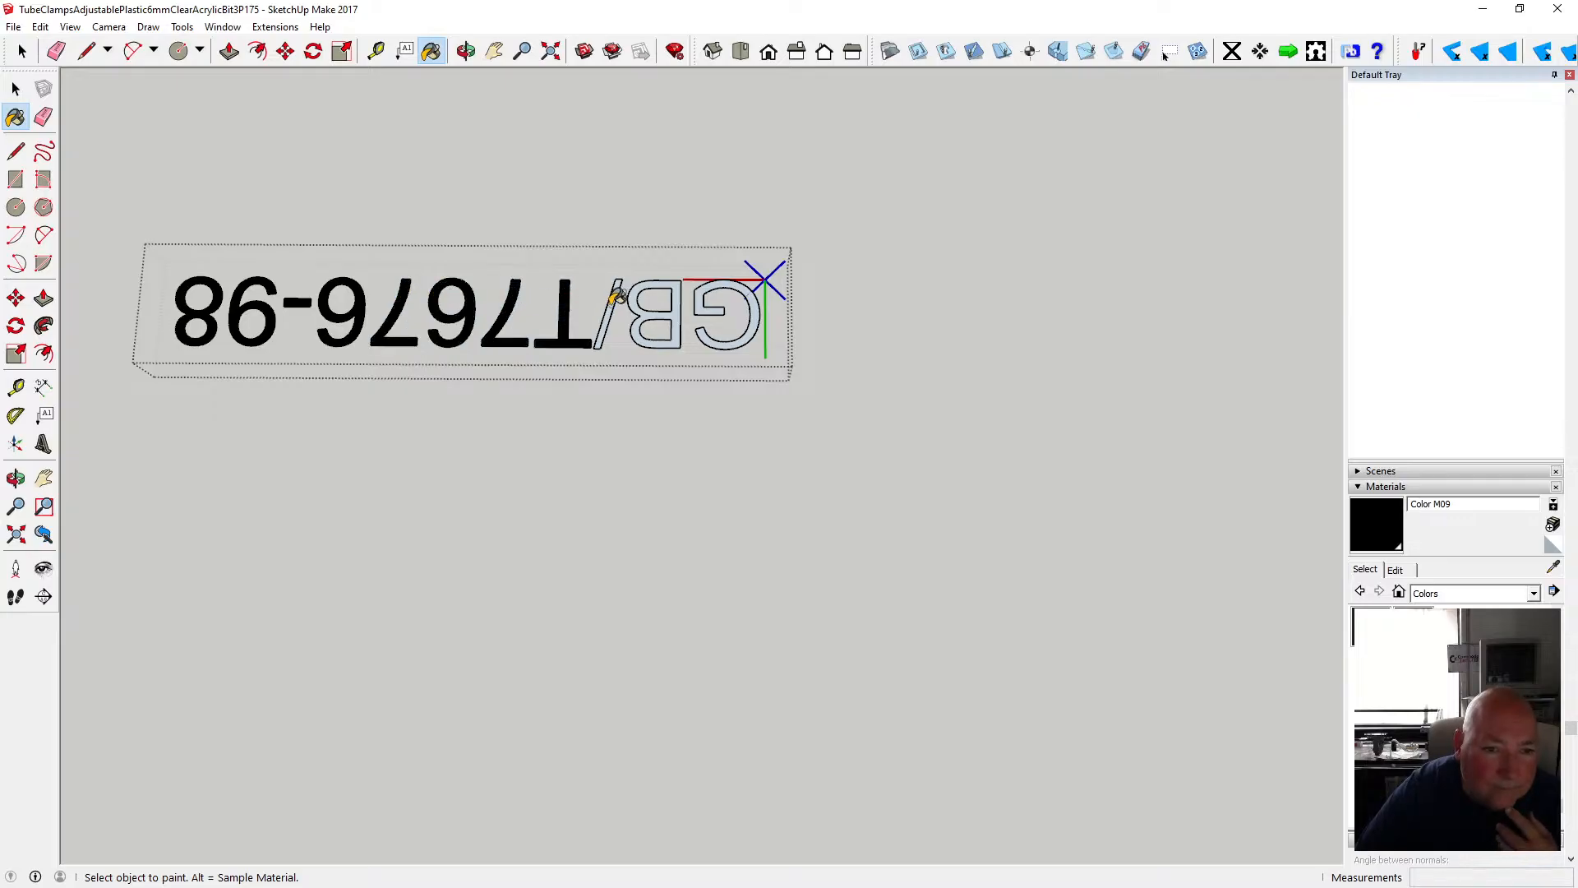
click(616, 295)
click(639, 290)
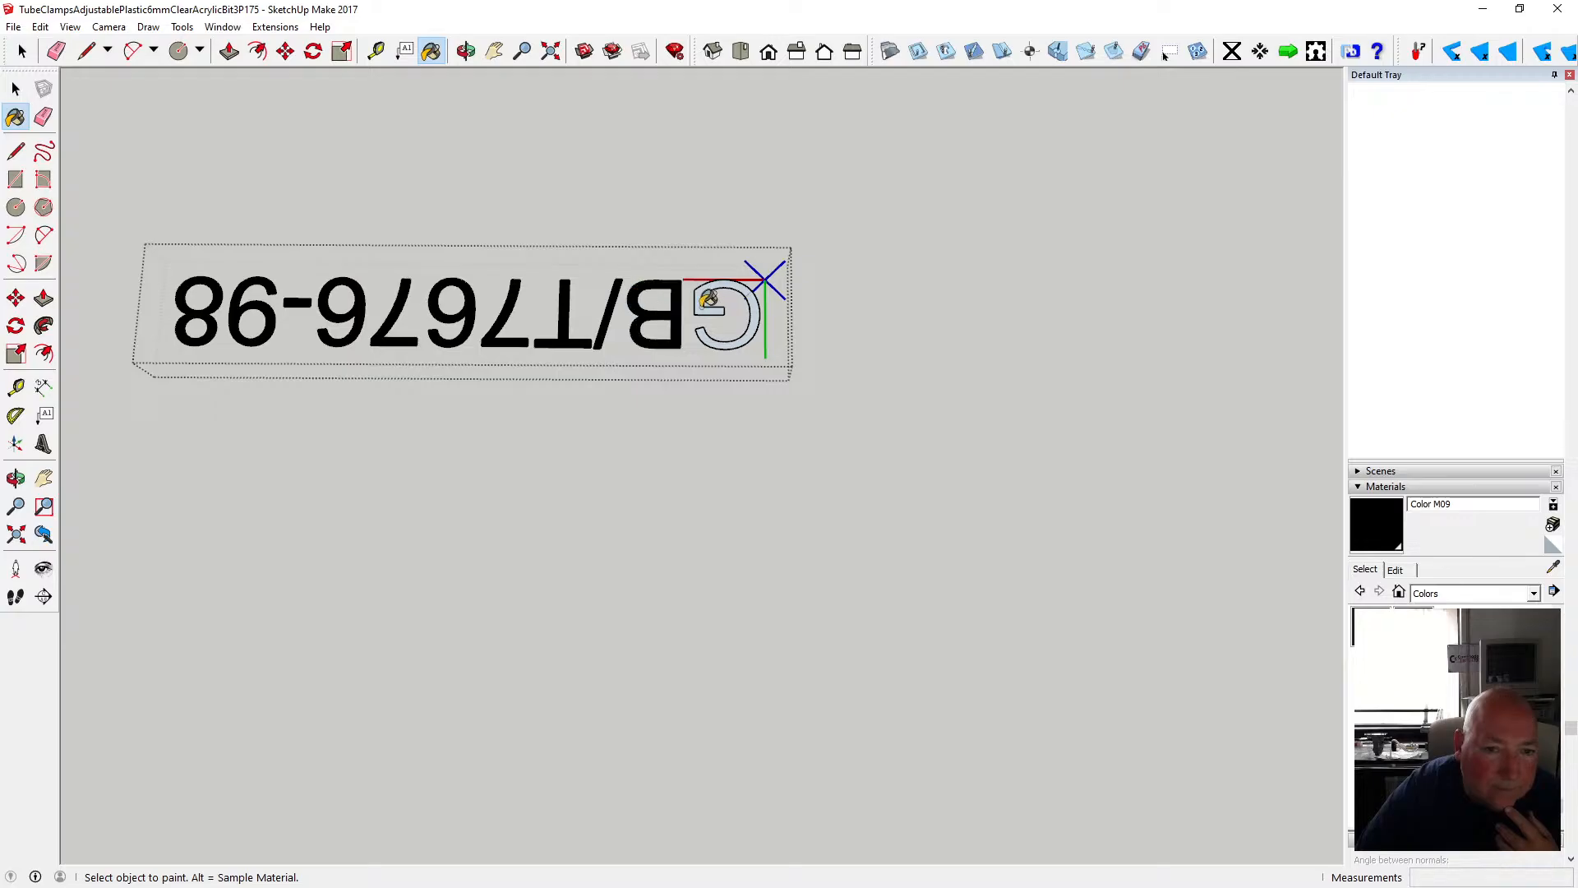
click(705, 294)
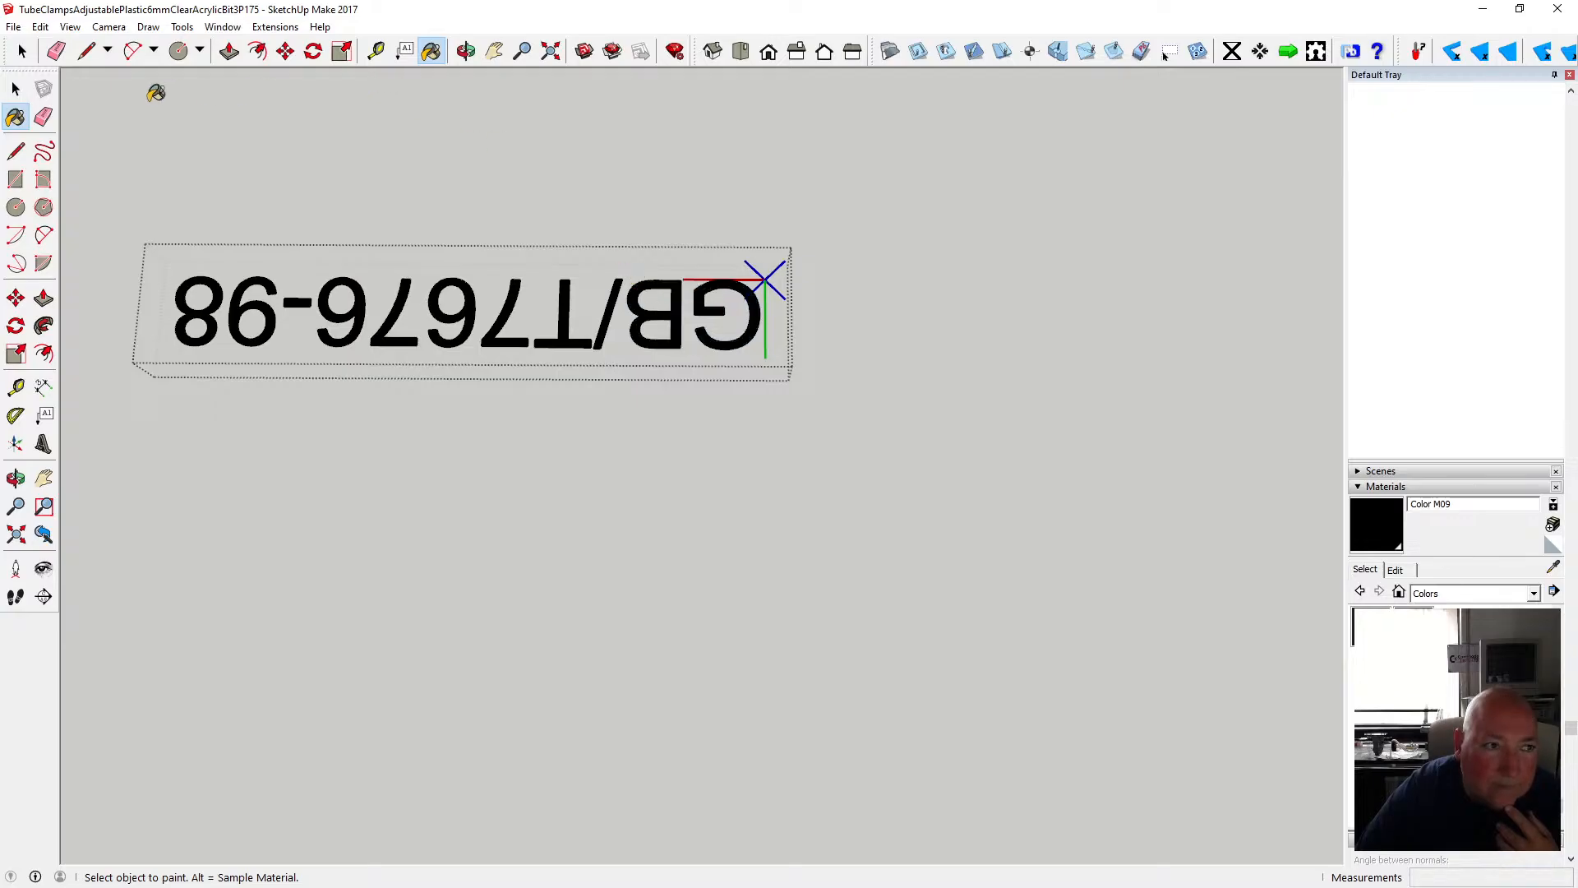
click(16, 88)
click(450, 416)
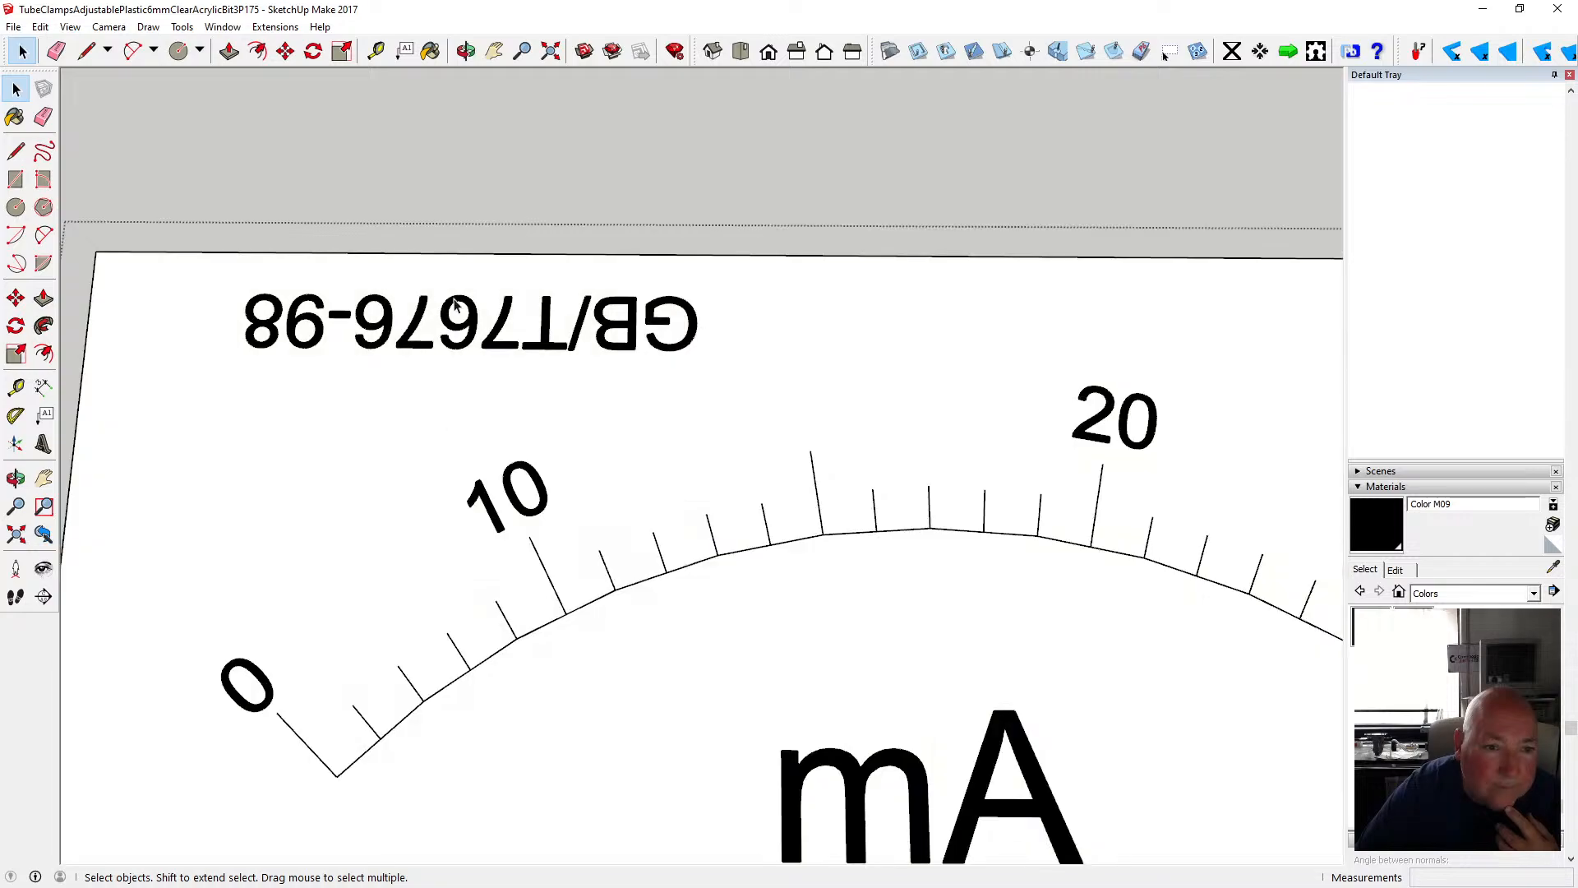
- Rotate the GB/T7676-98 text 180 degrees about its centre so it reads upright on the meter face
click(428, 318)
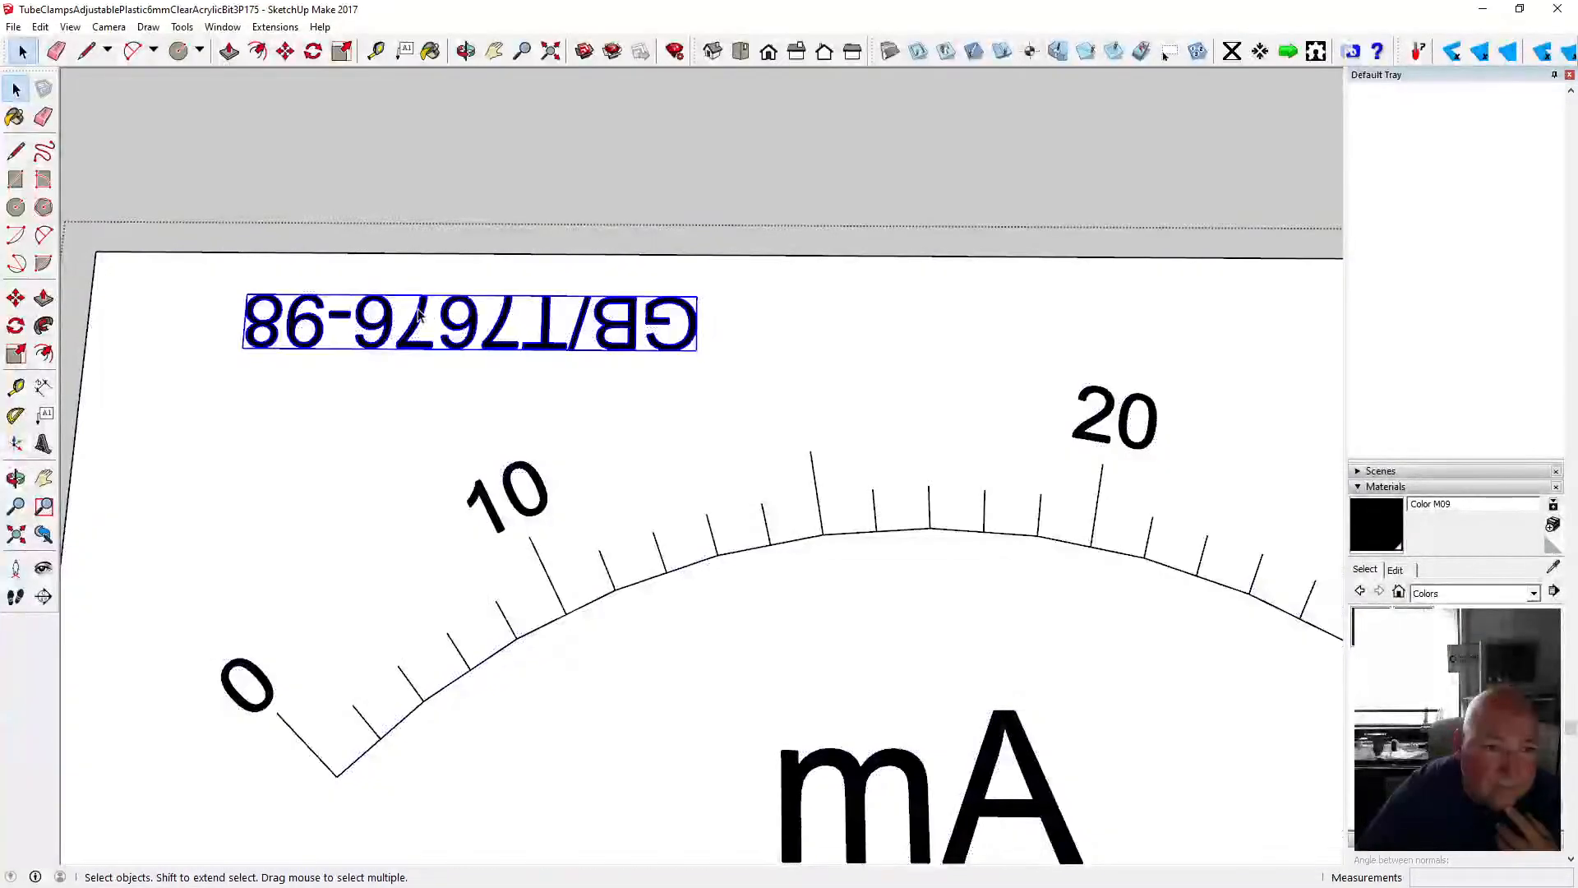
click(313, 51)
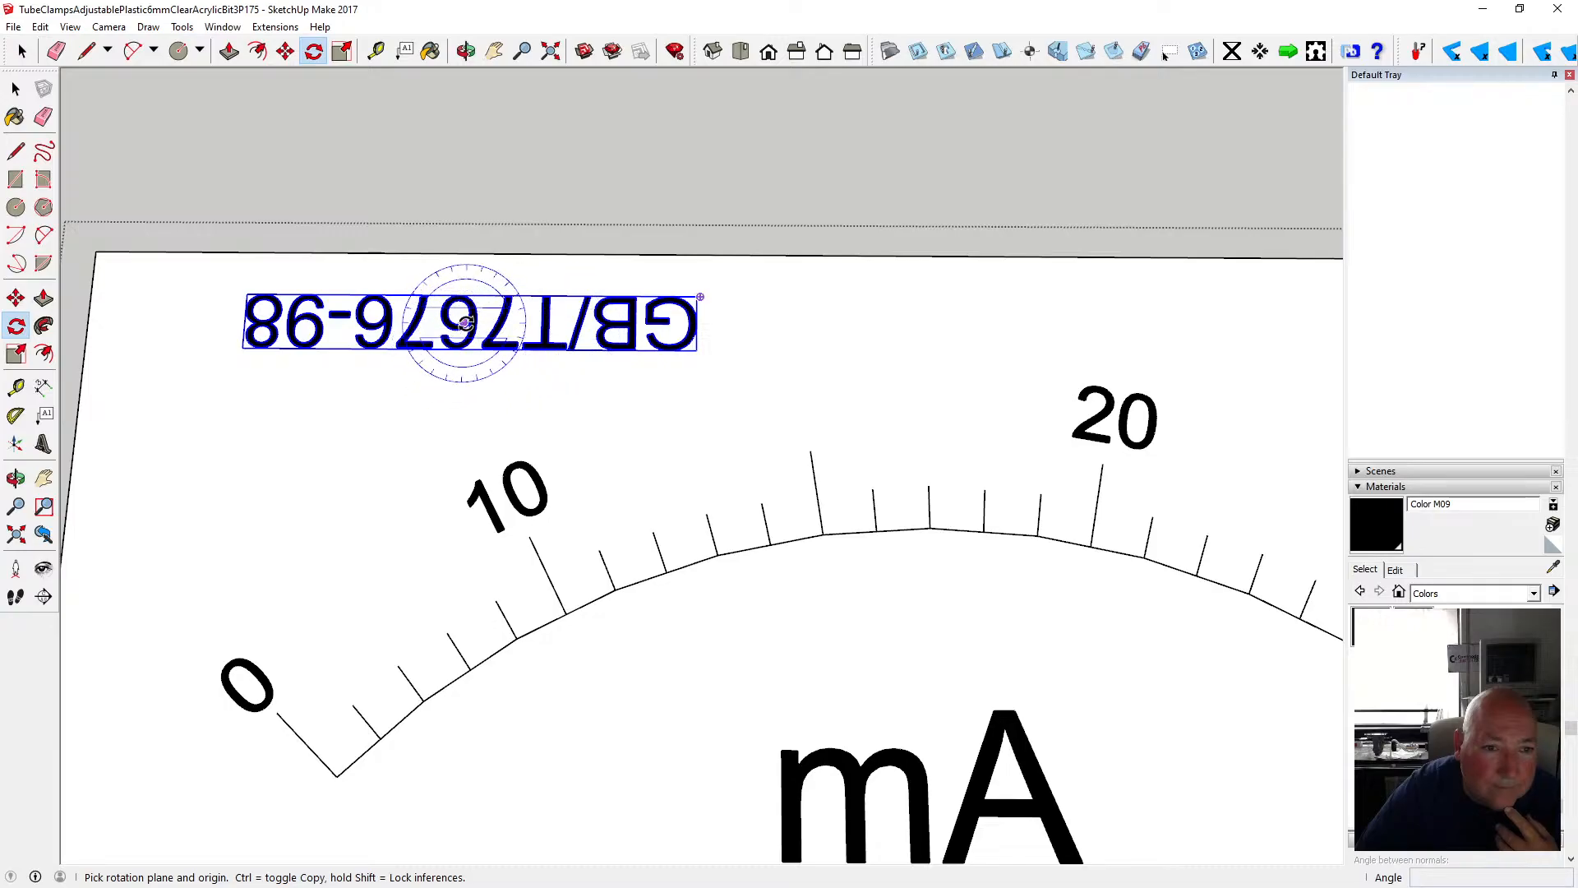
click(463, 323)
click(698, 324)
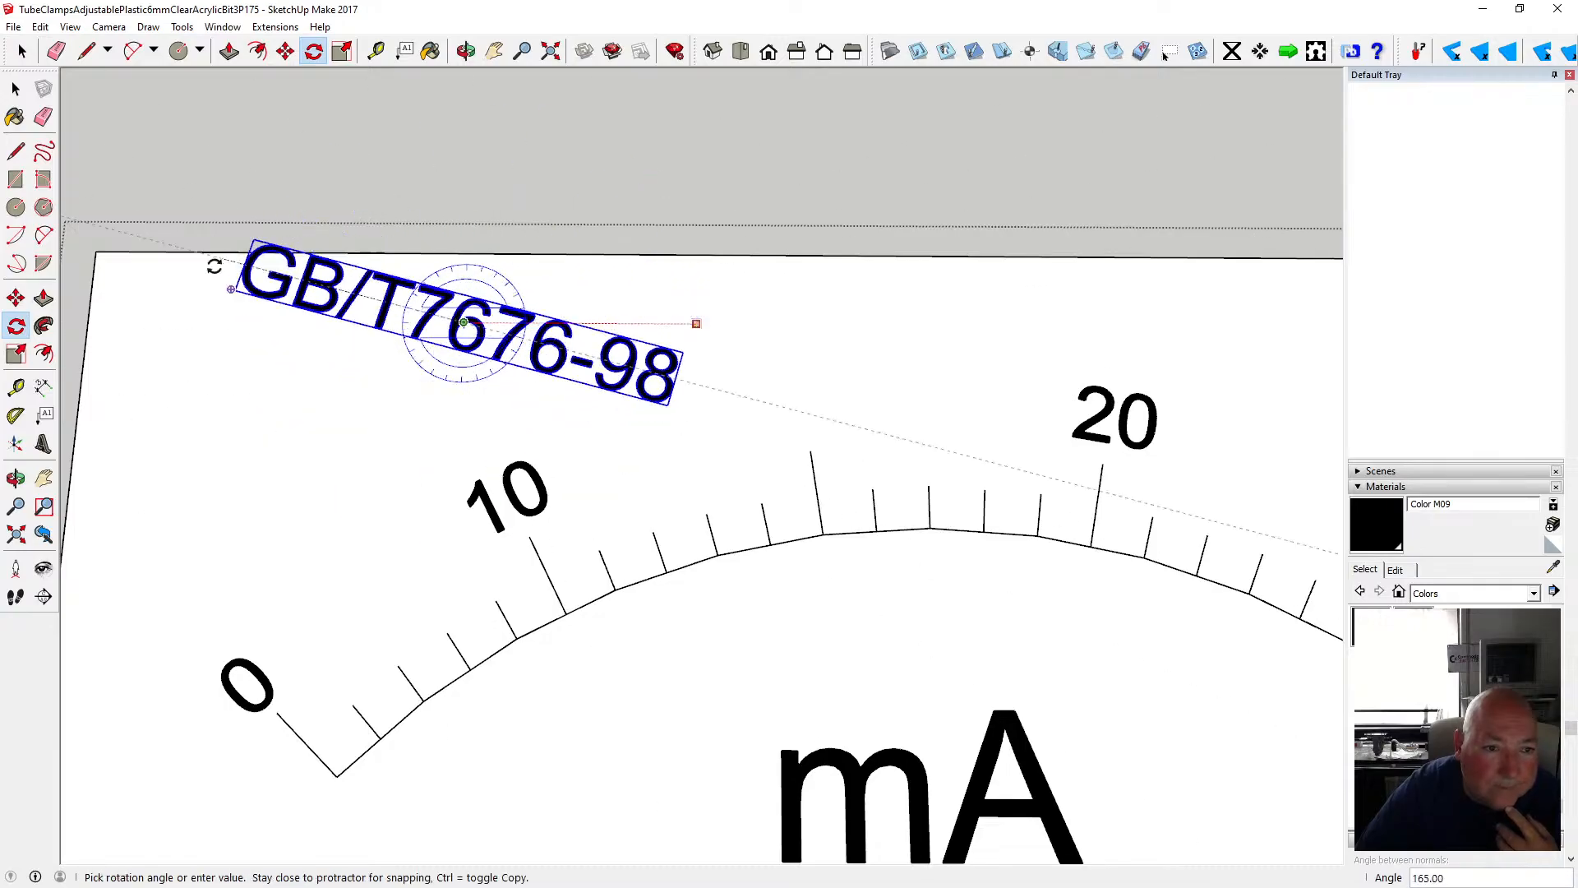
click(165, 320)
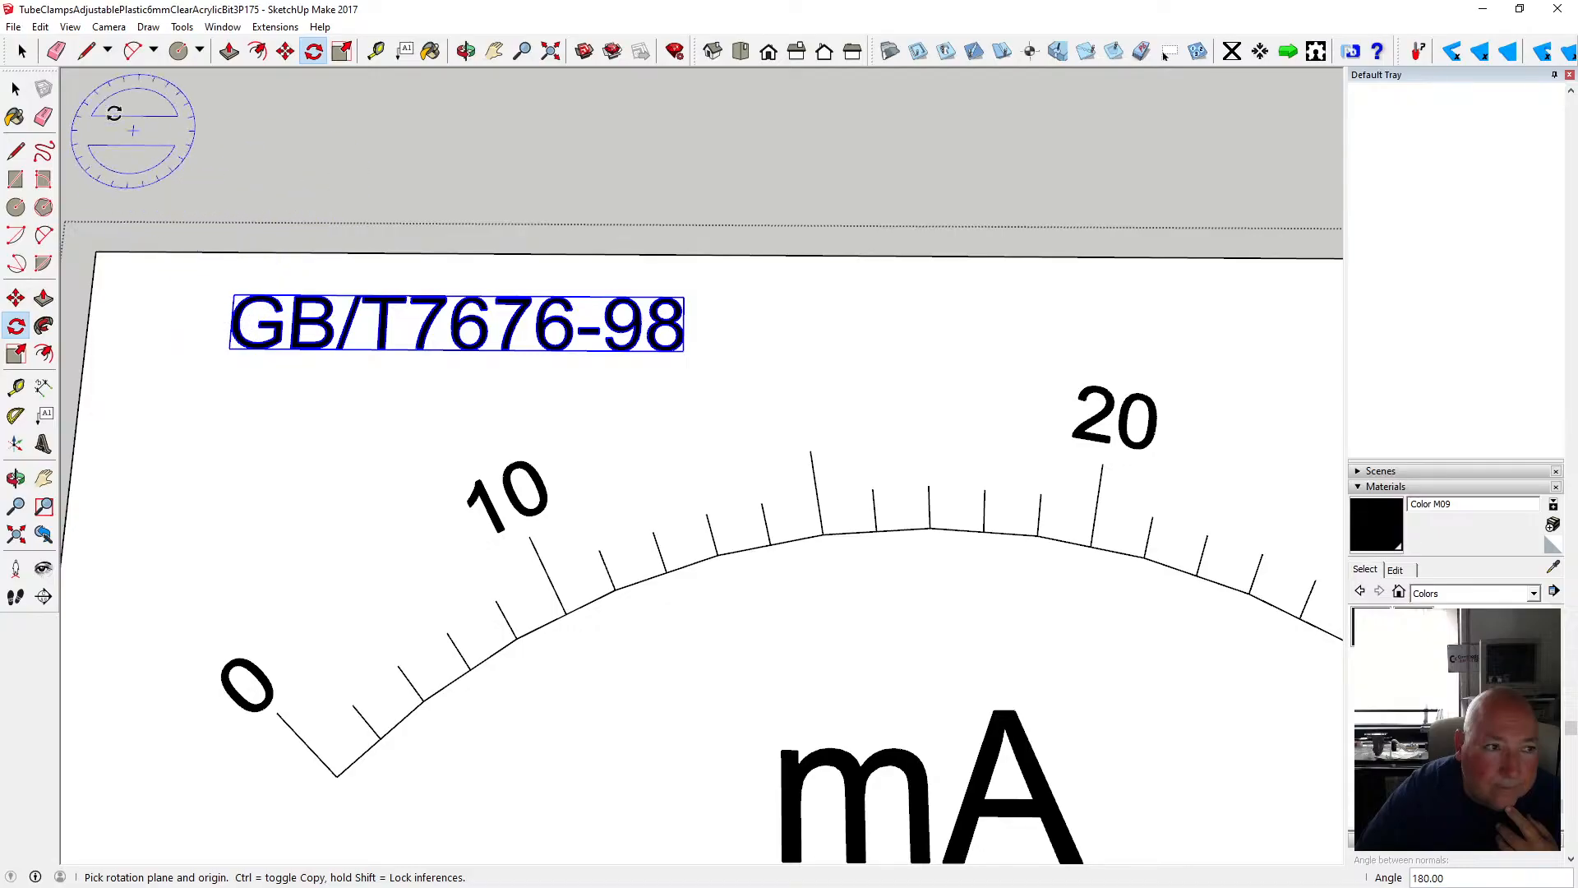
click(16, 89)
- Leave the meter face's editing mode to check the whole meter with its cover, and undo that exit
scroll(612, 407, down, 4)
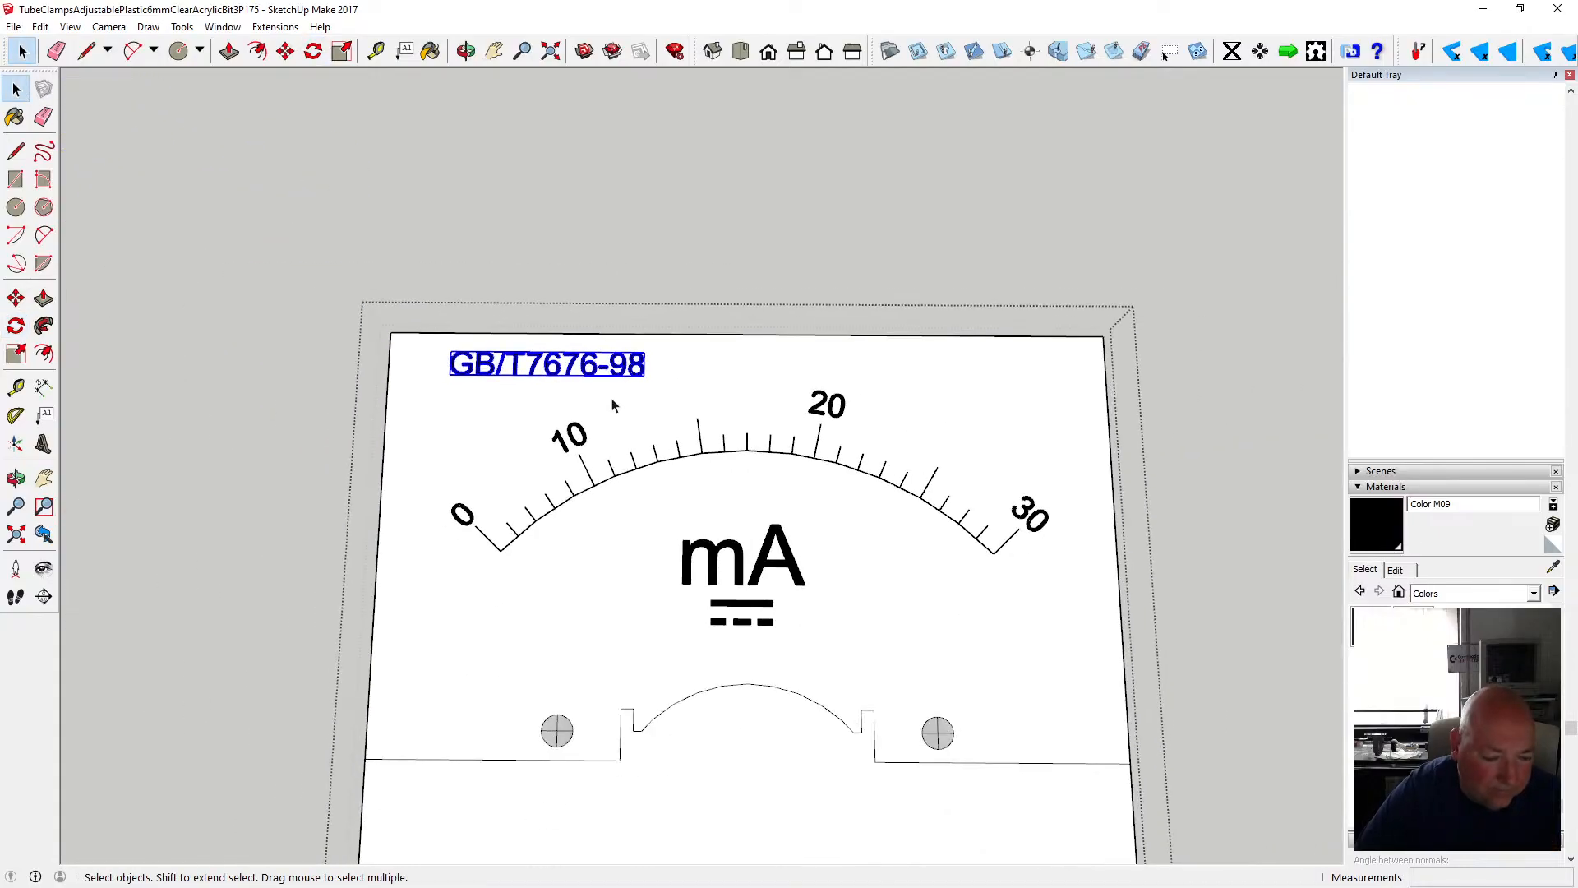
scroll(604, 409, down, 1)
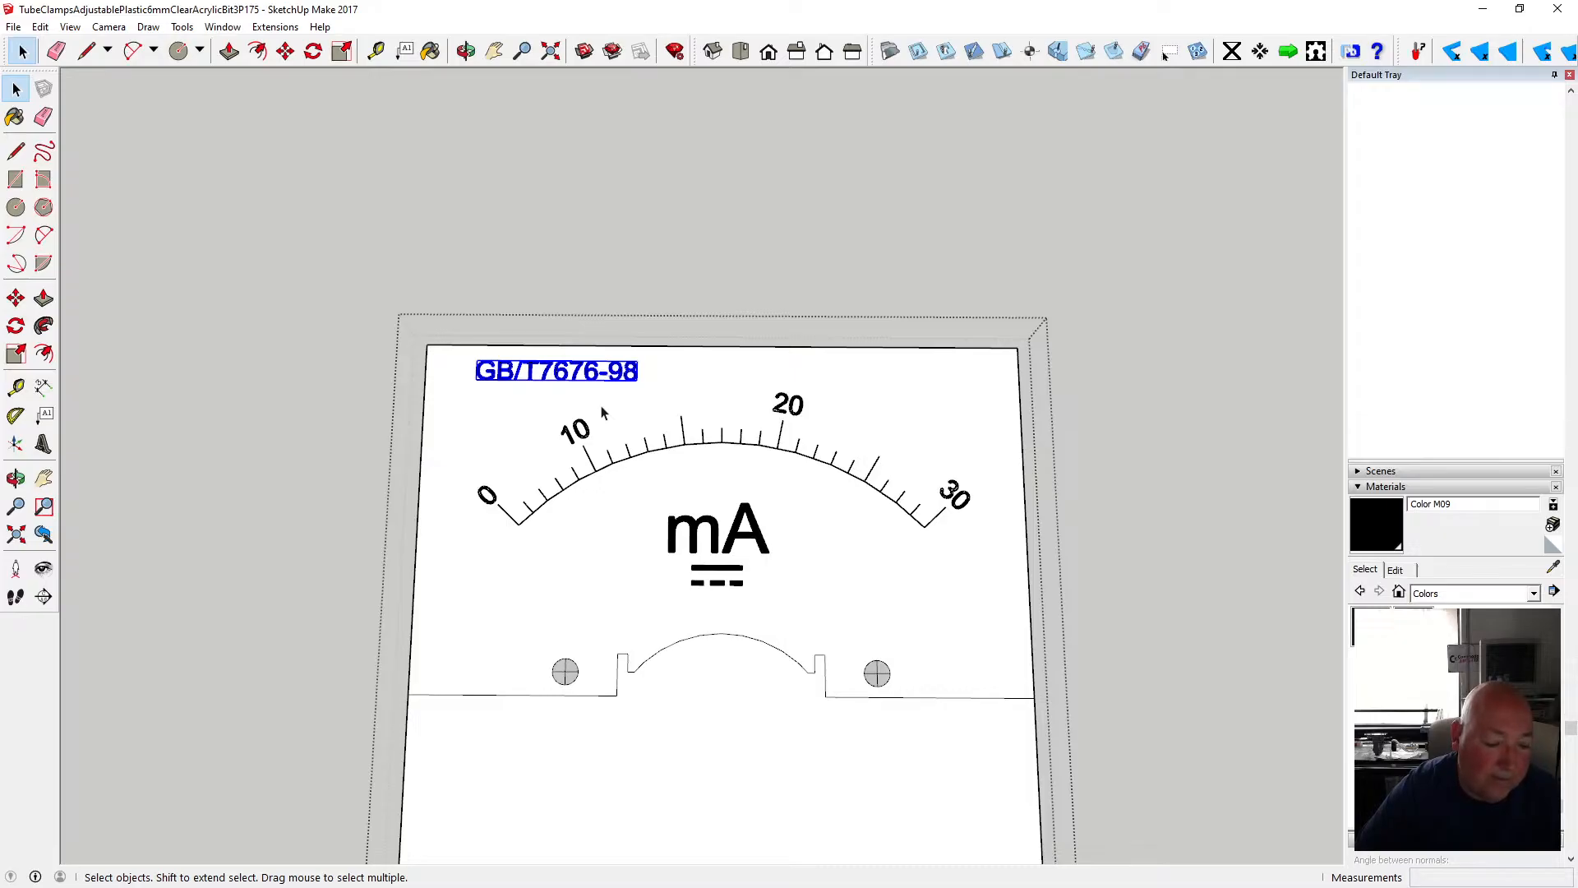
scroll(579, 426, down, 1)
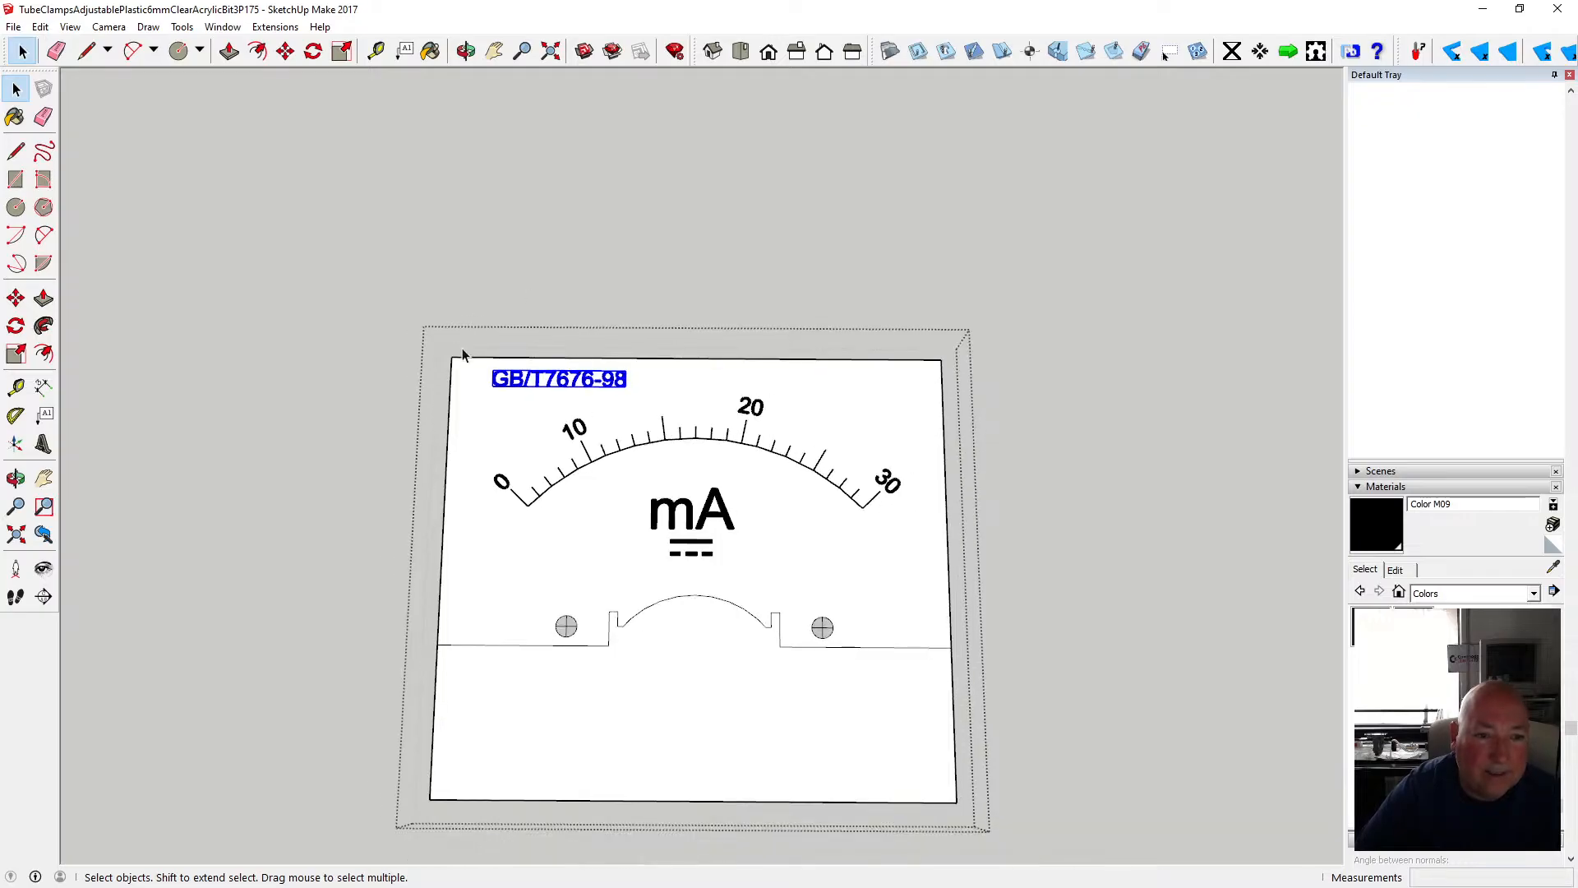
click(476, 284)
scroll(420, 318, down, 2)
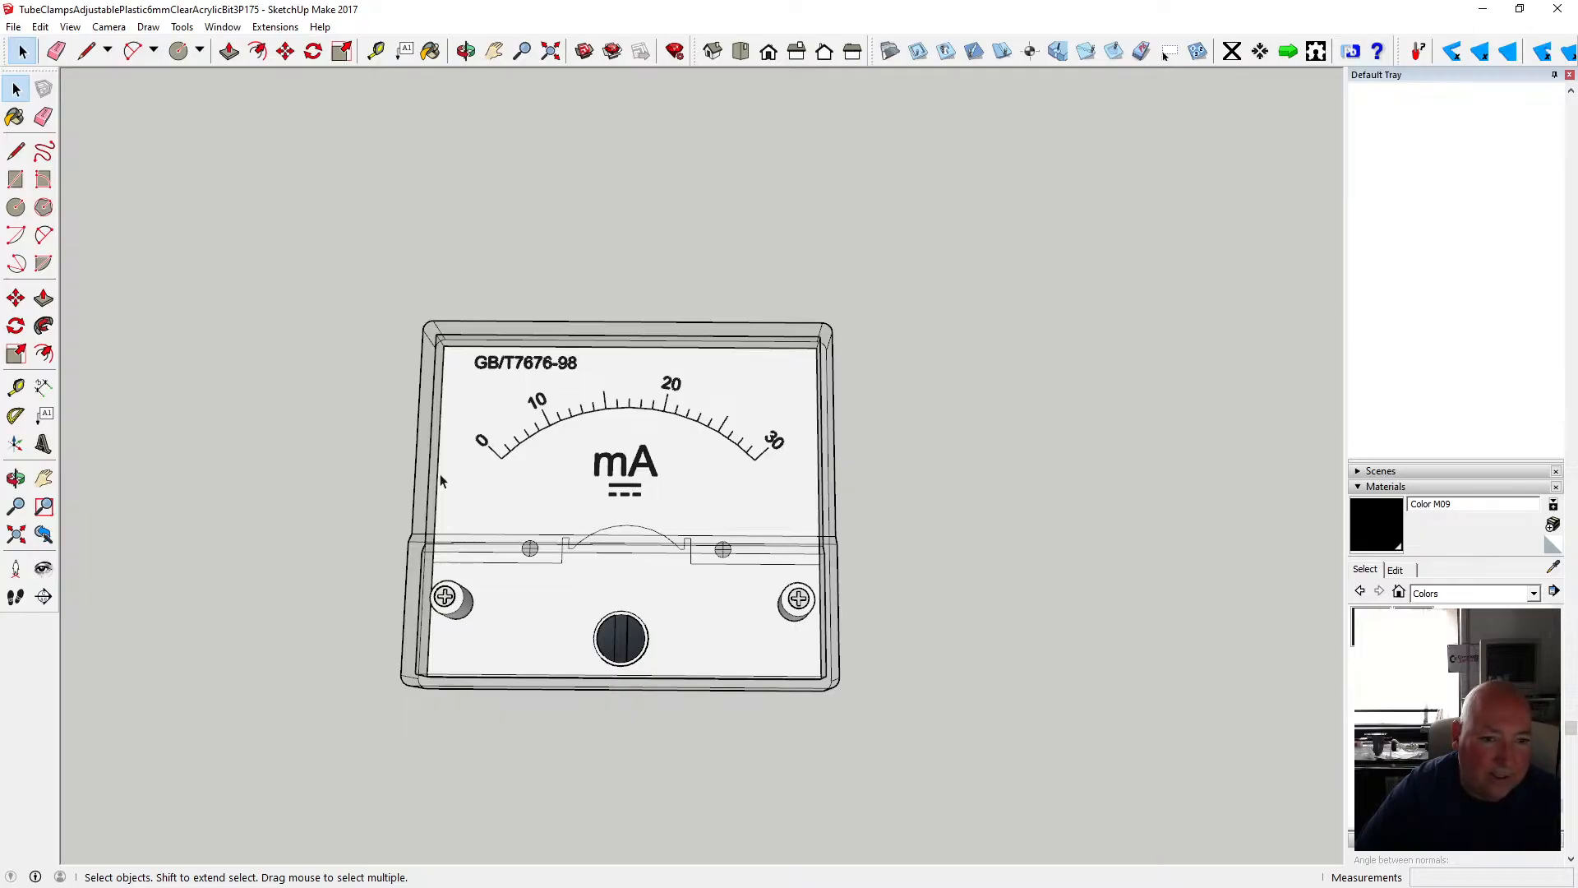
click(40, 28)
click(51, 47)
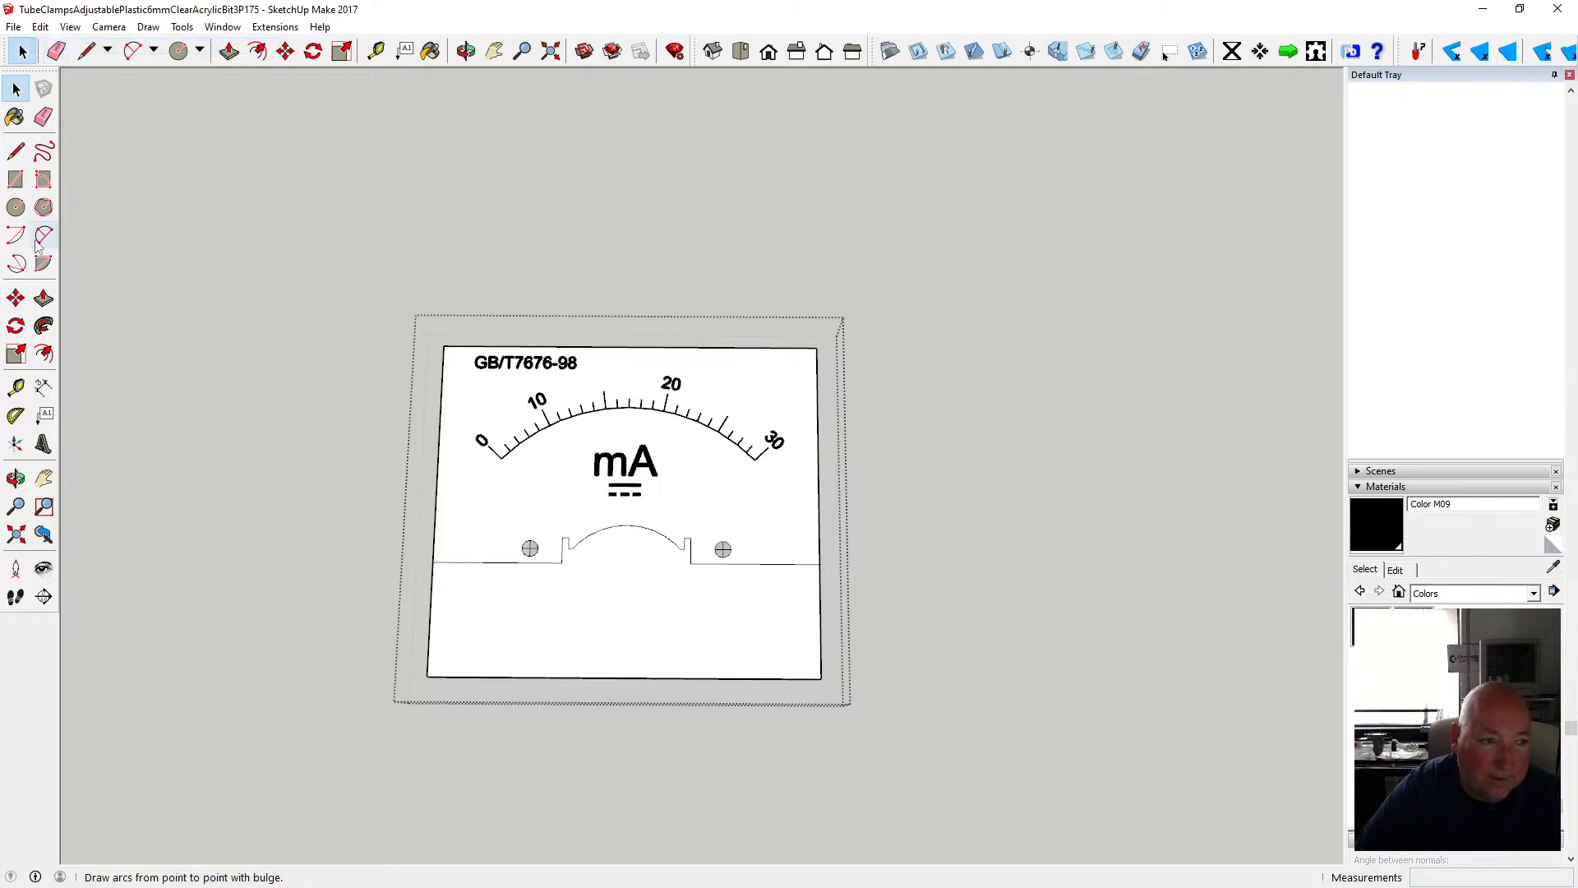
- Create the 3D text "HUA" in italic at 4 mm height and place it on the meter face above the left screw hole
click(44, 445)
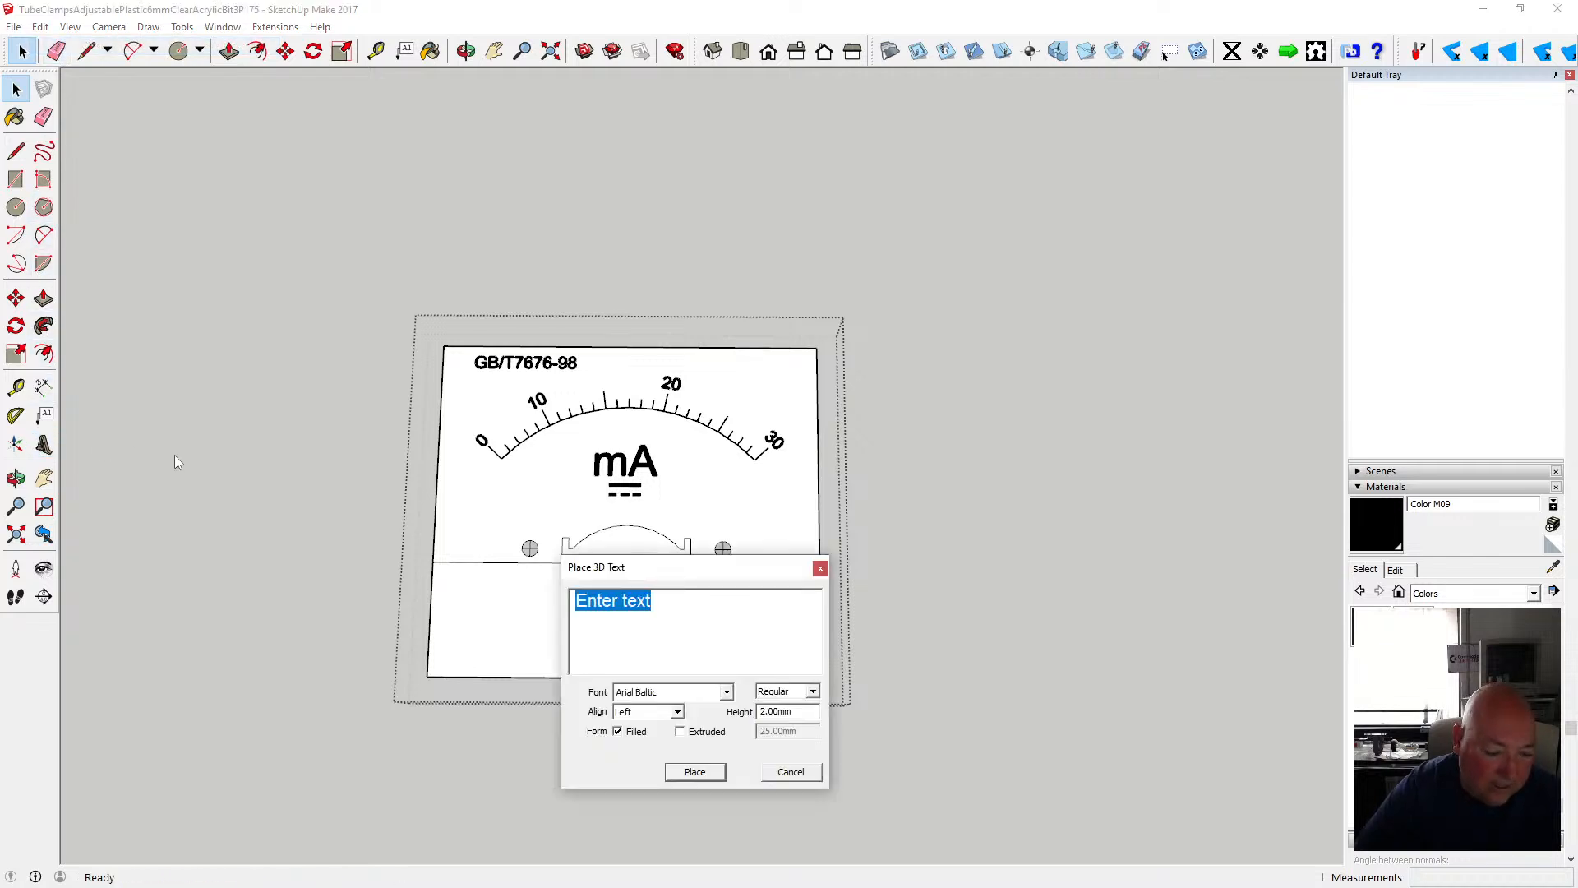
click(769, 712)
text(4)
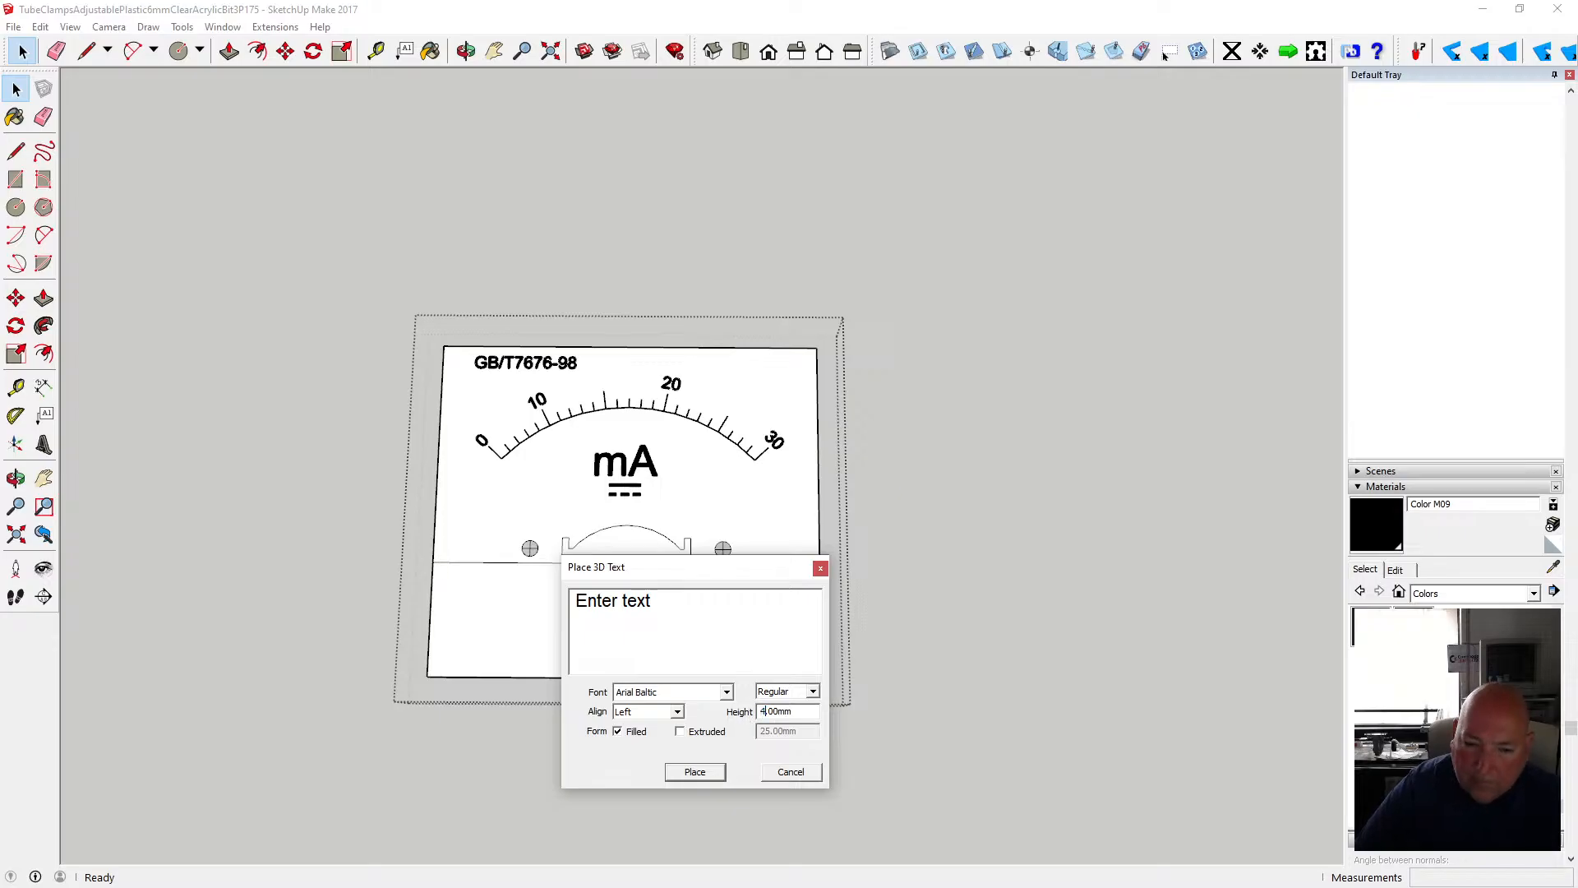
triple_click(614, 602)
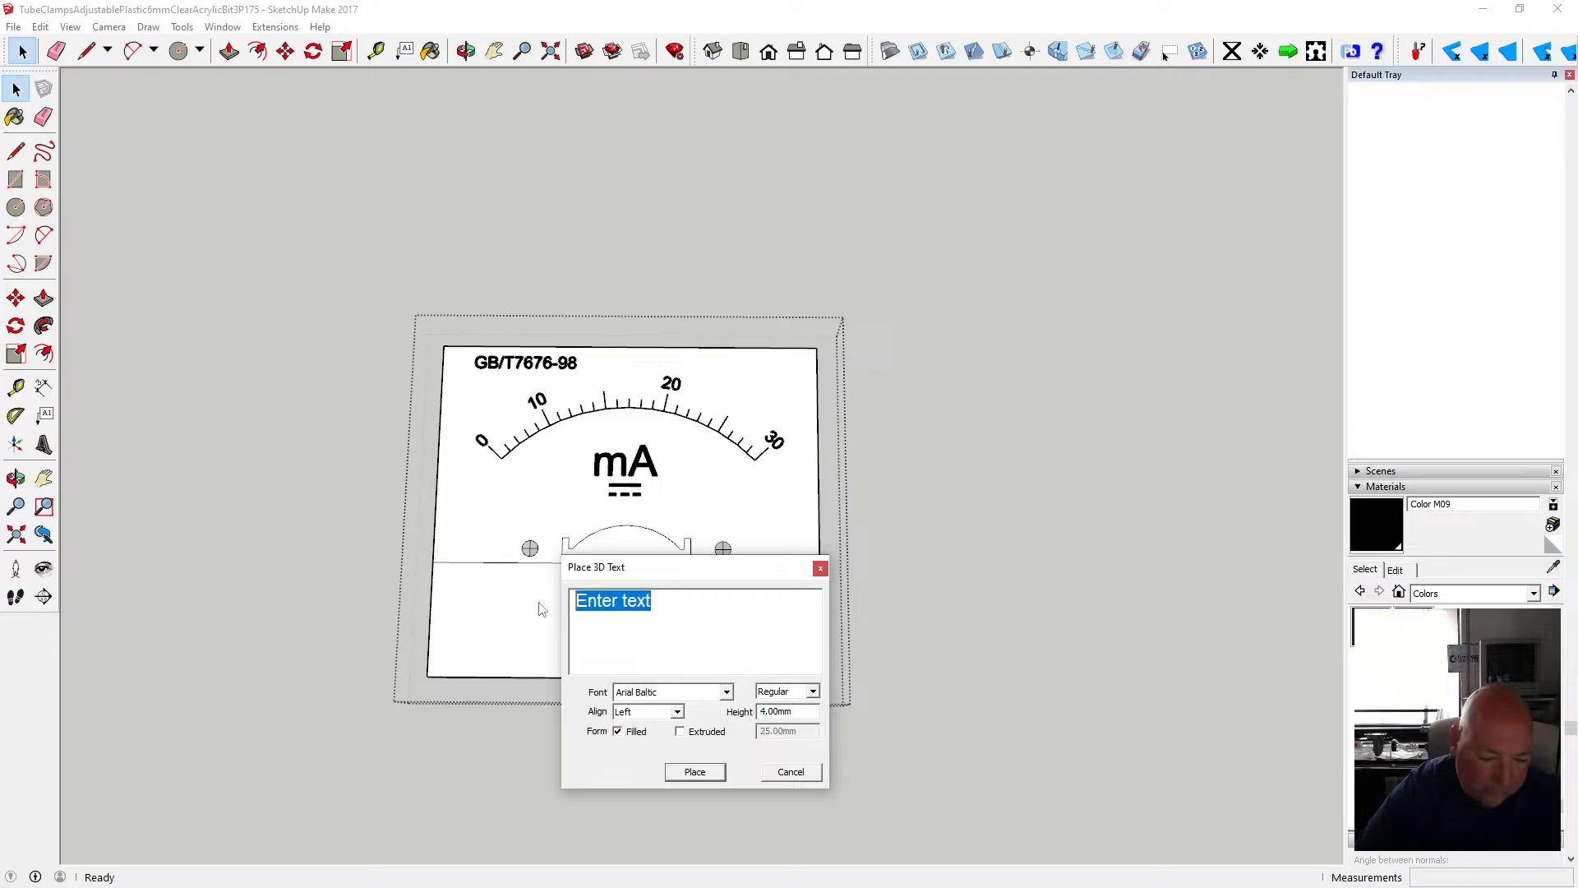
text(HUA)
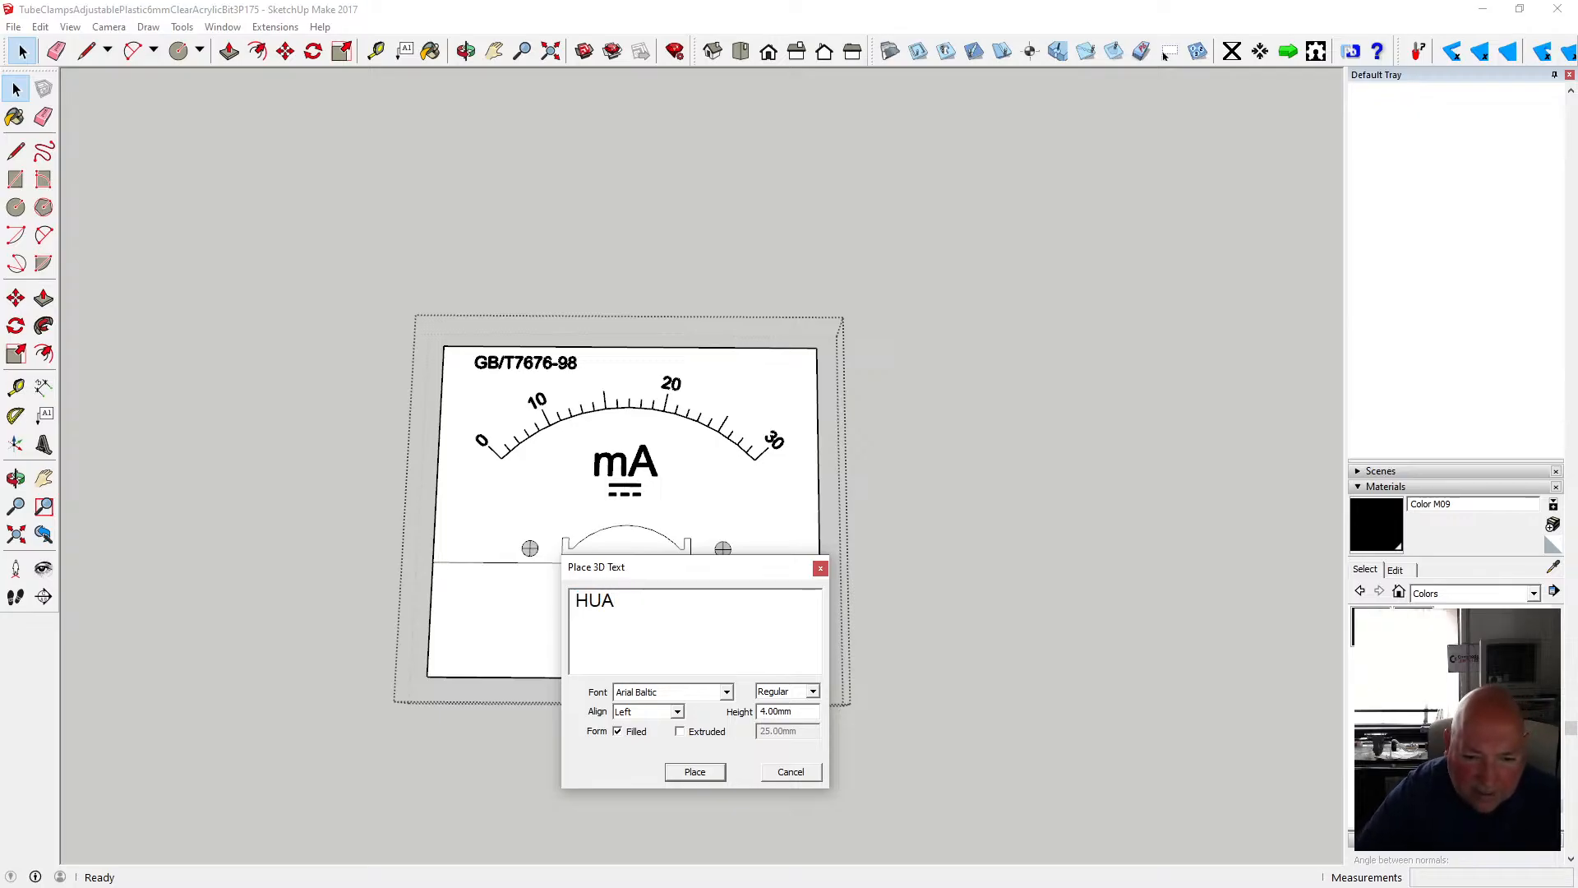
click(814, 693)
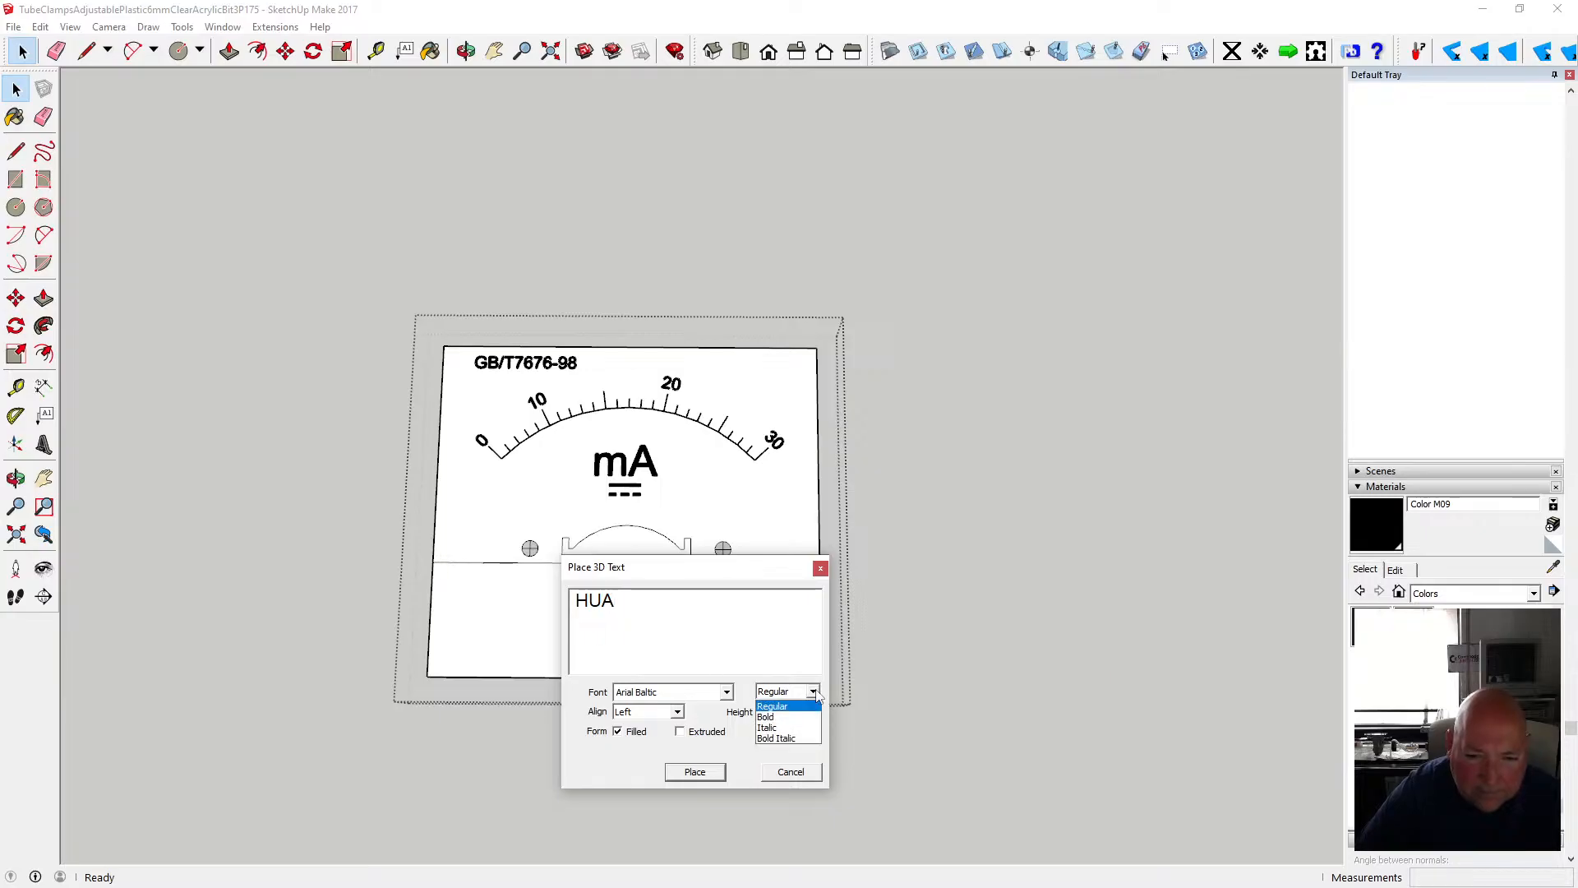
click(789, 717)
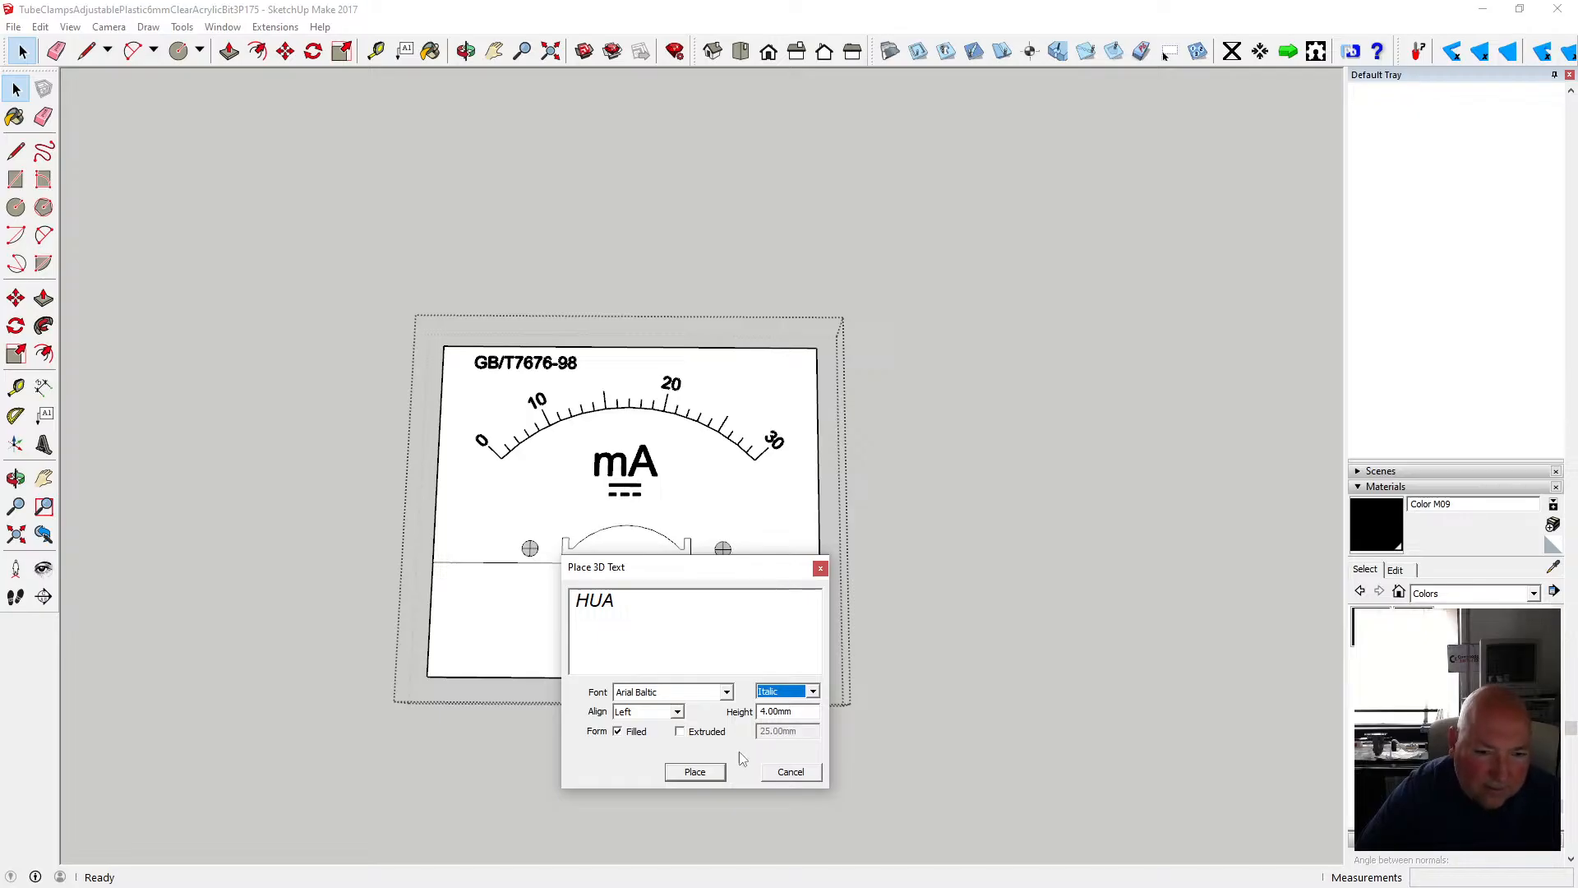
click(695, 773)
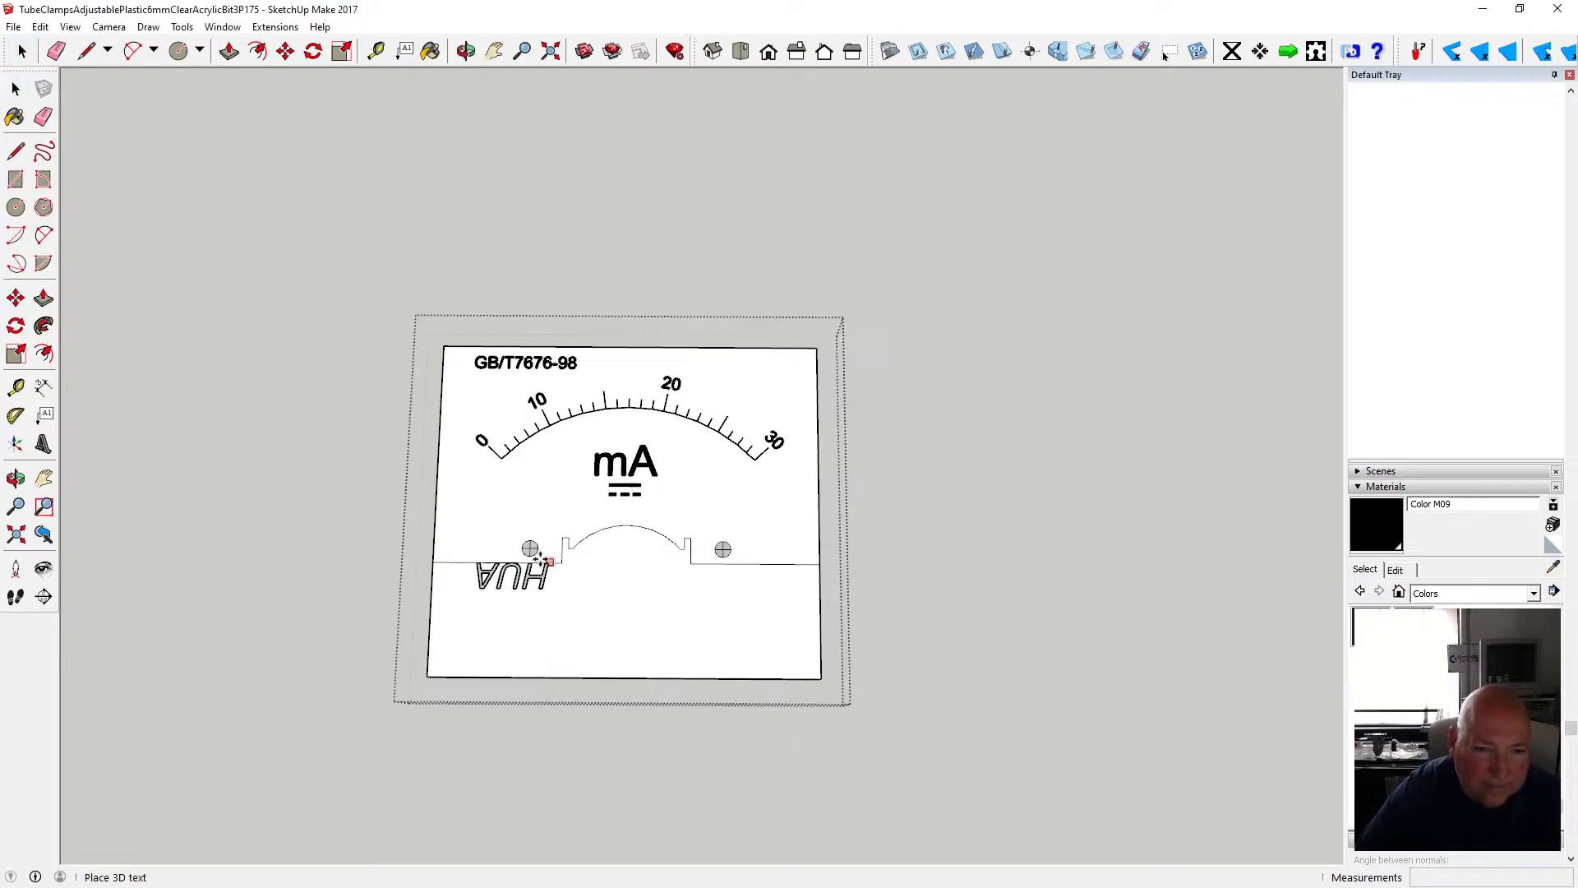
click(532, 499)
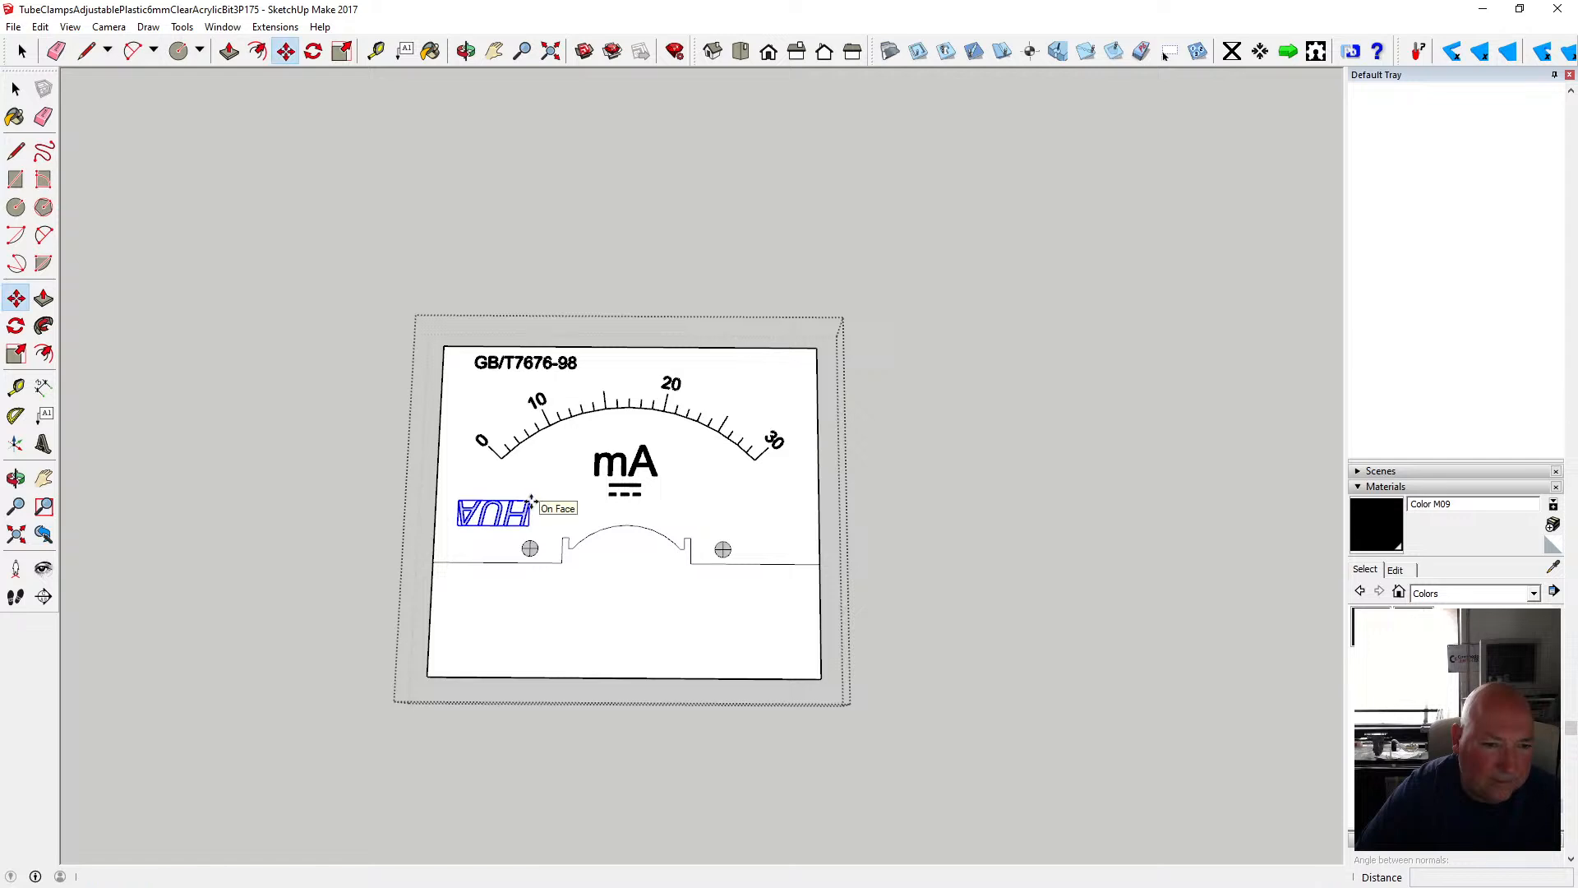
- Paint the three letters of the HUA text with the black Color M09 material and exit the text's editing mode
scroll(497, 514, up, 5)
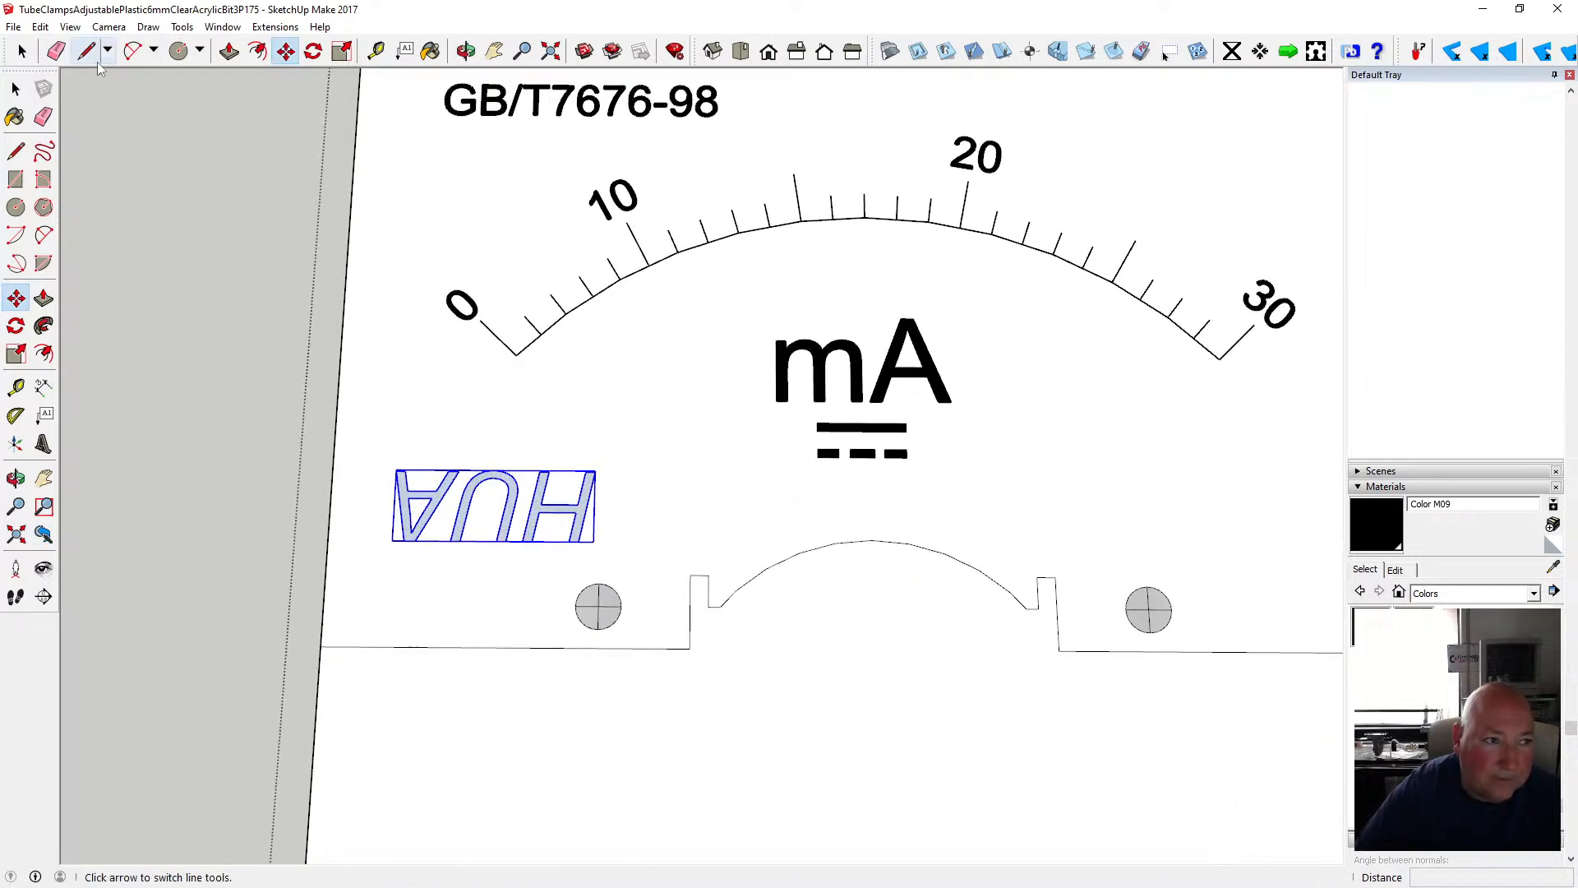
key(space)
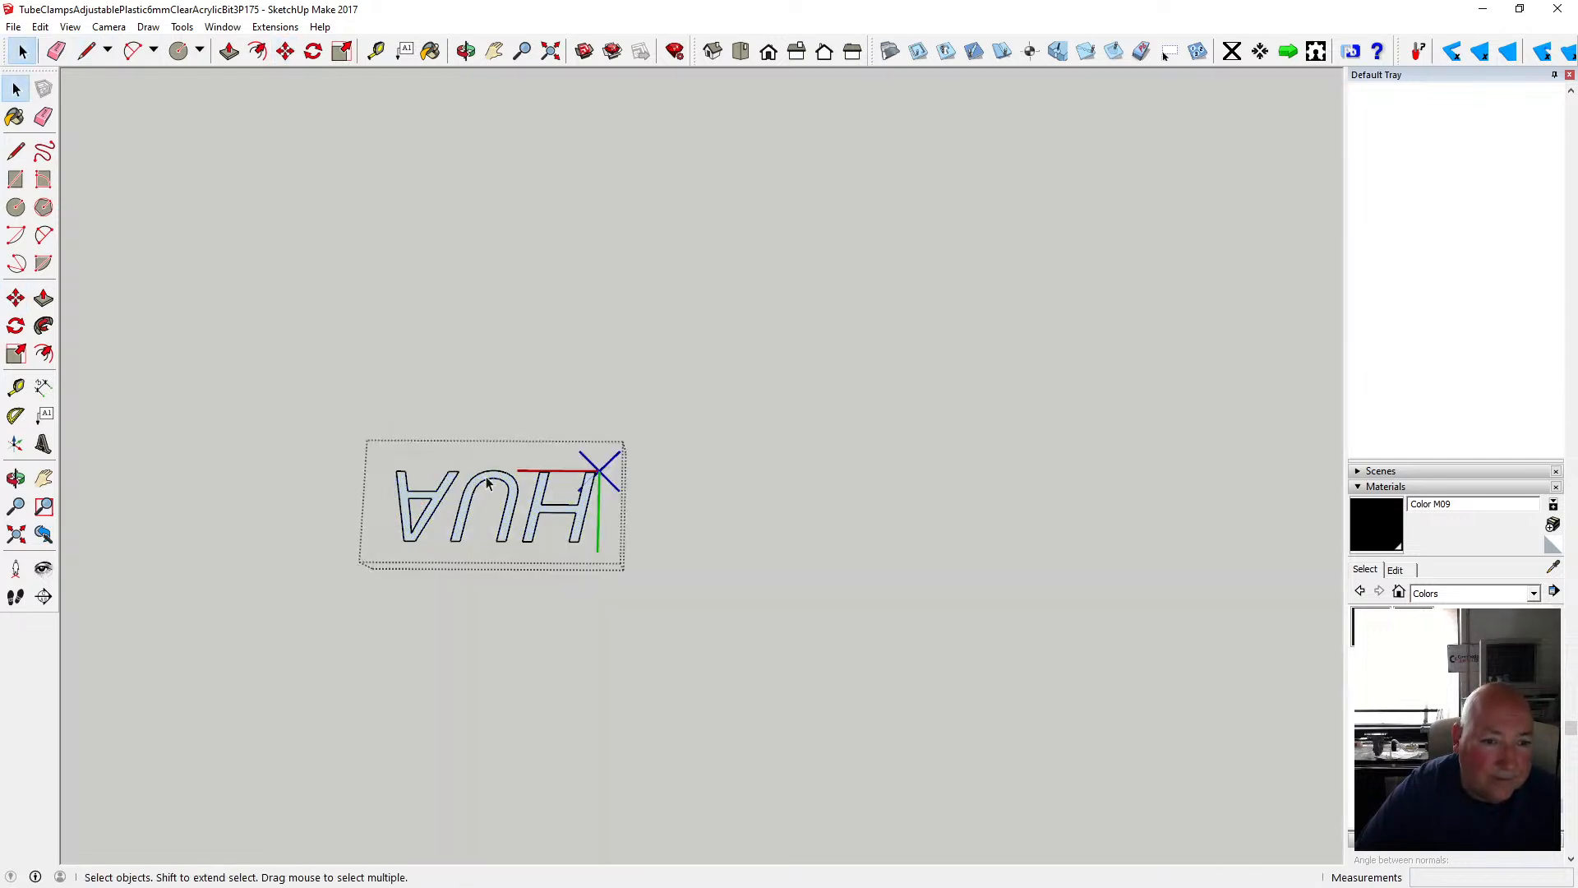
double_click(491, 487)
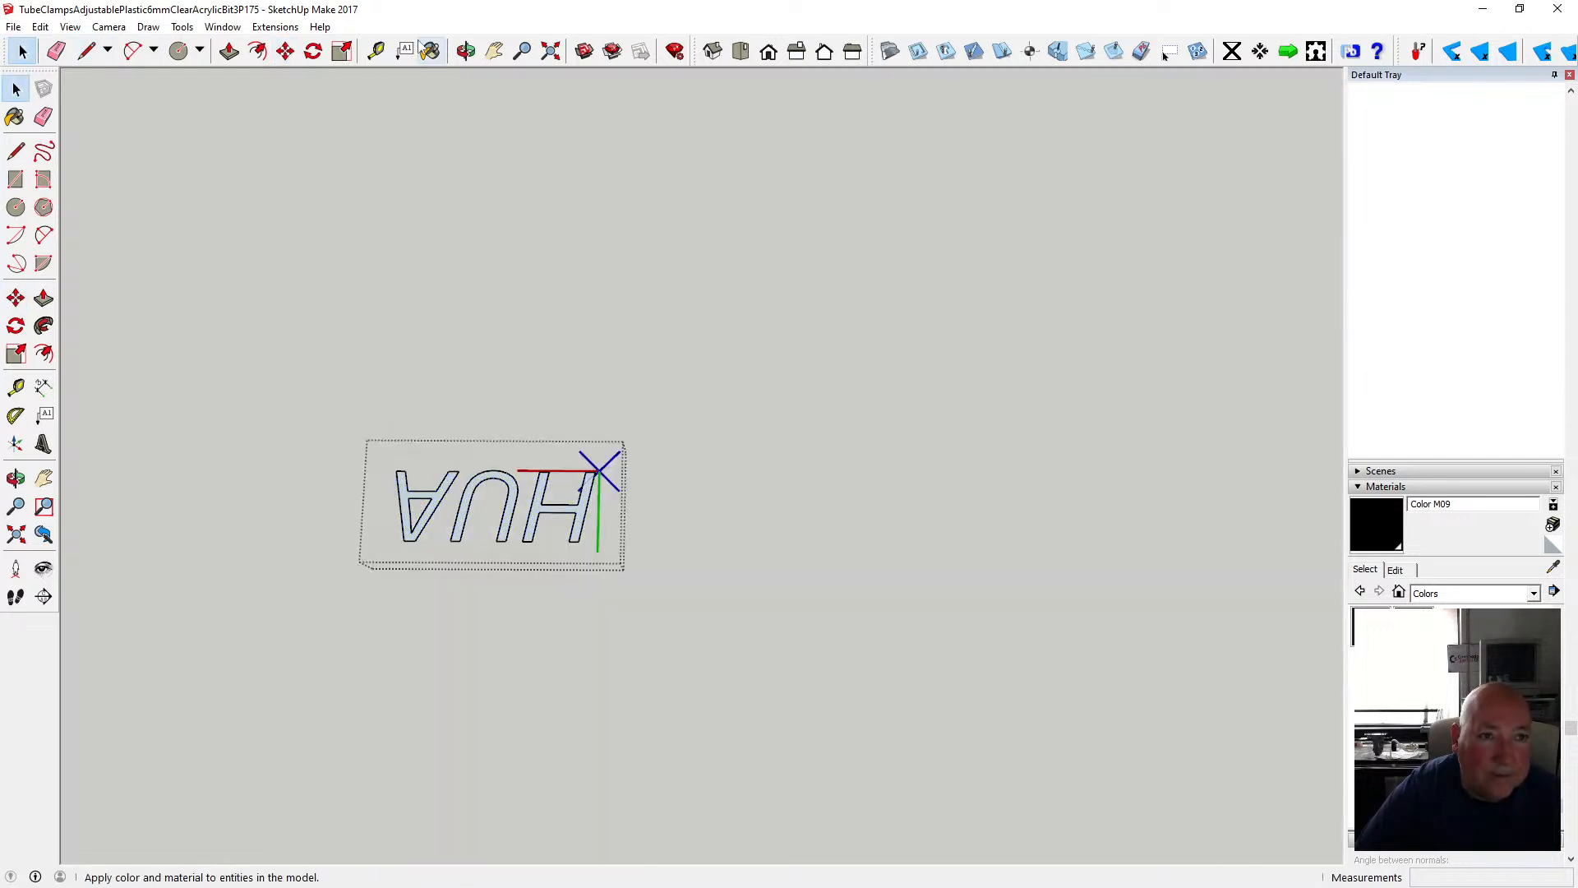
click(430, 51)
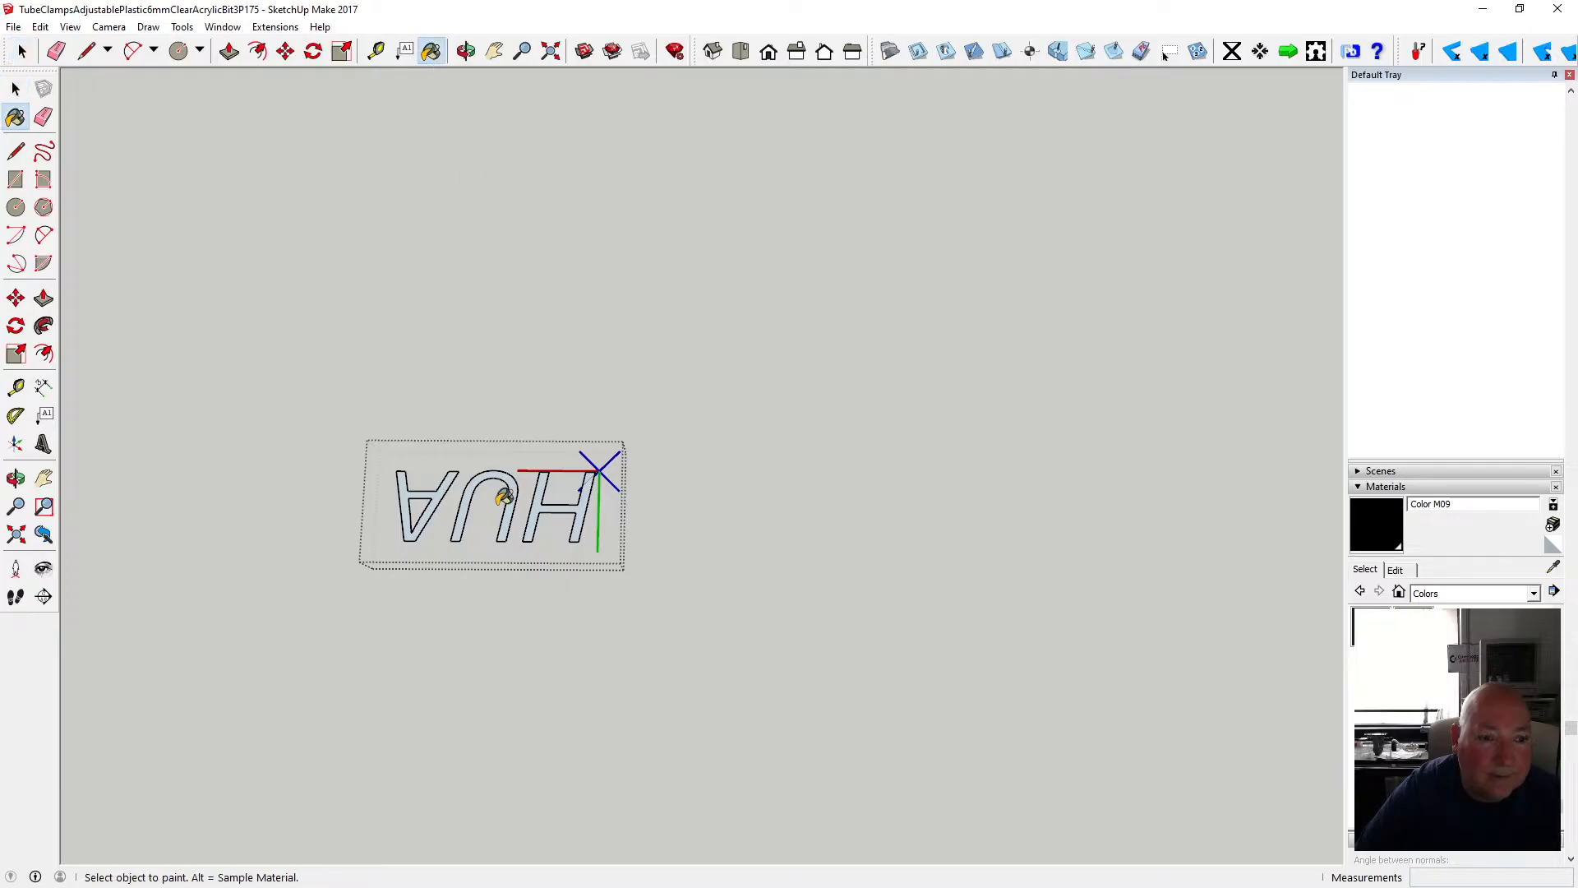
click(406, 476)
click(473, 483)
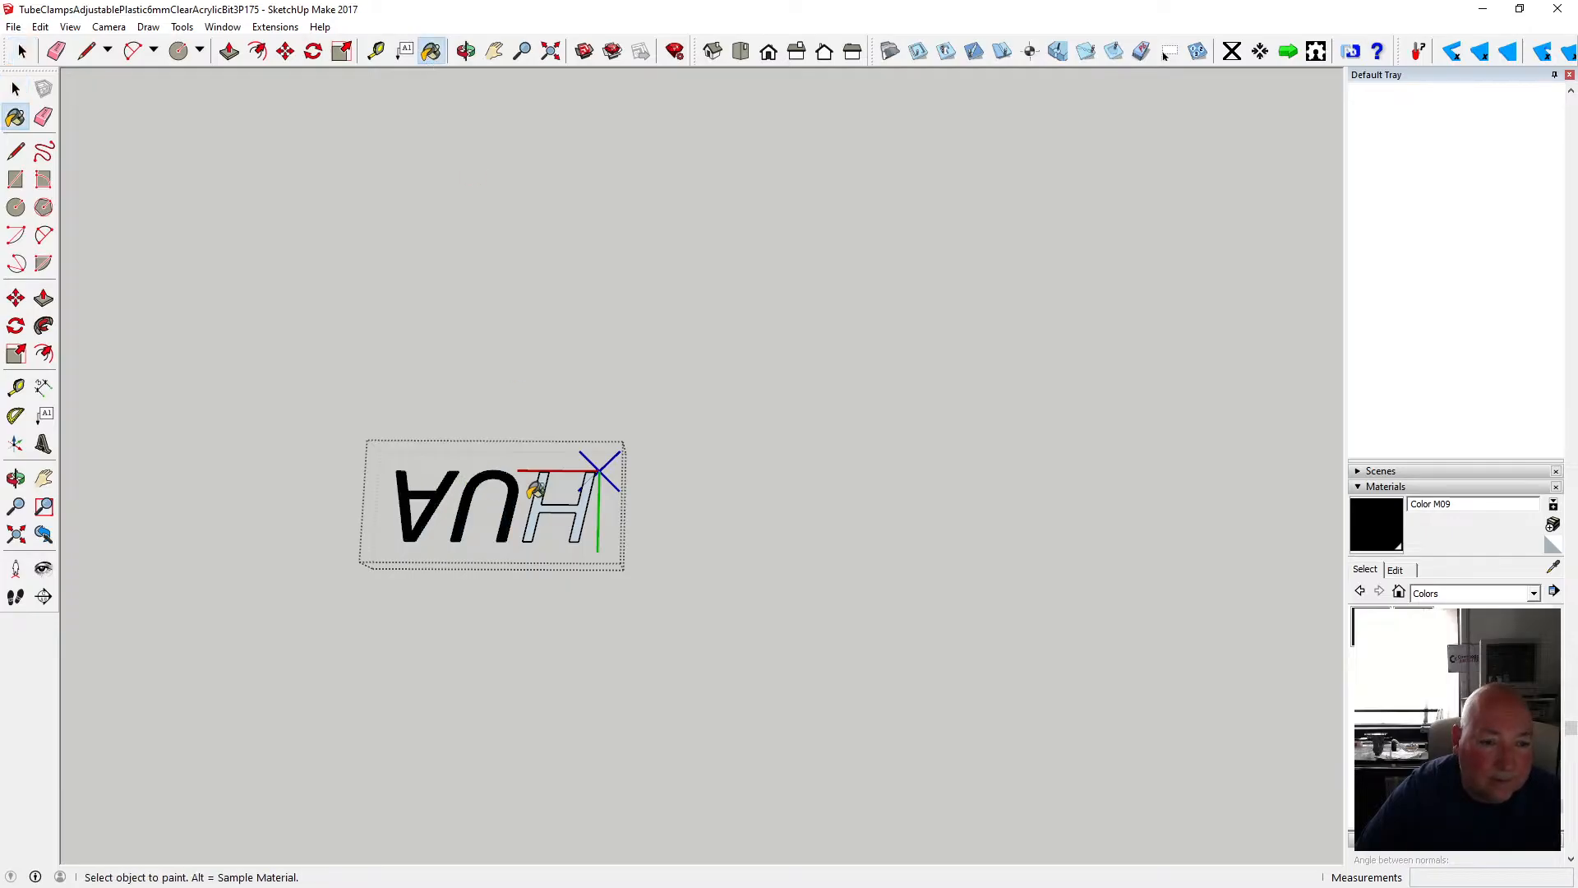
click(547, 483)
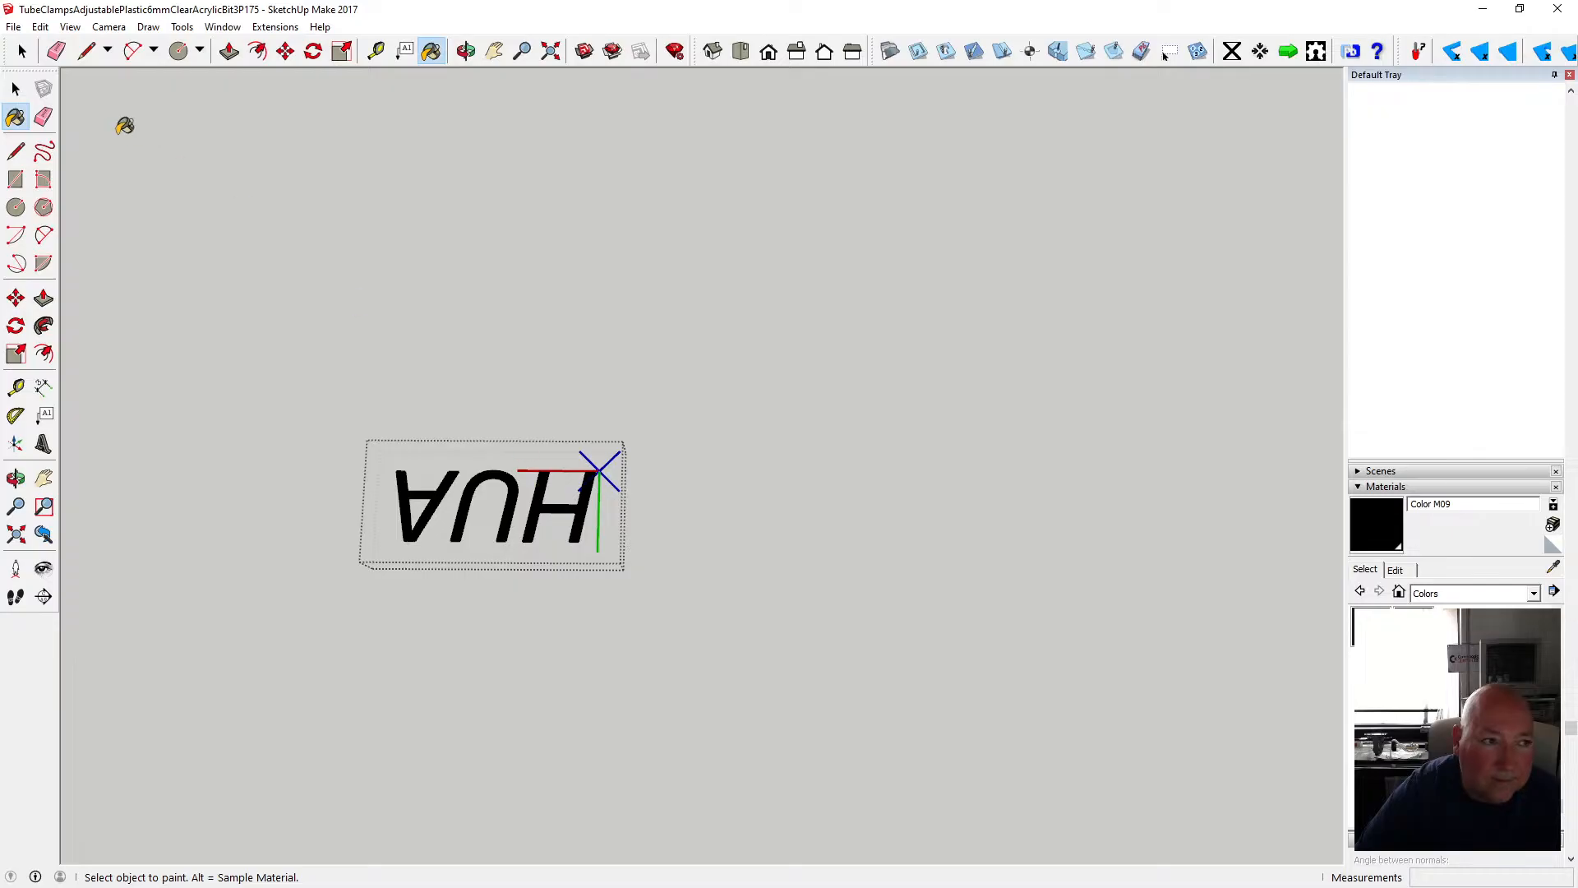
click(16, 89)
click(242, 255)
- Rotate the HUA text 180 degrees about its centre so it reads upright on the meter face
click(449, 485)
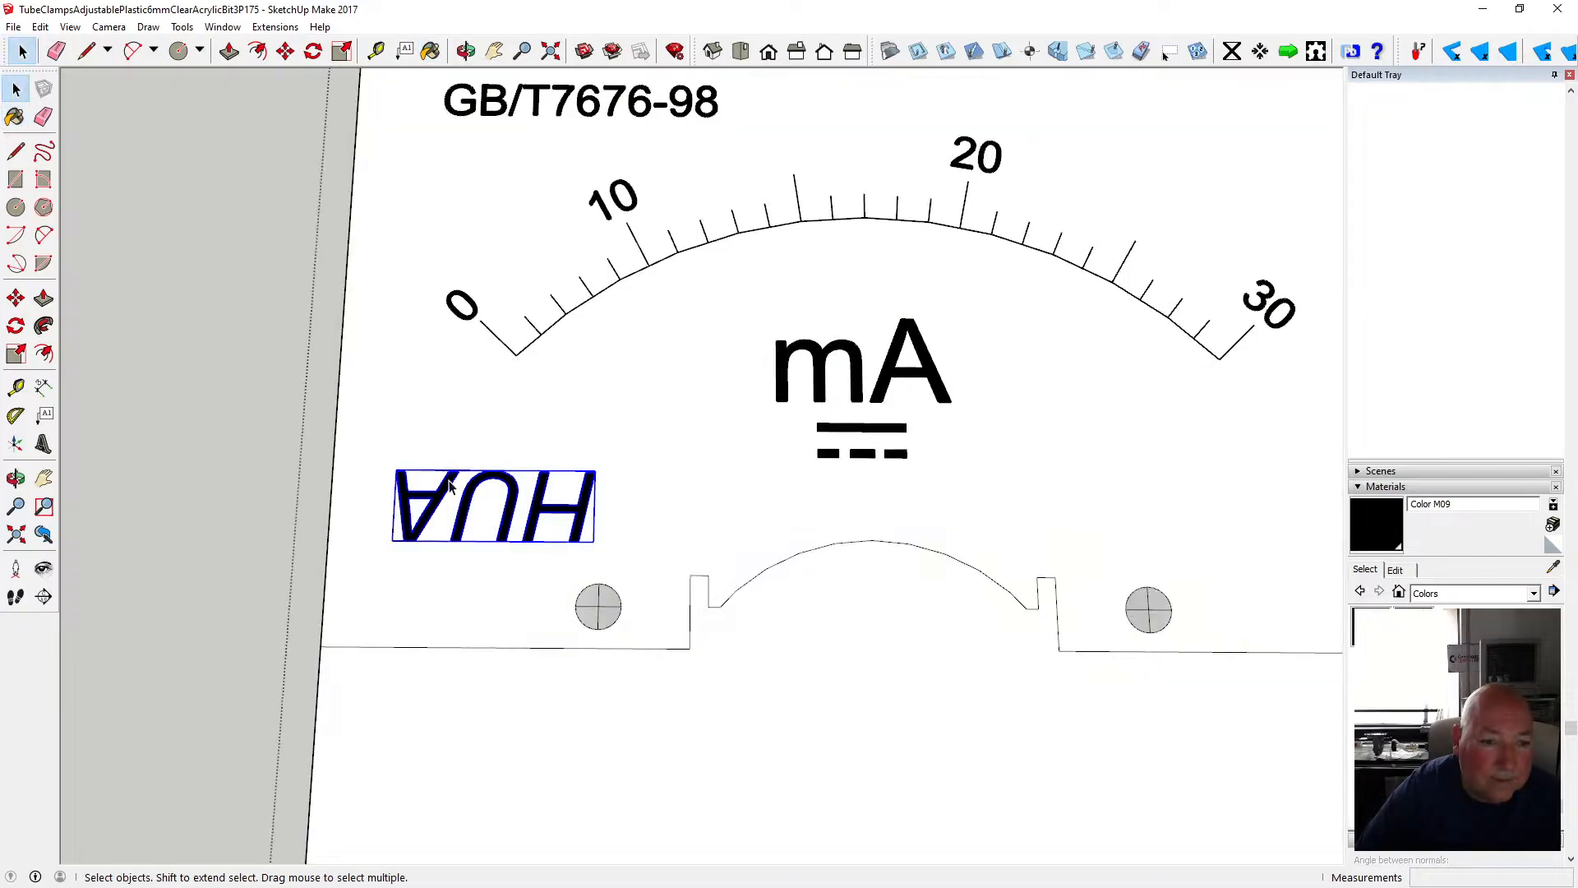
click(313, 51)
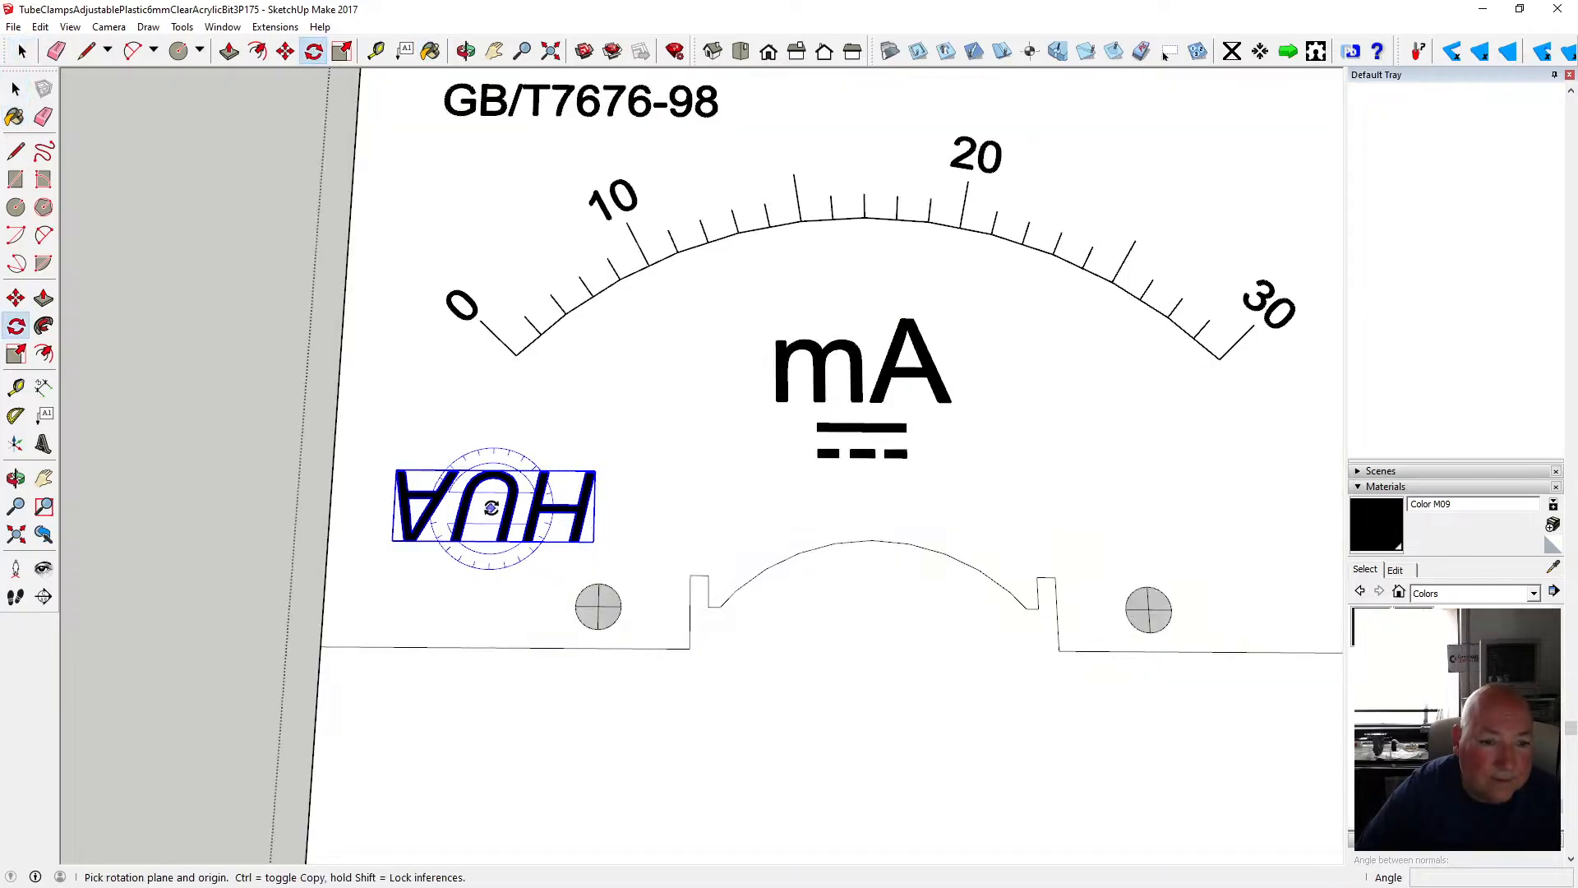
click(598, 508)
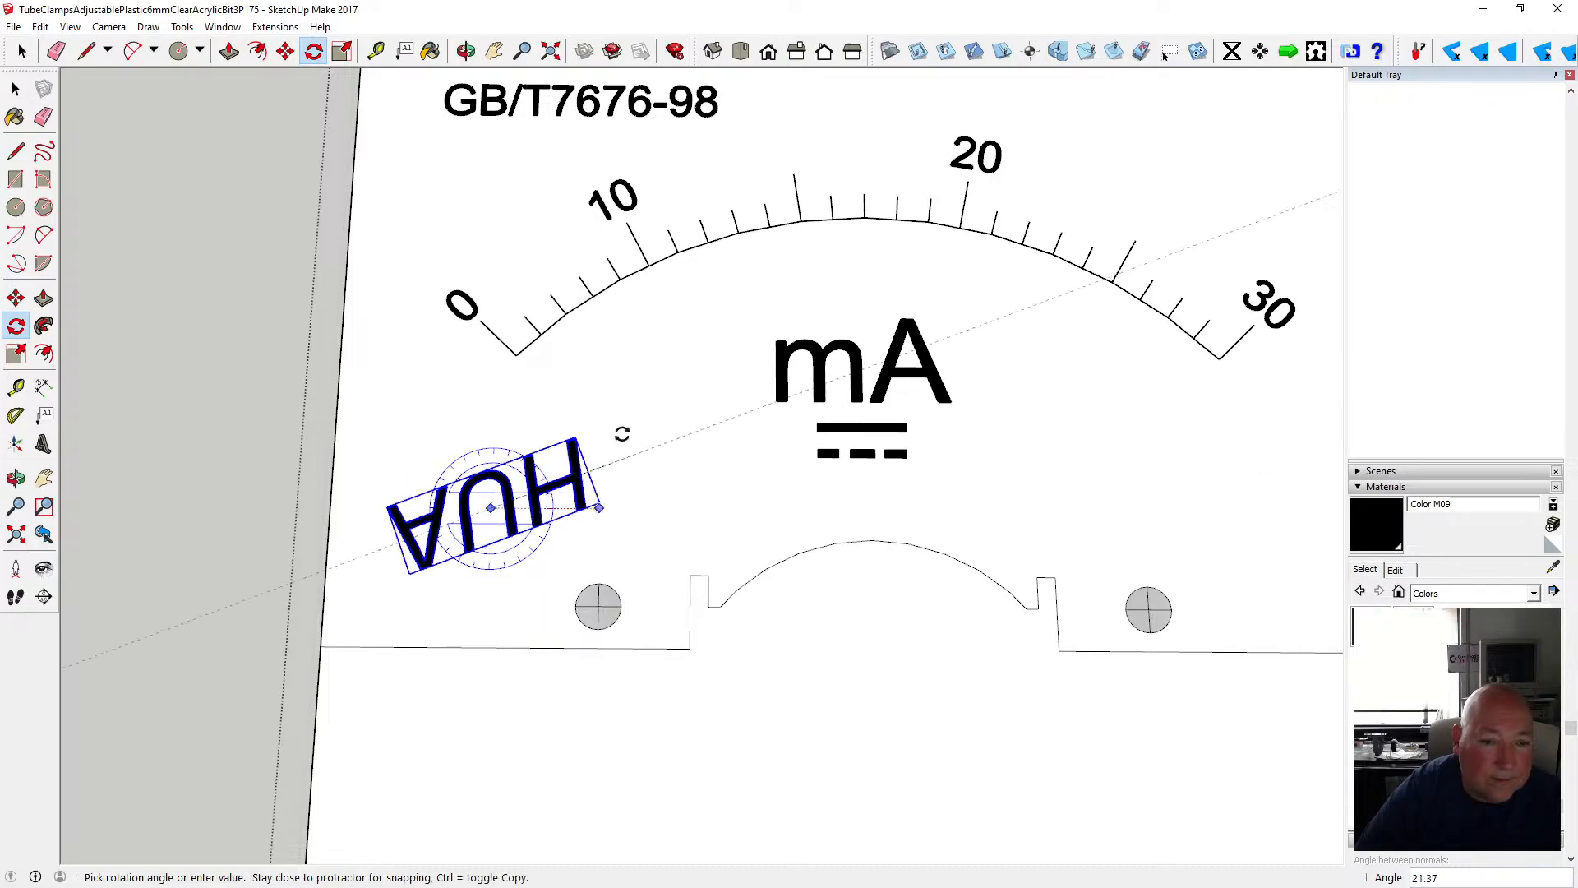
click(403, 505)
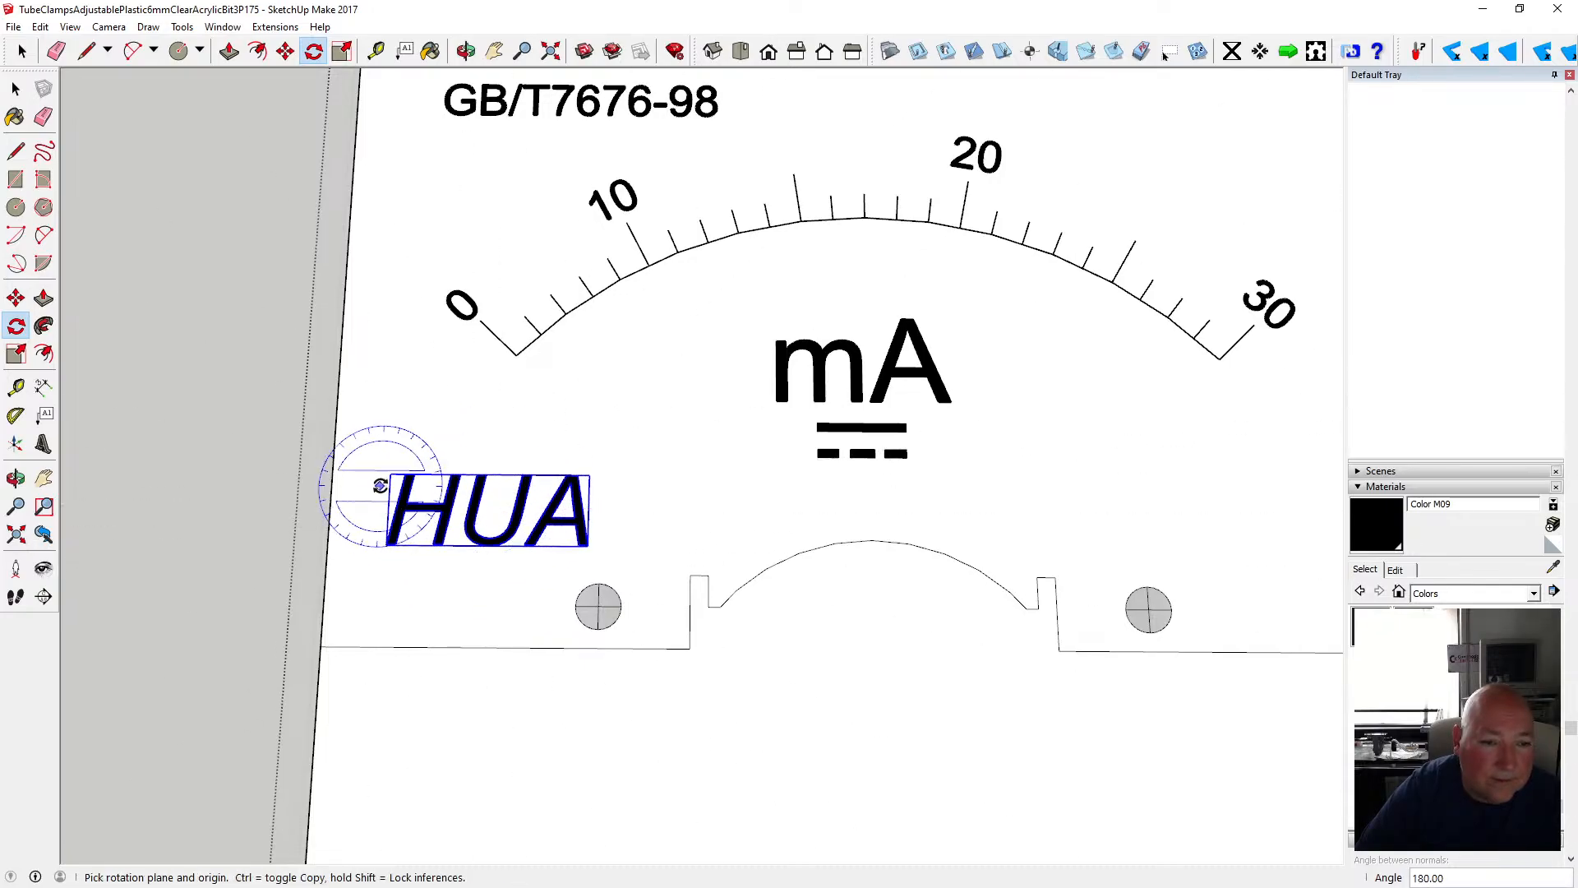
click(15, 89)
- Create the 3D text "85C1" in italic at 2 mm height and place it just right of HUA
scroll(561, 591, down, 3)
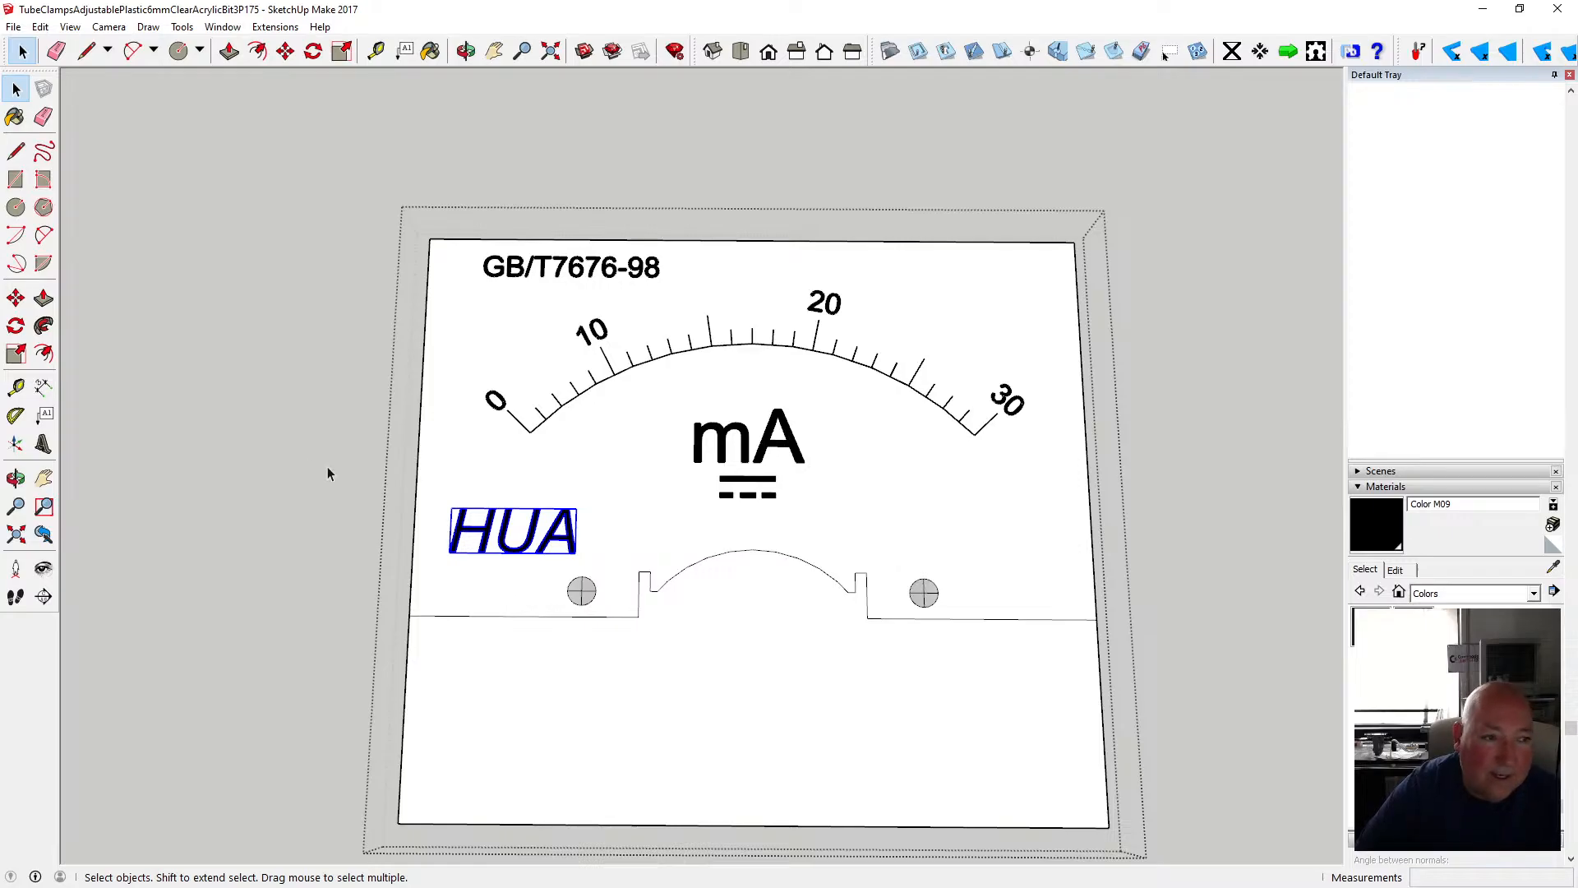
click(44, 444)
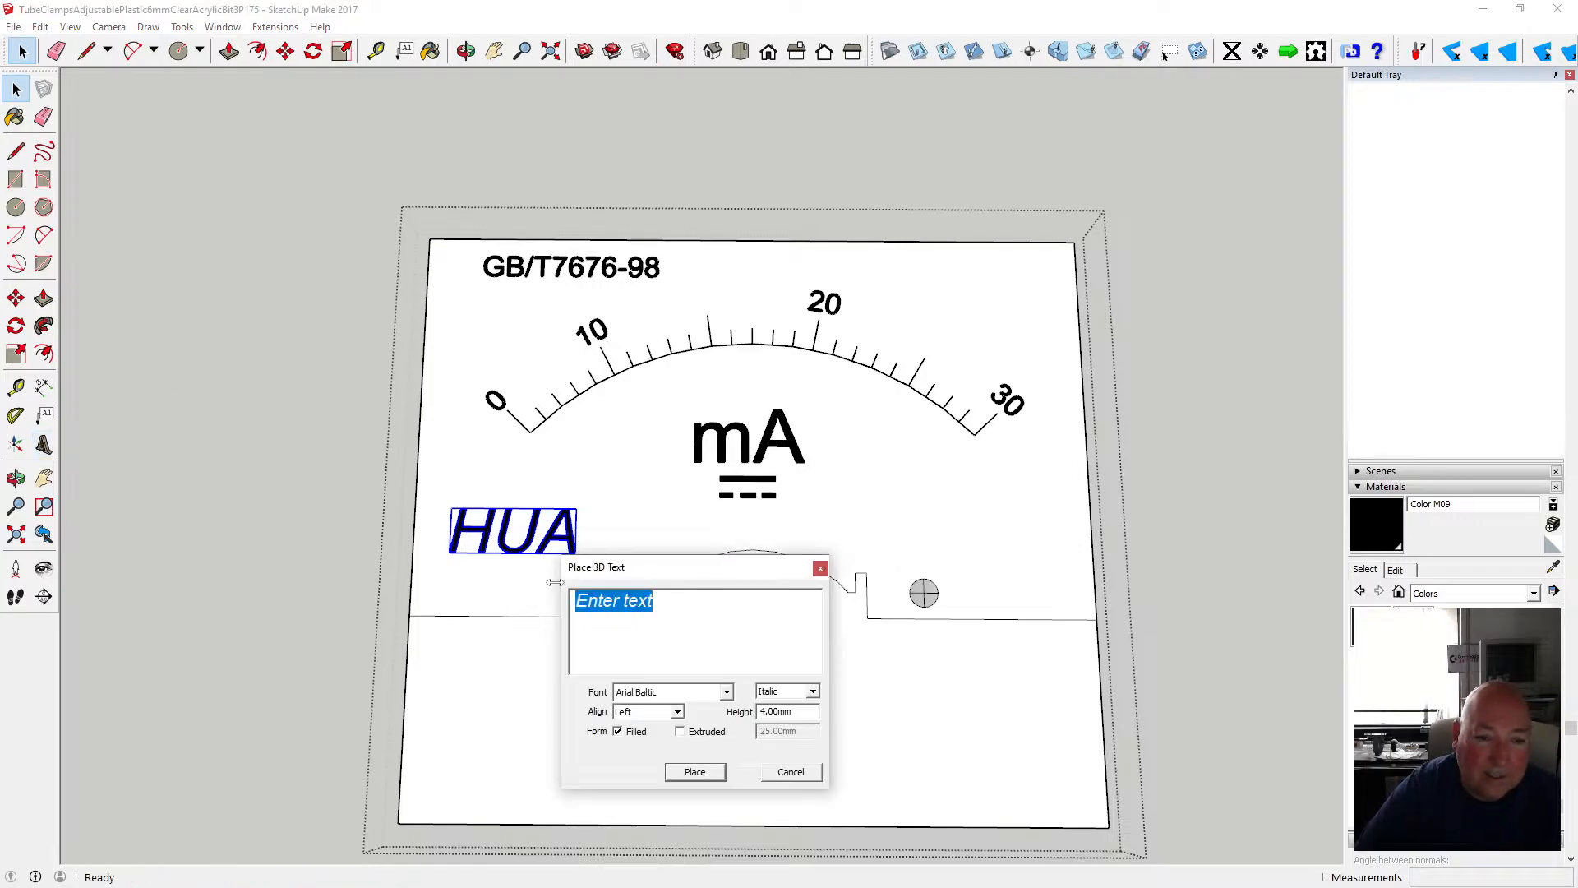
click(764, 712)
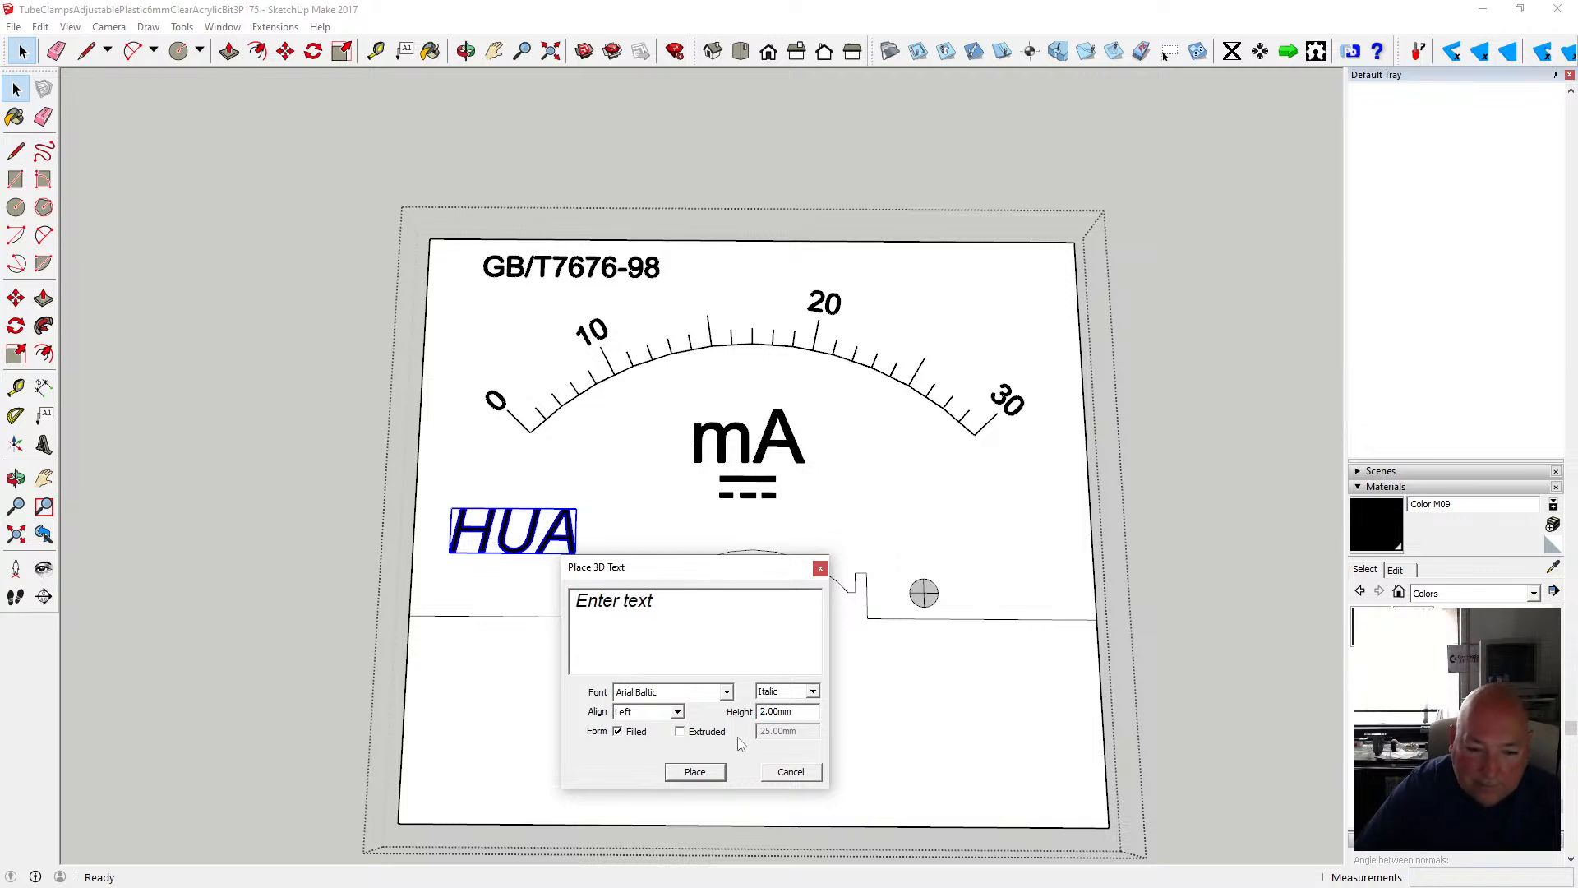
click(813, 691)
click(813, 691)
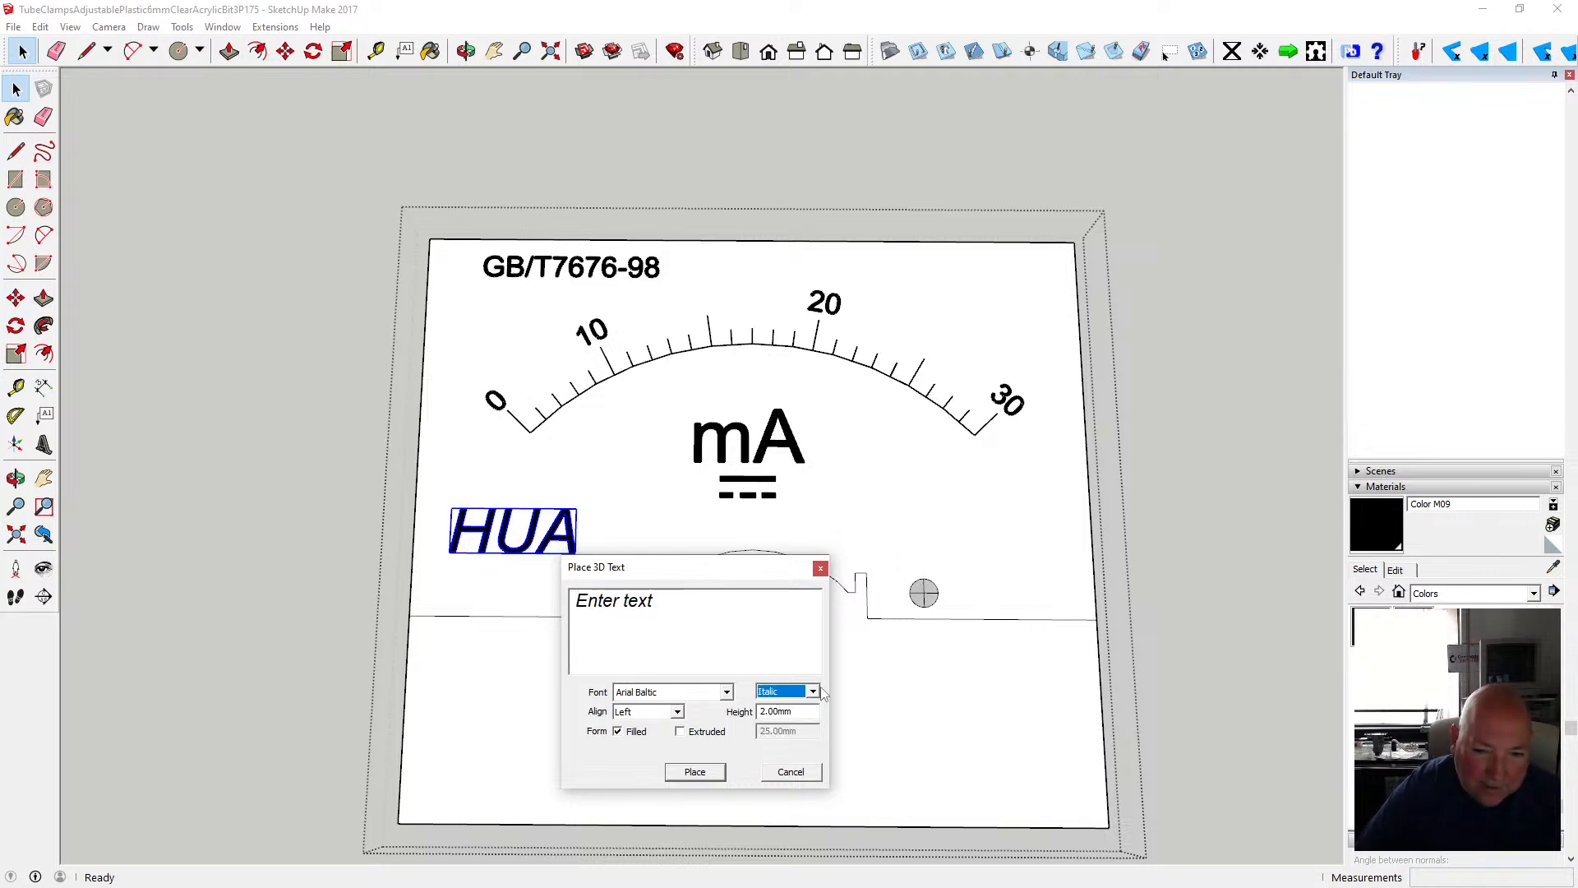
click(683, 646)
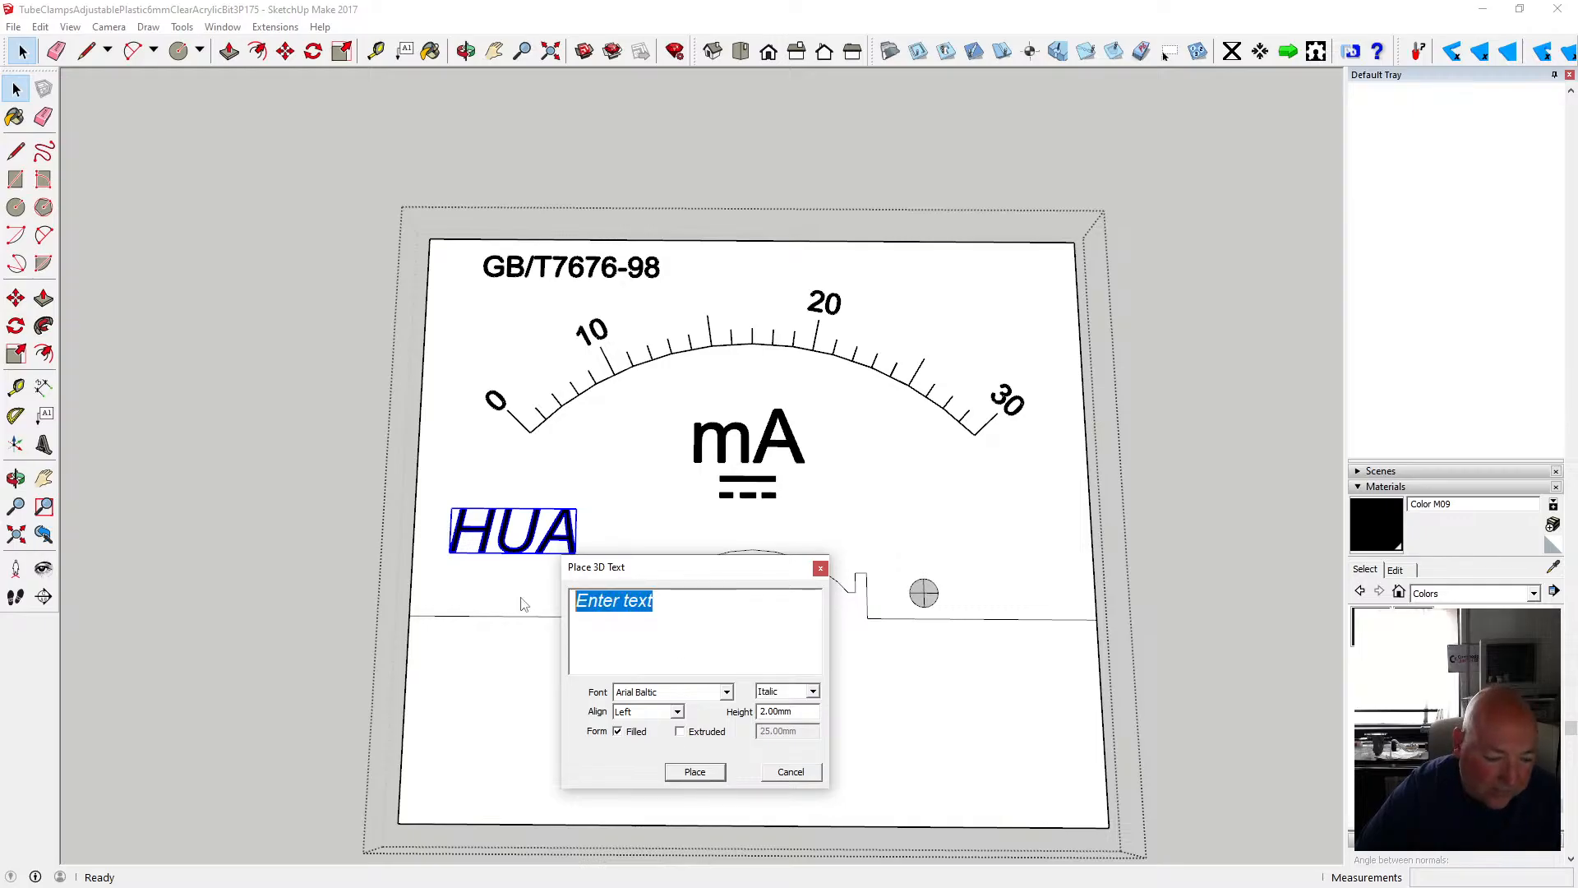
text(85)
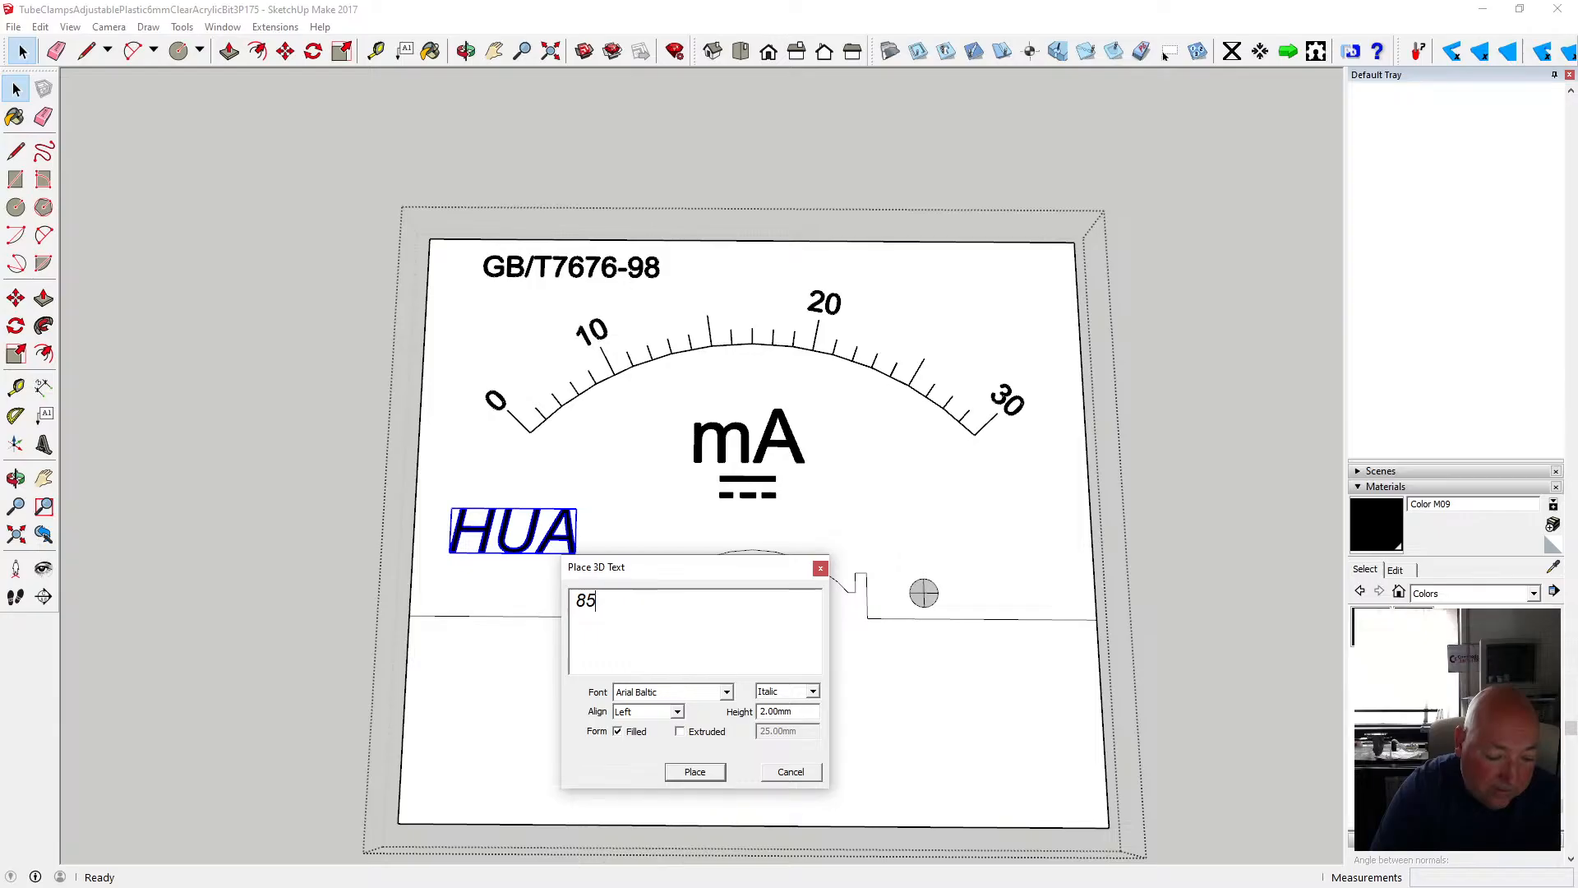
text(C1)
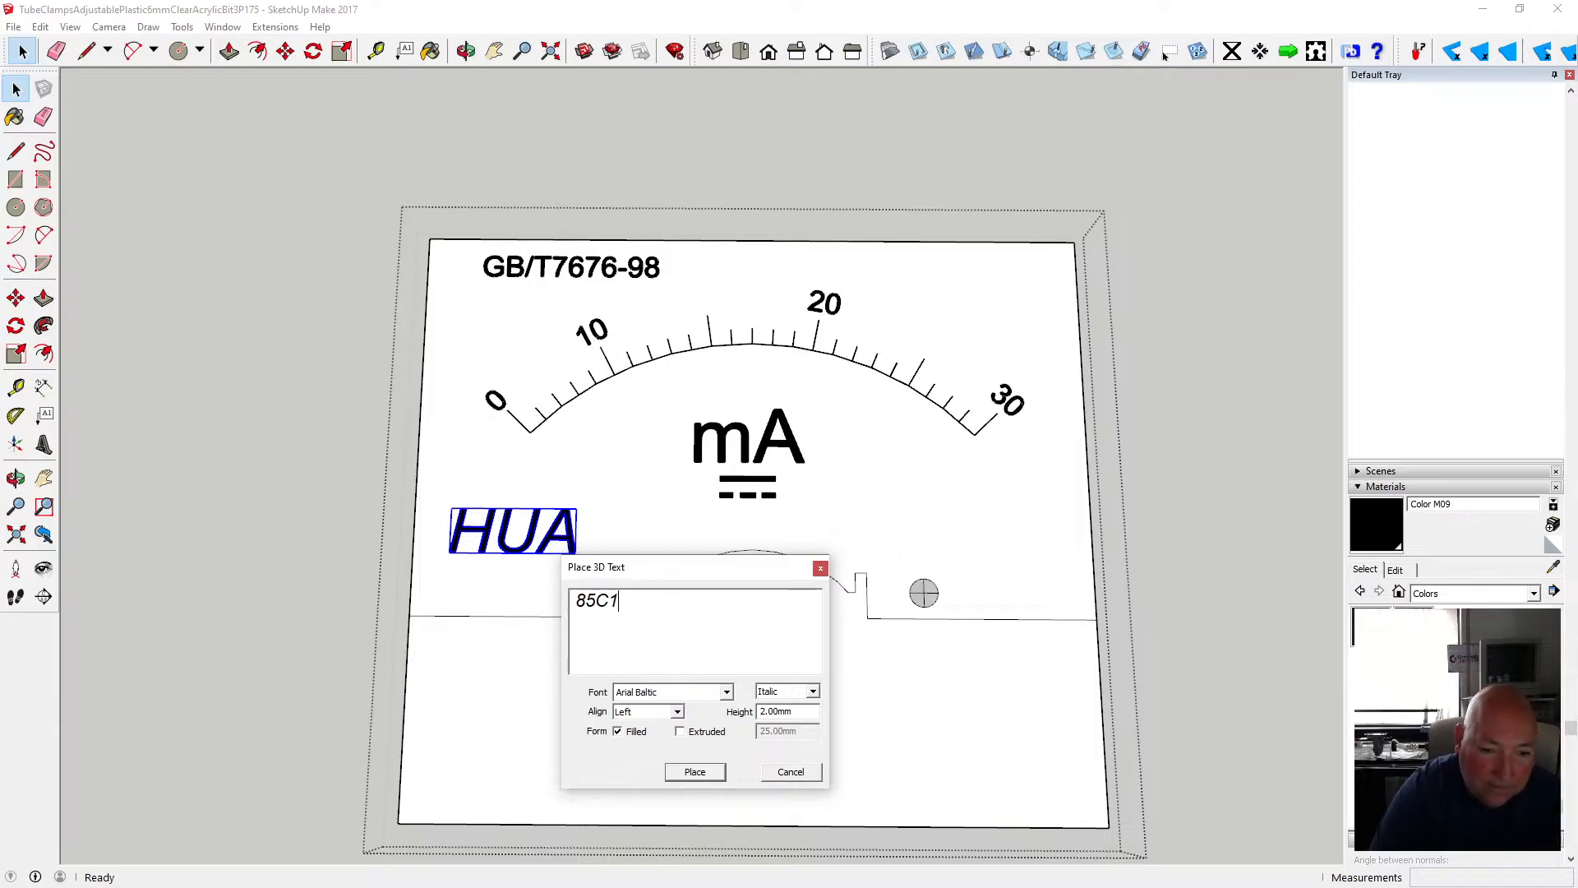
click(693, 777)
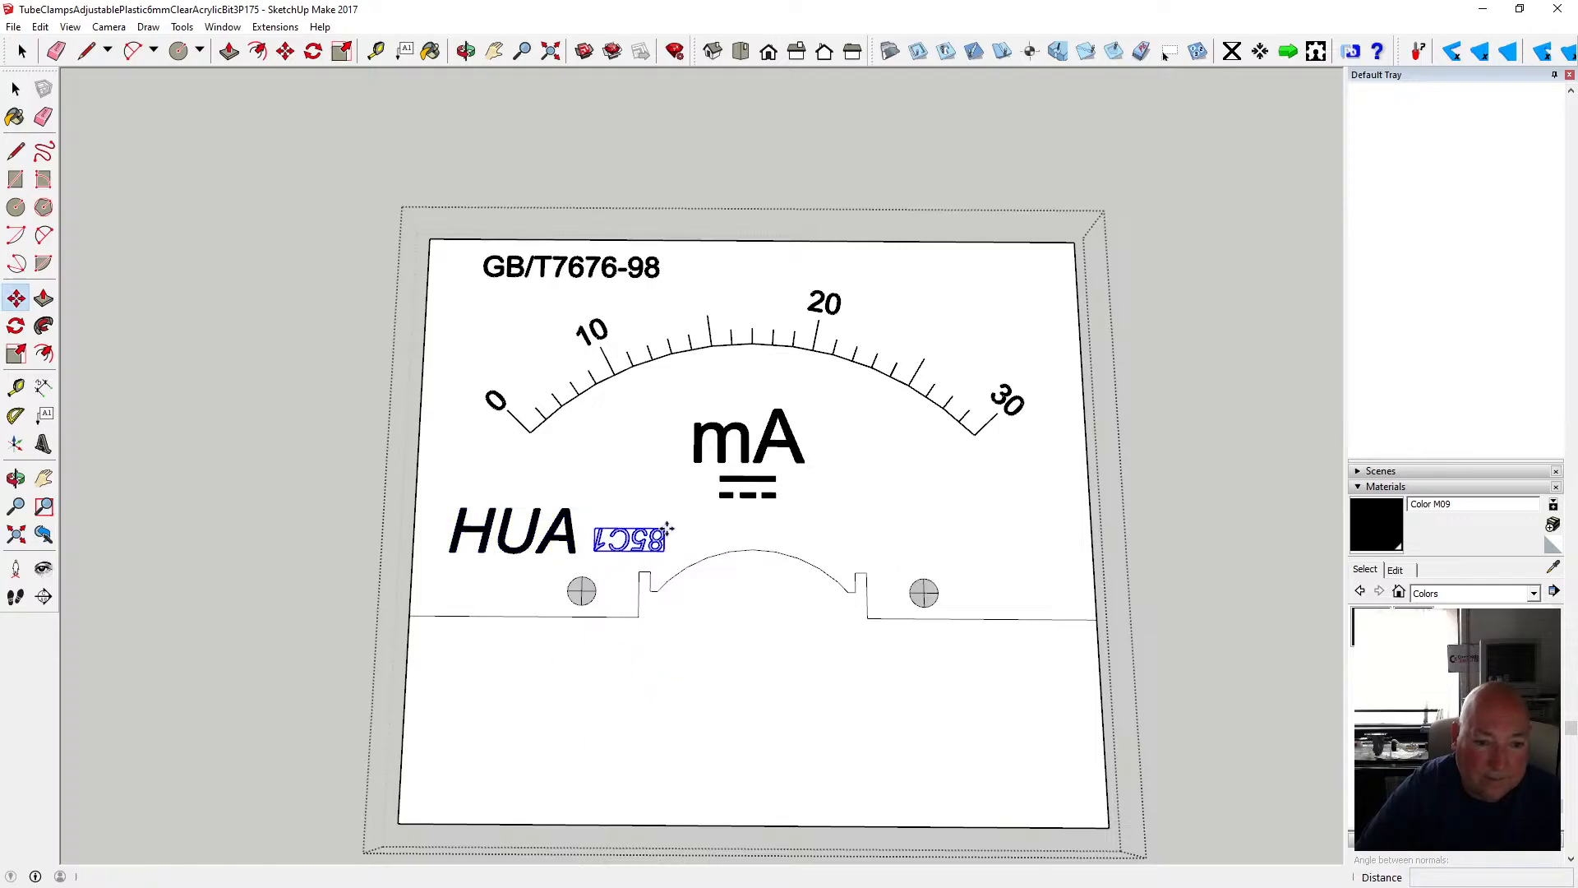
click(669, 528)
- Paint all four characters of the 85C1 text with the black Color M09 material and exit the text's editing mode
scroll(633, 538, up, 6)
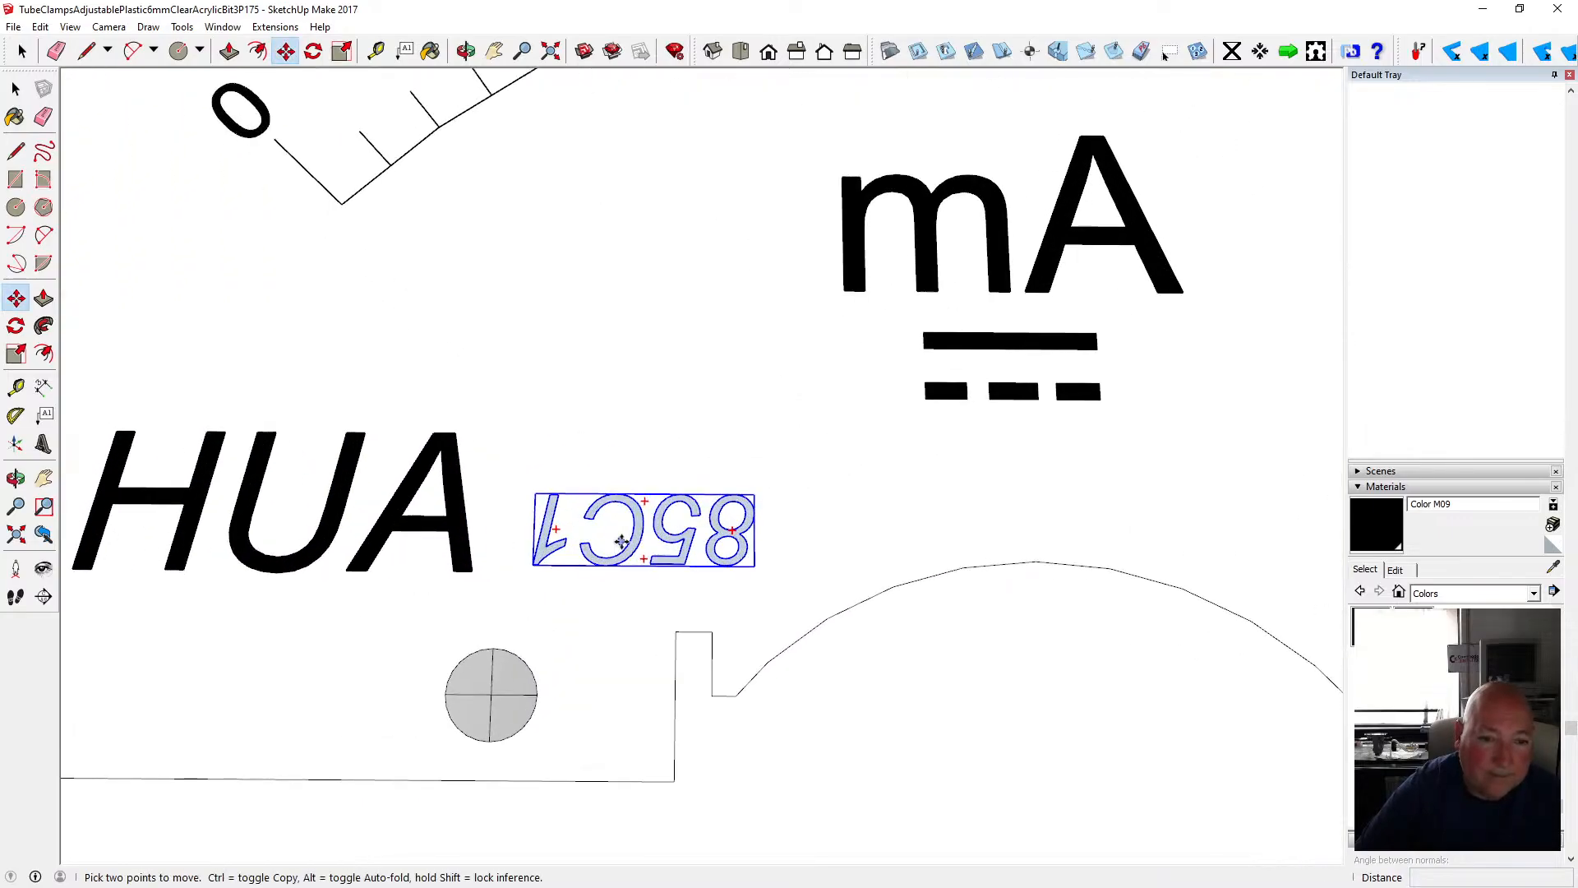
click(16, 88)
double_click(612, 505)
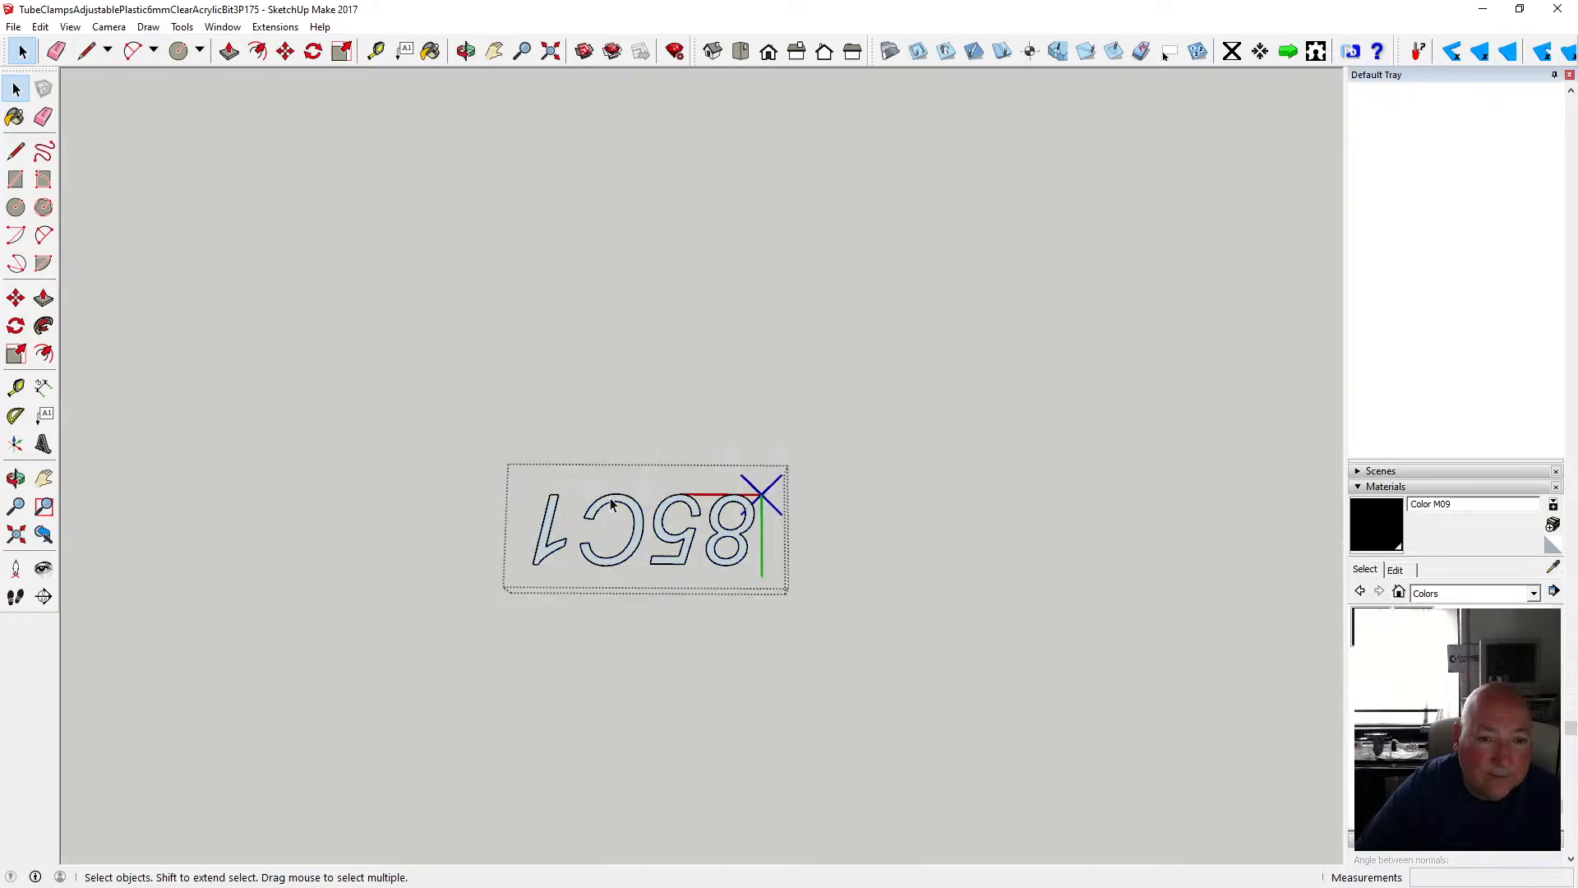
key(b)
scroll(559, 533, up, 2)
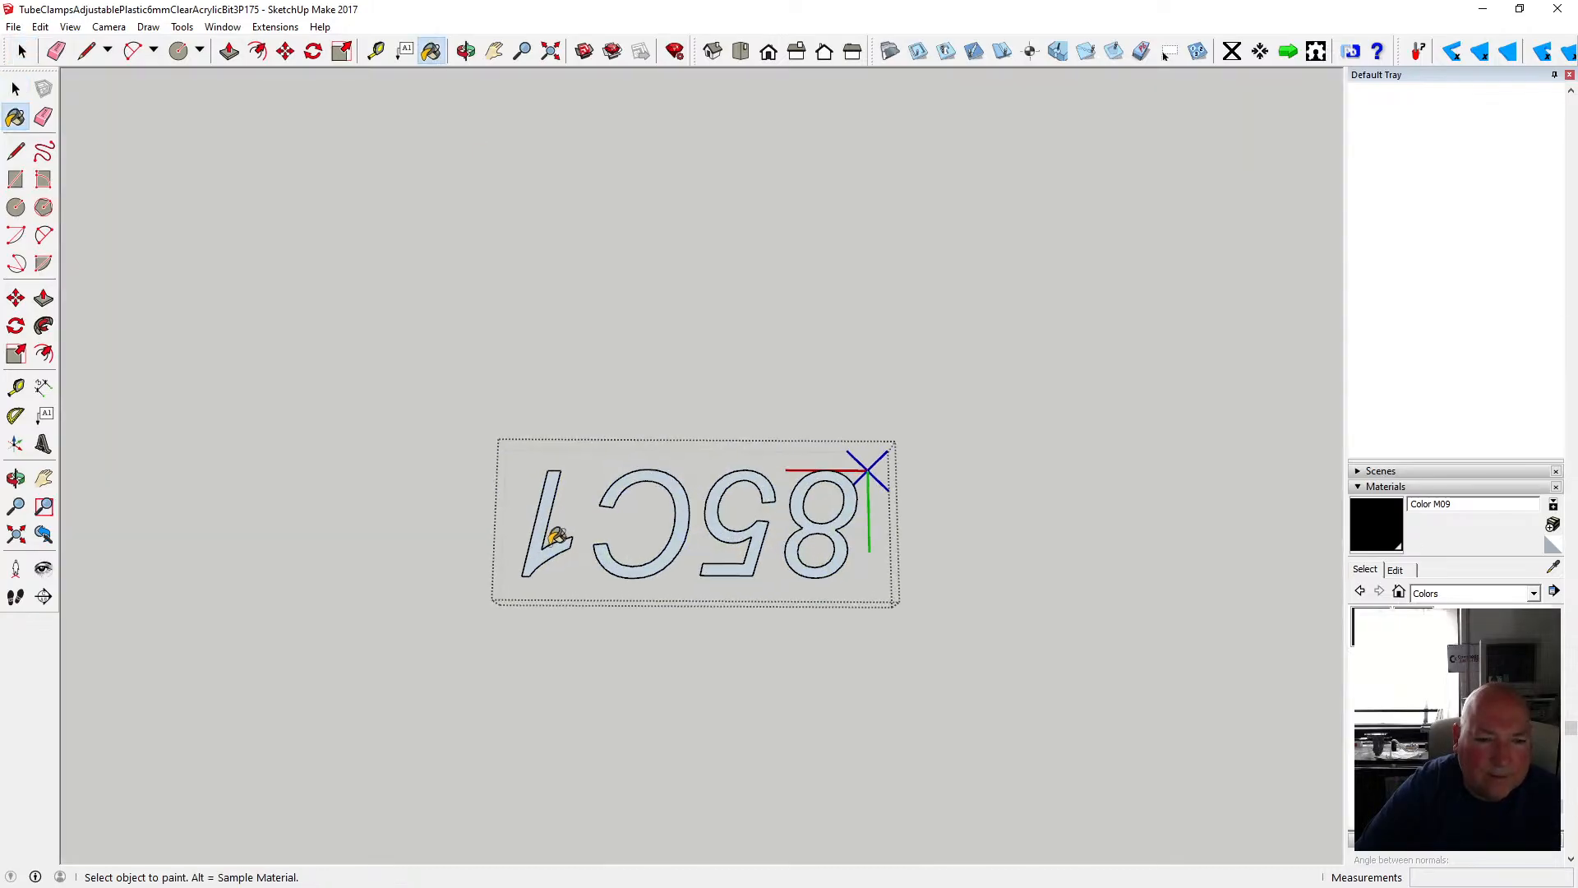
click(538, 547)
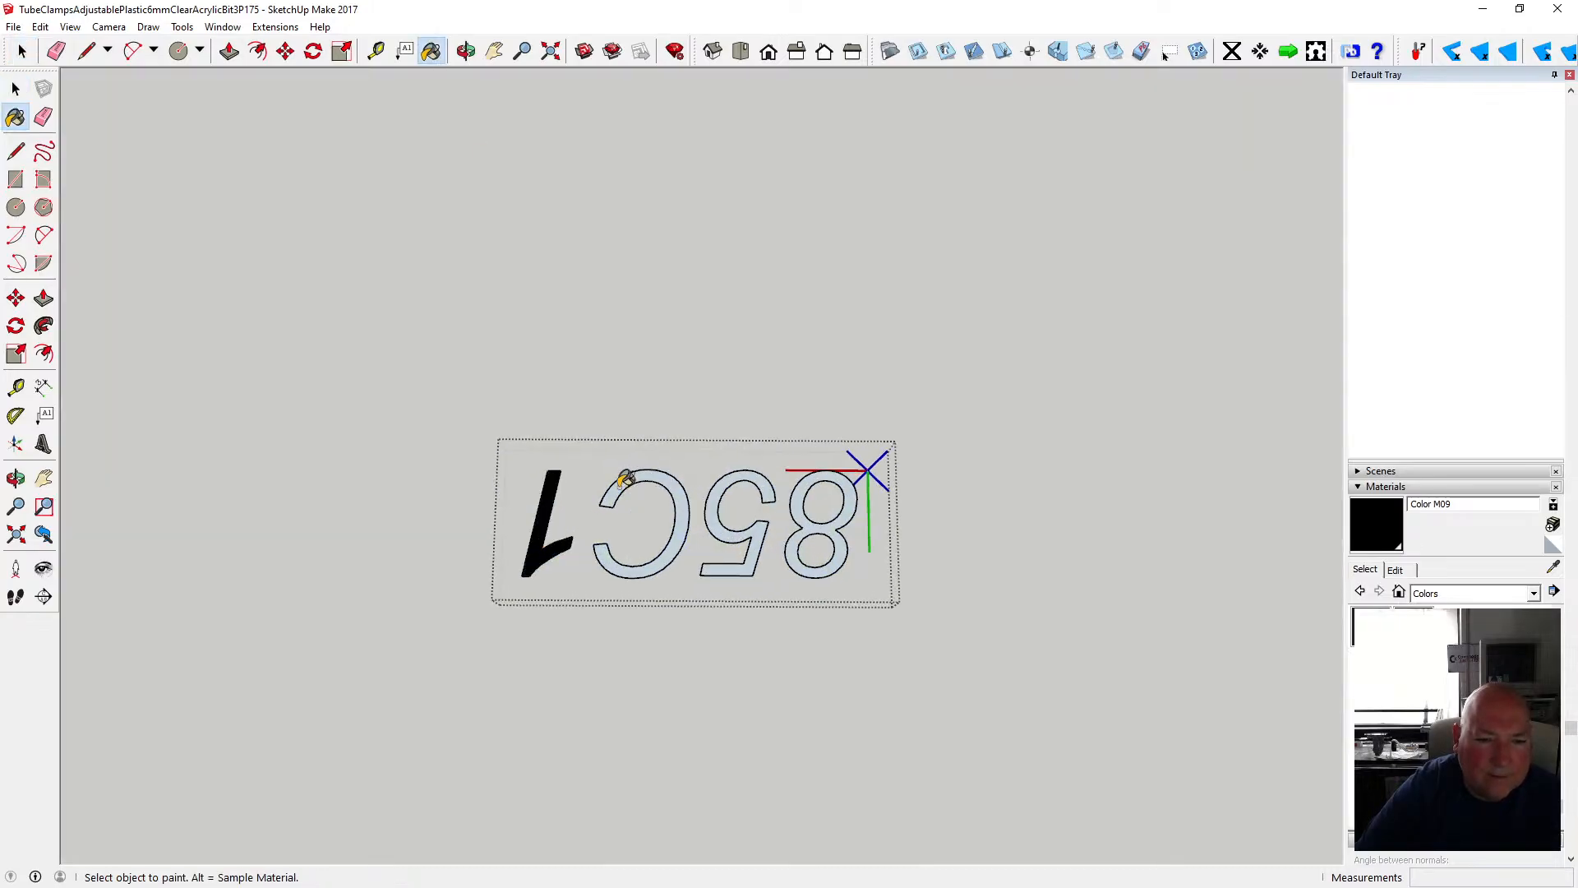
click(623, 481)
click(721, 483)
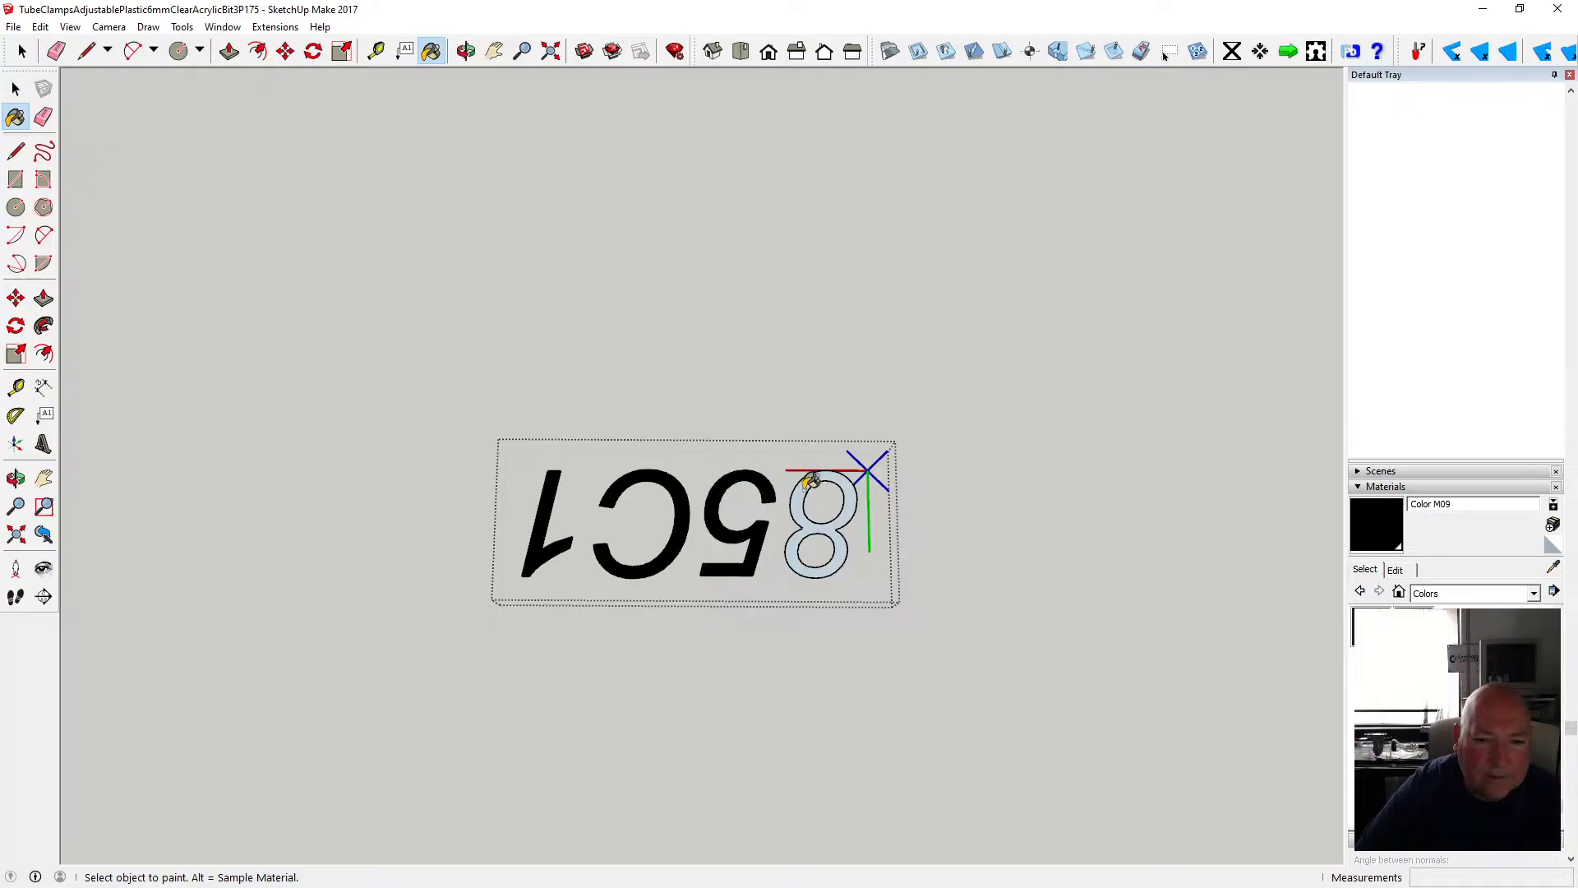
click(810, 481)
click(15, 88)
scroll(537, 395, down, 1)
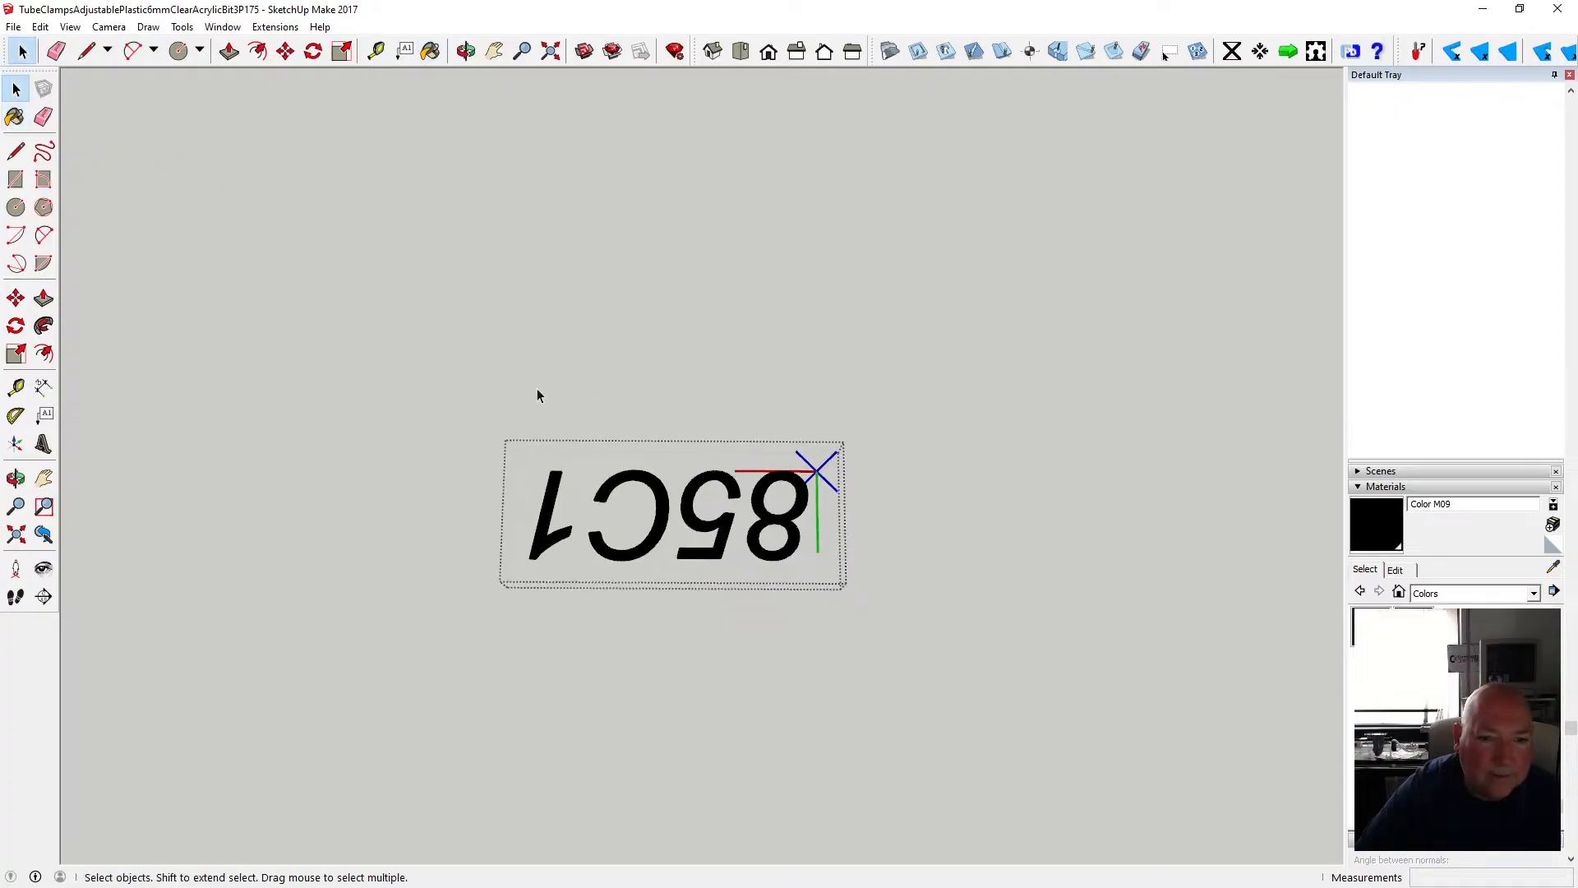
click(537, 395)
- Rotate the 85C1 text 180 degrees about its centre so it reads upright beside HUA
click(315, 49)
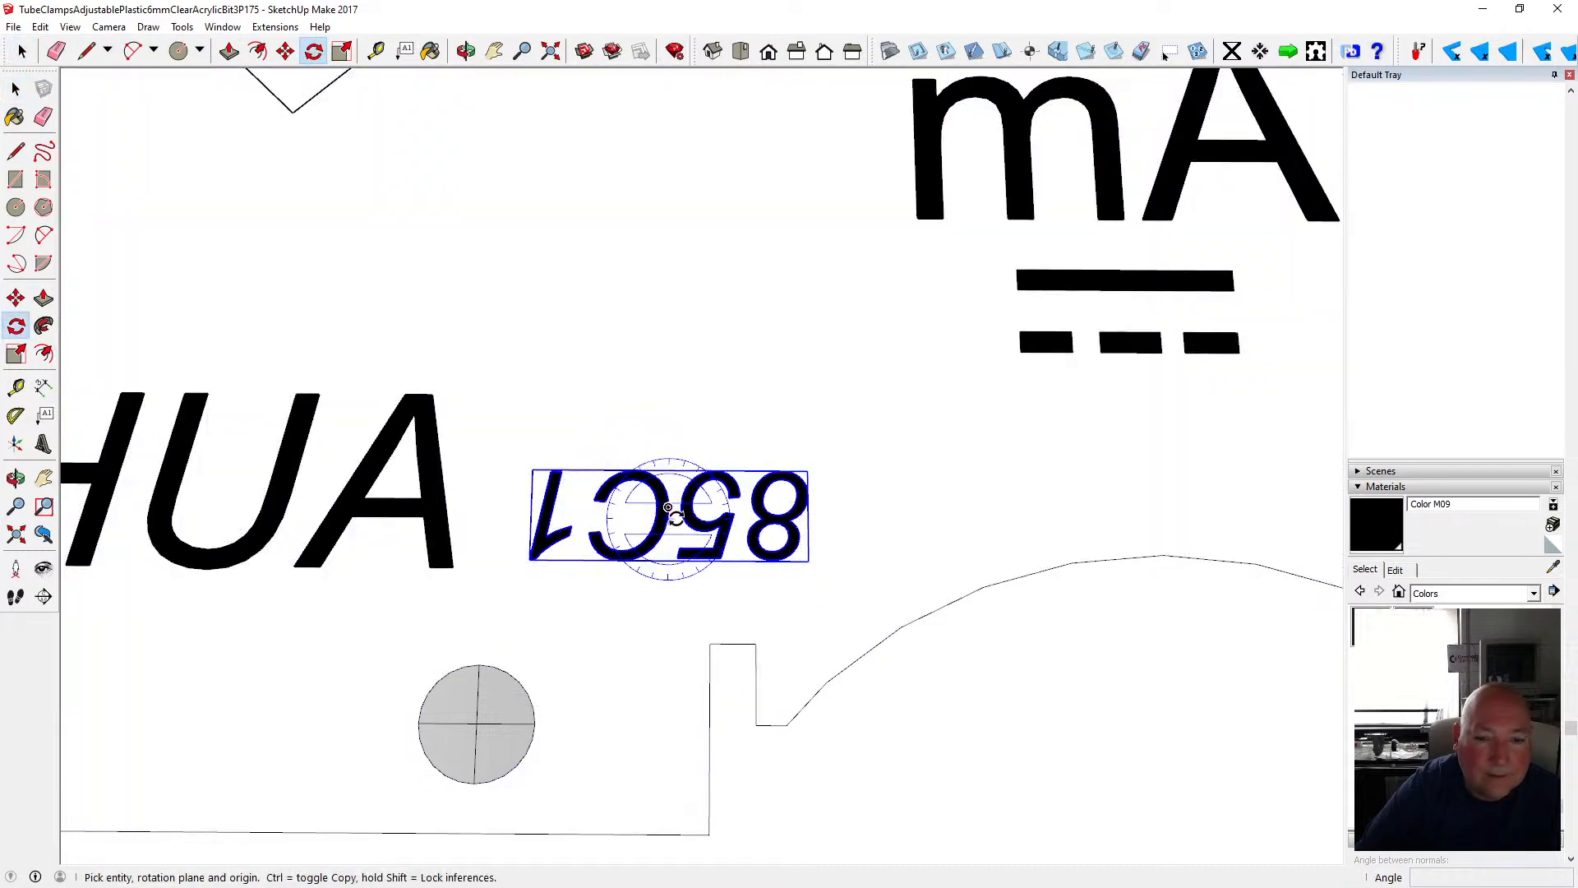
click(668, 516)
click(808, 513)
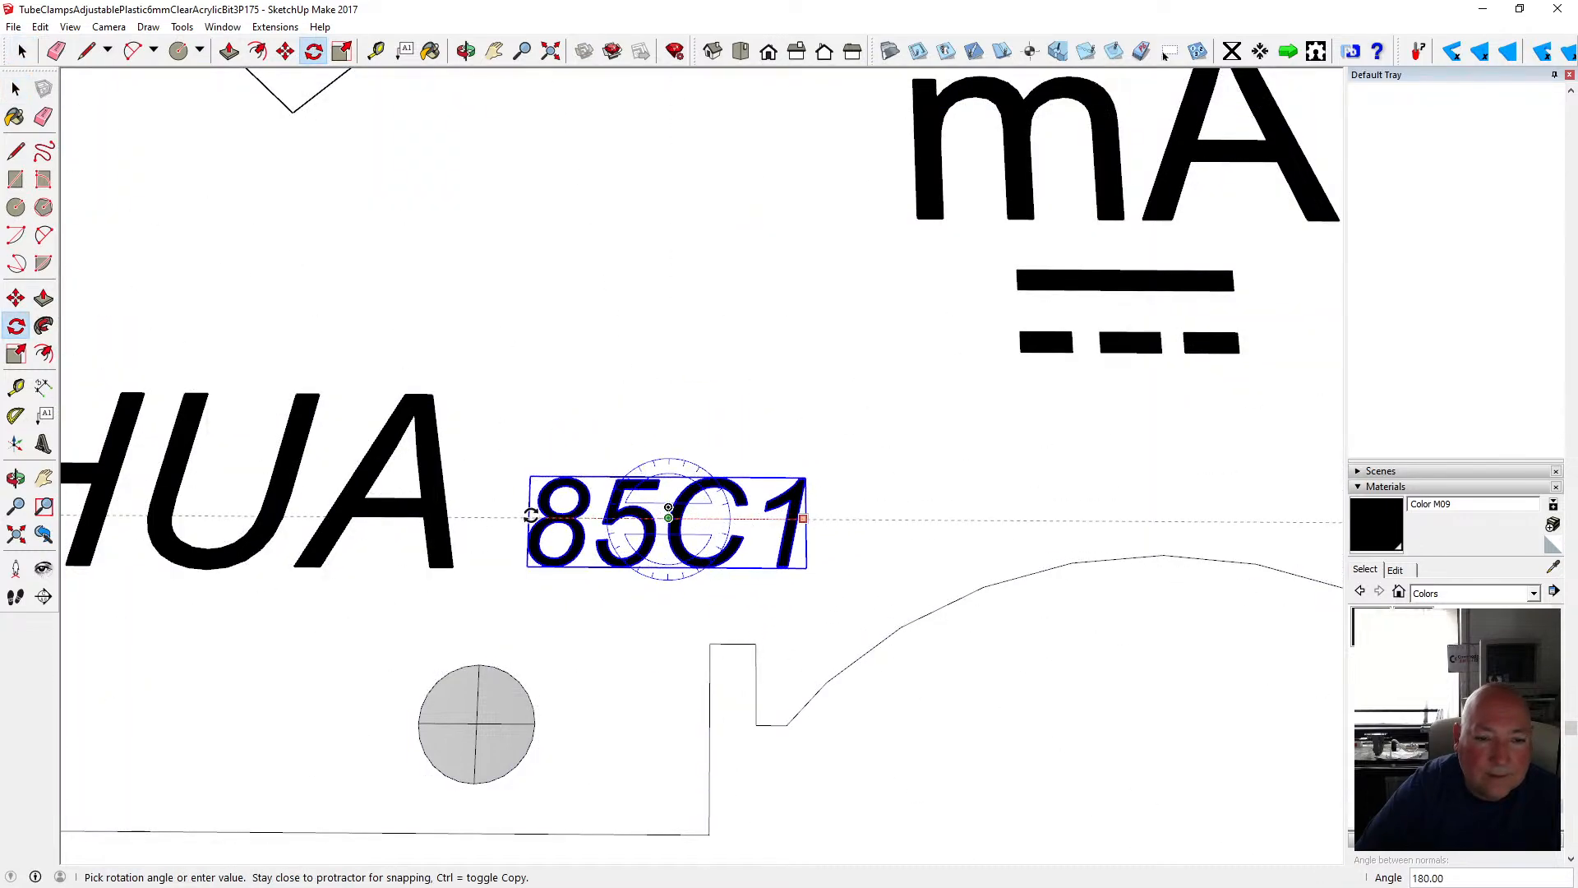
click(529, 517)
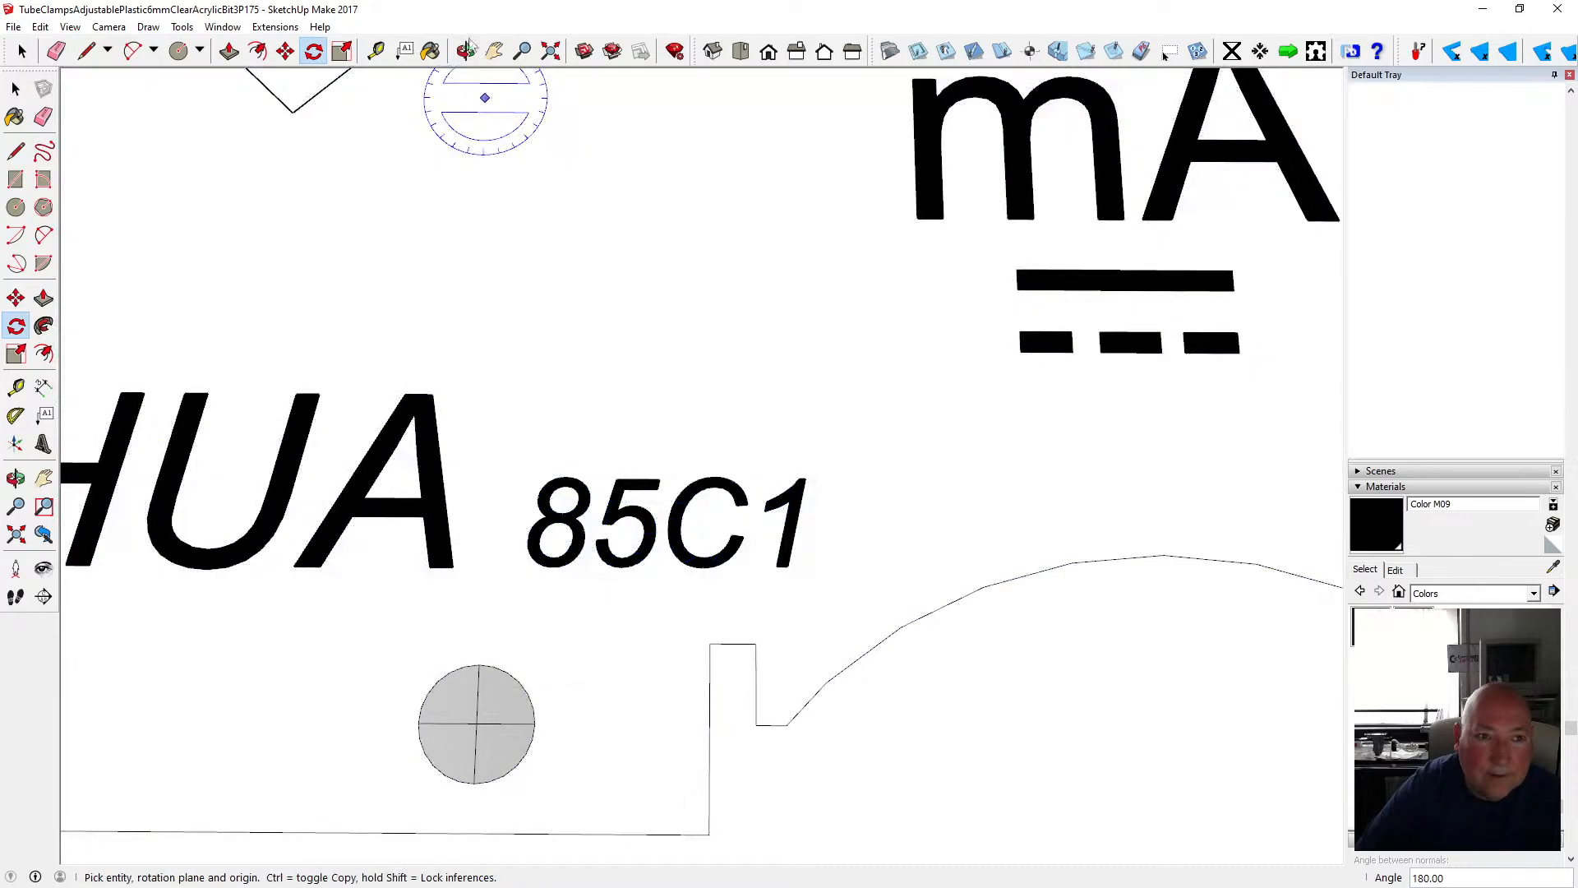
- Create the 3D text "2.5" in Regular style at 2 mm height and place it directly right of 85C1
click(467, 51)
scroll(569, 381, down, 3)
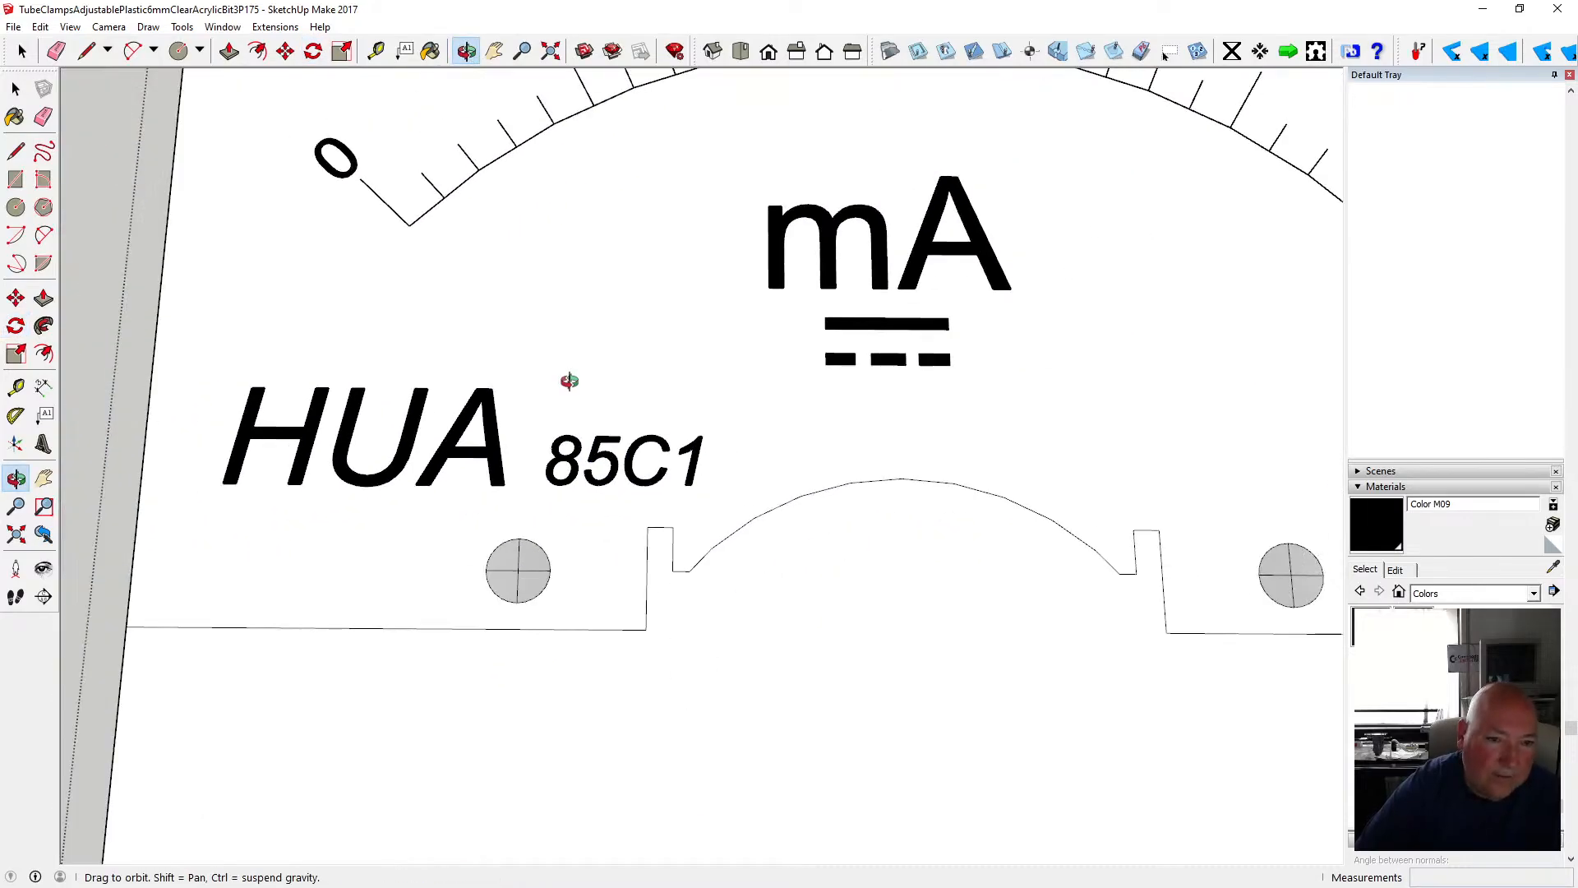
scroll(570, 381, down, 1)
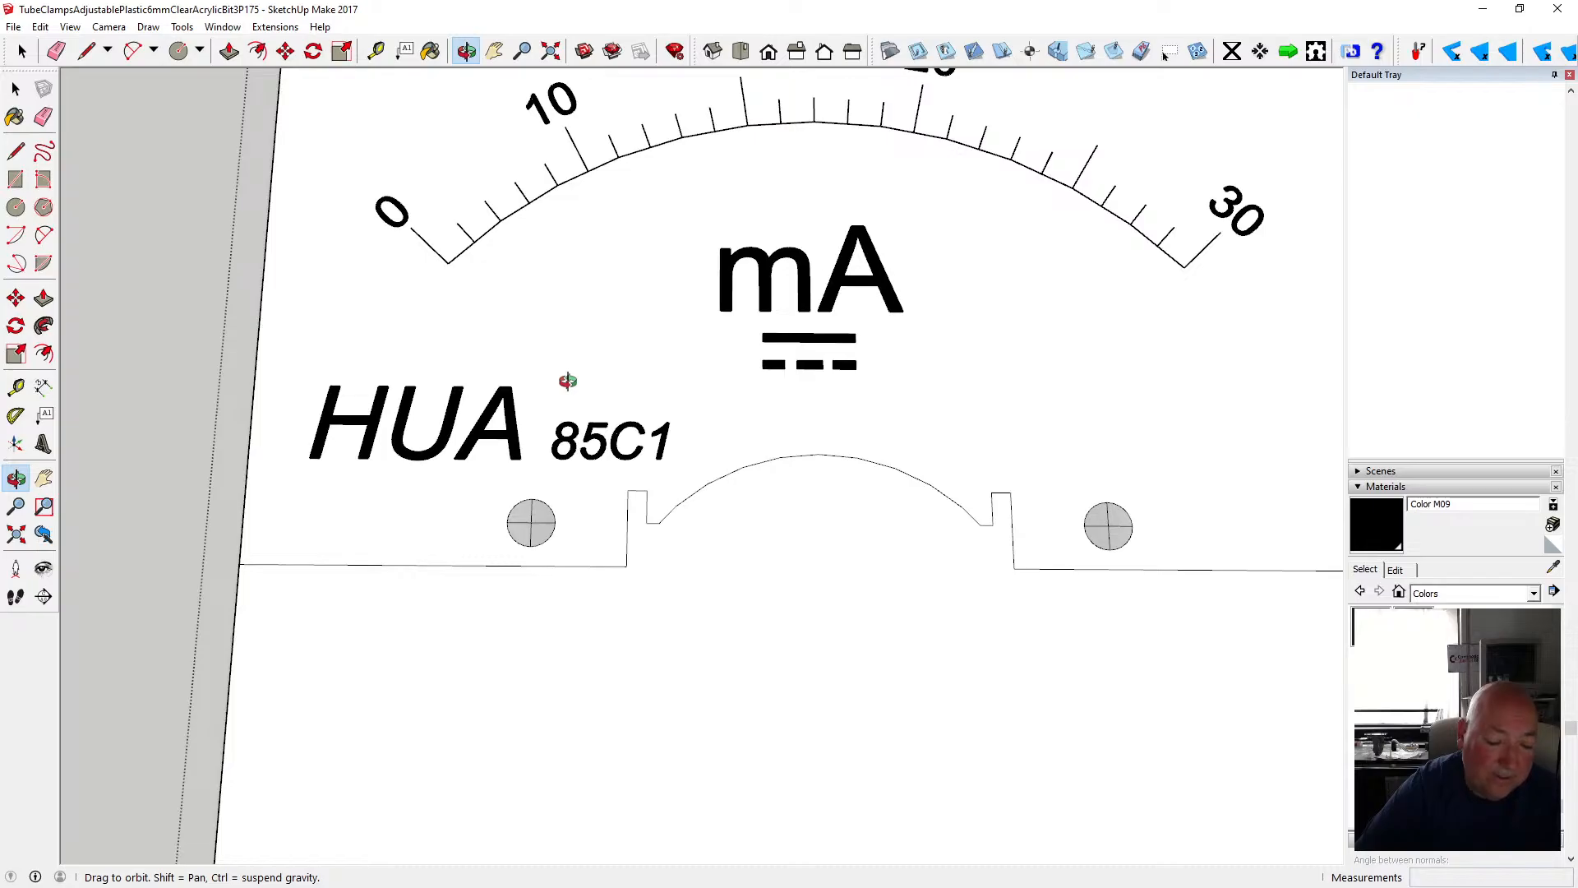
scroll(567, 381, down, 1)
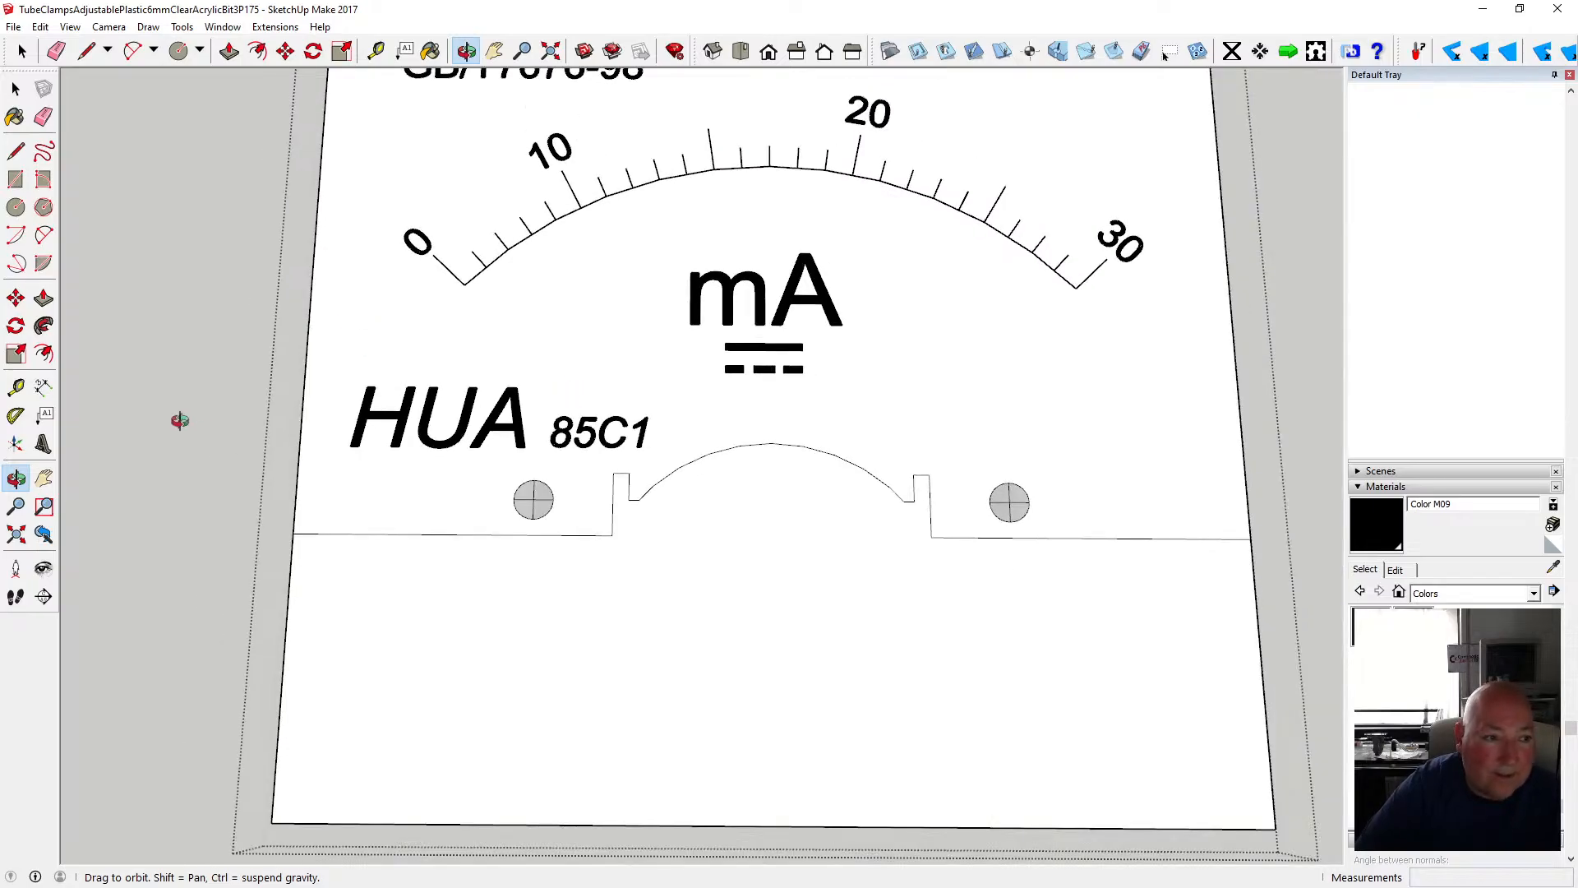
click(54, 442)
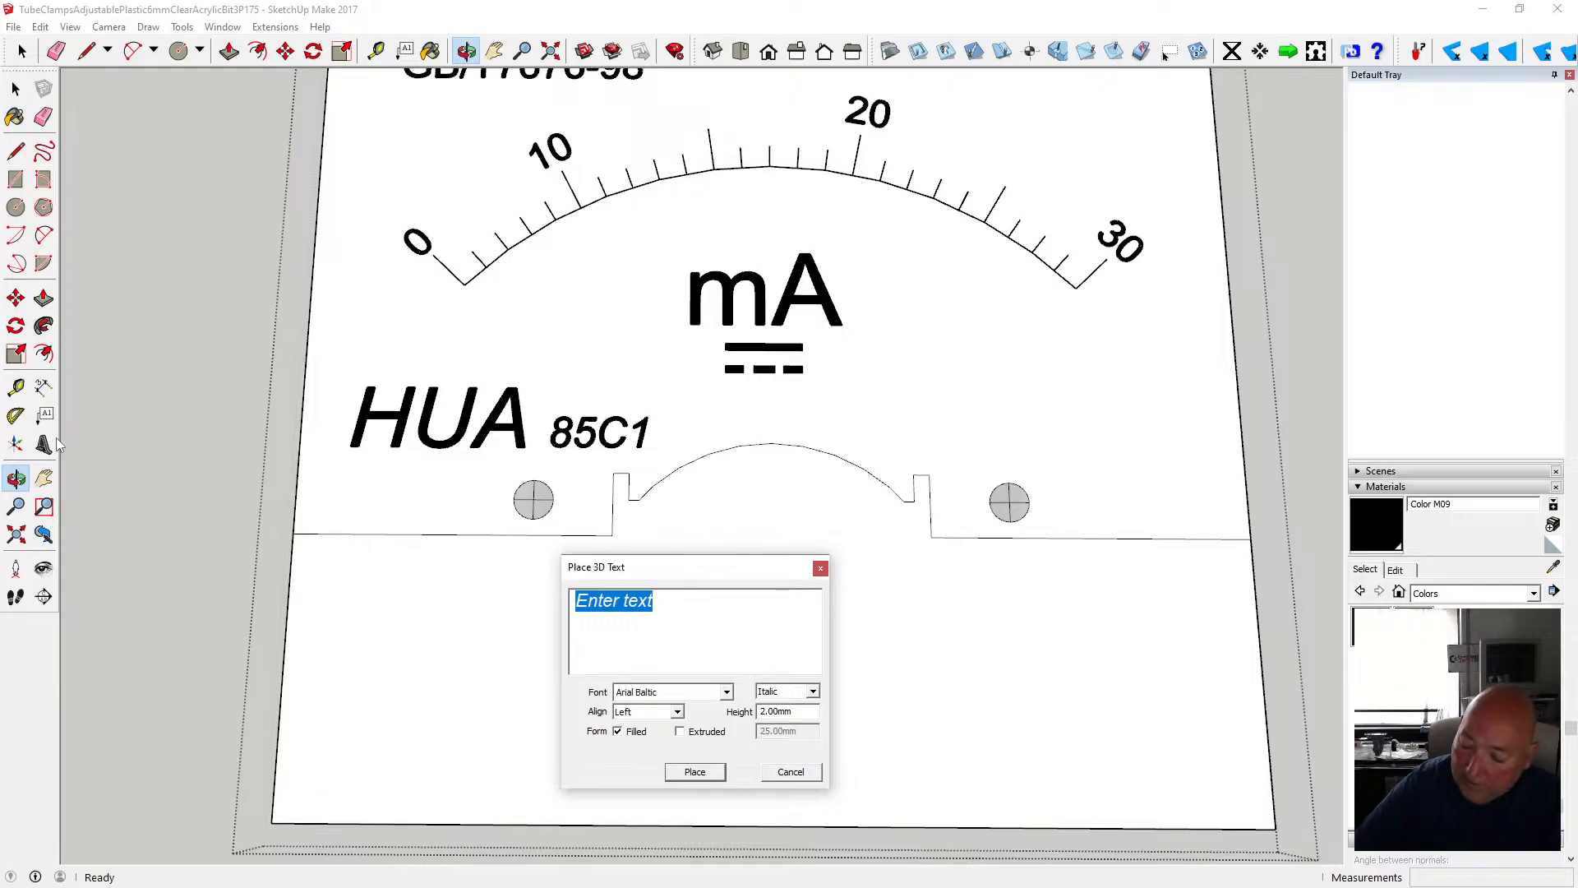
text(2.5)
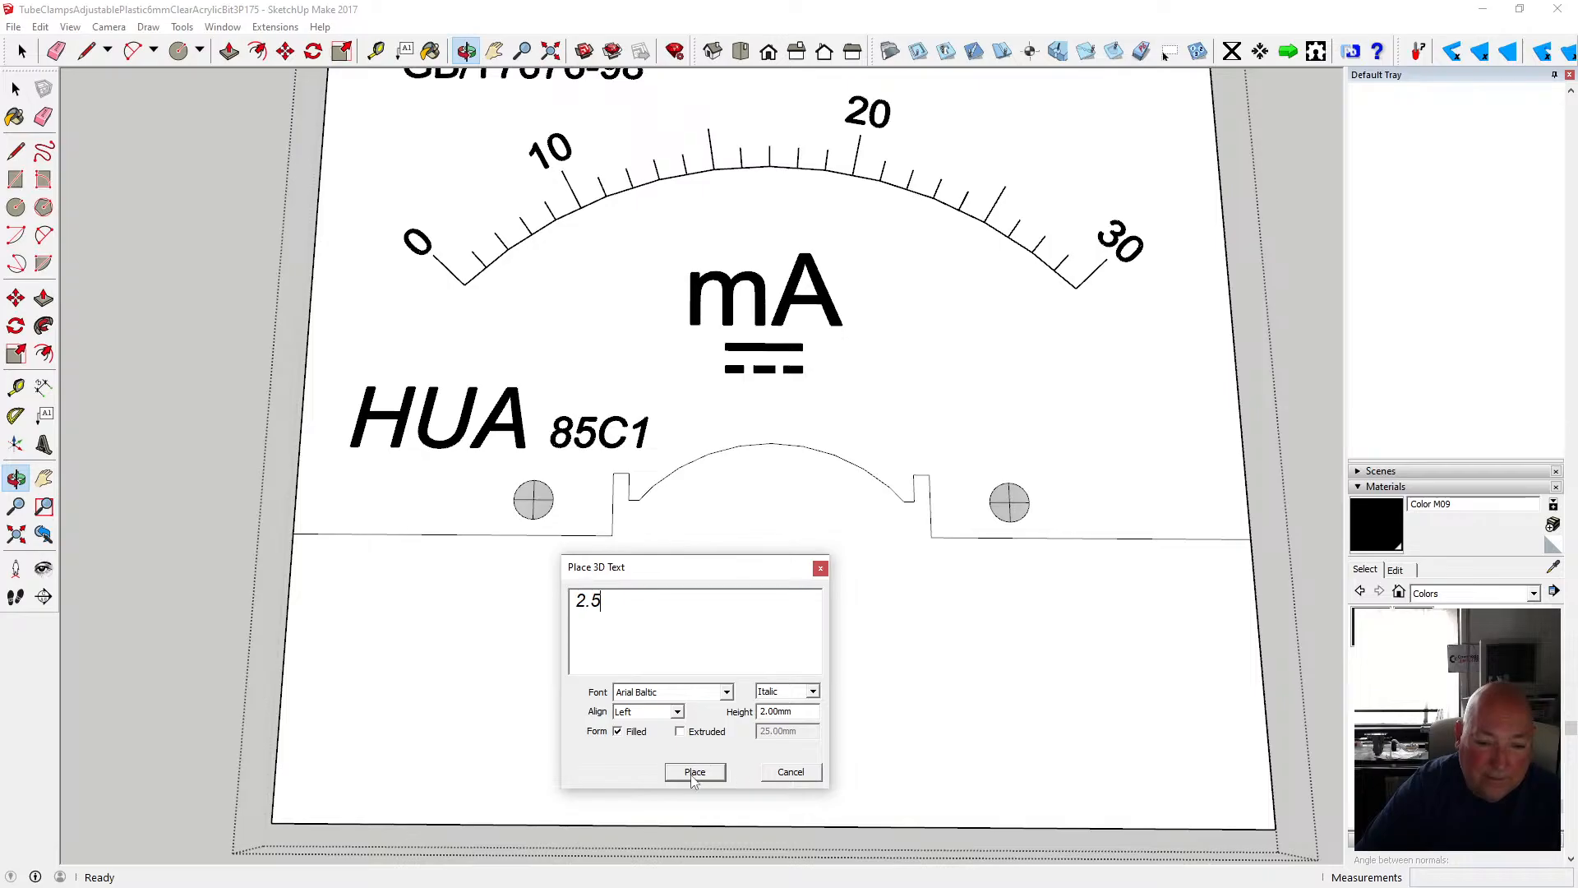
click(812, 692)
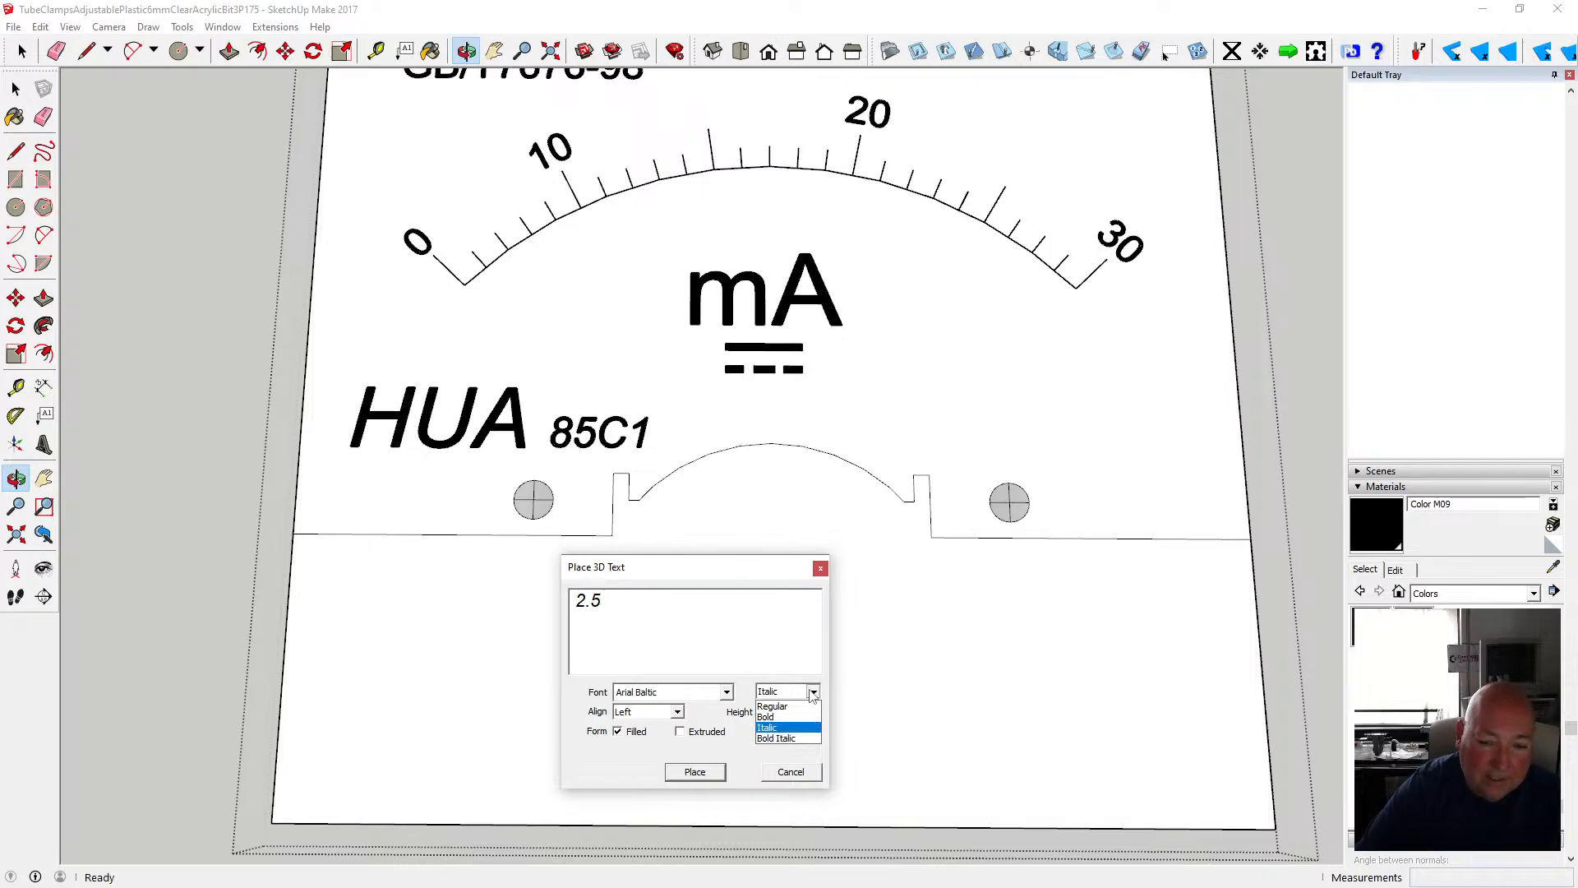
click(804, 707)
click(695, 772)
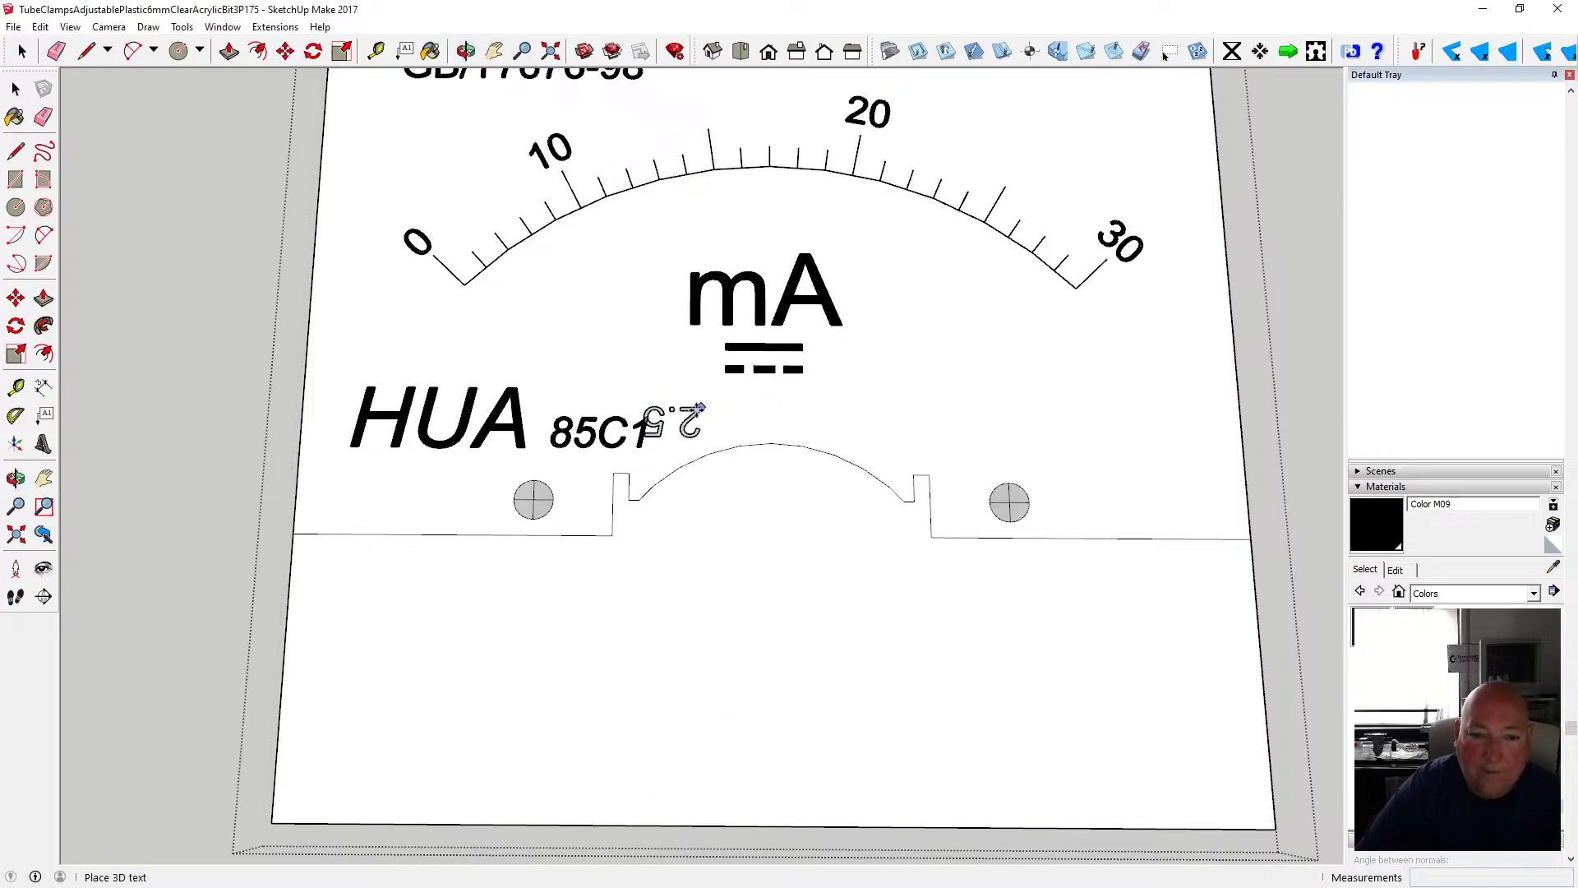
click(711, 417)
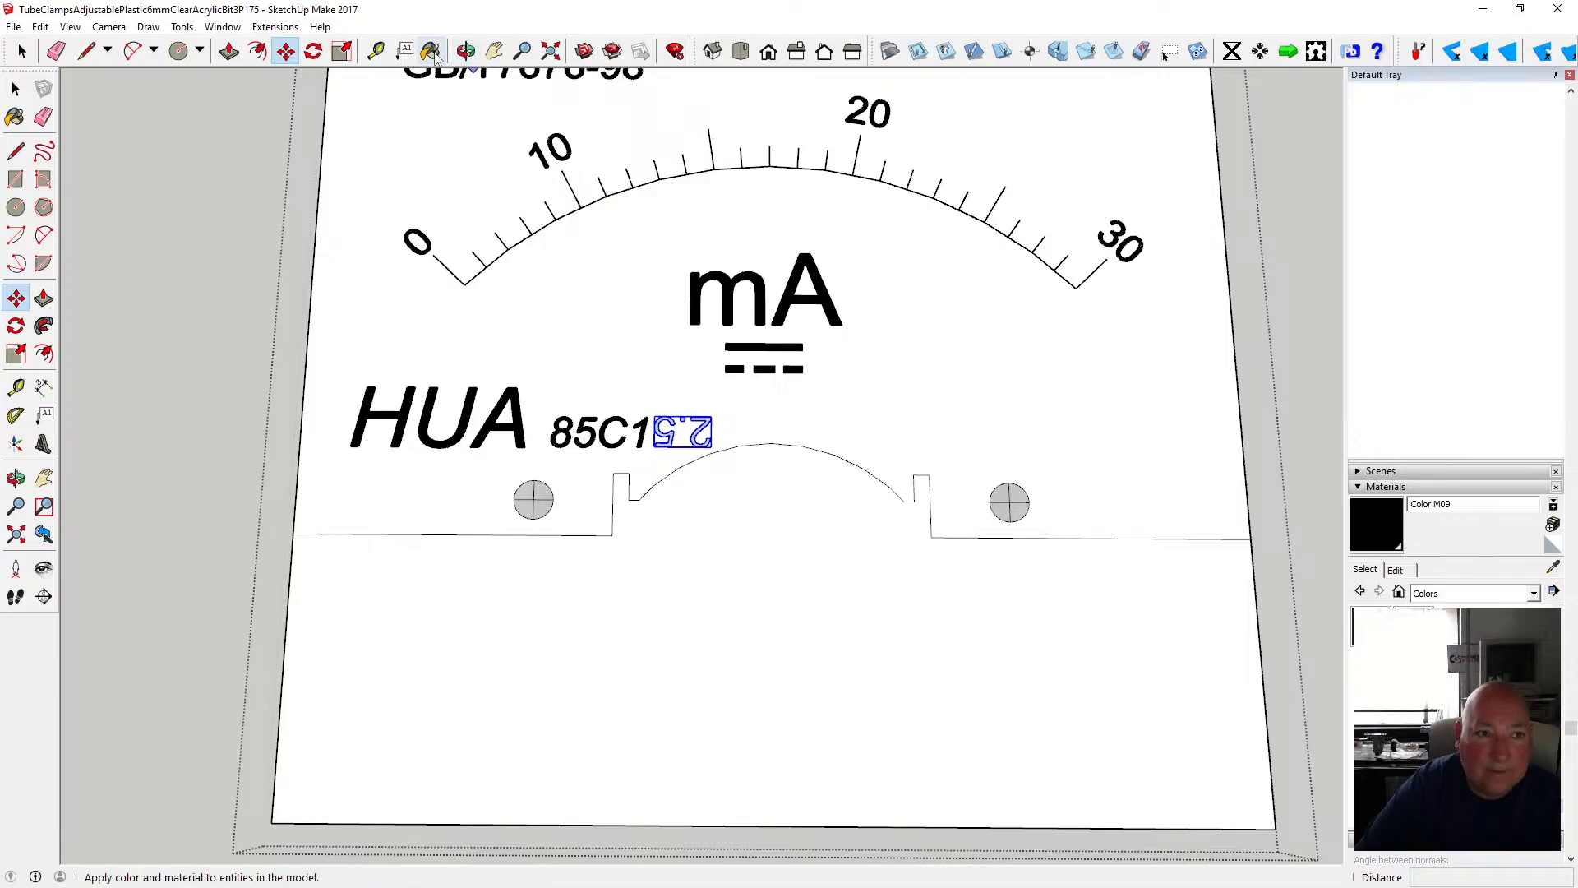
- Rotate the 2.5 text 180 degrees about its centre so it reads upright beside 85C1
click(313, 51)
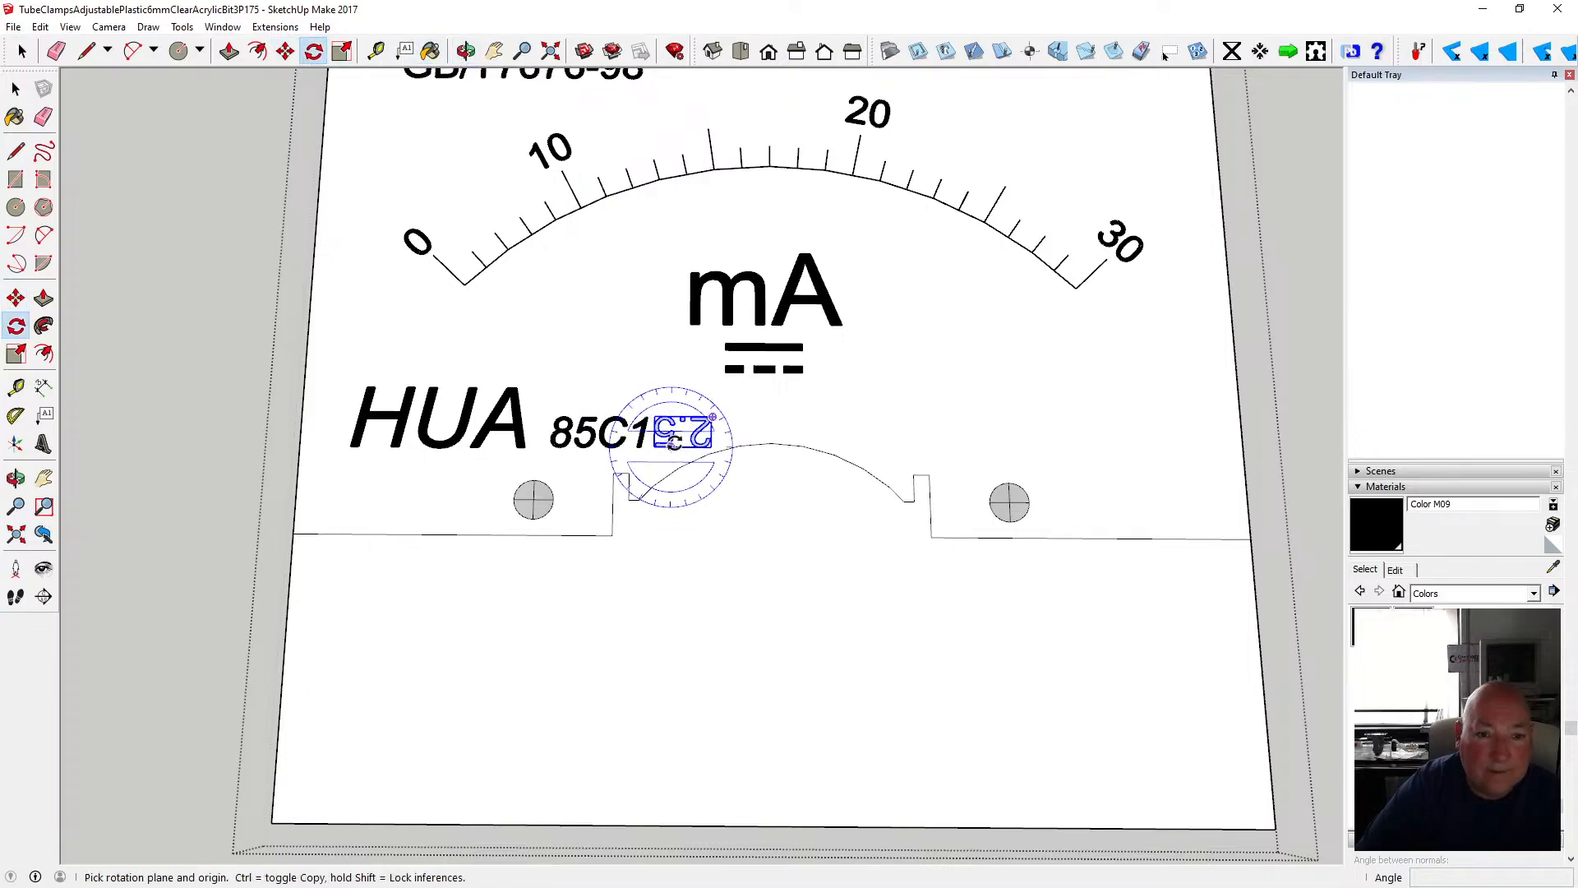
click(681, 432)
click(712, 432)
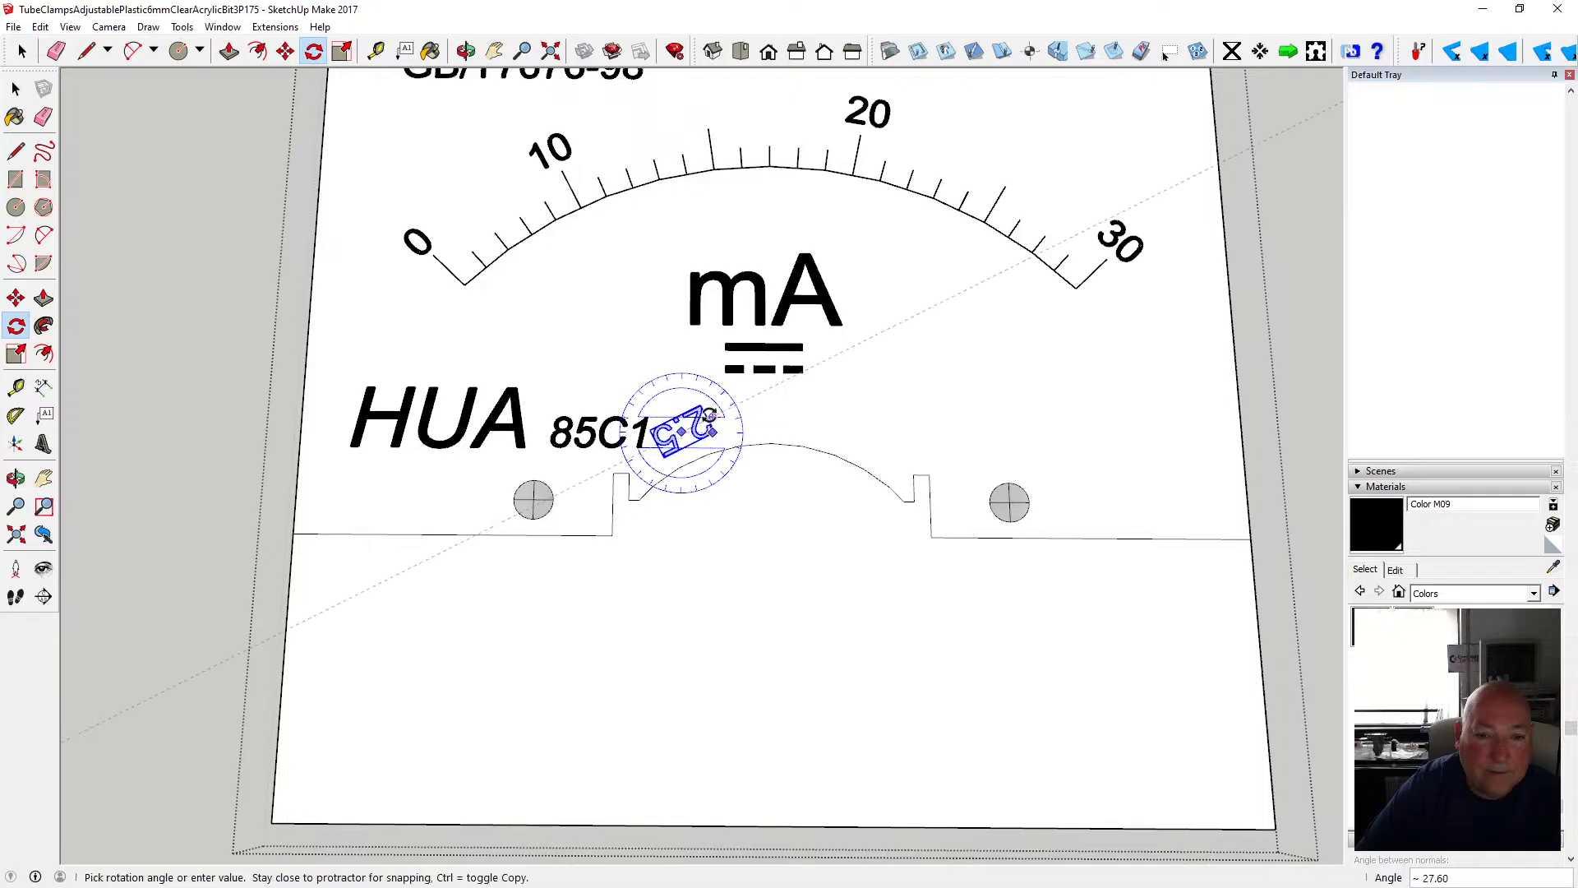
key(Escape)
scroll(690, 429, up, 5)
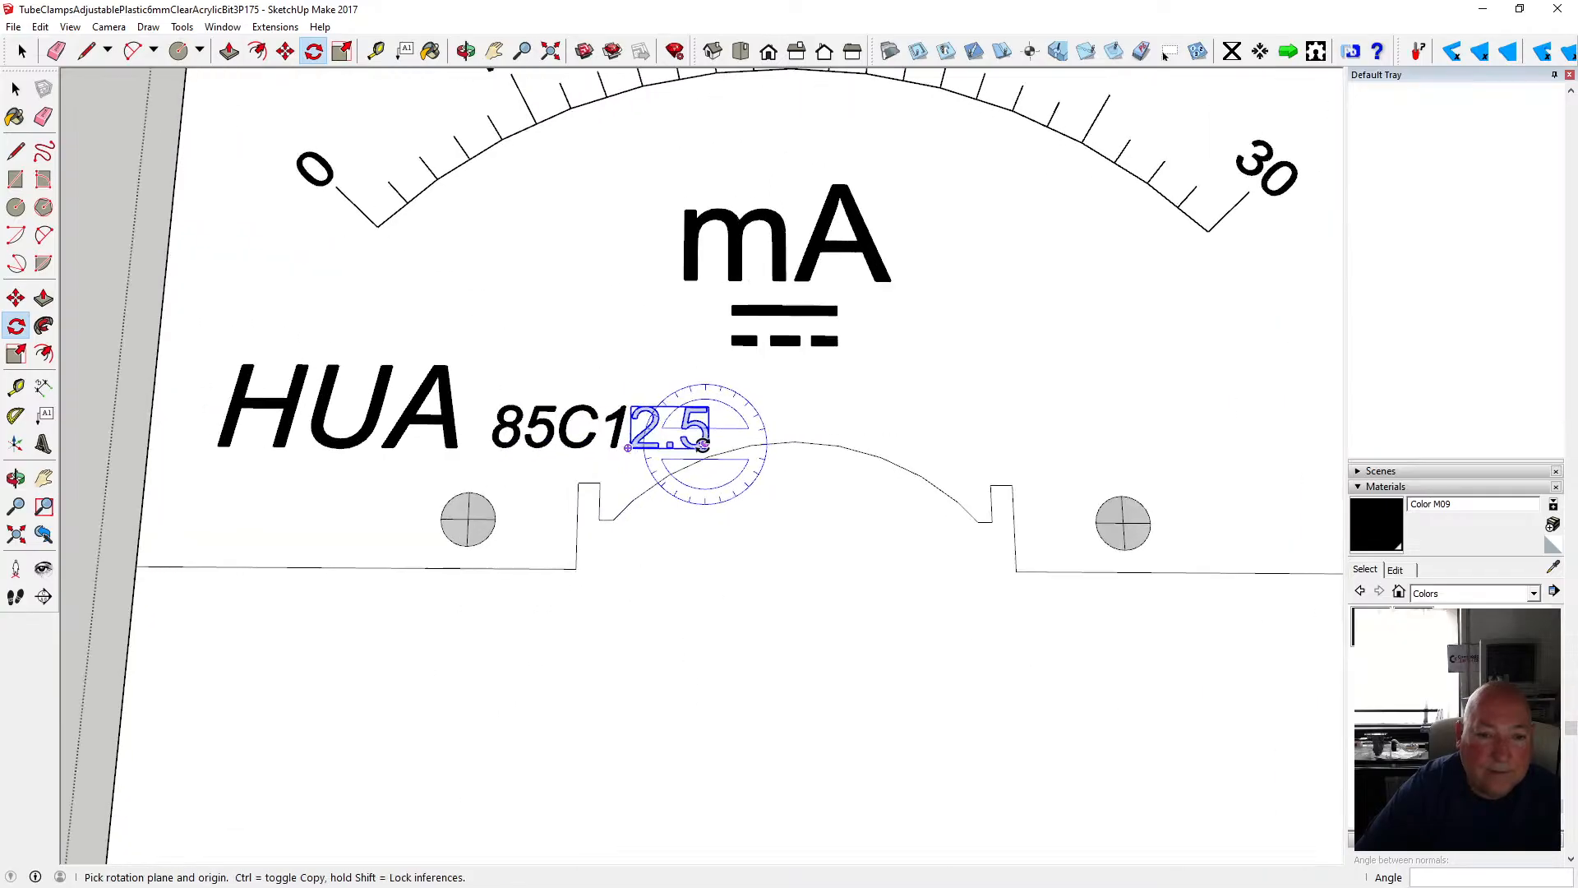
- Paint all three characters of the 2.5 text with the black Color M09 material and exit the text's editing mode
click(15, 88)
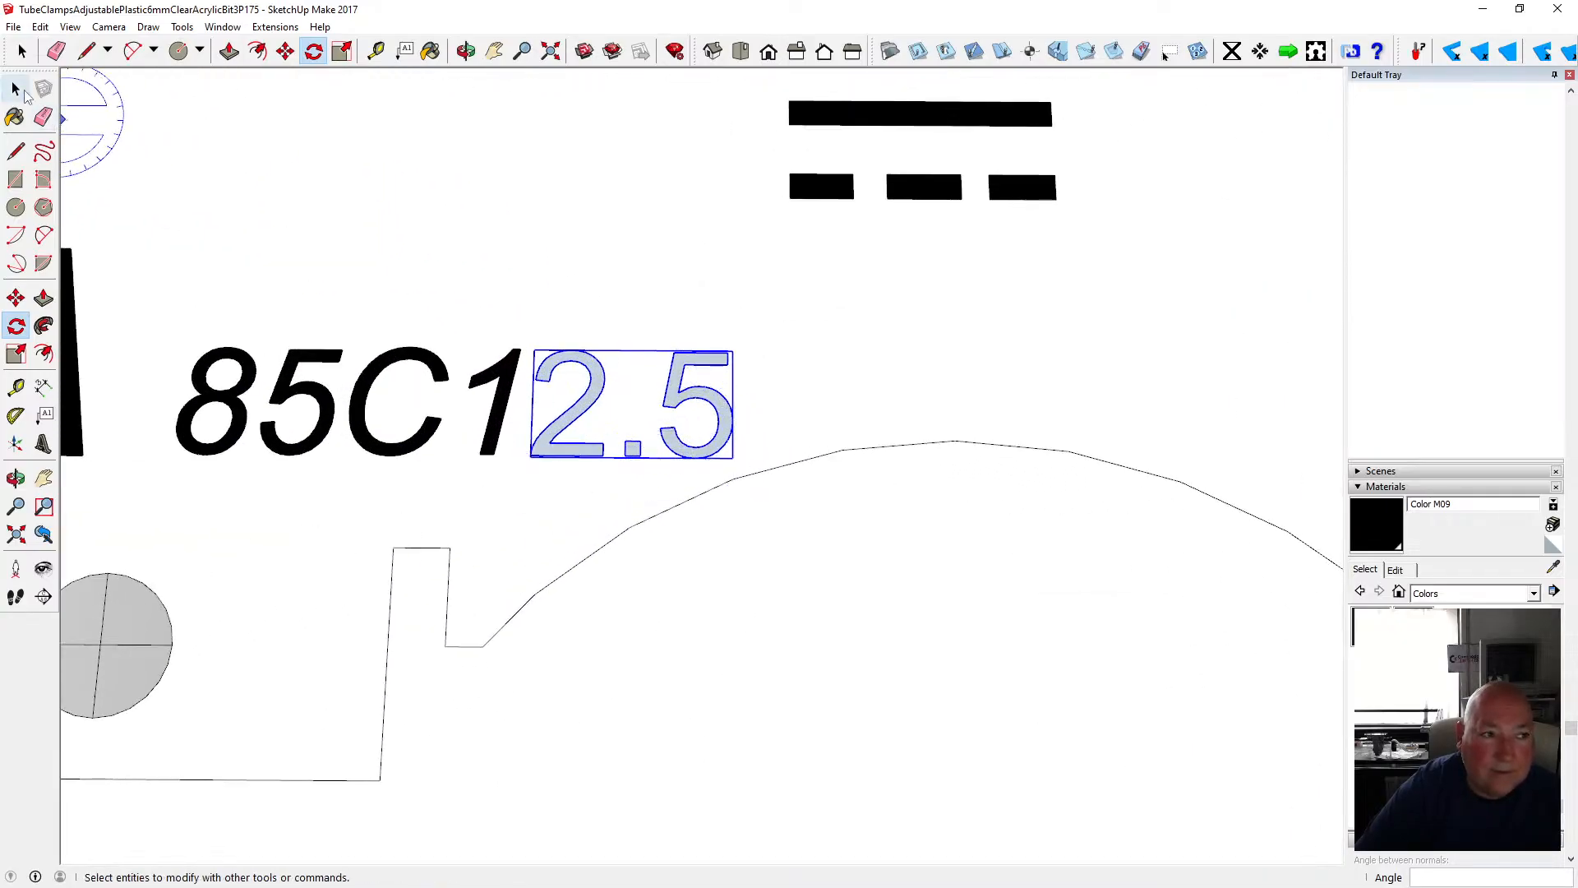
double_click(594, 393)
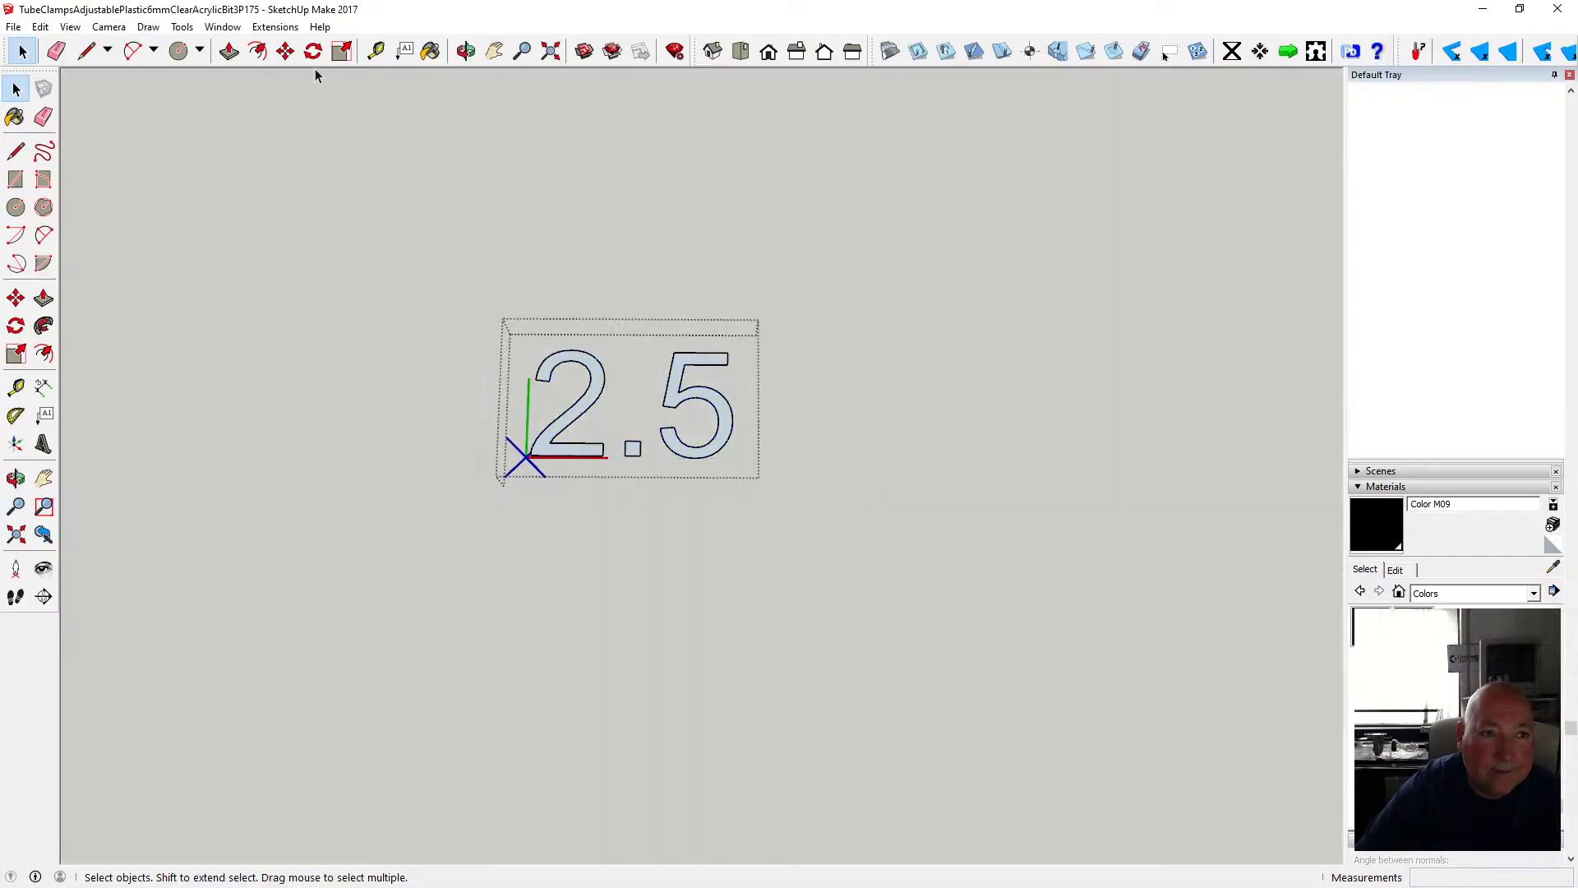
click(431, 51)
click(604, 378)
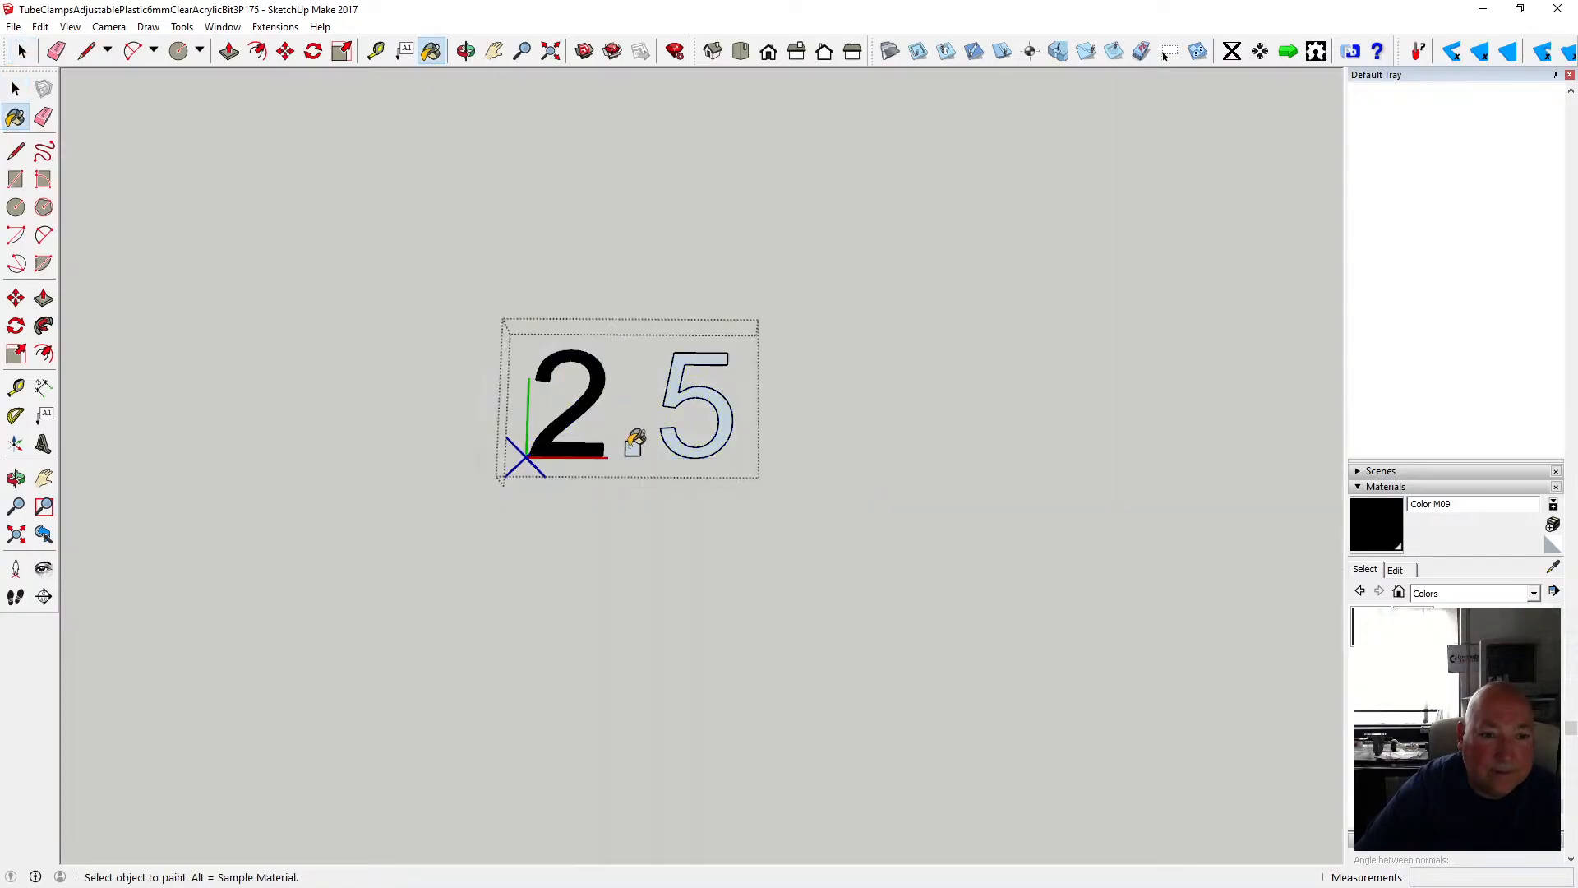
click(633, 445)
click(683, 377)
click(16, 88)
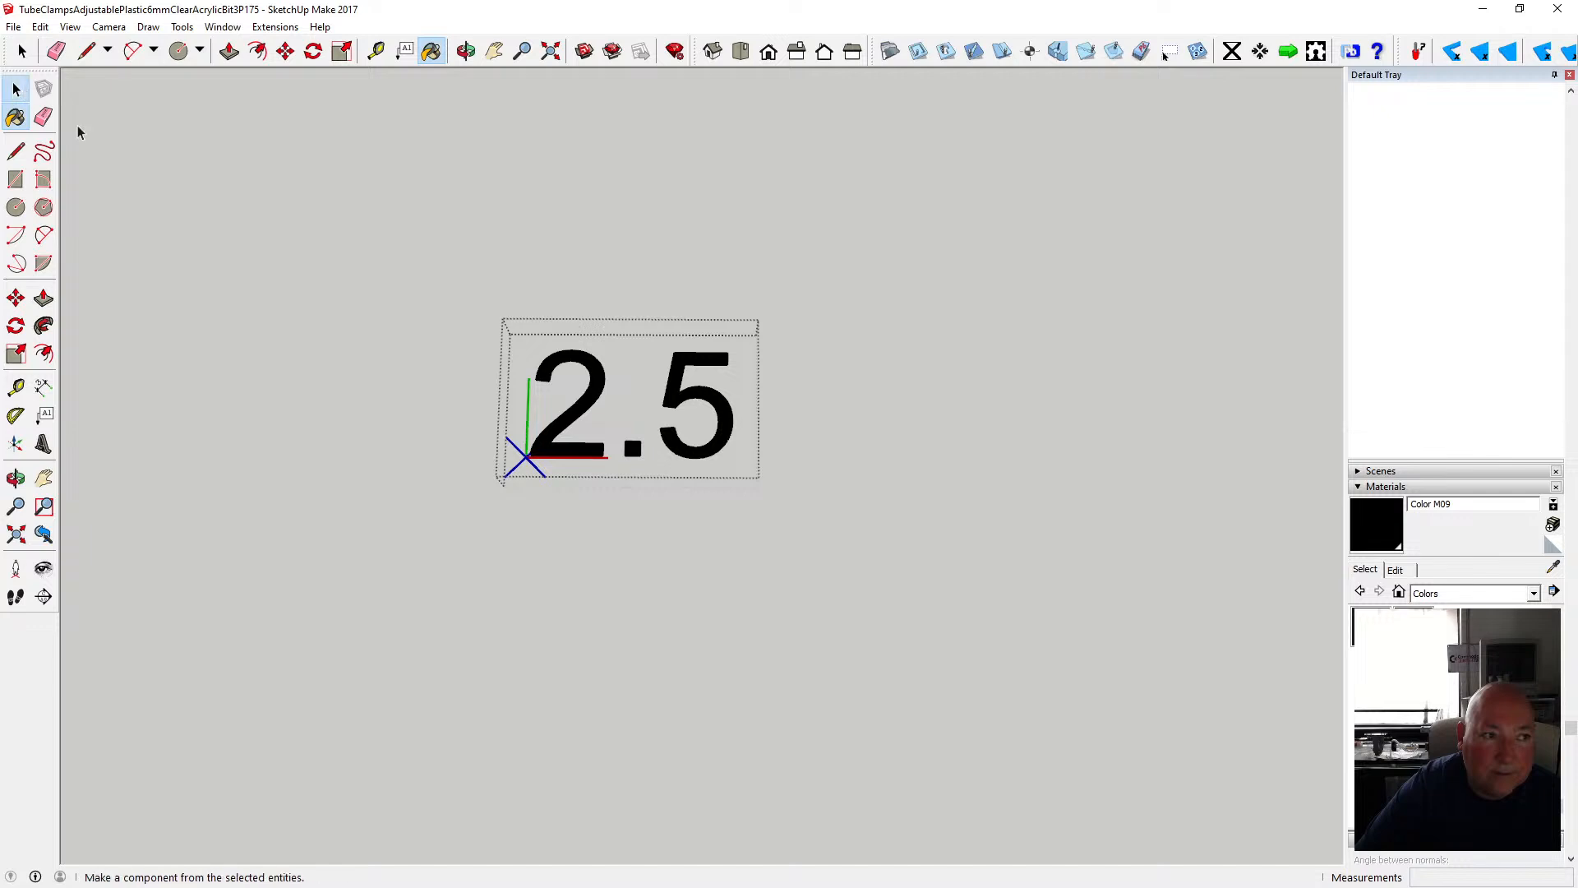
click(461, 348)
scroll(511, 422, down, 1)
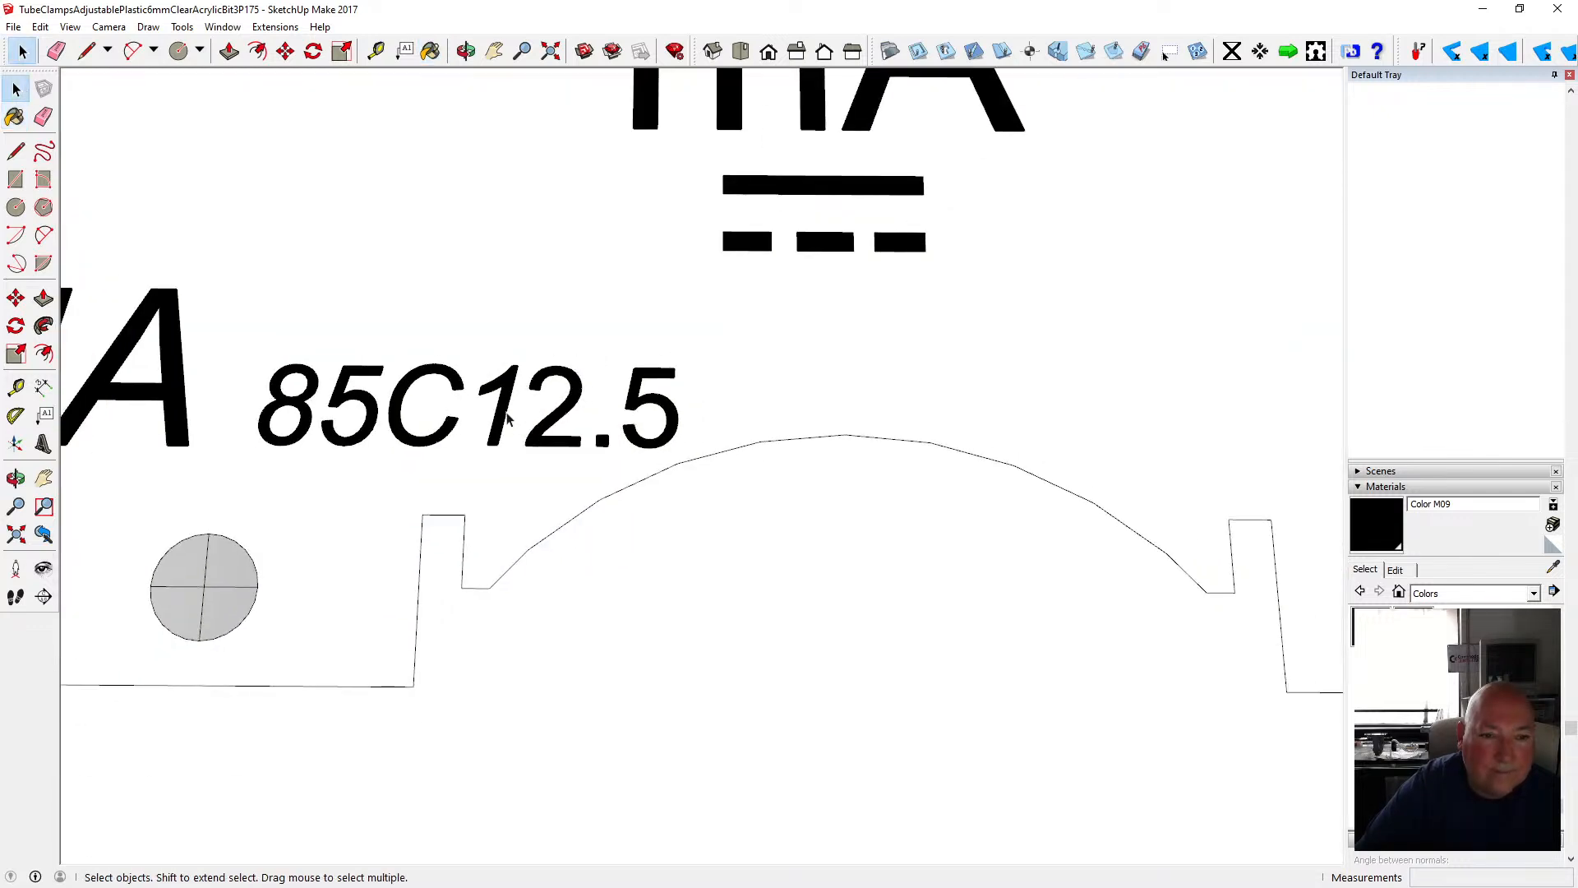
- Move the 2.5 text 28 mm across the meter face toward the edge below the 30 mark, and exit the face group
click(508, 419)
click(540, 428)
scroll(539, 428, down, 3)
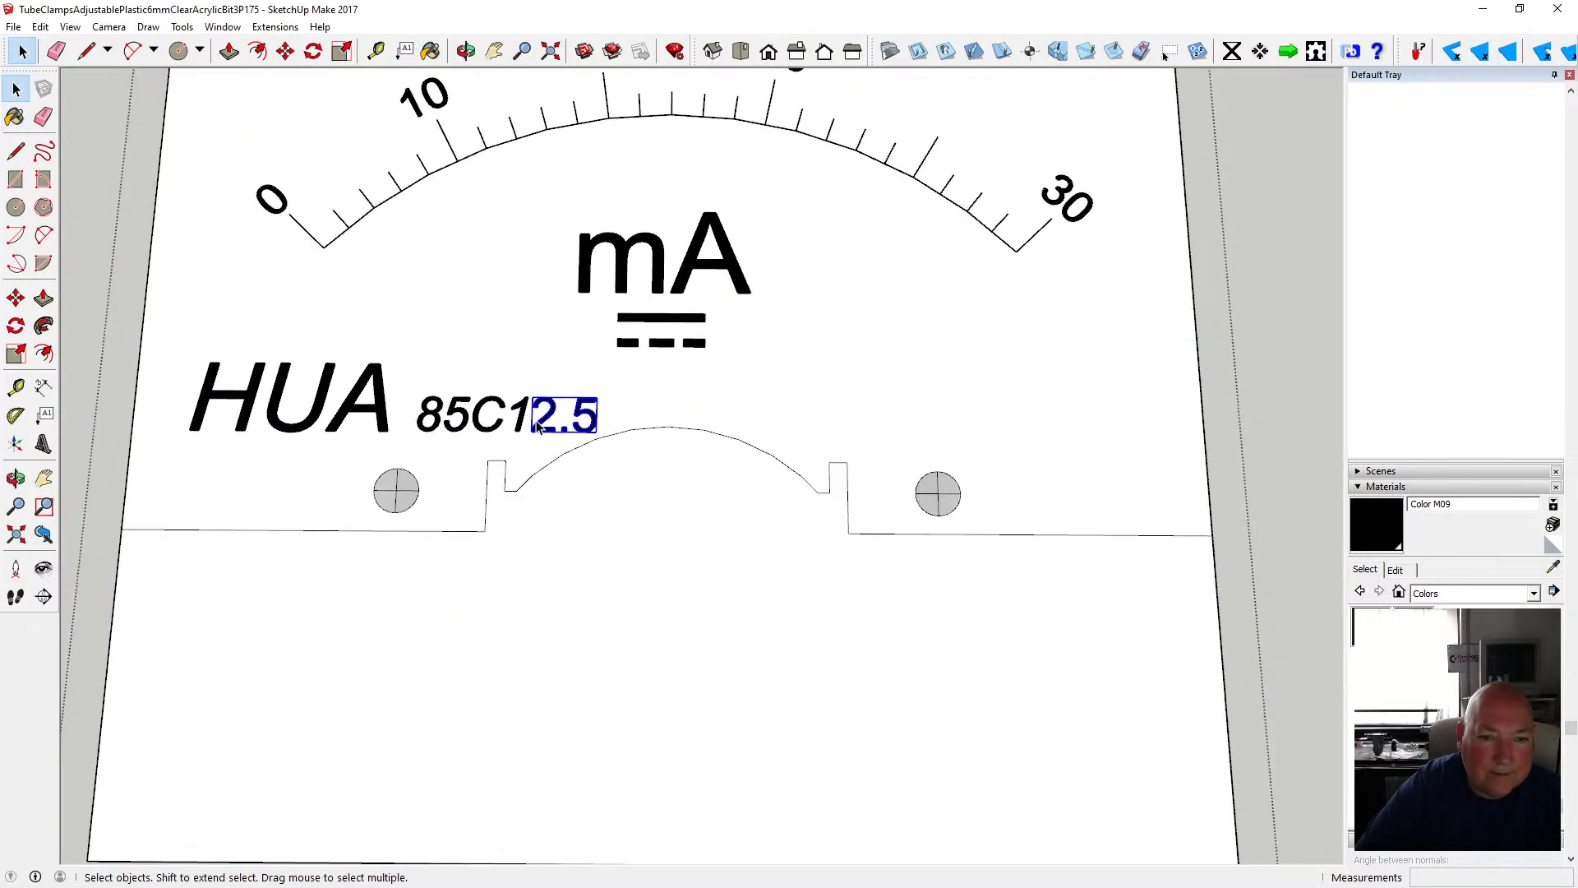
click(286, 51)
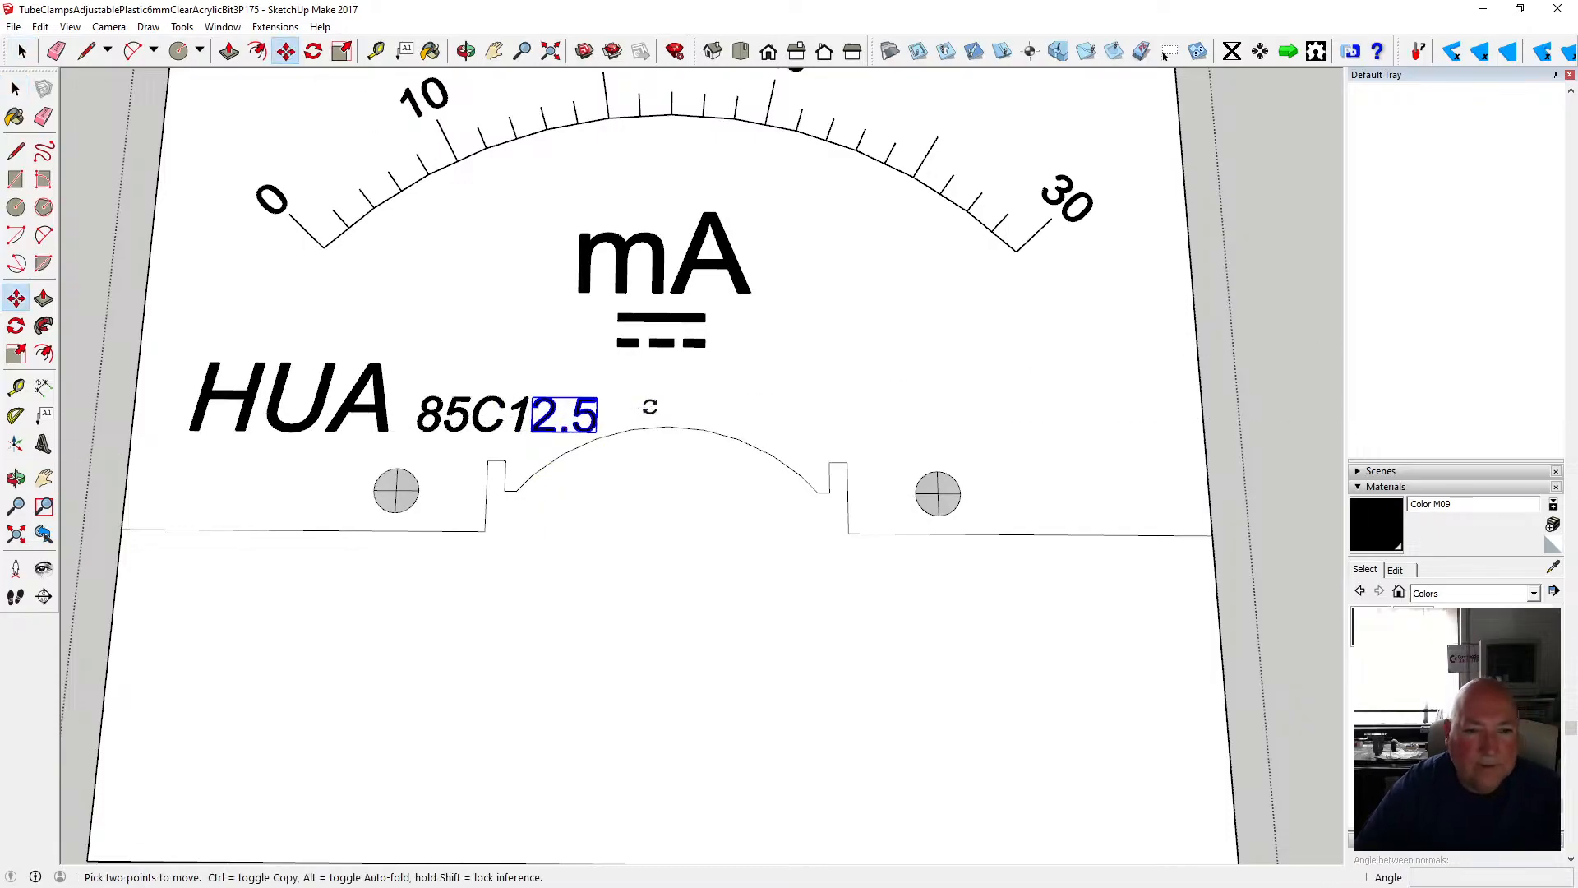
click(600, 411)
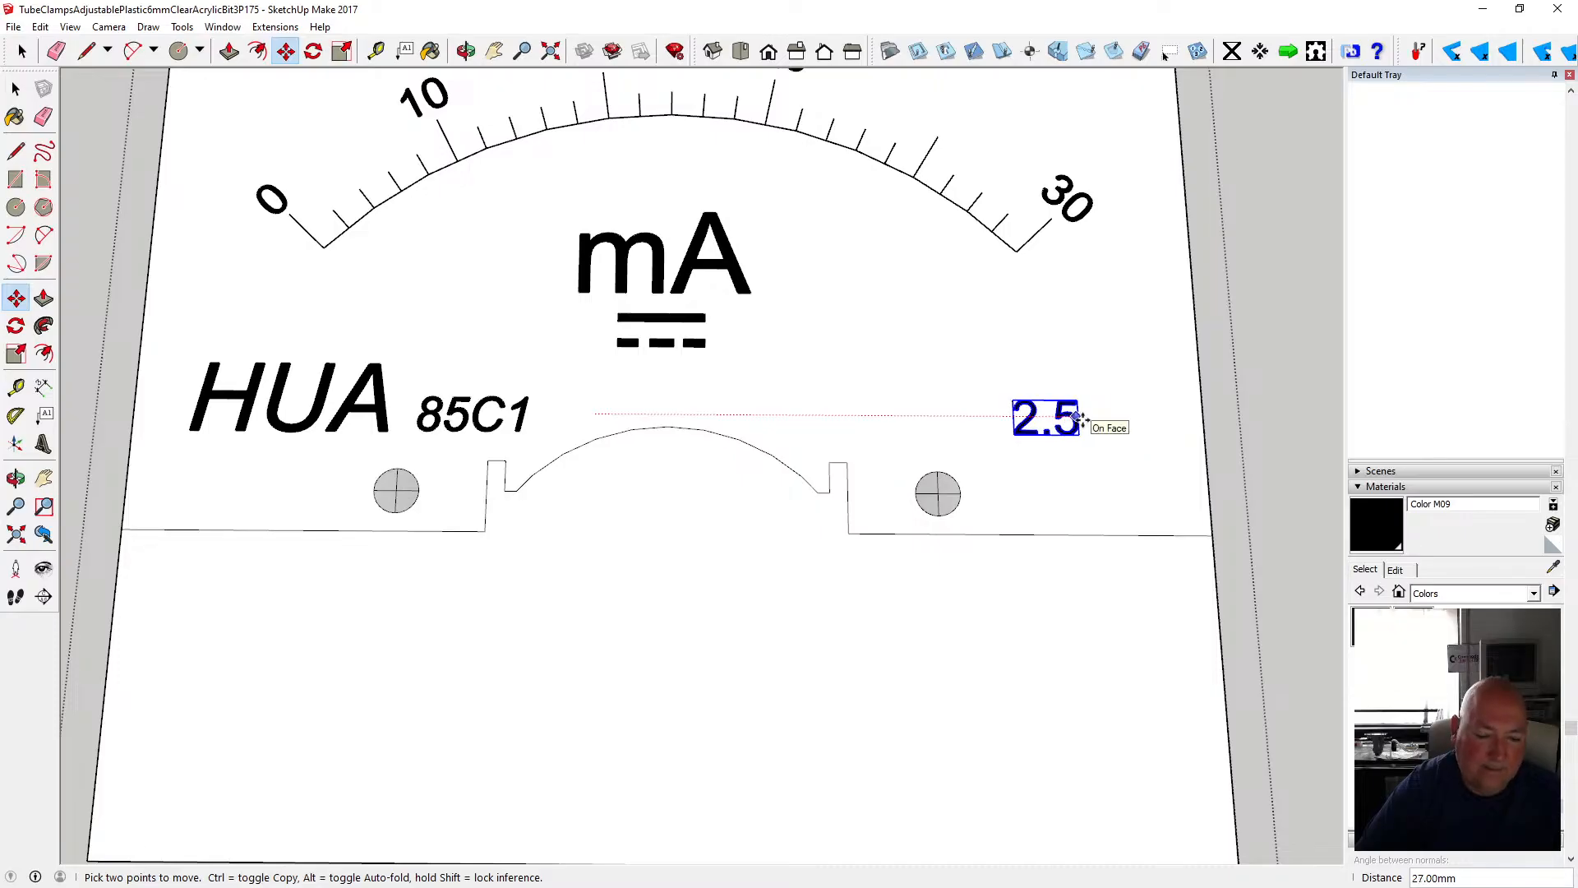
click(1097, 417)
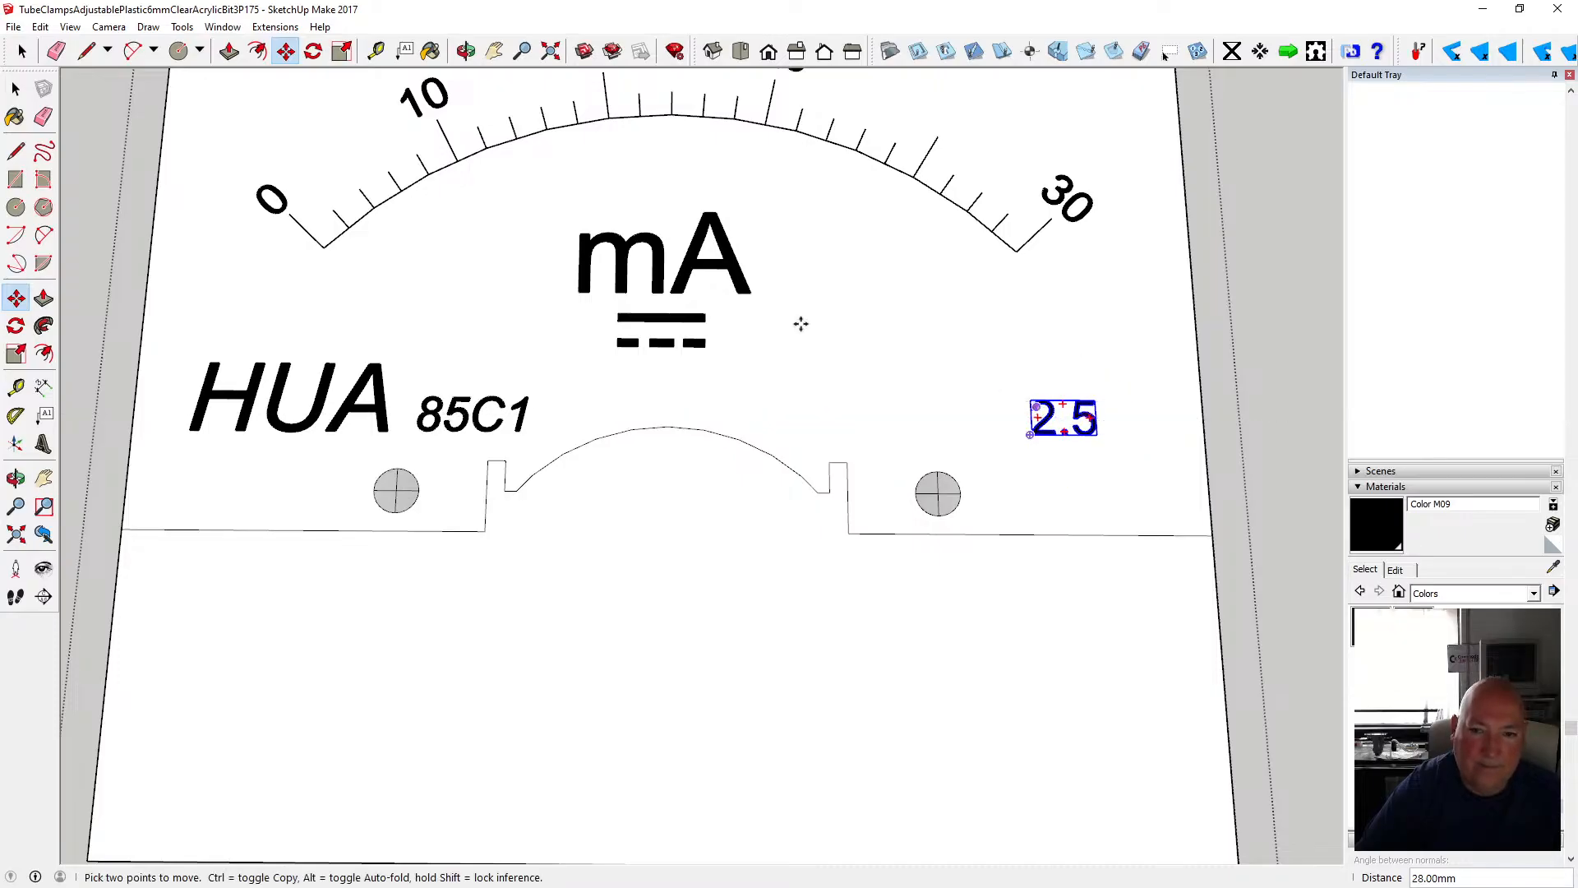
click(33, 54)
click(72, 113)
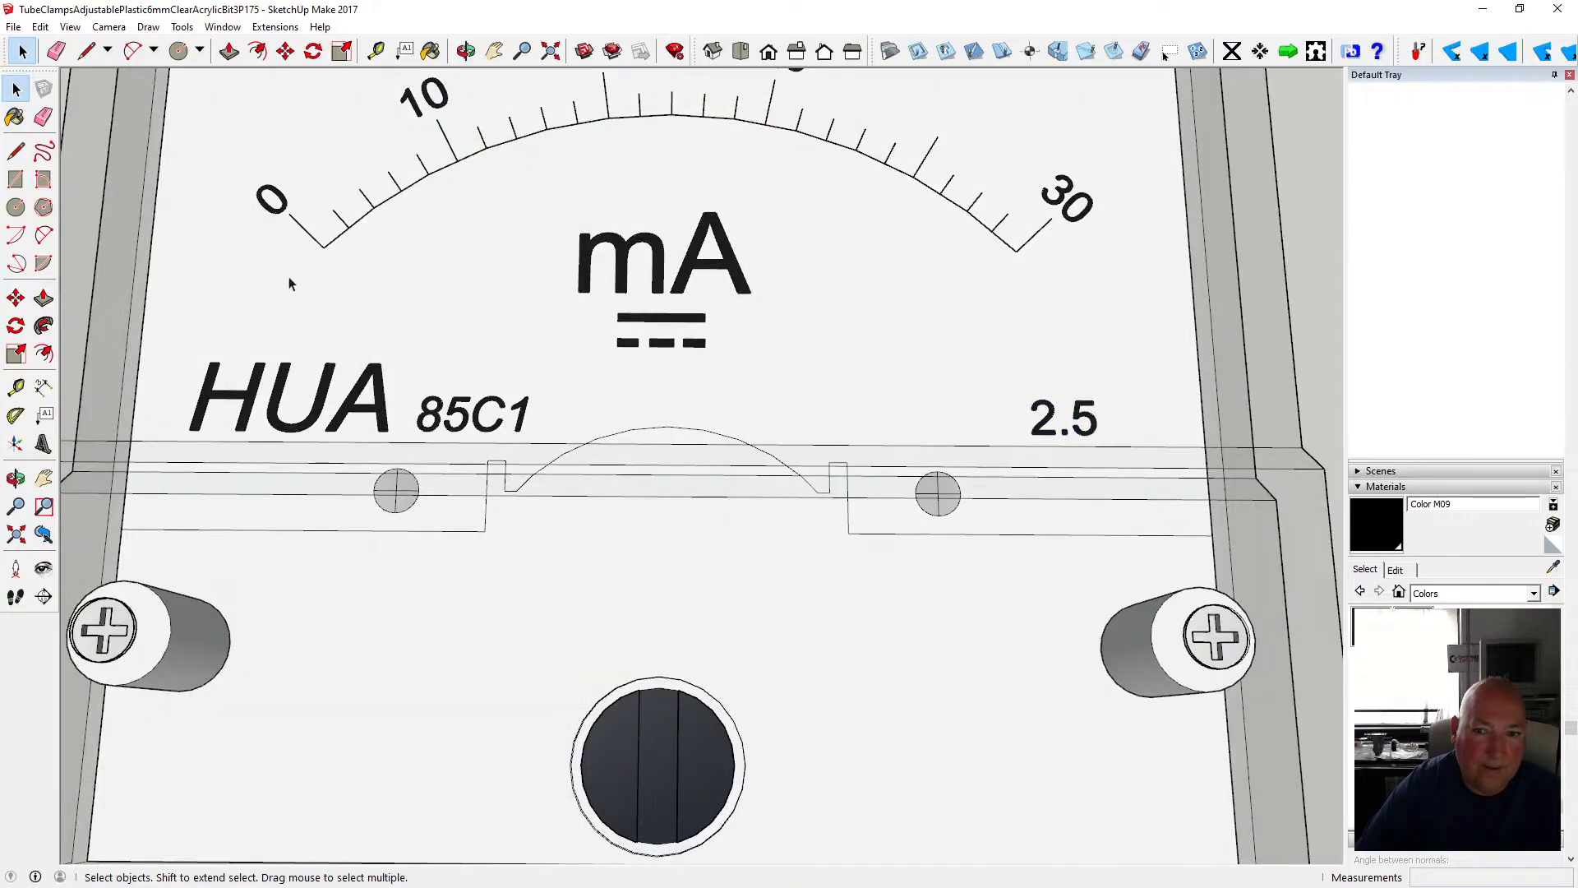
- Examine the labelled meter face from above and the case, plate and mounting screws from the side and below
scroll(294, 273, down, 5)
scroll(417, 237, down, 2)
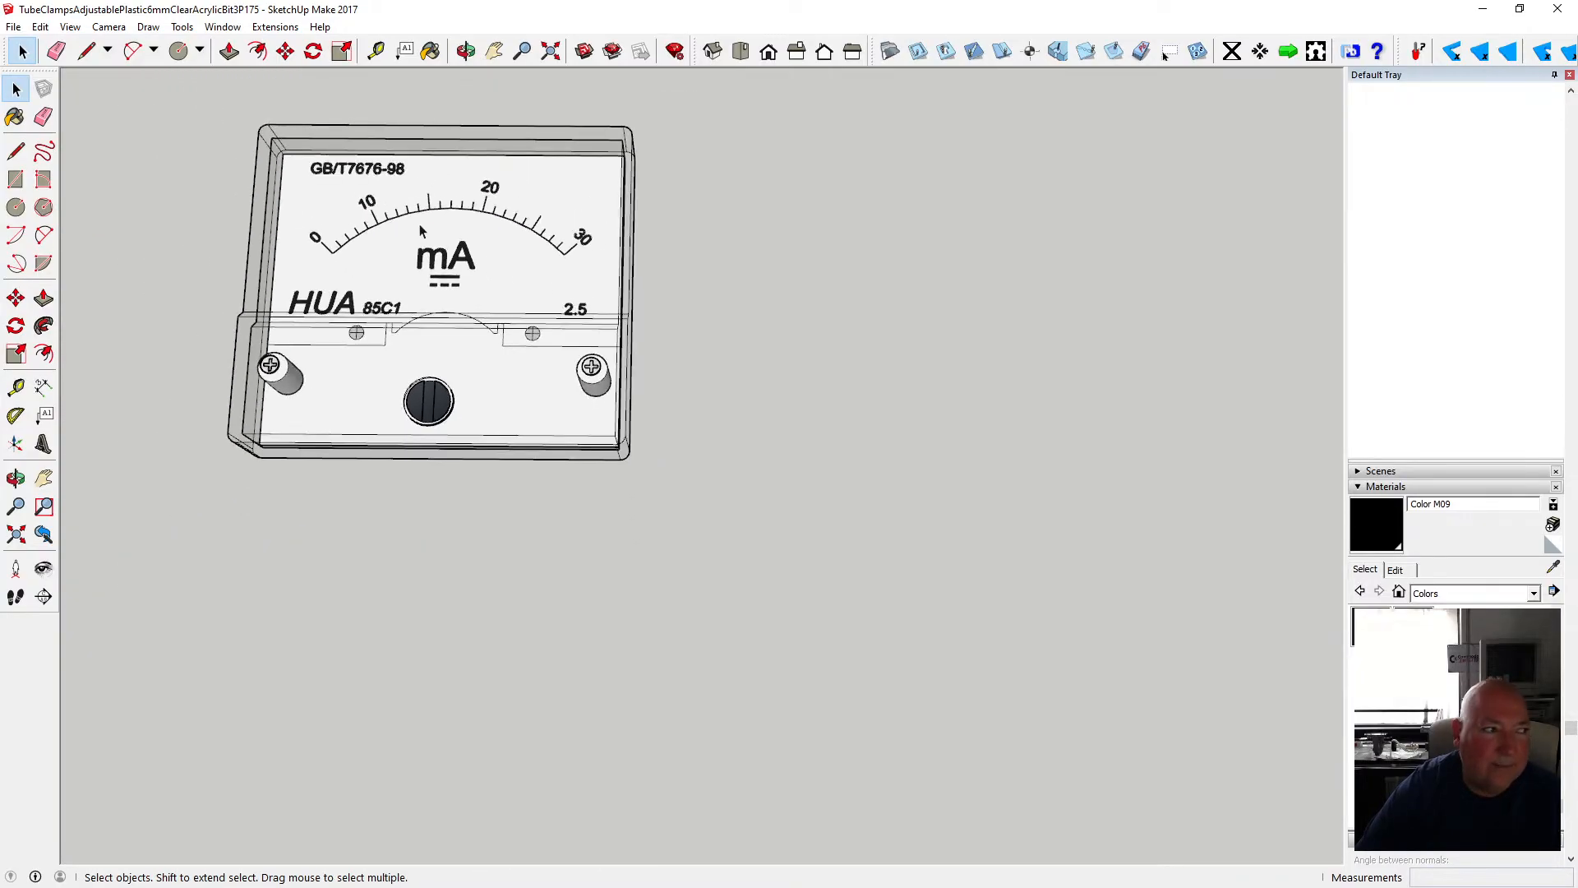
click(466, 51)
drag(435, 157, 478, 323)
scroll(471, 329, up, 3)
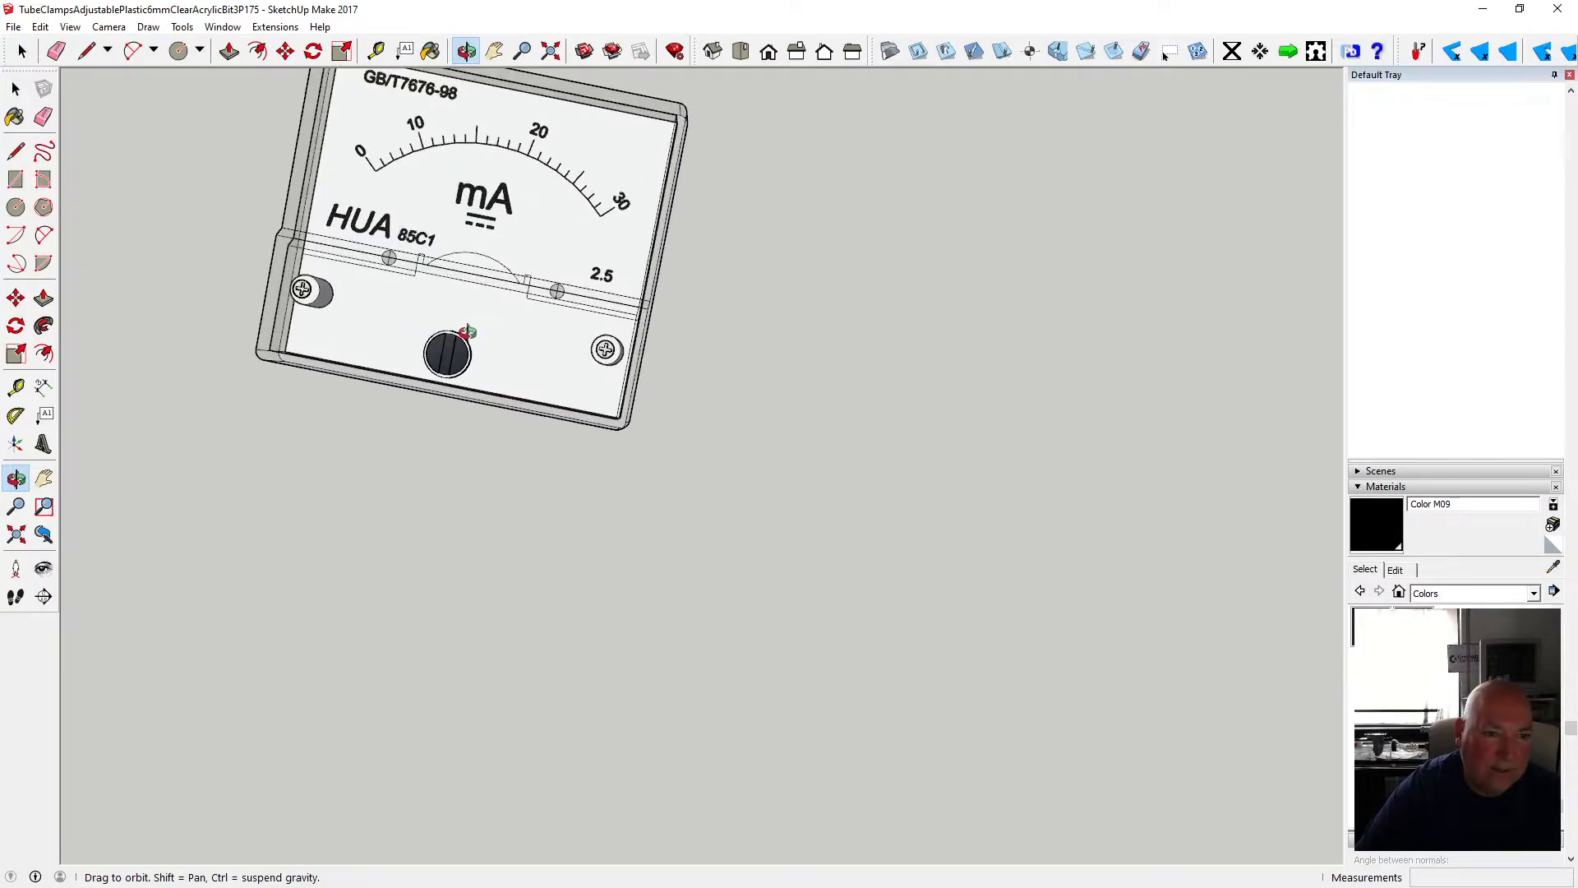
drag(466, 327, 455, 442)
scroll(455, 441, down, 3)
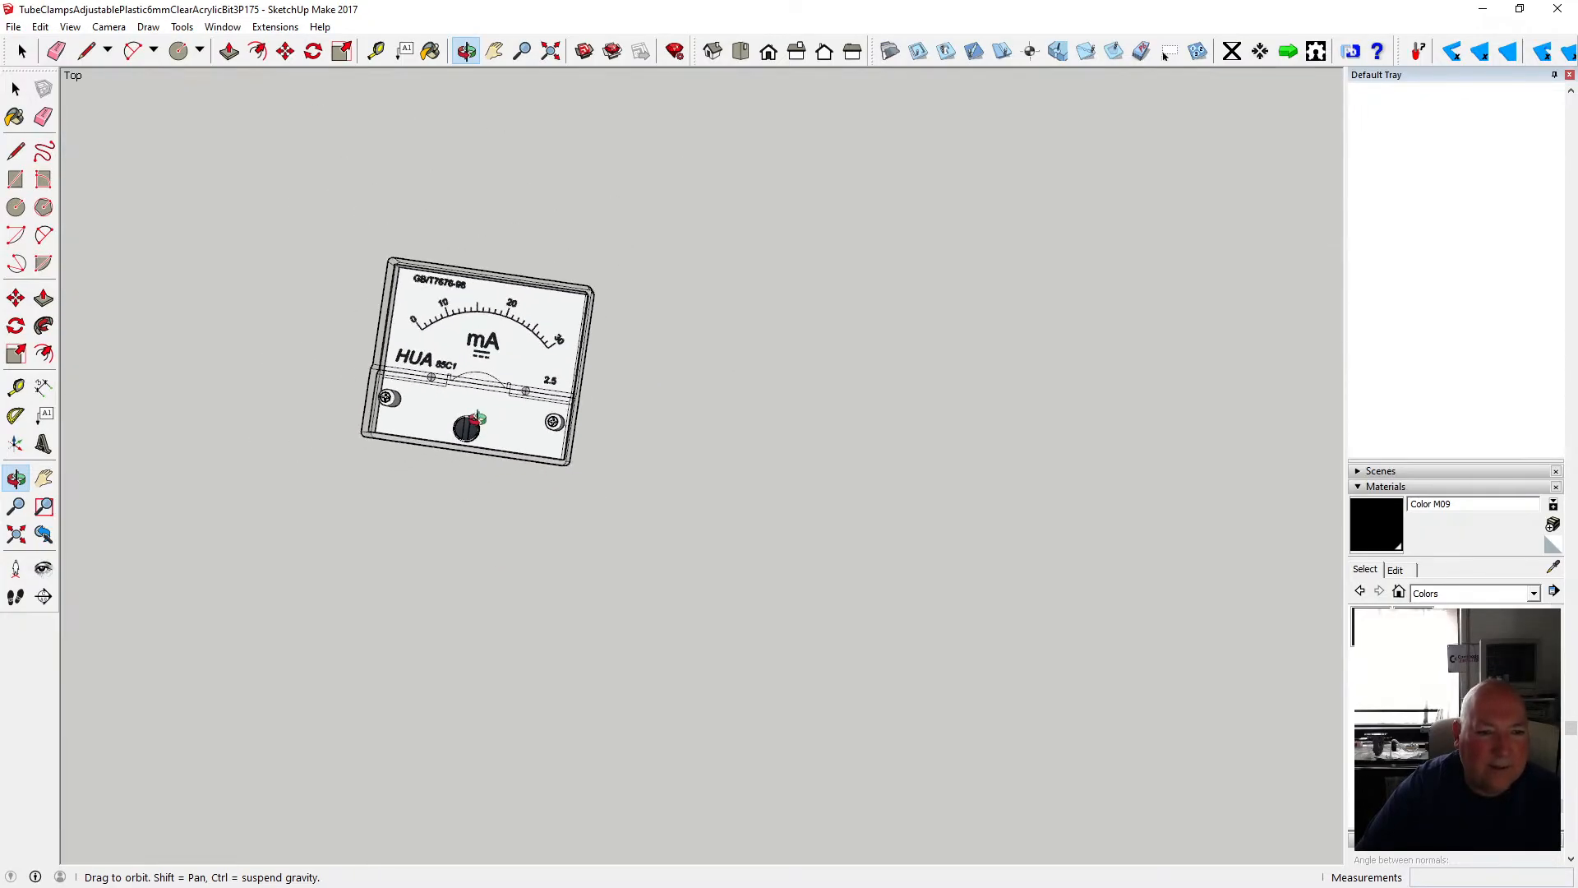
scroll(460, 431, up, 5)
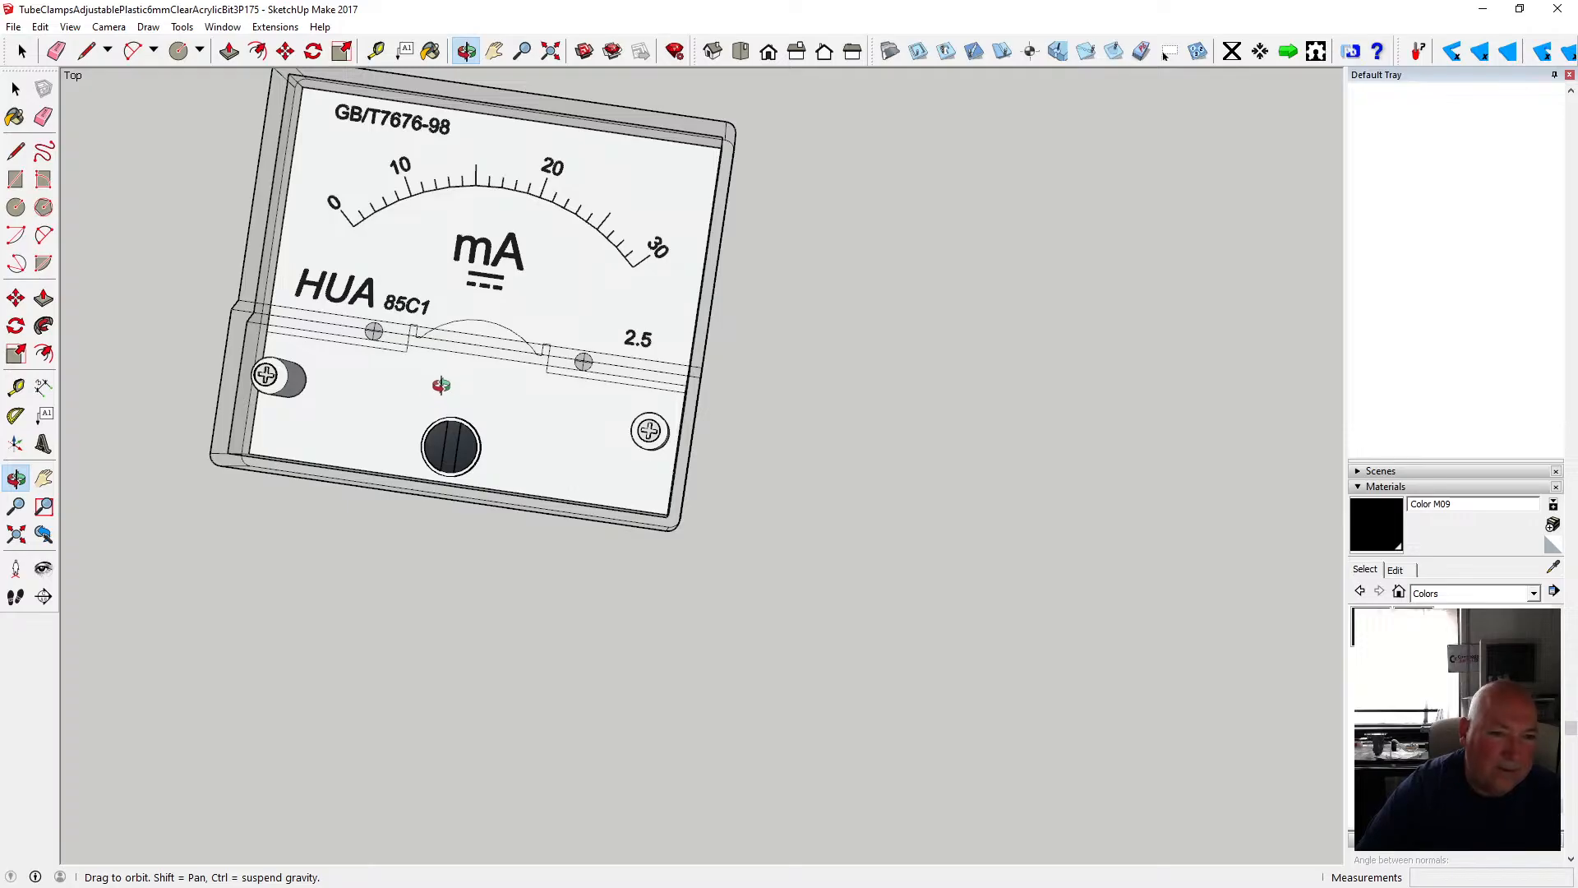
drag(442, 385, 426, 252)
key(space)
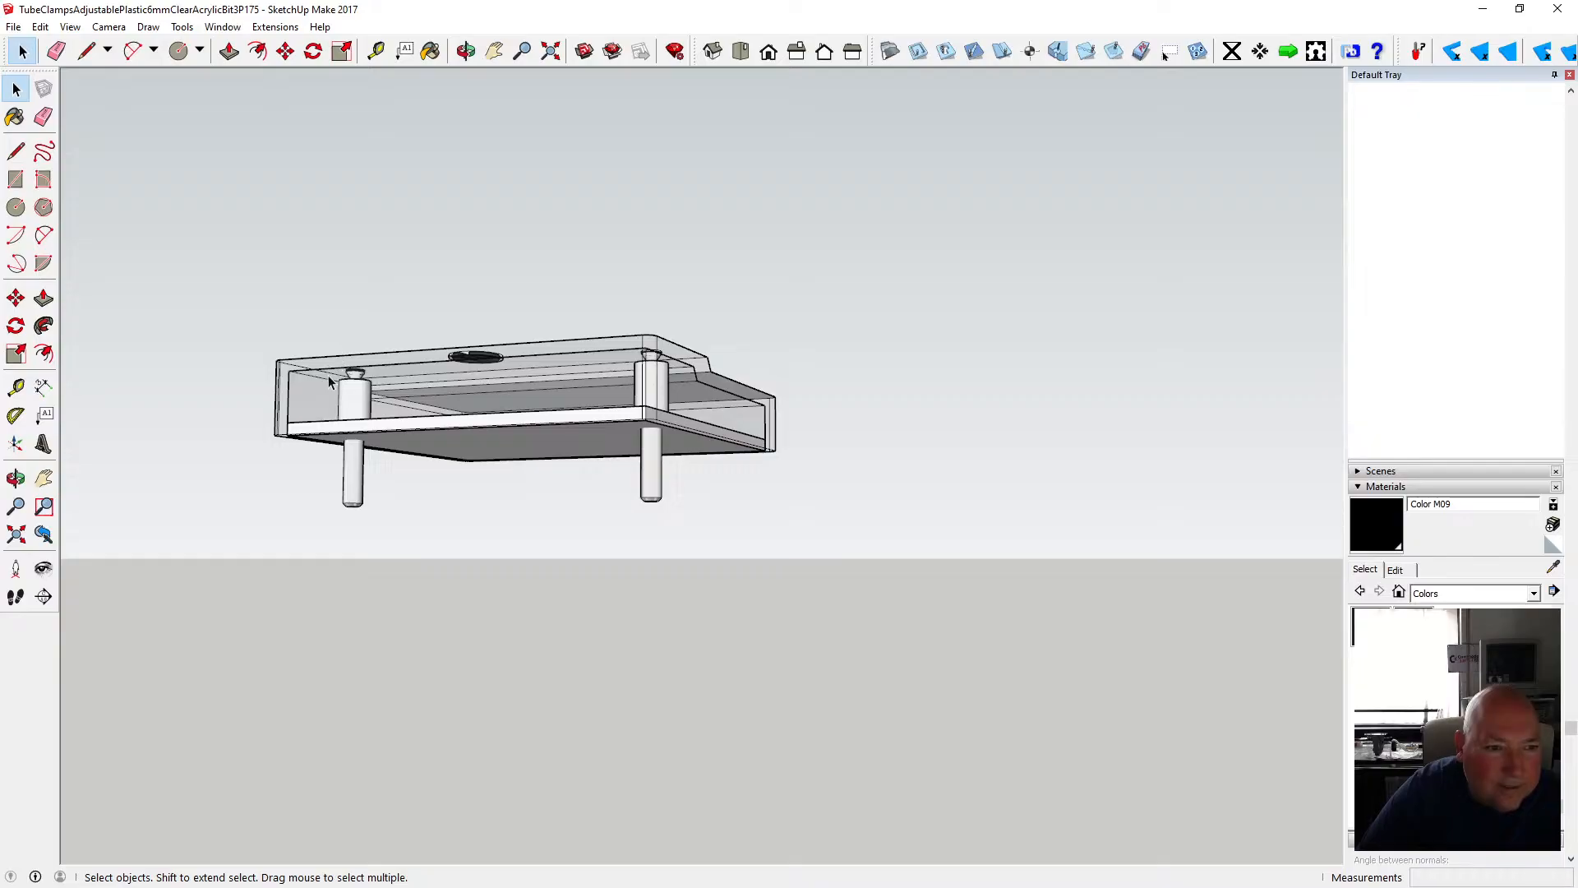
click(329, 381)
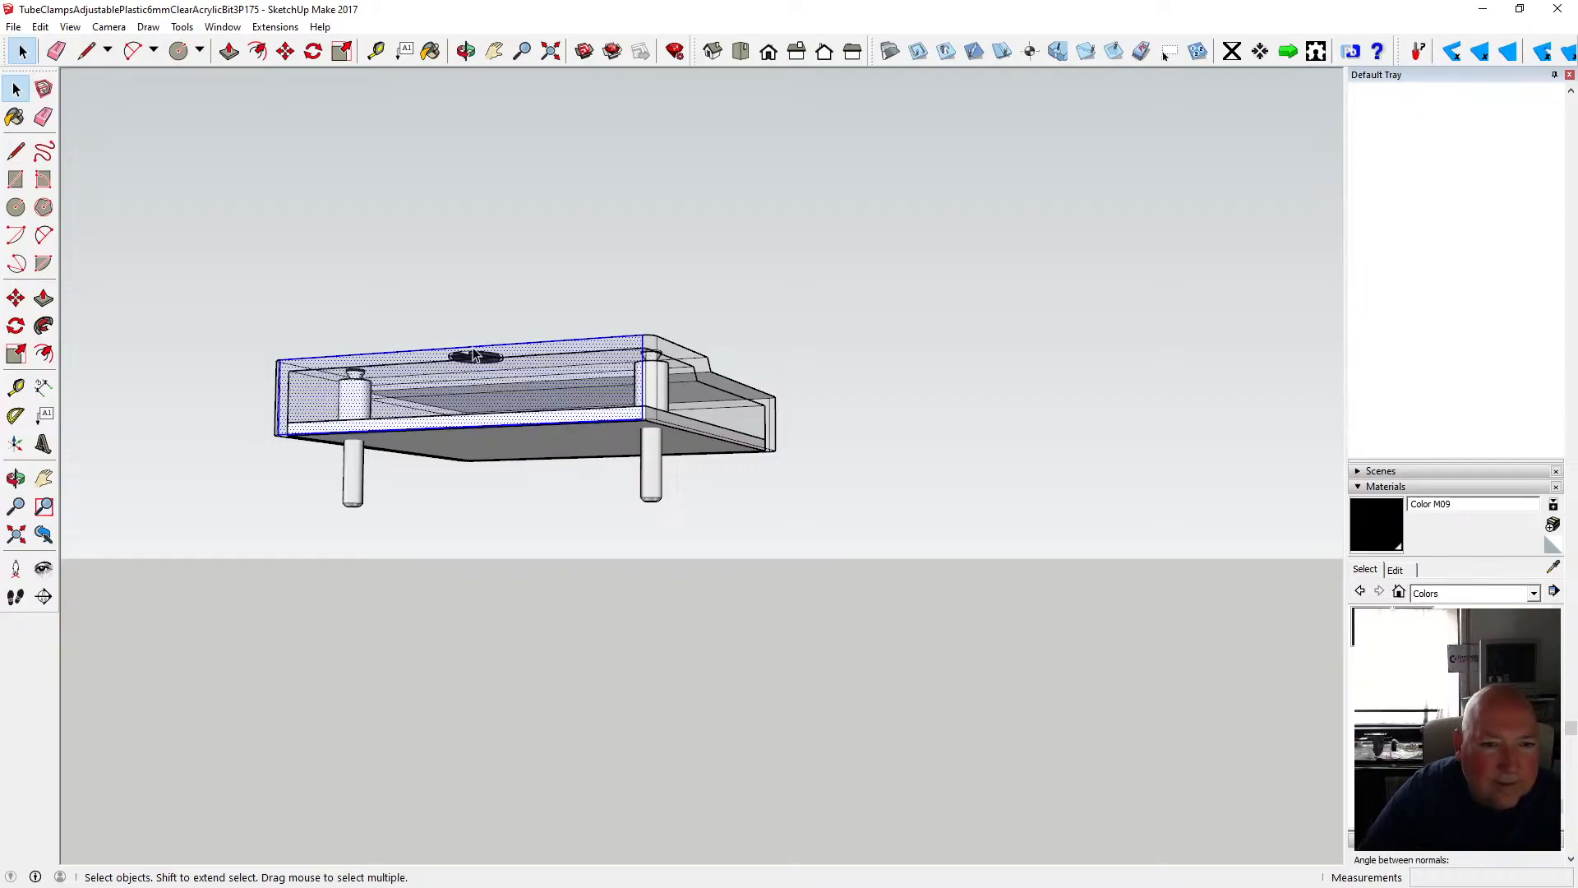
click(486, 280)
- Select the dial plate group from the back of the meter and inspect its Entity Info and the layer list
click(466, 51)
drag(390, 302, 423, 352)
click(16, 88)
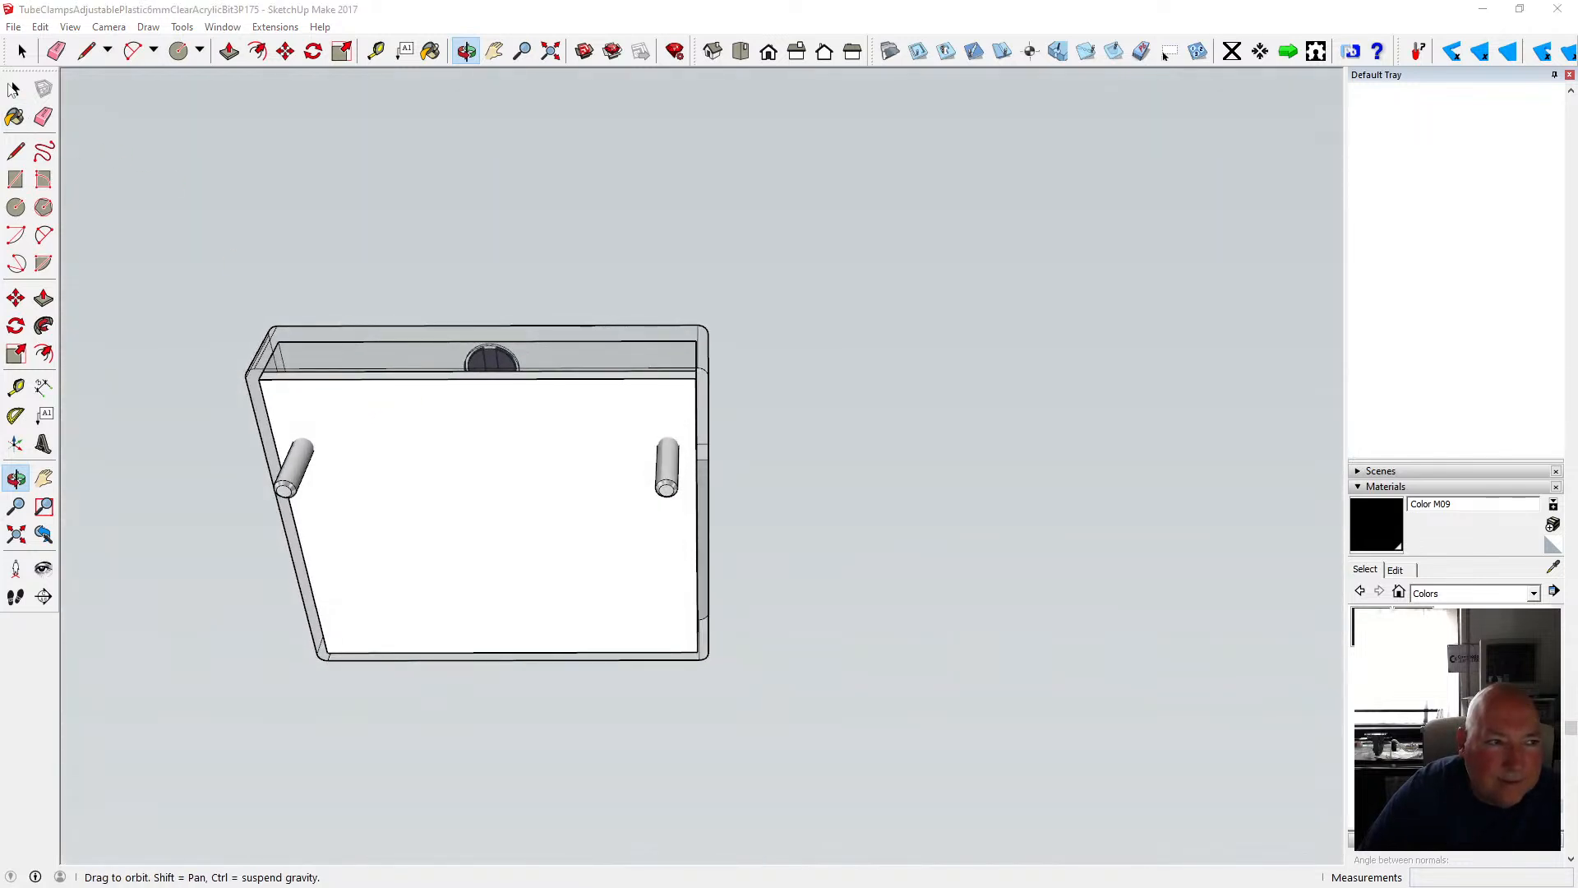
double_click(381, 447)
scroll(1419, 512, up, 5)
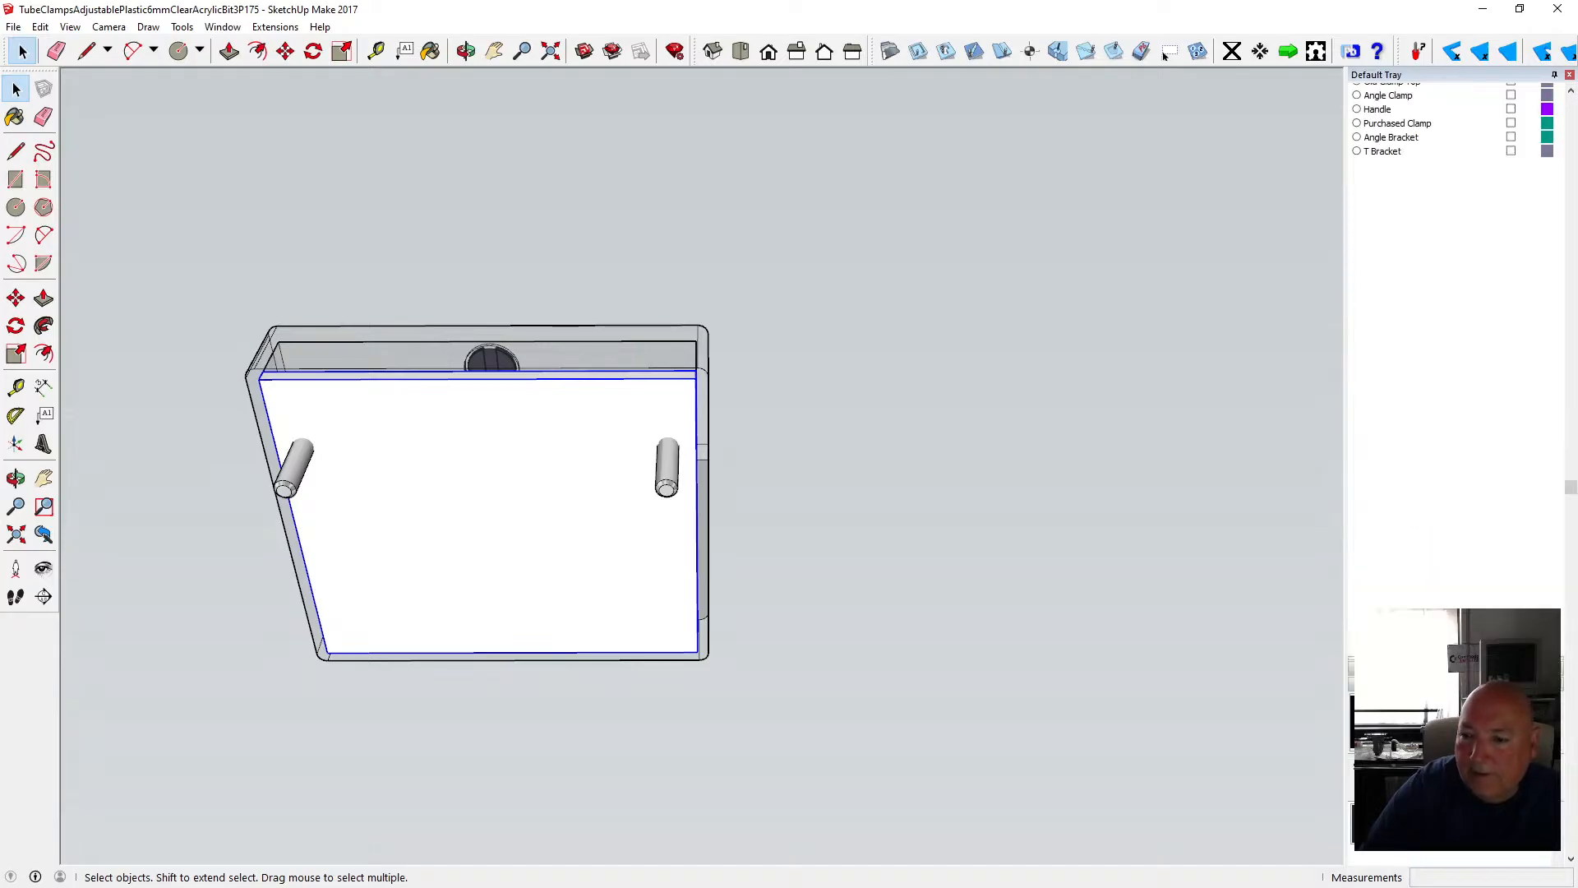
scroll(1456, 493, up, 7)
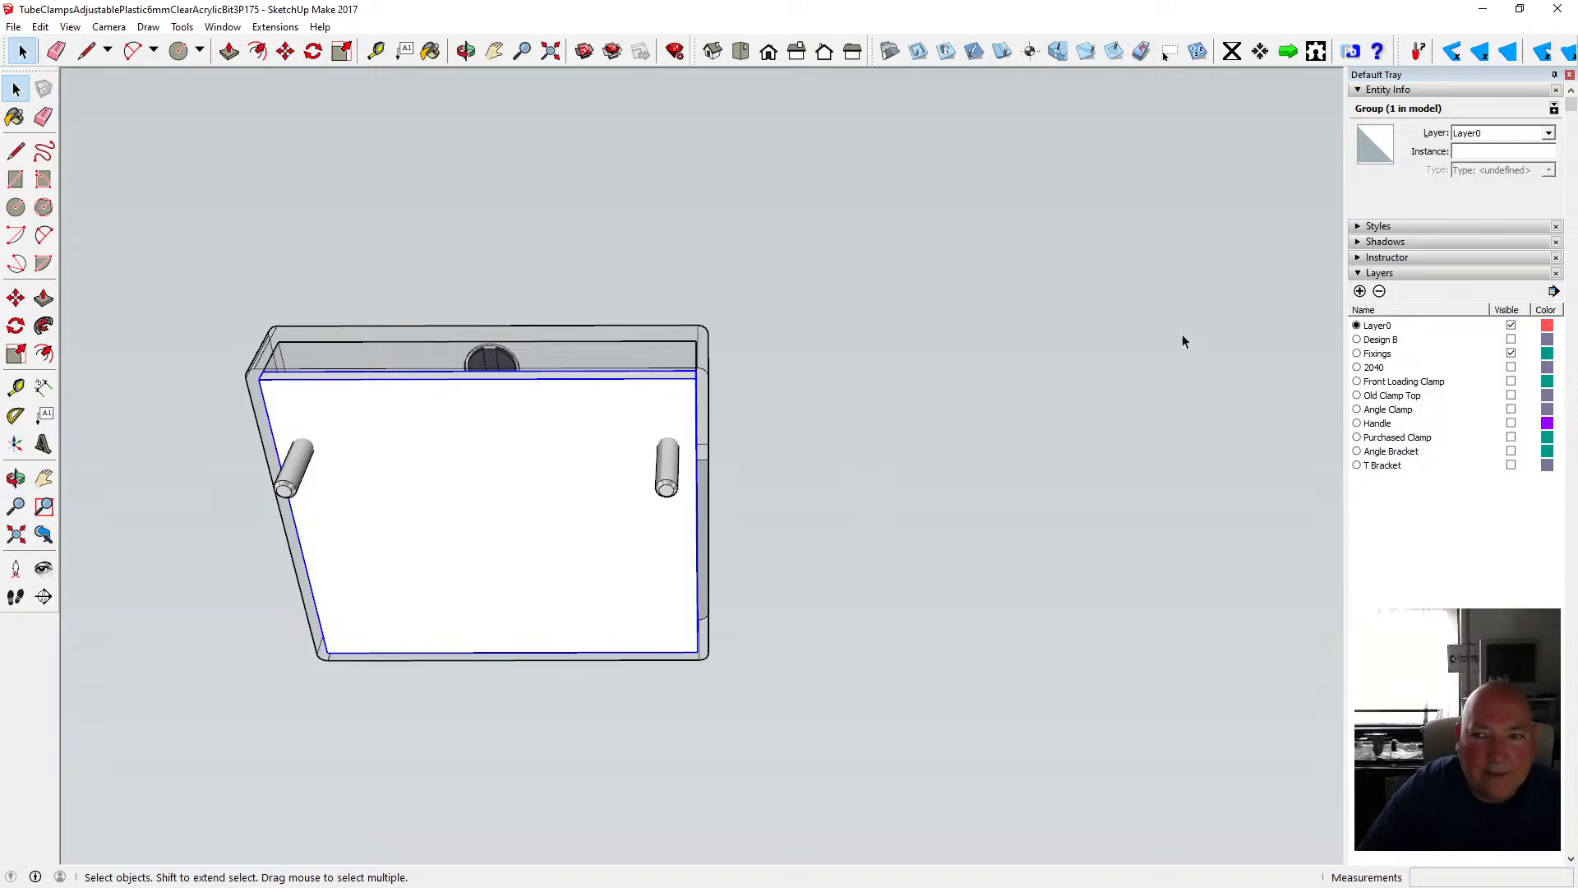
click(466, 51)
drag(521, 183, 605, 568)
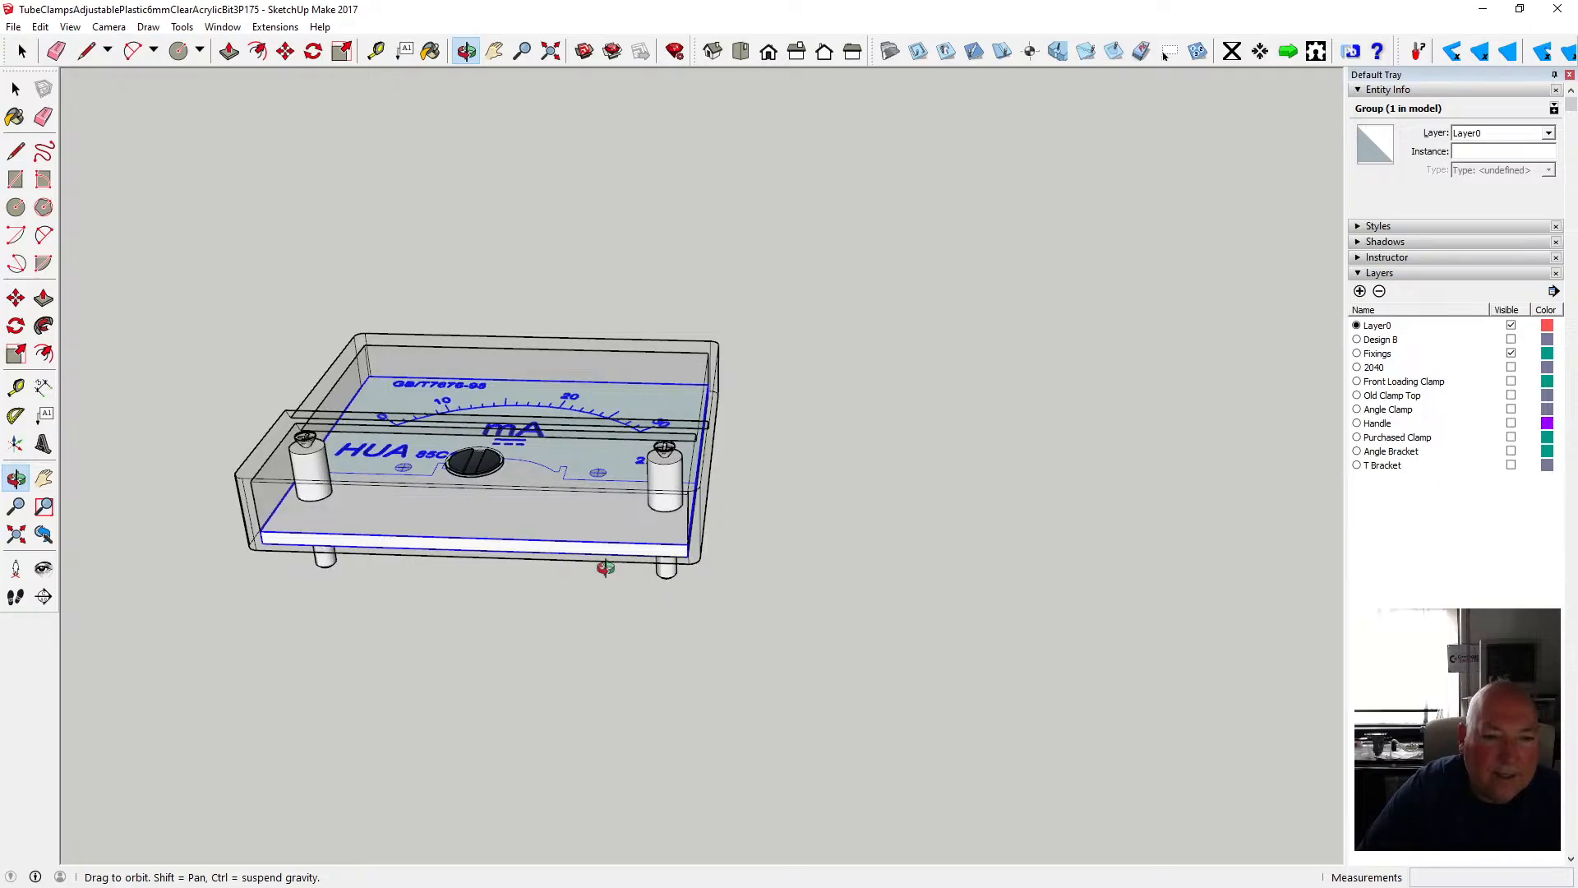
key(space)
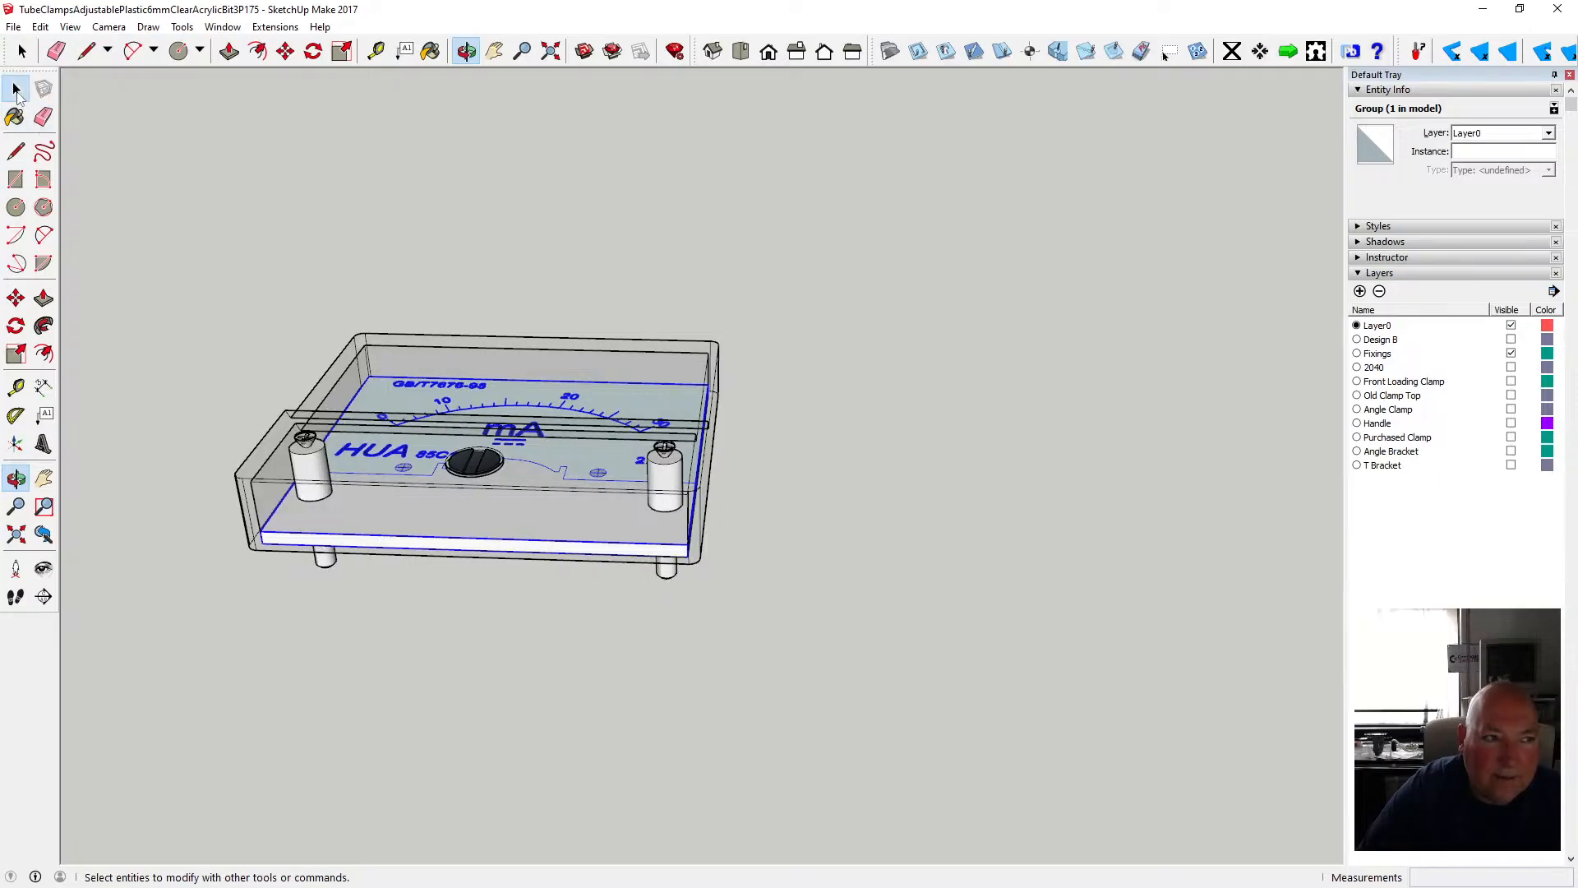
drag(210, 277, 725, 568)
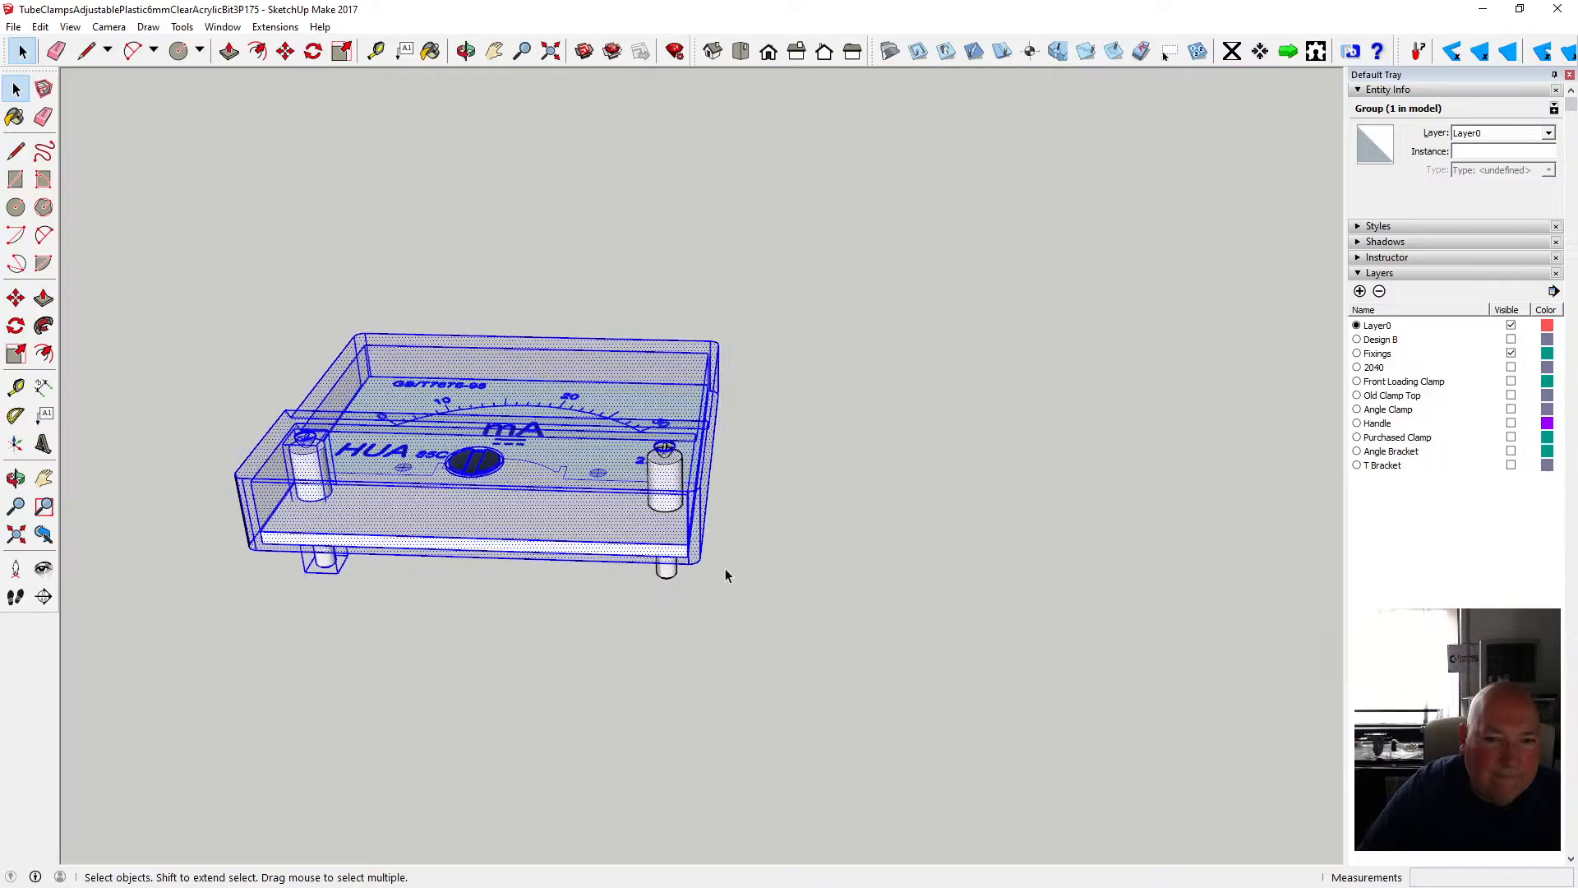
key(o)
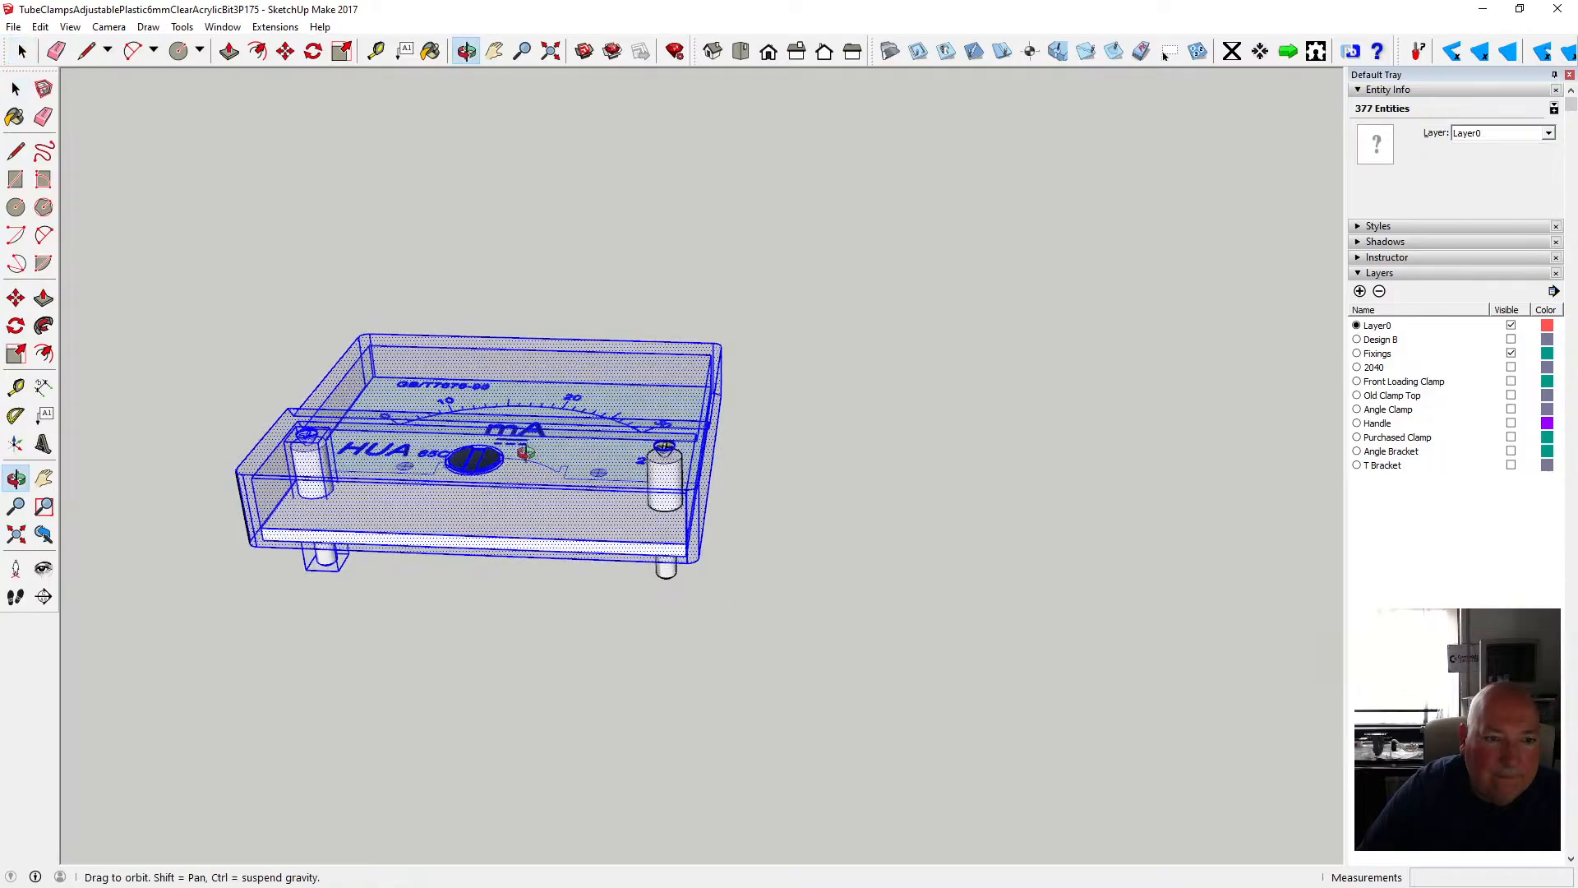
drag(525, 448, 427, 319)
key(space)
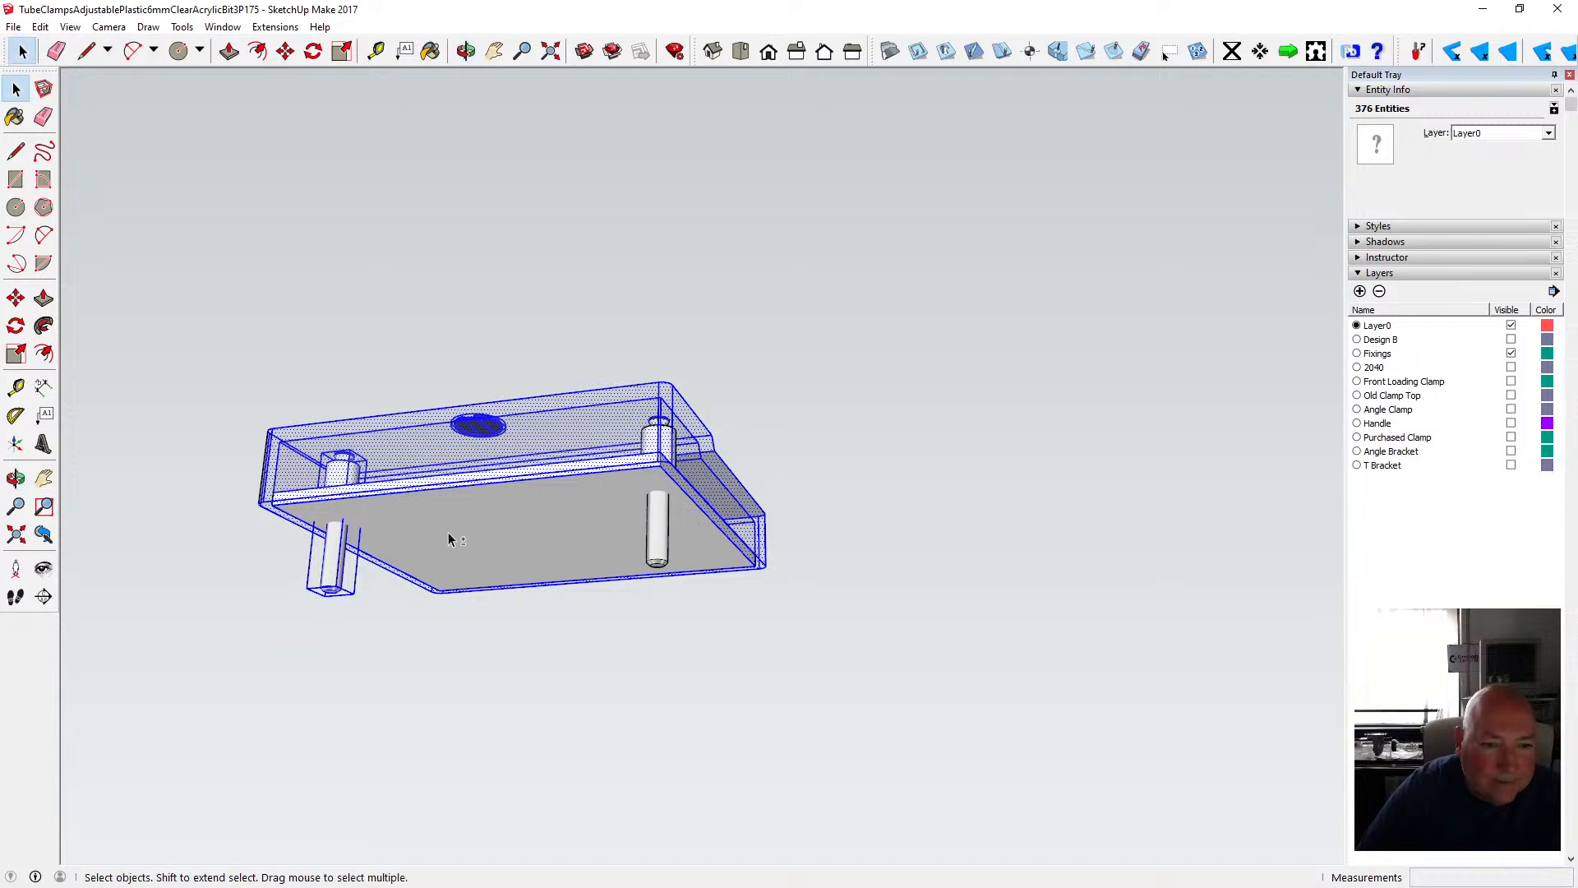
click(515, 634)
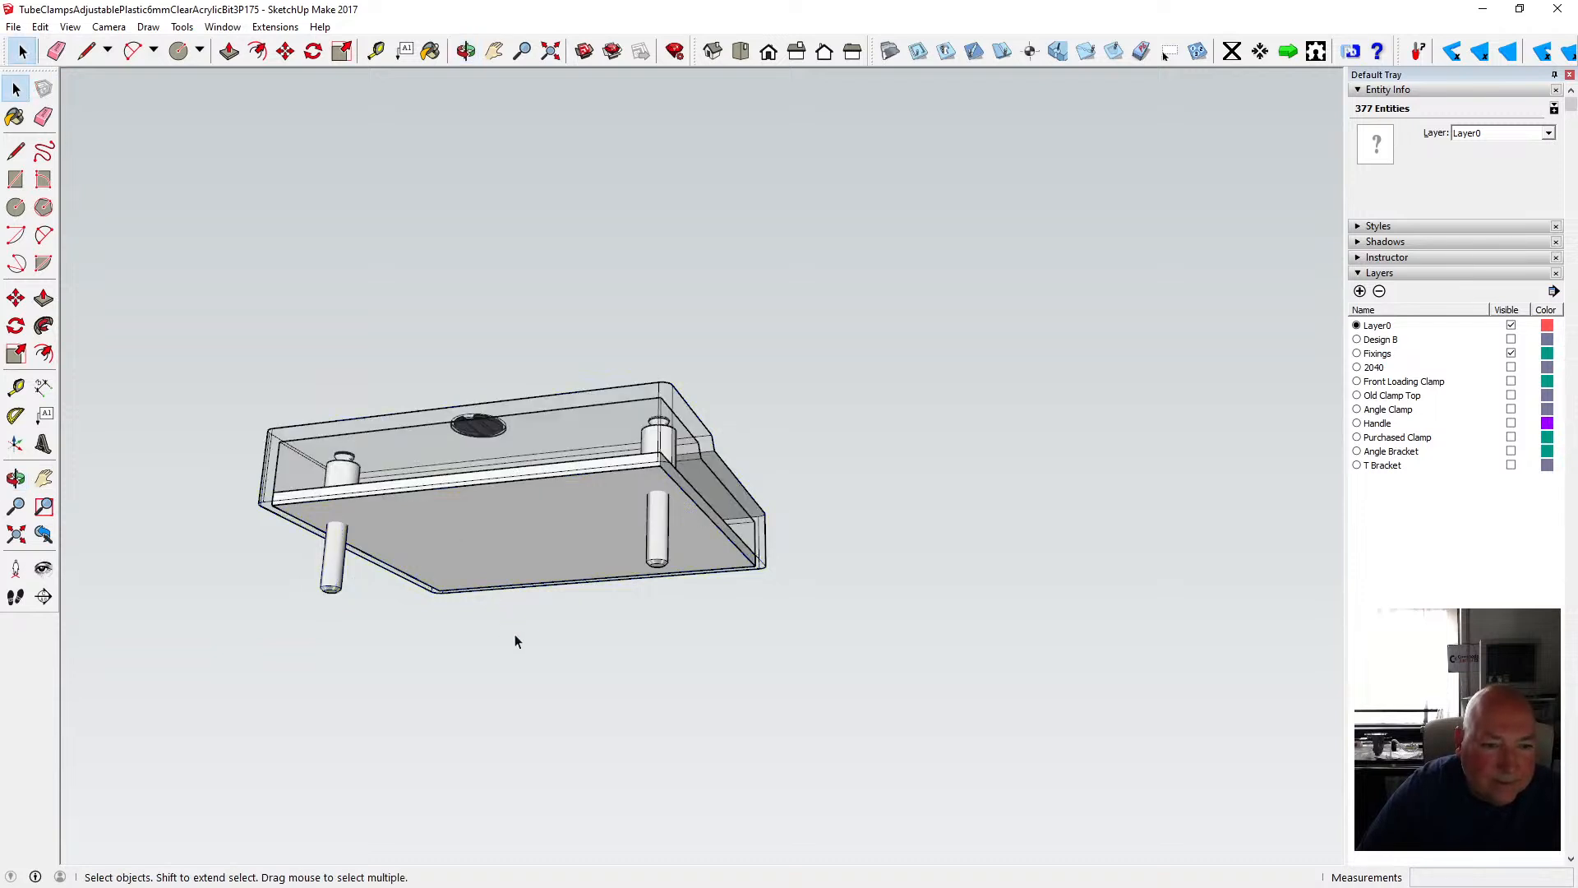
- Move the dial plate group 100 mm straight down along the blue axis, out of the clear case
click(436, 524)
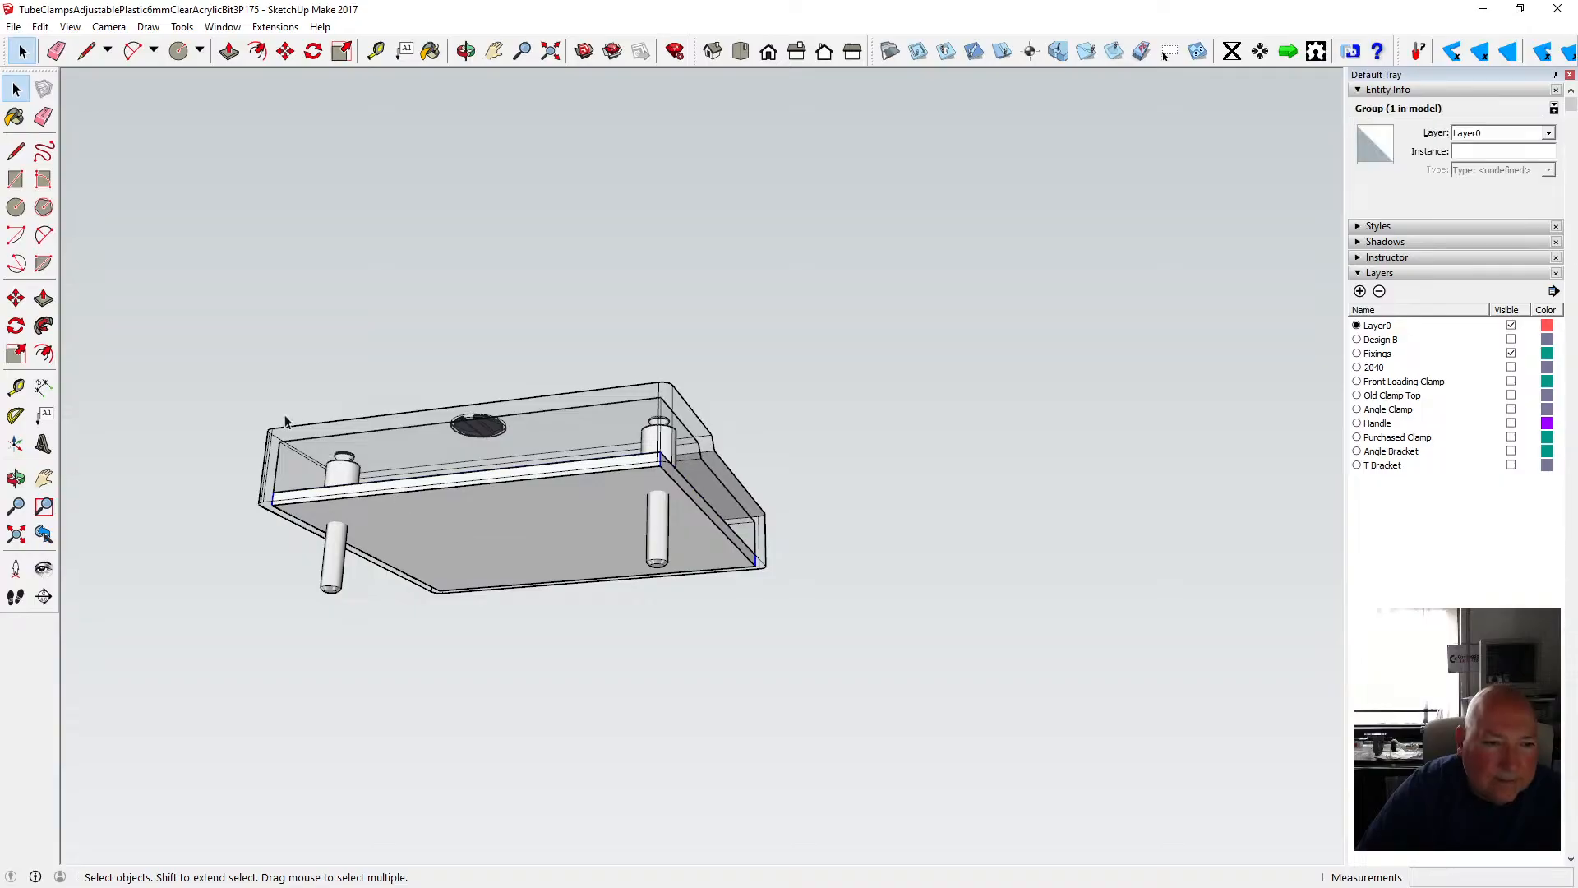
click(466, 51)
drag(373, 225, 469, 536)
key(space)
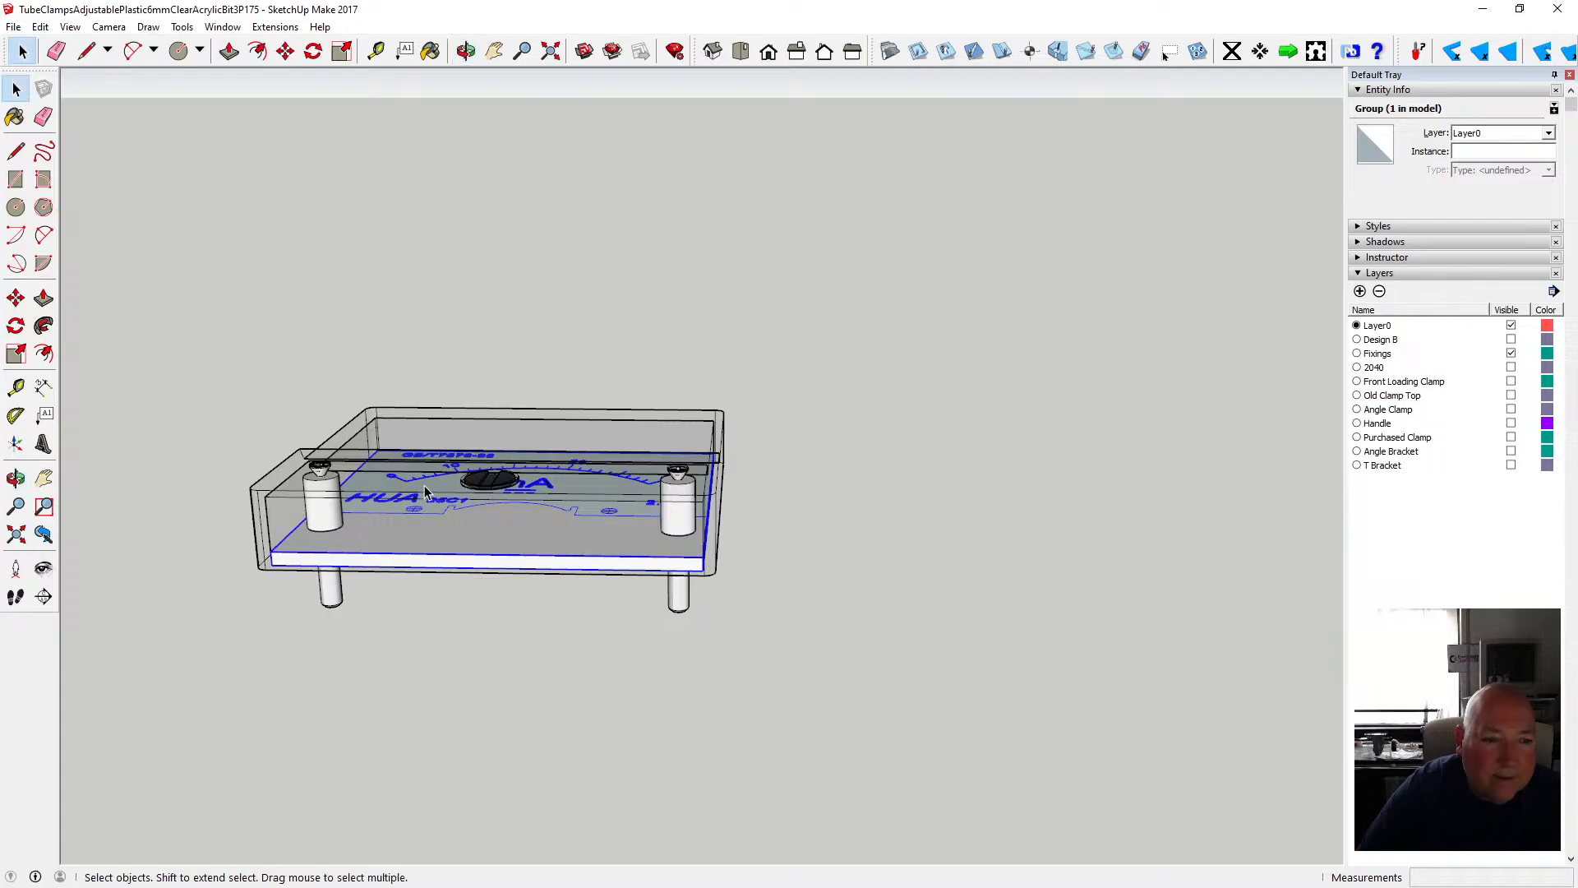
click(466, 51)
drag(460, 189, 448, 334)
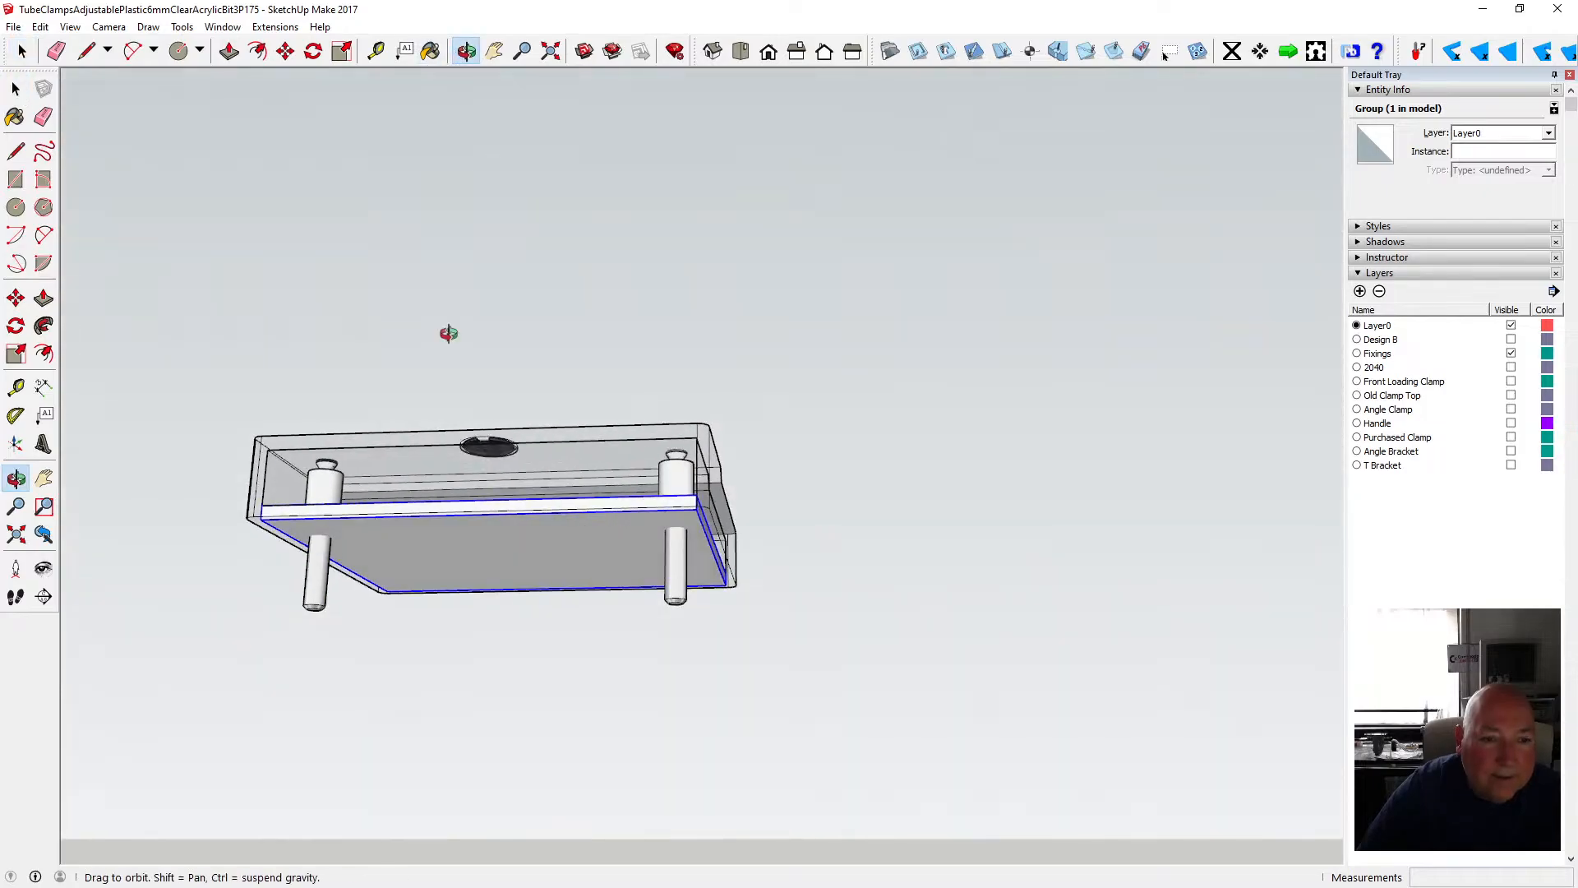
click(15, 89)
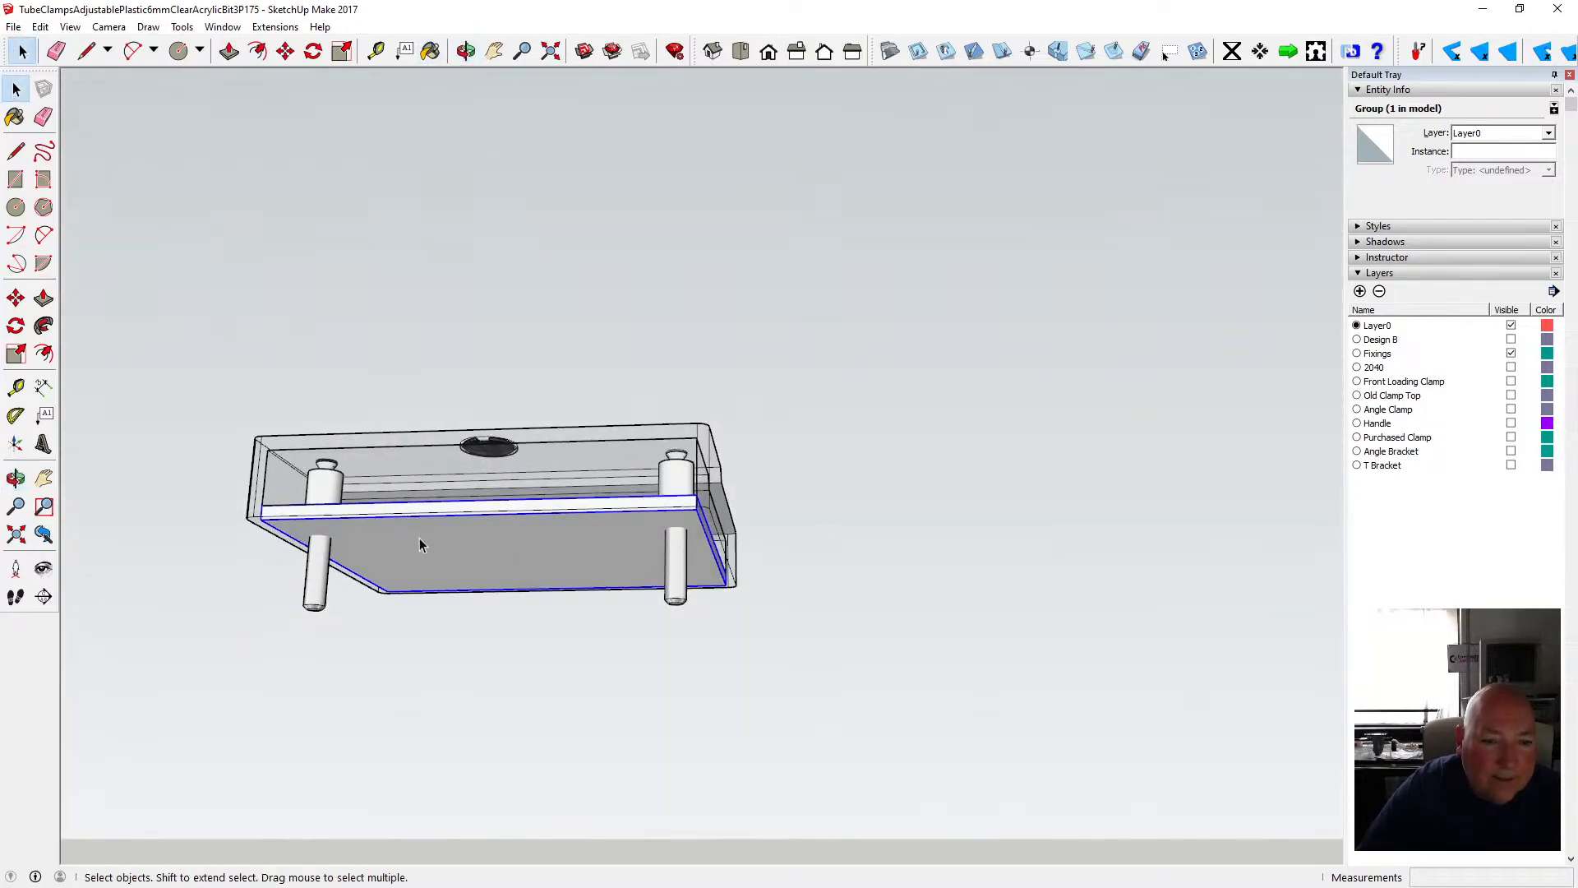
click(285, 51)
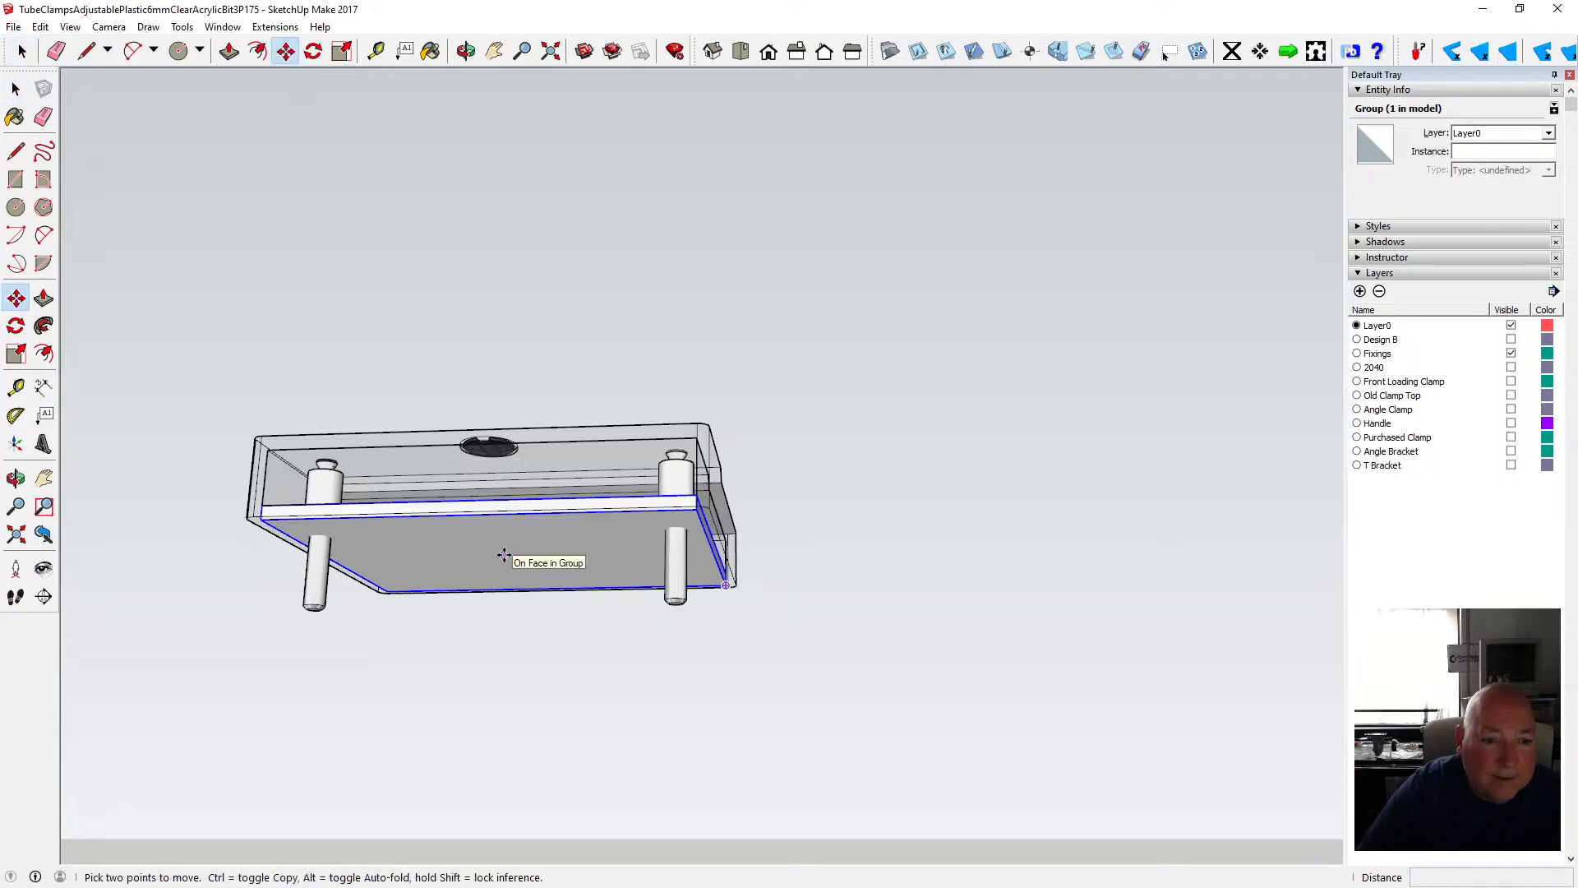
click(504, 555)
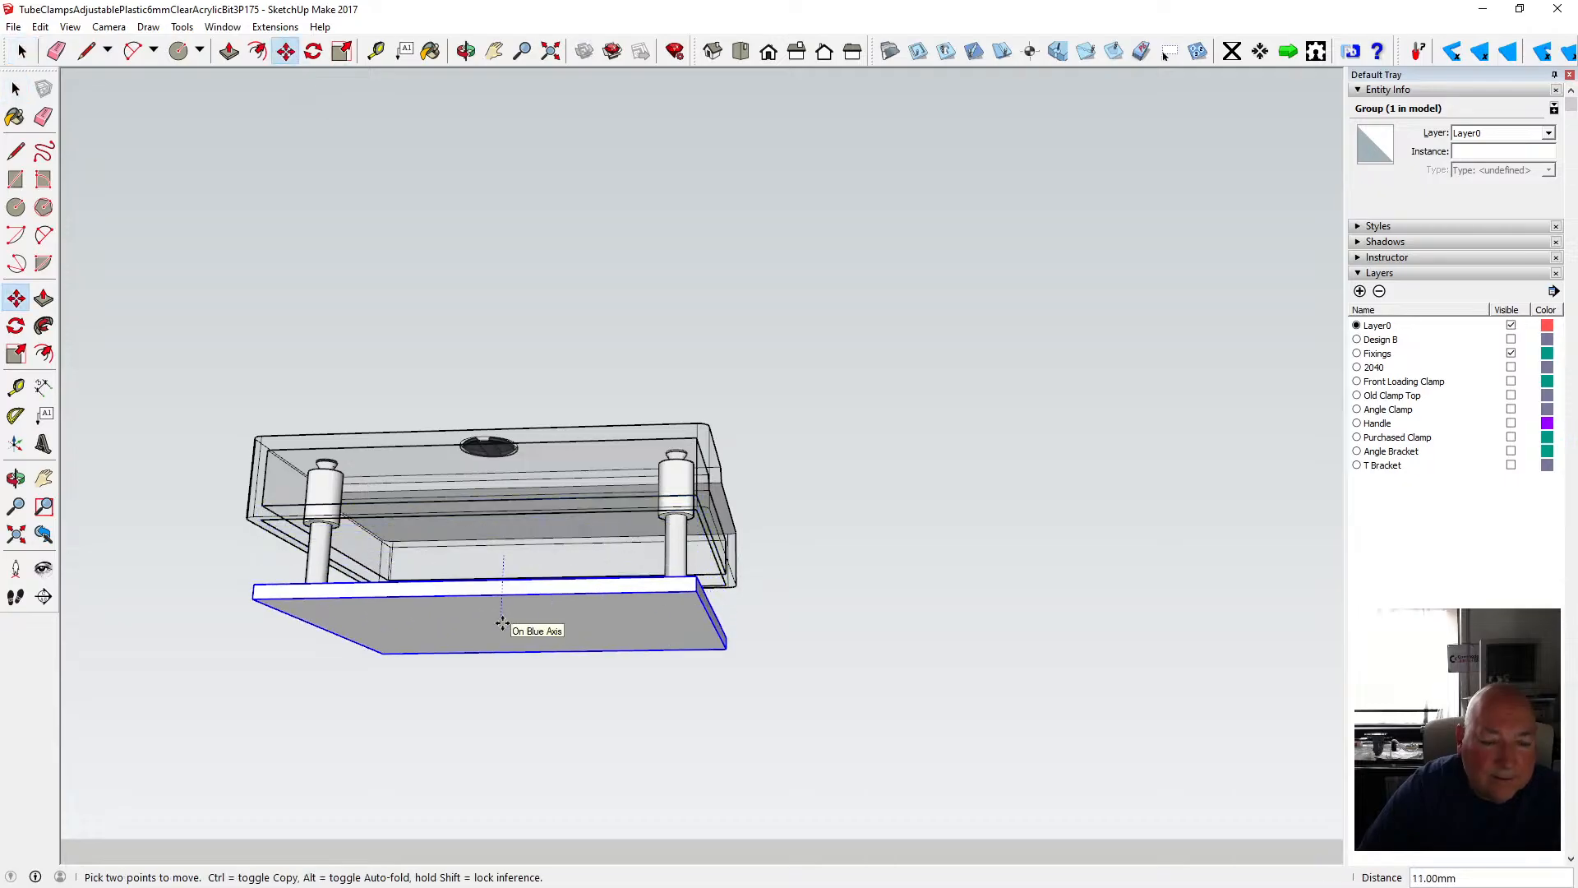
text(100)
key(Return)
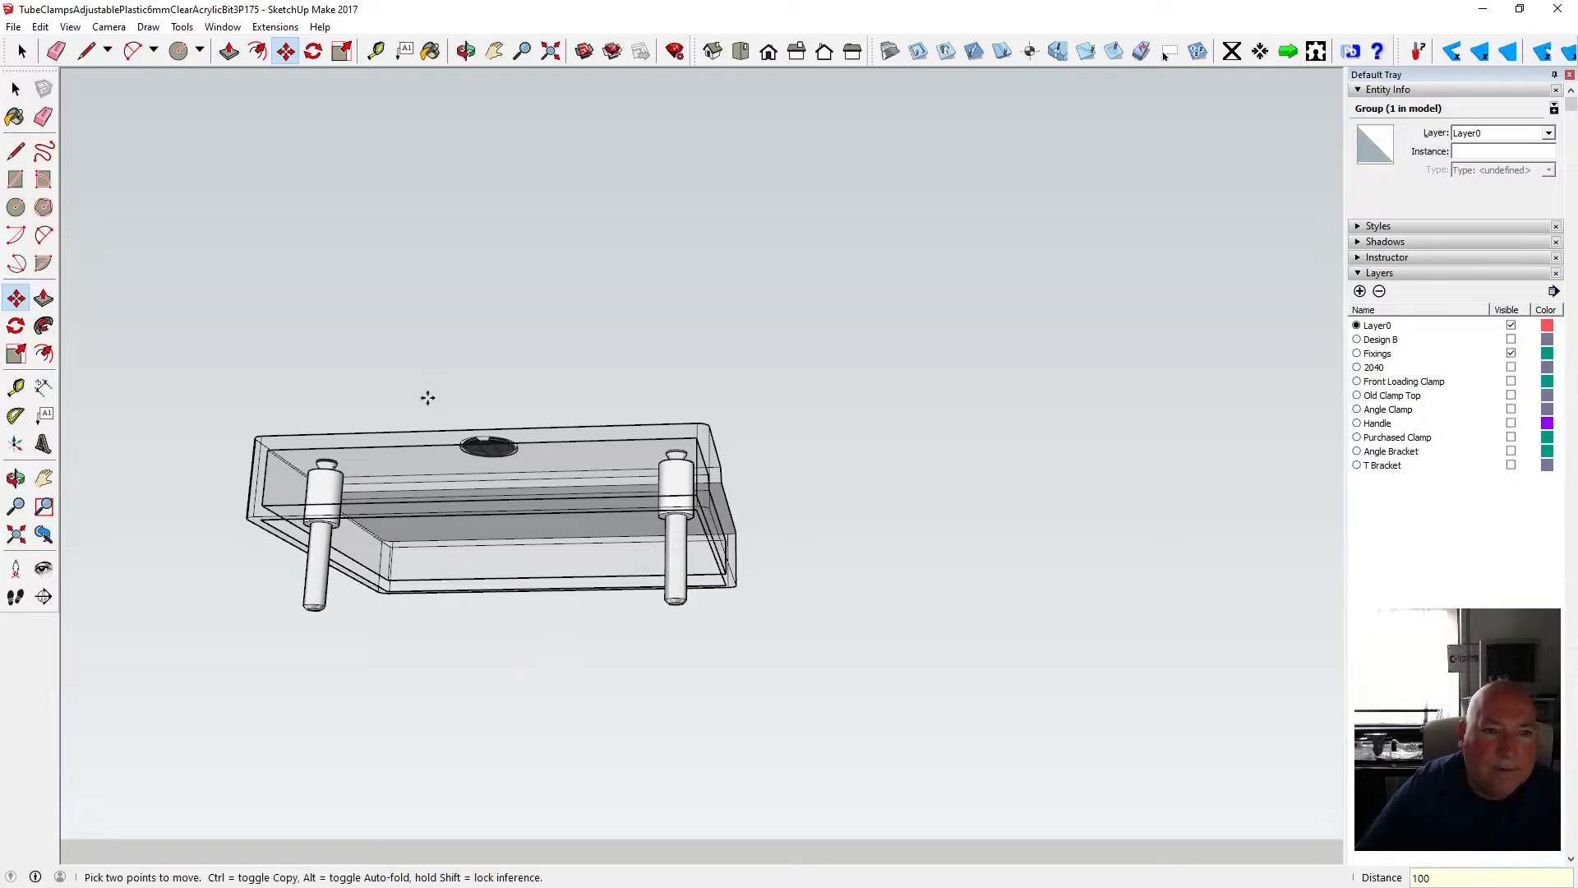
- Select the clear case together with its mounting screws and slotted adjuster, and combine them into one group
click(465, 51)
drag(515, 328, 556, 501)
drag(555, 586, 532, 679)
scroll(532, 681, up, 5)
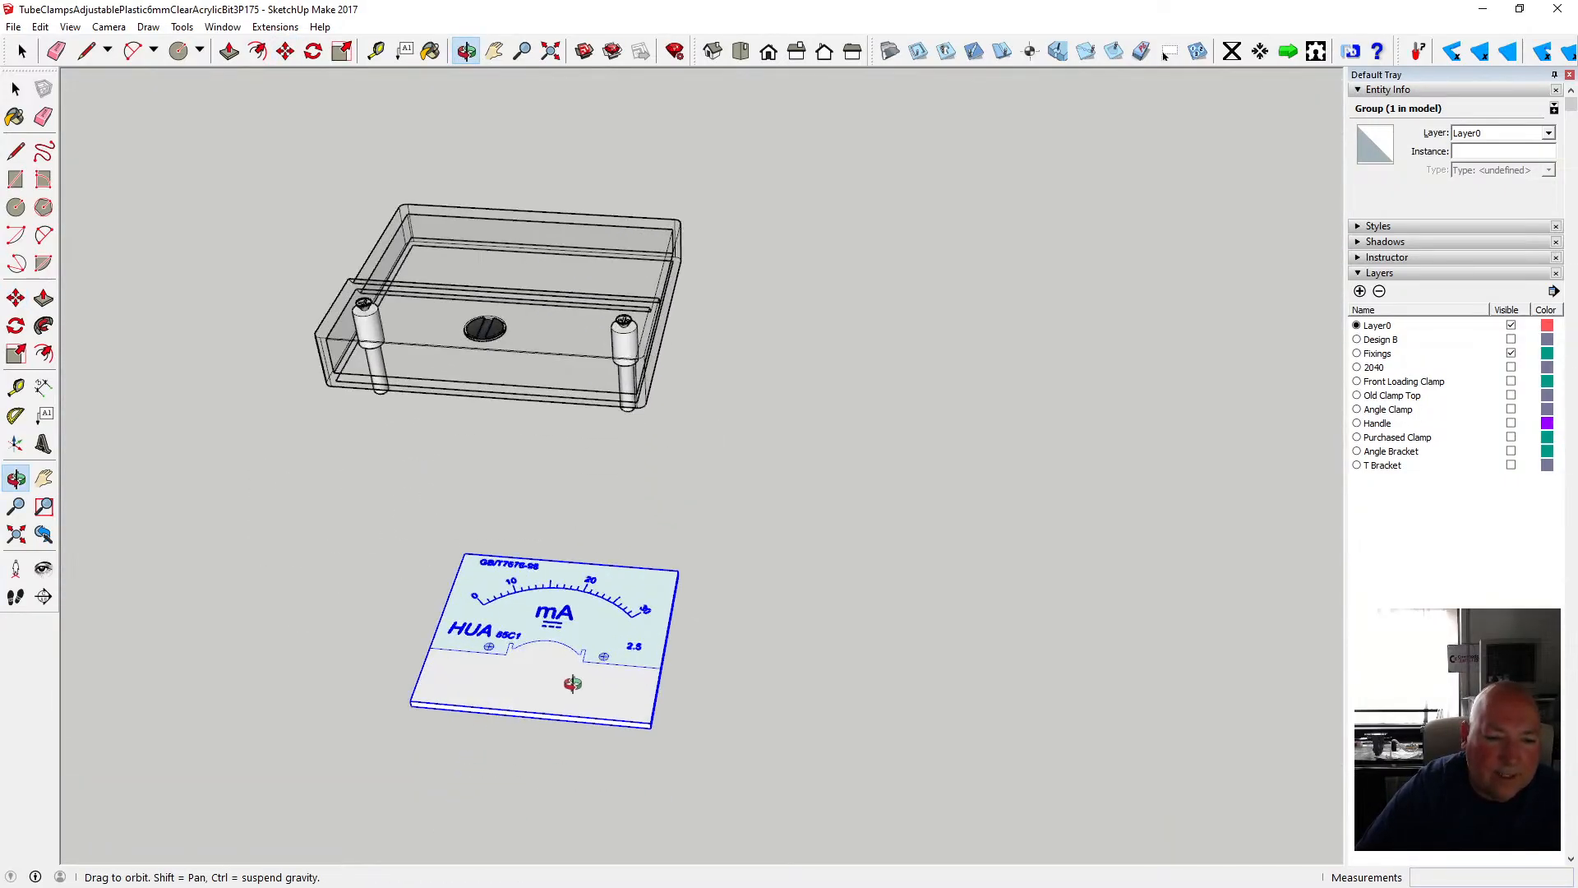
scroll(545, 634, down, 5)
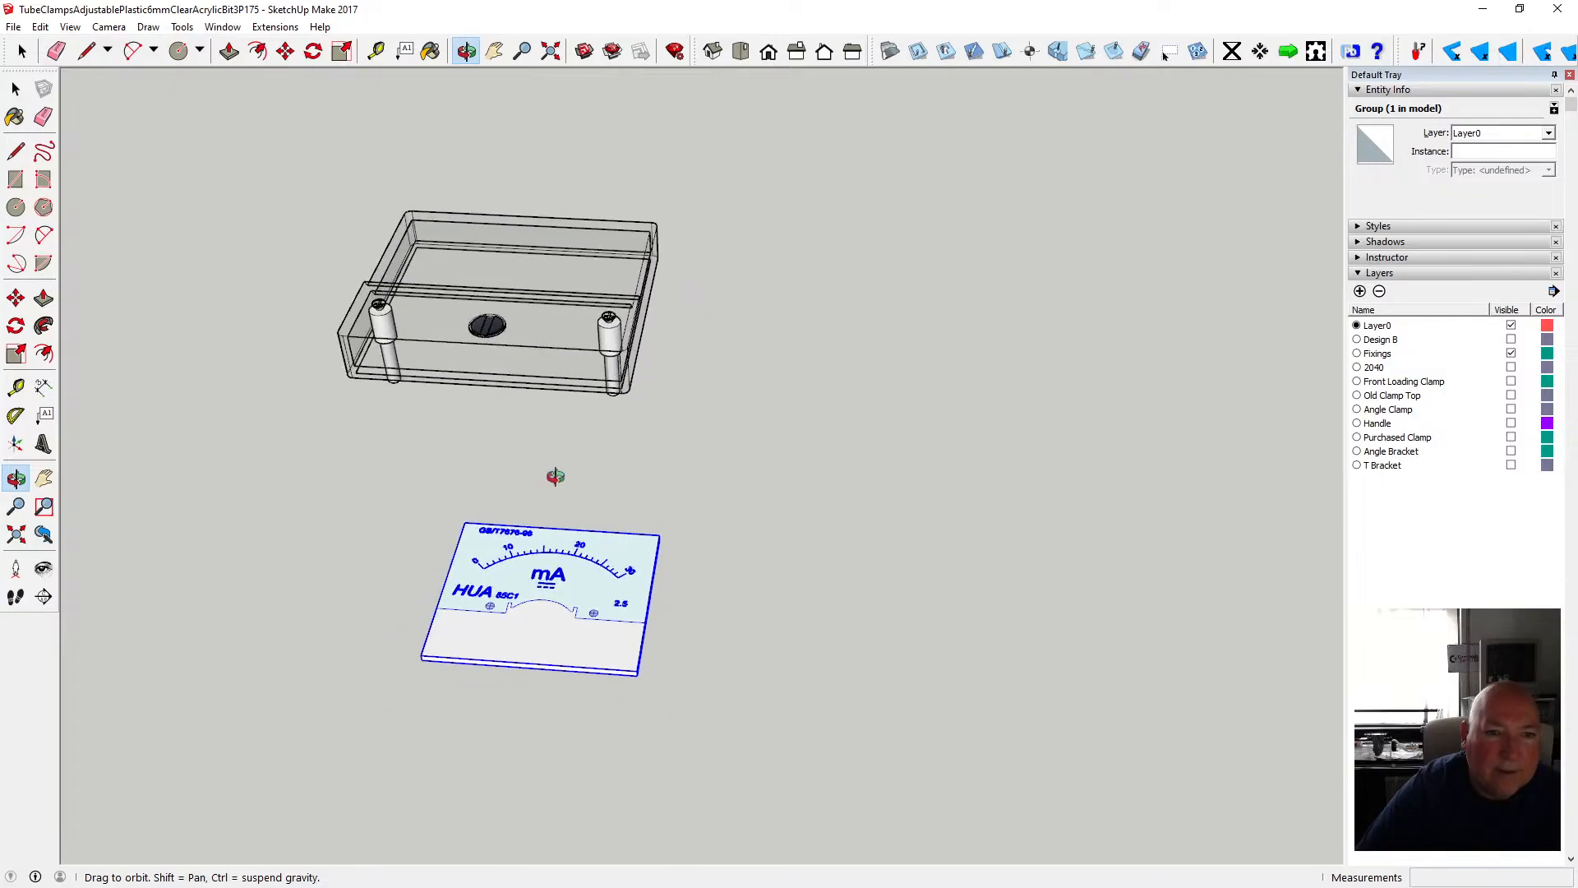
scroll(542, 444, up, 3)
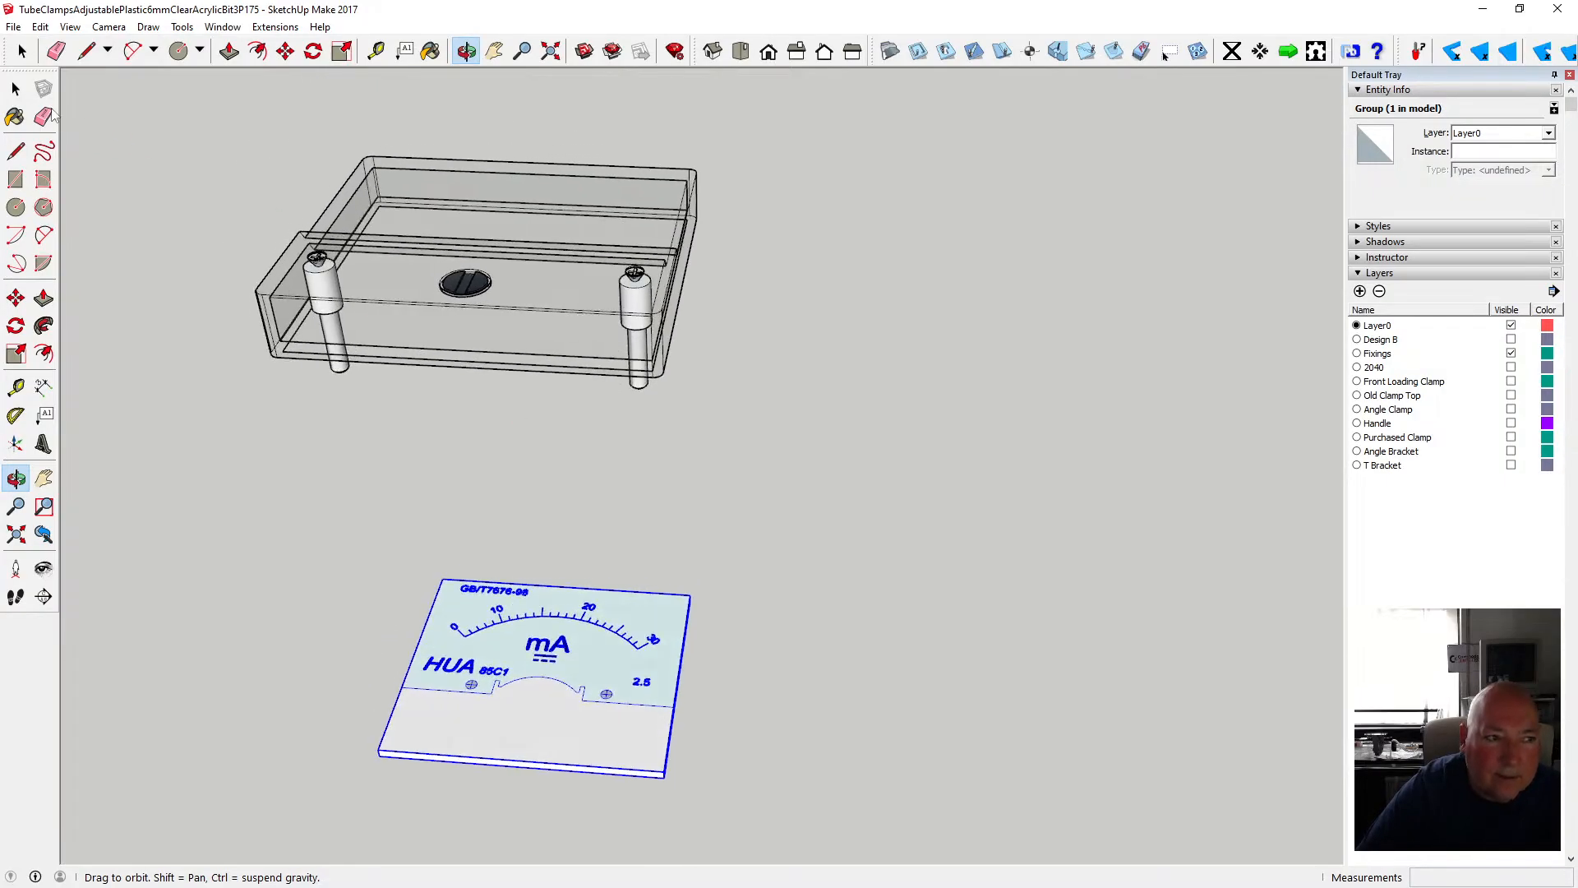
click(17, 89)
drag(202, 87, 737, 462)
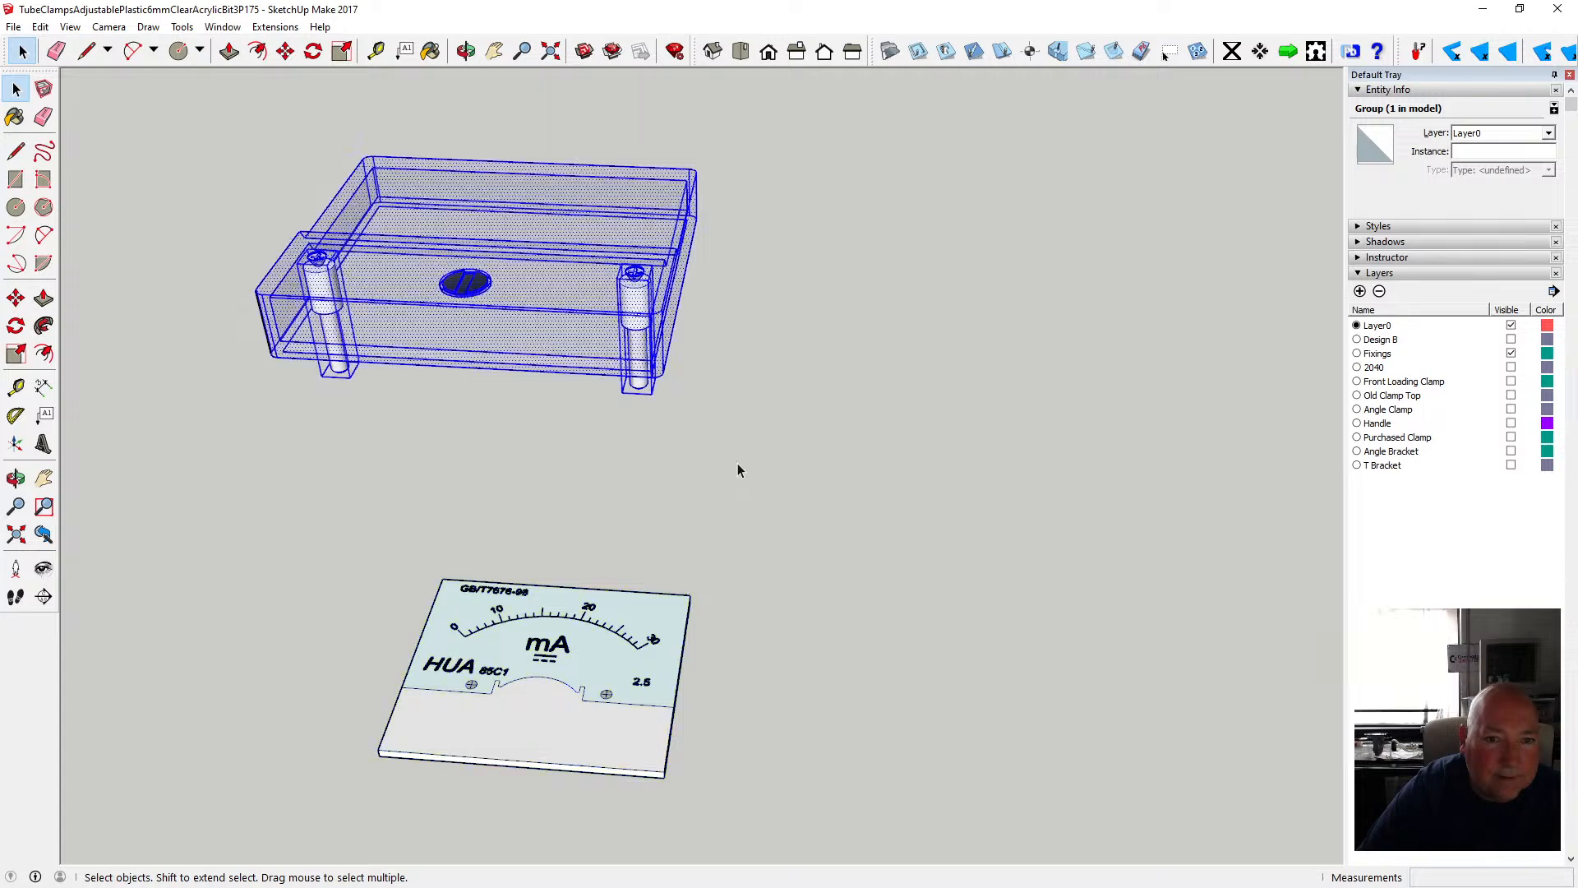
right_click(533, 327)
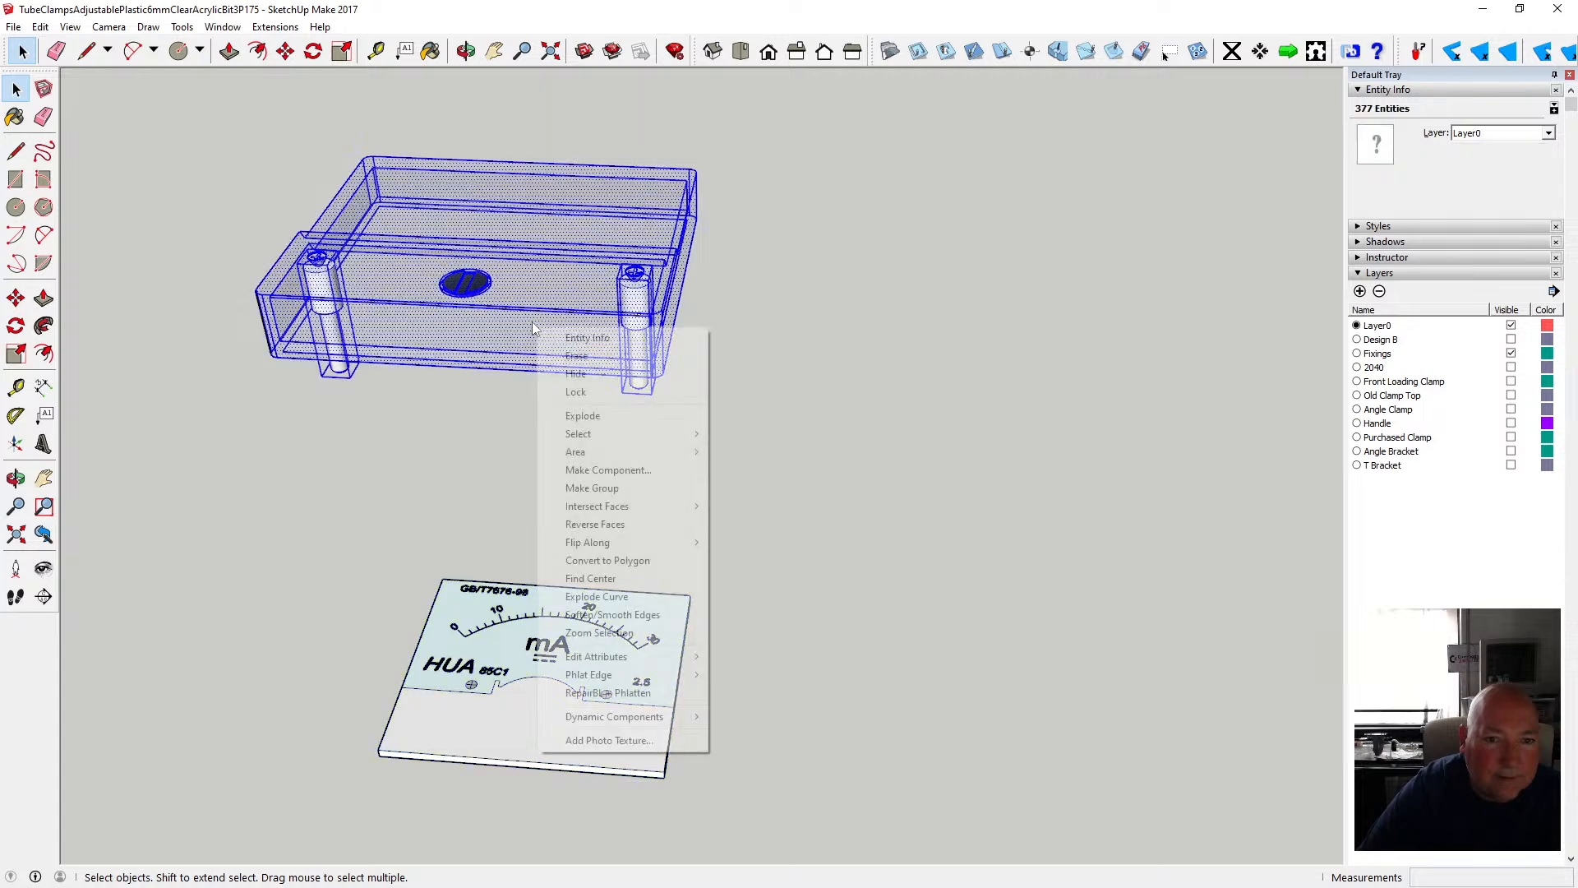
click(632, 488)
- Open the case group for editing and select the underside face of its raised section around the slotted adjuster
click(466, 51)
drag(564, 205, 579, 689)
scroll(462, 215, up, 5)
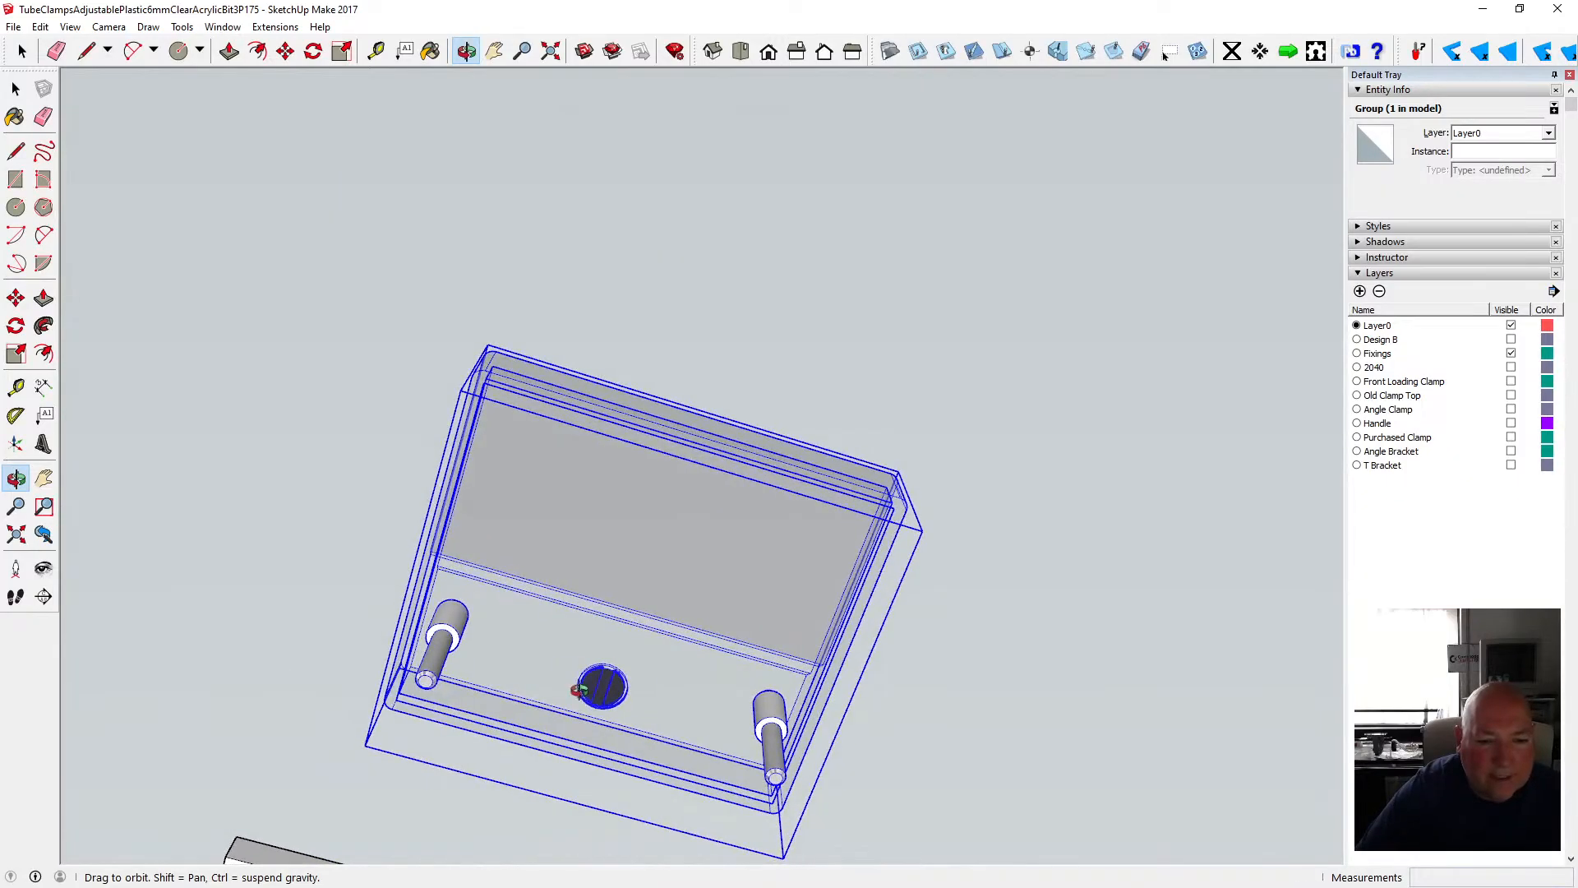
scroll(579, 689, up, 6)
key(space)
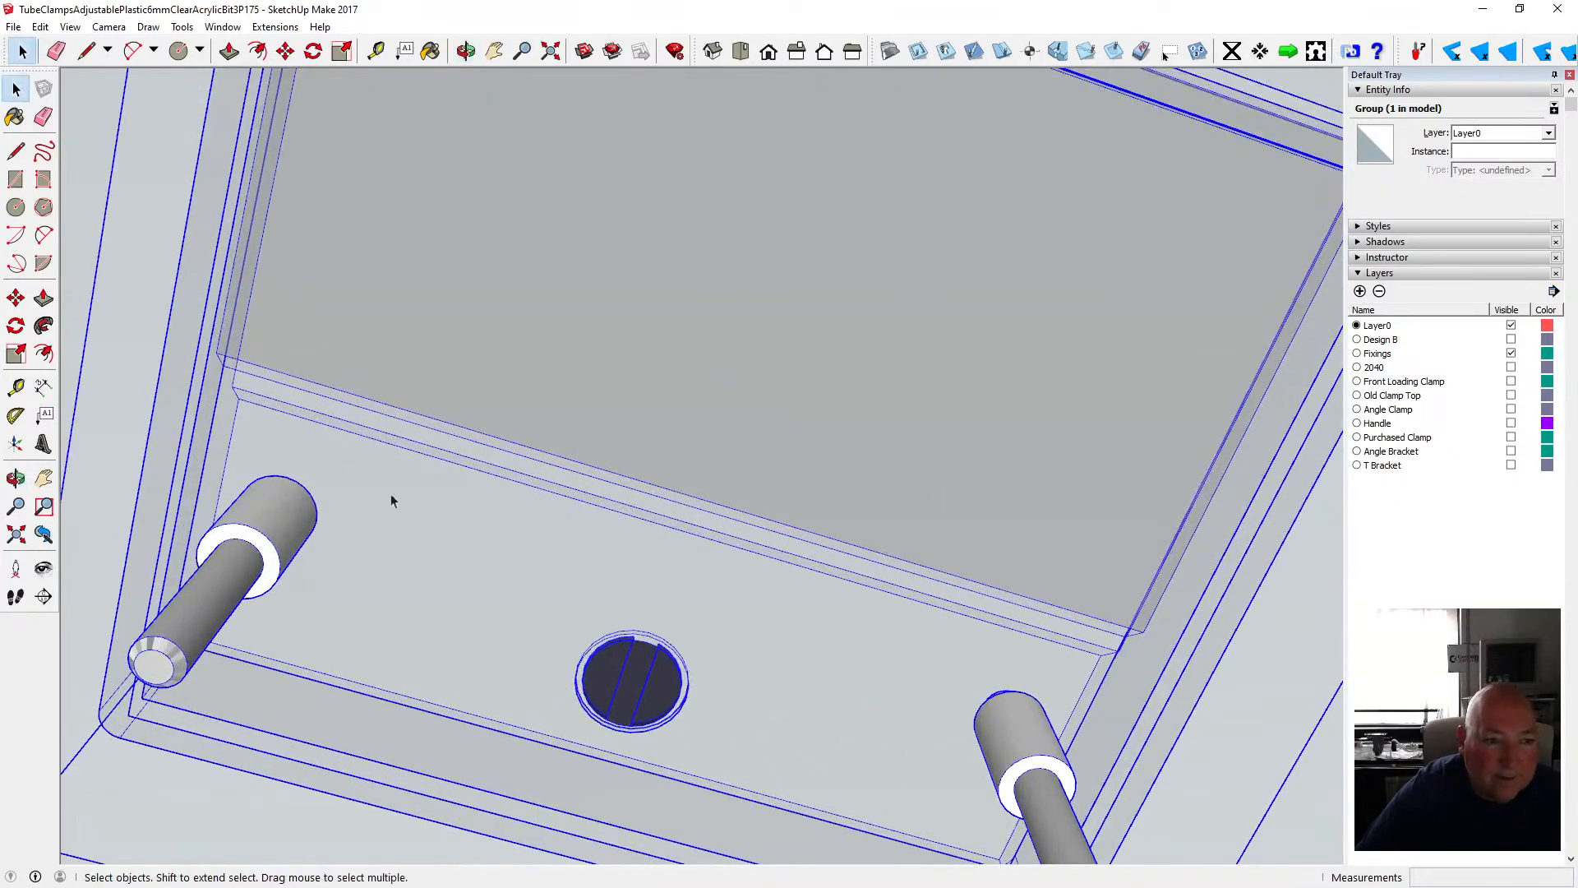
double_click(392, 518)
click(391, 519)
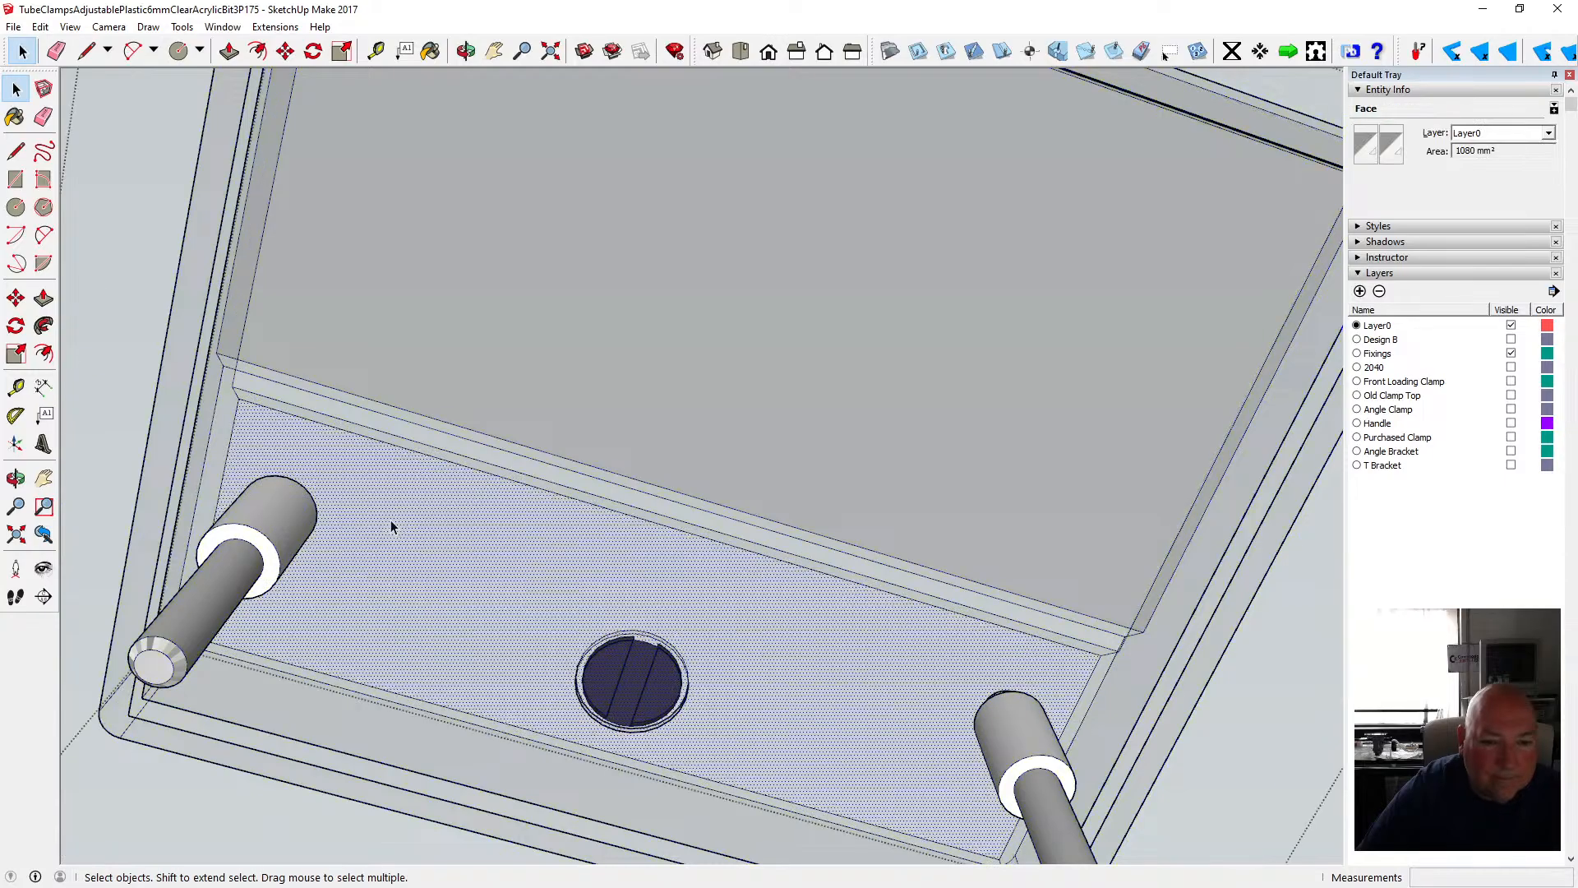
scroll(389, 510, down, 2)
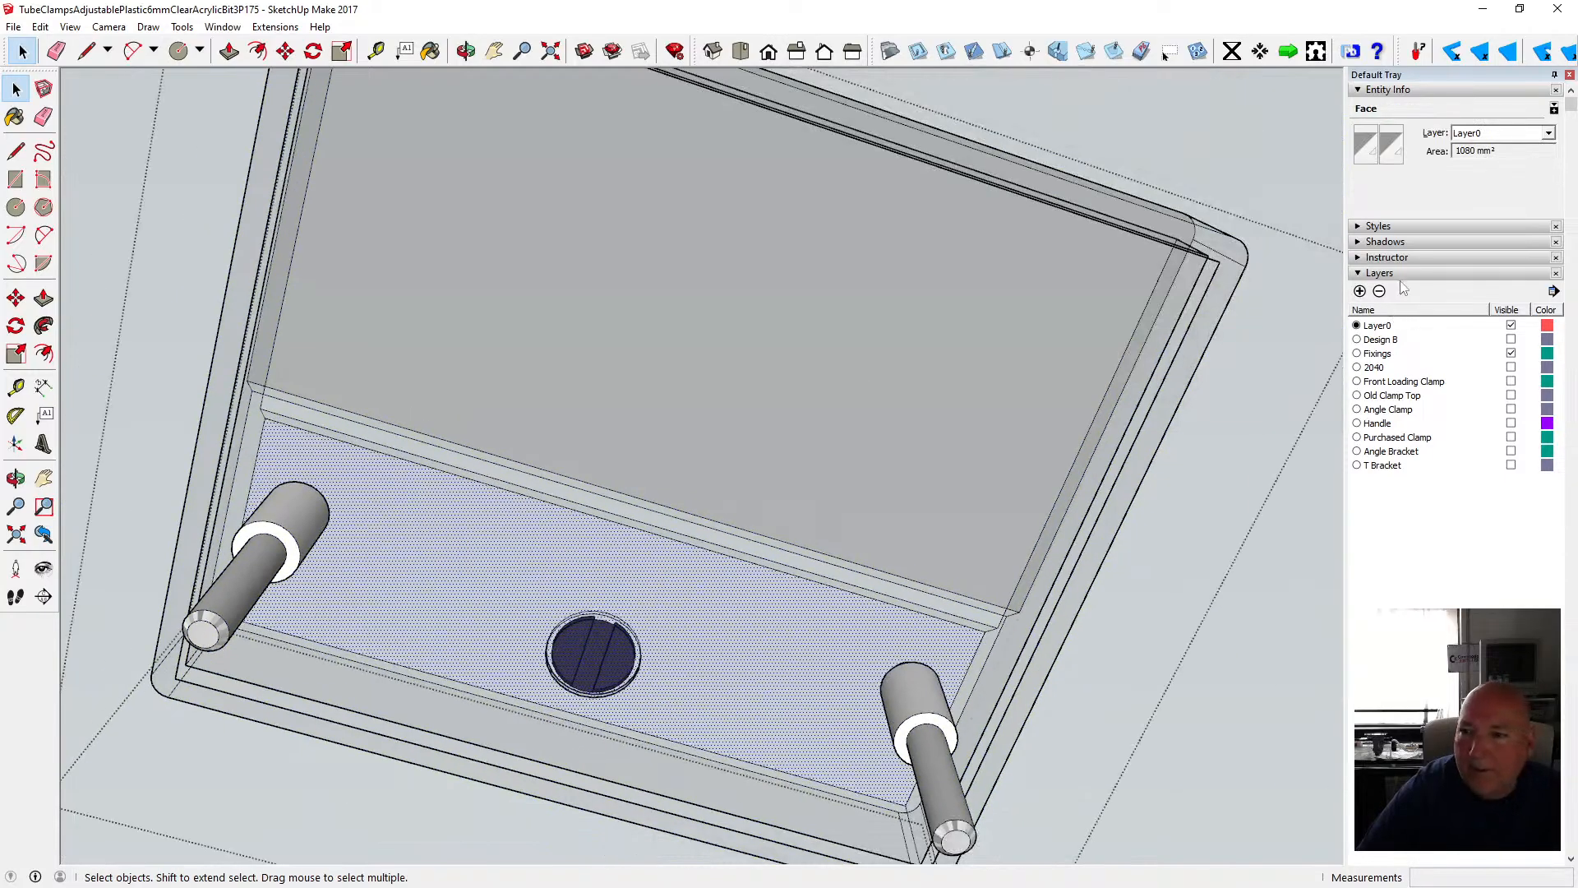
- Try the Windmill and Earth Compacted Fill materials on the selected underside face
click(431, 51)
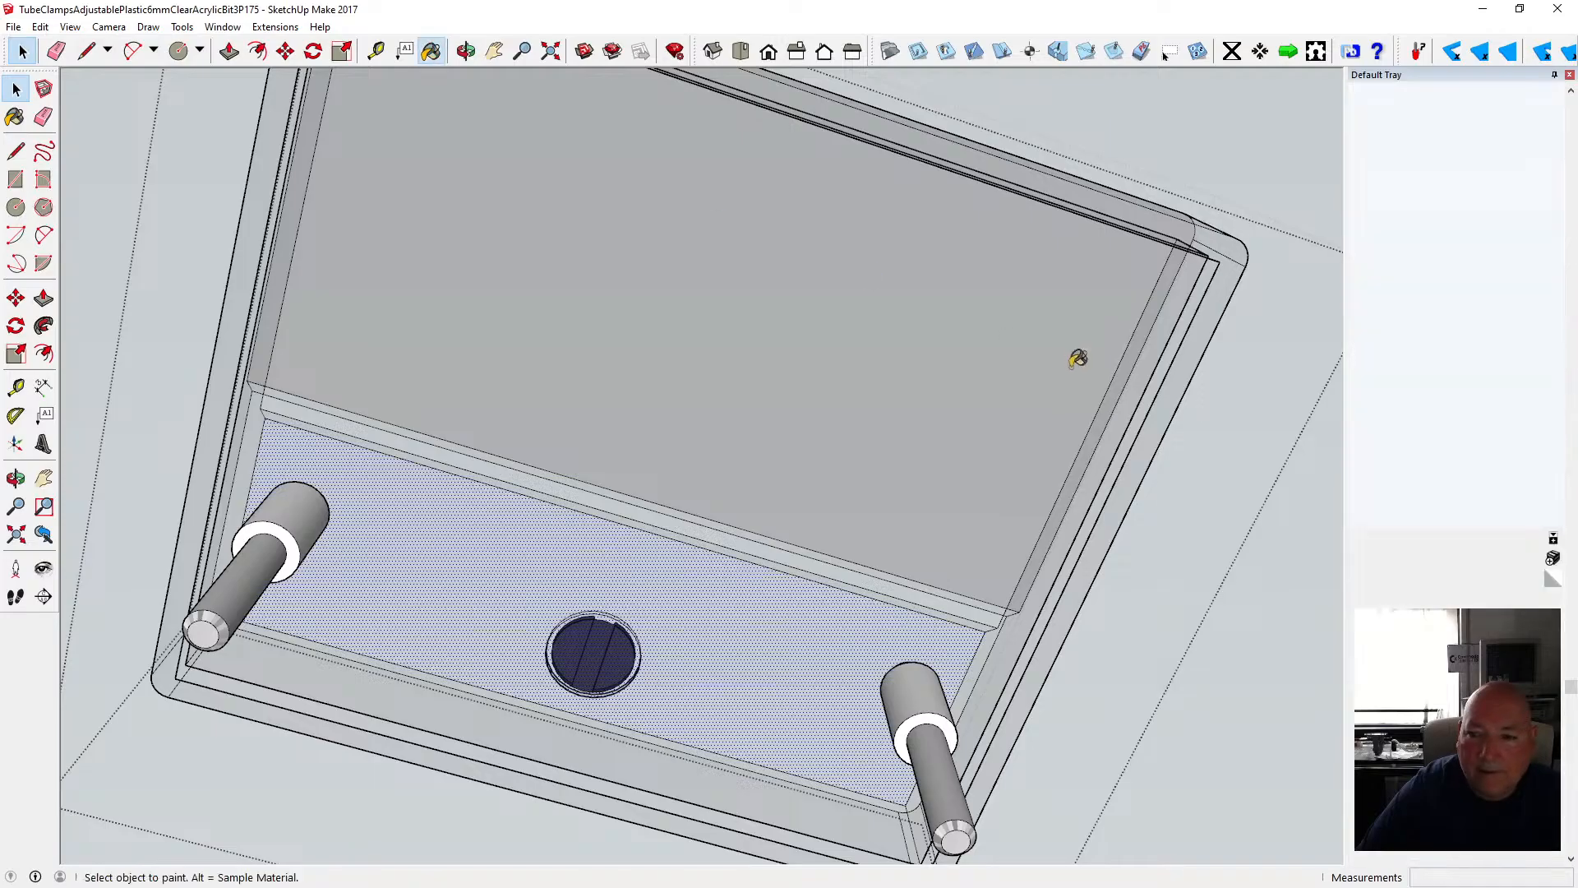
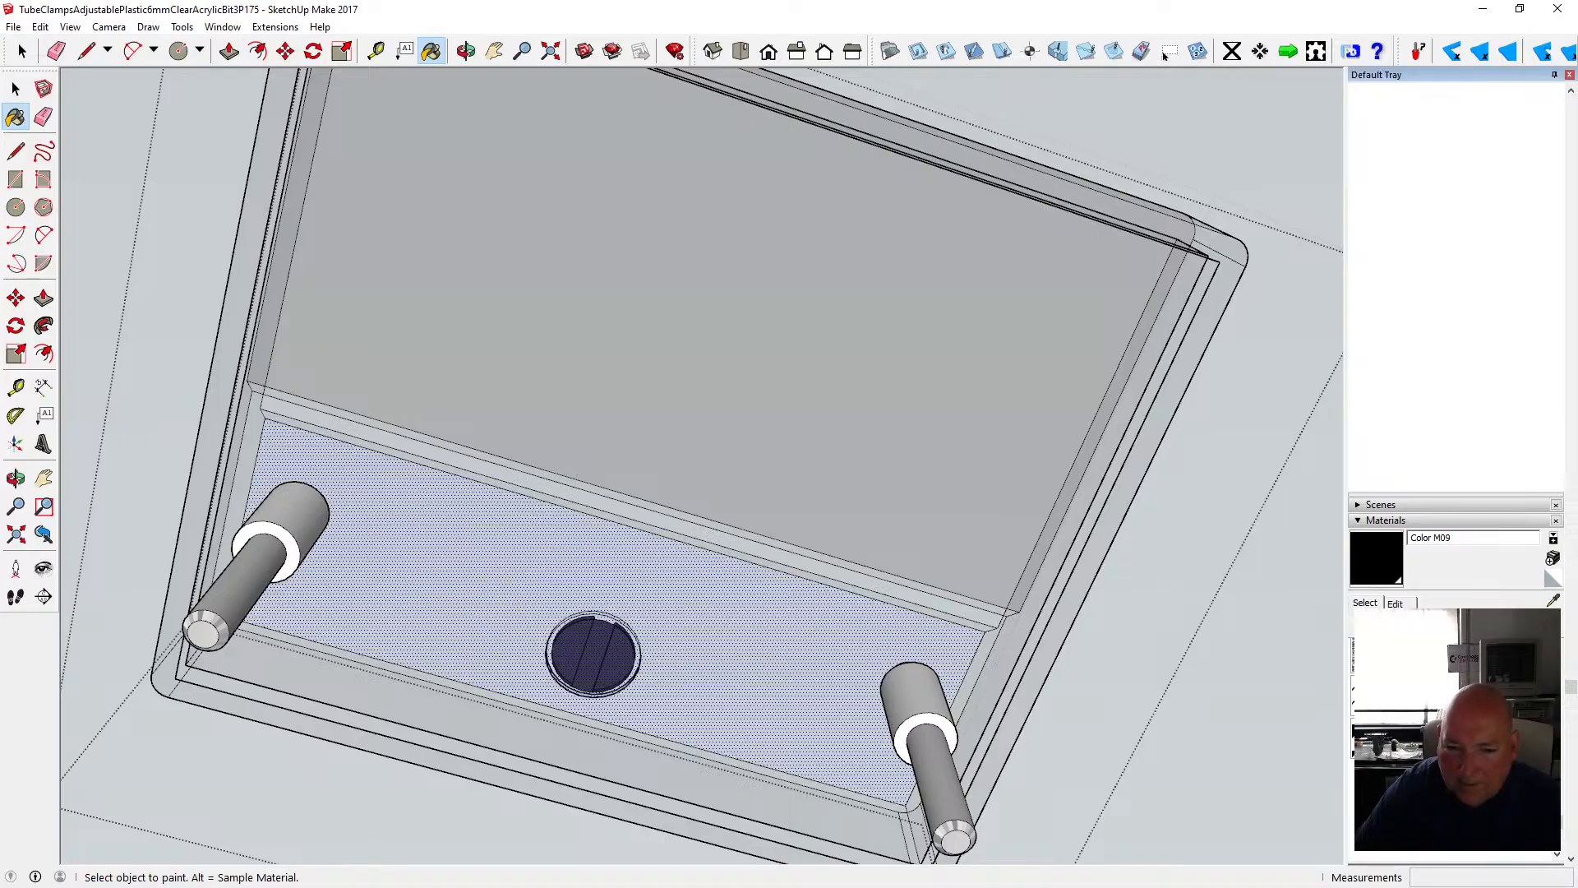
click(1478, 749)
click(768, 648)
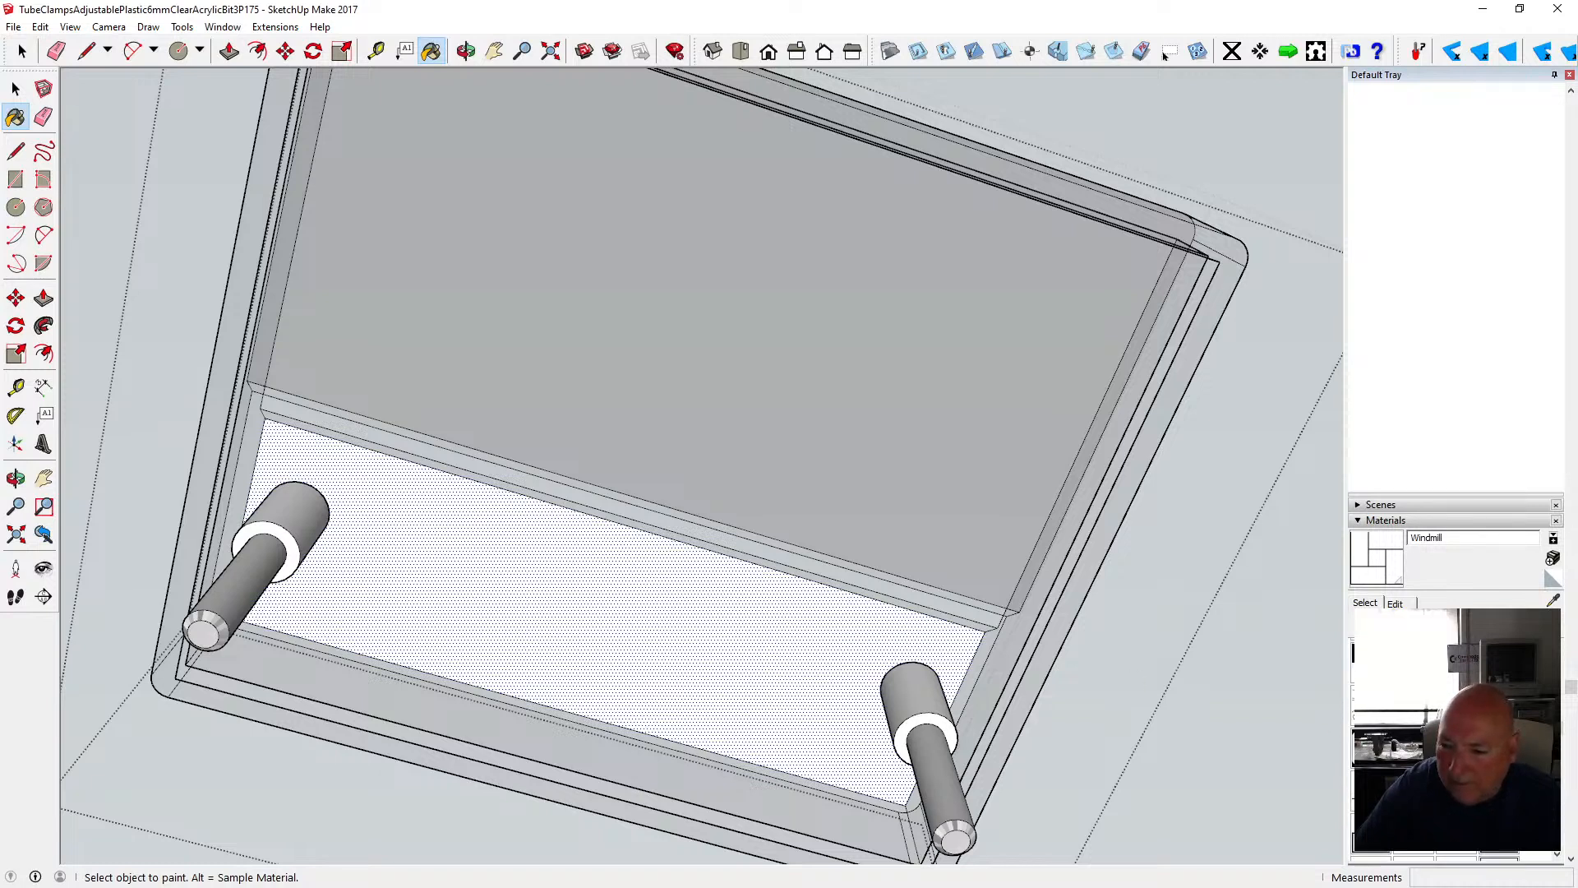
click(1435, 732)
click(814, 679)
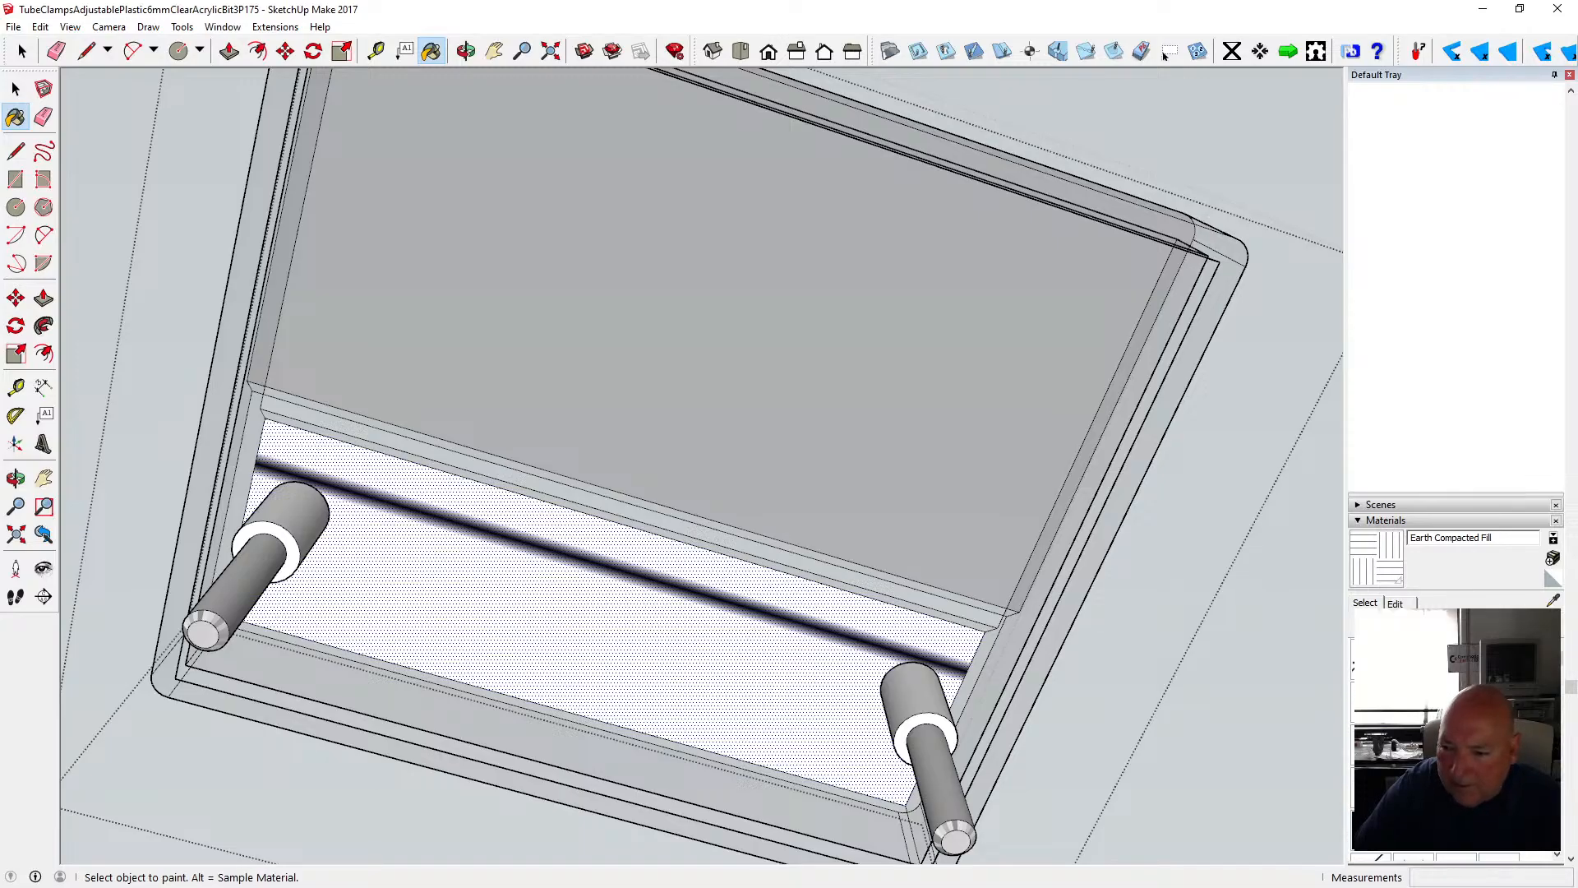
- Paint the selected underside face with the Basketweave material and reduce its texture size to a fine pattern
click(1165, 54)
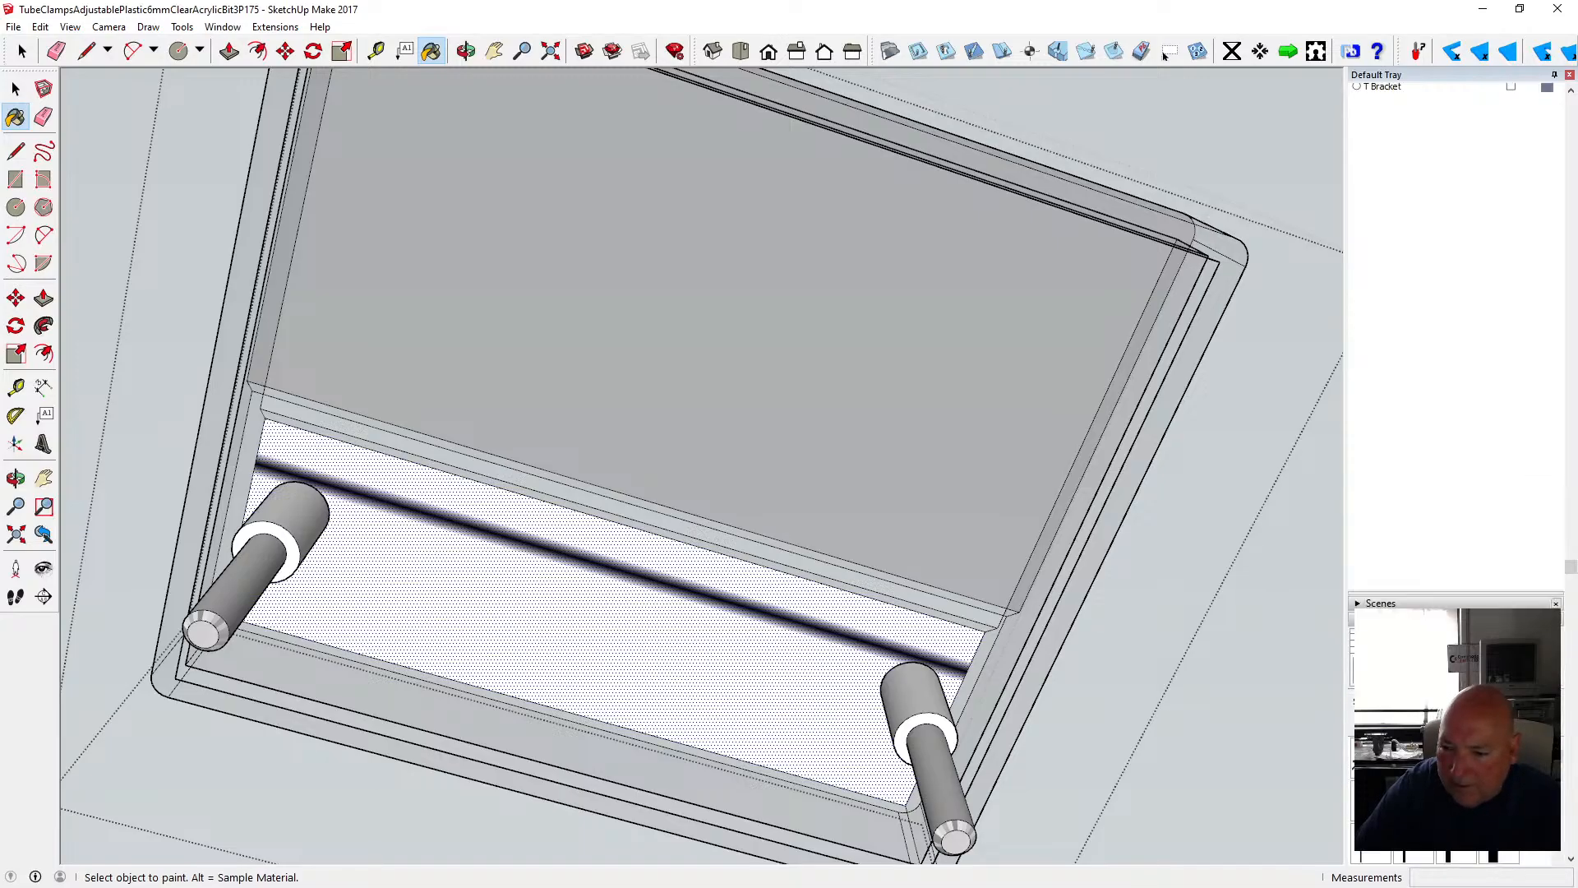
click(791, 657)
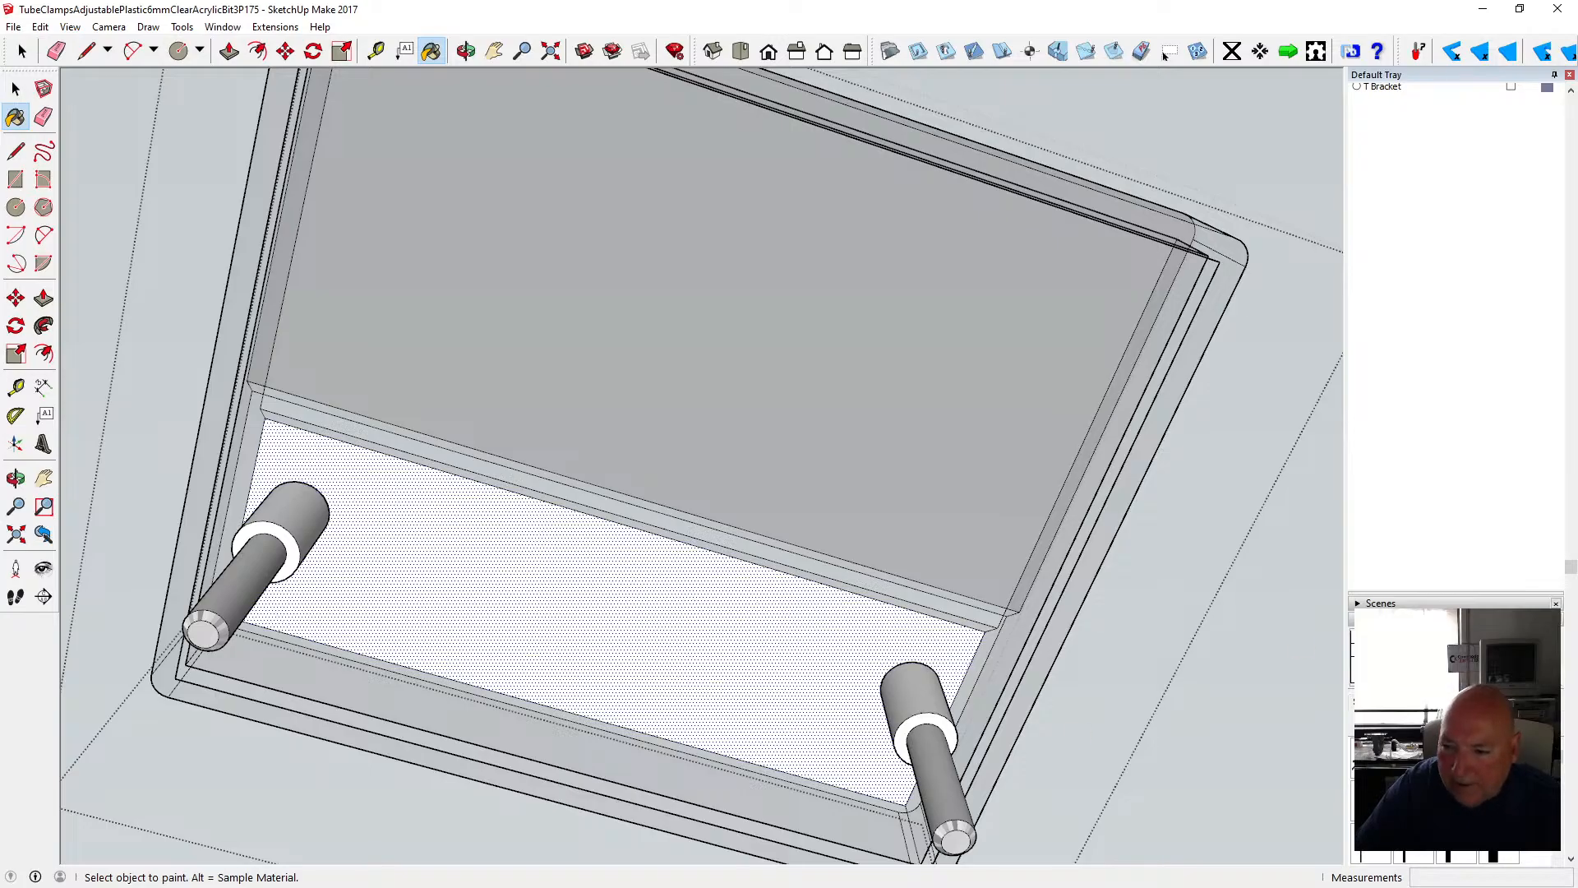
click(1165, 54)
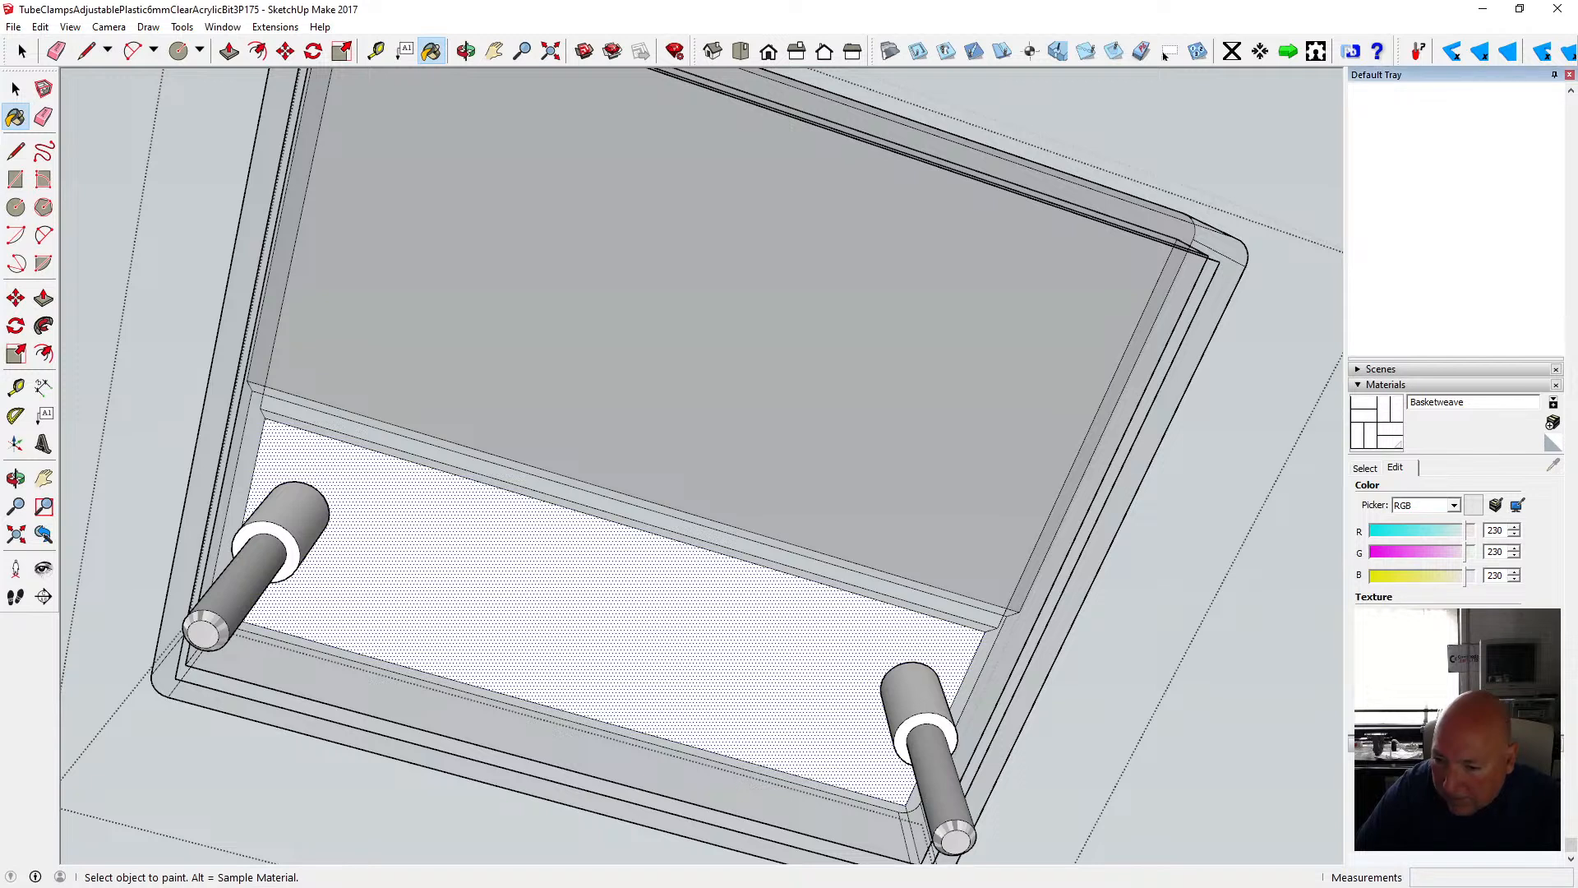
key(Return)
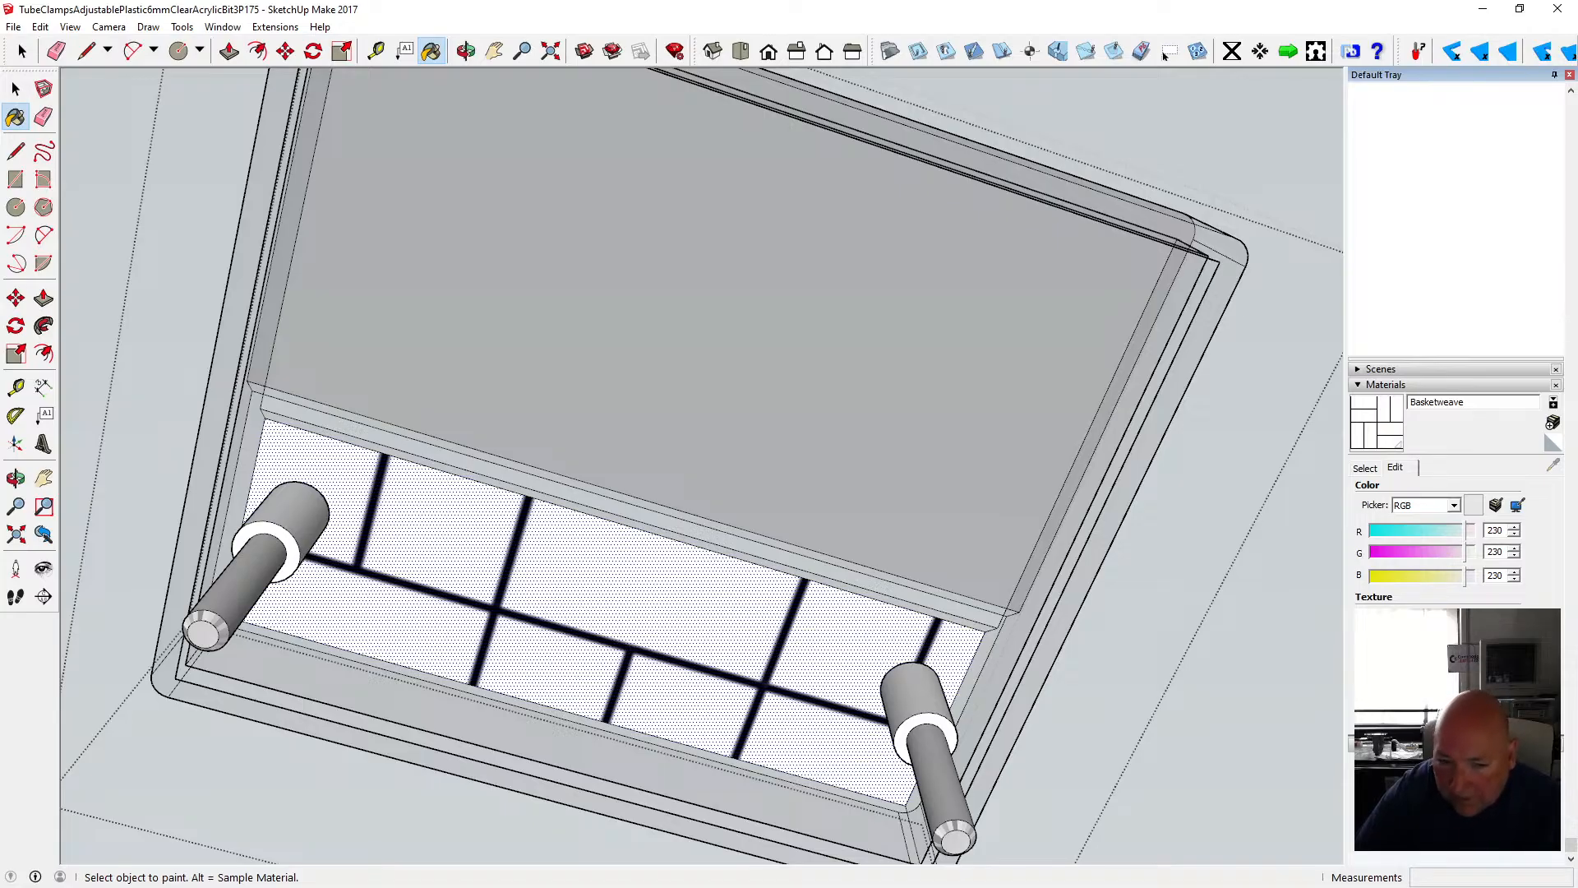
key(Return)
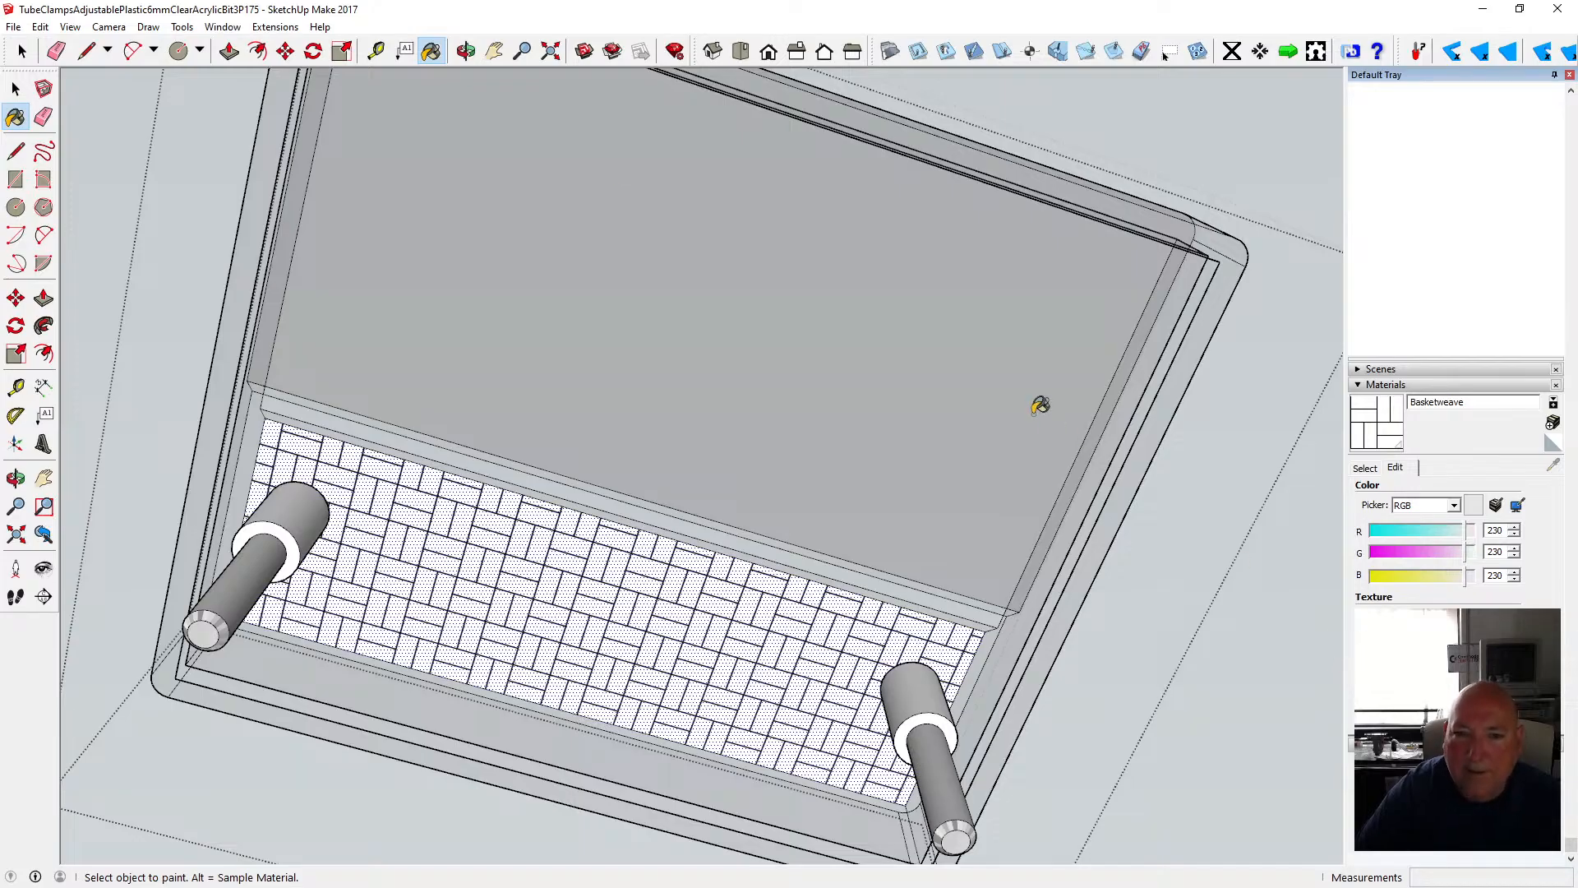
- Offset the outline of the raised section's outer front face 1.5 mm inward
click(465, 51)
drag(306, 353, 891, 747)
scroll(646, 501, down, 3)
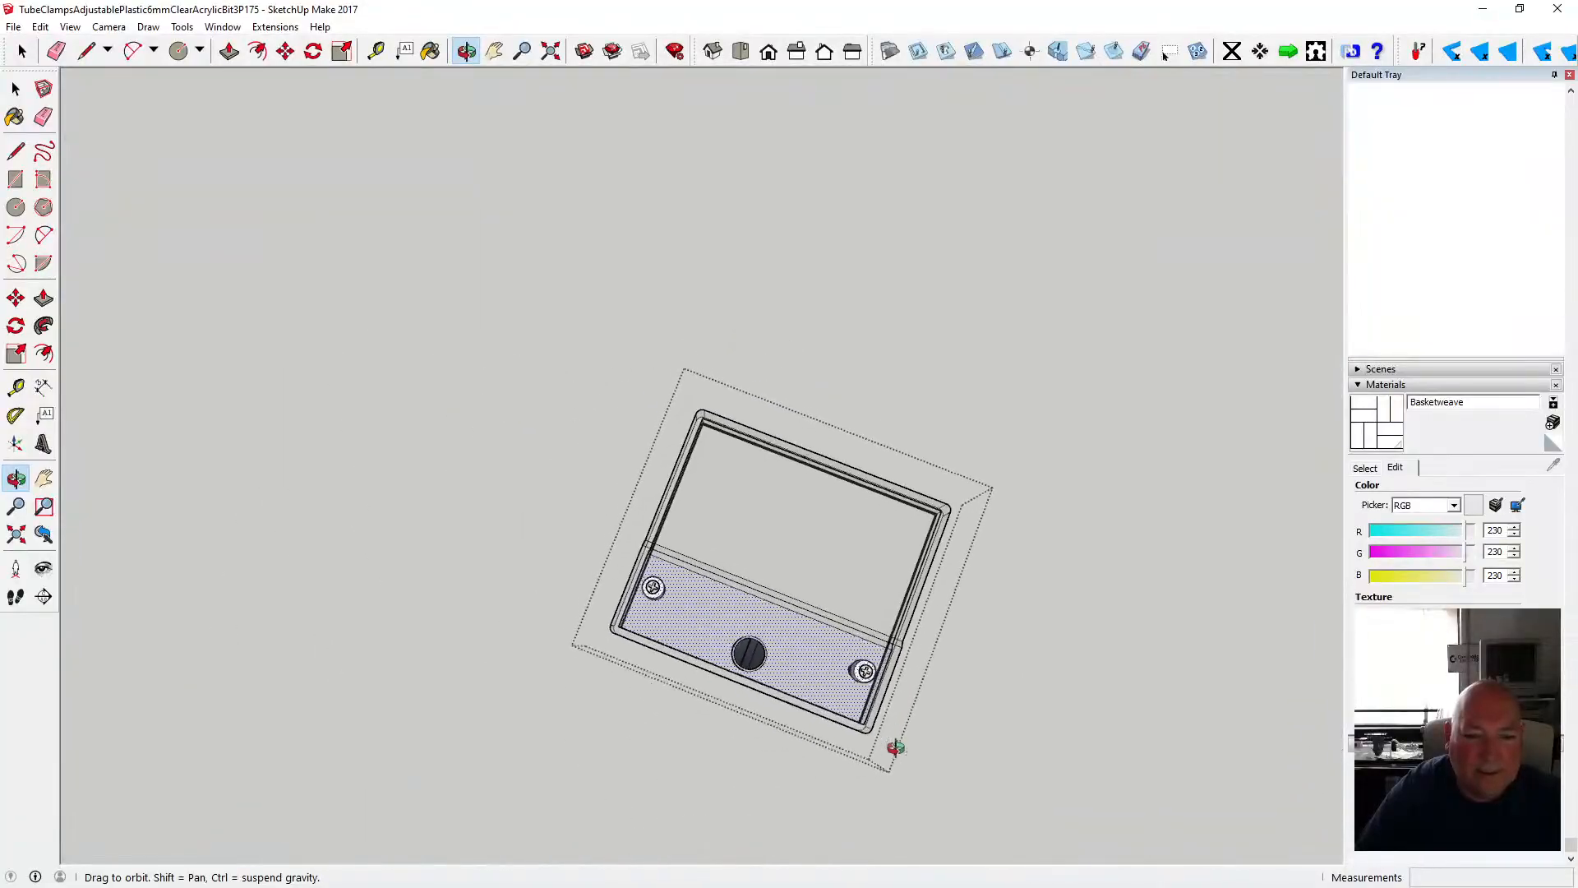
scroll(787, 666, up, 5)
drag(787, 666, 1021, 767)
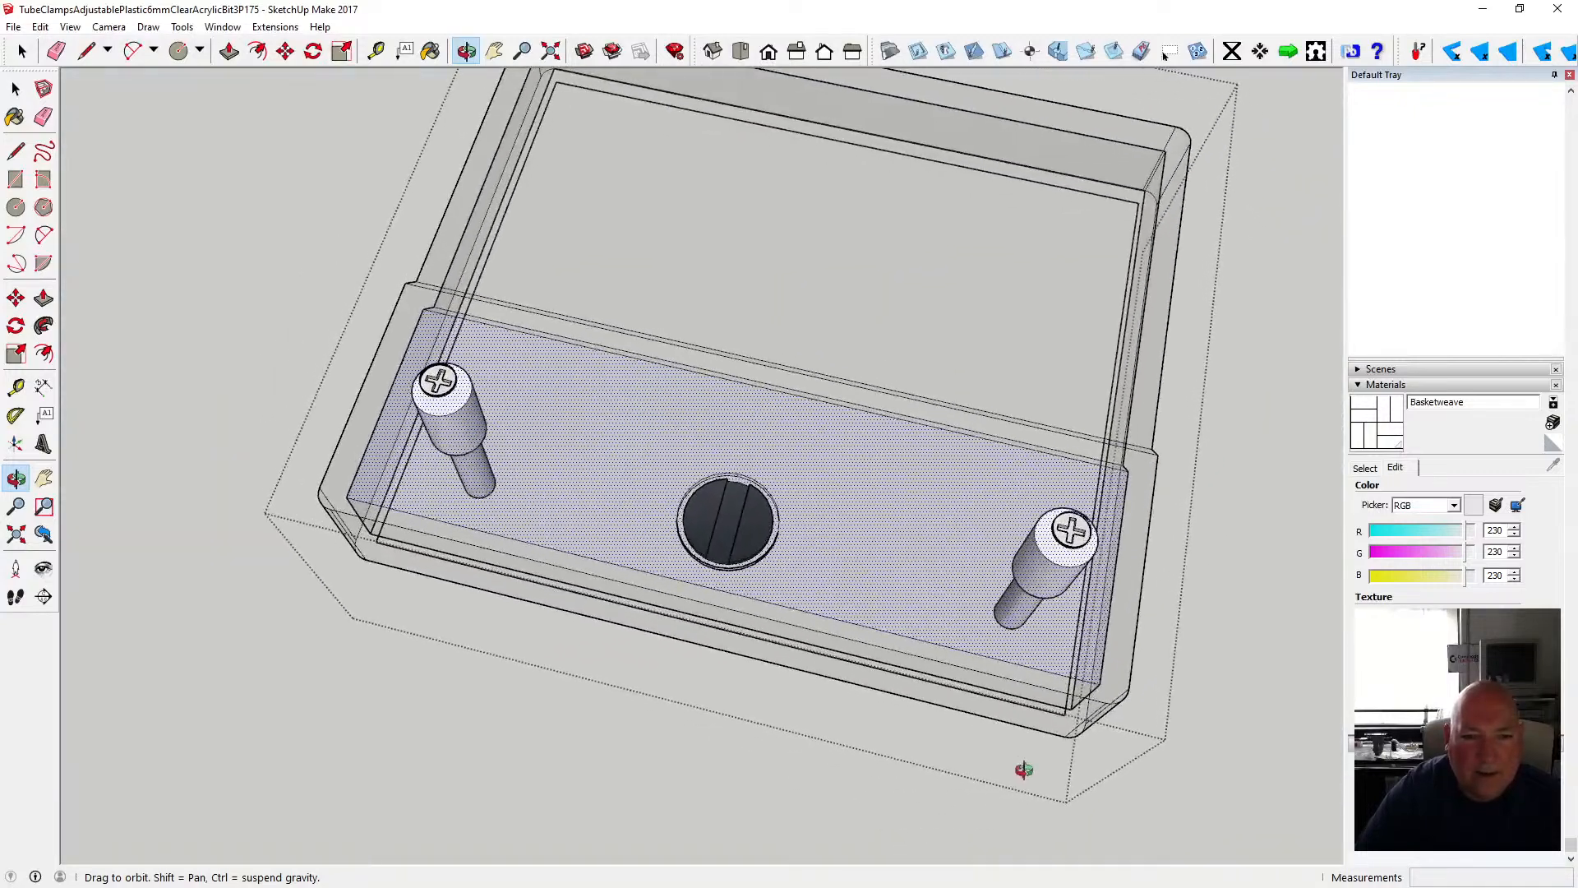
click(15, 88)
click(526, 400)
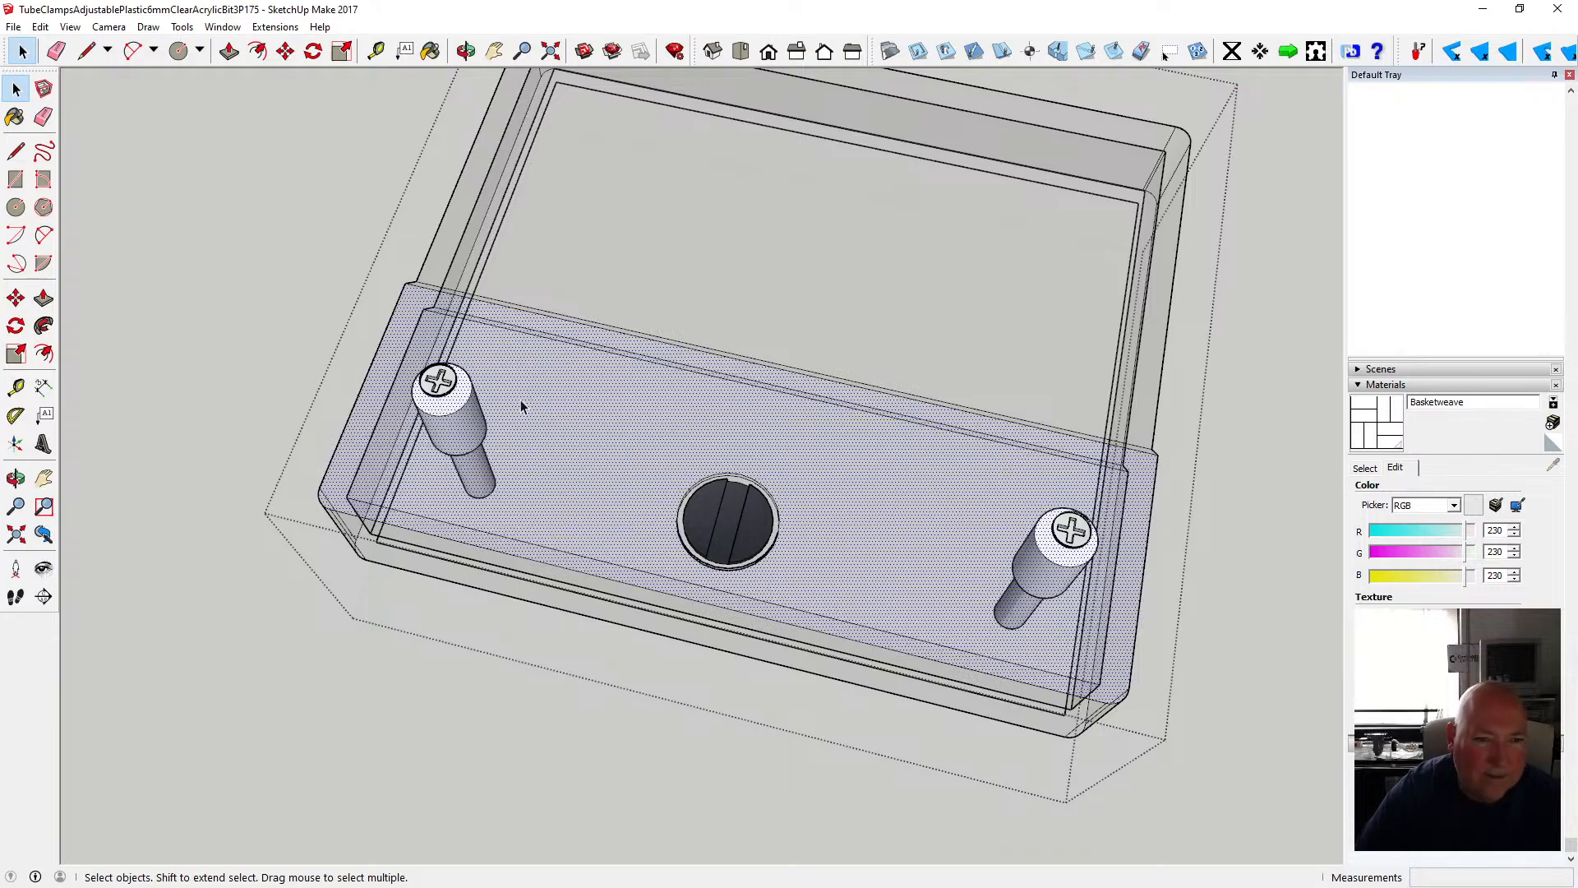
key(f)
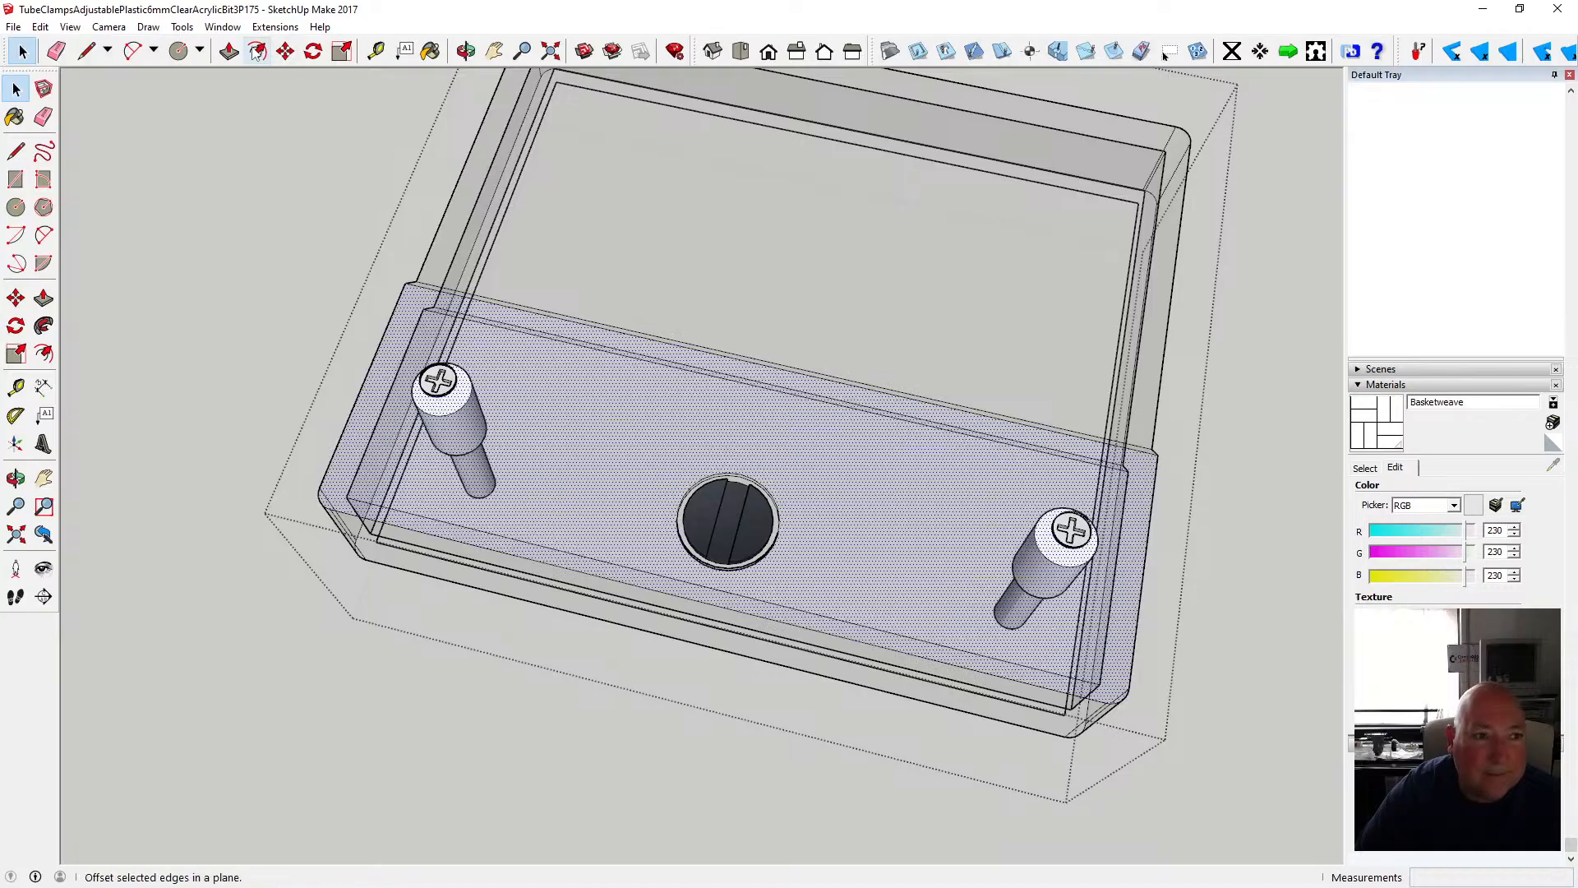
click(365, 380)
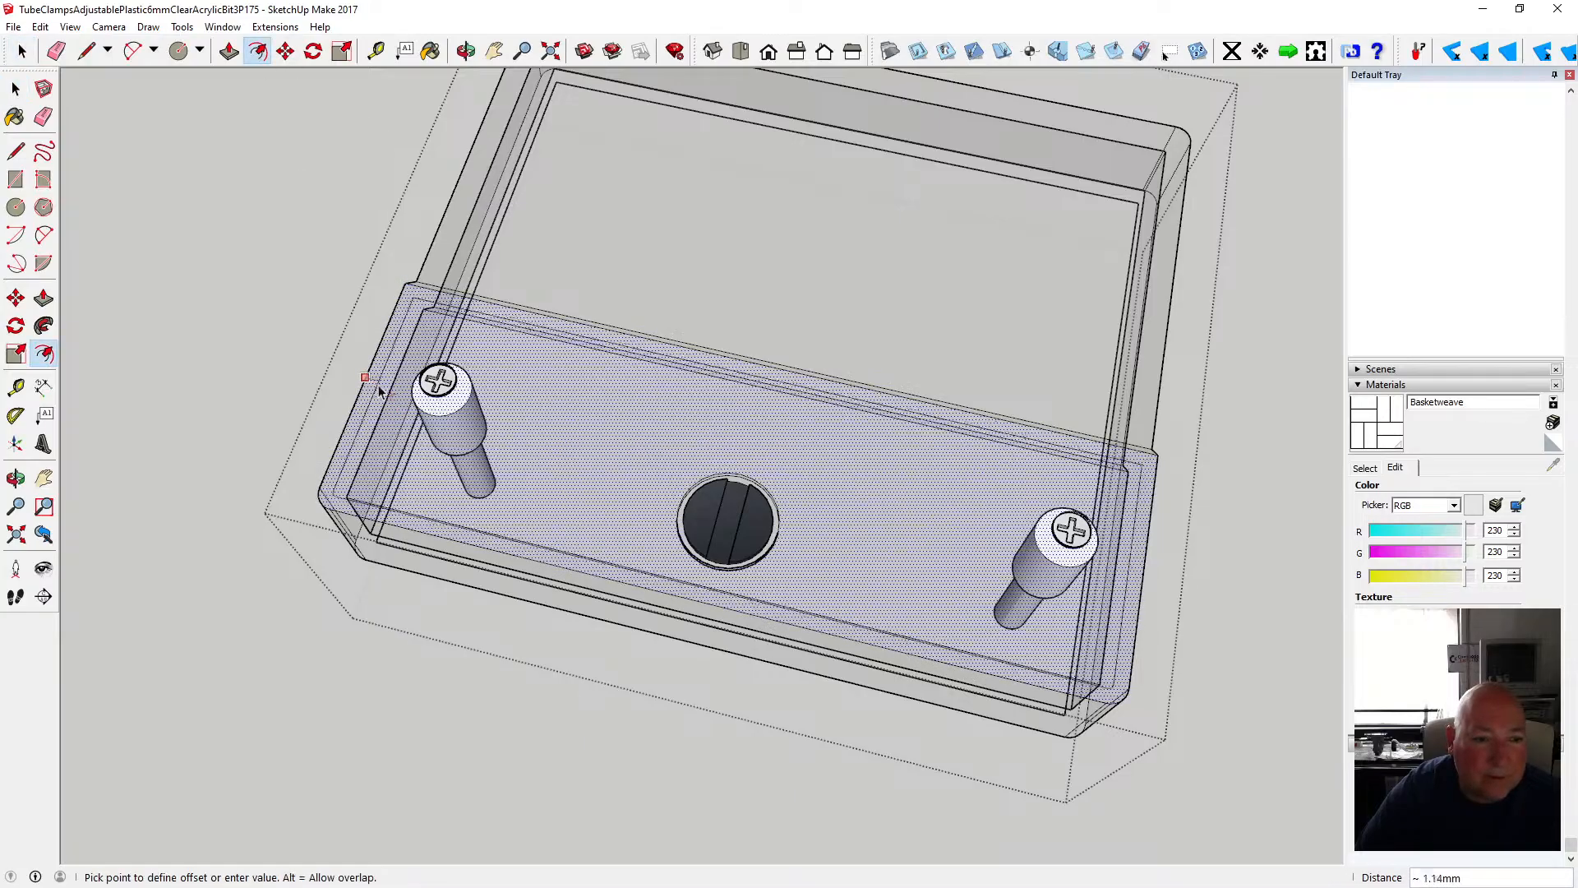
text(1.5)
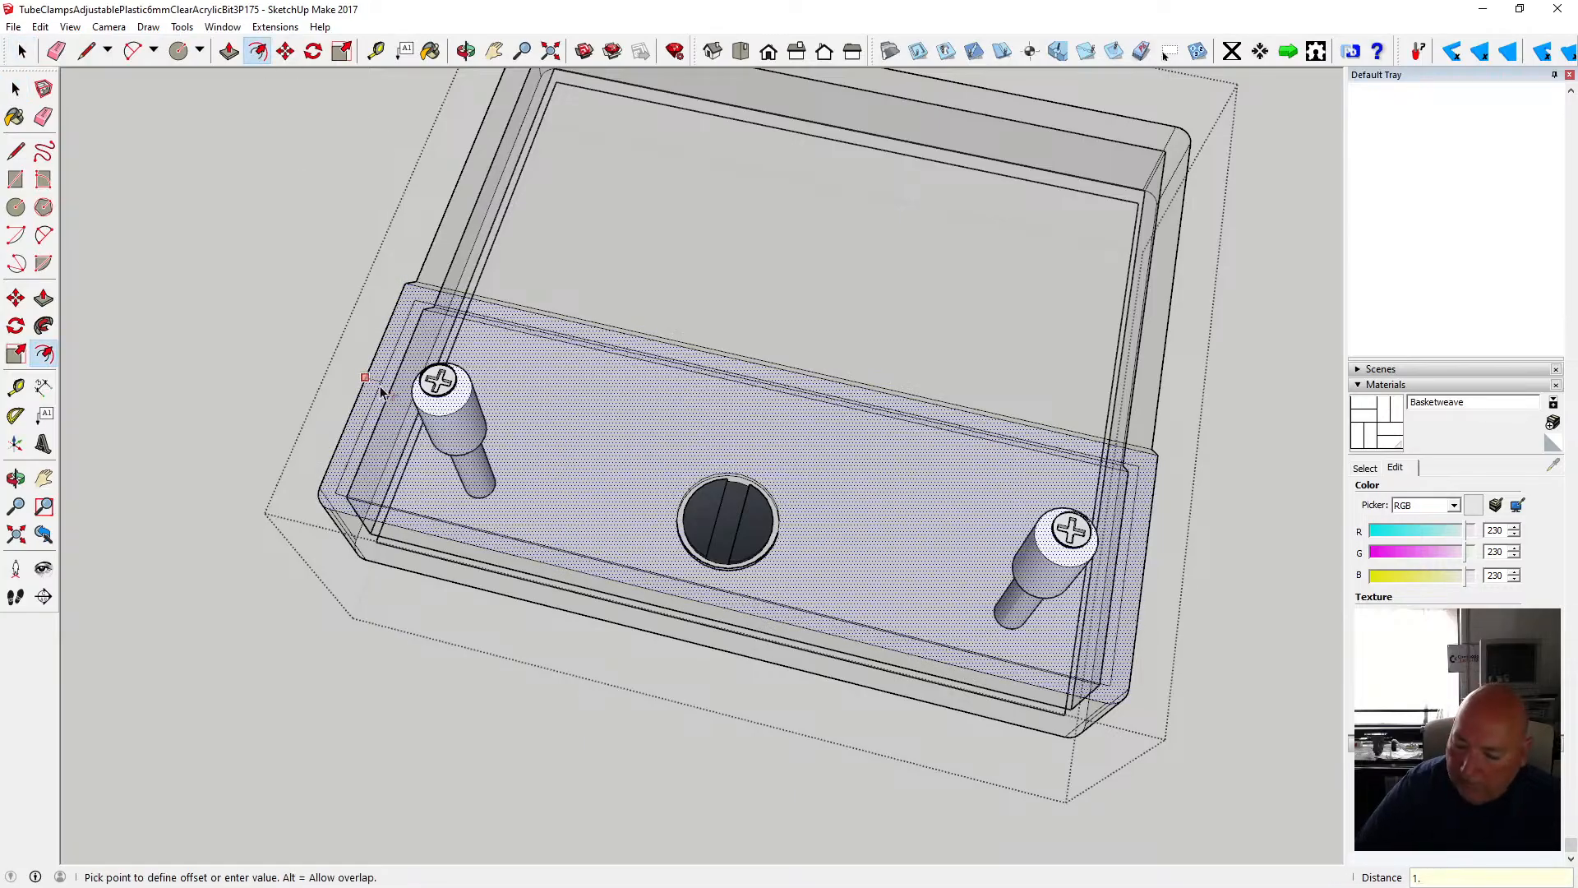
key(Return)
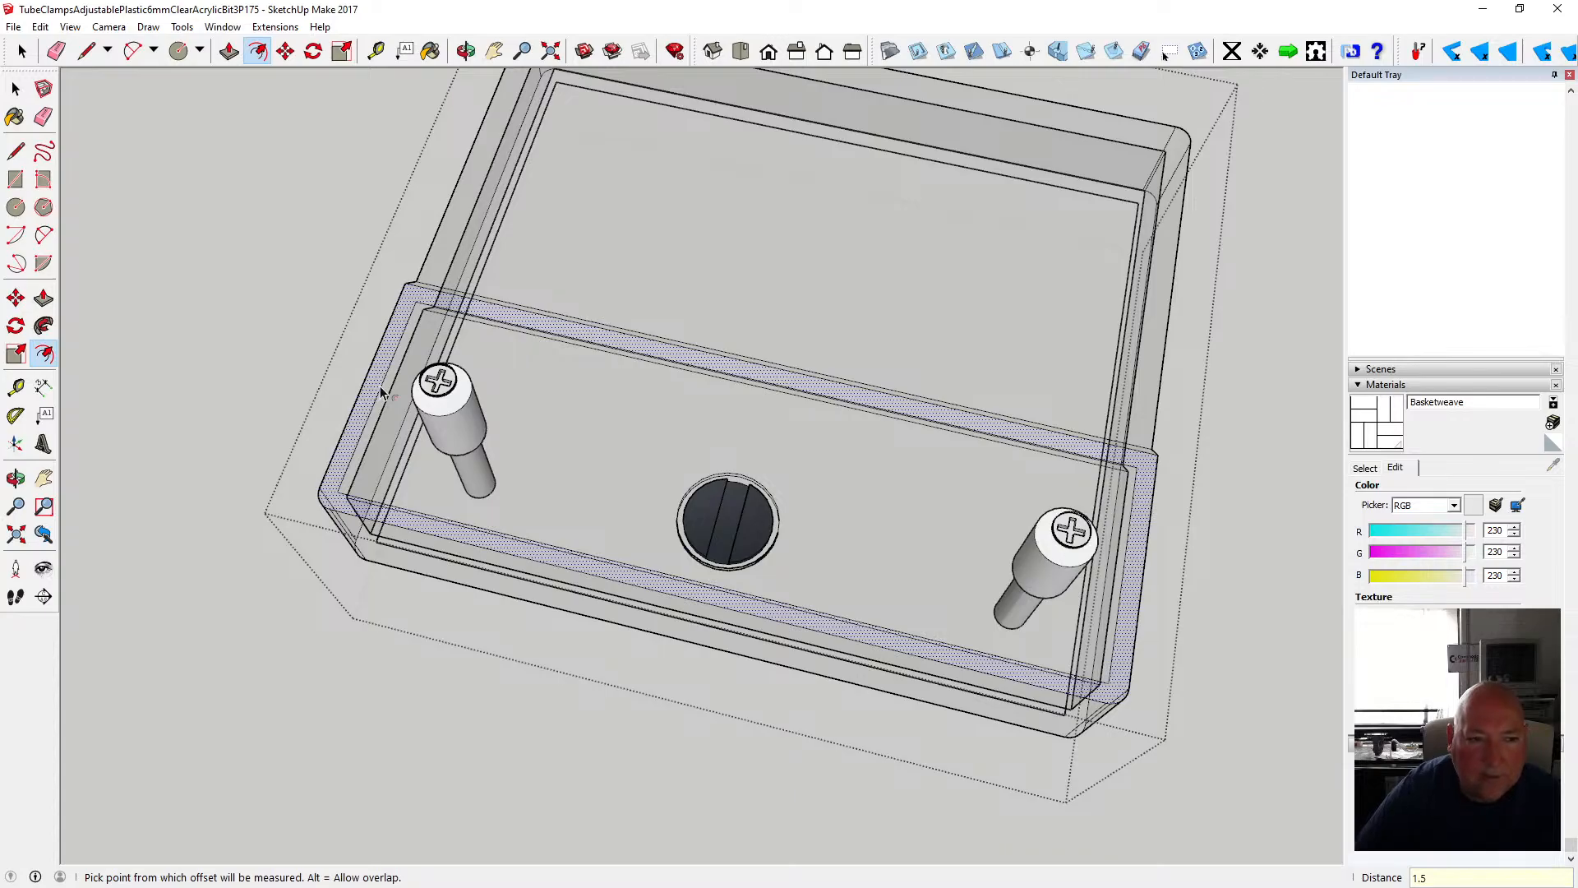
- Paint the inset front face with the Basketweave material, made semi-transparent, and exit the case group
click(15, 88)
click(592, 415)
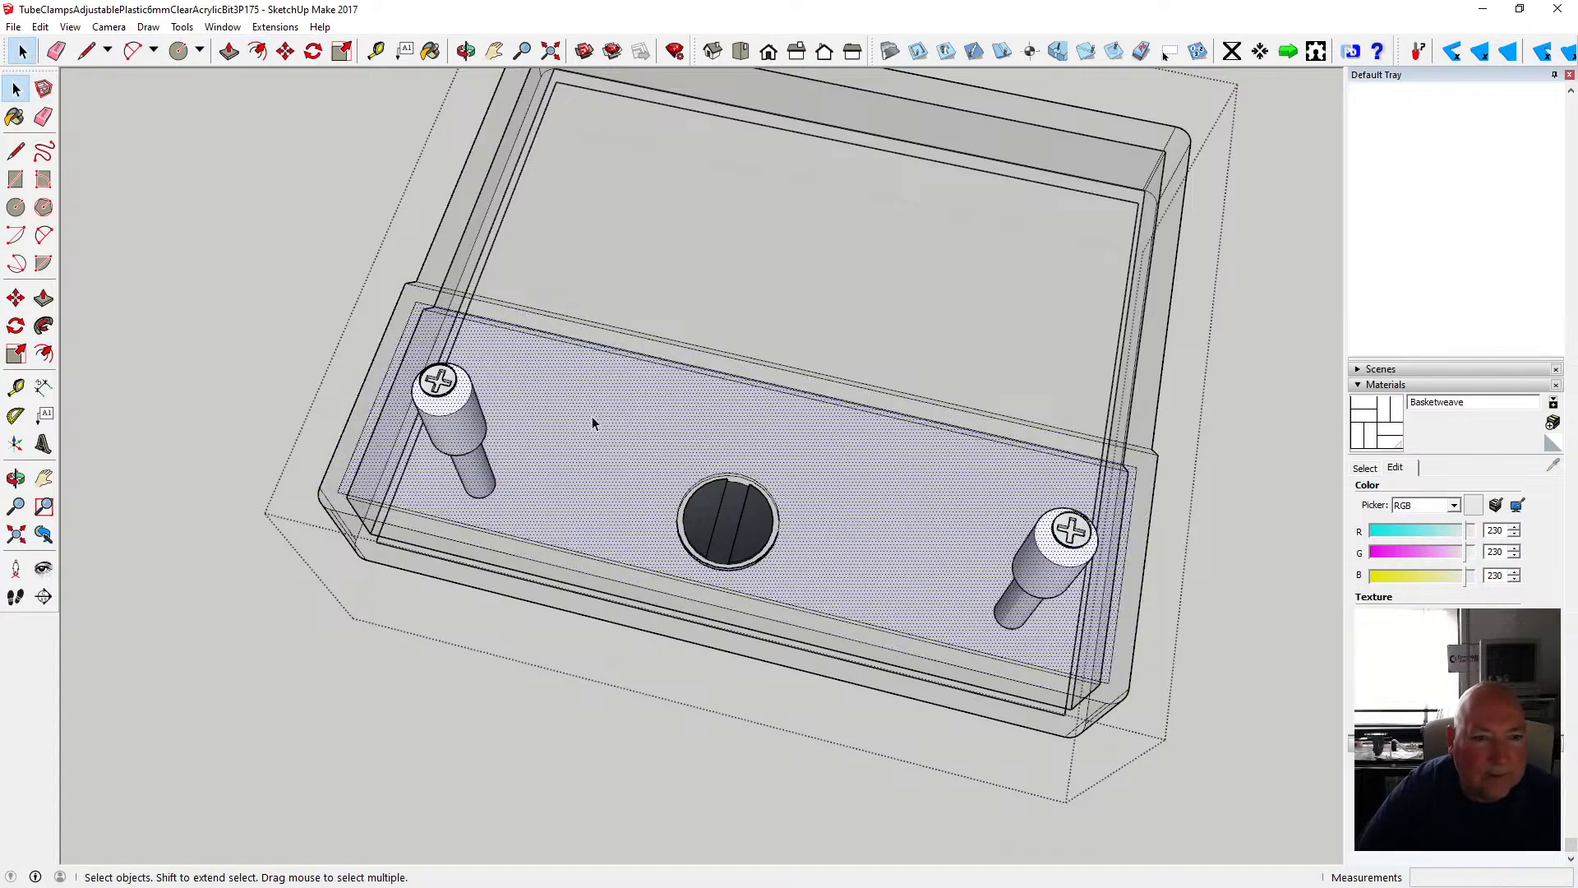
click(430, 51)
click(656, 441)
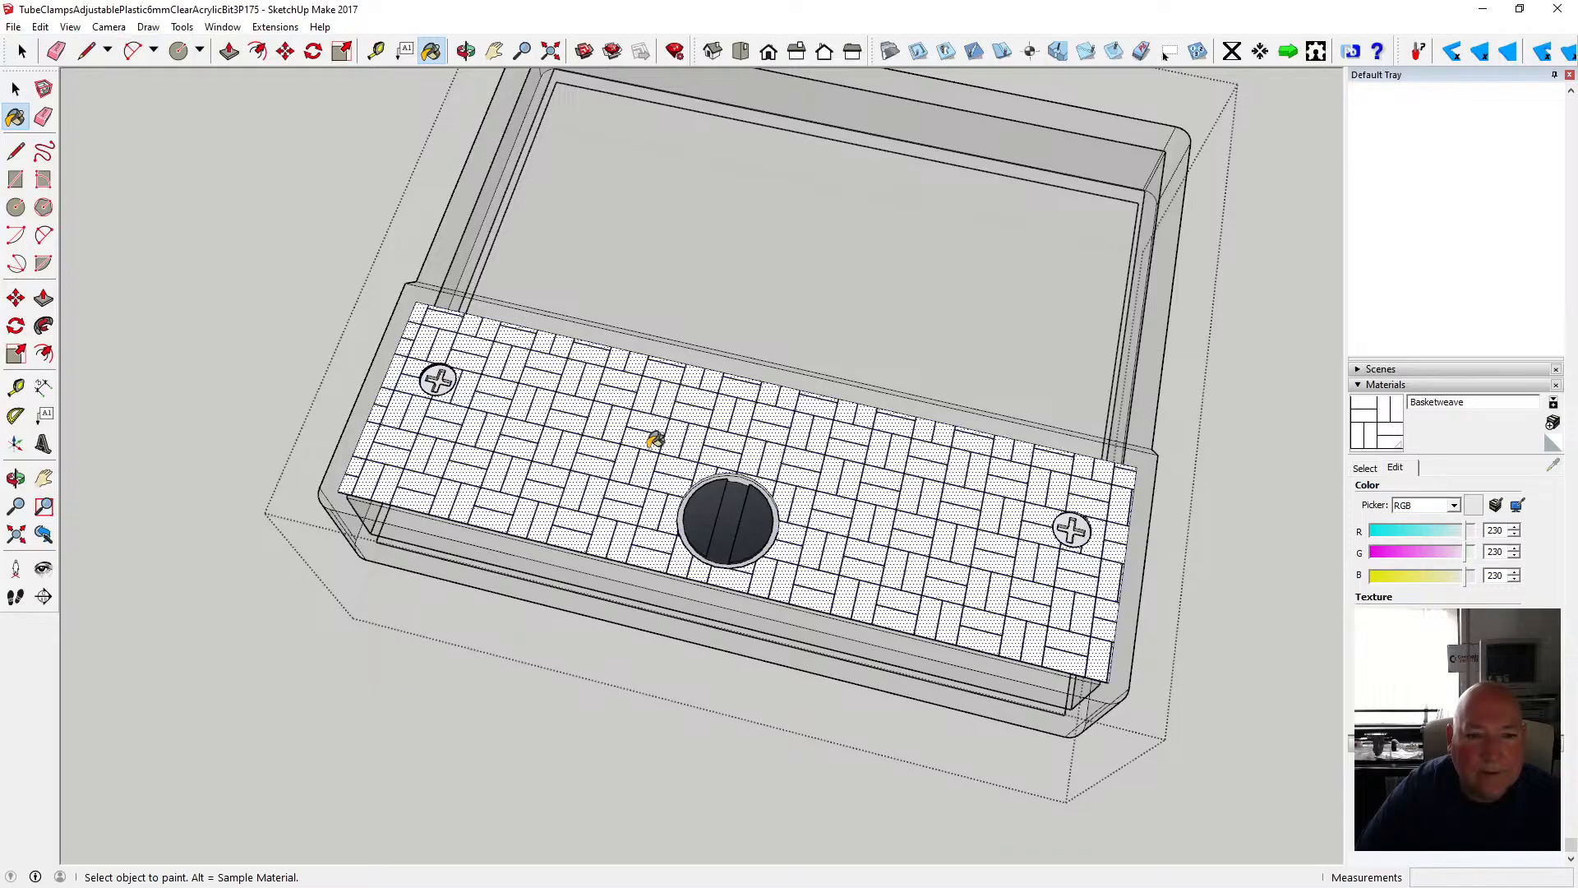
click(466, 51)
drag(609, 322, 613, 386)
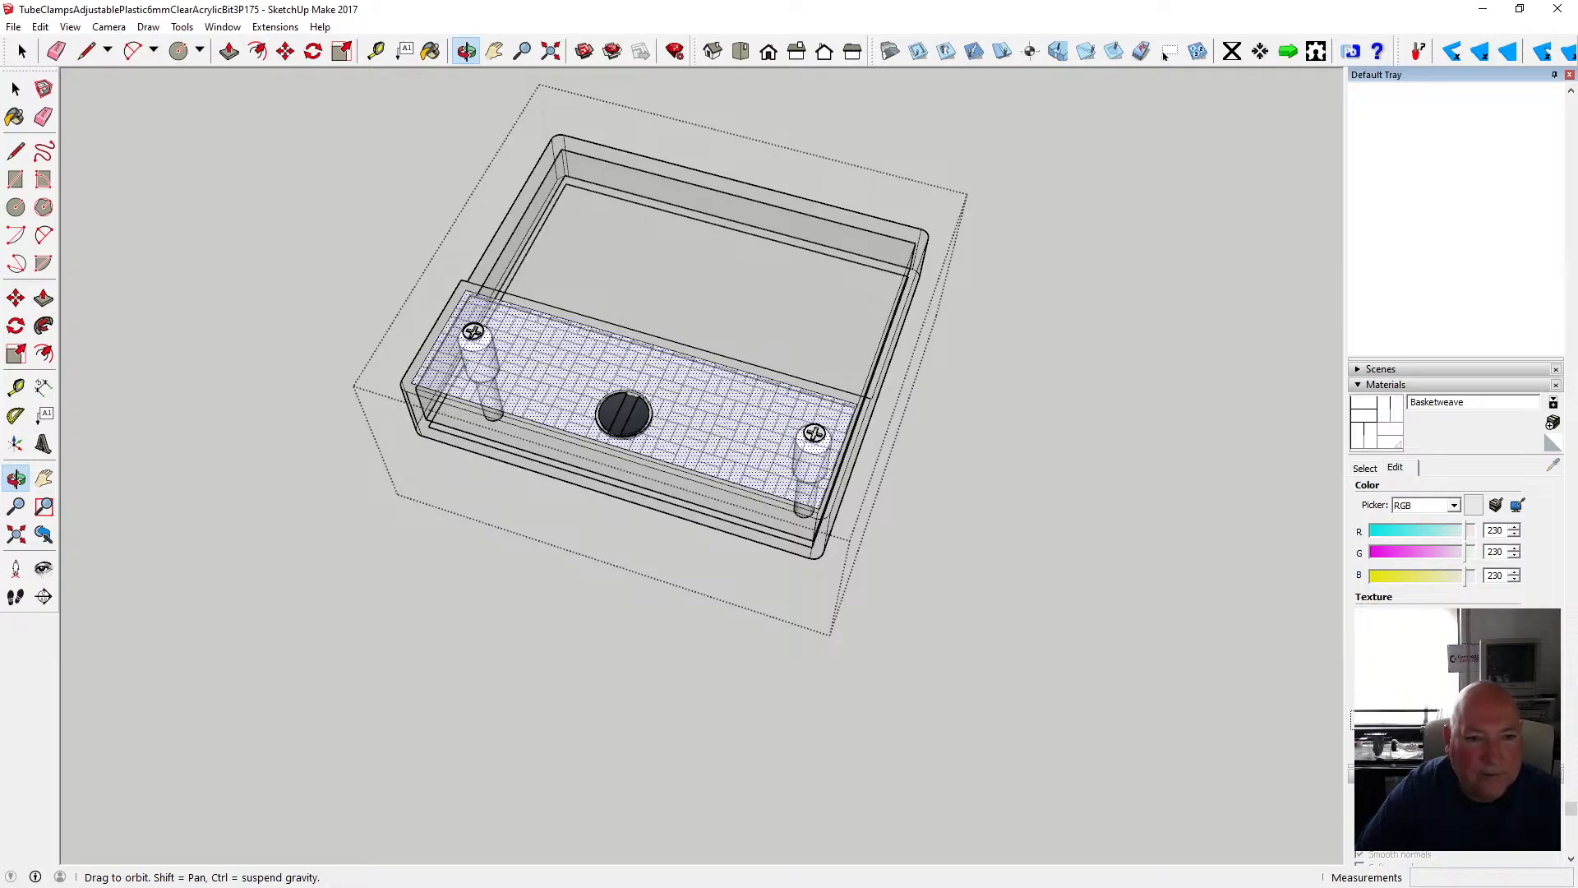
key(space)
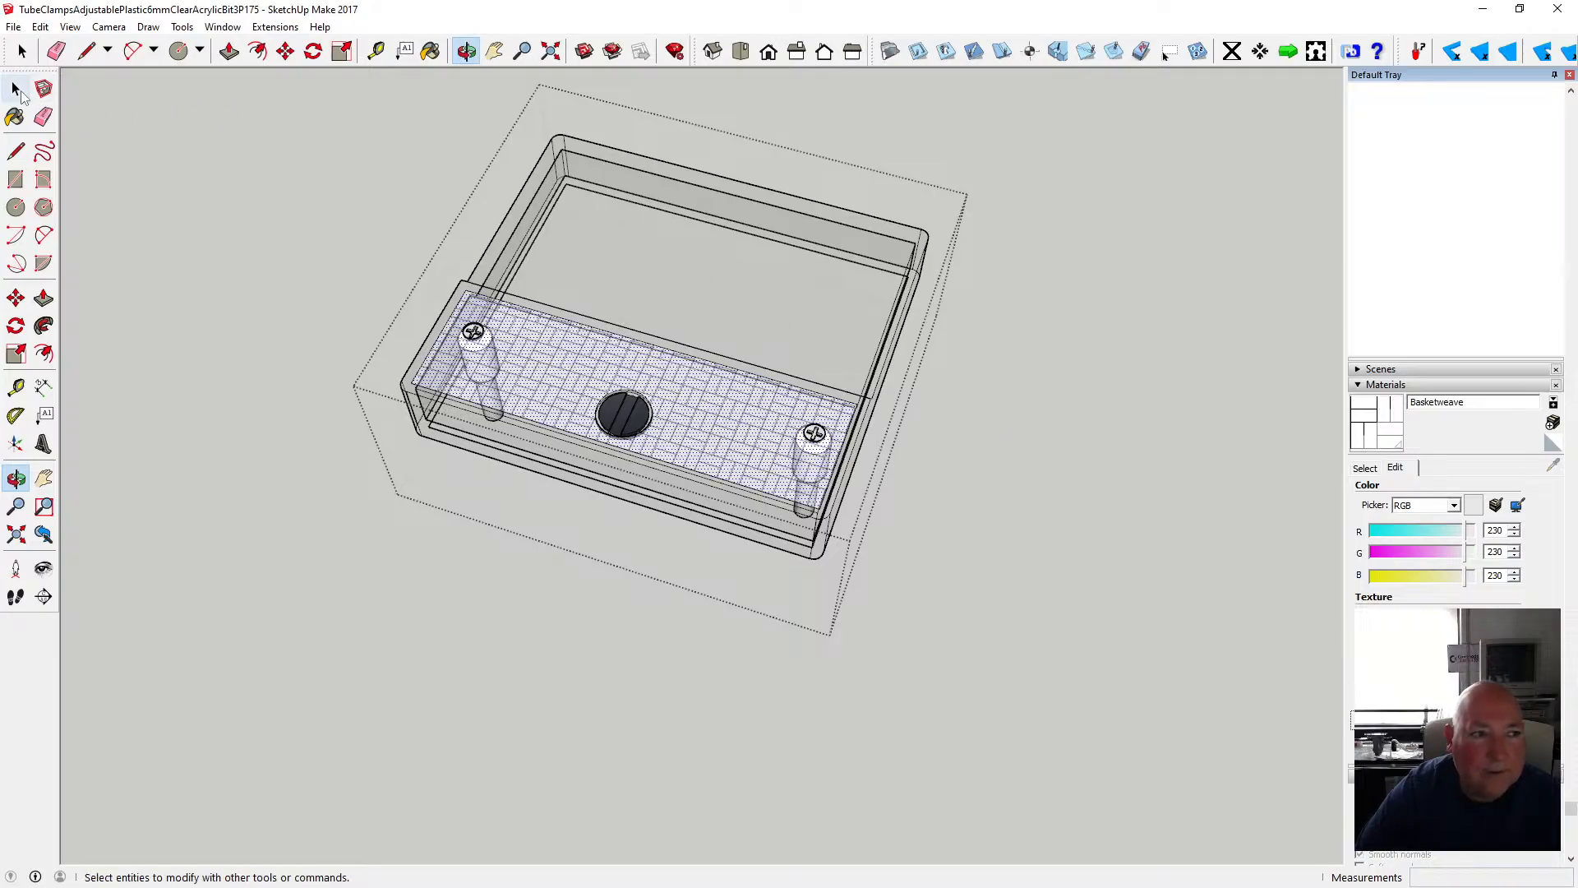
click(157, 137)
- Move the dial plate group 100 mm straight up along the blue axis, back into the clear case
click(465, 51)
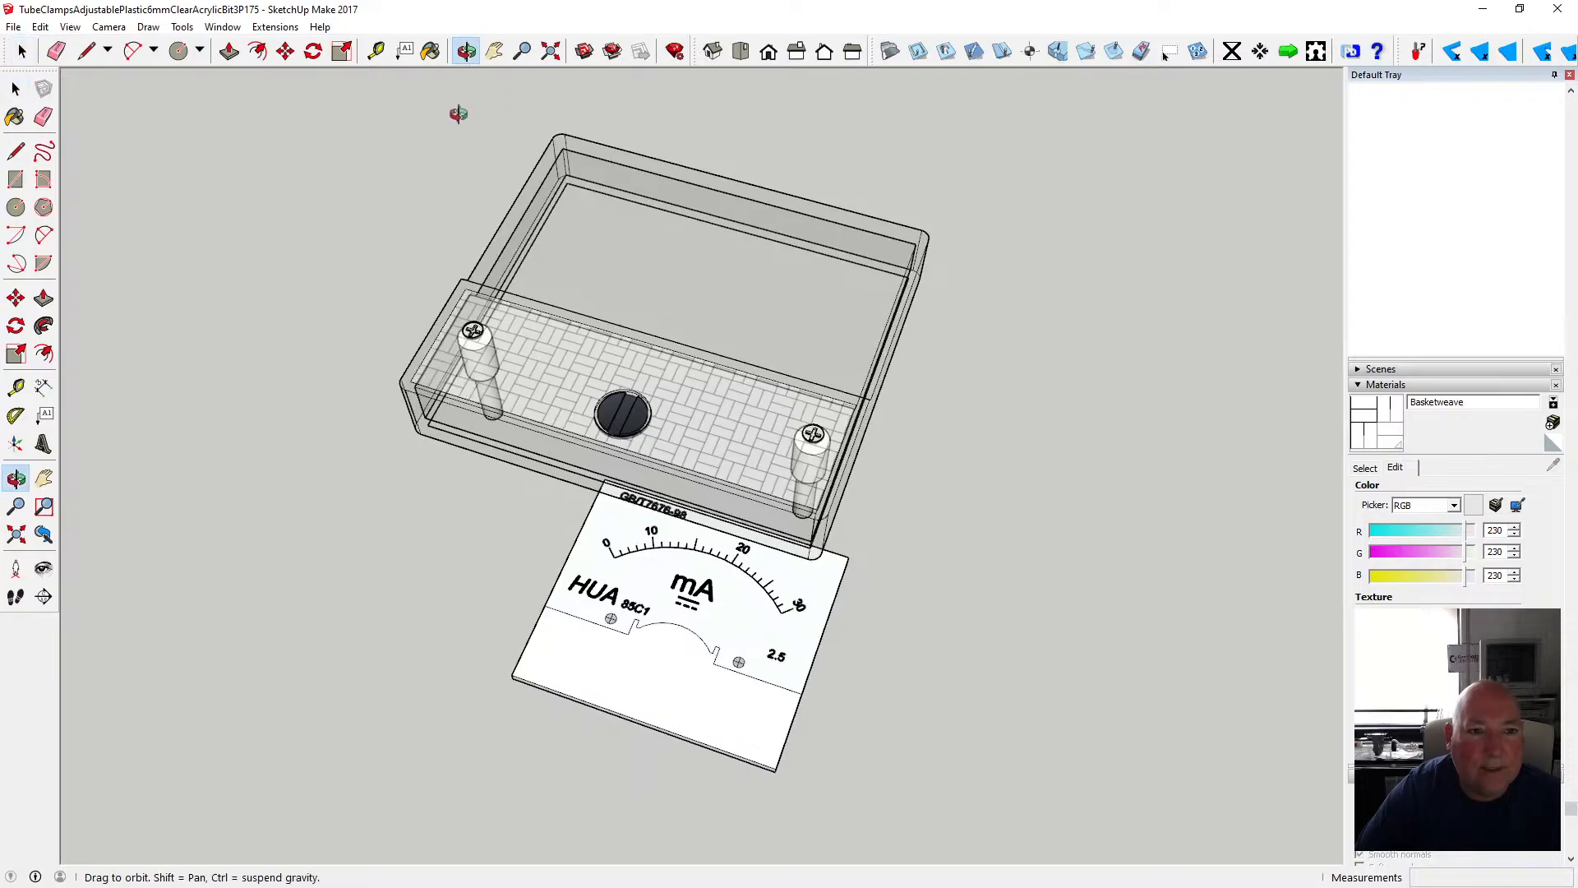
drag(458, 112, 765, 316)
key(space)
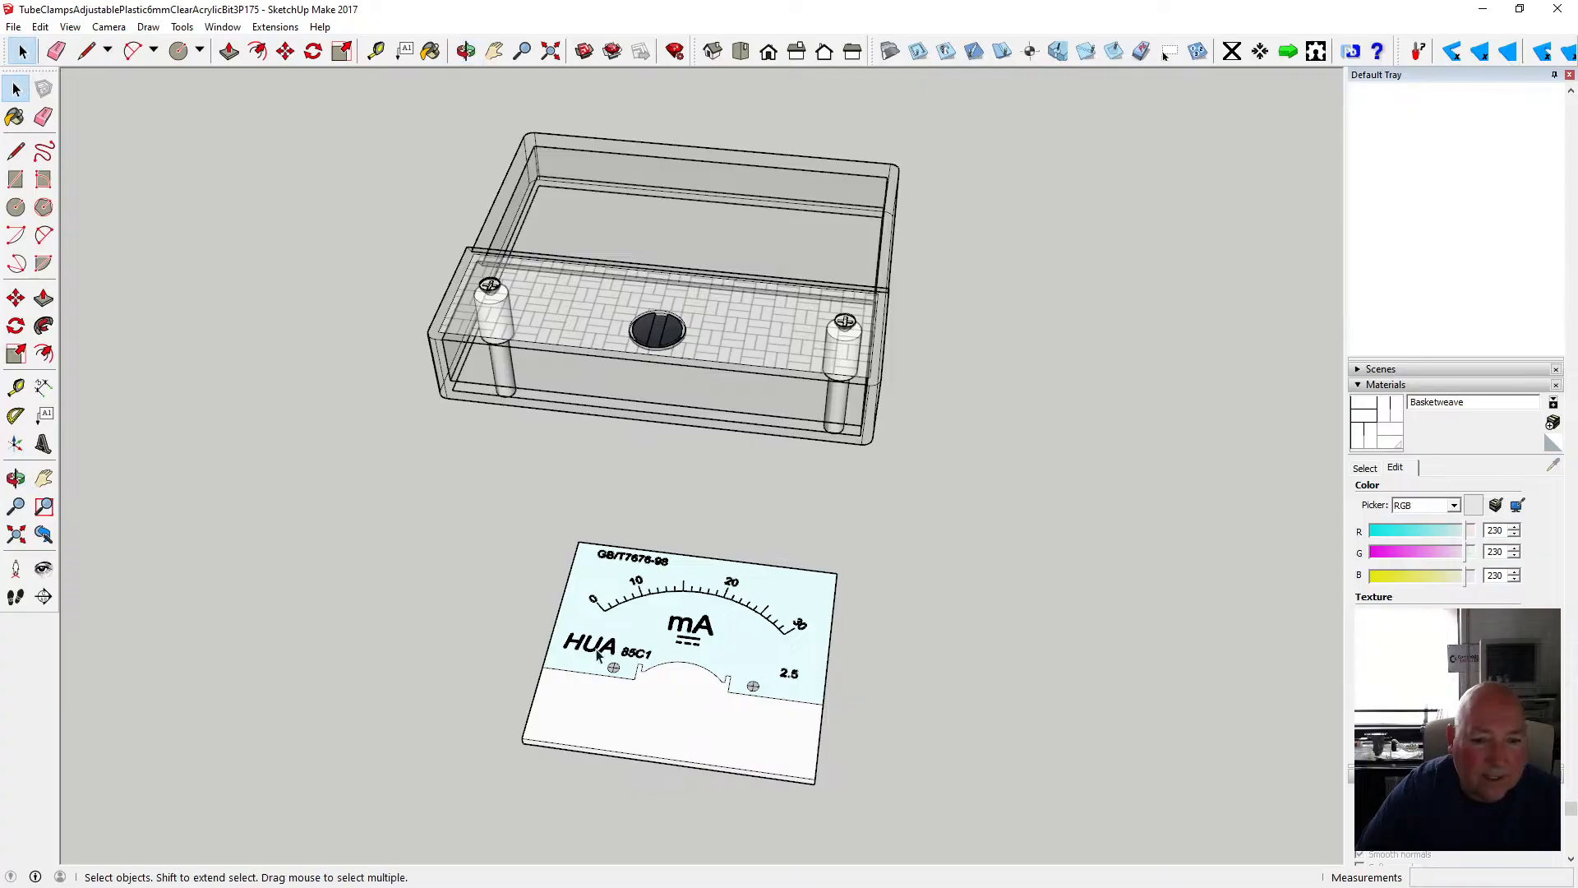
click(585, 697)
click(285, 51)
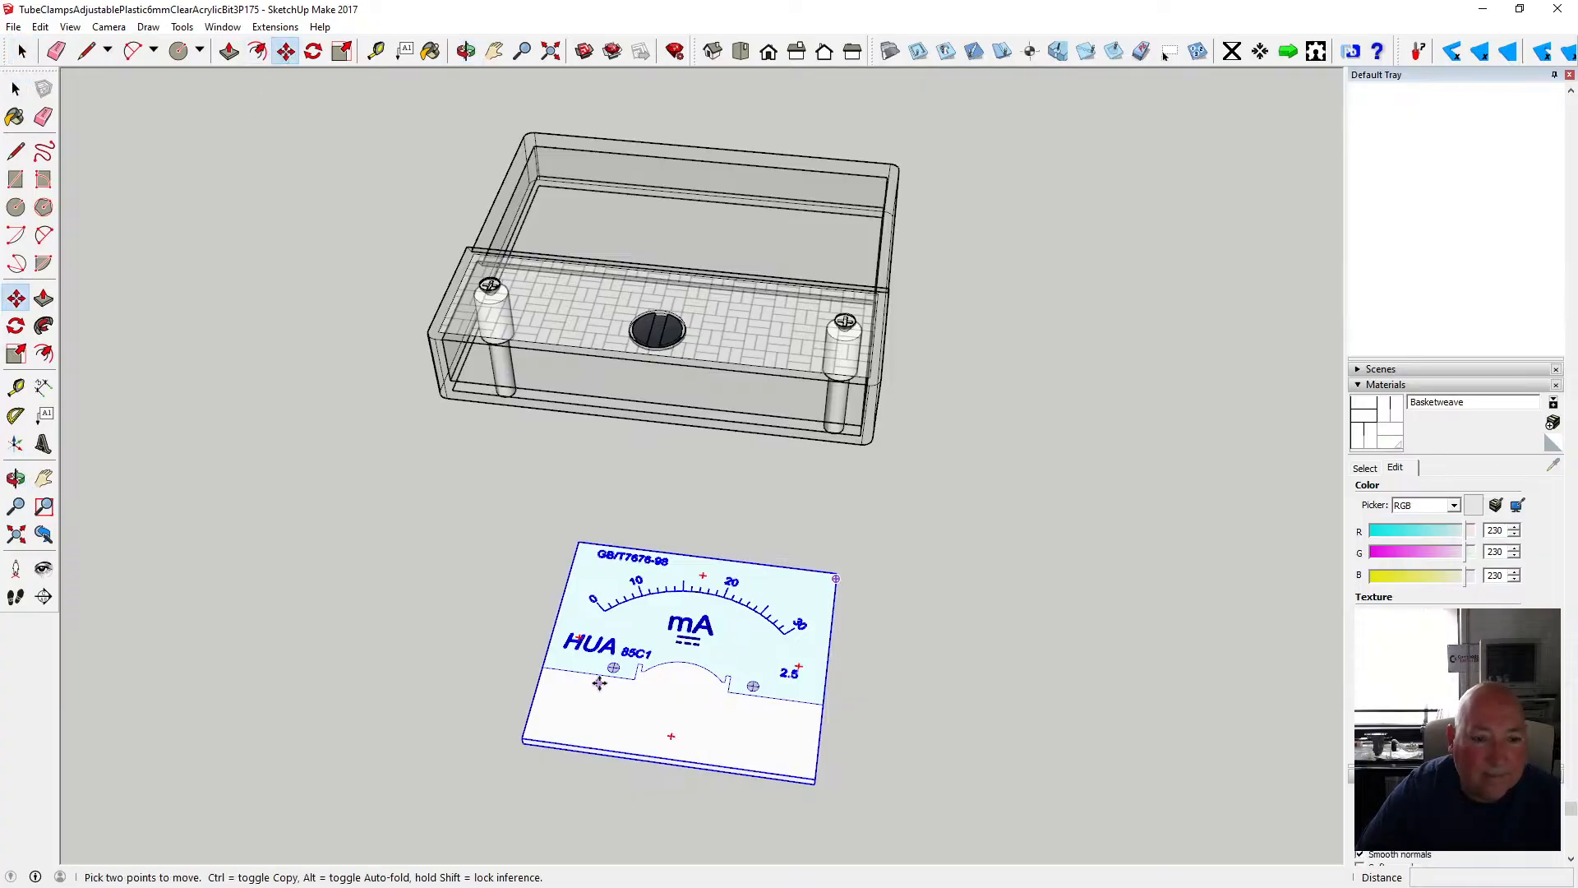
click(594, 682)
text(1)
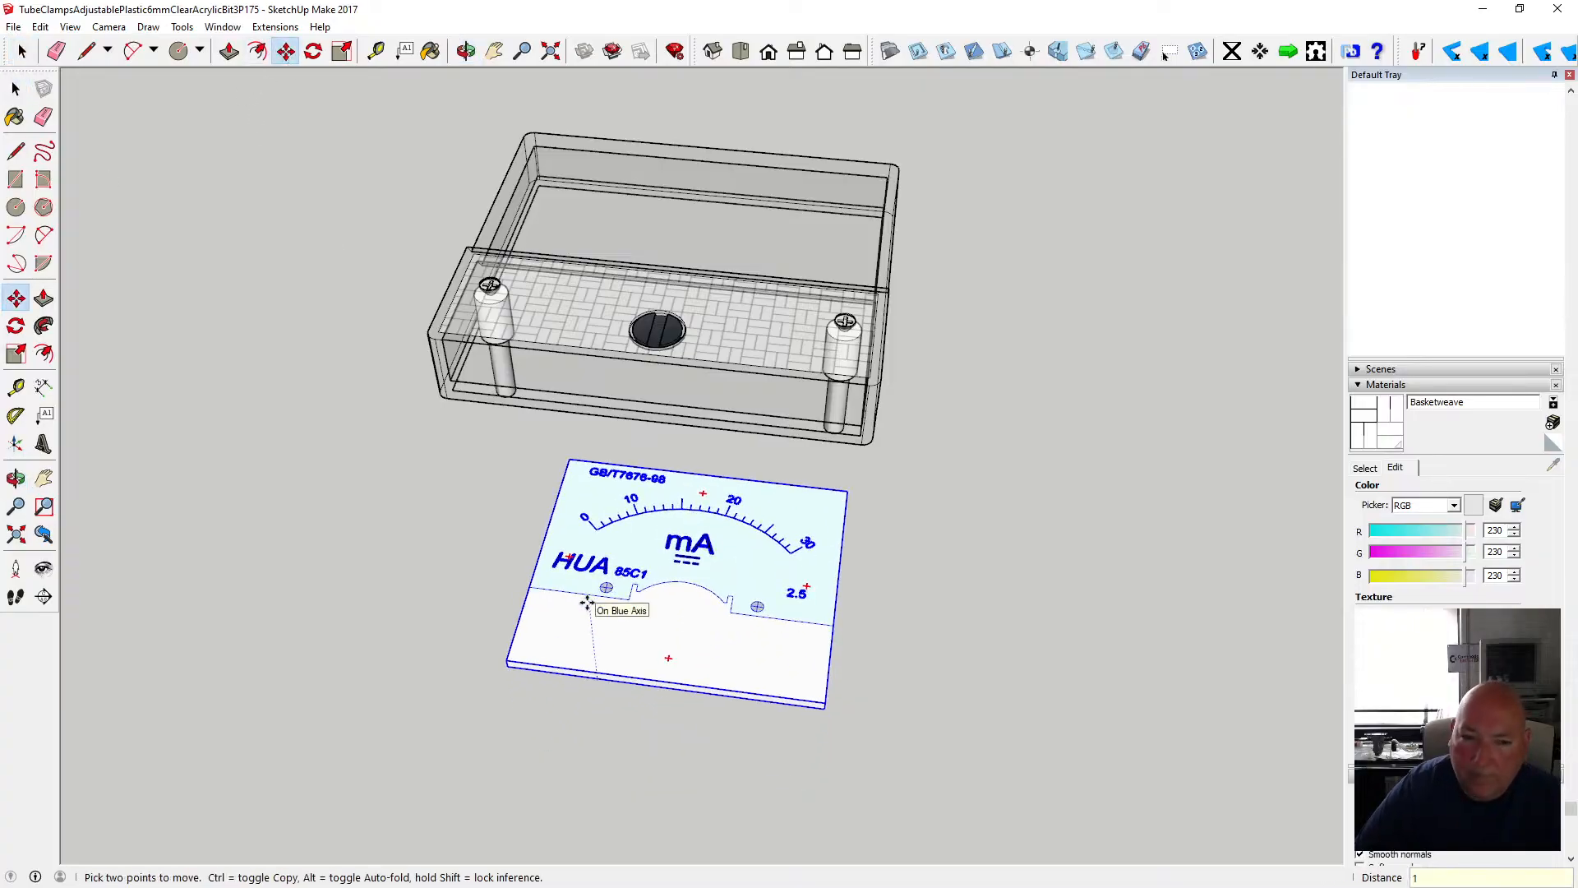
text(00)
key(Return)
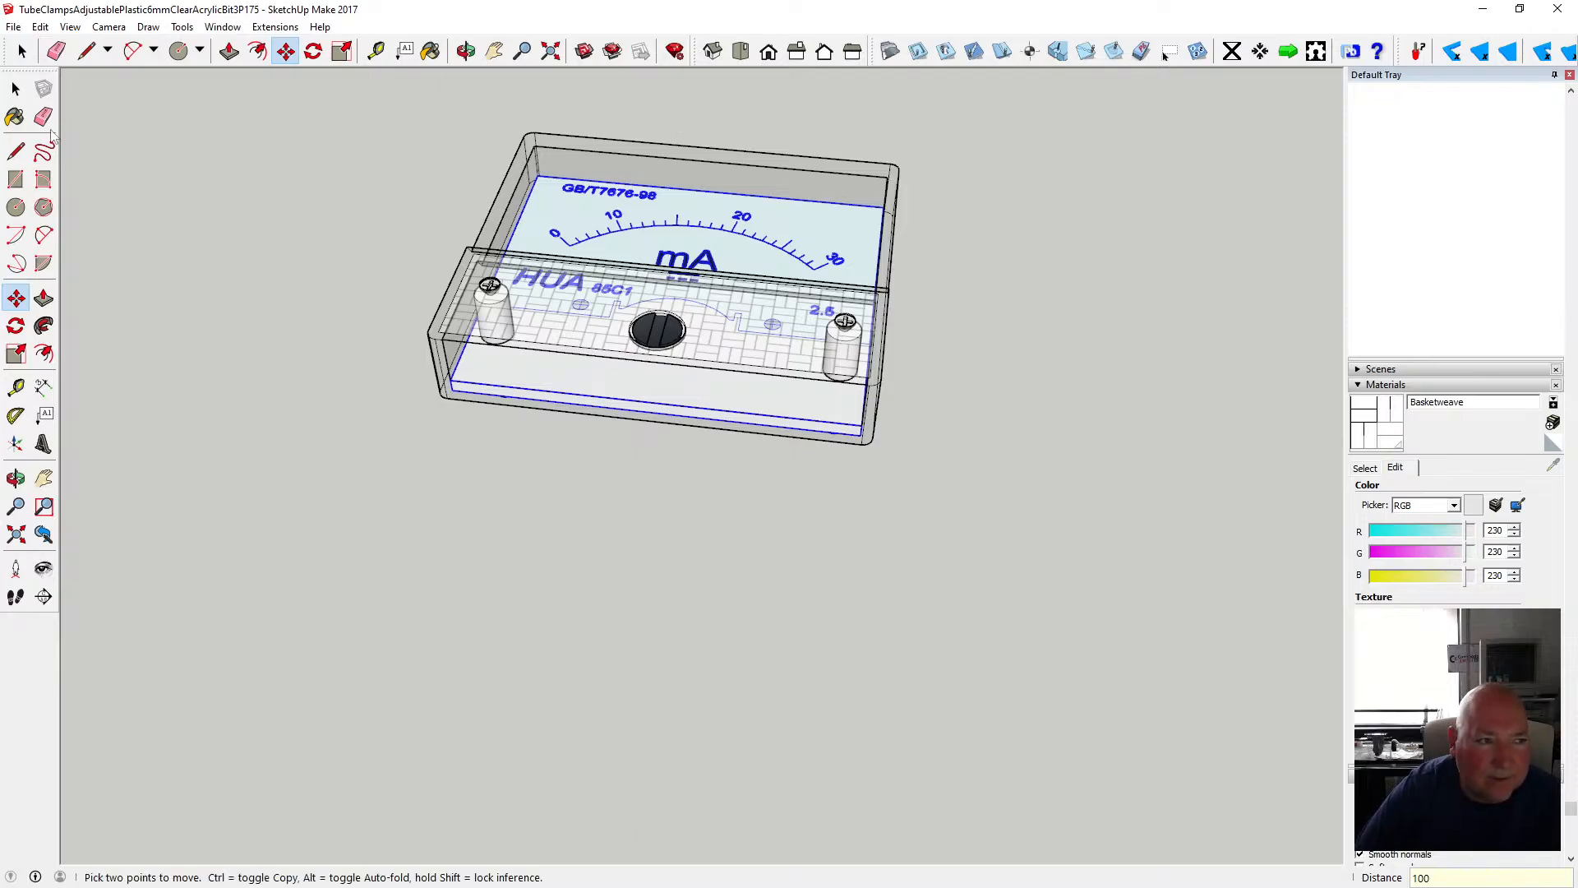
key(space)
key(o)
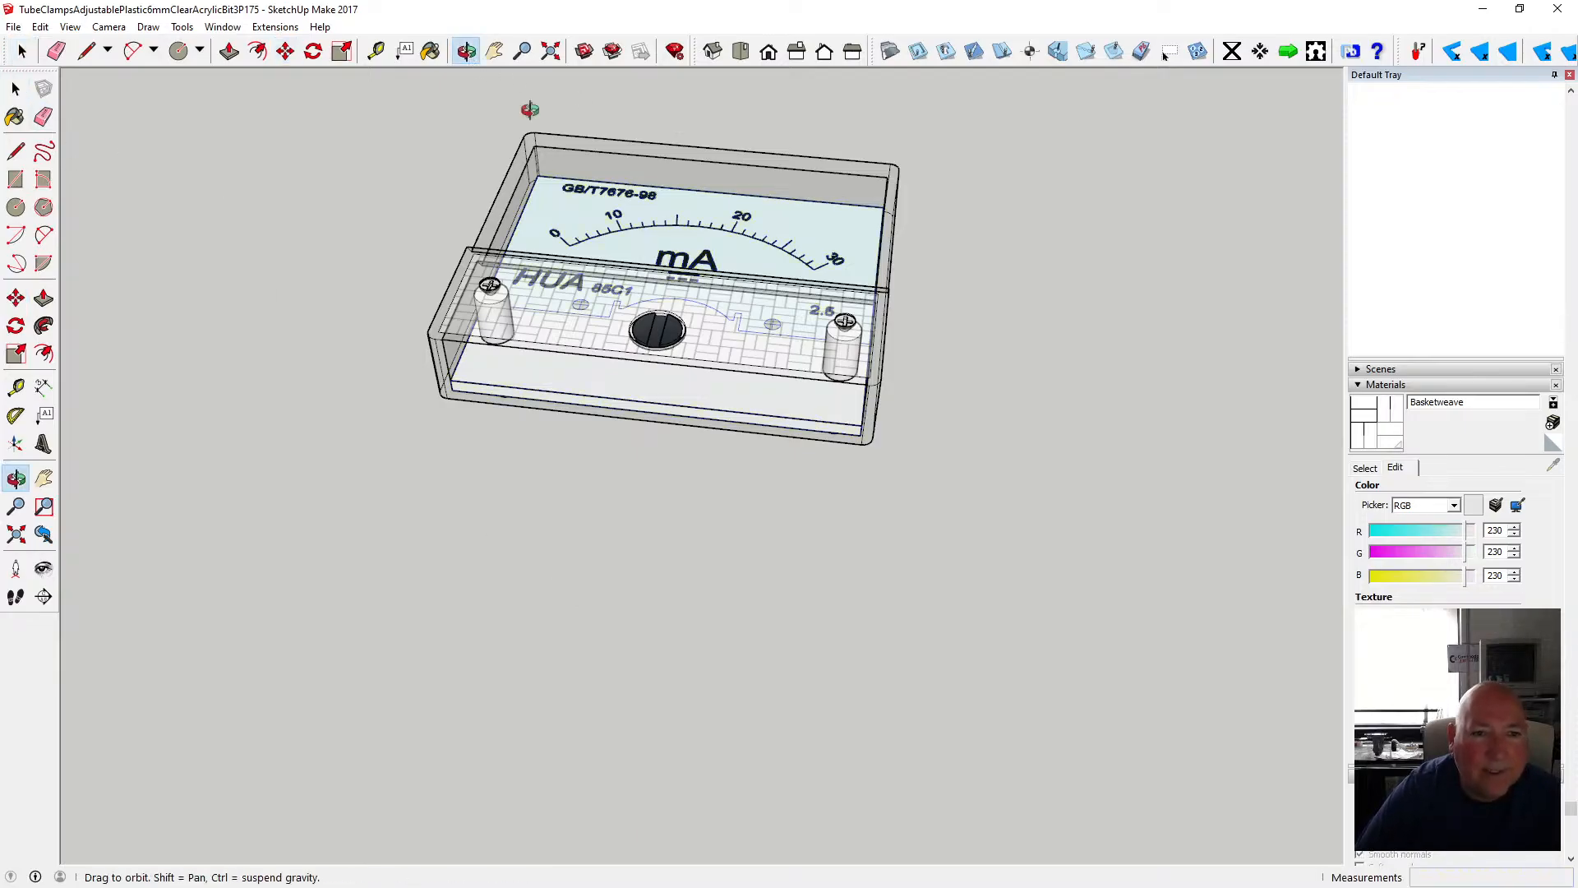
- Place a guide across the meter's back face, 16 mm in from the long edge nearest the two posts
drag(528, 109, 662, 518)
scroll(591, 473, down, 3)
scroll(606, 494, up, 5)
scroll(641, 452, up, 4)
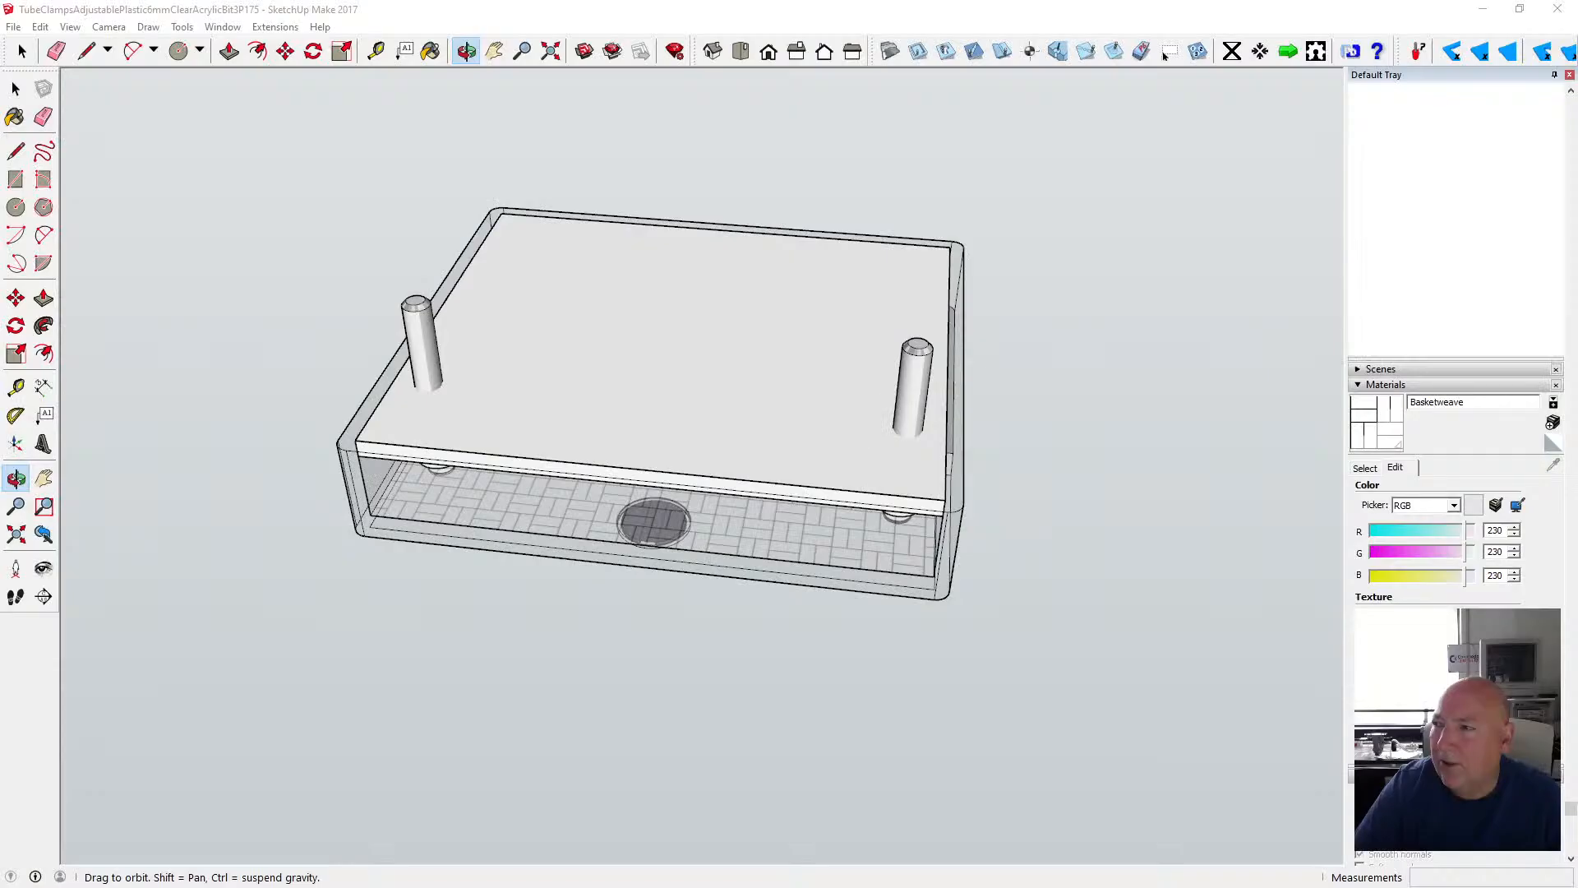
scroll(715, 398, down, 3)
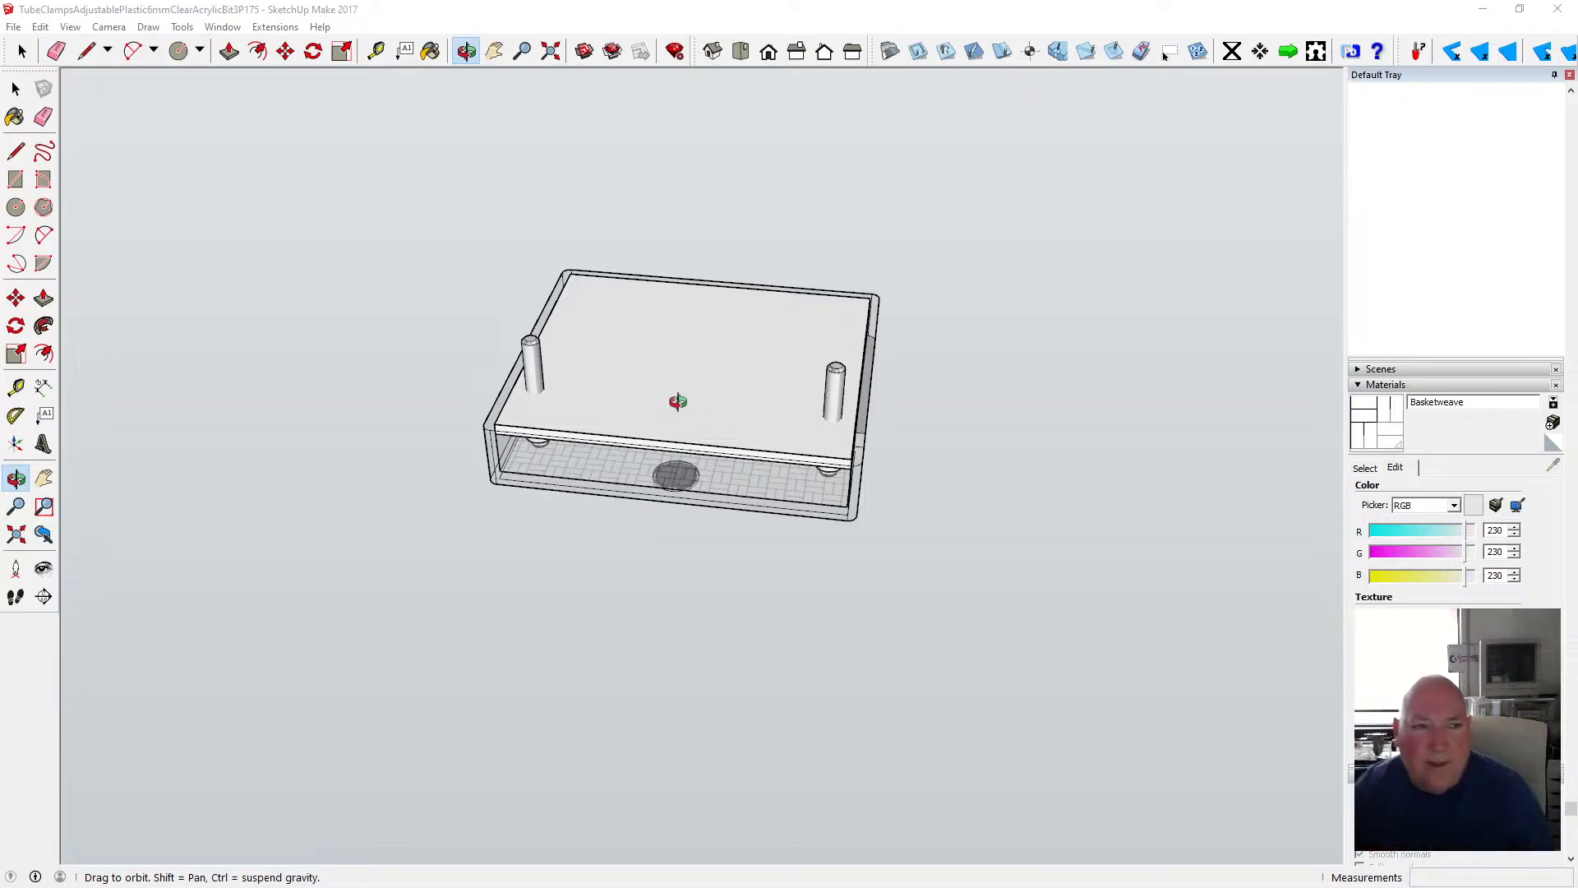
click(376, 51)
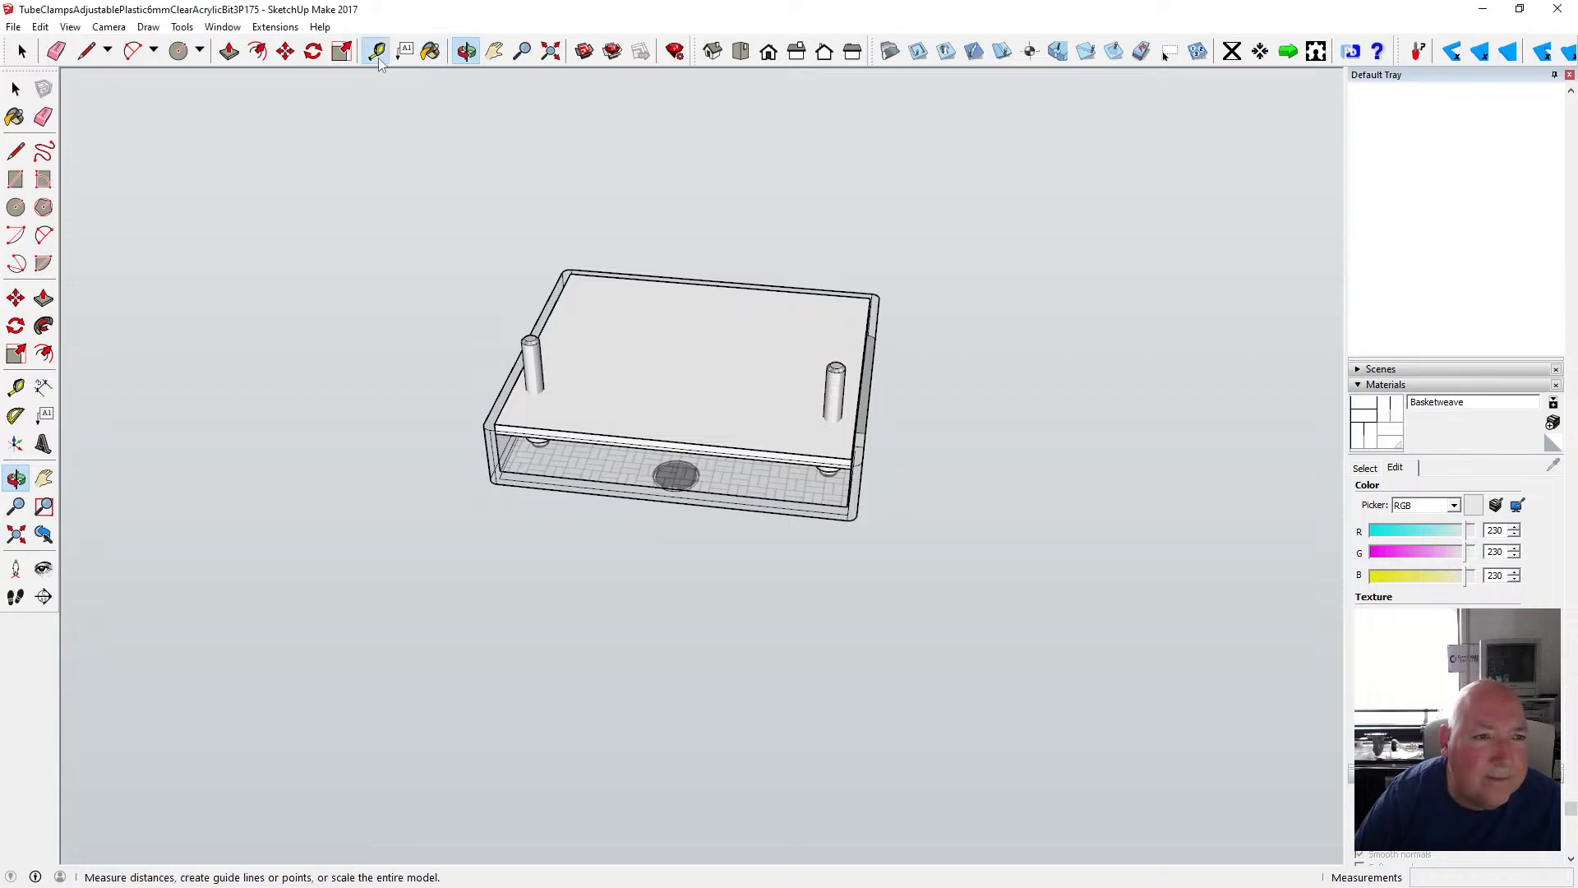
click(609, 442)
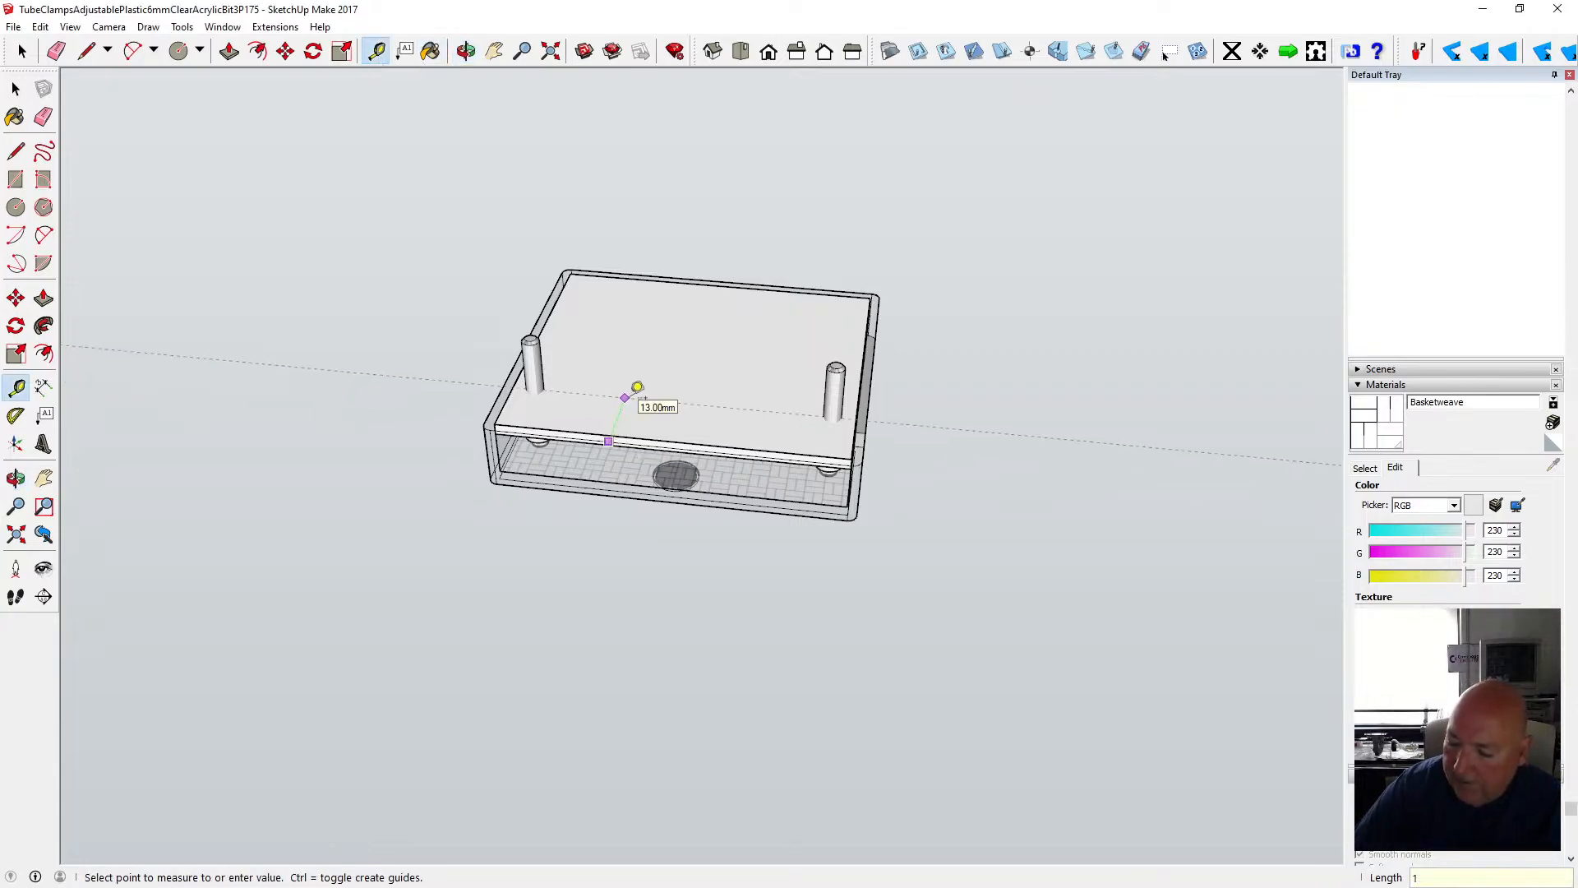
text(16)
key(Return)
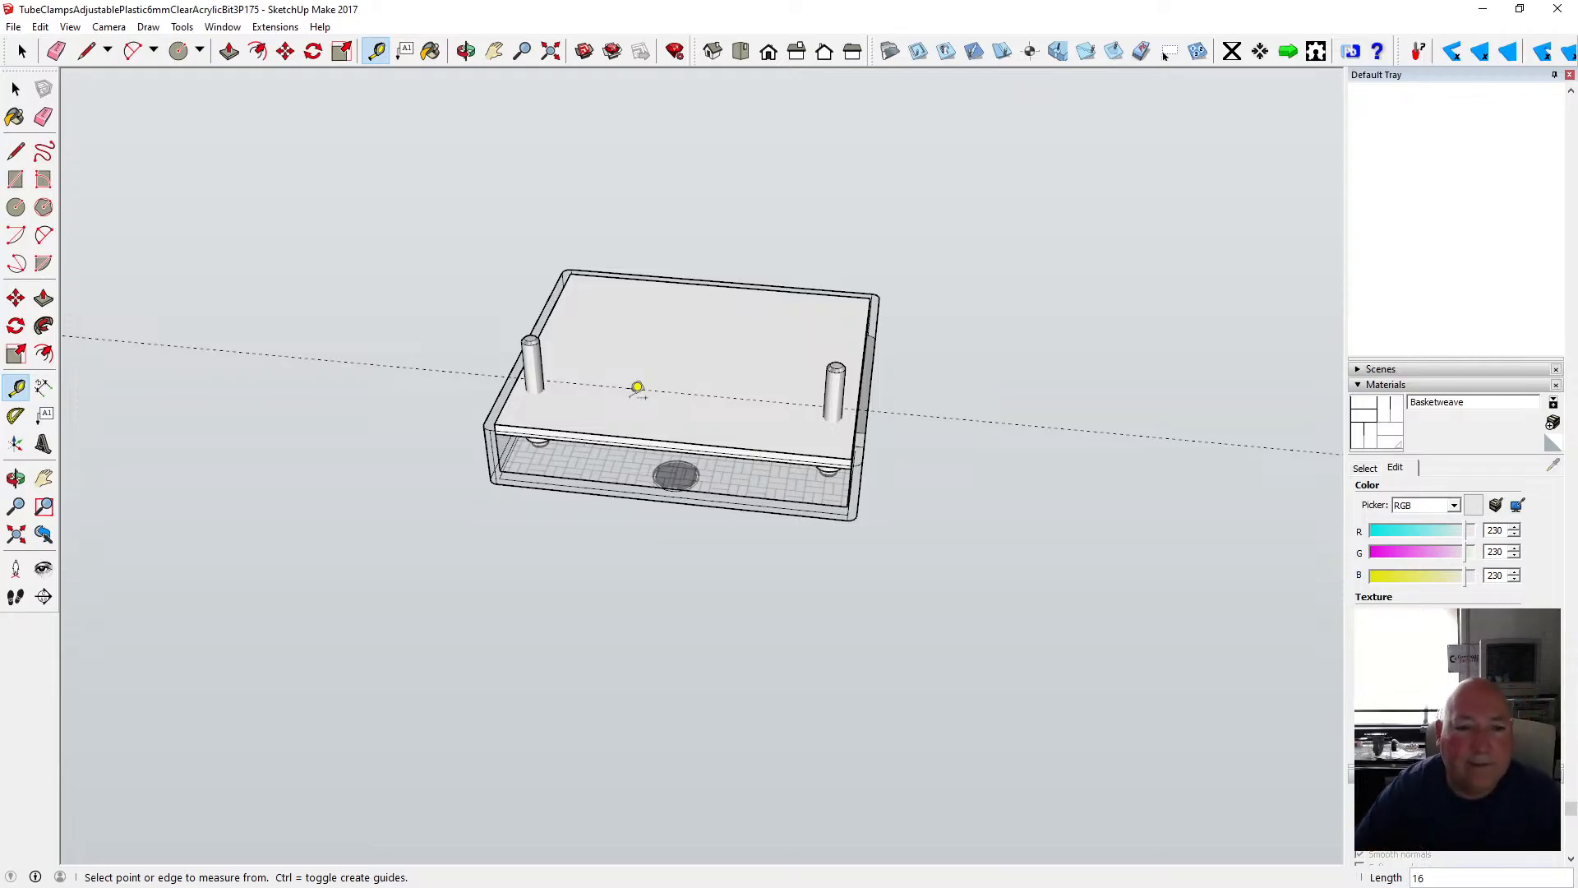
- Try a guide 7.5 mm inside one short edge of the back face, and undo it
click(541, 312)
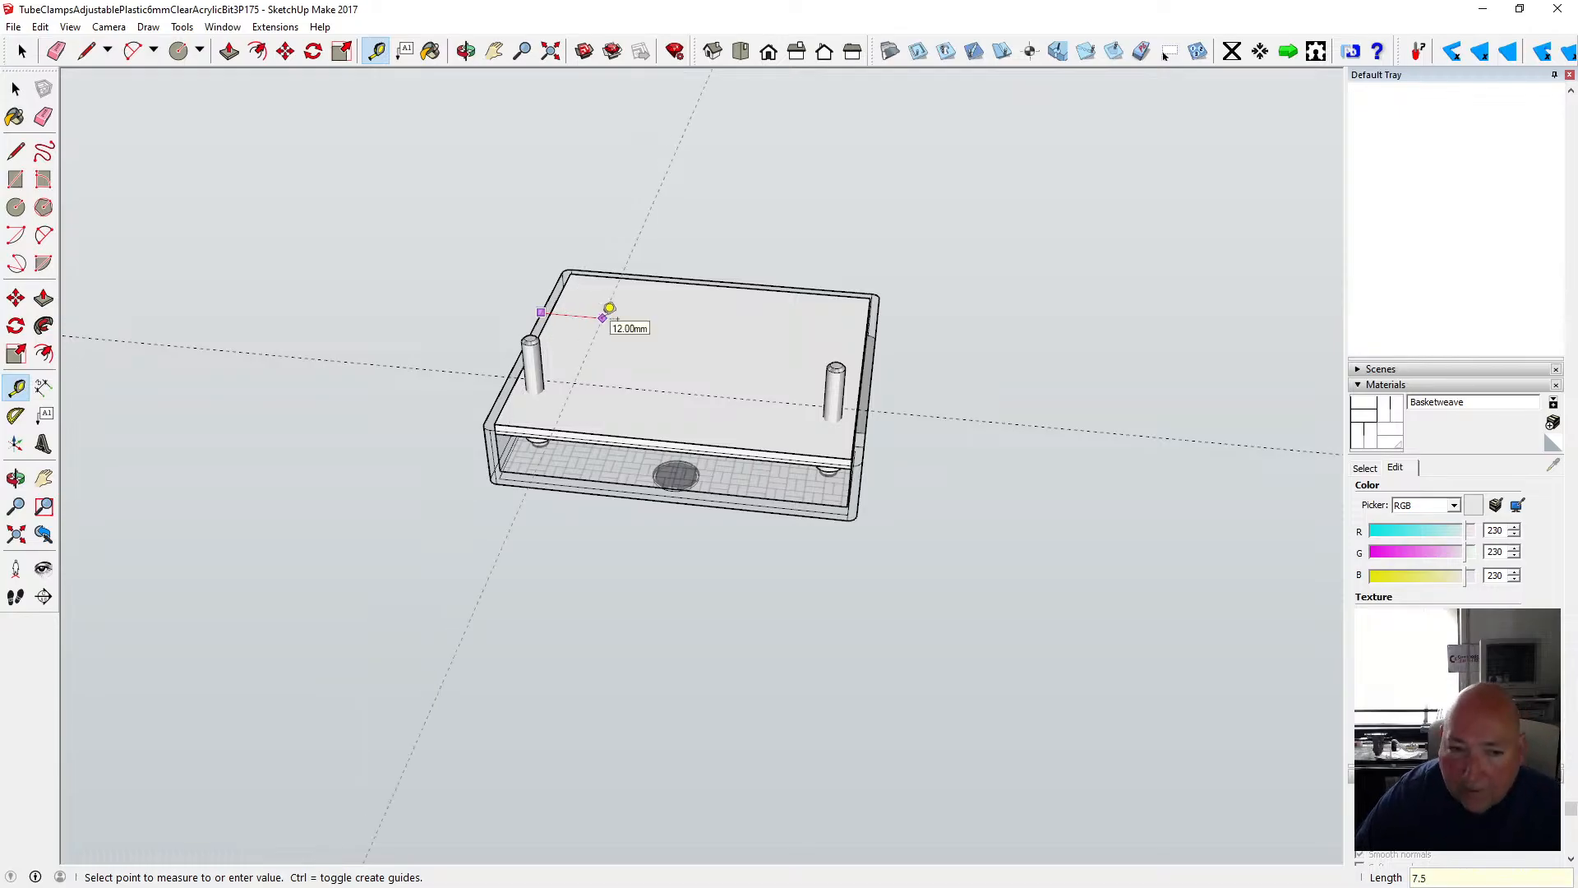
key(Return)
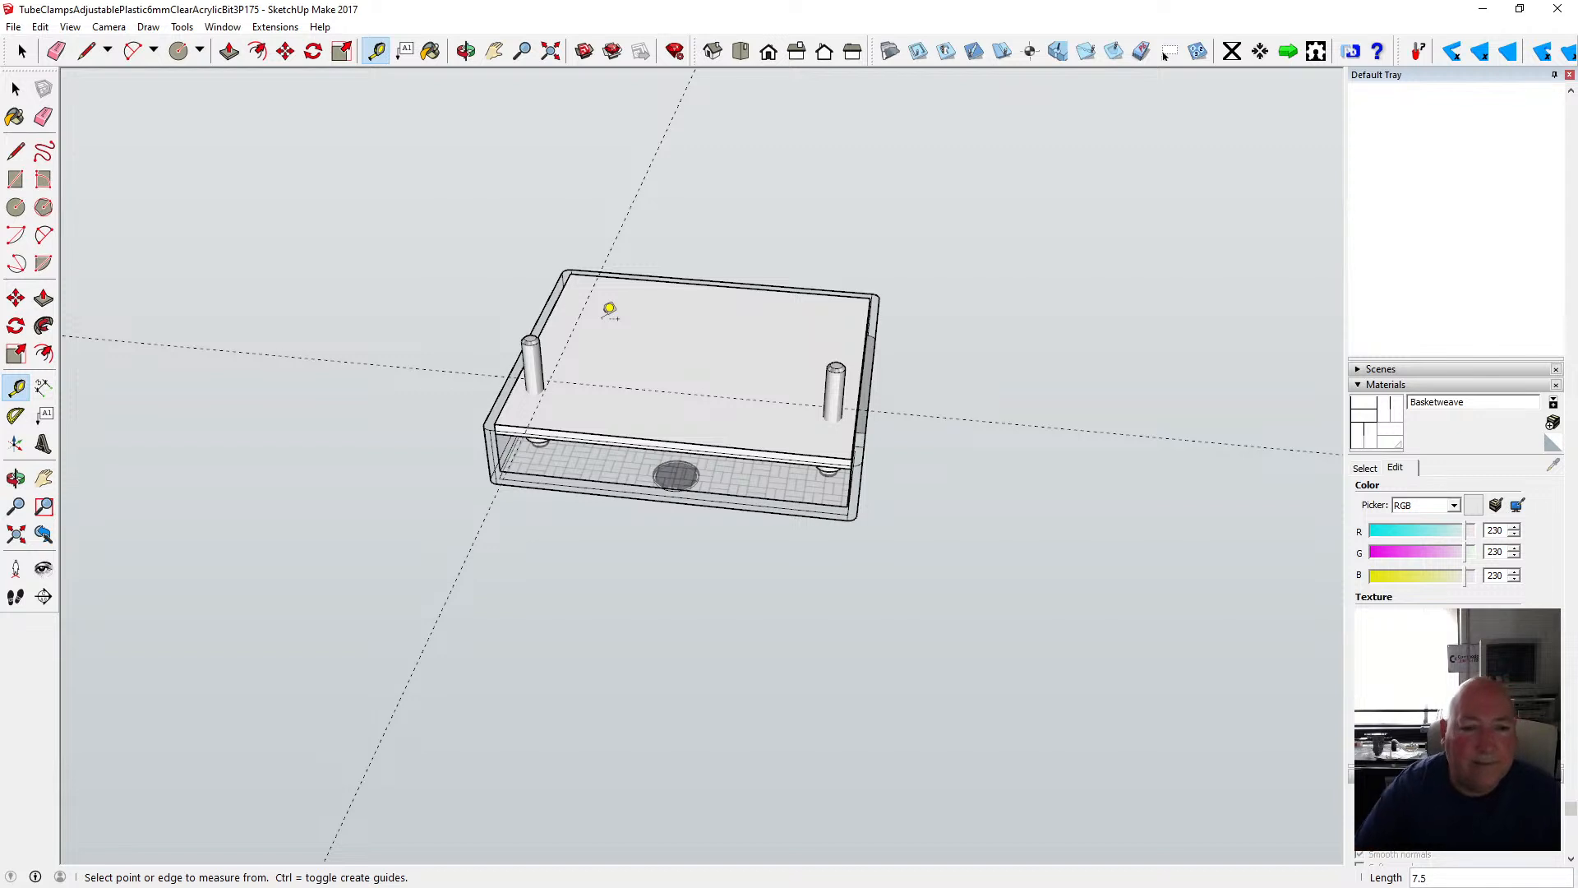
click(39, 27)
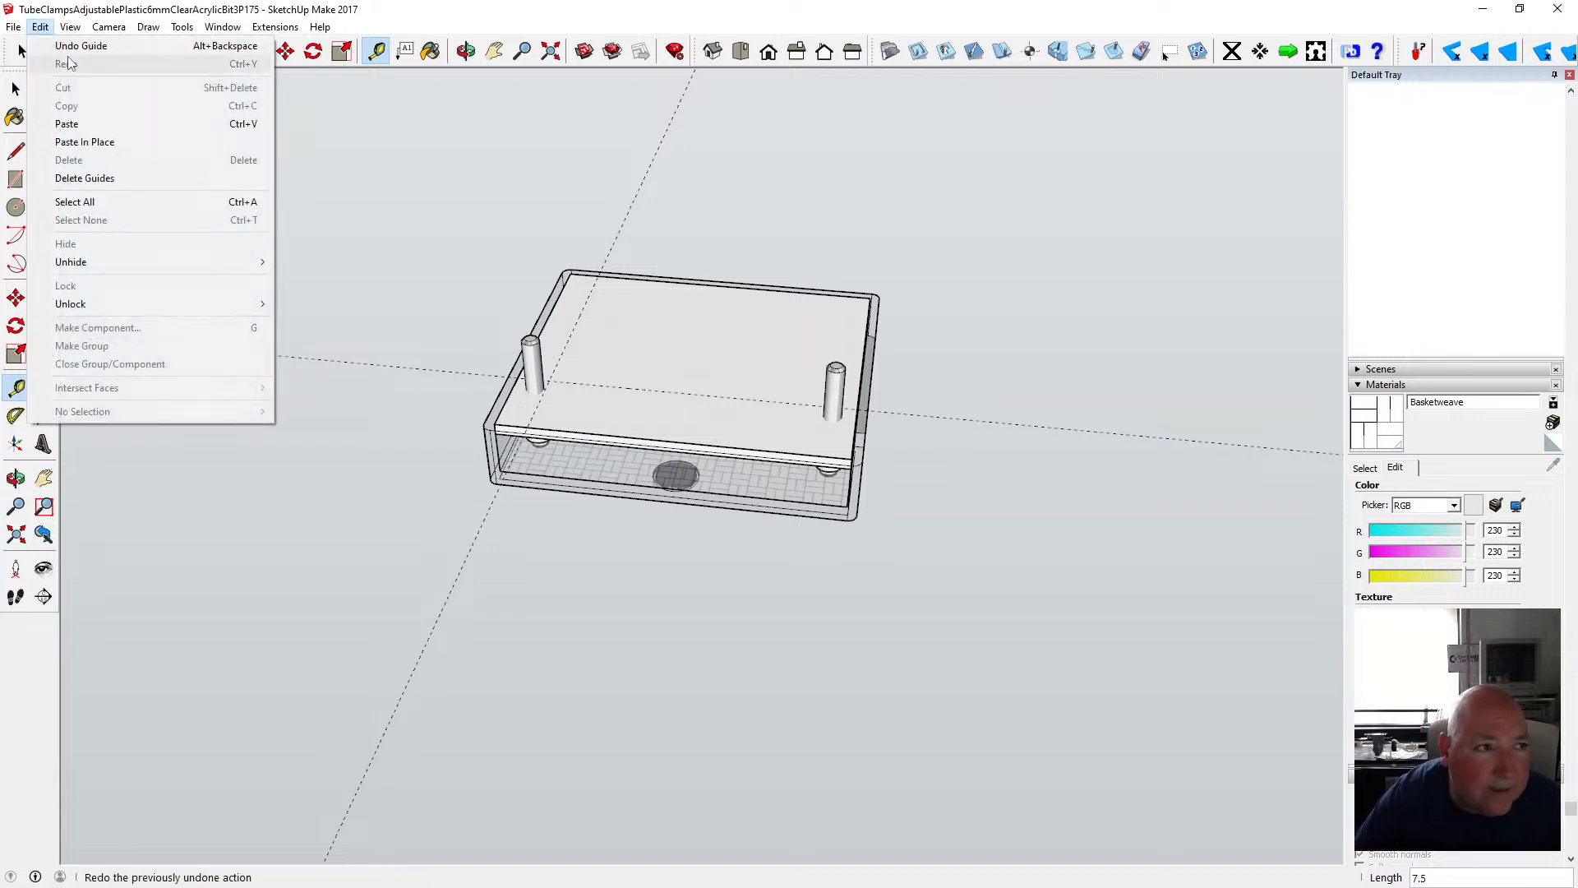
click(79, 42)
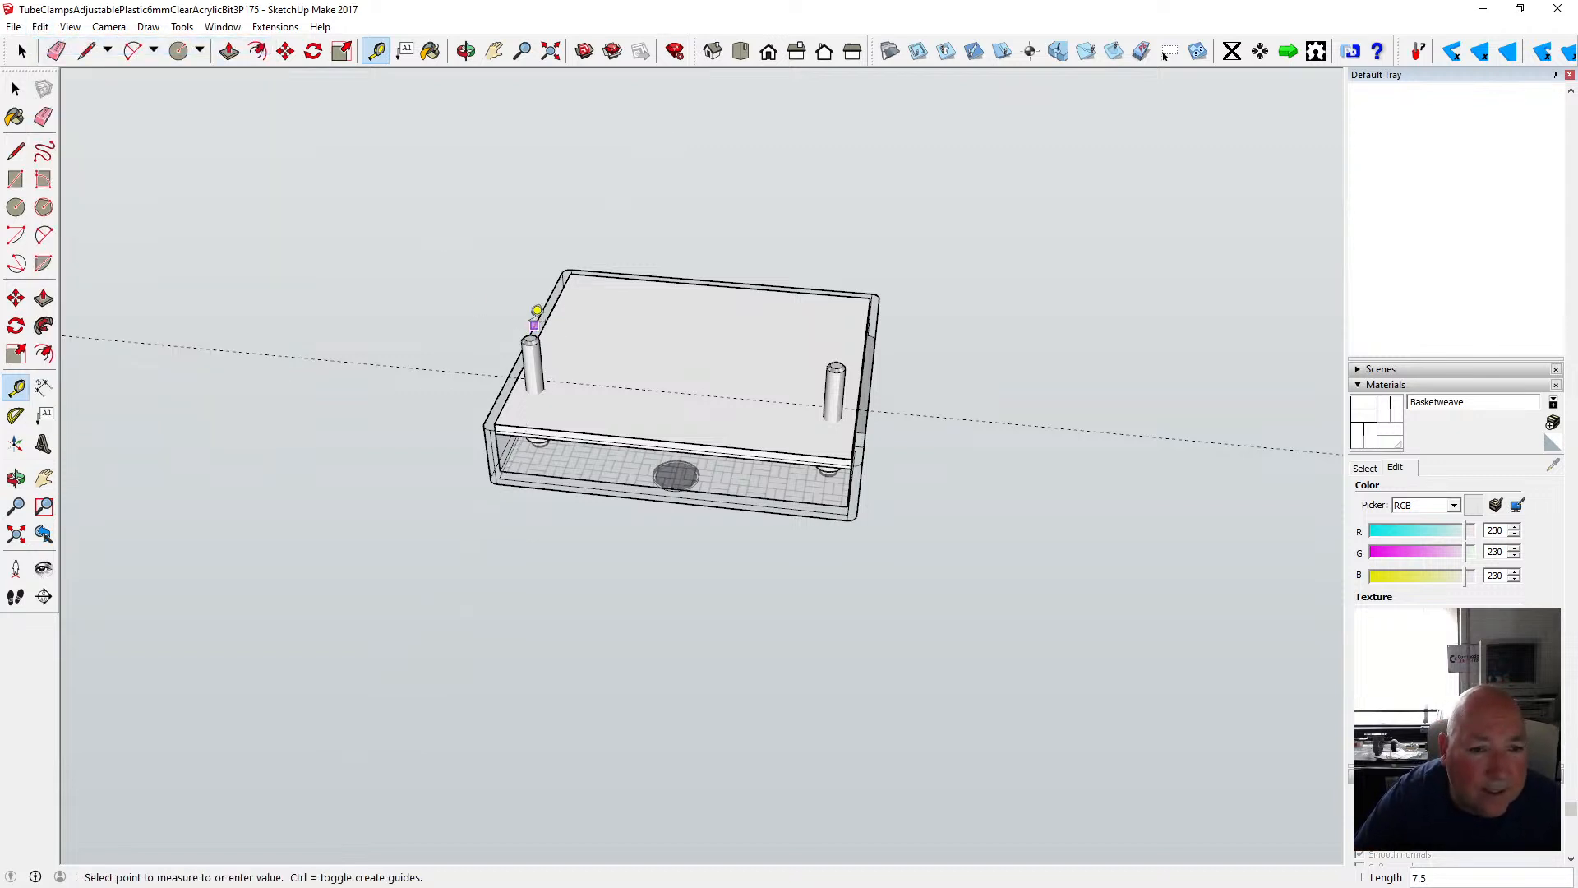
- Try guides 7 mm inside both short edges of the back face
click(535, 312)
text(7)
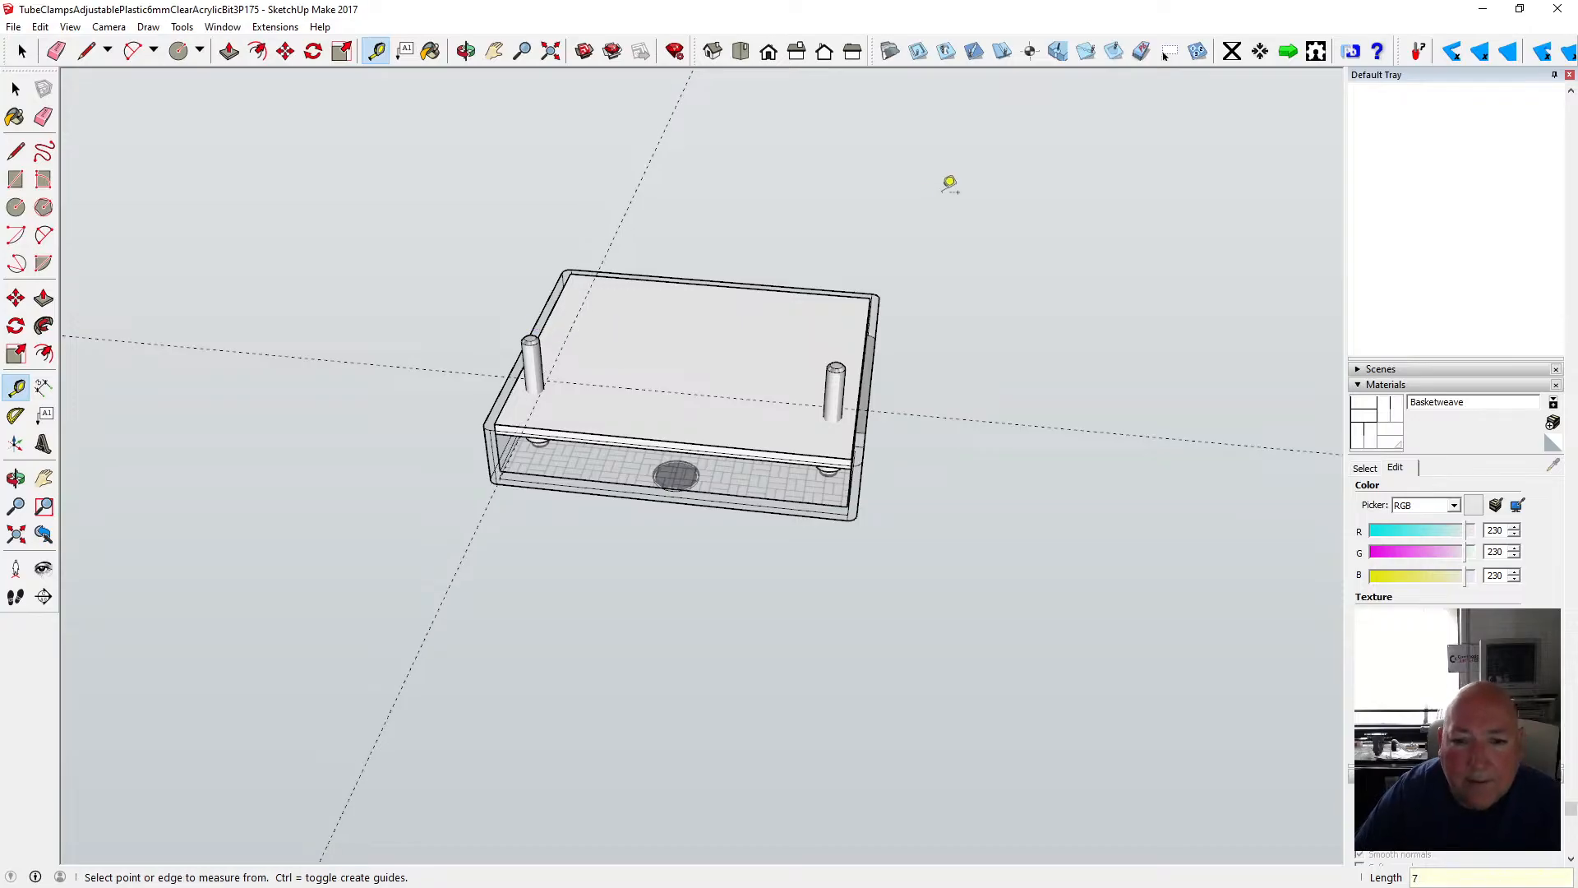
click(876, 328)
text(7)
key(Return)
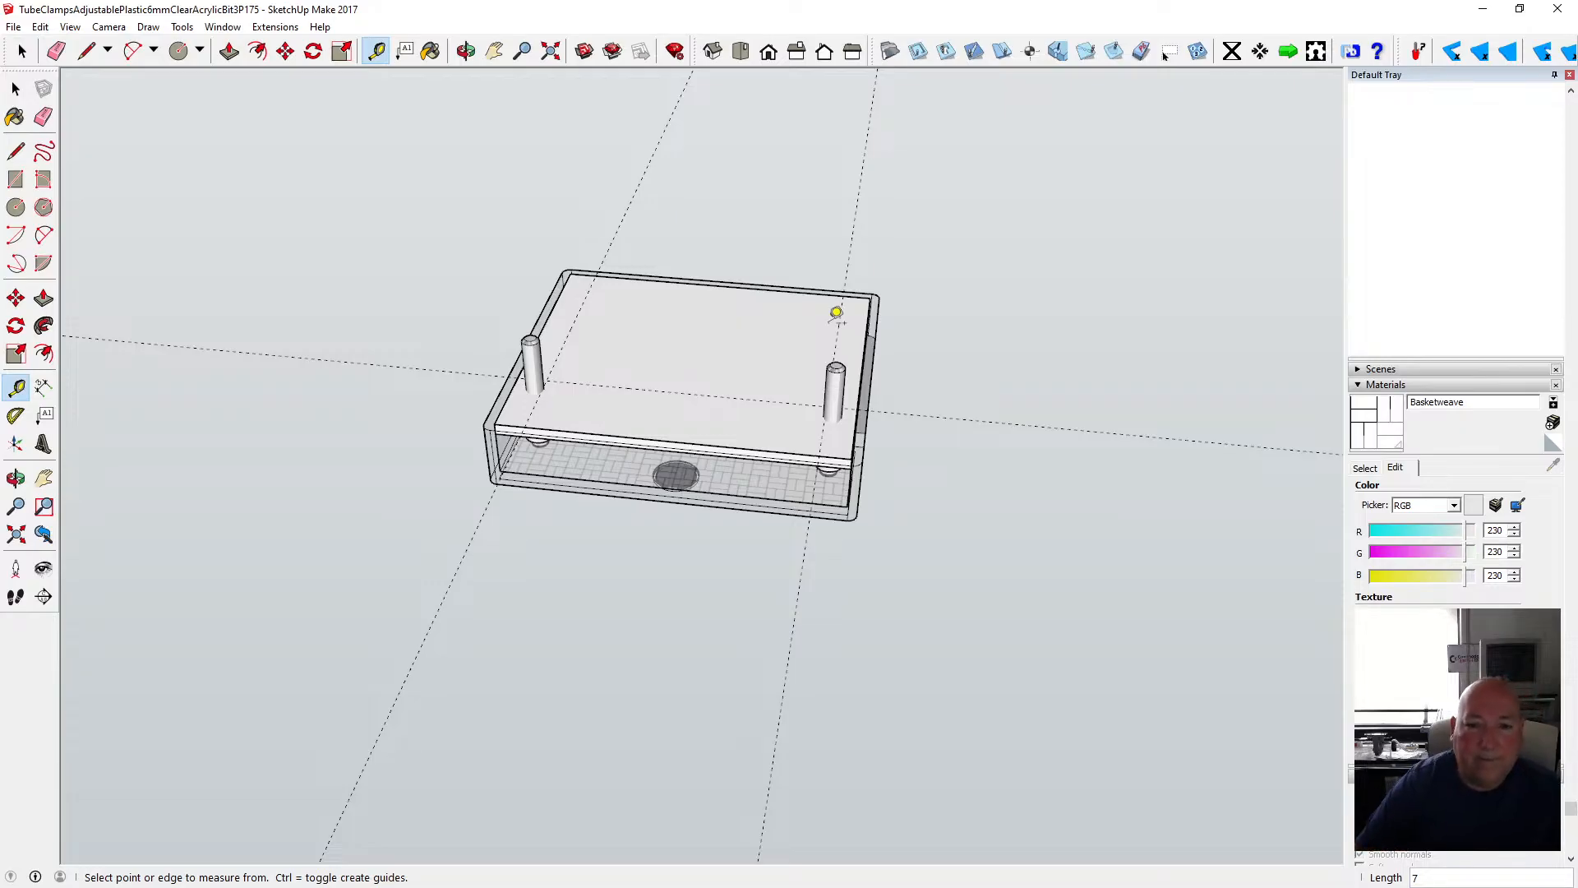
- Add a guide 5 mm inside the far long edge and measure the spacing between the two side guides
click(720, 281)
click(722, 298)
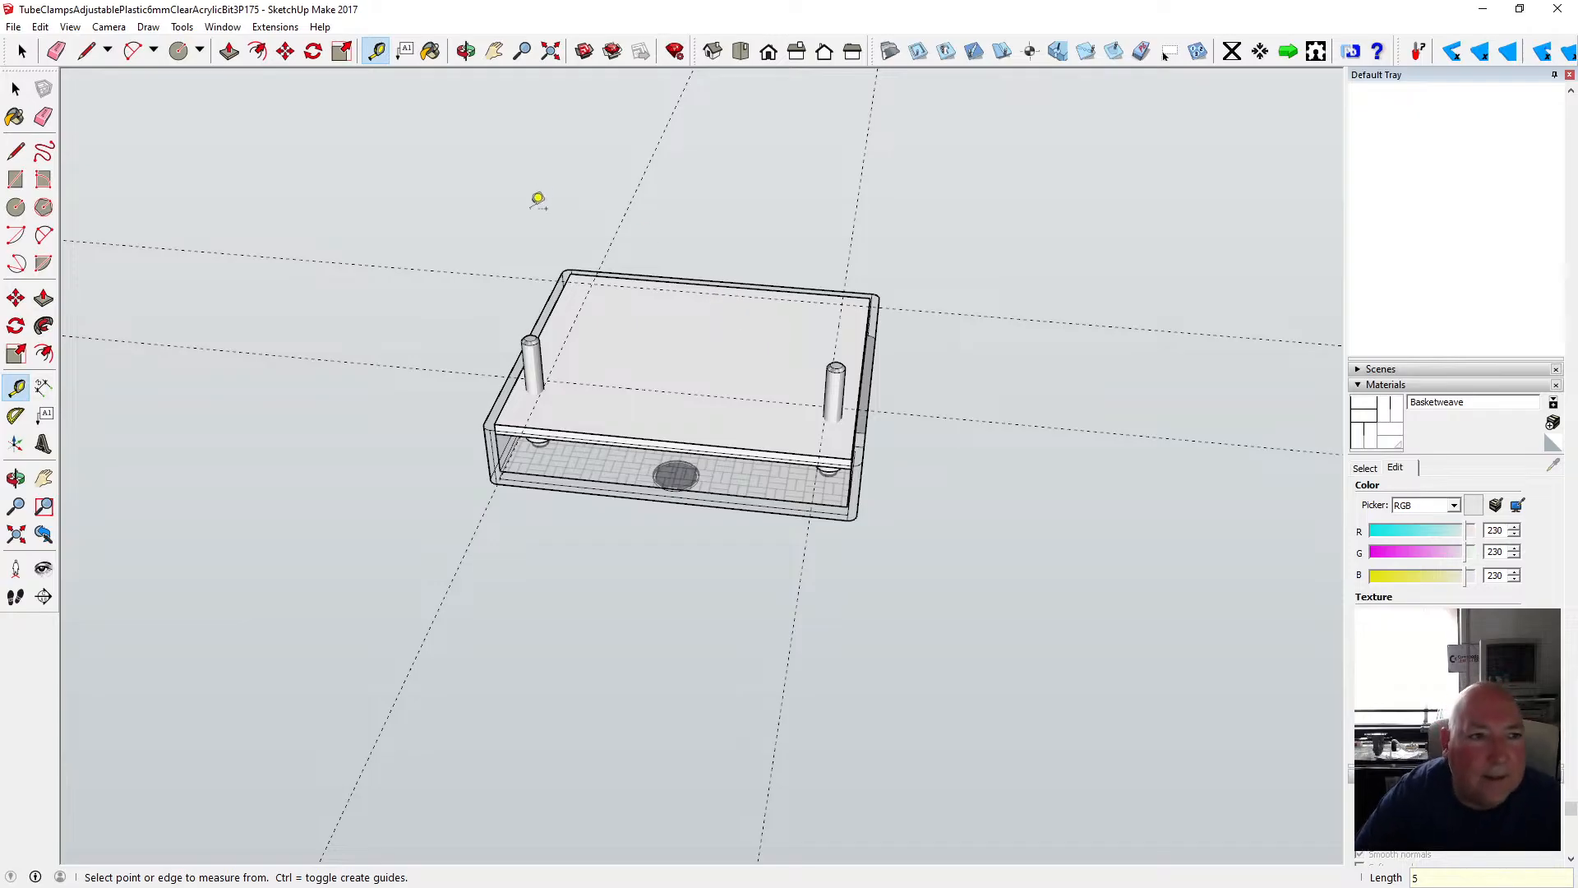
click(582, 306)
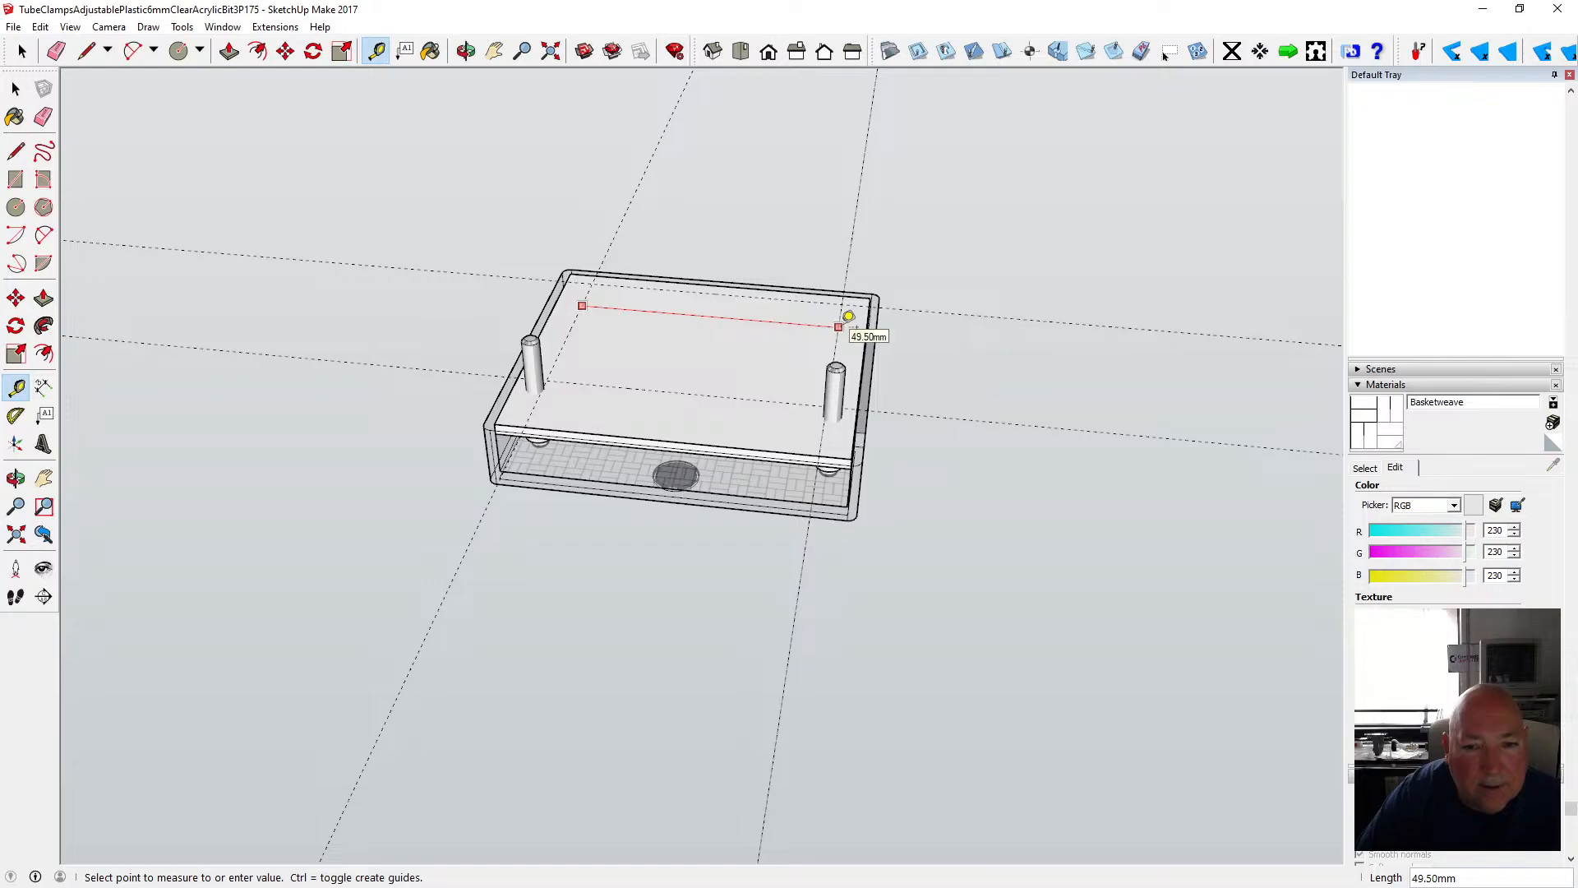
- Undo the last three guides, keeping only the 16 mm guide across the posts
click(39, 26)
click(59, 47)
click(39, 27)
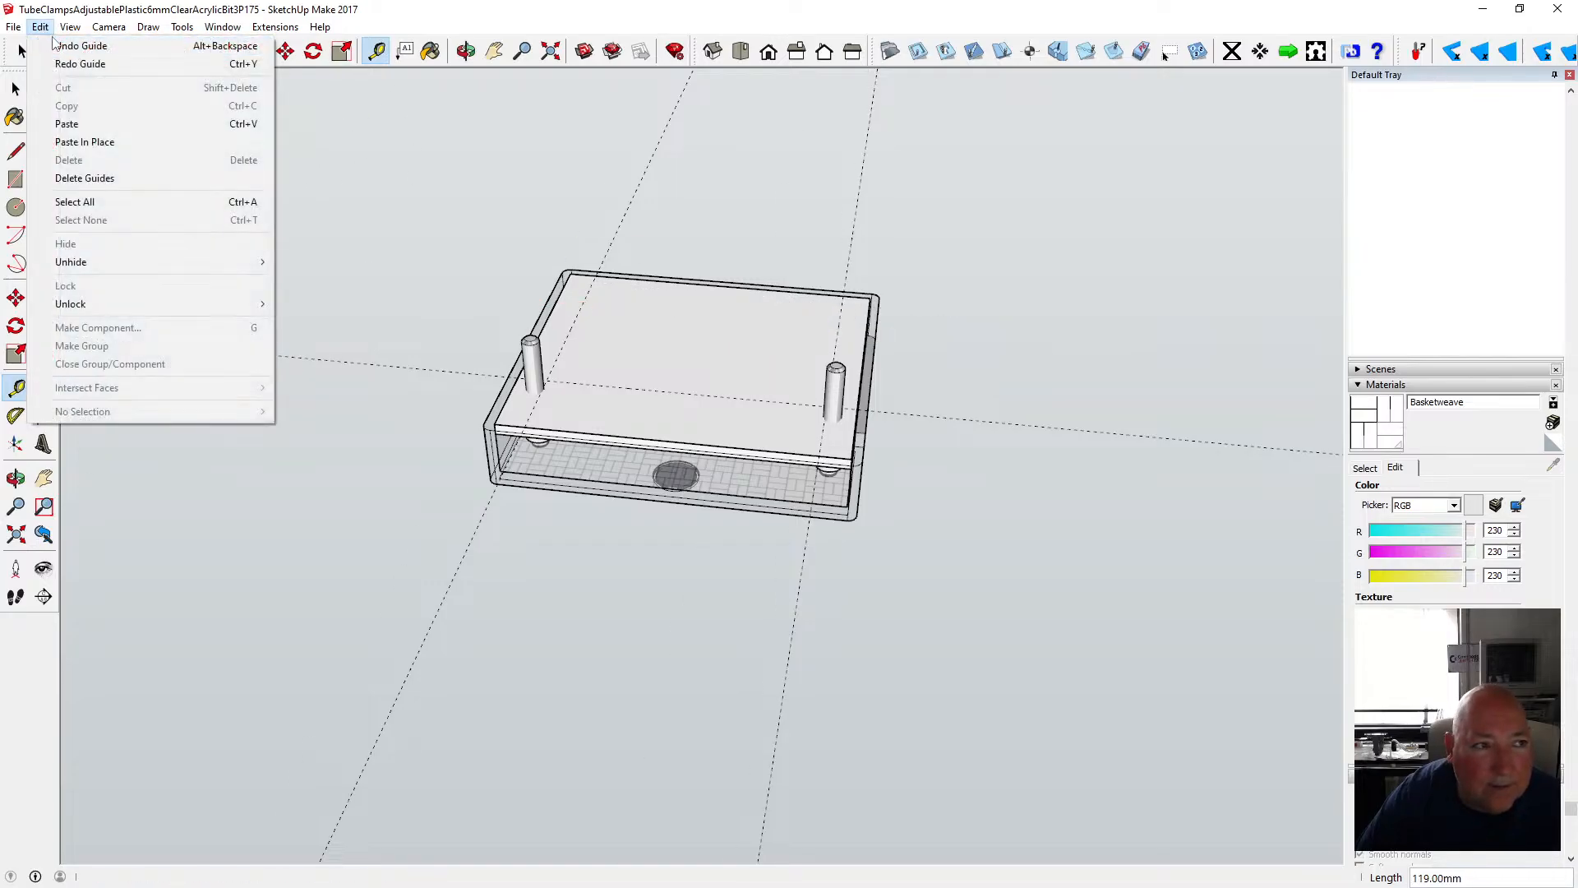
click(59, 47)
click(40, 26)
click(57, 47)
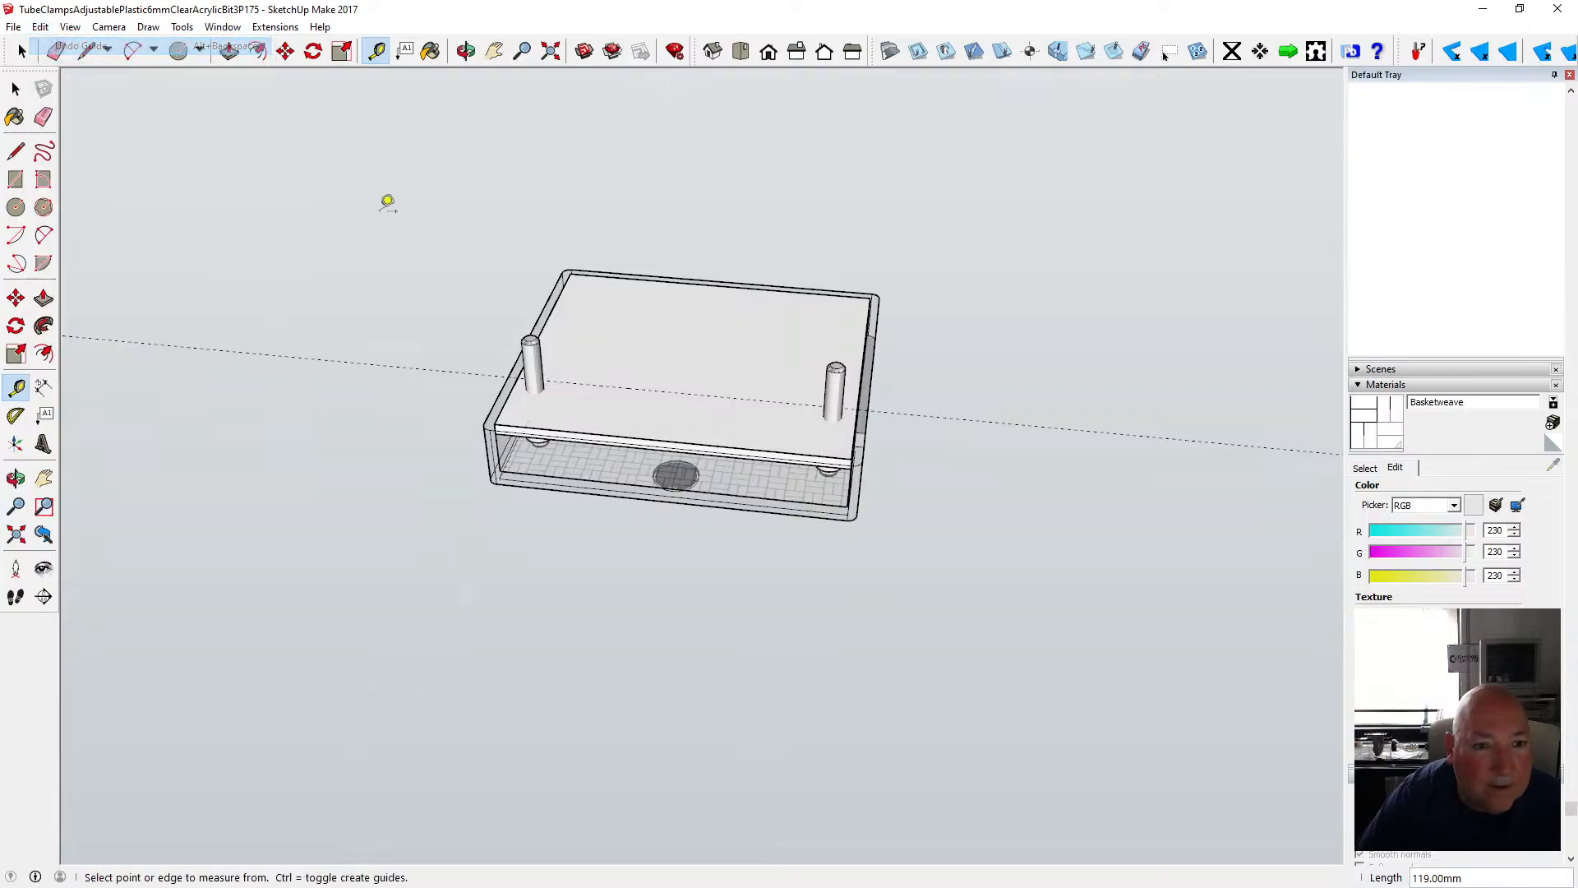
- Try a guide 6.5 mm inside one short edge of the back face, and undo it
click(545, 285)
text(6.)
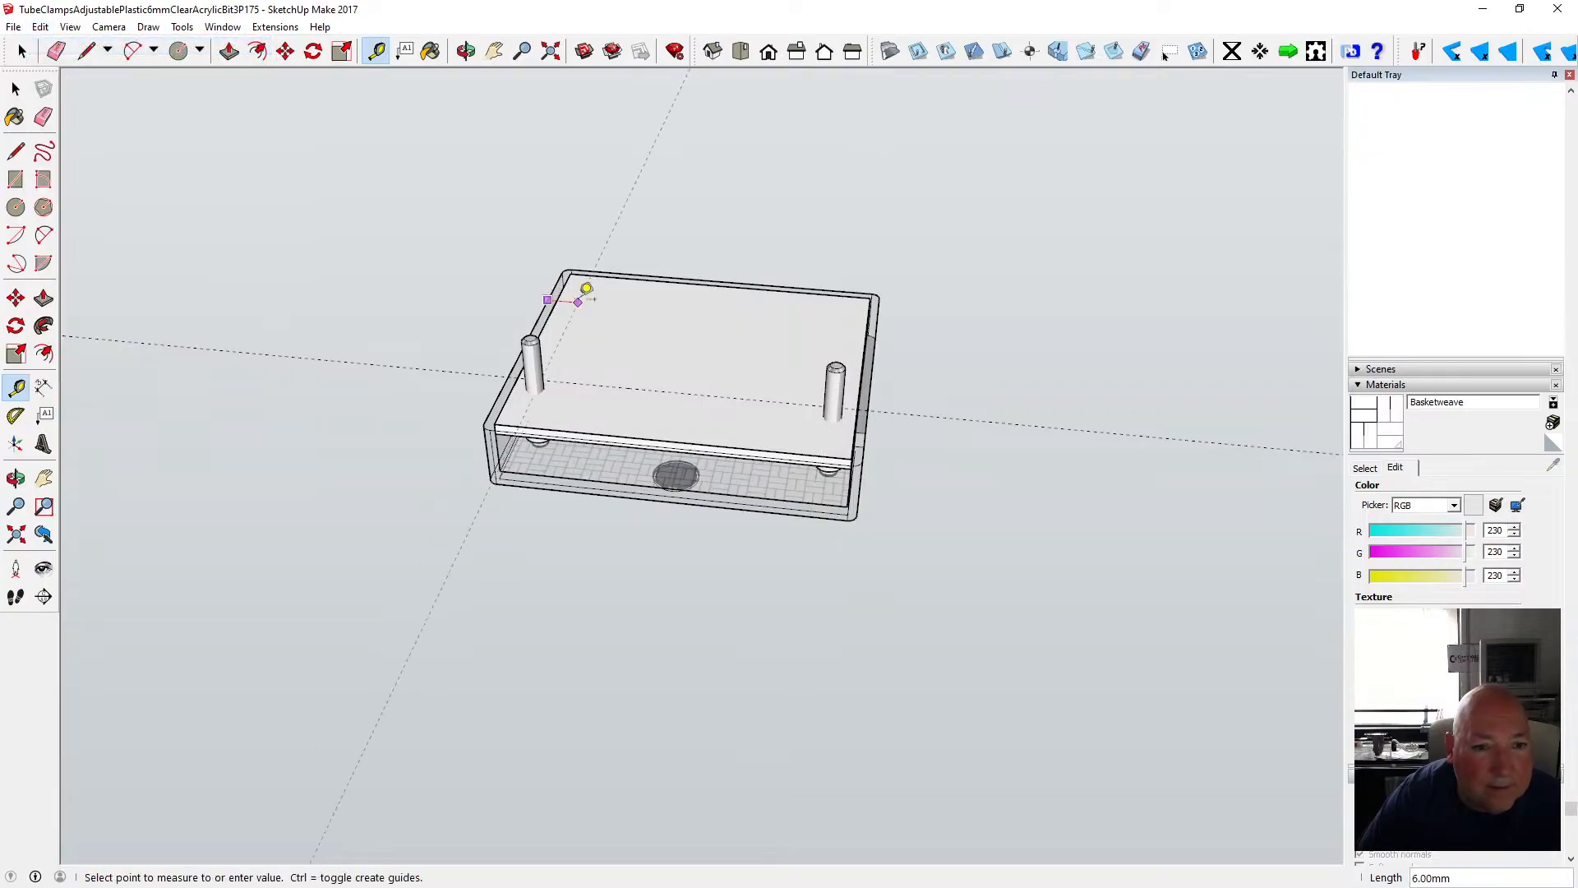
text(5)
key(Return)
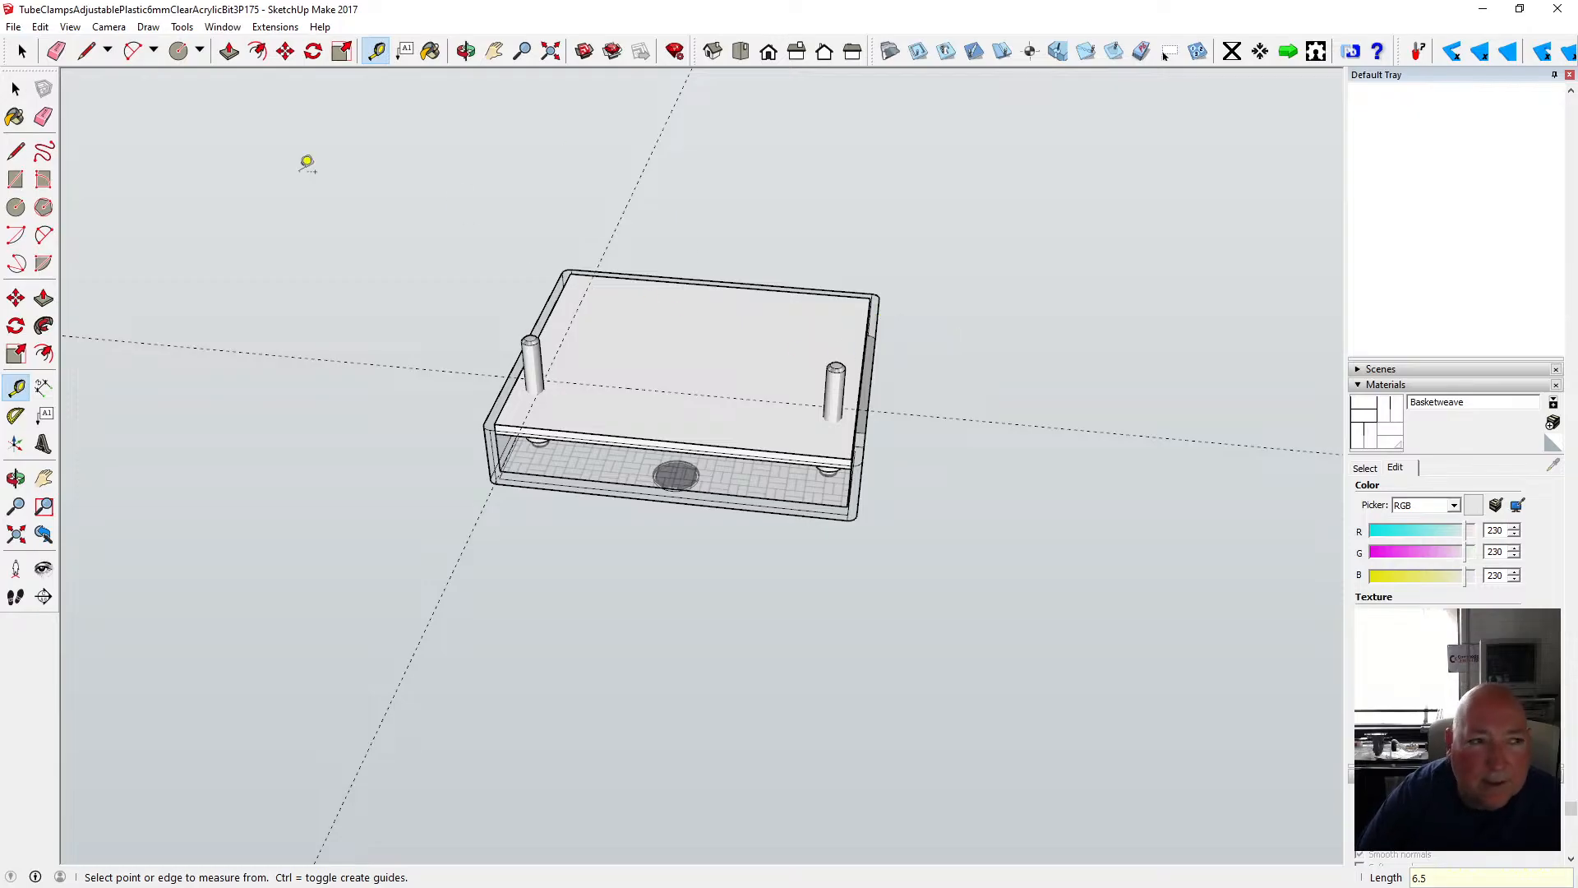
click(39, 26)
click(52, 45)
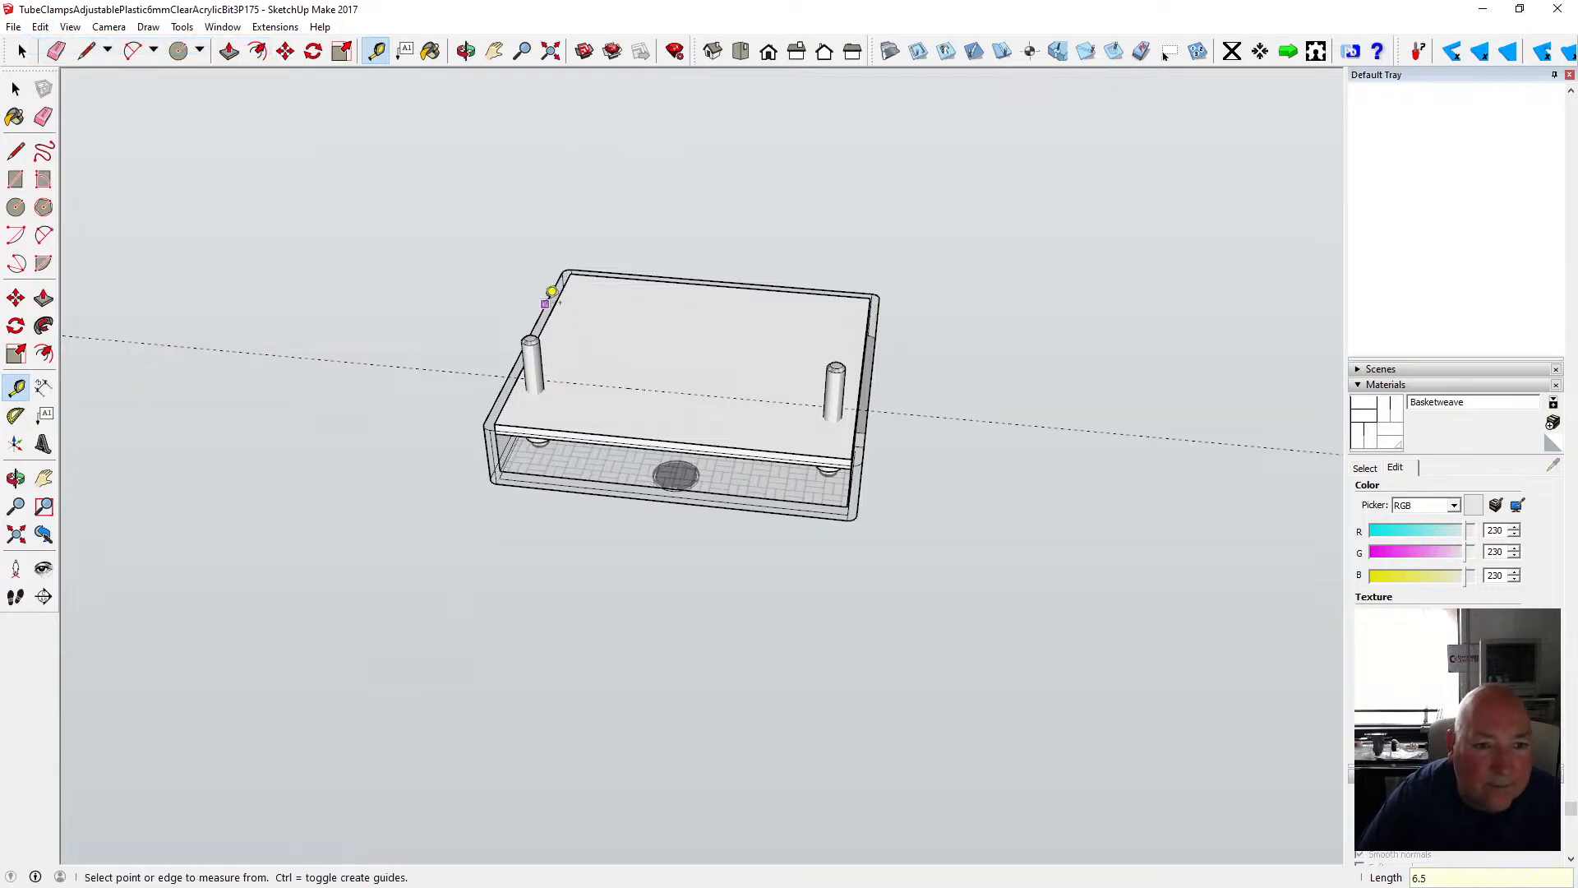
- Try a guide 6.25 mm inside the same short edge, start one from the opposite edge, and undo the 6.25 mm guide
click(545, 304)
text(6.2)
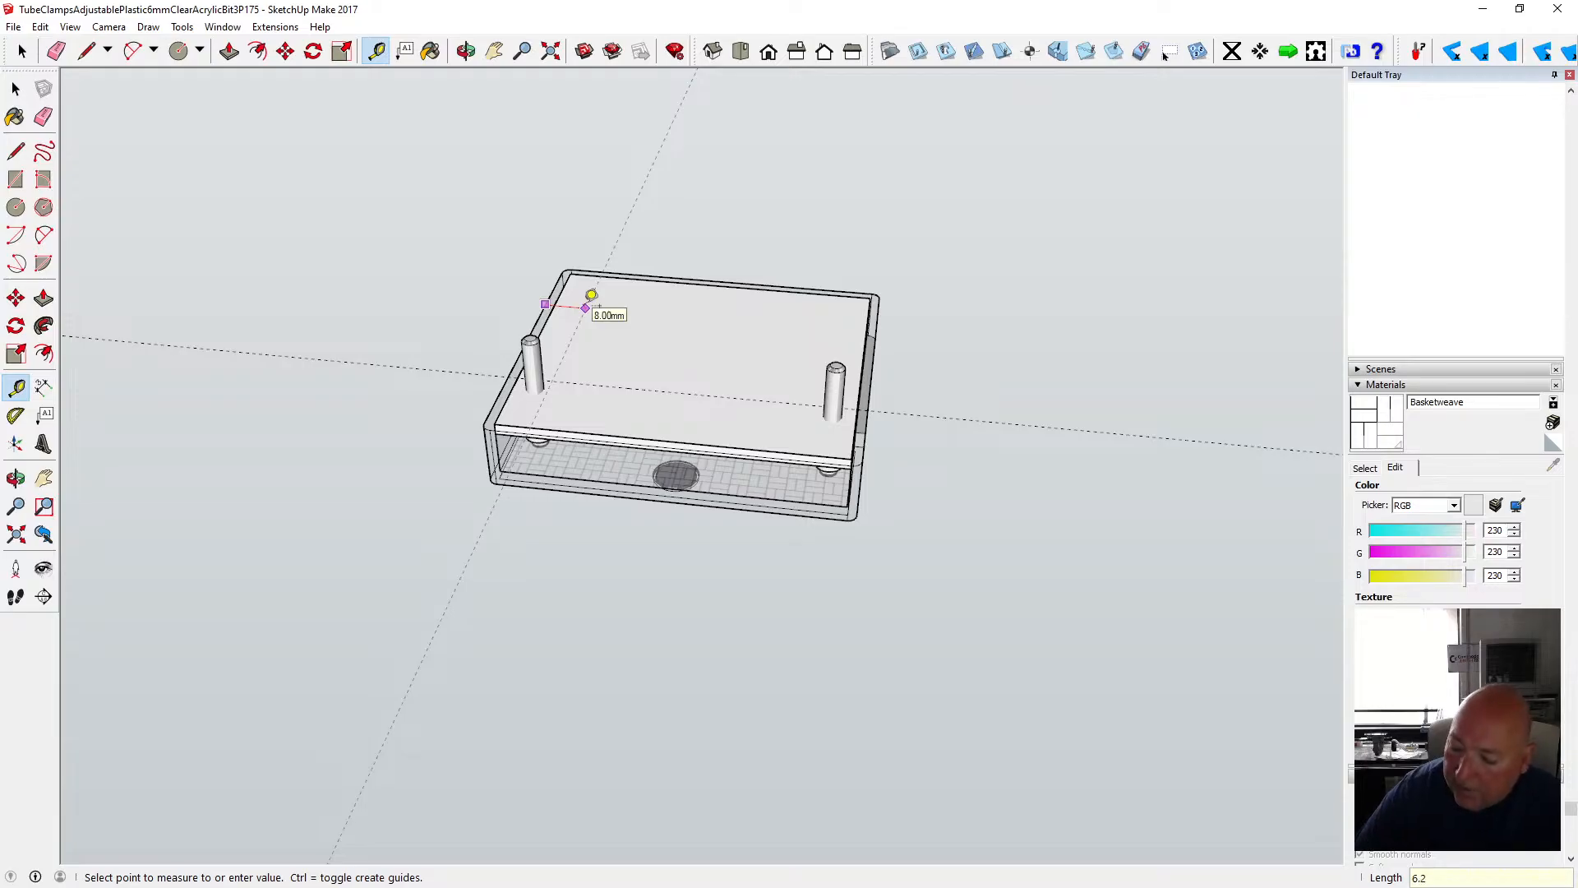
text(5)
key(Return)
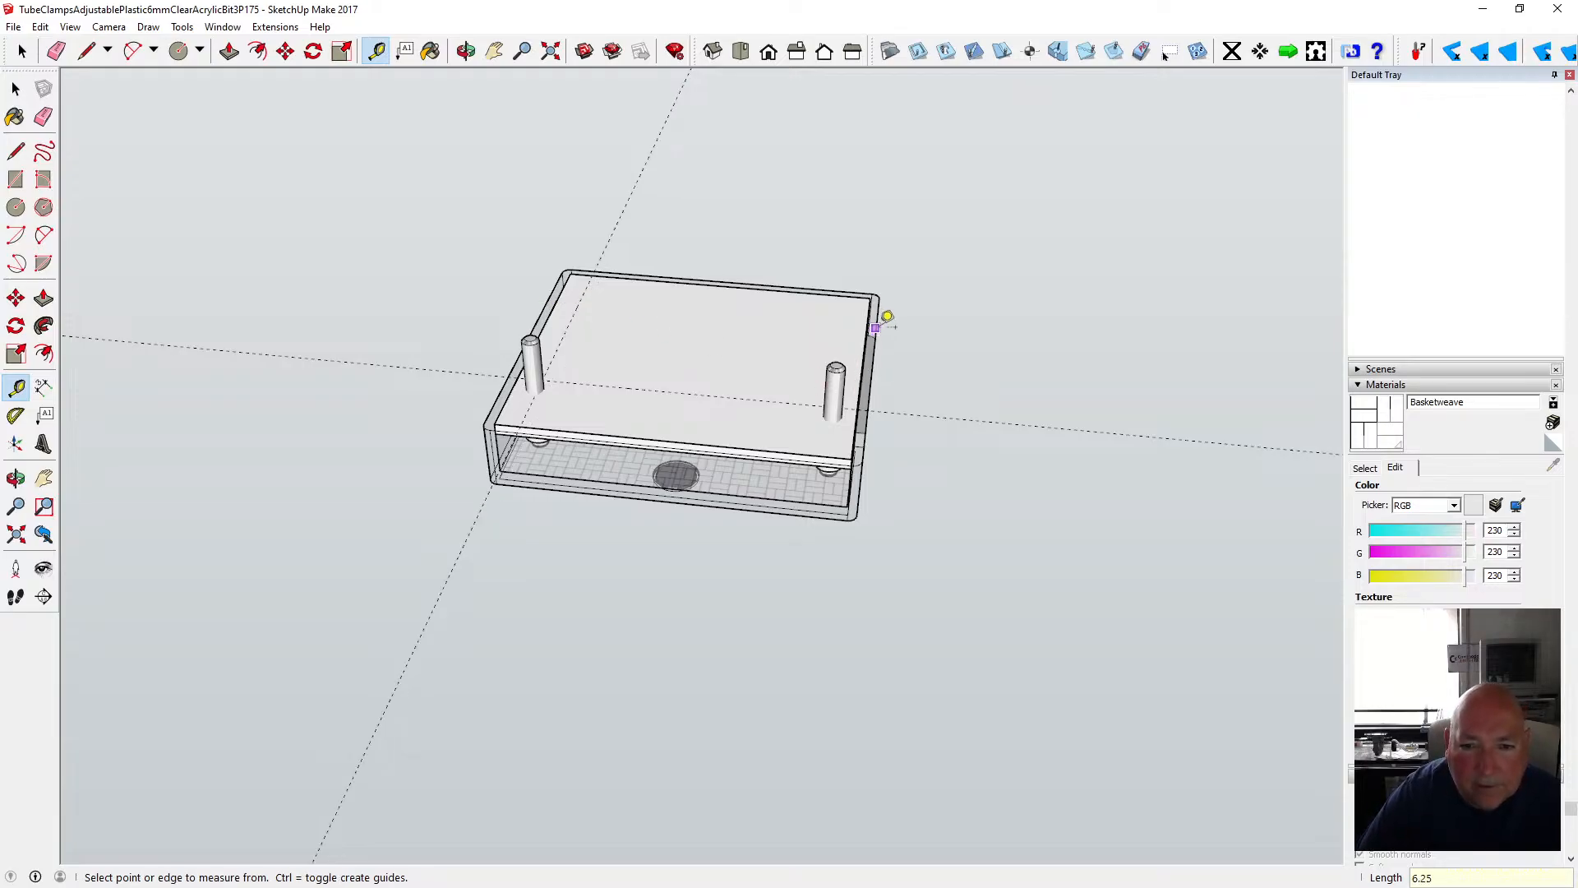
click(887, 316)
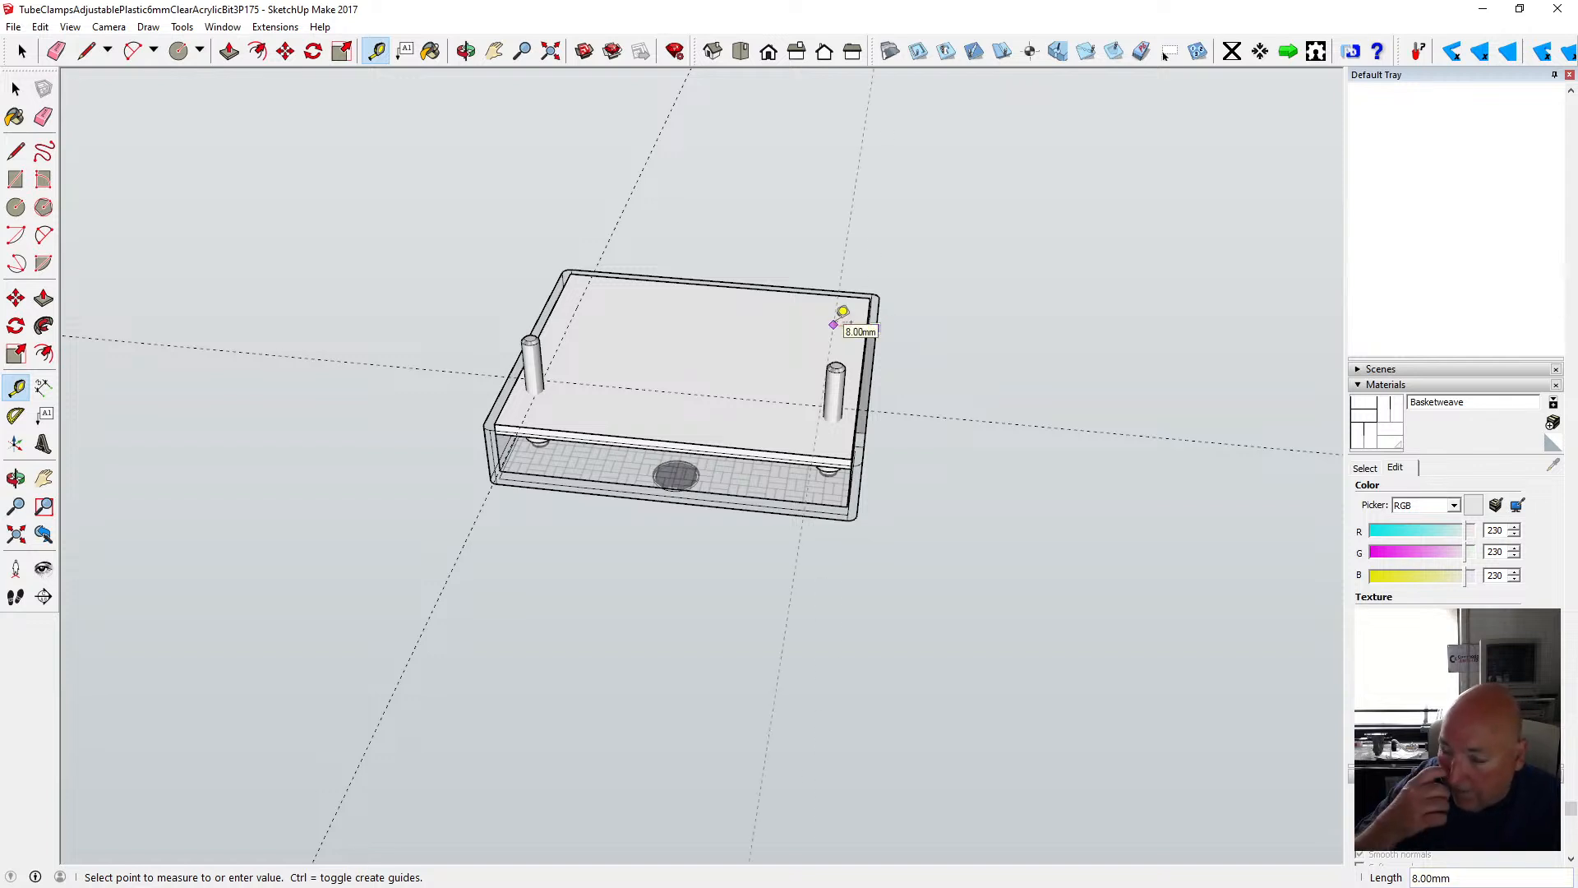
click(41, 28)
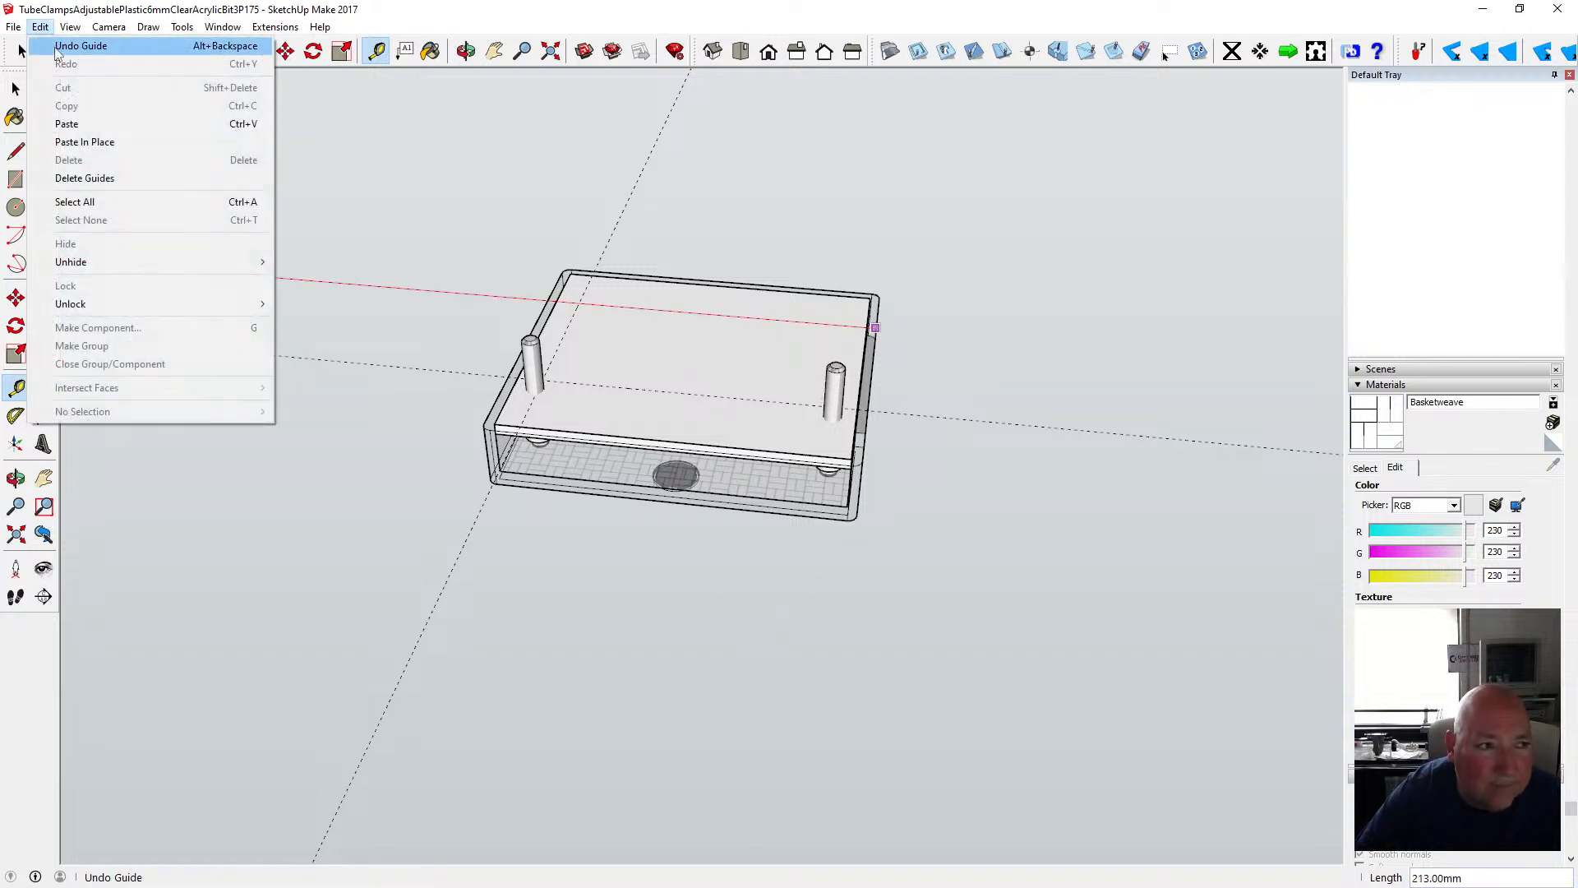
click(66, 45)
- Place guides 6.75 mm inside both short edges of the back face
click(549, 297)
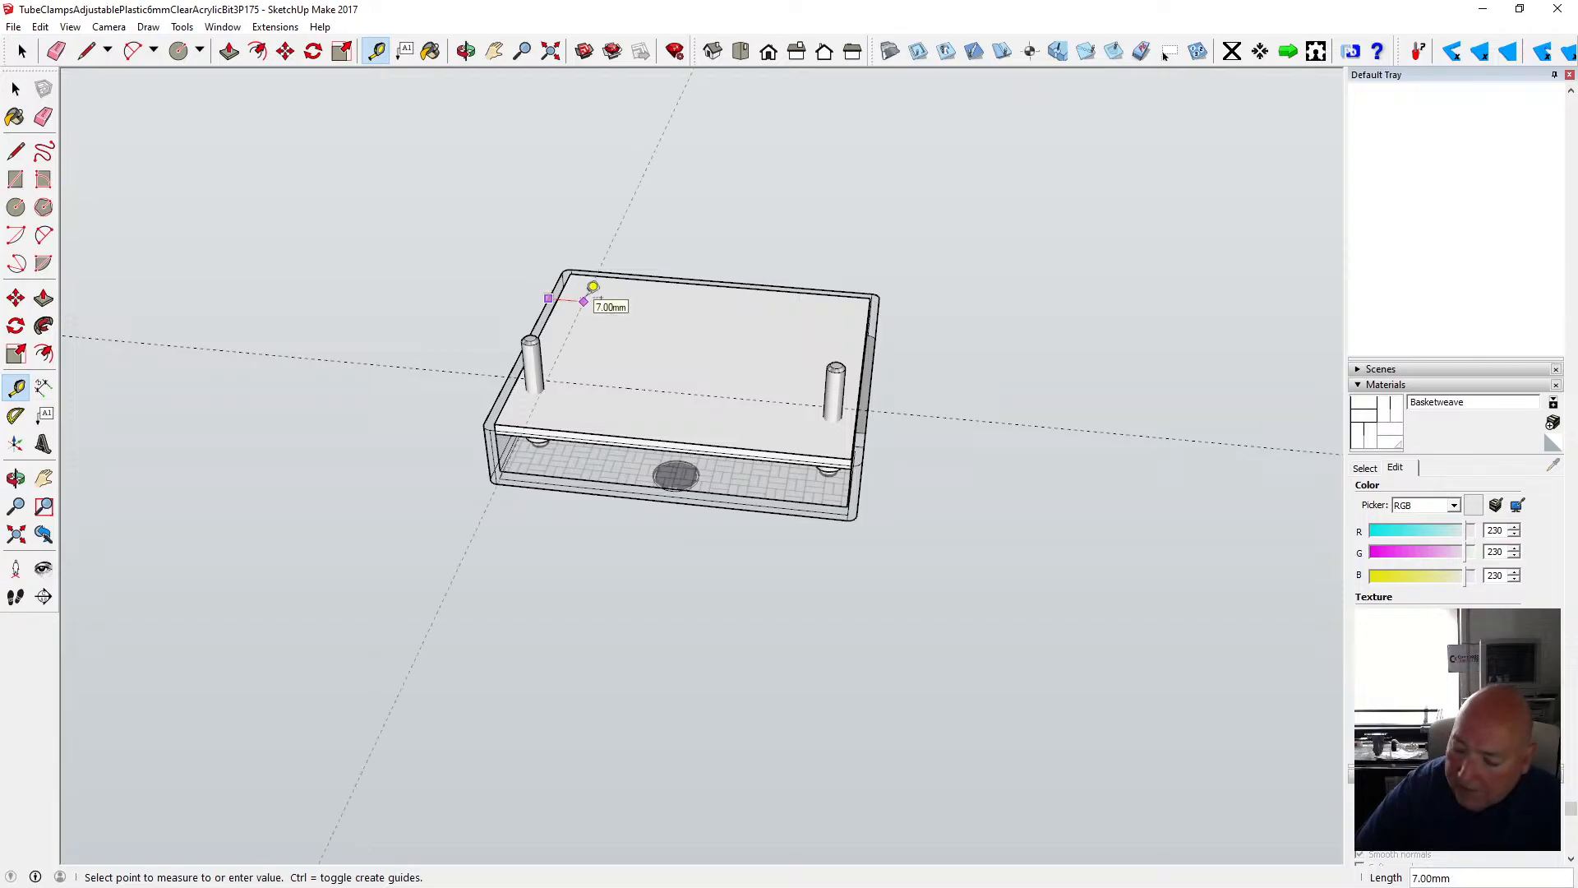
text(6.75)
key(Return)
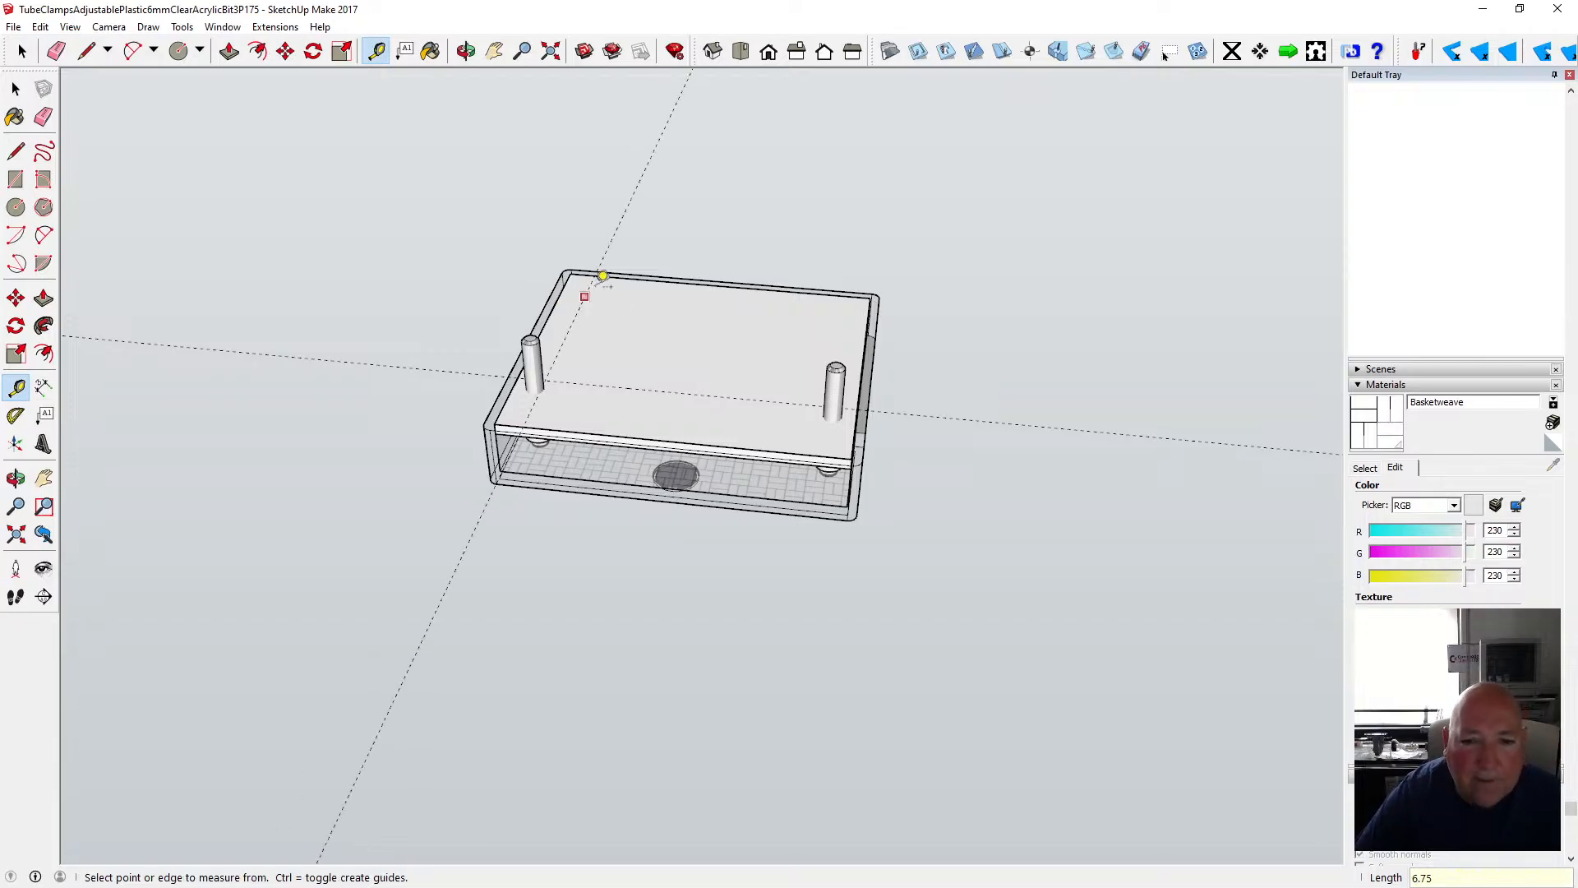
click(878, 316)
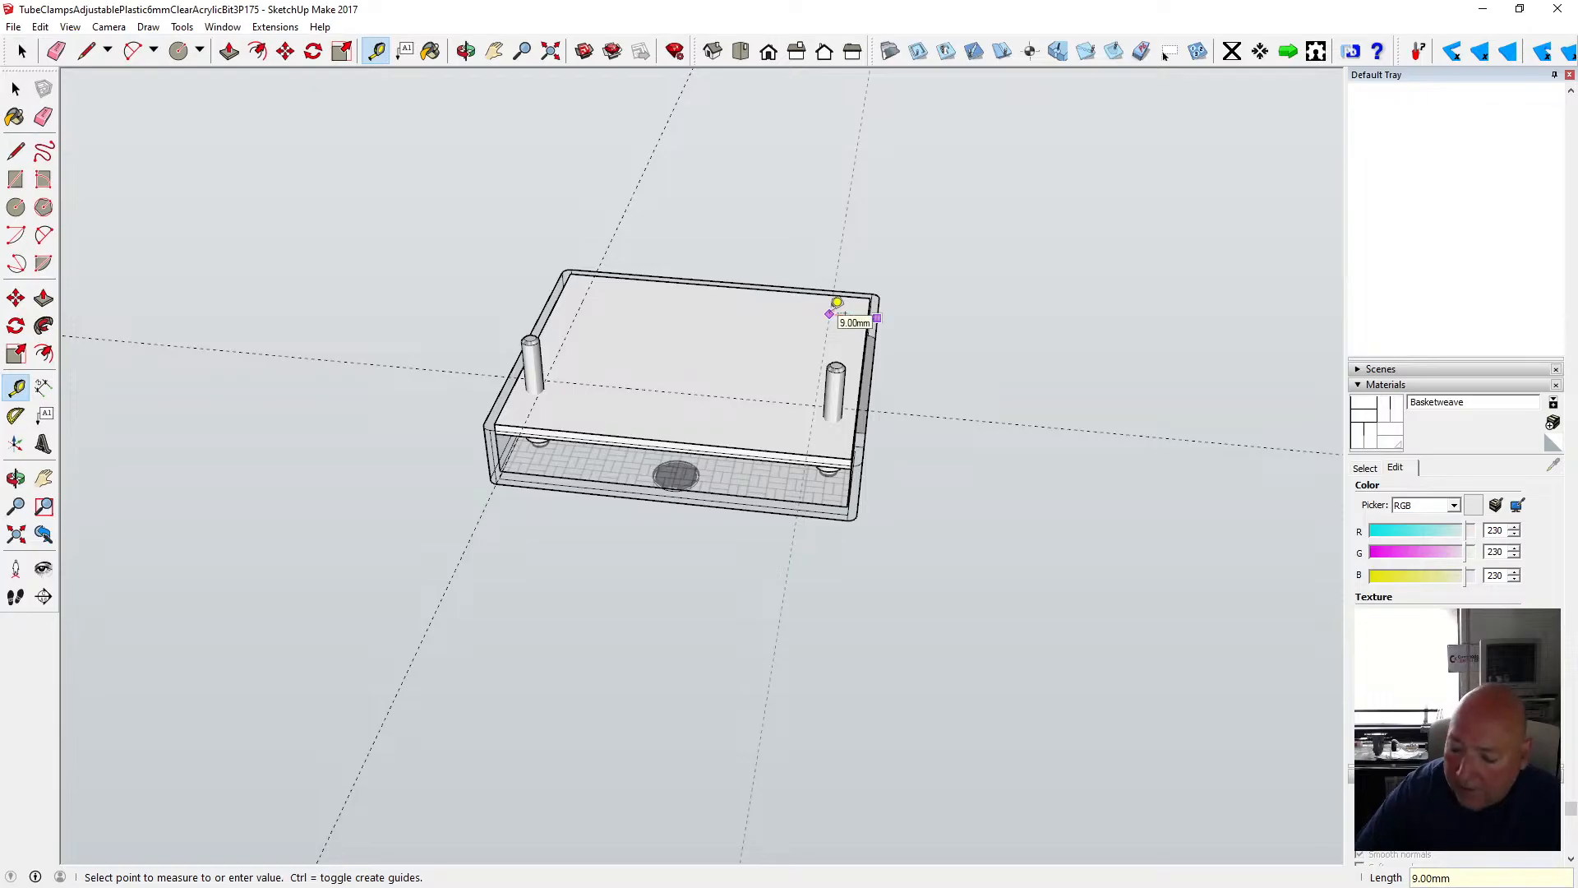
text(6.75)
key(Return)
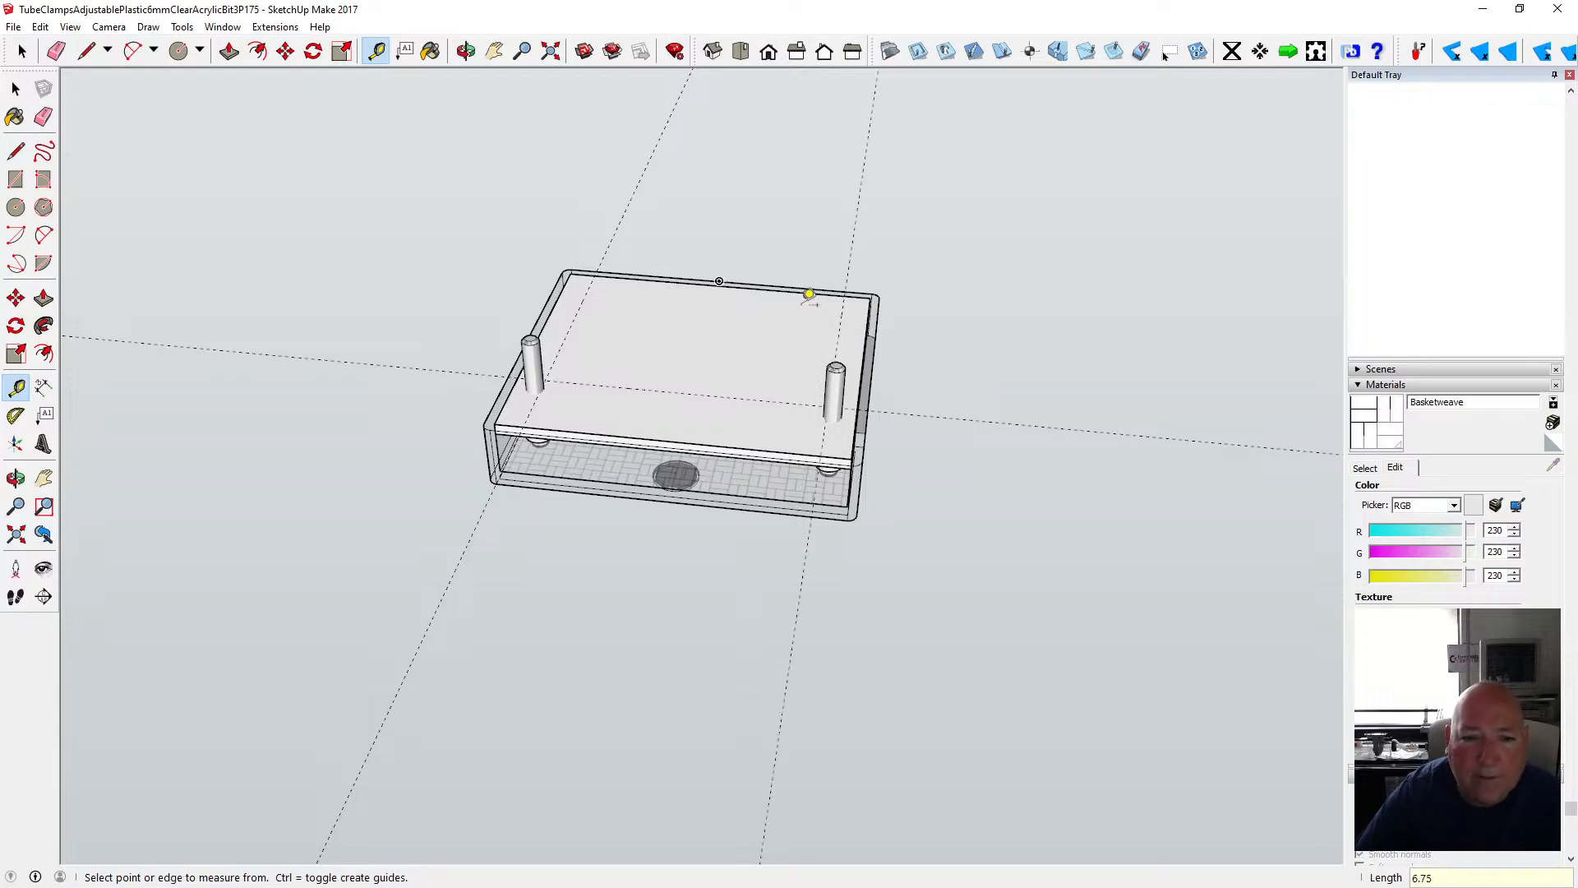
- Place a guide 5 mm inside the far long edge of the back face and measure from one side guide
click(721, 280)
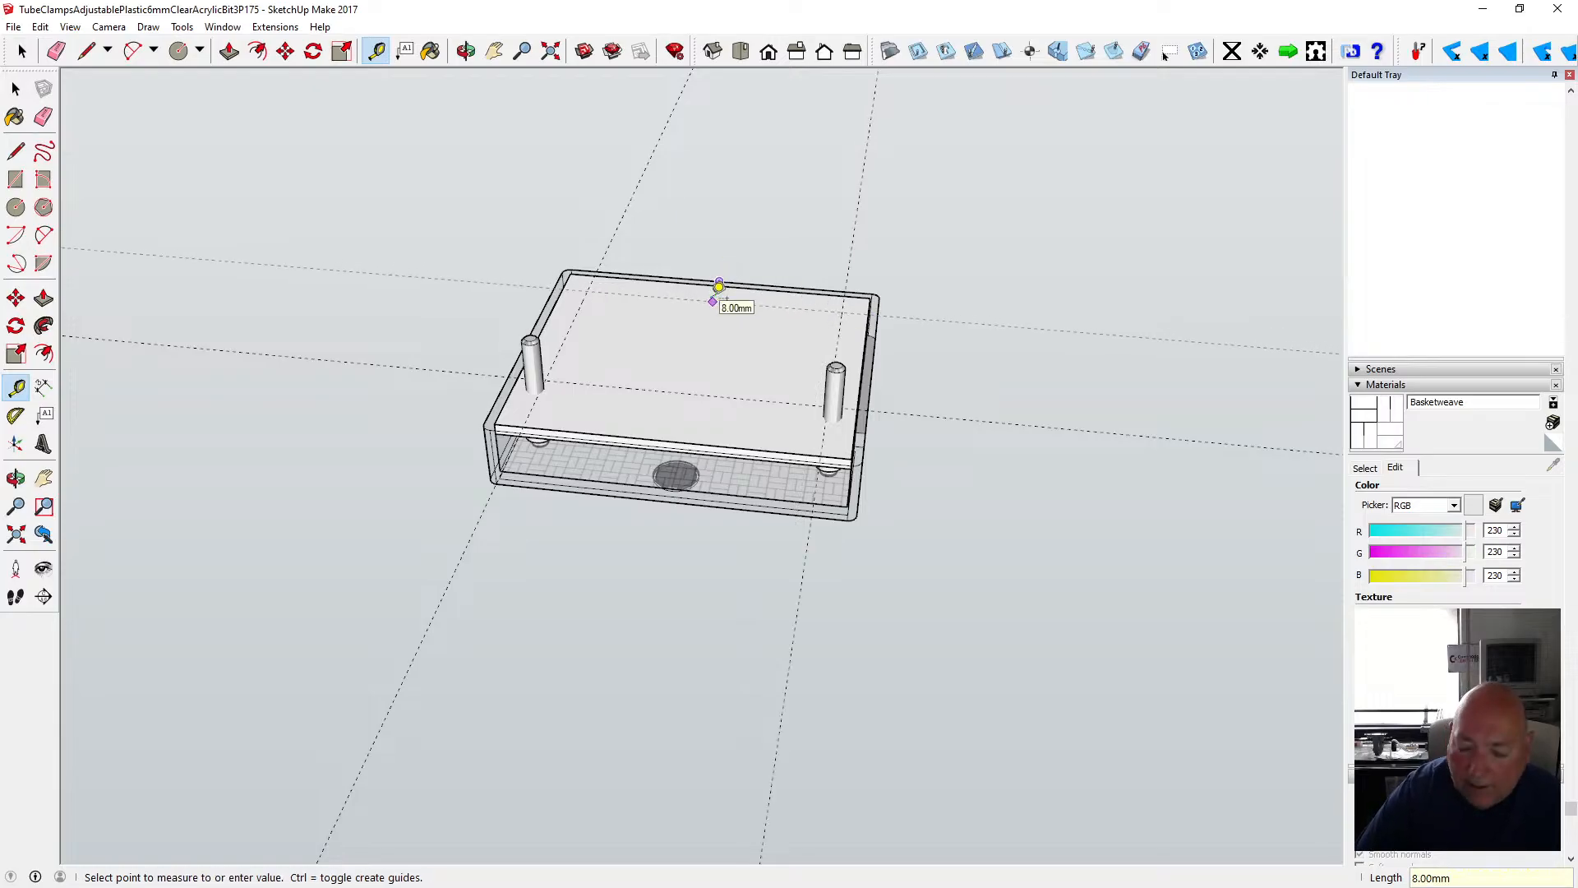
text(5)
key(Return)
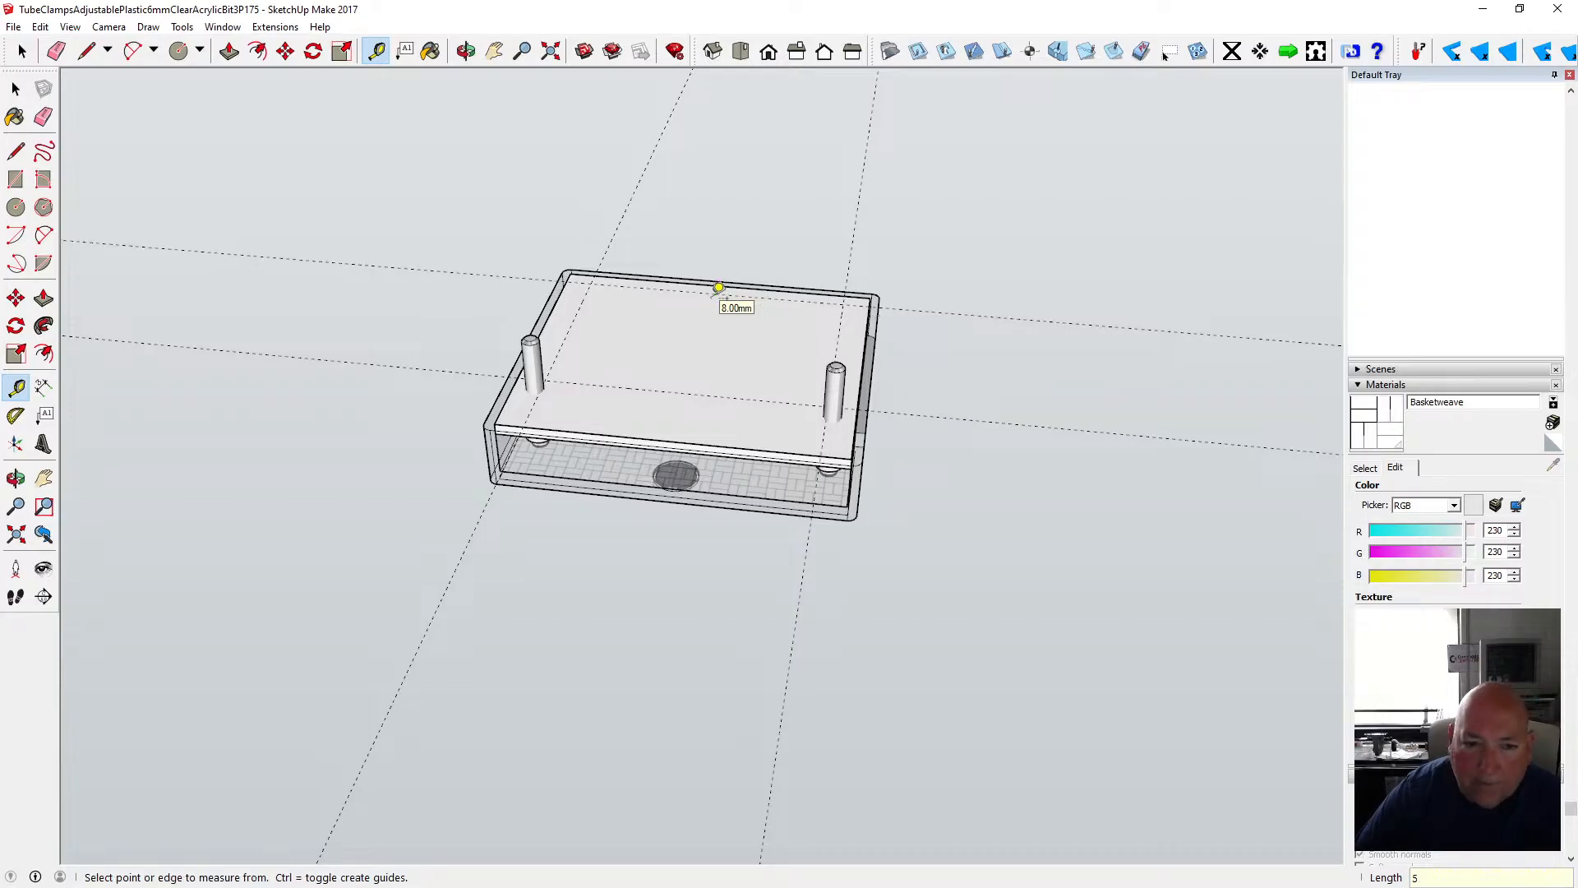
click(584, 297)
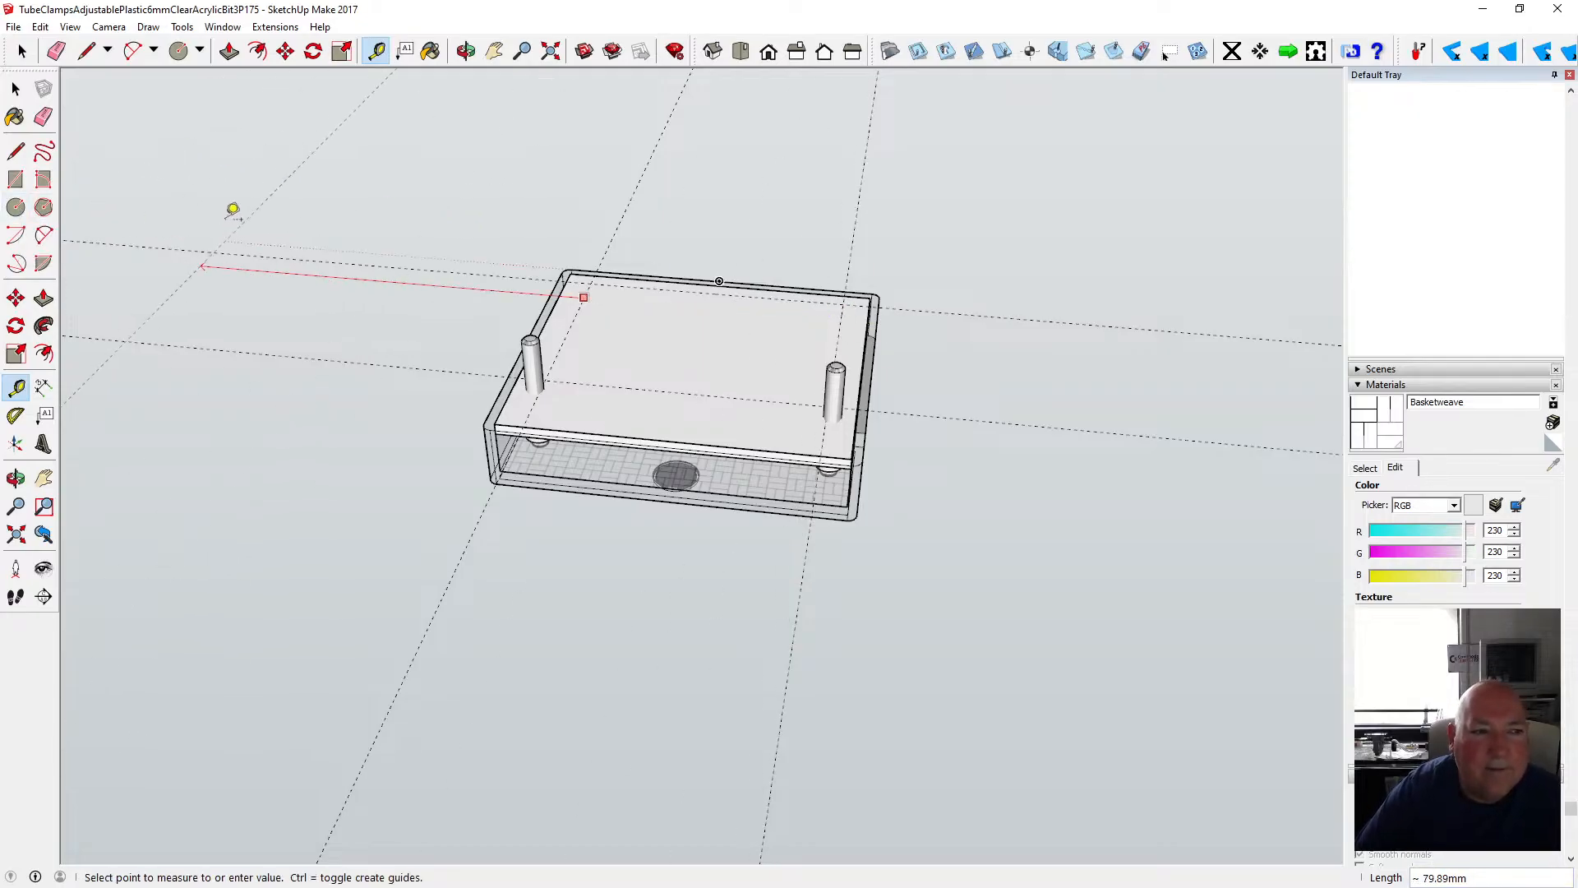
click(15, 89)
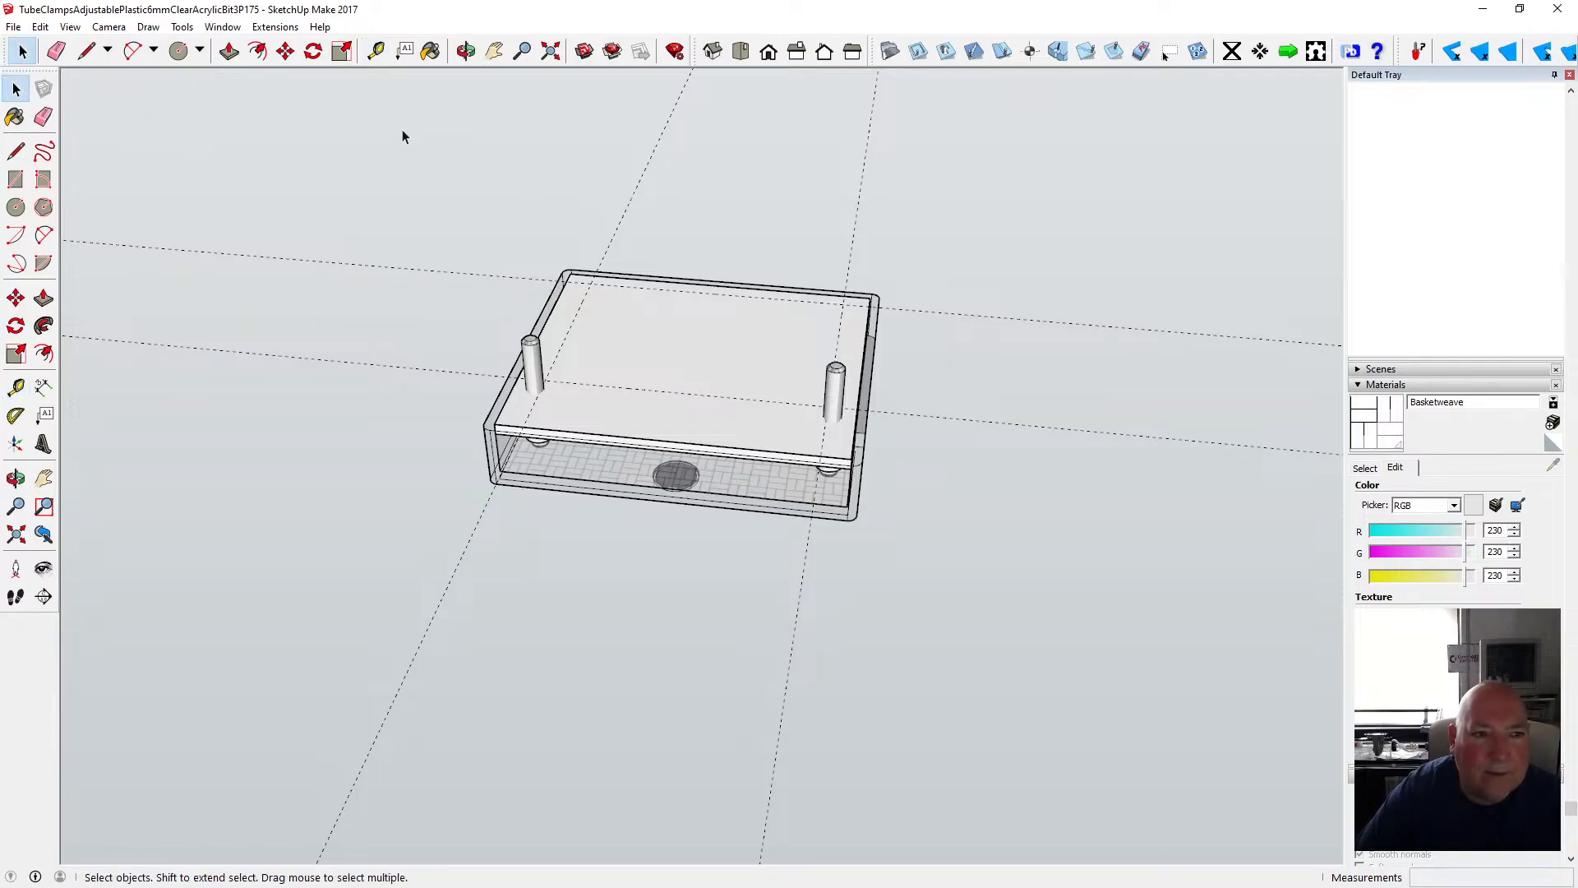
- Place centre guides 25 mm in from the far 5 mm guide and 25 mm in from one side guide
click(376, 51)
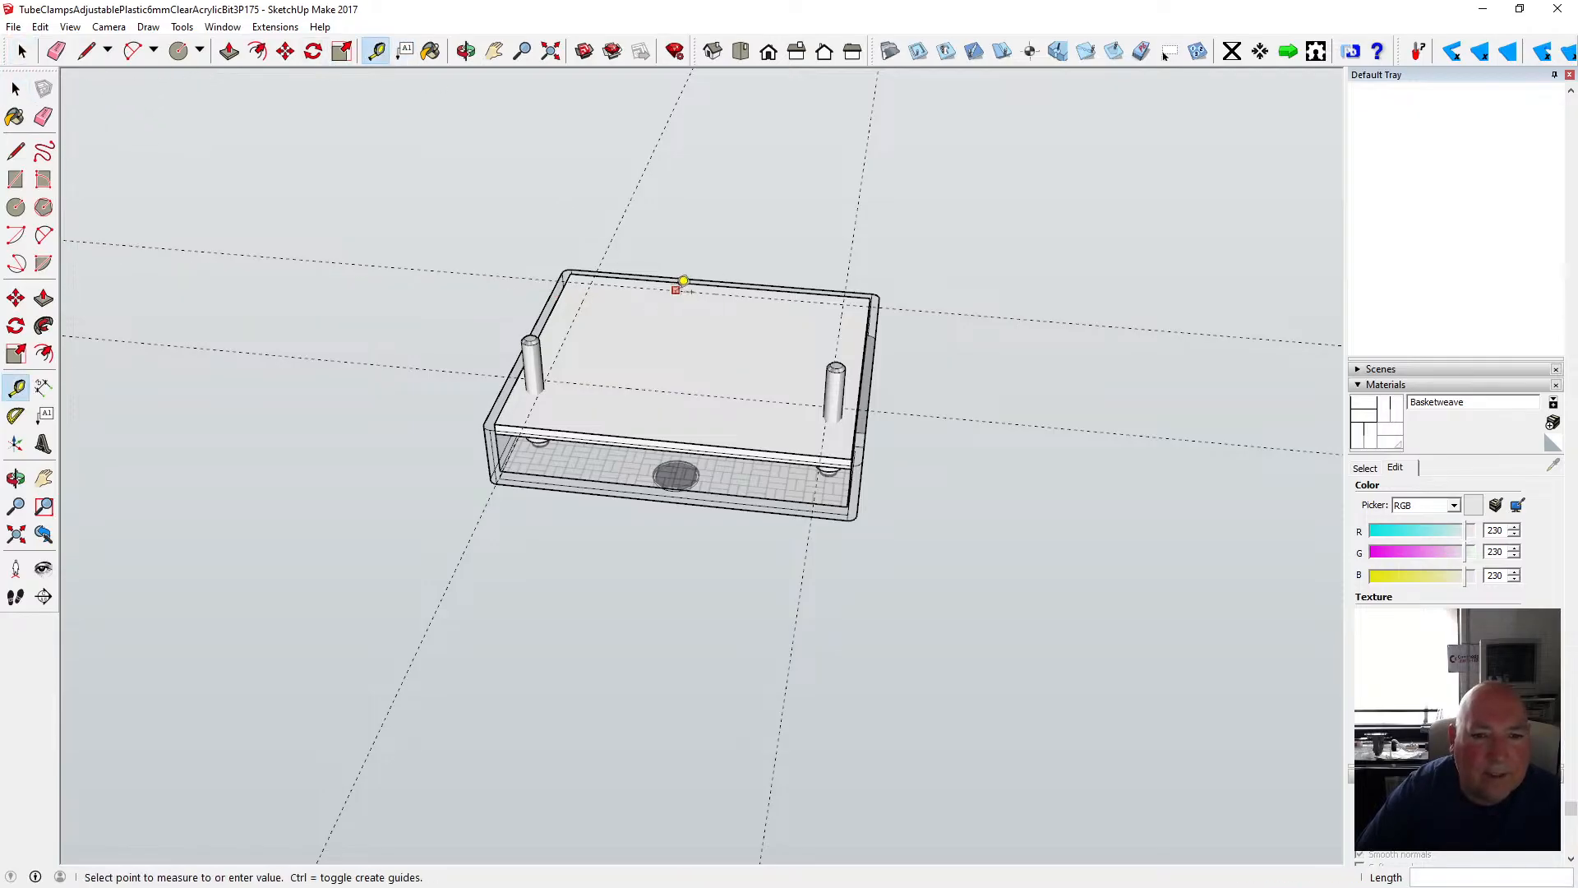
text(25)
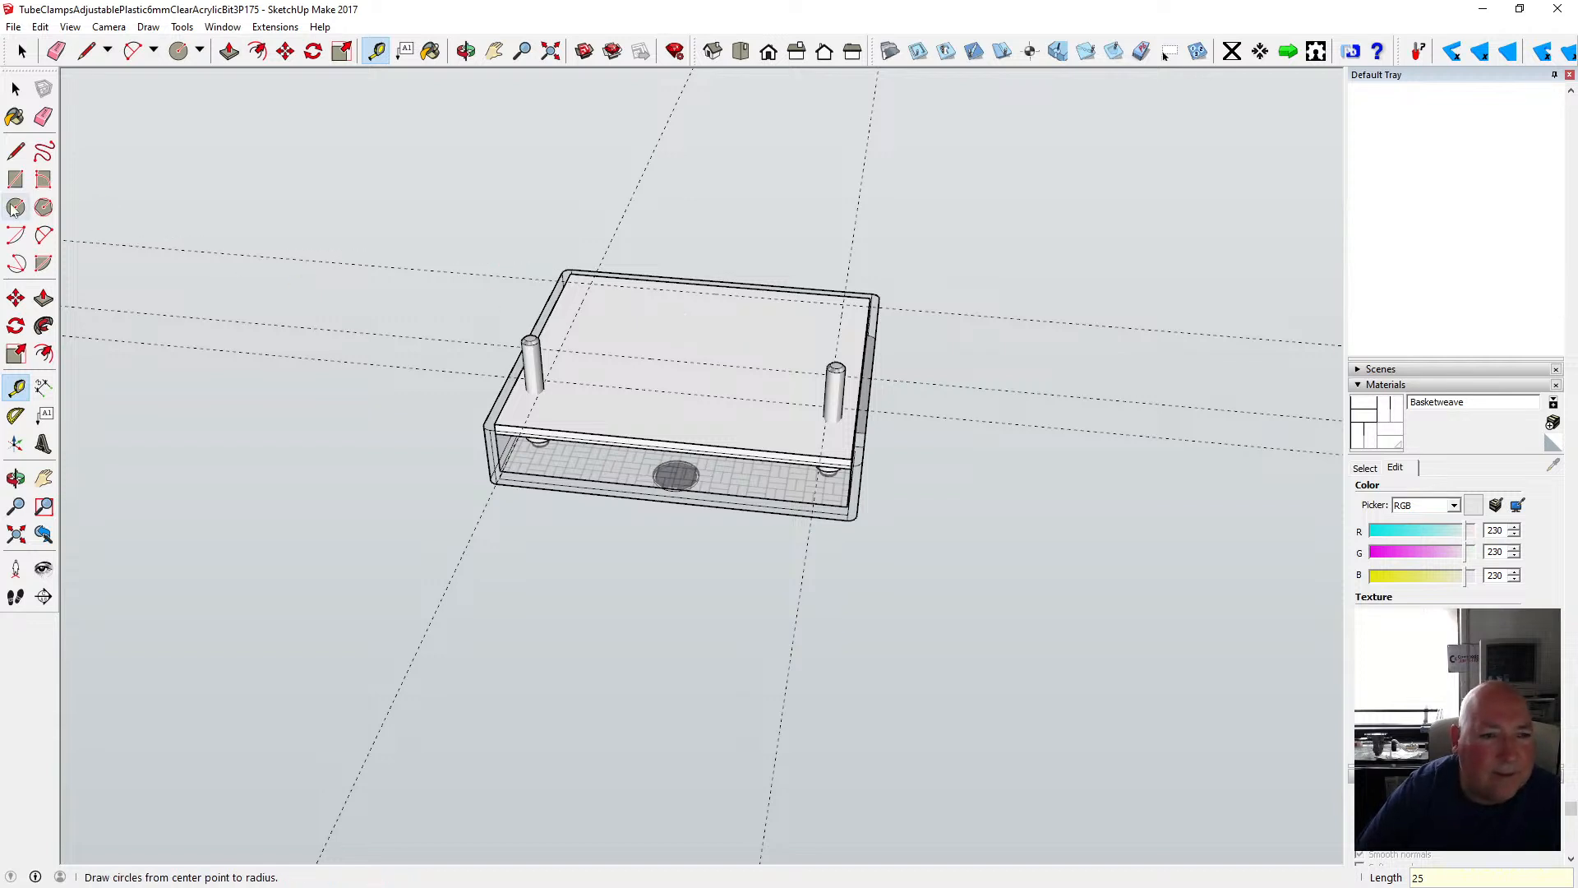
click(576, 314)
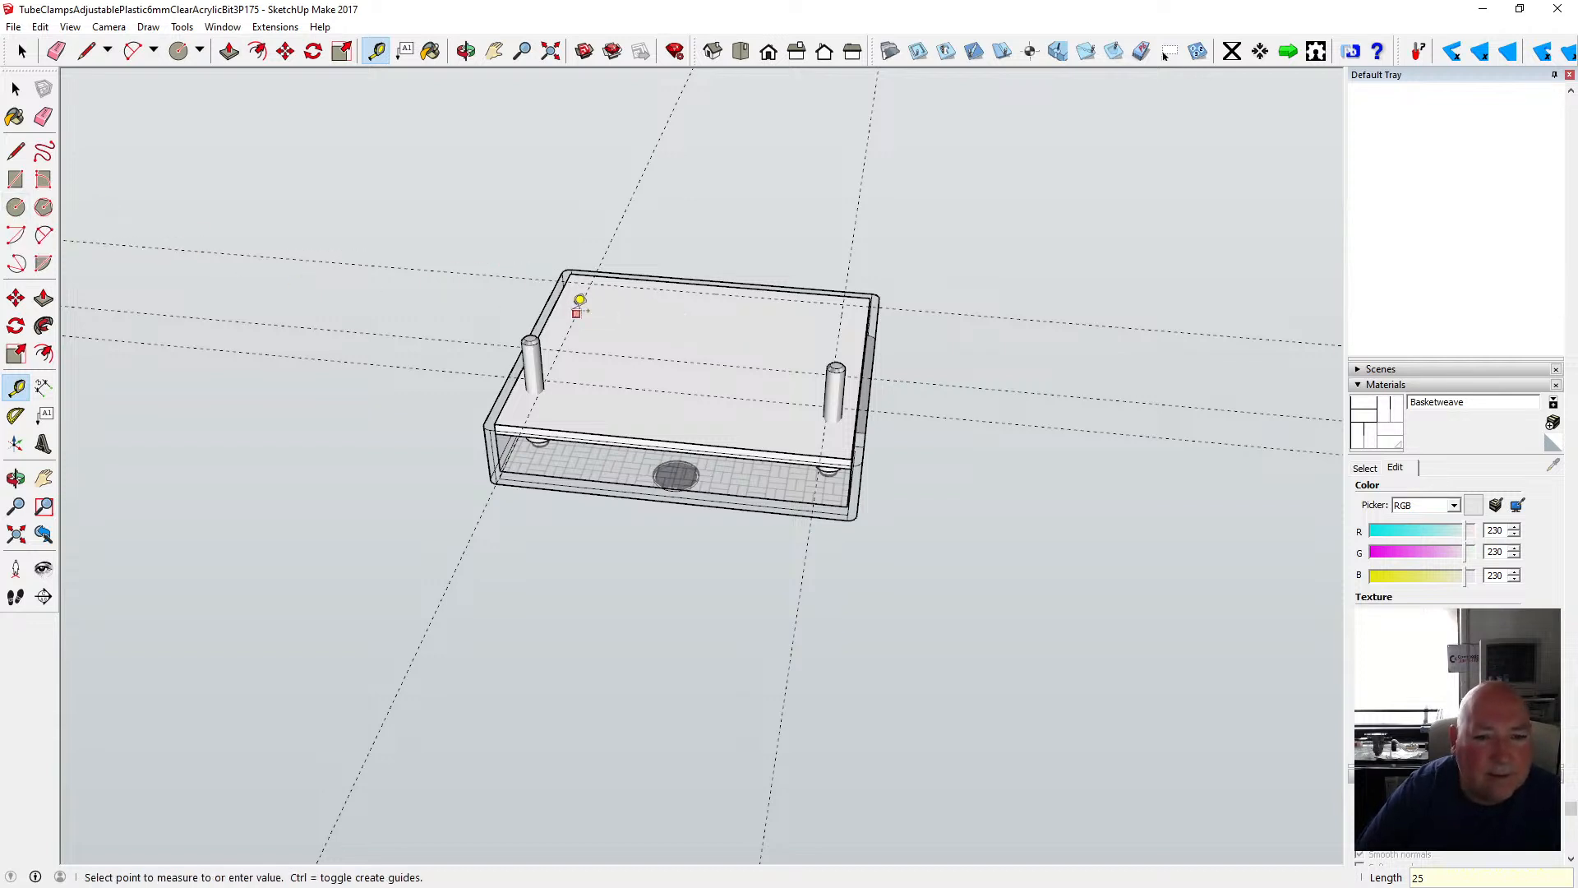
key(Escape)
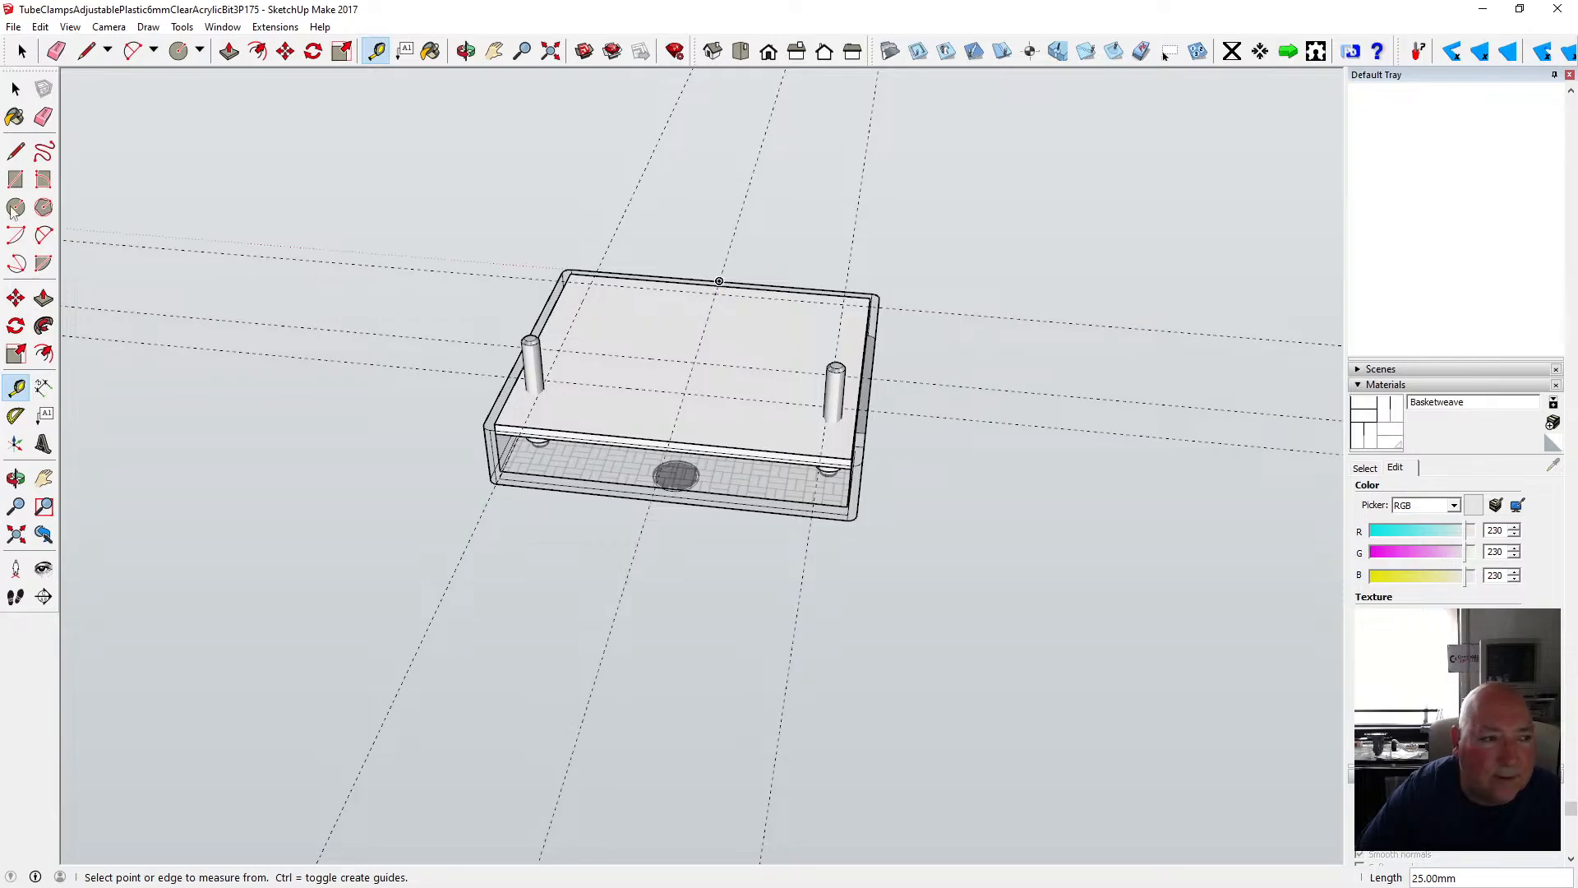
- Try a 25 mm radius circle centred on the crossing of the centre guides, inspect it near the edge, and undo it
click(16, 207)
click(694, 362)
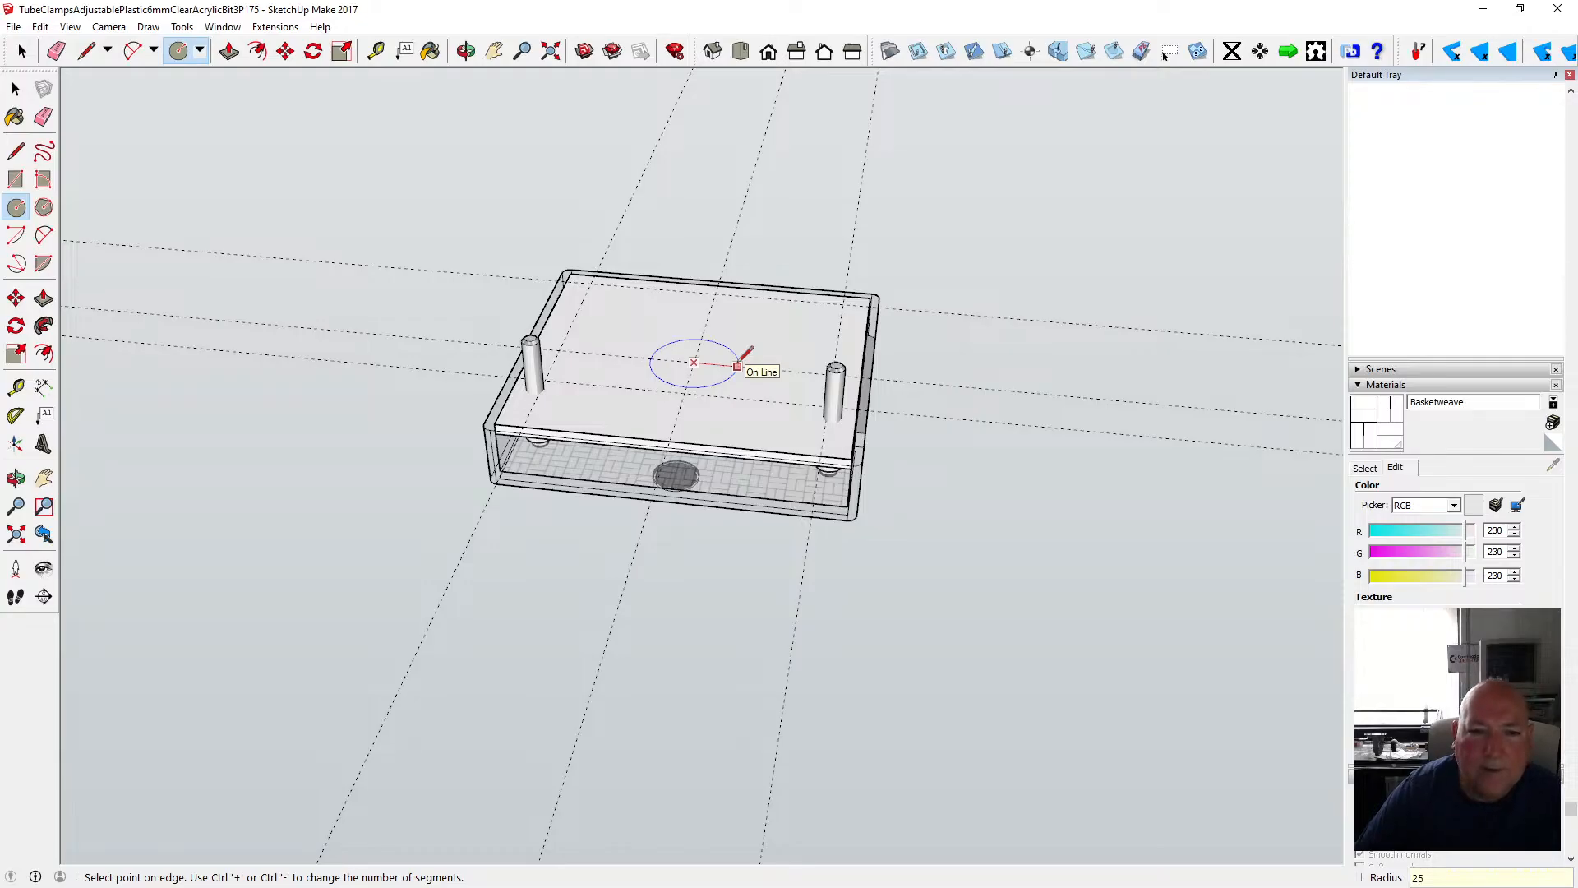
key(Return)
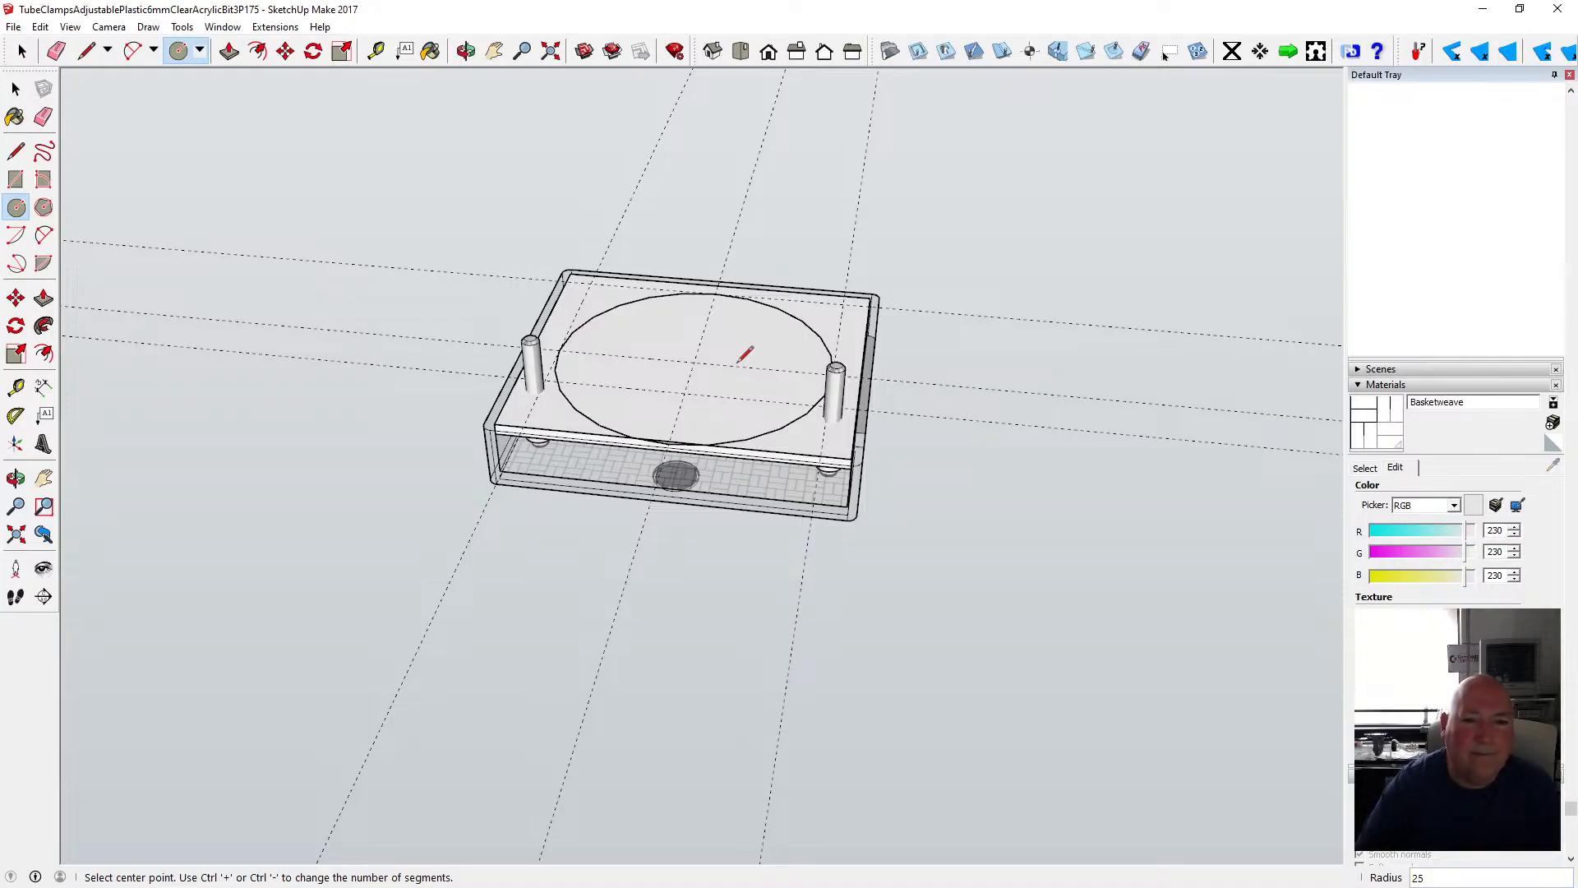
click(466, 50)
drag(723, 328, 267, 365)
scroll(647, 423, up, 6)
drag(604, 392, 430, 343)
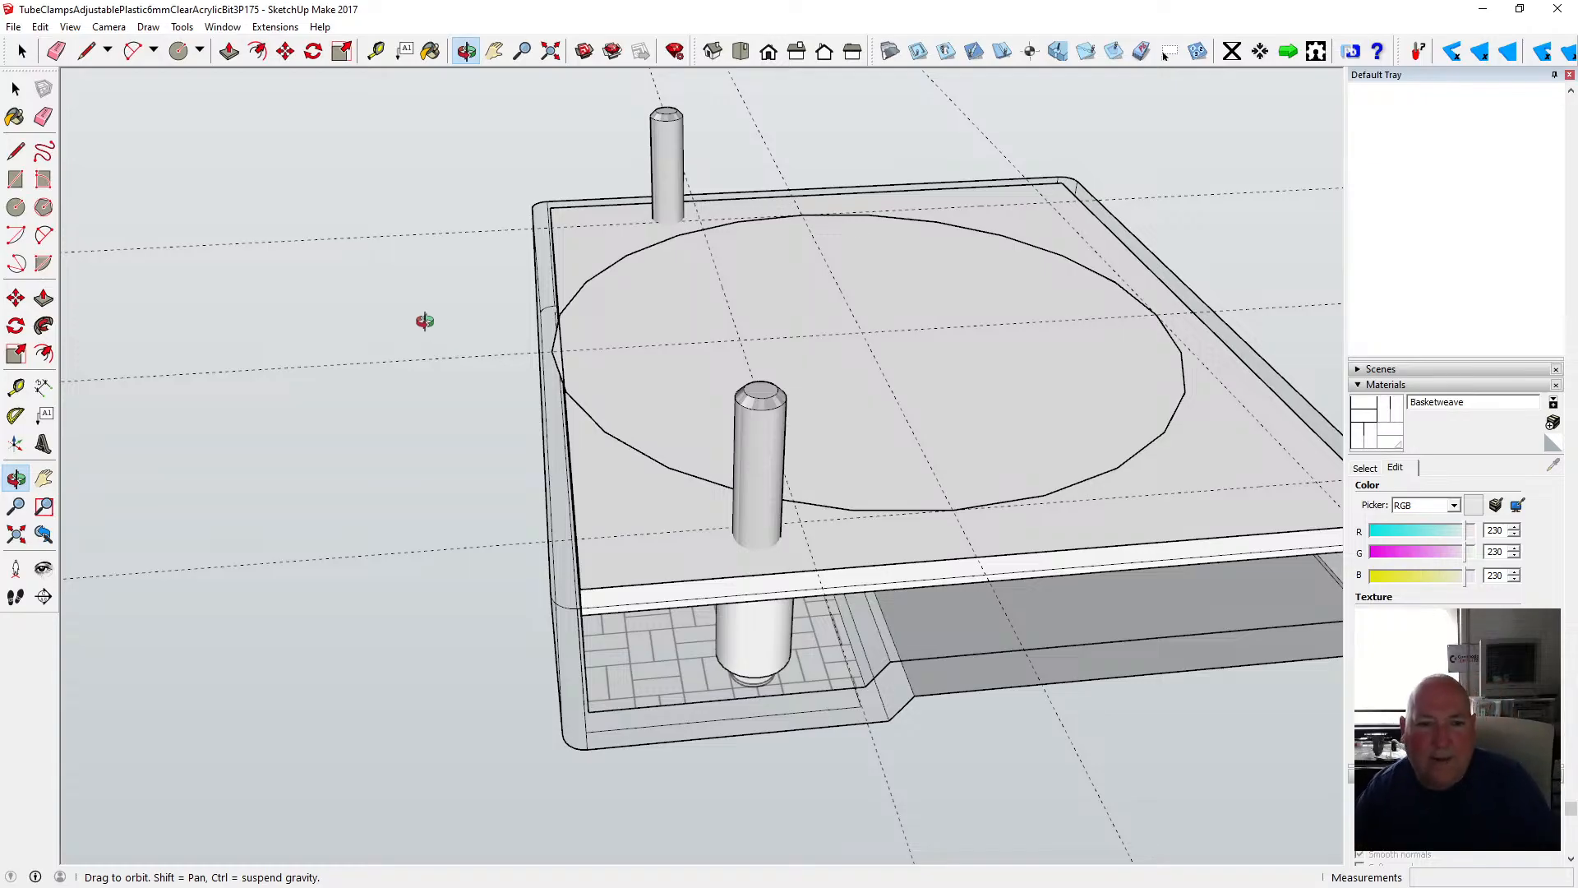
click(41, 27)
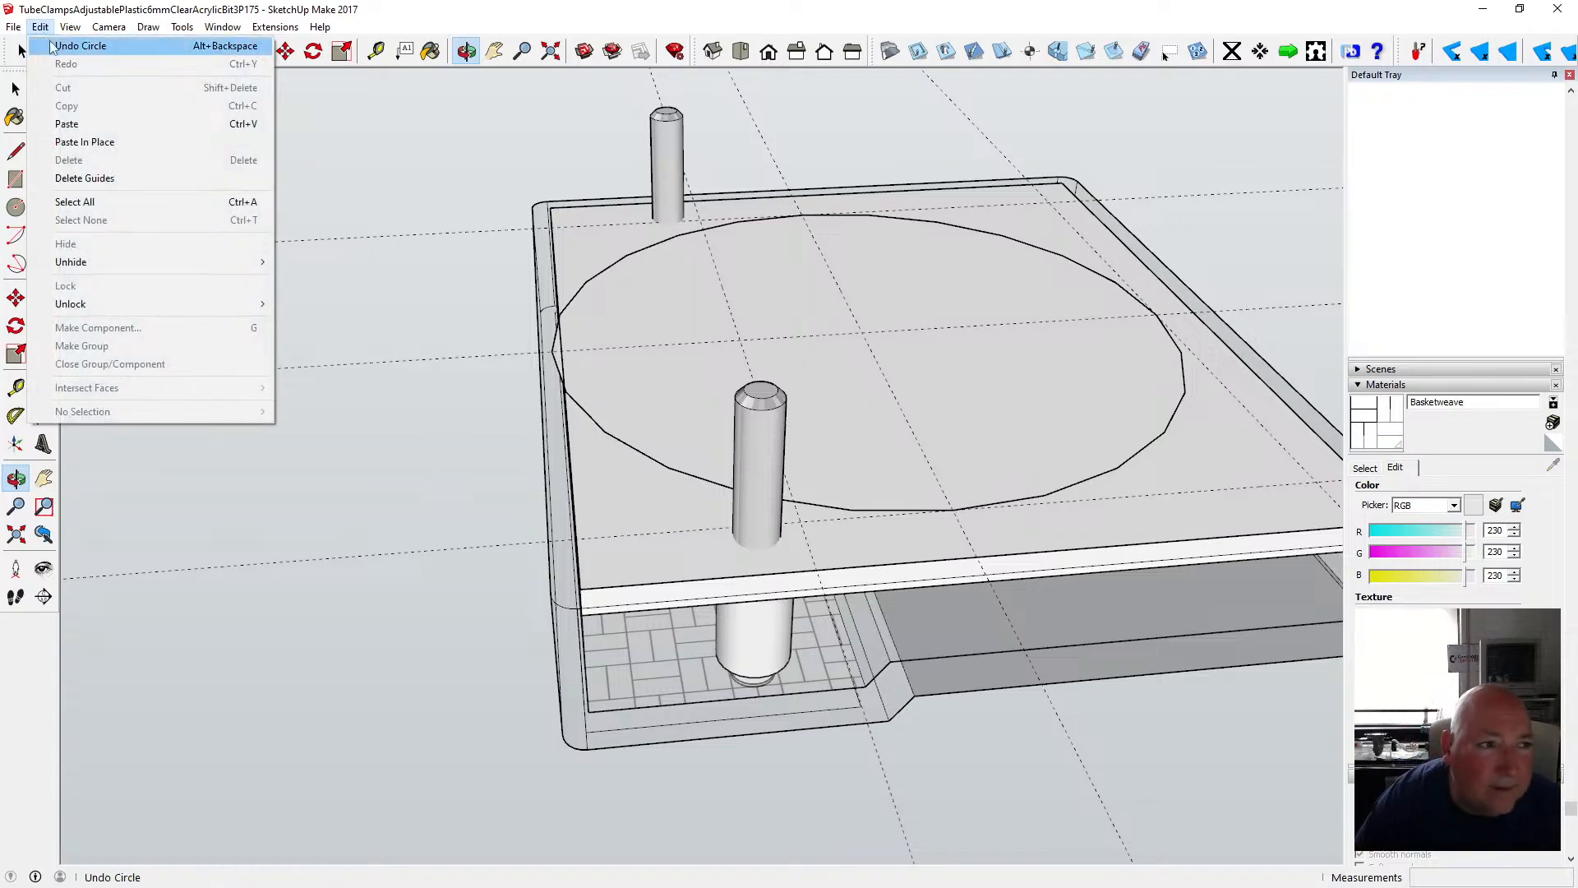
click(61, 41)
- Abandon a new circle at the centre crossing, and undo both centre guides and the guide inside the far long edge
key(c)
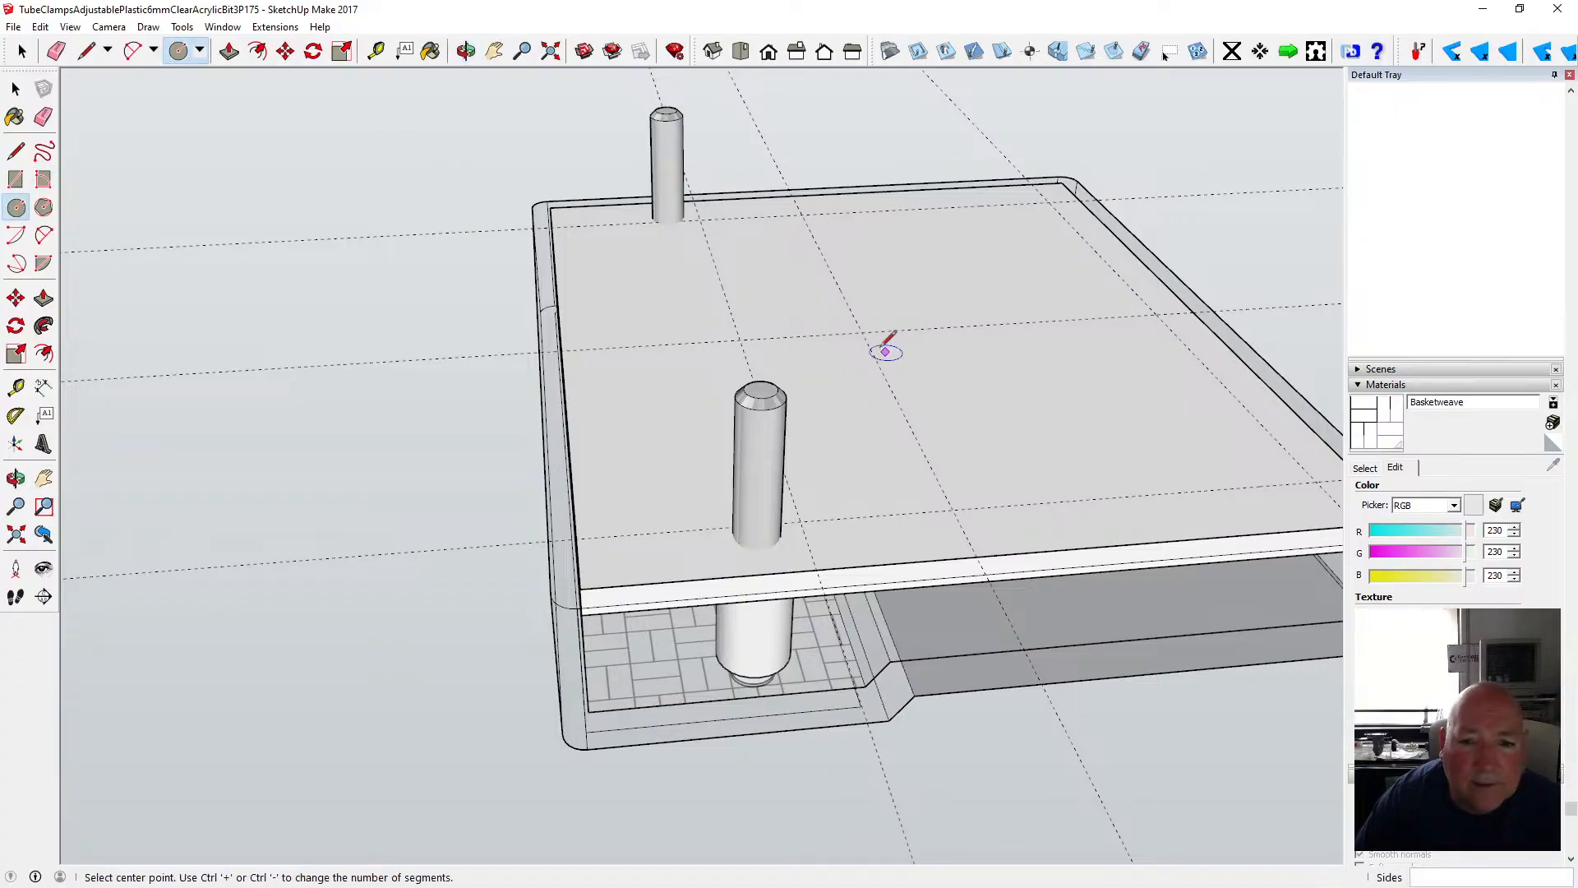
click(860, 332)
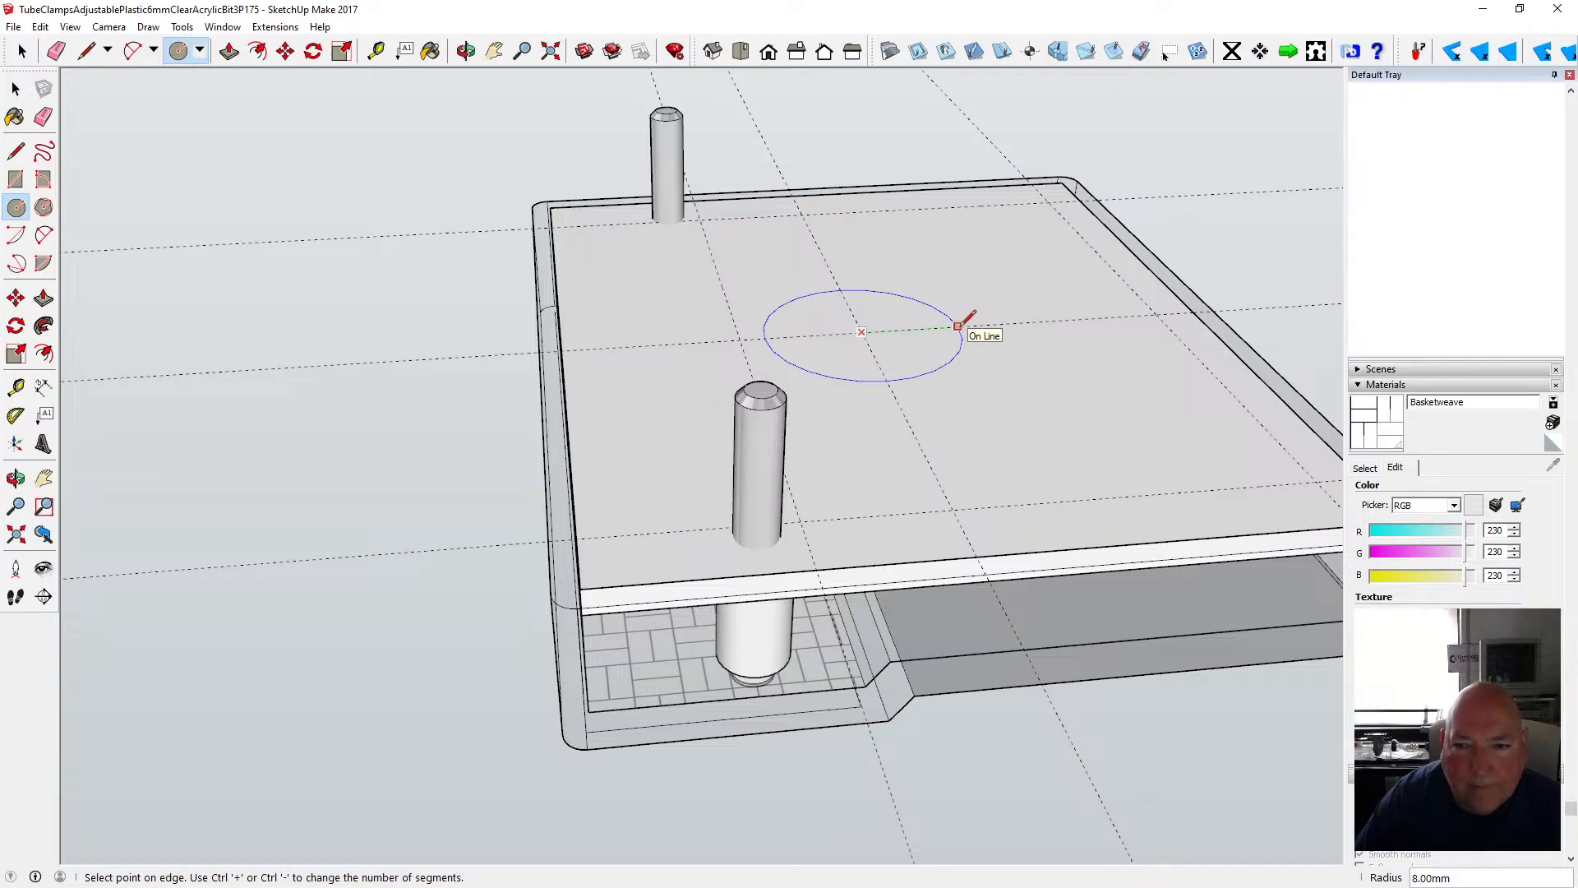
key(Escape)
click(69, 27)
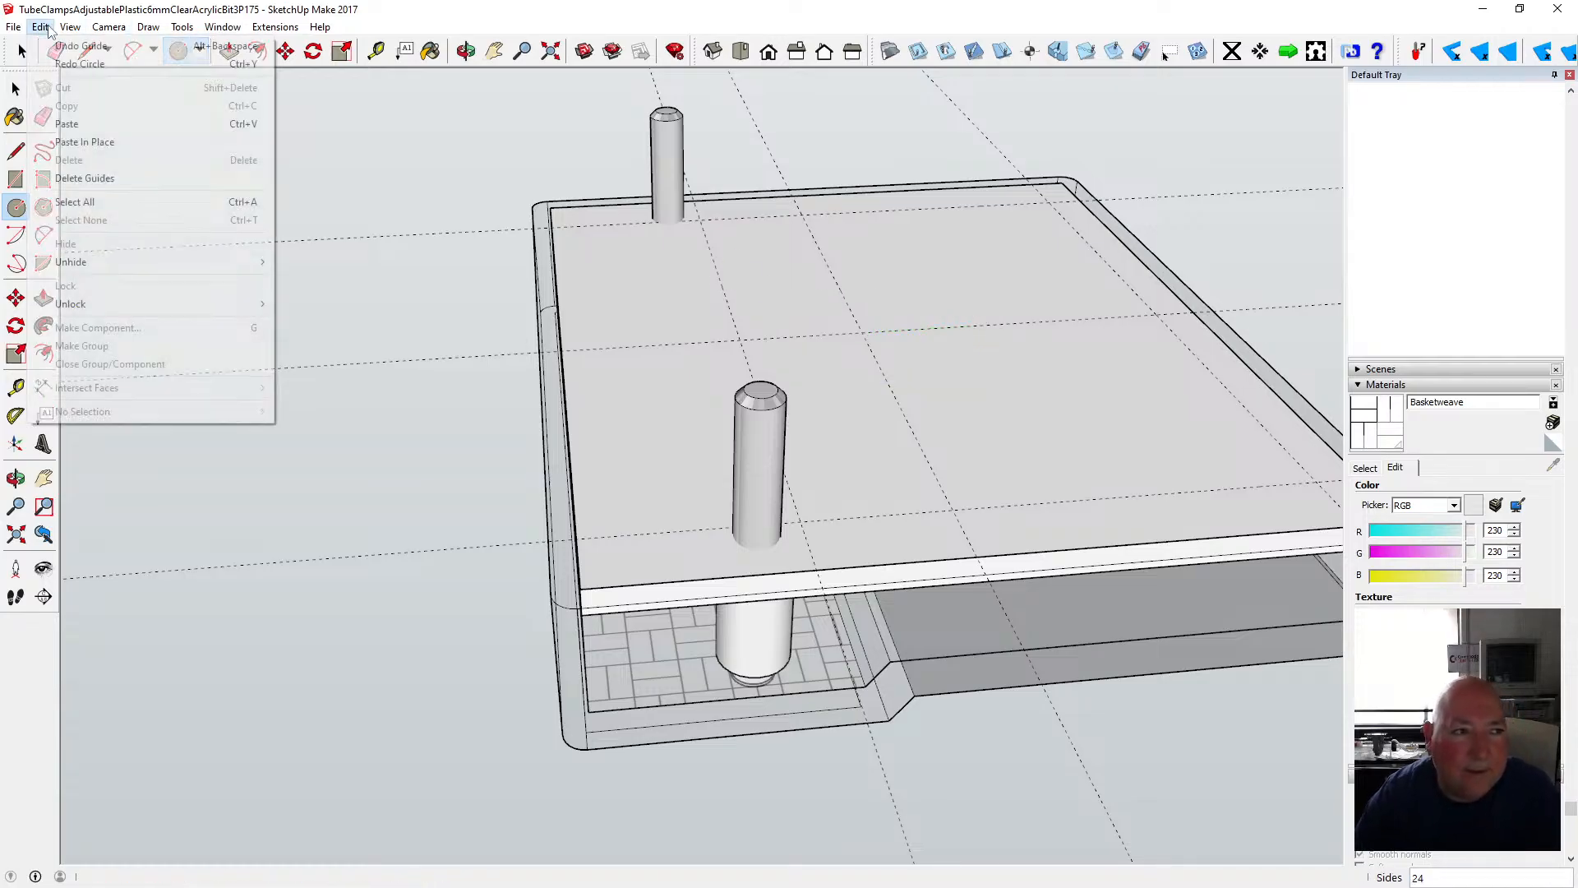
click(59, 47)
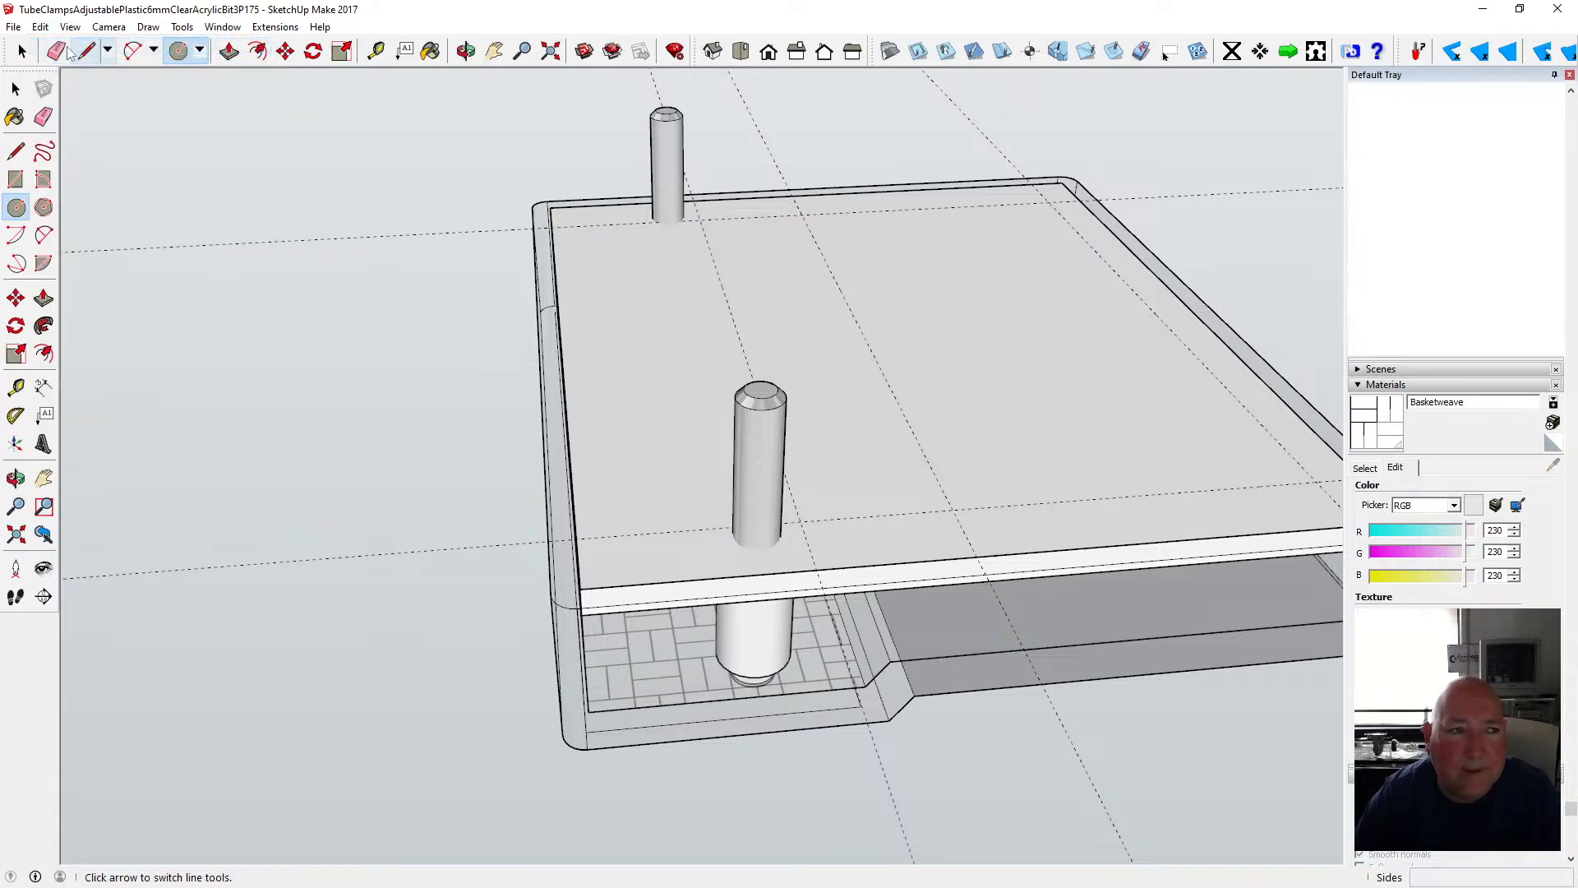
click(46, 28)
click(55, 47)
click(39, 27)
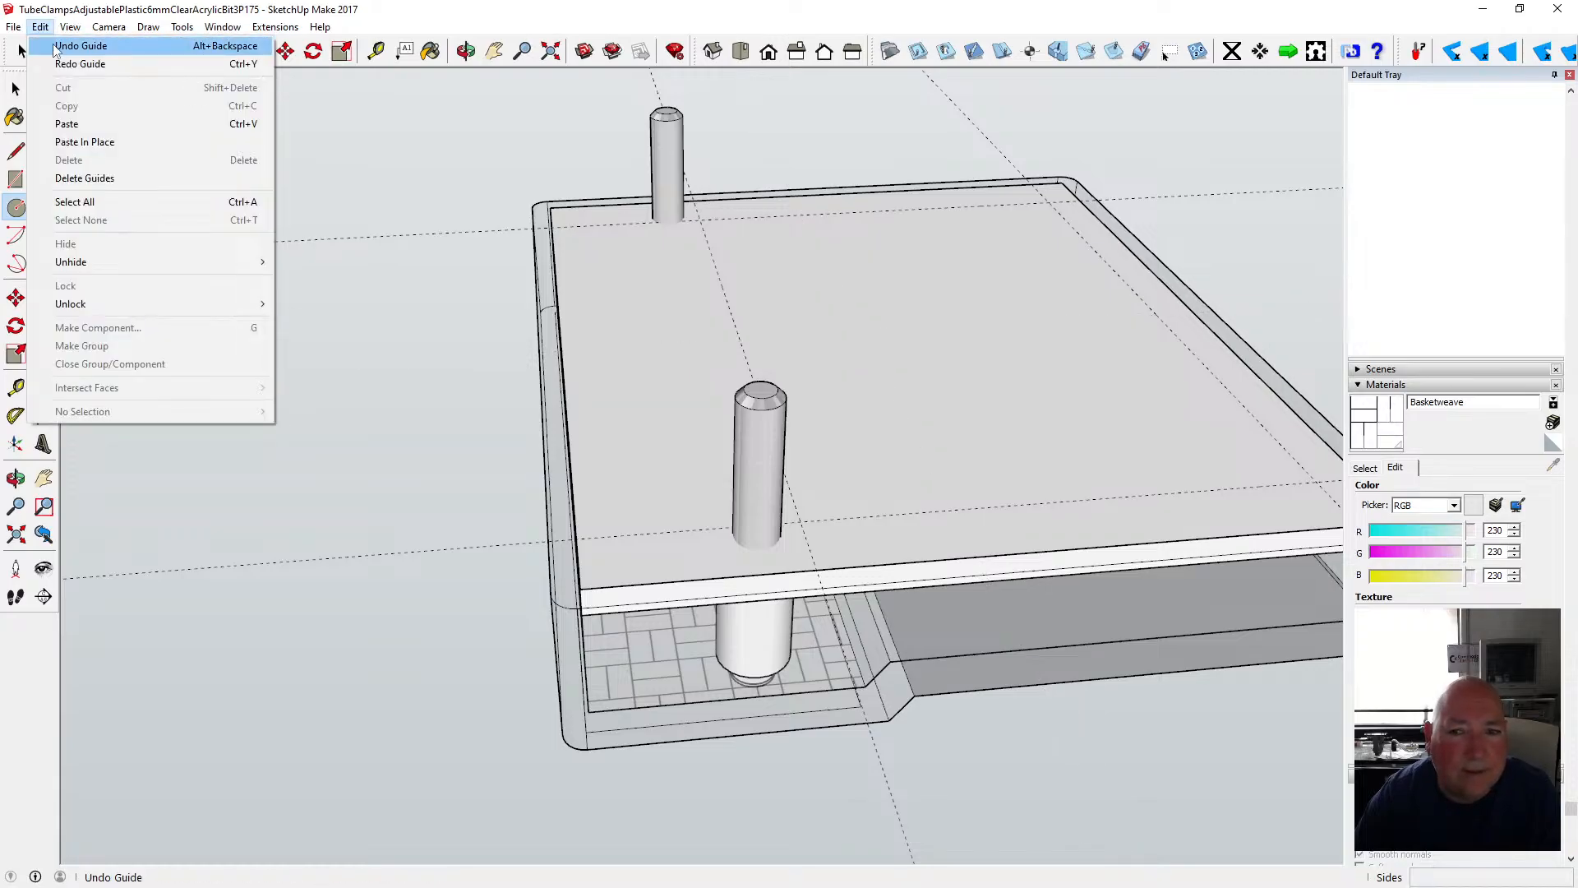
click(55, 47)
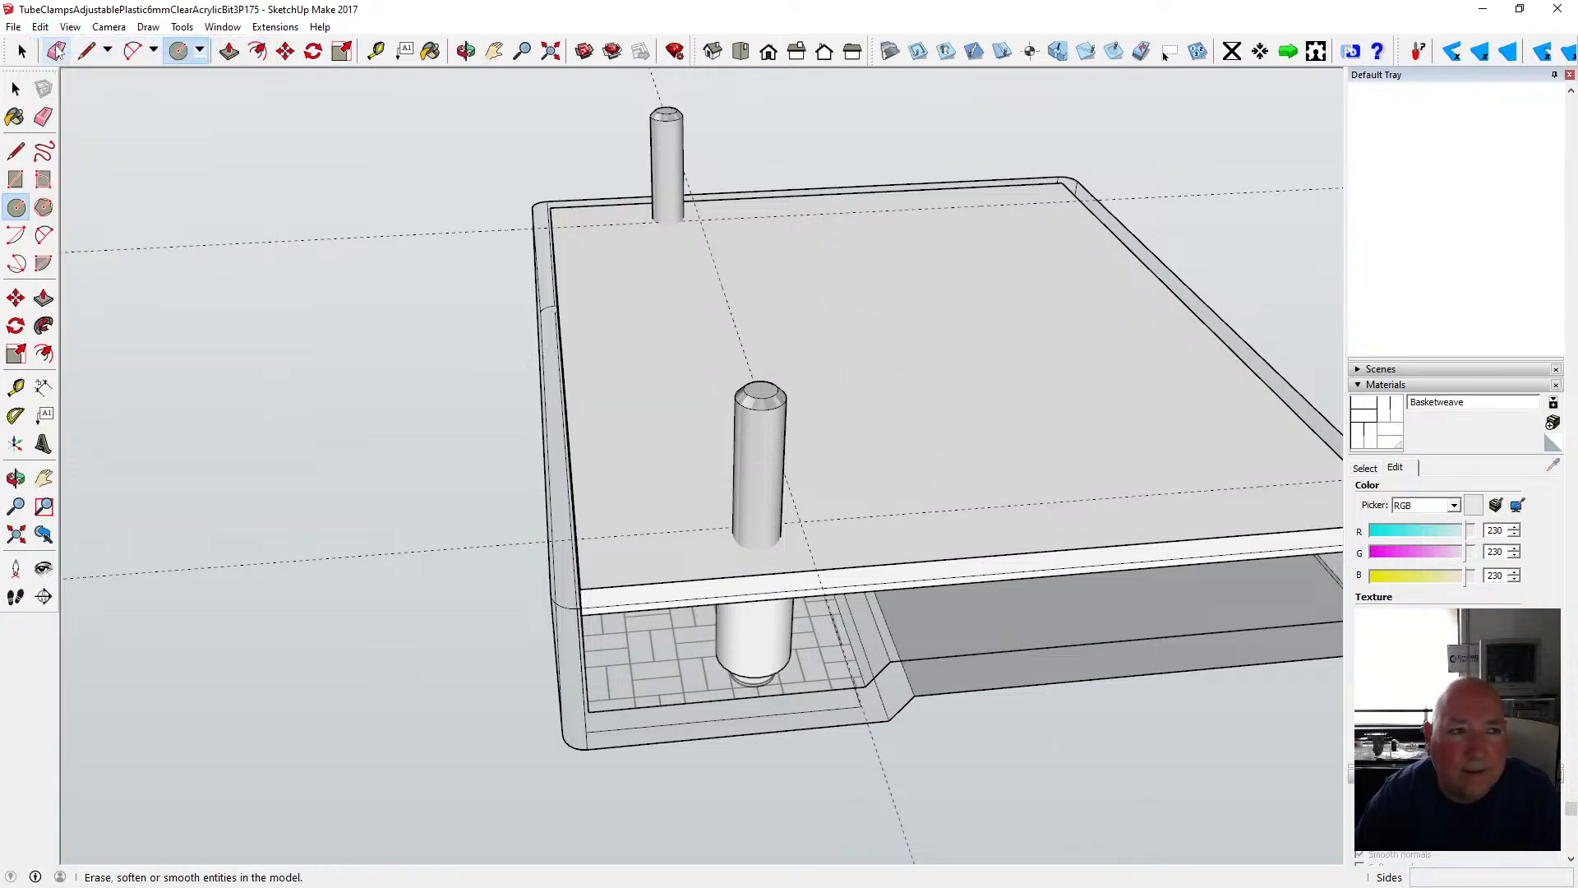
- Place a guide 4.5 mm inside the far long edge of the back face
click(377, 51)
click(1195, 294)
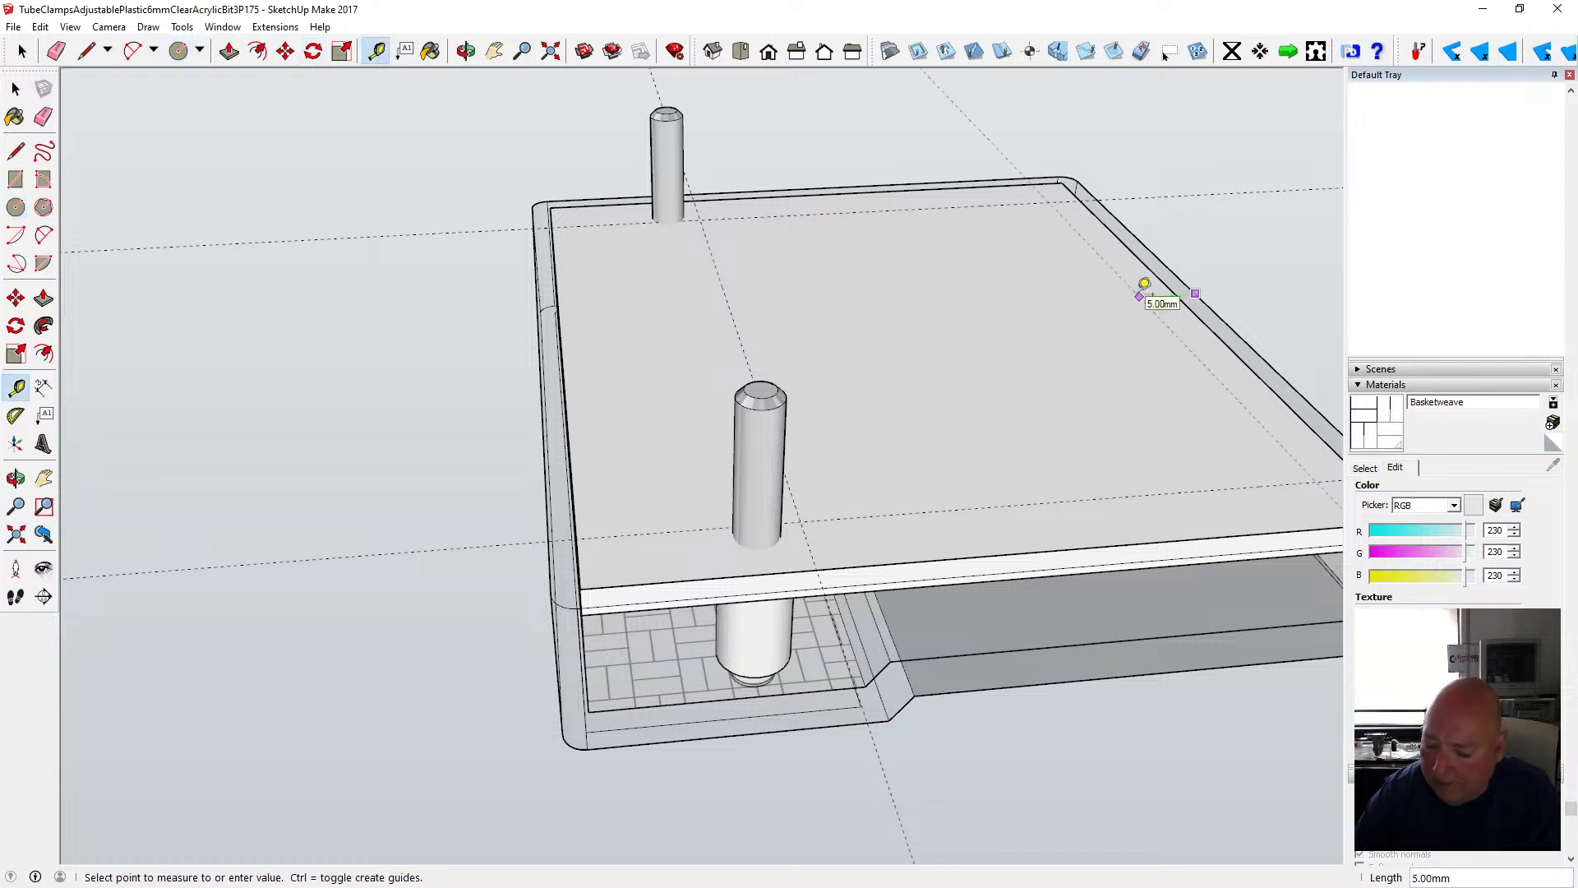
text(4.5)
key(Return)
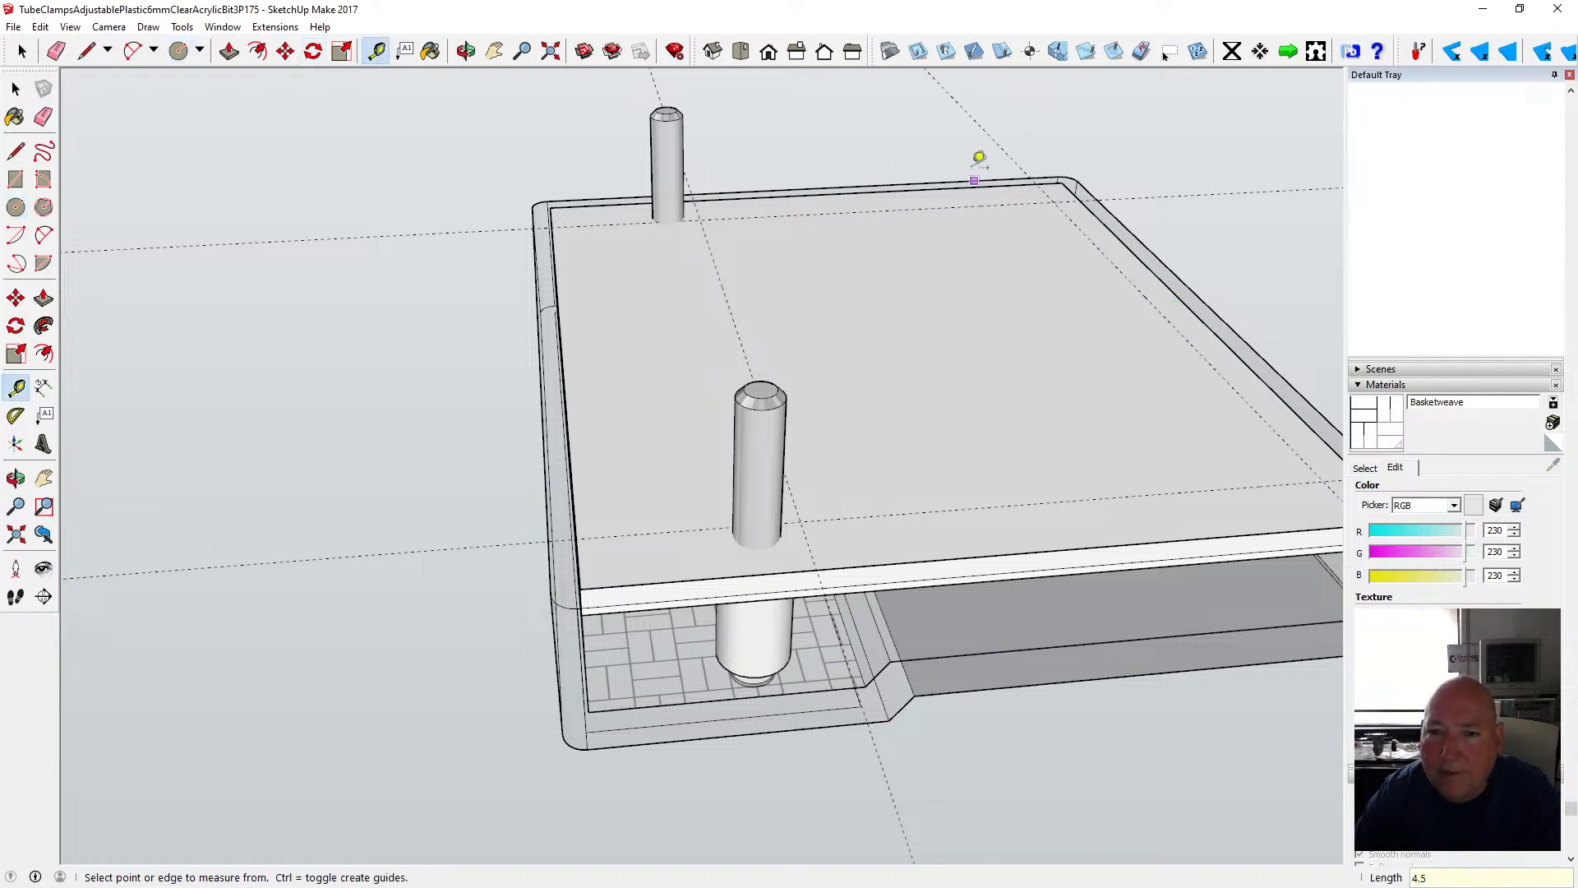
- Place centre guides 31.75 mm in from one short edge and 24.5 mm in from the guide along the far long edge
click(978, 179)
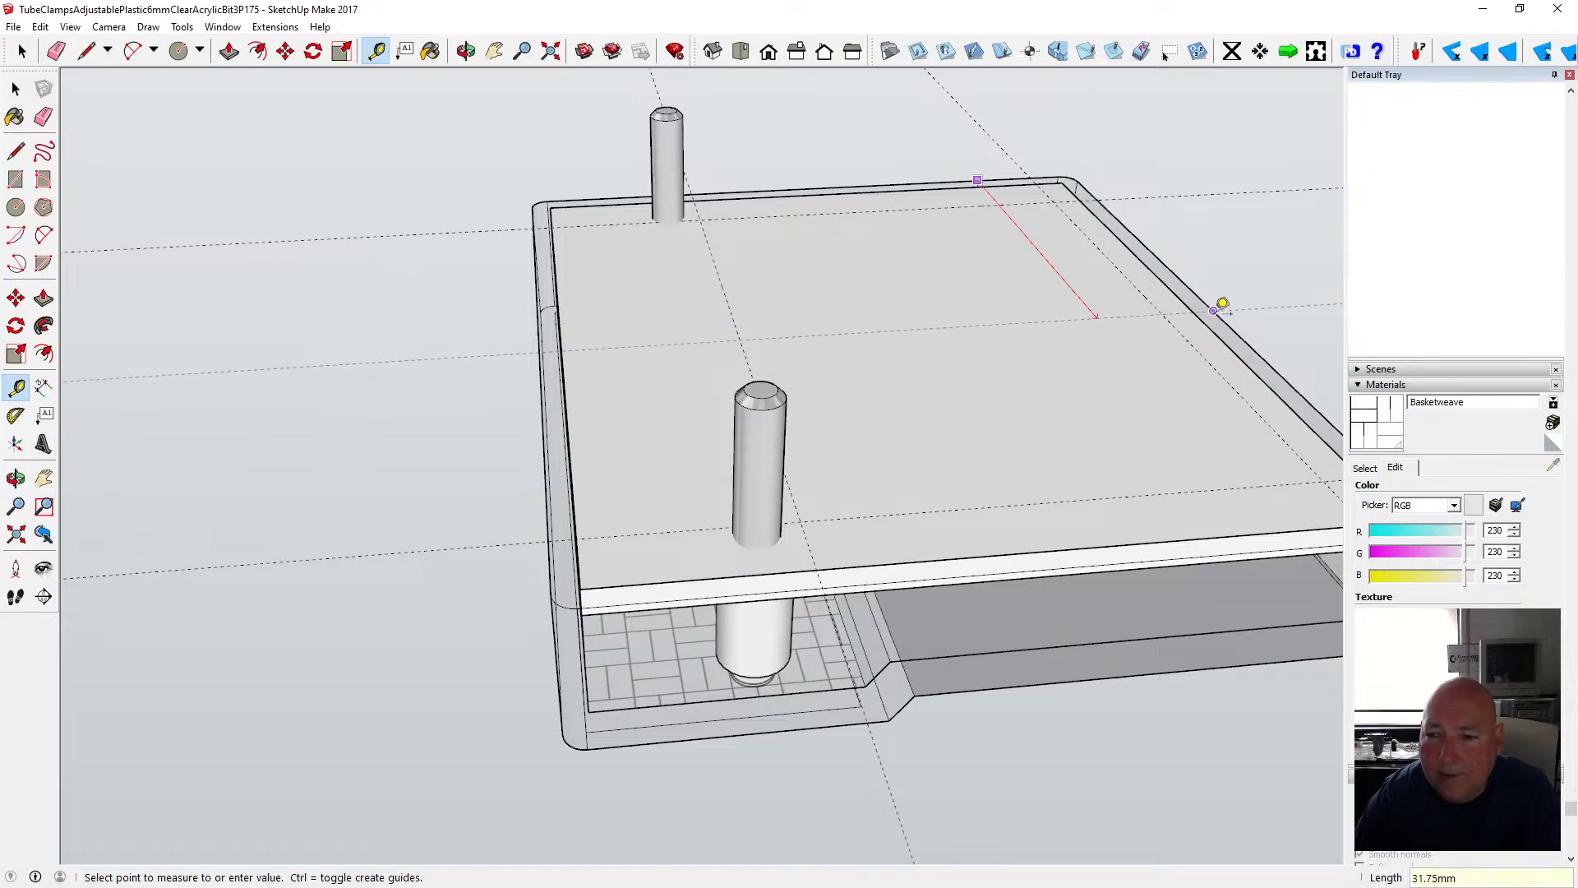
click(1217, 308)
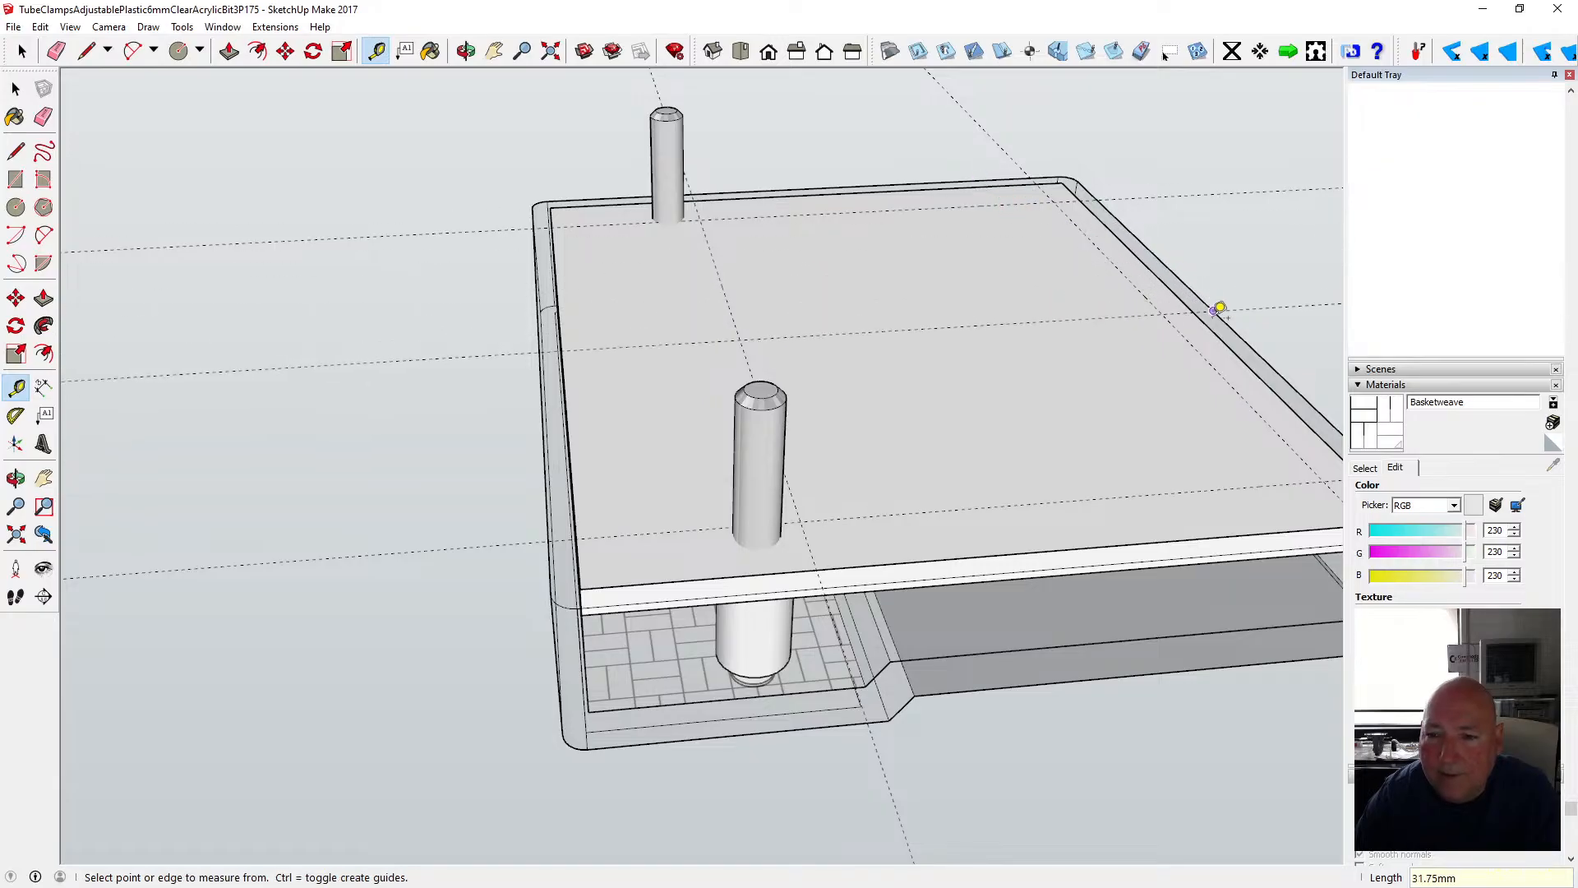
click(1118, 265)
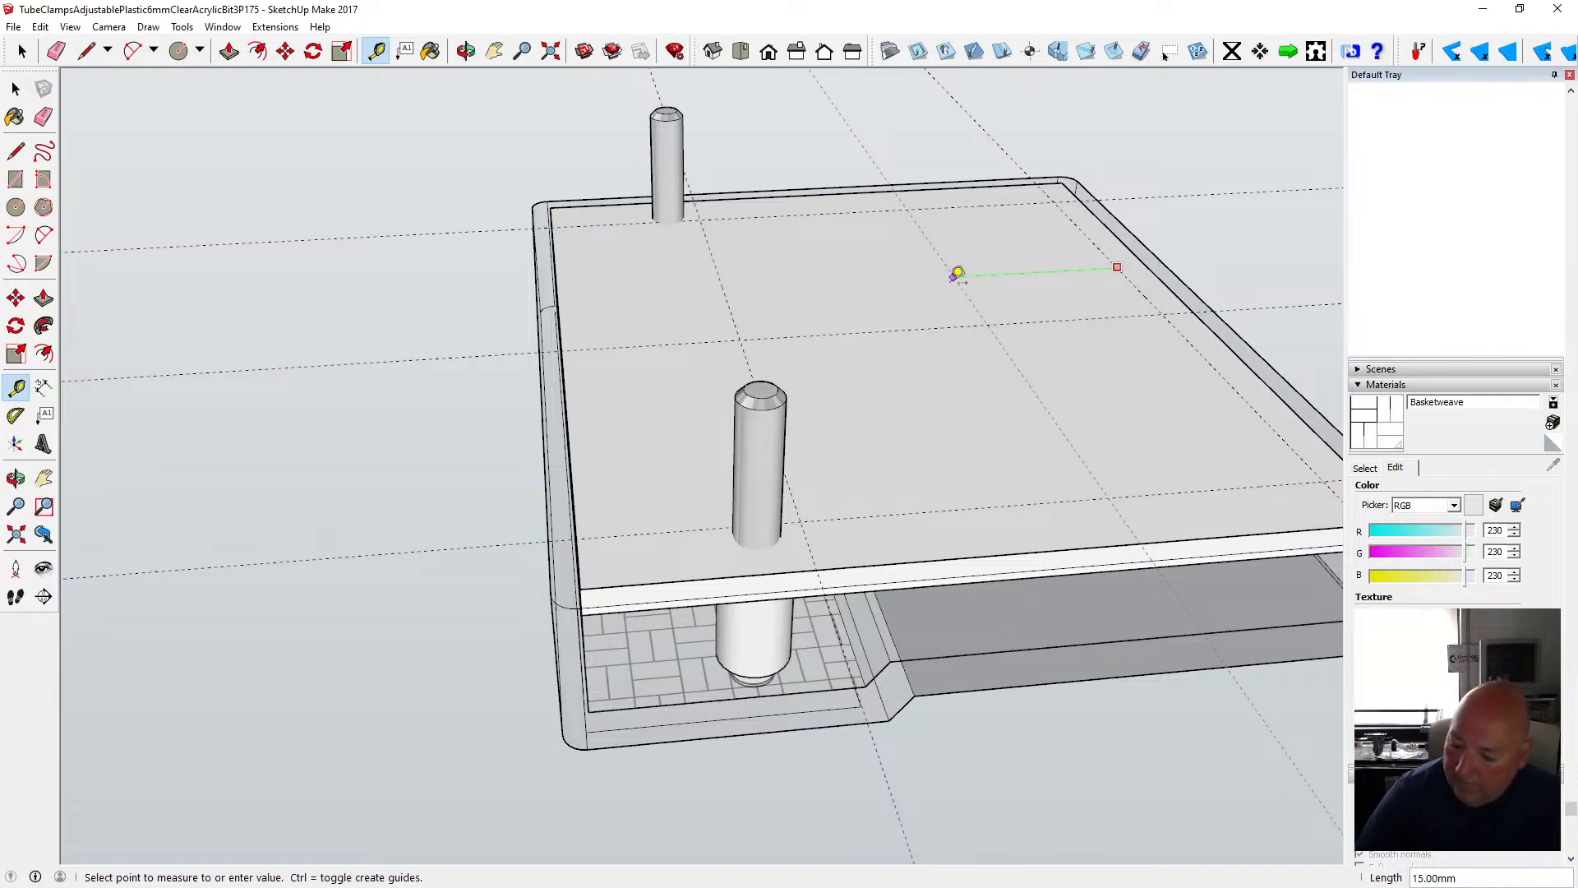
text(24)
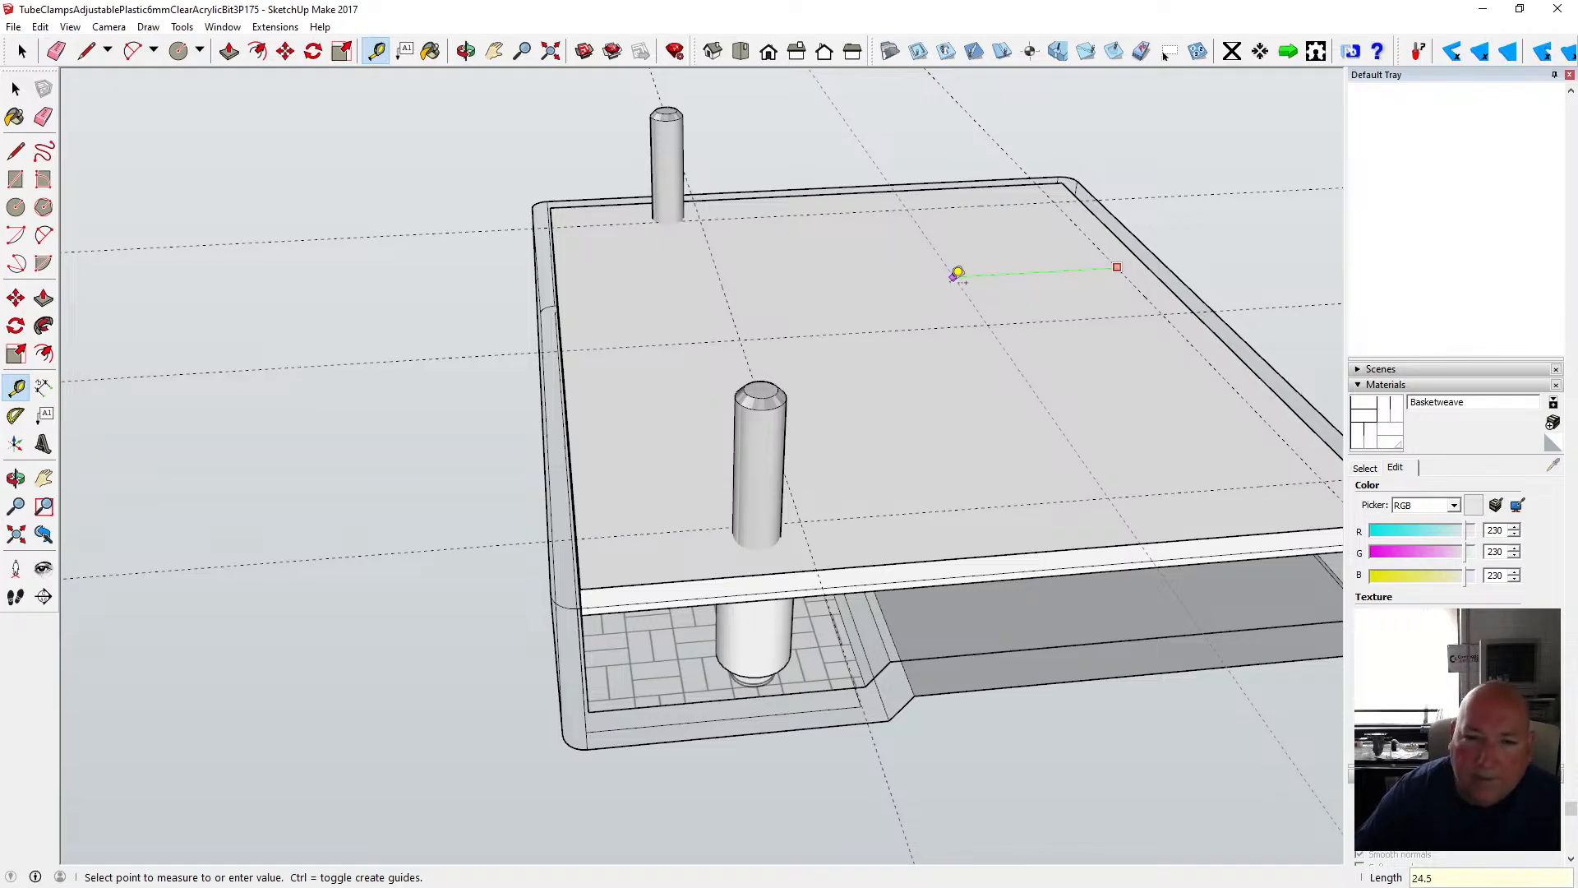
text(,5)
key(Return)
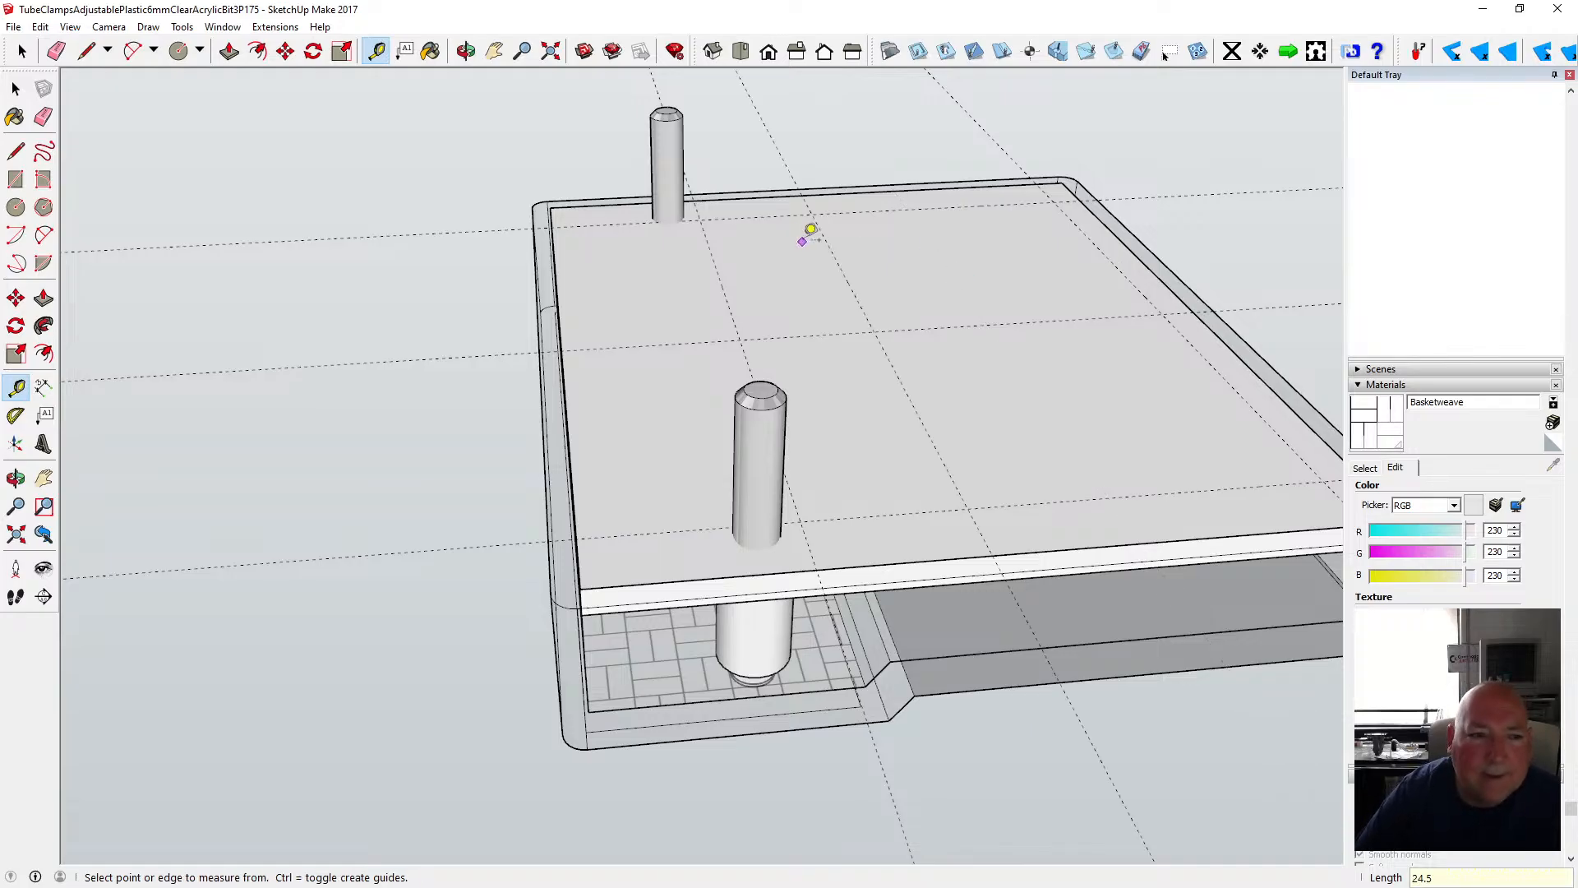
- Draw a circle with a 24.5 mm radius centred on the crossing of the two centre guides
click(16, 207)
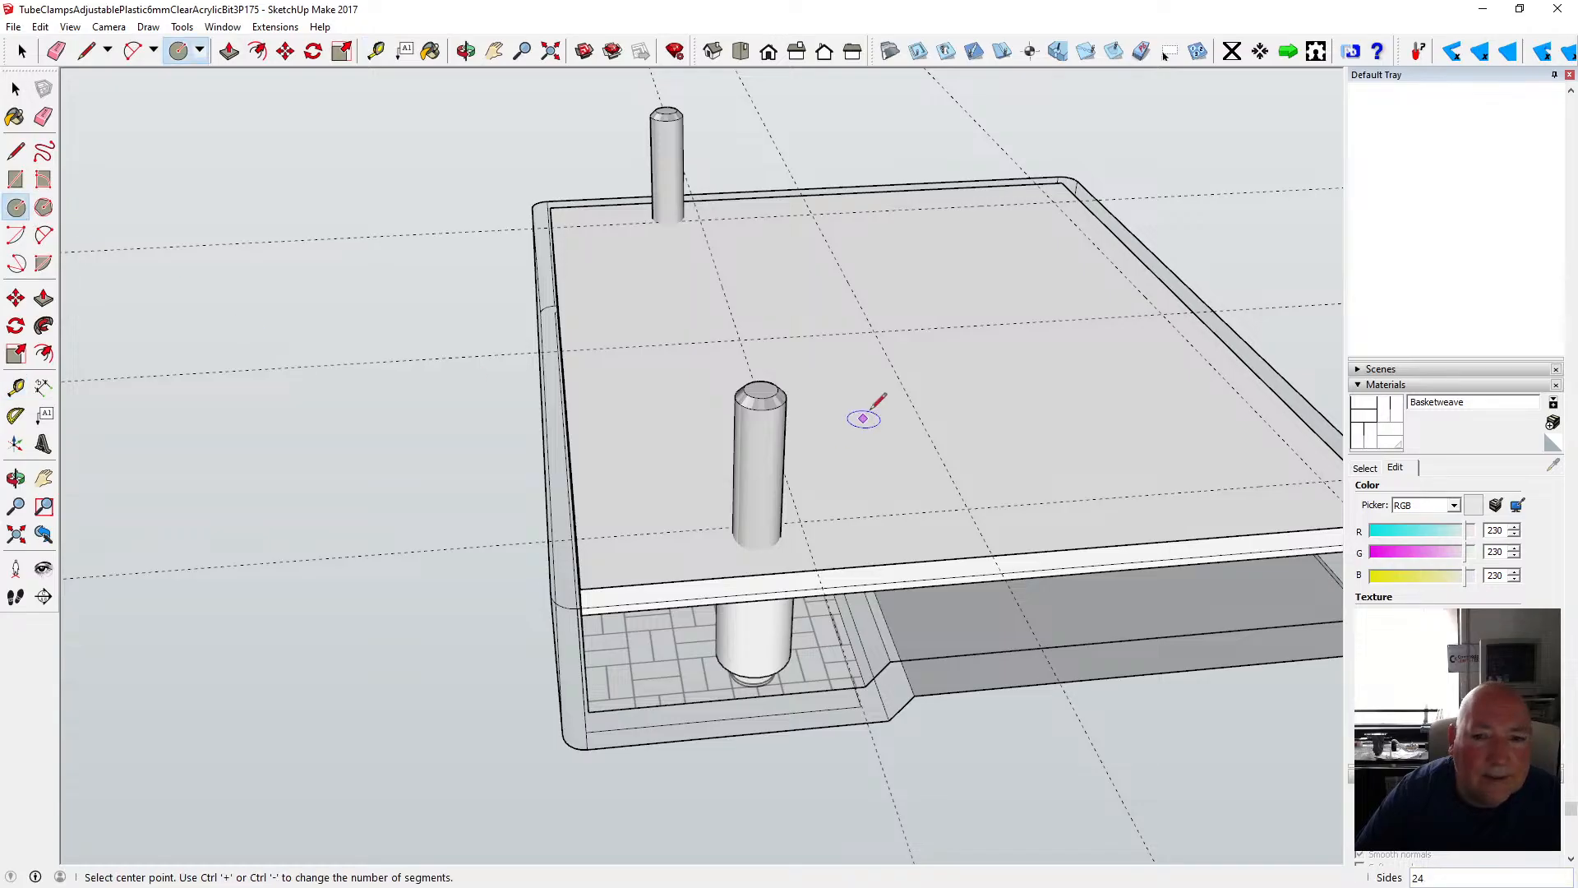
click(874, 332)
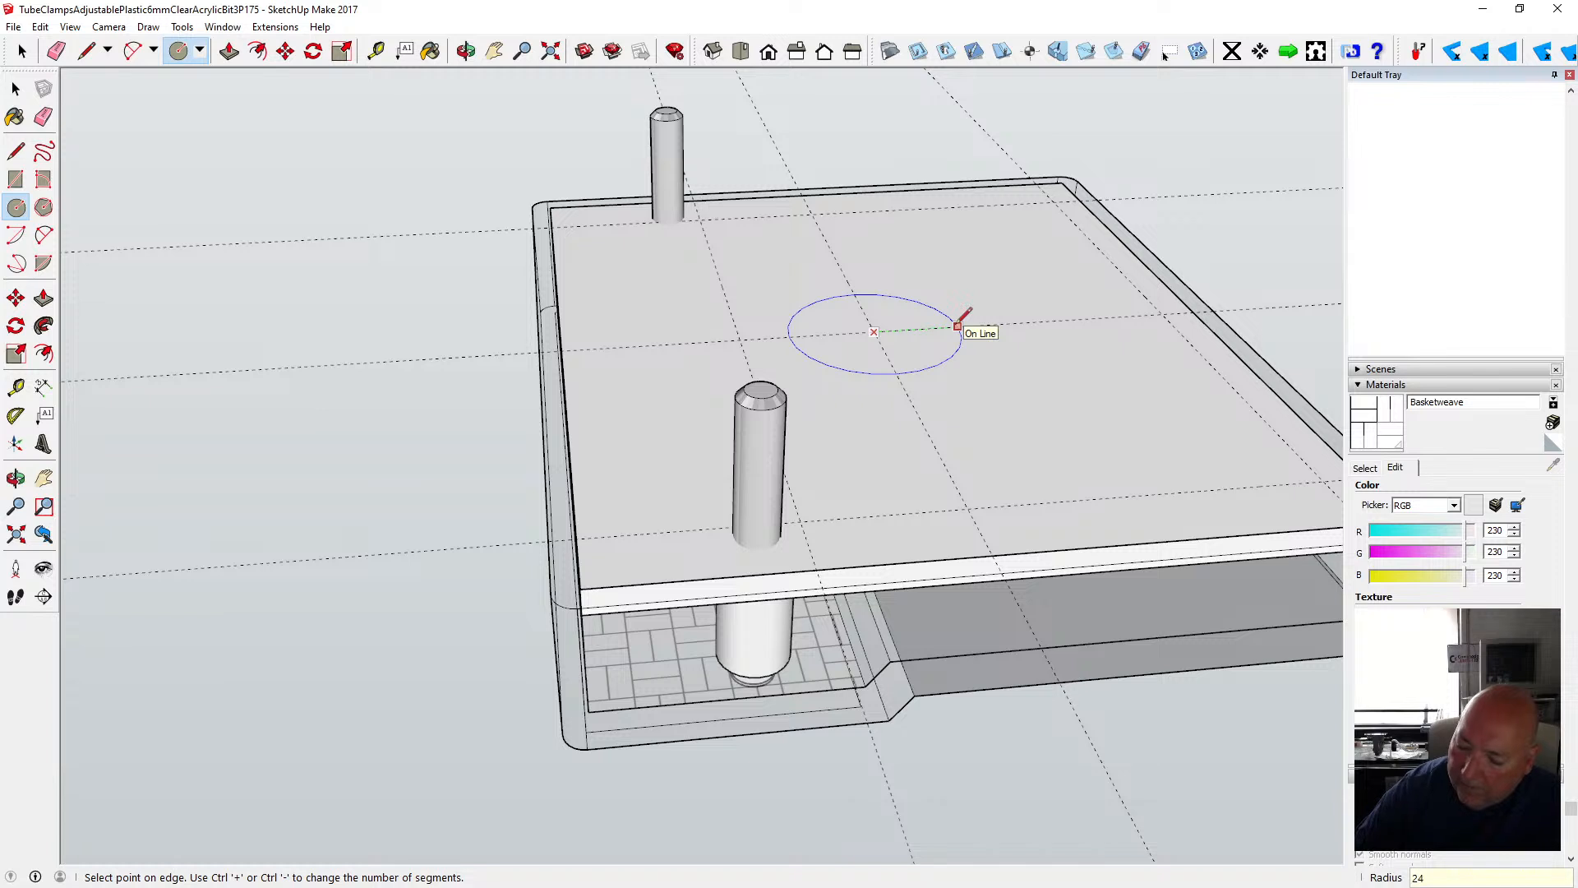
text(24,5)
key(Return)
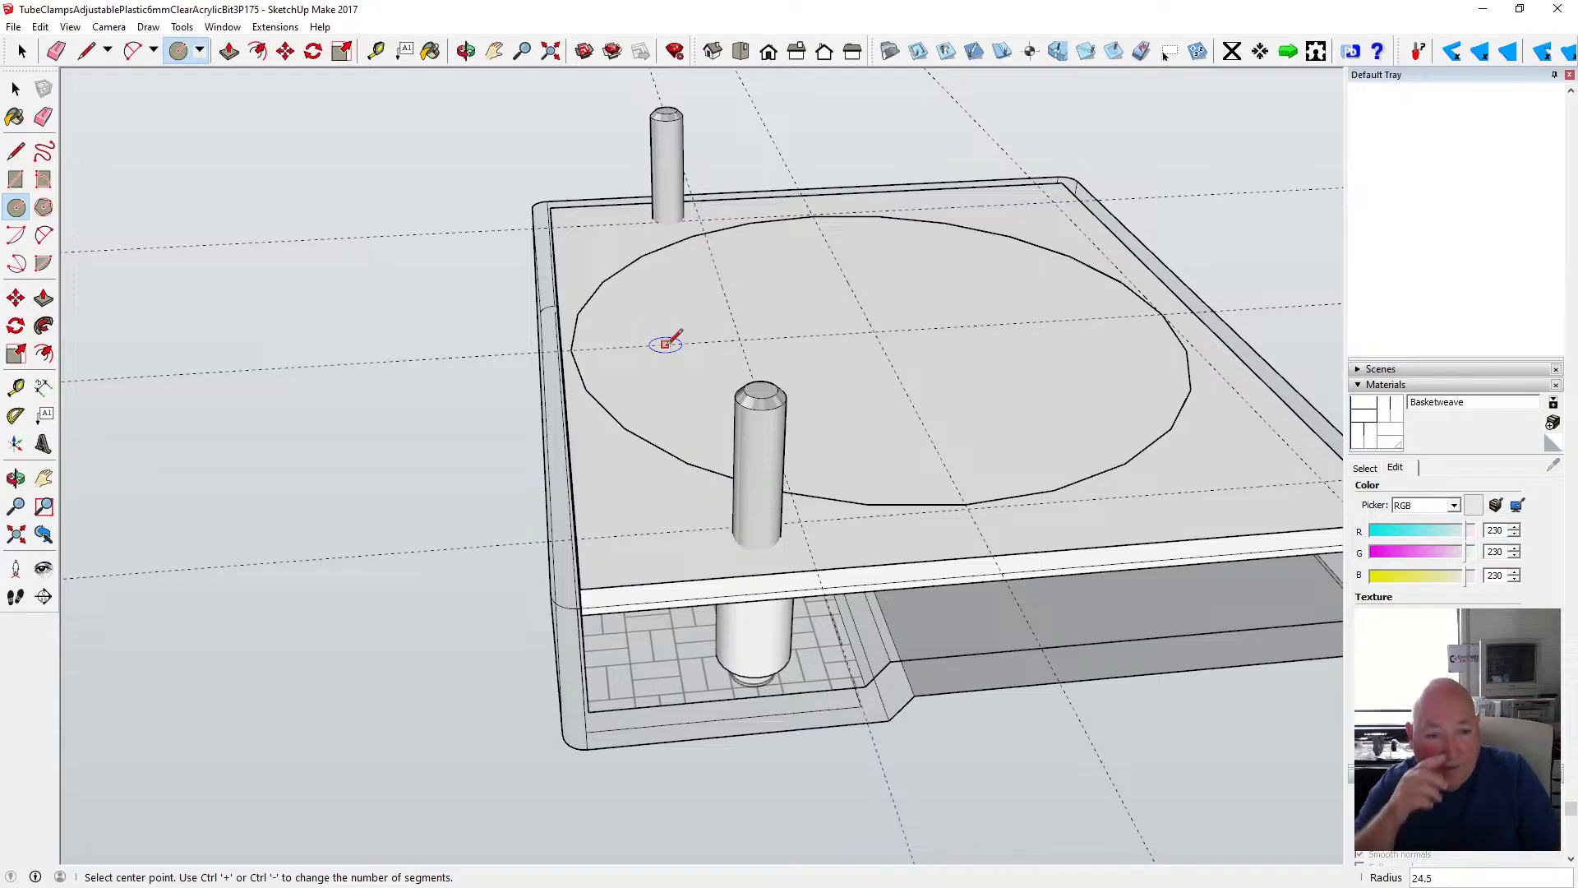
- Measure the gap between the circle and the long edge beside the posts, and move the circle 0.25 mm towards that edge
click(377, 53)
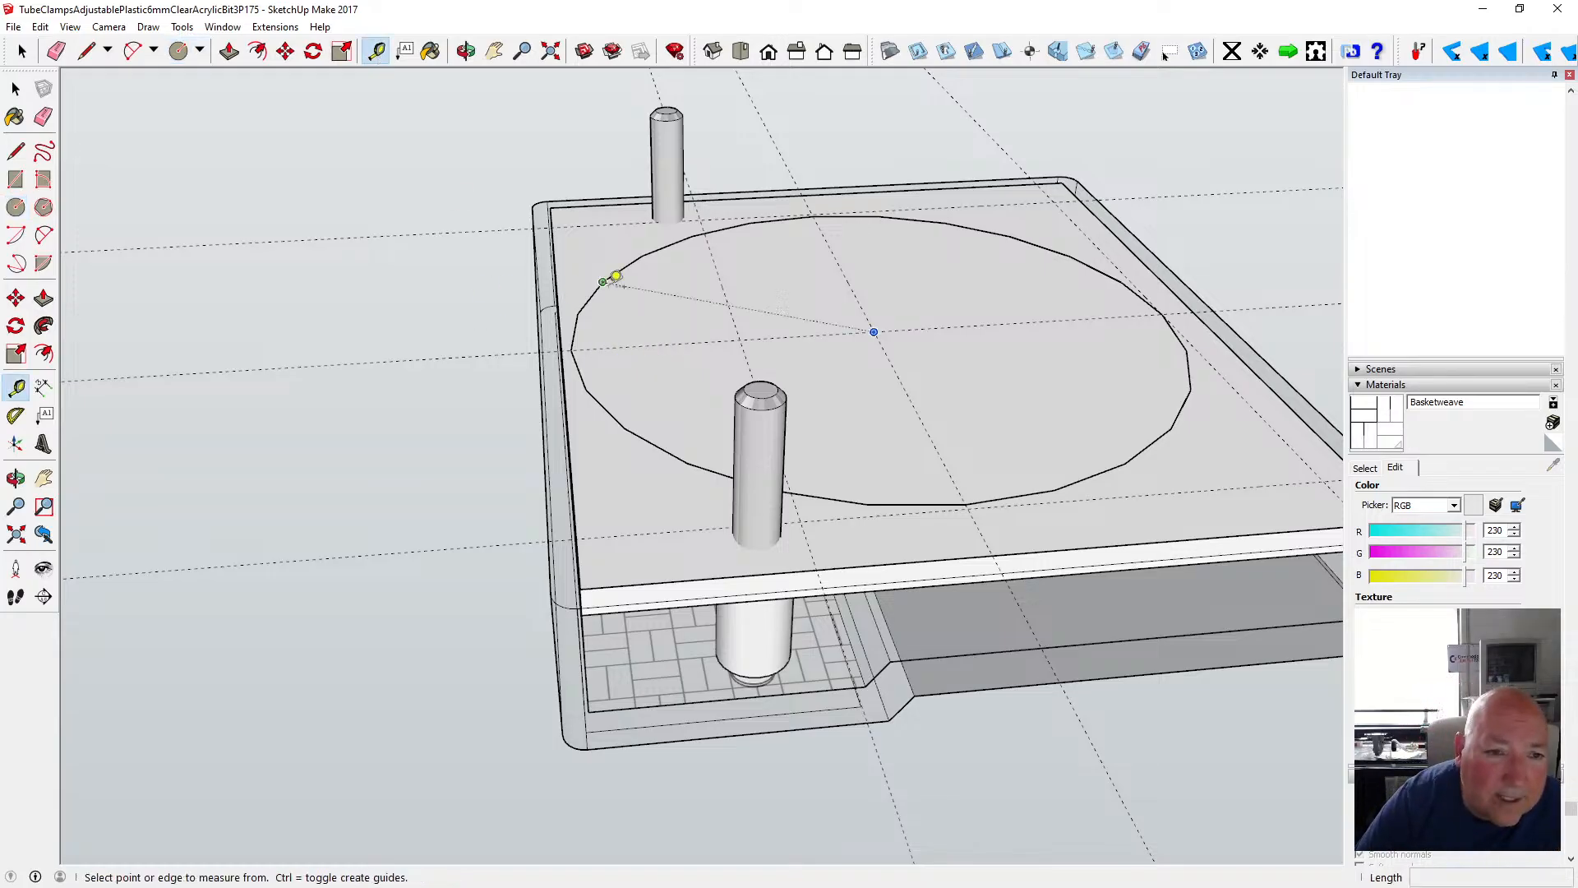
click(571, 348)
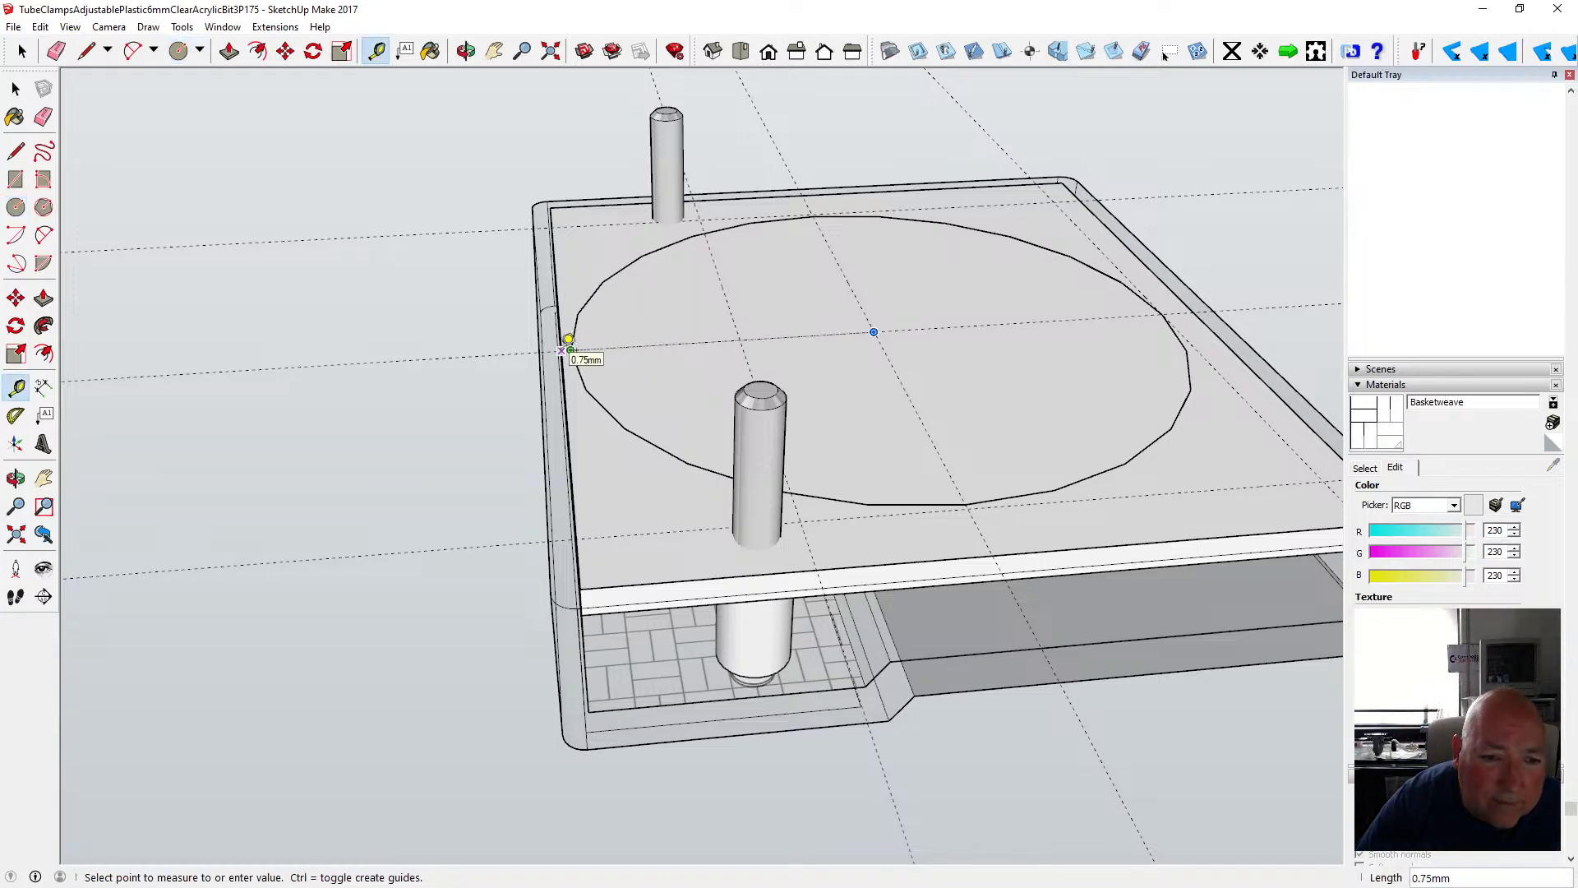
key(Escape)
key(space)
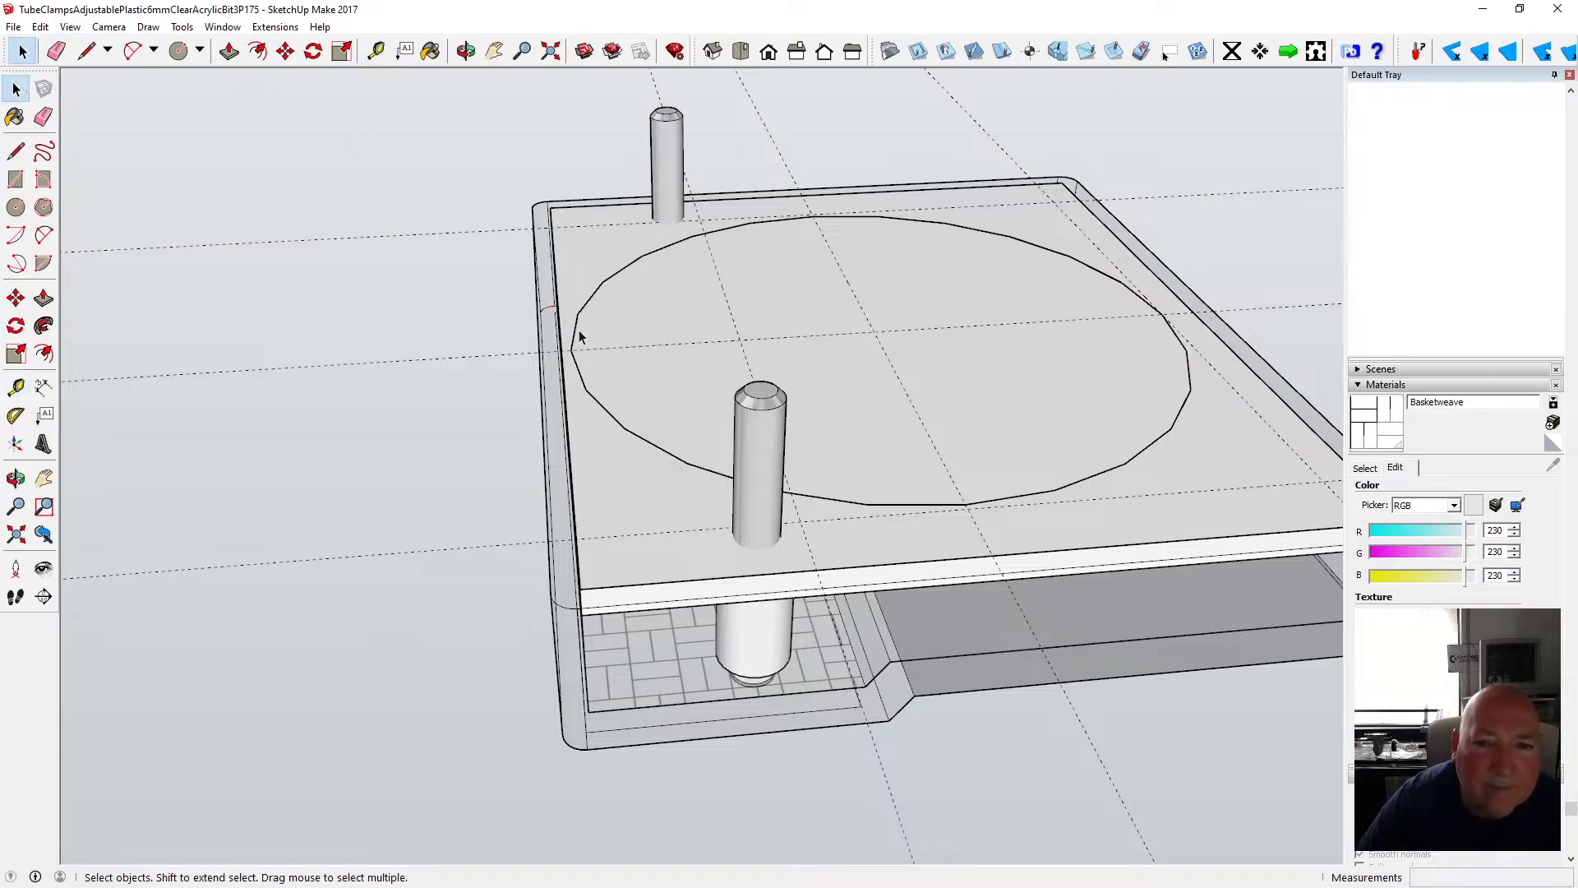
scroll(570, 324, down, 2)
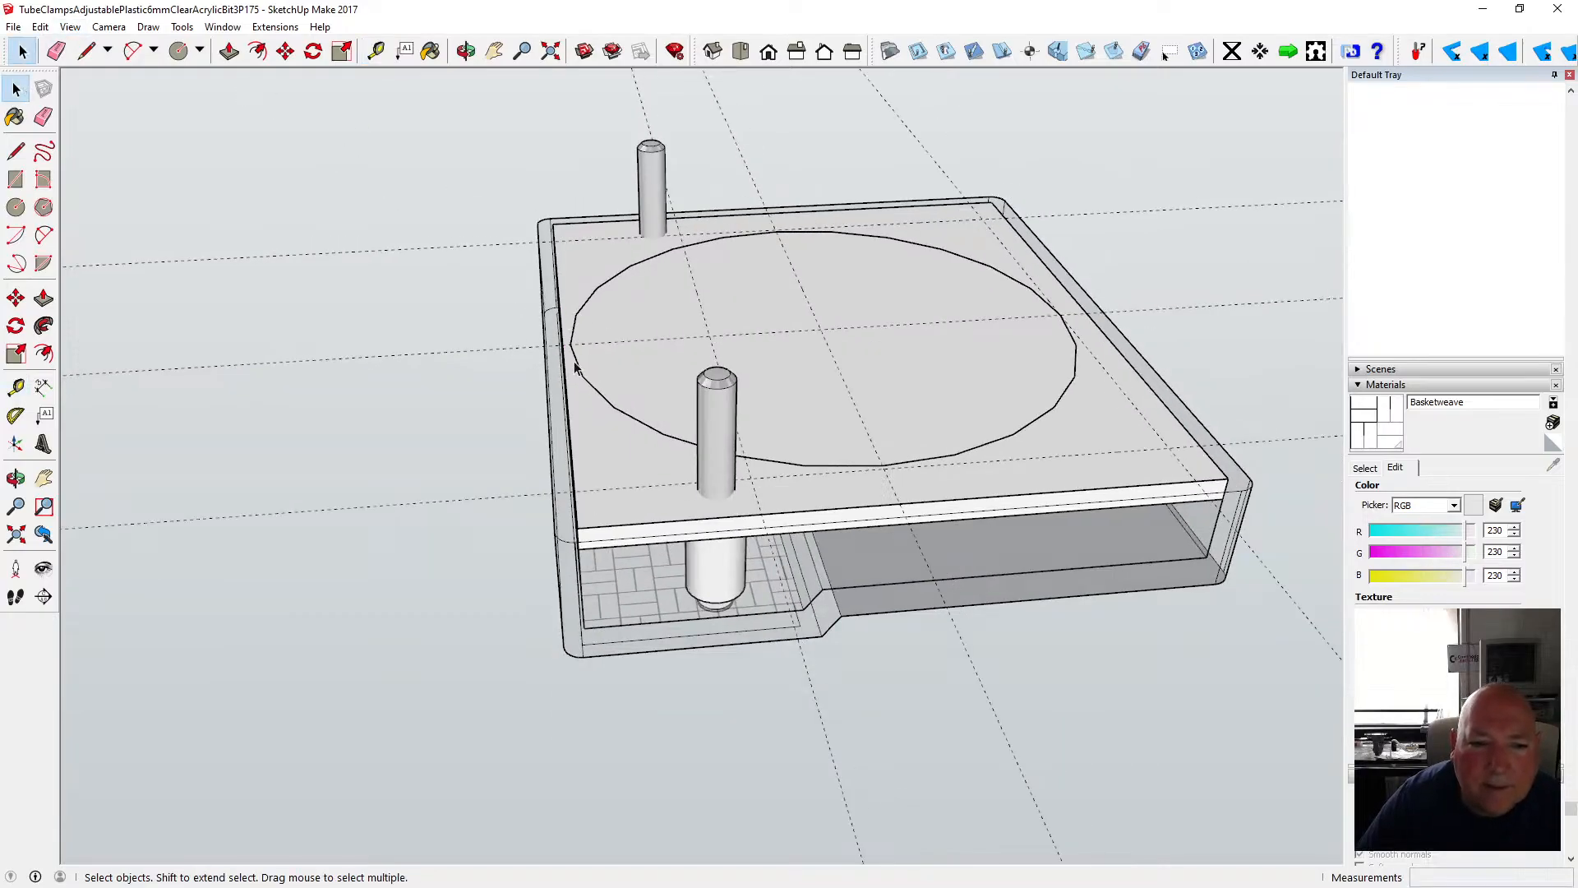
key(m)
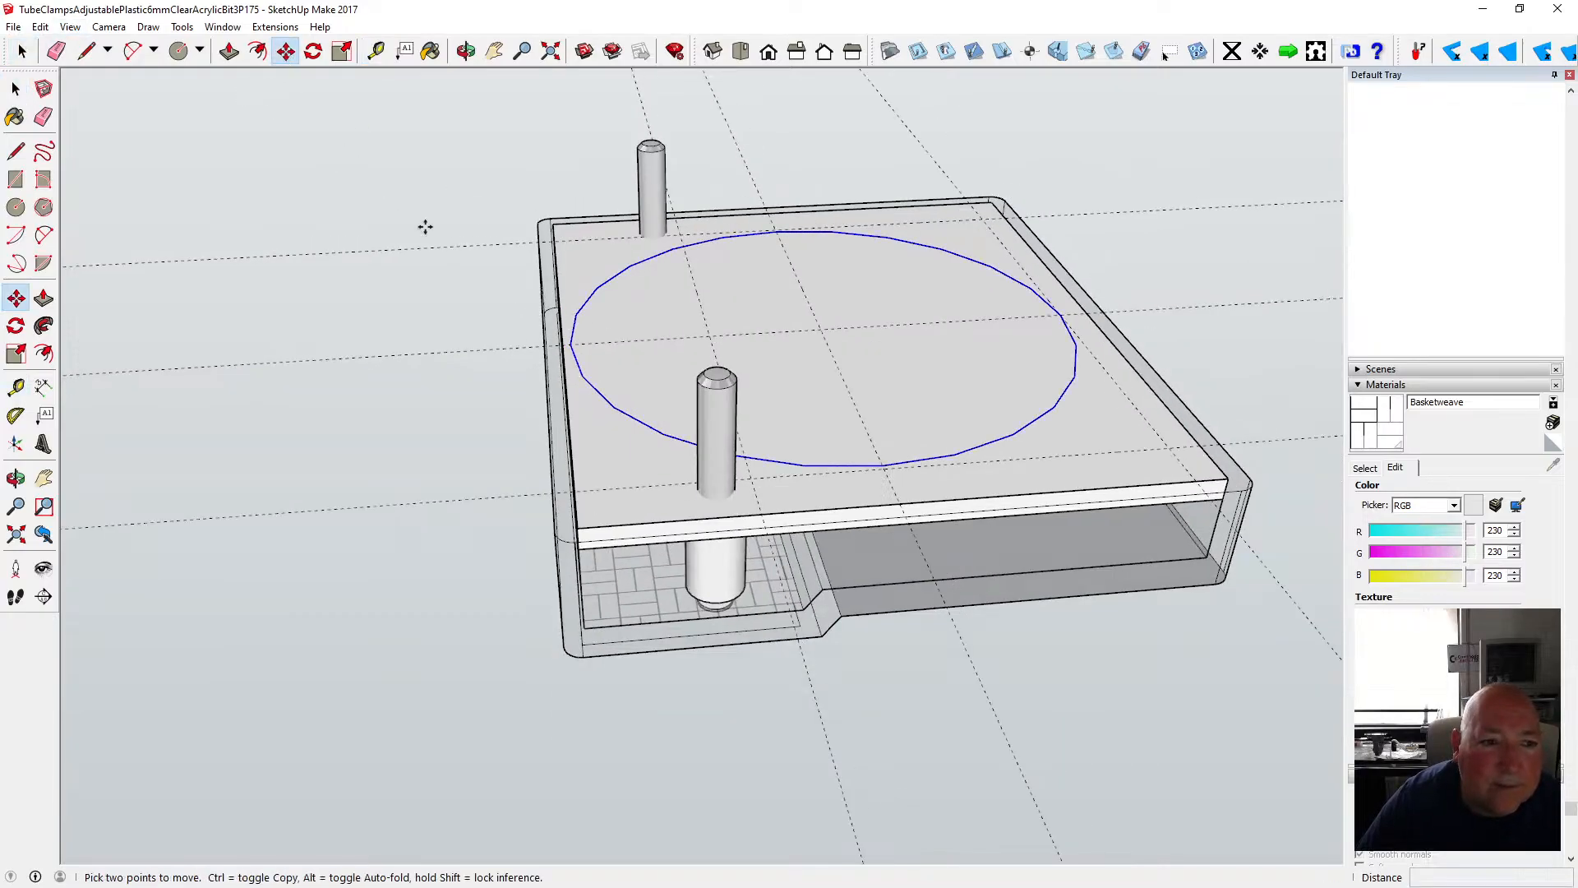
click(570, 344)
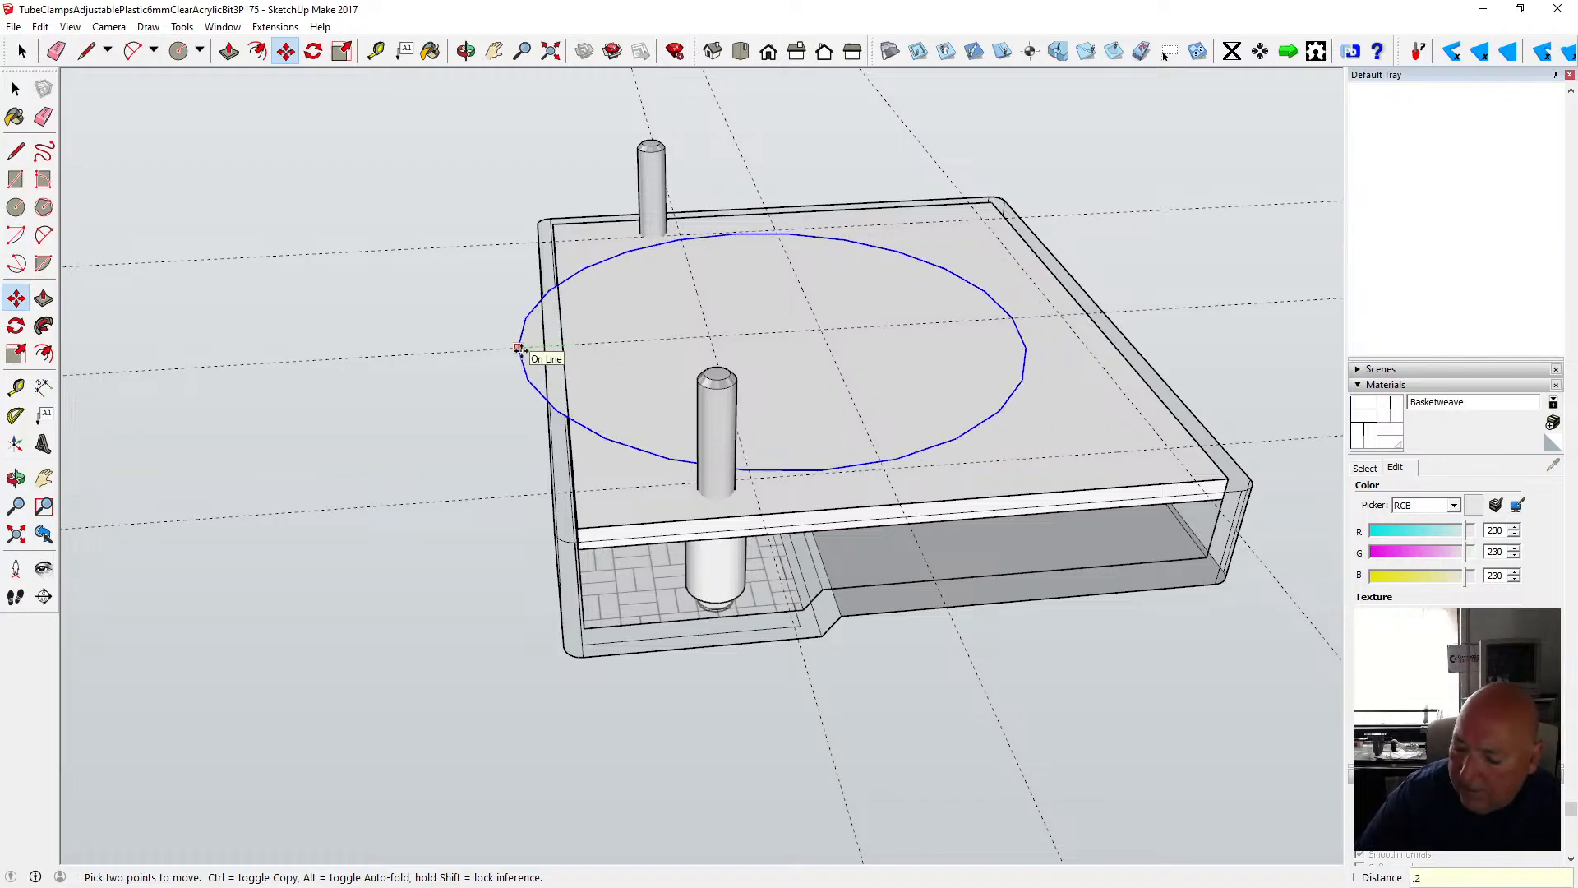
text(.25)
key(Return)
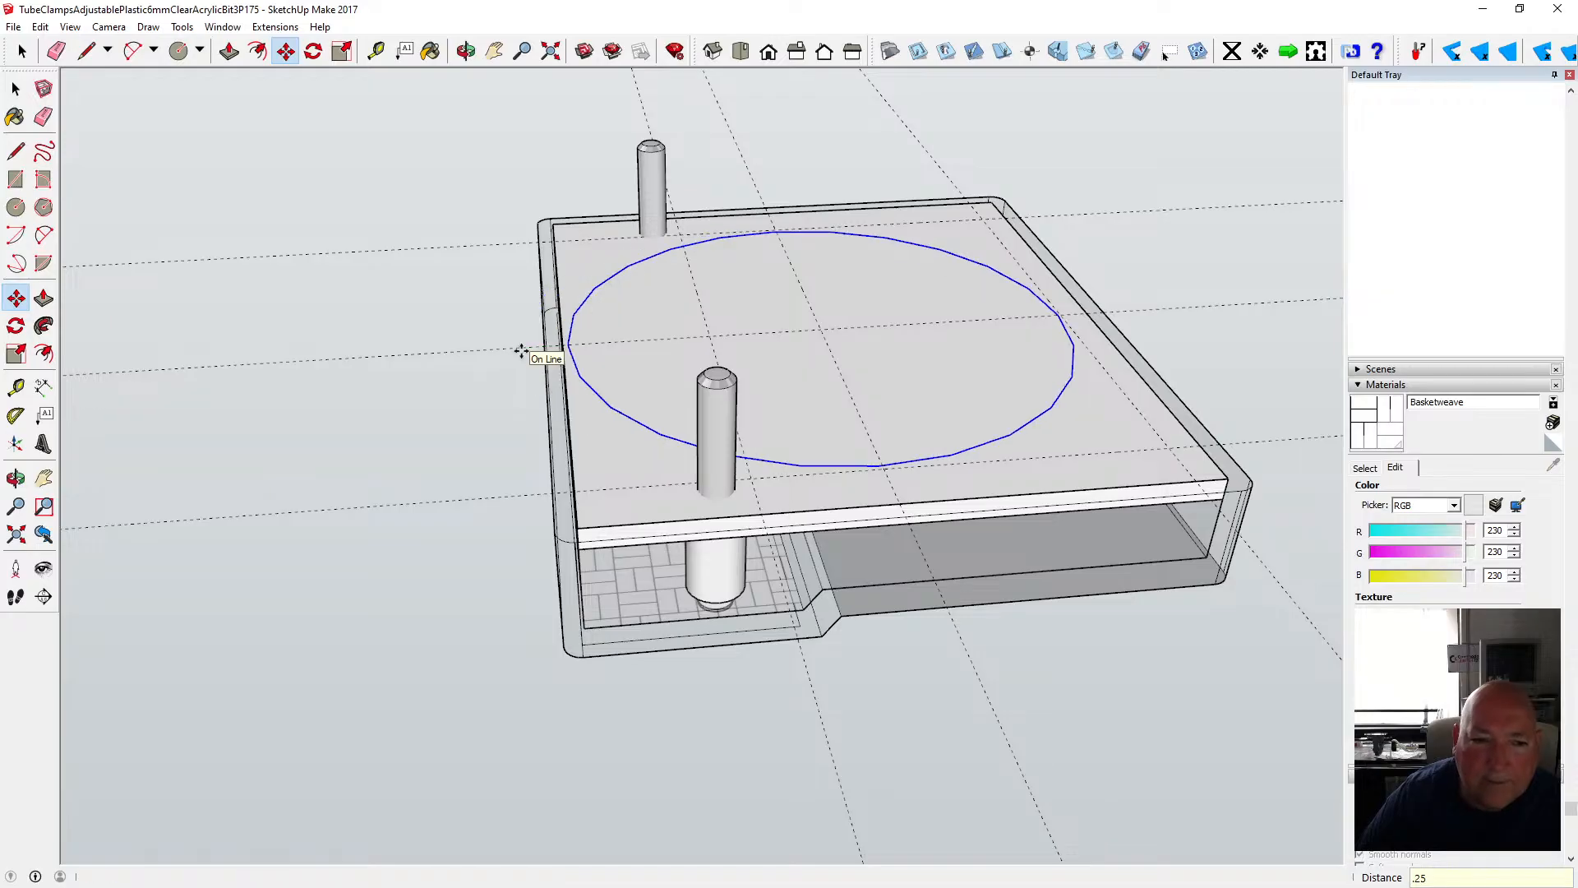
- Delete the side guides, the far long-edge guide and both centre guides, keeping only the guide through the mounting posts
click(16, 88)
scroll(539, 222, down, 1)
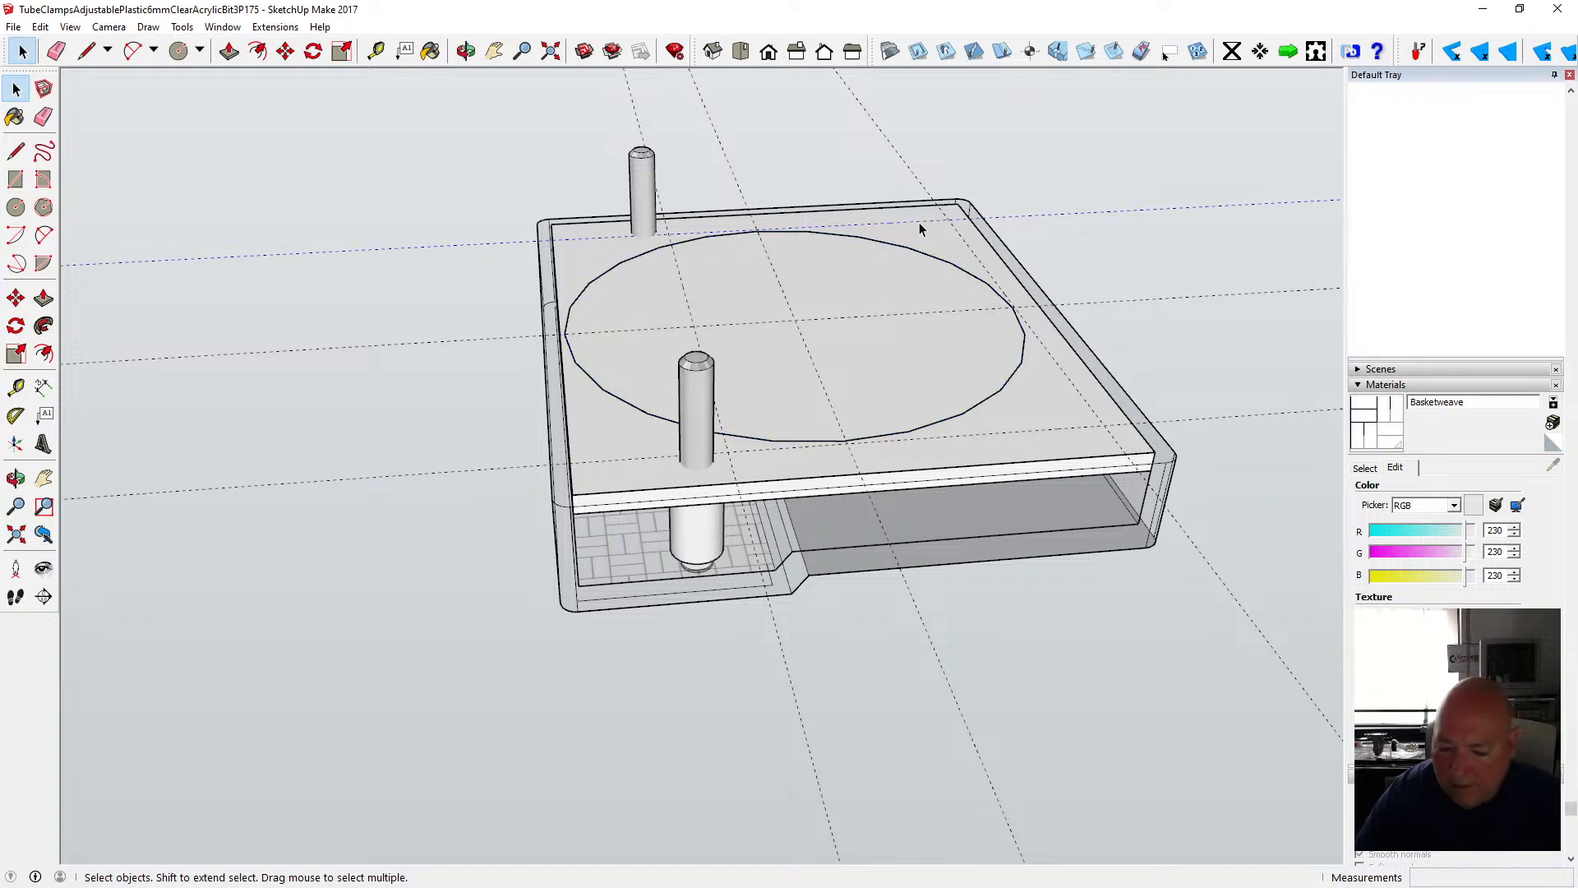
key(Delete)
key(Delete)
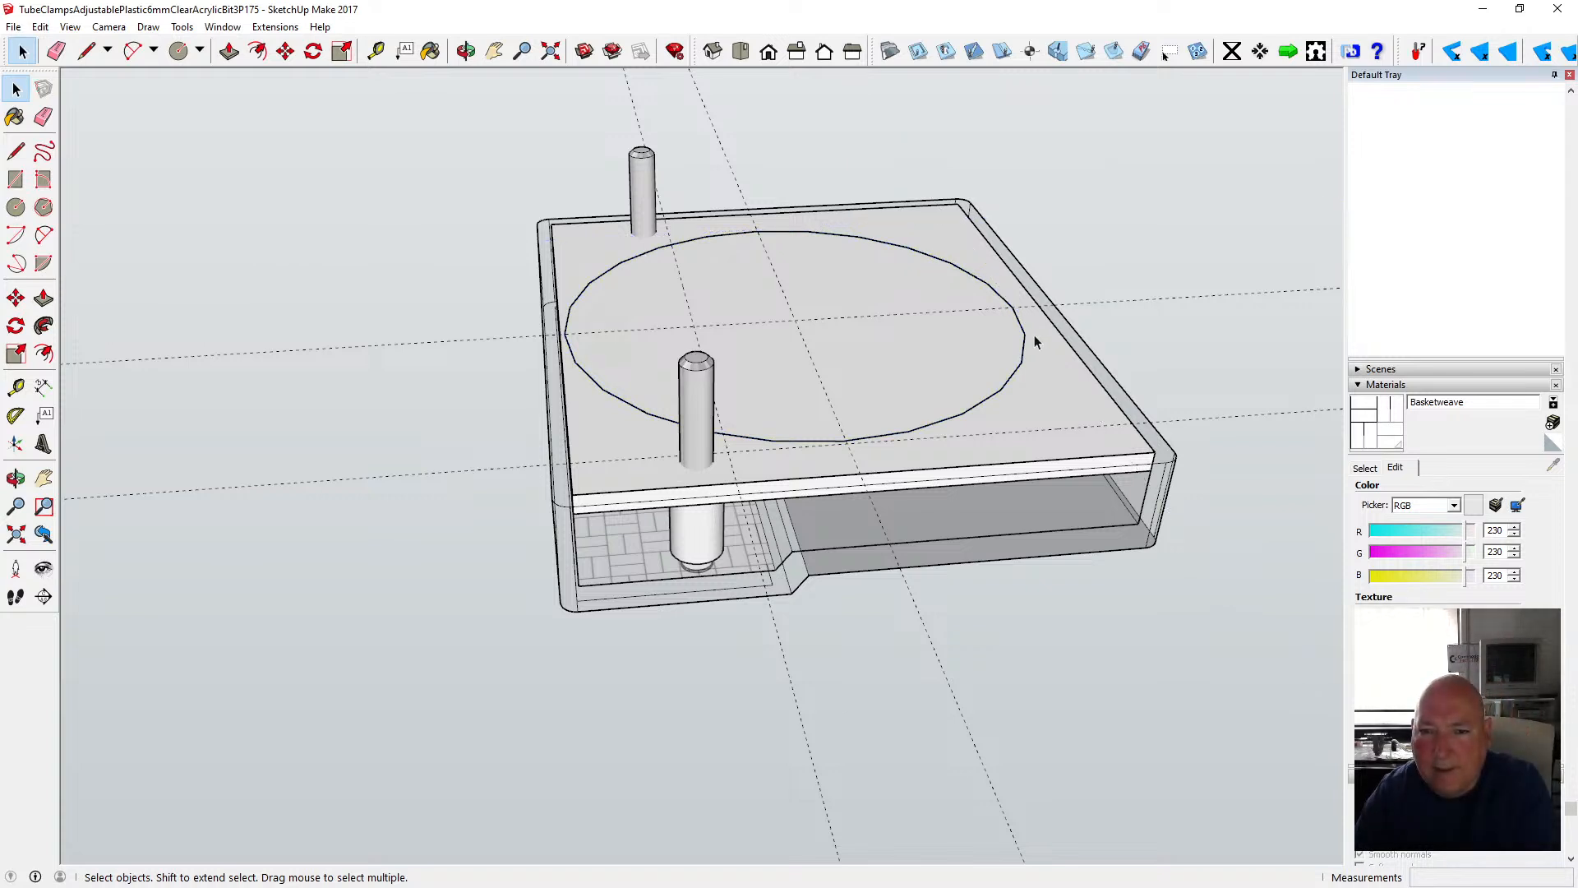
click(1028, 427)
key(Delete)
click(1022, 315)
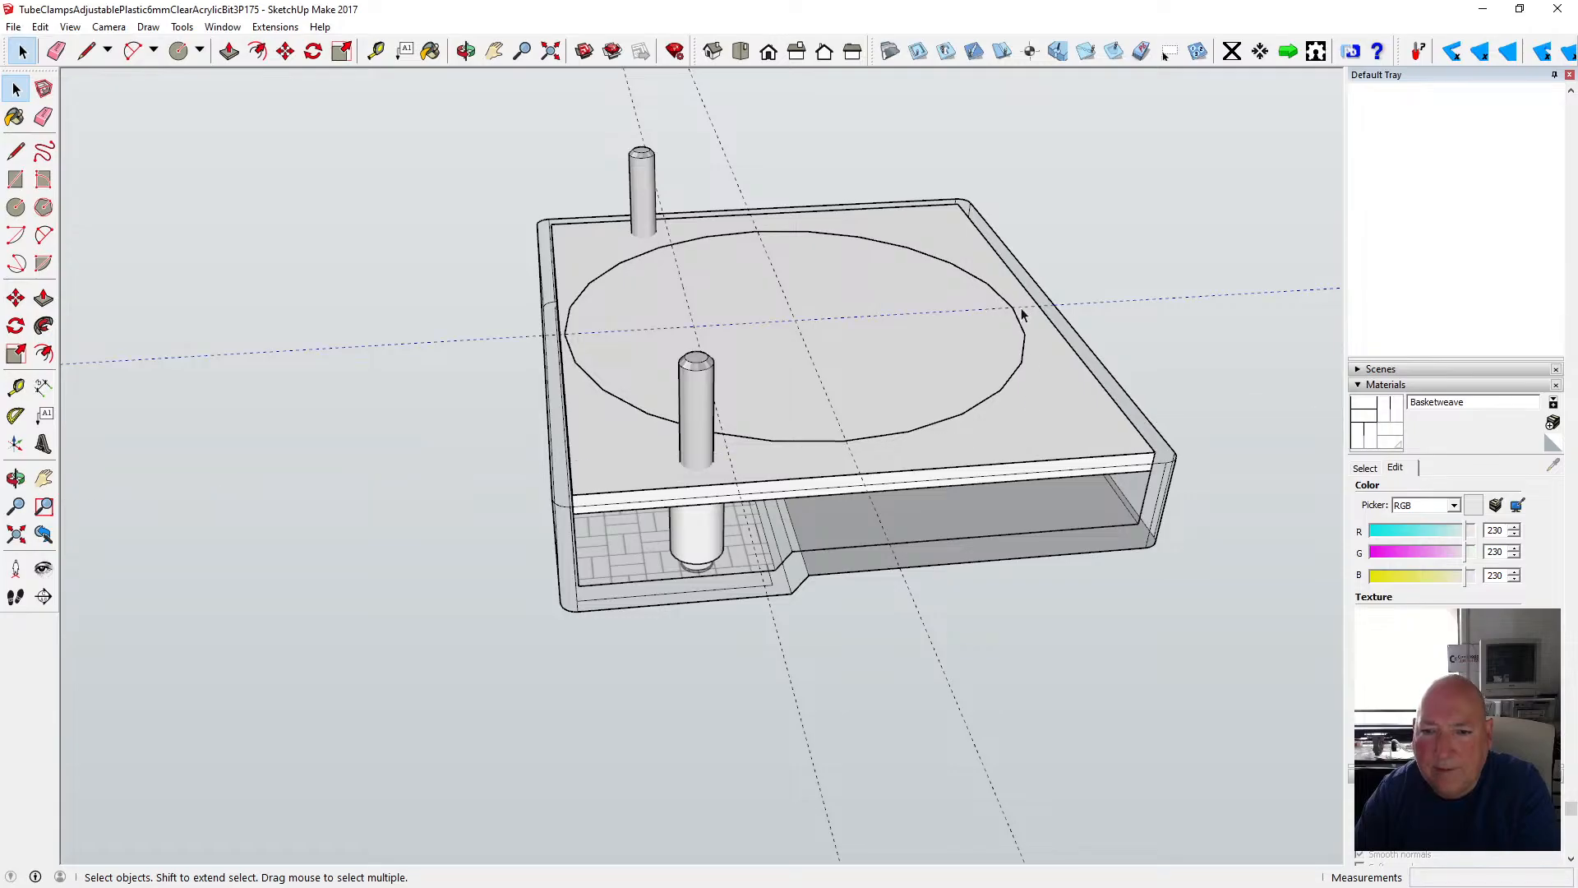
key(Delete)
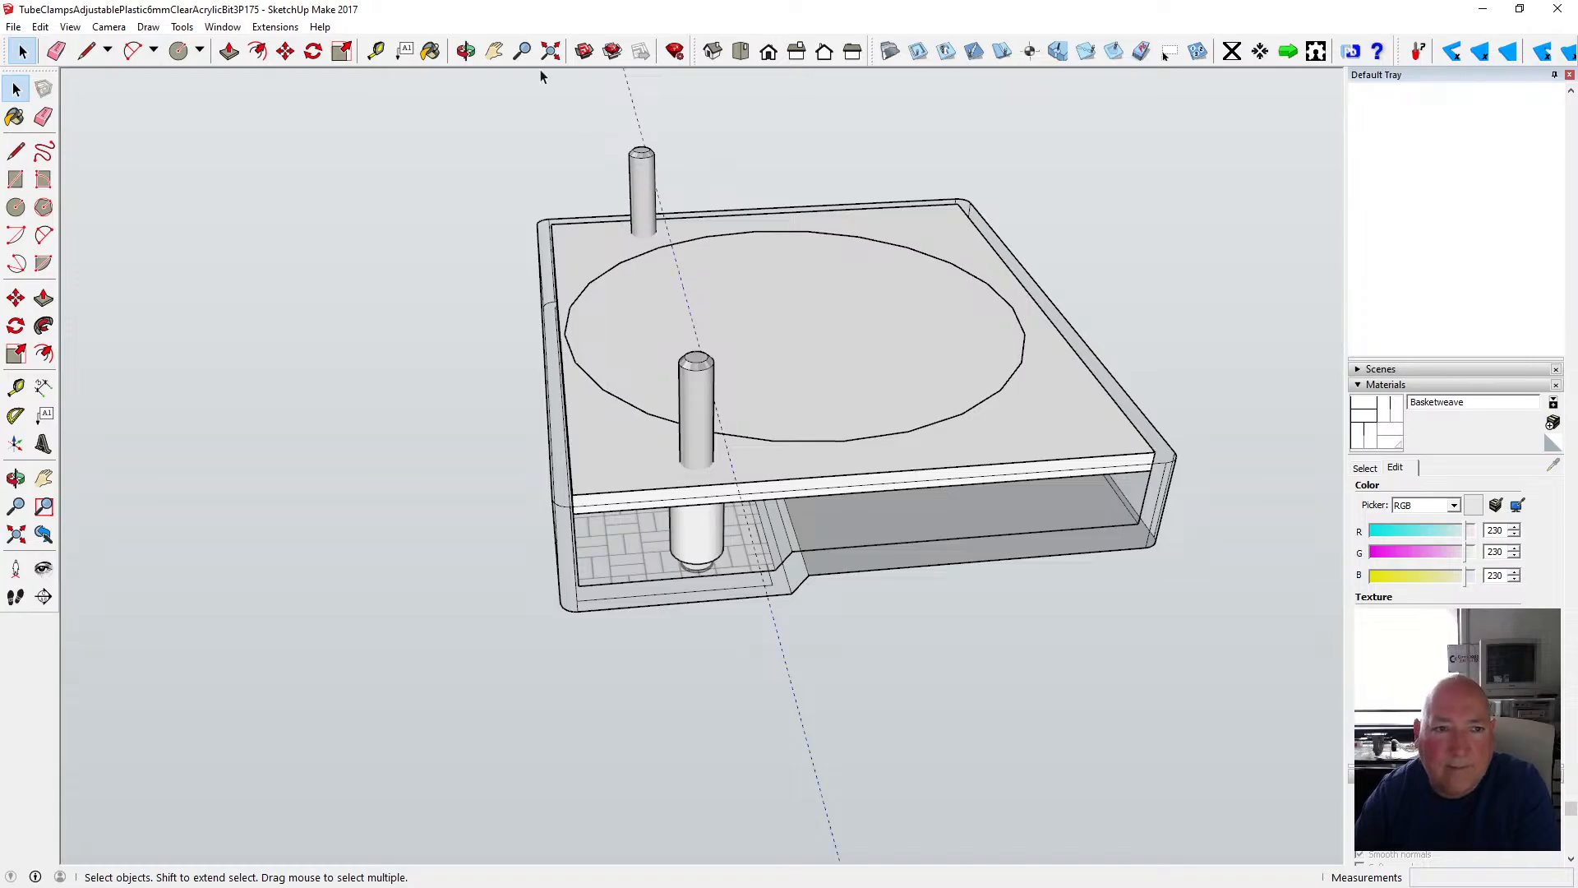
- Select the circle and its face on the back of the meter and cut them from outside the plate's group
click(466, 51)
drag(575, 165, 754, 356)
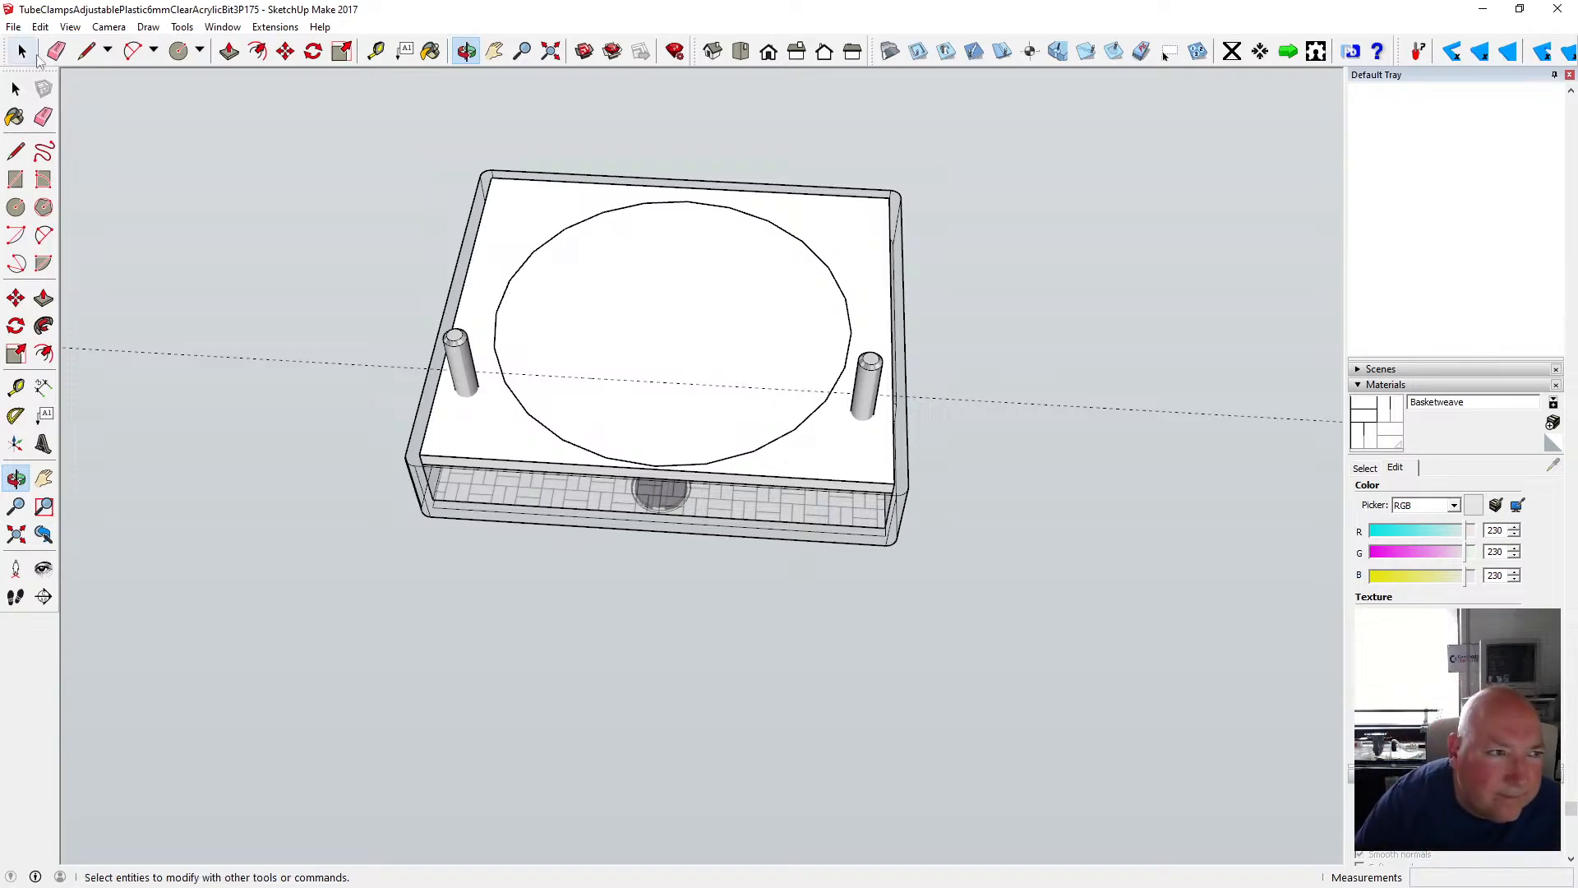
click(16, 88)
scroll(550, 255, down, 3)
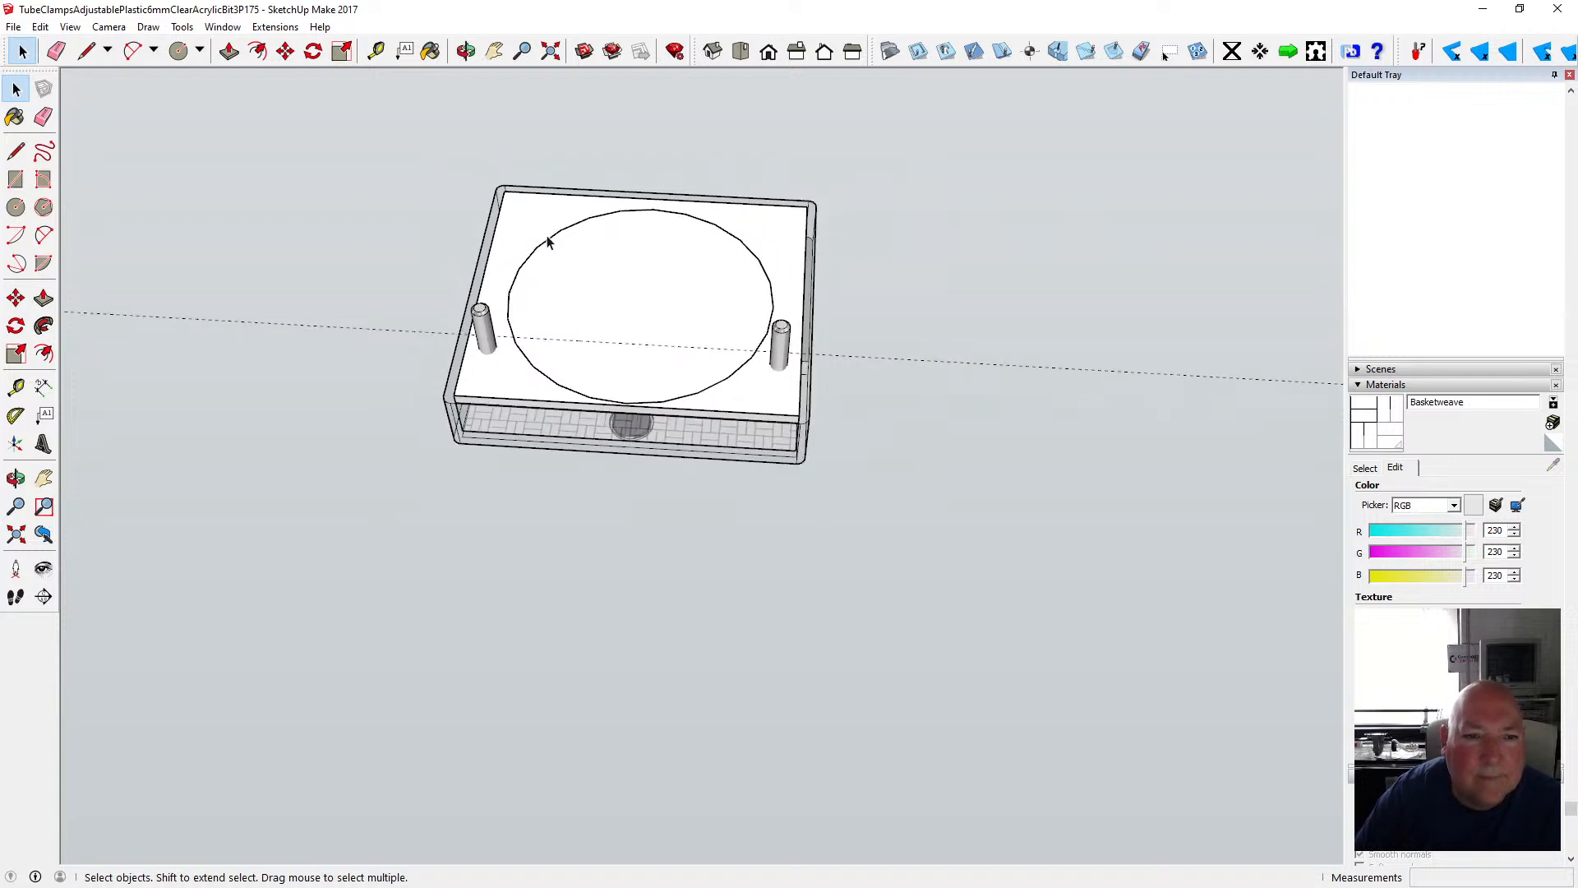
mouse_move(501, 168)
mouse_down()
mouse_move(623, 384)
mouse_move(765, 386)
mouse_move(781, 422)
mouse_up()
click(466, 51)
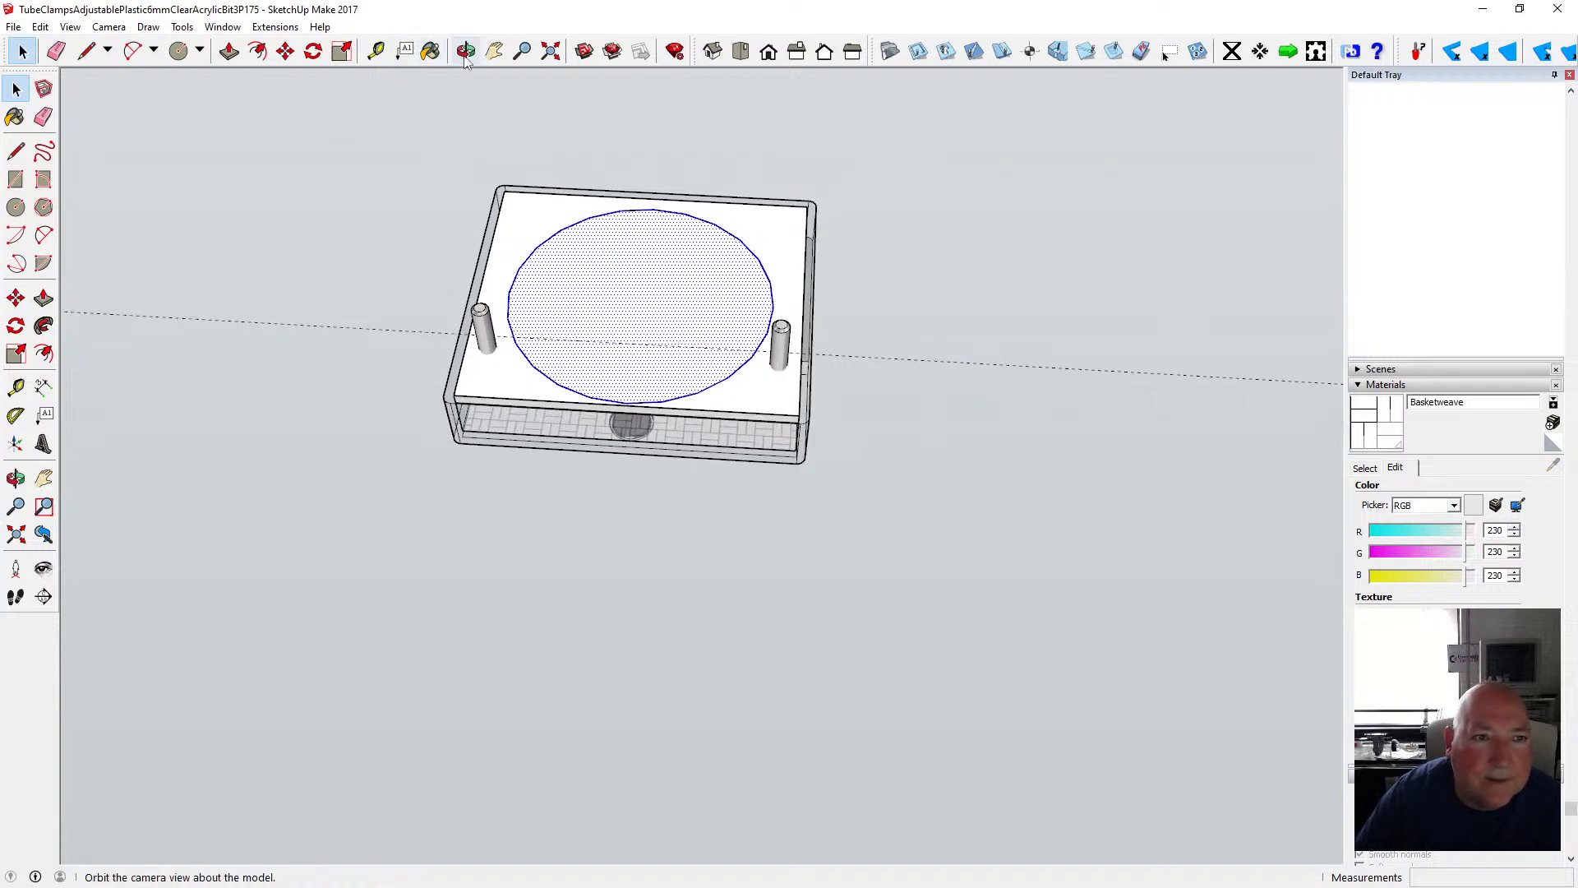
mouse_move(497, 123)
mouse_down()
mouse_move(588, 346)
mouse_move(434, 370)
mouse_up()
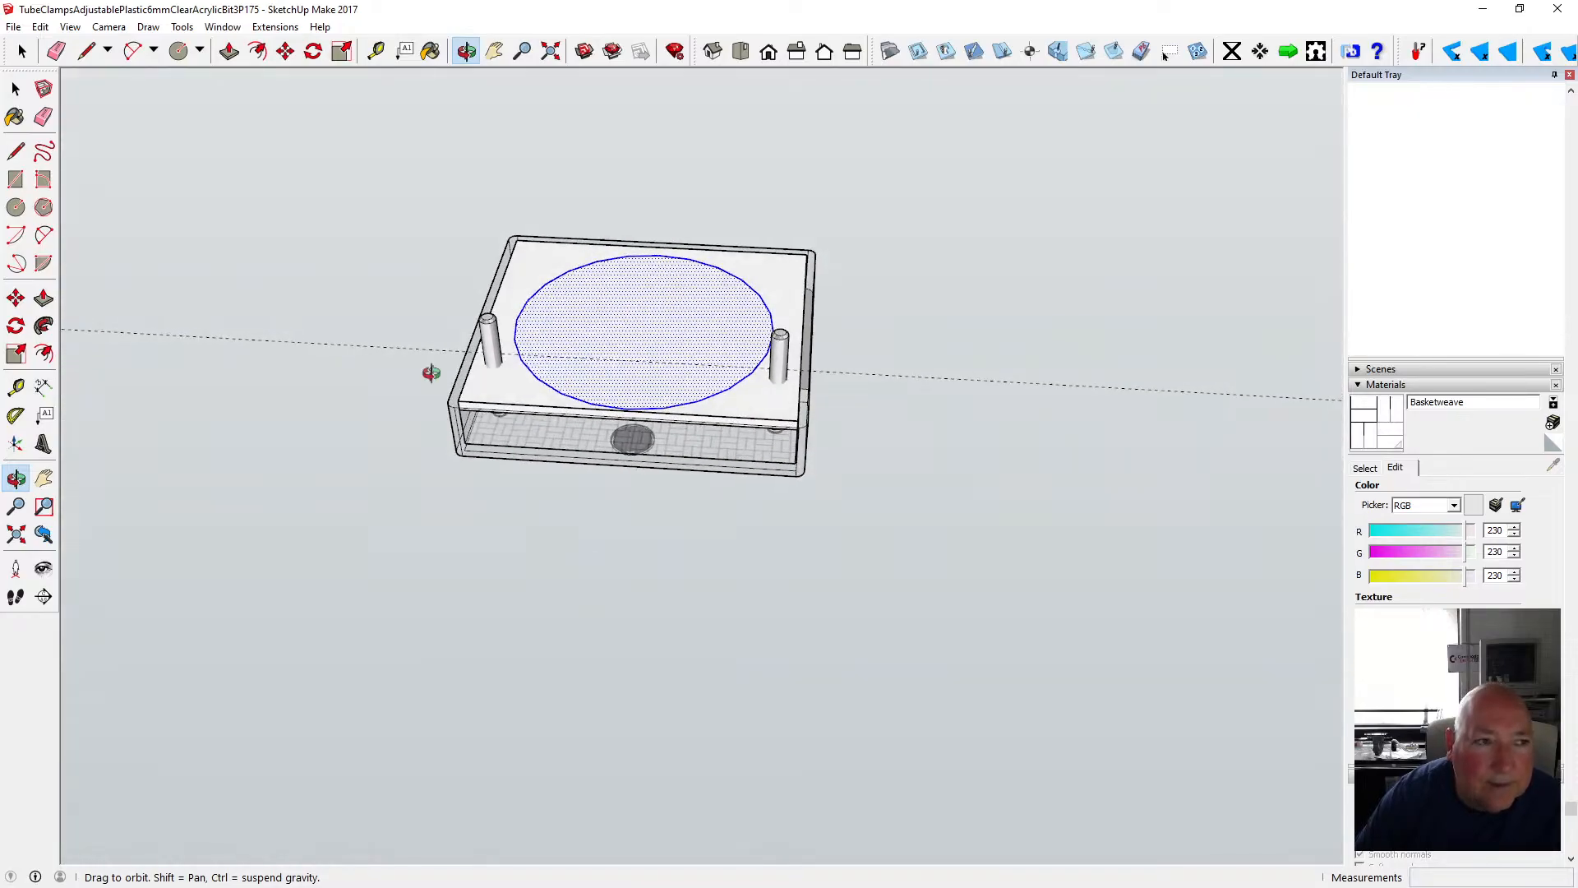
click(40, 26)
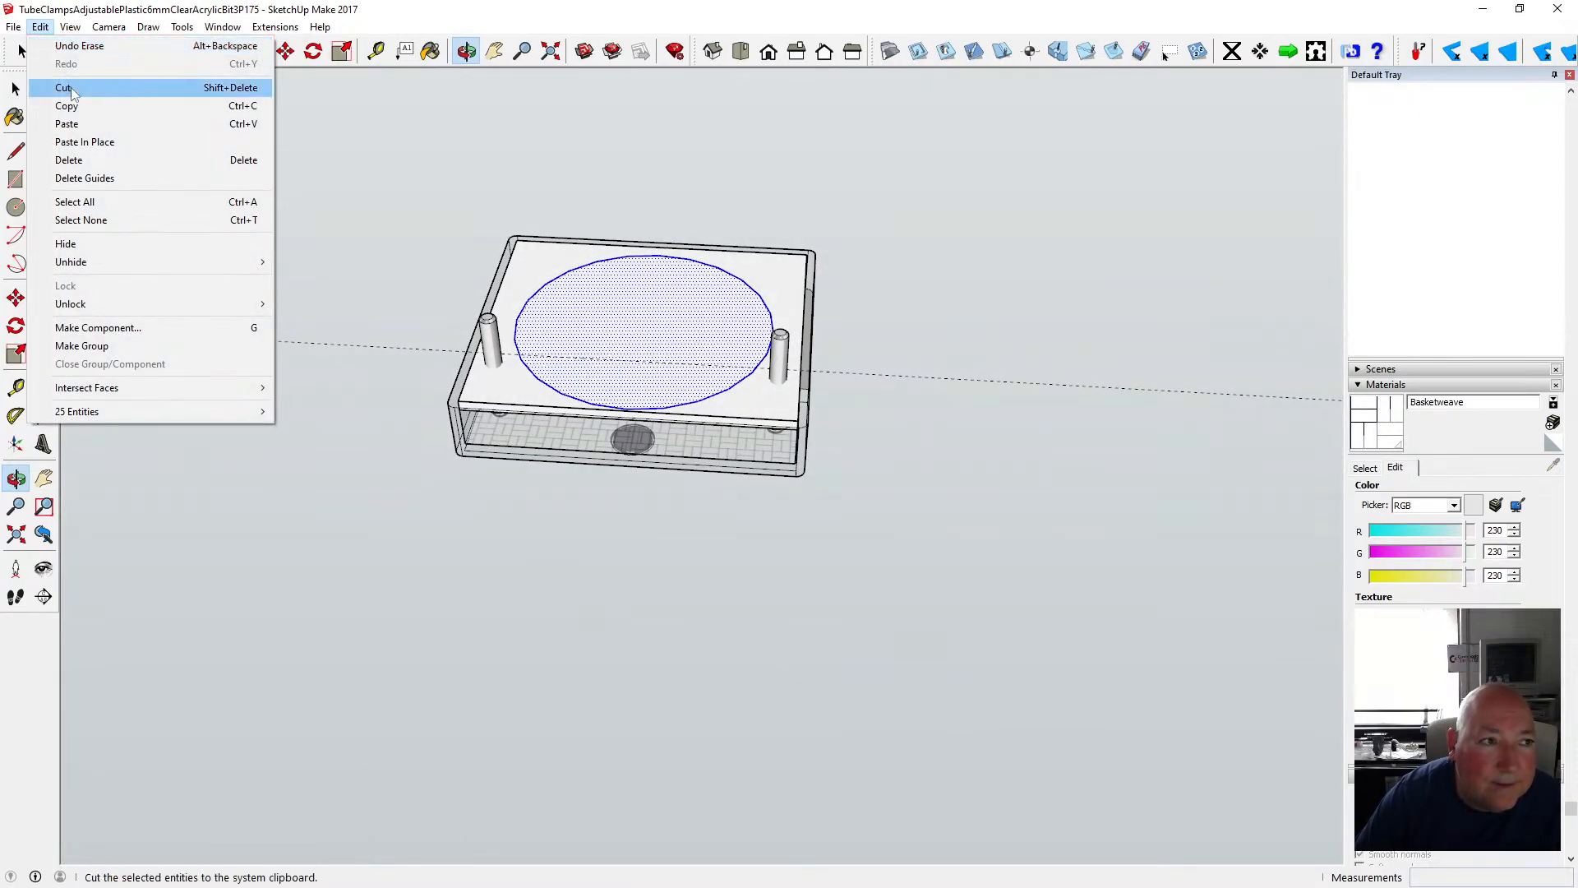
click(63, 87)
- Open the back plate's group and paste the cut circle in place on its outer face
click(16, 88)
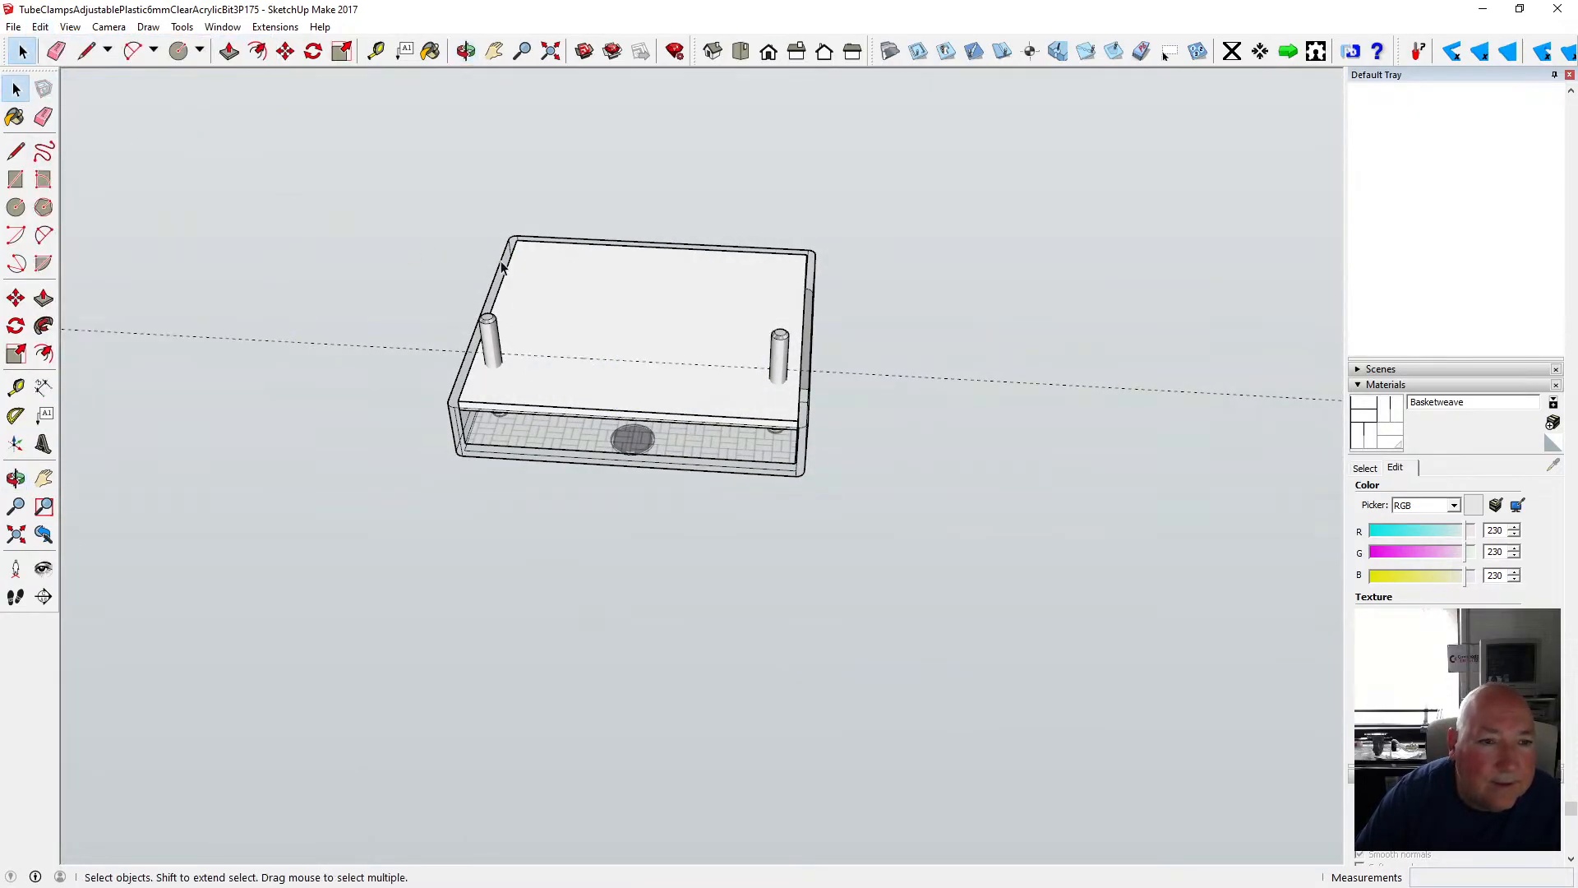
double_click(571, 274)
click(554, 278)
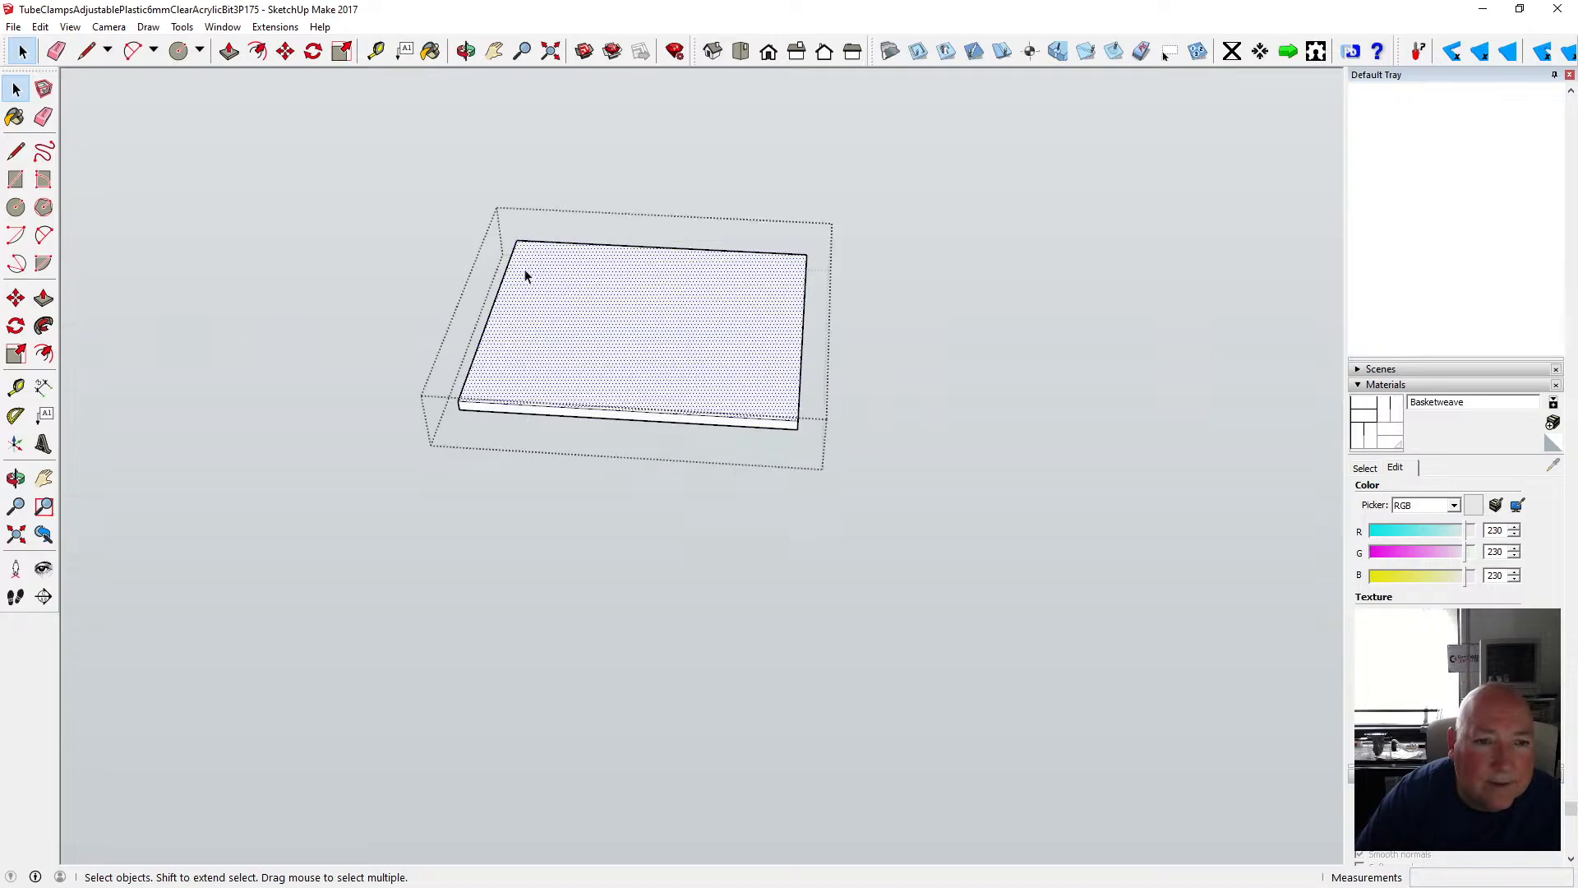
click(40, 26)
click(84, 141)
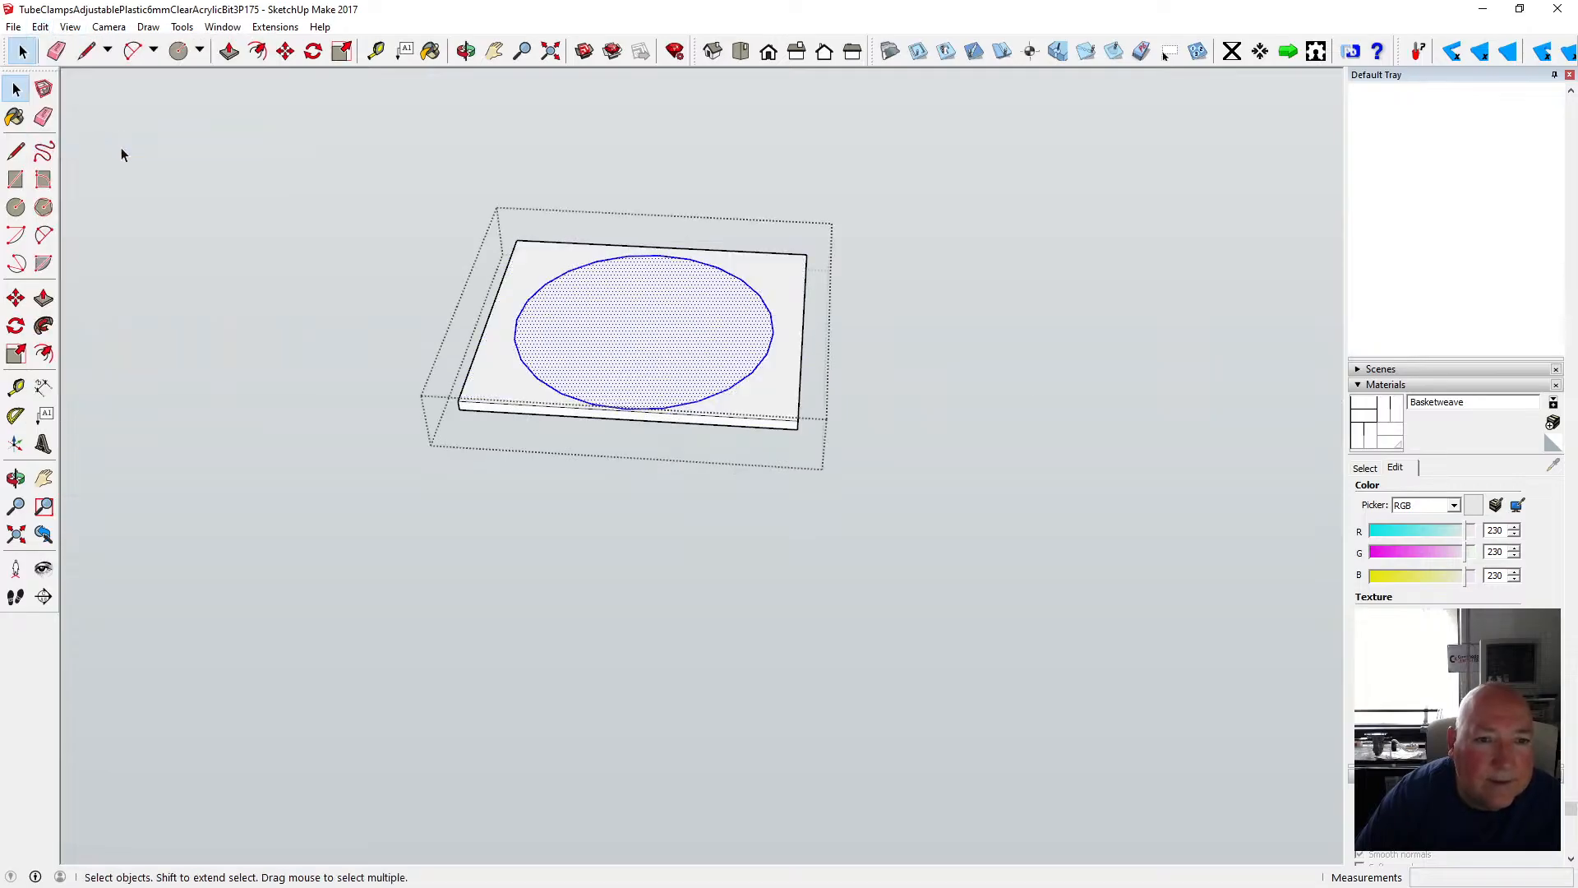
- Pull the circle's face 2.5 mm out from the back plate to form the round rear body
click(229, 51)
click(547, 314)
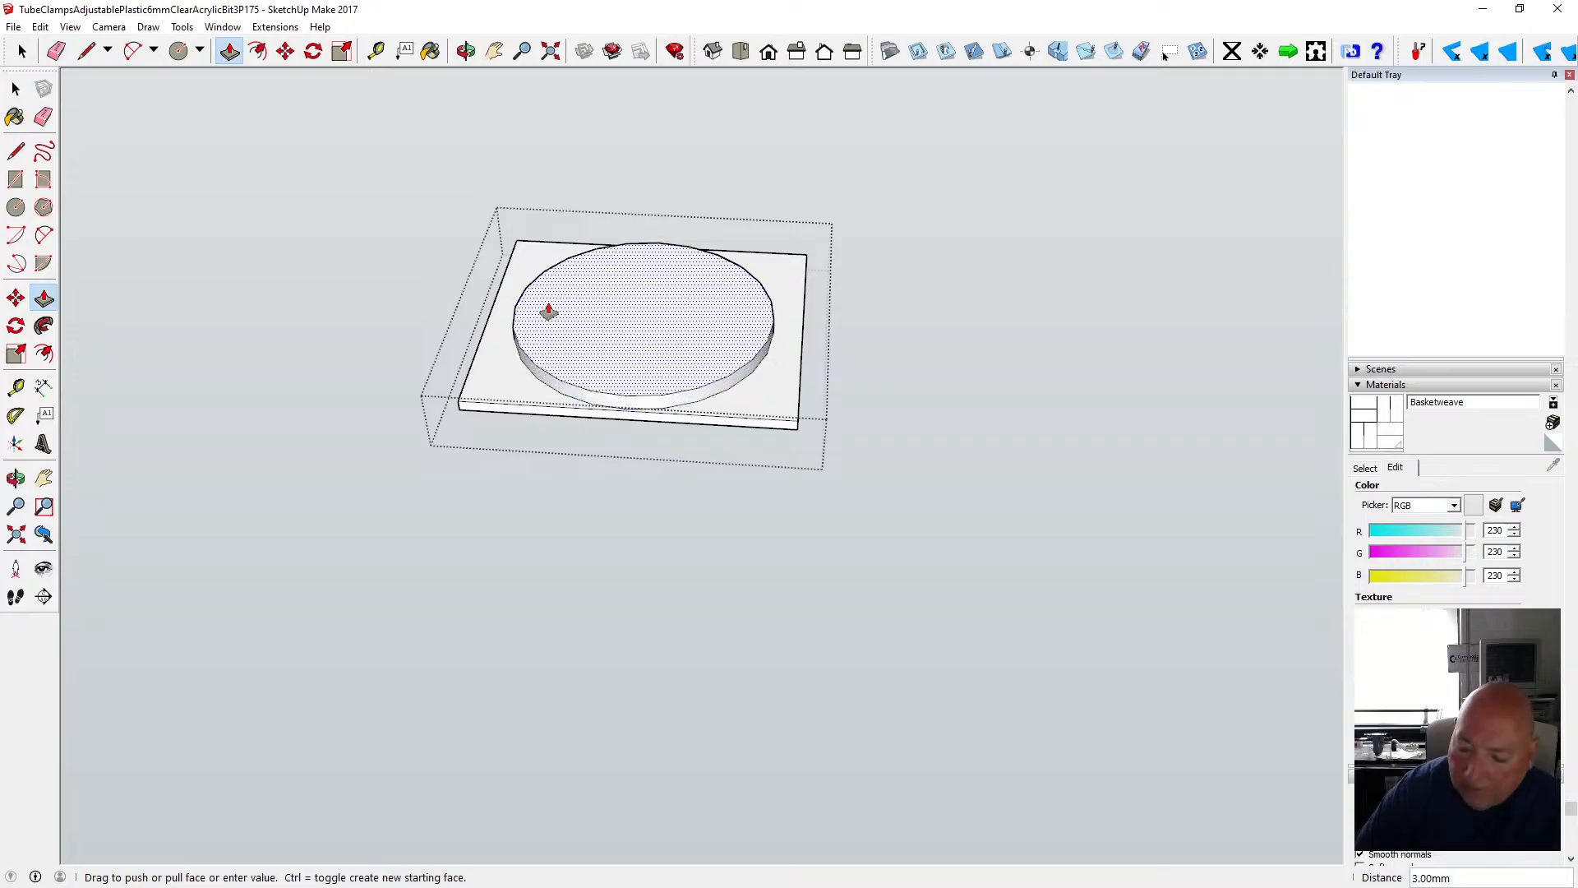
key(Return)
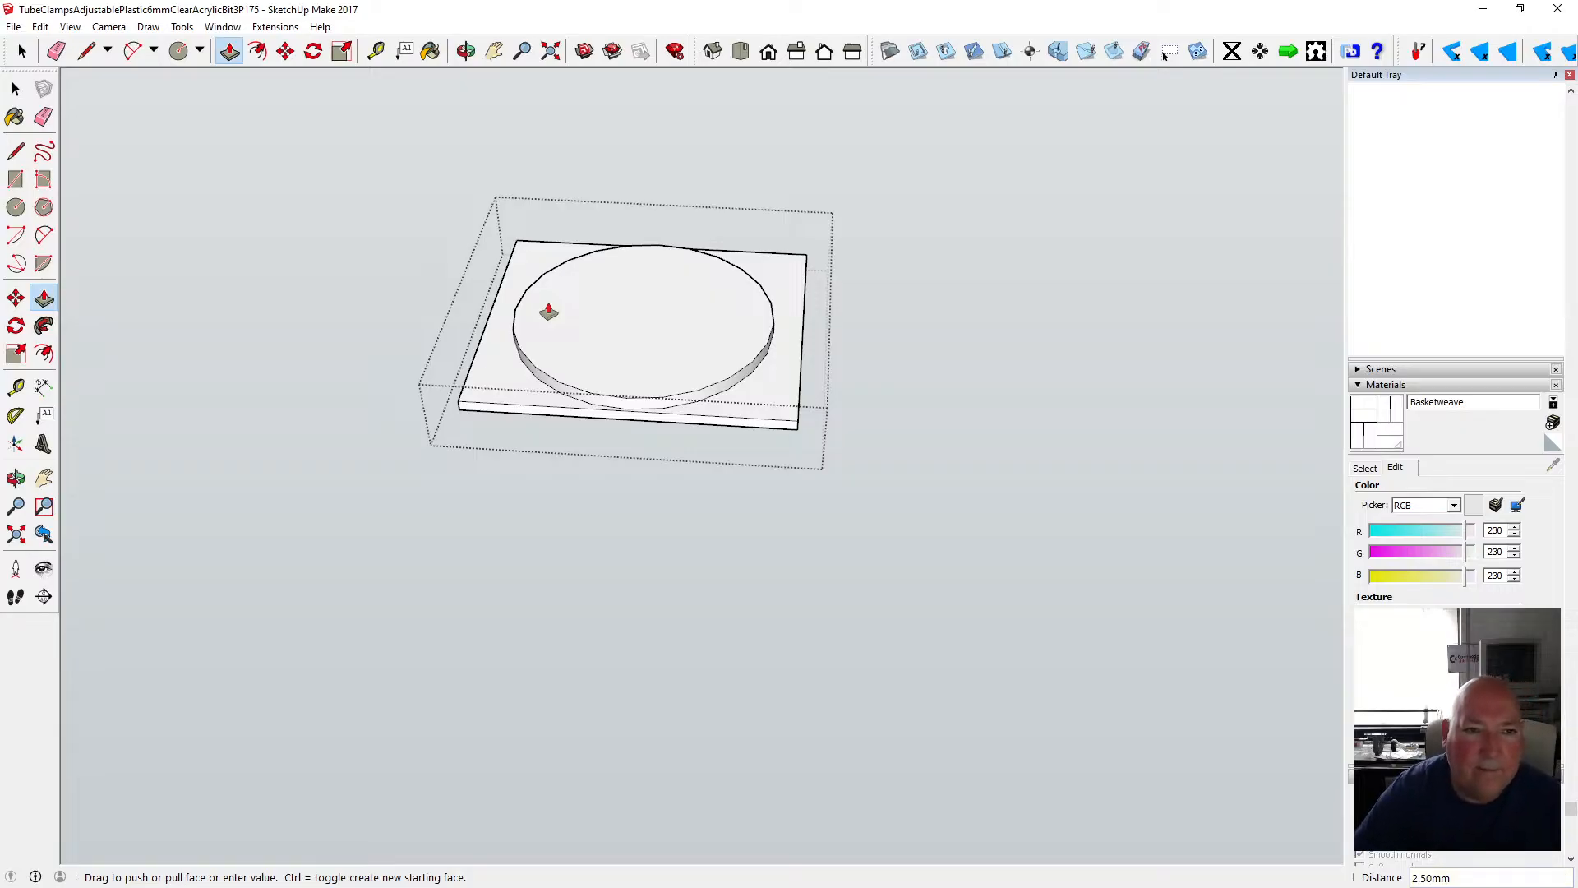
- Offset the outline of the round body's top face inward by 0.25 mm
key(o)
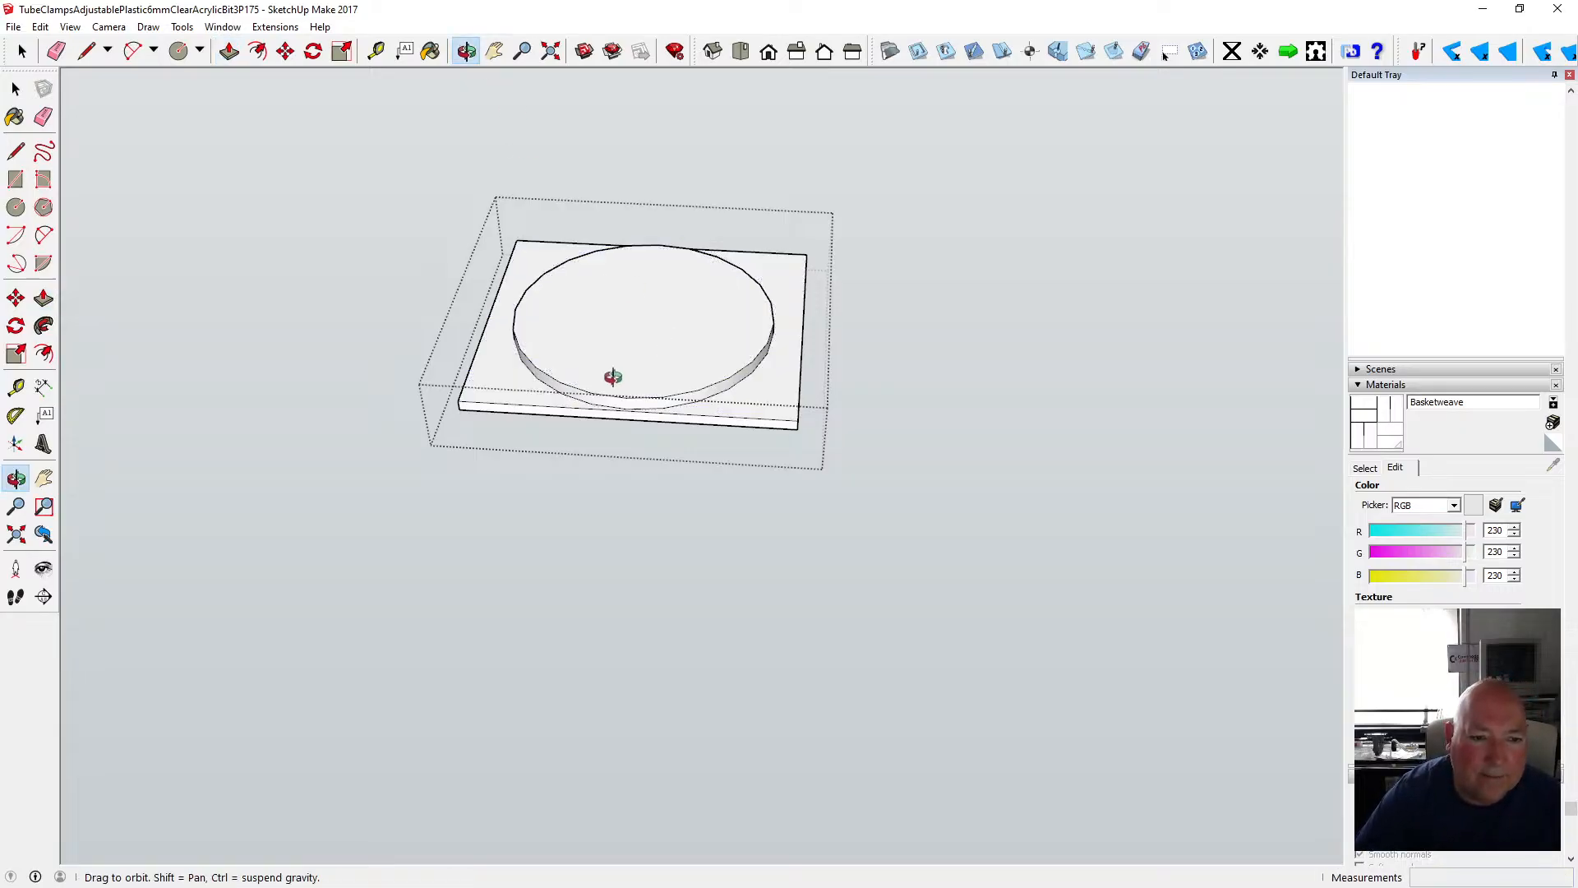
scroll(605, 375, up, 2)
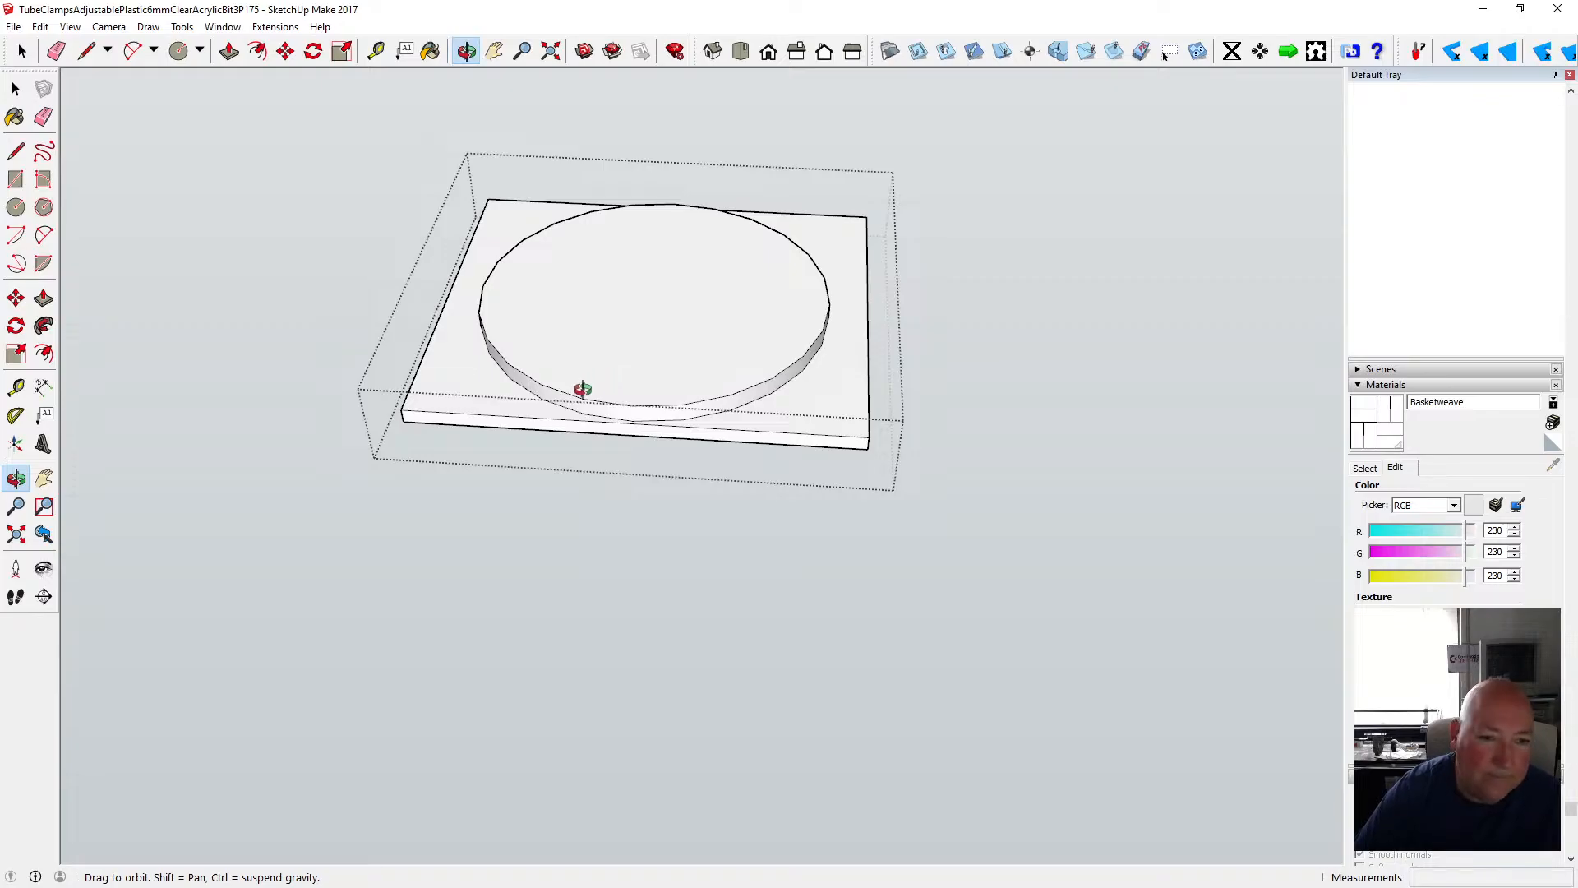
drag(588, 391, 574, 261)
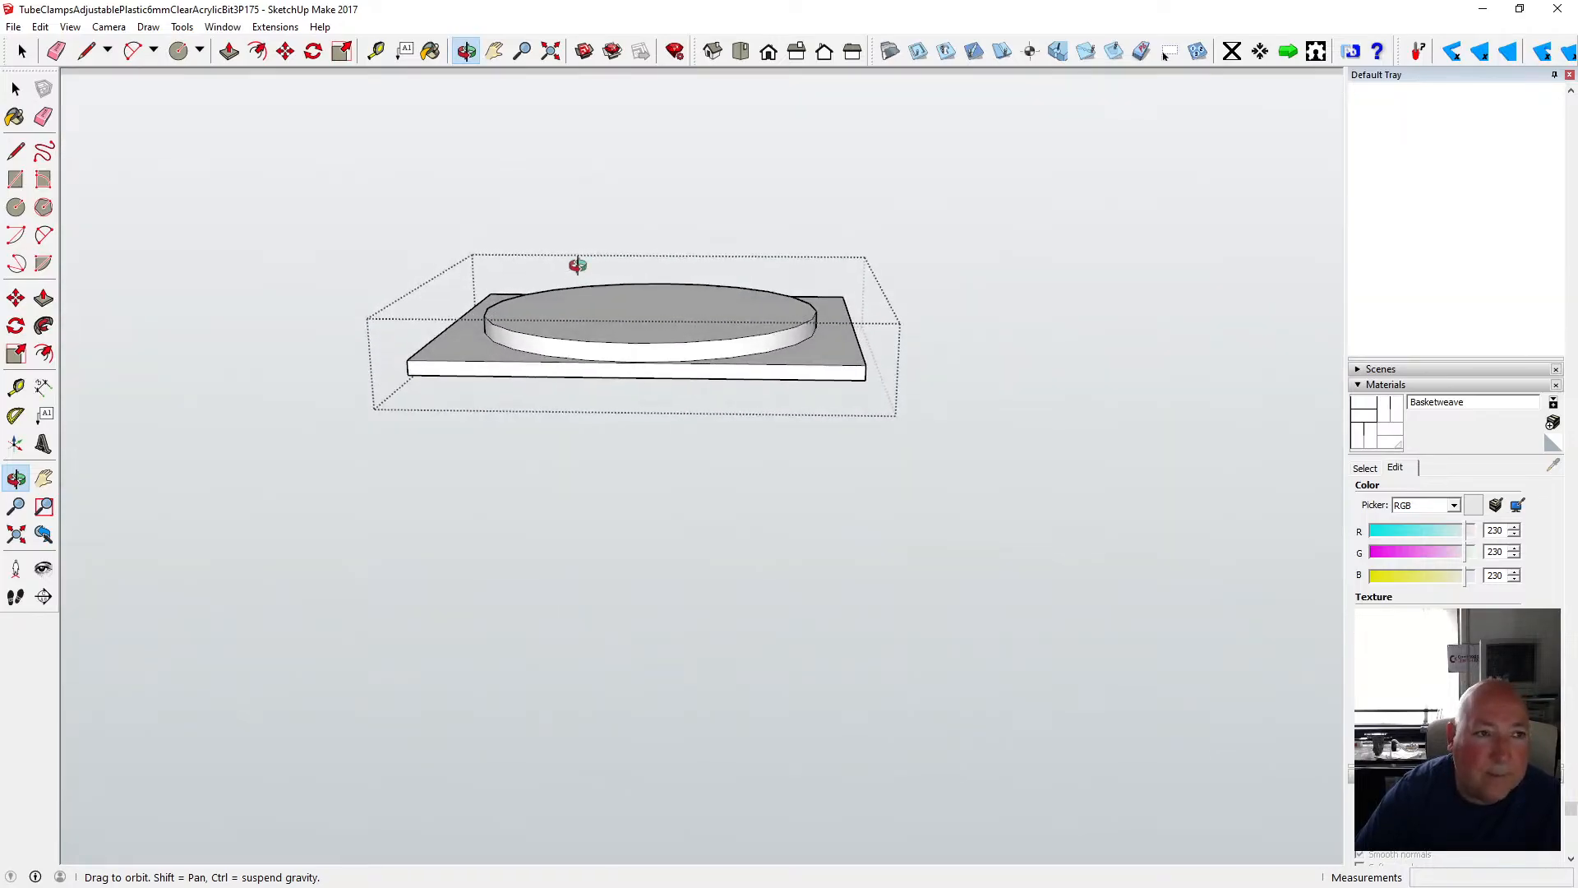
key(f)
click(522, 303)
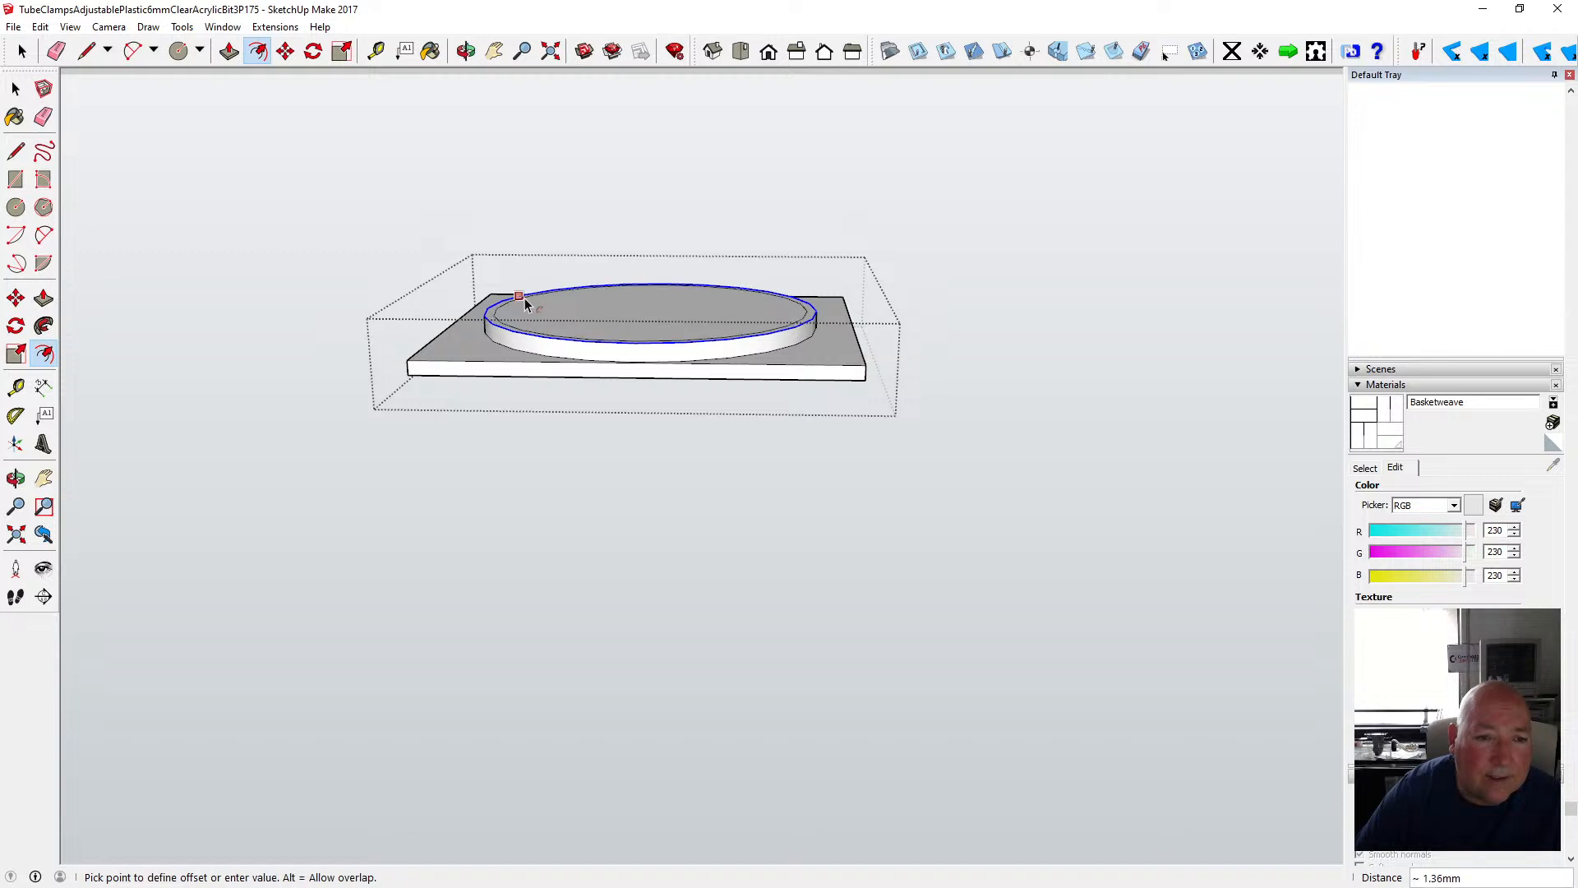
text(.25)
key(Return)
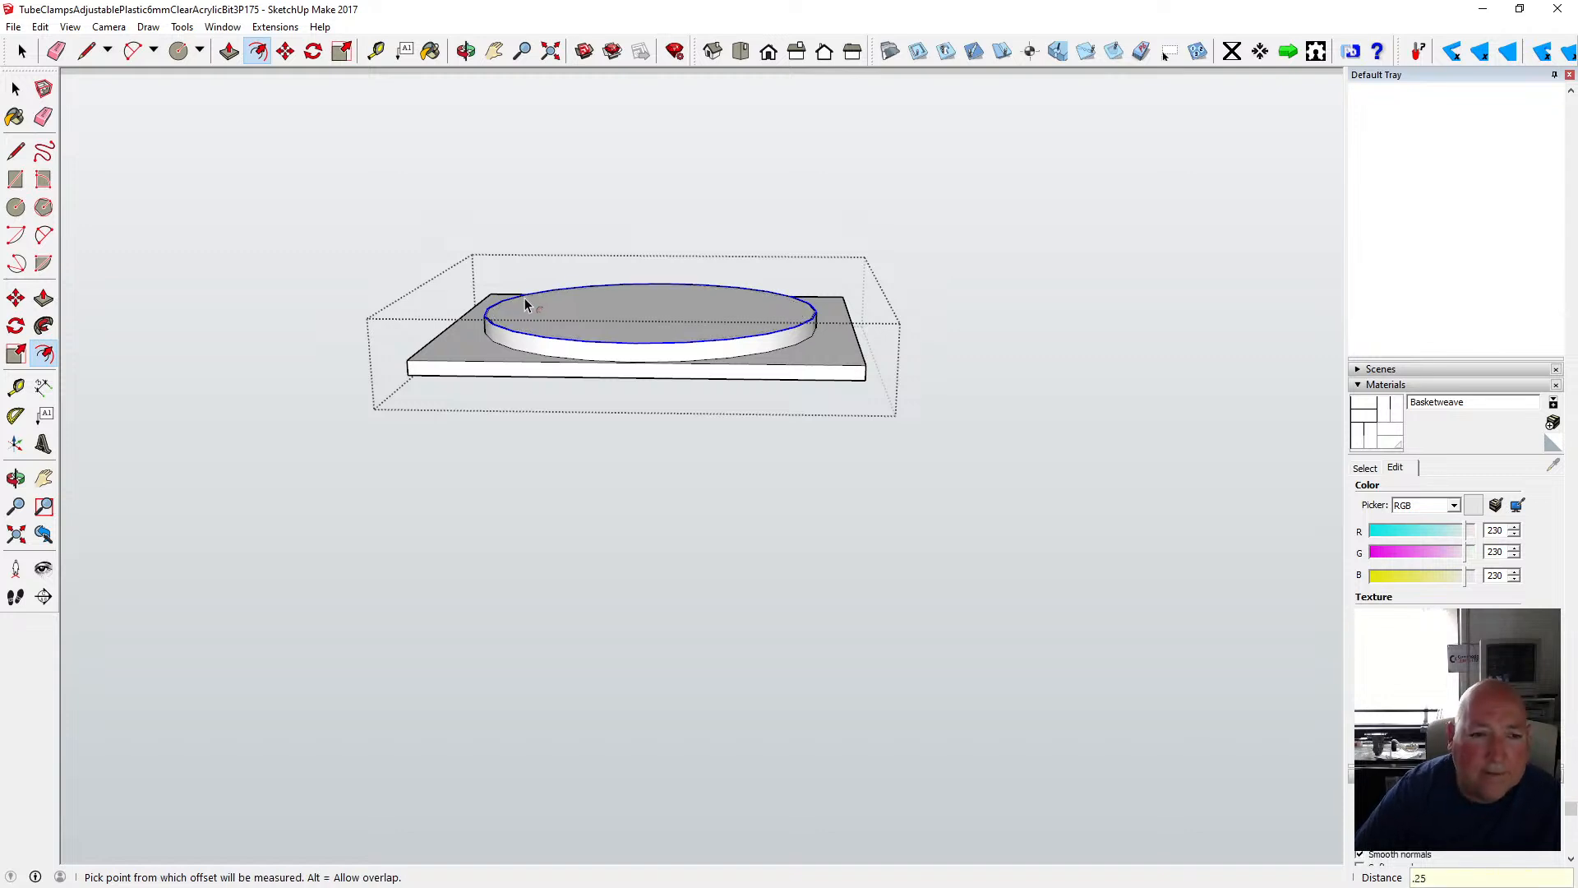
- Move the round body's outer top edge 0.25 mm down towards the plate to chamfer the rim, and close the group
click(285, 52)
scroll(646, 390, up, 5)
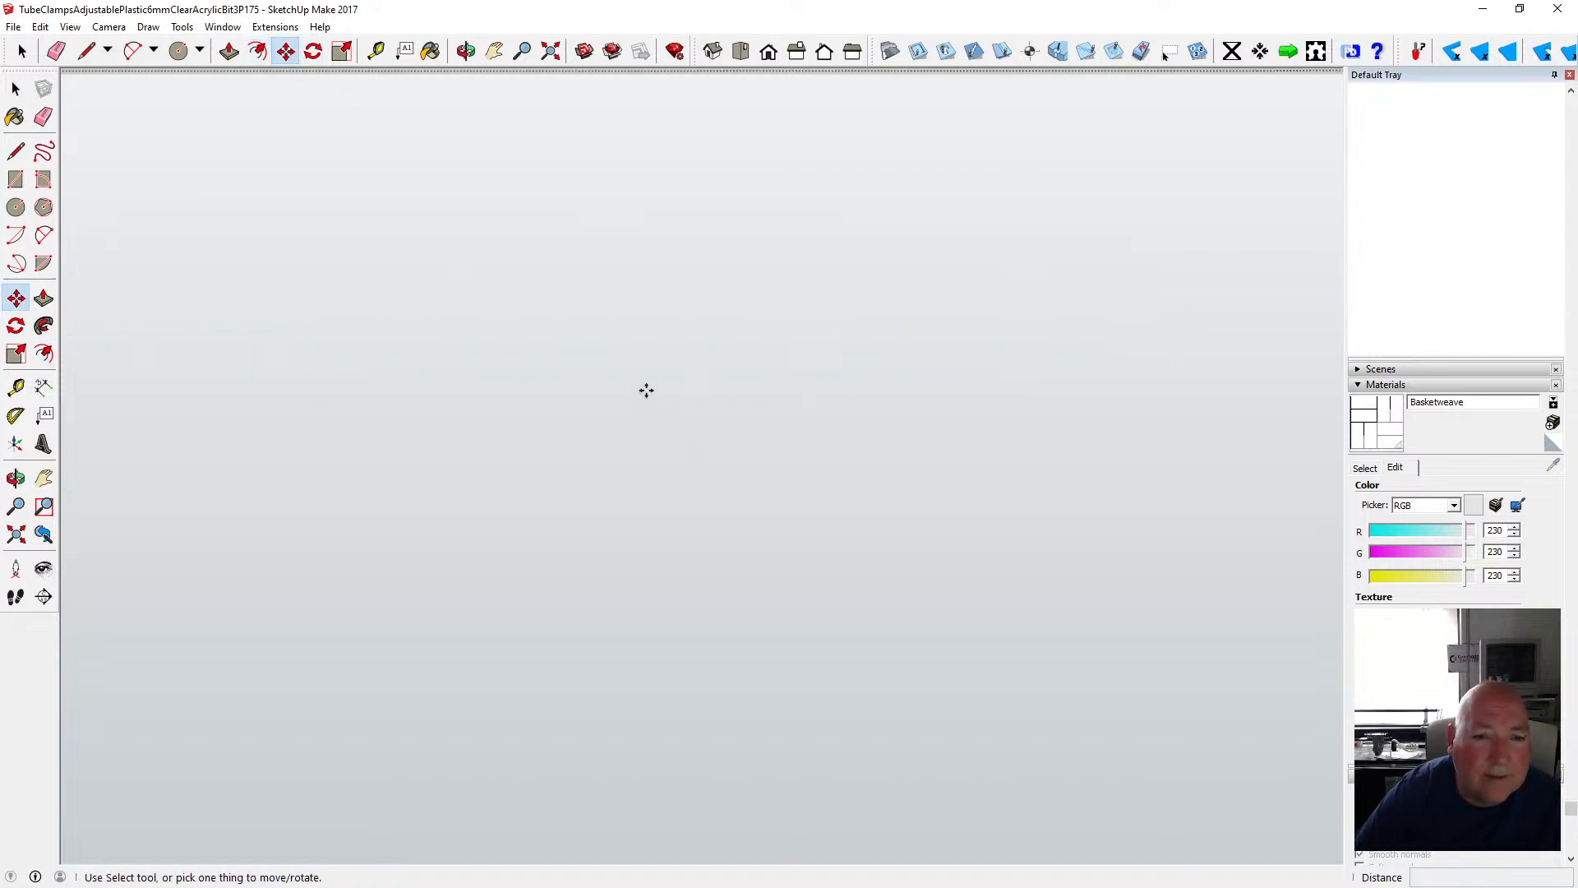
scroll(646, 387, down, 5)
scroll(585, 310, up, 4)
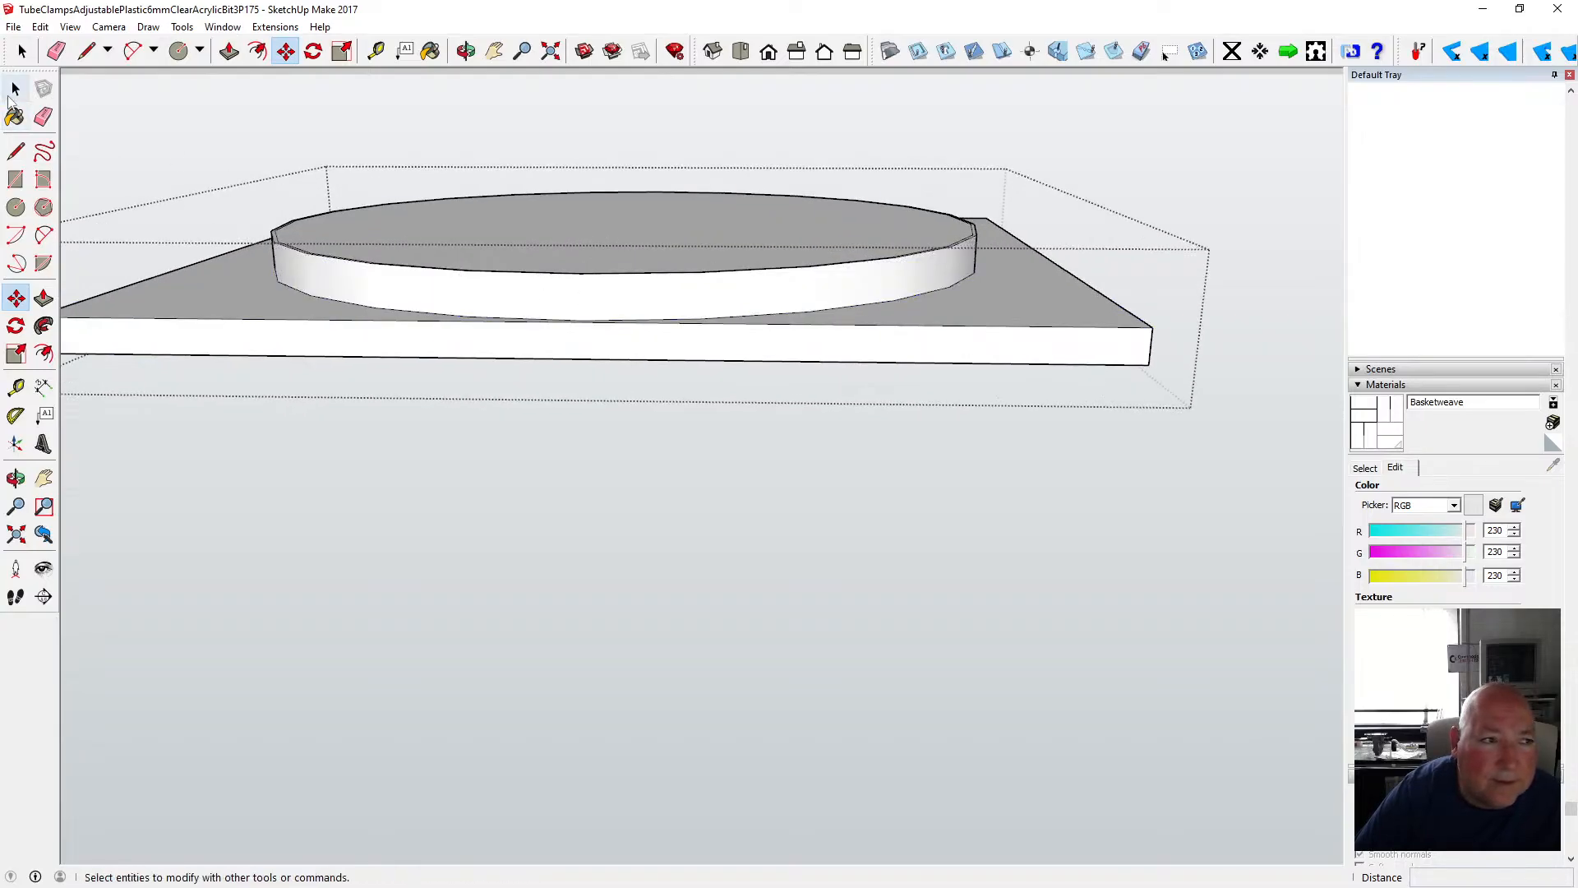
key(space)
click(367, 270)
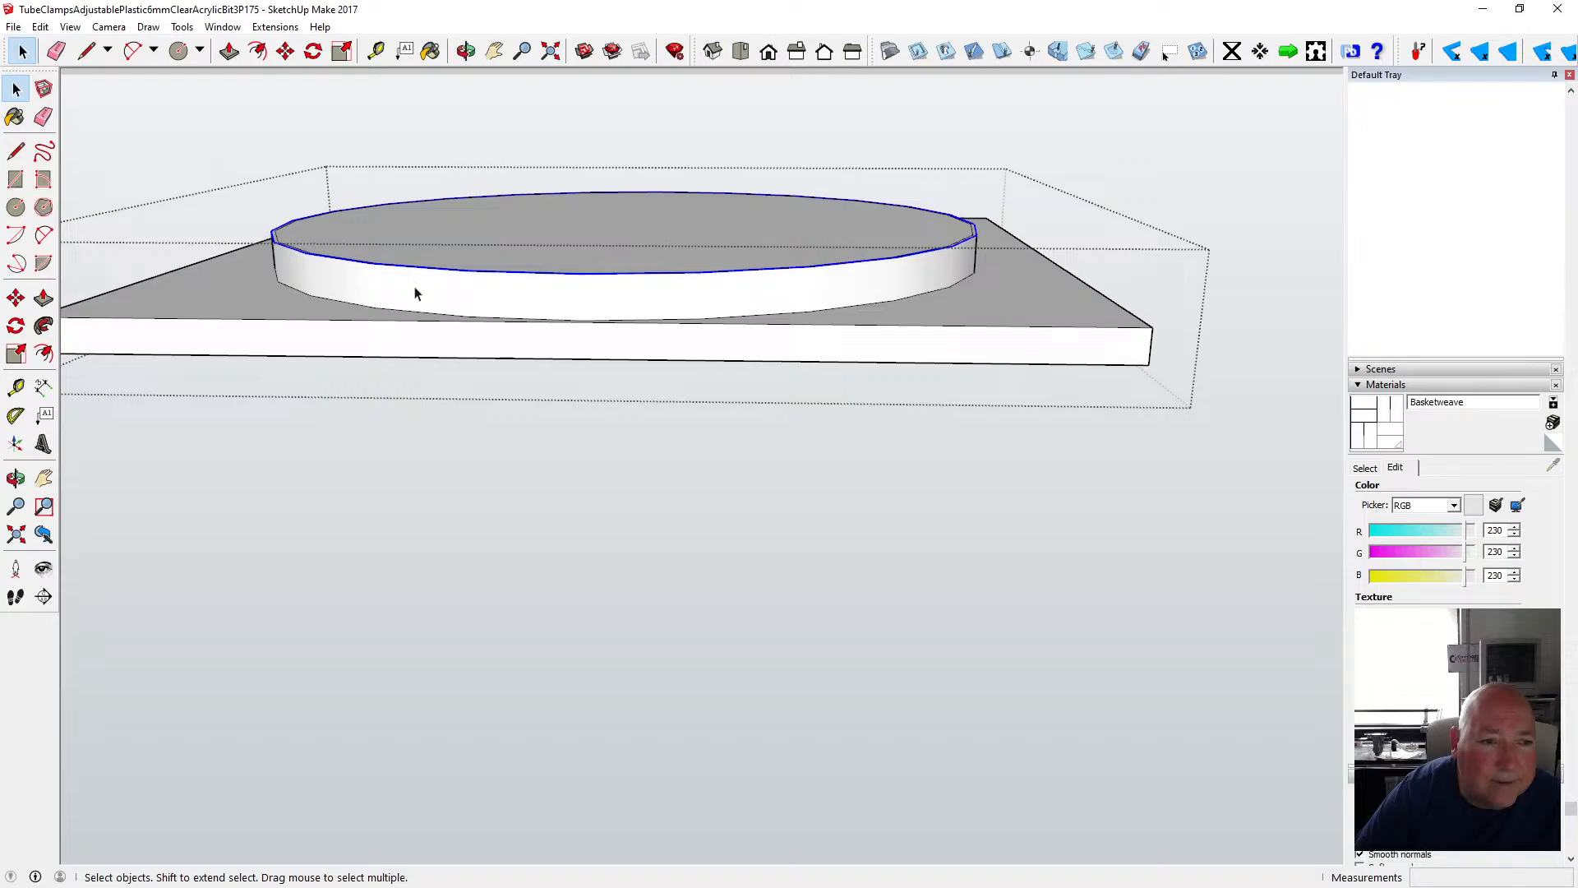
click(285, 51)
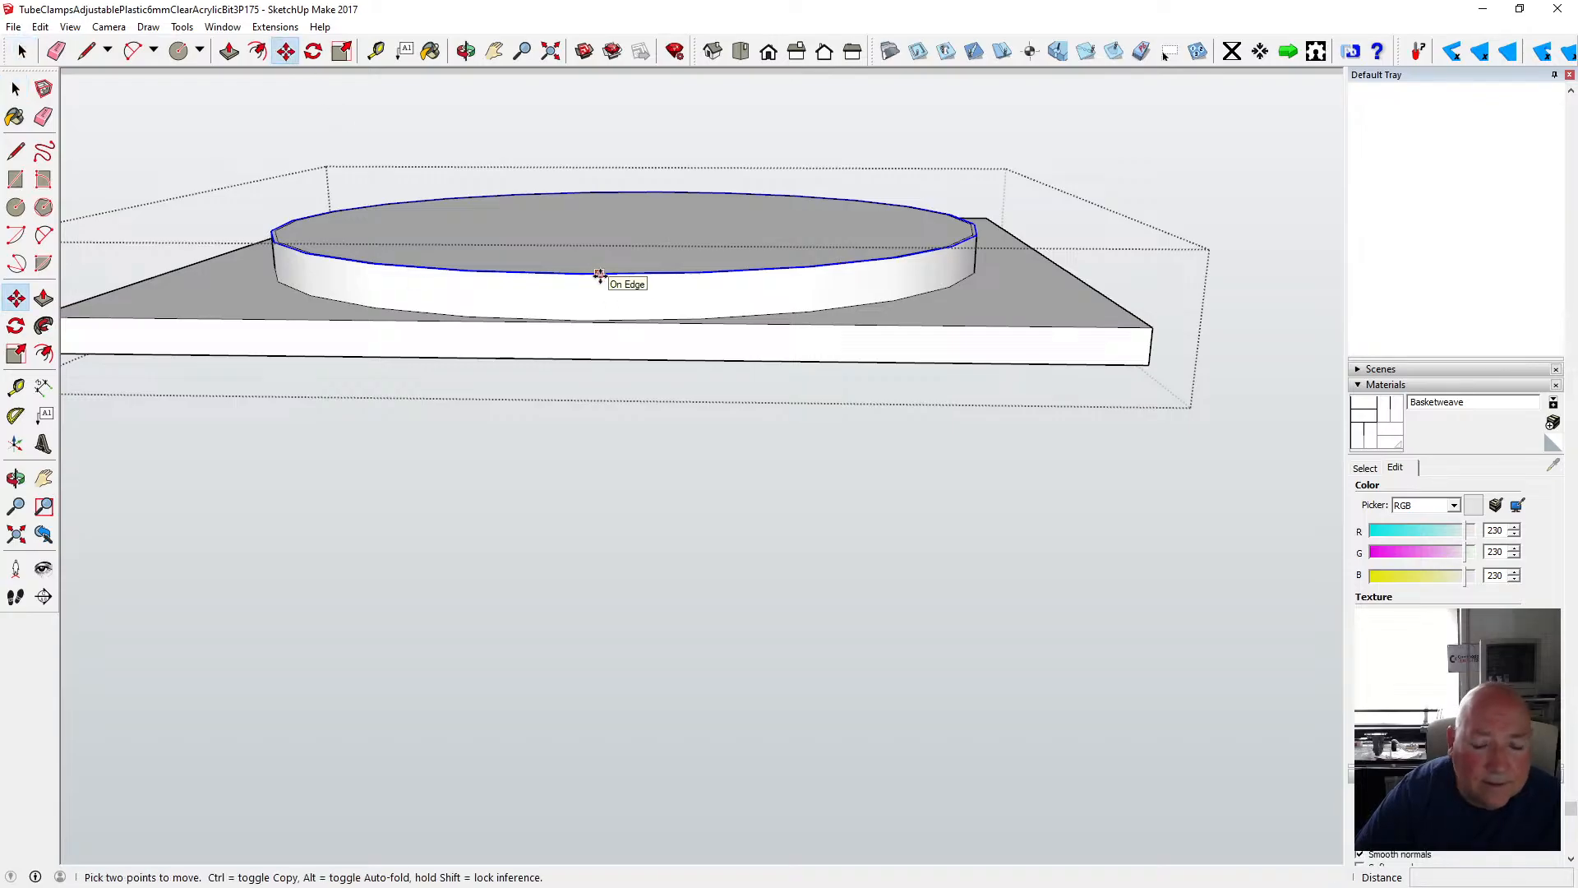
click(599, 274)
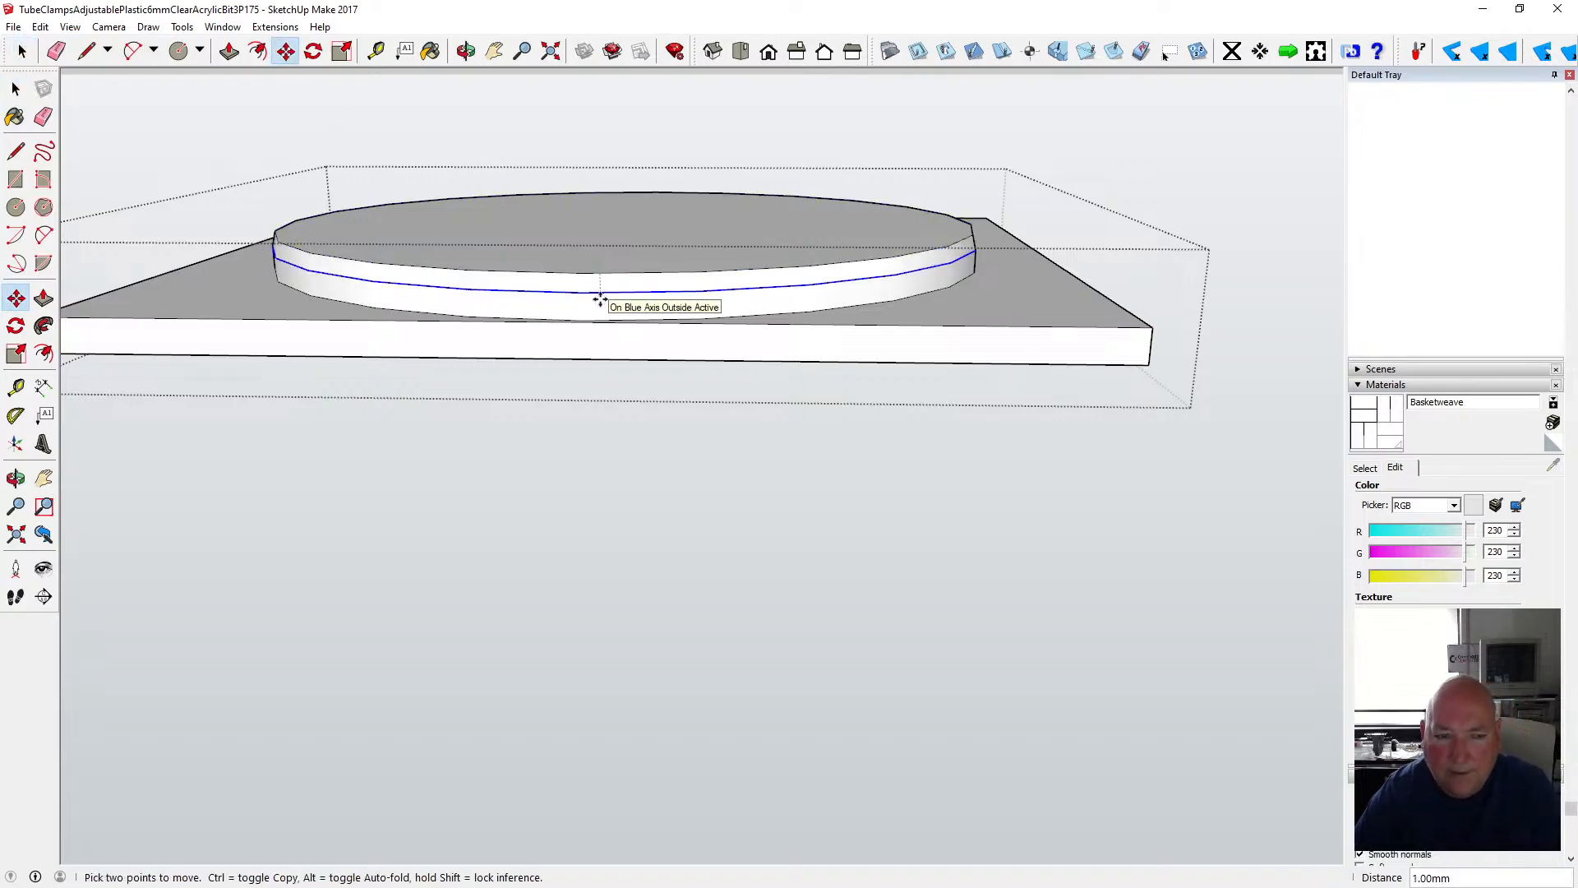
key(Return)
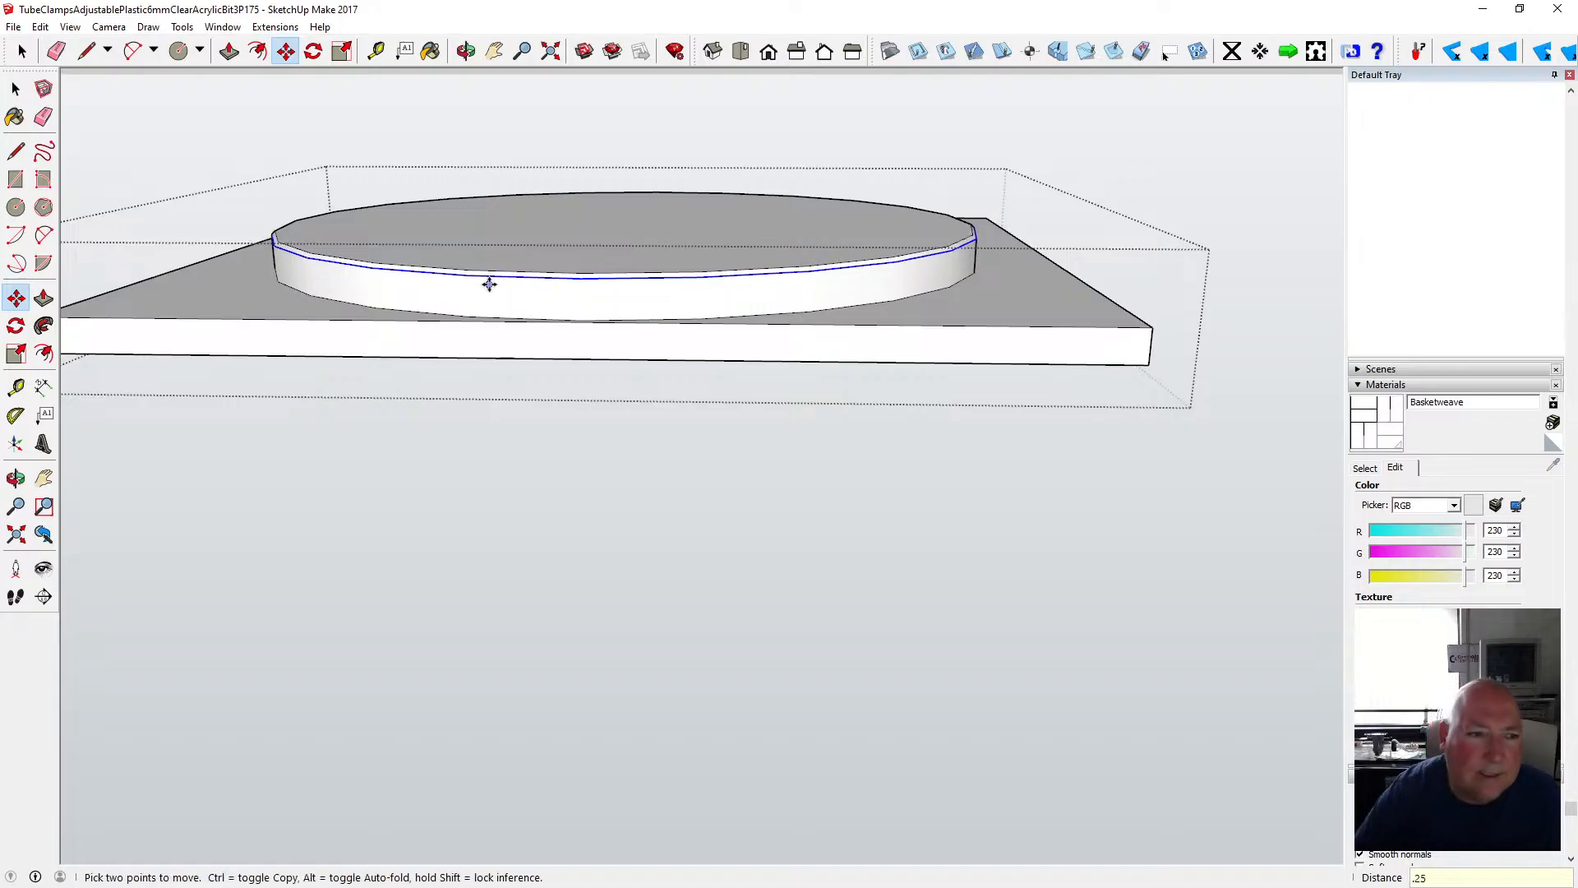
click(15, 89)
click(144, 123)
- Place a vertical guide on the round body's side where the guide through the posts meets it beside one post
scroll(561, 300, down, 4)
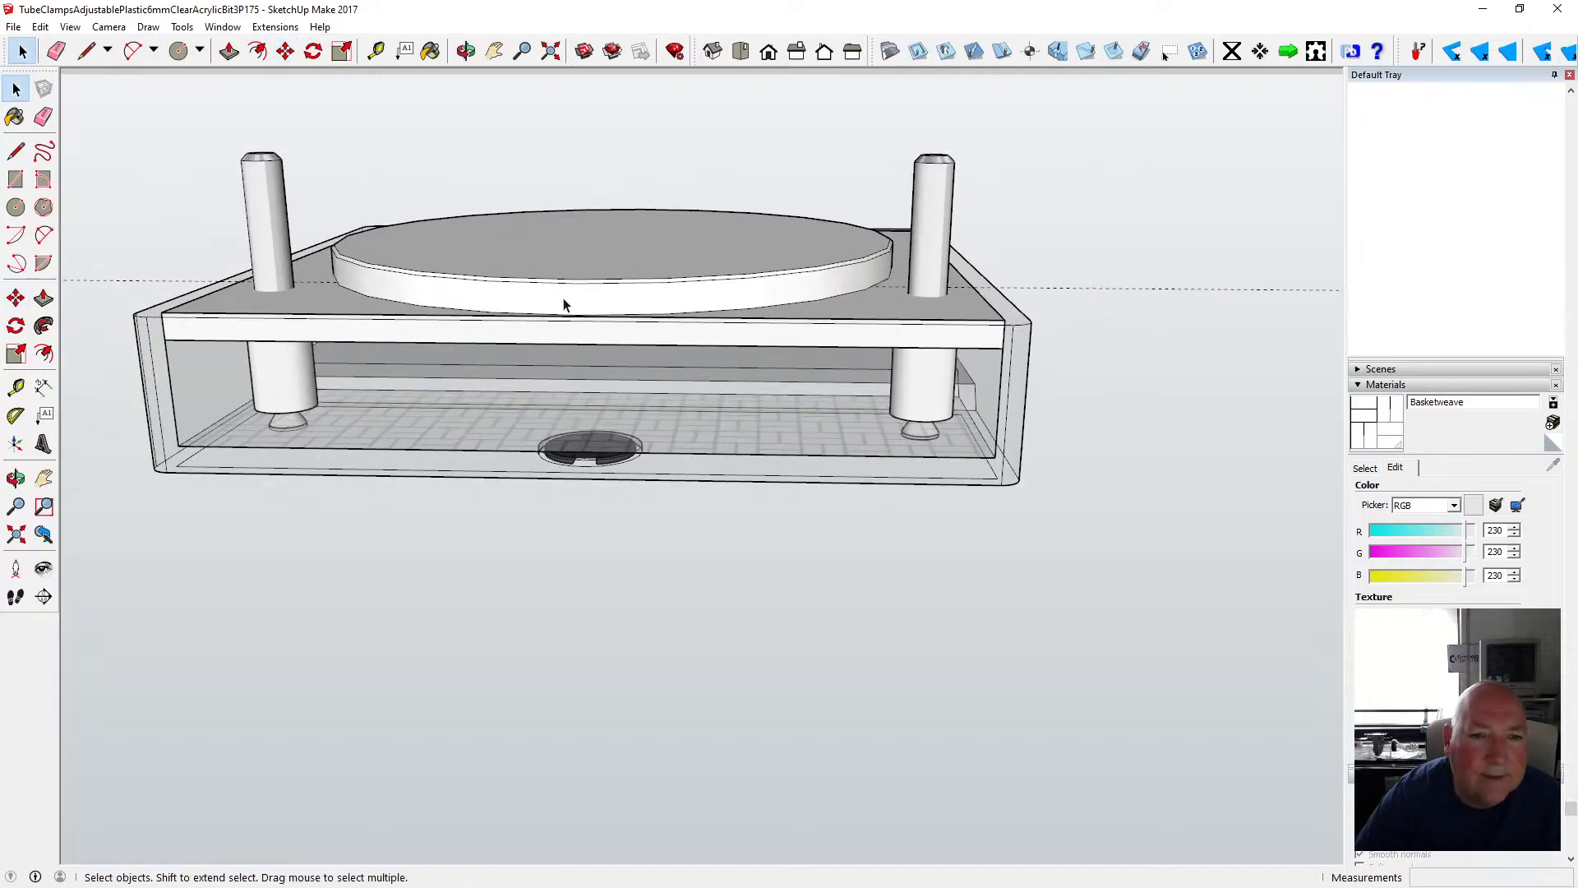
click(467, 53)
drag(500, 156, 510, 532)
scroll(652, 319, down, 3)
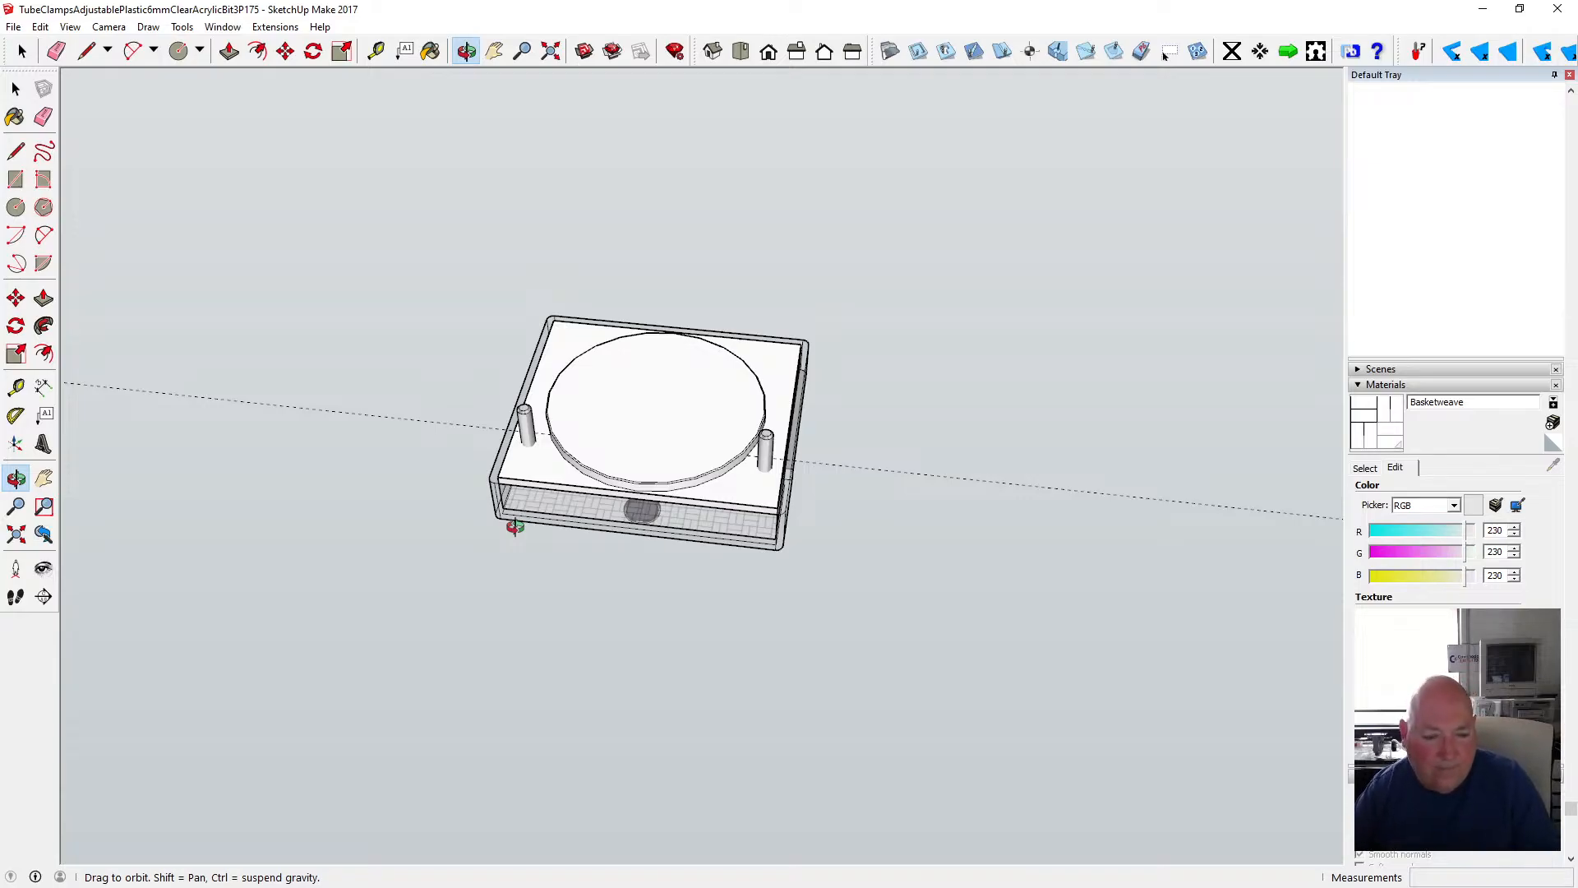
drag(613, 413, 351, 458)
scroll(584, 451, up, 5)
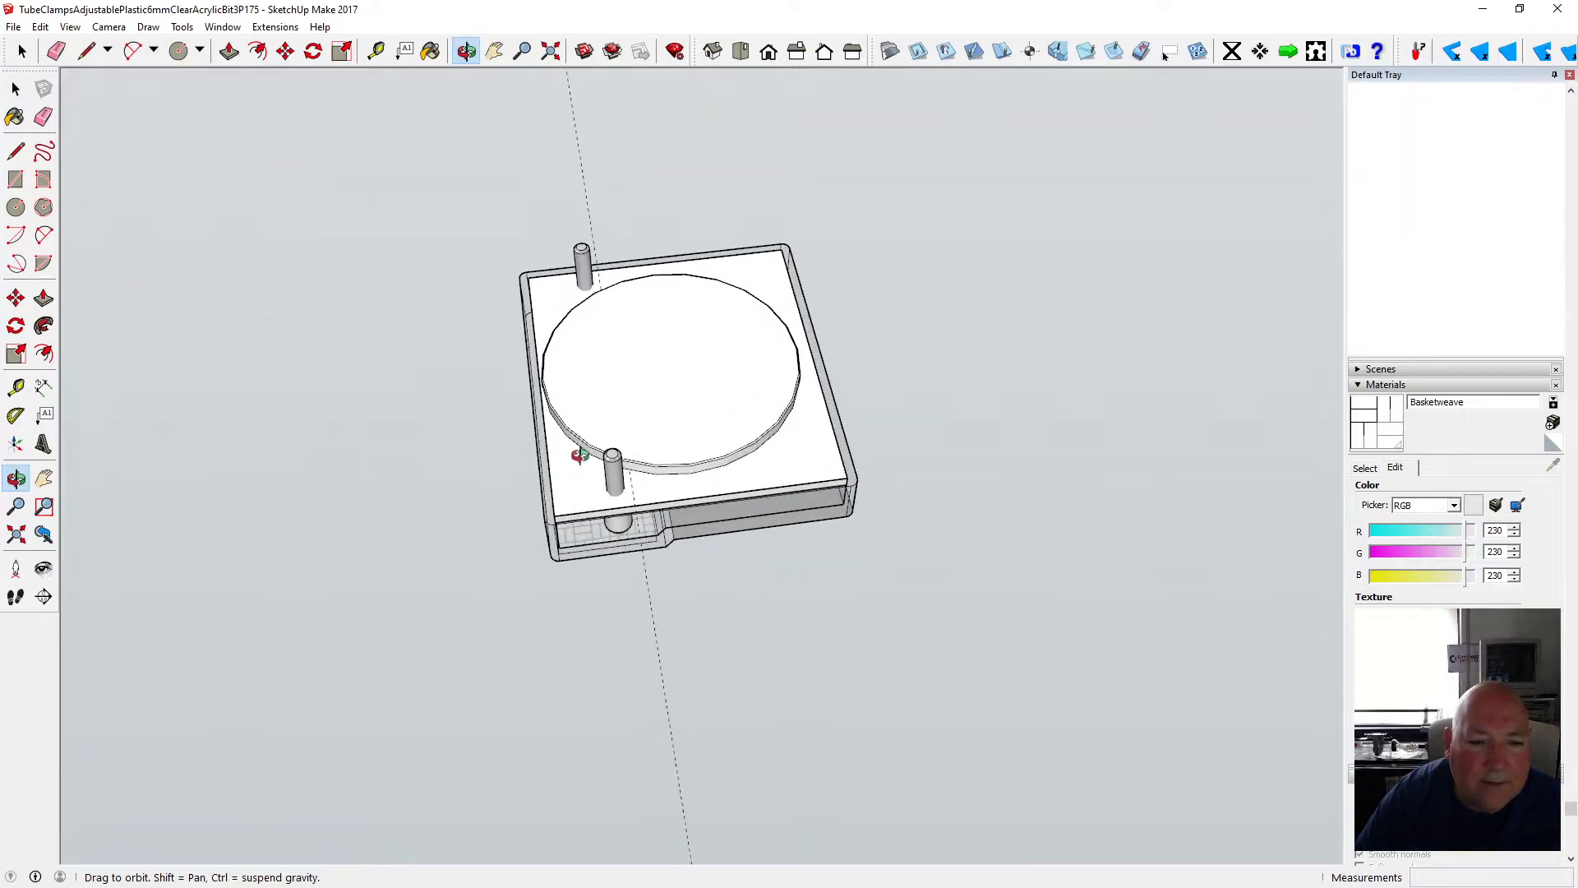
mouse_move(582, 378)
mouse_down()
mouse_move(553, 365)
mouse_move(560, 380)
mouse_up()
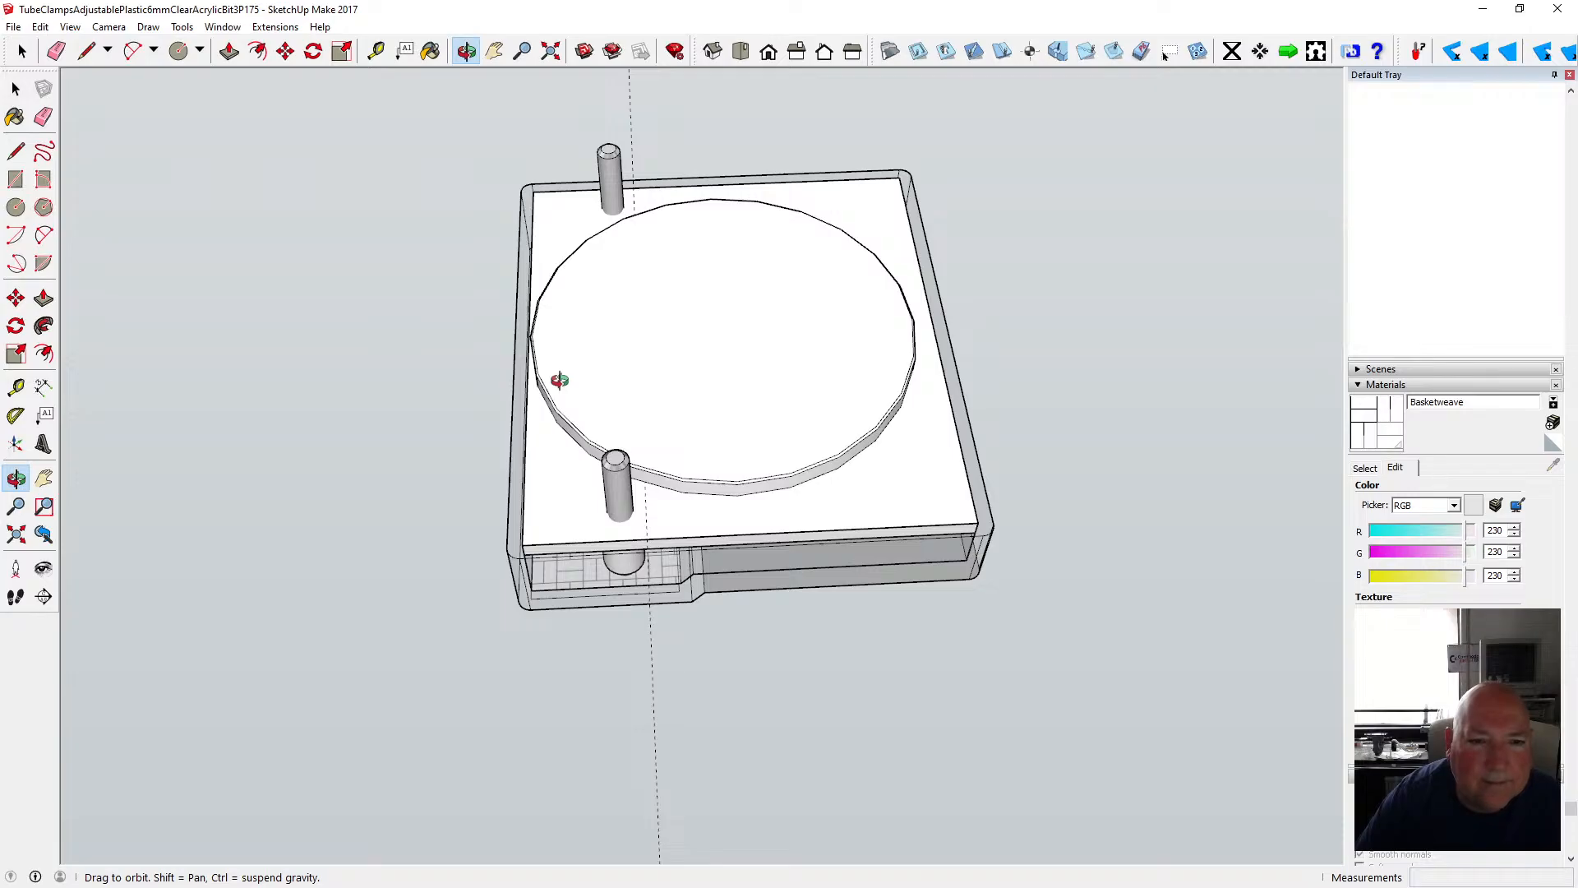
scroll(631, 324, up, 2)
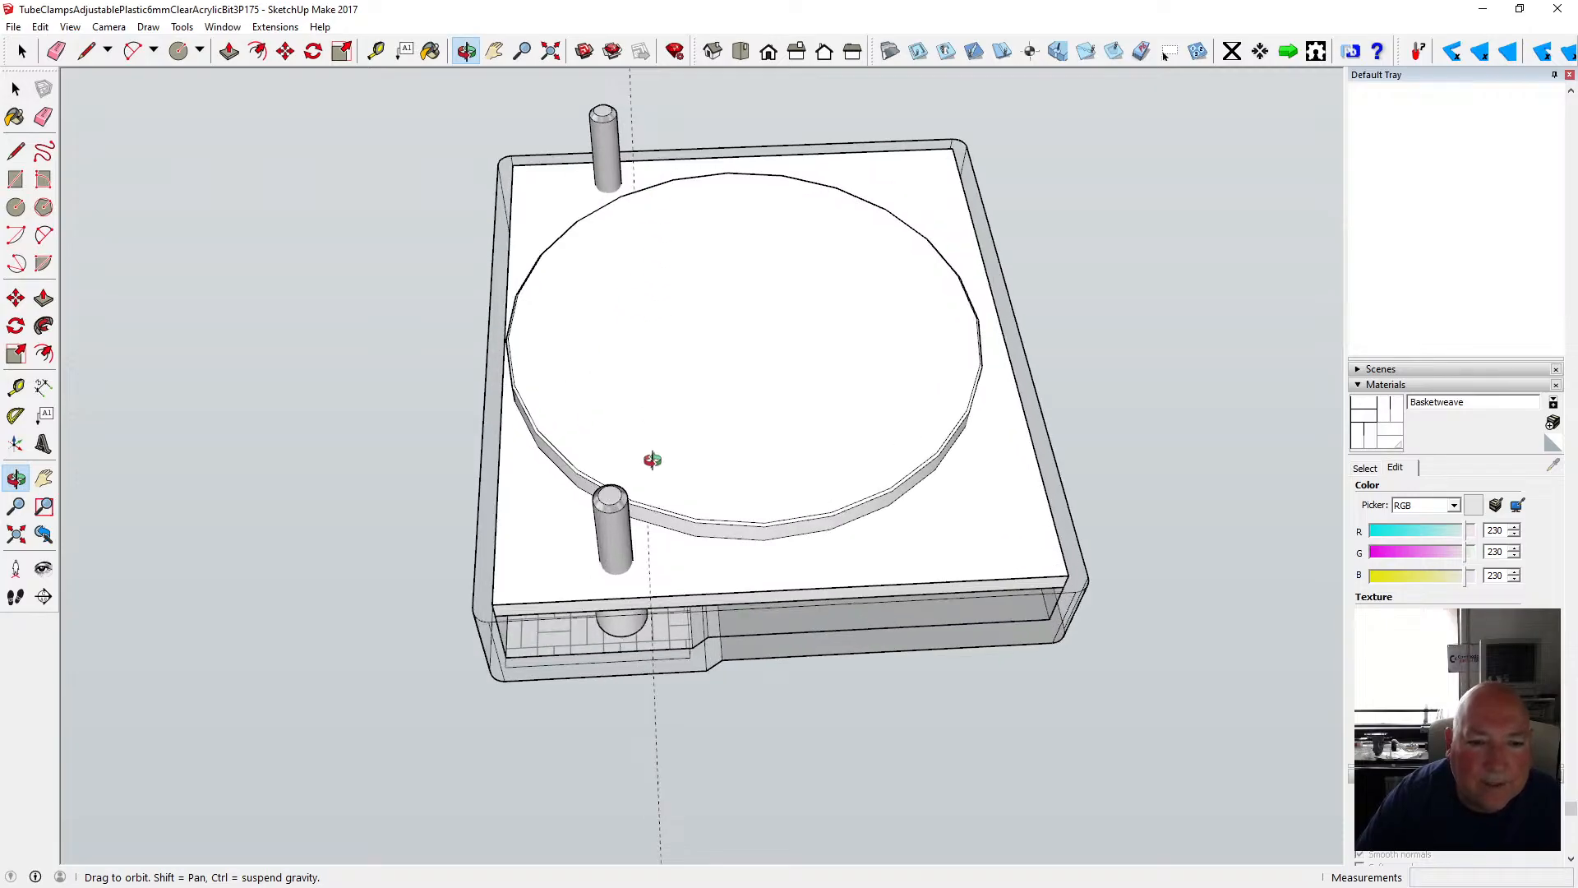
key(t)
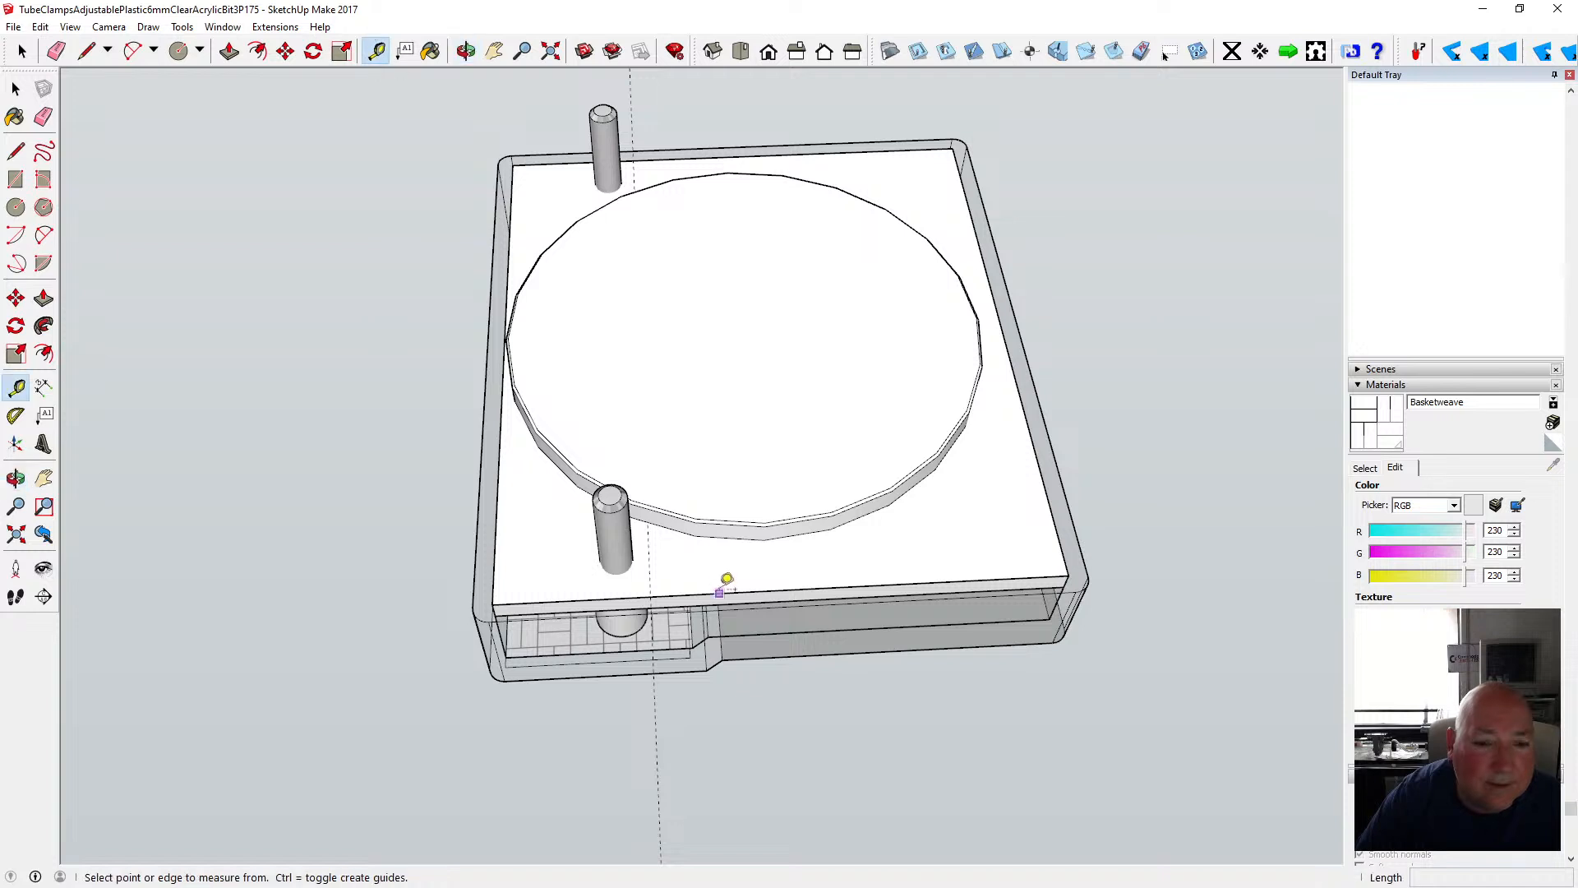
click(650, 514)
click(656, 495)
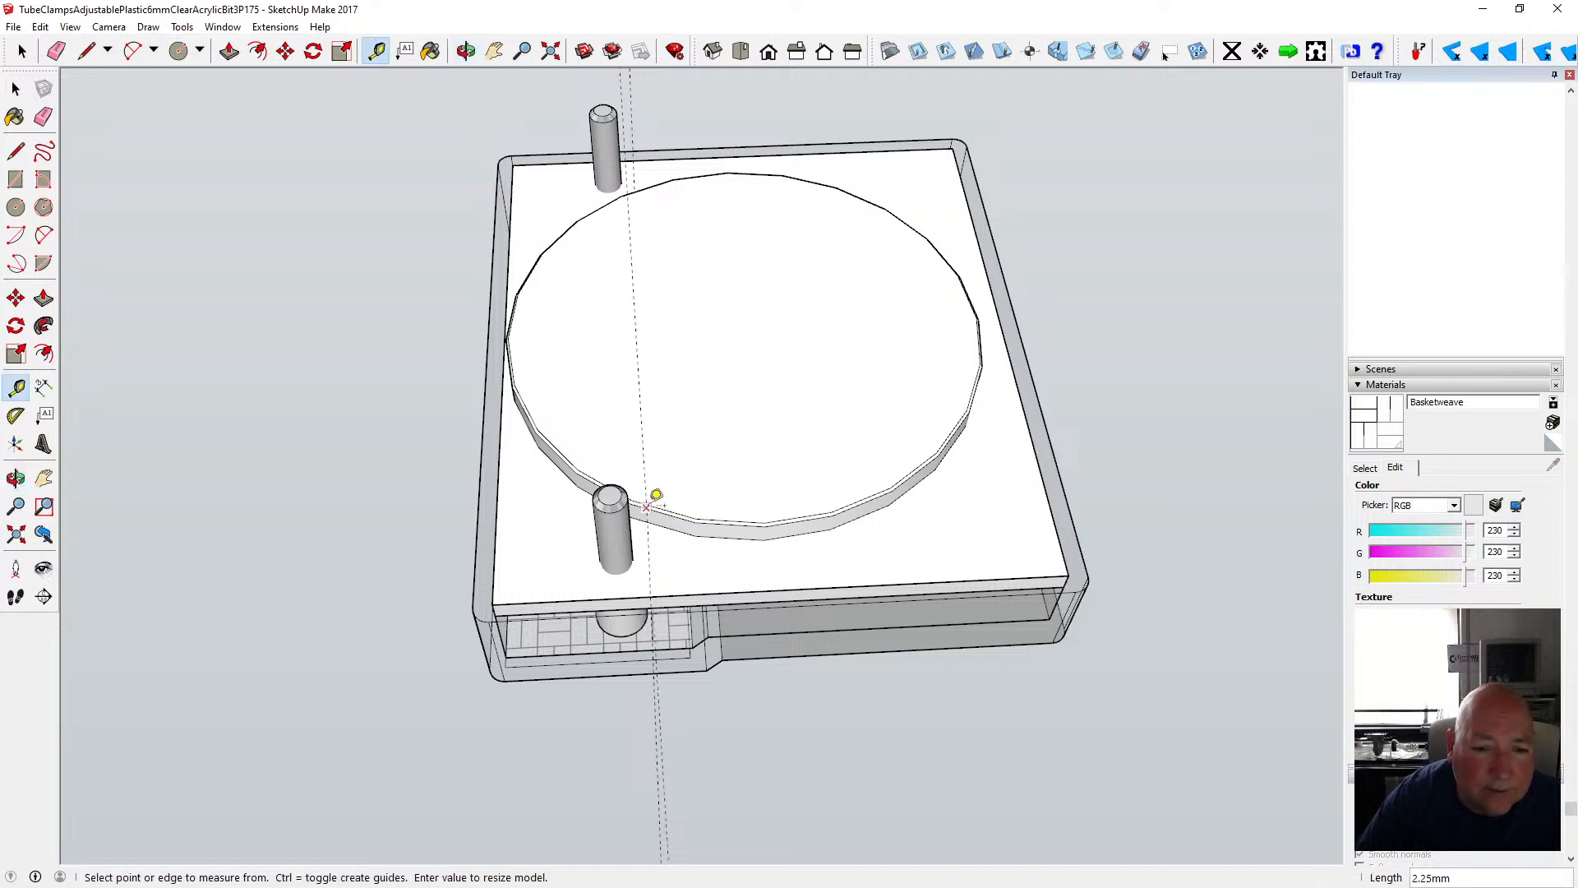
- Place a matching vertical guide beside the other post, and a guide across the round body joining the two raised rim points
click(466, 51)
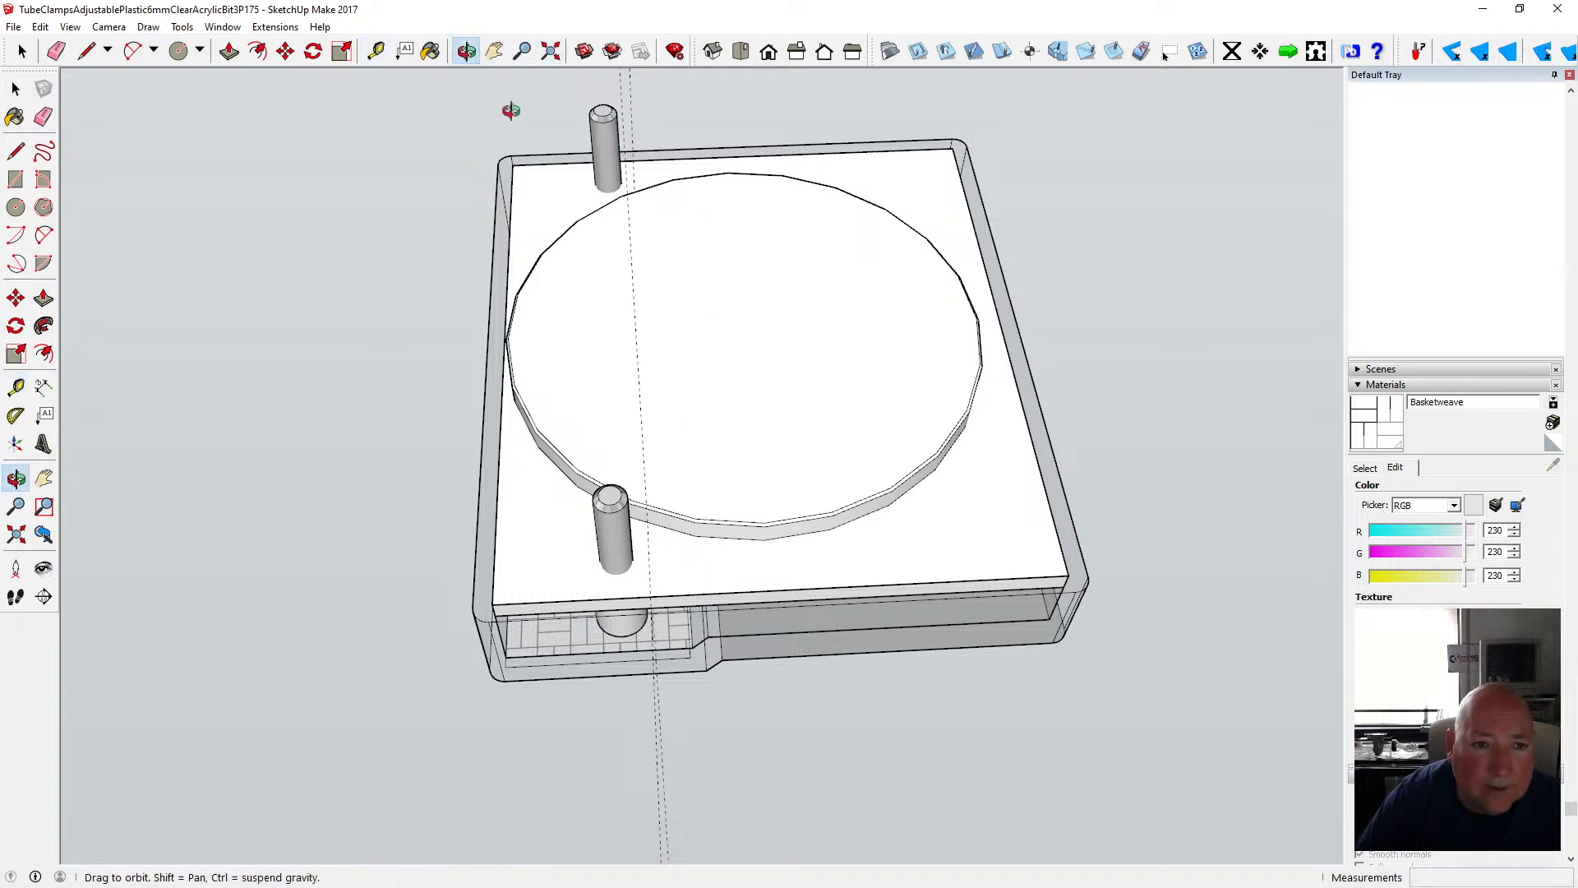
drag(510, 113, 620, 308)
key(t)
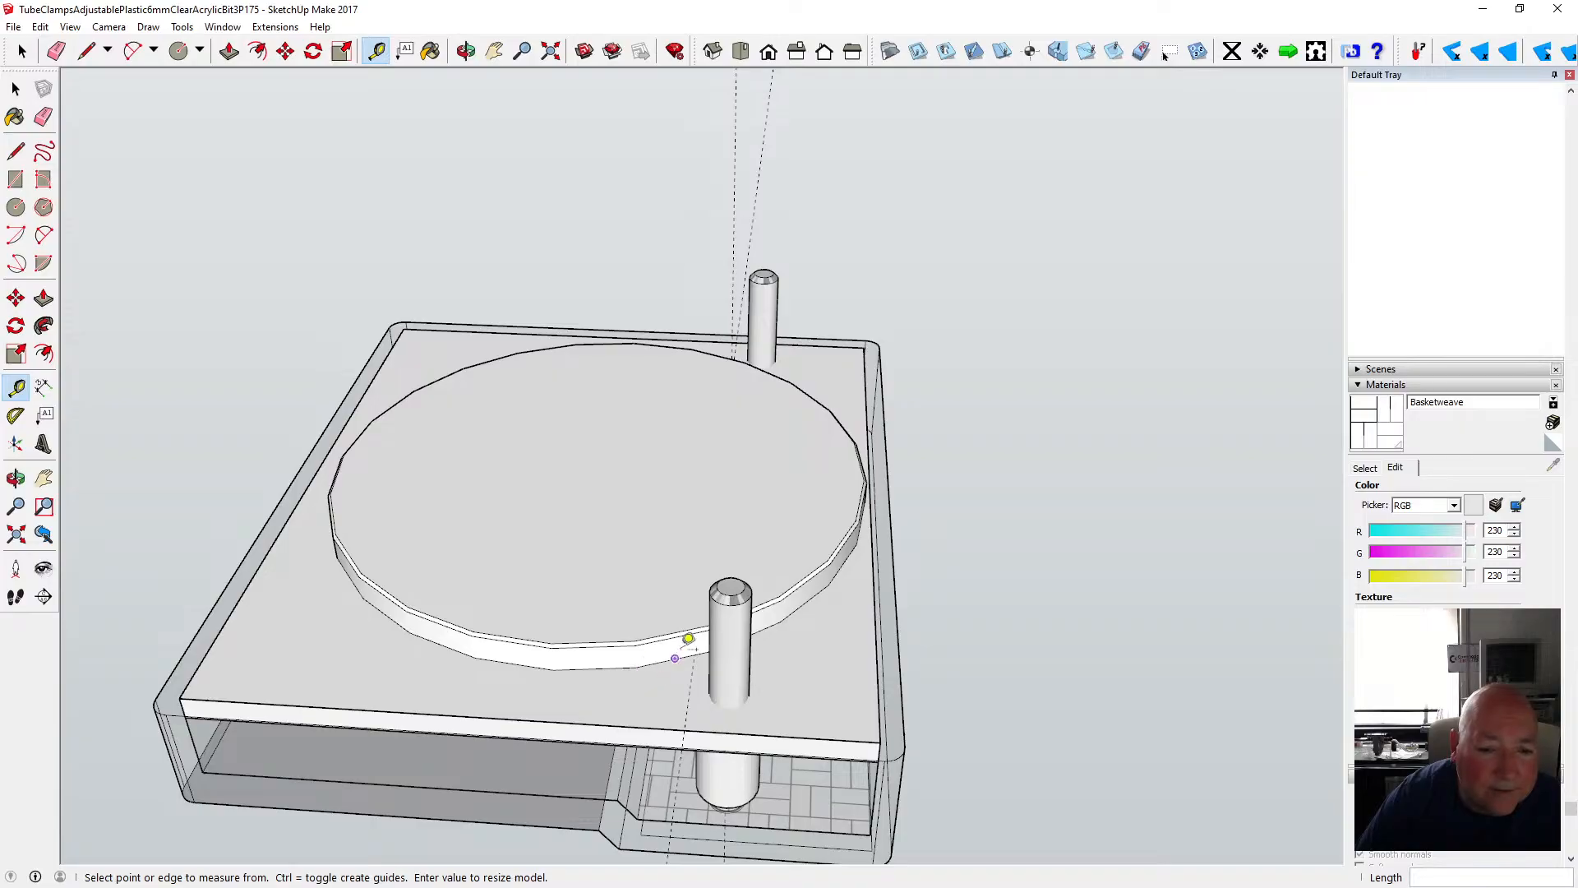
click(698, 648)
click(697, 606)
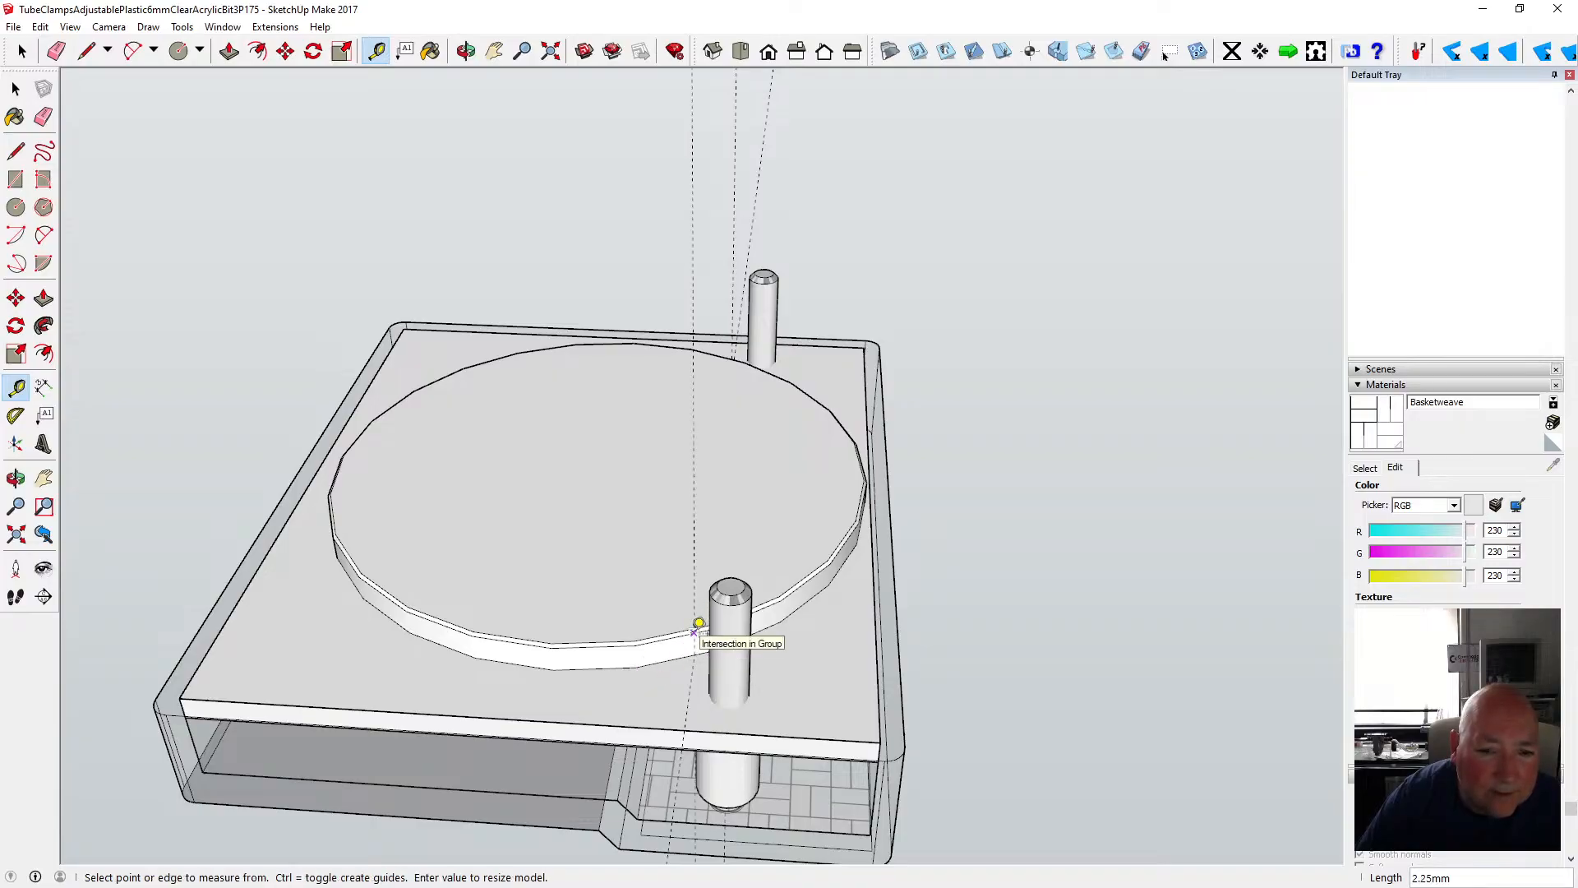
click(699, 627)
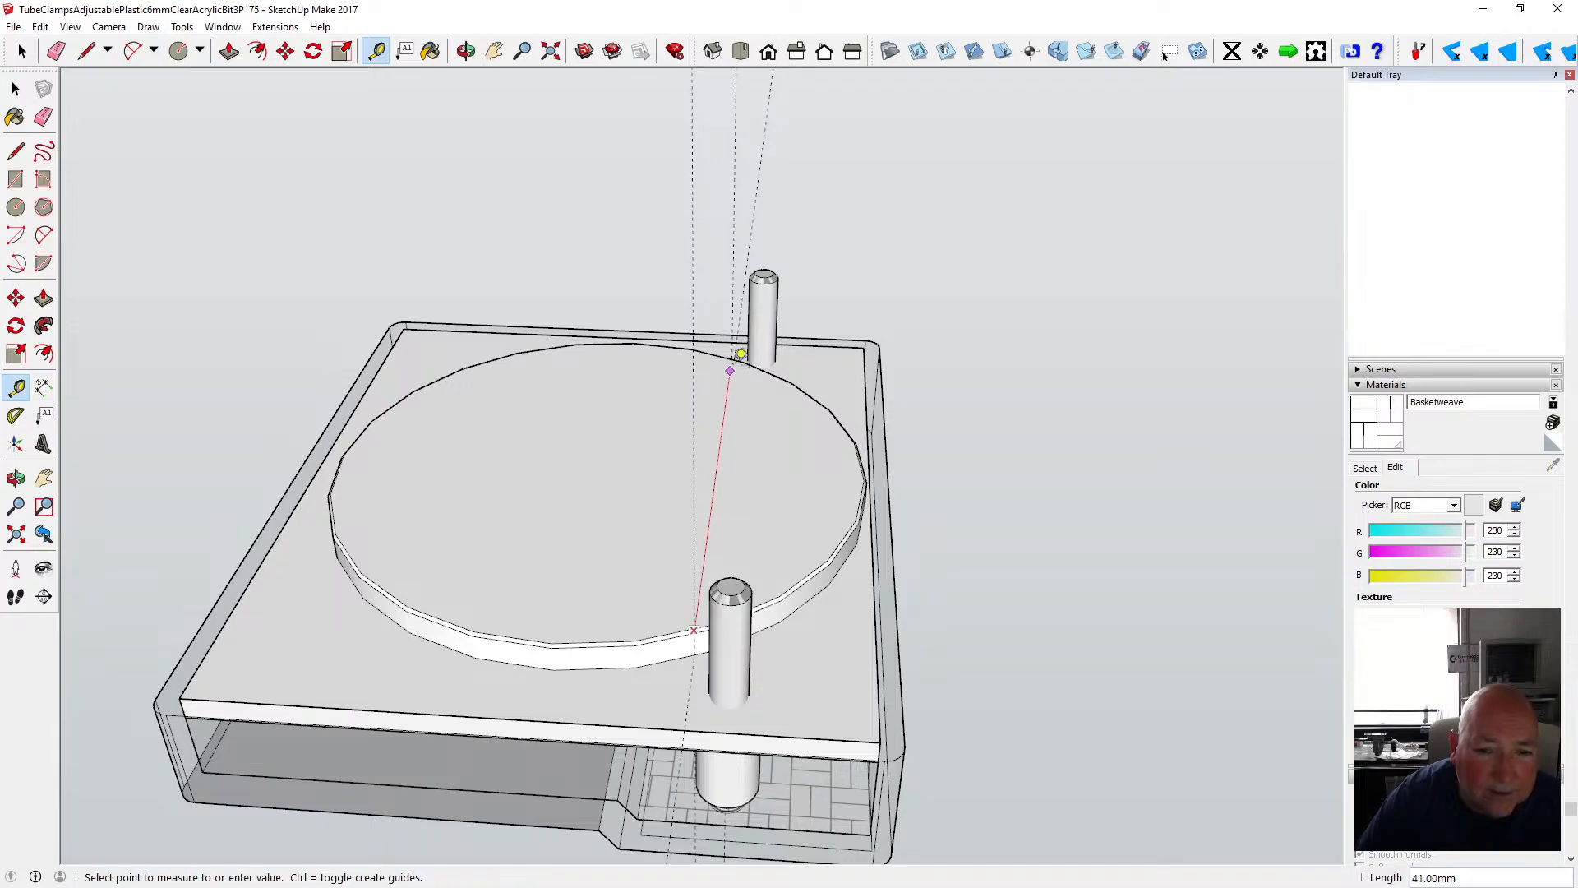
click(732, 359)
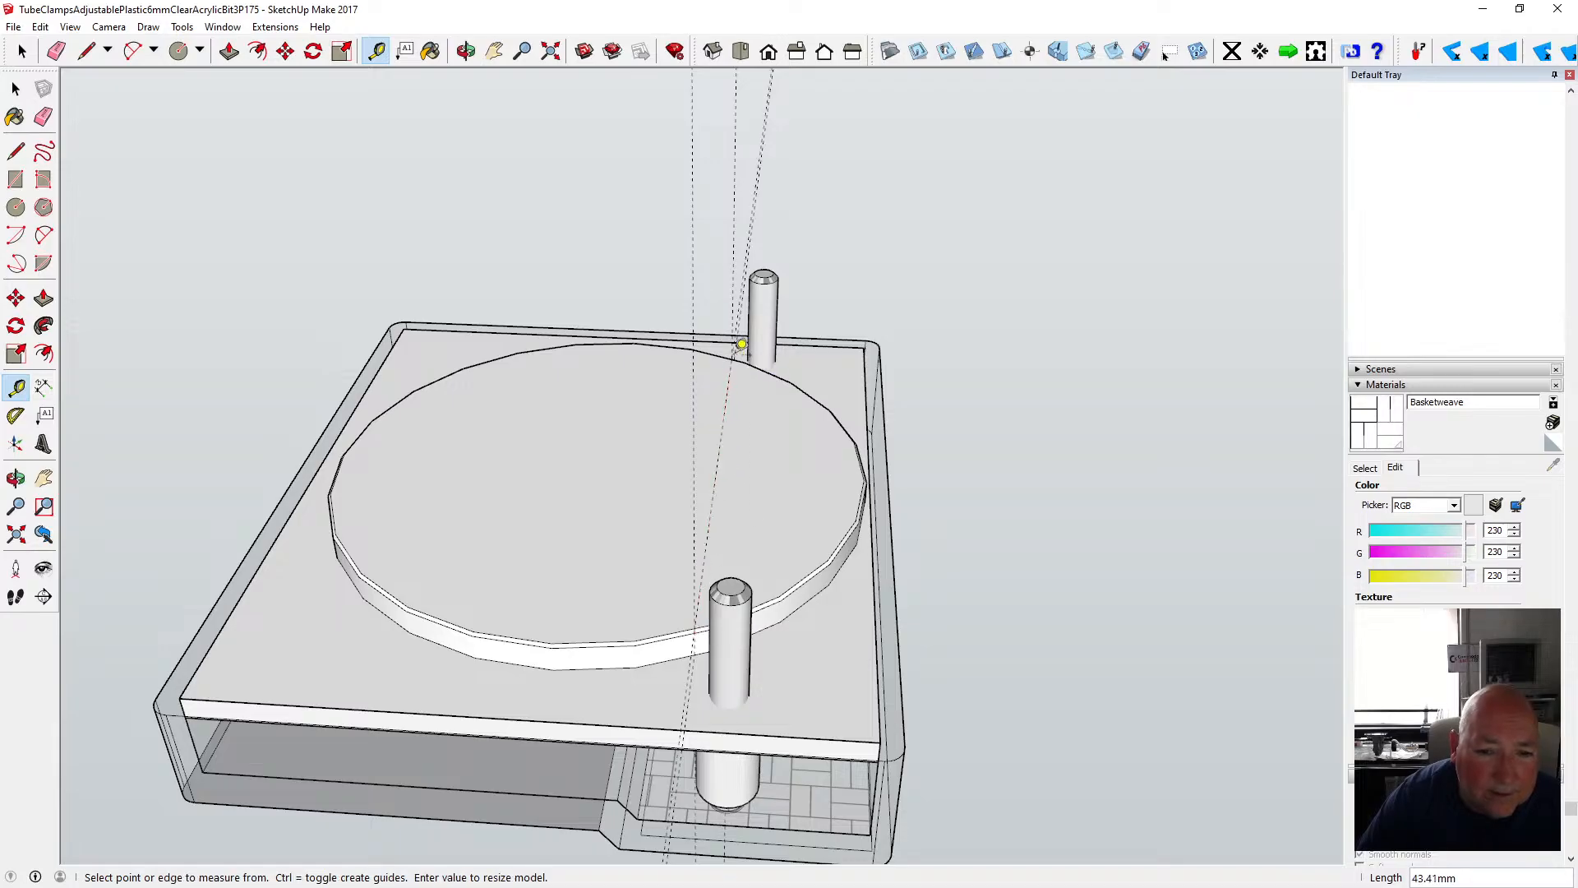
- Measure from the round body's rim to the centre of its top face, and undo the measuring action
click(467, 53)
drag(727, 257, 490, 445)
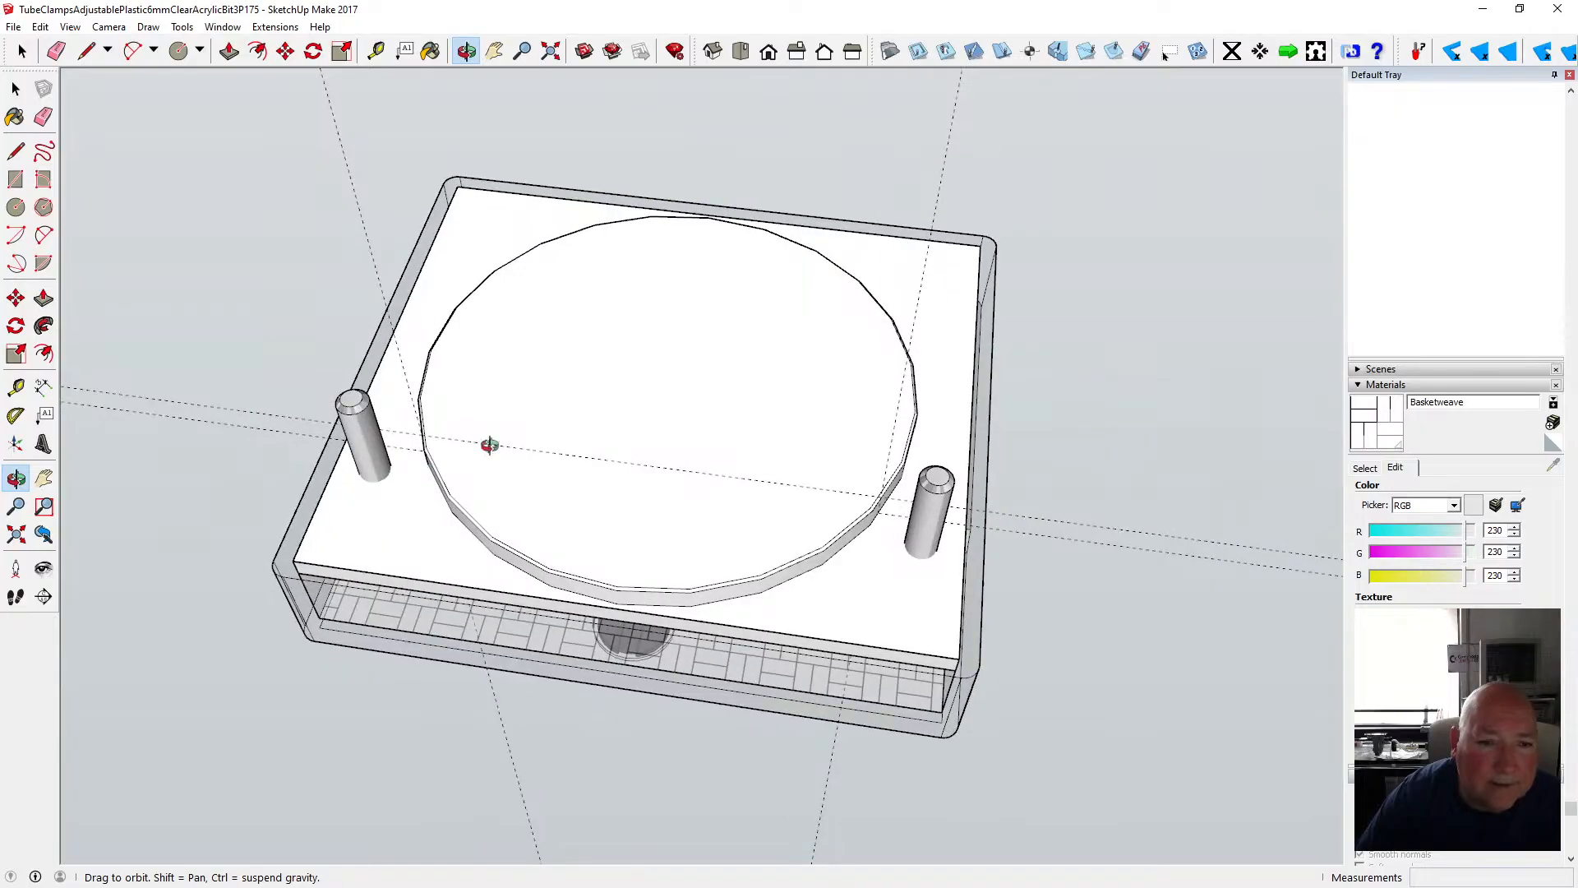
click(376, 51)
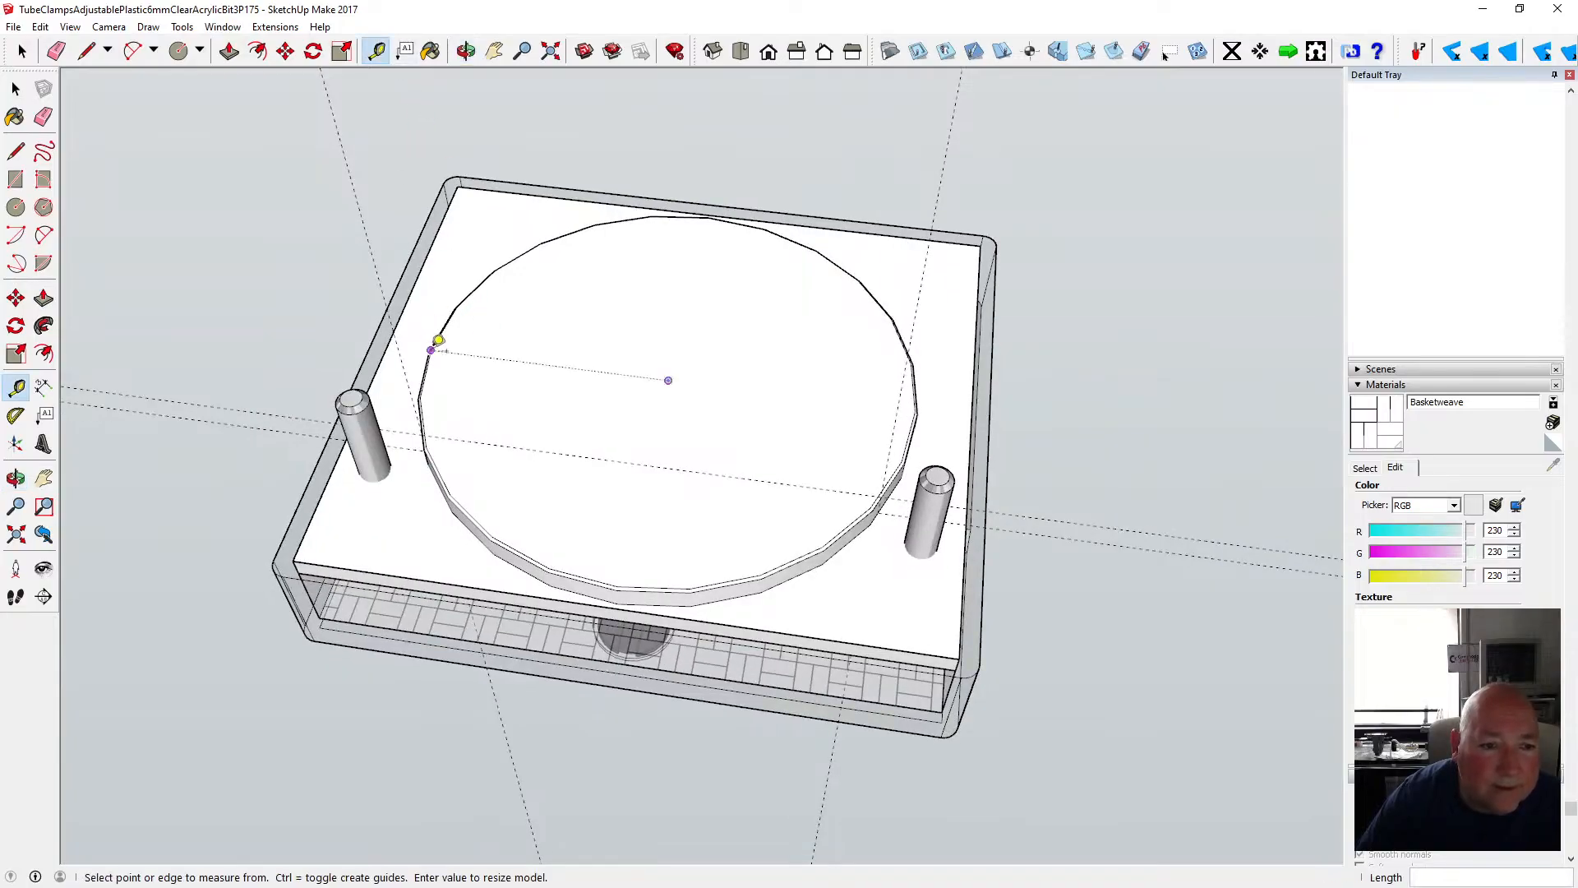
click(431, 350)
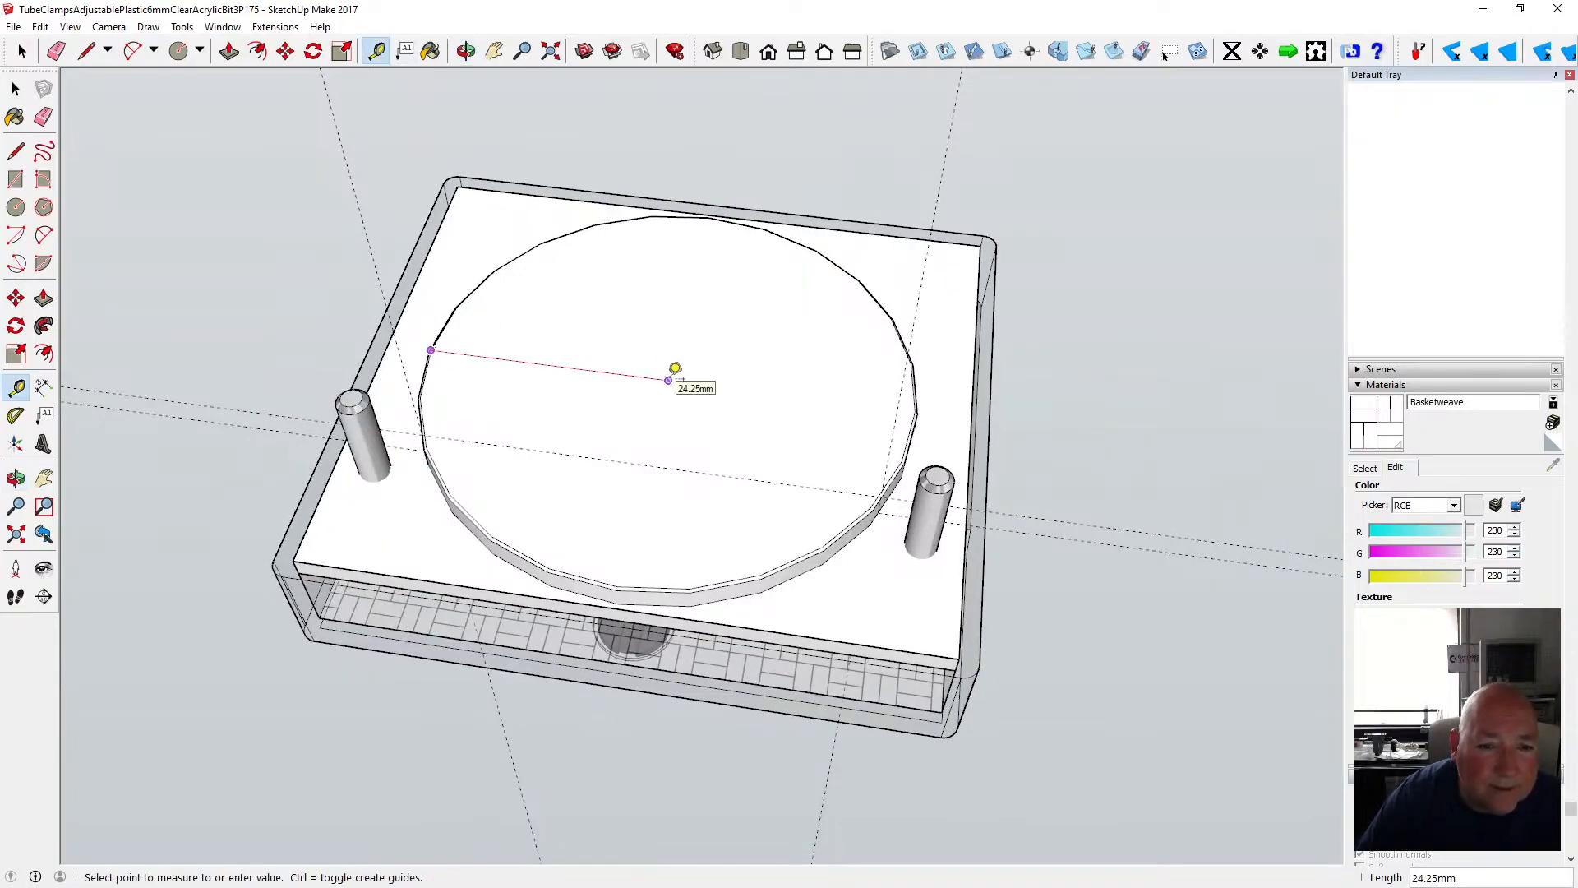
click(675, 367)
click(40, 26)
click(76, 46)
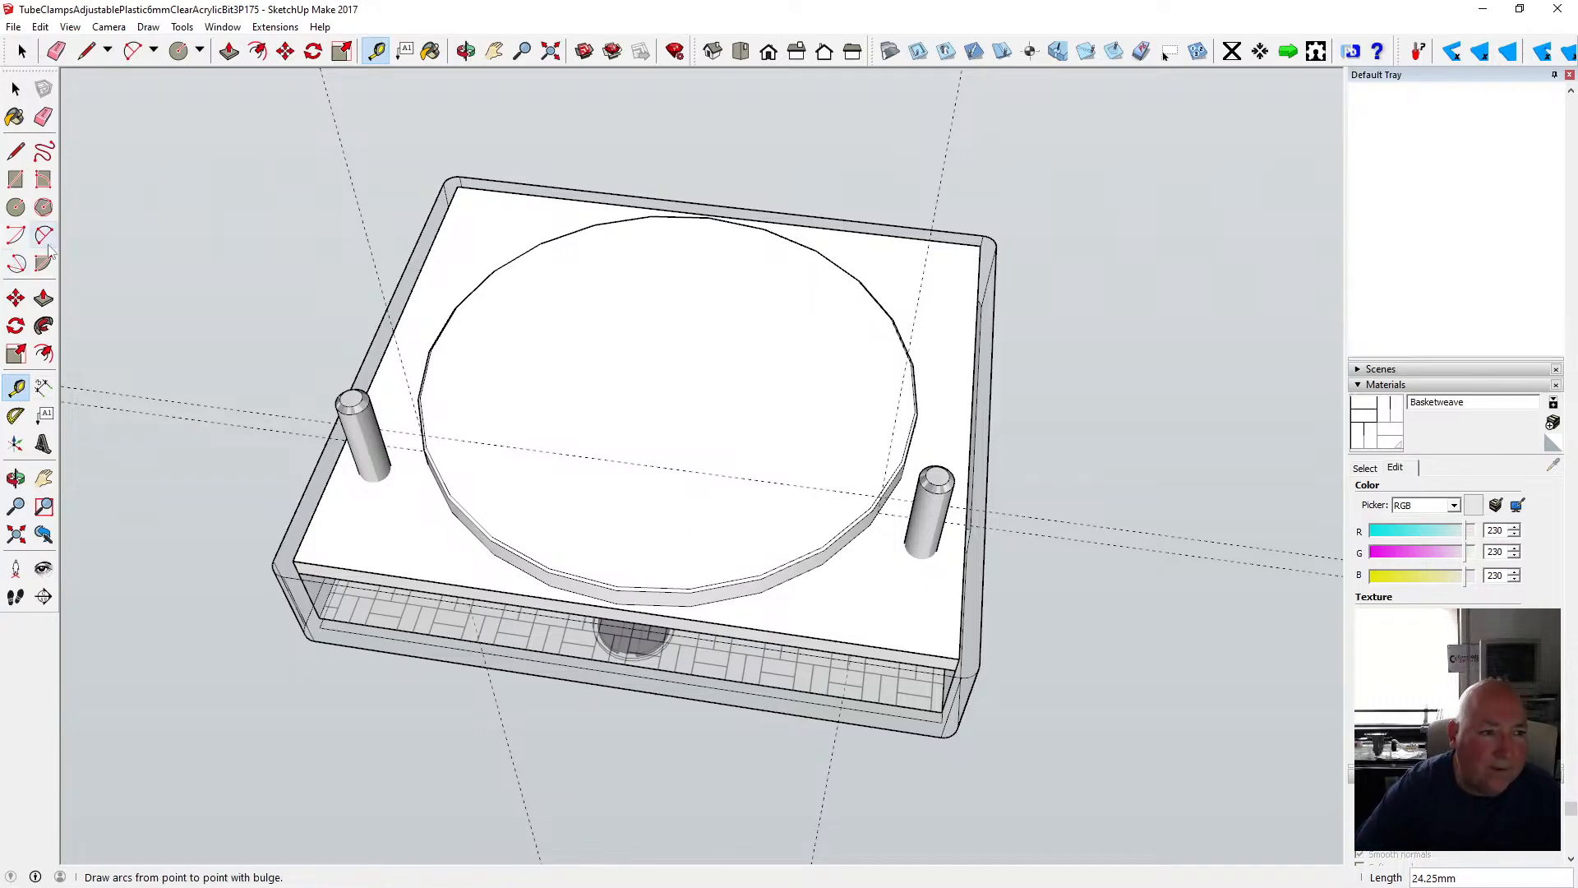
- Draw a circle with a 13.25 mm radius on the round body's top face, centred on the guide midway between the posts
click(15, 209)
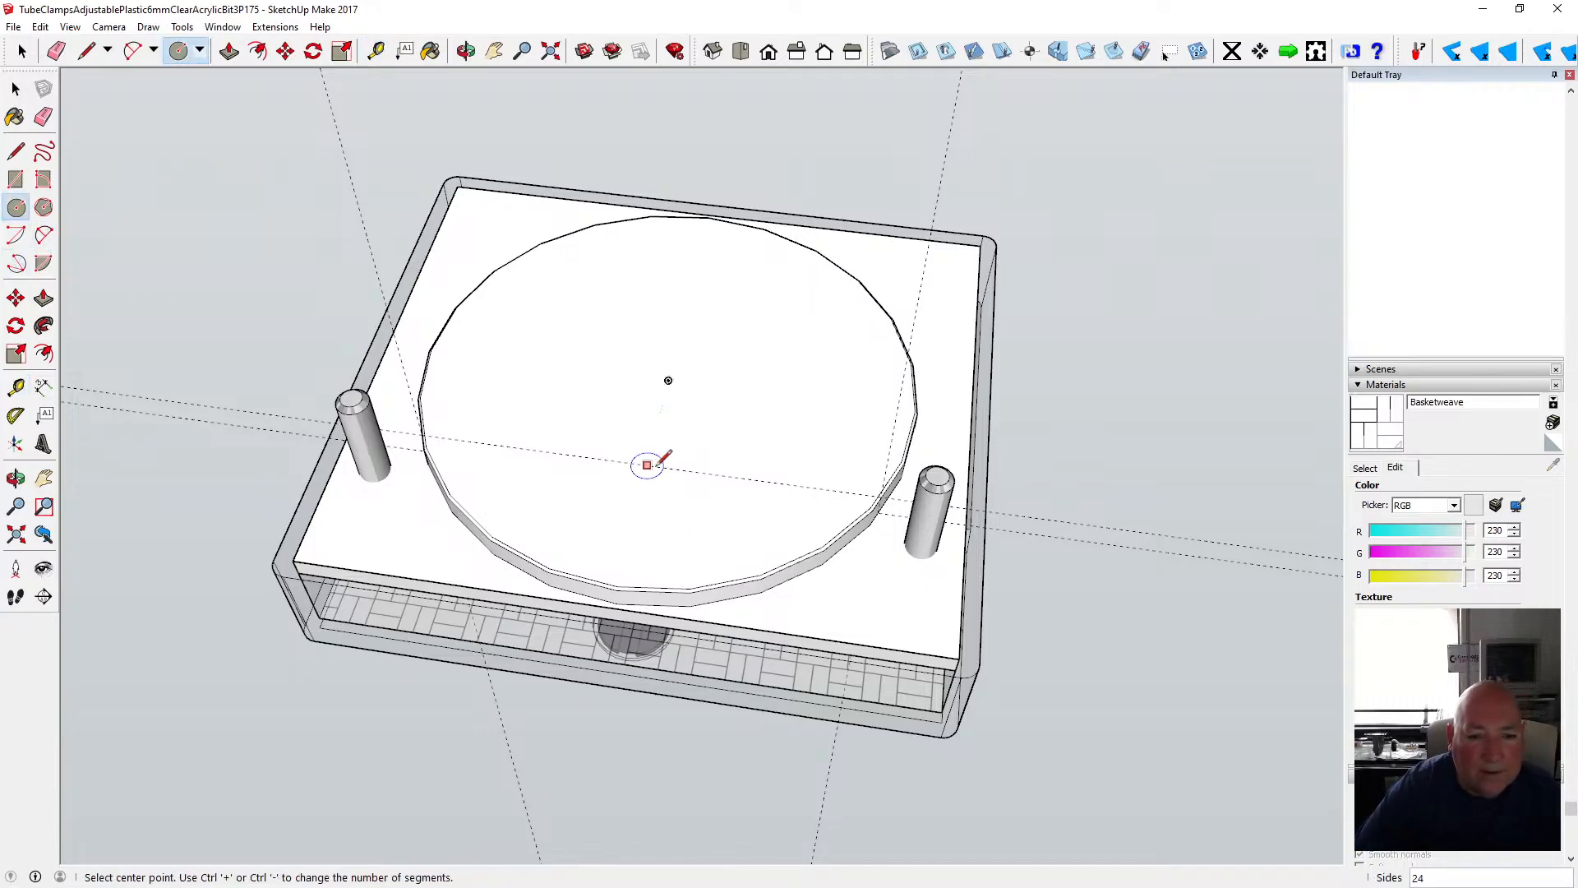
click(647, 465)
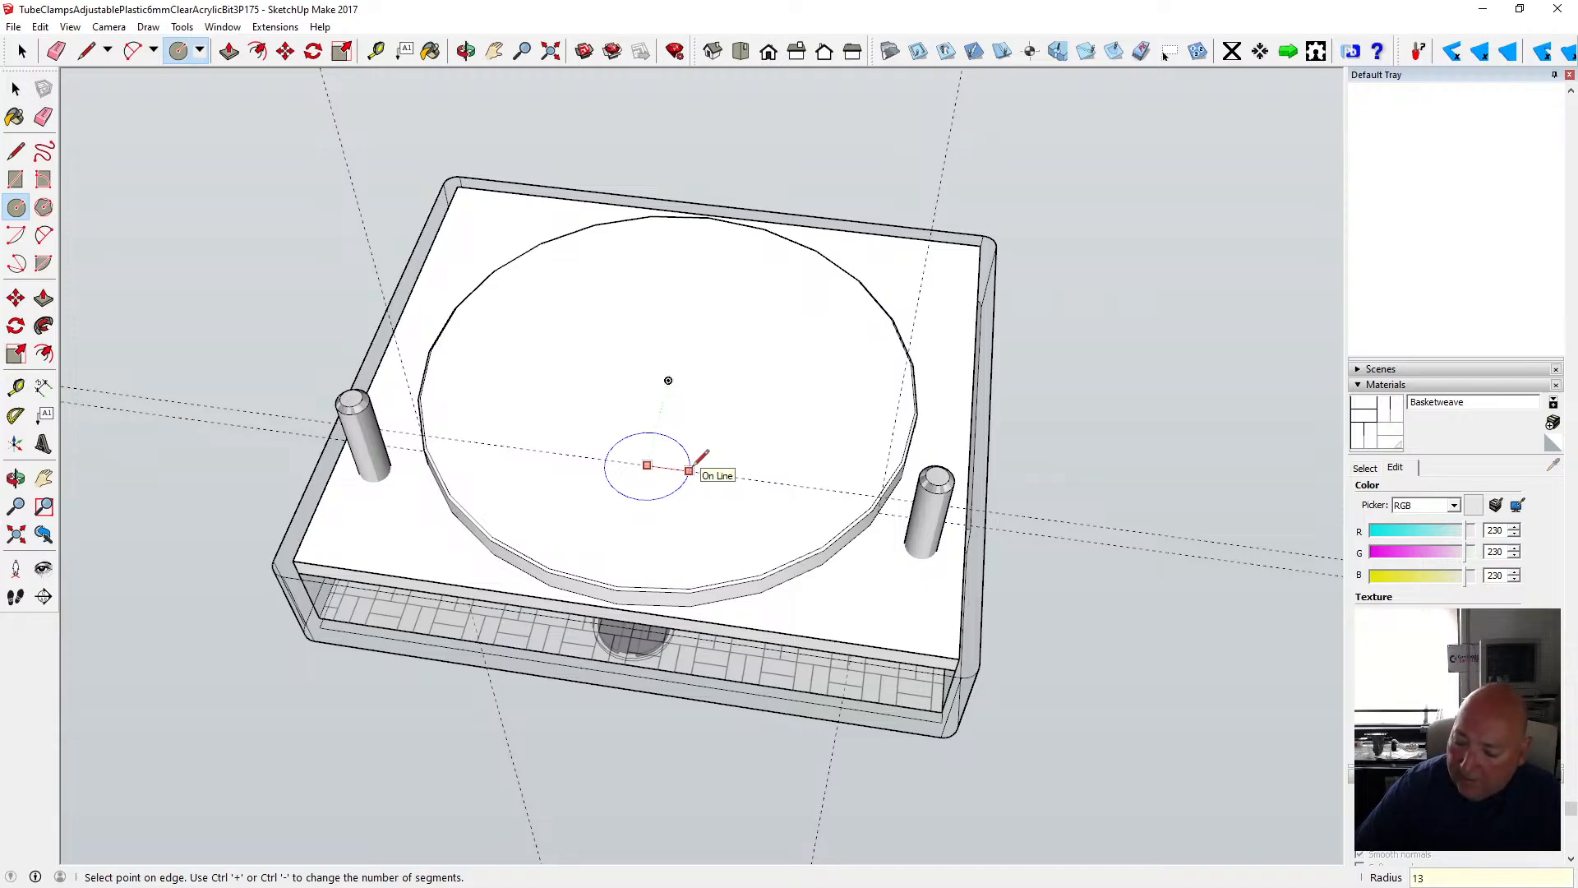
key(Return)
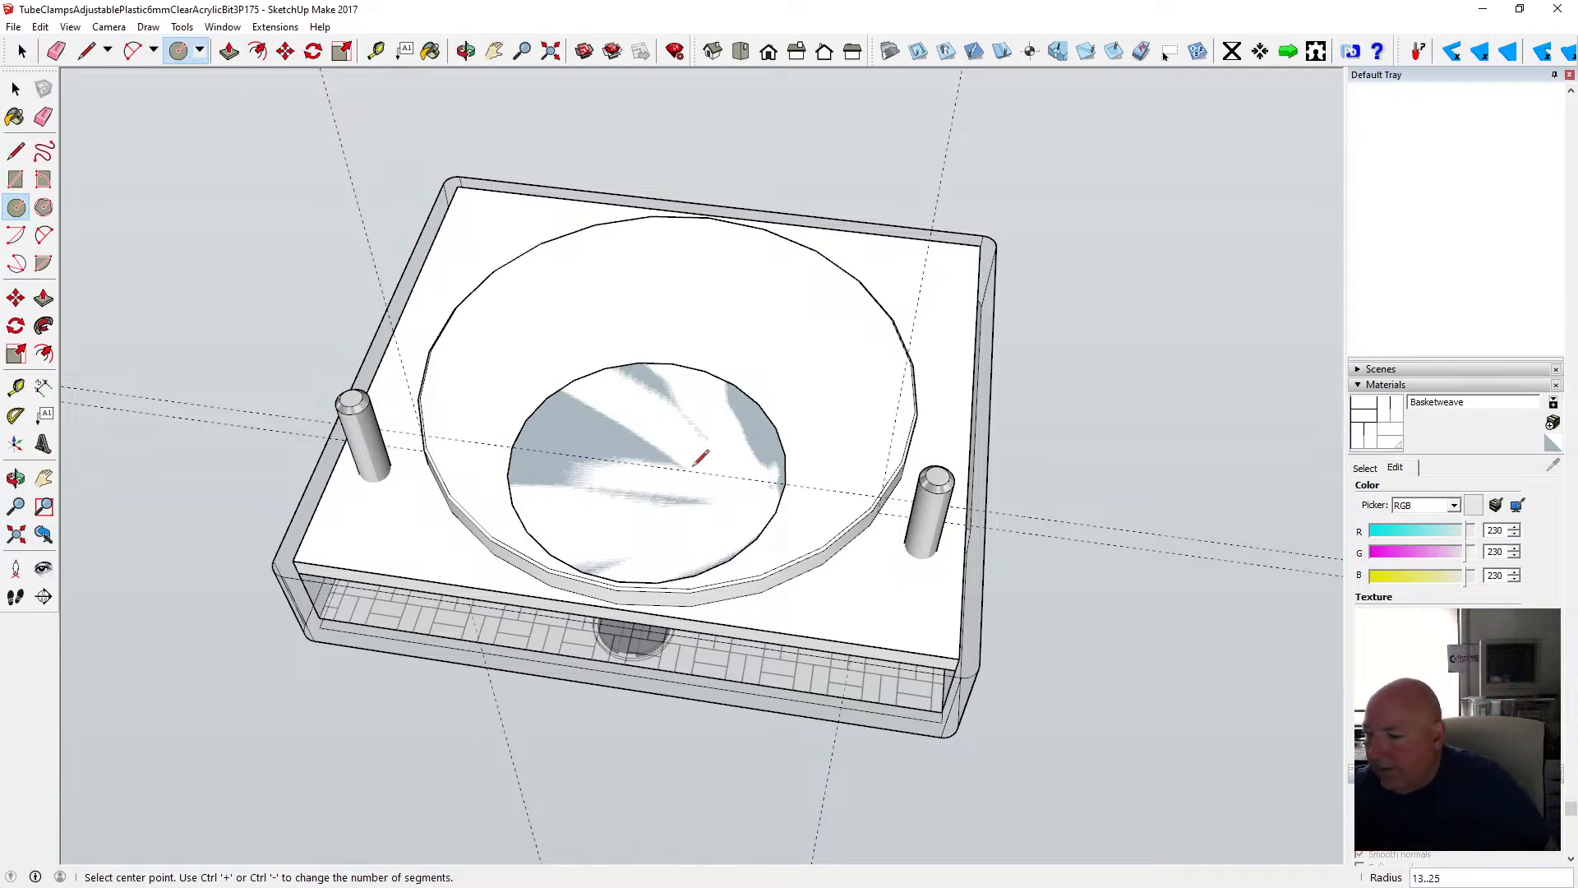
- Extrude the small circle upward 34 mm and offset the cylinder's top outline inward by 1.25 mm
key(p)
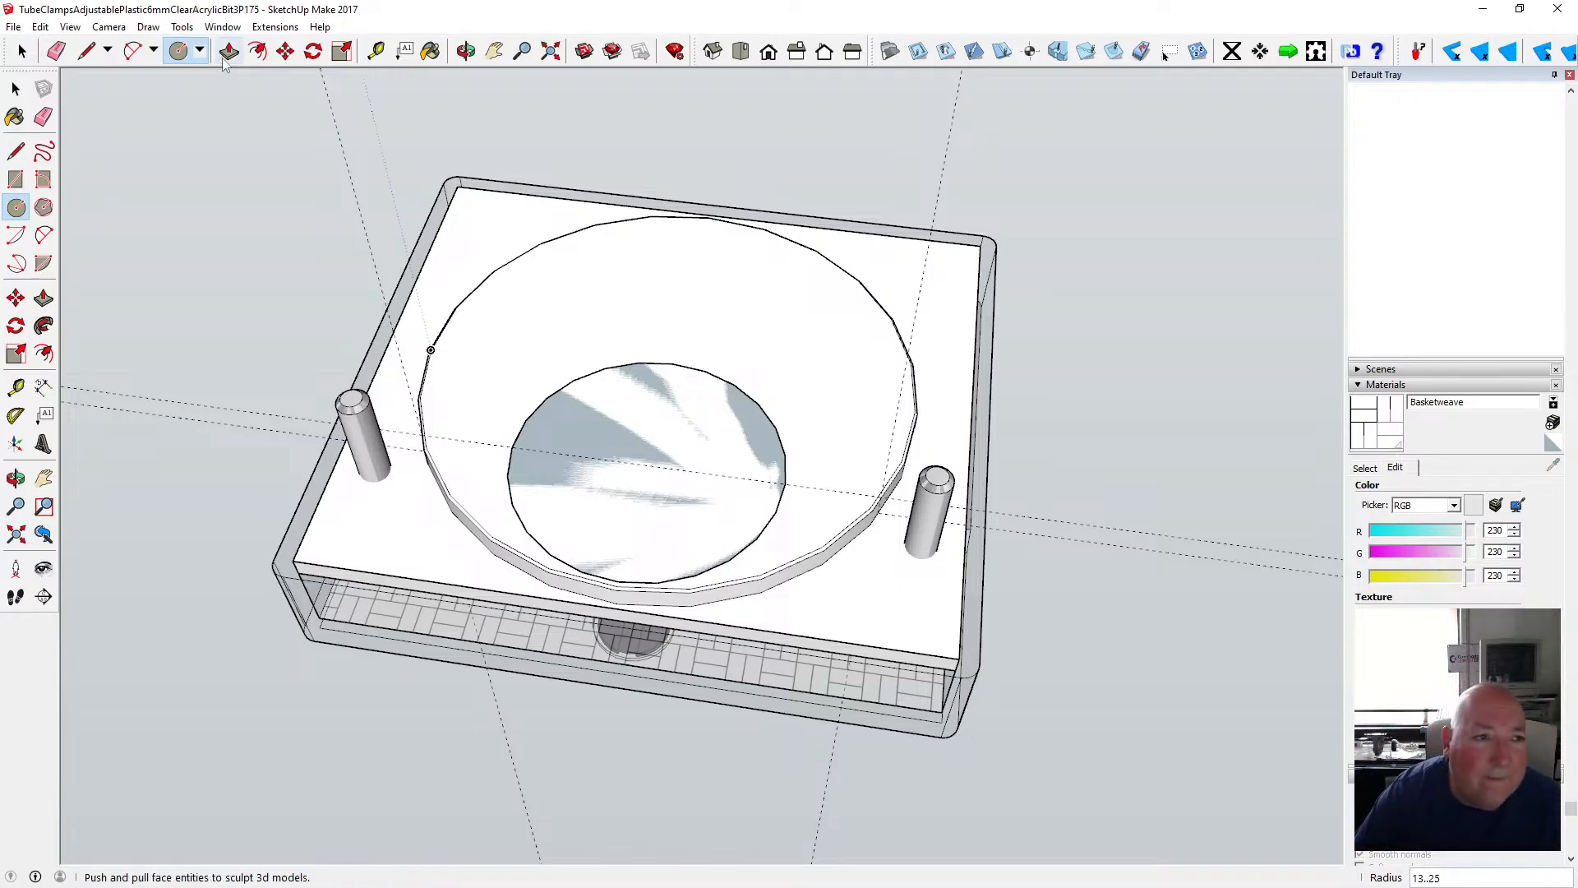
click(605, 427)
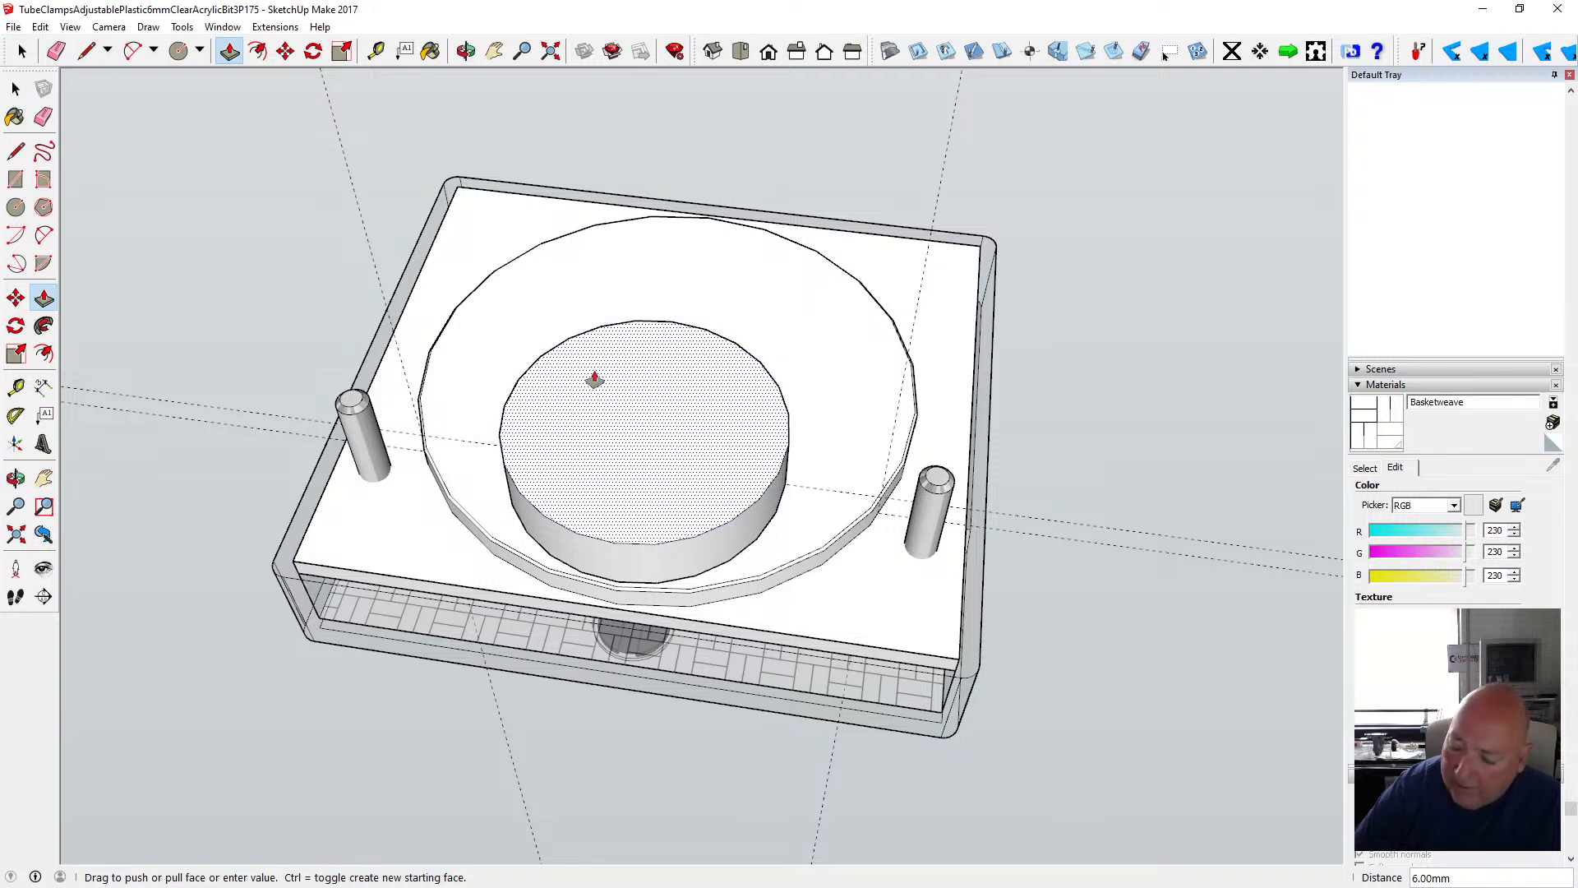
key(Return)
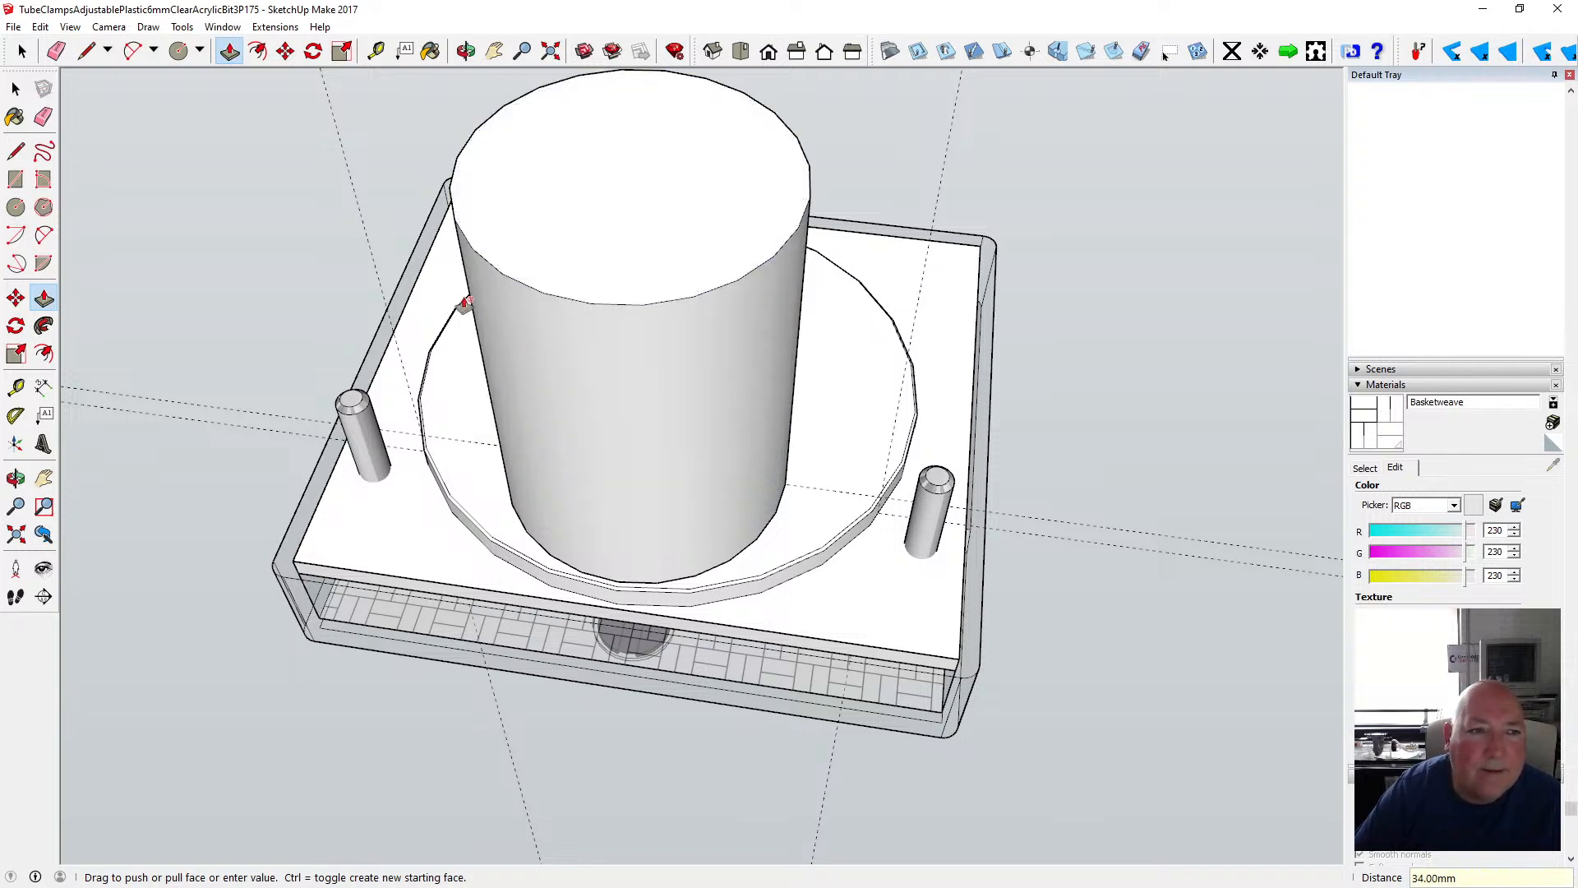
click(258, 51)
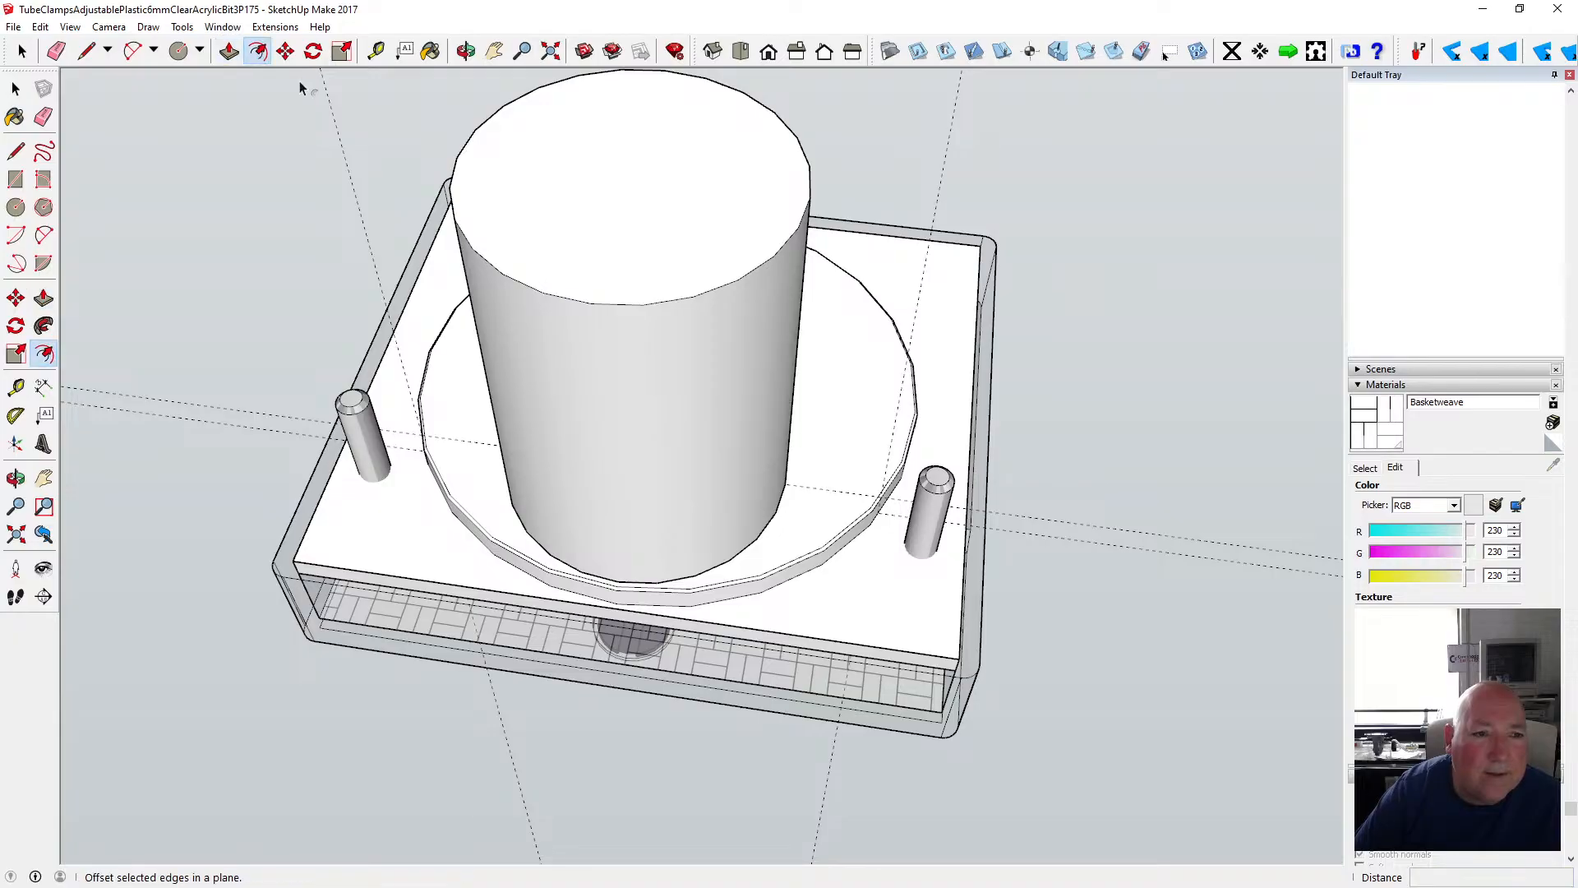
click(463, 158)
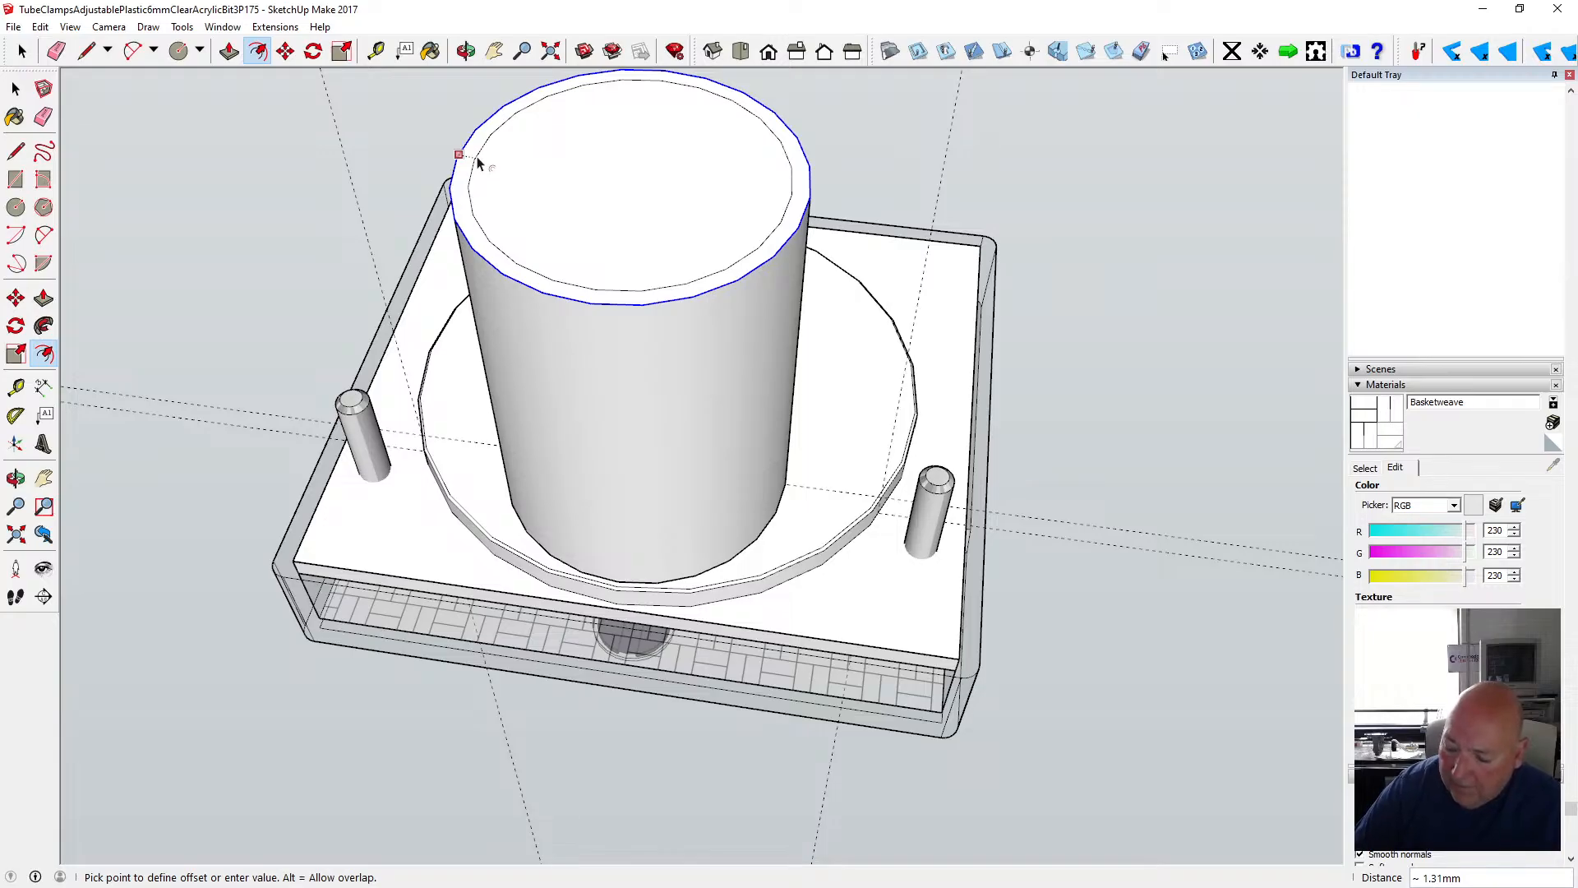
key(Return)
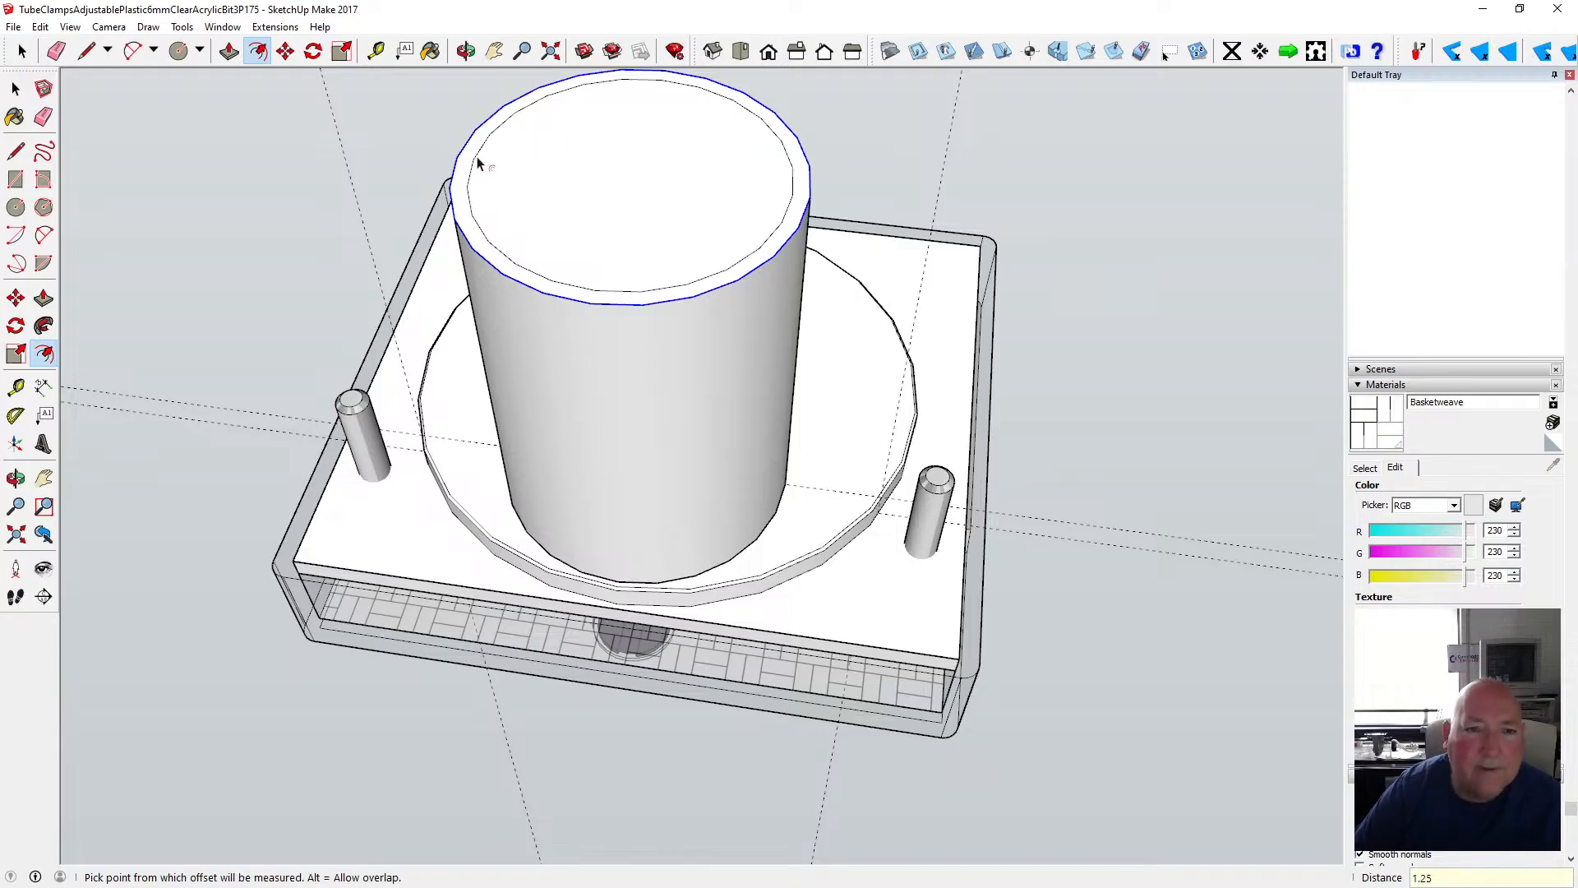
- Undo the offset on the cylinder's top face and the cylinder's extrusion
click(466, 51)
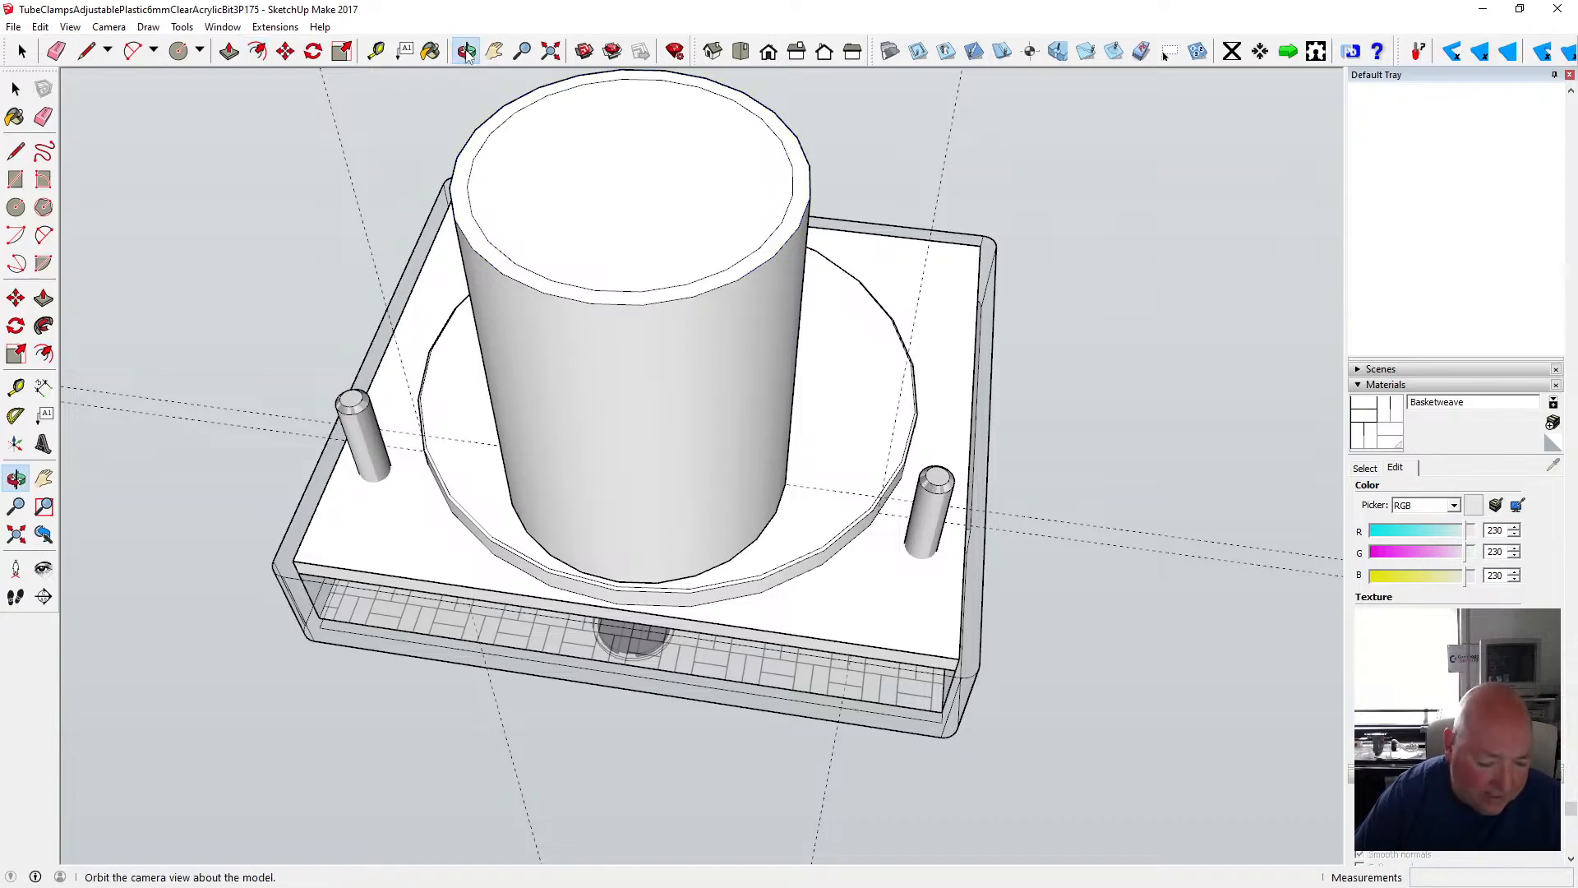
mouse_move(508, 255)
mouse_down()
mouse_move(511, 183)
mouse_move(507, 224)
mouse_up()
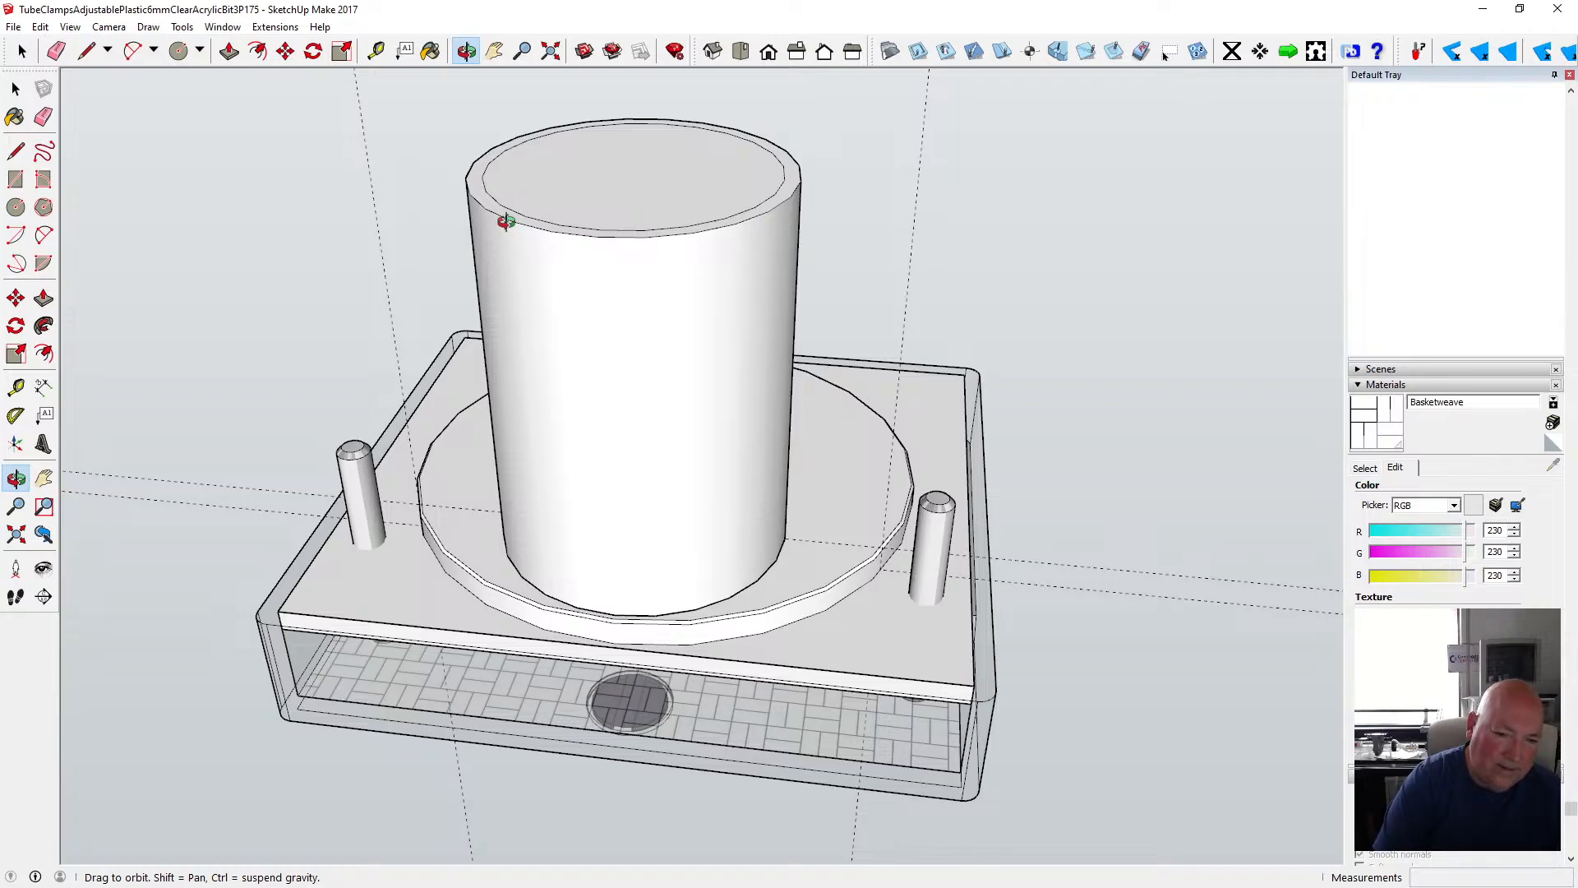
click(41, 27)
click(56, 45)
click(40, 27)
click(78, 45)
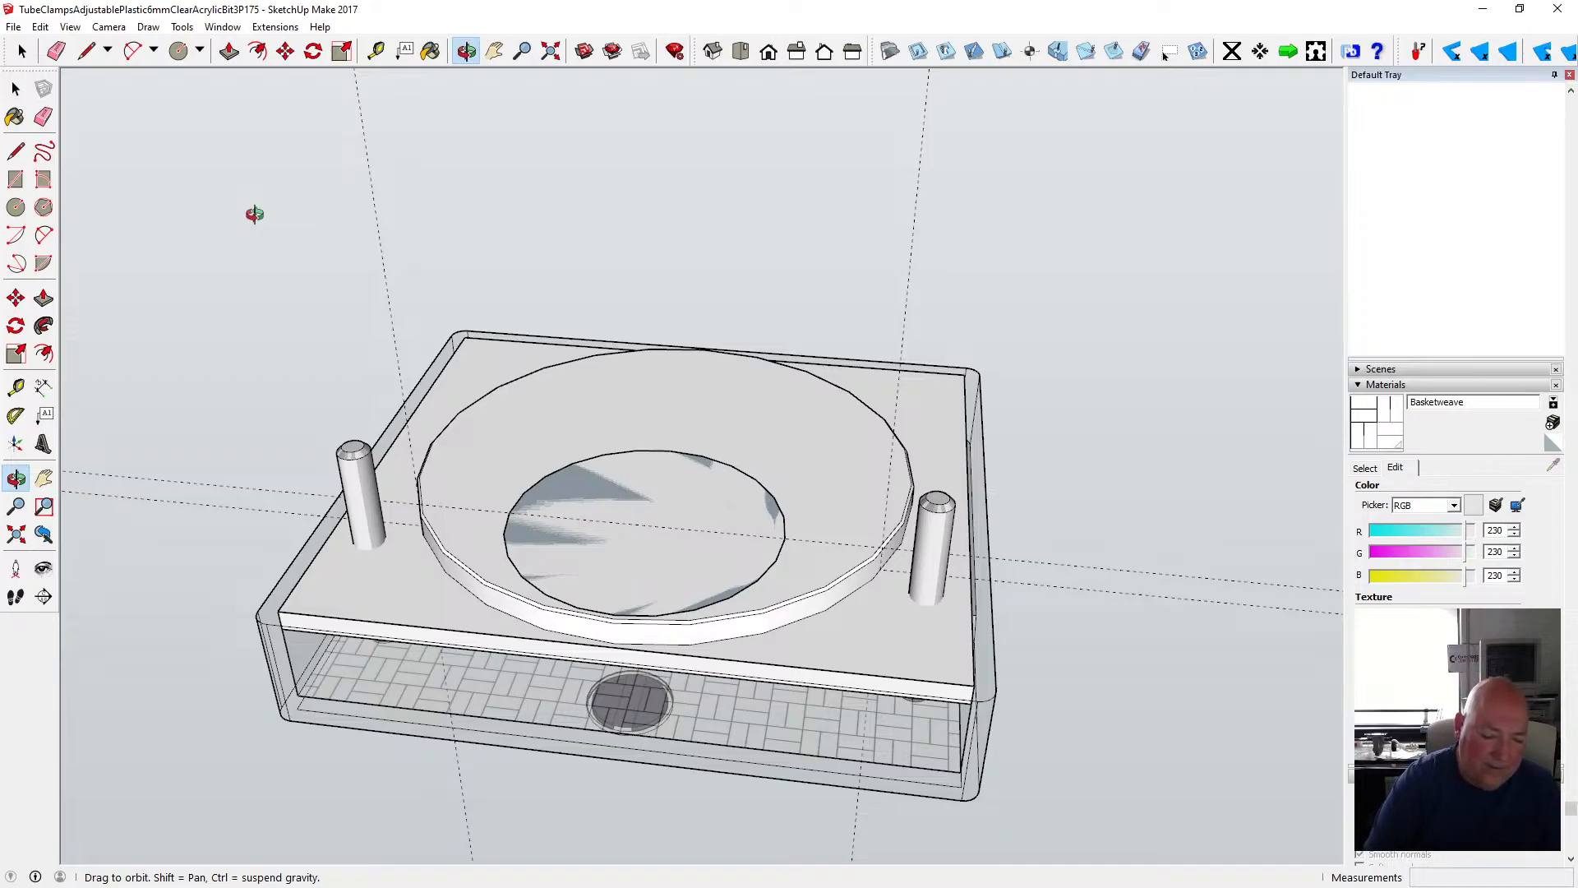
- Place two parallel guides 5.25 mm to either side of the guide running through the small circle's centre
drag(469, 472, 719, 751)
scroll(625, 691, up, 5)
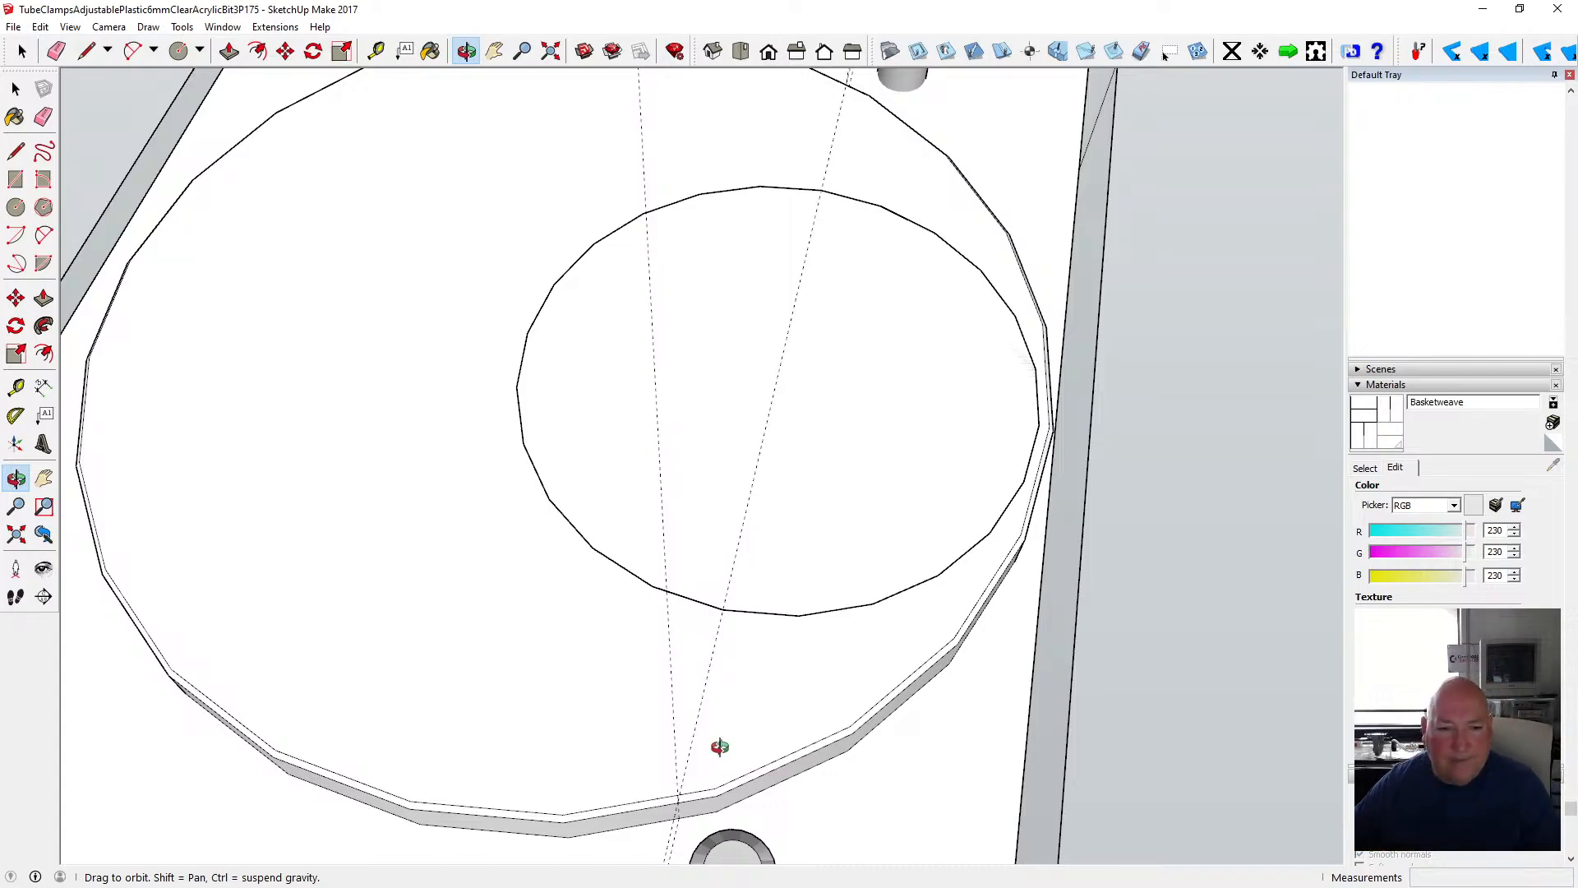
click(376, 51)
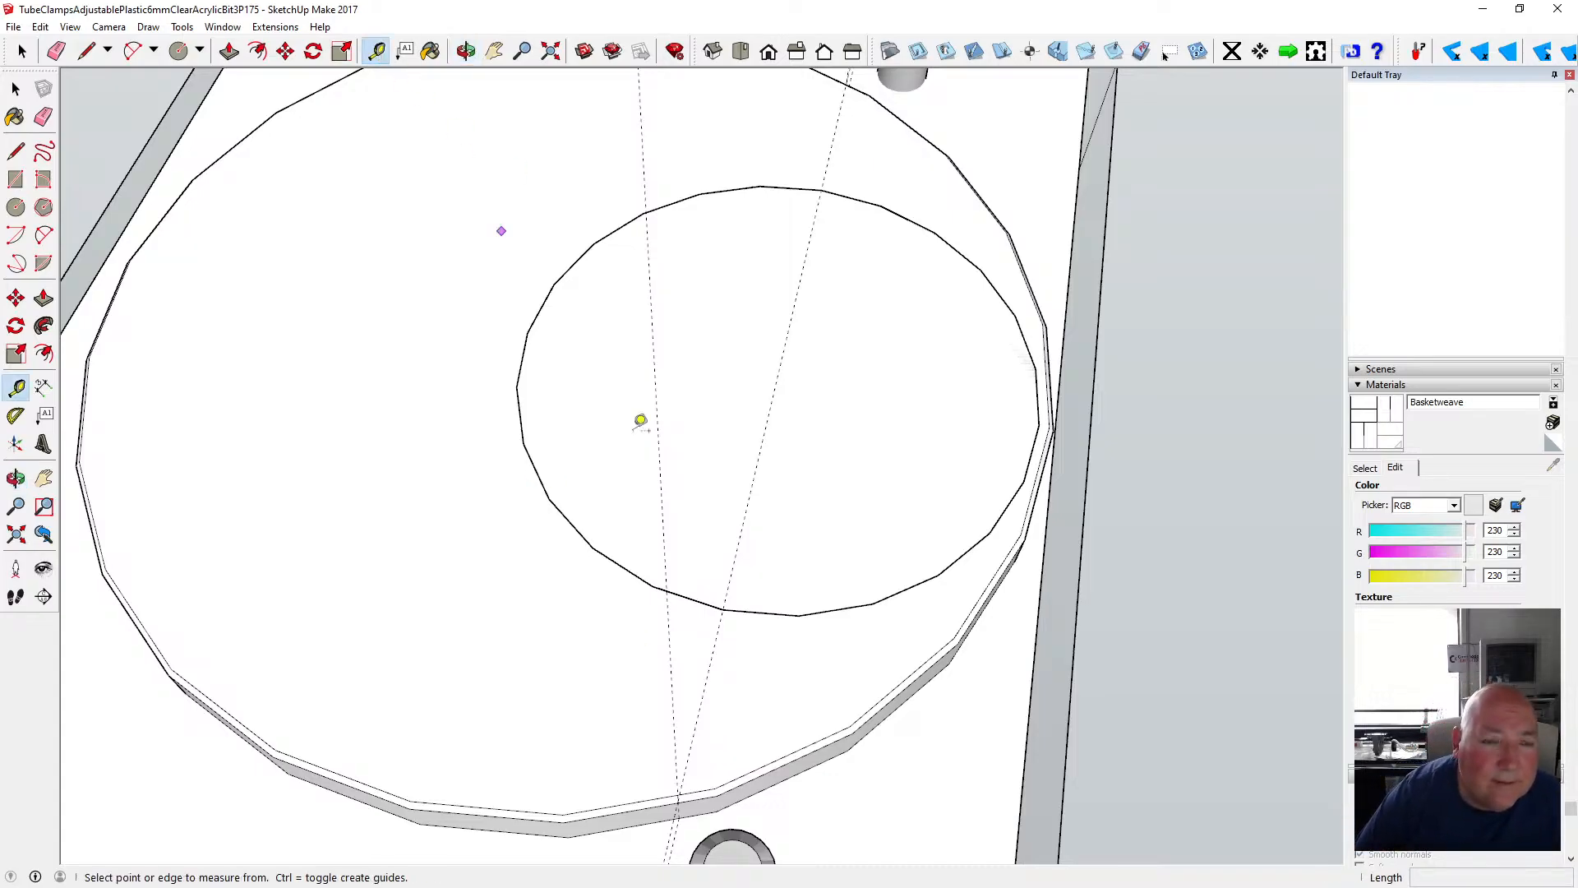
click(716, 637)
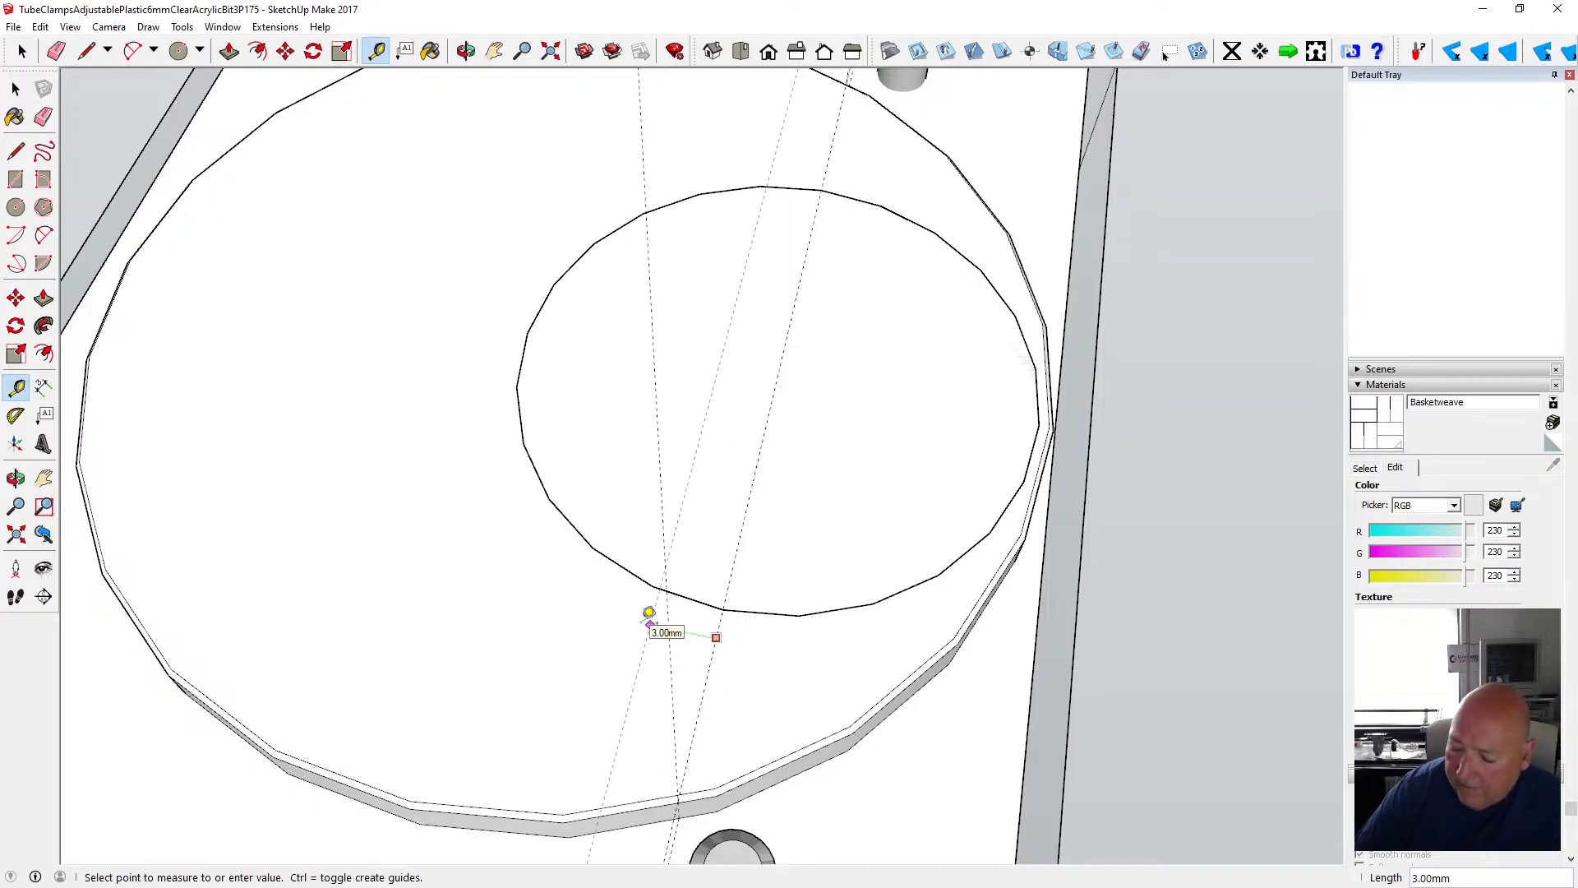
text(5.25)
key(Return)
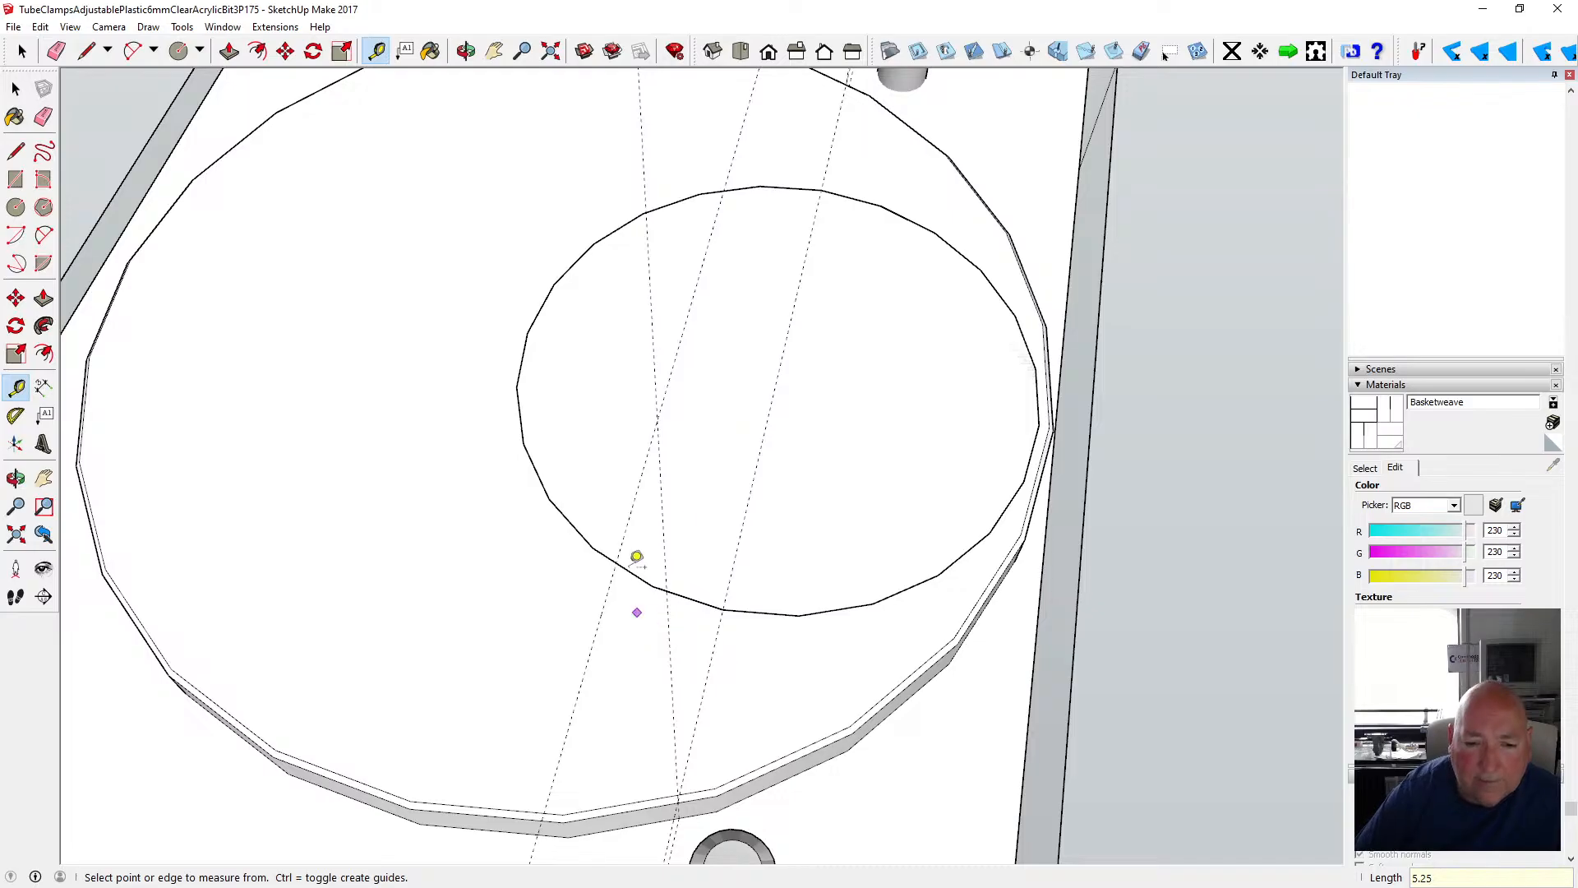
click(716, 637)
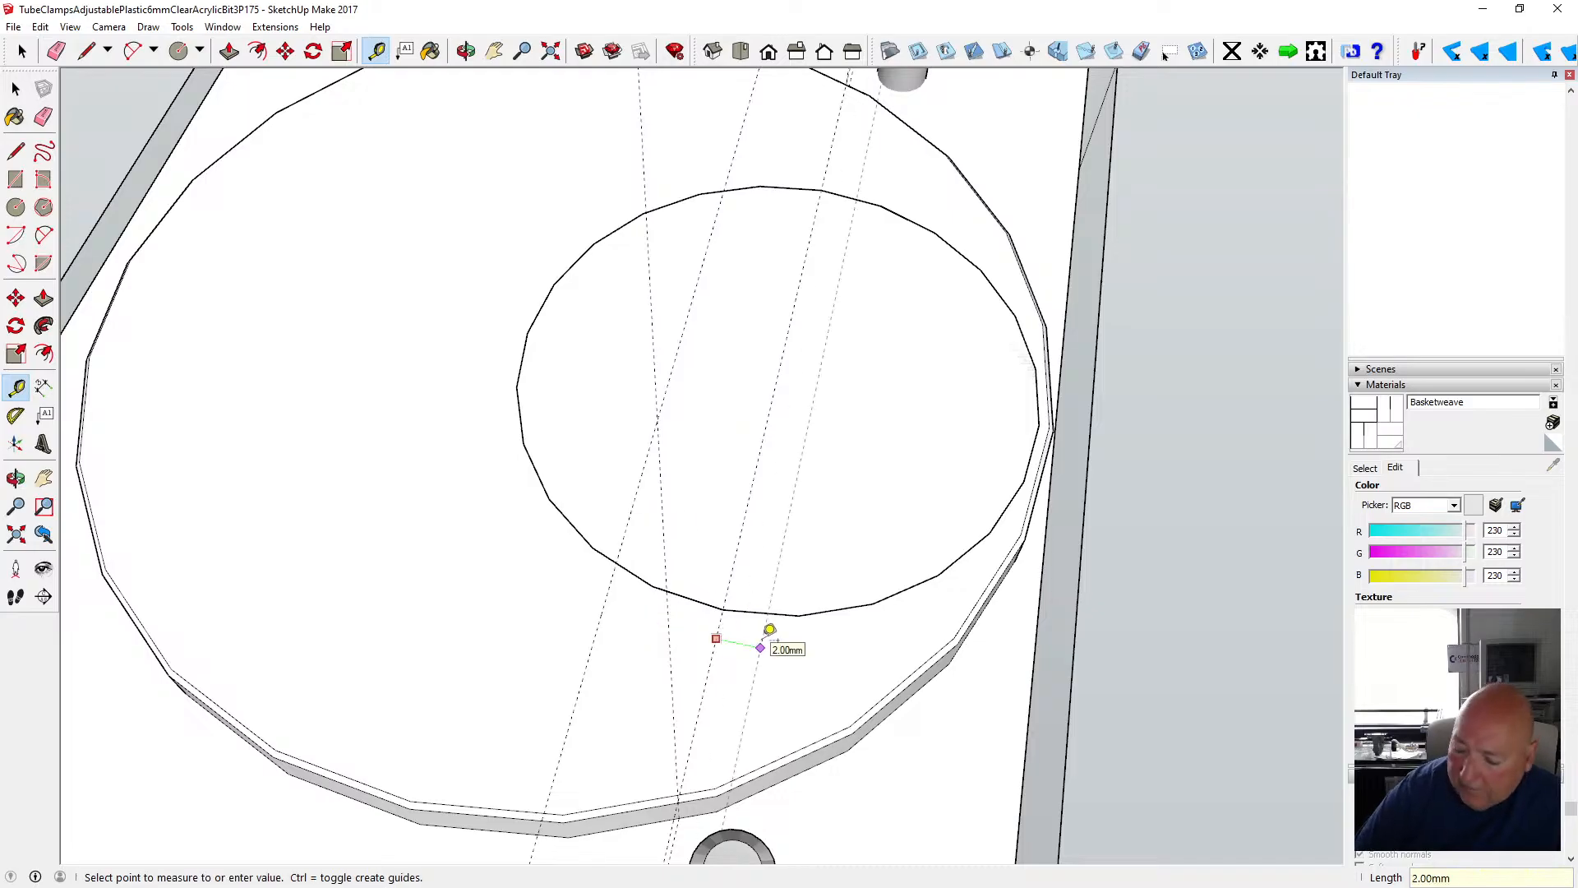
text(5.25)
key(Return)
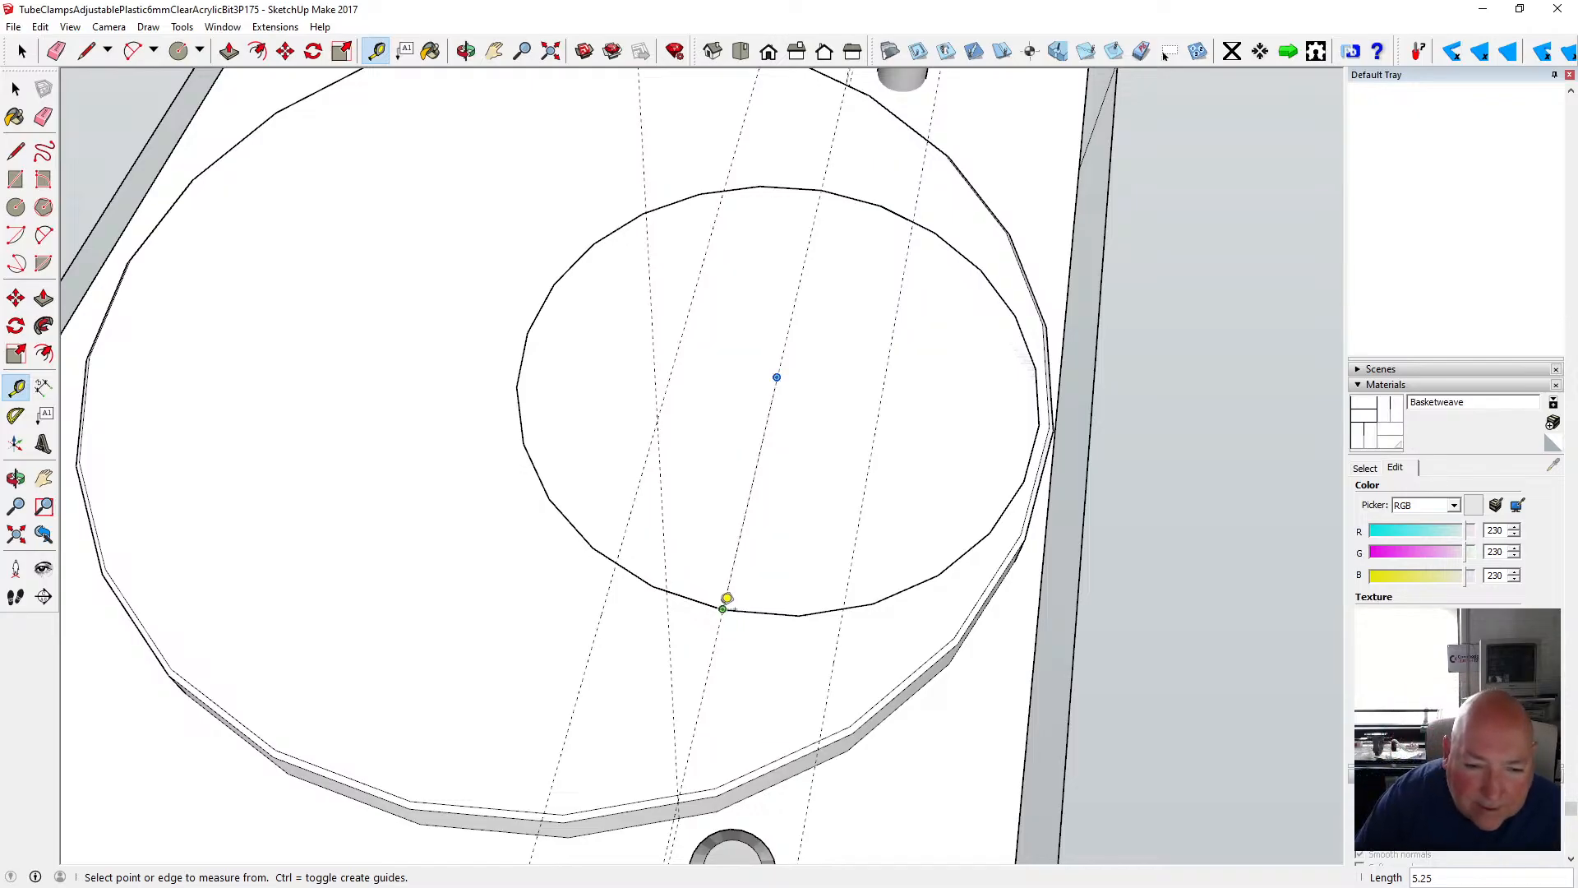
click(723, 607)
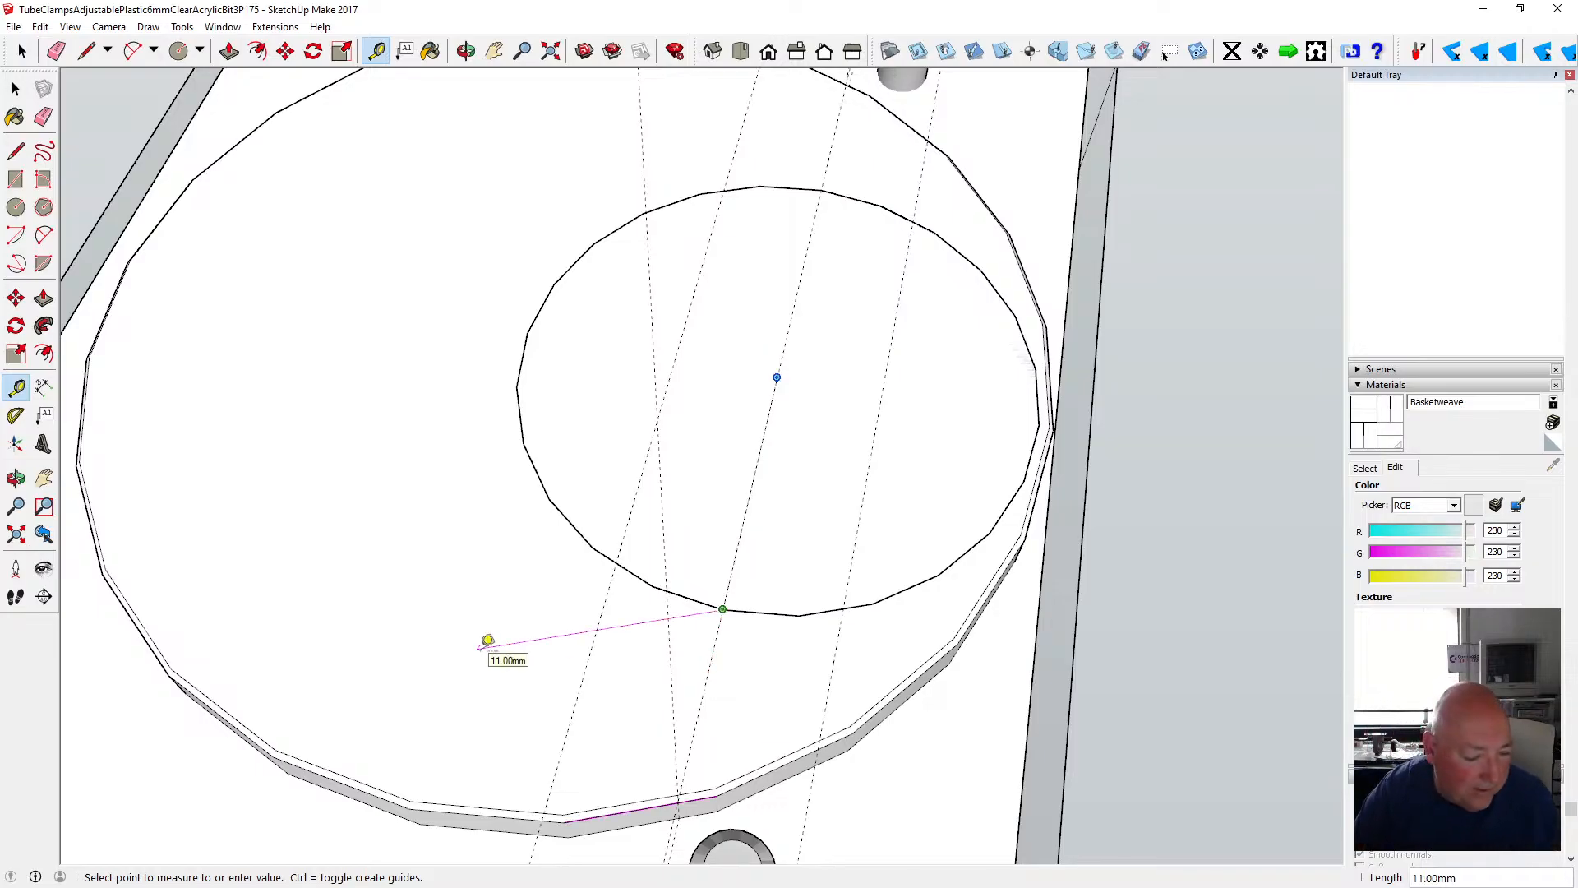
- Draw outward-bulging arcs of about 3.4 mm radius on the small circle's two ends facing the posts, each straddling the centre guide
click(43, 235)
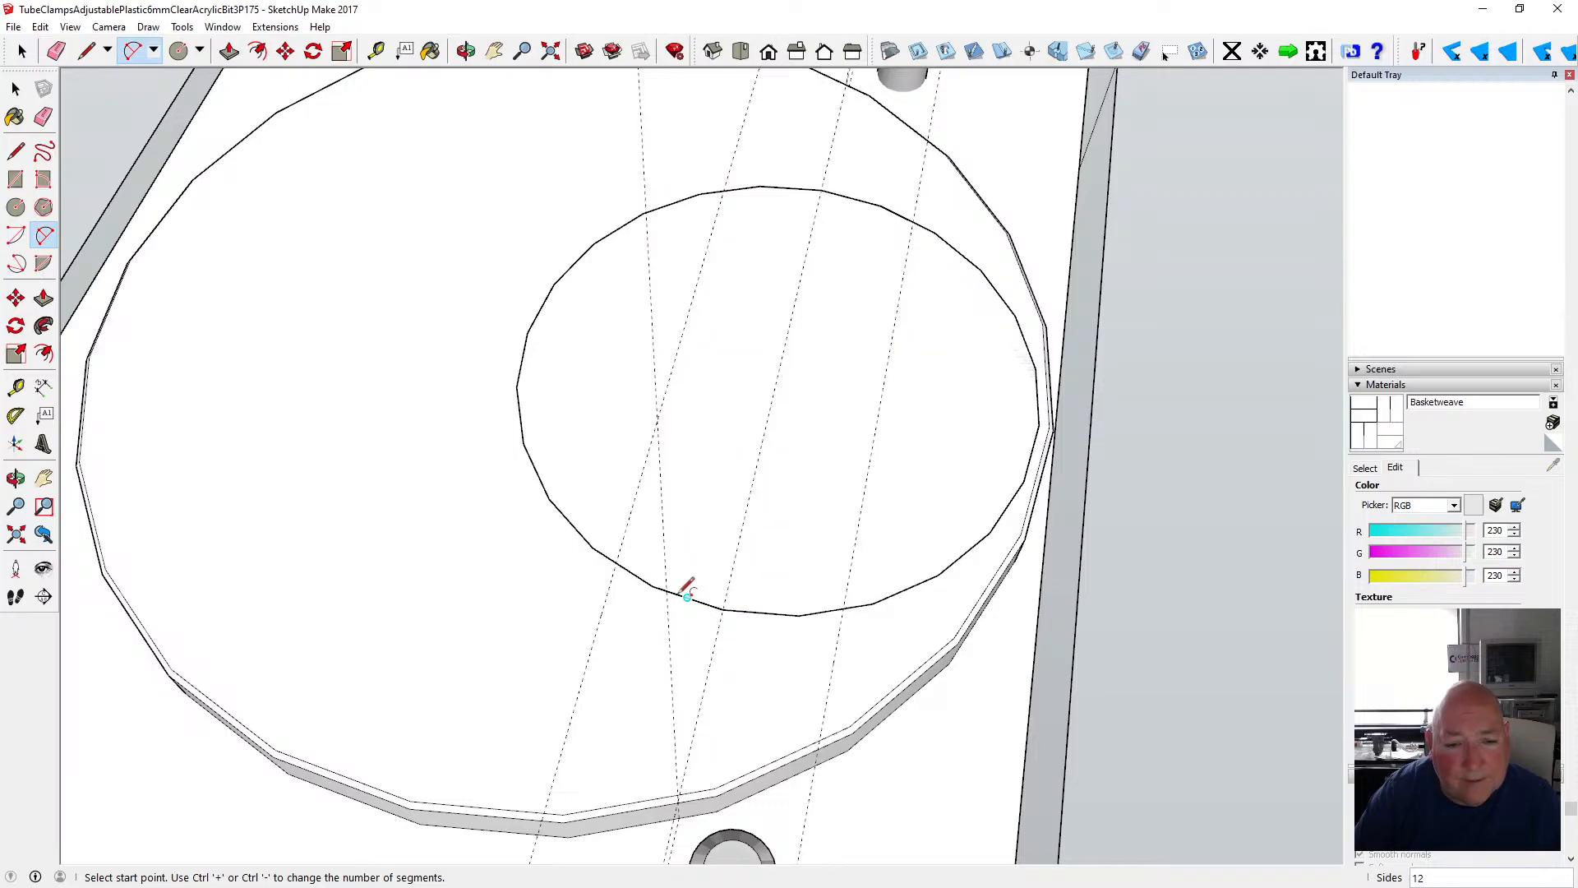
click(652, 586)
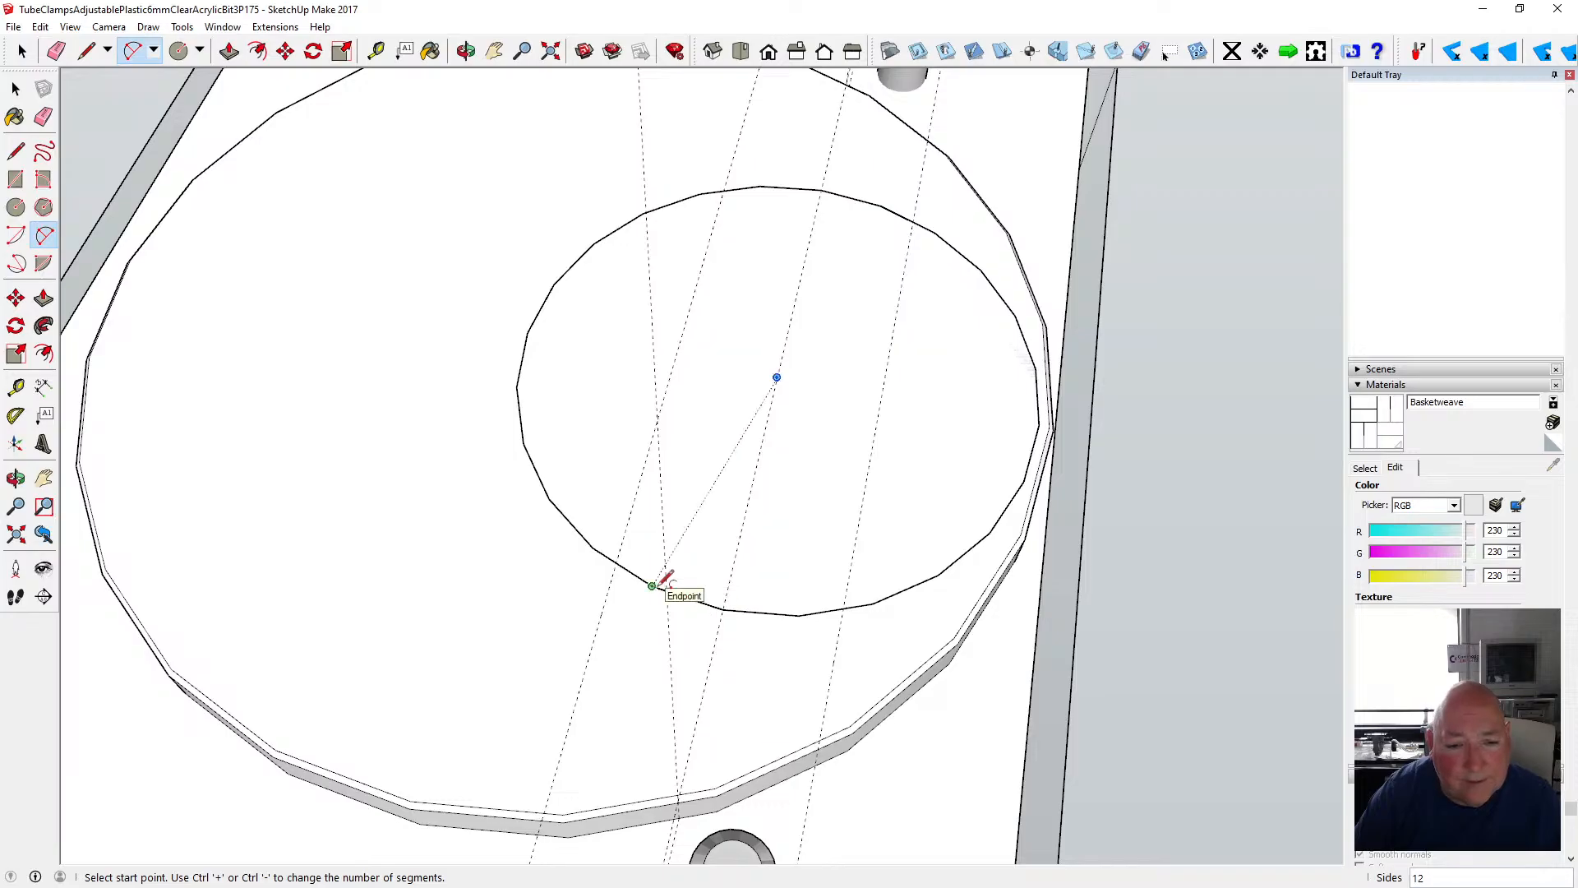
click(798, 615)
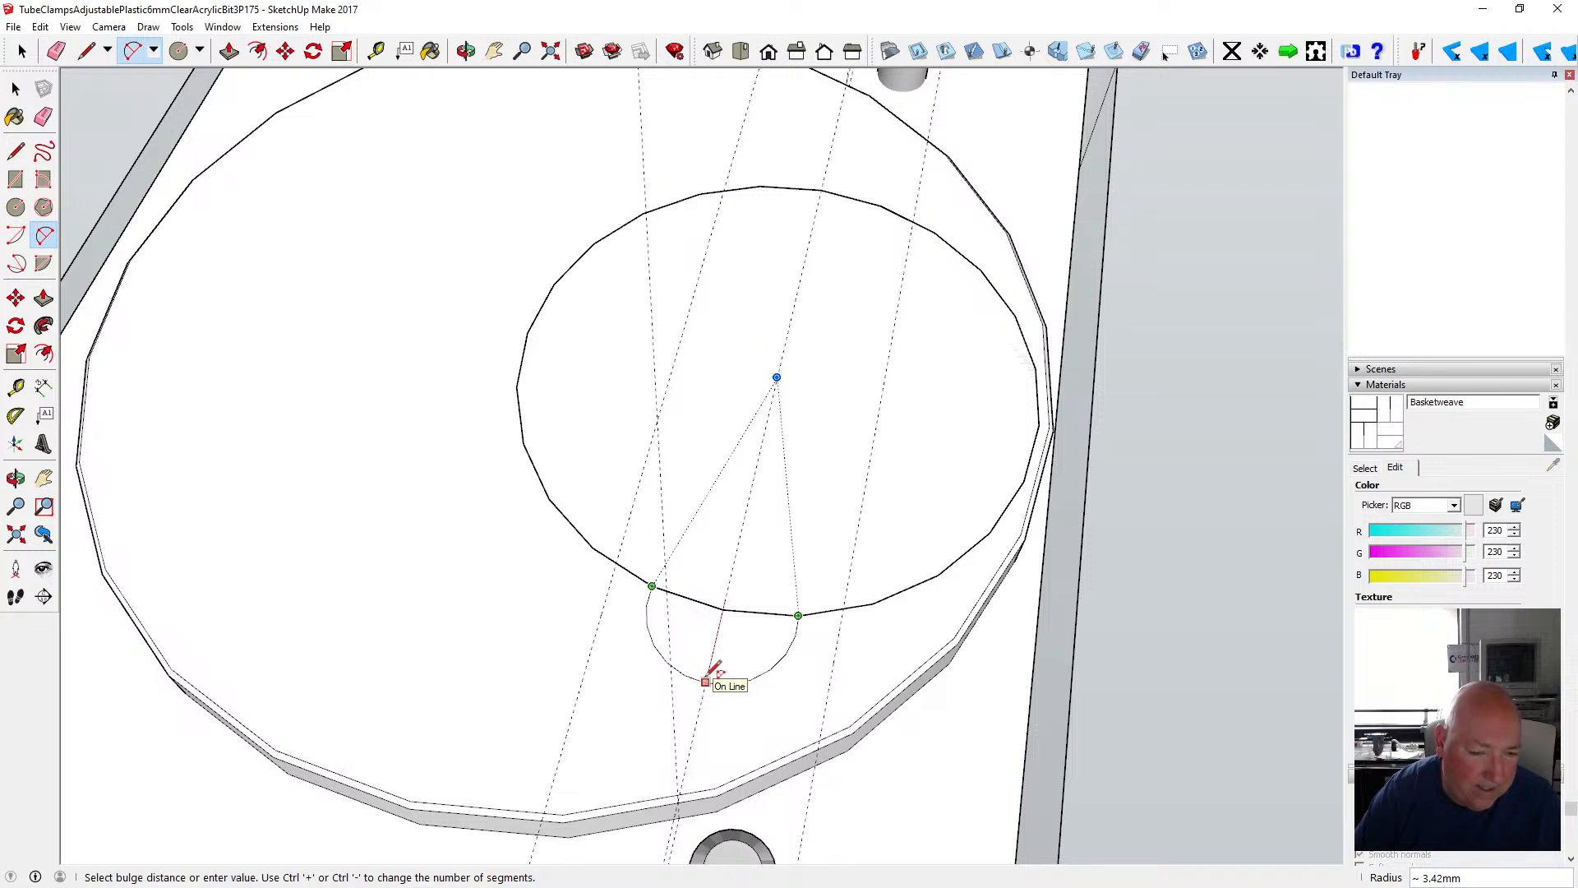
click(718, 660)
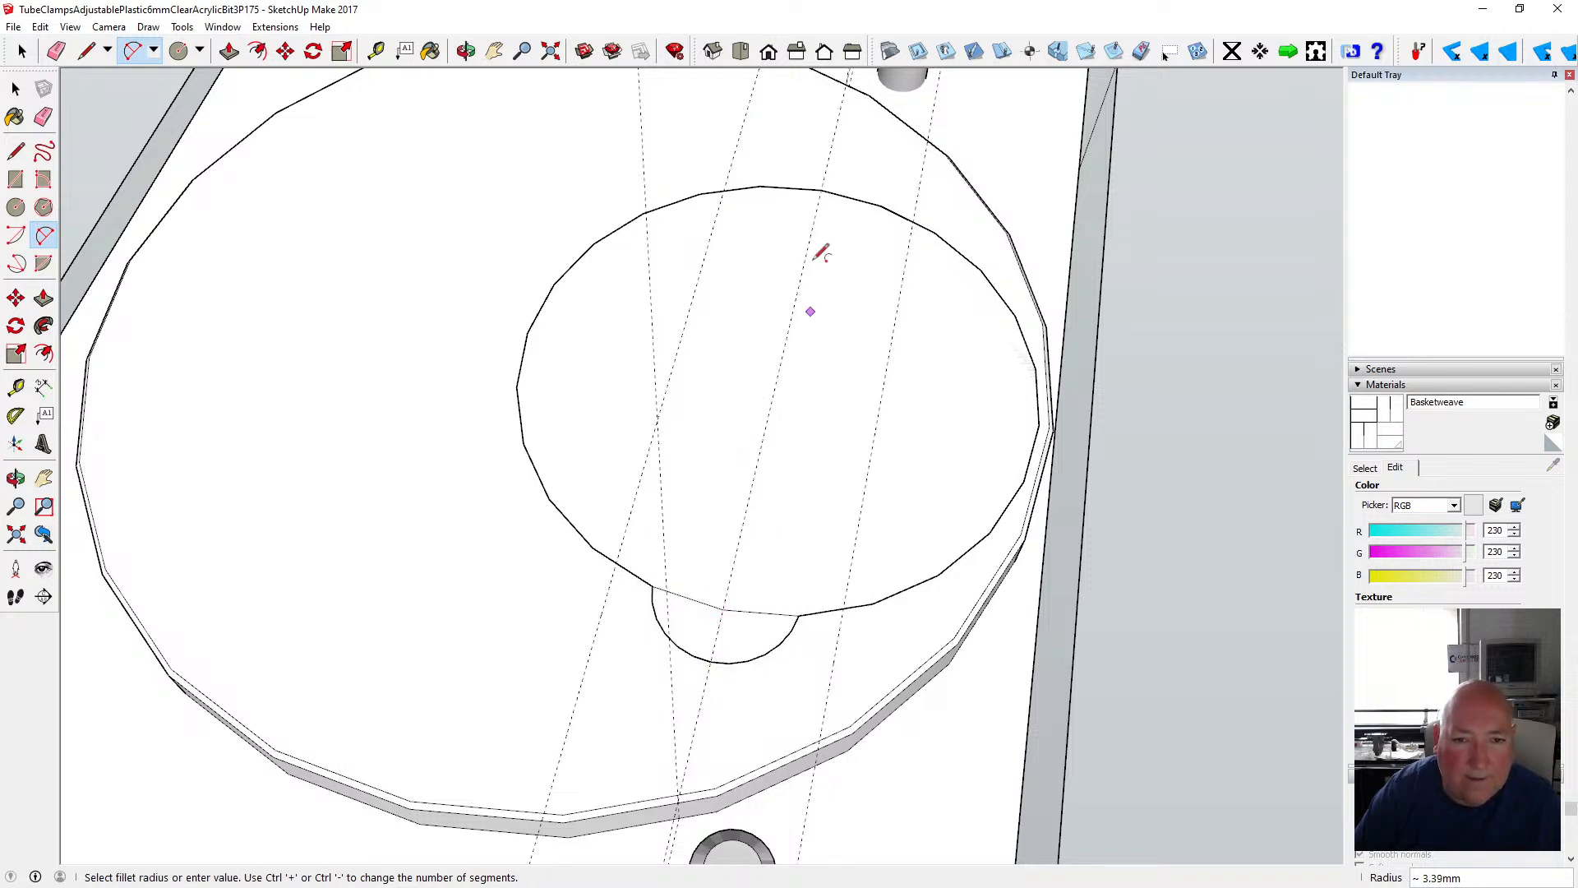
click(760, 186)
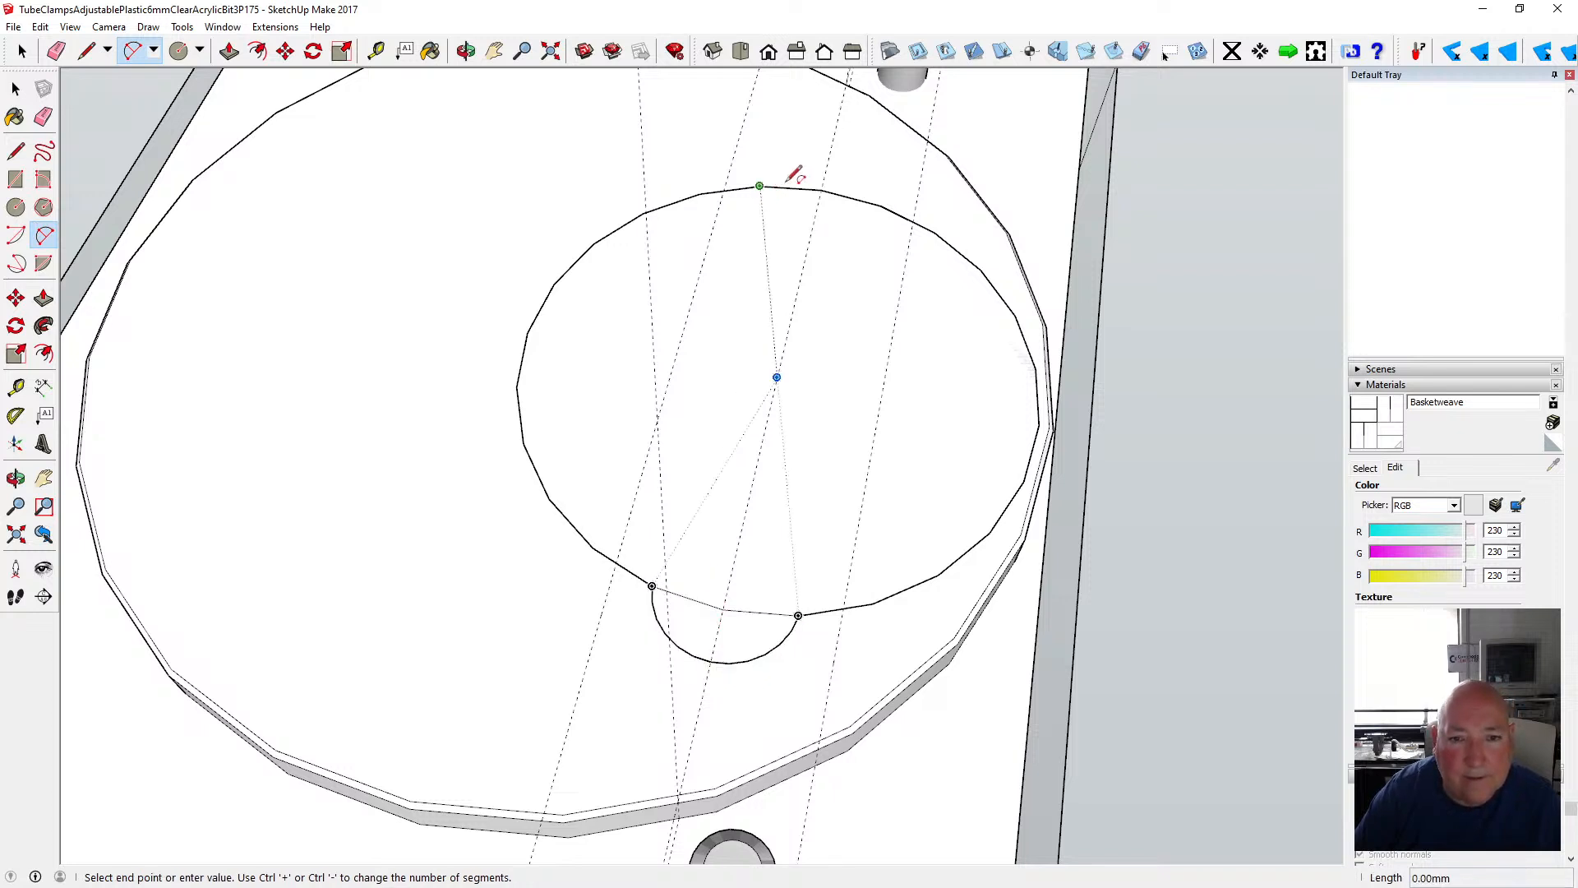
click(882, 205)
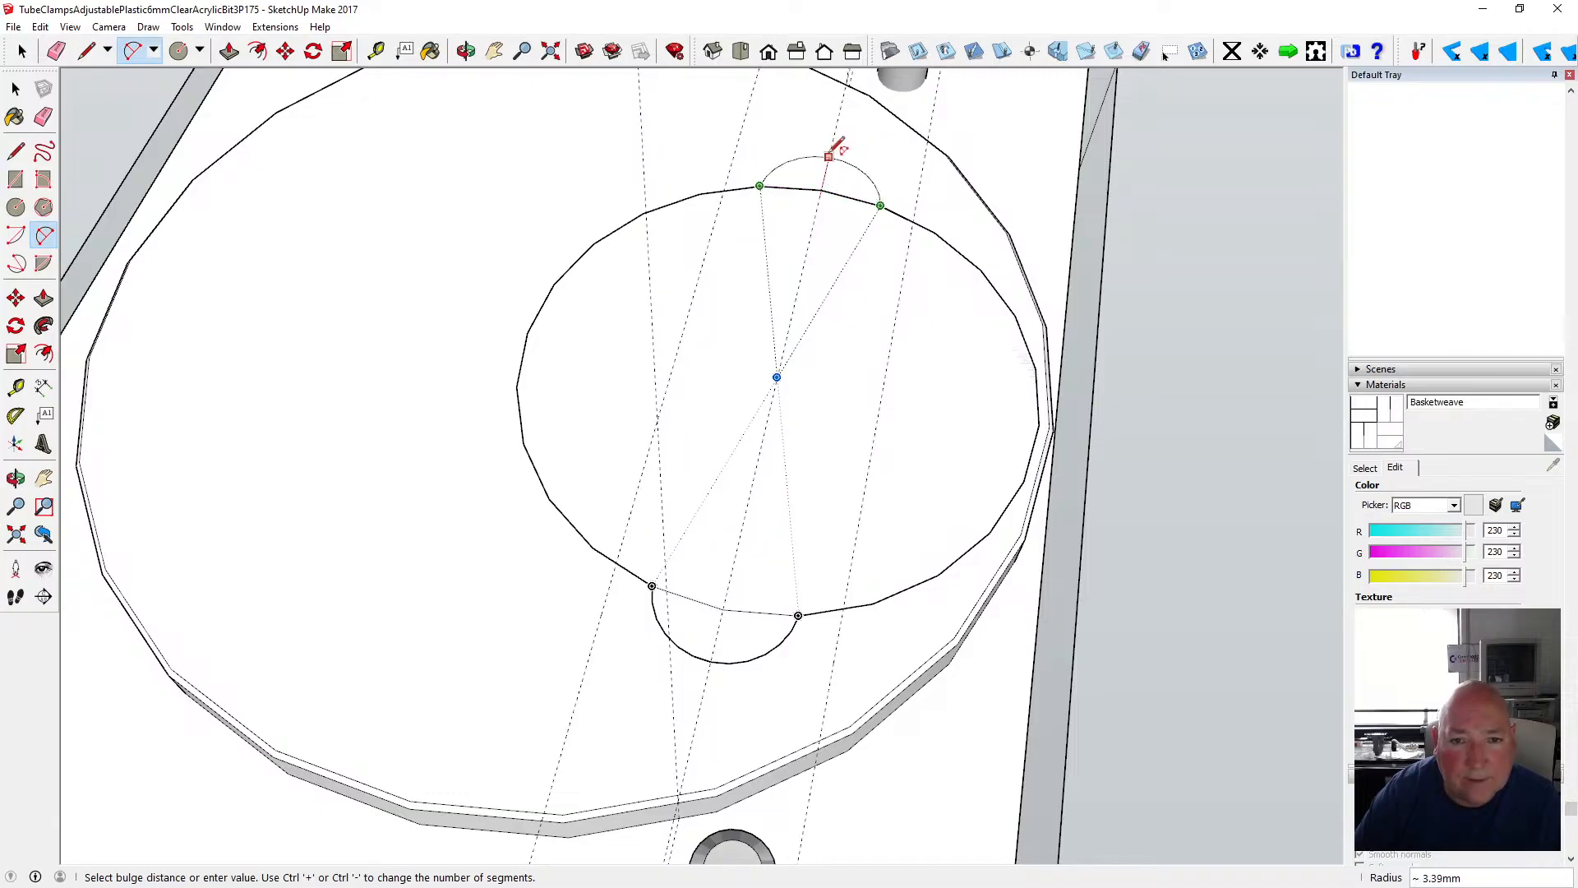
click(836, 149)
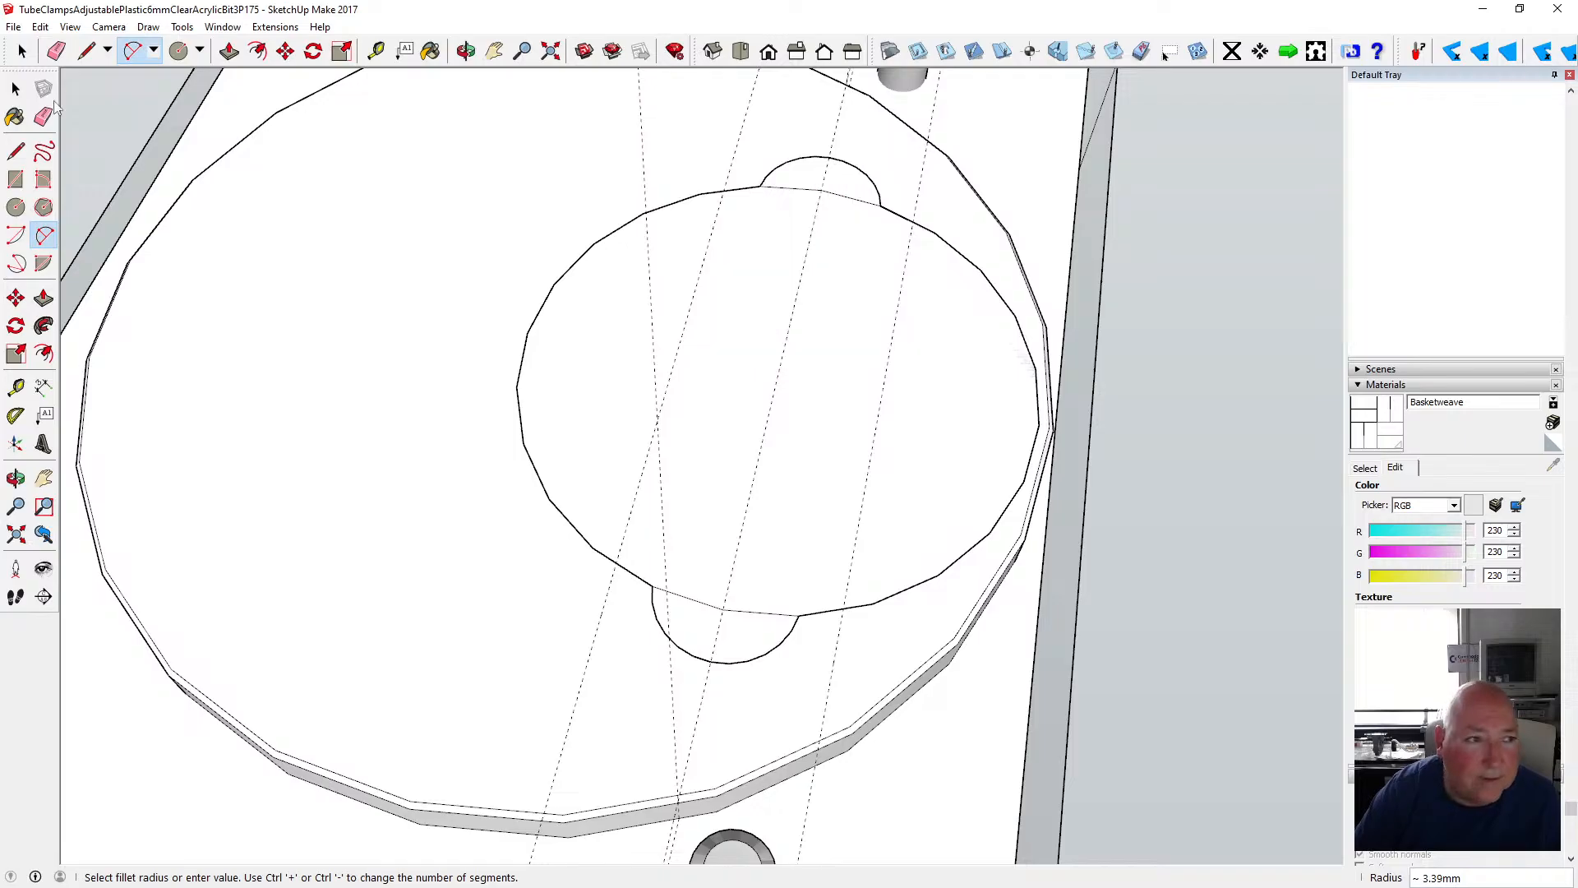
click(16, 89)
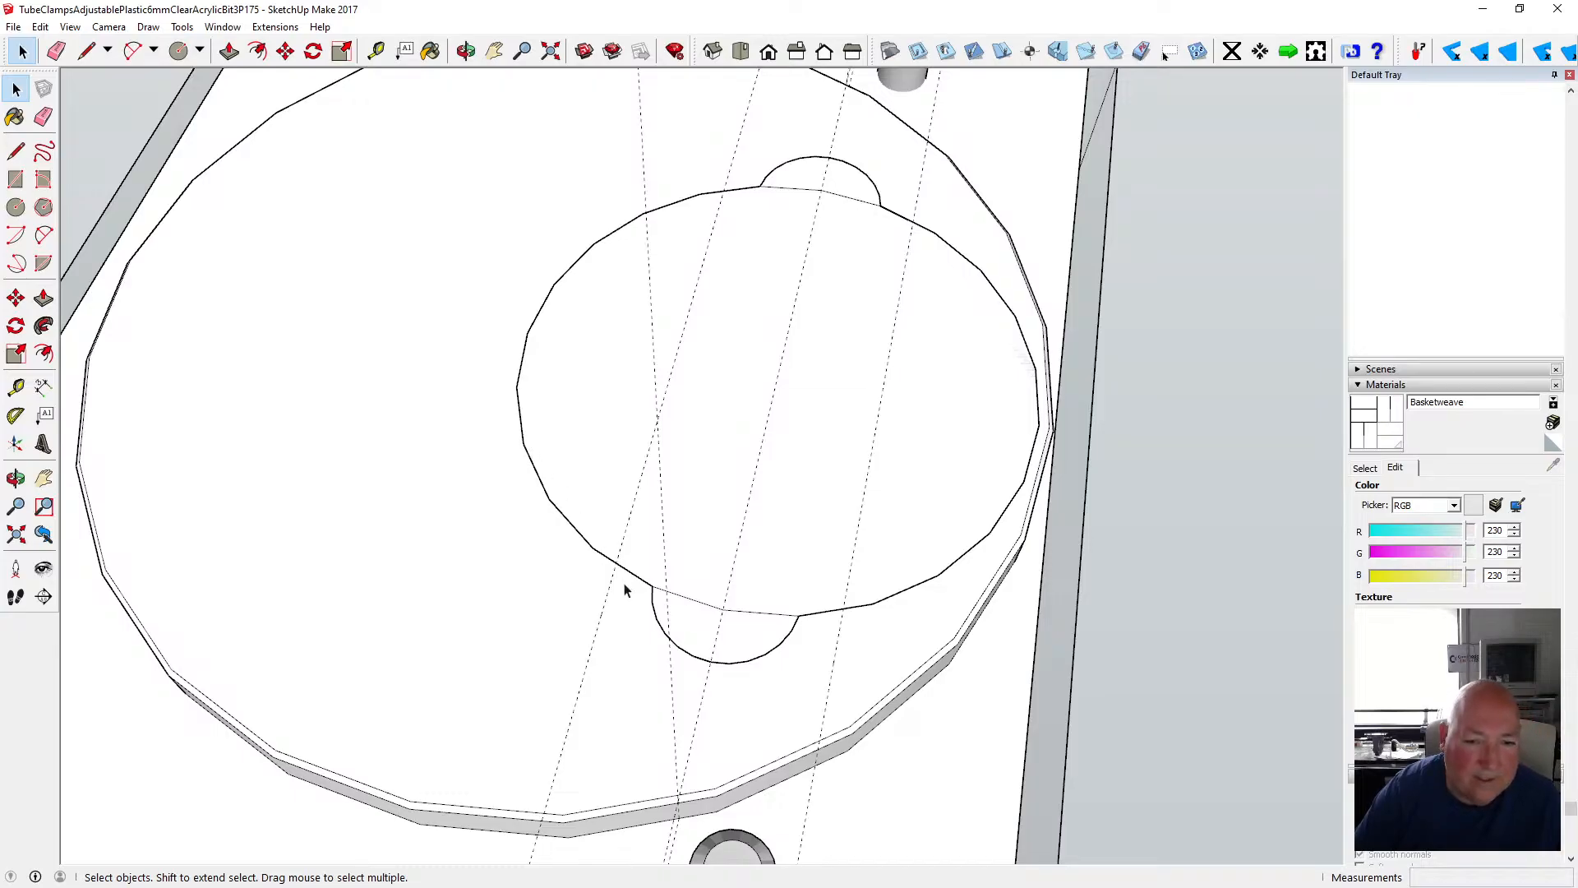
click(16, 207)
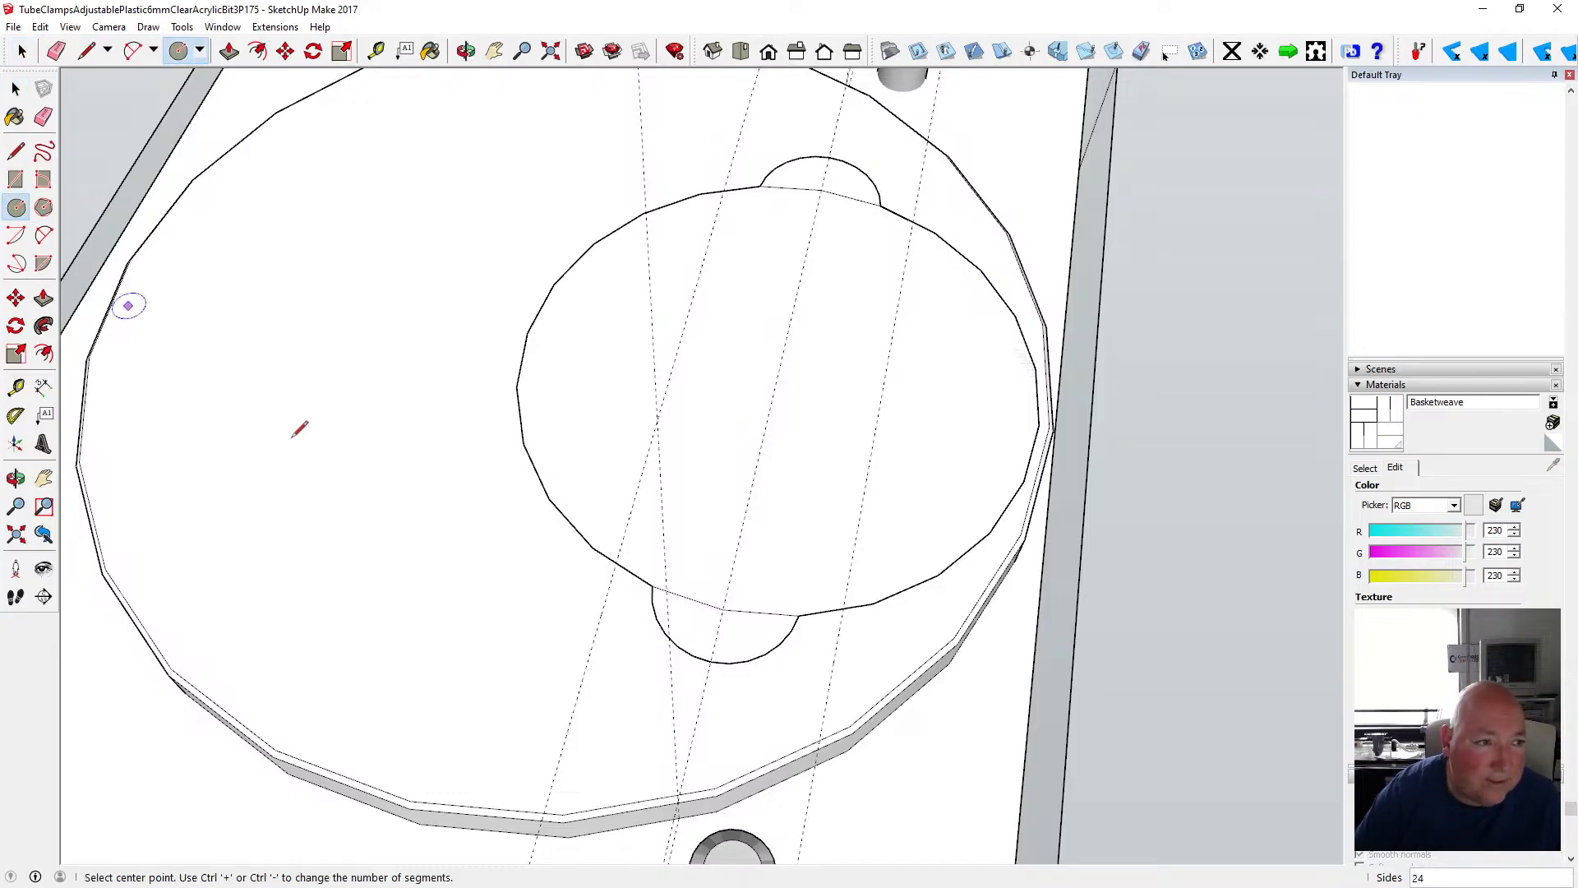
click(710, 661)
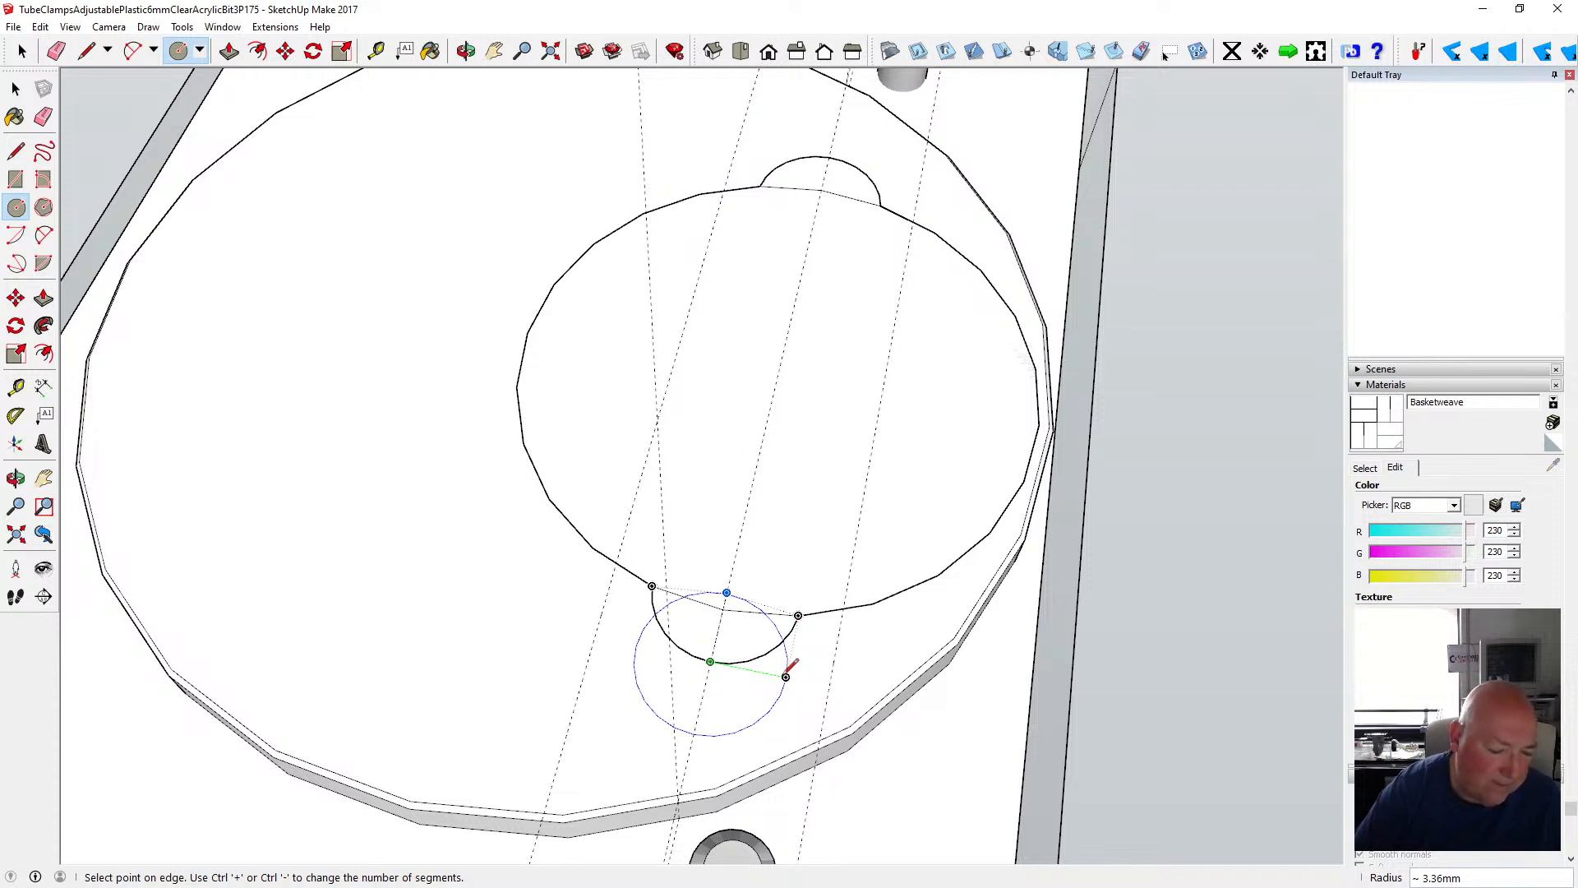
click(771, 609)
key(space)
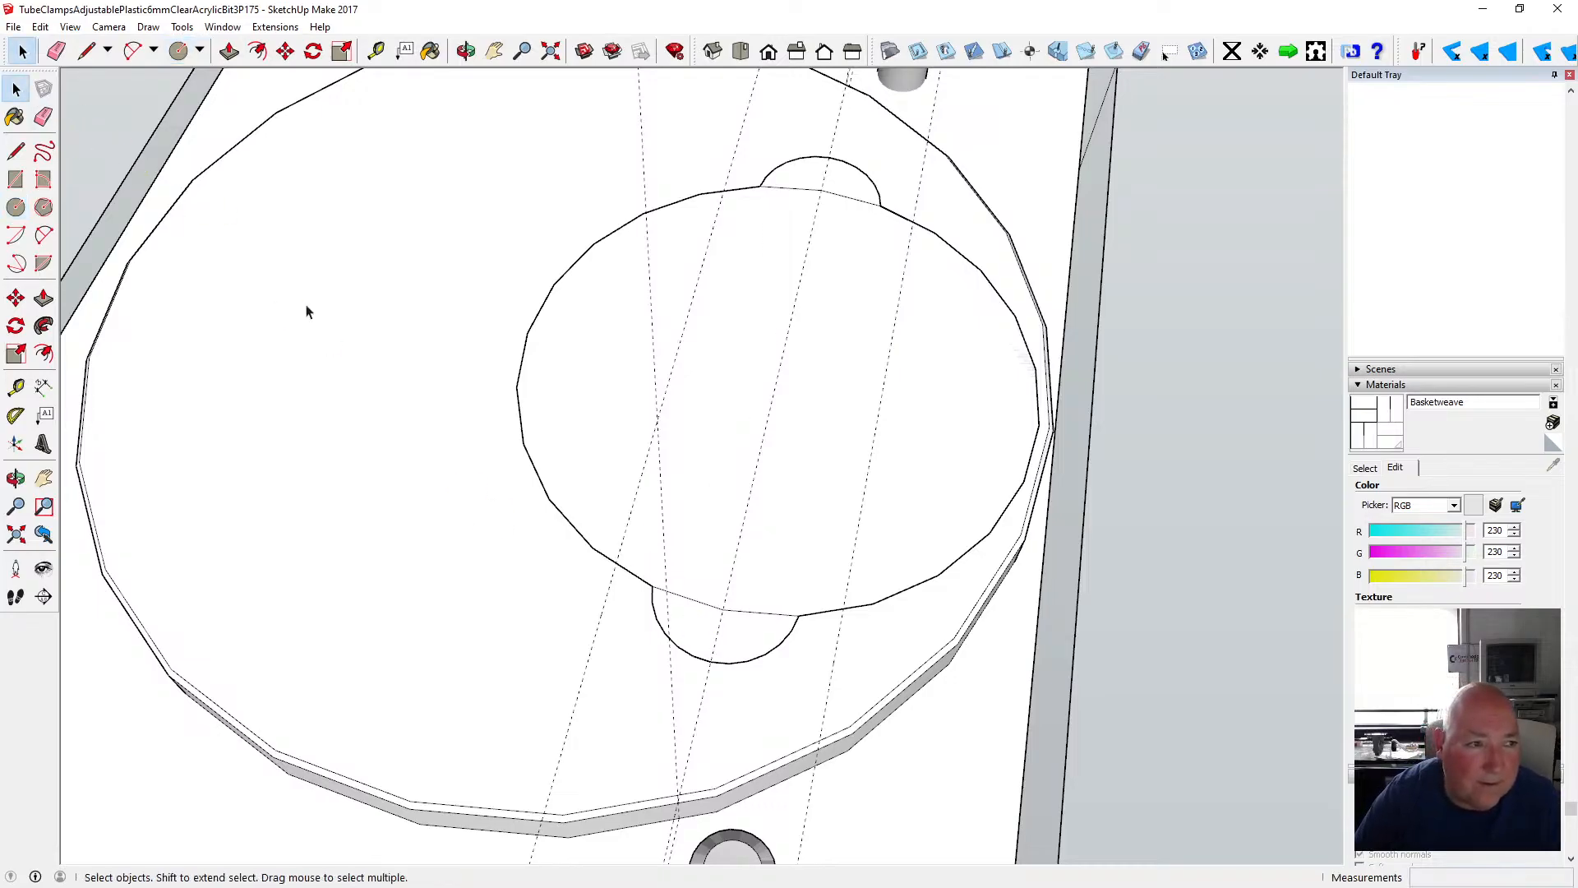
- Undo both outward-bulging arcs on the small circle's ends facing the posts
click(666, 637)
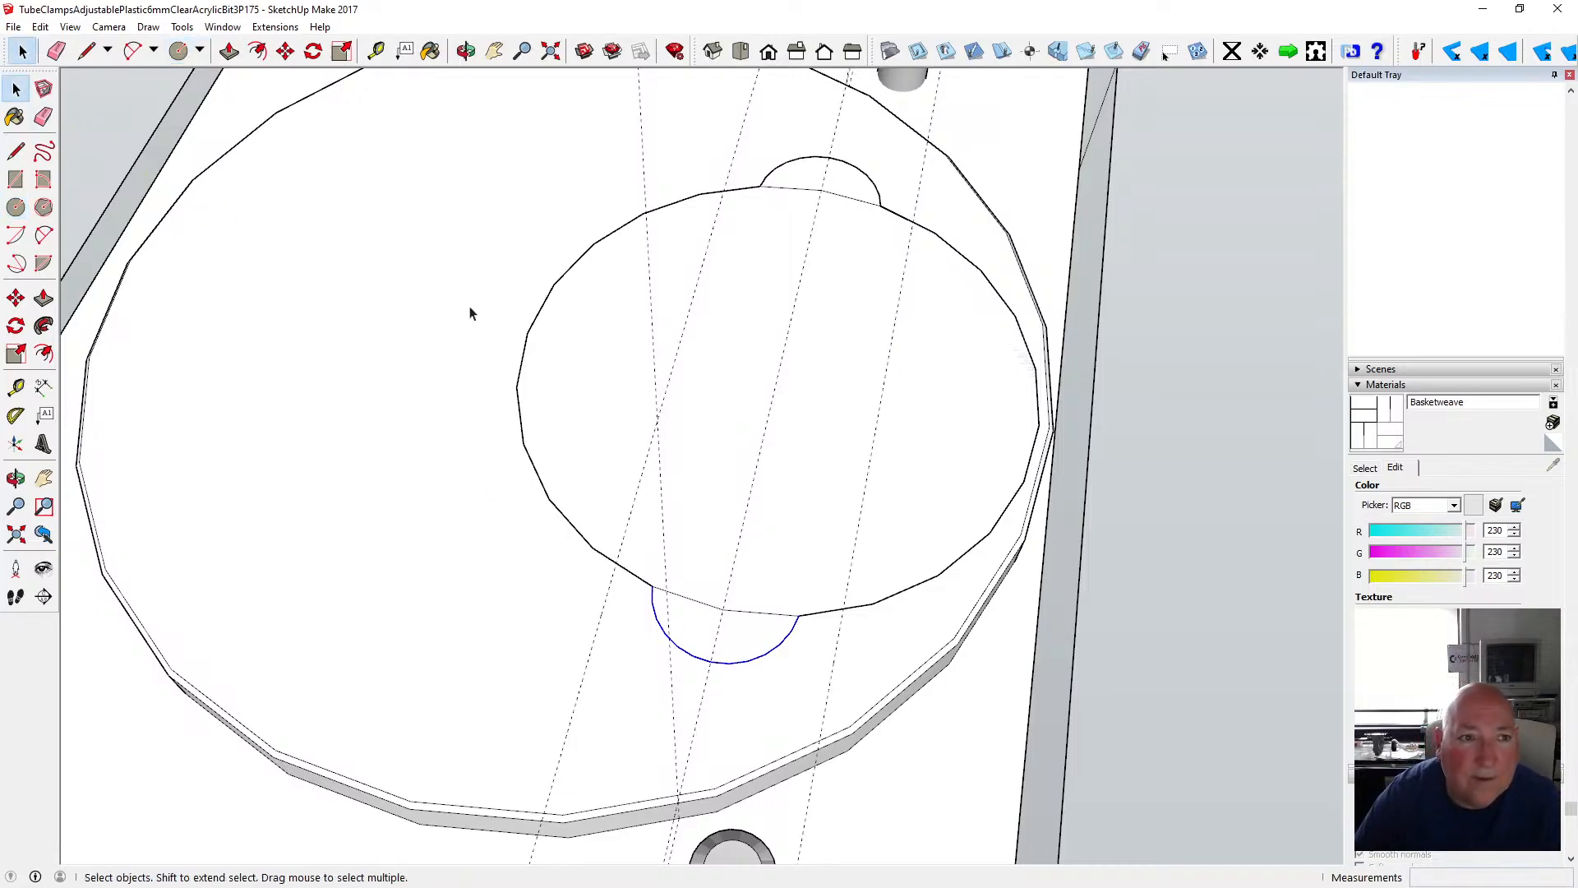
click(285, 50)
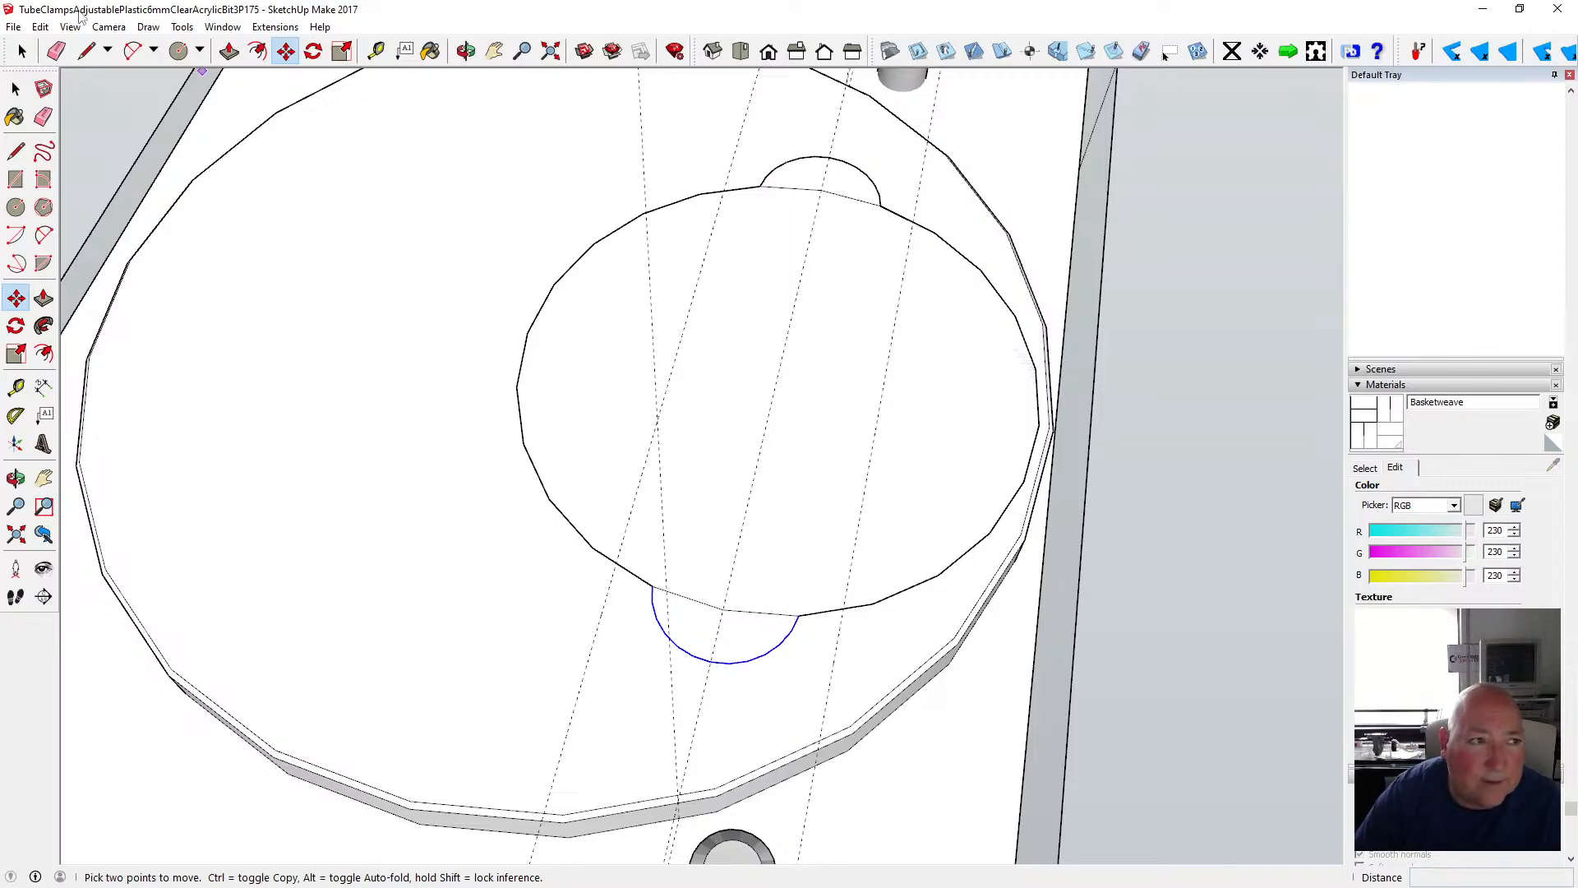
click(39, 26)
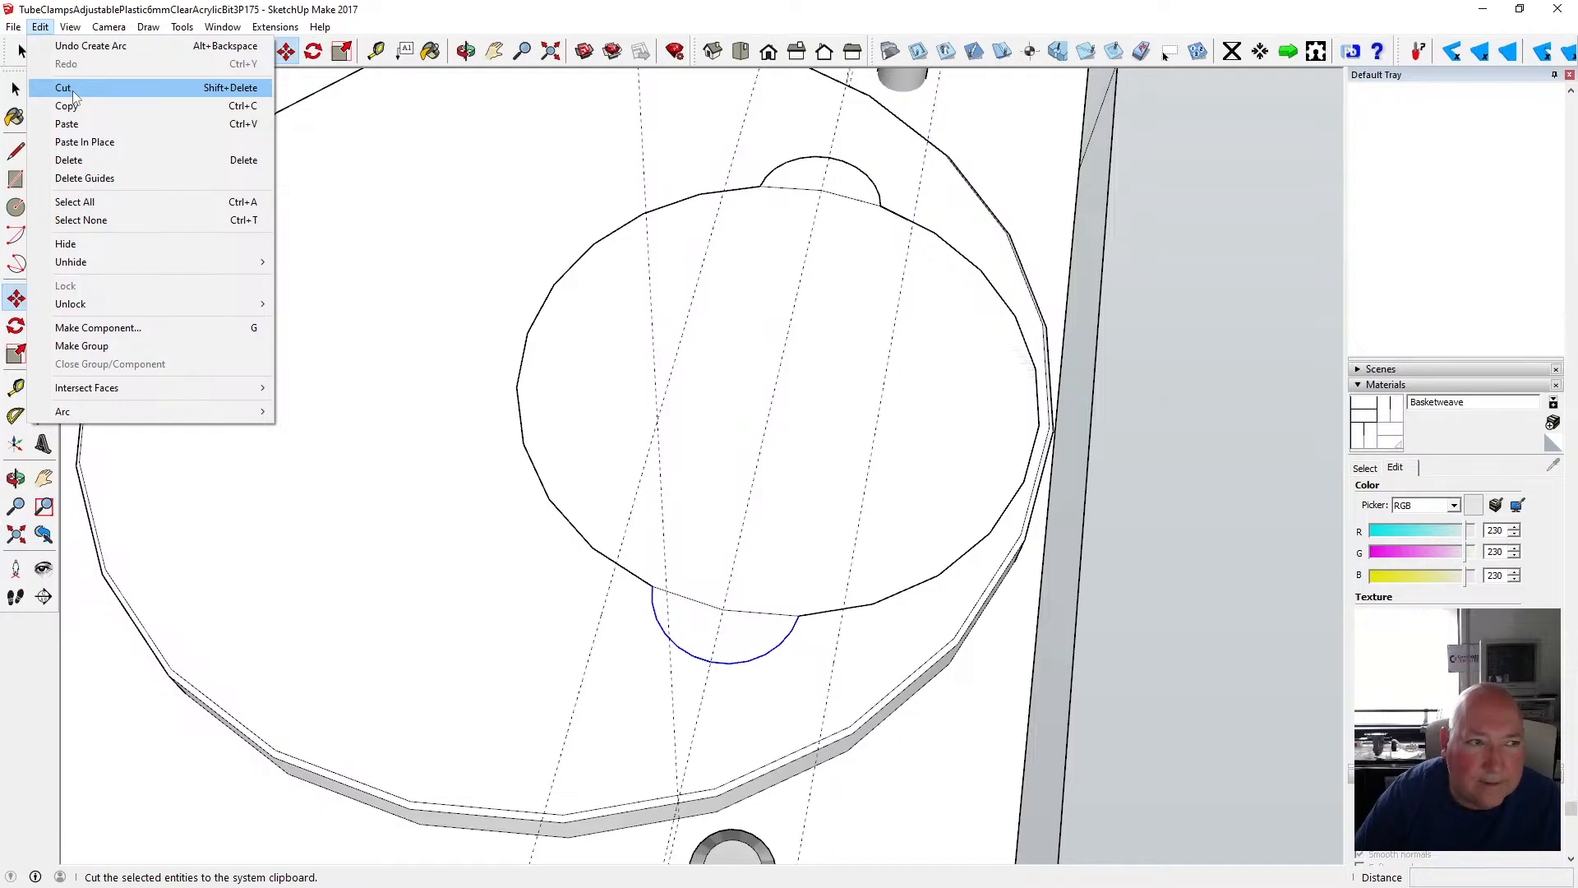
click(74, 46)
click(40, 26)
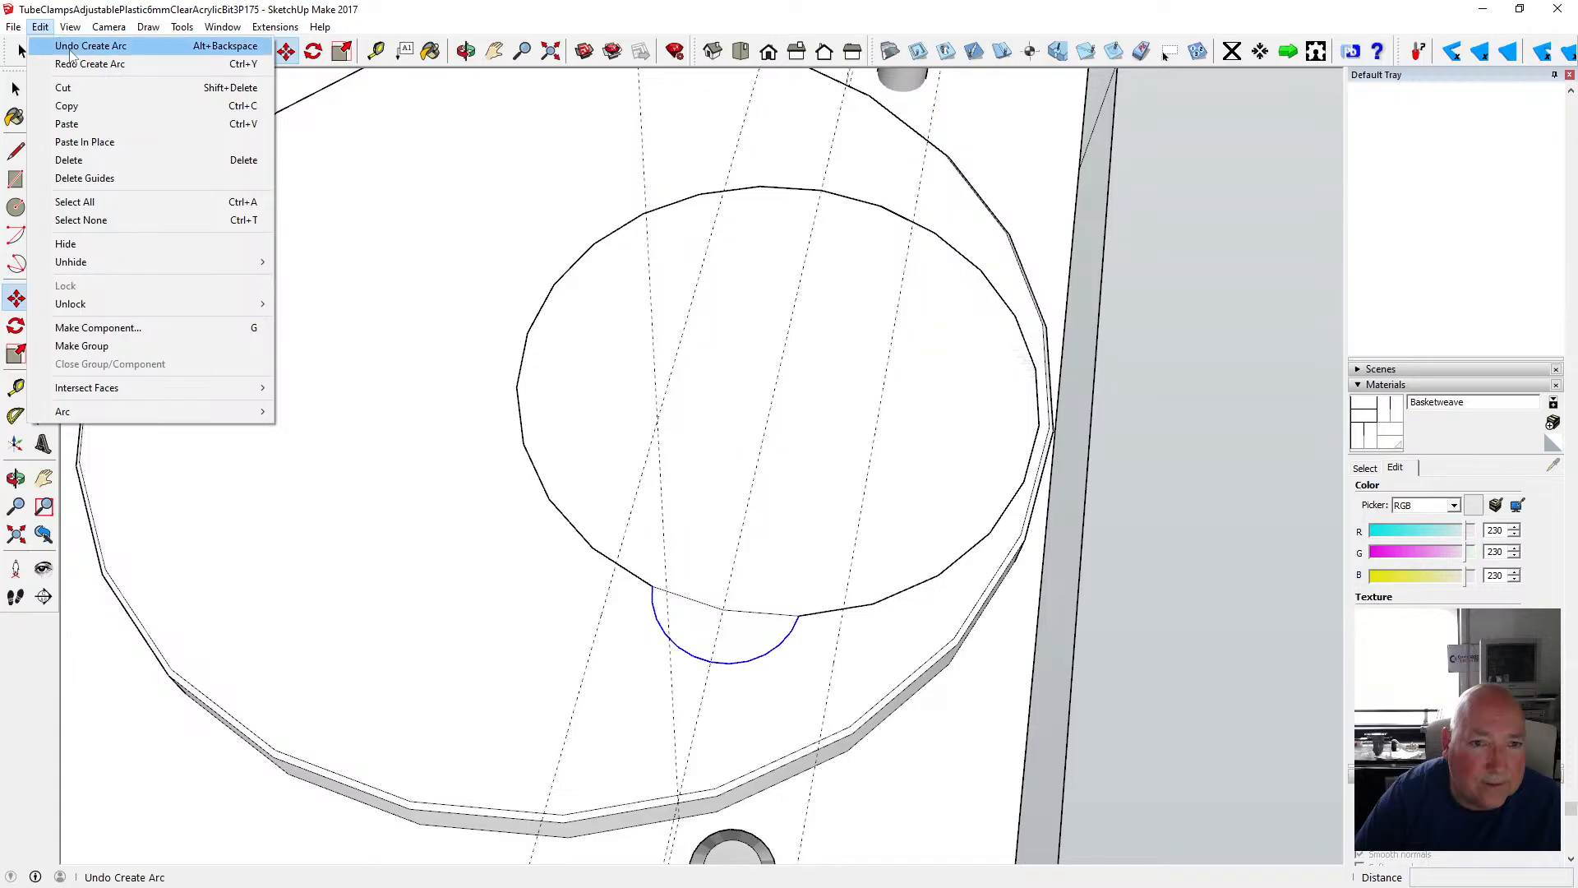
click(78, 46)
- Draw two parallel 2 mm lines outward from the small circle's edge on its end facing the nearer post, one either side of the centre guide
click(86, 51)
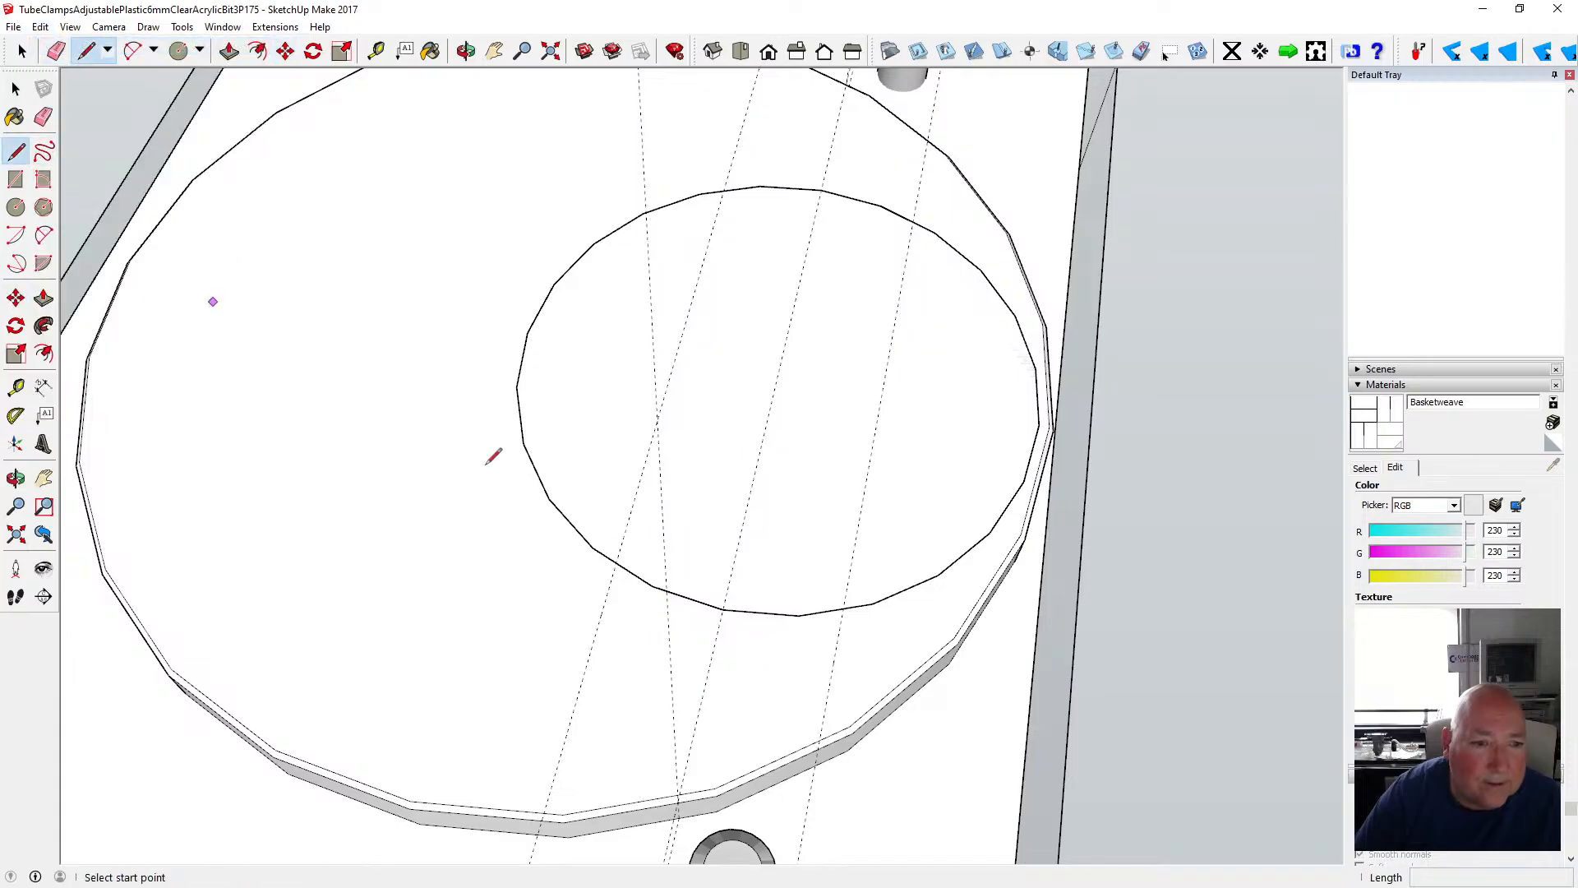
click(652, 585)
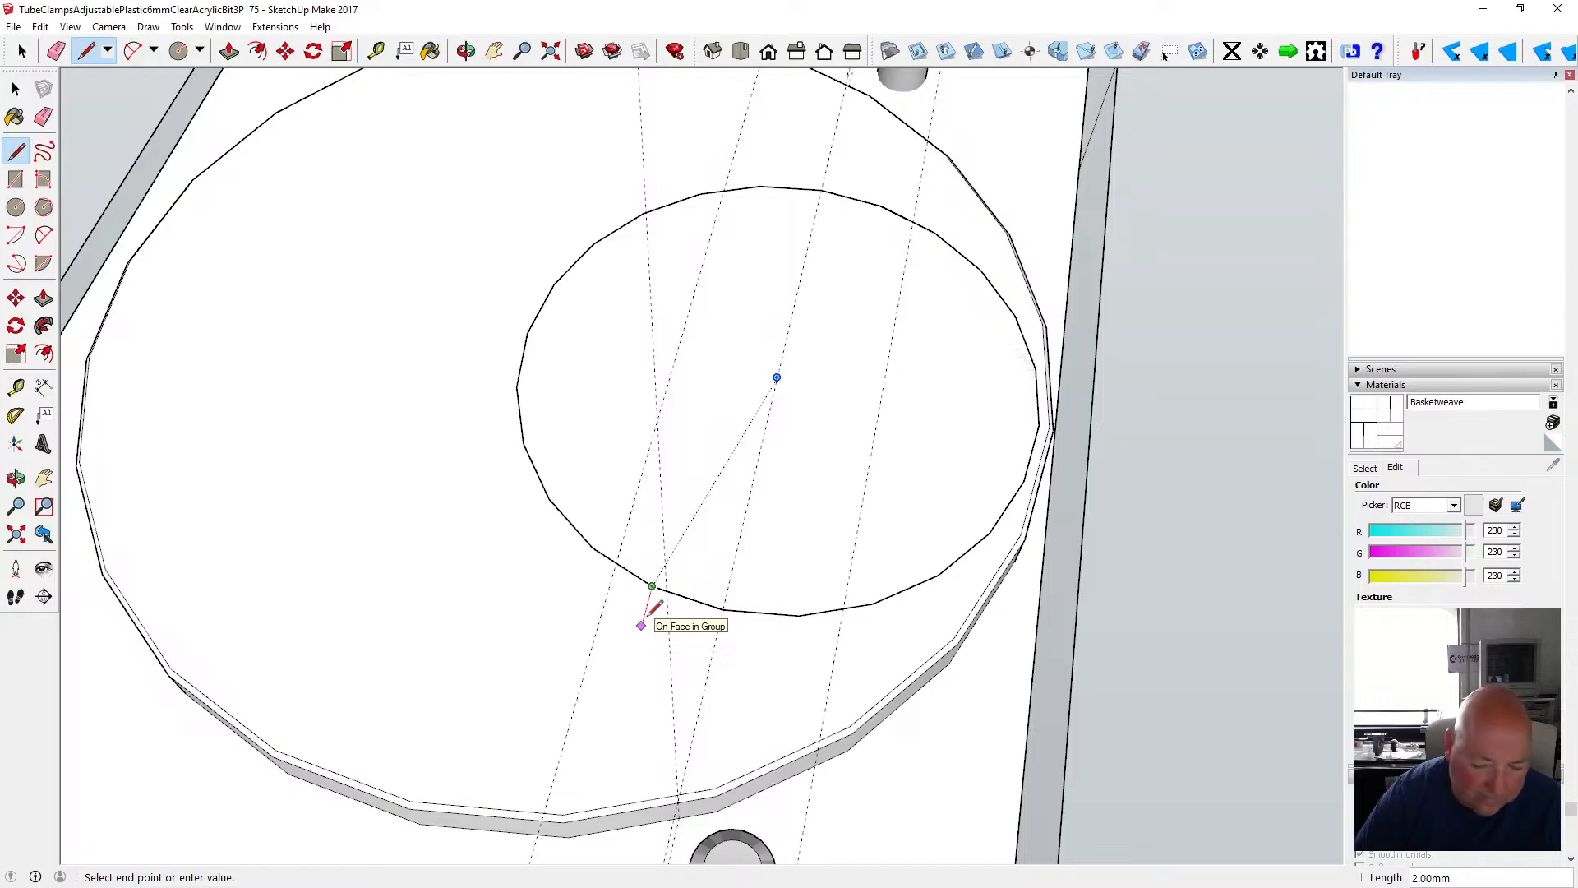
click(642, 626)
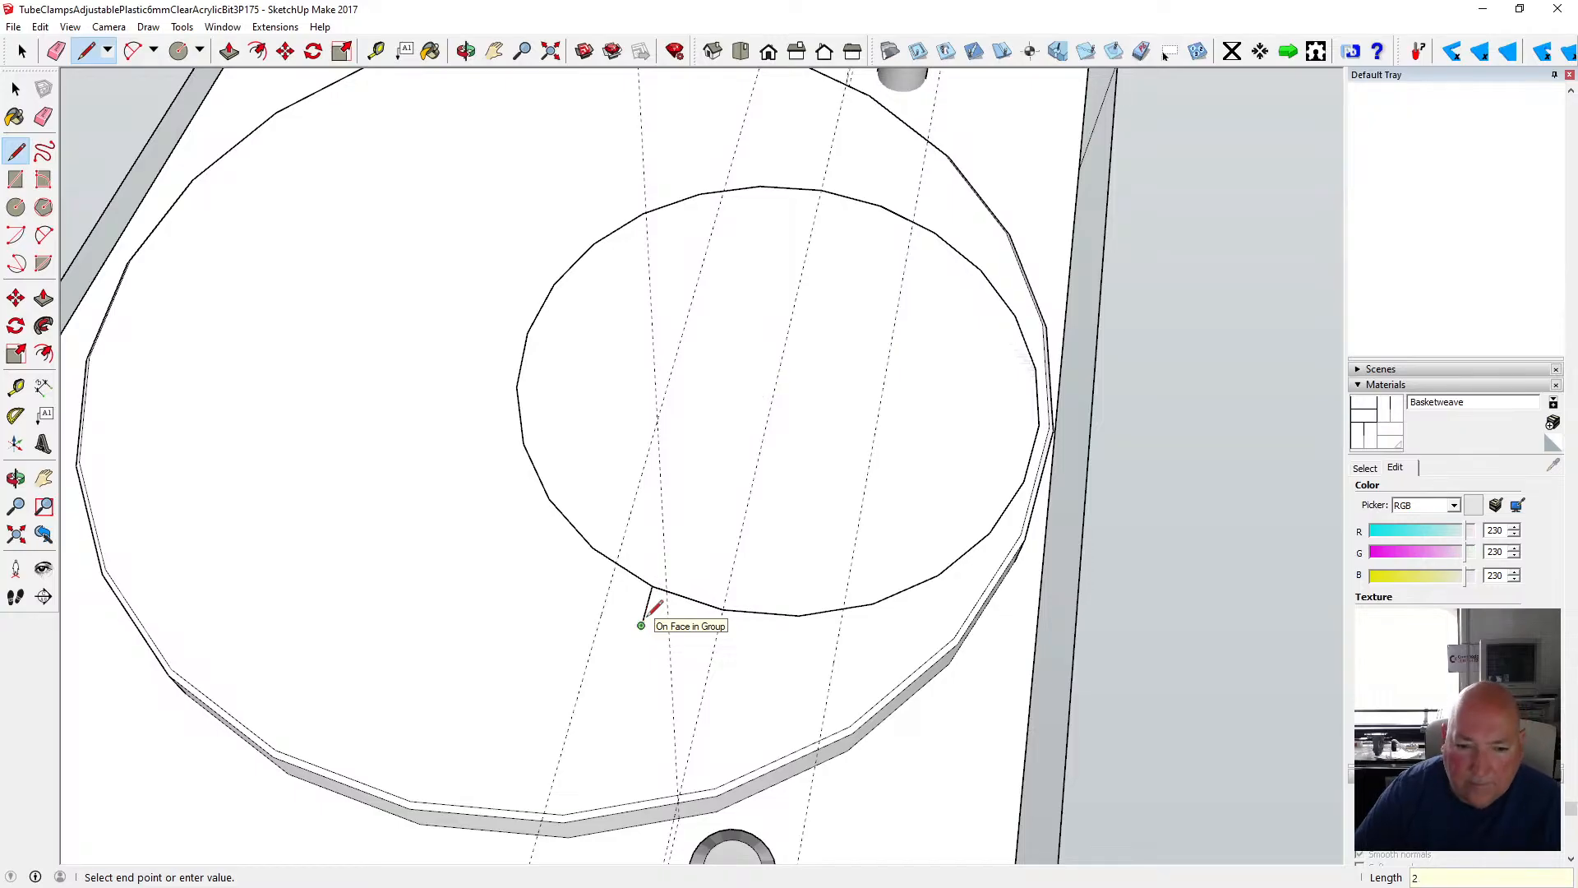
key(Escape)
click(798, 615)
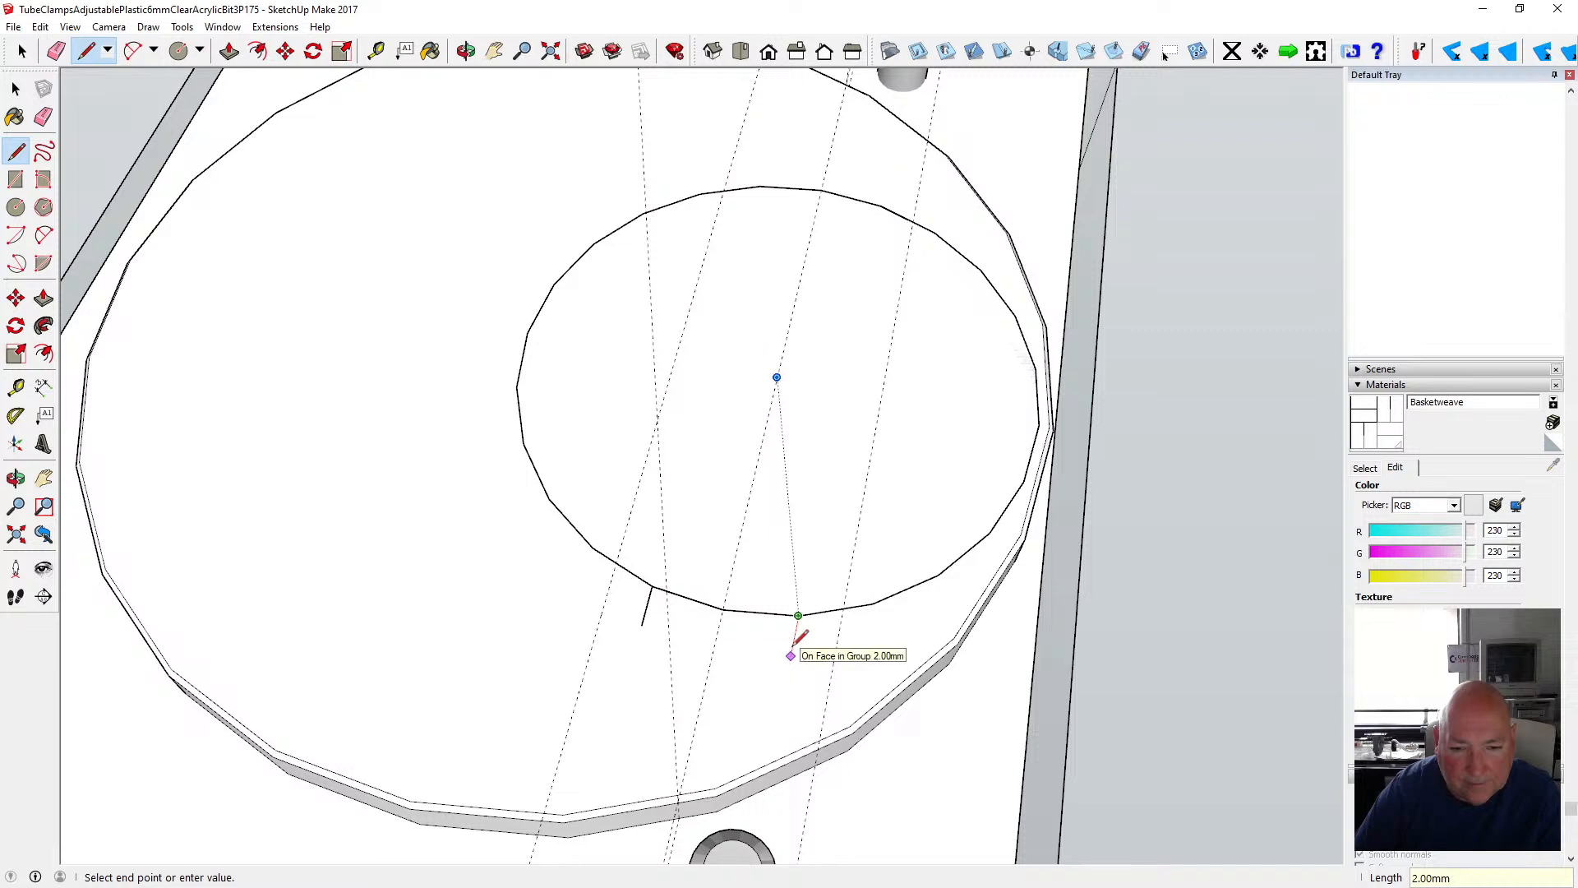
click(791, 655)
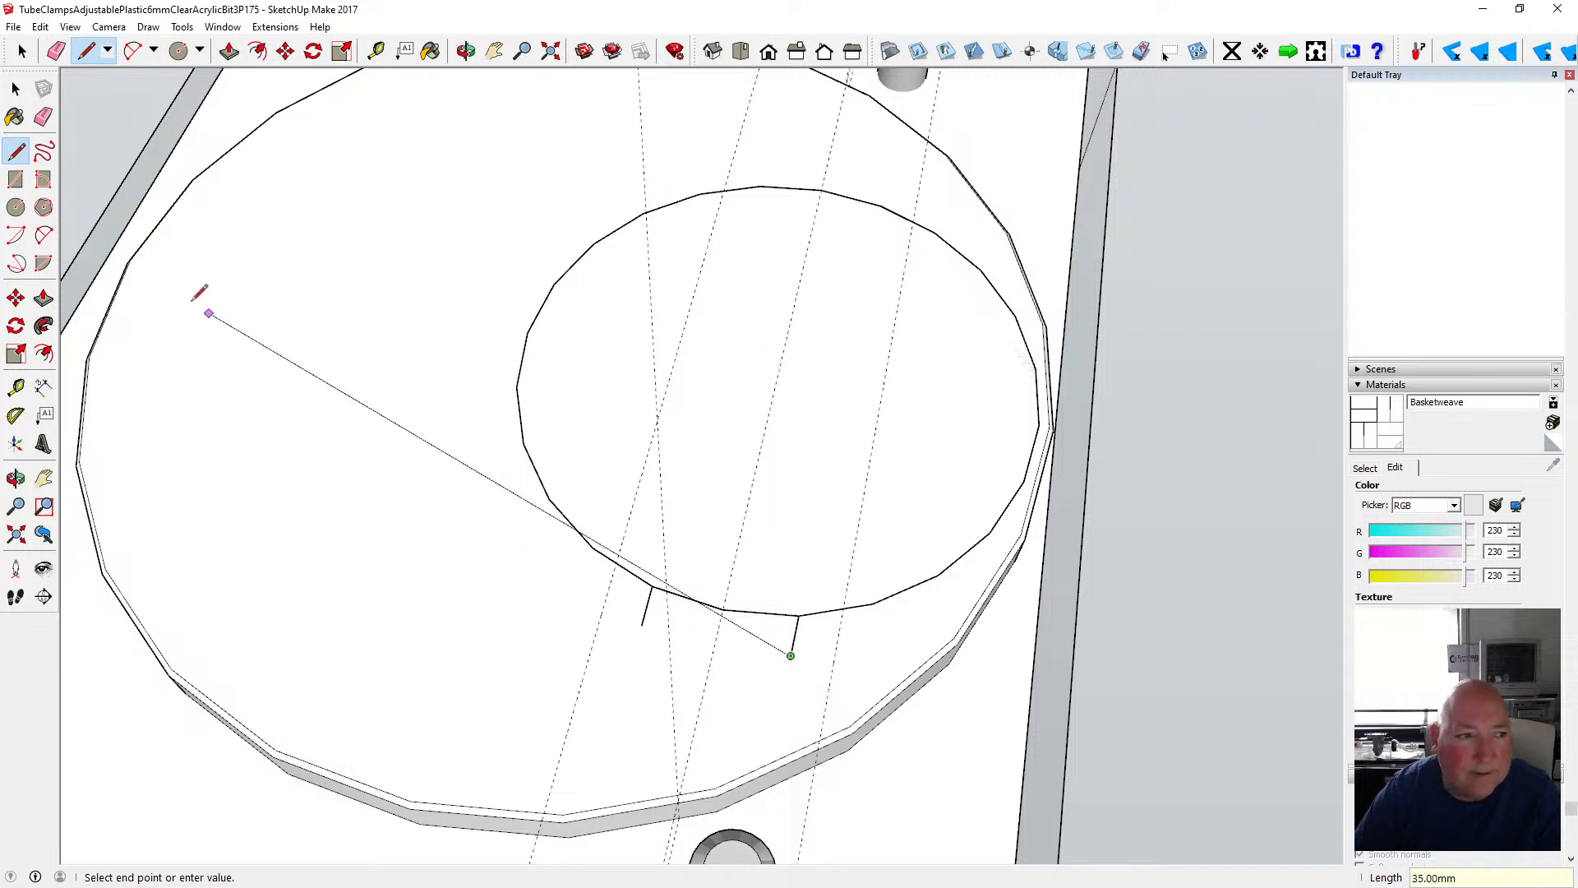
- Join the outer ends of the two short lines near the nearer post with an outward-bulging half-circle arc
key(a)
click(641, 626)
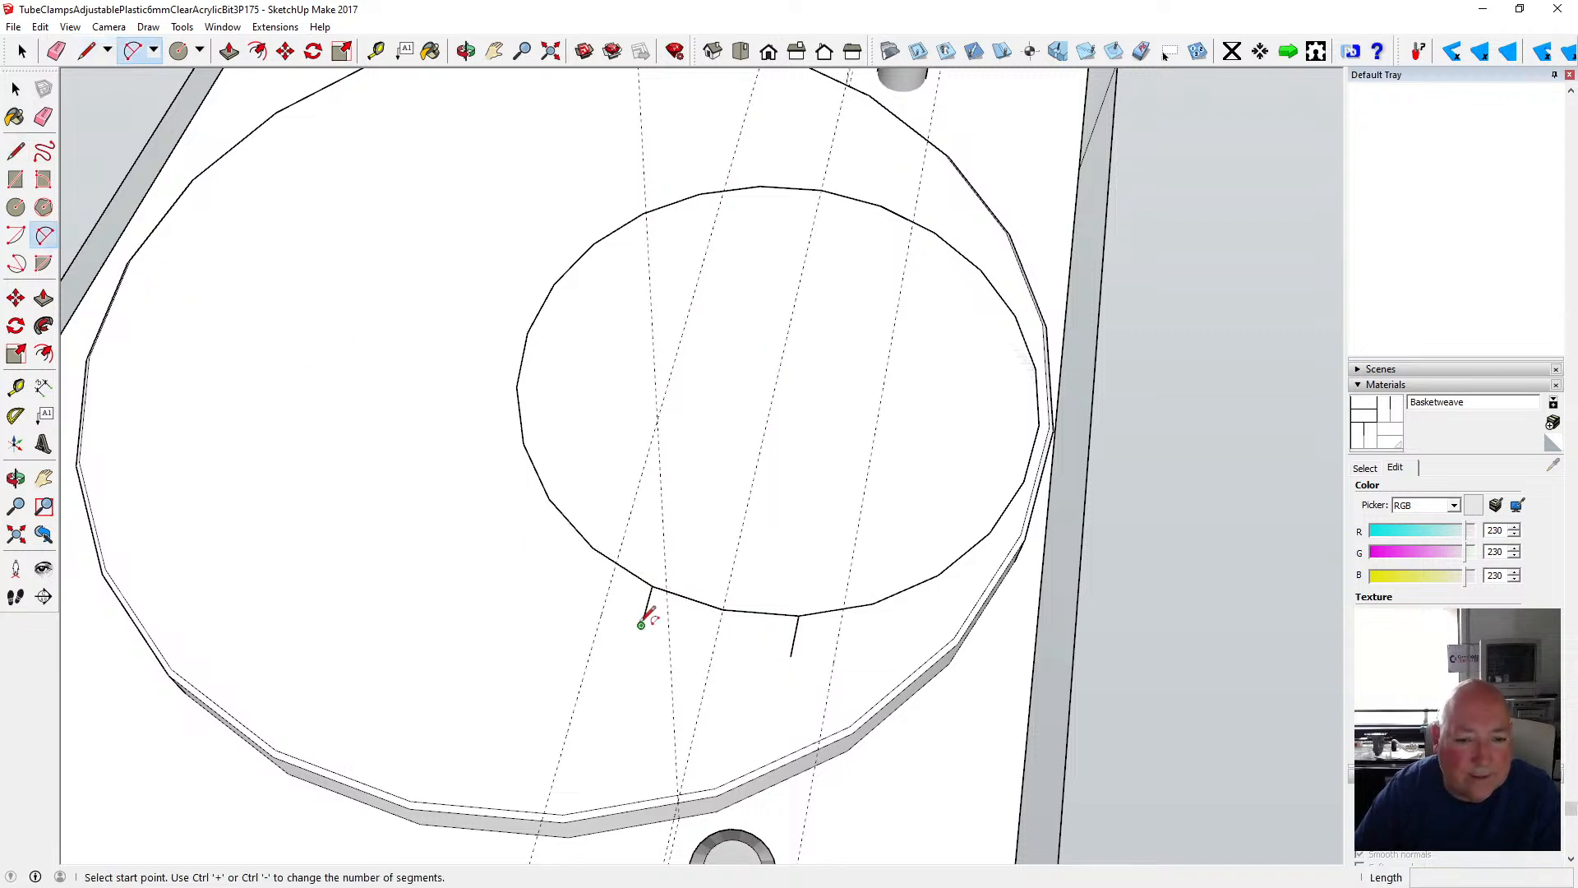
click(790, 655)
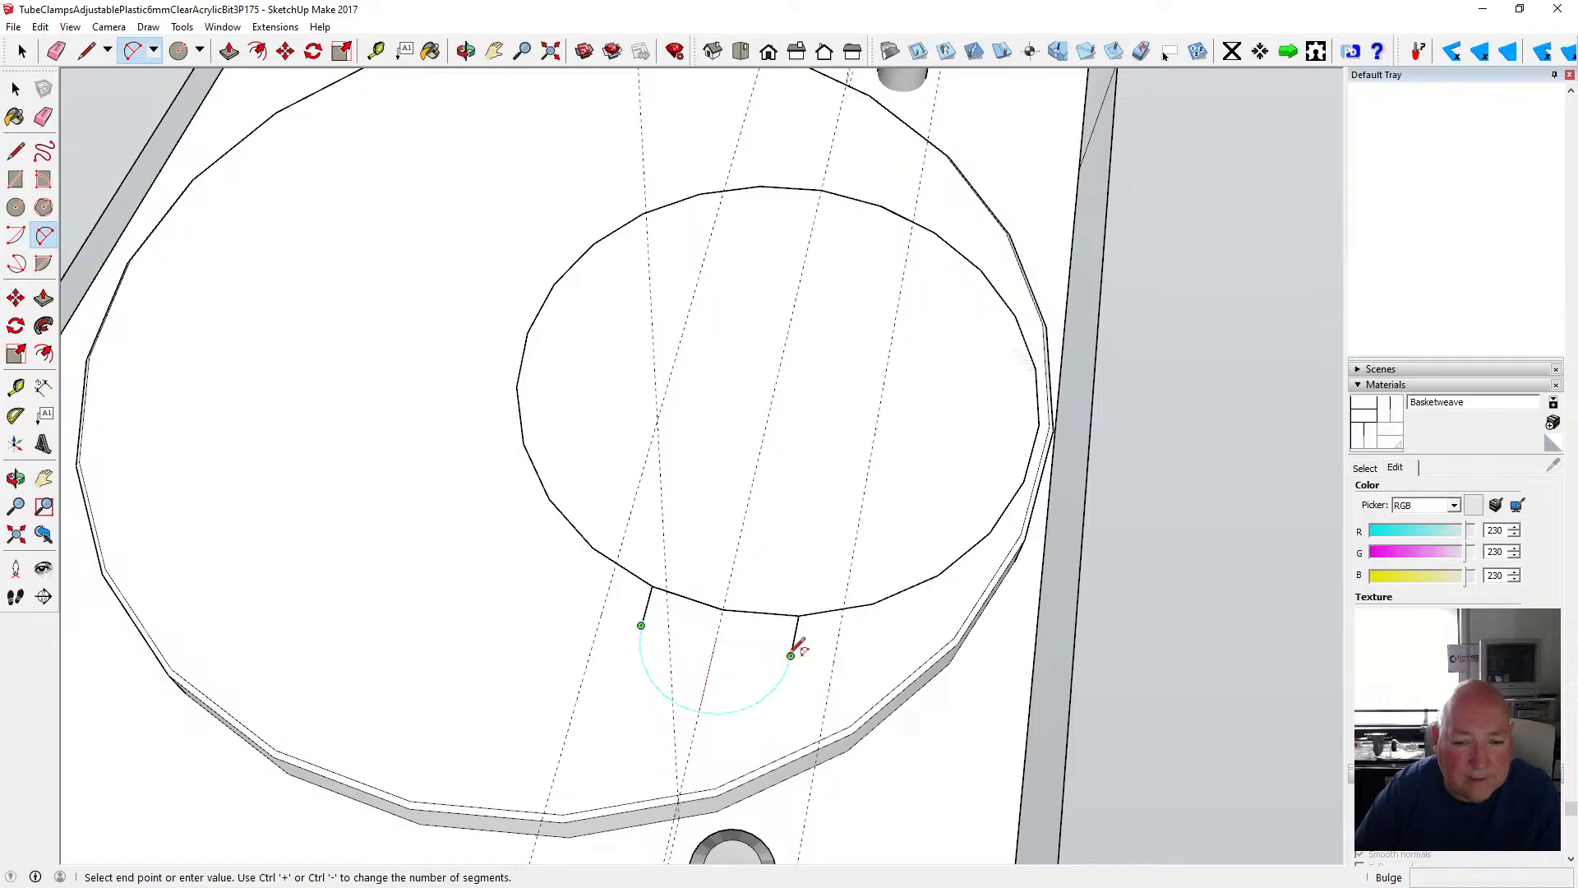
click(801, 648)
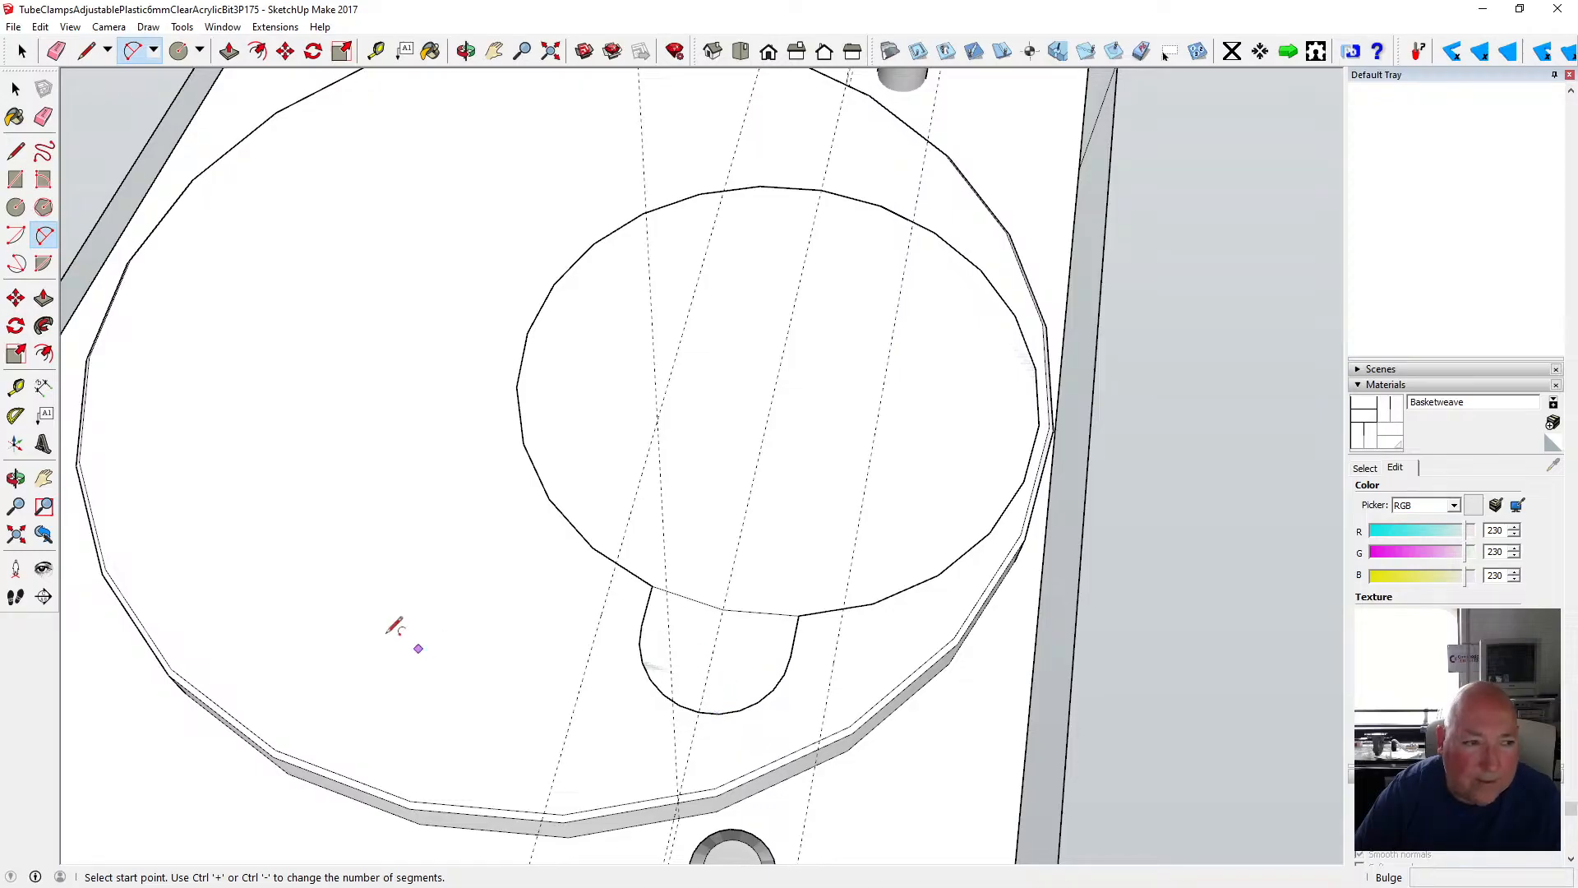
- Draw a circle of about 3.36 mm radius centred where the nearer lobe's arc crosses the centre guide
click(16, 207)
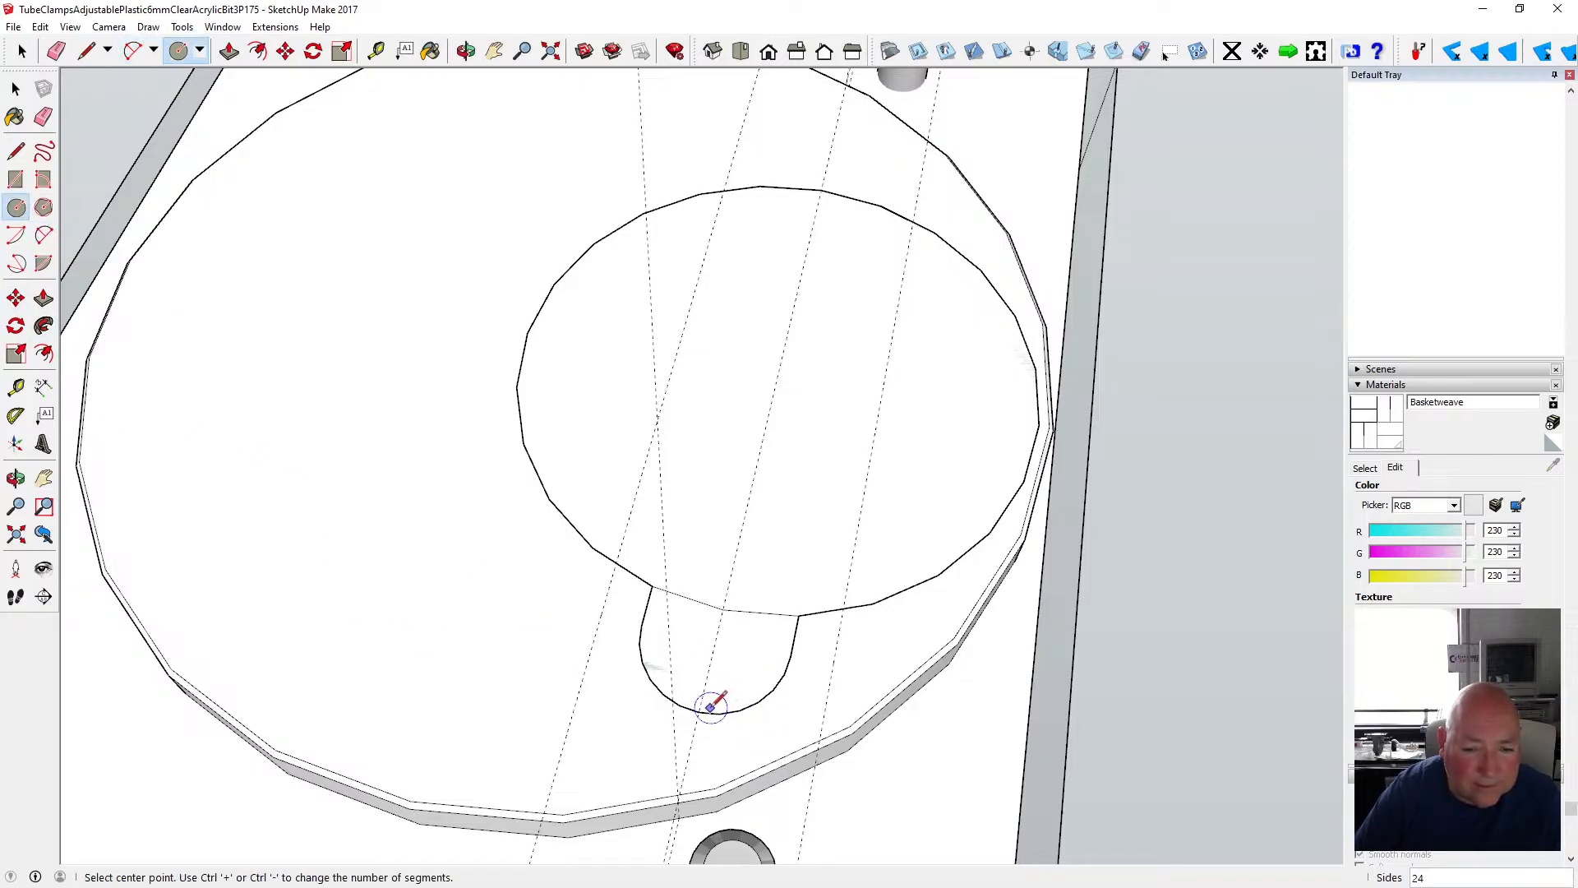
click(699, 710)
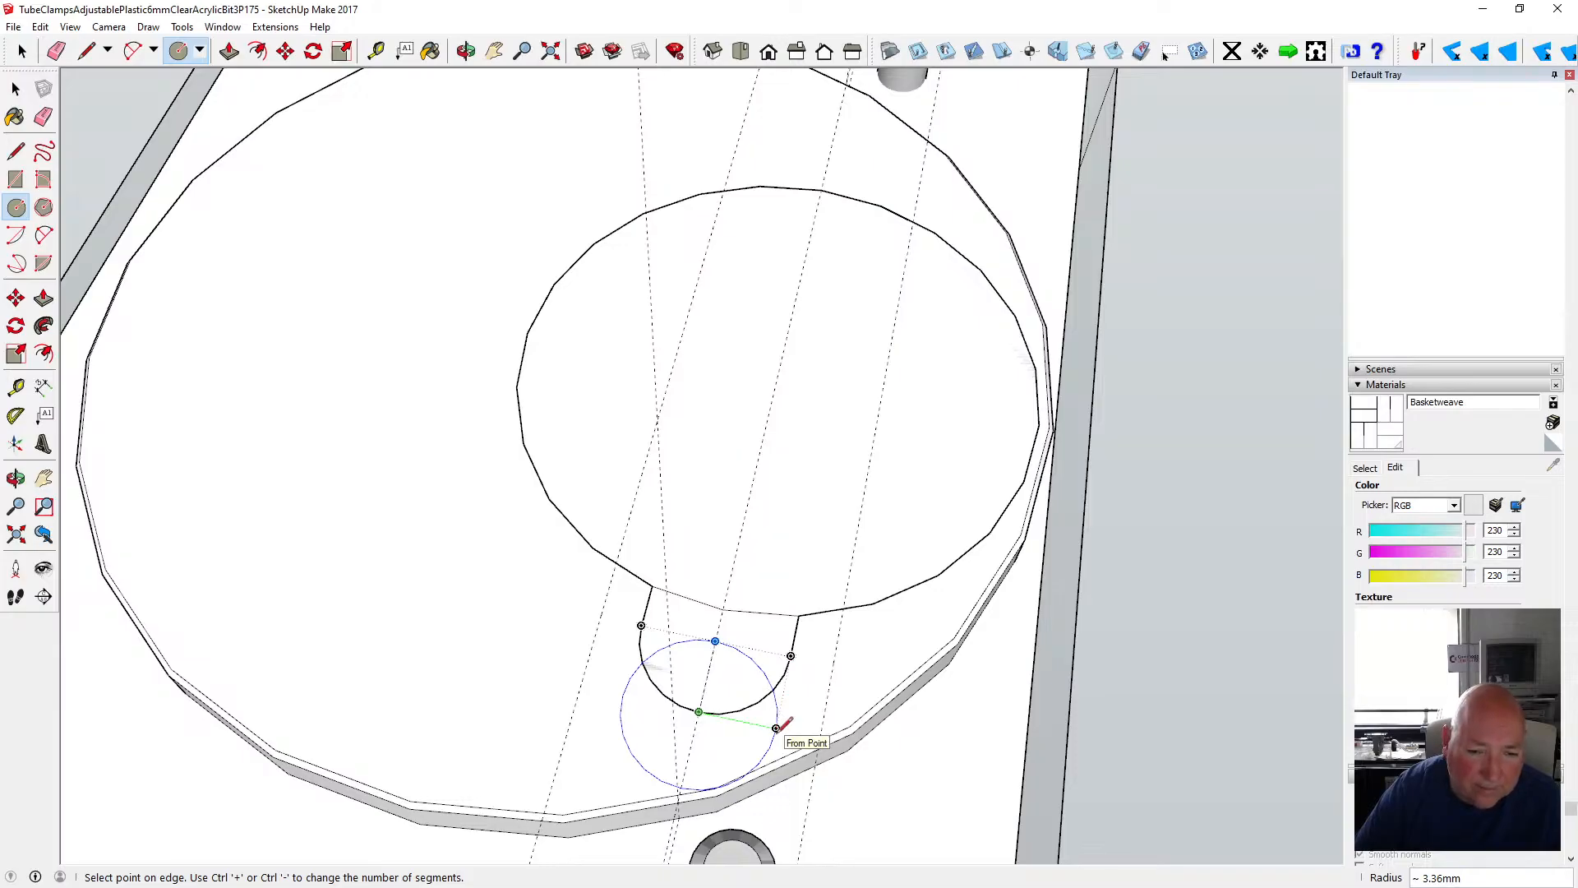
click(776, 728)
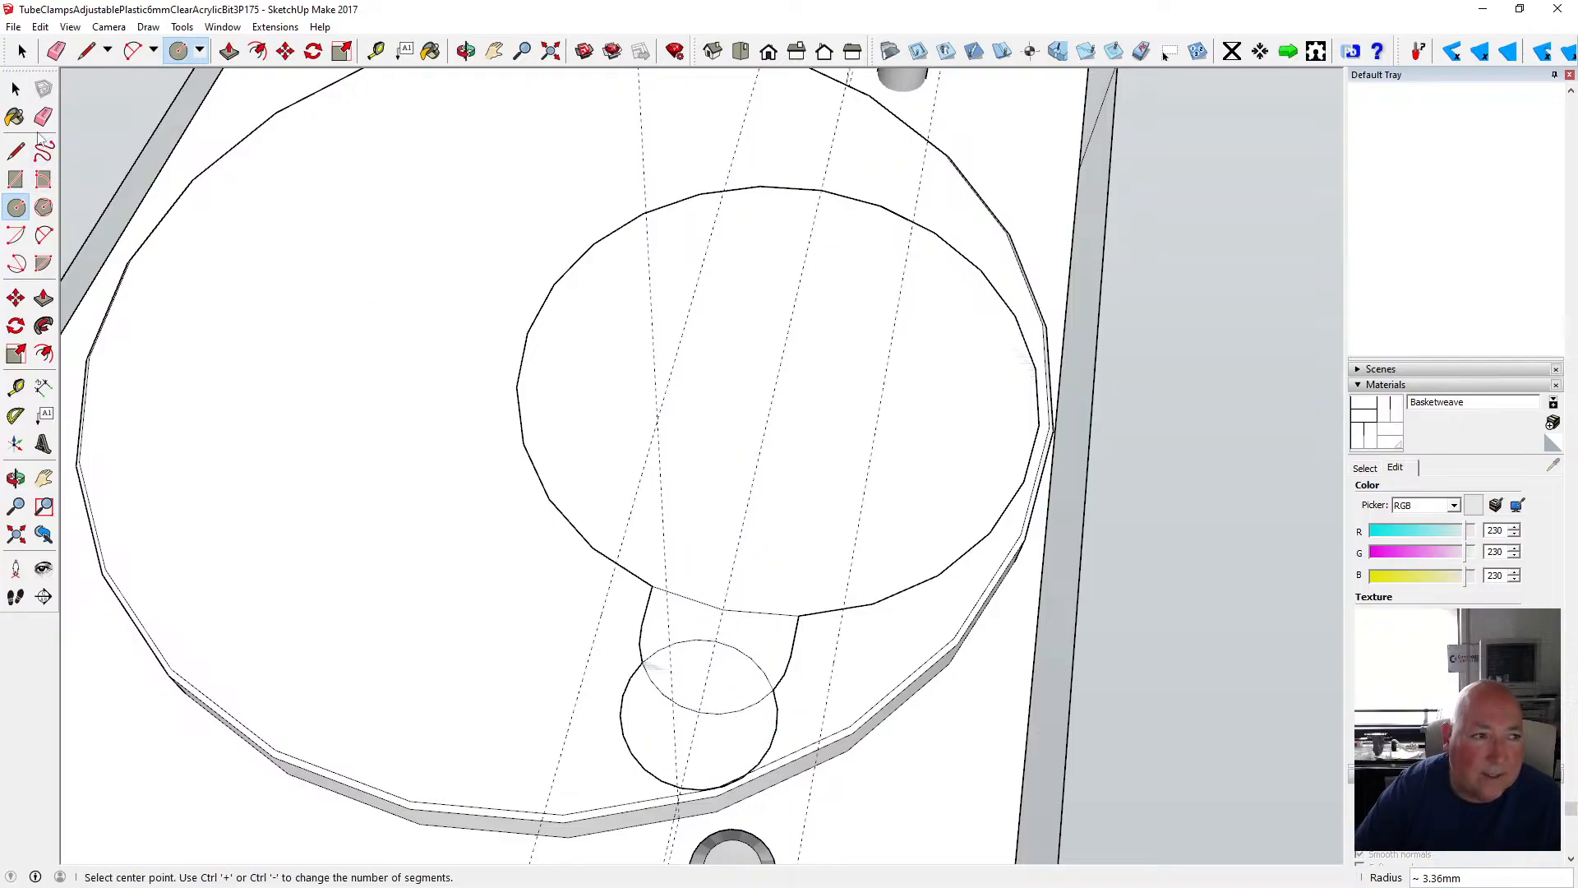
click(15, 88)
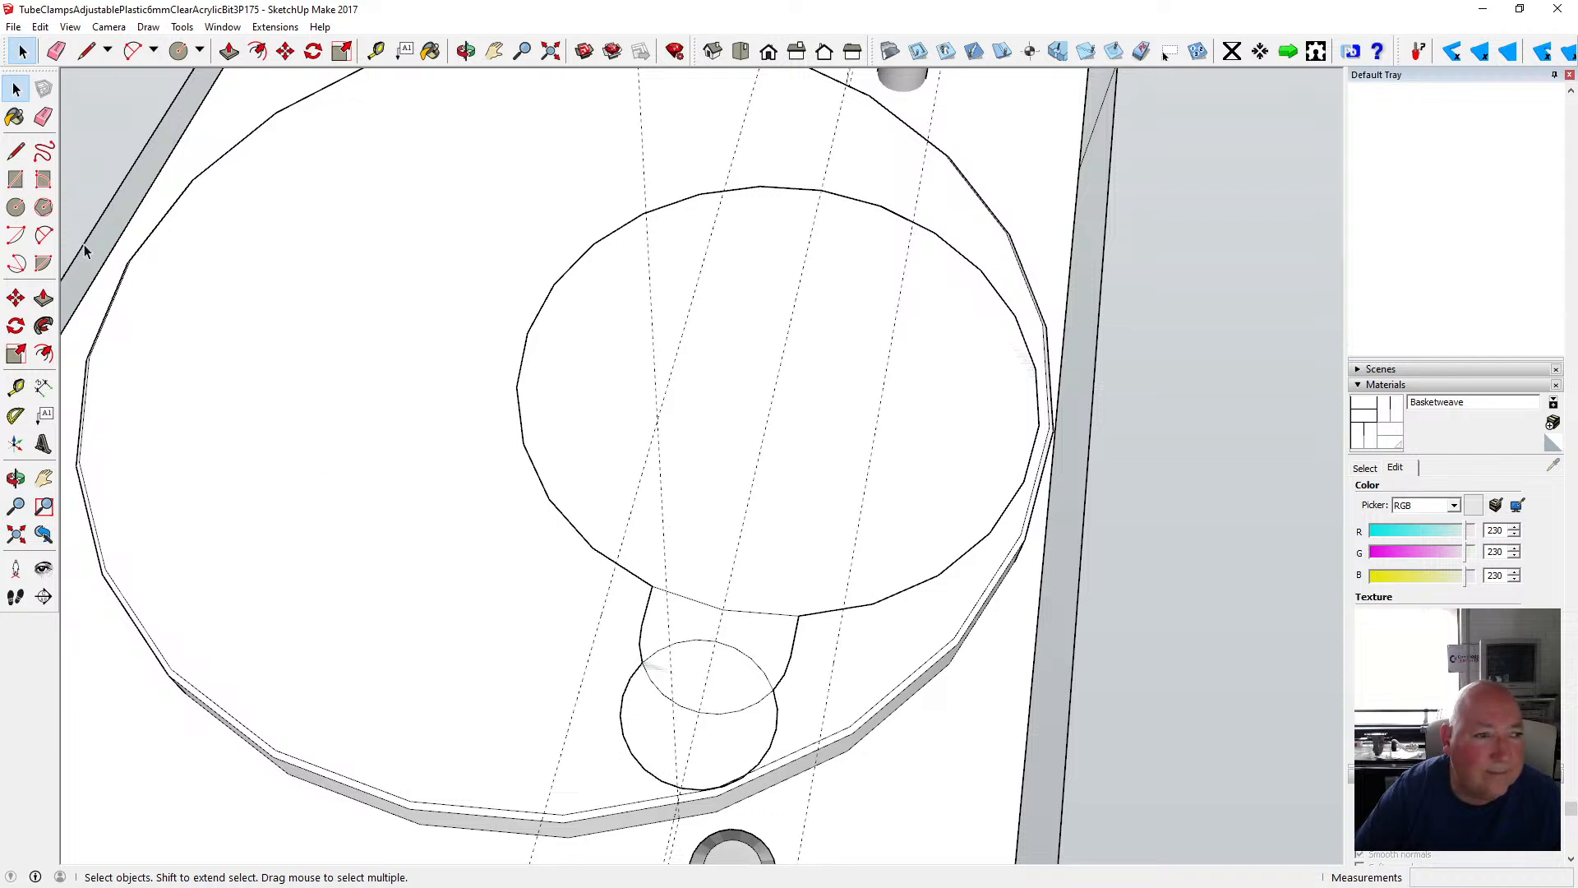
- Draw two parallel 2 mm lines outward from the small circle's opposite end, facing the farther post and straddling the centre guide
click(16, 151)
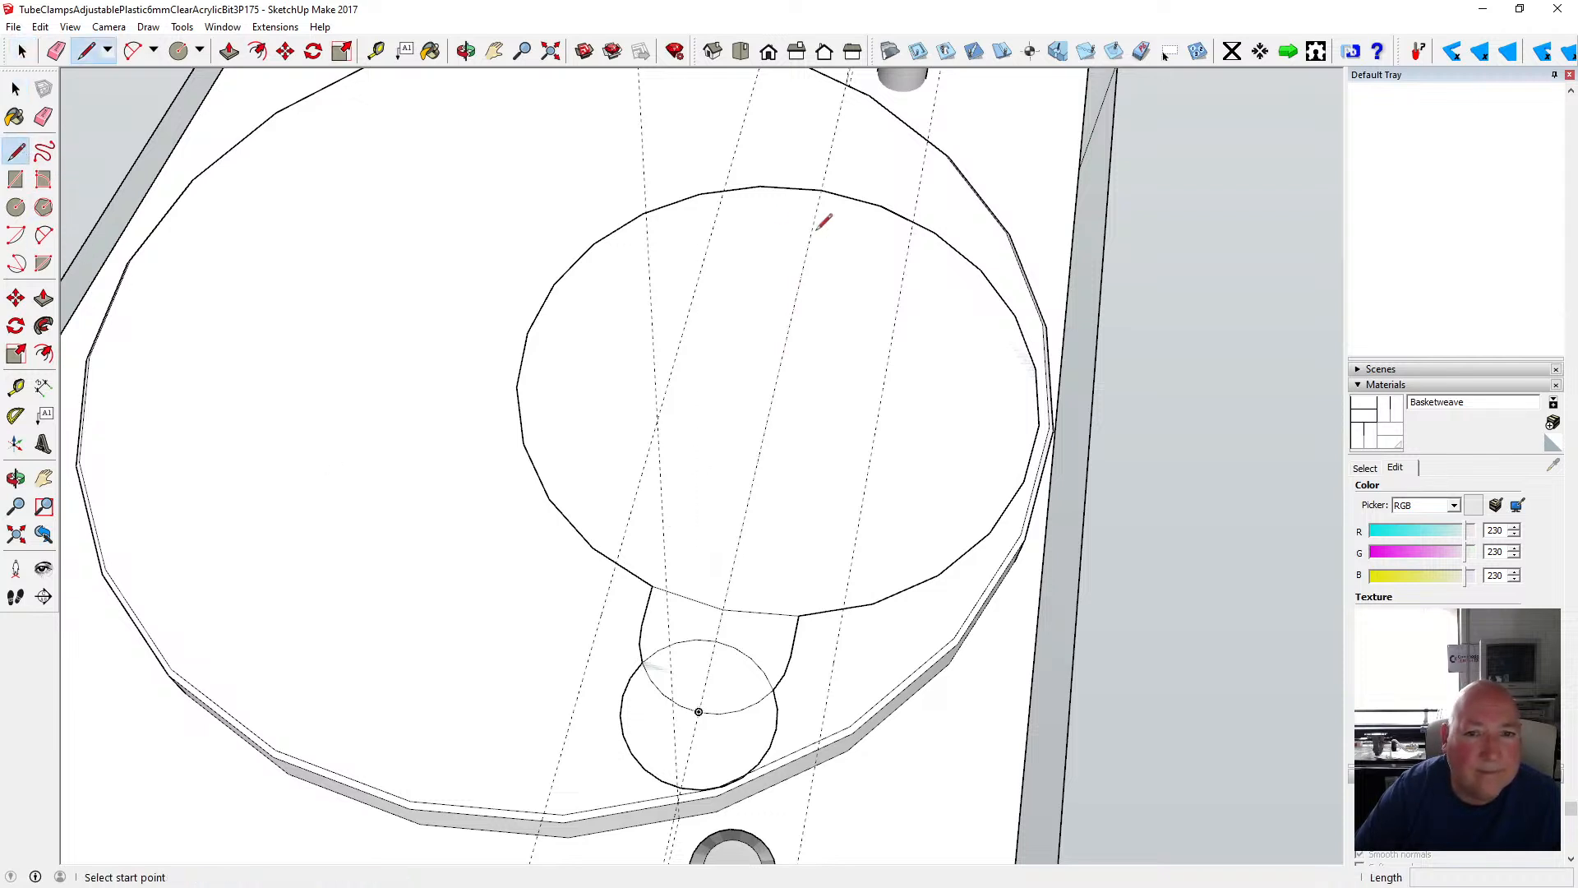
click(760, 186)
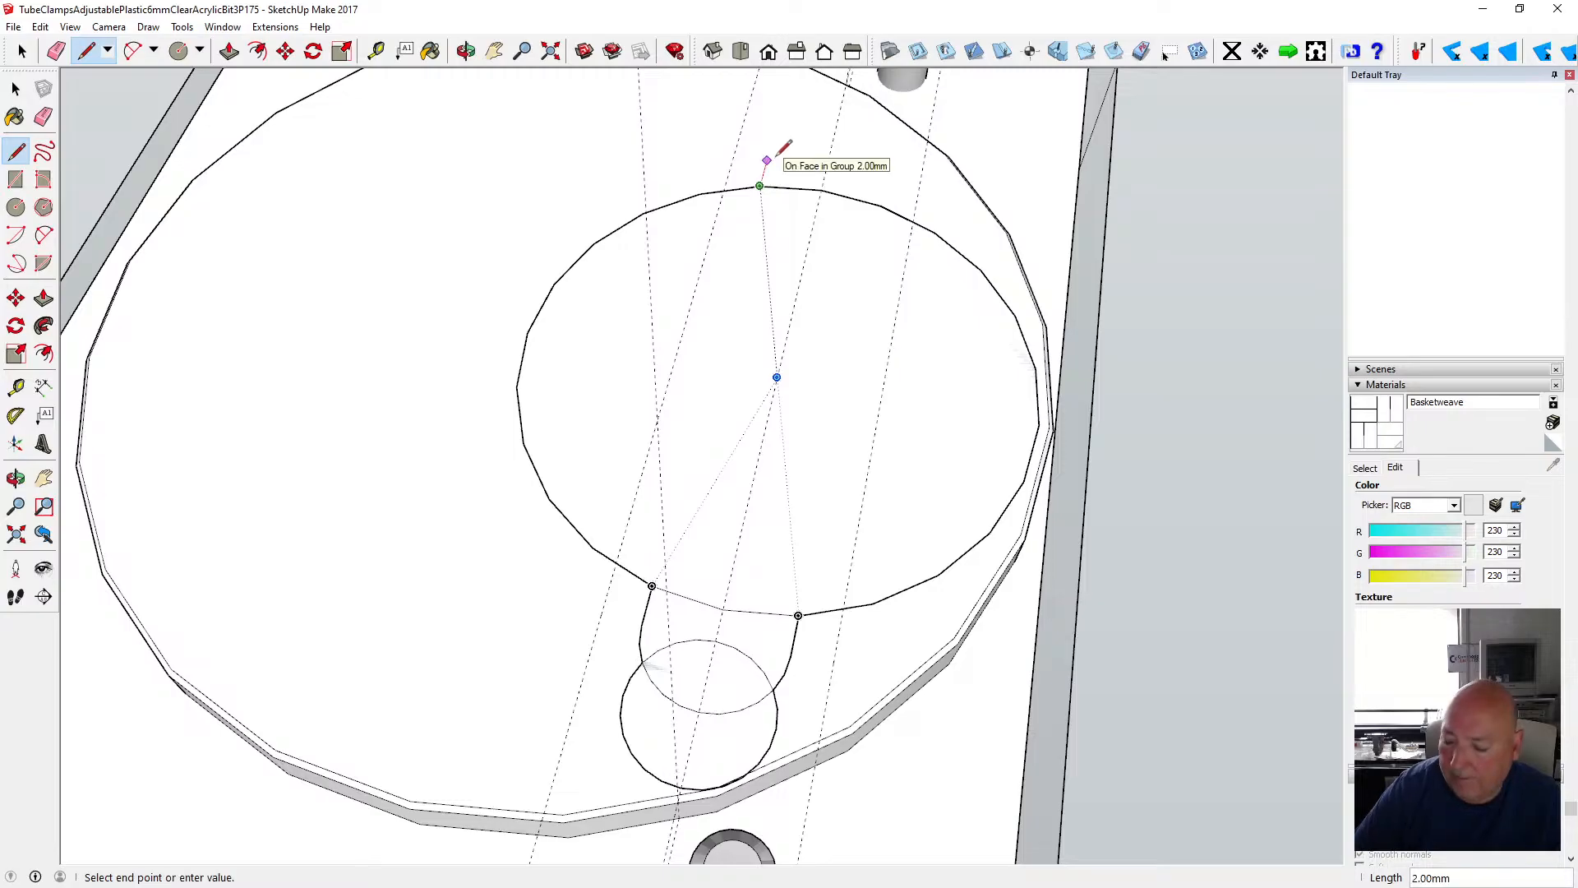
click(767, 160)
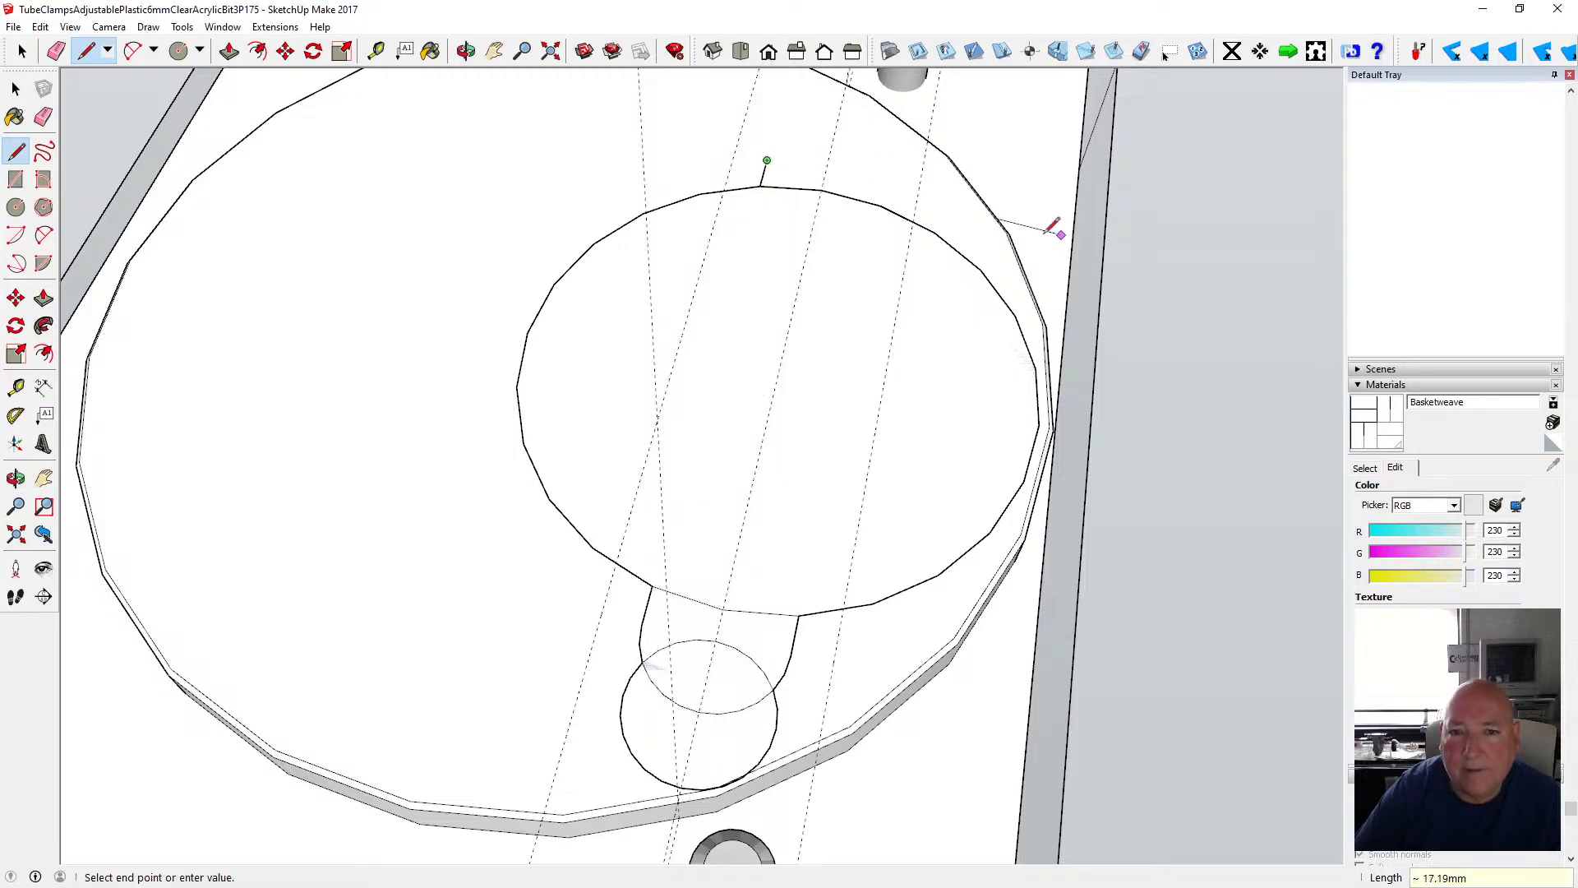
key(Escape)
click(880, 205)
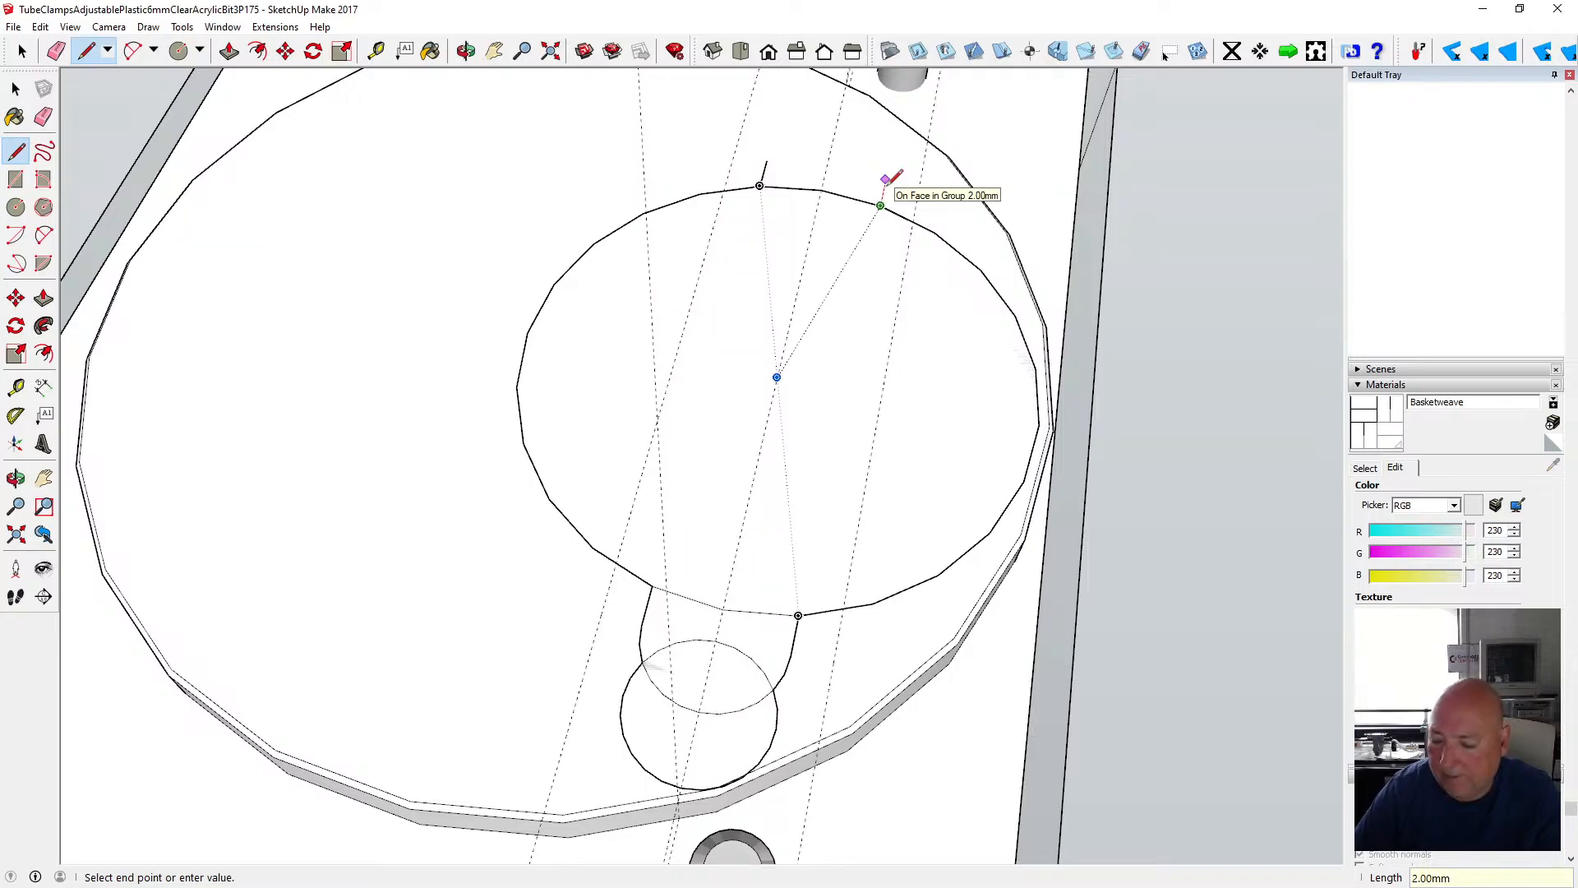
text(2)
key(Return)
- Join the outer ends of the two short lines near the farther post with an outward-bulging half-circle arc
key(a)
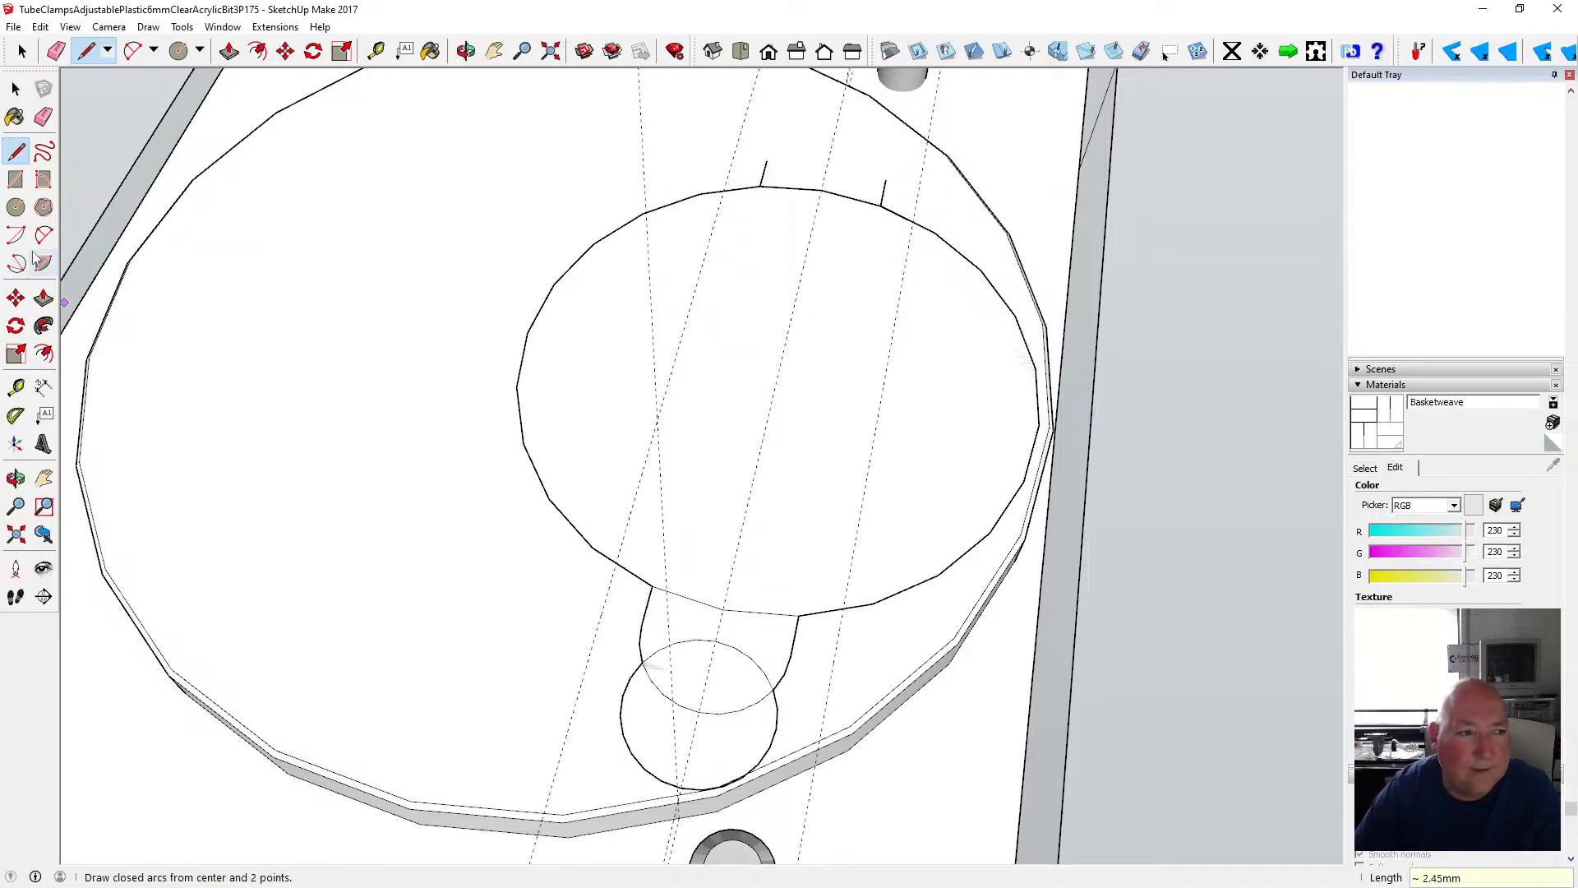
click(767, 162)
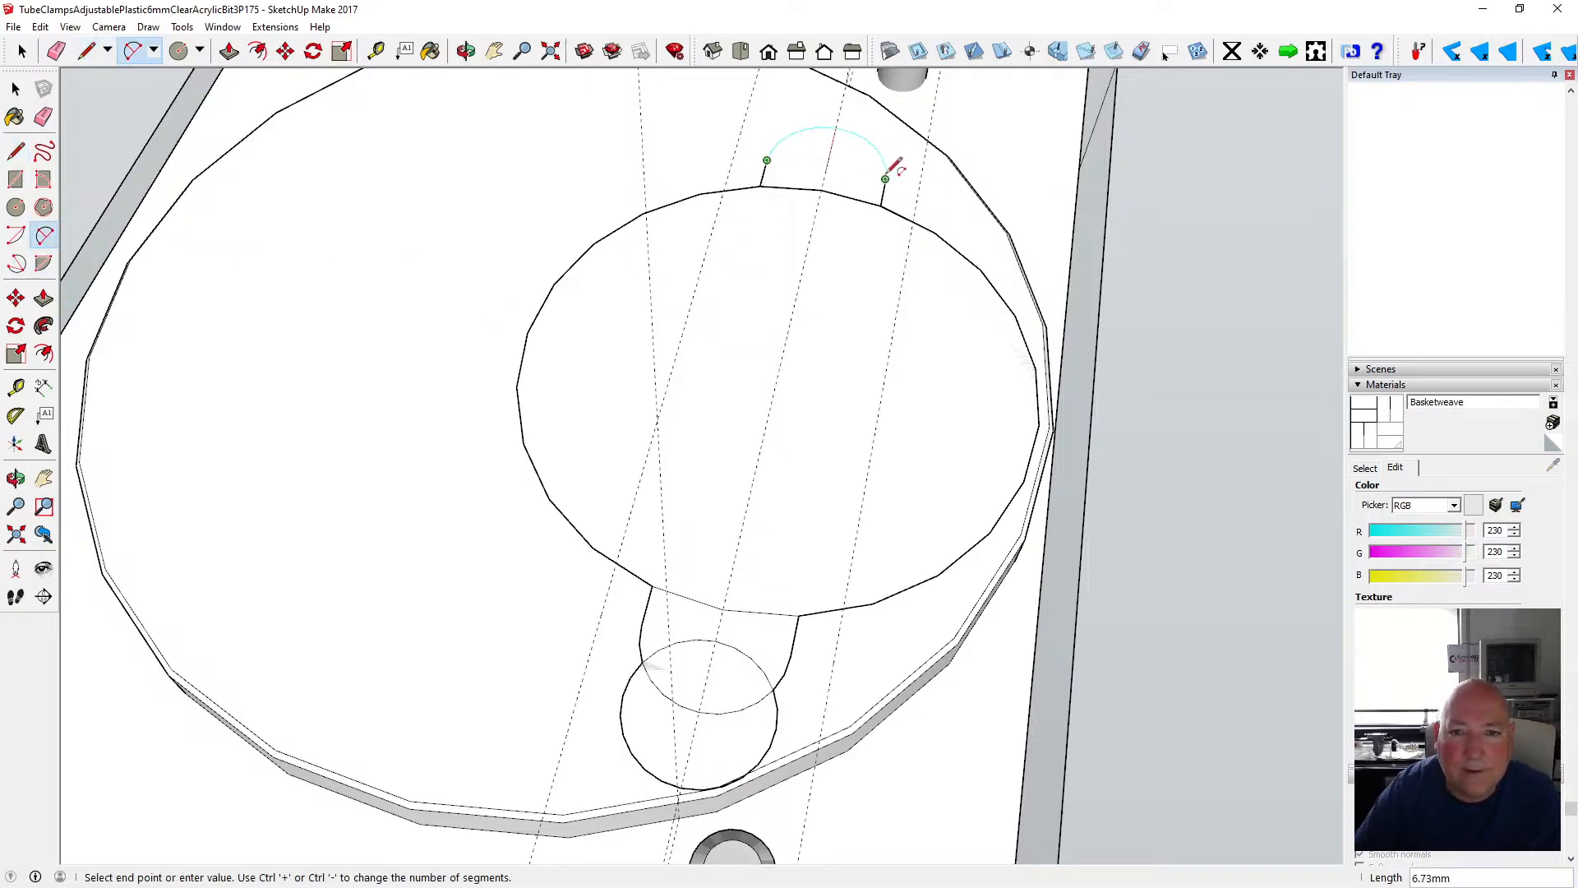
click(885, 179)
click(896, 171)
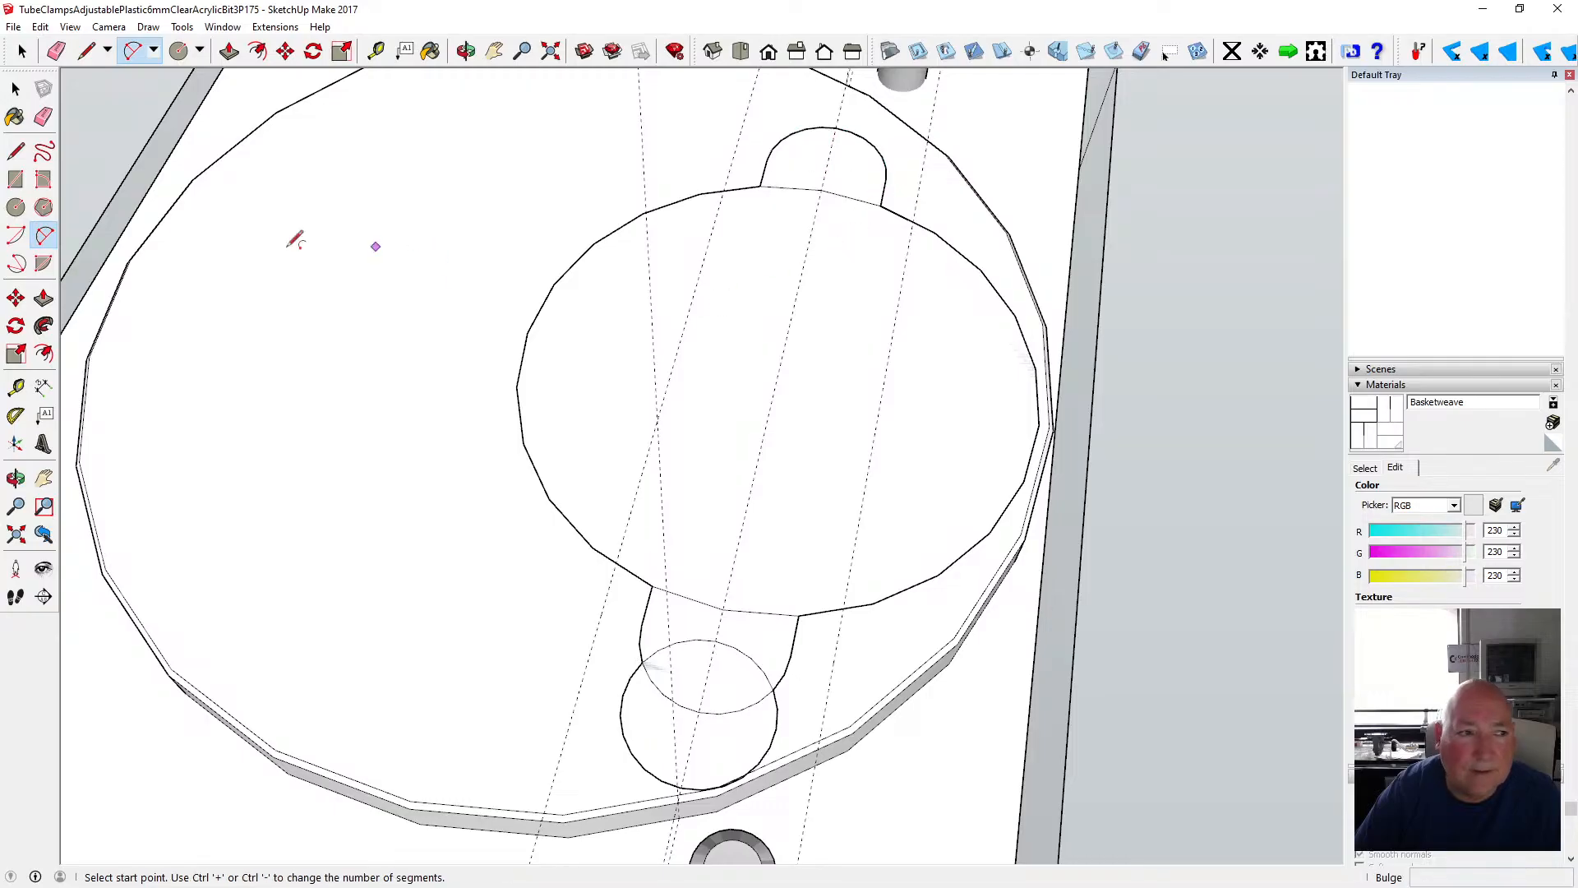
- Draw a circle of about 3.36 mm radius centred where the farther lobe's arc crosses the centre guide
click(15, 207)
click(836, 128)
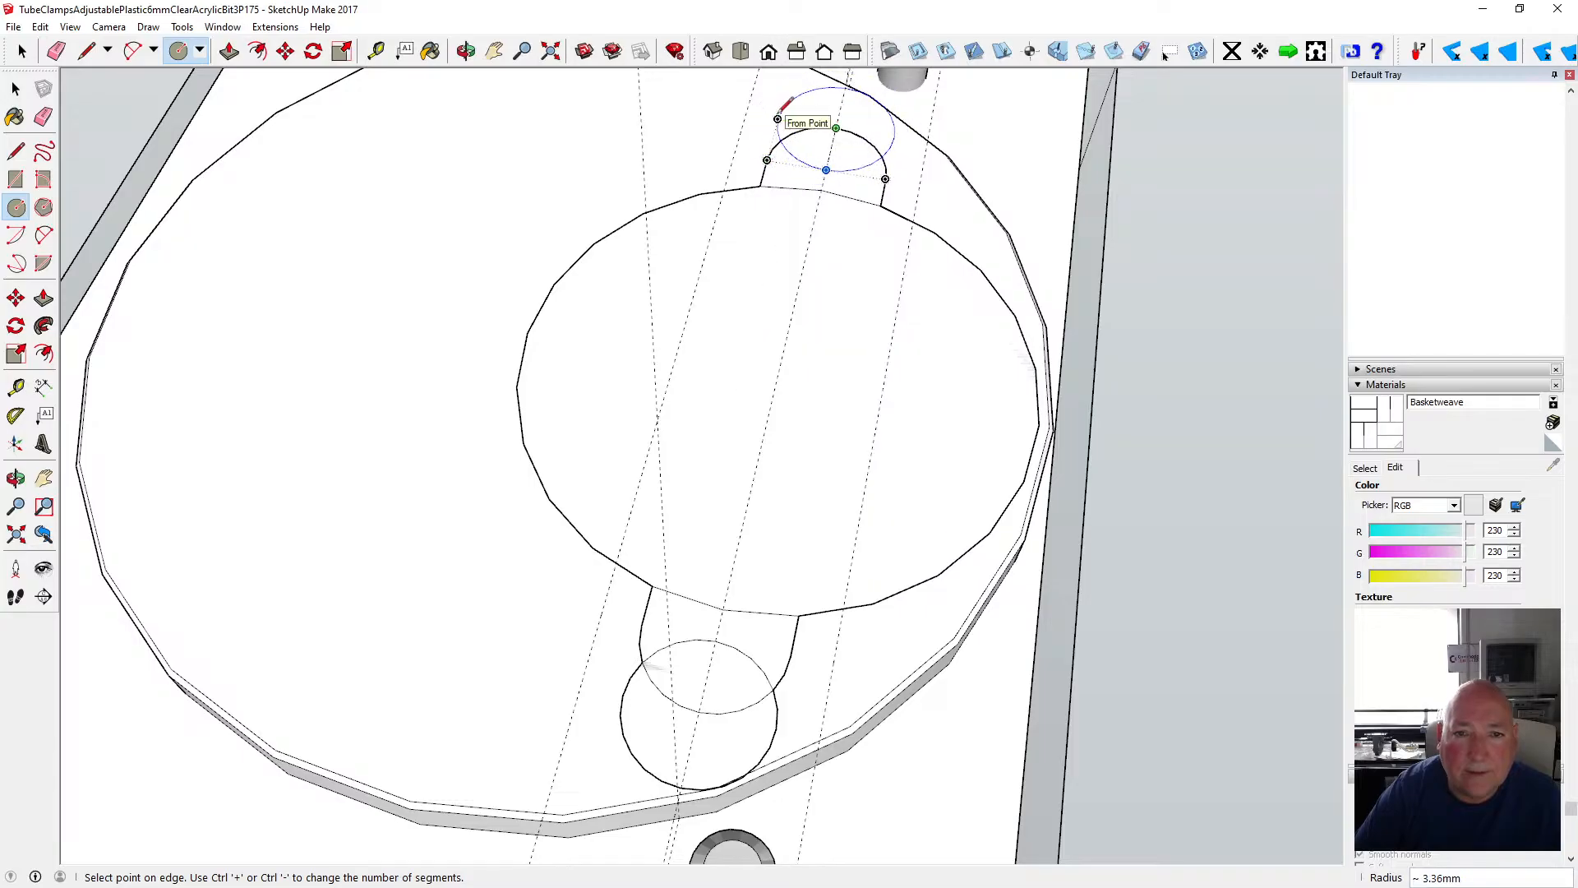
click(781, 110)
click(18, 89)
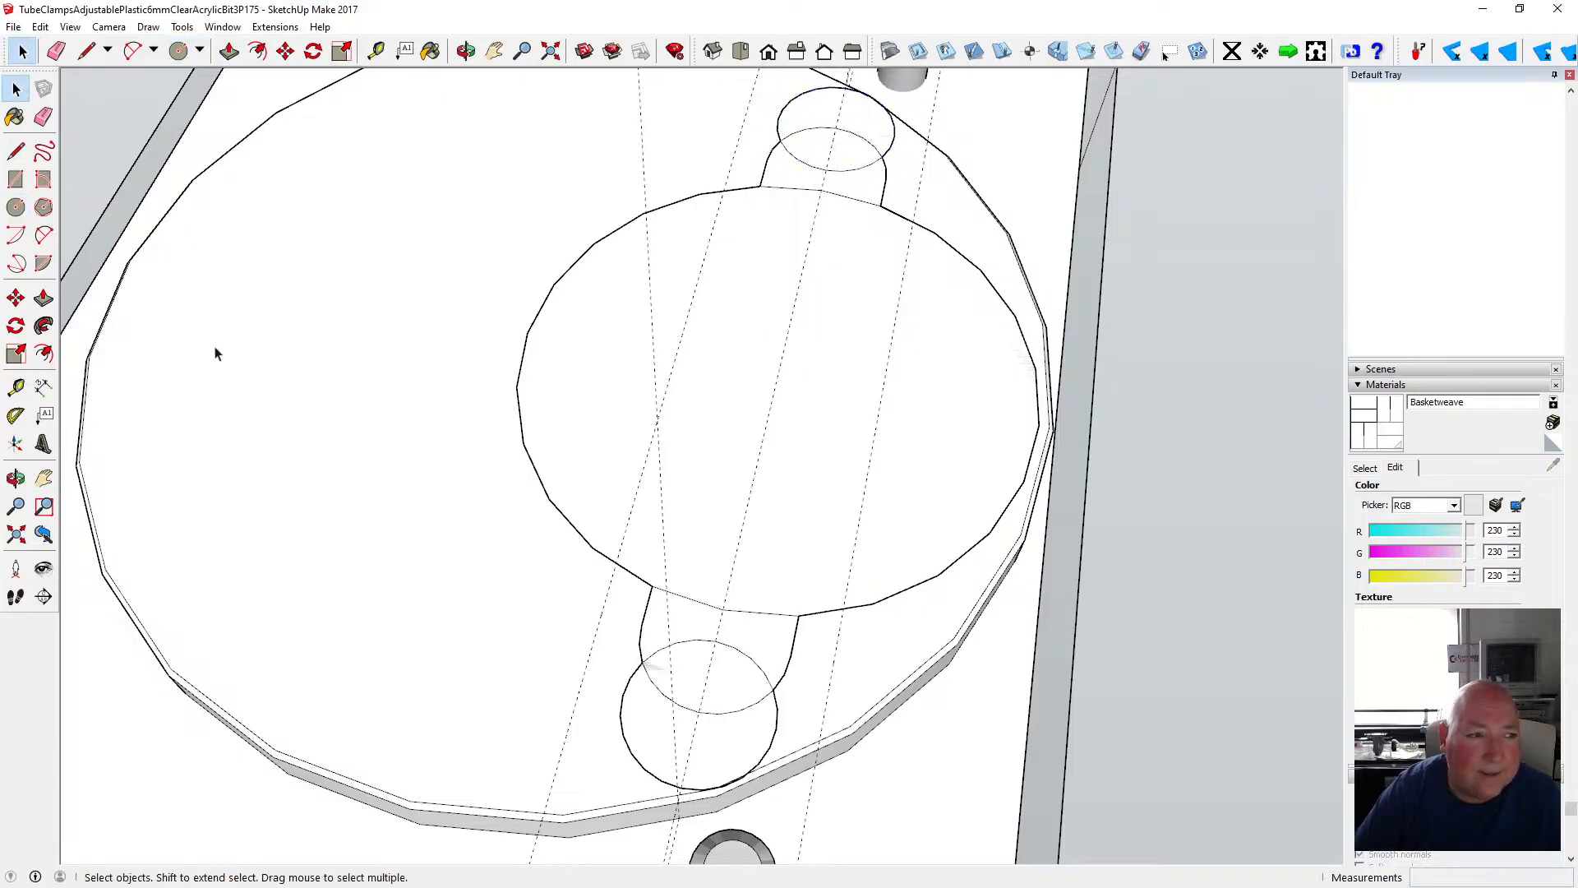
- Extend both straight sides of the nearer lobe by about 3.36 mm, from the arc's endpoints to the sides of its end circle
key(l)
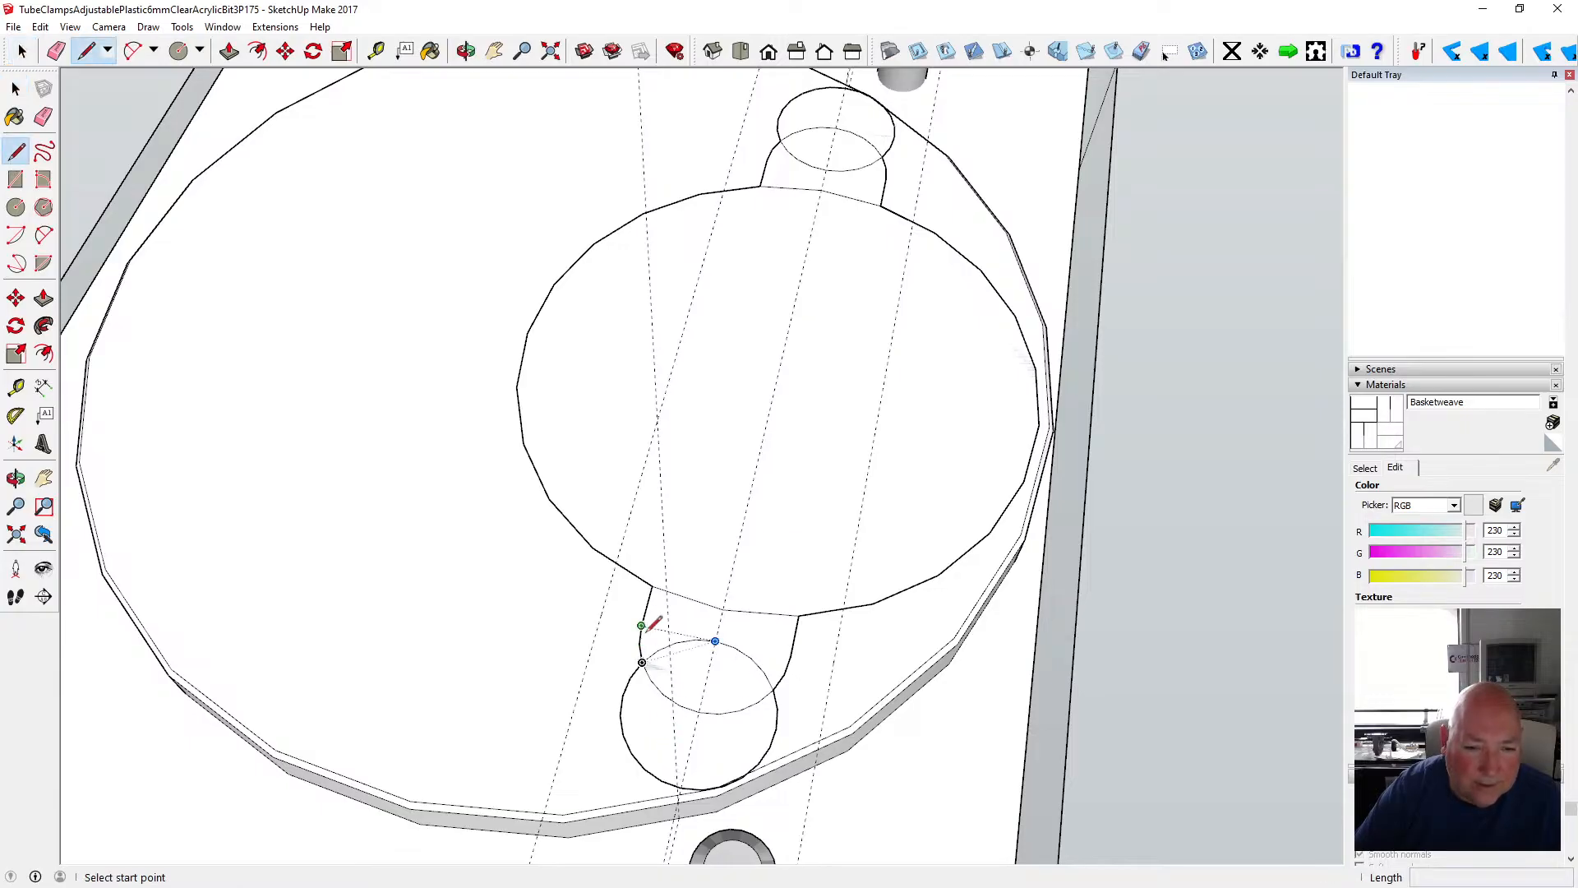
click(642, 627)
click(622, 695)
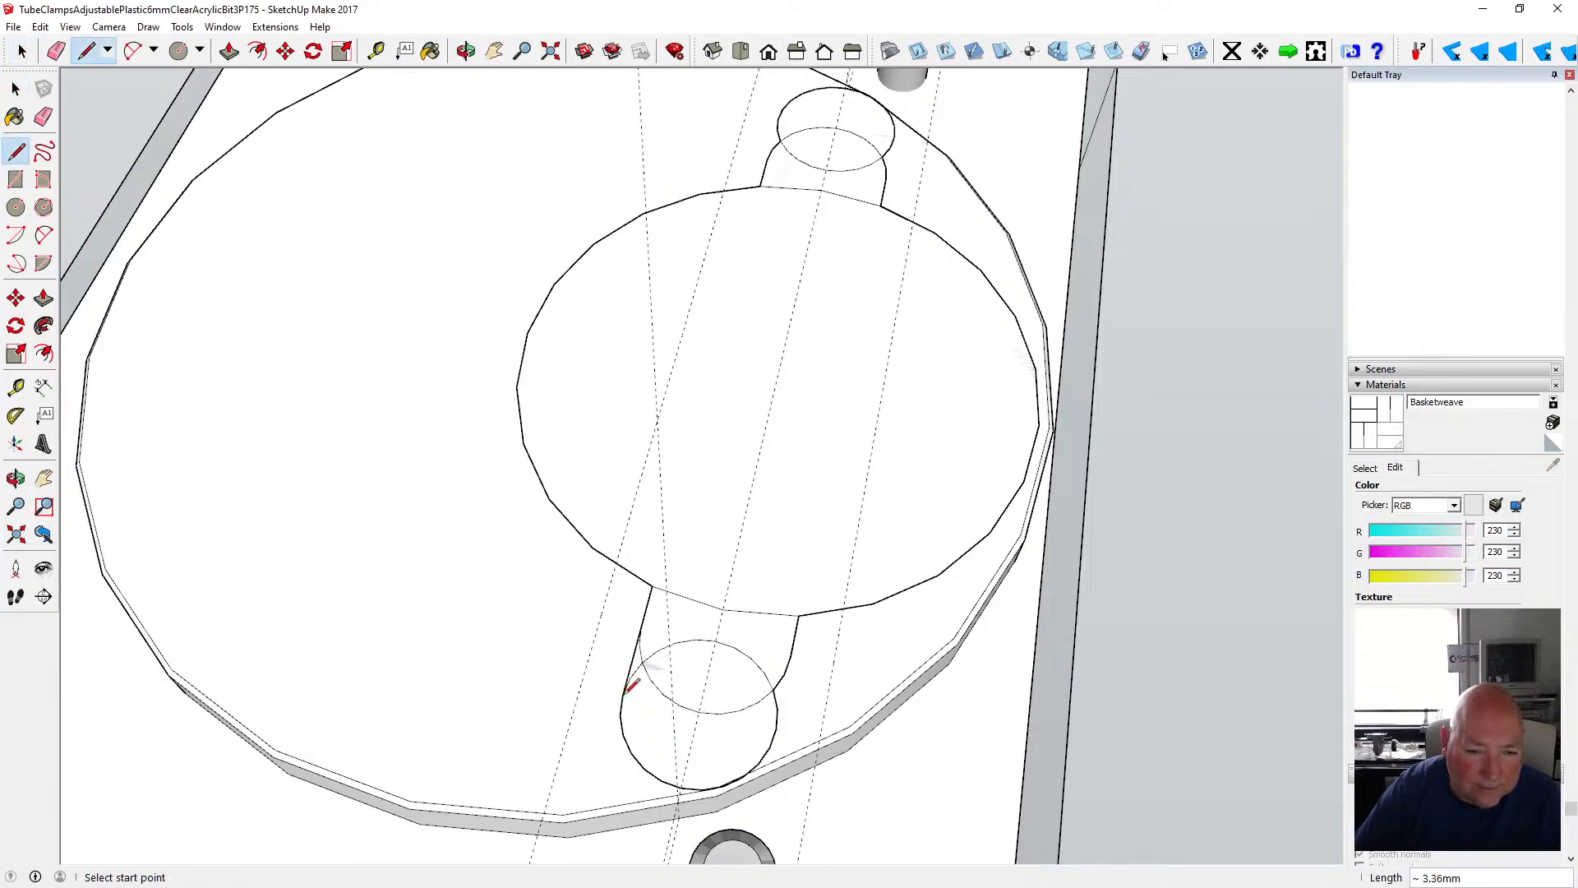
click(791, 655)
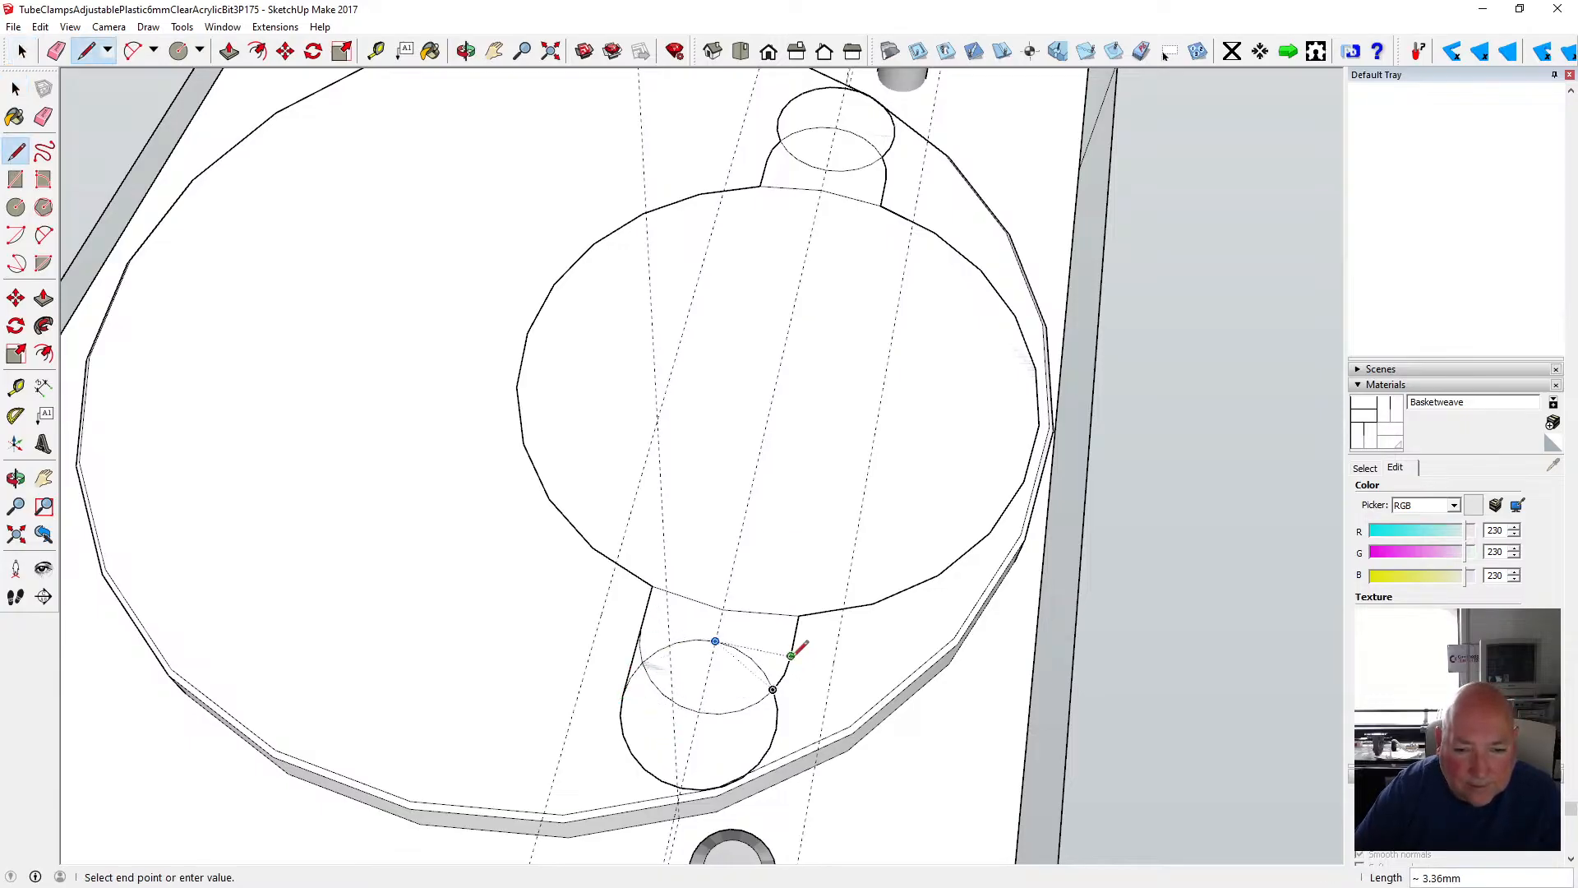
click(777, 714)
- Connect the sides of the farther lobe's end circle to its arc's endpoints with straight lines about 3.36 mm long
click(782, 108)
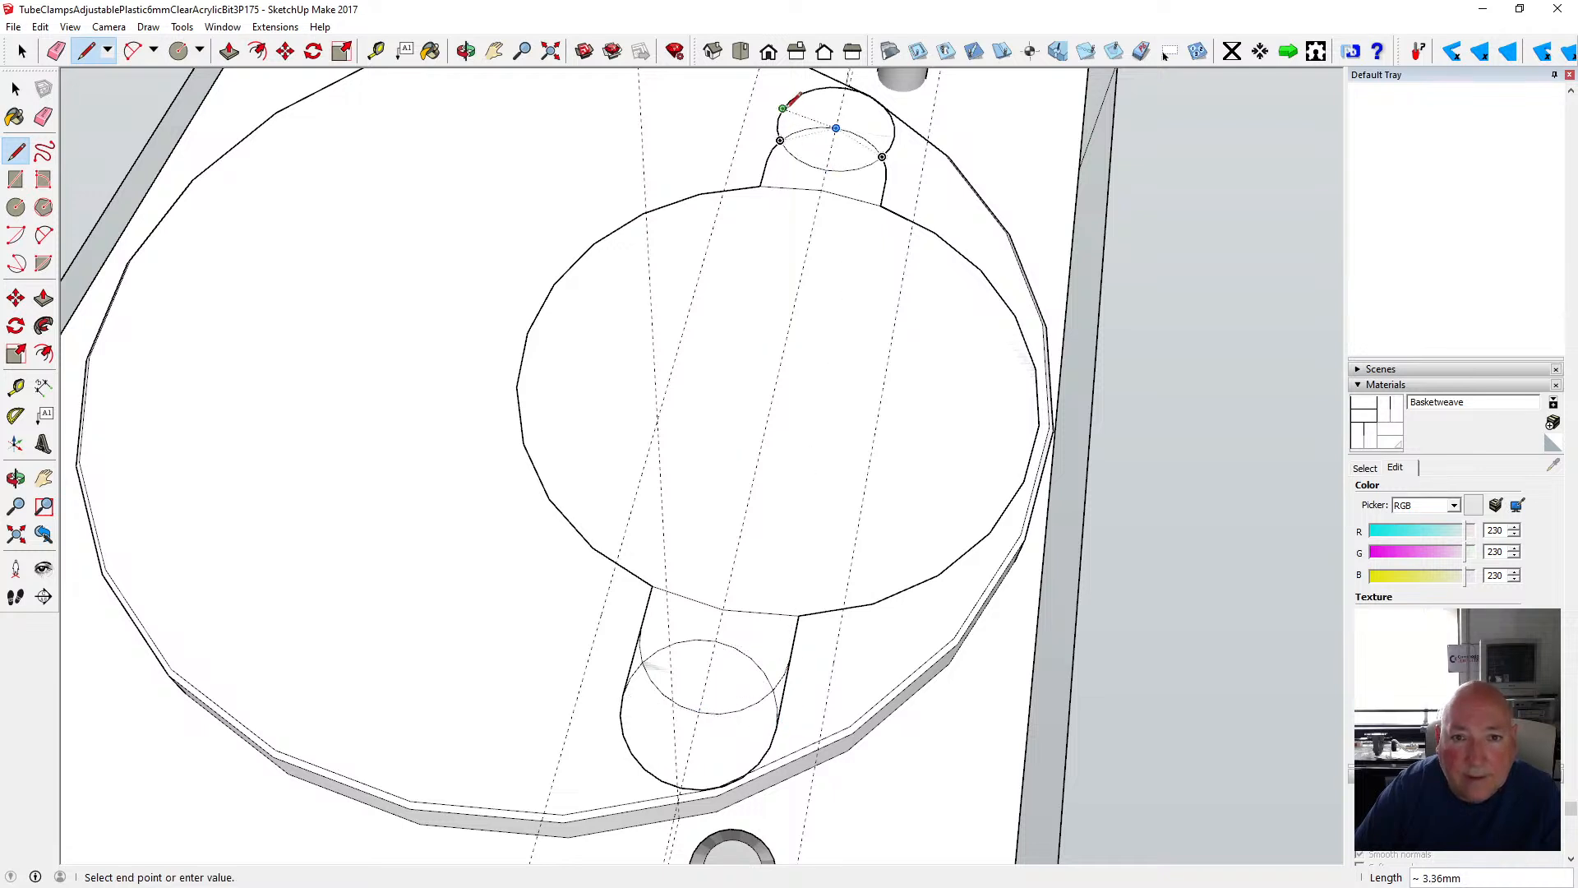
click(777, 130)
click(778, 128)
click(768, 159)
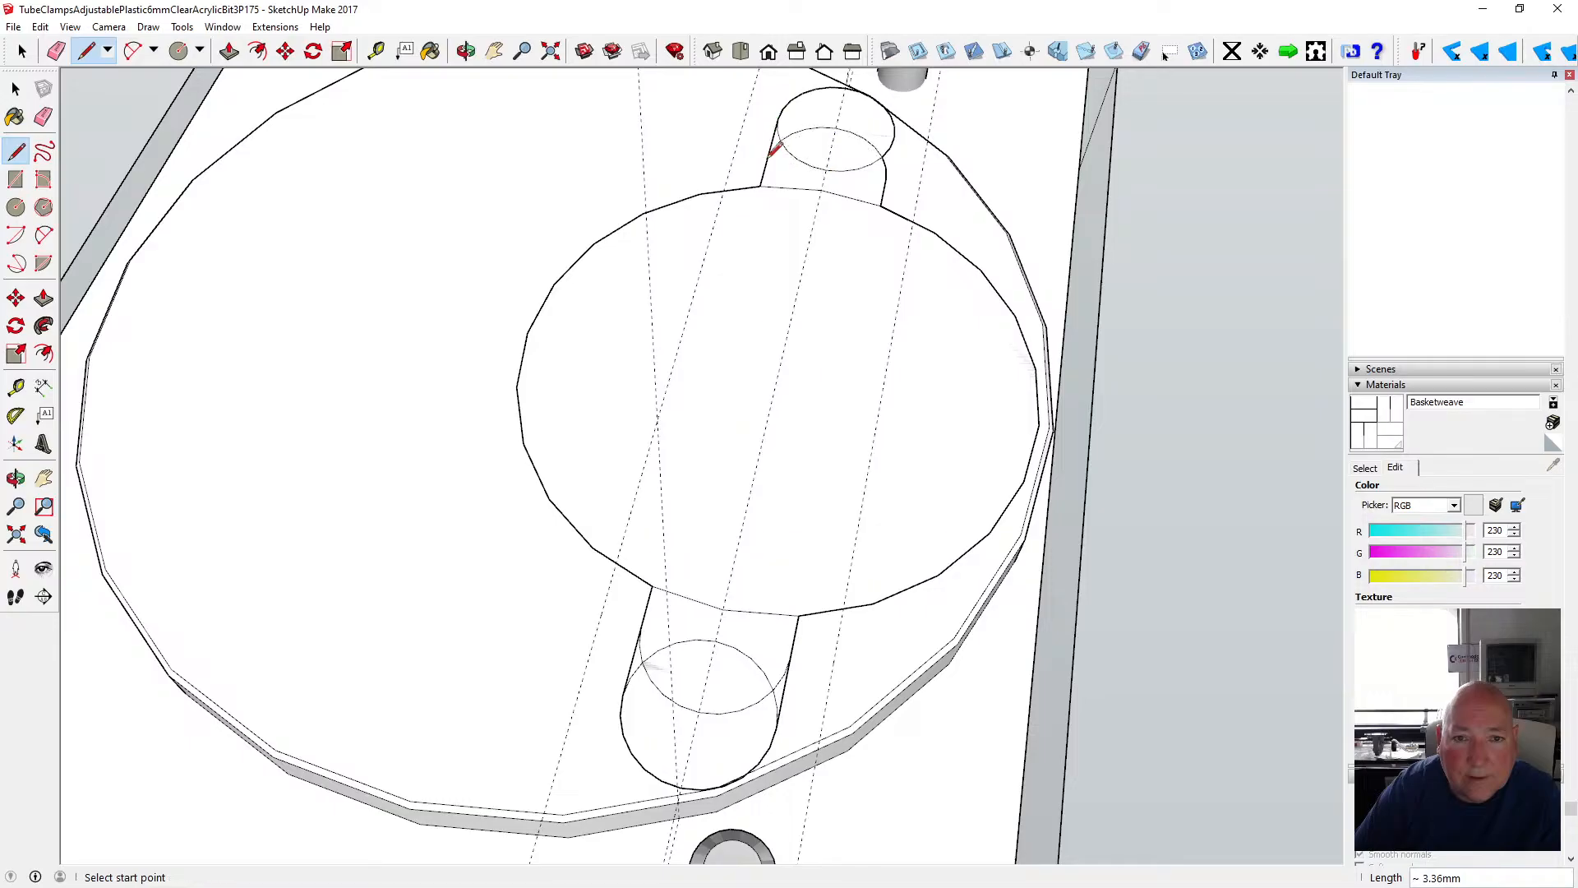
click(894, 137)
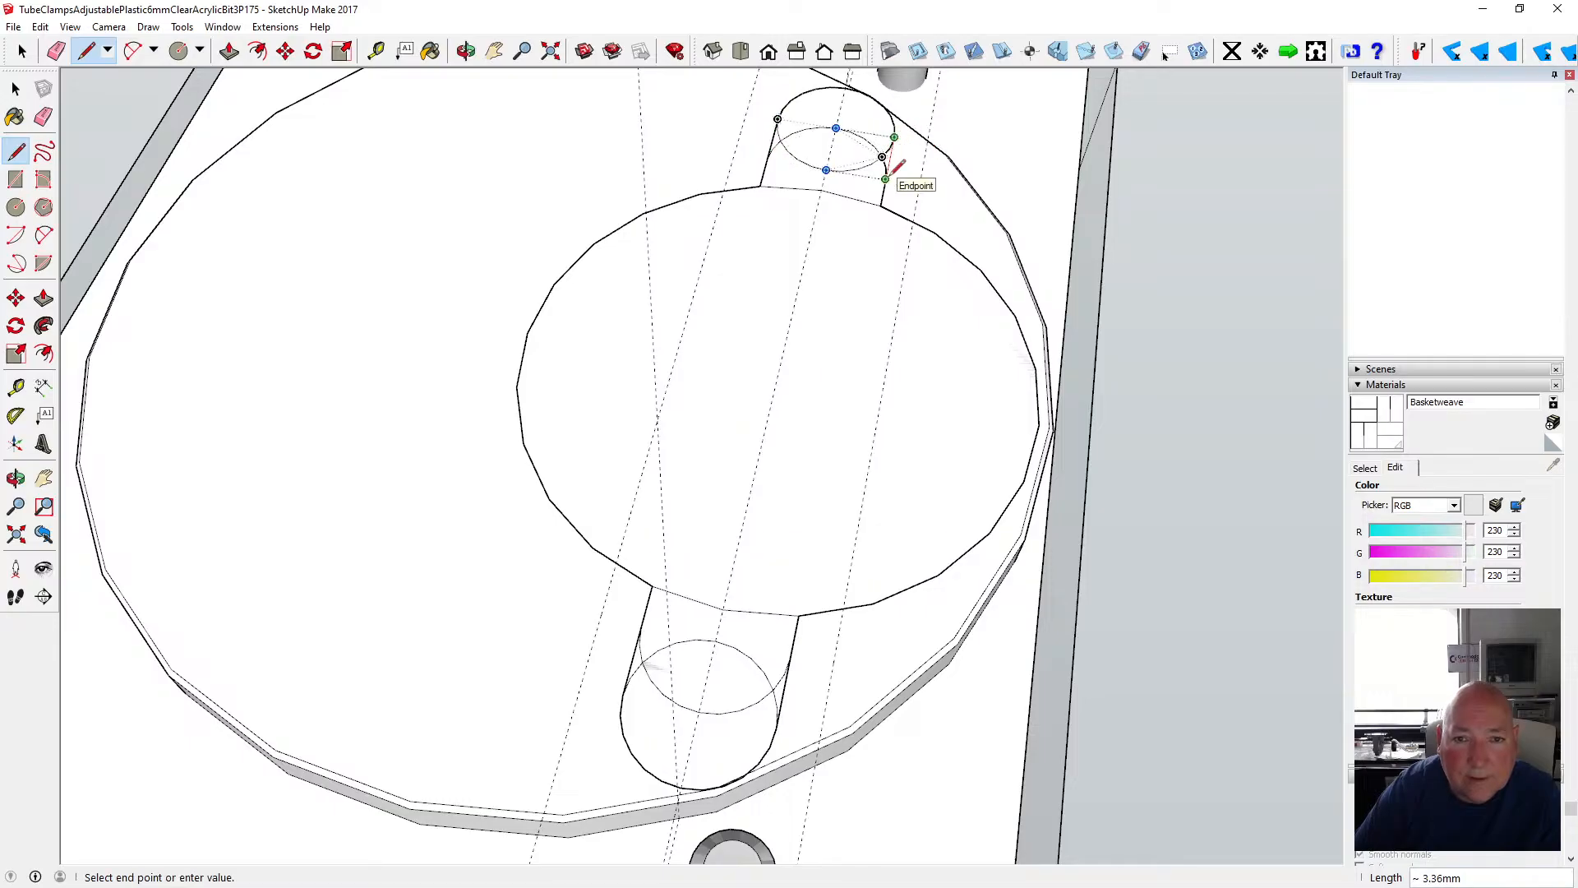
click(887, 175)
key(space)
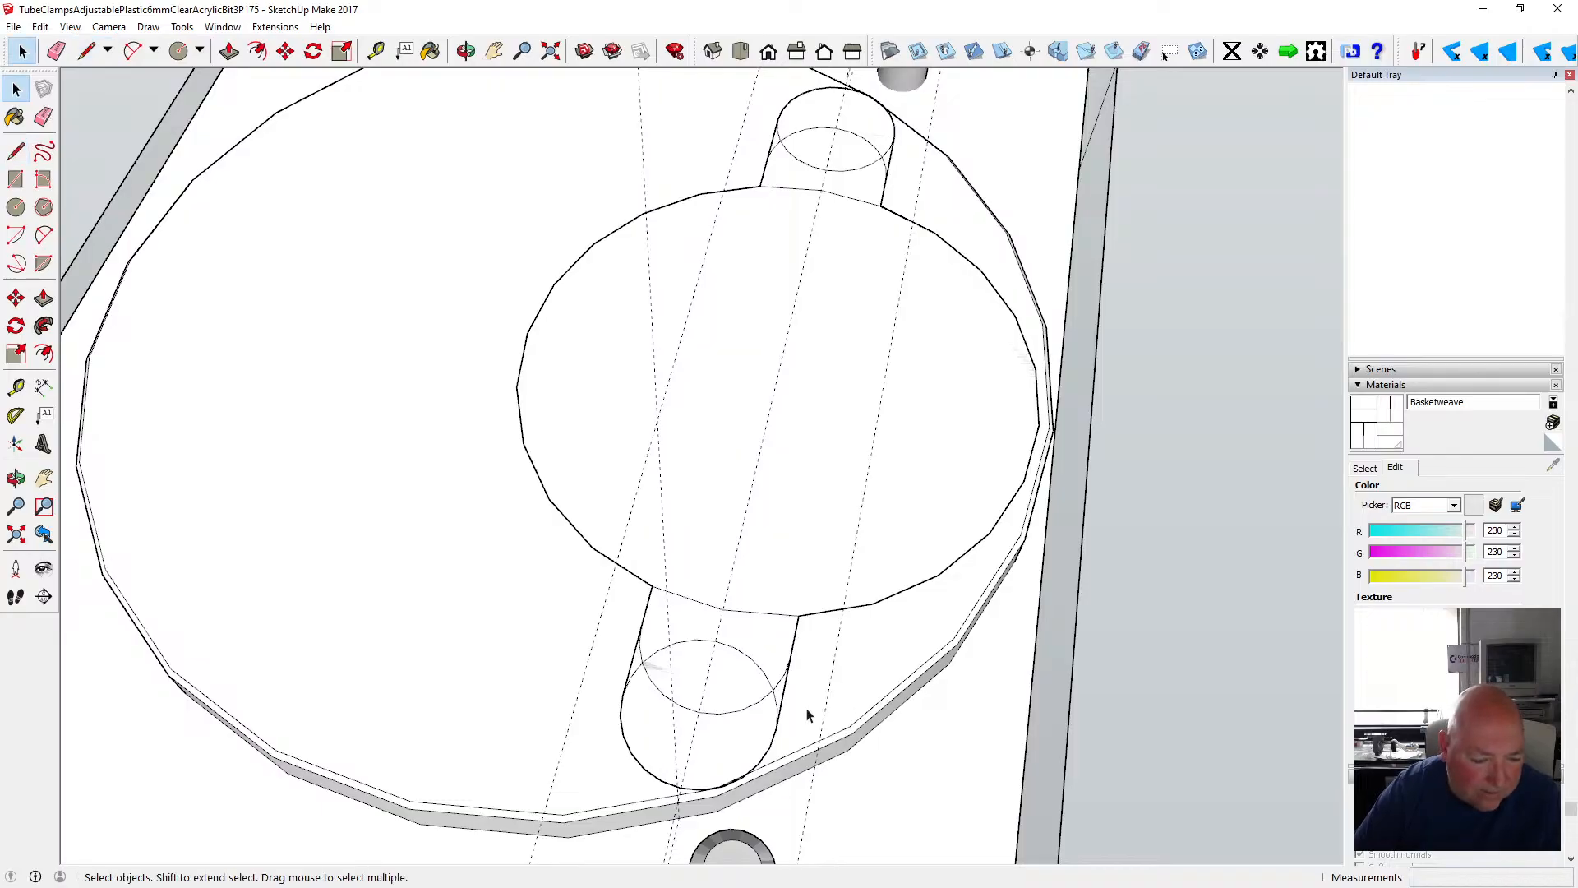
- Delete the inner arc segment of each lobe's end circle, on the side facing the small circle
click(679, 649)
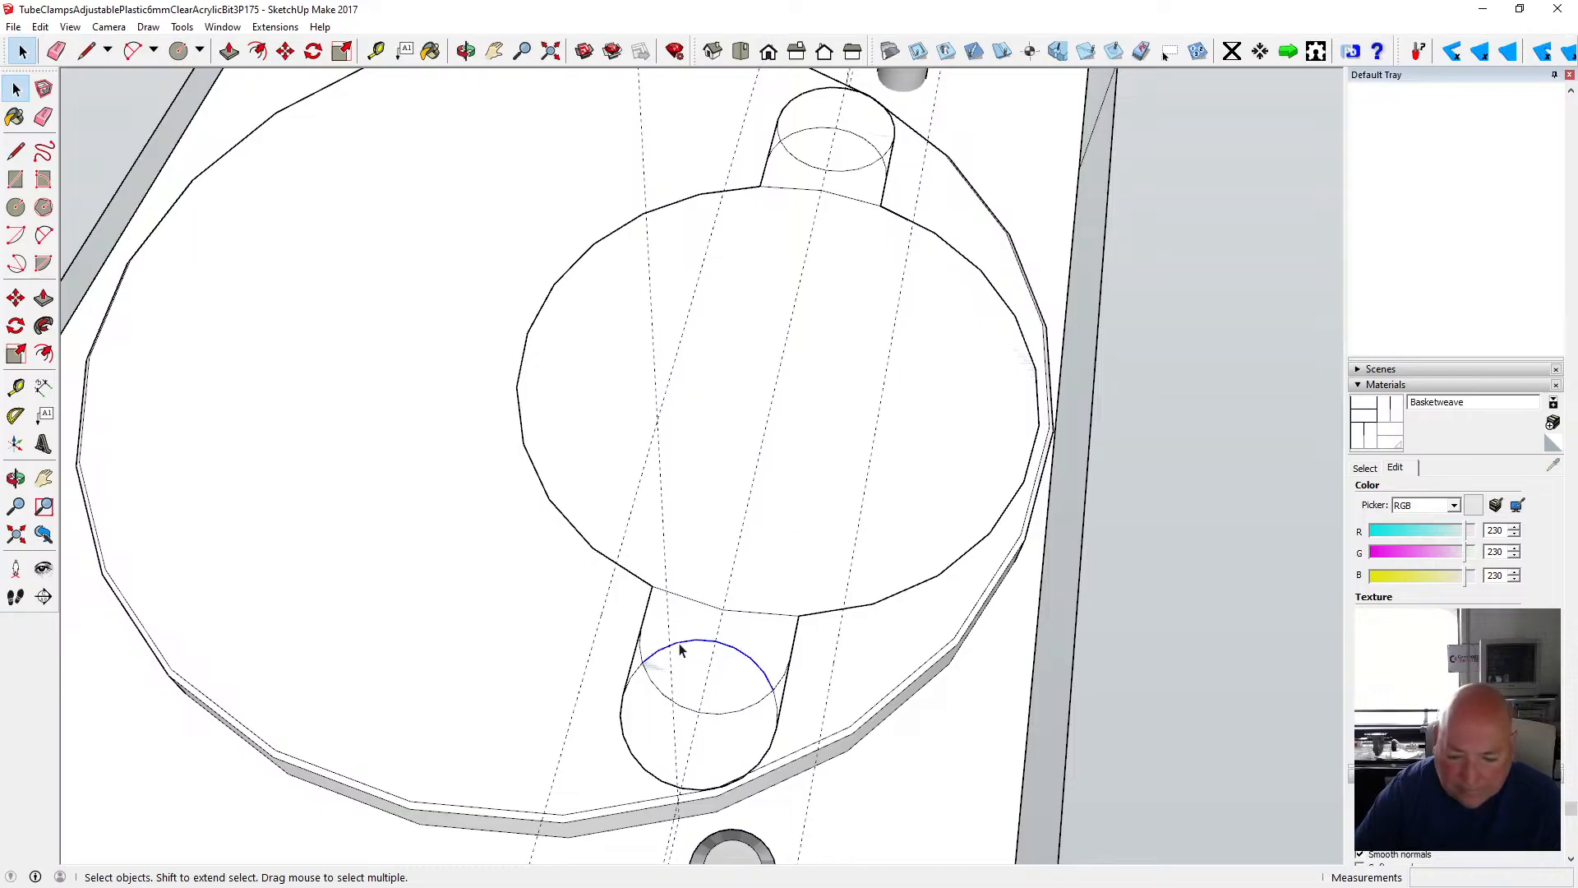
key(Delete)
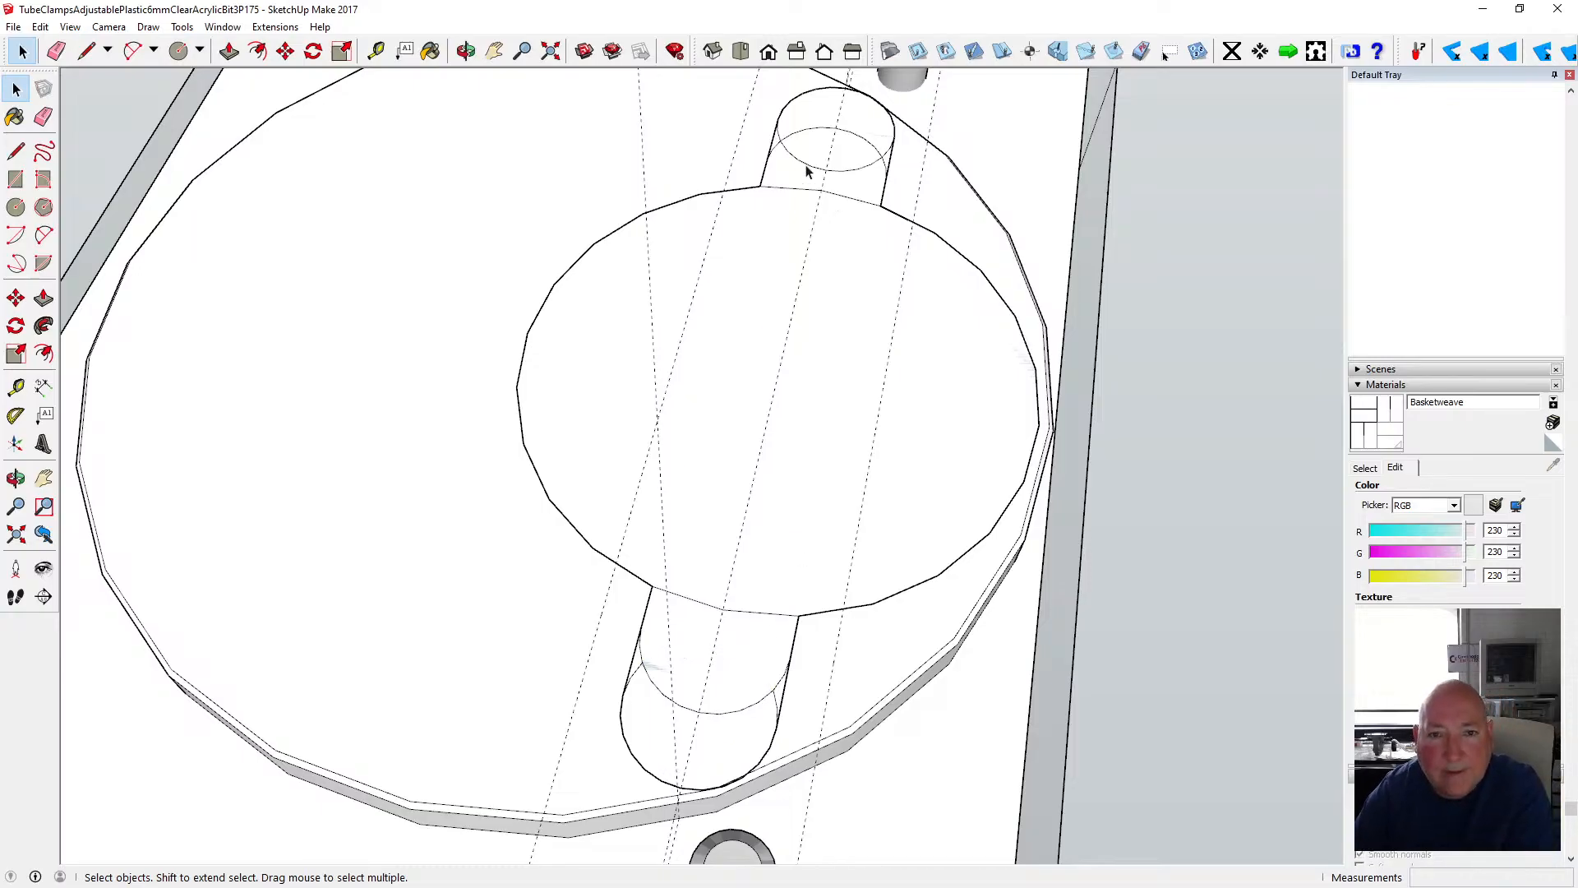
click(807, 169)
key(Delete)
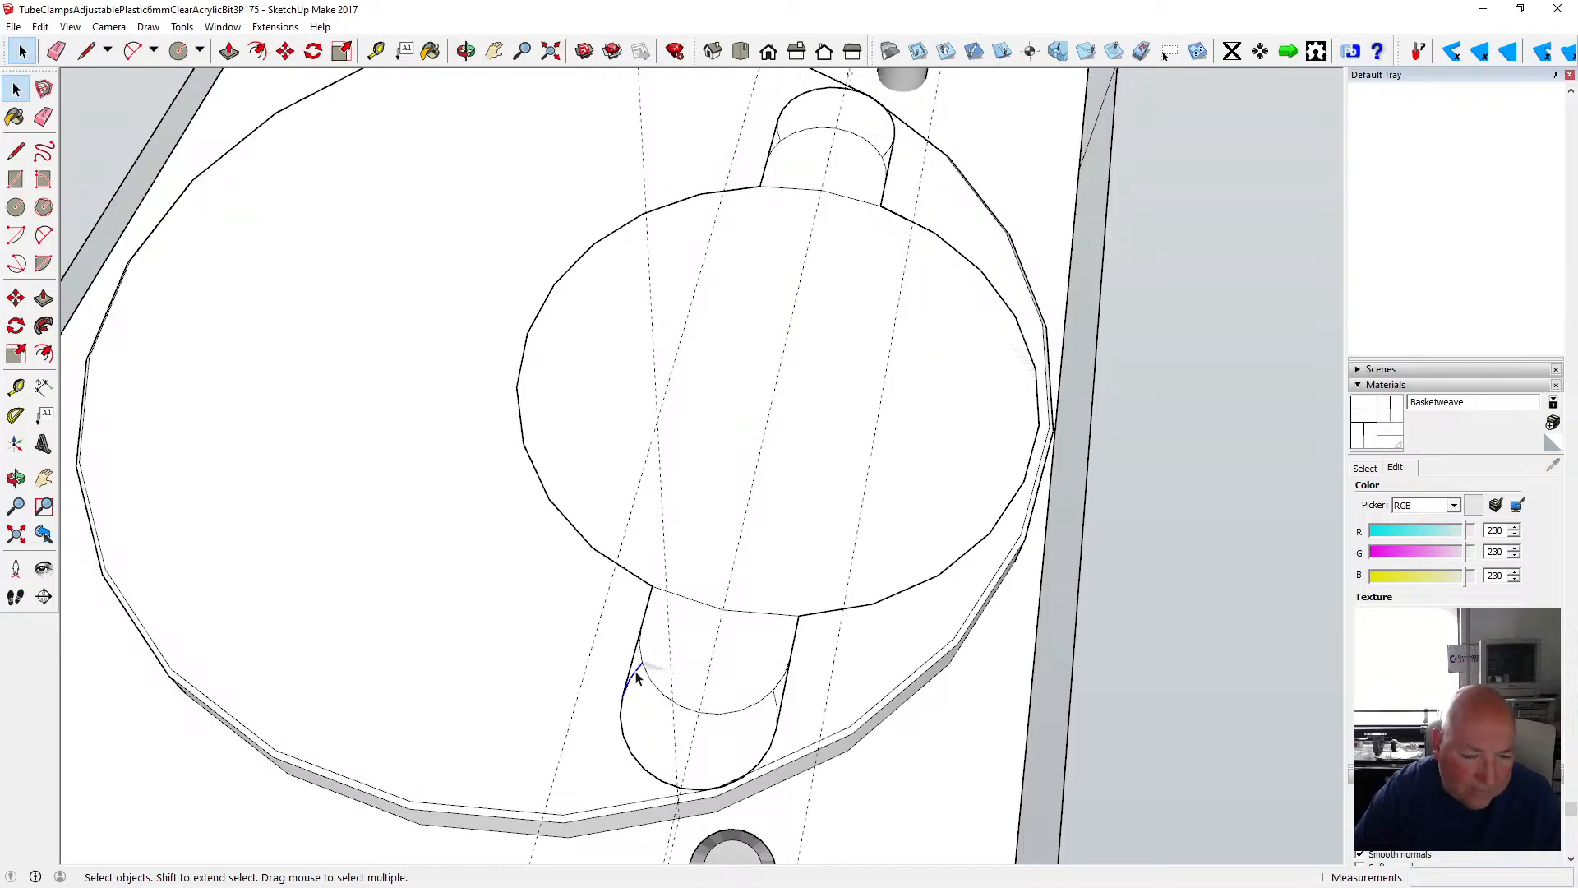
- Delete the leftover short end-circle segments just inside the straight sides of both lobes
key(Delete)
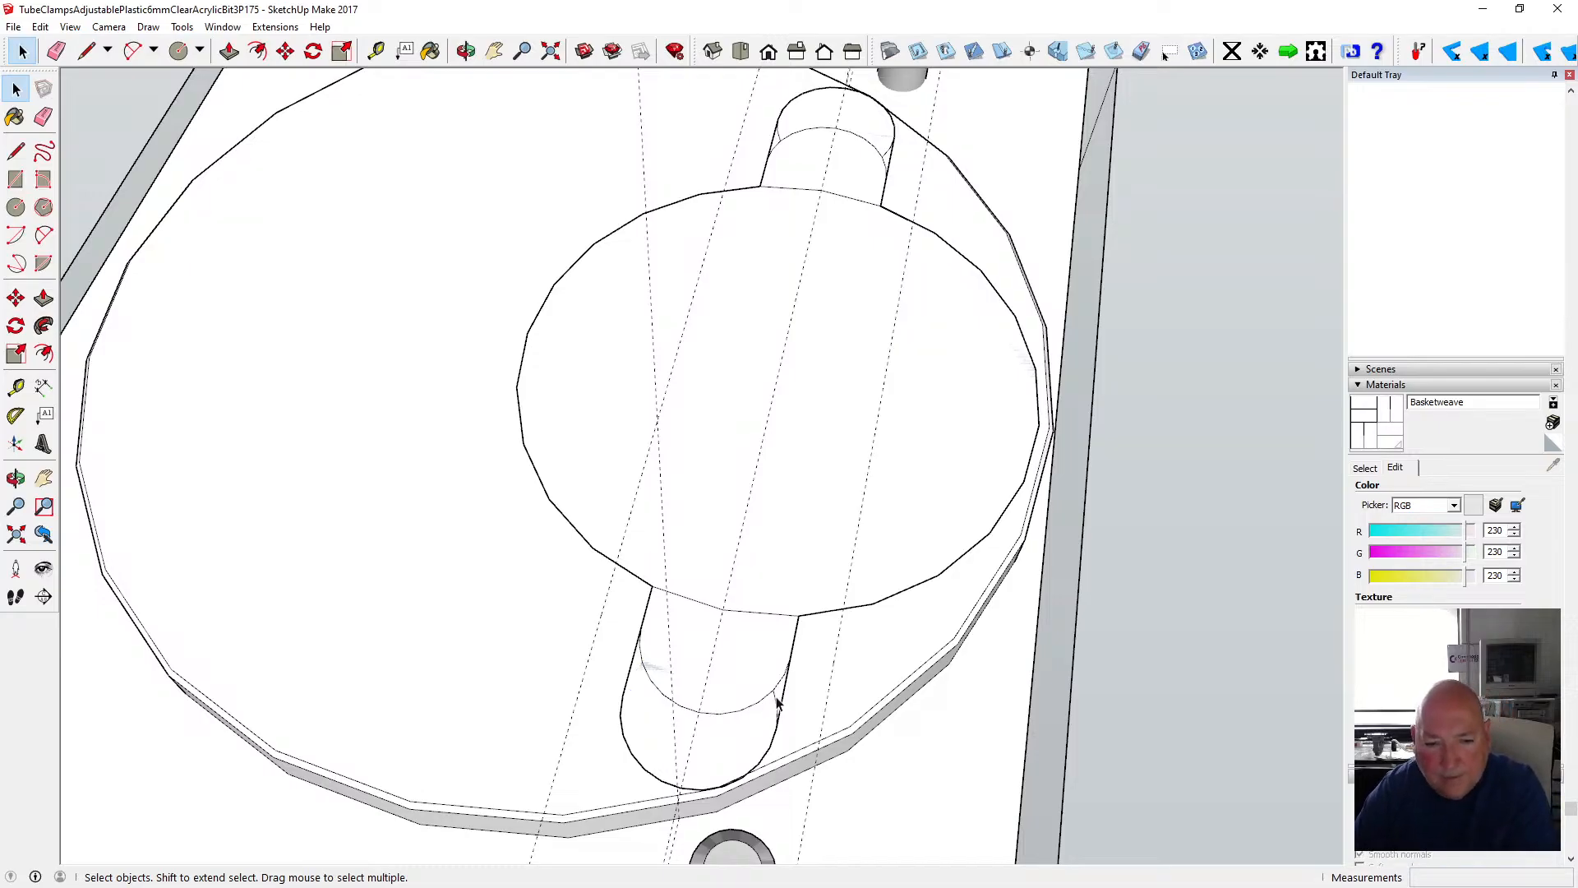
key(Delete)
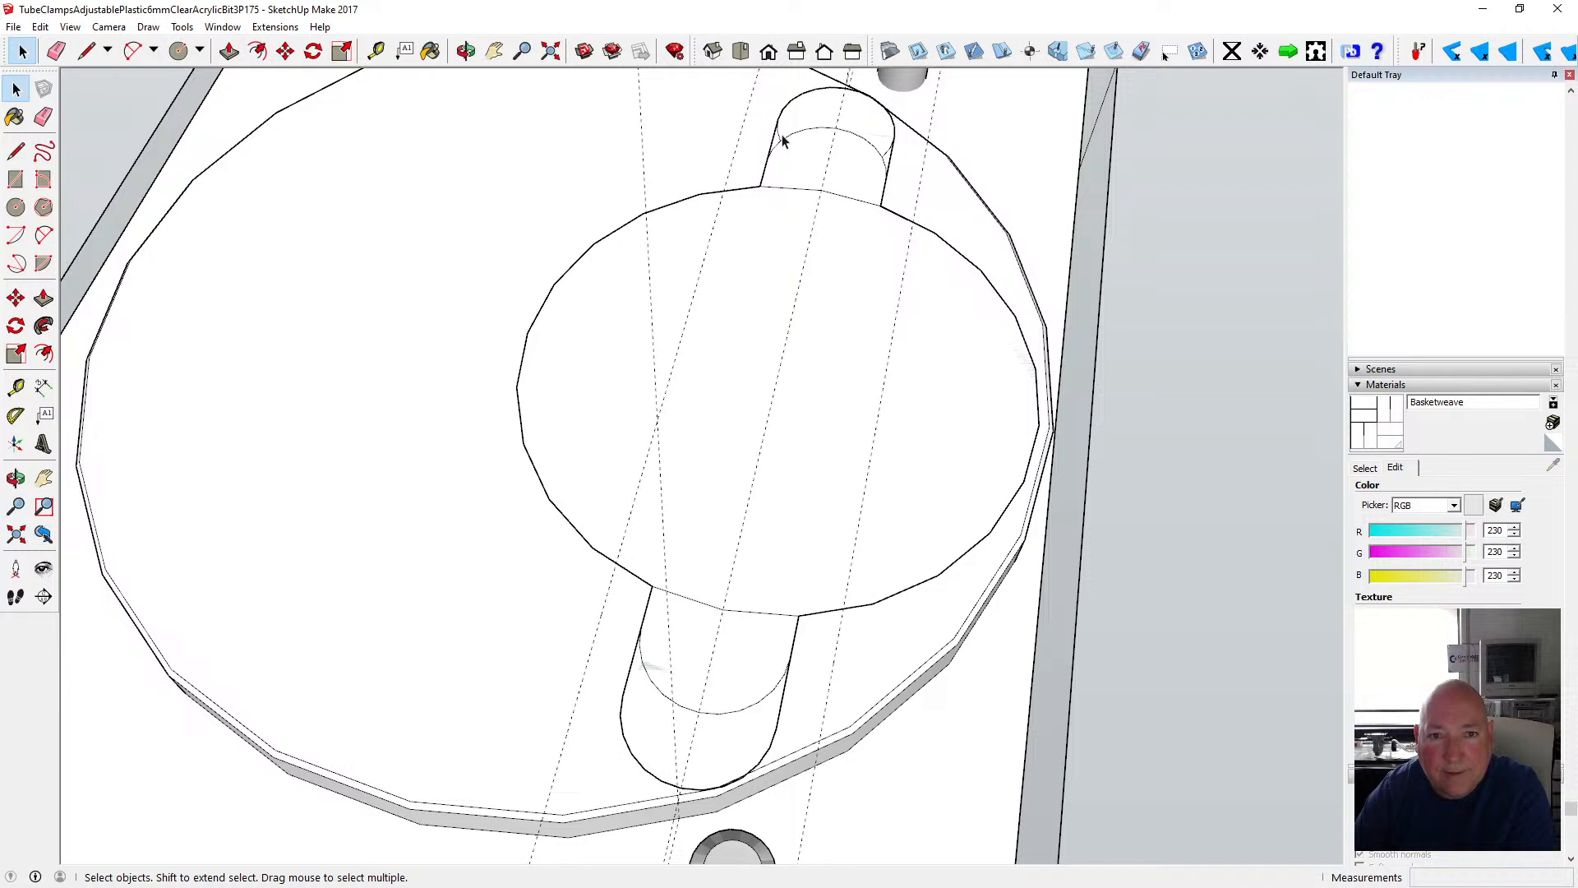
click(894, 149)
key(Delete)
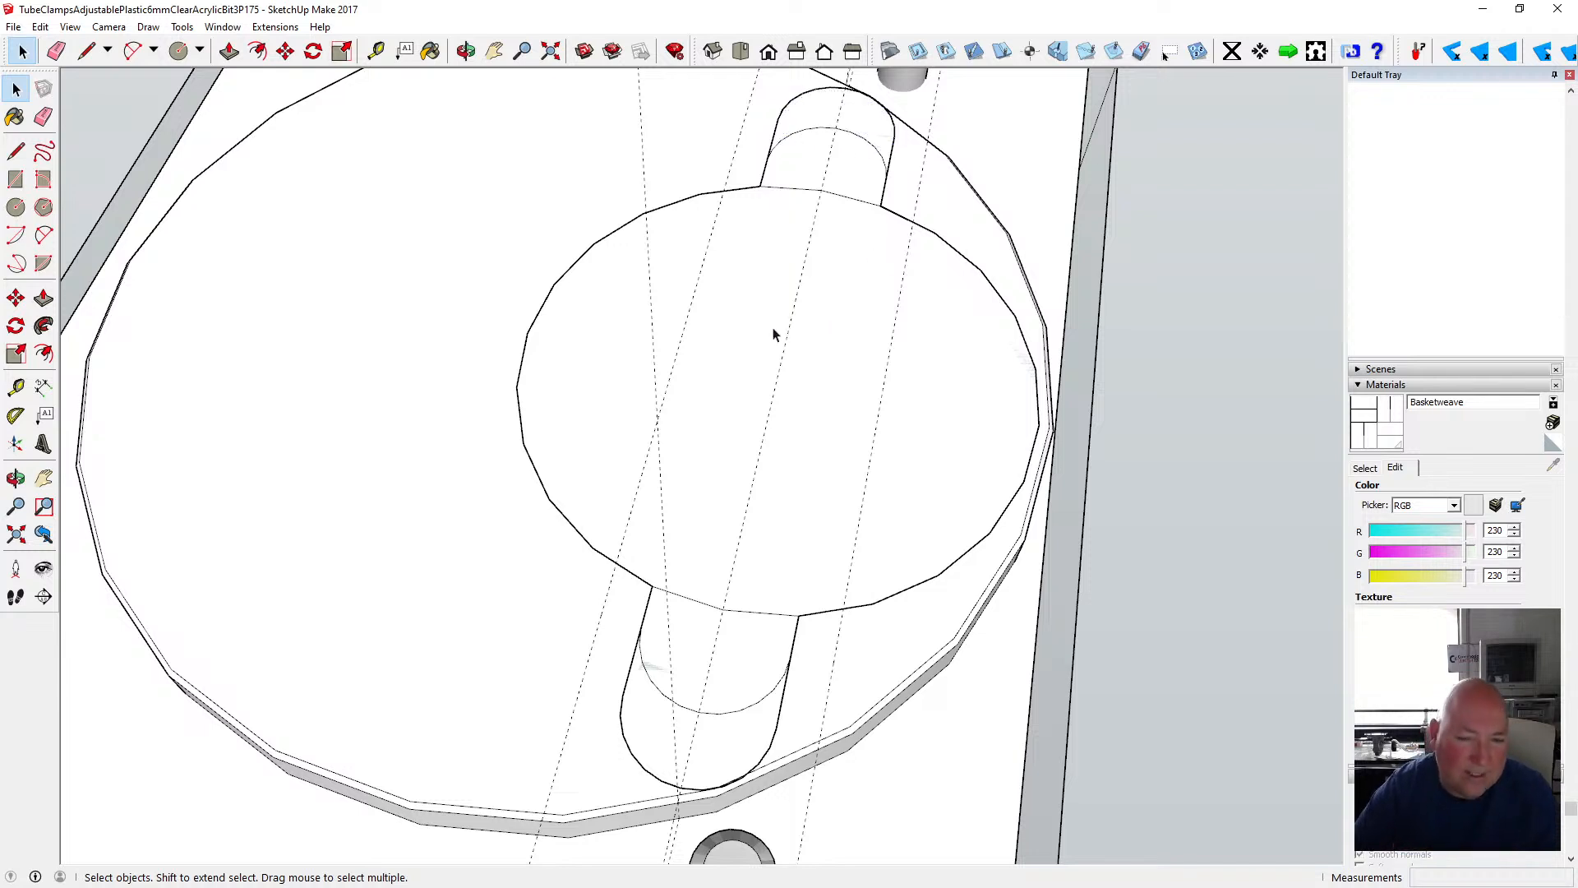
- Select the complete boss profile, including the centre circle and both lobes, and cut it to the clipboard
scroll(727, 428, down, 2)
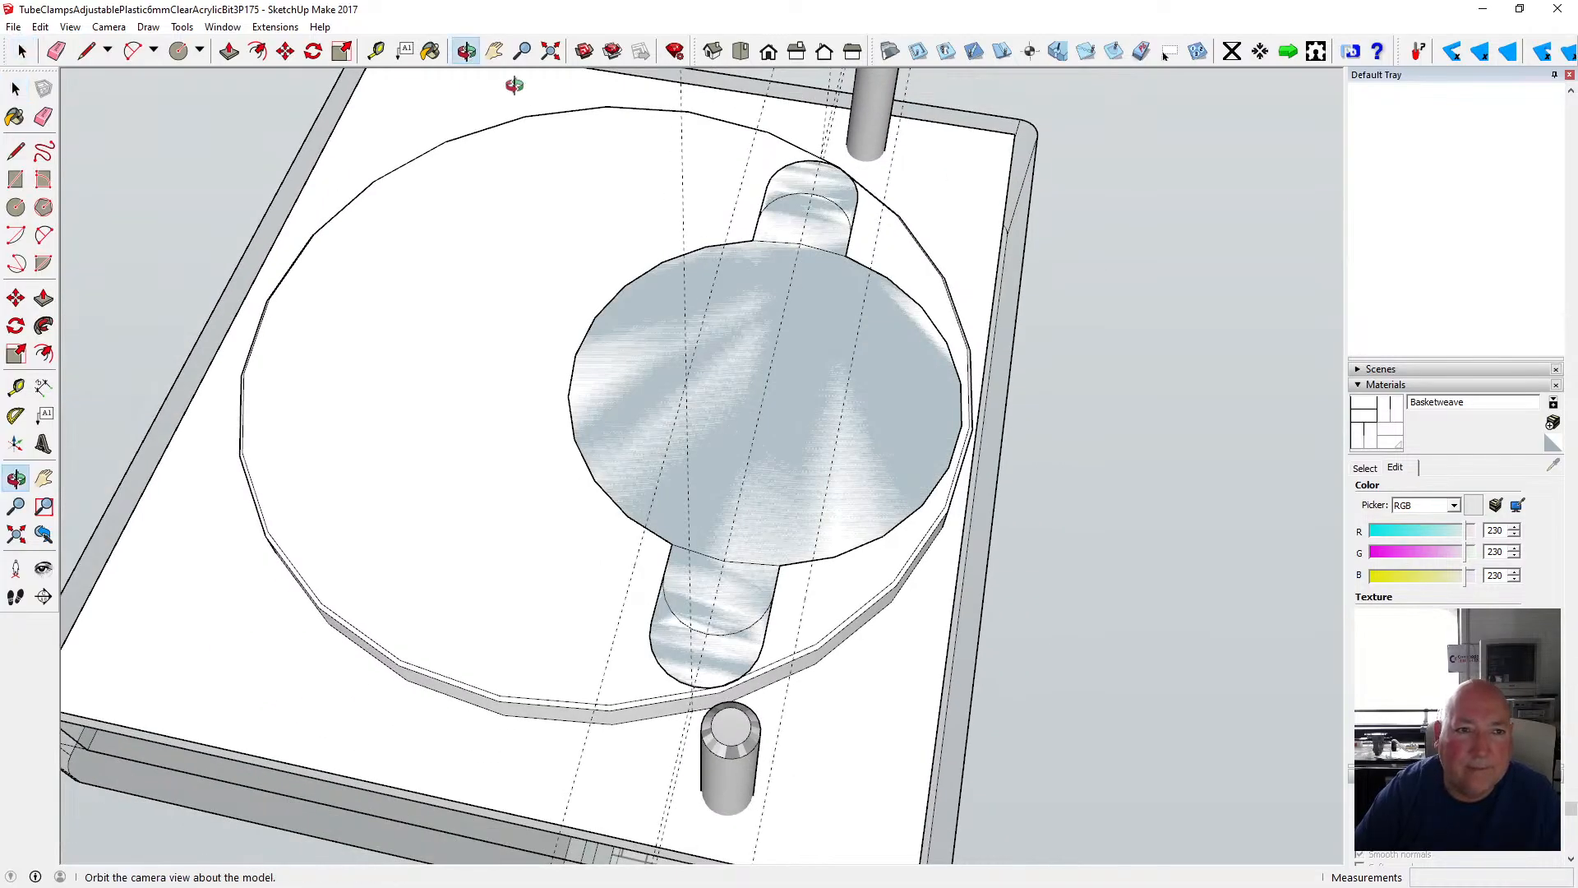
click(465, 51)
drag(485, 115, 457, 314)
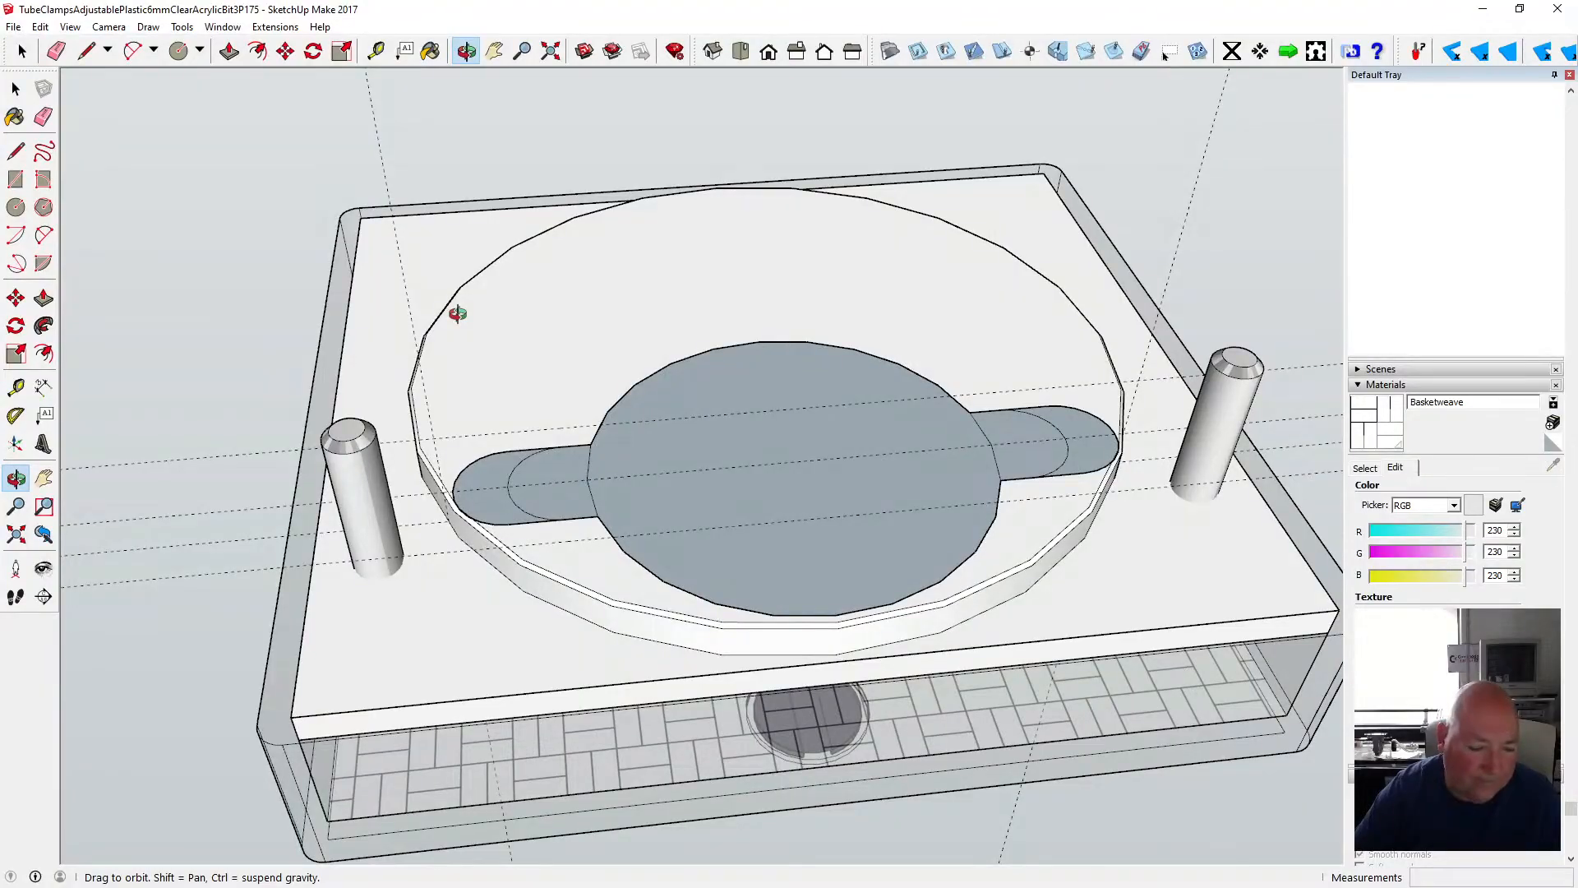
scroll(467, 306, down, 2)
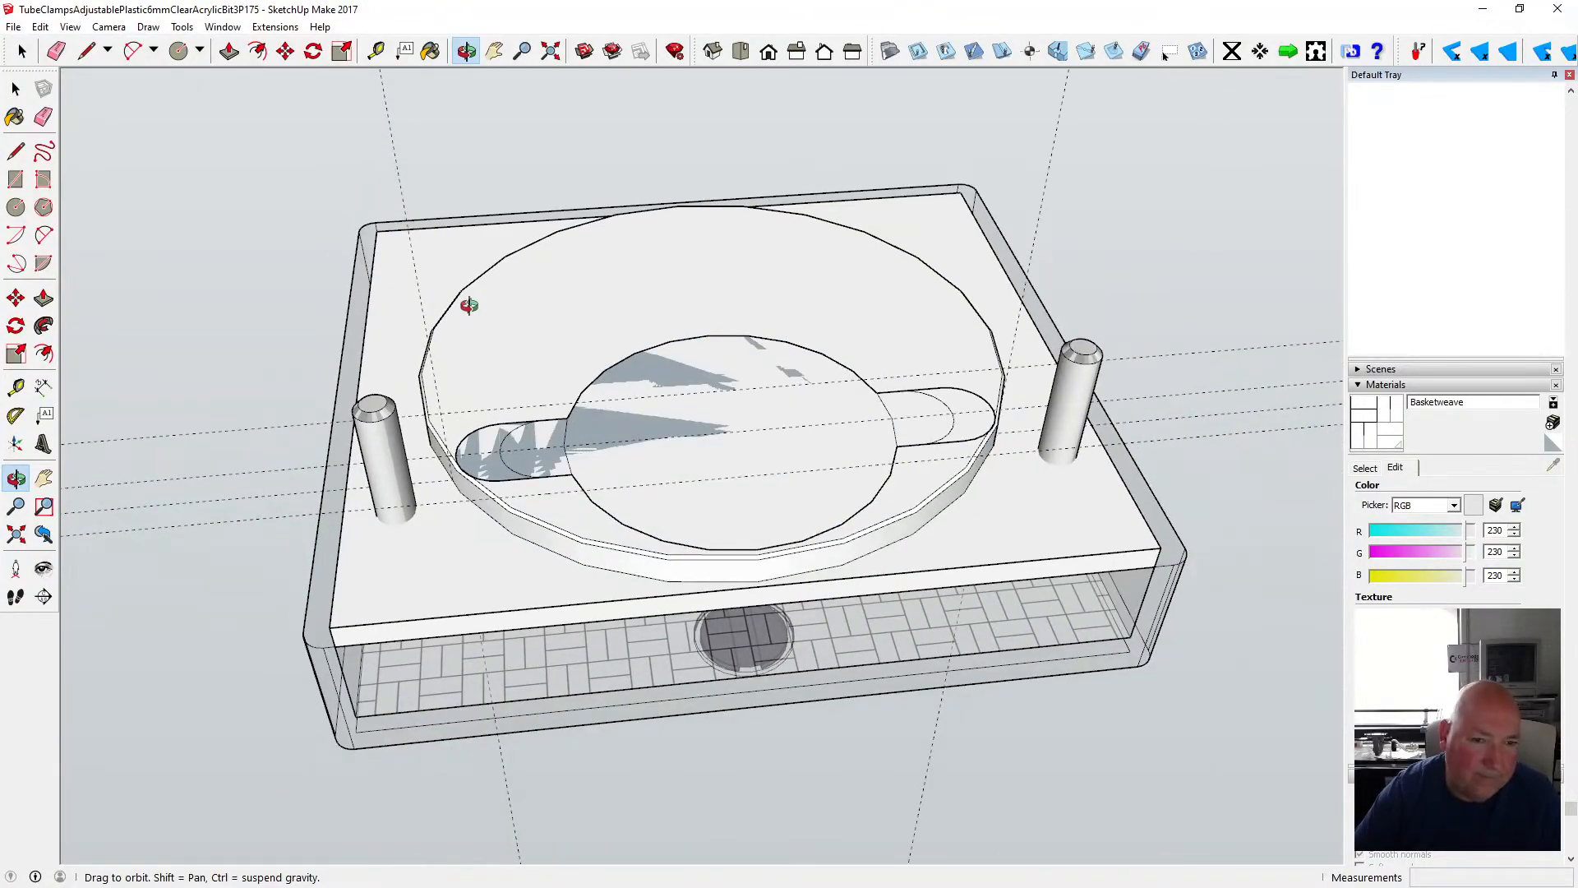
scroll(469, 305, down, 2)
key(space)
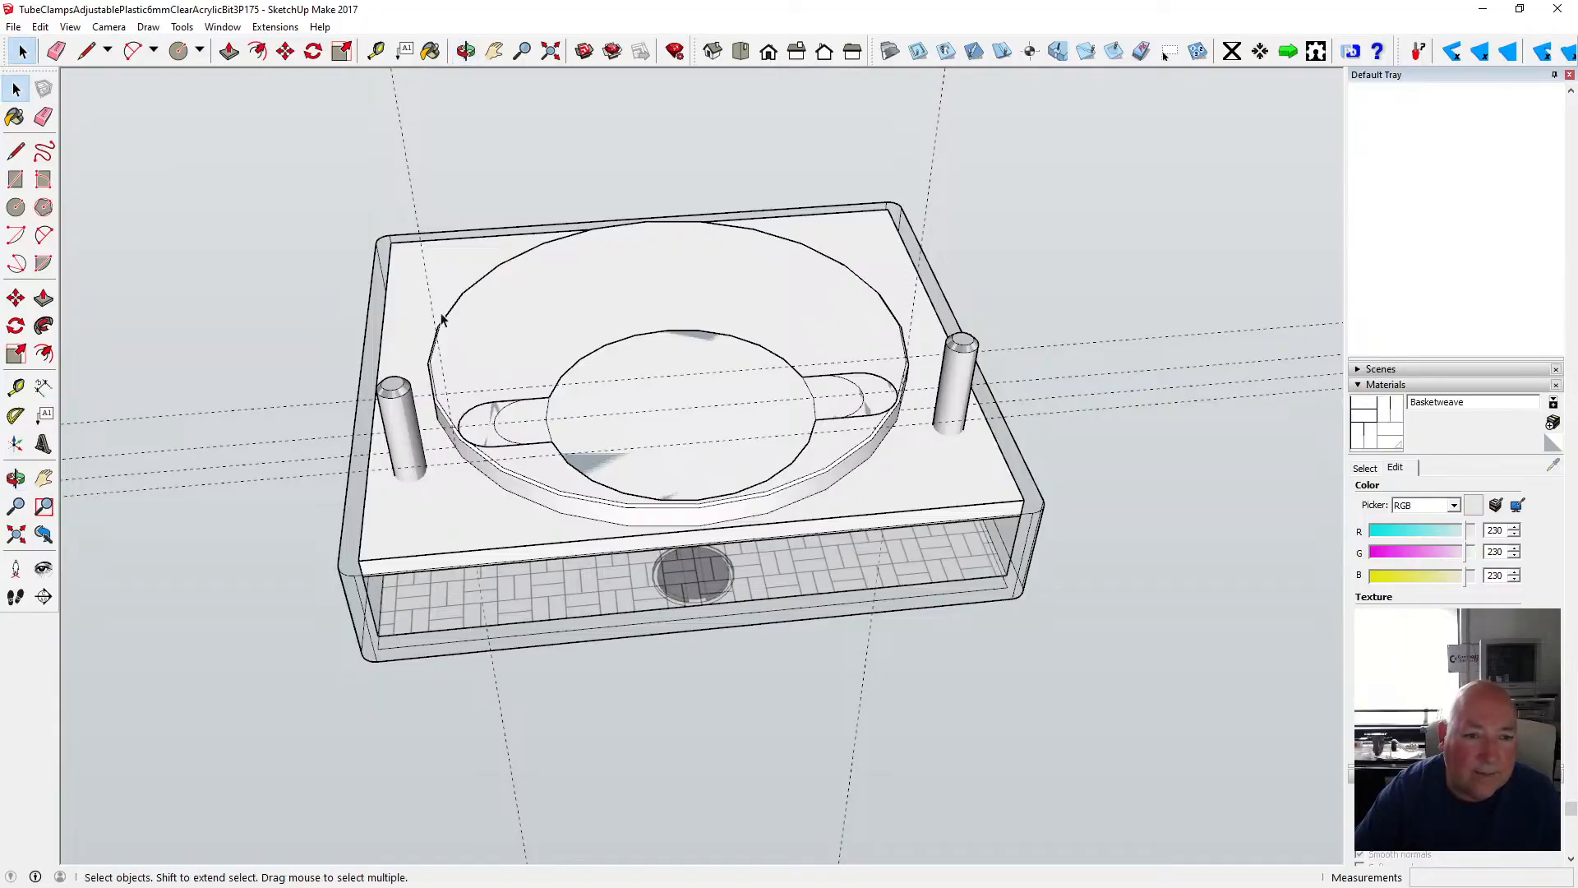
drag(442, 319, 920, 499)
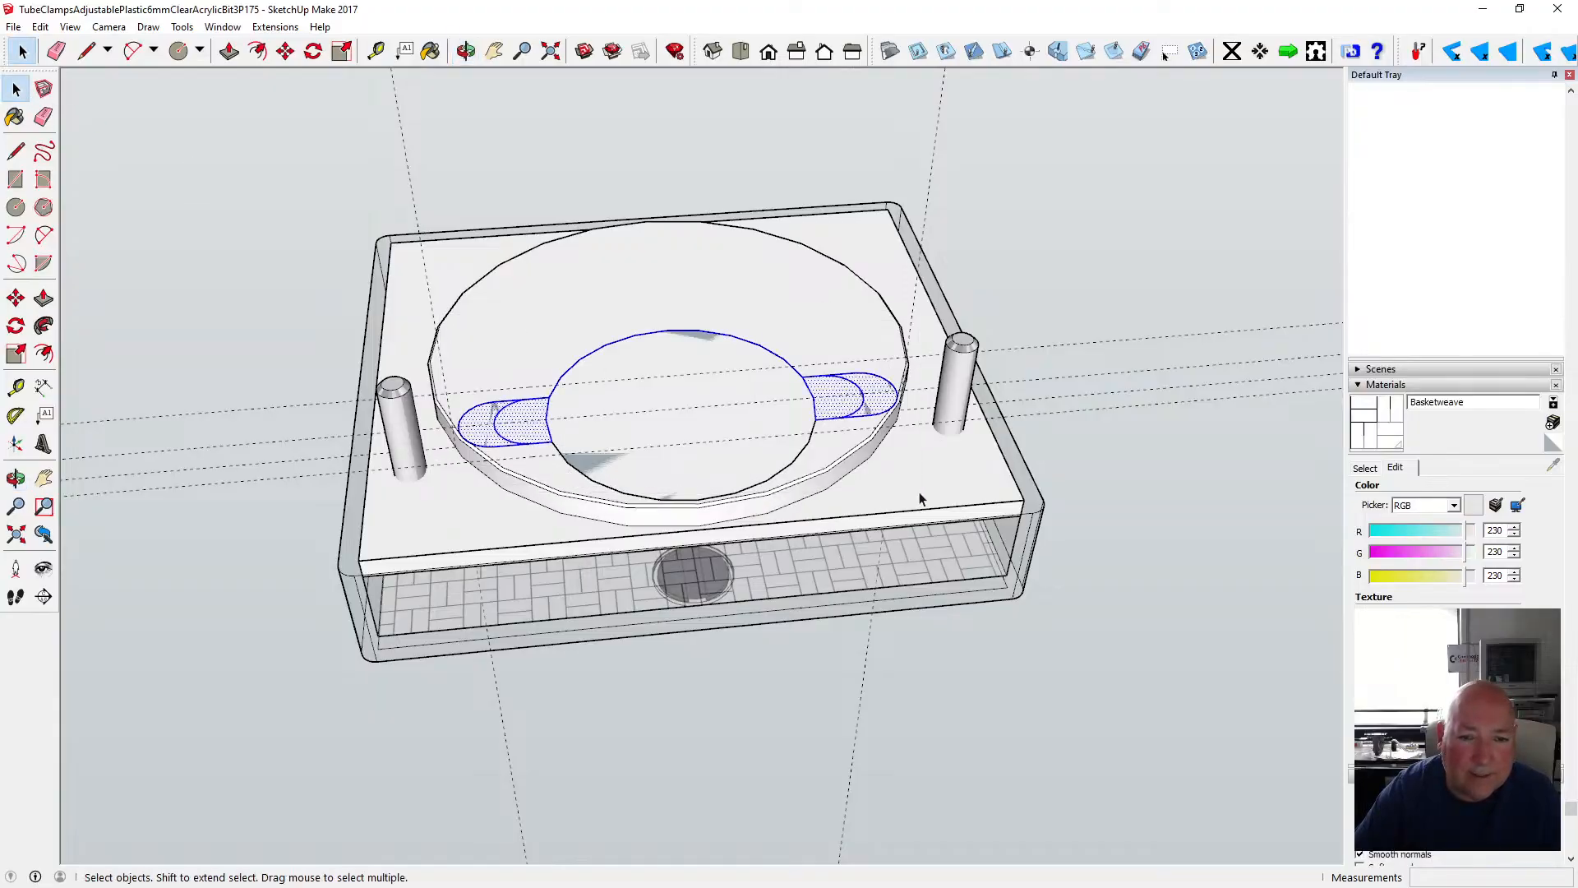
drag(408, 277, 924, 518)
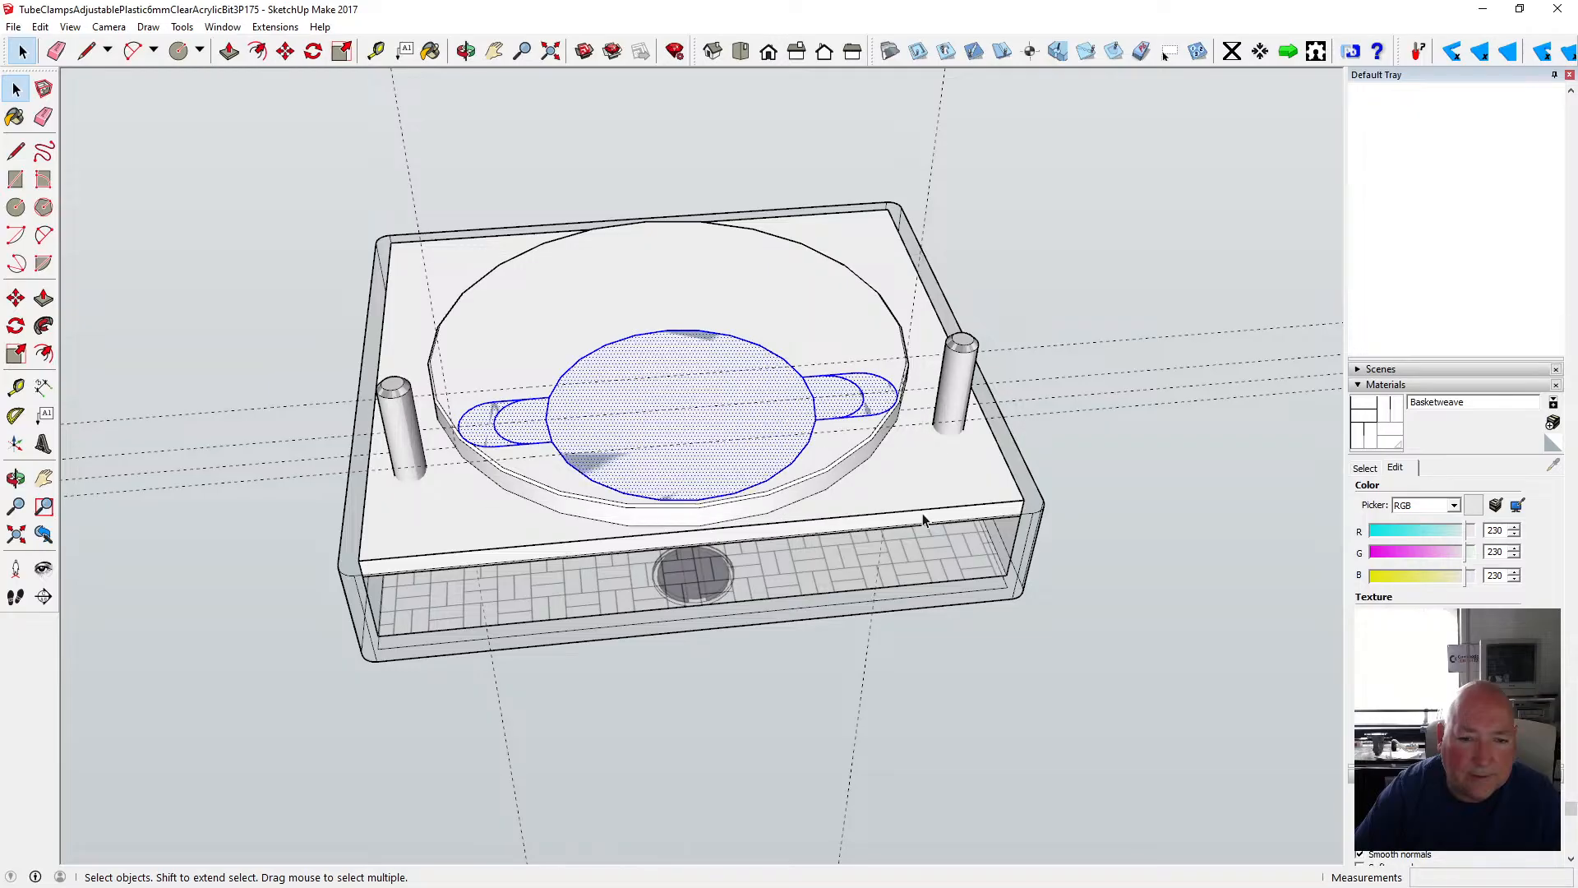
click(469, 54)
drag(694, 526, 686, 700)
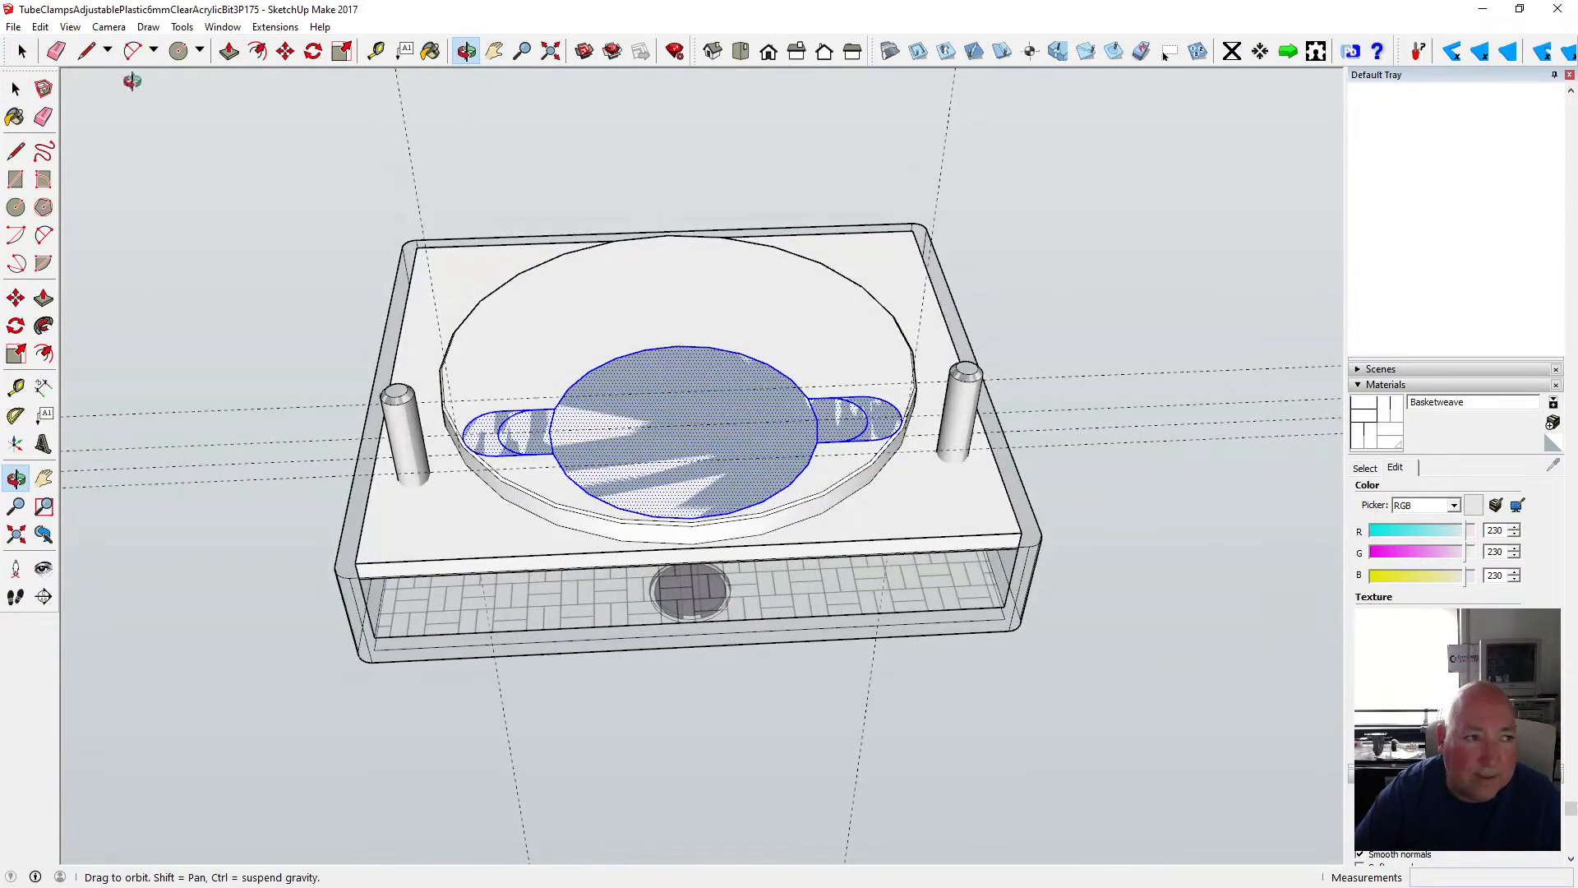
click(39, 26)
click(71, 87)
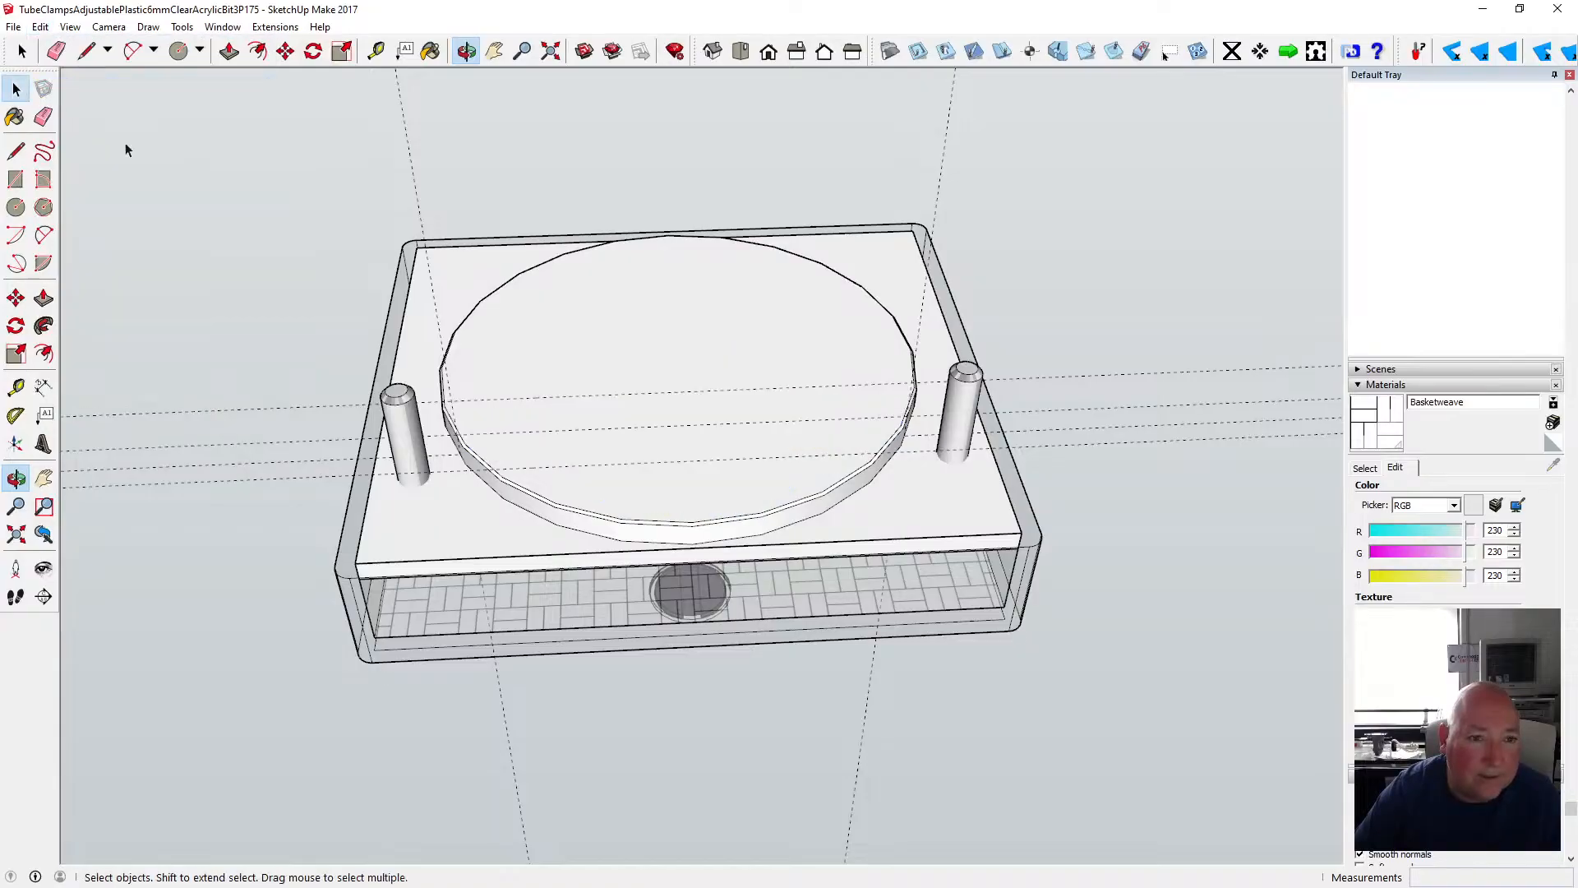
- Try pasting the boss profile in place inside the back panel's group and check where its lobe meets the circular rim
click(547, 343)
double_click(559, 344)
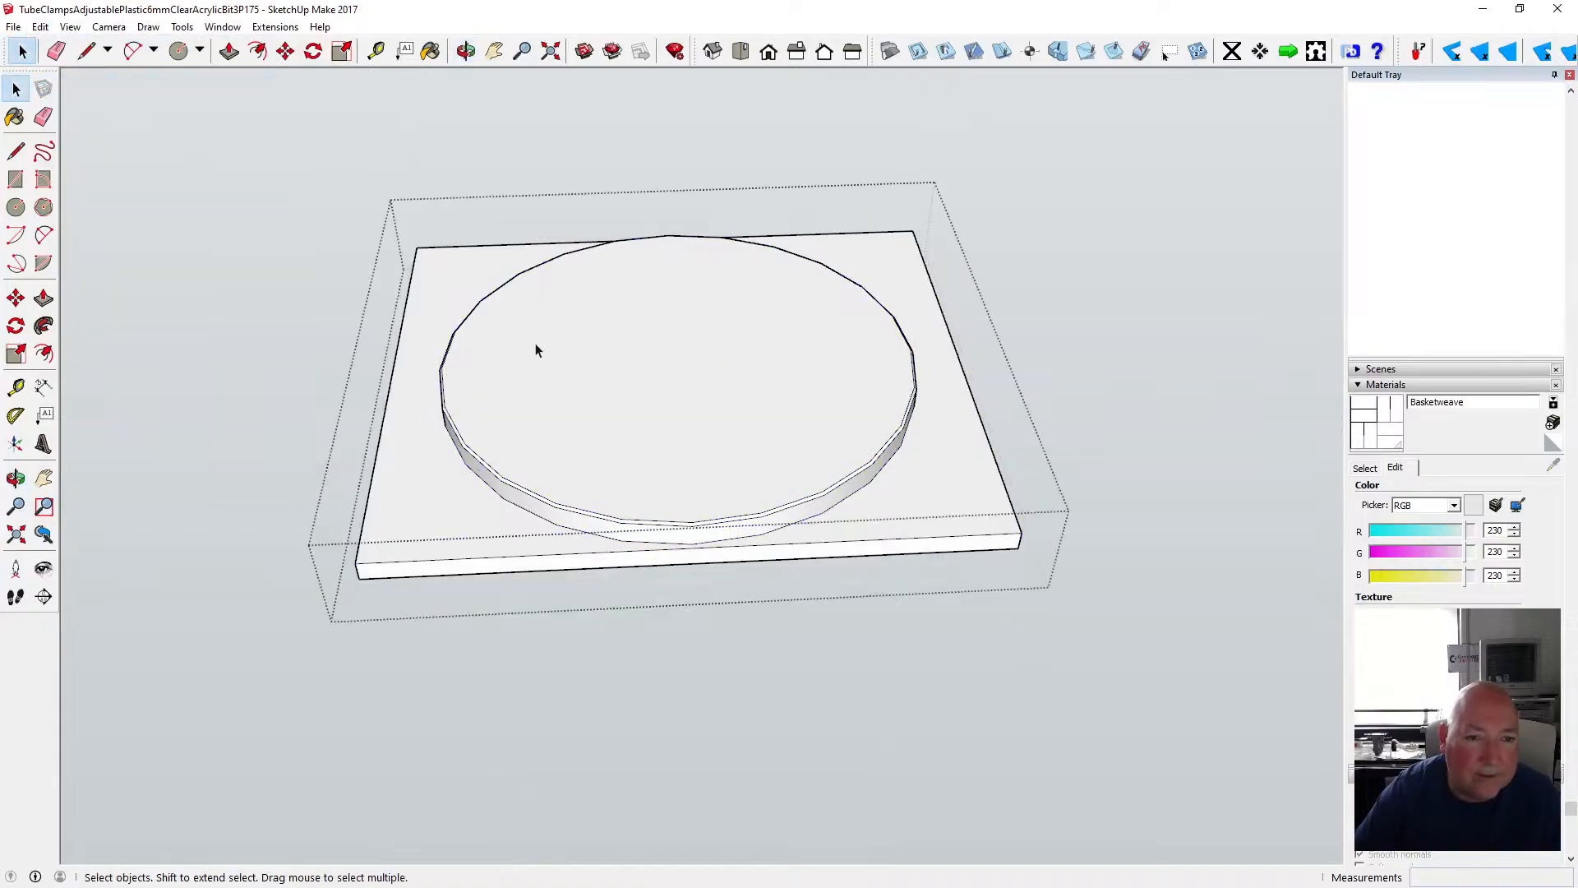
click(536, 348)
click(39, 27)
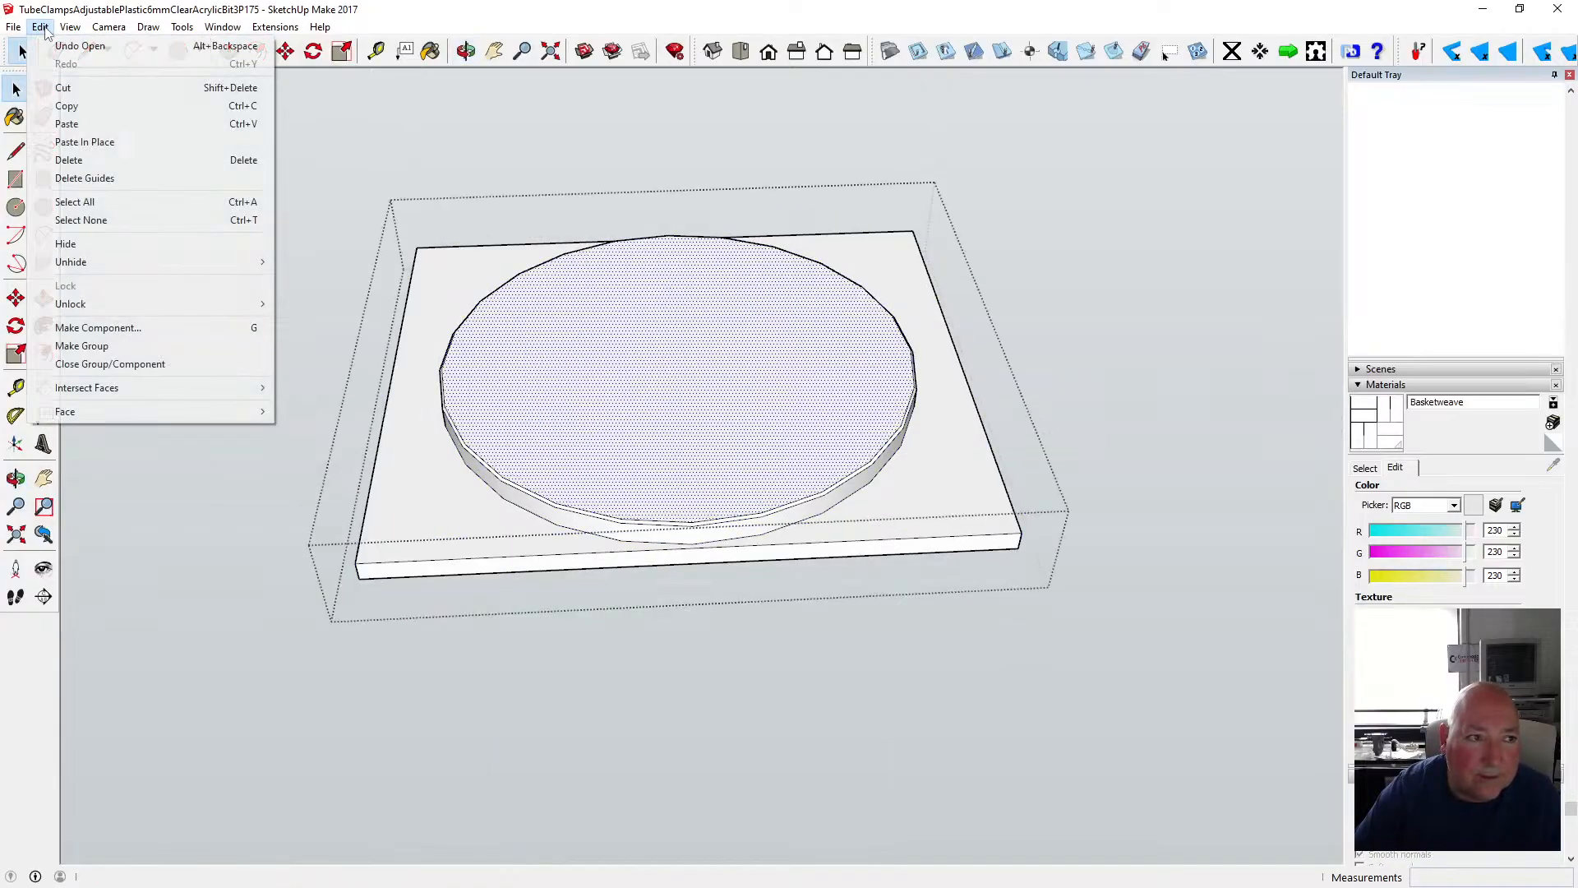
click(85, 142)
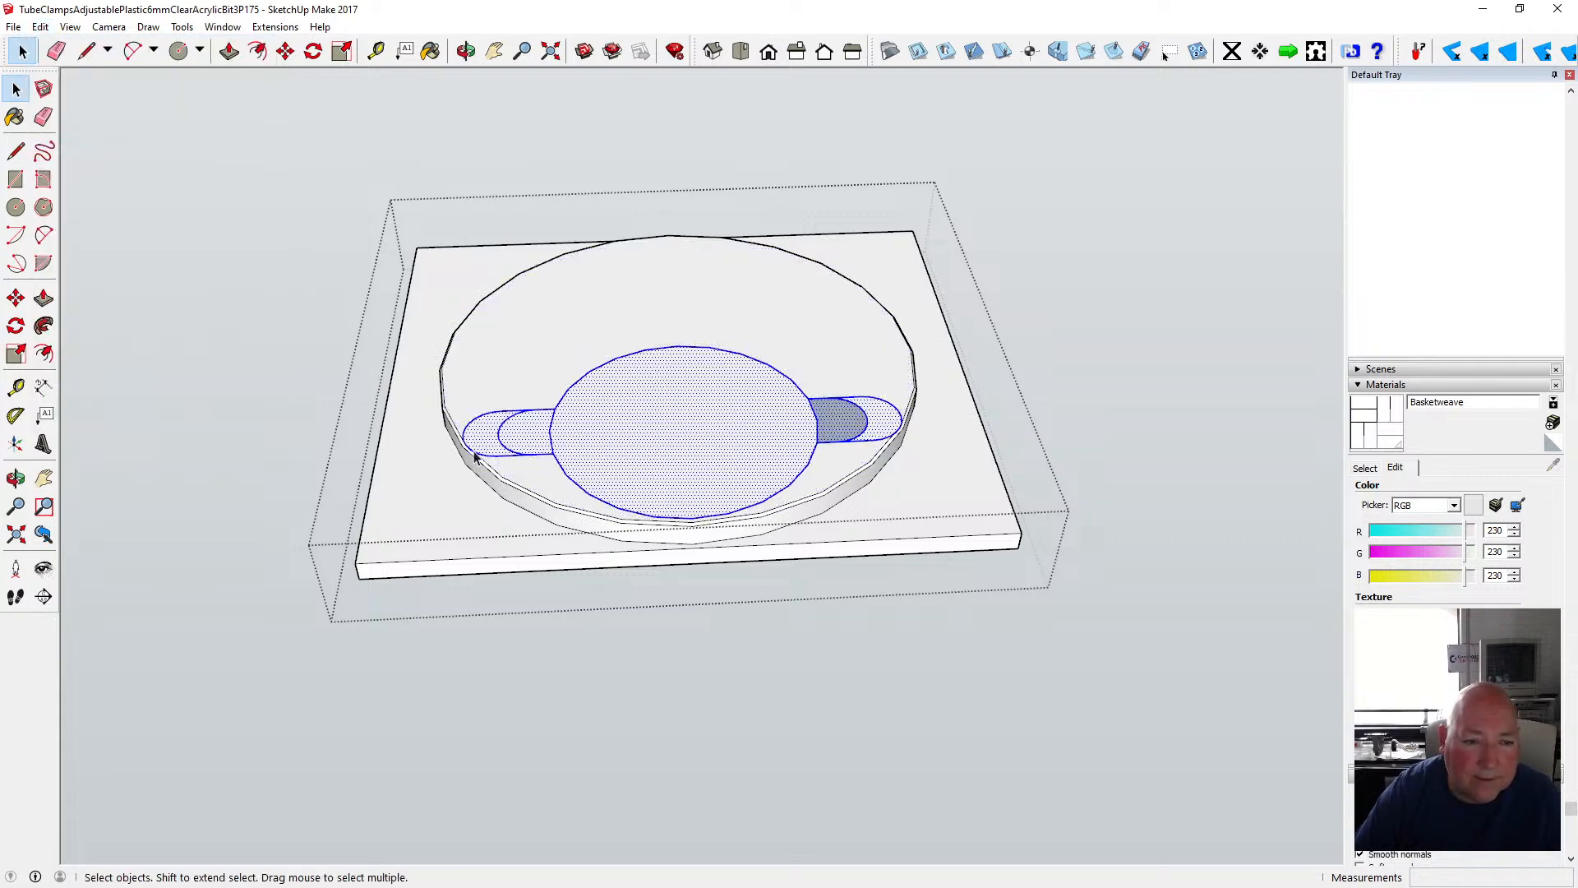
scroll(469, 452, up, 6)
scroll(461, 456, up, 5)
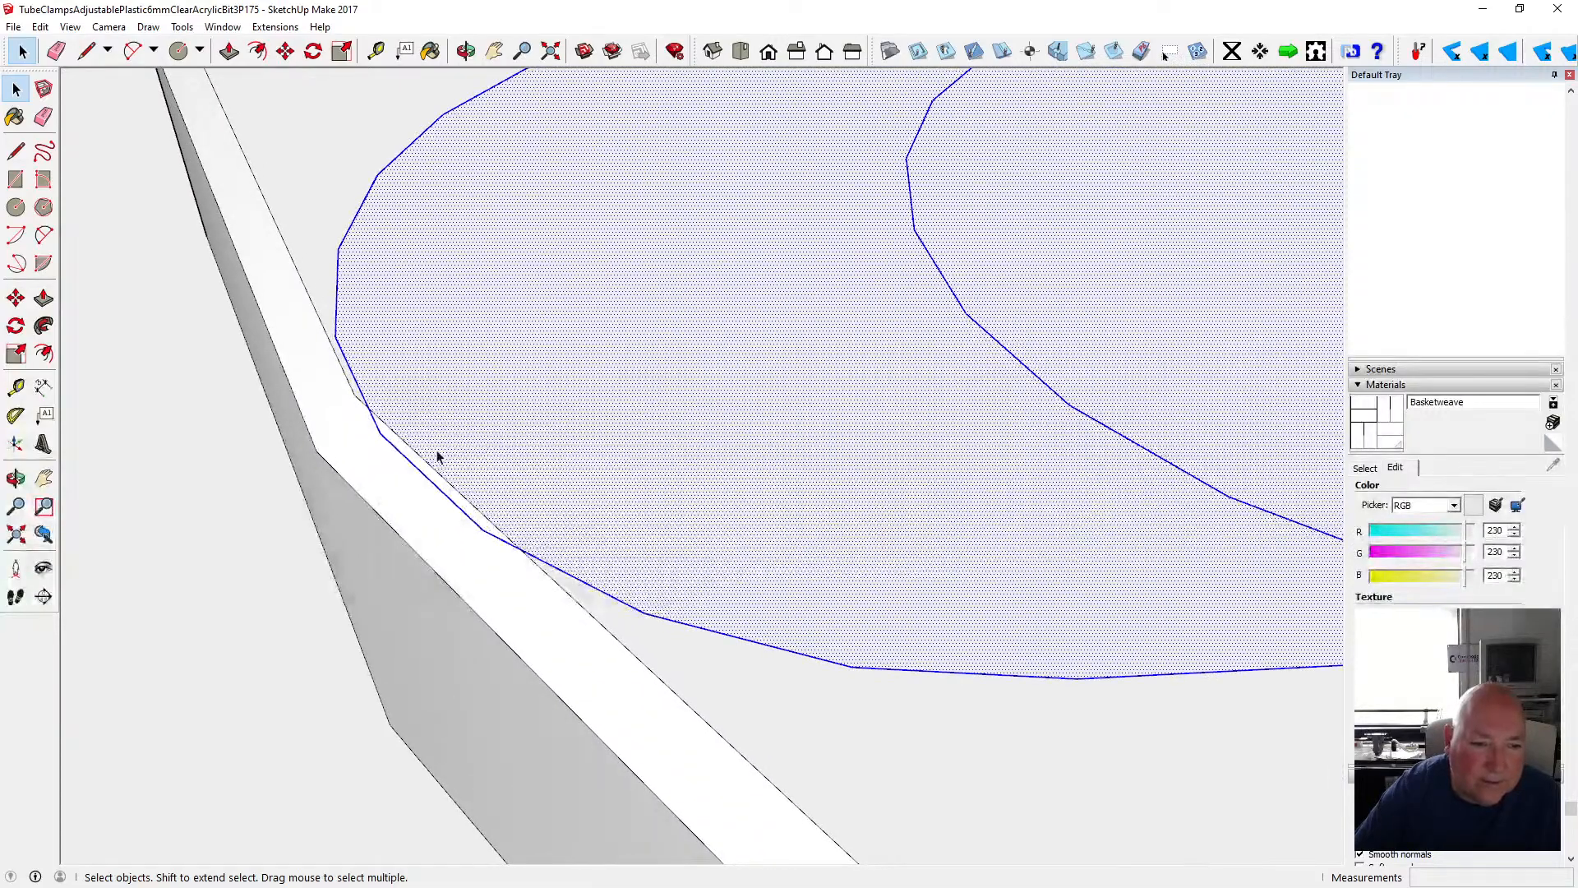
scroll(412, 469, down, 1)
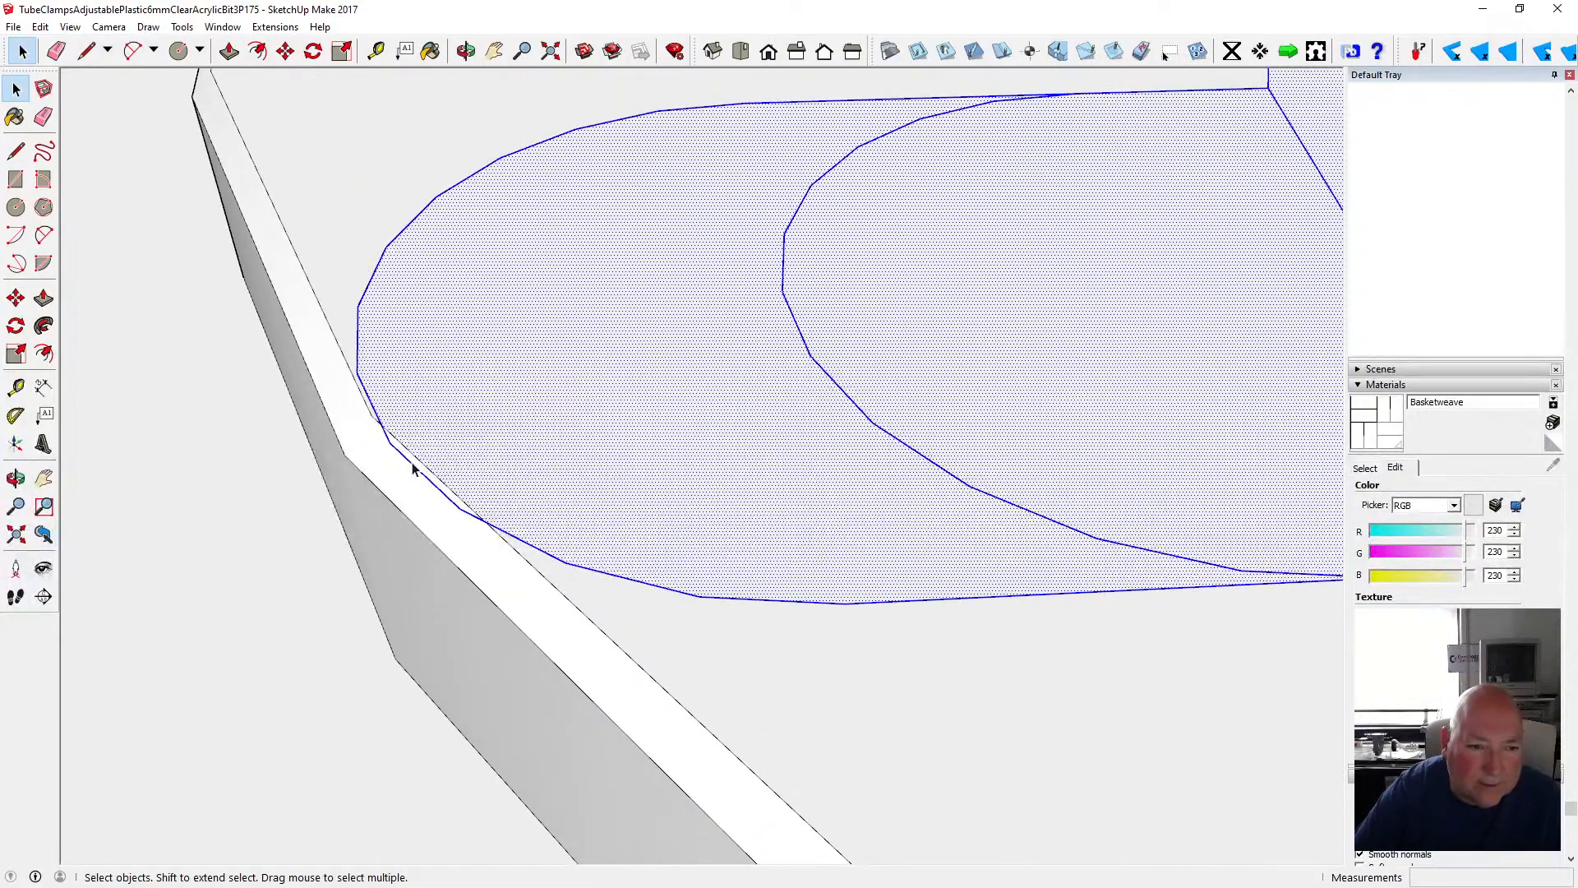
scroll(442, 478, down, 4)
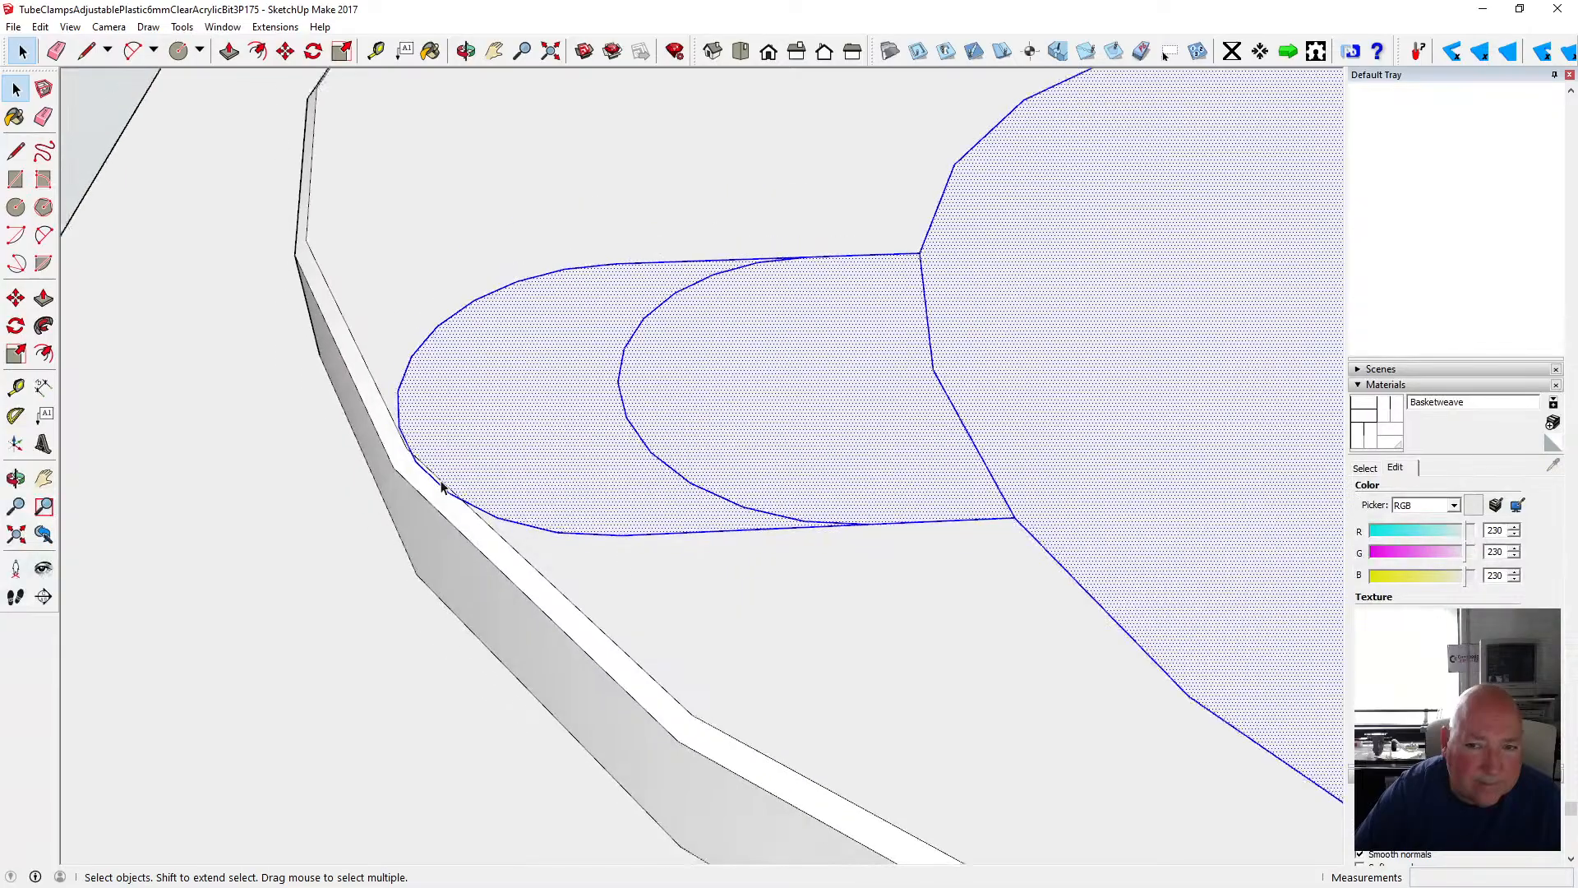
scroll(442, 477, down, 3)
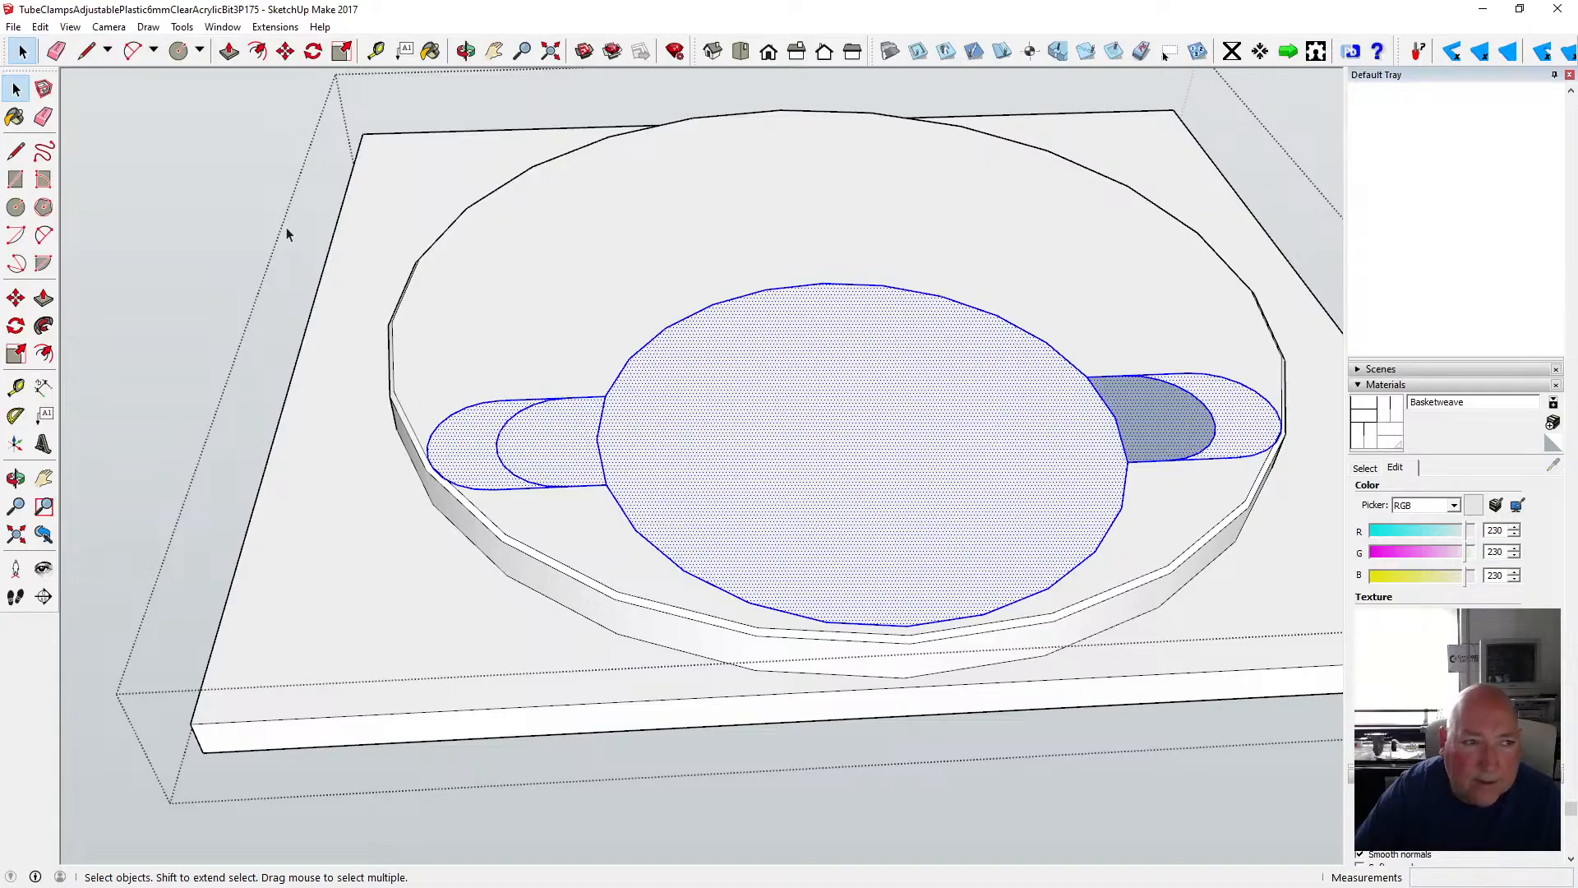
- Cut the pasted profile from the back panel's group, and undo both the cut and the in-place paste
click(40, 27)
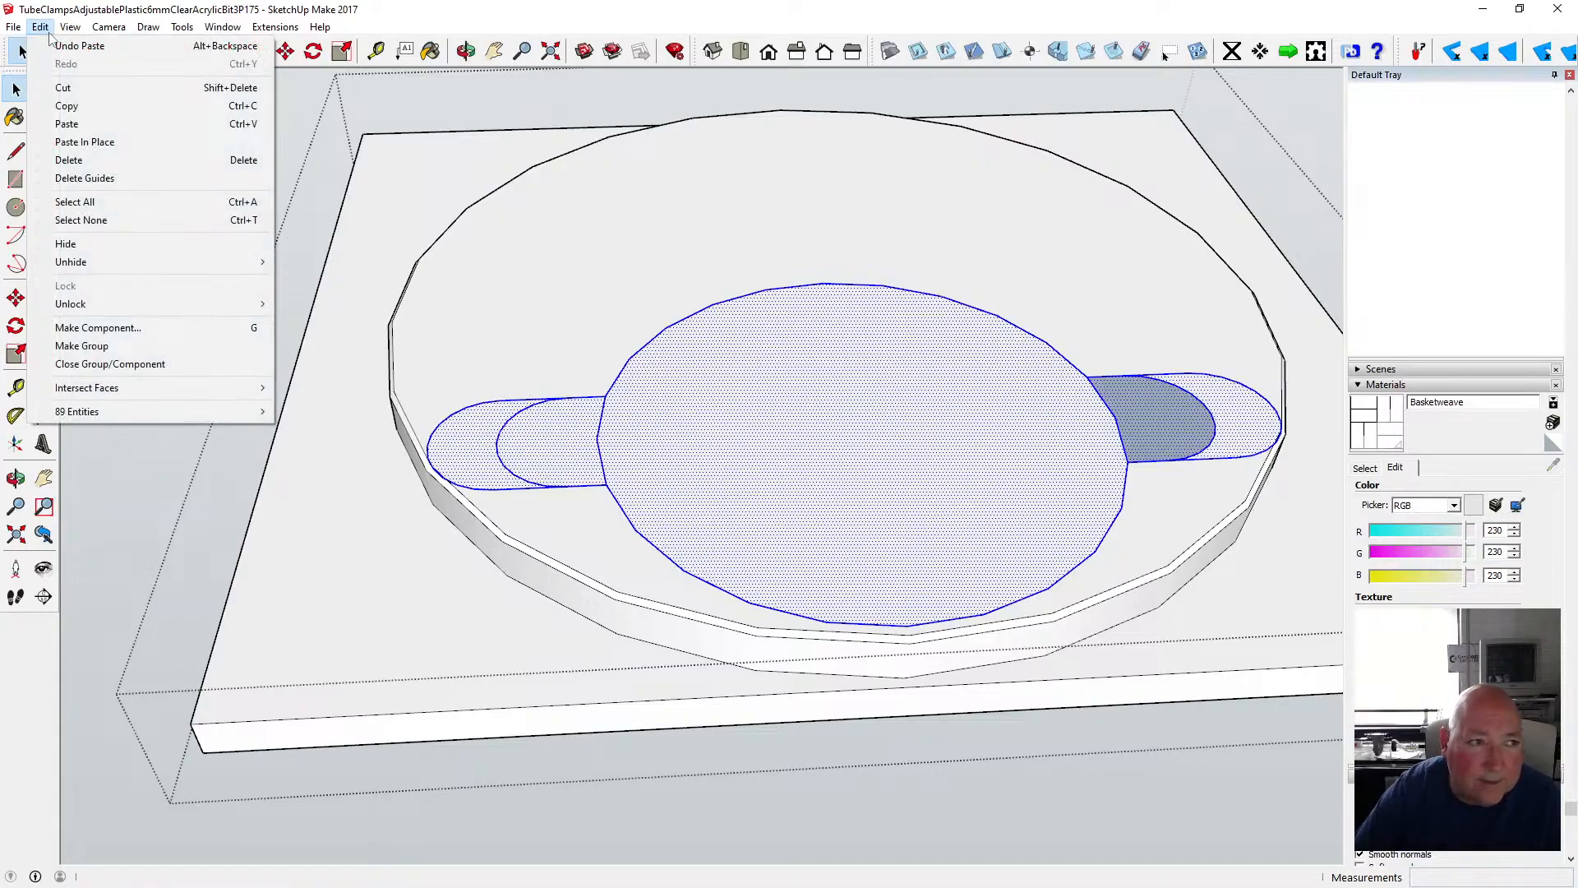
click(64, 85)
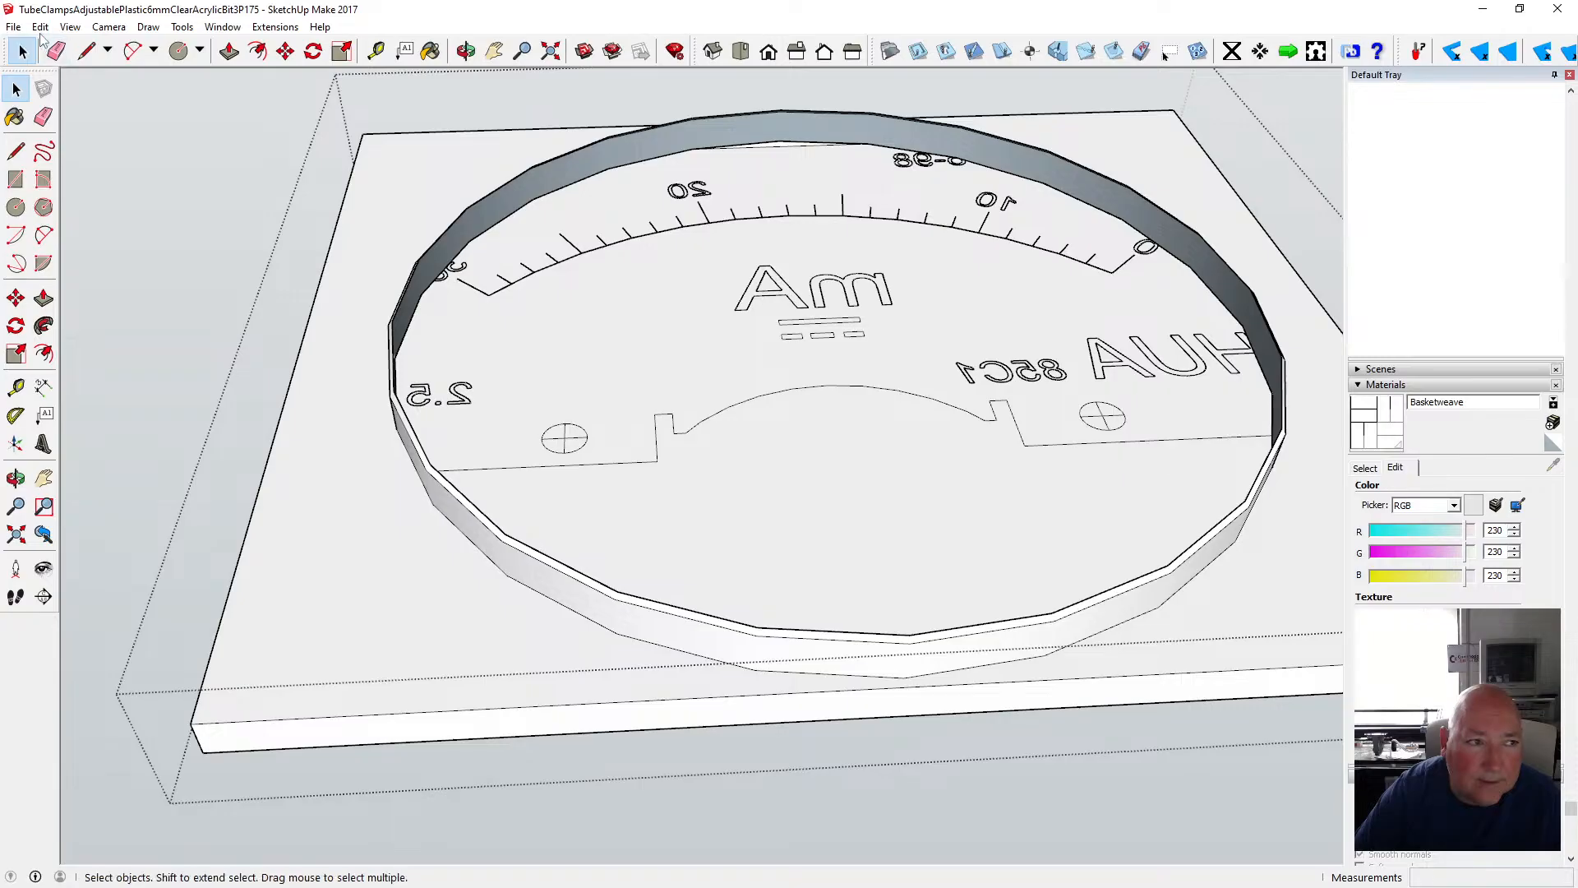
click(39, 27)
click(71, 47)
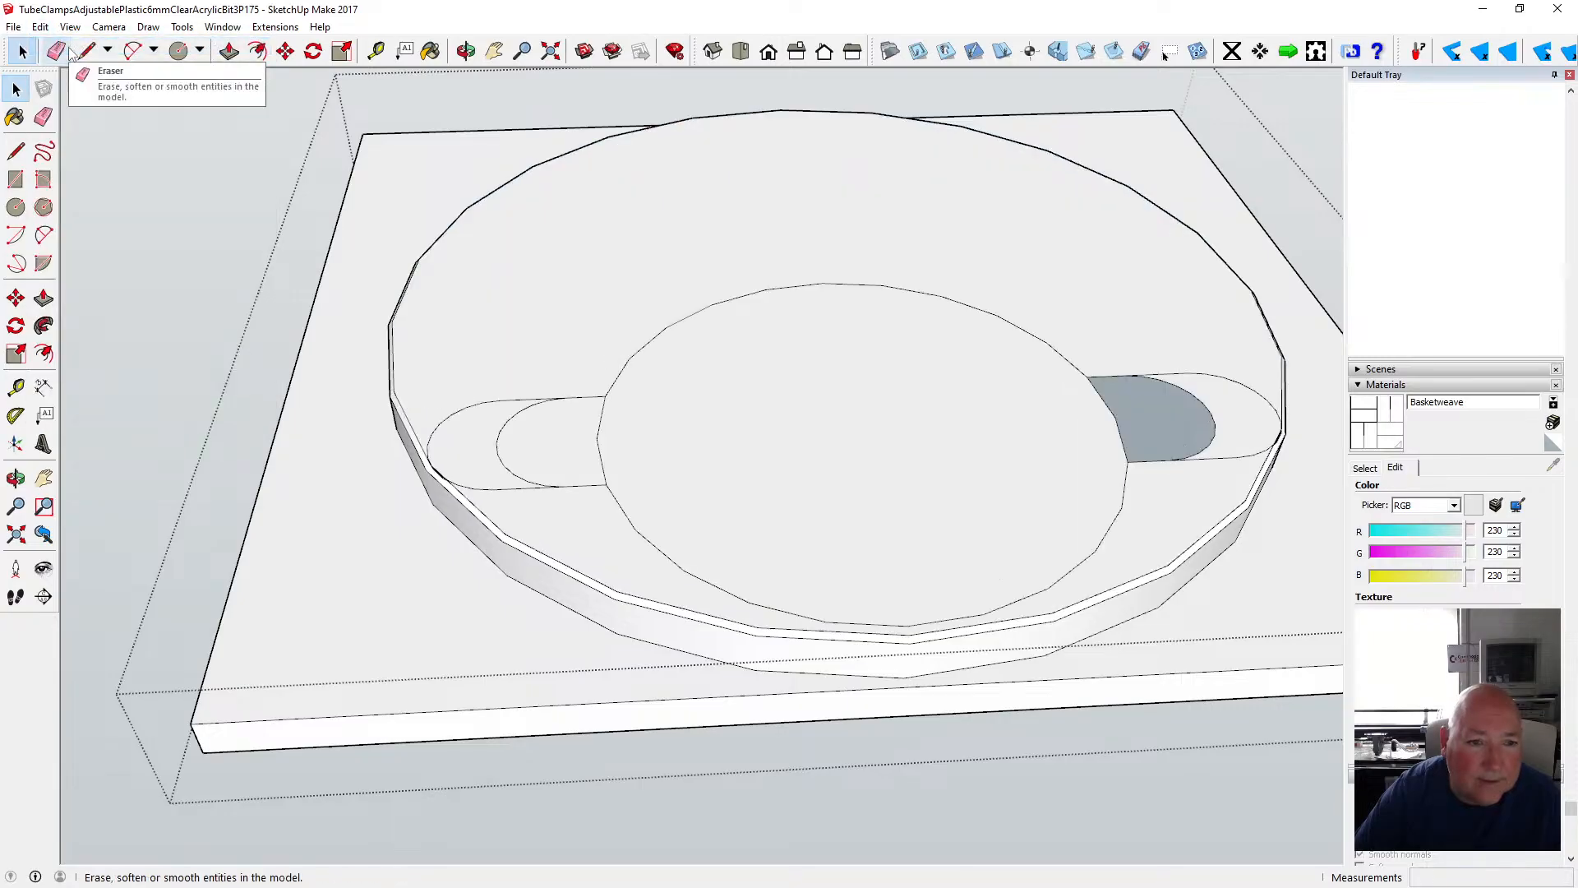
click(40, 26)
click(62, 48)
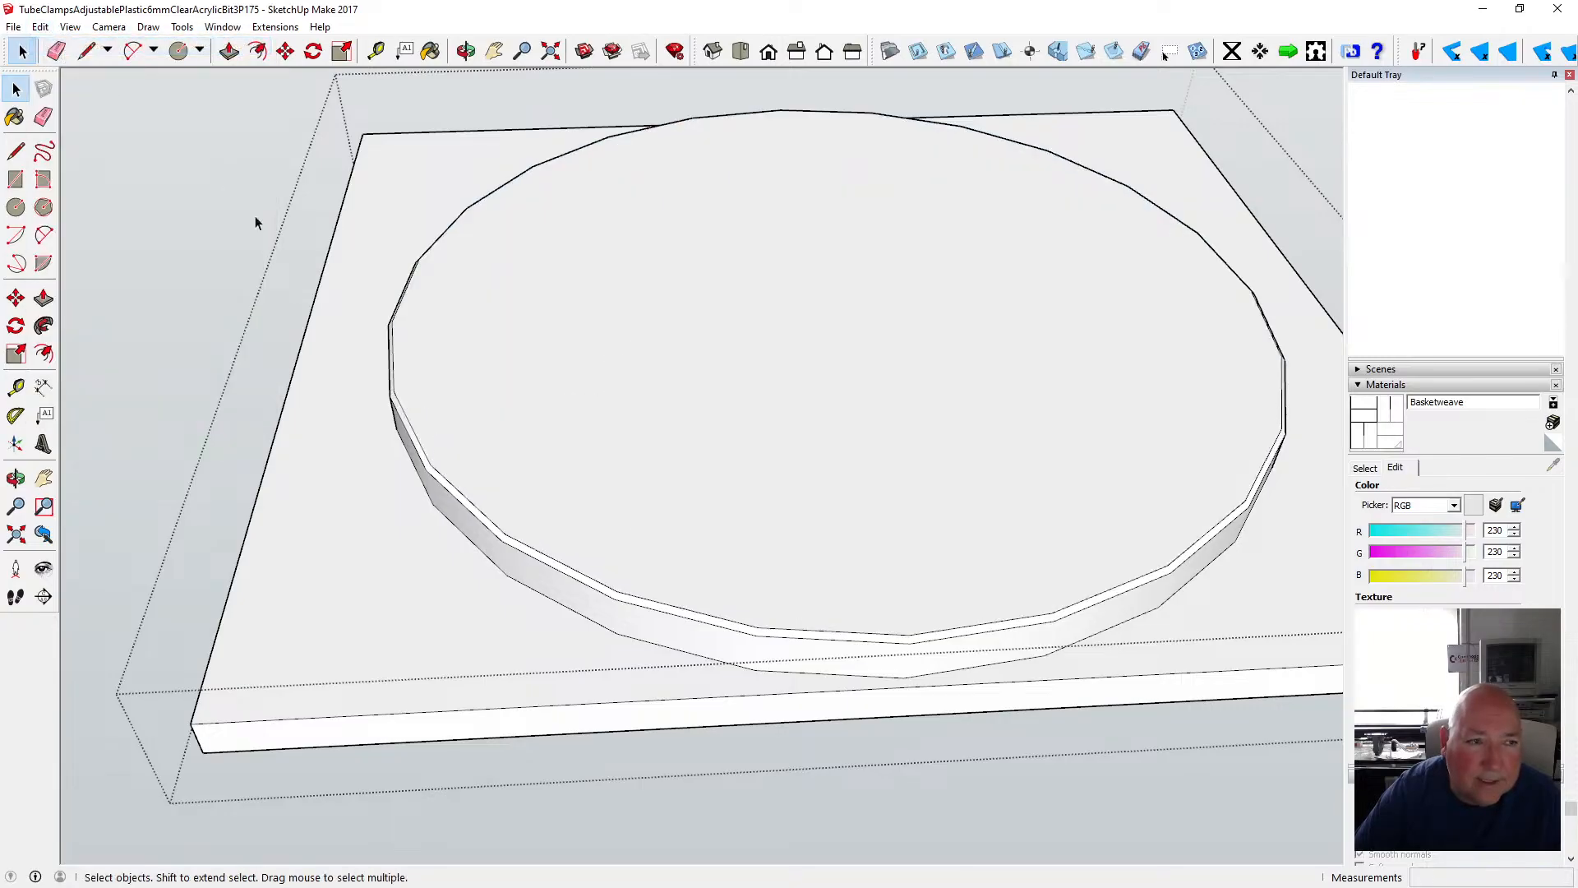
- Try placing a pasted copy of the profile beside the panel inside its group, and undo the paste
click(39, 26)
click(78, 123)
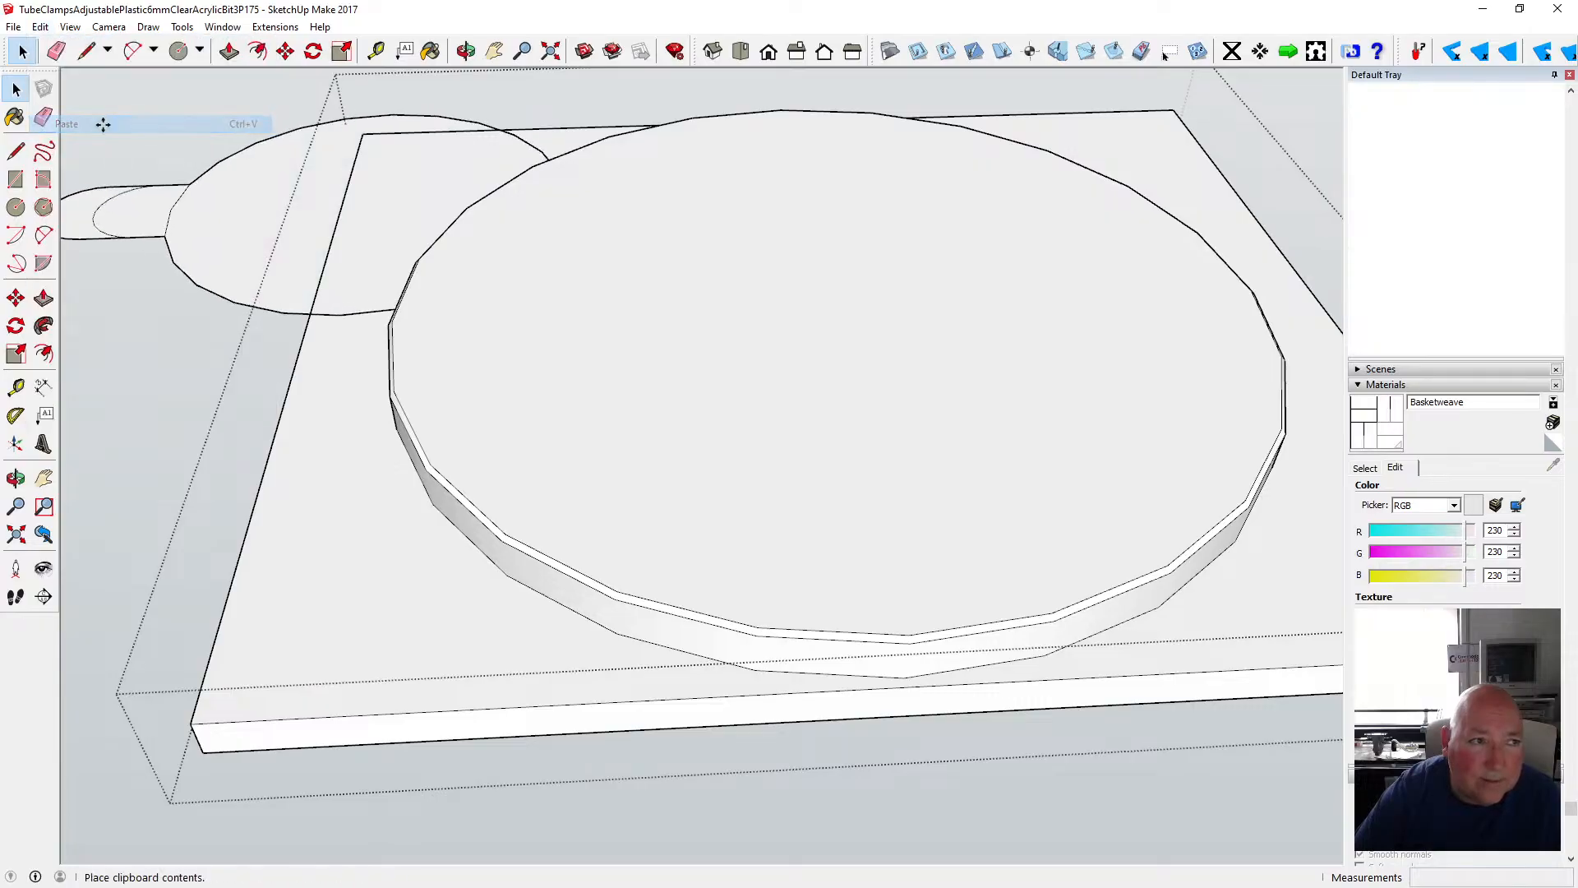
scroll(217, 248, down, 3)
scroll(217, 248, down, 1)
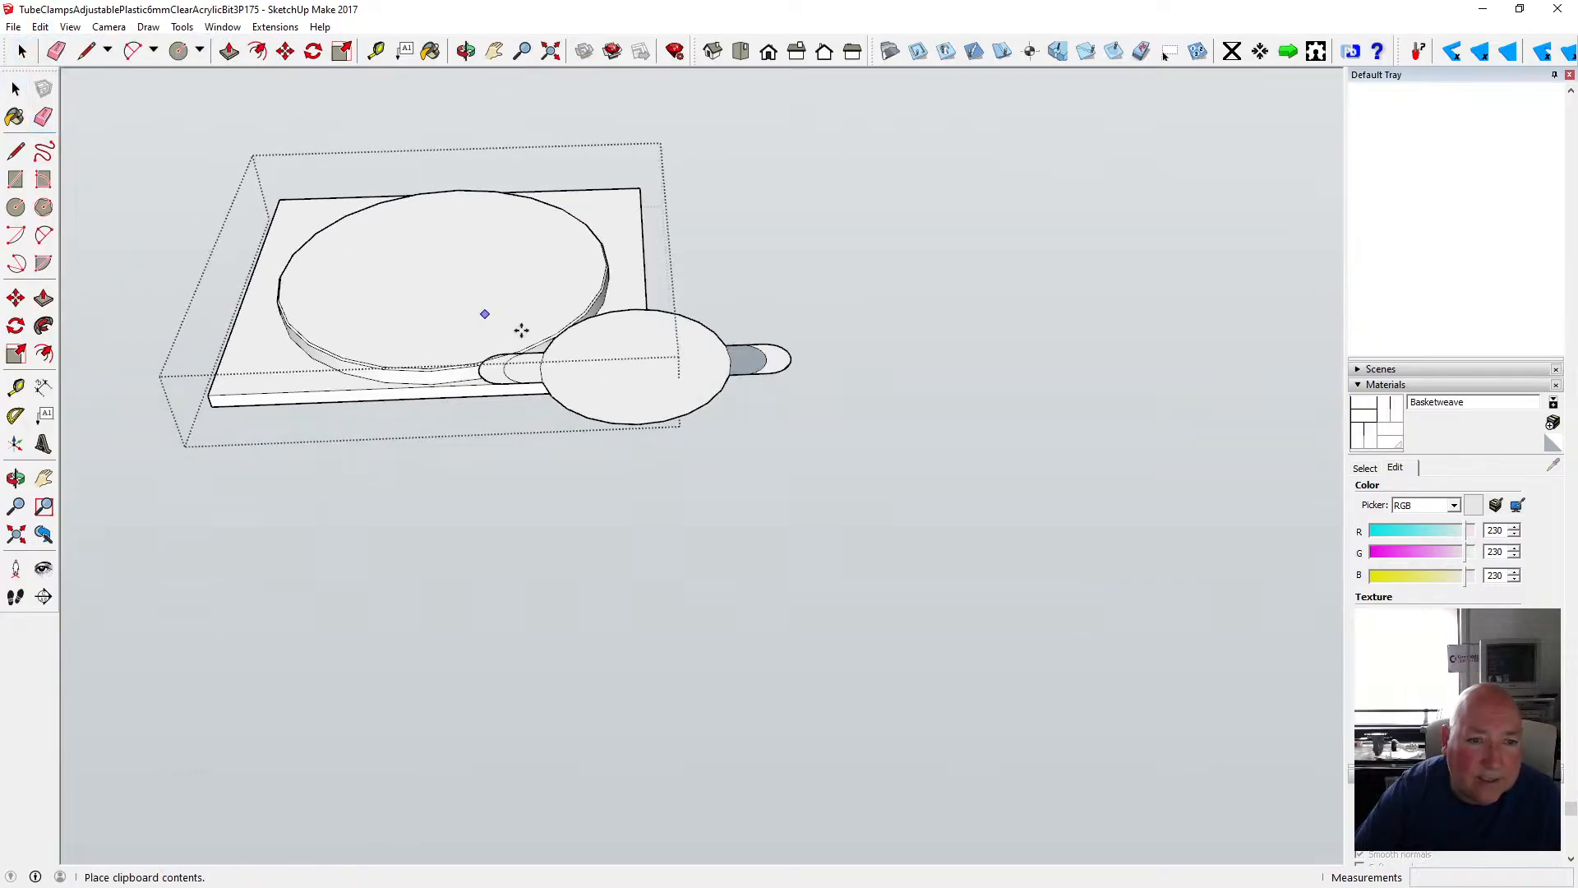
click(412, 466)
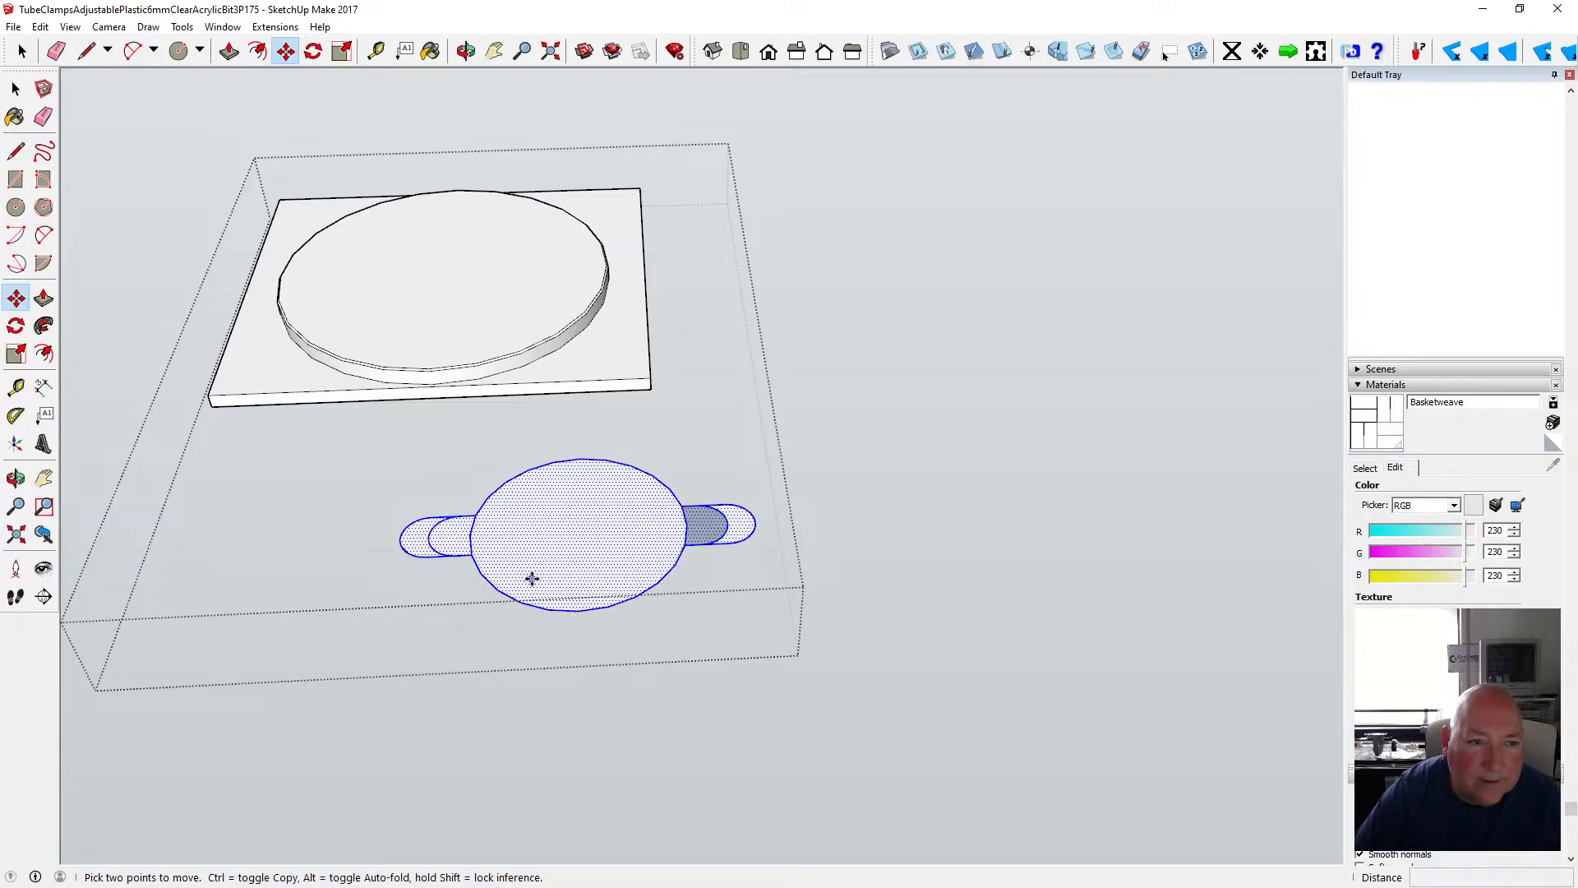
click(40, 27)
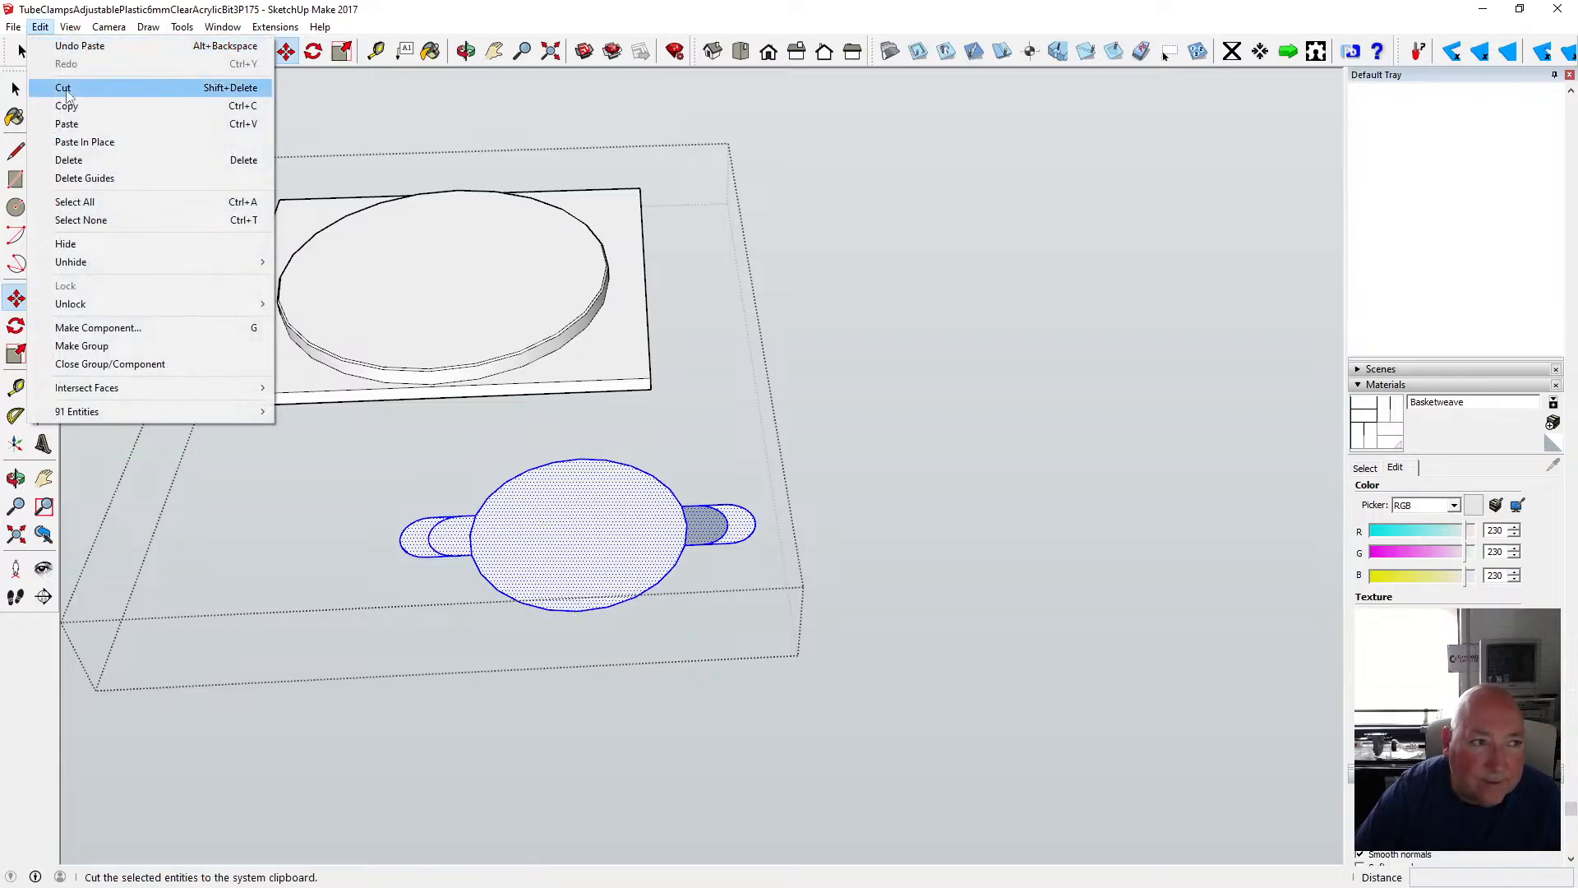
click(68, 46)
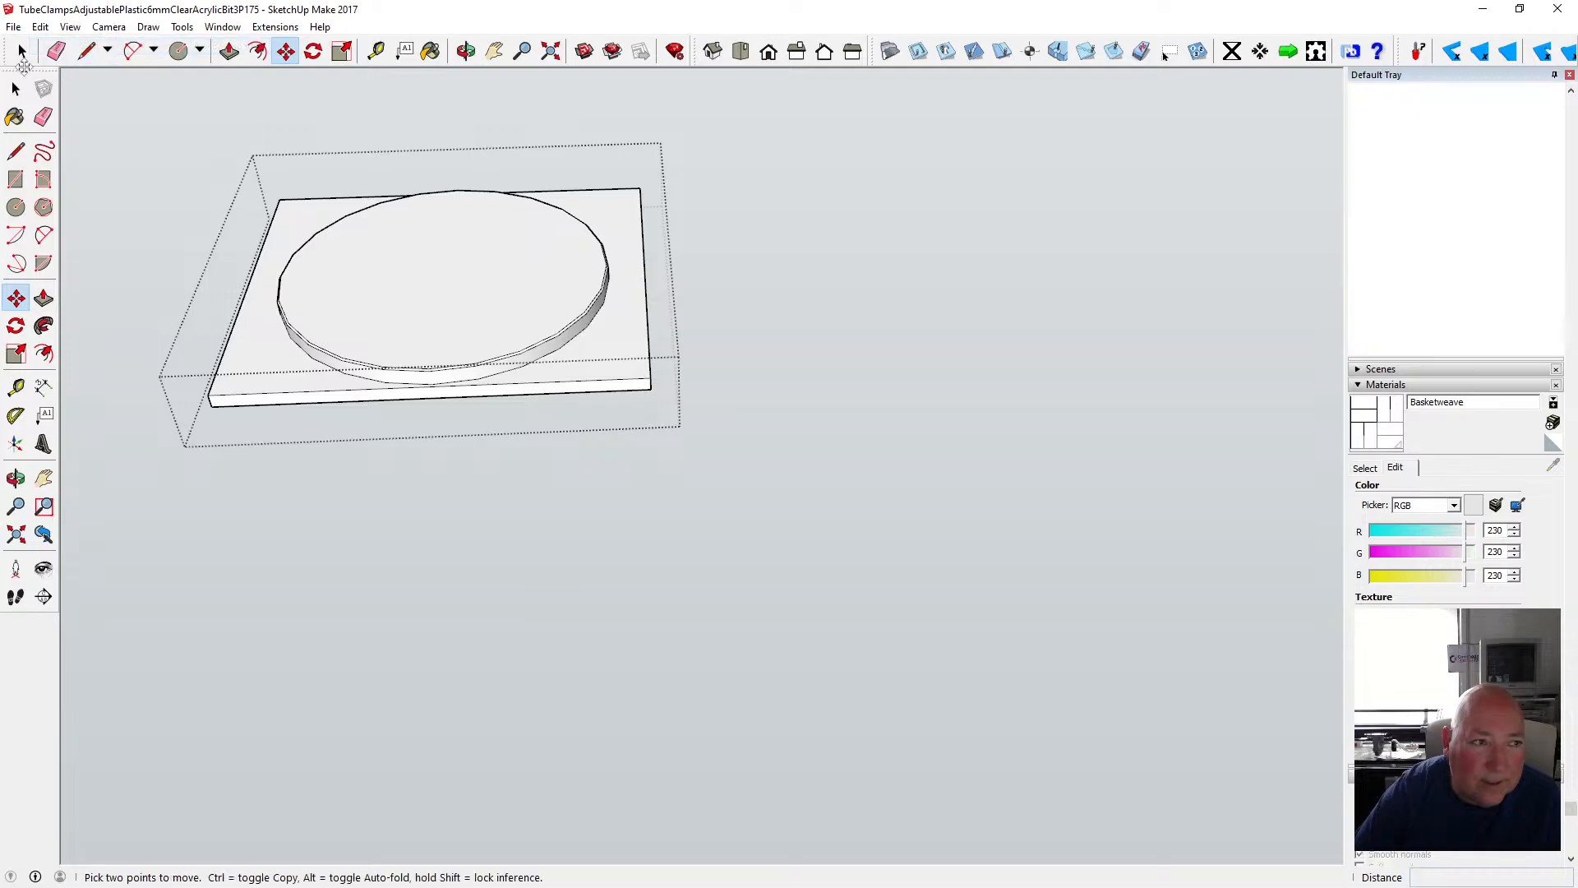
- Close the back panel's group and paste the boss profile in place outside it
click(16, 90)
click(87, 101)
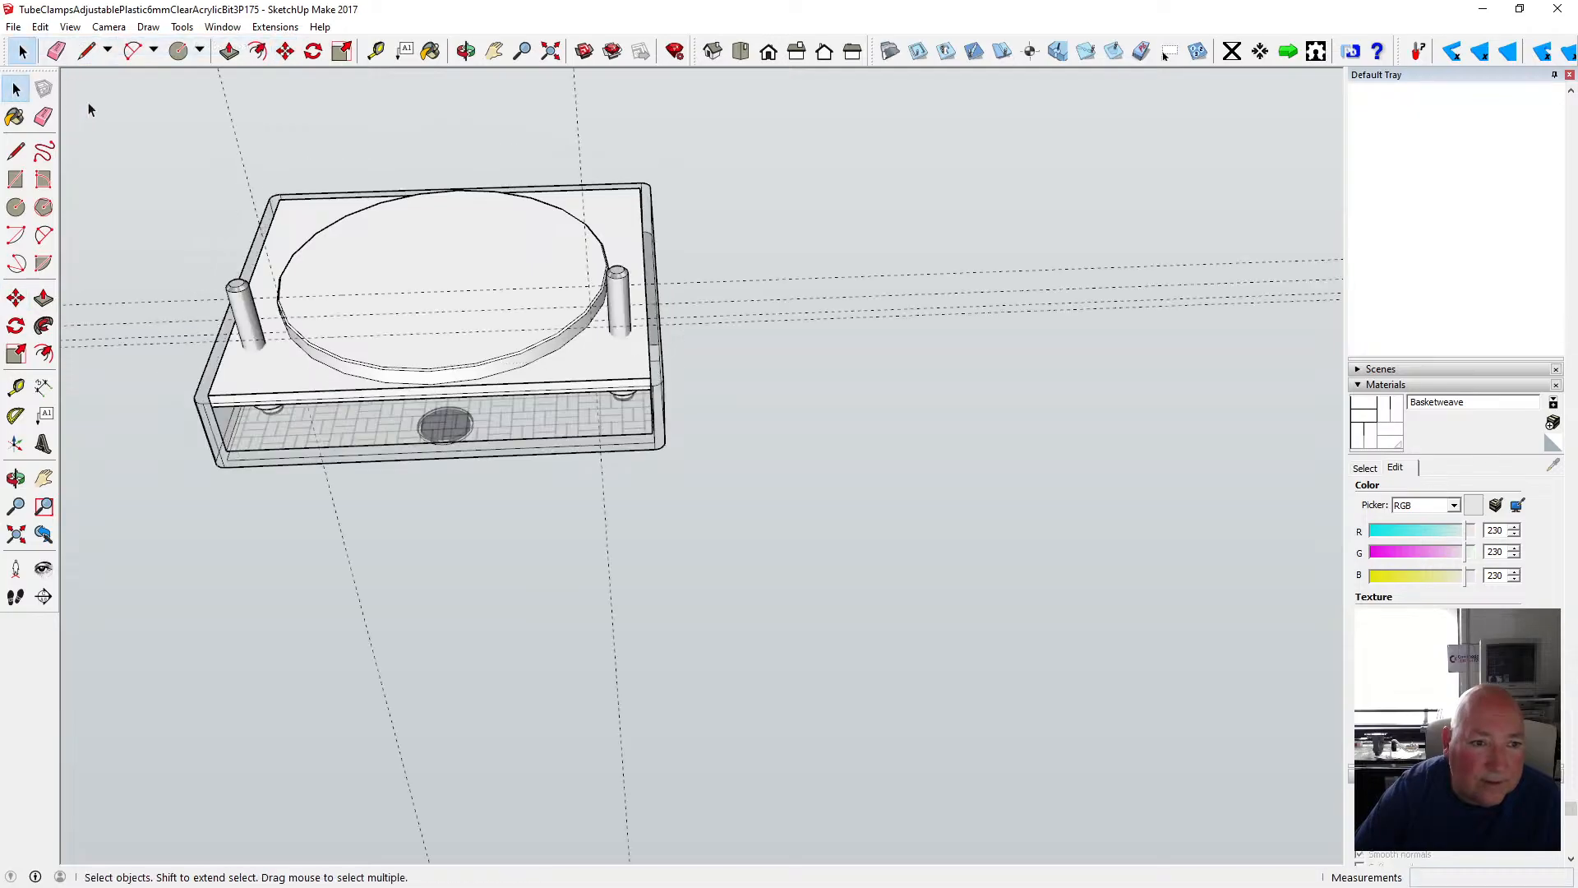
click(40, 26)
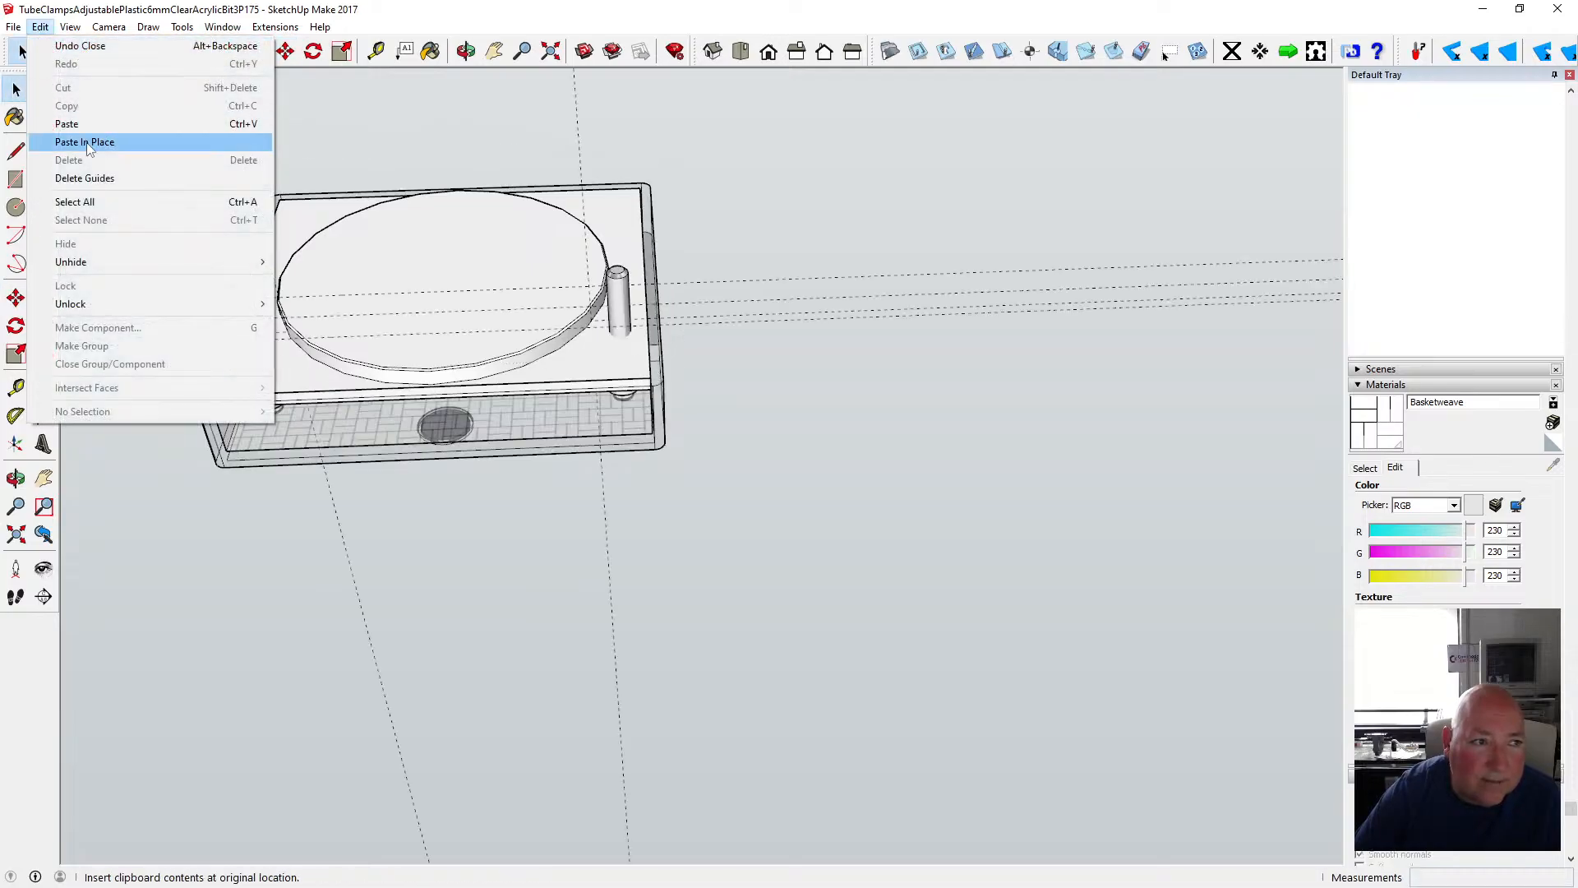
click(86, 141)
- Move the boss profile 0.25 mm across the circular face, away from the rim's nearer edge
scroll(300, 331, up, 8)
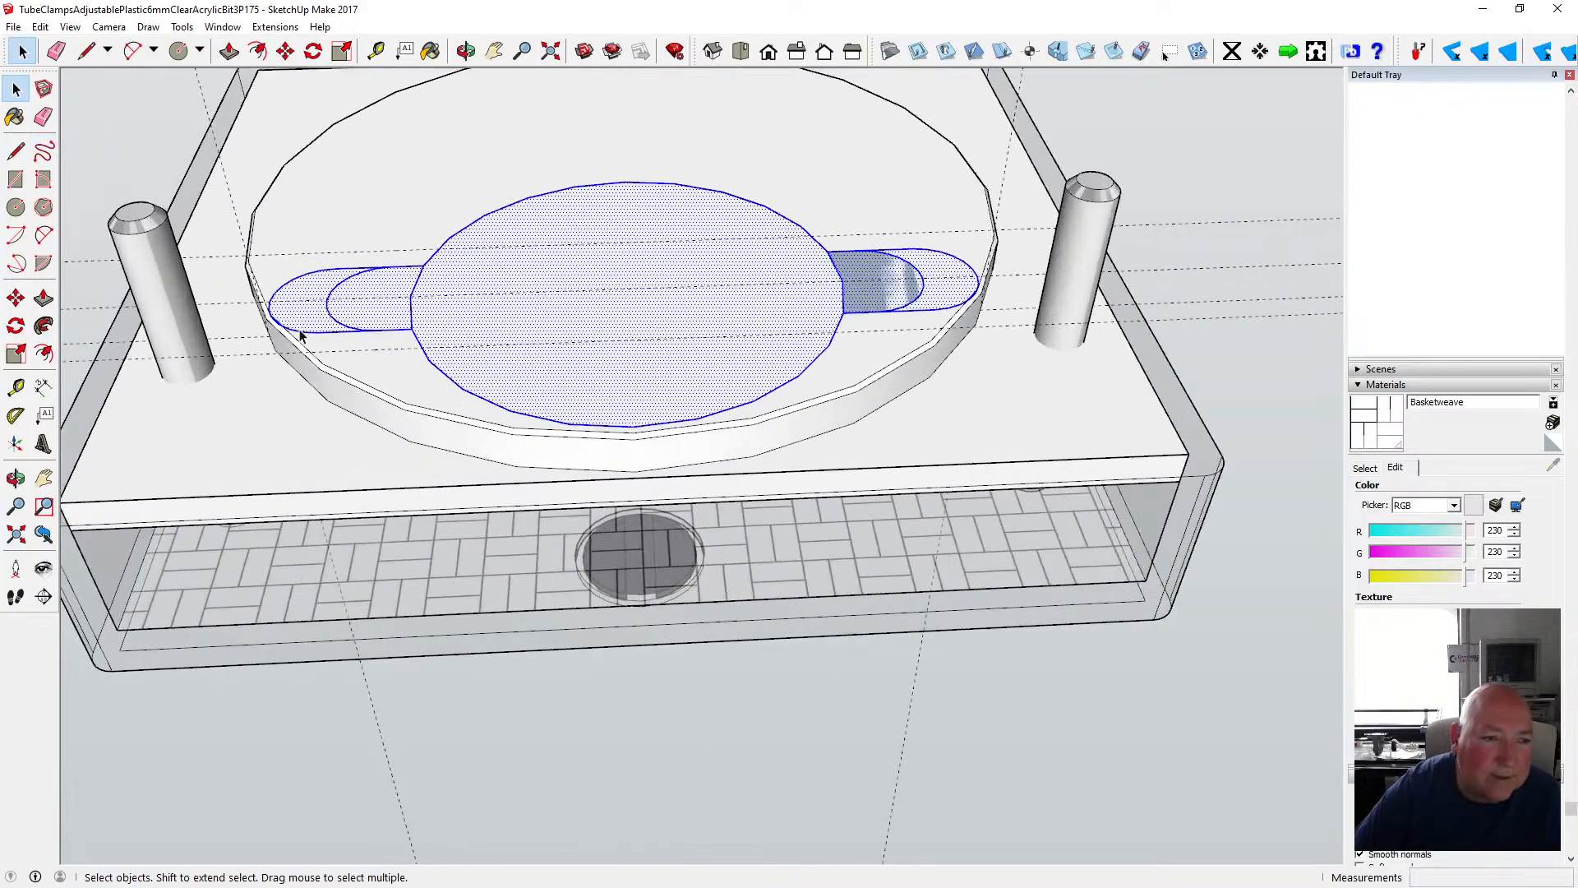
scroll(361, 354, down, 8)
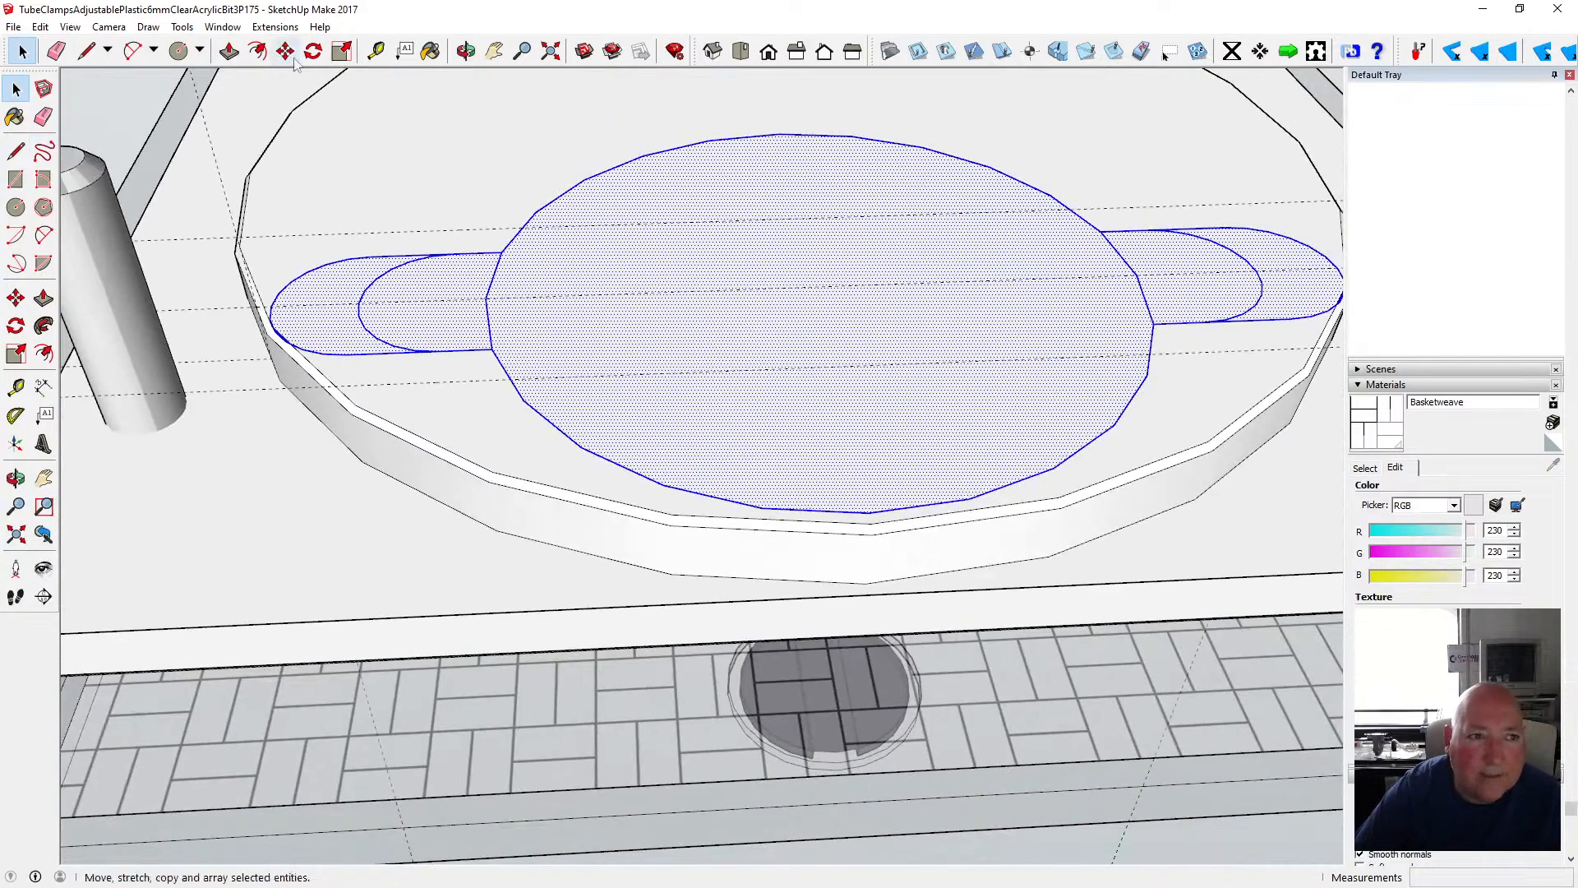
click(285, 51)
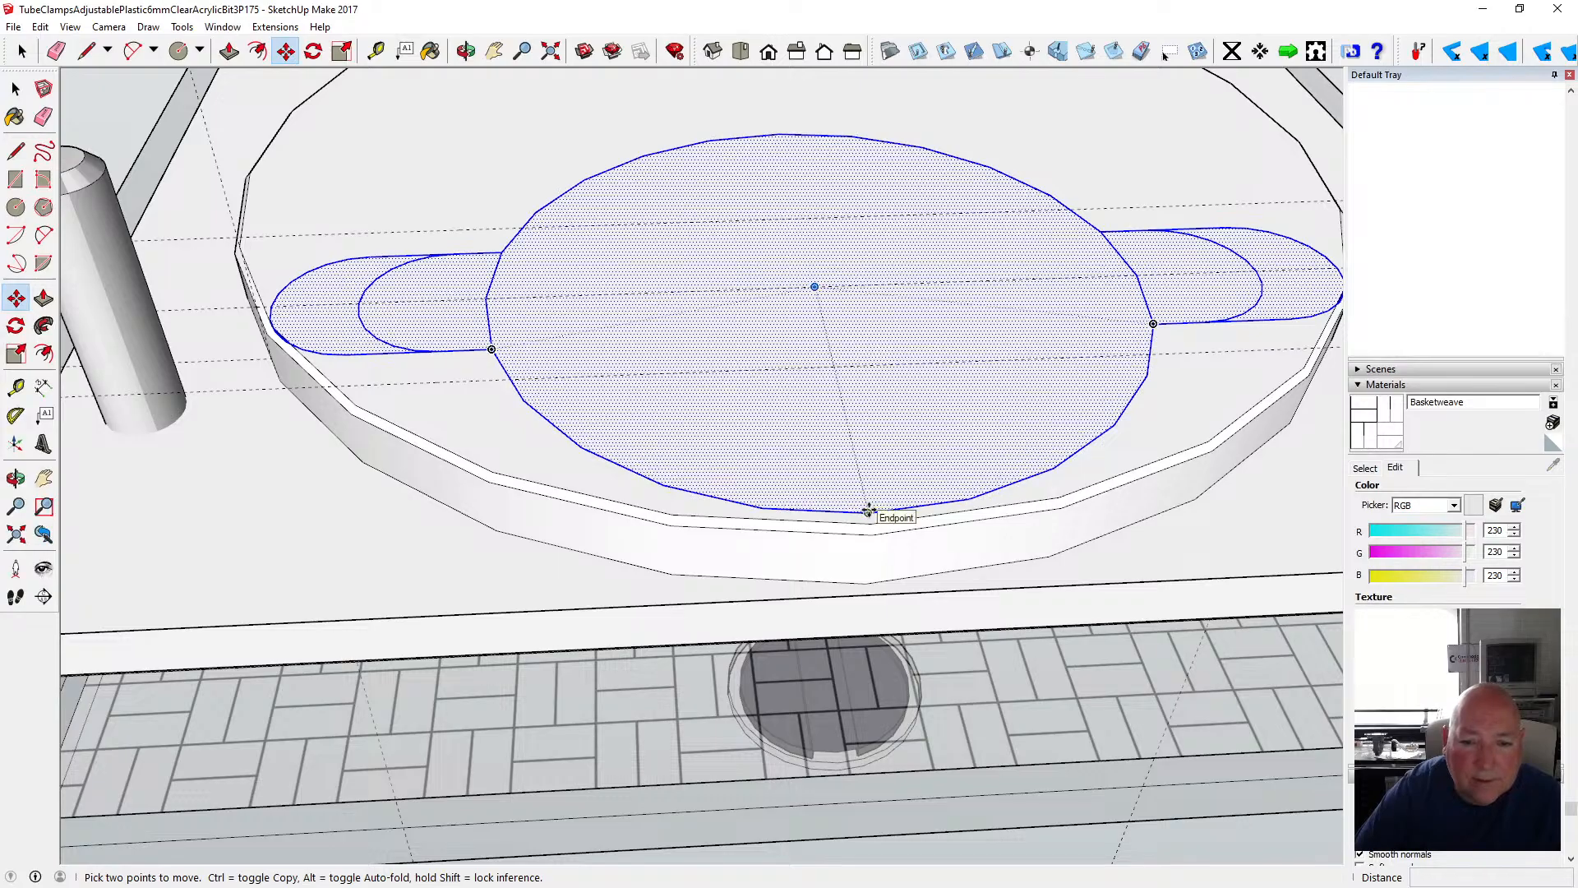
click(868, 507)
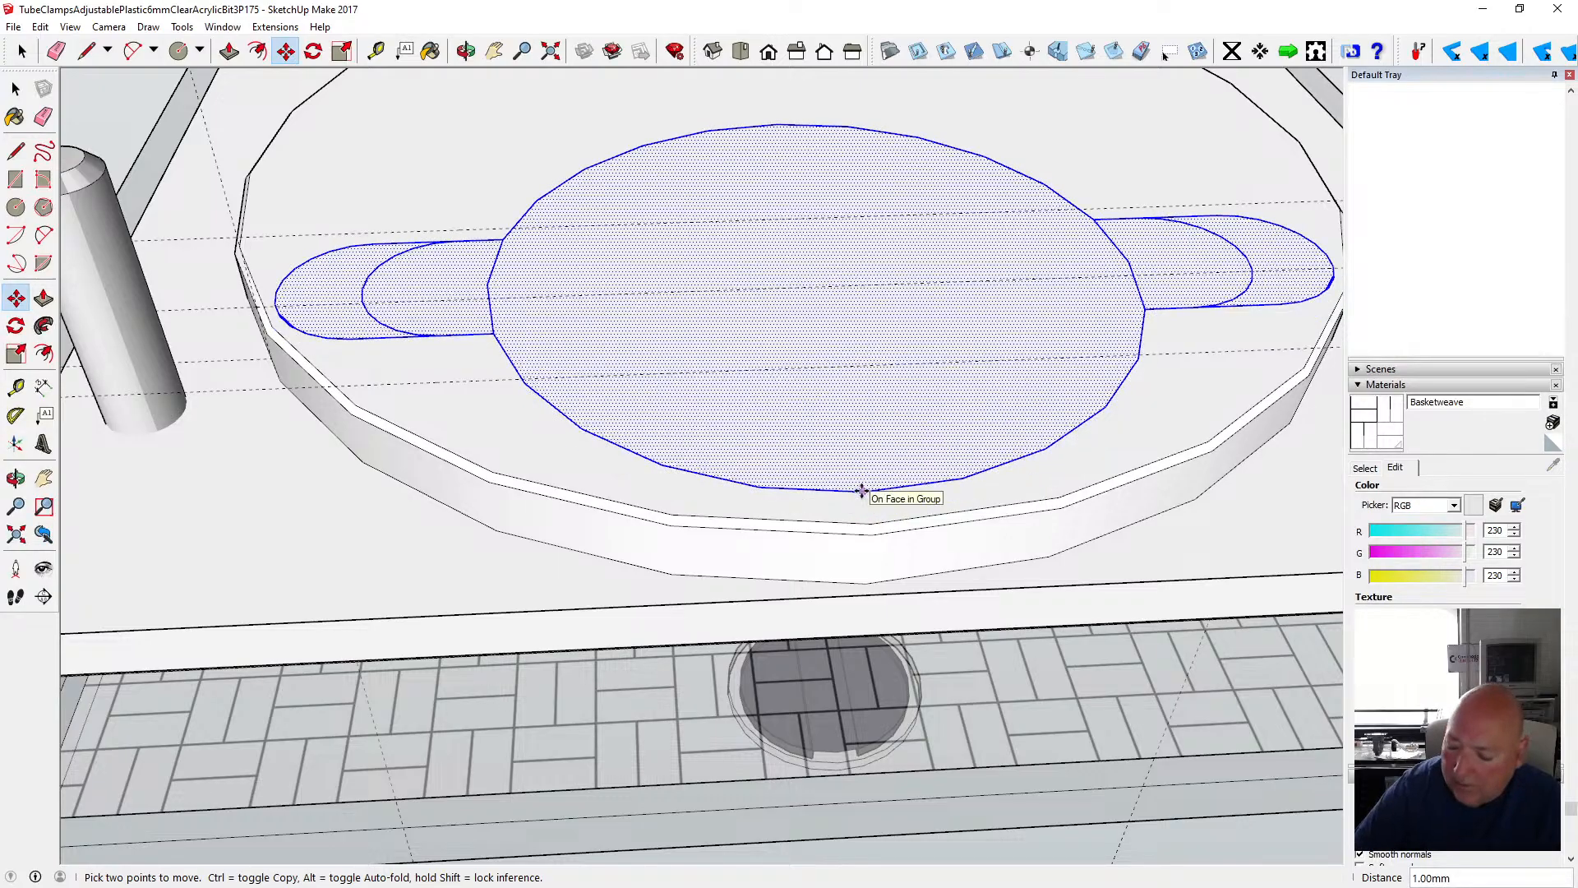
key(Return)
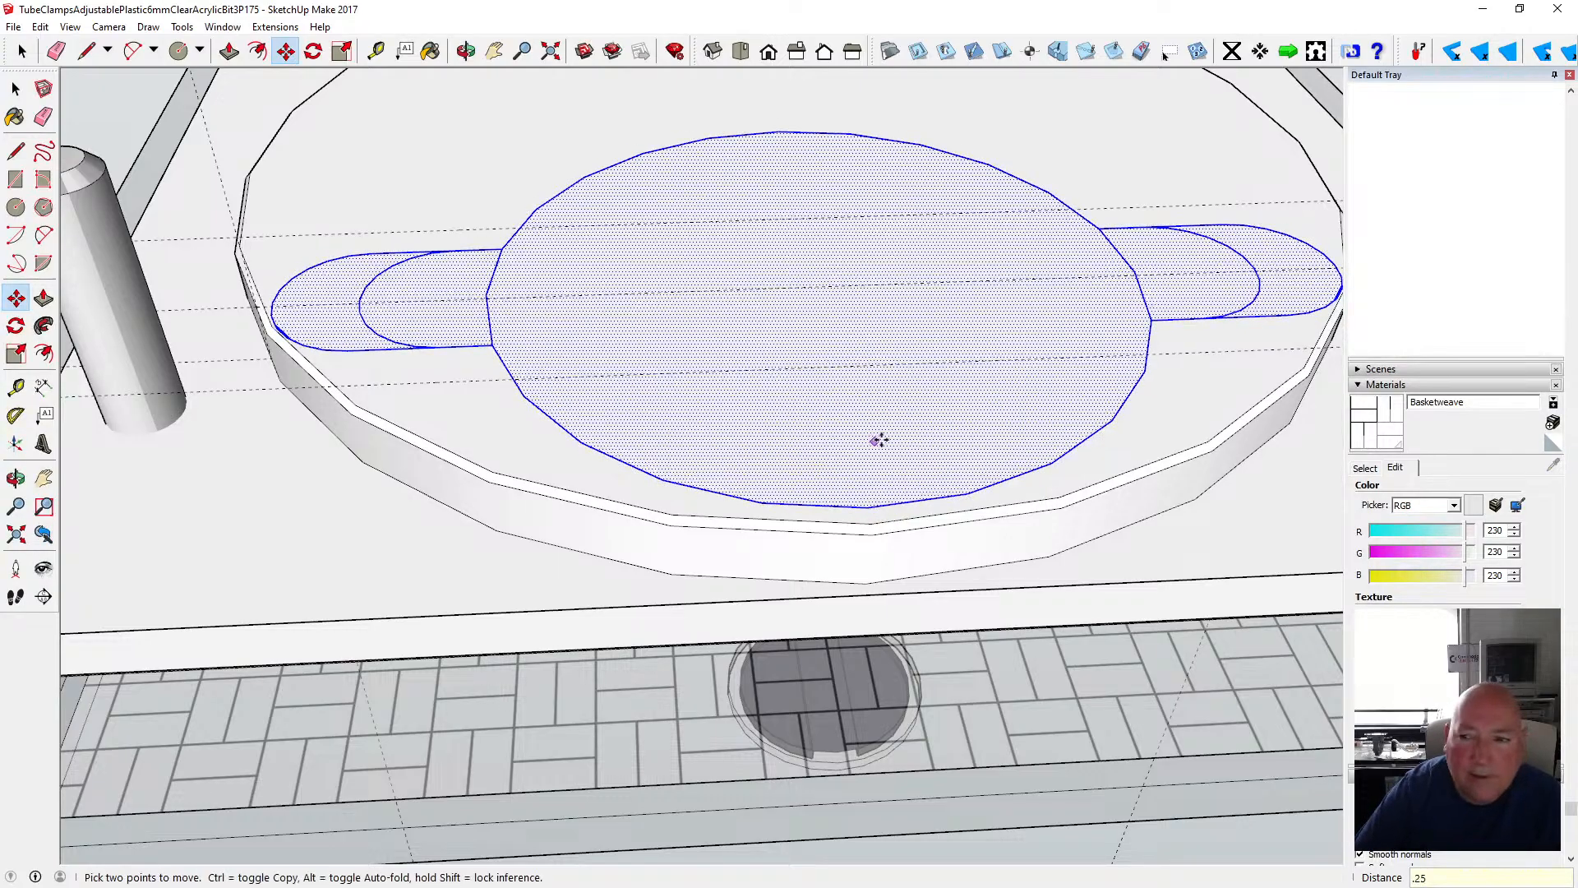
scroll(1131, 391, down, 2)
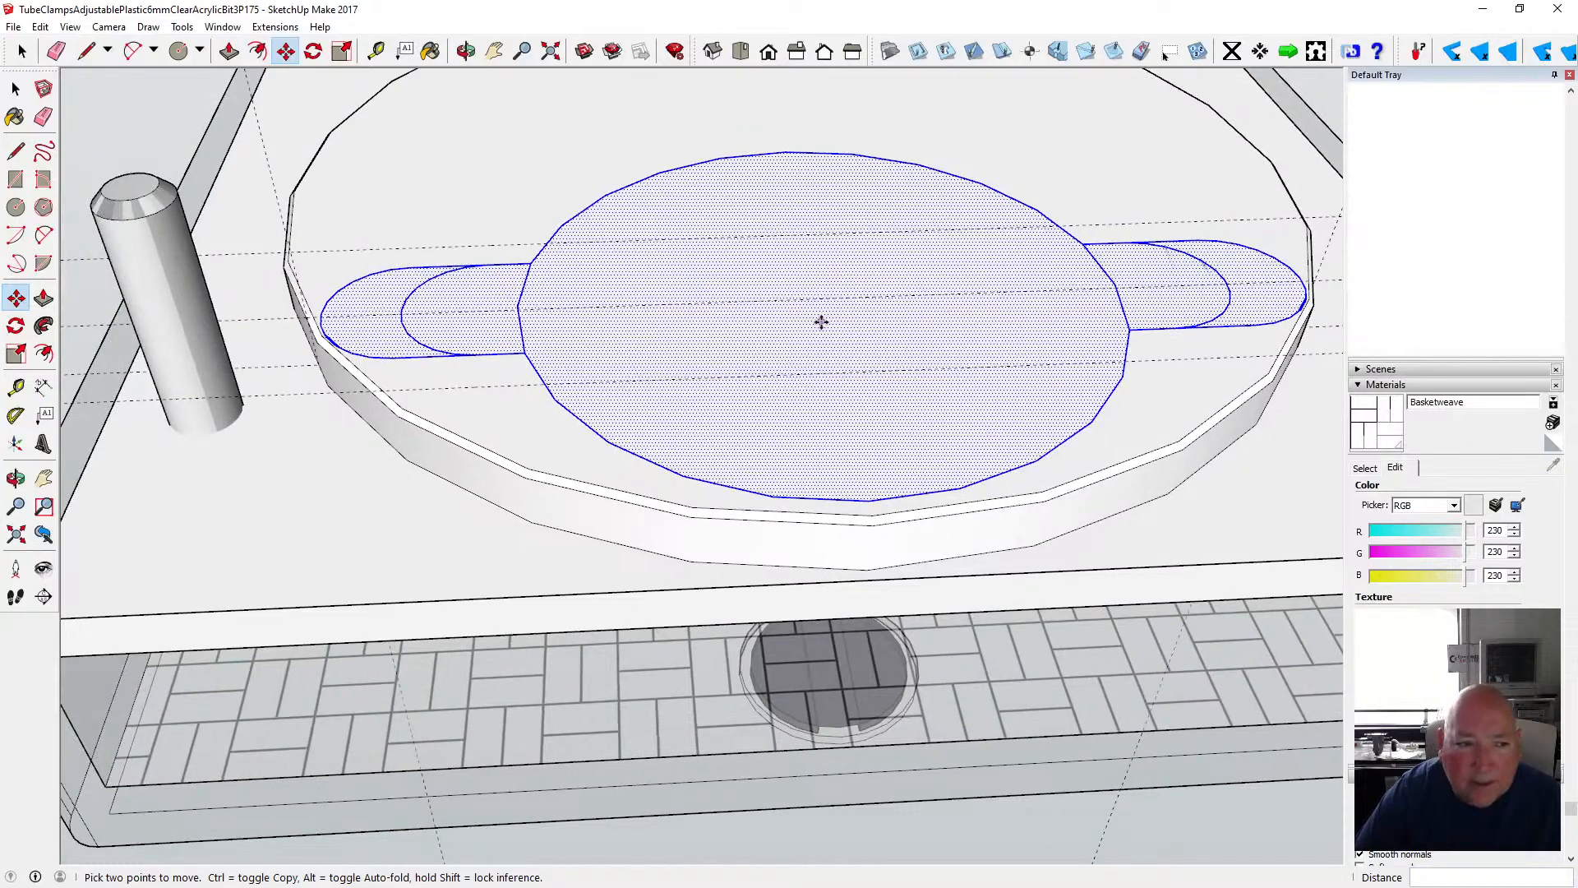
- Delete the stray short edges at the outer tips of both boss profile lobes
scroll(334, 326, up, 8)
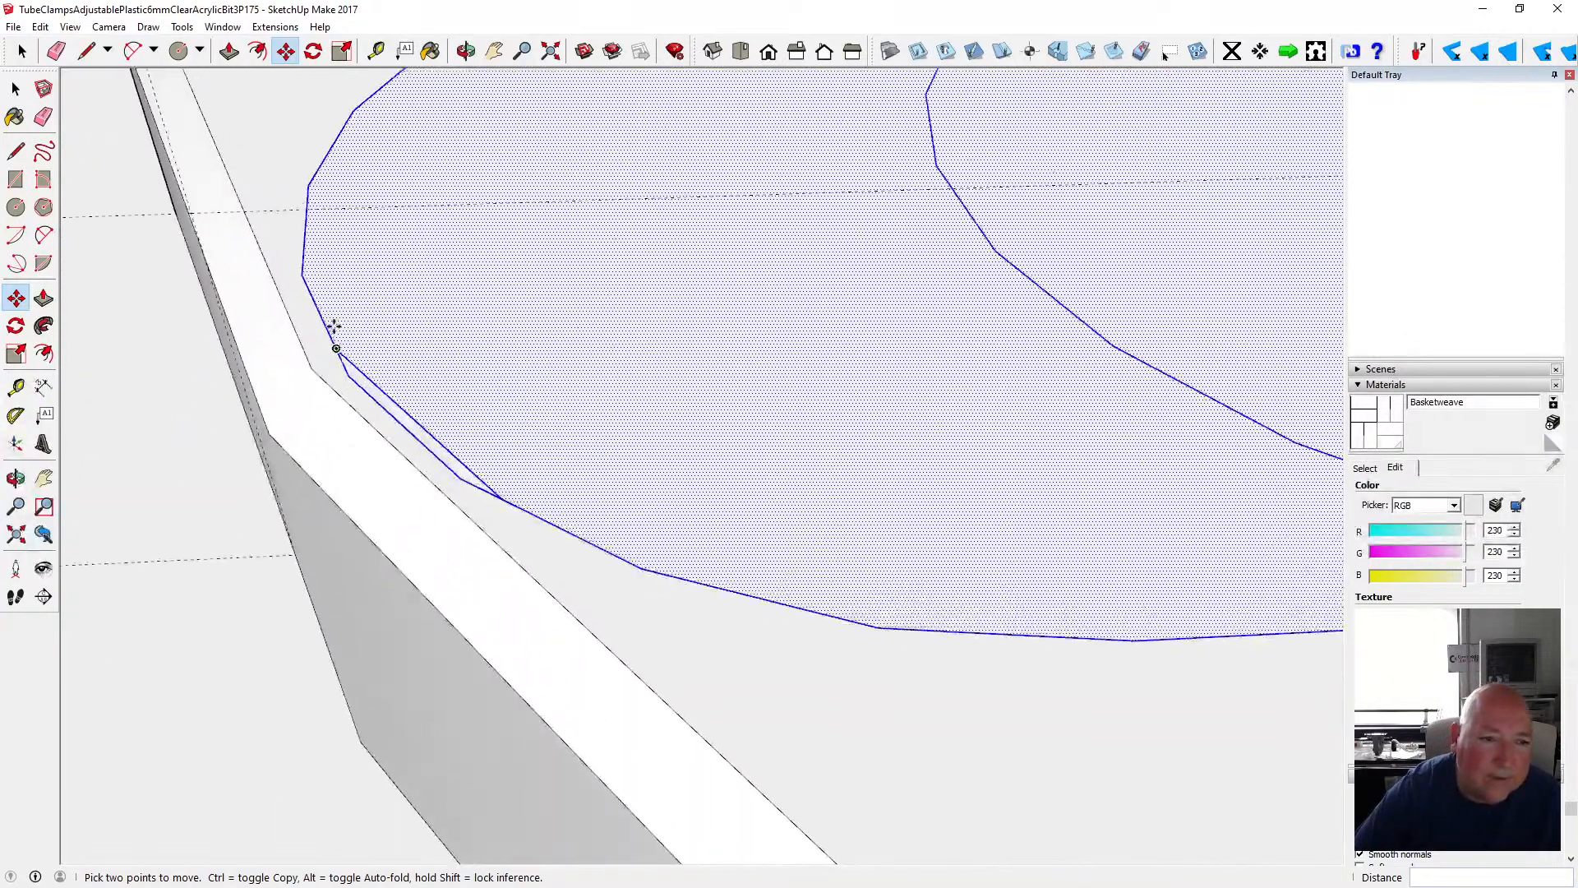
scroll(261, 307, down, 2)
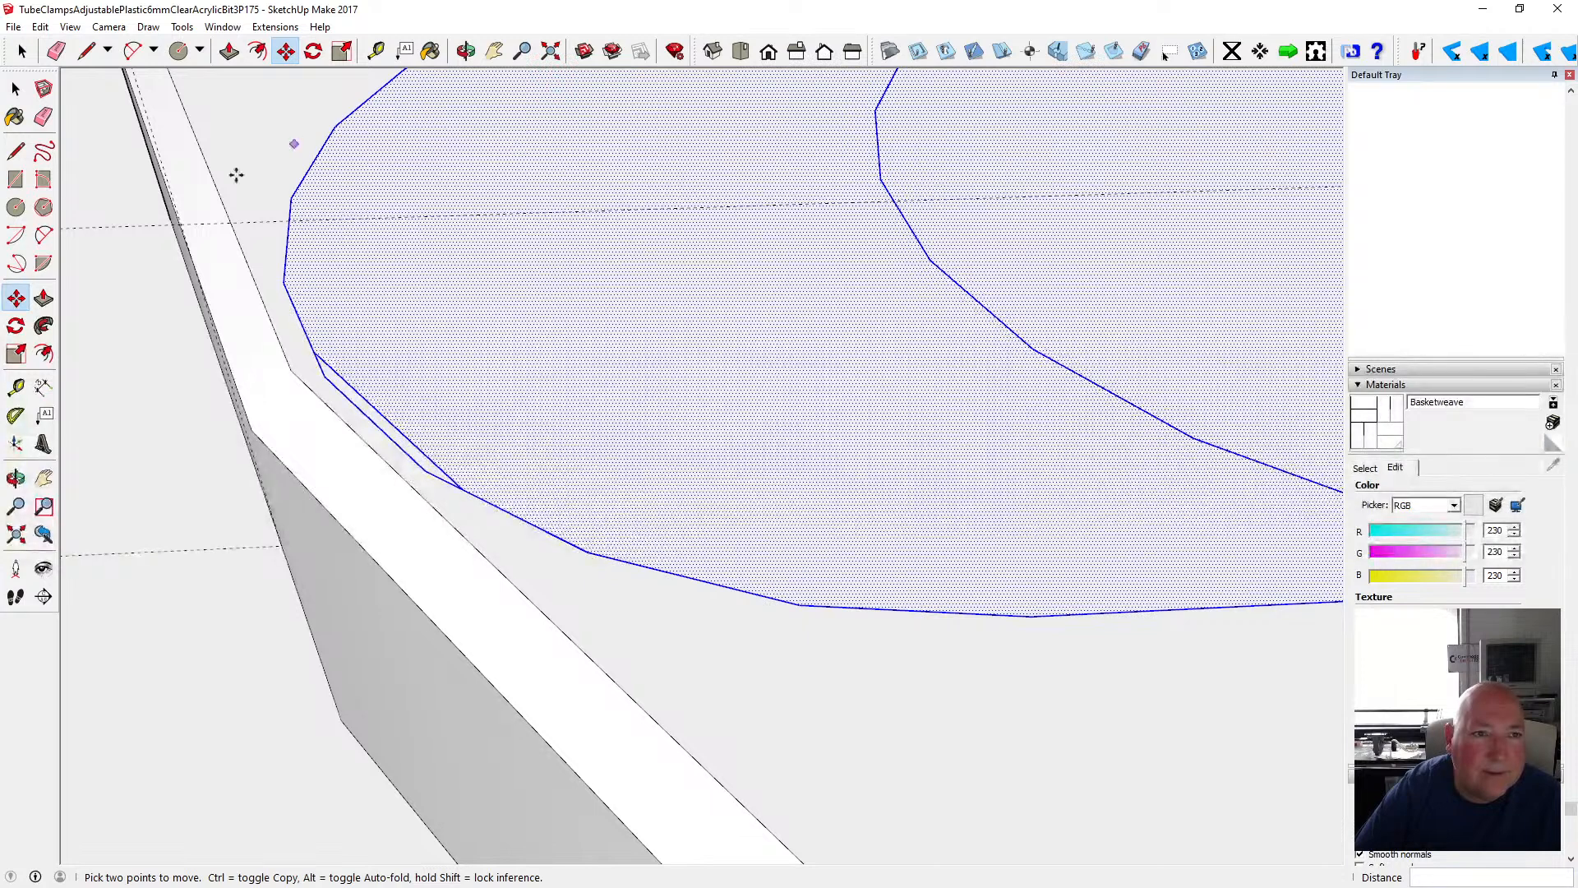
key(space)
click(370, 401)
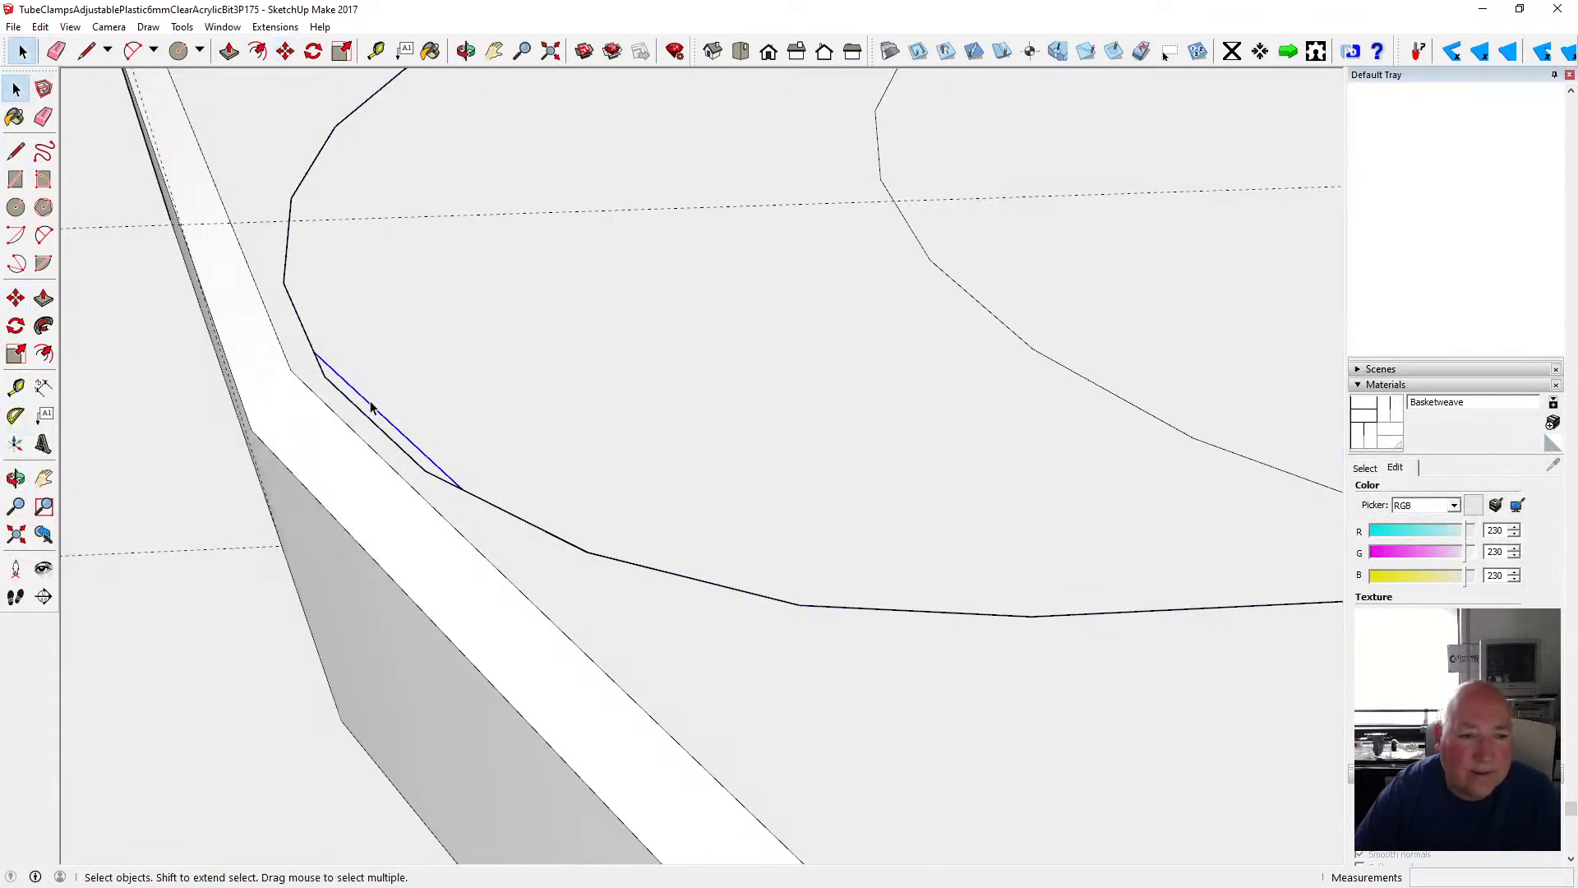
key(Delete)
scroll(291, 444, down, 4)
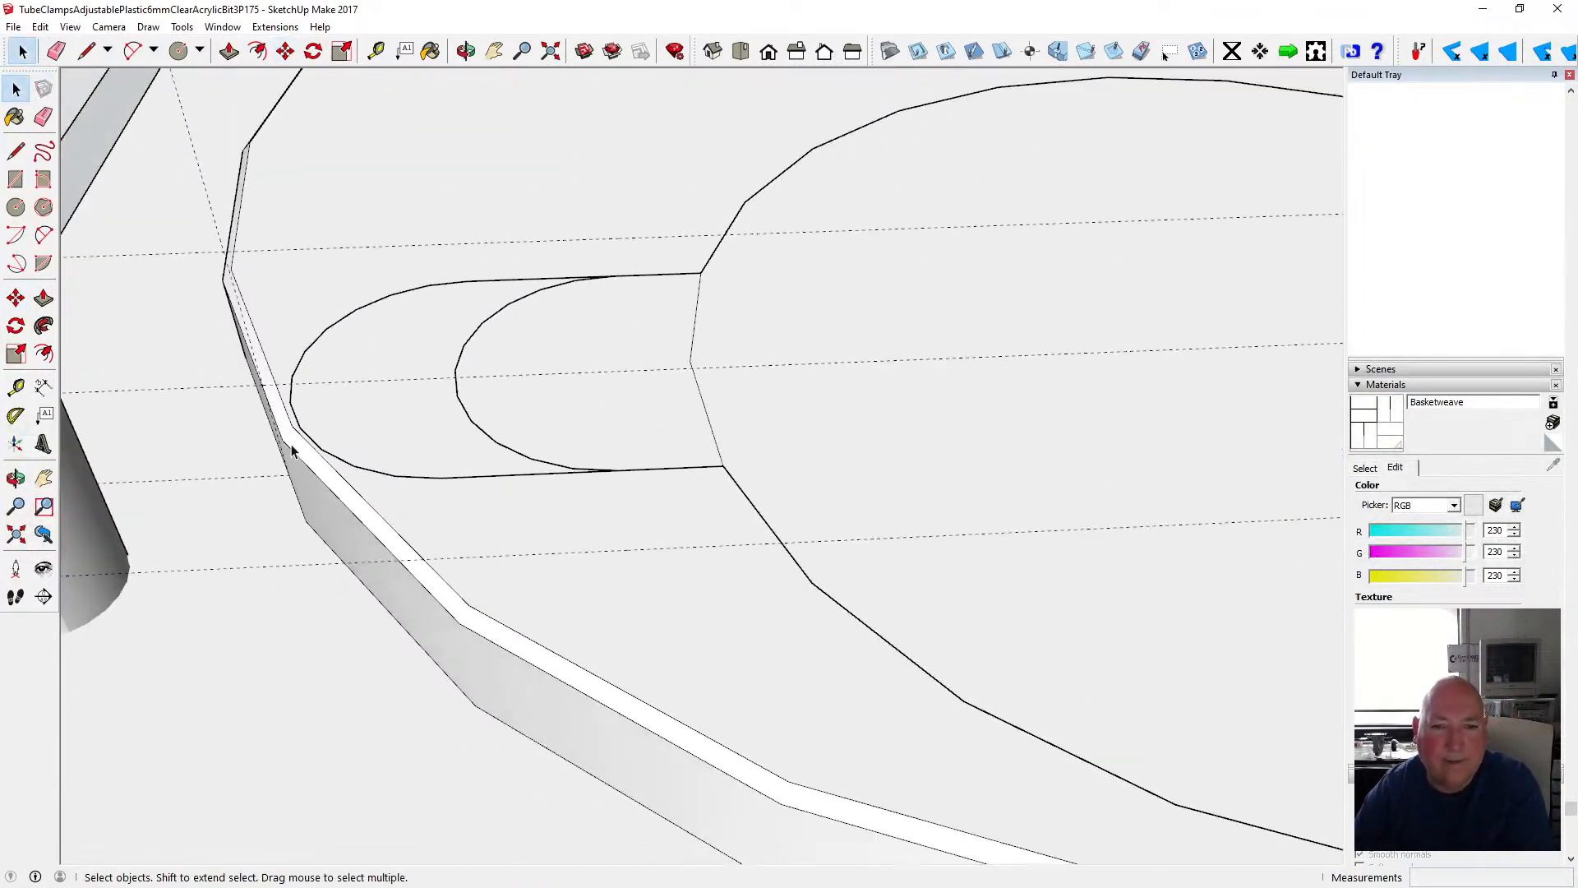
scroll(291, 444, down, 6)
scroll(997, 424, up, 7)
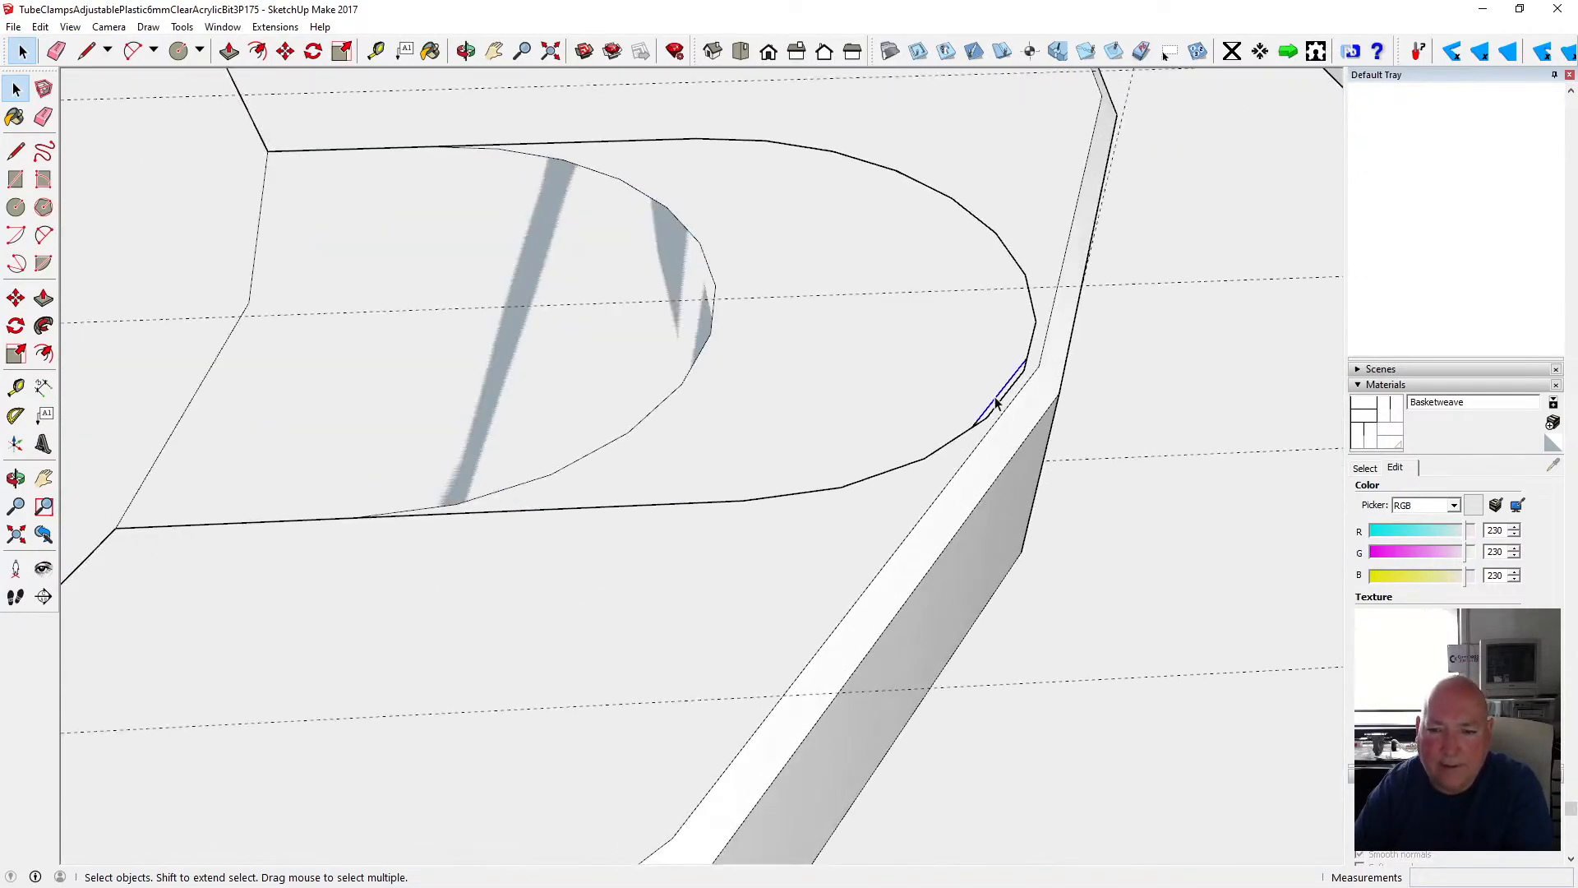
key(Delete)
- Delete the remaining construction guides running across the panel
scroll(996, 403, down, 8)
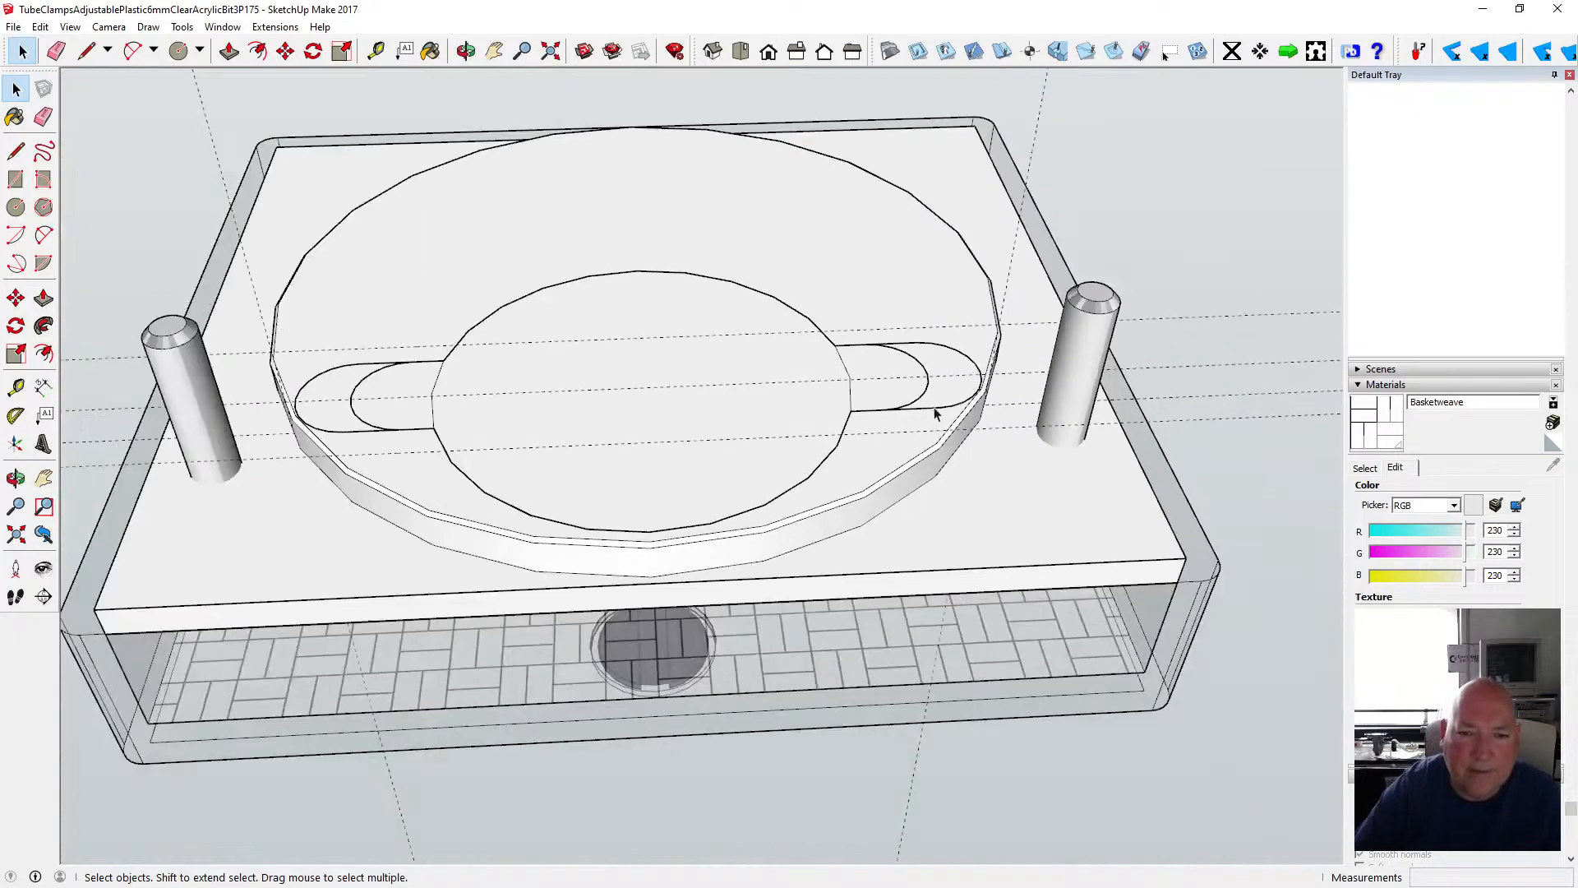
scroll(935, 414, down, 3)
click(897, 396)
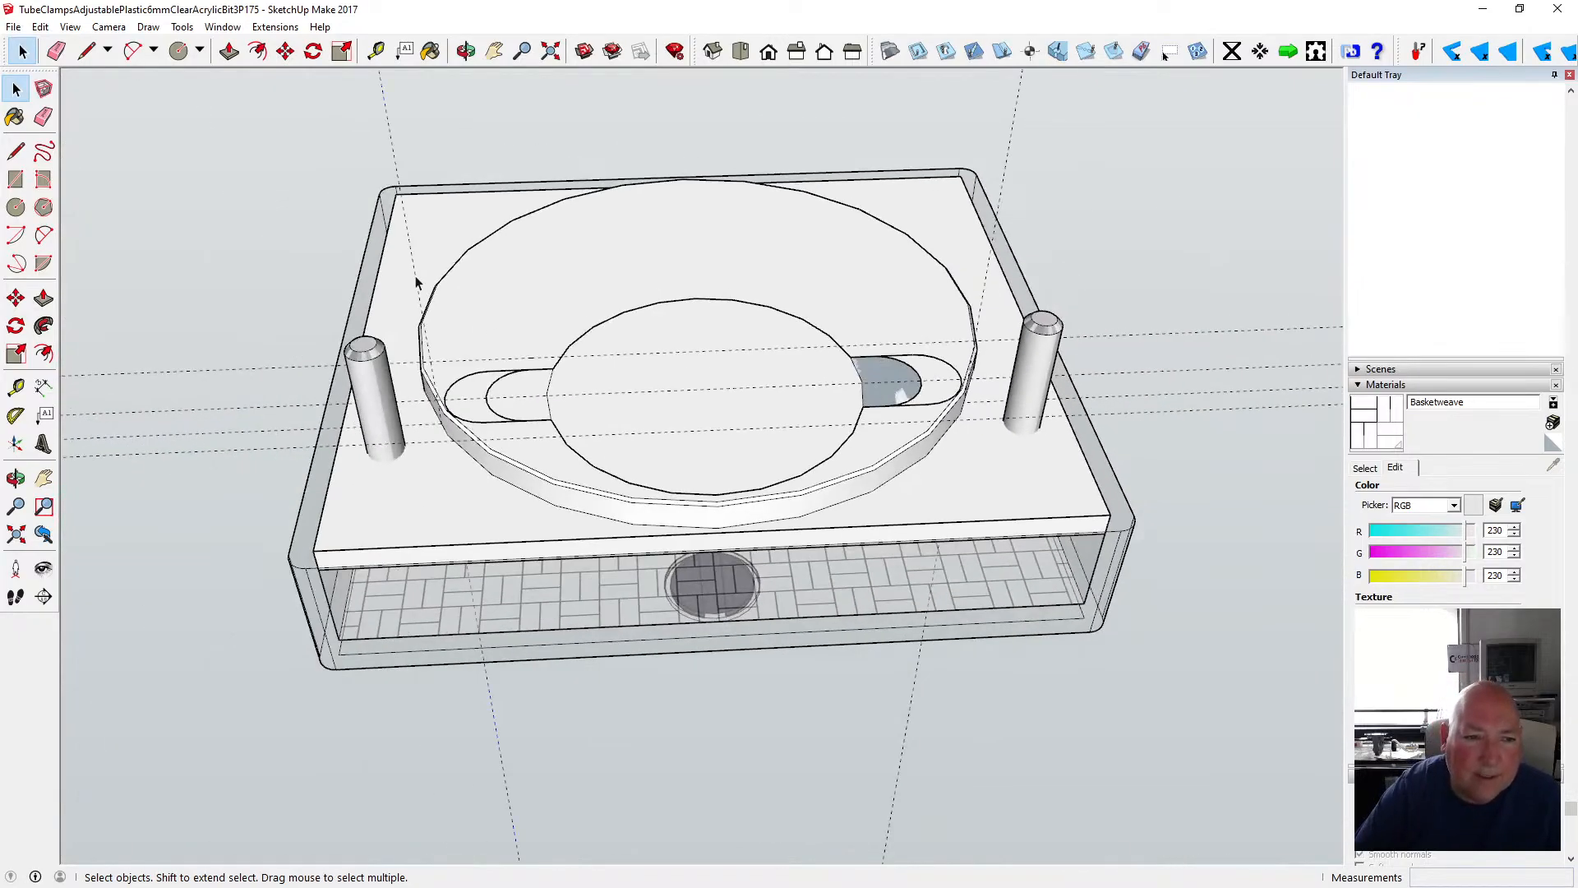
key(Delete)
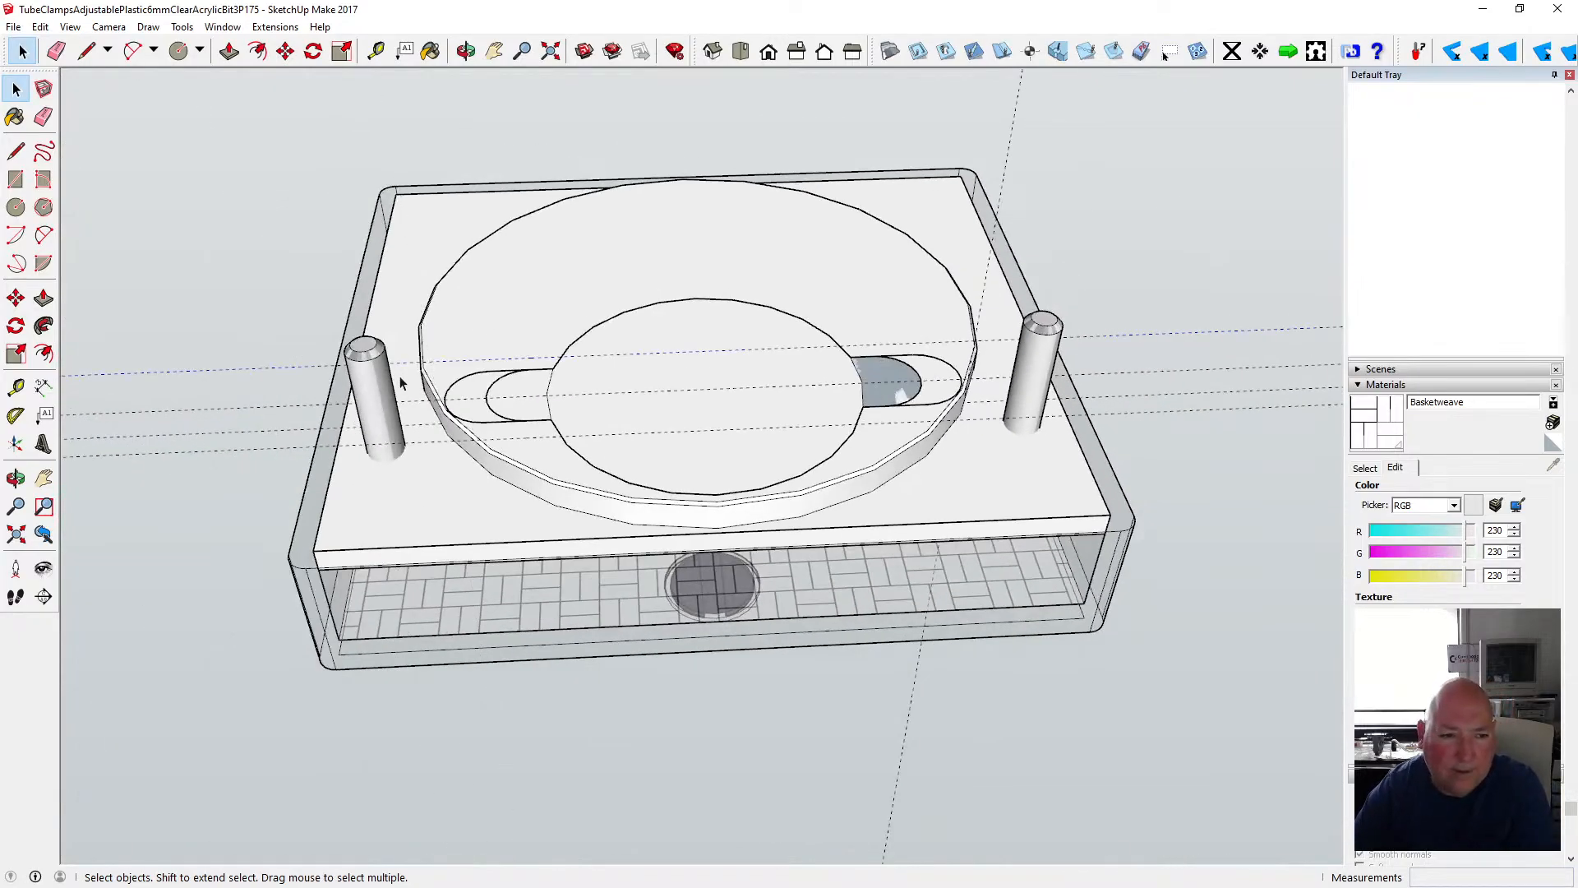
click(418, 427)
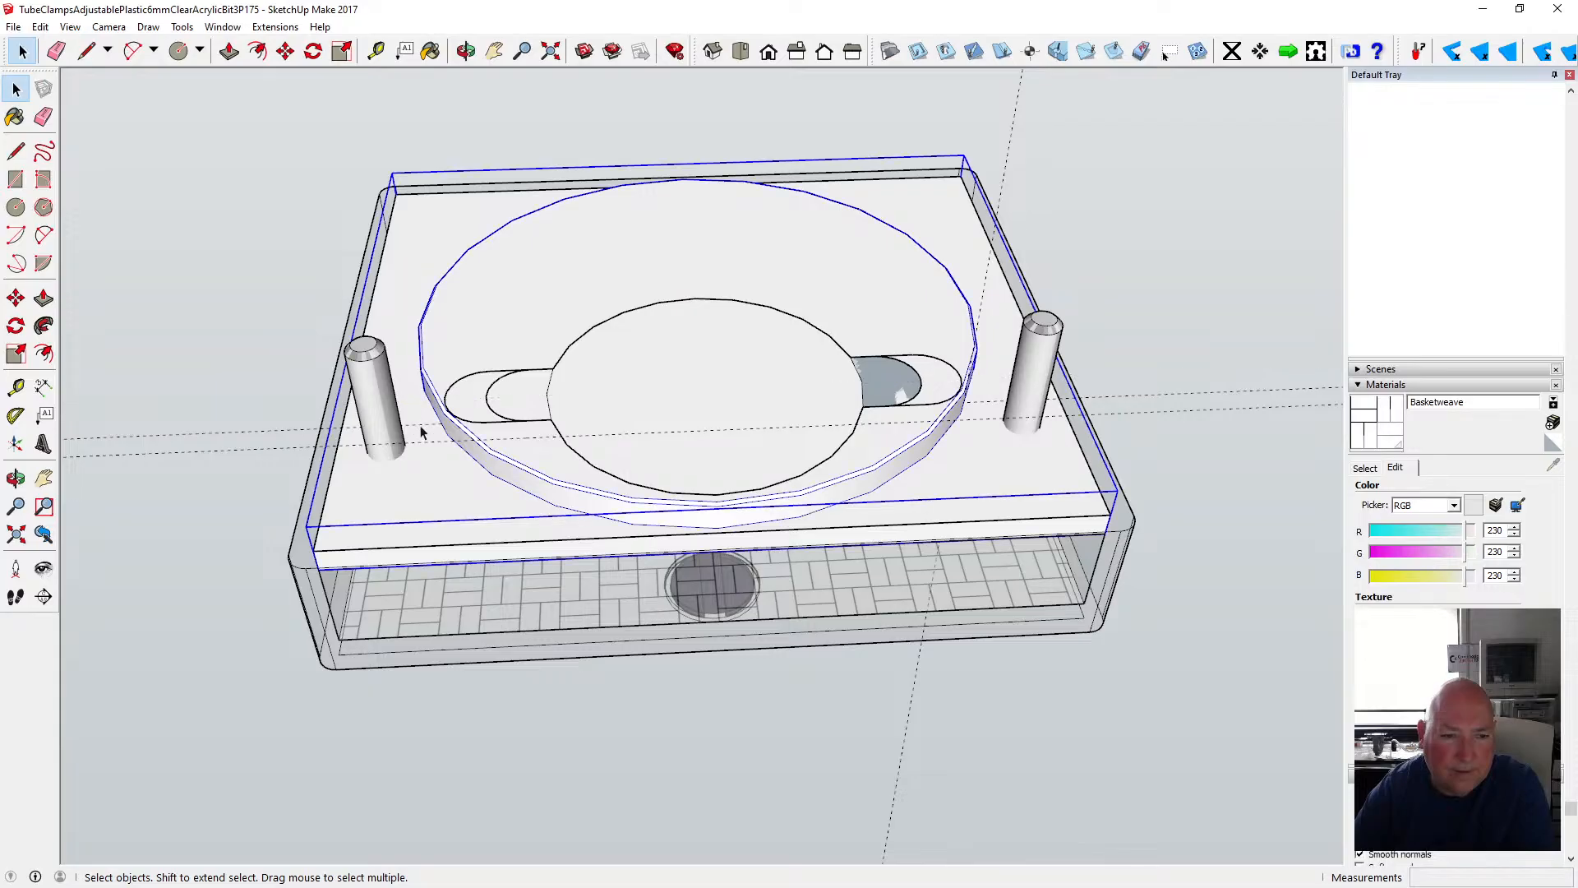
click(426, 441)
click(426, 444)
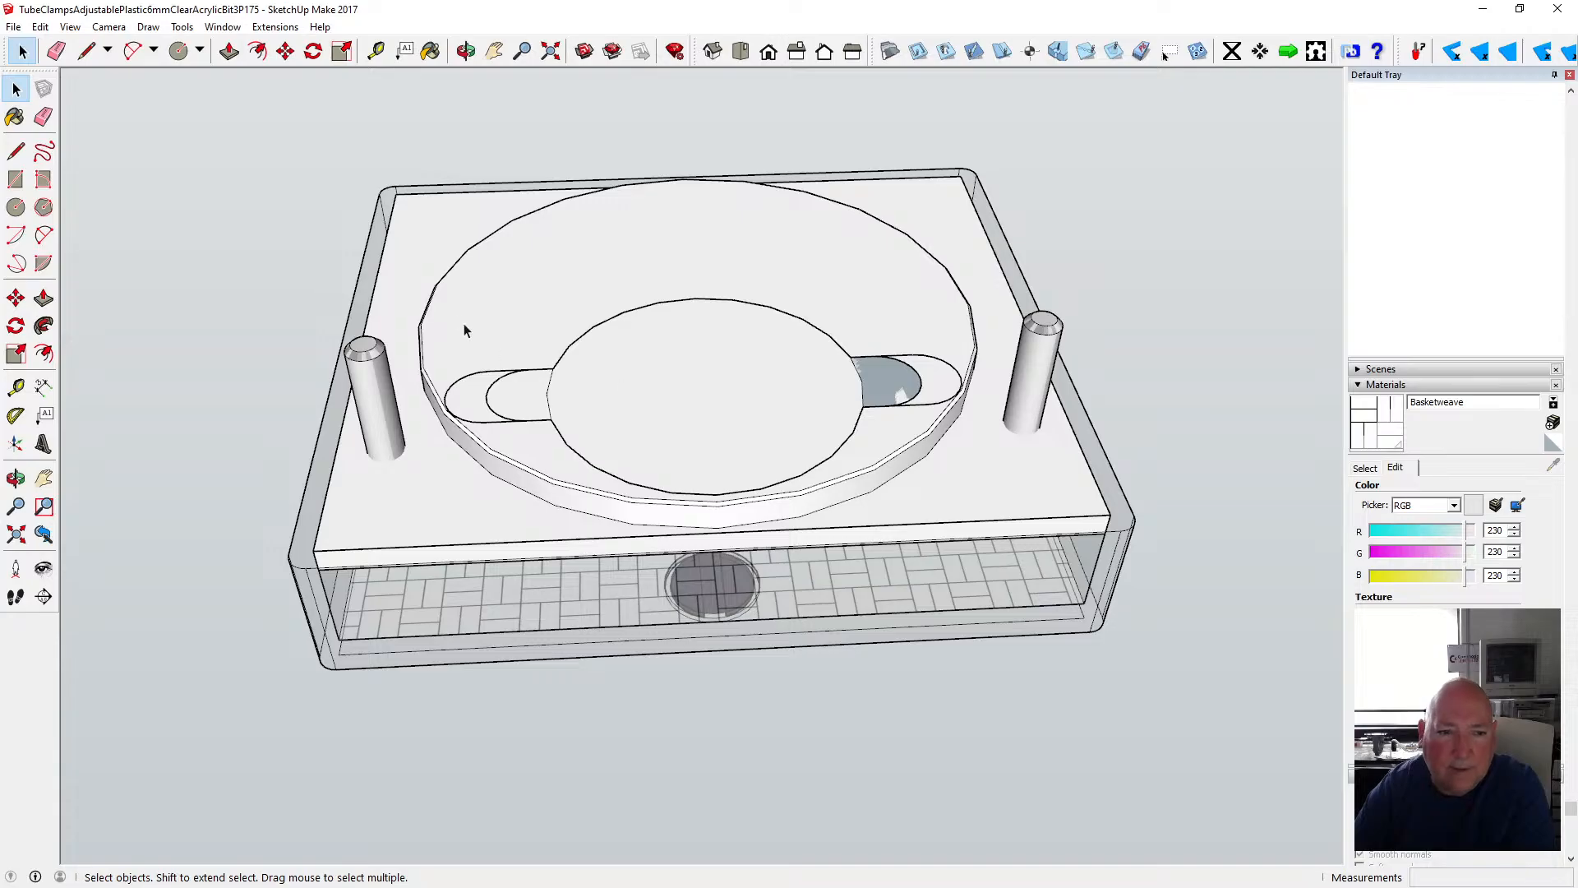
- Cut the whole lobed boss profile and open the back panel's group for editing
drag(415, 259, 980, 505)
scroll(829, 521, down, 2)
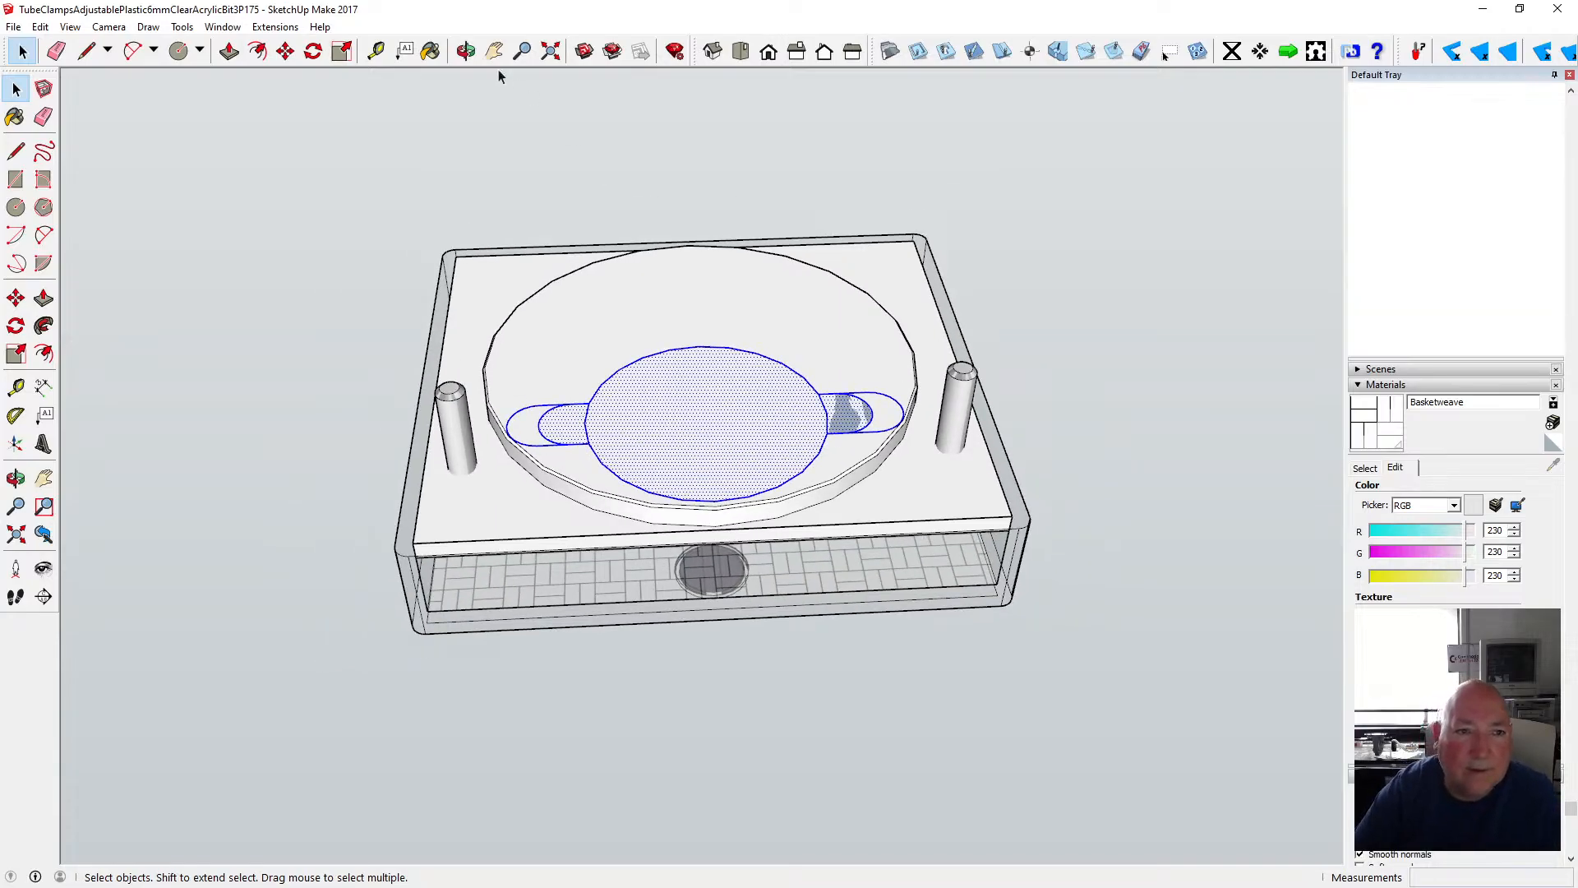
click(467, 51)
drag(600, 362, 526, 410)
click(40, 26)
click(66, 88)
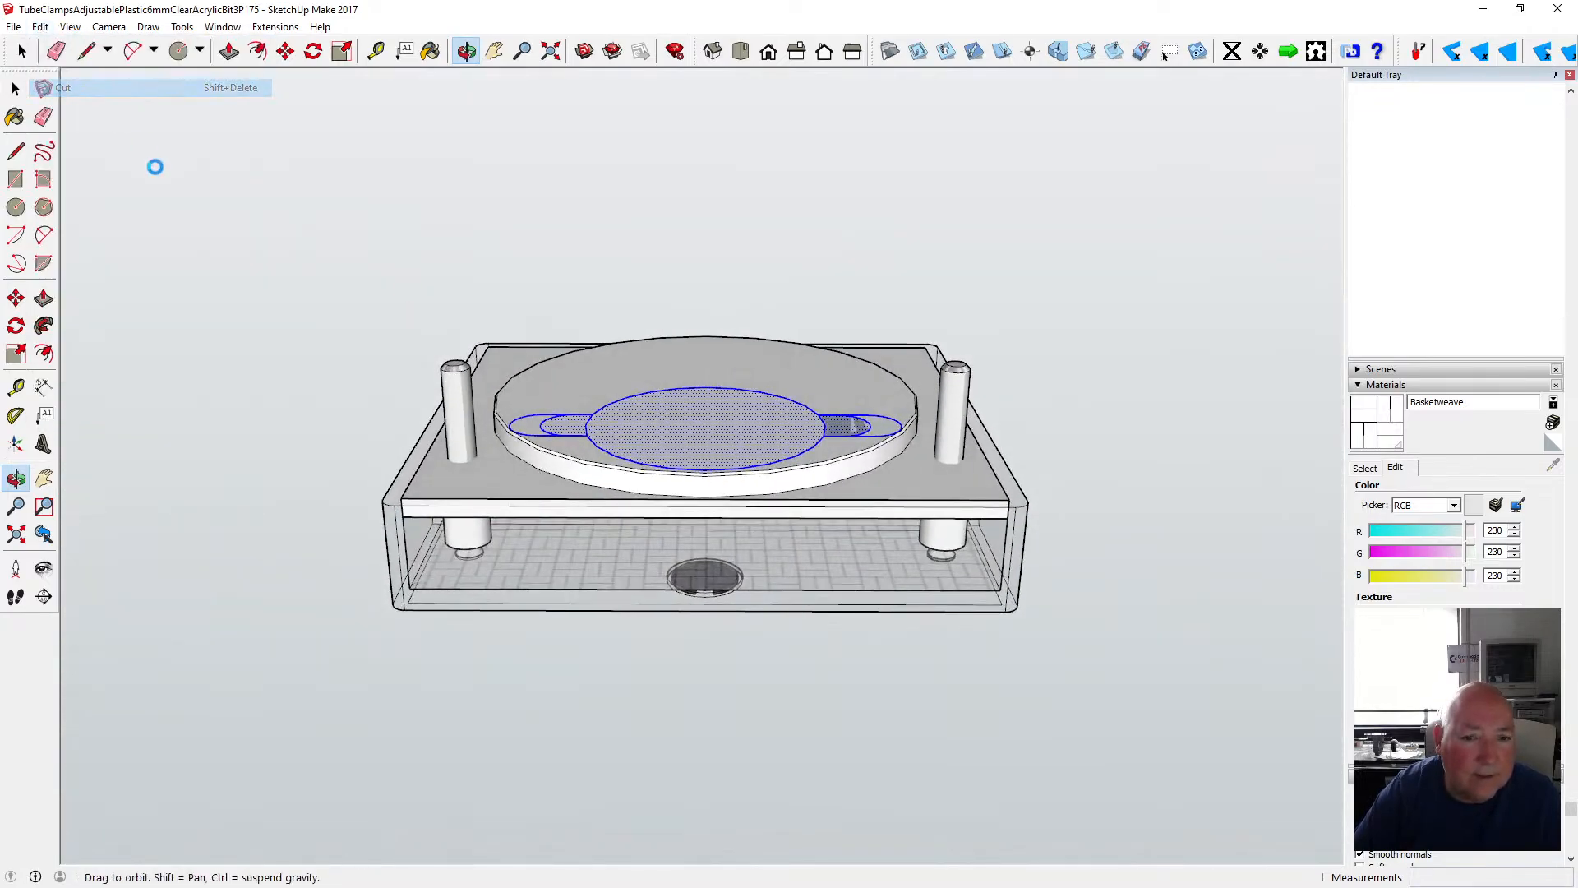
key(space)
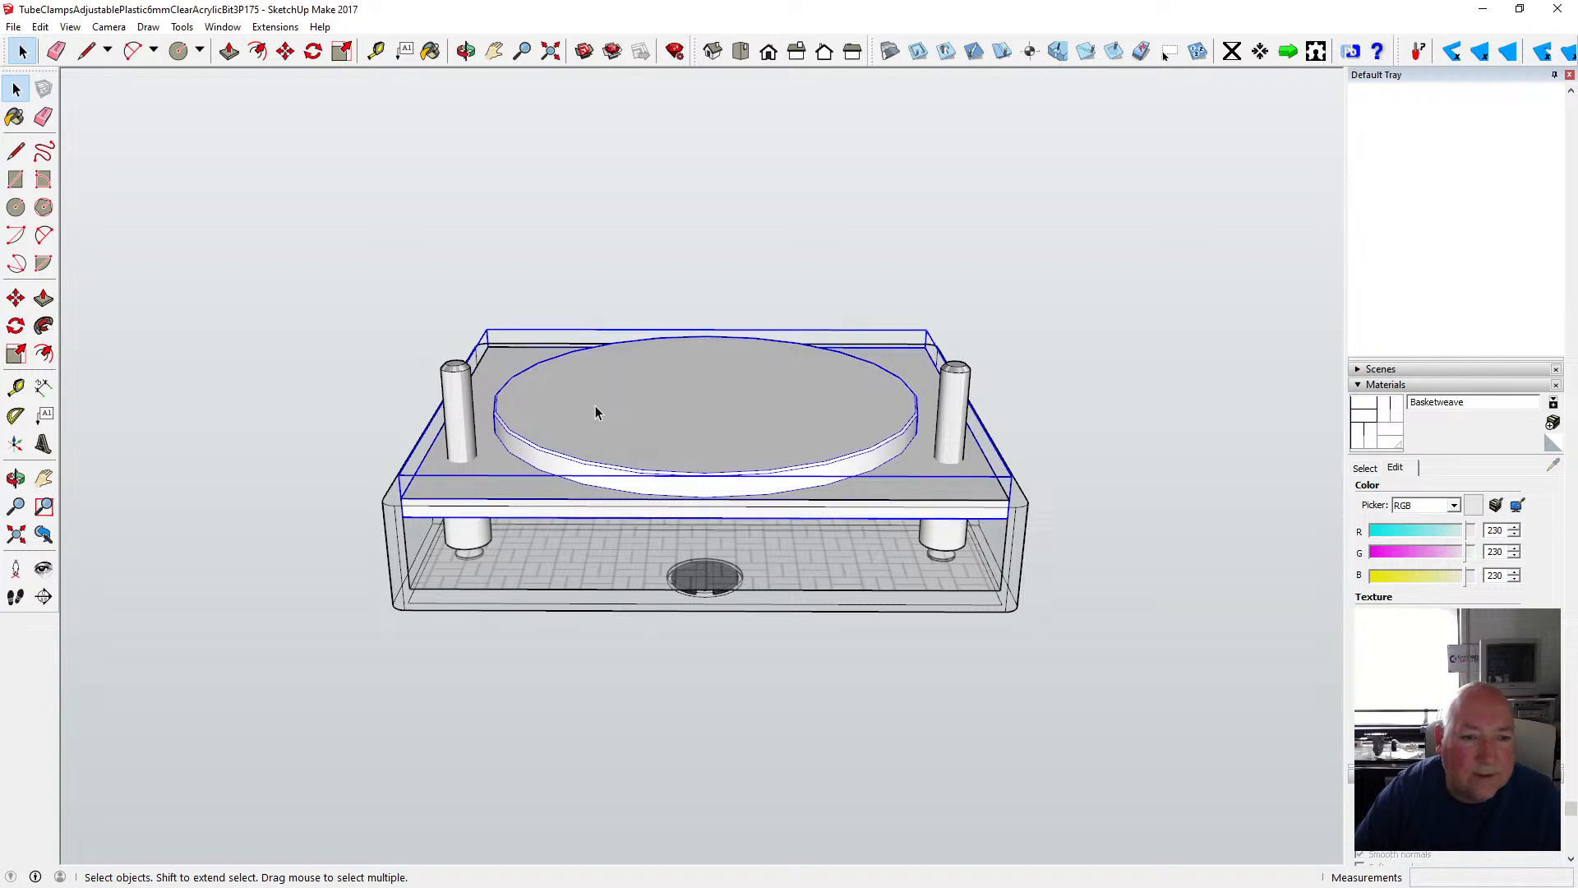
double_click(595, 414)
- Delete the circular back face inside the panel's group, and undo the deletion
click(596, 408)
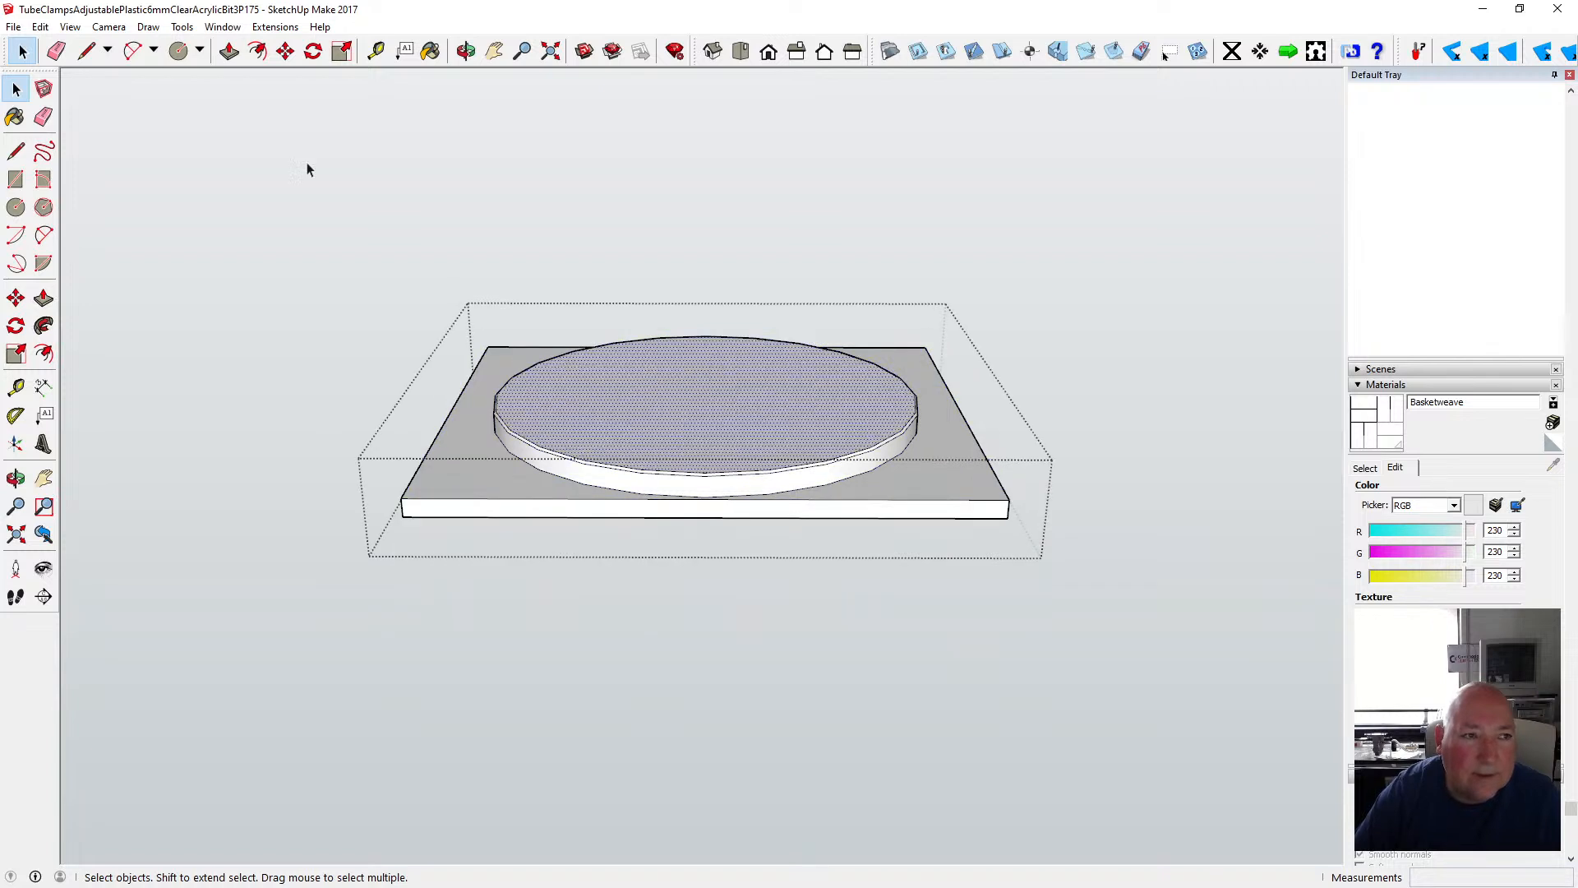
click(40, 26)
click(102, 157)
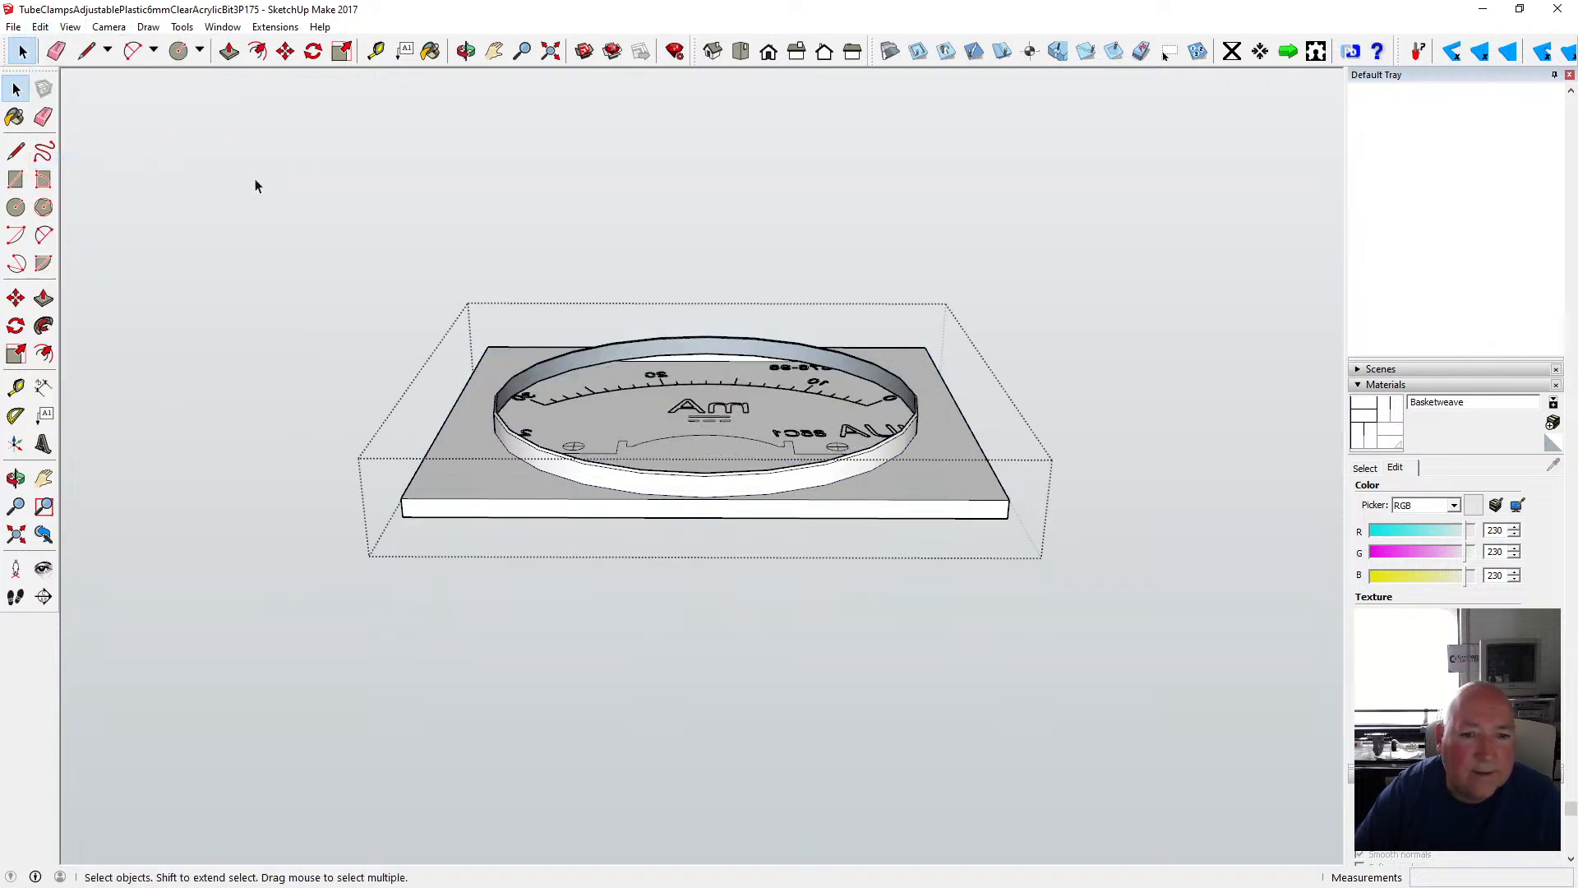
click(40, 27)
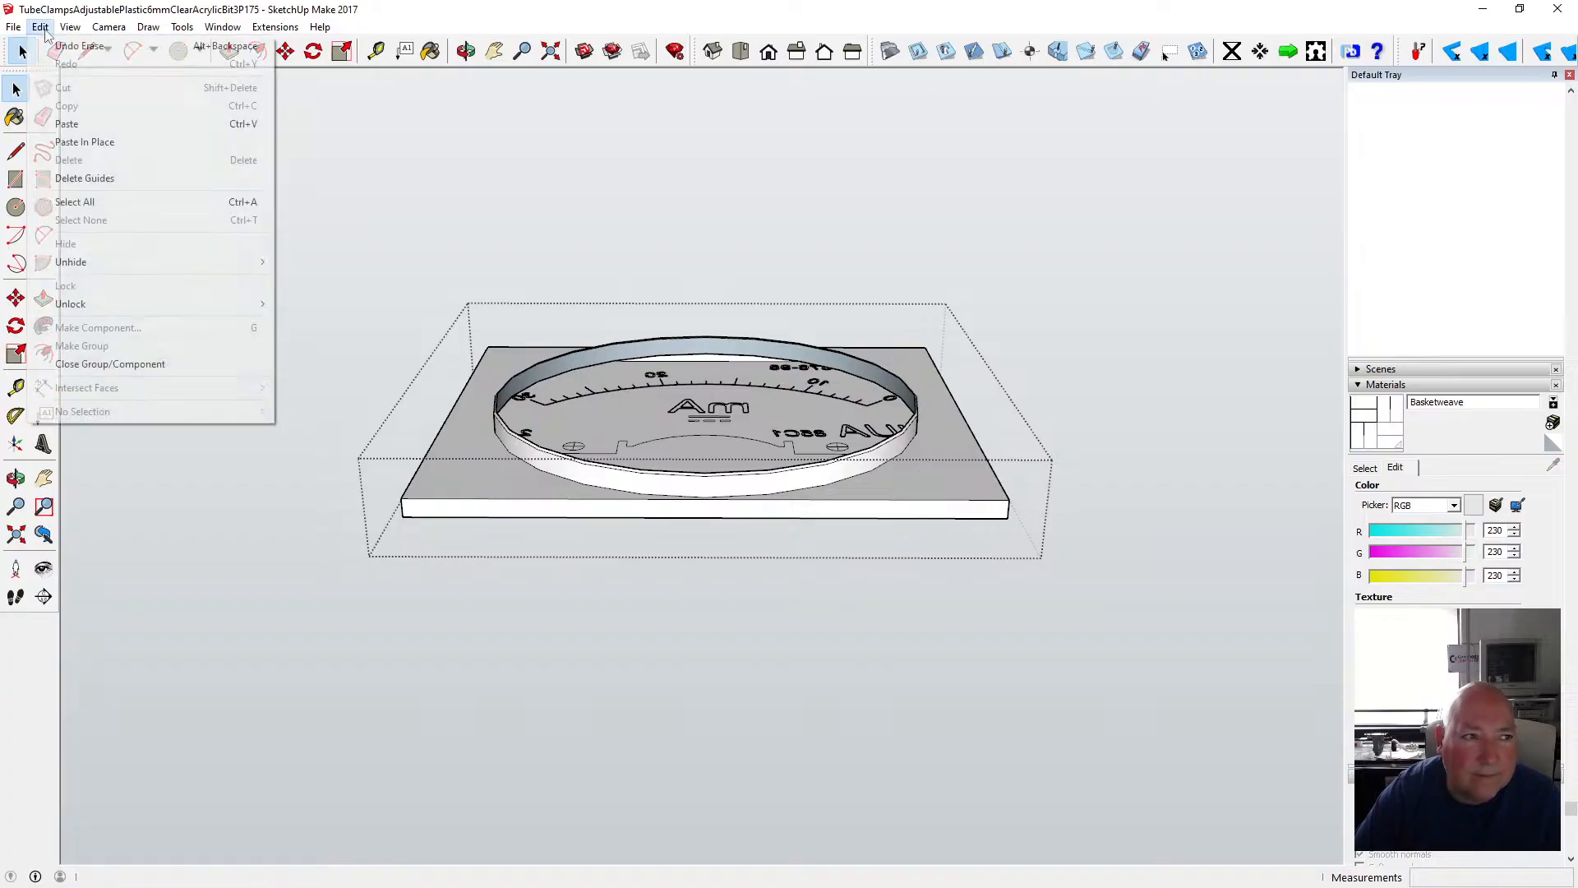
click(57, 46)
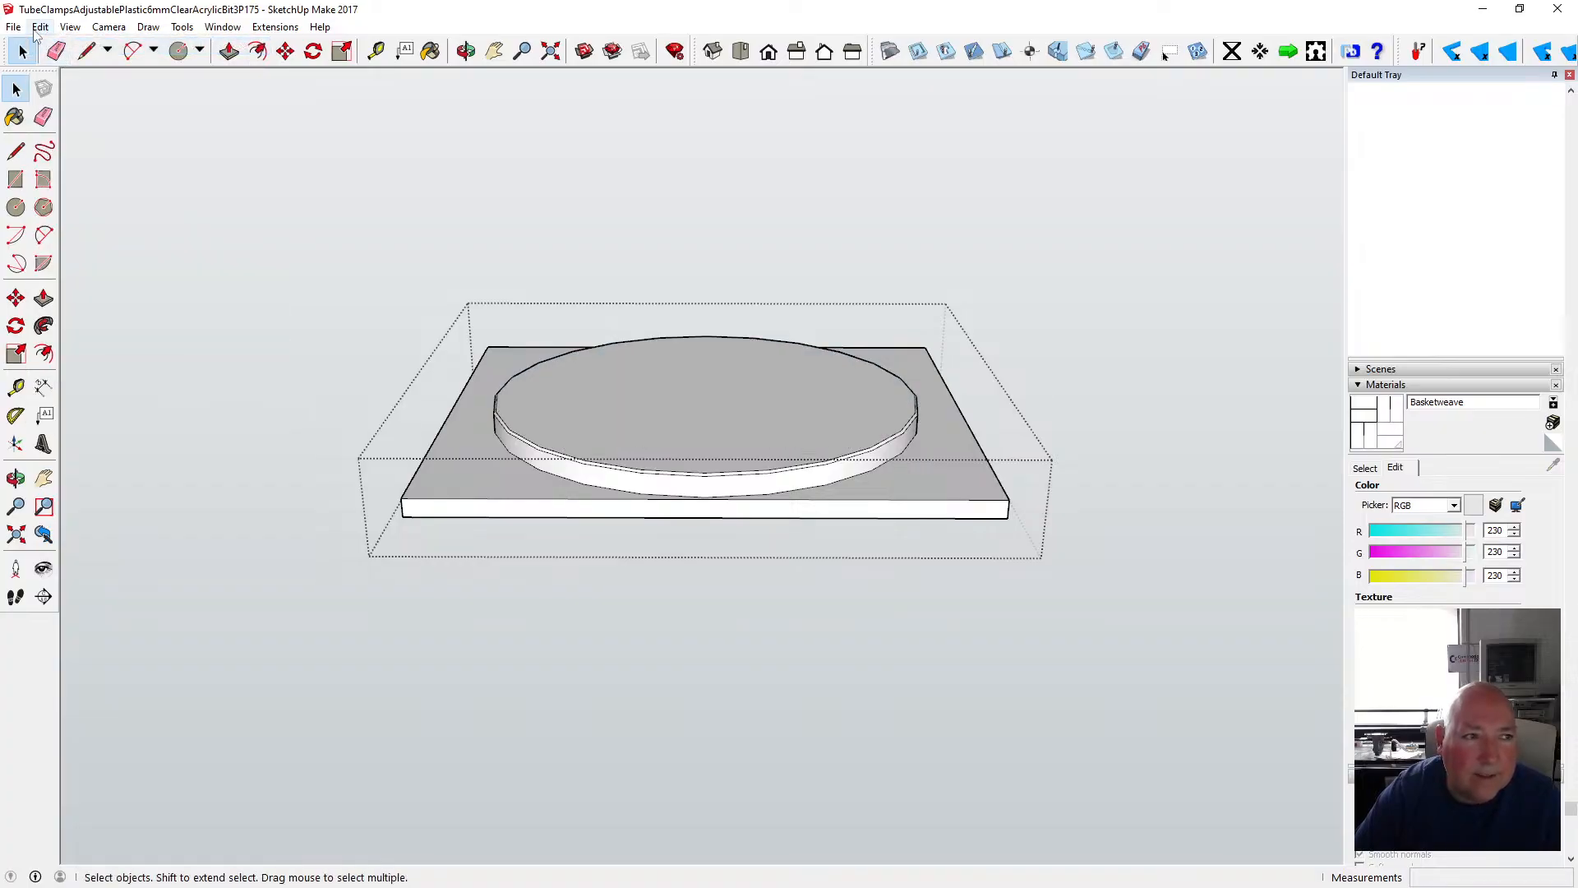
- Paste the boss profile in place on the circular face inside the back panel's group
click(40, 26)
click(113, 145)
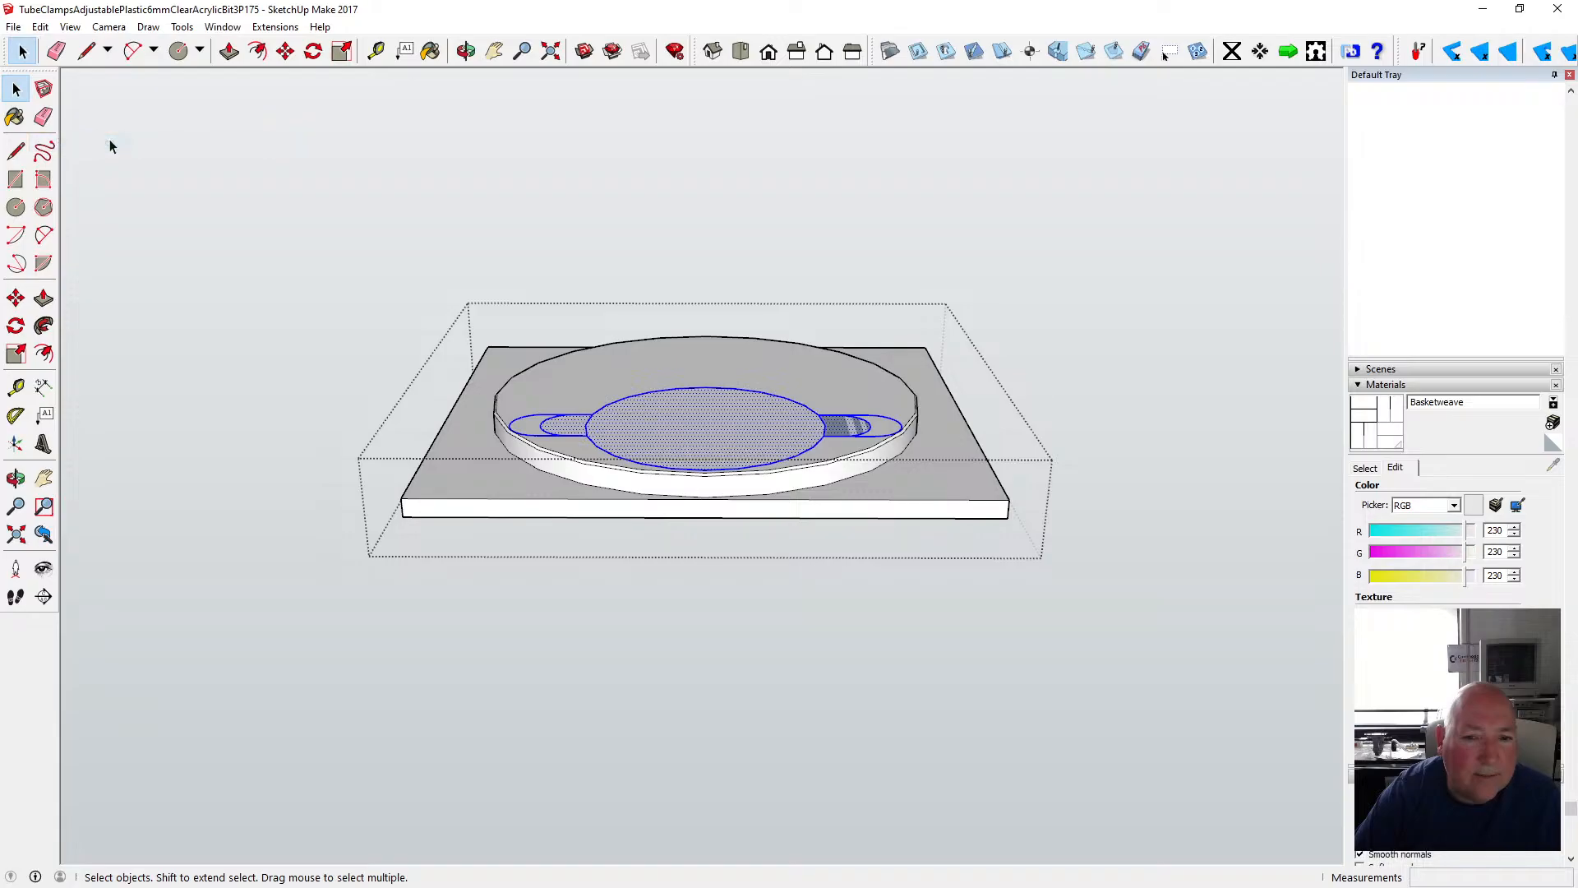
click(465, 51)
drag(641, 380, 714, 507)
drag(626, 474, 282, 232)
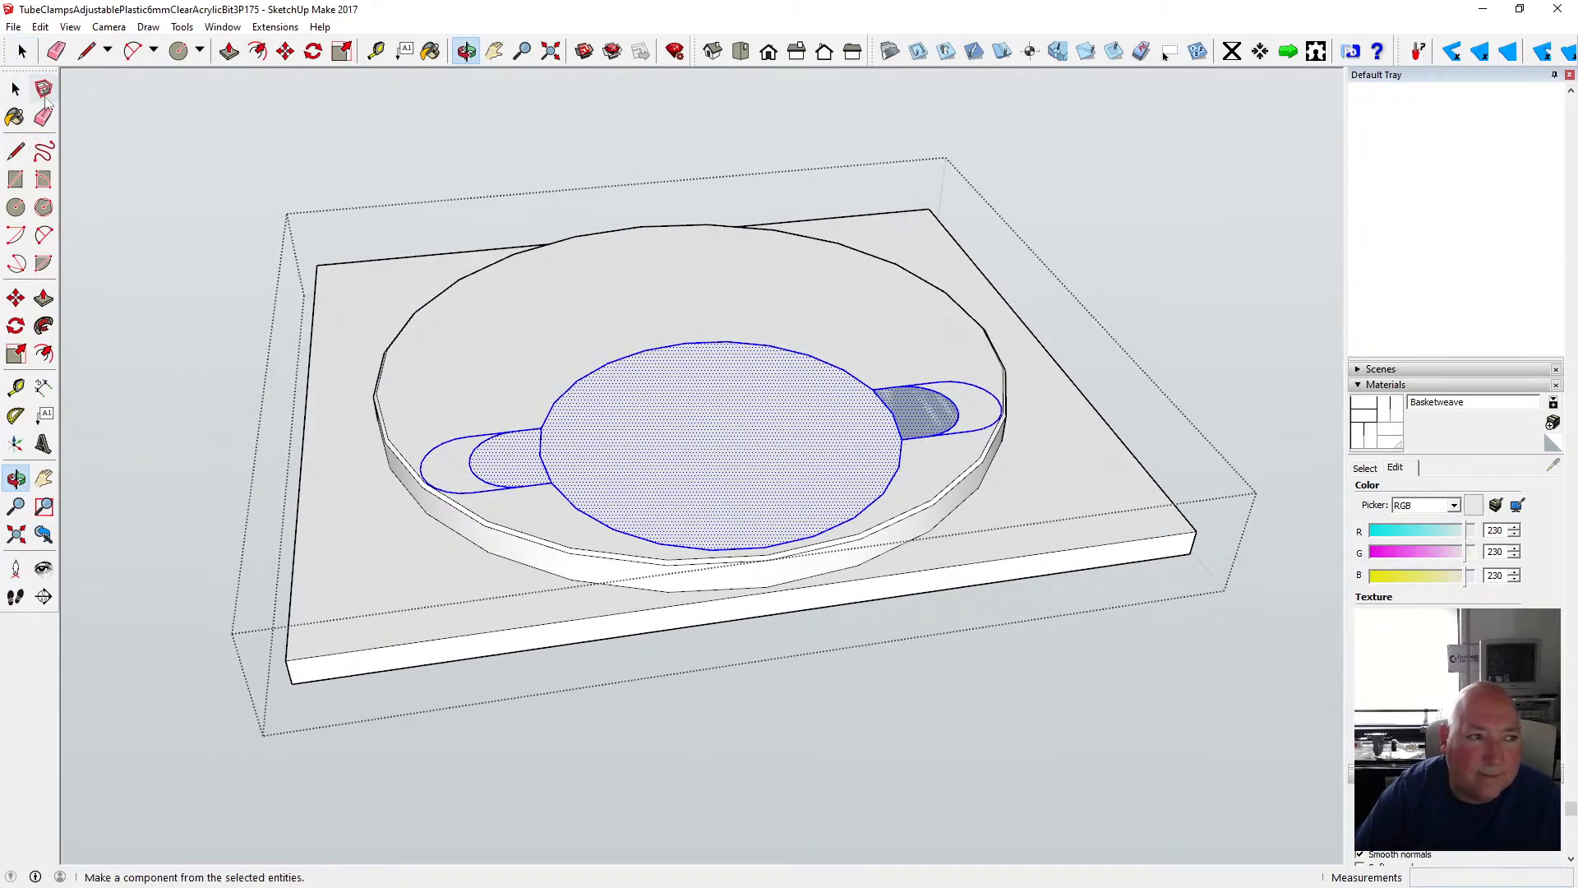
click(16, 88)
click(486, 332)
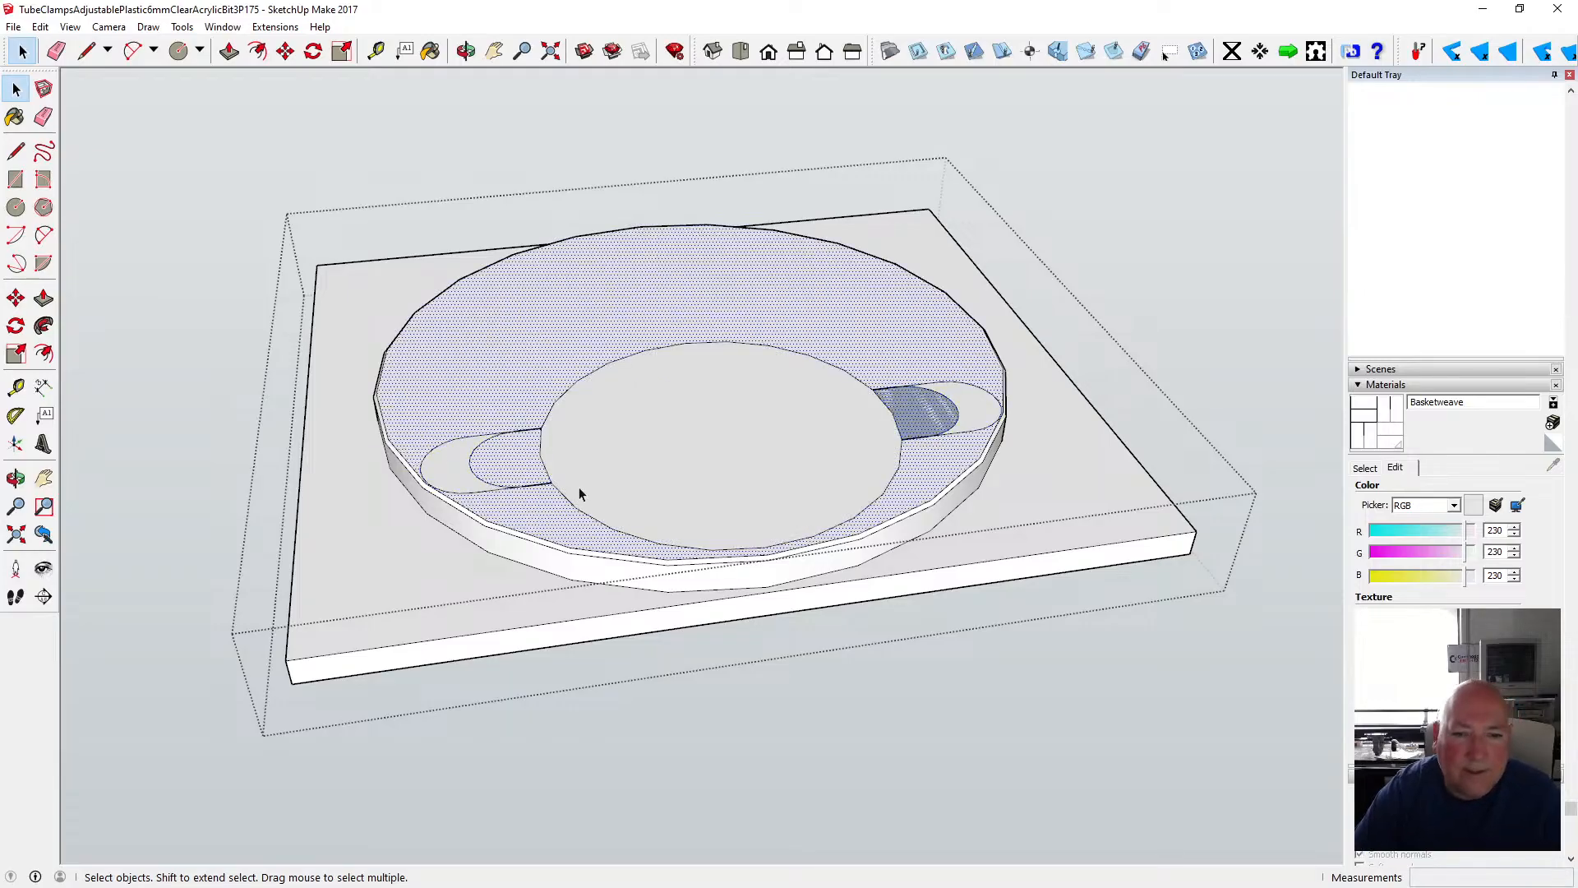
scroll(579, 487, up, 2)
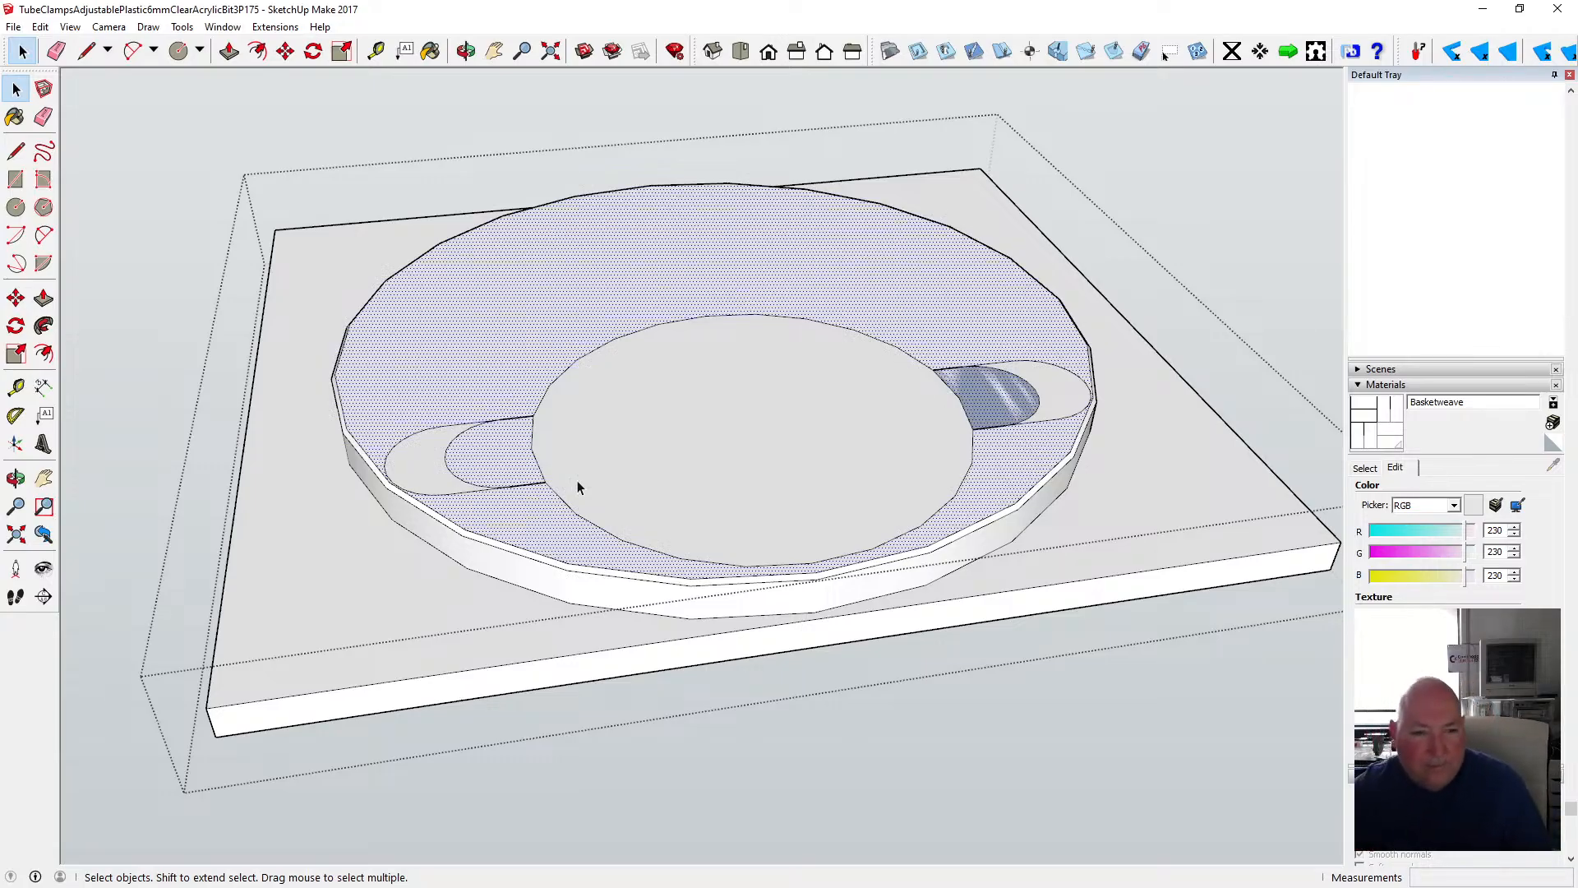
scroll(494, 526, down, 2)
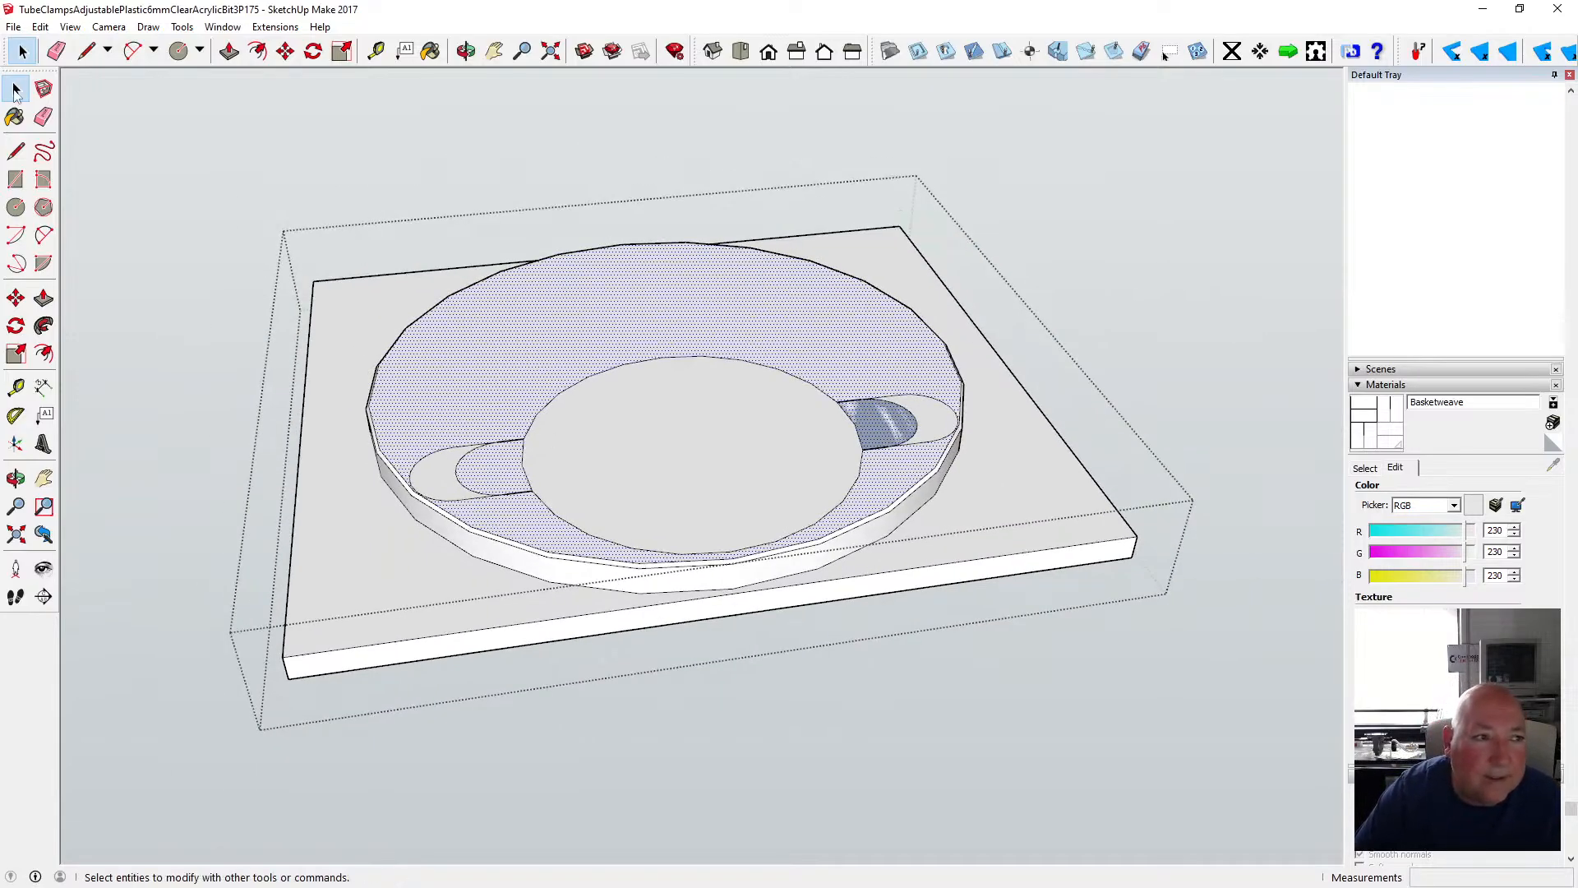
- Delete the arc edges separating the profile's central circle from its two side lobes
click(631, 419)
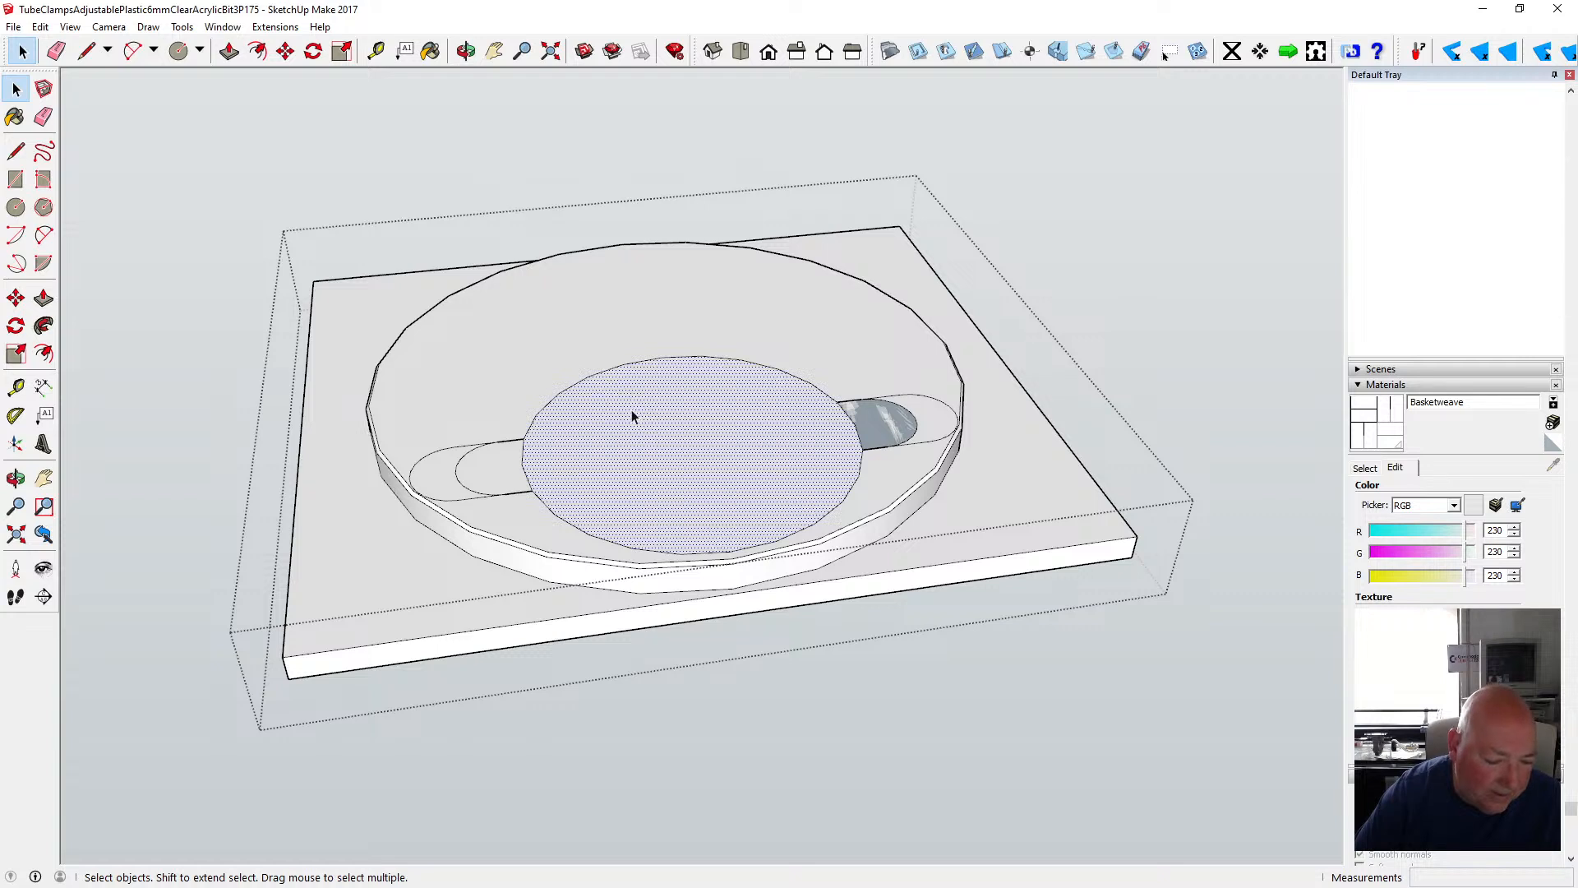
click(524, 461)
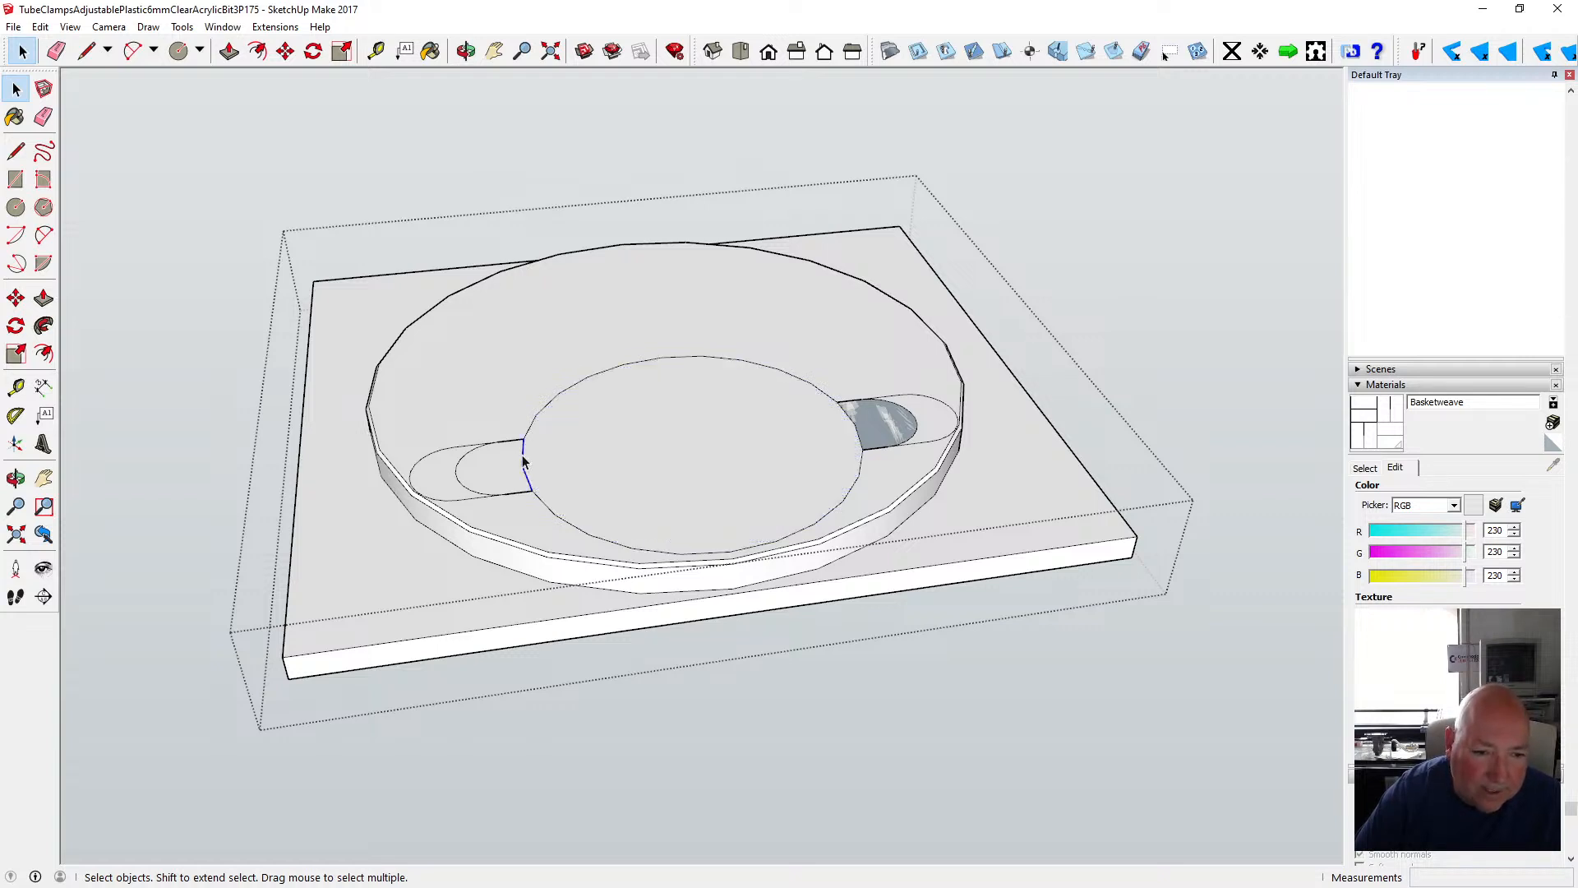
key(Delete)
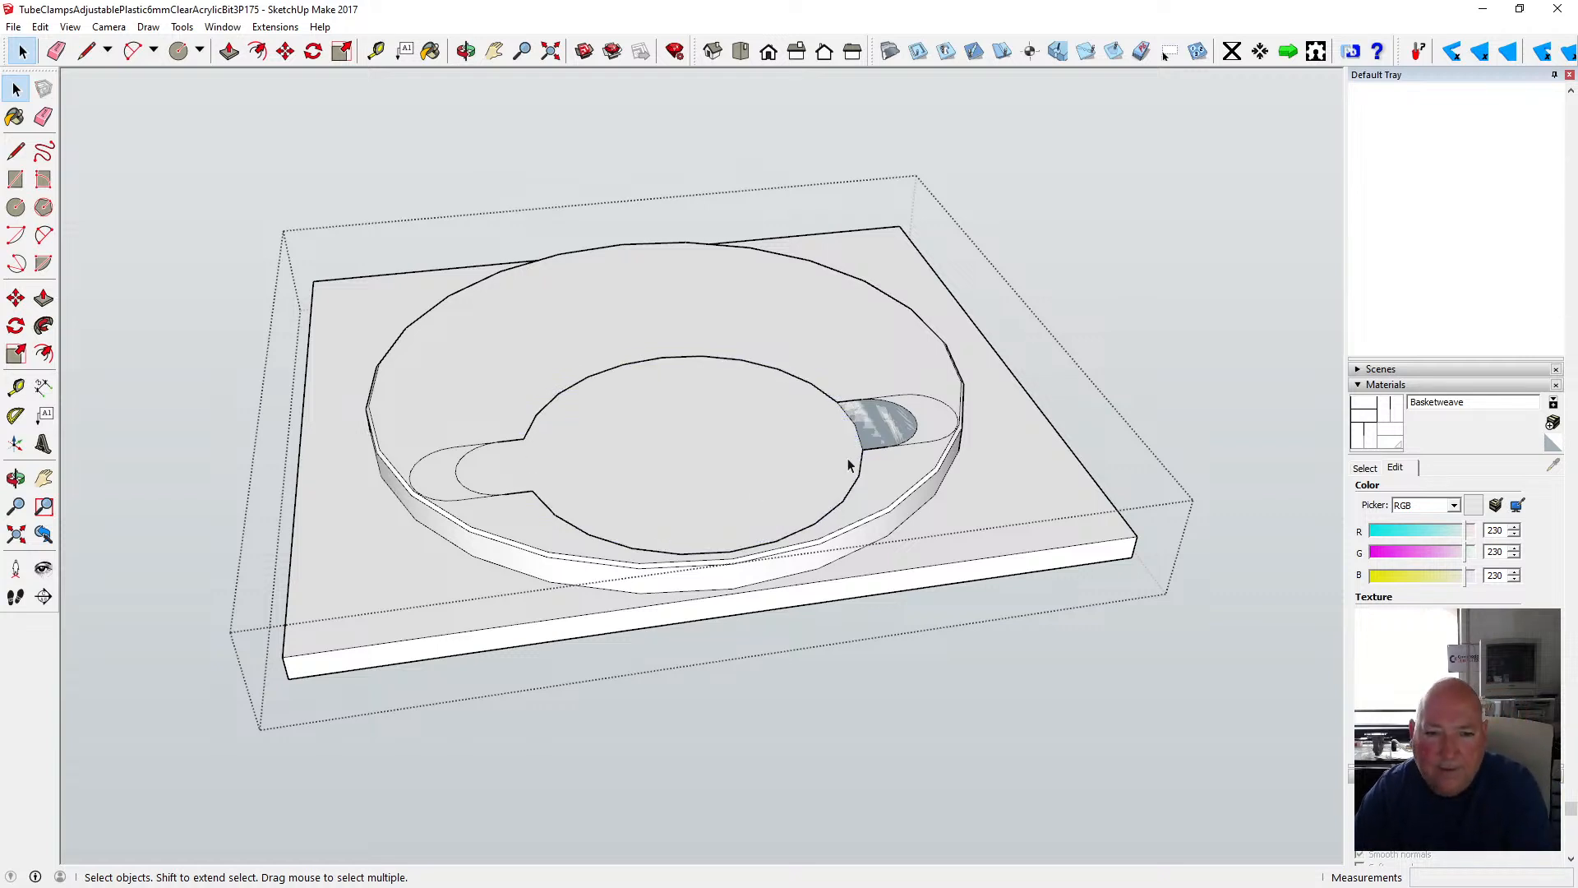
click(848, 414)
key(Delete)
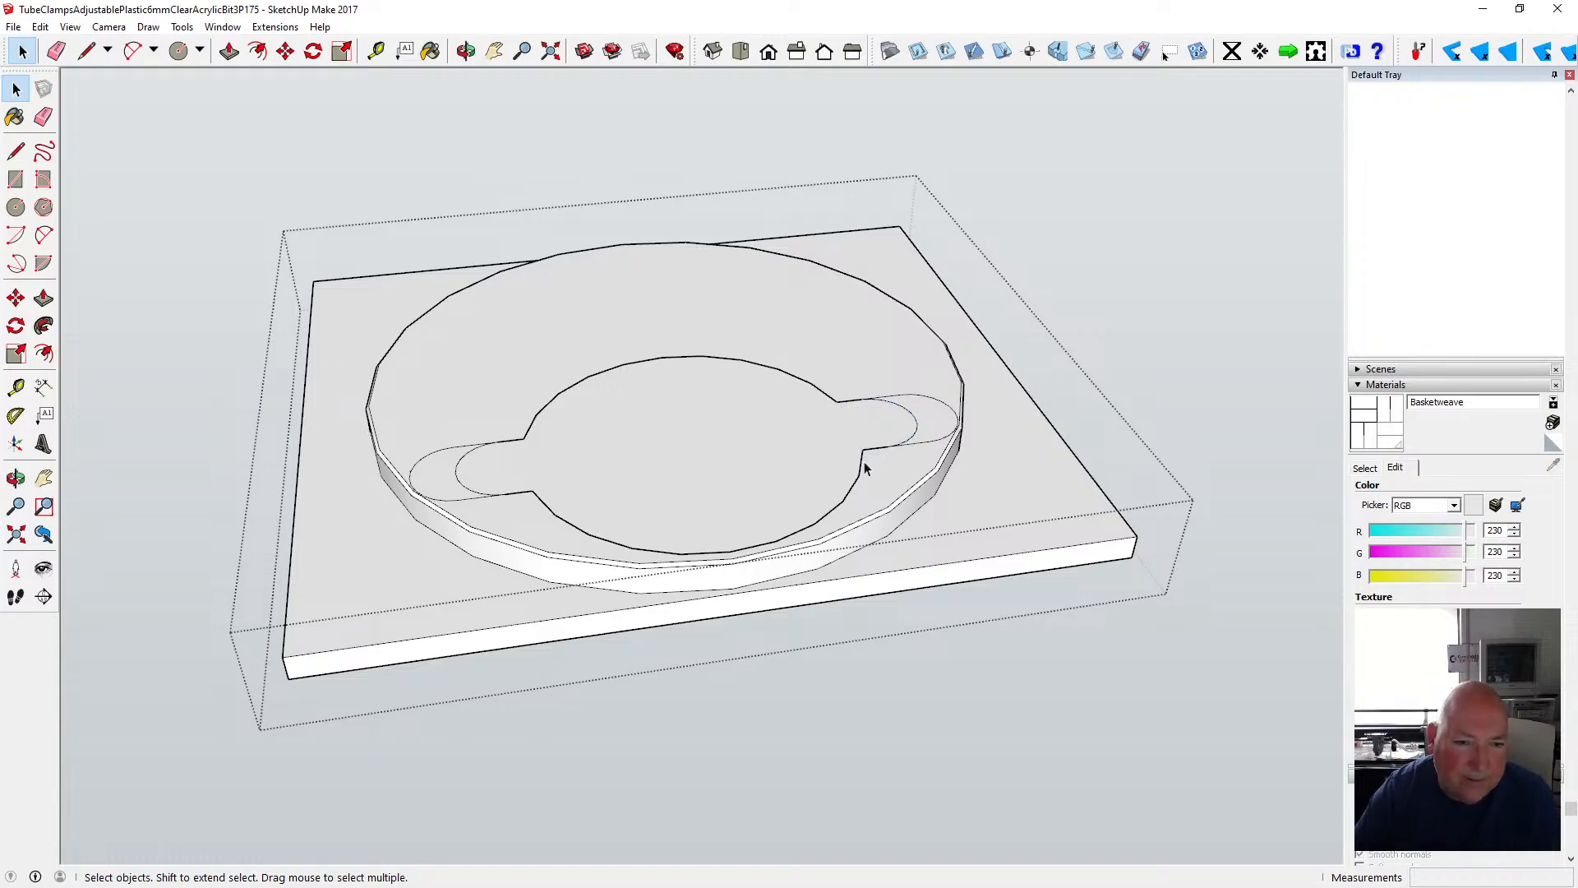
key(p)
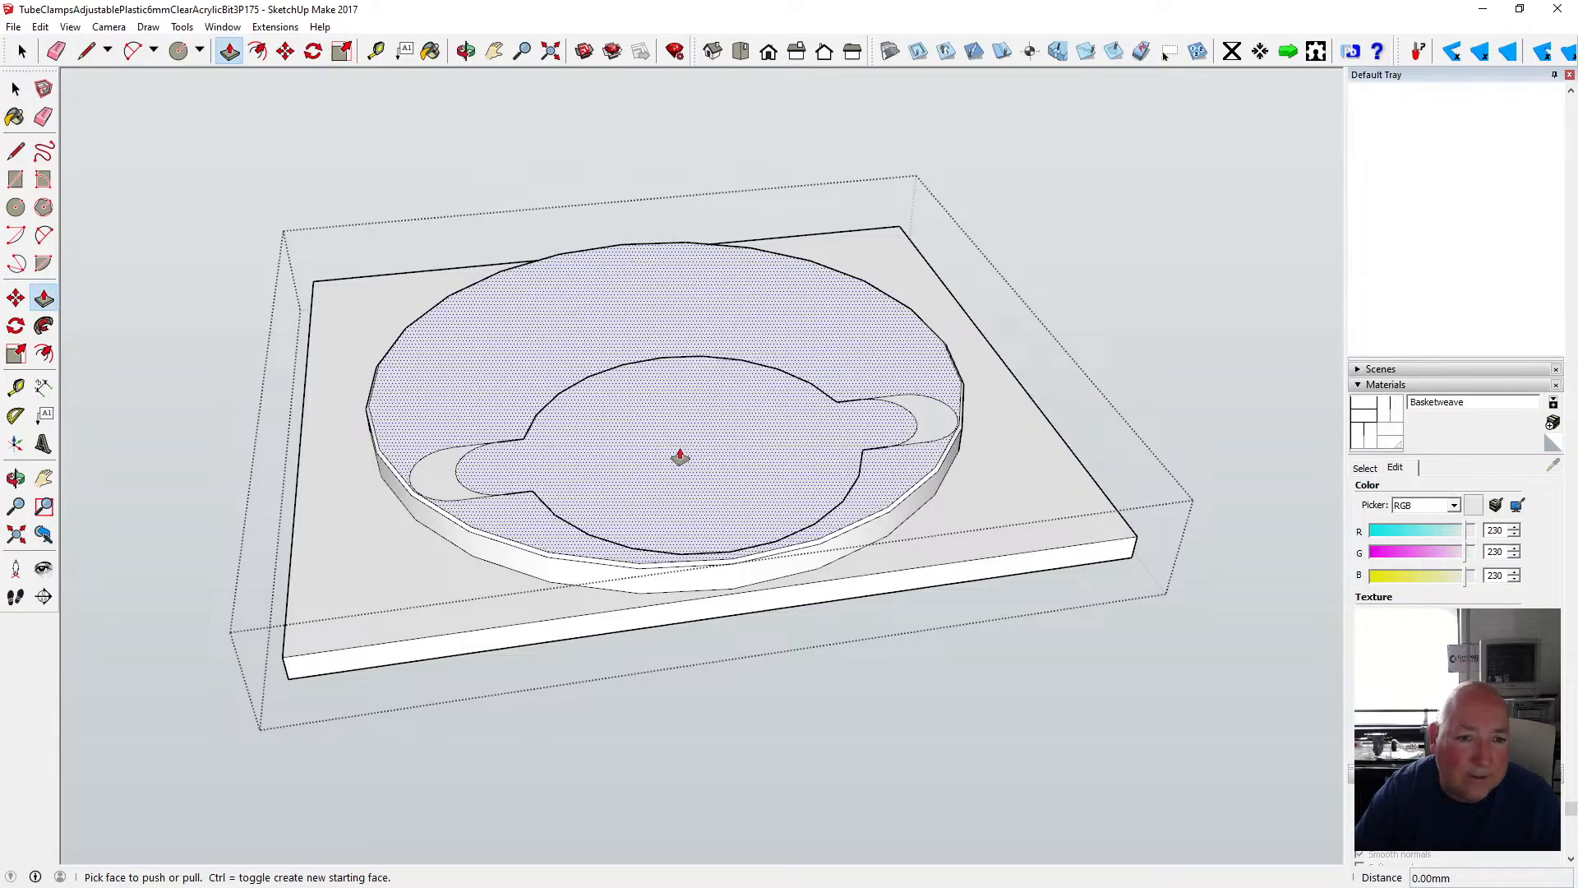
scroll(707, 485, up, 3)
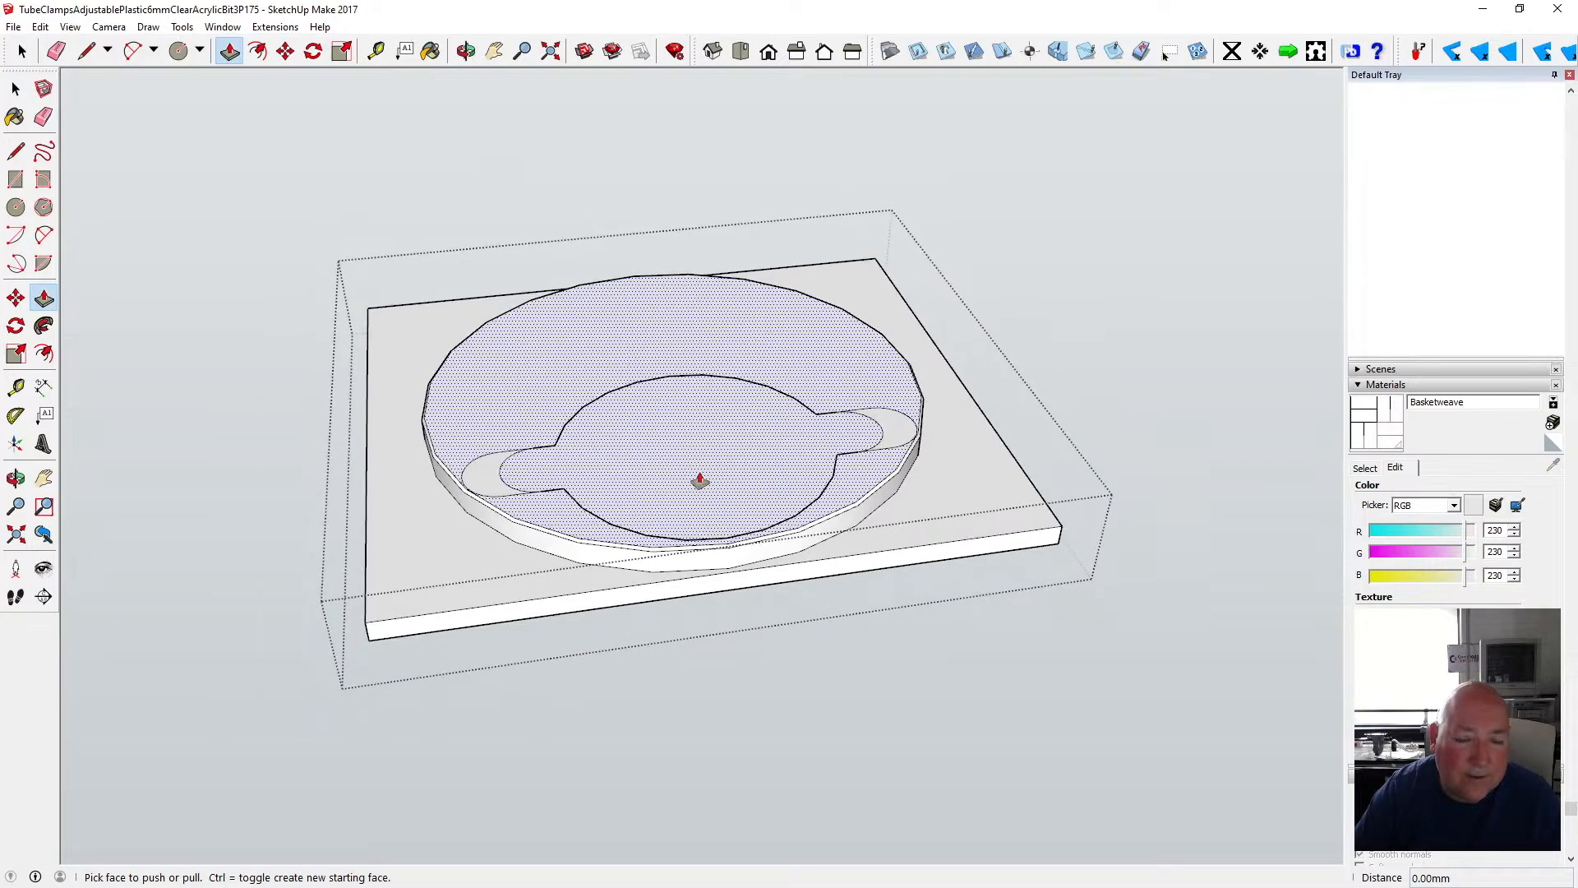
click(466, 58)
drag(510, 246, 698, 523)
scroll(698, 522, down, 2)
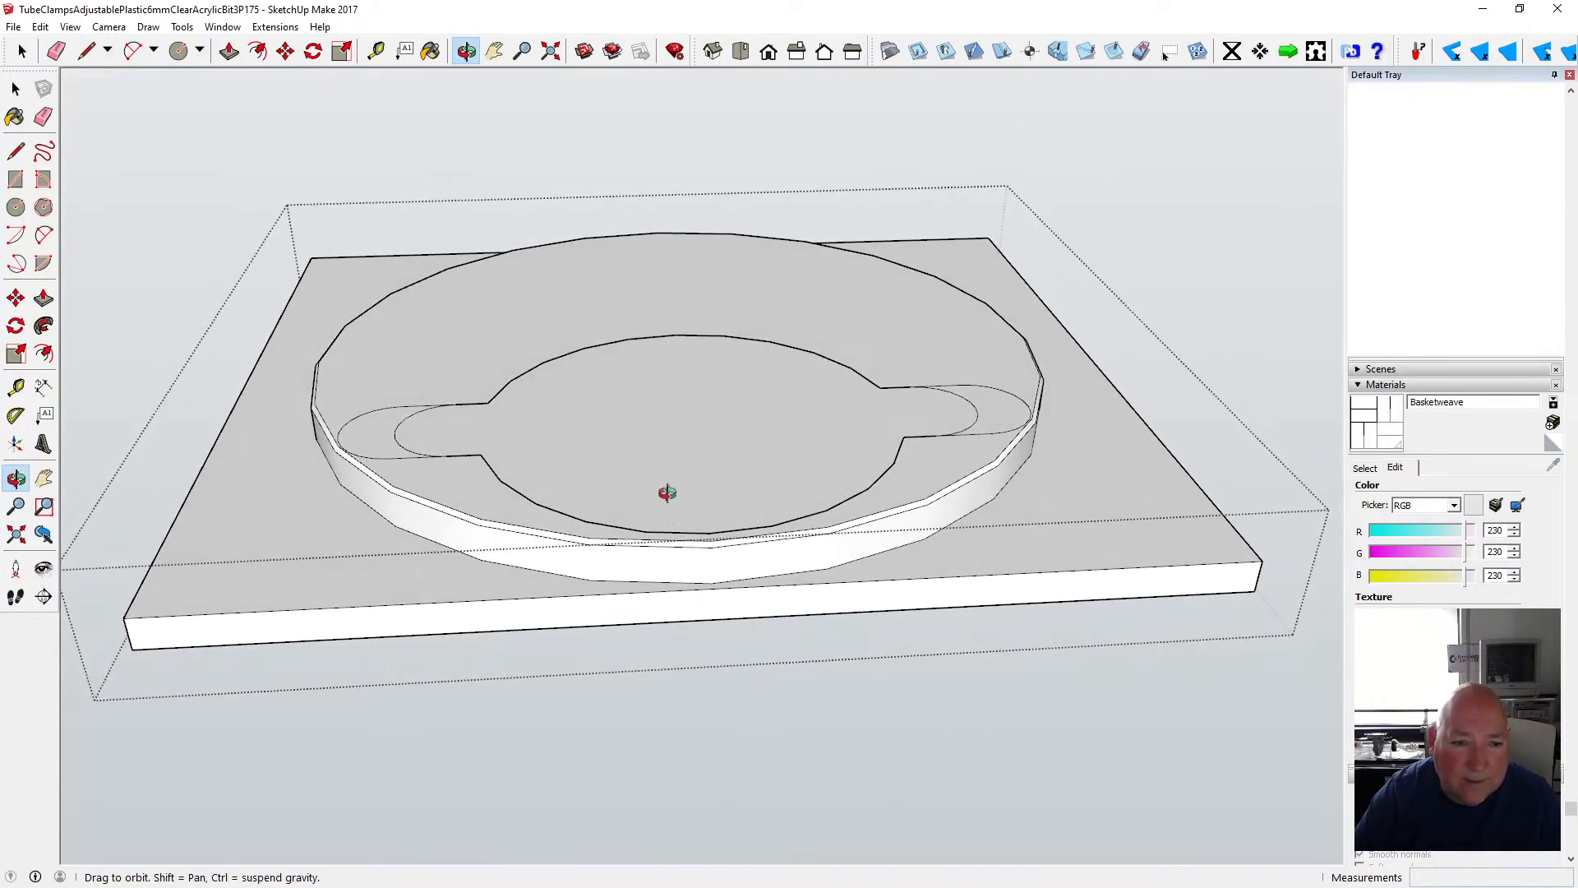
- Select the entire boss profile and use Intersect Faces to split it from the surrounding circular face
click(27, 97)
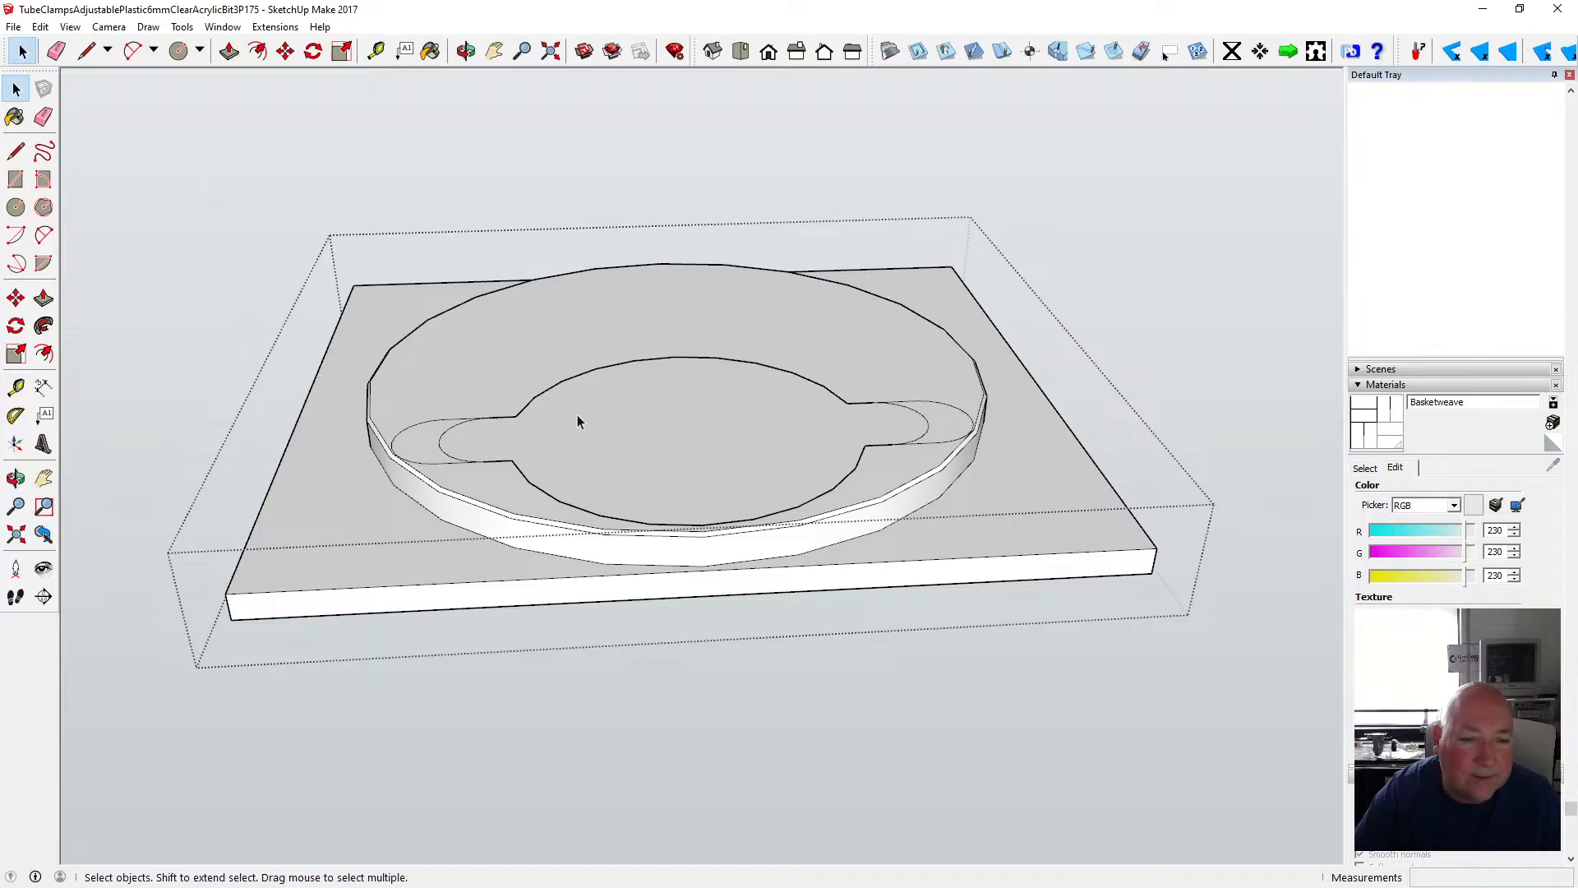
click(577, 416)
scroll(559, 416, down, 1)
drag(398, 360, 912, 523)
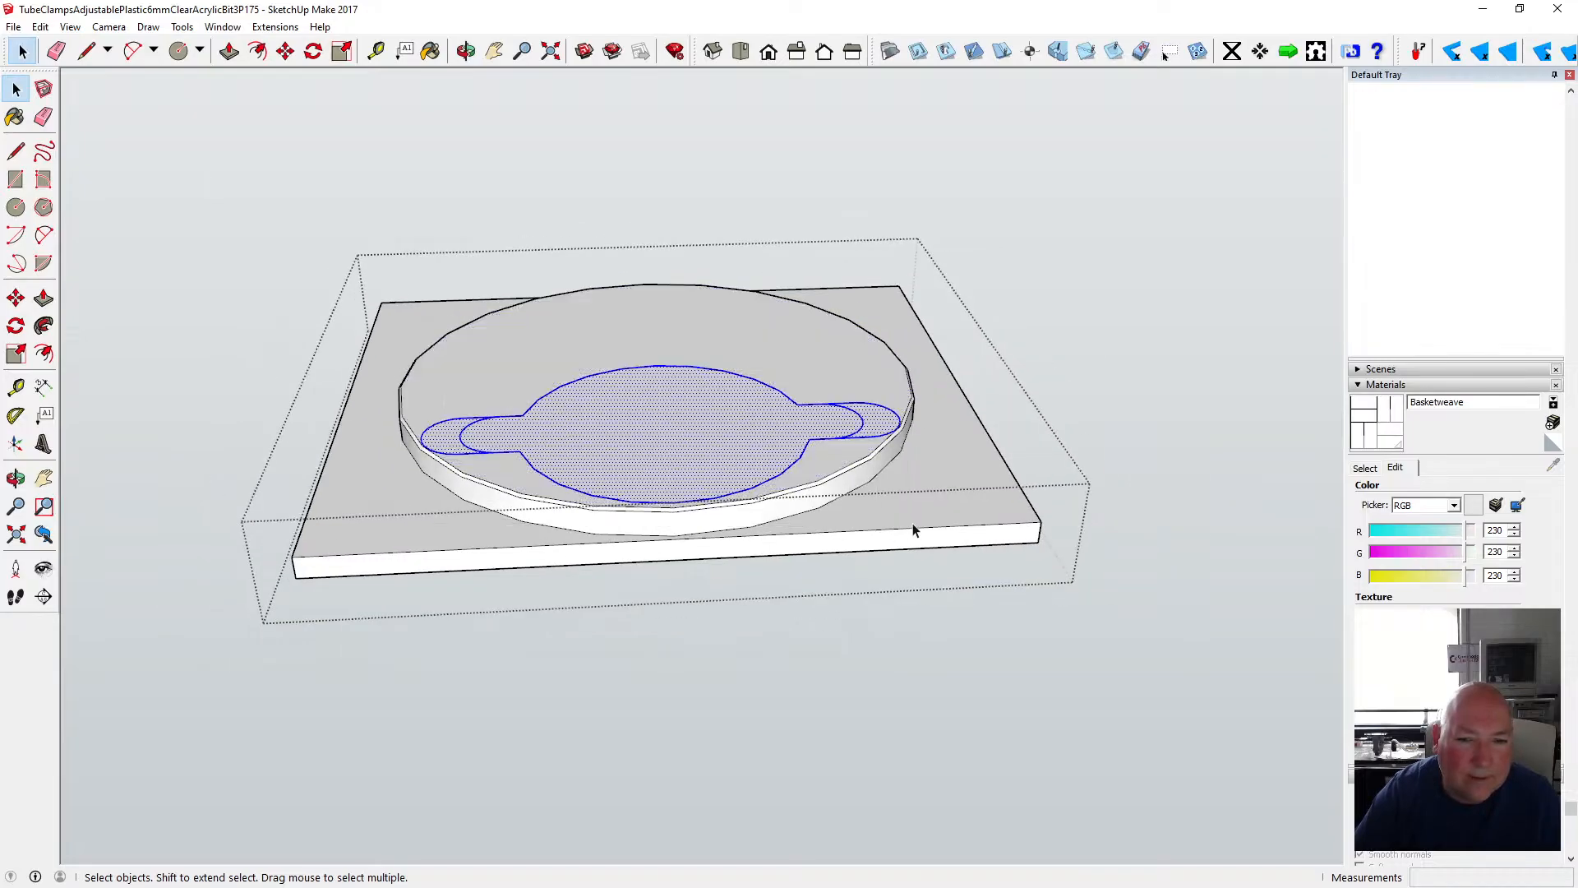
right_click(799, 466)
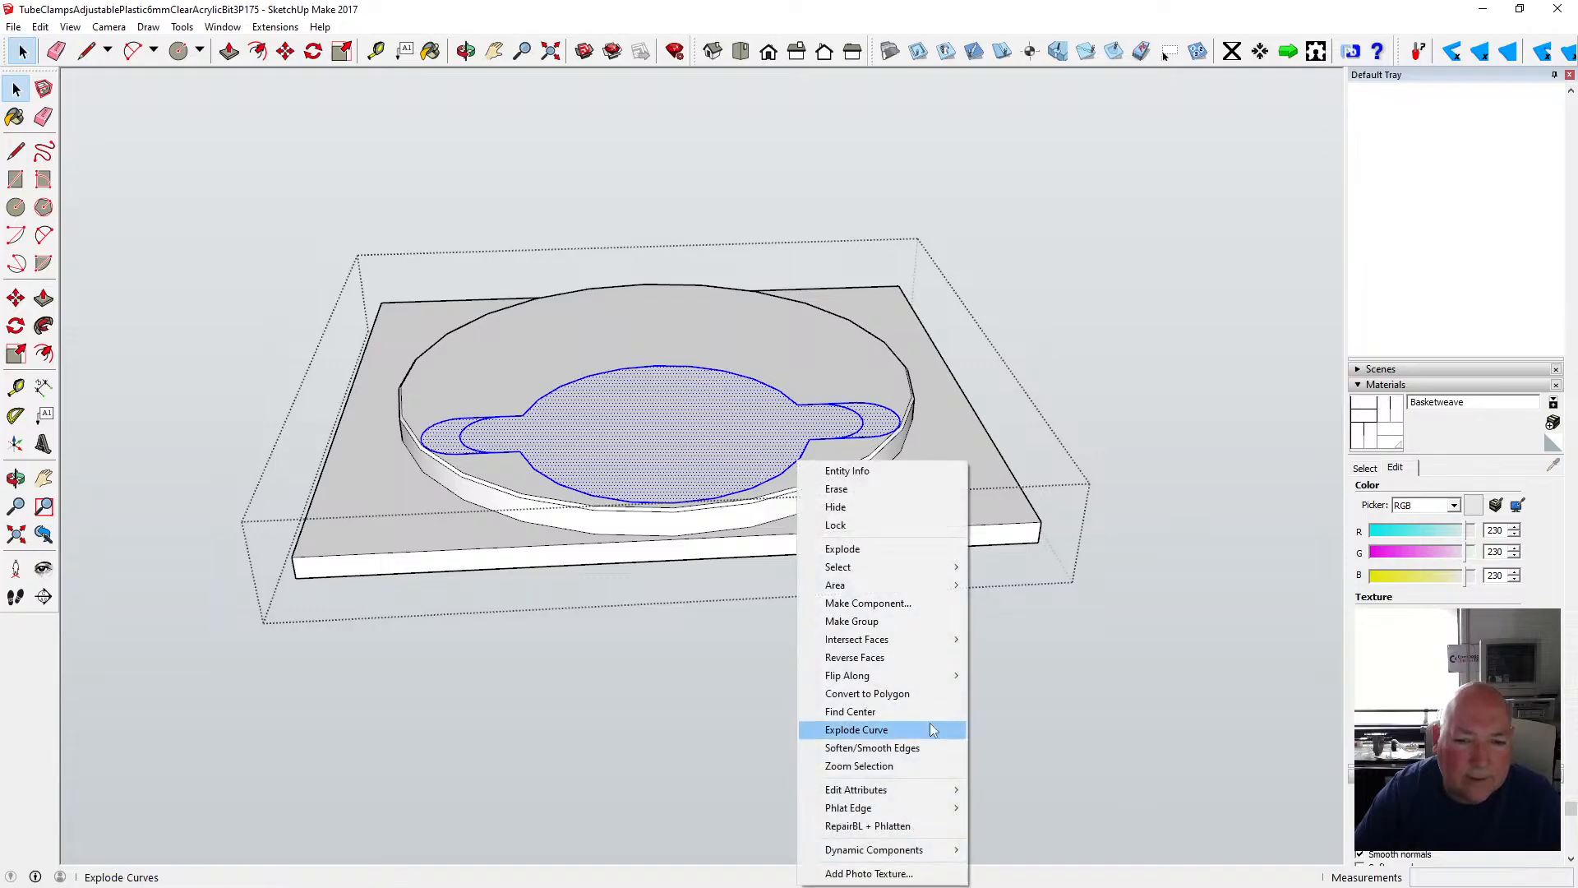
mouse_move(914, 644)
click(1006, 643)
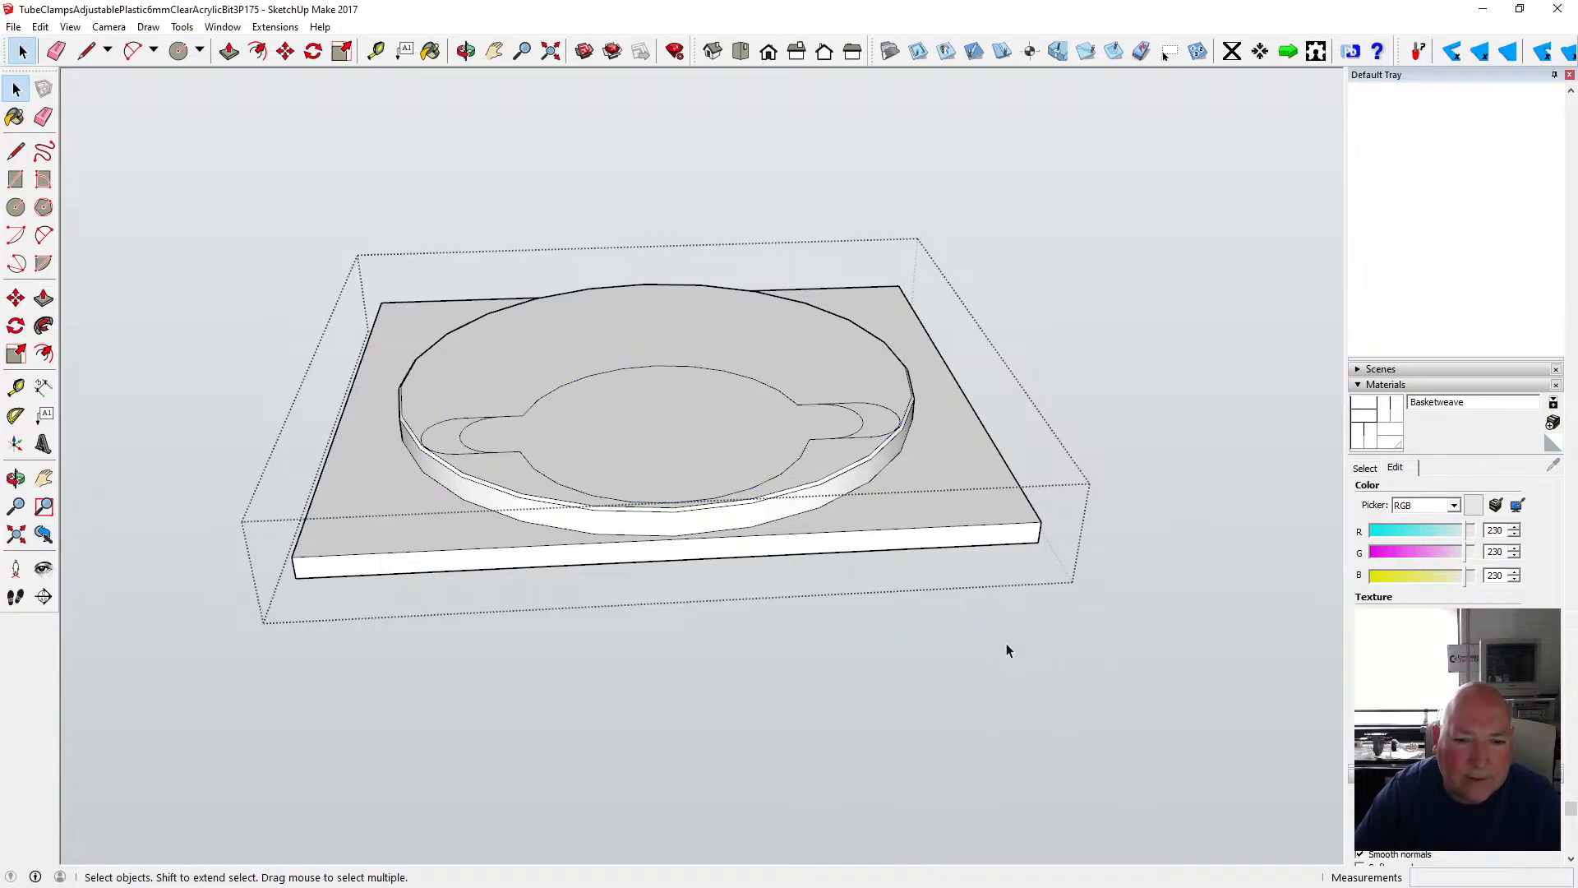
- Extrude the lobed boss profile 34 mm outward from the back panel's circular face with Push/Pull
click(669, 456)
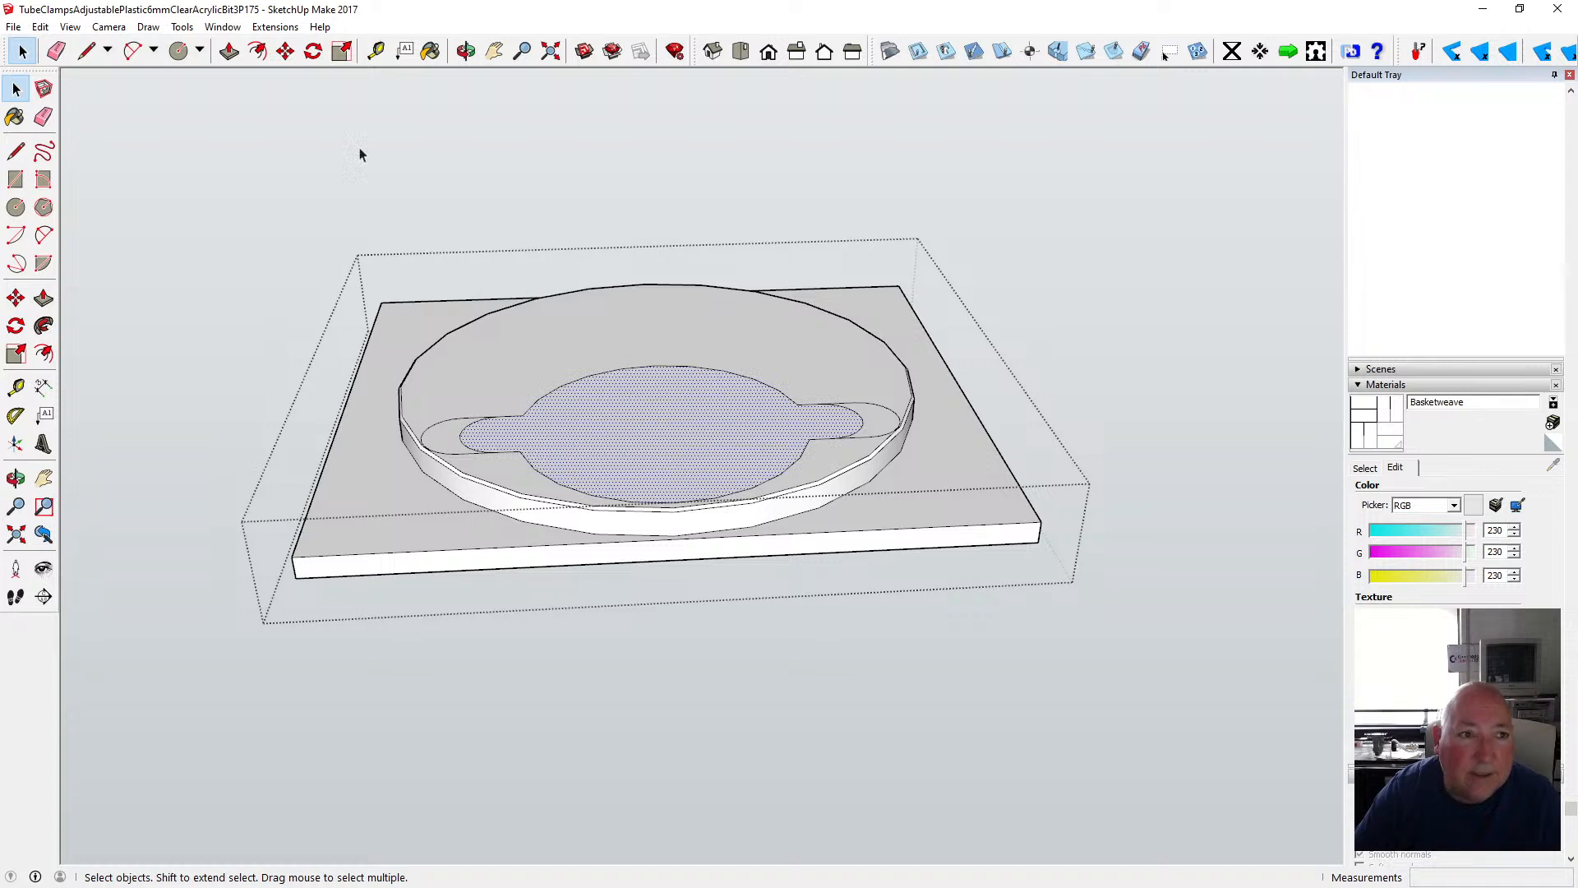
click(230, 51)
drag(581, 433, 583, 392)
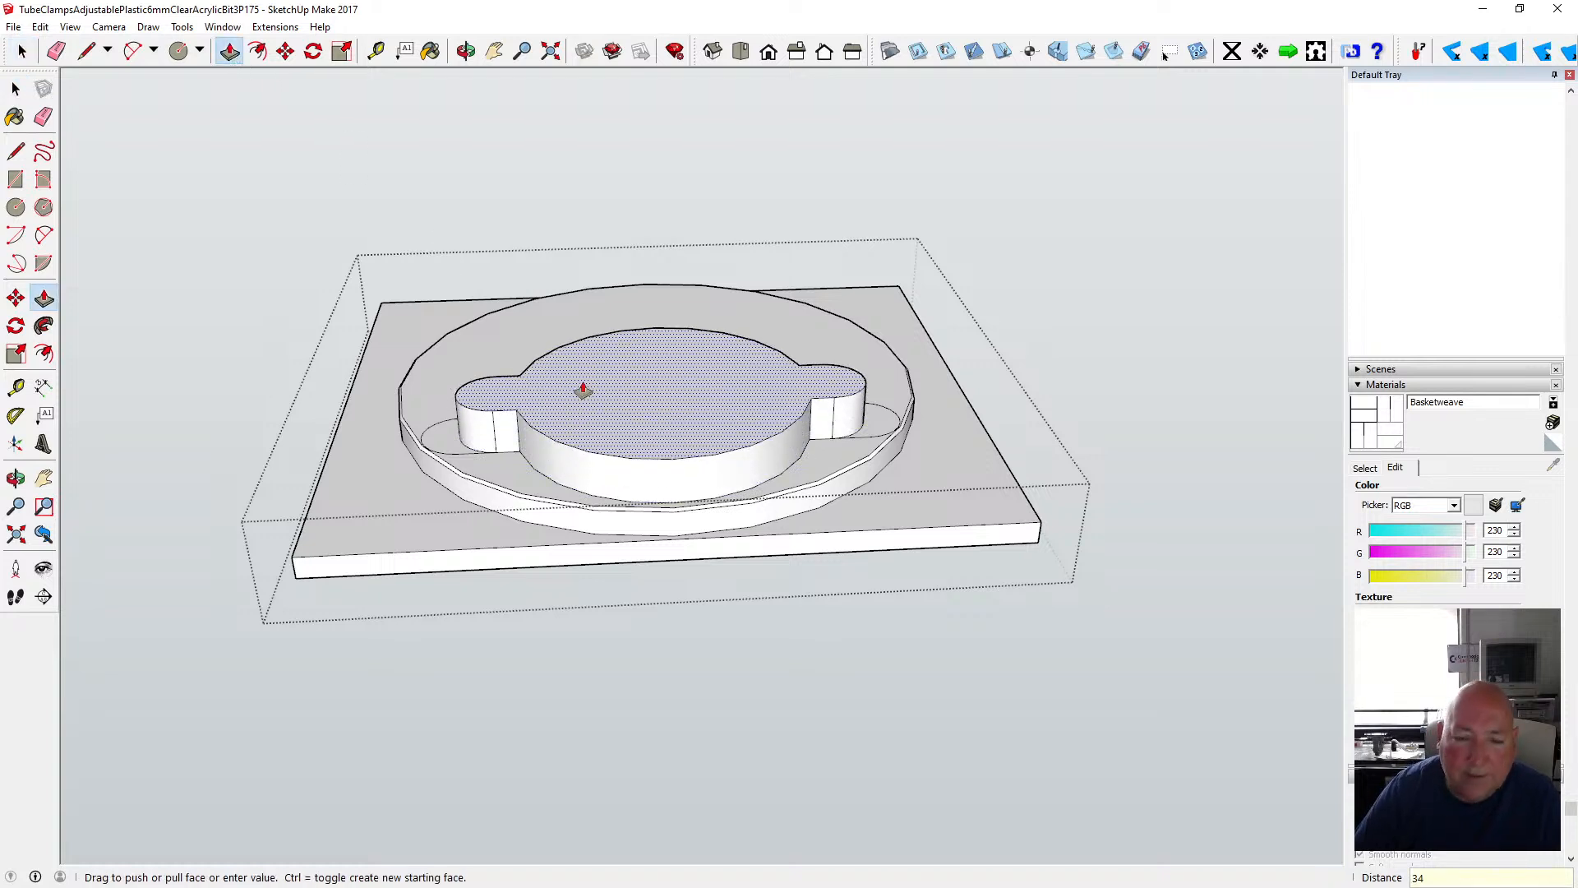
key(Return)
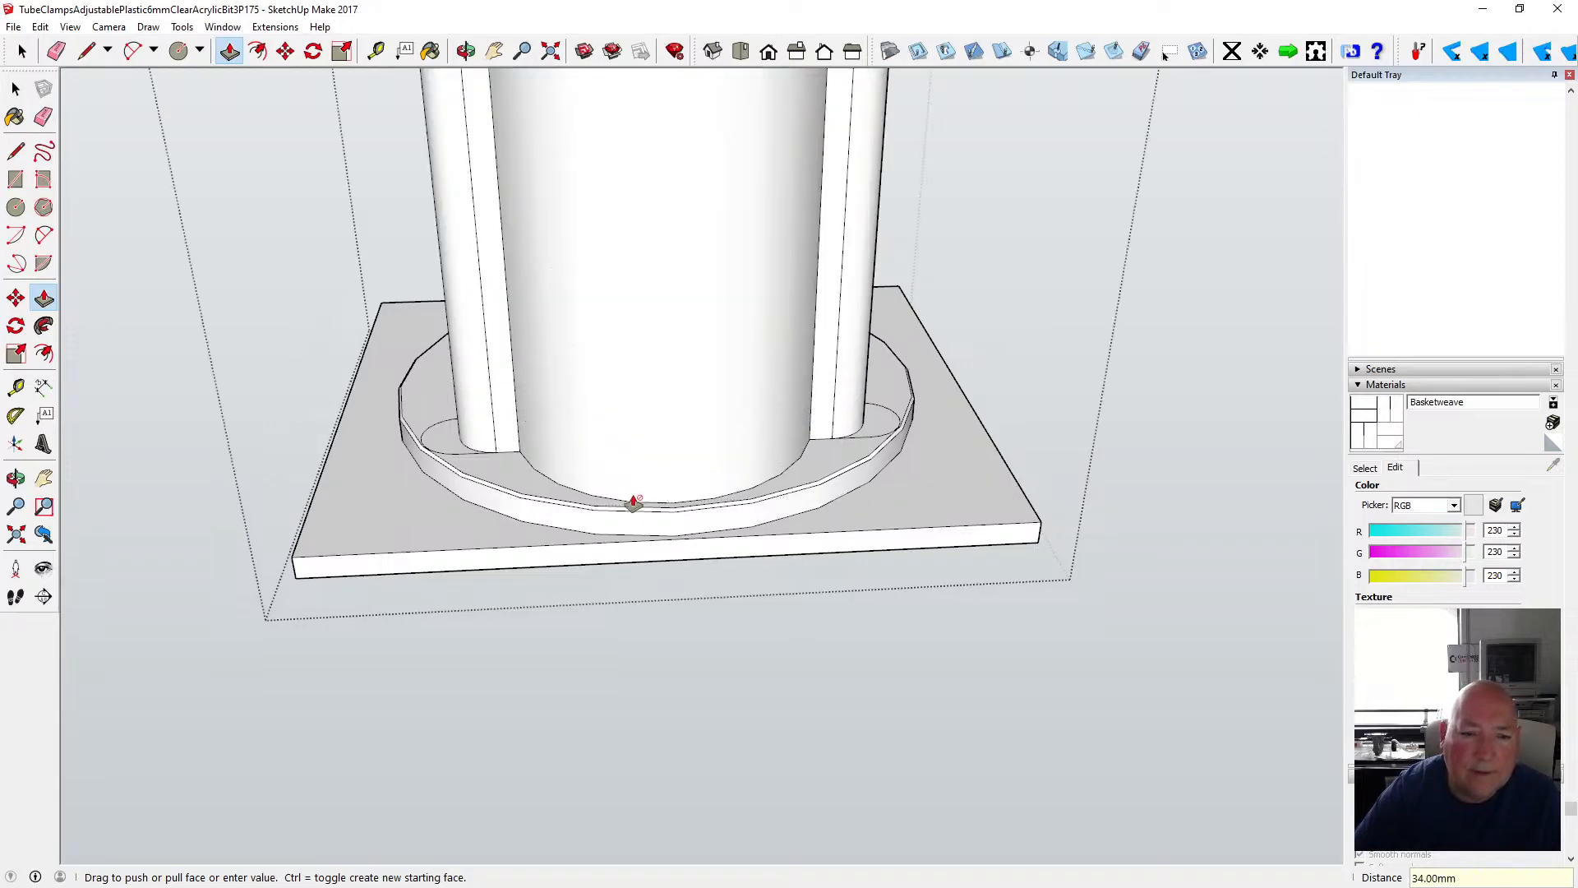
- Extrude the small crescent faces beside both side lobes 7 mm outward at the boss's base
scroll(634, 504, down, 5)
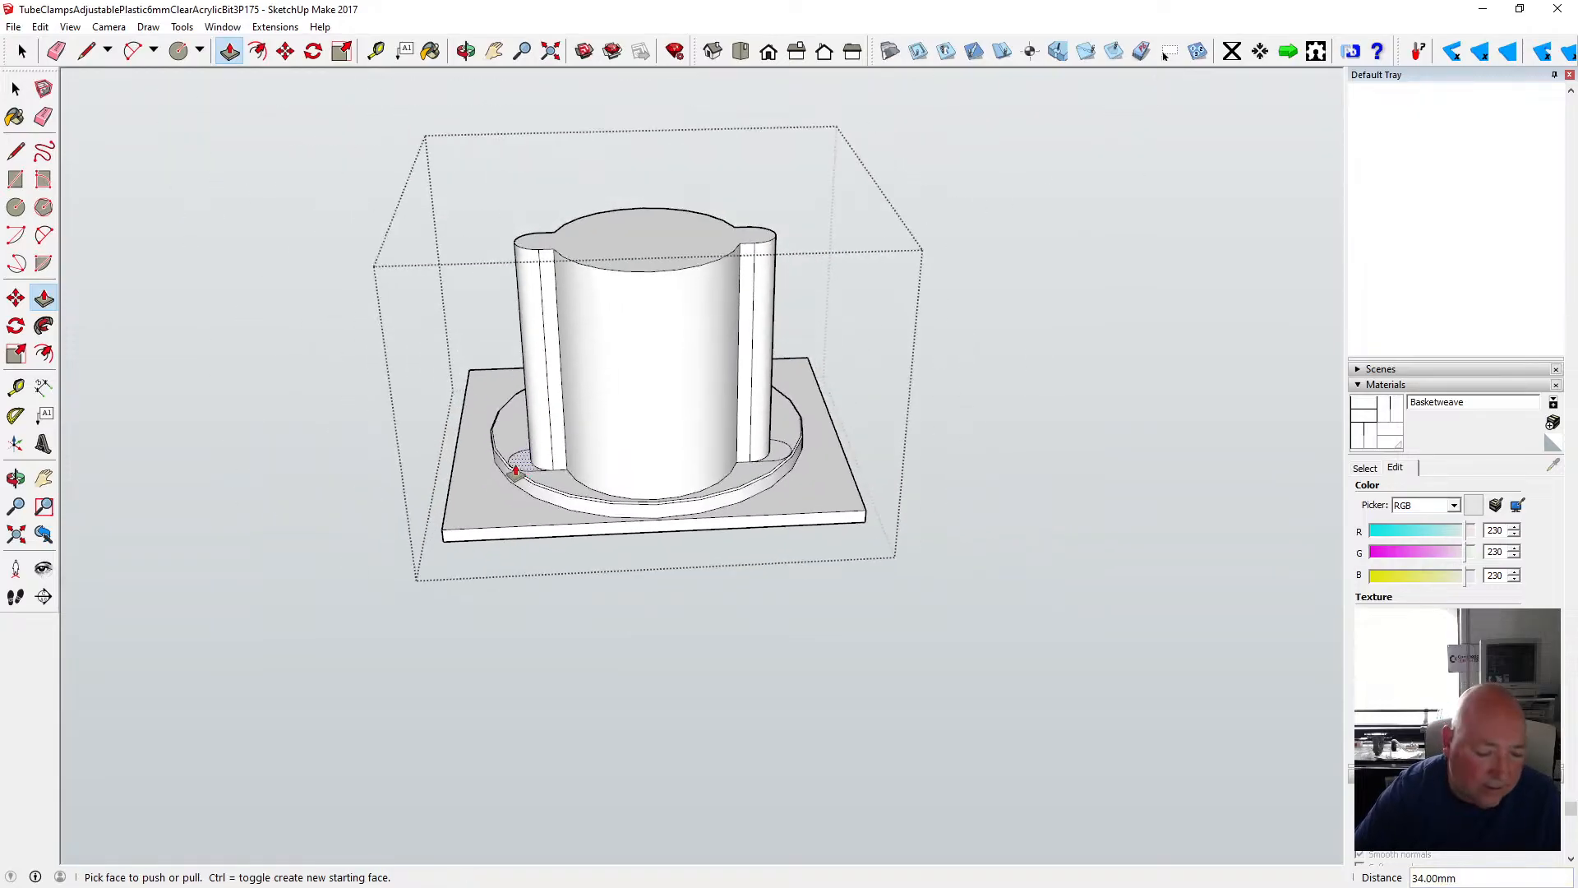
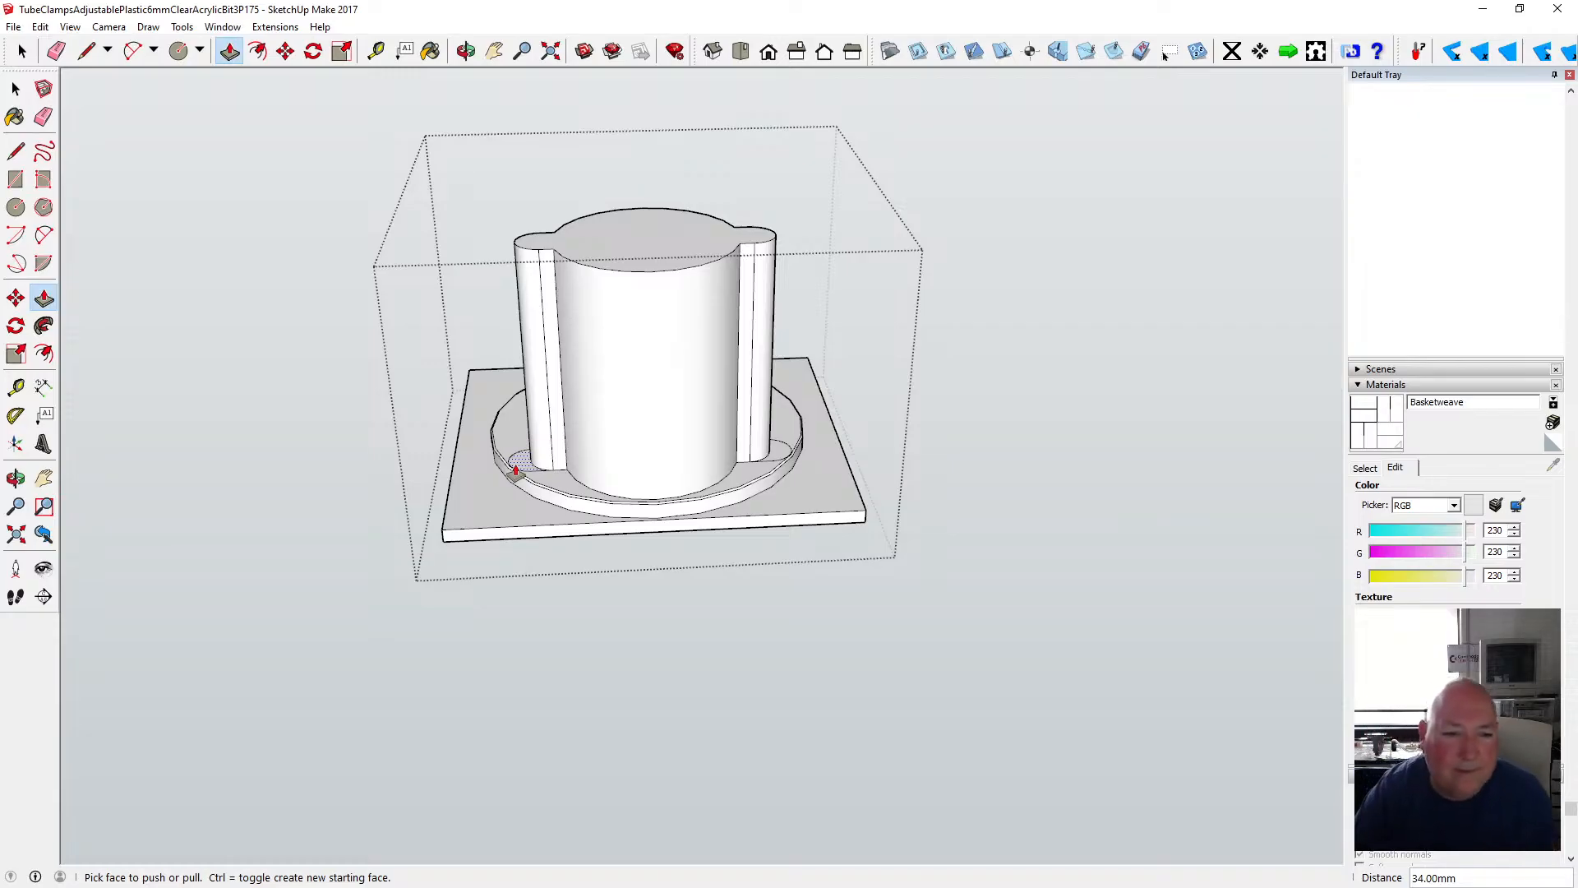
click(516, 471)
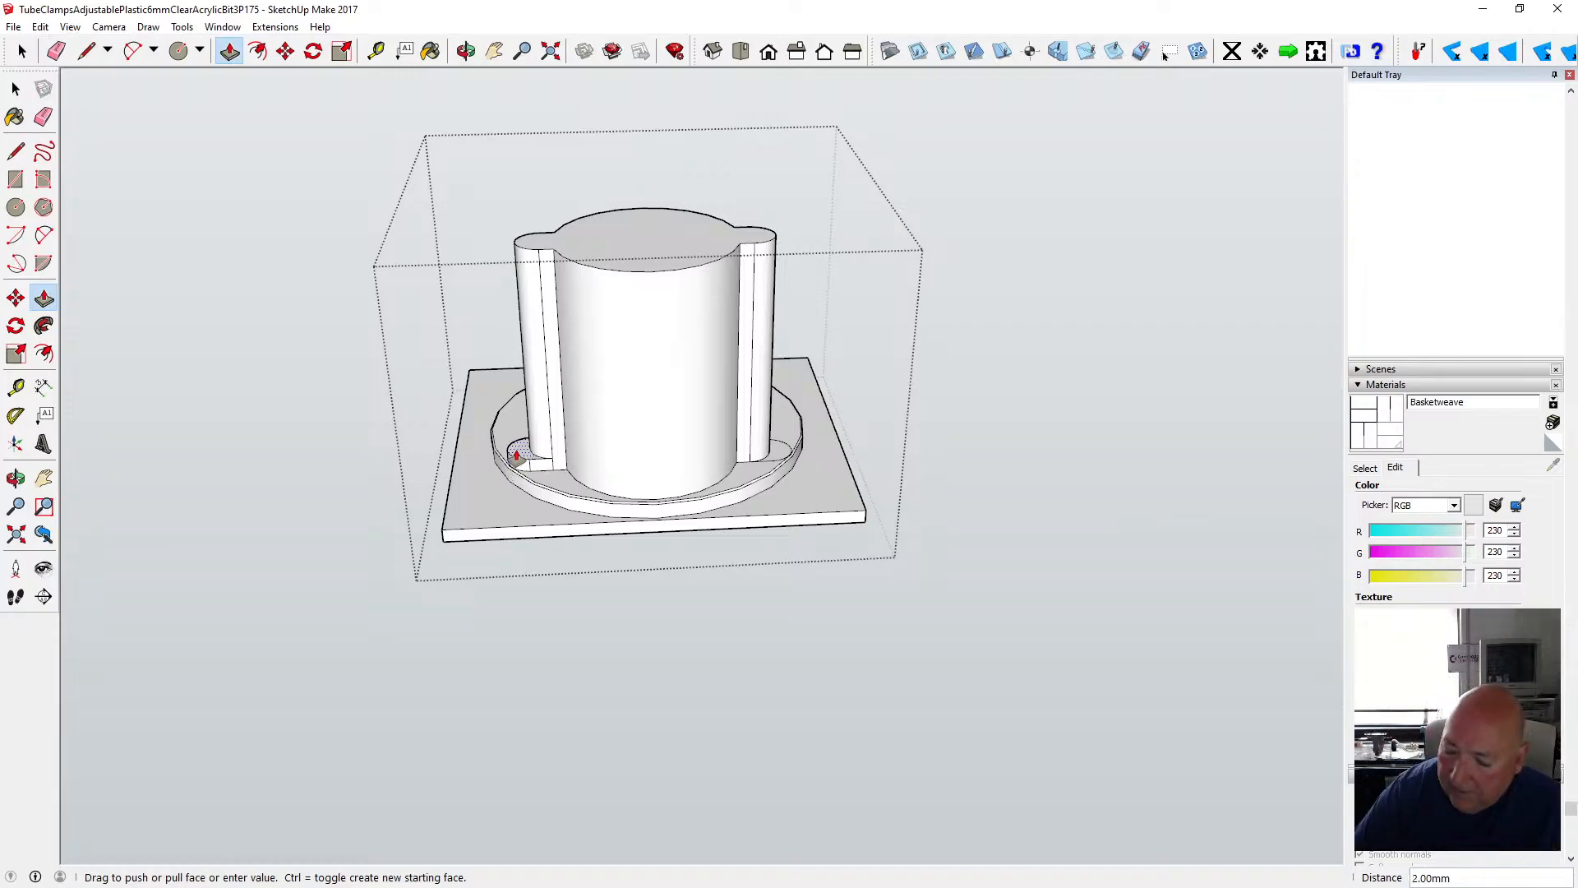
key(Return)
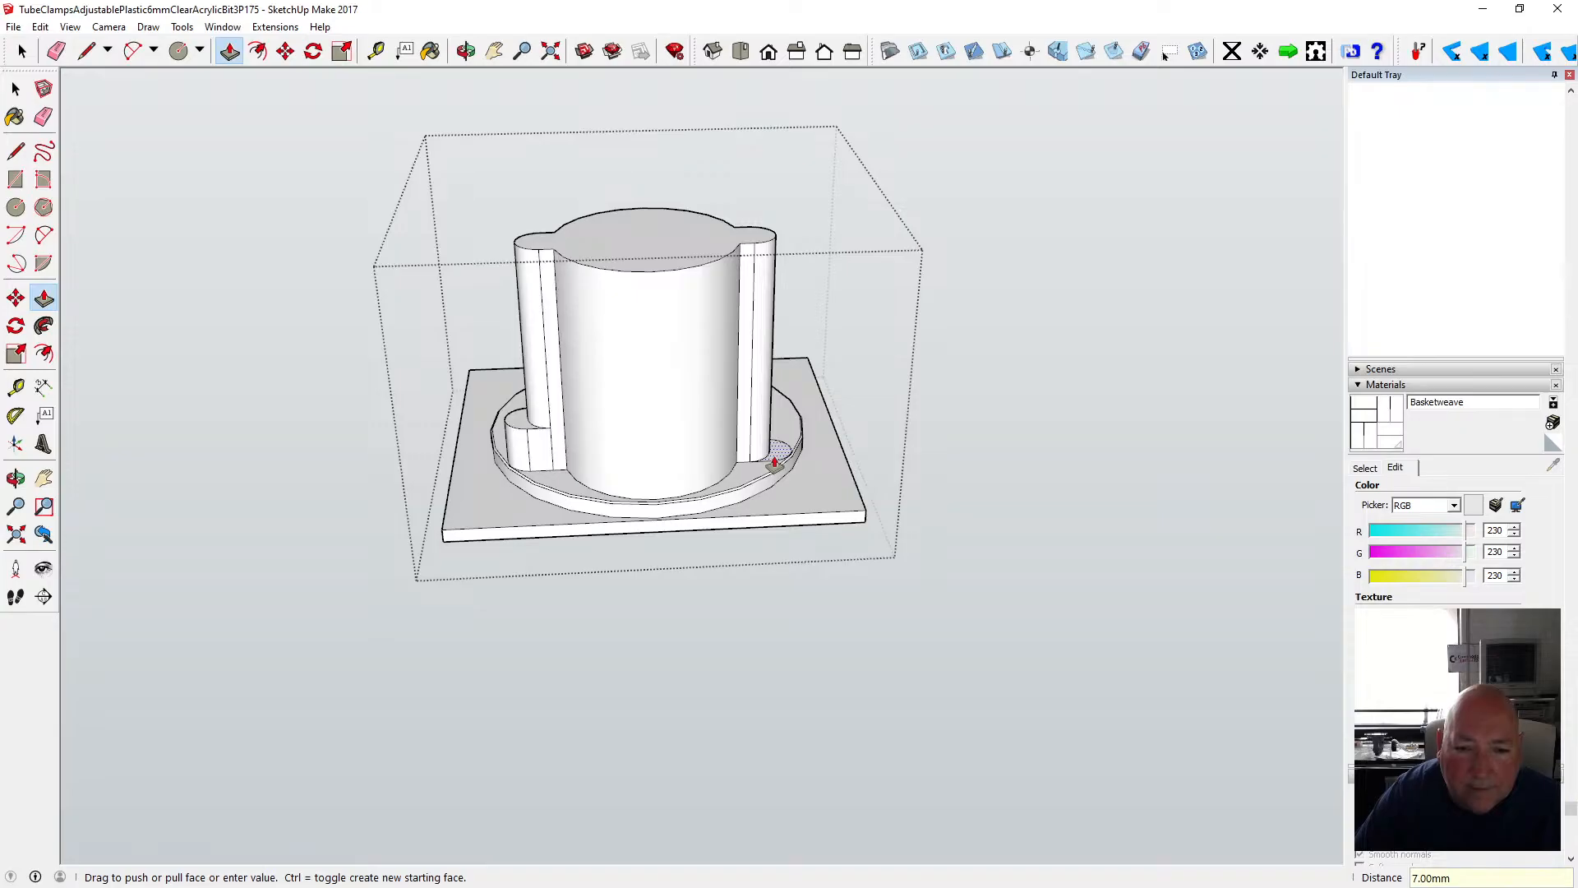
click(777, 450)
key(Return)
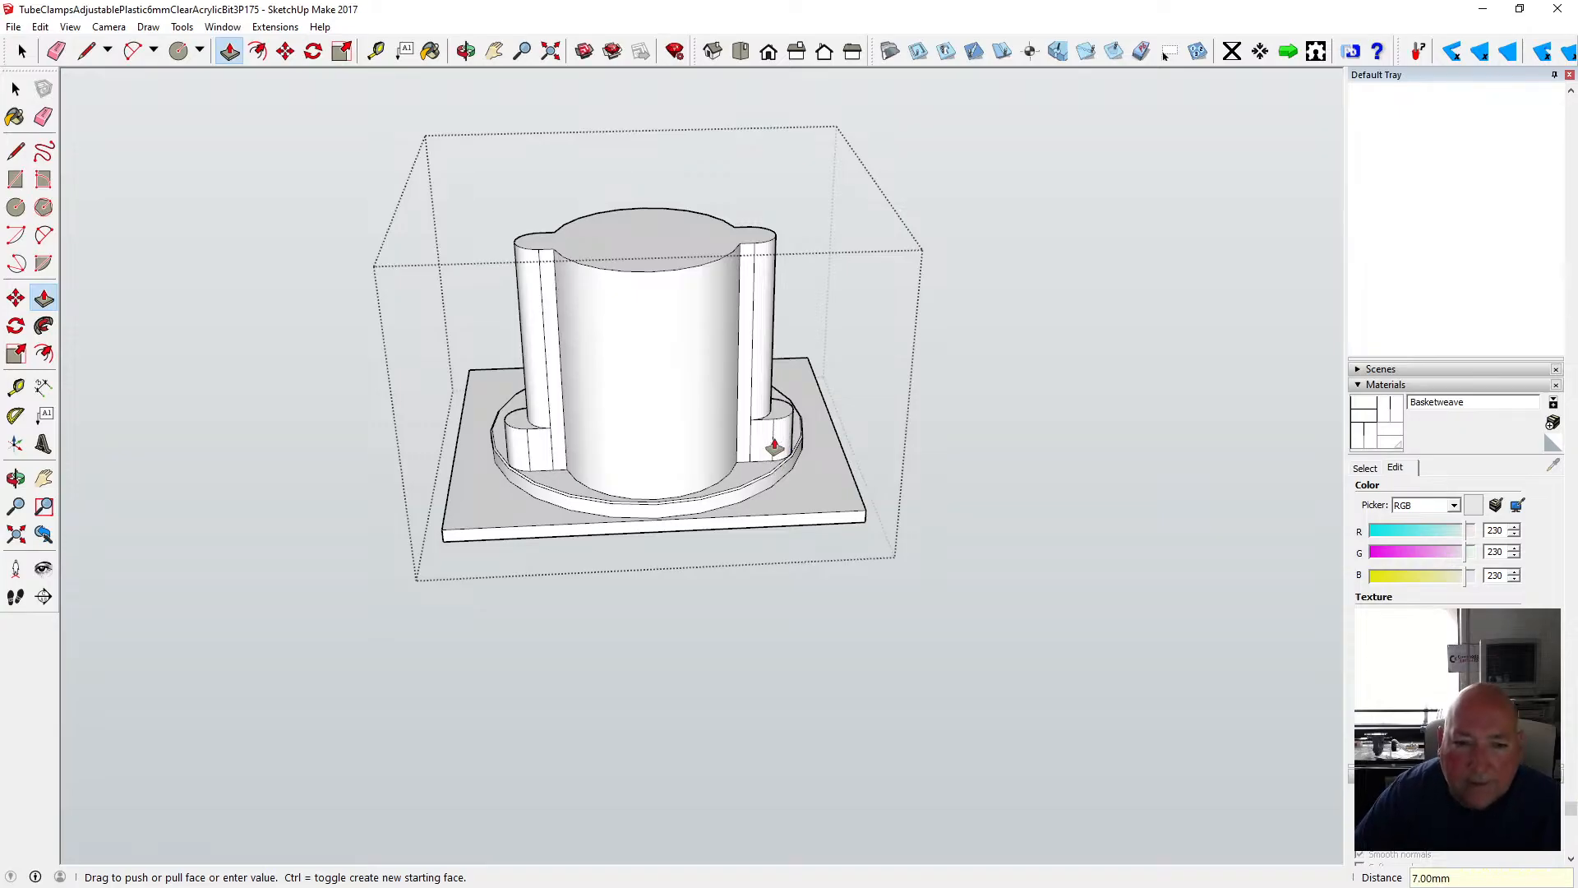
- Draw a circle with a 1.5 mm radius centred on one side lobe of the boss's end face
click(466, 51)
drag(466, 283, 638, 386)
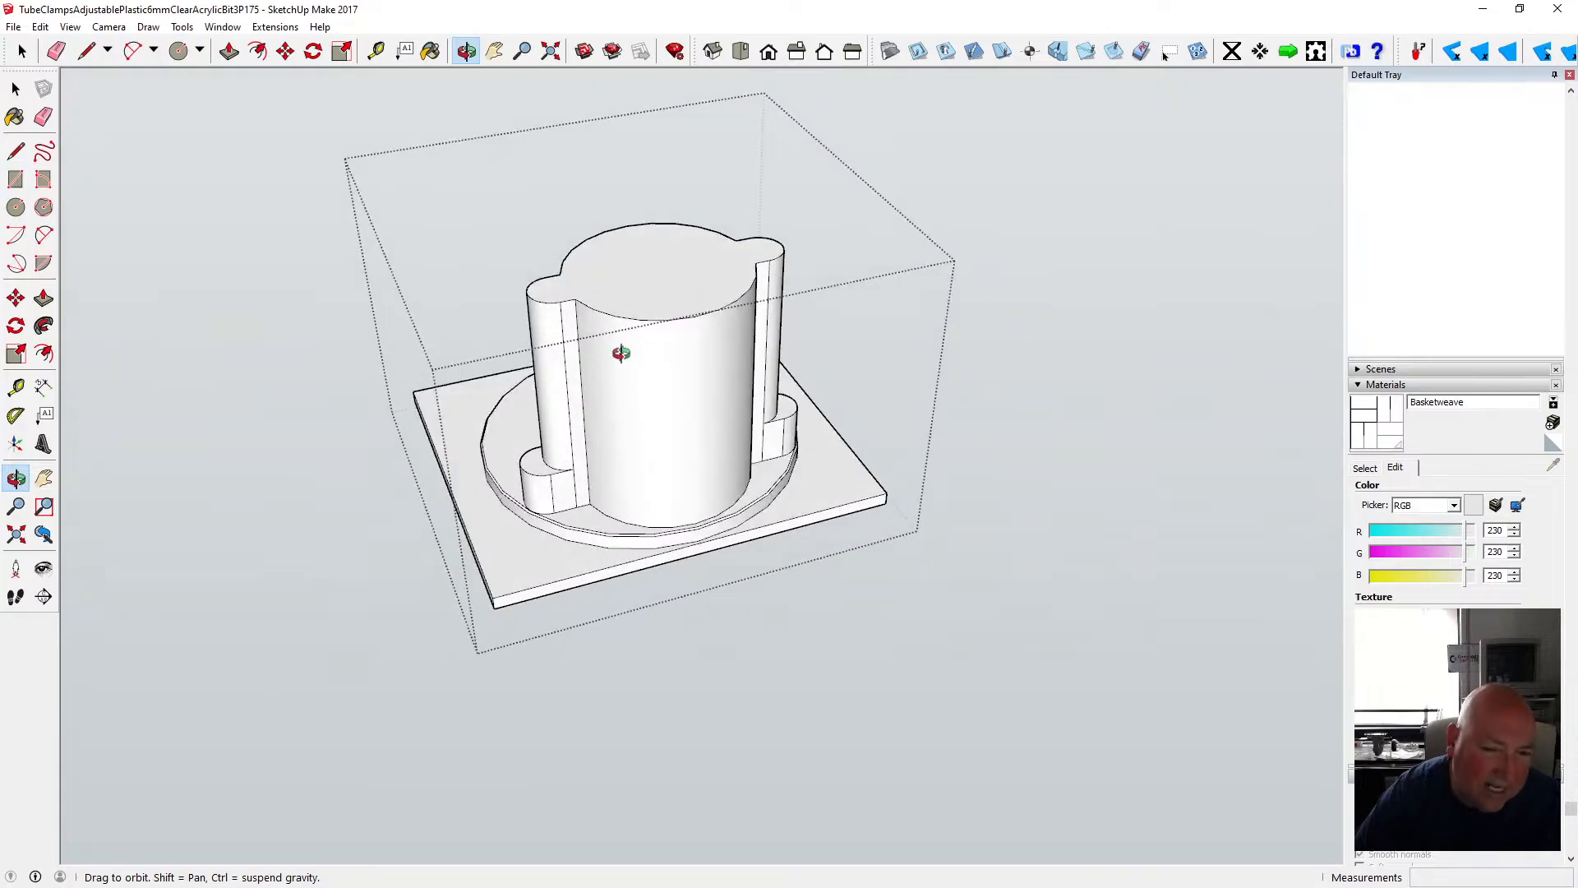
scroll(600, 360, up, 1)
scroll(600, 360, up, 1)
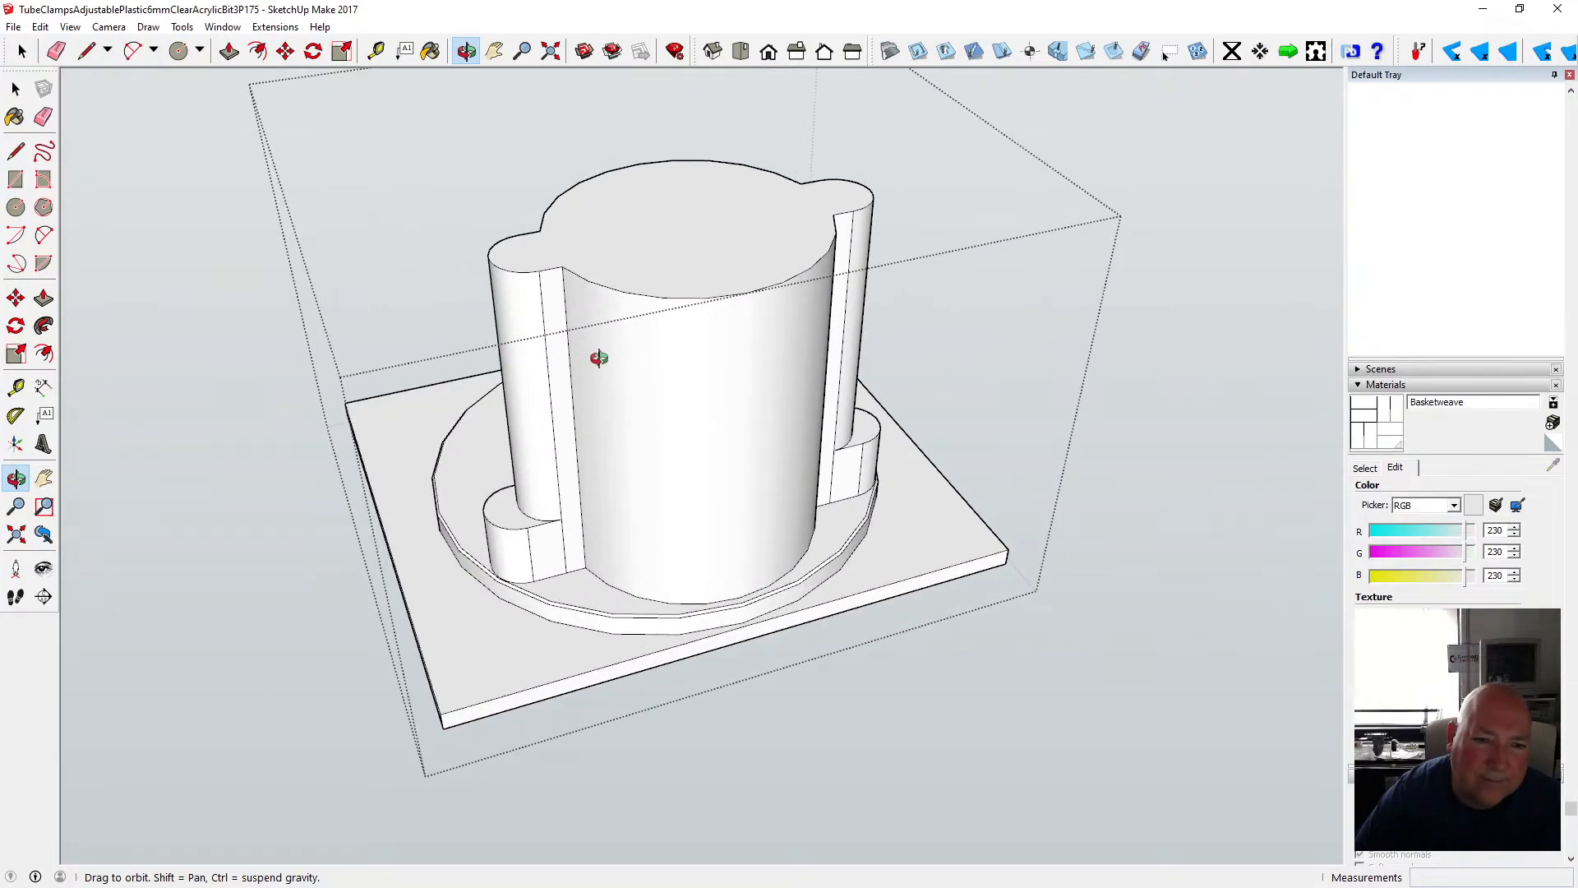
mouse_move(595, 356)
mouse_down()
mouse_move(529, 334)
mouse_move(564, 310)
mouse_move(632, 328)
mouse_move(597, 354)
mouse_up()
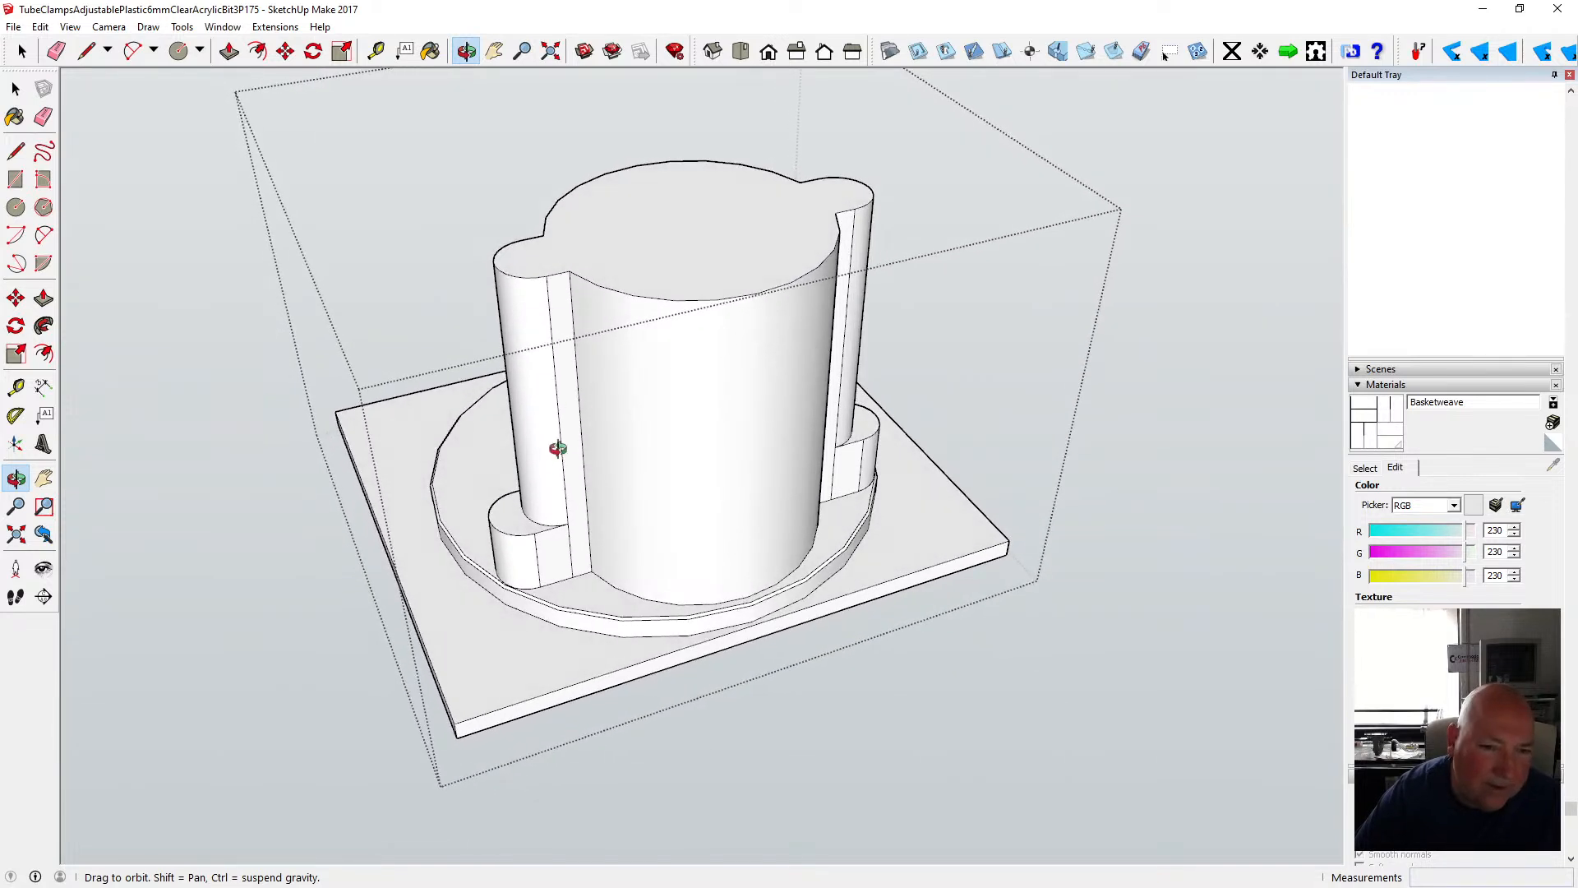
drag(649, 571, 614, 436)
scroll(607, 416, down, 4)
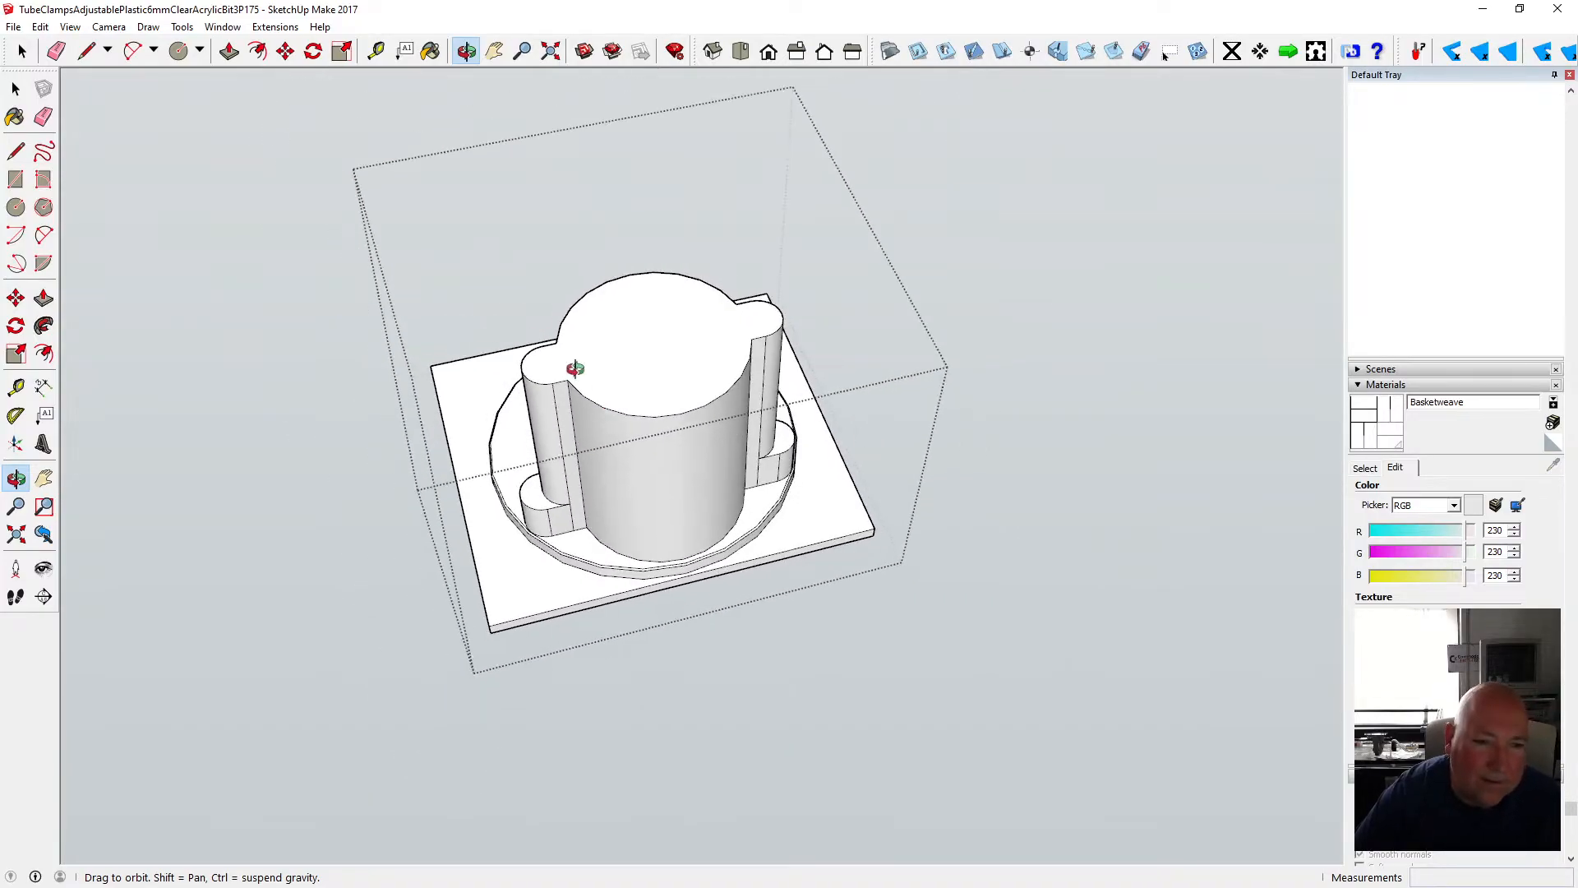
scroll(575, 368, up, 6)
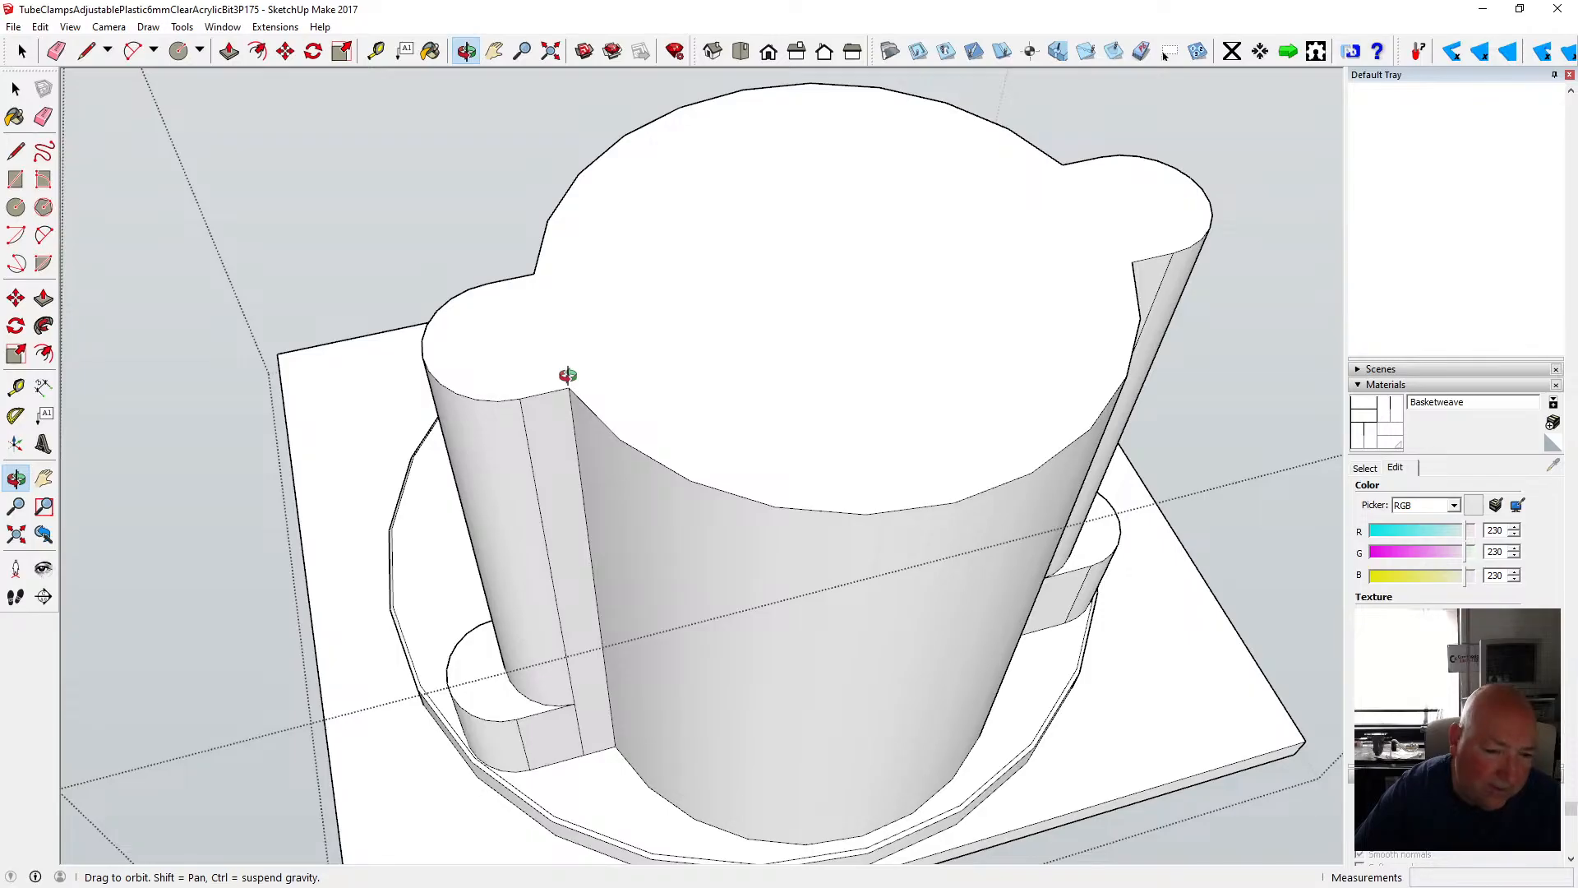
click(15, 206)
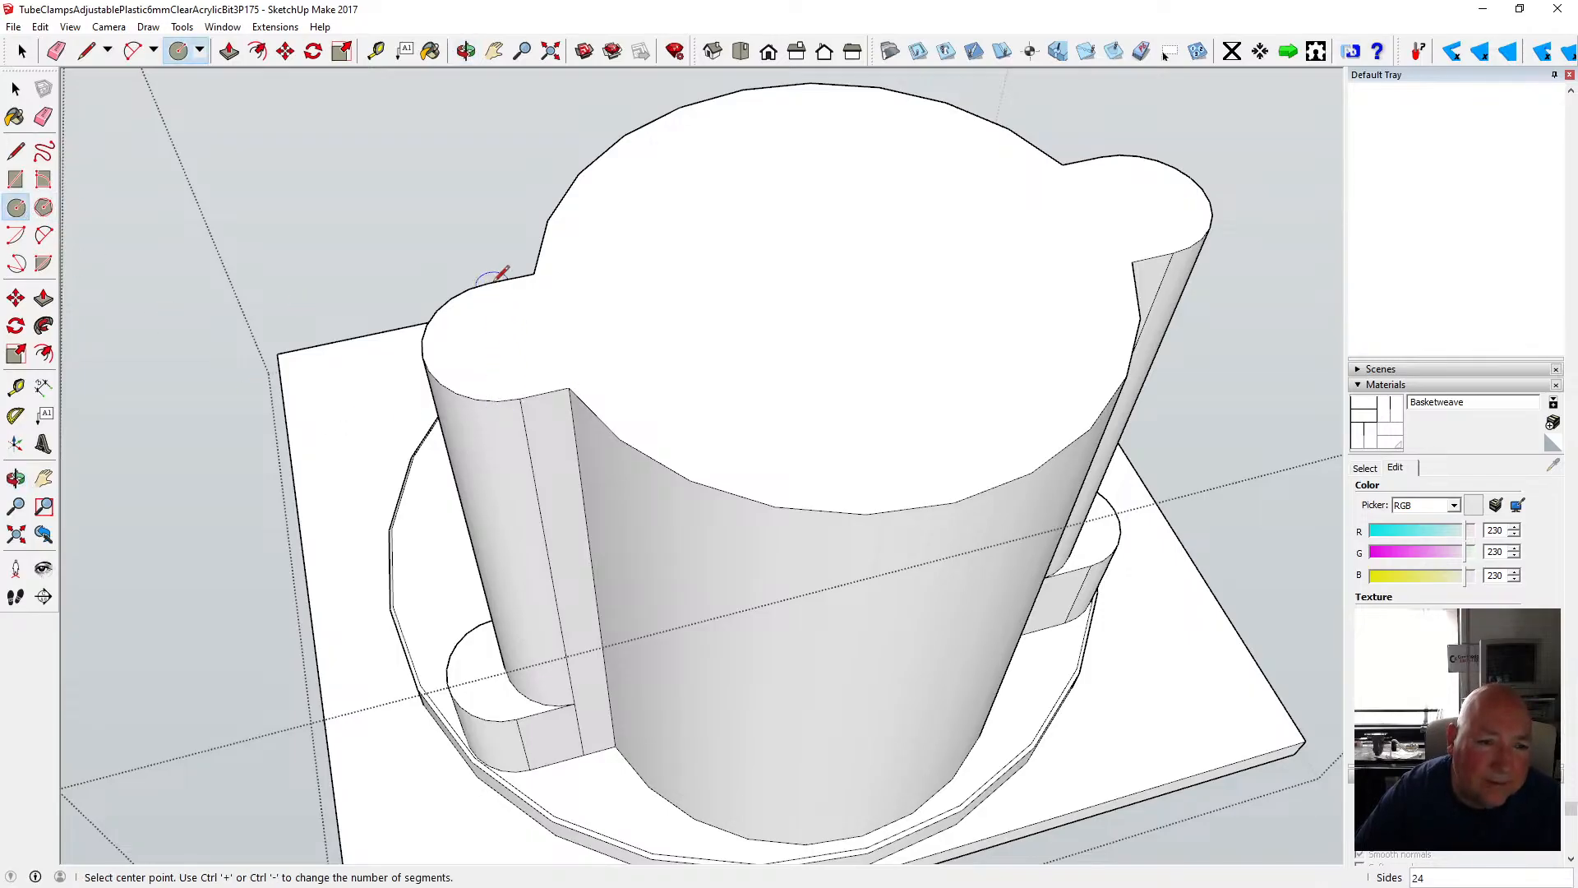
click(503, 338)
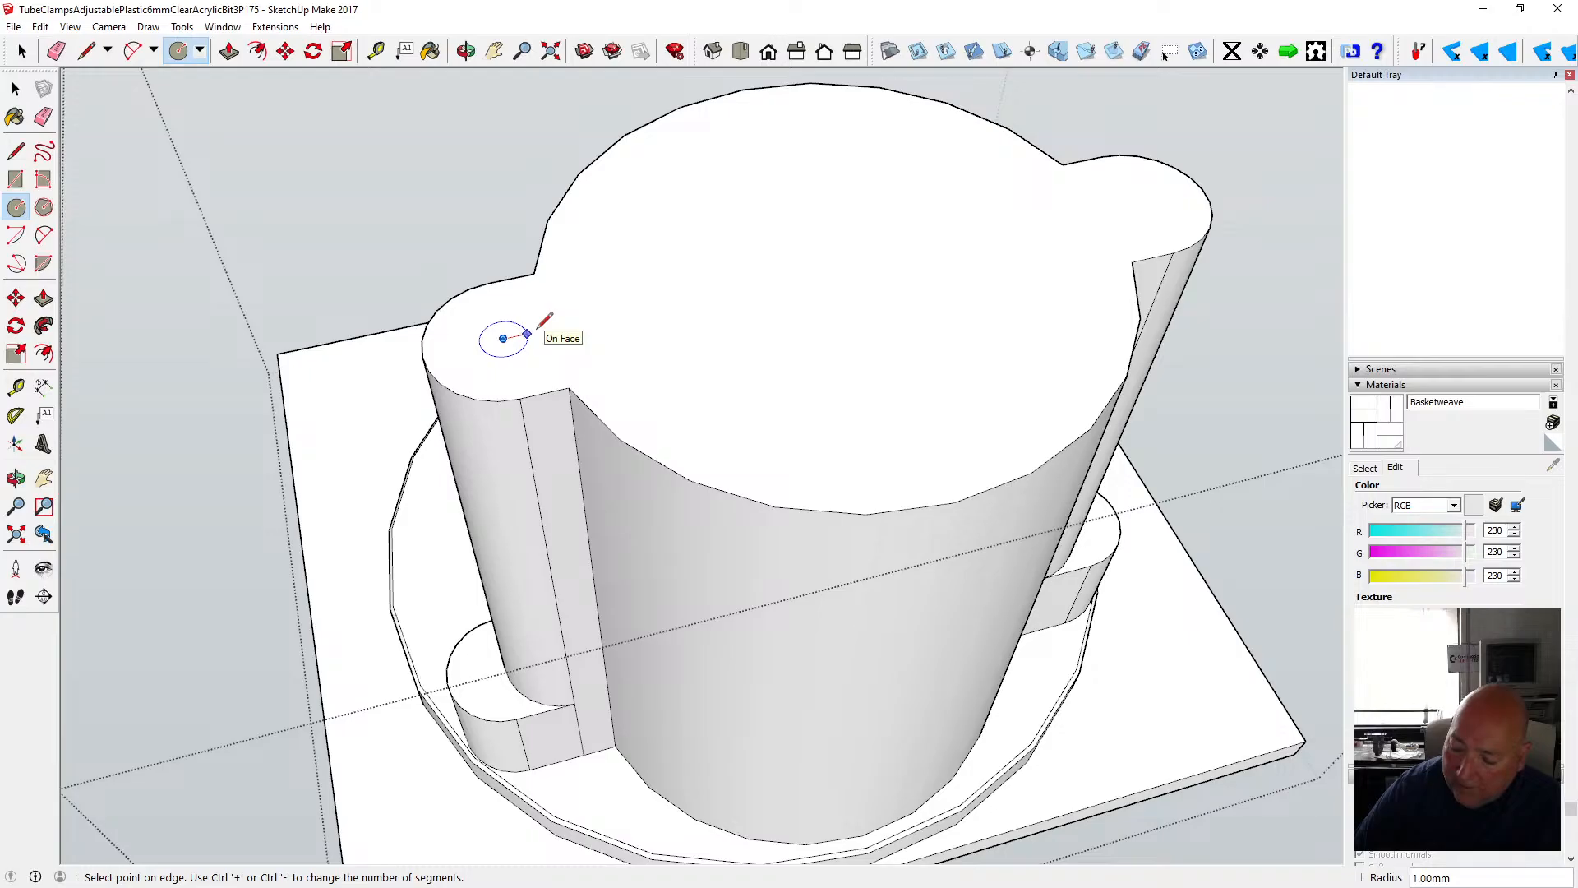
text(1.5)
key(Return)
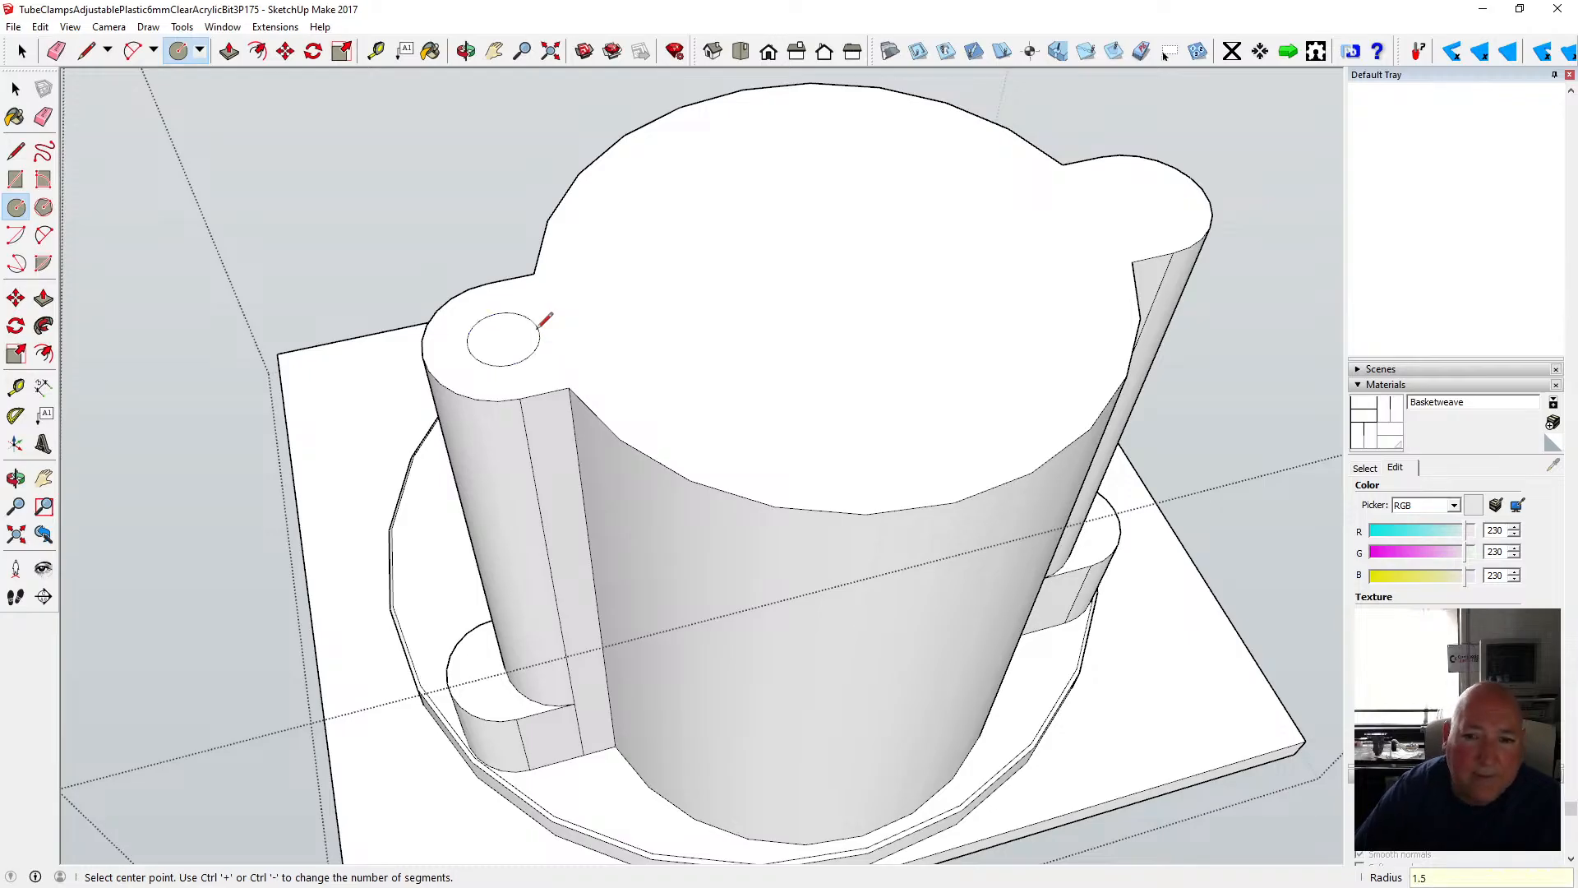
- Draw a matching circle with a 1.5 mm radius on the opposite lobe of the boss's end face
click(1137, 202)
text(1.)
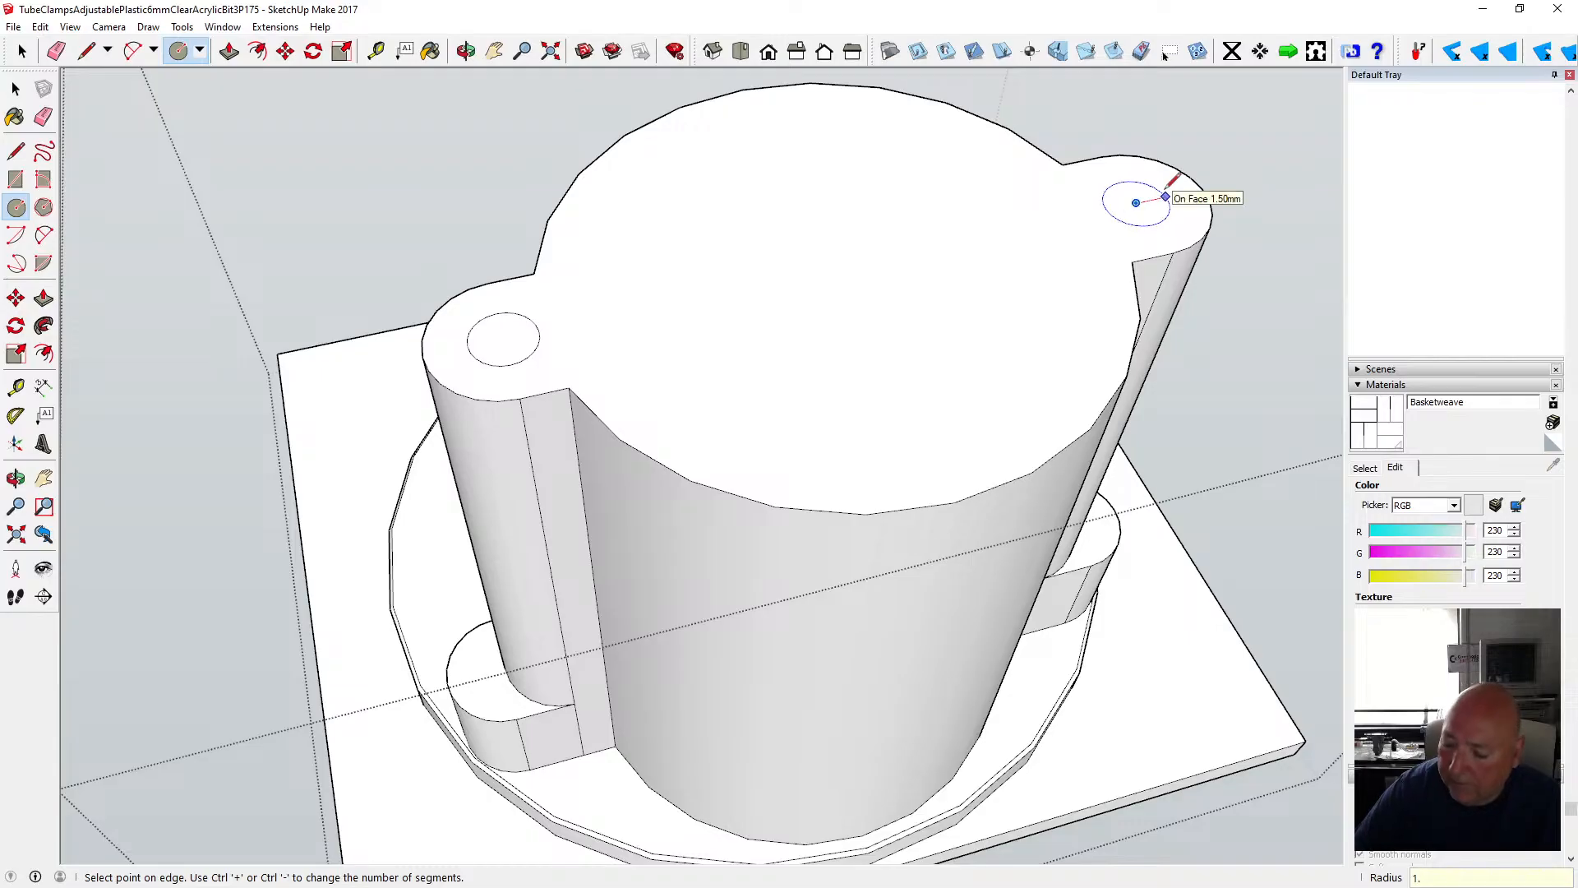
text(5)
key(Return)
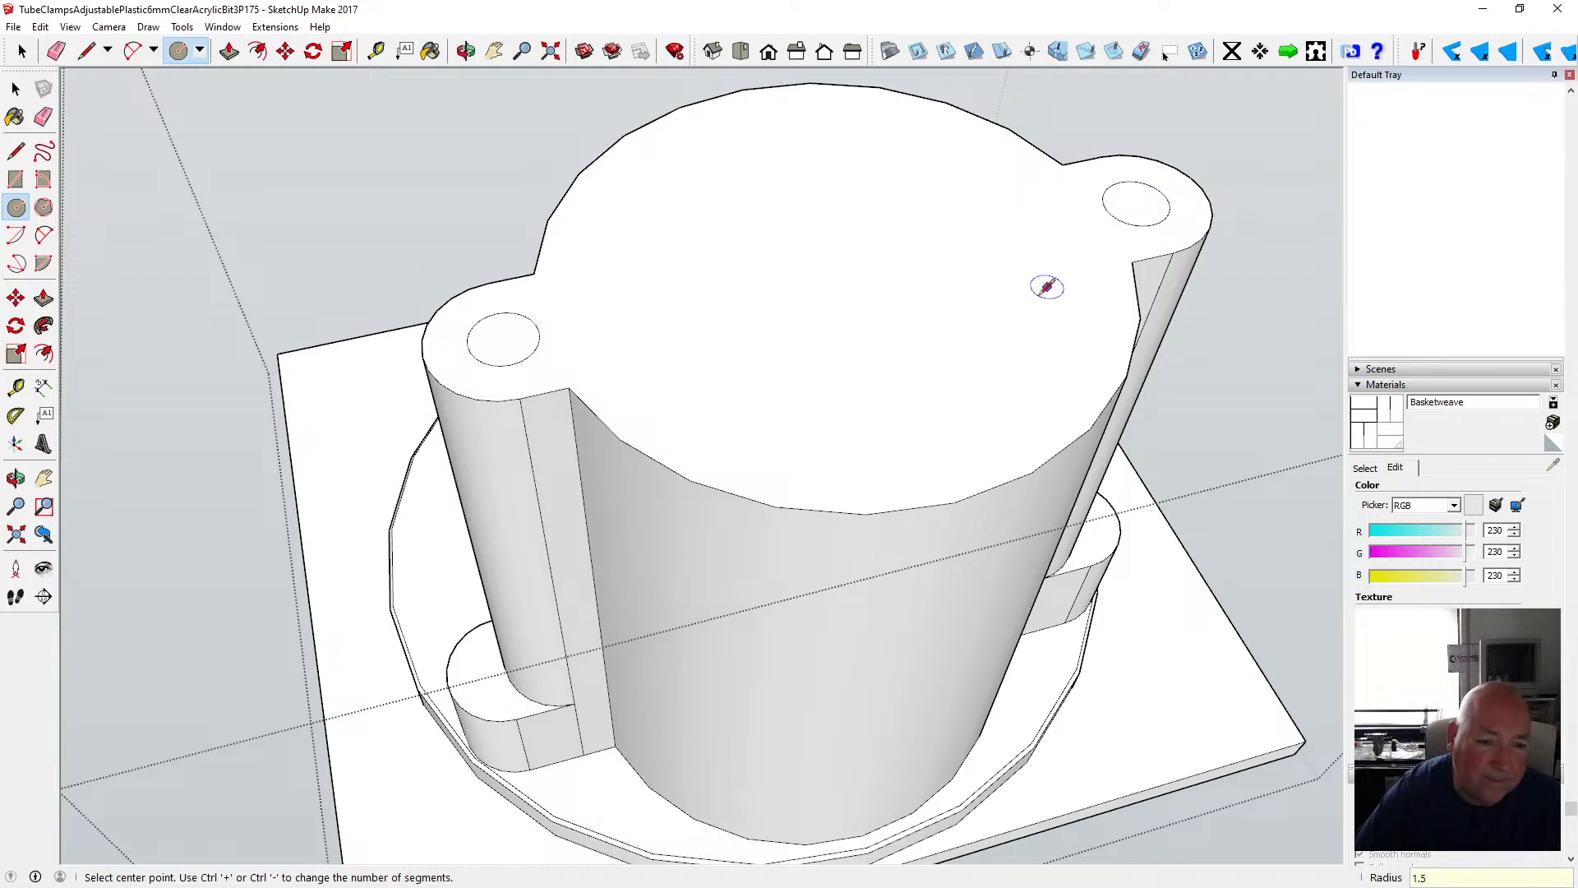
- Draw two crossing diameter lines through the hole circle on top of the left lug, dividing it into quadrants
scroll(517, 346, up, 2)
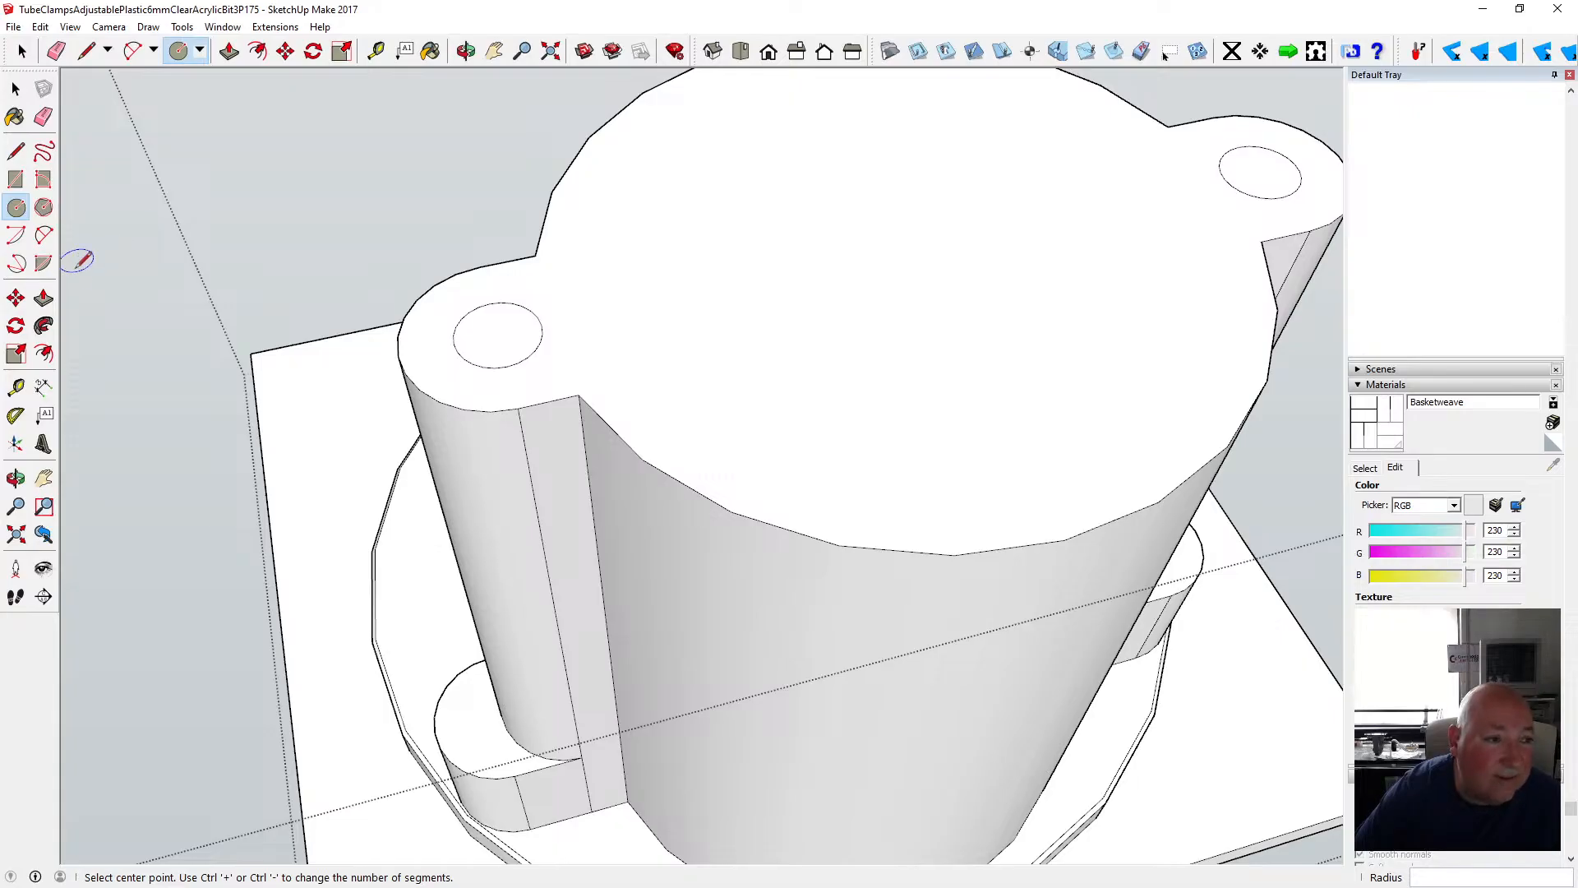
click(16, 150)
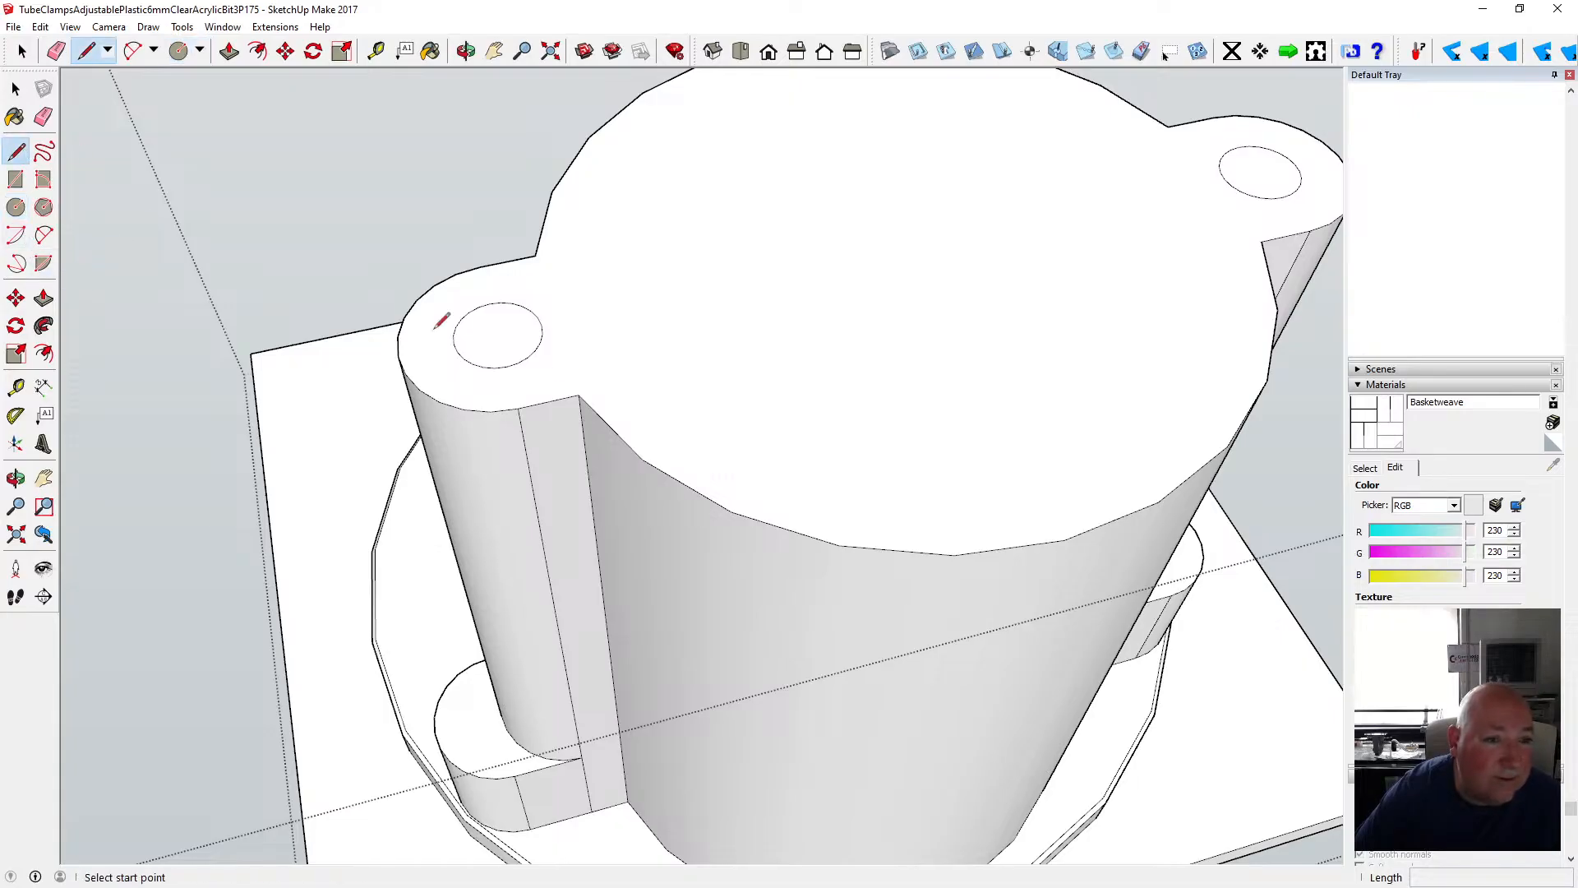
click(491, 305)
click(497, 334)
click(497, 335)
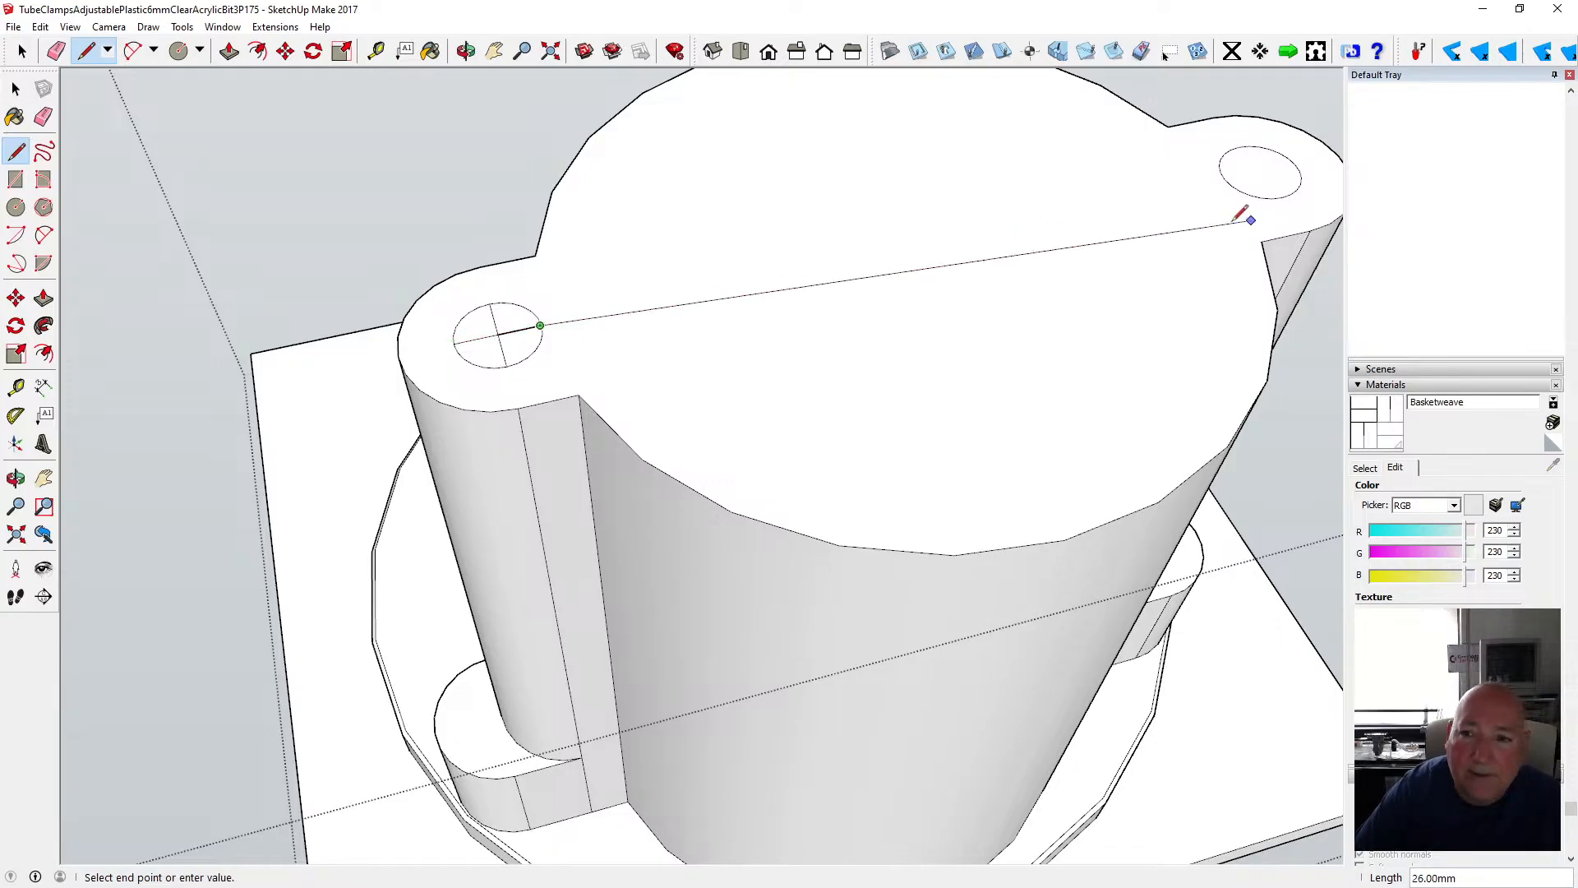
- Draw two crossing 3 mm diameter lines through the hole circle on top of the right lug
click(1223, 181)
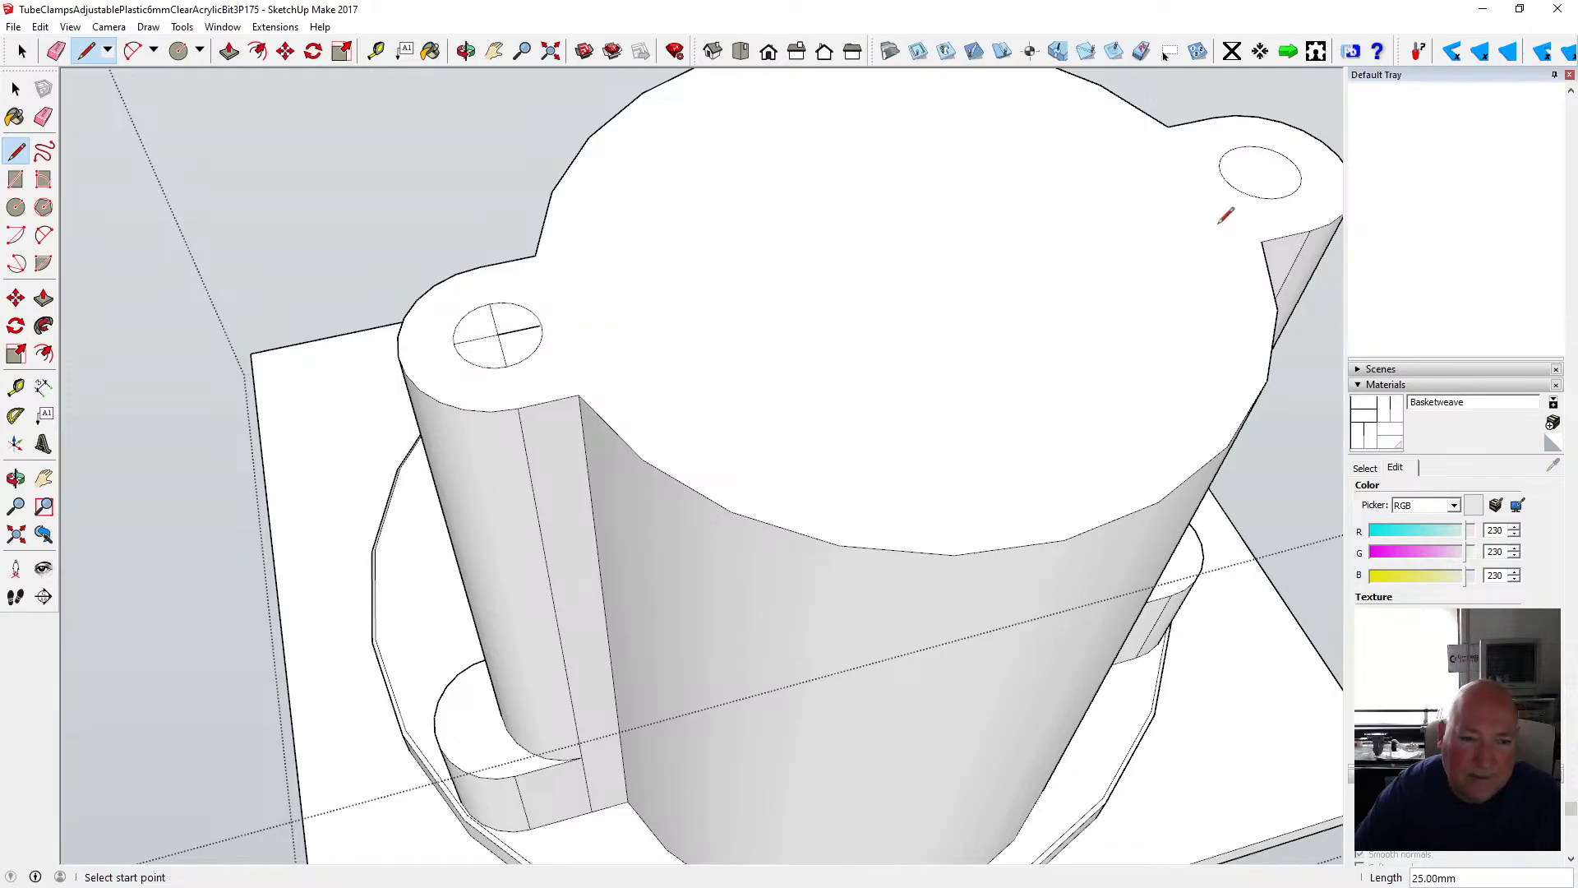
click(1225, 178)
click(1293, 164)
click(1239, 147)
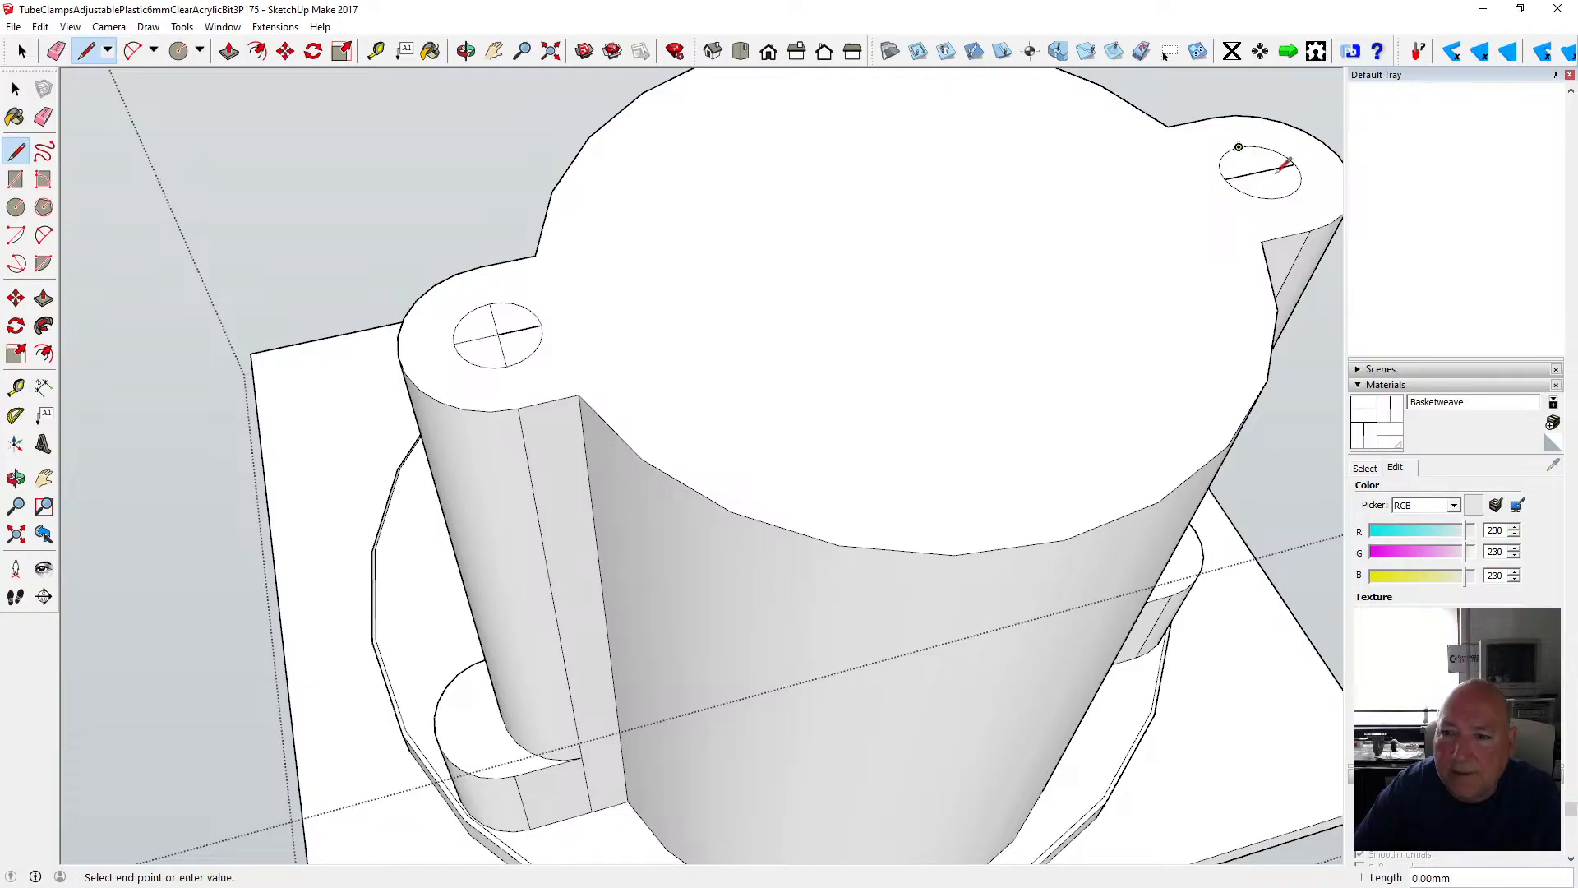
click(1288, 192)
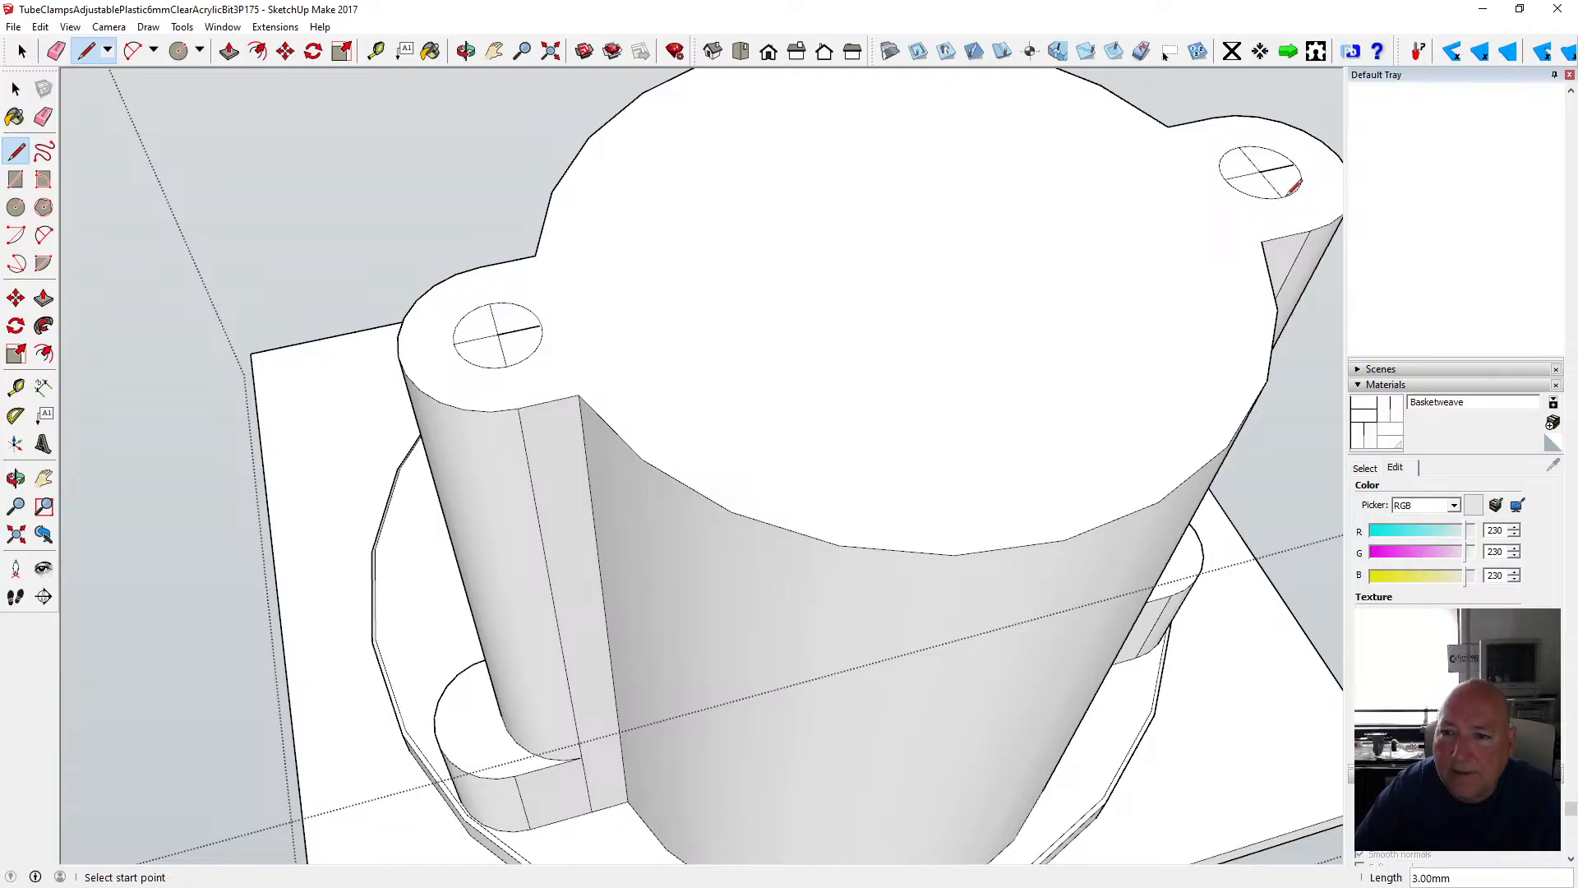
- Replace the thick half-line in the left lug's hole circle with a new line from its center to the circle's edge
scroll(515, 339, up, 3)
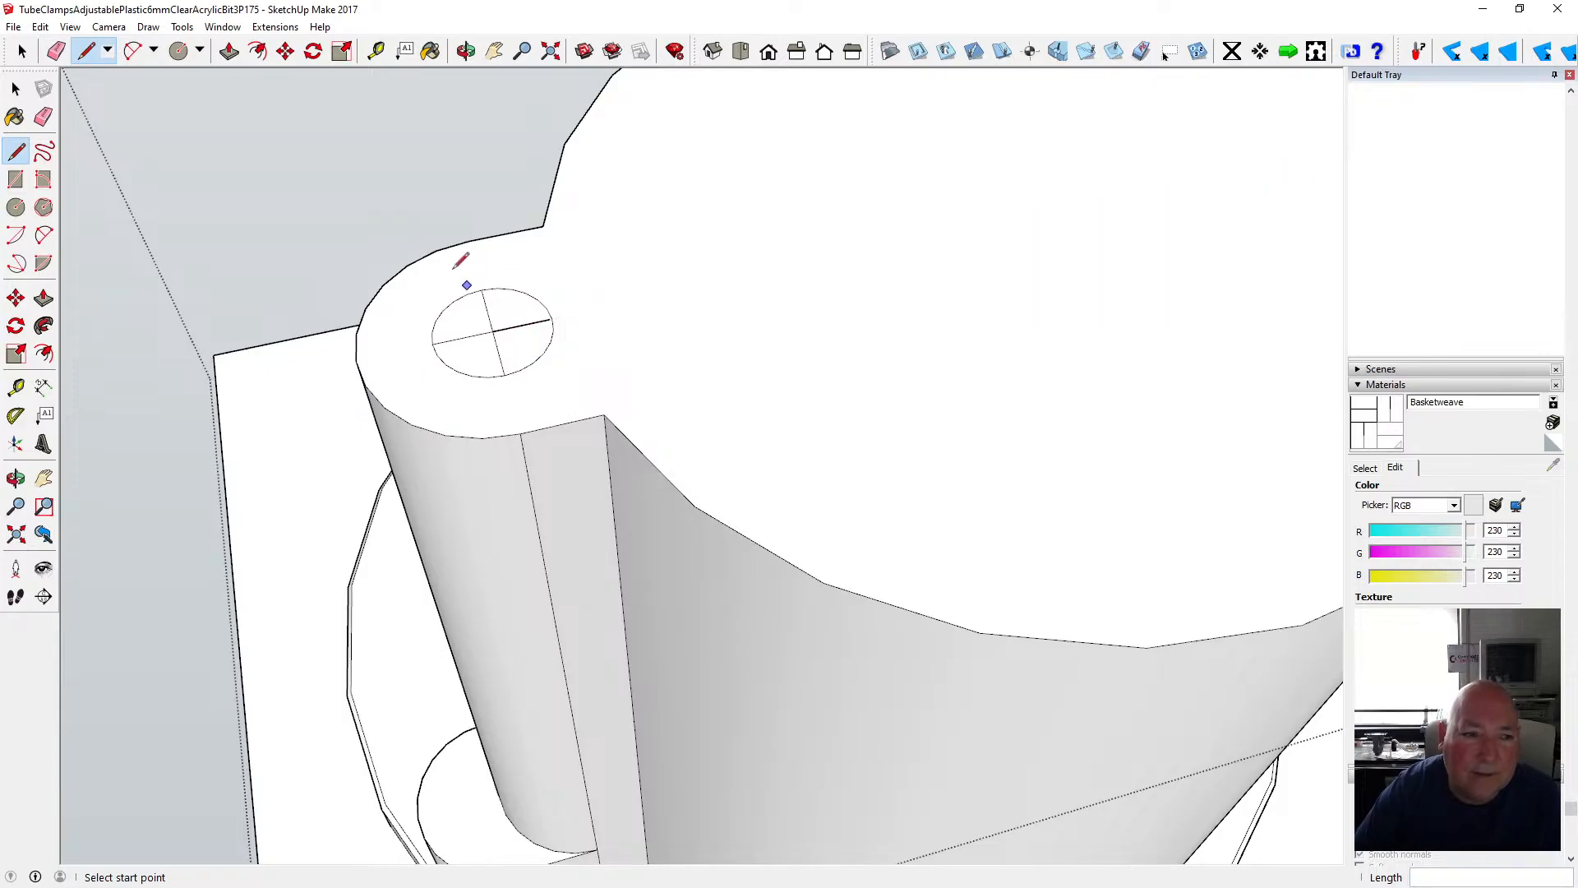
key(space)
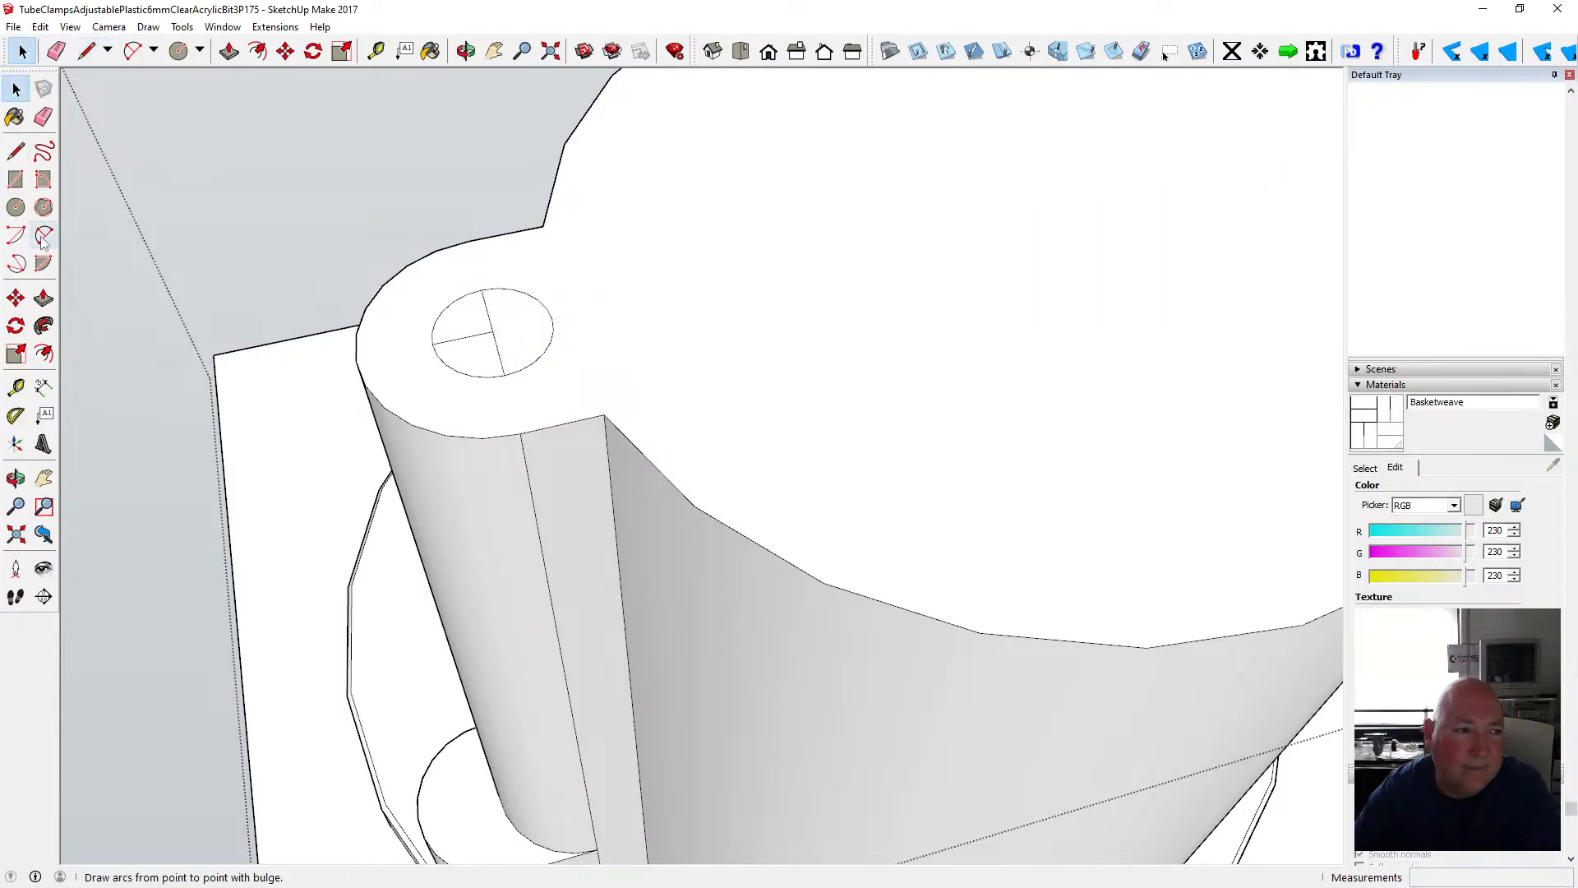
click(16, 151)
click(493, 330)
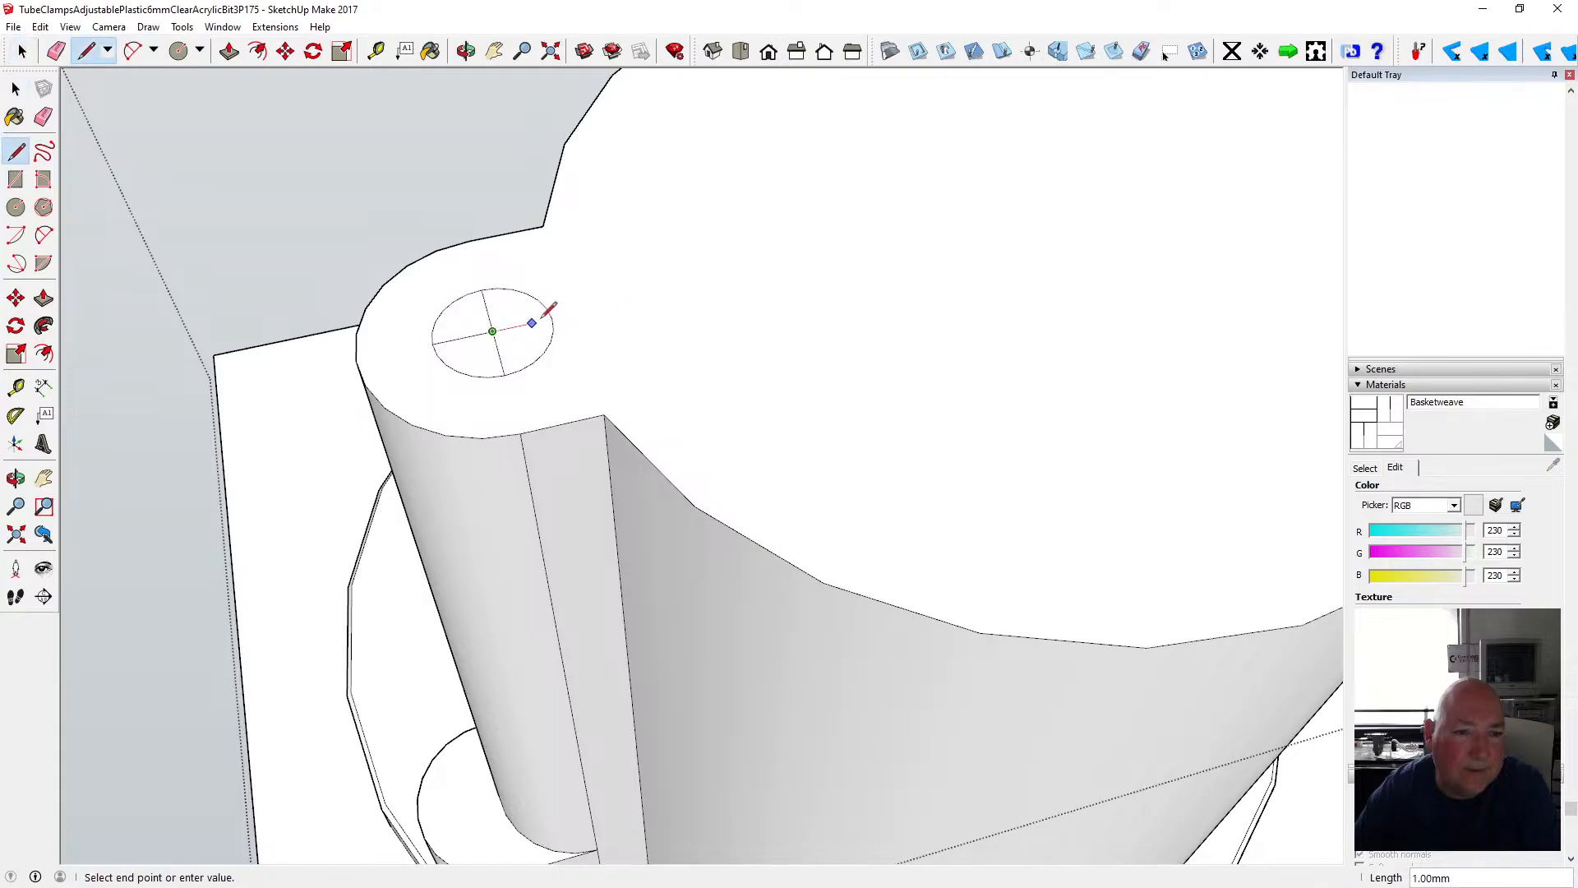
key(Escape)
scroll(212, 467, down, 5)
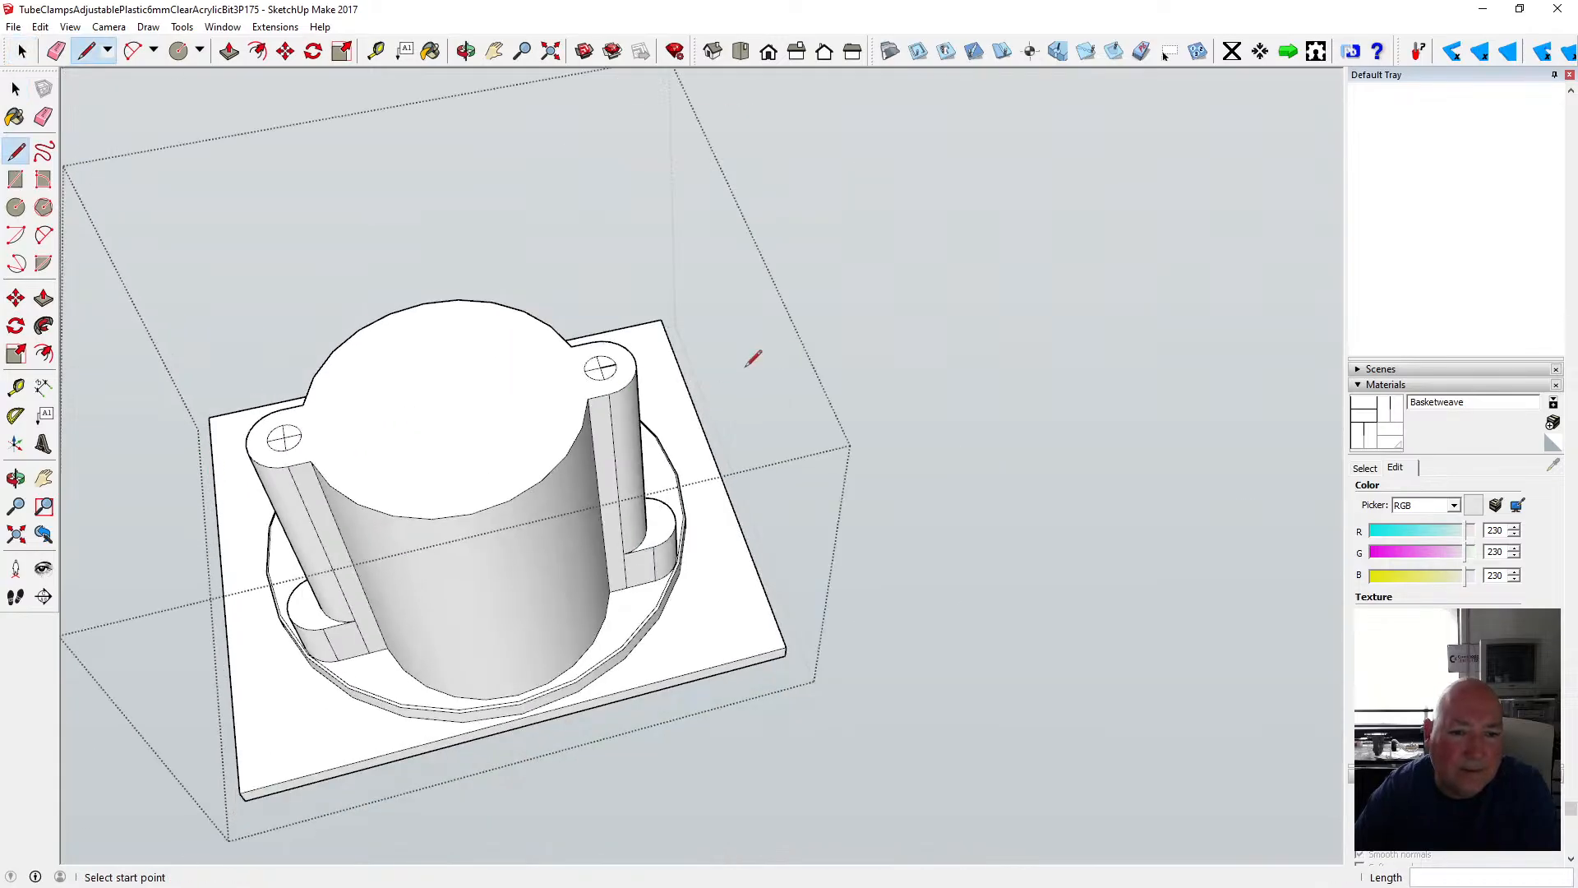
- Replace the thick half-line in the right lug's hole circle with a 1.5 mm line from its center to the edge
scroll(592, 362, up, 6)
key(space)
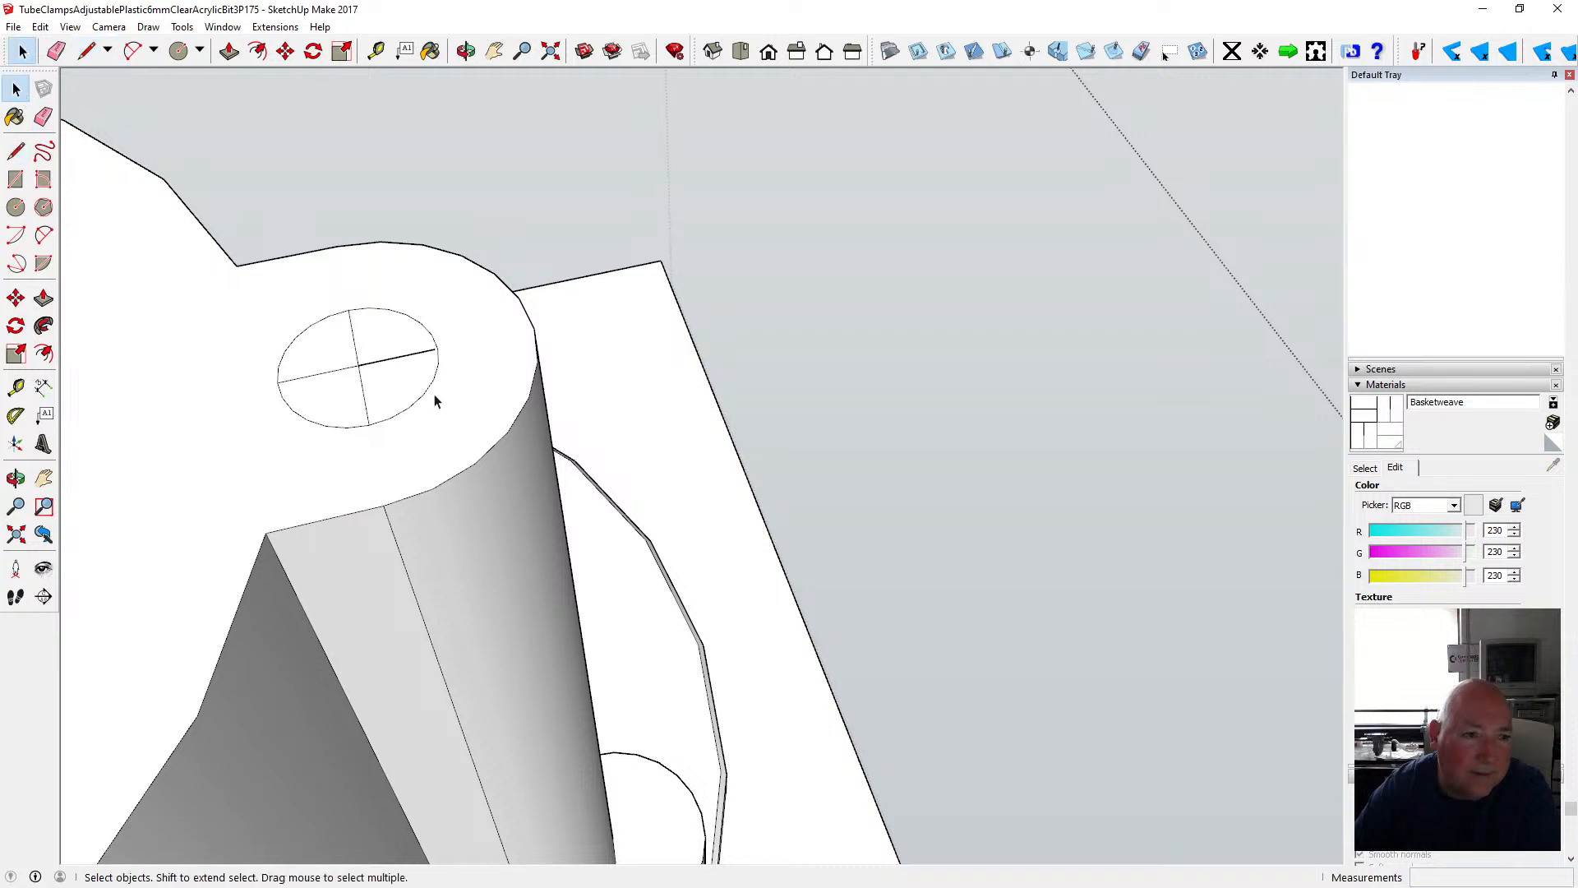
click(15, 151)
click(359, 365)
click(438, 350)
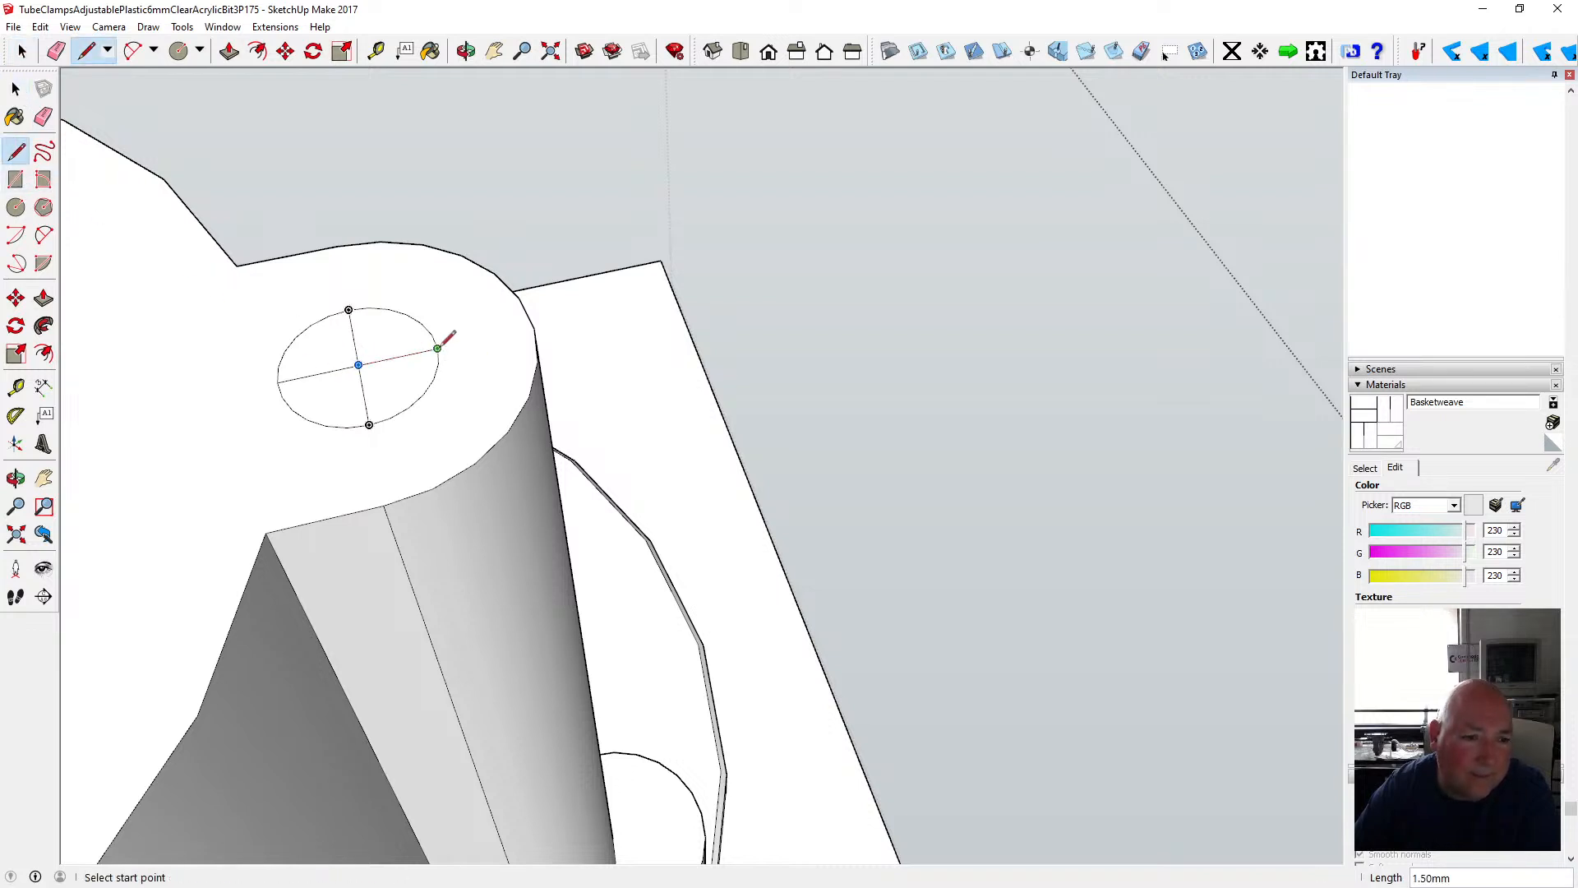
- Paint the four quadrants of the right lug's hole circle with the Metal Corrugated Shiny material
scroll(705, 362, down, 6)
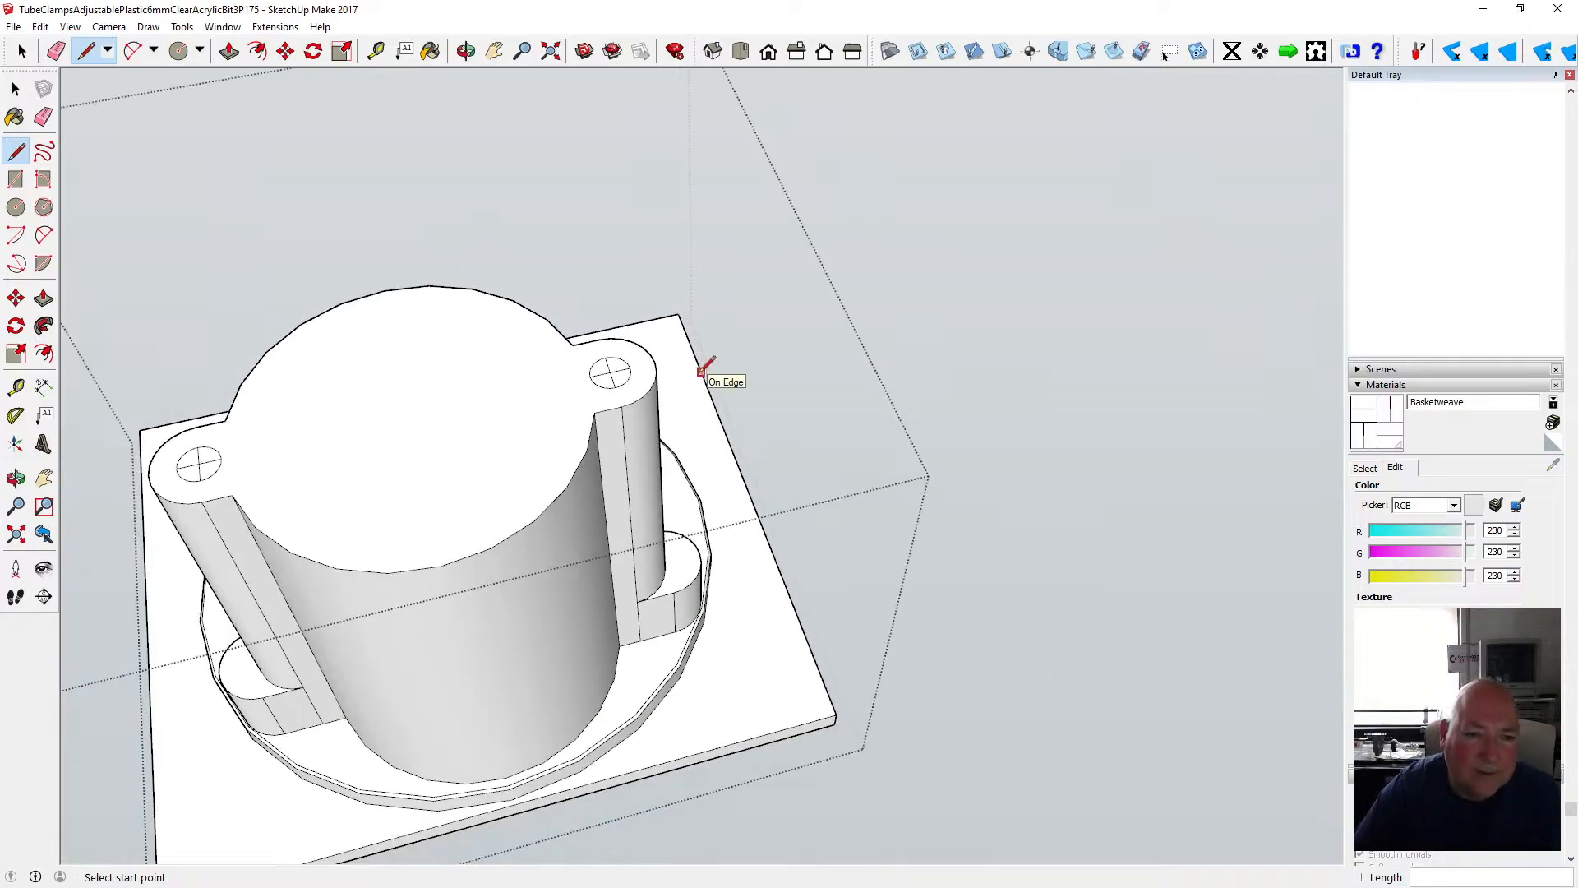
click(431, 51)
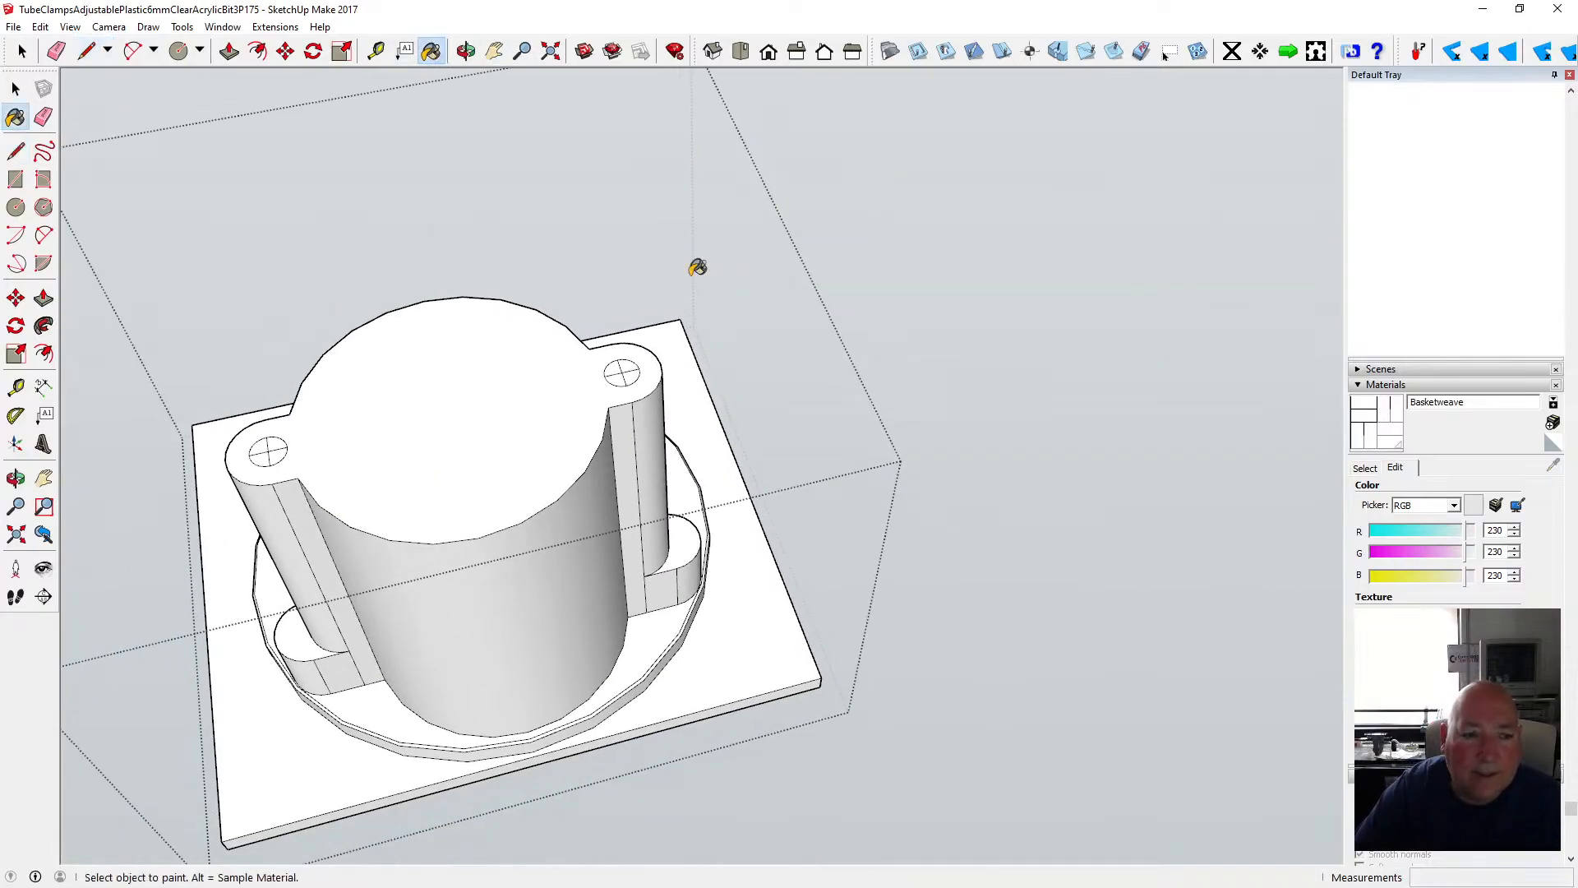
click(1365, 469)
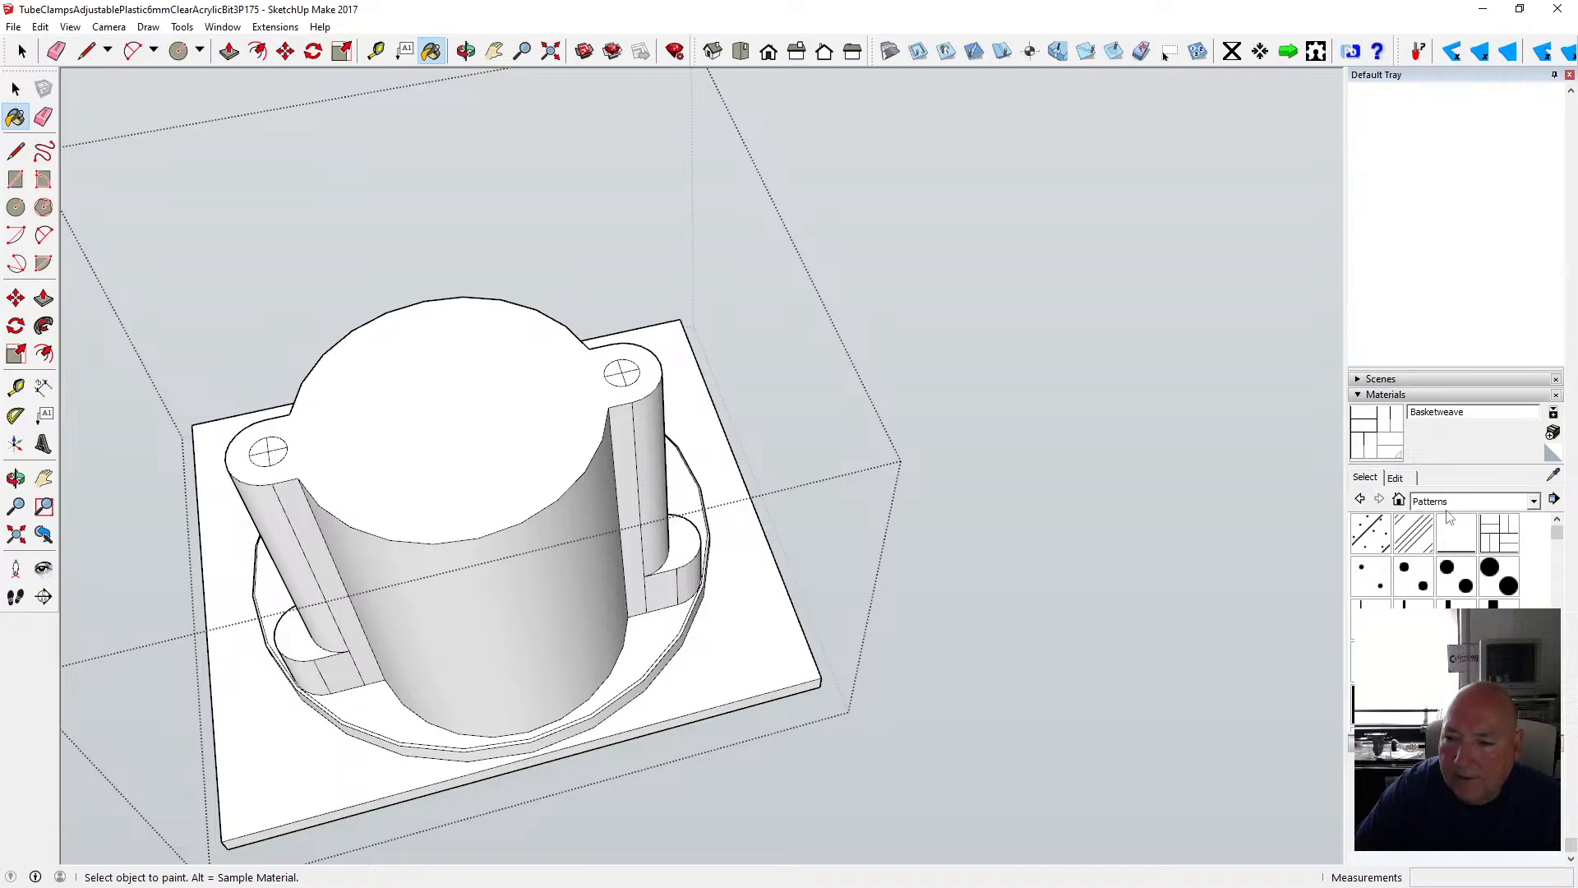
click(1471, 501)
click(1455, 609)
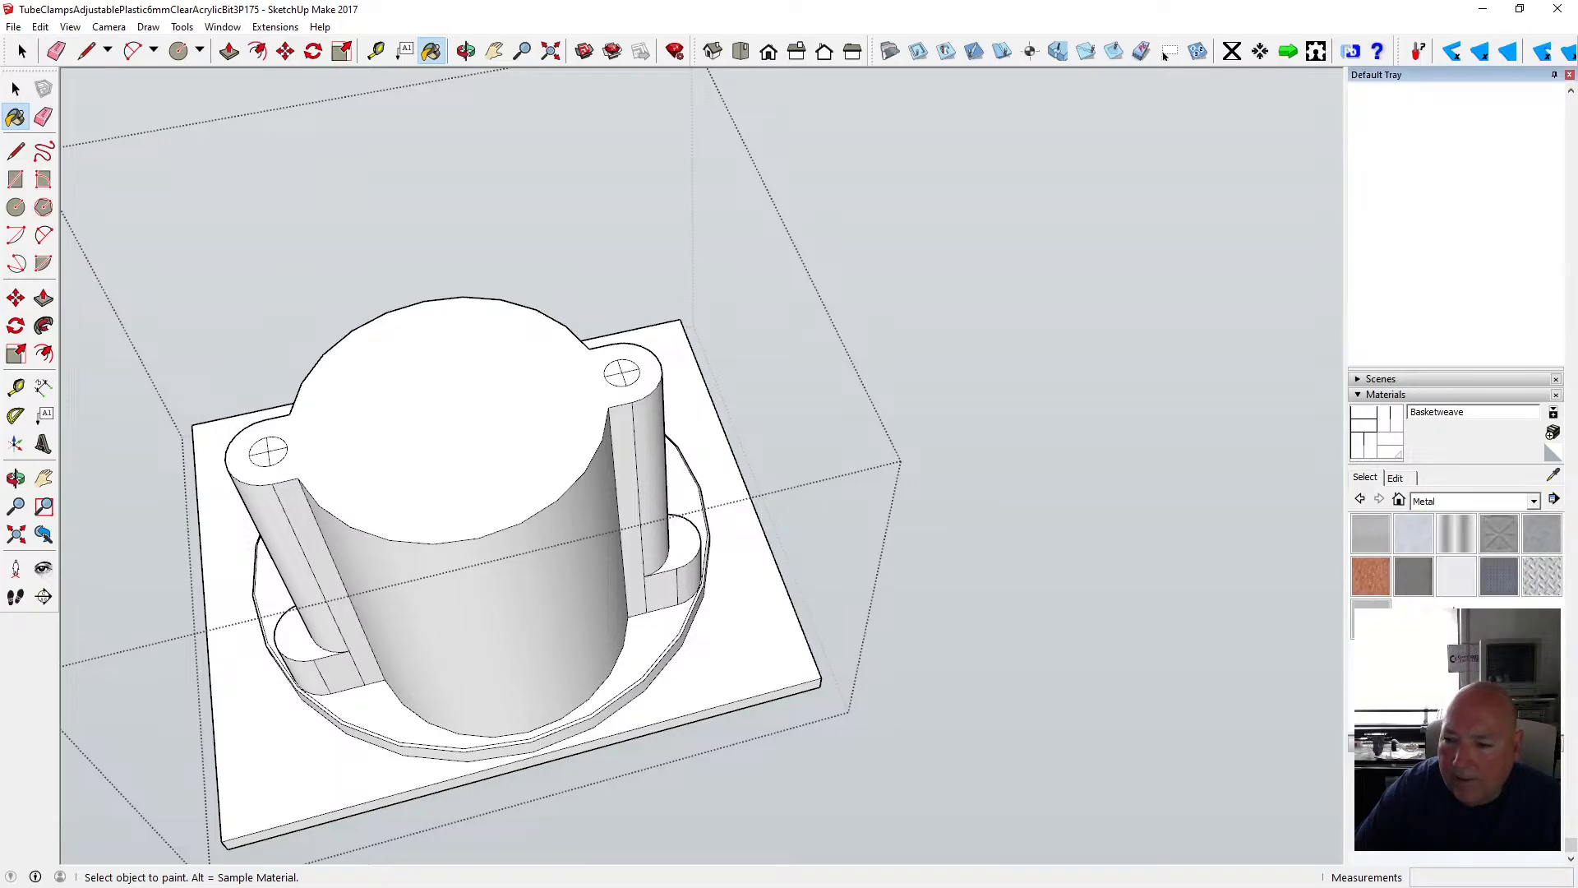
click(1457, 534)
scroll(628, 368, up, 2)
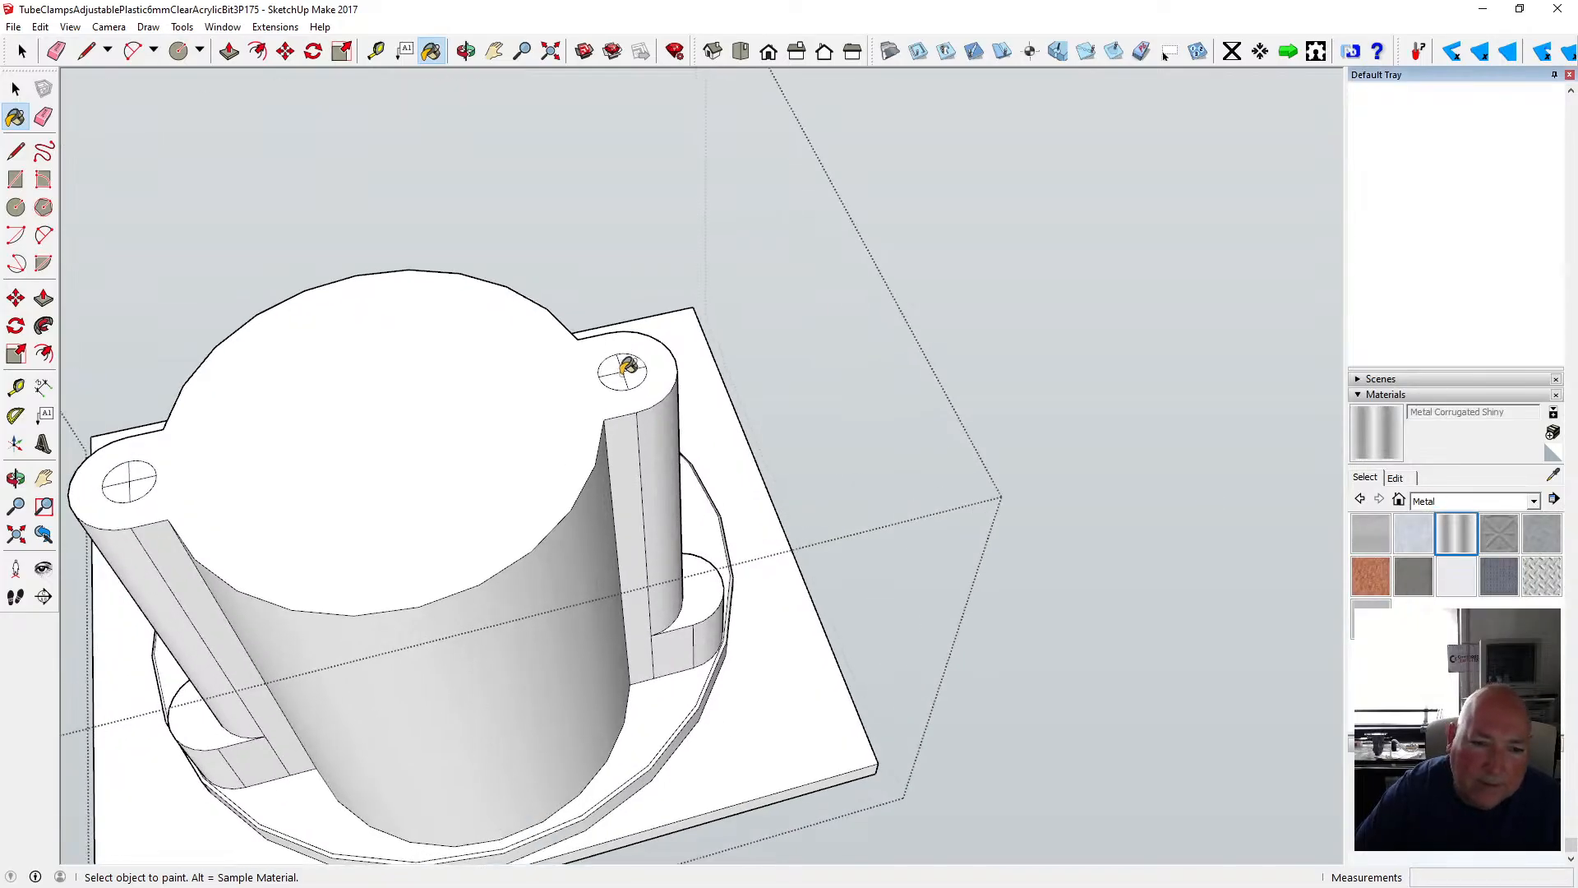
scroll(622, 375, up, 1)
click(610, 363)
click(633, 363)
click(637, 378)
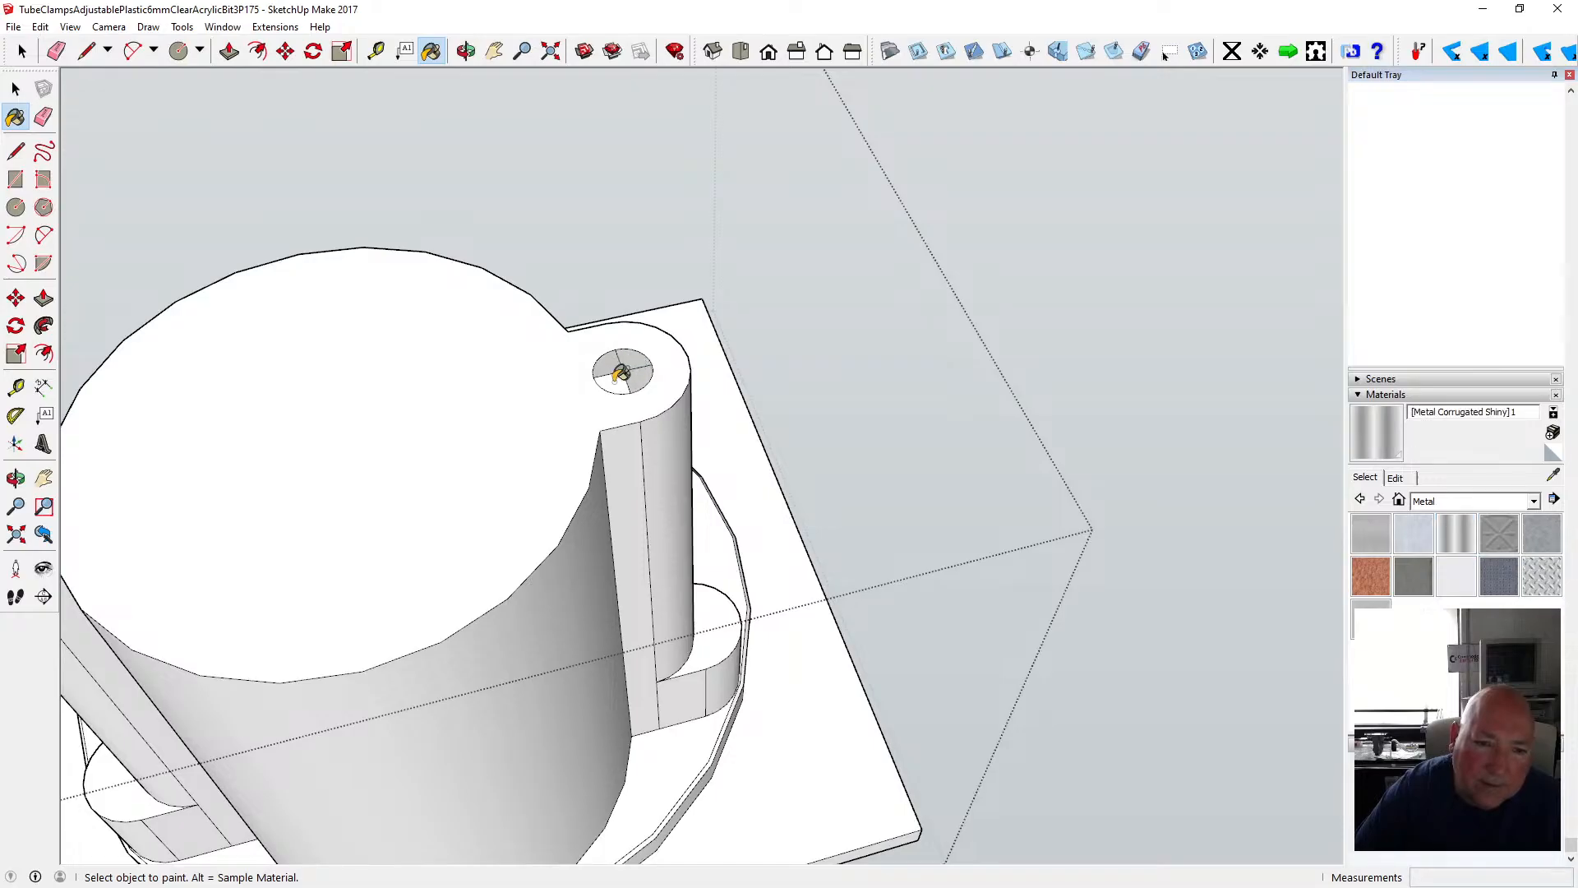
click(612, 384)
- Paint the quadrants of the left lug's hole circle with the same shiny corrugated metal material
scroll(715, 380, down, 3)
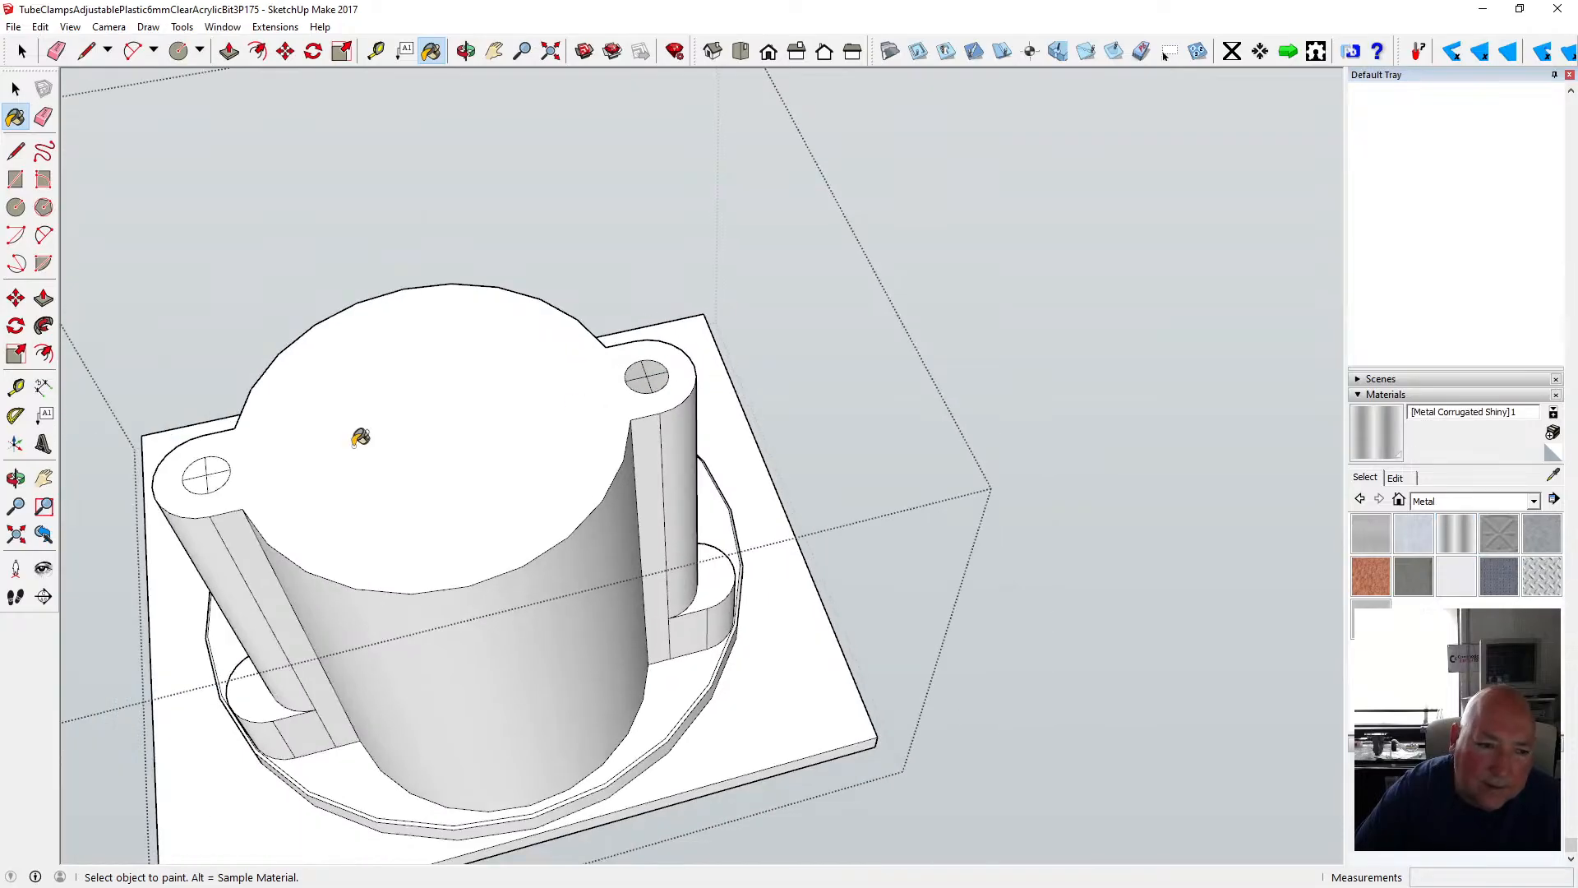
click(200, 467)
click(194, 482)
click(214, 482)
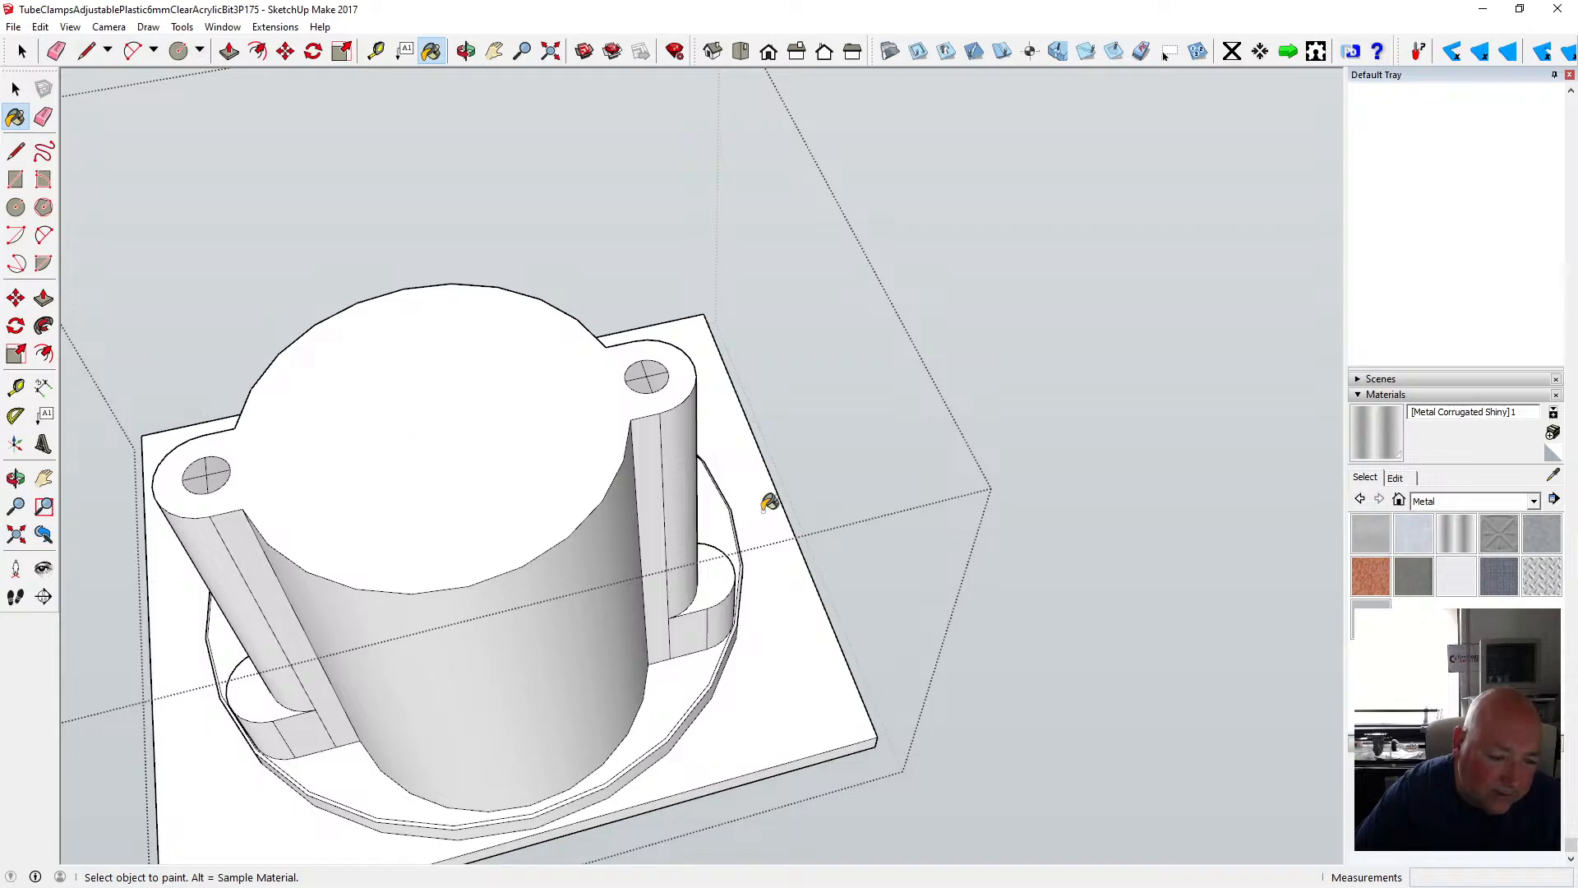
scroll(764, 500, down, 2)
scroll(525, 501, up, 3)
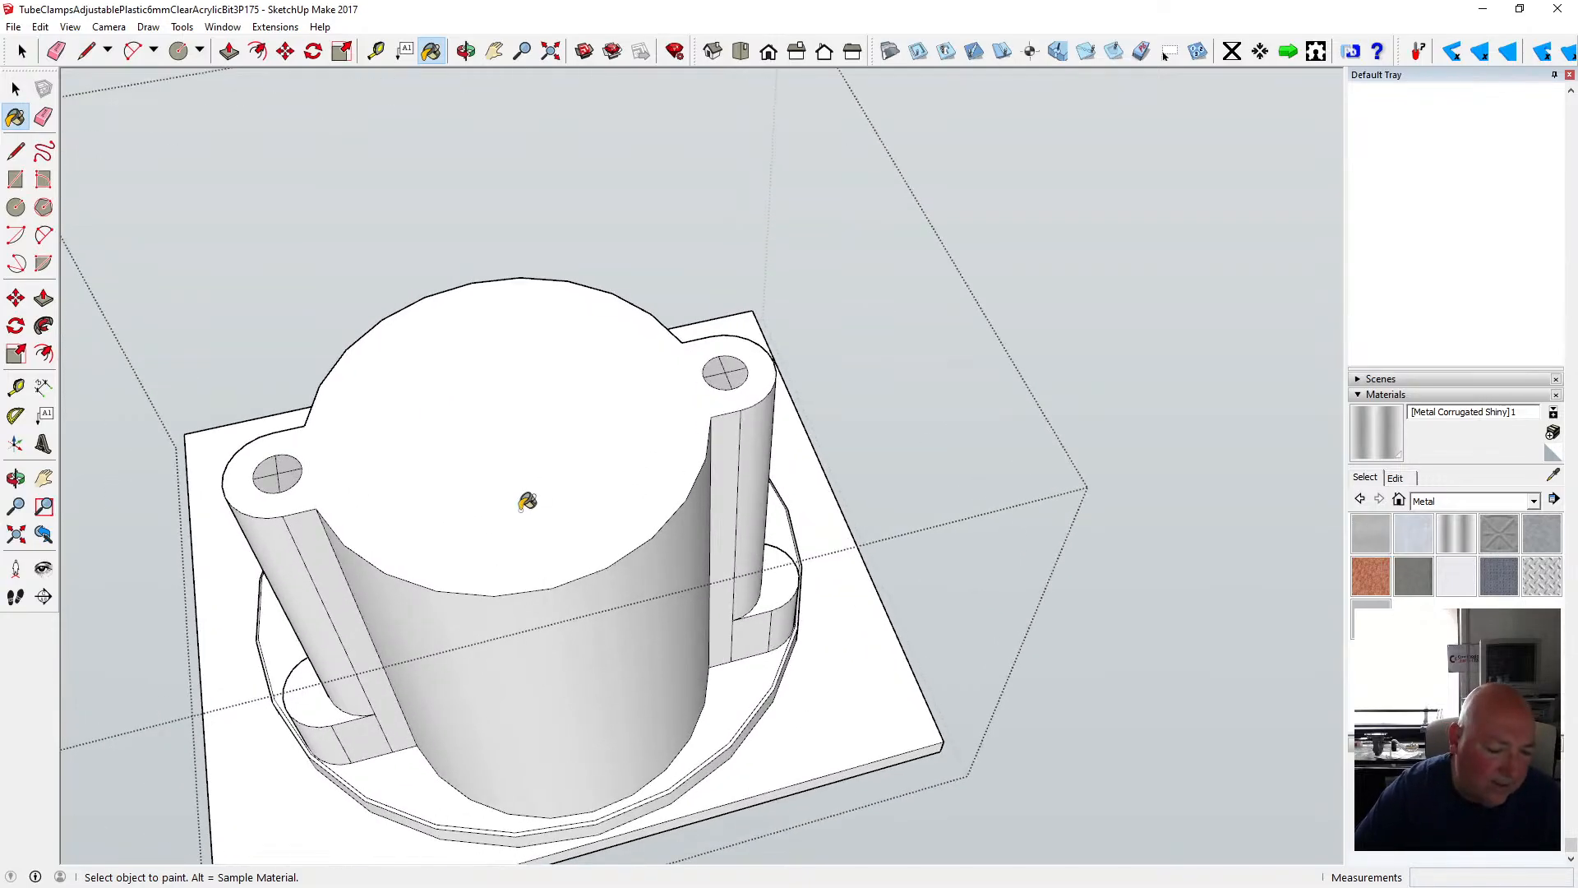
scroll(531, 497, down, 1)
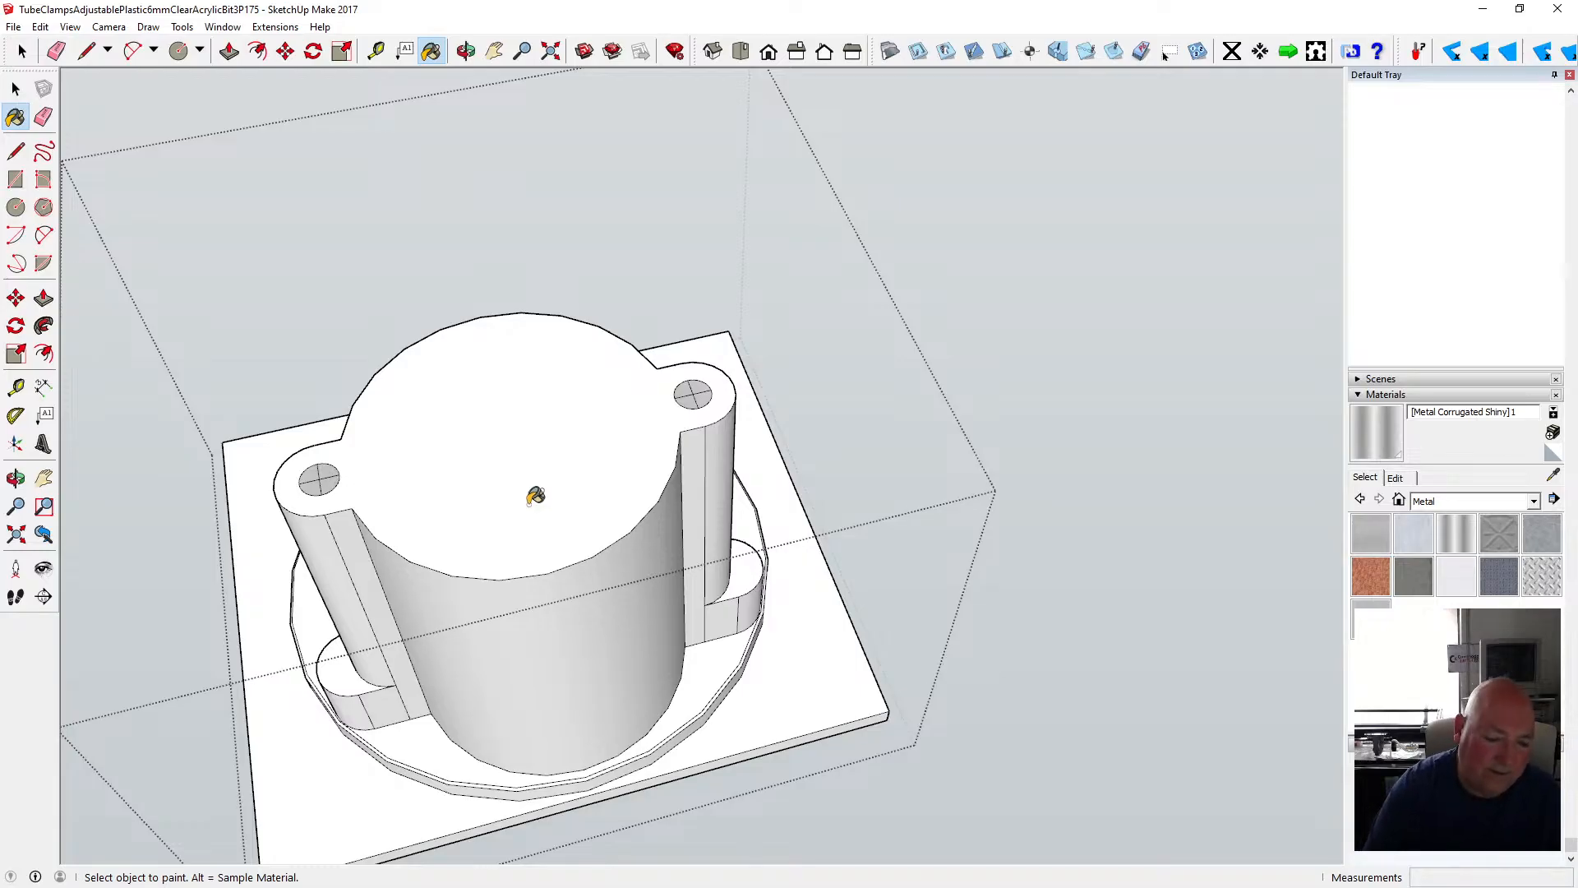
scroll(685, 592, down, 2)
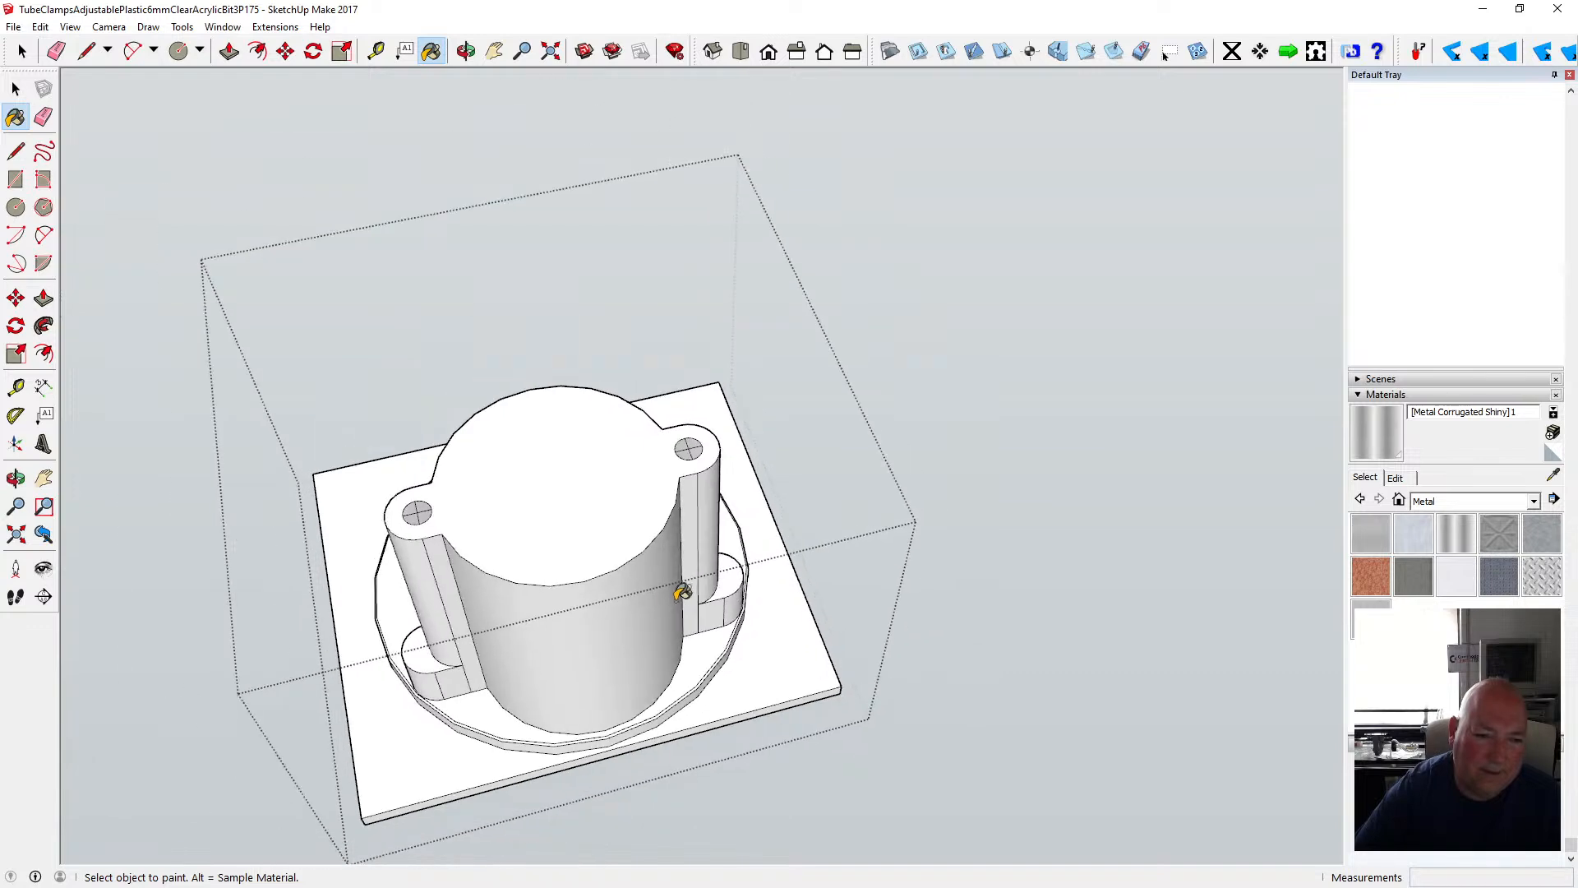
- Create a guide line across the cylinder's top face through matching edge points on the two lugs
click(466, 51)
mouse_move(386, 86)
mouse_down()
mouse_move(27, 259)
mouse_move(49, 242)
mouse_move(68, 263)
mouse_move(12, 254)
mouse_move(176, 275)
mouse_up()
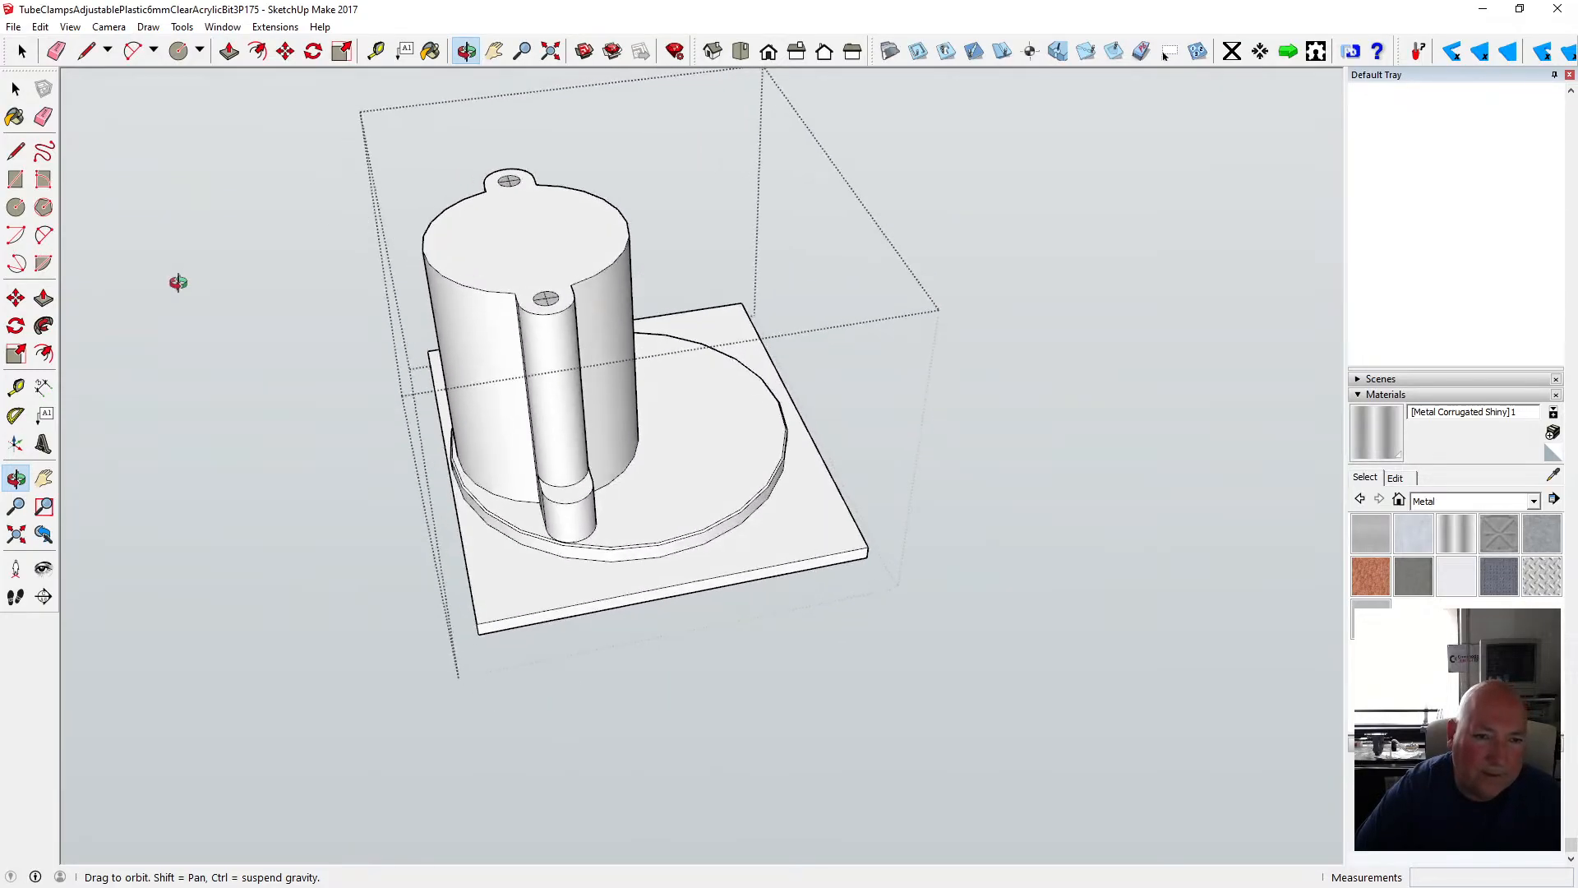
scroll(512, 263, up, 2)
click(376, 51)
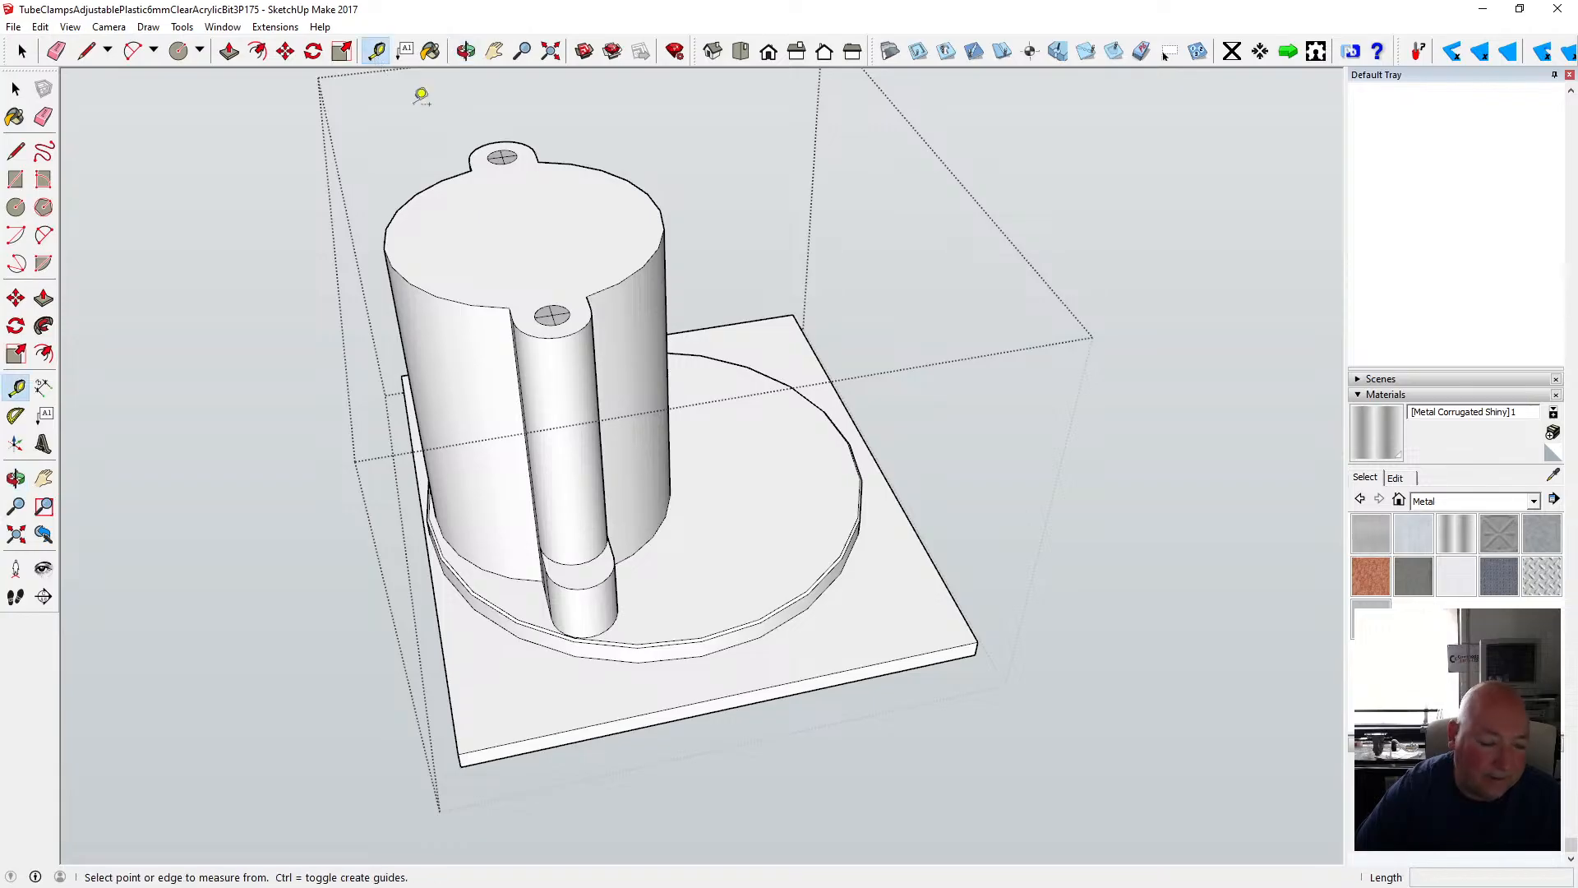
click(538, 161)
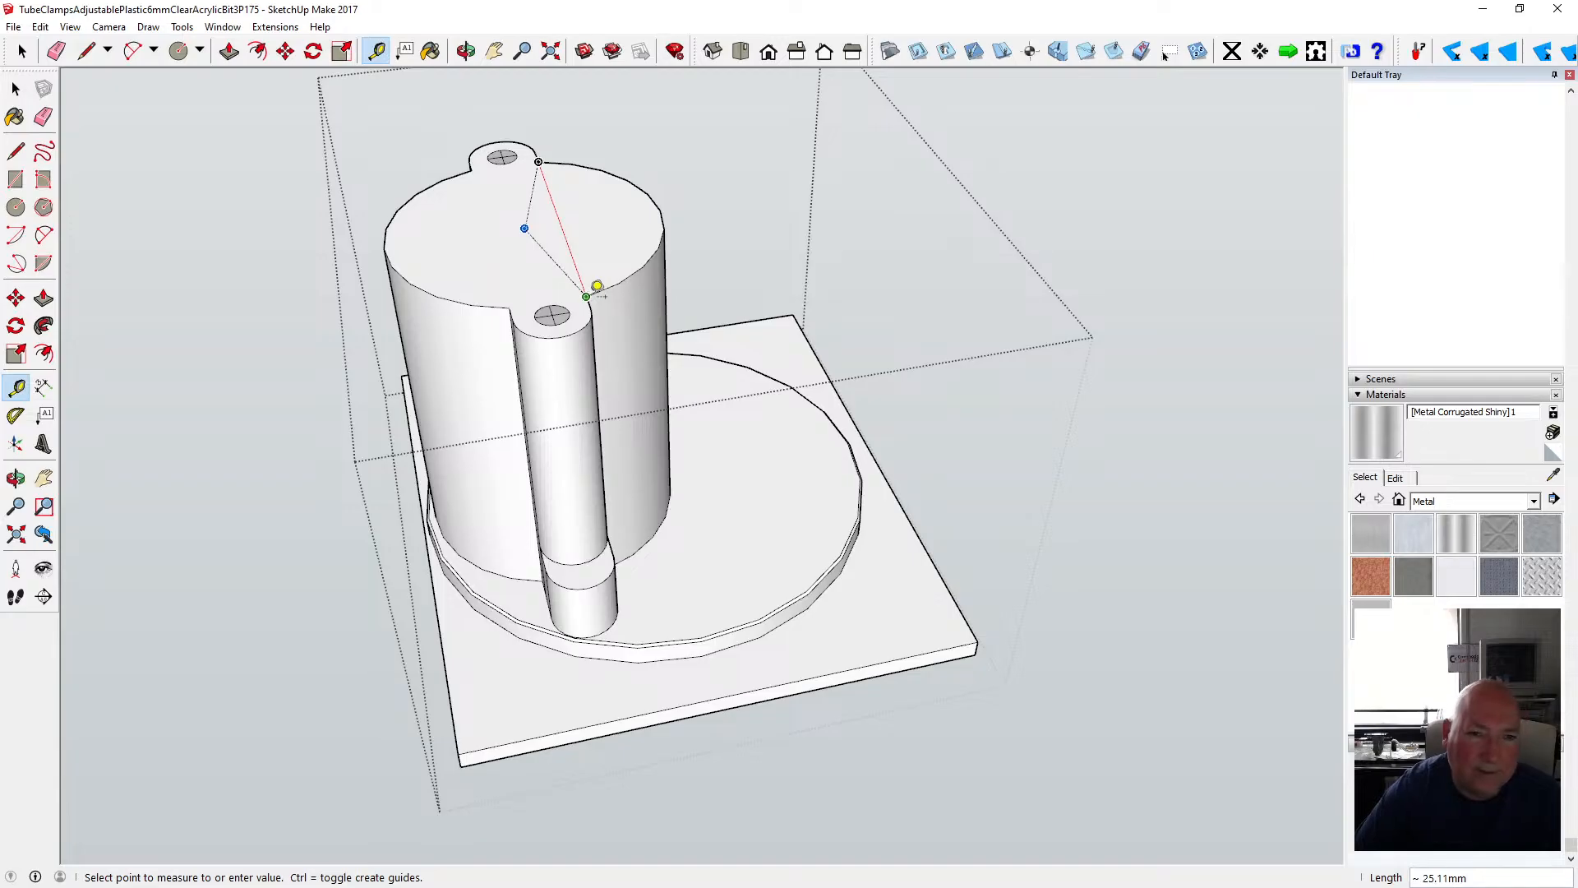
click(597, 293)
click(527, 134)
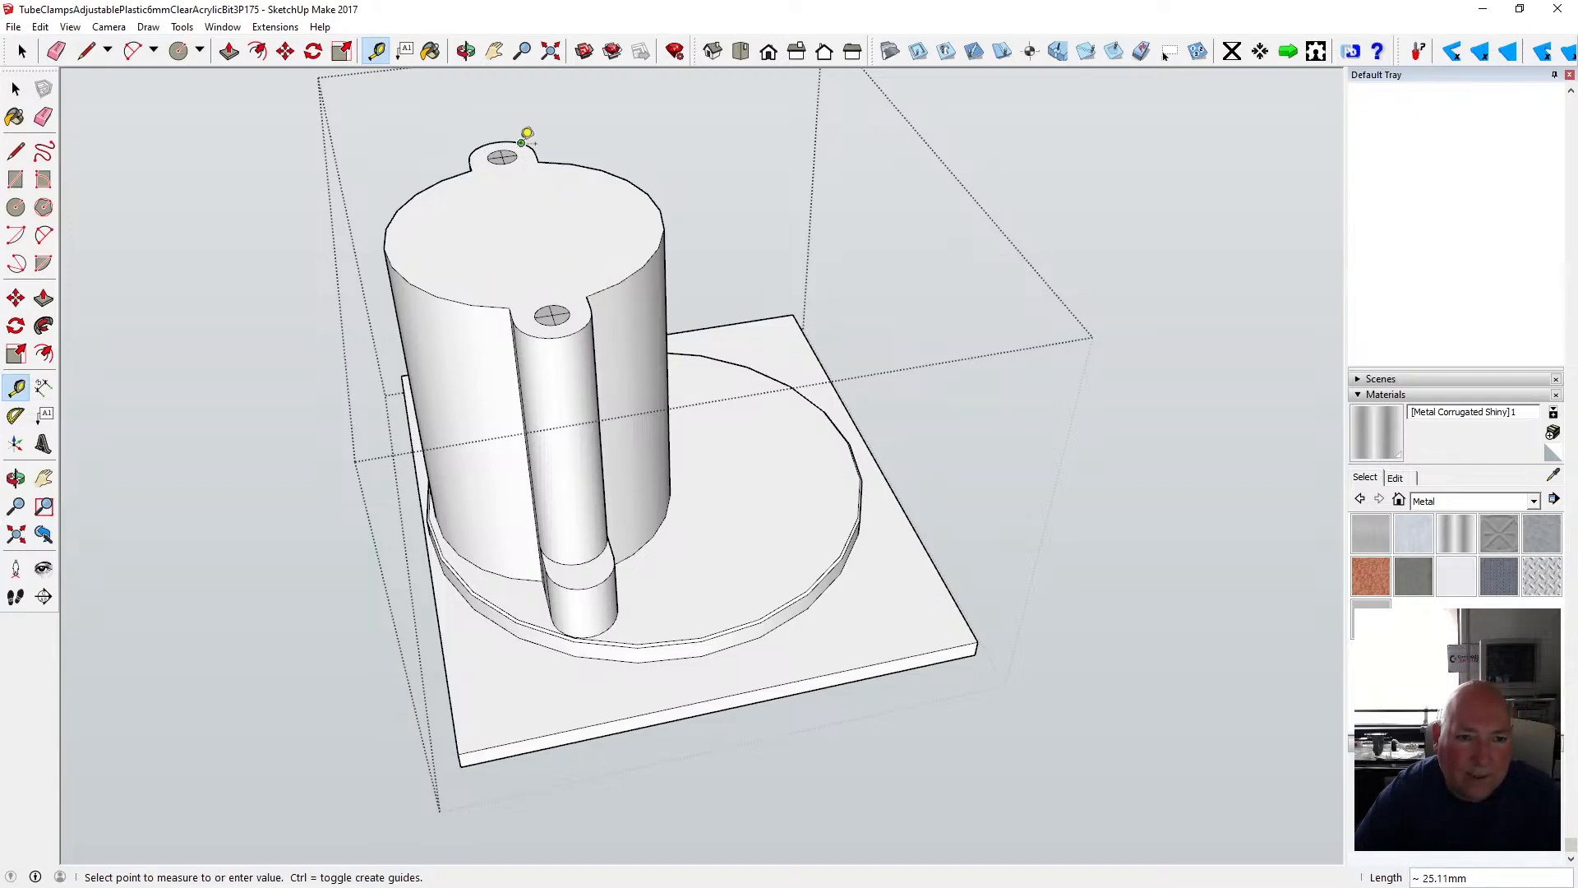
click(590, 312)
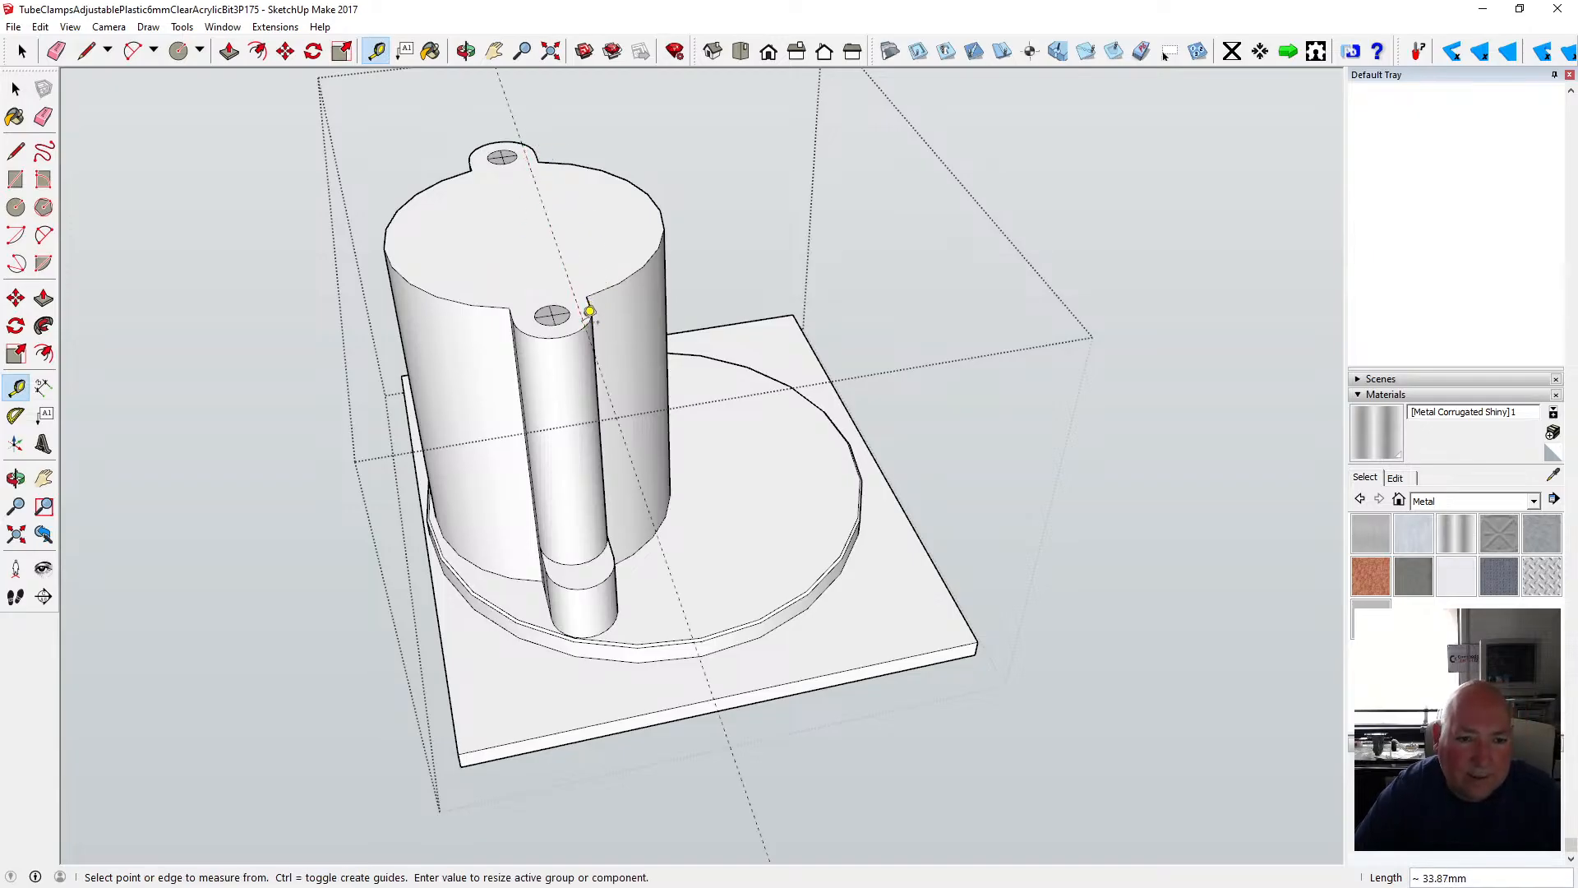
- Create a center guide line across the cylinder's top face, from its front edge point to its opposite rear edge point
click(467, 52)
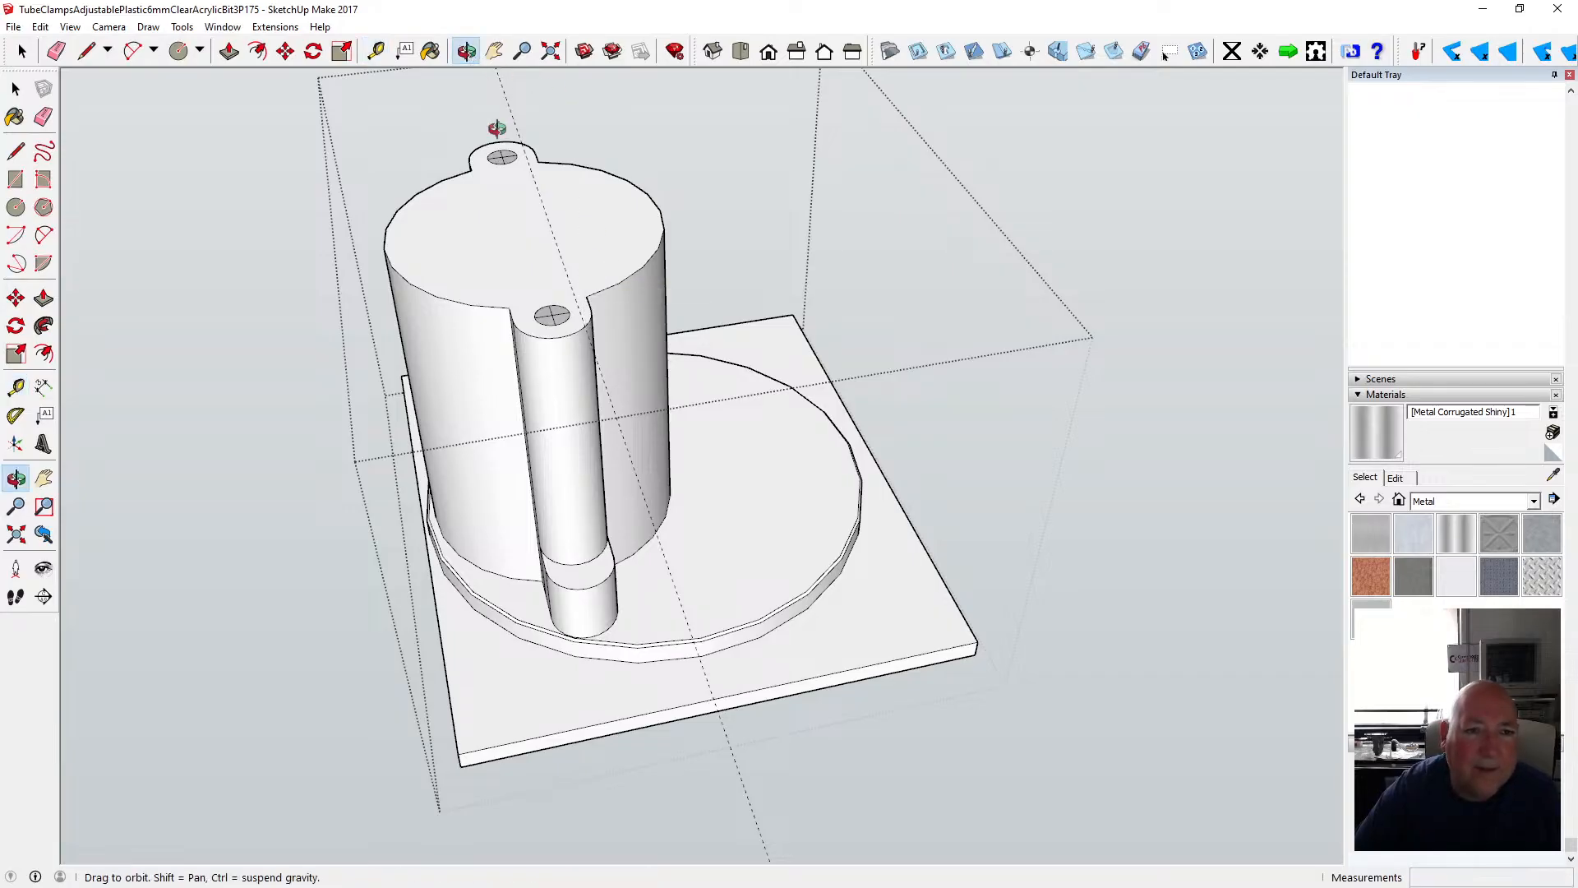
drag(497, 130, 890, 214)
drag(678, 311, 795, 410)
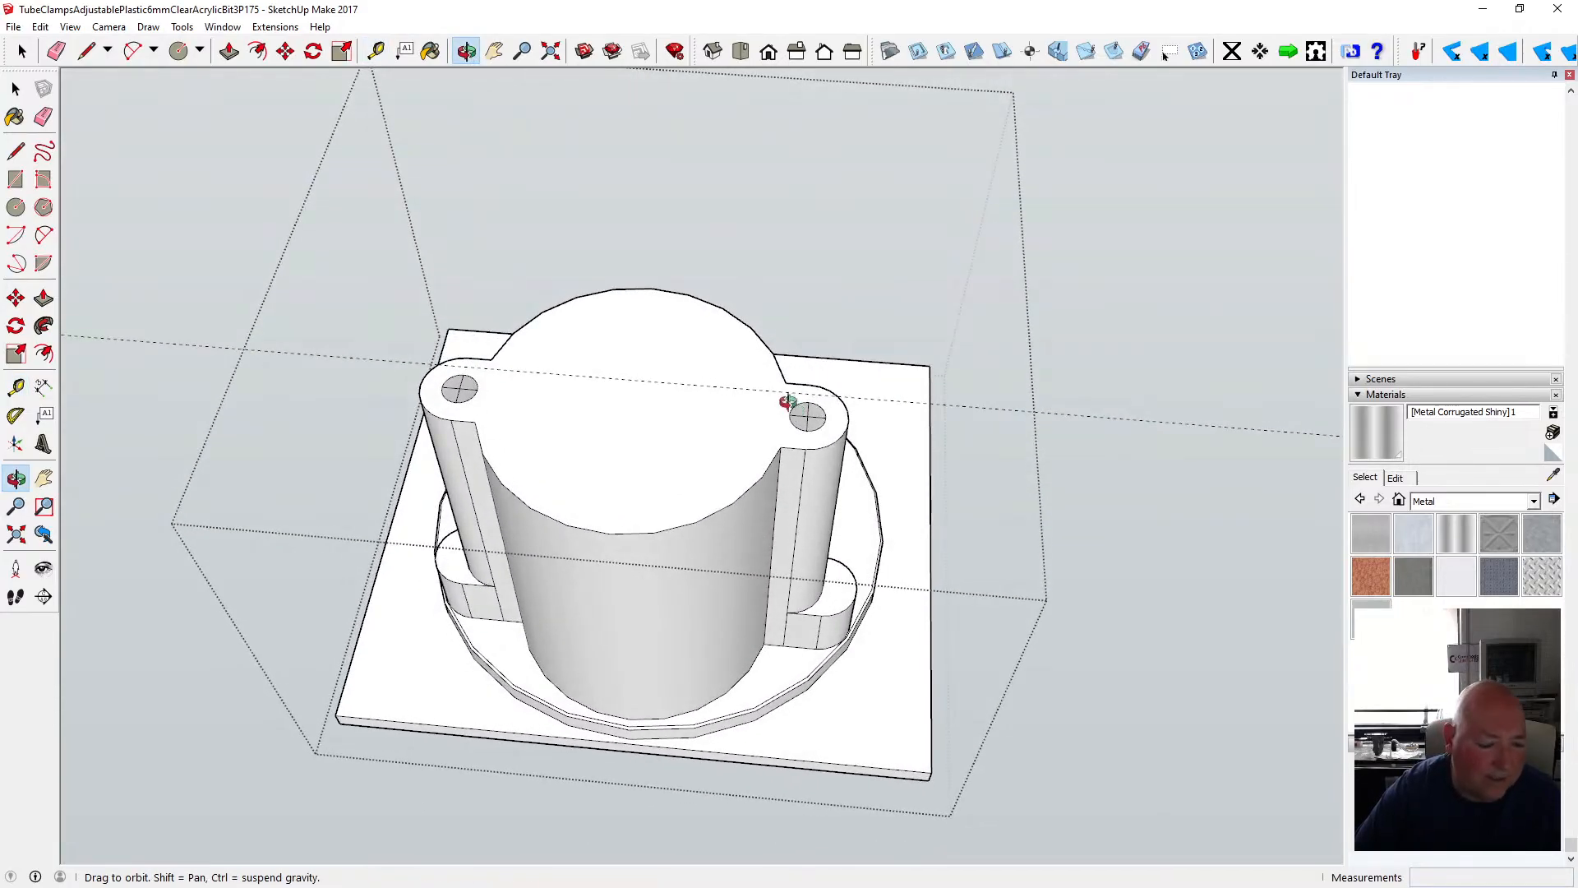
drag(690, 420, 743, 490)
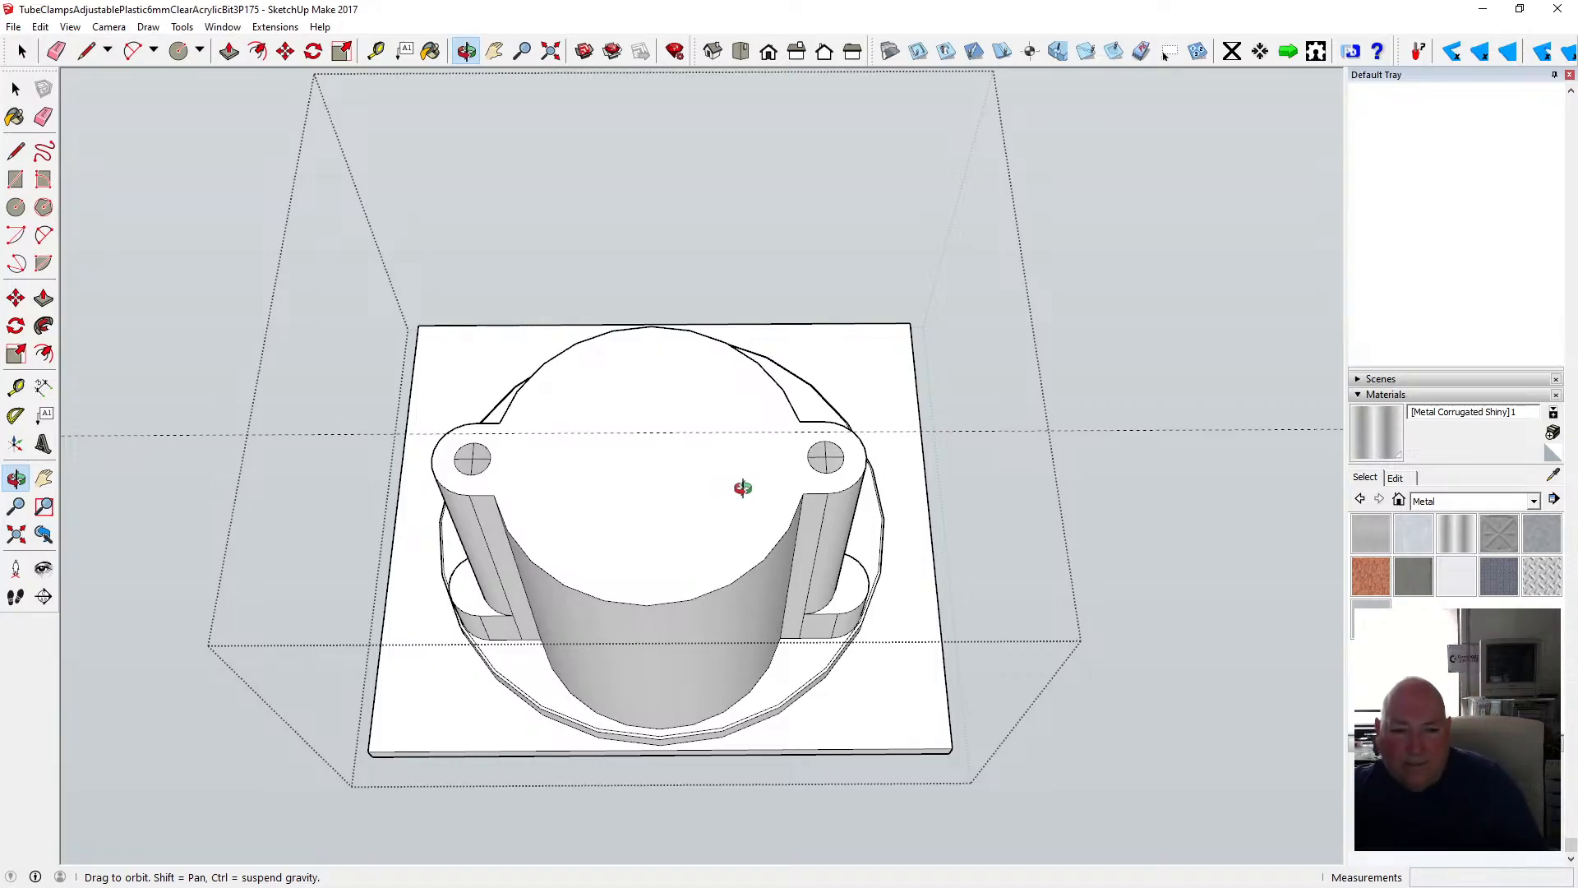
click(376, 51)
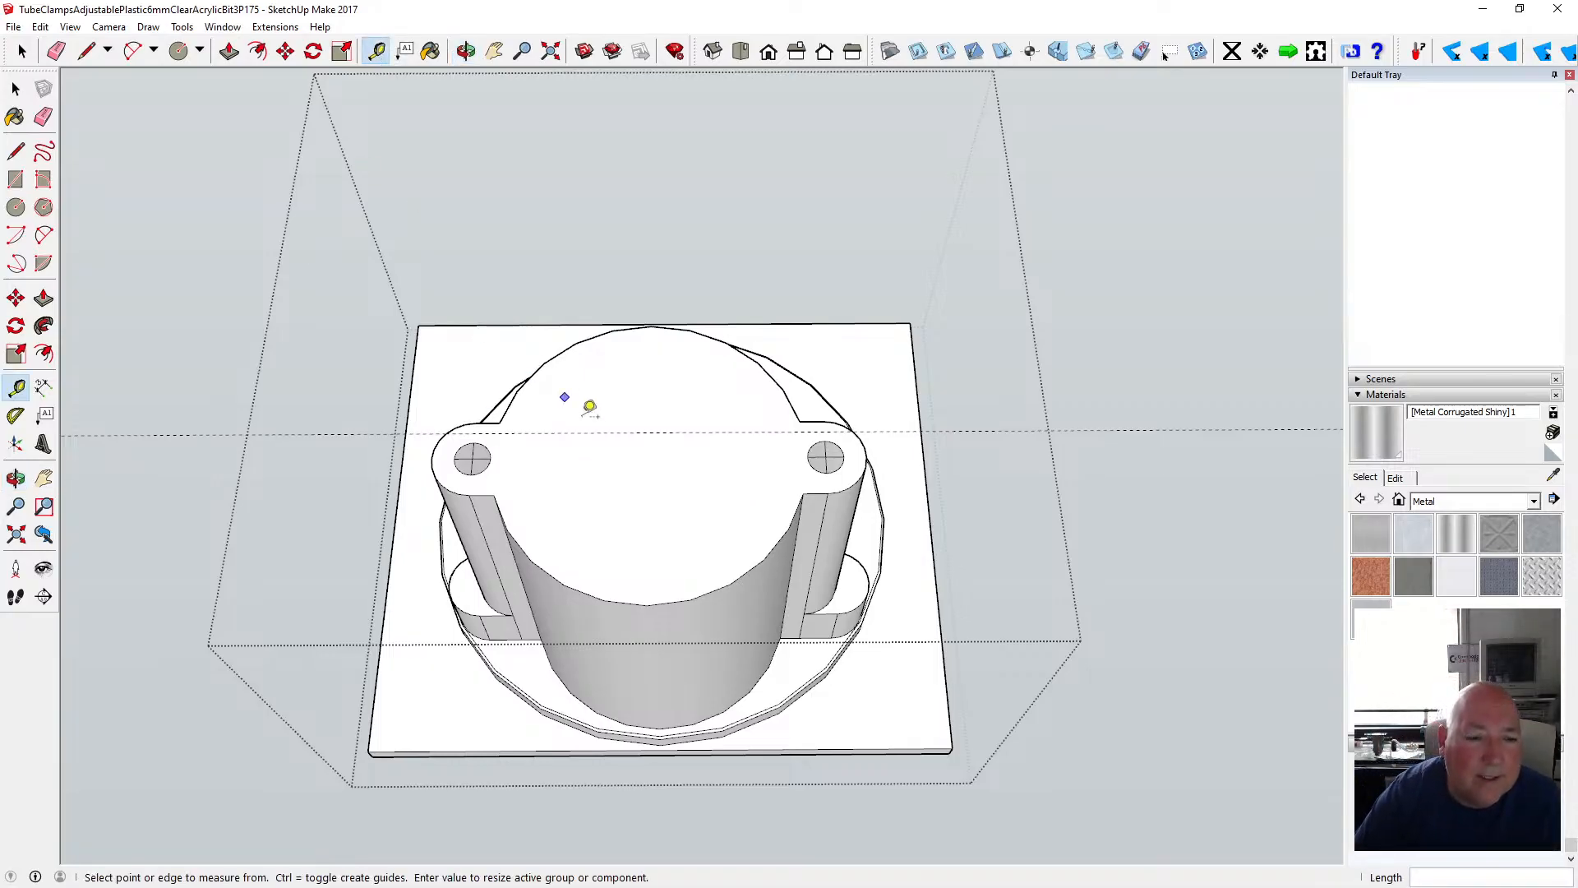
click(648, 604)
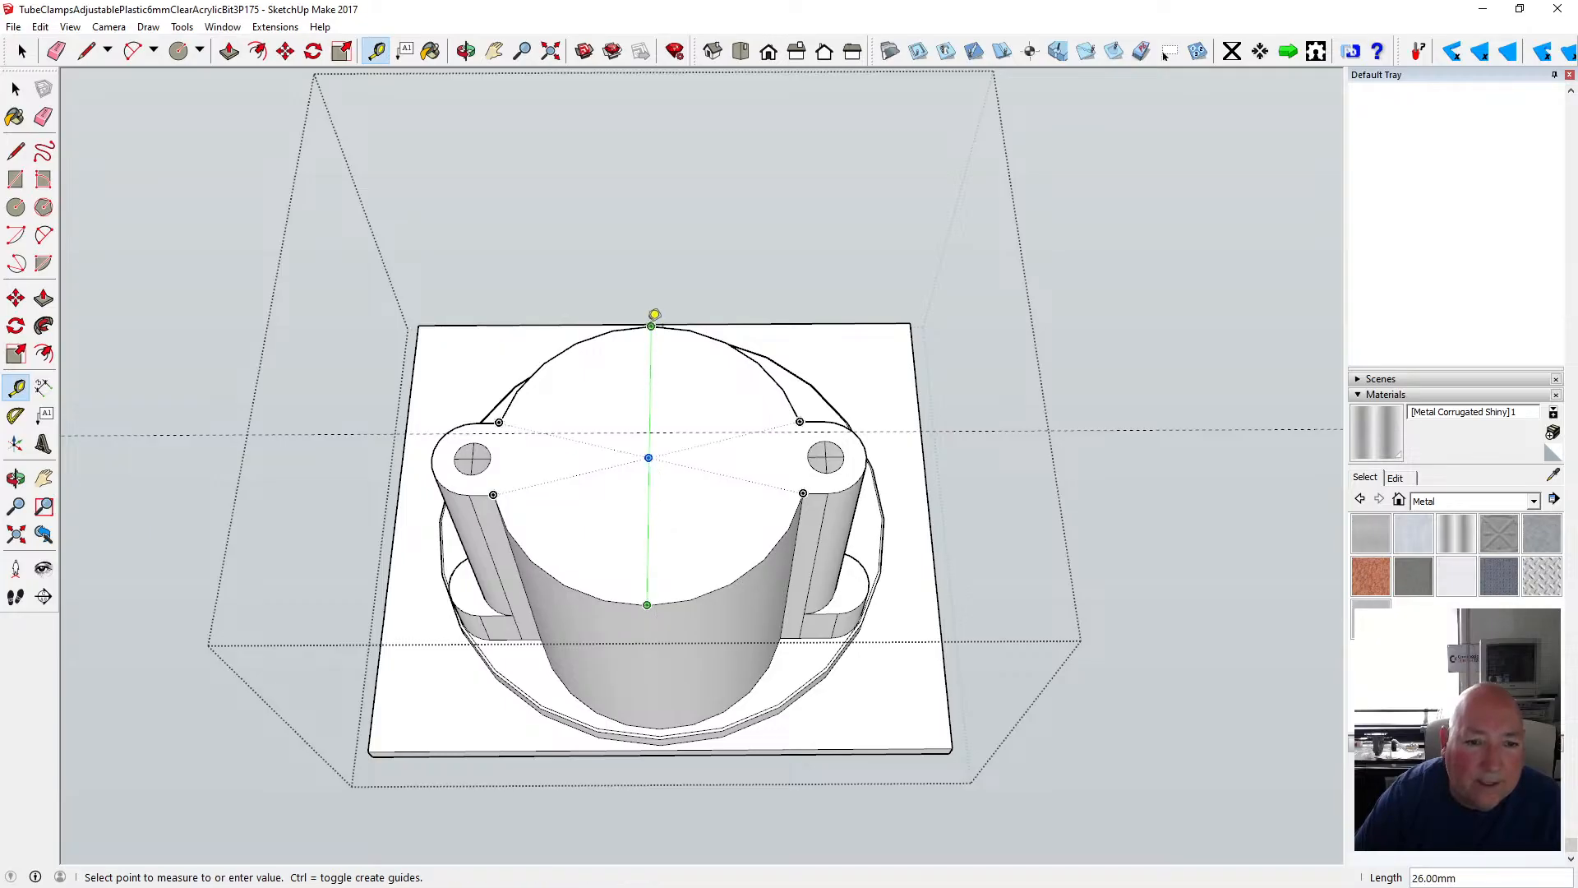
click(651, 327)
- Create two guides parallel to the center guide on the cylinder's top face, offset 7.5 mm to each side
click(649, 503)
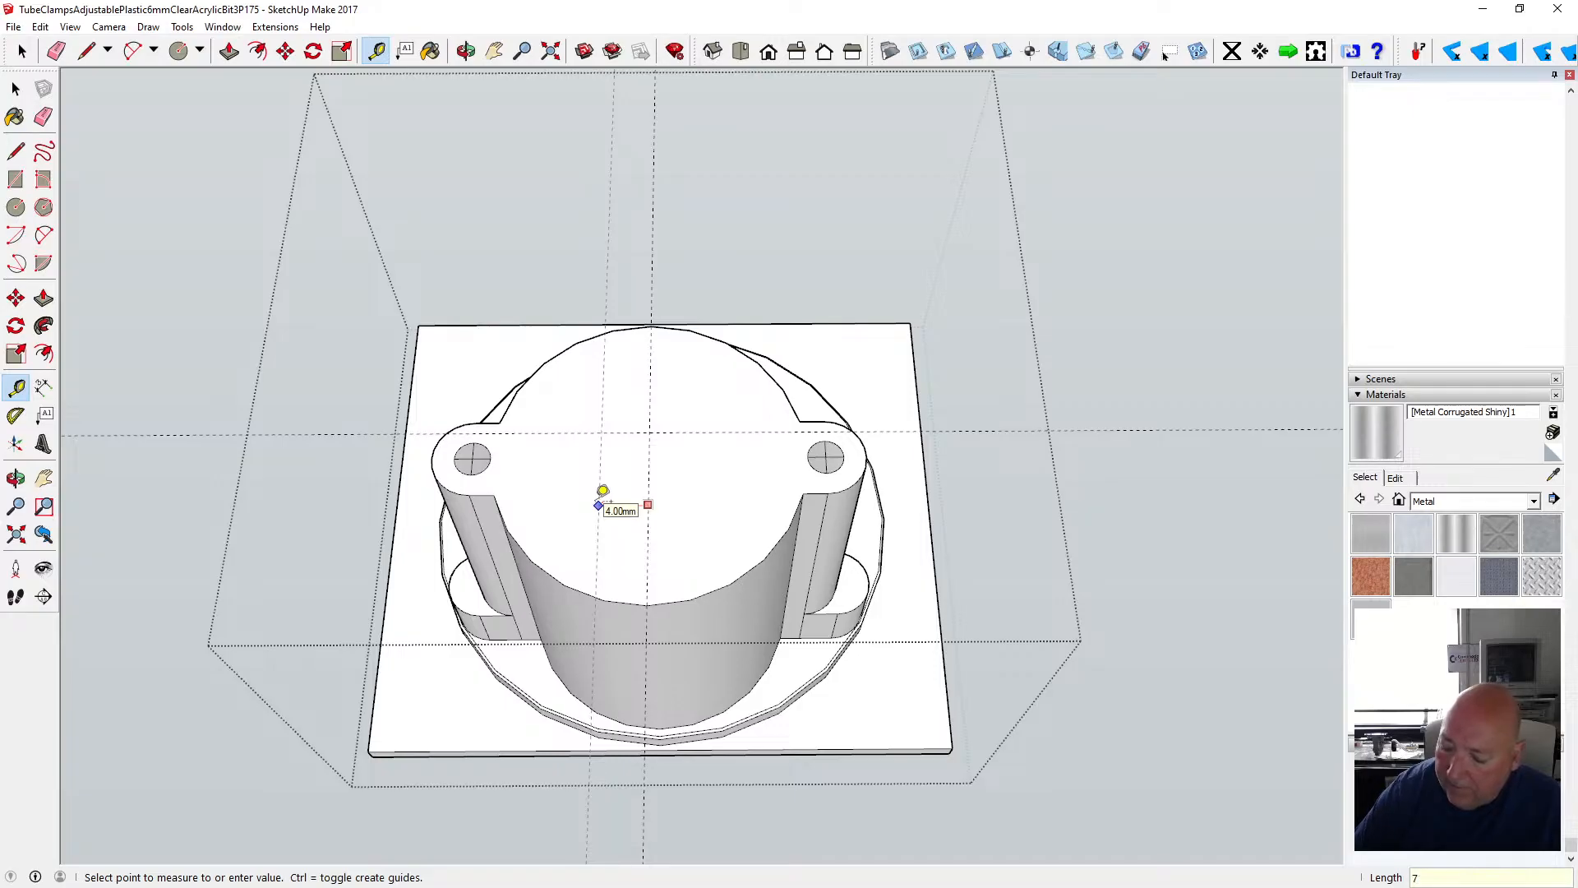
key(Return)
click(649, 478)
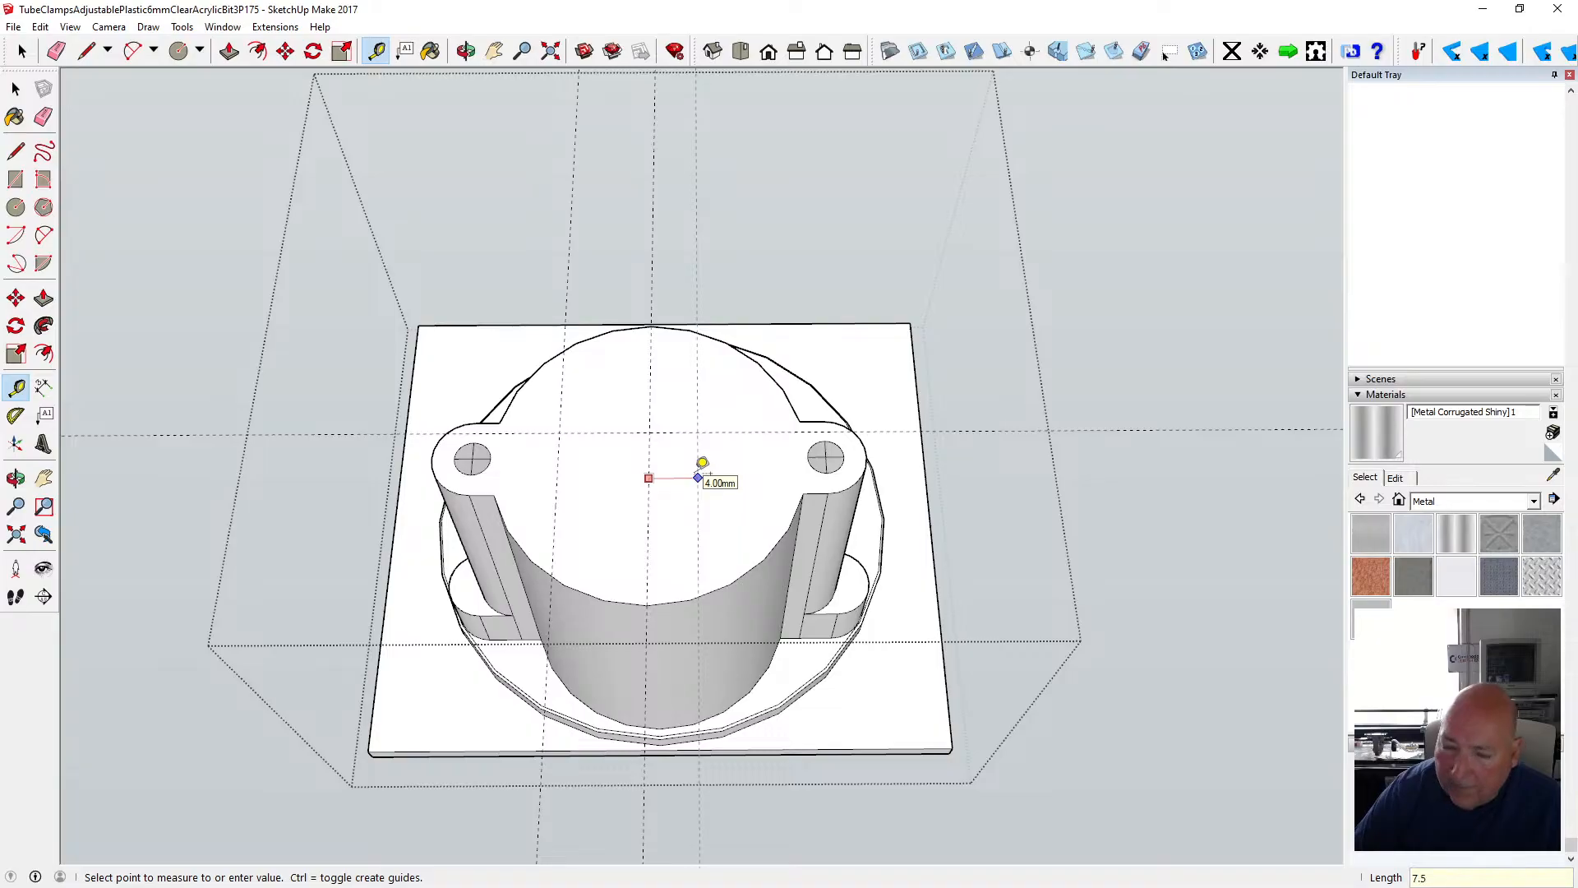
text(7.5)
key(Return)
- Draw two circles of 1.5 mm radius on the top face where the offset guides cross the lug-to-lug guide
click(466, 51)
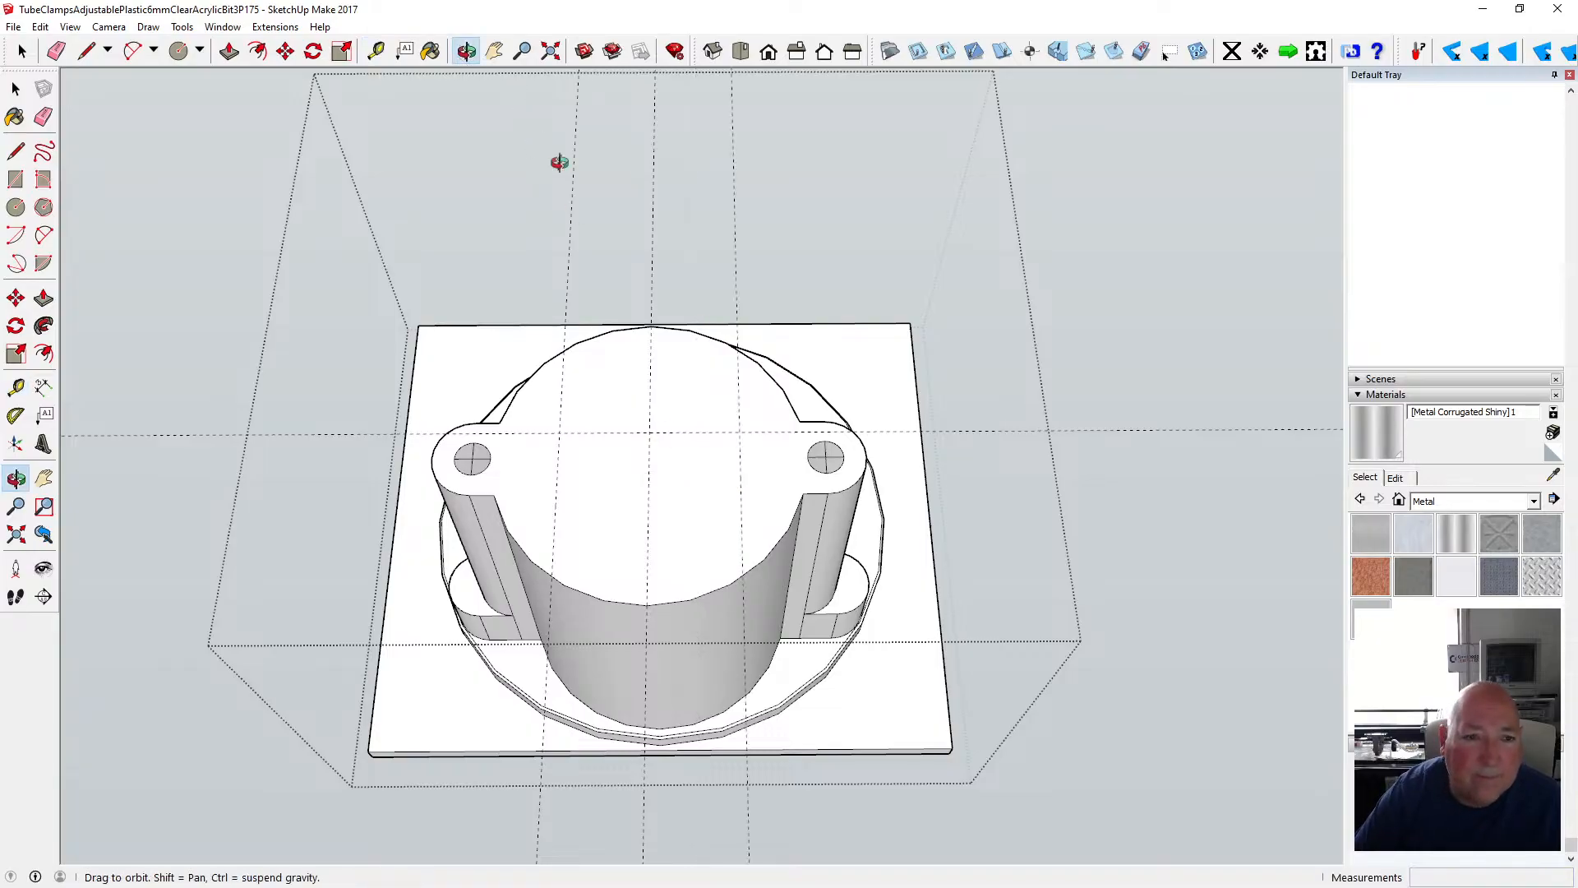
drag(559, 158, 676, 417)
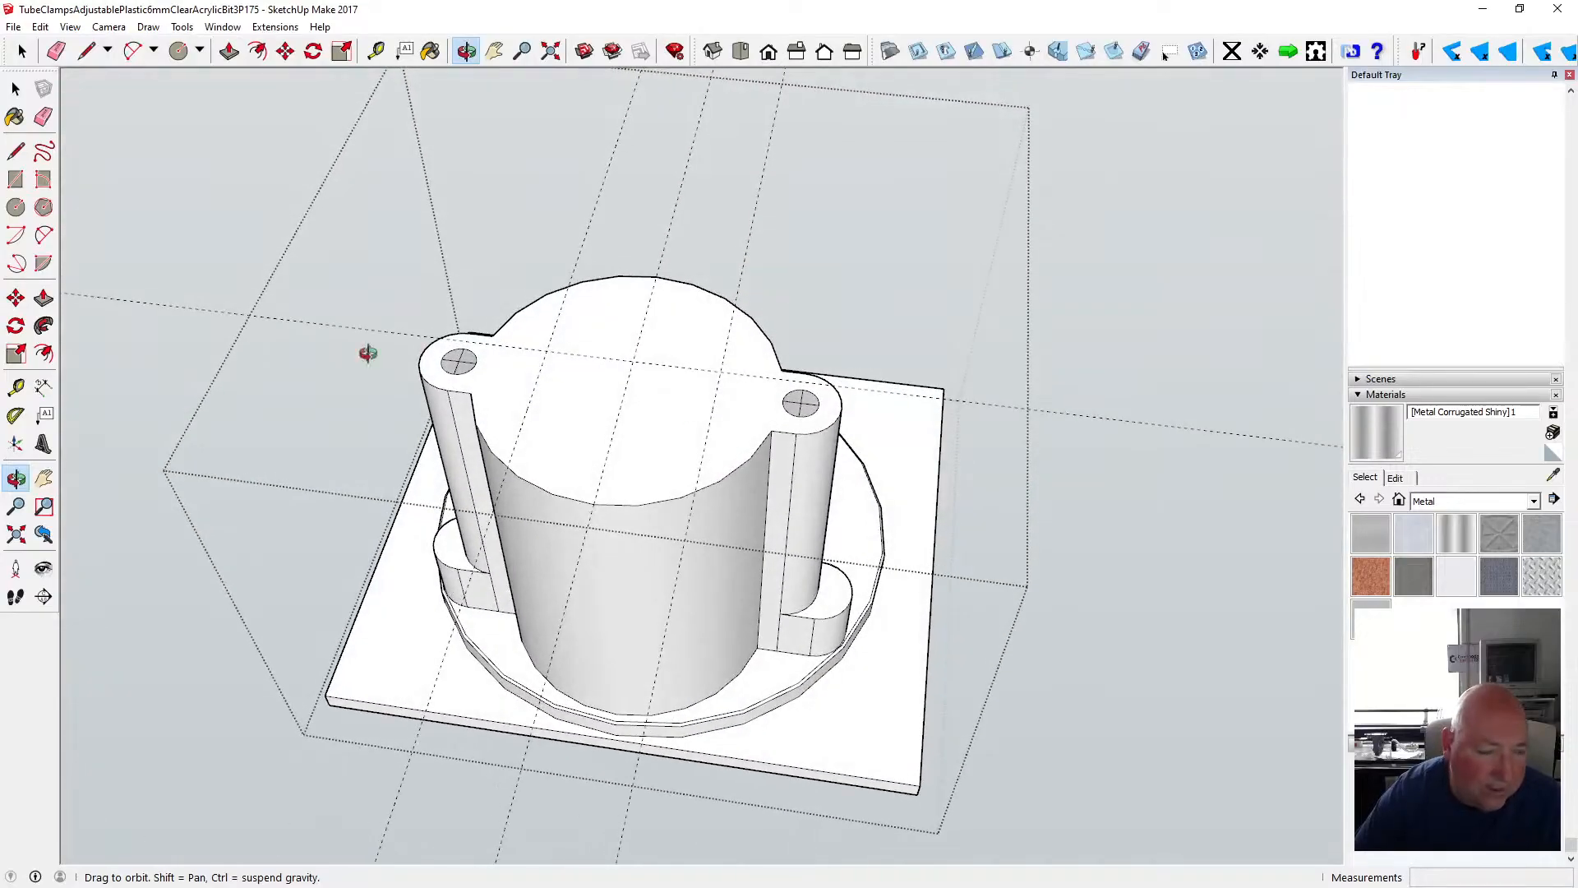
click(15, 208)
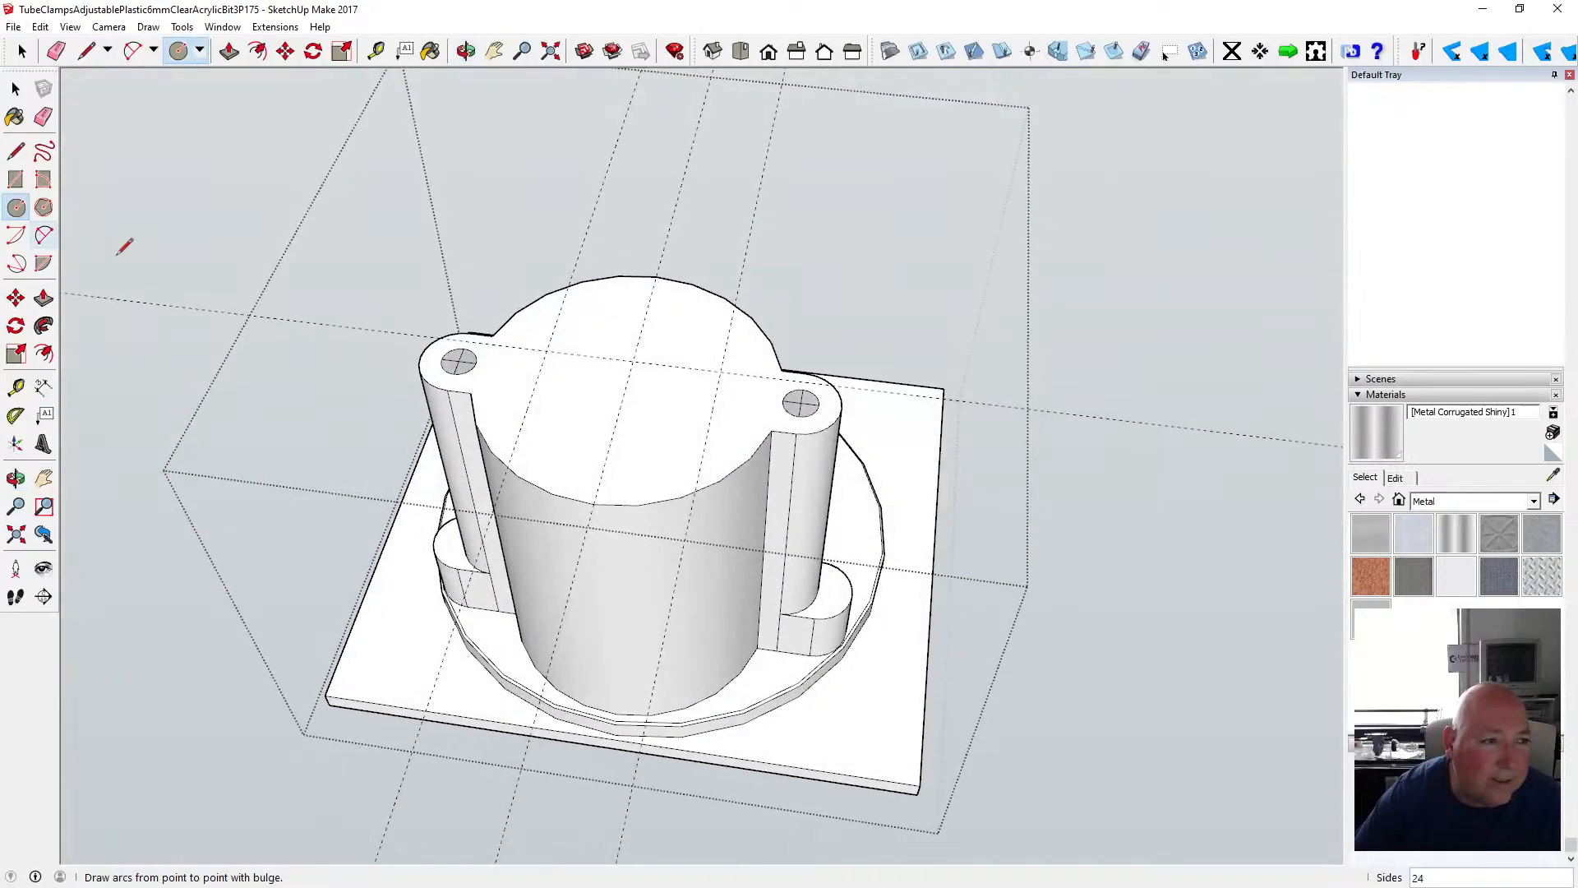
click(547, 351)
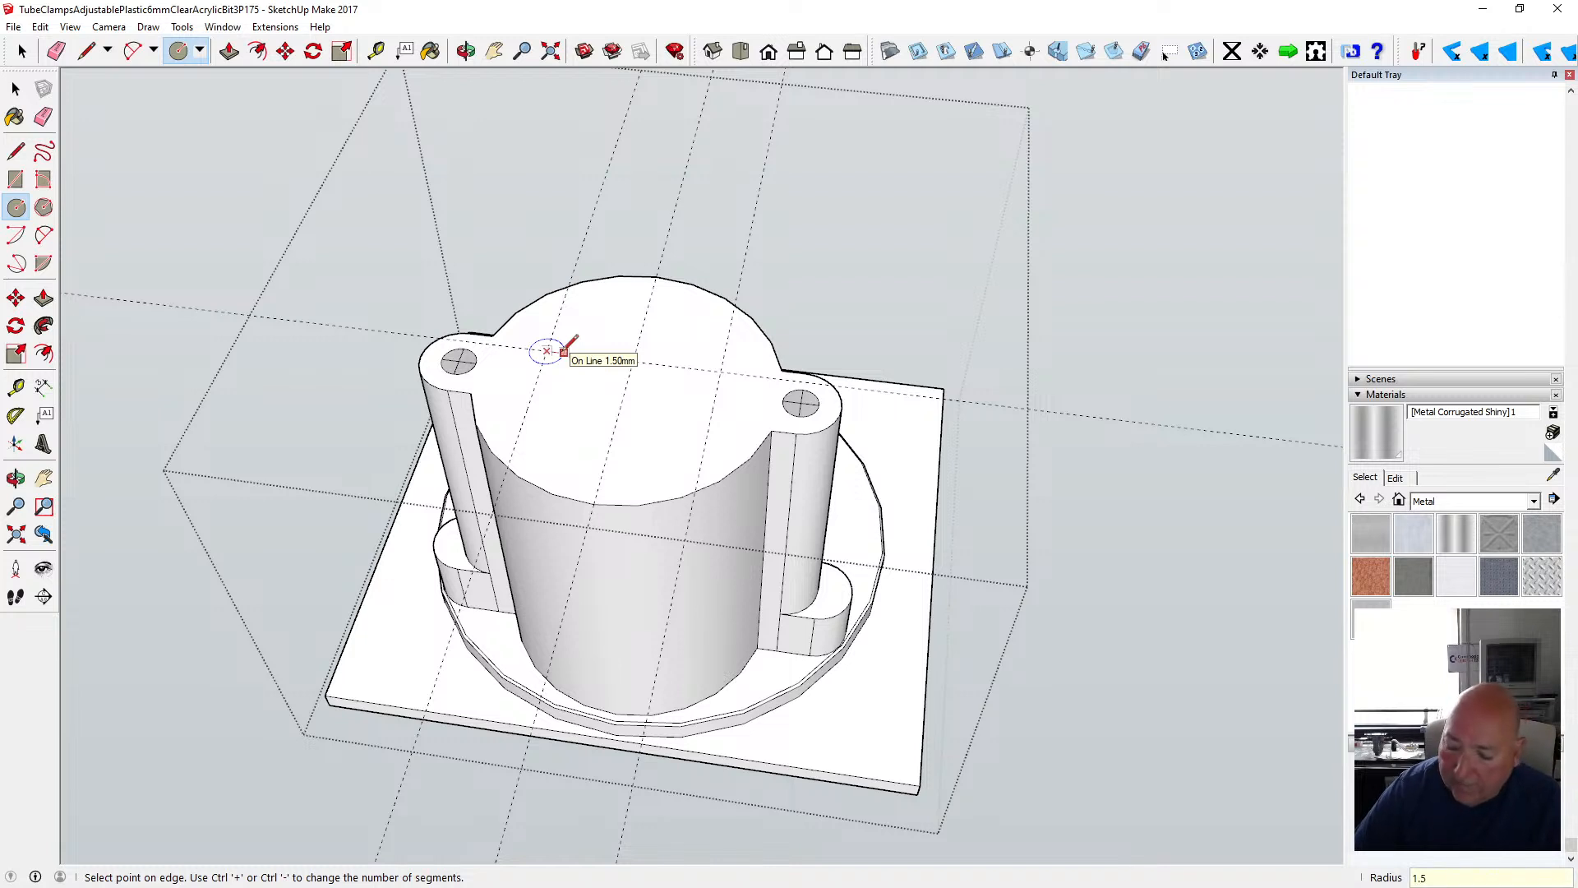
text(1.5)
key(Return)
click(721, 370)
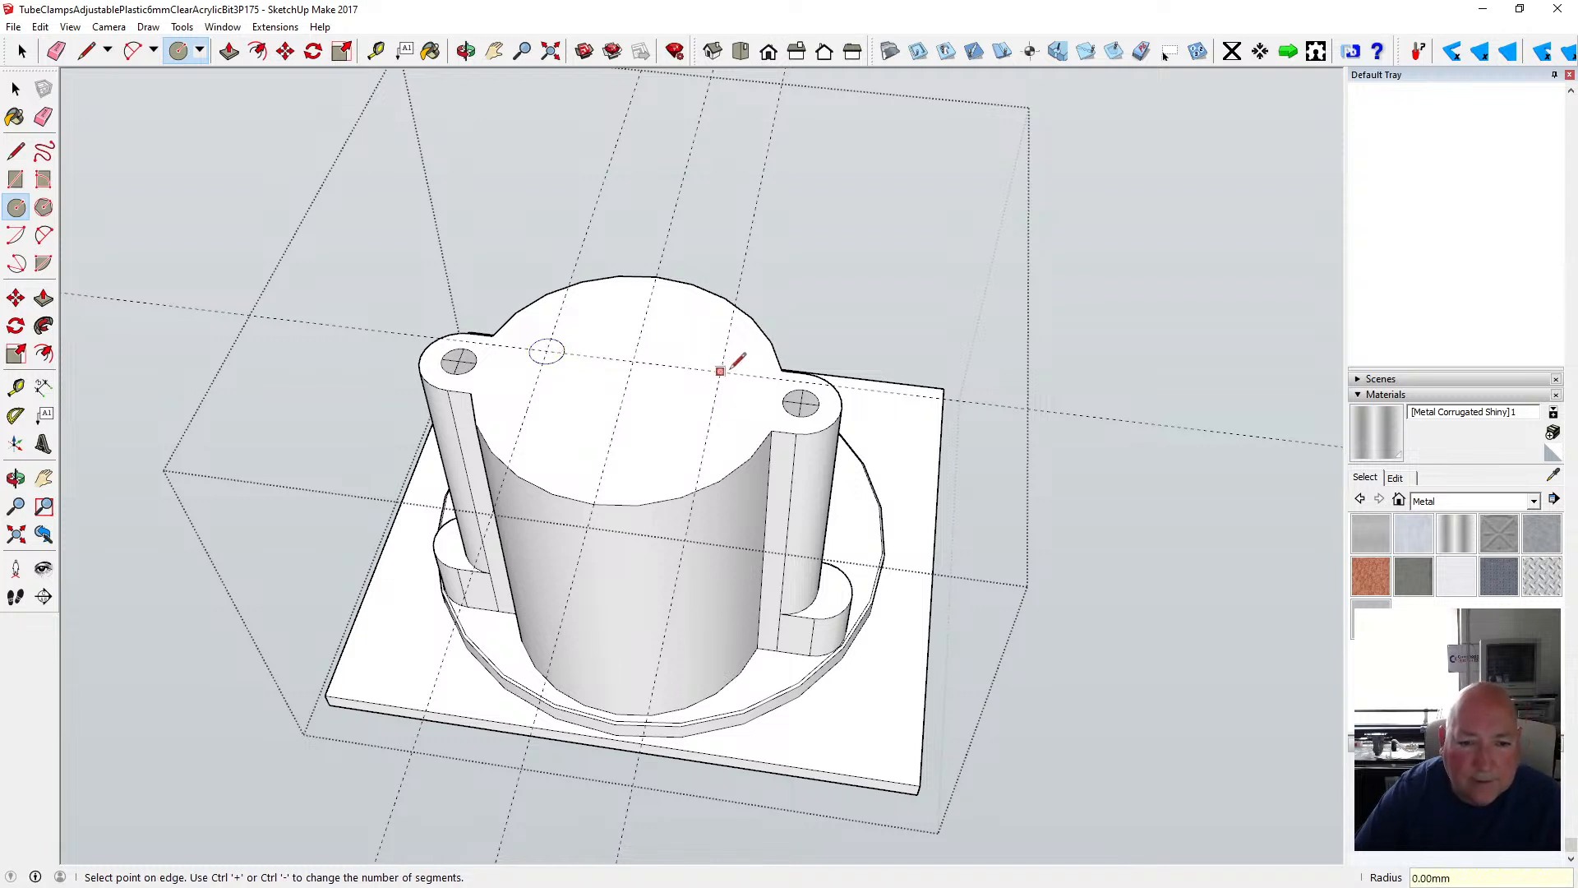
text(1.5)
key(Return)
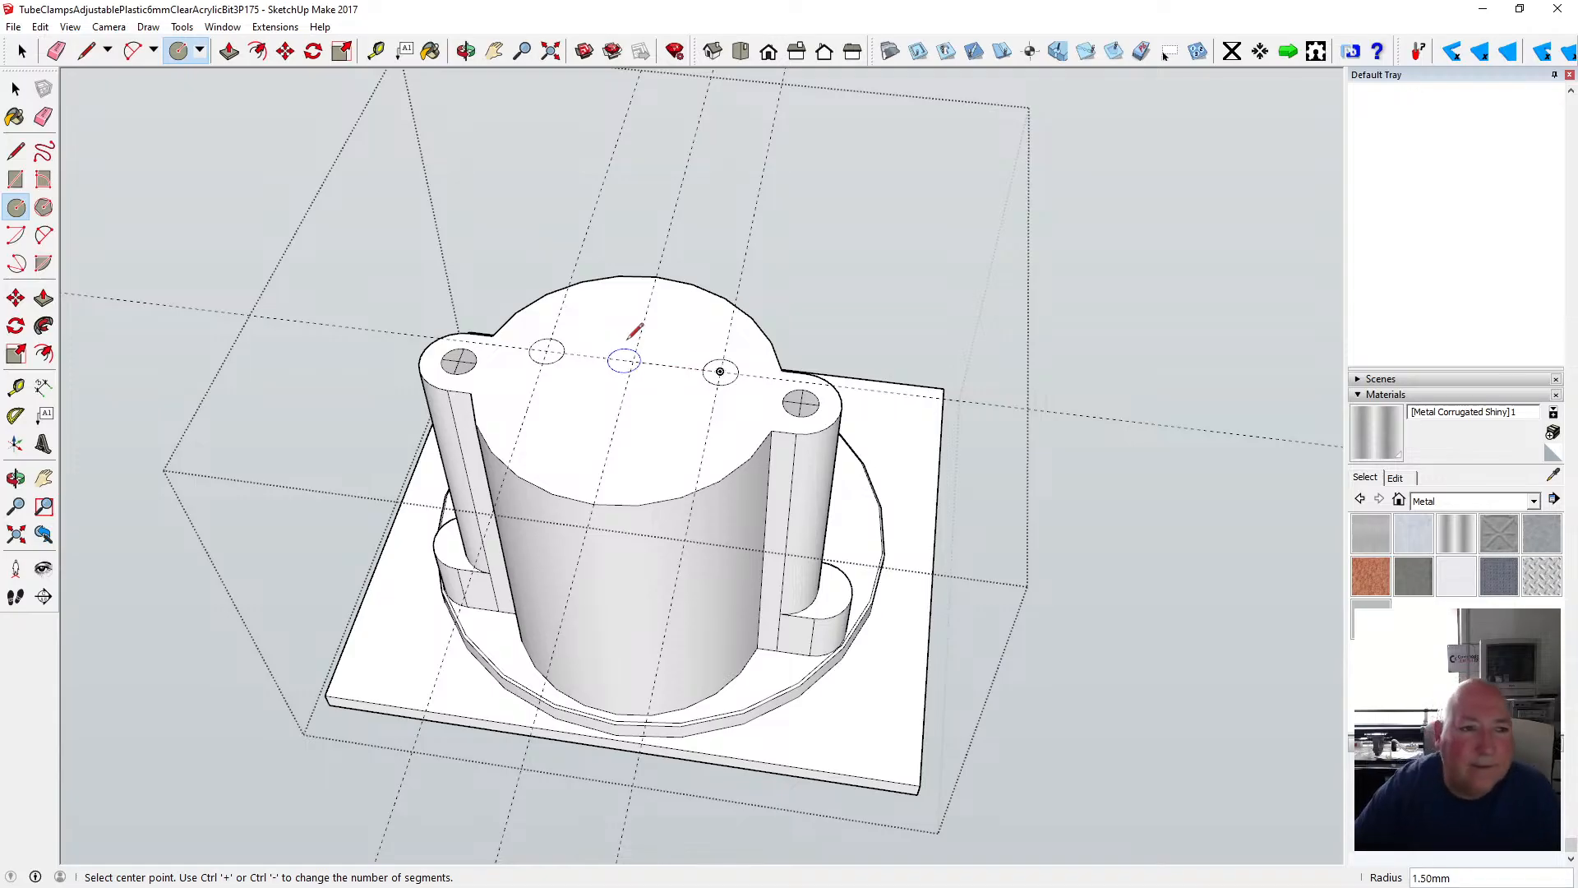
- Extrude both small circles on the top face upward by 8 mm to form two pins
key(p)
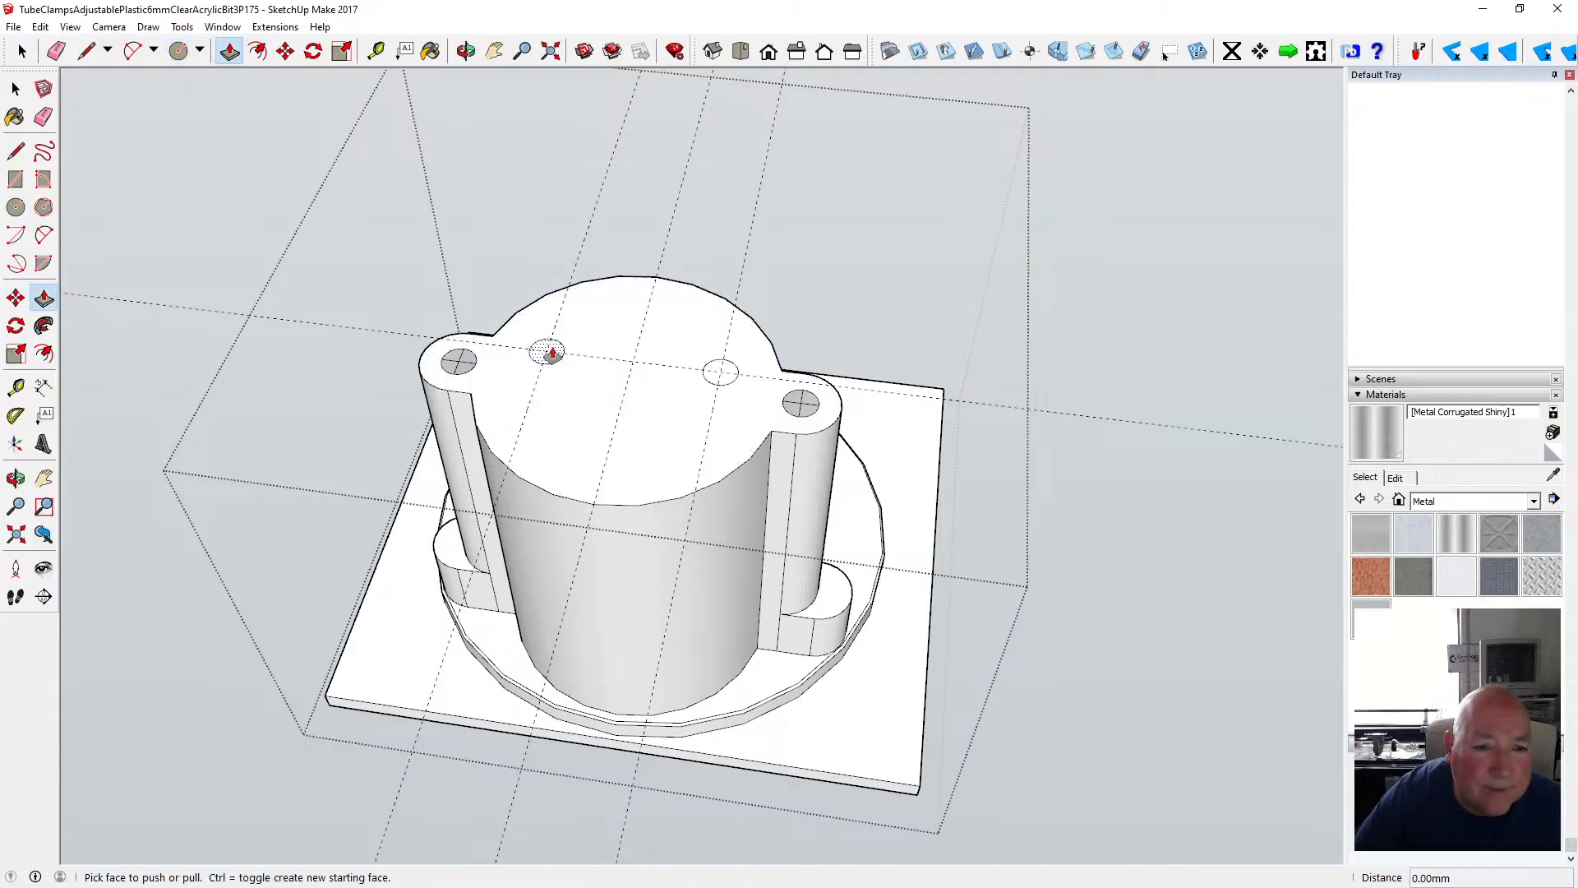
drag(551, 348, 553, 329)
double_click(552, 329)
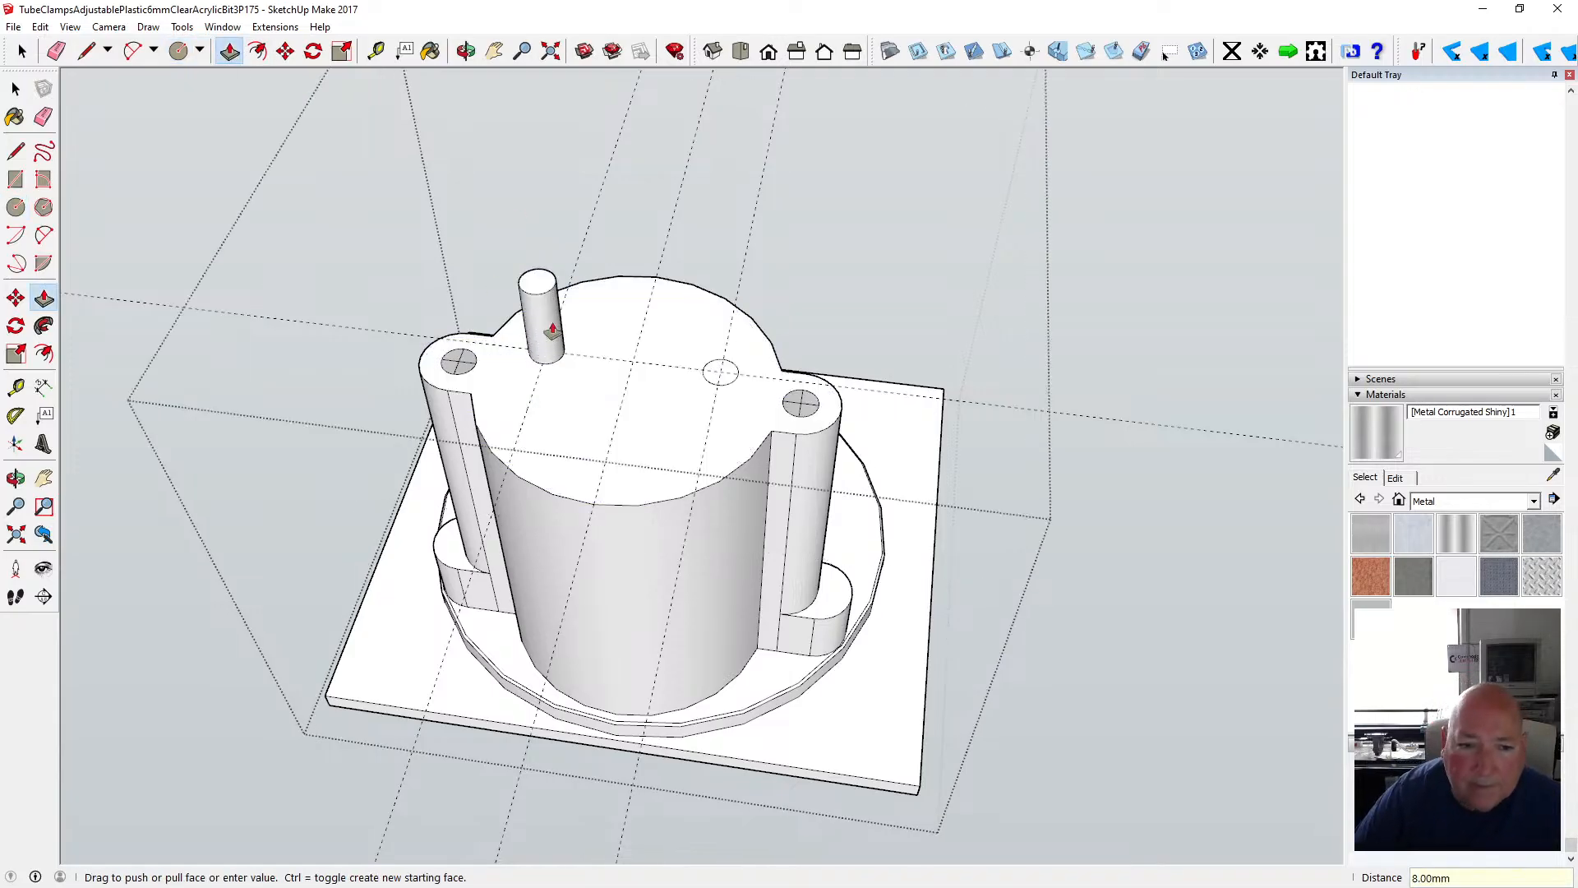
double_click(713, 358)
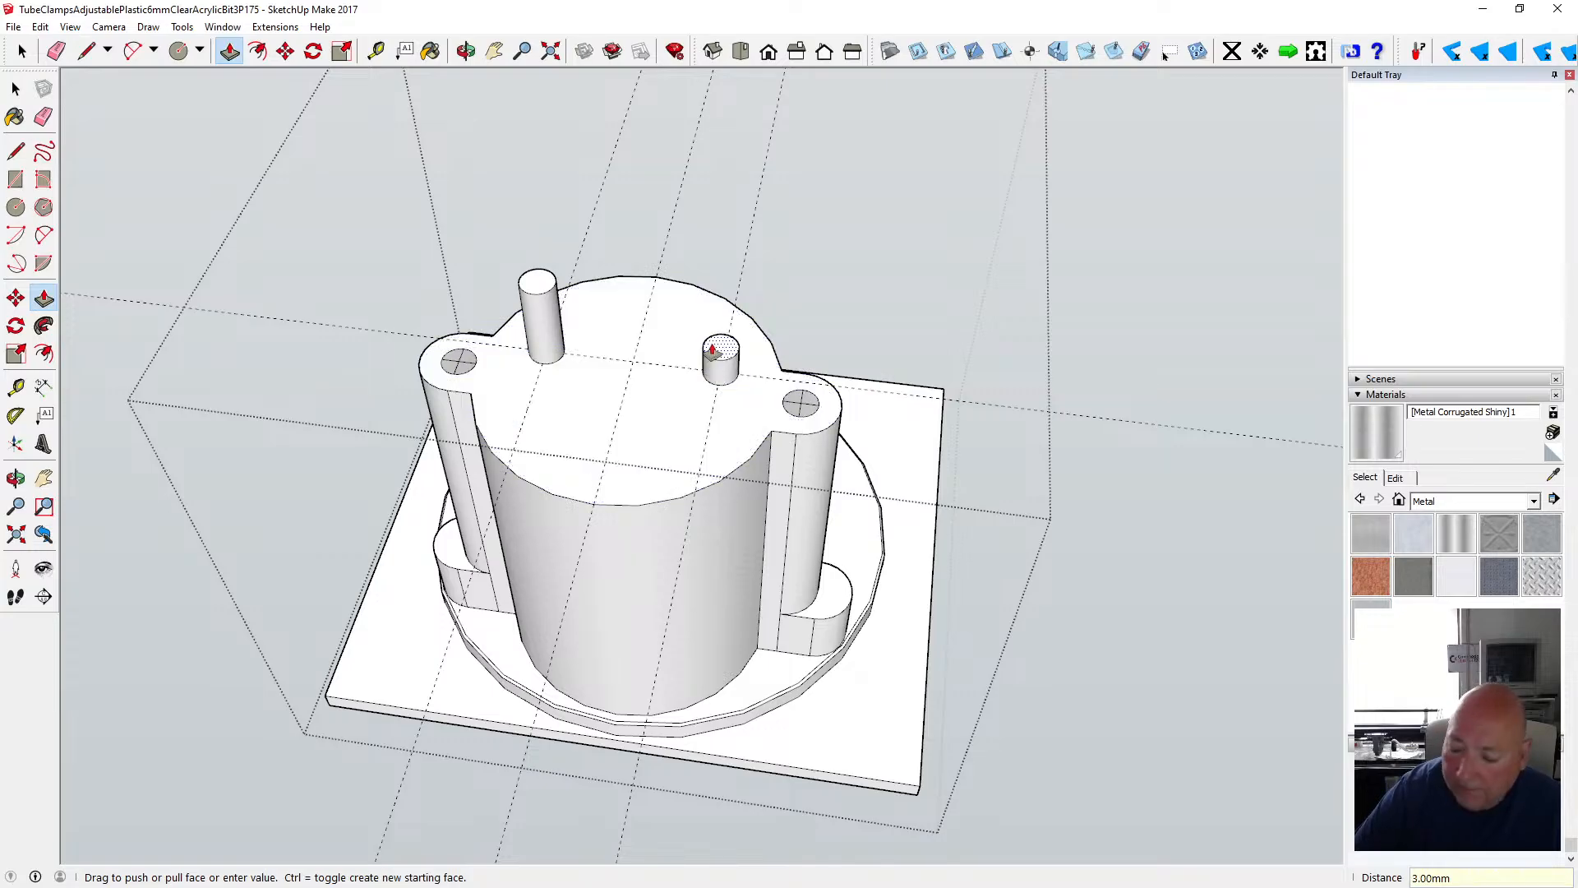
text(8)
key(Return)
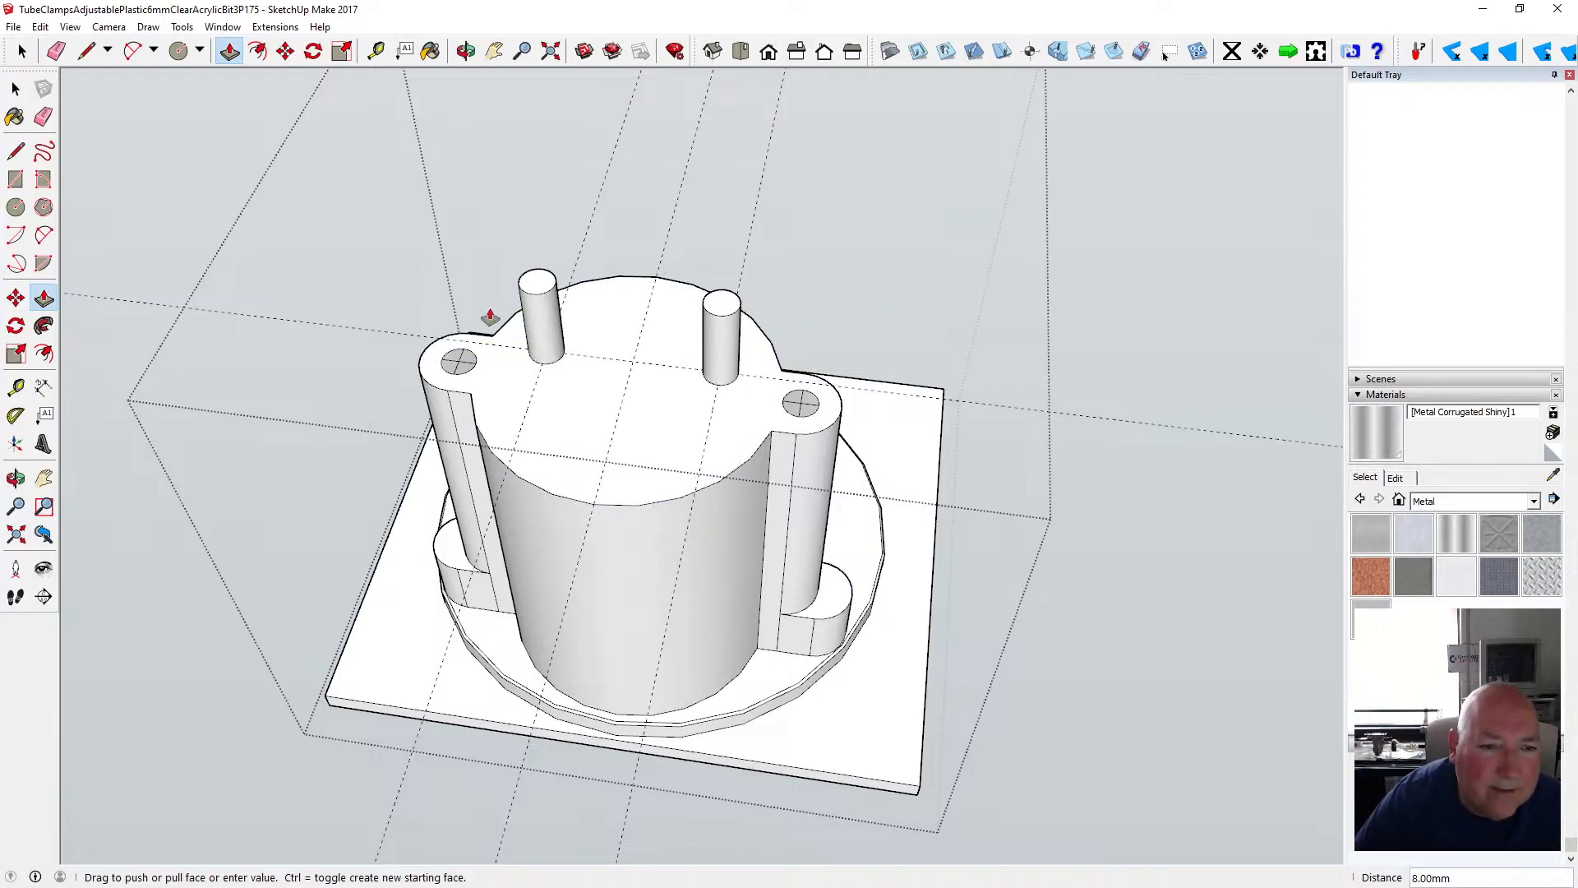
- Try to draw a 3 mm radius circle around each pin's base with X-ray on, and turn X-ray off
click(16, 207)
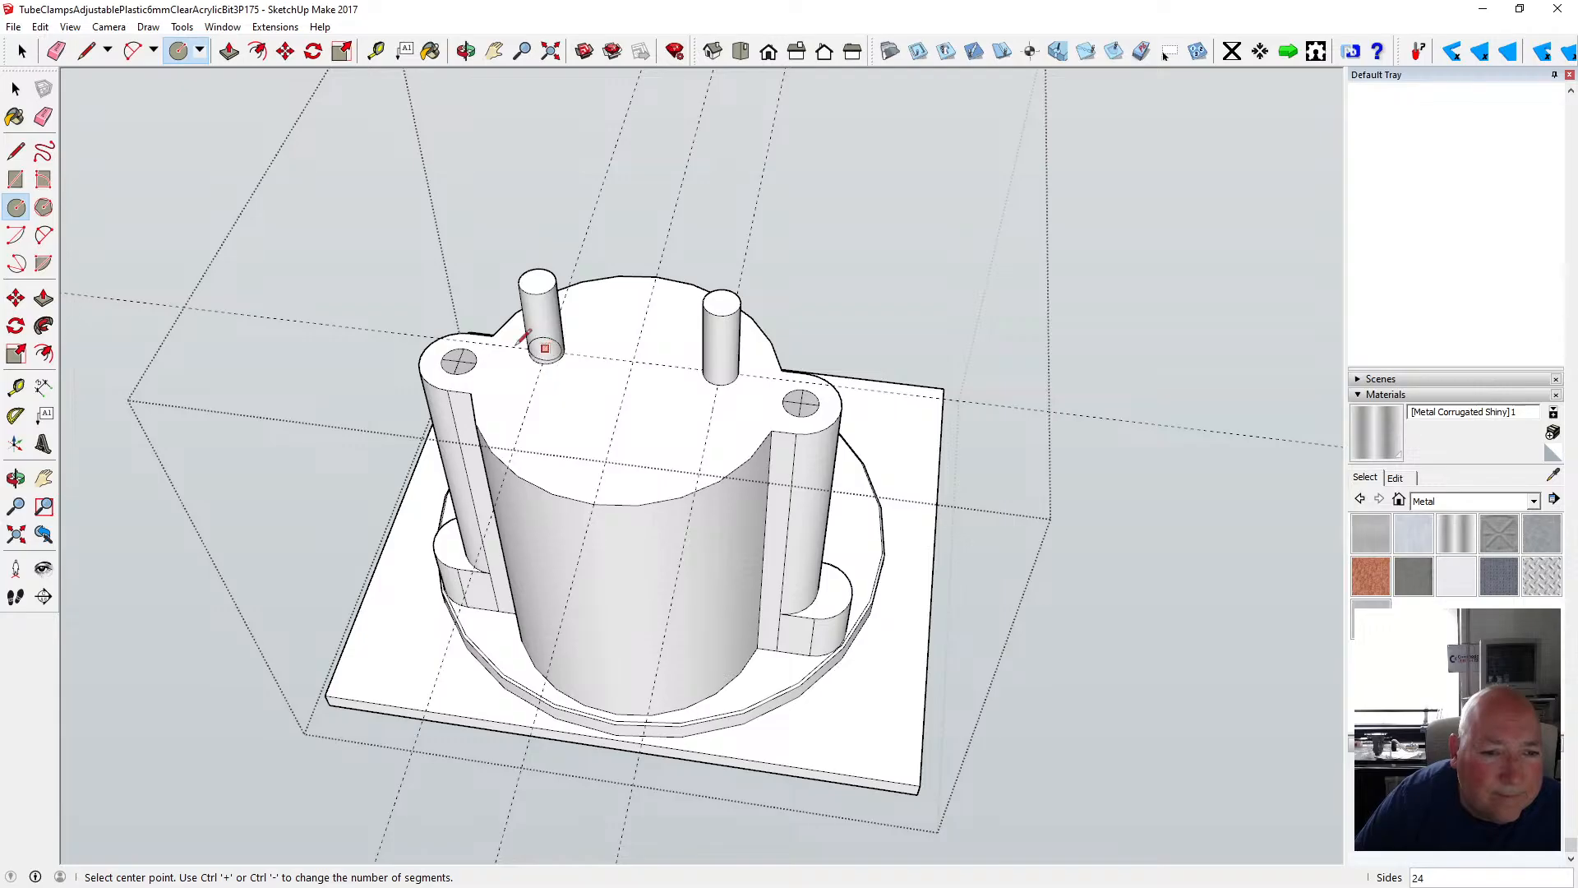
click(70, 26)
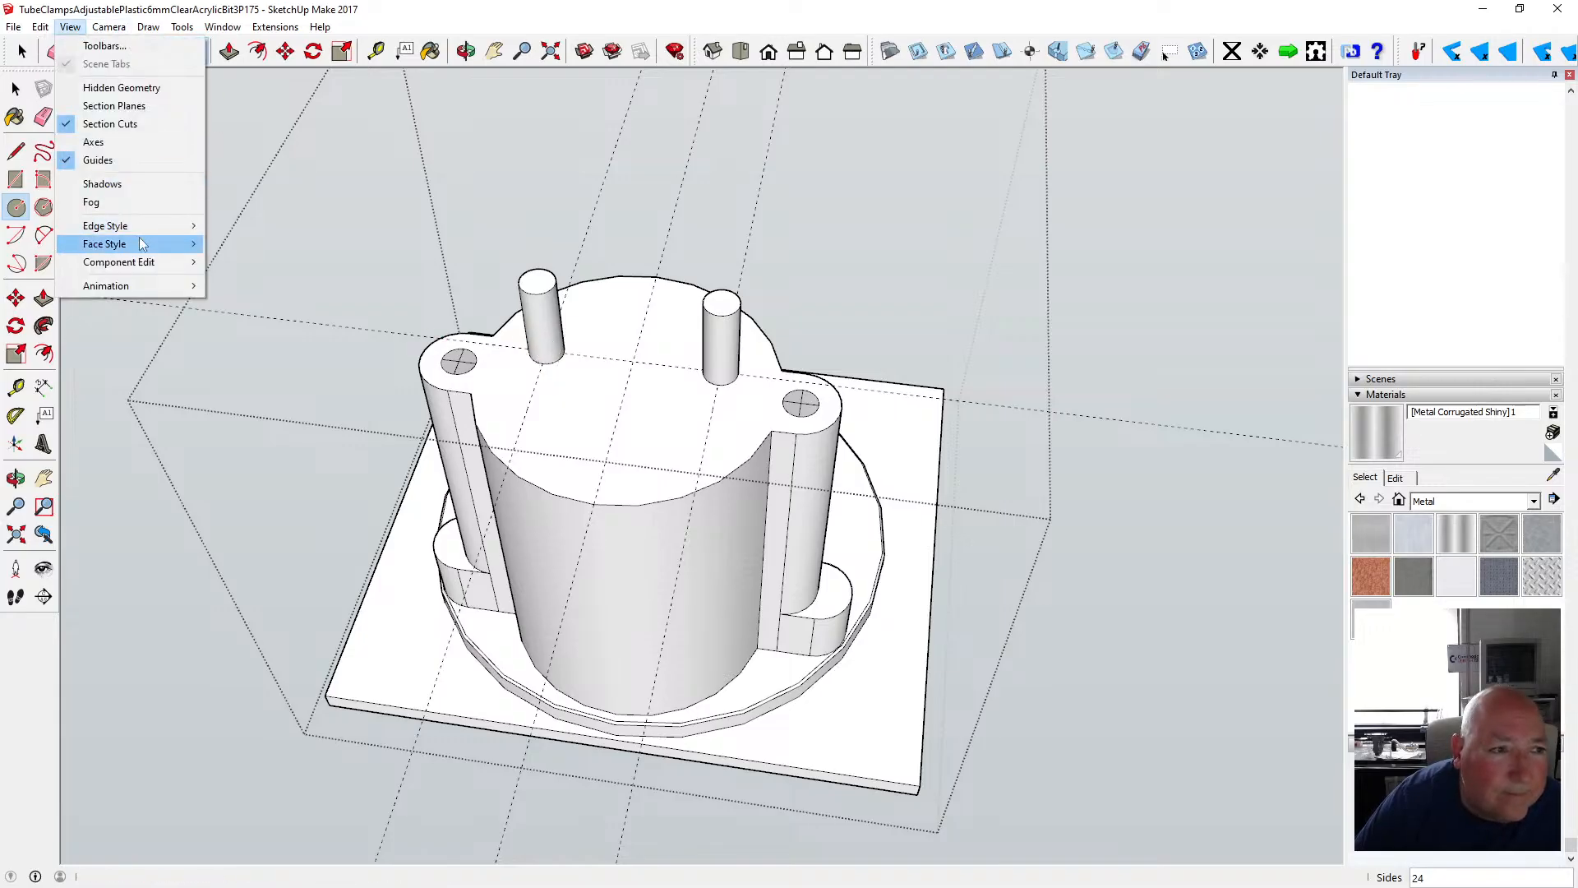
click(209, 246)
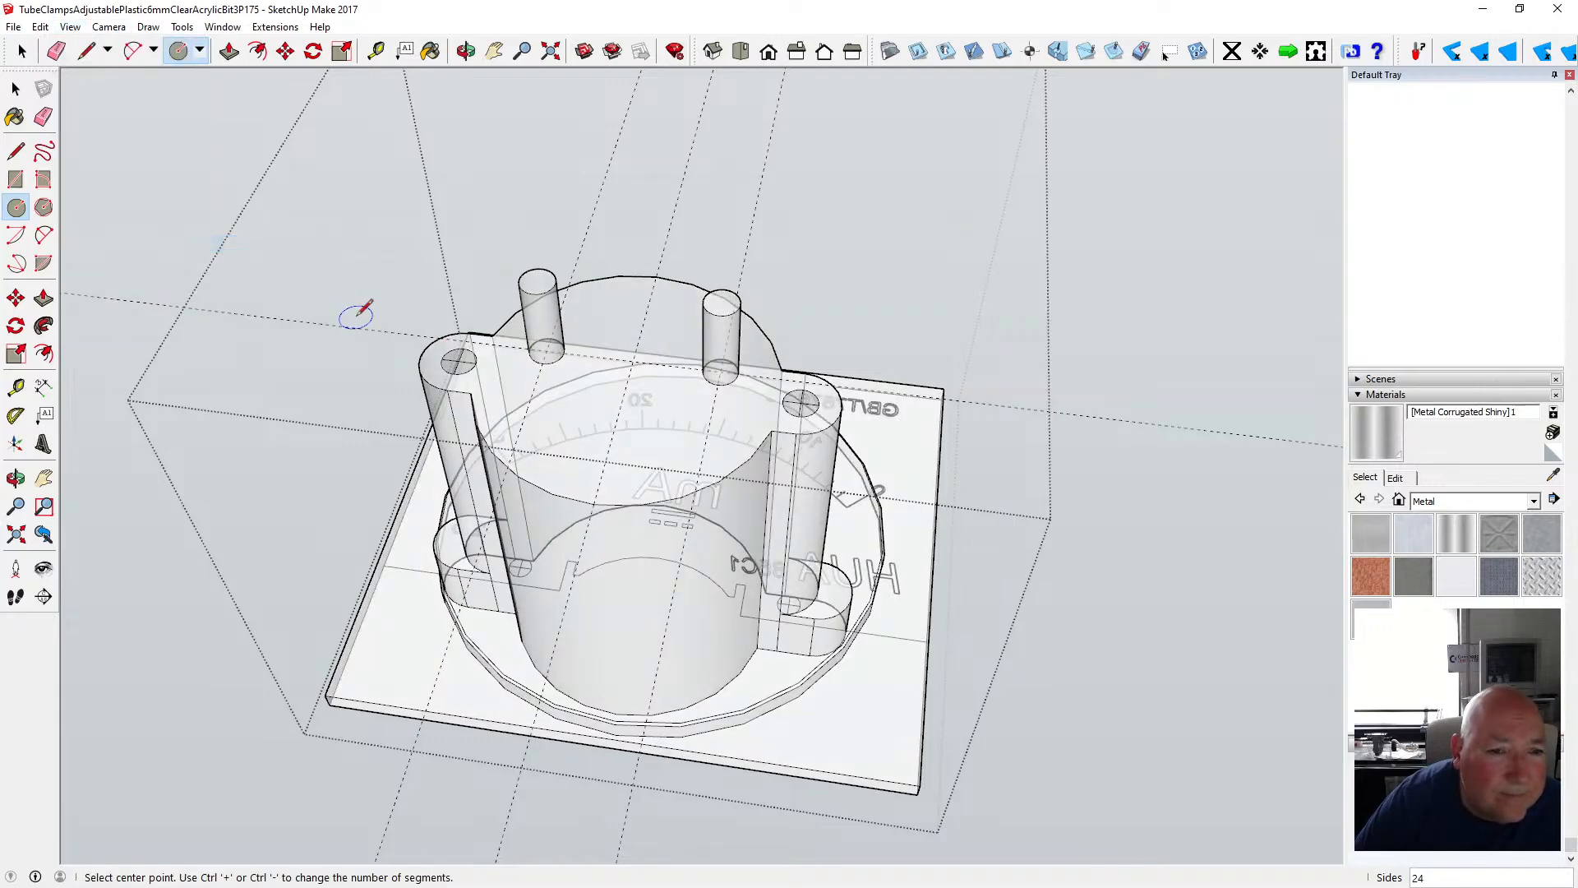
click(547, 350)
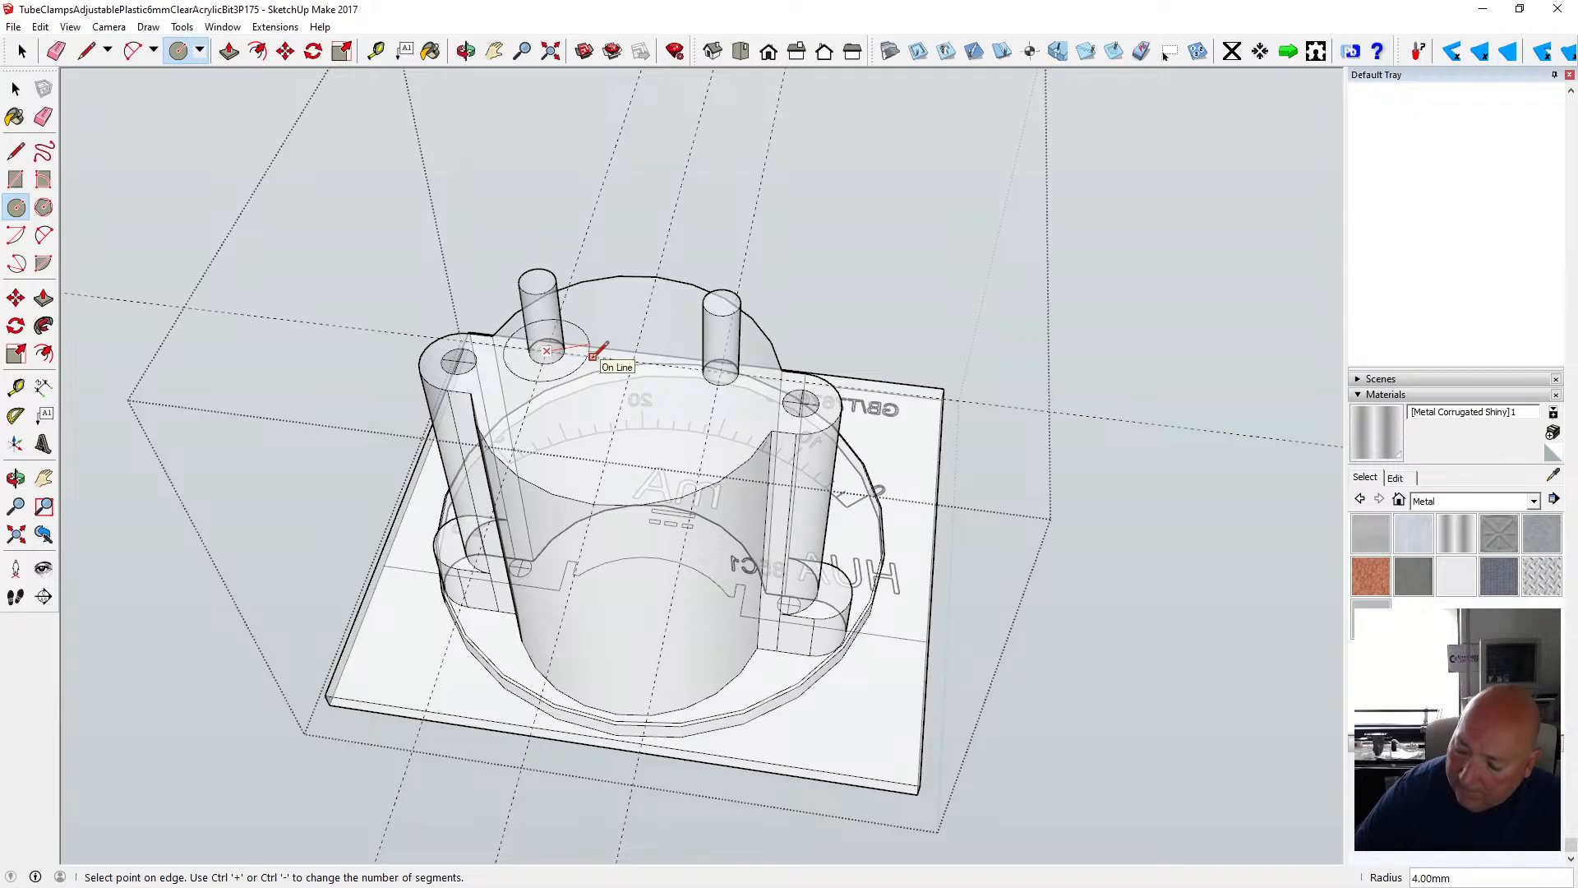
key(Return)
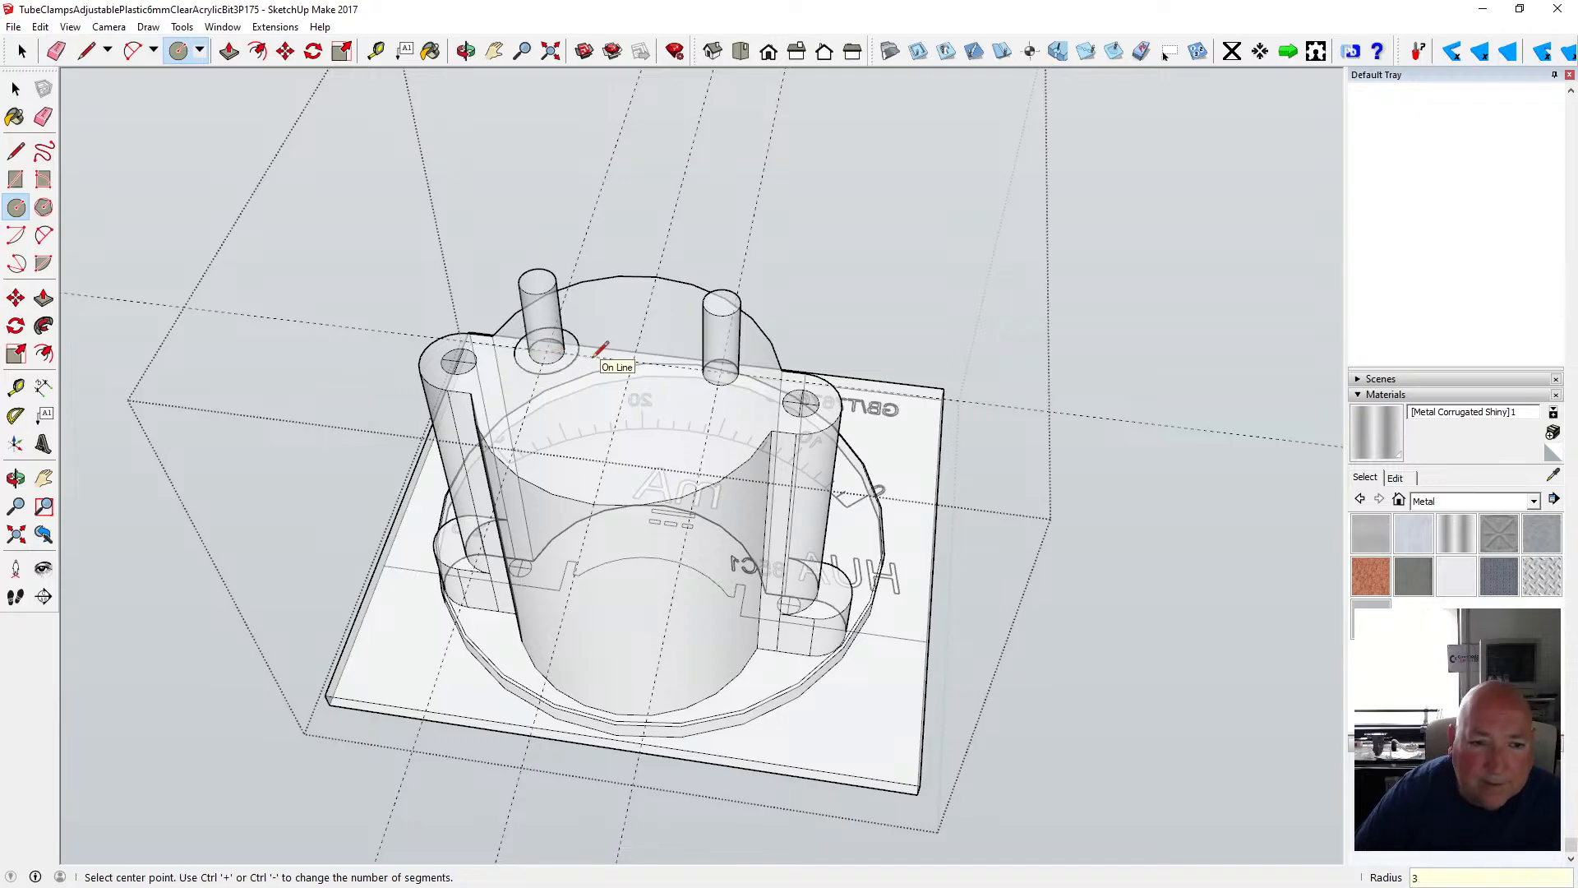
click(720, 371)
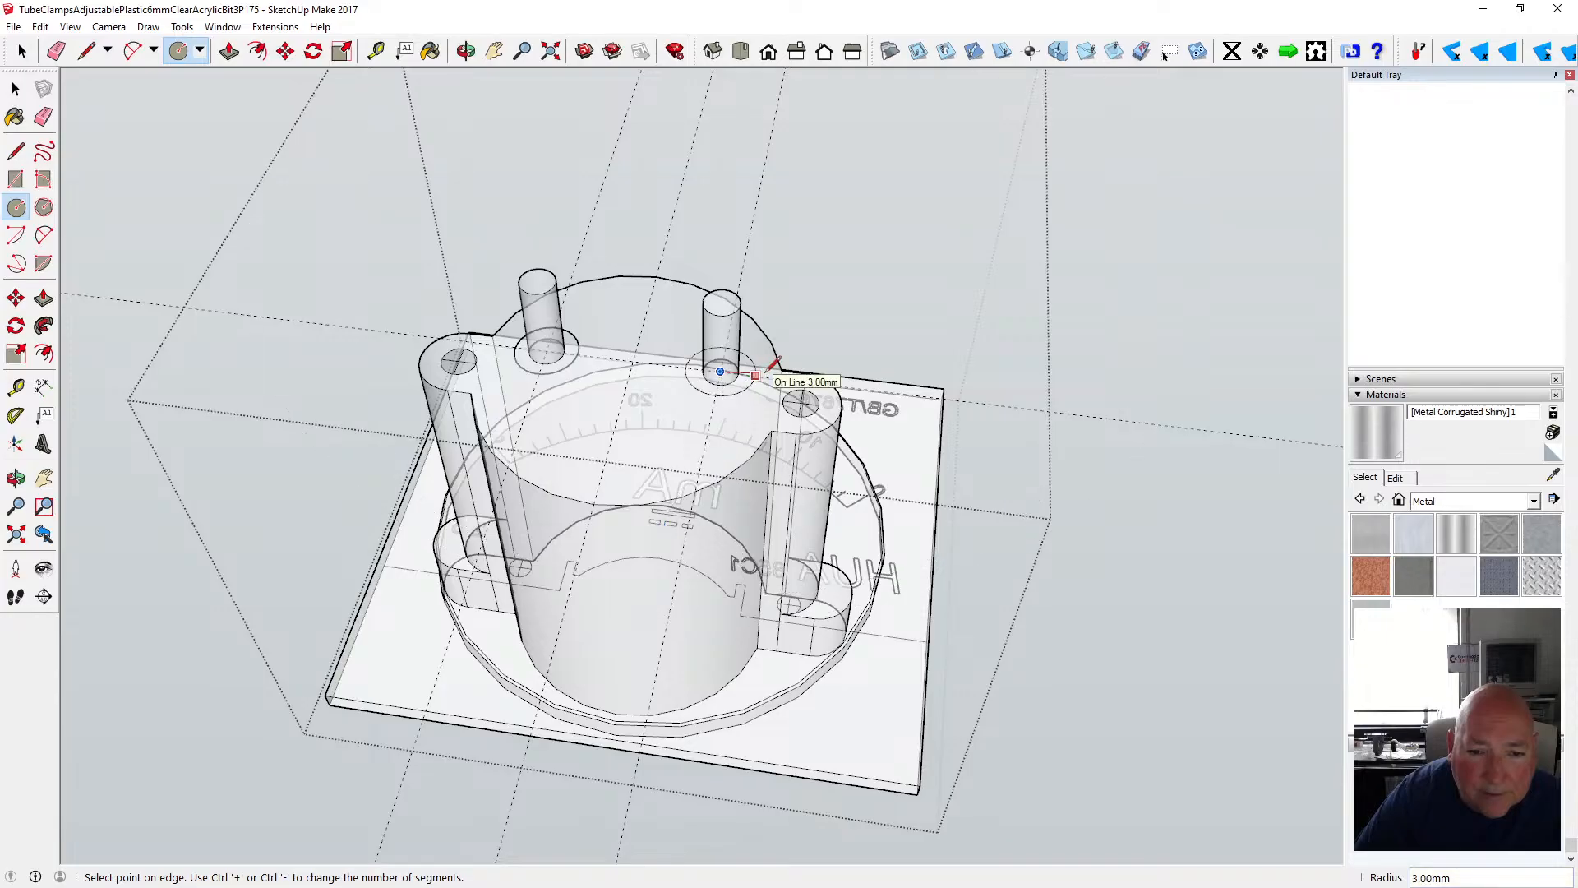
key(Return)
key(space)
click(70, 27)
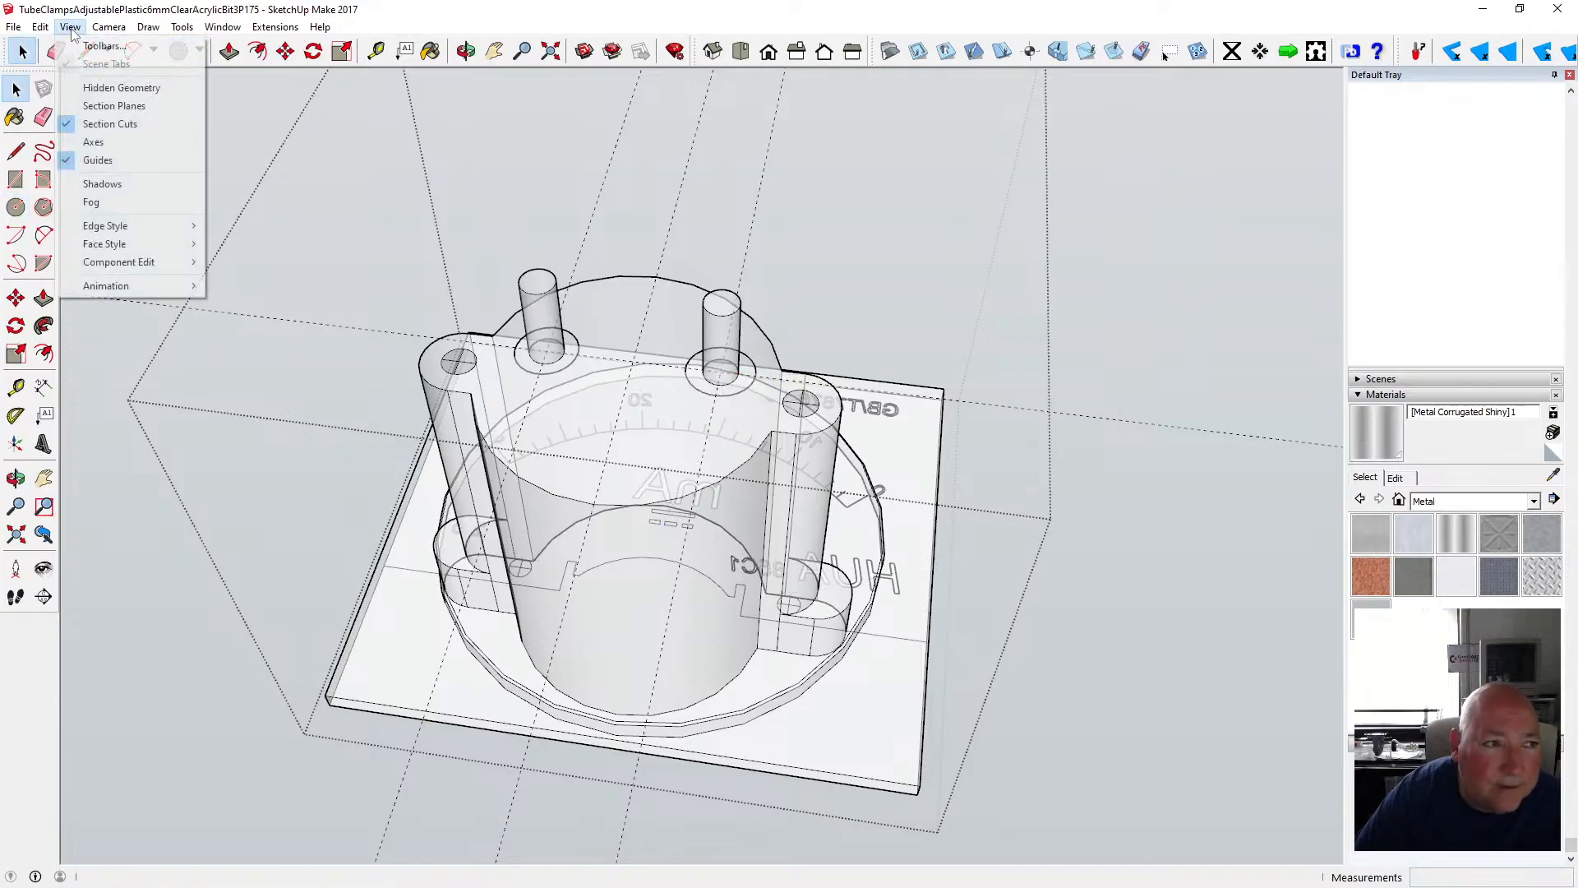
mouse_move(131, 243)
click(246, 243)
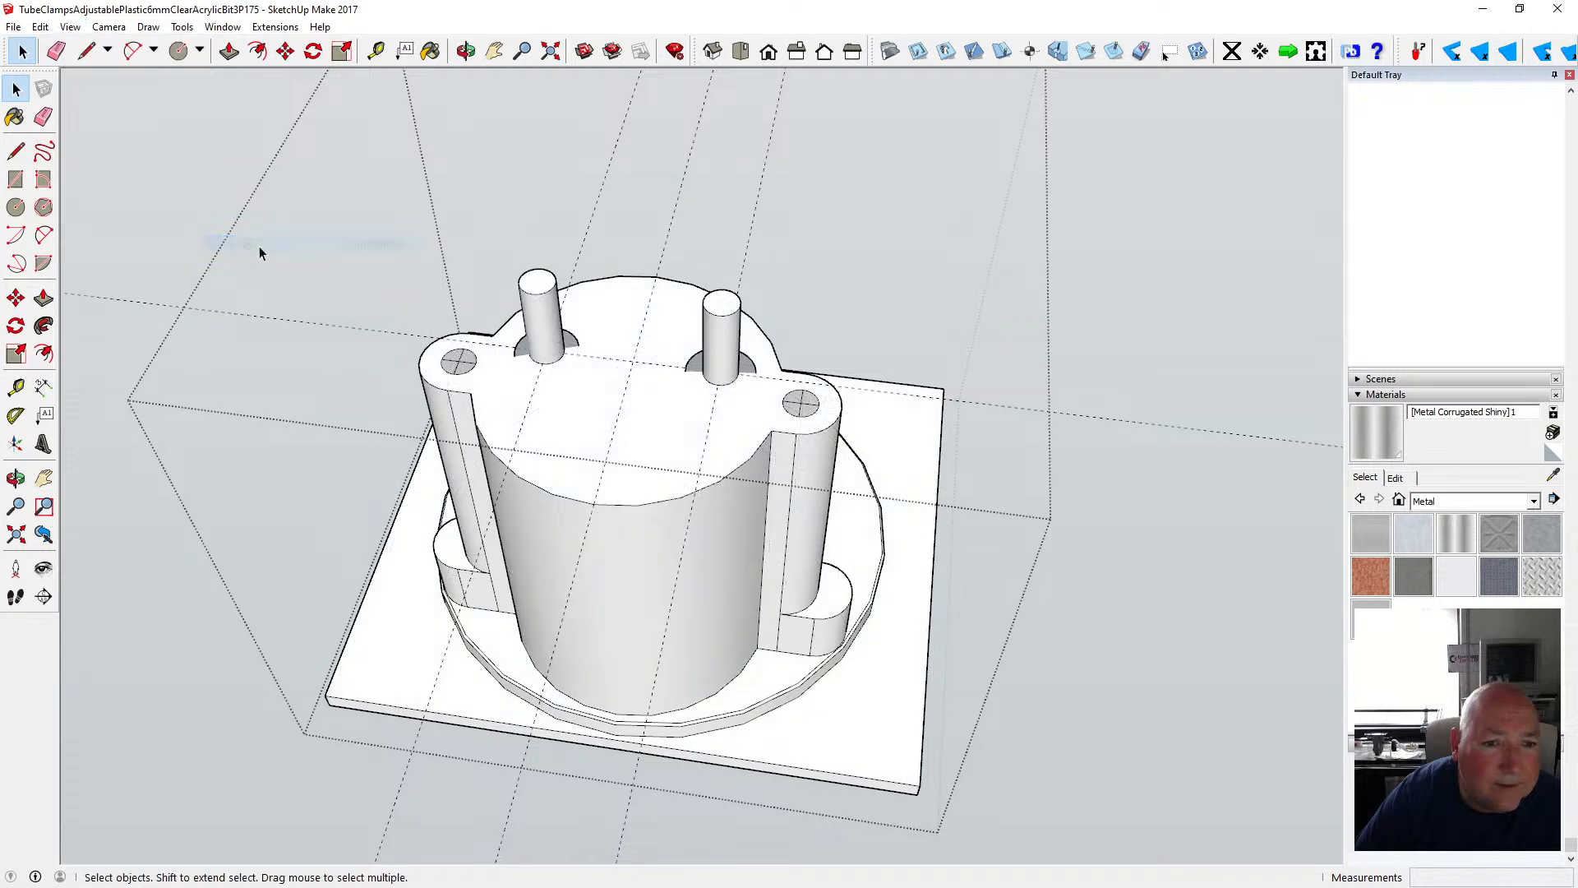
- Check the orientation of the circles around the pins and undo both of them
click(465, 51)
drag(493, 84, 366, 125)
scroll(563, 242, up, 2)
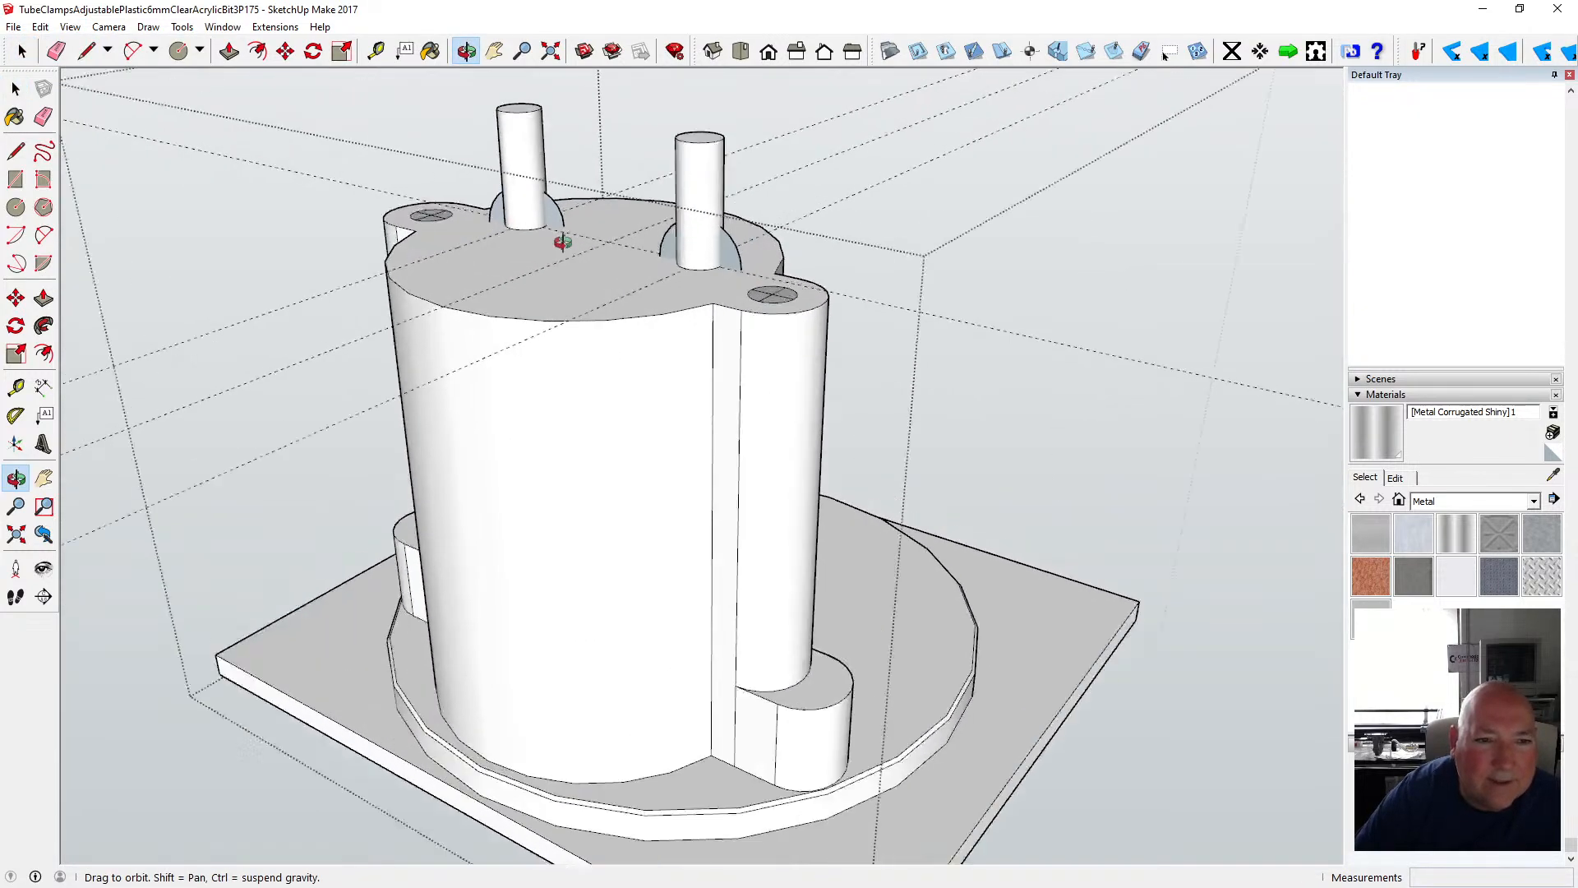
scroll(563, 243, up, 3)
drag(563, 238, 525, 246)
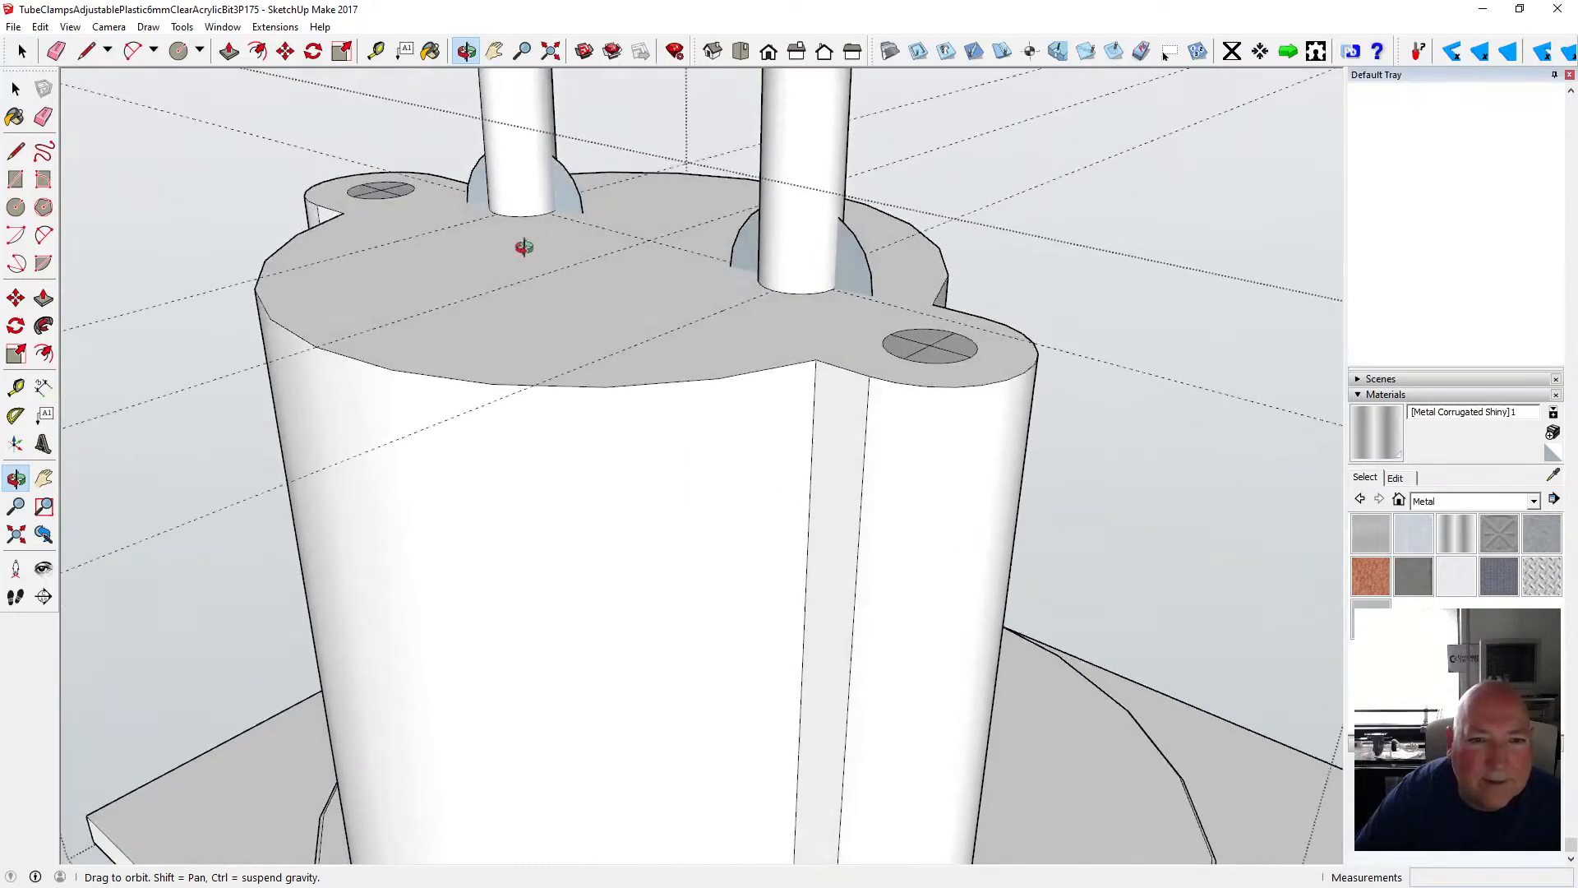
click(40, 27)
click(71, 45)
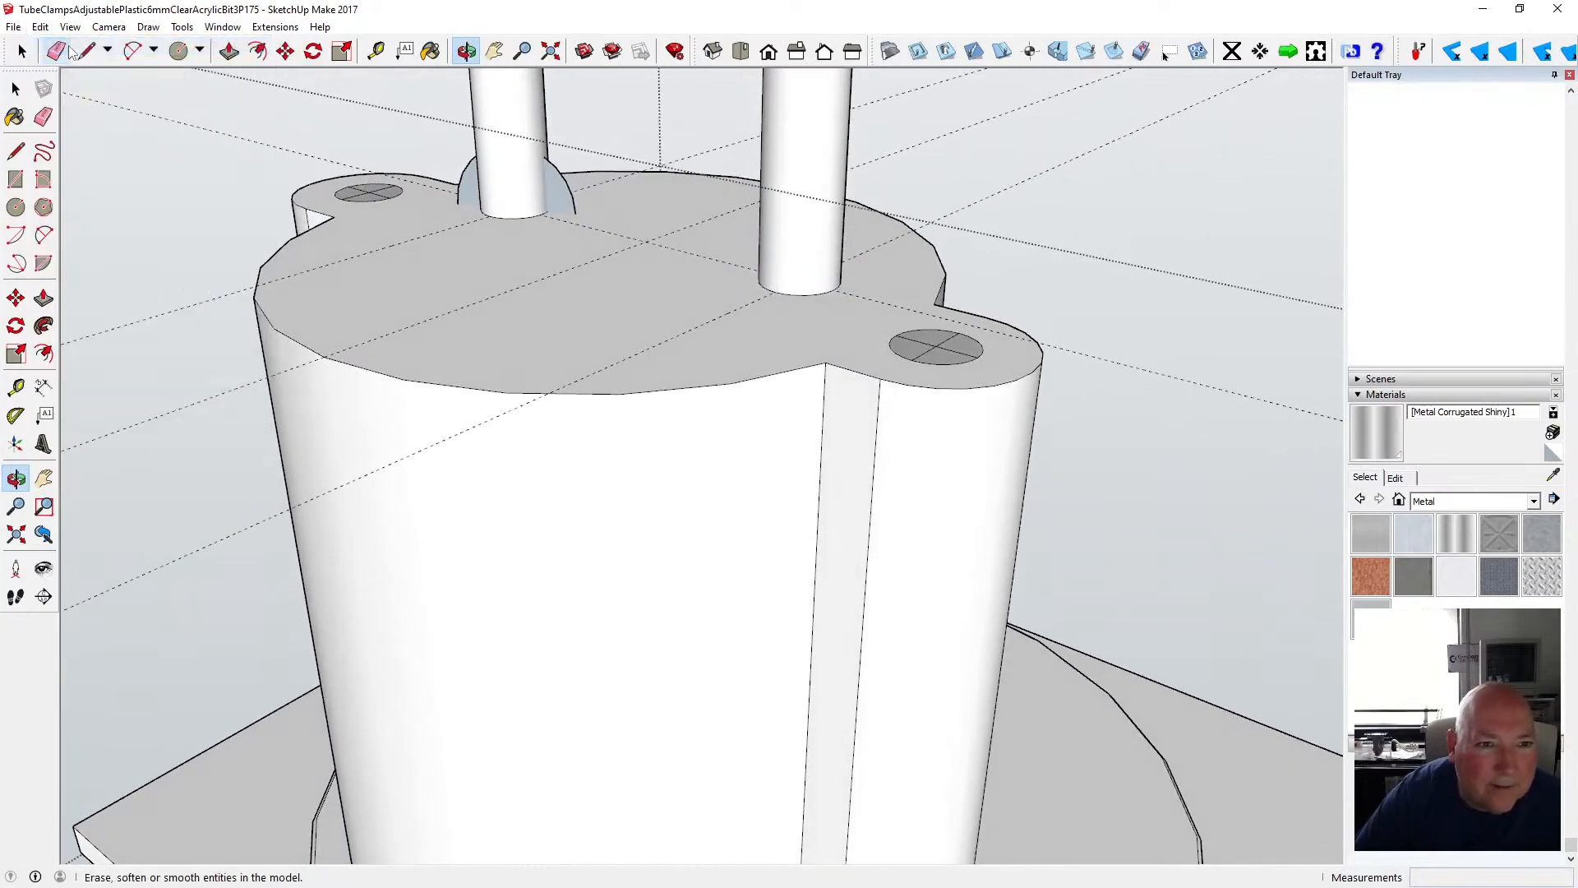
click(39, 26)
click(72, 46)
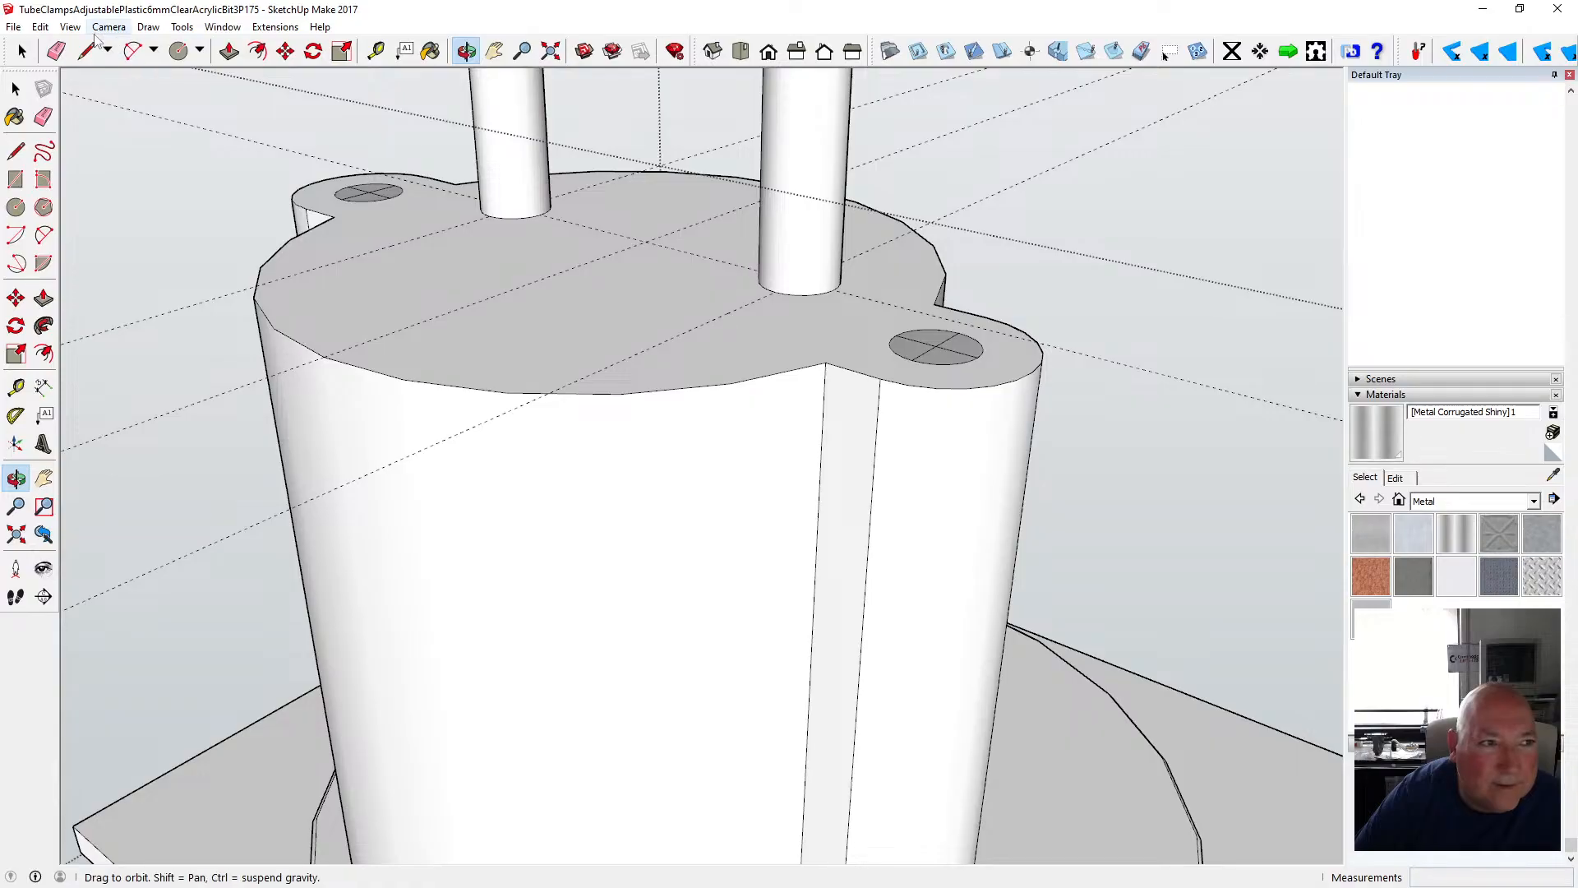
- Turn on X-ray and draw a 3 mm radius circle flat on the top face, concentric with each pin
click(70, 26)
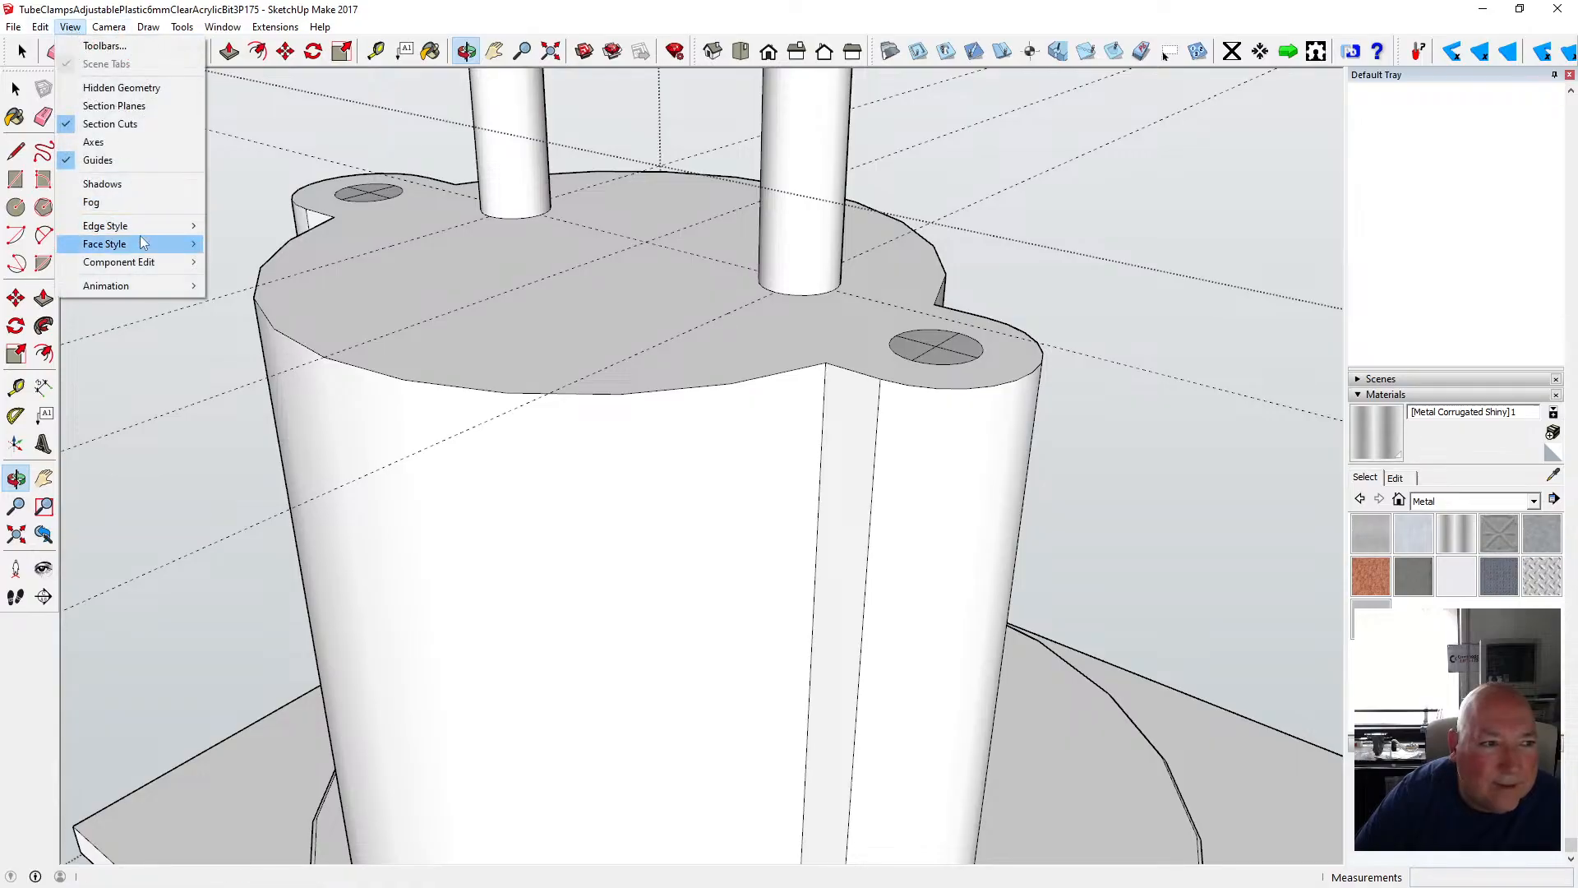
mouse_move(123, 239)
click(327, 241)
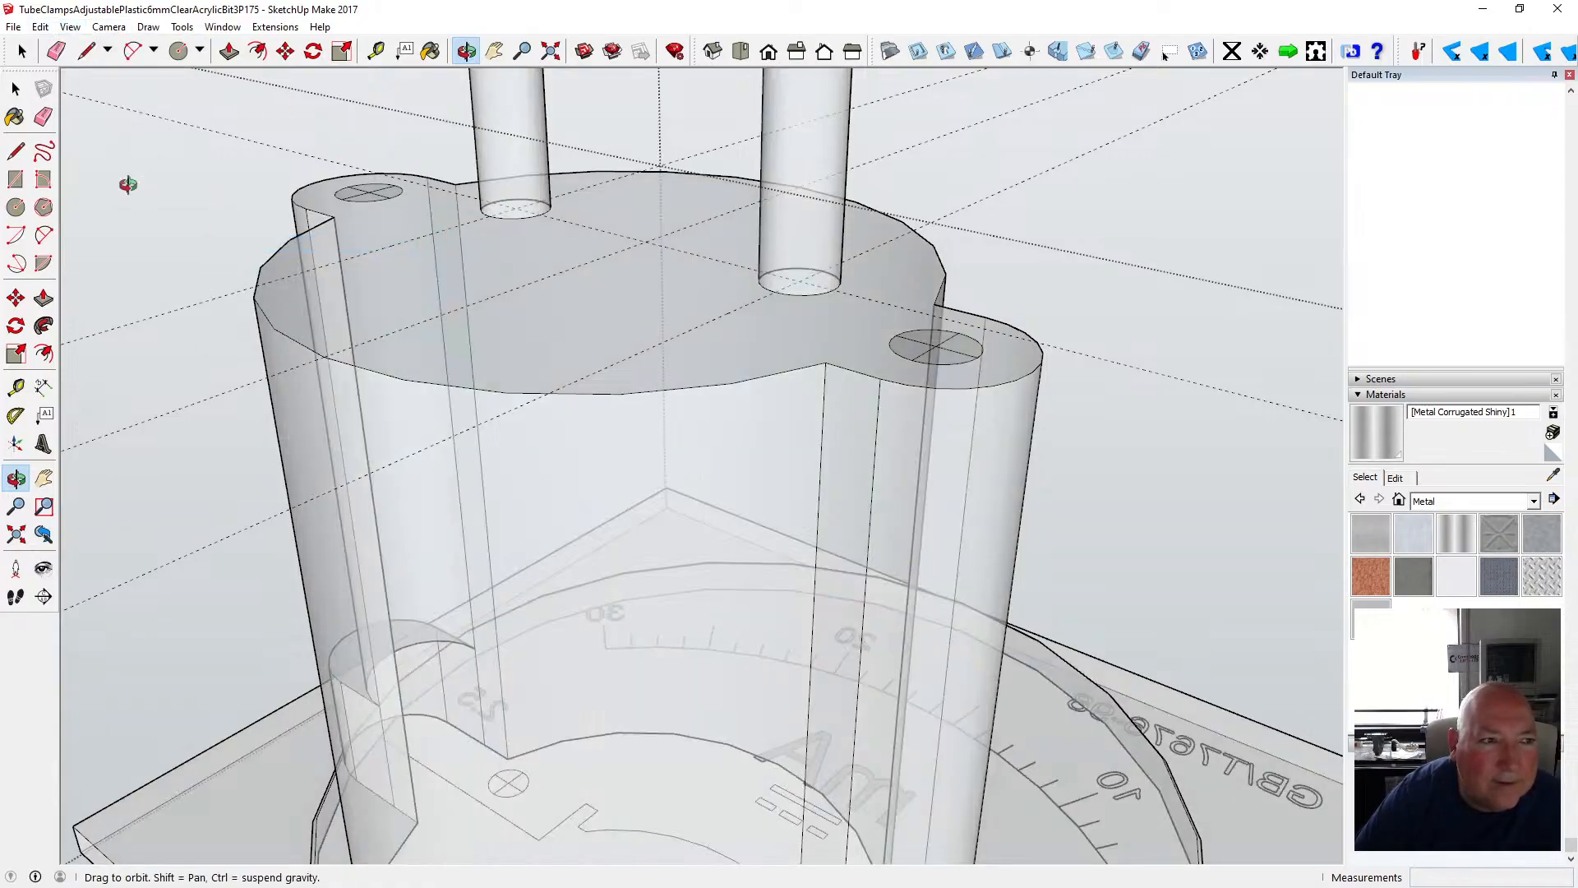
click(16, 206)
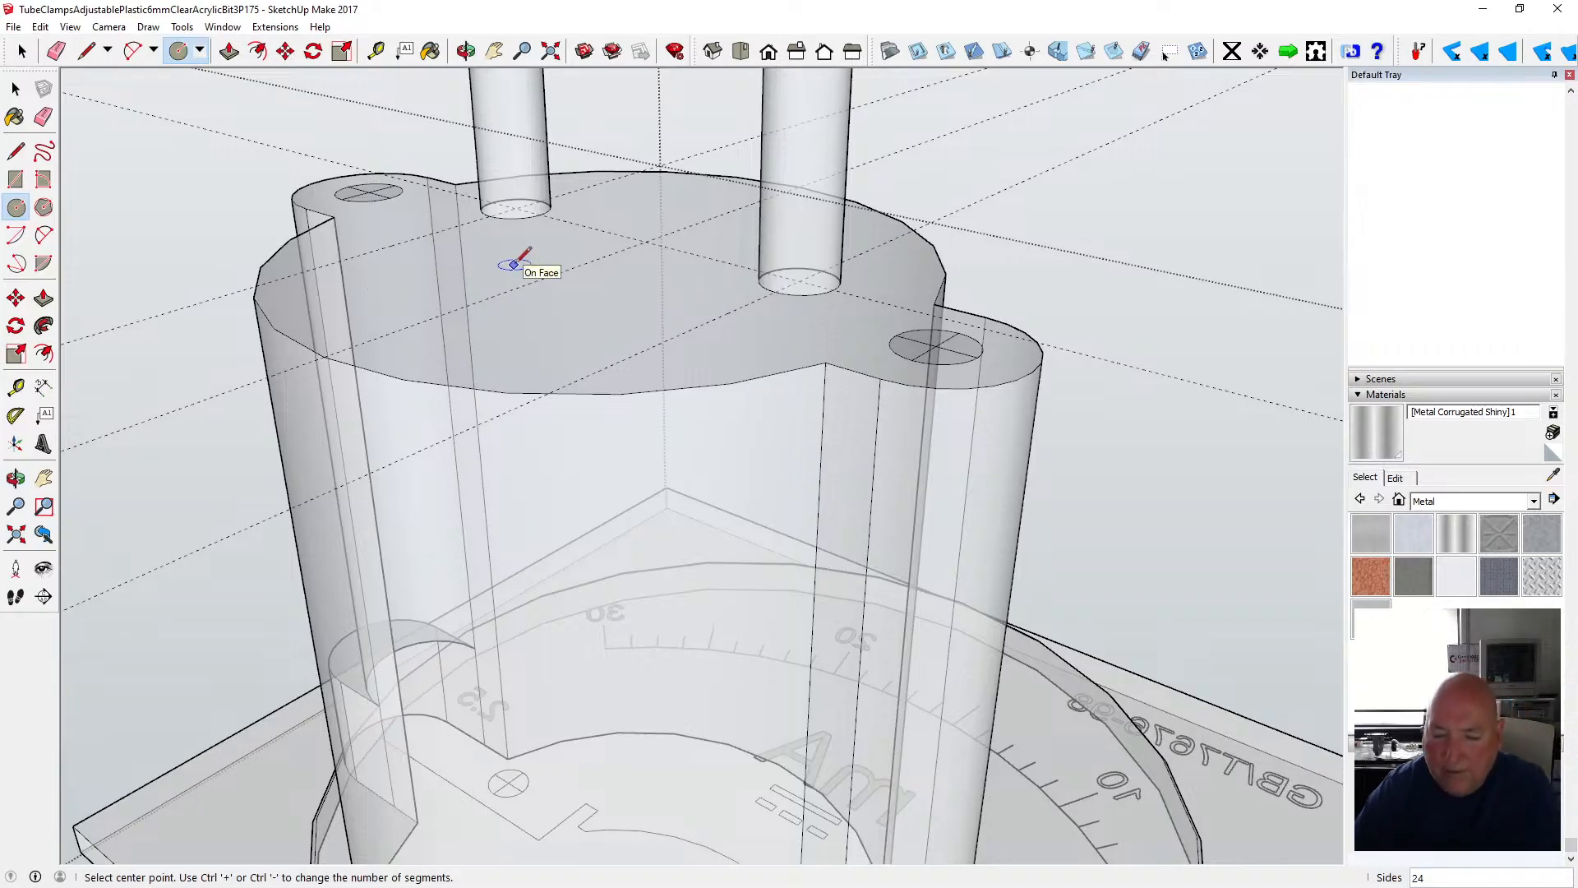
click(516, 209)
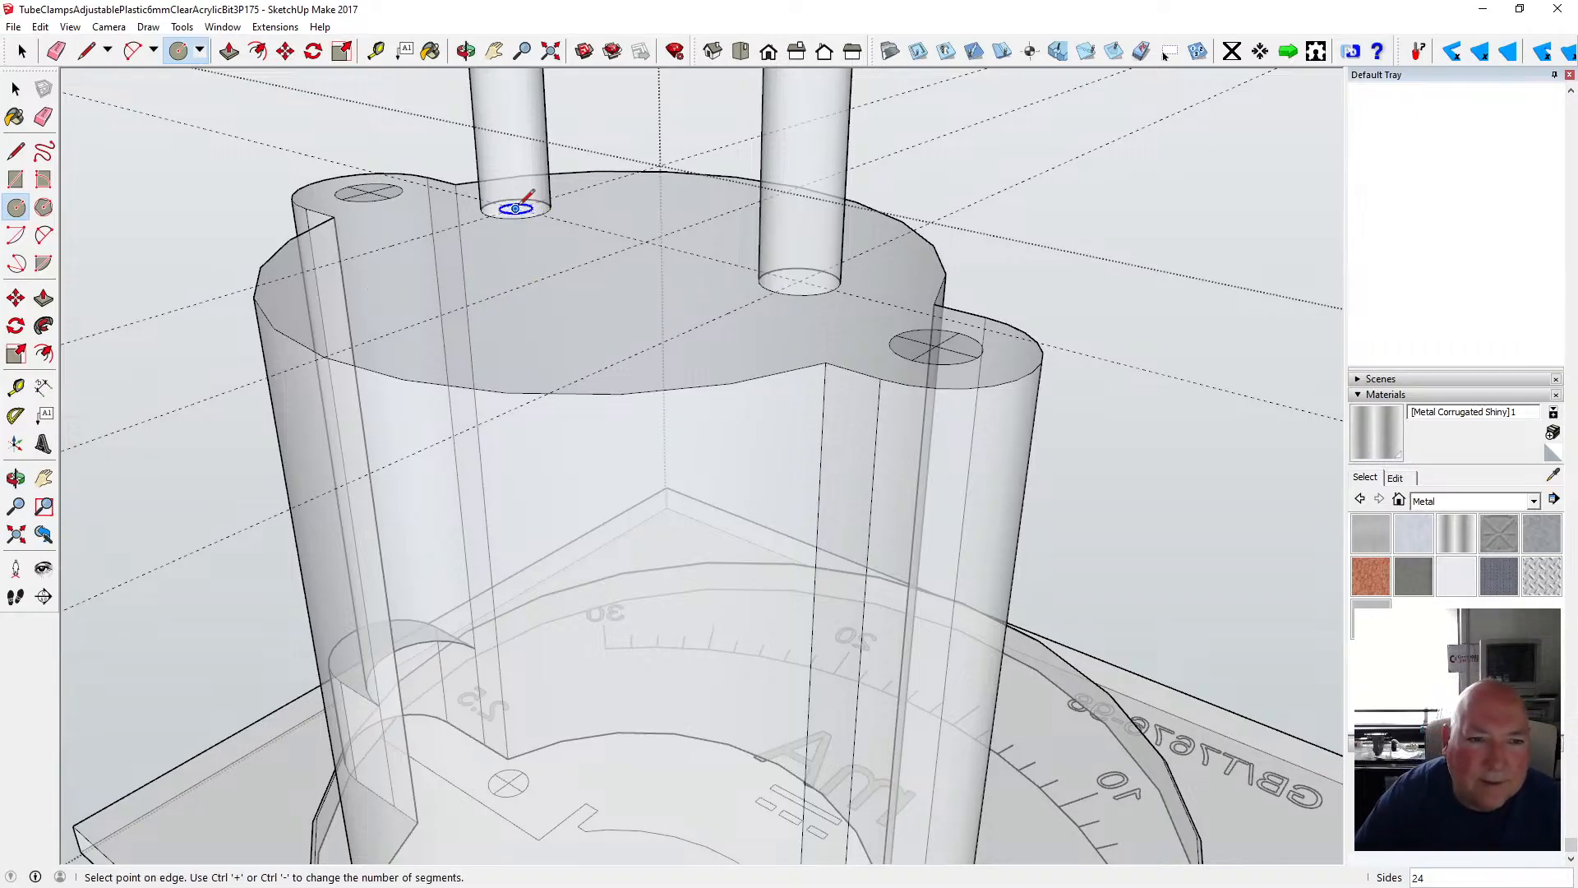
click(562, 215)
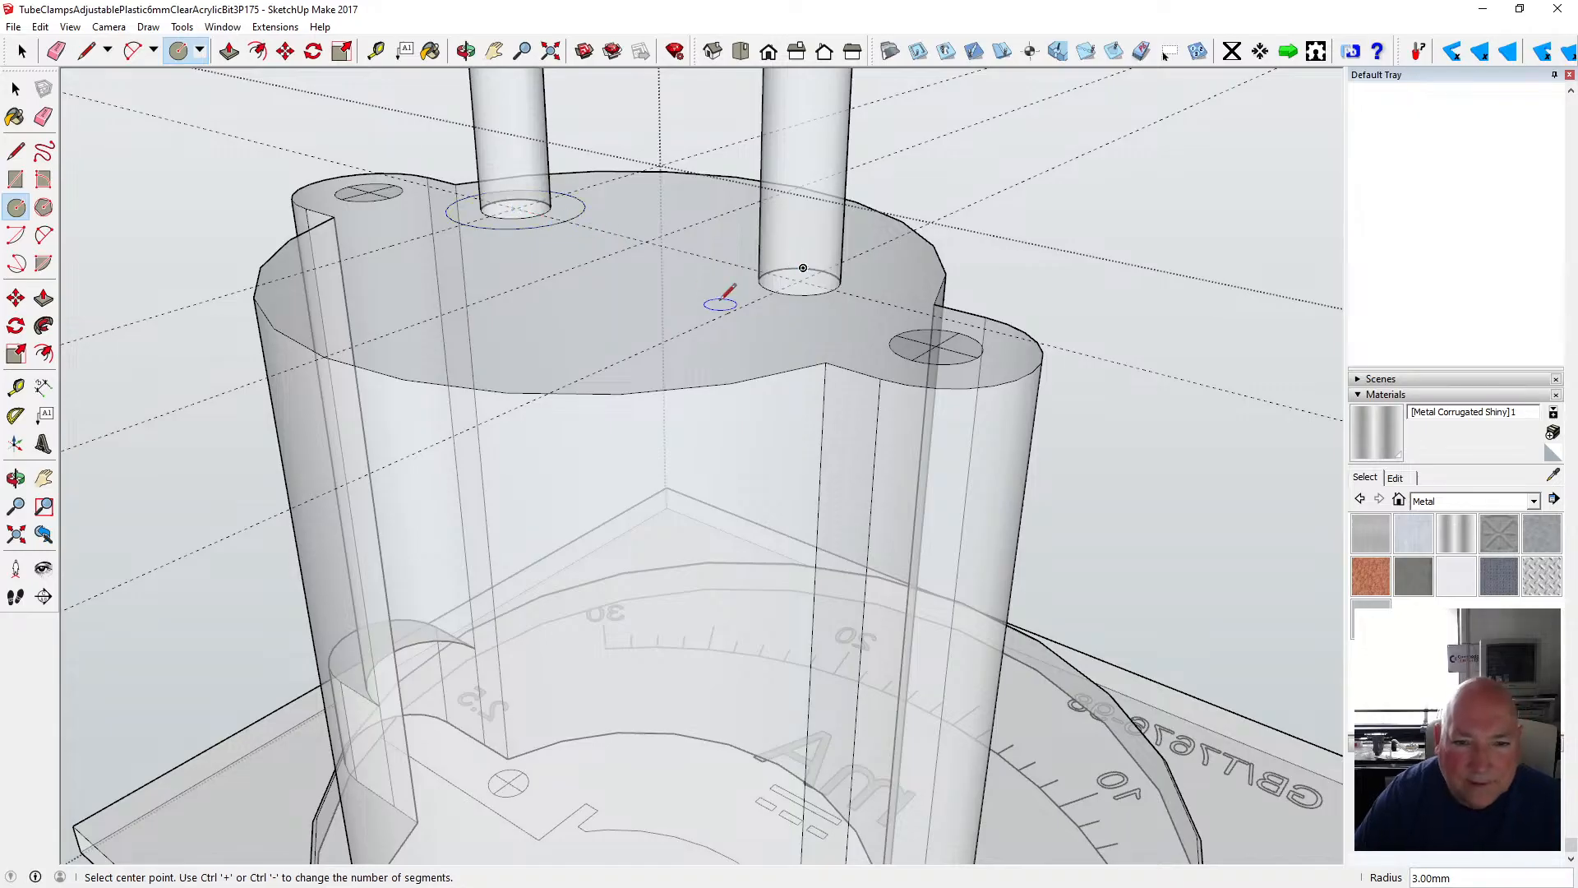
click(799, 281)
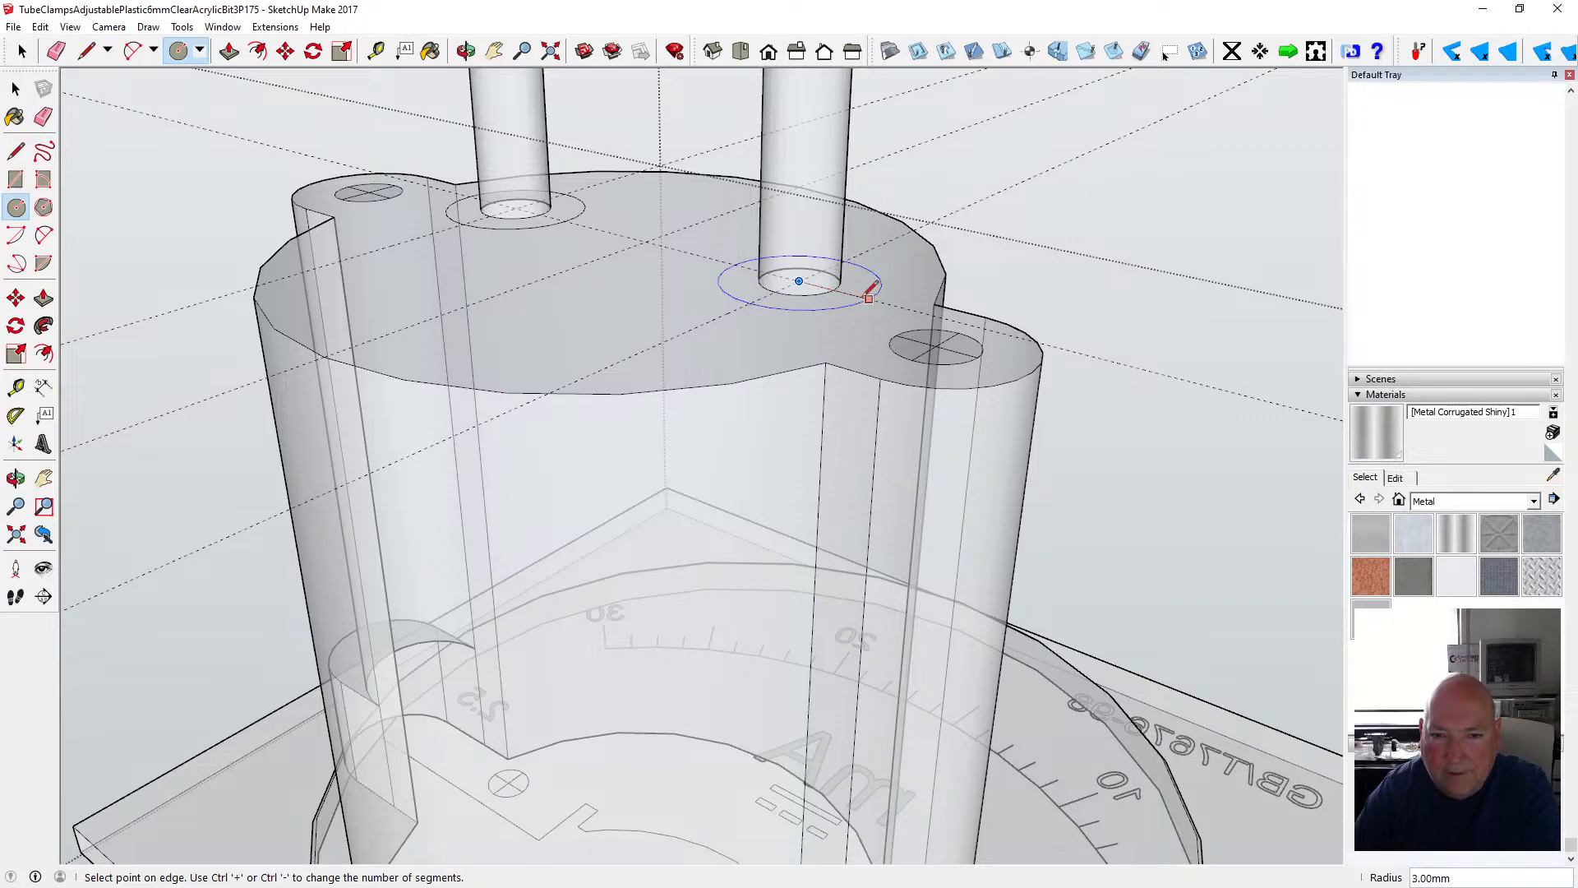
click(870, 292)
- Turn off X-ray and delete the guide lines across the cylinder's top face
click(17, 89)
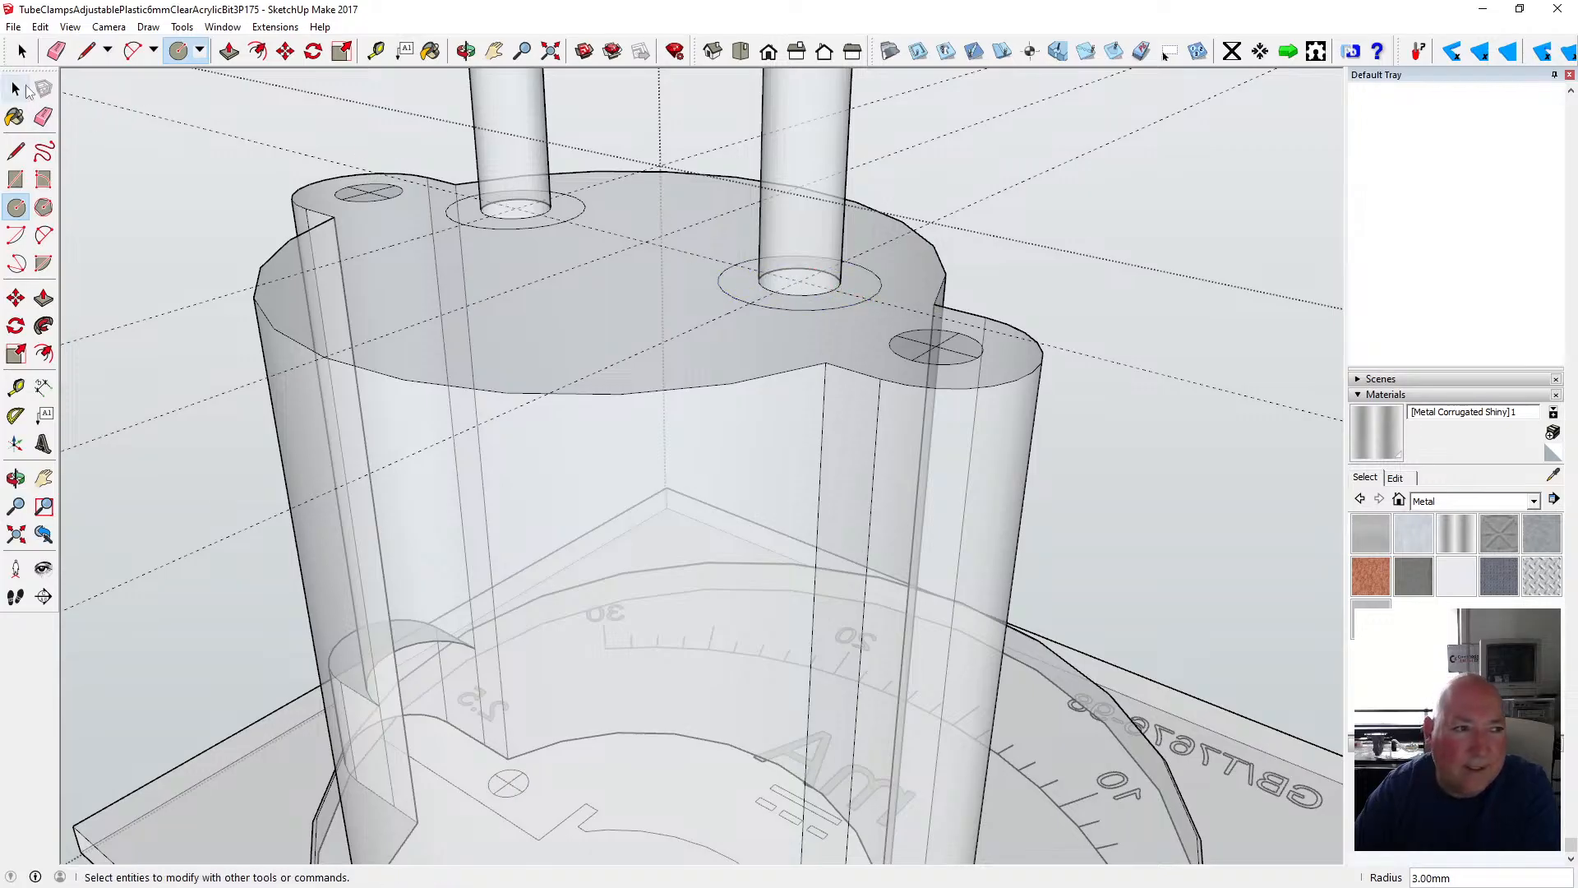
click(70, 27)
mouse_move(148, 246)
click(226, 241)
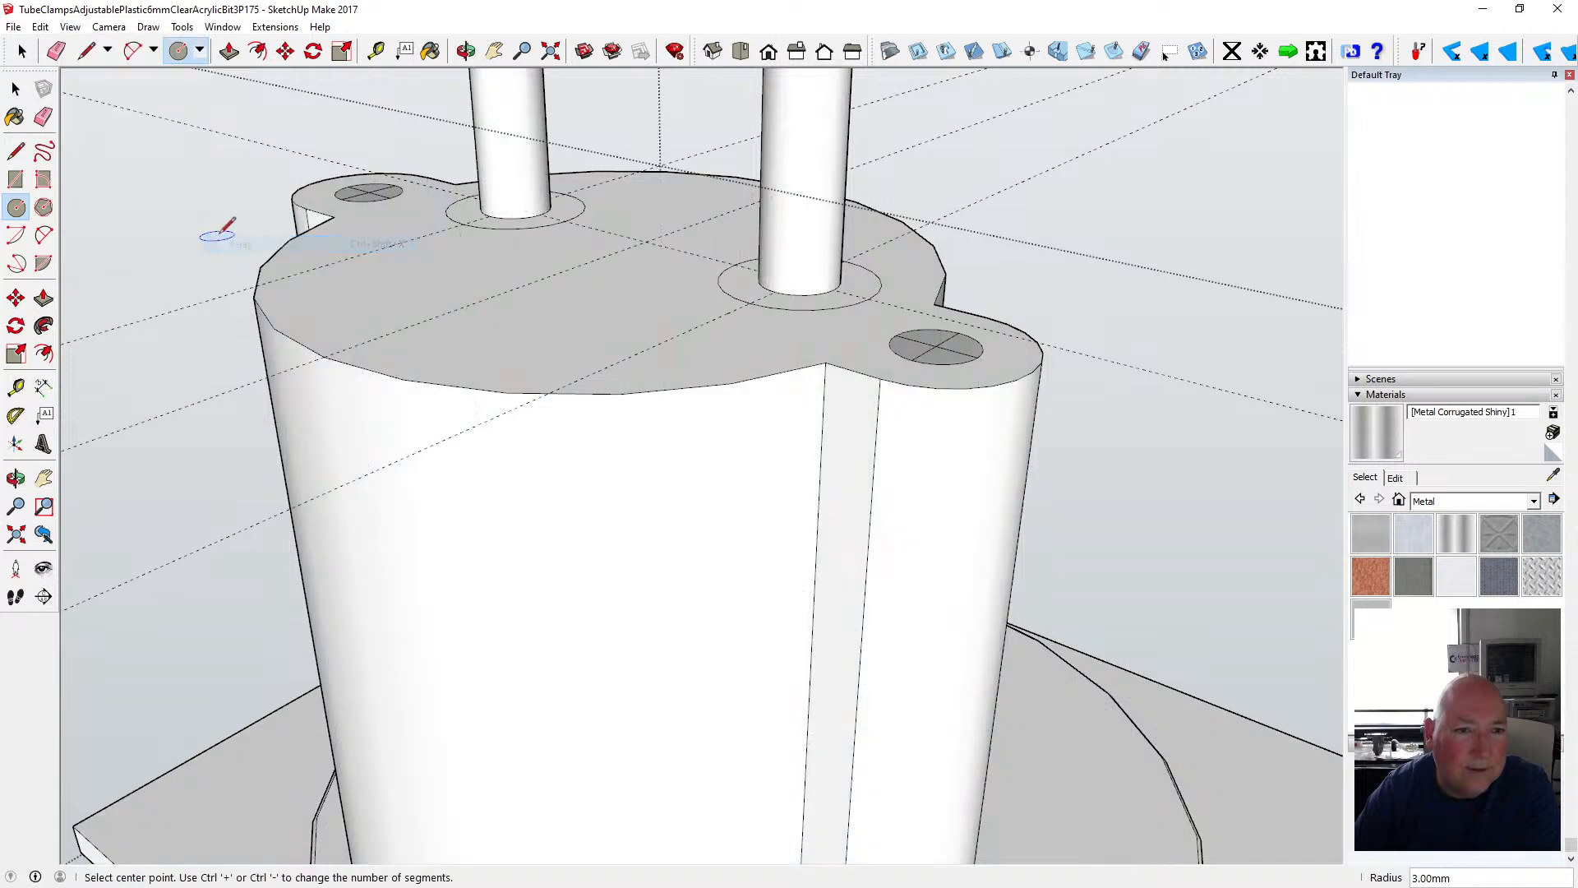
click(16, 89)
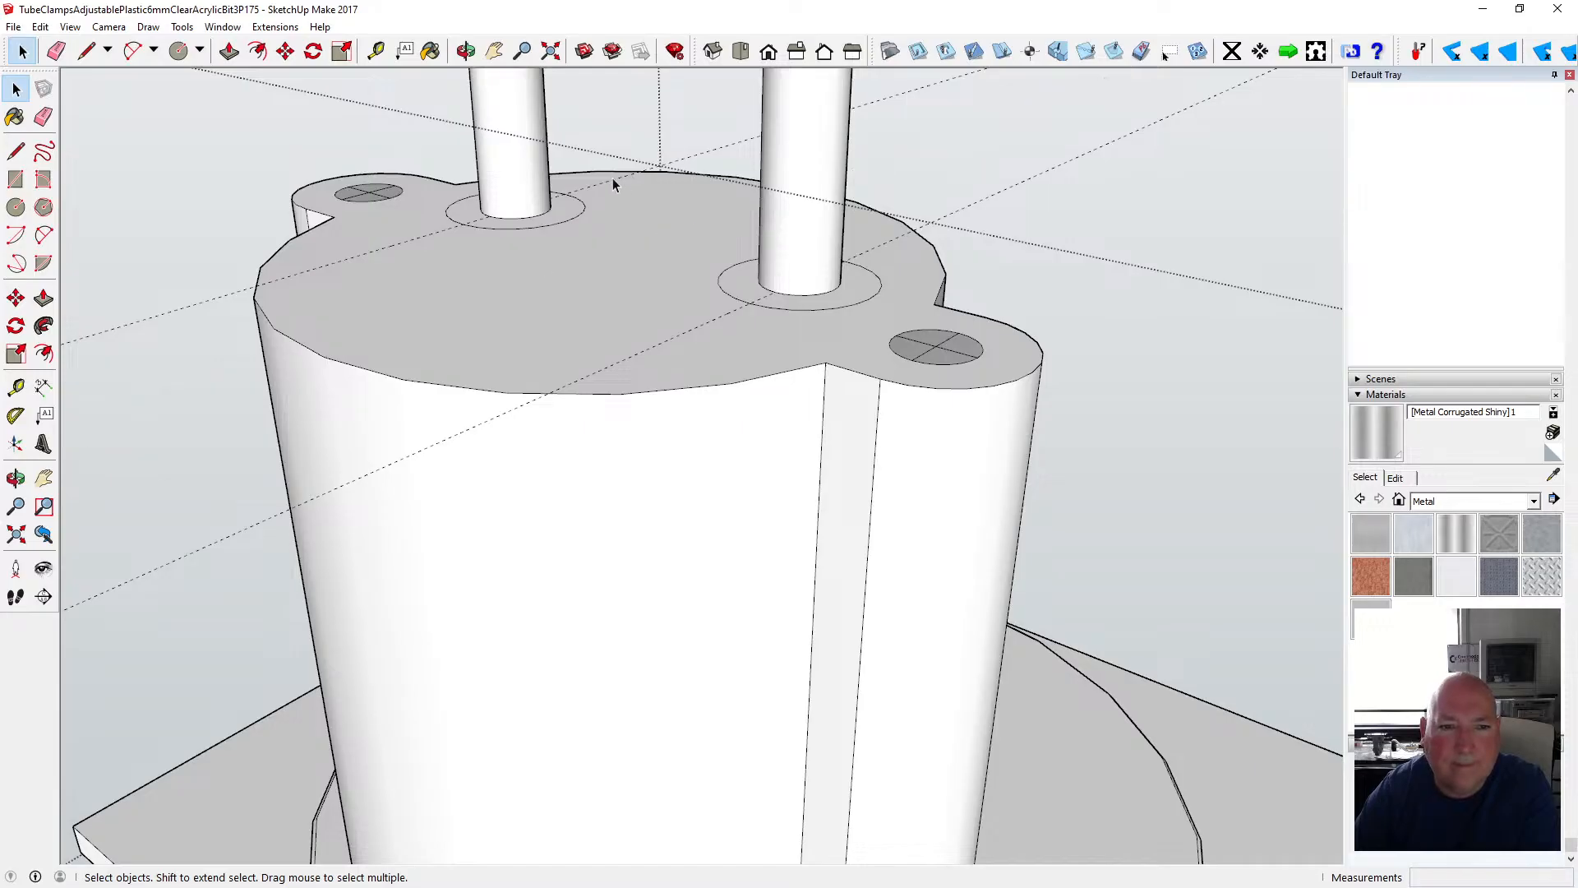
click(707, 327)
key(Delete)
- Extrude the ring around each terminal pin up 0.75 mm from the cylinder's top face
click(467, 52)
drag(407, 229, 648, 337)
scroll(618, 359, down, 2)
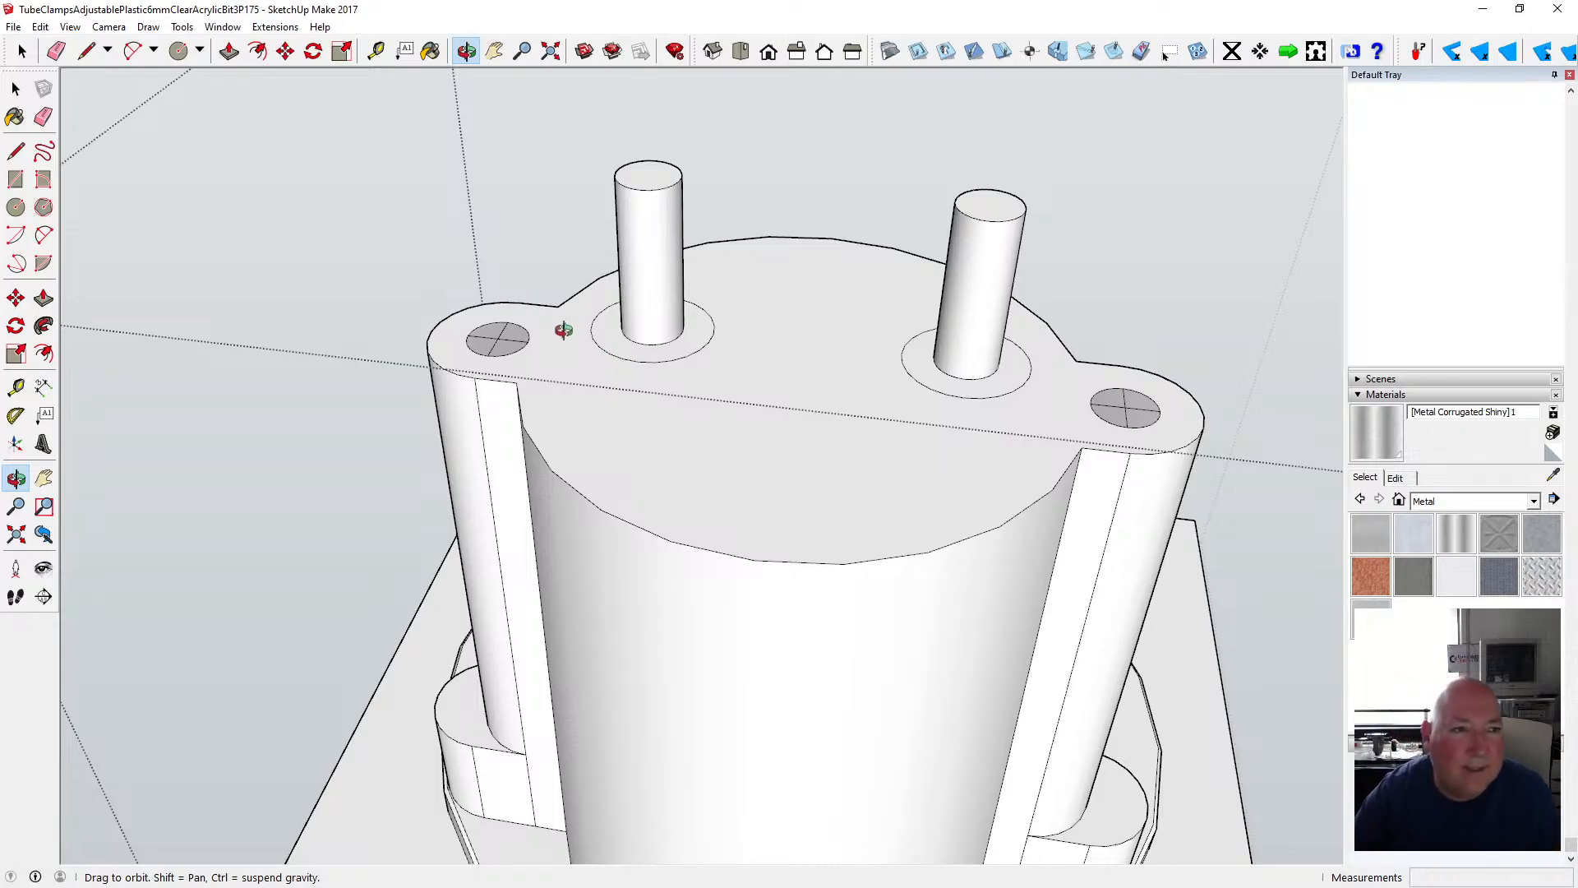
click(228, 51)
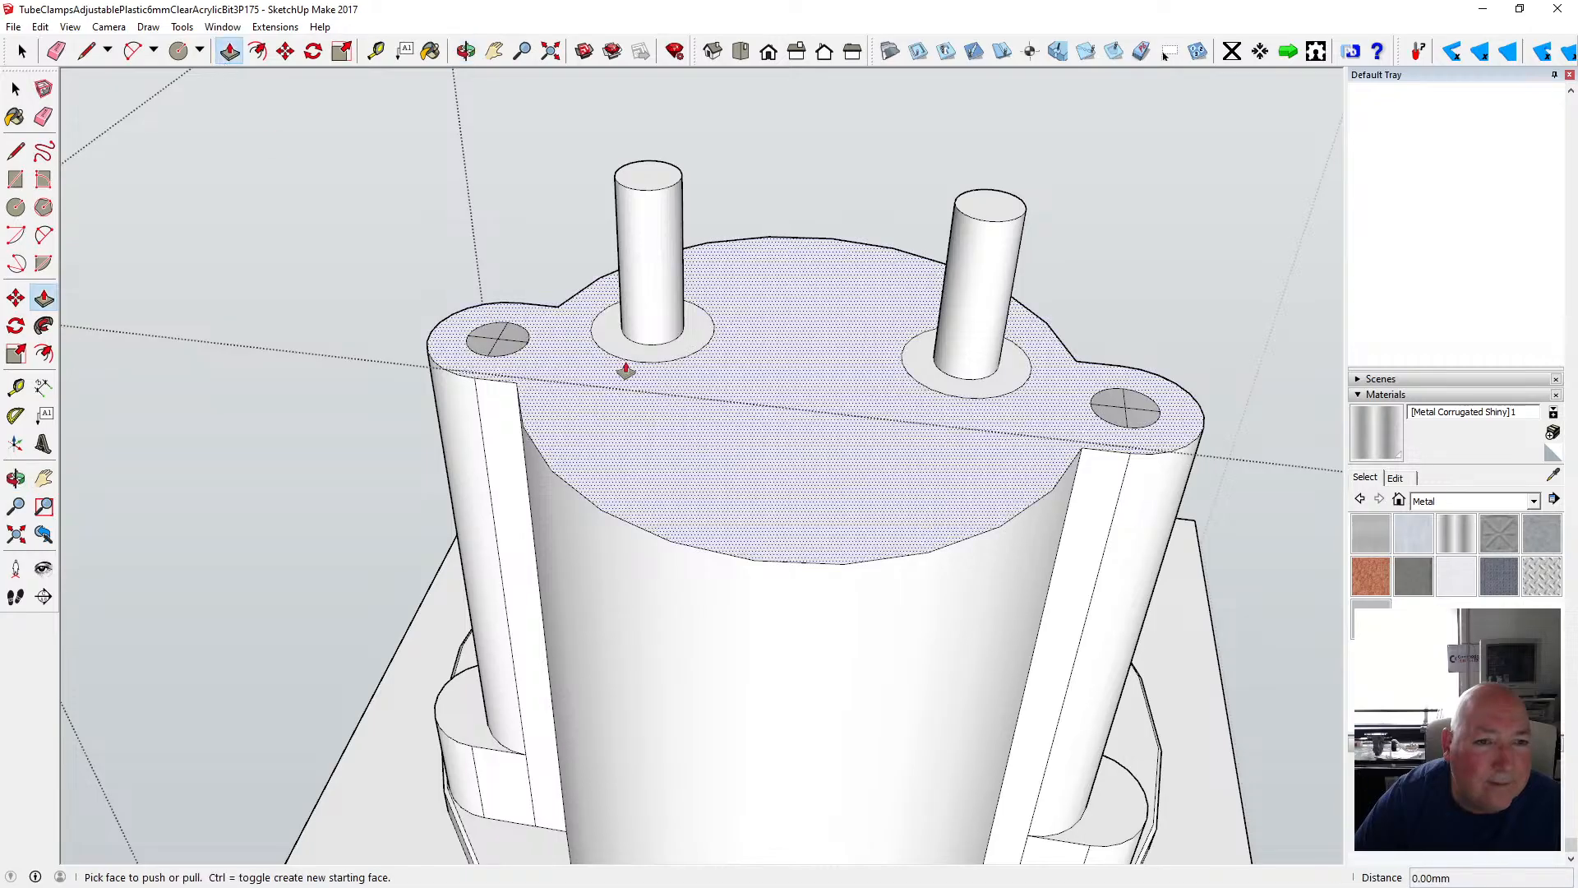
click(609, 348)
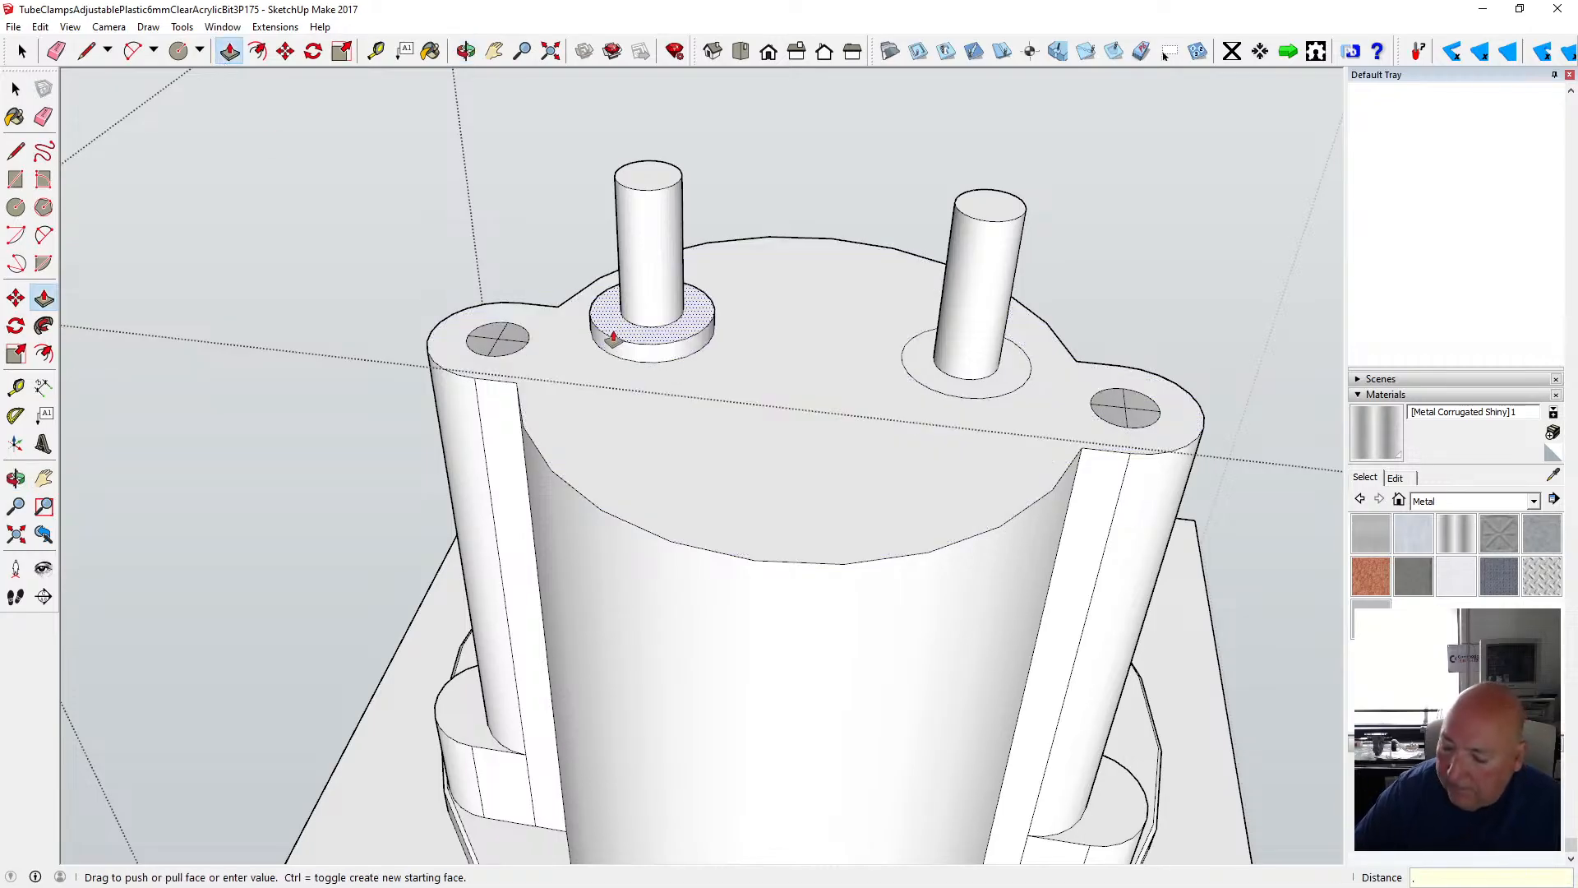
key(Return)
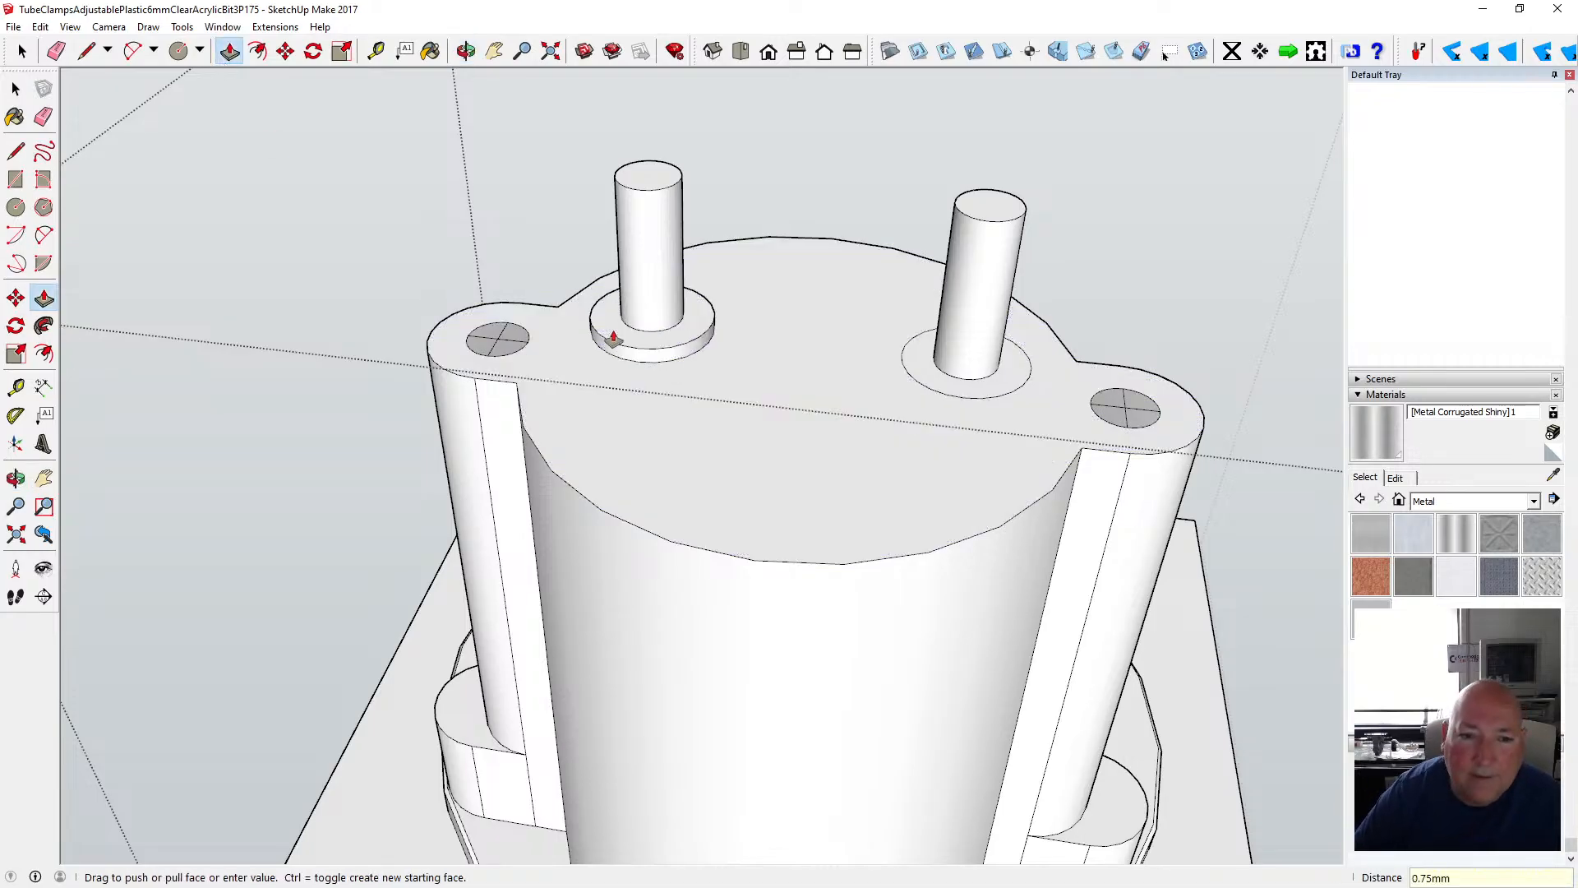
click(911, 360)
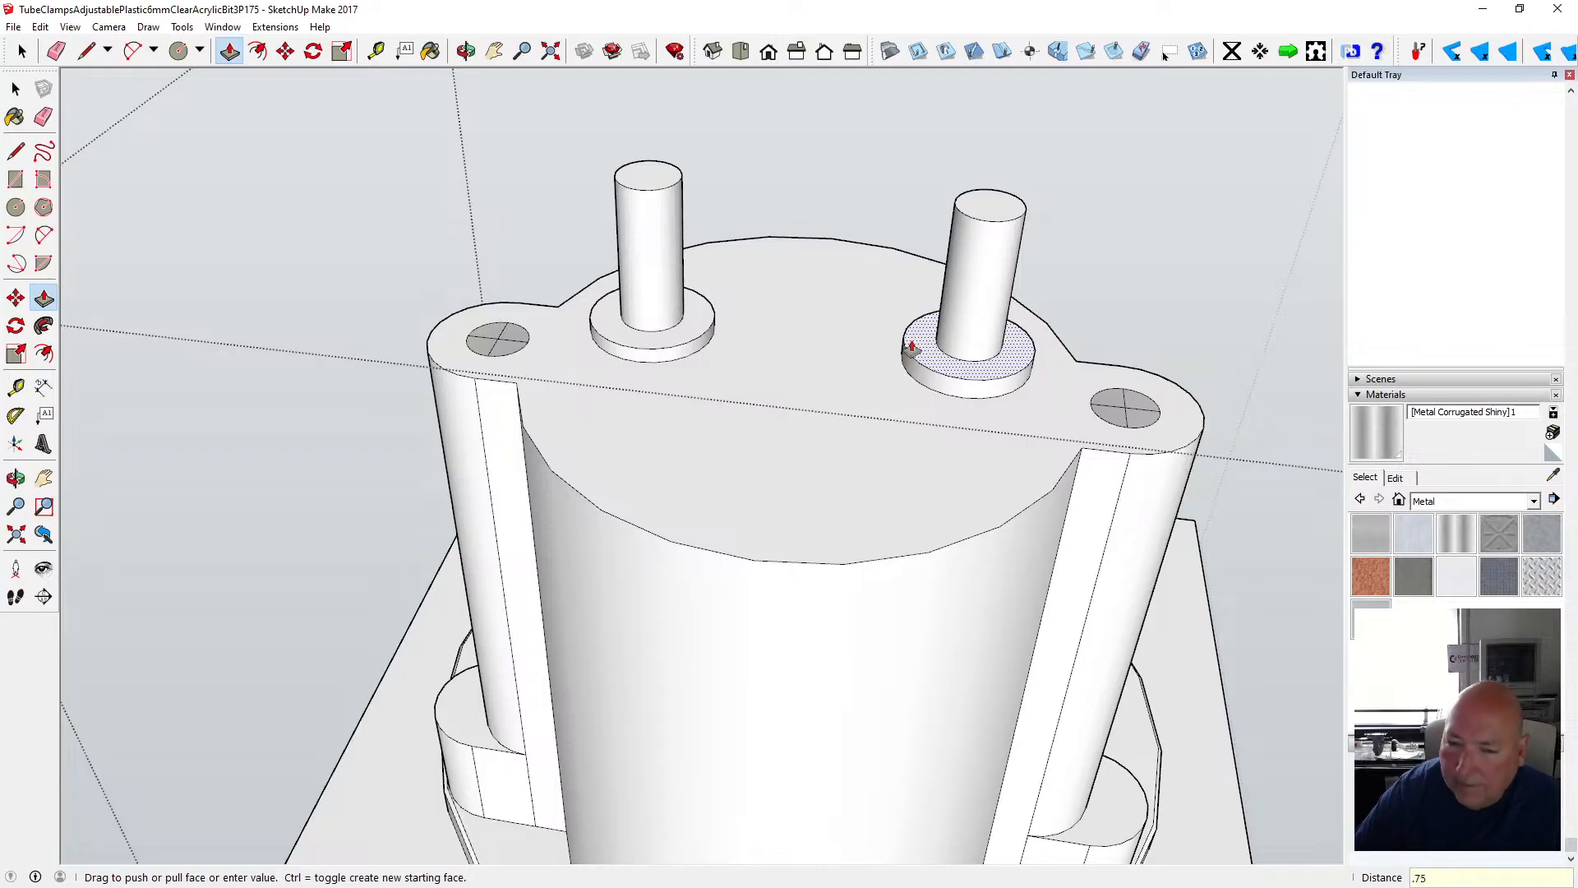
key(Return)
click(16, 88)
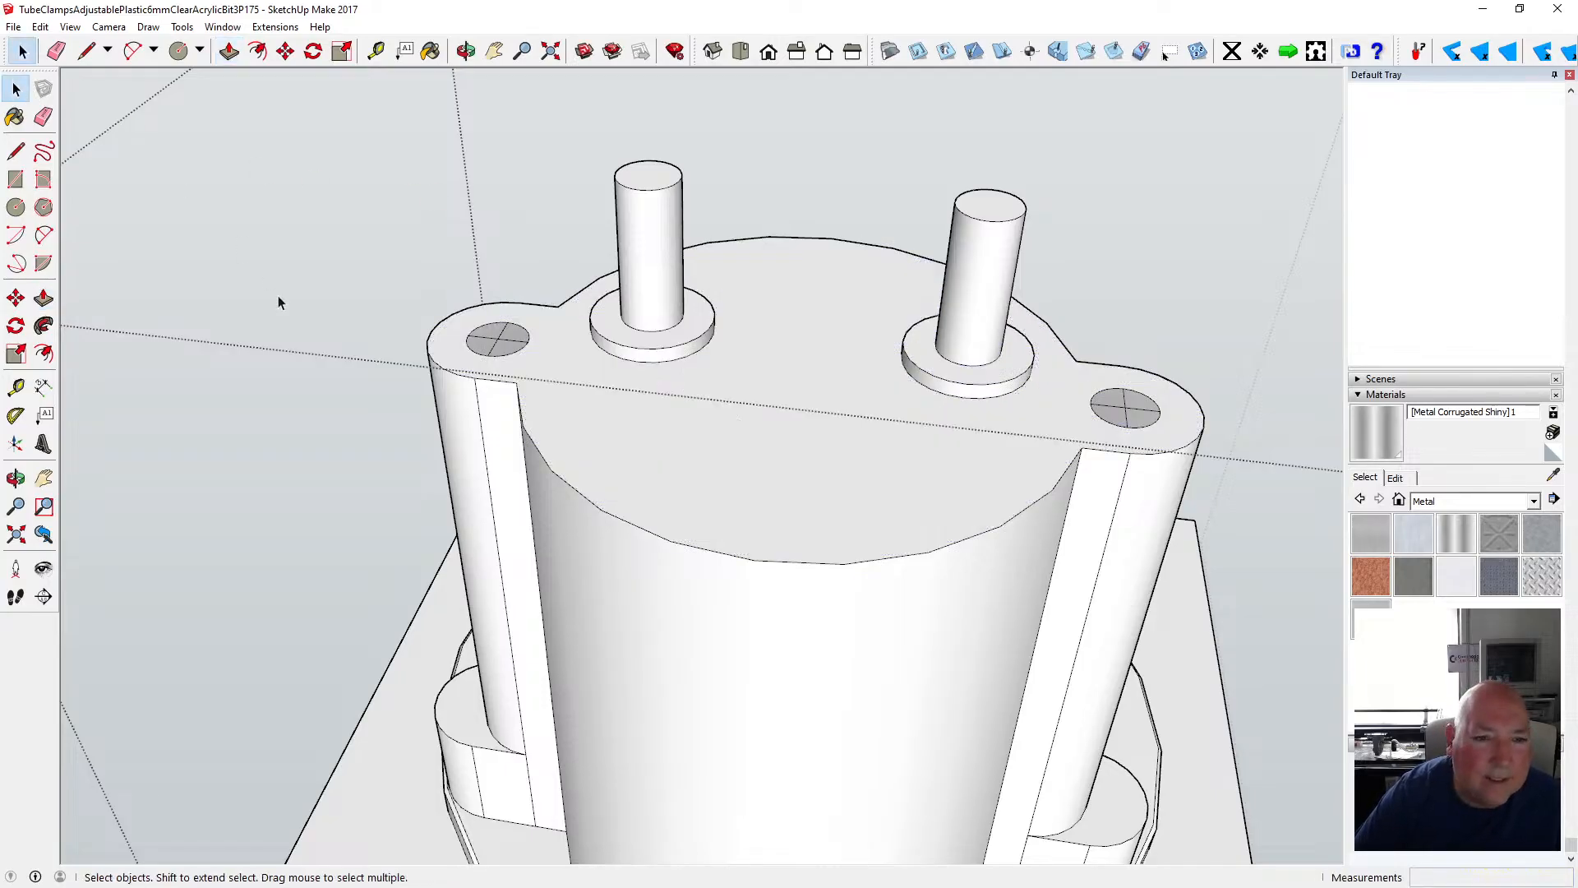
- Paint the sides and end faces of both terminal pins with the Metal Corrugated Shiny material
middle_drag(278, 302, 333, 352)
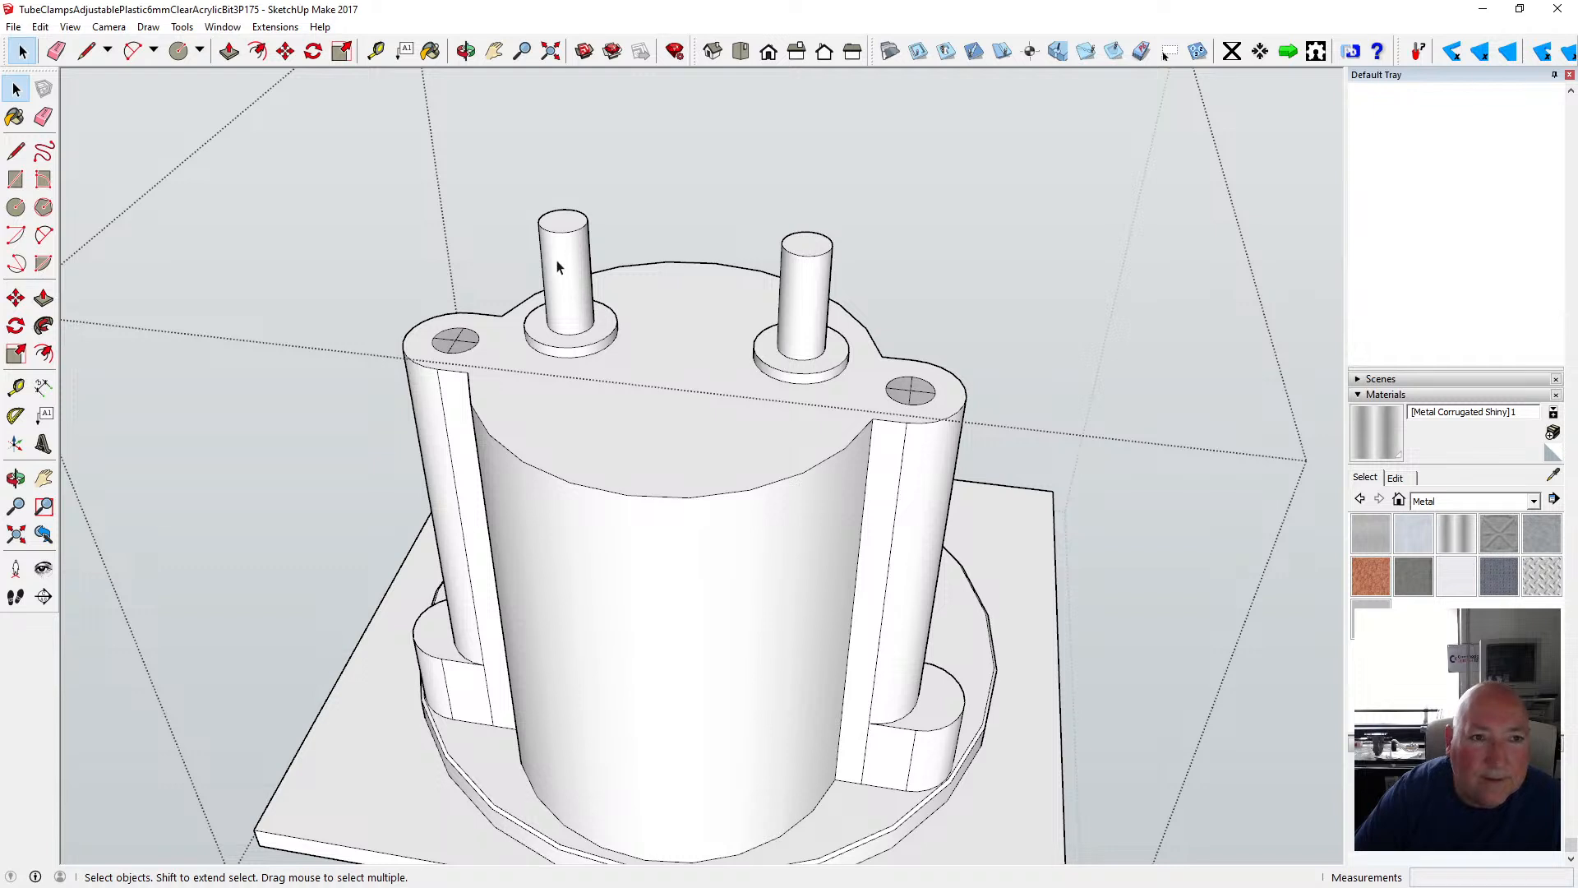
click(430, 51)
click(568, 214)
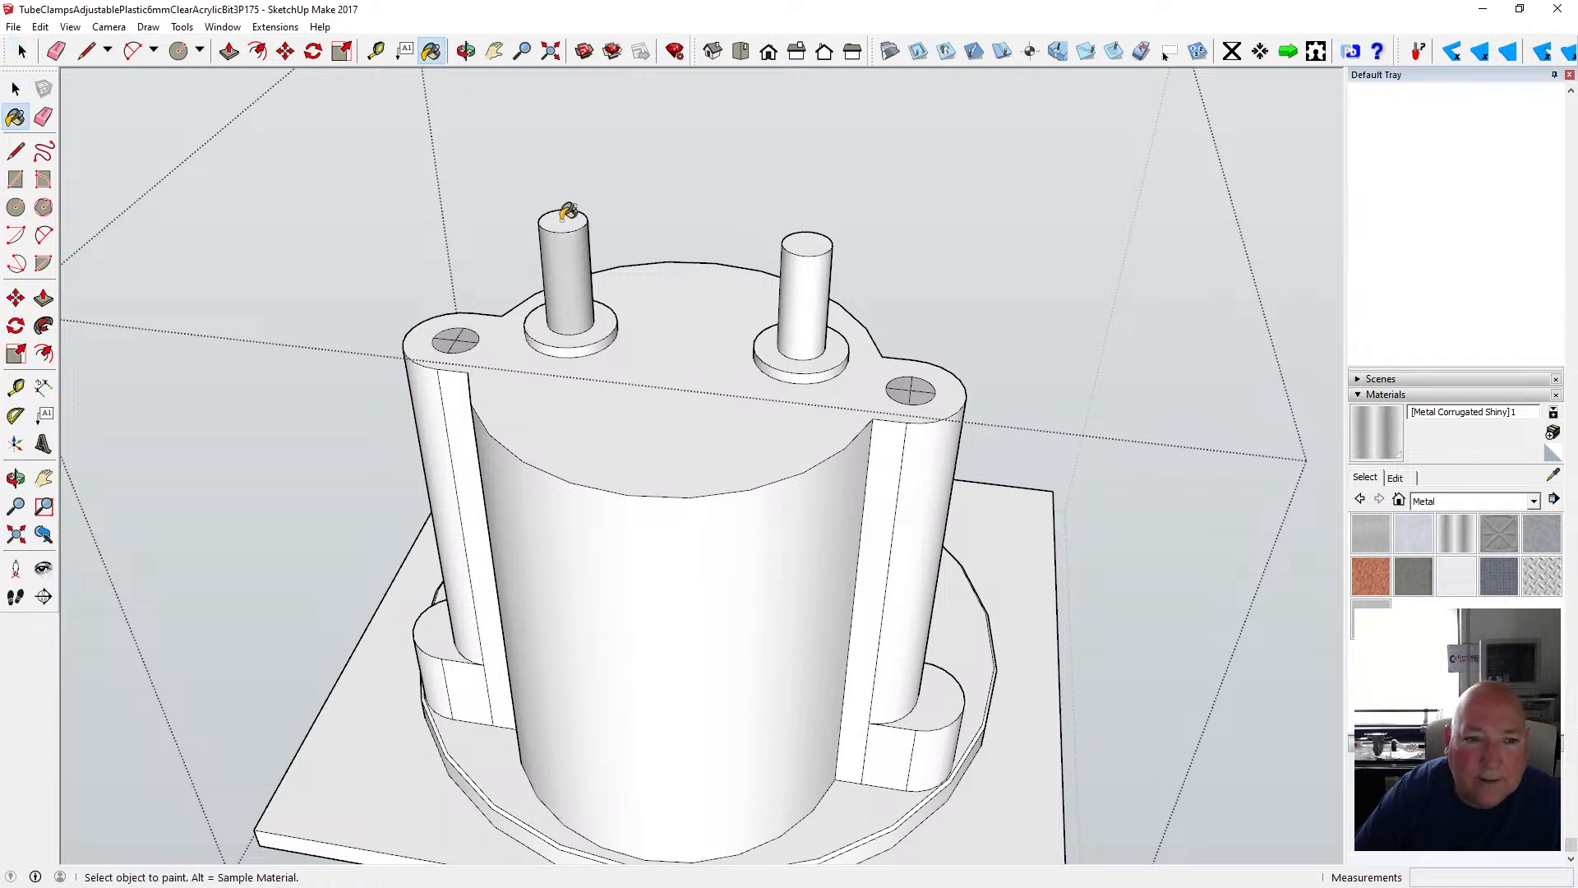
click(564, 217)
click(801, 283)
click(808, 245)
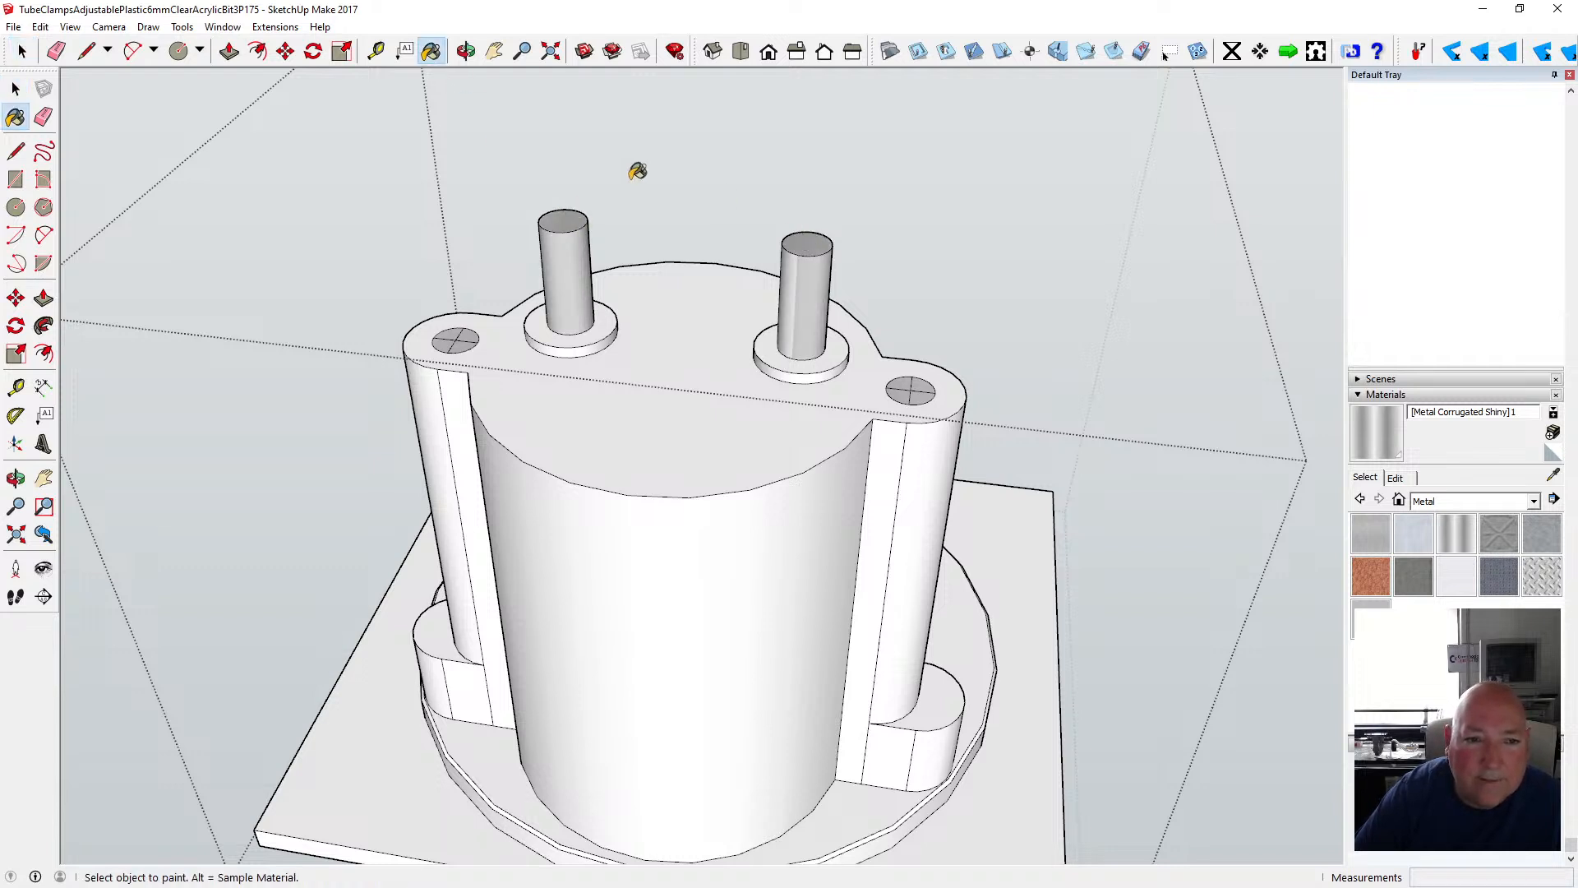
key(space)
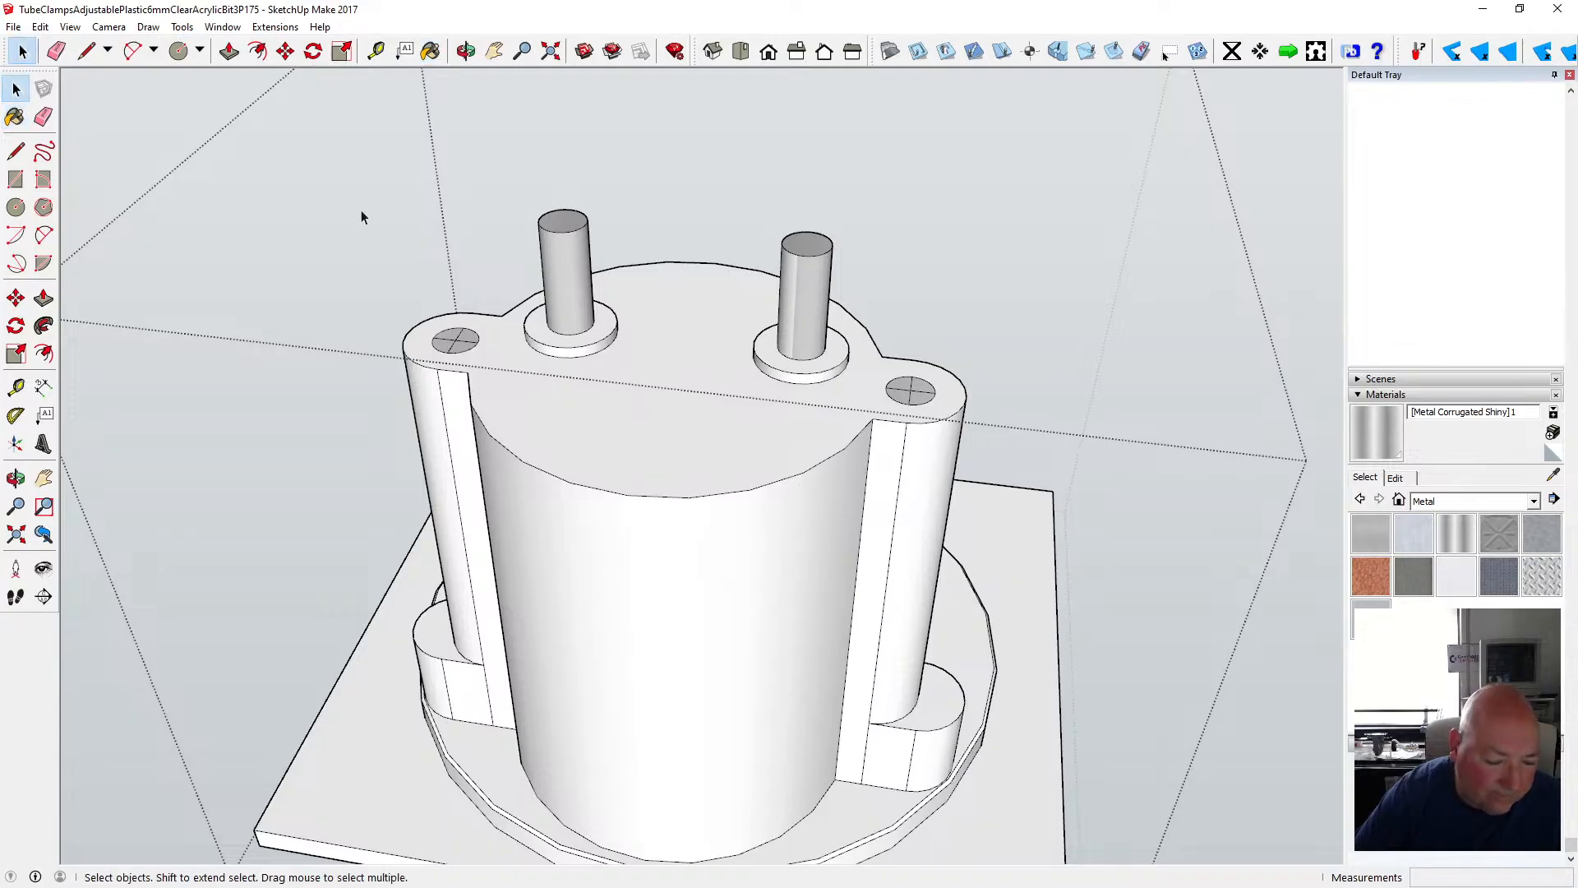
- Offset the edge of each terminal pin's end face inward by 0.25 mm
scroll(491, 233, up, 4)
click(258, 51)
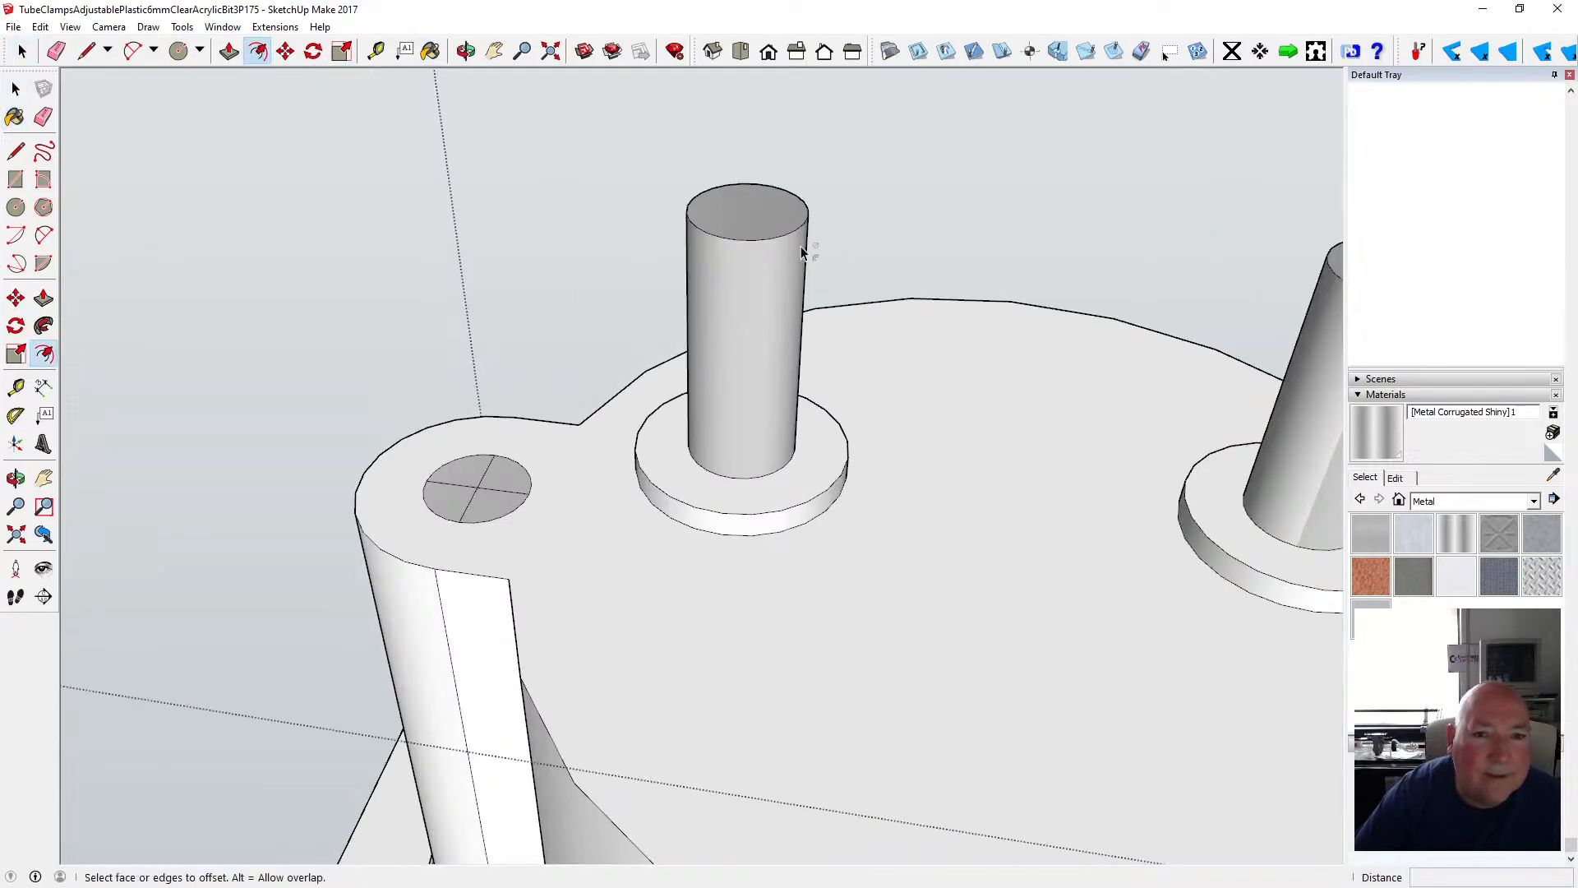
click(707, 200)
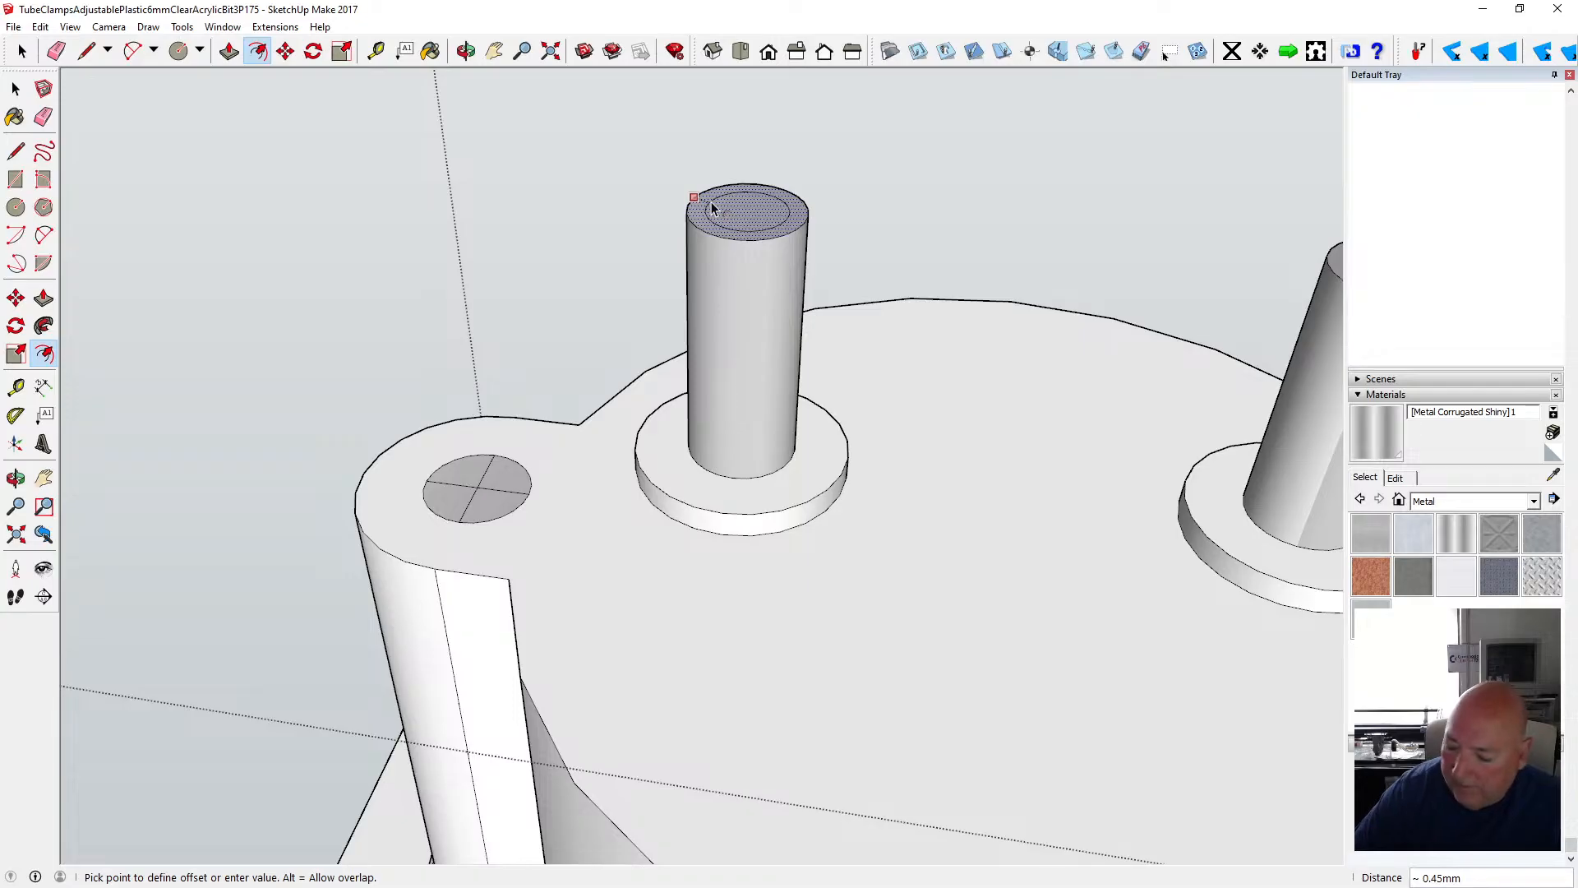
text(.25)
key(Return)
scroll(437, 299, down, 4)
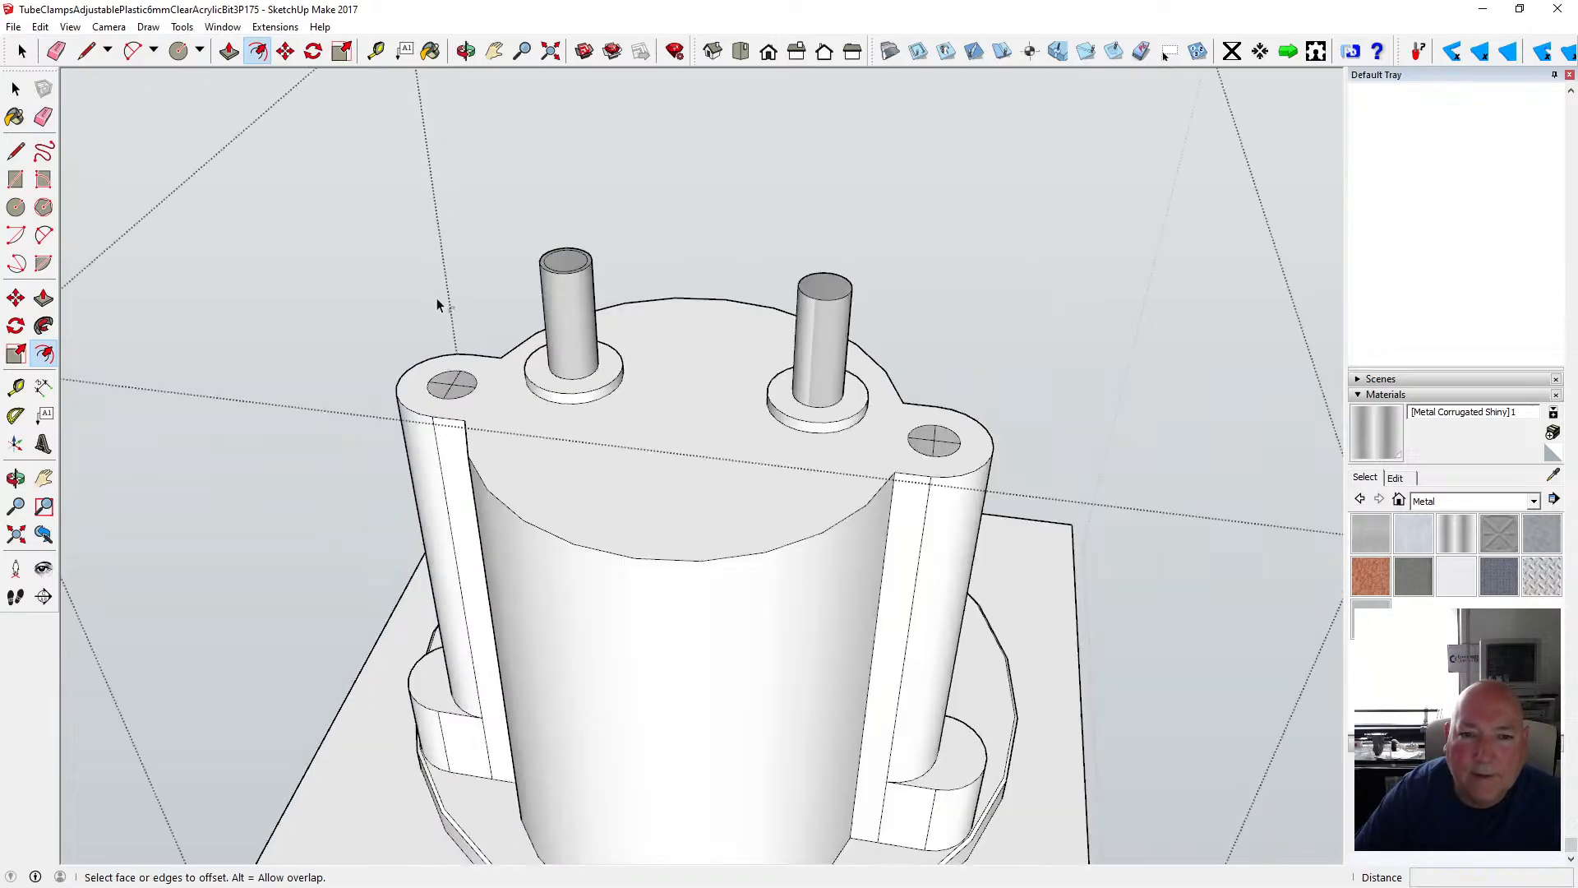
click(824, 289)
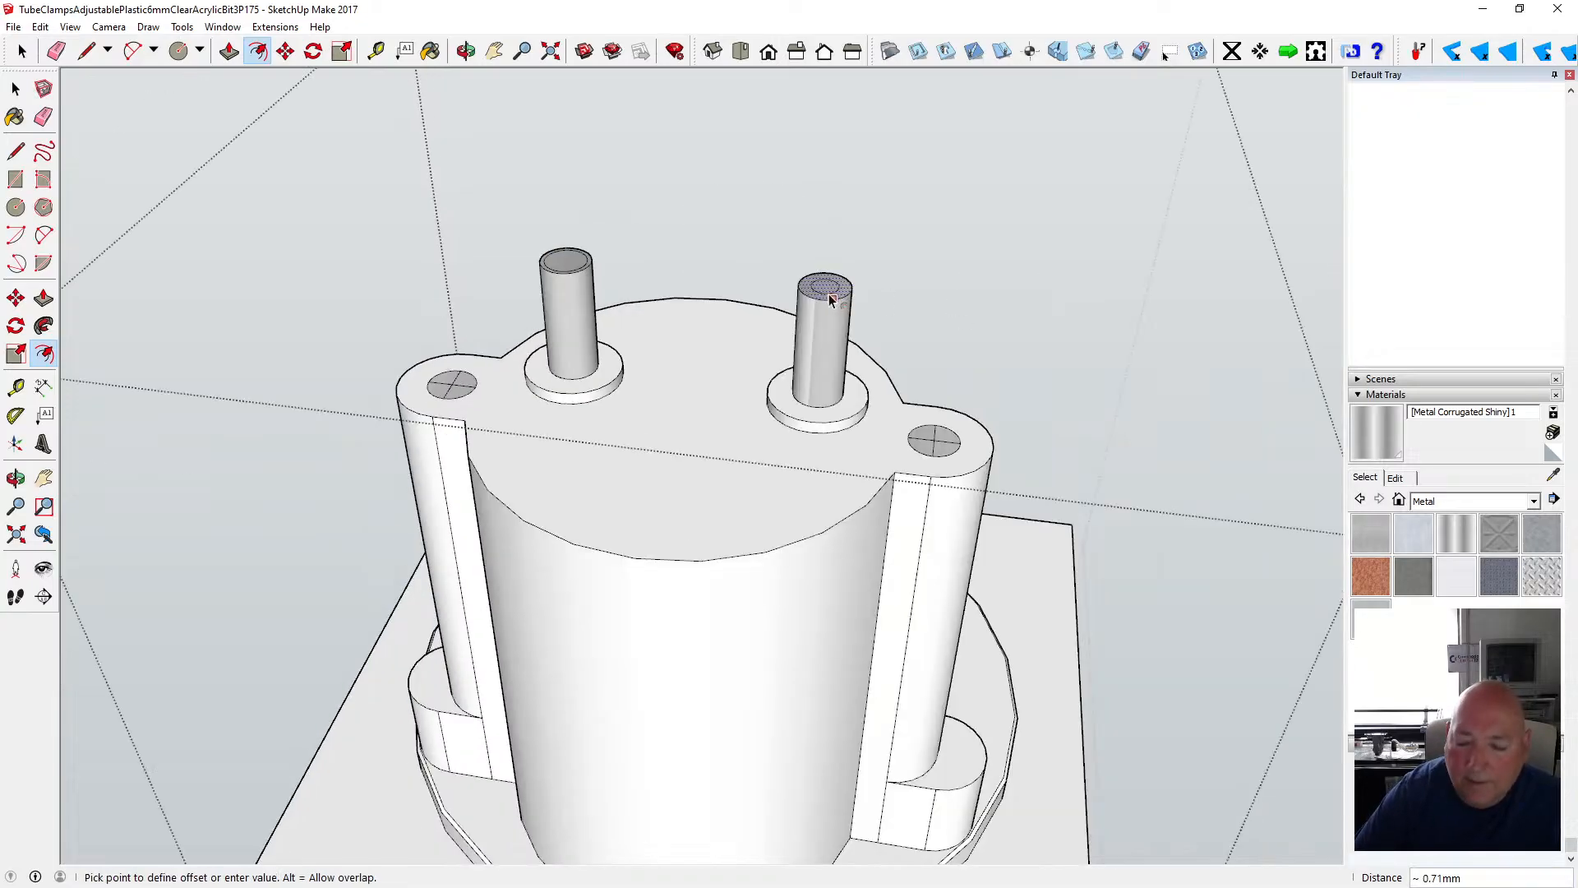
text(.25)
key(Return)
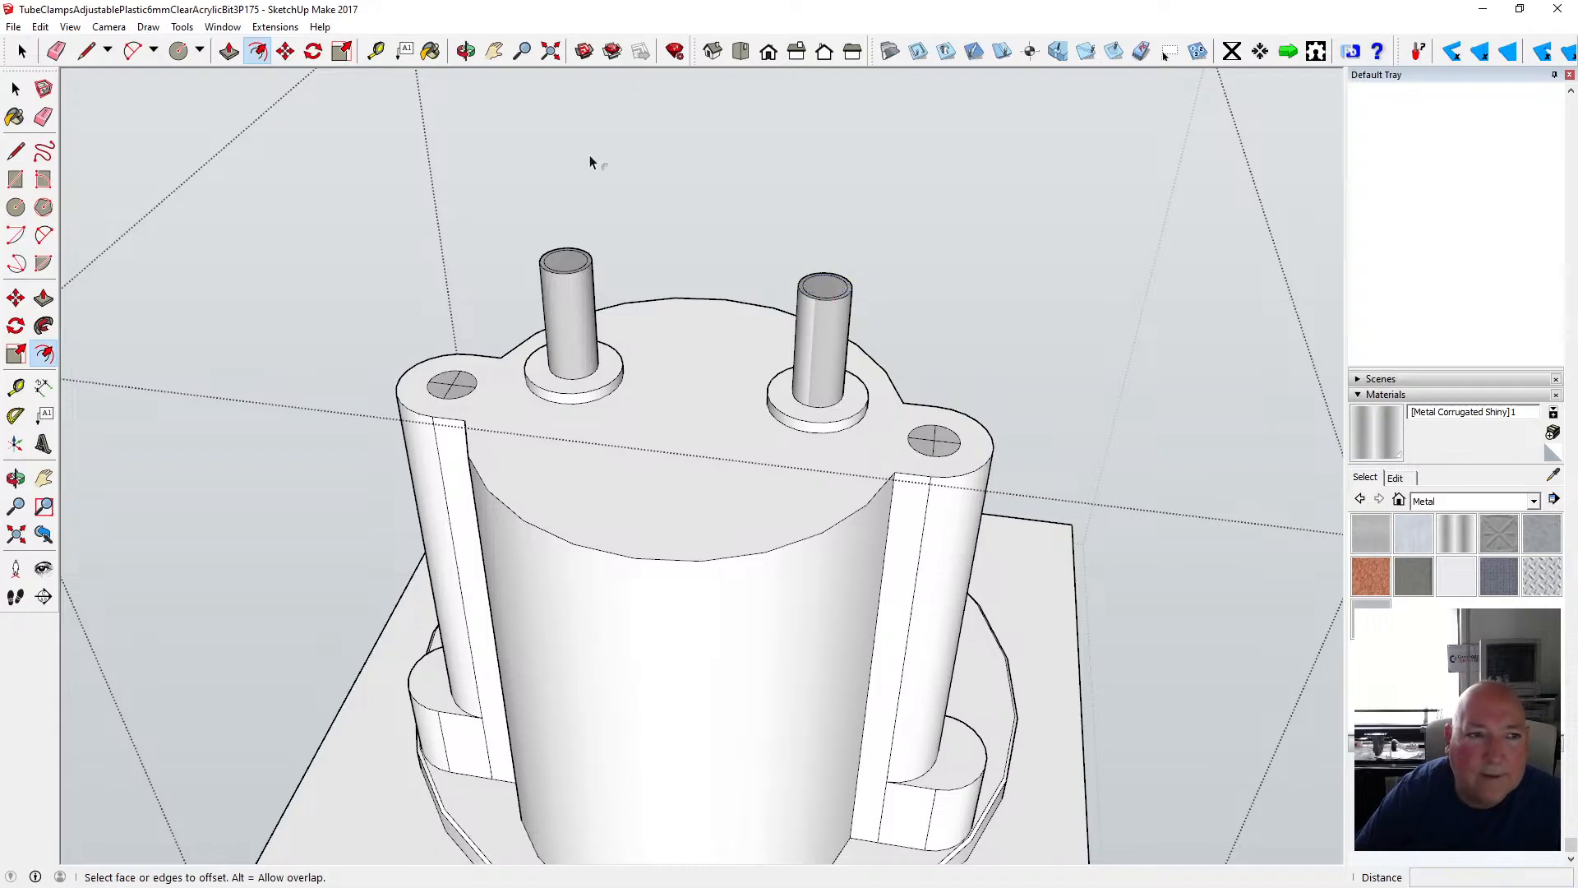
- Move the outer end edge of each terminal pin down 0.25 mm along the blue axis to chamfer the tips
click(286, 51)
scroll(530, 250, up, 5)
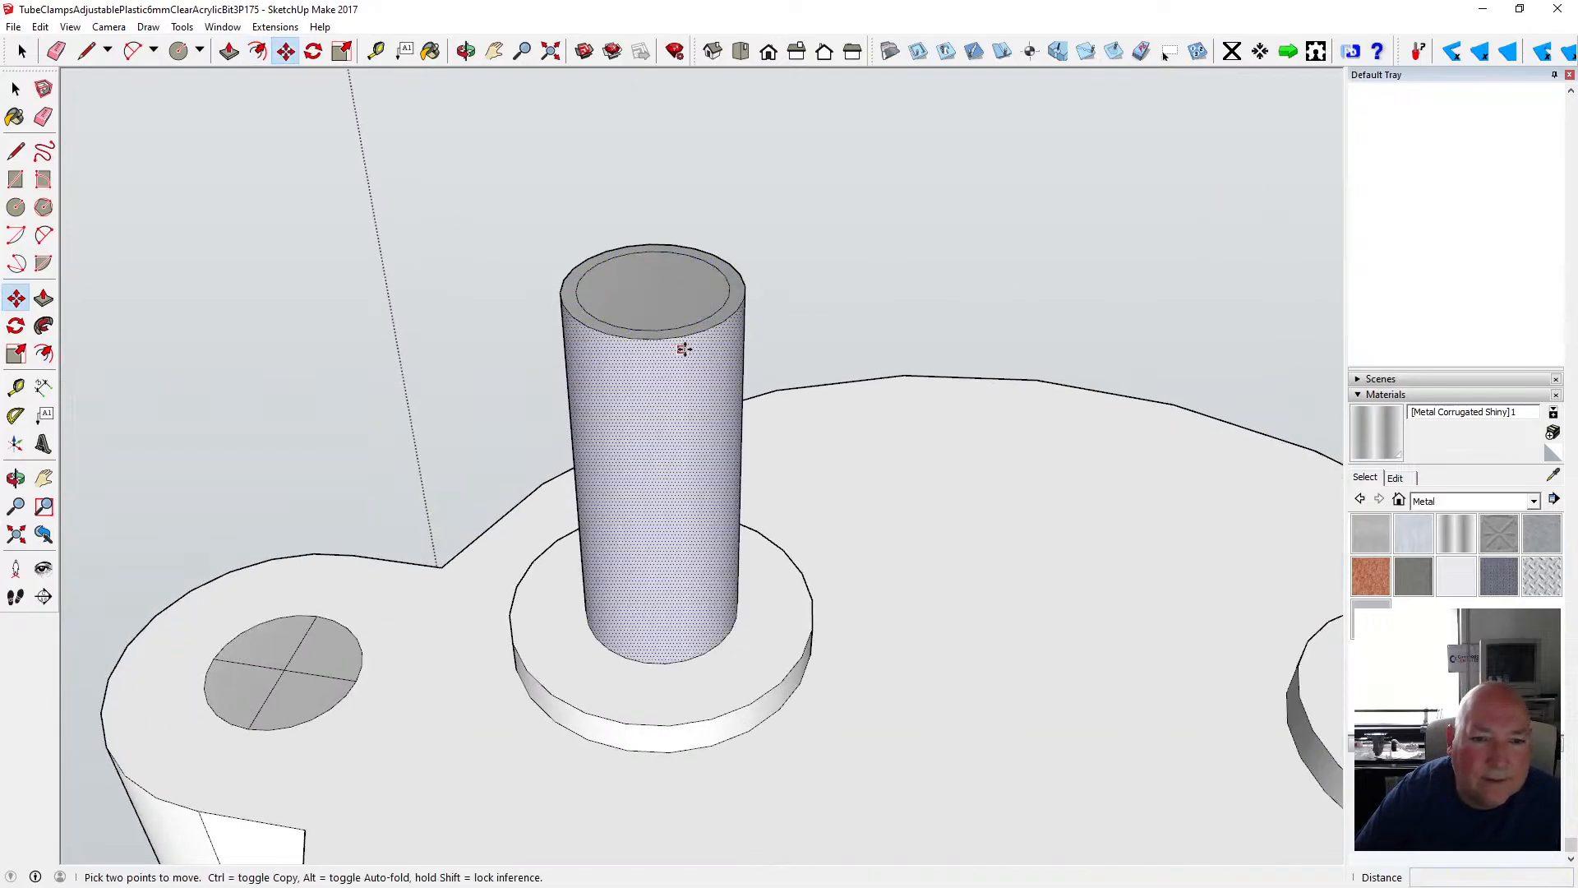
click(650, 340)
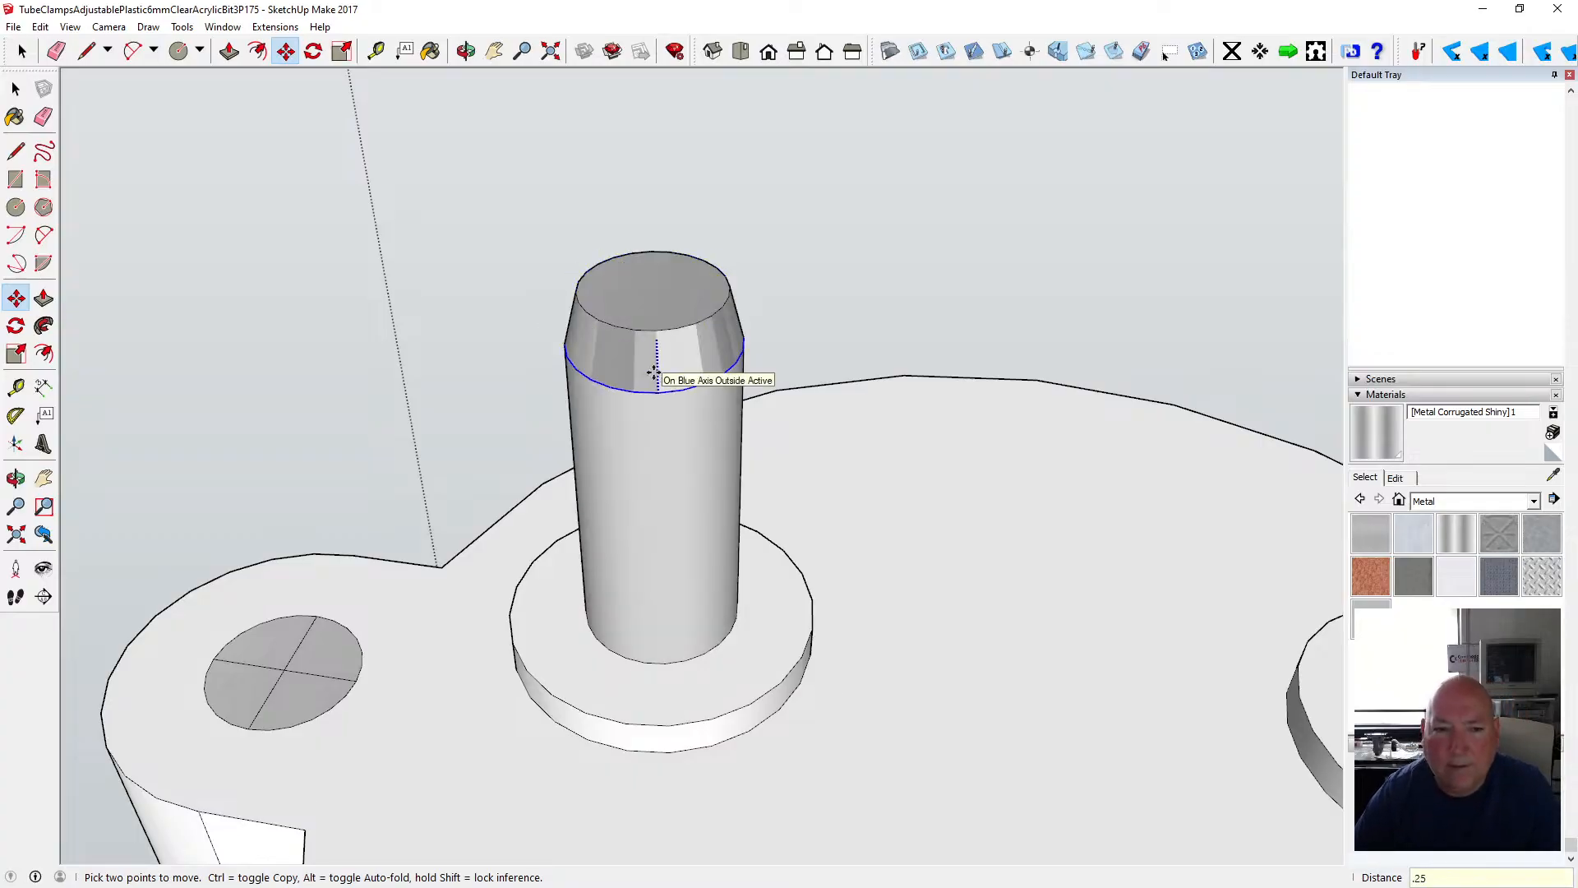
key(Return)
scroll(356, 338, down, 6)
scroll(600, 361, up, 2)
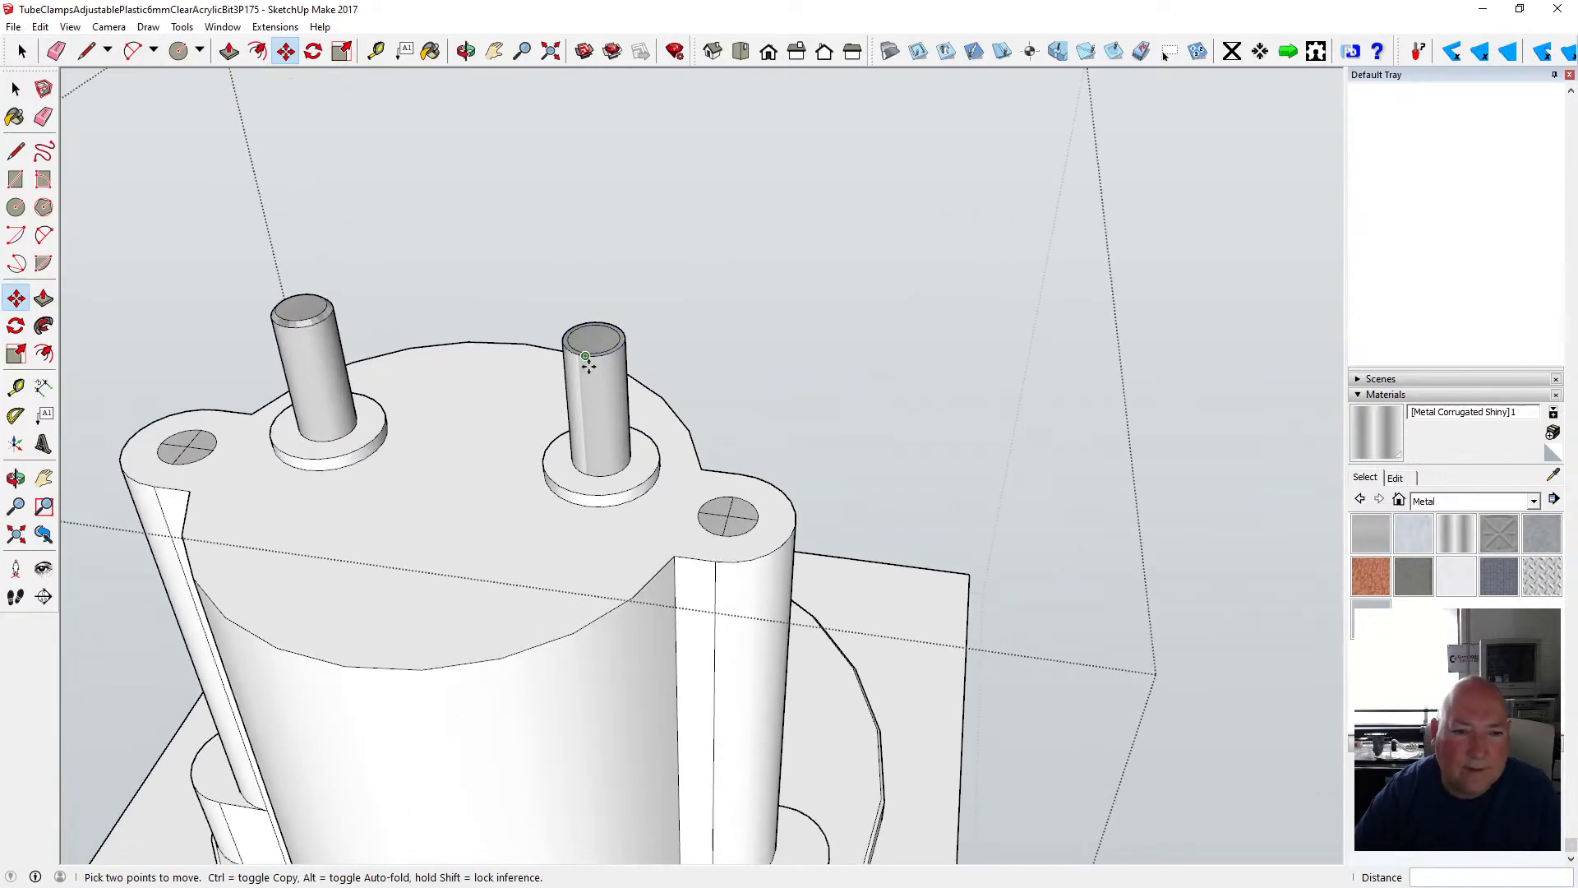
click(587, 359)
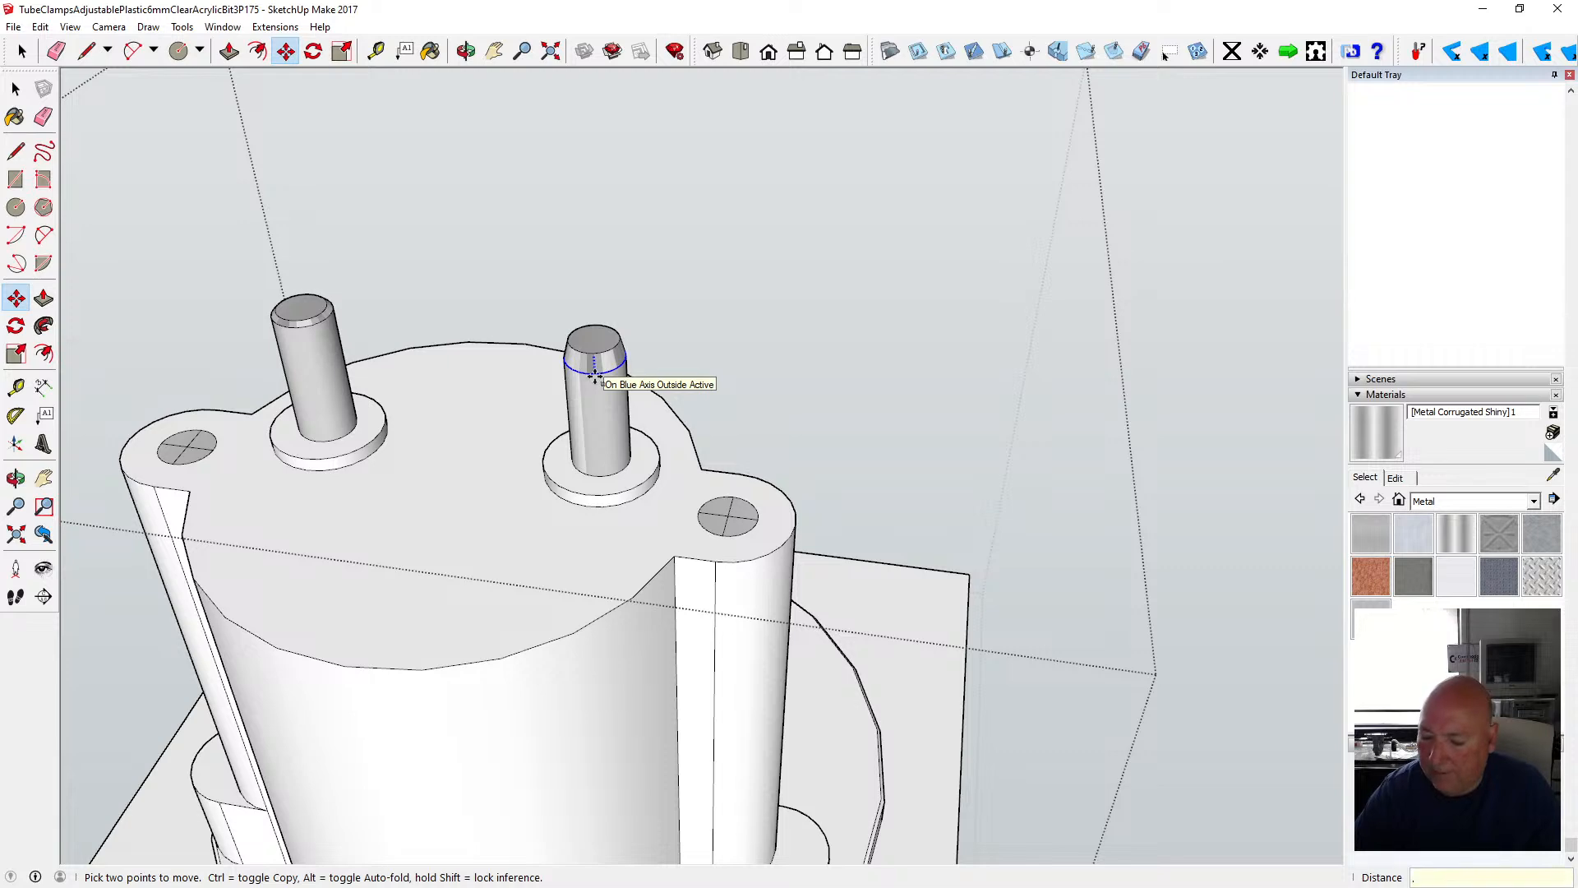
key(Return)
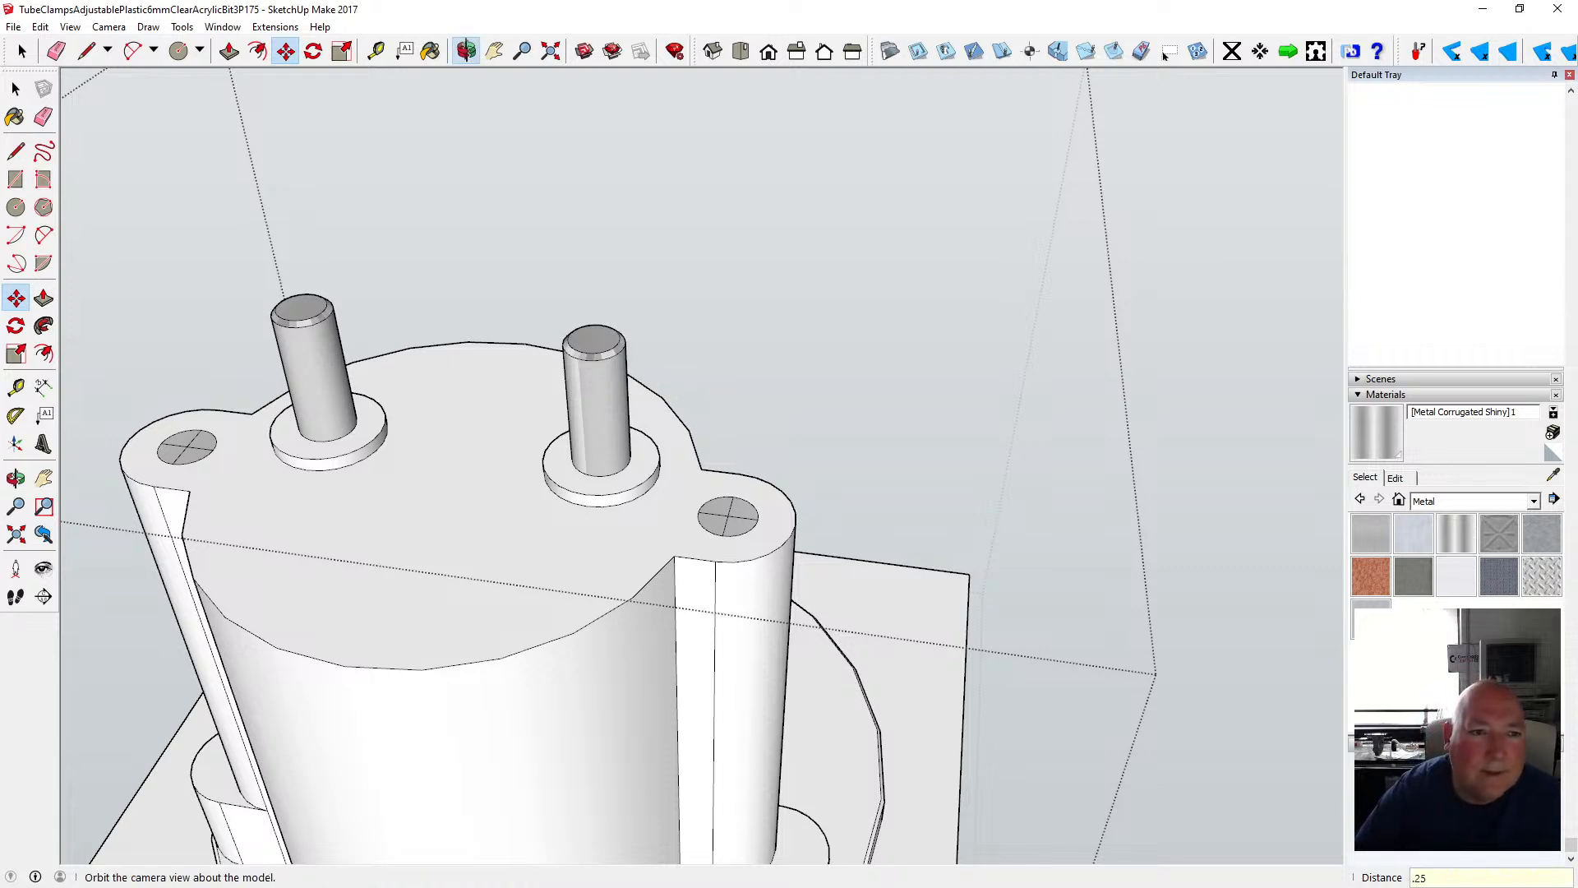
- Try to bevel the meter body by moving the outline edges of its top face down along the blue axis
click(466, 50)
scroll(655, 273, down, 4)
scroll(655, 273, down, 3)
drag(652, 240, 565, 499)
scroll(580, 400, up, 2)
scroll(574, 418, up, 1)
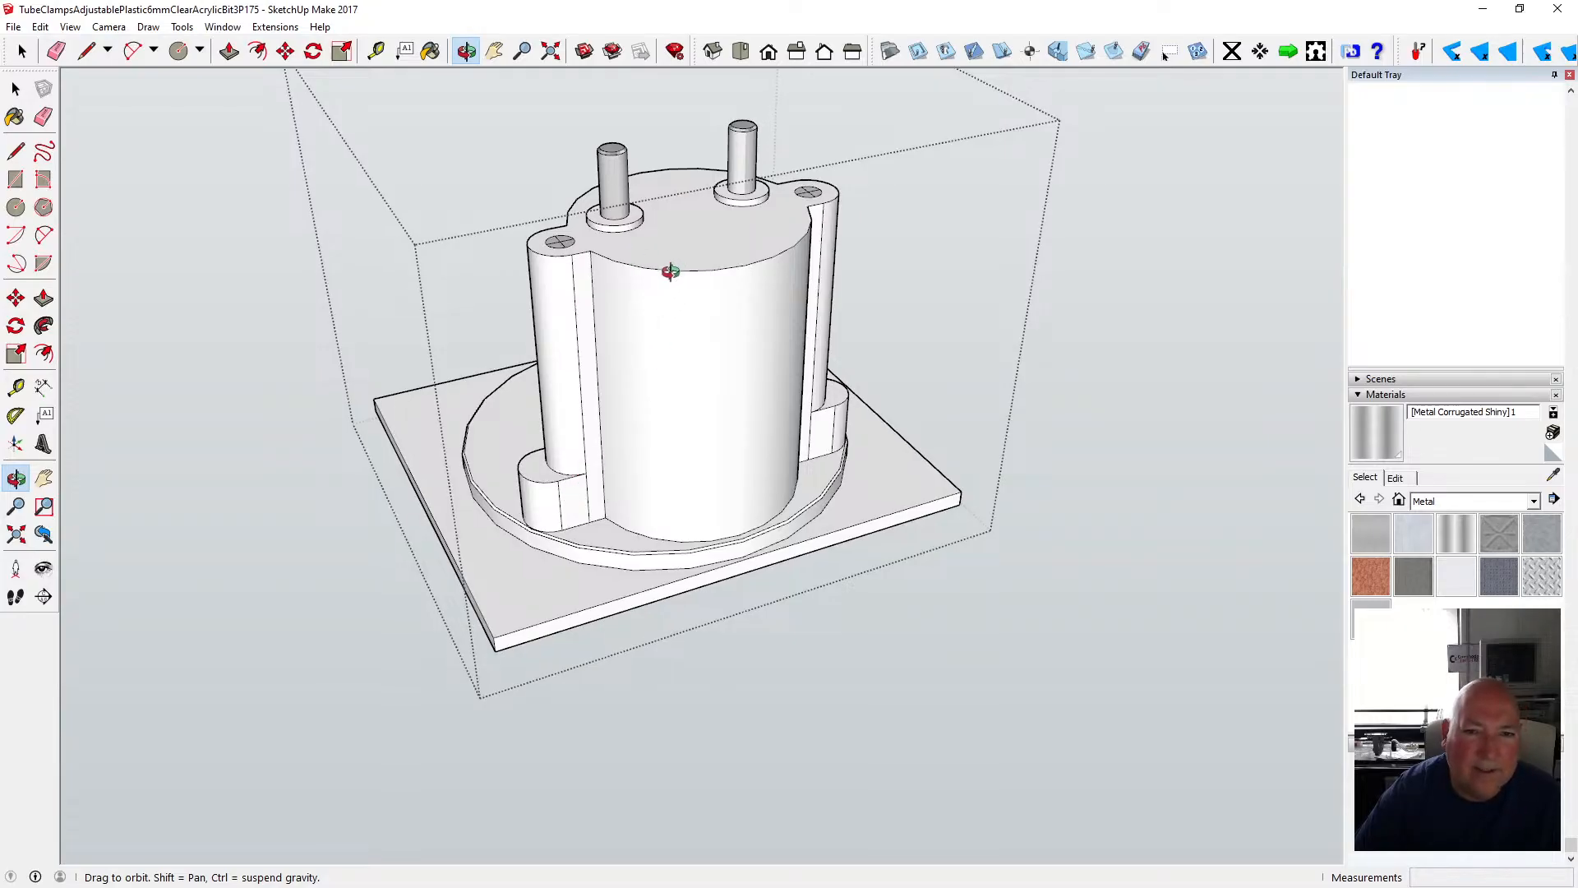
scroll(679, 267, up, 3)
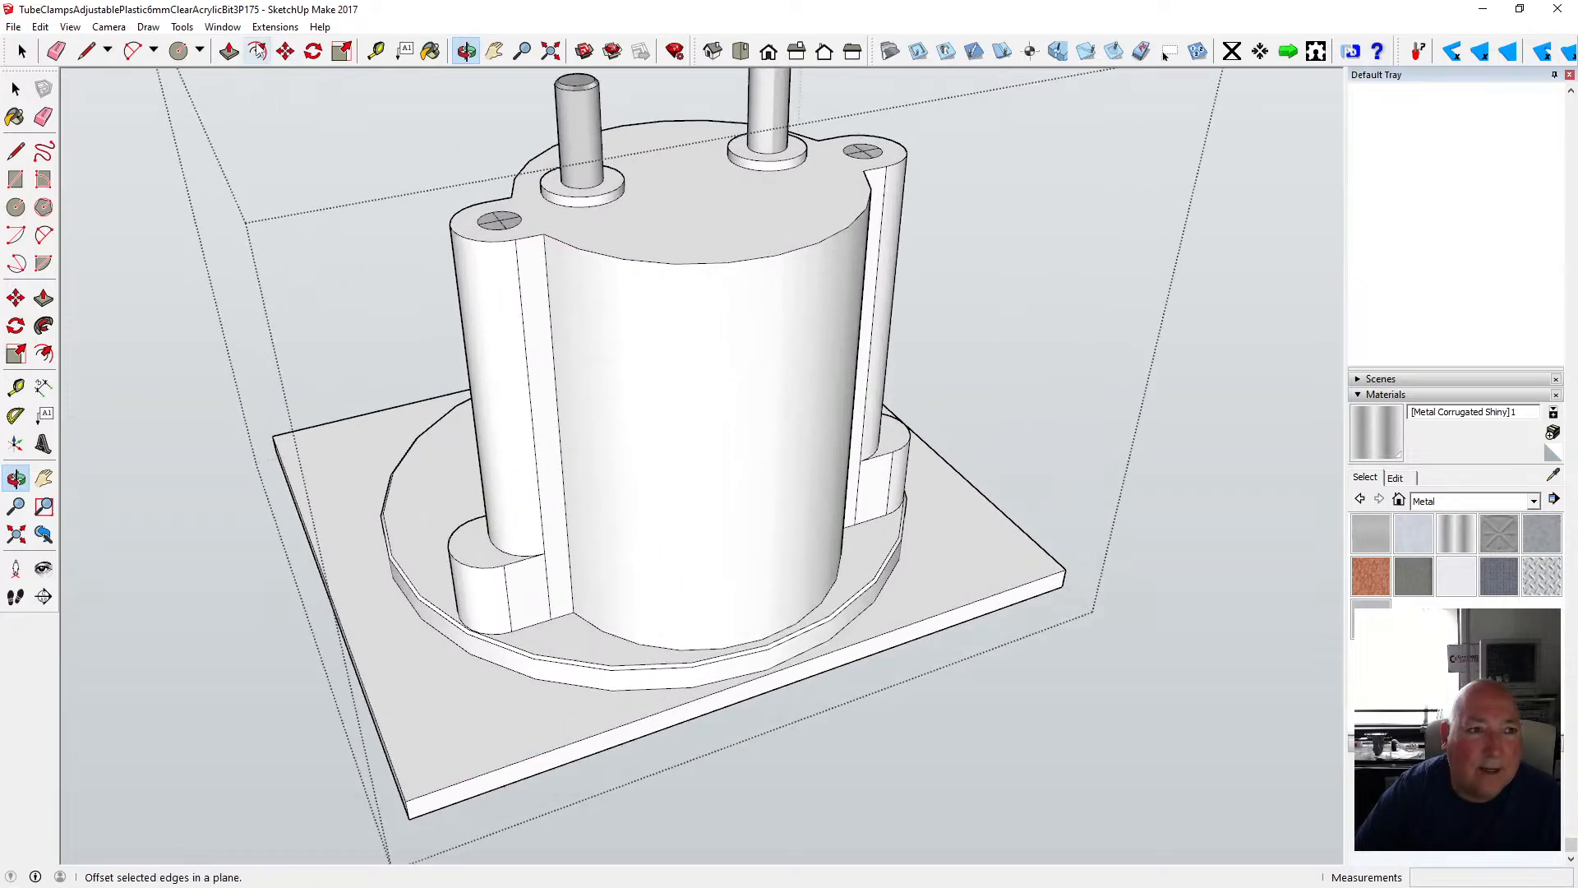
click(257, 53)
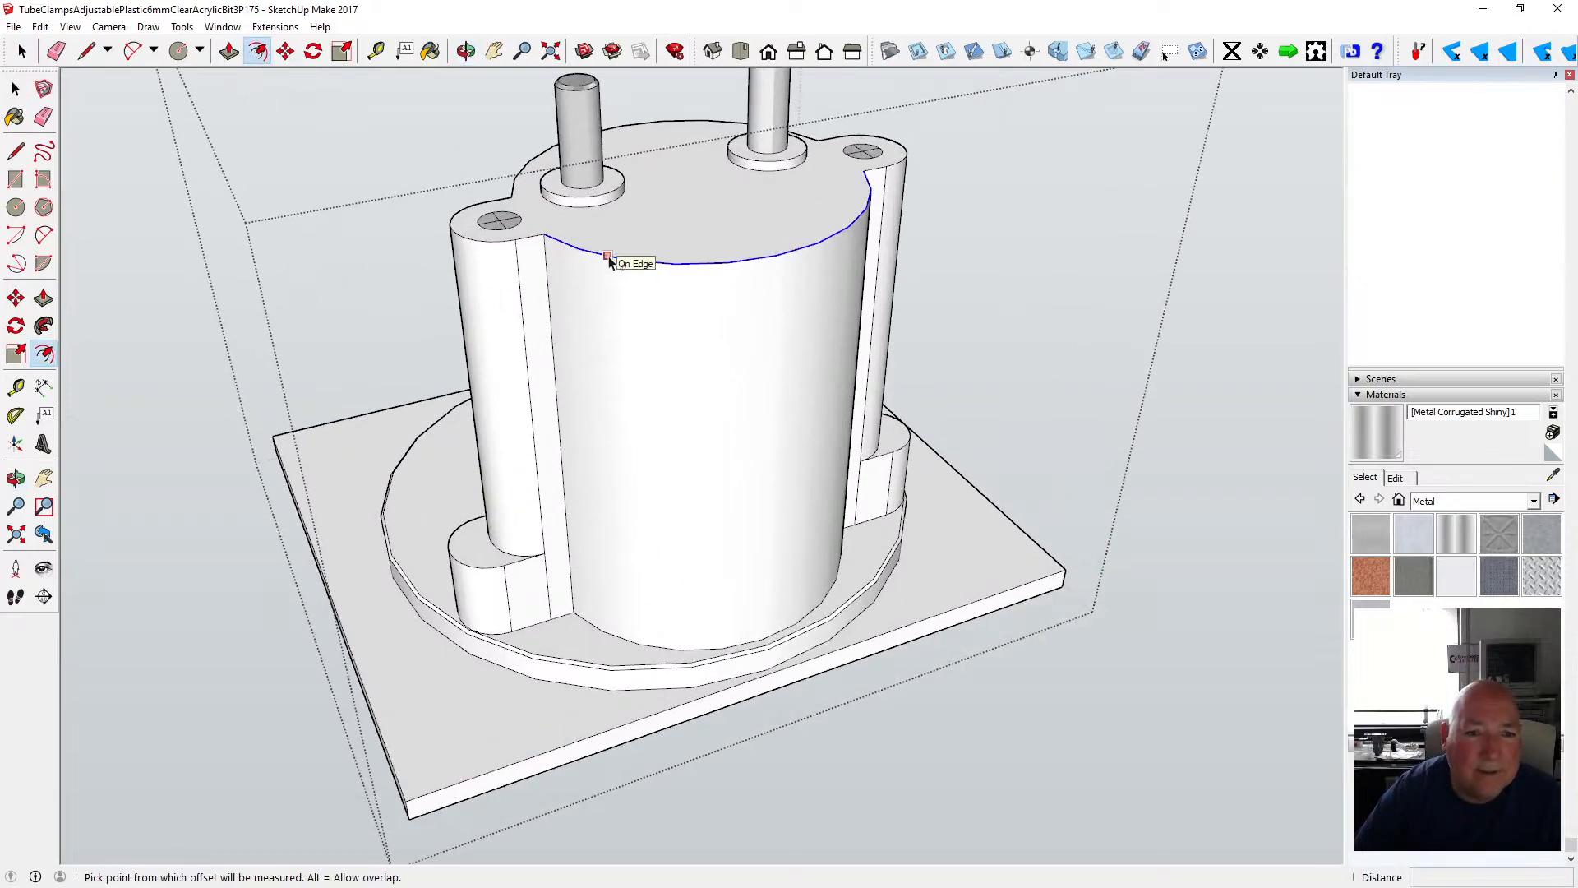
key(space)
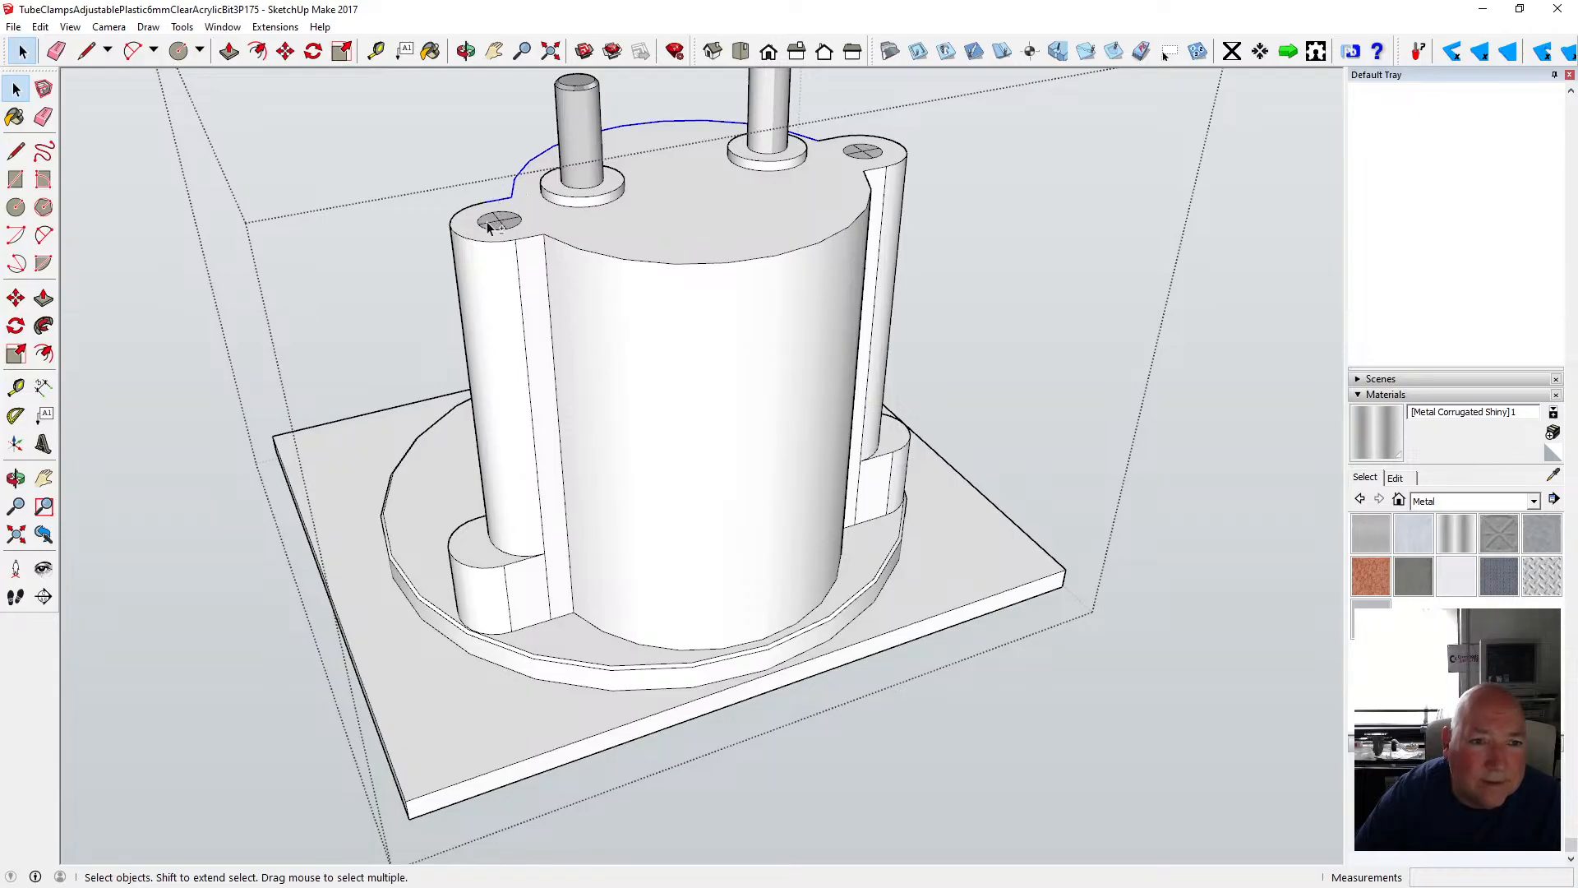
shift+click(561, 244)
shift+click(872, 170)
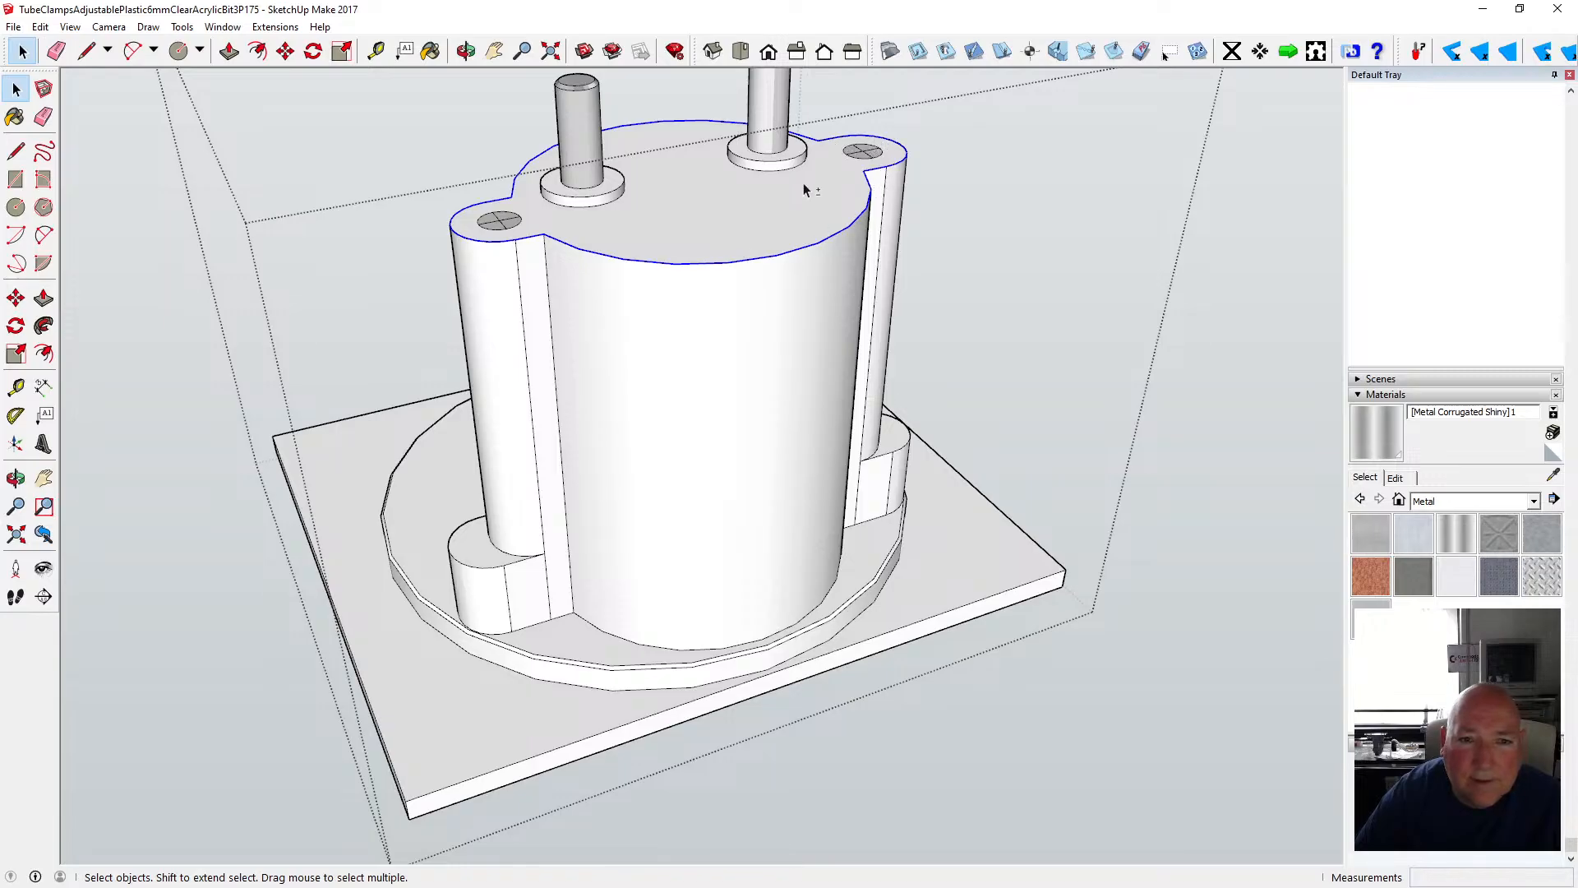
click(651, 264)
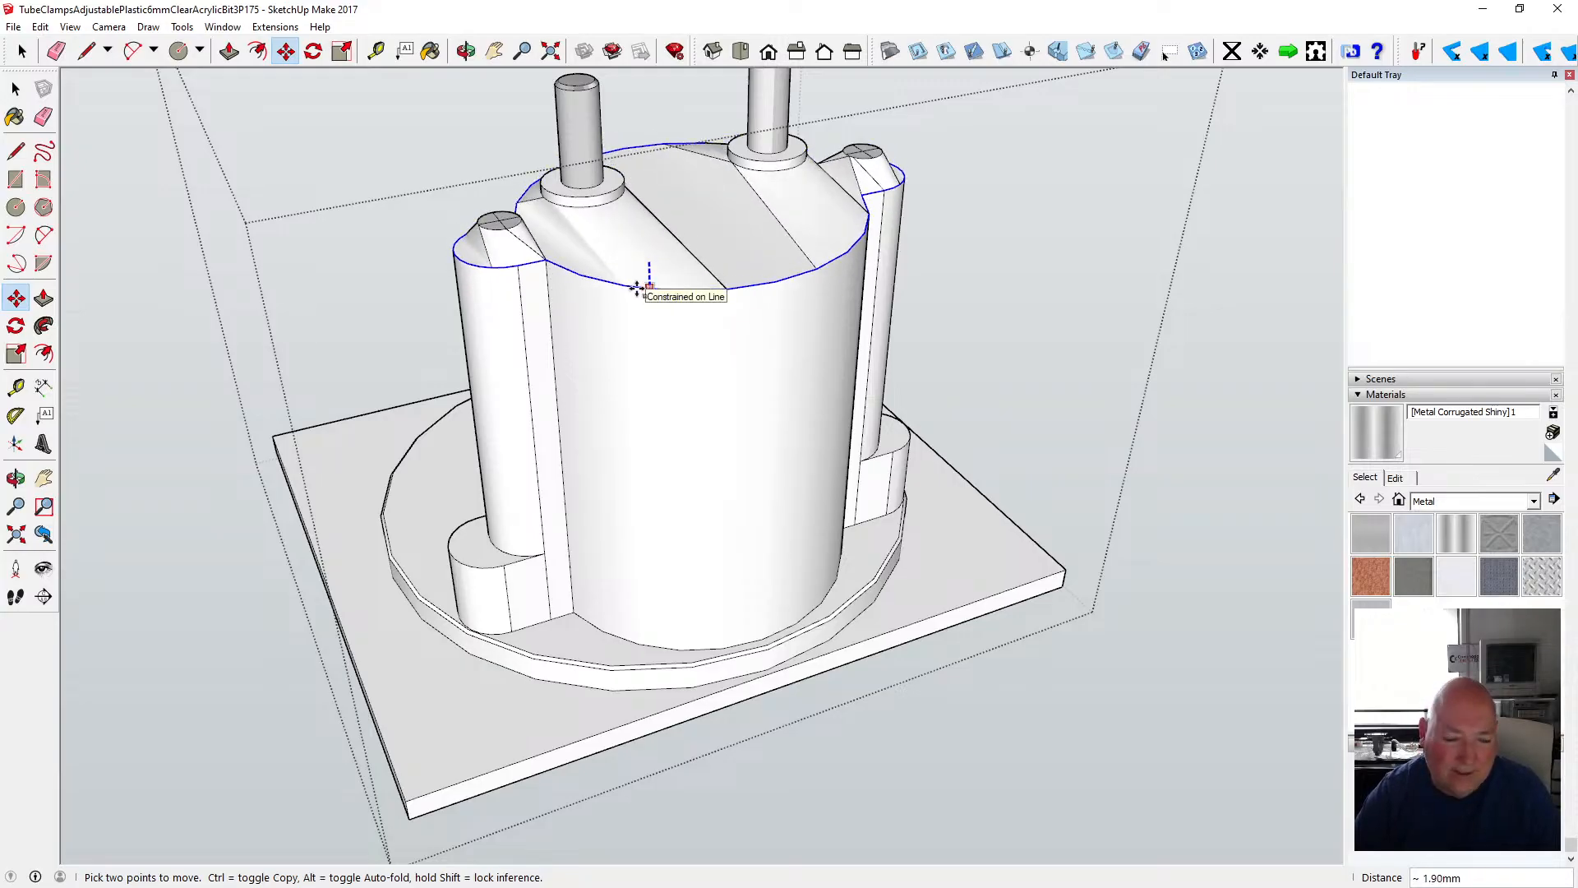
click(638, 288)
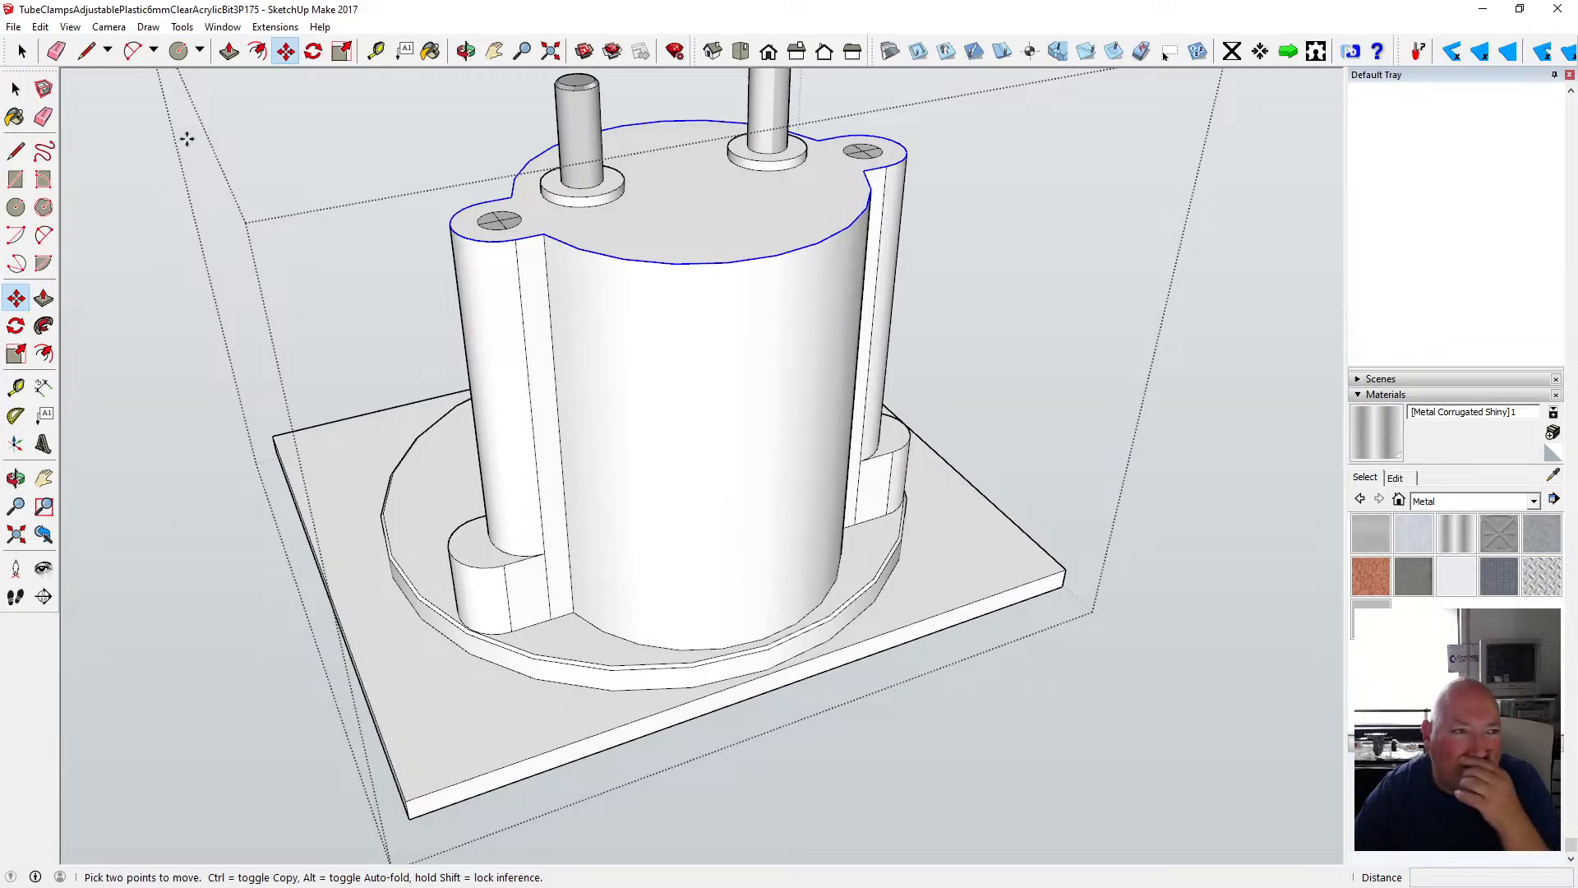
key(space)
- Leave group editing to show the whole meter and save the model
scroll(352, 252, down, 2)
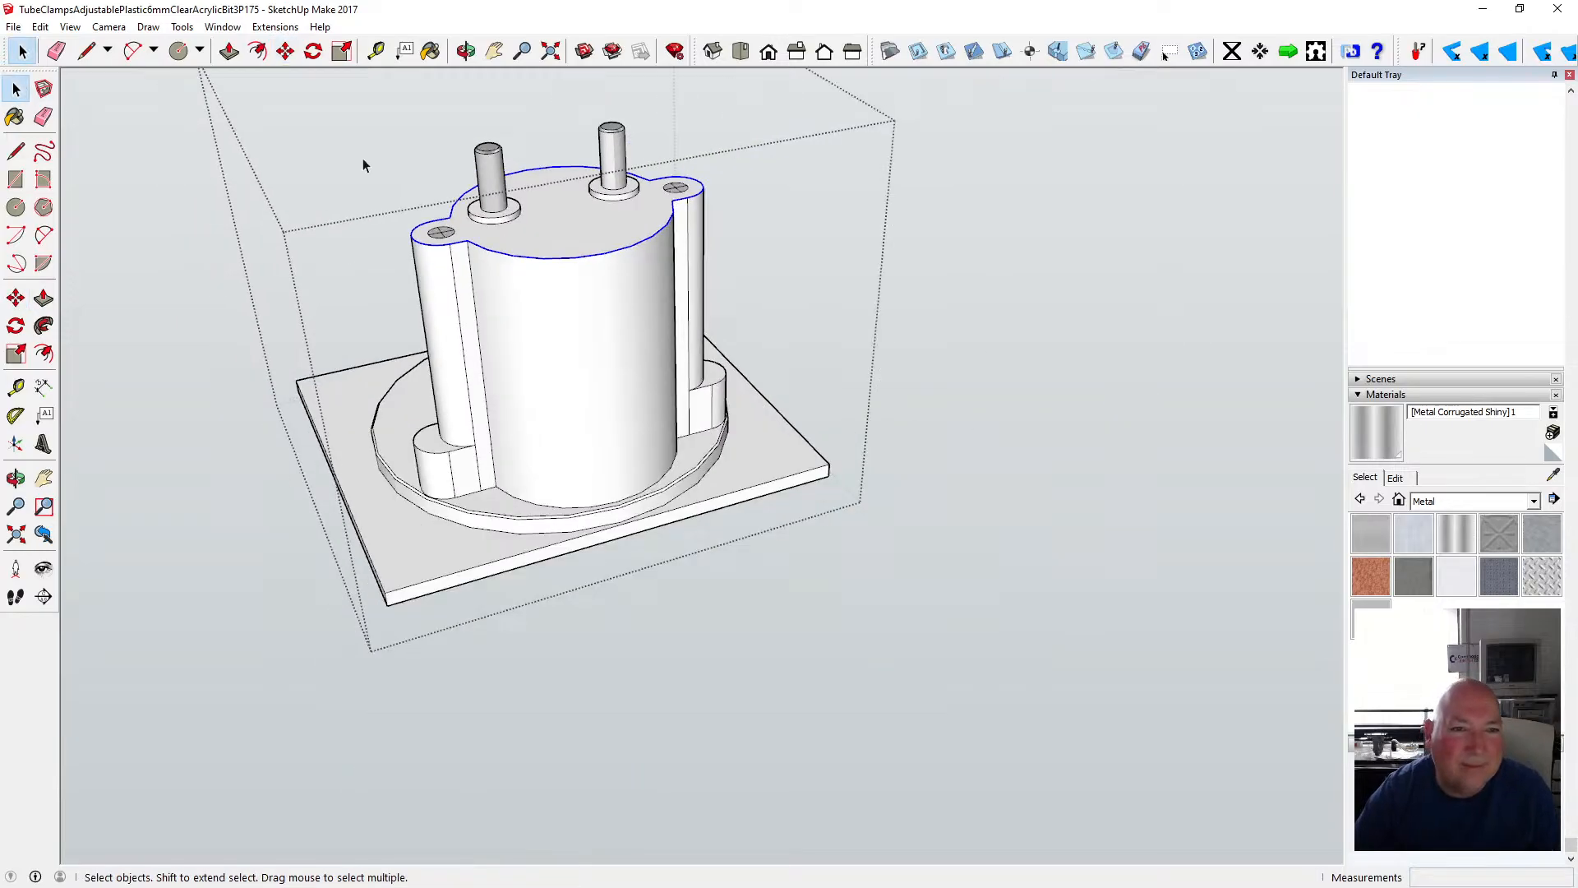
click(185, 217)
scroll(586, 345, down, 1)
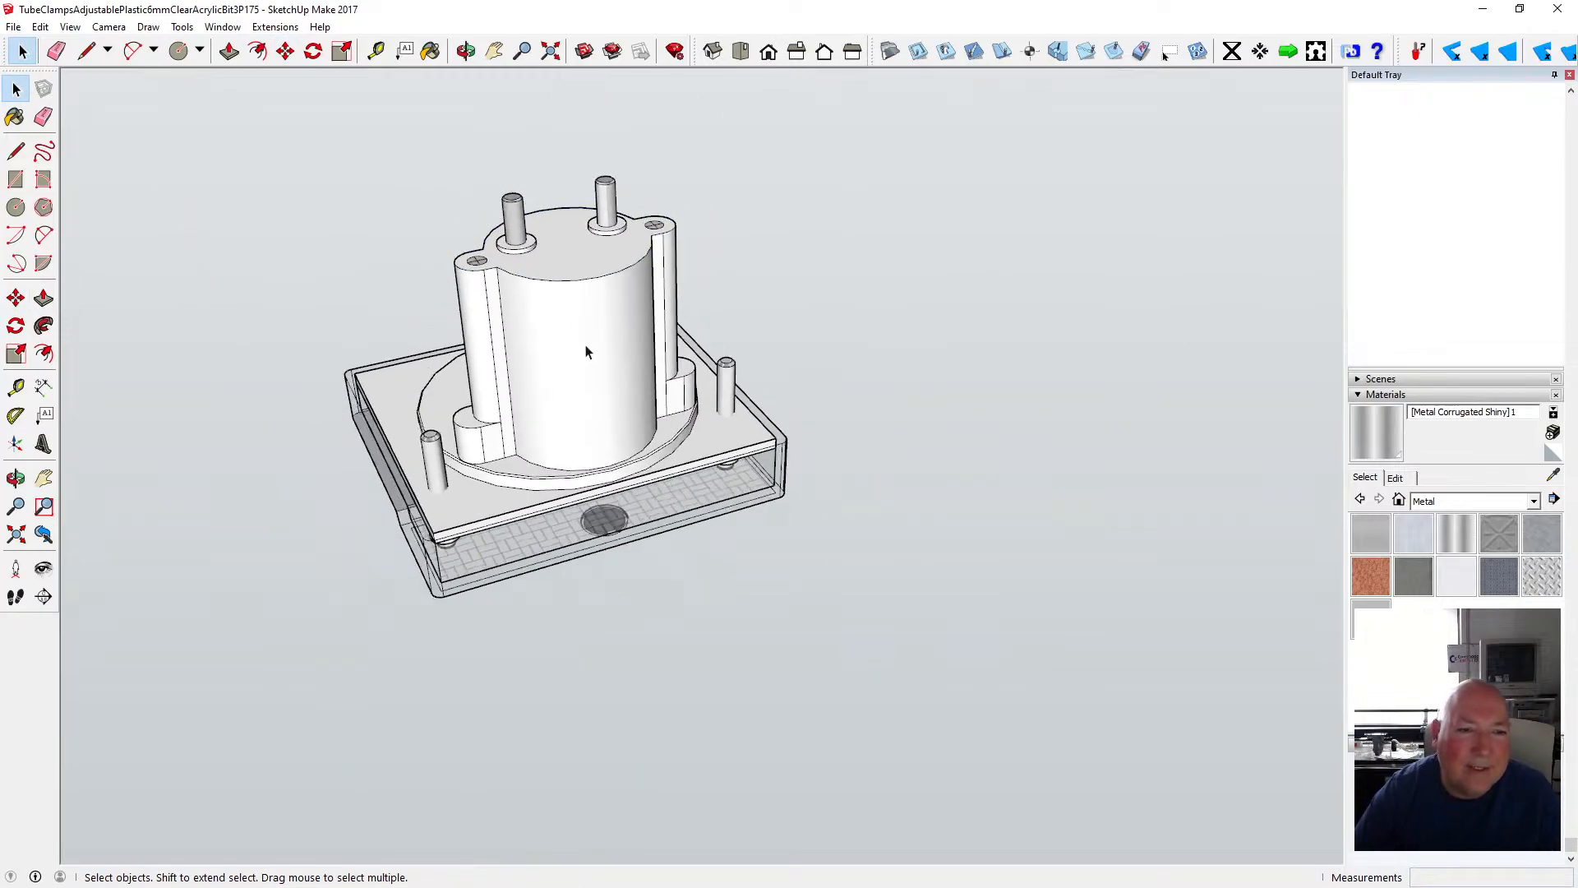
click(13, 27)
click(54, 92)
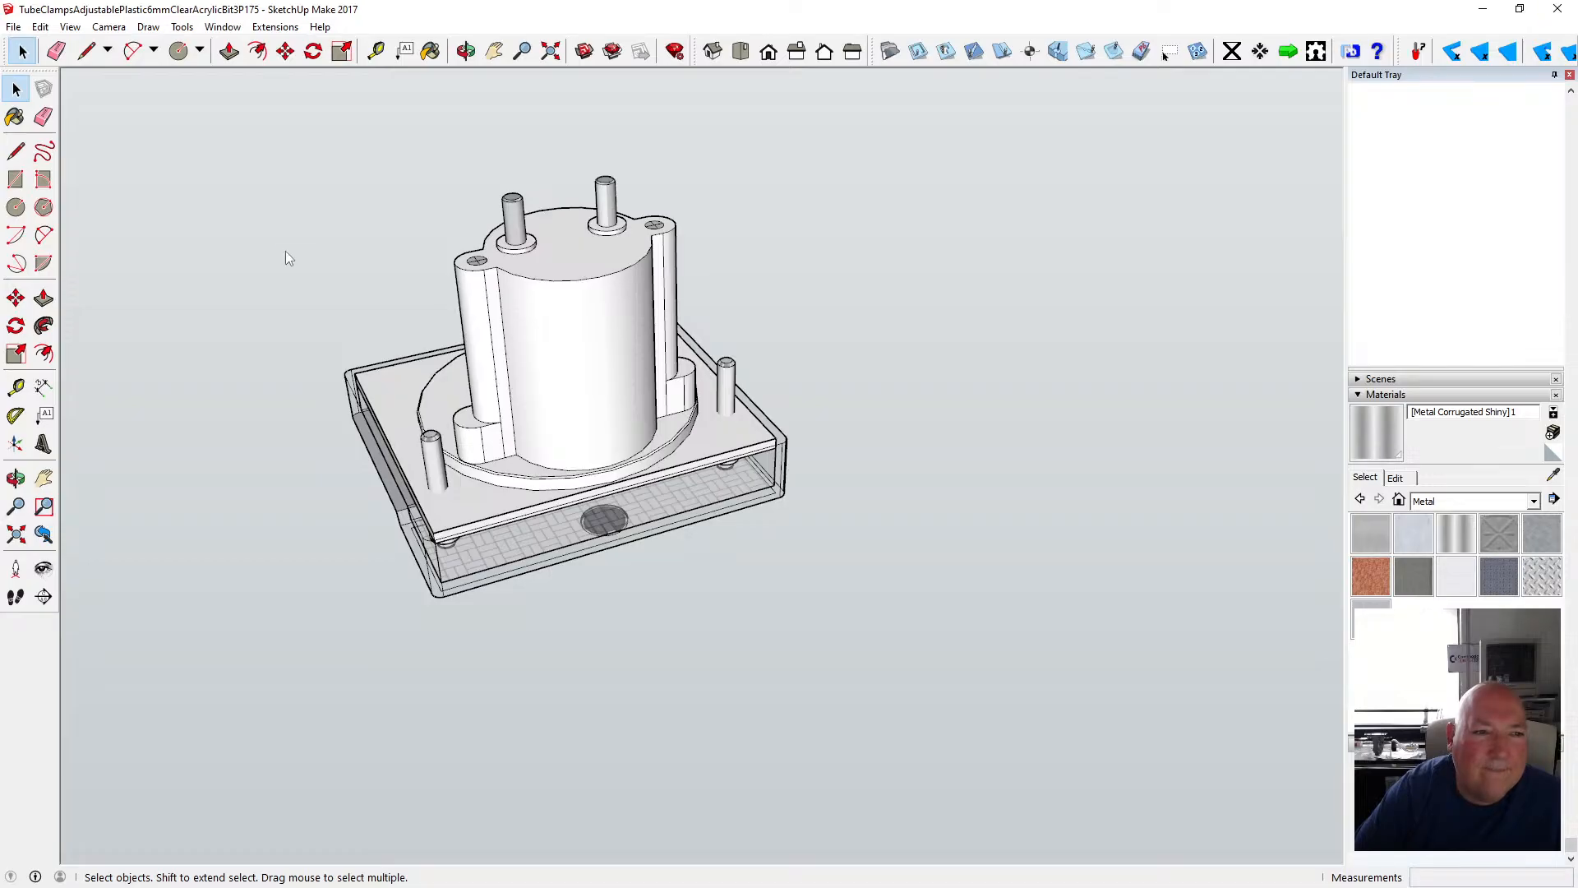
- Examine the meter's front from several angles, including the dial scale, mA lettering, screws and adjustment knob
click(466, 51)
drag(444, 246, 637, 502)
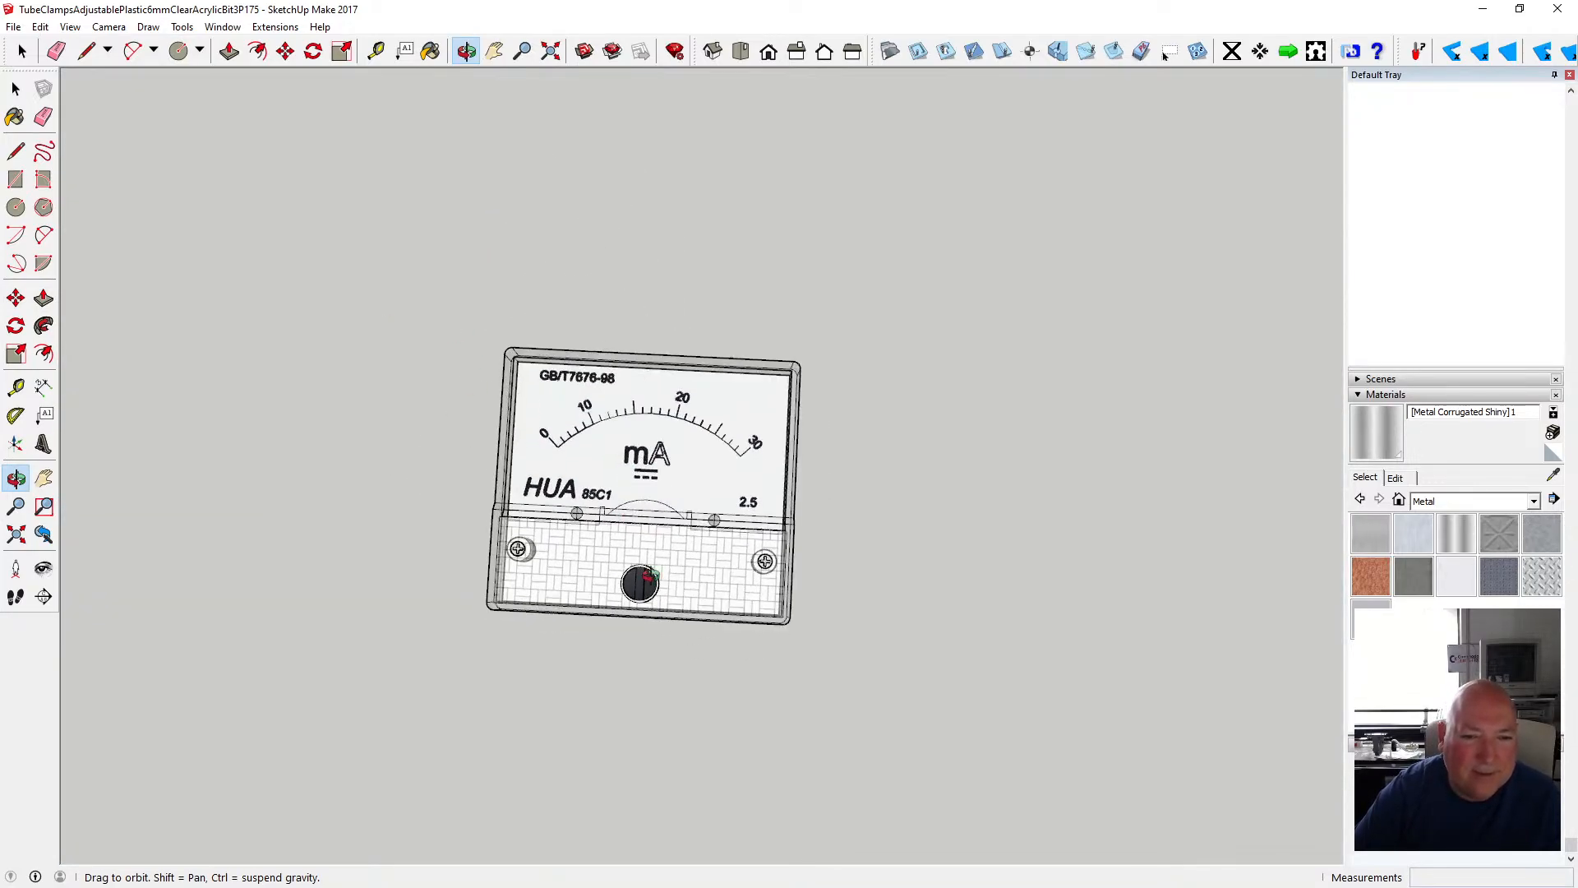
scroll(650, 523, up, 4)
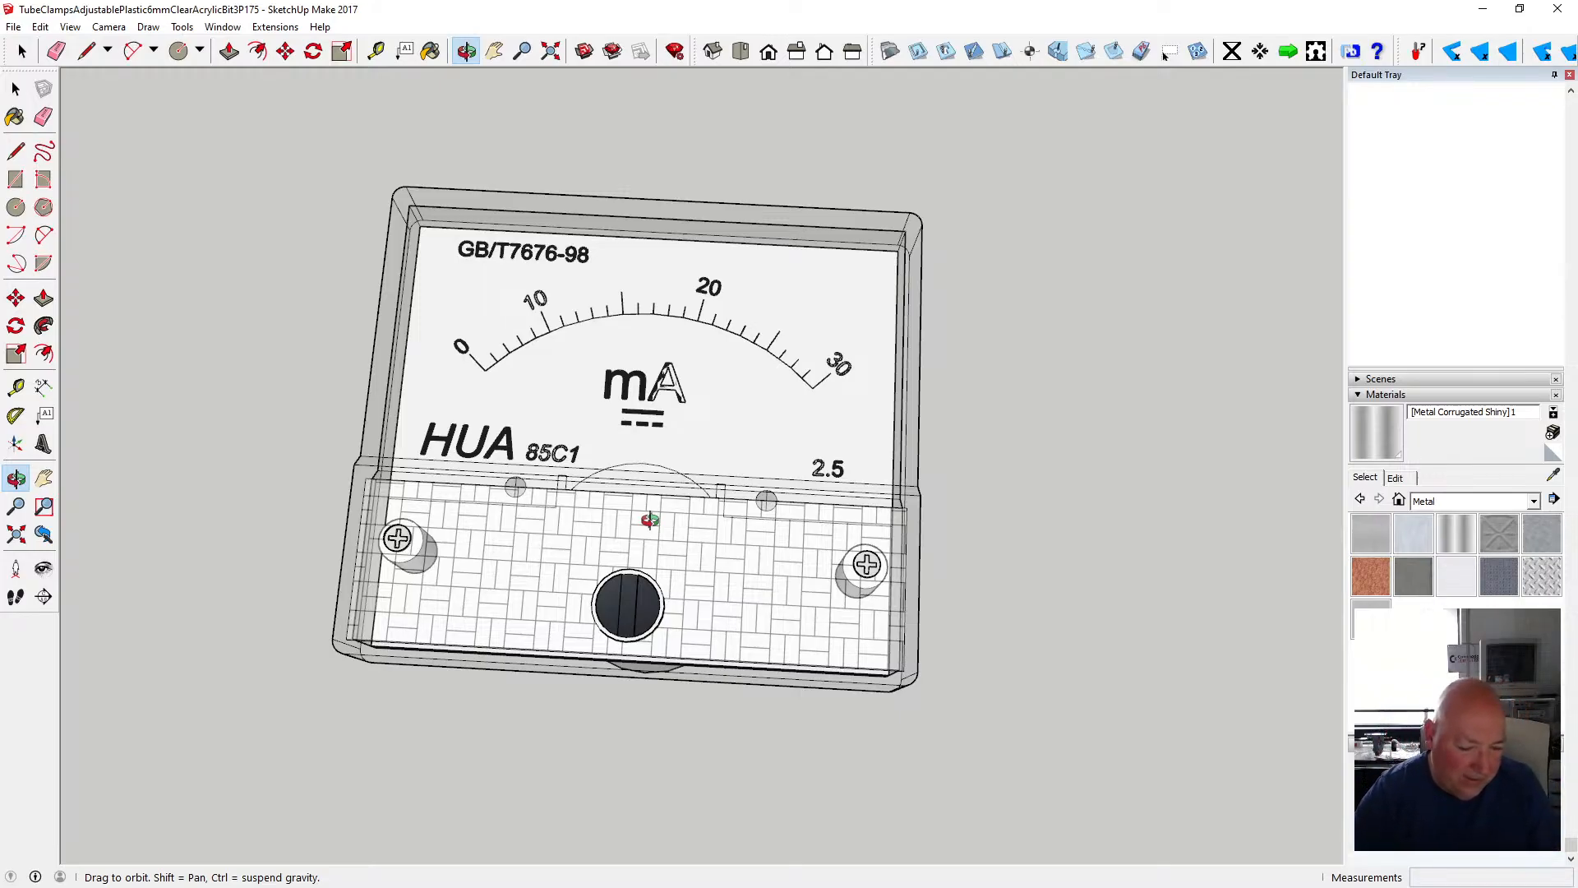
drag(657, 530, 685, 375)
scroll(685, 375, up, 5)
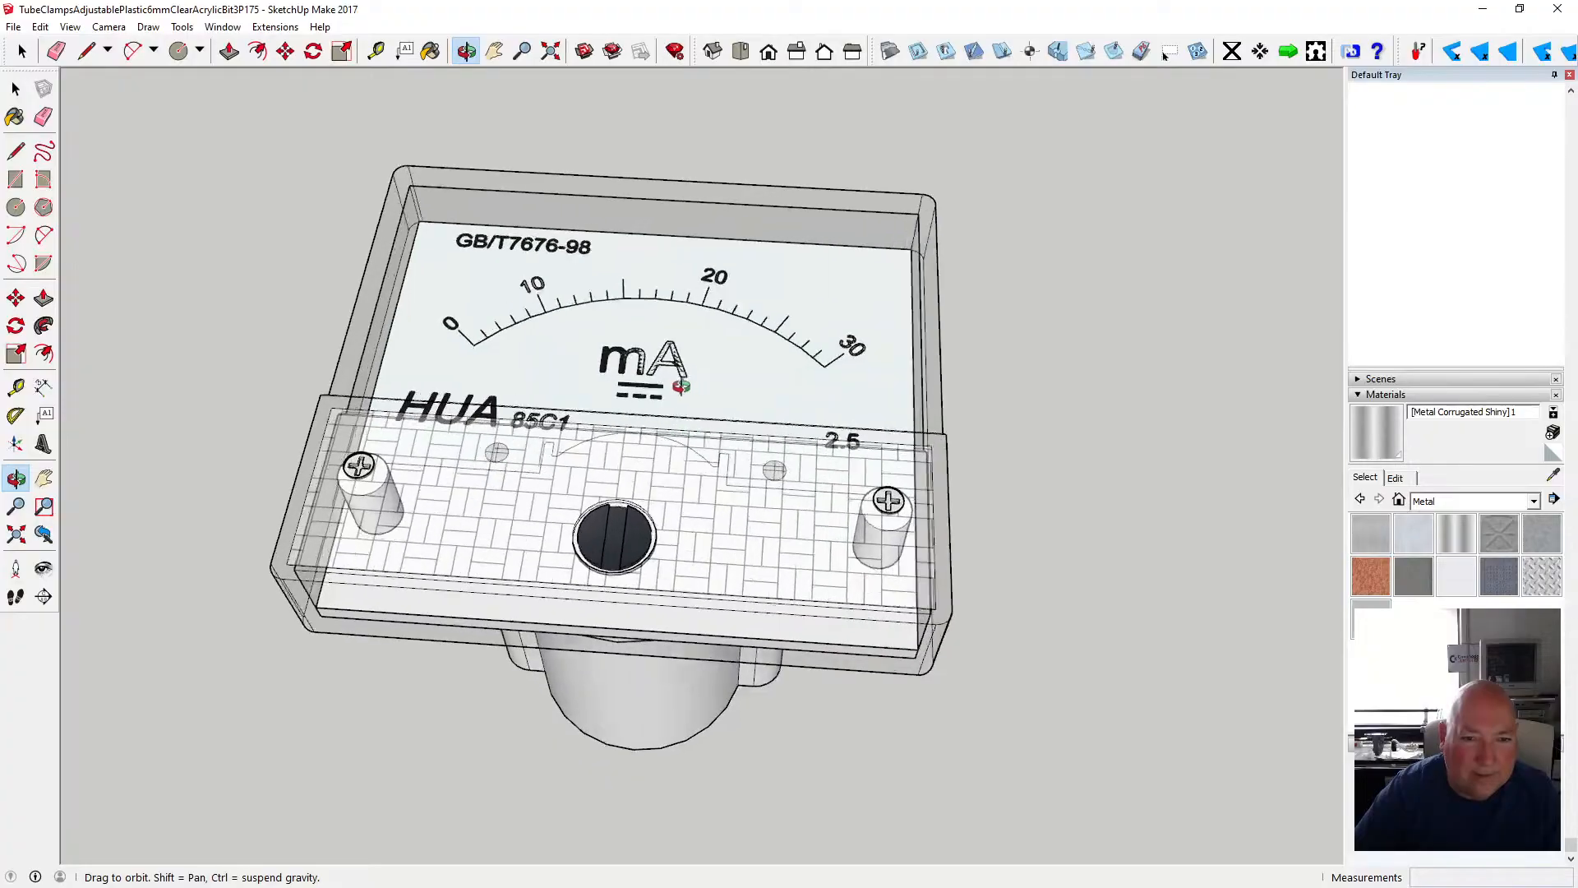
drag(537, 343, 655, 451)
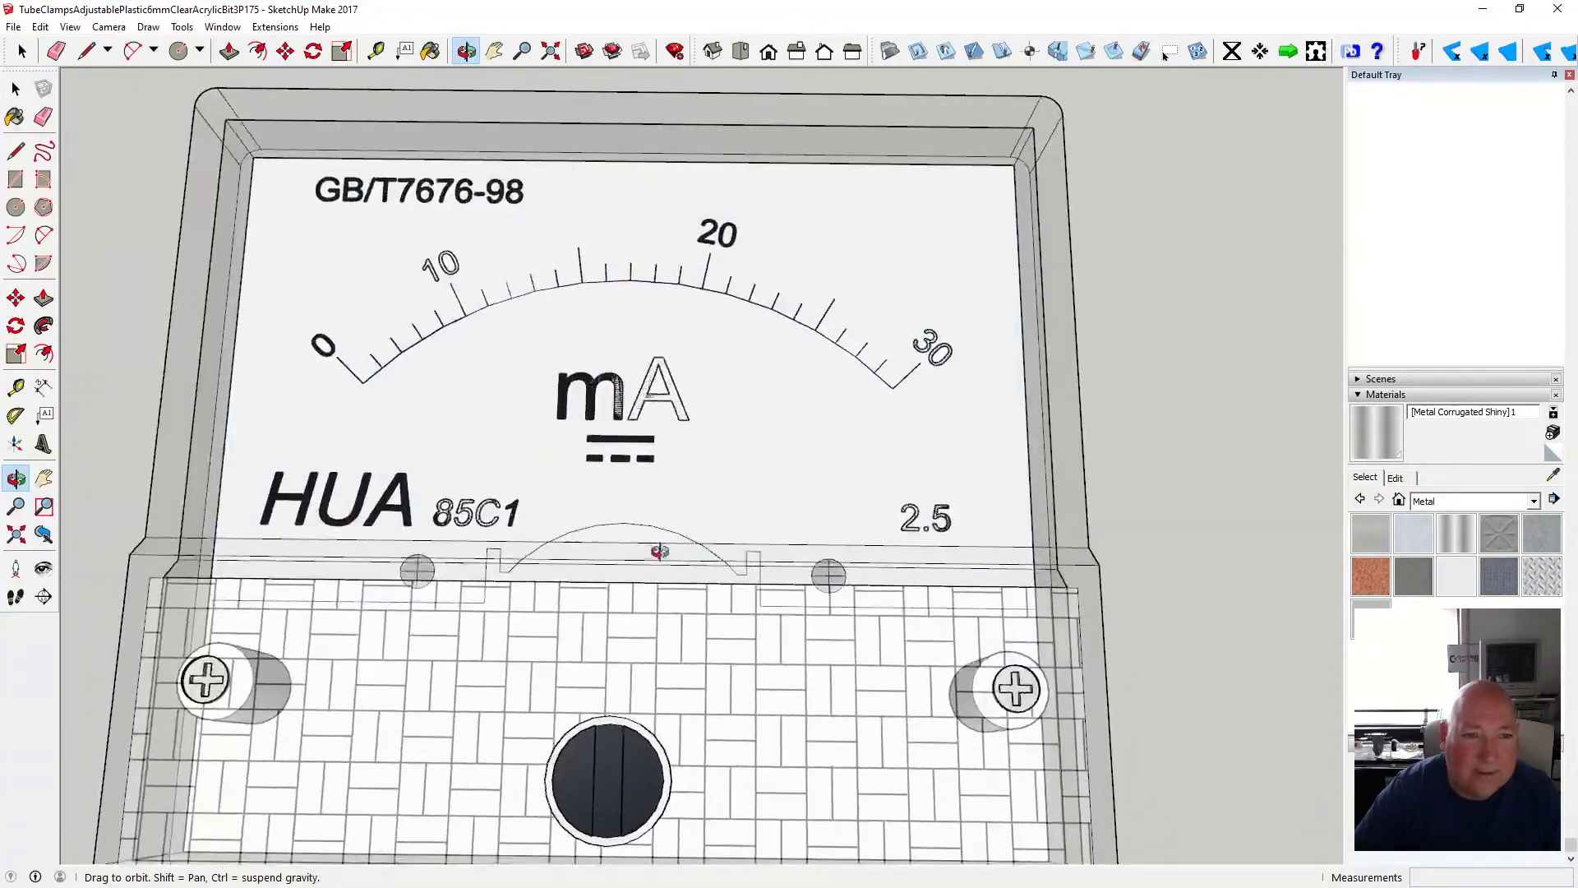
scroll(452, 279, up, 5)
drag(456, 272, 462, 224)
scroll(510, 411, down, 2)
scroll(510, 411, down, 3)
drag(550, 465, 610, 378)
scroll(699, 357, up, 1)
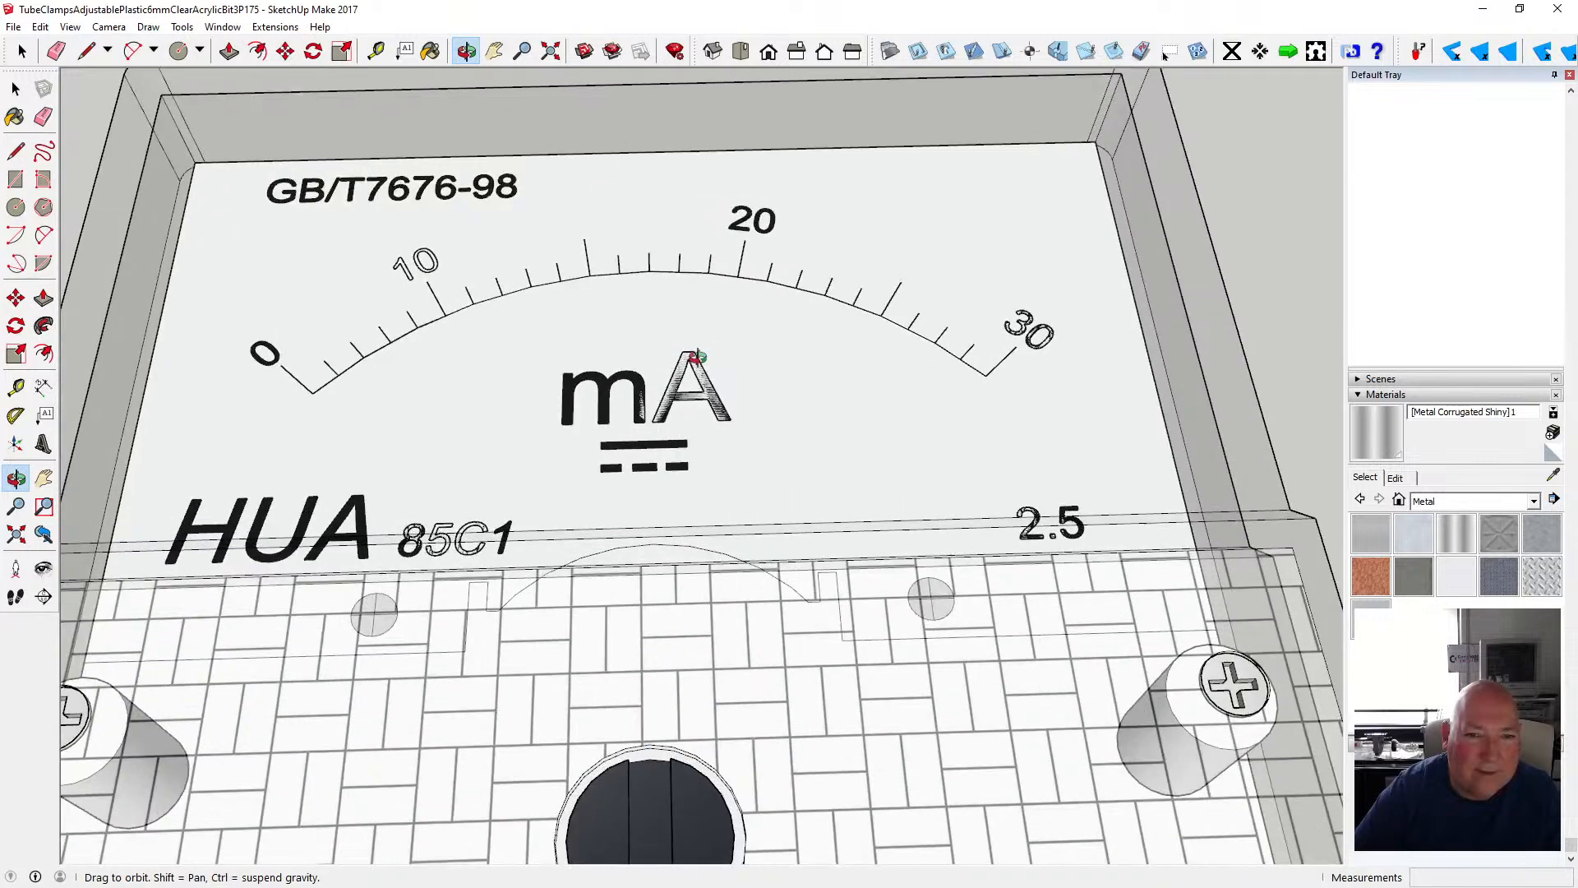
- Open the meter body group for editing and bring its dial face into view
scroll(697, 358, down, 5)
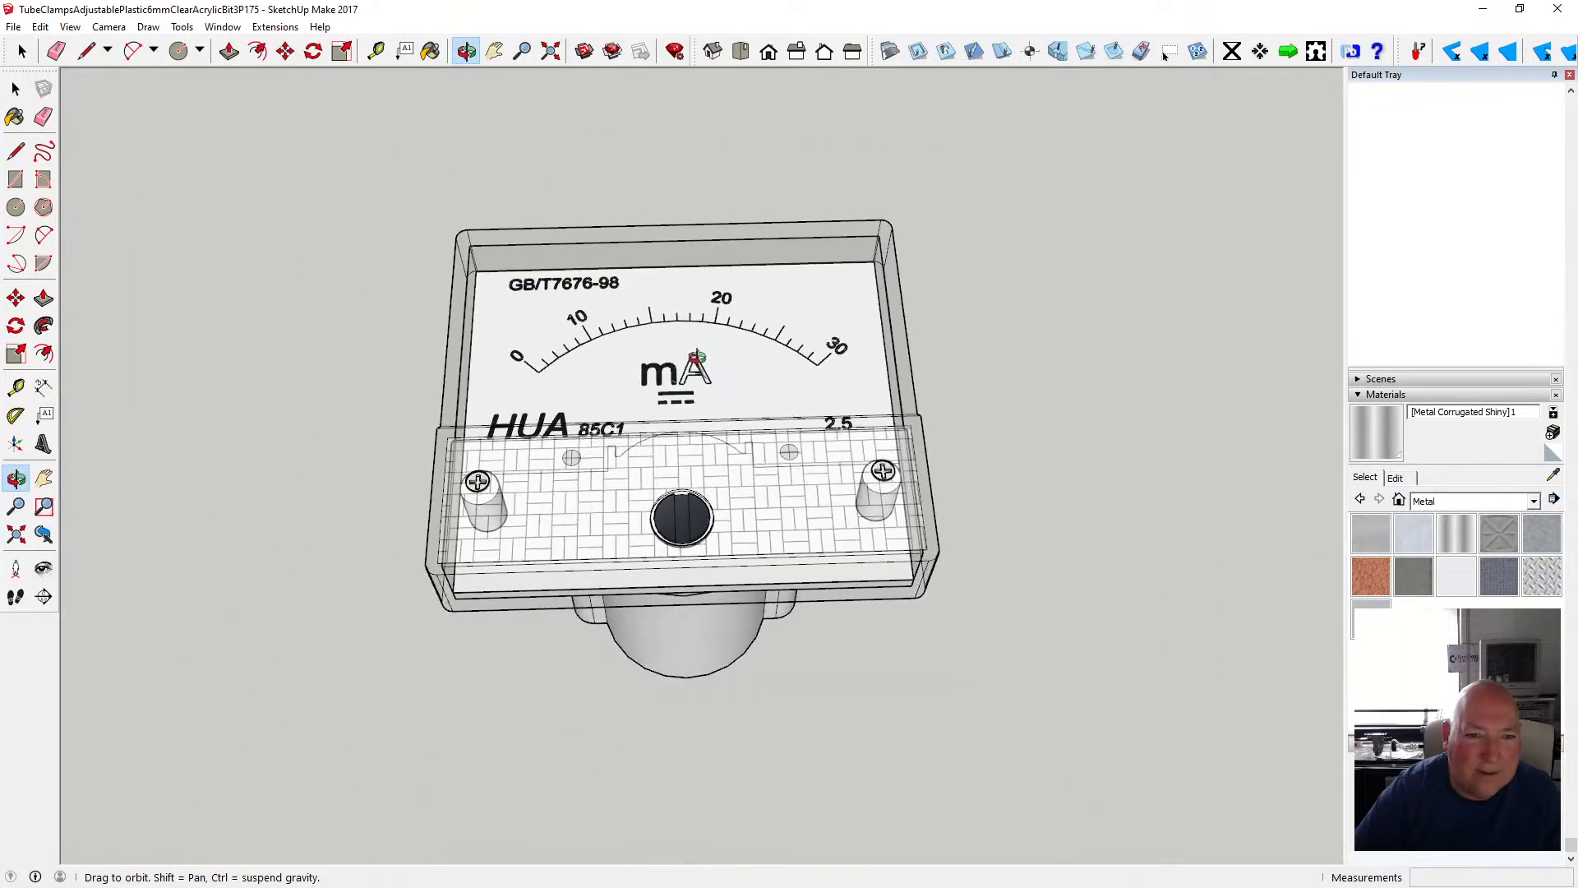
click(16, 88)
key(o)
drag(592, 519, 391, 123)
key(space)
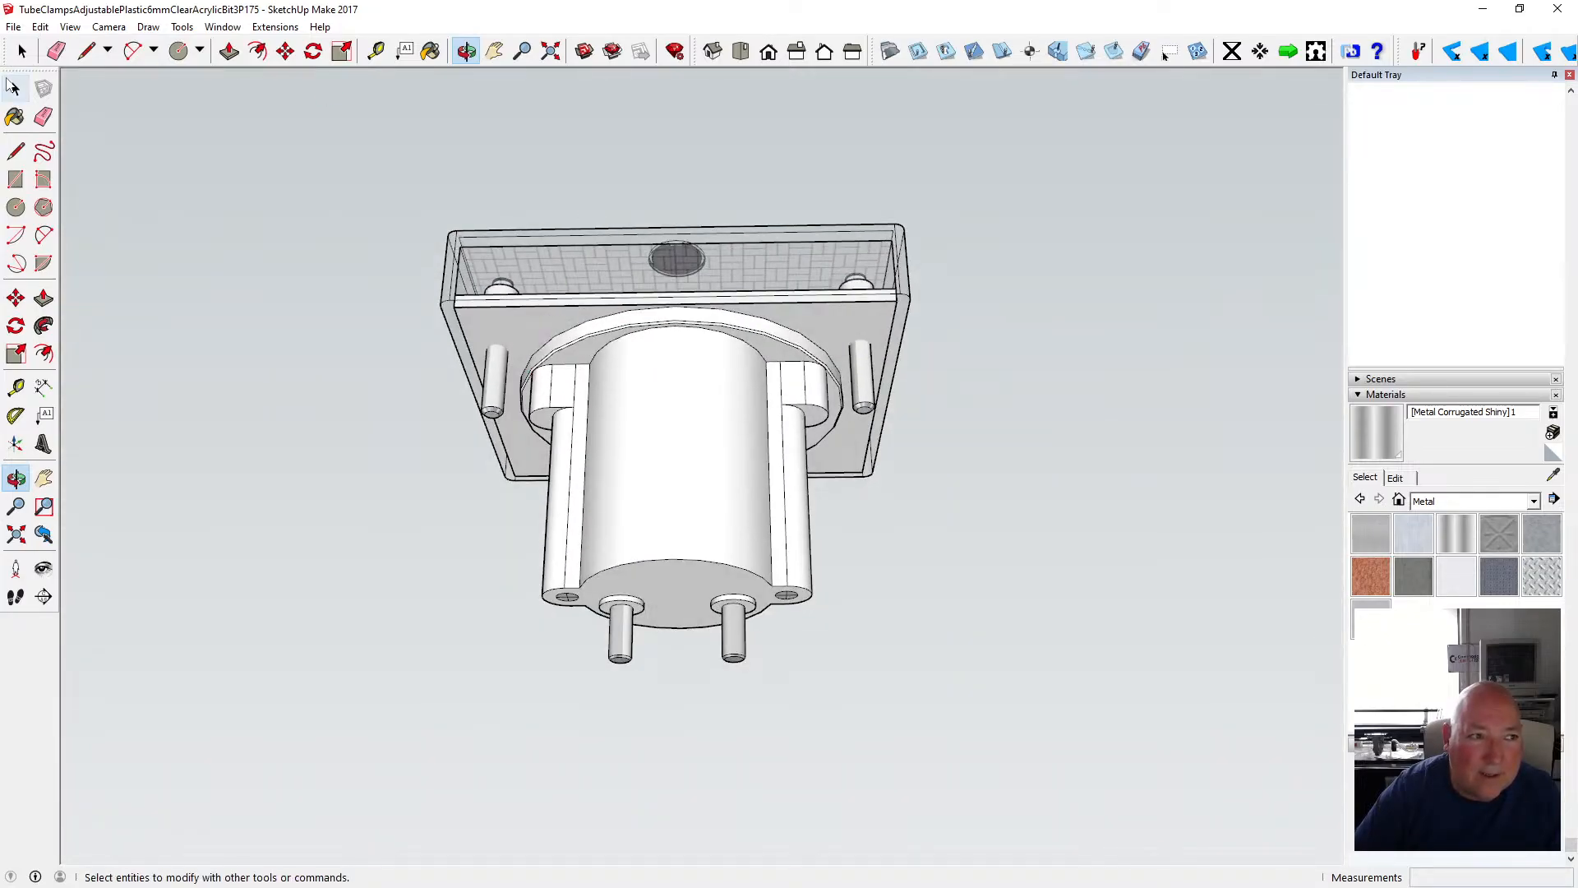
double_click(509, 317)
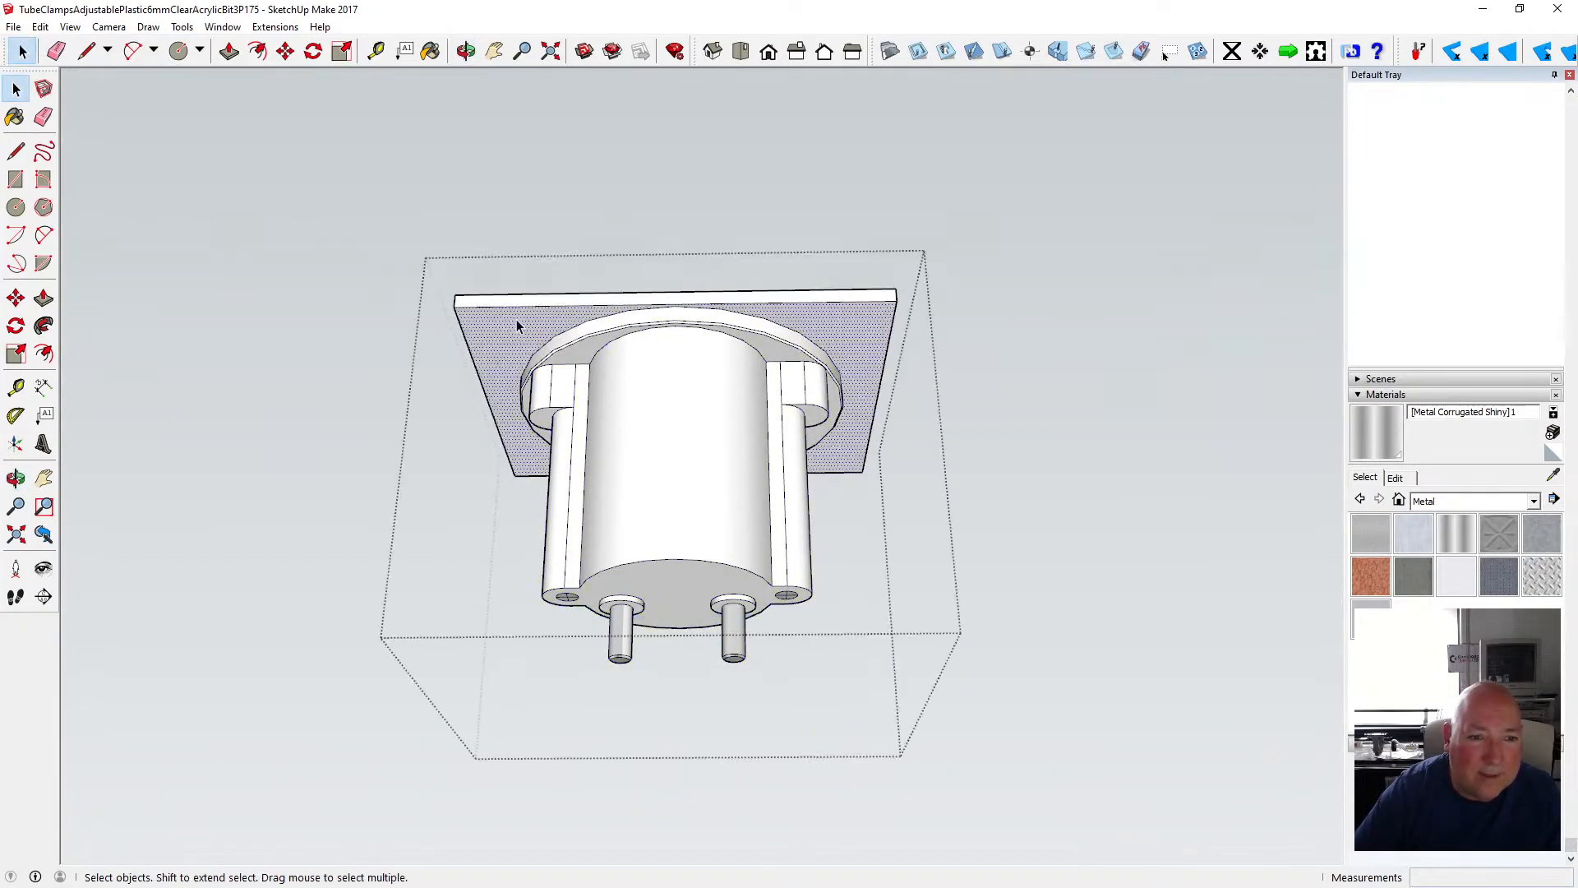
key(o)
drag(592, 222, 649, 673)
scroll(666, 522, up, 4)
scroll(666, 521, down, 1)
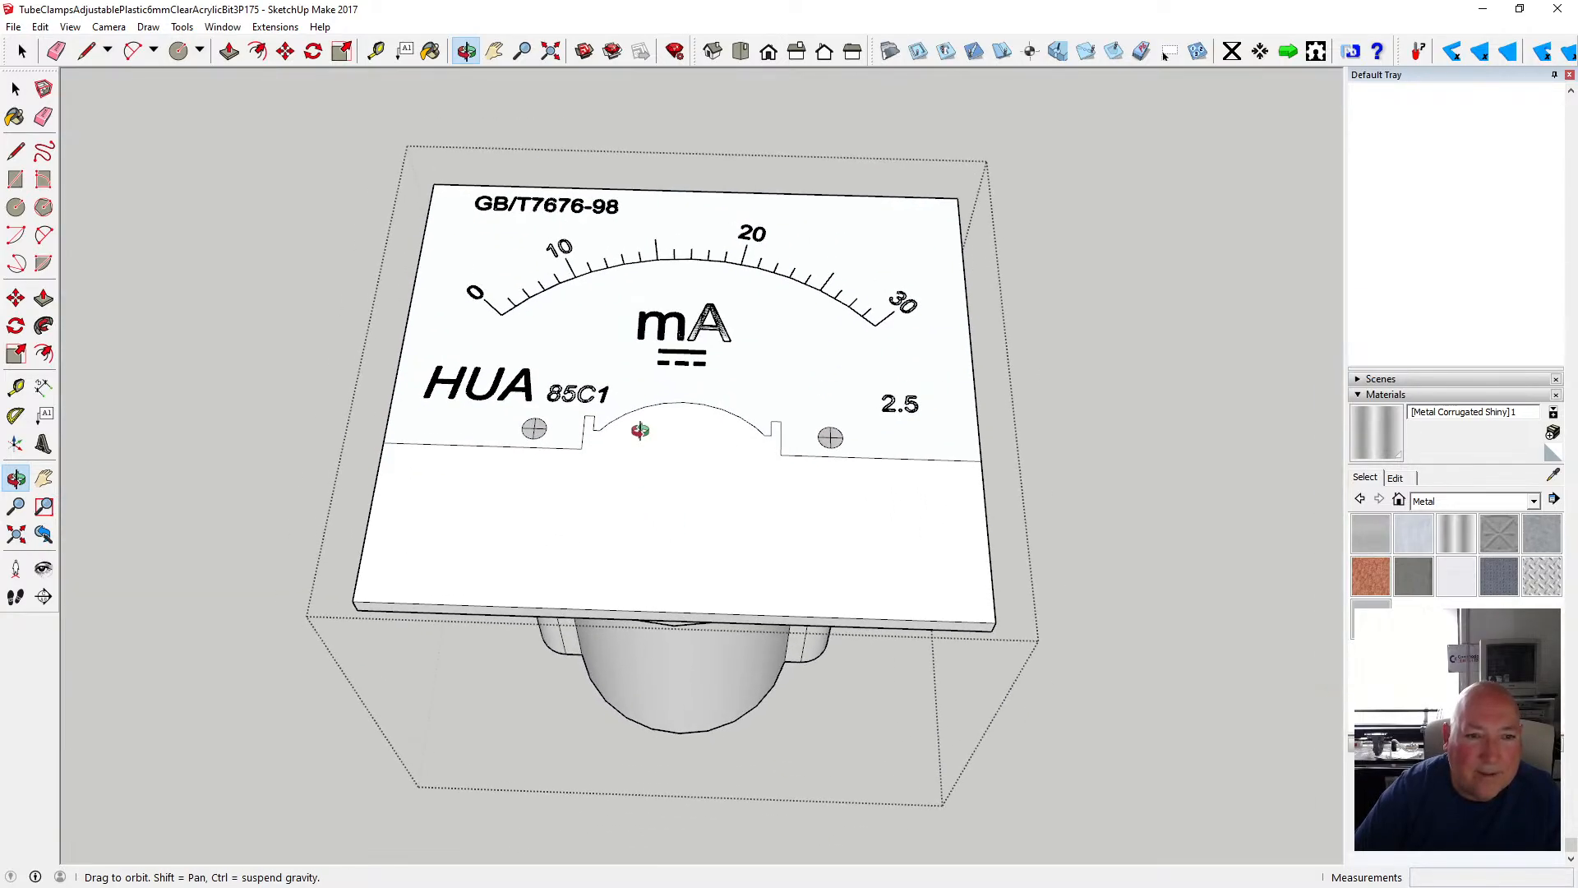
click(16, 88)
click(498, 205)
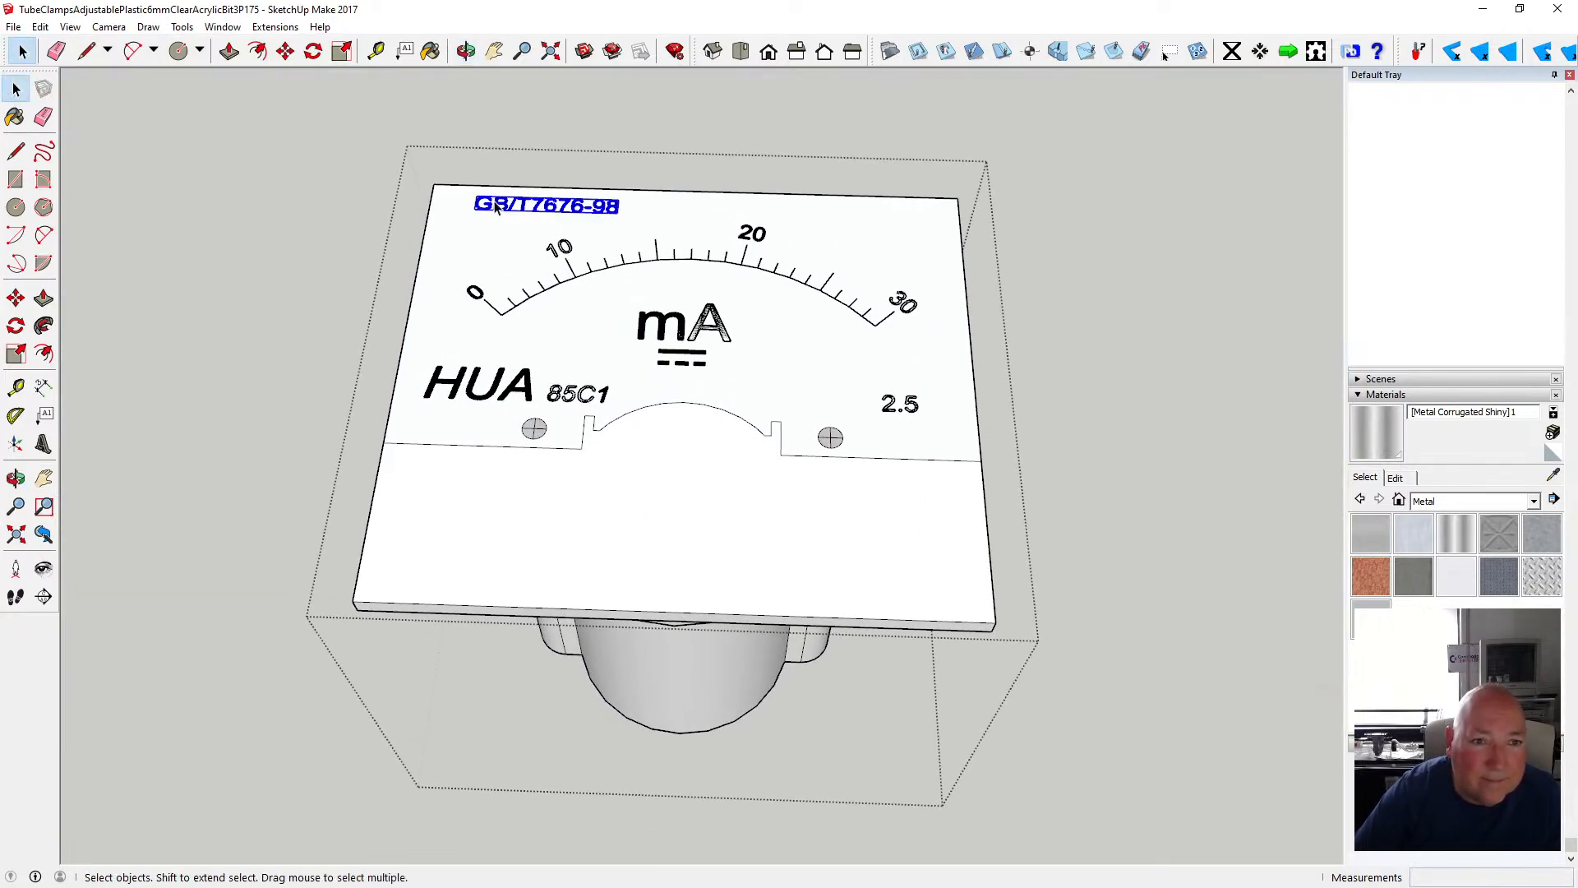
shift+click(475, 291)
shift+click(557, 246)
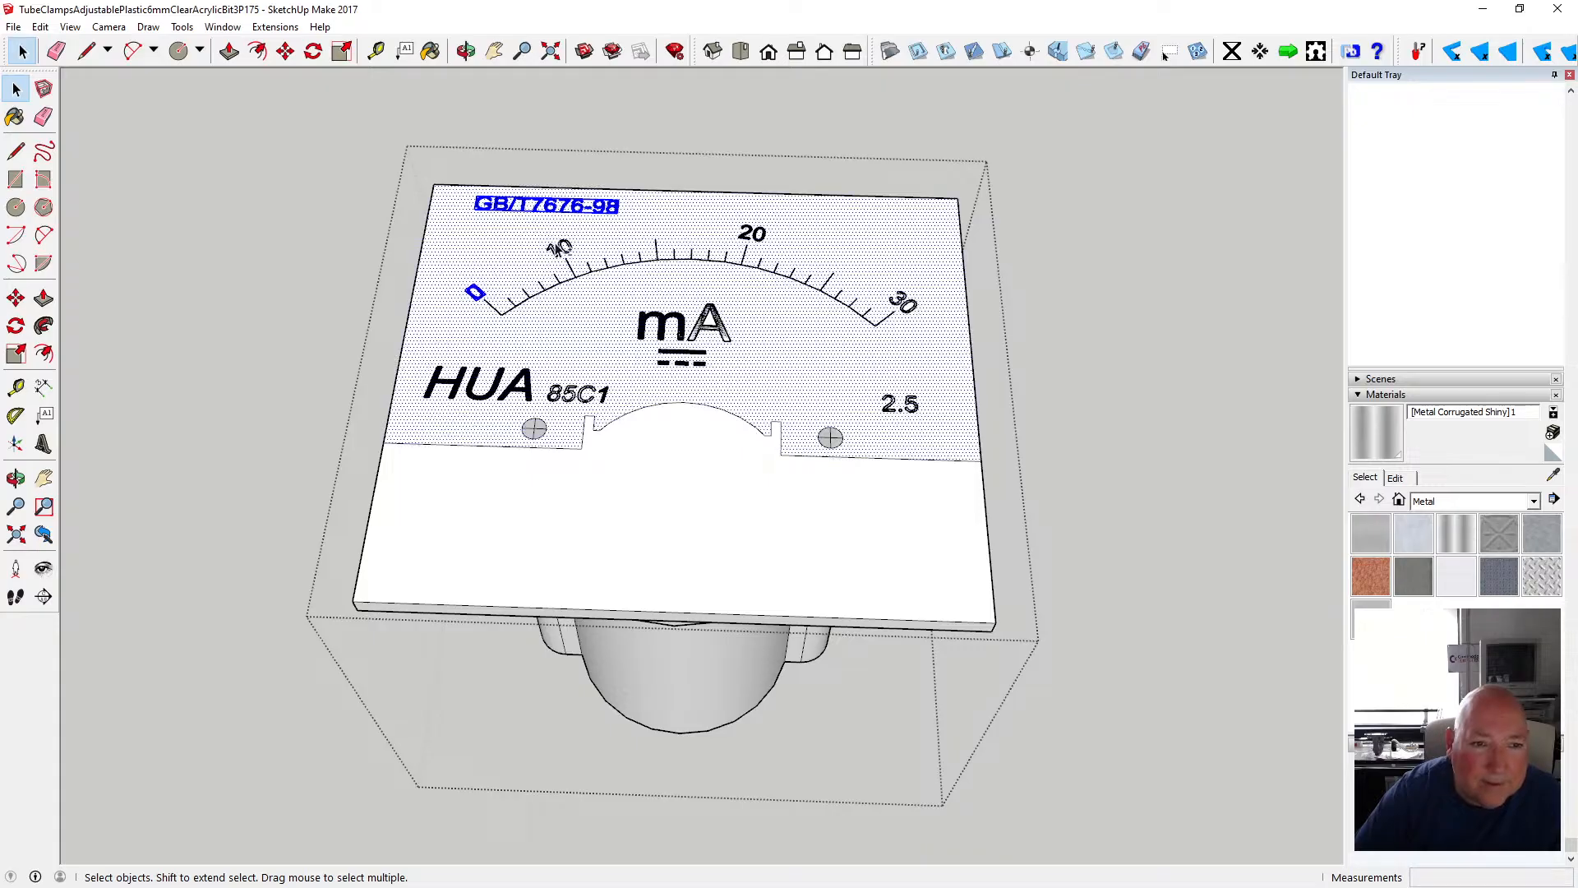
shift+click(520, 240)
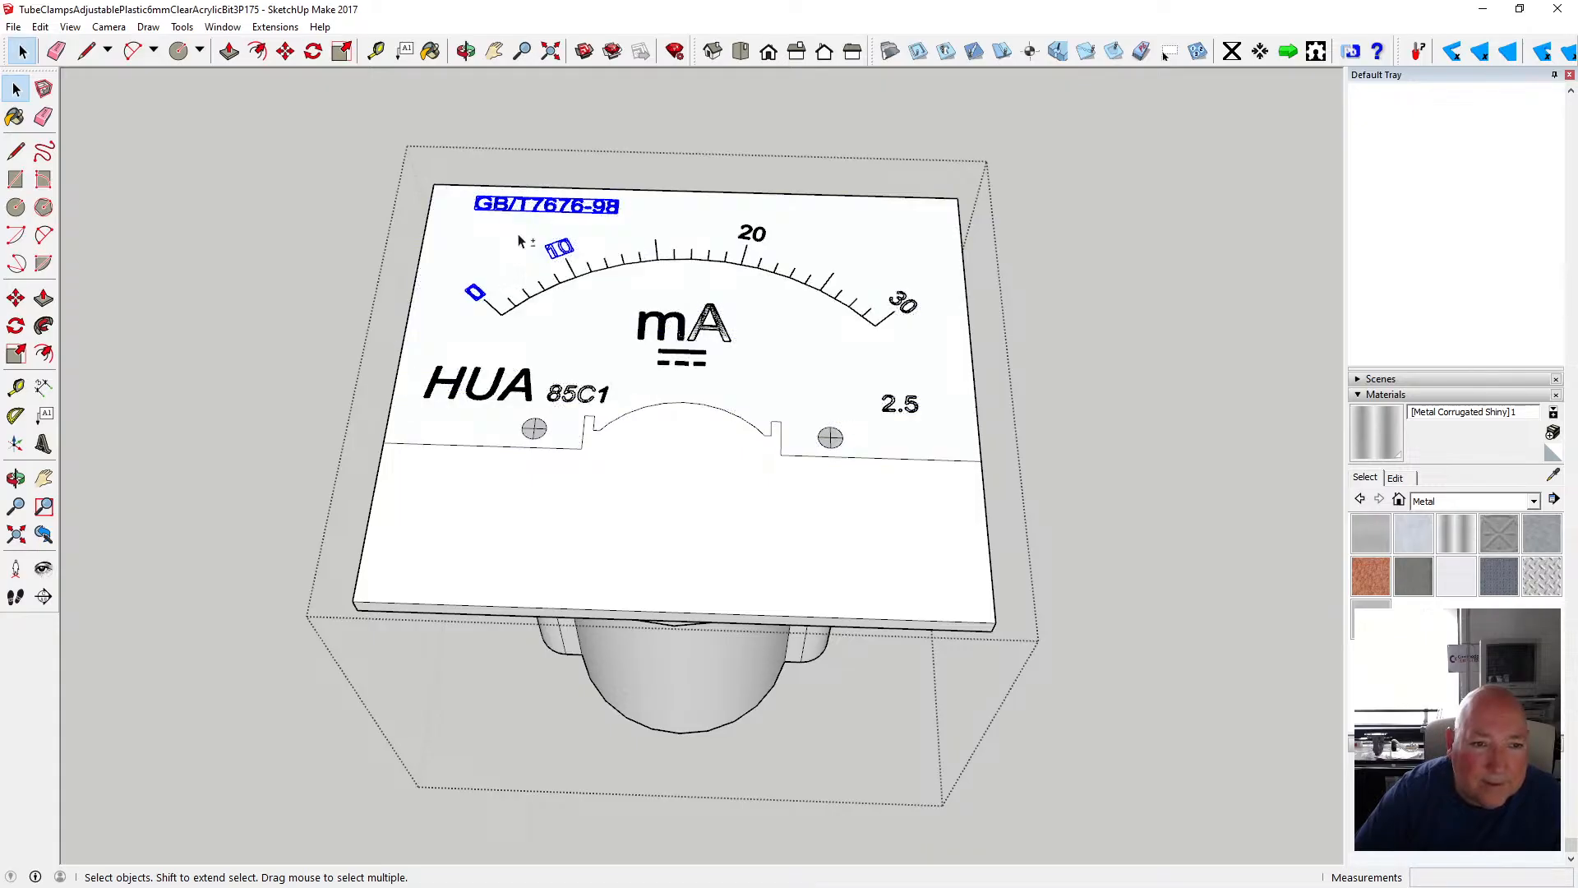
shift+click(744, 238)
scroll(919, 314, up, 5)
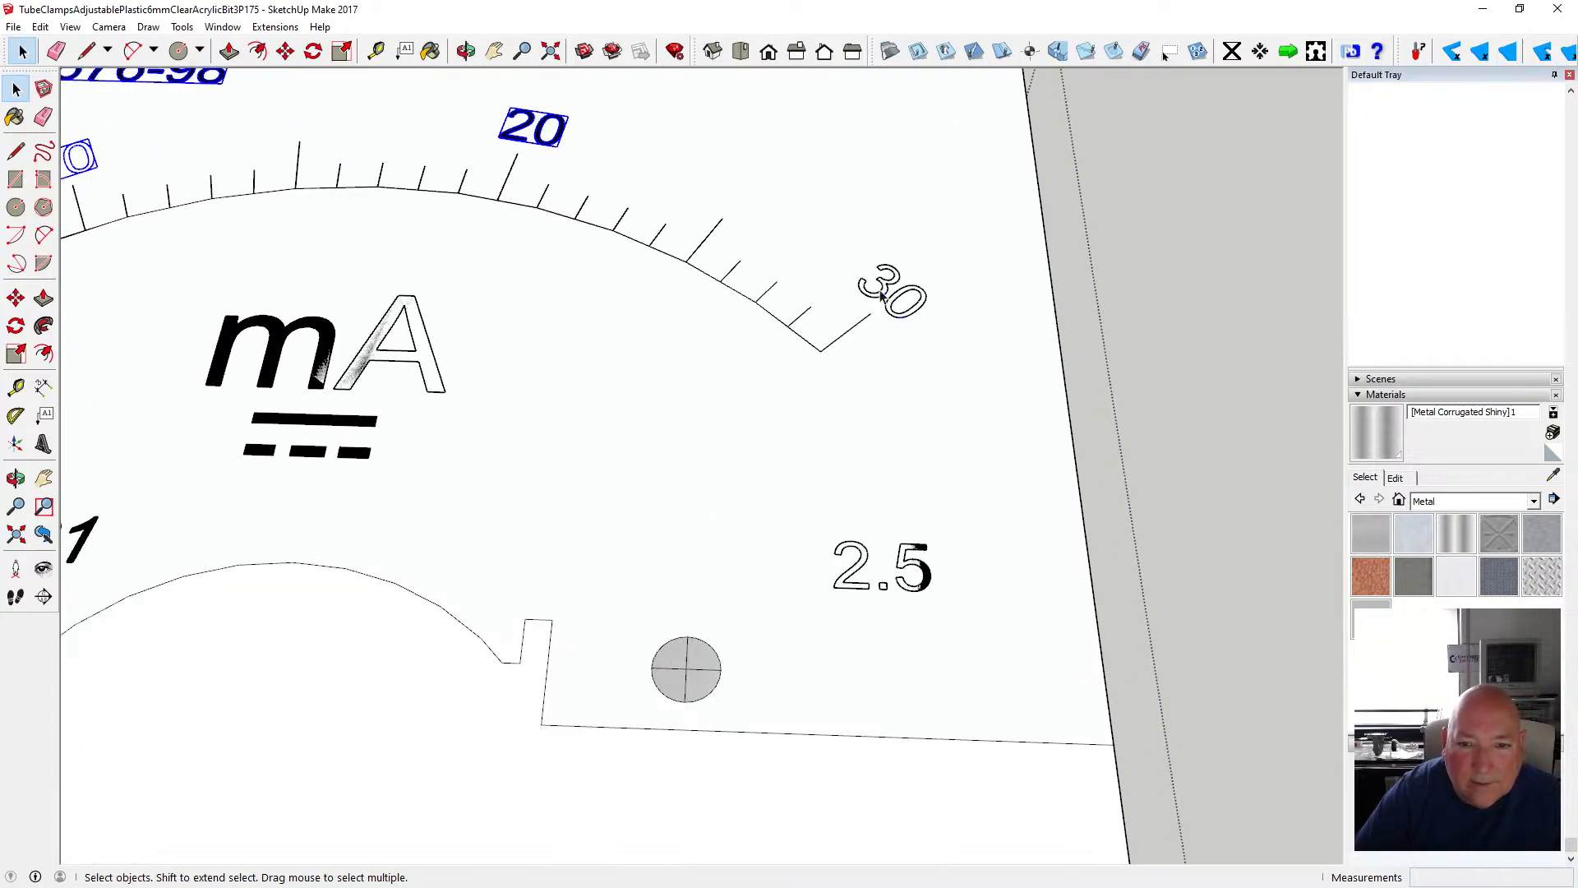
click(882, 297)
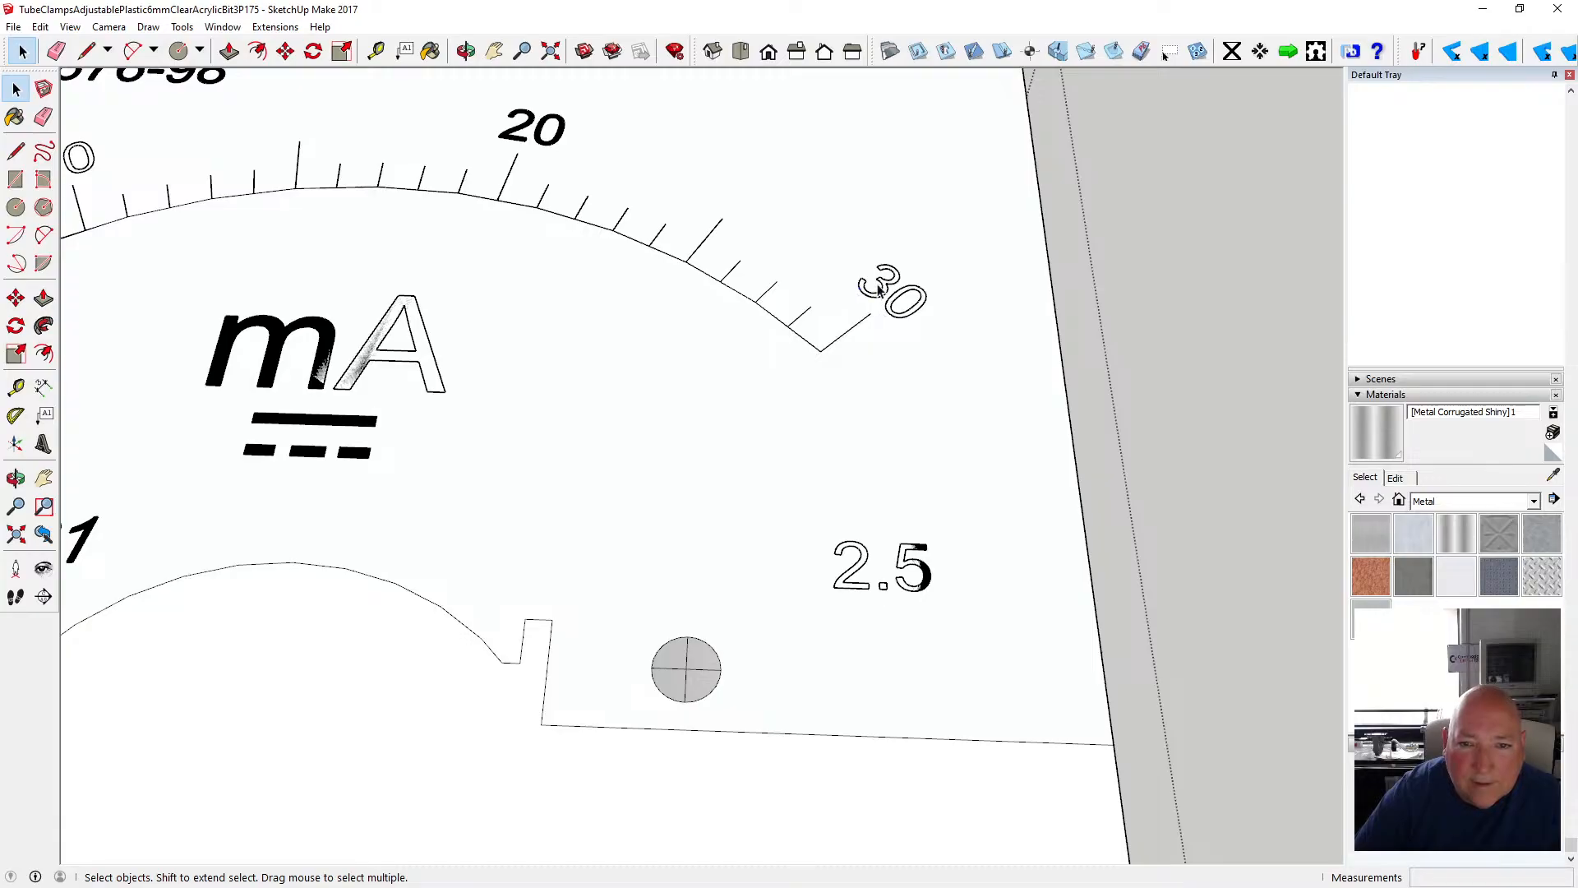
click(878, 290)
click(880, 277)
scroll(880, 278, down, 2)
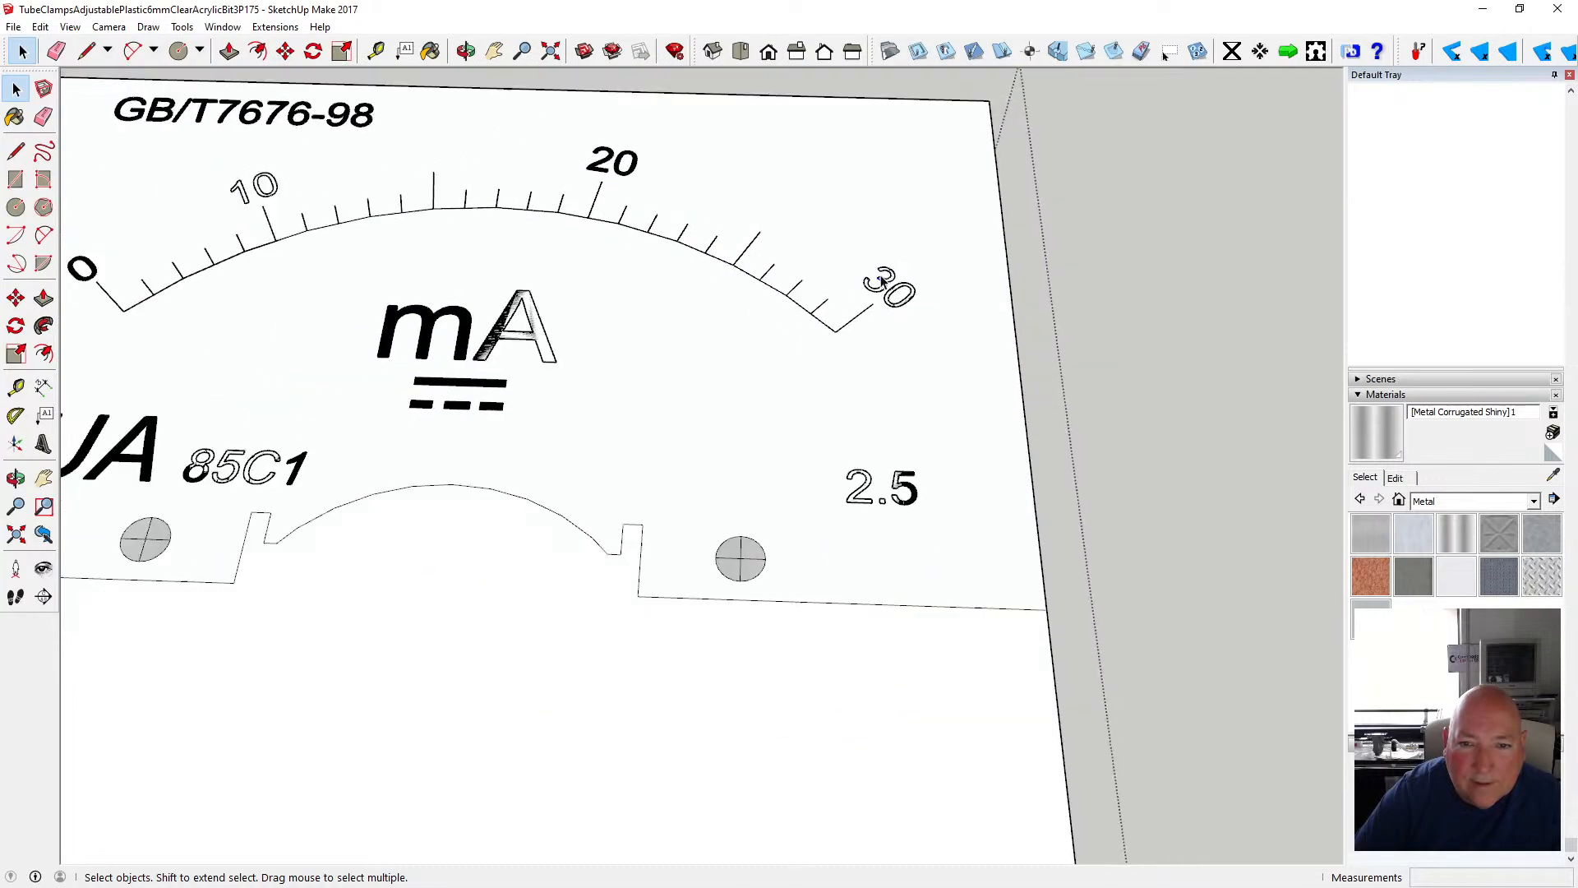
scroll(882, 279, down, 1)
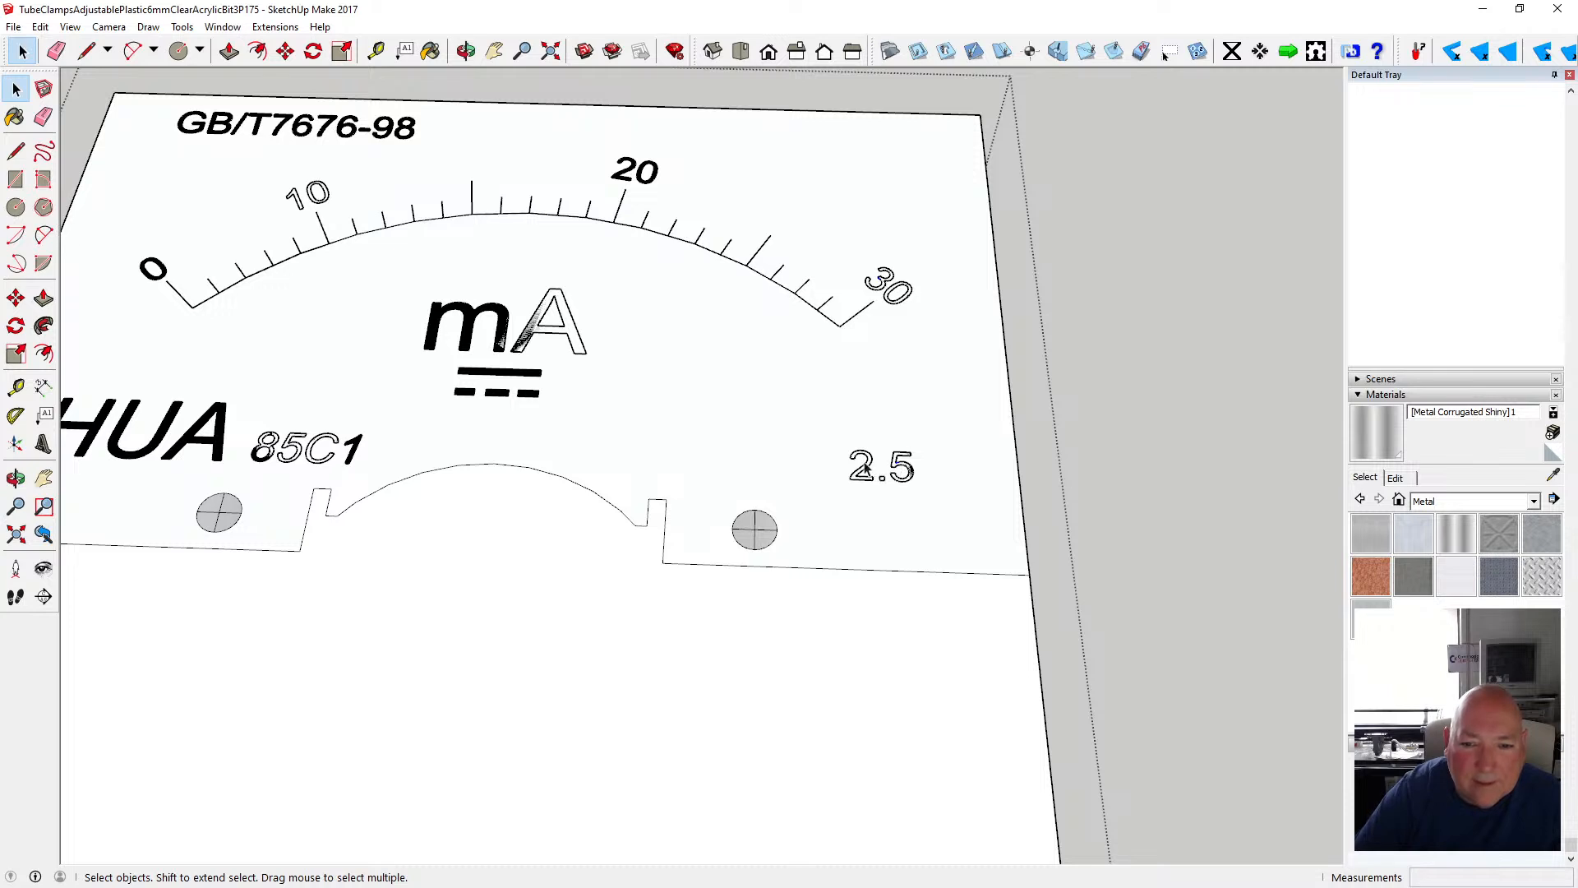
scroll(866, 465, down, 2)
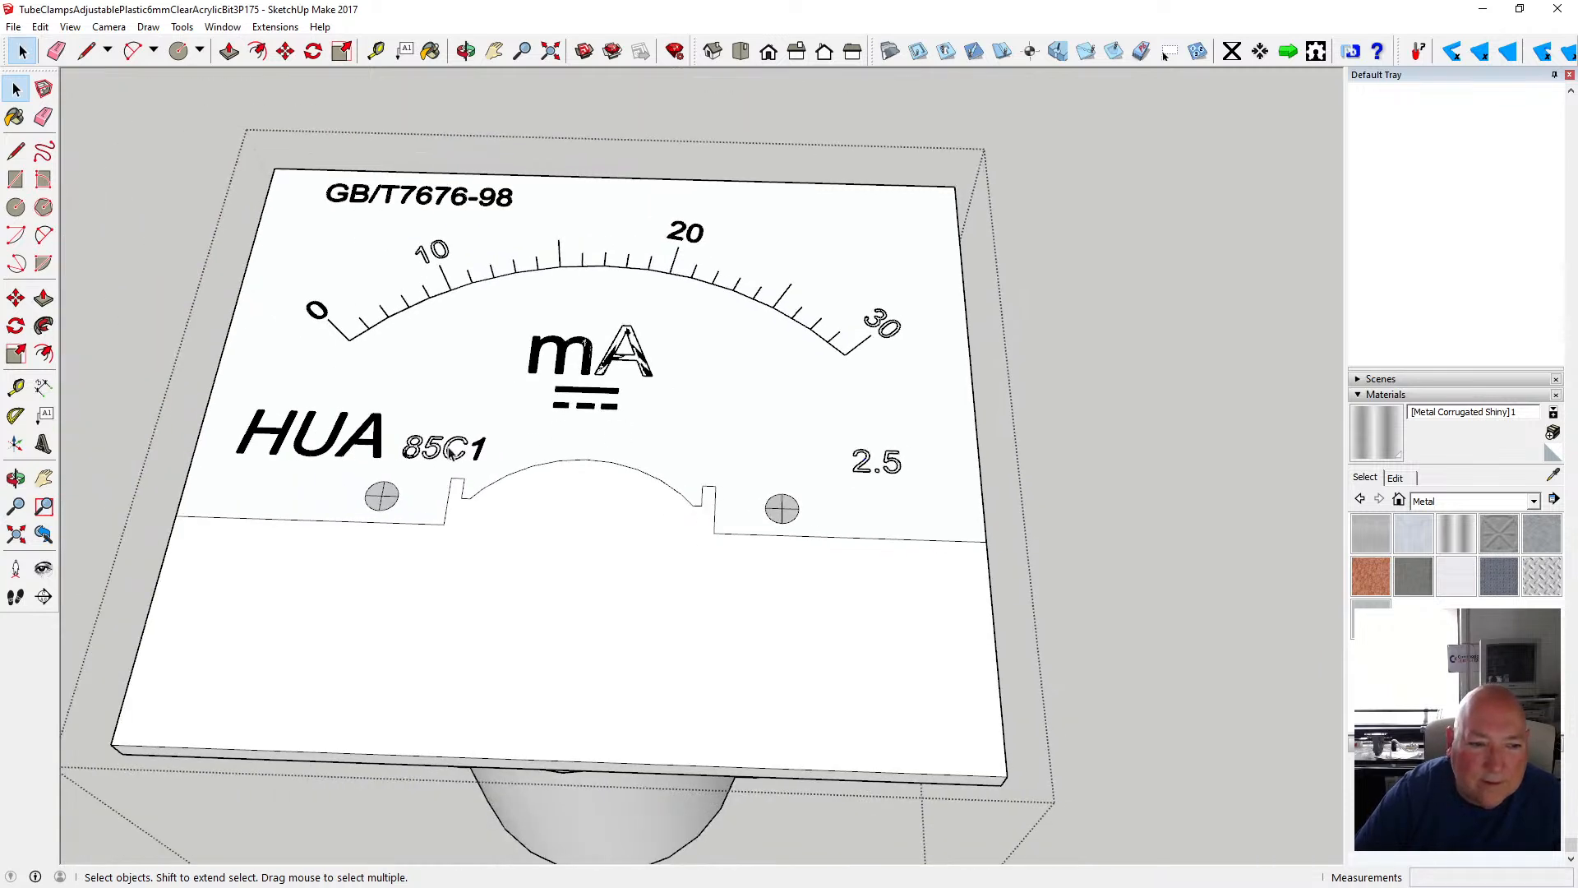
click(373, 446)
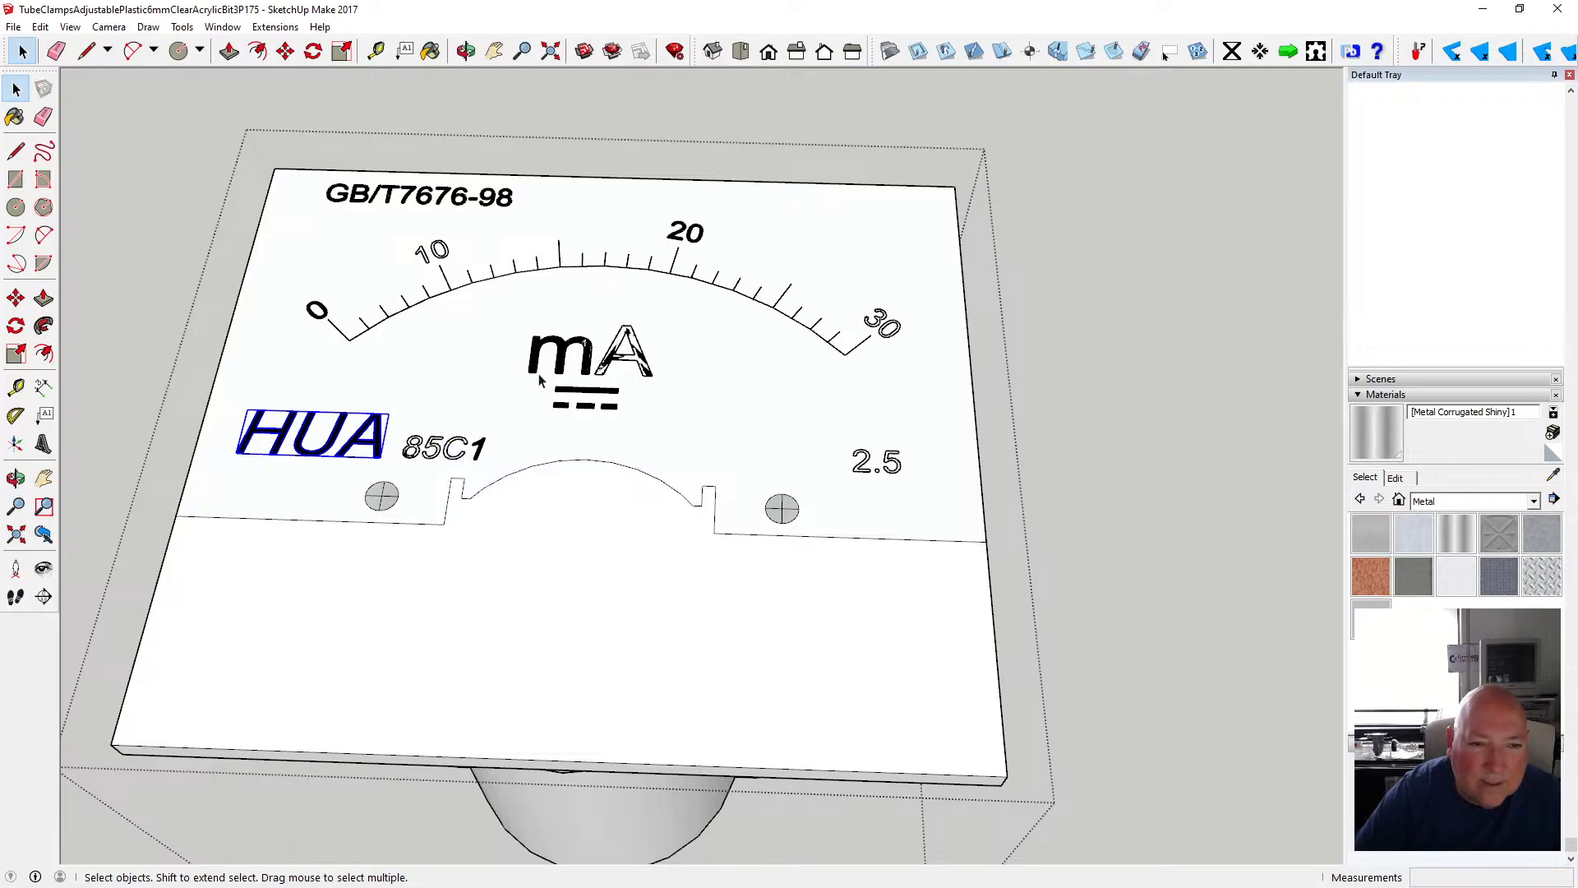
click(439, 455)
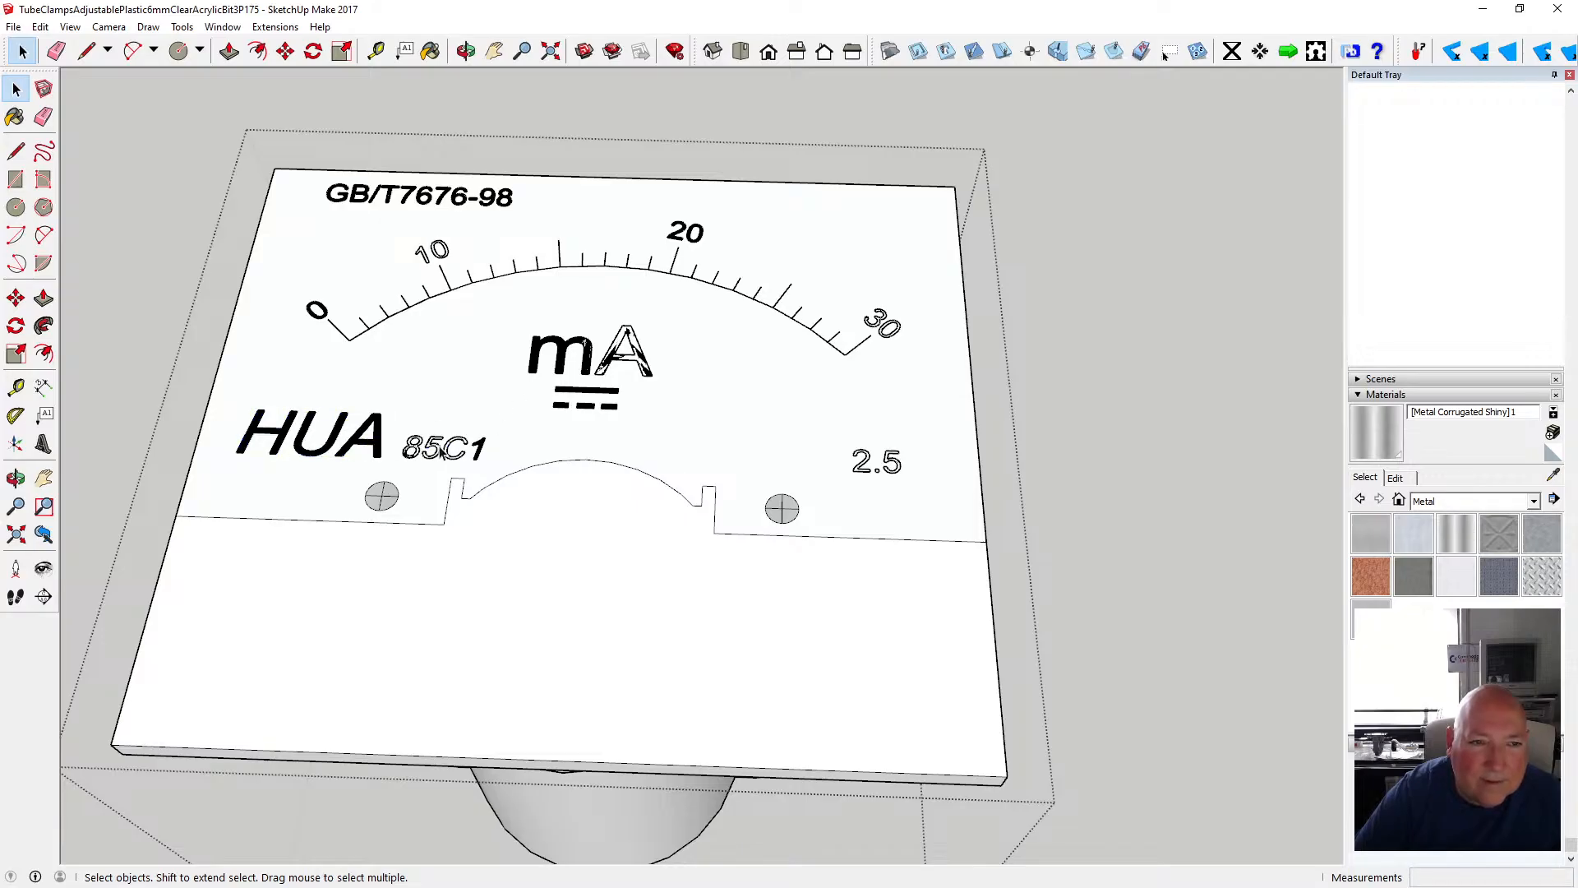
- Select all the dial's lettering, numbers and the DC symbol, leaving out the scale lines, curved cutout outline and screw circles
drag(209, 122, 940, 524)
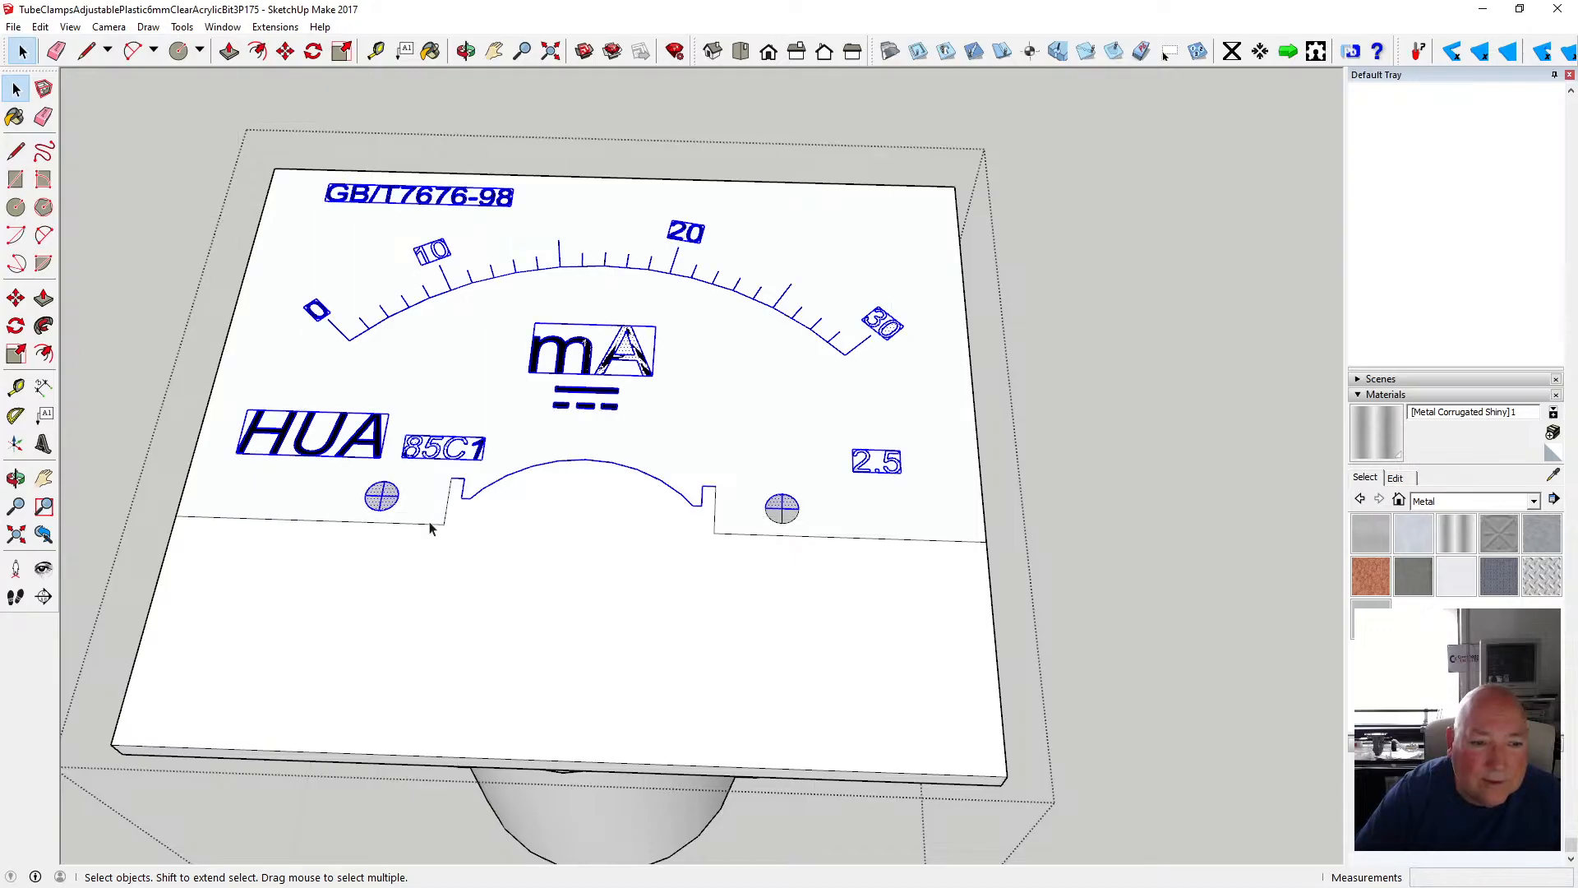
shift+click(383, 498)
shift+drag(435, 463, 595, 518)
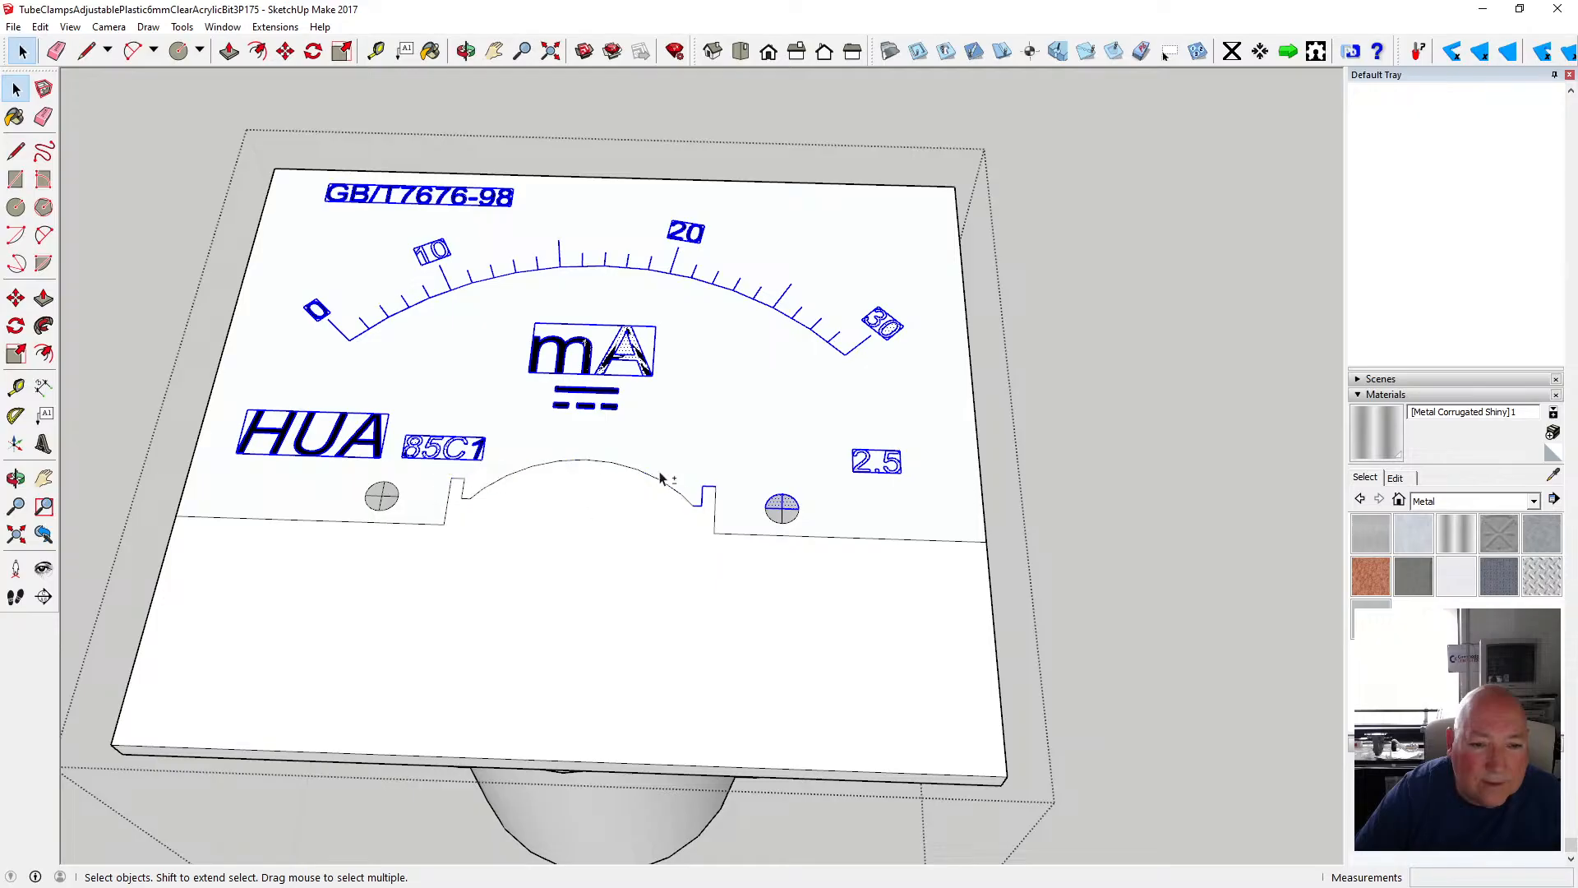
shift+drag(661, 477, 810, 542)
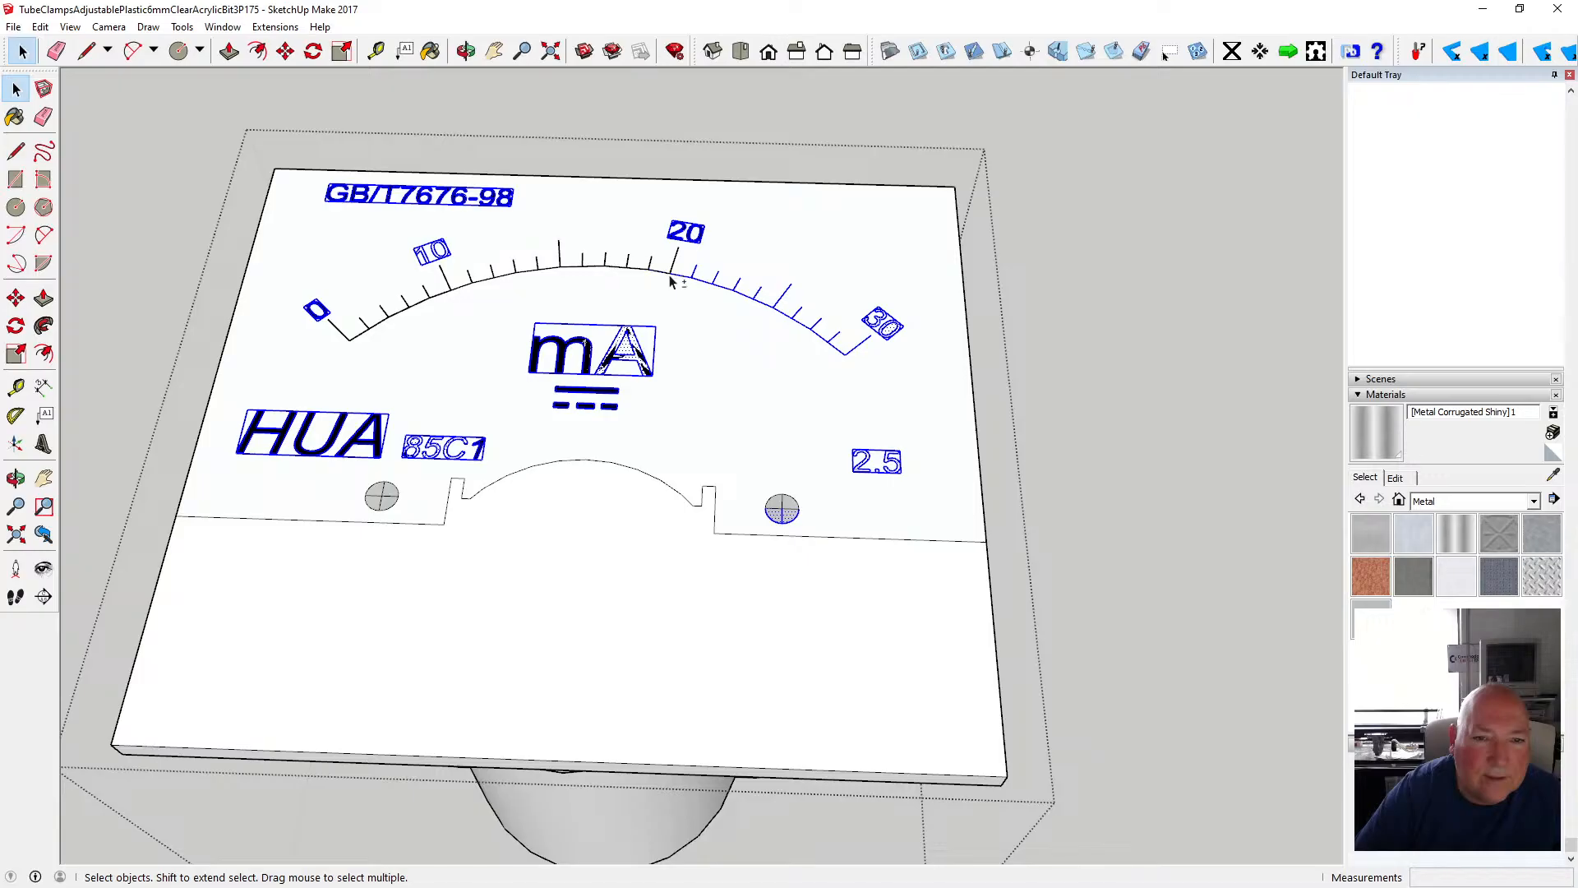
drag(685, 260, 821, 329)
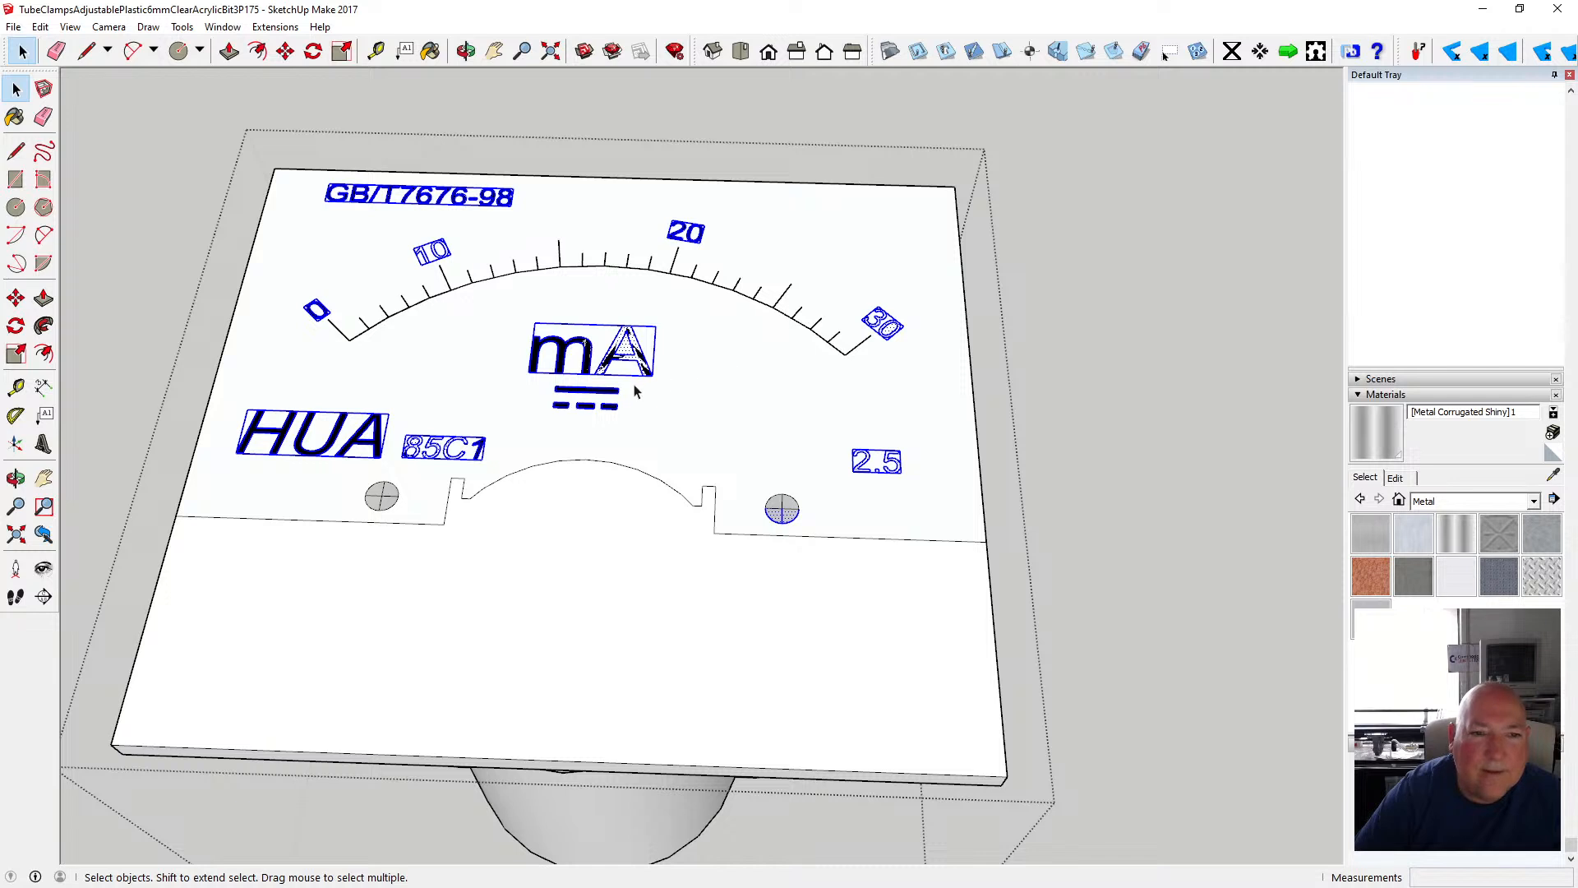
scroll(630, 386, down, 2)
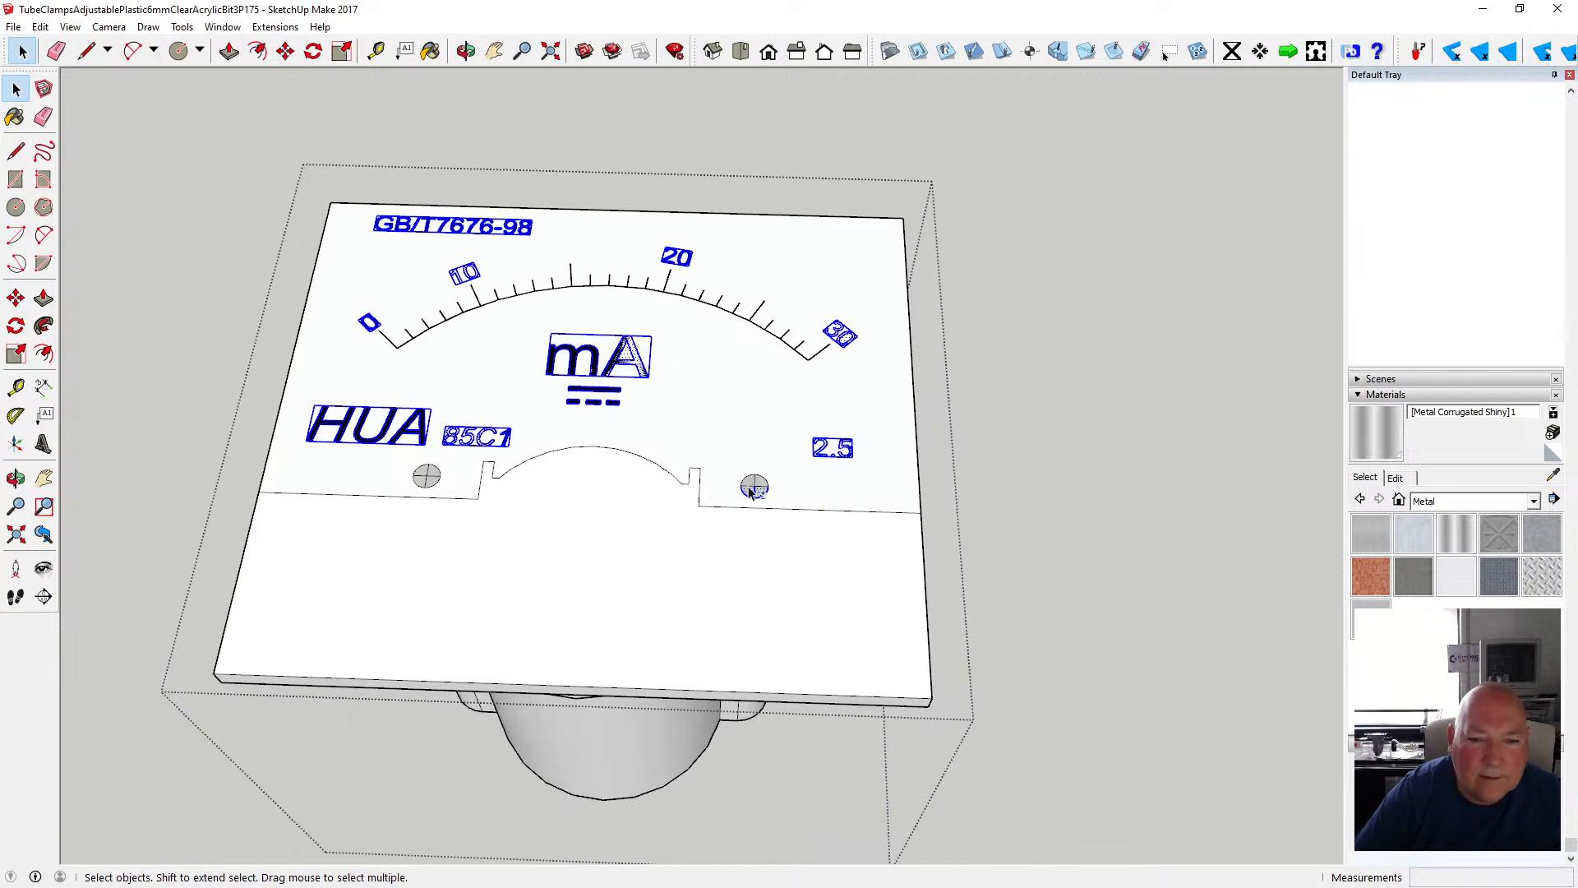
drag(731, 476, 780, 509)
- Try to move the selected dial markings up off the dial face inside the group
click(466, 51)
drag(567, 329, 637, 530)
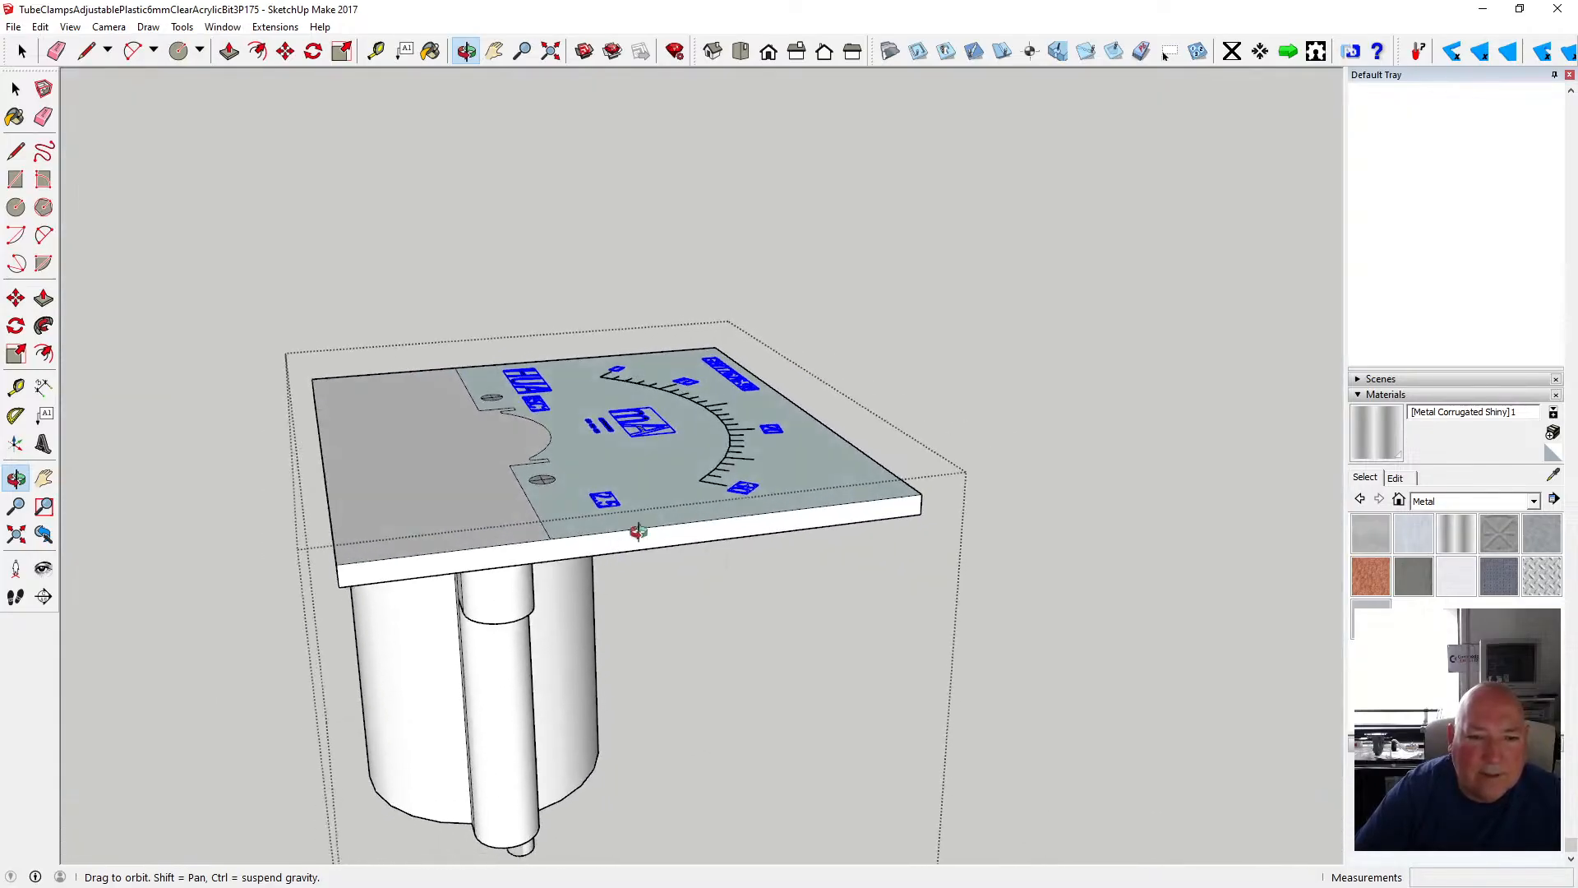
scroll(638, 530, up, 5)
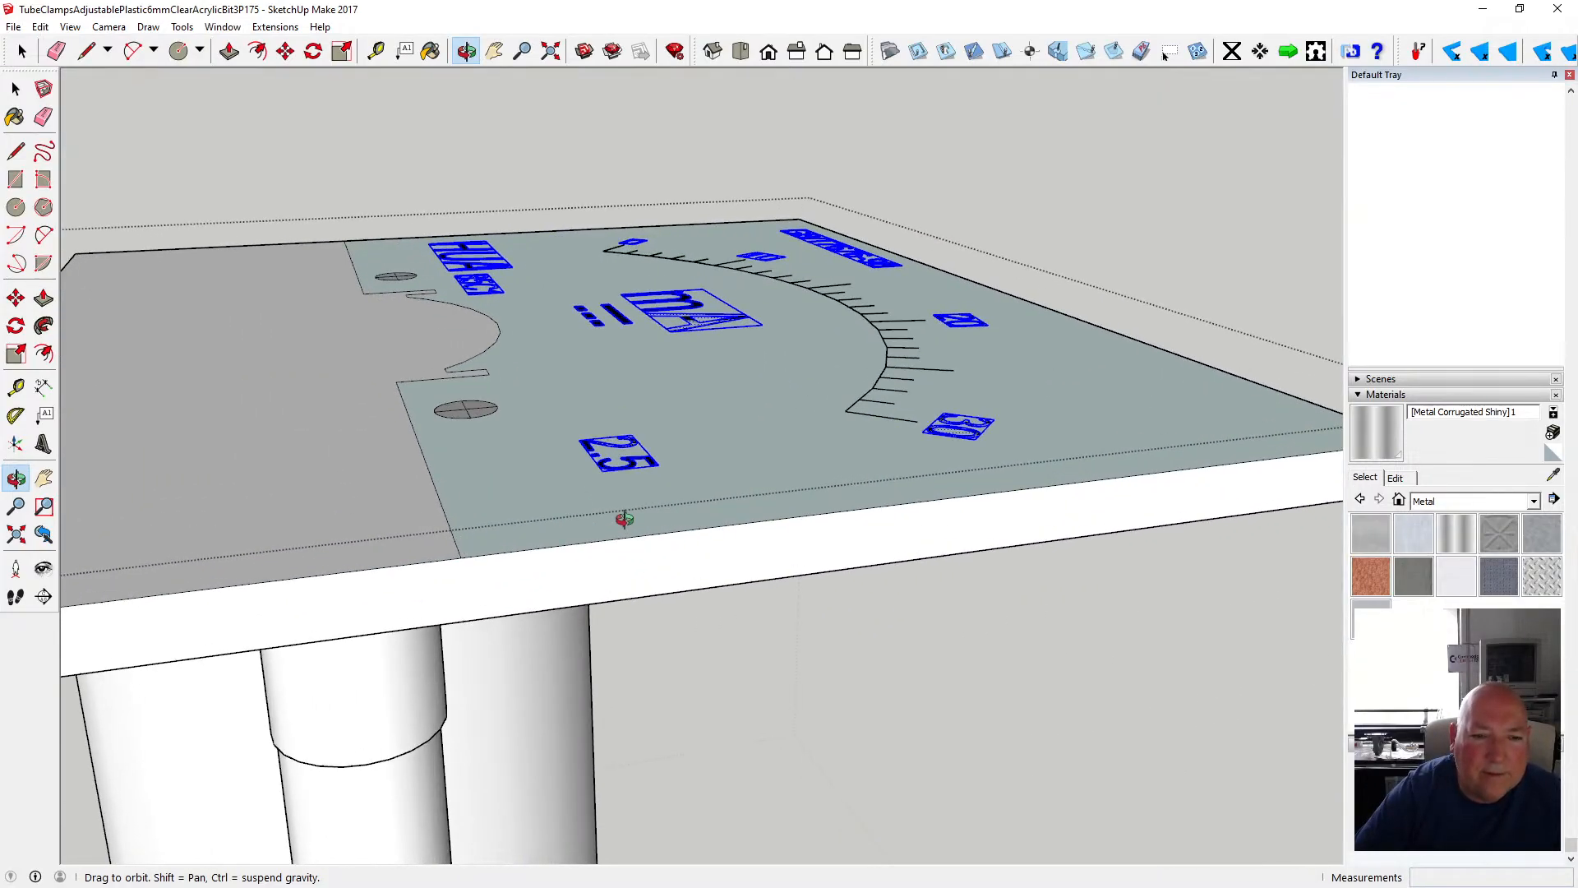
scroll(599, 479, up, 2)
click(285, 51)
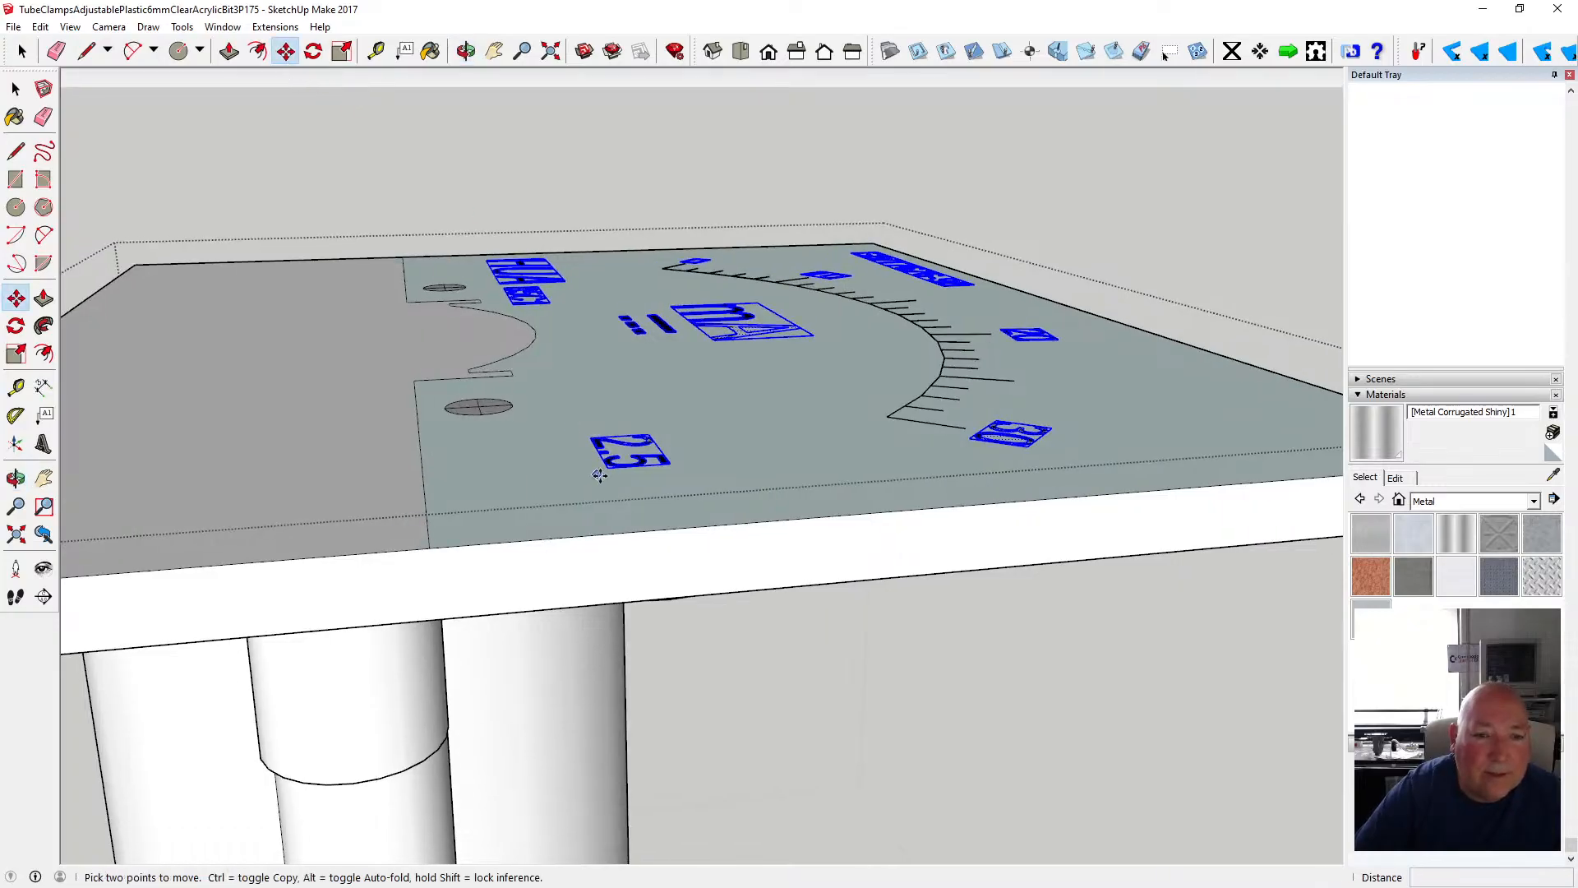
click(609, 457)
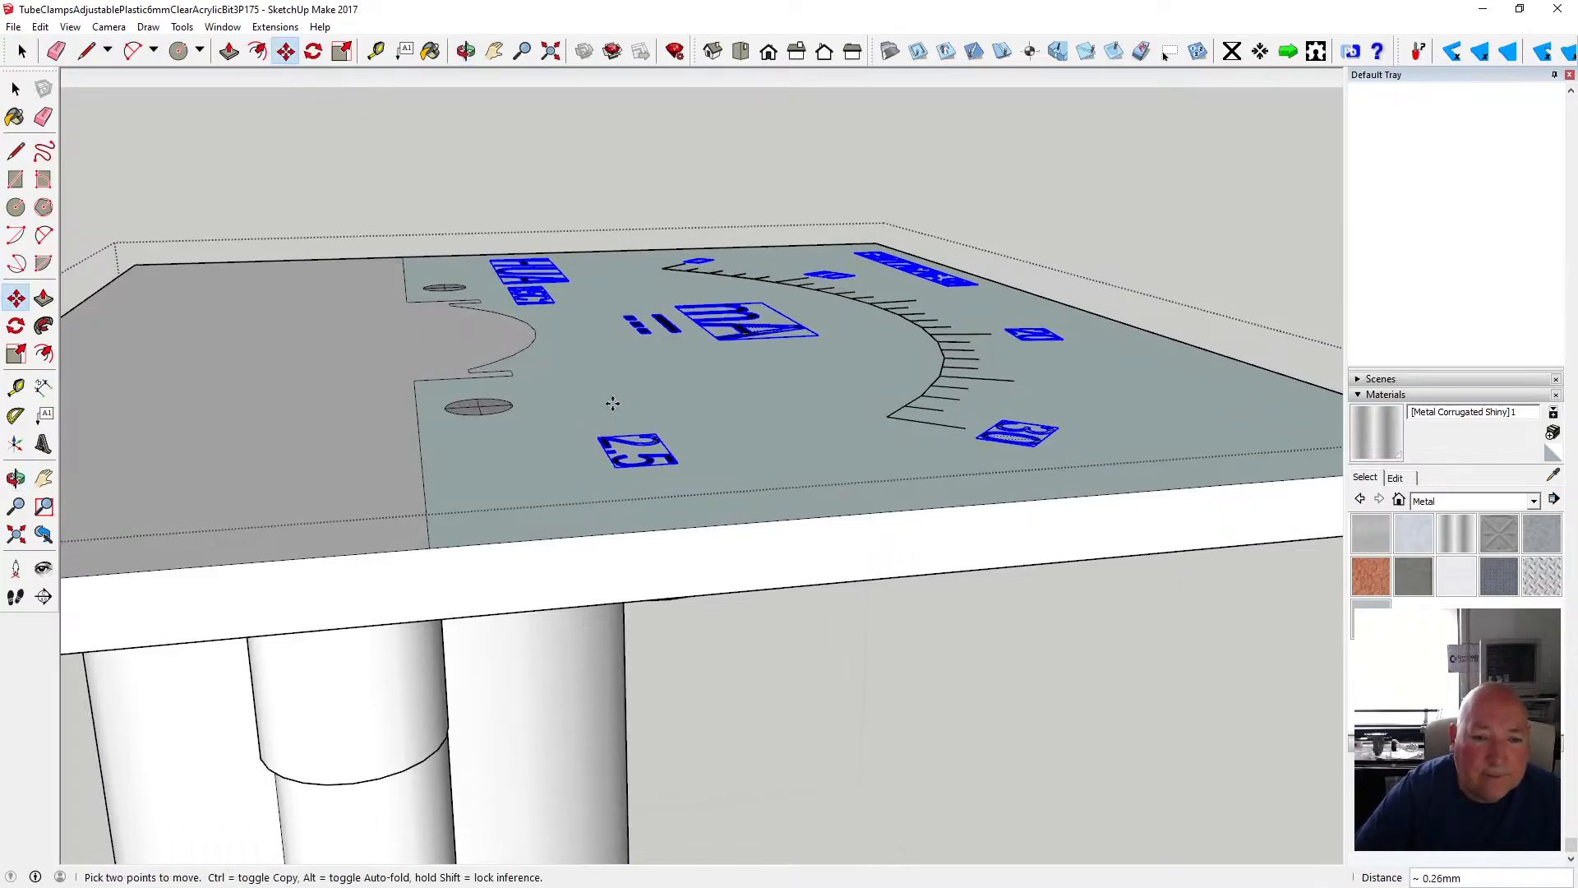
key(alt)
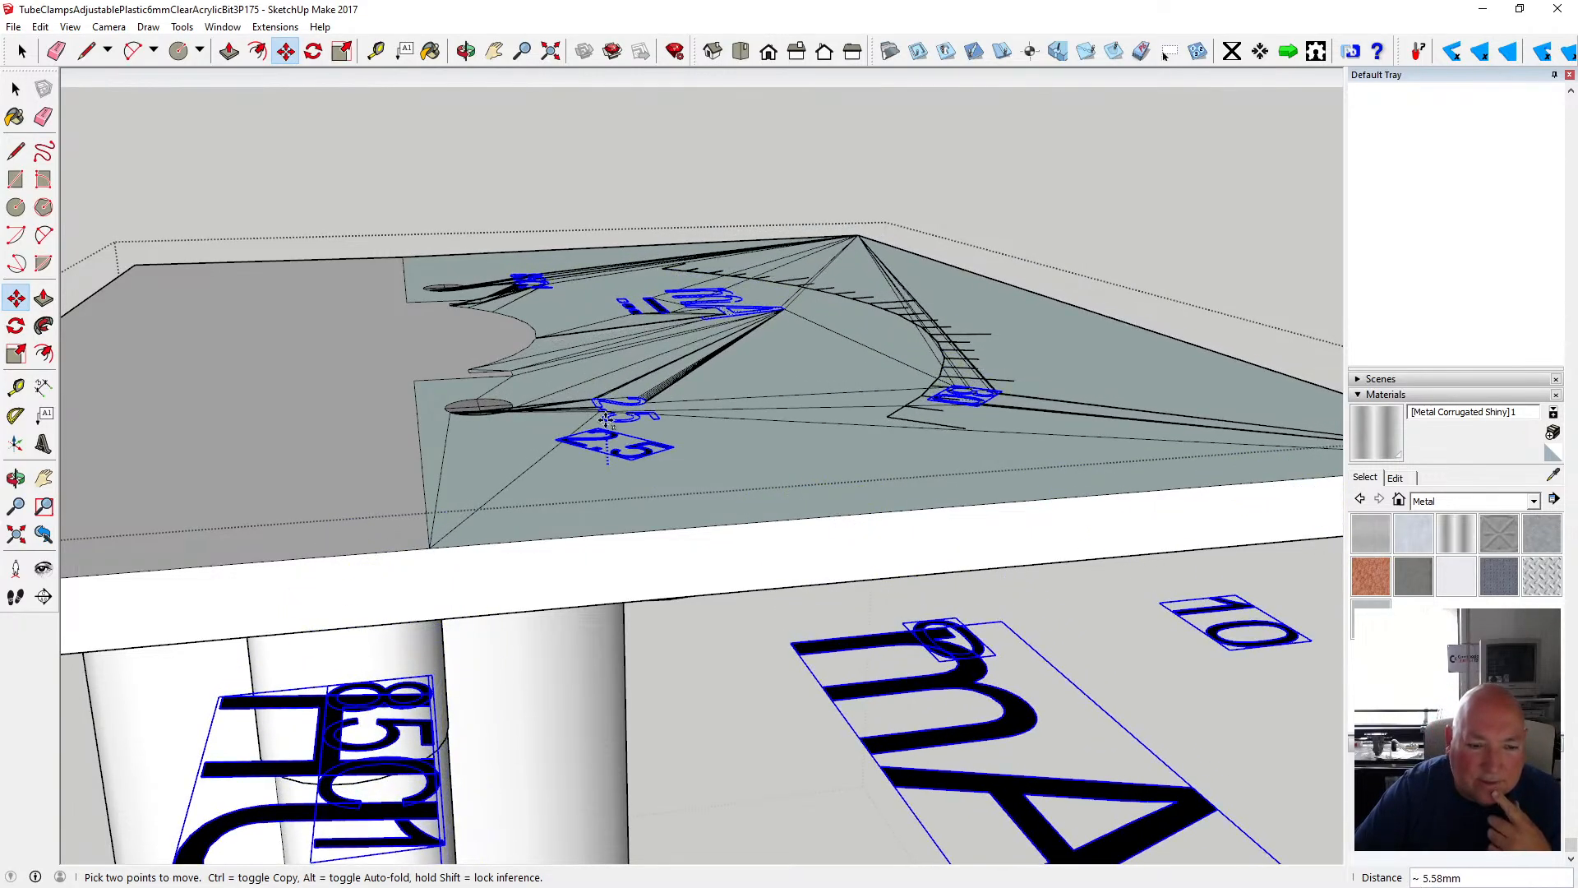
key(Escape)
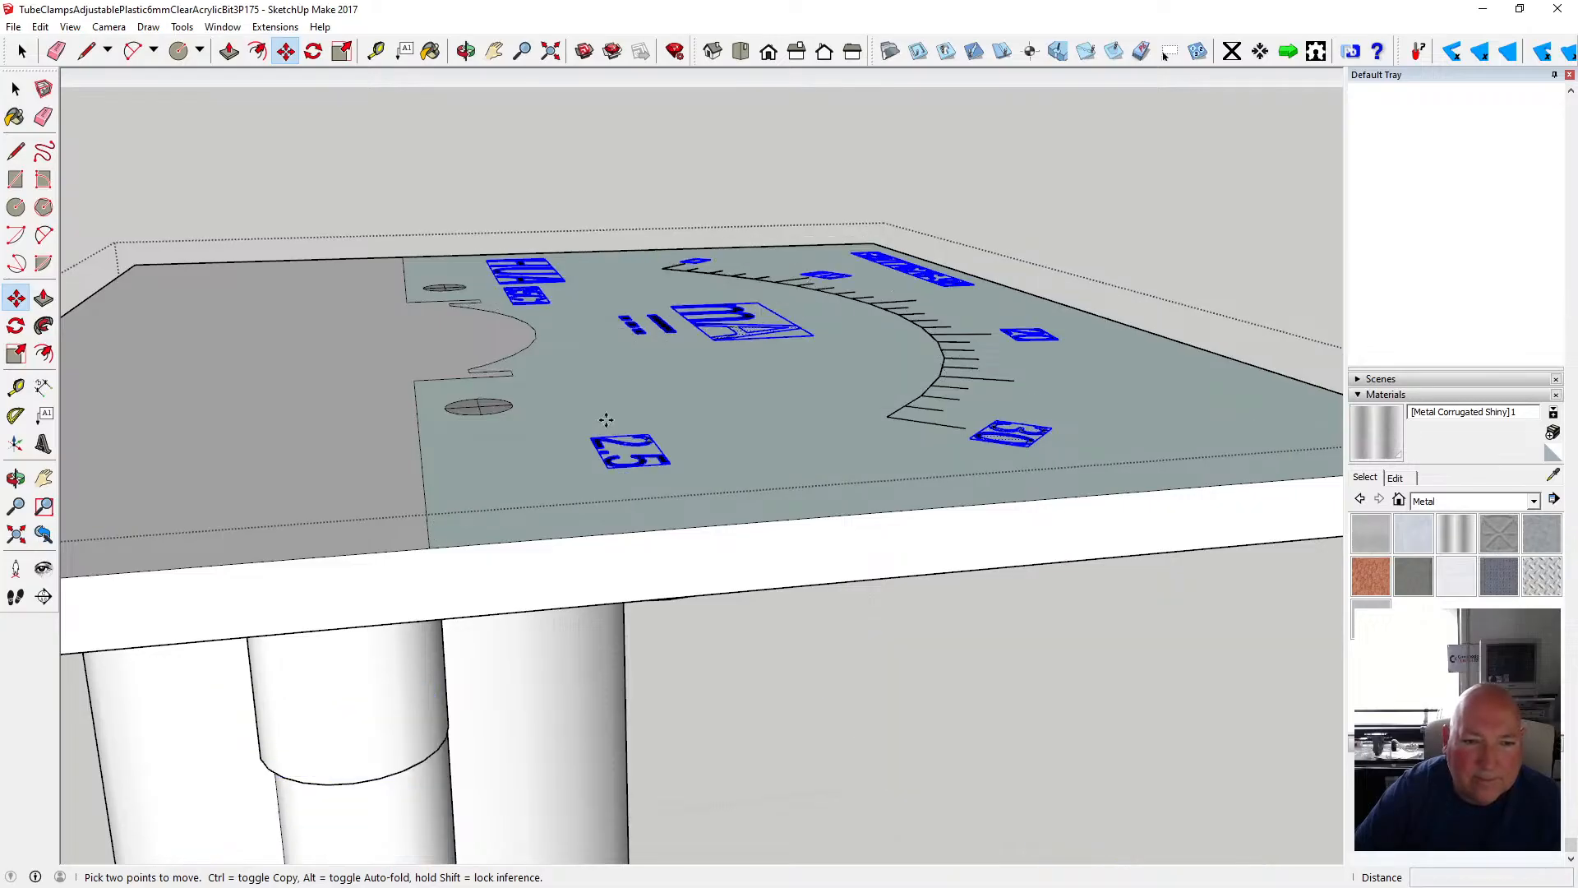
- Cut the selected dial markings out of the meter body group and paste them in place outside it
click(40, 27)
click(49, 85)
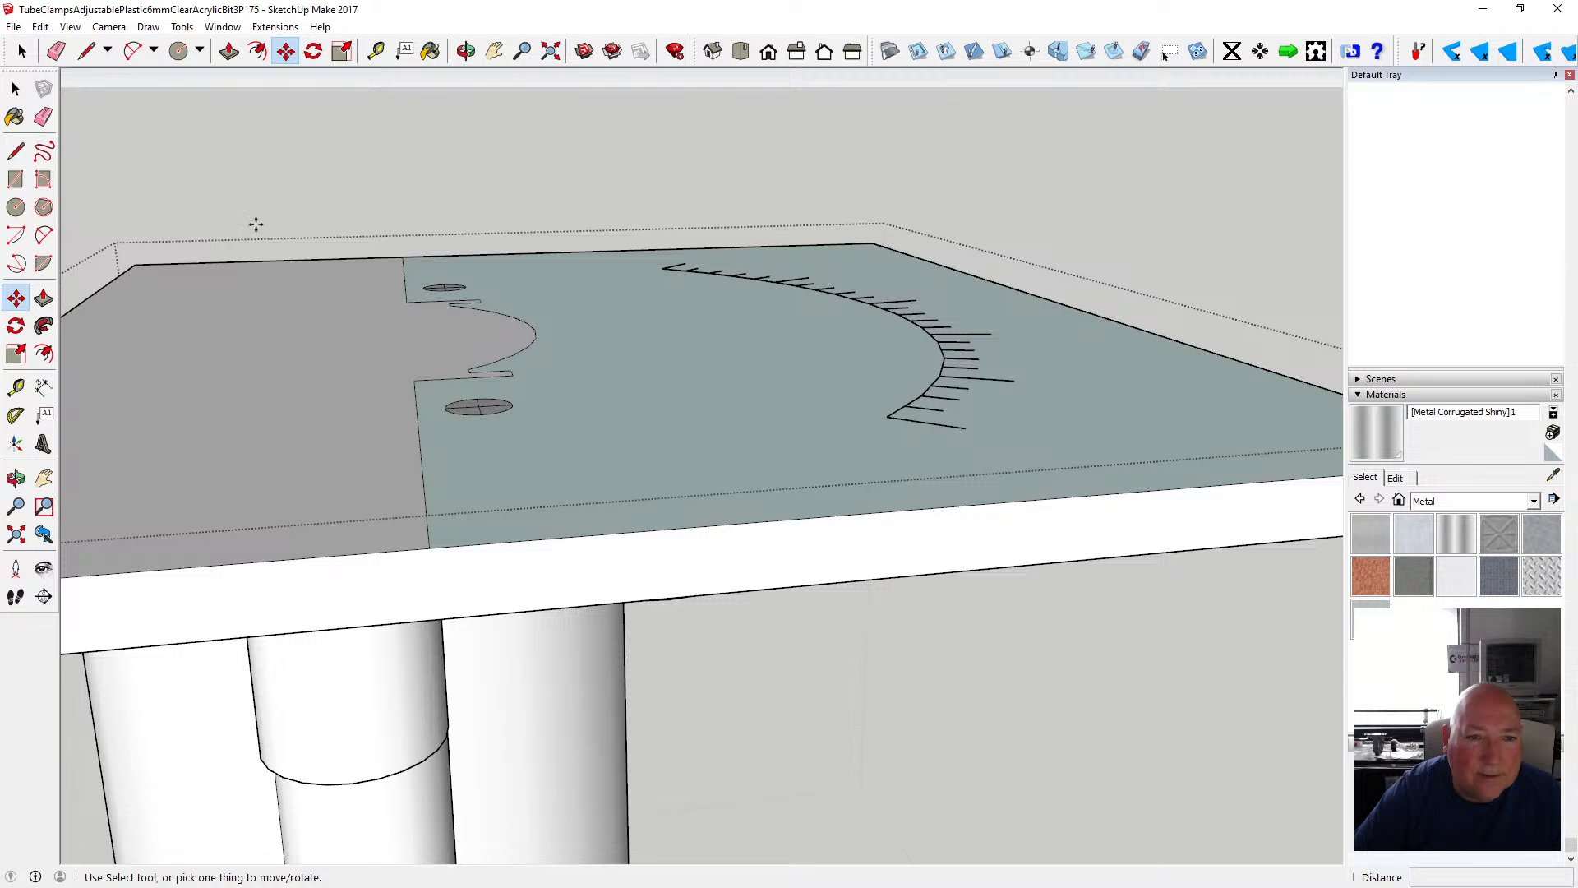
scroll(481, 419, down, 4)
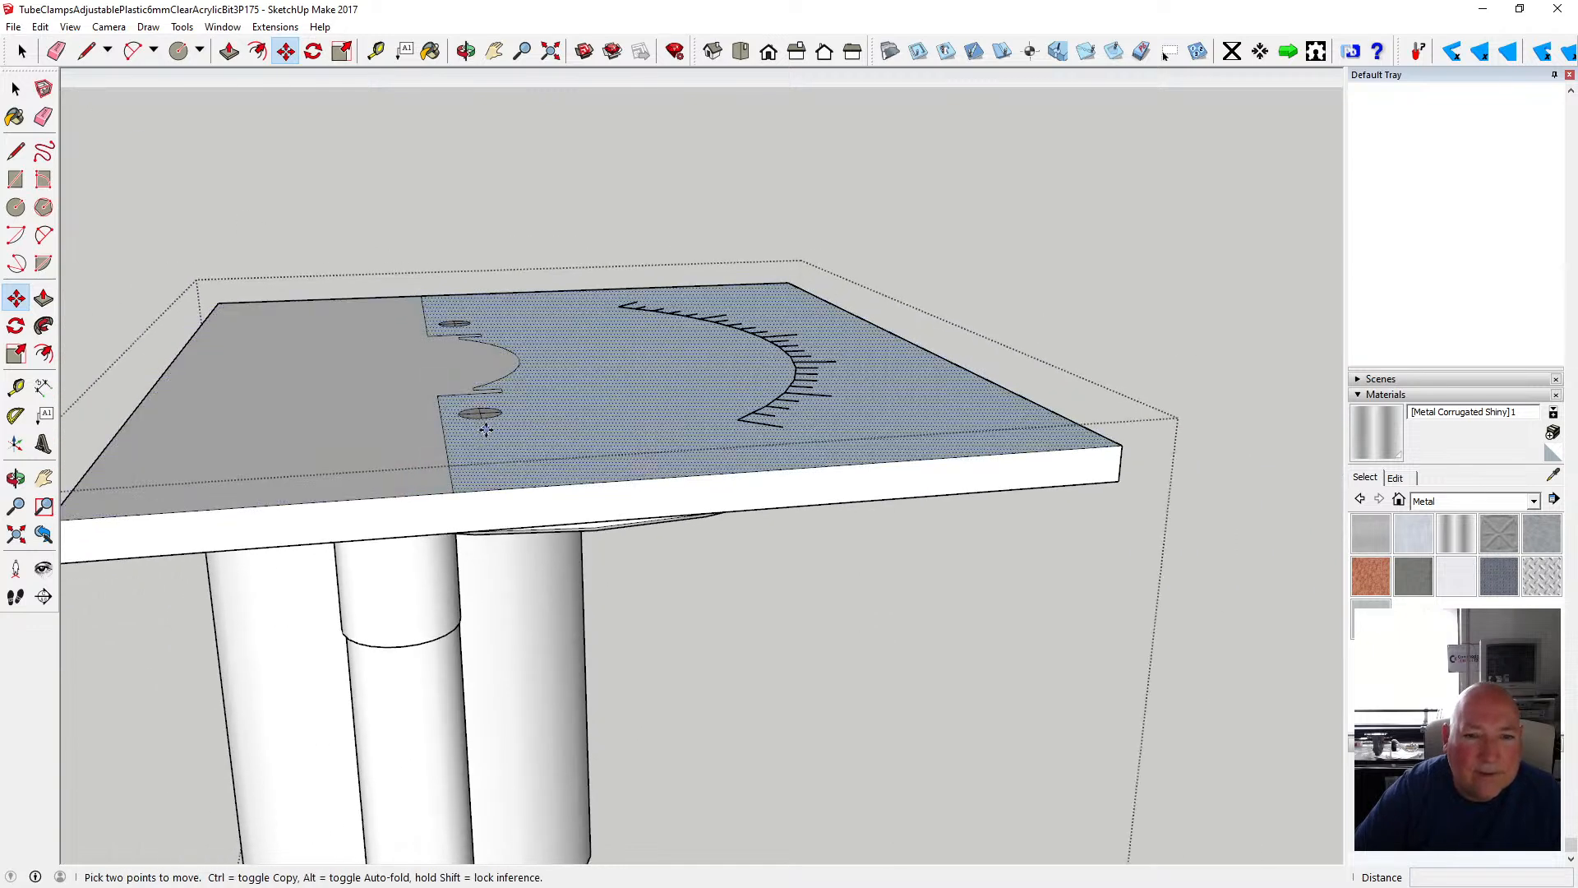
scroll(486, 429, down, 2)
click(15, 88)
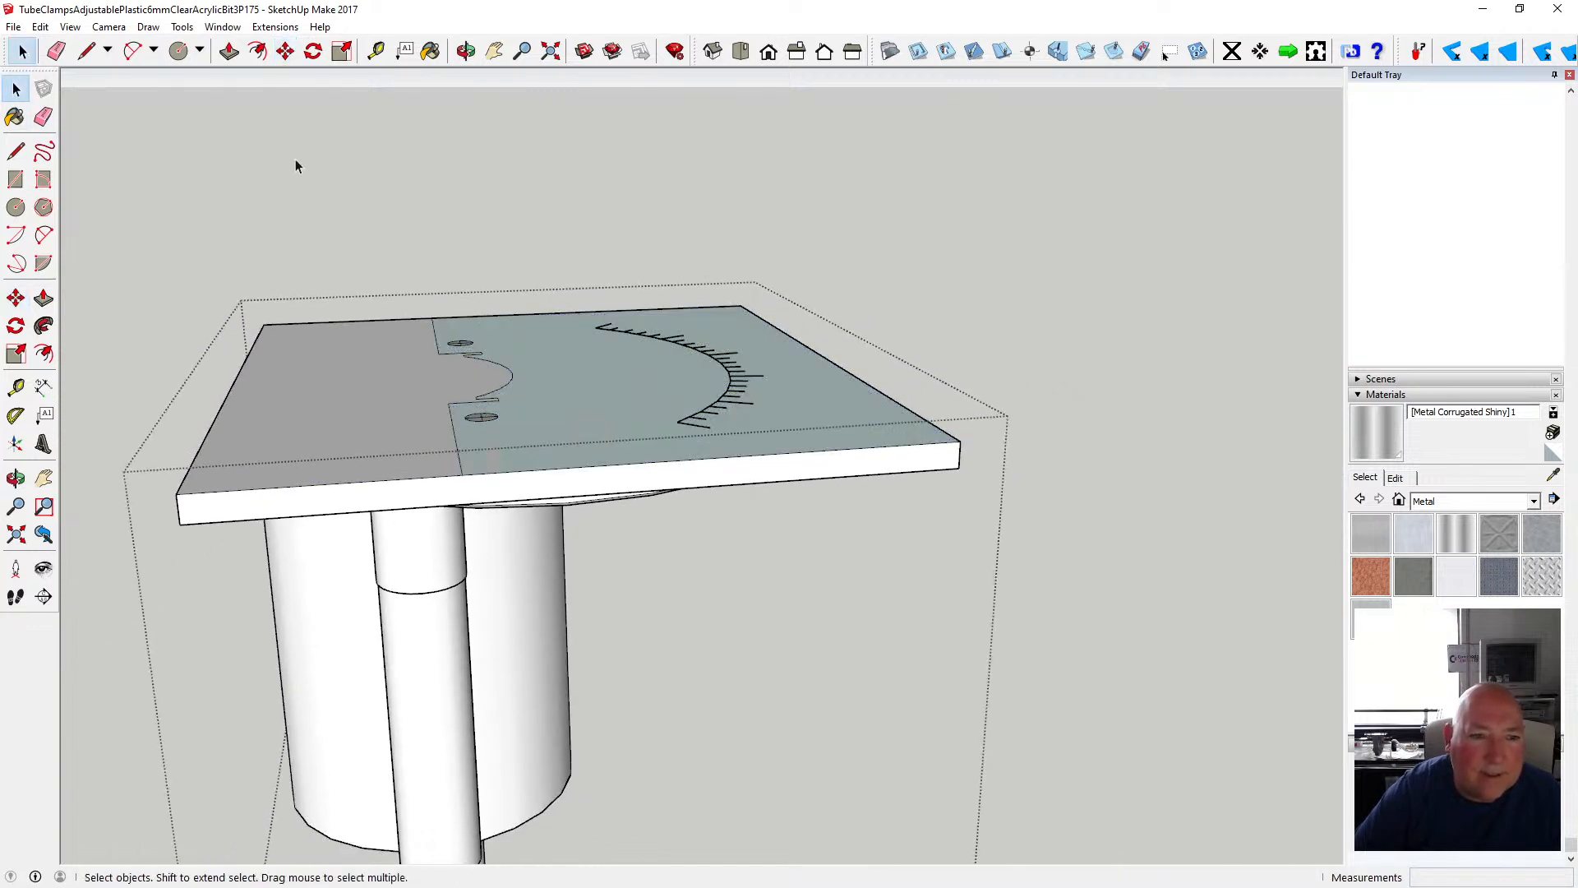
click(307, 169)
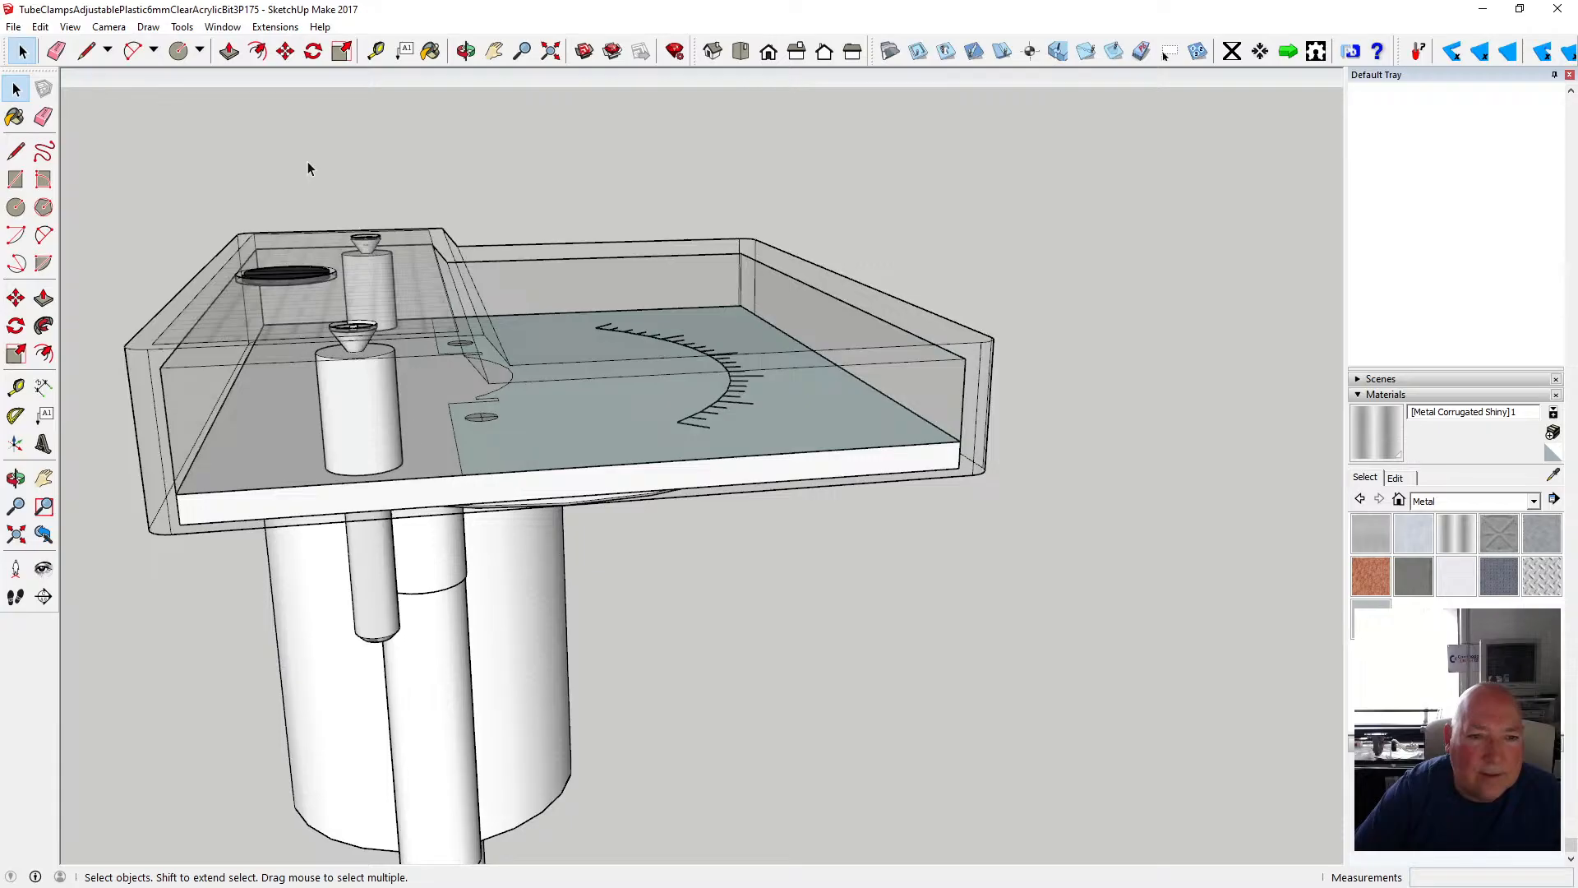
click(39, 26)
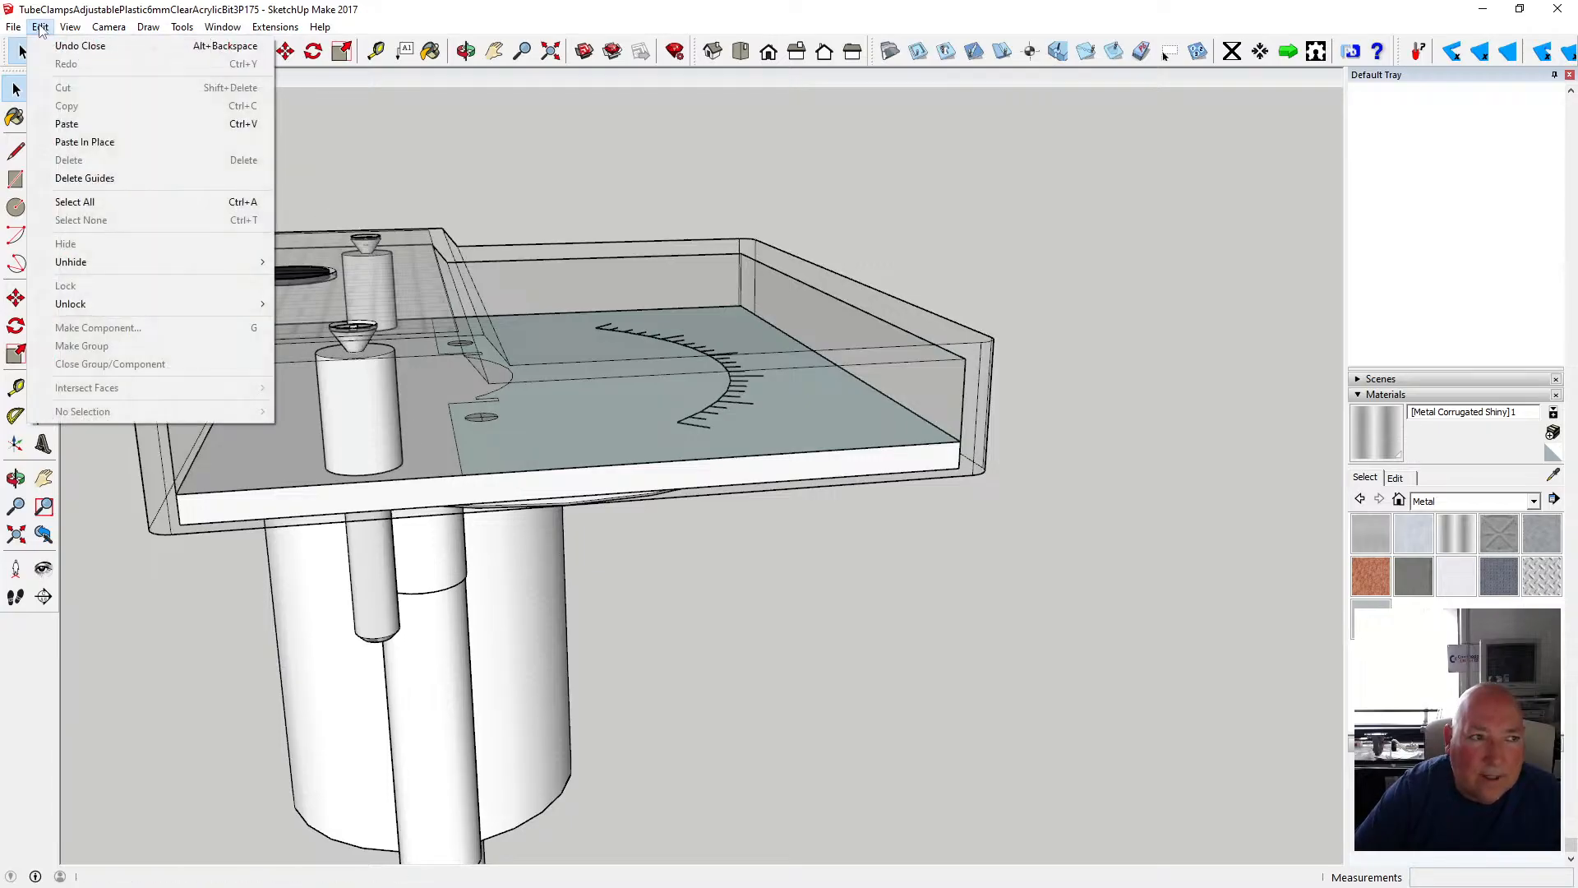
click(117, 143)
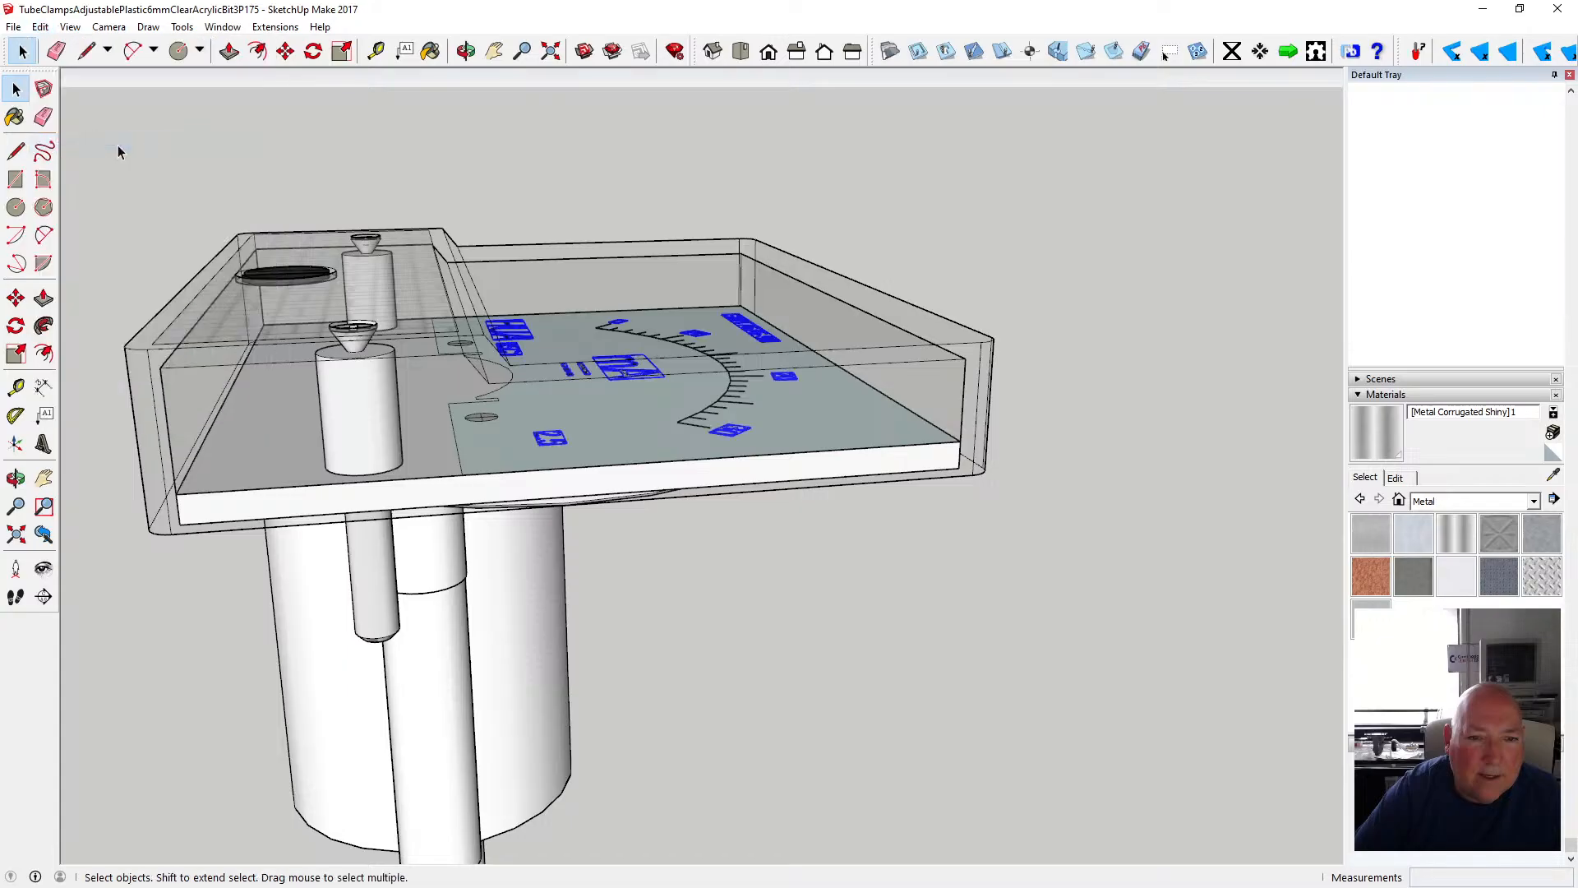
- Move the pasted dial markings up 0.1 mm along the blue axis, off the dial face
click(285, 51)
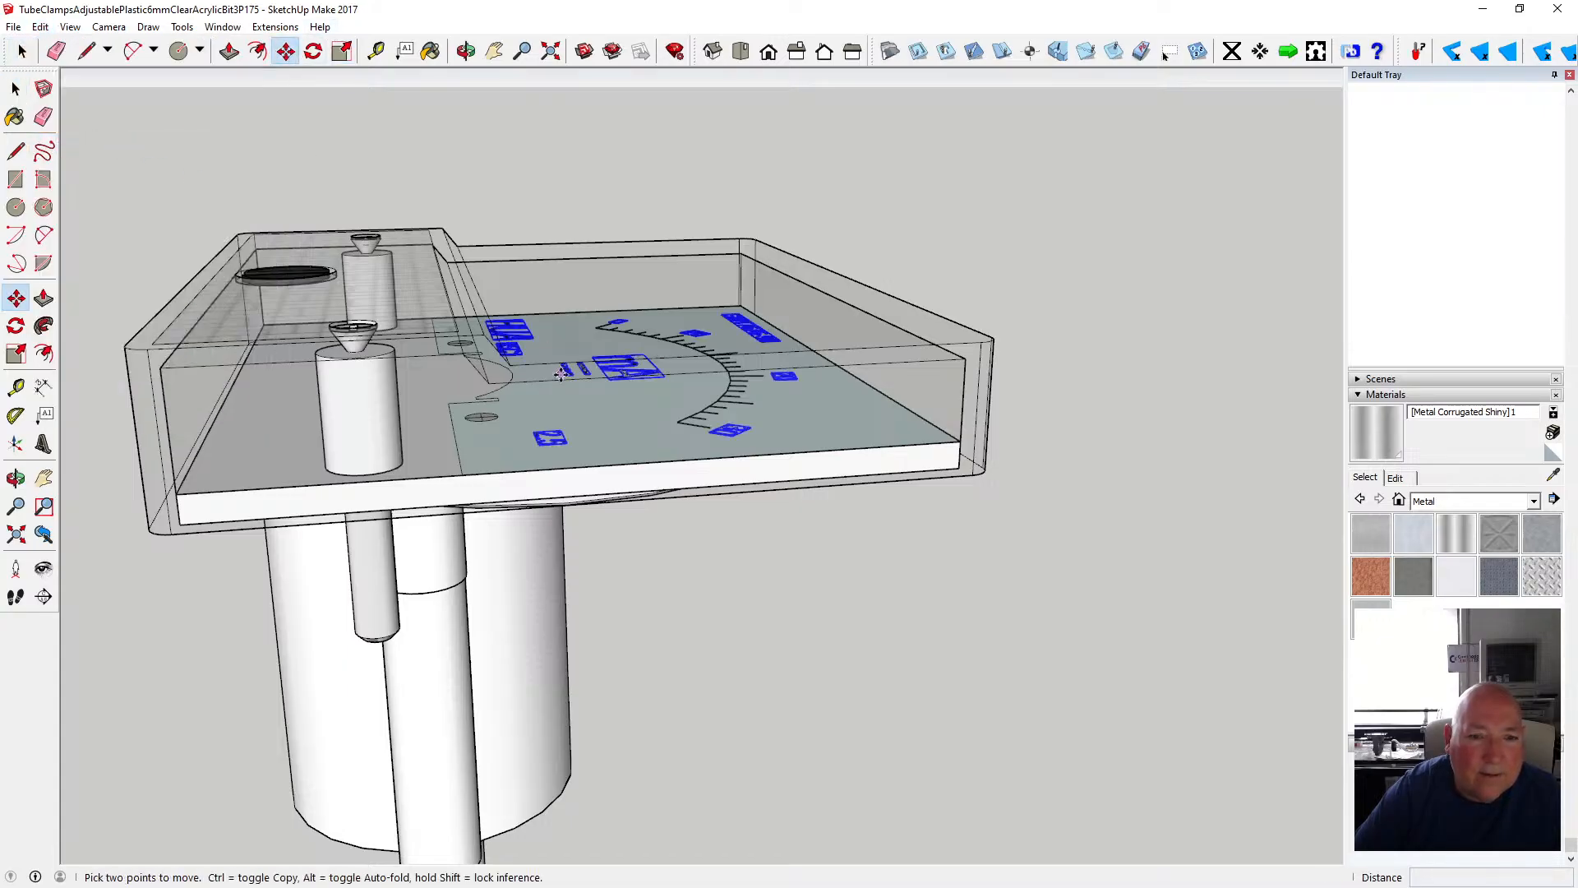
click(616, 377)
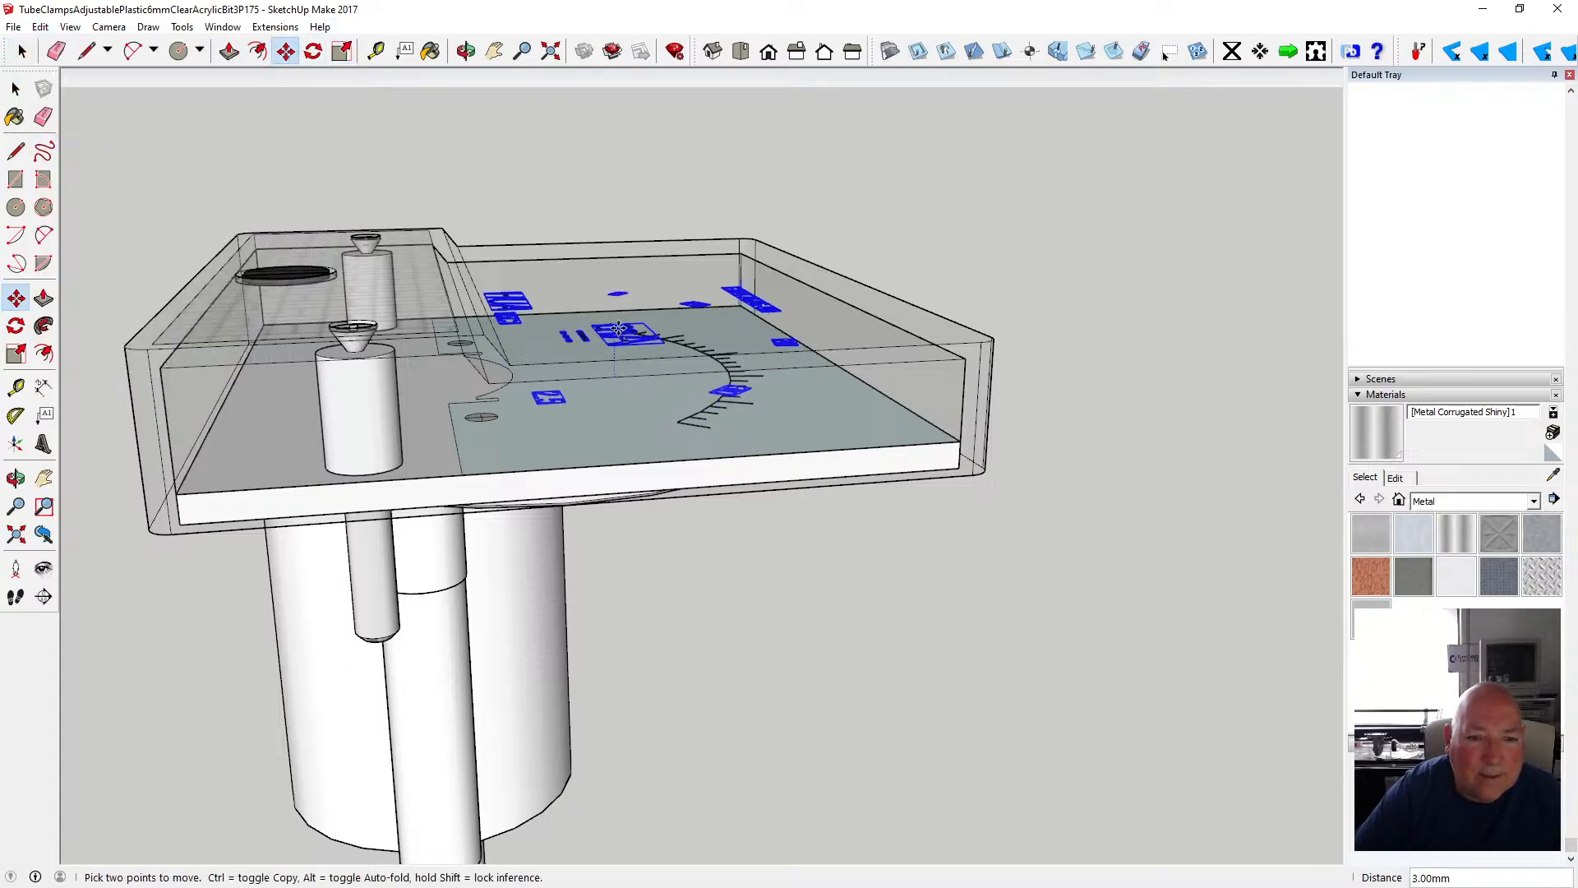
text(.1)
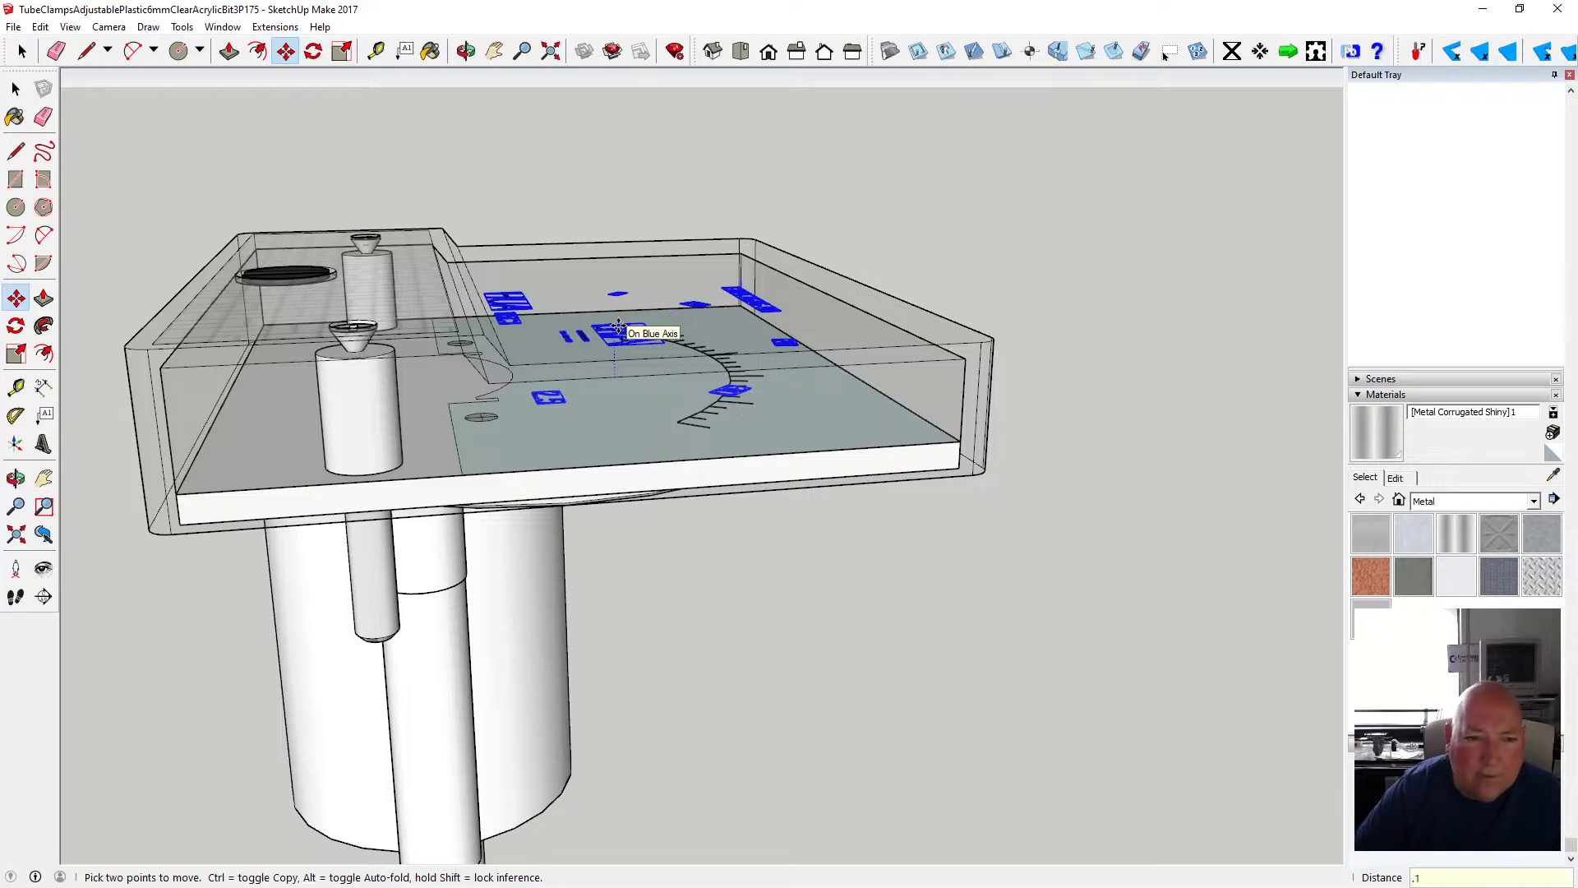
key(Return)
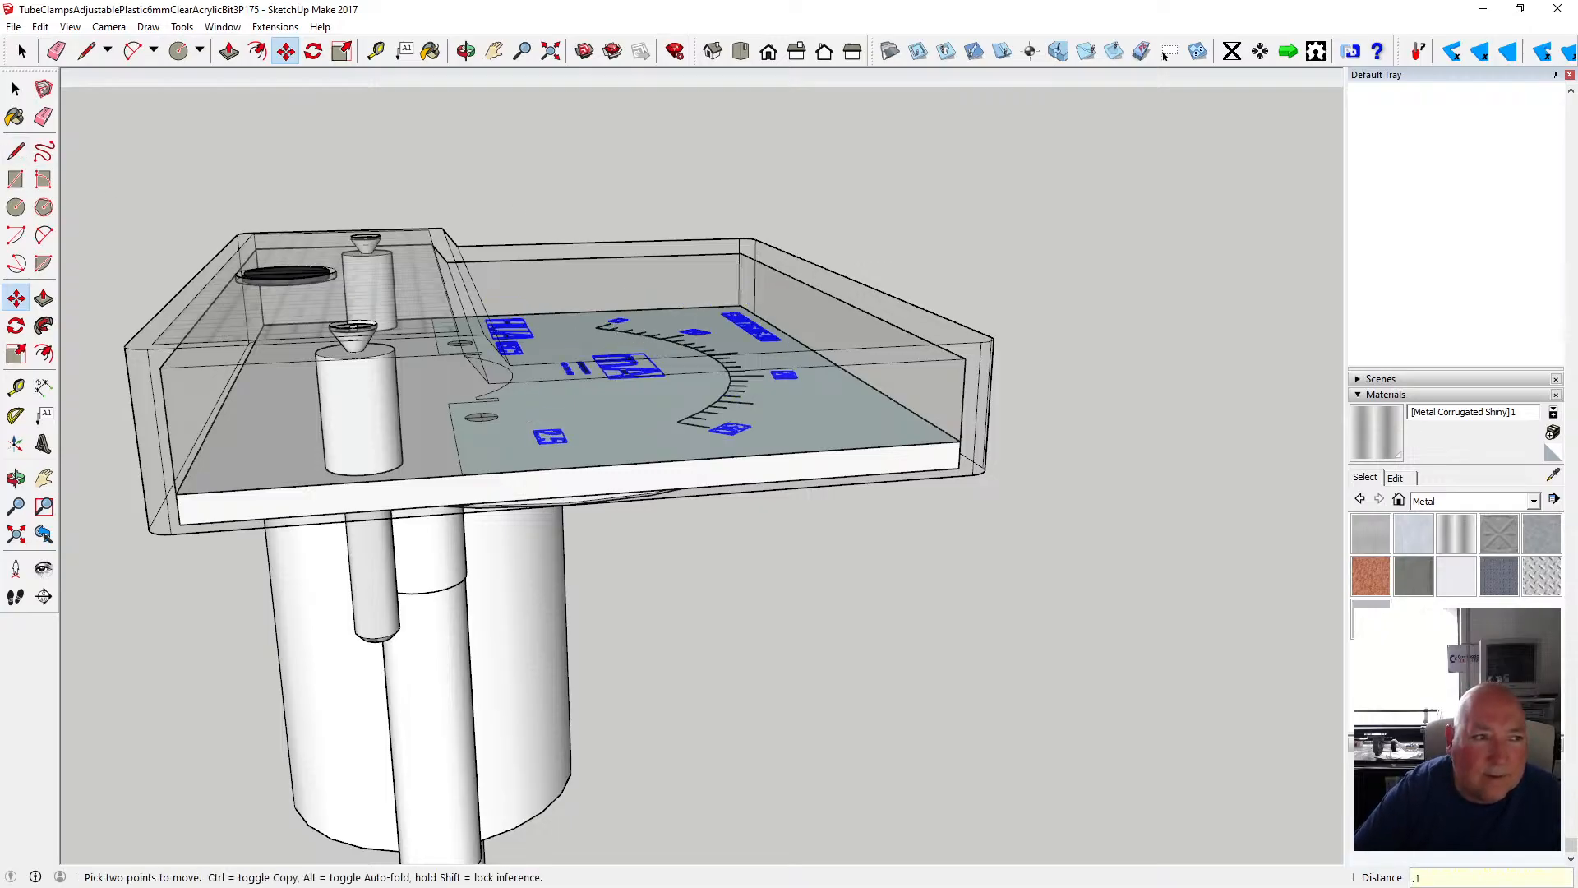
- Cut the raised dial markings, still selected, from outside the meter body group
click(15, 89)
click(15, 89)
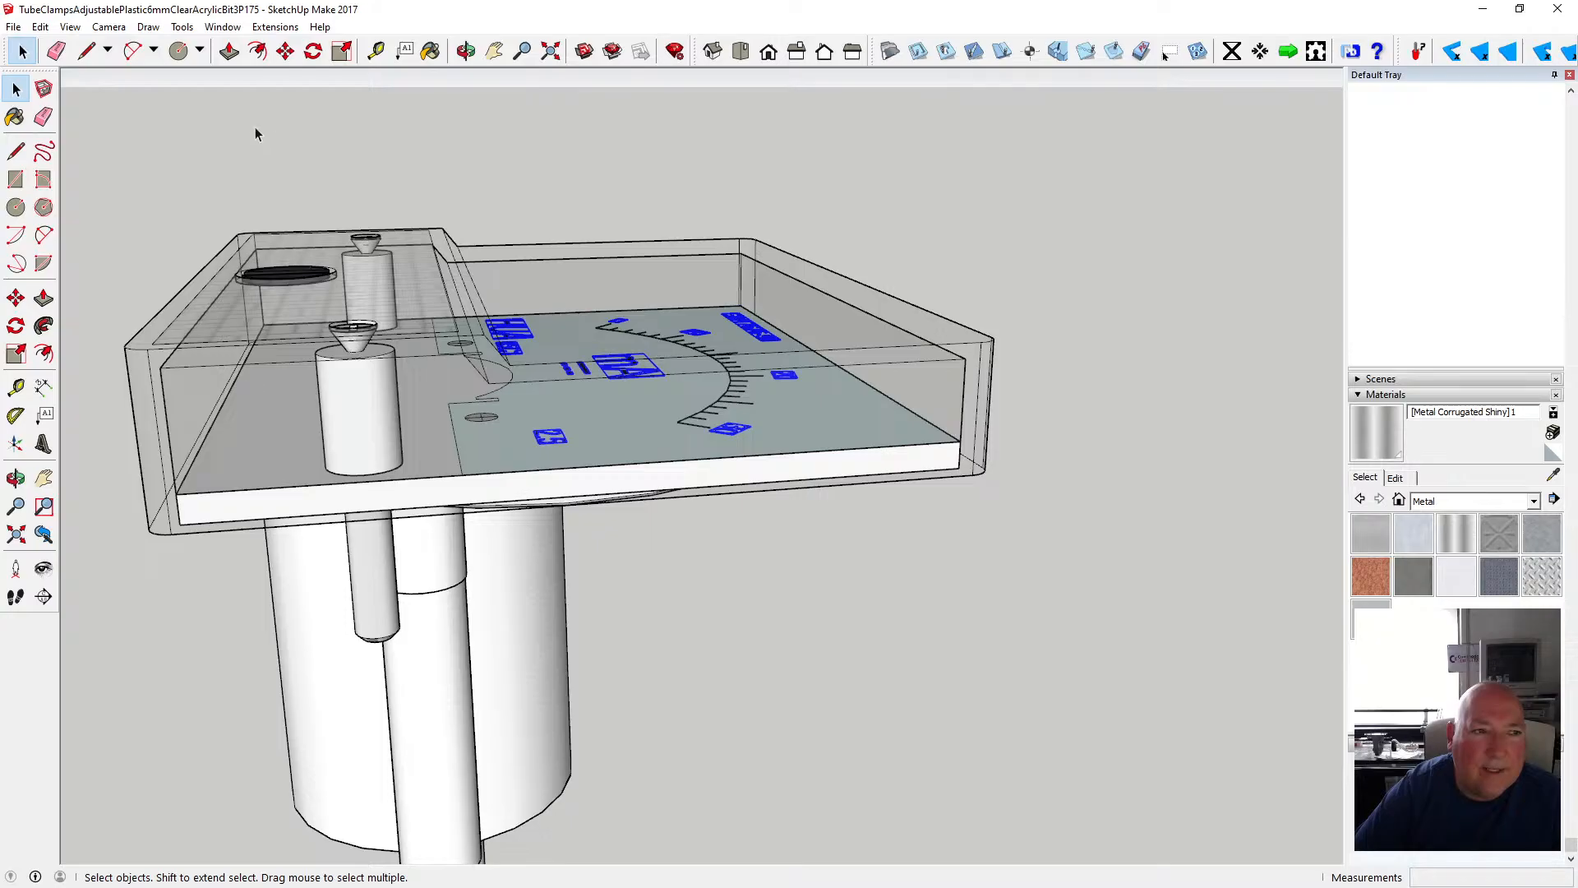
click(40, 26)
click(90, 88)
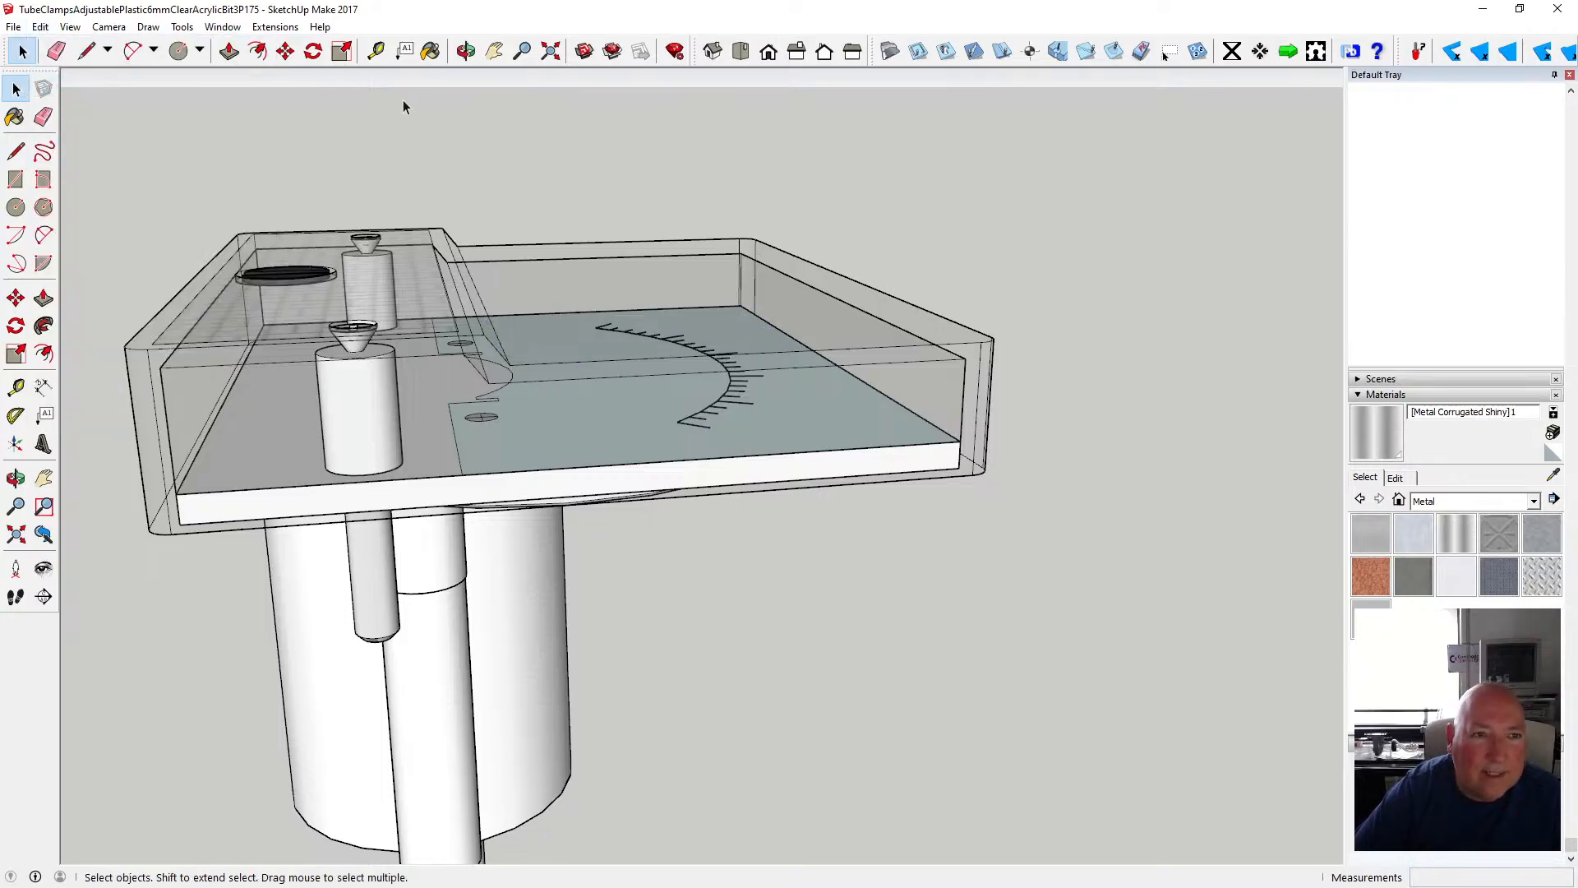
- Open the meter body group, paste the dial markings in place inside it, and close the group
click(465, 51)
drag(502, 271, 504, 156)
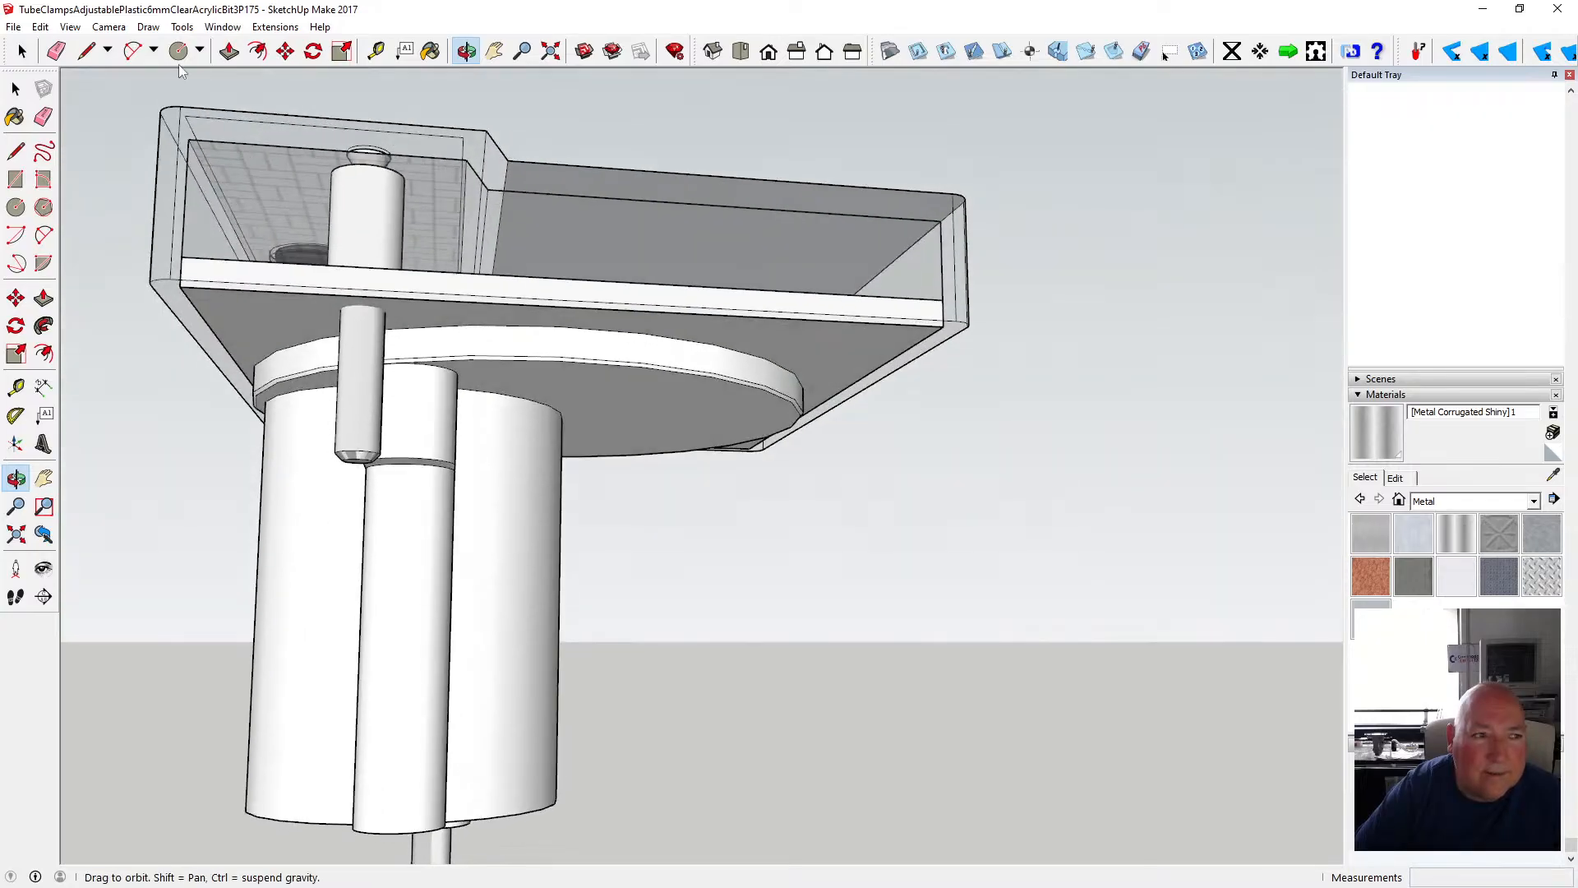
click(17, 89)
double_click(249, 298)
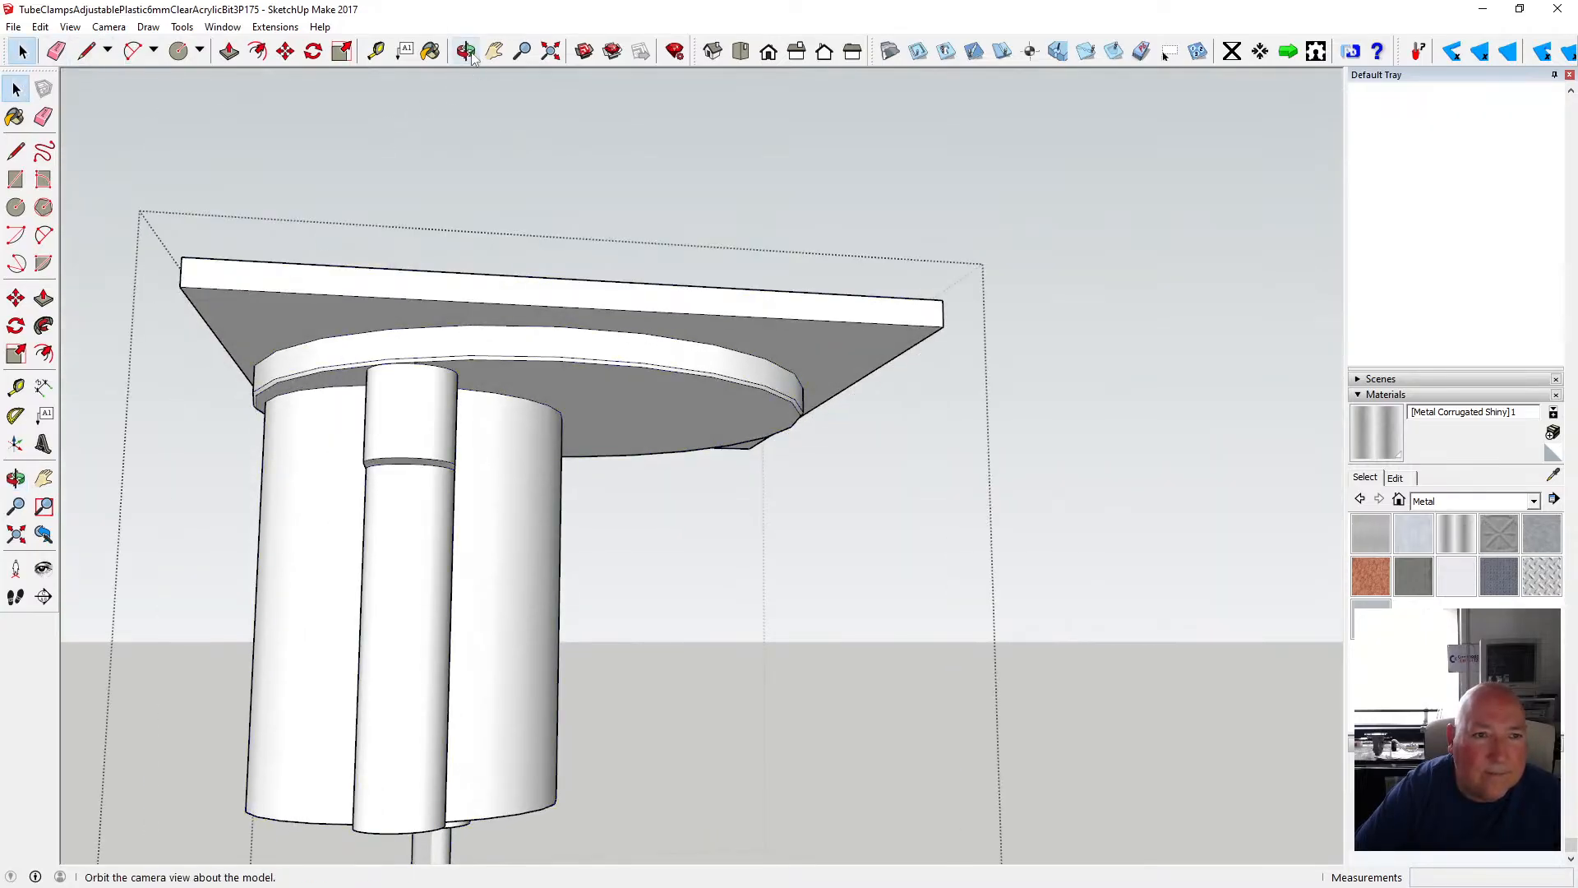
click(465, 51)
drag(458, 134, 522, 441)
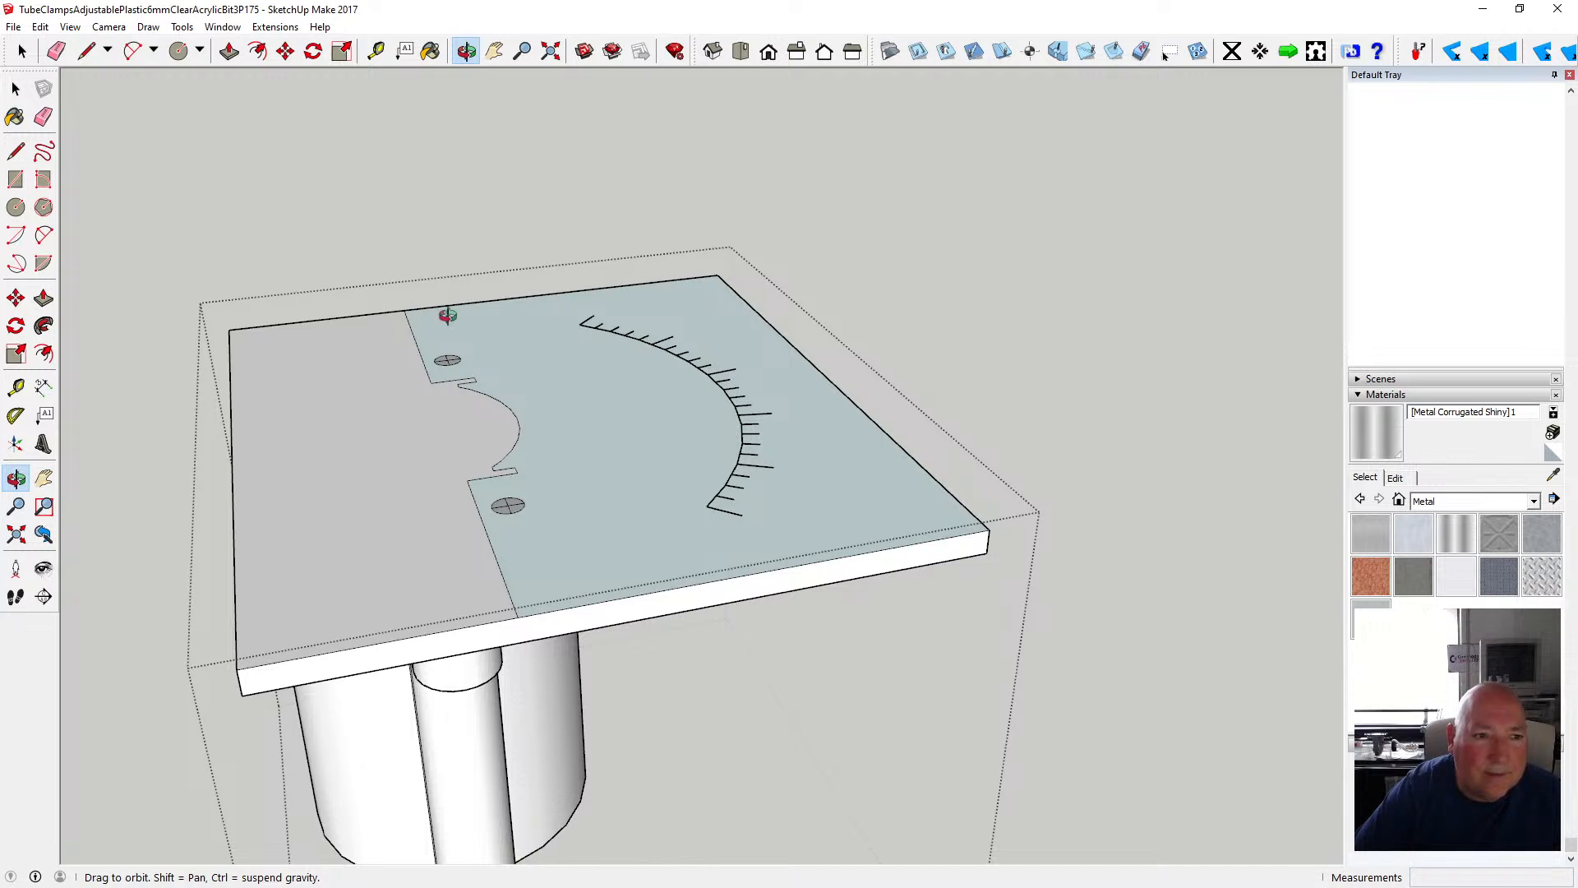
key(space)
click(490, 350)
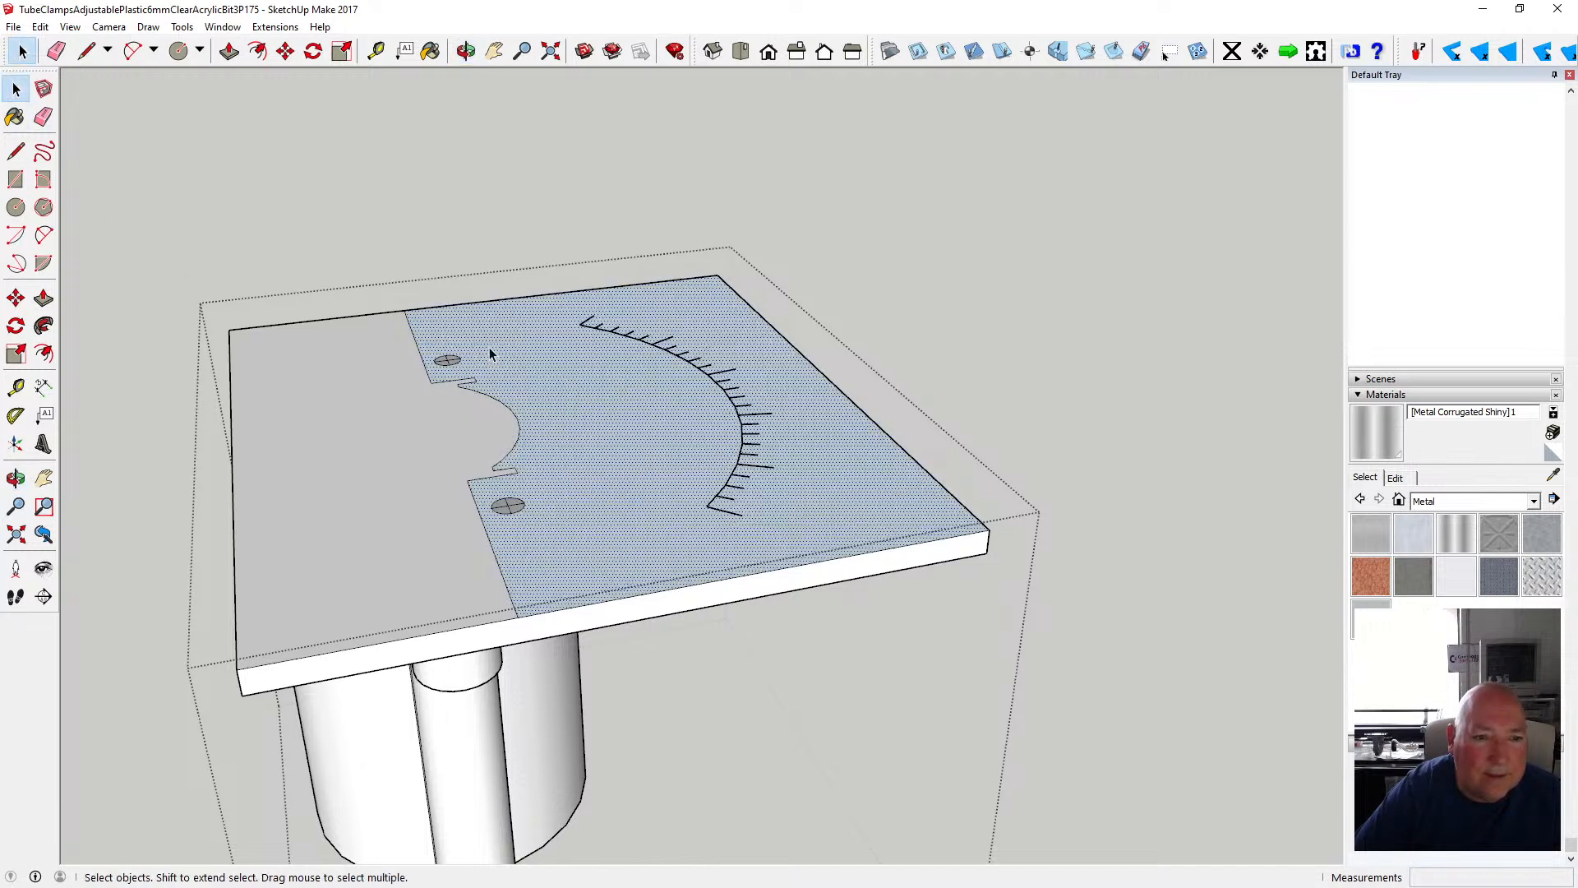
click(40, 26)
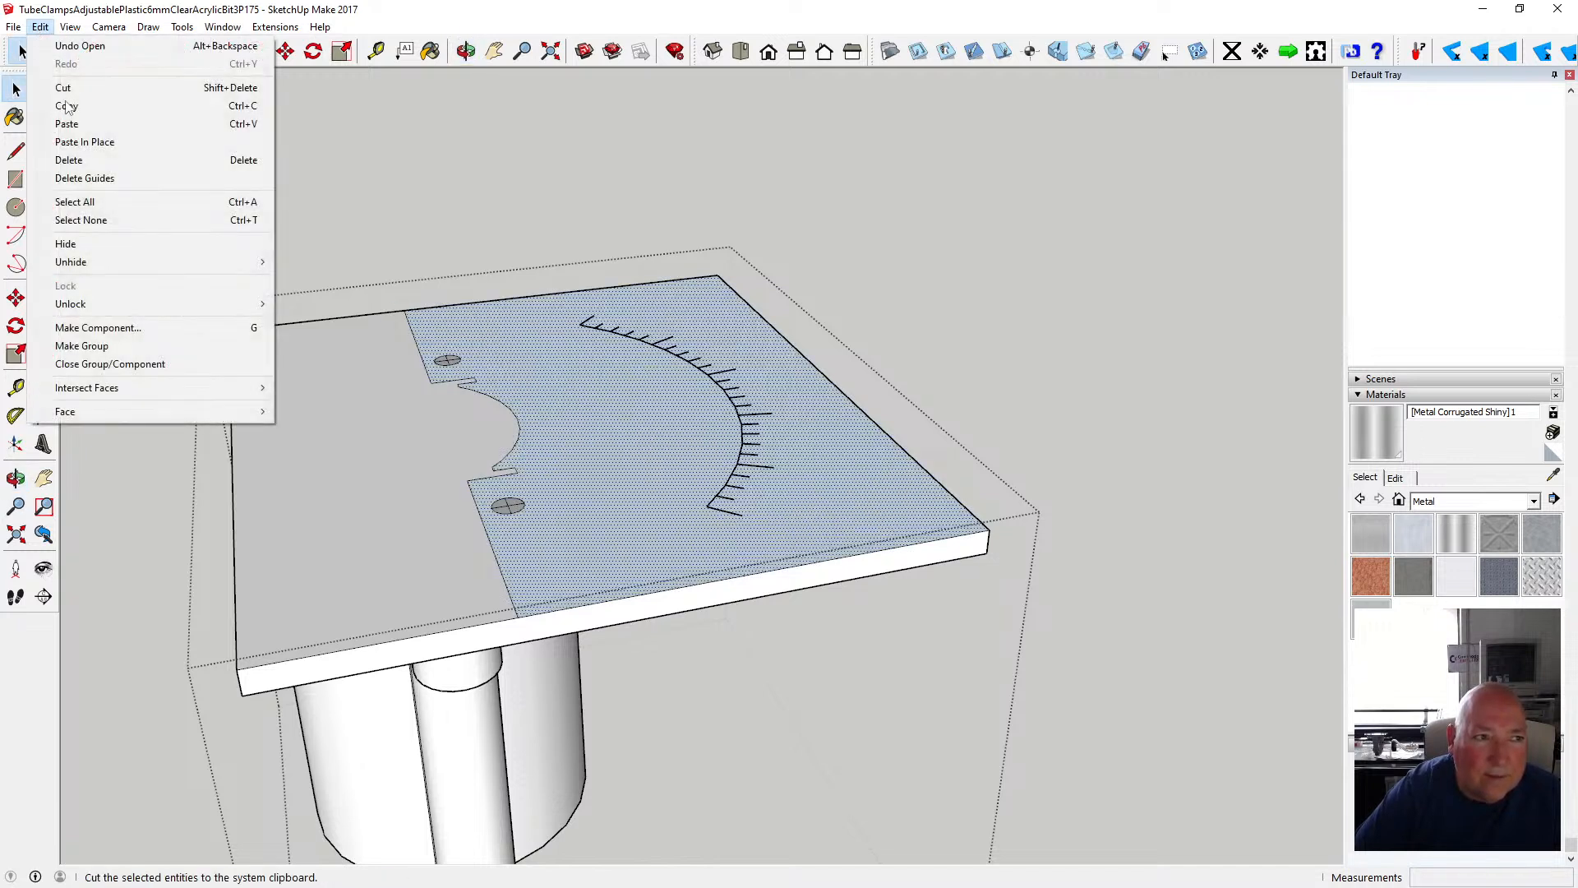
click(87, 143)
click(221, 203)
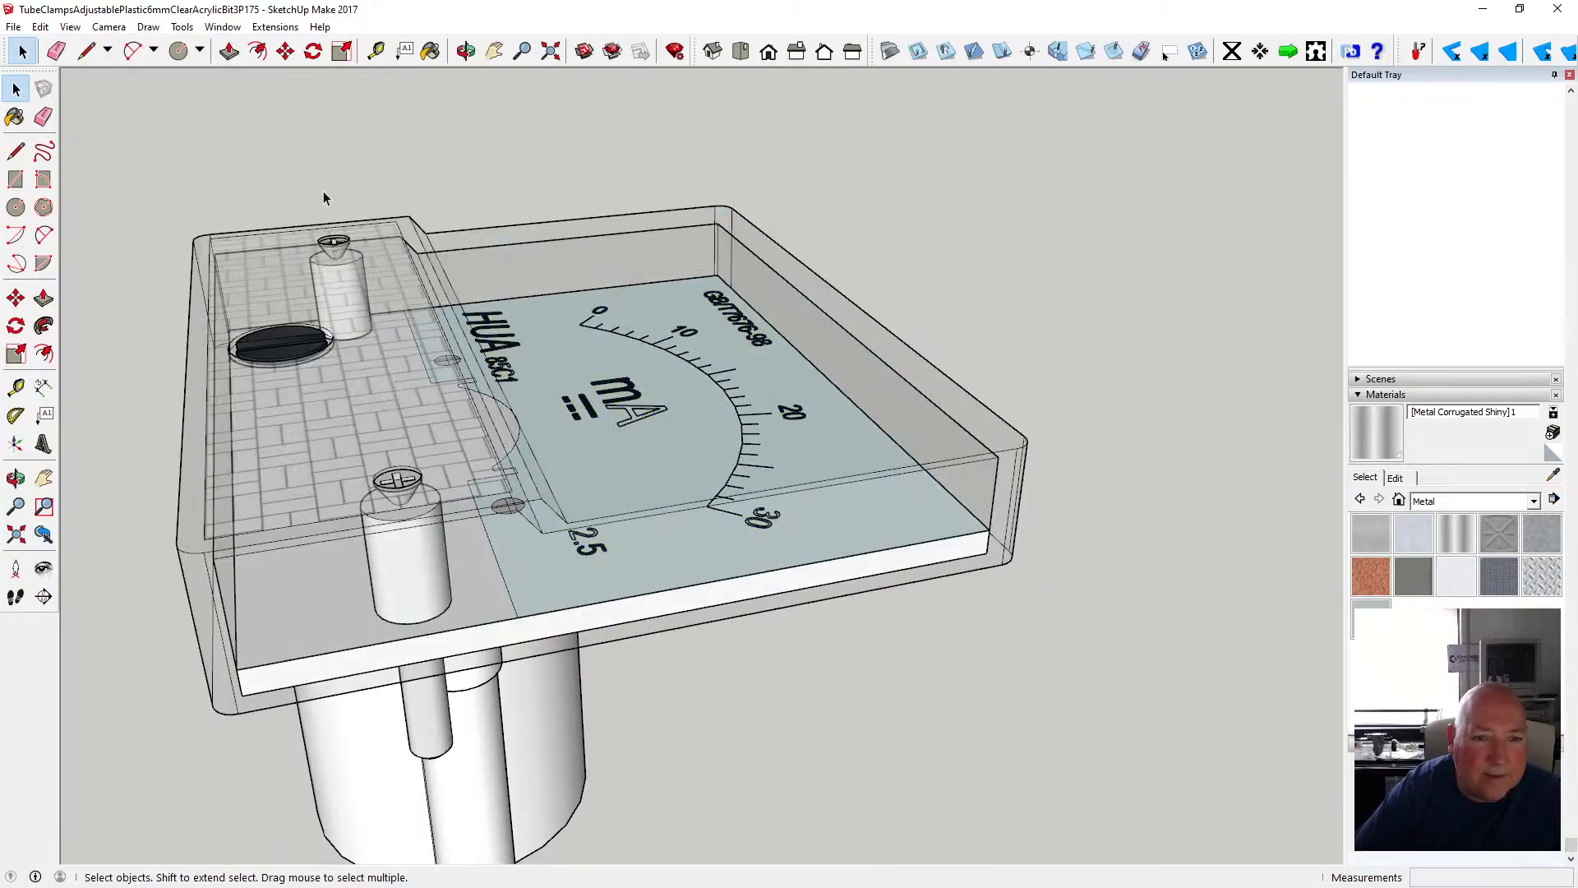
- Examine the dial lettering, scale numbers and DC symbol from the front and up close to check how cleanly they display
click(465, 51)
drag(293, 169, 683, 462)
scroll(682, 453, down, 2)
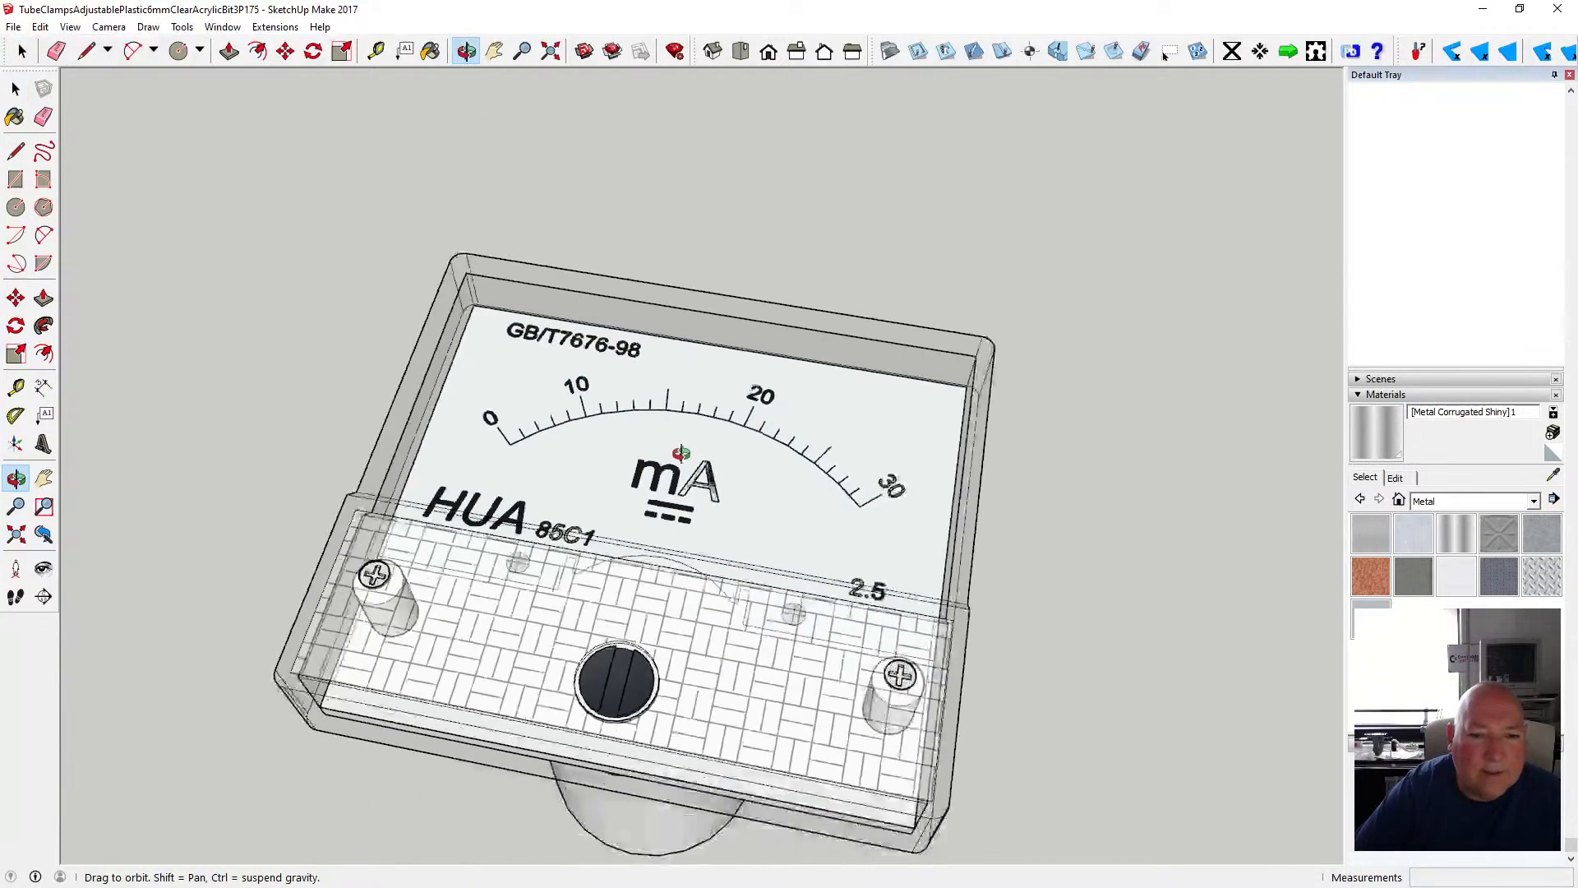
scroll(682, 452, up, 5)
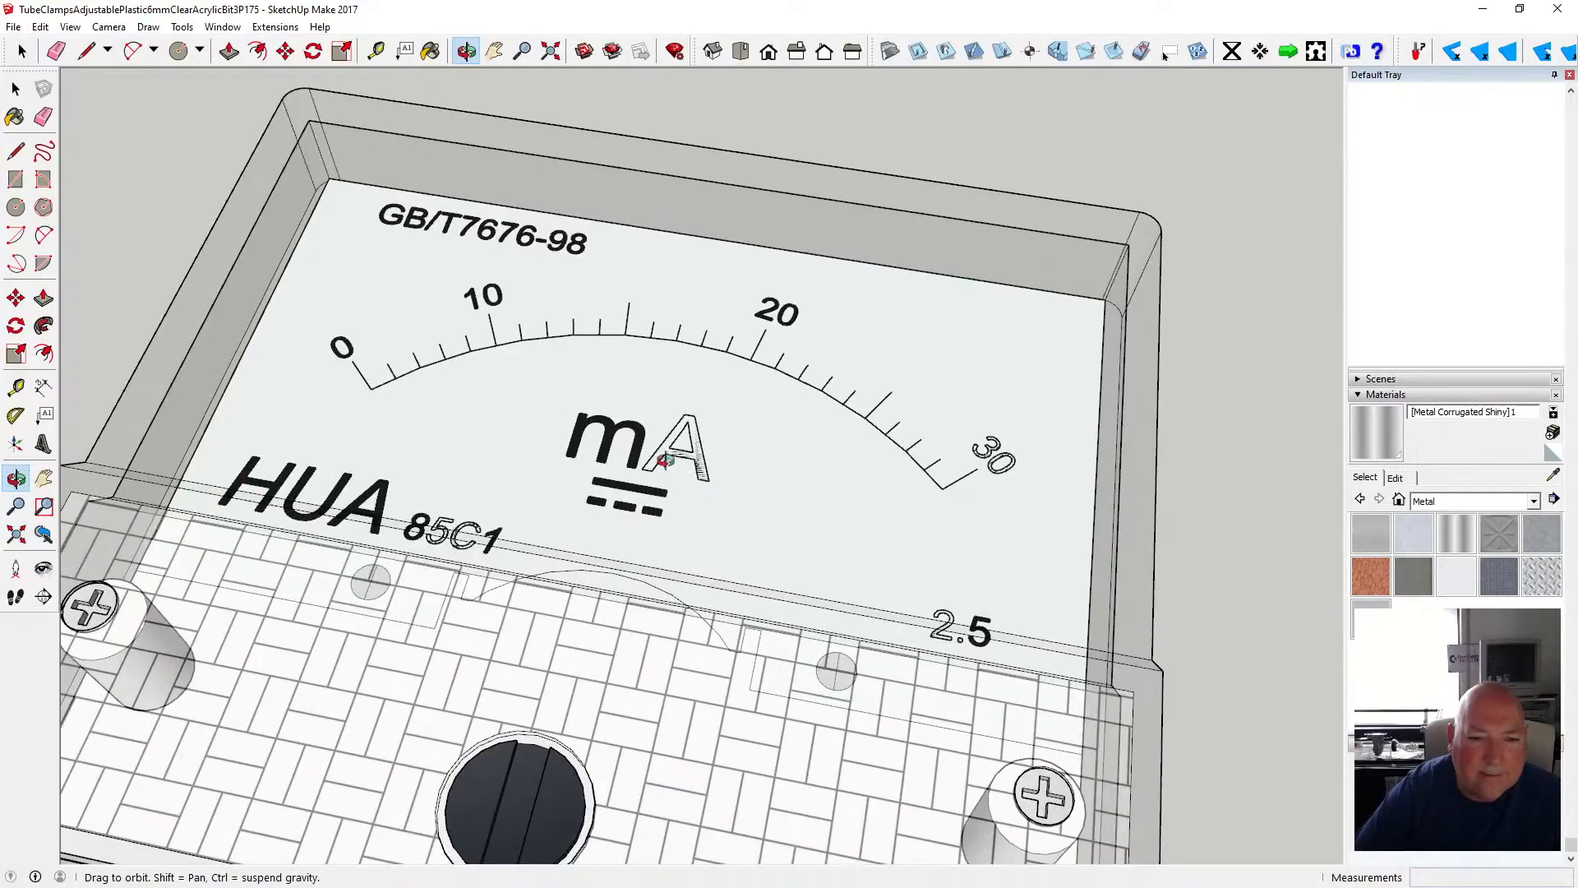
drag(664, 460, 723, 596)
scroll(686, 582, up, 3)
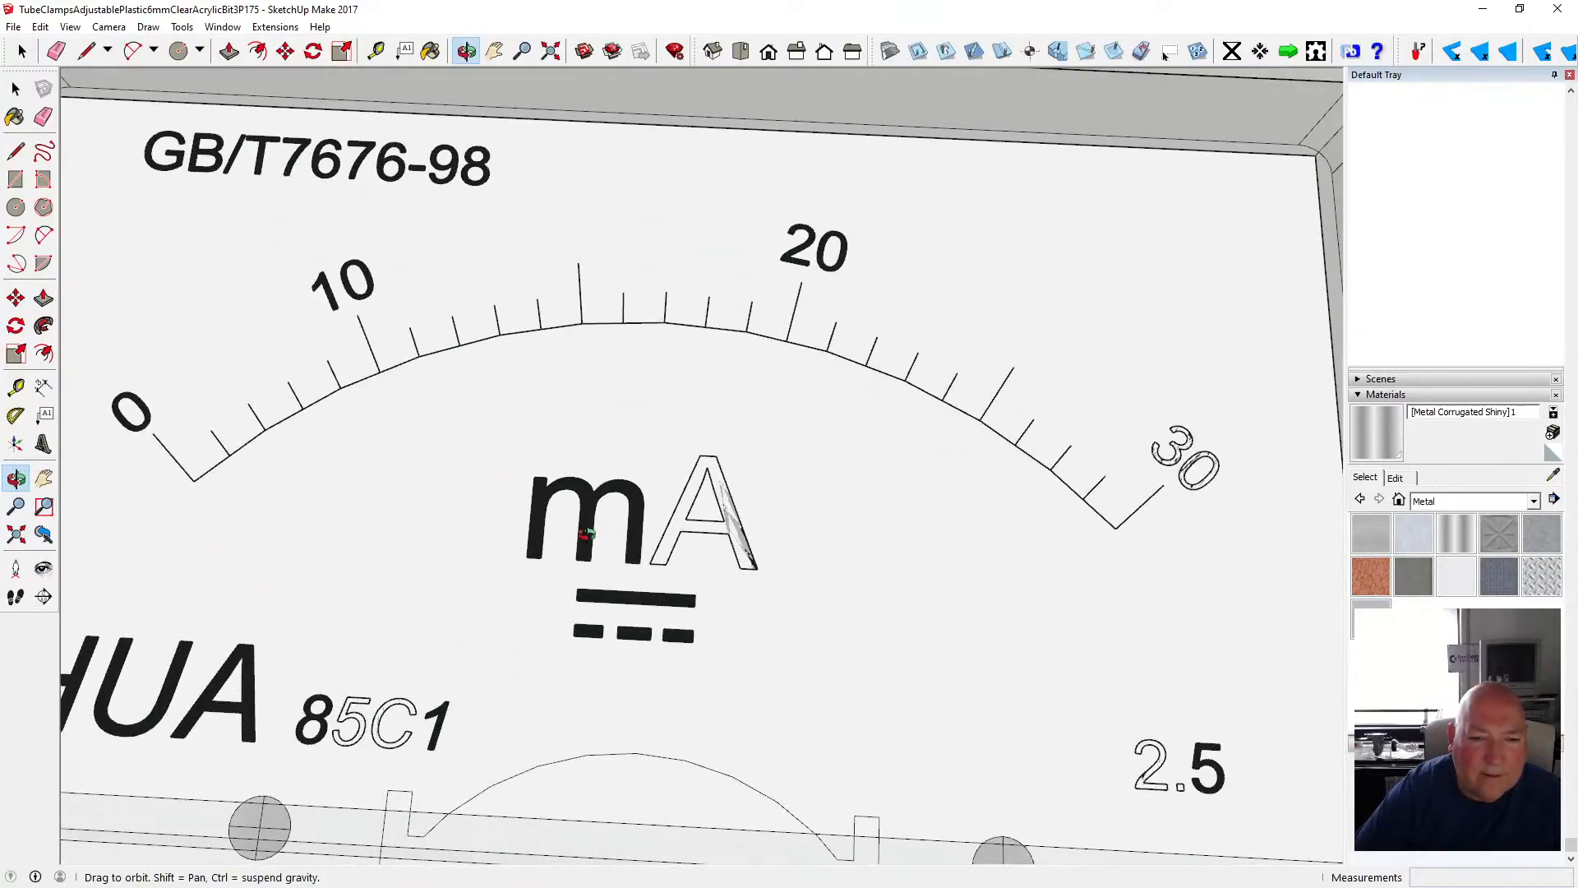
scroll(597, 524, up, 5)
drag(705, 518, 690, 444)
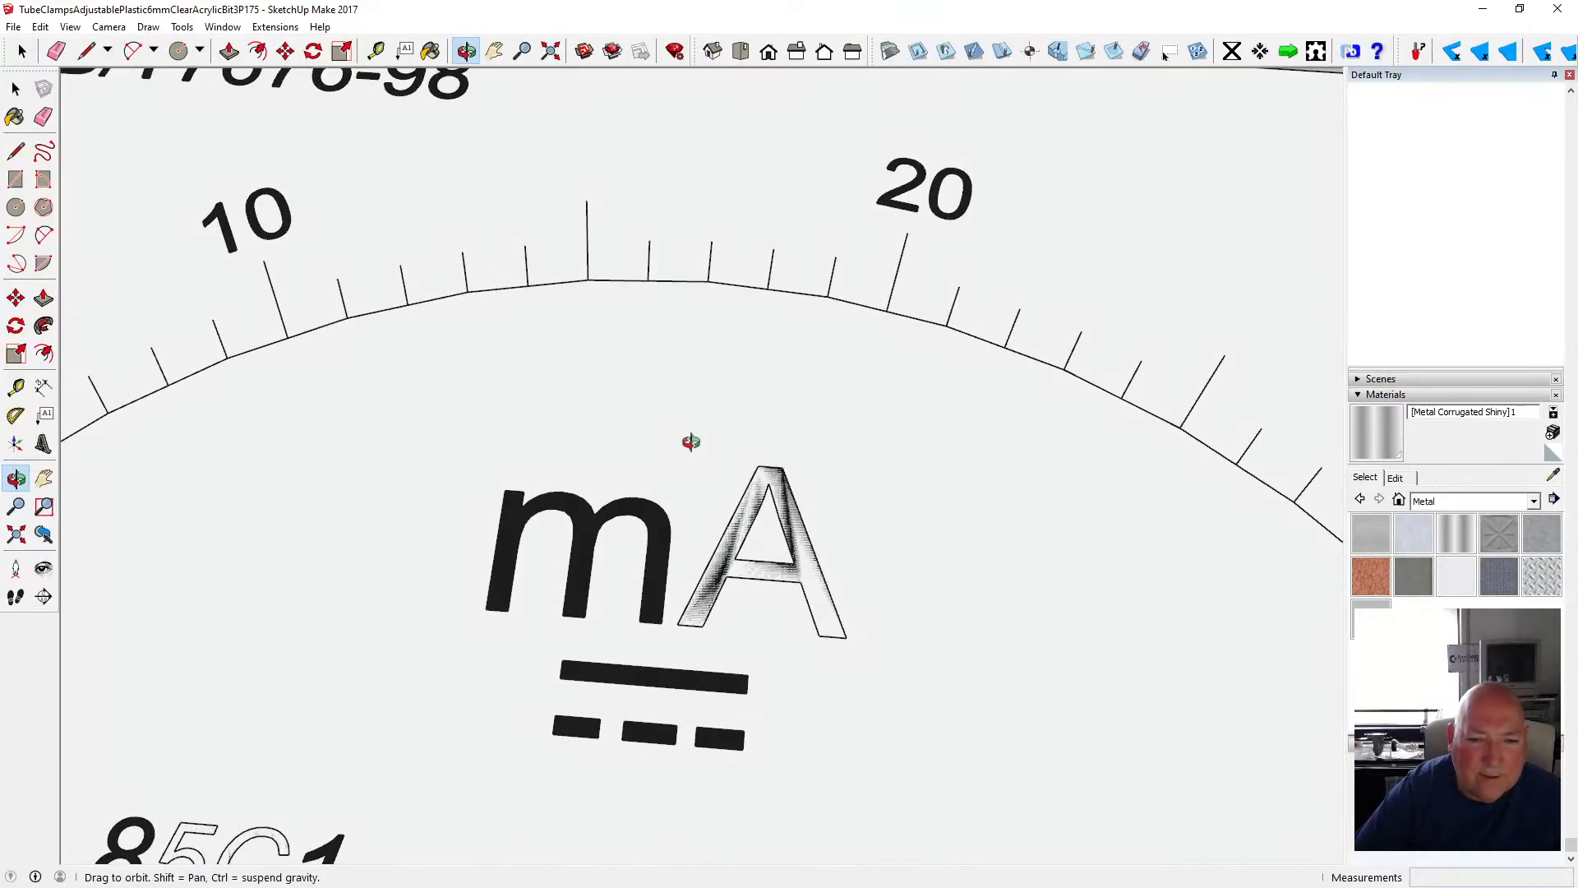
scroll(720, 573, down, 1)
scroll(718, 572, down, 3)
drag(718, 572, 682, 551)
scroll(456, 594, down, 5)
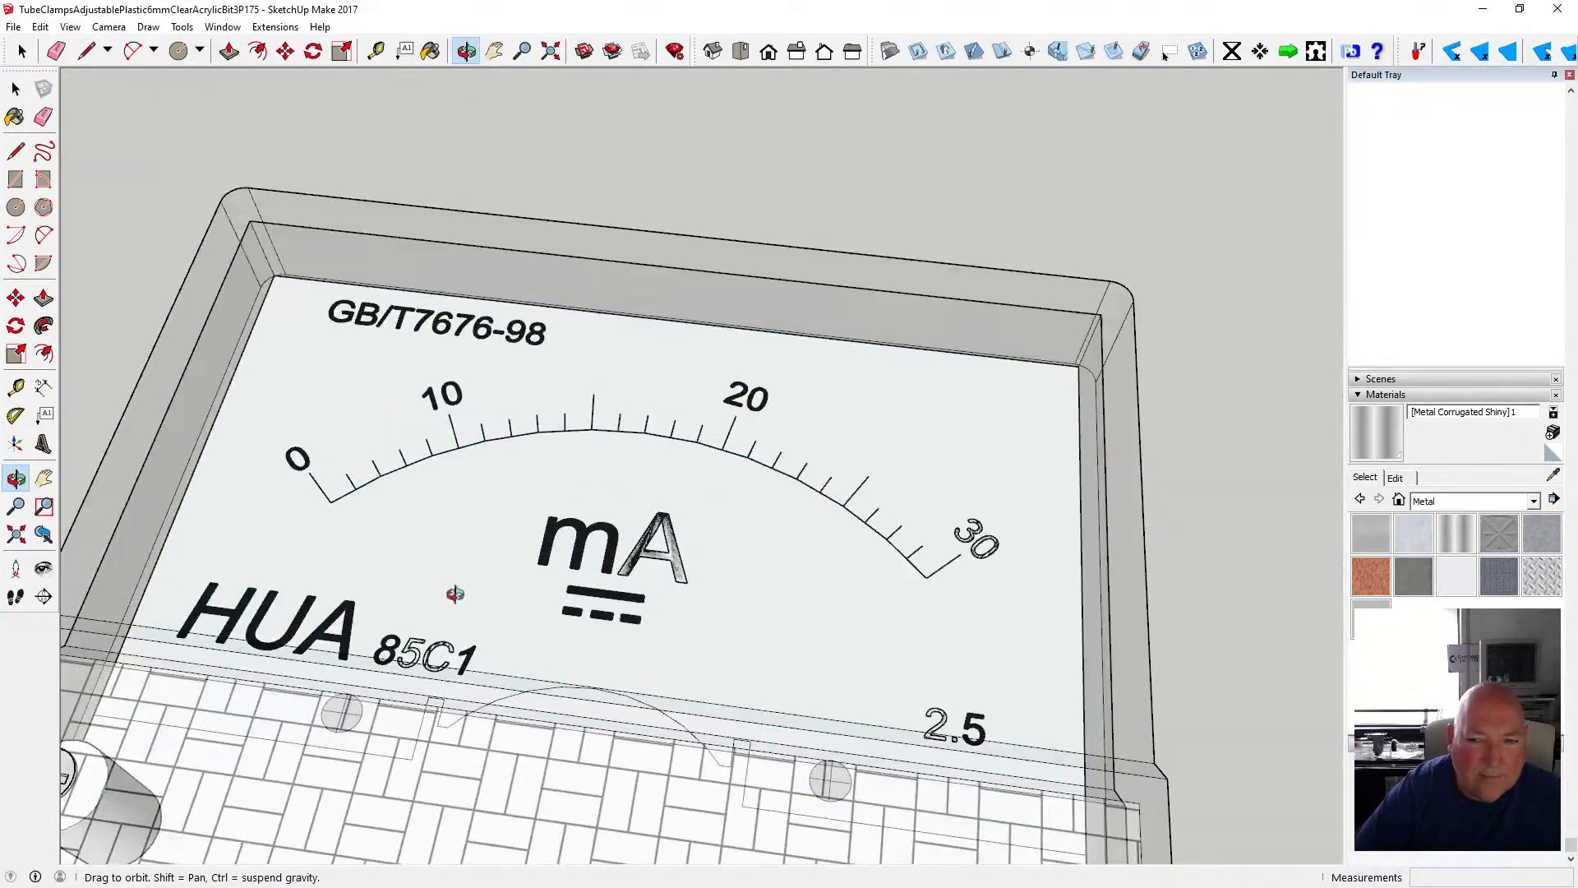
scroll(504, 547, down, 4)
drag(543, 346, 688, 547)
scroll(565, 595, up, 3)
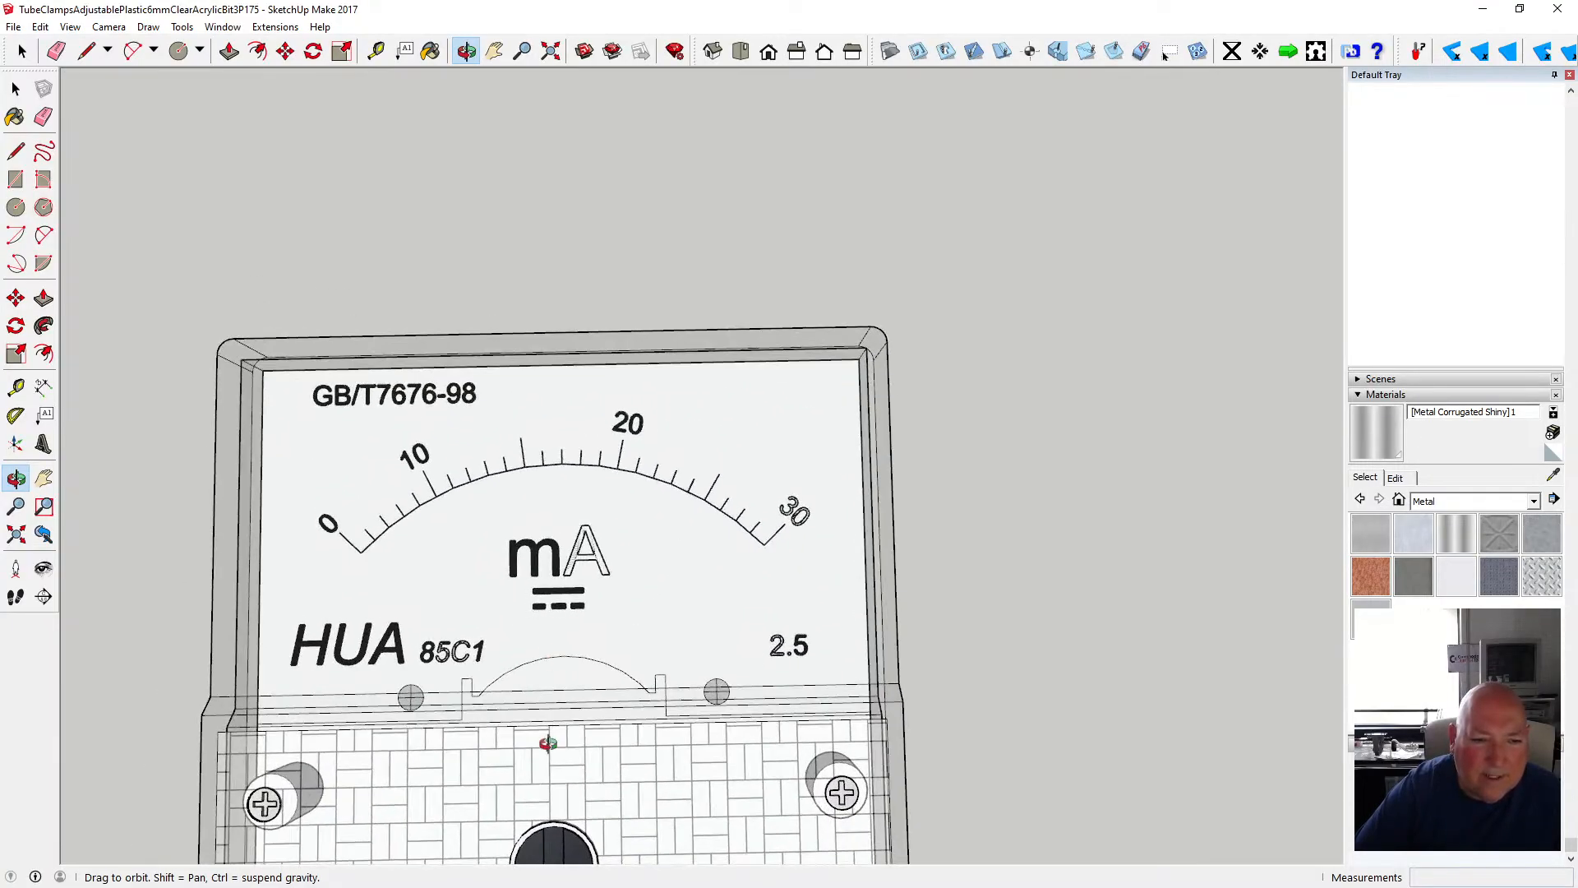
scroll(567, 606, up, 3)
scroll(574, 574, down, 7)
- Open the transparent meter cover group for editing, with its near side wall in view
drag(580, 571, 592, 426)
drag(592, 610, 210, 504)
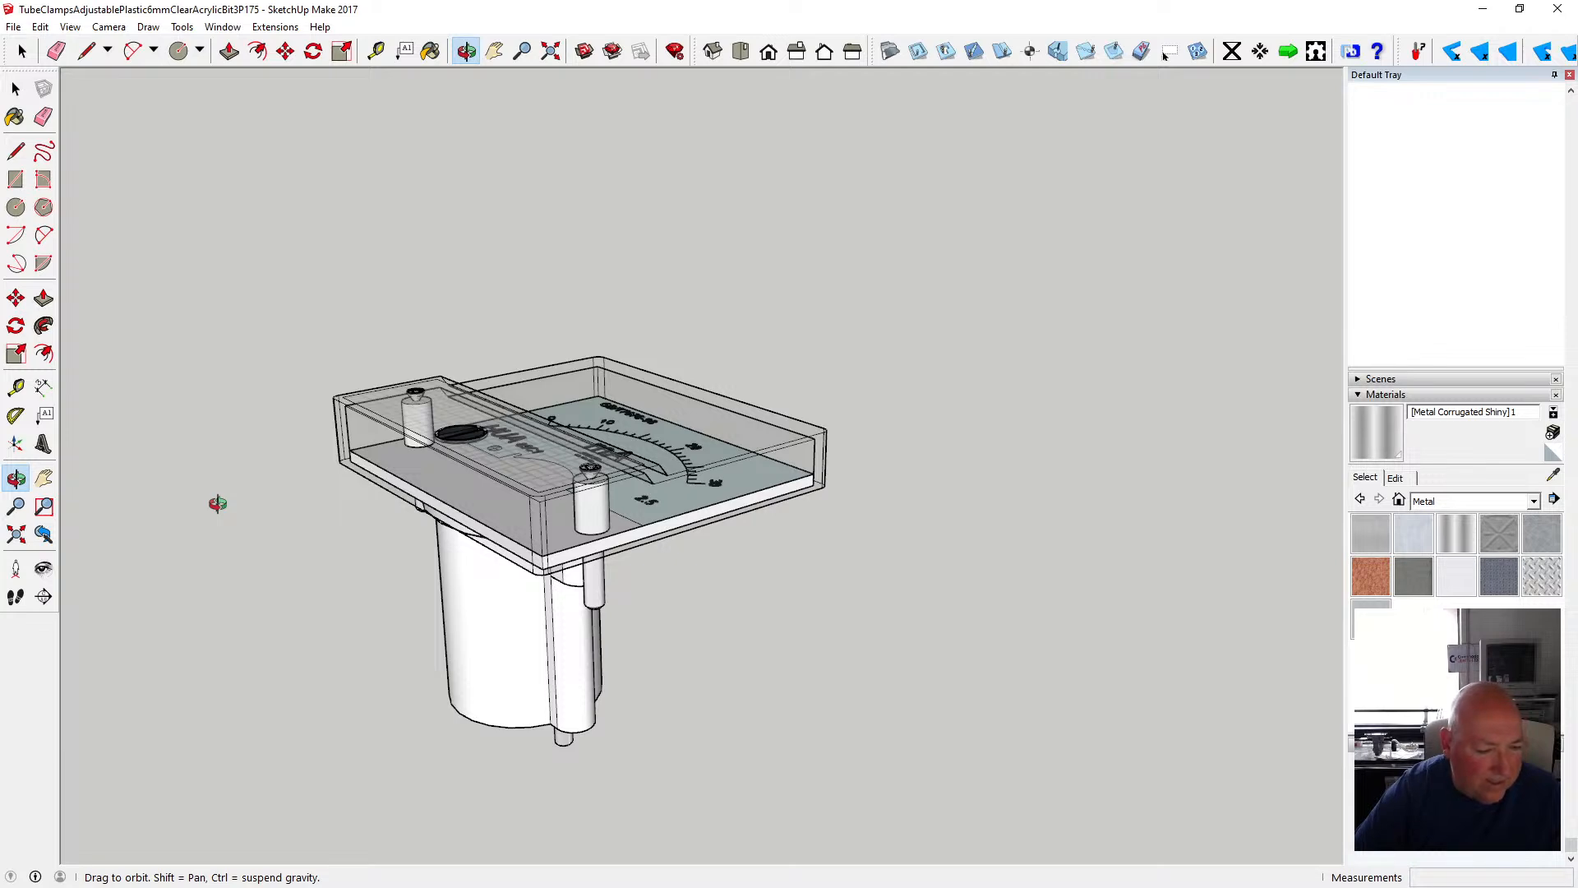
scroll(563, 547, up, 3)
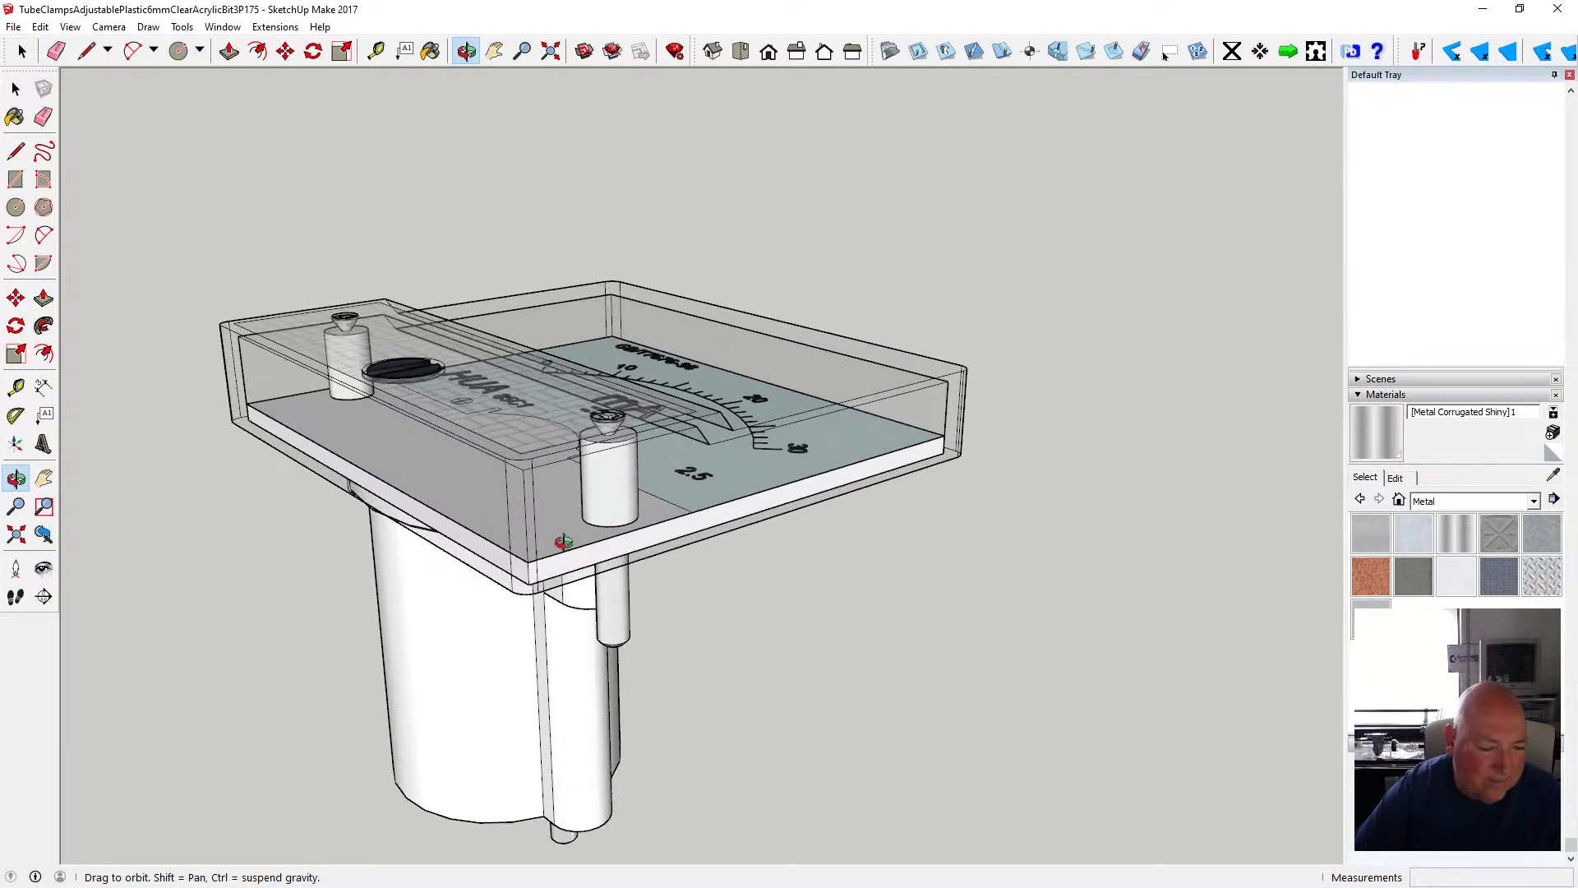
drag(478, 555, 550, 565)
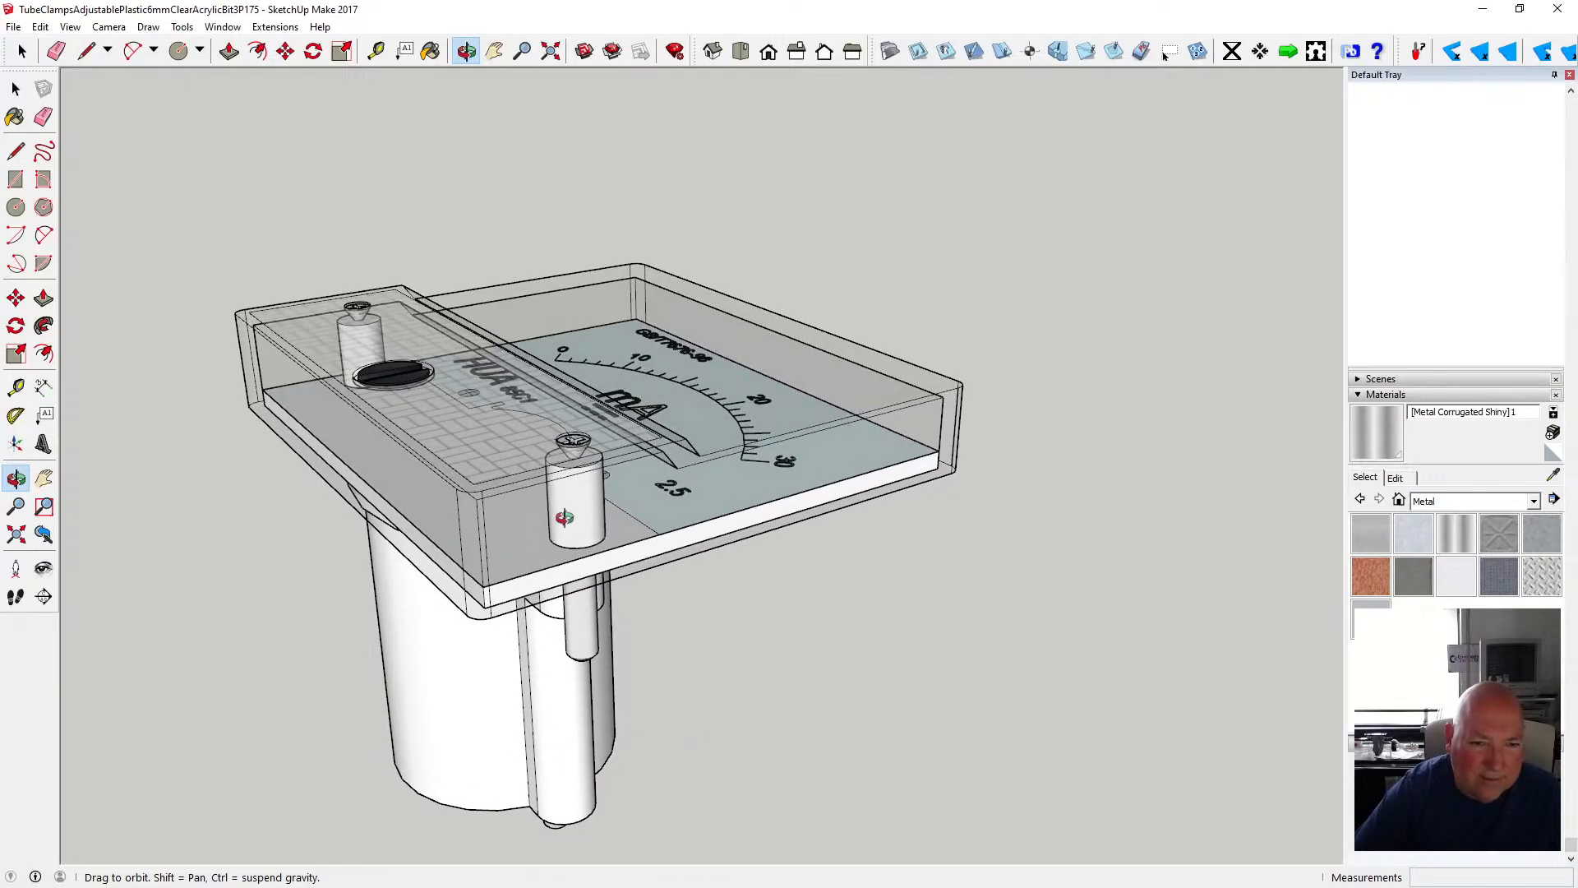
key(space)
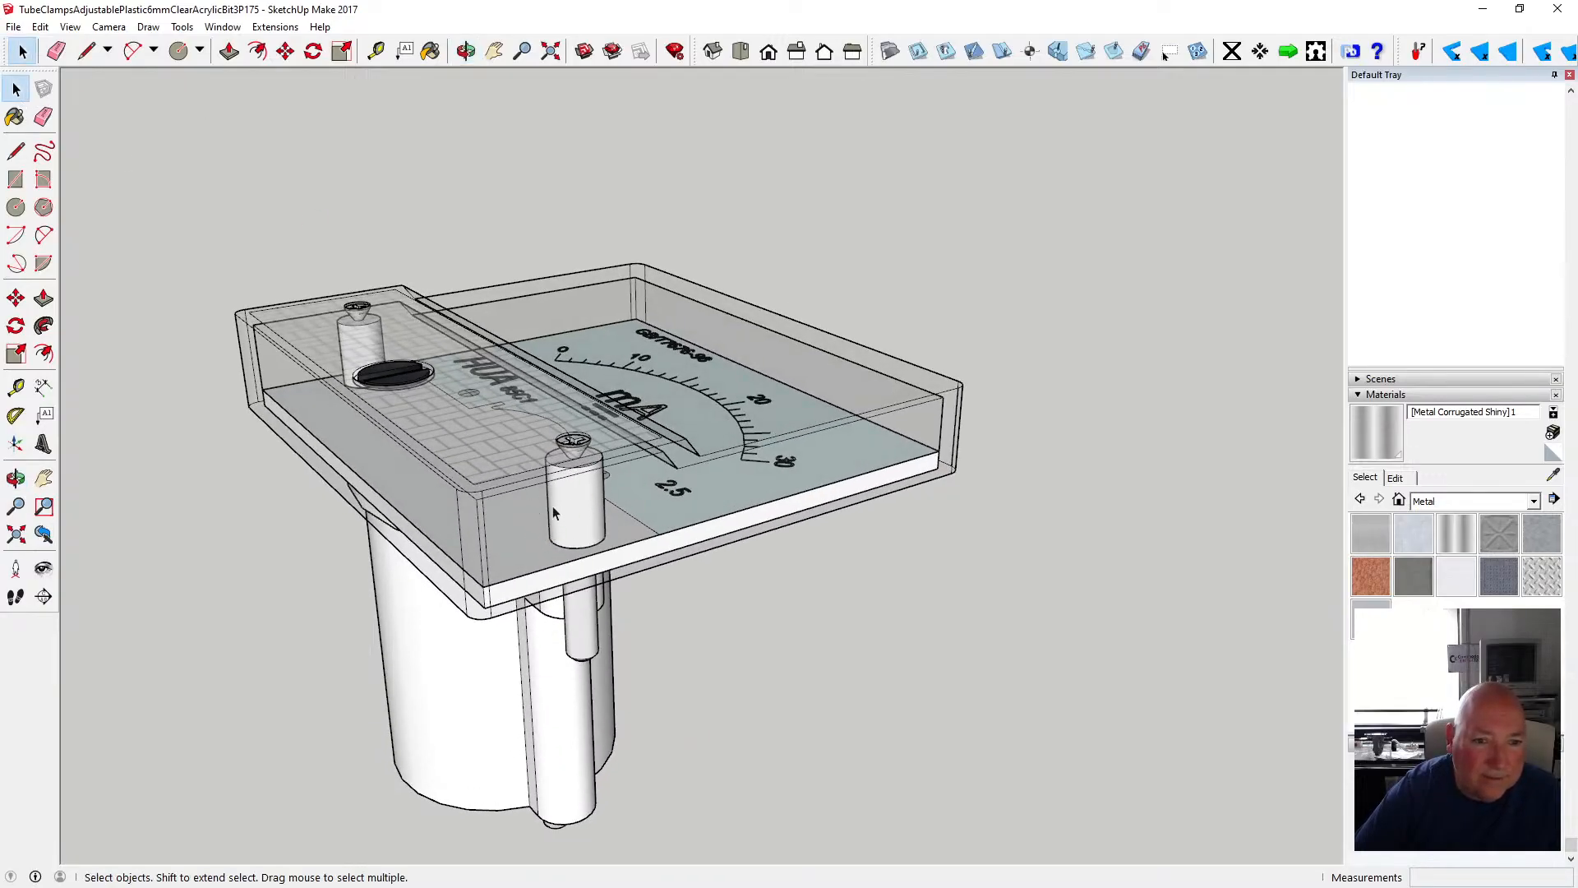
double_click(546, 530)
scroll(601, 512, up, 2)
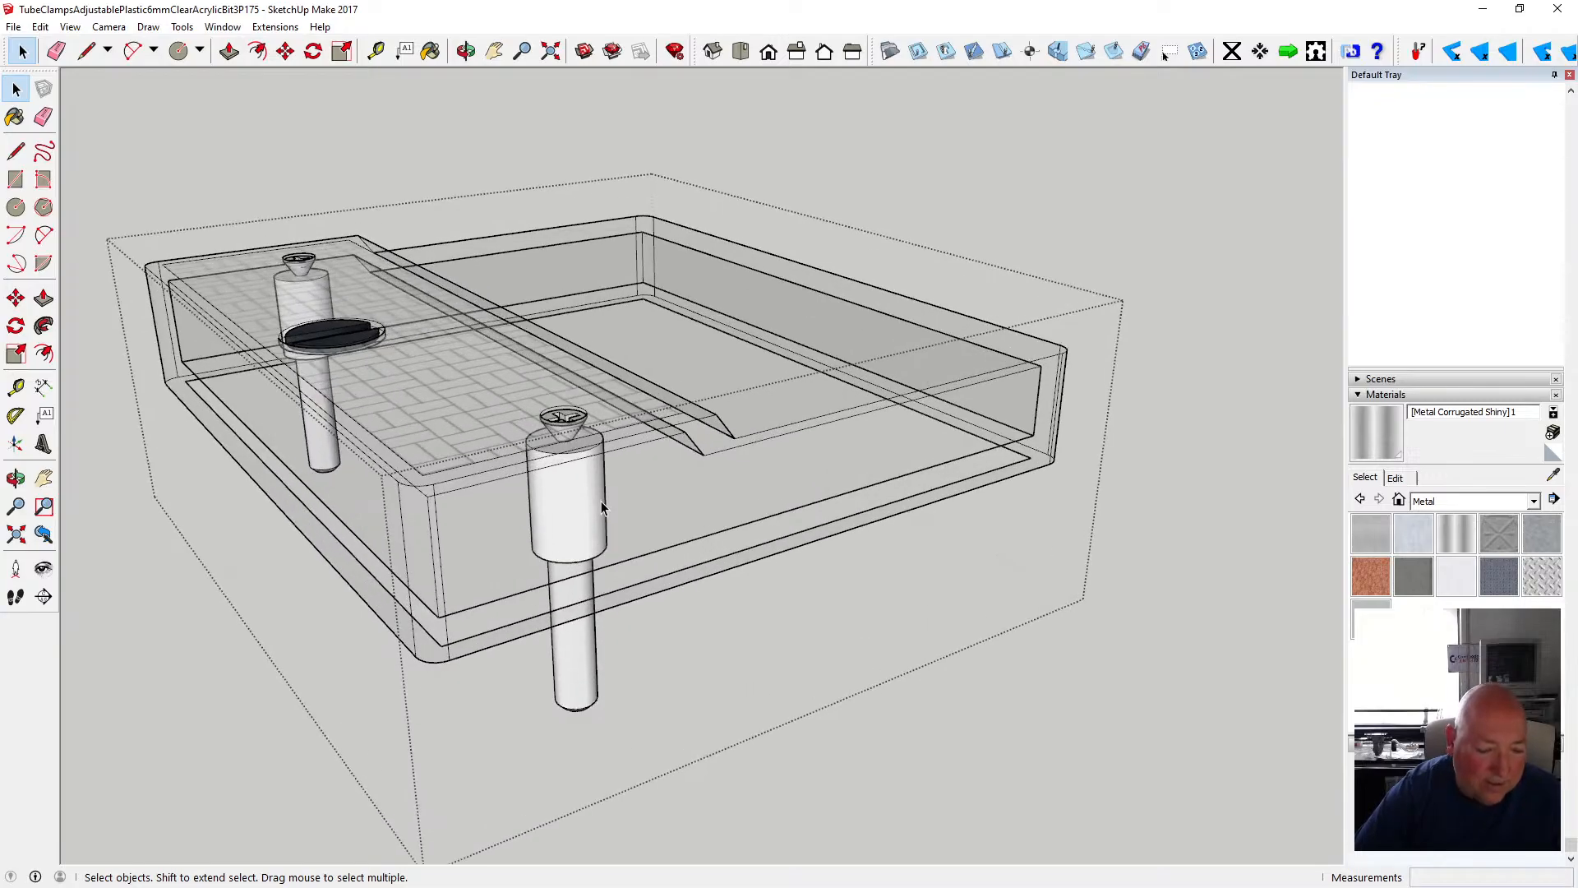
scroll(738, 526, up, 2)
key(o)
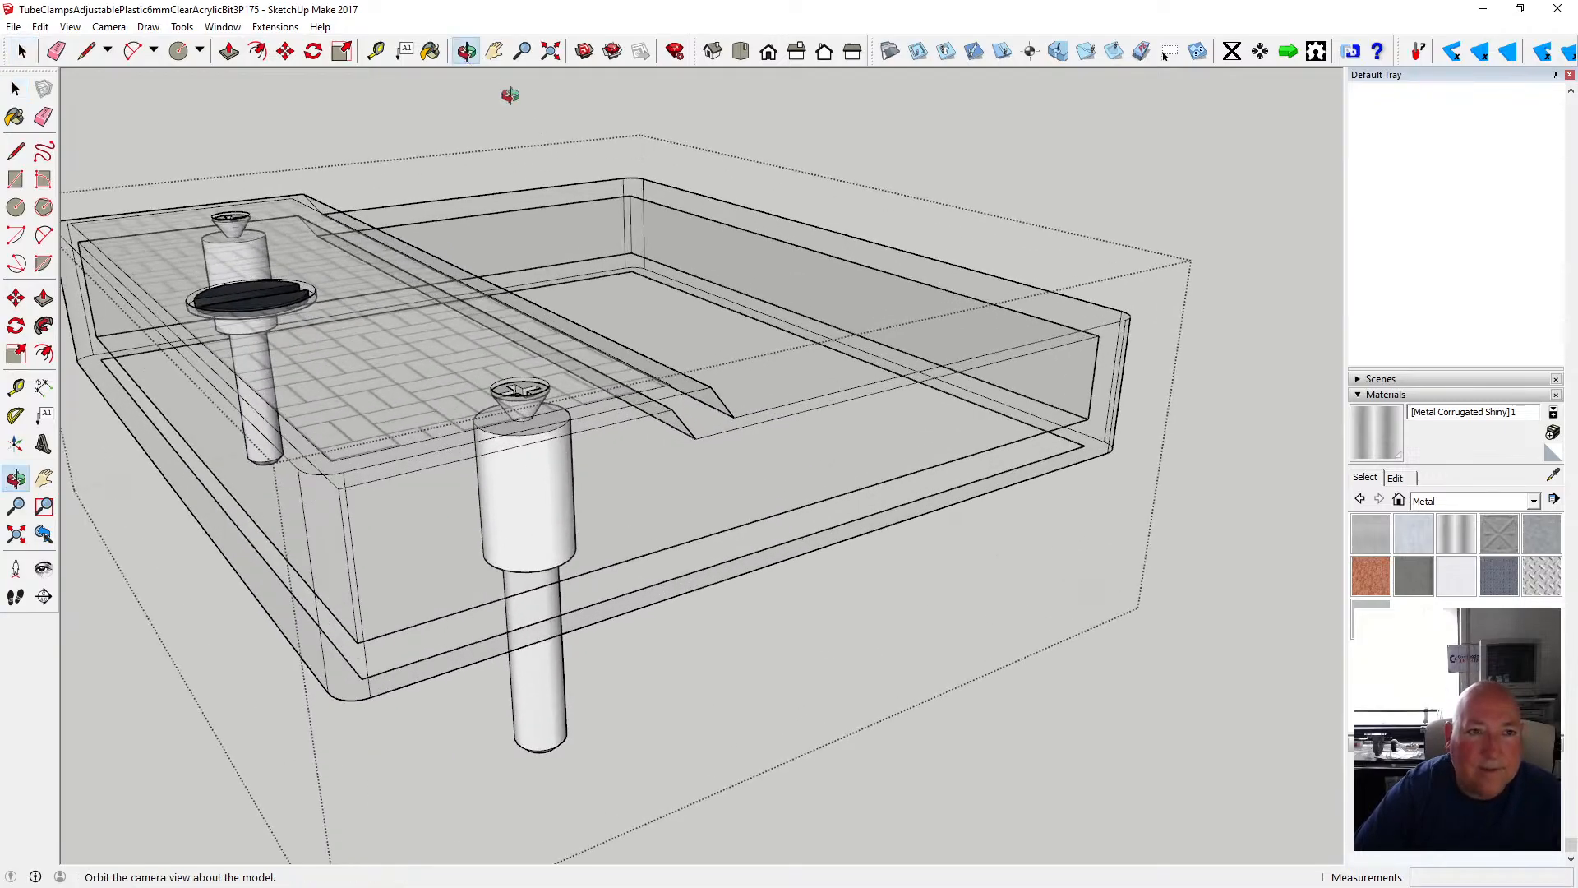
drag(510, 95, 620, 338)
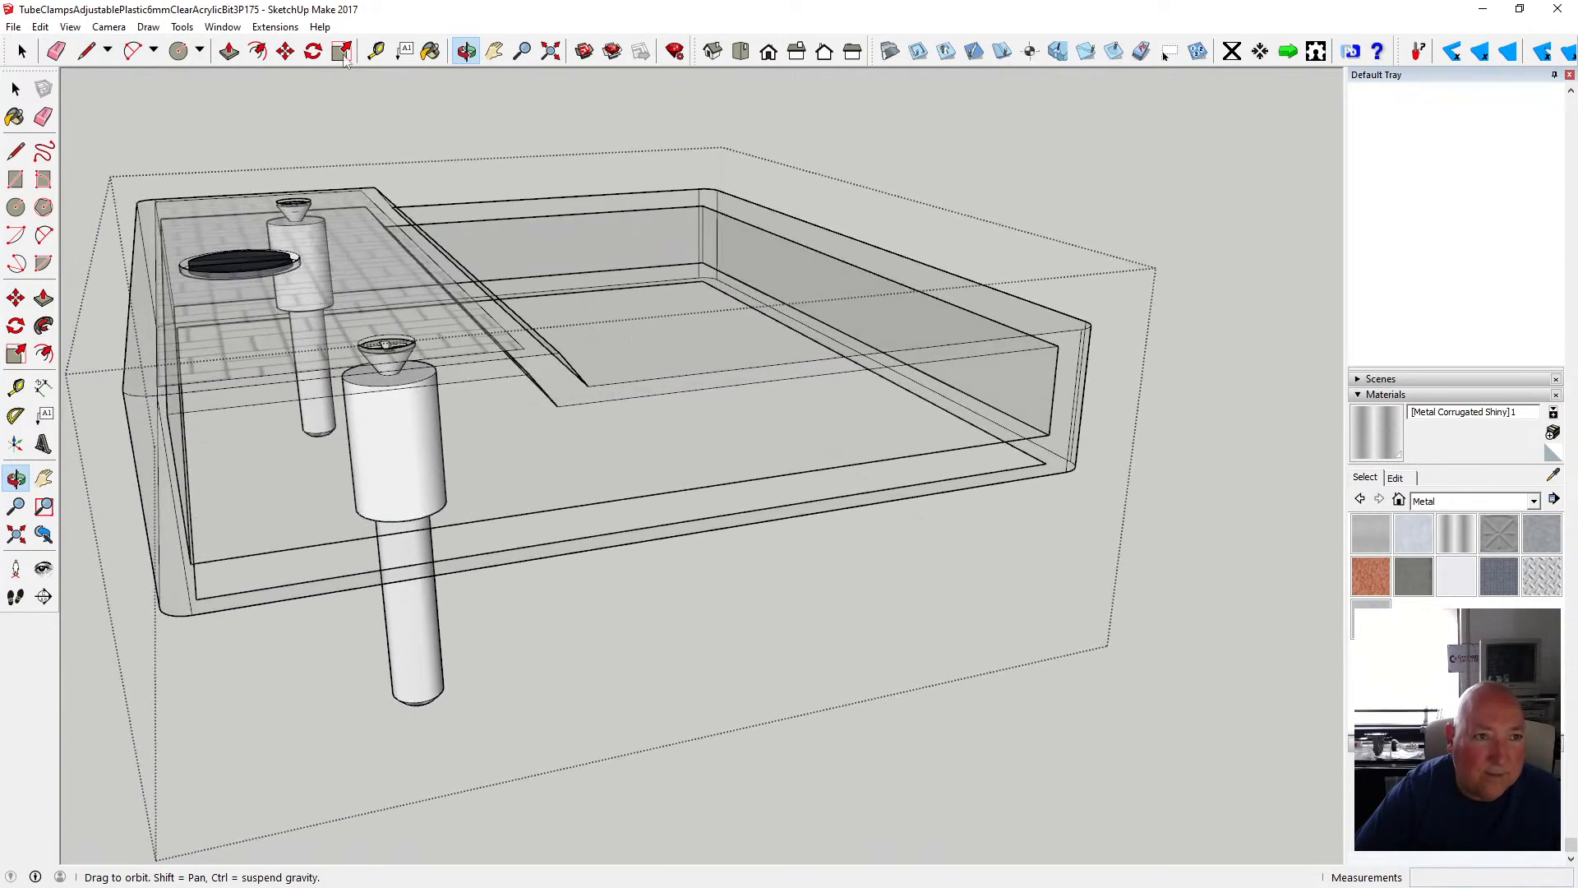
- Draw an 11.5 mm vertical line on the cover's side wall, from the start of the raised section down to the bottom edge
click(376, 51)
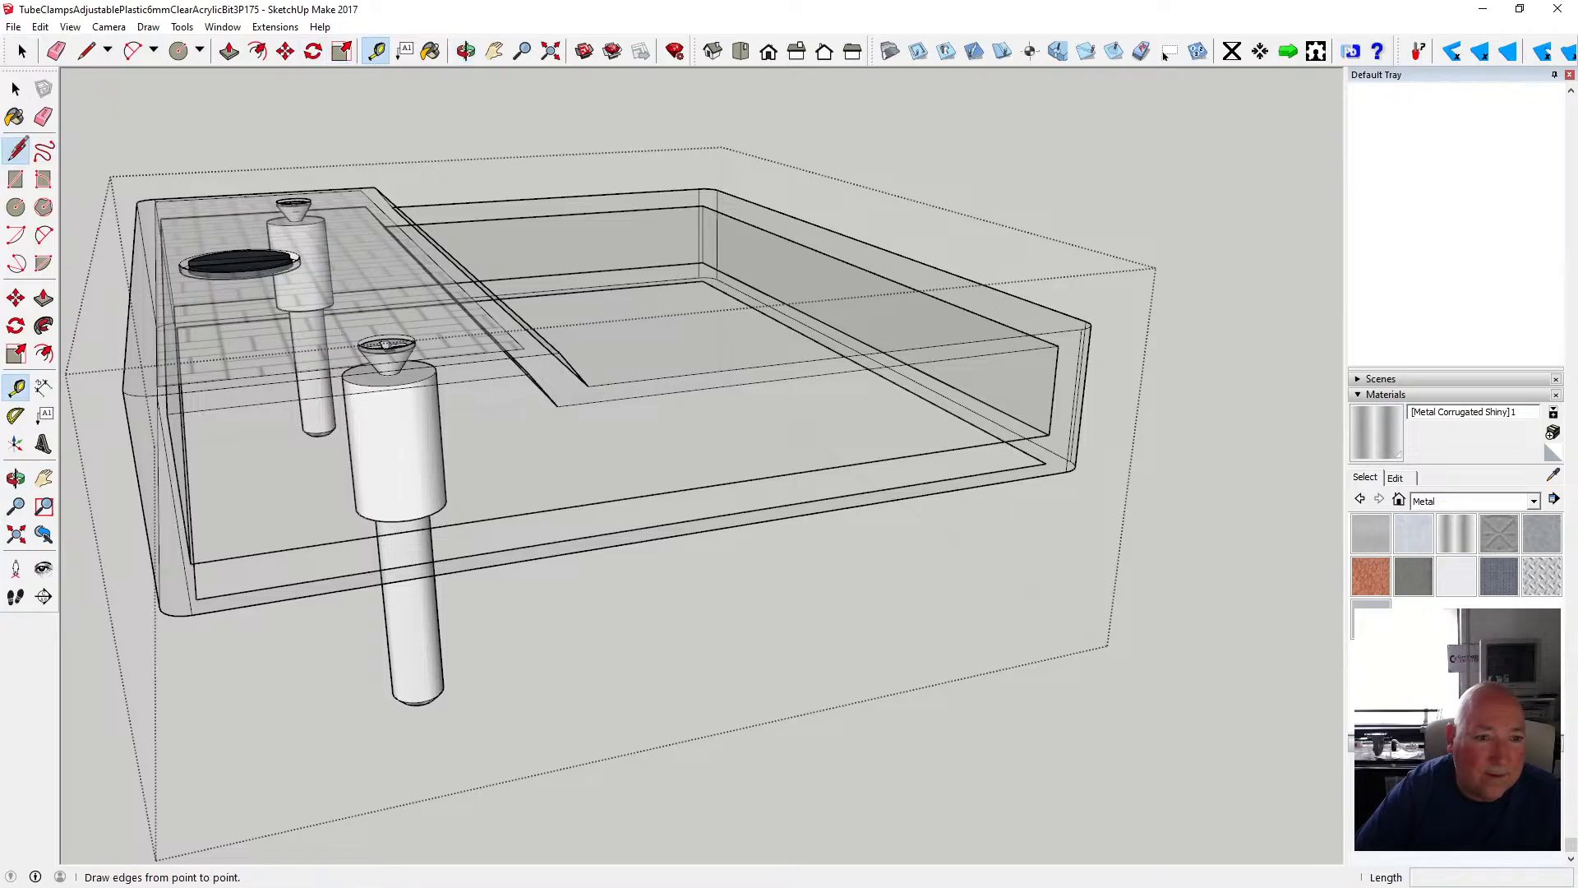
click(16, 149)
click(559, 352)
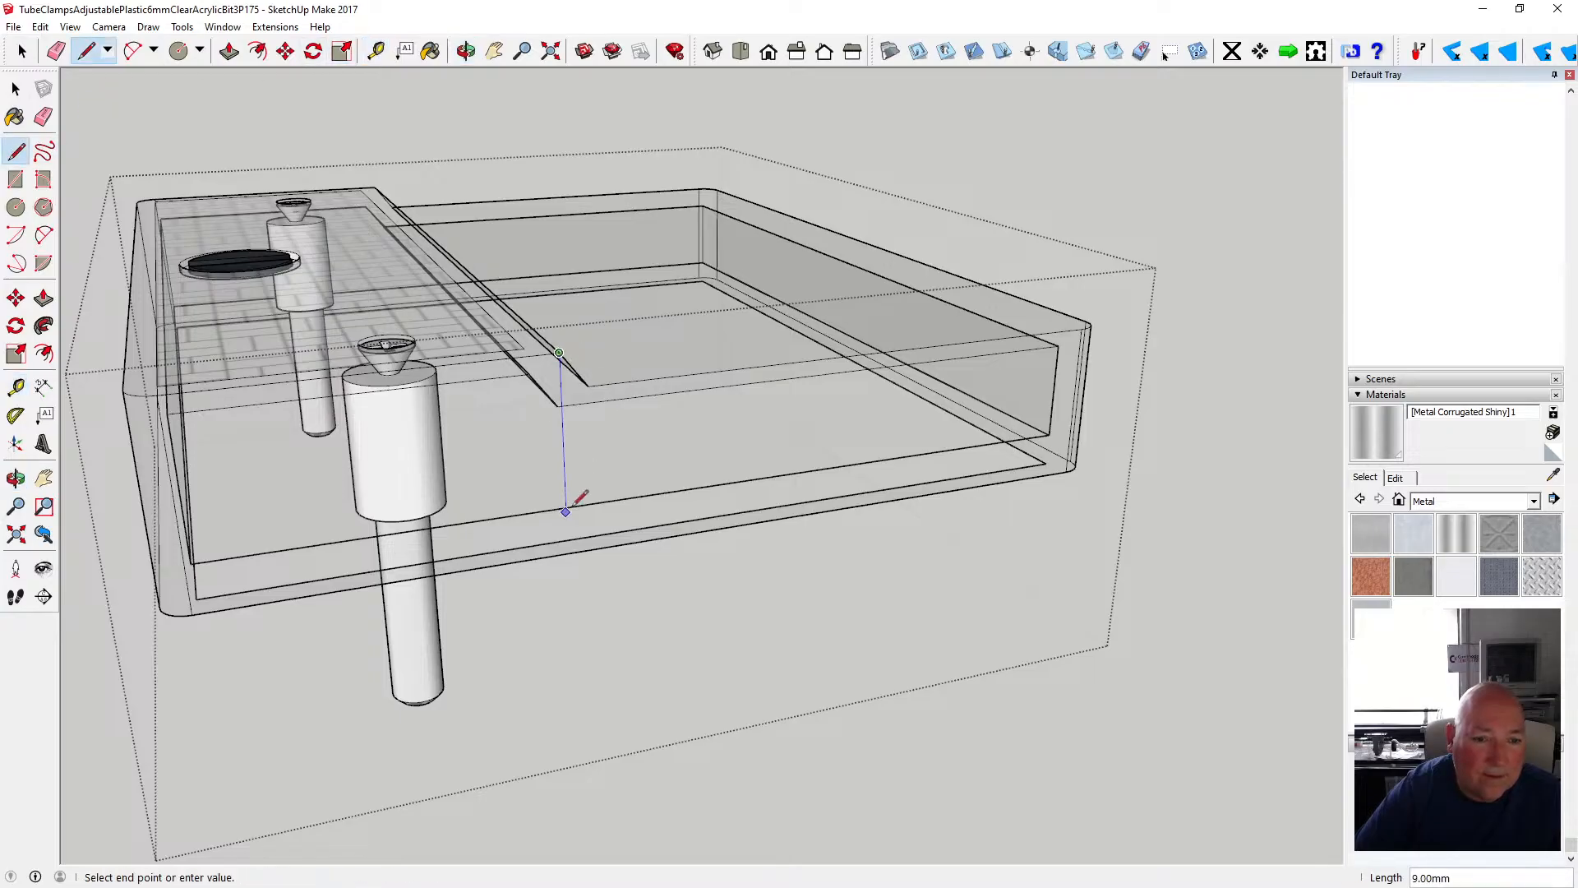
click(567, 552)
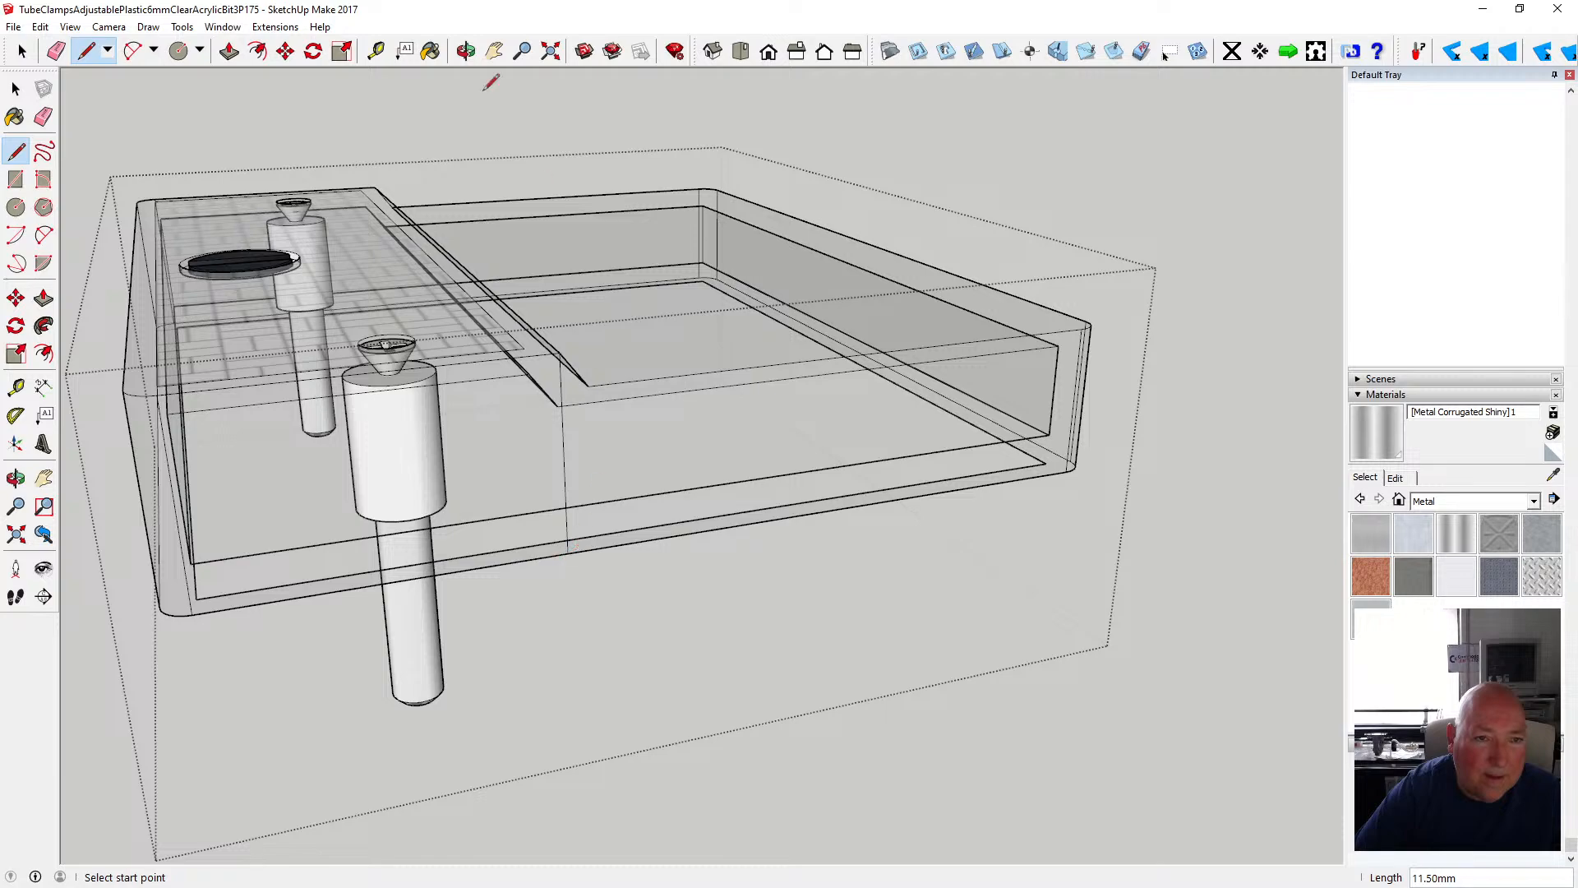
- Draw a matching 11.5 mm vertical line on the opposite side wall of the cover, from the raised section to the bottom edge
click(466, 51)
drag(510, 148, 1096, 308)
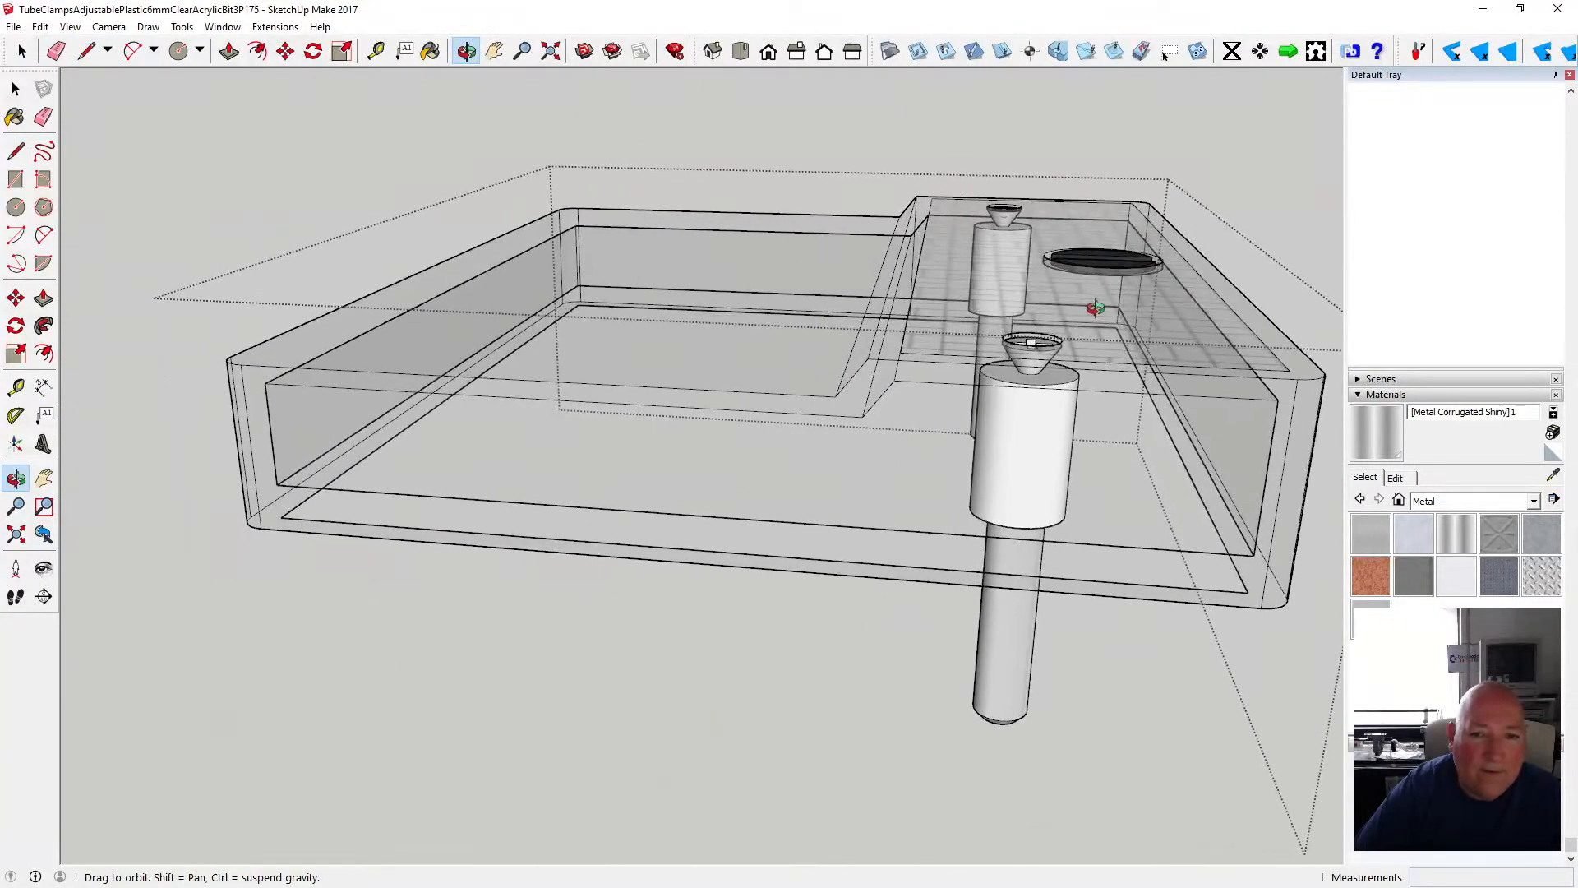
key(l)
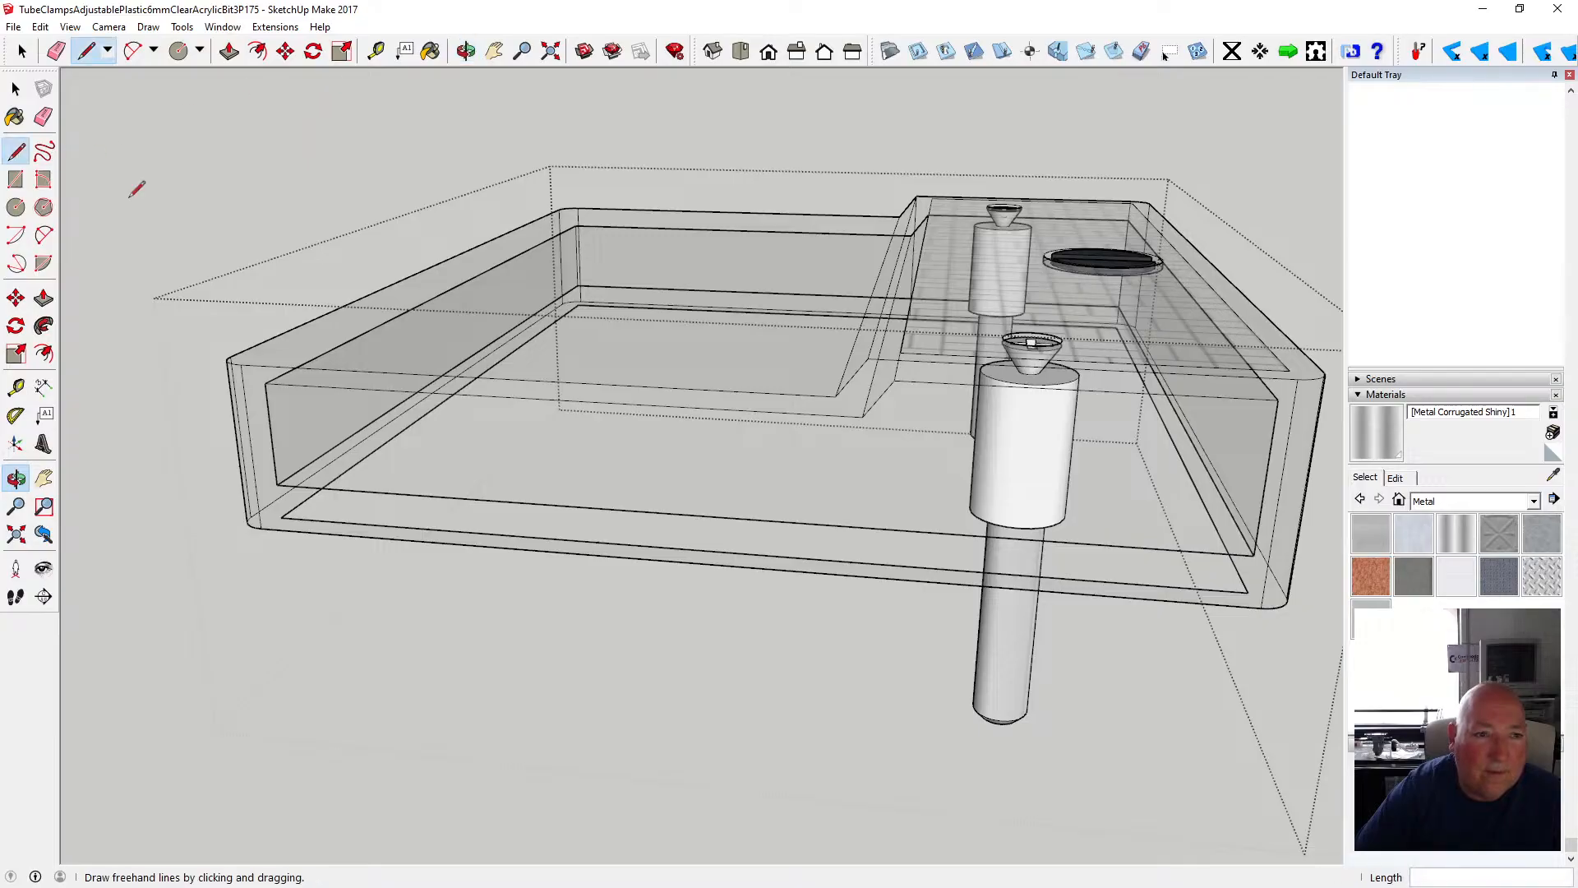
click(869, 358)
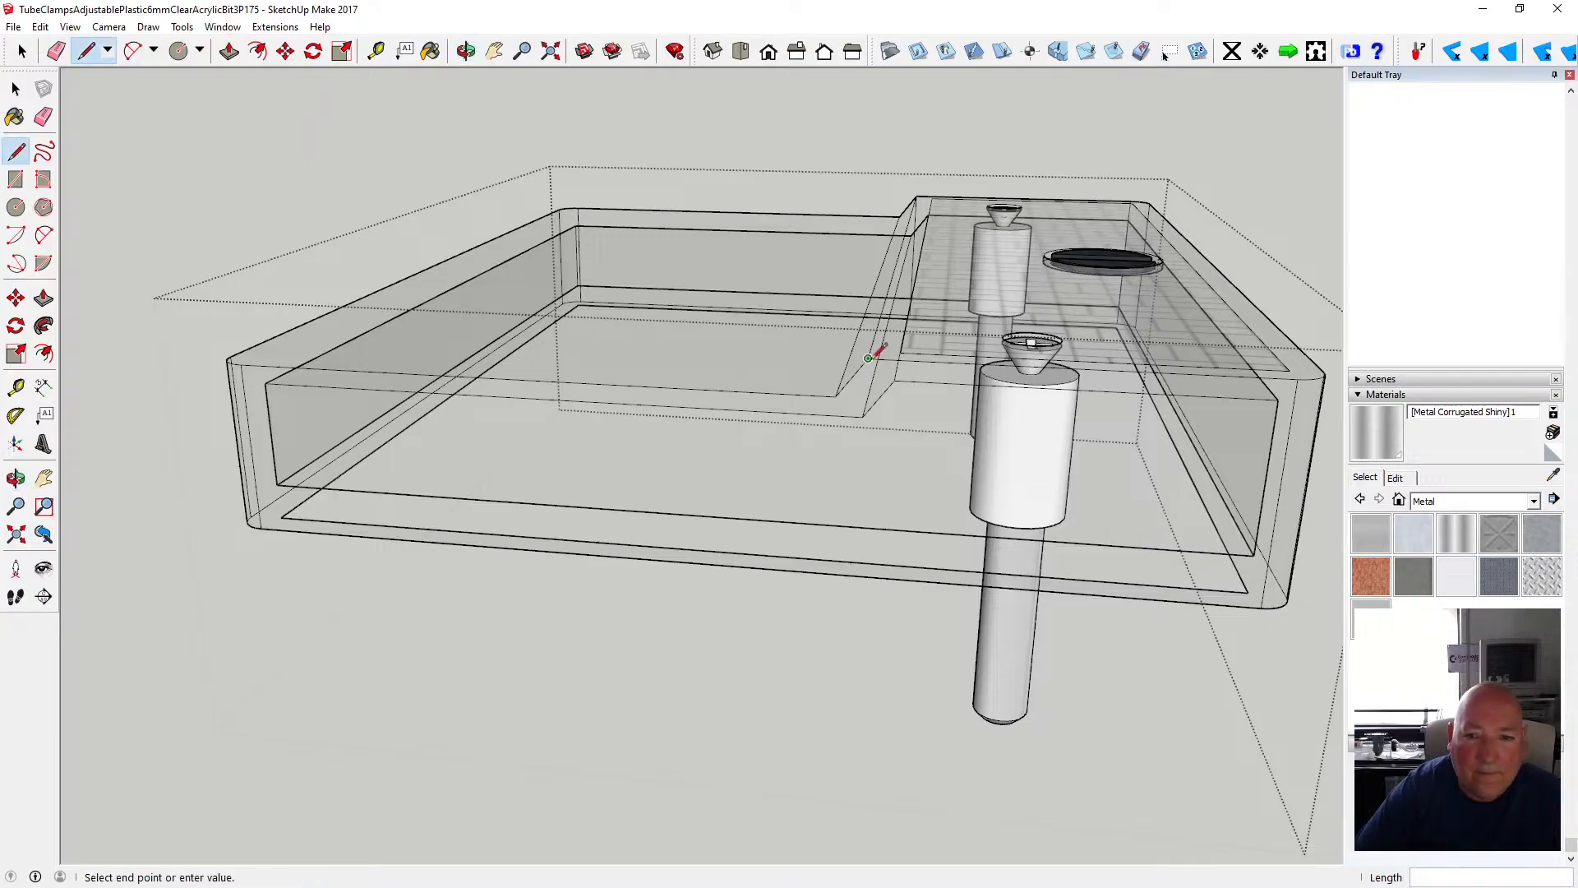
click(858, 574)
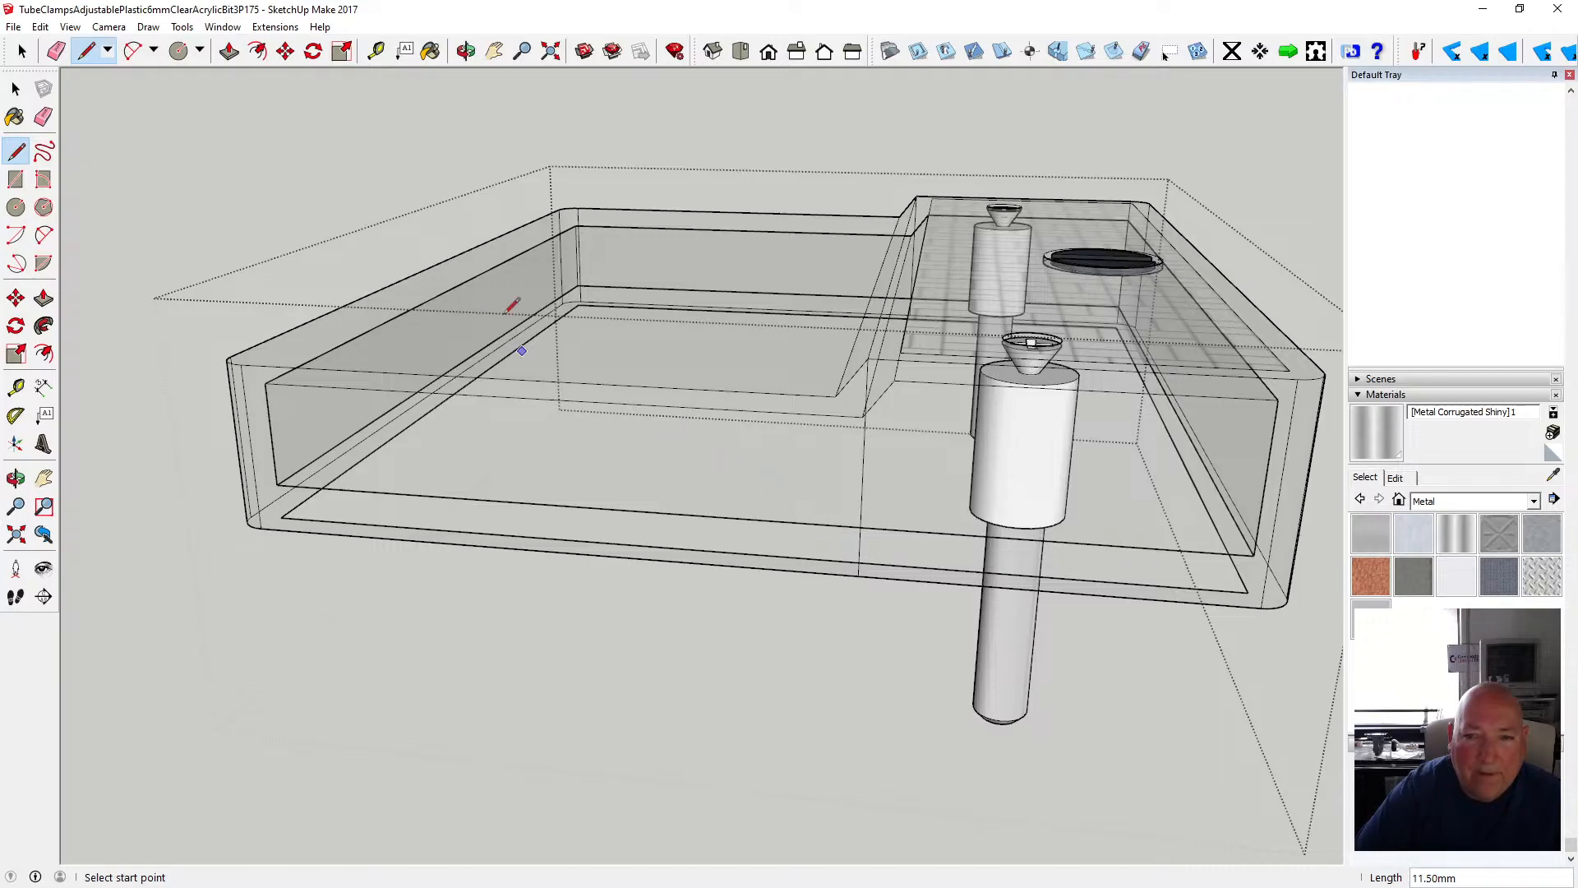
click(16, 88)
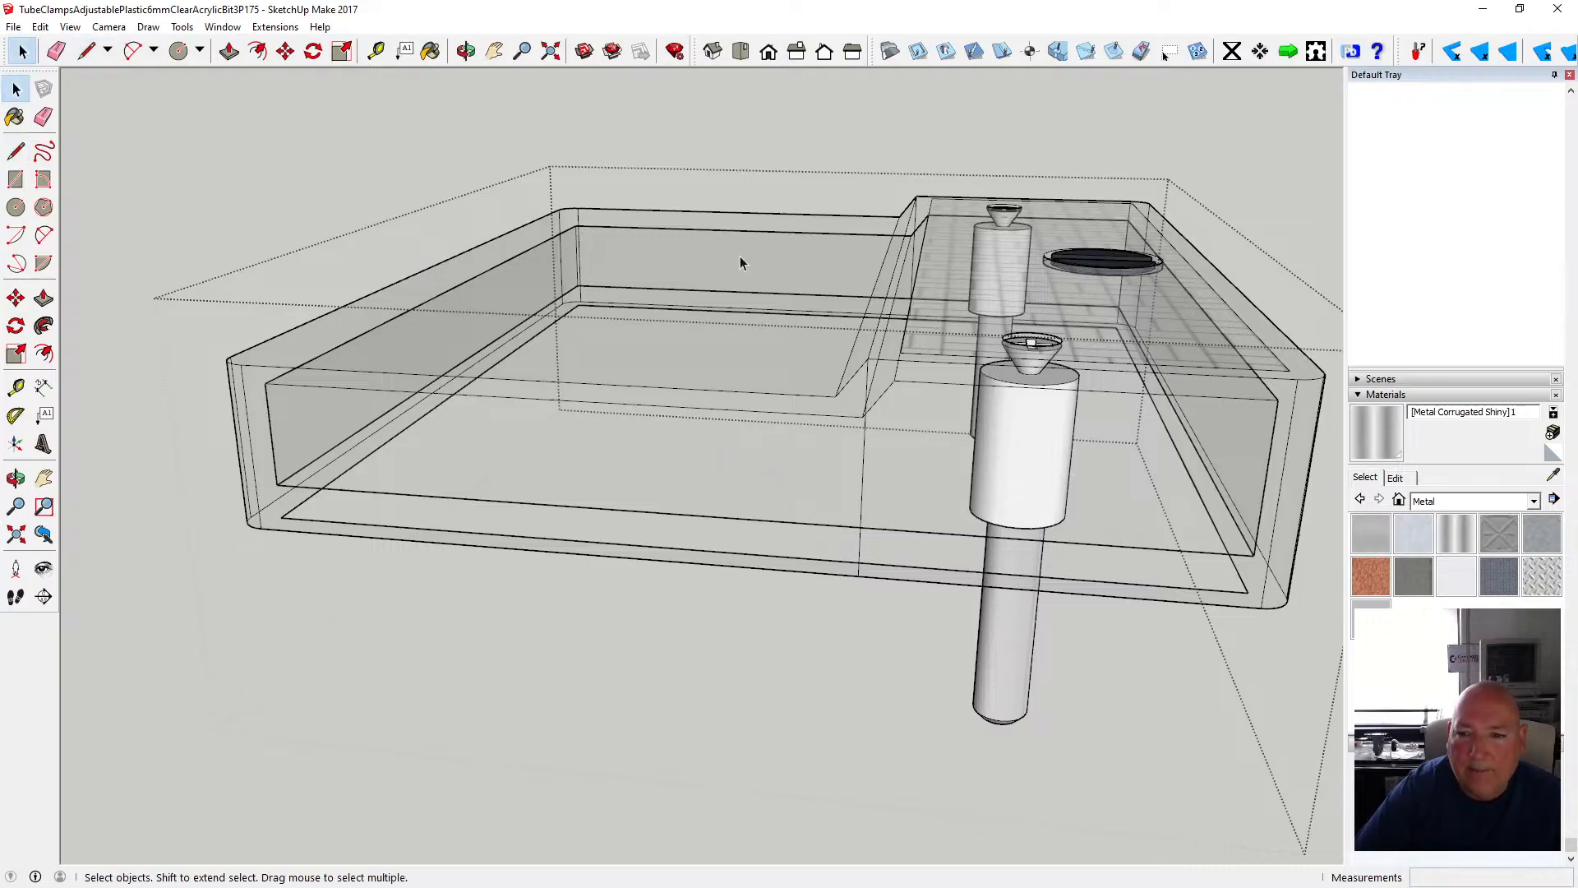
- Select the cover's side and end wall faces that surround the raised screw section
click(465, 51)
drag(1089, 363, 544, 286)
click(17, 88)
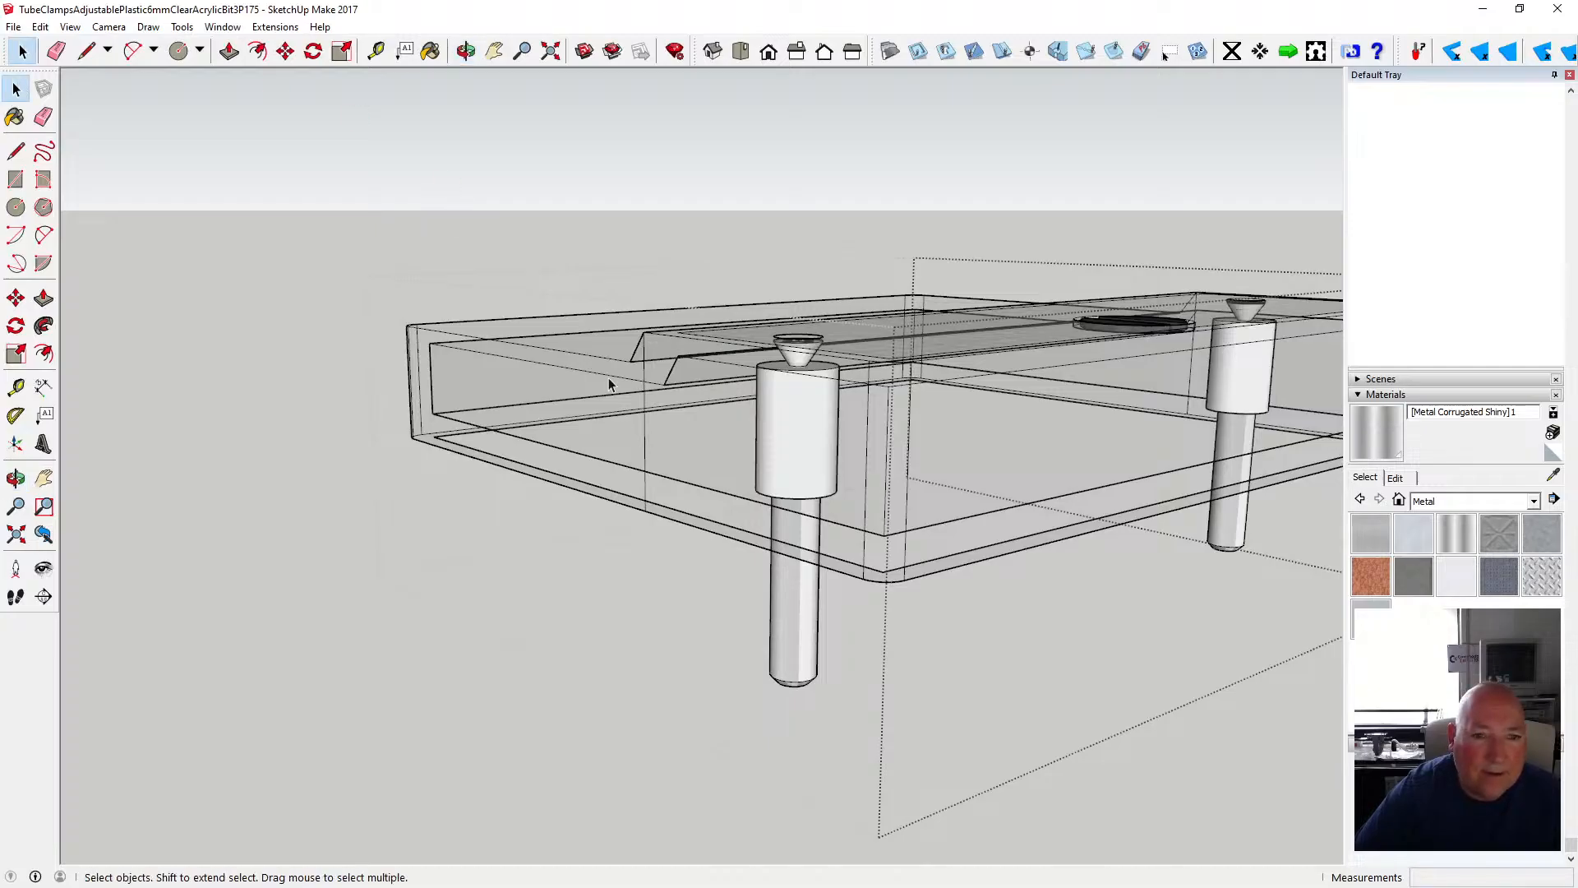
click(689, 421)
shift+click(963, 470)
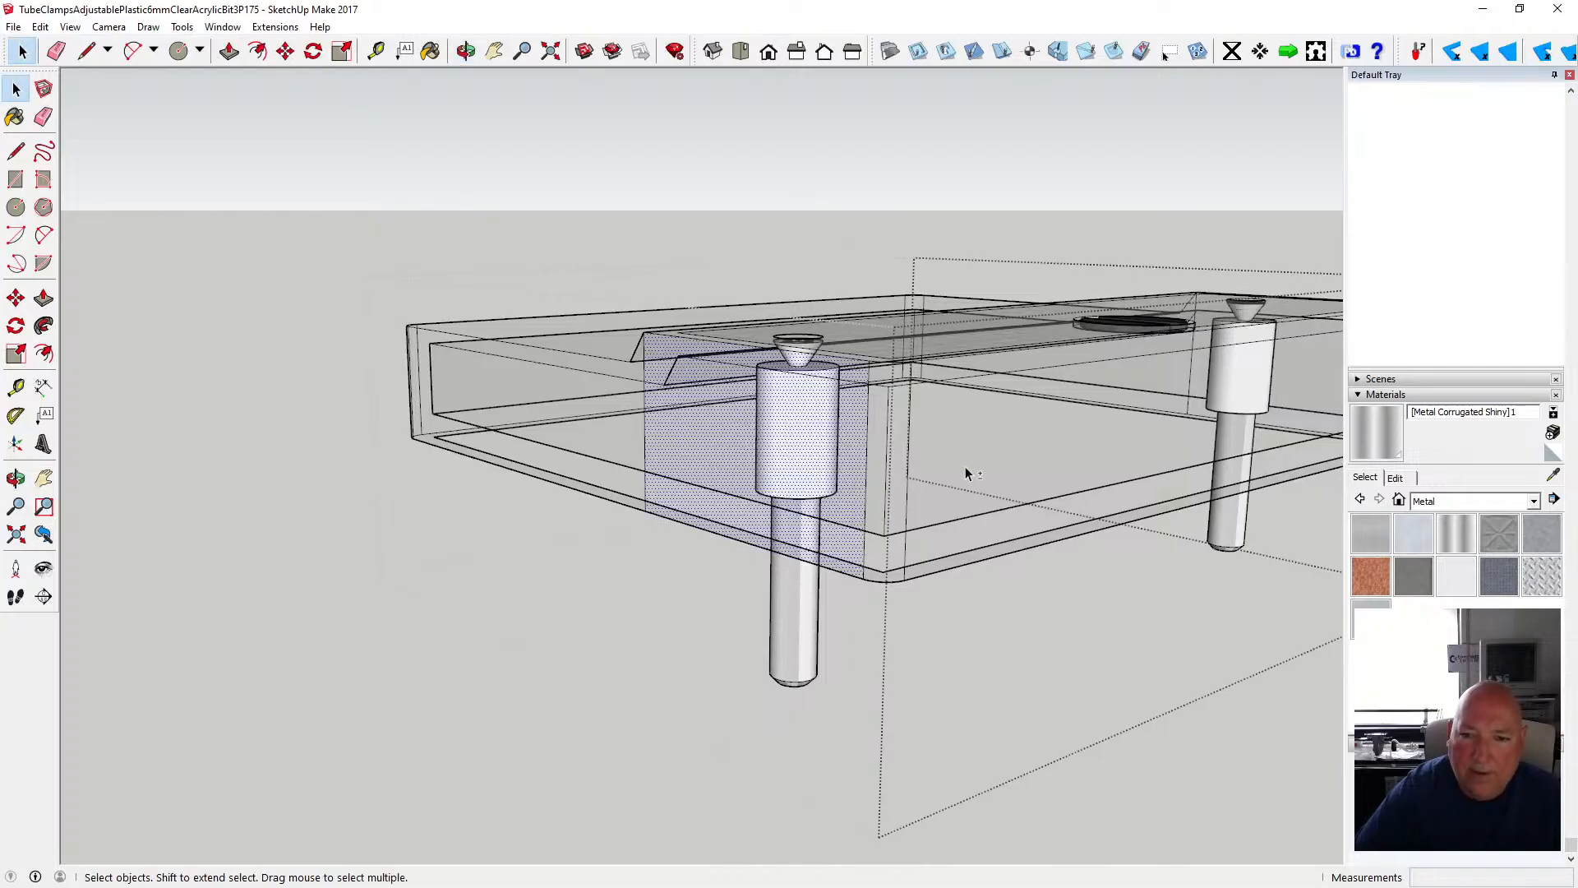
click(466, 51)
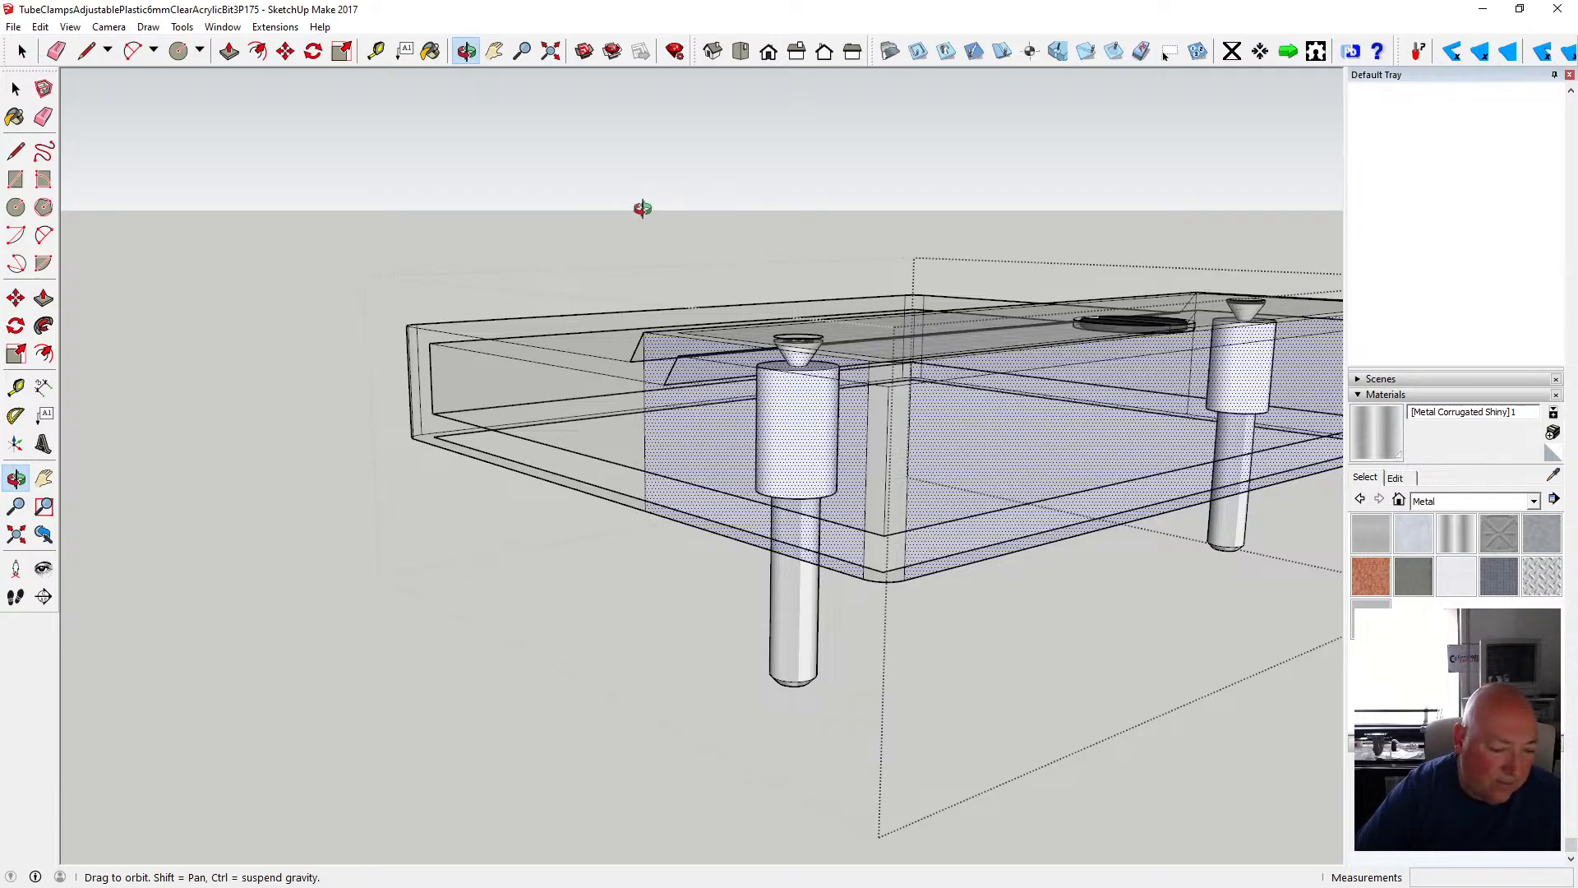
click(16, 88)
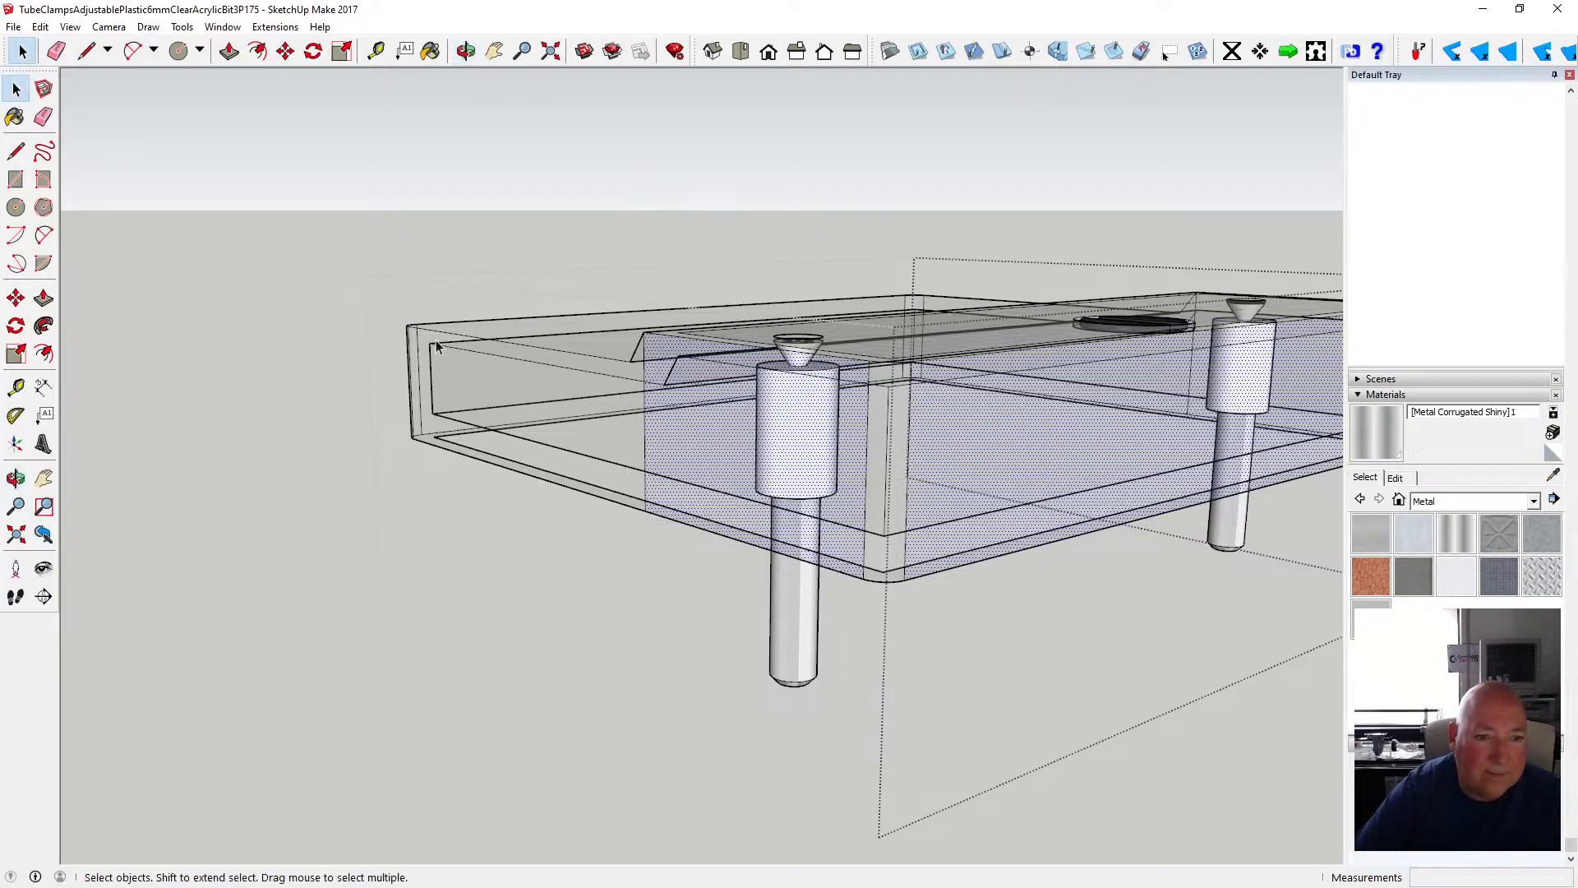
key(r)
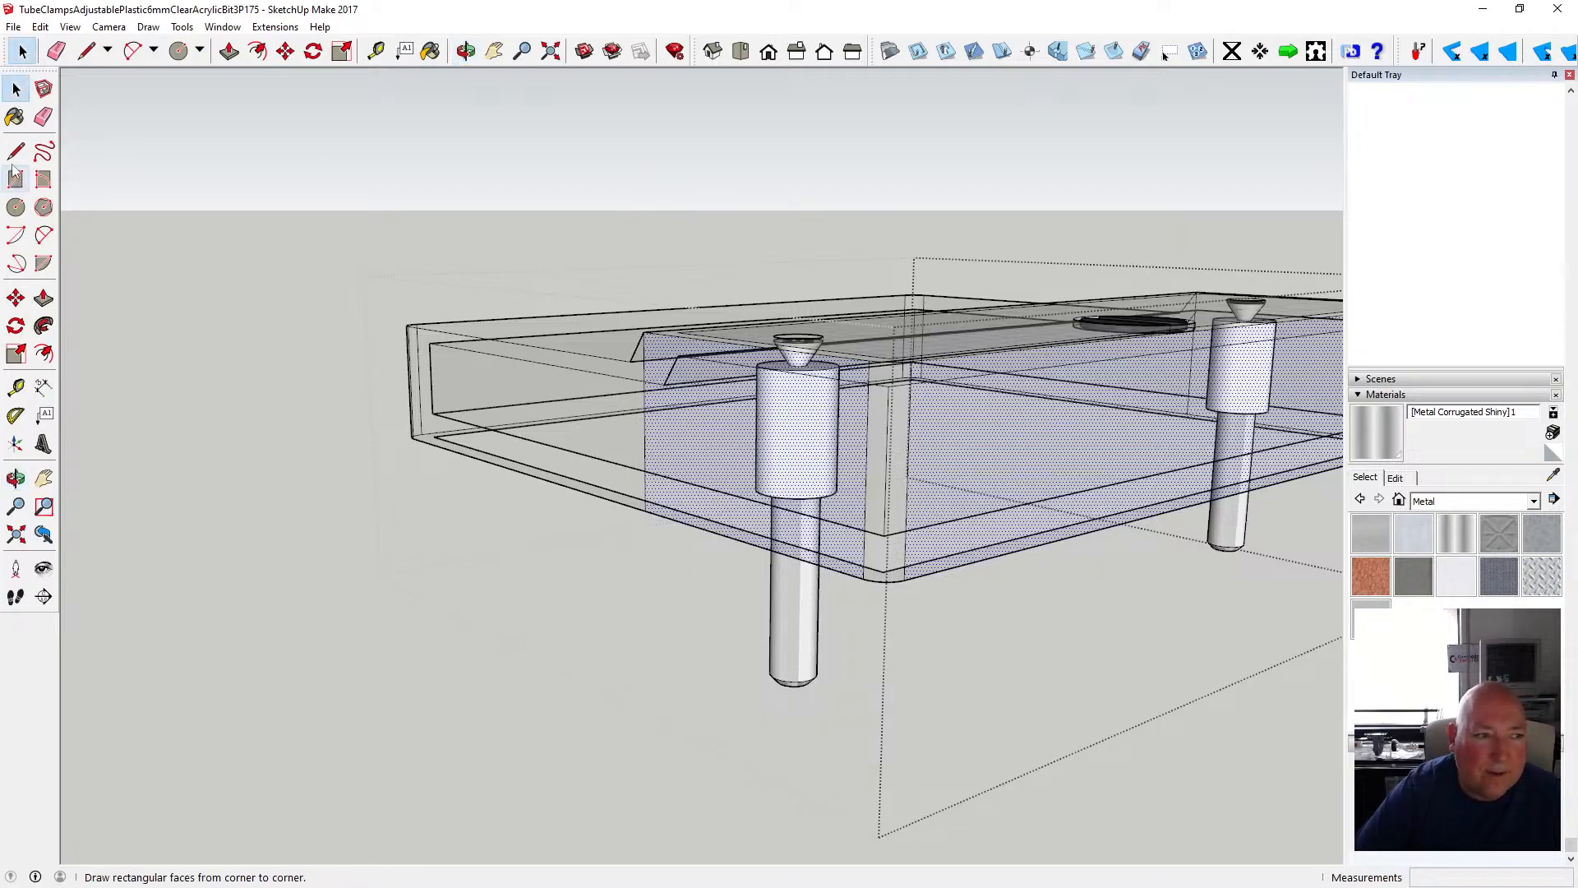
key(l)
click(666, 517)
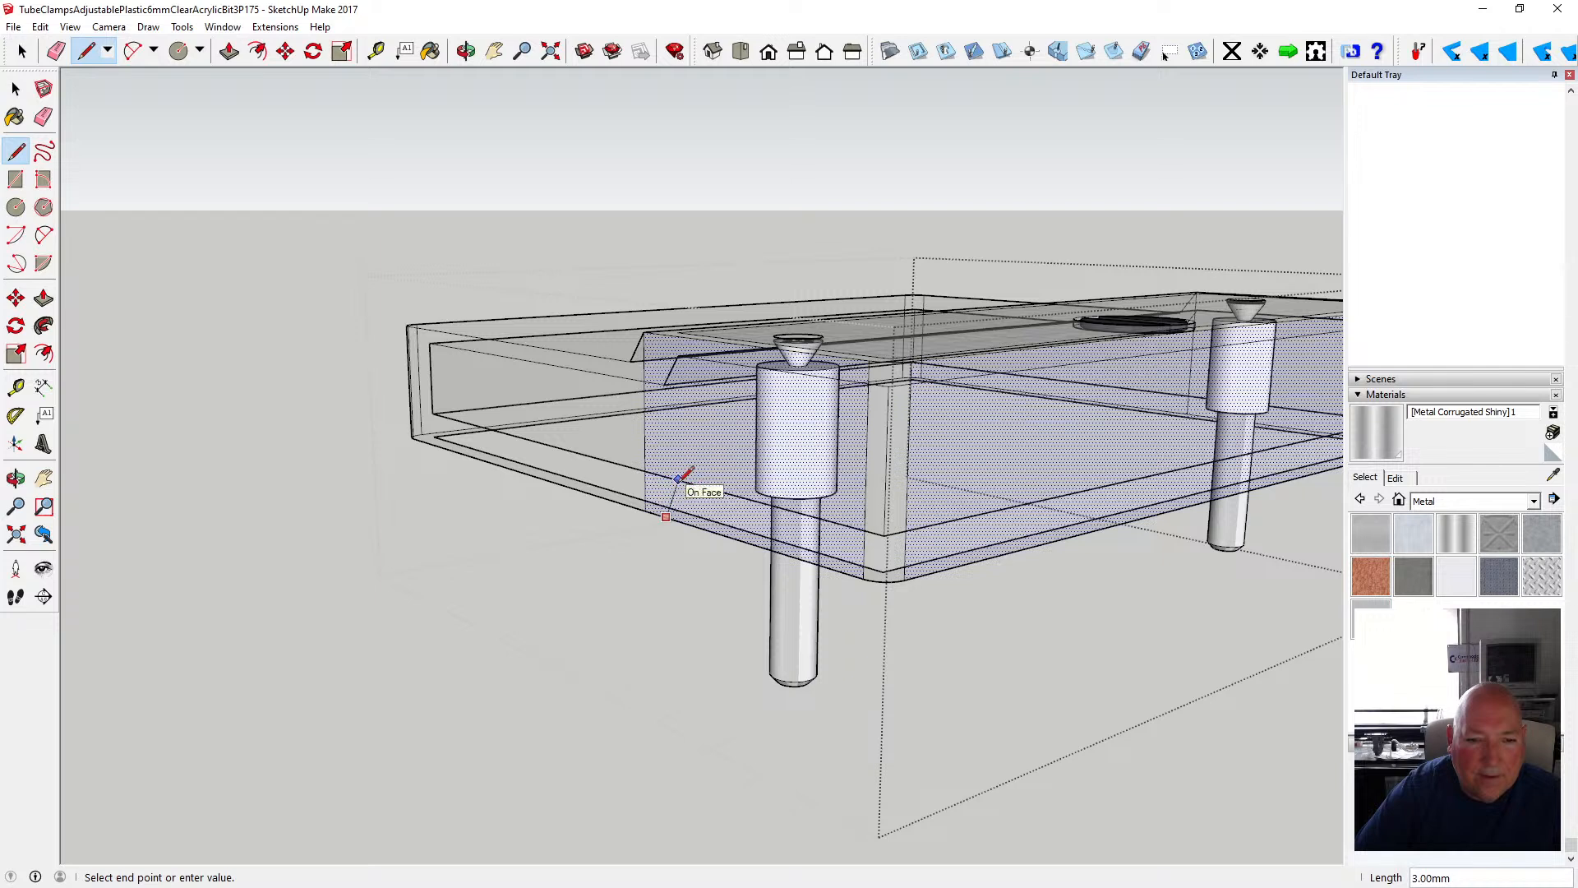
key(Escape)
key(space)
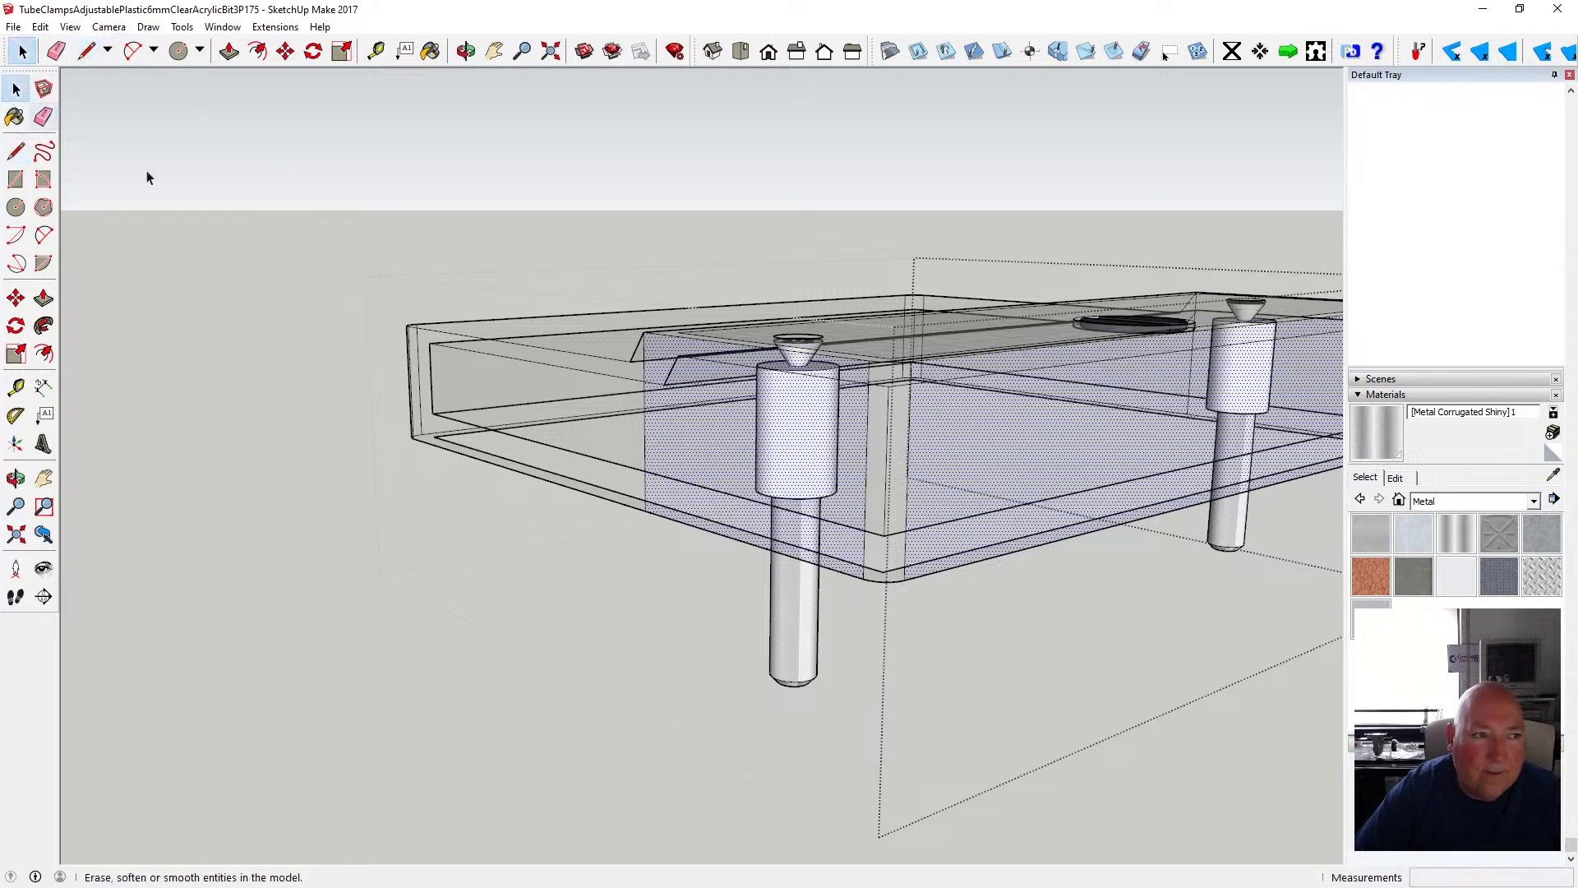
- Deselect the wall faces and place guide lines 2 mm above the bottom edges of the cover's near side wall and end wall
click(400, 362)
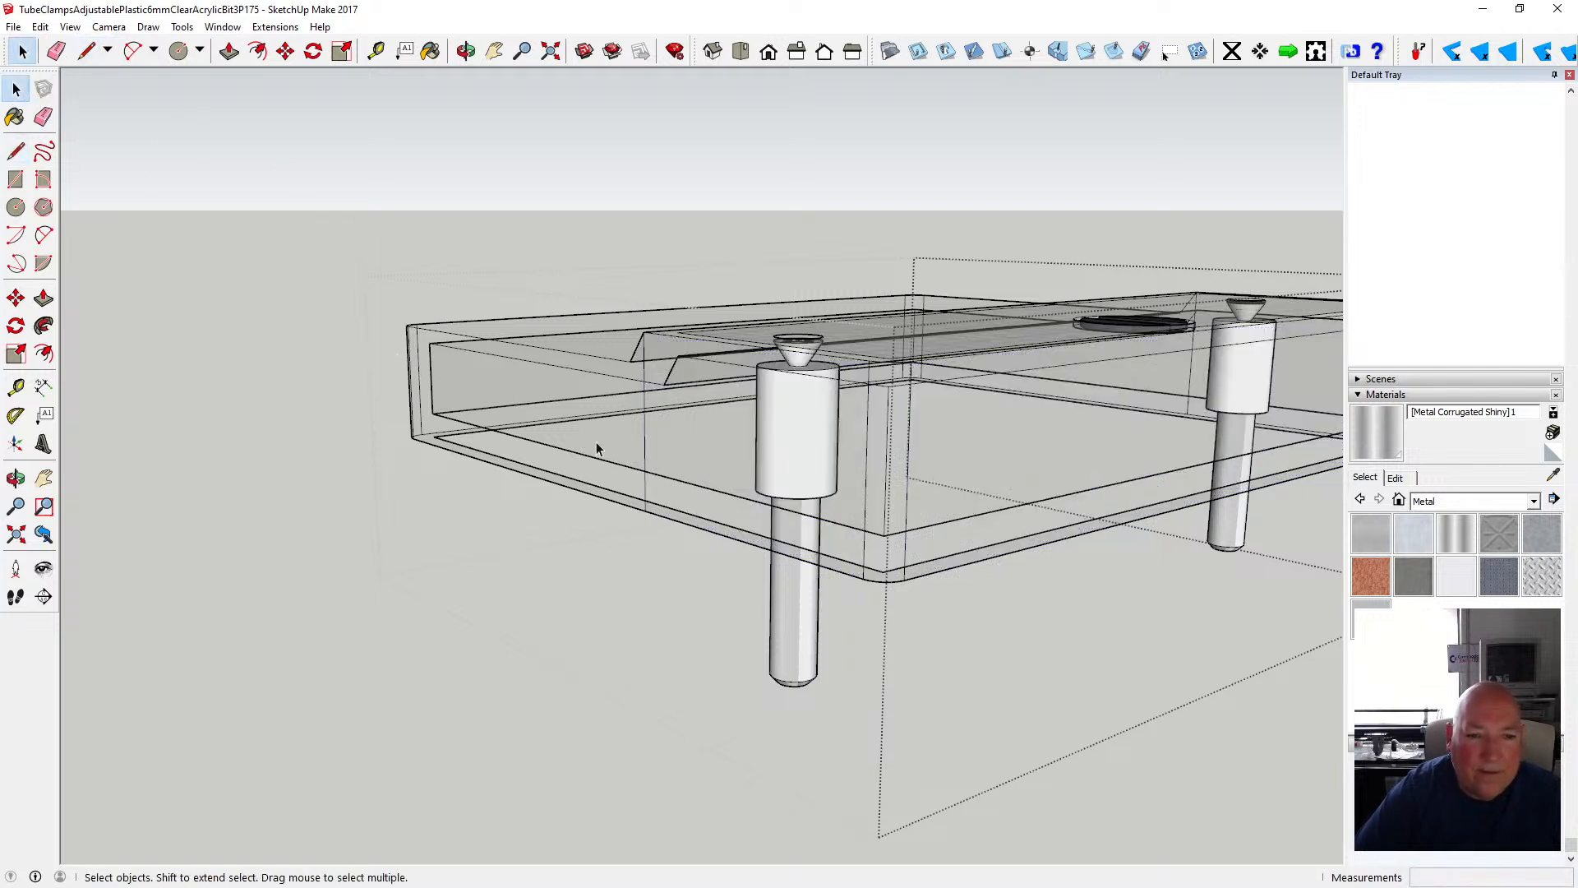
key(t)
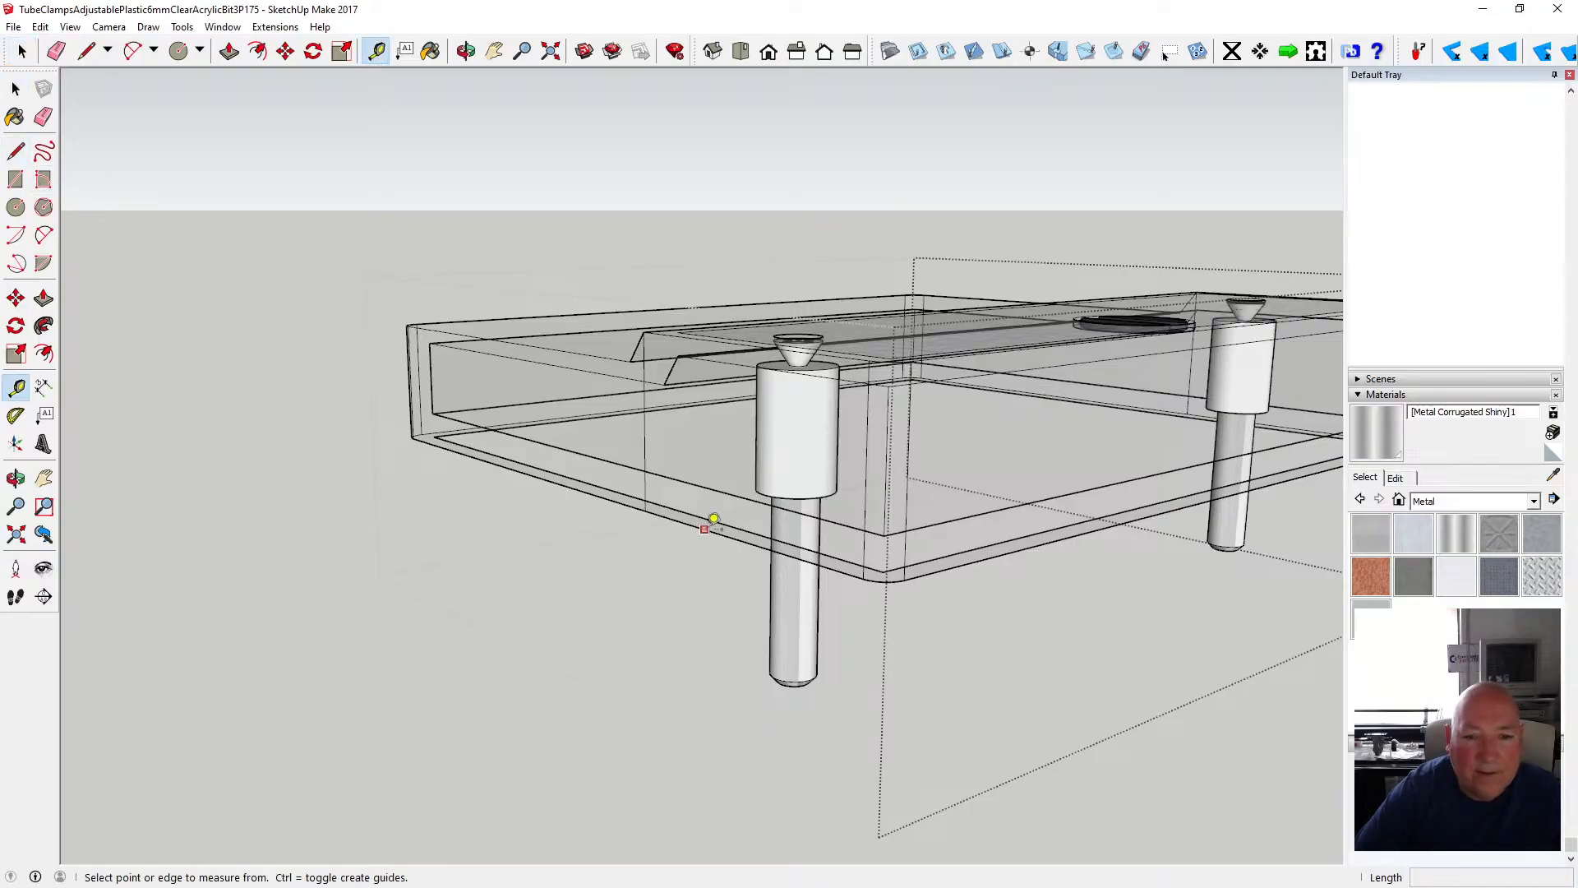
click(706, 528)
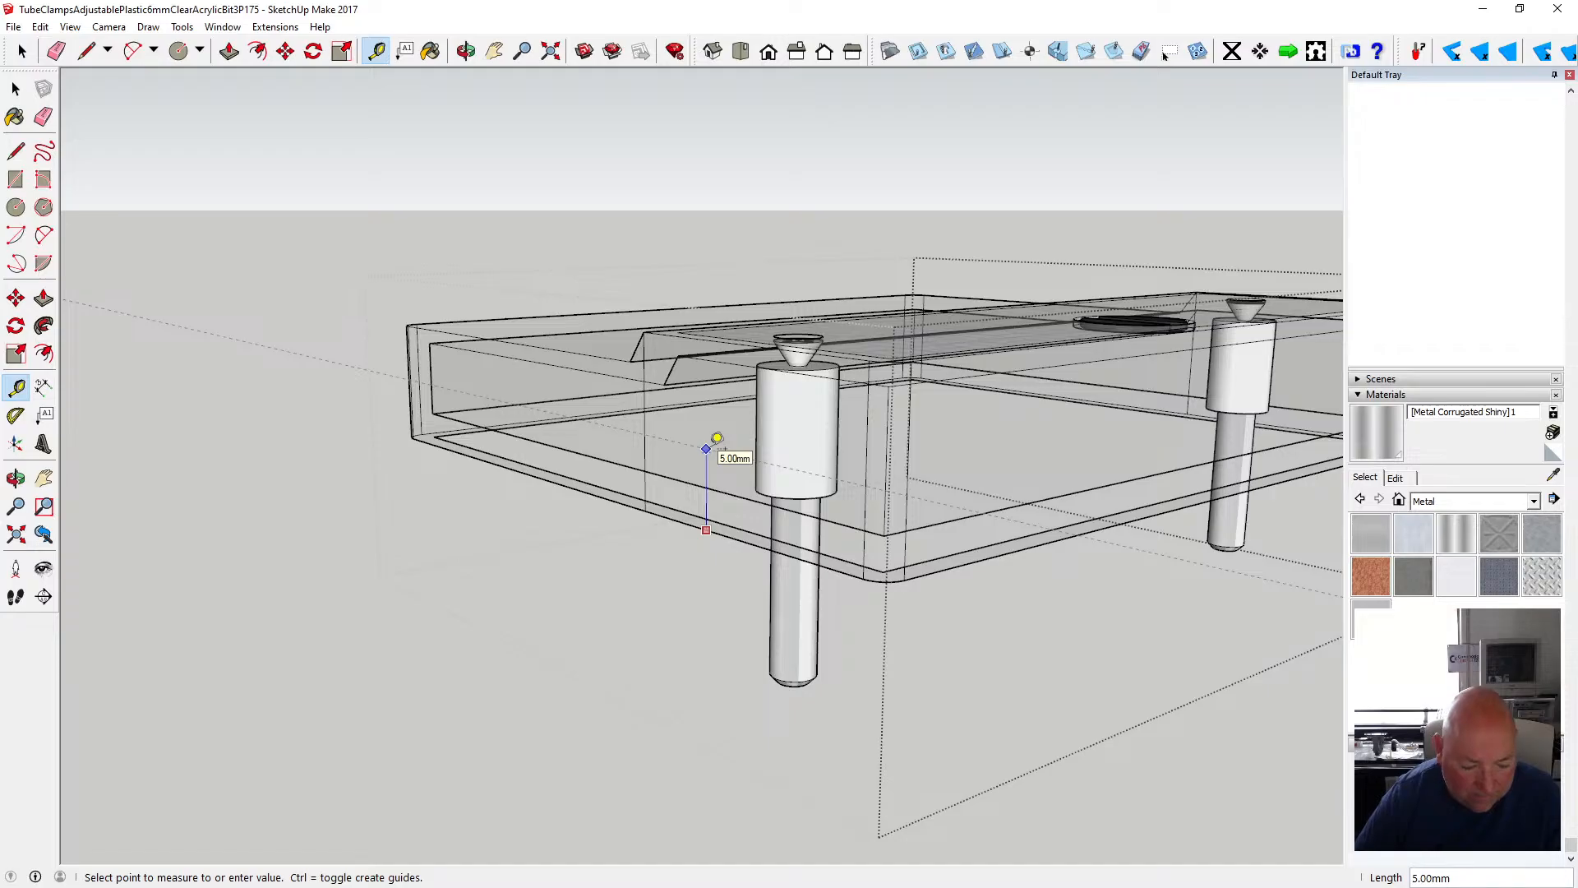
text(2)
key(Return)
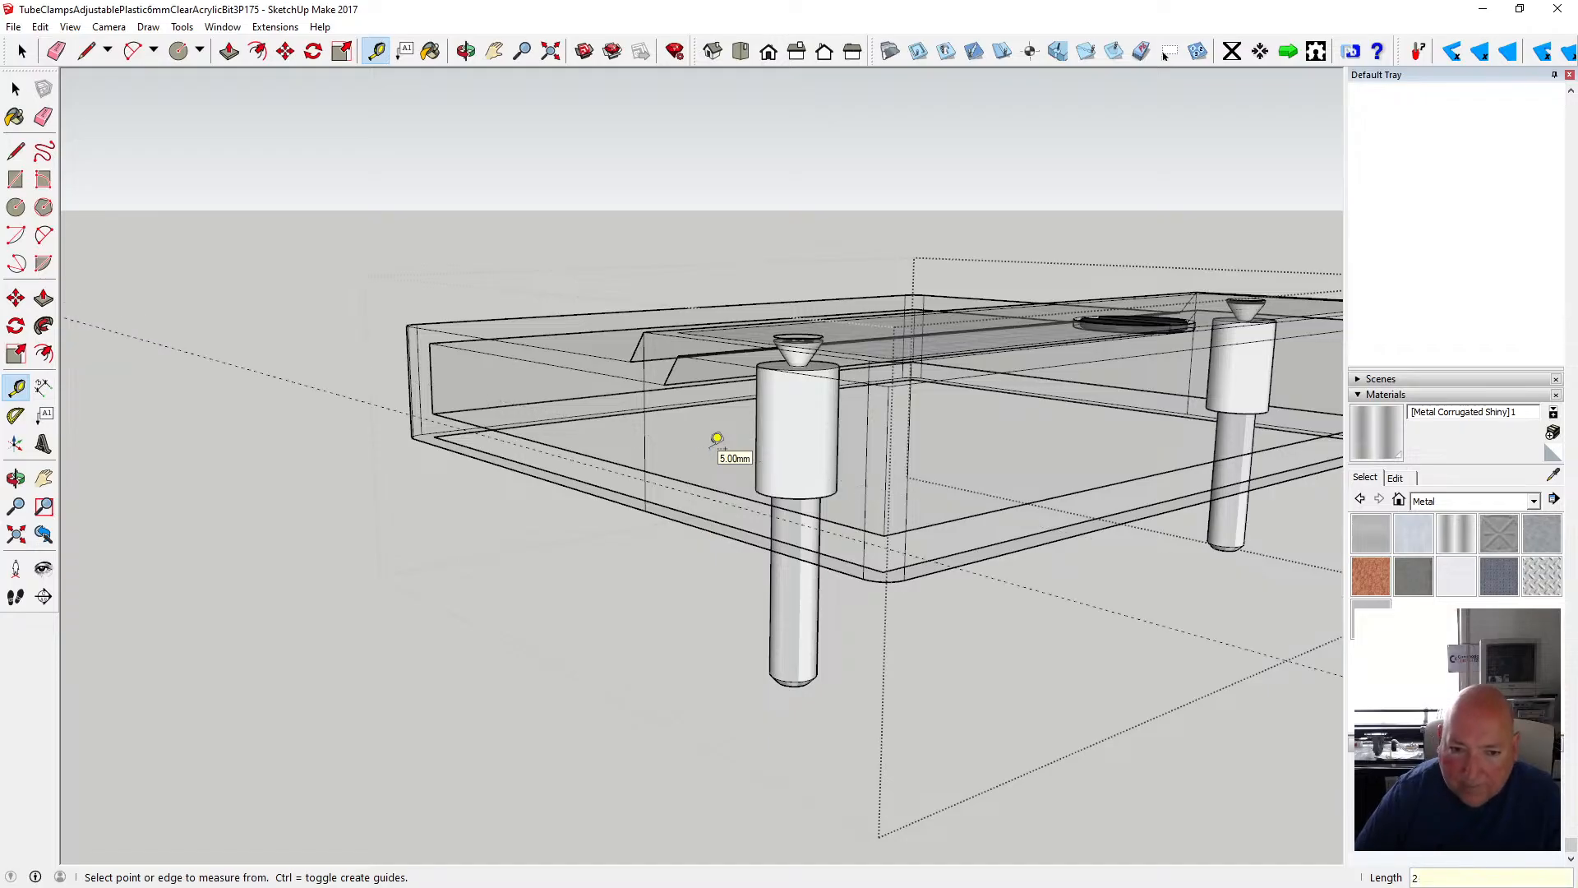
click(1004, 549)
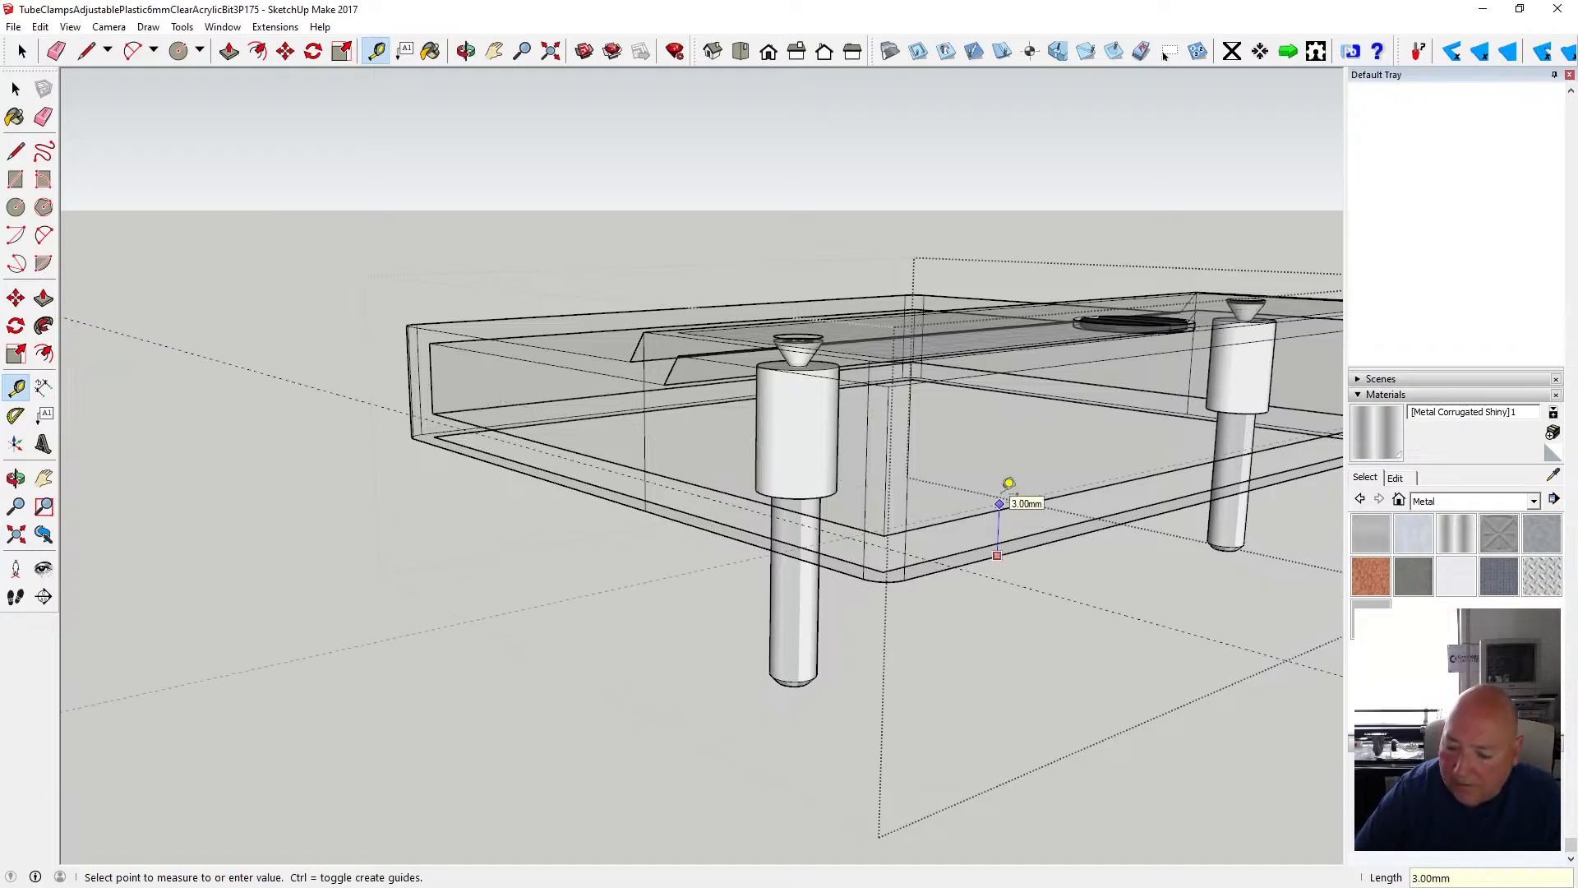
text(2)
key(Return)
- Place another guide line 2 mm above the bottom edge of the cover's opposite side wall
click(467, 54)
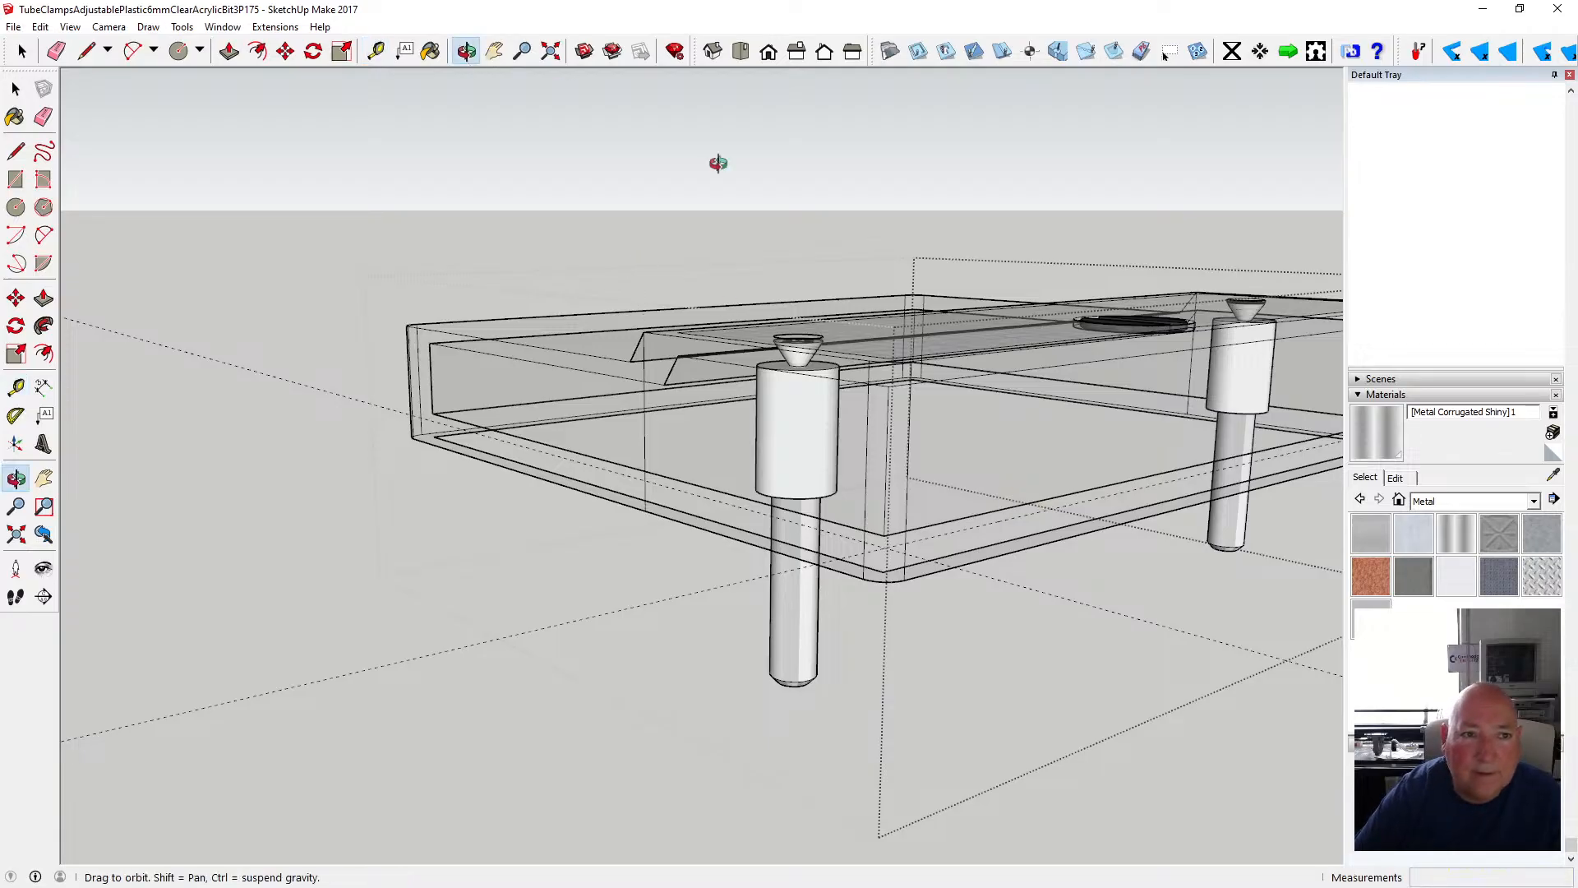
drag(892, 349, 308, 326)
click(375, 51)
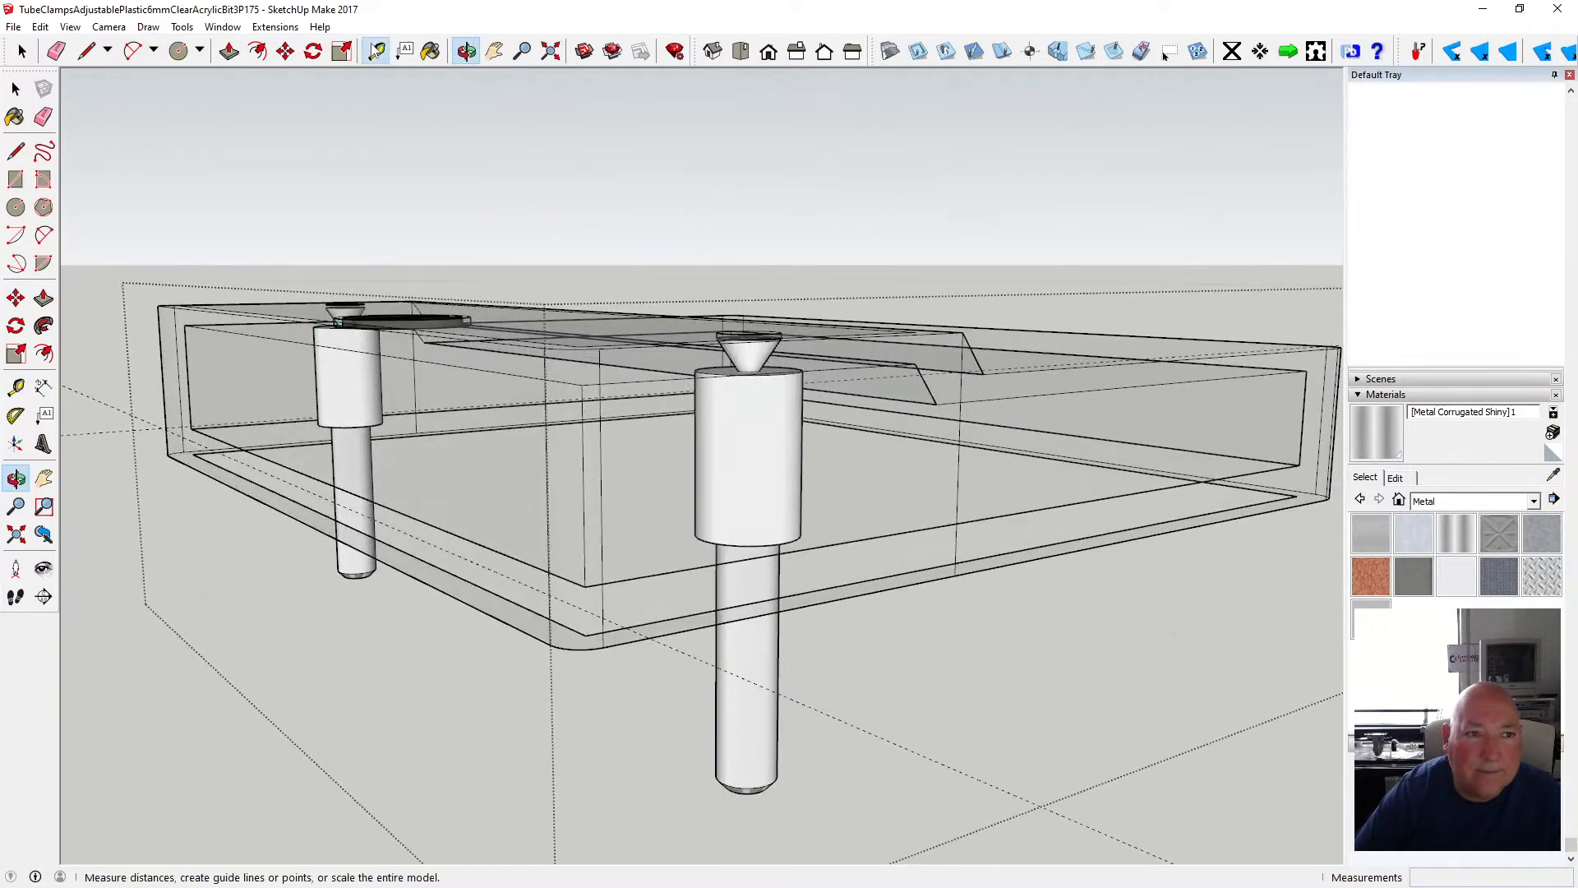
click(831, 601)
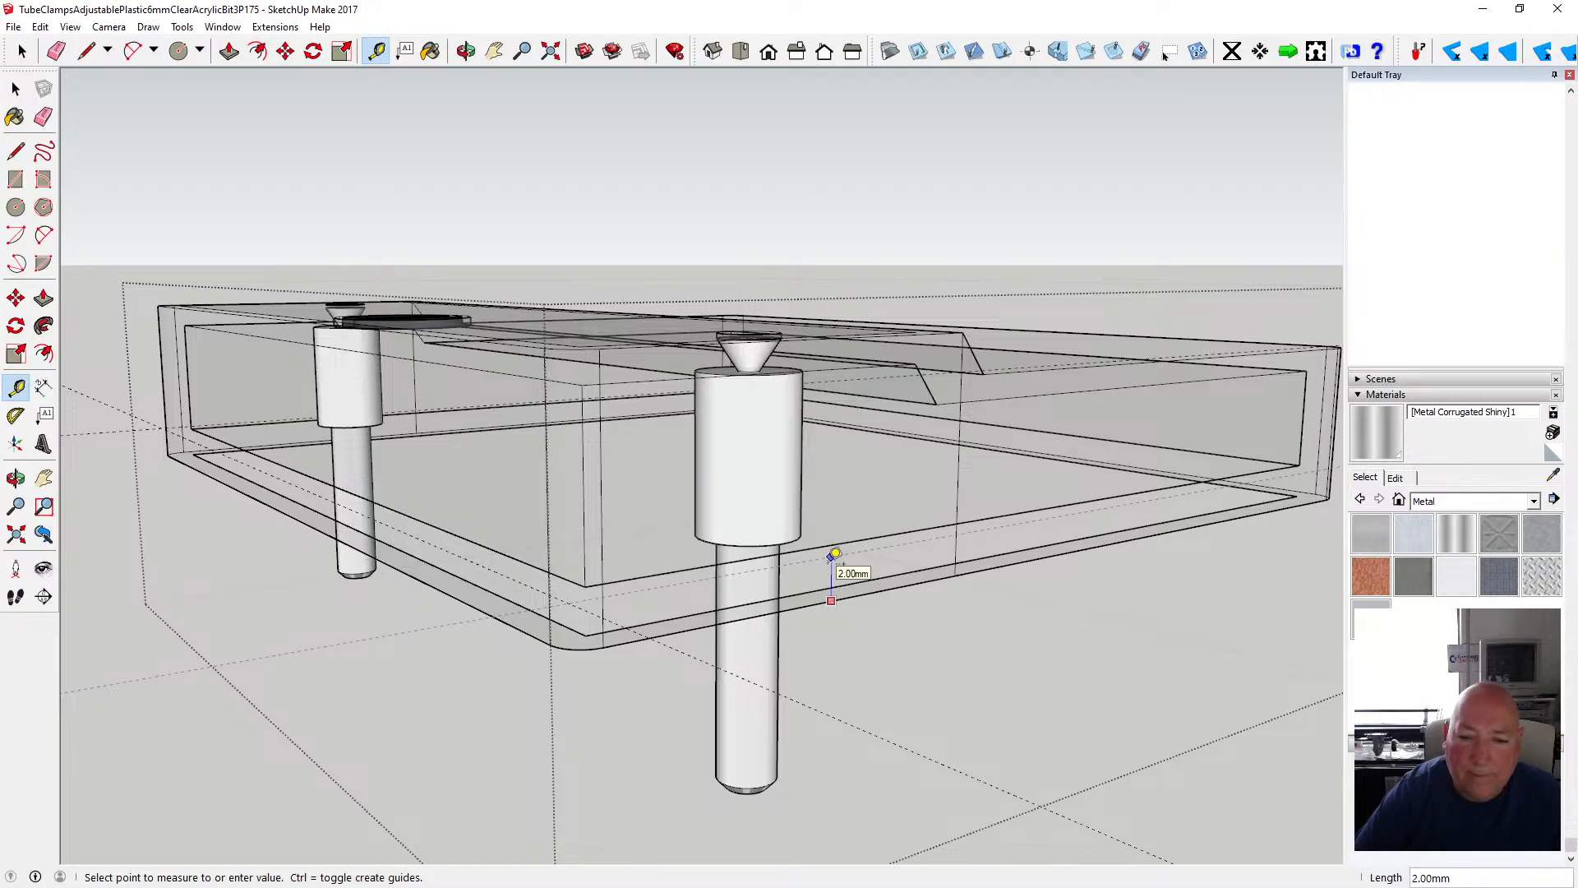
click(834, 555)
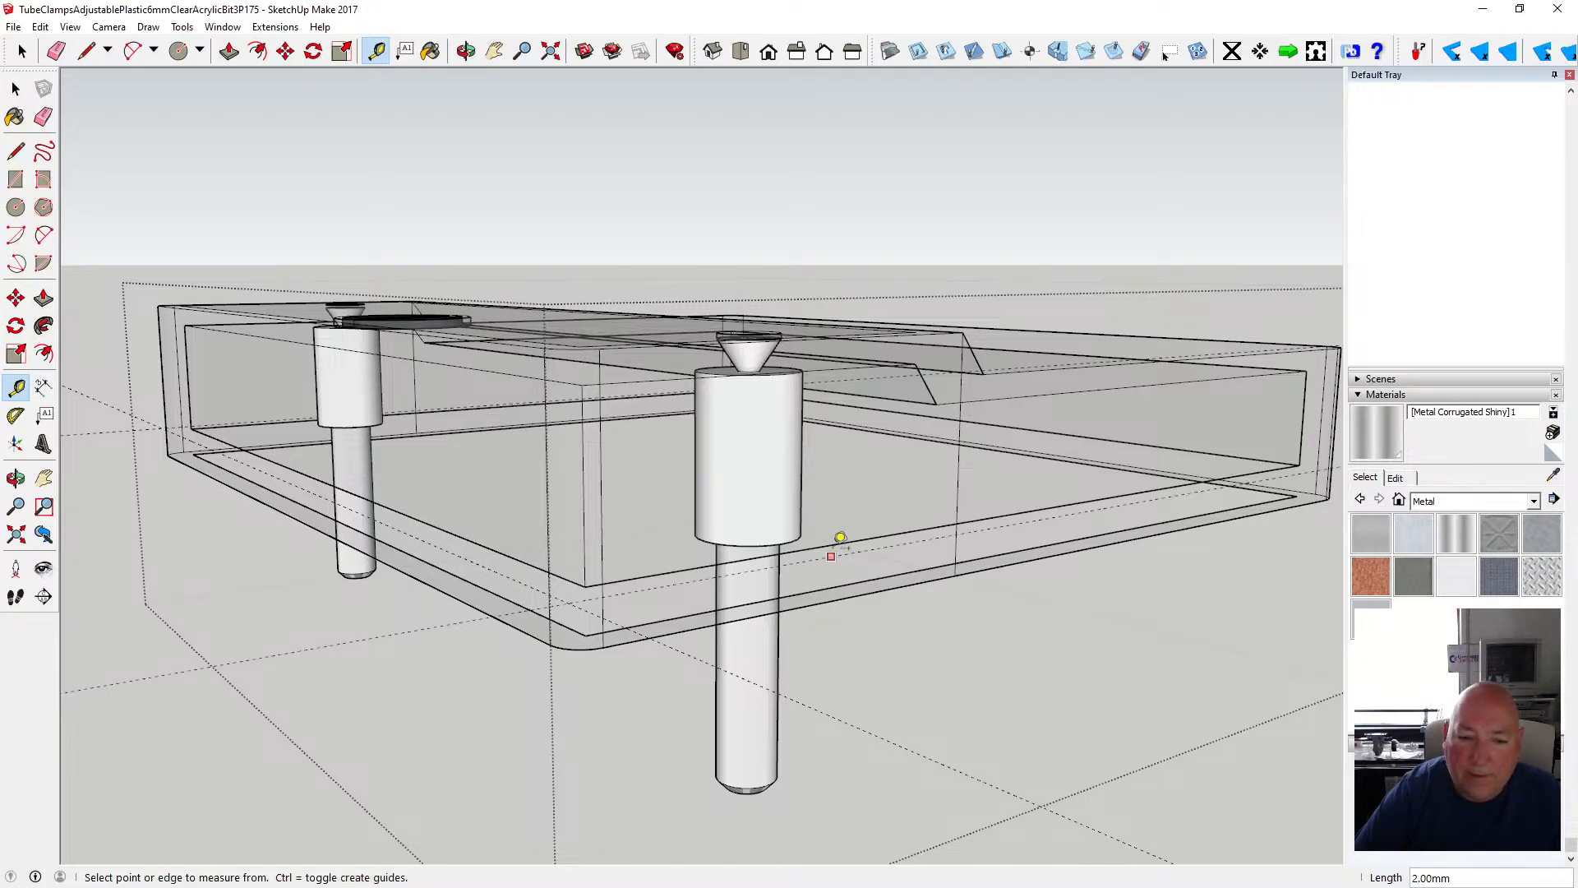
click(17, 152)
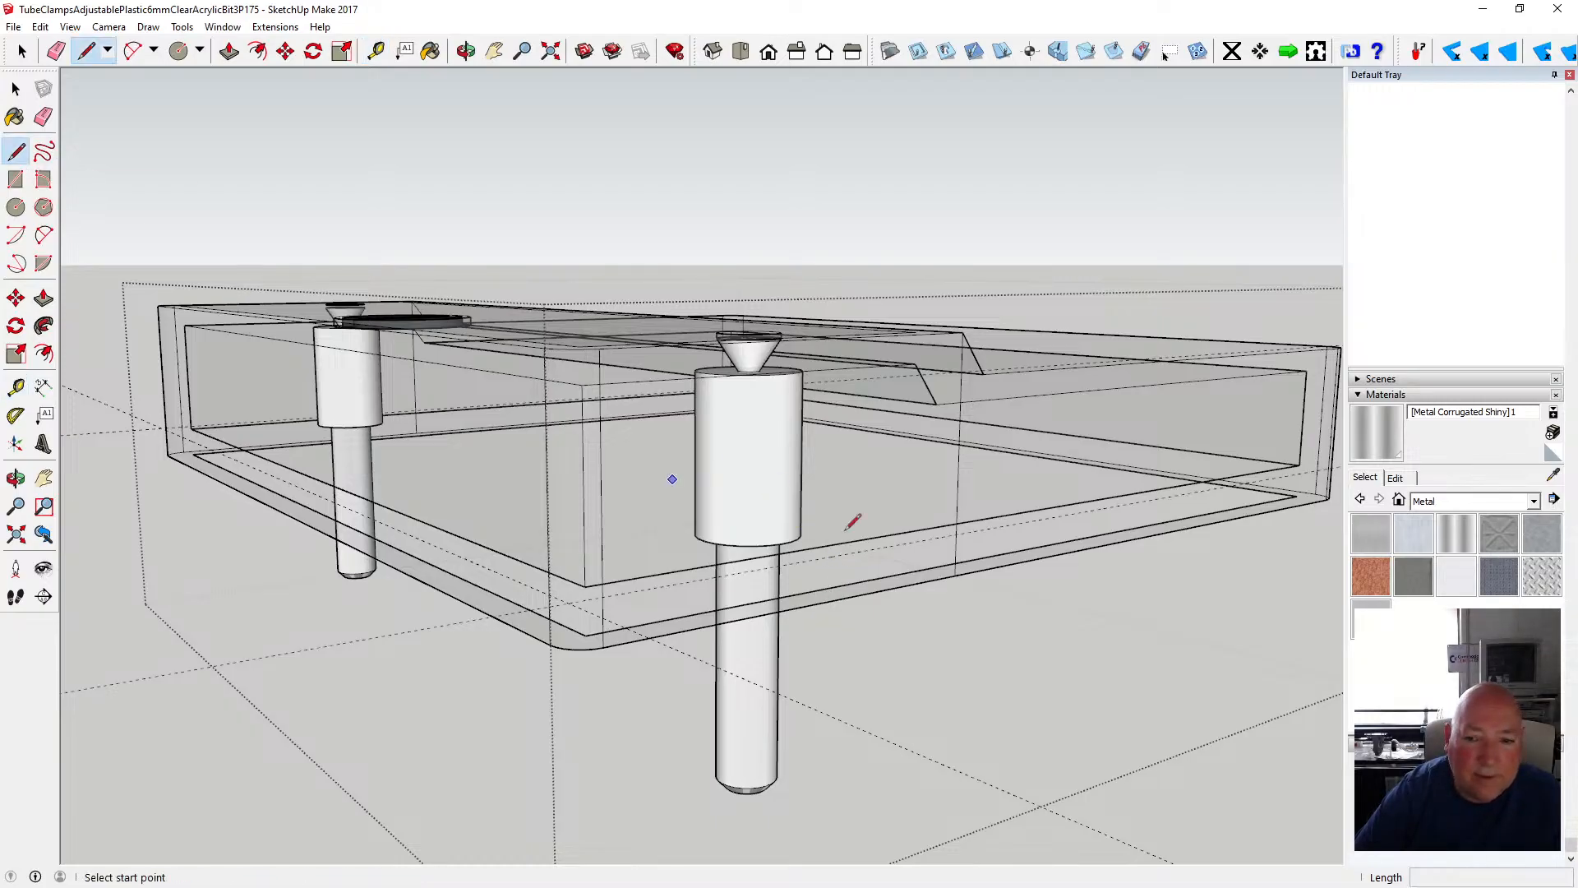
click(957, 534)
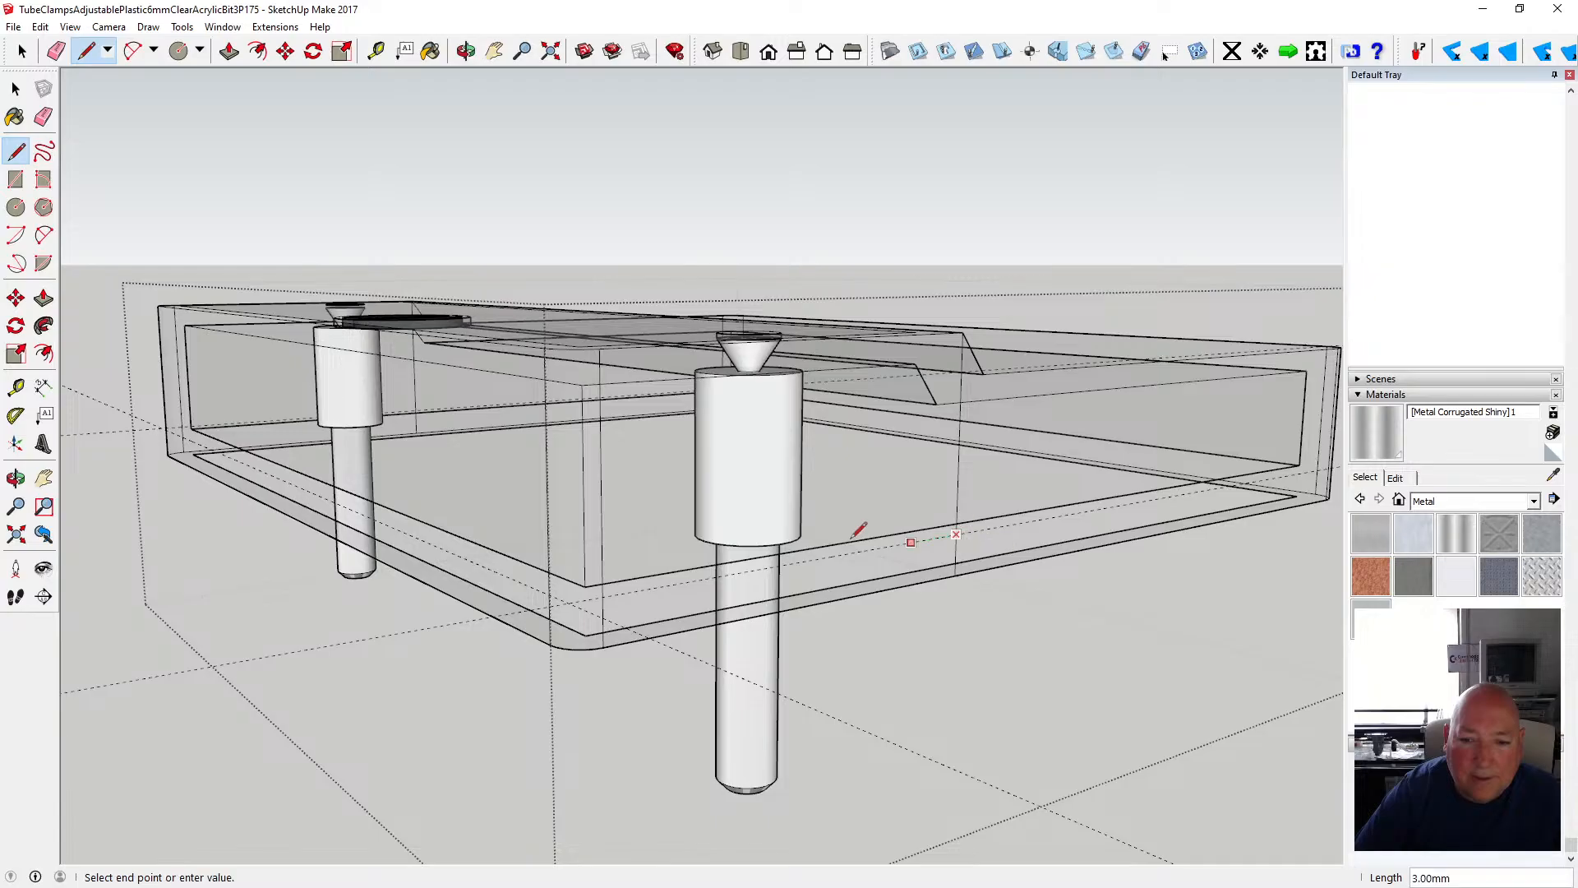
click(602, 586)
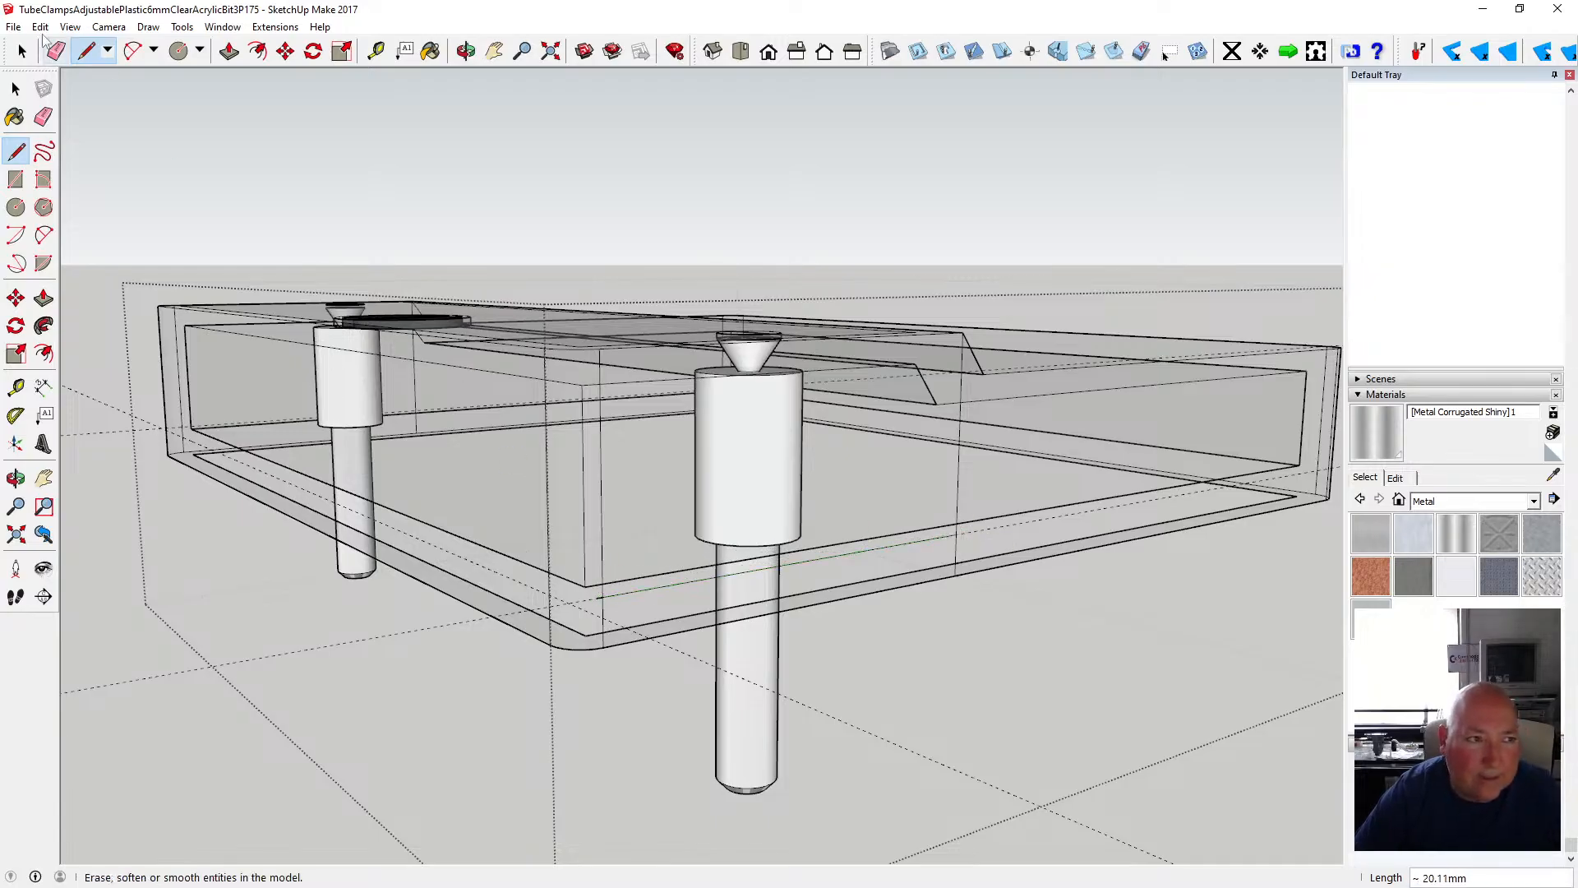
click(39, 26)
click(91, 45)
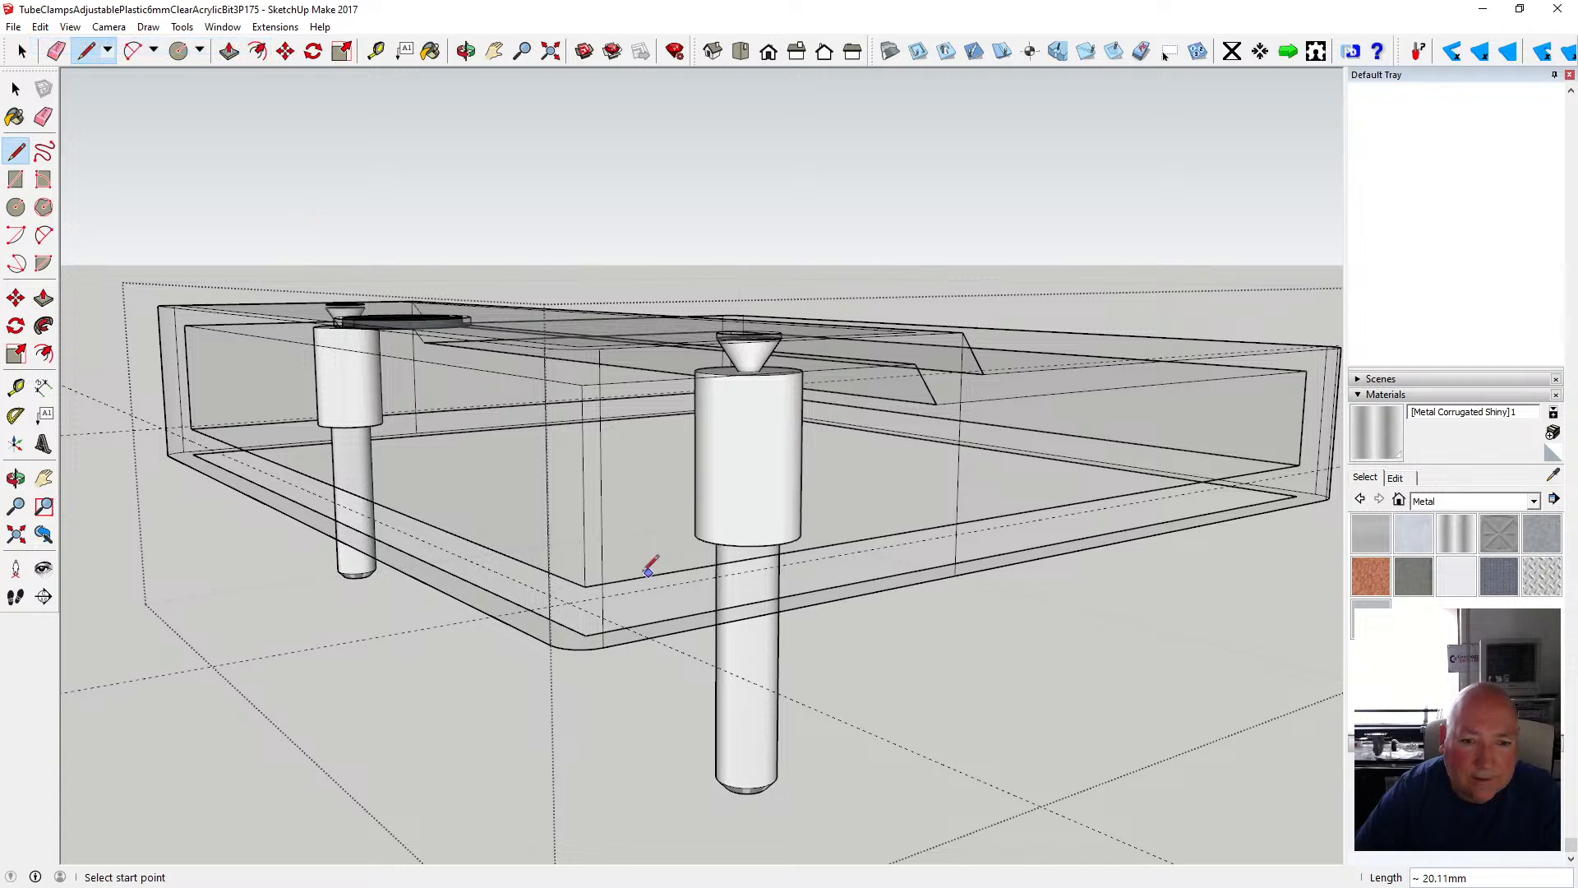
- Draw a 19.5 mm line along the guide on the opposite side wall, from the rounded corner edge to the vertical dividing line
click(606, 595)
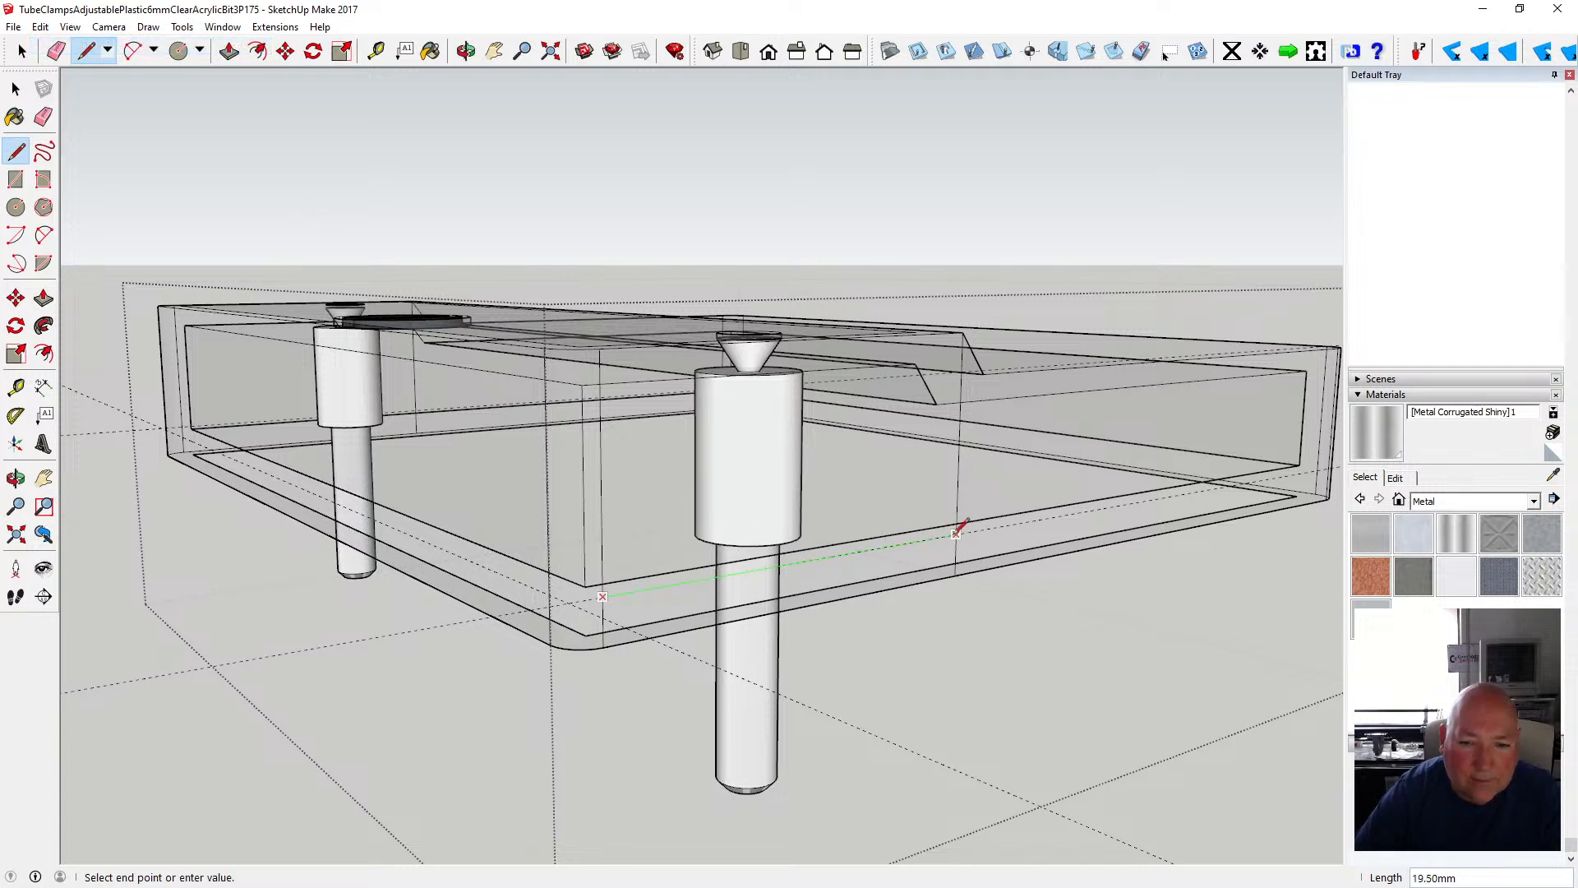
key(Escape)
- Draw a line along the guide across the cover's end wall, from one rounded corner edge to the other
click(466, 51)
drag(493, 297, 893, 349)
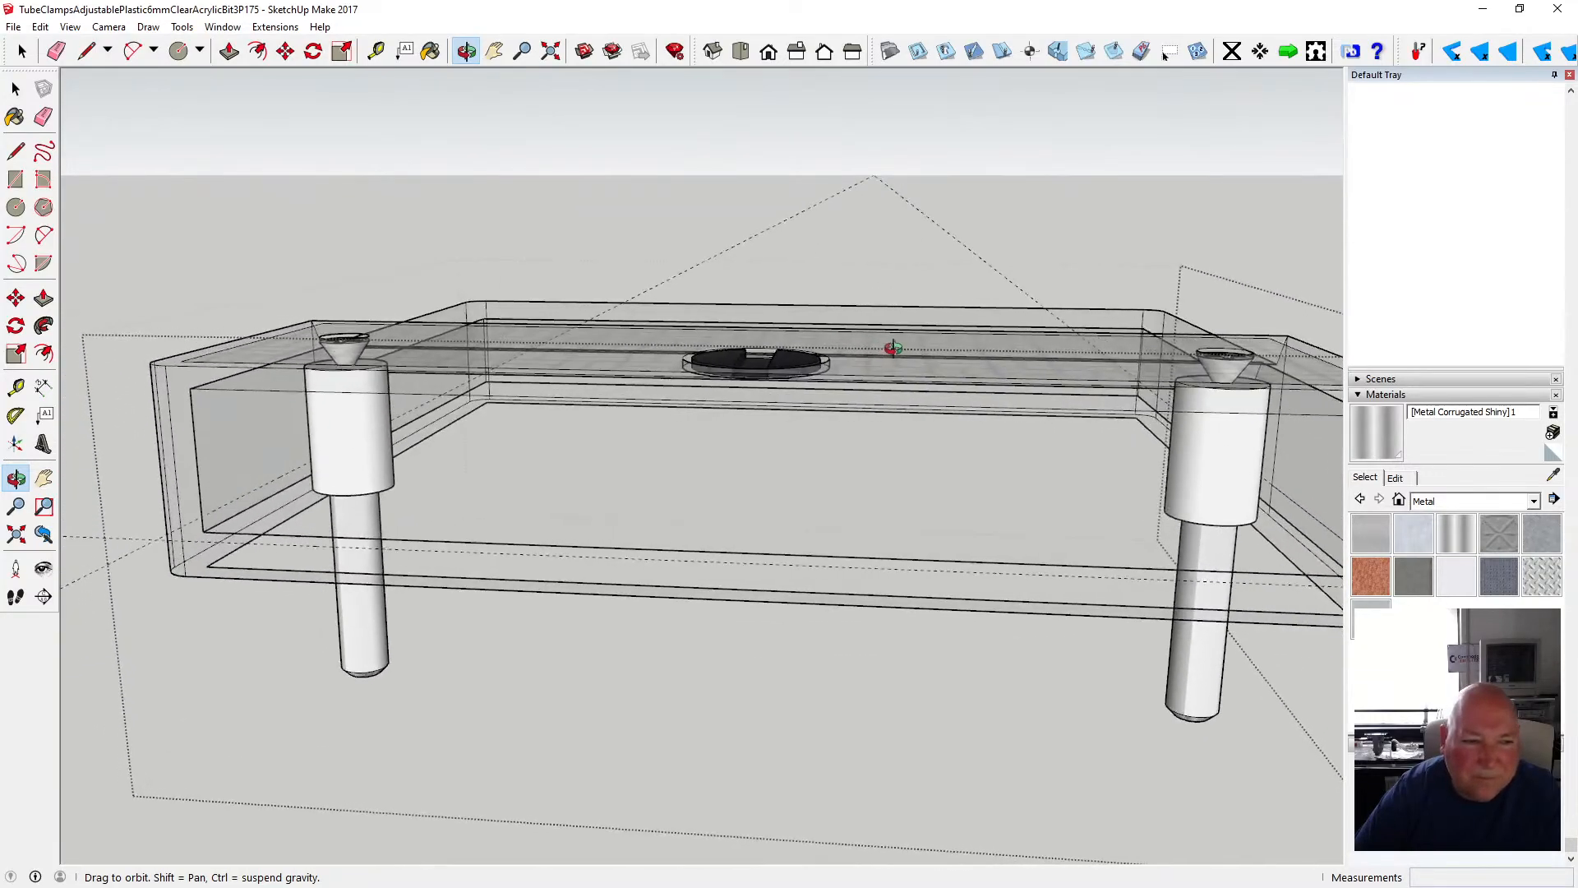
click(16, 152)
click(183, 540)
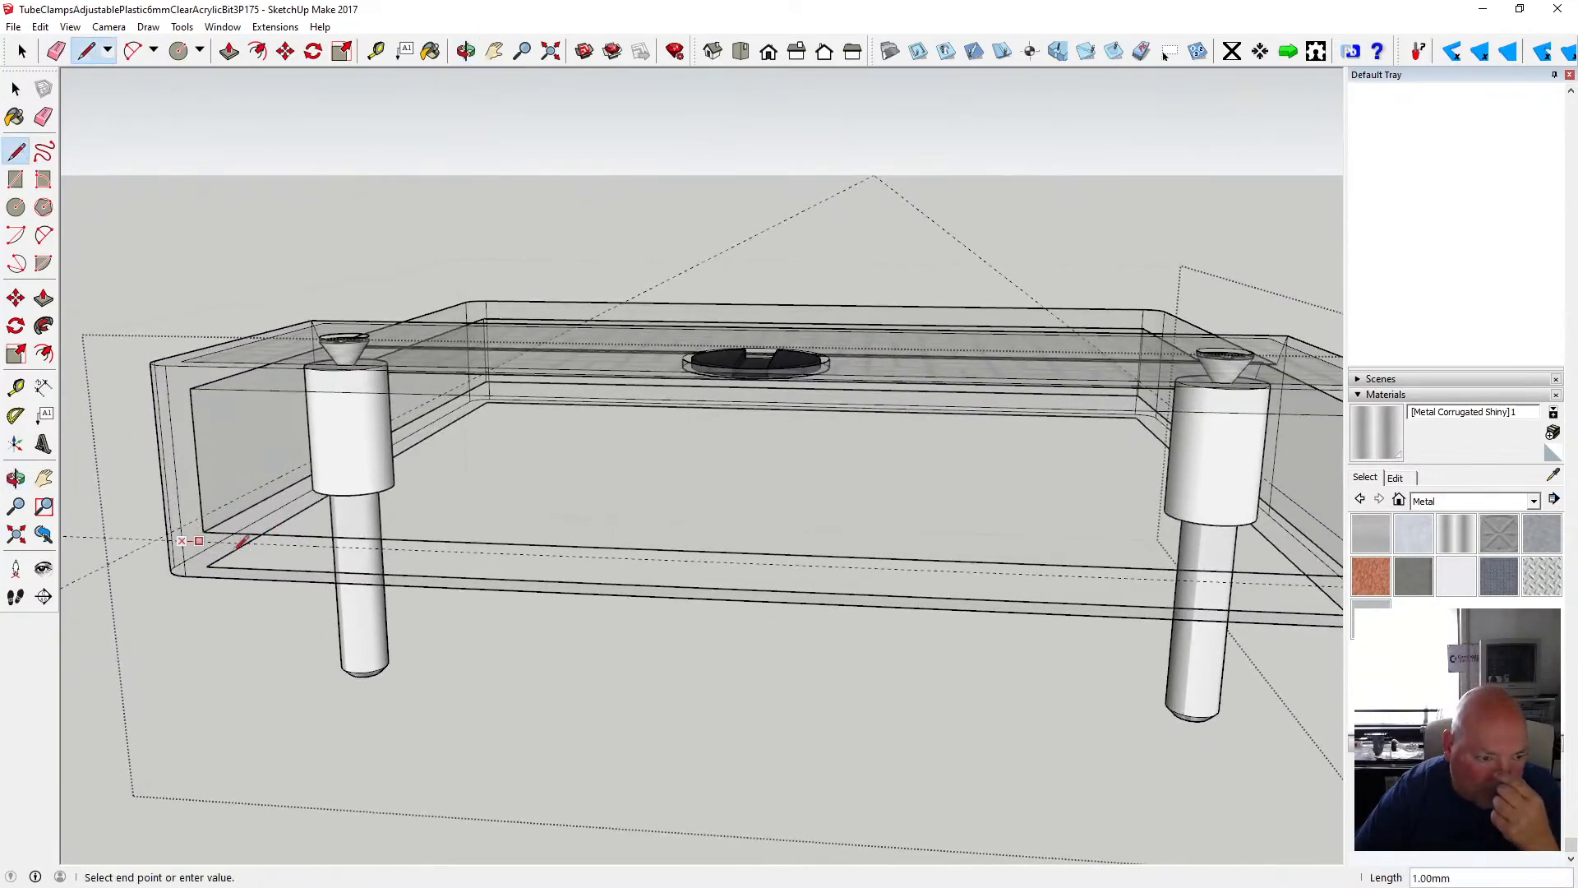
scroll(433, 604, down, 2)
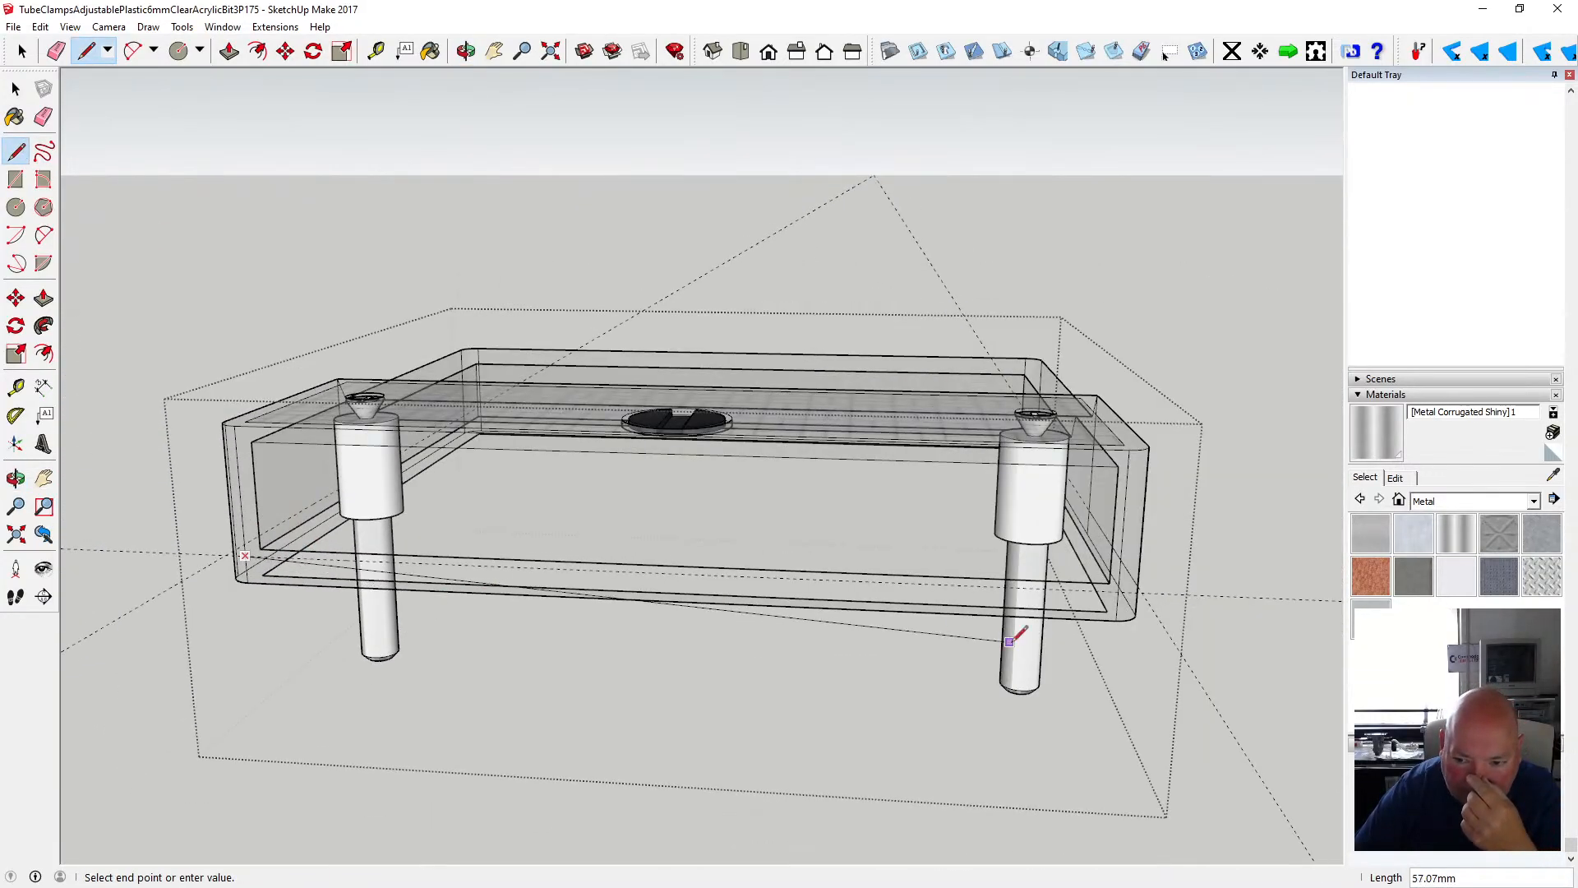
click(1117, 590)
- Draw a line along the guide on the first side wall, from the vertical dividing line to the rounded corner edge
click(466, 52)
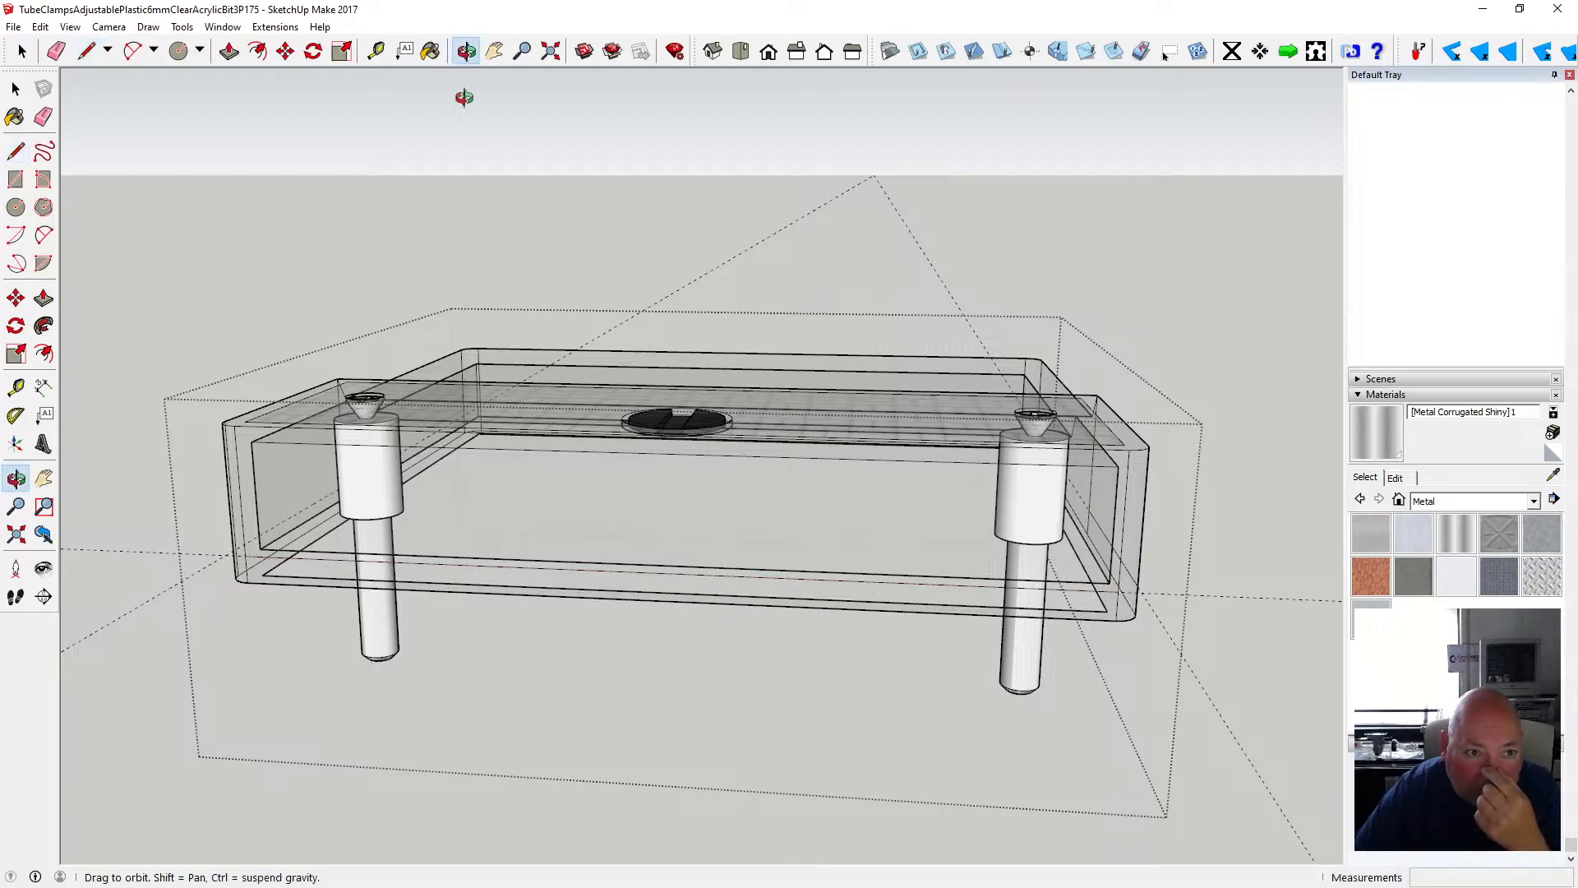
drag(192, 423, 757, 394)
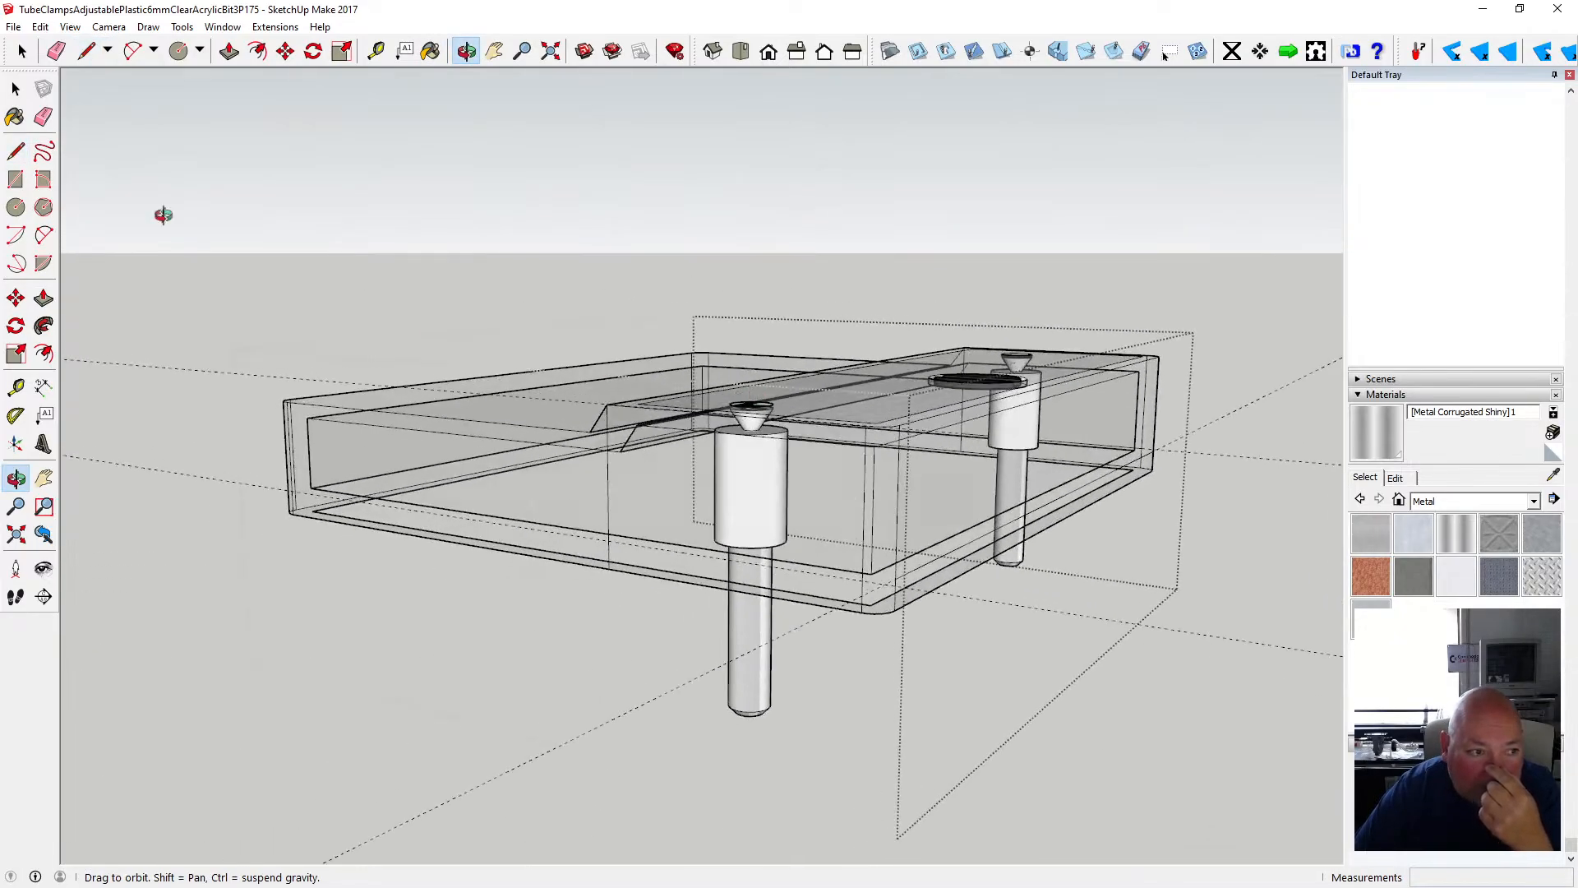
click(15, 151)
click(608, 540)
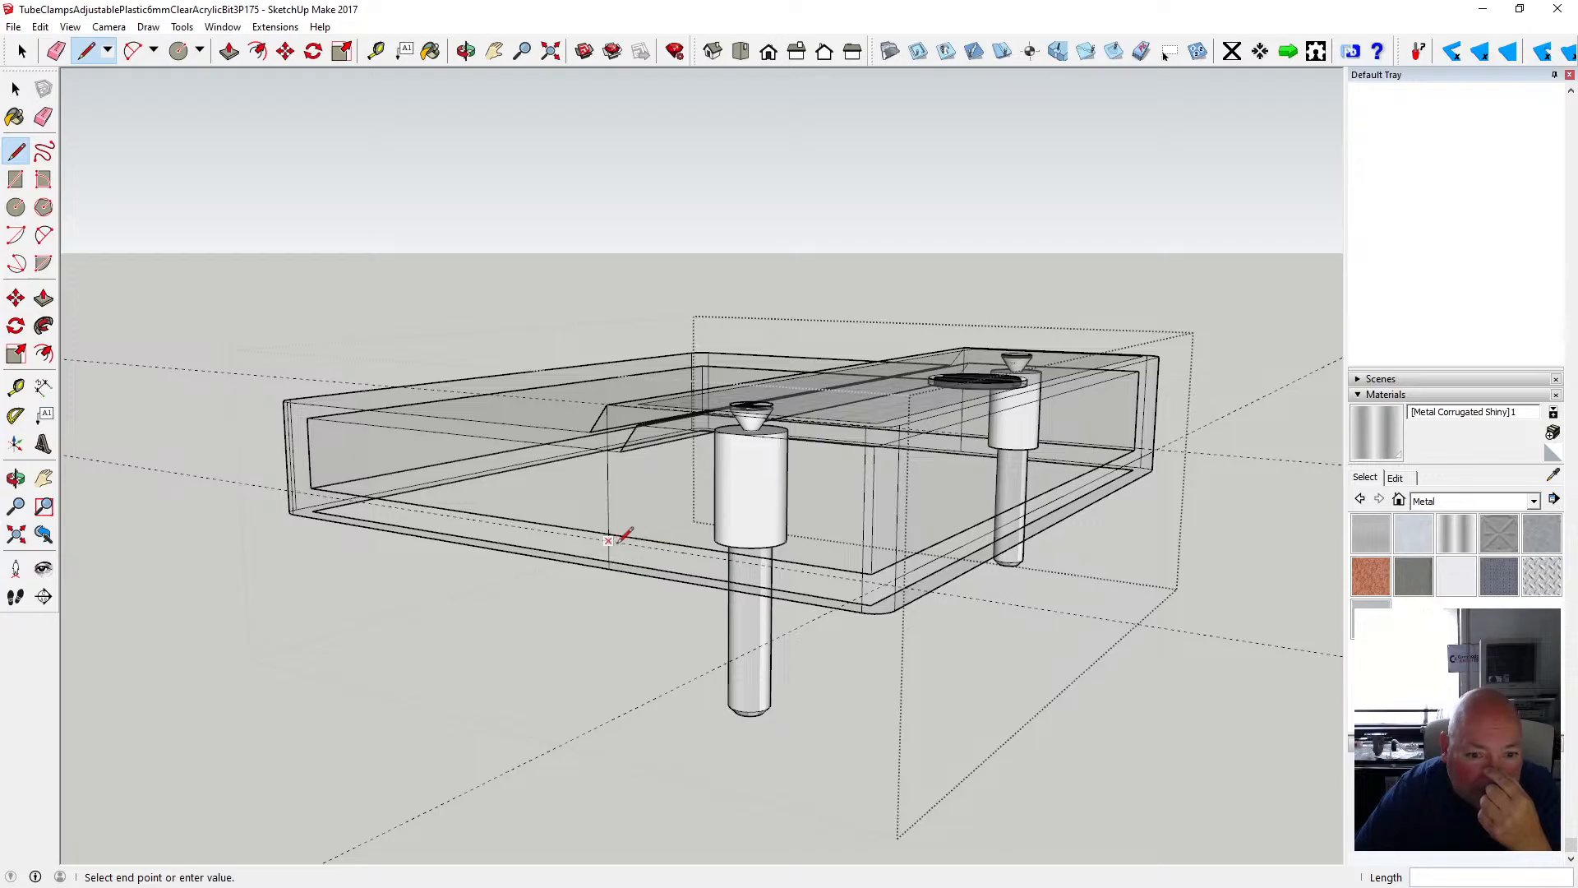
click(864, 582)
key(space)
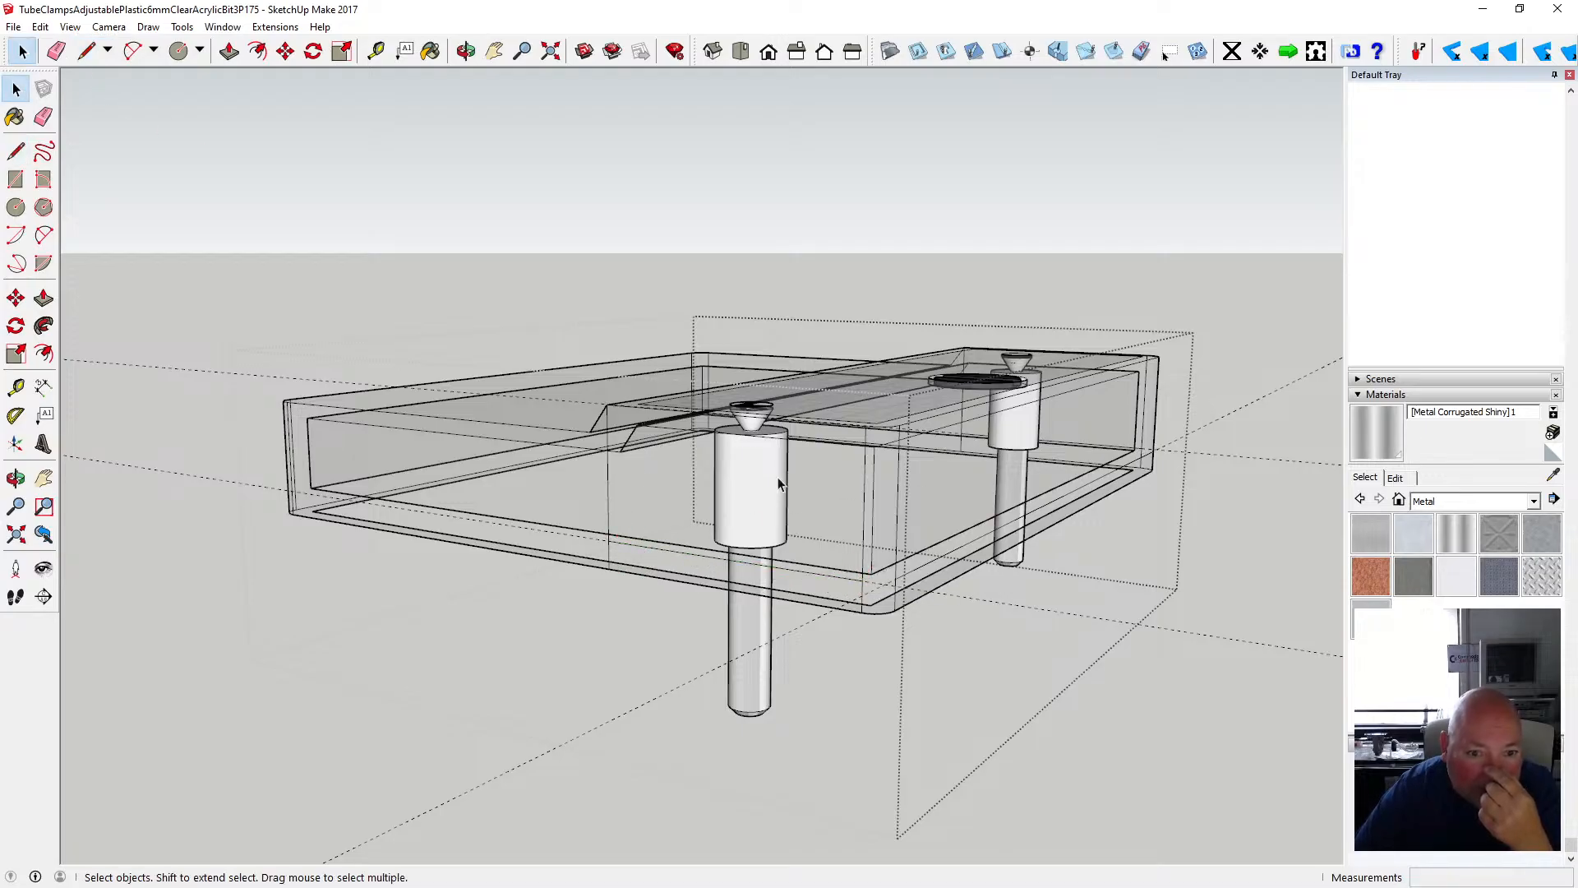
- Select the end wall face and both side wall faces above the new horizontal lines around the screw section
click(730, 481)
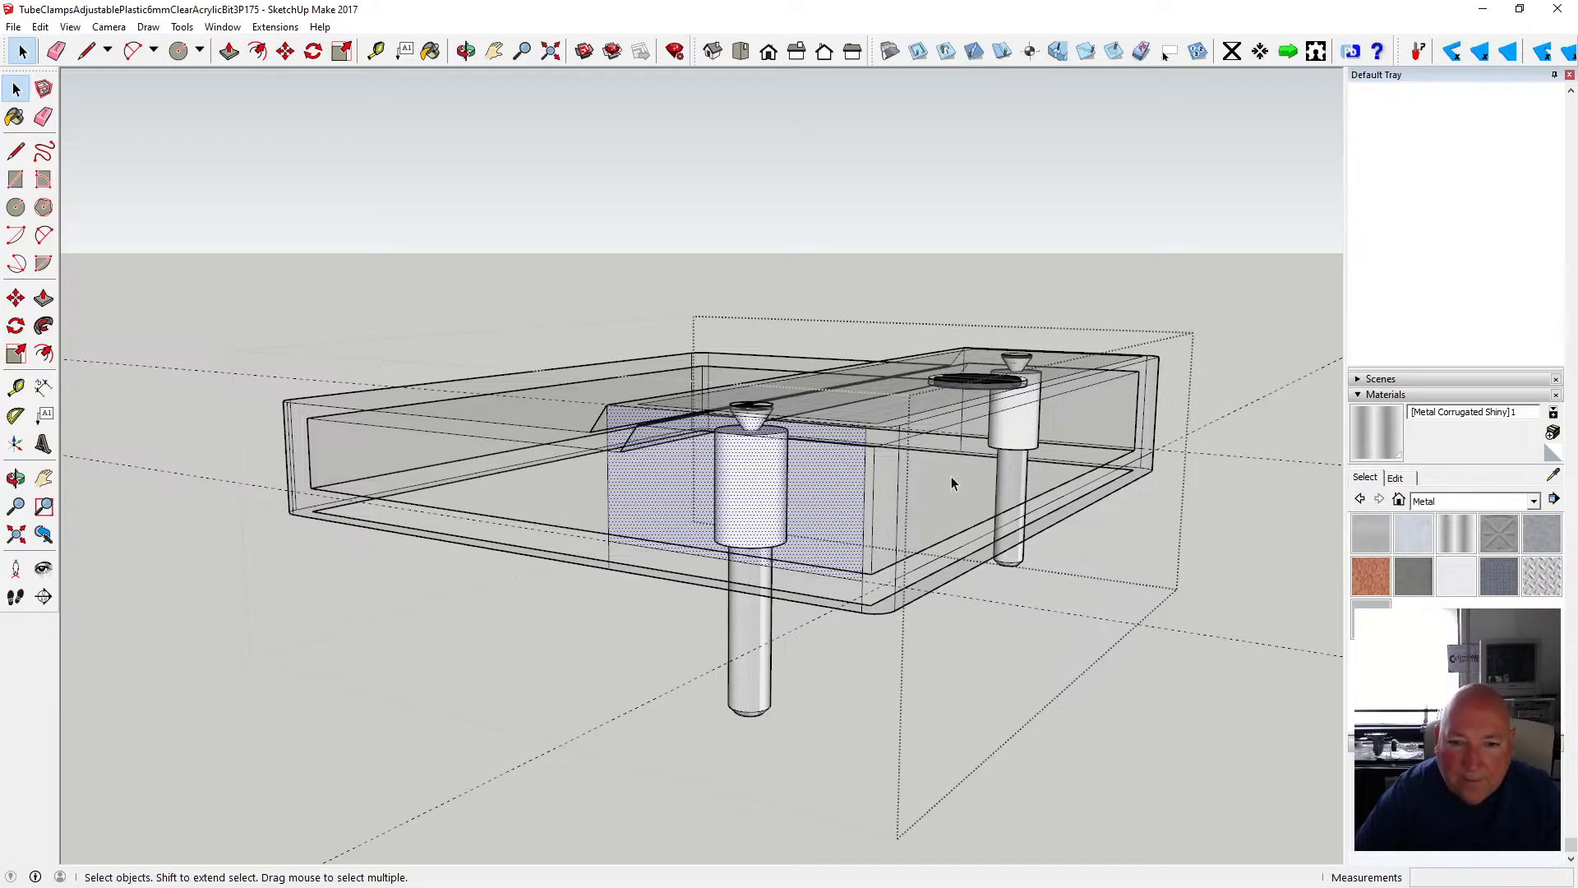
shift+click(924, 471)
key(o)
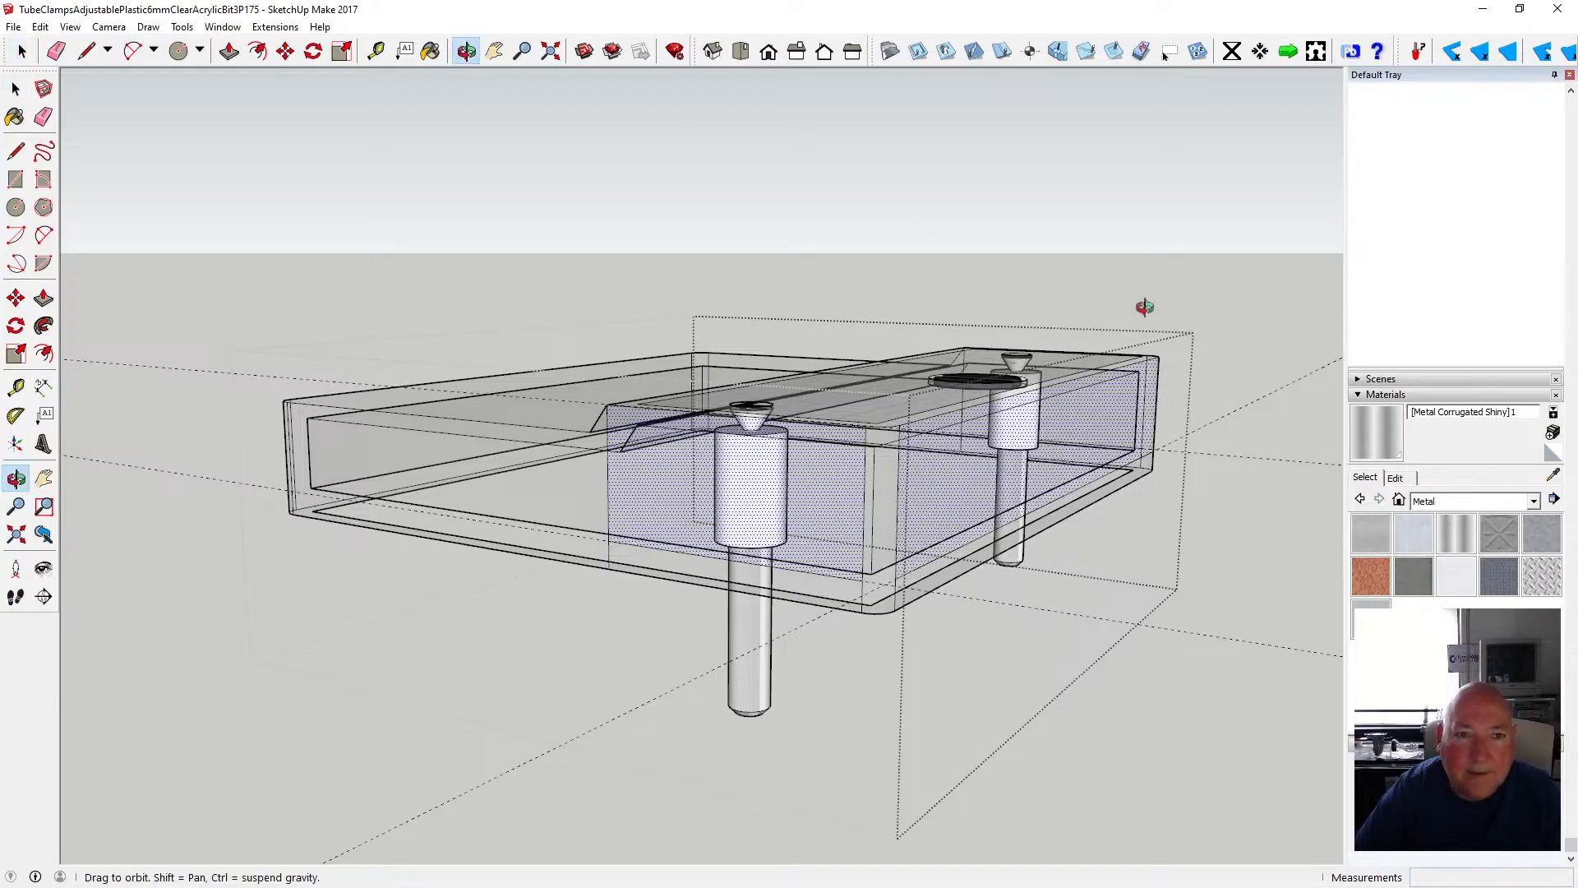
drag(1142, 307, 229, 268)
key(space)
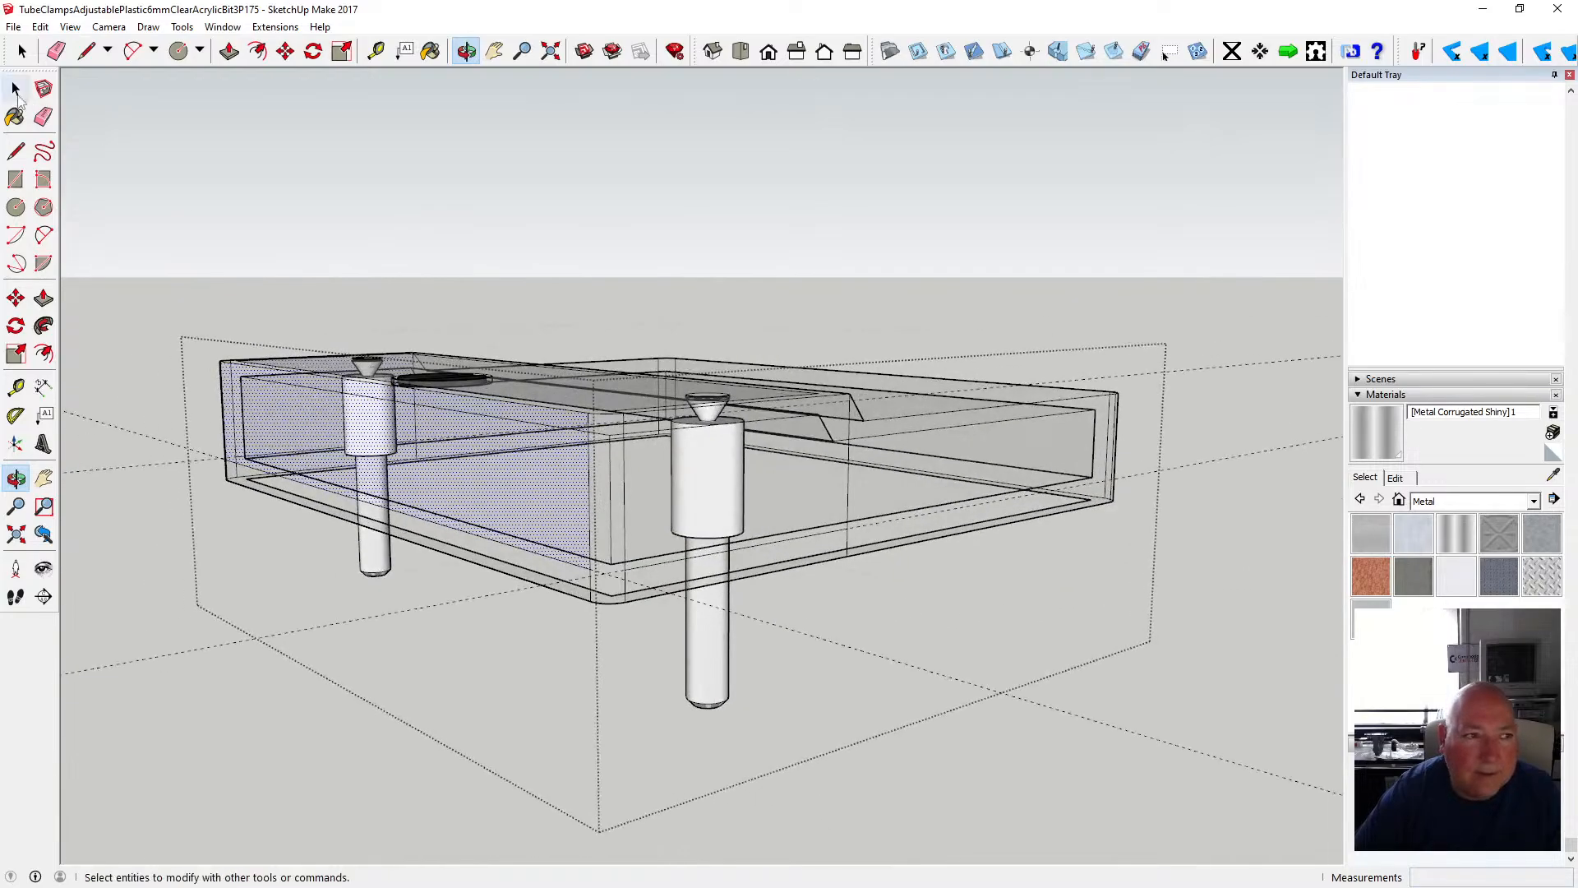
shift+click(710, 508)
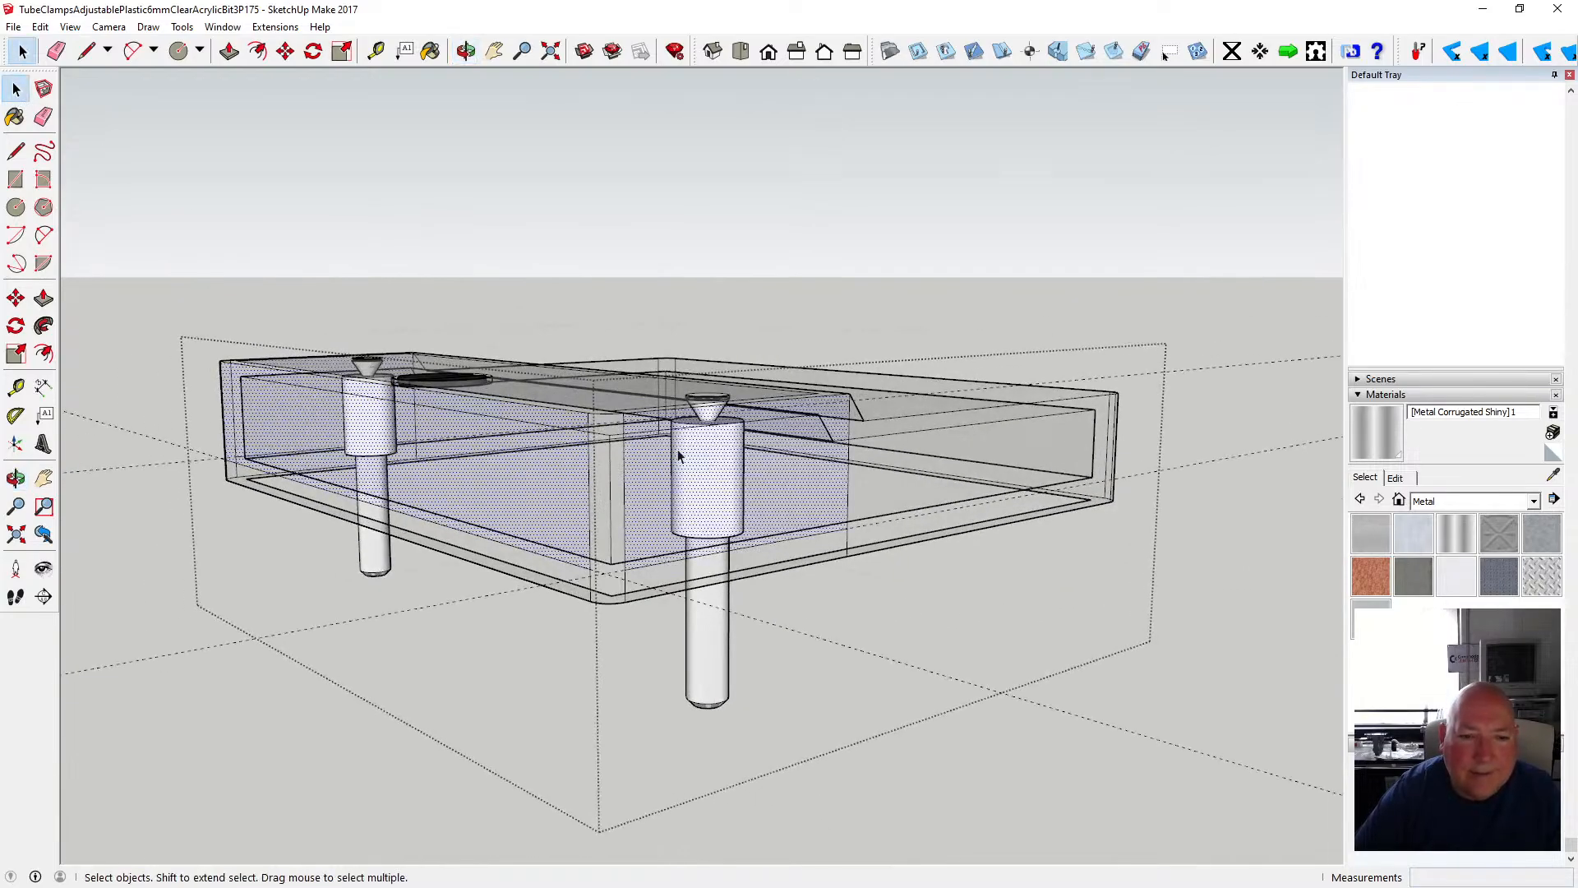
- Paint the selected wall faces with the Basketweave material from the model's own materials
key(b)
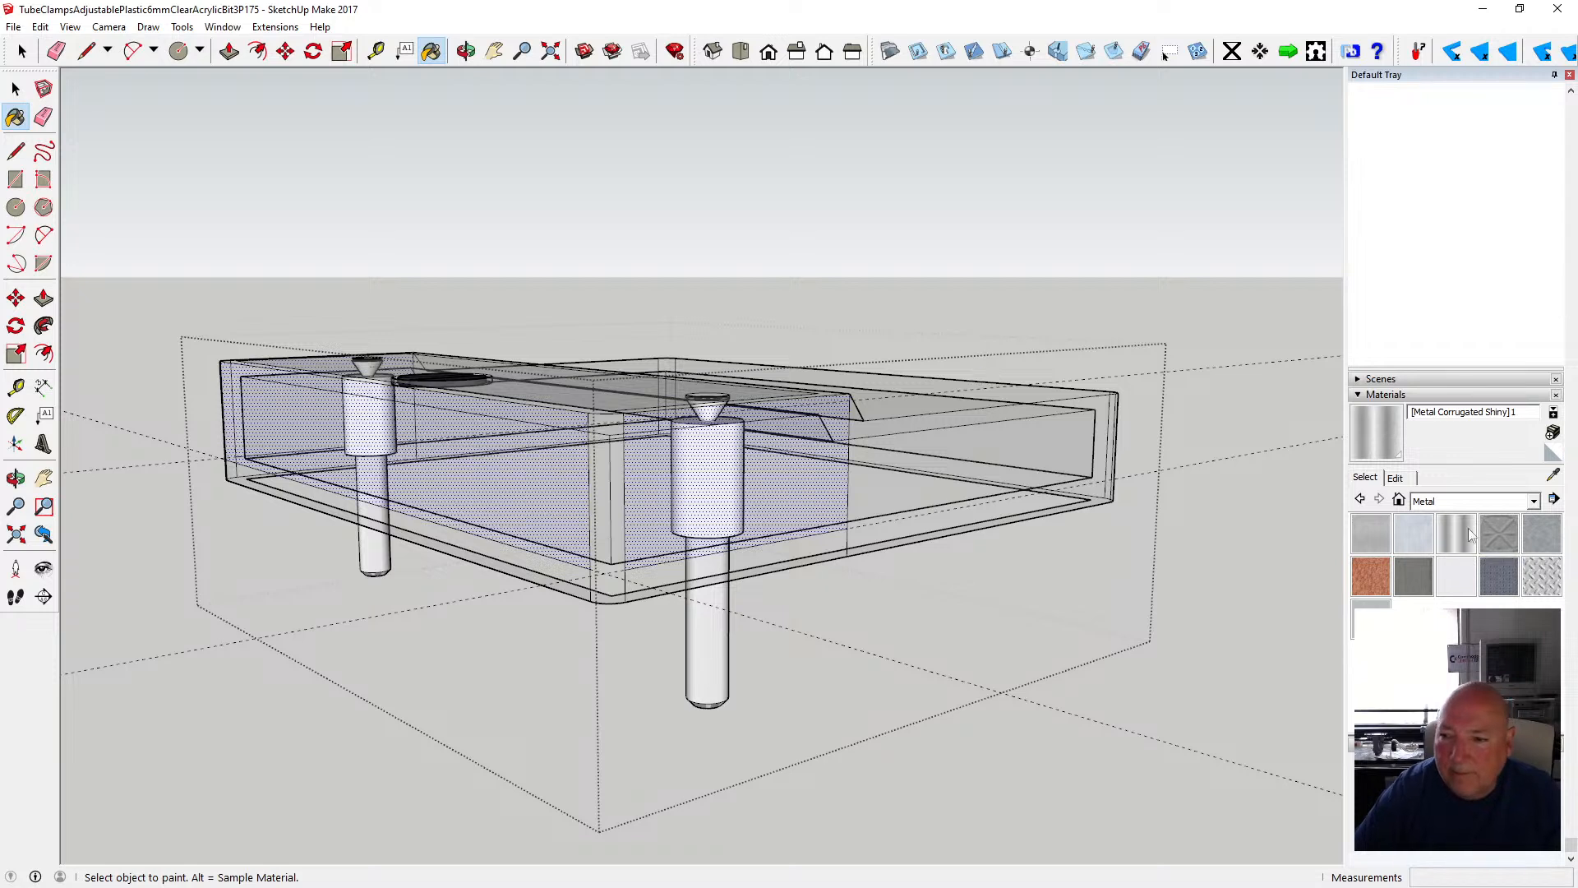
click(1534, 501)
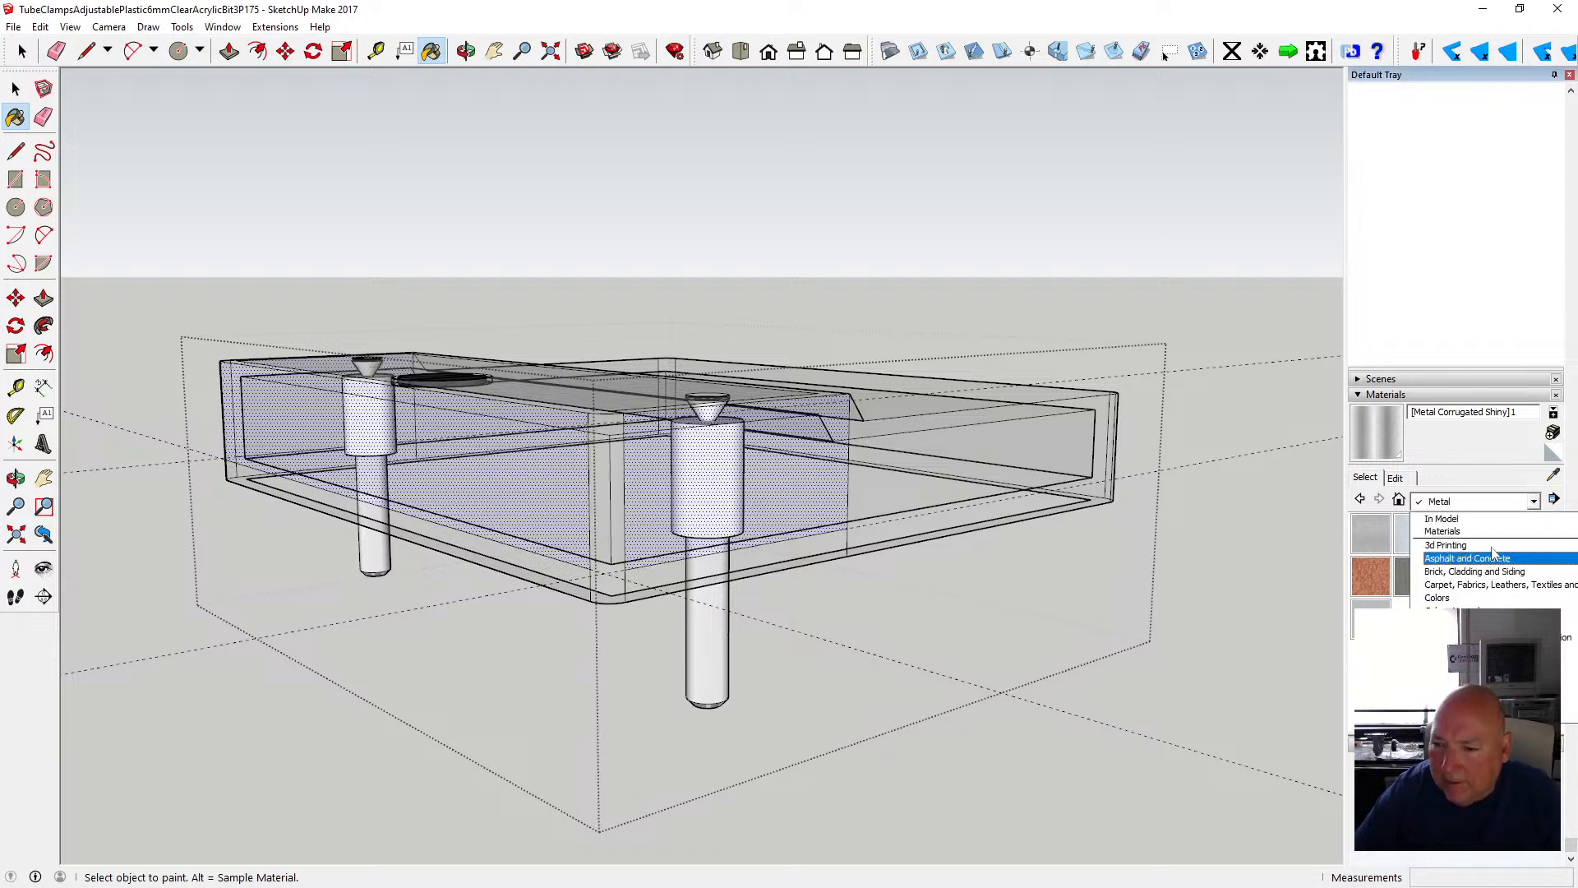
click(1494, 527)
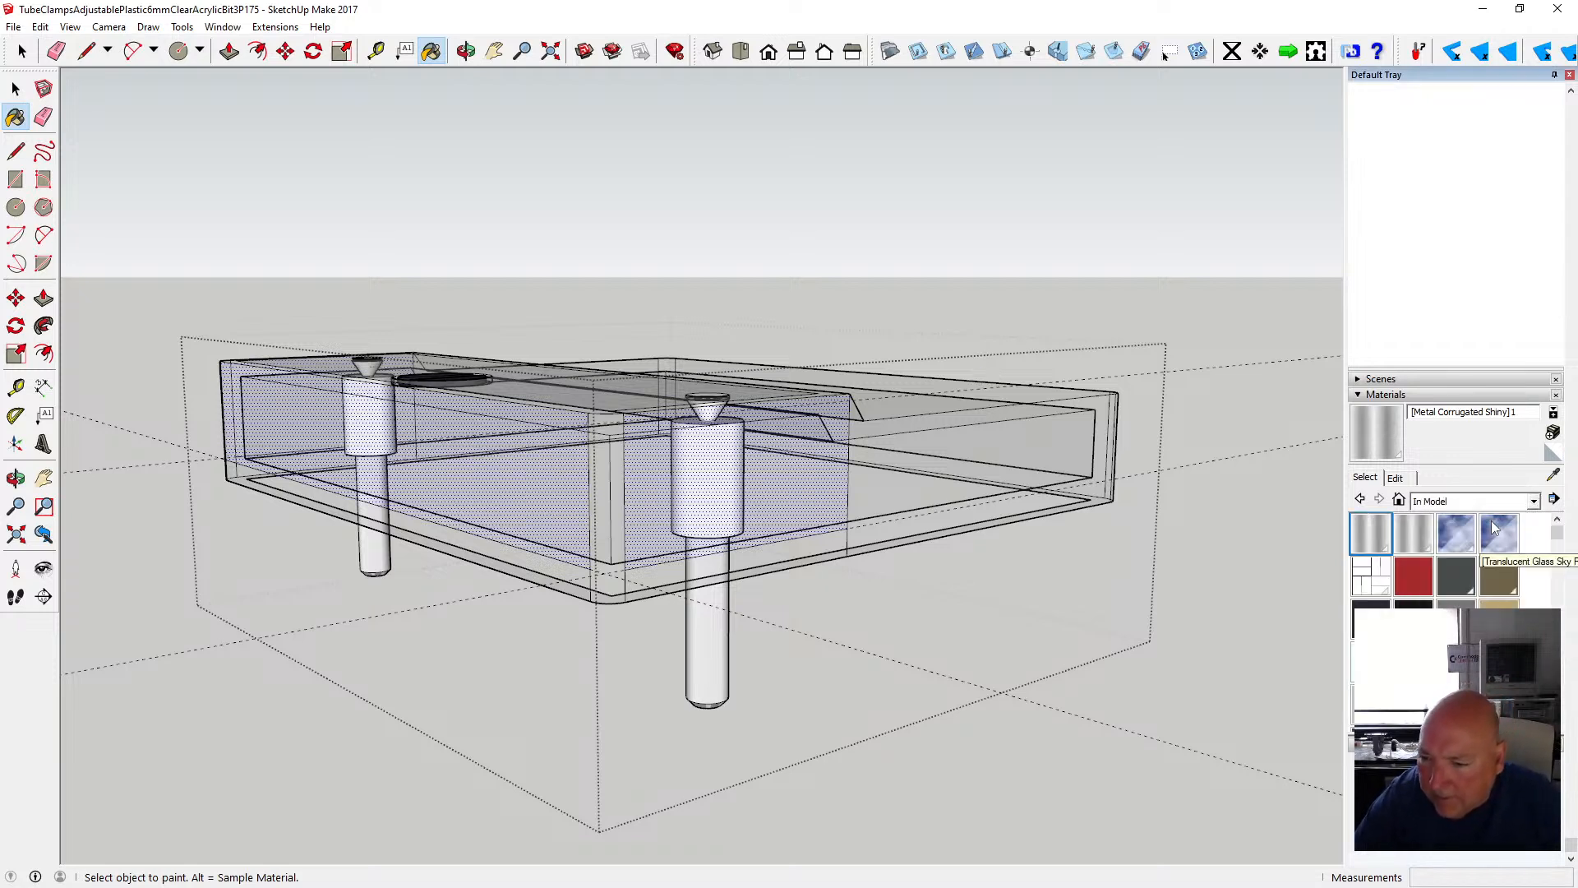
click(1375, 578)
click(789, 456)
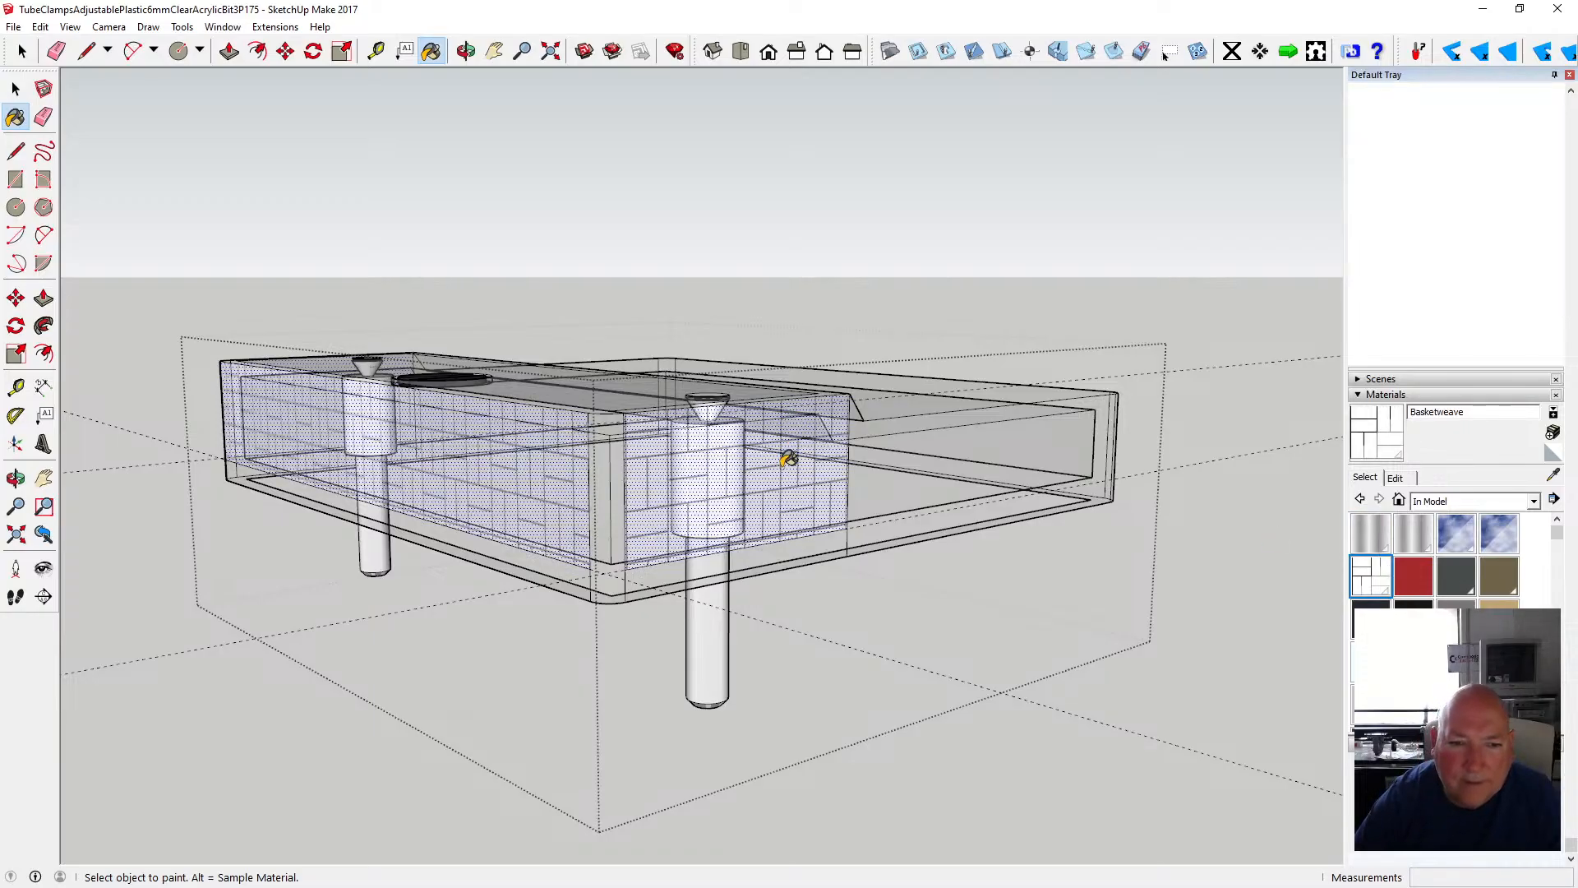
- Check the textured walls from above and close the cover group to bring back the whole meter
click(465, 51)
drag(575, 151, 1020, 393)
drag(887, 398, 889, 391)
drag(638, 349, 1098, 312)
key(space)
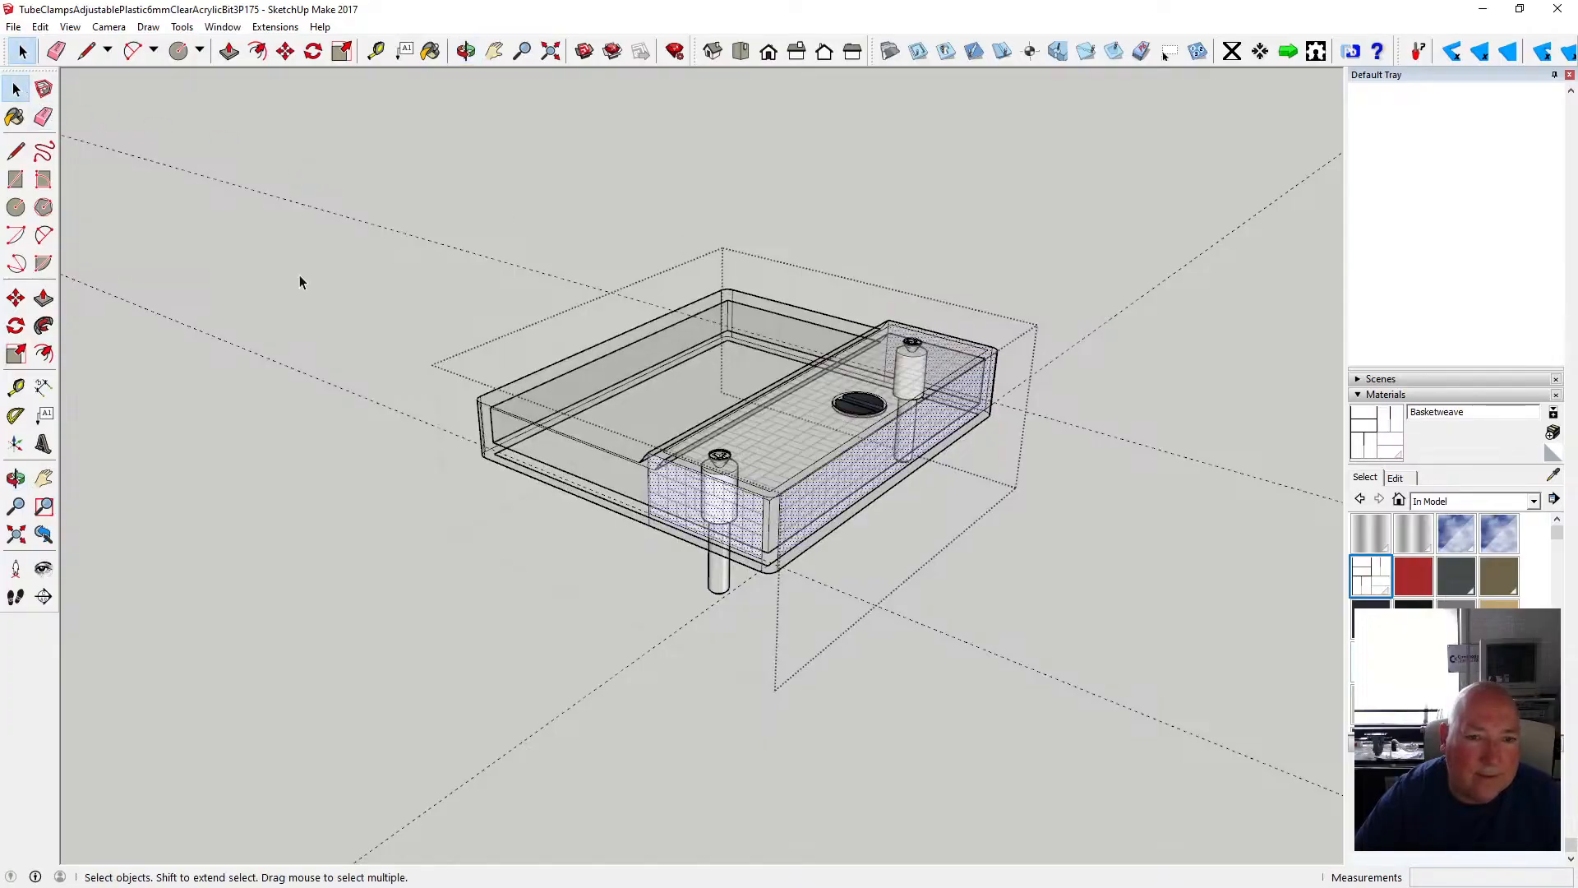
click(465, 51)
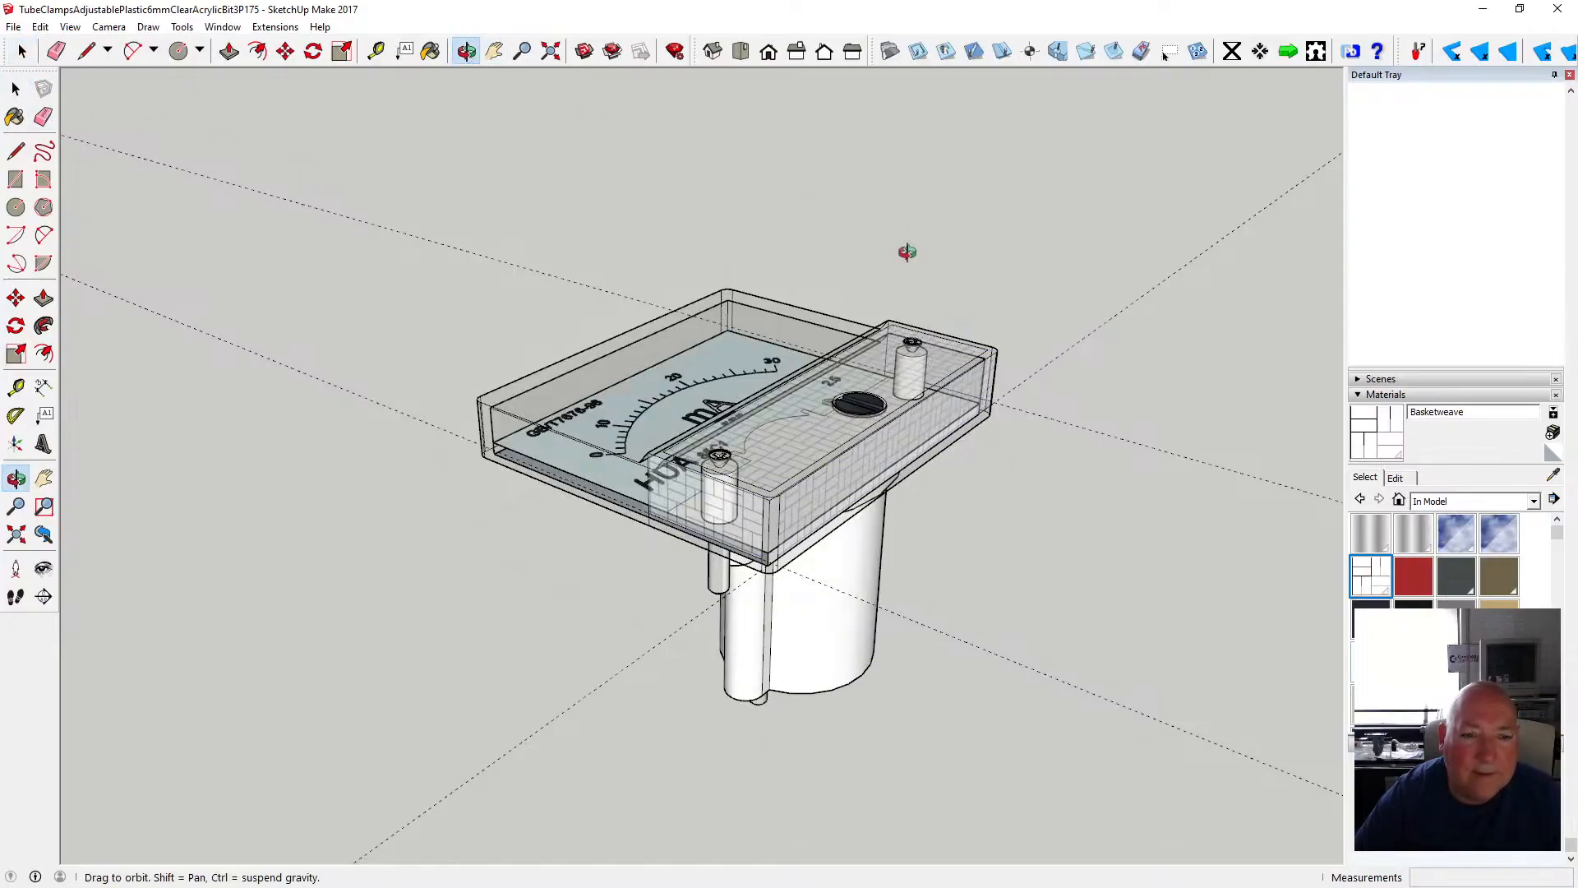
- Inspect the textured screw section of the whole meter from several sides and save the model
drag(905, 254, 771, 487)
drag(921, 386, 909, 622)
click(1397, 477)
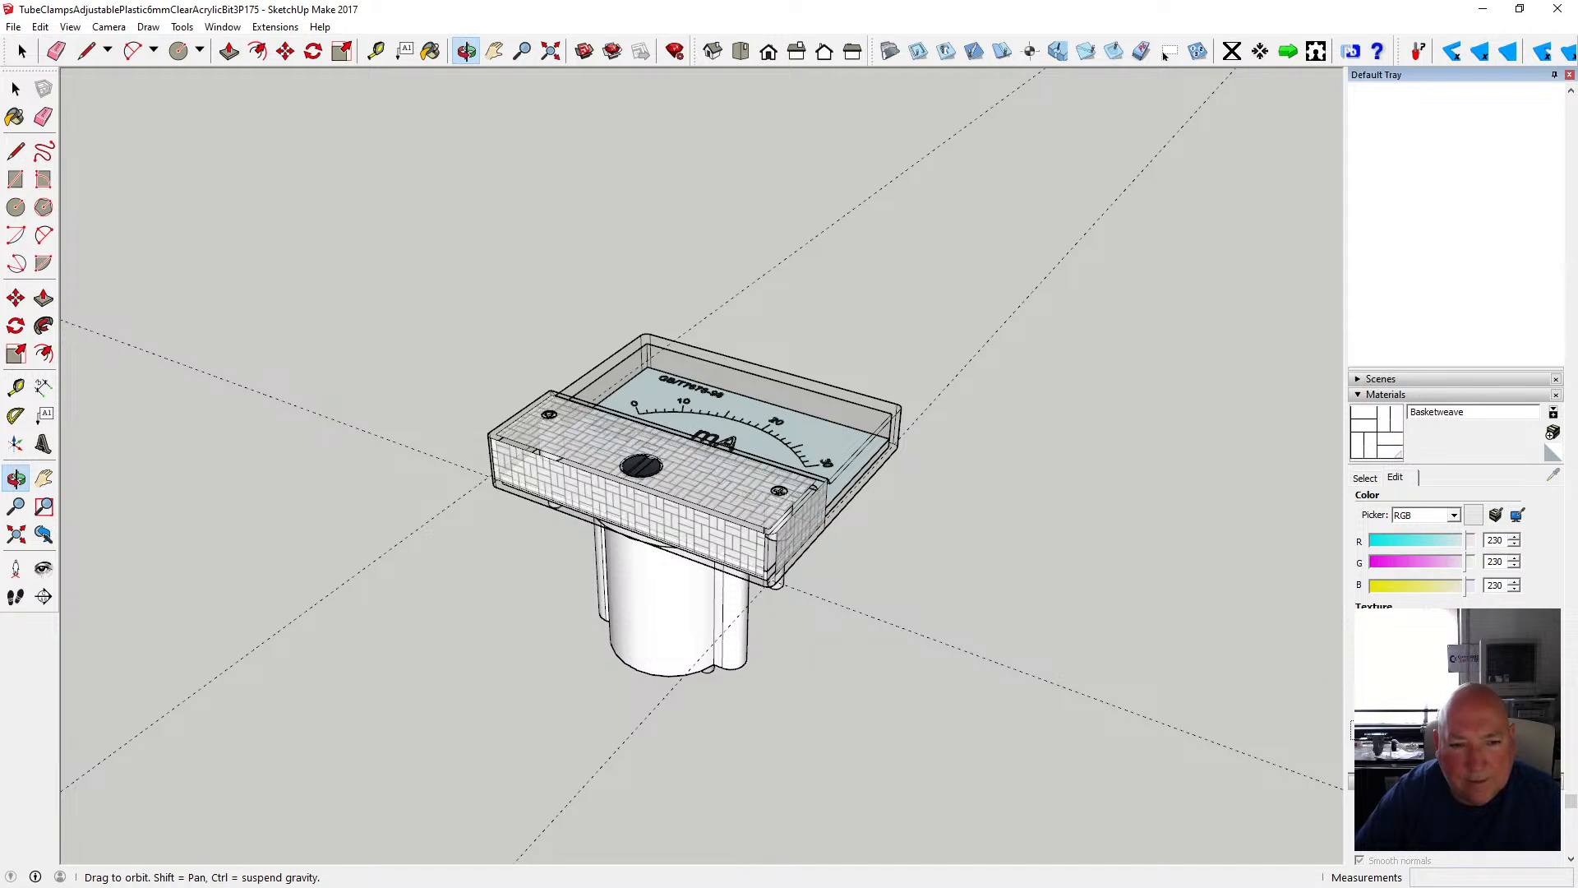
drag(671, 437, 639, 275)
drag(962, 441, 613, 479)
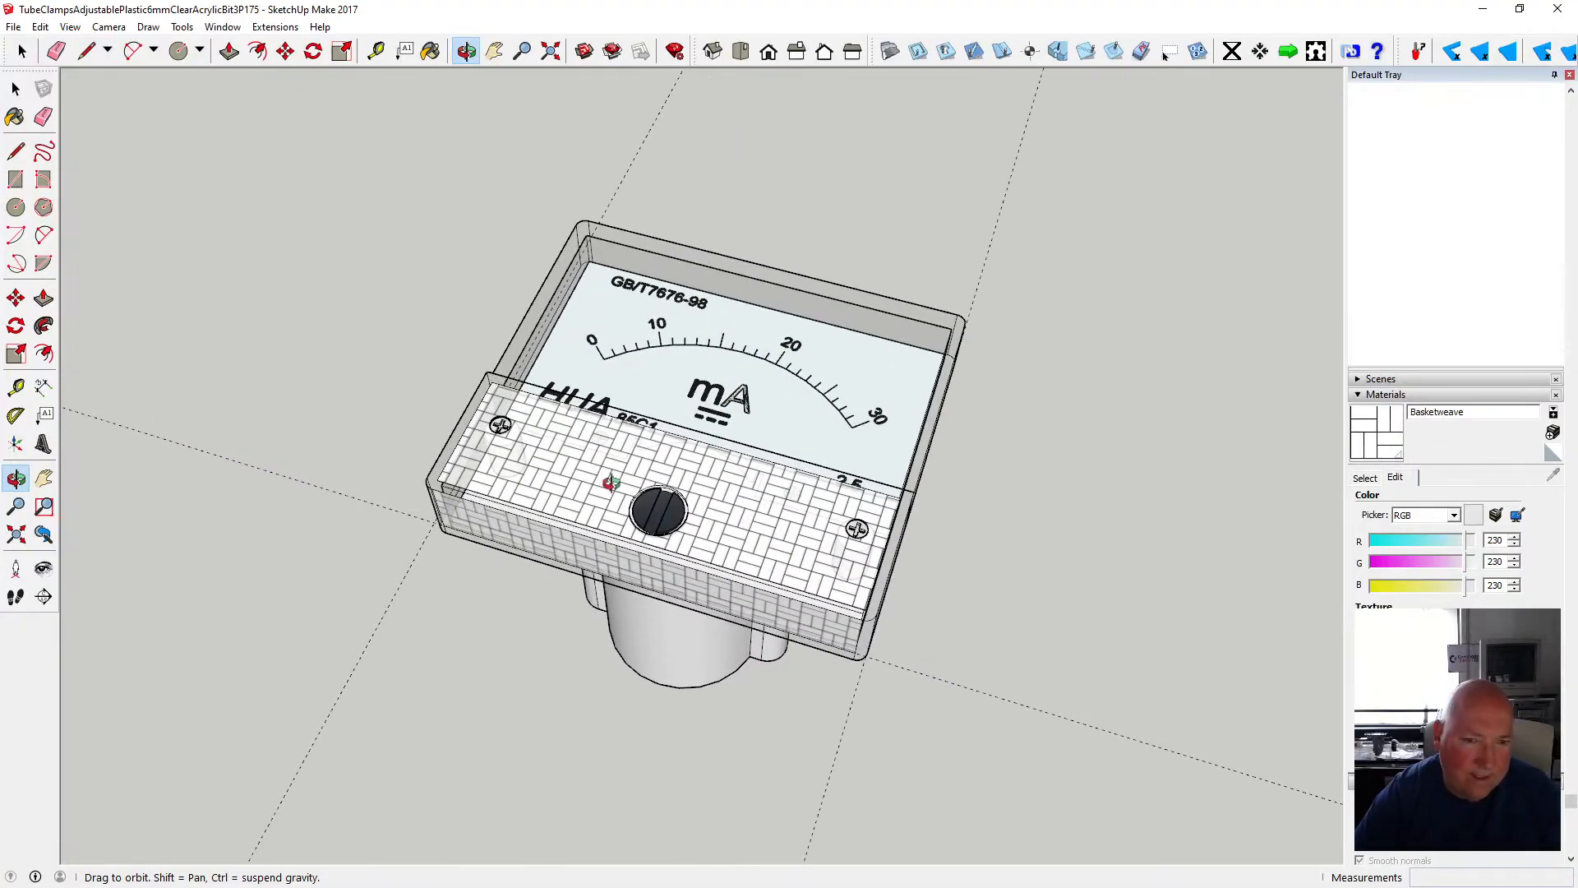
drag(611, 483, 675, 601)
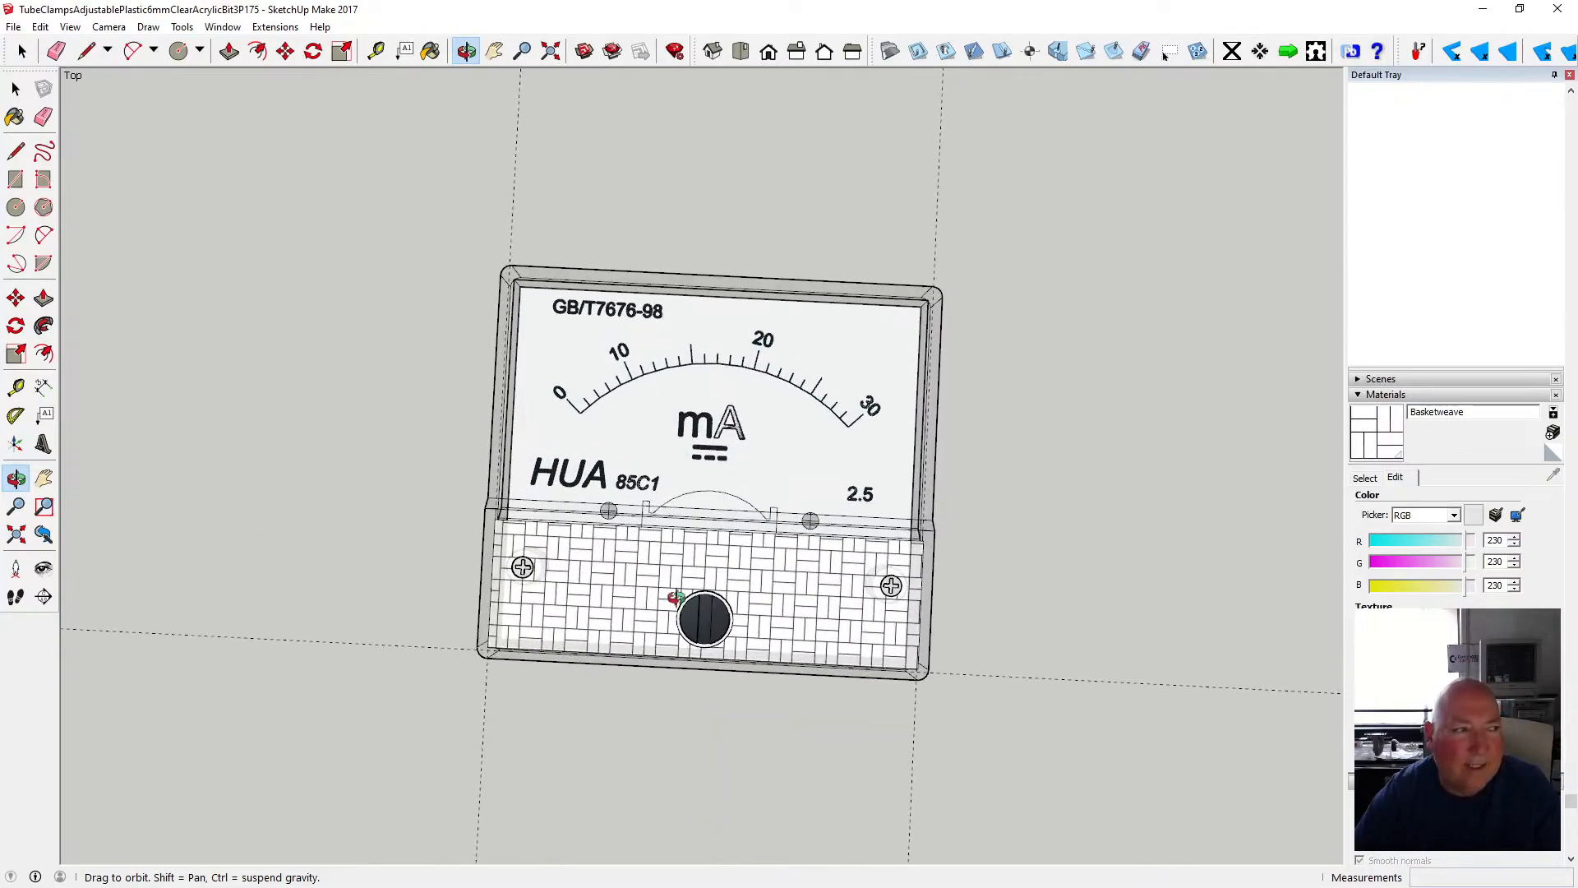
click(13, 26)
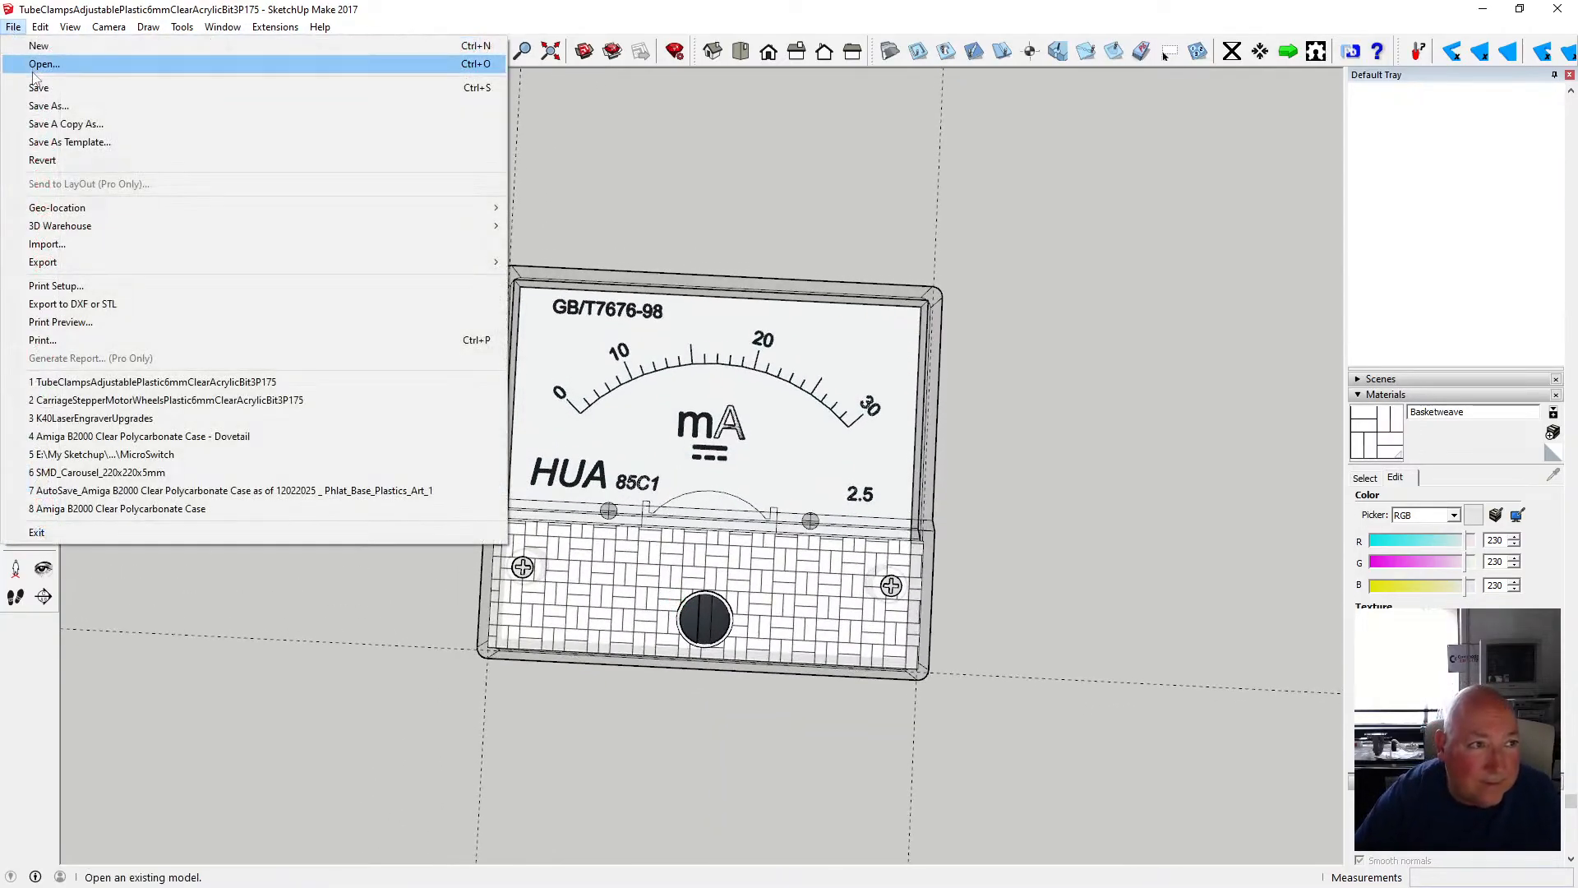
click(39, 87)
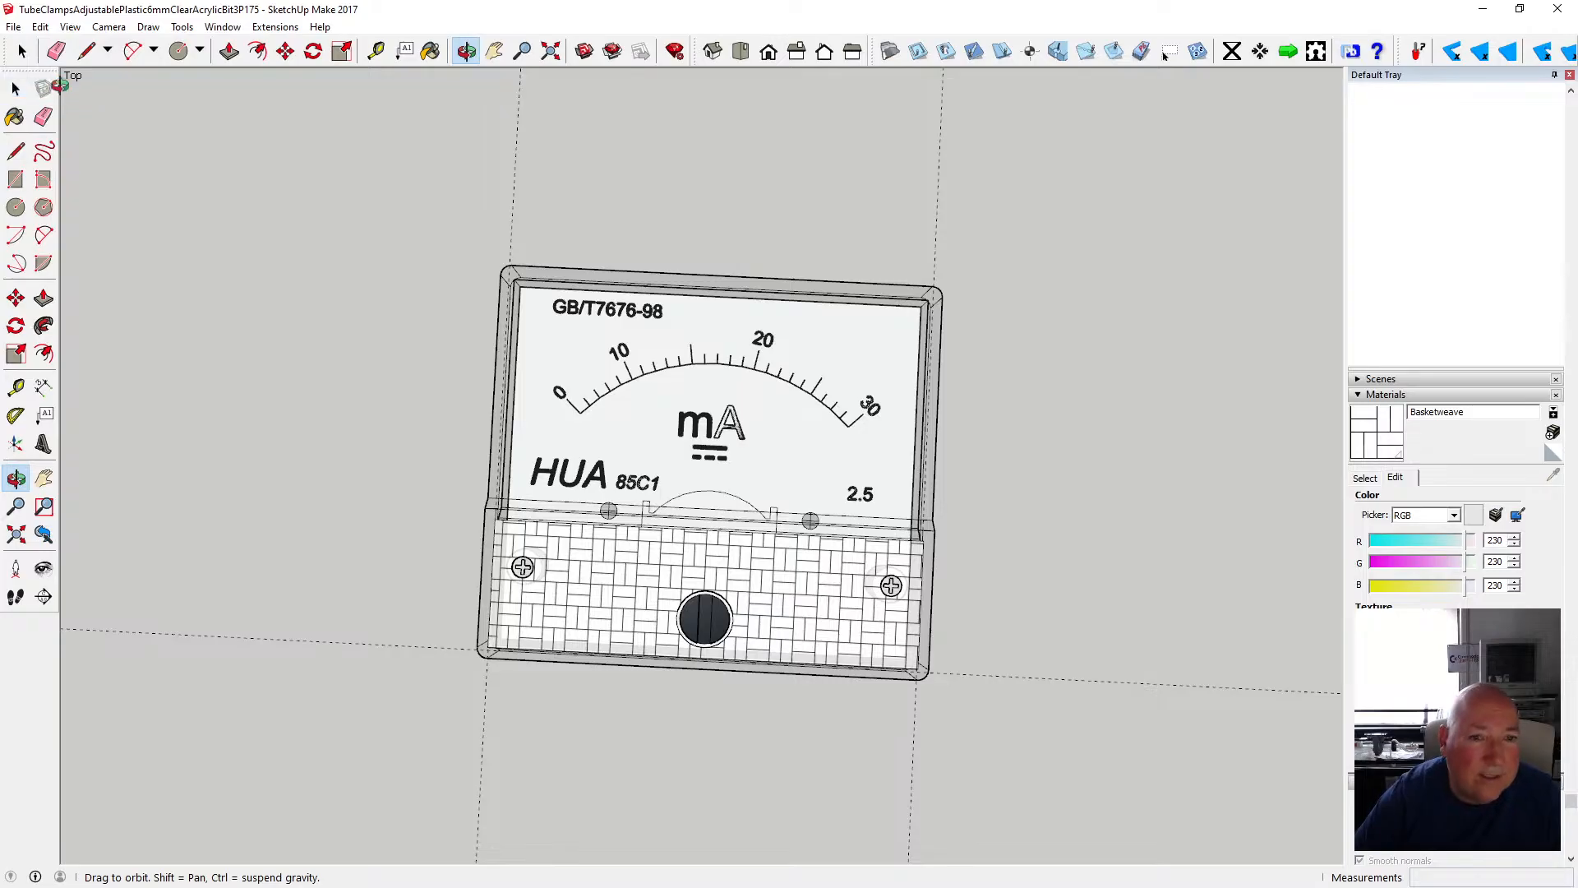
click(16, 88)
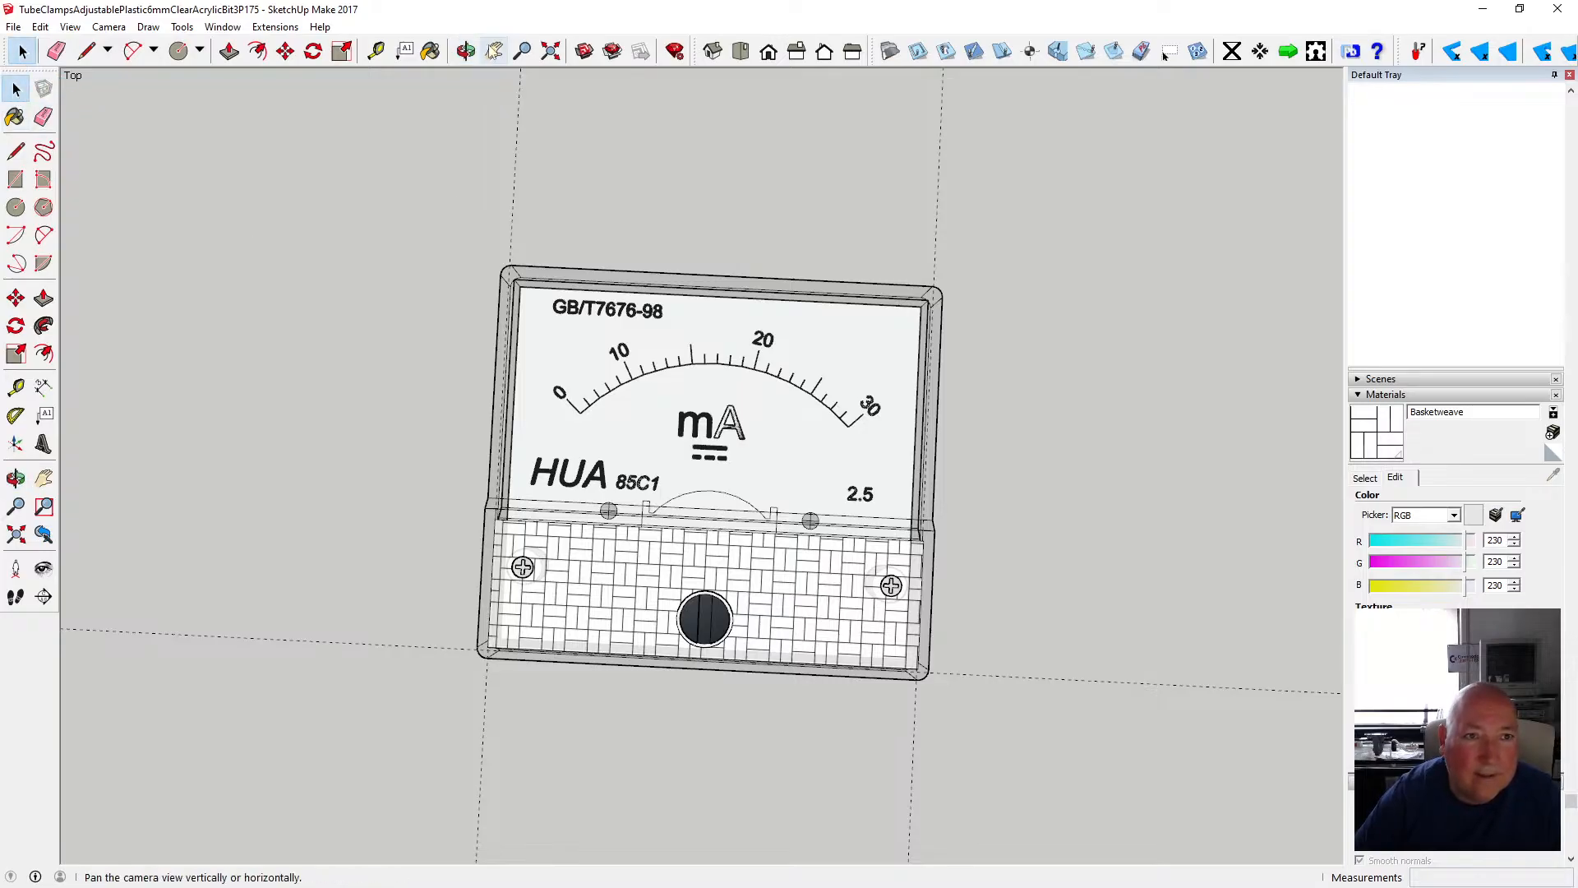
click(465, 50)
drag(565, 338, 658, 380)
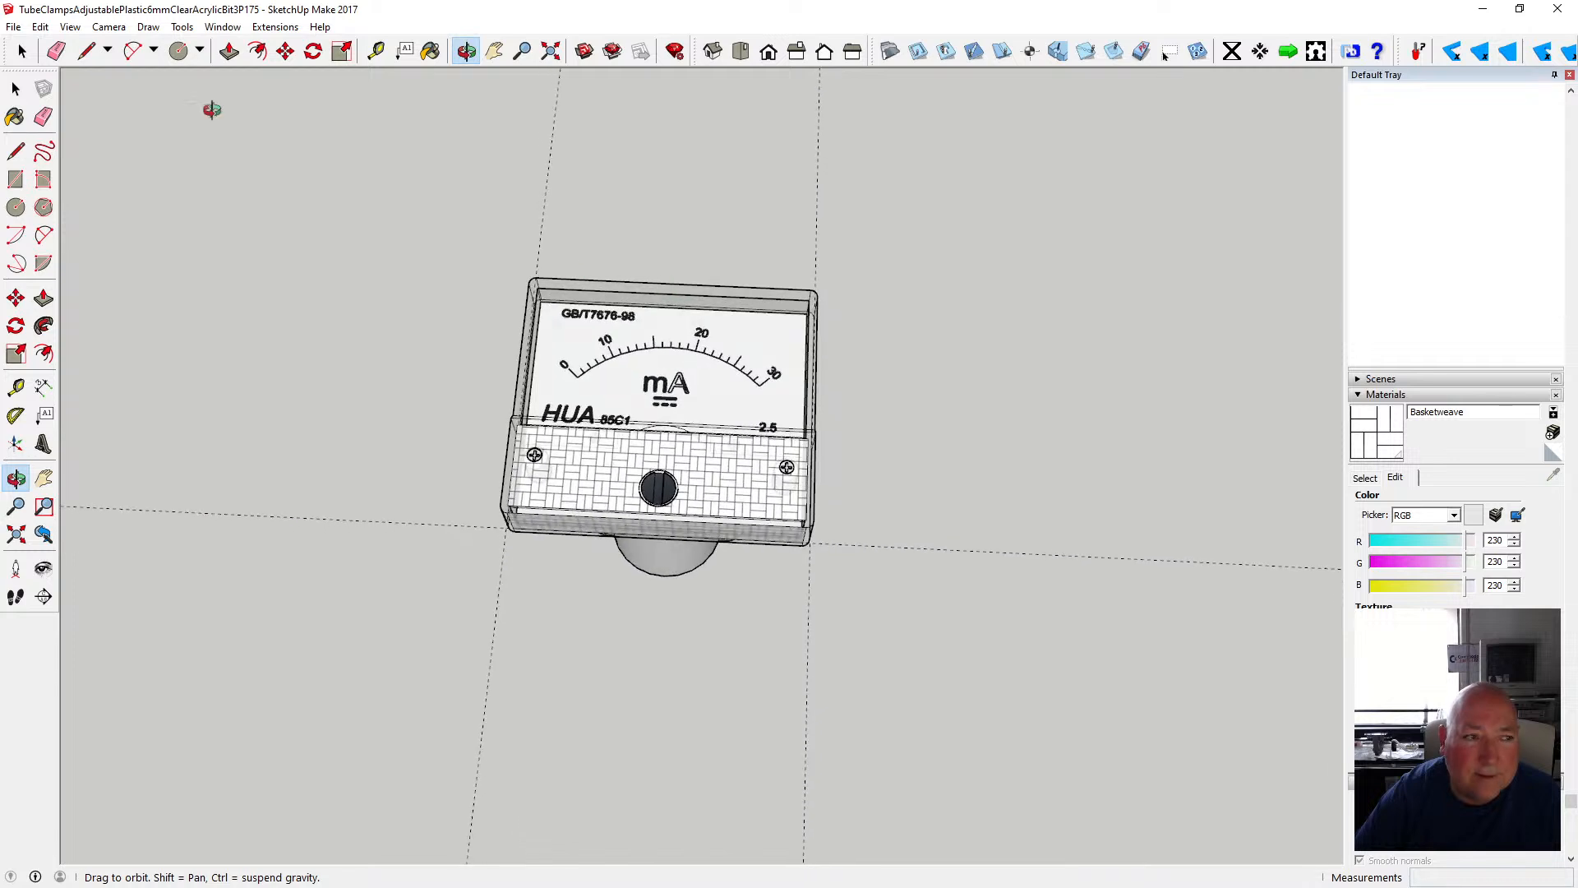
click(15, 88)
double_click(547, 176)
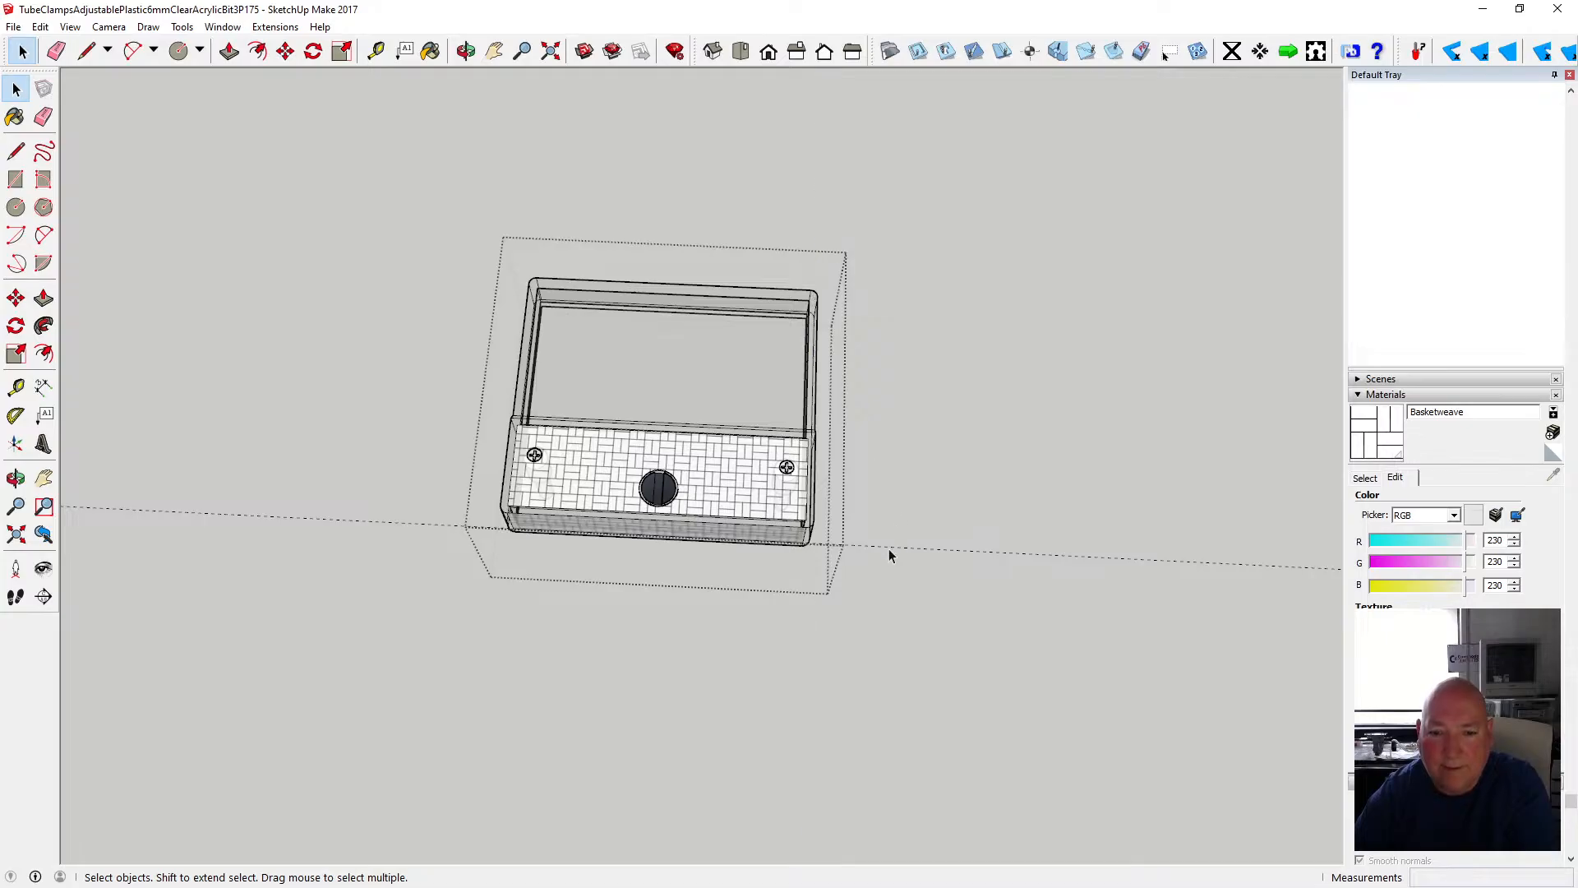
click(465, 50)
drag(617, 199, 301, 168)
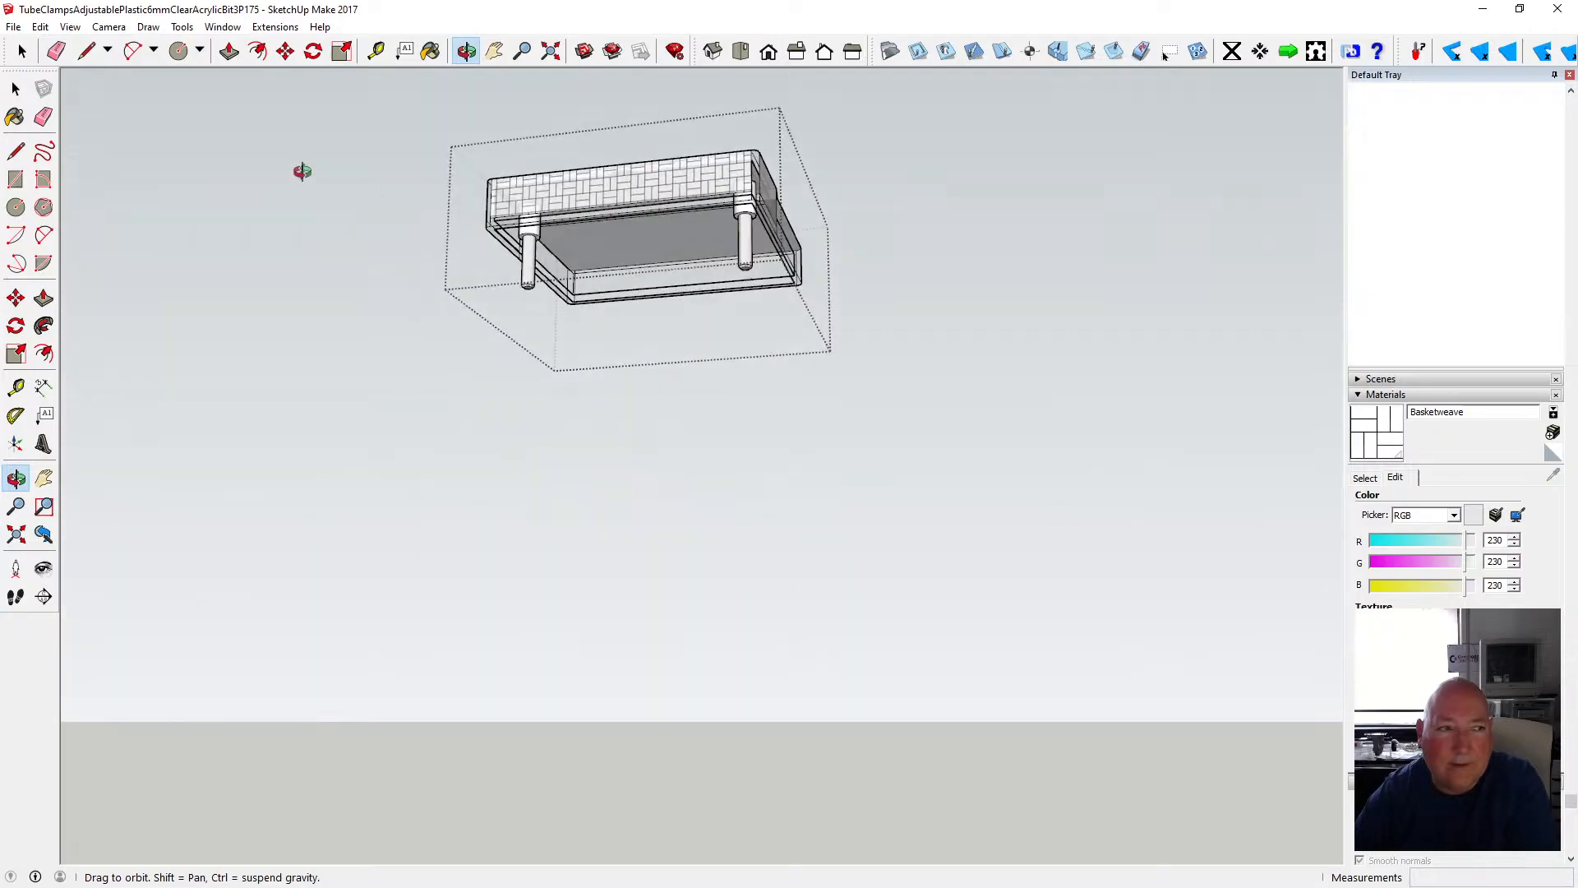
key(space)
click(373, 284)
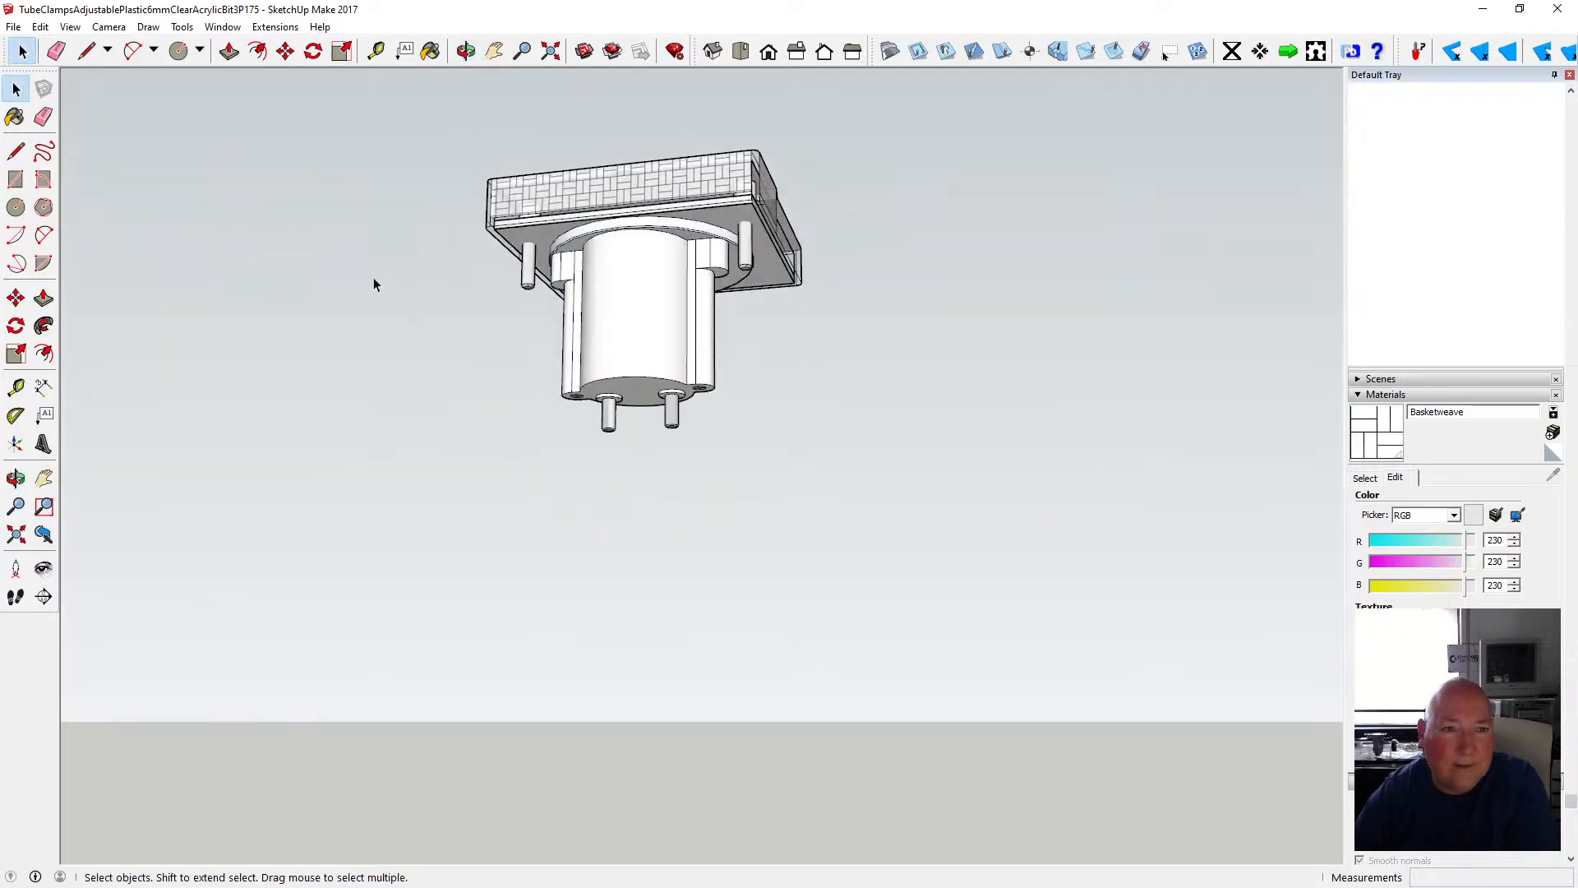
- Open the group holding the dial plate and meter body for editing and view it from just below the plate
double_click(536, 237)
key(o)
drag(556, 159, 595, 552)
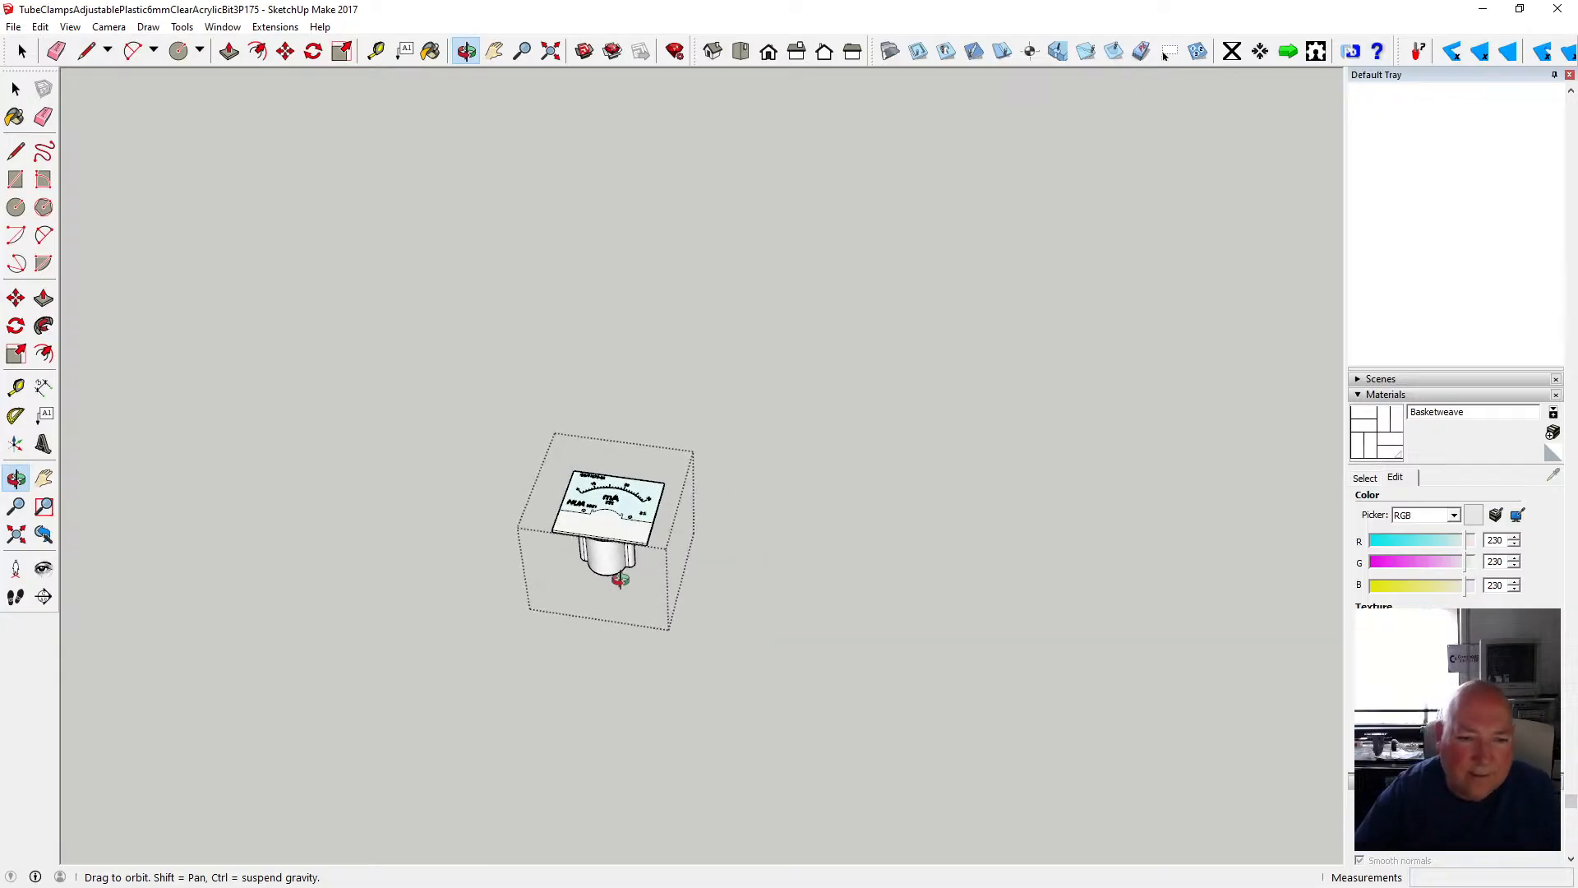
scroll(606, 518, up, 5)
scroll(606, 490, up, 2)
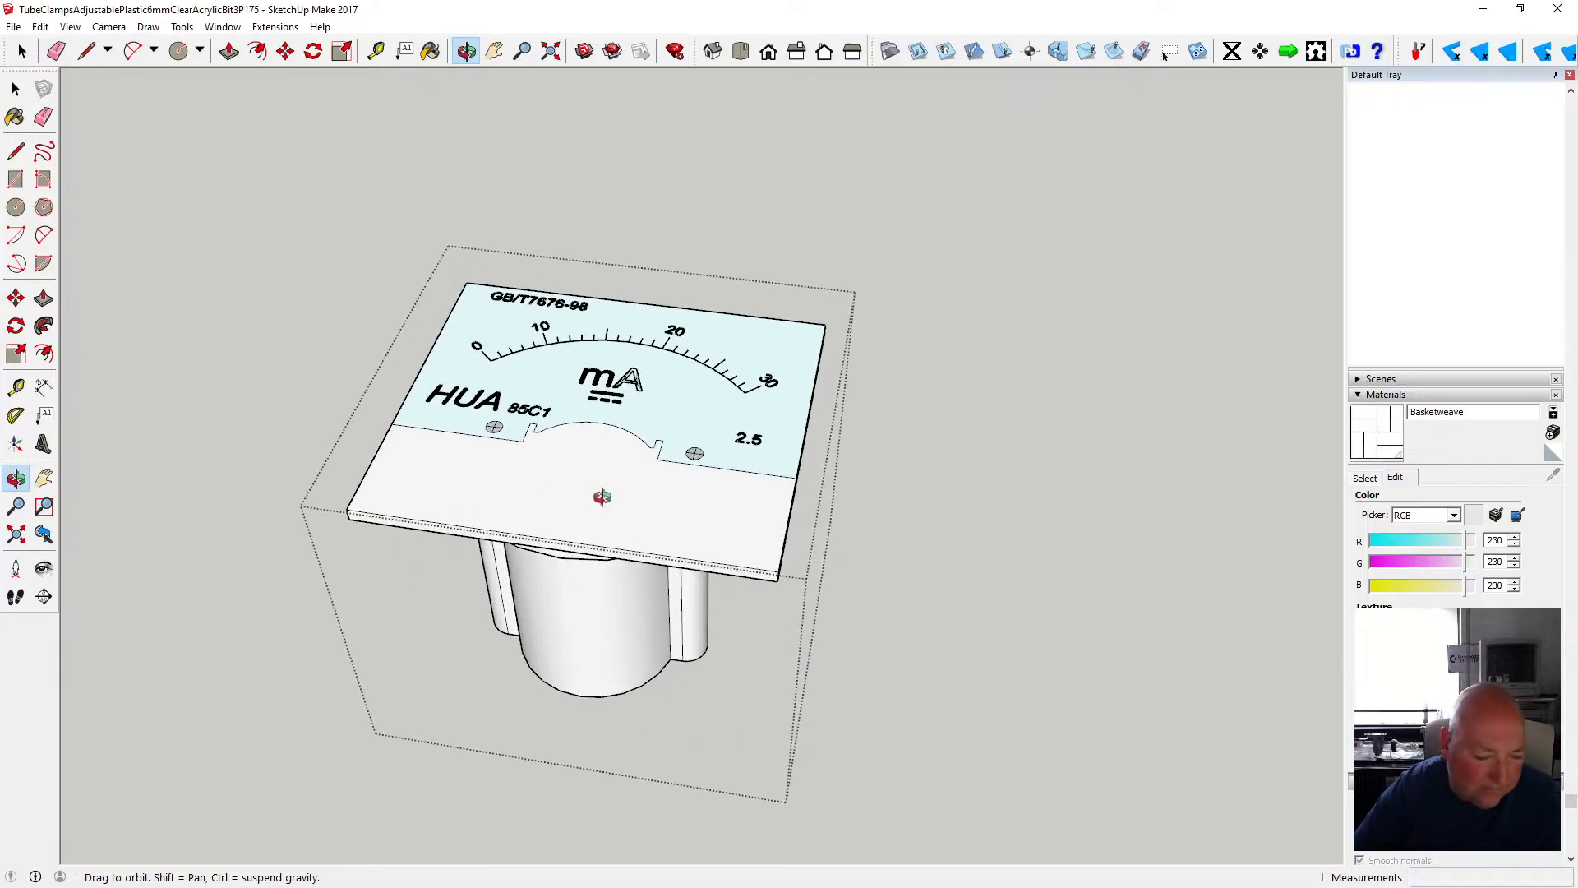
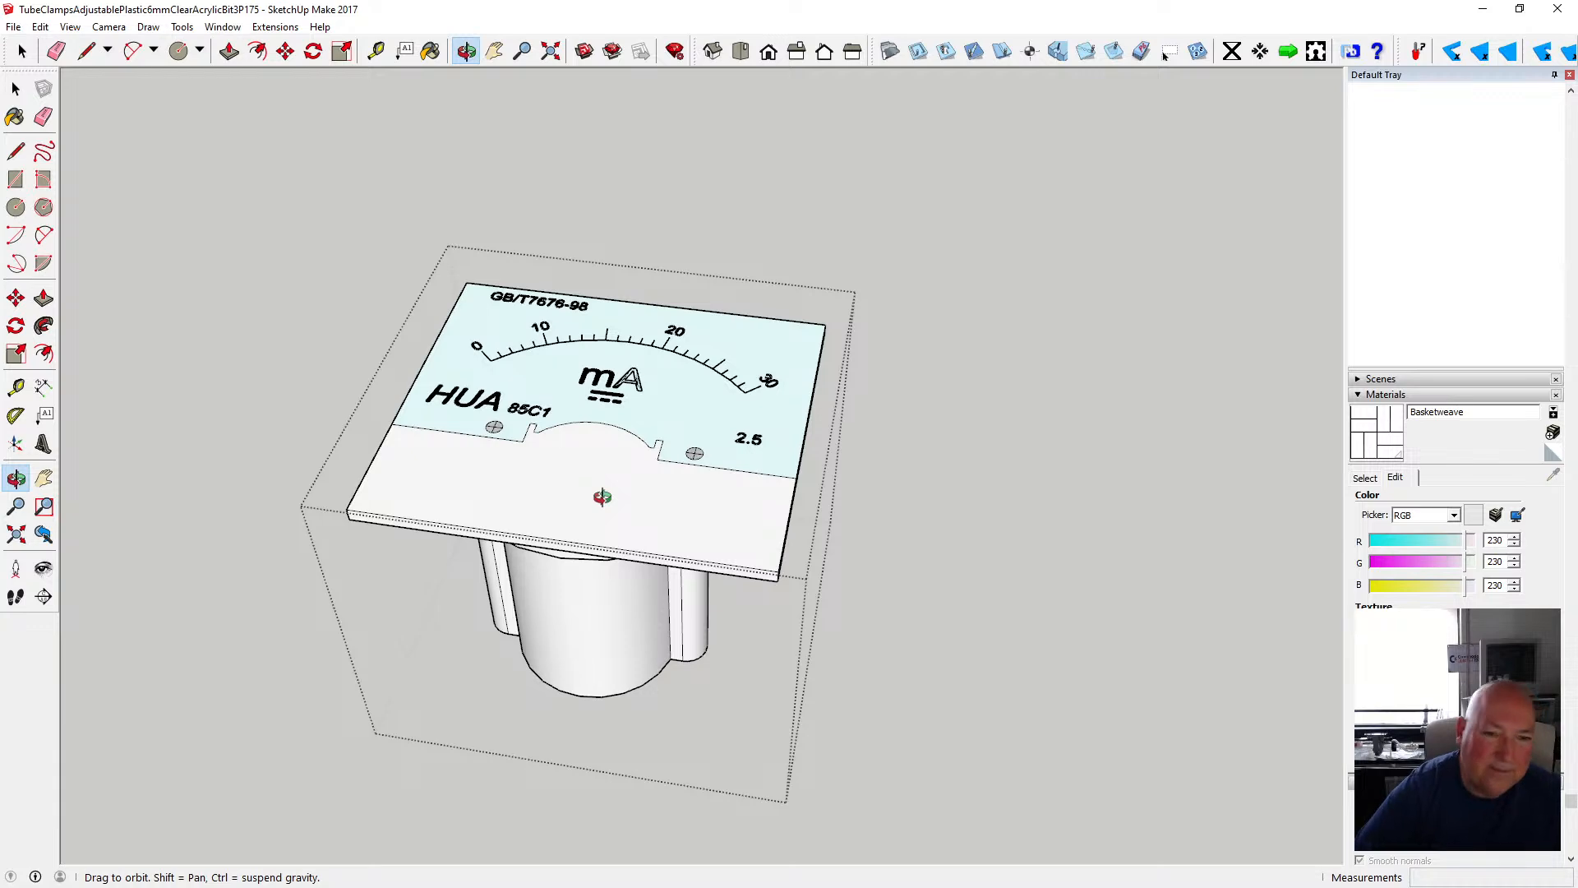
drag(595, 527, 611, 353)
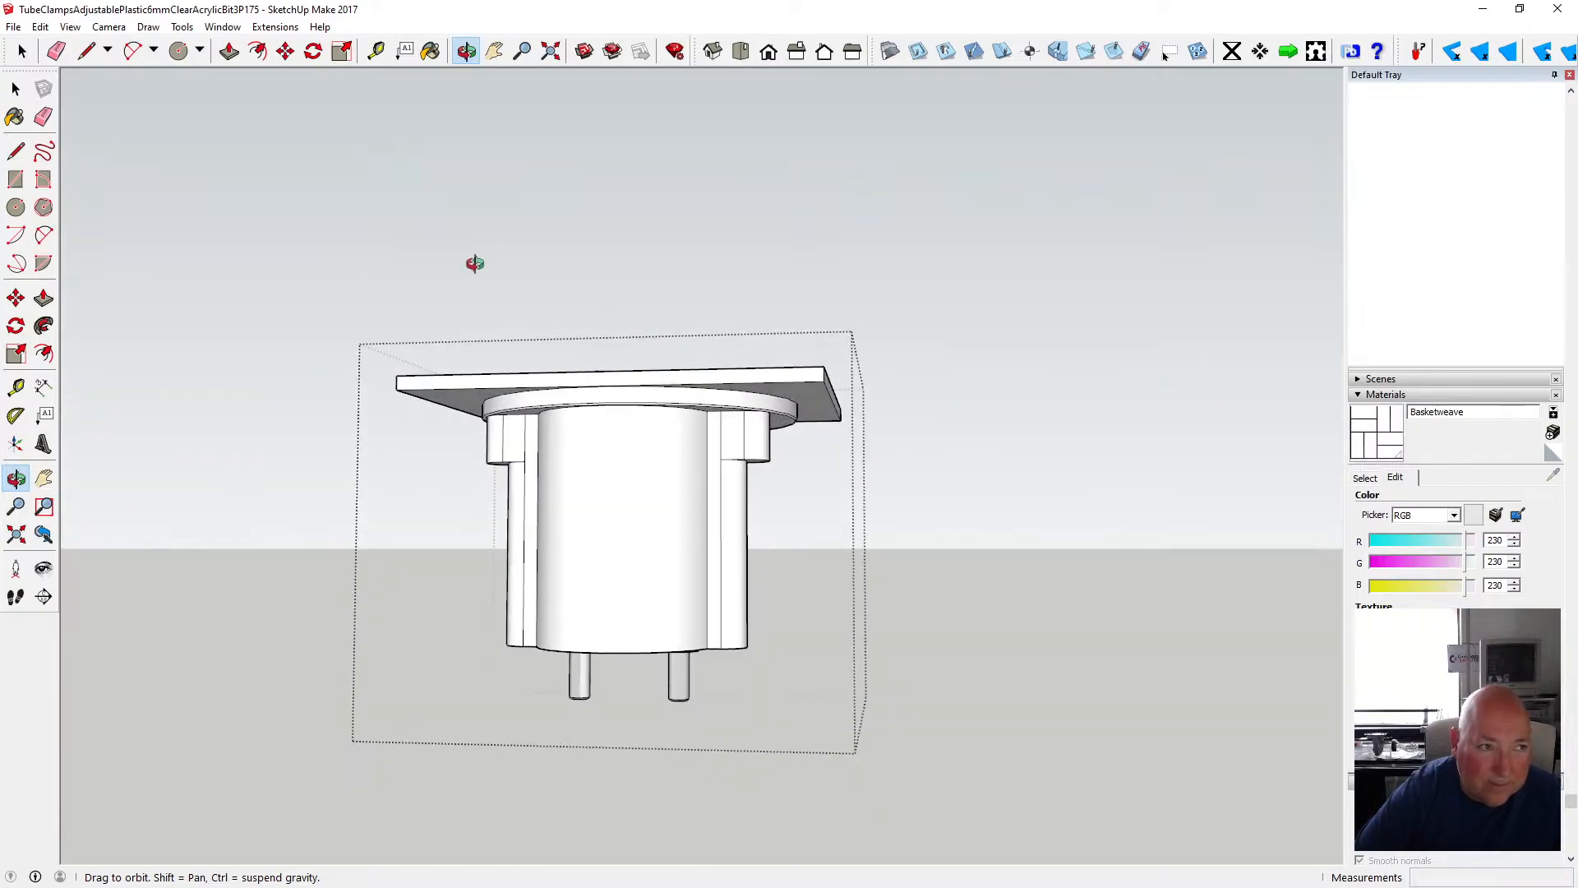
- Try copying the round flange's upper circle 1.5 mm up along the blue axis, check the dial plate and undo the copy
click(15, 88)
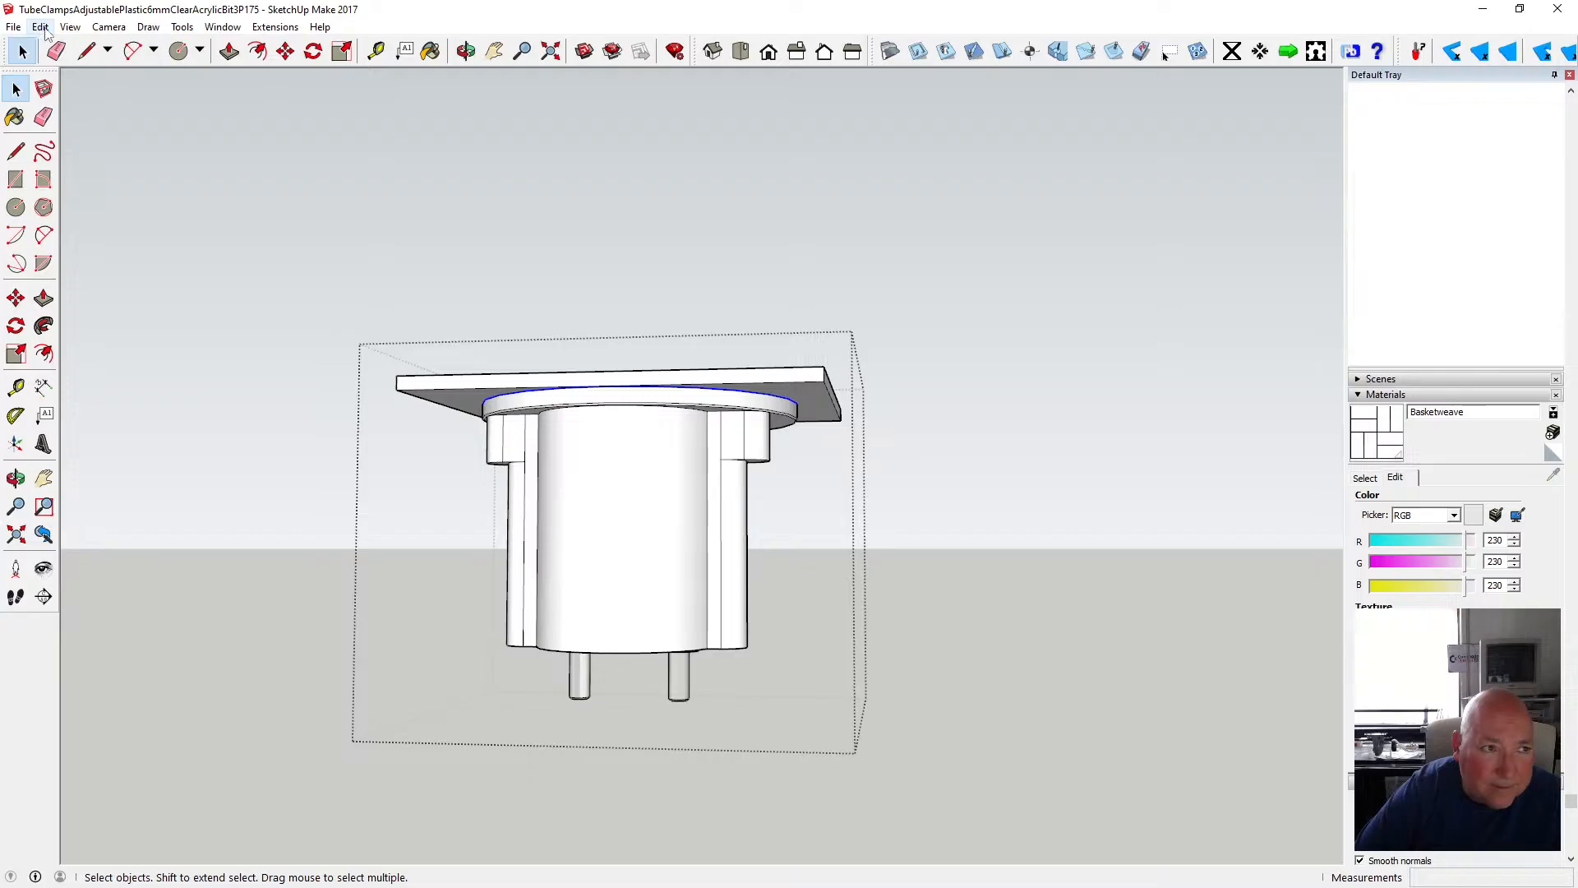
click(285, 51)
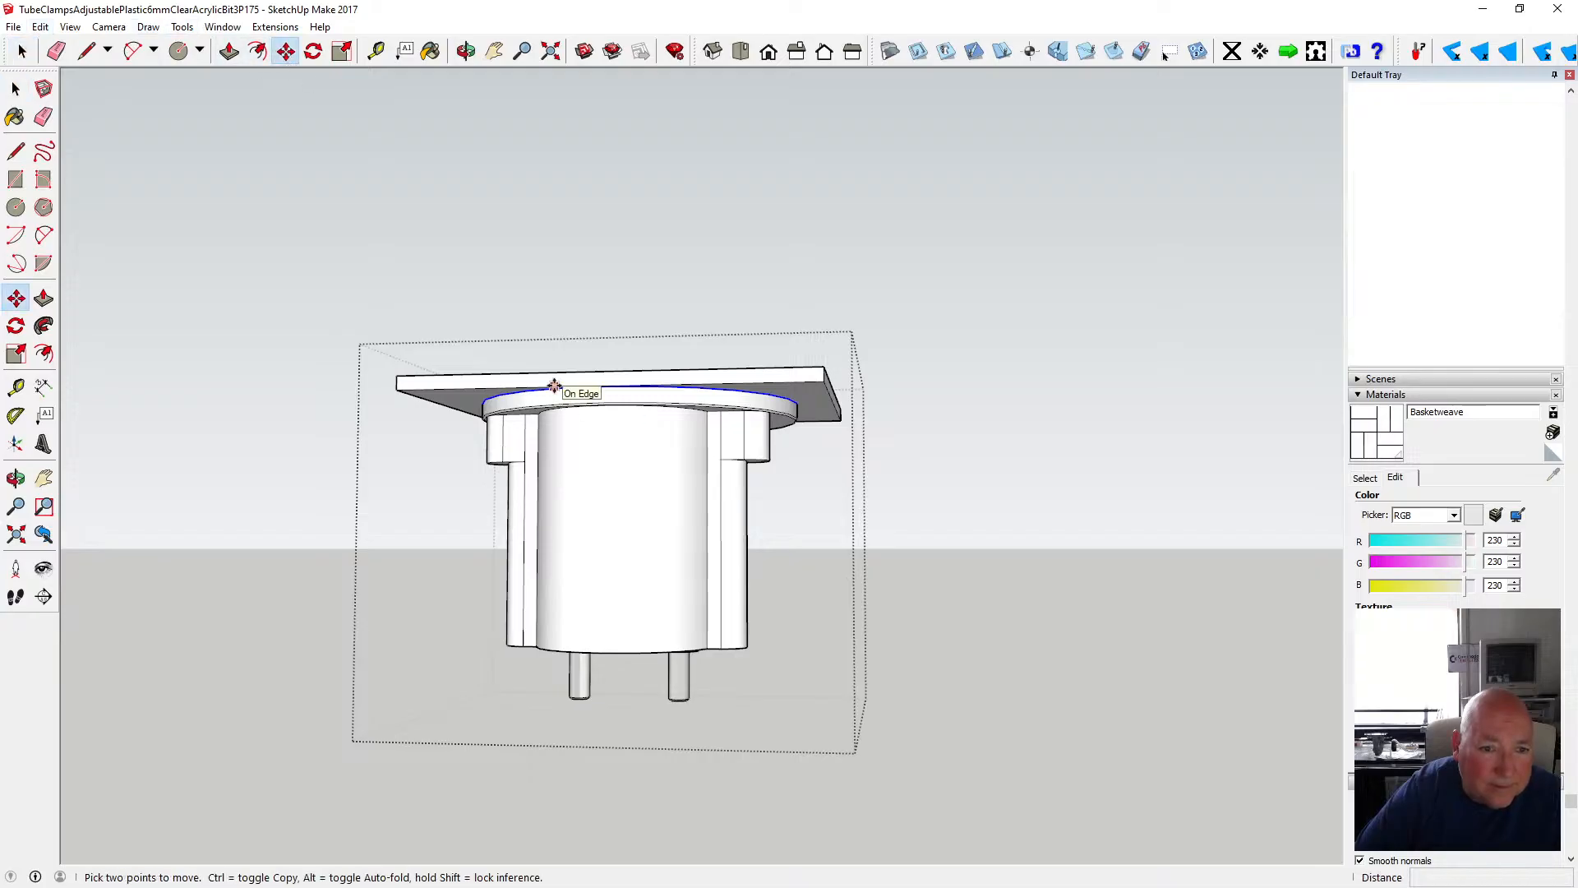
click(554, 387)
key(ctrl)
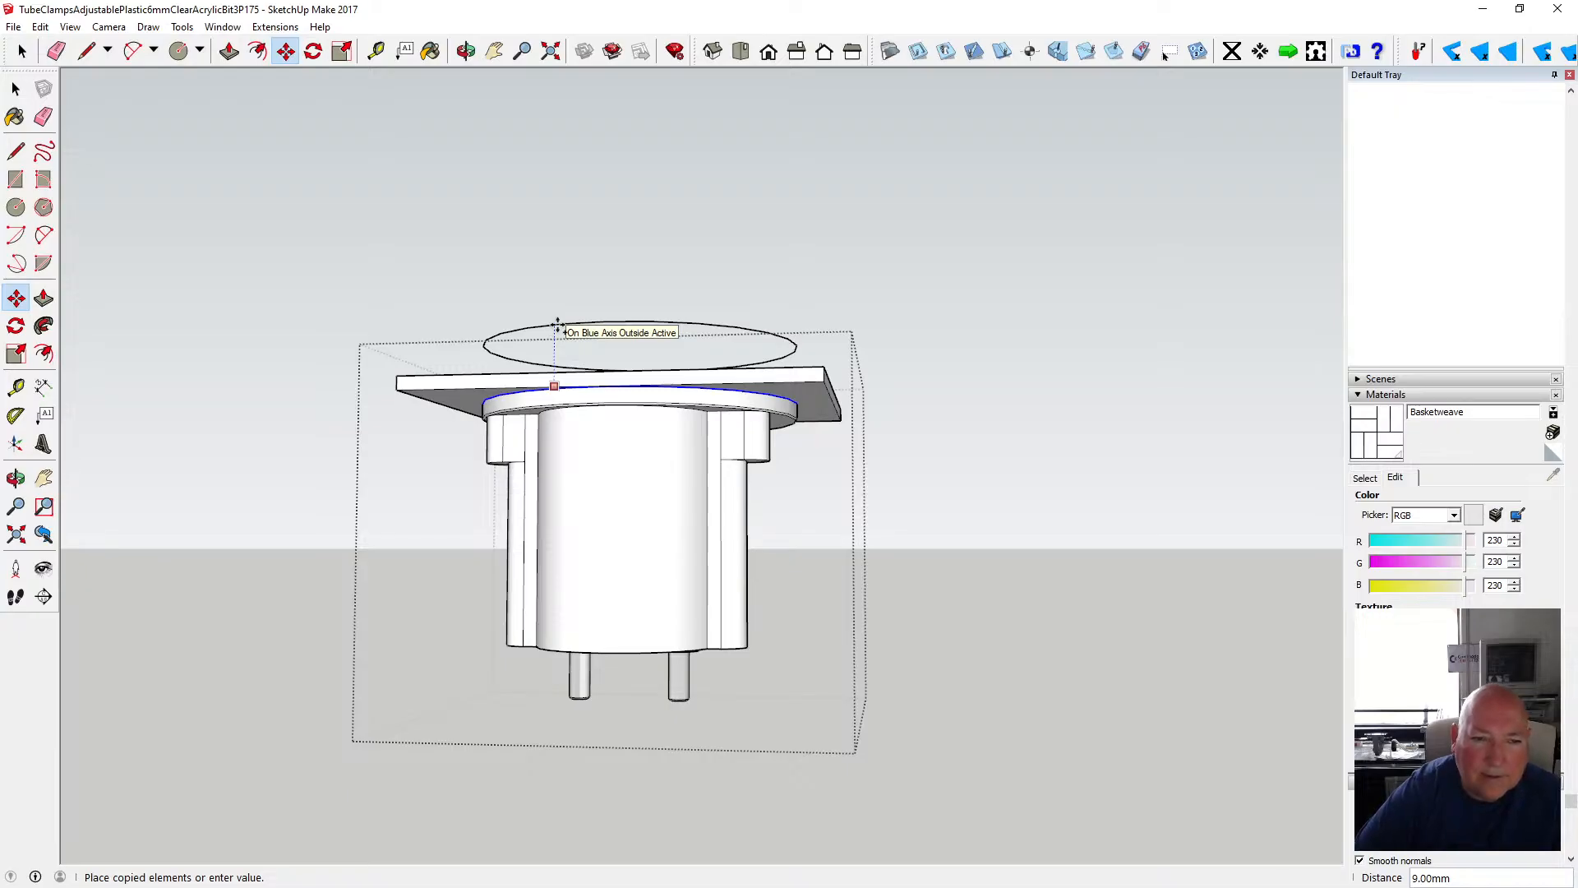
text(1.5)
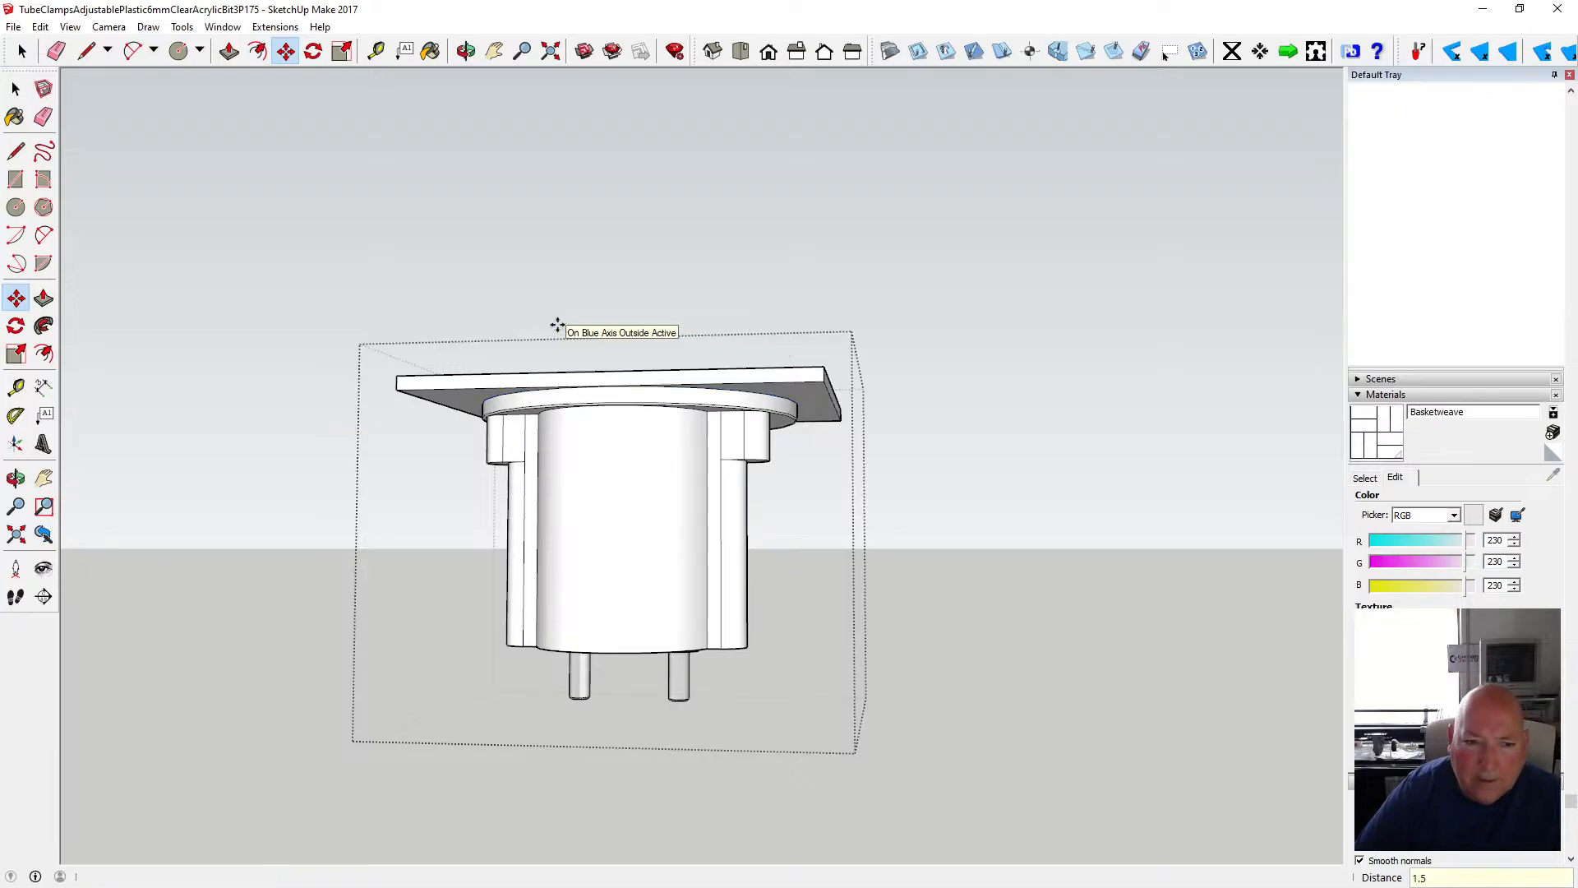
key(Return)
click(465, 51)
drag(511, 123, 519, 406)
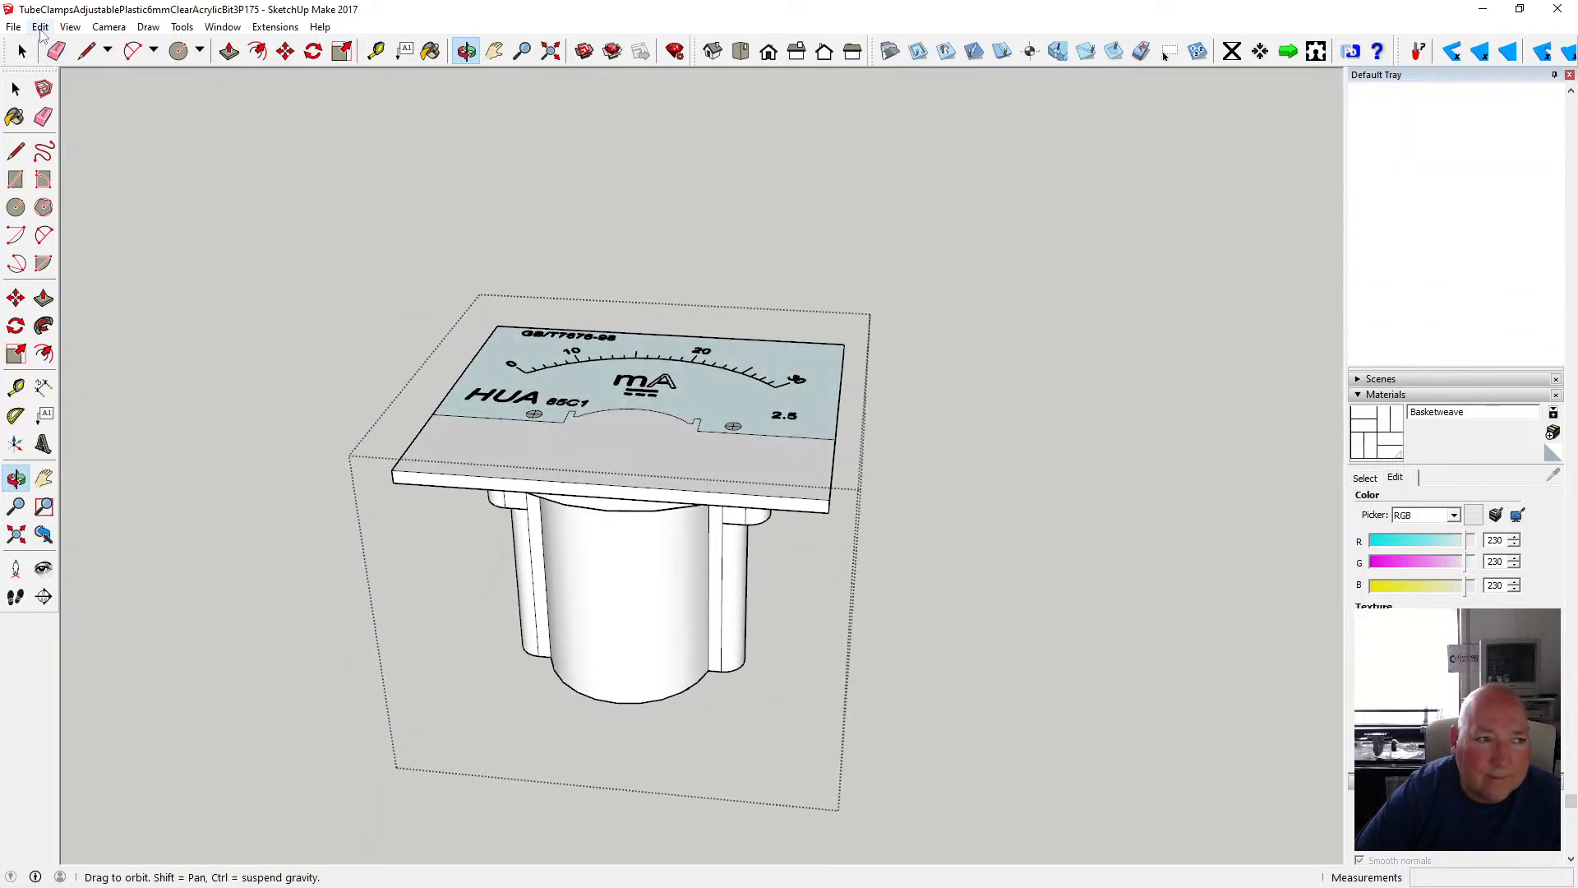
click(43, 32)
click(58, 49)
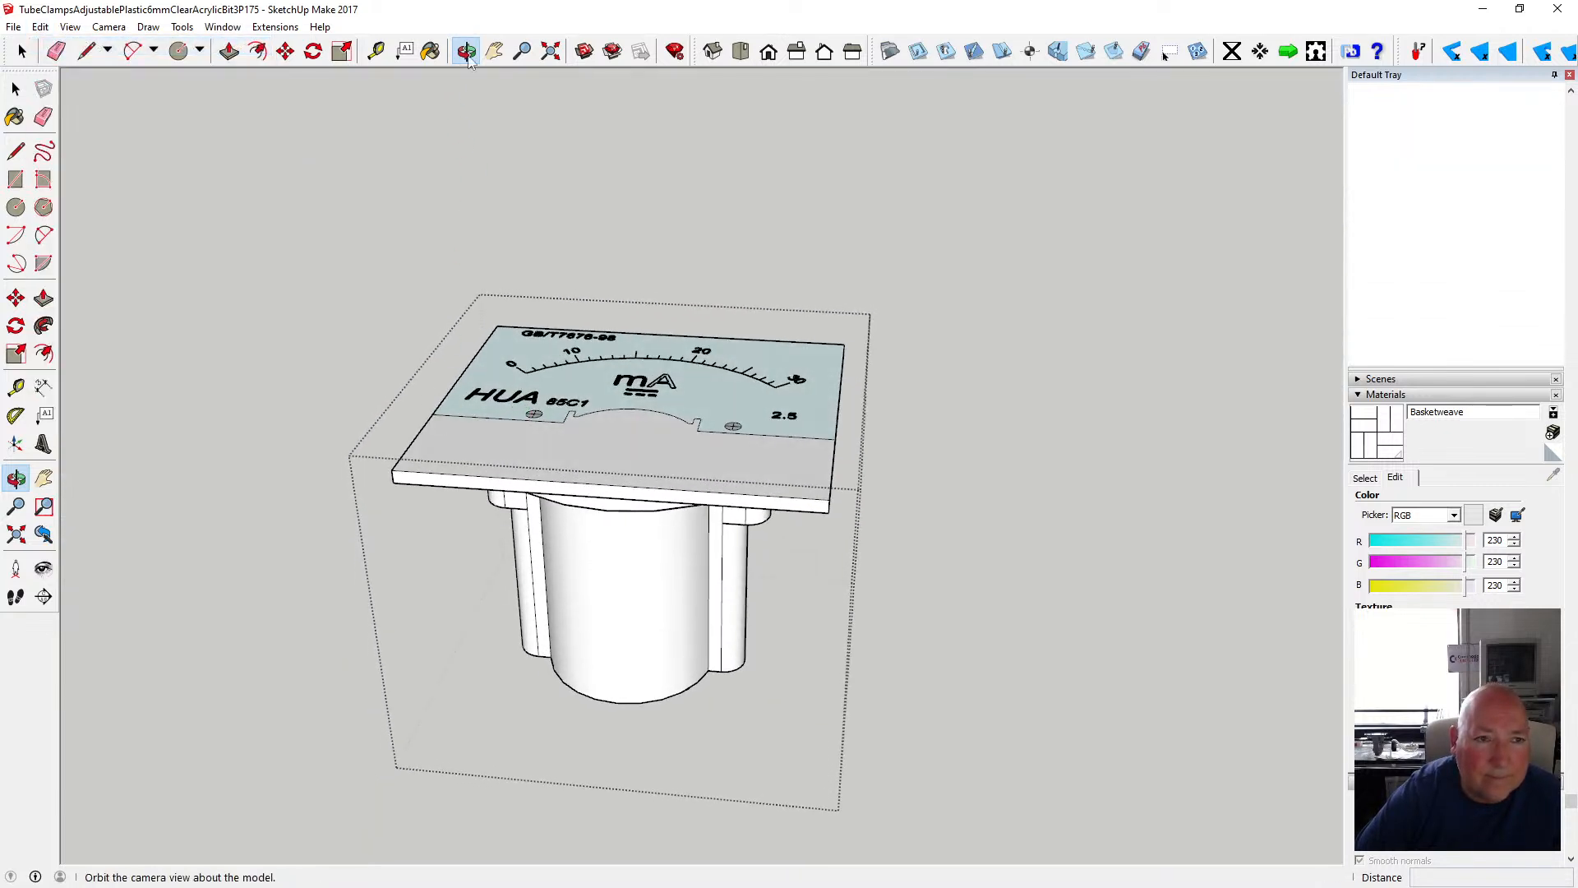
- Copy the round flange's upper circle 2 mm up along the blue axis onto the dial plate's top face
drag(526, 354, 536, 162)
click(16, 89)
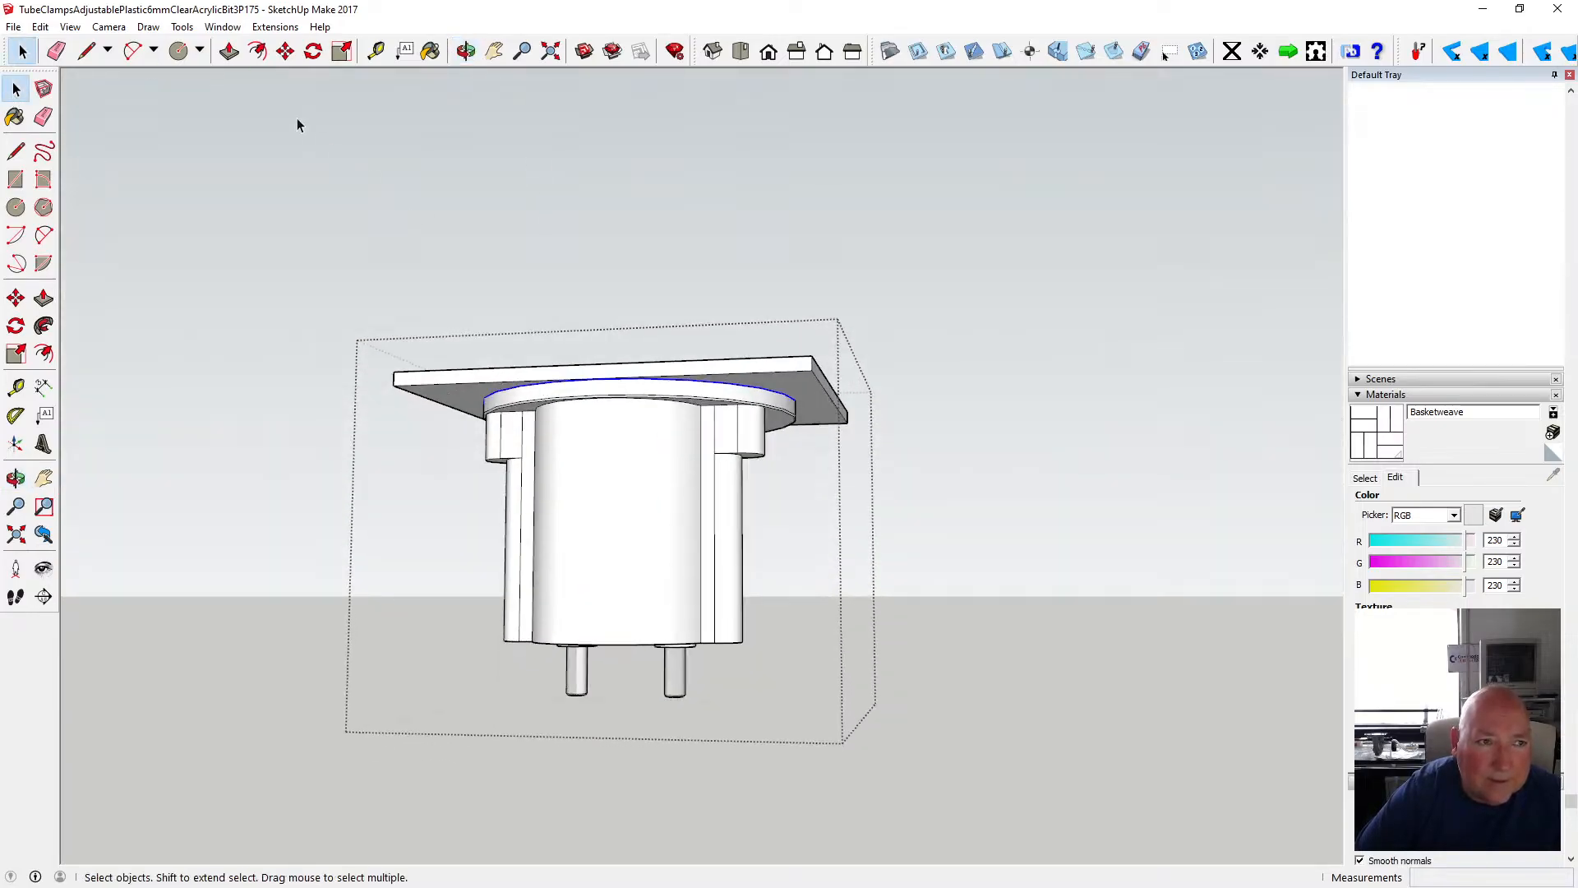
click(285, 51)
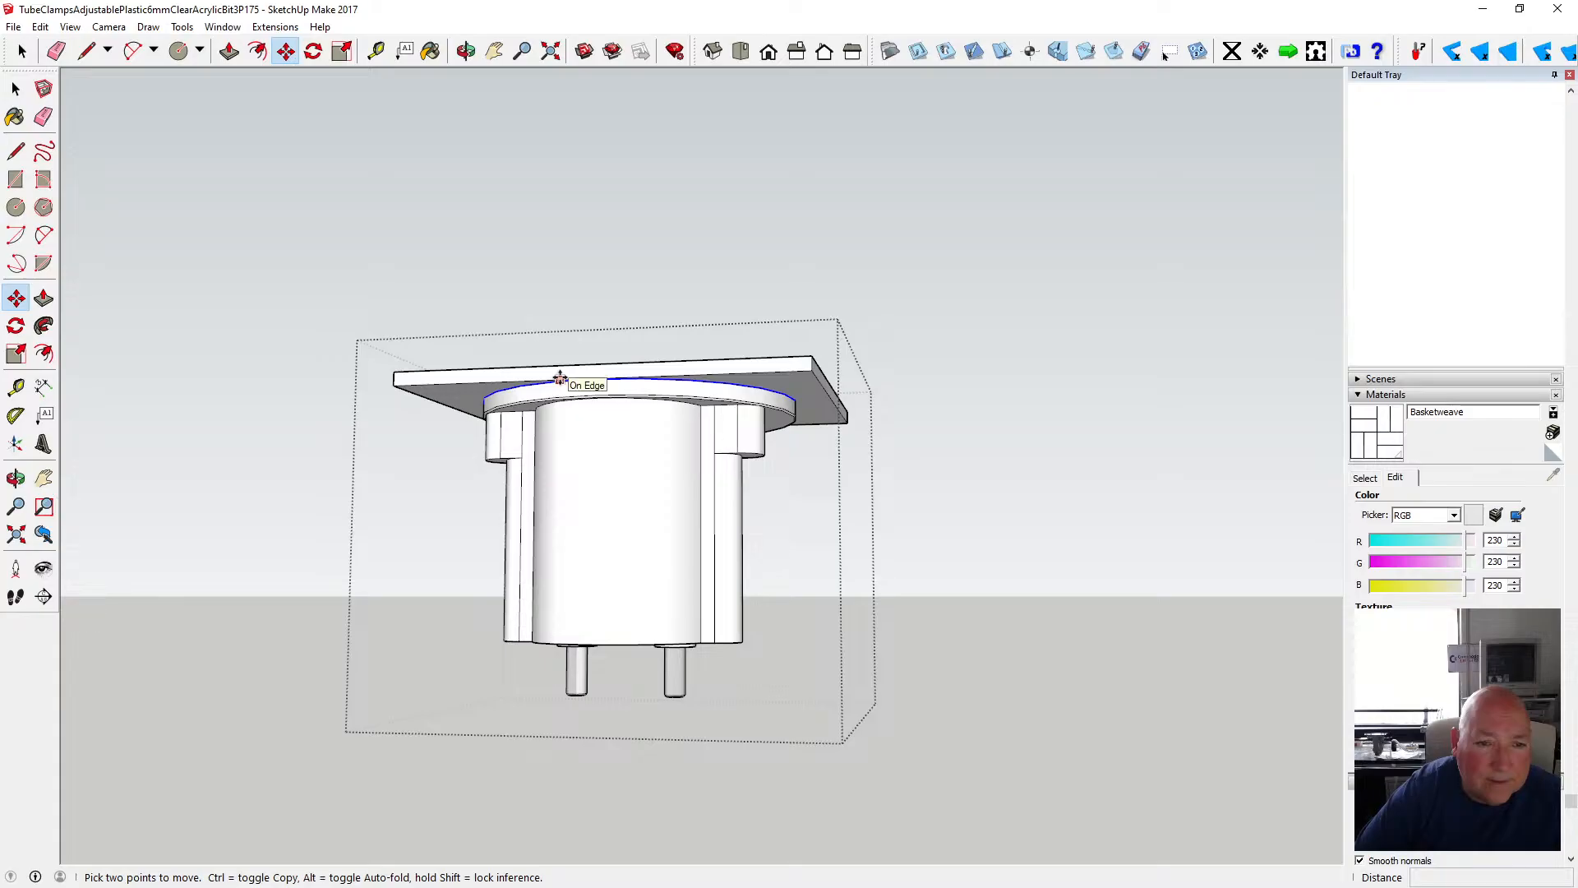
key(ctrl)
click(559, 379)
text(2)
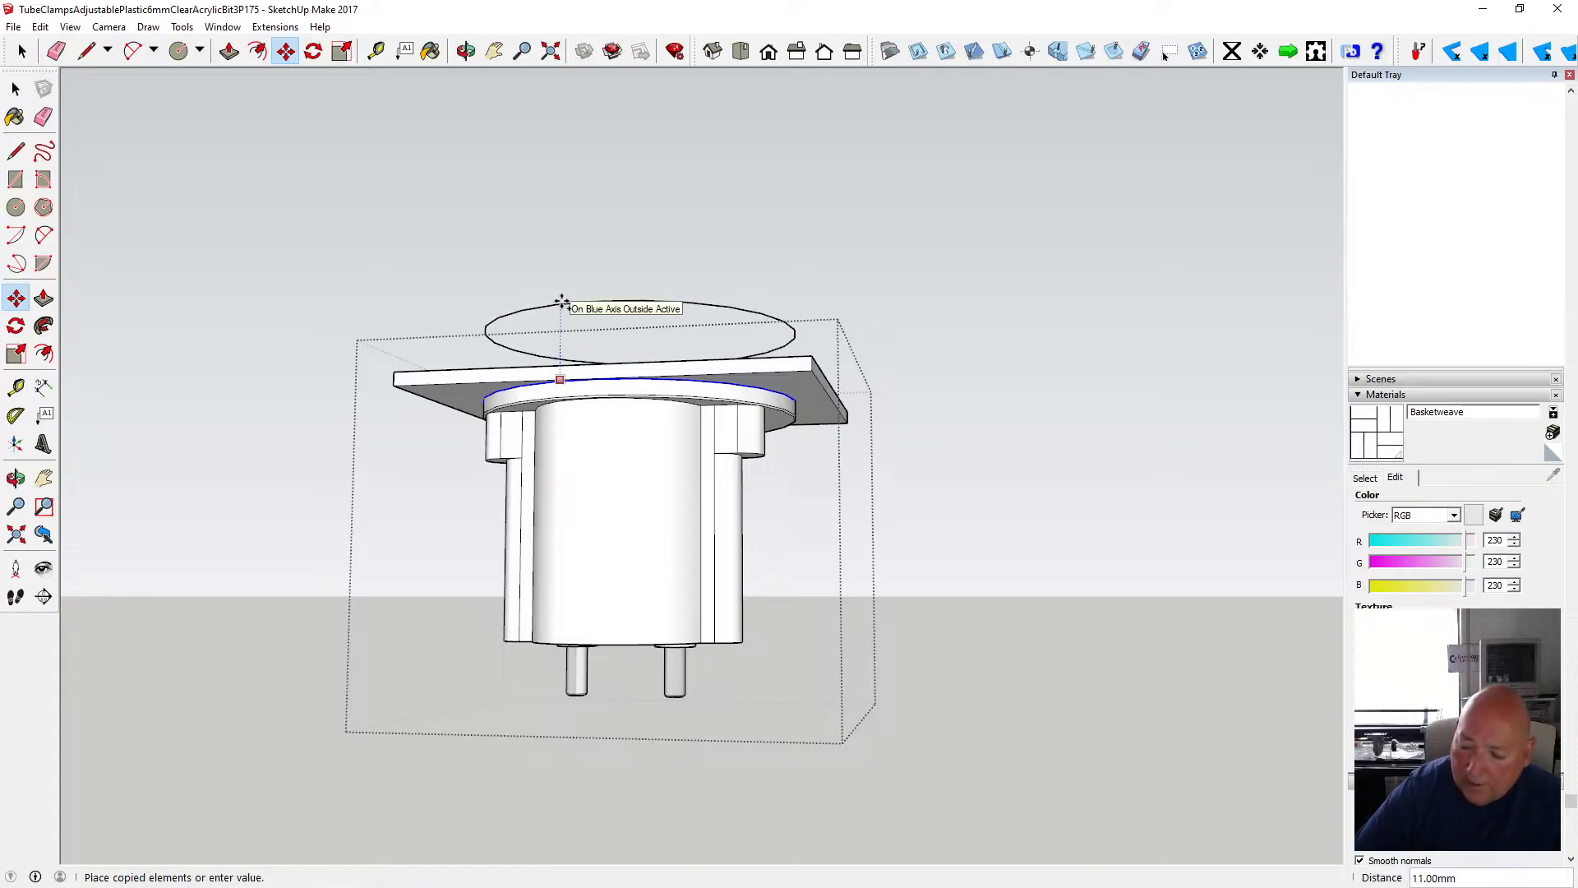
key(Escape)
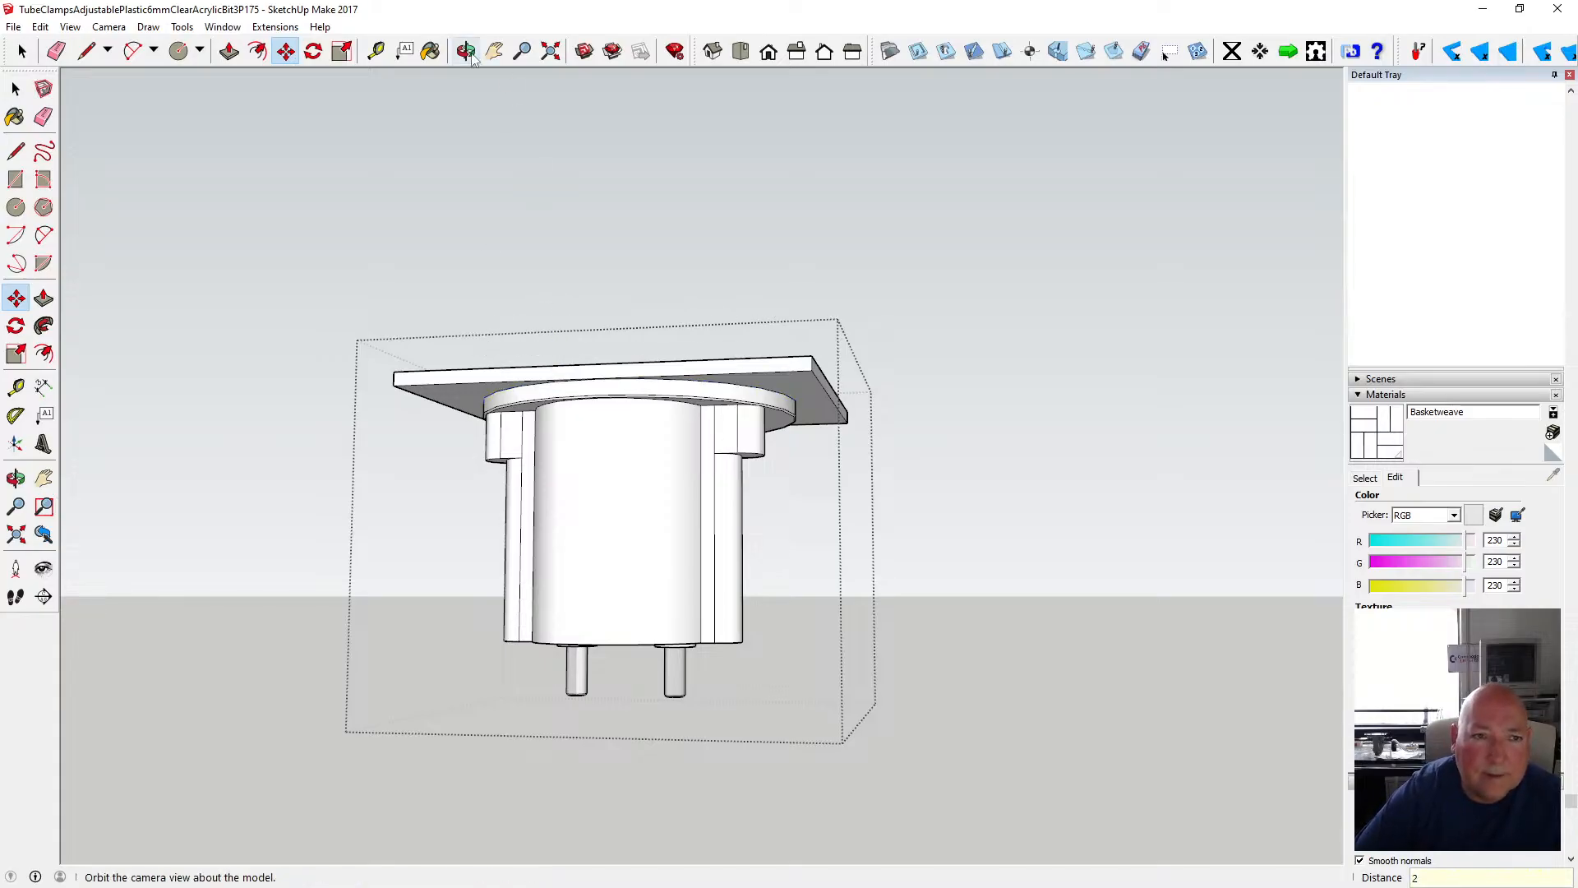
- Delete the parts of the copied circle that cross the light blue dial area, keeping only the arc below it
key(o)
drag(561, 195, 590, 287)
scroll(599, 378, up, 5)
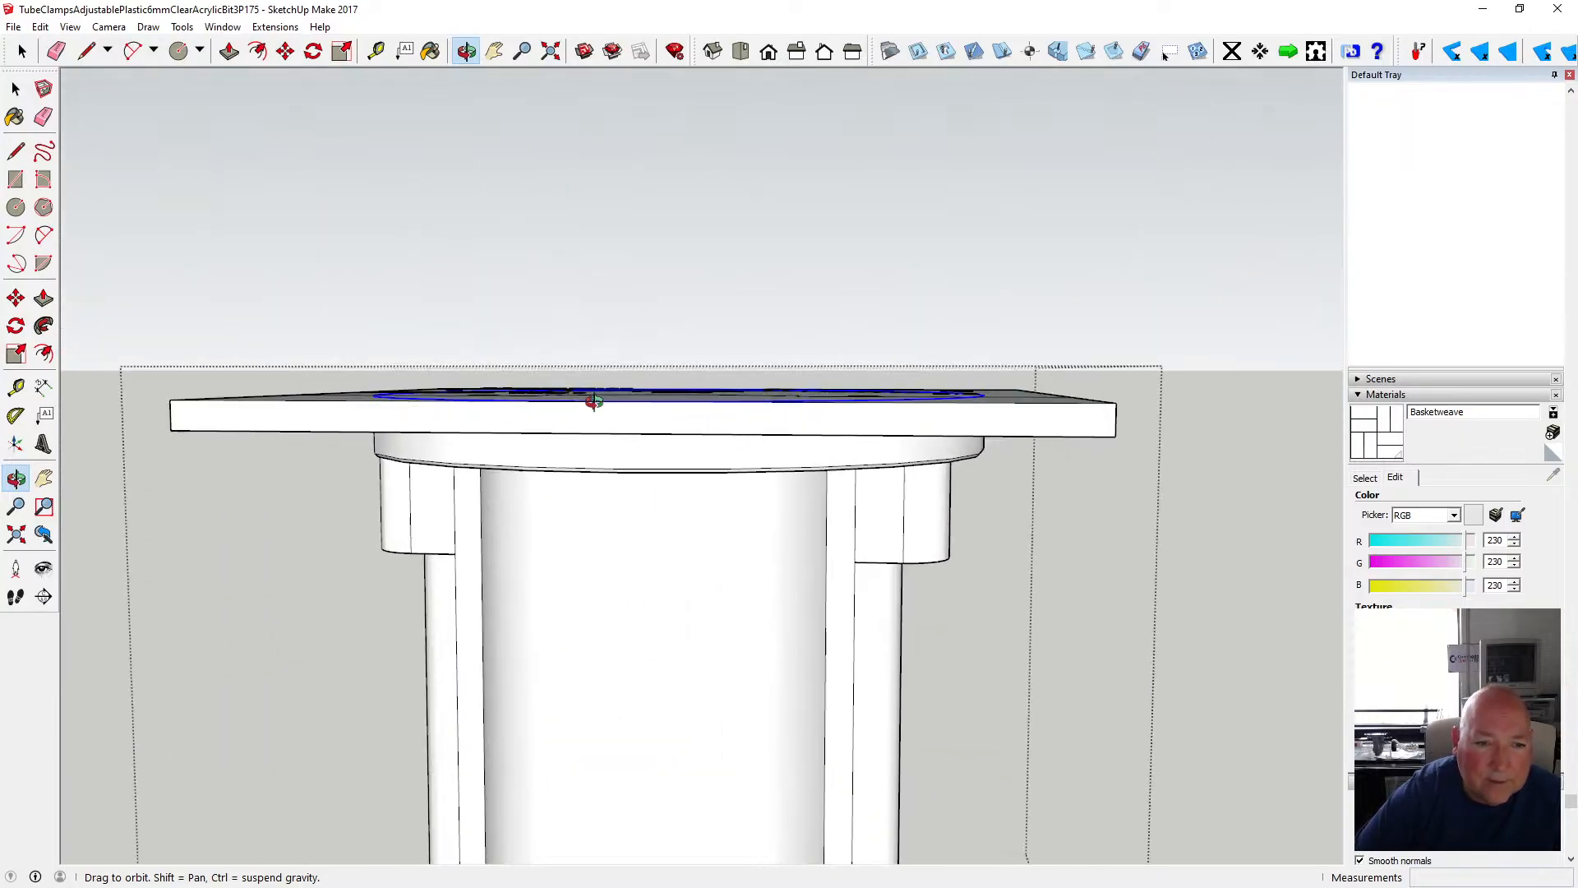
drag(592, 402, 624, 623)
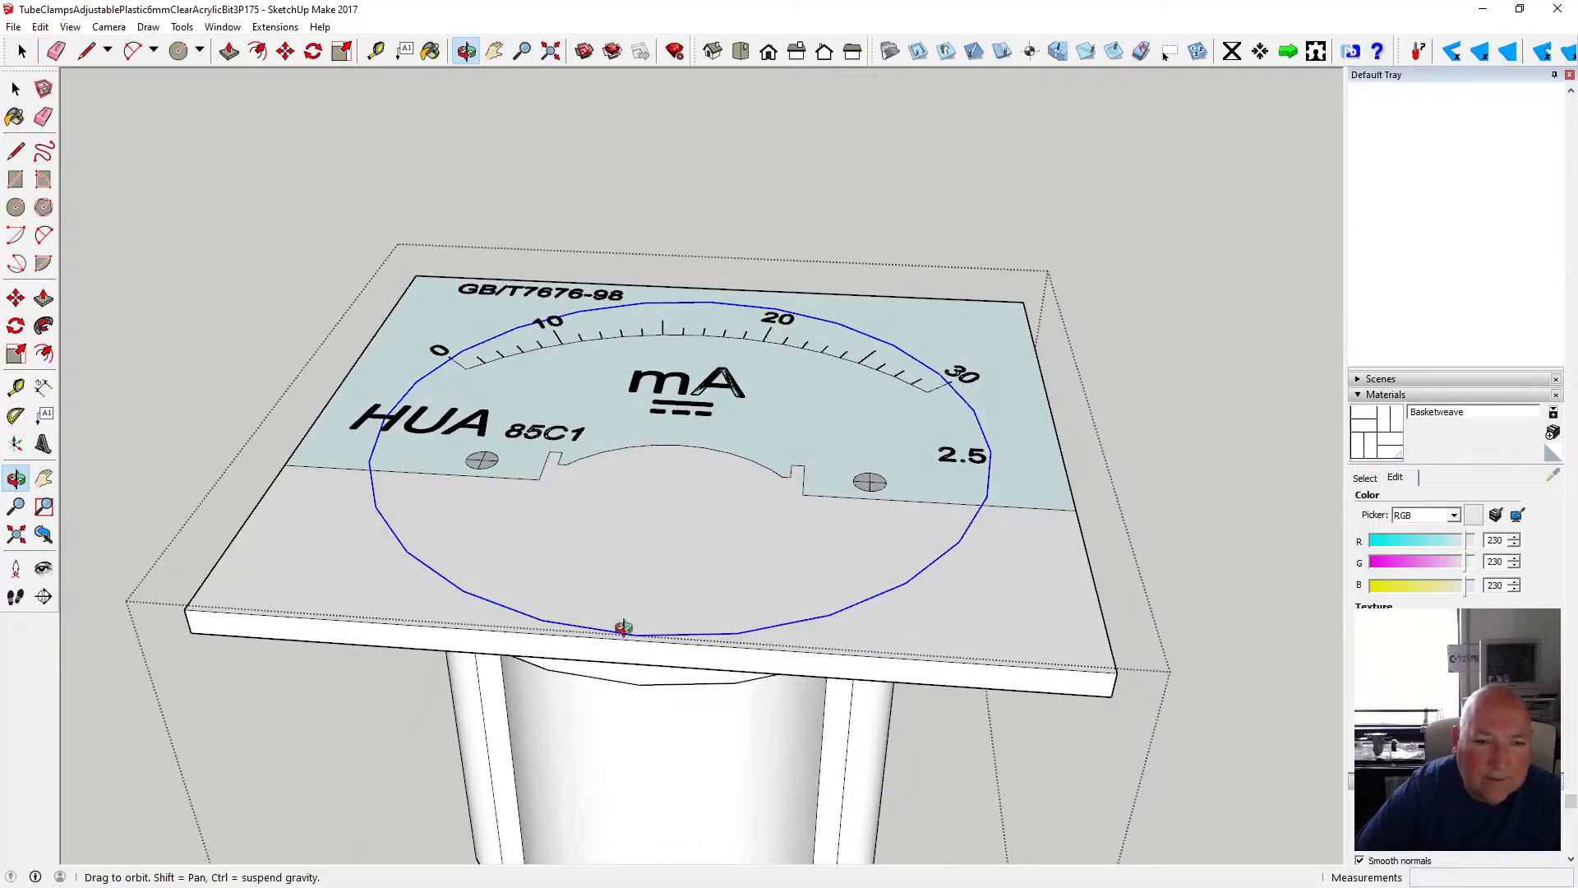
scroll(633, 562, up, 2)
drag(628, 552, 676, 622)
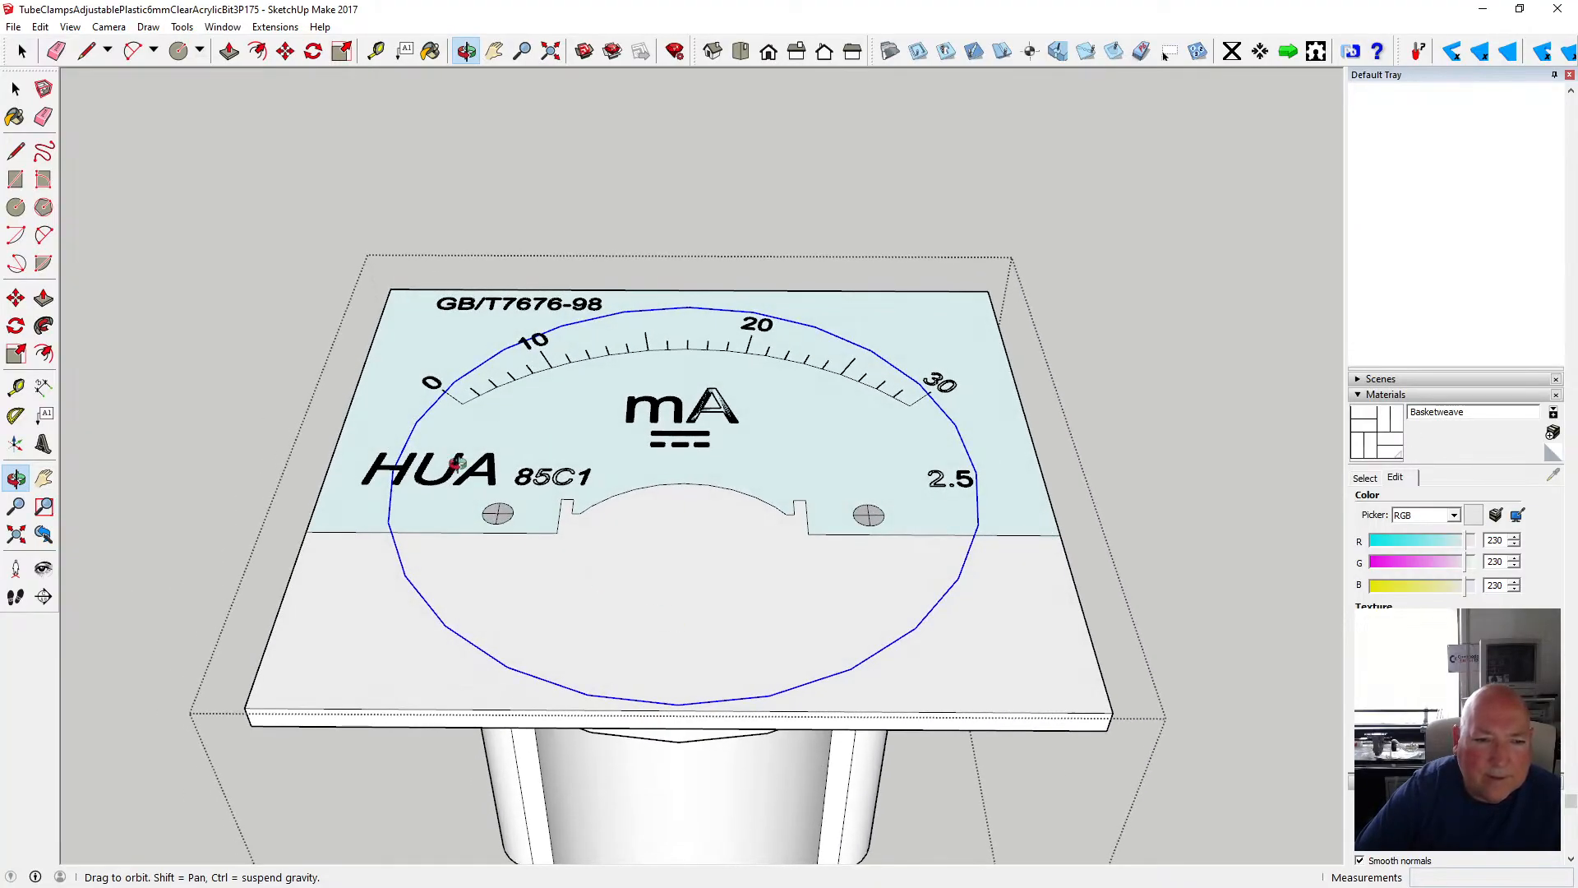
click(16, 88)
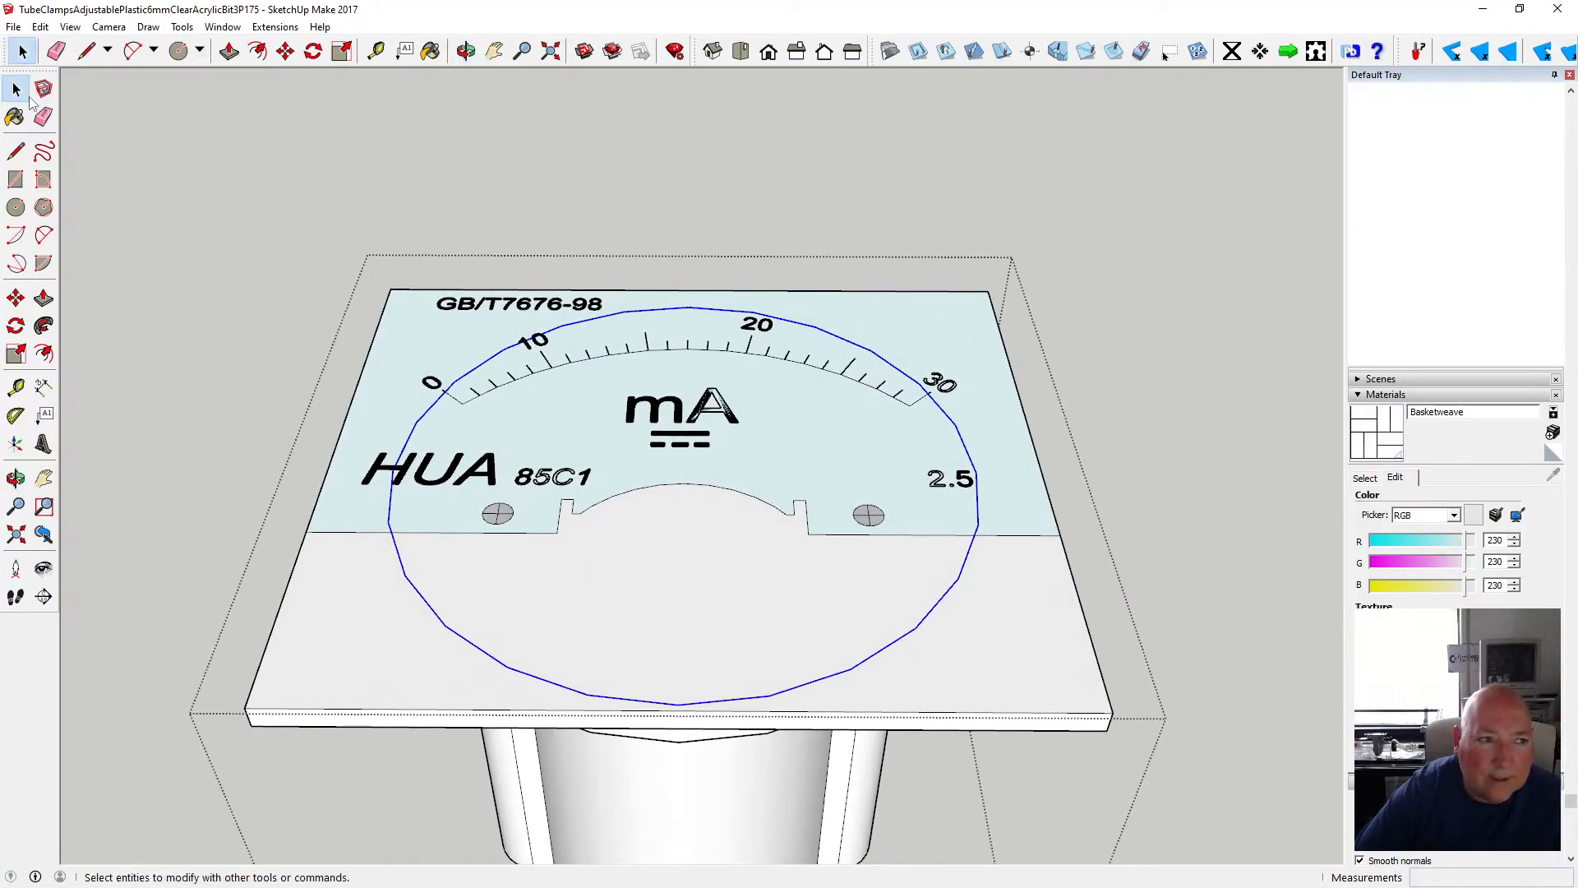
click(391, 510)
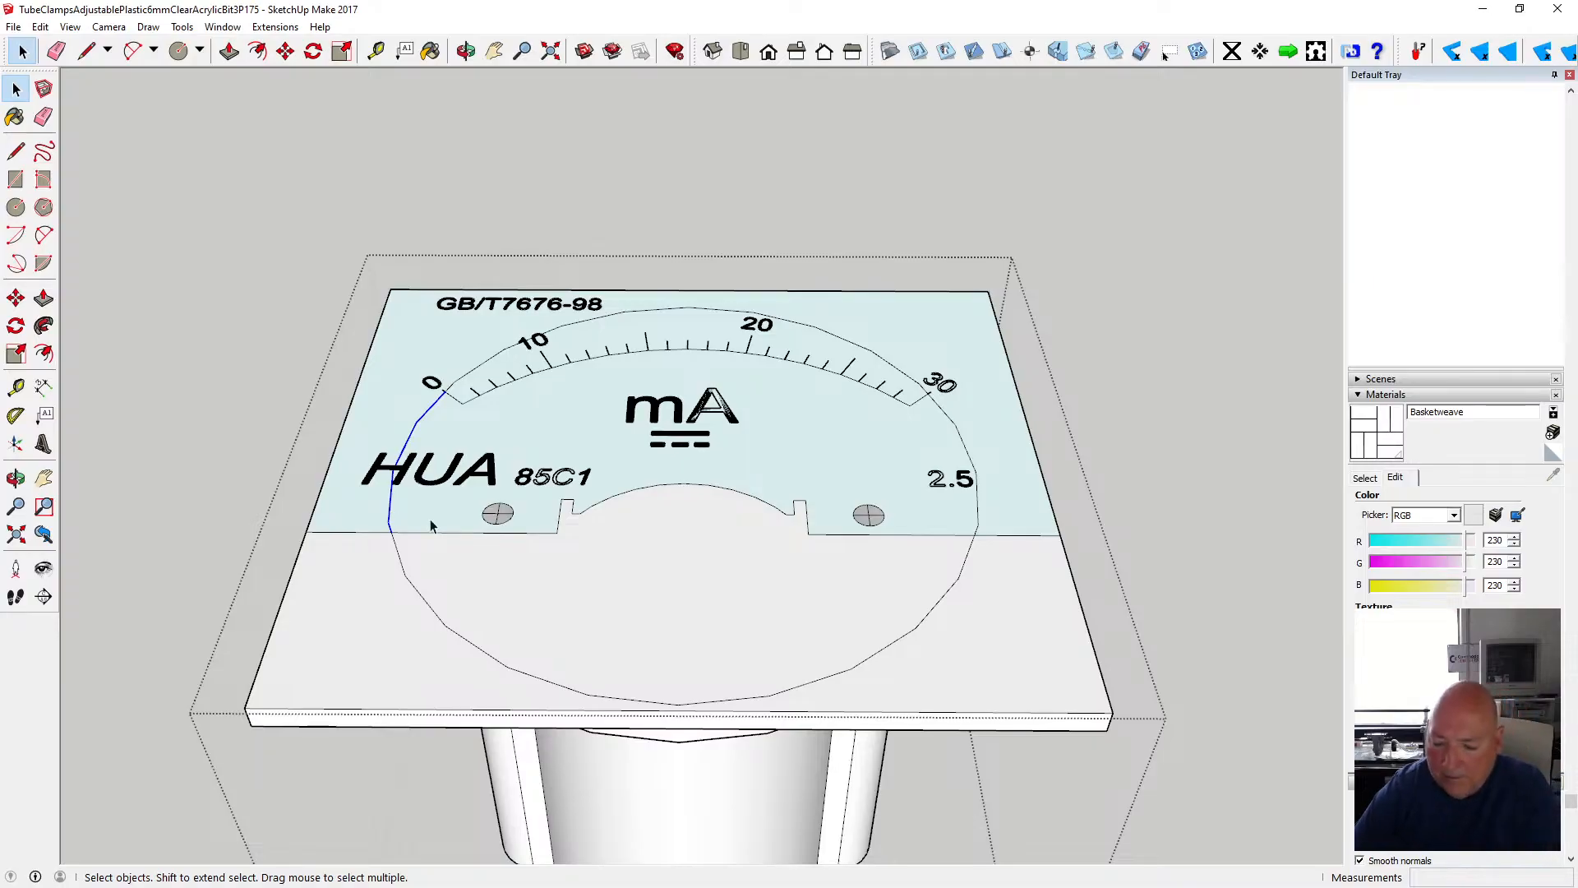
key(Delete)
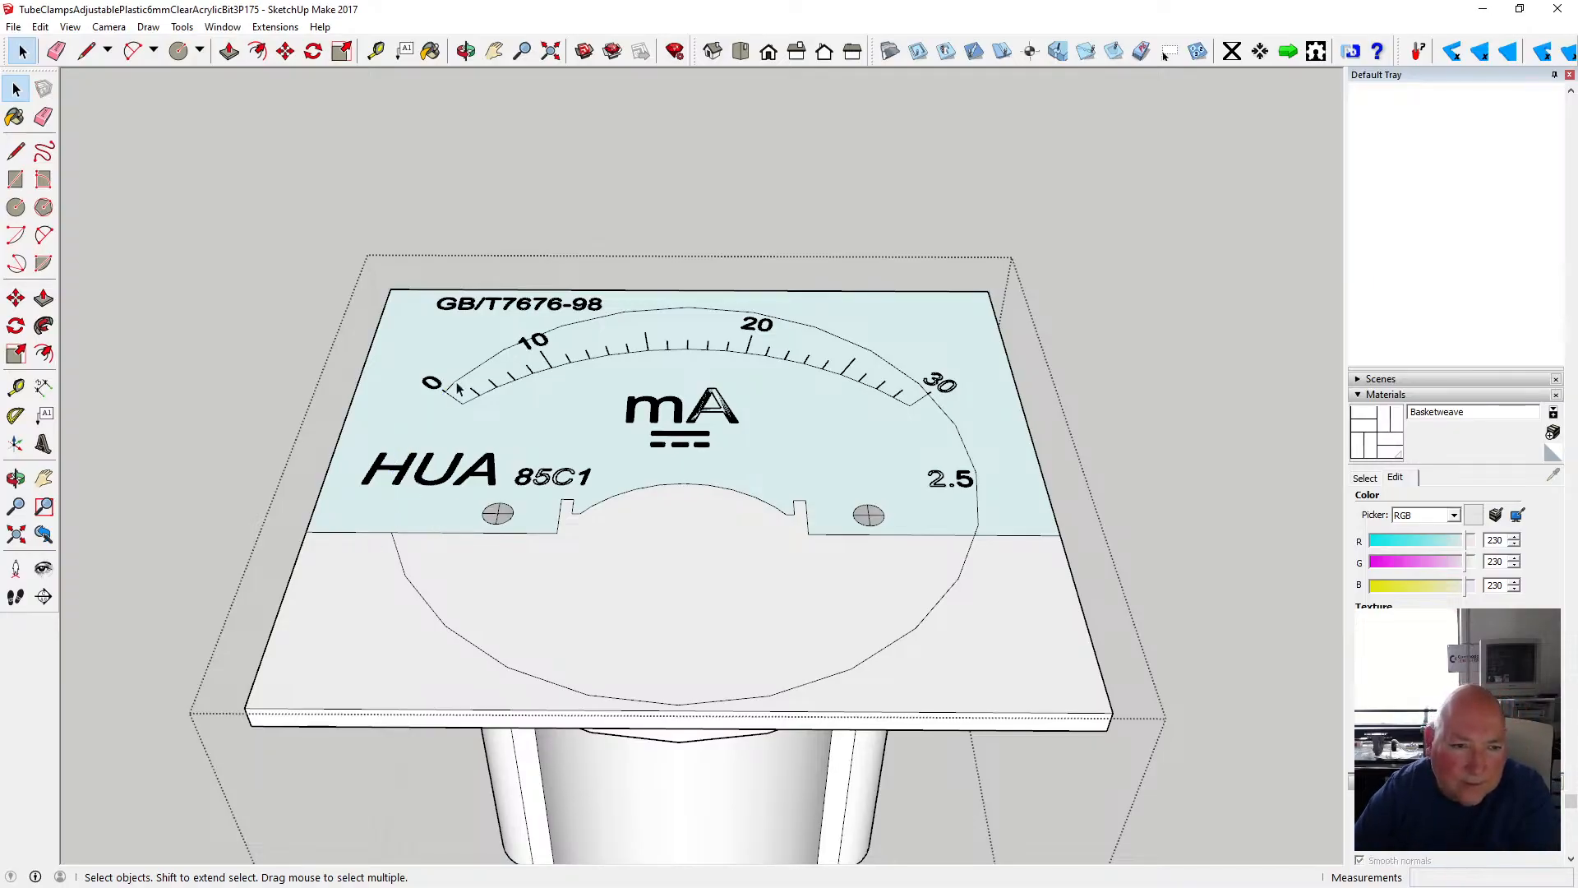
click(456, 383)
key(Delete)
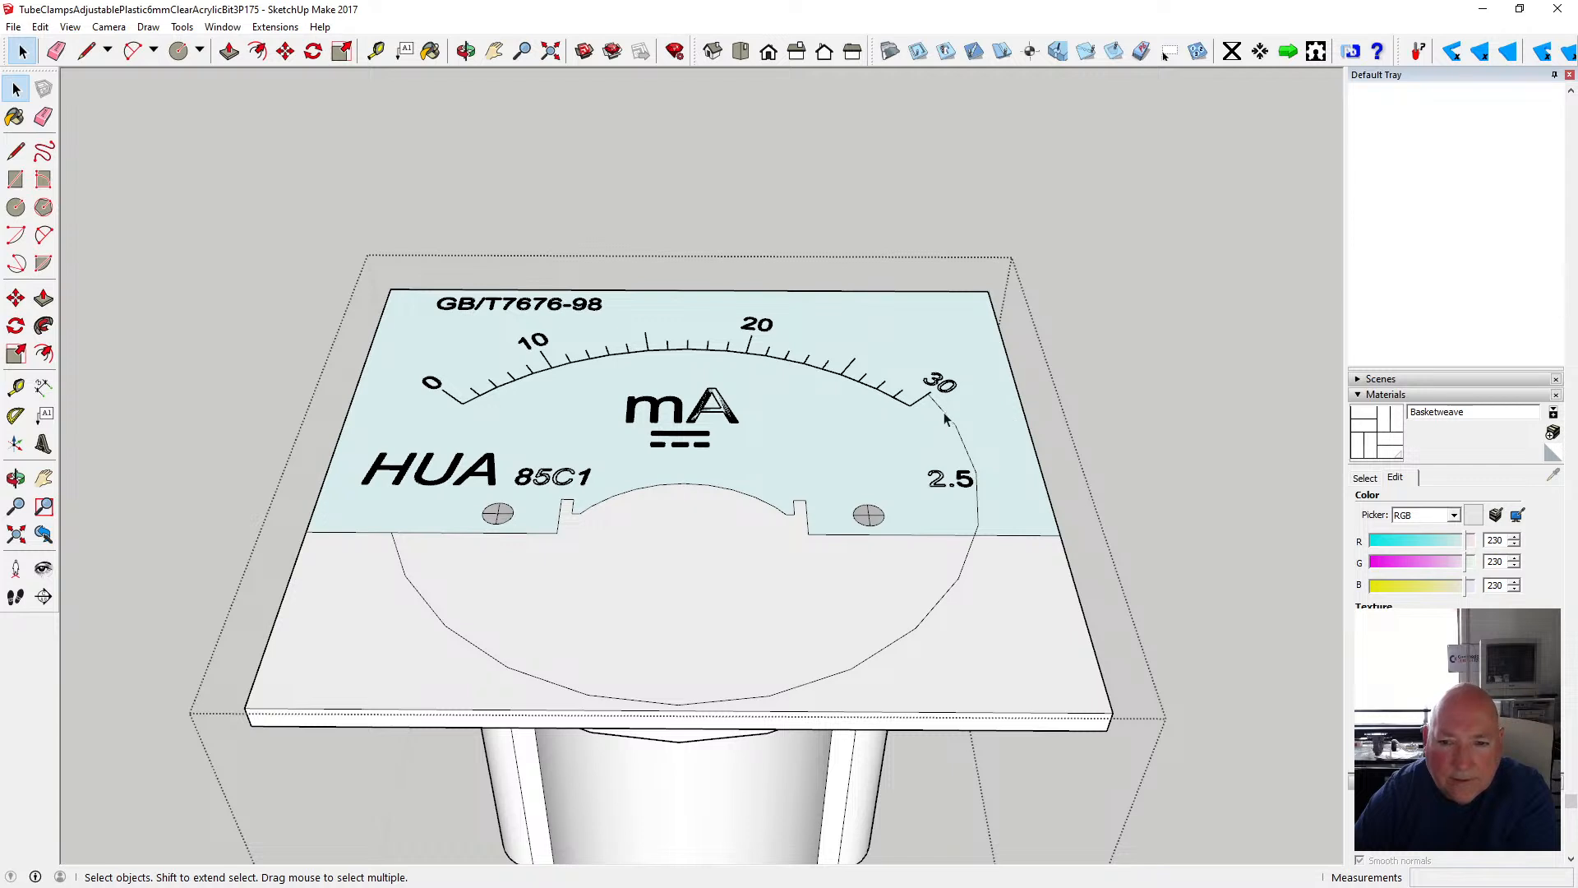
key(Delete)
- Offset the outline of the face enclosed by the remaining arc and the dial's lower edge inward by 1.5 mm
scroll(748, 589, down, 2)
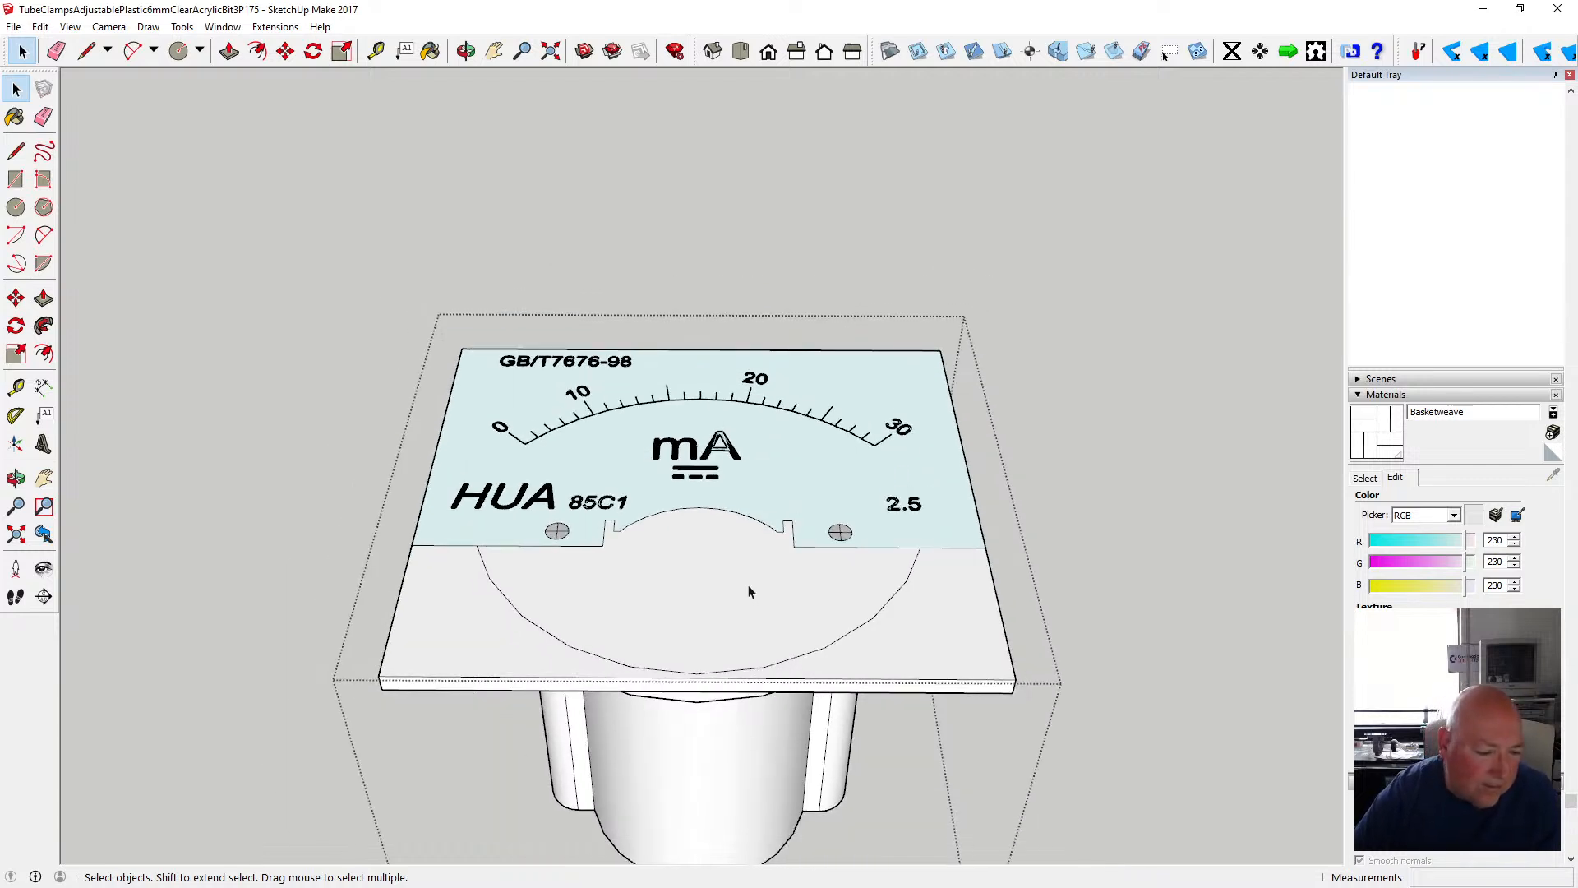
click(257, 51)
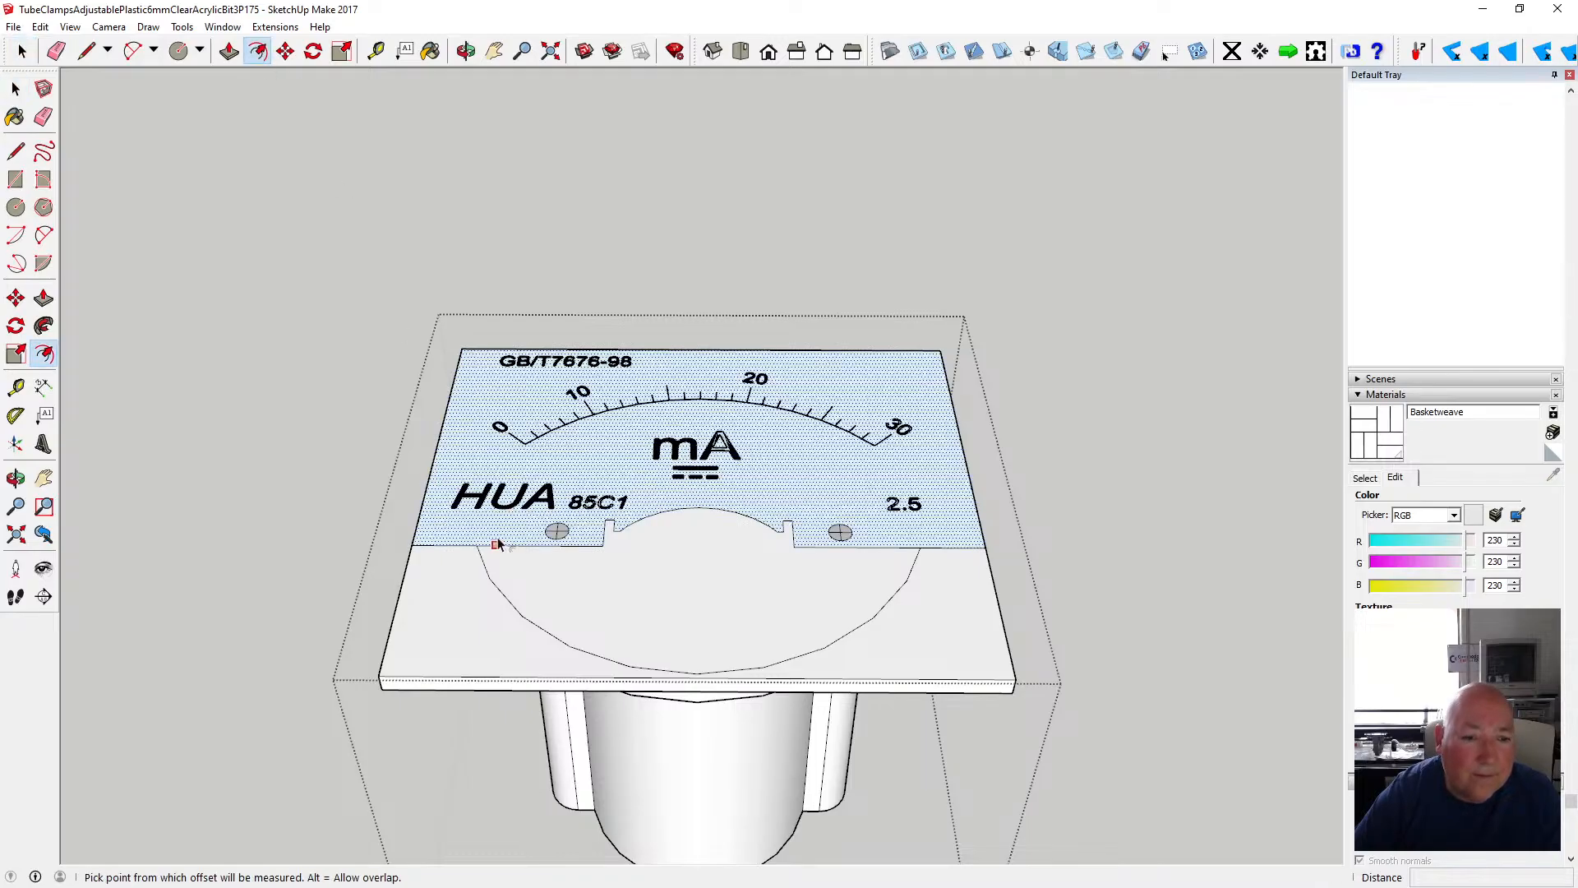
click(498, 586)
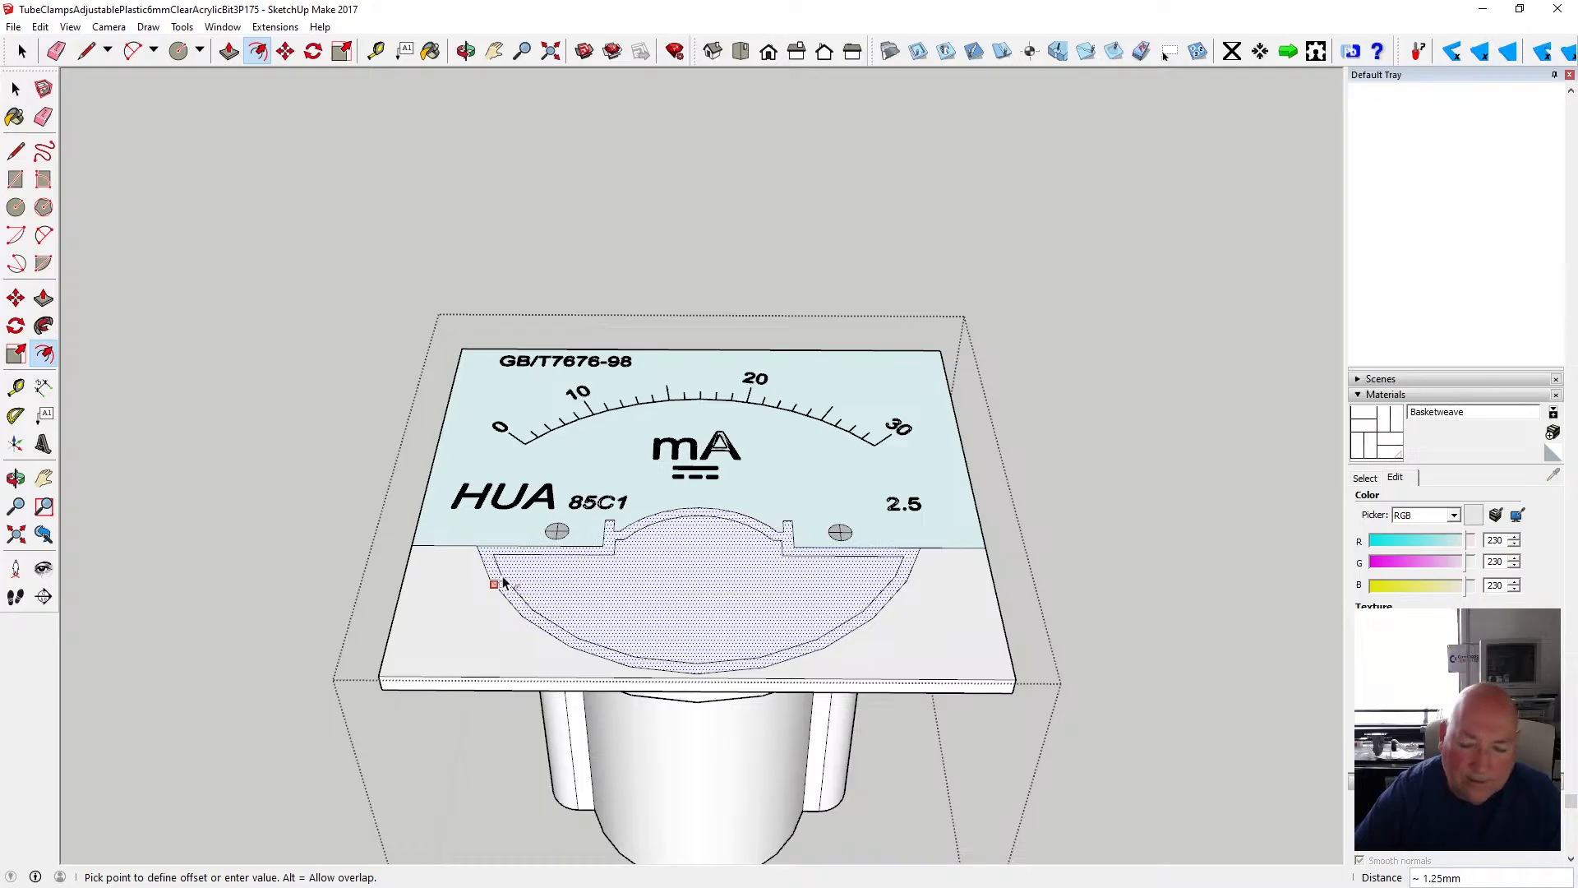
text(1.)
key(Return)
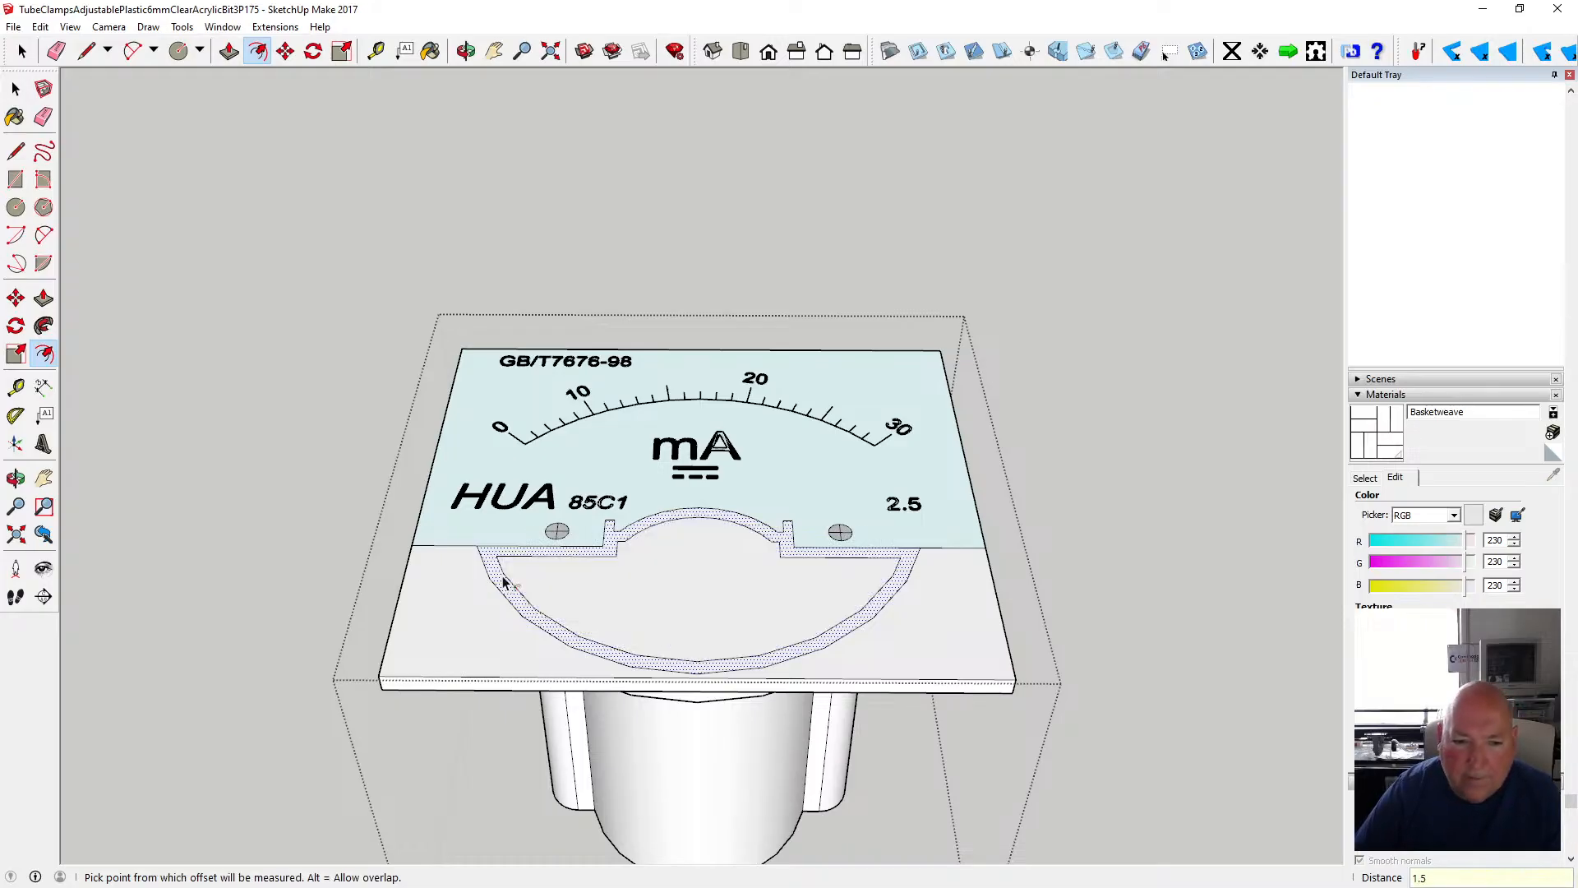
- Delete the inner offset lines that follow the dial's lower edge, keeping only the inner arc on the plate
key(space)
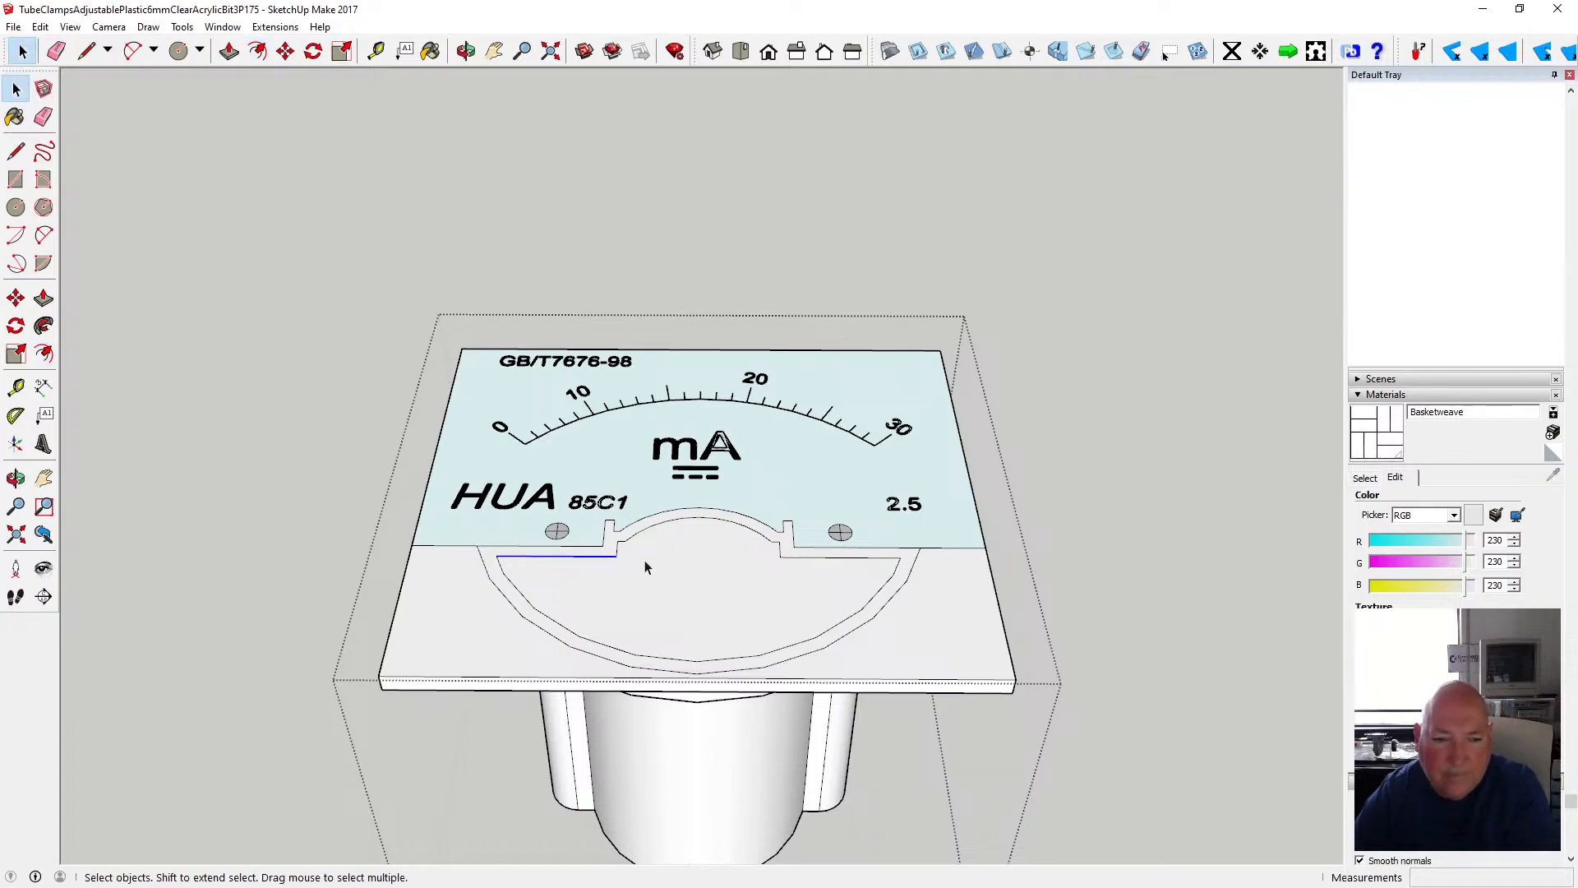
key(Delete)
click(621, 550)
click(619, 548)
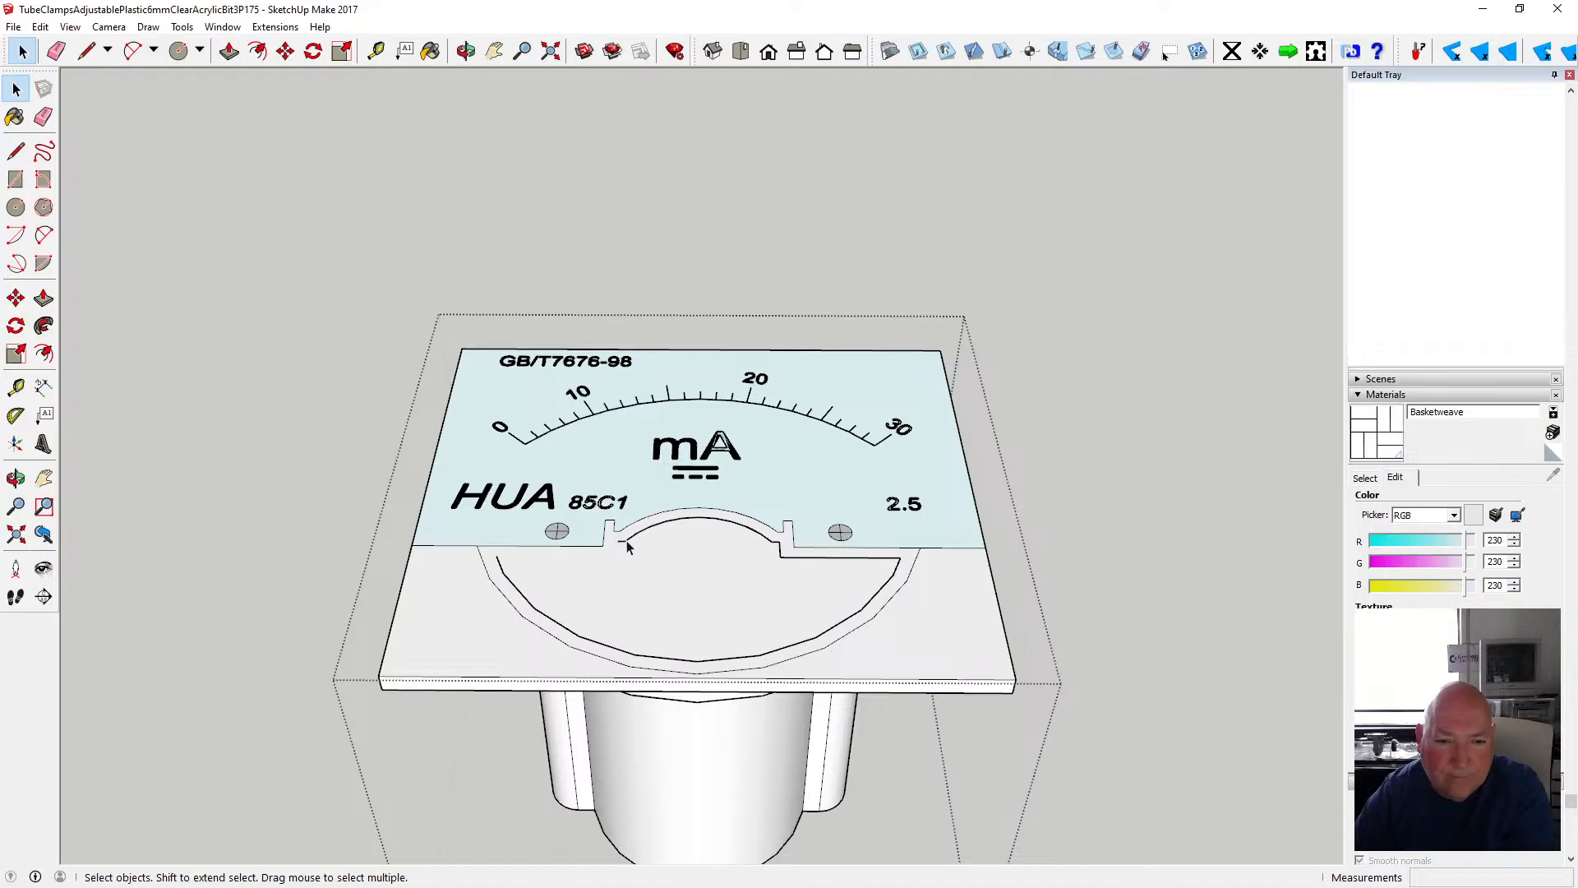
key(Delete)
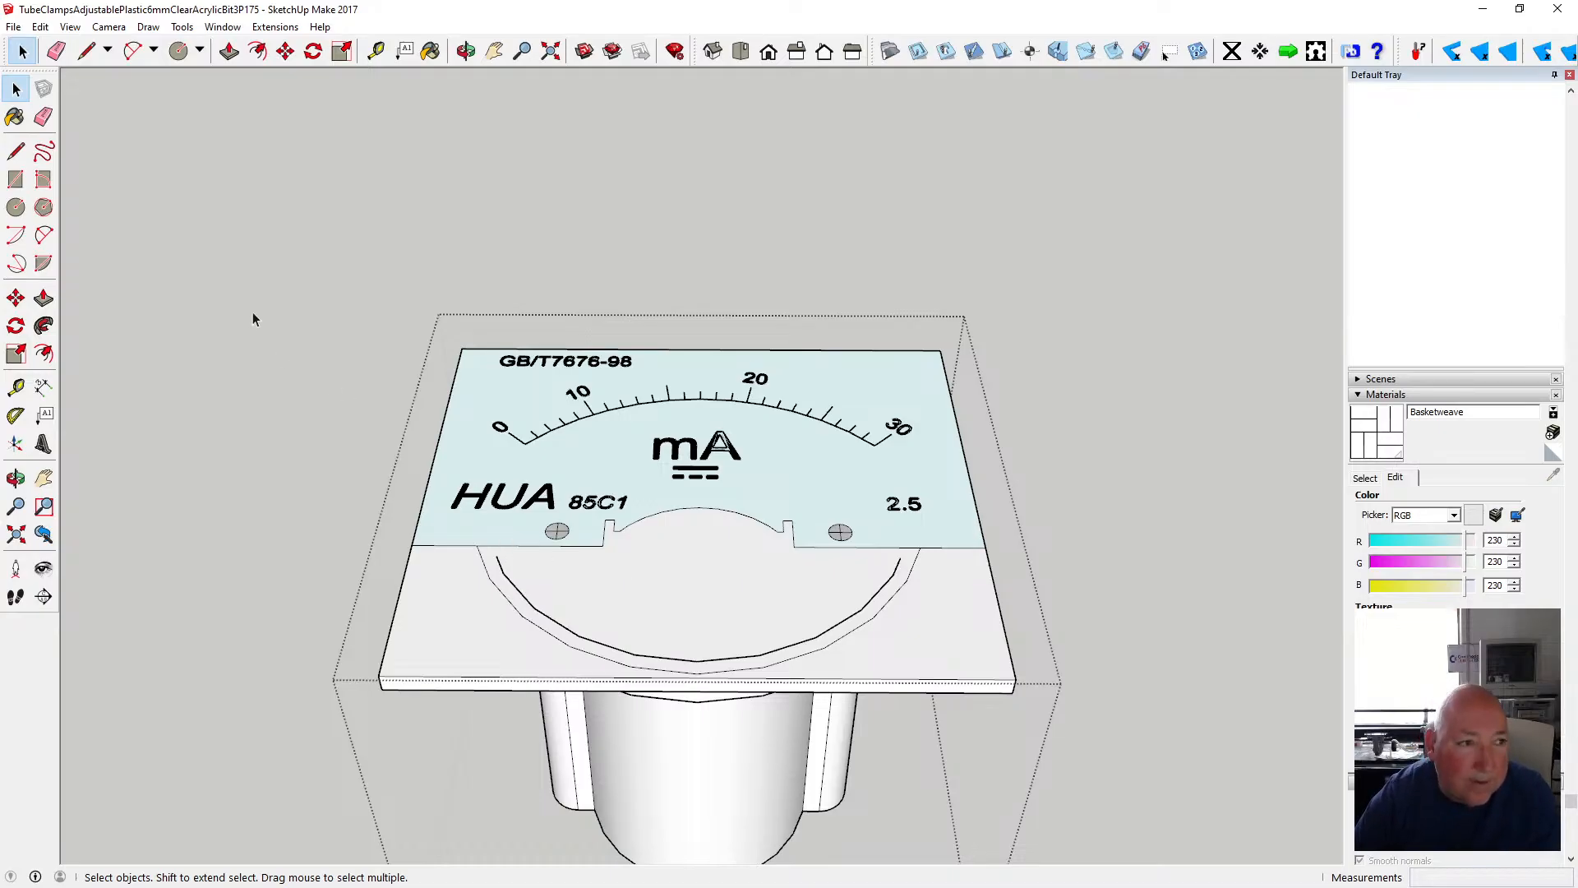
- Draw lines extending both ends of the inner arc to the dial's lower edge
click(15, 151)
click(492, 545)
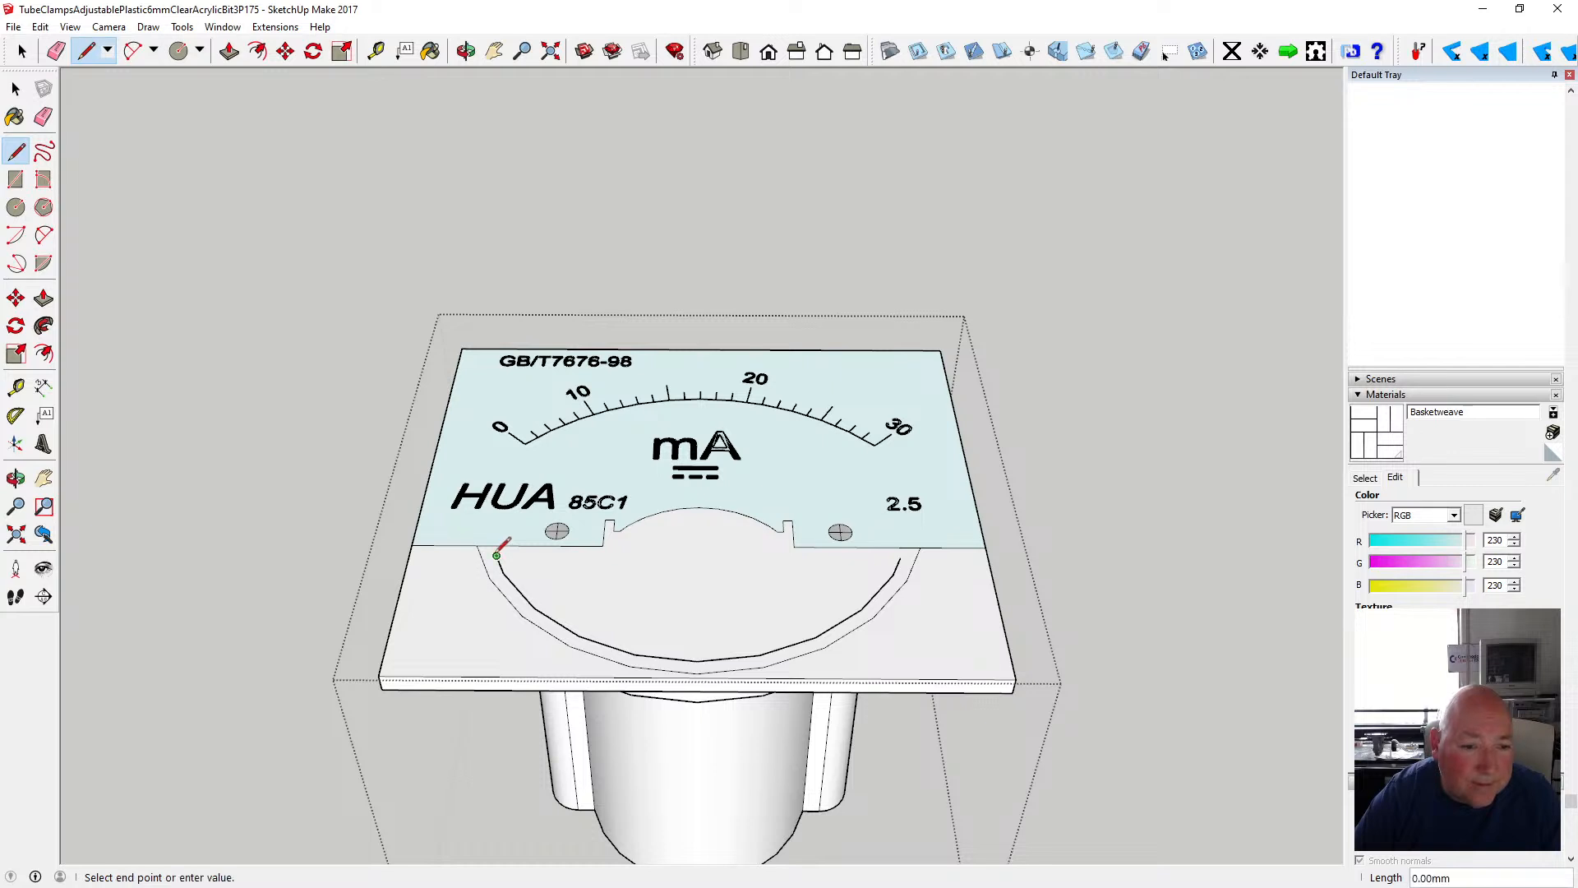
click(793, 546)
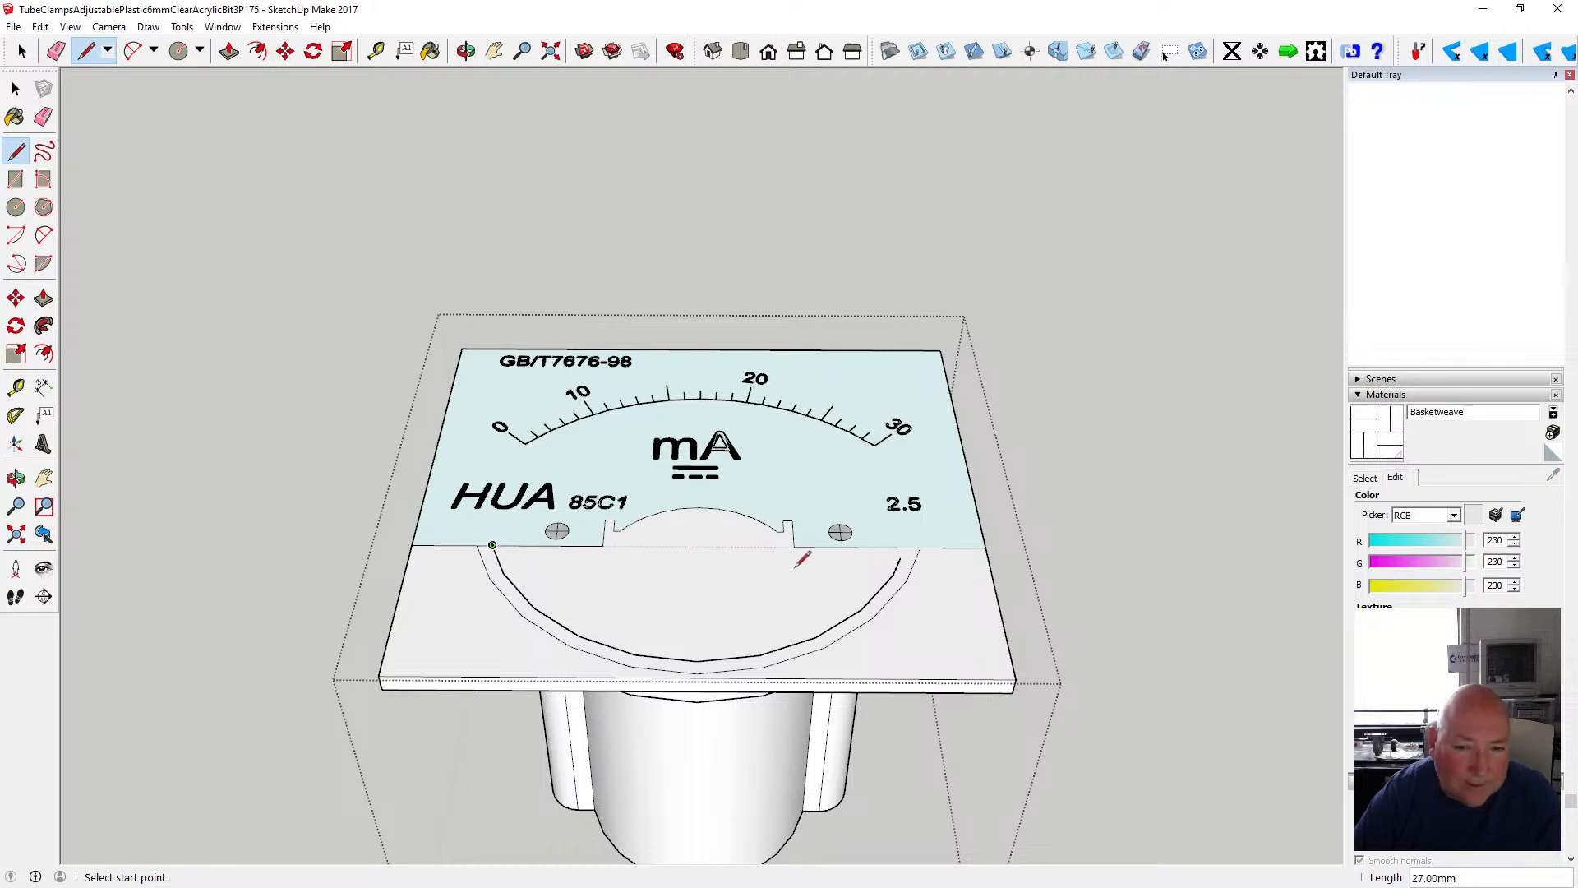
click(894, 574)
click(909, 553)
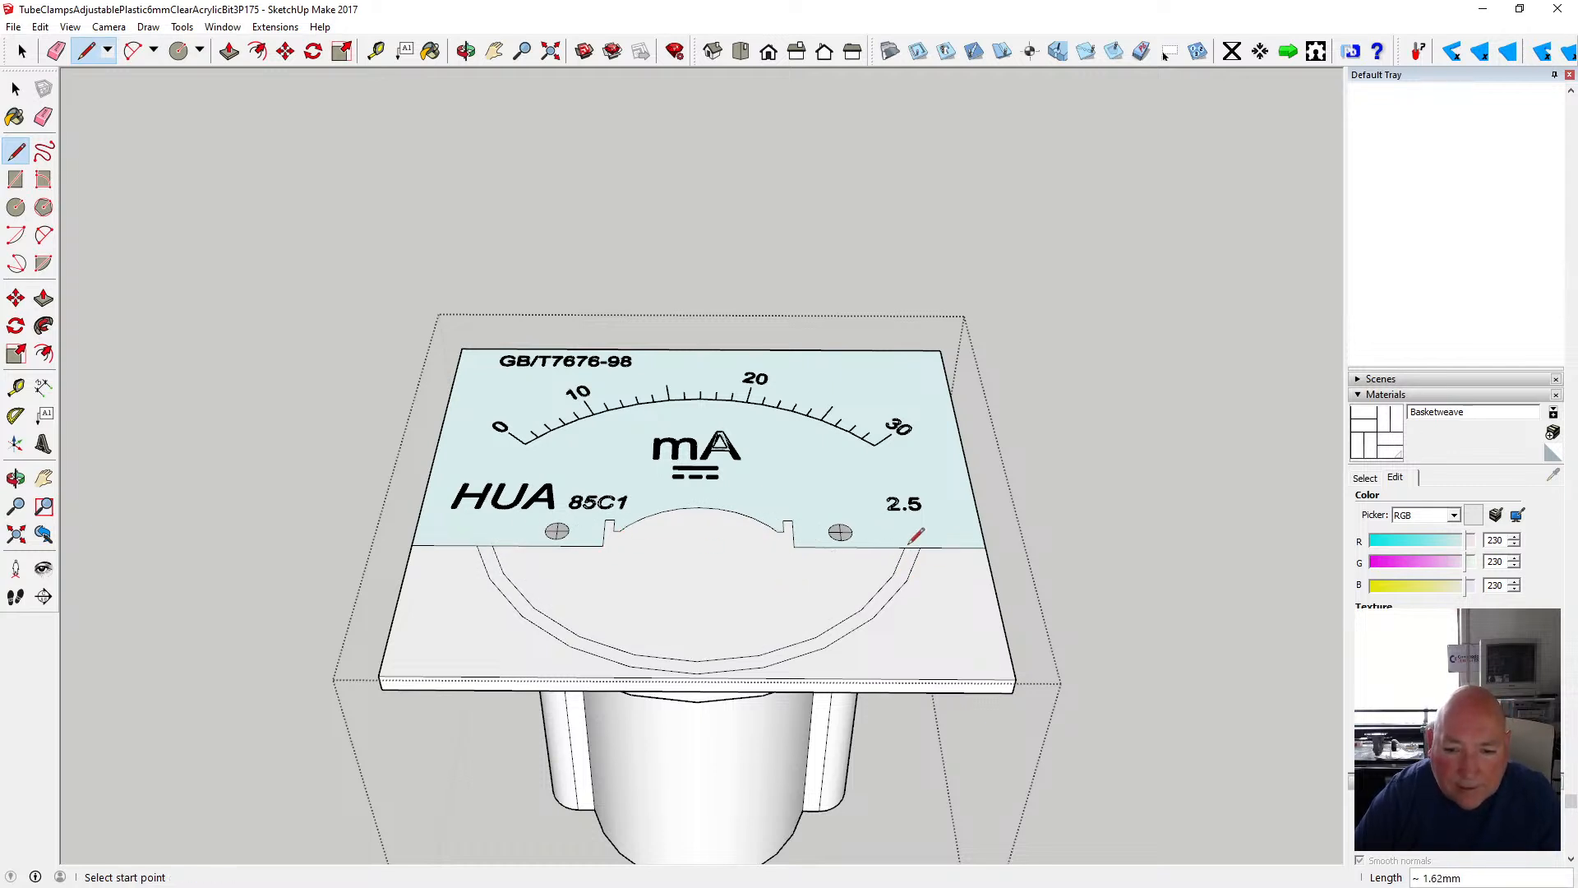
- Delete the outer arc below the dial, leaving the inner arc as the recess outline
click(15, 88)
click(466, 51)
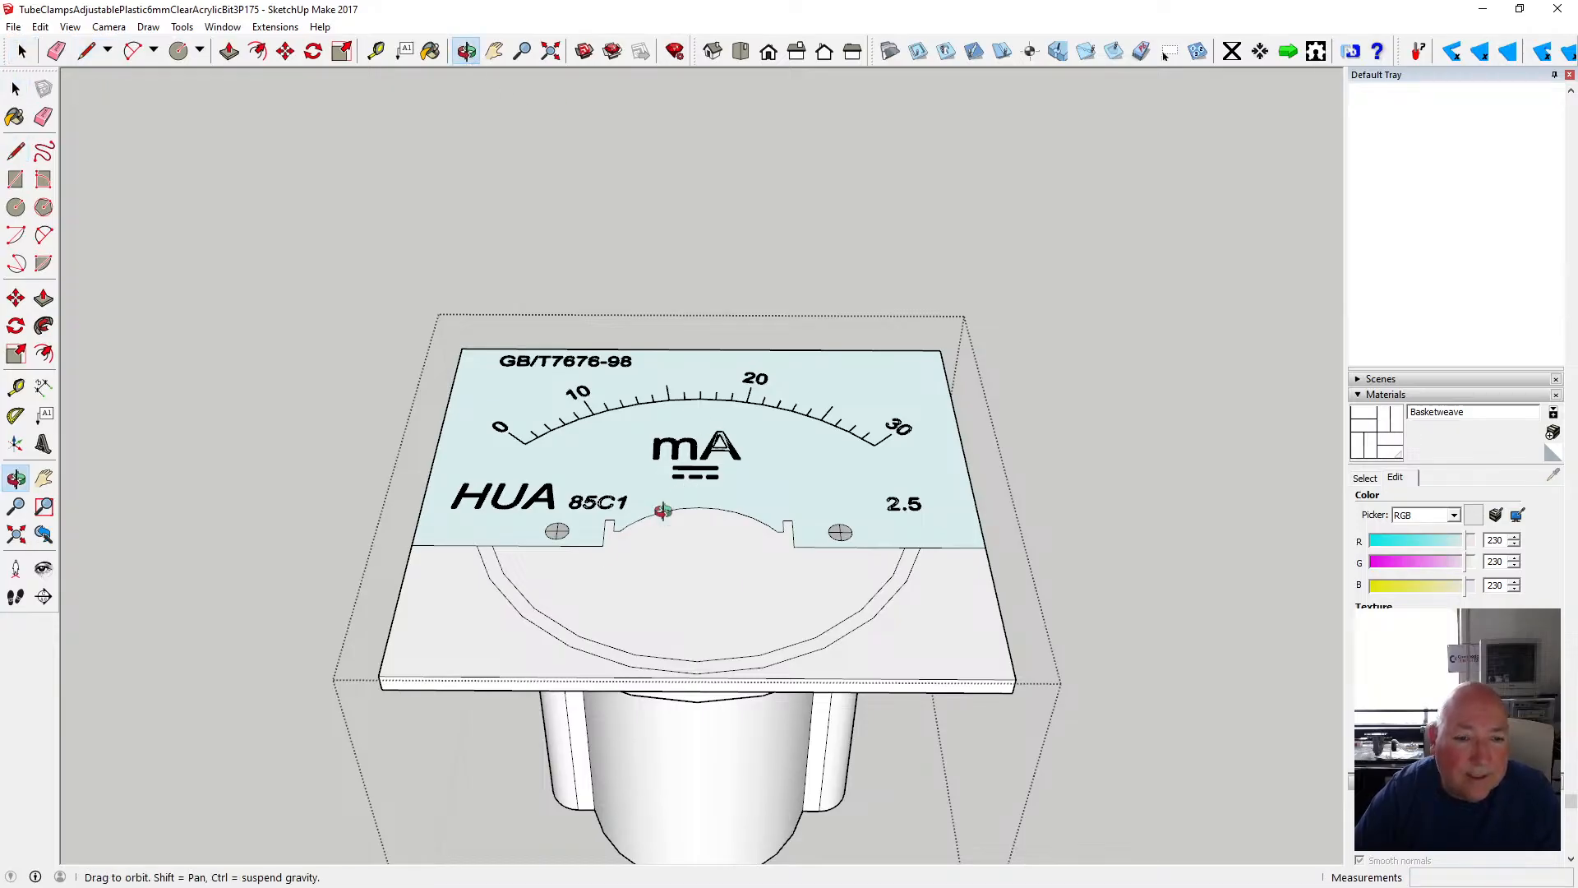
drag(604, 553, 165, 198)
key(space)
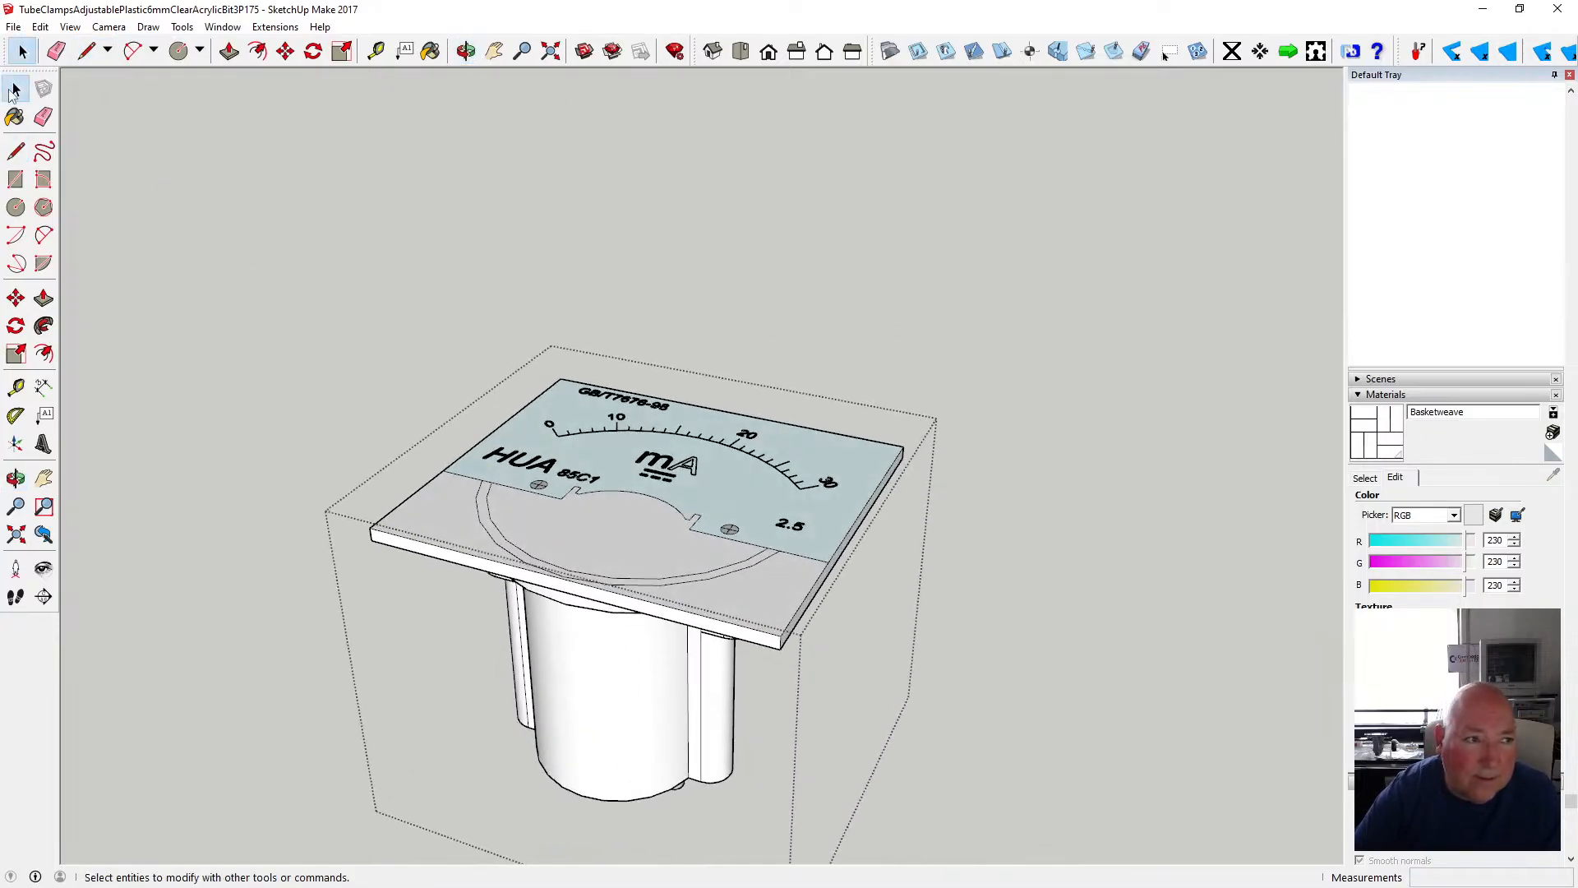
click(480, 527)
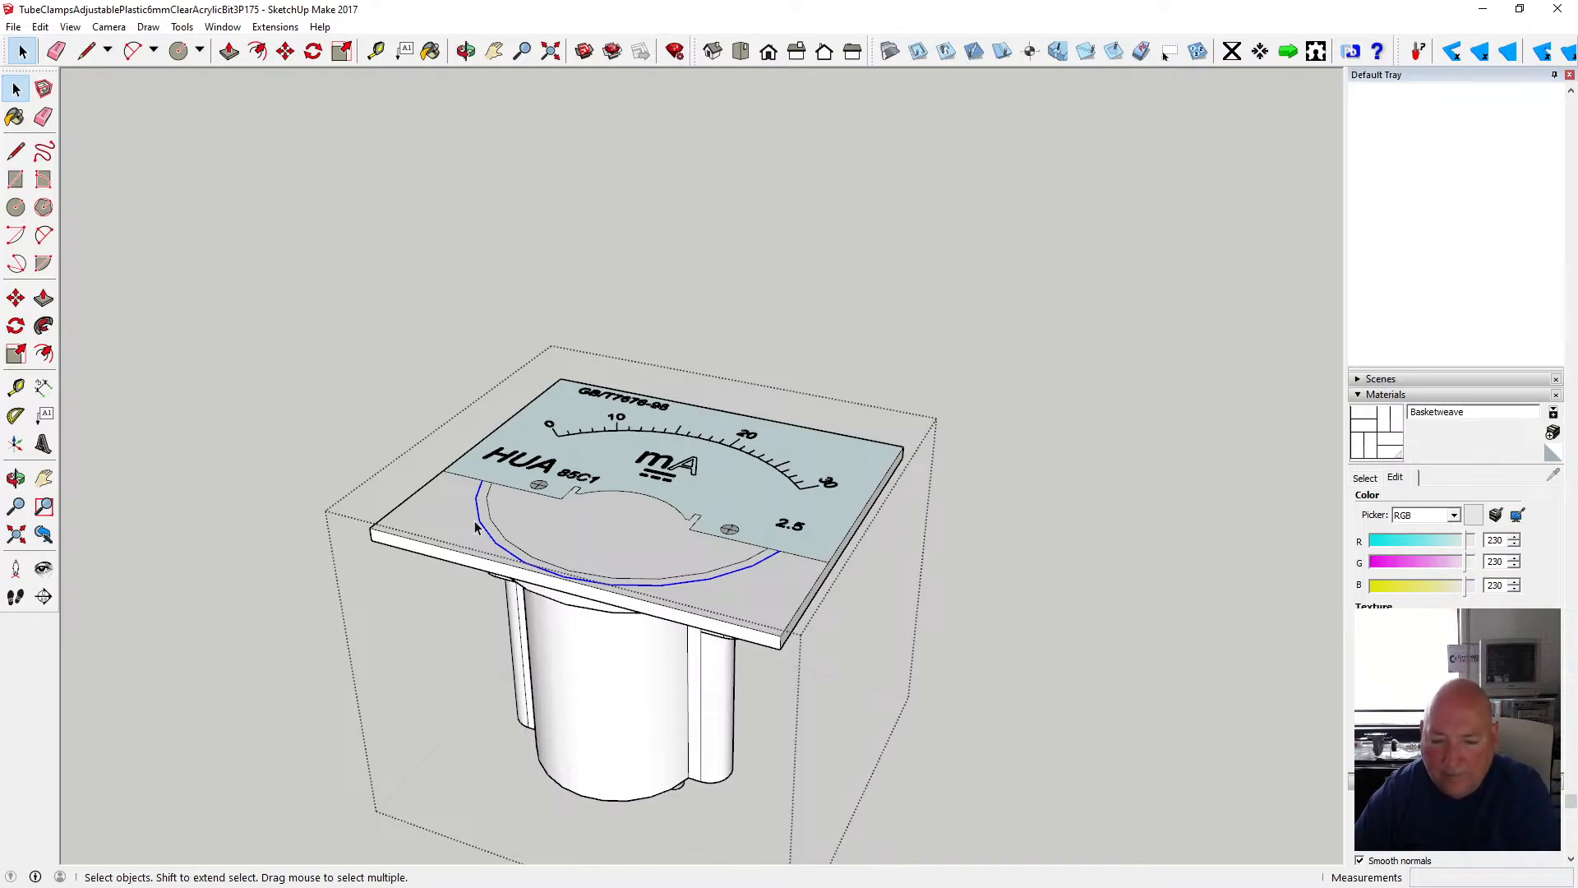
key(Escape)
scroll(595, 579, up, 3)
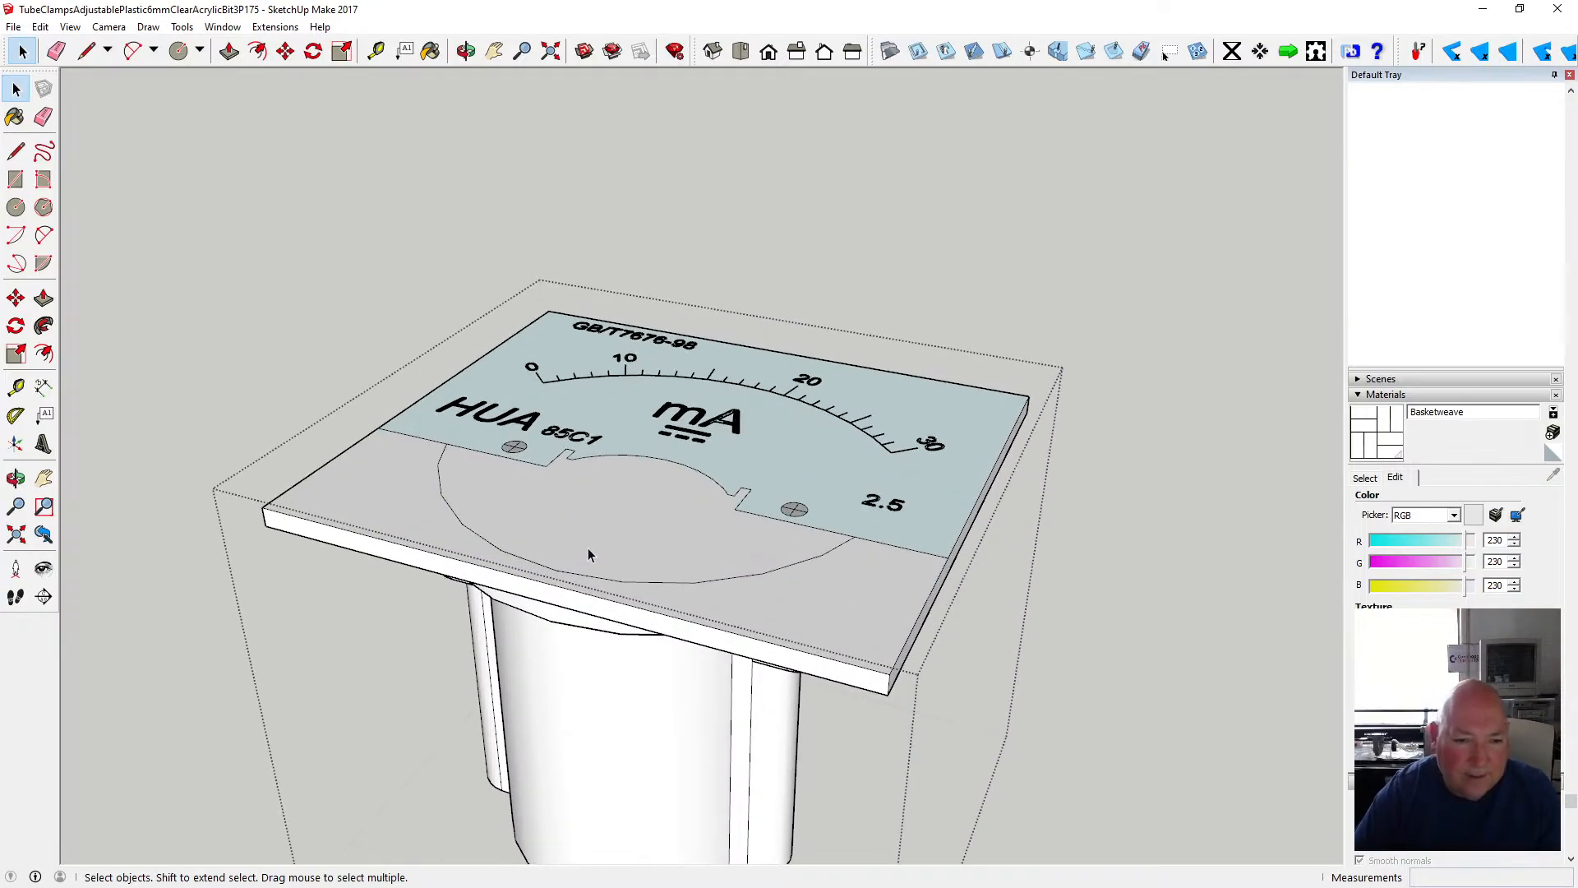
- Try pushing the face enclosed by the arc 2.5 mm down into the plate, inspect the recess and undo it
click(465, 51)
drag(473, 312, 485, 224)
click(229, 51)
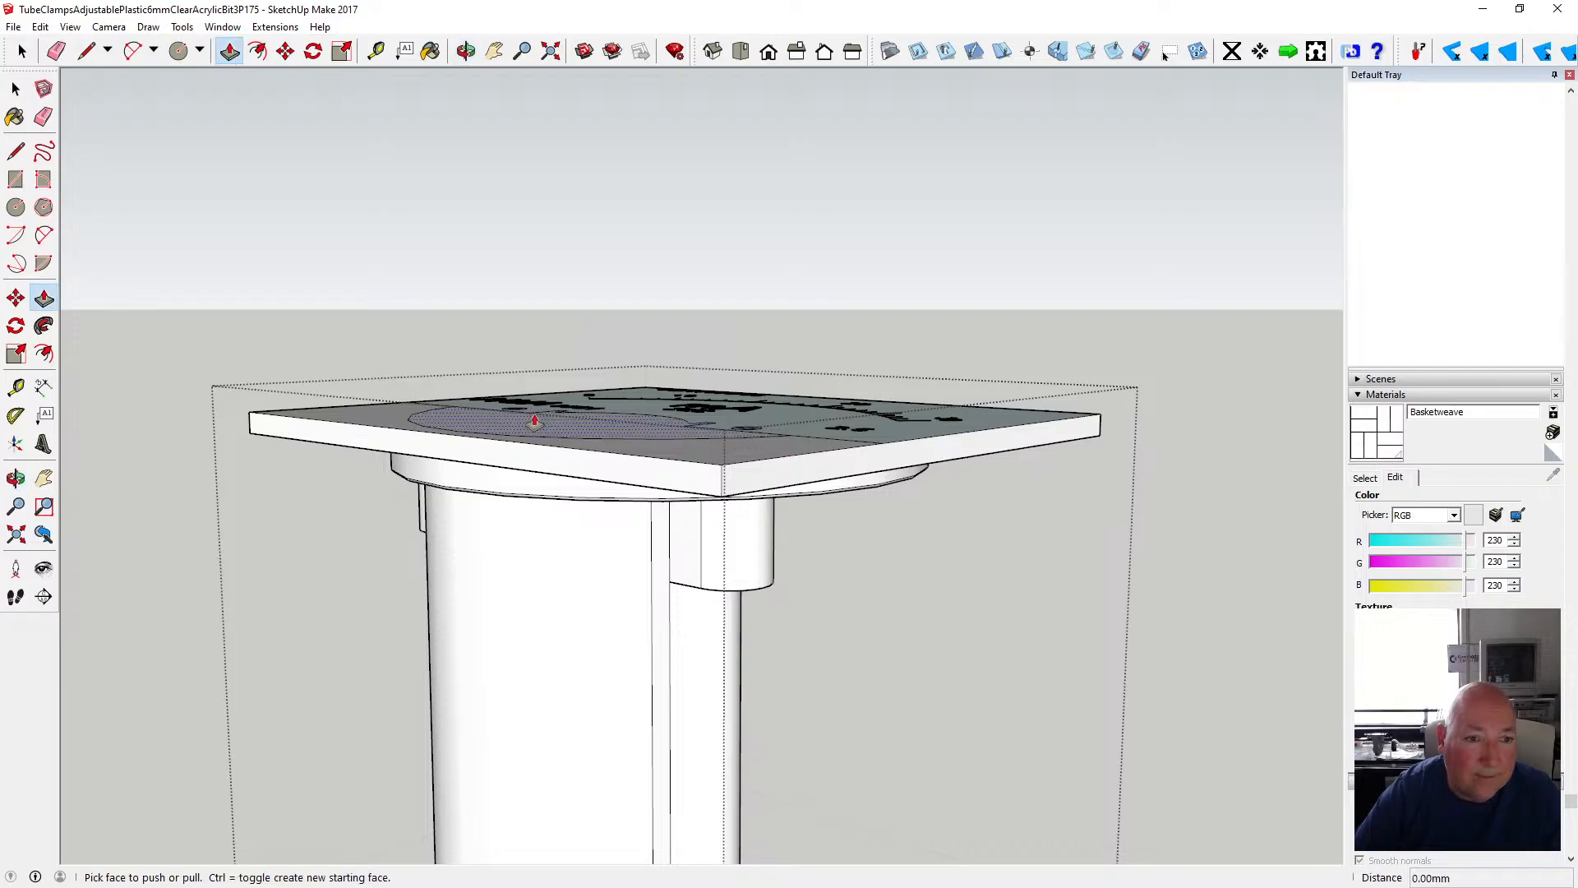
drag(513, 431, 513, 448)
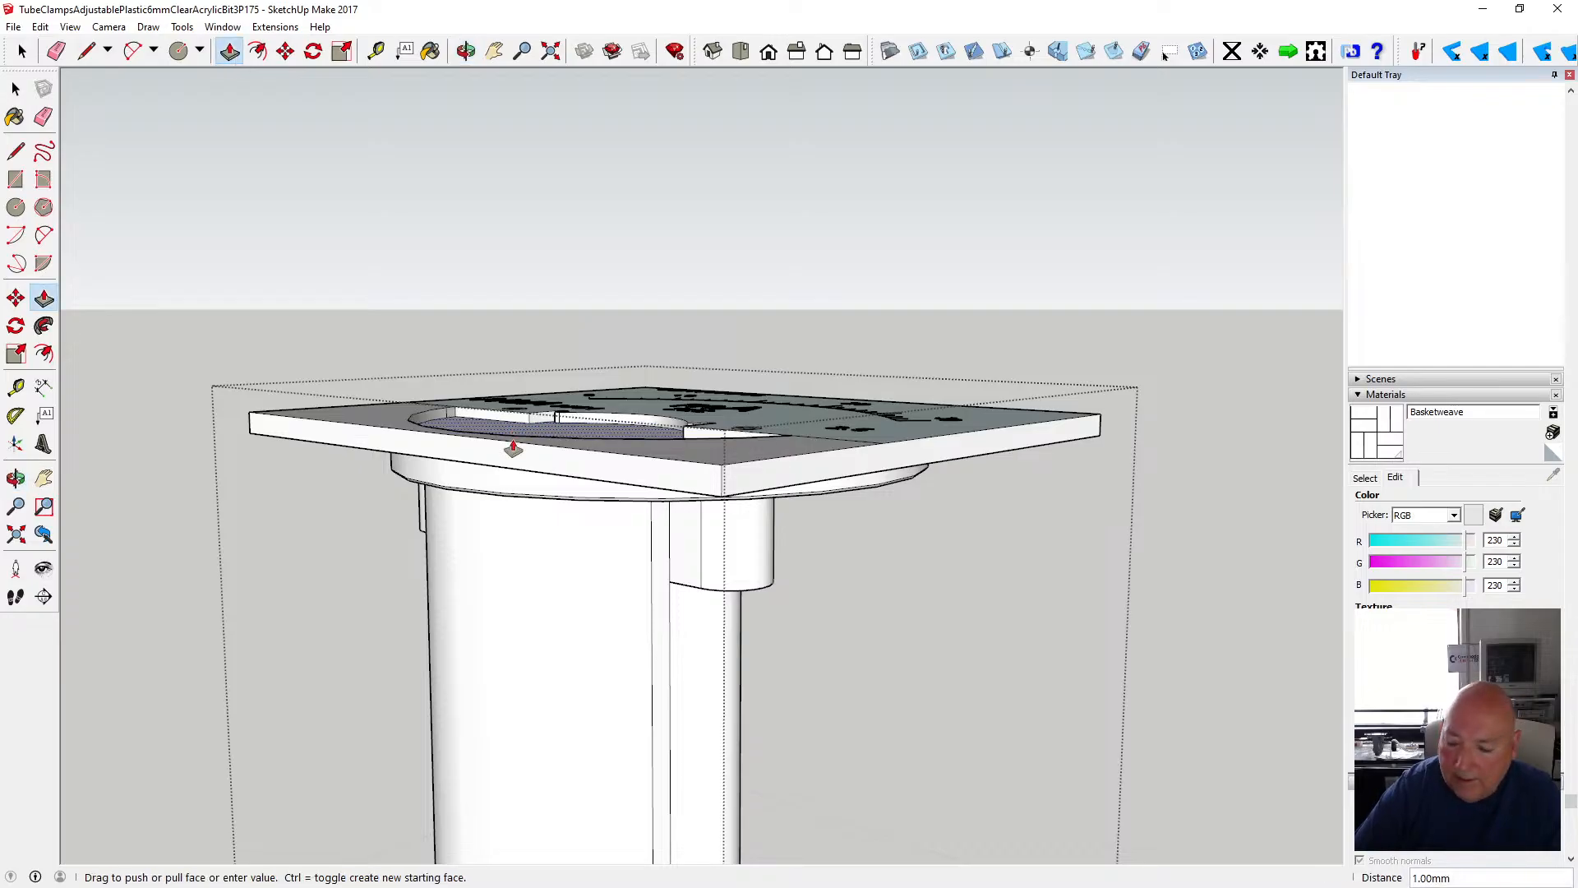
key(Return)
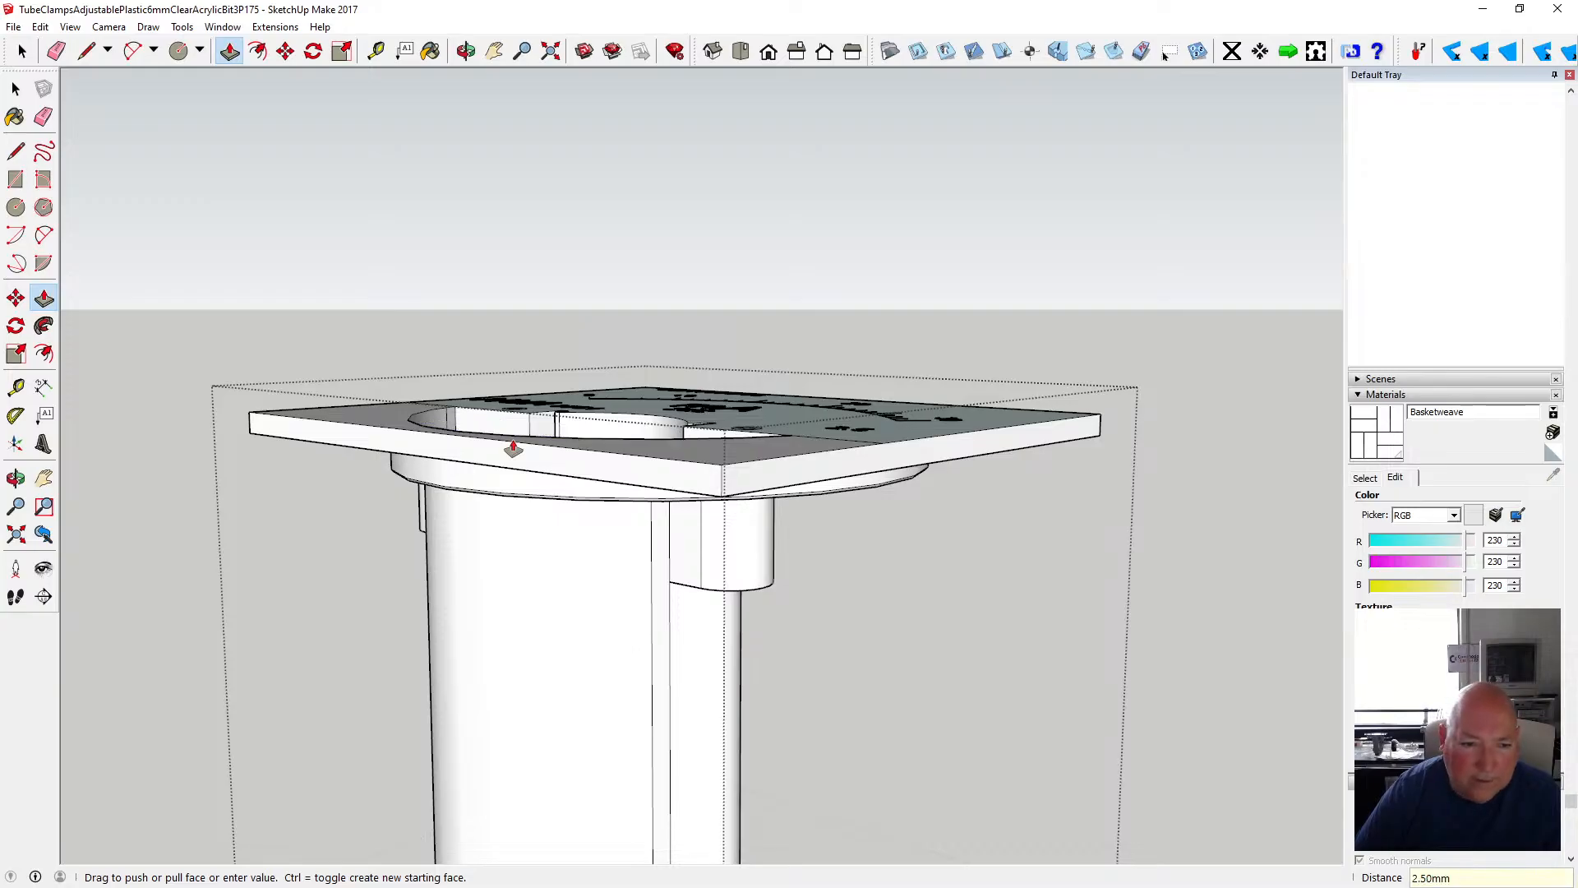
key(o)
drag(532, 185, 450, 445)
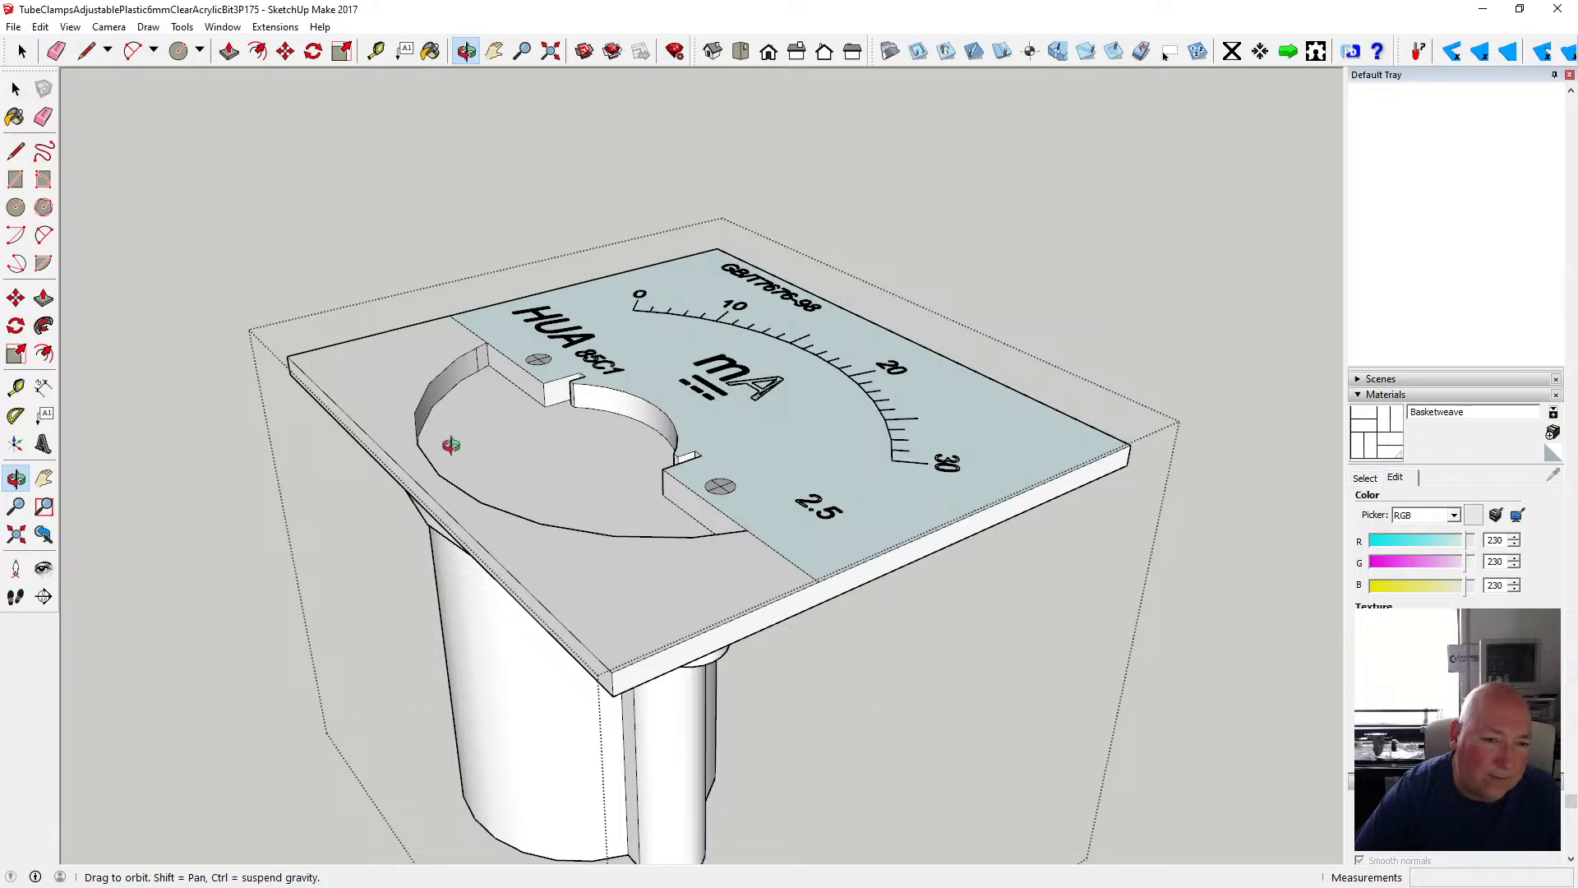
drag(451, 444, 527, 513)
click(40, 26)
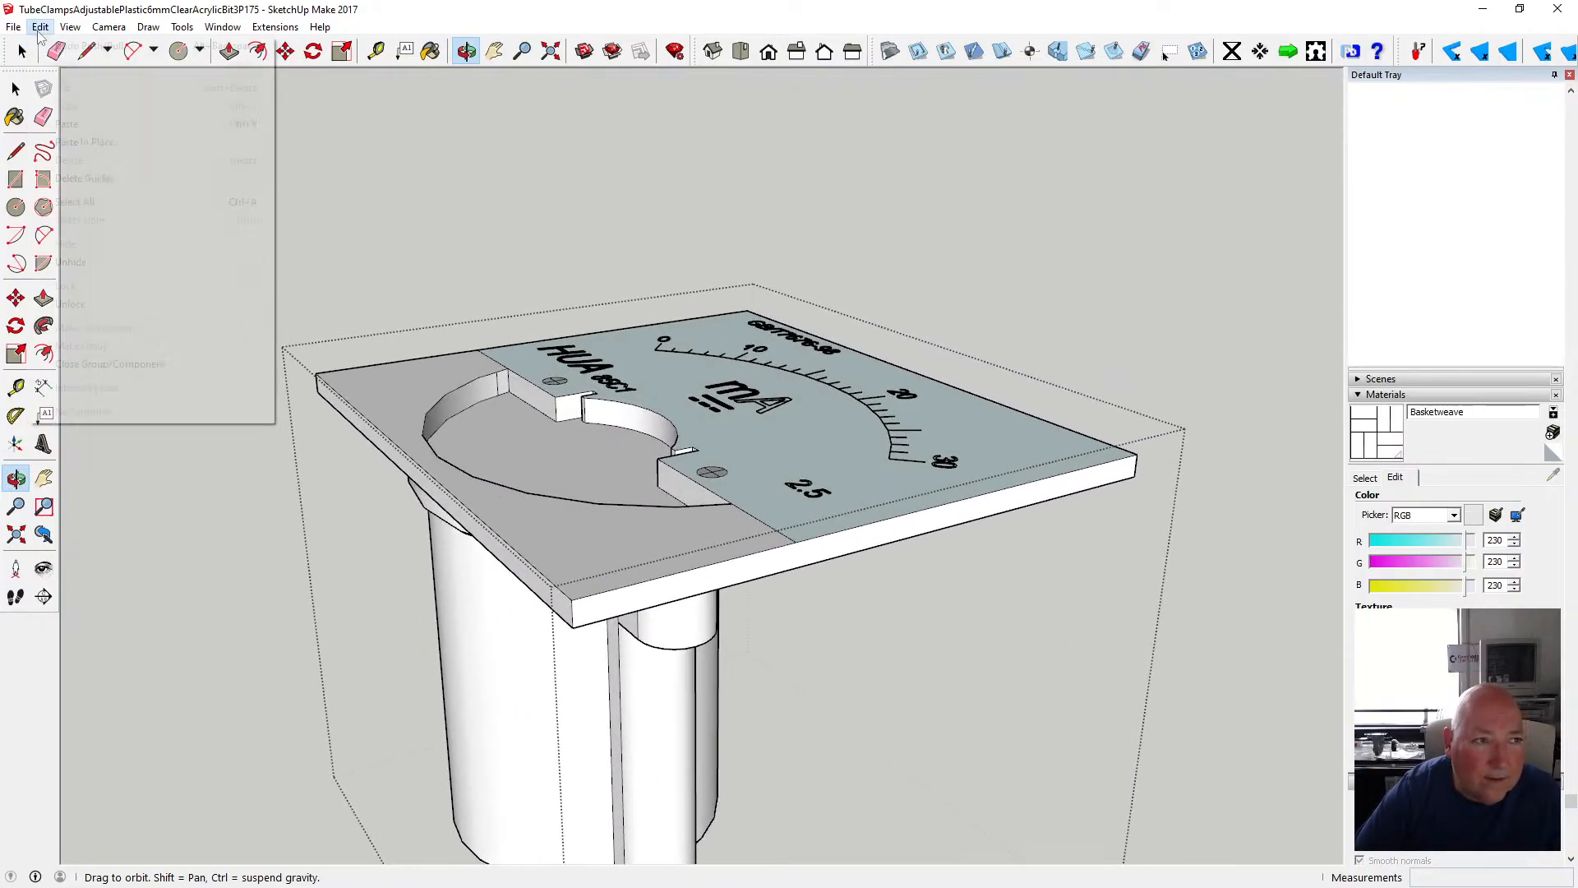
click(83, 45)
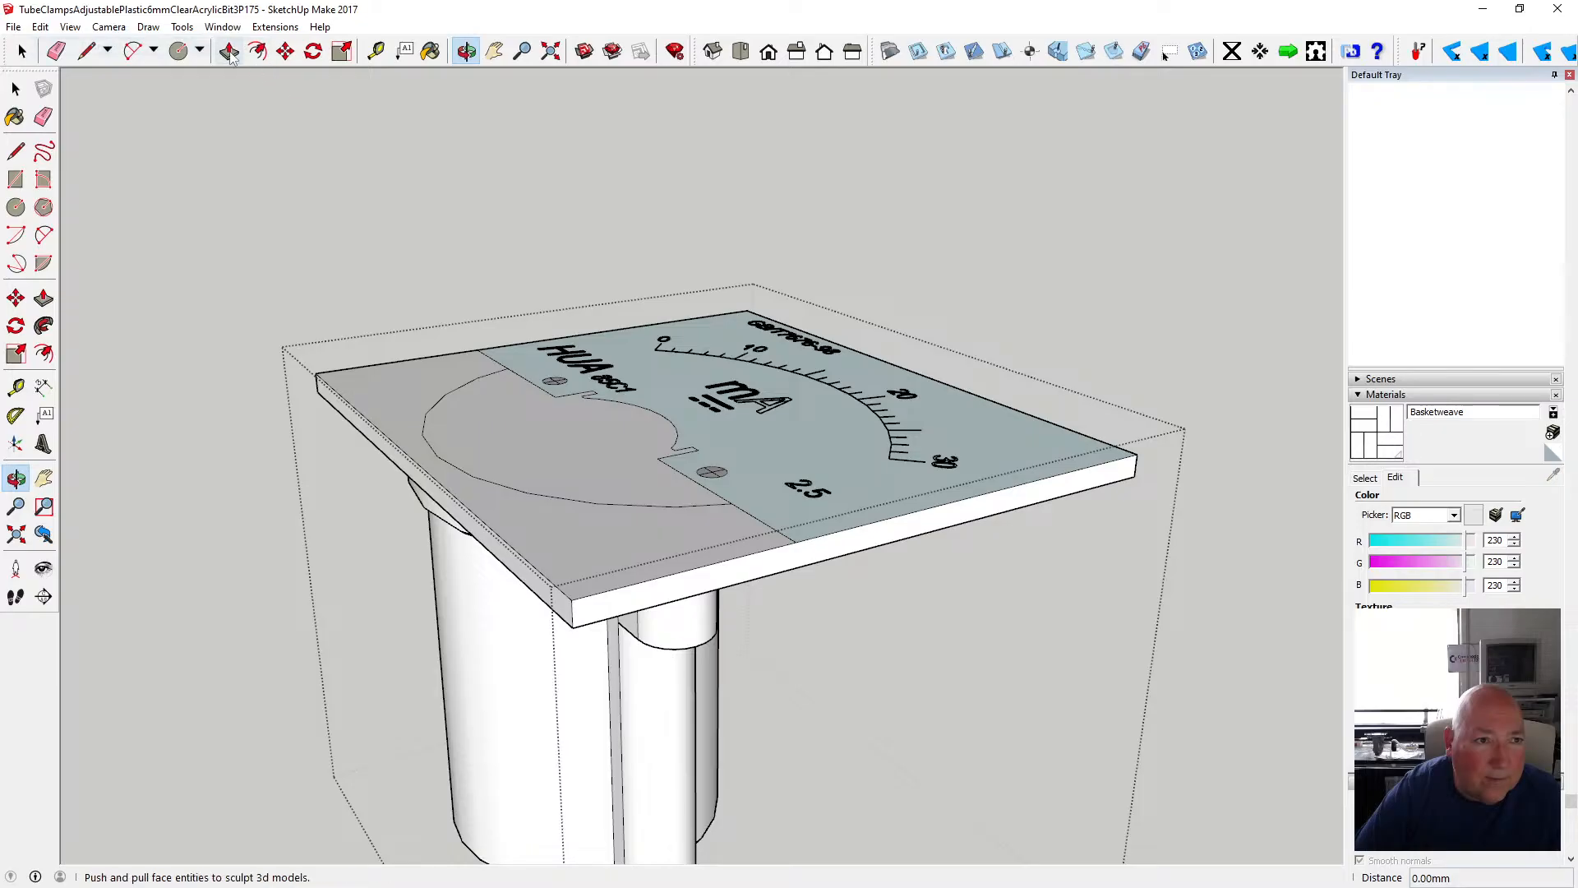
- Push the face enclosed by the arc below the dial 1.5 mm down into the plate
drag(574, 433, 568, 450)
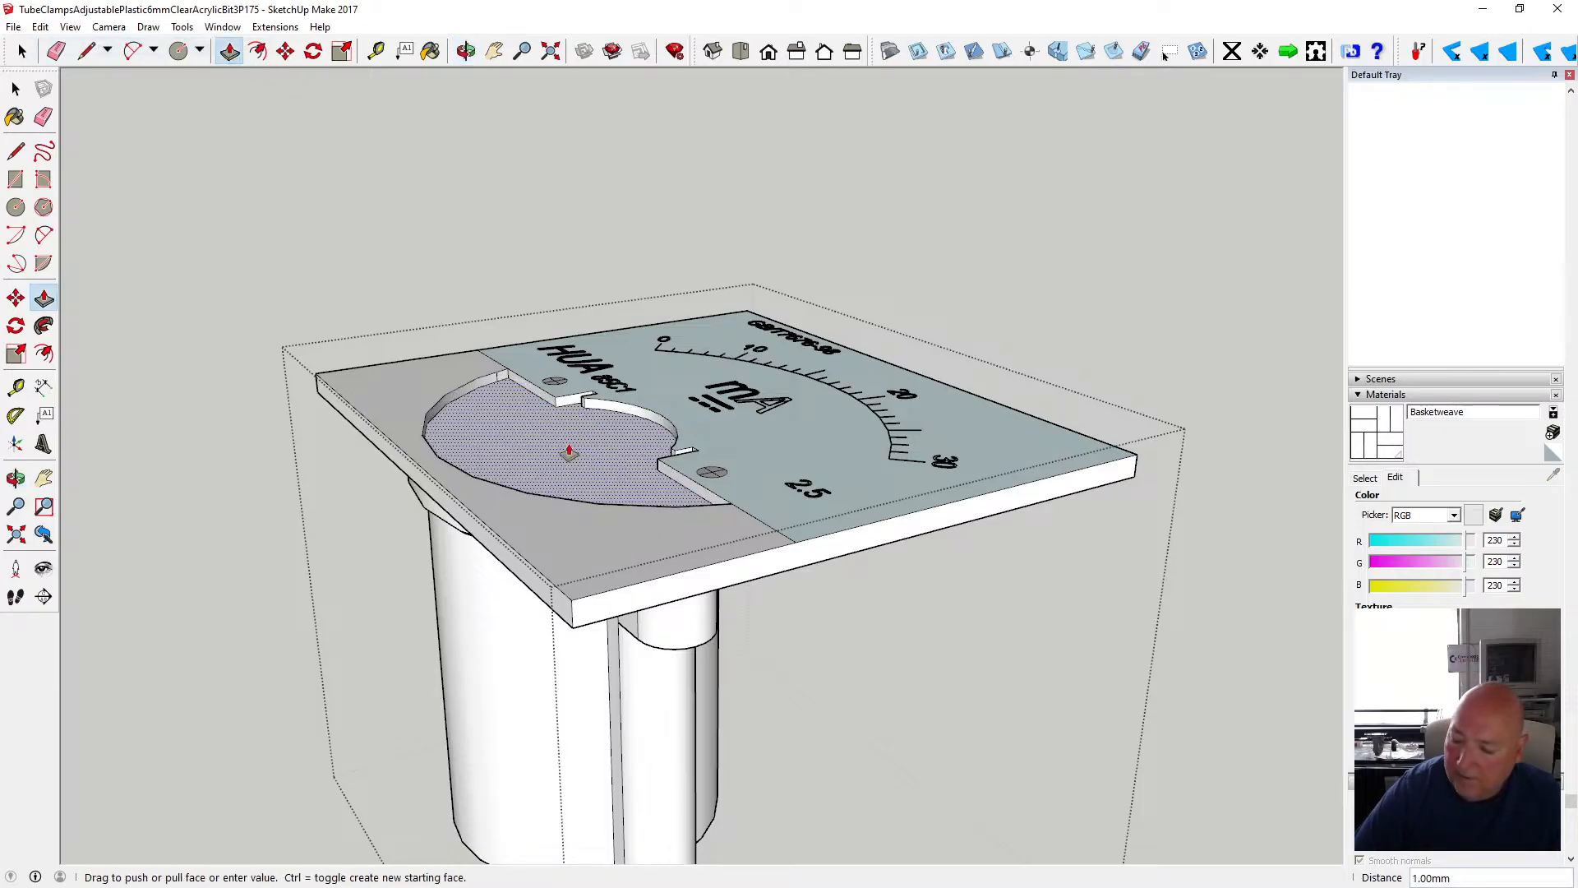
key(Return)
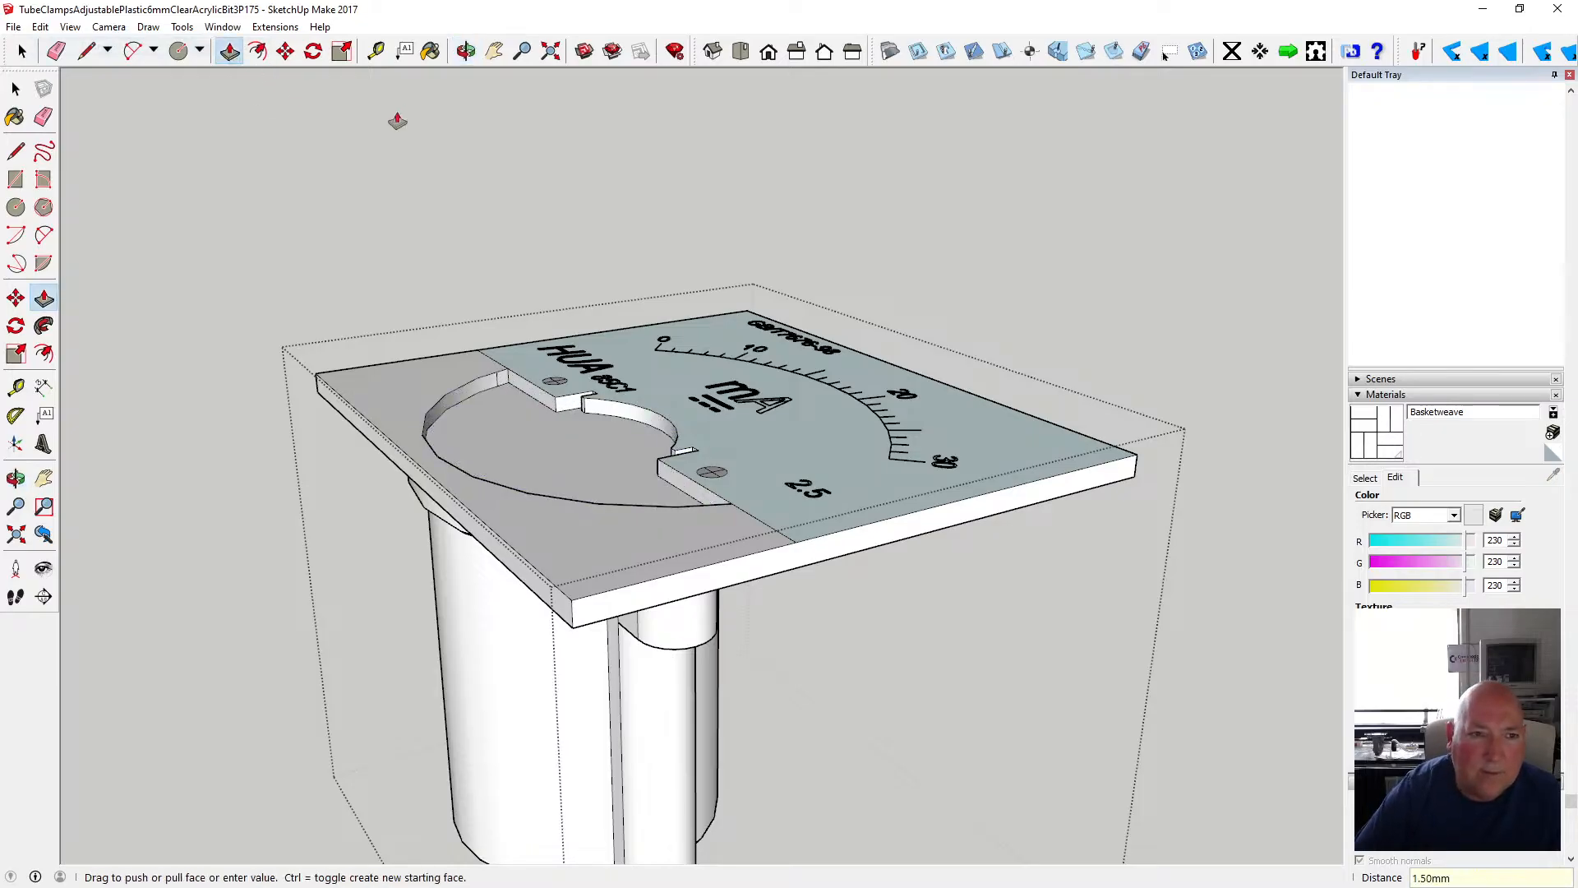
- Copy the two large arcs of the housing's bottom outline 55 mm up along the blue axis, above the dial plate
click(466, 51)
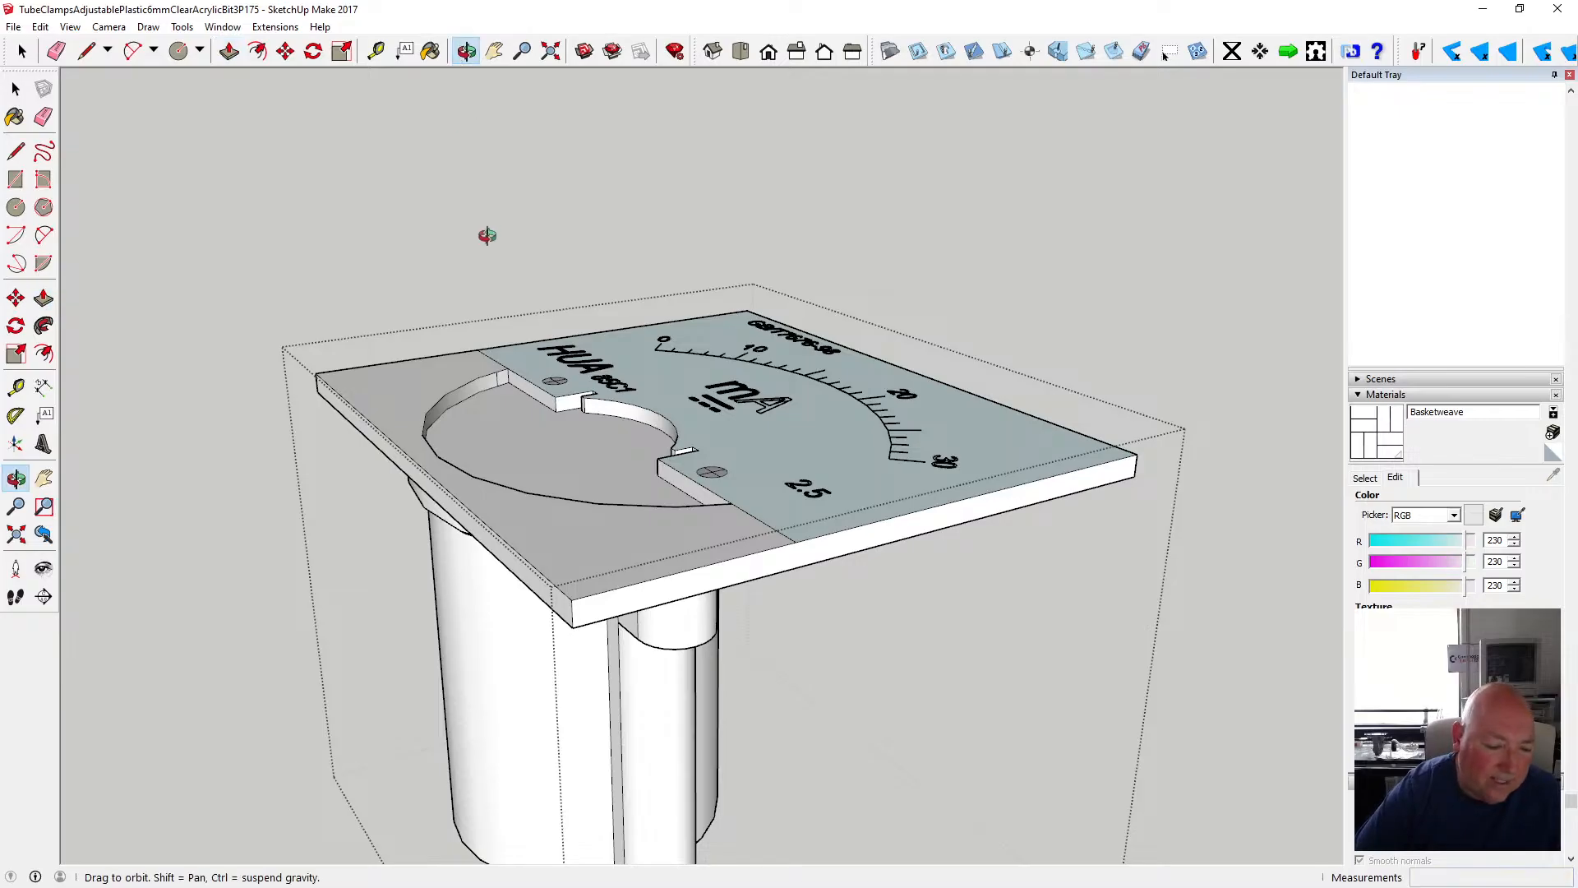
drag(498, 413, 540, 219)
mouse_move(580, 271)
mouse_down()
mouse_move(556, 324)
mouse_move(623, 258)
mouse_move(620, 233)
mouse_move(585, 266)
mouse_up()
key(space)
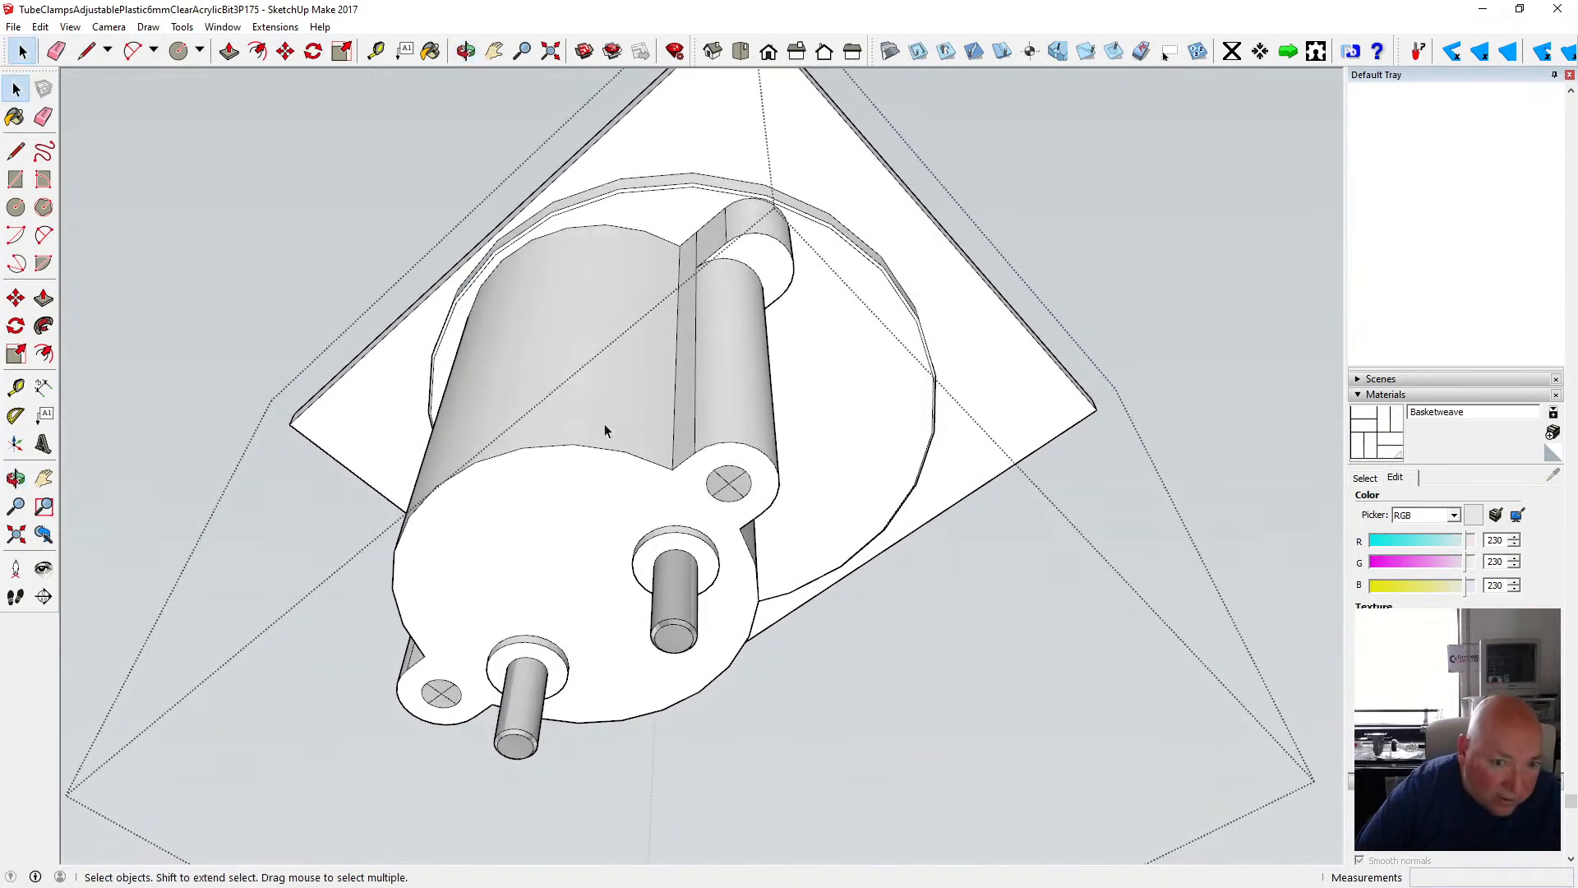
click(581, 451)
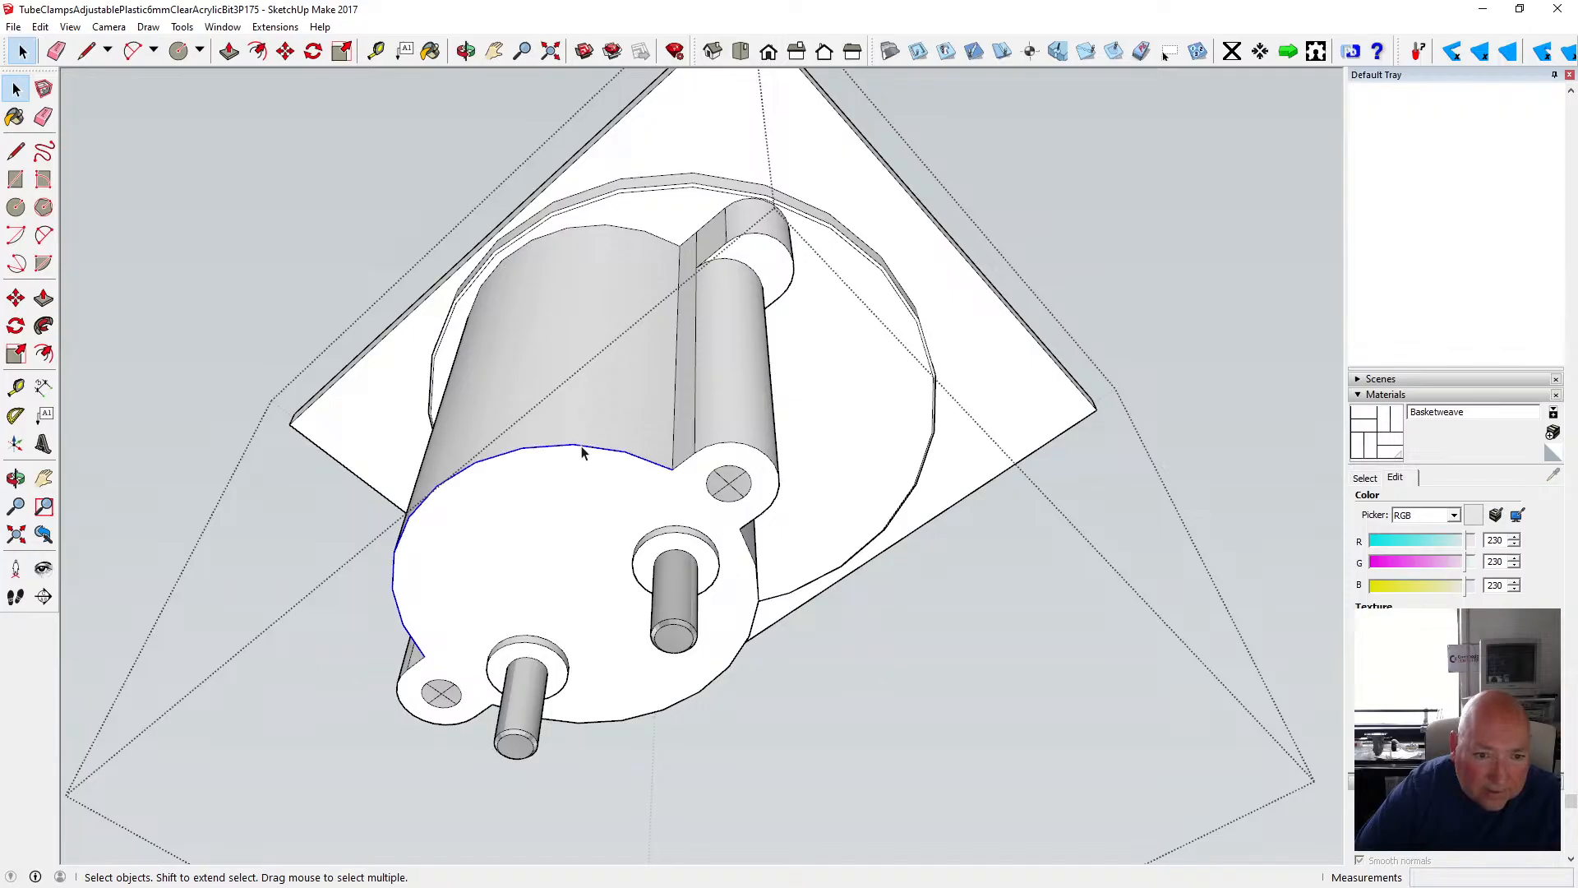
click(466, 51)
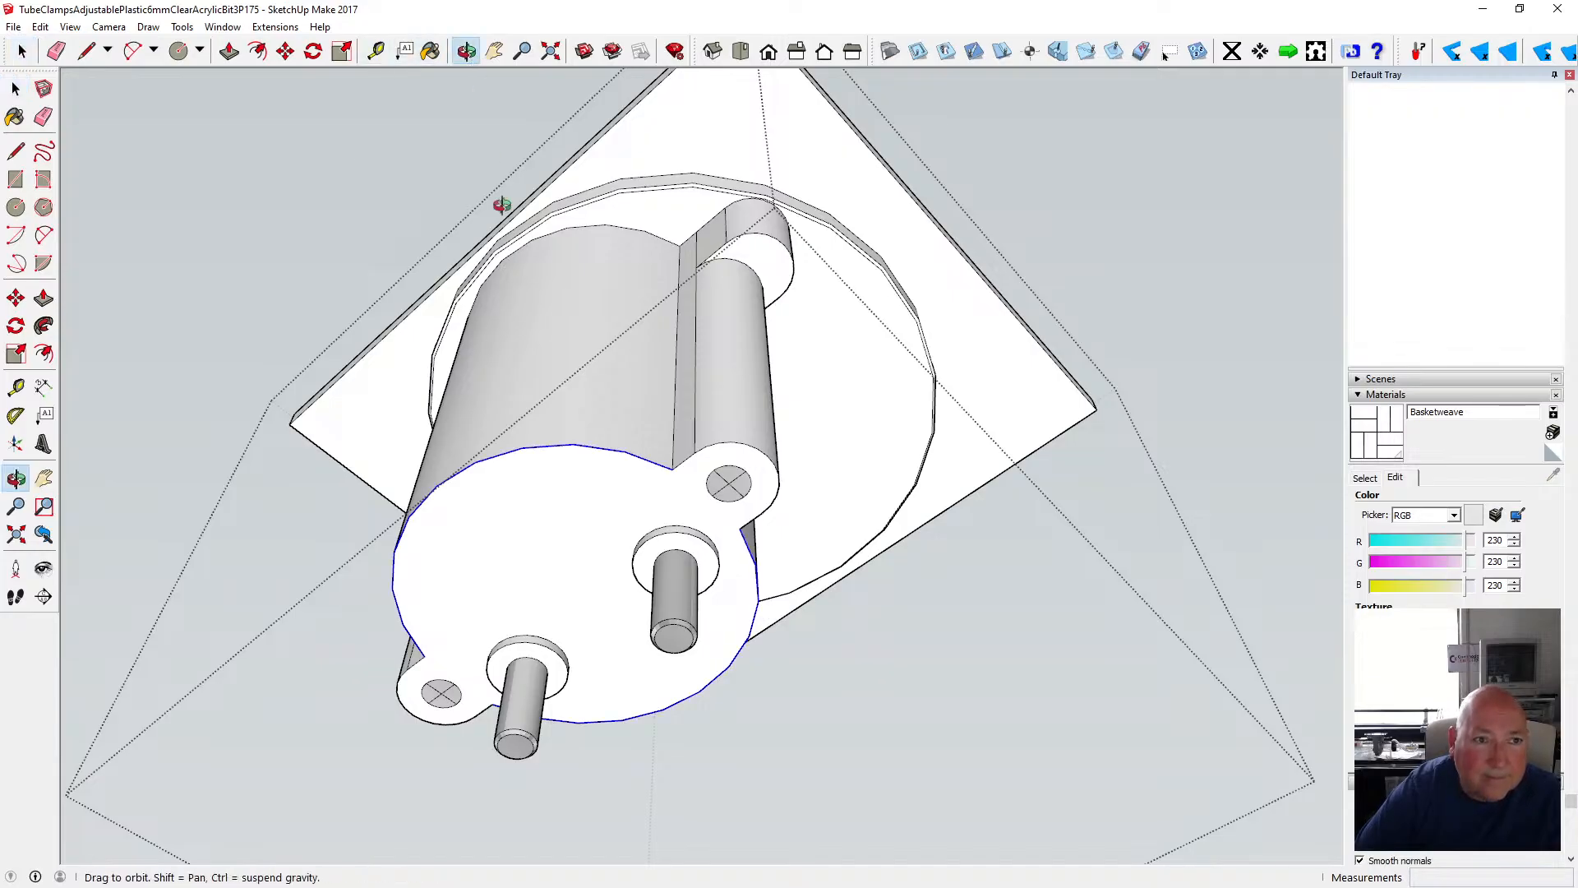
drag(497, 205, 580, 513)
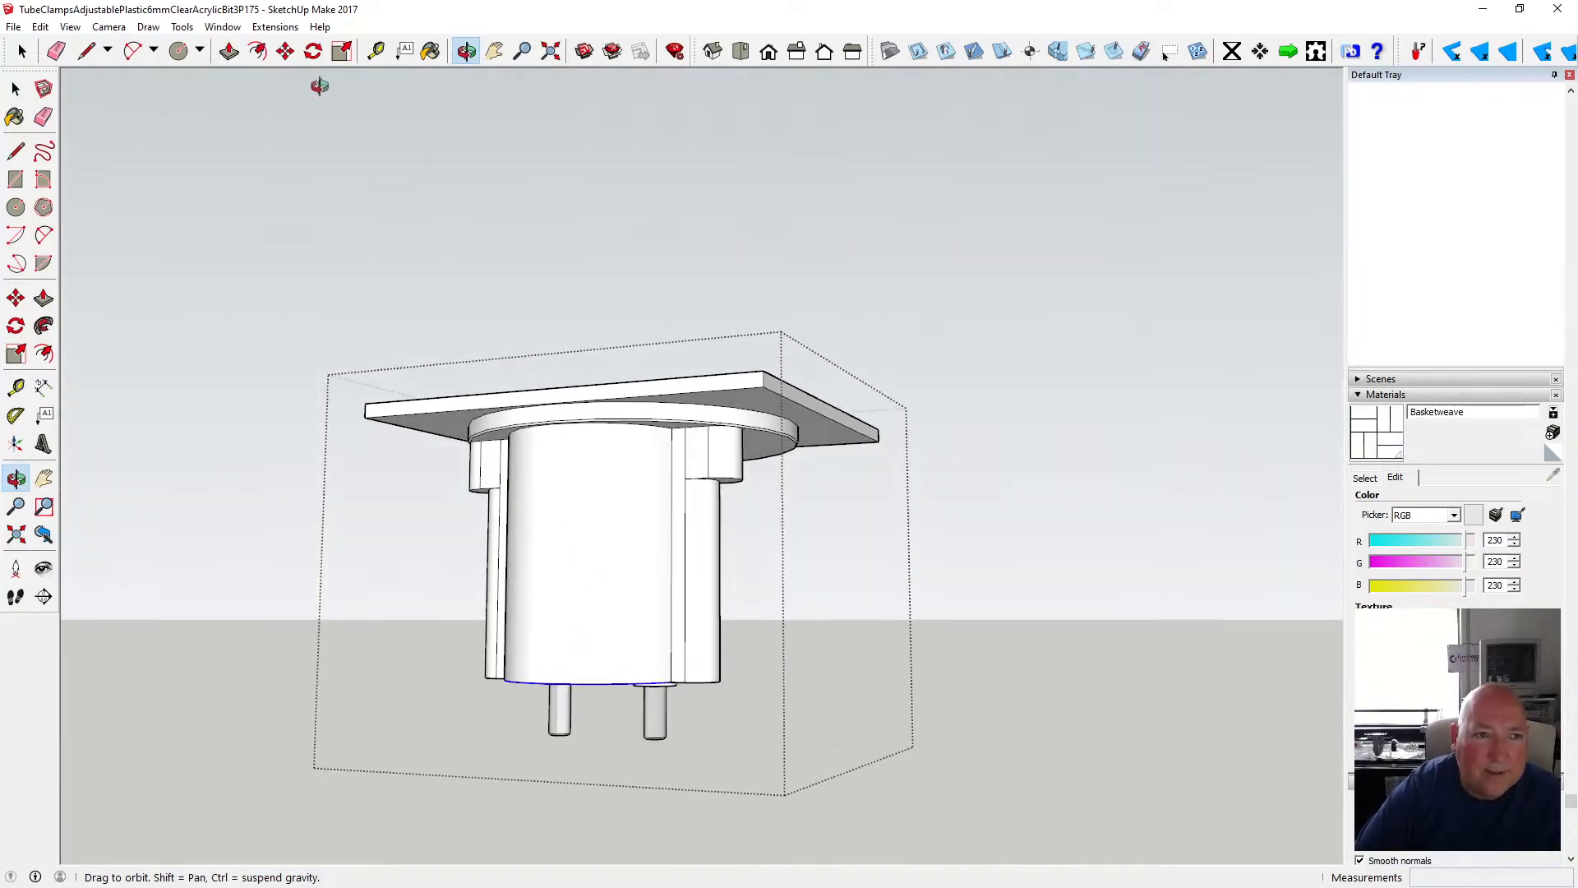
click(285, 51)
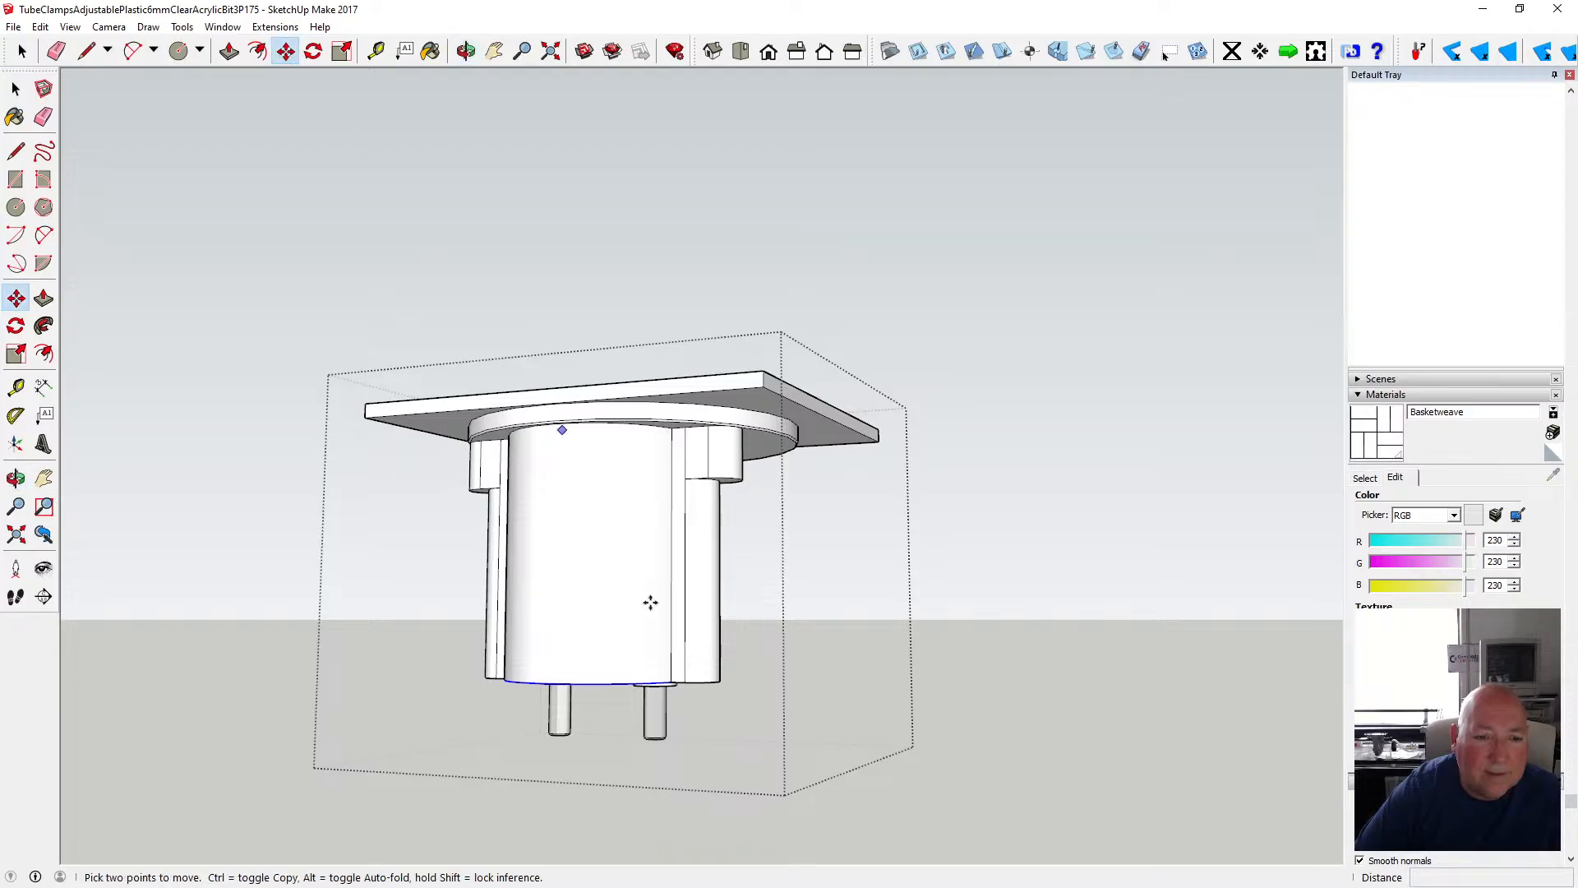
key(ctrl)
click(599, 680)
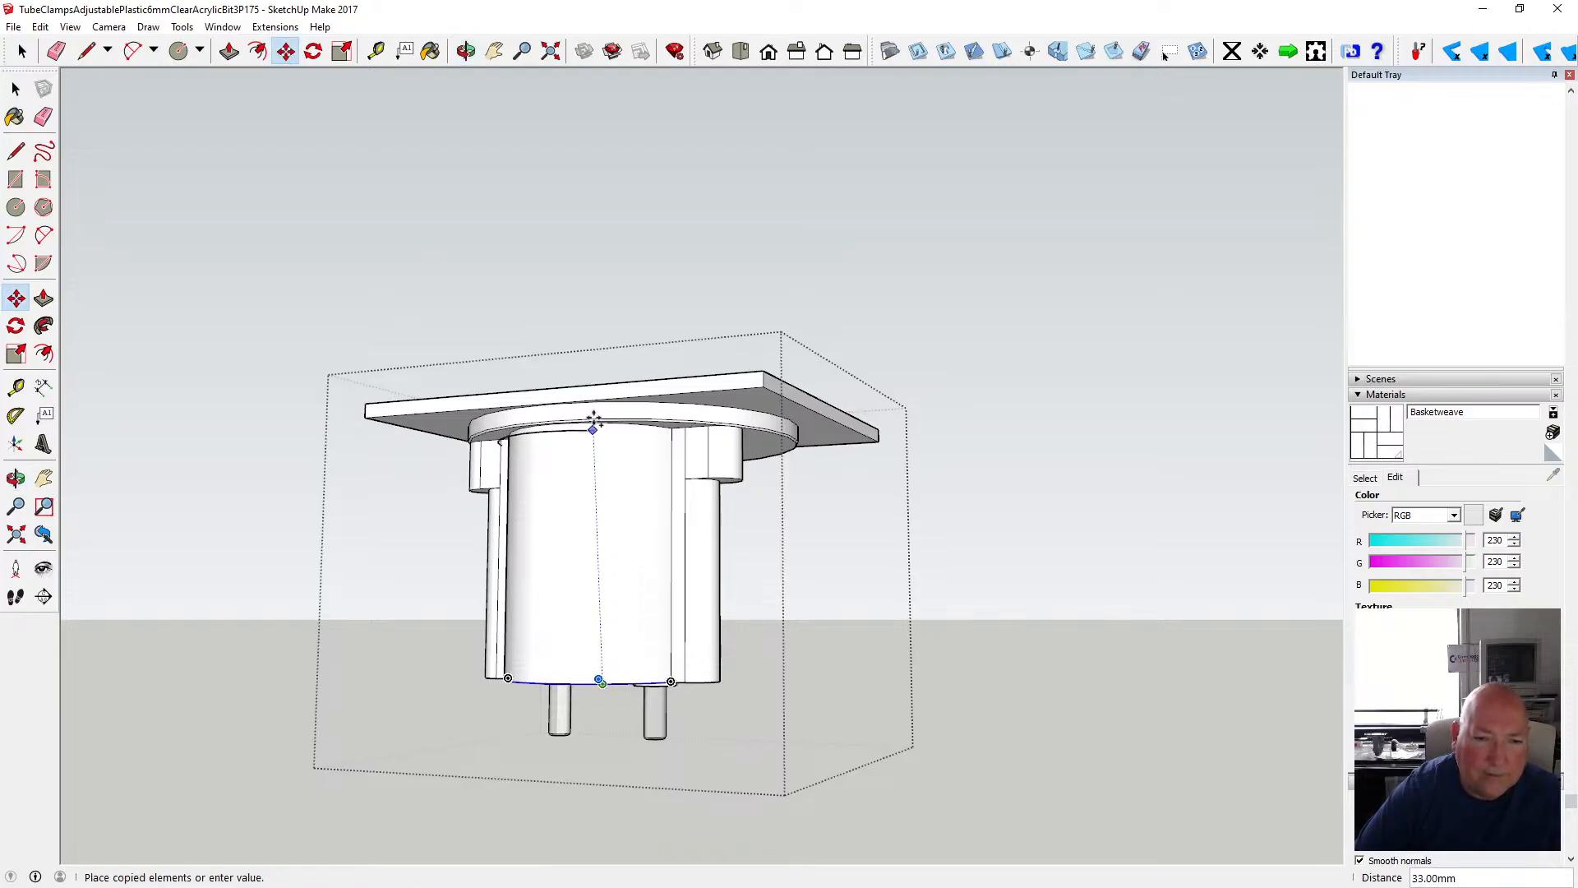
click(615, 269)
key(o)
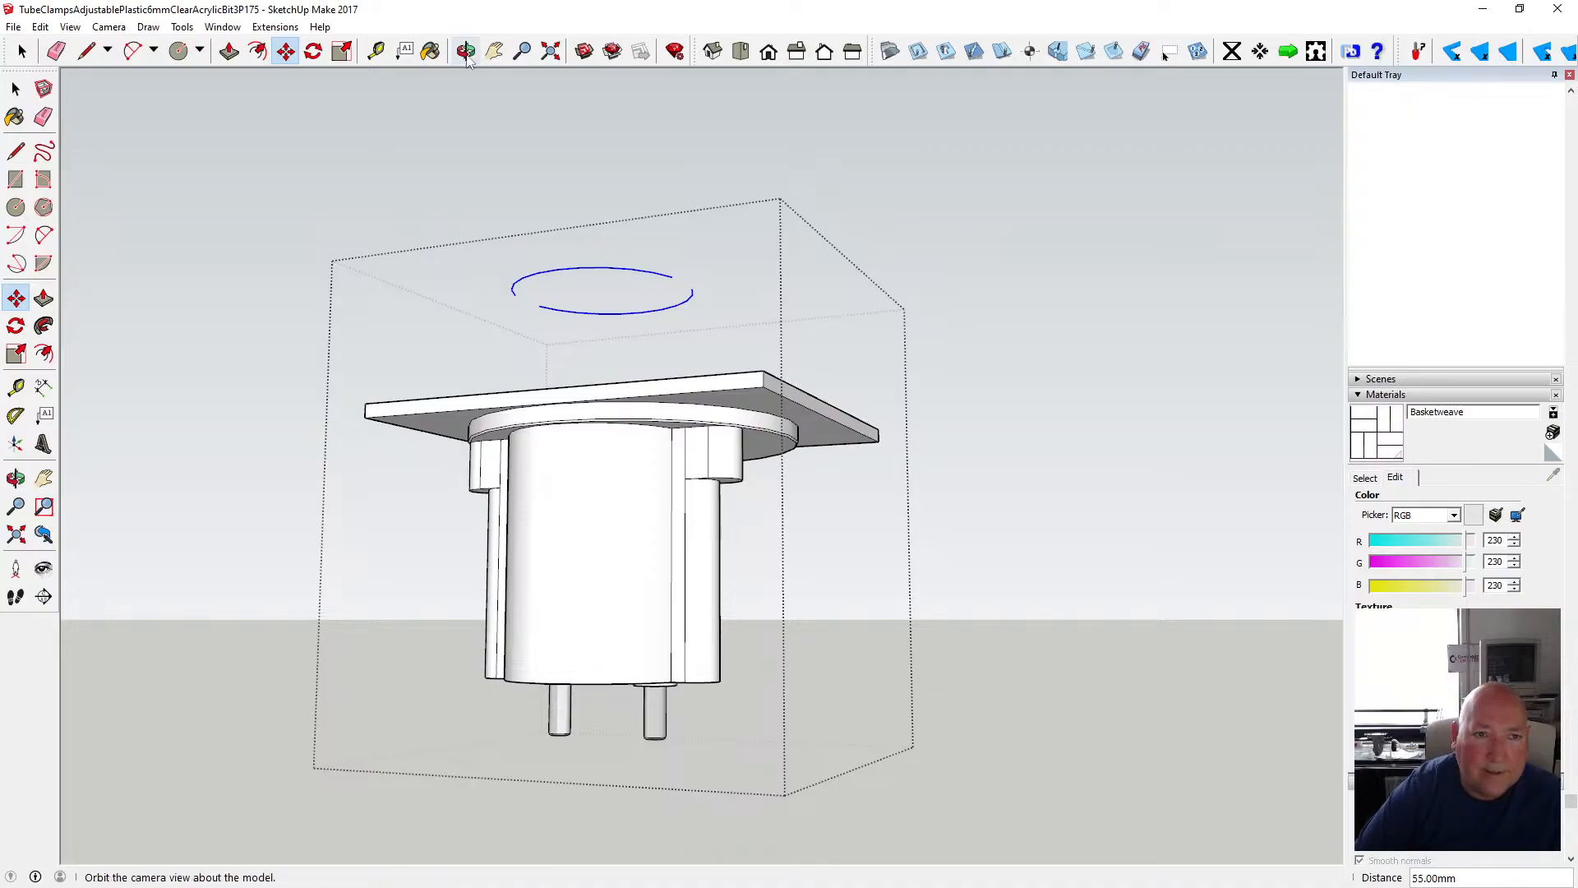
- Move the copied arcs 18 mm down along the blue axis into the plate's recess and check them from above
drag(511, 155, 472, 399)
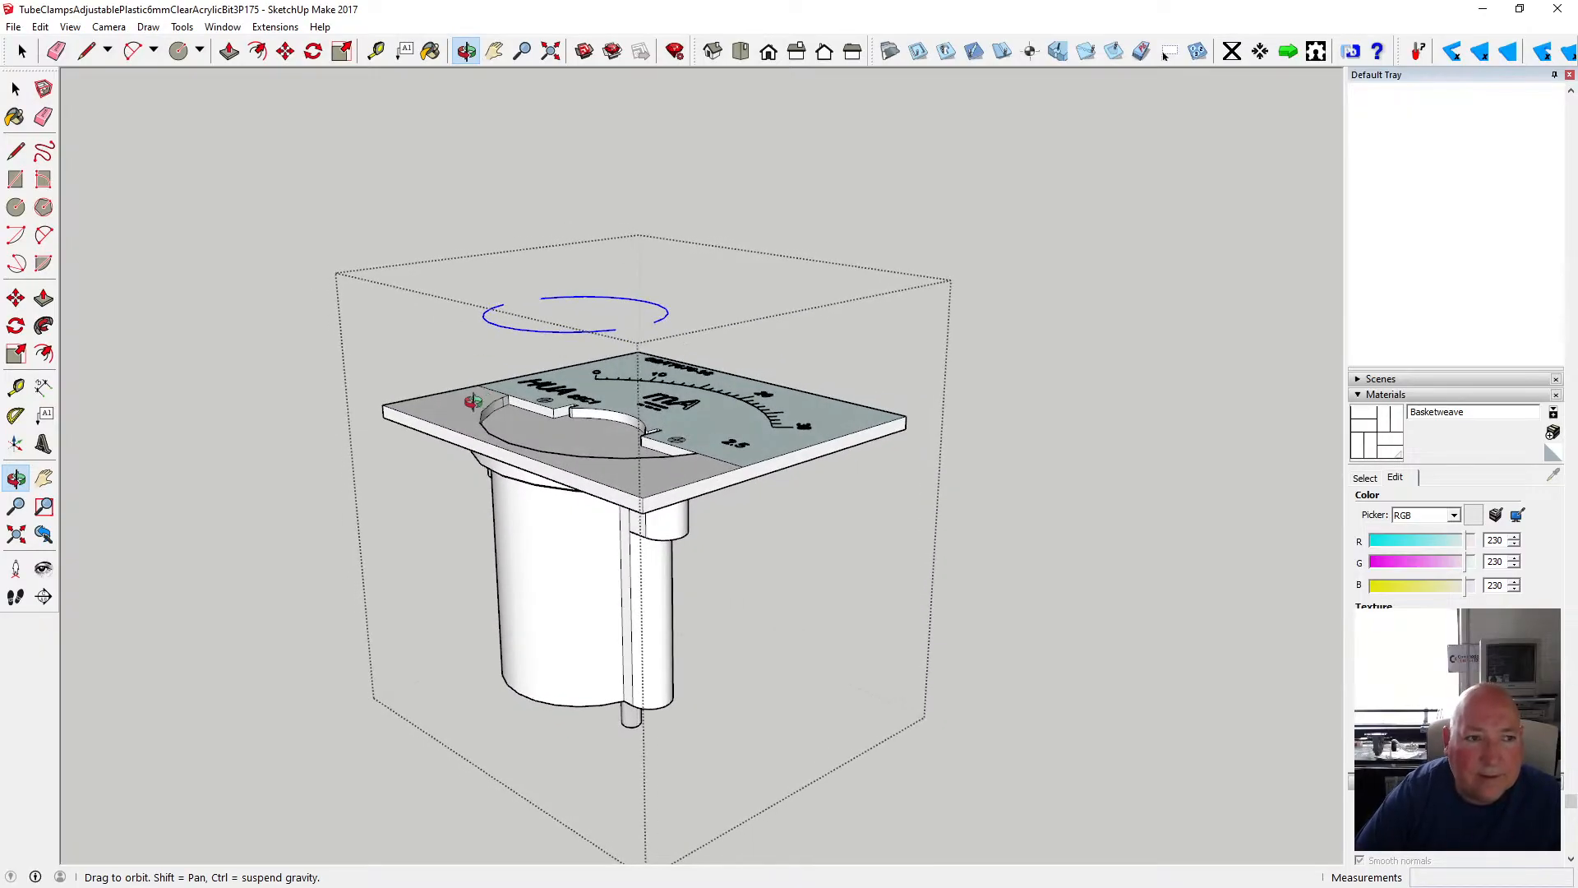
key(m)
click(546, 339)
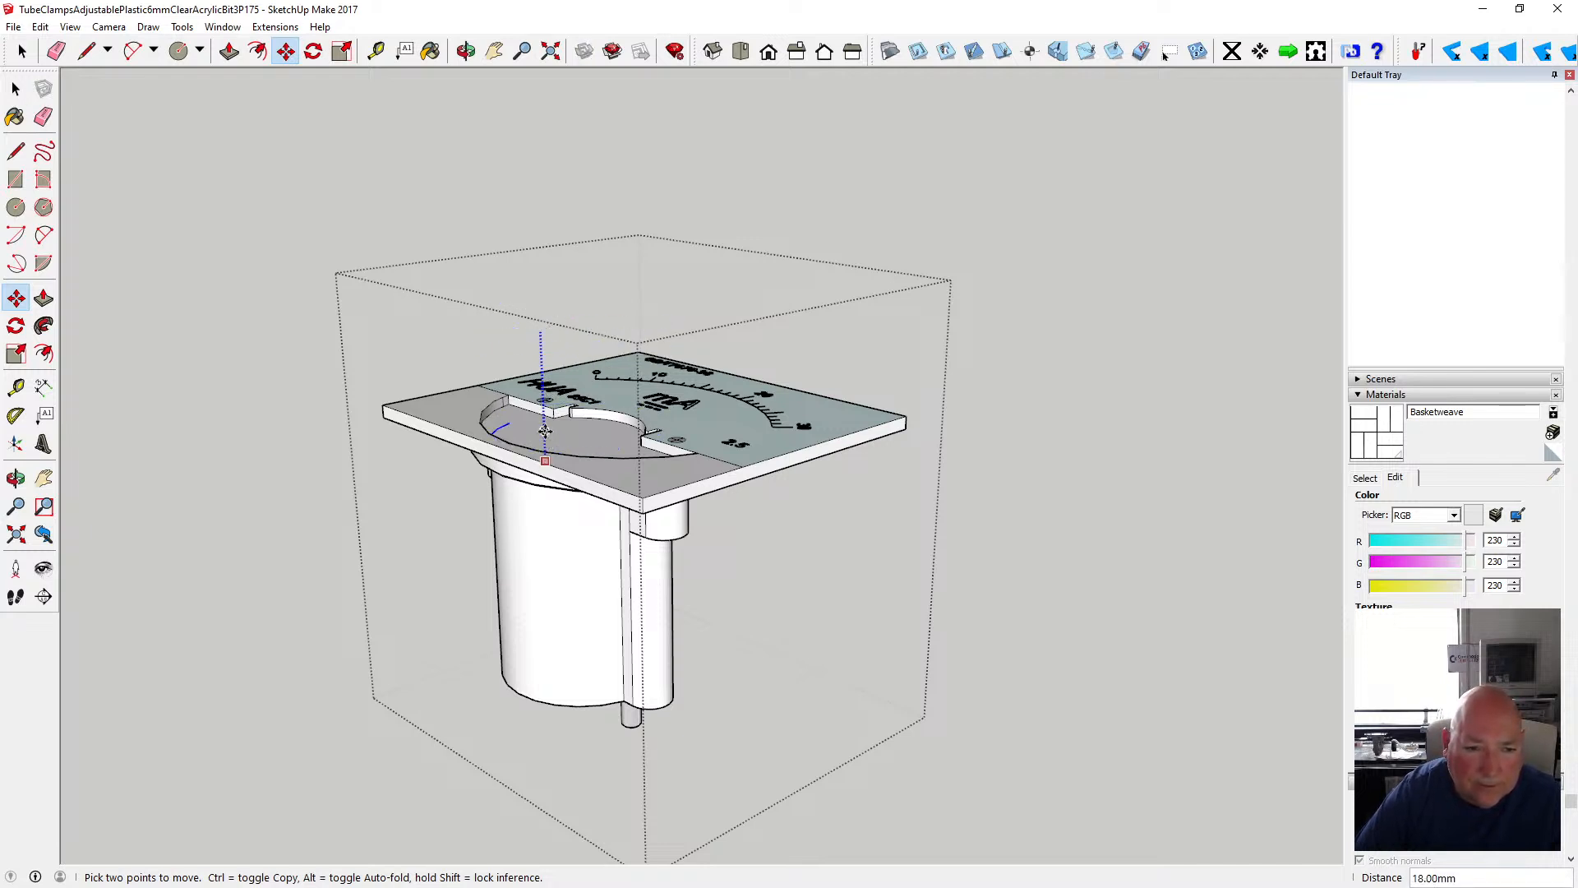
scroll(546, 439, up, 5)
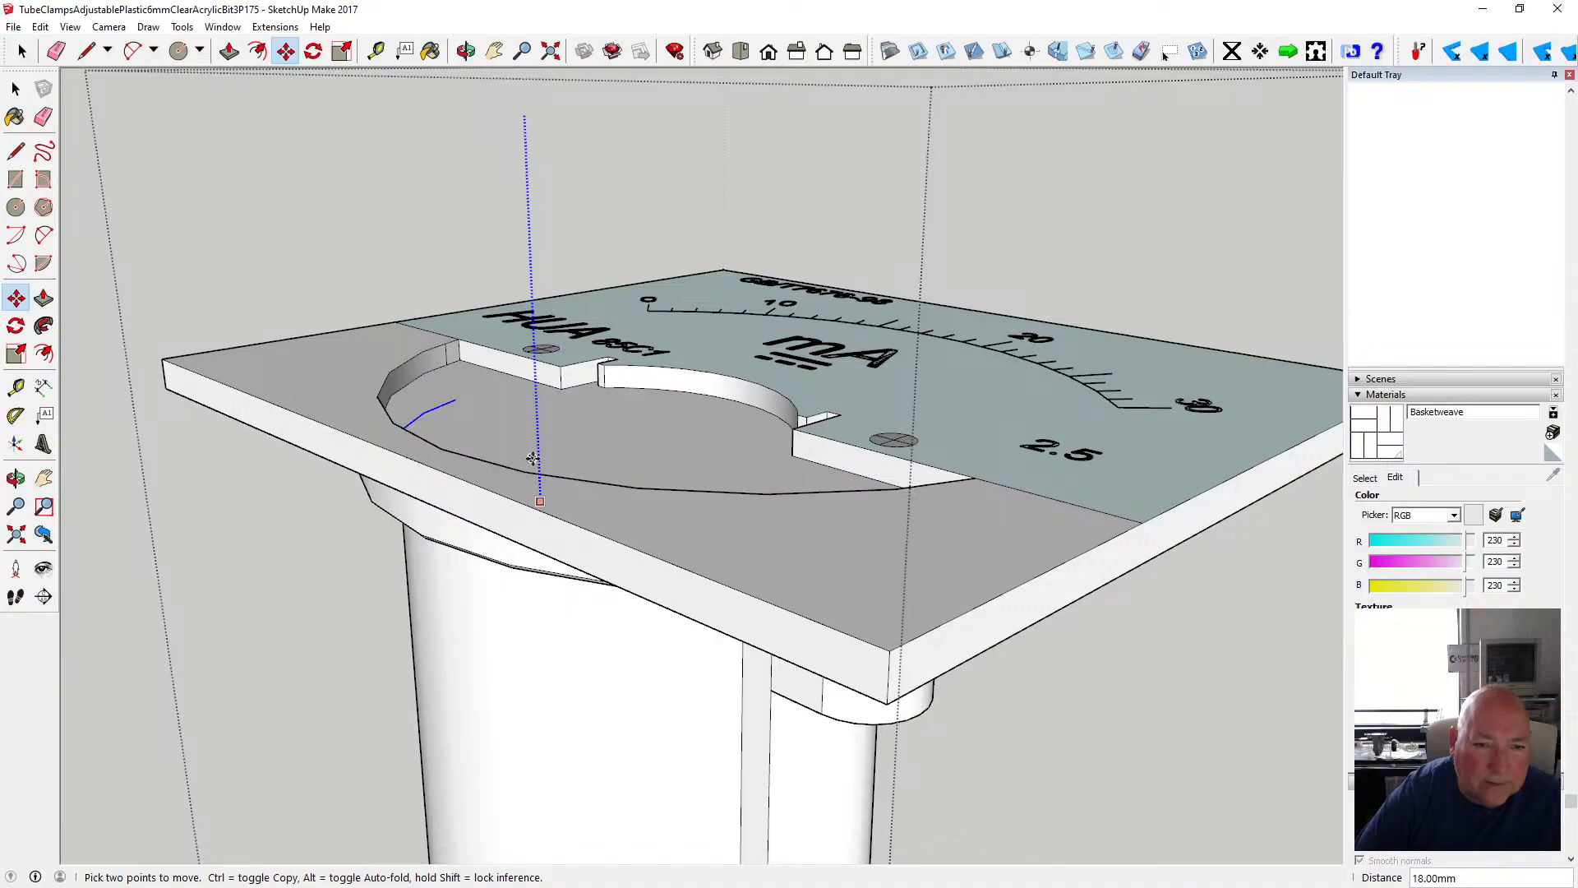
click(533, 459)
click(466, 51)
drag(549, 235, 647, 399)
scroll(643, 400, down, 4)
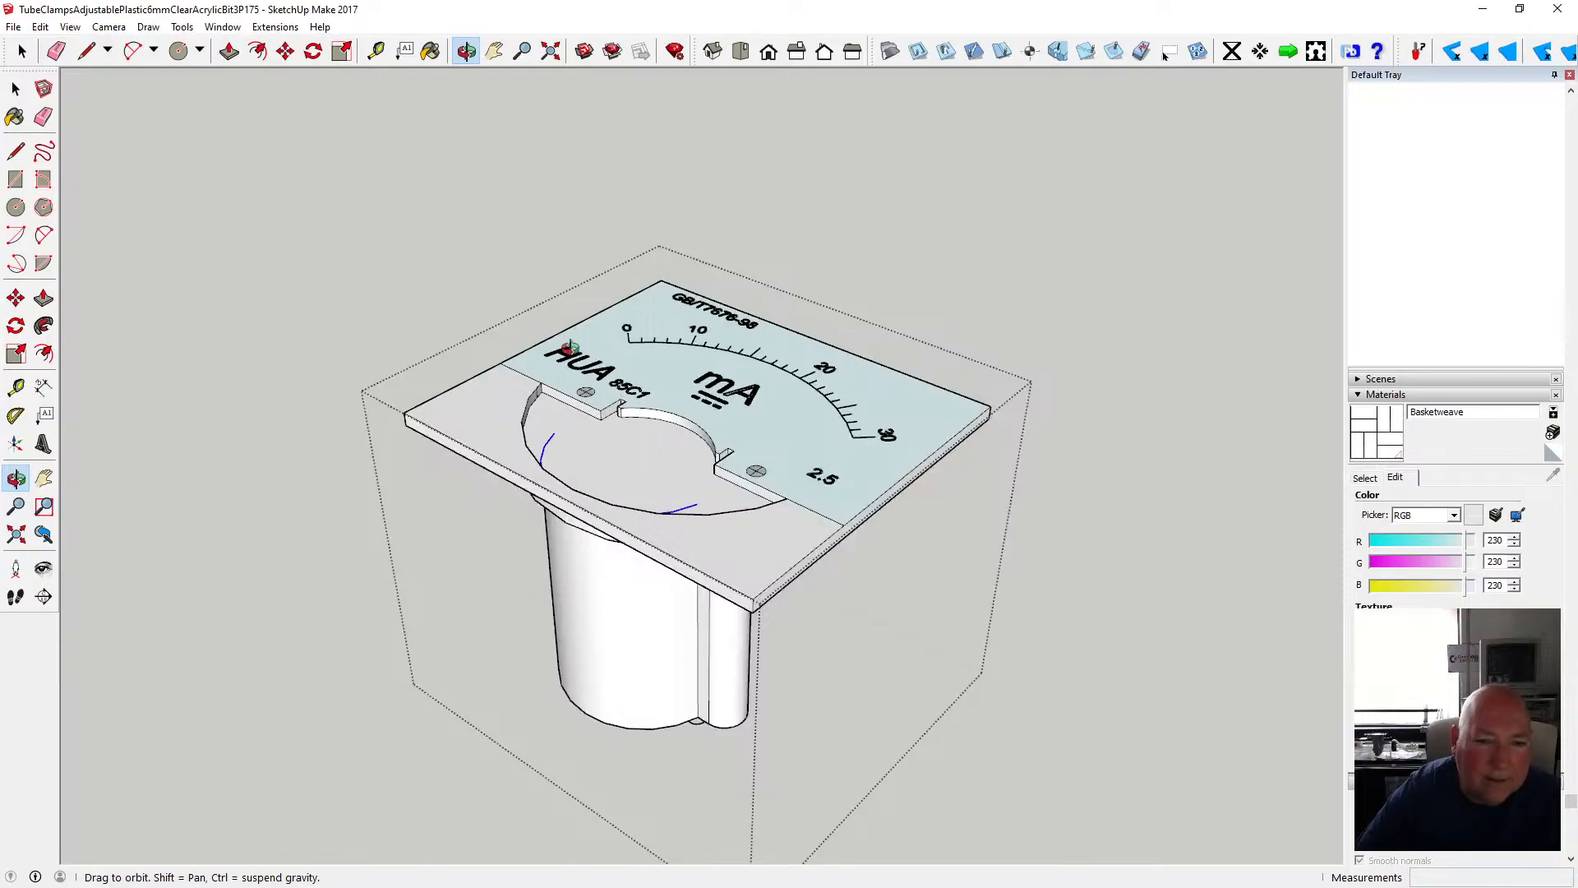
drag(570, 348, 449, 210)
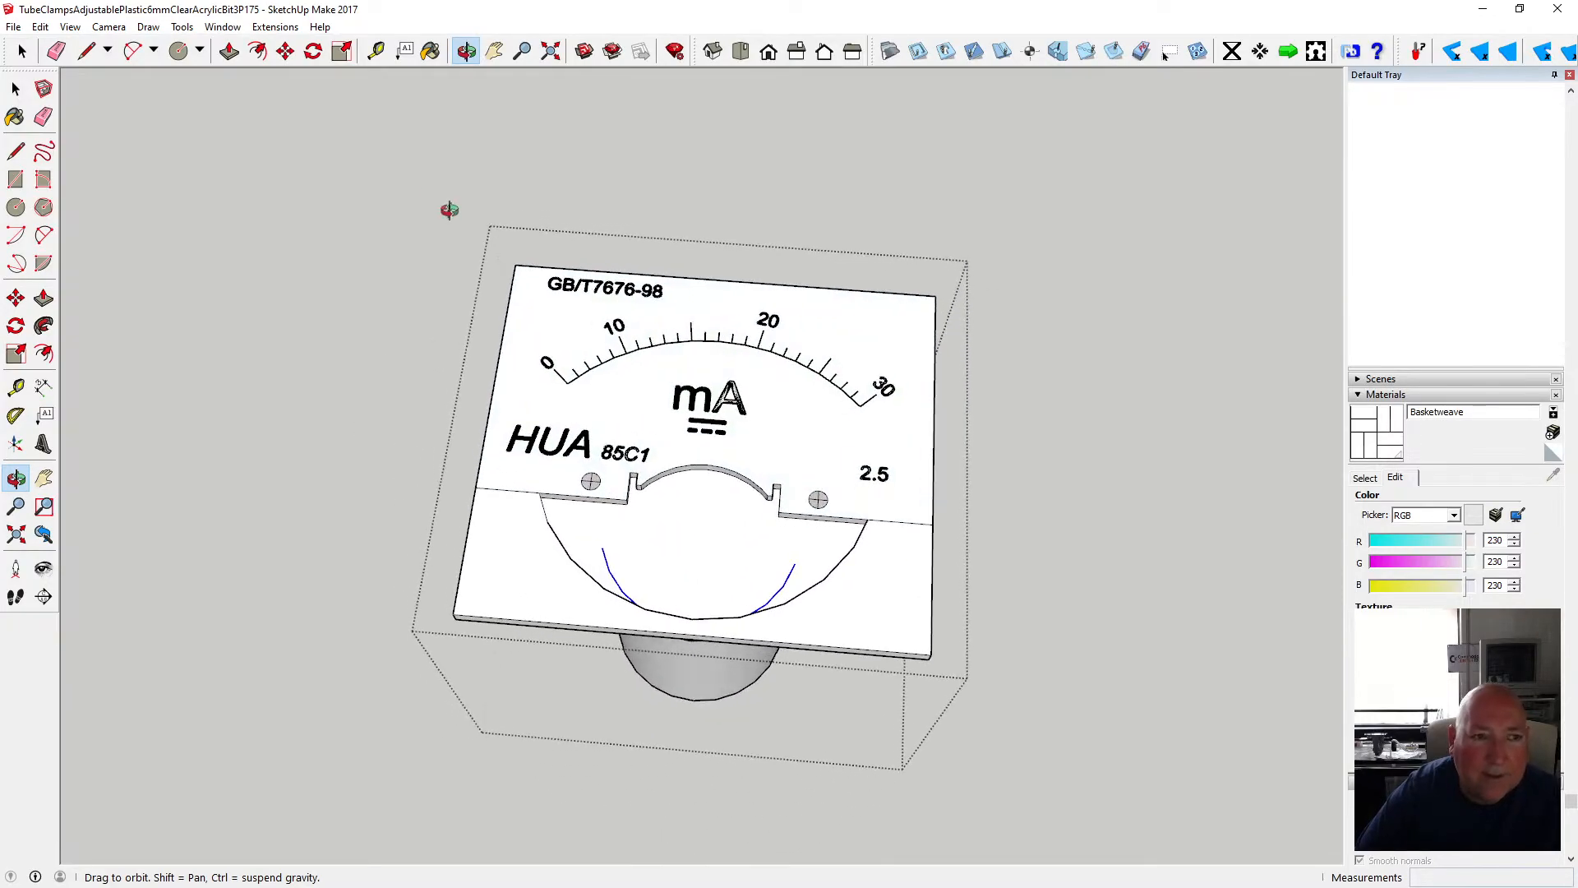
click(16, 207)
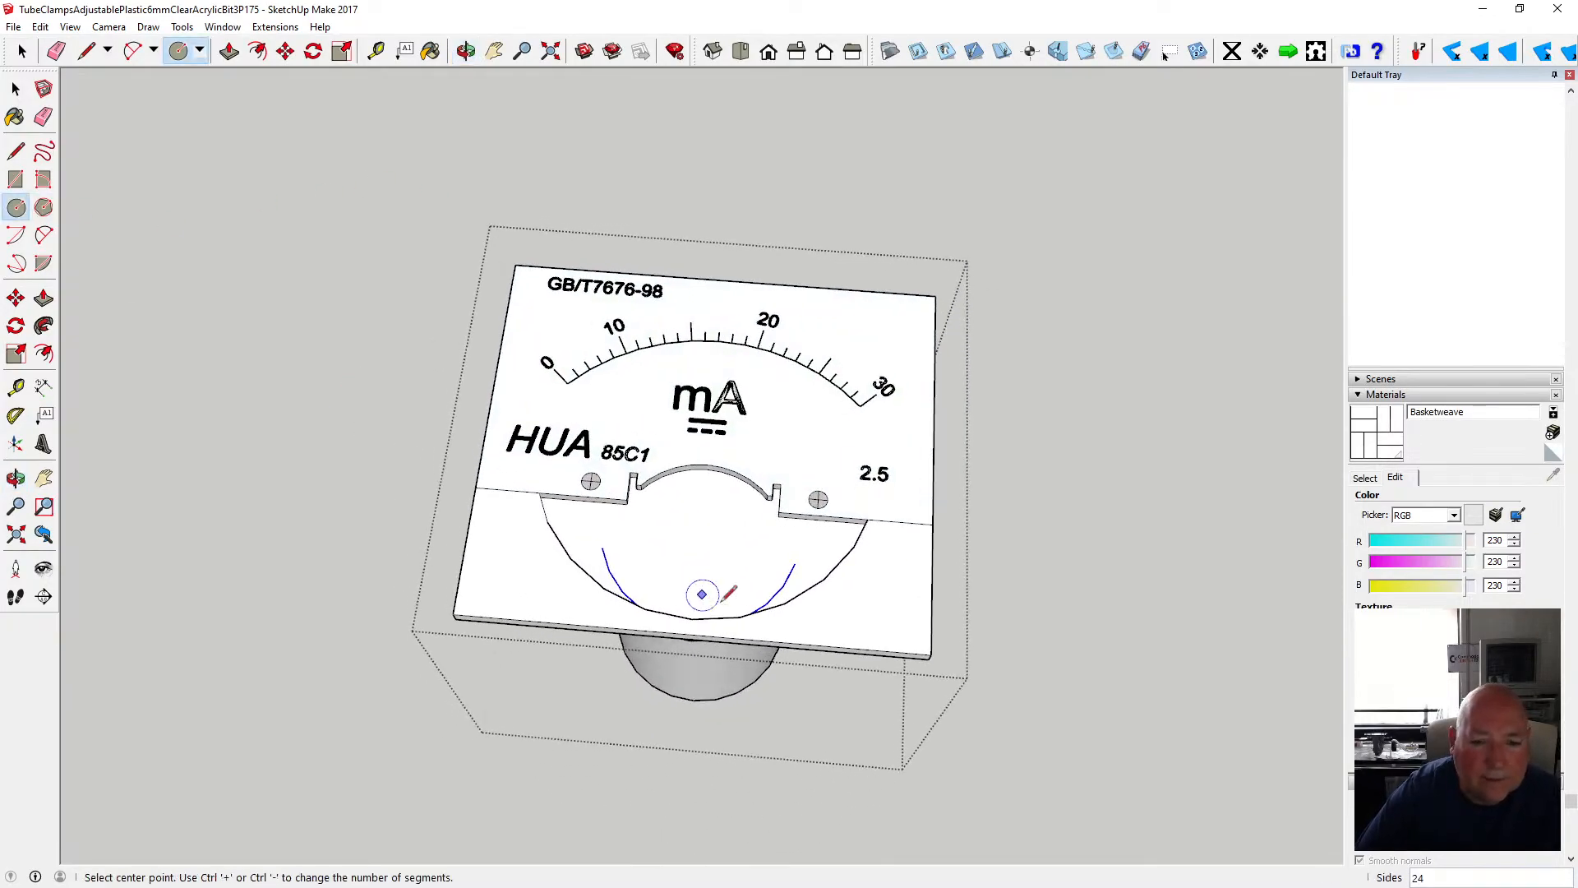
click(701, 530)
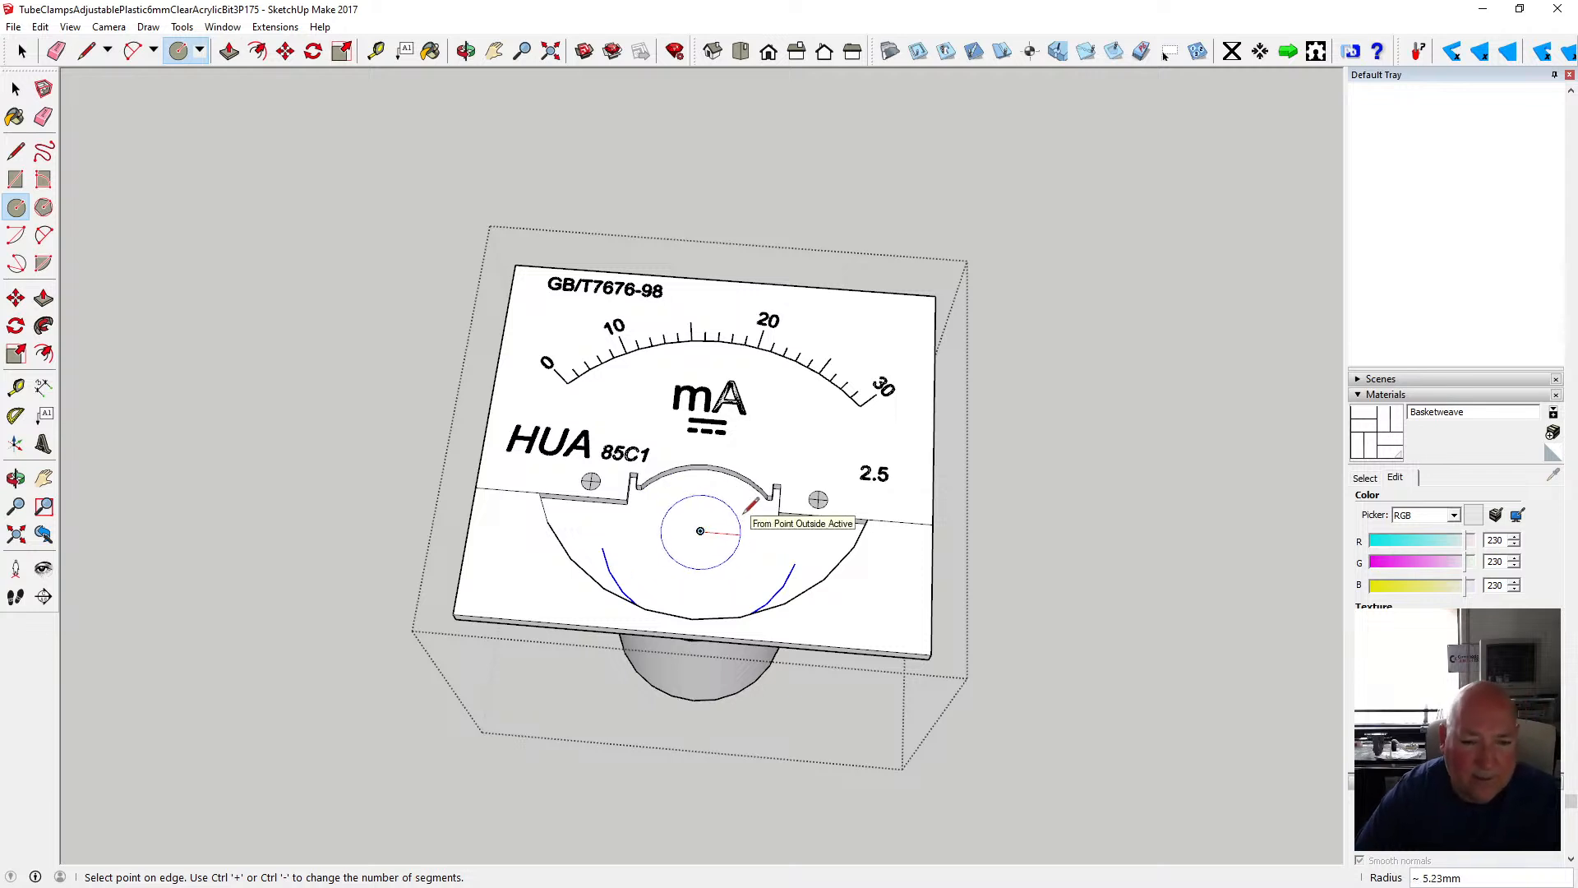
key(Escape)
- Undo the move and the copy of the housing arcs
click(47, 28)
click(65, 46)
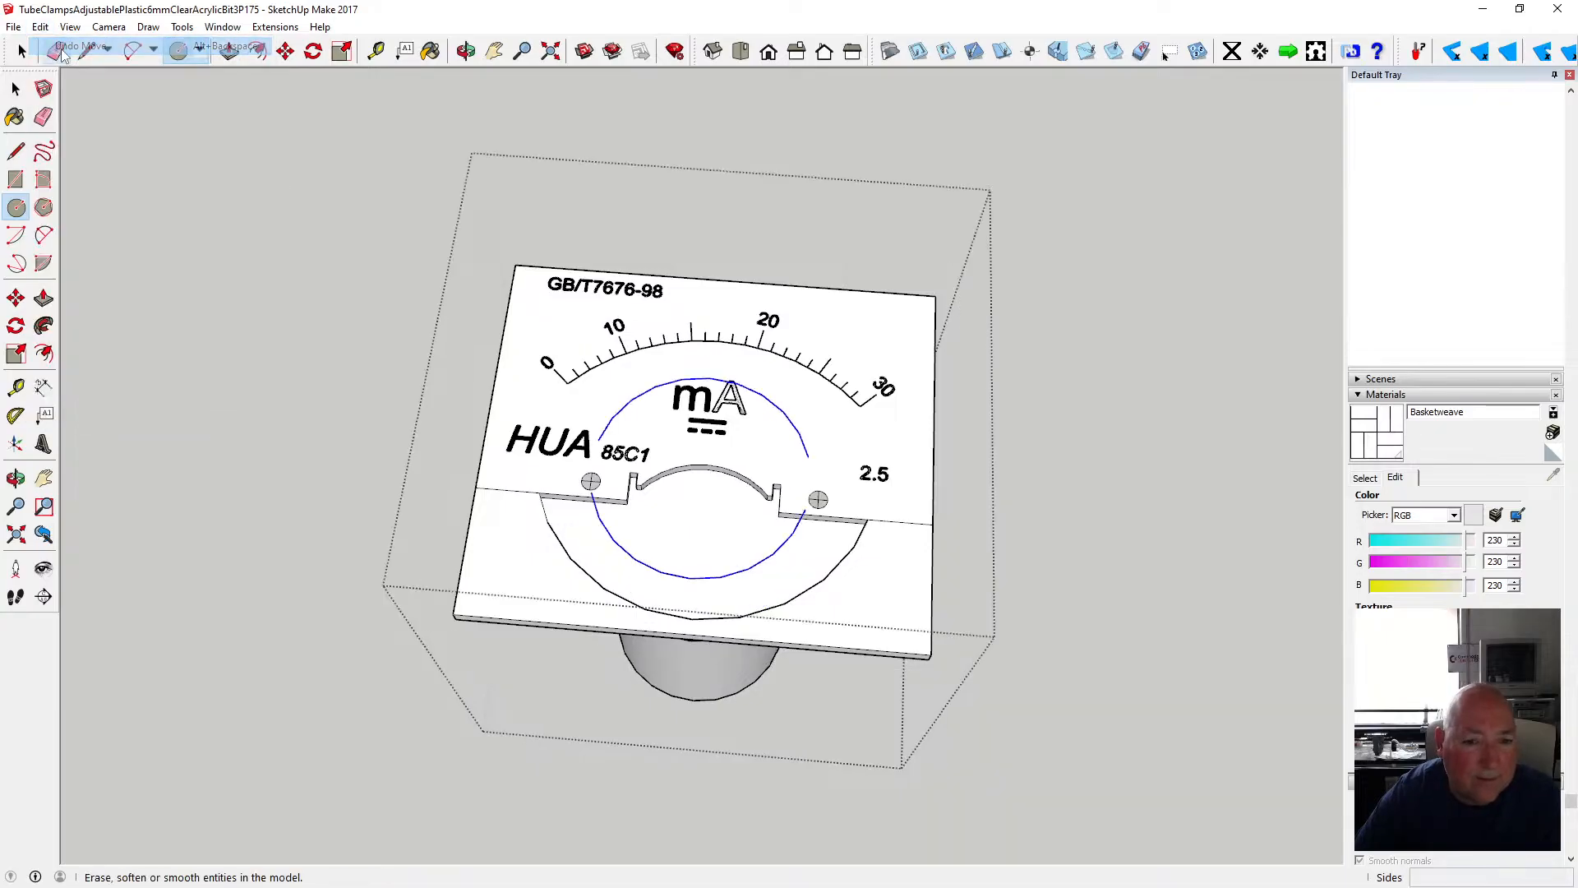
click(41, 27)
click(57, 51)
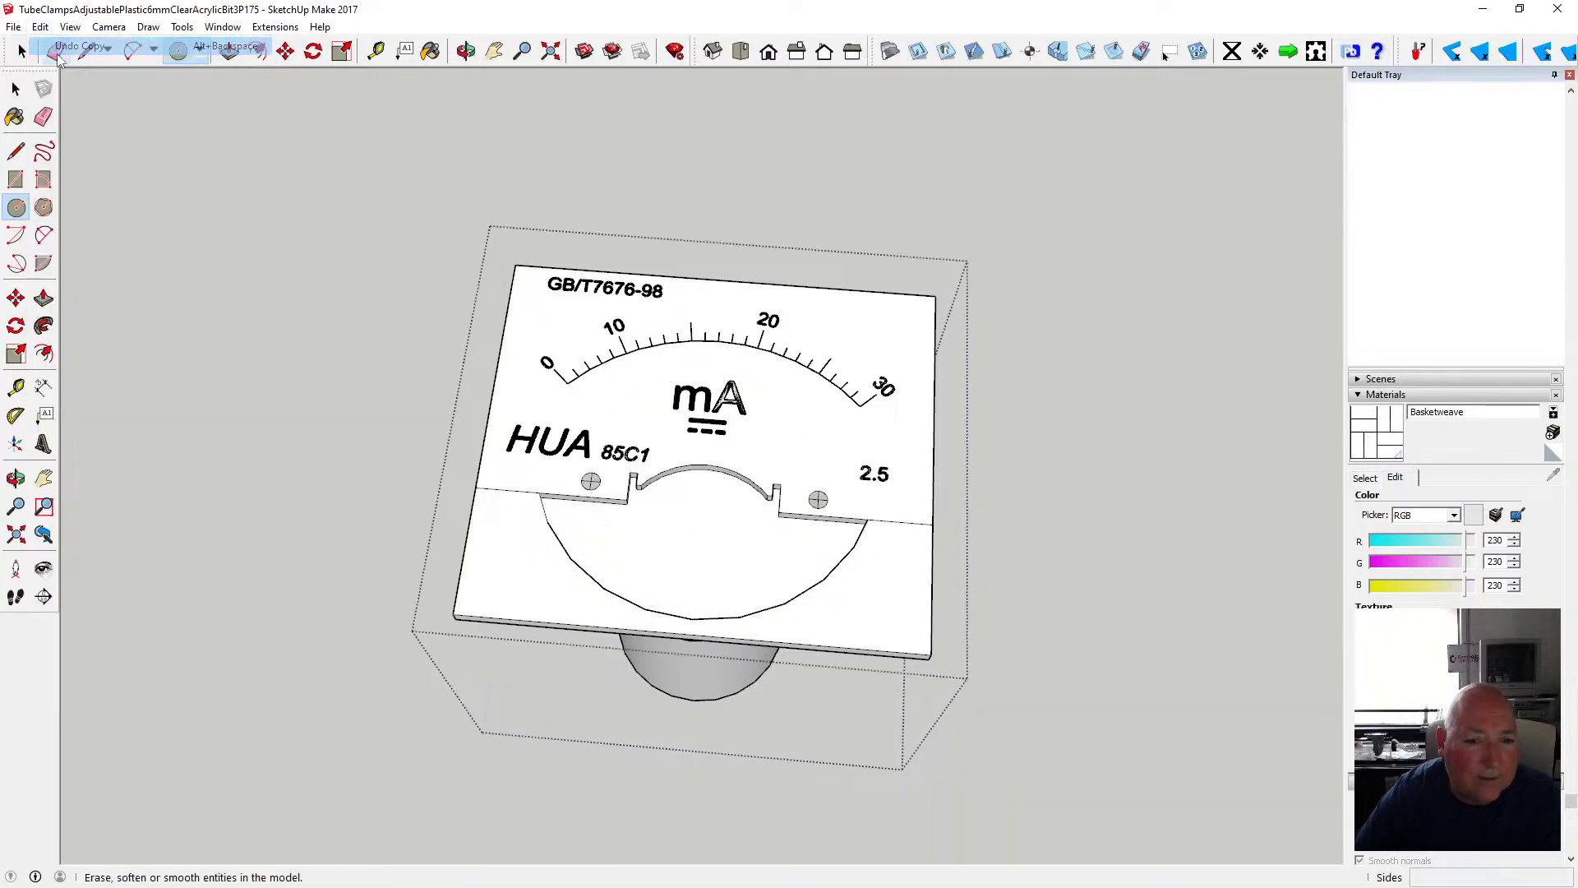
- Draw a circle of 3 mm radius on the recess floor, centred below the curved cut-out of the dial
click(465, 51)
drag(724, 527, 677, 616)
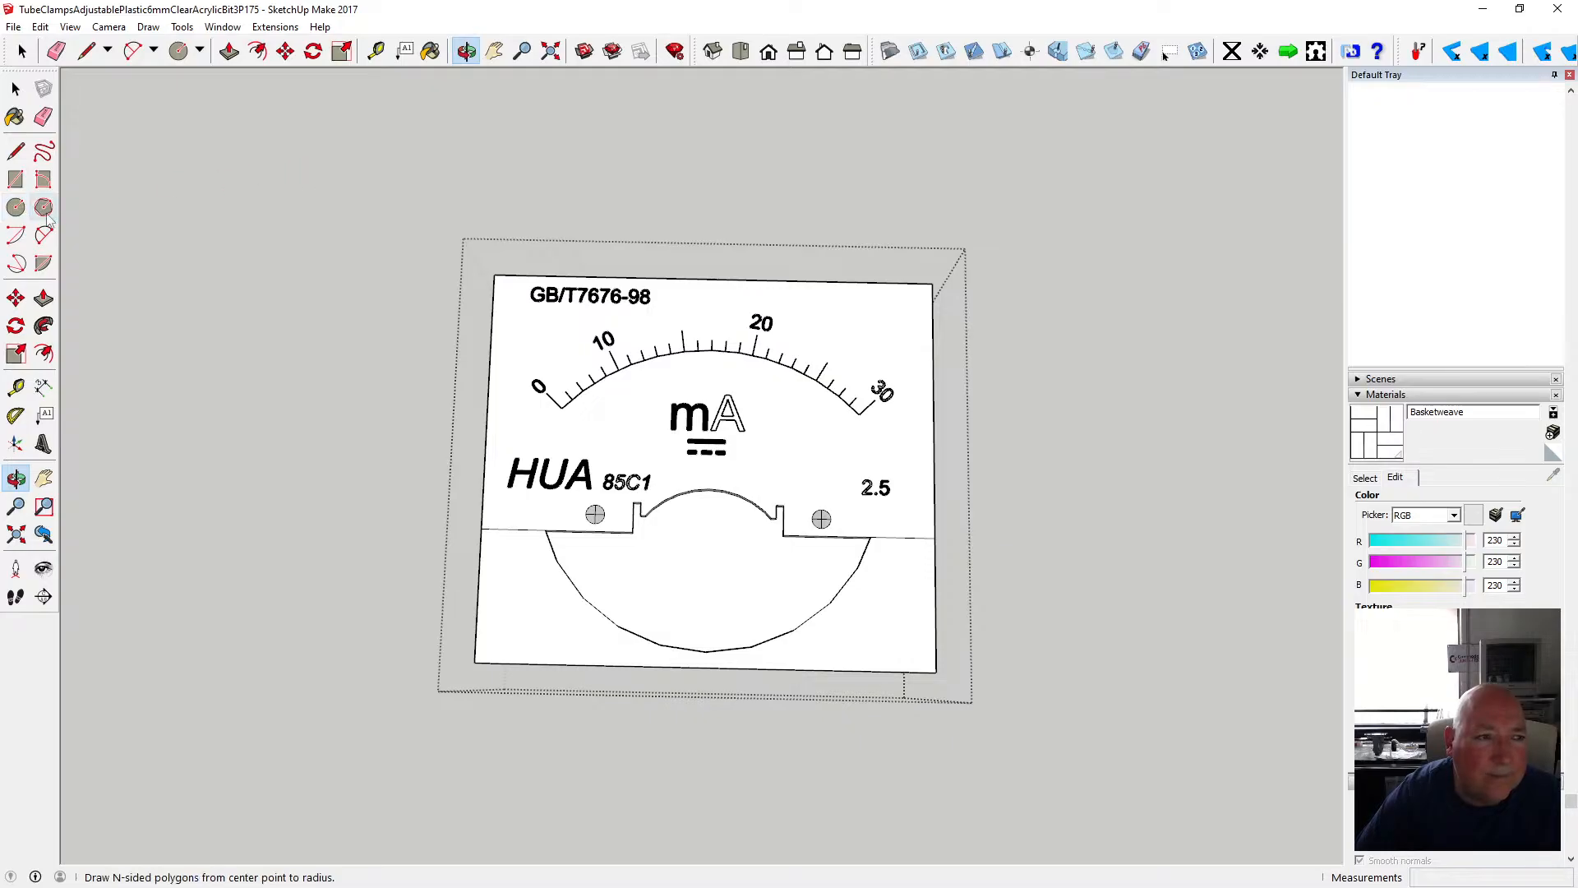
click(16, 207)
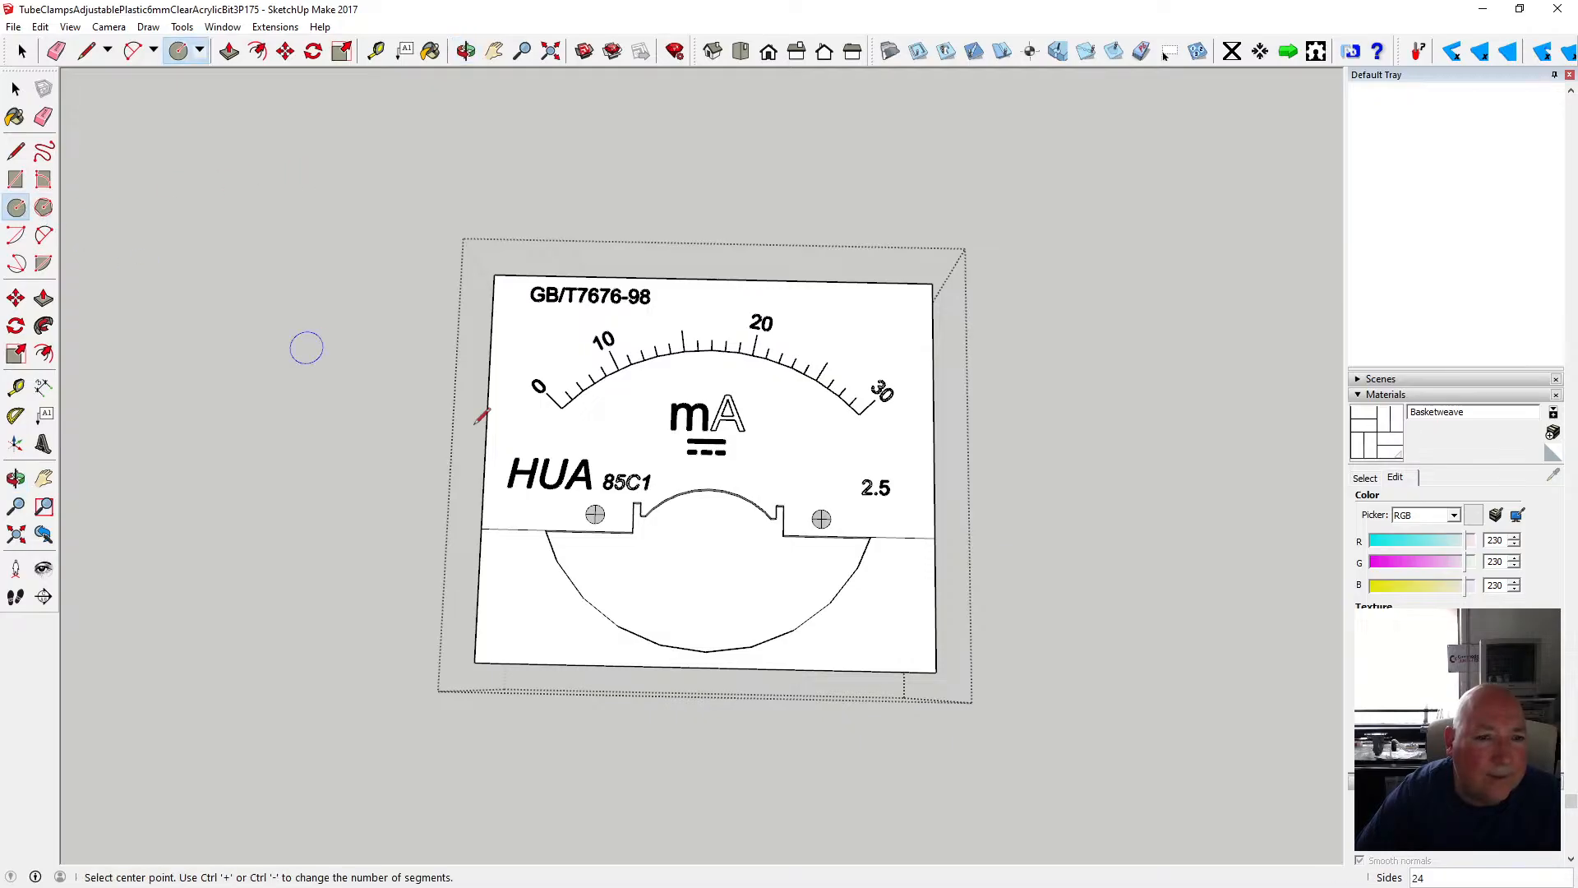
click(707, 554)
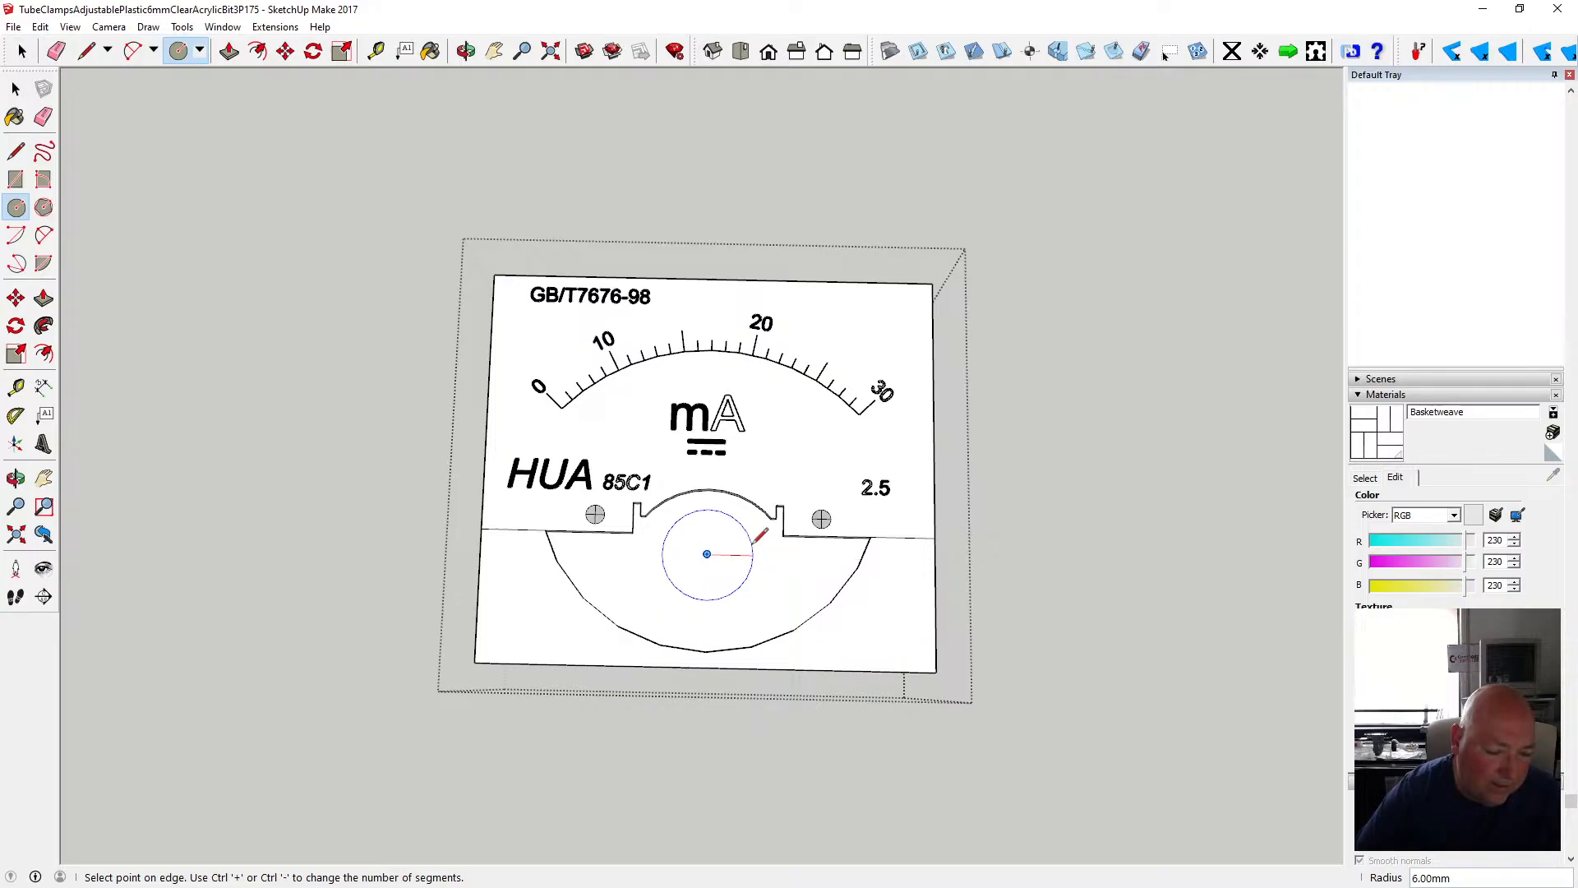
text(3)
key(Return)
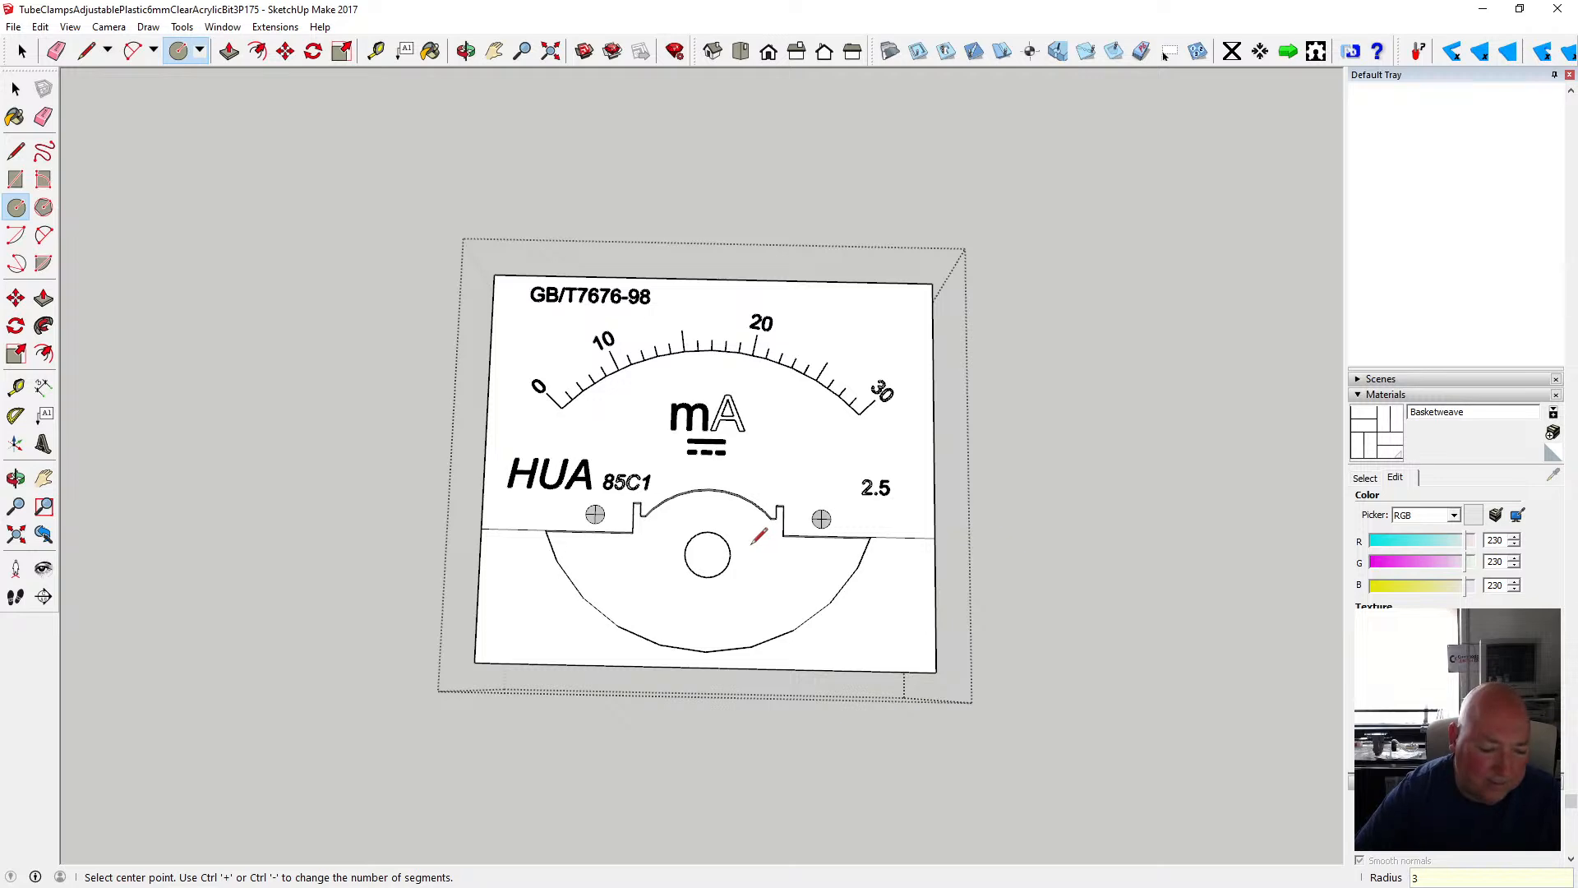
click(466, 51)
drag(682, 362, 705, 439)
scroll(707, 451, up, 3)
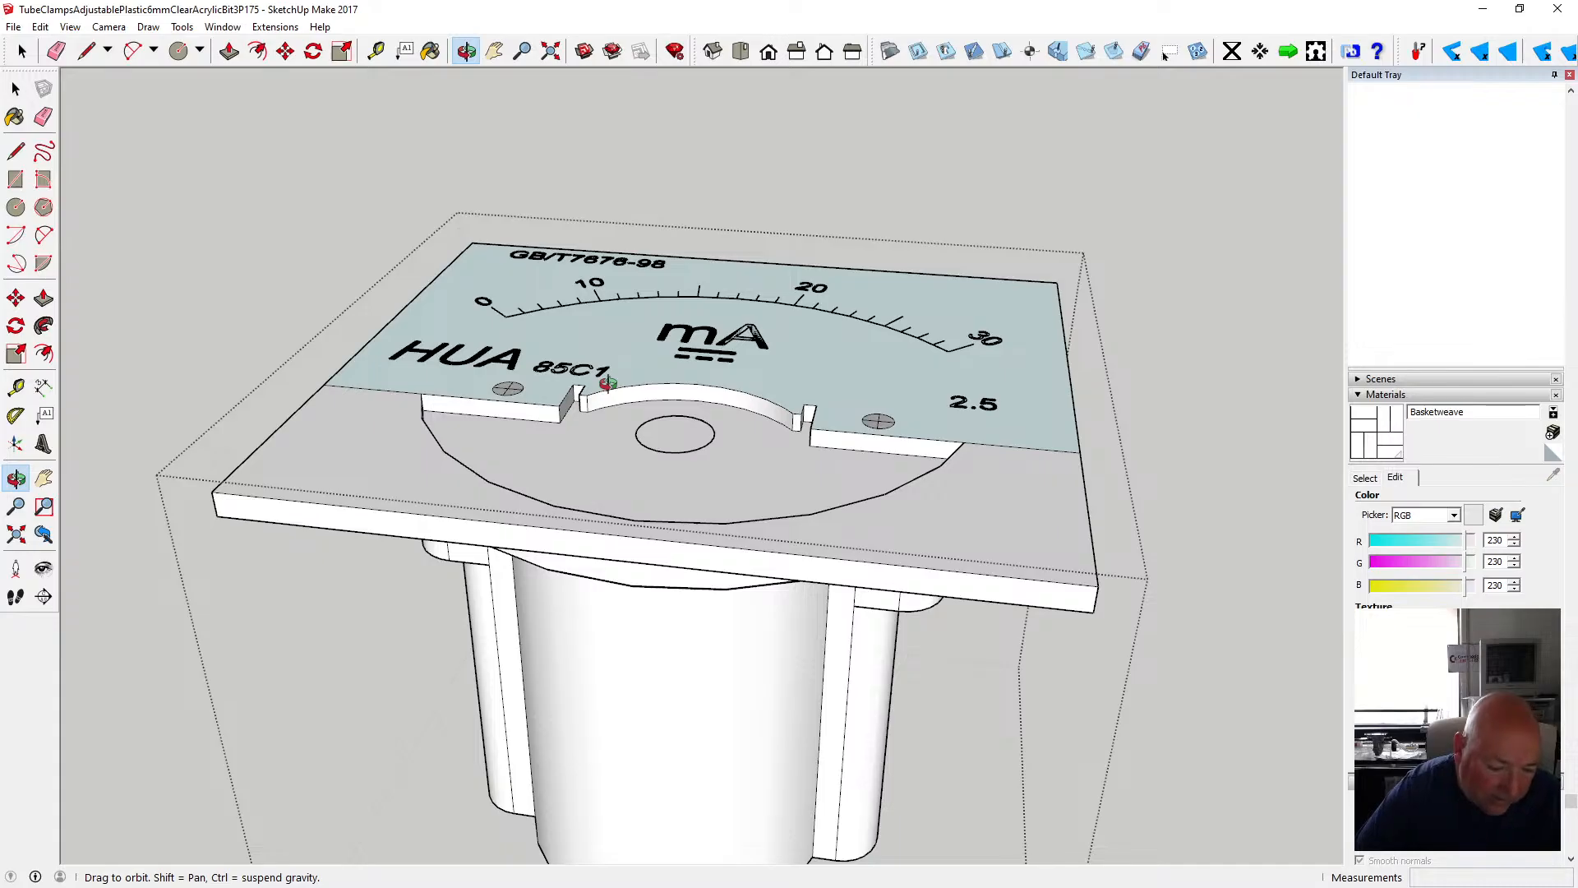
click(230, 51)
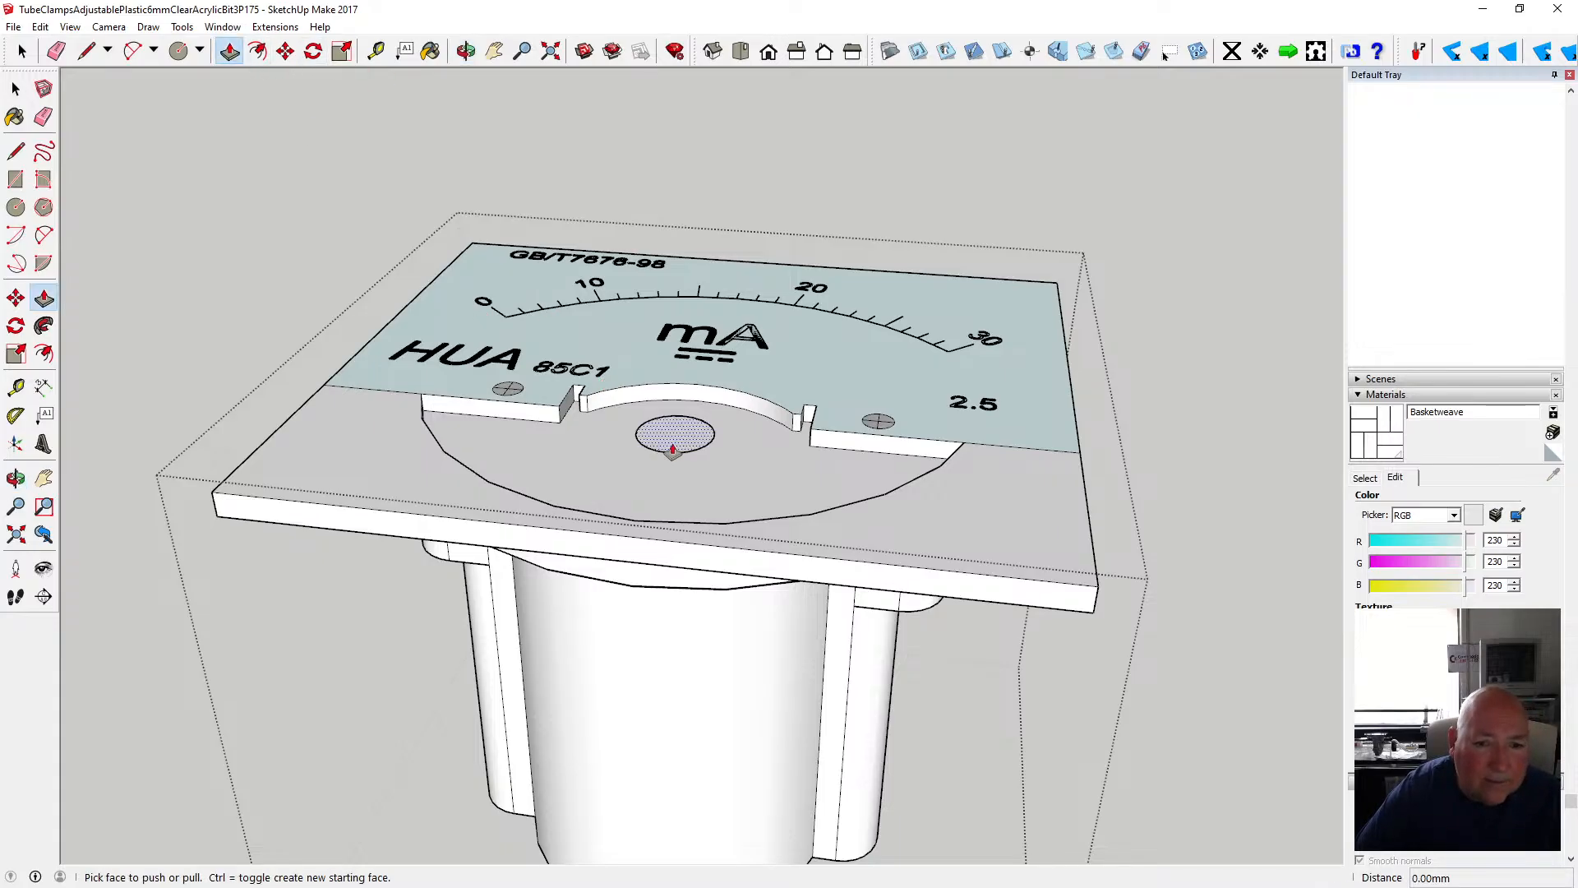
click(672, 449)
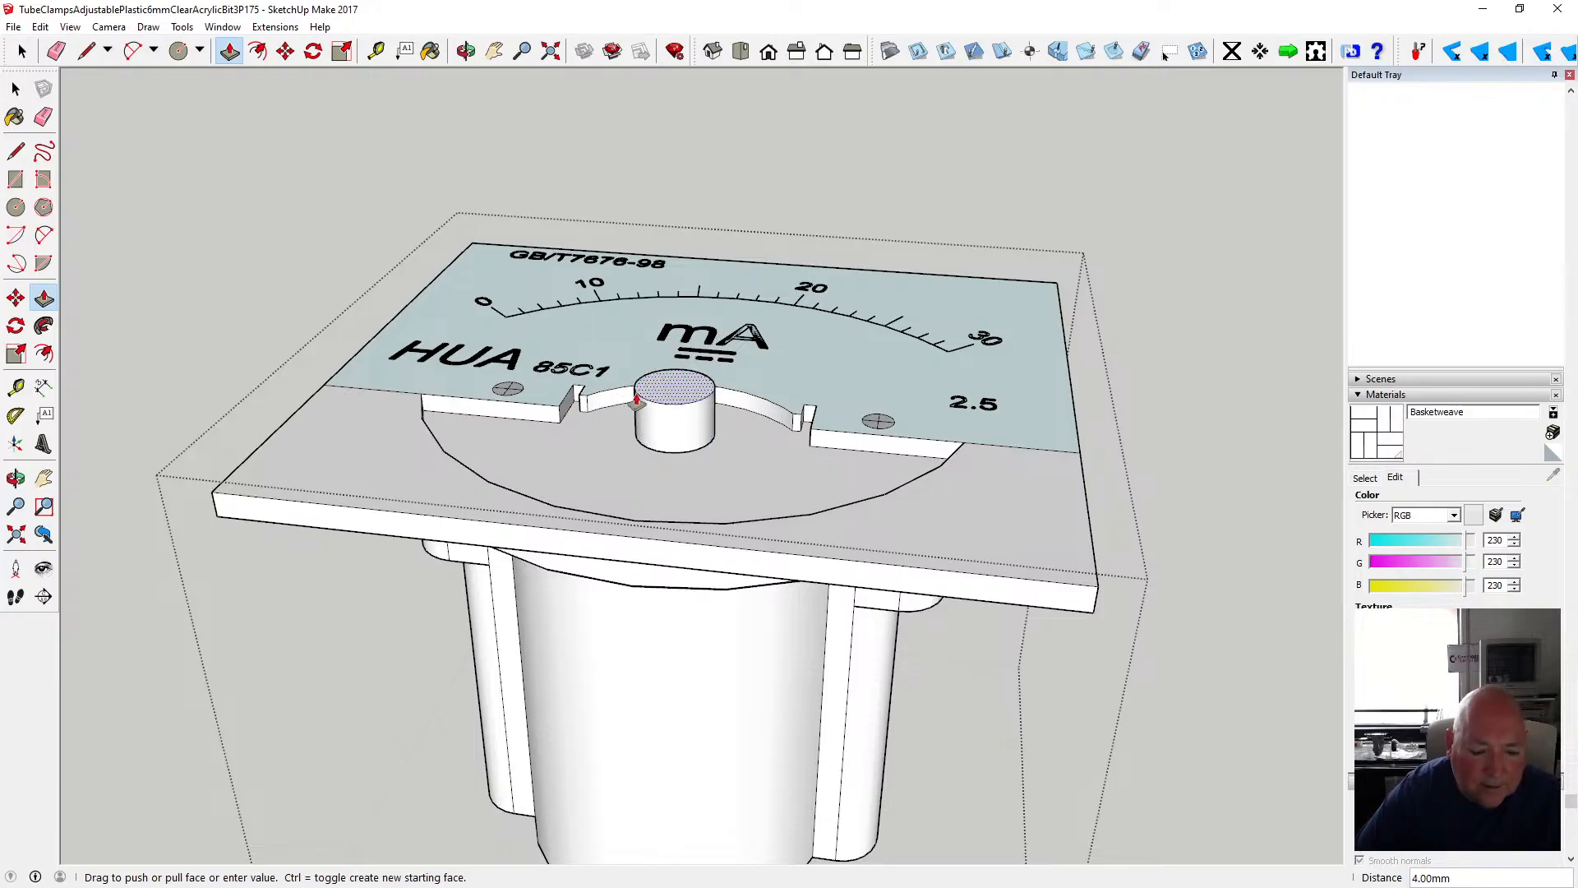
key(Escape)
- Move the circle on the recess floor 1.5 mm away from the dial's curved cut-out
click(466, 51)
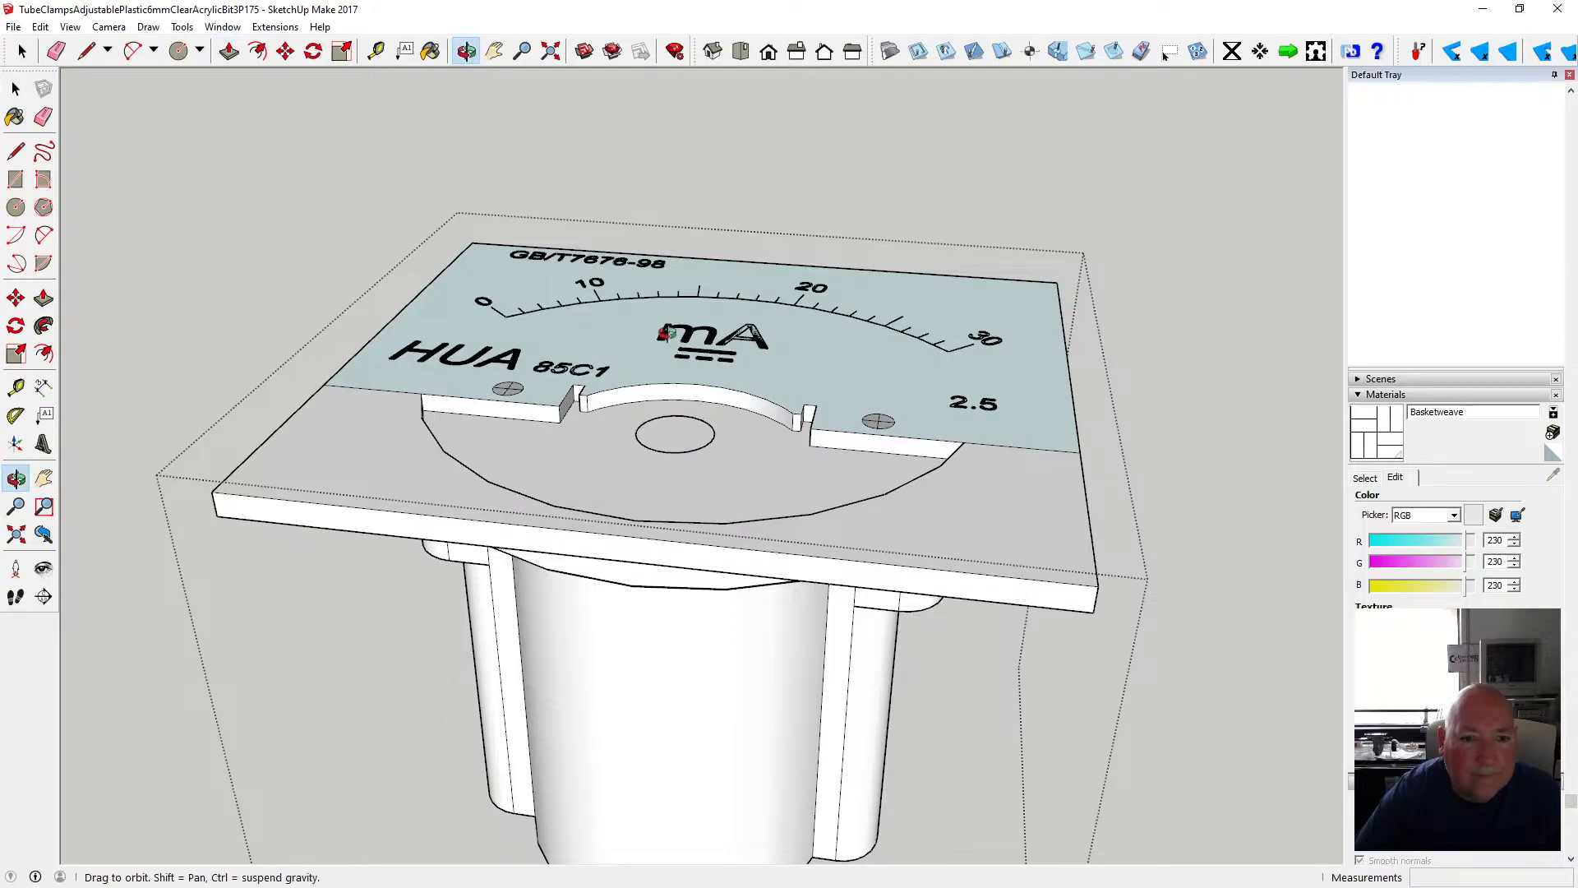
drag(486, 214, 548, 258)
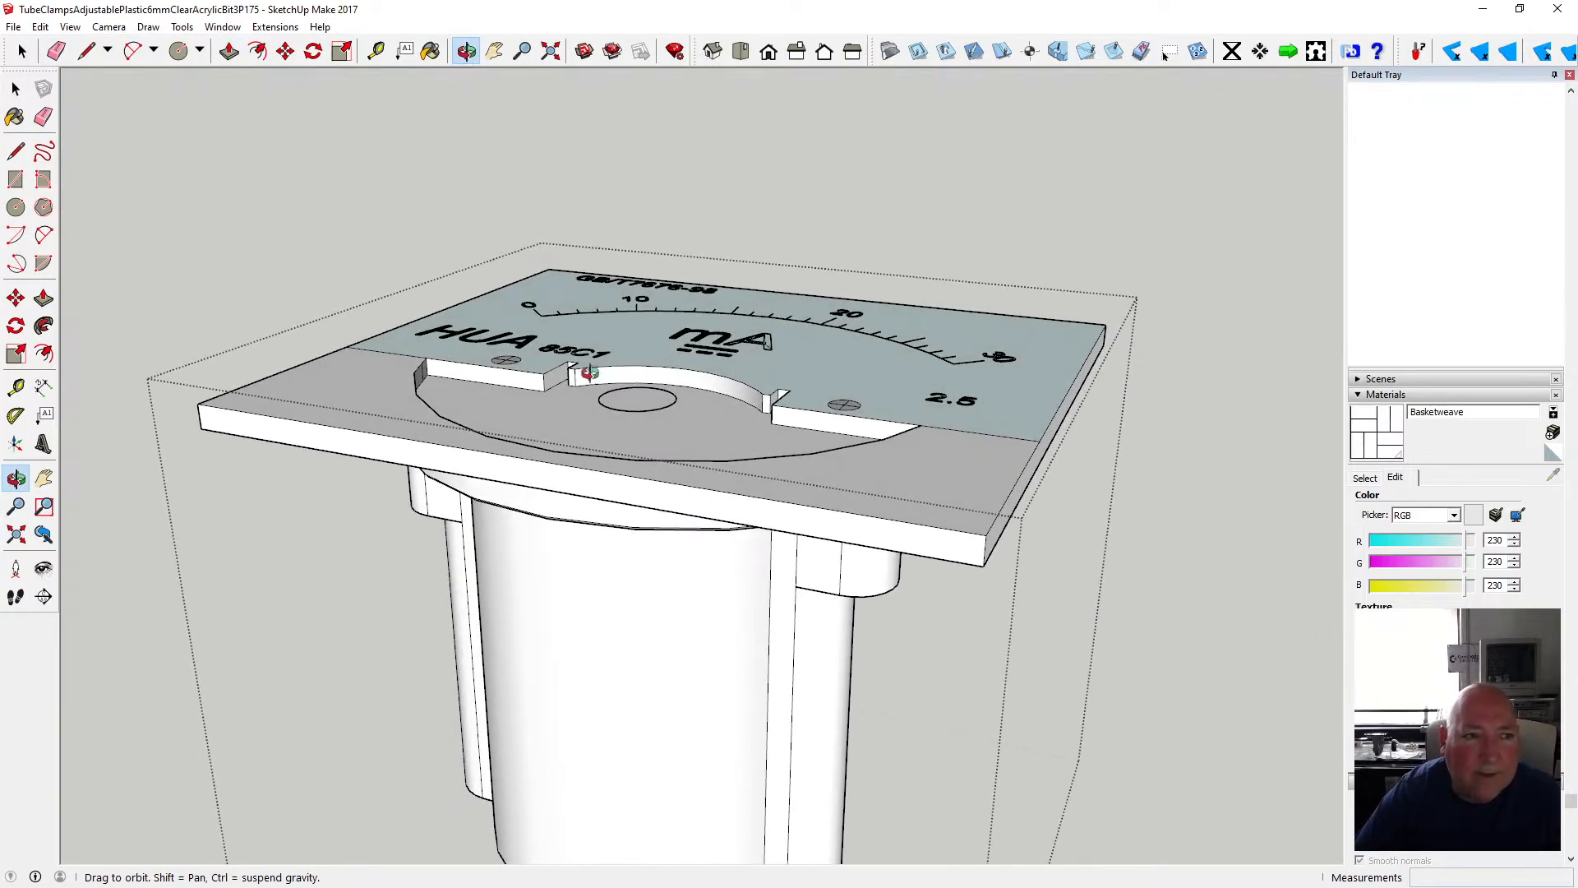
scroll(601, 391, up, 1)
click(285, 51)
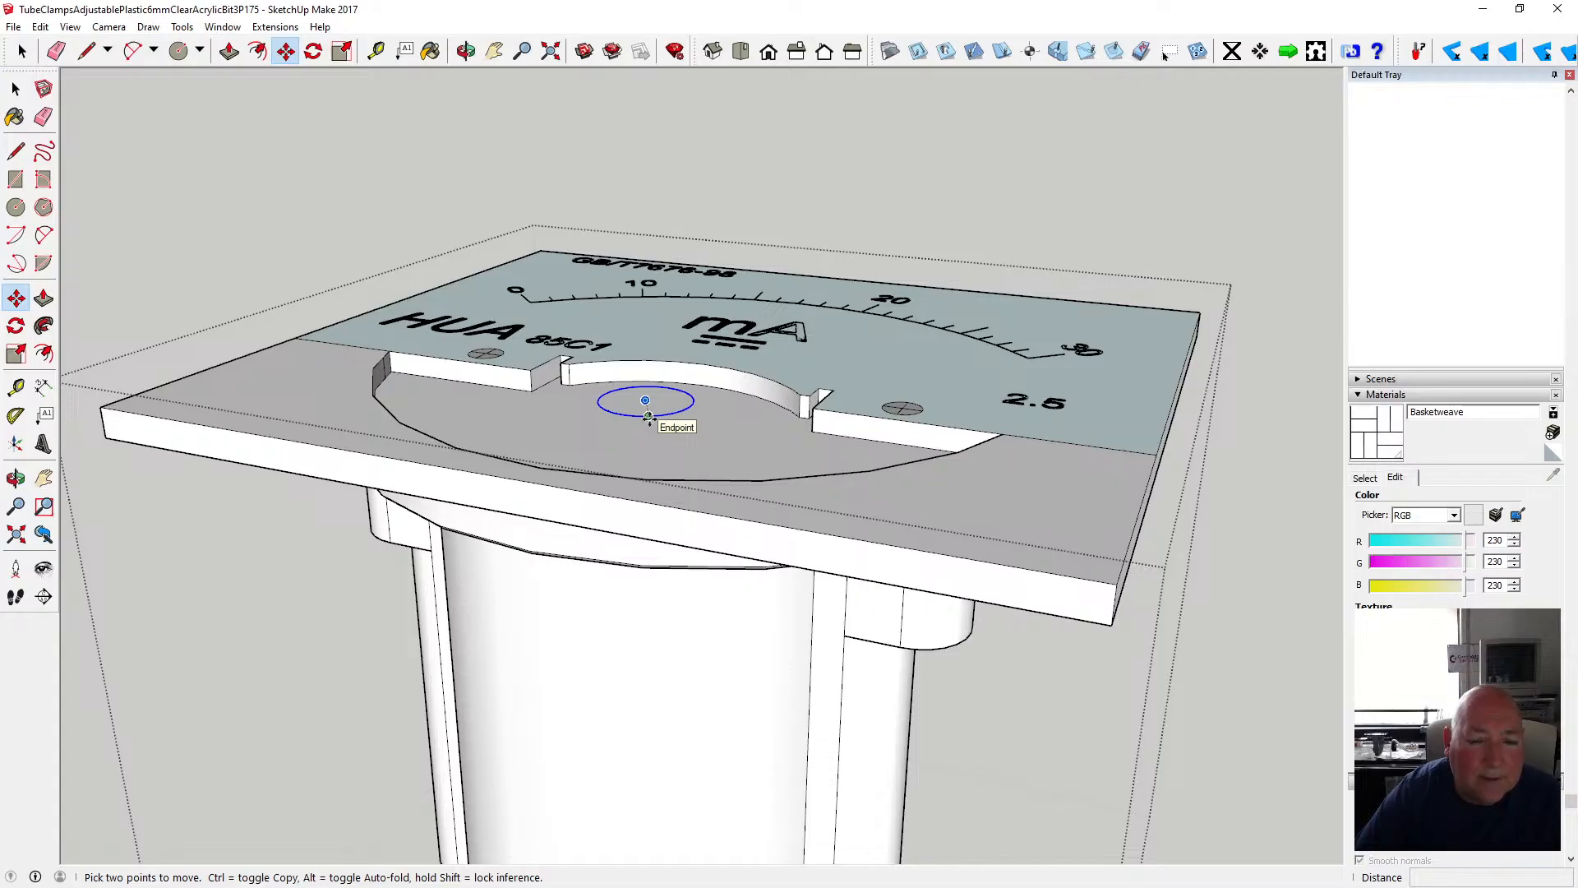
click(649, 417)
click(648, 432)
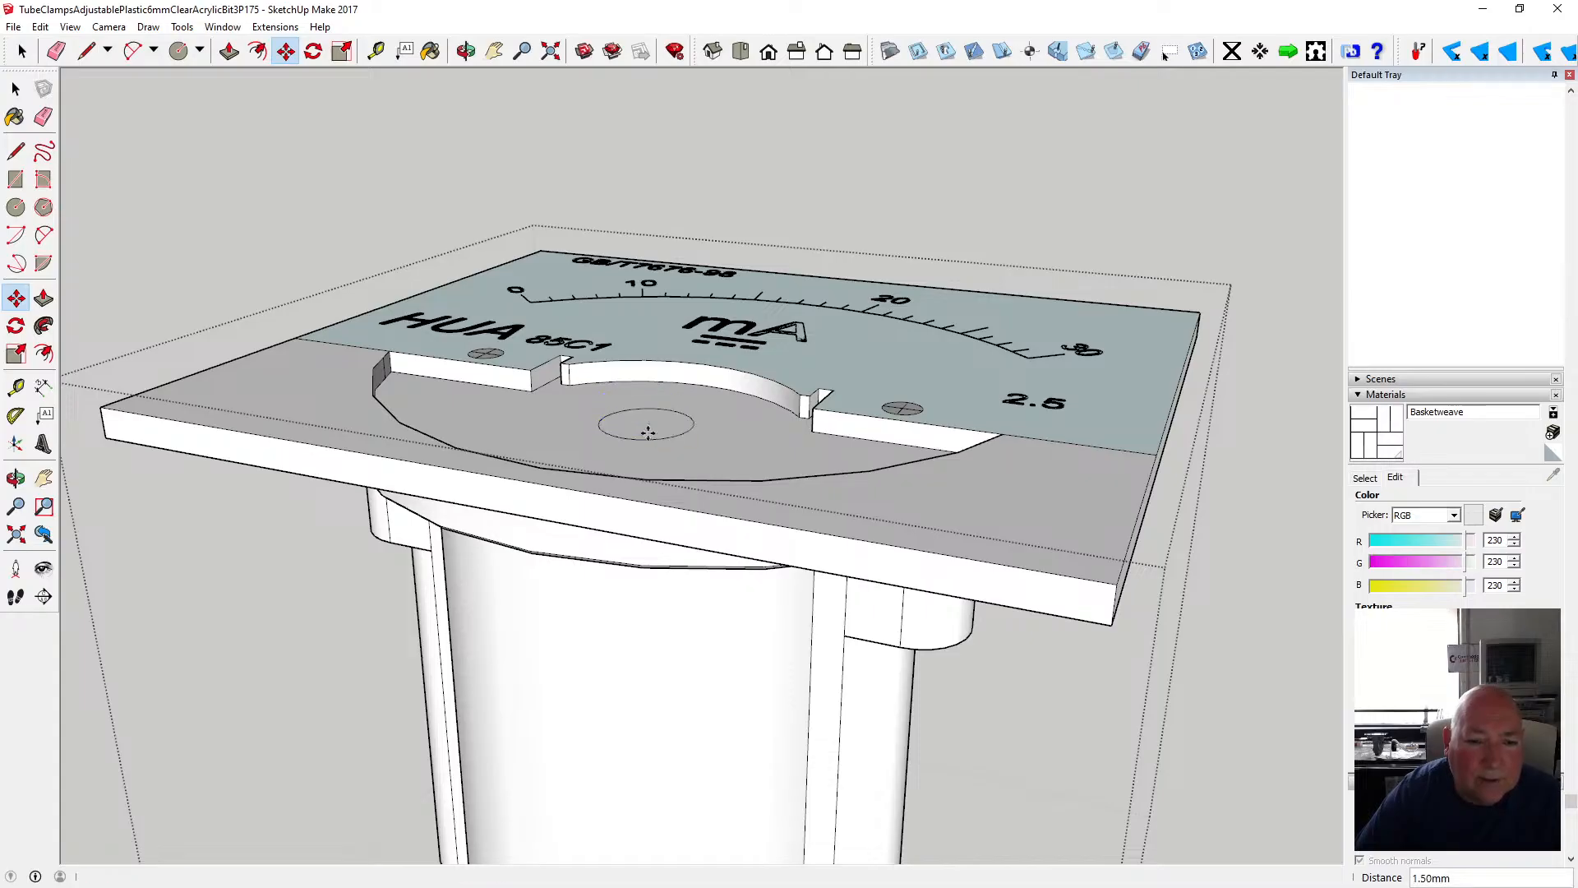
- Pull the circle 1.5 mm up to the level of the dial face and extend the cylinder another 1.5 mm
key(p)
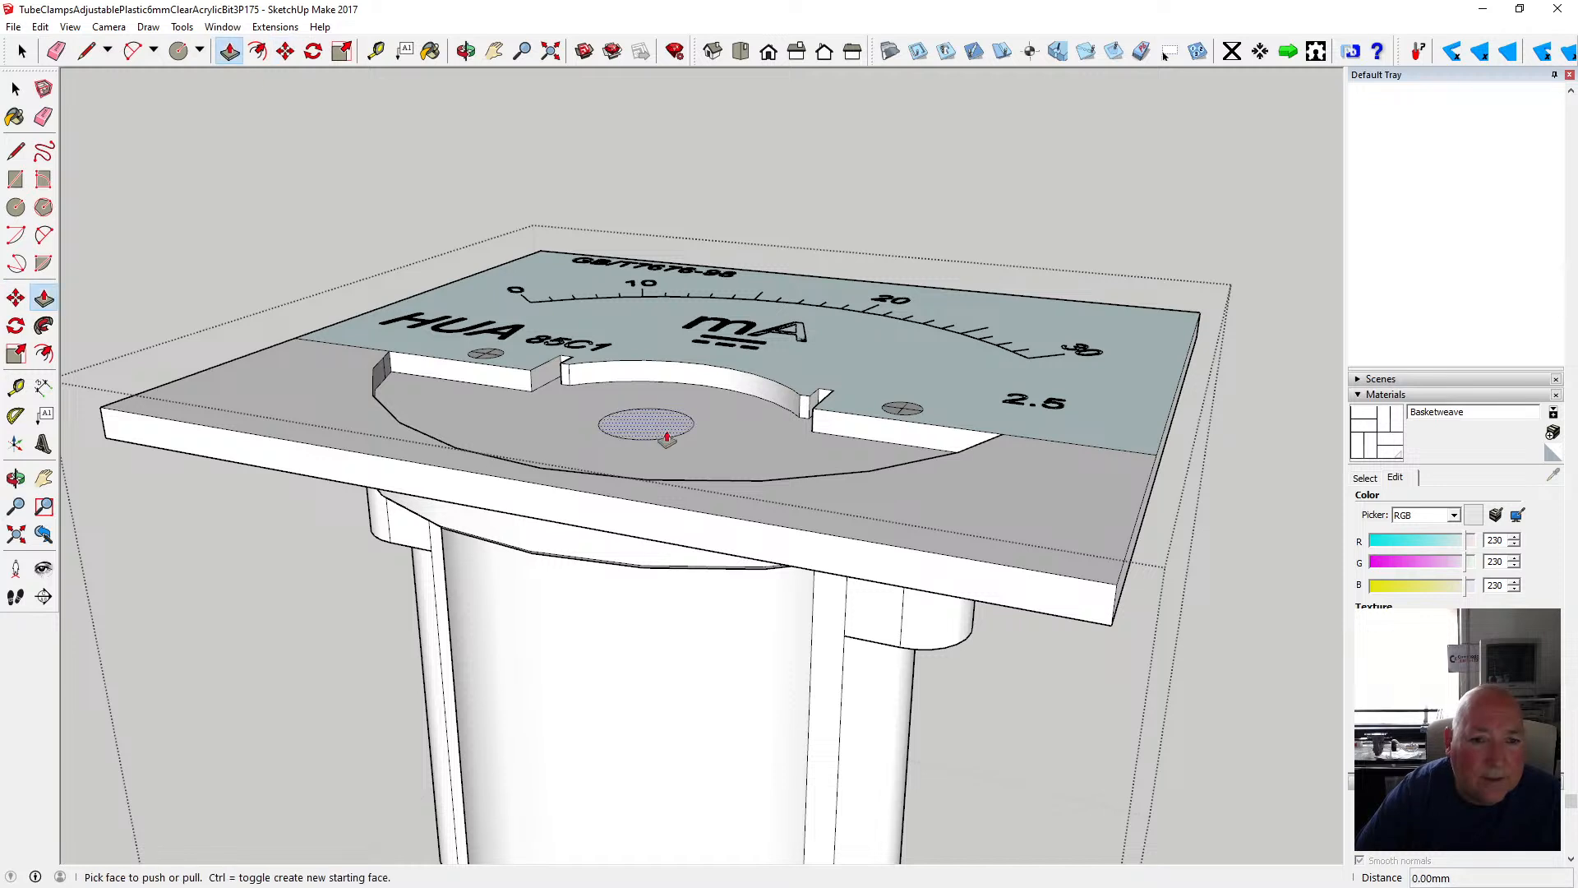
click(661, 433)
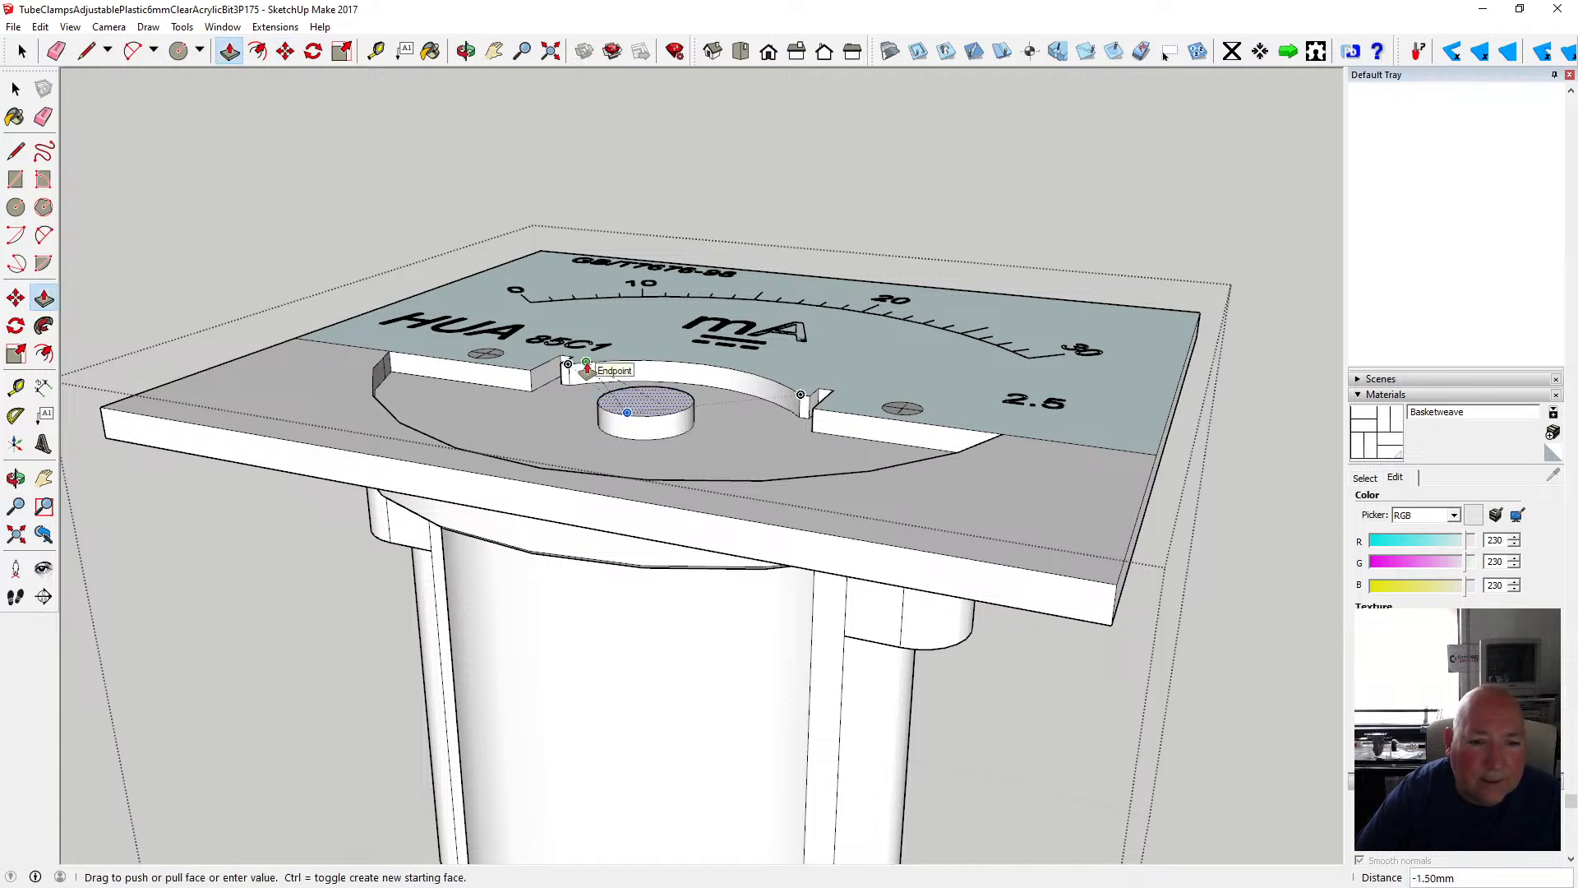
click(587, 370)
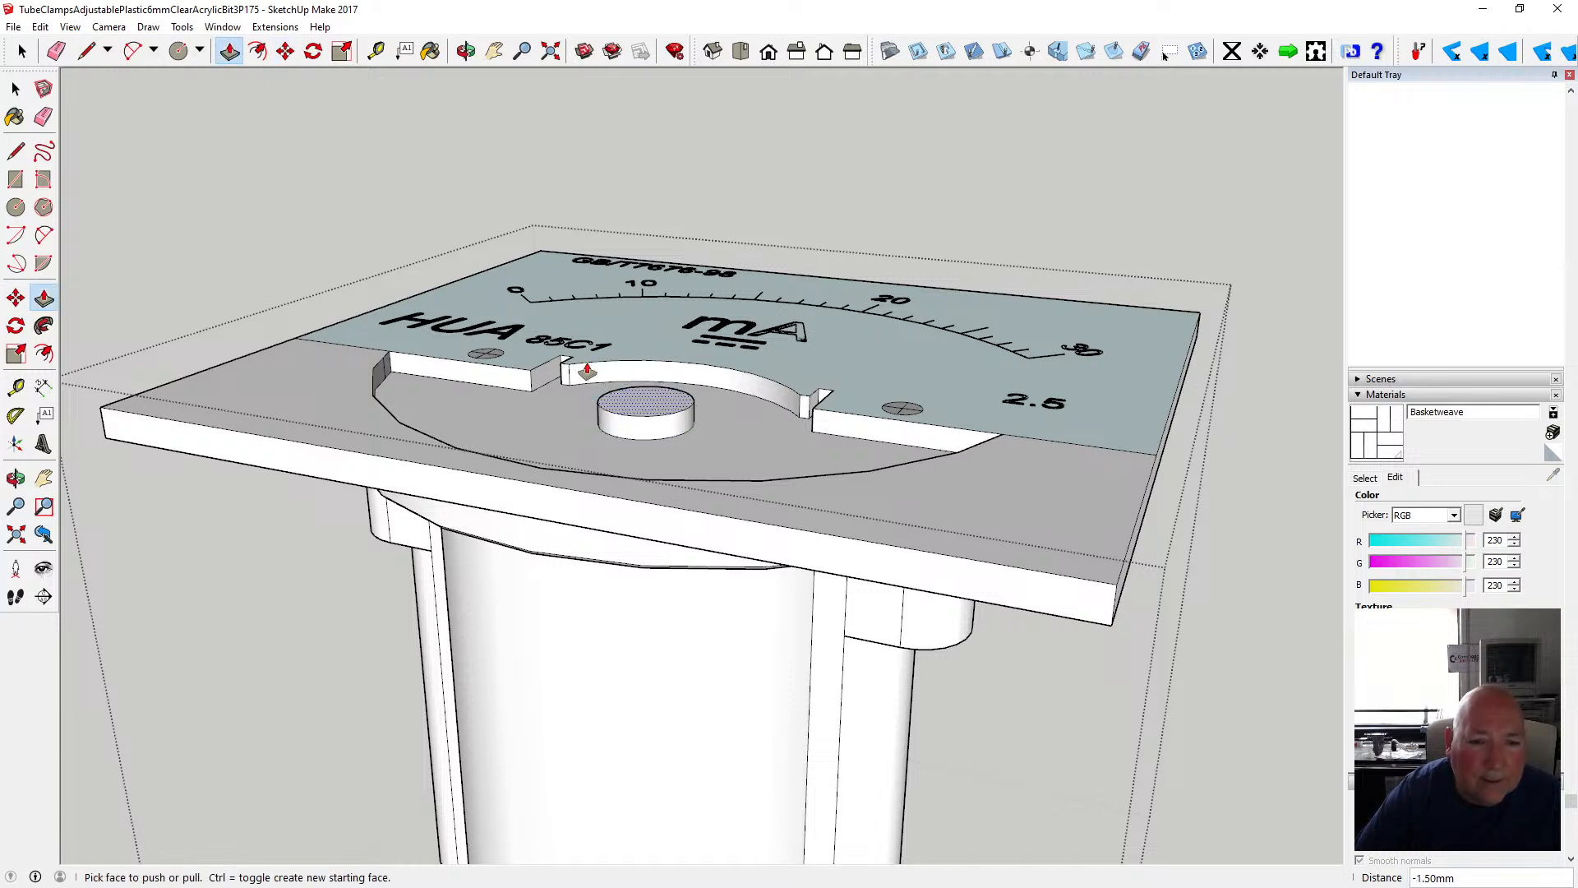
click(637, 407)
text(1.)
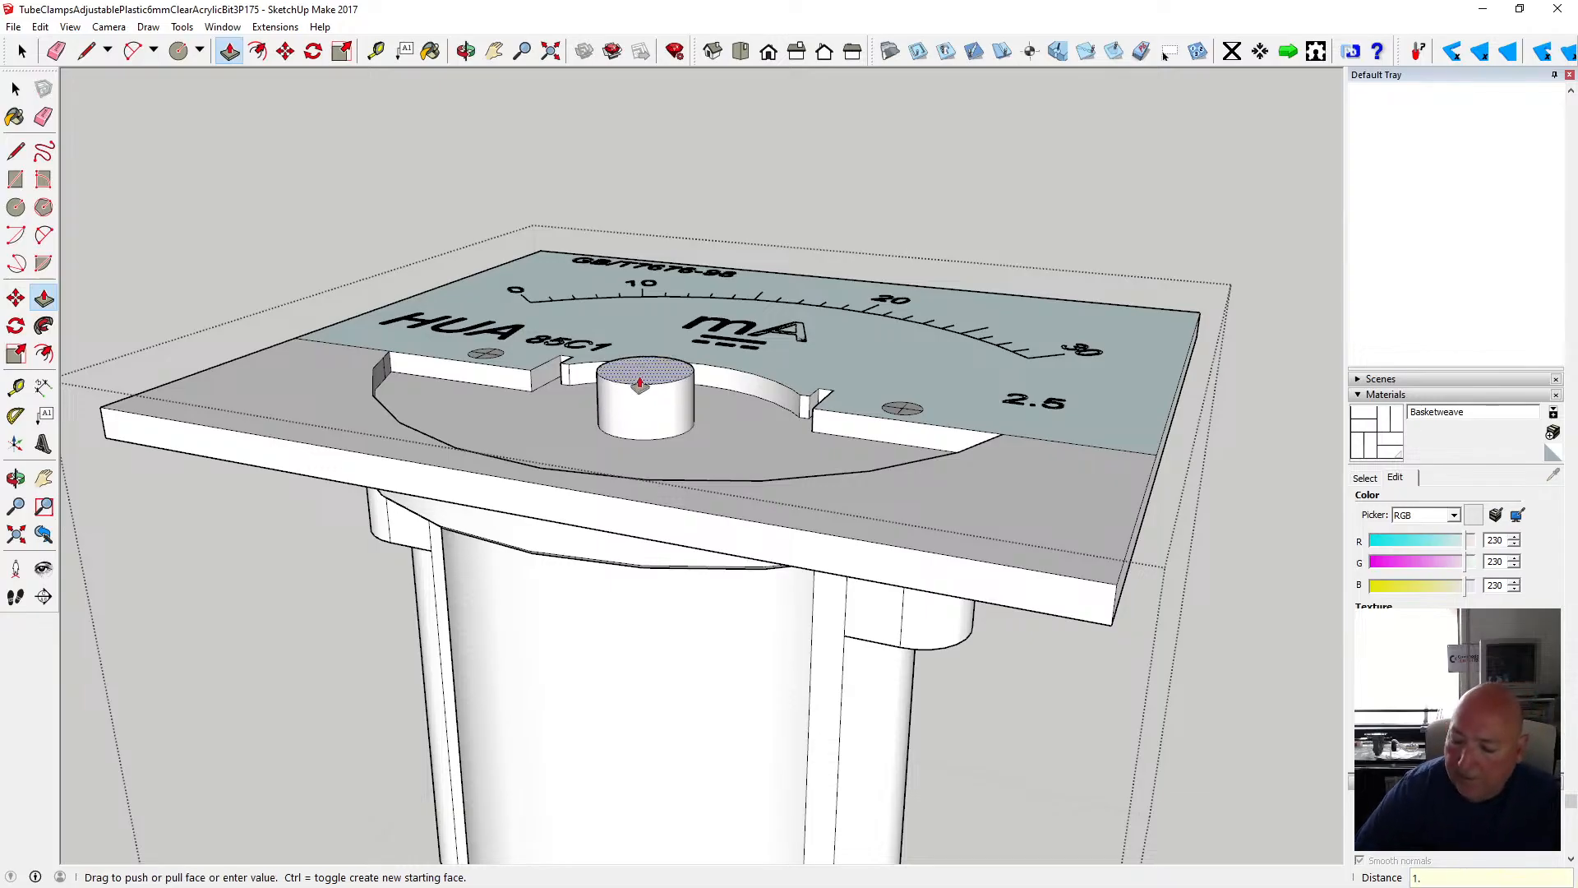
text(5)
key(Return)
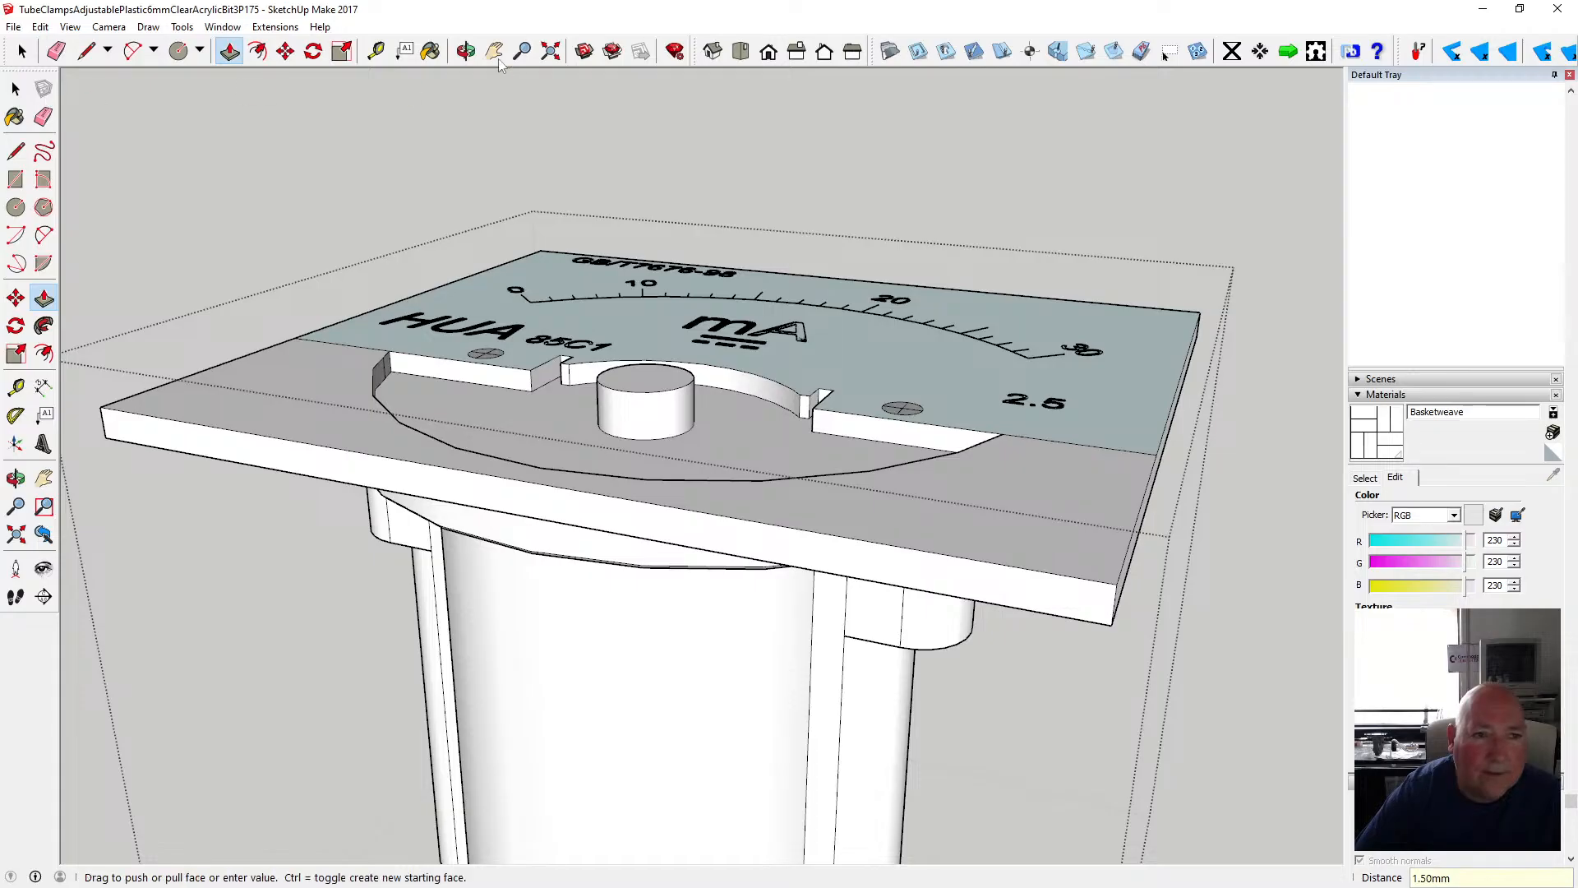
- Draw a line along the red axis from the centre of the cylinder's top face past the plate's edge on the HUA side
key(o)
drag(536, 165, 557, 393)
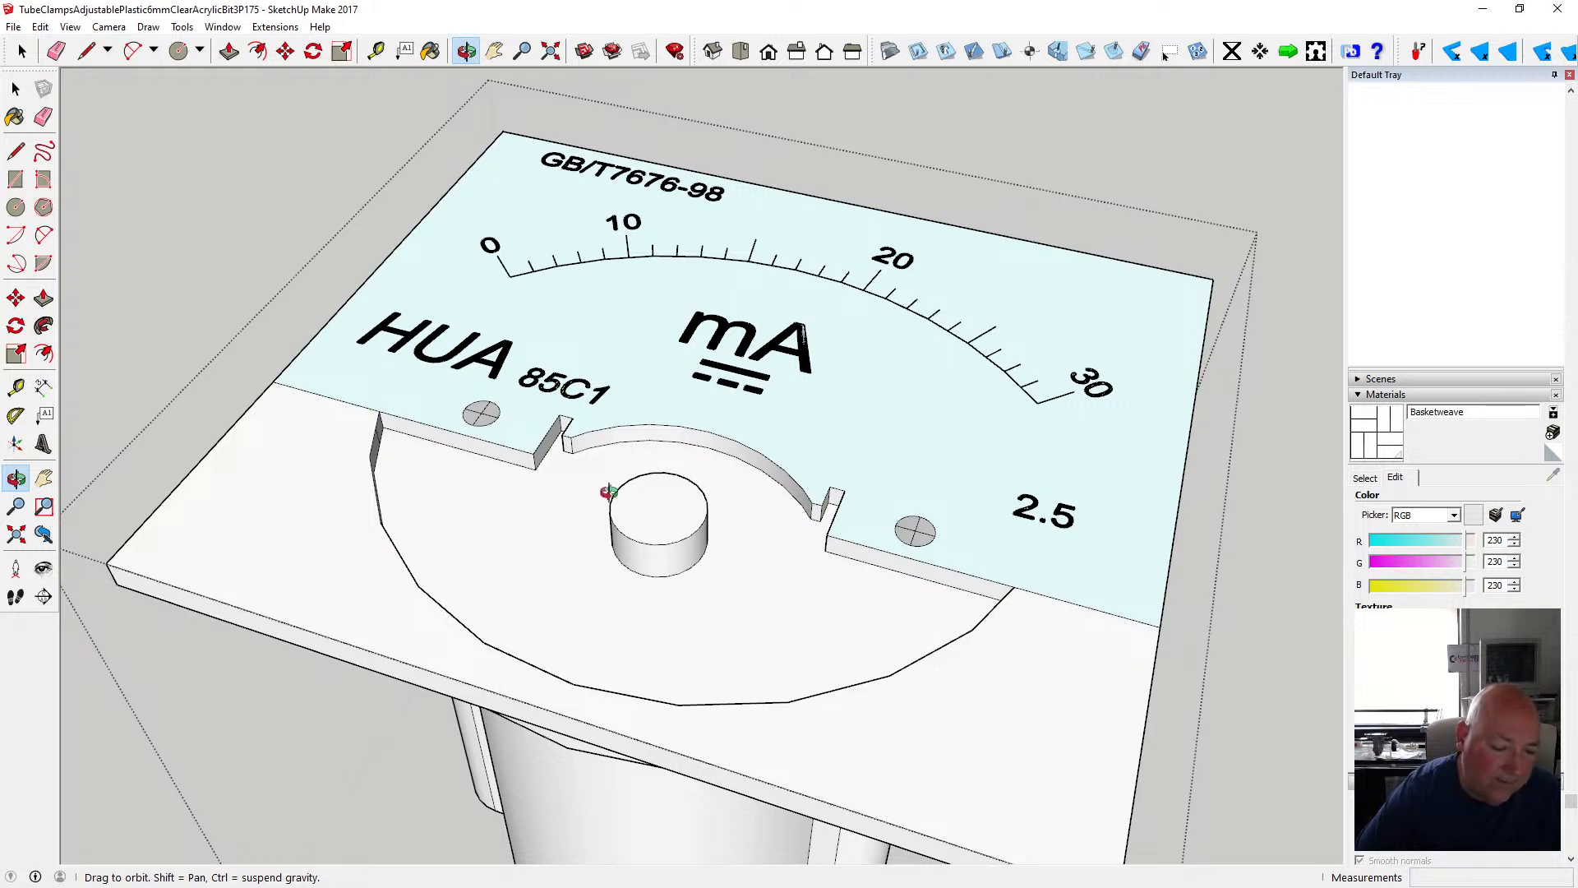
drag(628, 508, 679, 552)
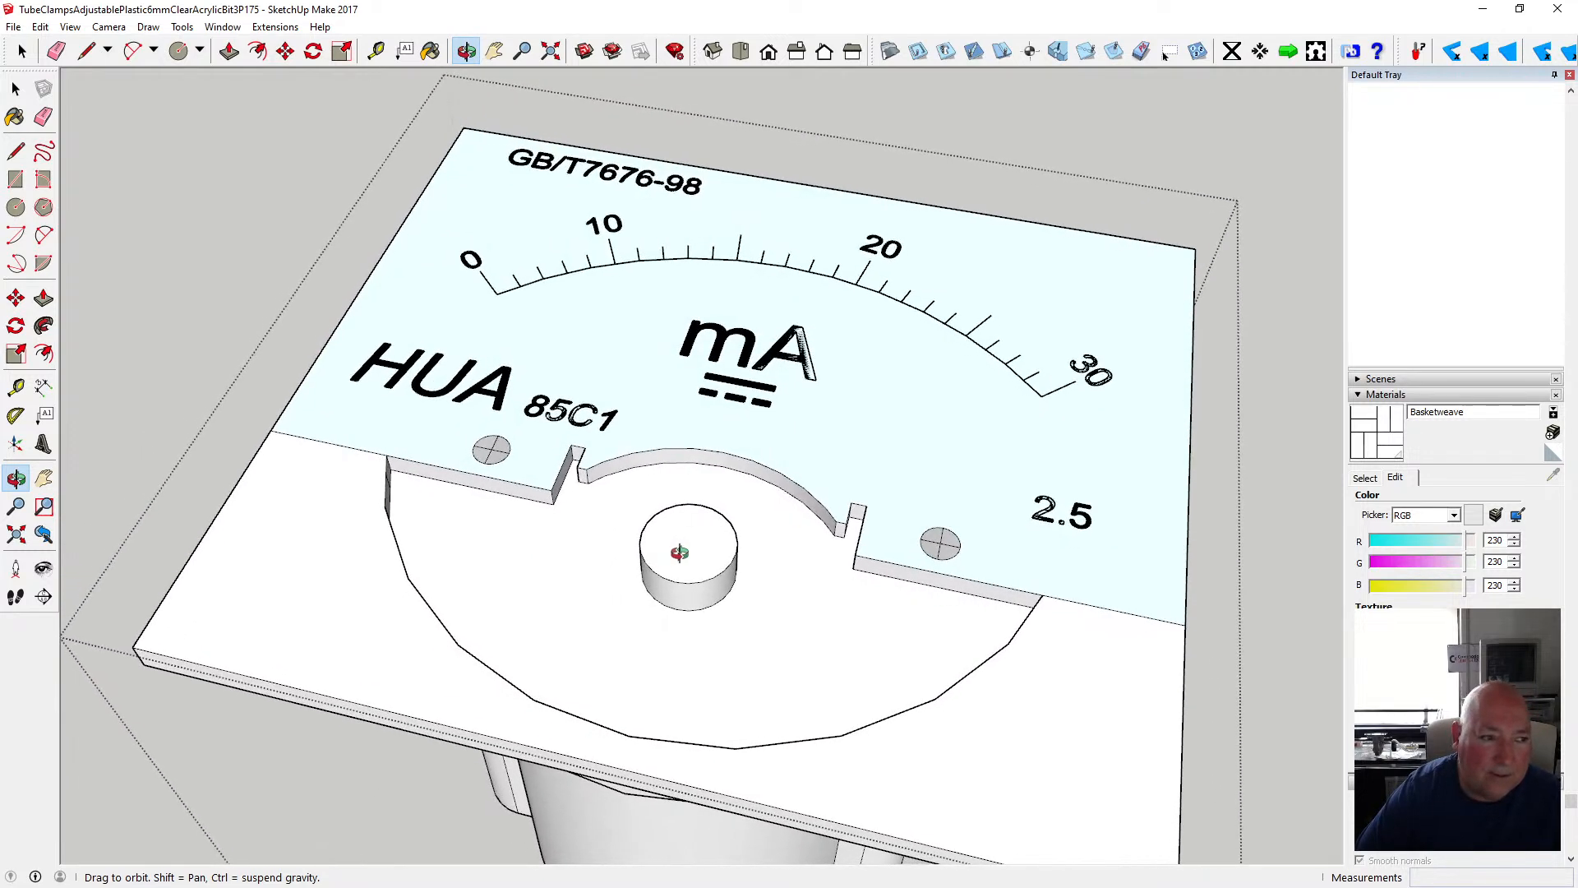
click(18, 151)
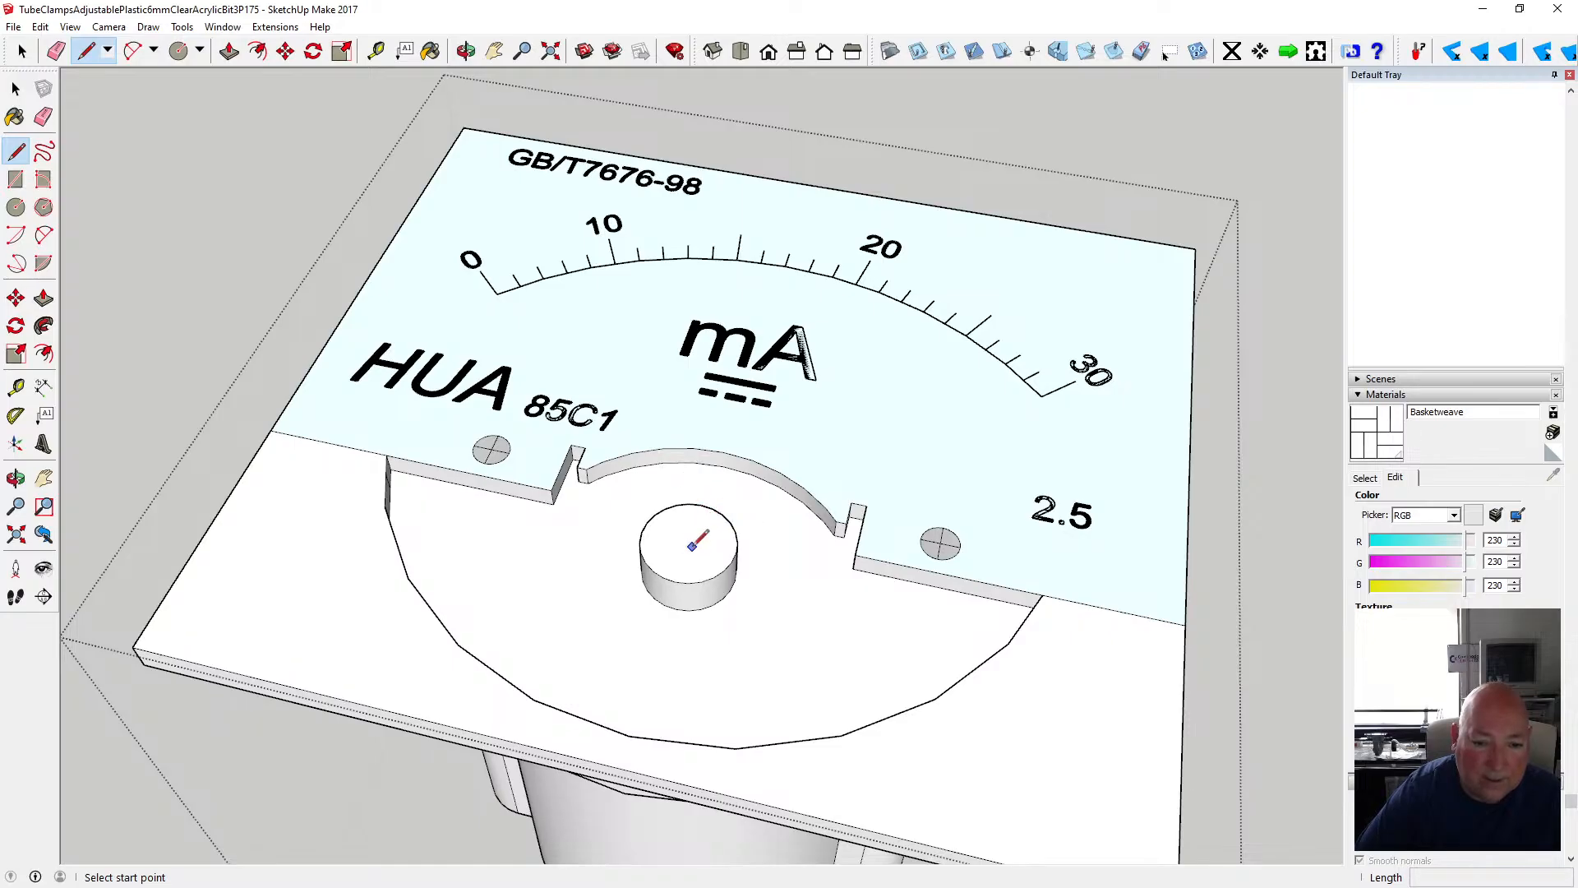
click(688, 541)
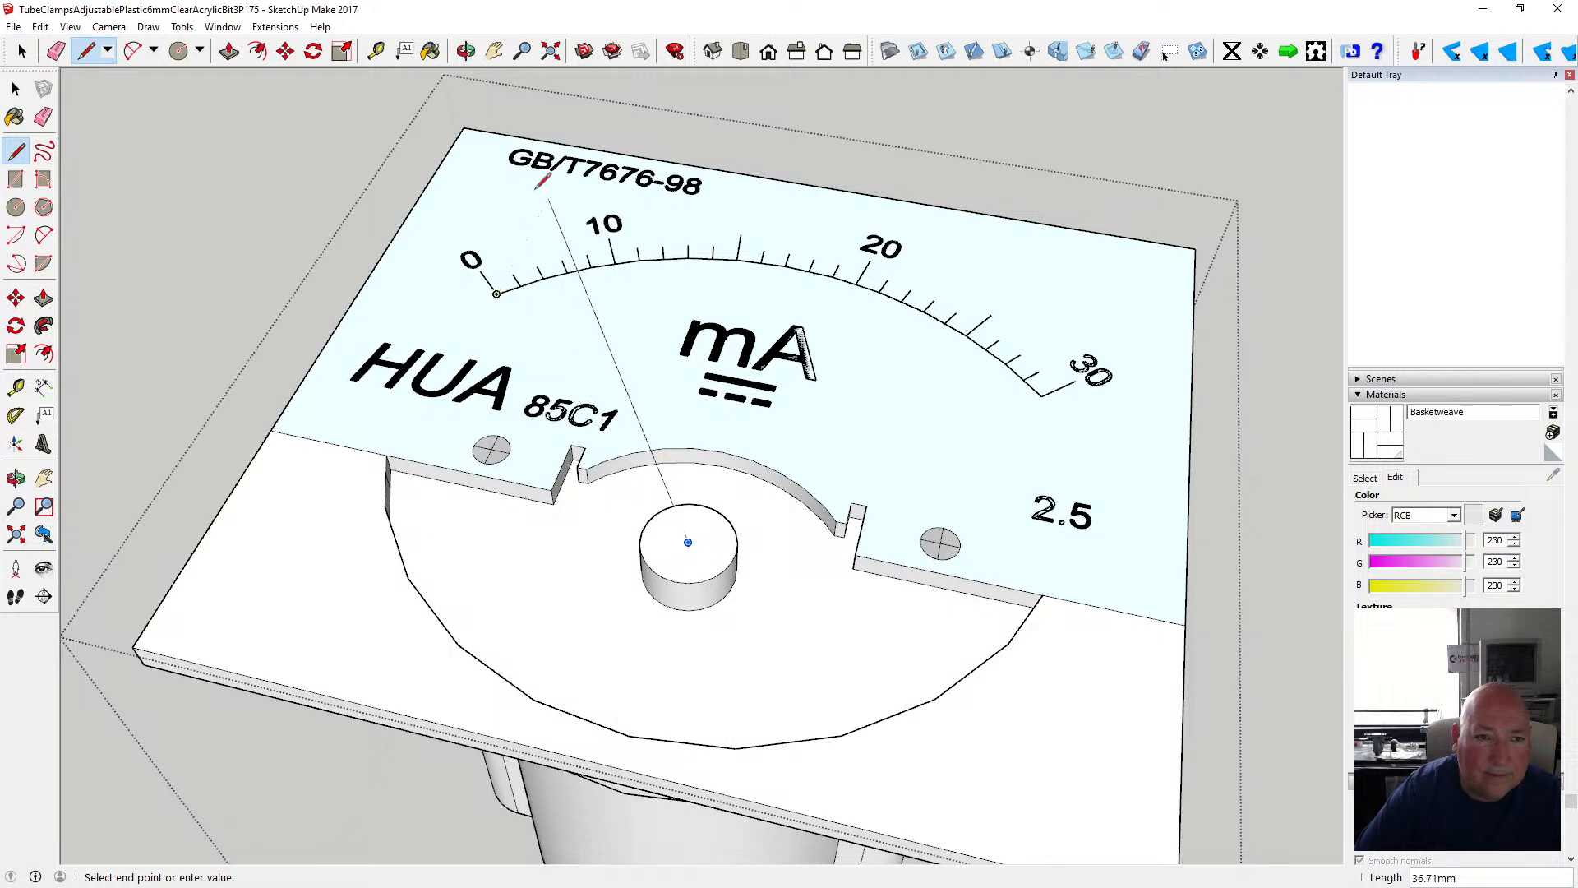
click(466, 52)
drag(486, 342, 649, 351)
click(15, 150)
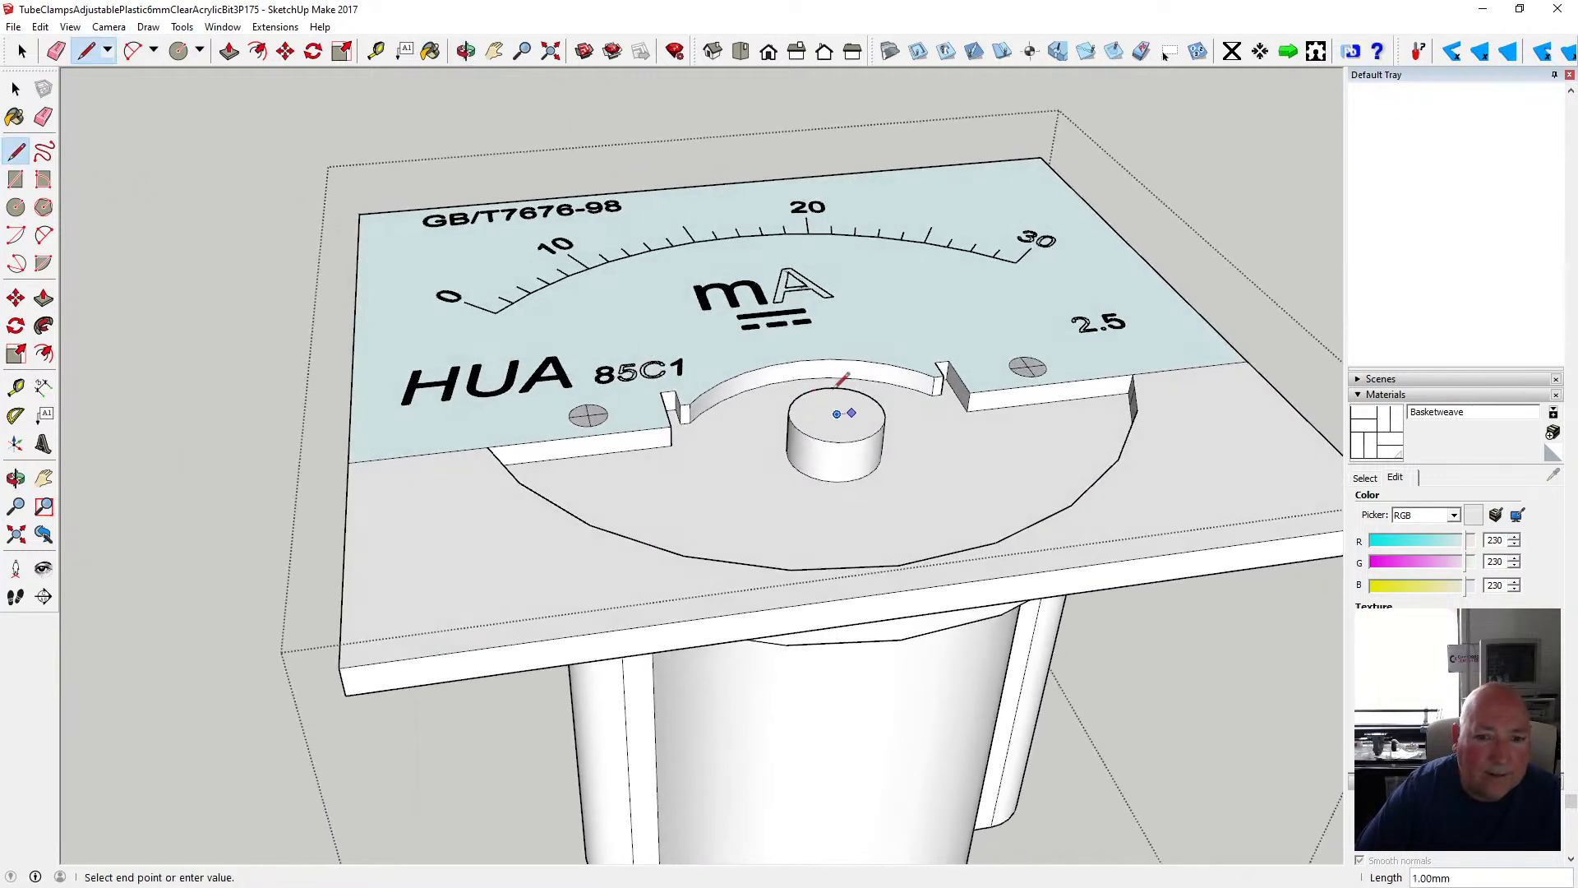
click(837, 414)
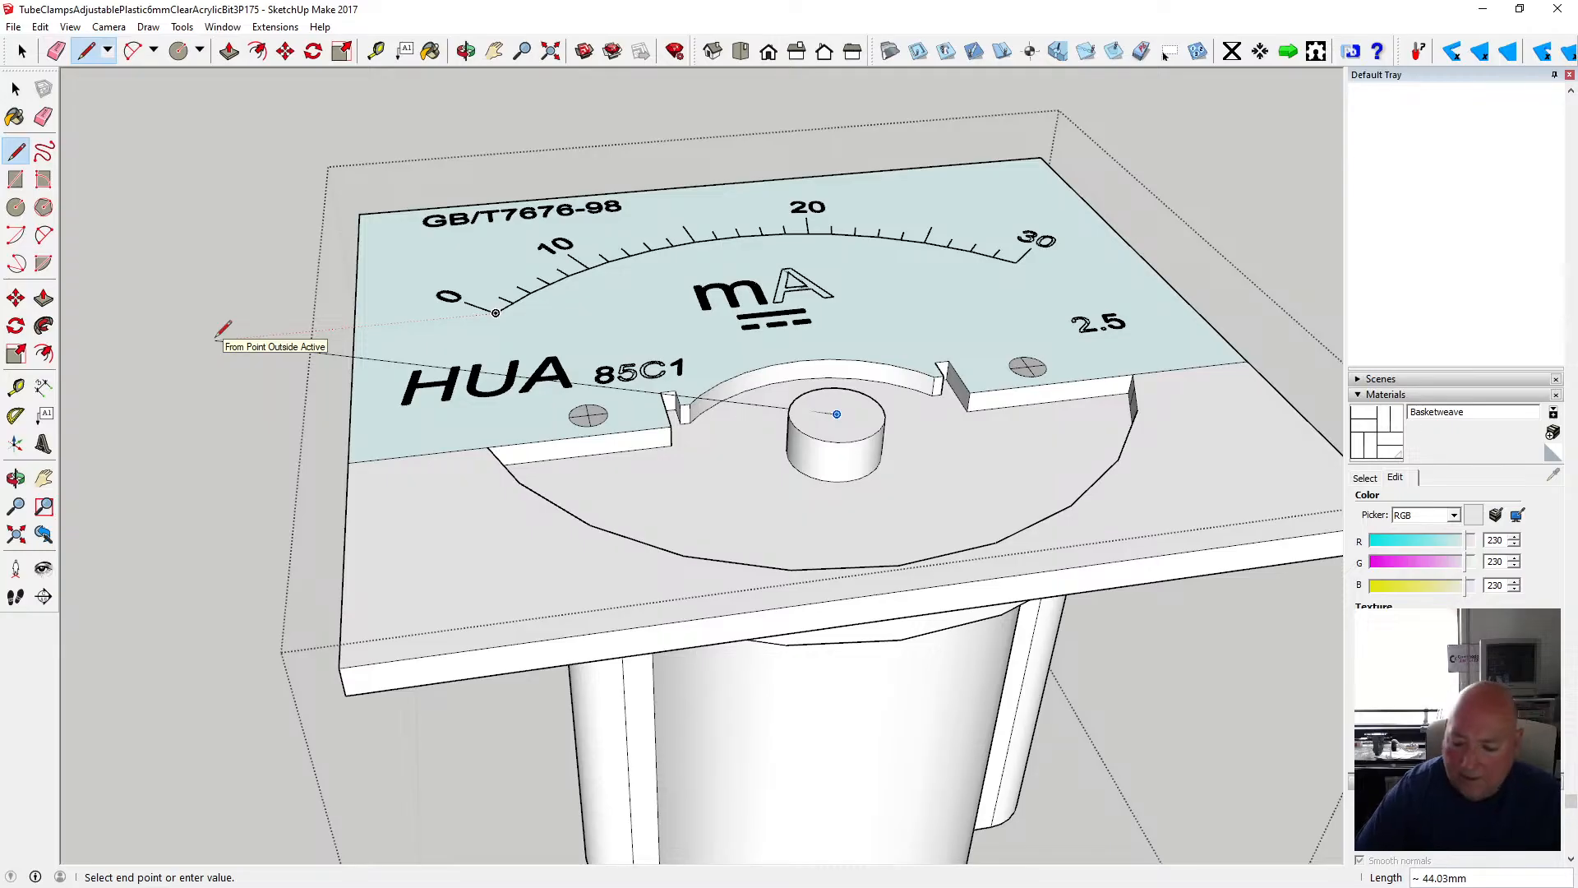
key(Right)
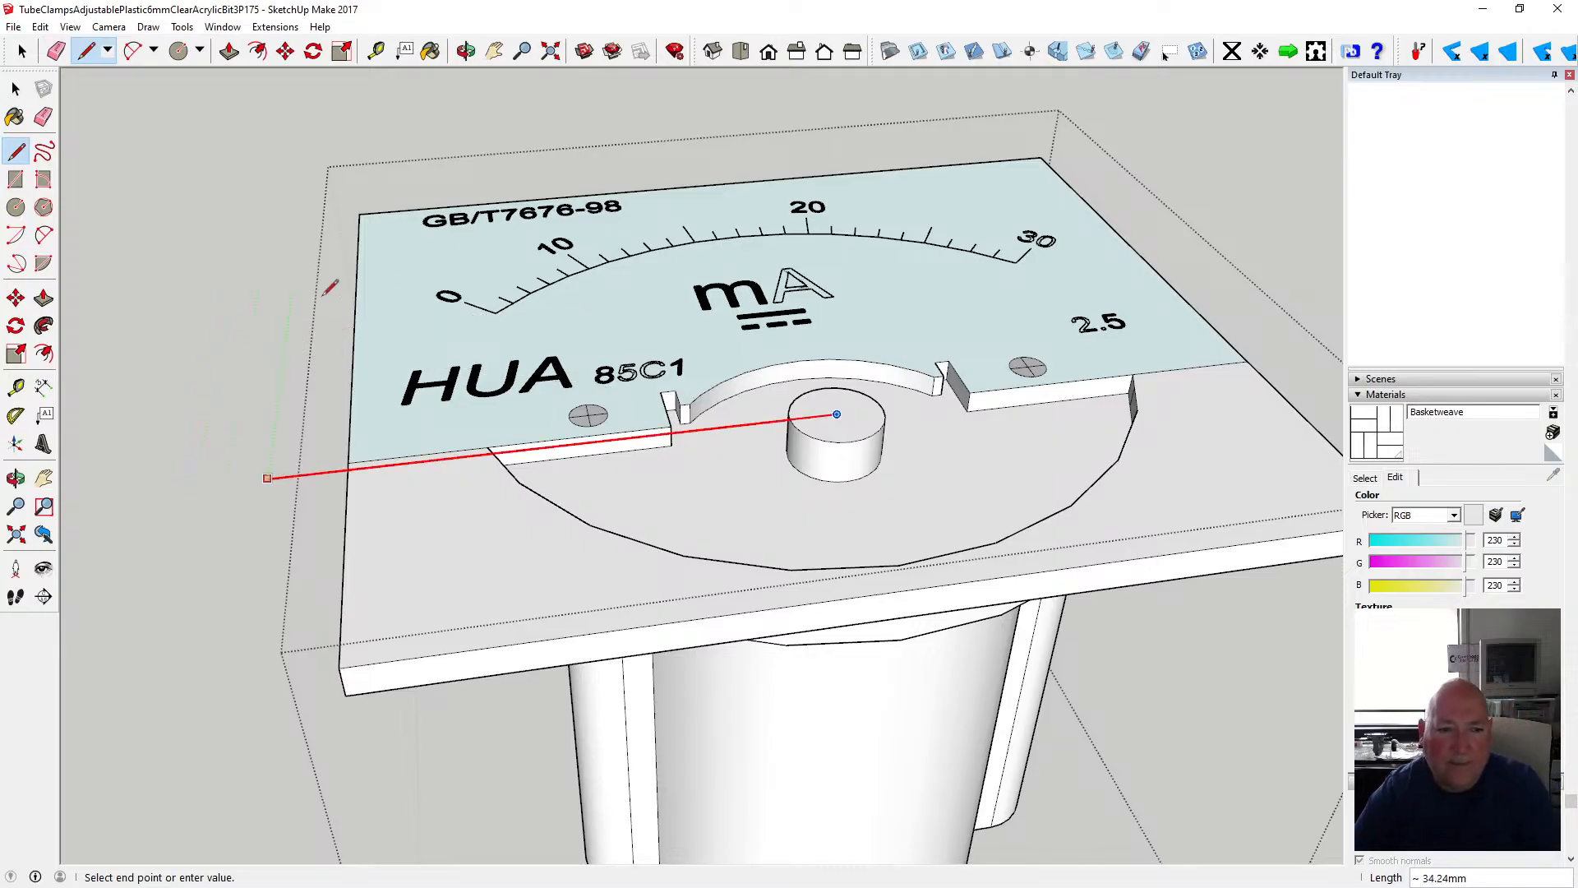
click(238, 417)
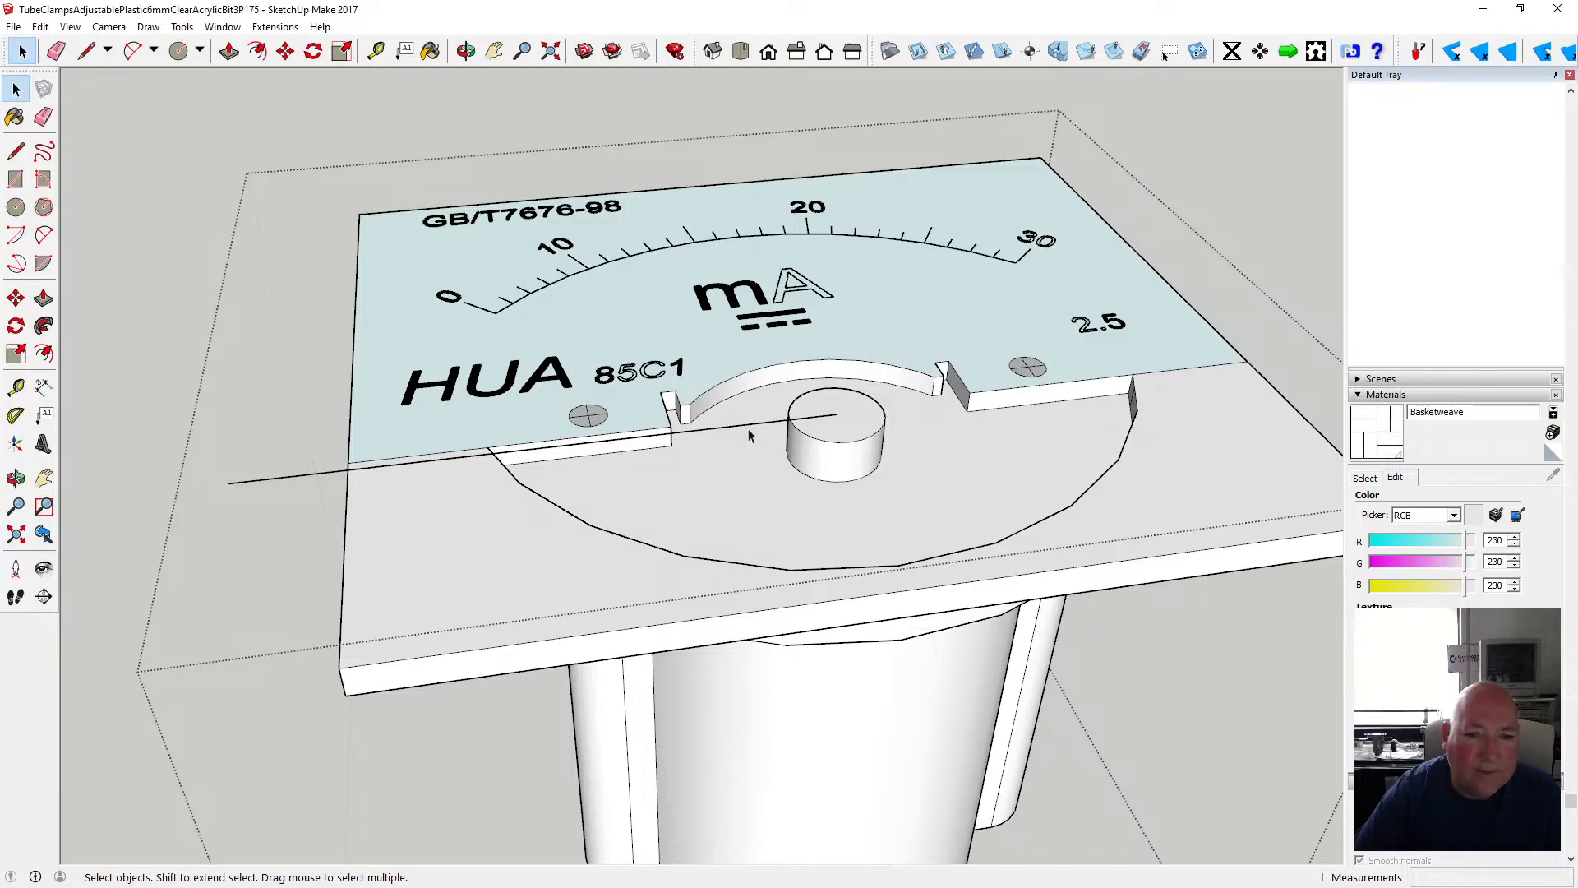
- Examine the line, the recess face, the curved edge and the line segment inside the cylinder's circle from above by selecting each
click(314, 51)
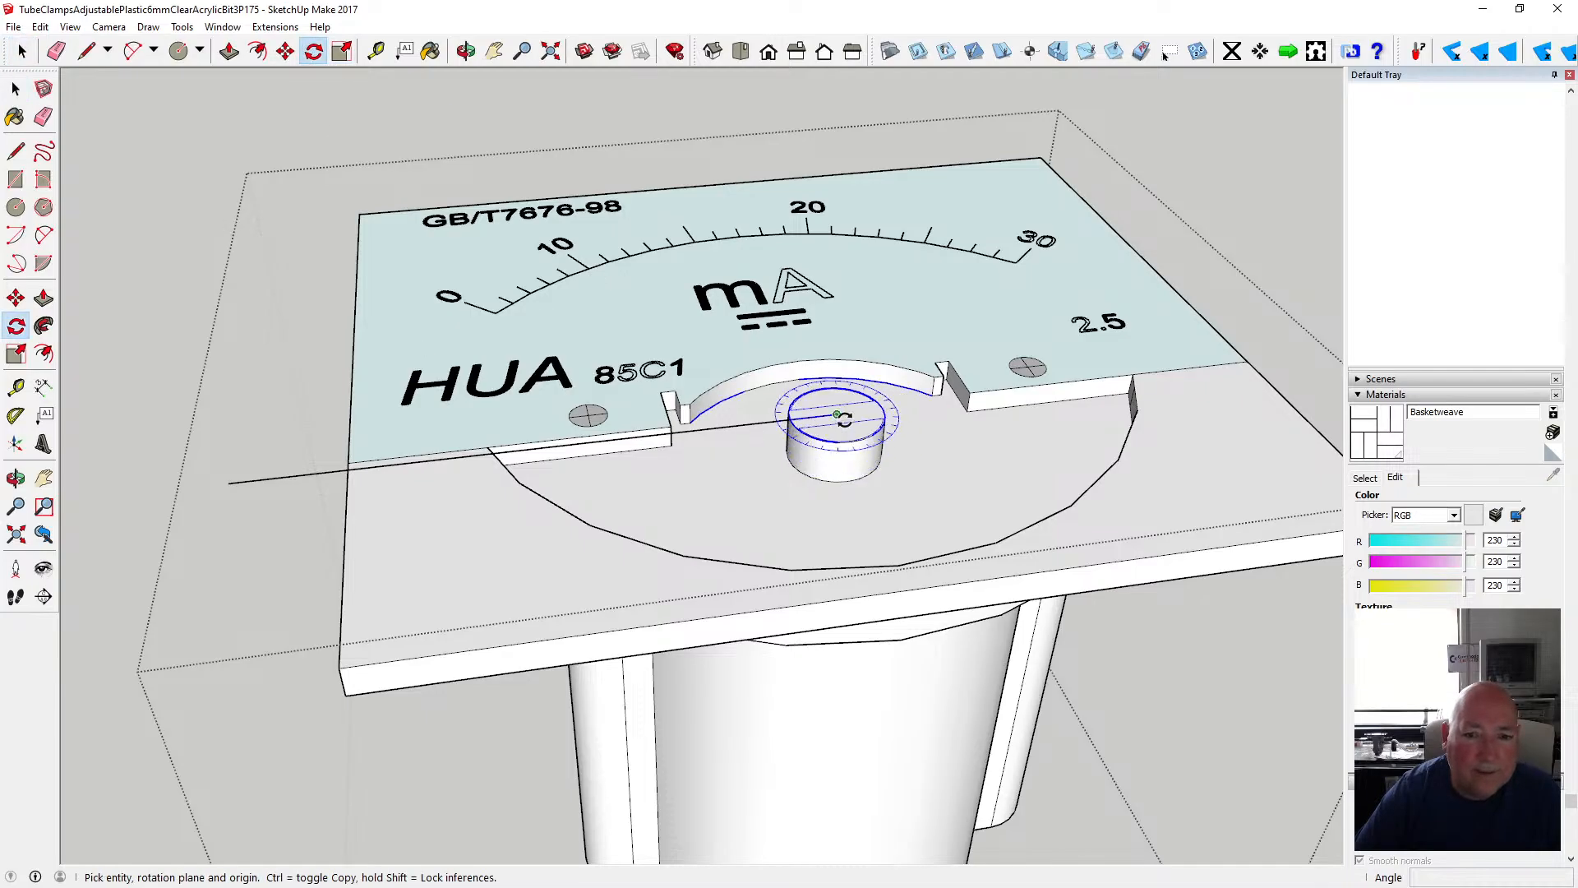
click(469, 53)
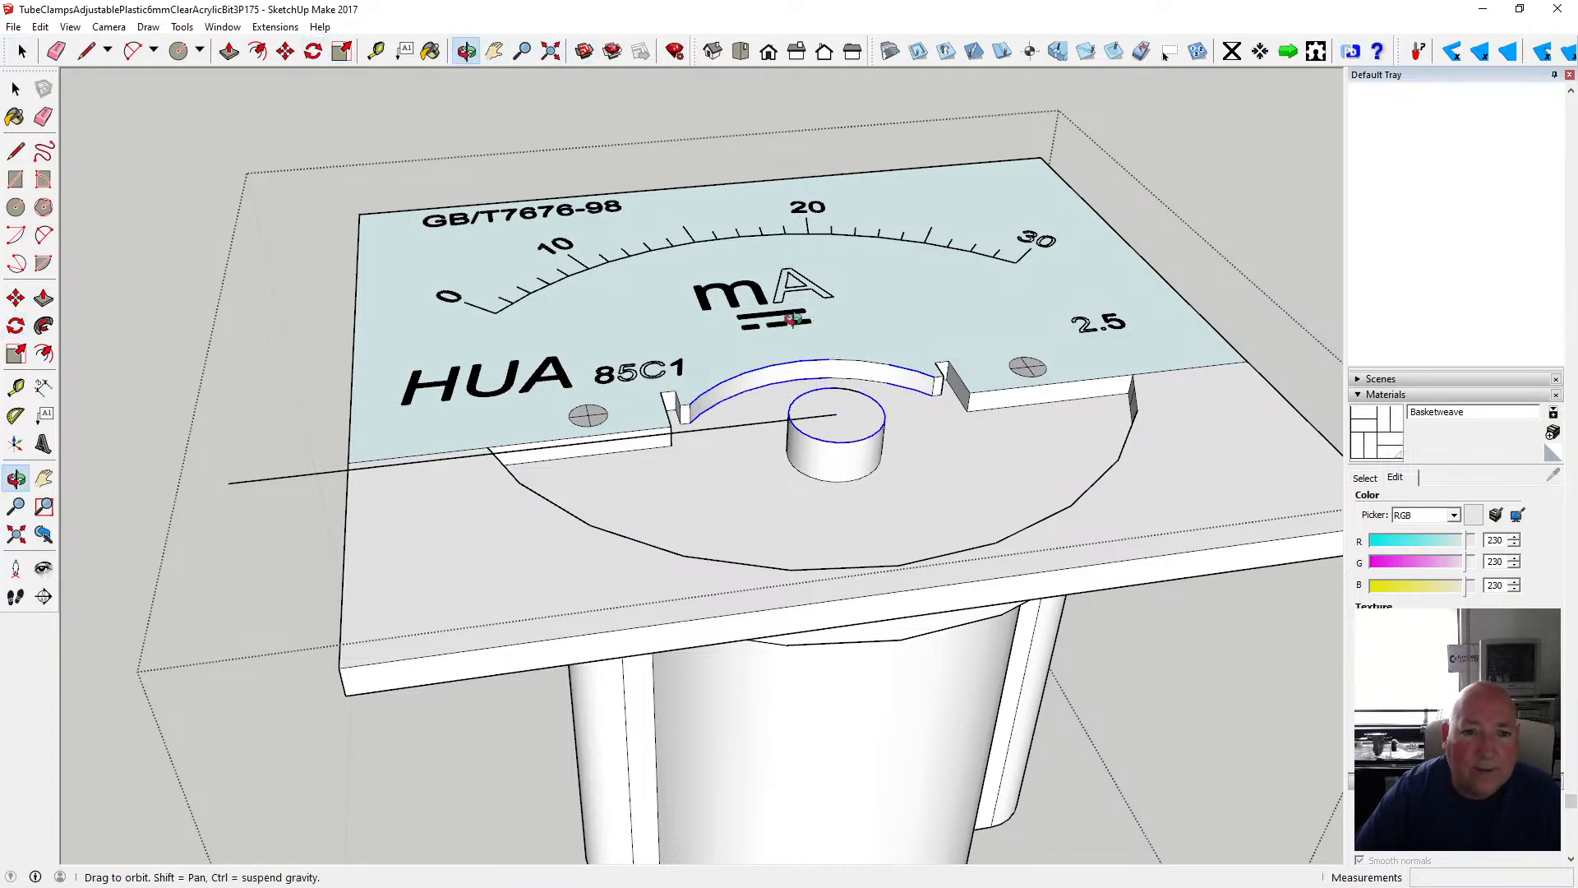
scroll(786, 320, down, 5)
drag(842, 328, 767, 627)
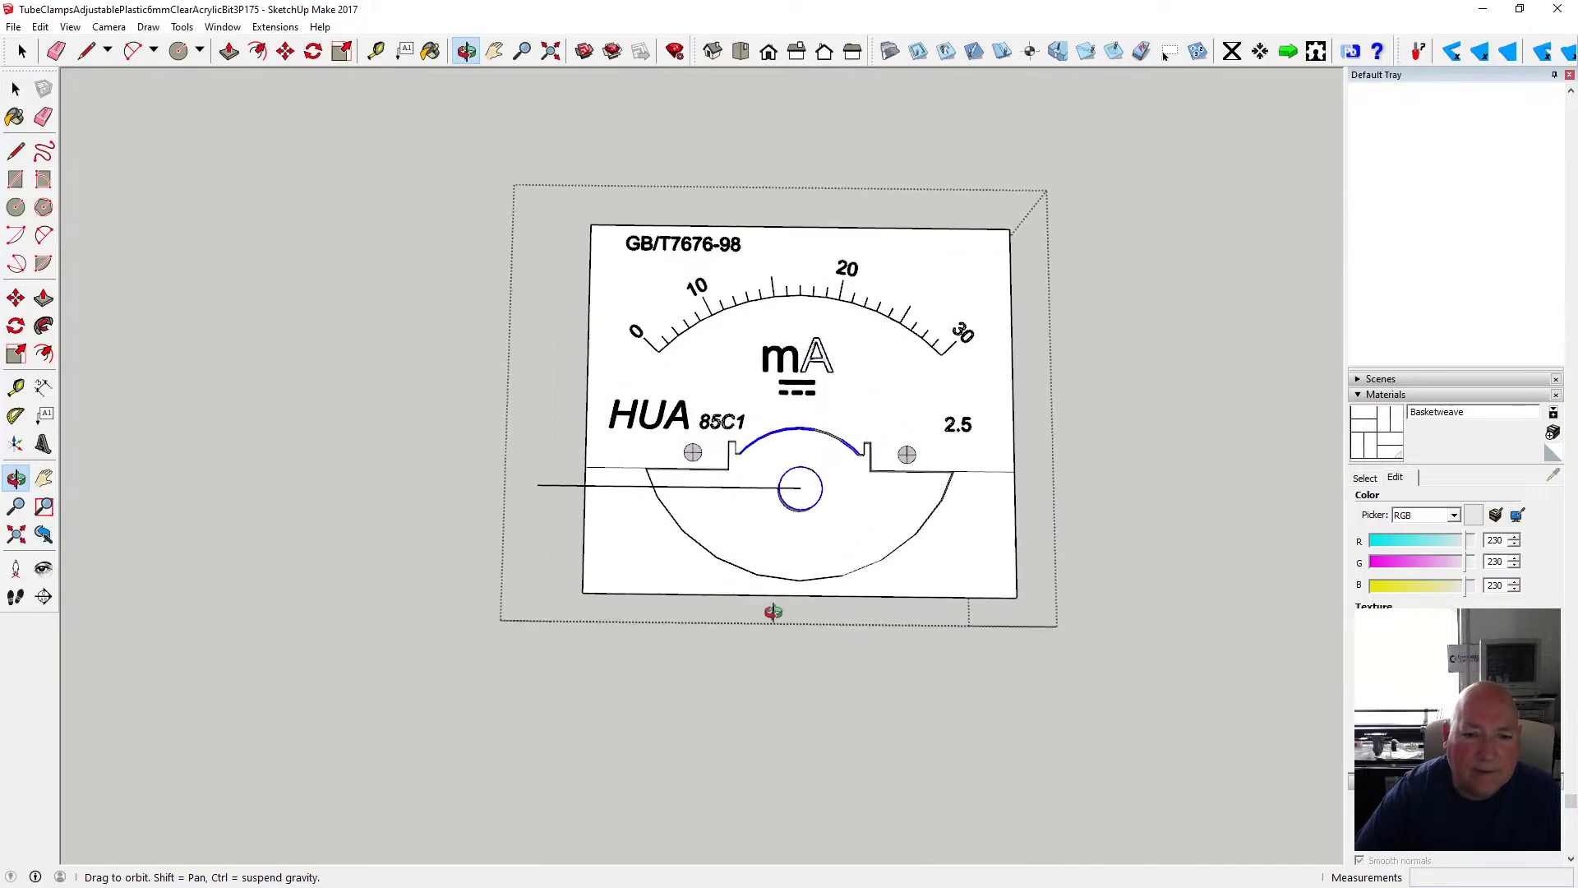
scroll(791, 485, up, 4)
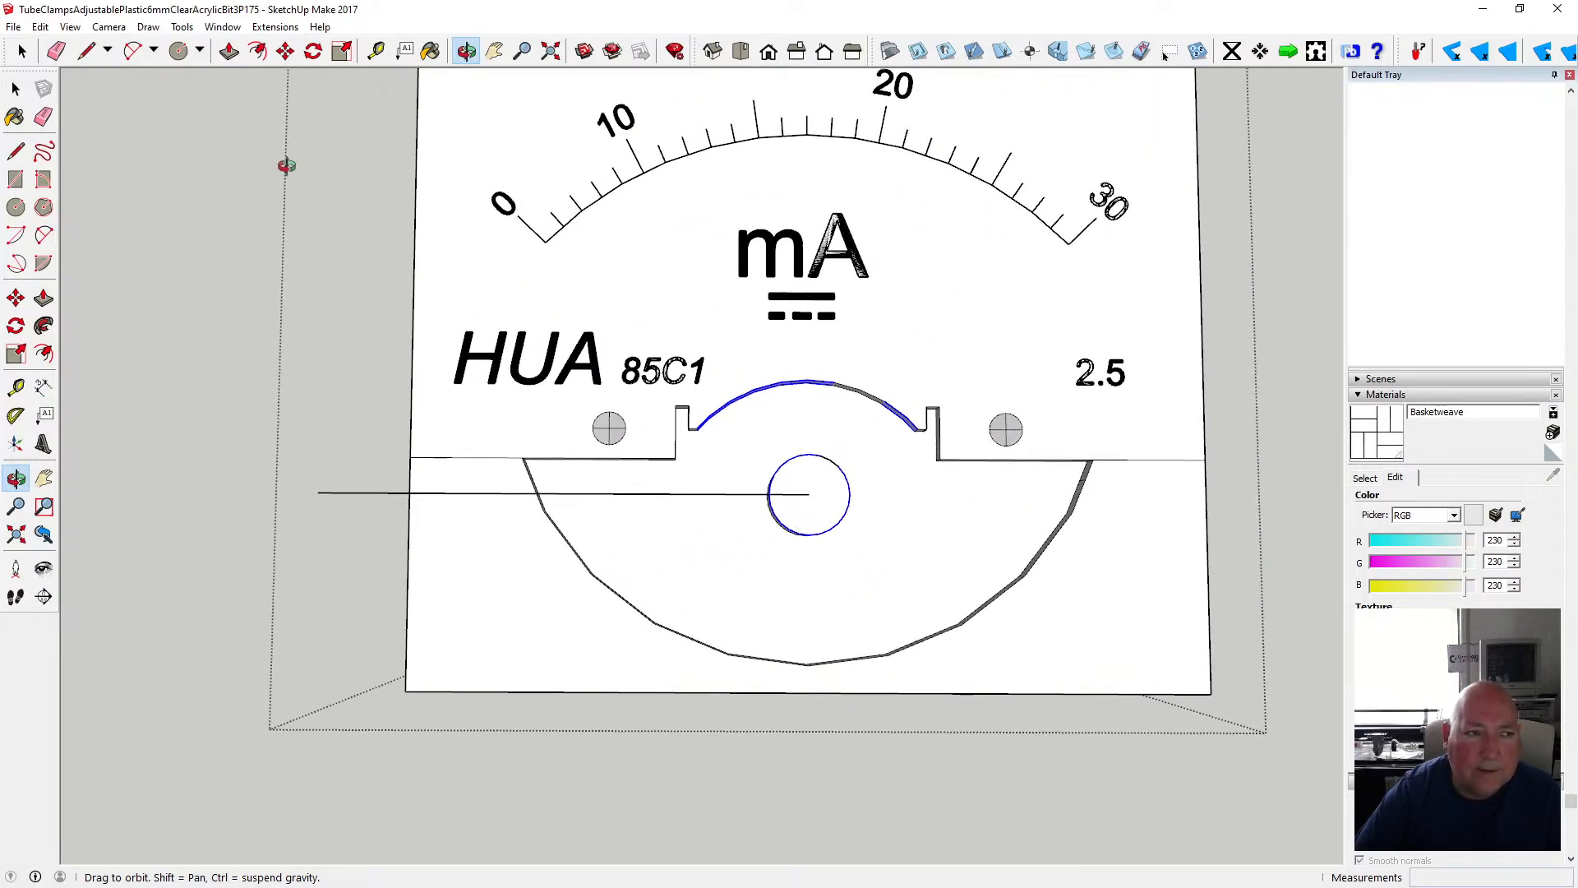
click(15, 89)
click(762, 497)
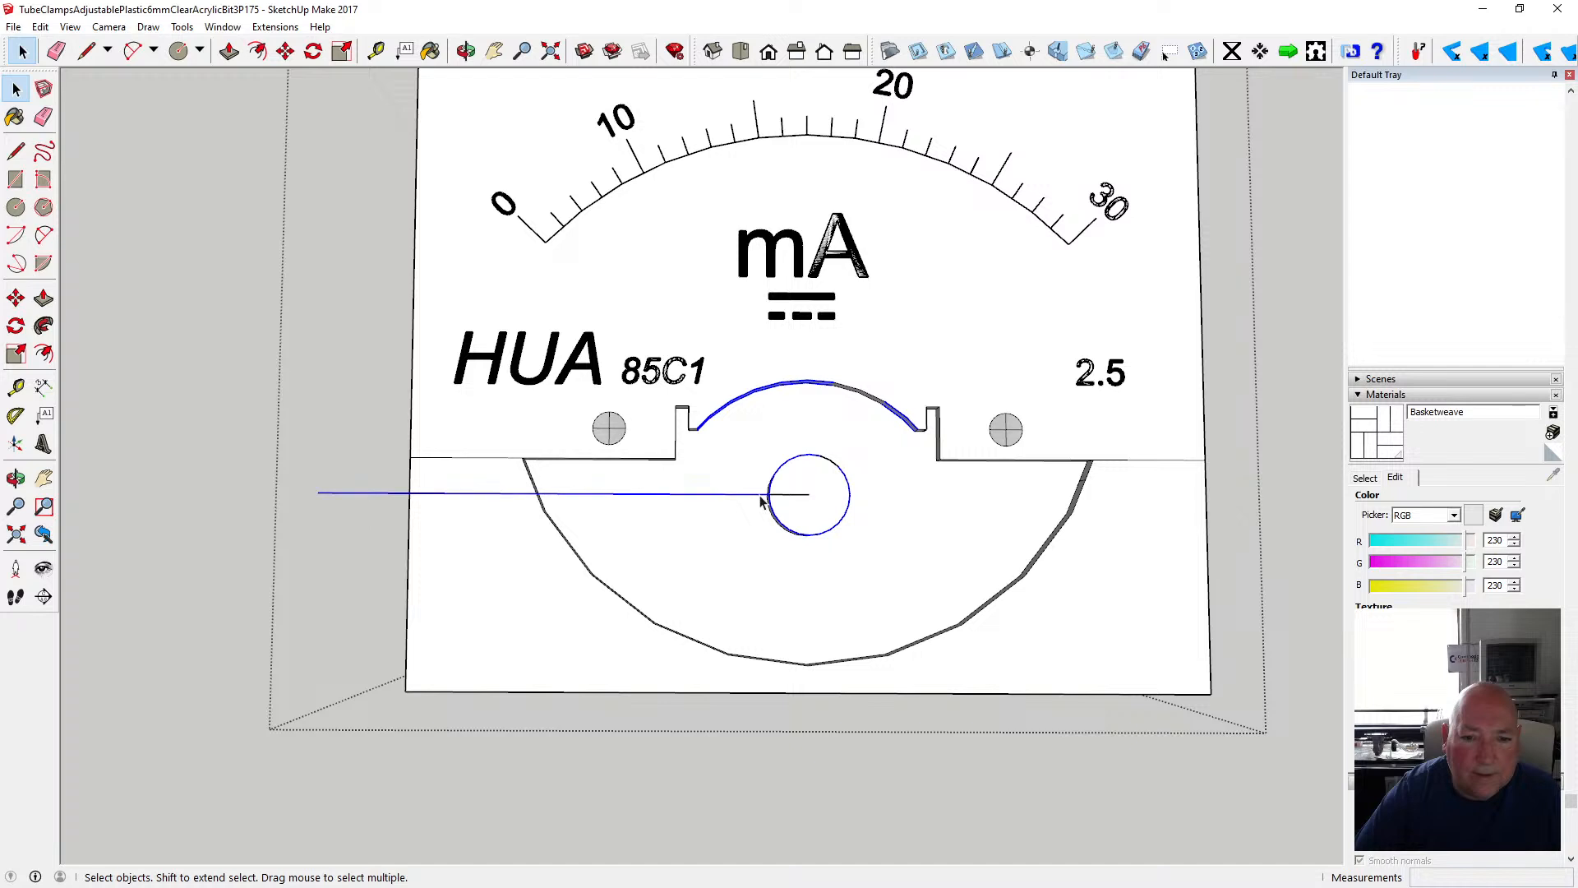
click(790, 397)
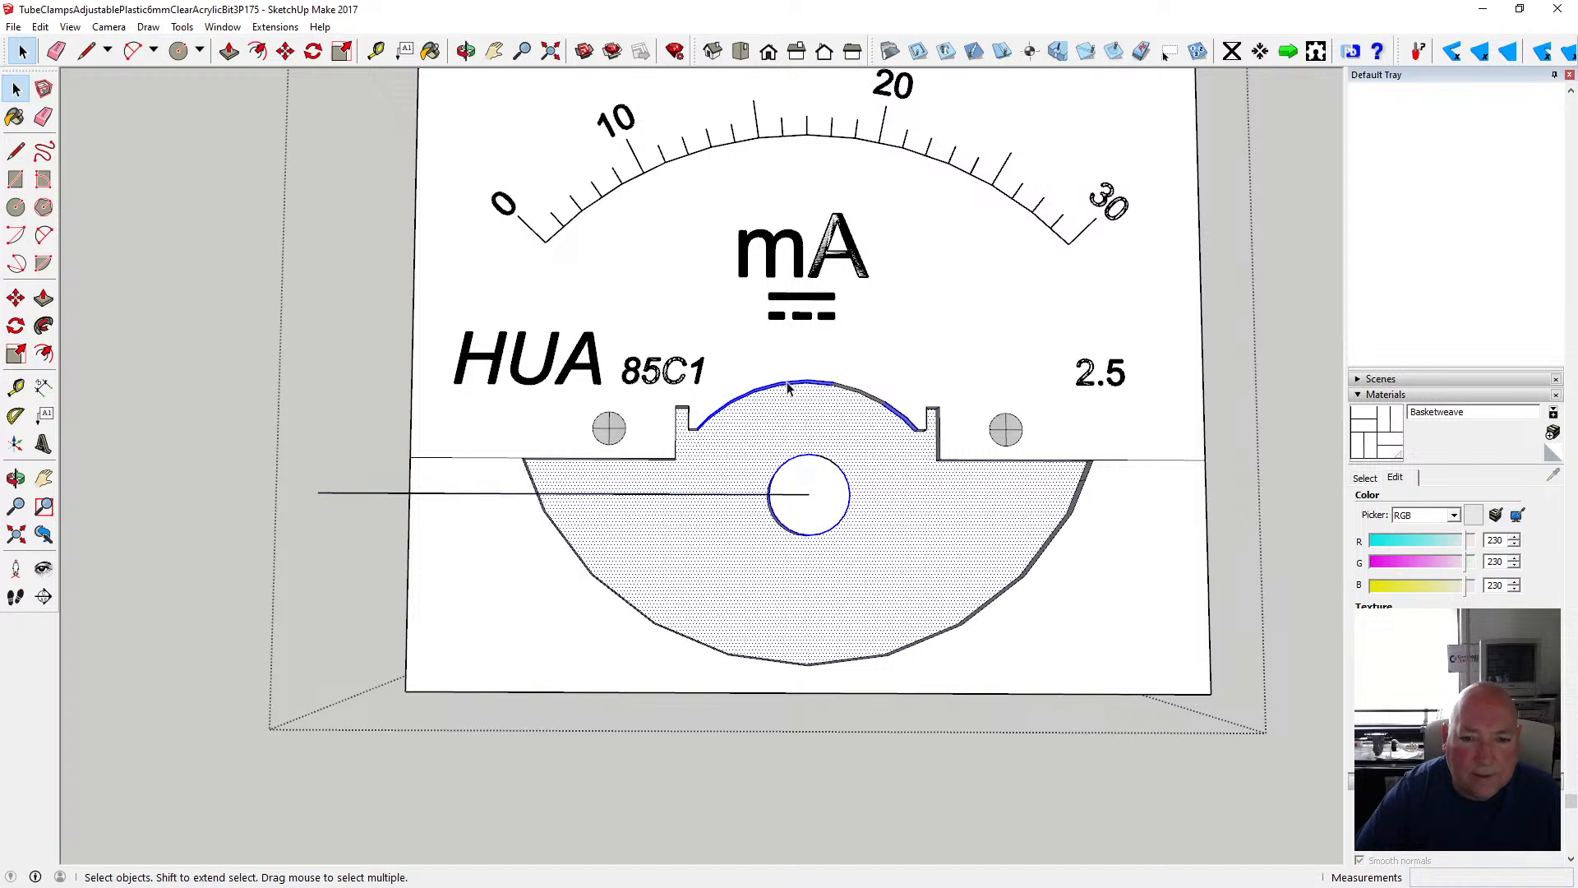
click(786, 383)
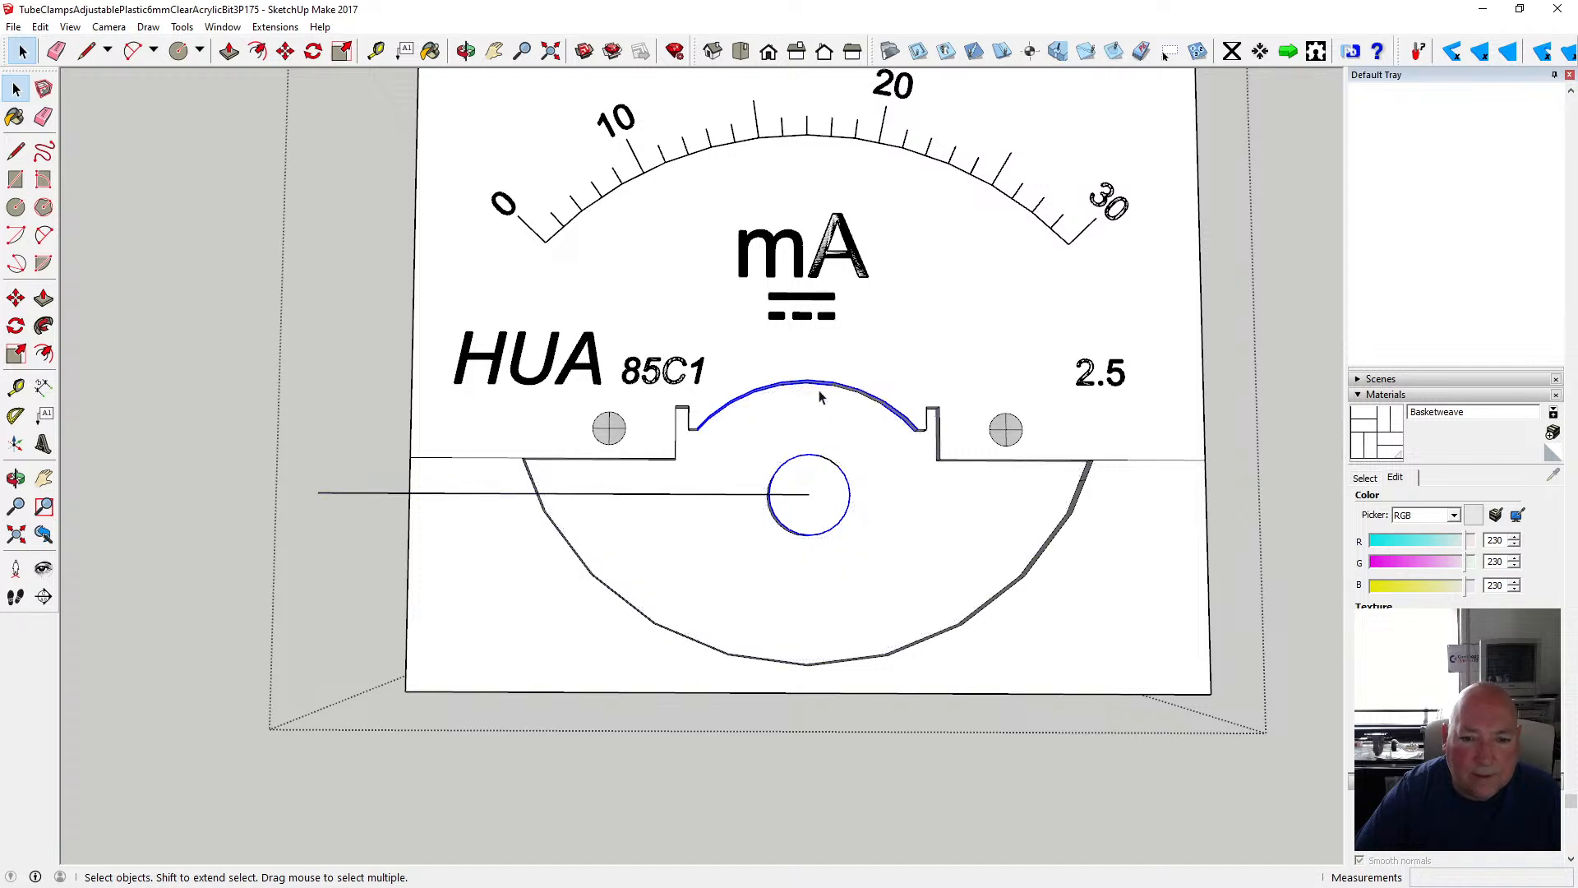
click(803, 495)
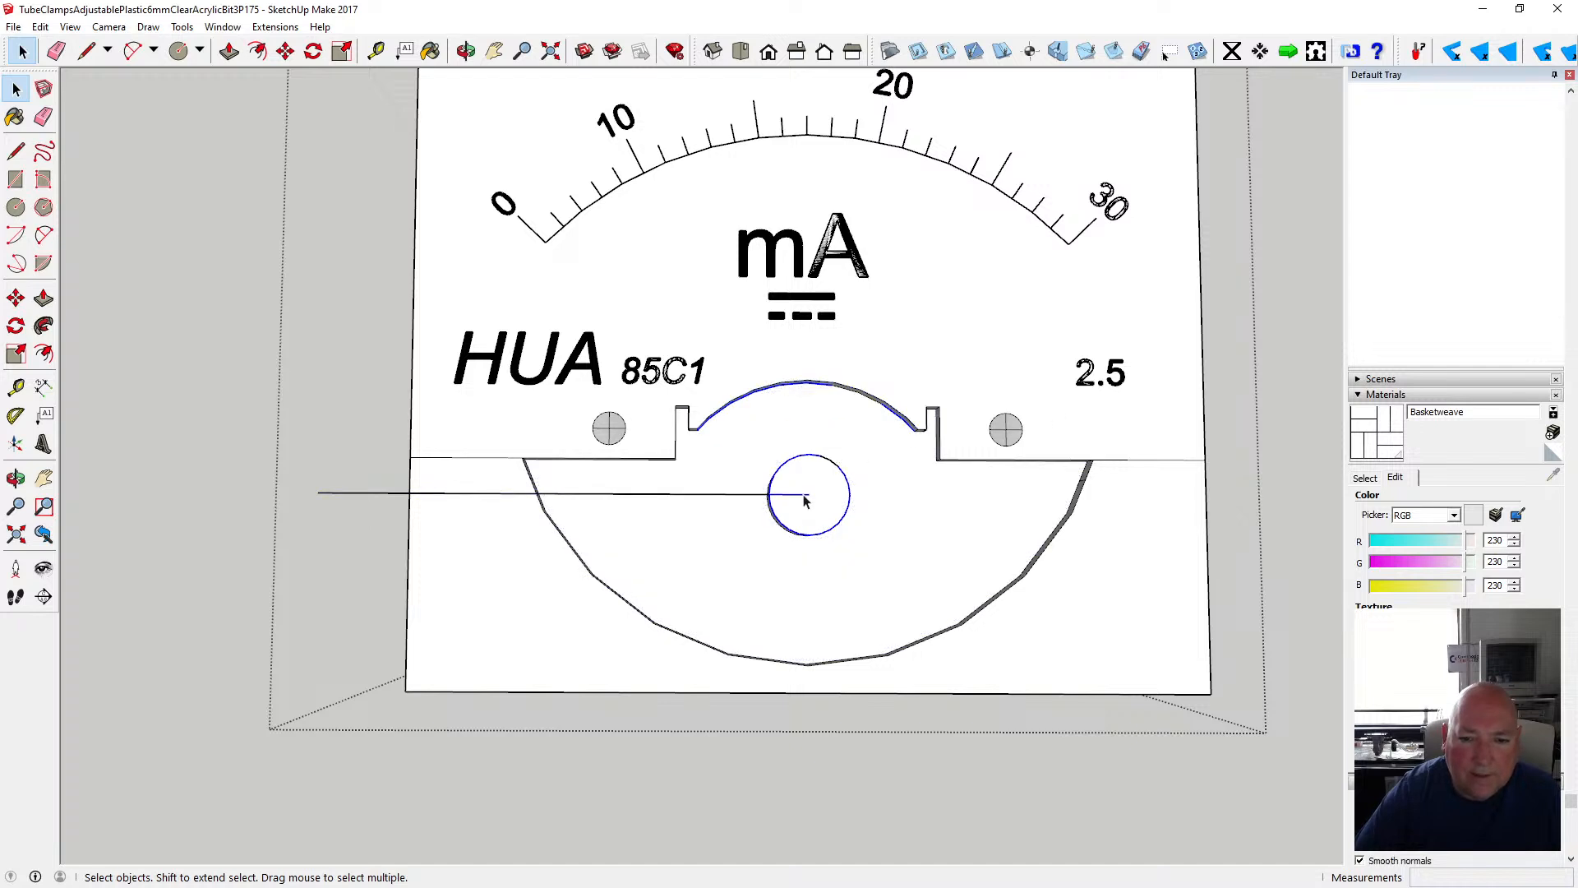
- Leave the dial plate's group and check the recess and cylinder against the complete meter from above
click(268, 327)
scroll(438, 442, down, 2)
scroll(768, 516, up, 3)
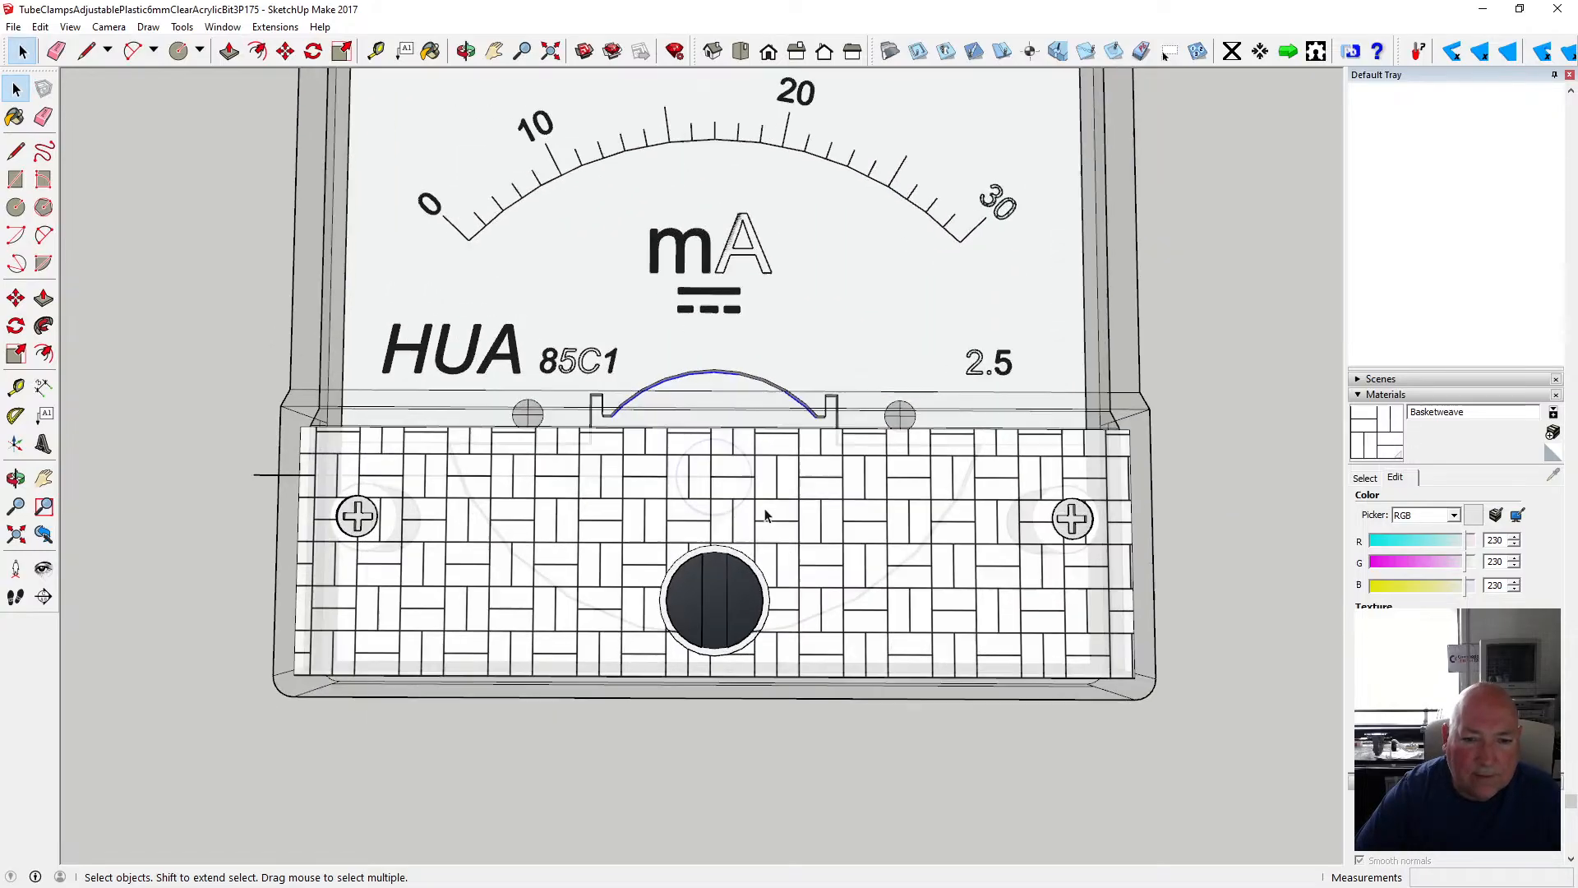
scroll(738, 444, down, 1)
scroll(739, 438, down, 1)
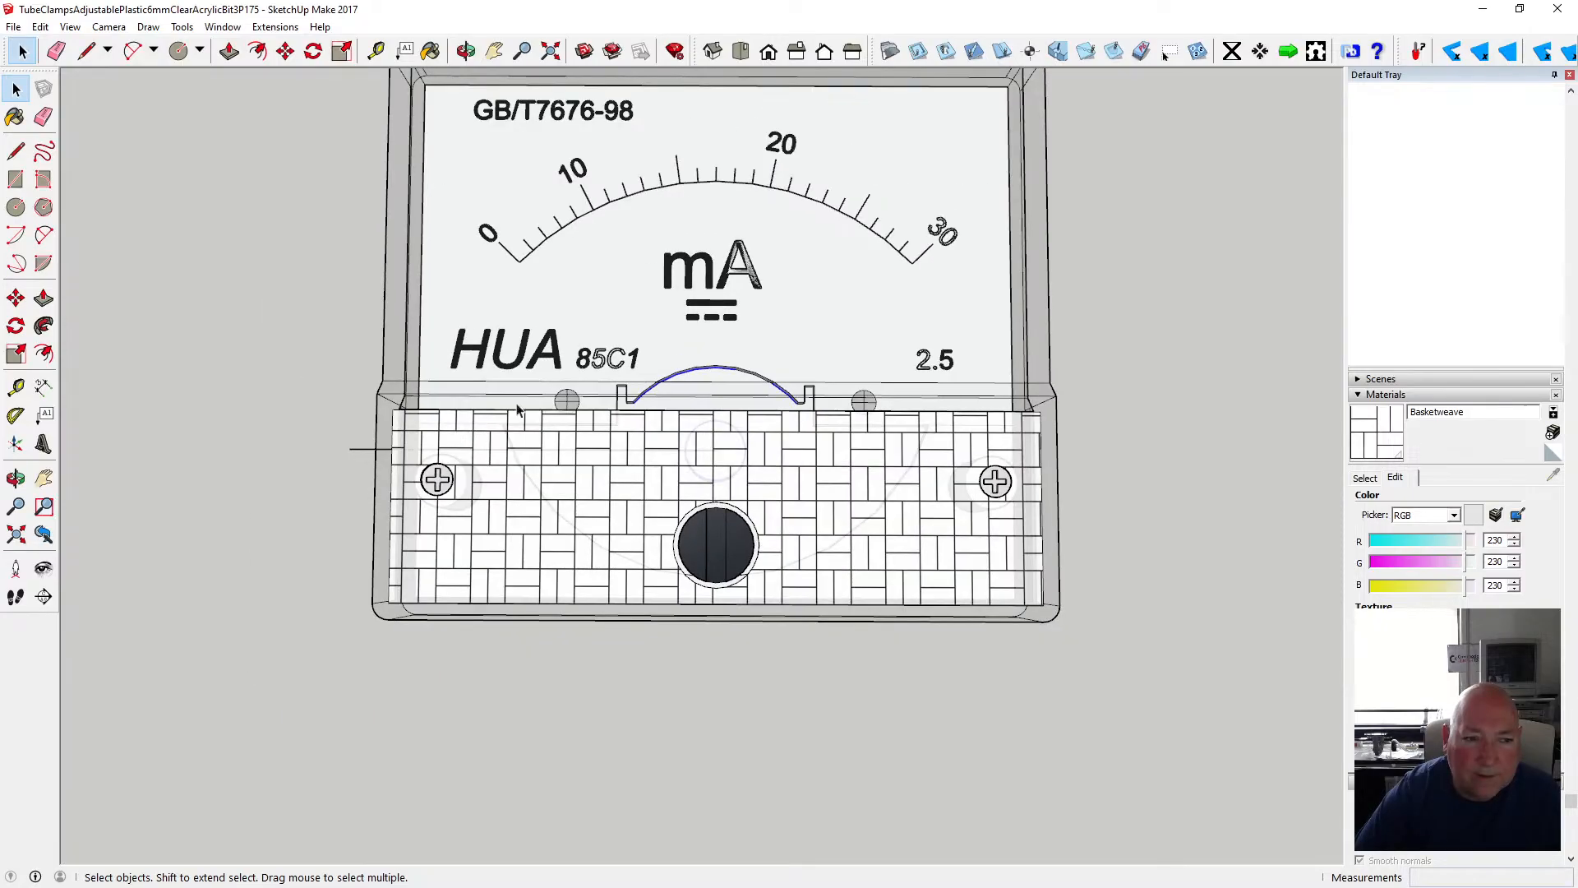
scroll(298, 328, down, 3)
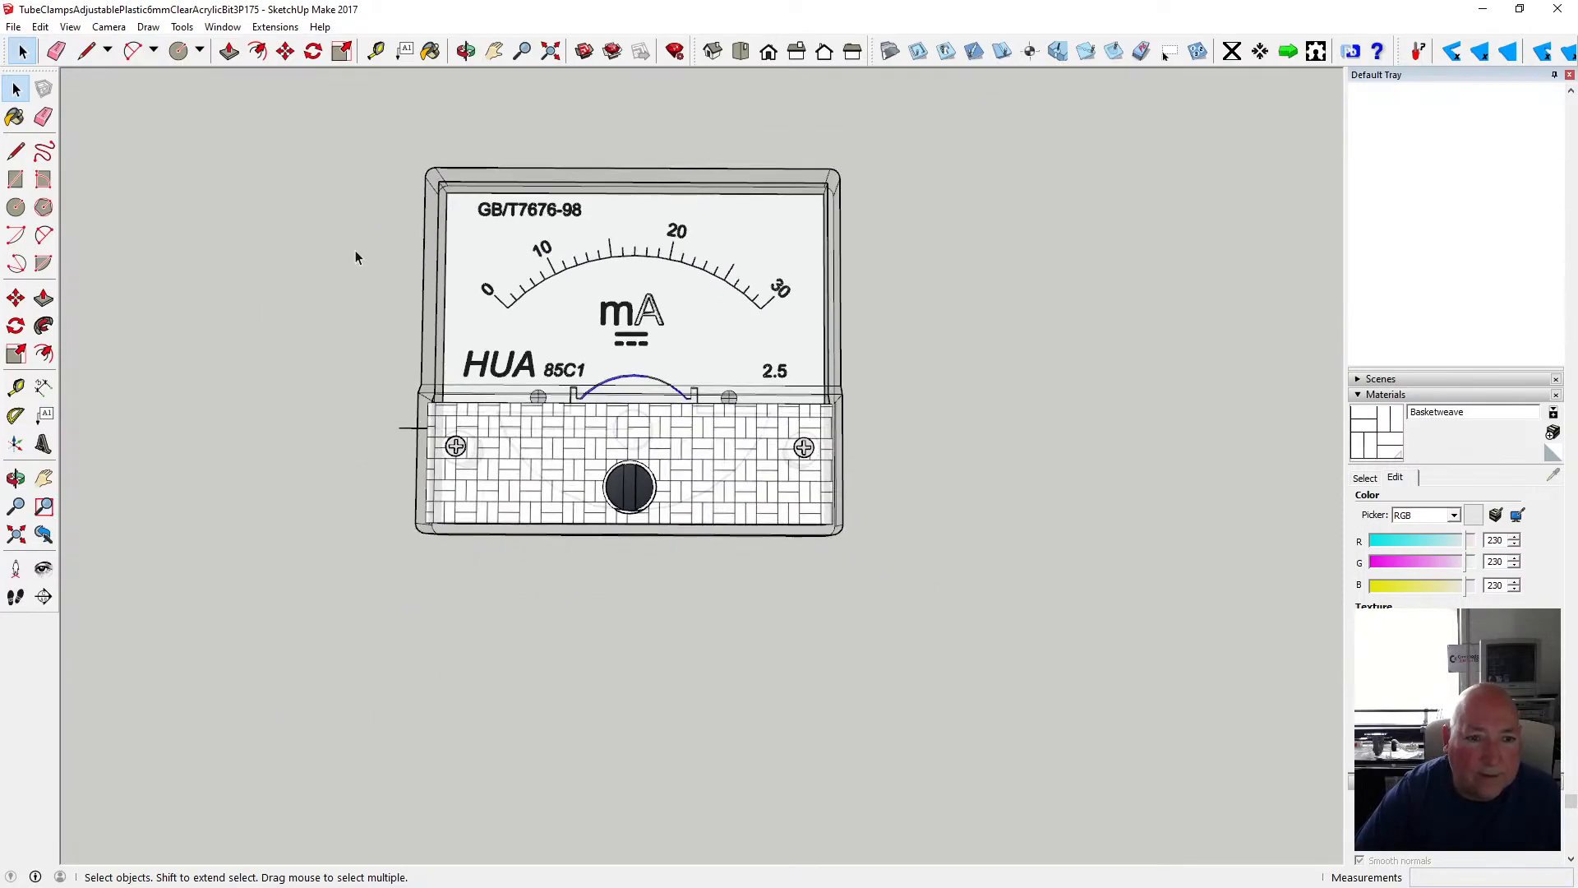
- Reopen the dial plate's group and select both segments of the needle line running from the cylinder's centre
click(466, 51)
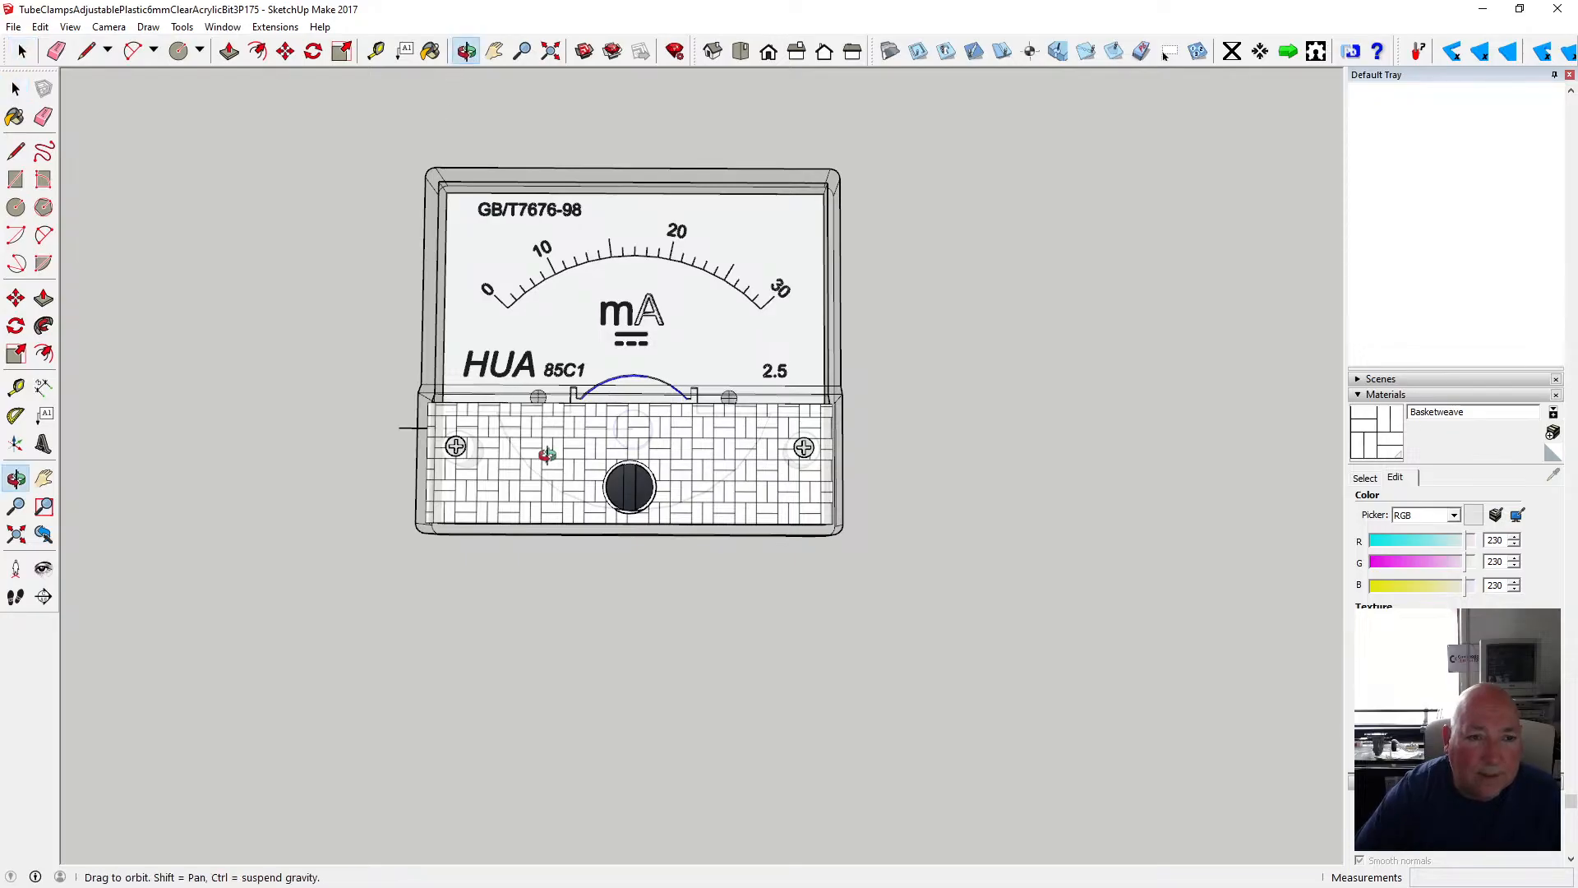
drag(605, 304, 503, 310)
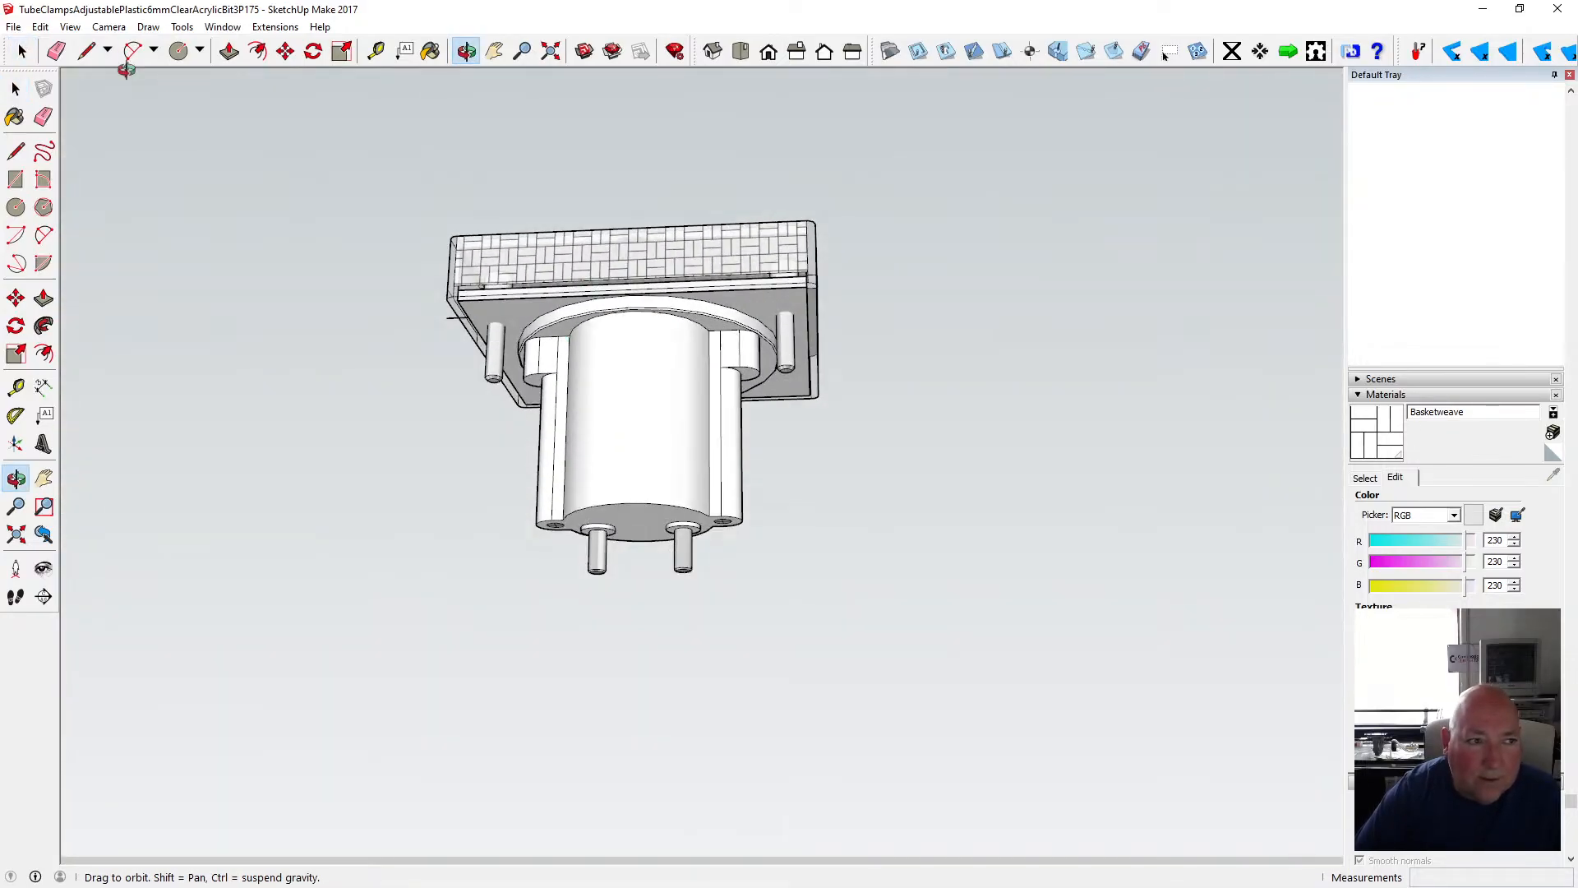
key(space)
double_click(503, 311)
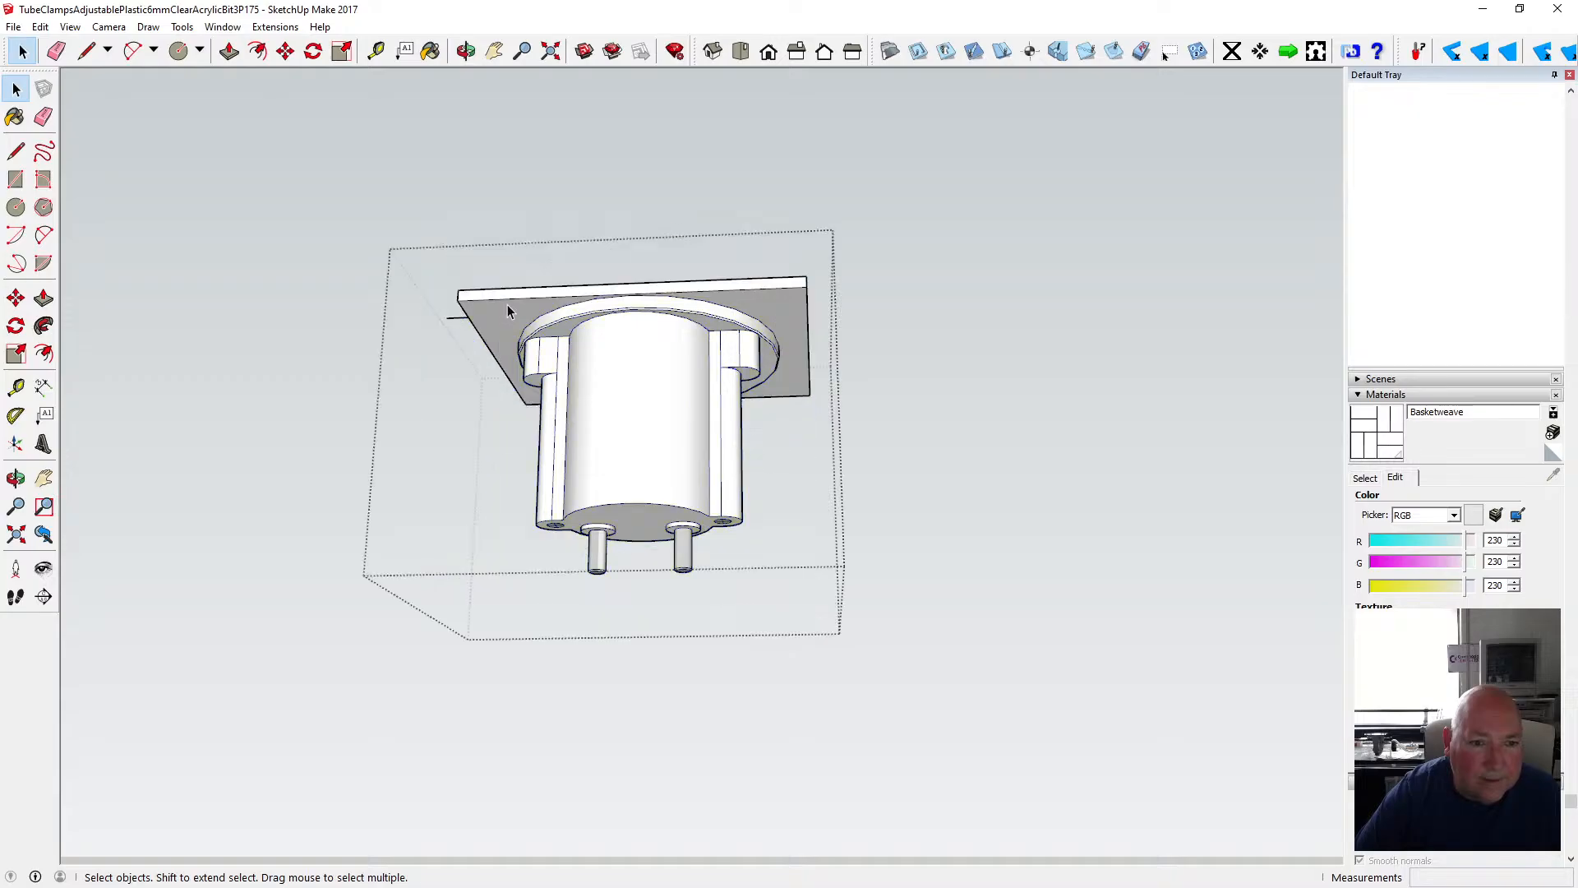
key(o)
drag(575, 159, 617, 482)
scroll(622, 456, up, 3)
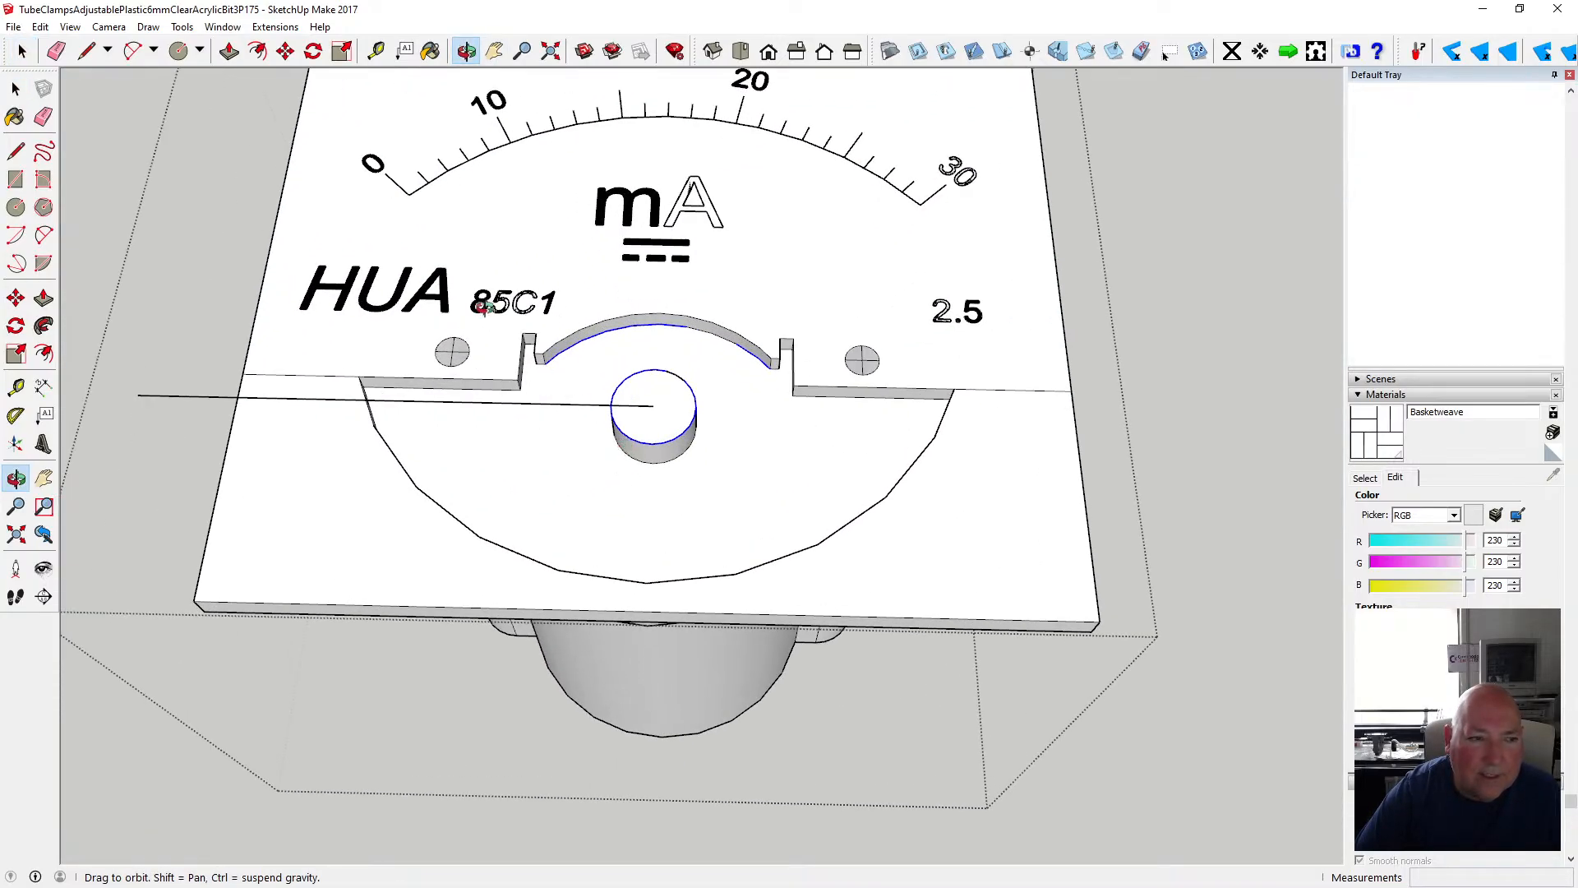
click(17, 89)
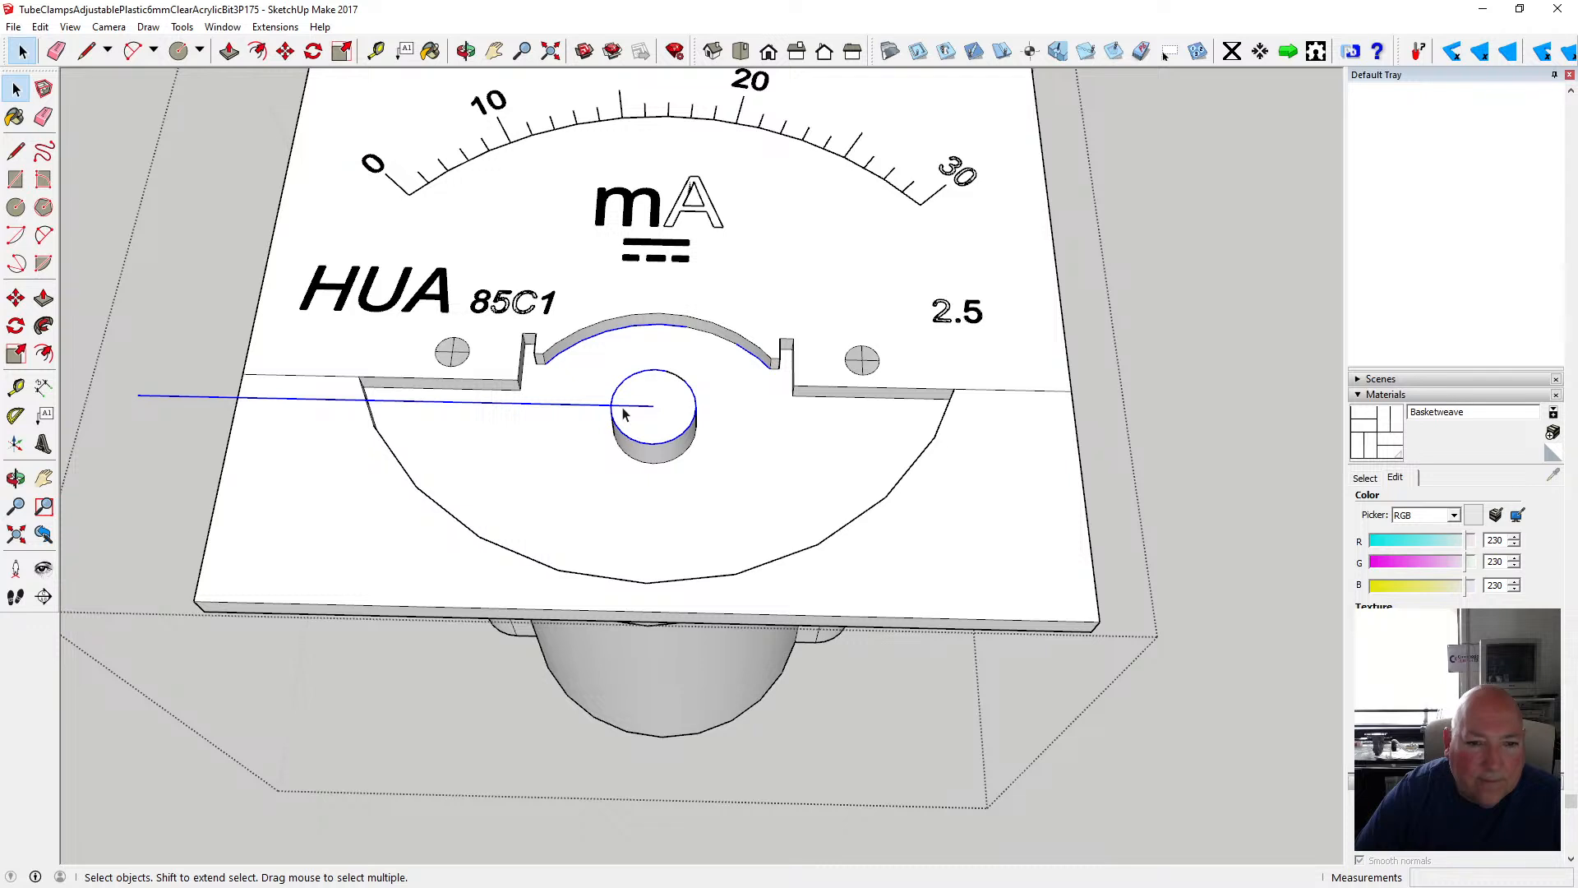
- Try to cut the needle line out of the dial plate's group and paste it in place outside the group
click(43, 27)
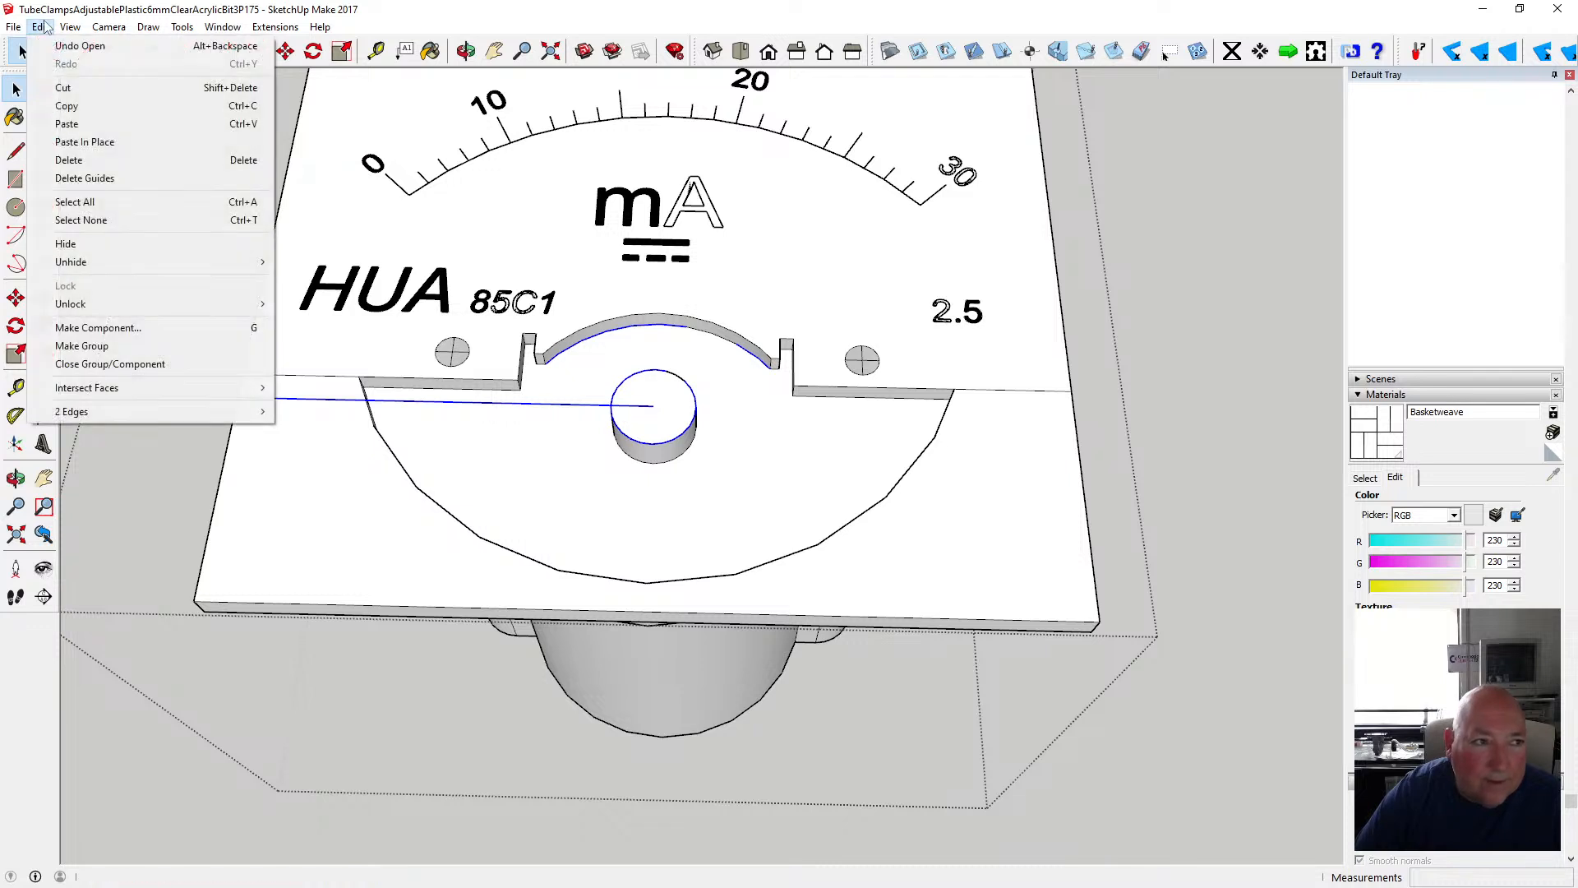
click(66, 88)
scroll(562, 450, down, 2)
scroll(561, 451, down, 1)
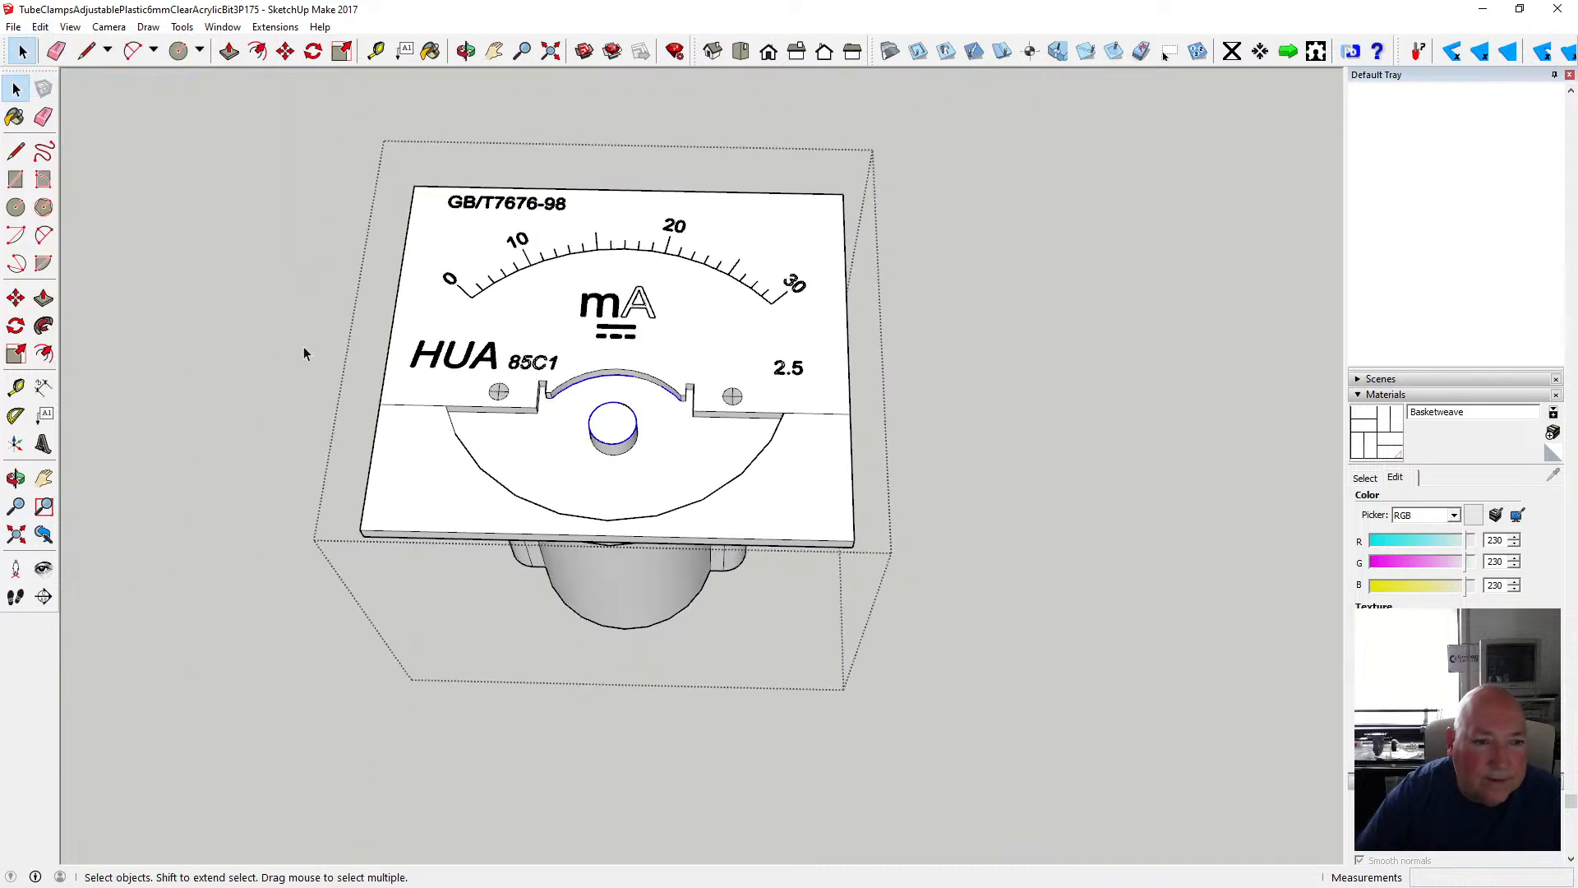
click(265, 321)
click(40, 27)
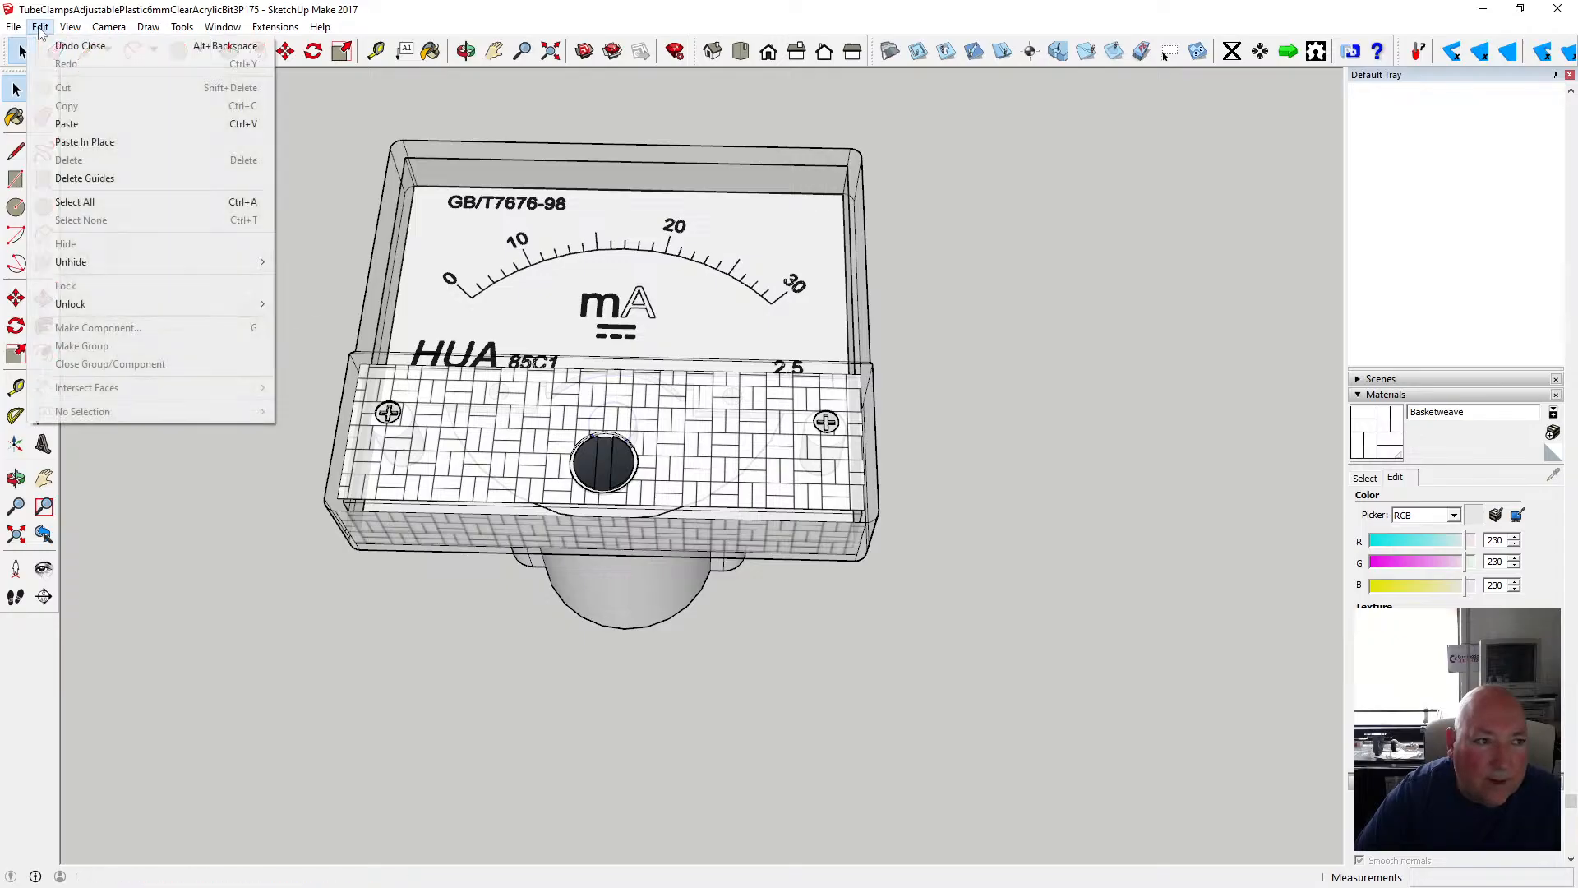
click(105, 142)
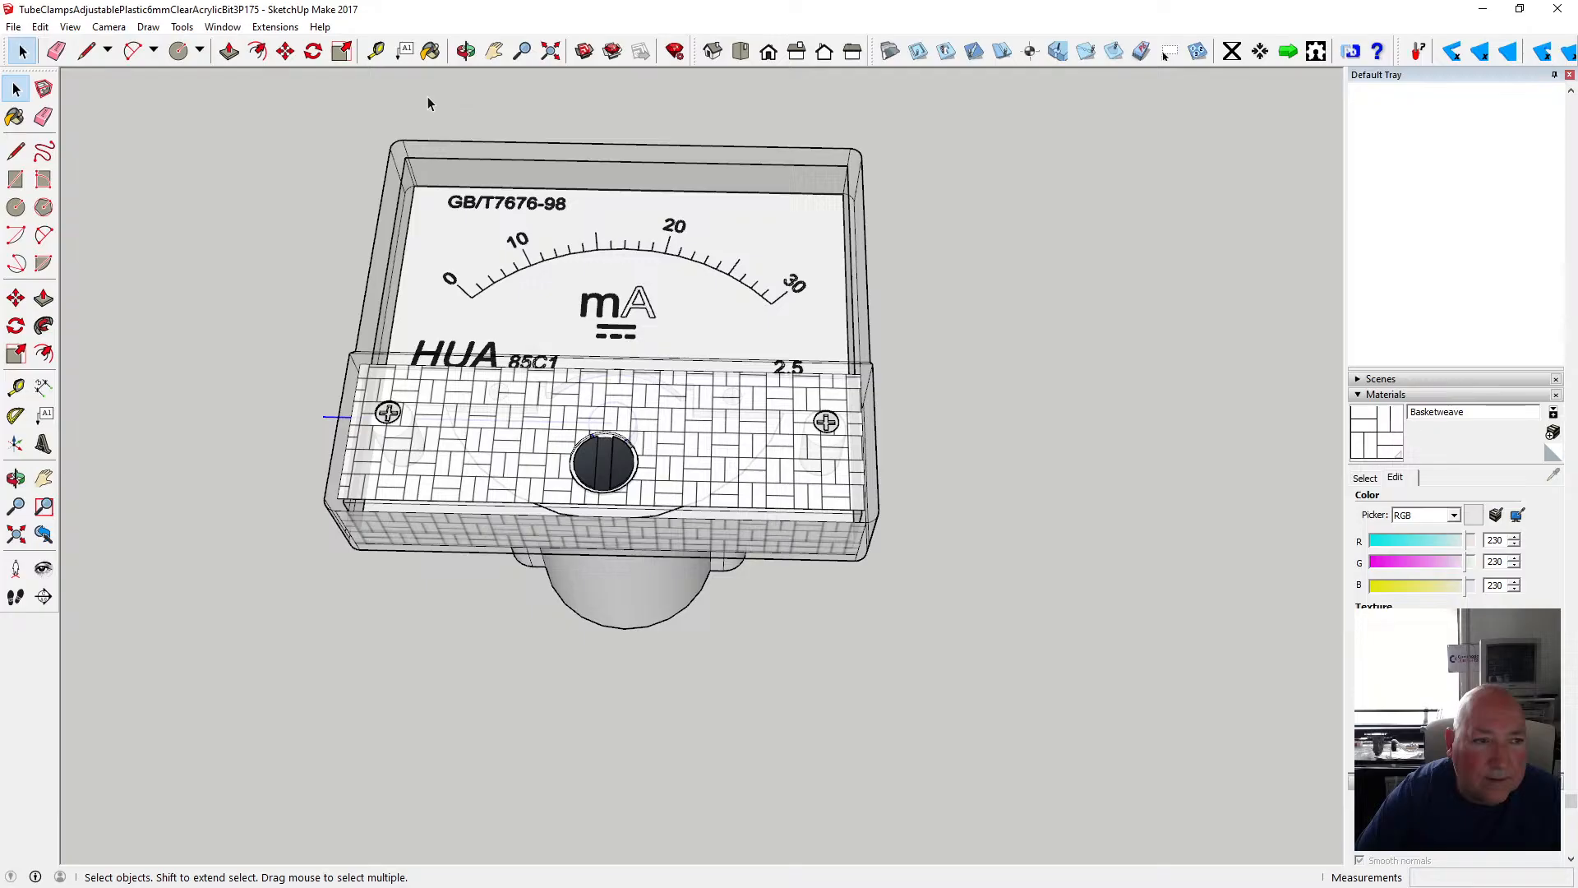
- Undo the paste, the closing of the group and the cut of the needle line
click(40, 27)
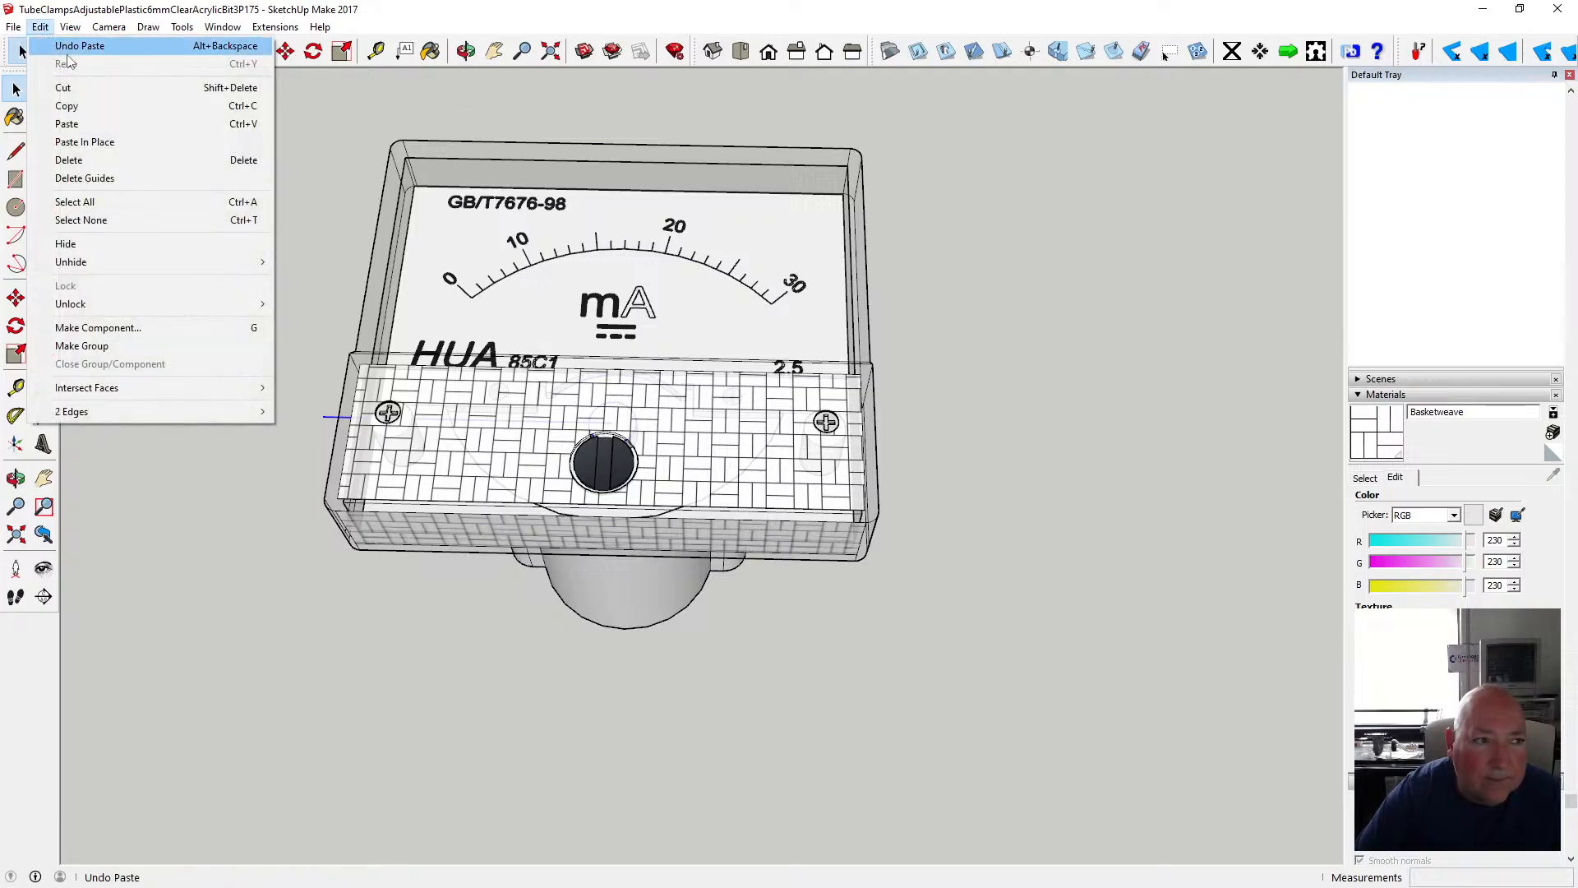
click(69, 48)
click(40, 27)
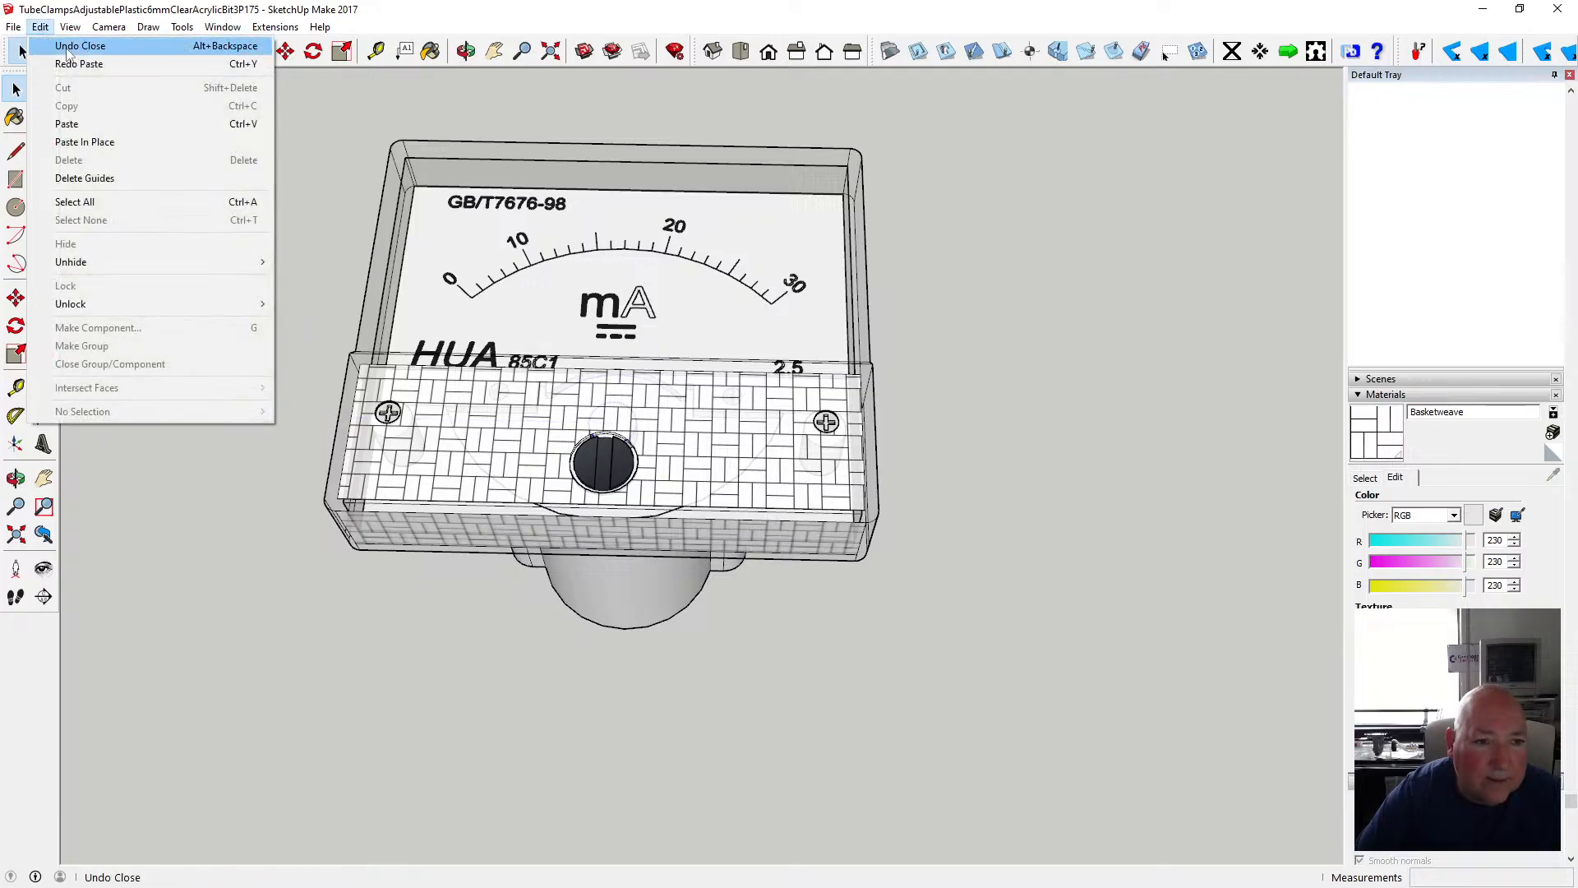
click(69, 46)
click(40, 27)
click(69, 46)
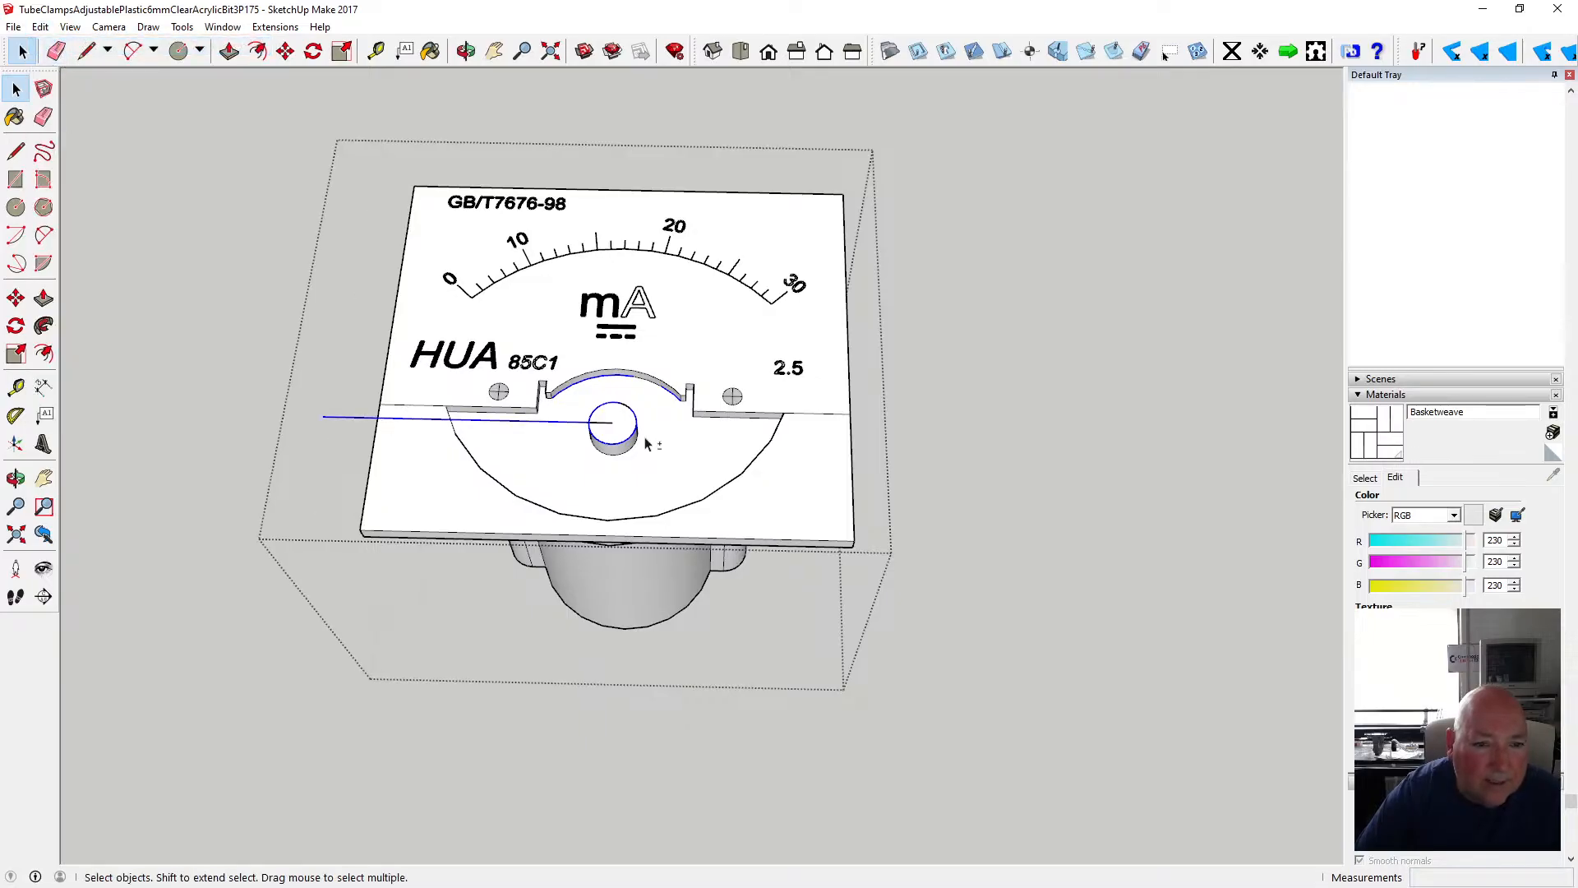
- Group the two needle line segments and rotate them about 45° around the cylinder's centre towards the dial's 0 mark
right_click(584, 424)
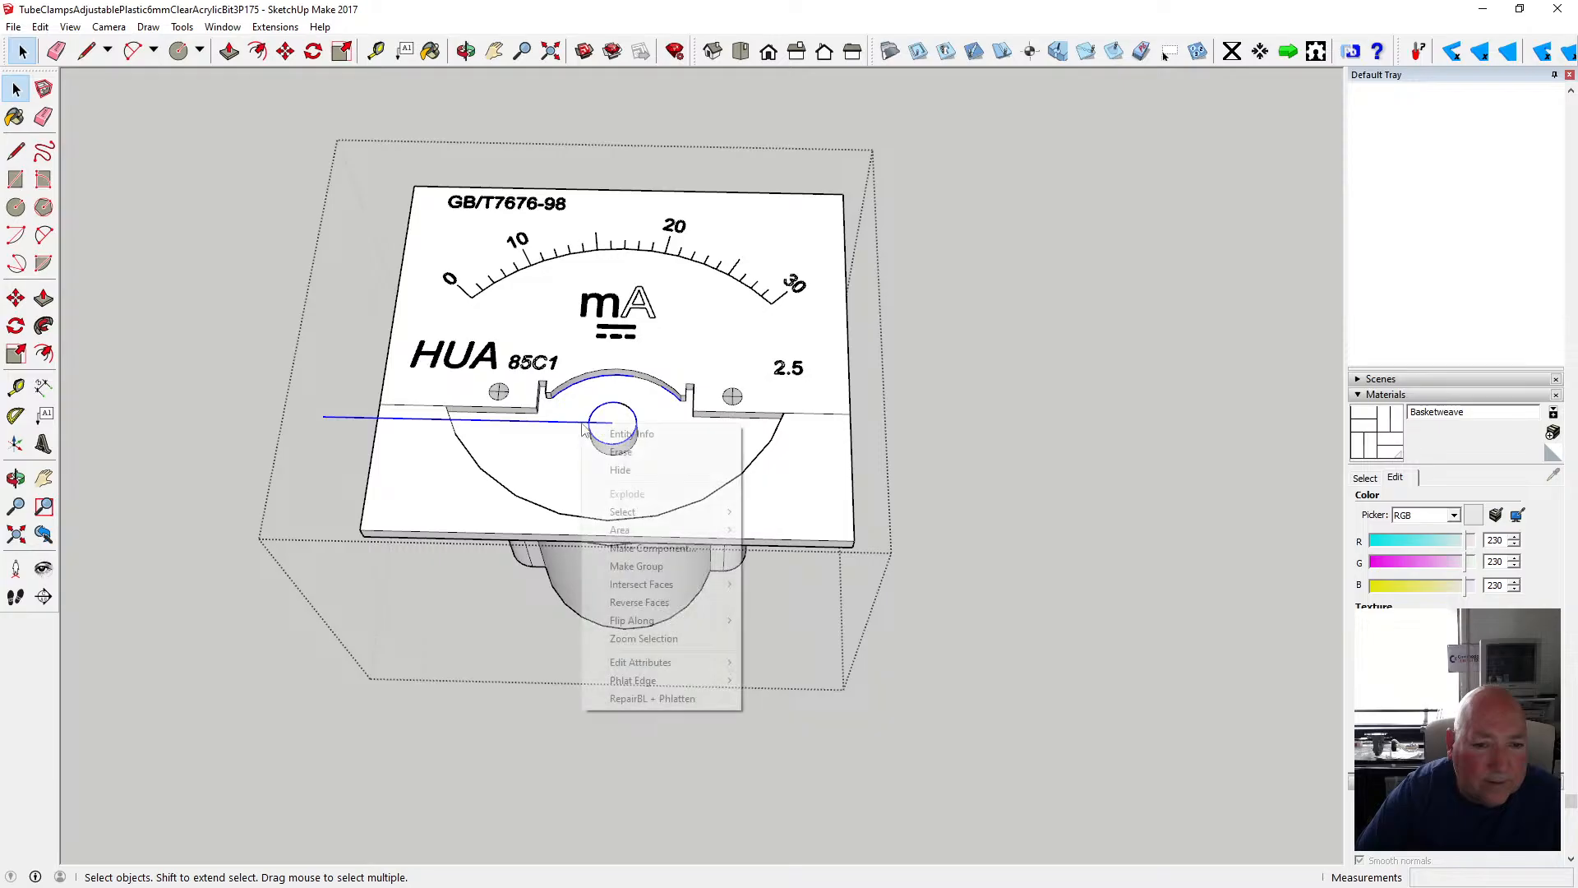
click(679, 568)
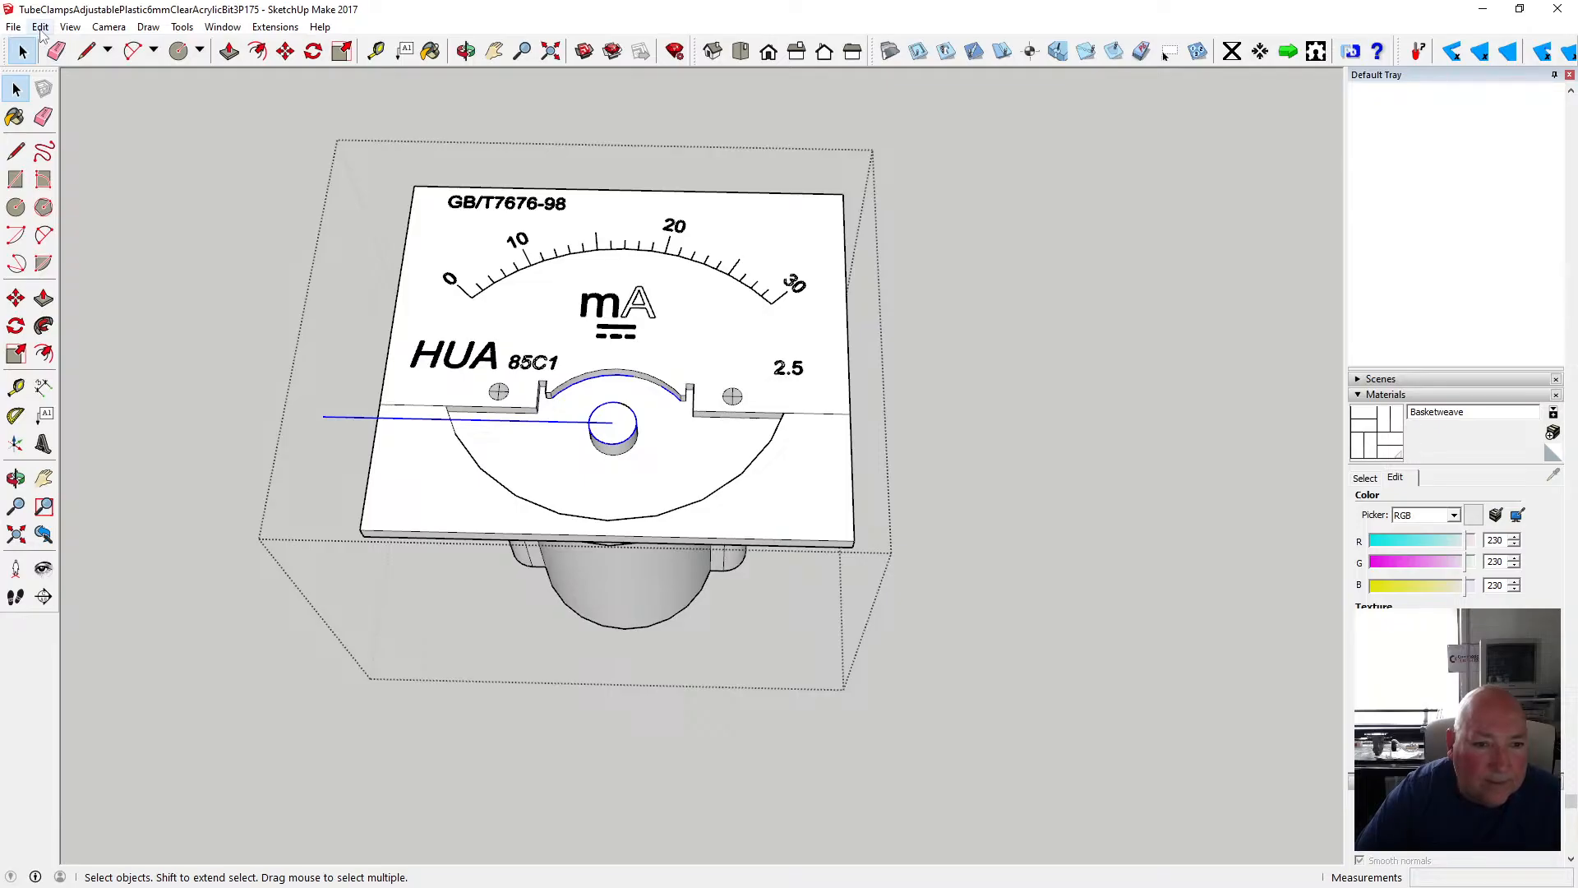
click(313, 51)
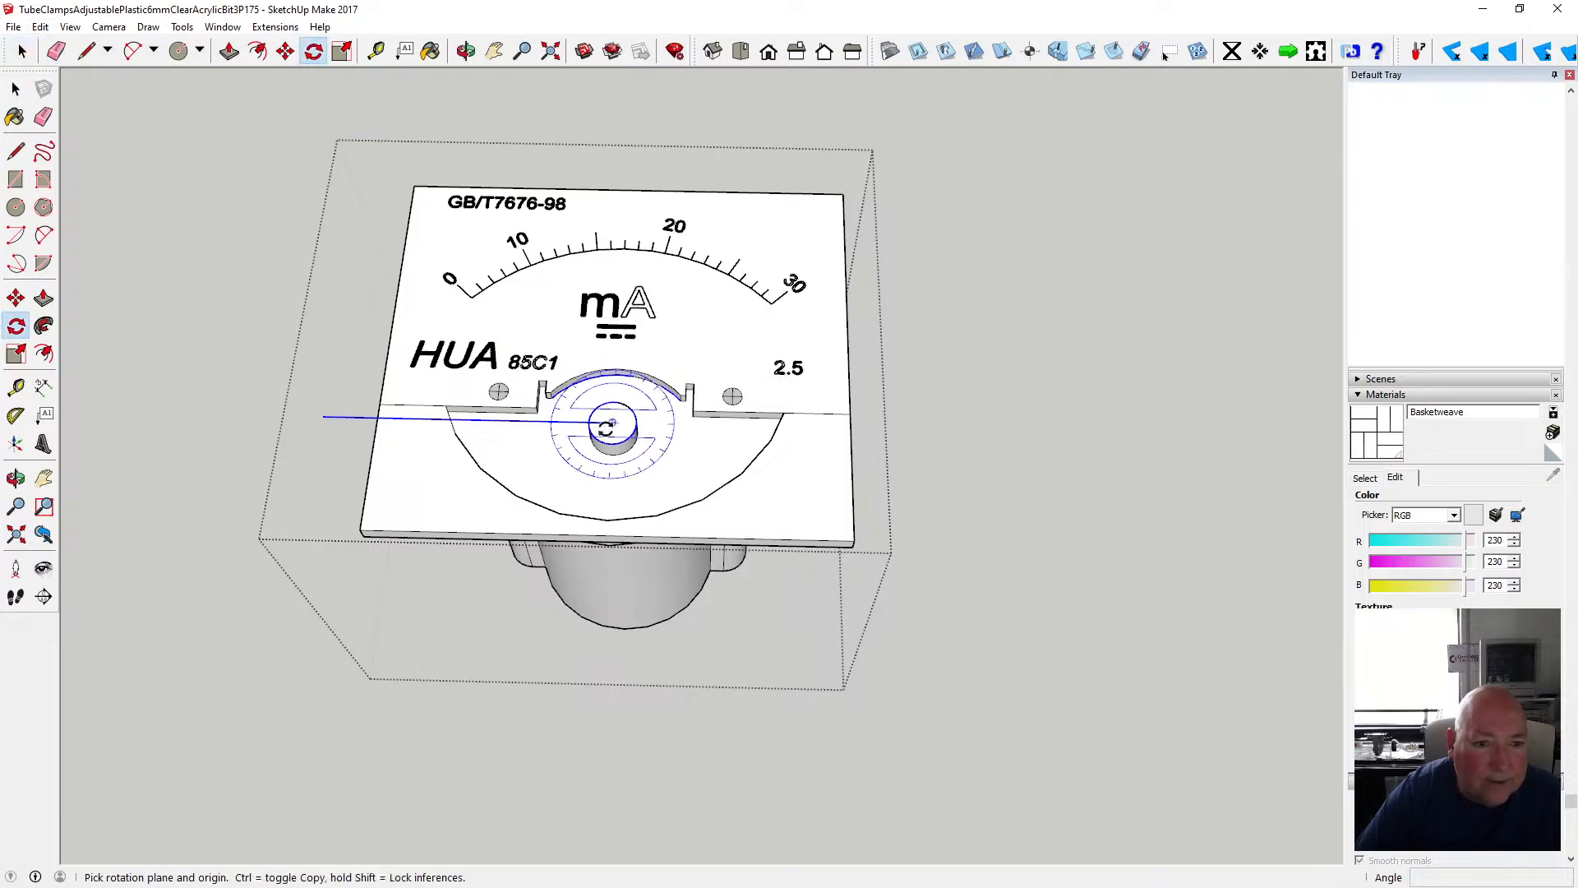
click(611, 421)
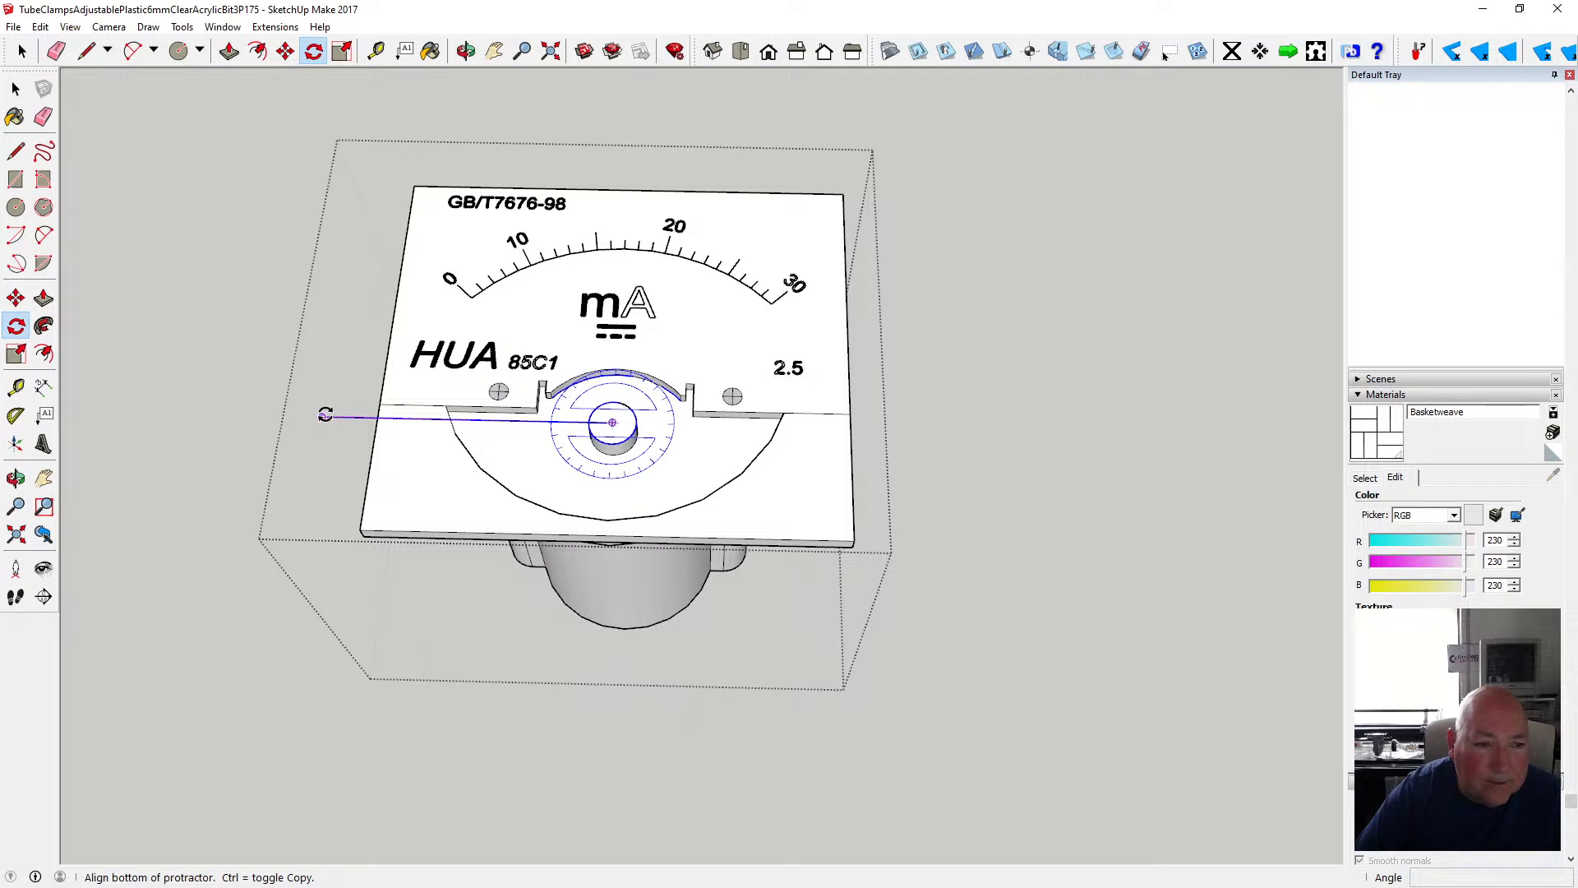
click(326, 415)
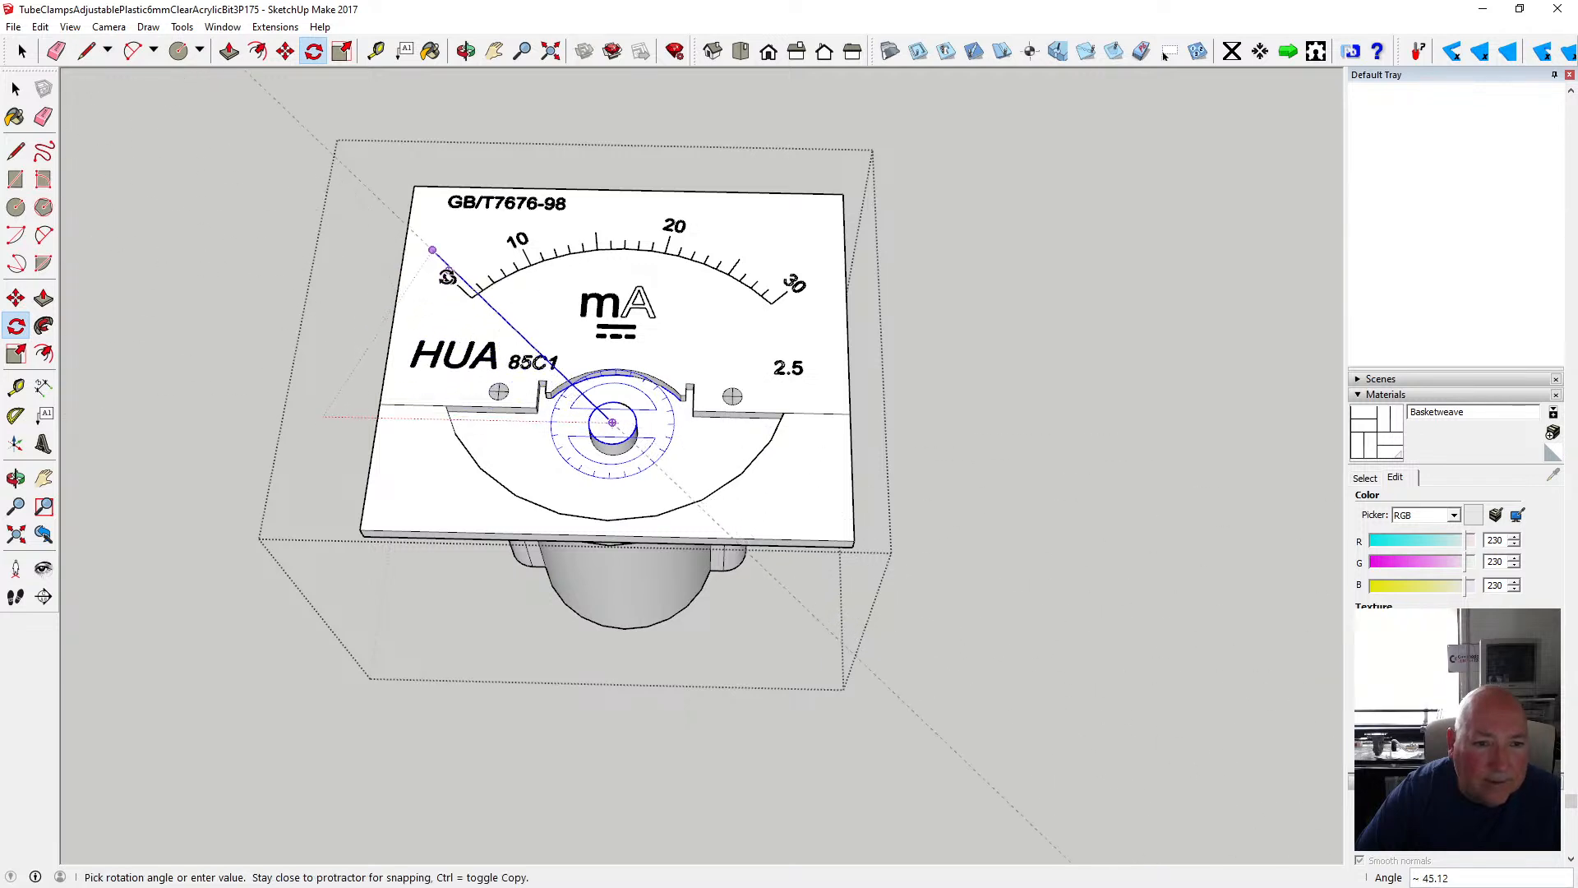
- Set the camera to parallel projection and show the dial plate in the standard top view
click(466, 51)
drag(516, 132, 631, 515)
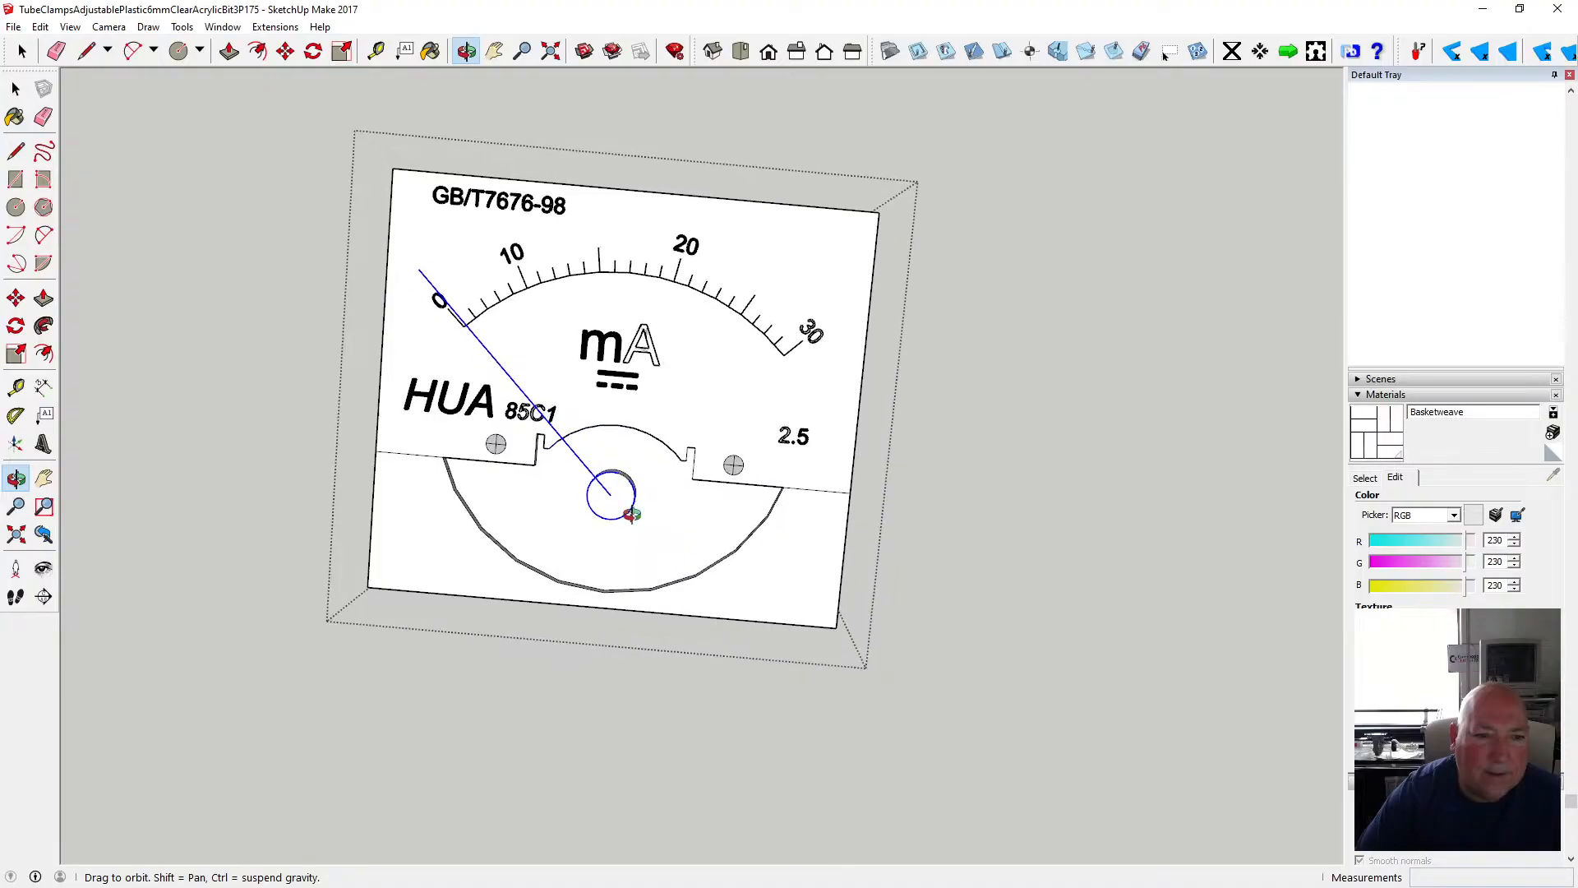
click(109, 26)
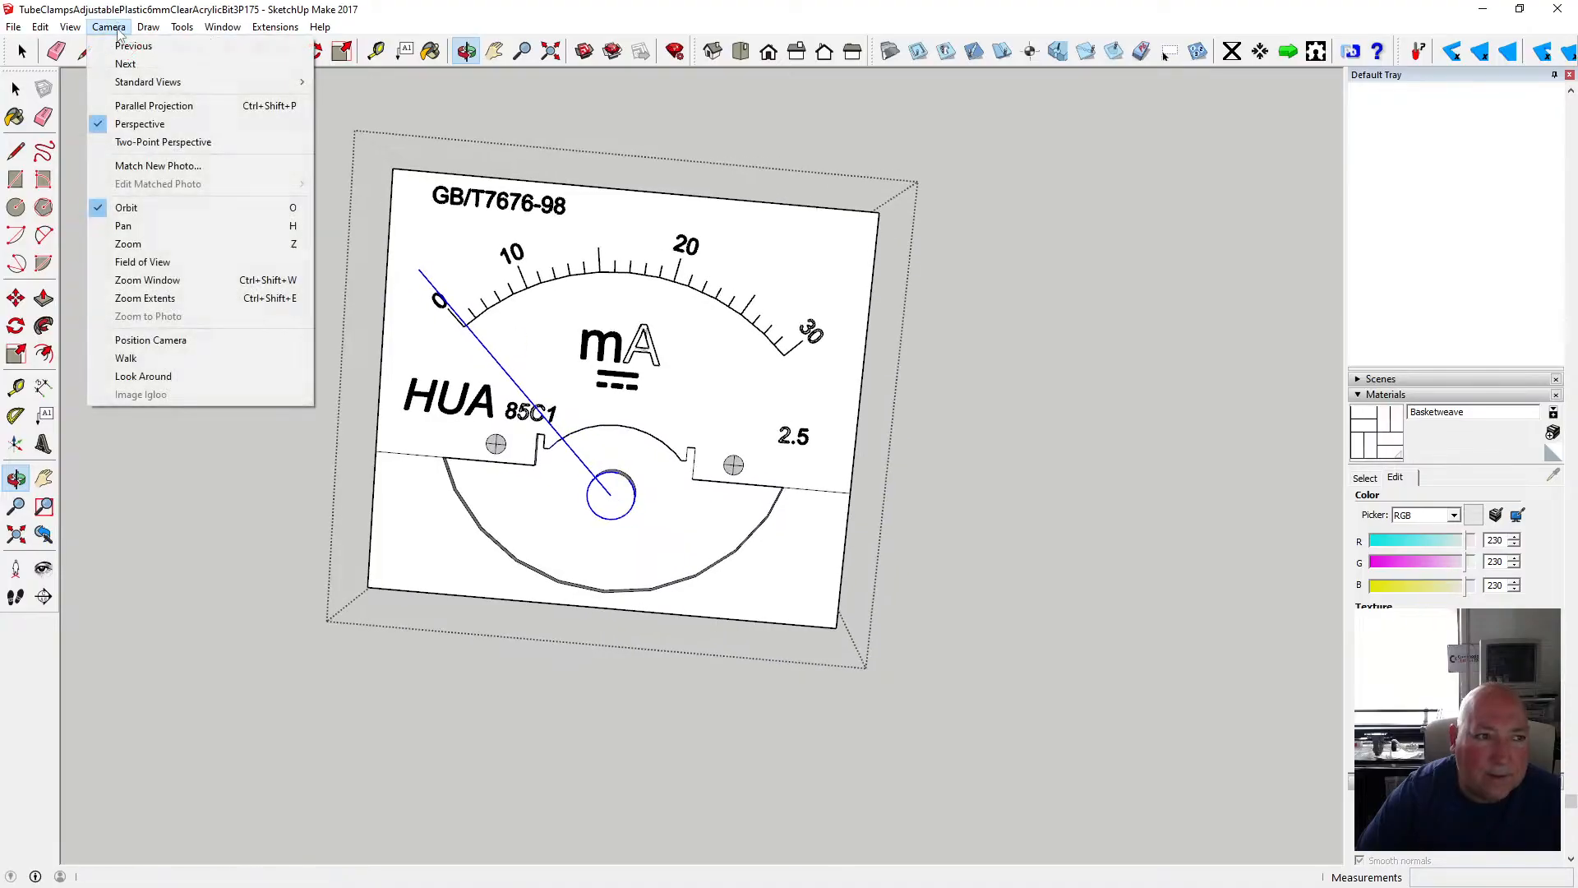
click(148, 108)
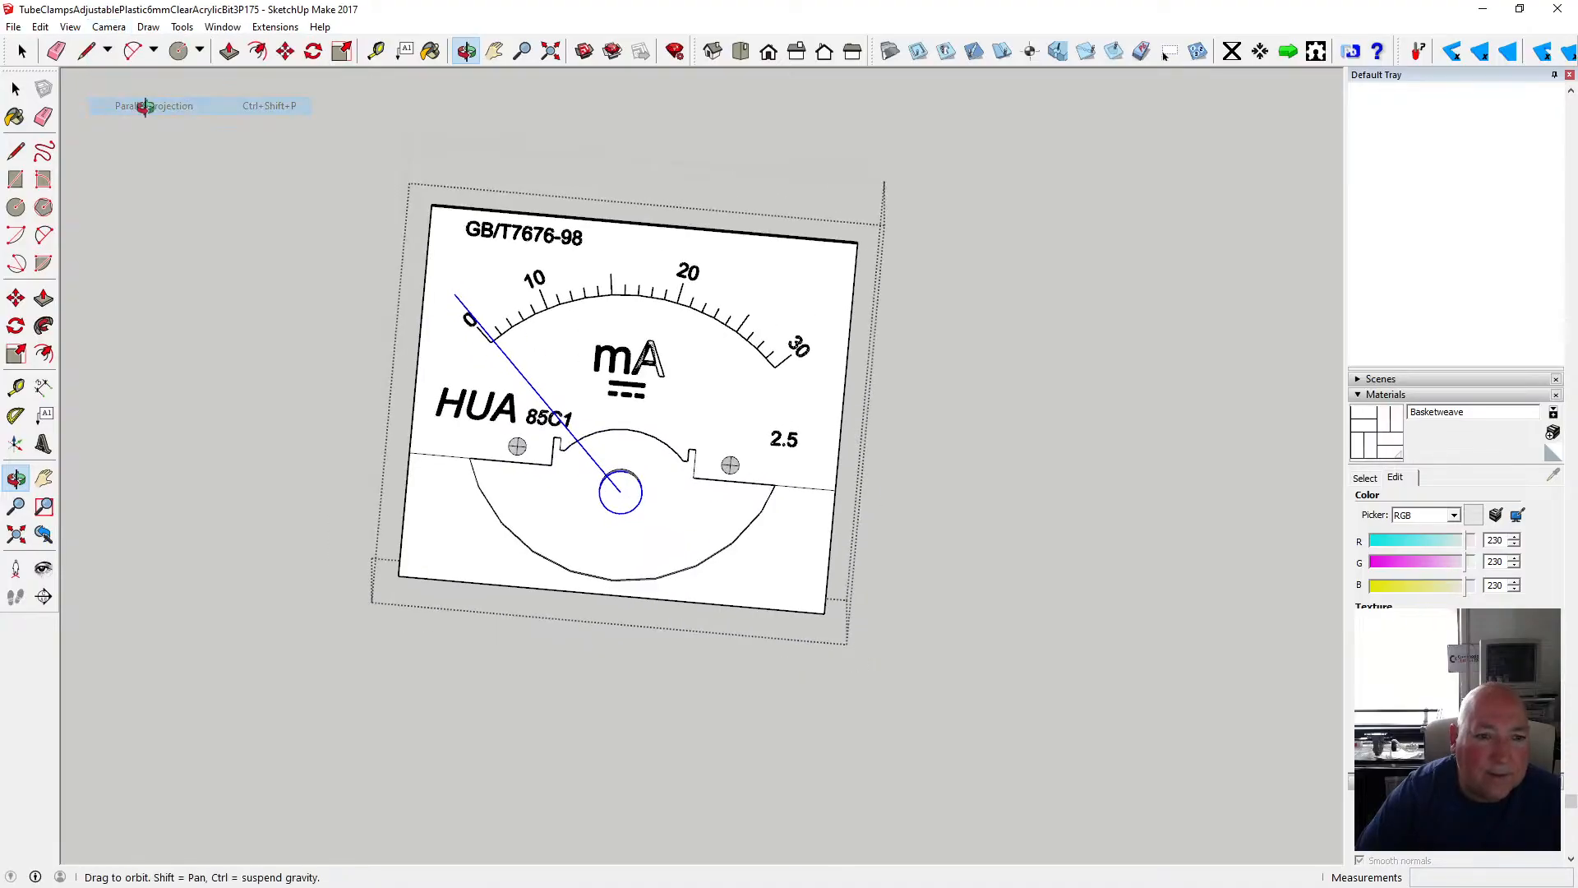
click(739, 53)
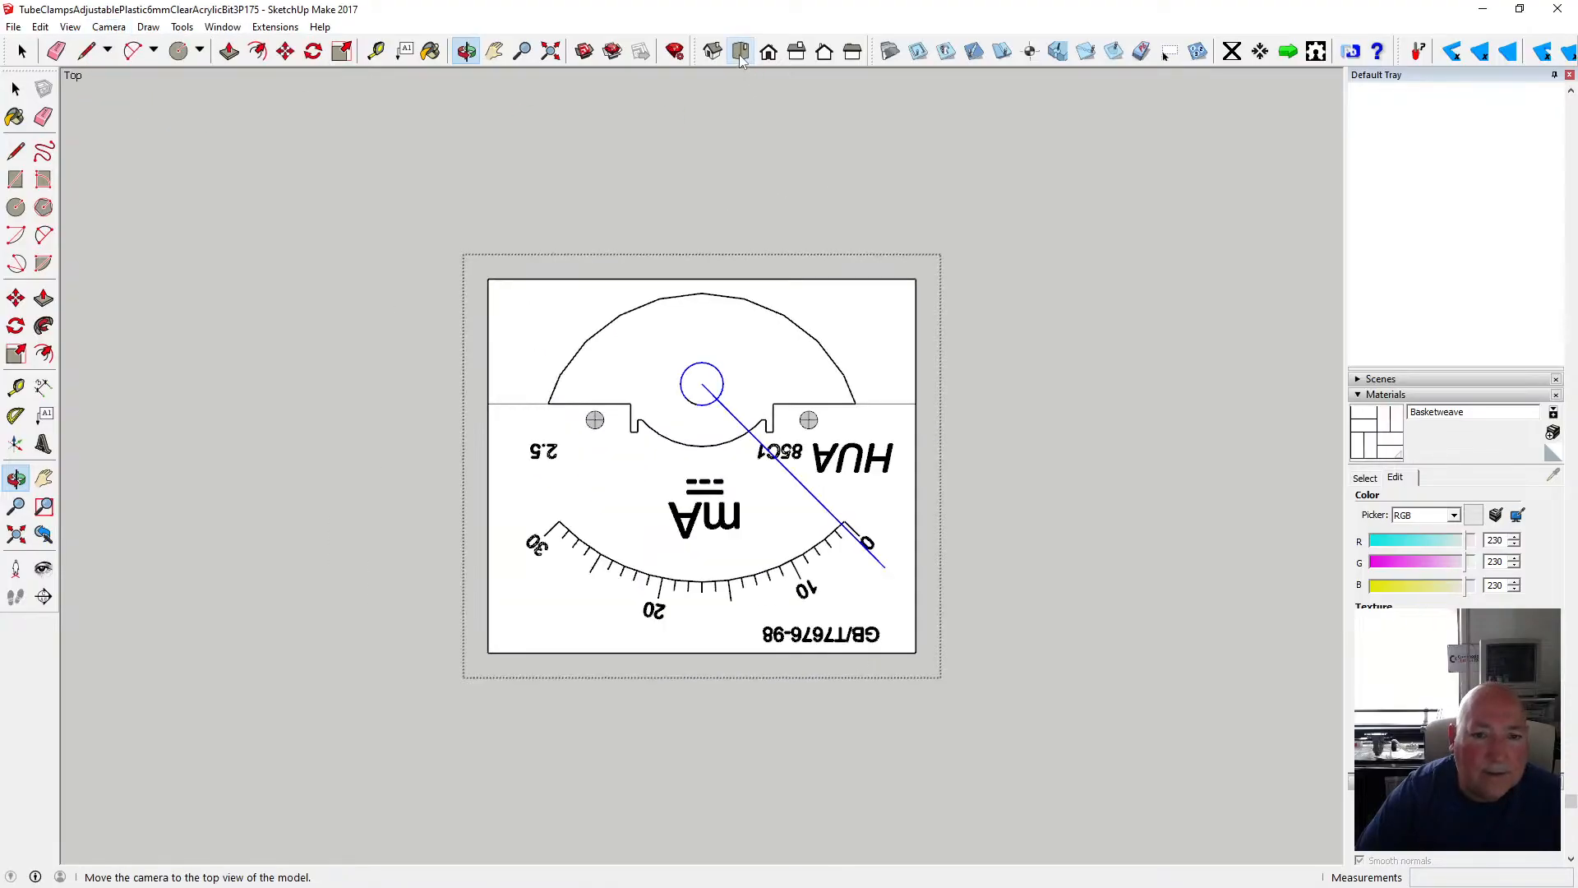
- Rotate the needle line a further 1.26° around the cylinder's centre to align it with the 0 mark
click(313, 52)
click(703, 384)
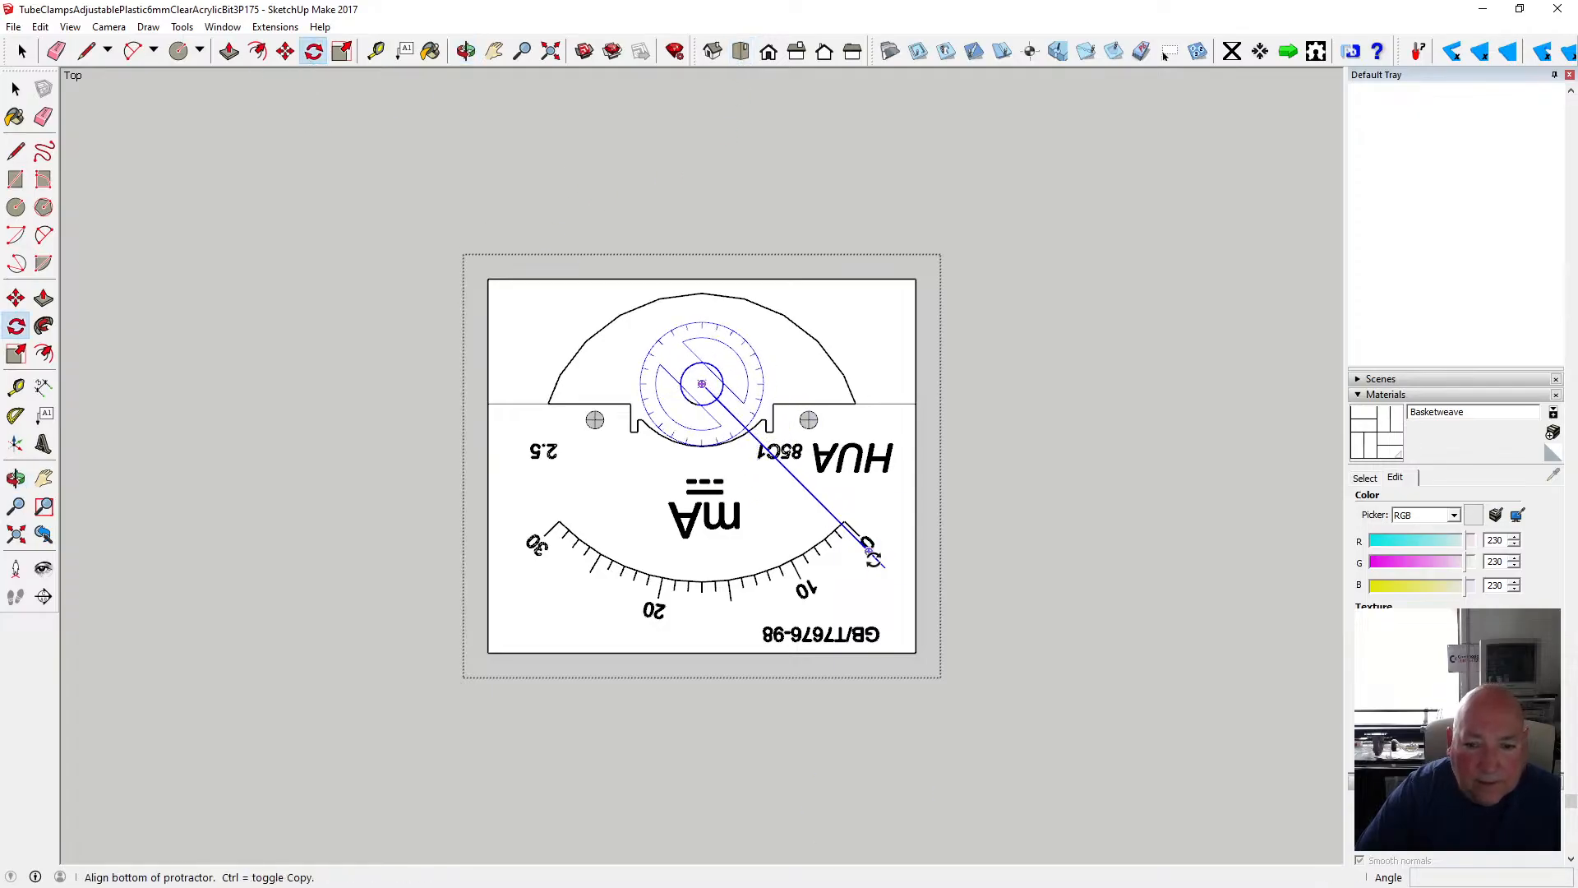
click(885, 567)
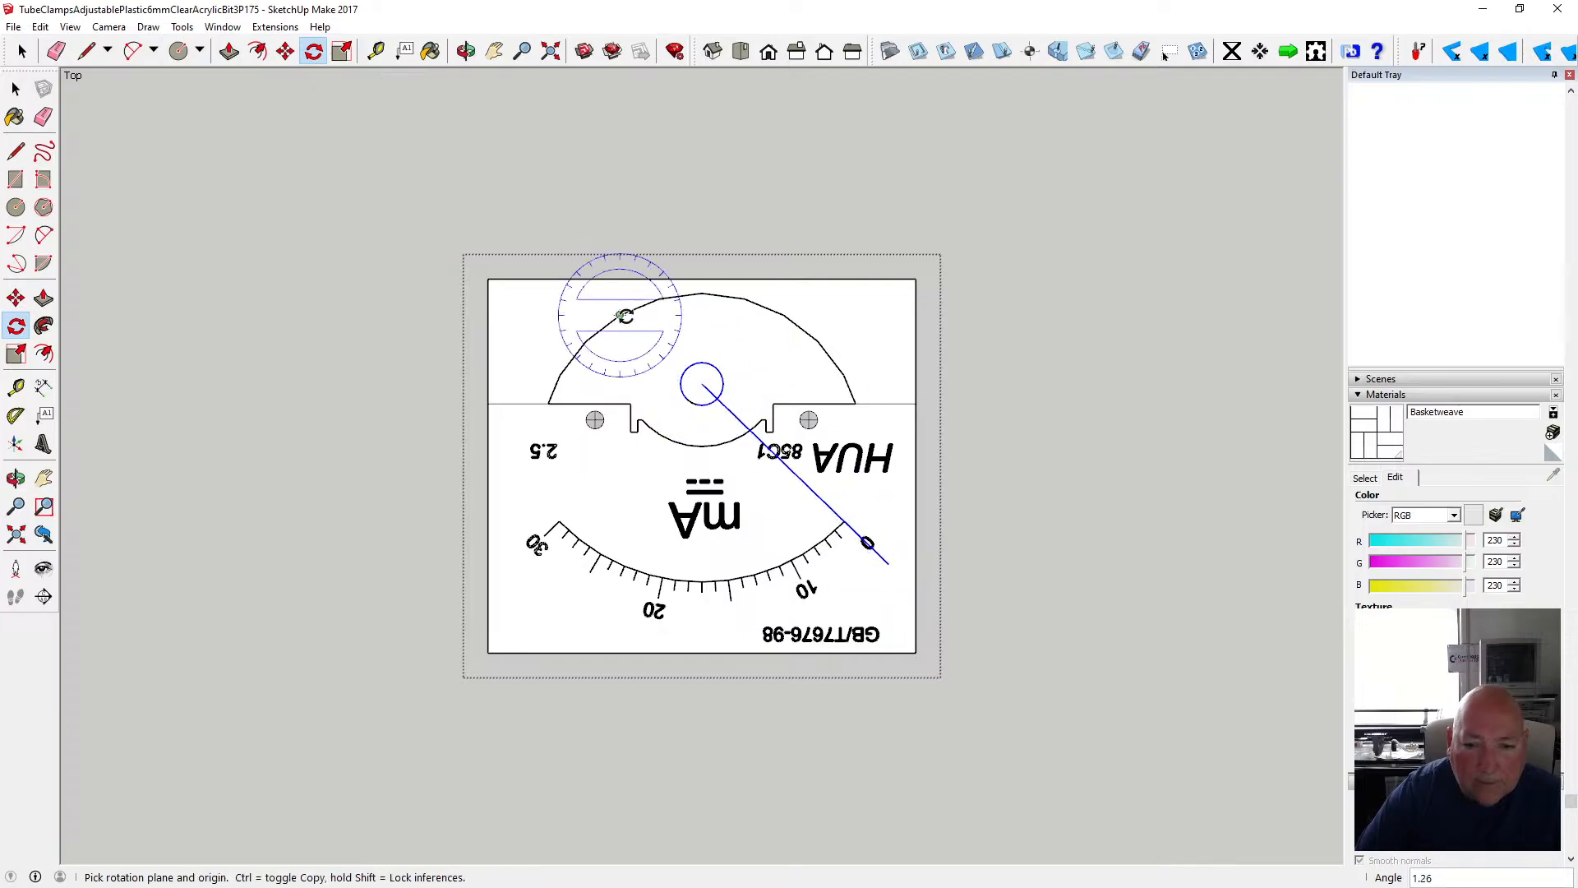
- Shorten the needle line by 3 mm inside its group by moving its outer end along the line towards the pivot
click(16, 88)
scroll(795, 532, up, 4)
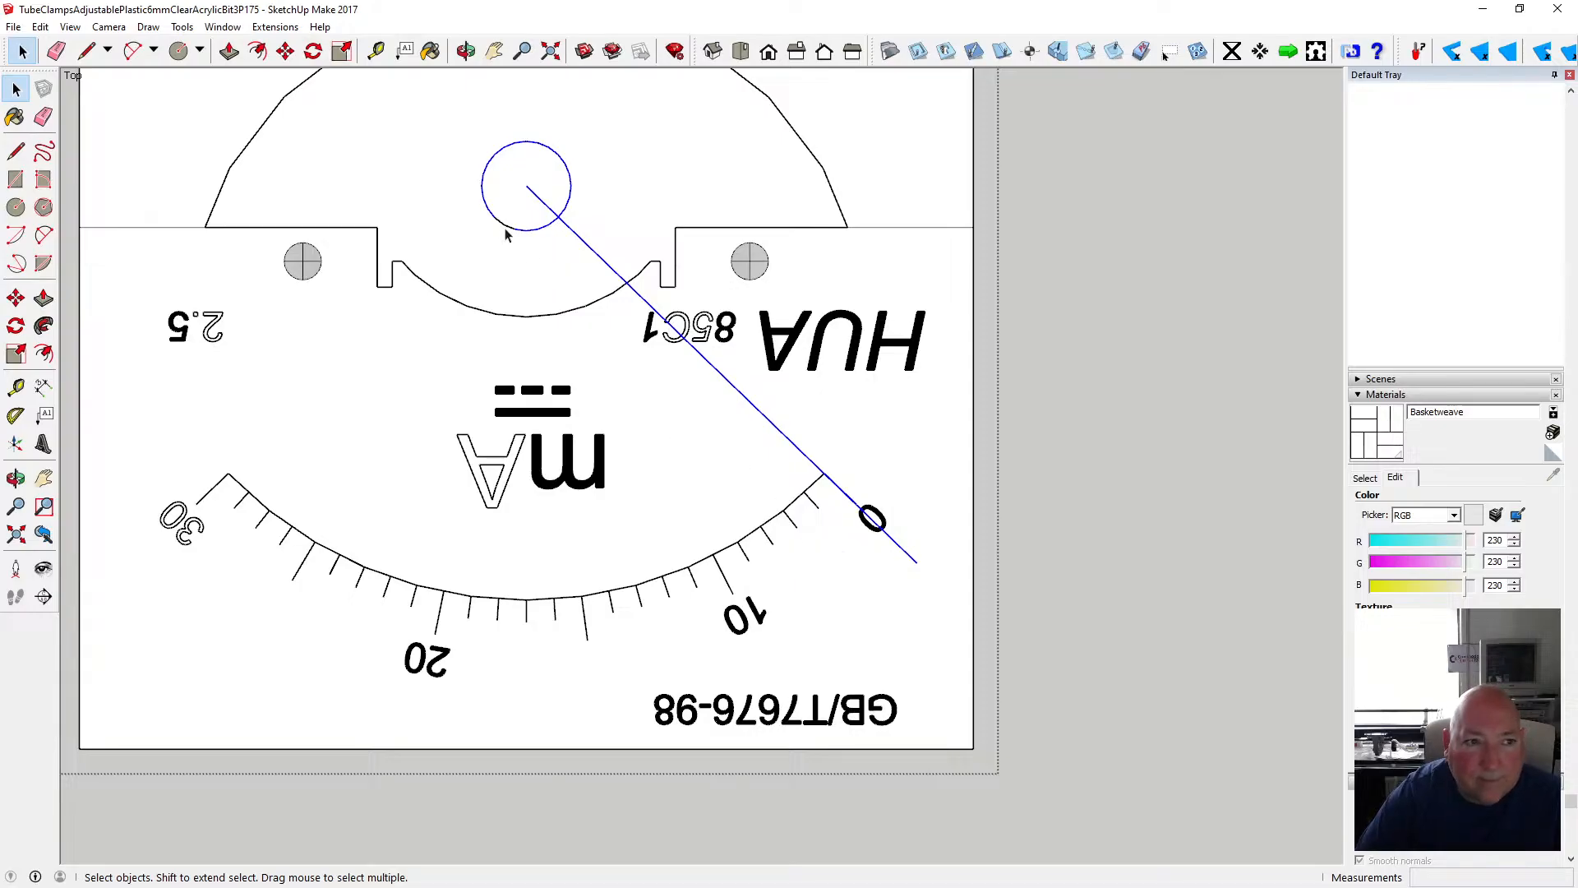
double_click(558, 216)
click(560, 218)
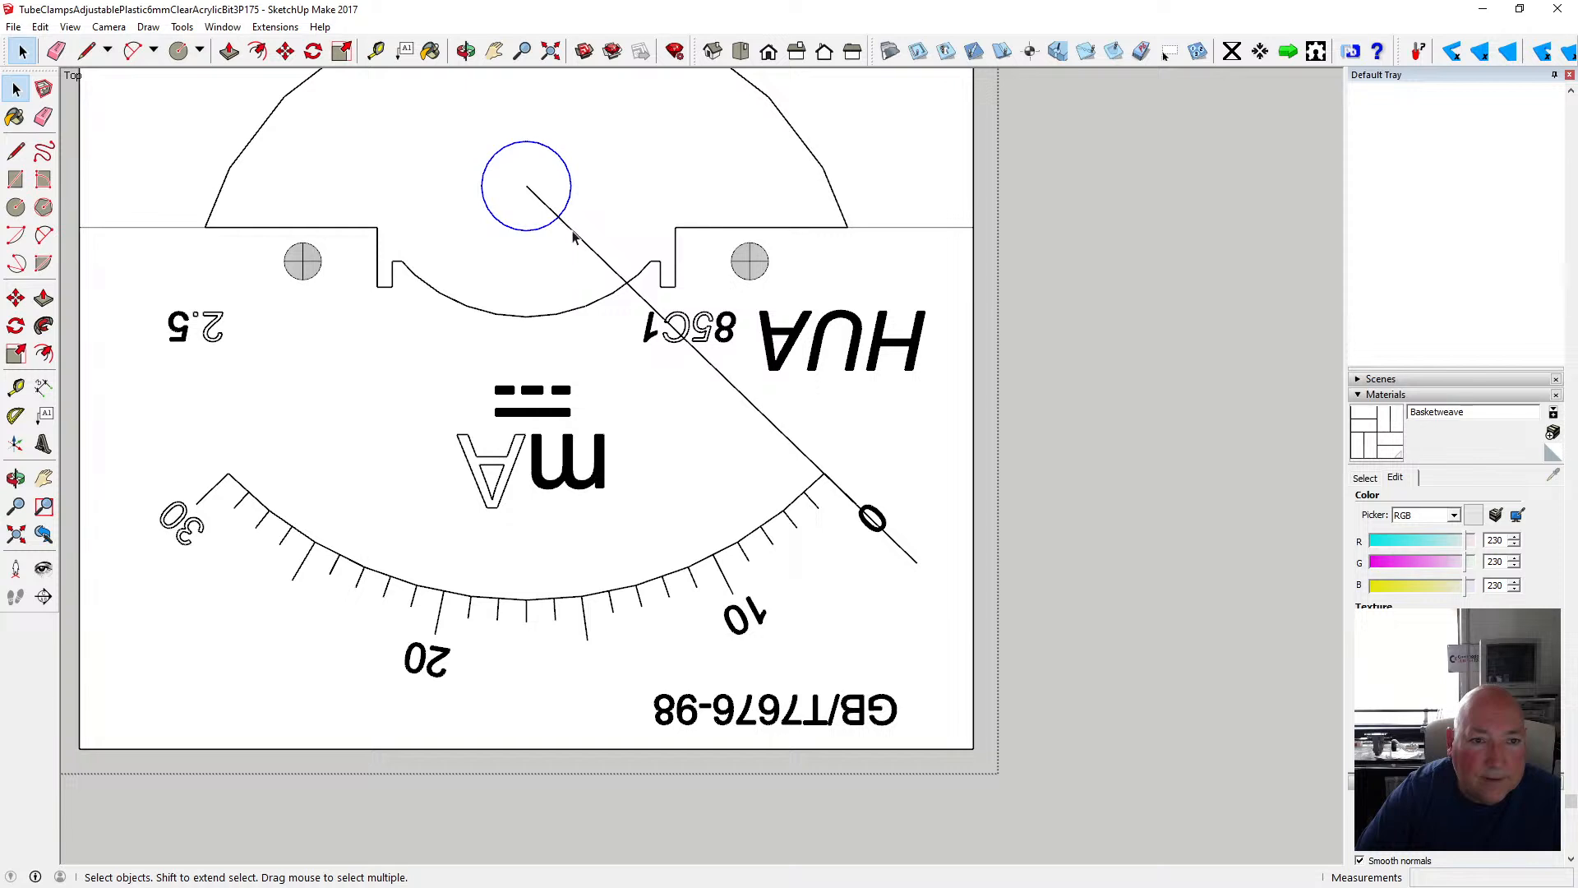
double_click(771, 425)
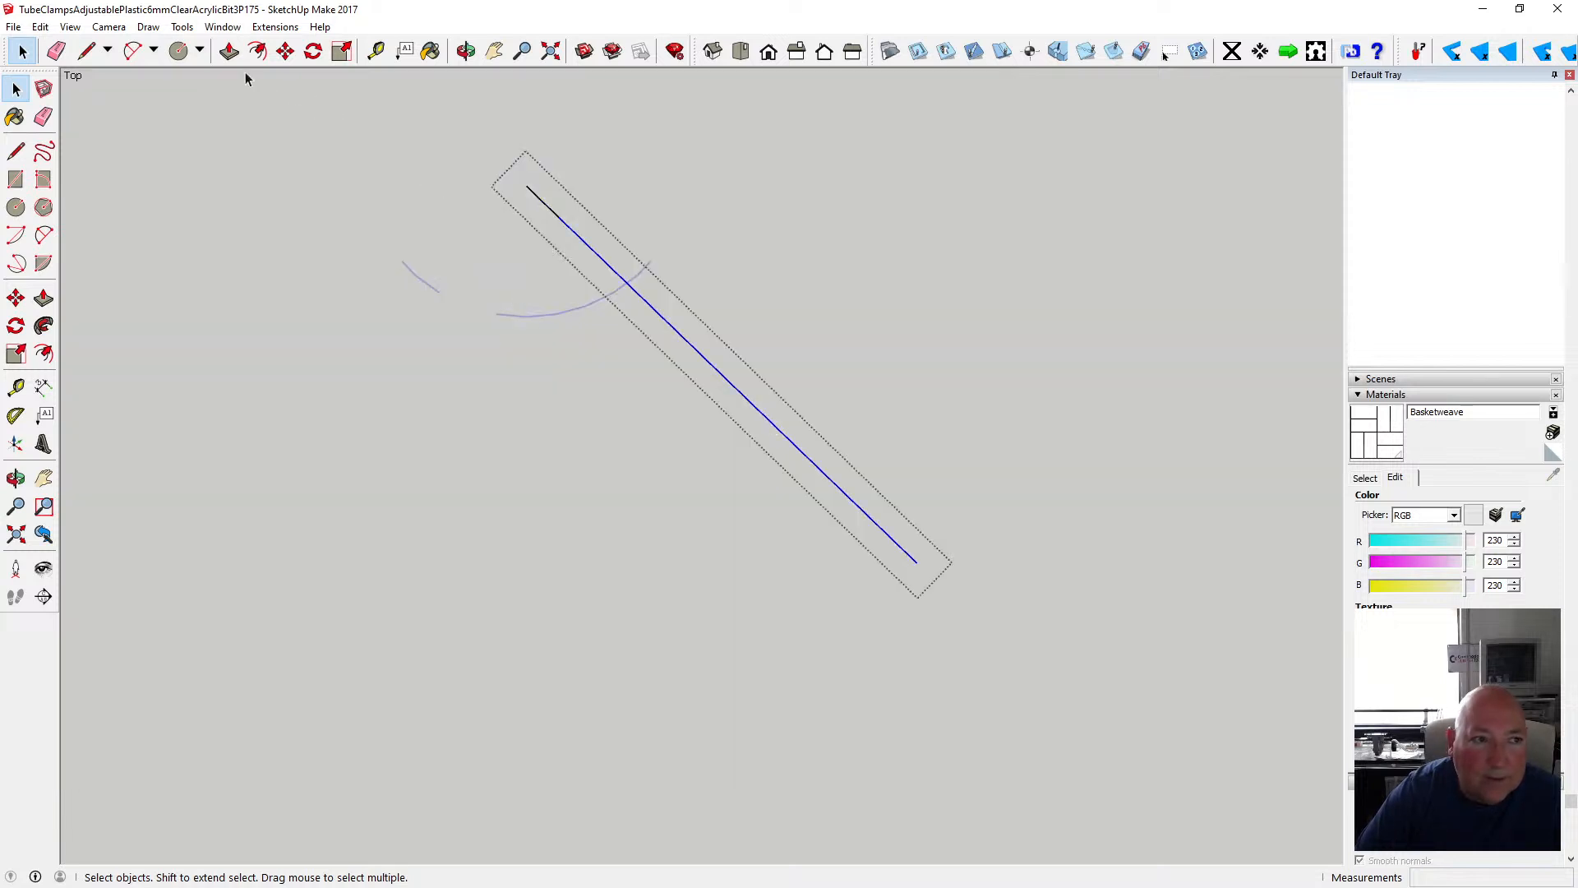
click(285, 51)
click(913, 556)
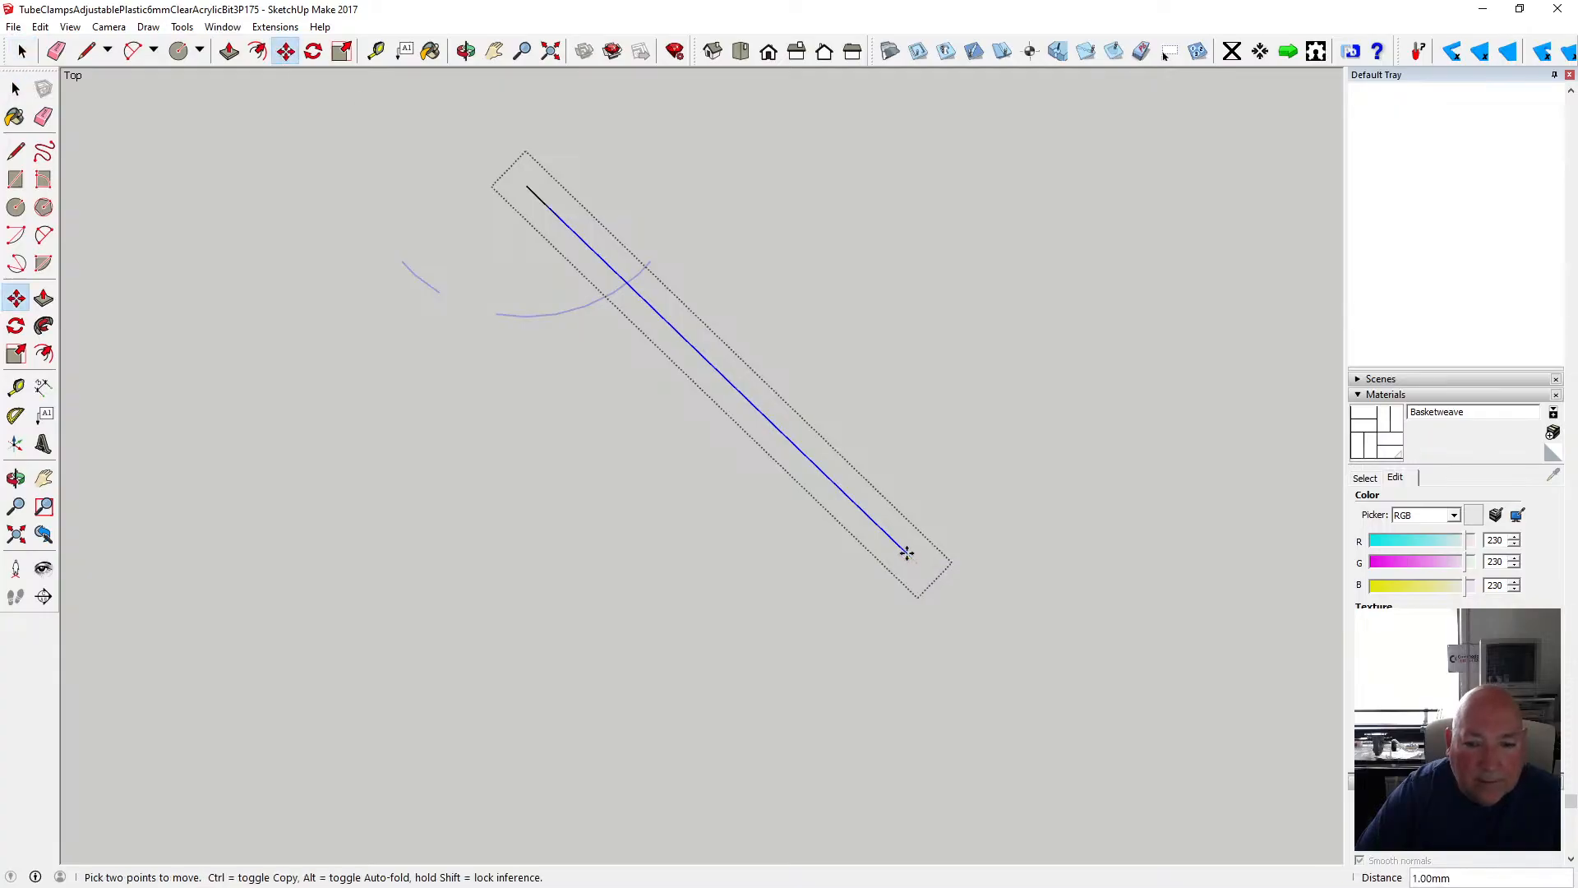
click(879, 528)
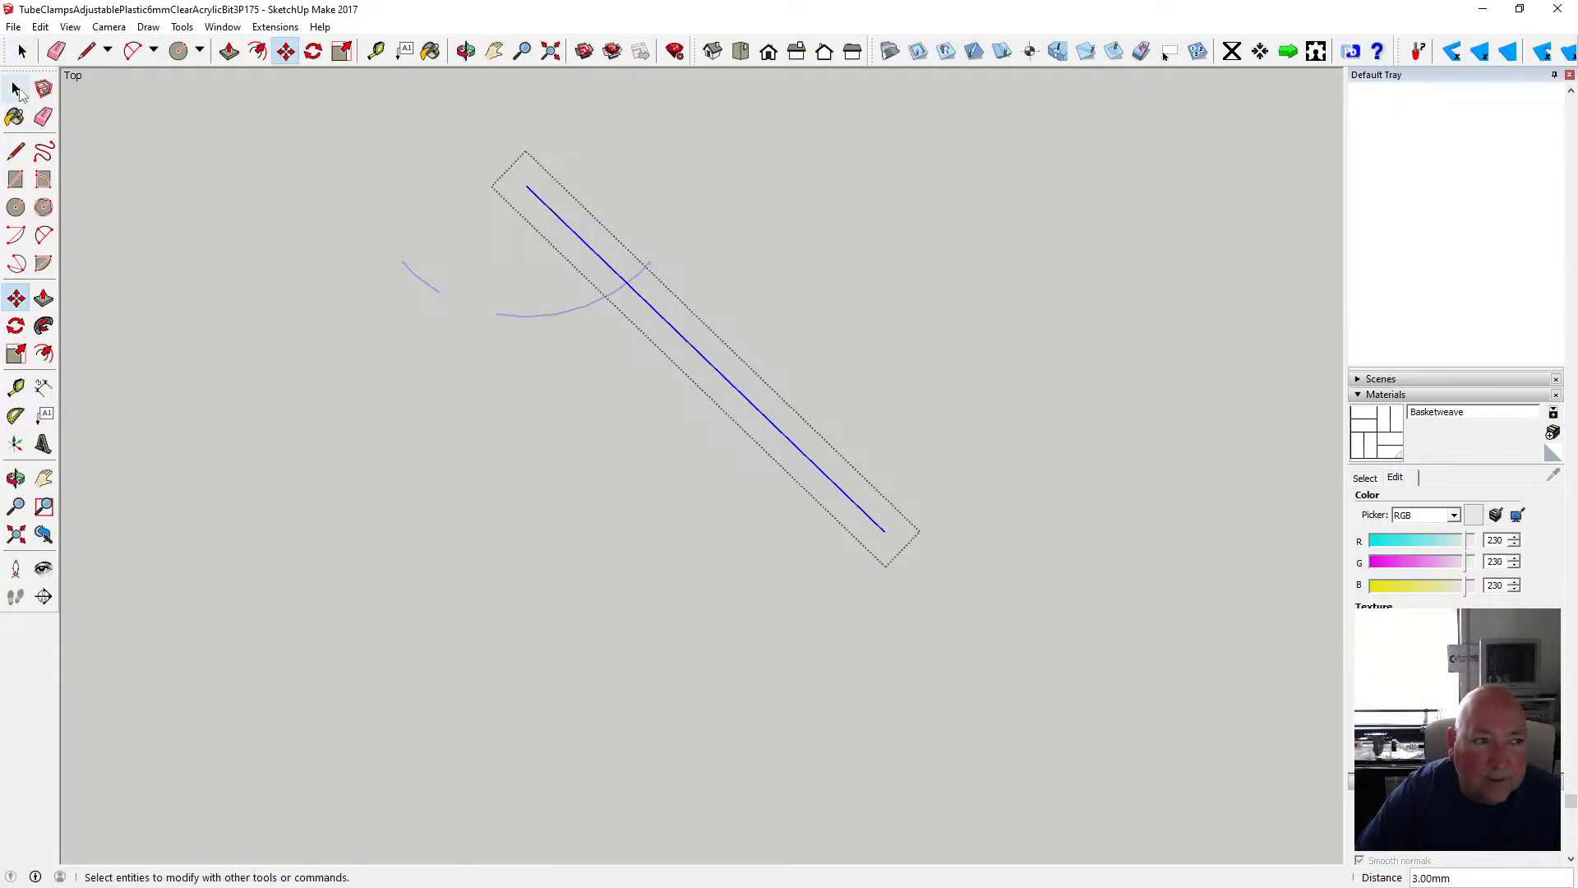
click(16, 88)
click(304, 269)
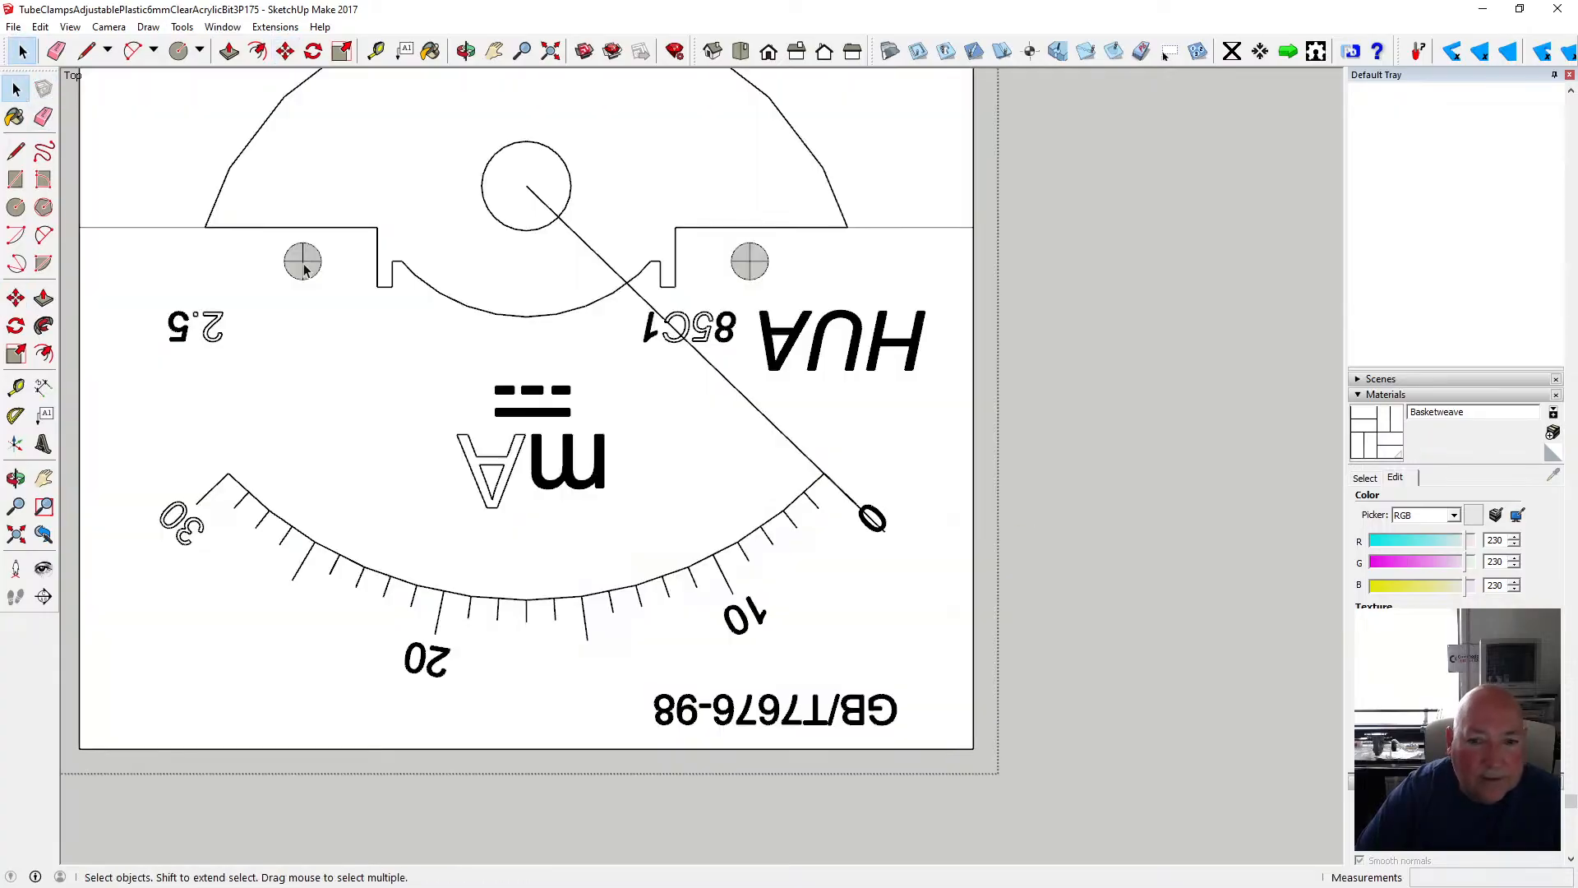
- Reopen the needle group, move the line's outer end another 2 mm towards the pivot and close the group
double_click(736, 395)
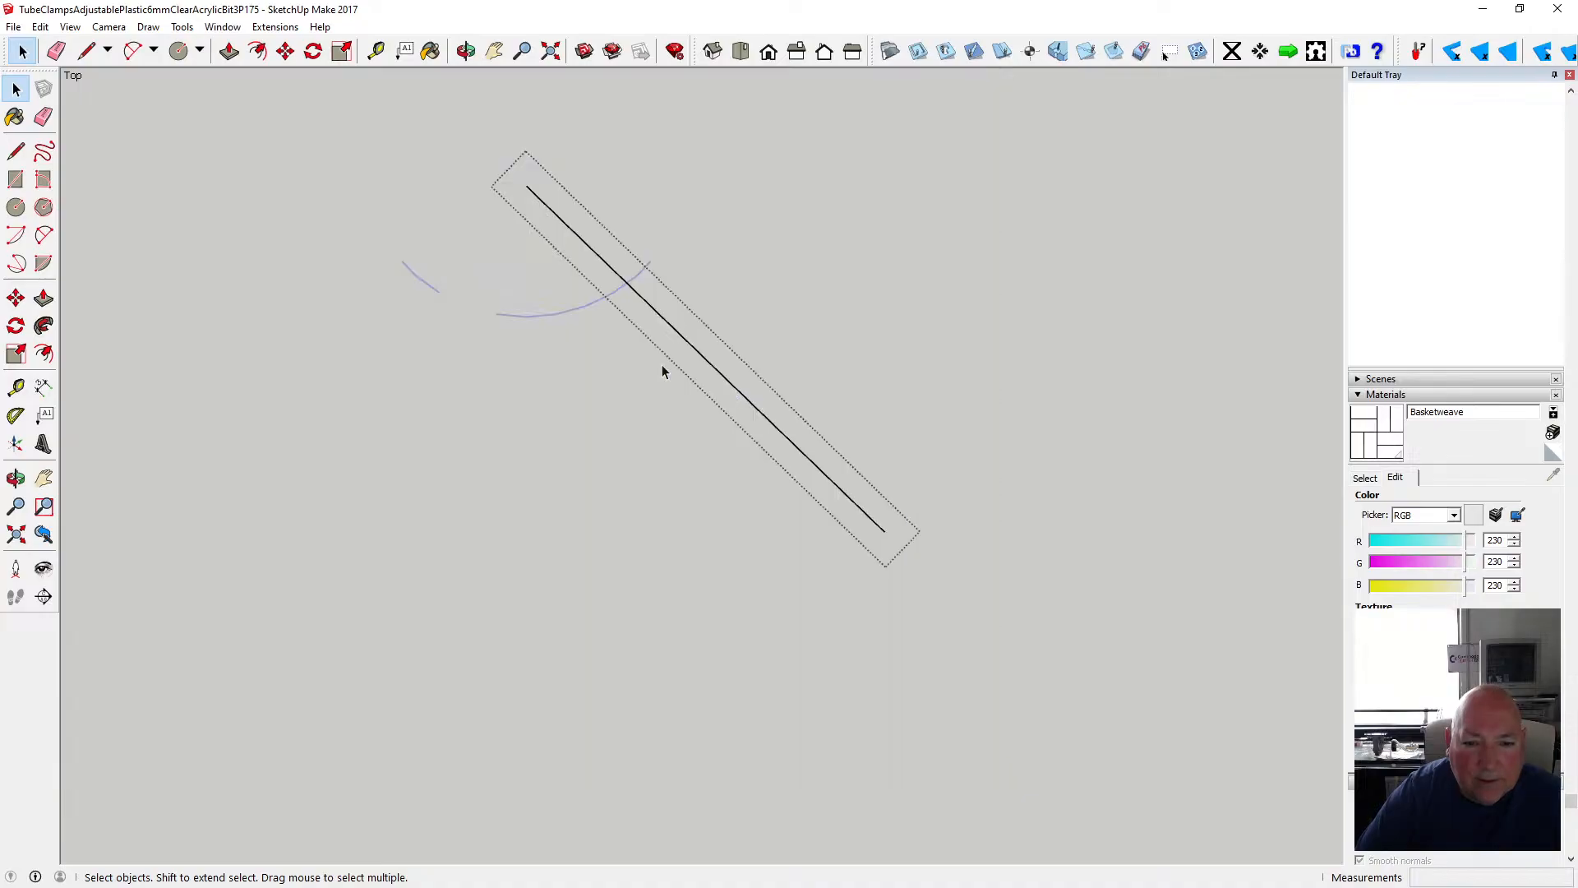
click(285, 51)
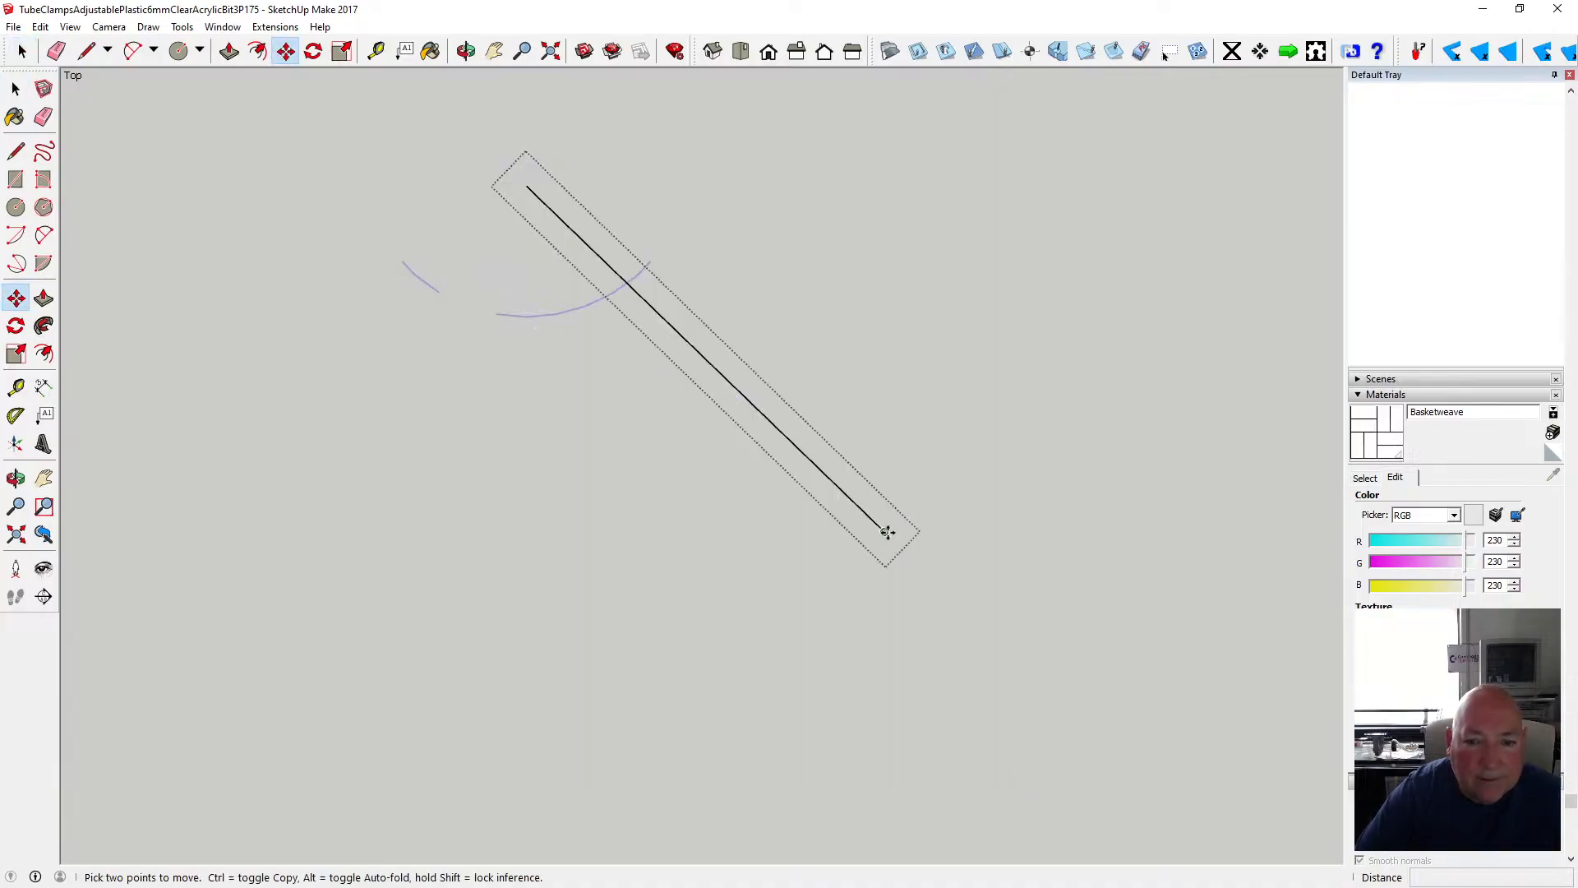
click(868, 513)
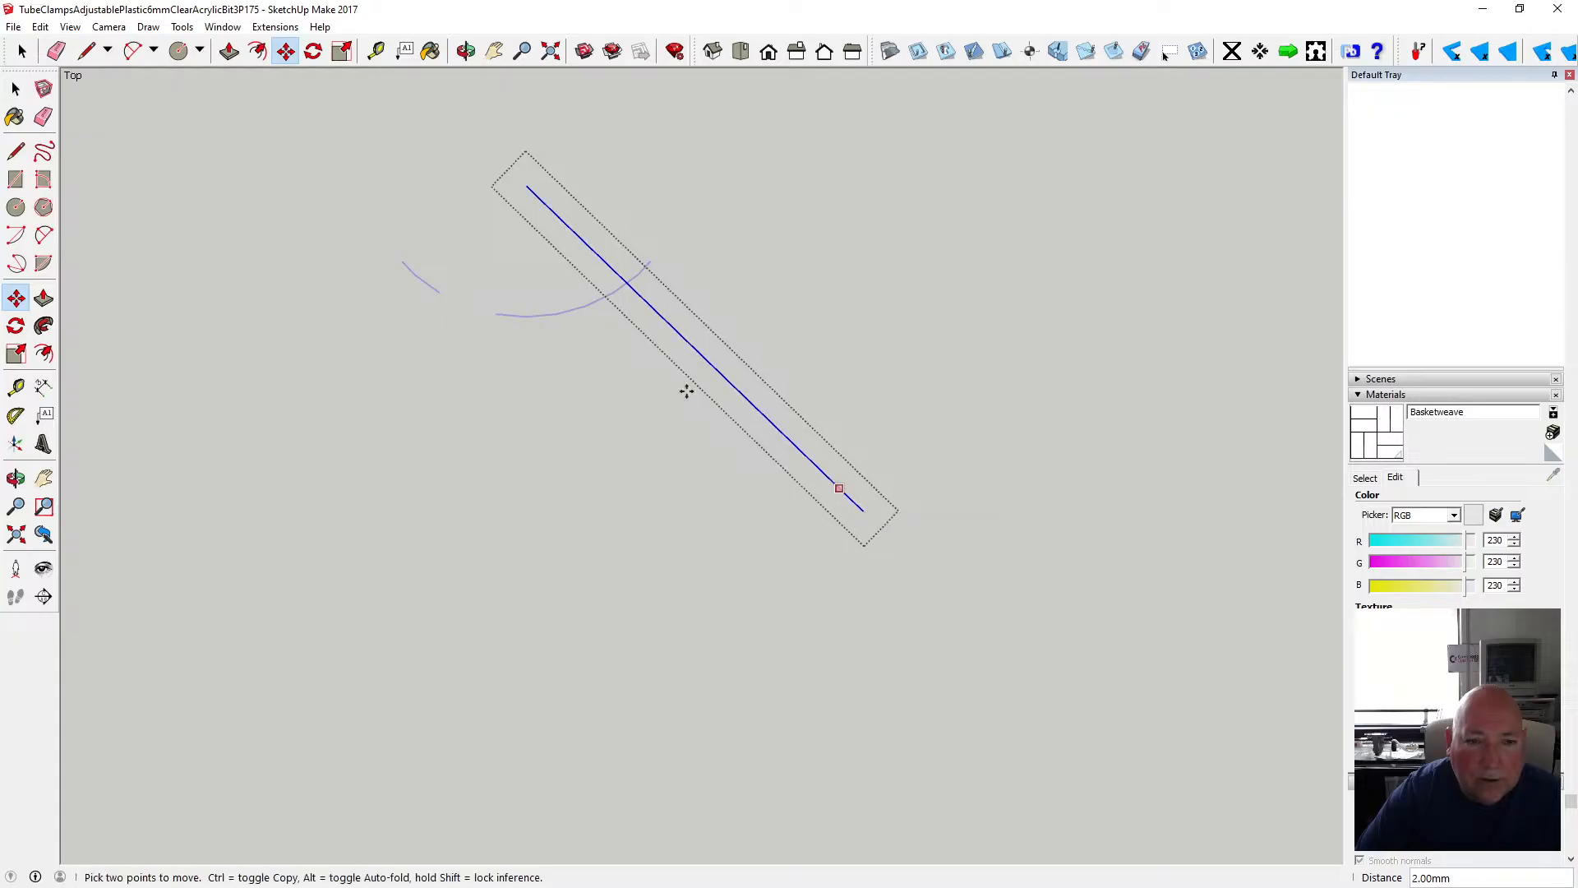
click(16, 88)
click(490, 408)
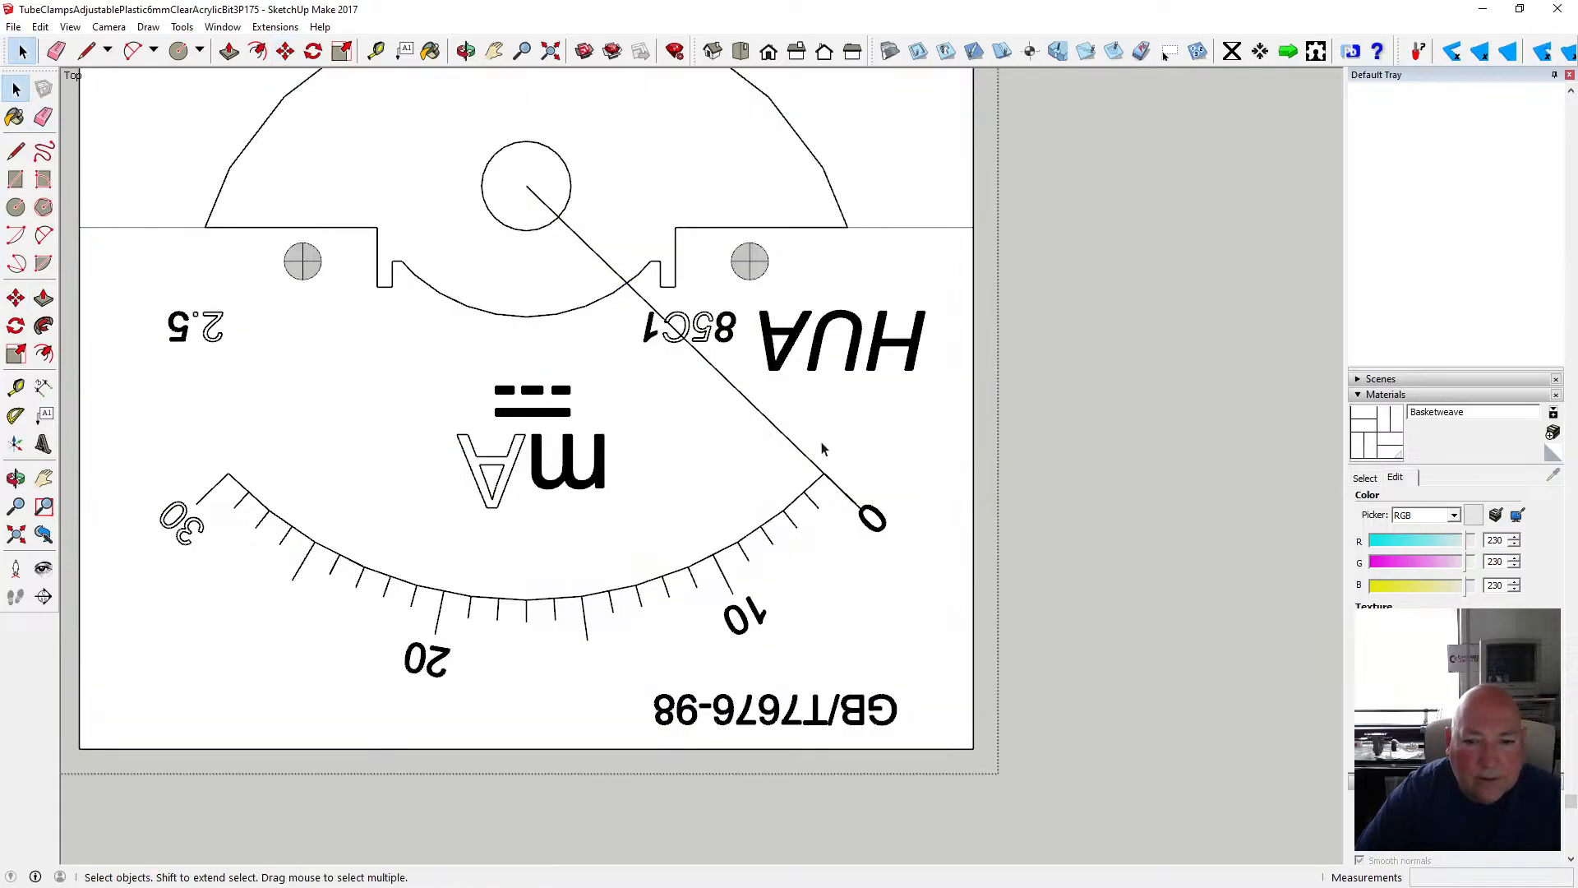
- Reopen the needle group, move the line's outer end another 1 mm towards the pivot and close the group
double_click(779, 436)
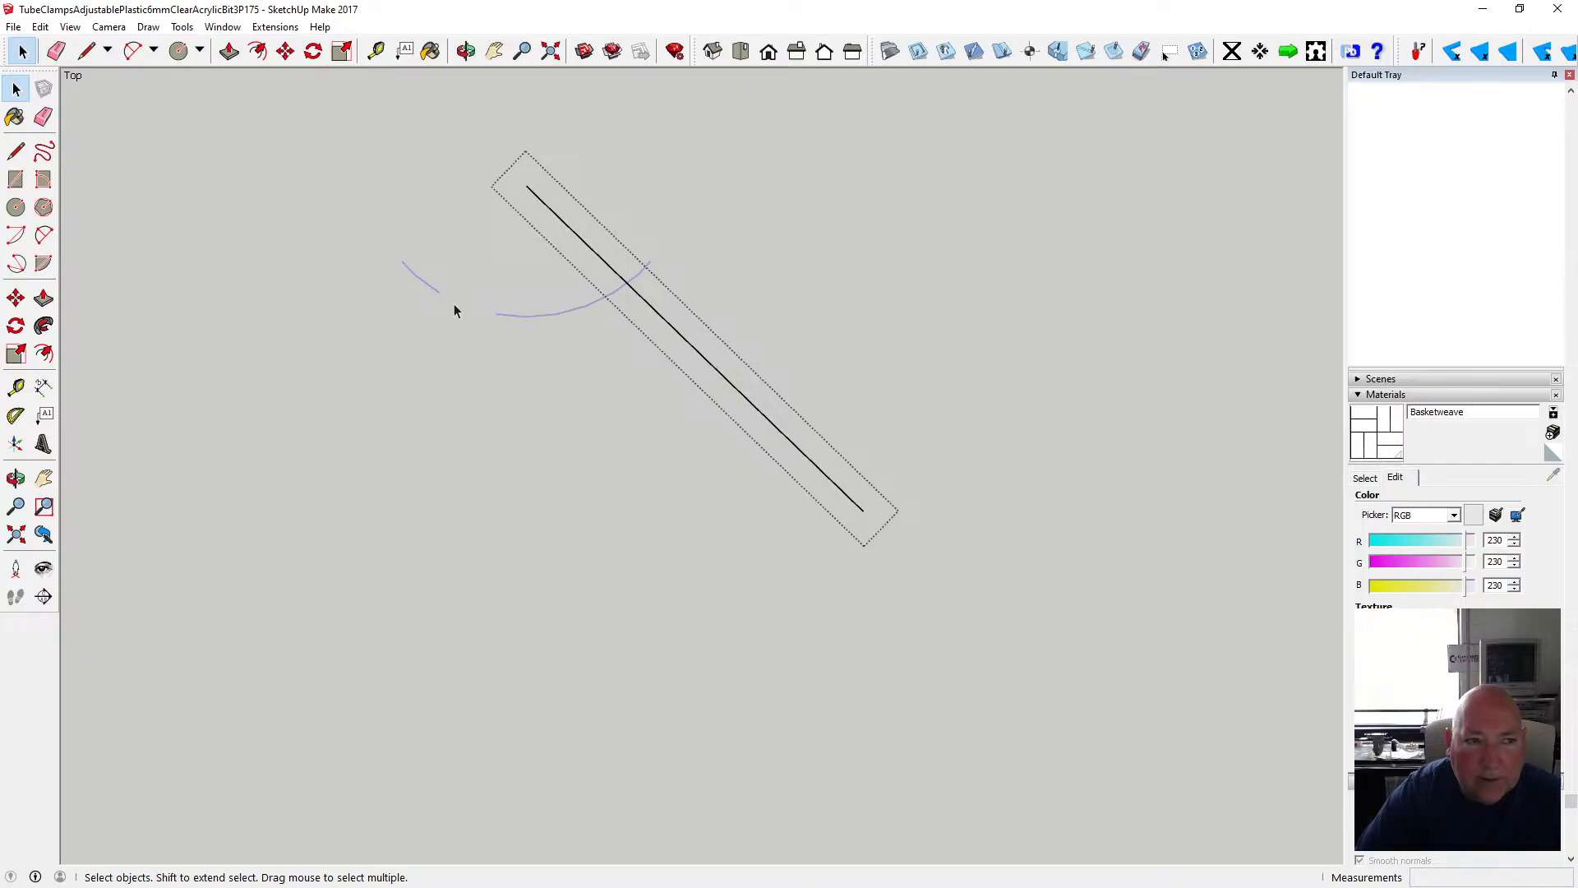
click(286, 51)
click(863, 510)
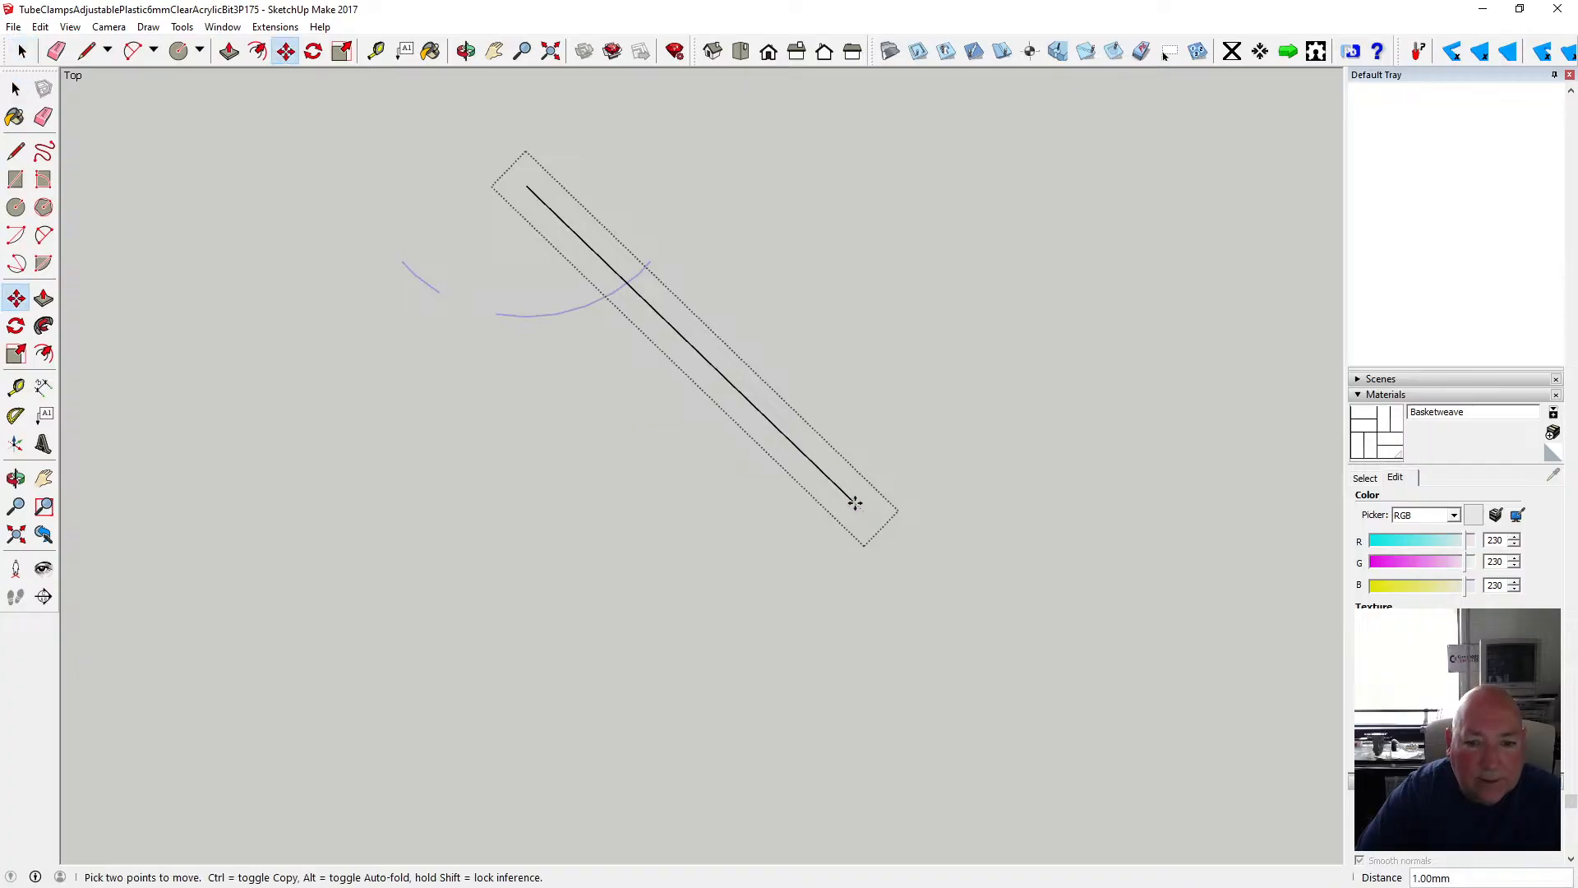
click(853, 499)
key(space)
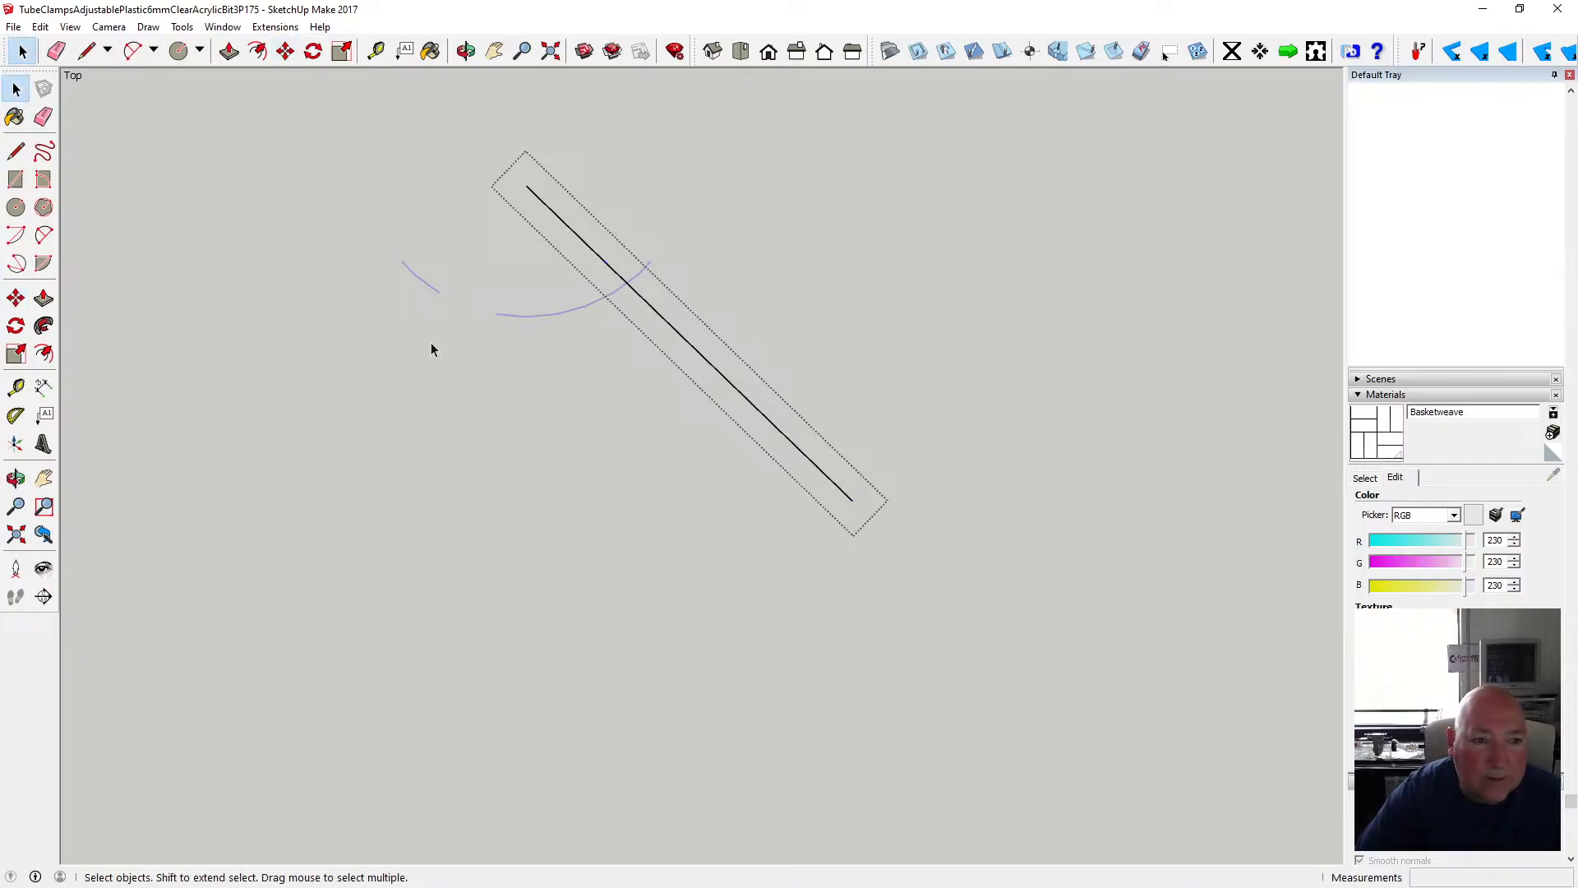
click(436, 344)
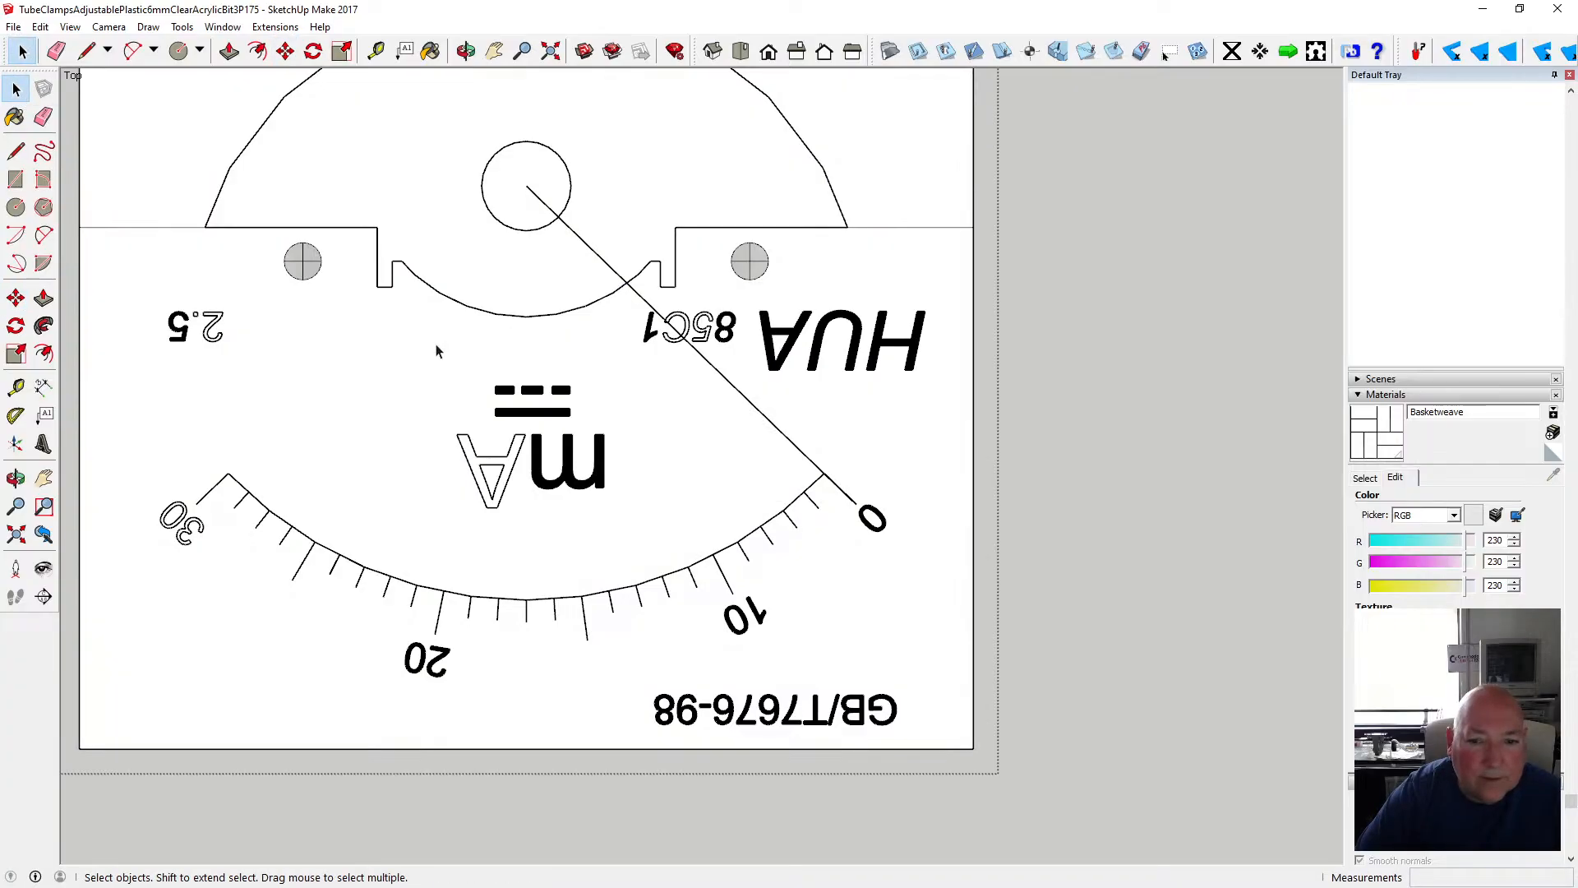
- Shift the whole needle line 1 mm along its own direction inside its group, away from the 0 mark, and close the group
double_click(766, 424)
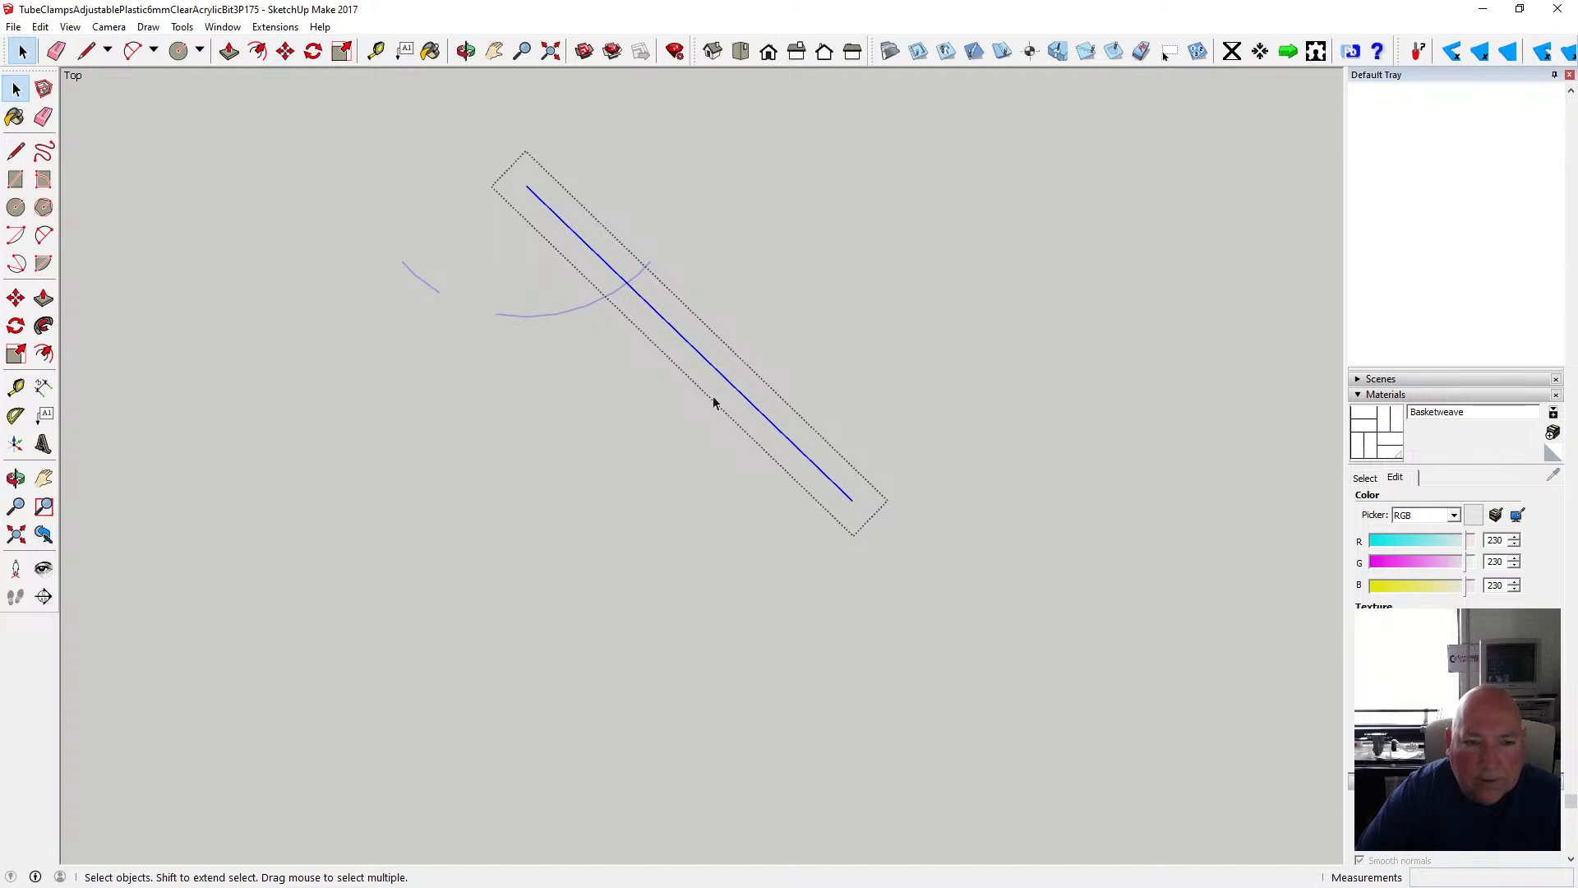
click(285, 51)
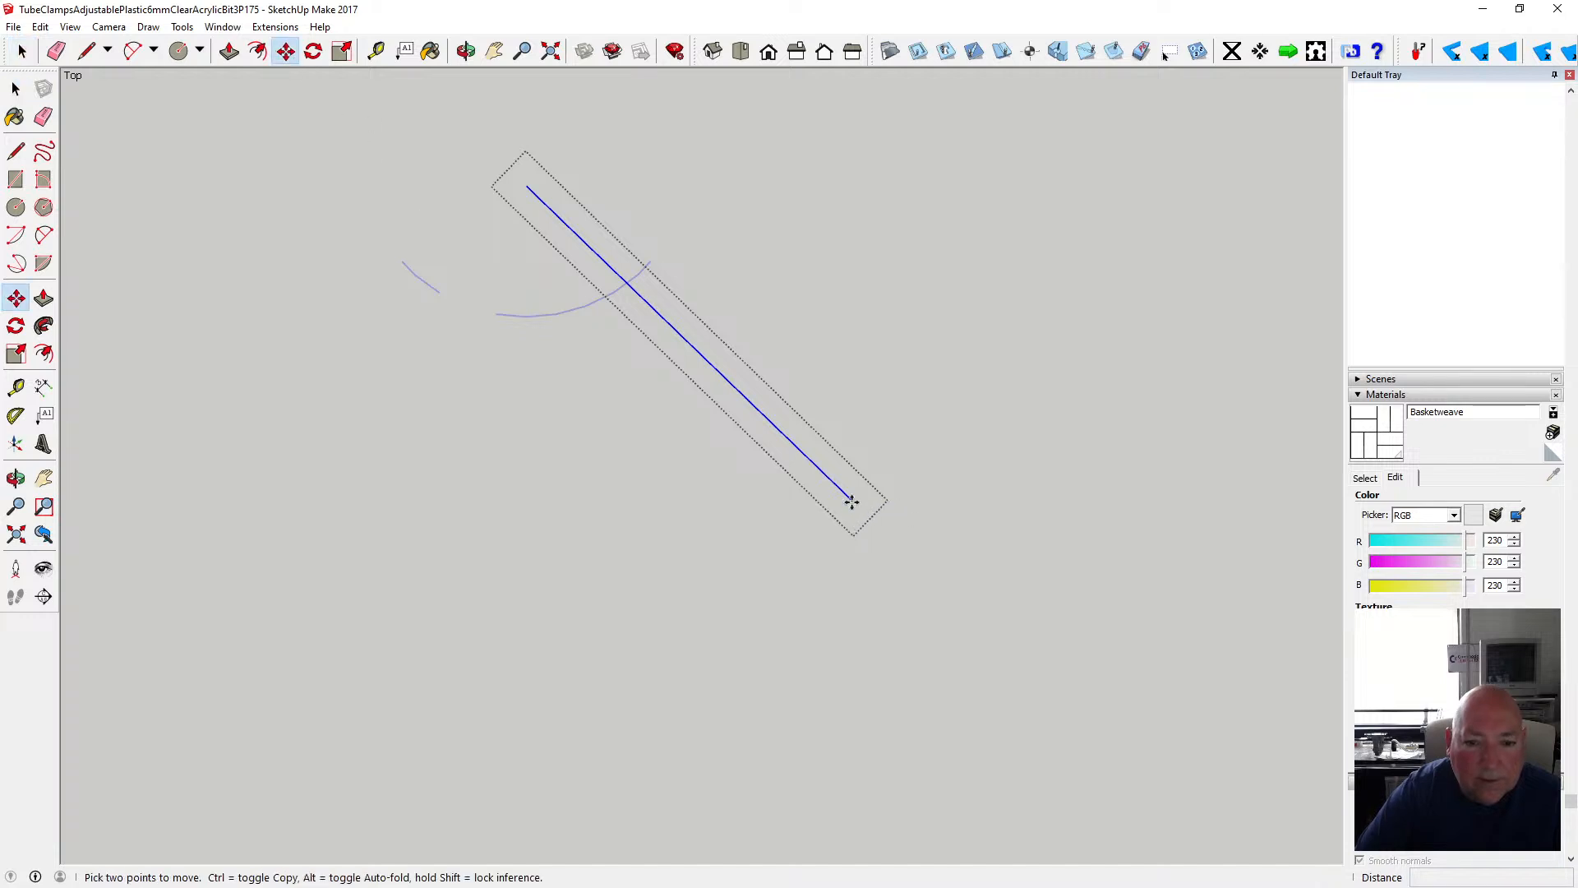
click(851, 500)
click(841, 495)
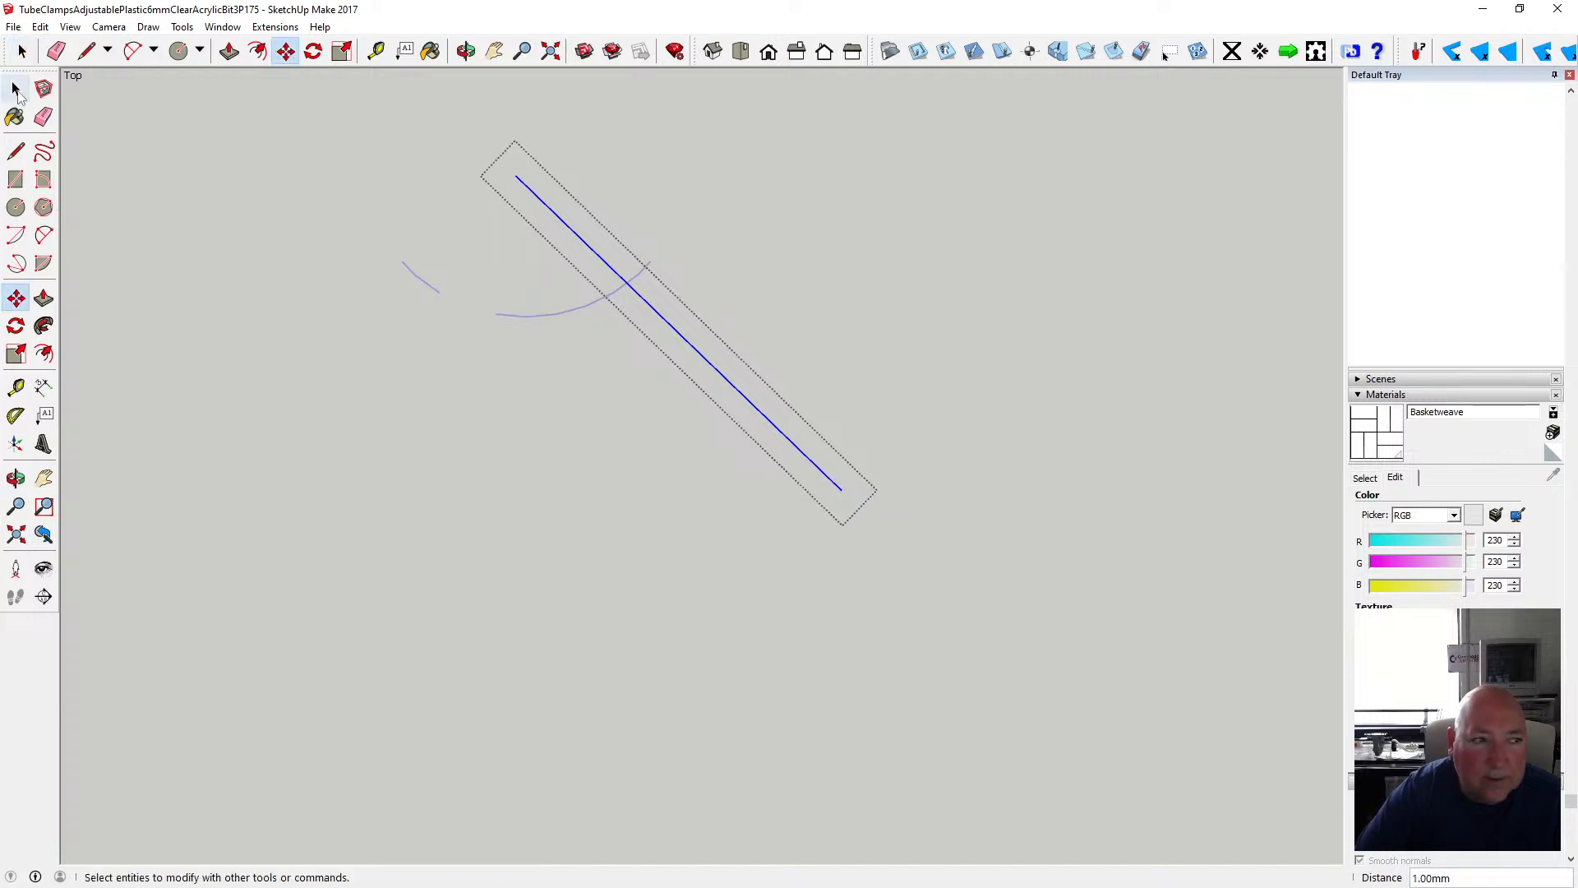
click(15, 89)
click(331, 319)
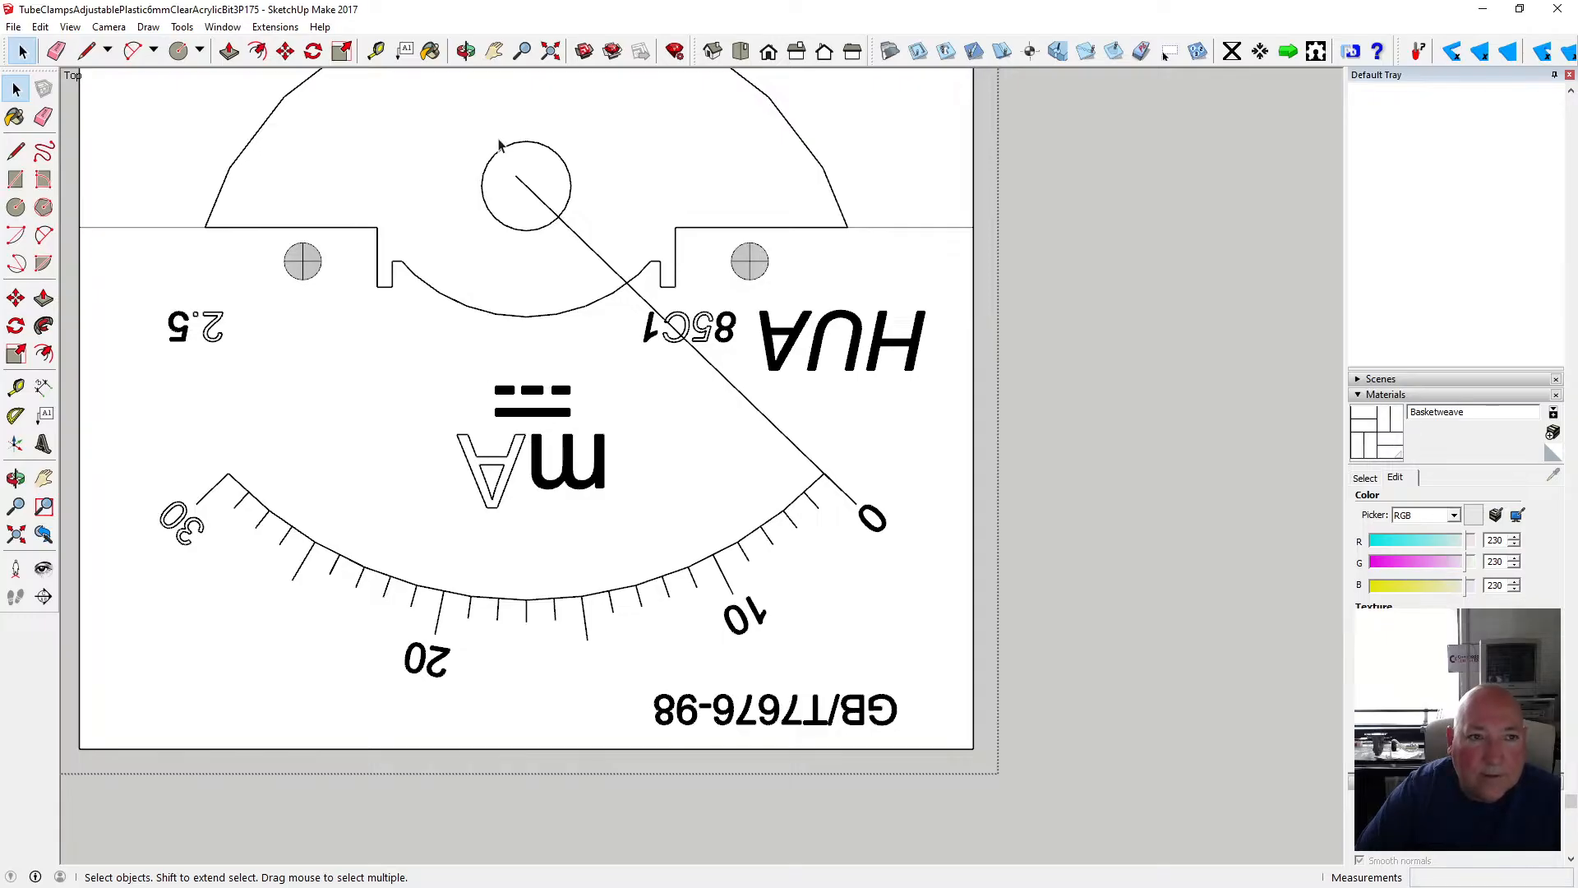
- Place parallel guides 0.1 mm from the needle line, one on each side
click(466, 51)
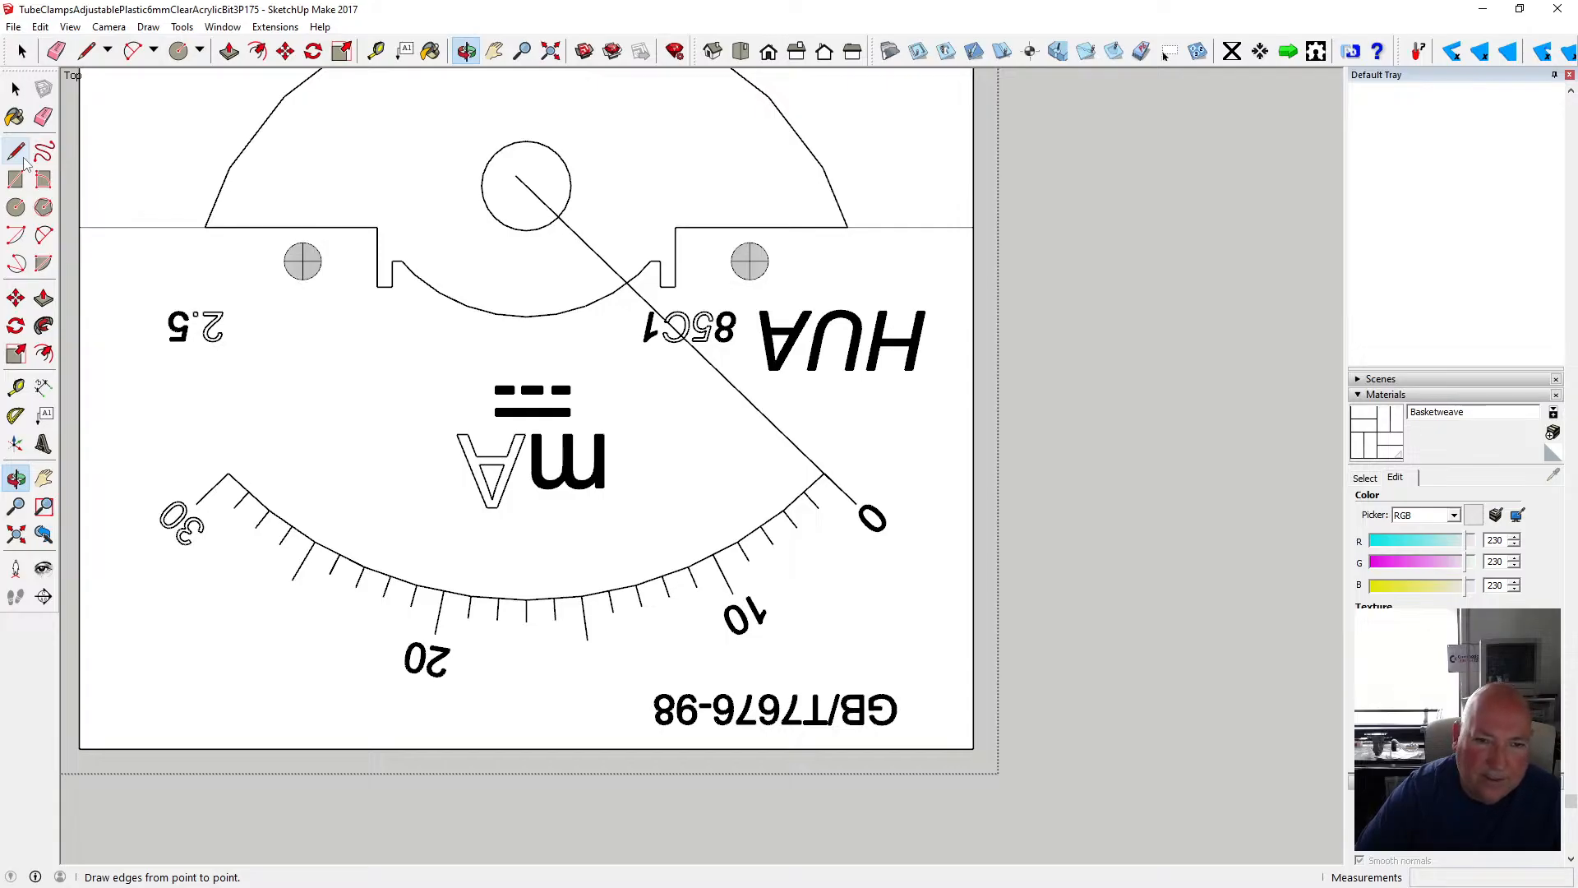
click(16, 87)
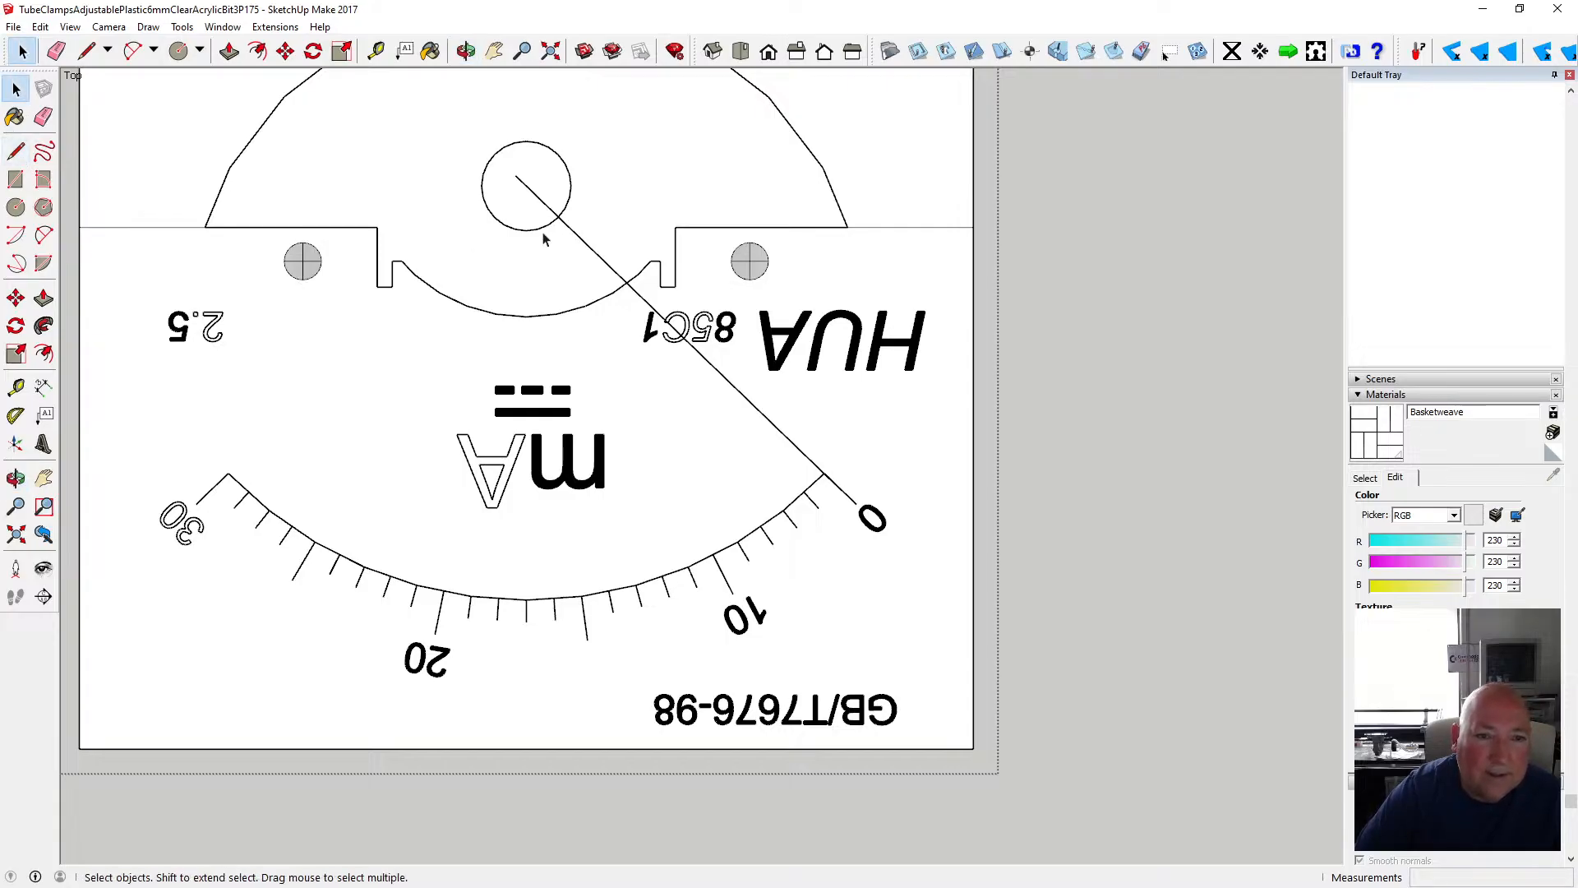
click(376, 51)
click(571, 225)
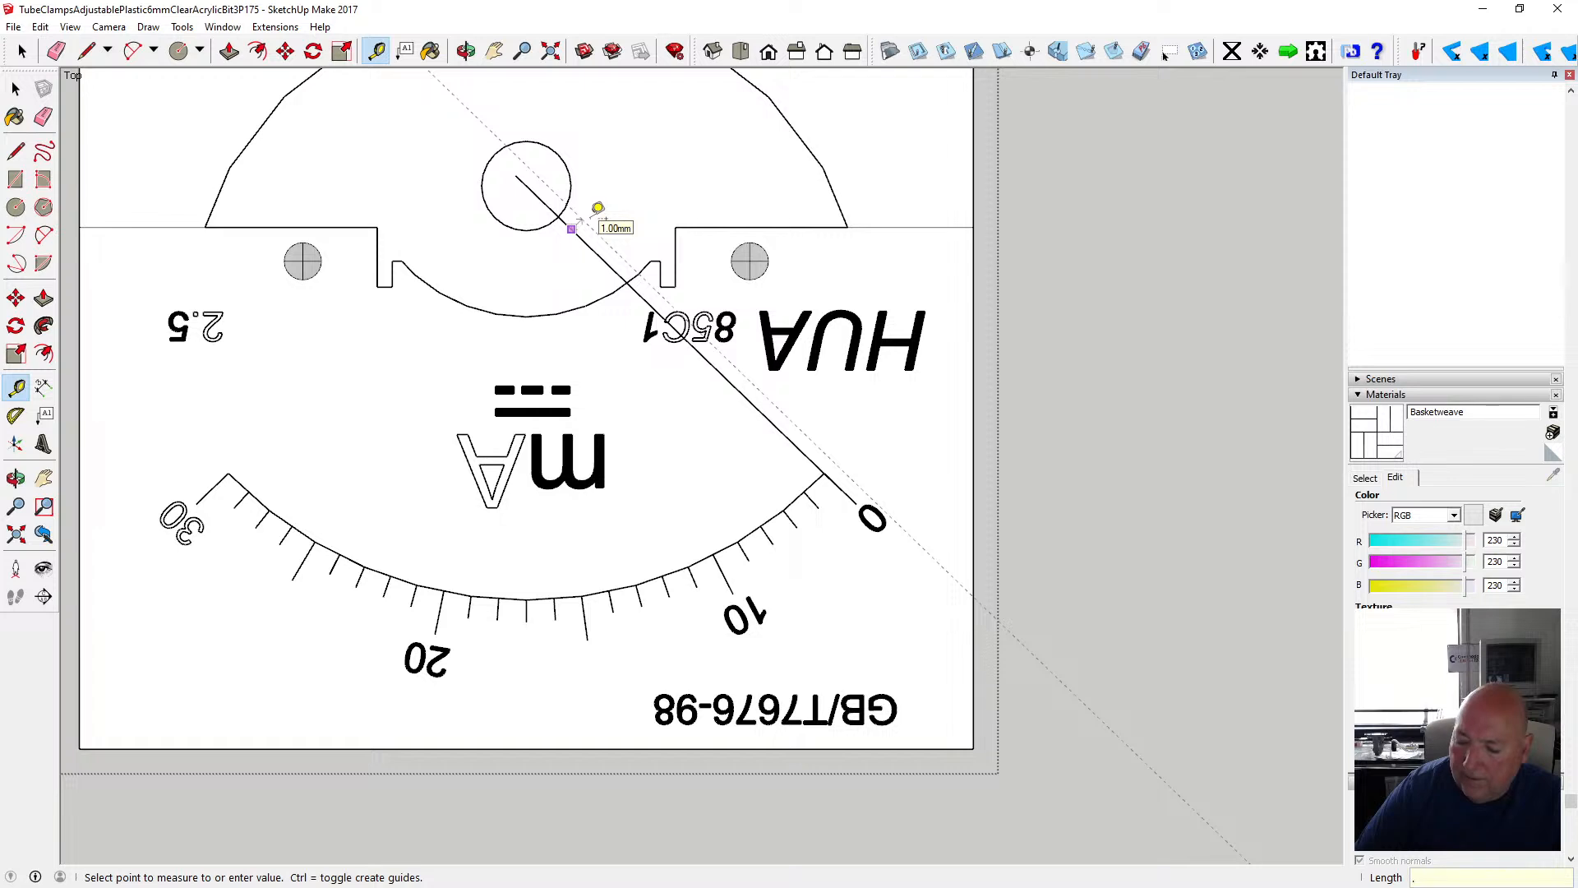
text(.1)
key(Return)
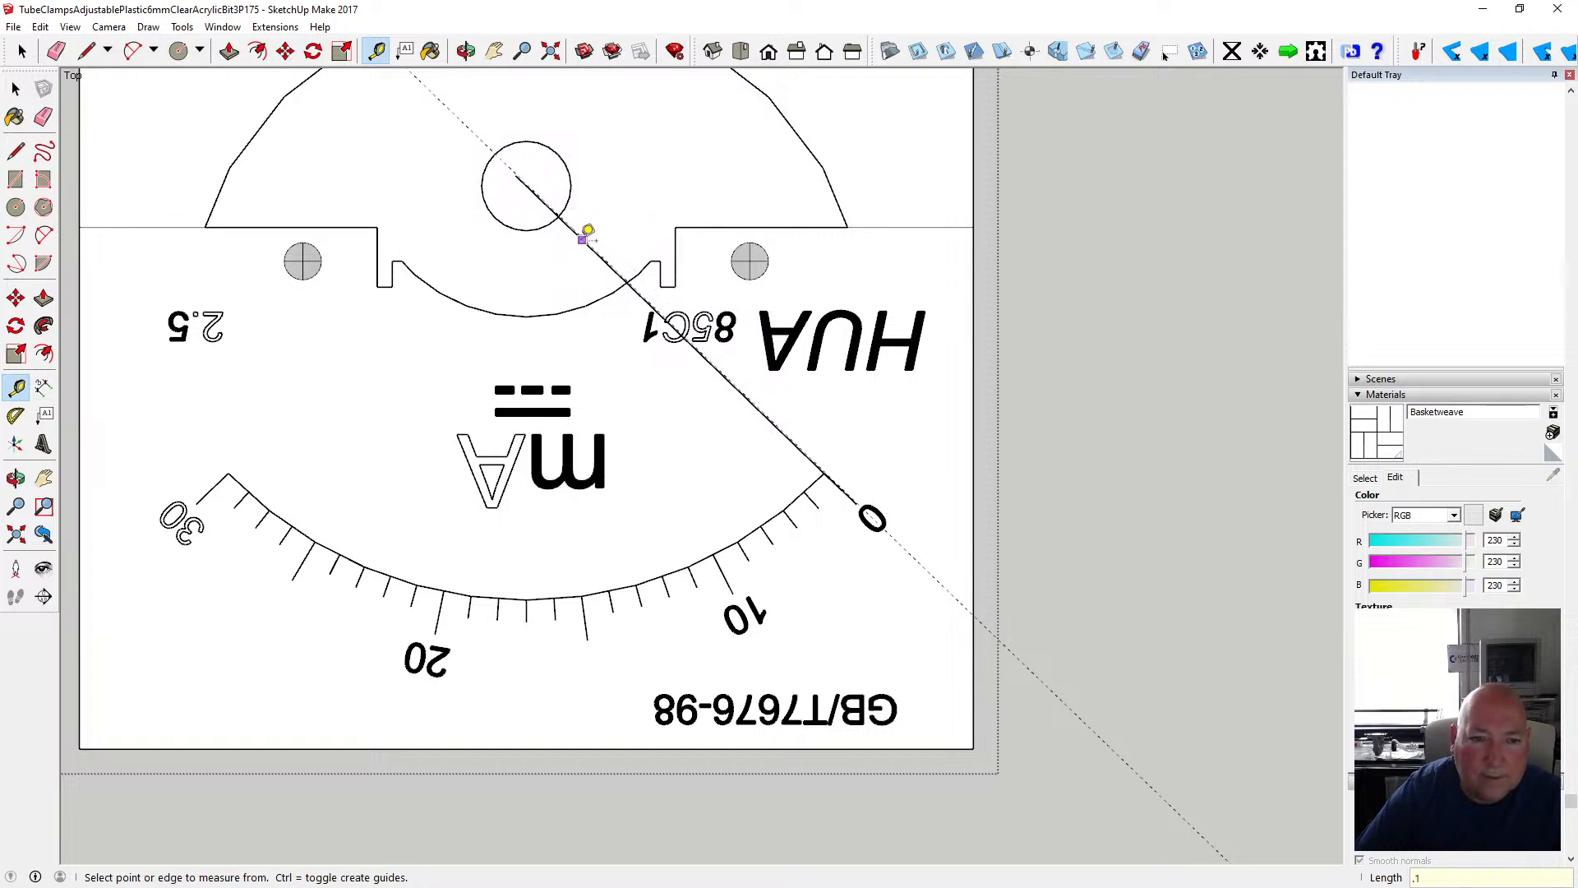
click(587, 231)
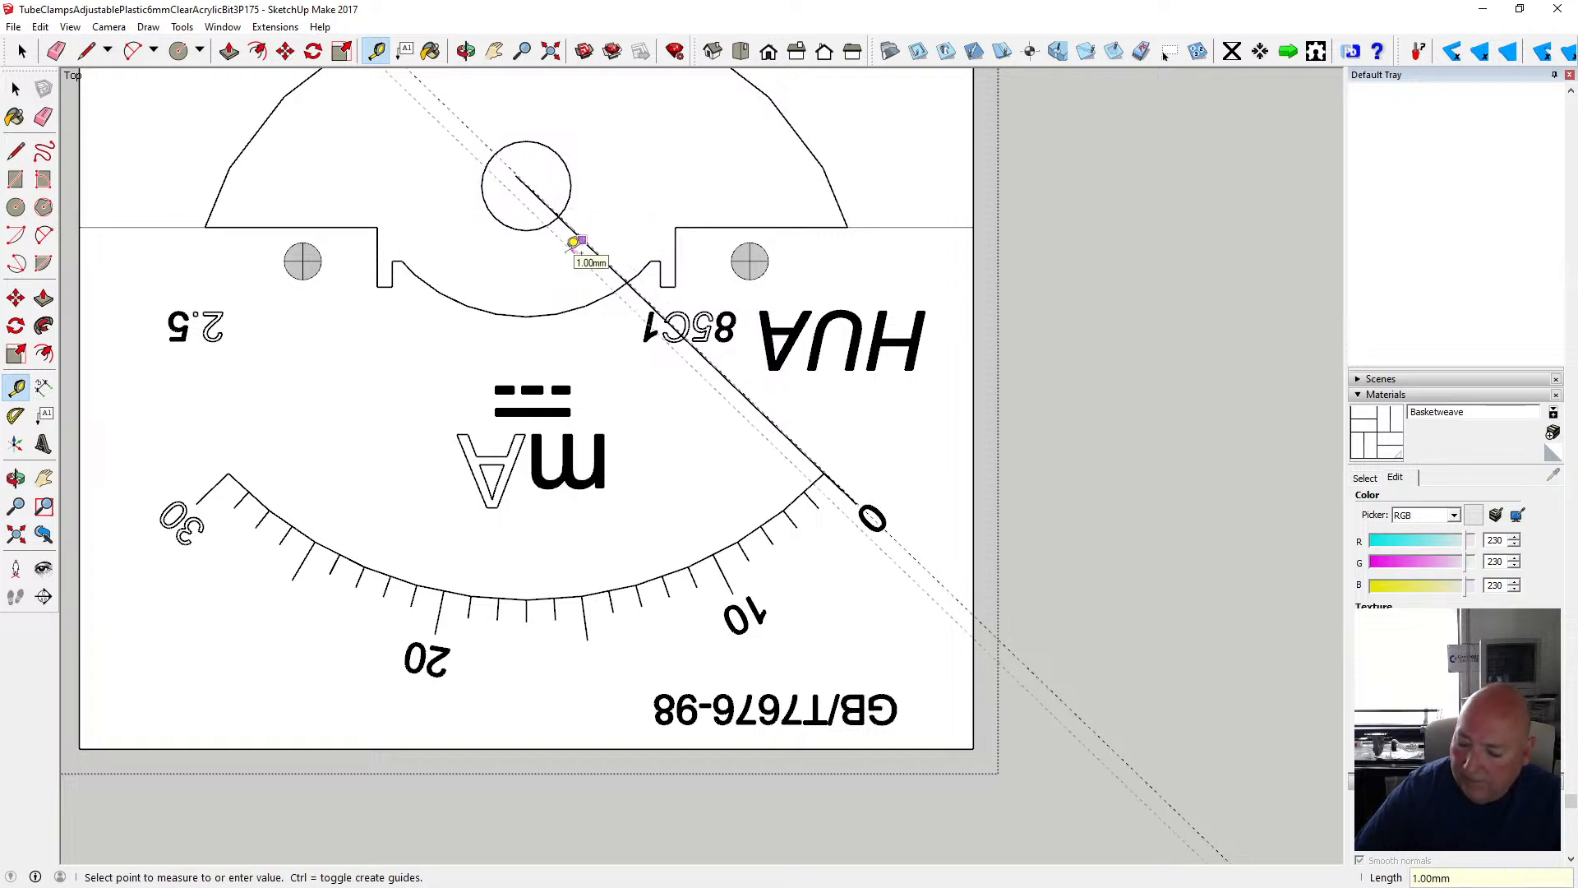
text(.1)
key(Return)
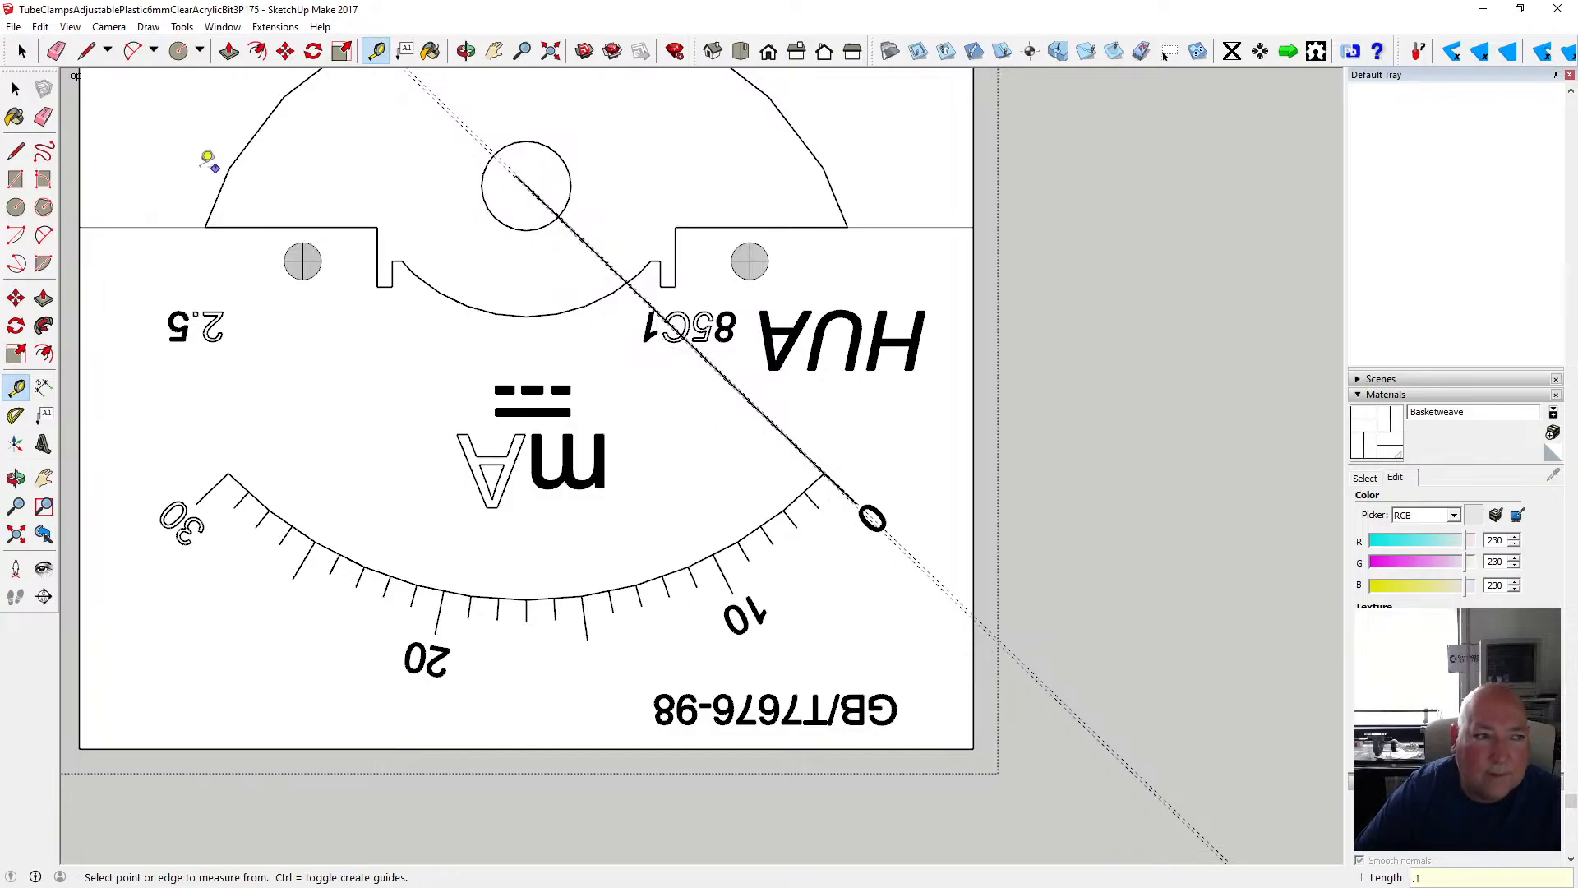
- Draw a short edge across the needle line's inner end on the pivot circle, reaching 0.1 mm to the guide
click(16, 152)
scroll(528, 180, up, 4)
scroll(529, 179, up, 4)
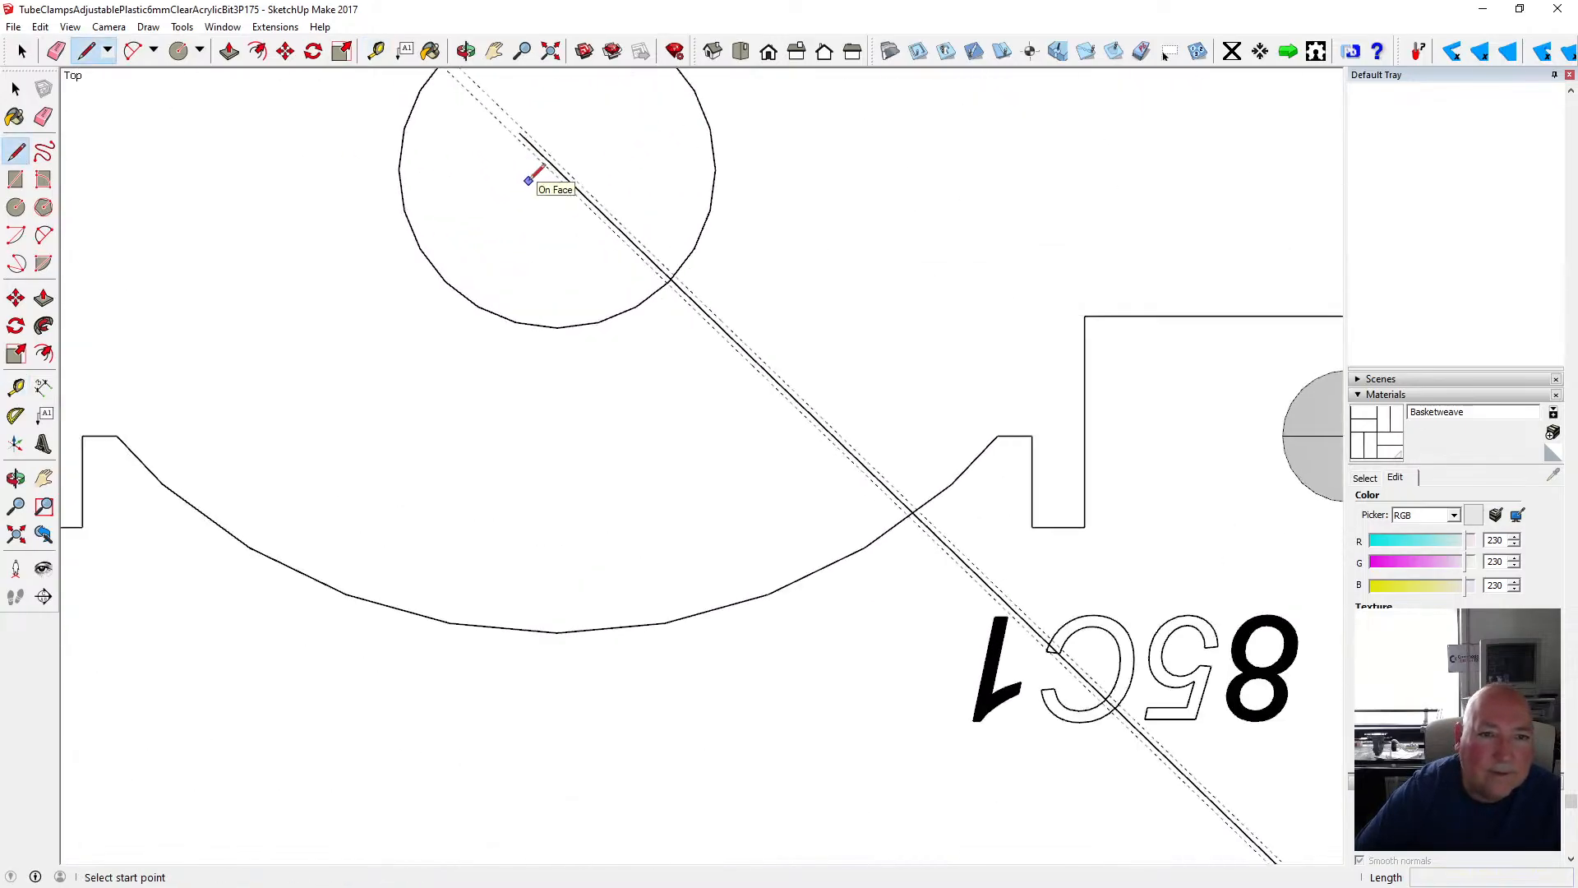
scroll(529, 180, down, 3)
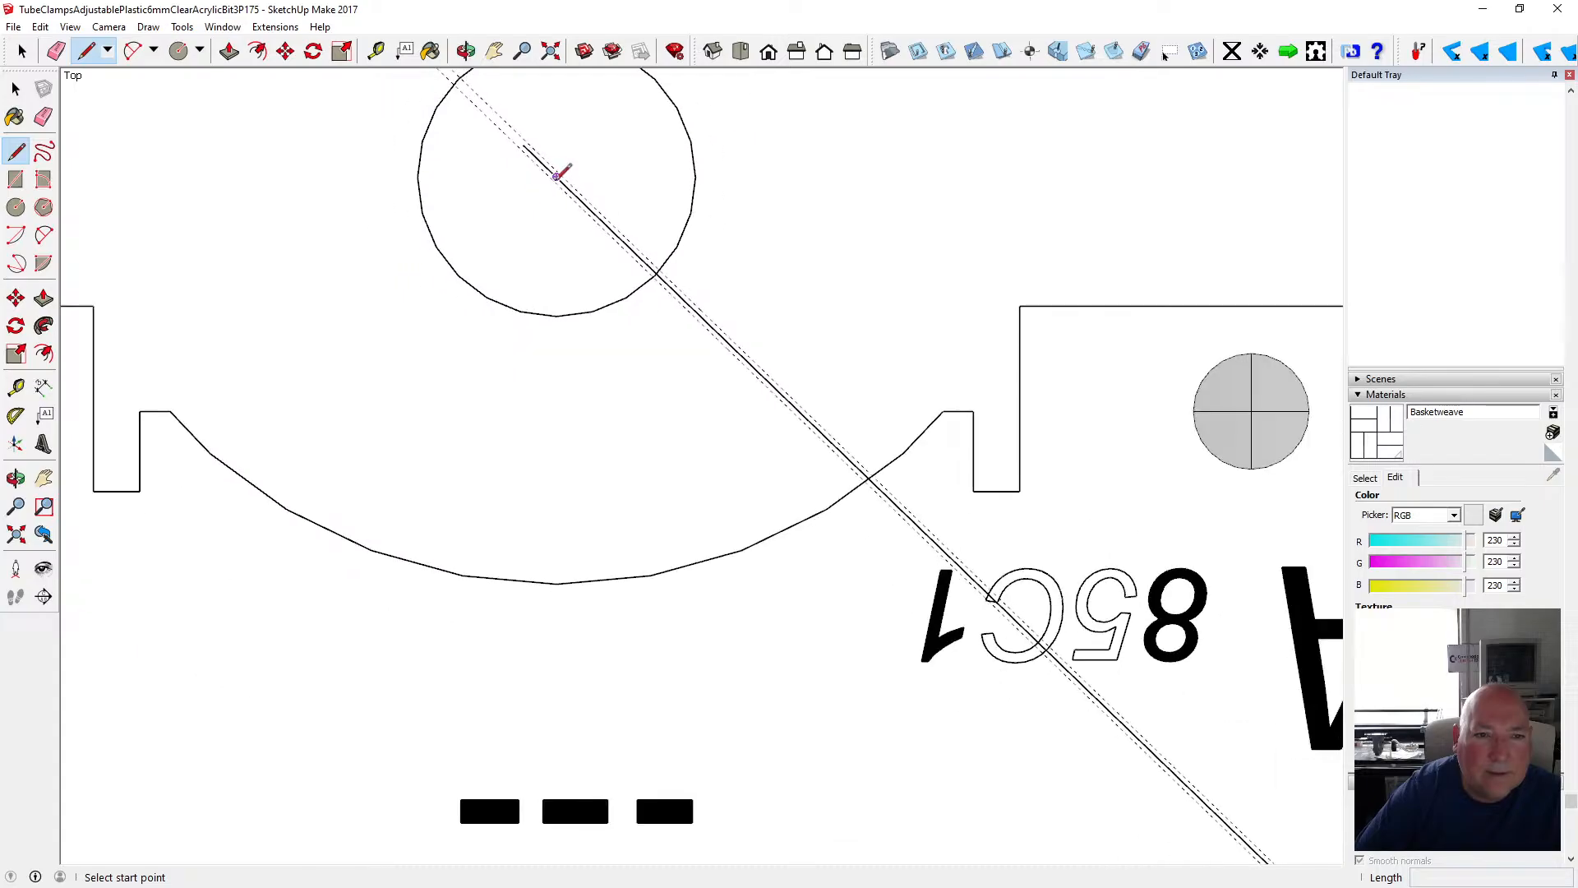
scroll(604, 239, down, 5)
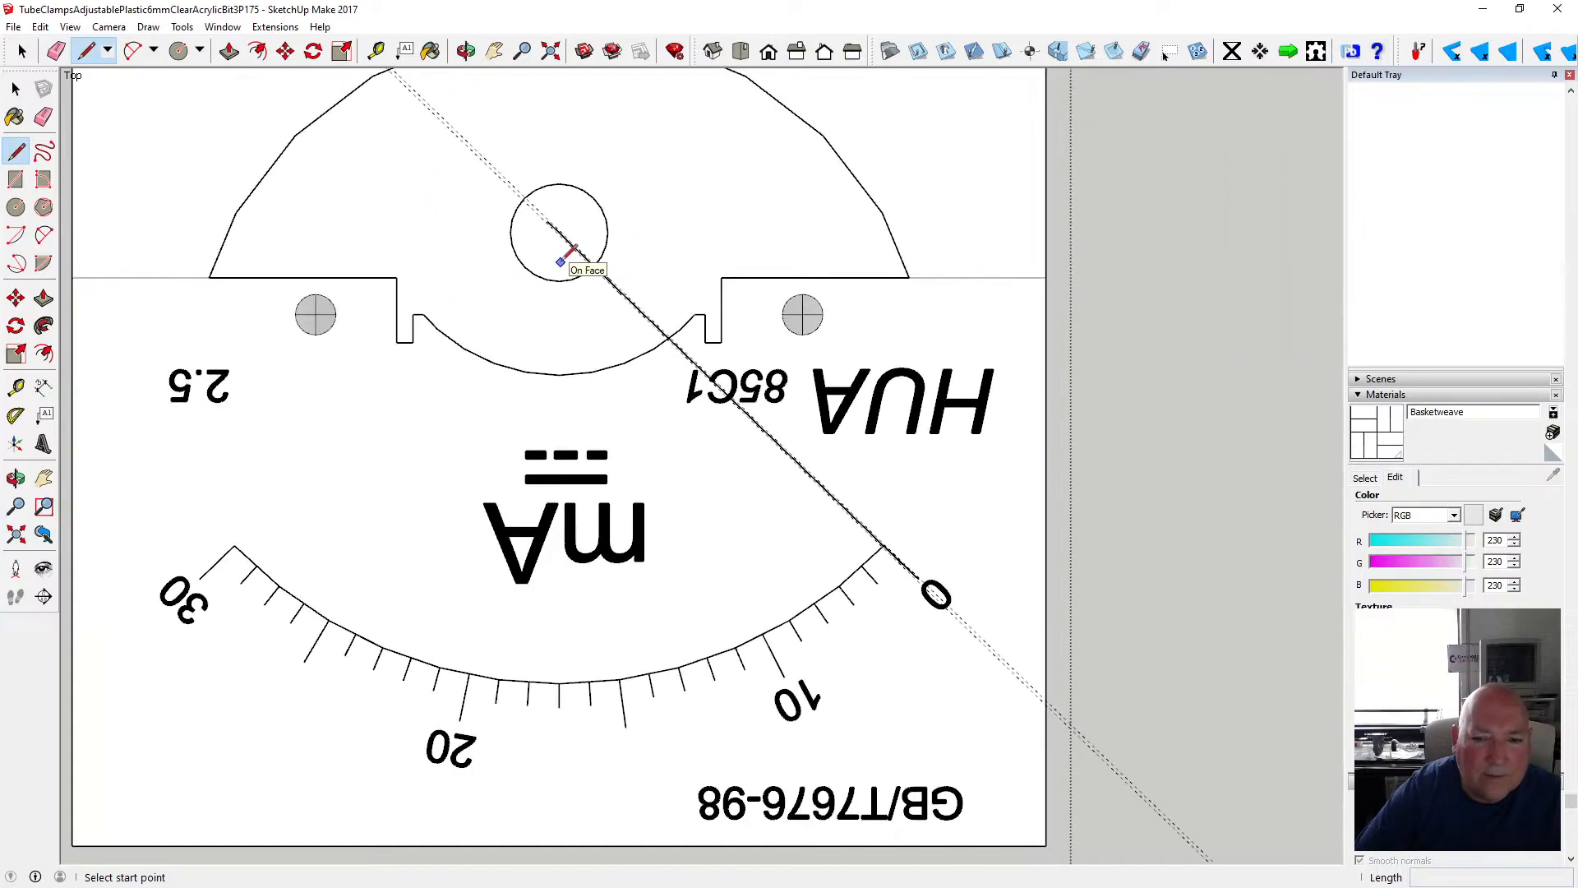
scroll(569, 254, up, 3)
scroll(568, 247, down, 1)
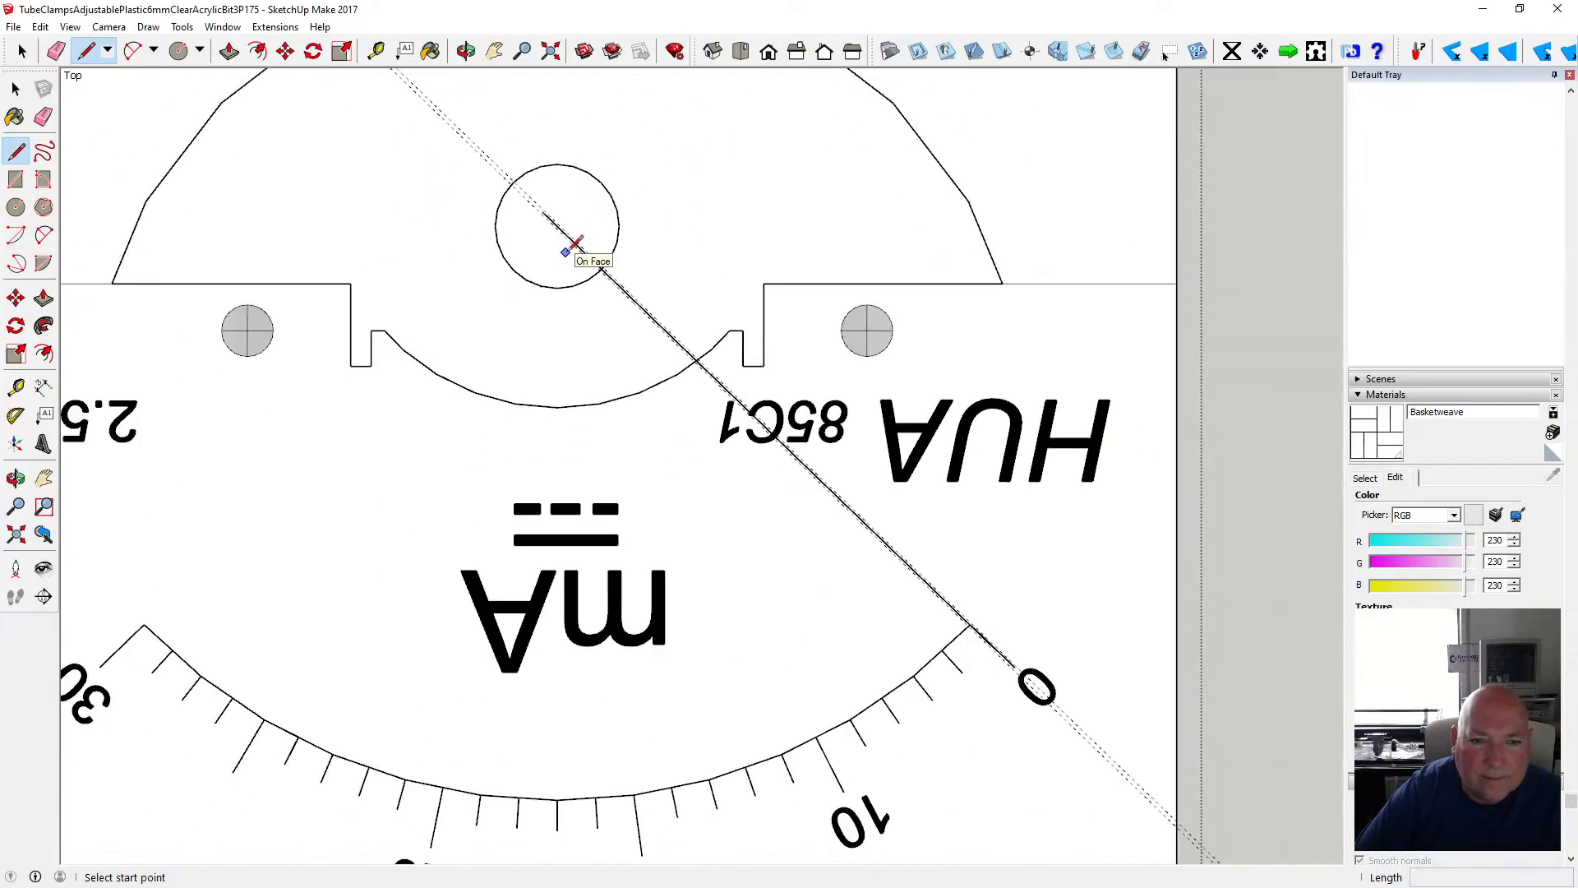
scroll(567, 234, up, 1)
scroll(567, 234, up, 3)
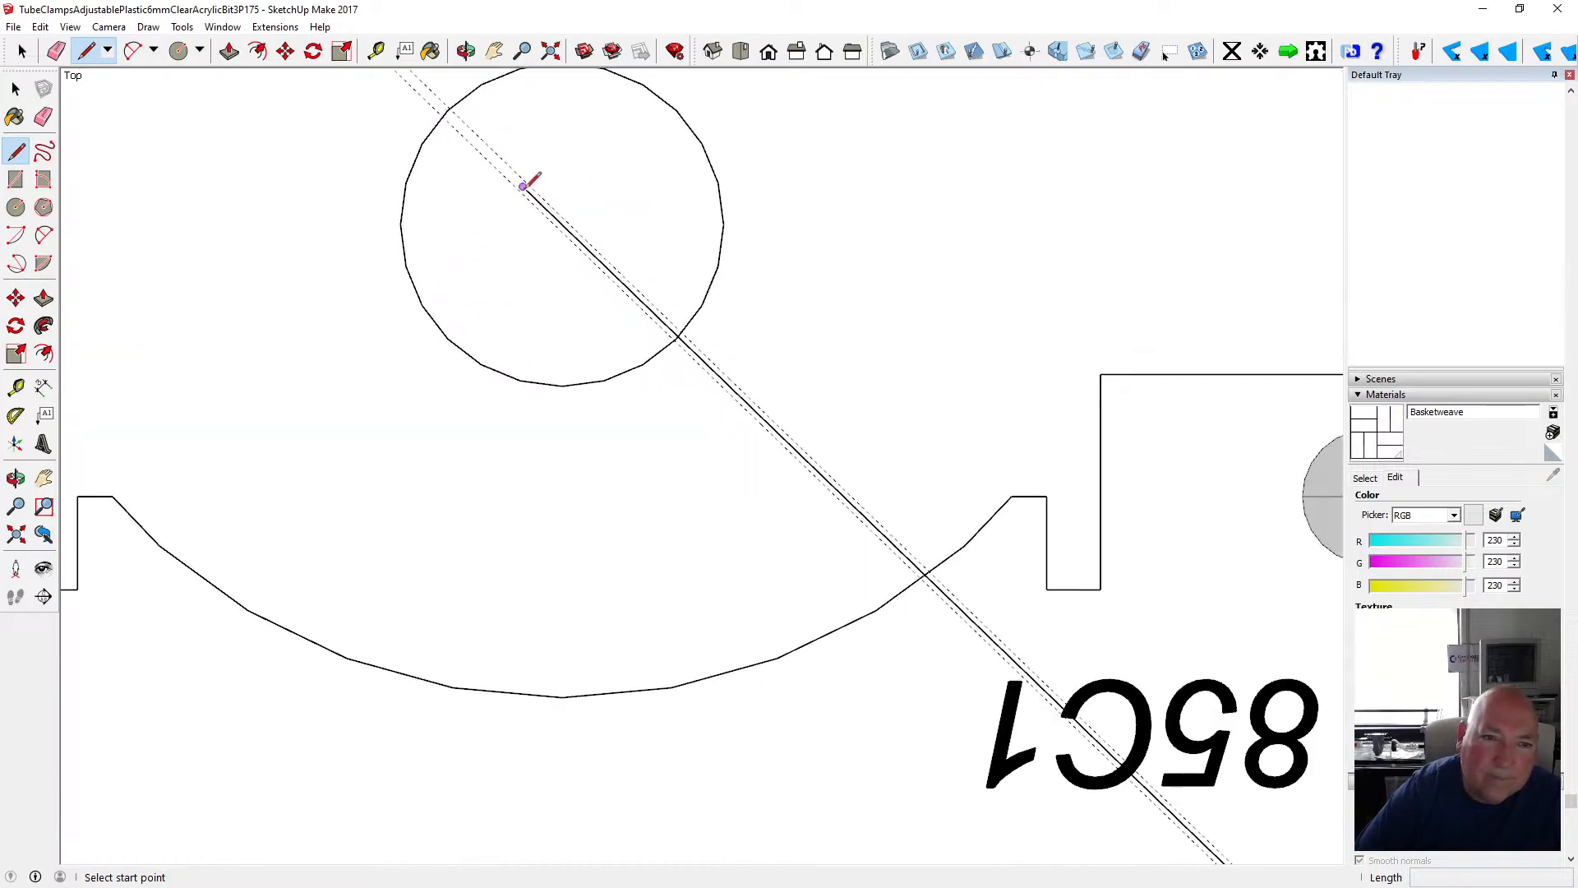
click(523, 187)
scroll(523, 186, up, 2)
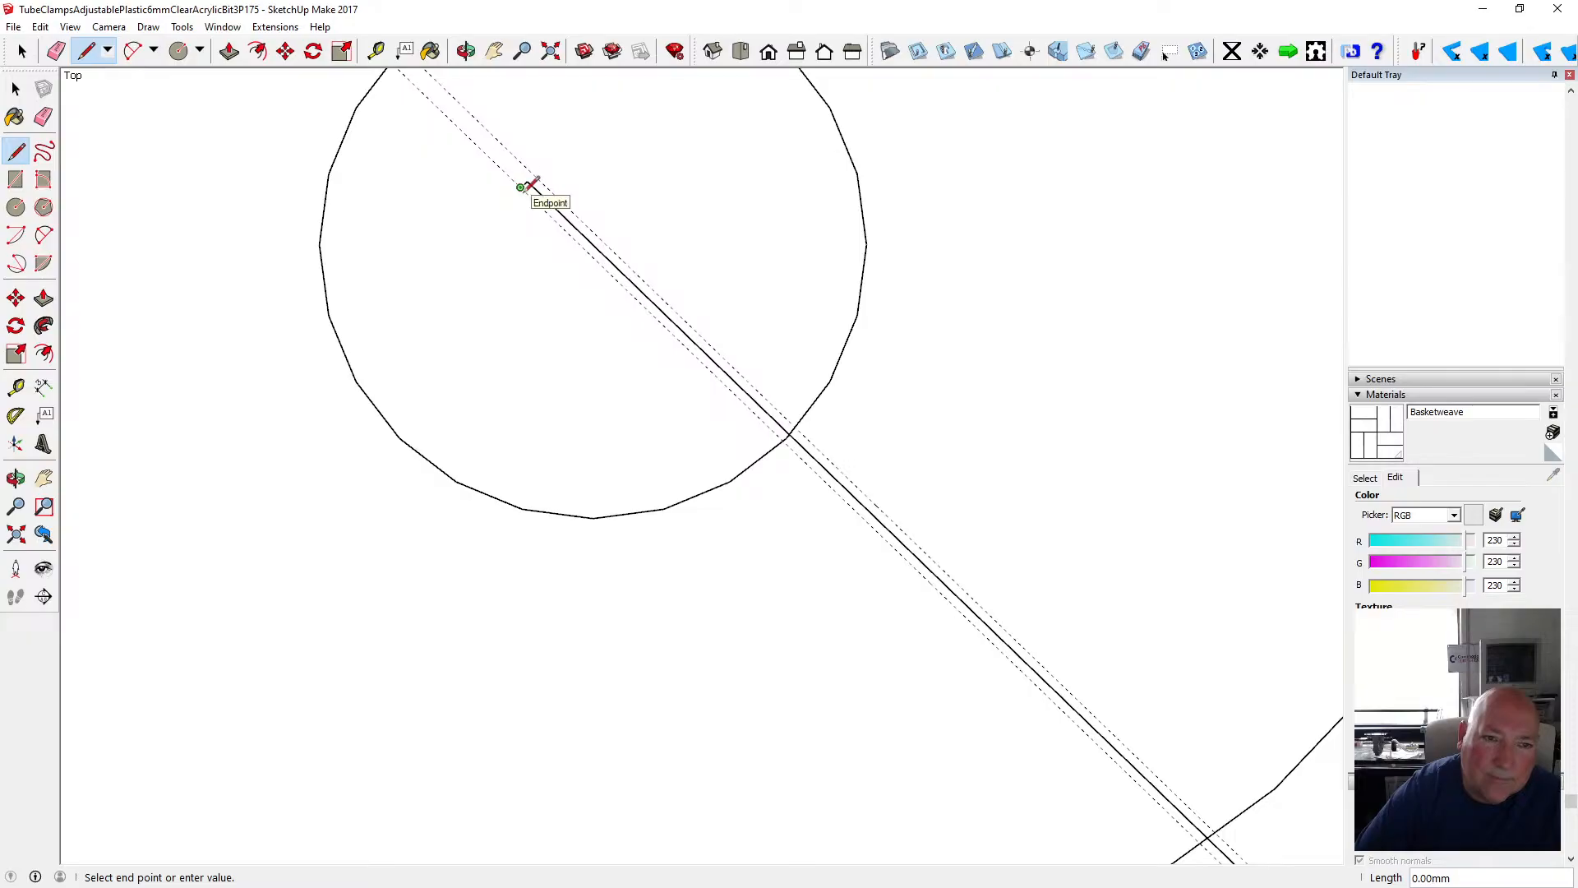
key(Escape)
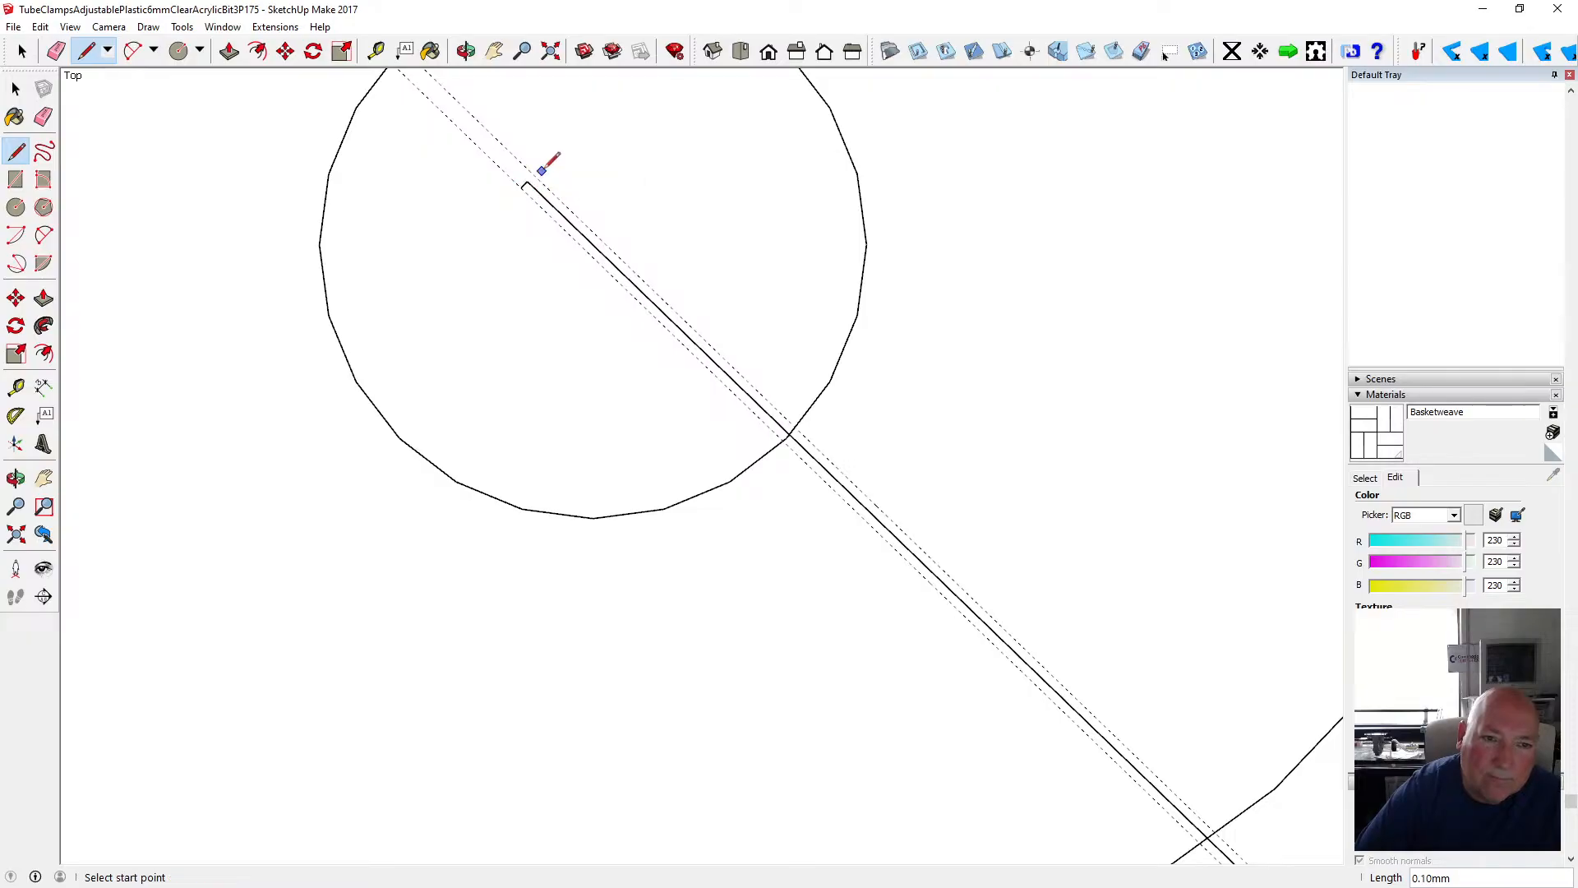
click(527, 181)
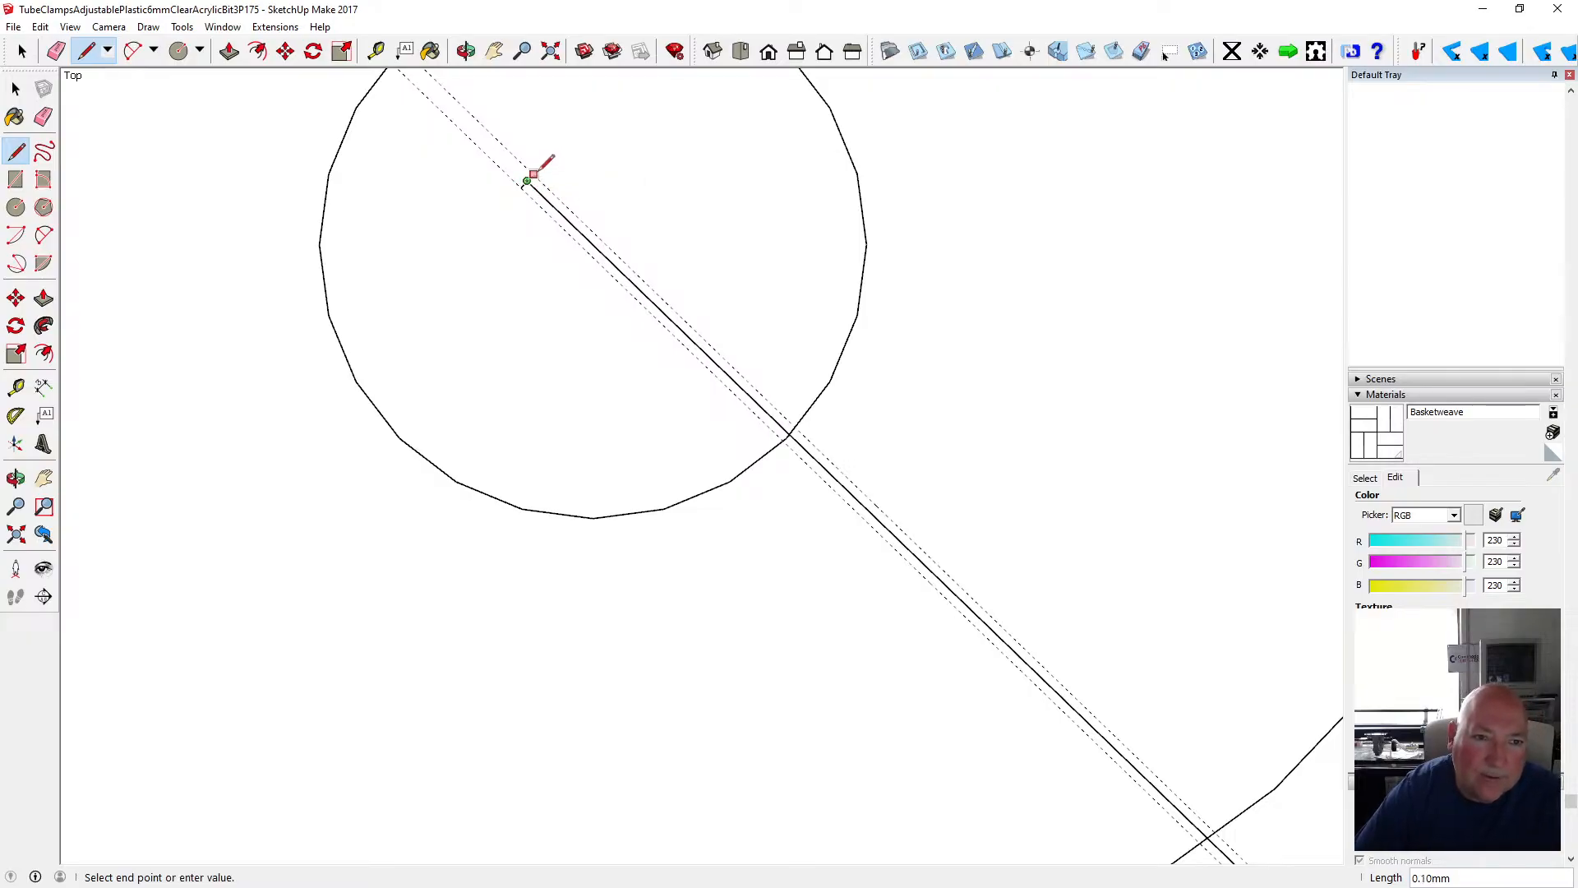
key(Escape)
- Draw a 31 mm edge along one guide from the needle's inner end towards the 0 mark
click(527, 181)
scroll(527, 185, down, 8)
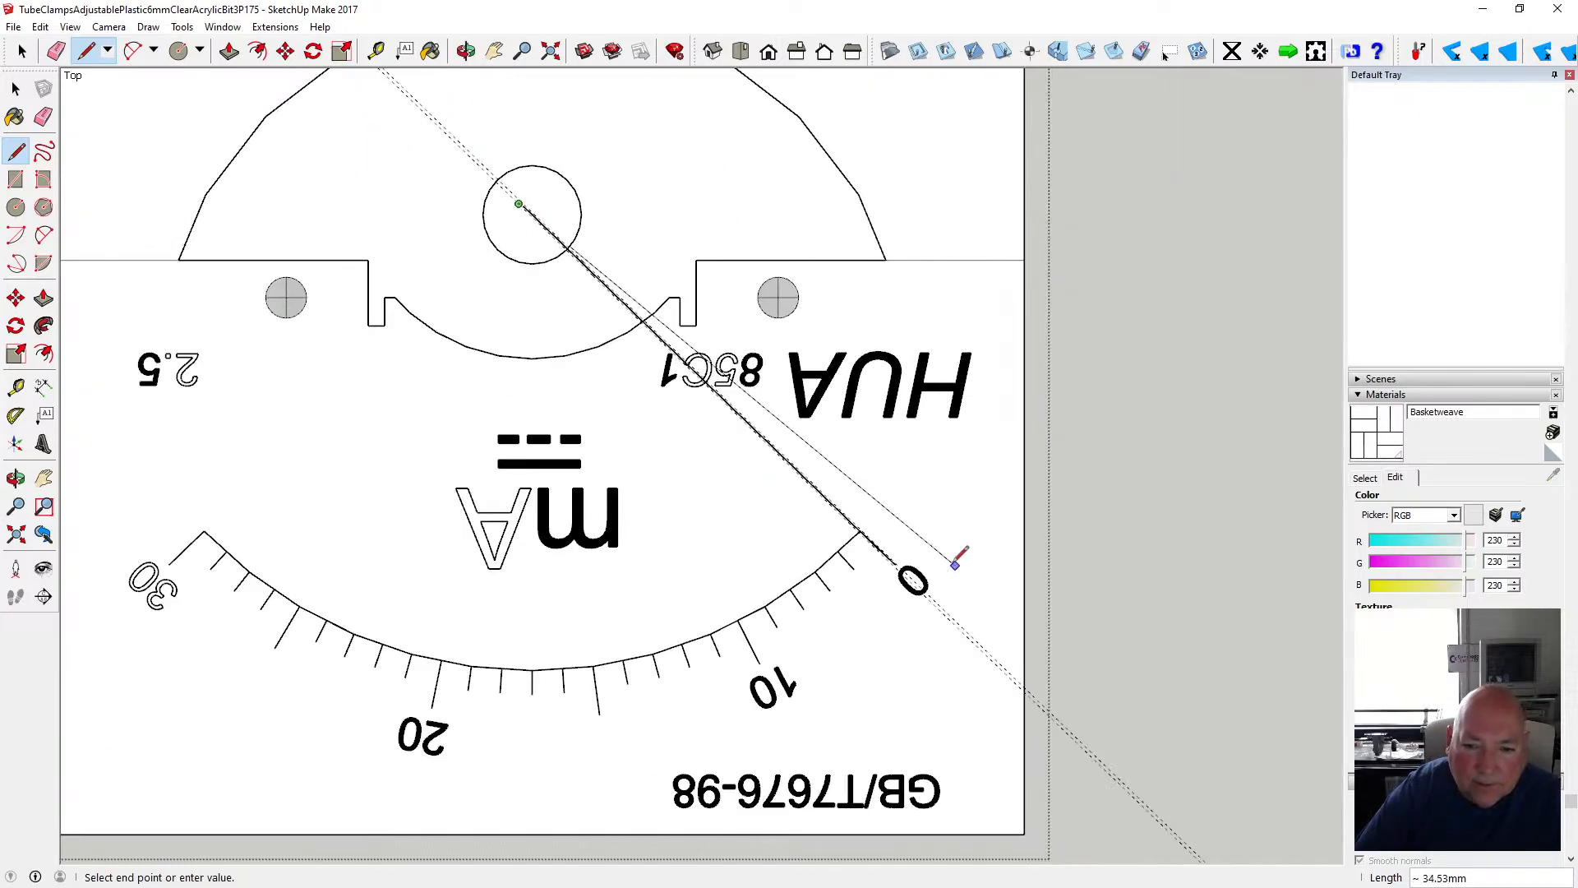
scroll(842, 554, up, 5)
scroll(847, 550, up, 2)
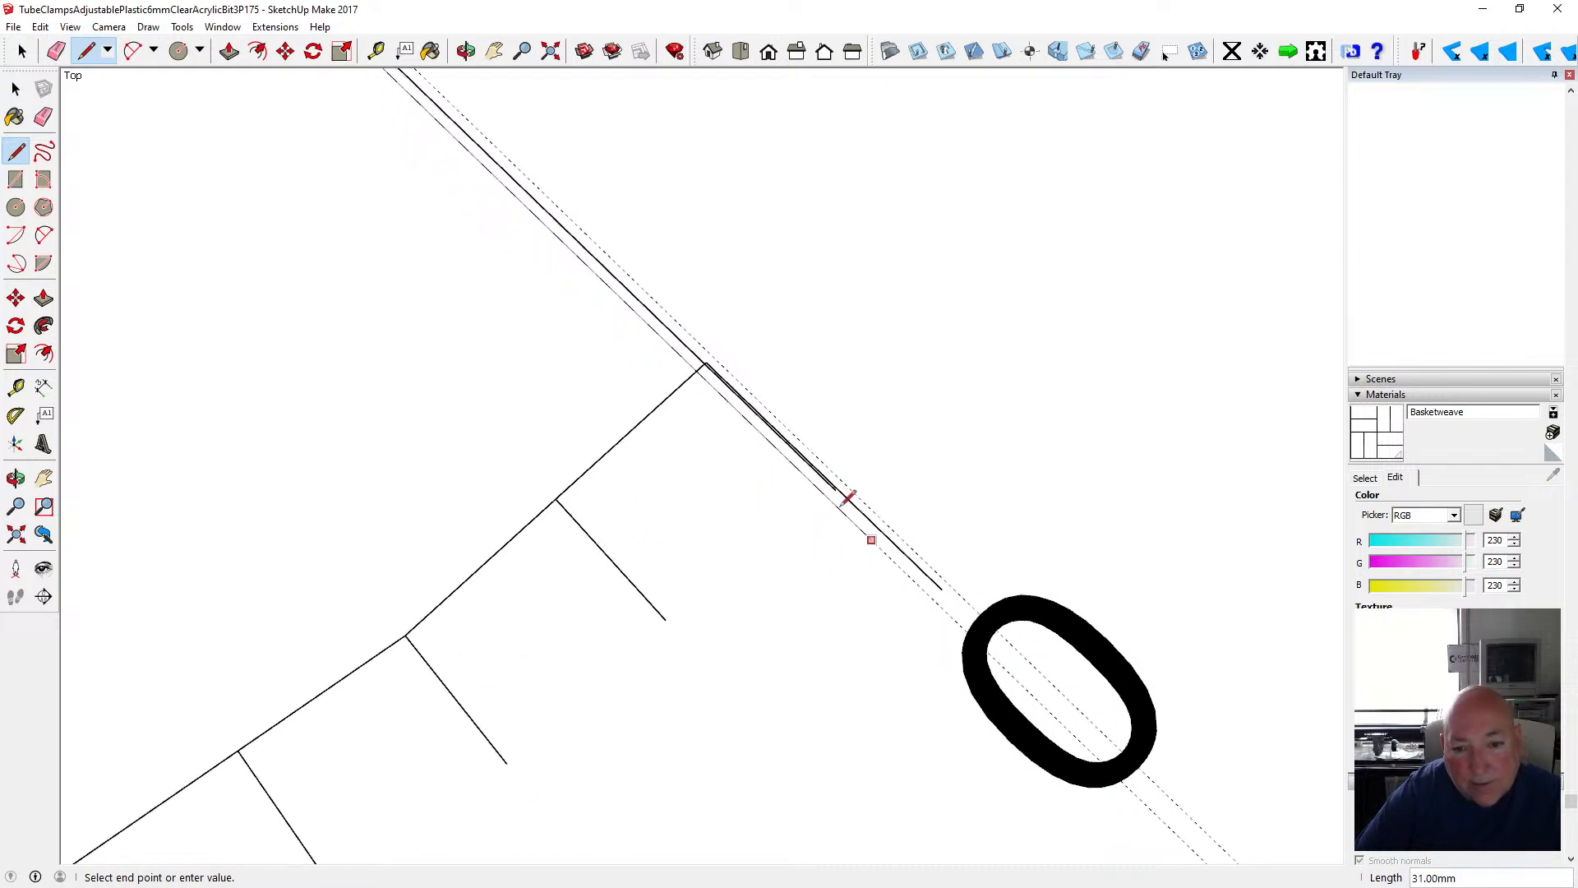
click(872, 539)
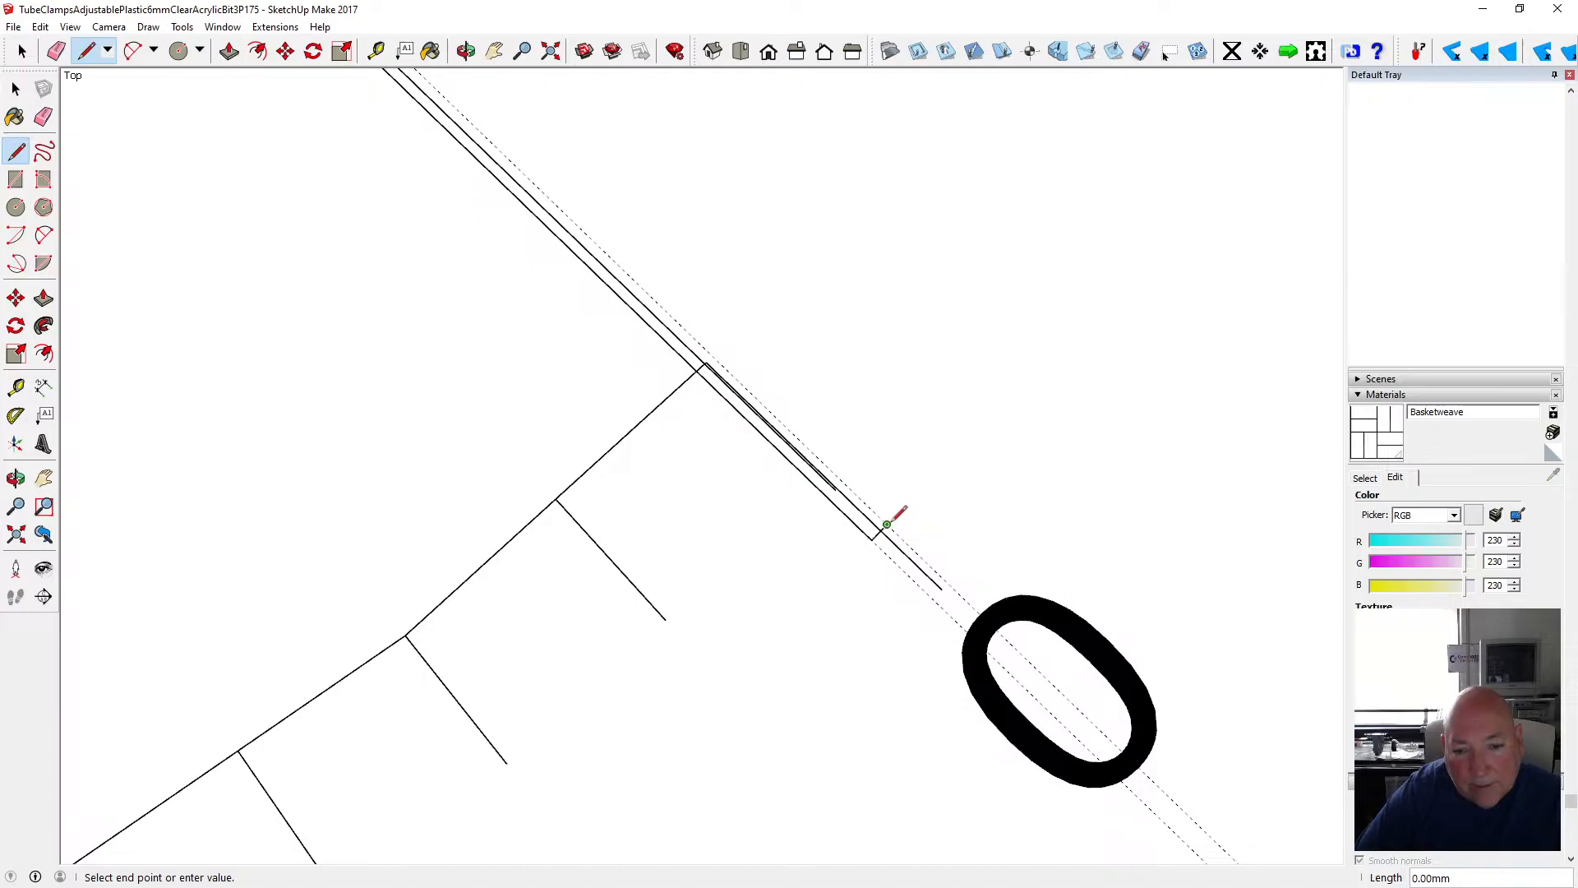
- Close the needle outline with an edge across its outer end and a 31 mm edge back along the other guide
scroll(895, 520, down, 6)
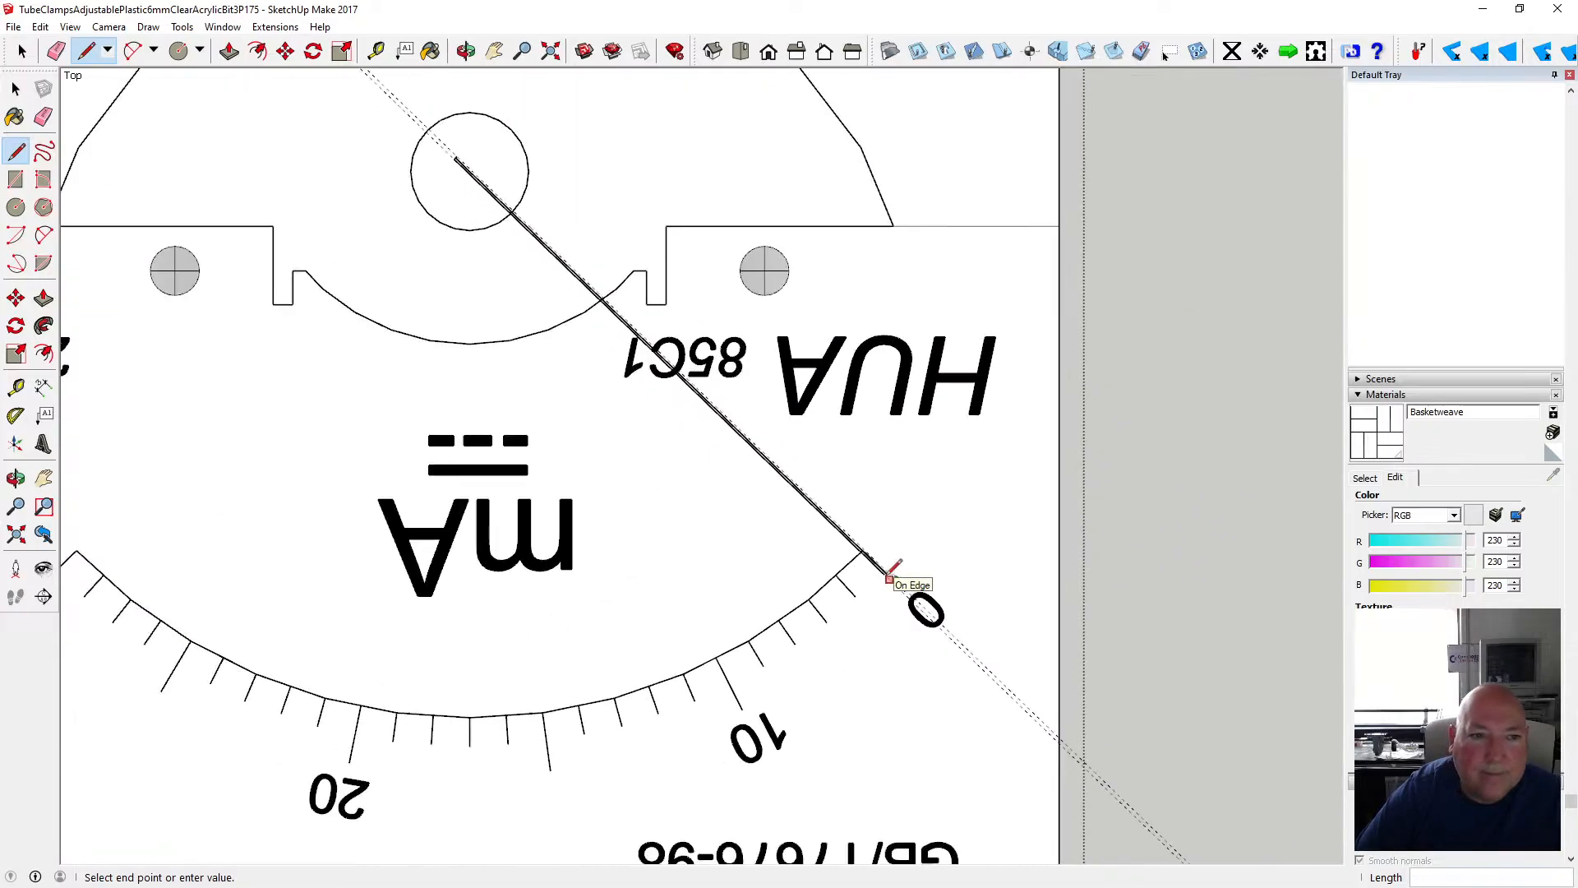
scroll(471, 148, up, 2)
scroll(466, 148, up, 1)
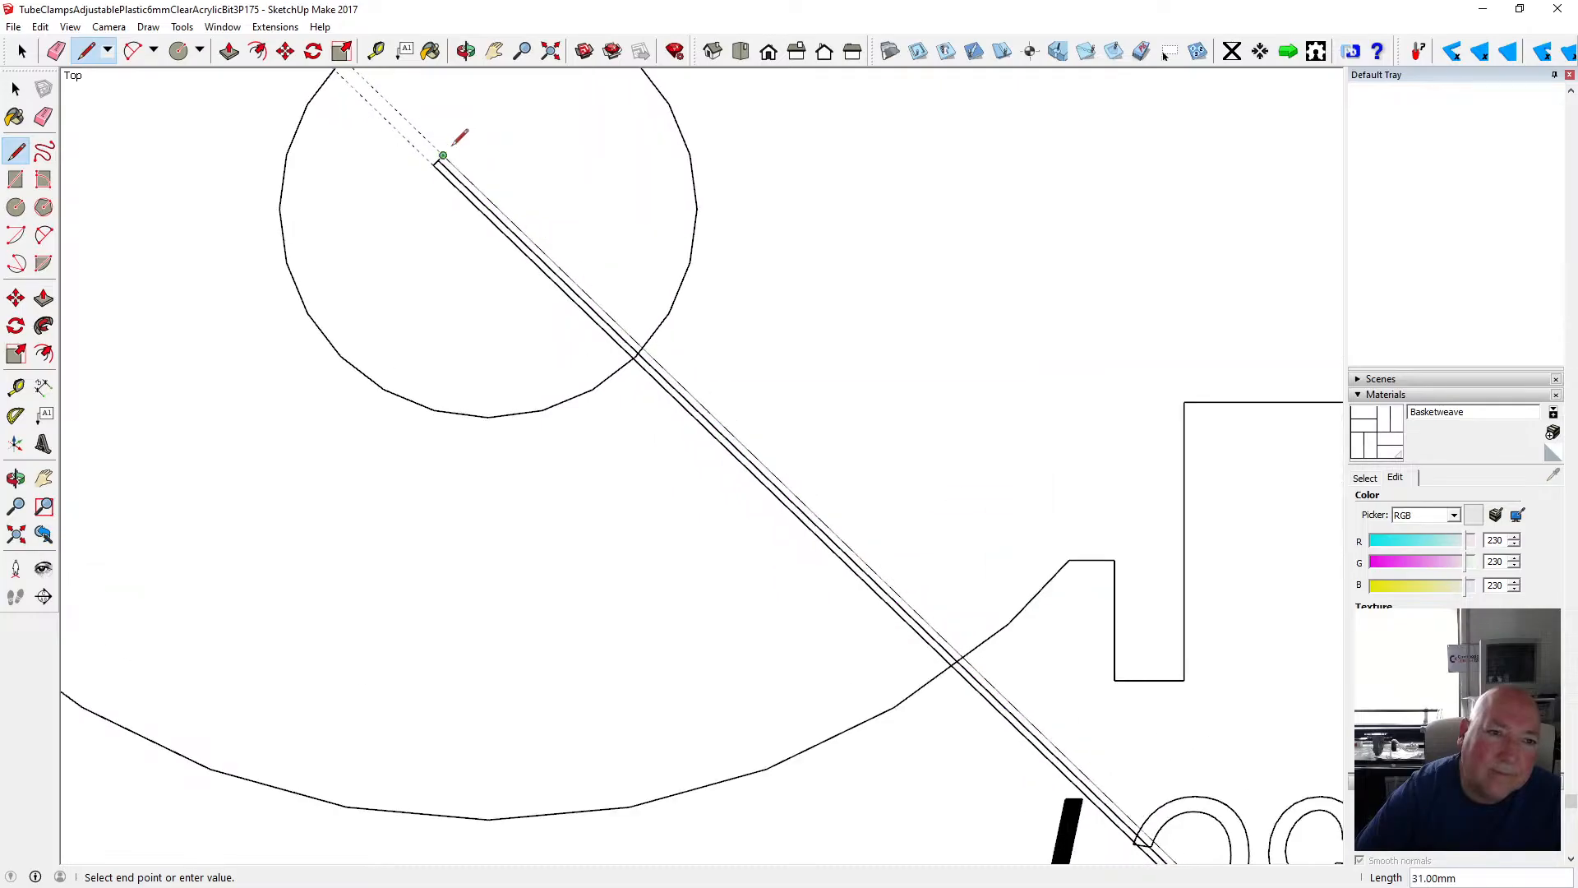
click(450, 146)
scroll(453, 161, up, 2)
scroll(453, 160, up, 1)
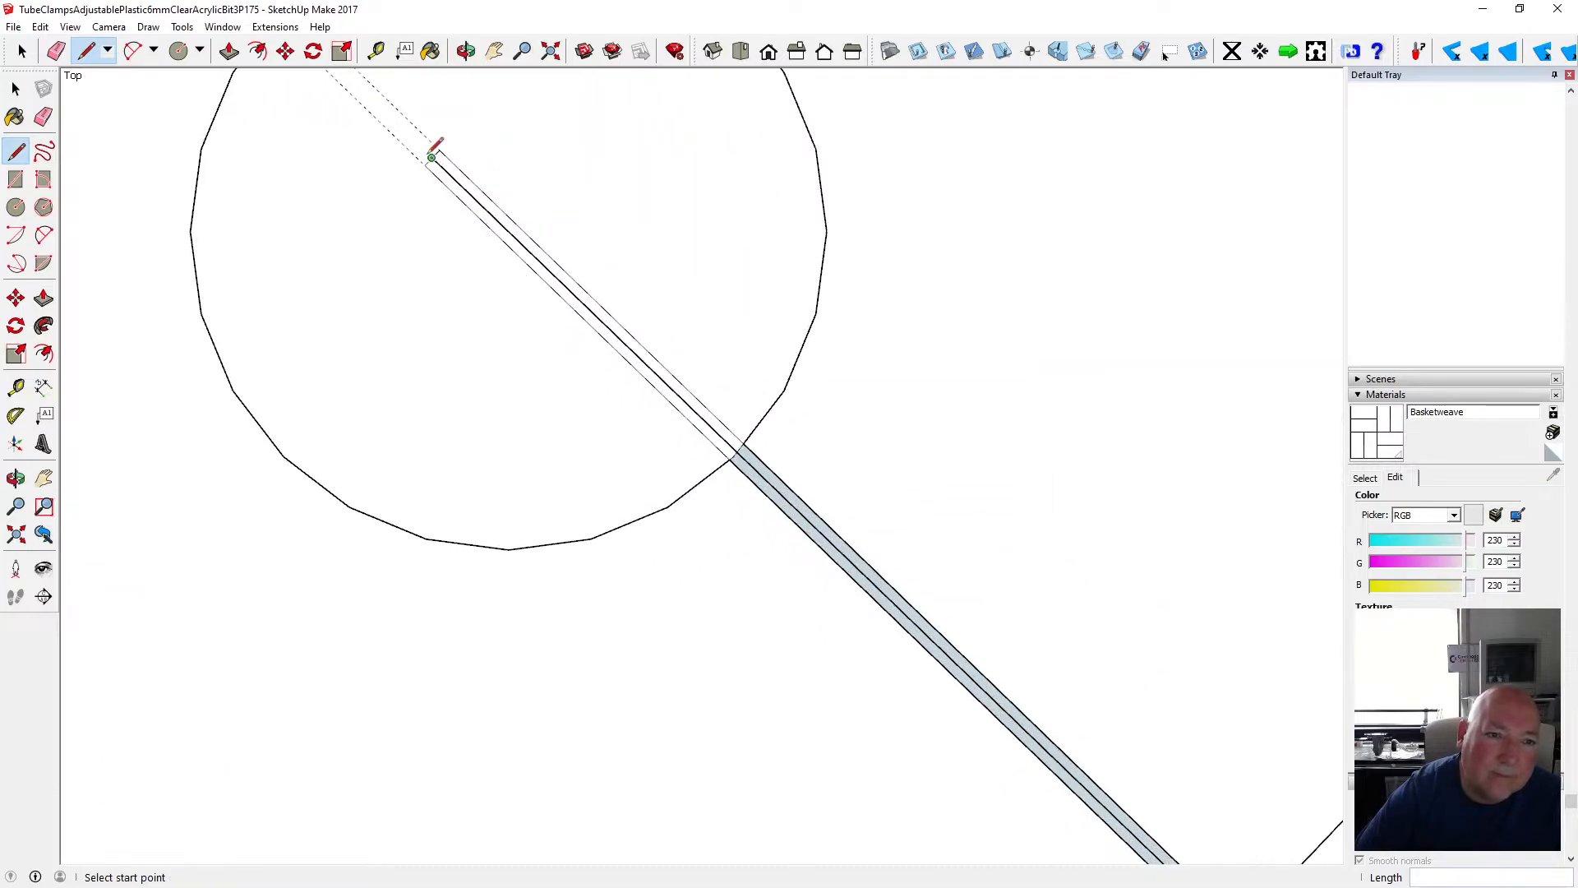
- Delete the original needle centre line and both guides, leaving the thin needle outline
key(space)
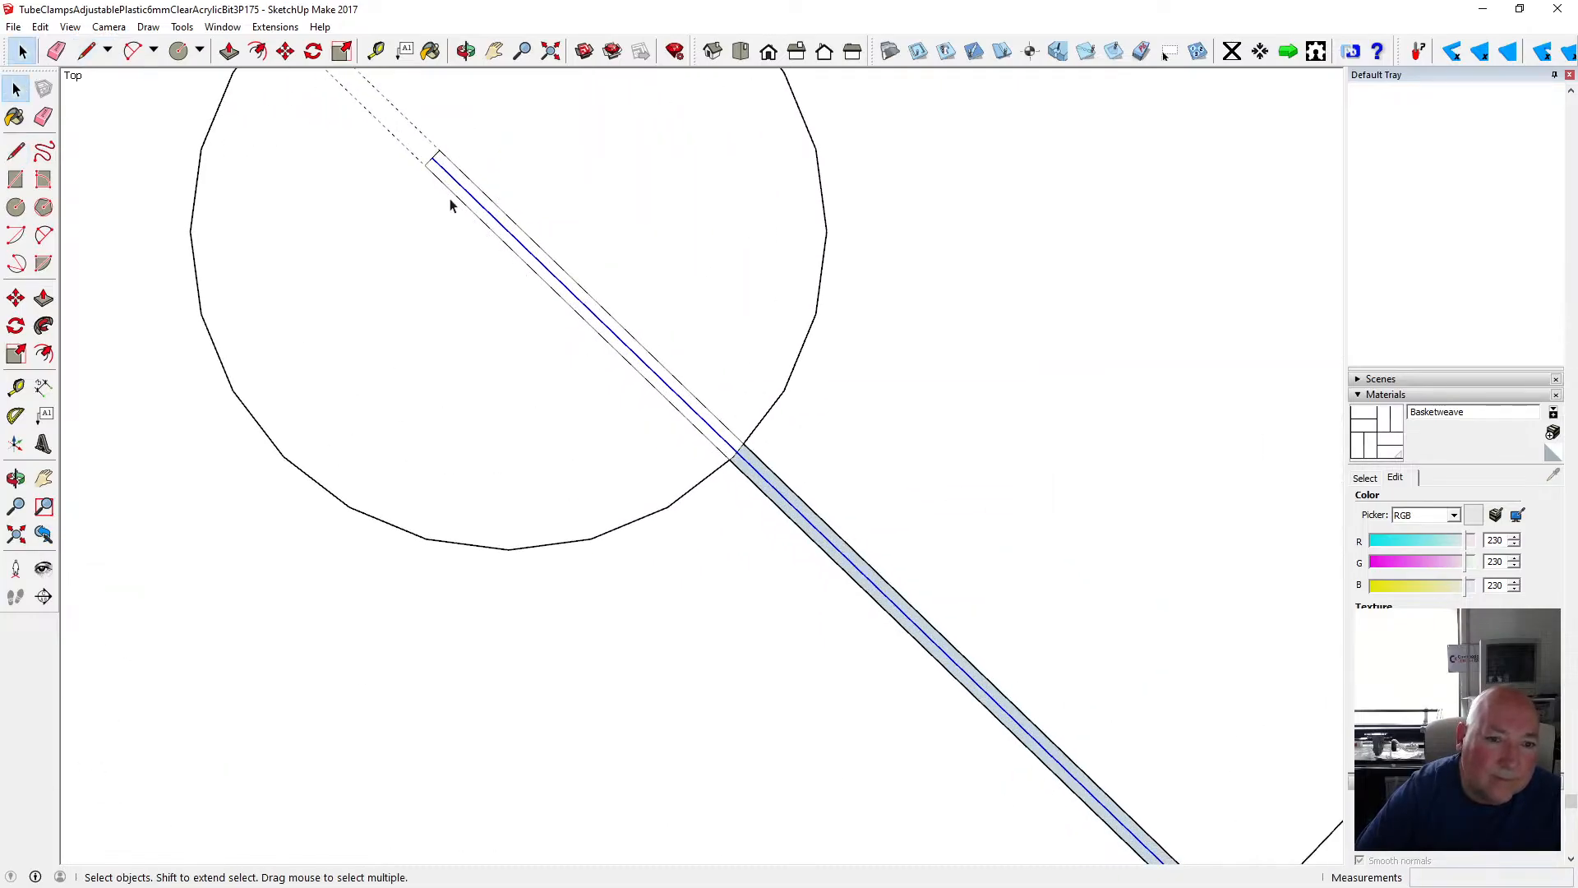
key(Delete)
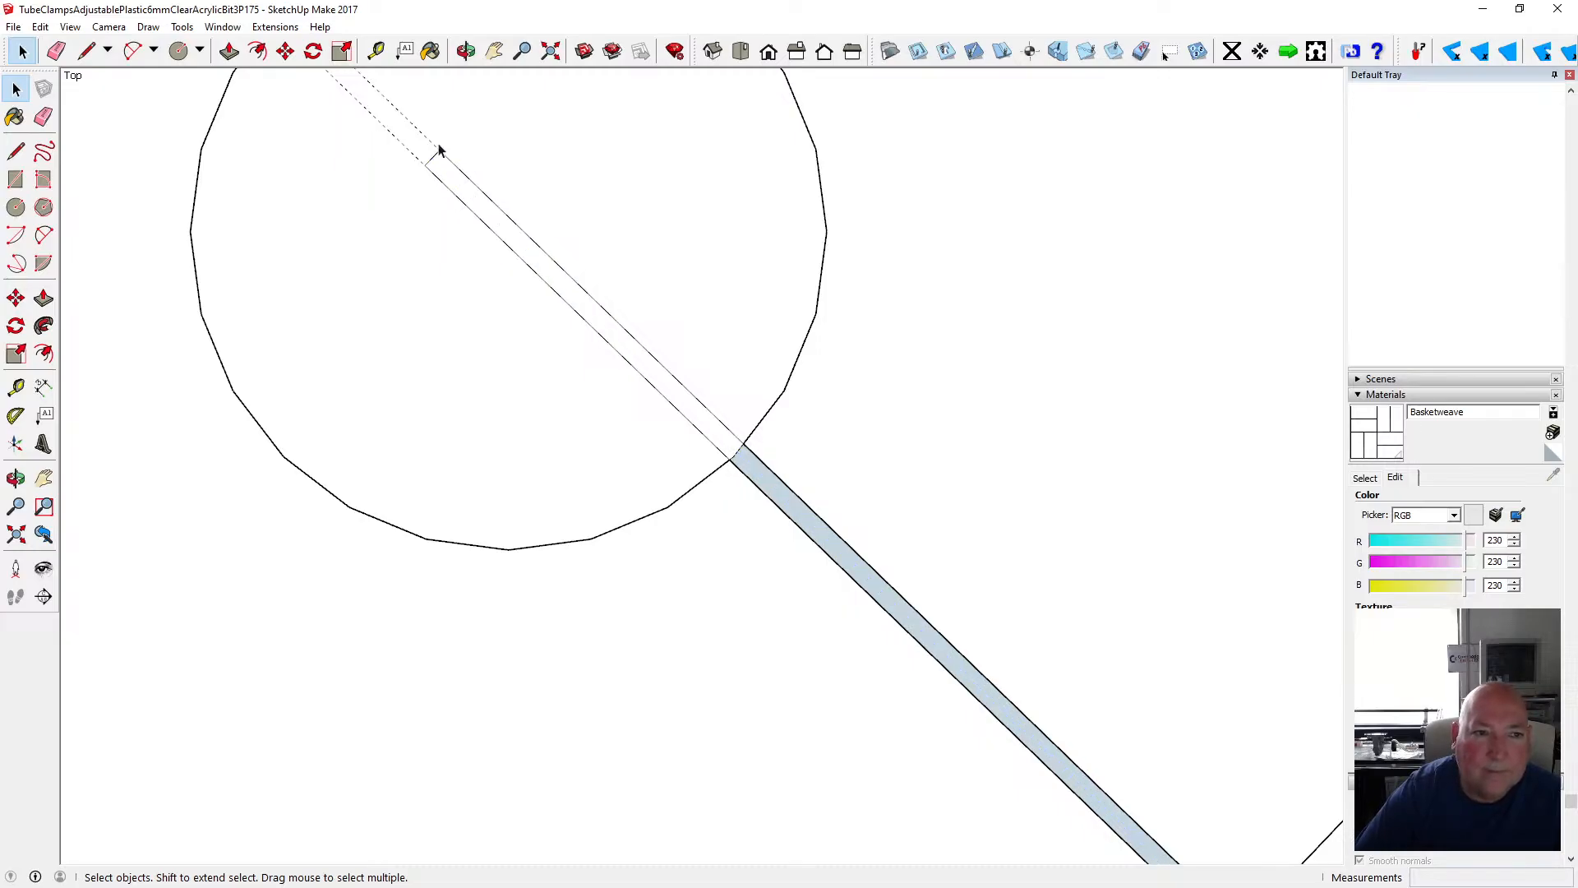
key(Delete)
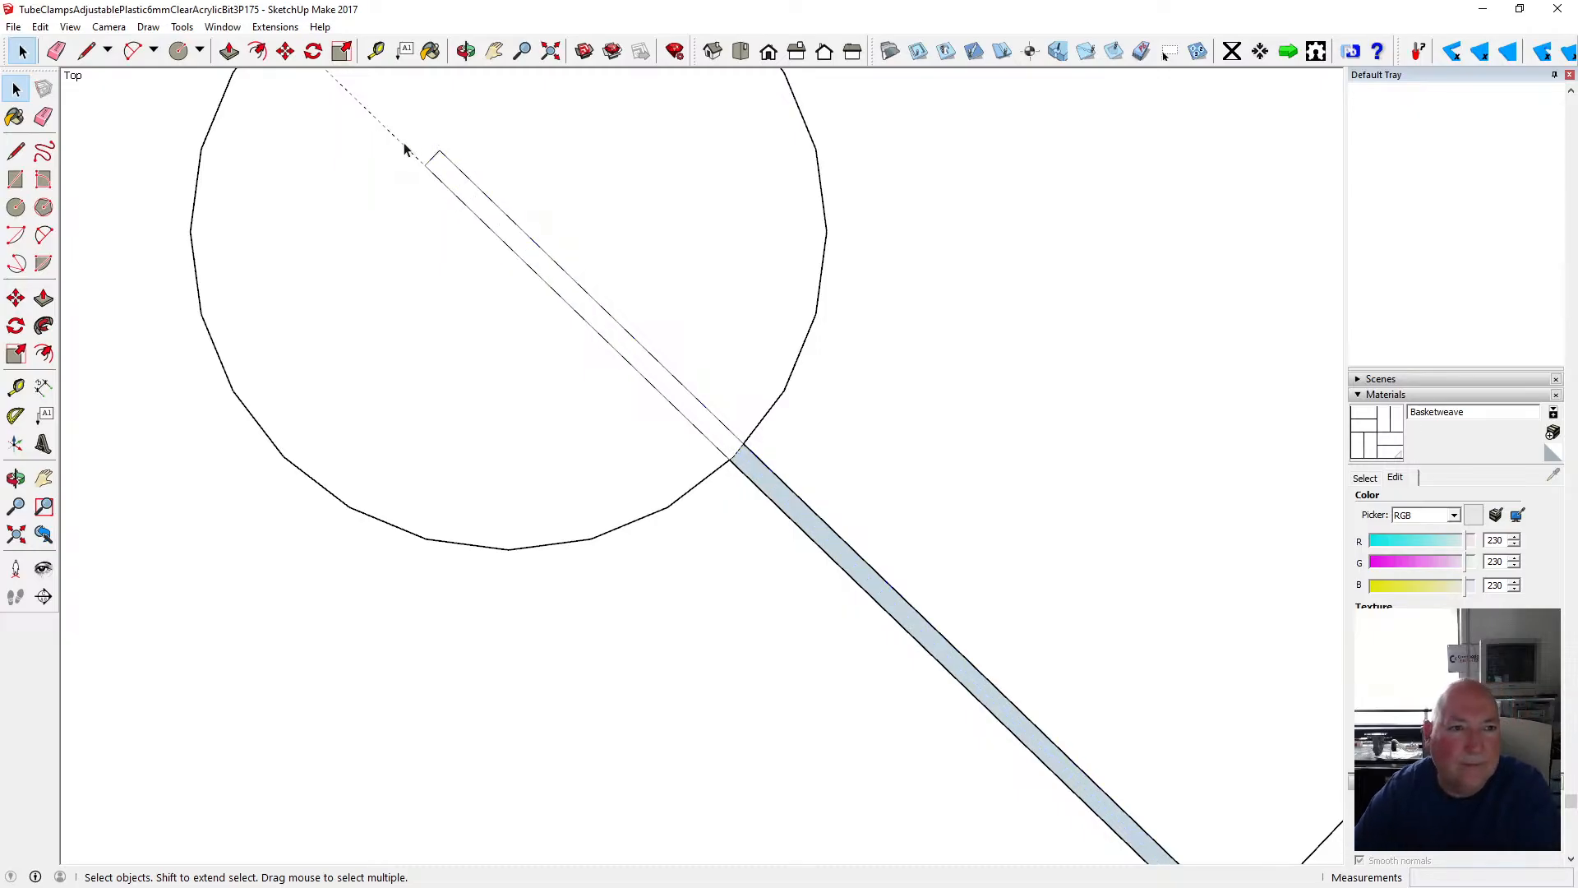
click(403, 144)
key(Delete)
scroll(437, 190, down, 6)
scroll(436, 193, down, 3)
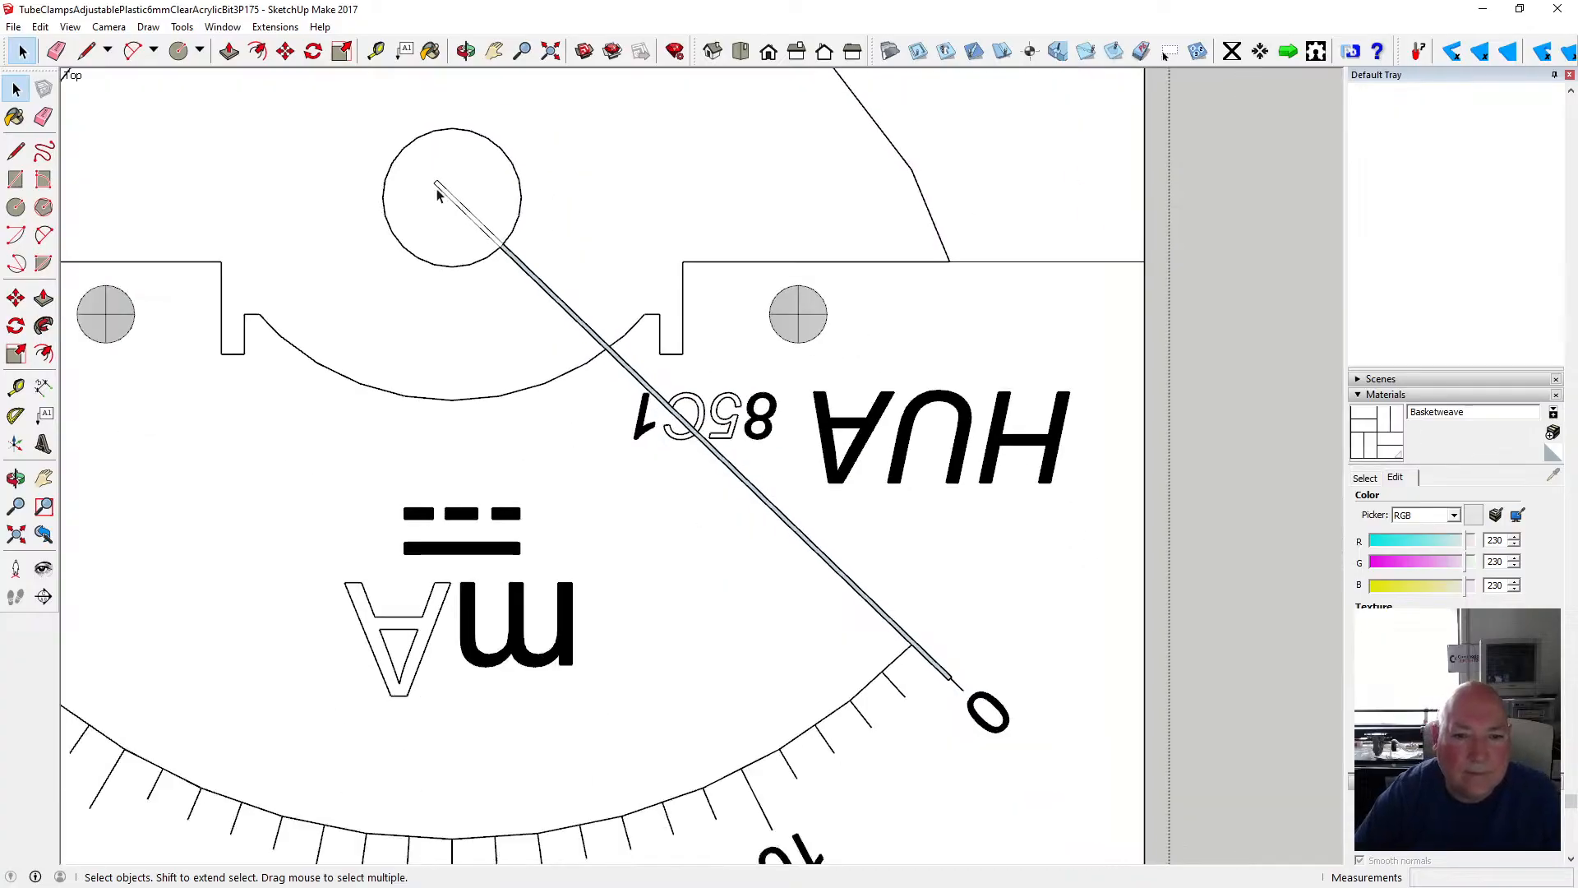
- Draw a 0.2 mm edge across the needle strip, about halfway between the curved cut-out edge and the needle's outer end
scroll(803, 551, up, 2)
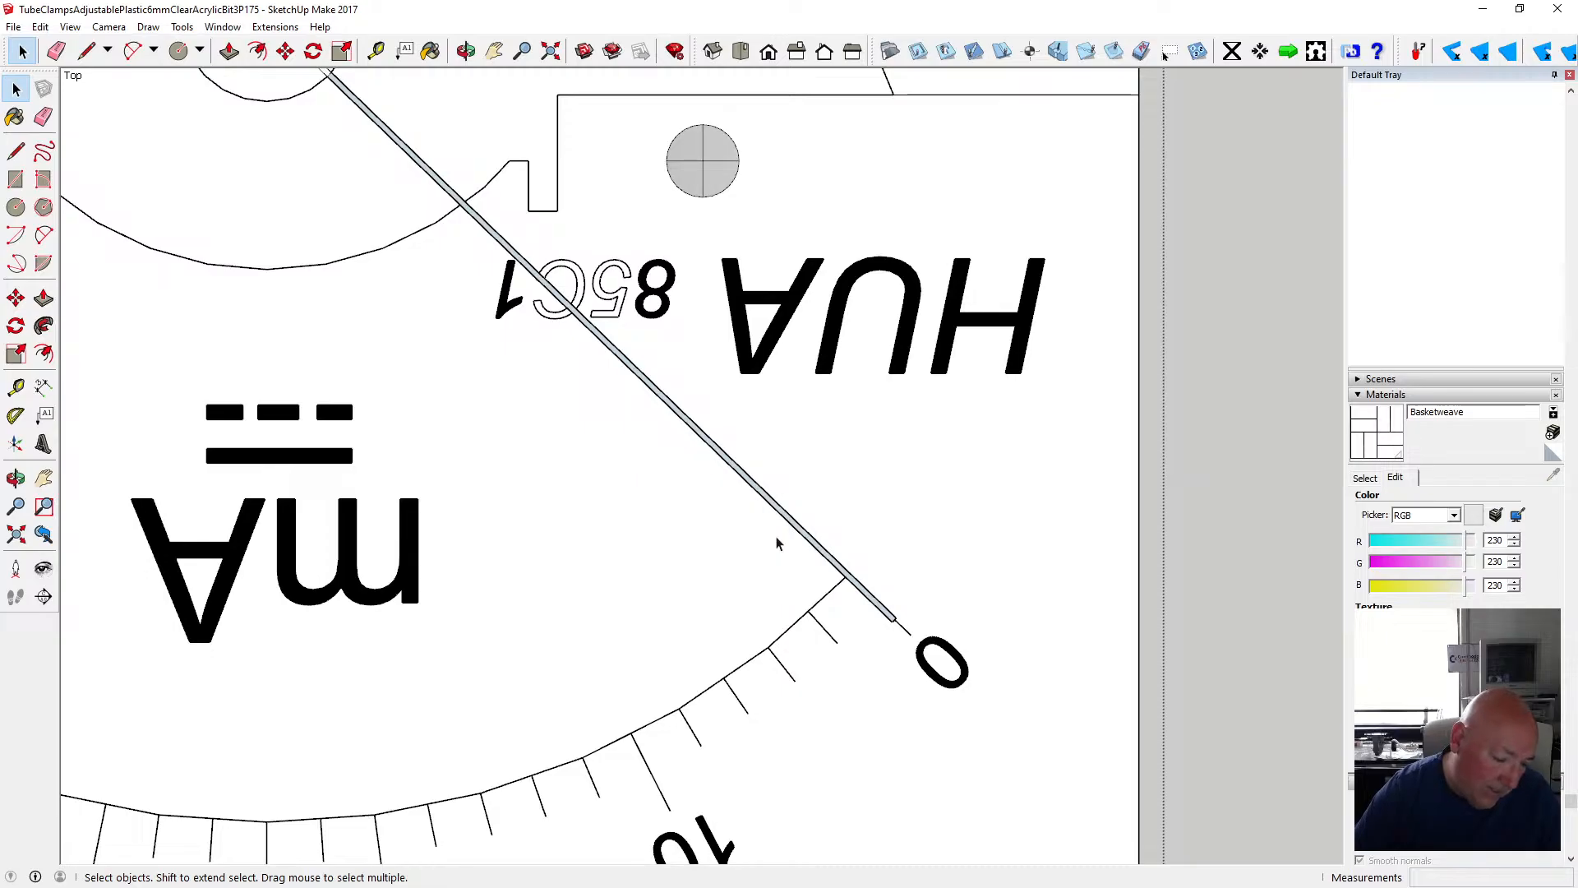
click(15, 150)
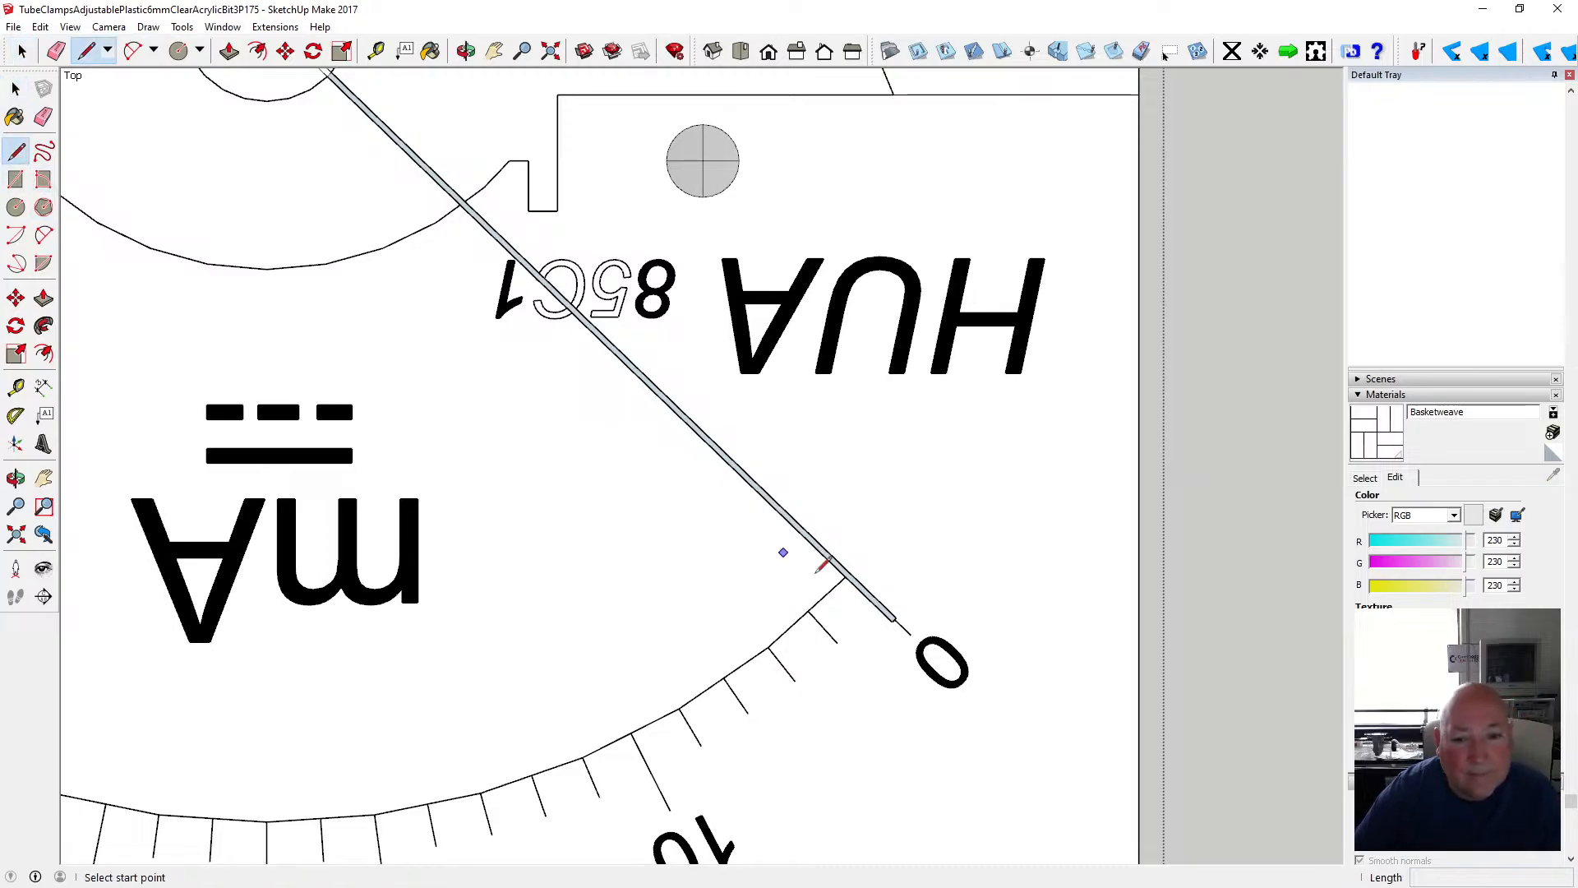
click(678, 415)
click(680, 411)
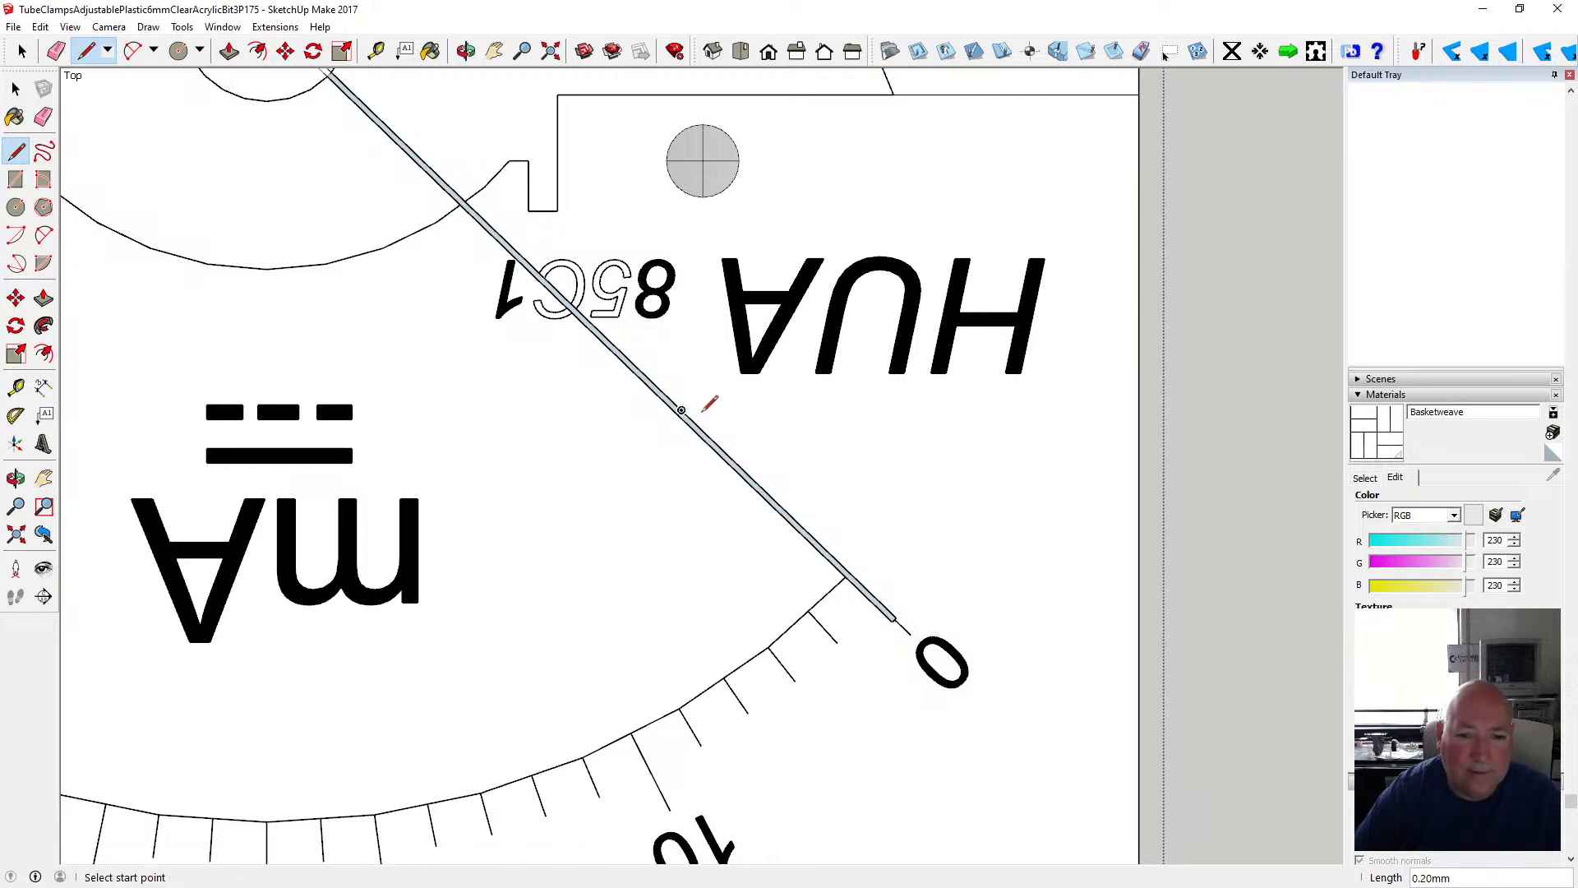
- Start the Paint Bucket tool and switch the material library from In Model to the Colors collection, showing the orange swatches
key(space)
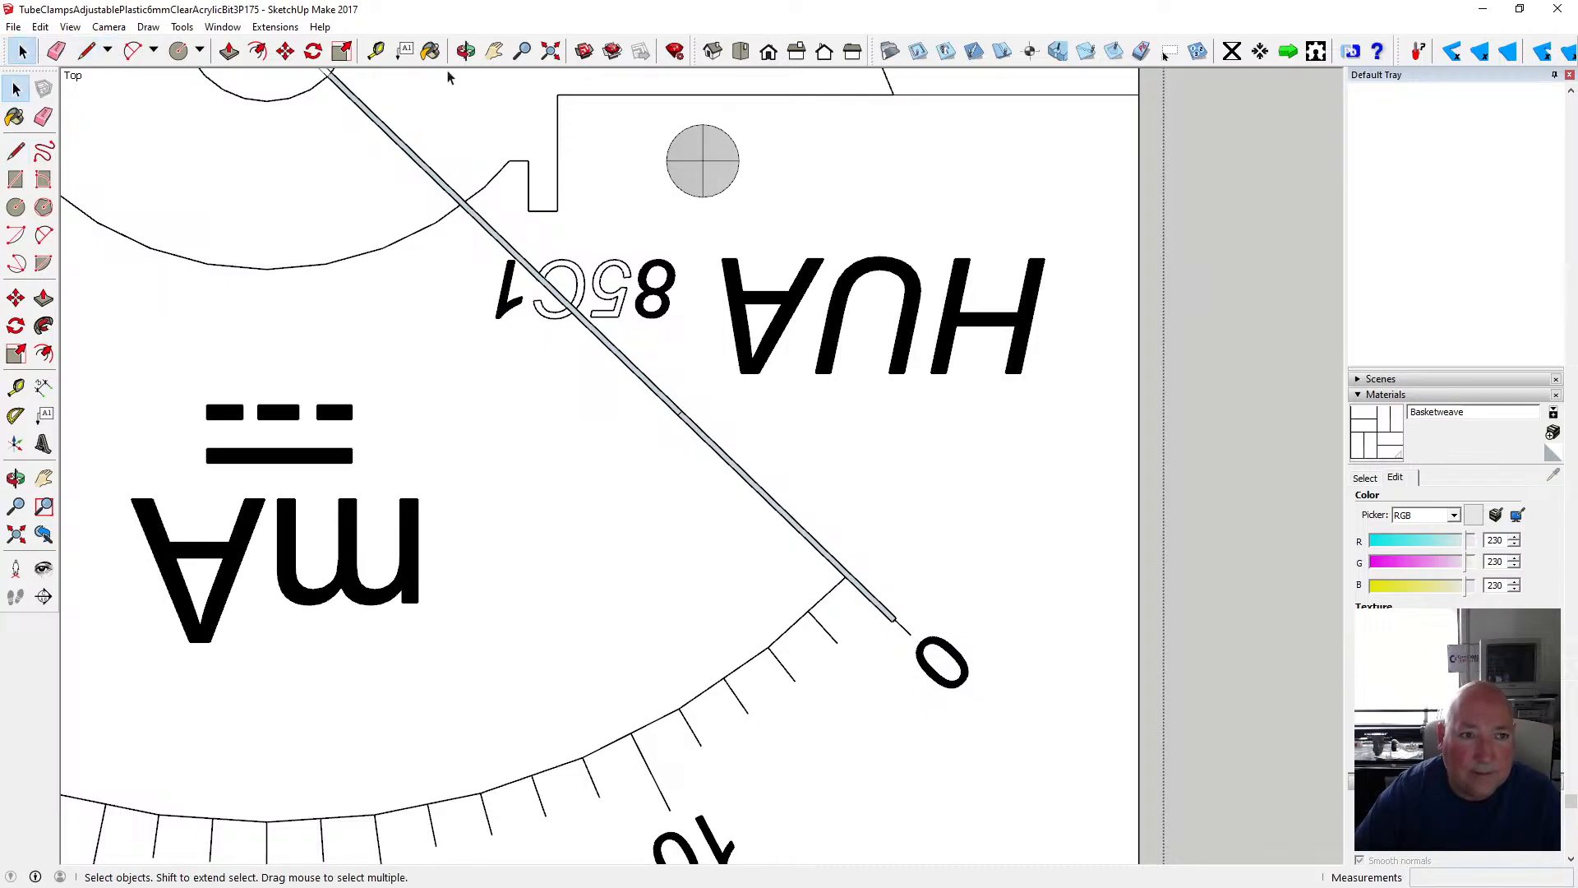
click(430, 51)
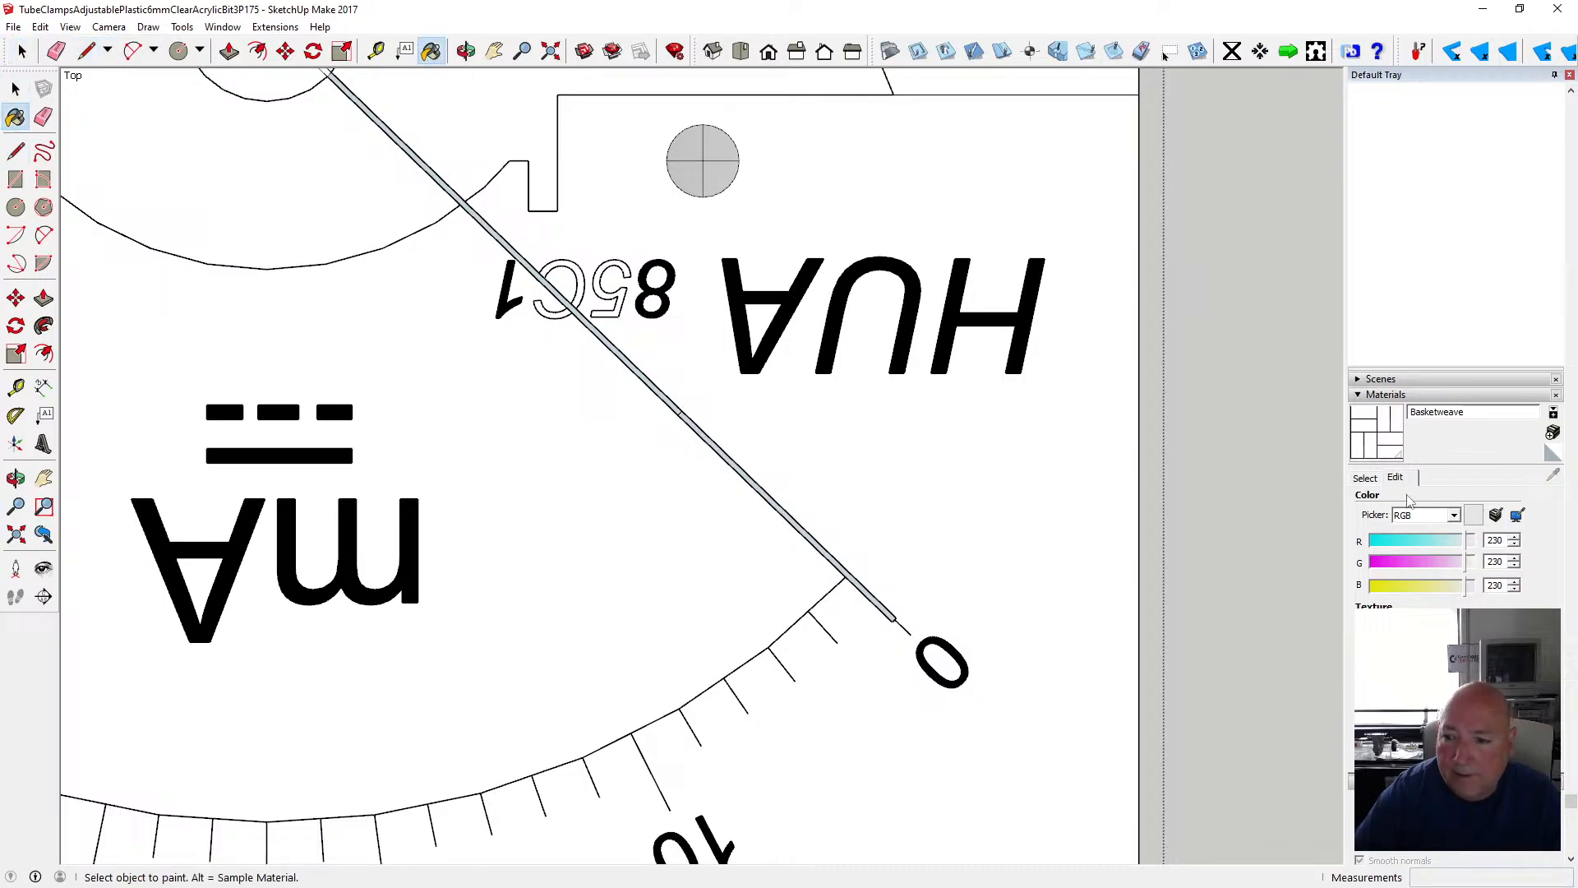
click(1366, 479)
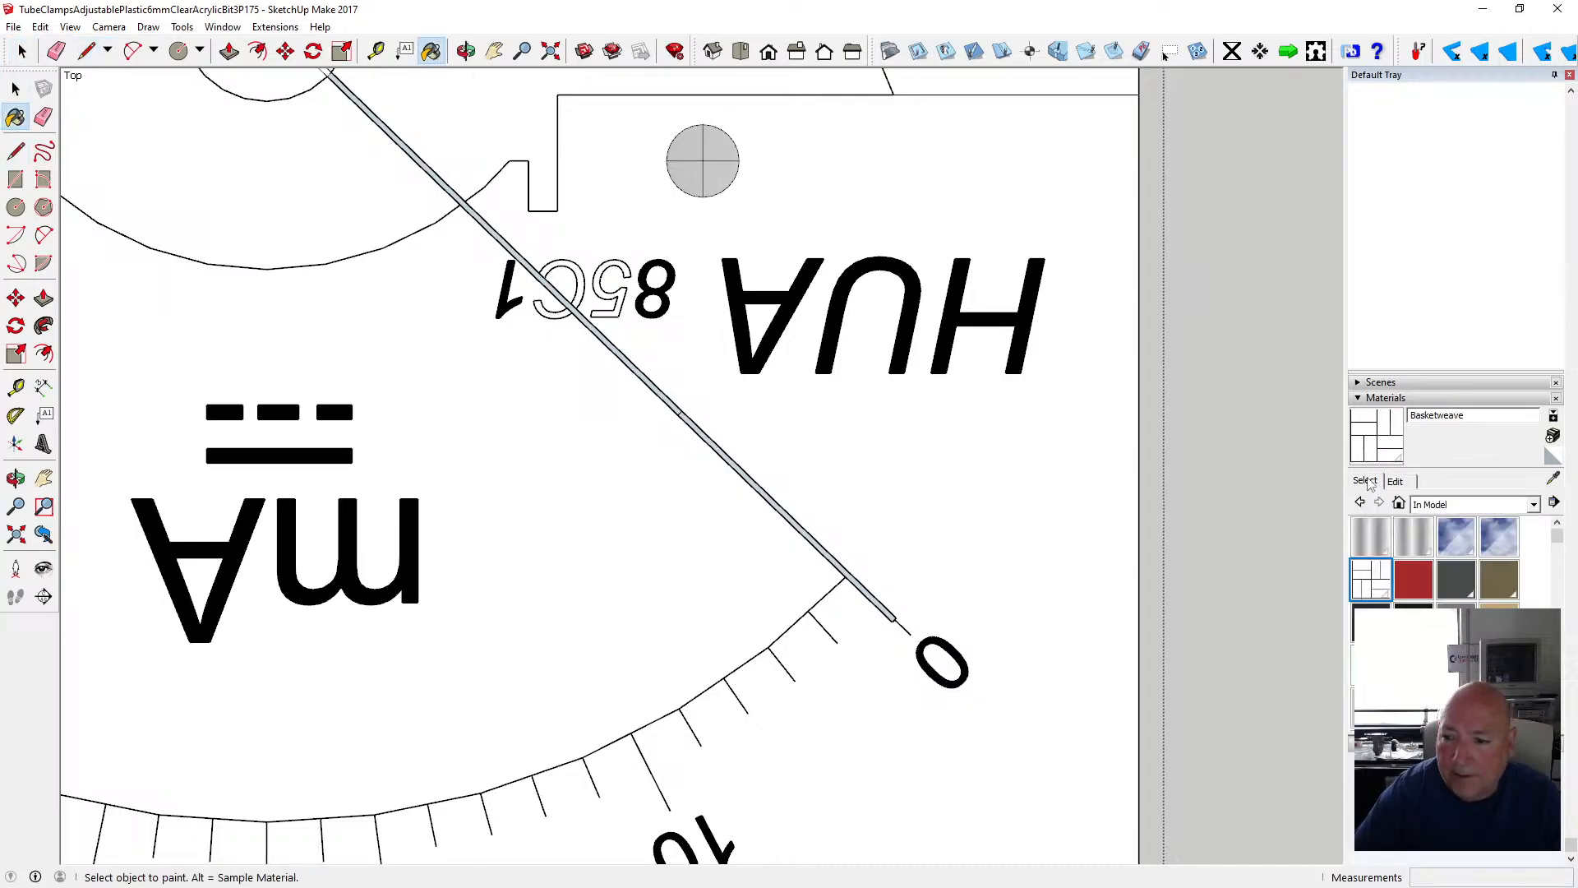
click(1534, 505)
click(1476, 603)
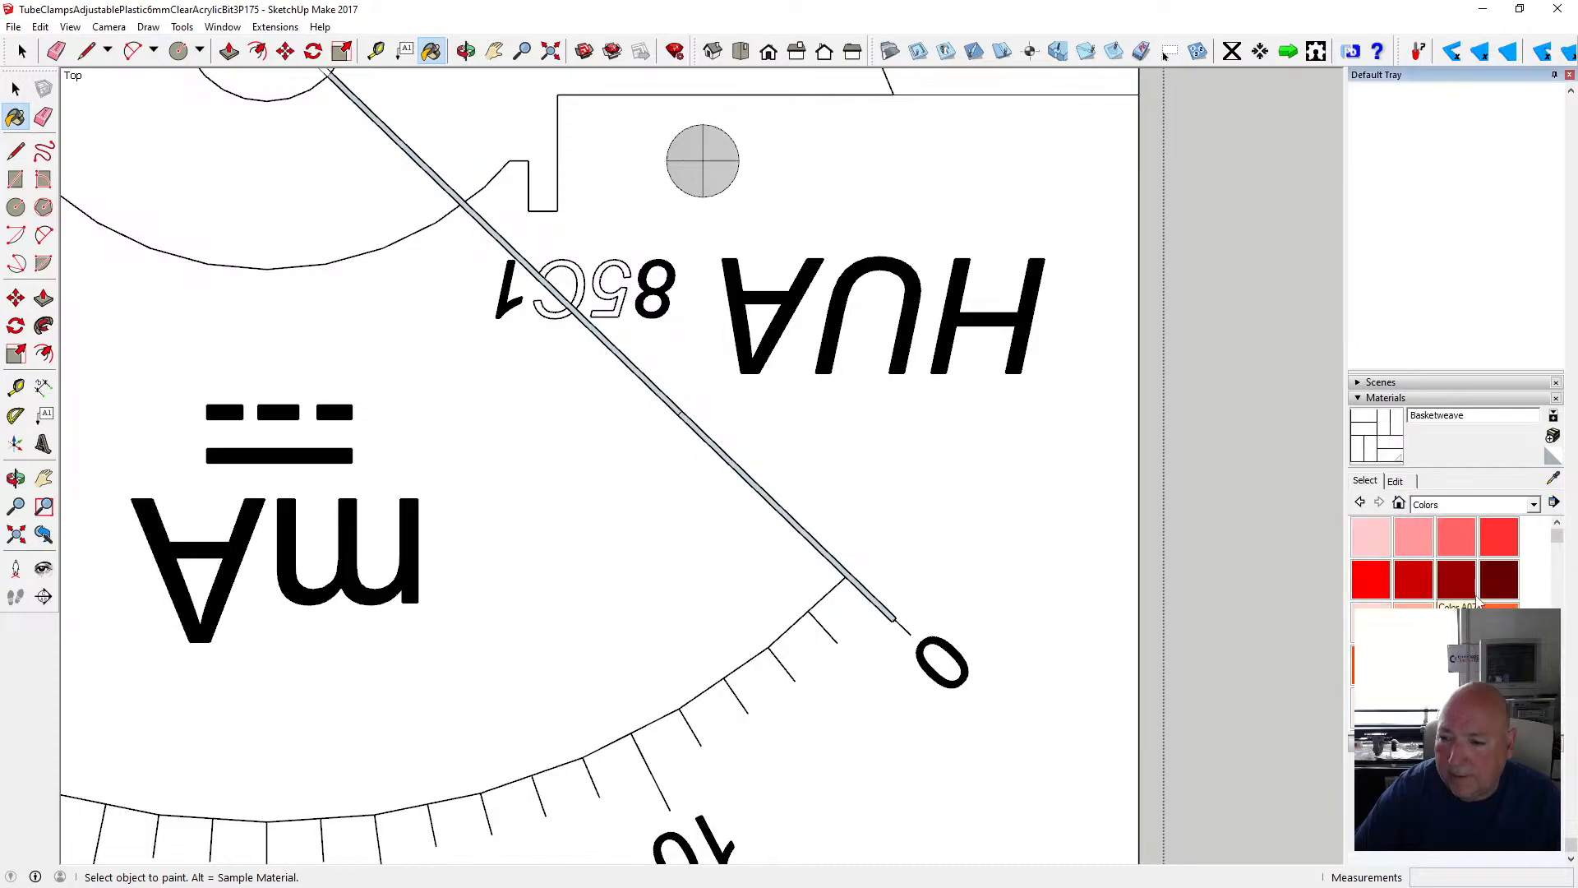
scroll(1435, 563, down, 1)
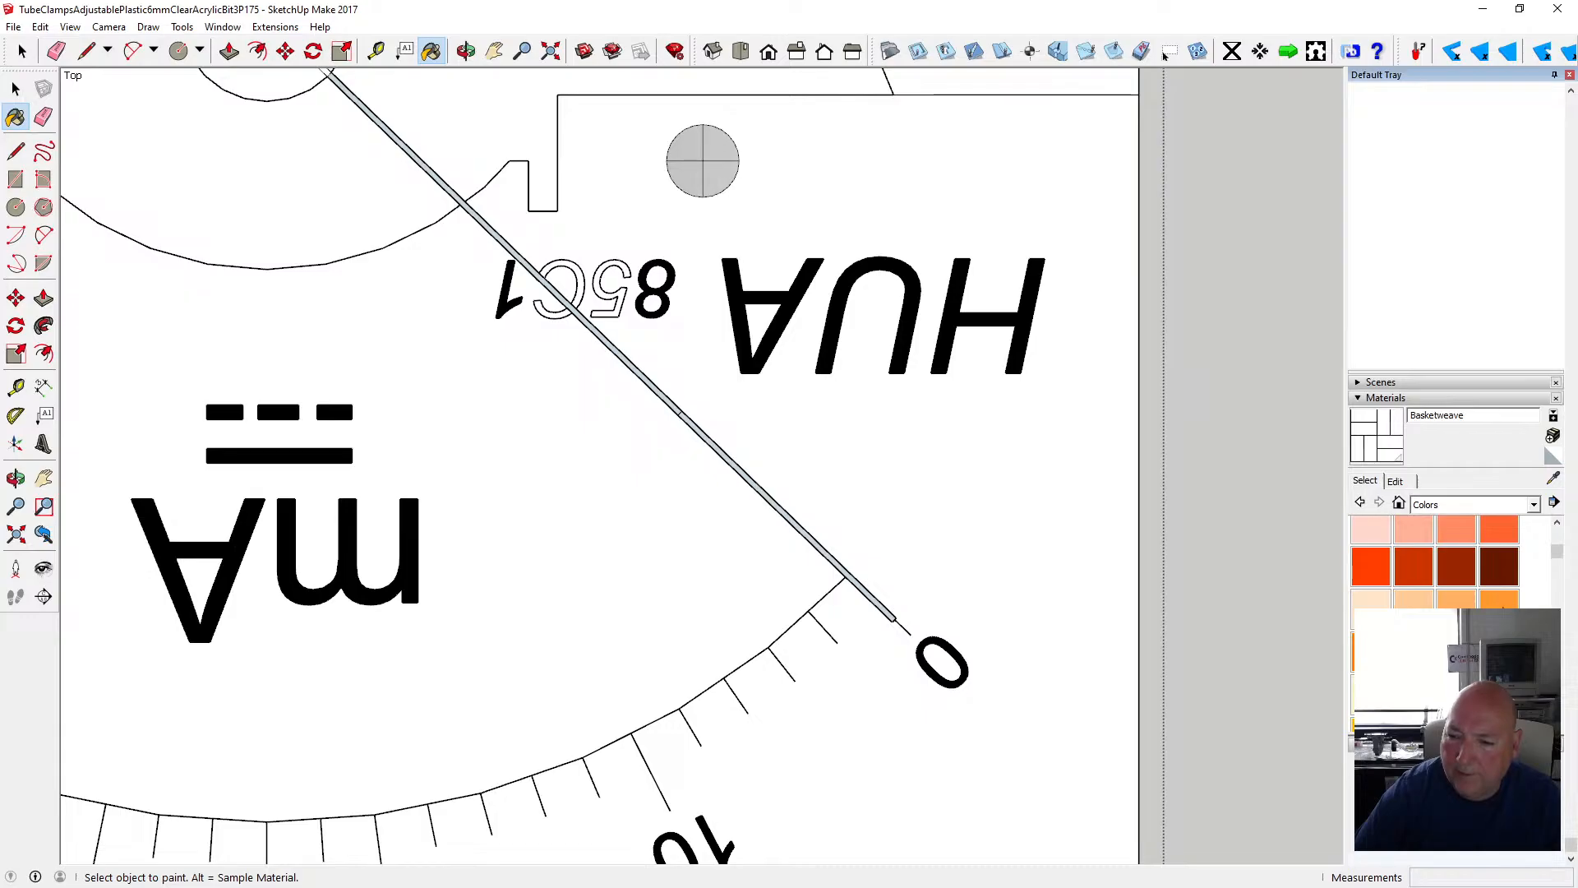
- Try Color C04, B05, B04 and B03 in turn on the needle's outer half near the 0 mark
click(1500, 598)
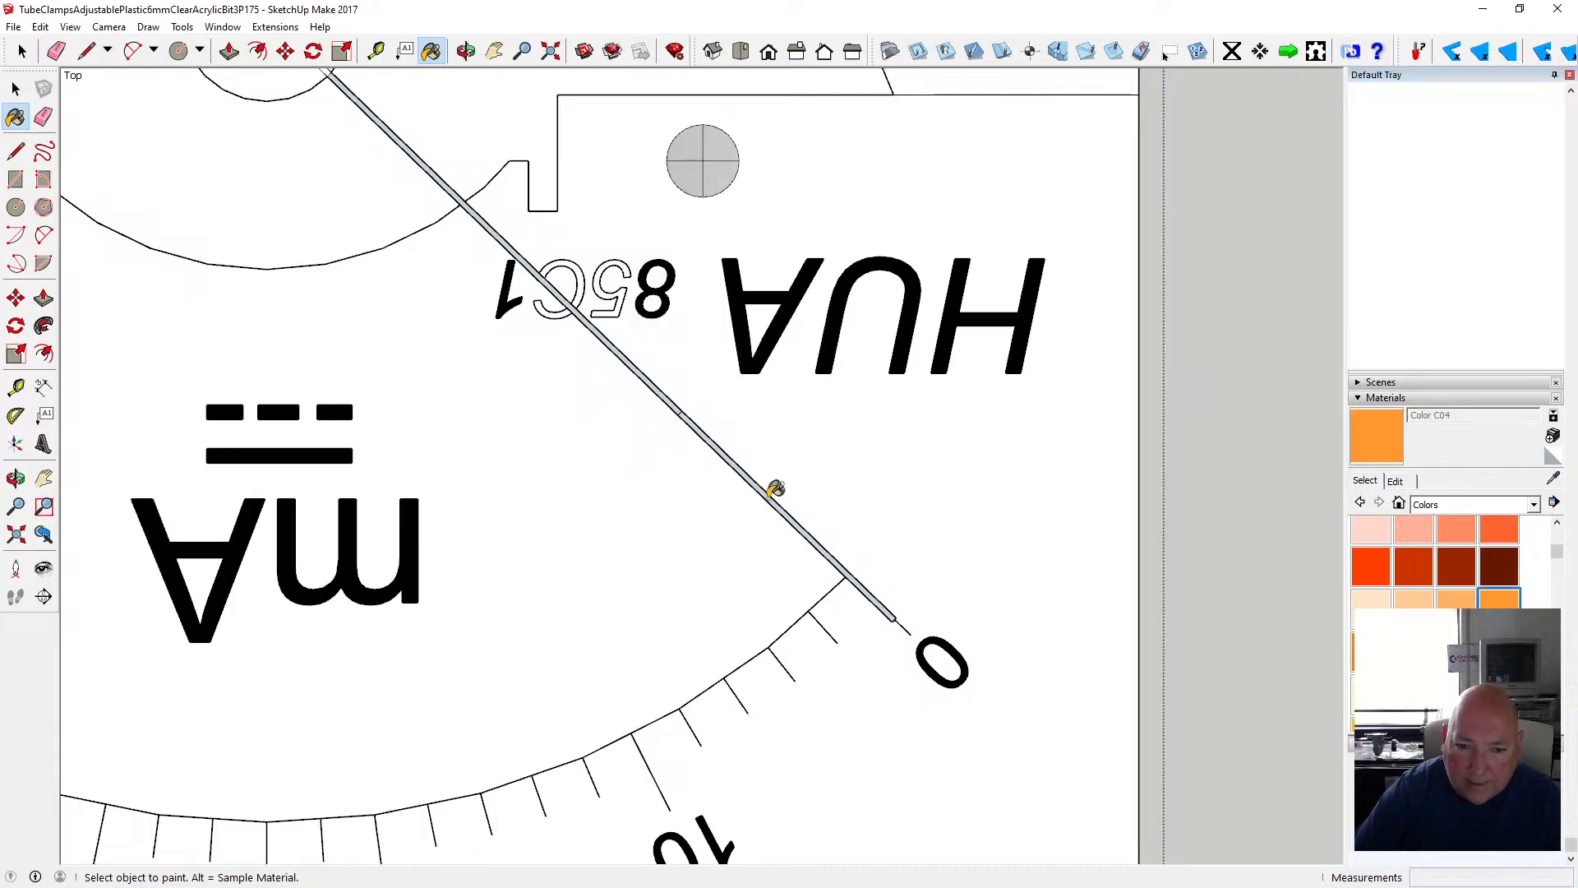
click(776, 488)
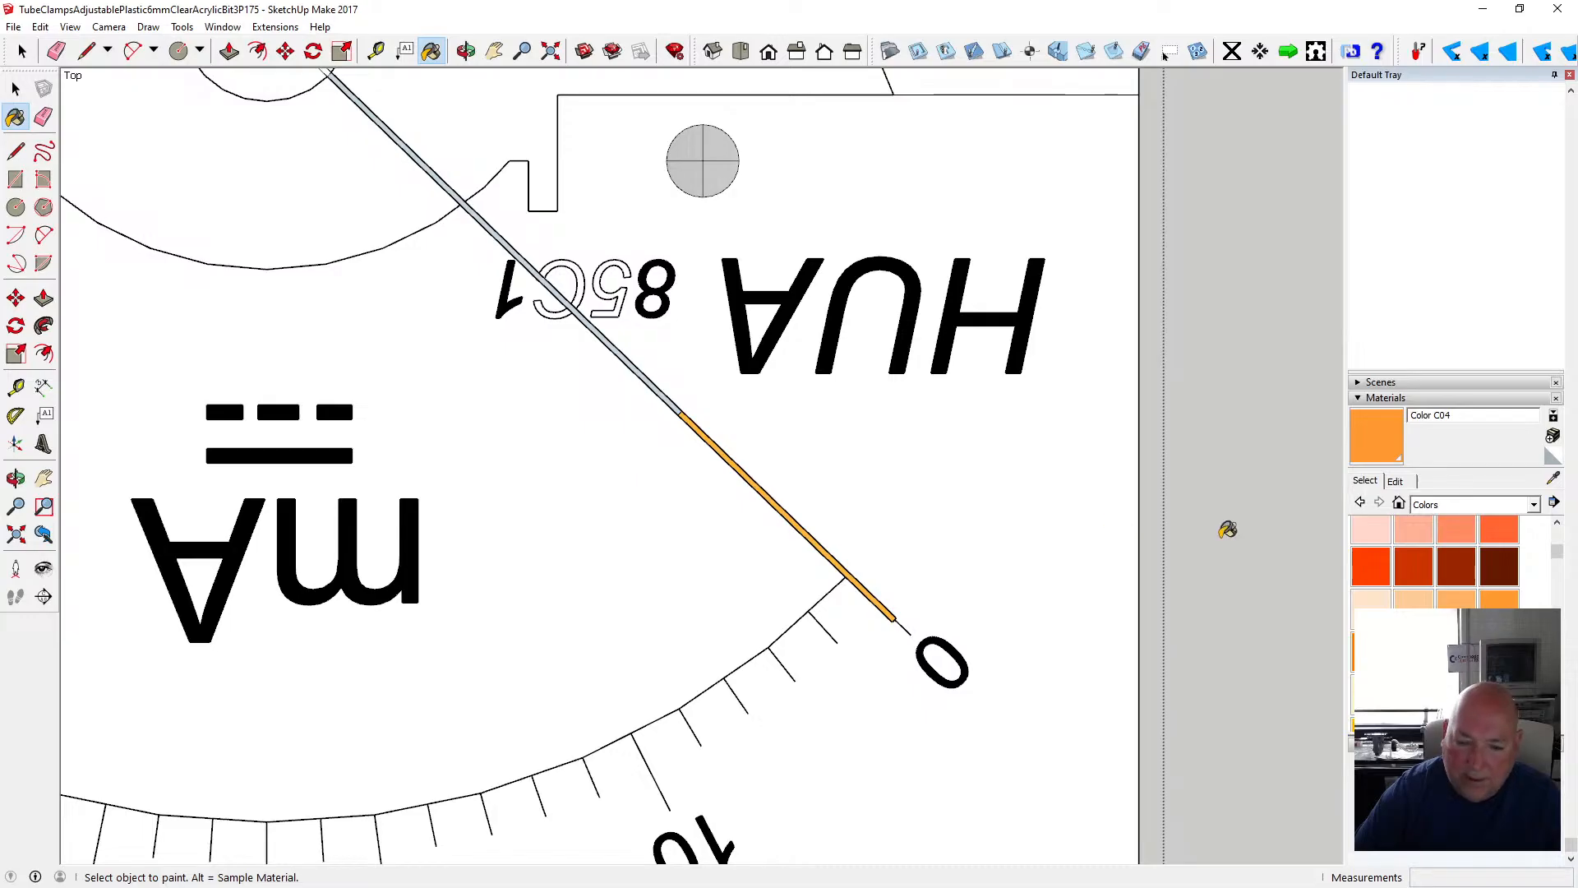
click(1371, 568)
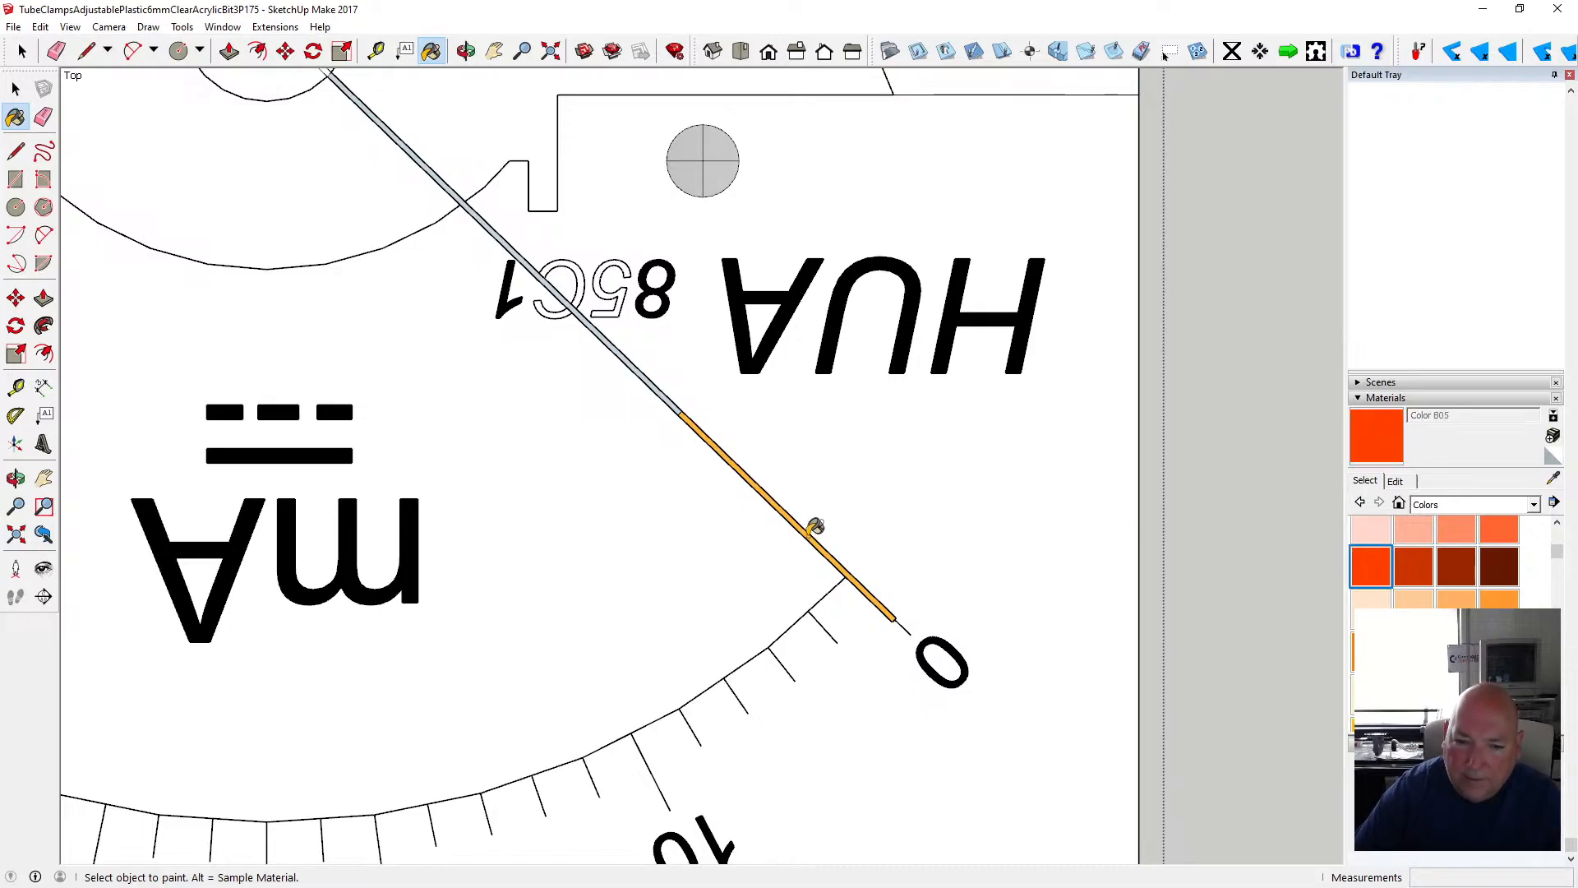
click(814, 527)
click(1489, 532)
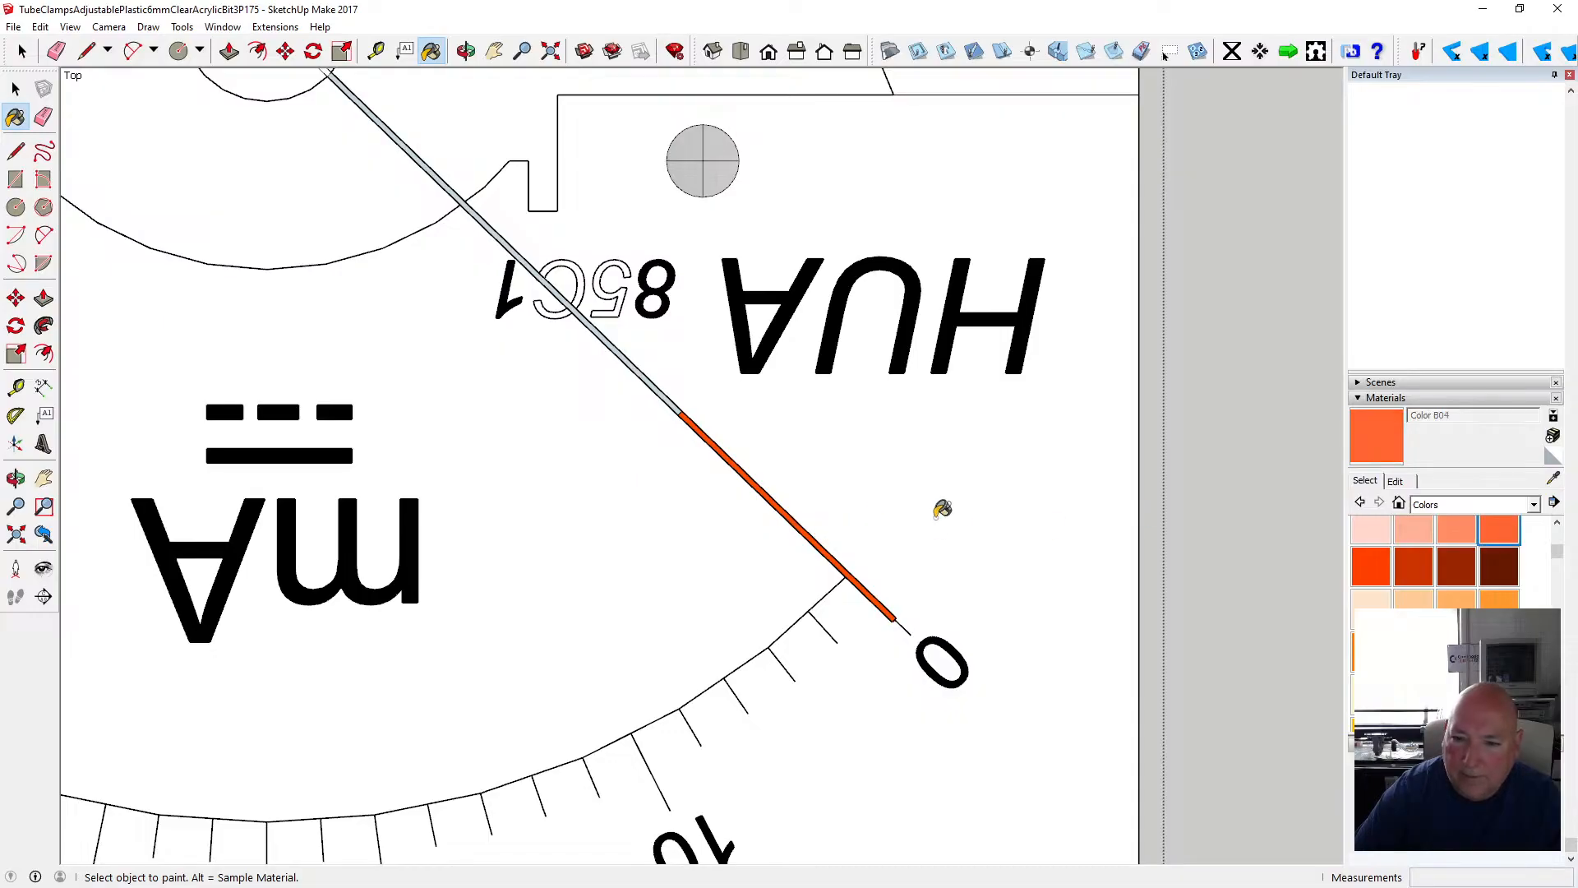
click(804, 519)
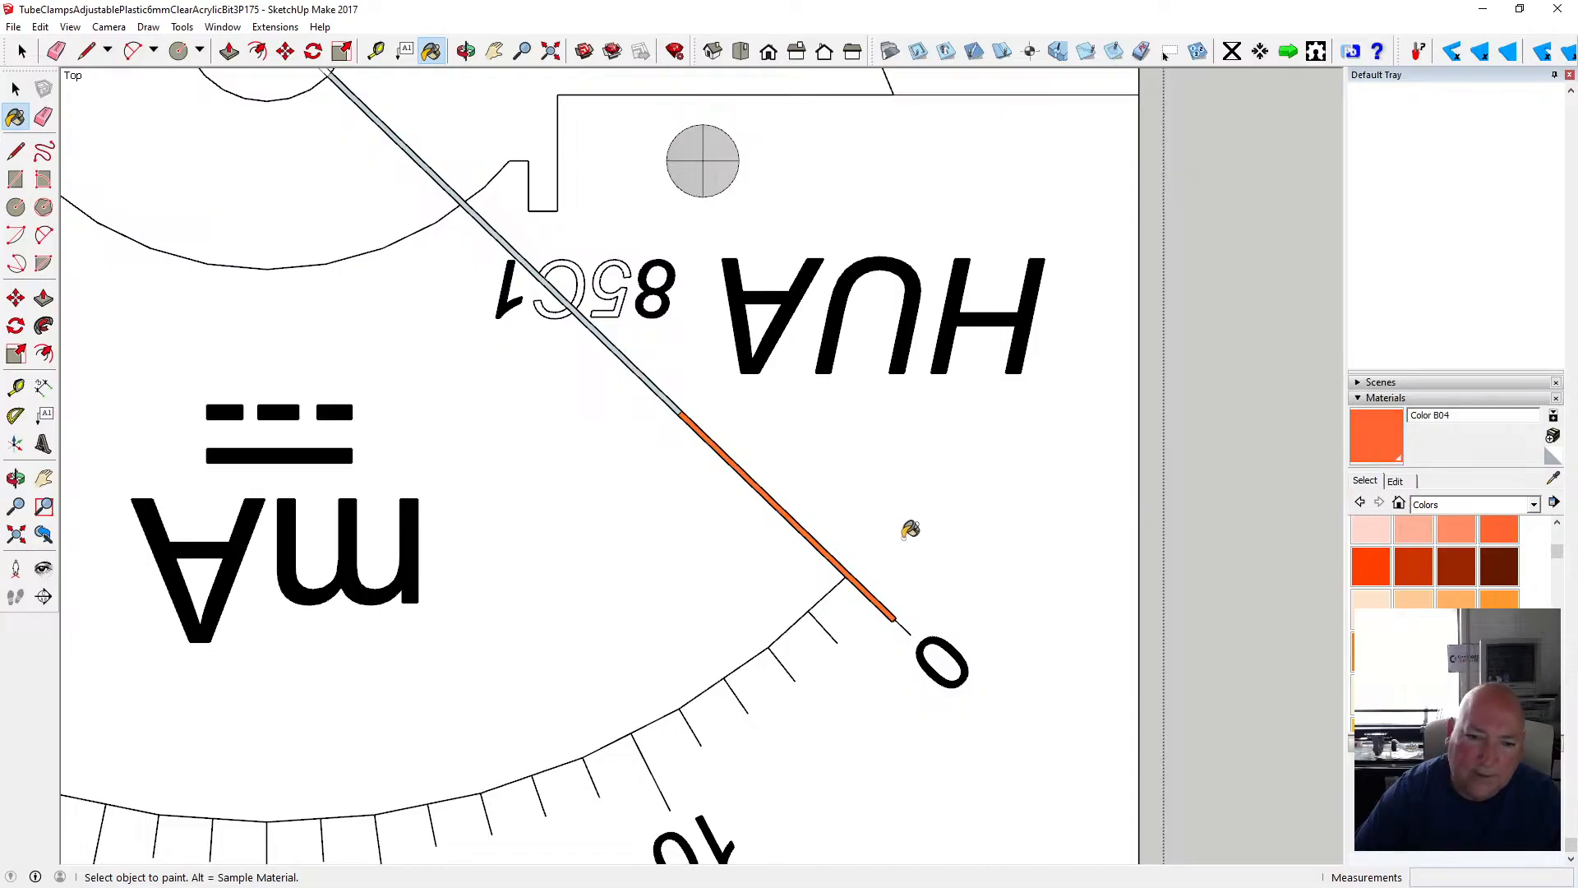
click(1459, 530)
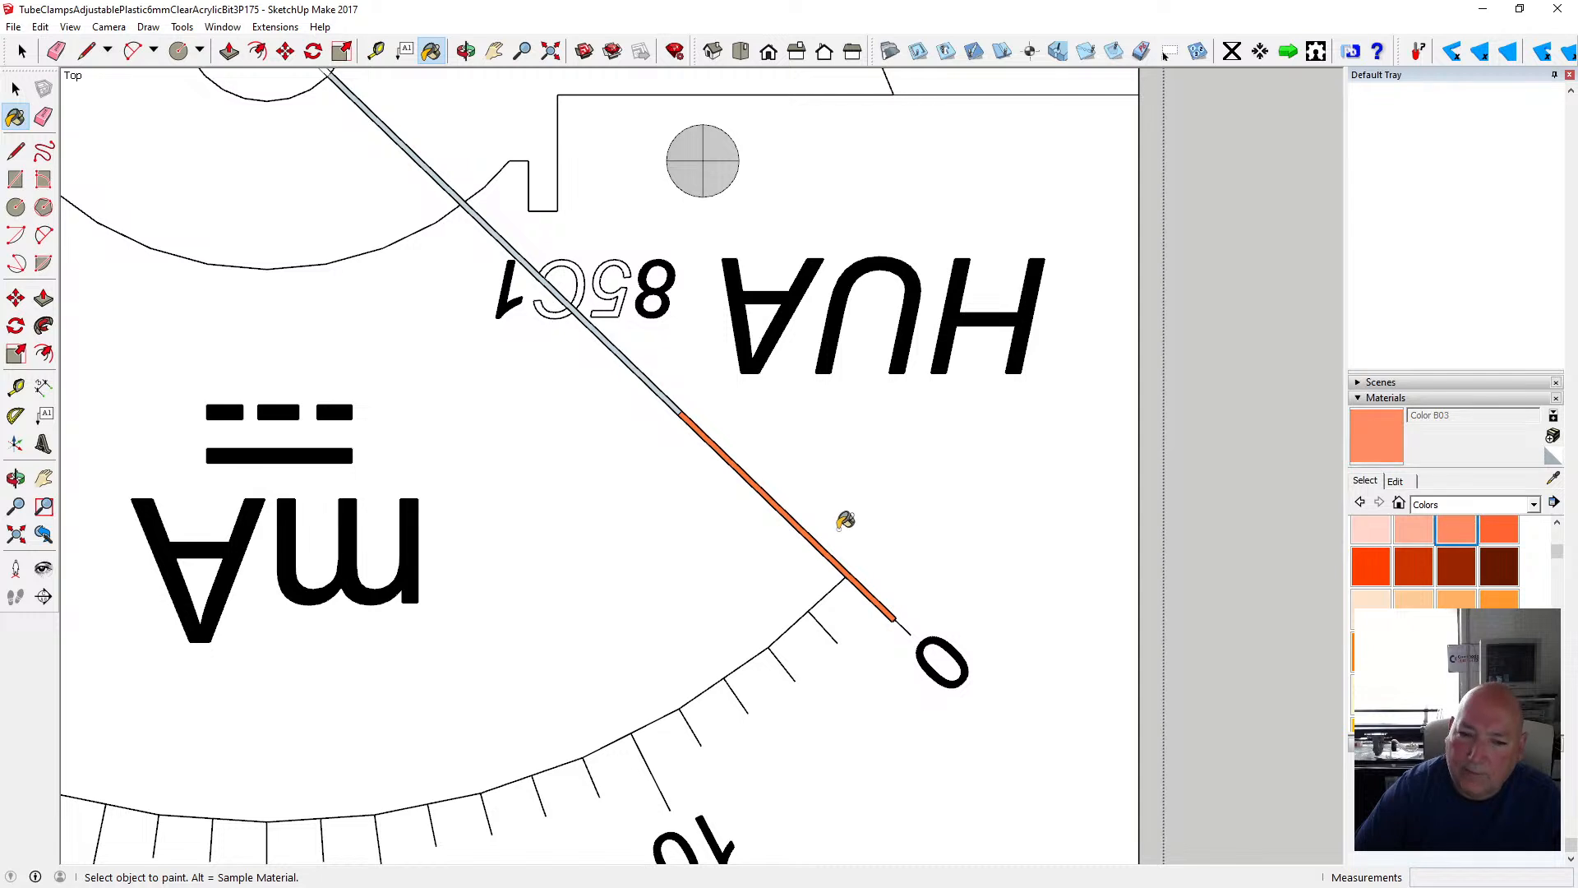
click(804, 525)
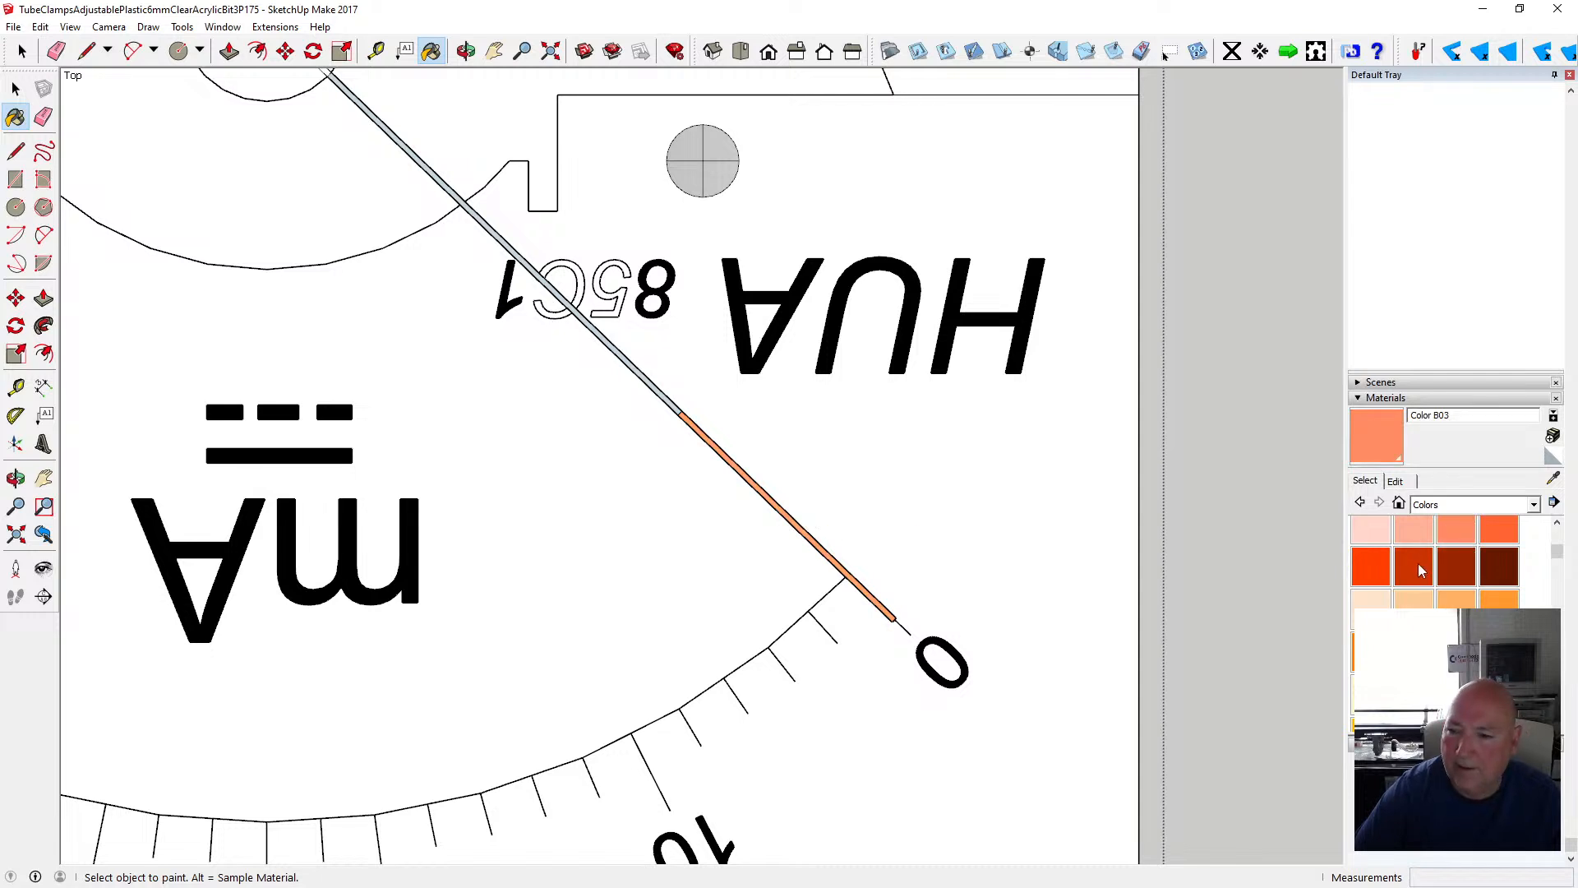
- Paint the needle's outer half, from the dividing edge to the tip, with the orange-red Color B05
click(1374, 568)
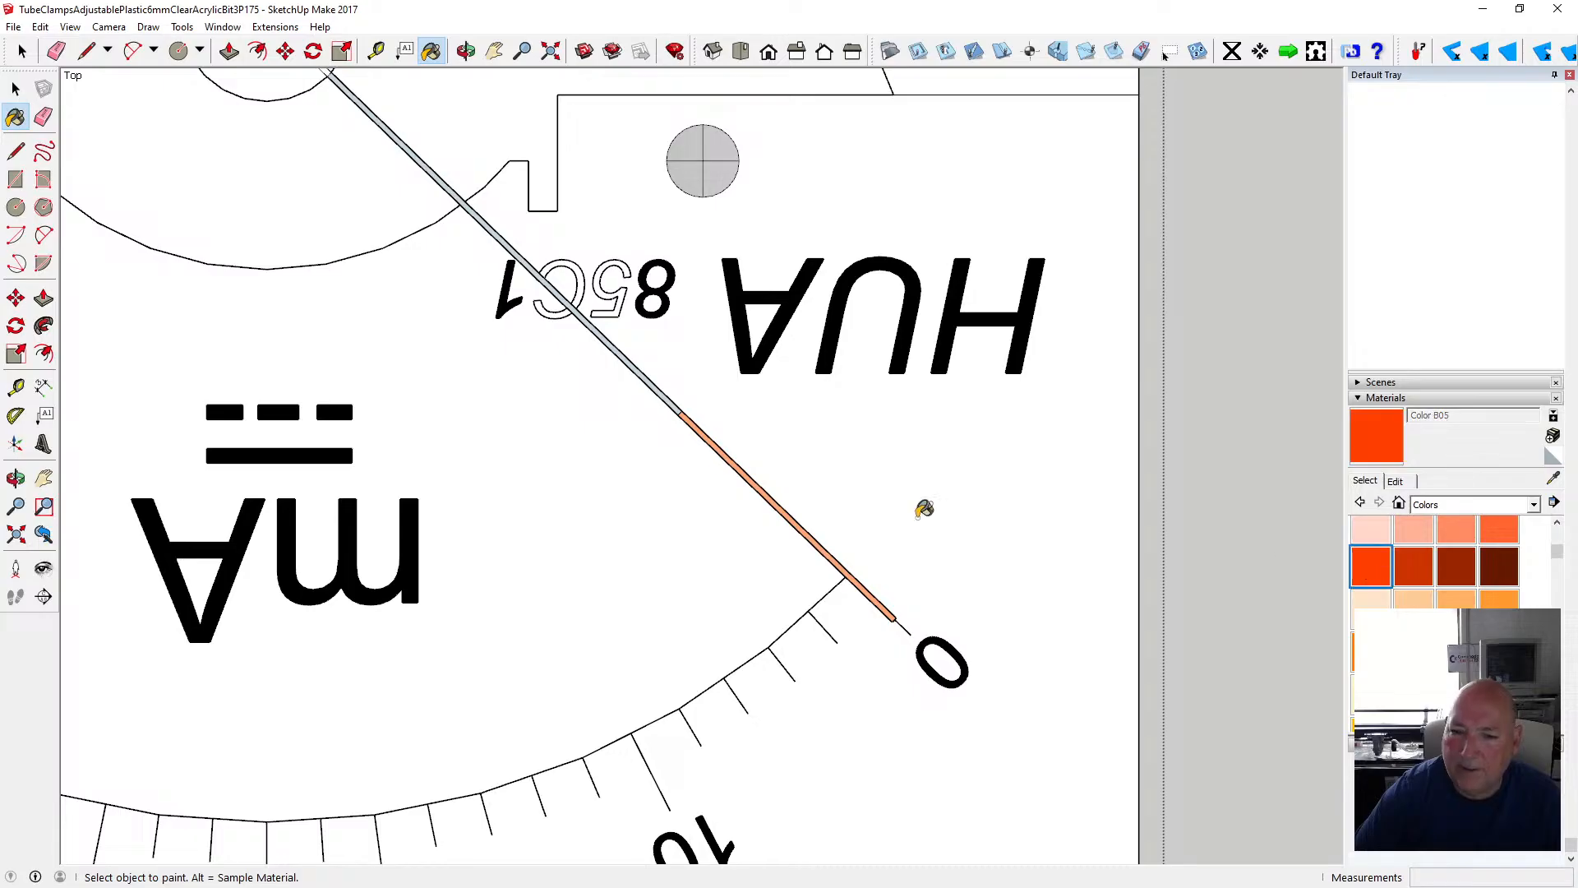
click(804, 524)
scroll(903, 523, down, 1)
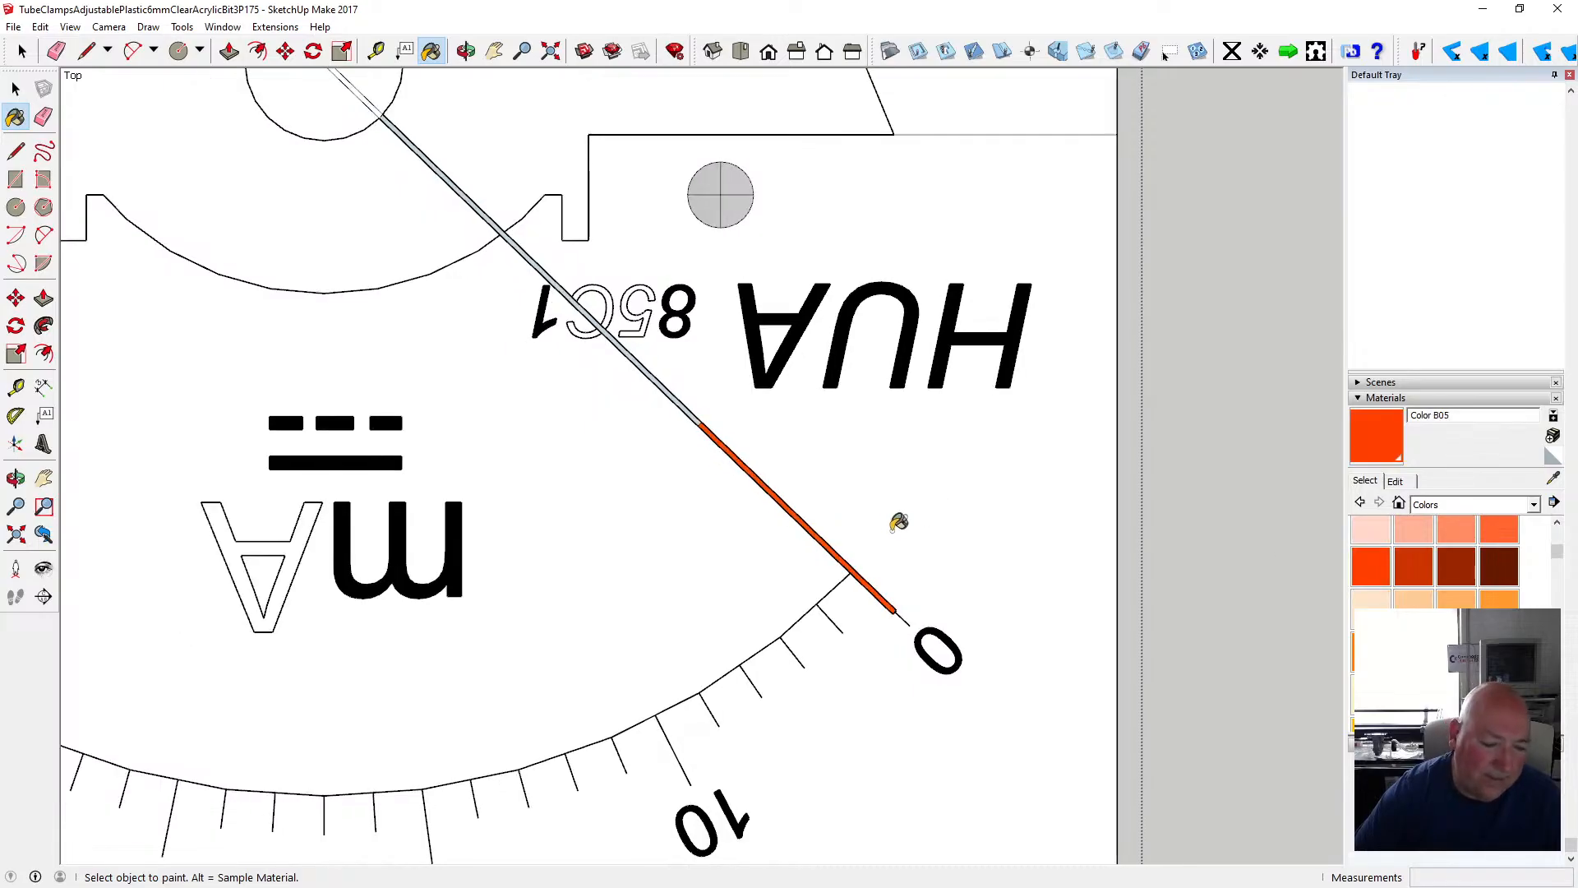
- Try to select the whole needle on the meter dial from the top view
scroll(840, 478, down, 1)
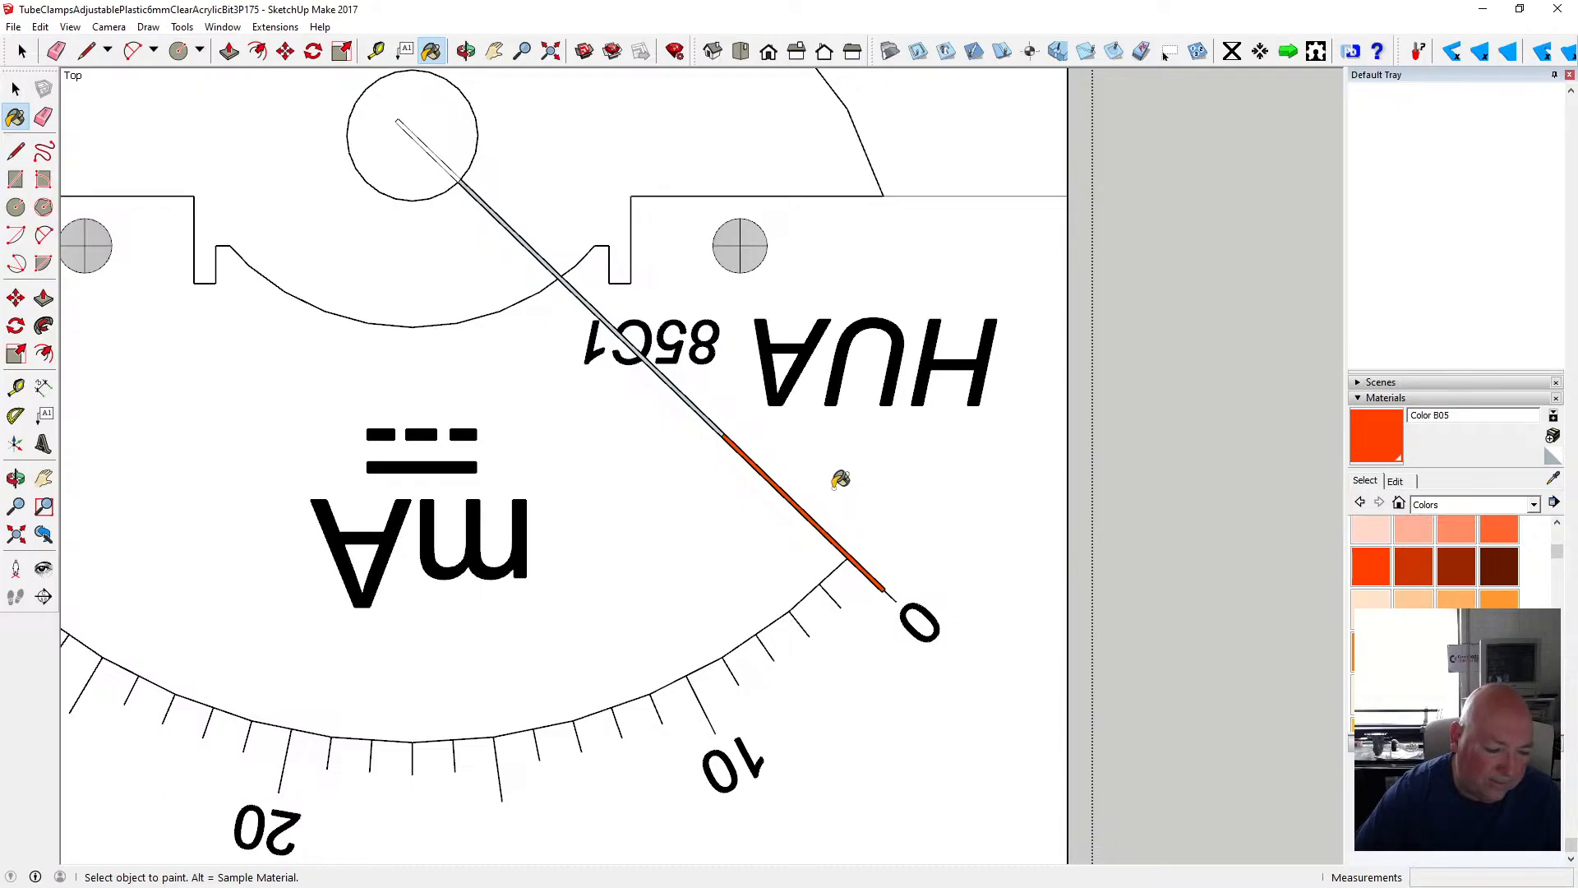
key(space)
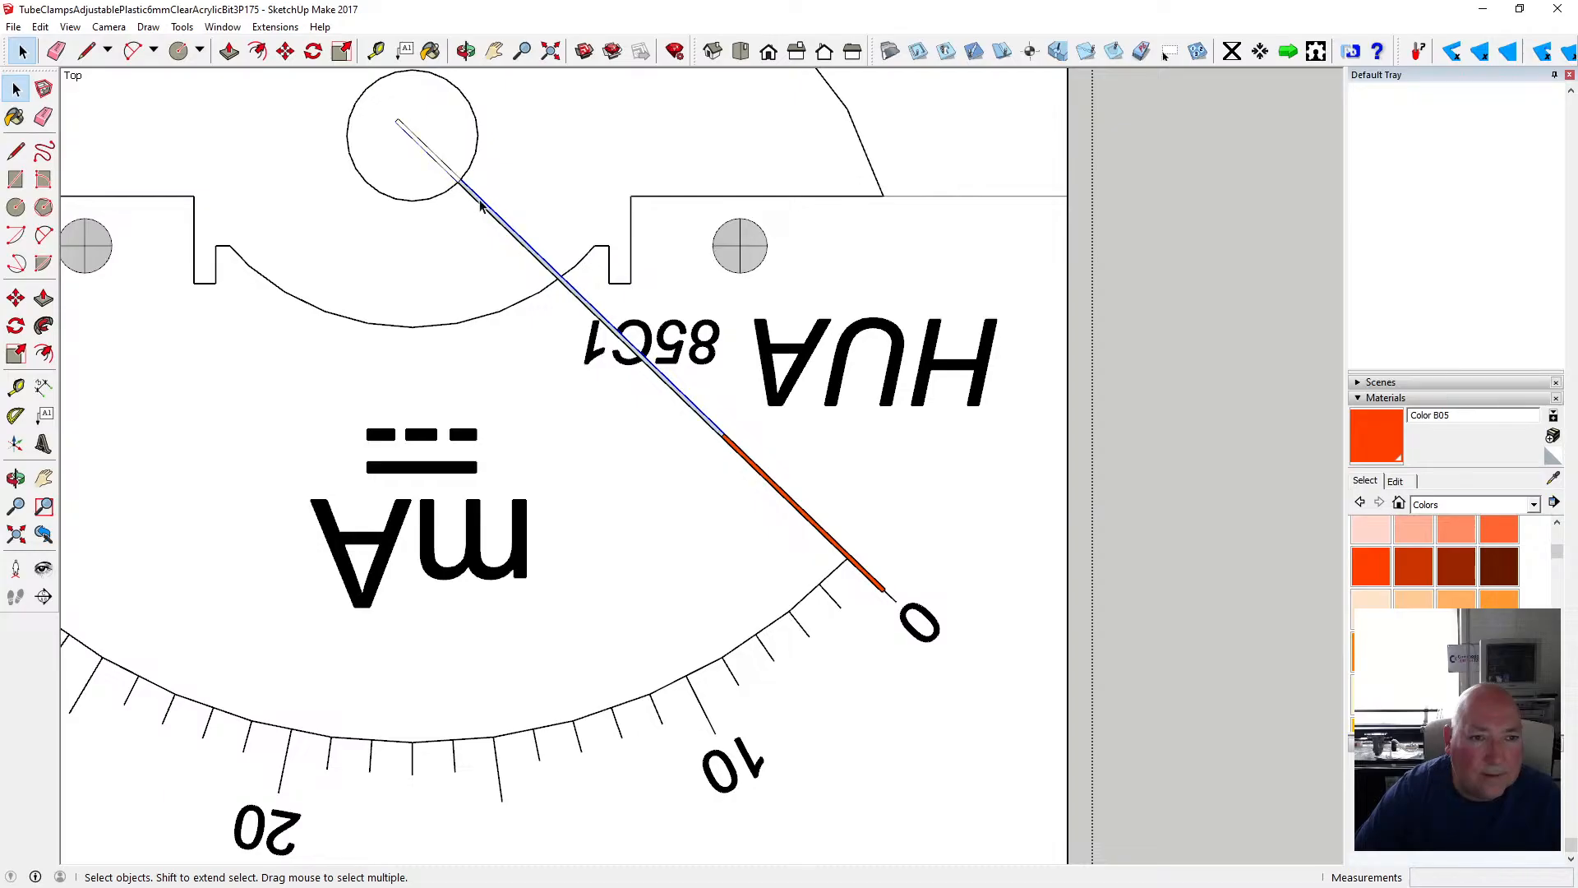
scroll(662, 403, down, 2)
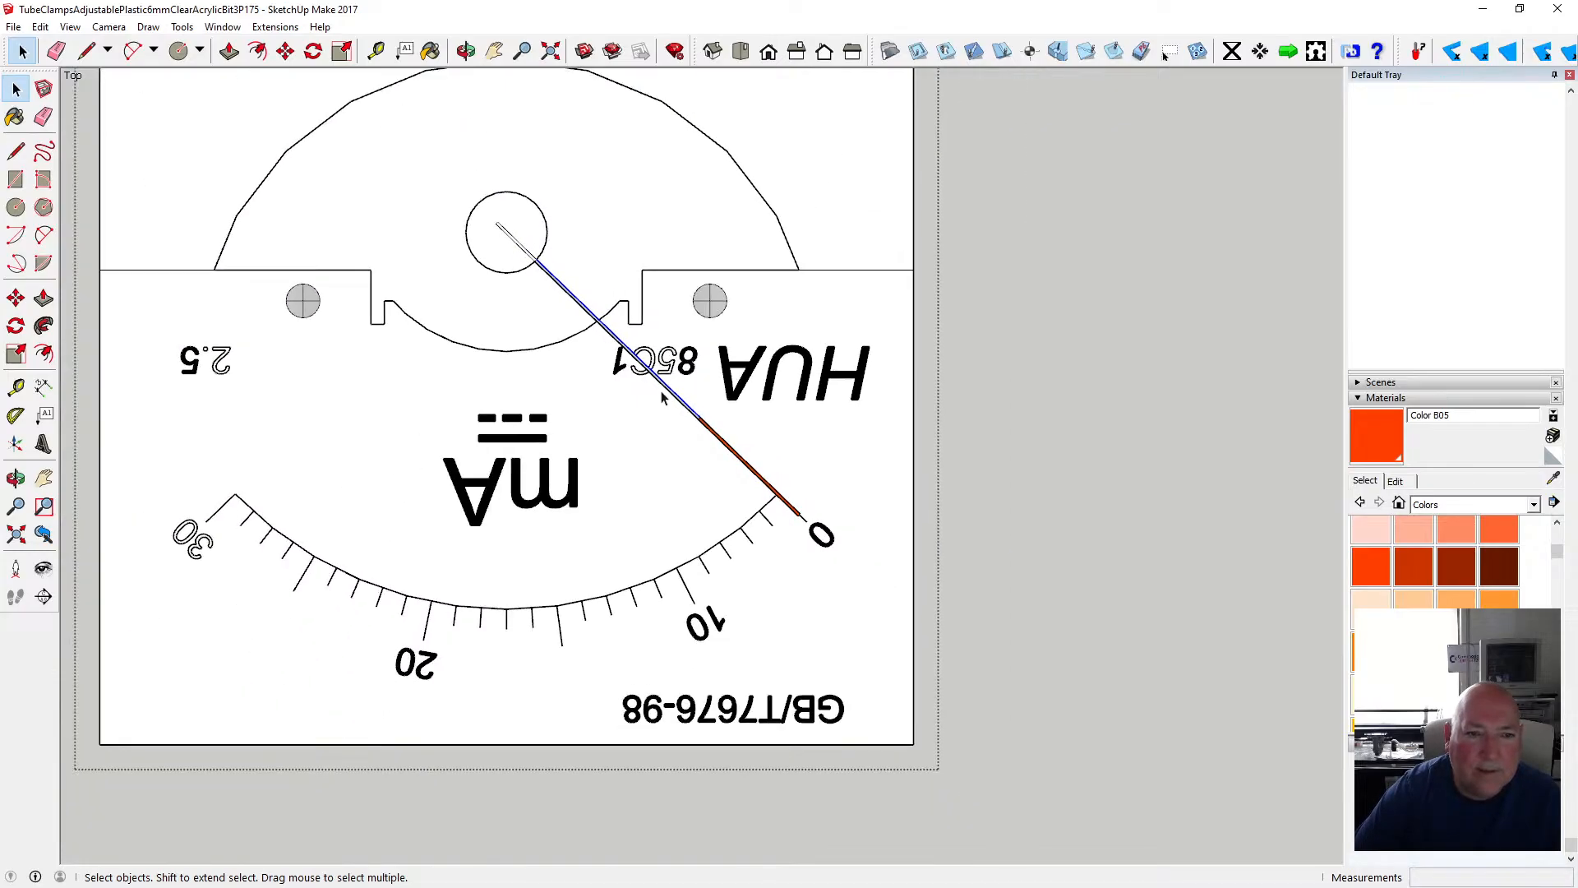
scroll(637, 369, down, 1)
drag(512, 236, 807, 513)
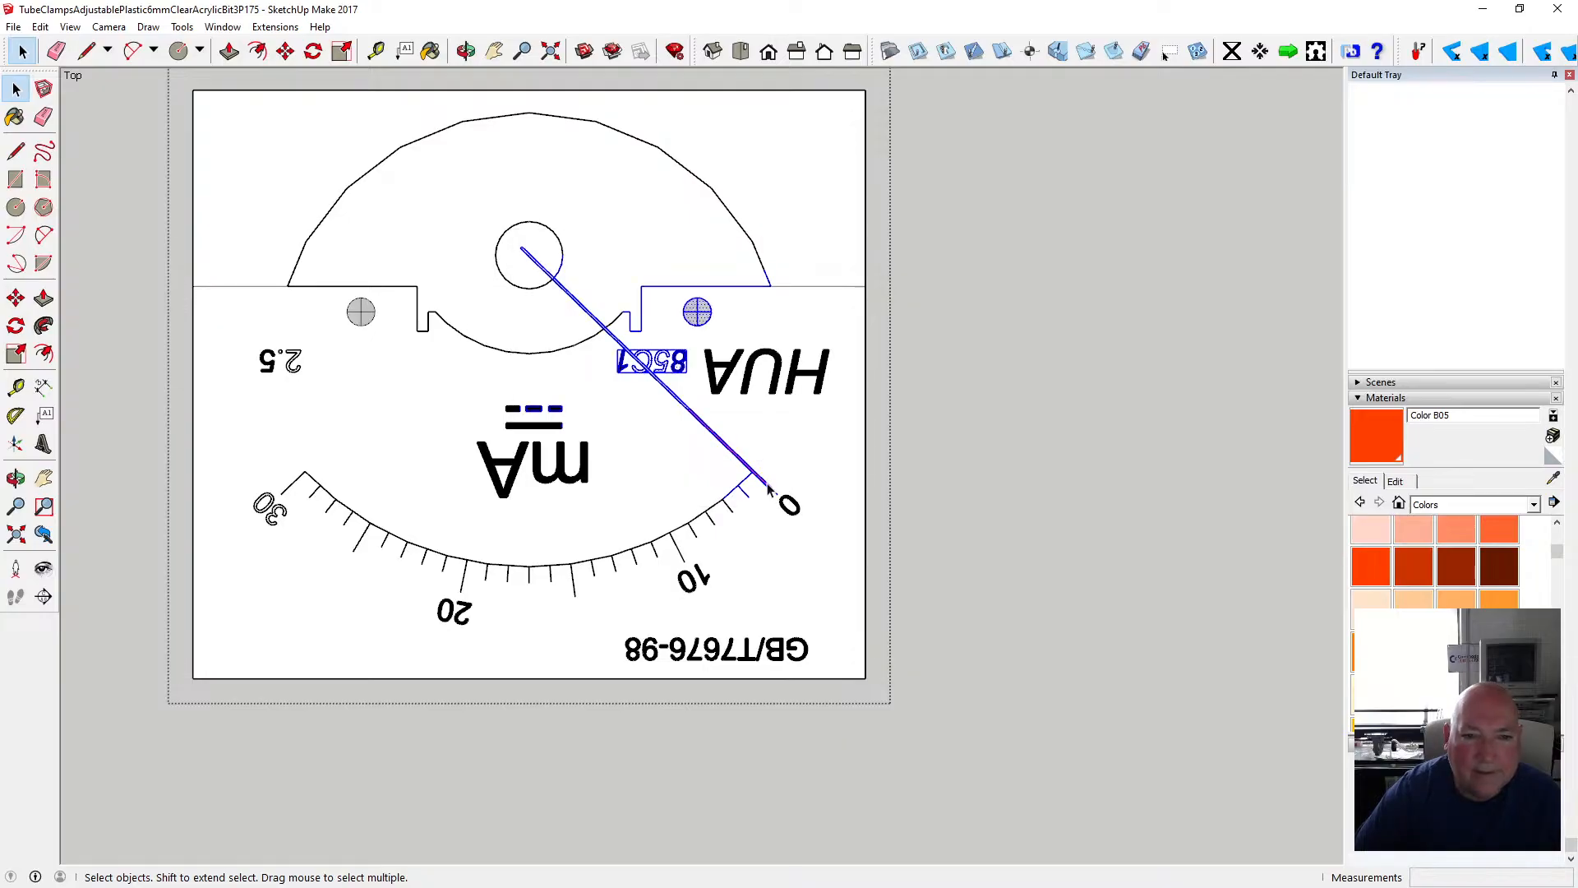
scroll(762, 481, up, 3)
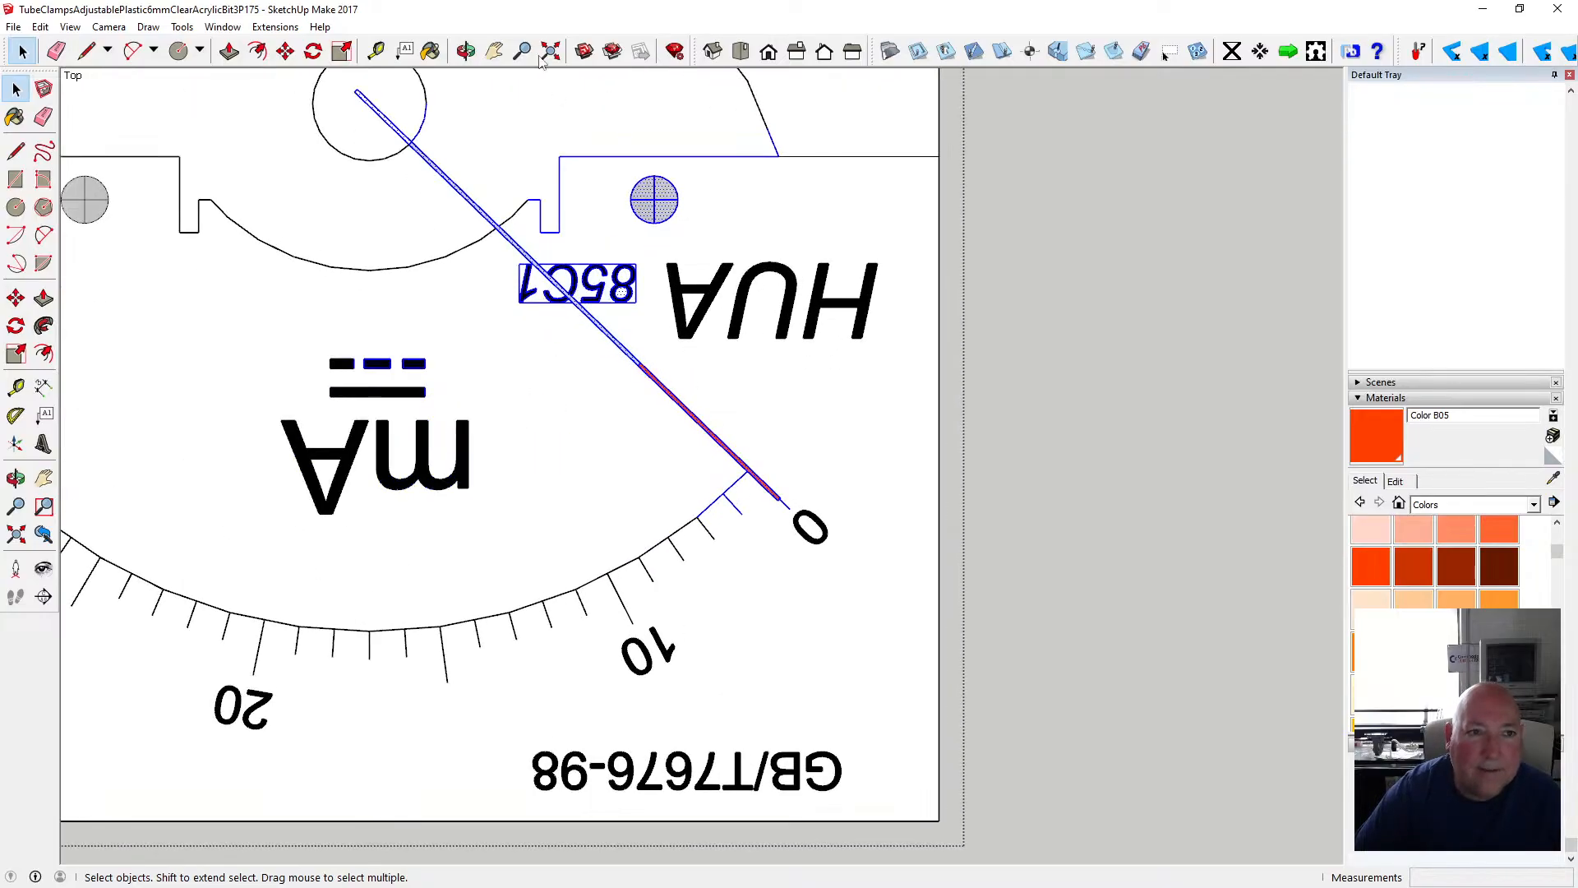
- Select only the needle edge-on from the front, cut it out of the dial group, and undo the cut
click(465, 51)
drag(559, 90, 565, 128)
scroll(562, 246, down, 6)
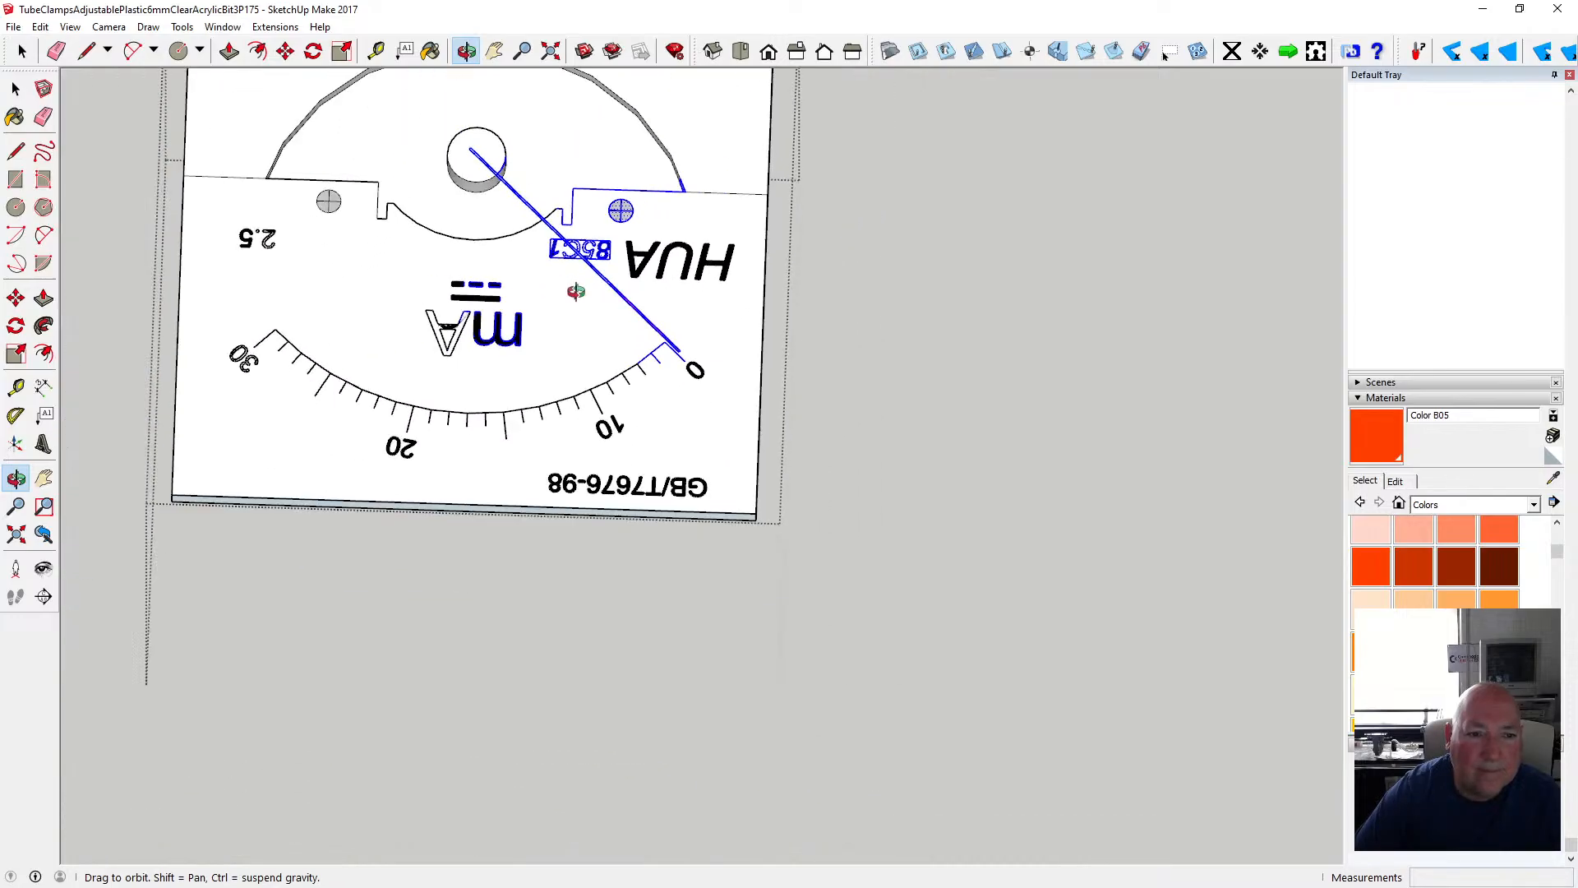
drag(539, 353, 555, 157)
drag(535, 230, 539, 213)
key(space)
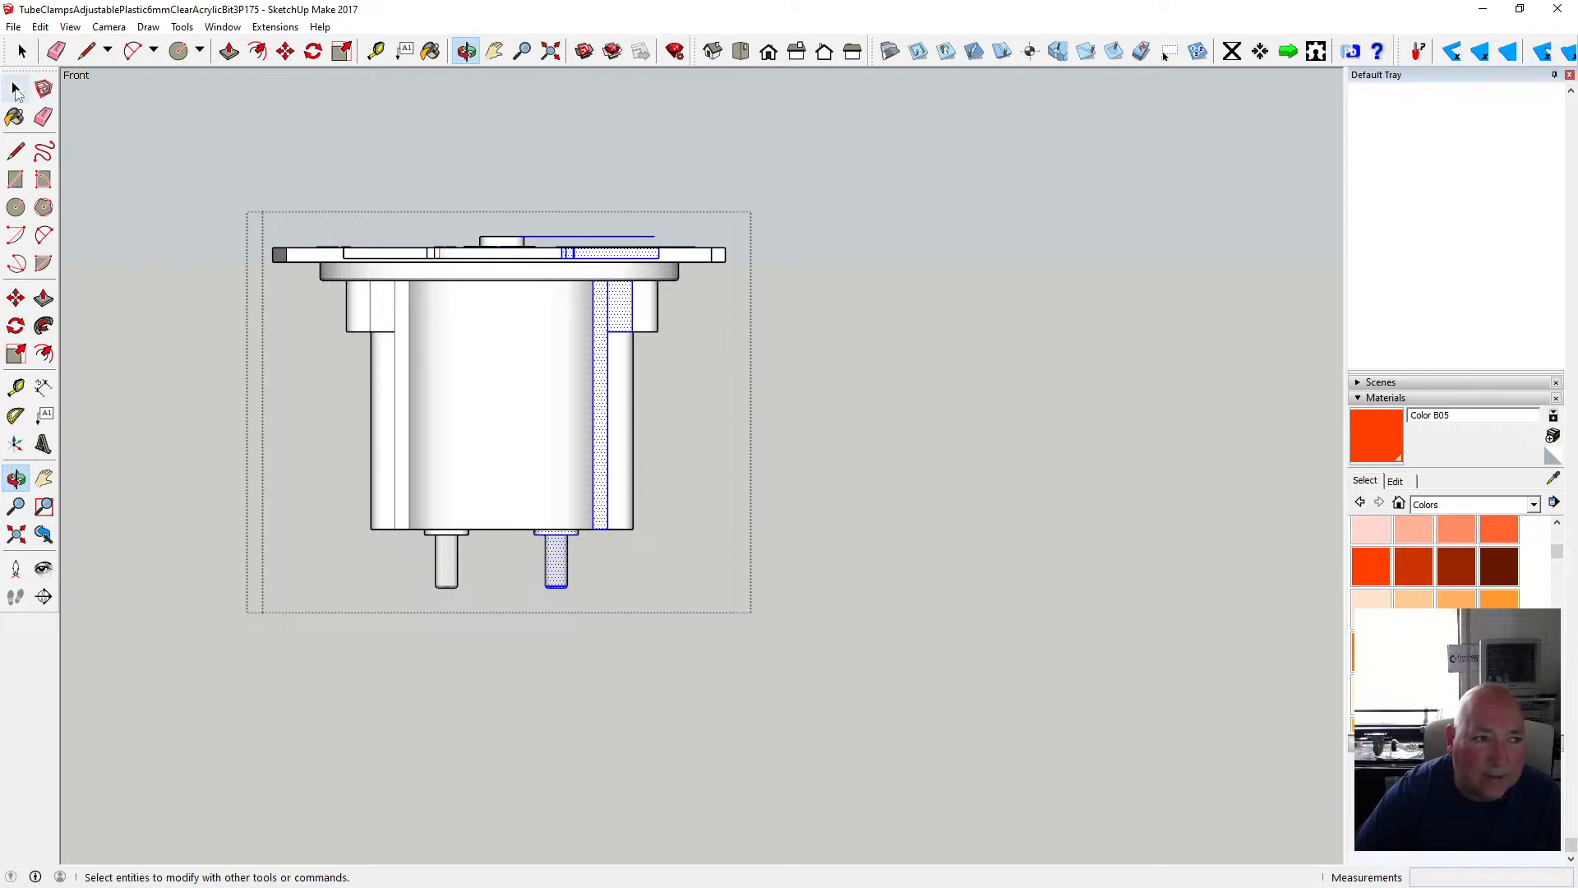
drag(495, 223, 665, 240)
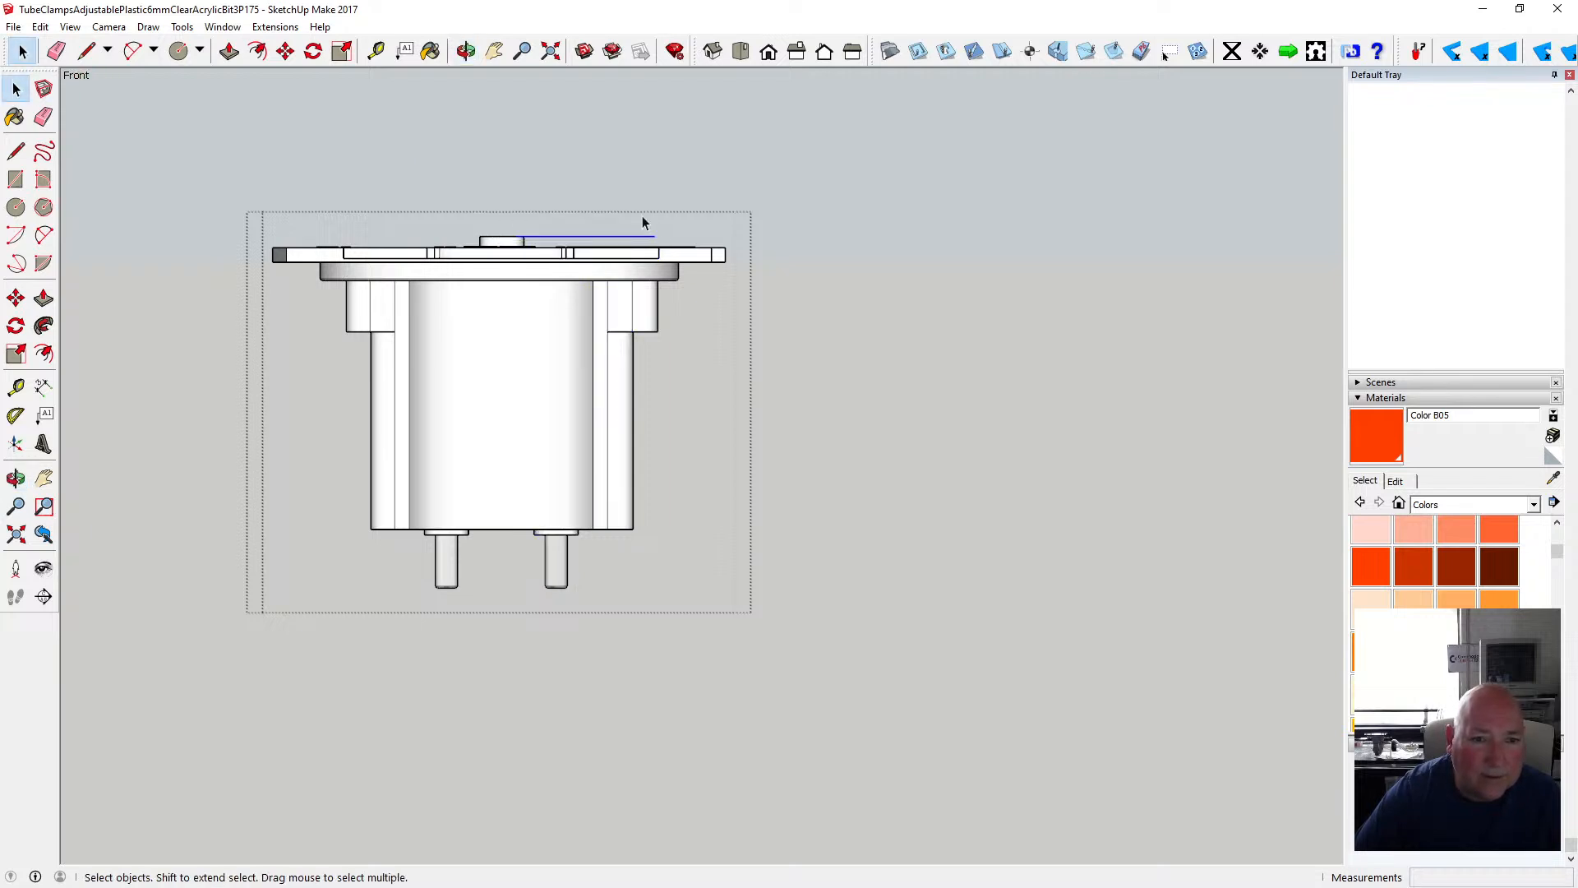
click(466, 52)
drag(490, 127, 222, 430)
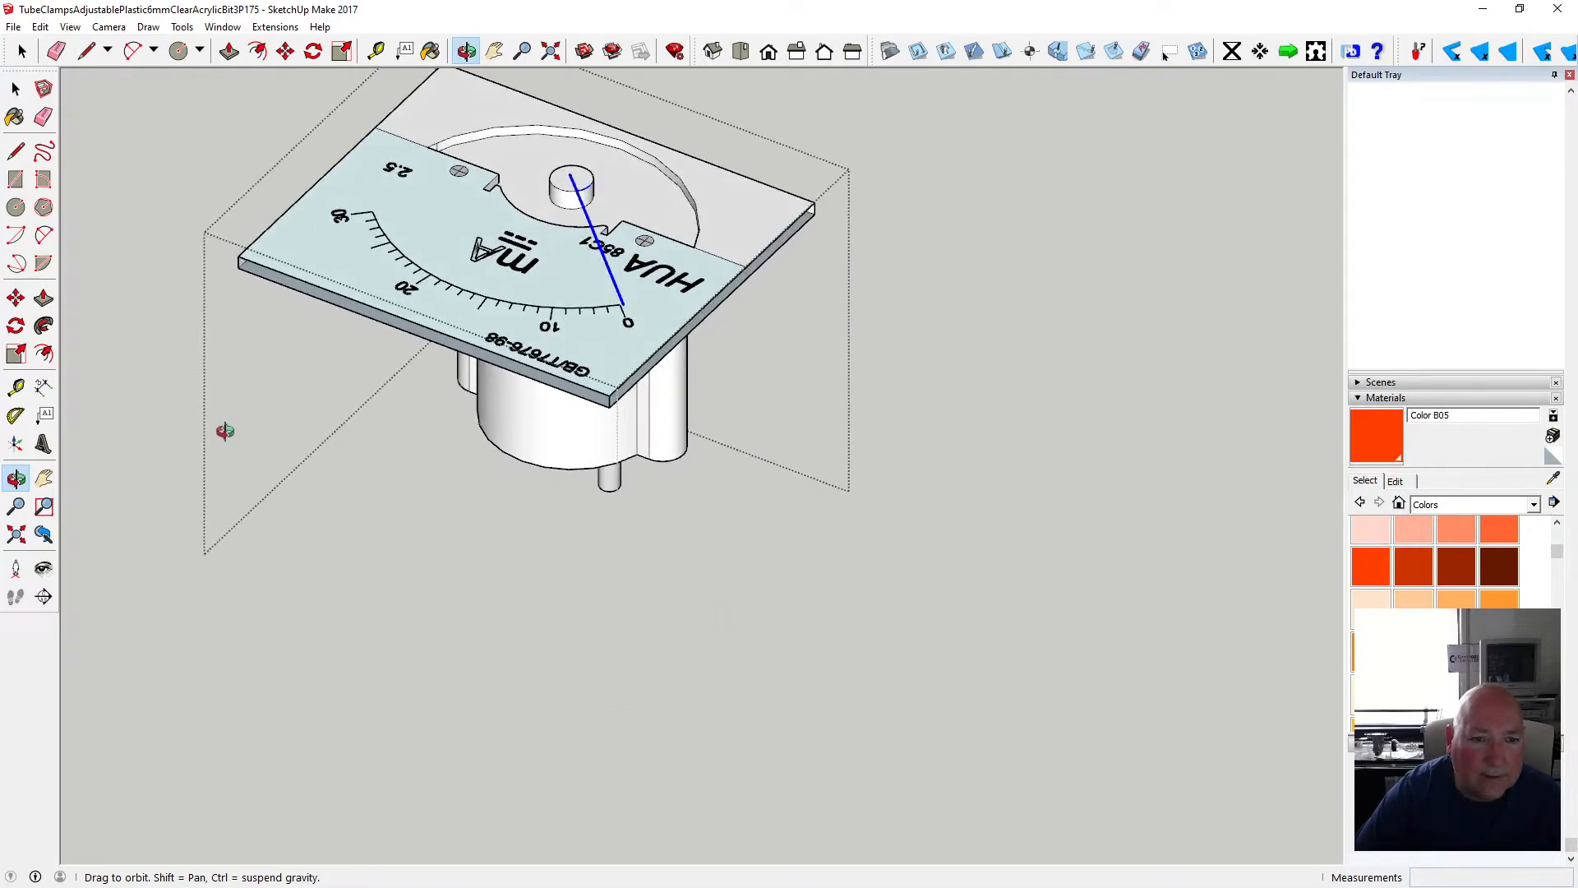
scroll(595, 187, up, 3)
scroll(595, 187, up, 3)
key(space)
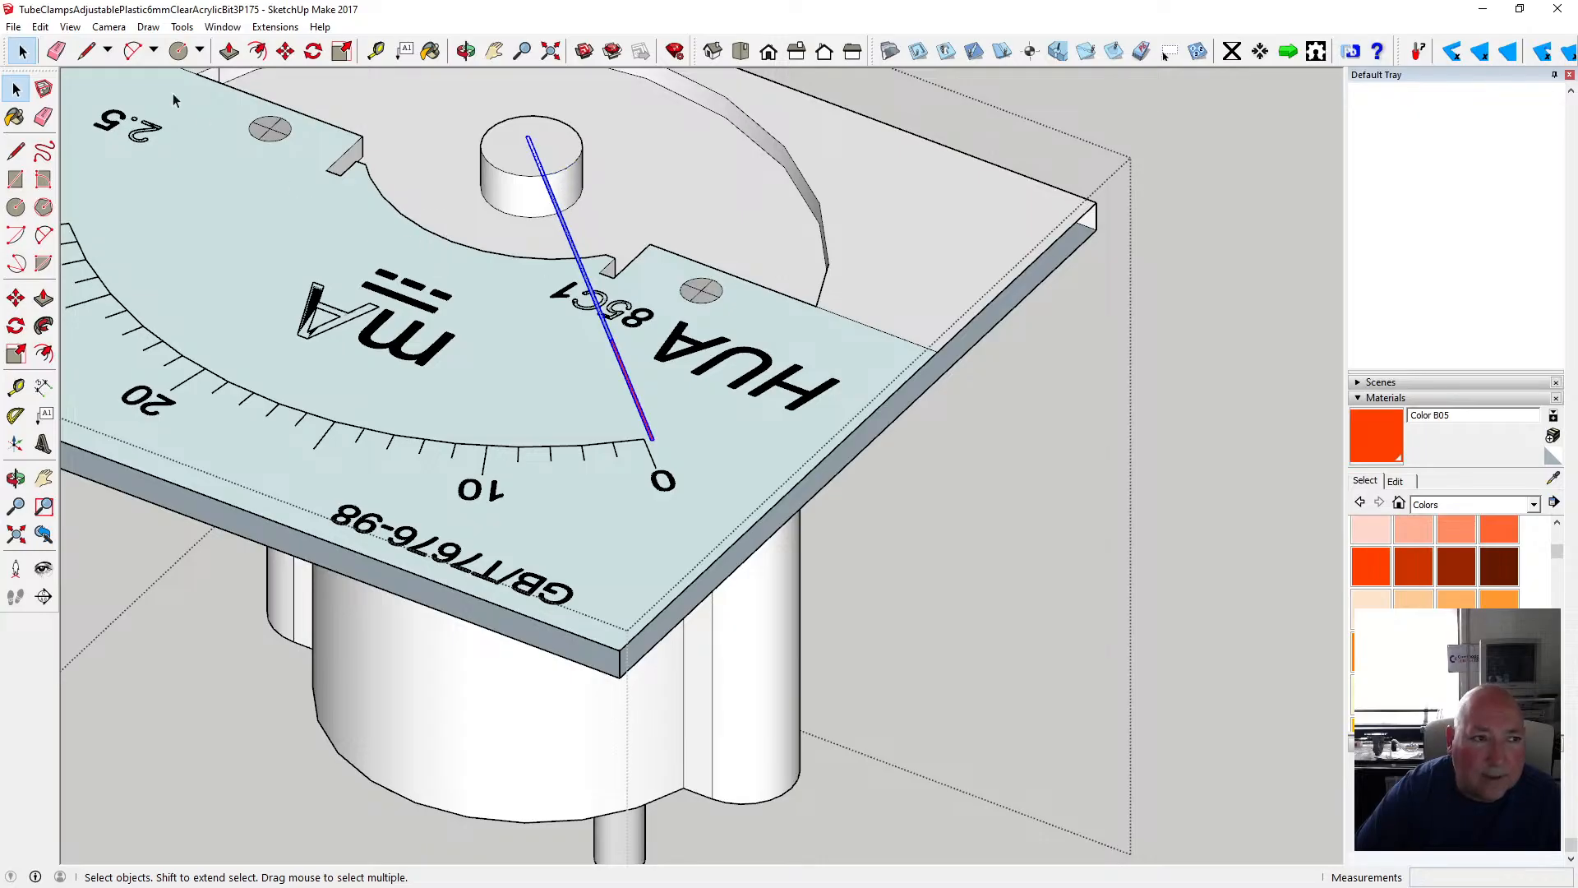
click(39, 26)
click(61, 88)
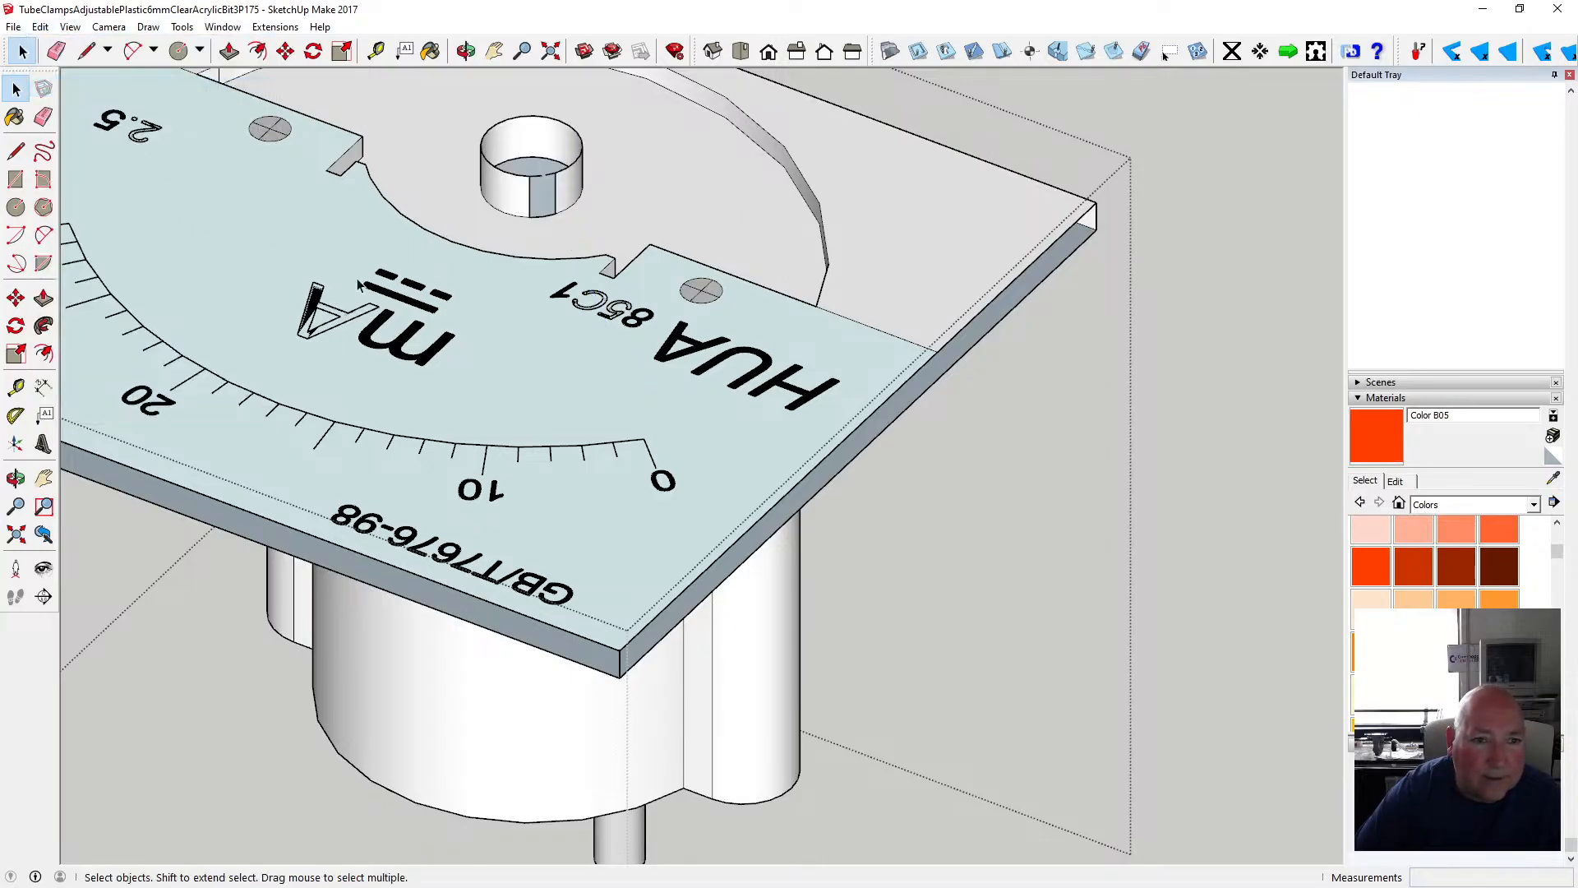
click(40, 26)
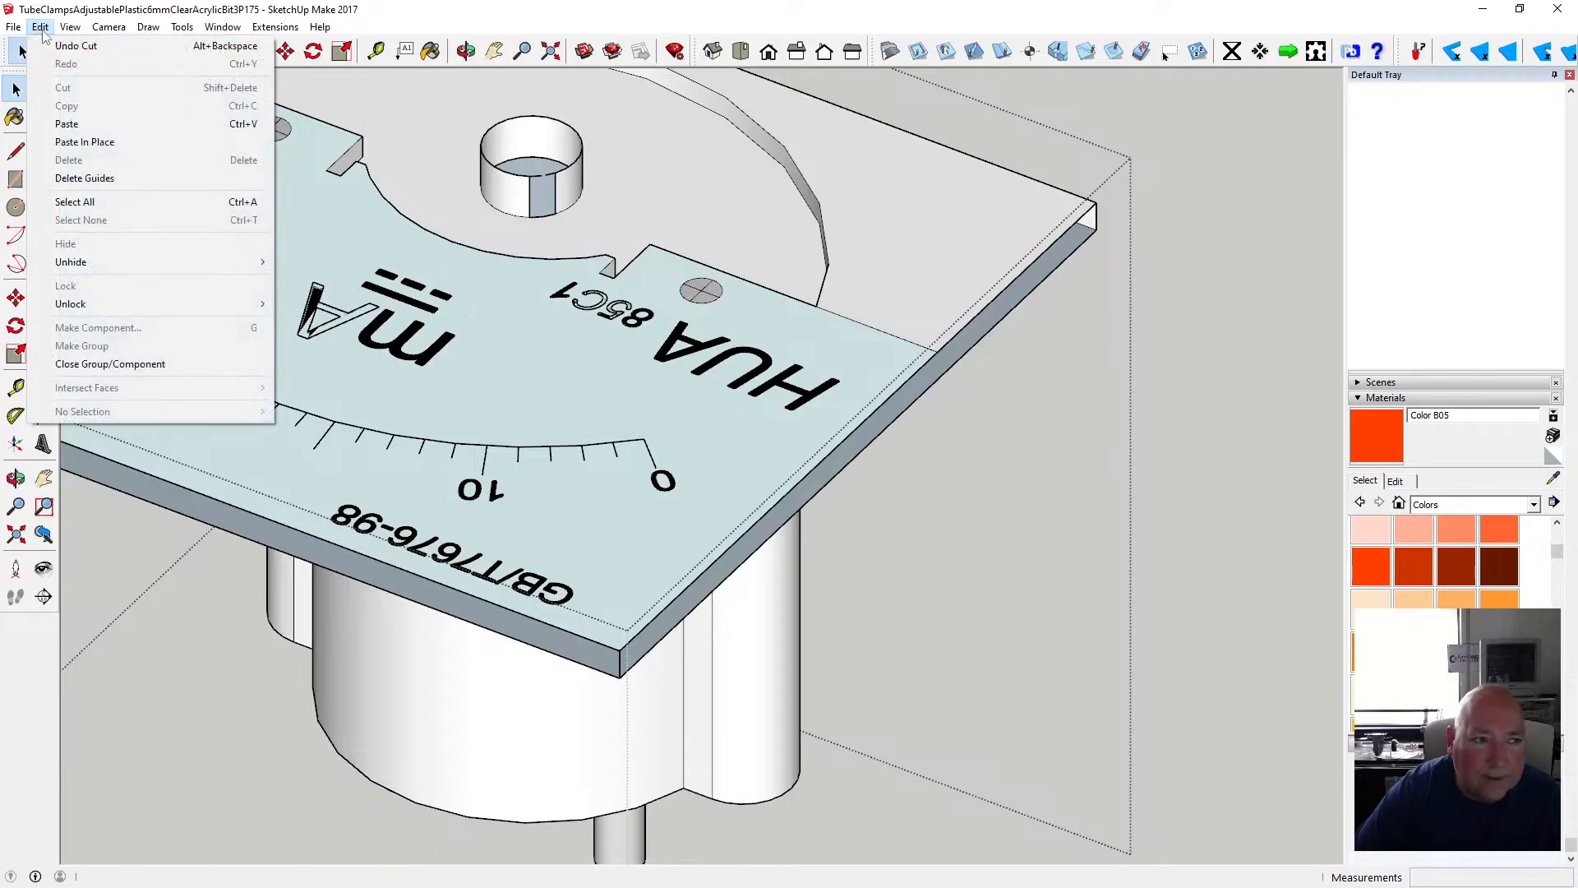
click(69, 51)
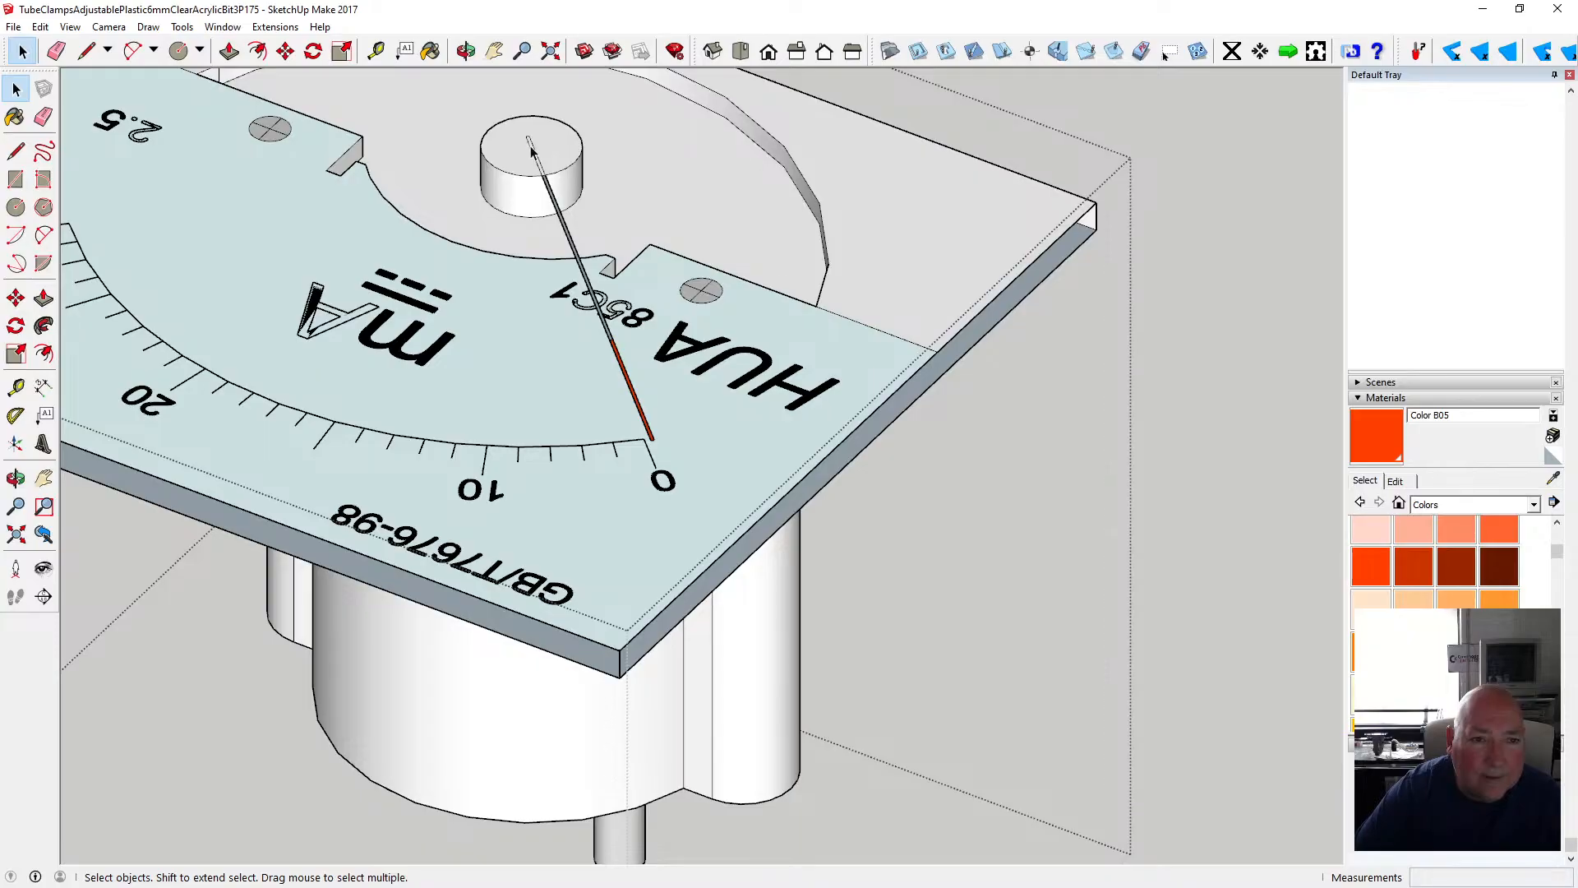
- Select the complete needle edge-on above the dial plate and copy it
click(466, 52)
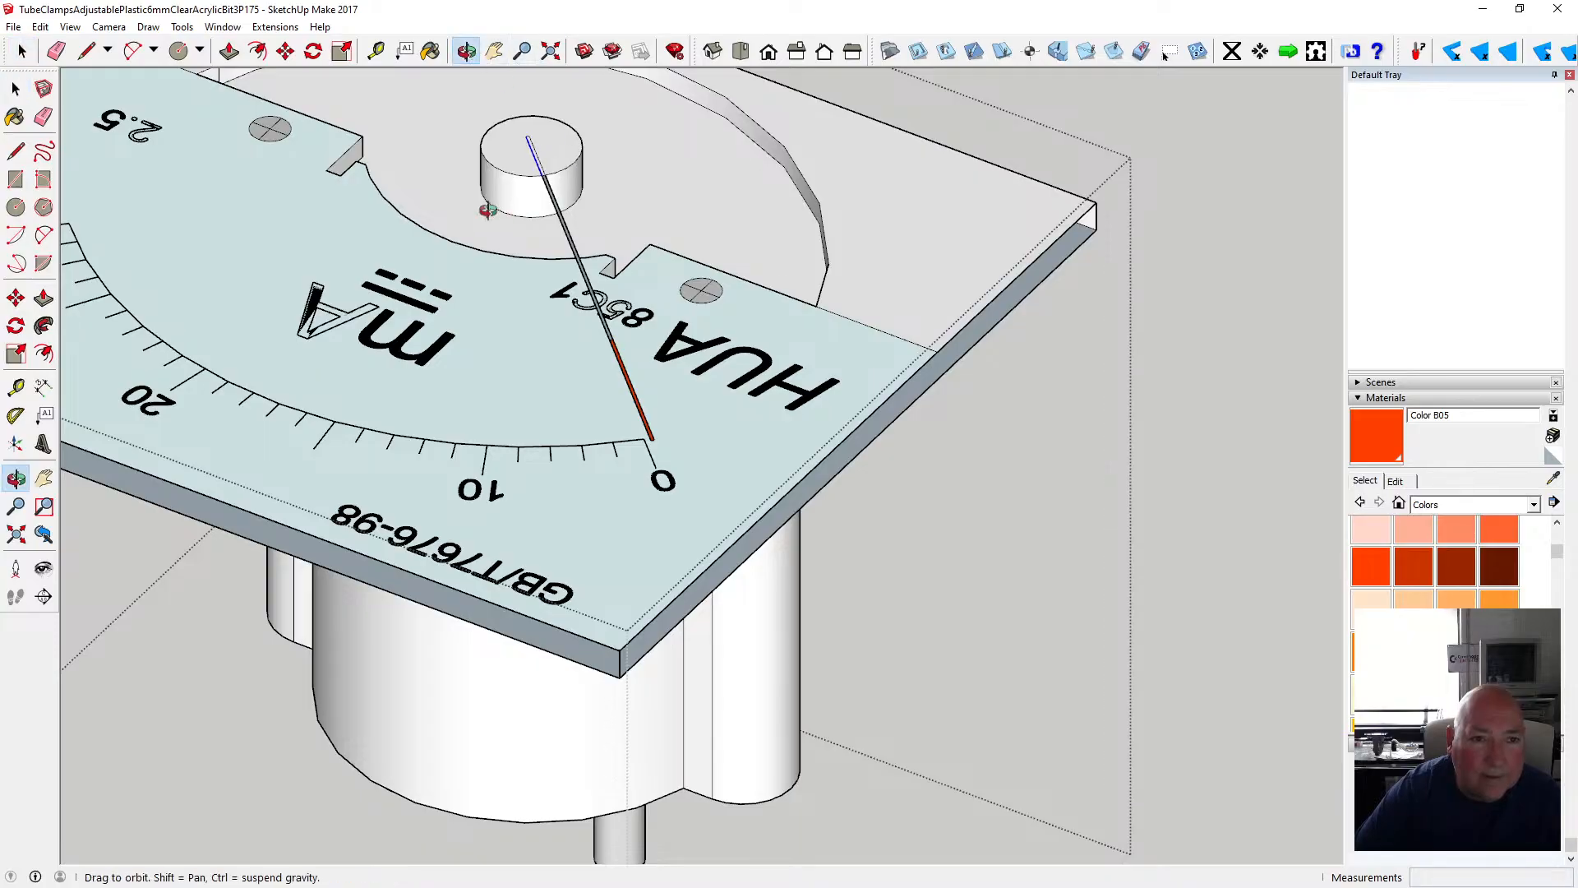
drag(486, 210, 564, 271)
click(44, 89)
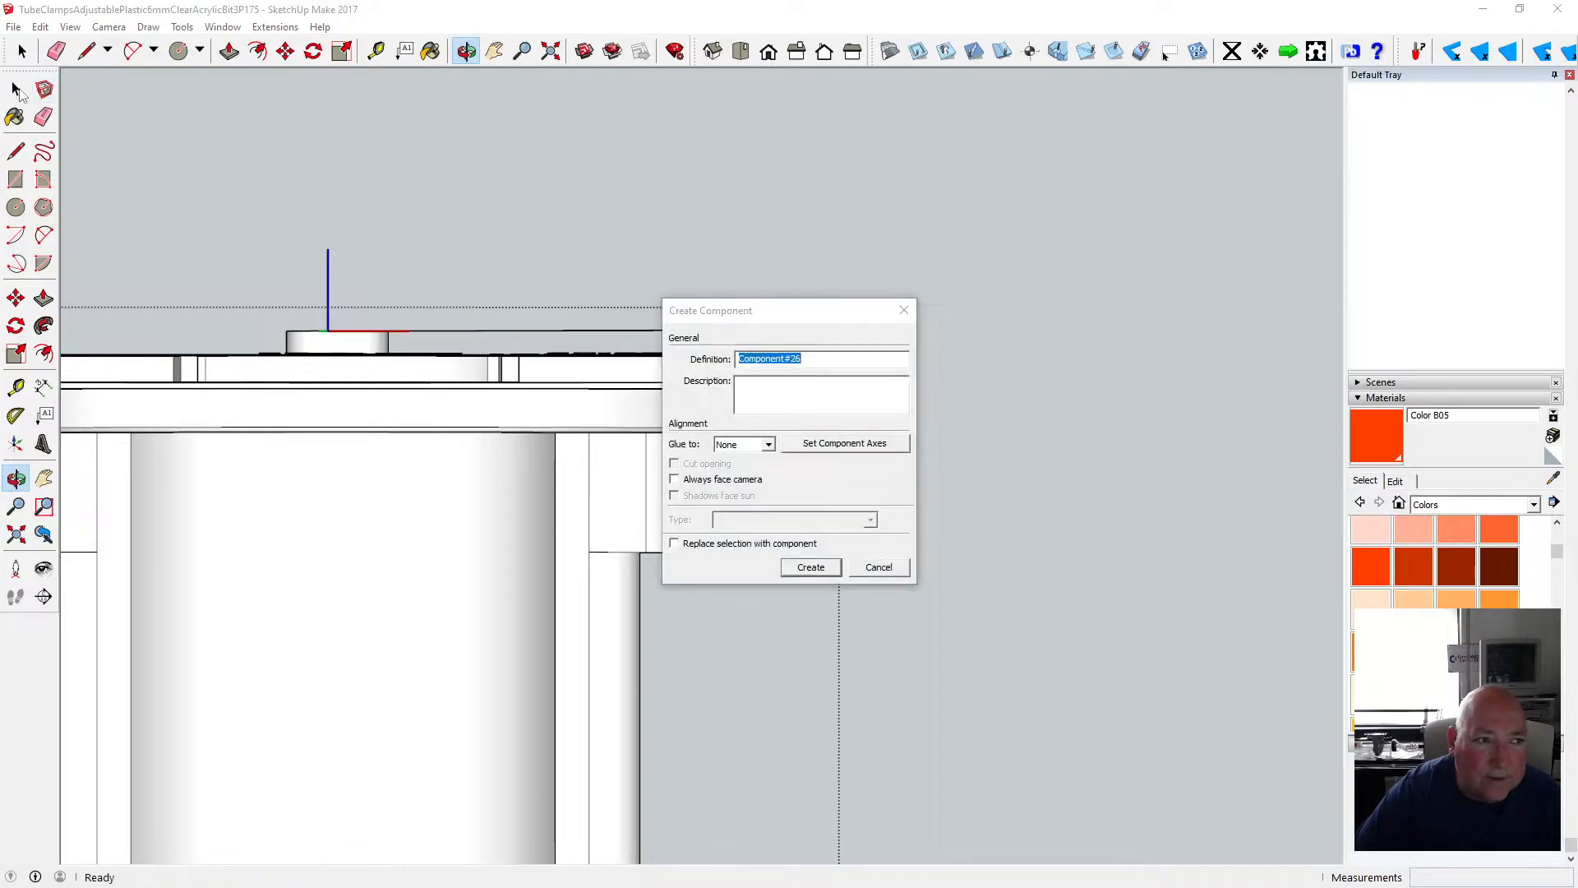
click(879, 568)
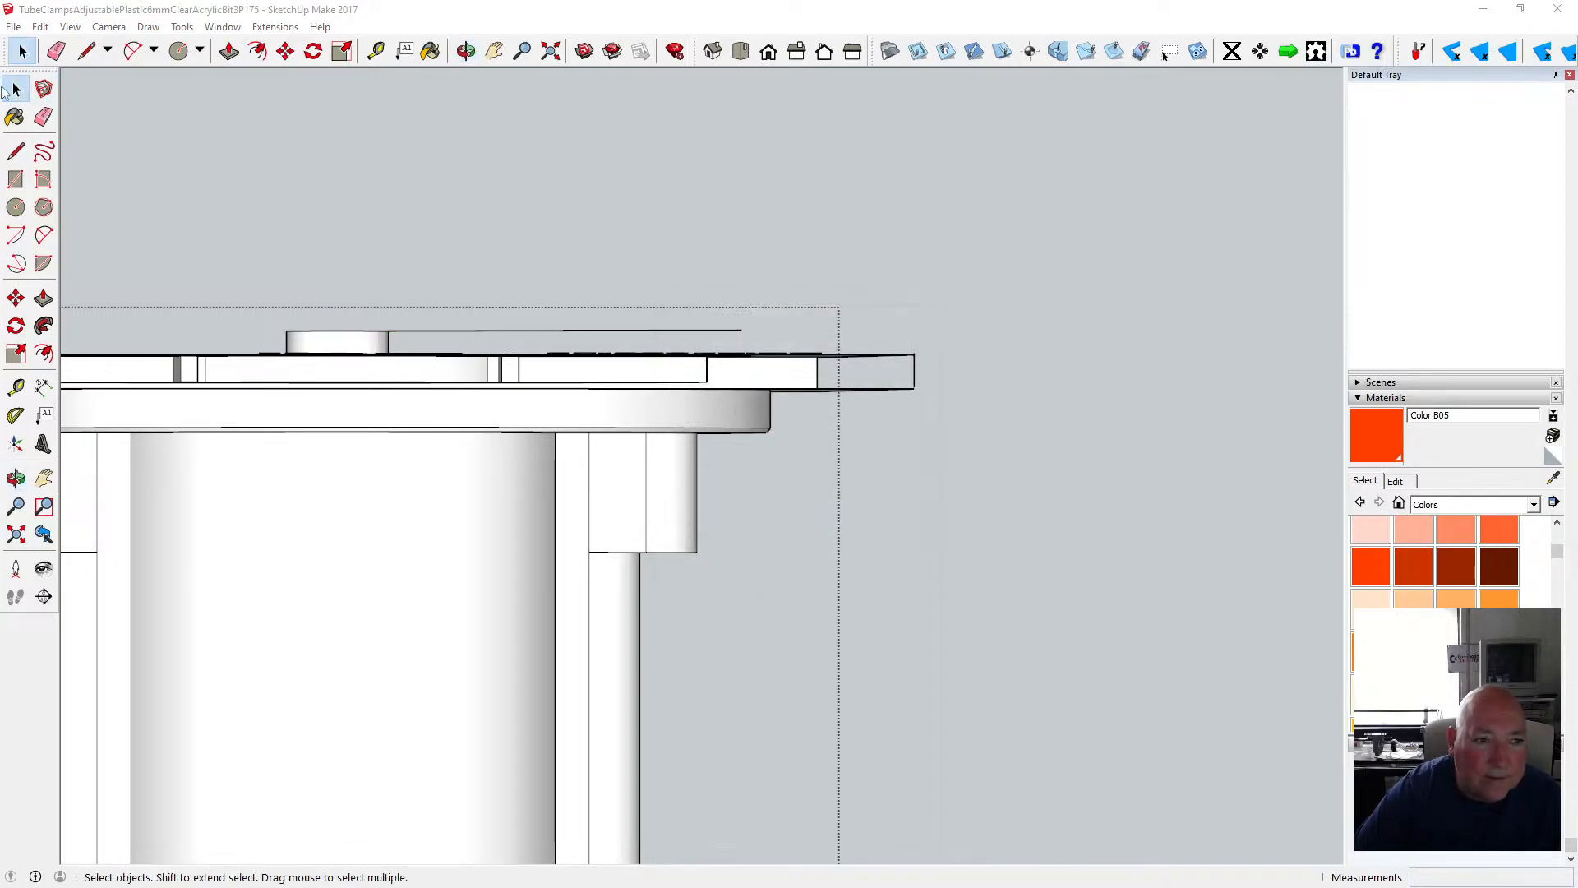
key(space)
drag(317, 318, 755, 342)
click(40, 26)
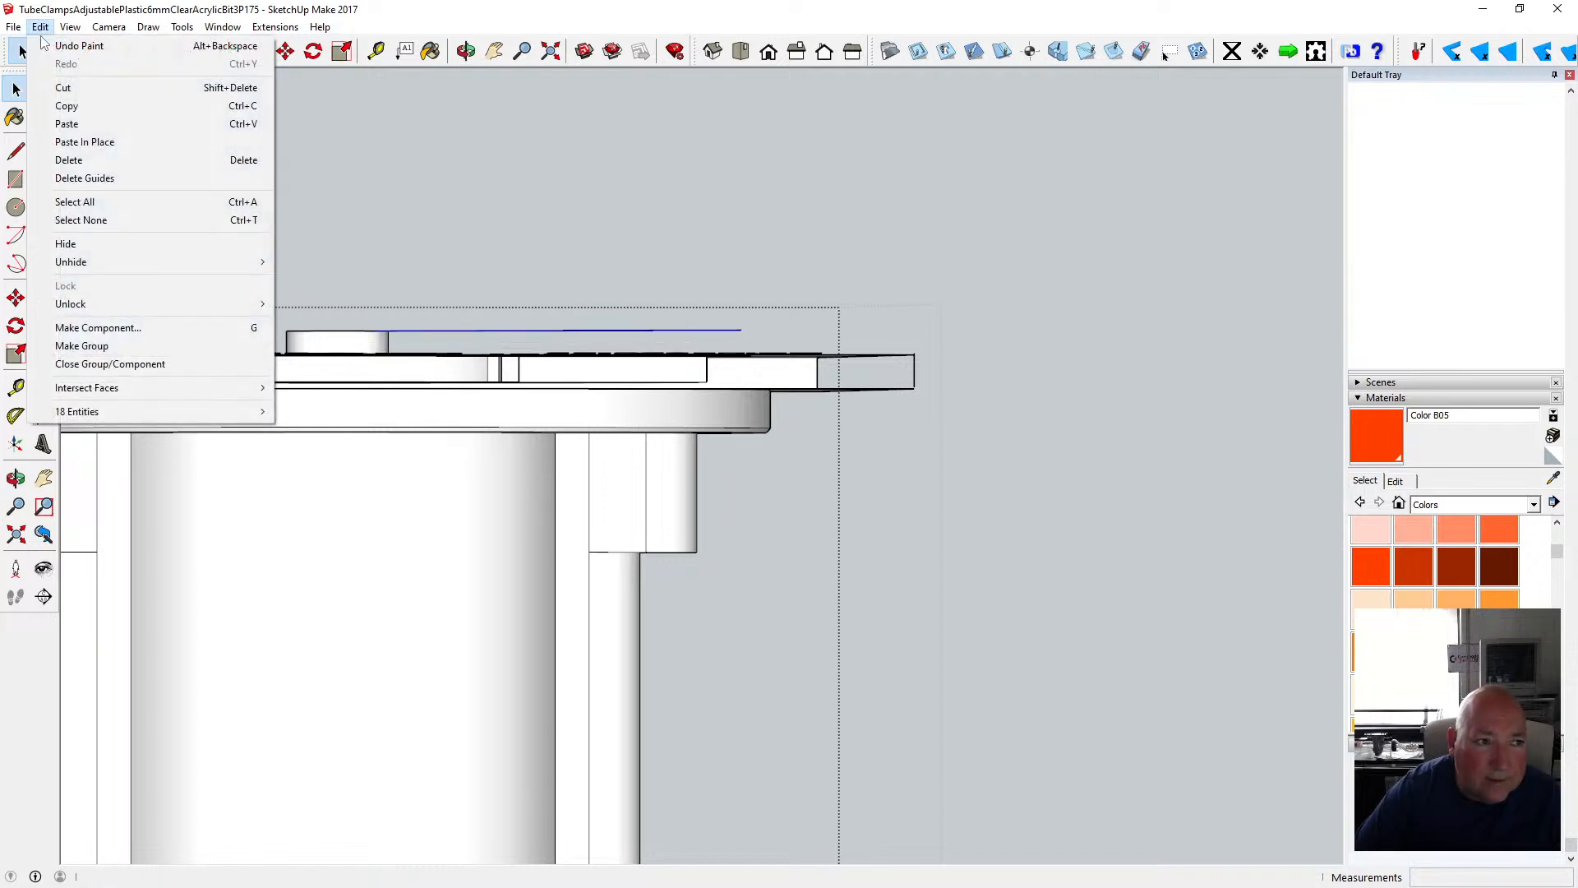
click(58, 105)
- Close the dial group and paste the needle in place outside it
scroll(544, 313, down, 5)
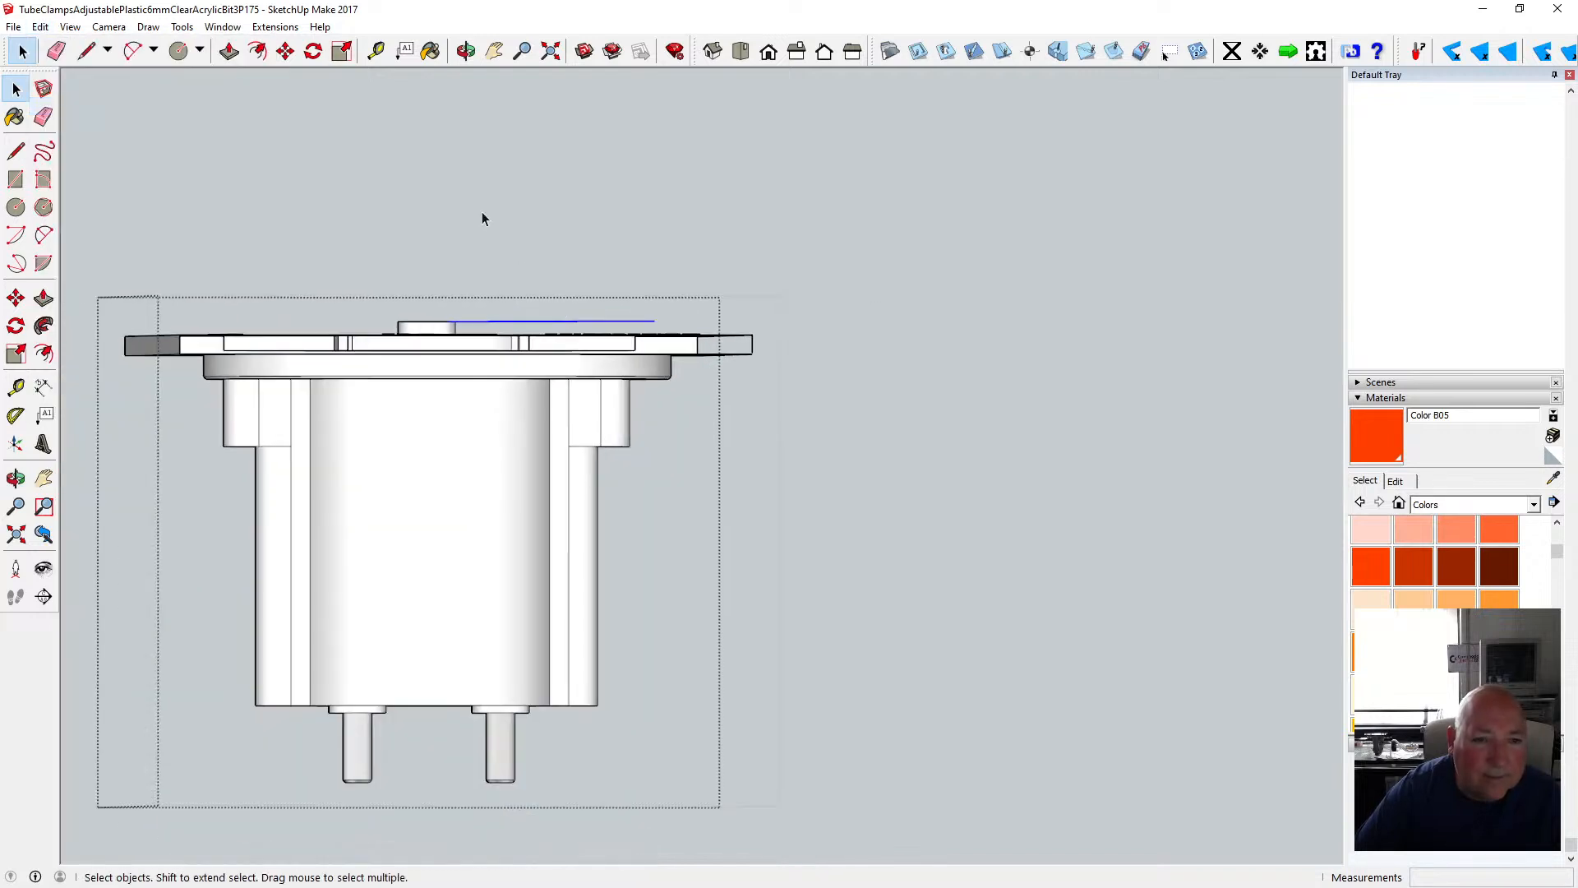
key(o)
drag(482, 211, 471, 245)
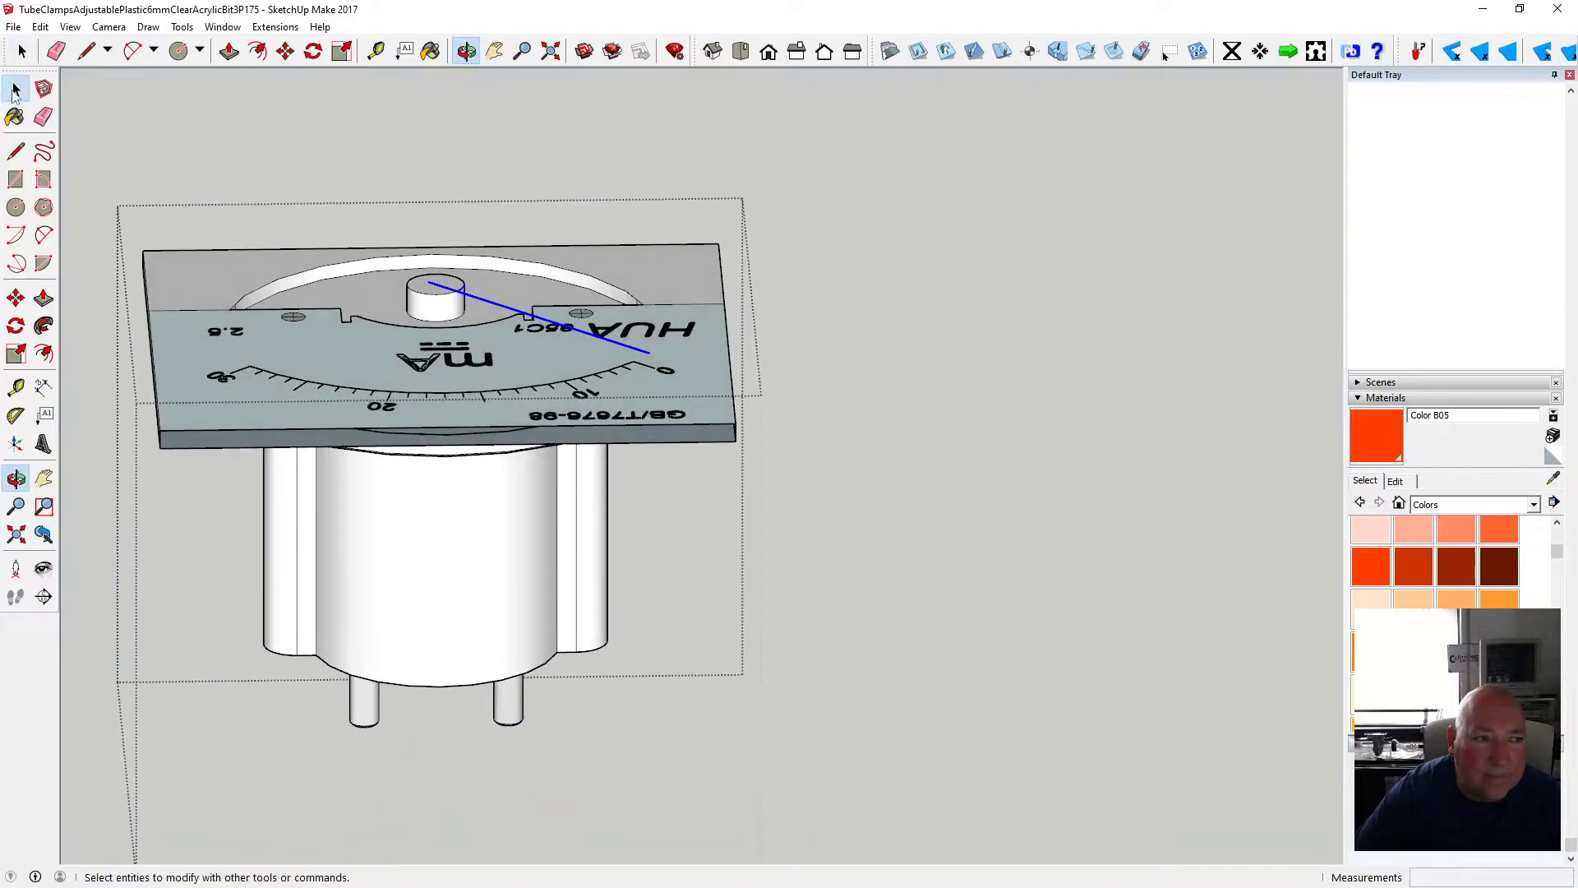
click(16, 89)
click(330, 147)
click(40, 27)
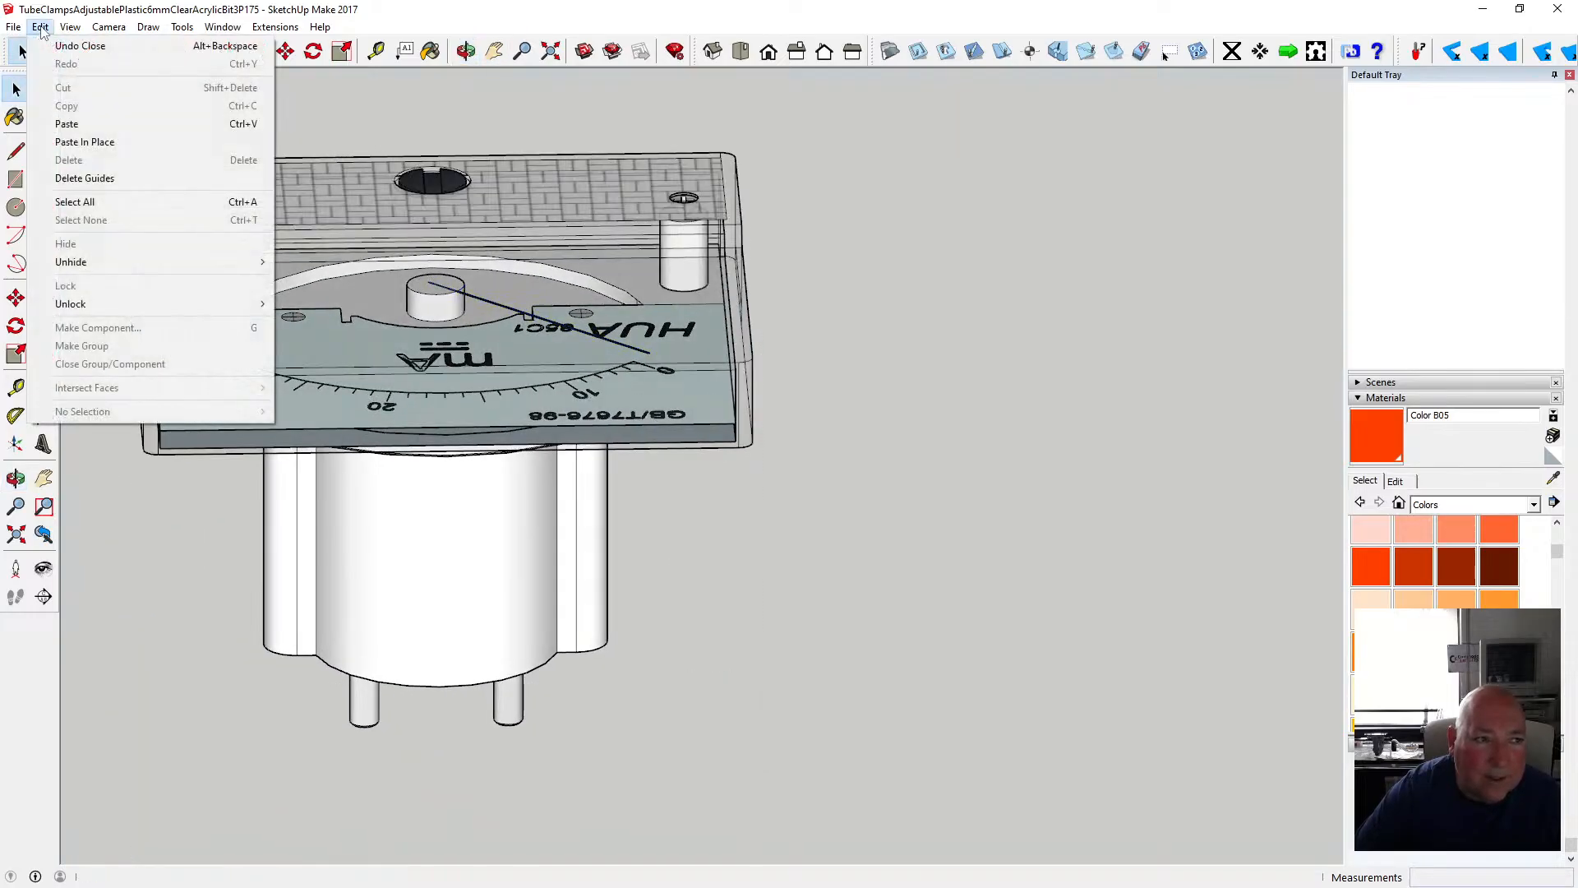
click(116, 141)
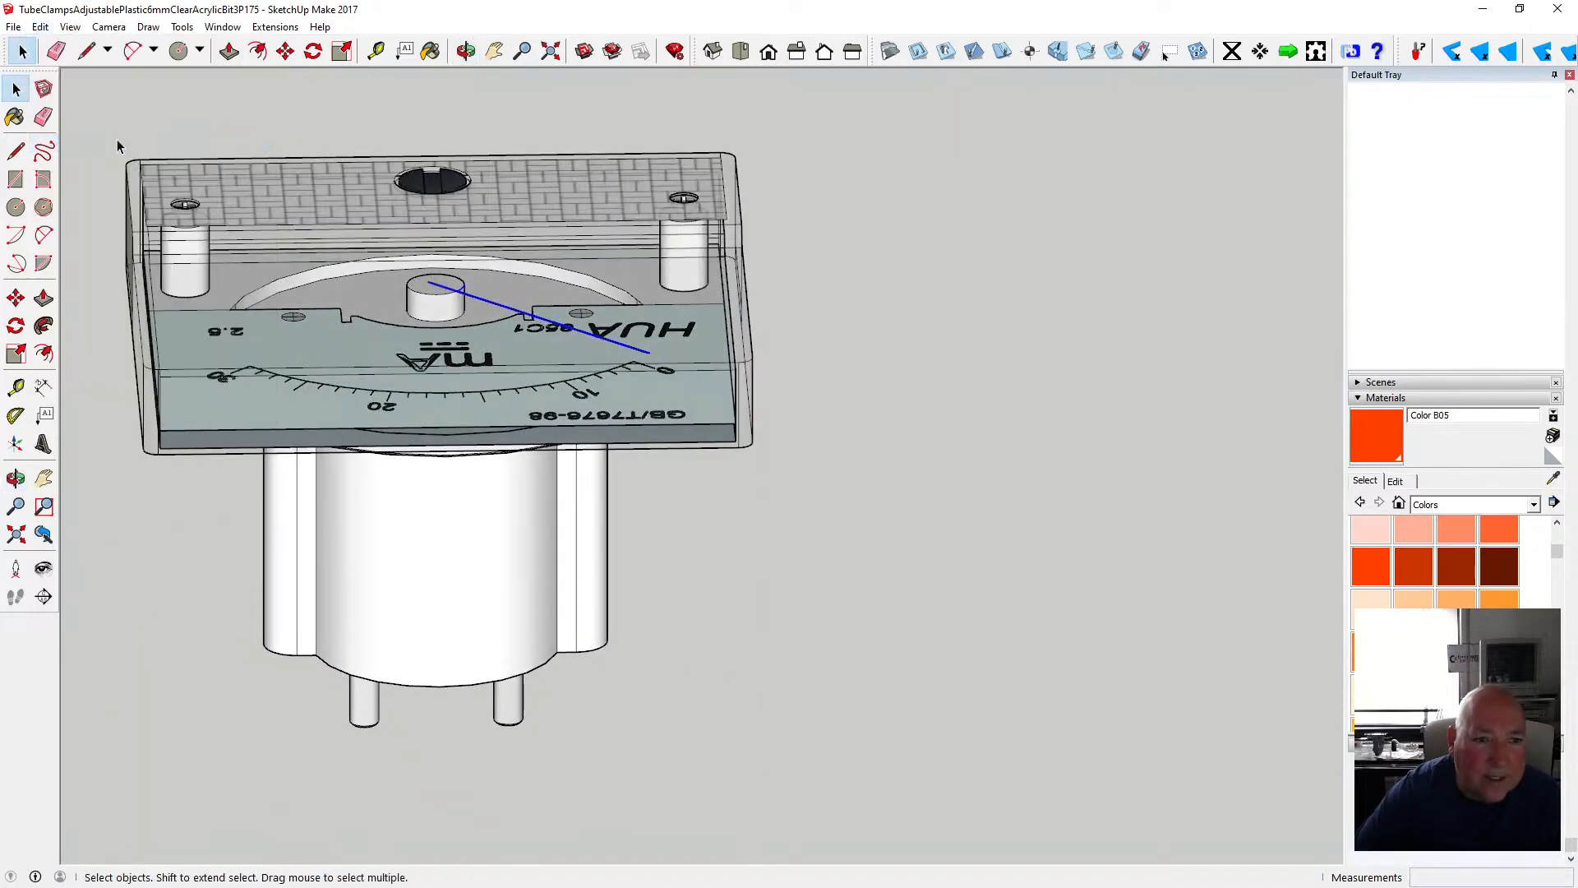
- Reopen the dial group and delete the original needle's gray shaft, hub end and red tip inside it
click(466, 51)
drag(503, 238, 523, 60)
click(18, 90)
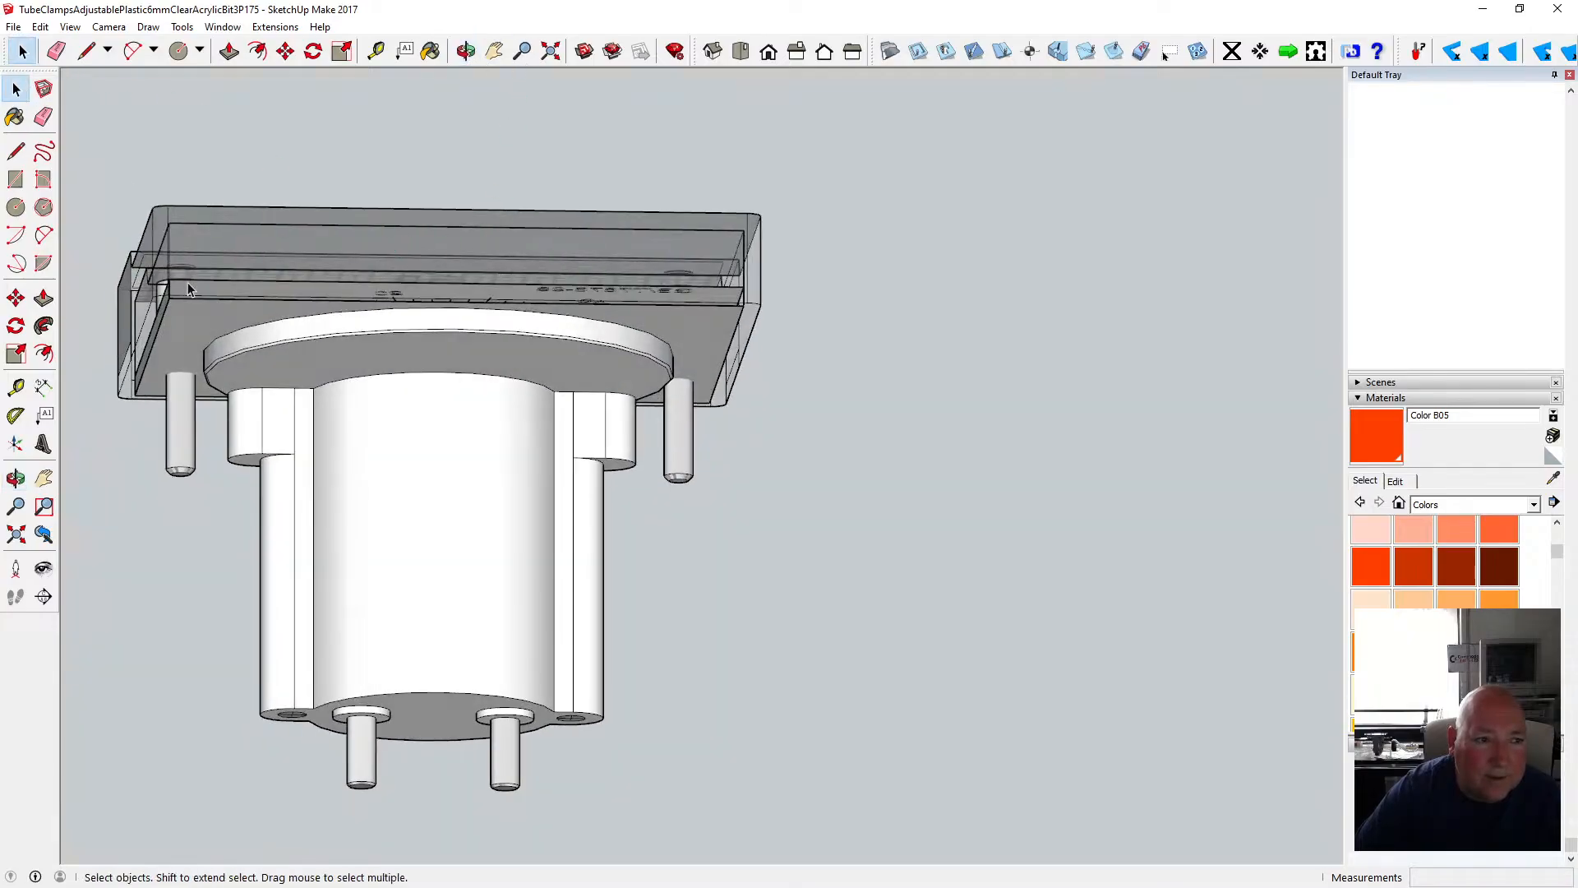
double_click(194, 312)
click(471, 59)
drag(493, 125, 471, 363)
click(16, 89)
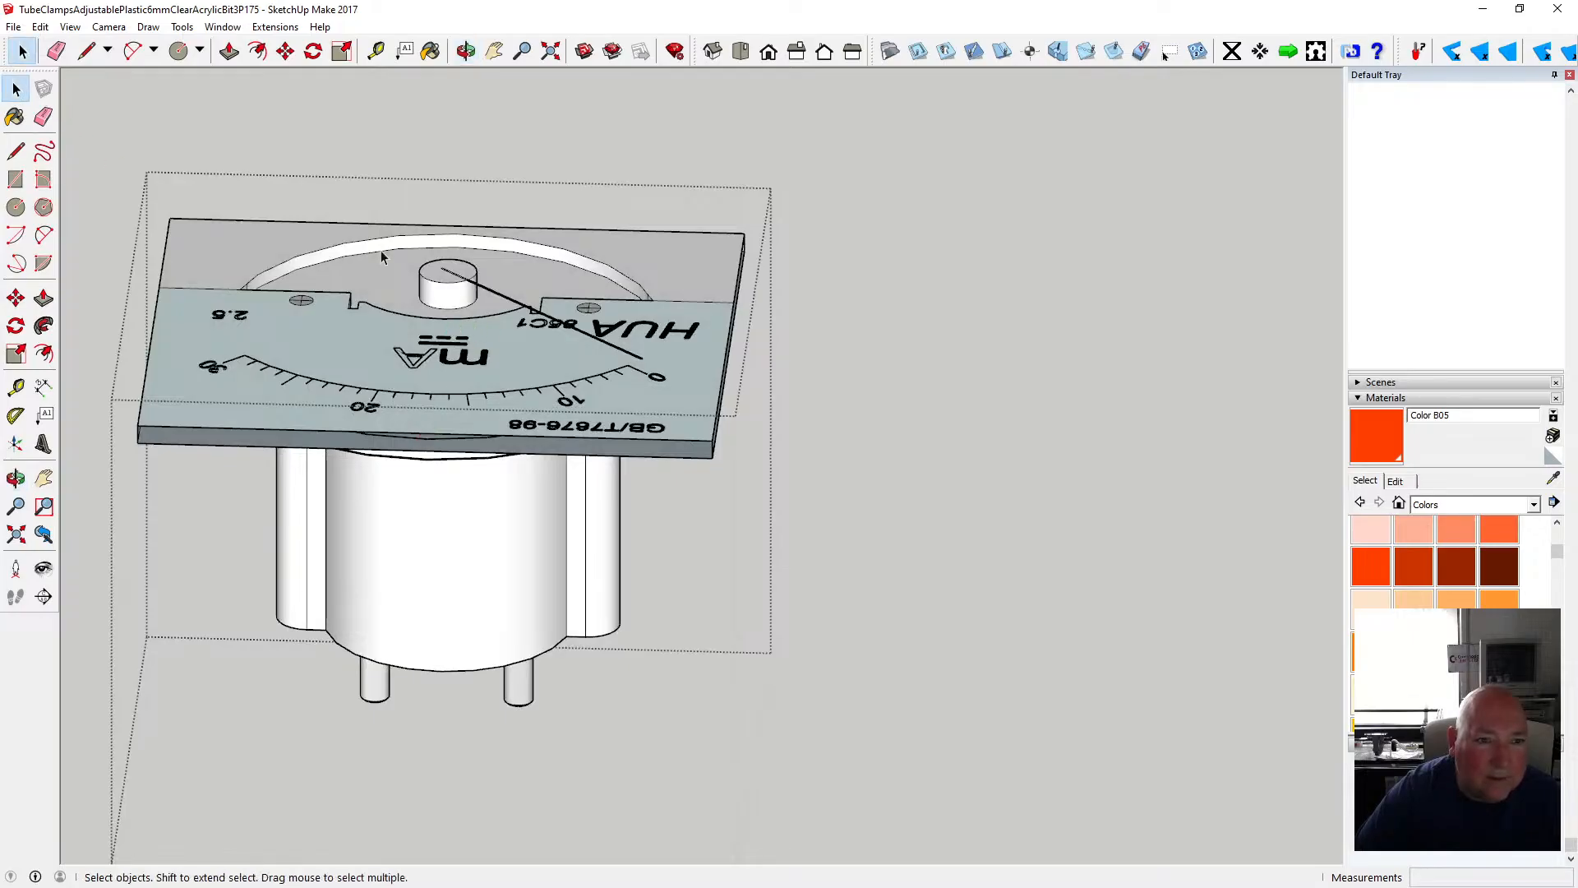
scroll(386, 252, up, 3)
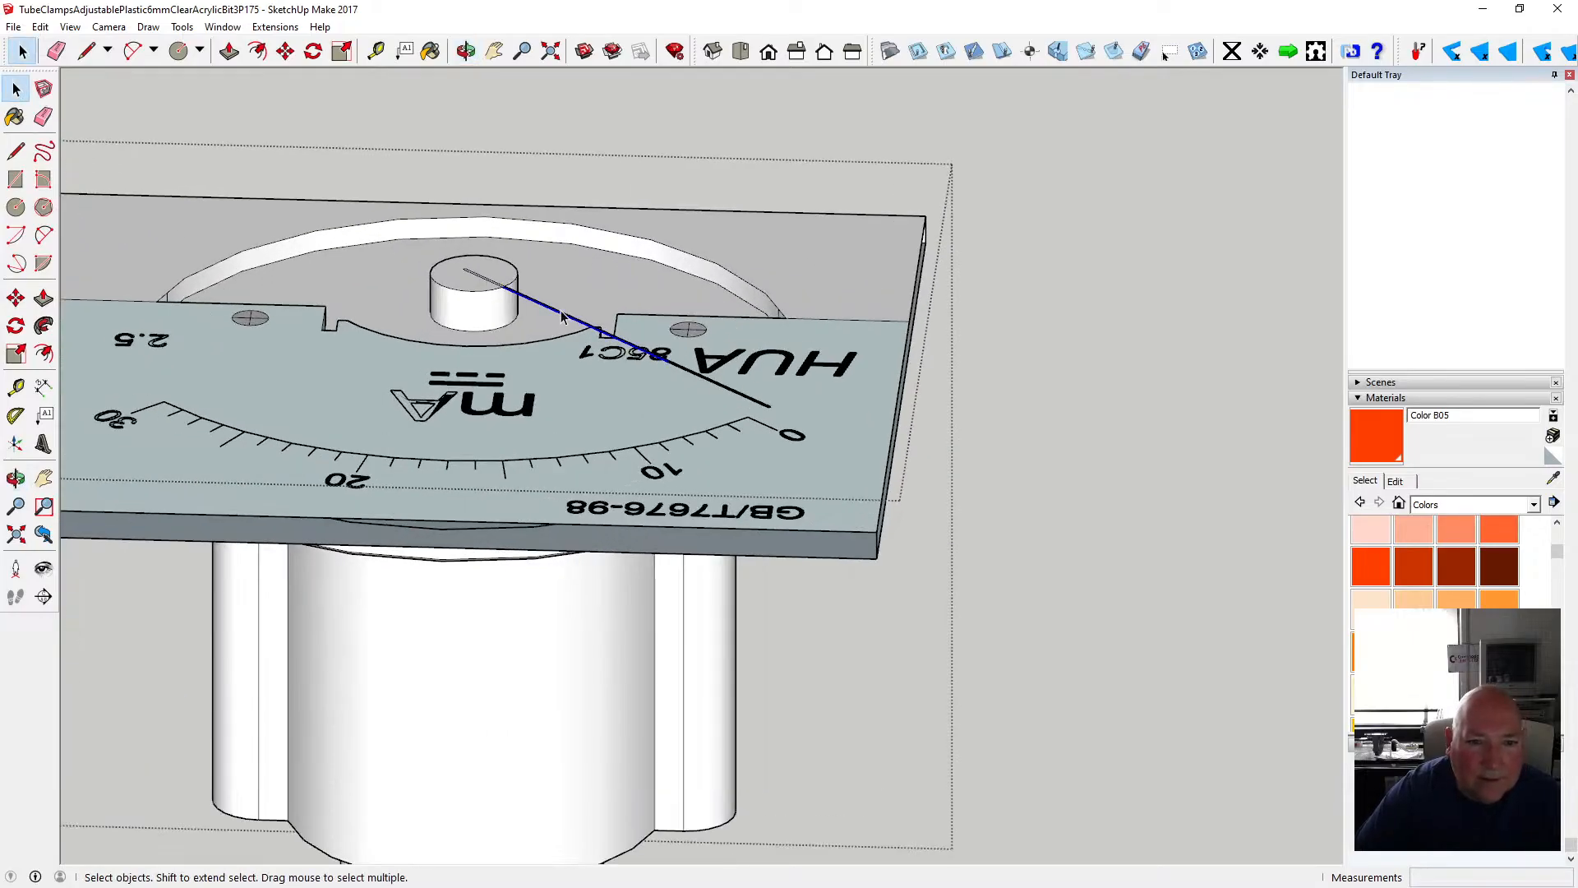
key(Delete)
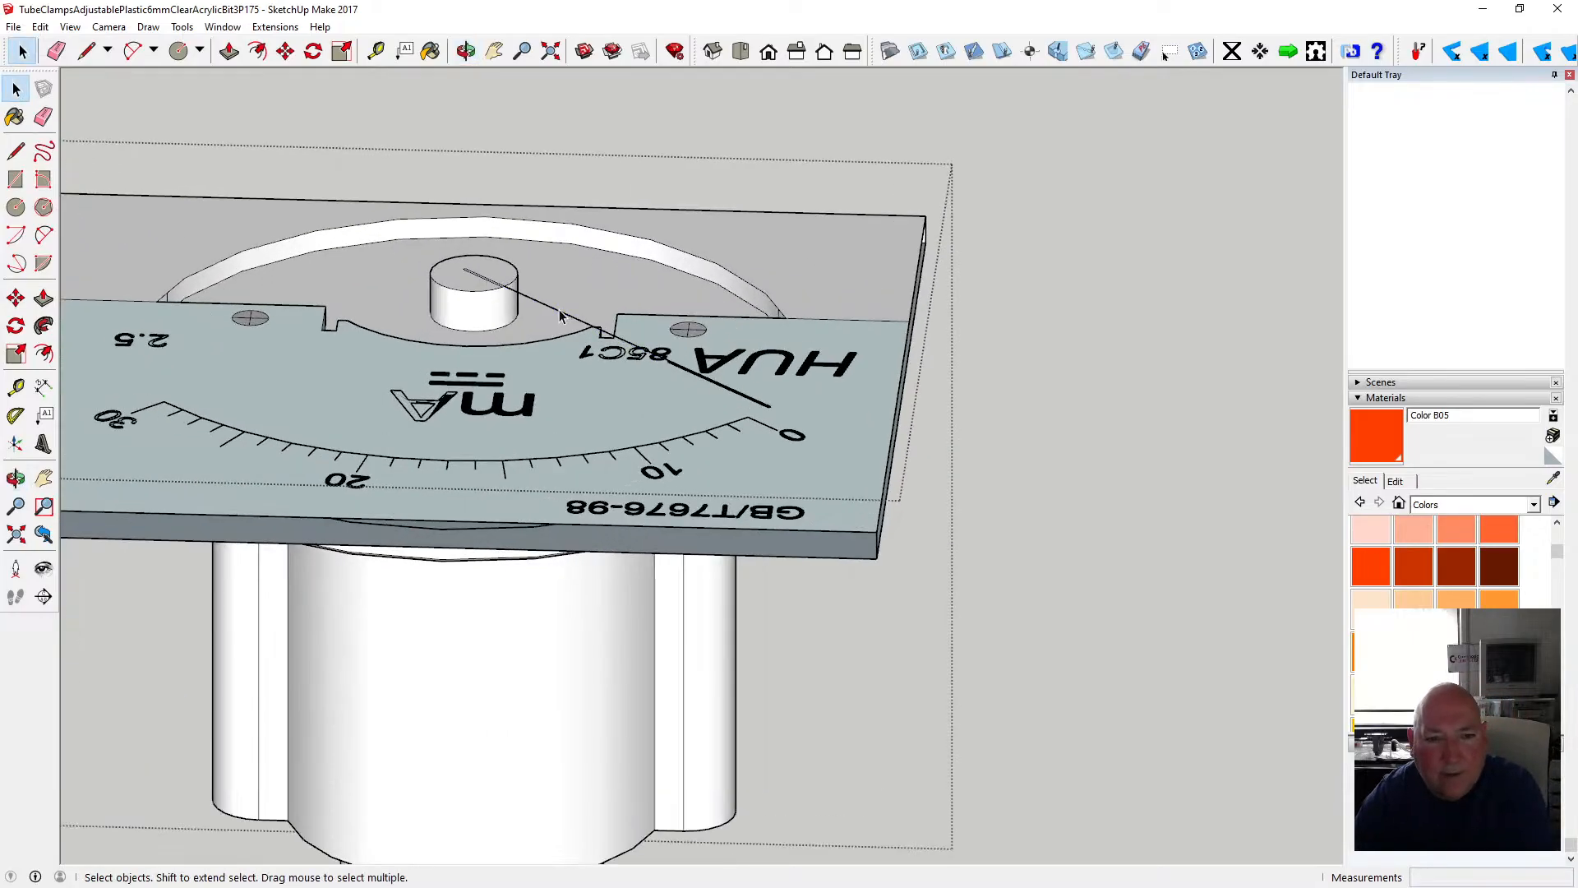
click(504, 285)
key(Delete)
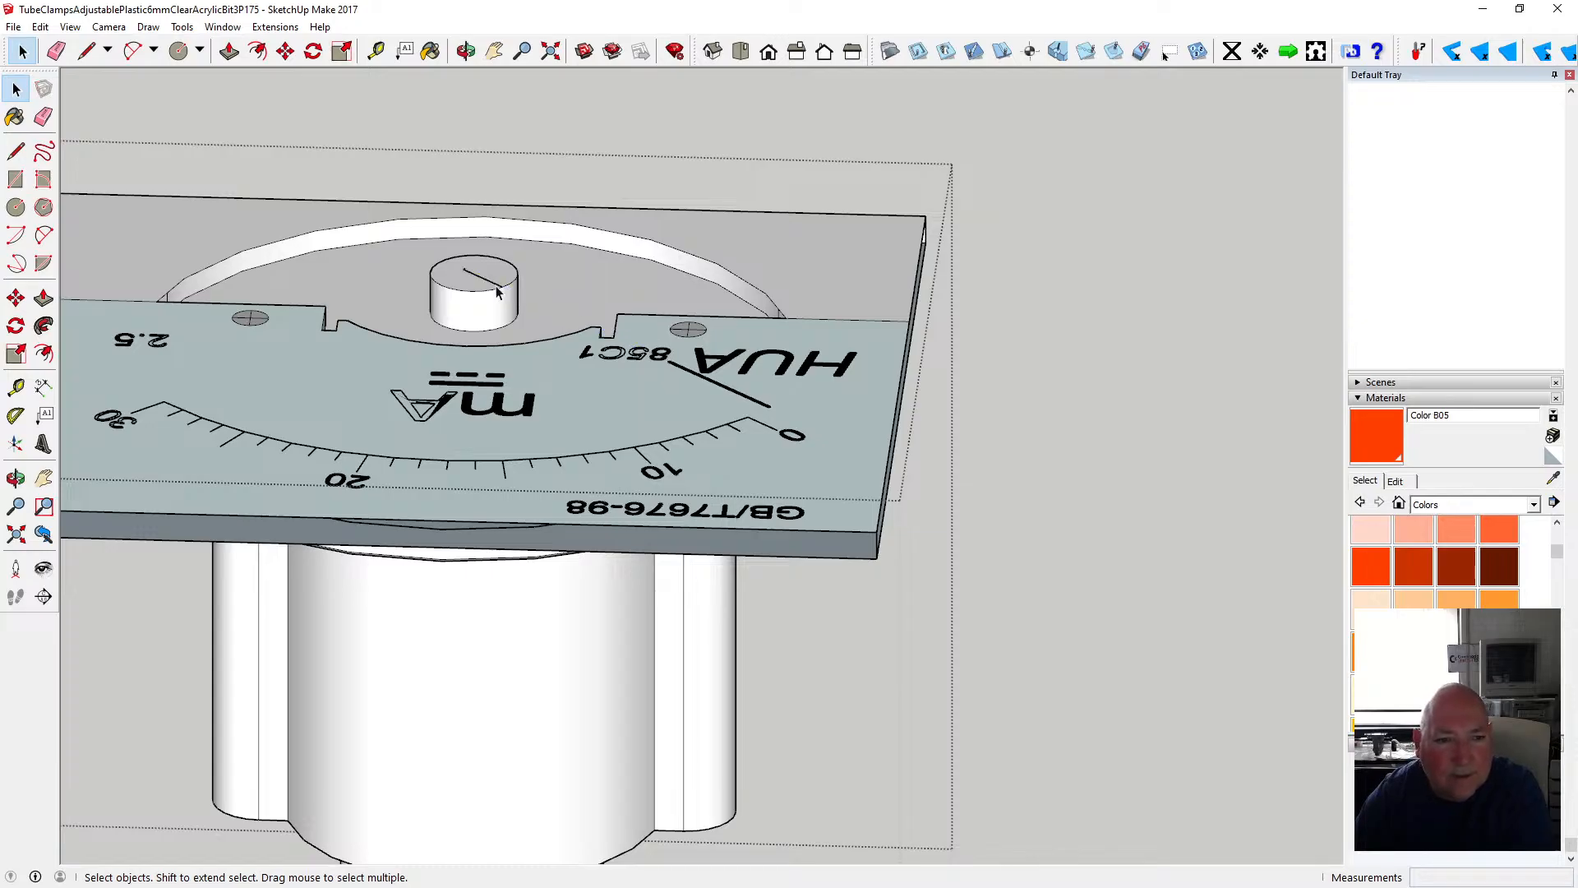
key(Delete)
click(772, 408)
key(Delete)
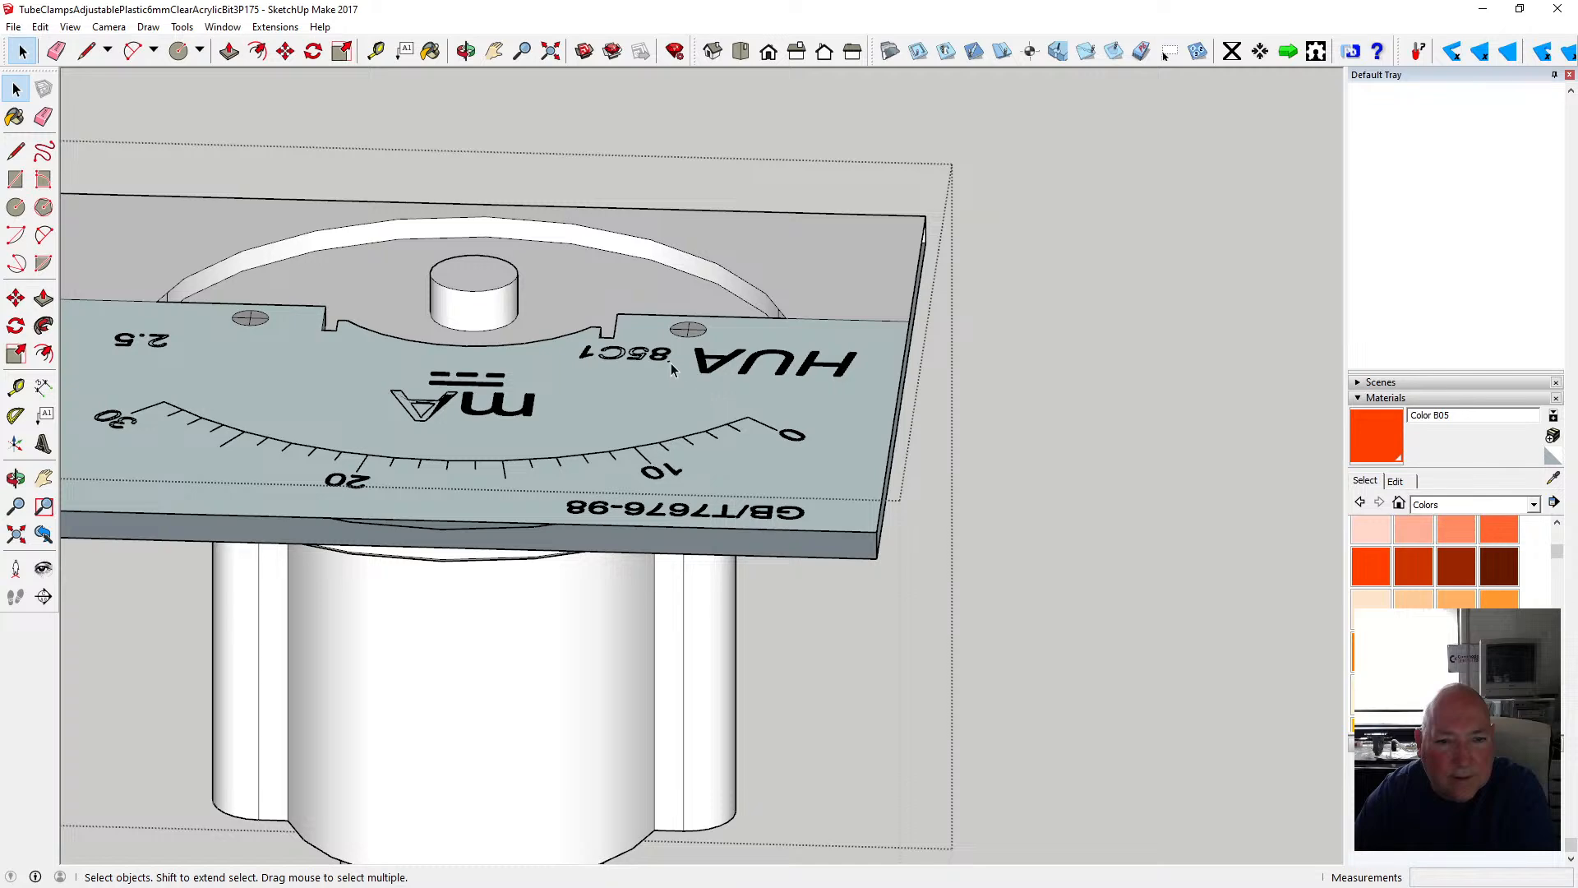
- Close the dial group to return to the level holding the clear cover and the pasted needle
scroll(678, 446, down, 3)
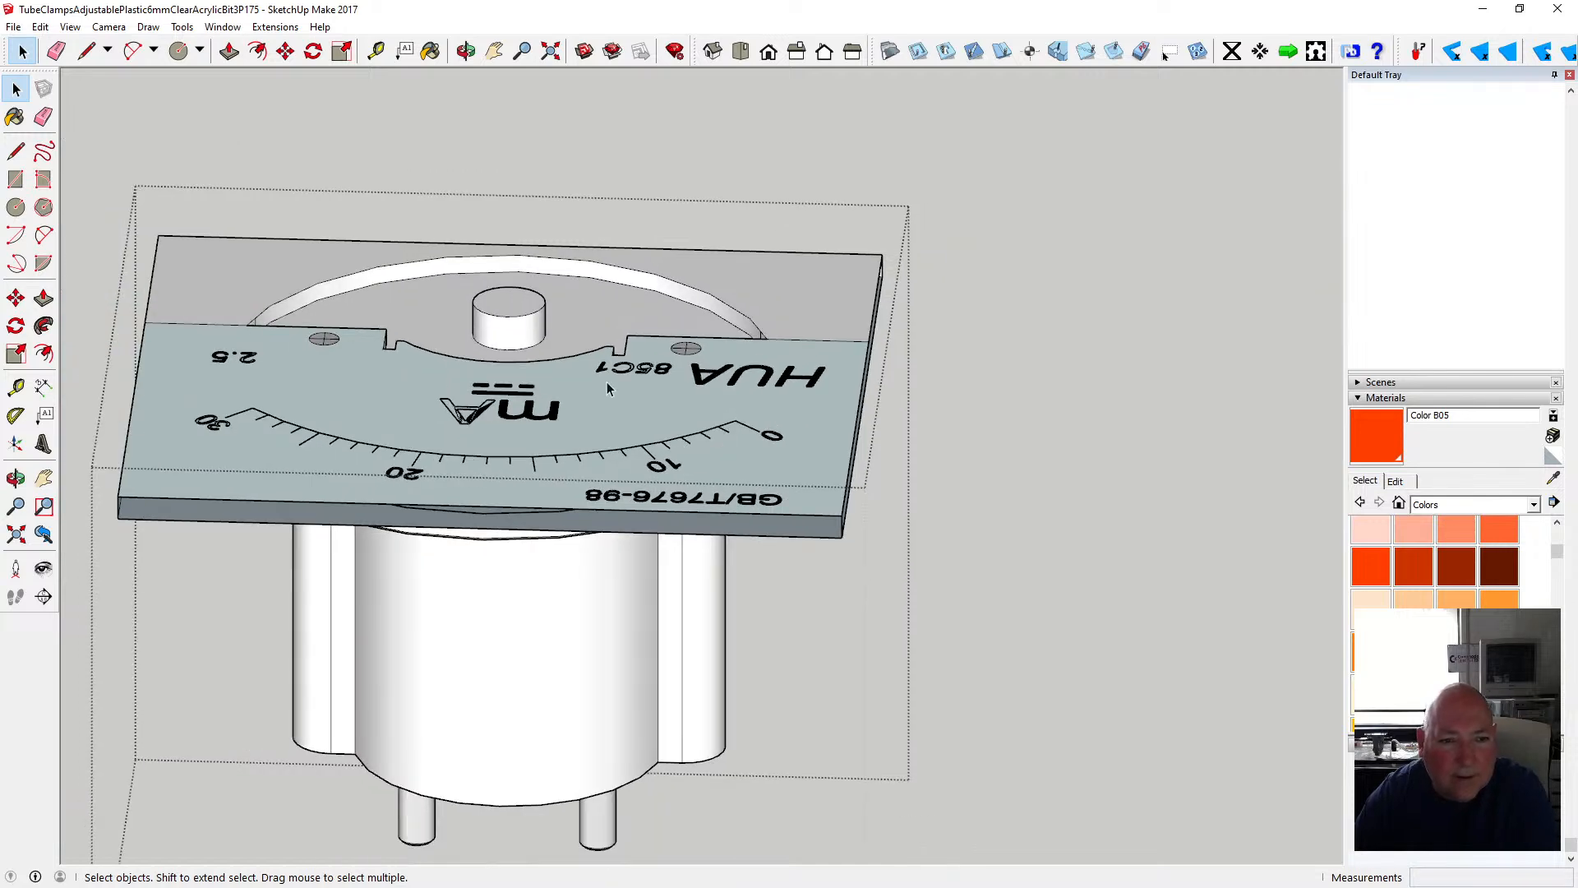
click(465, 51)
drag(494, 246, 106, 116)
key(space)
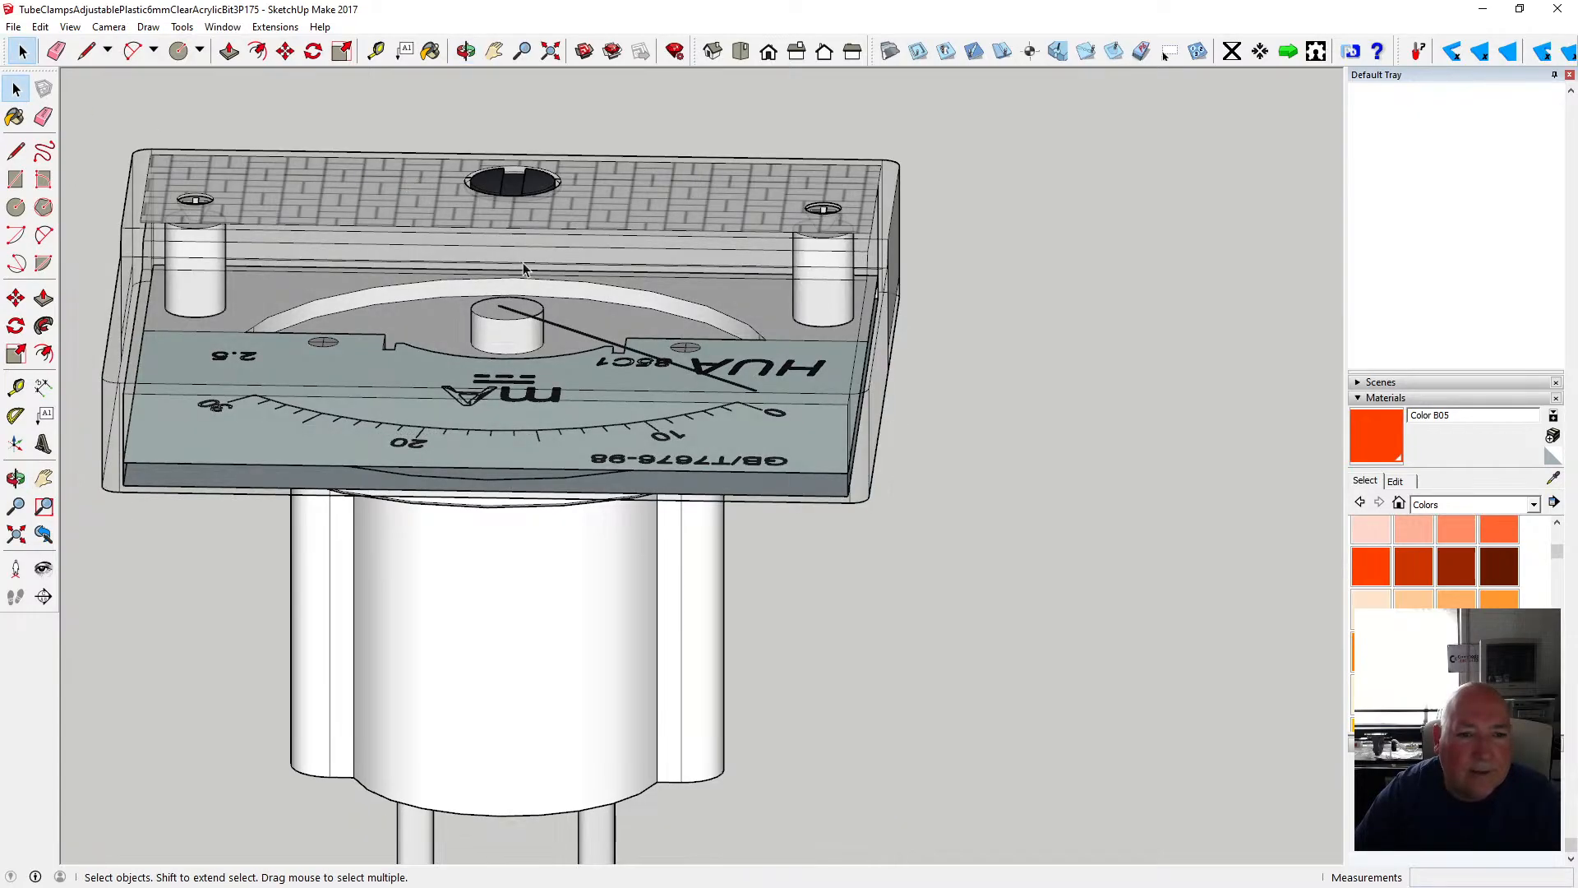
- Push/Pull the needle's red tip and gray shaft to the same thickness of 0.25 mm
click(467, 52)
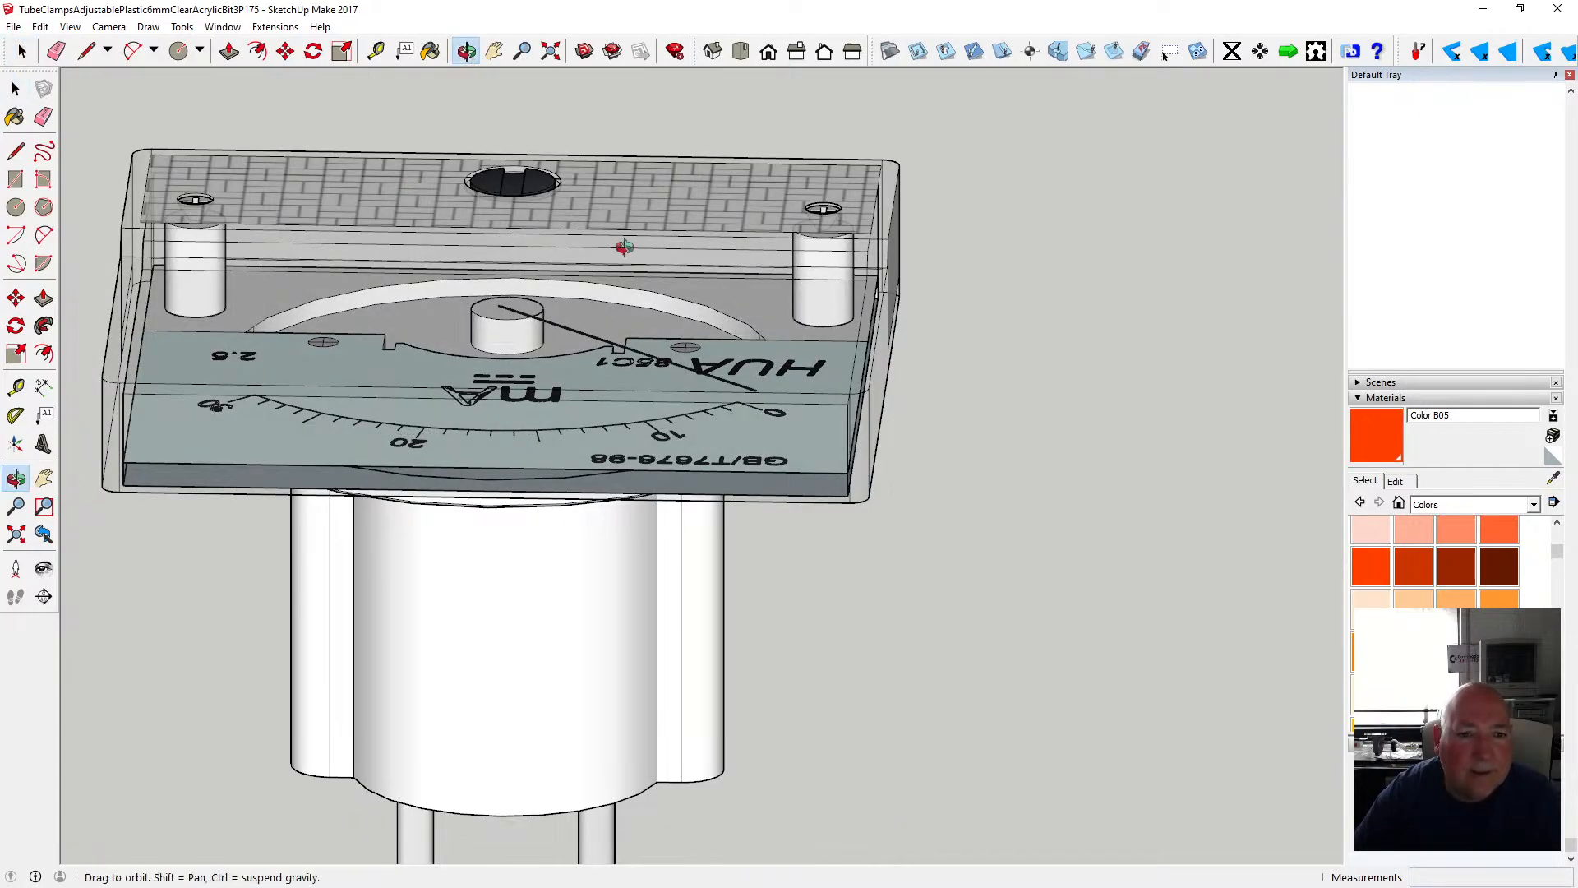
drag(626, 247, 637, 557)
scroll(727, 506, up, 5)
drag(721, 482, 627, 321)
scroll(638, 445, up, 1)
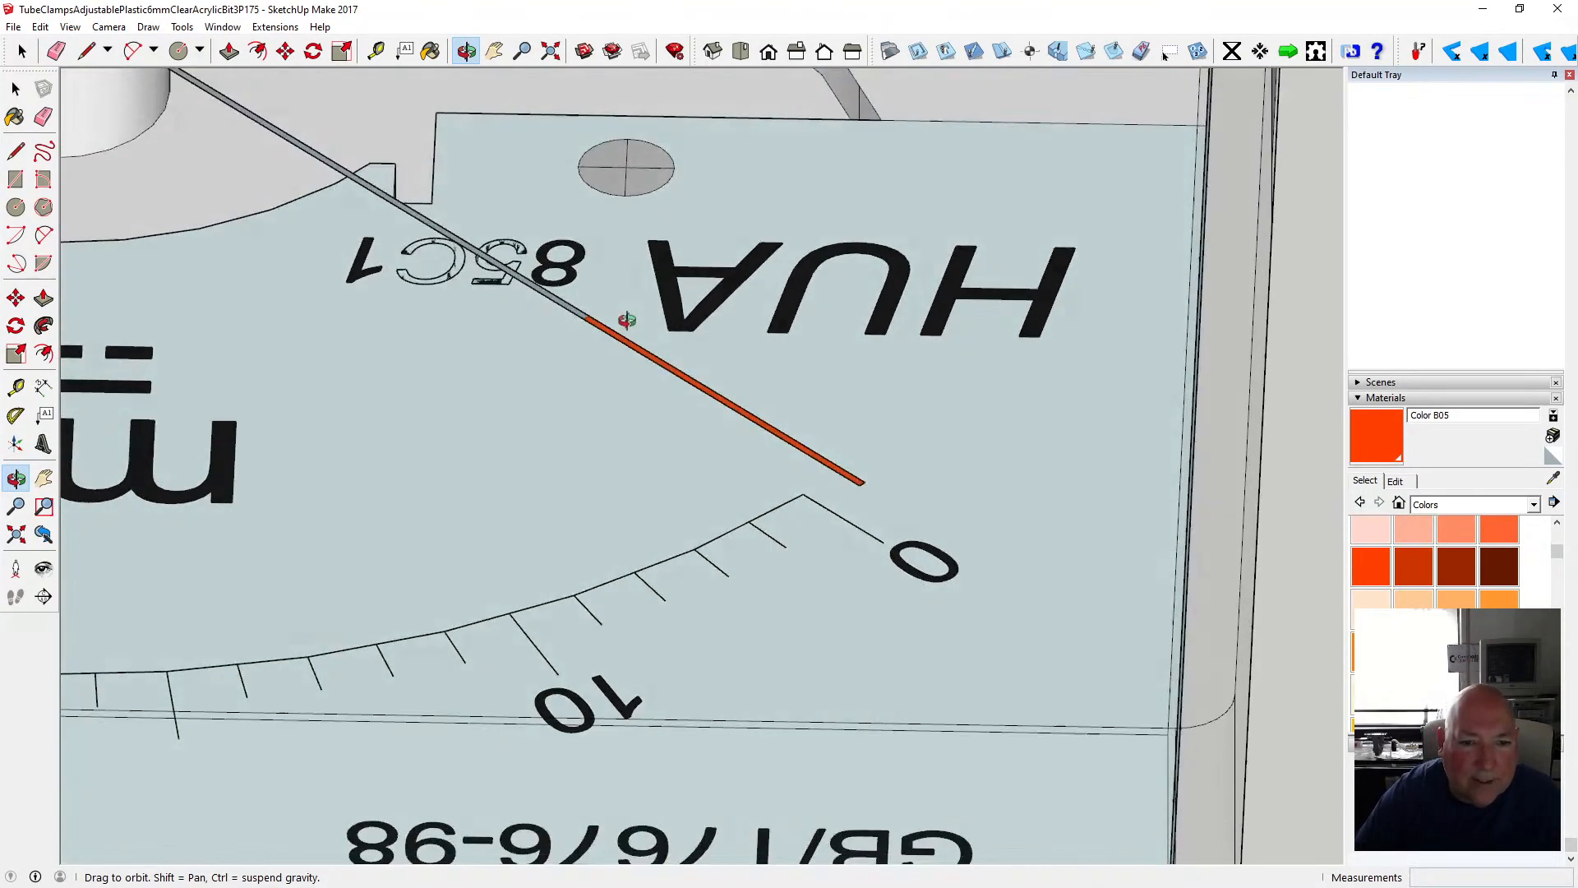
key(p)
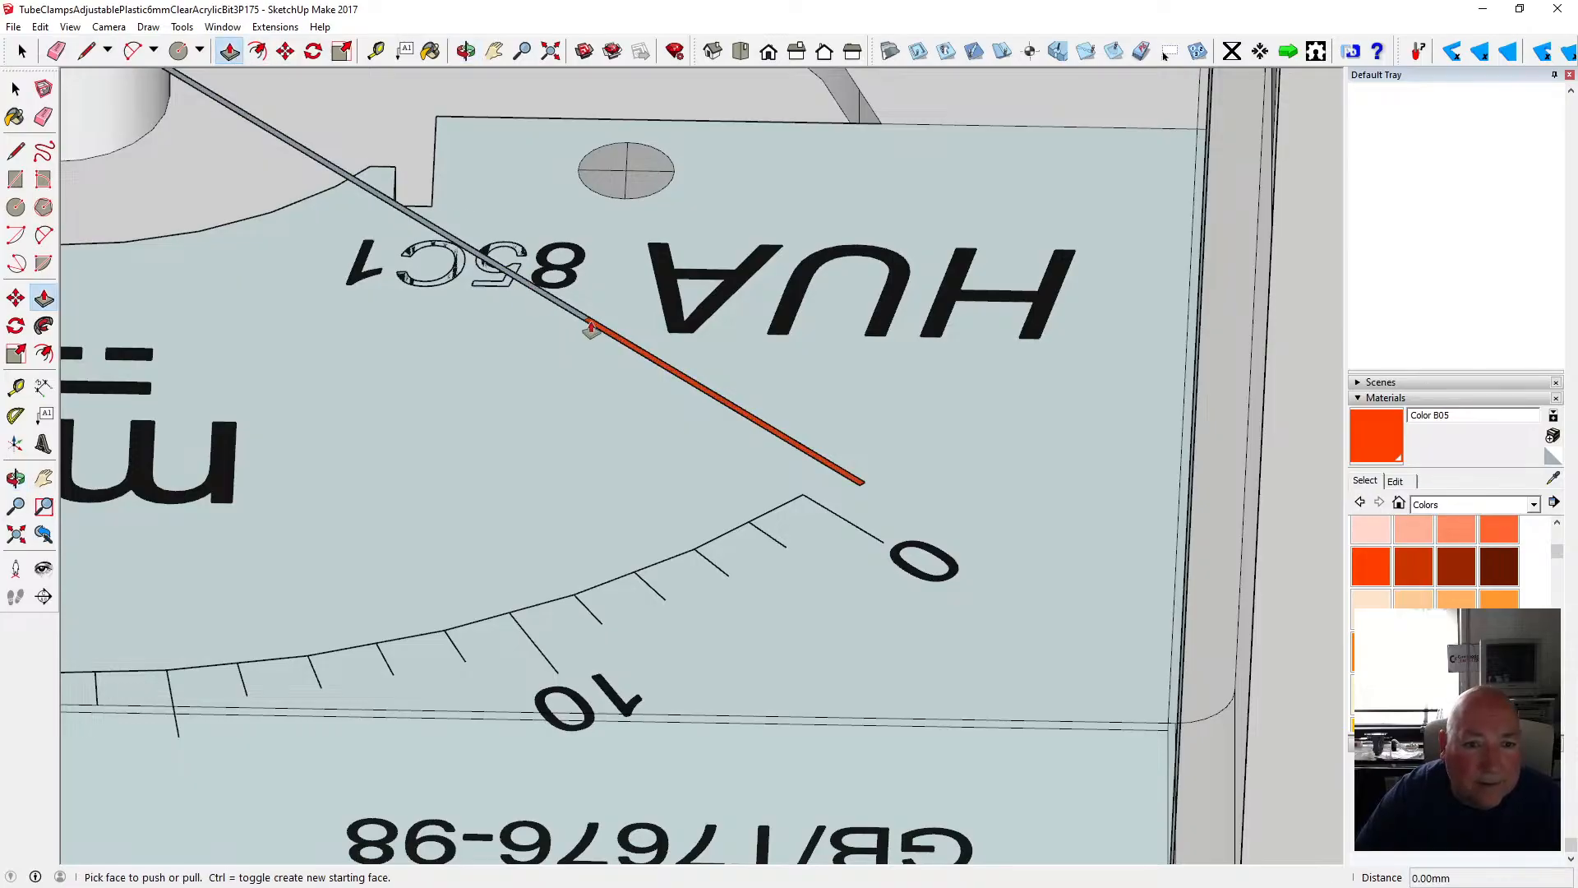
click(599, 333)
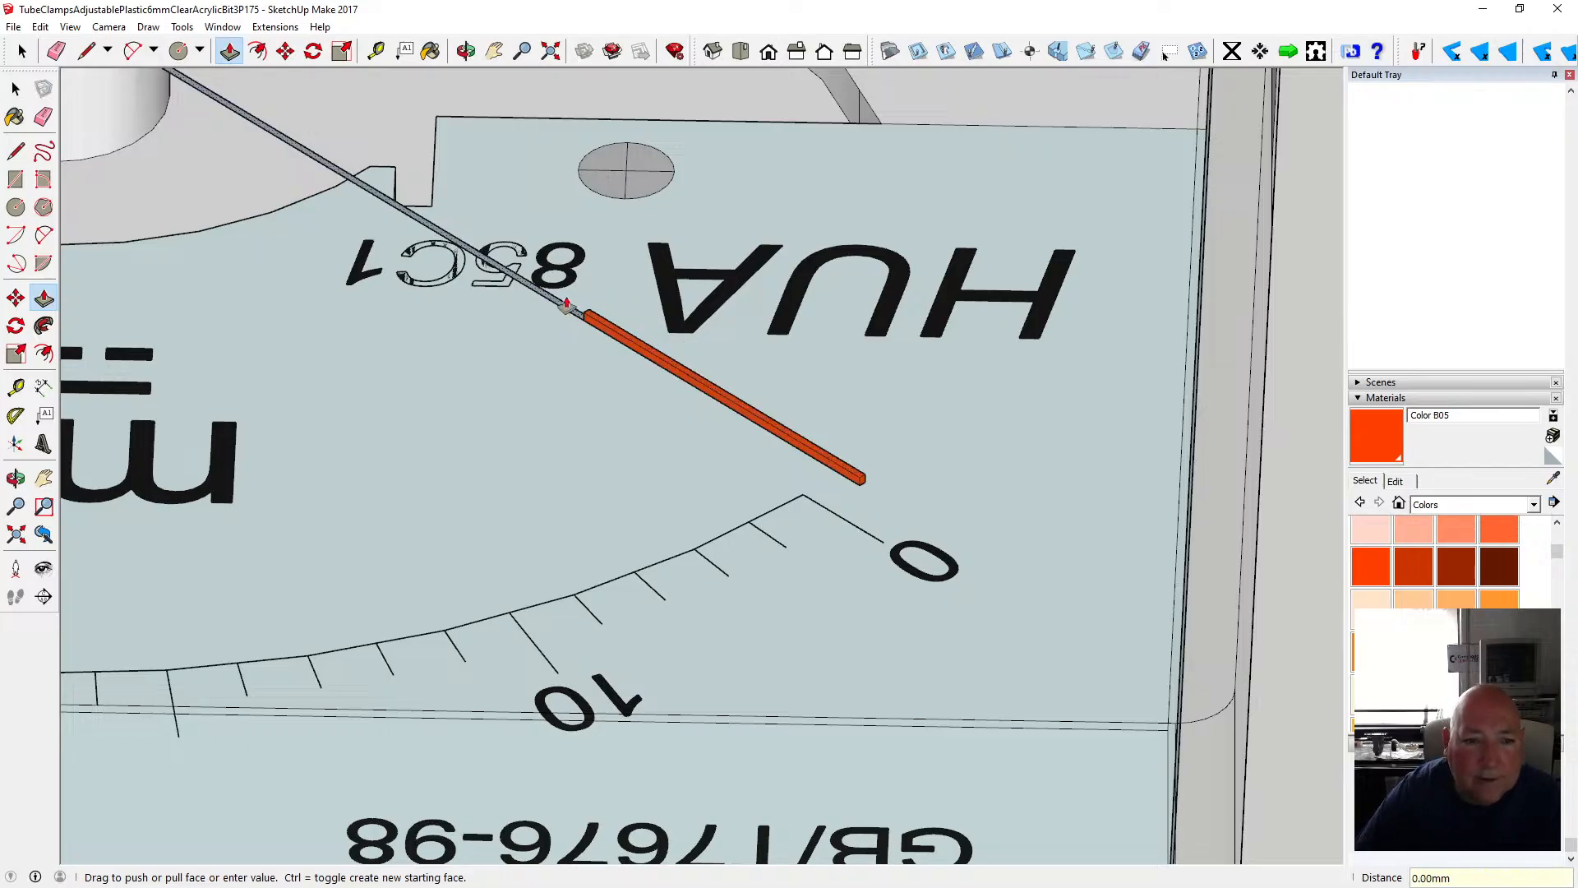
click(567, 288)
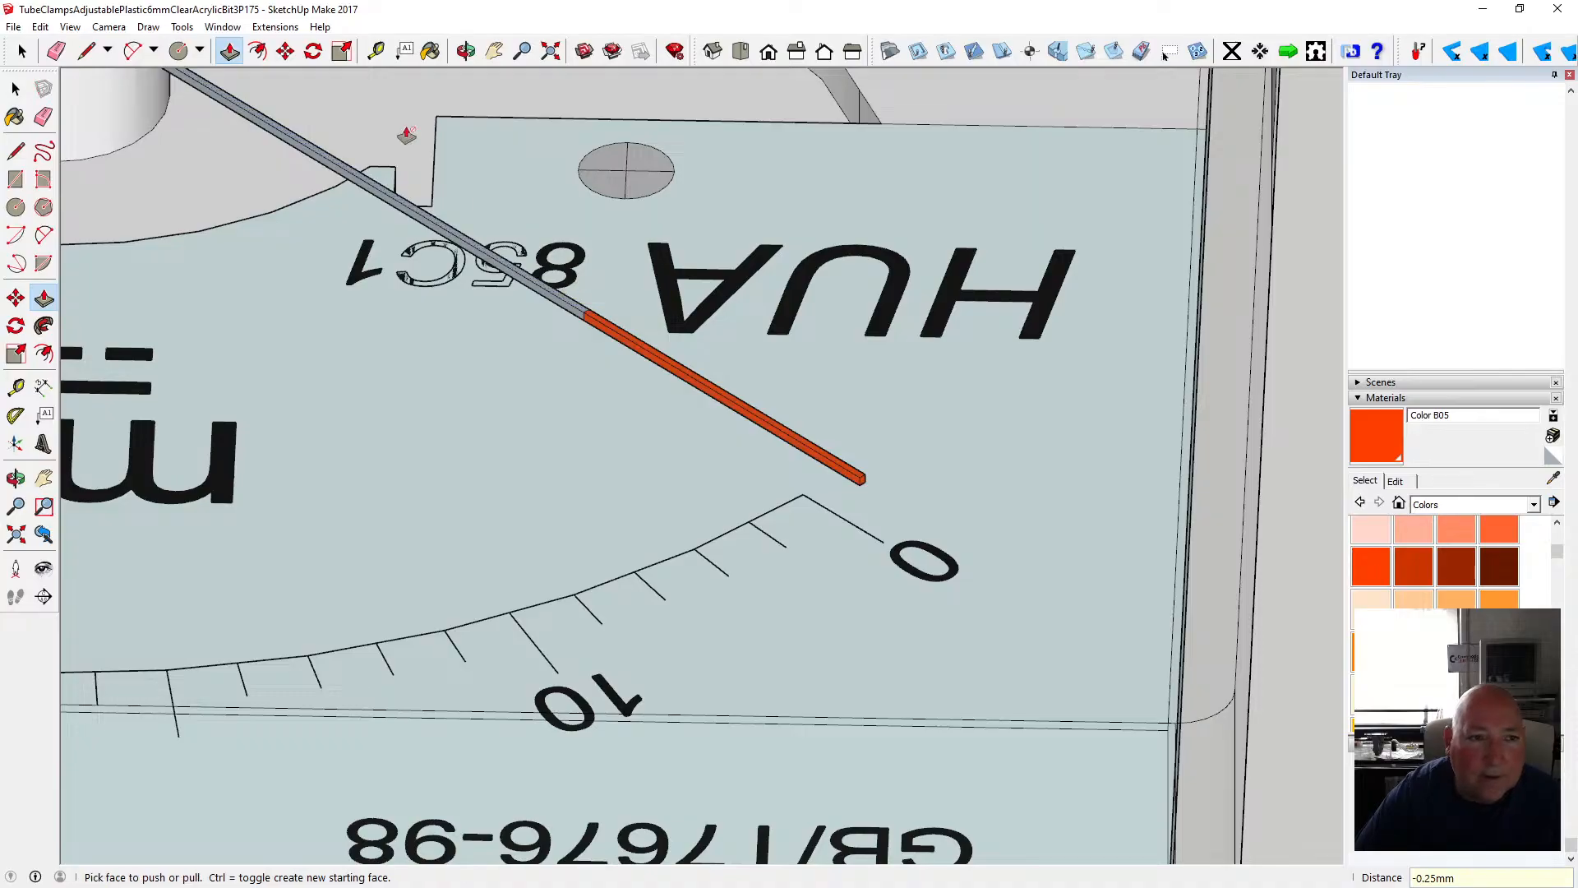
click(467, 51)
scroll(611, 324, down, 6)
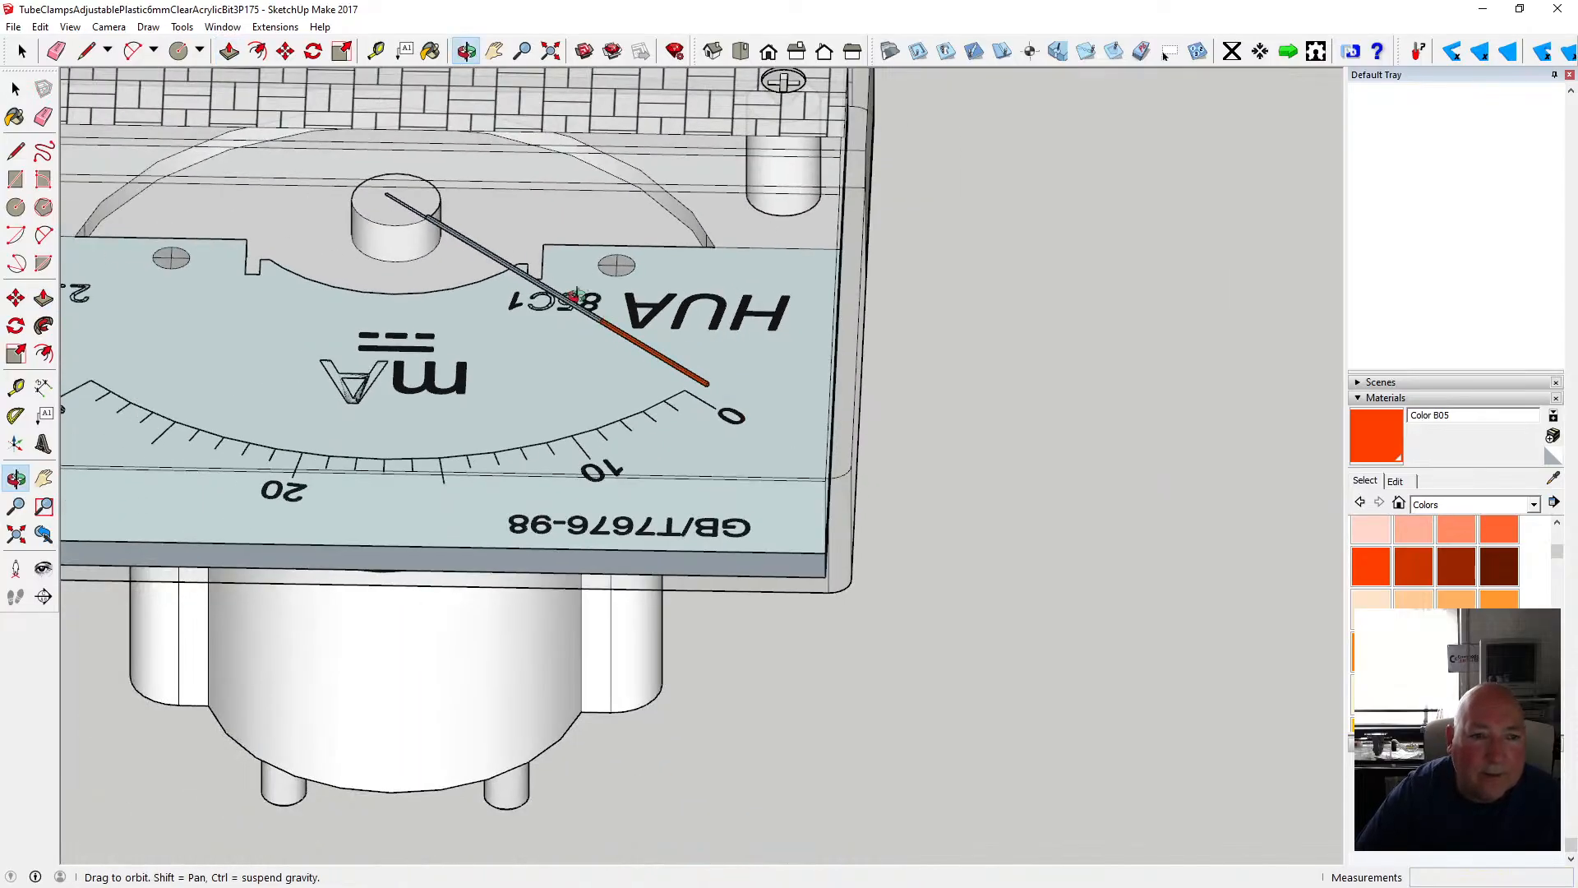
- Push/Pull the needle's white hub end to the same 0.25 mm thickness as the gray shaft
scroll(425, 234, up, 6)
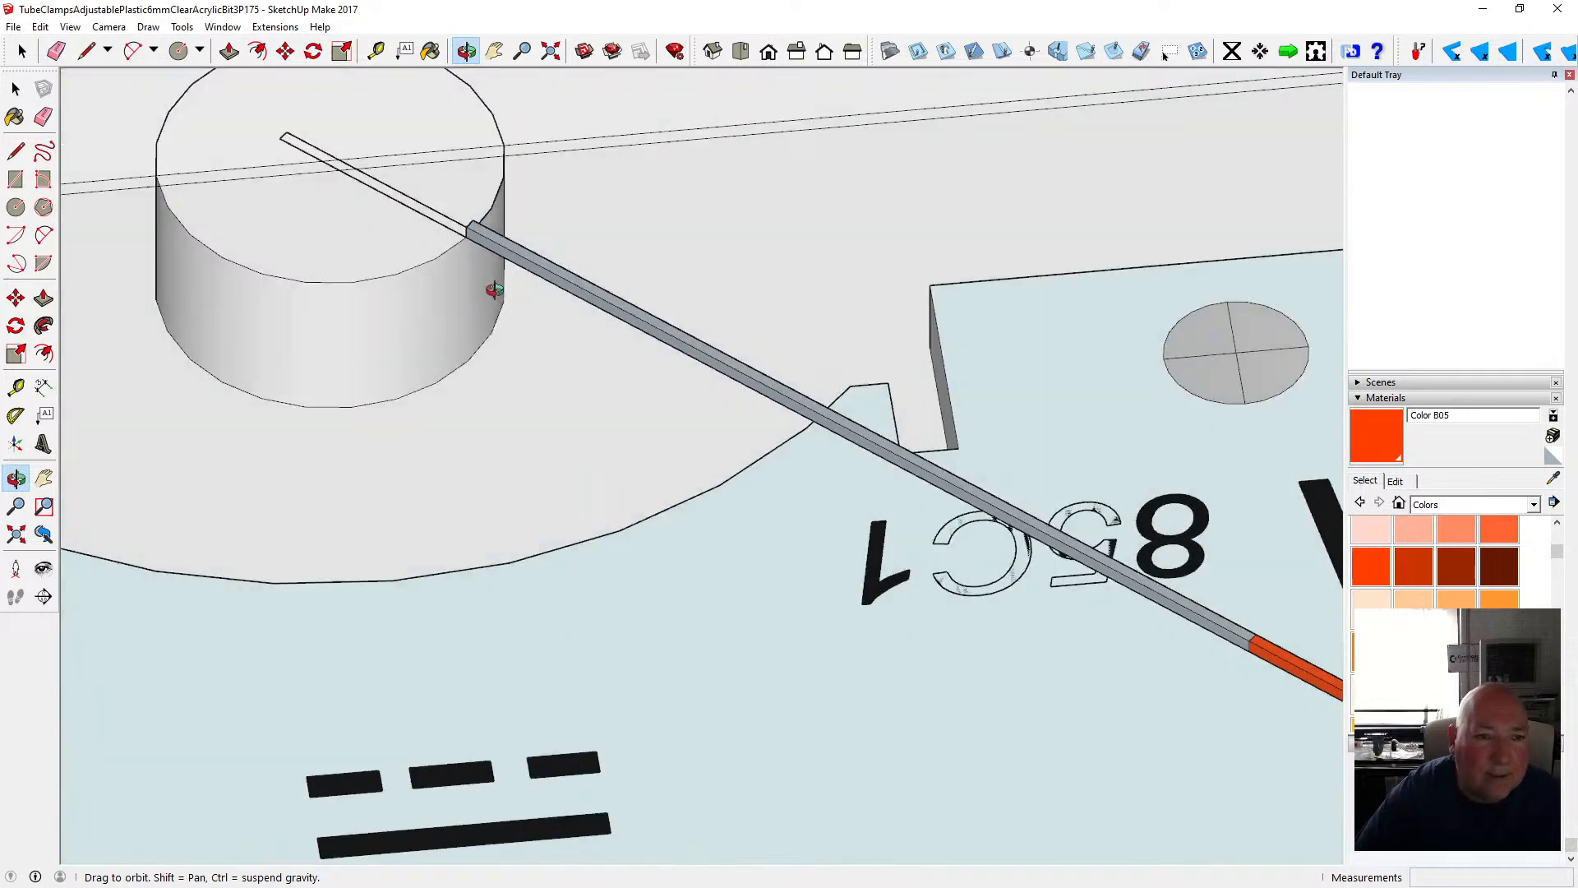
drag(494, 289, 215, 268)
key(space)
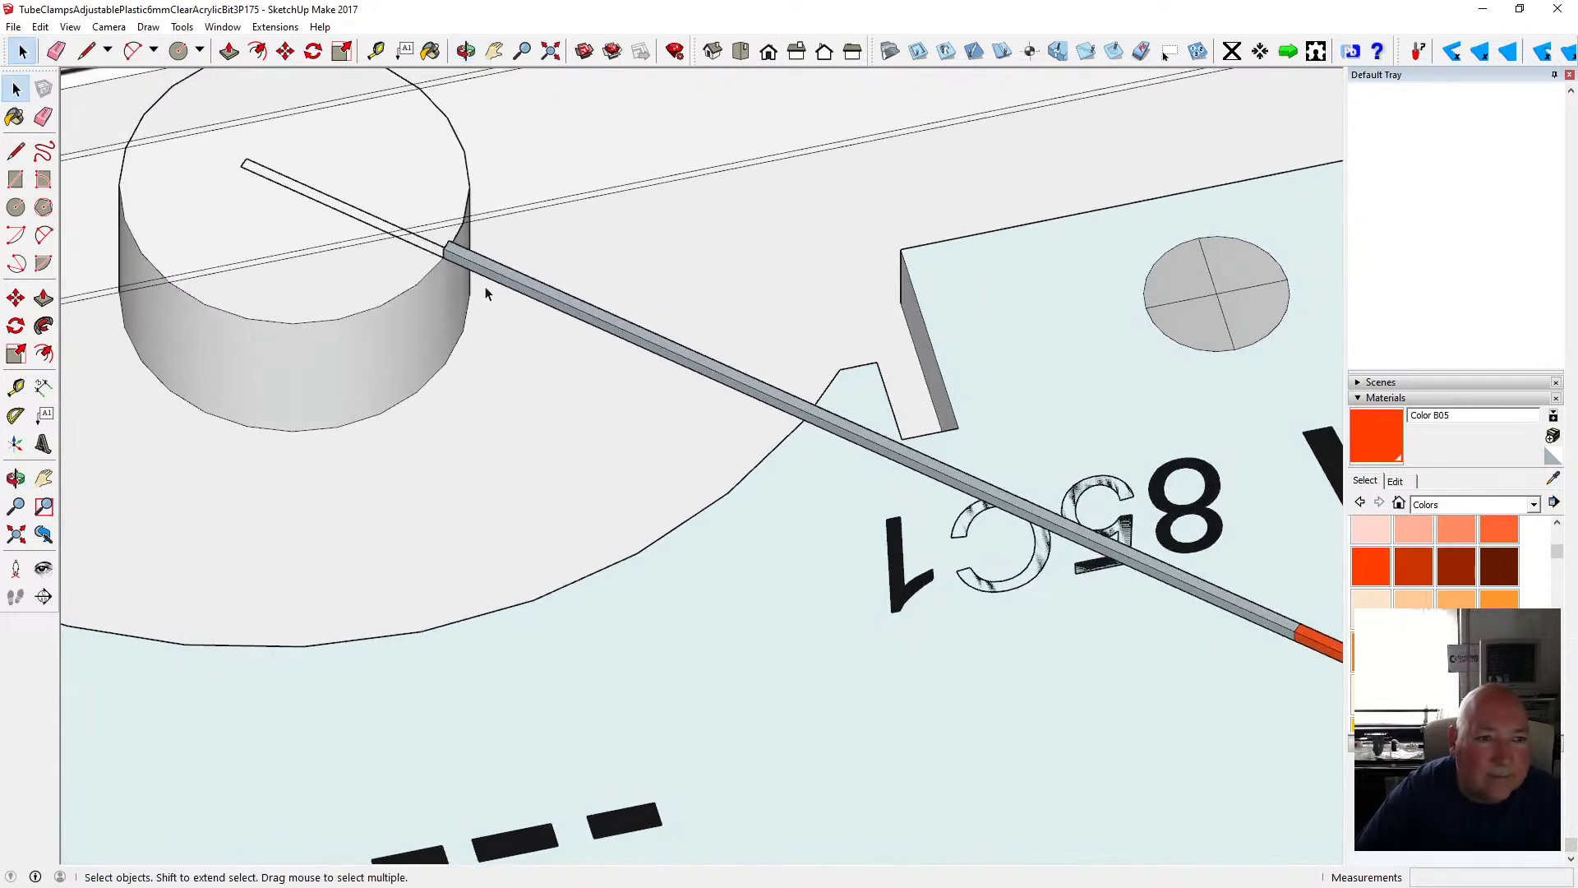
scroll(447, 255, up, 2)
scroll(446, 256, up, 1)
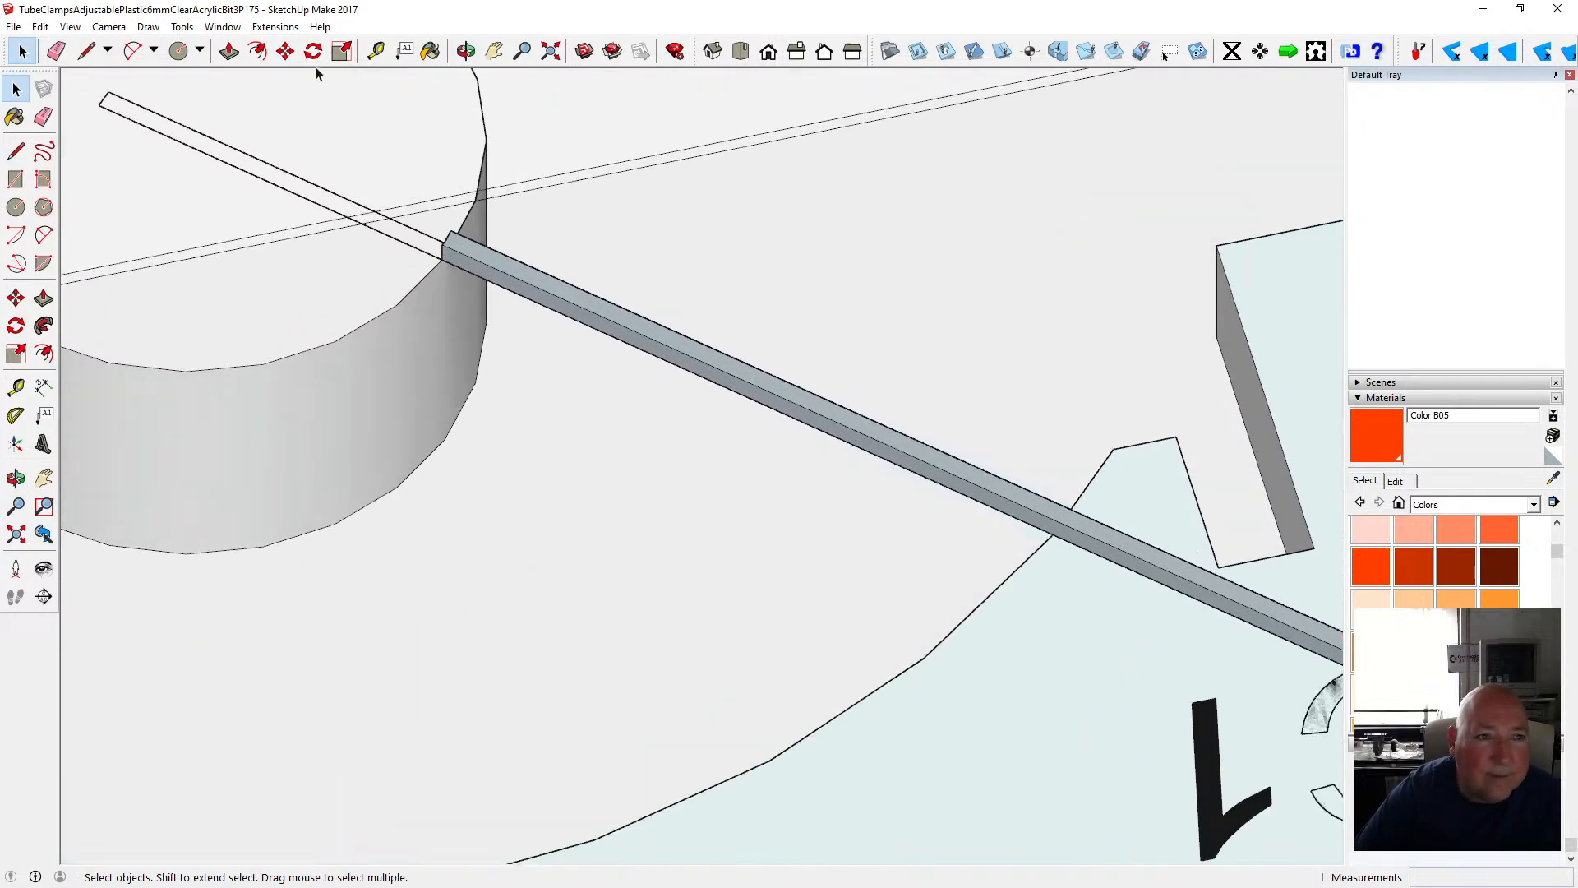
click(229, 51)
click(303, 201)
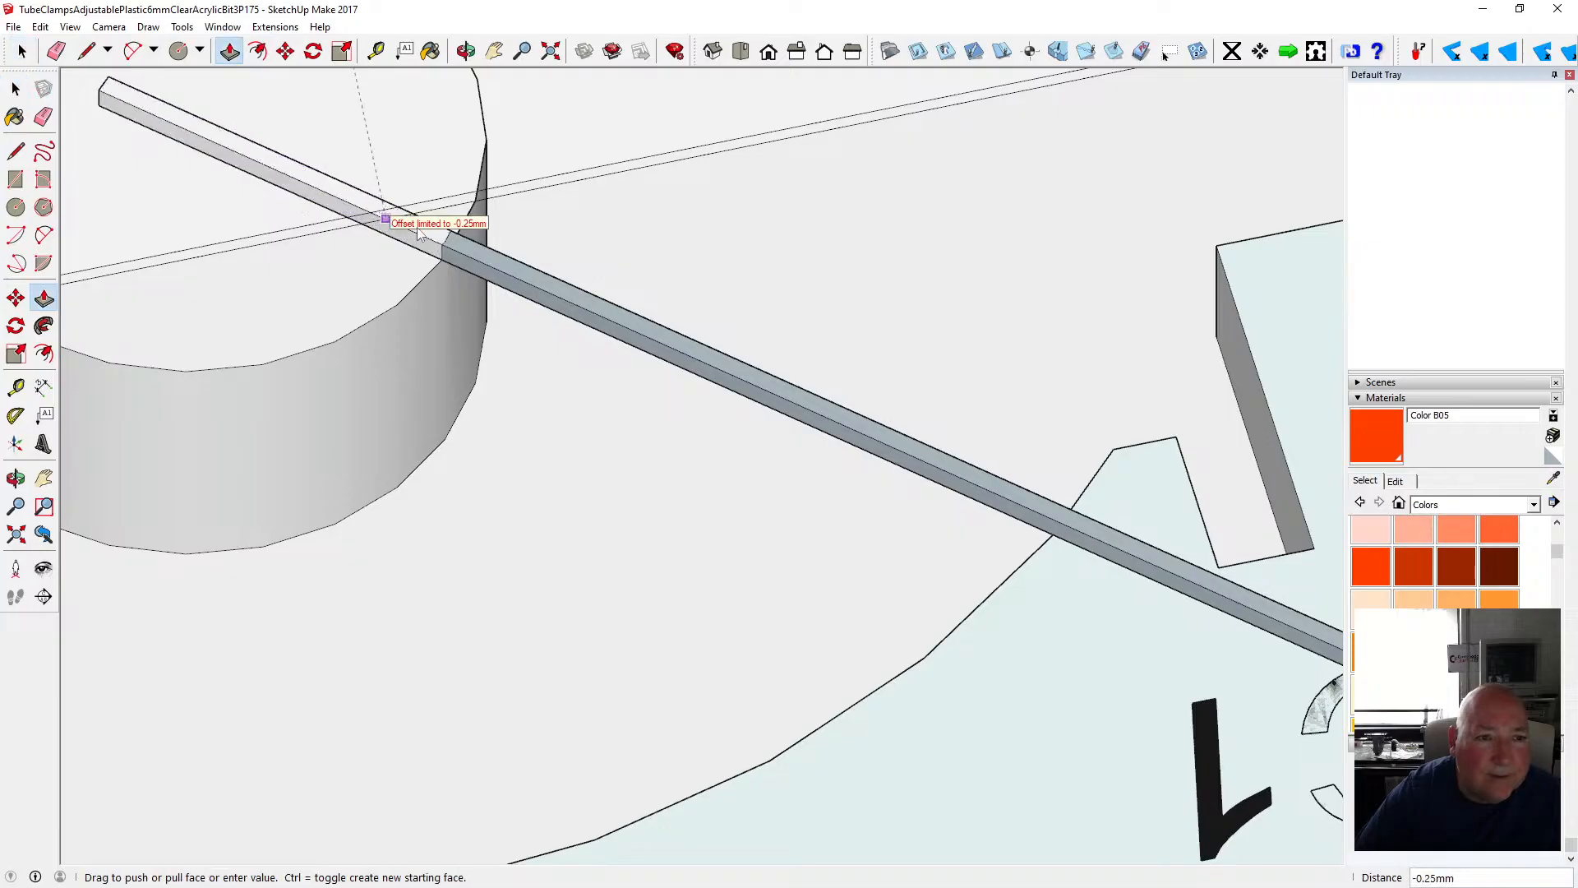
click(440, 220)
click(16, 88)
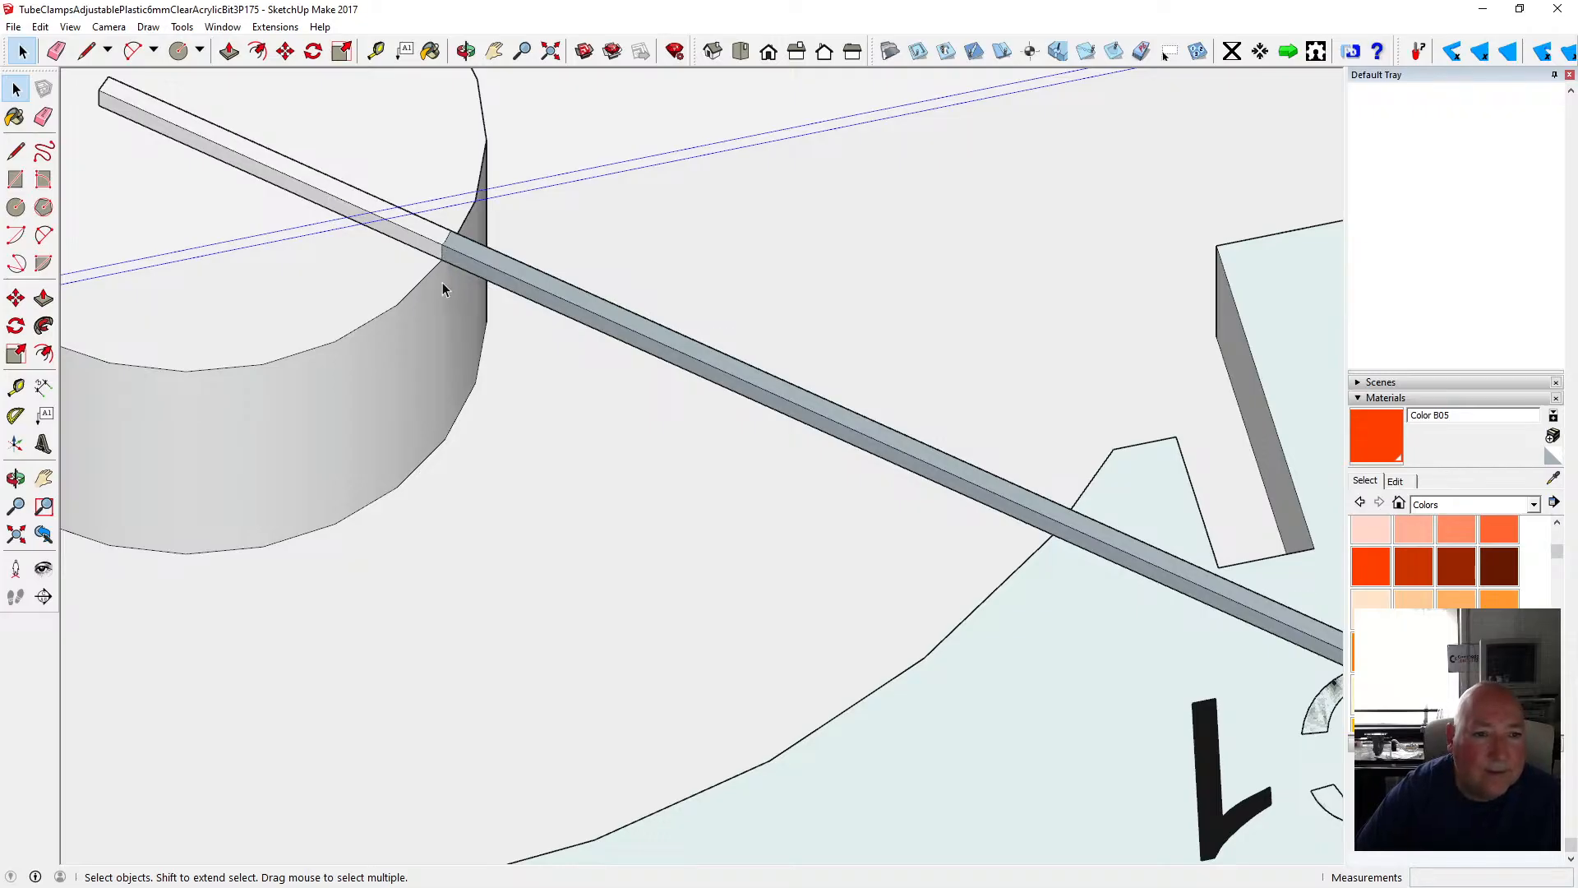
scroll(443, 283, down, 6)
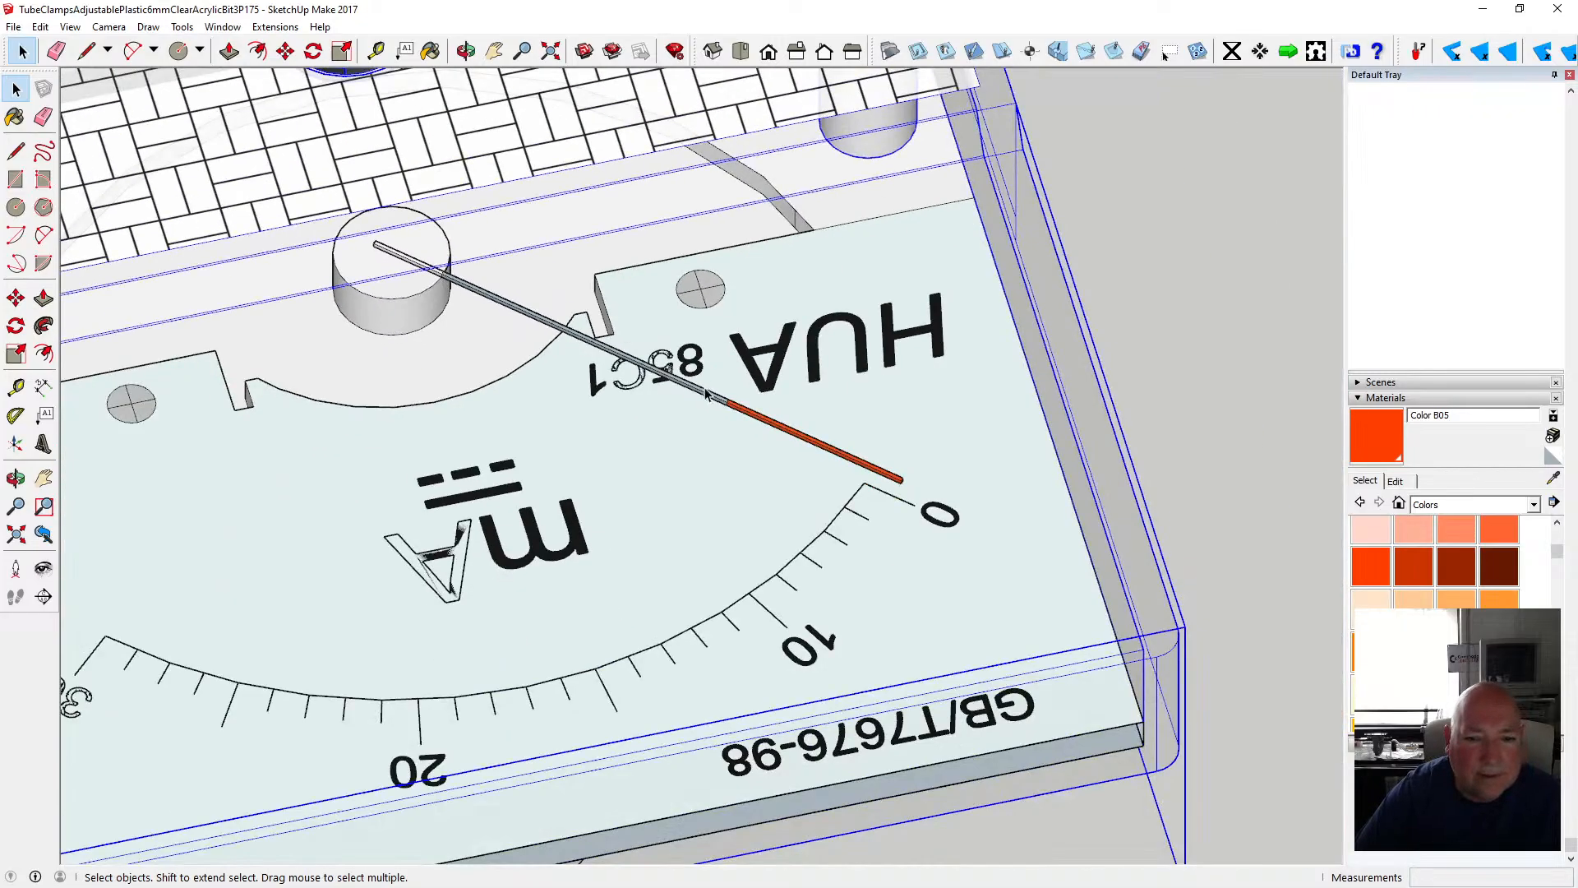
click(1145, 270)
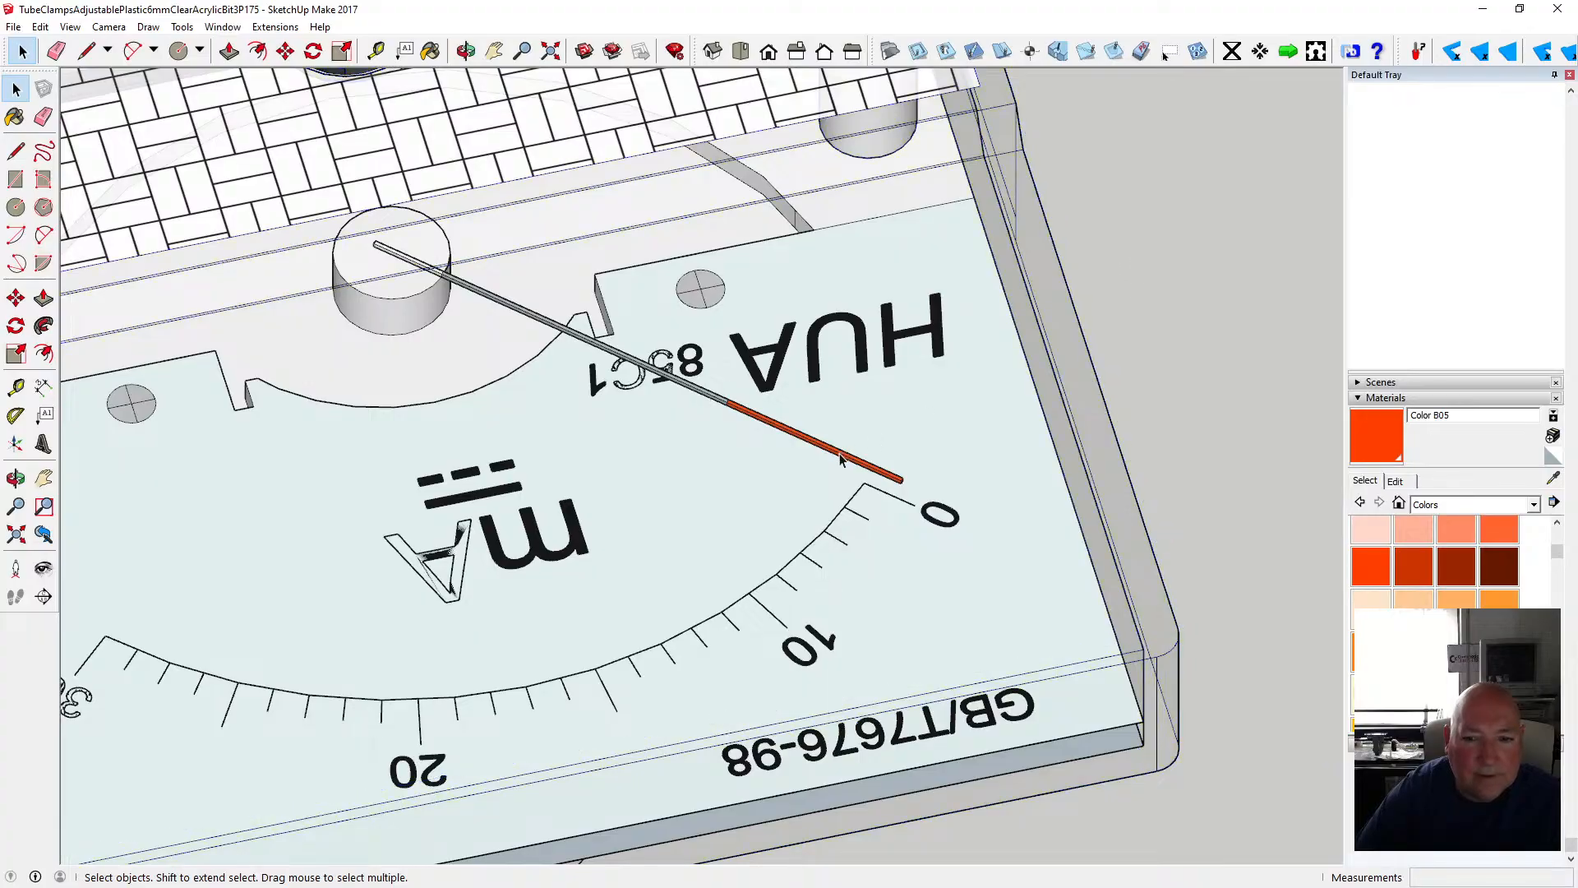
click(840, 458)
click(465, 51)
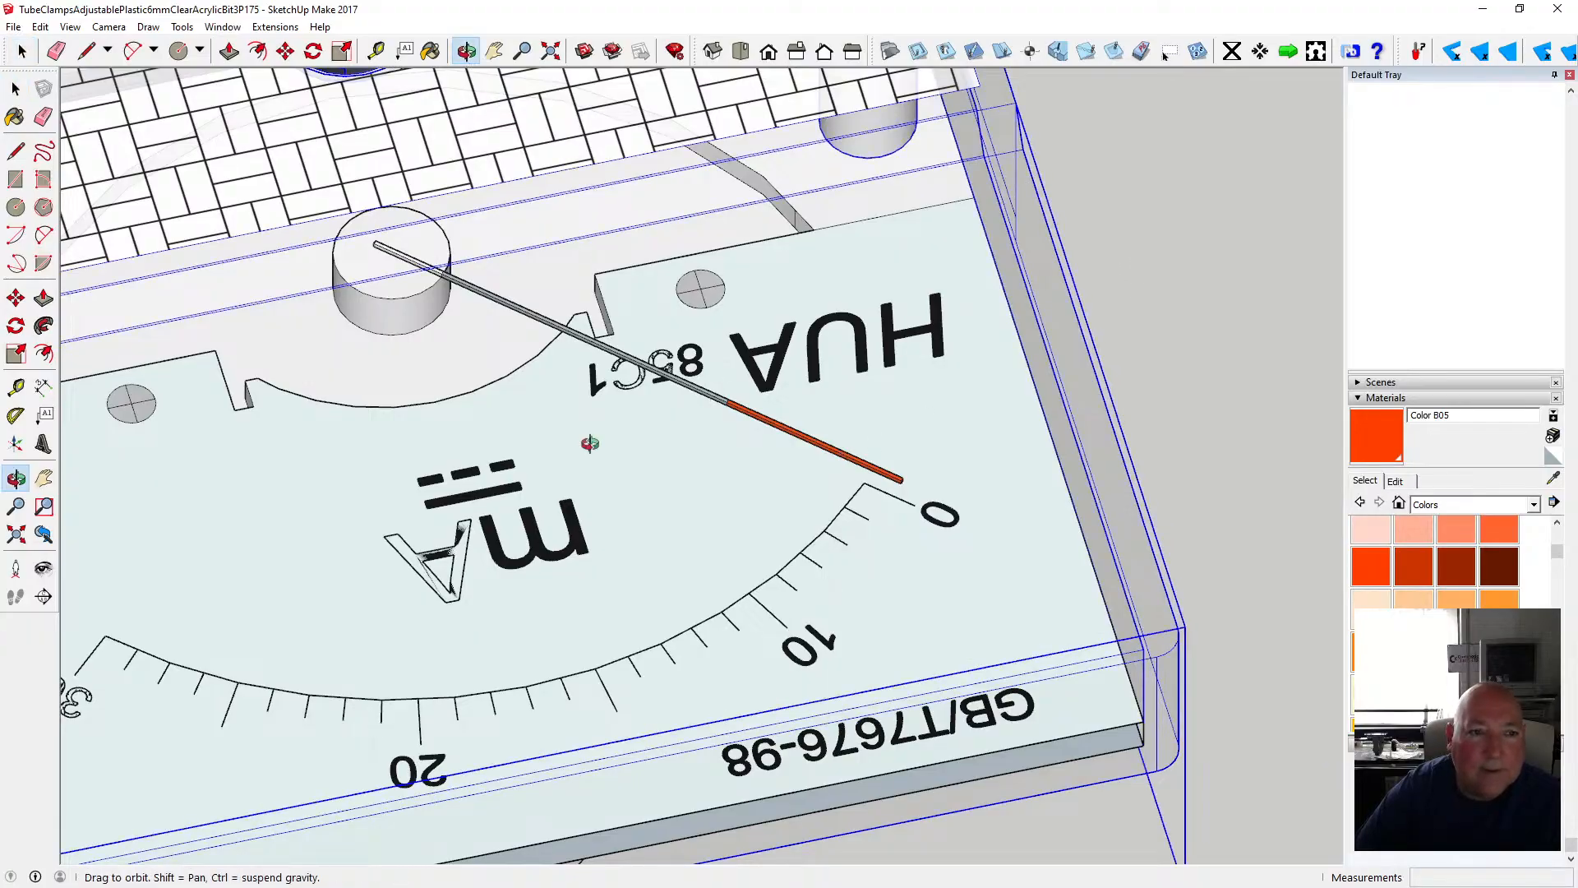
drag(590, 444, 503, 294)
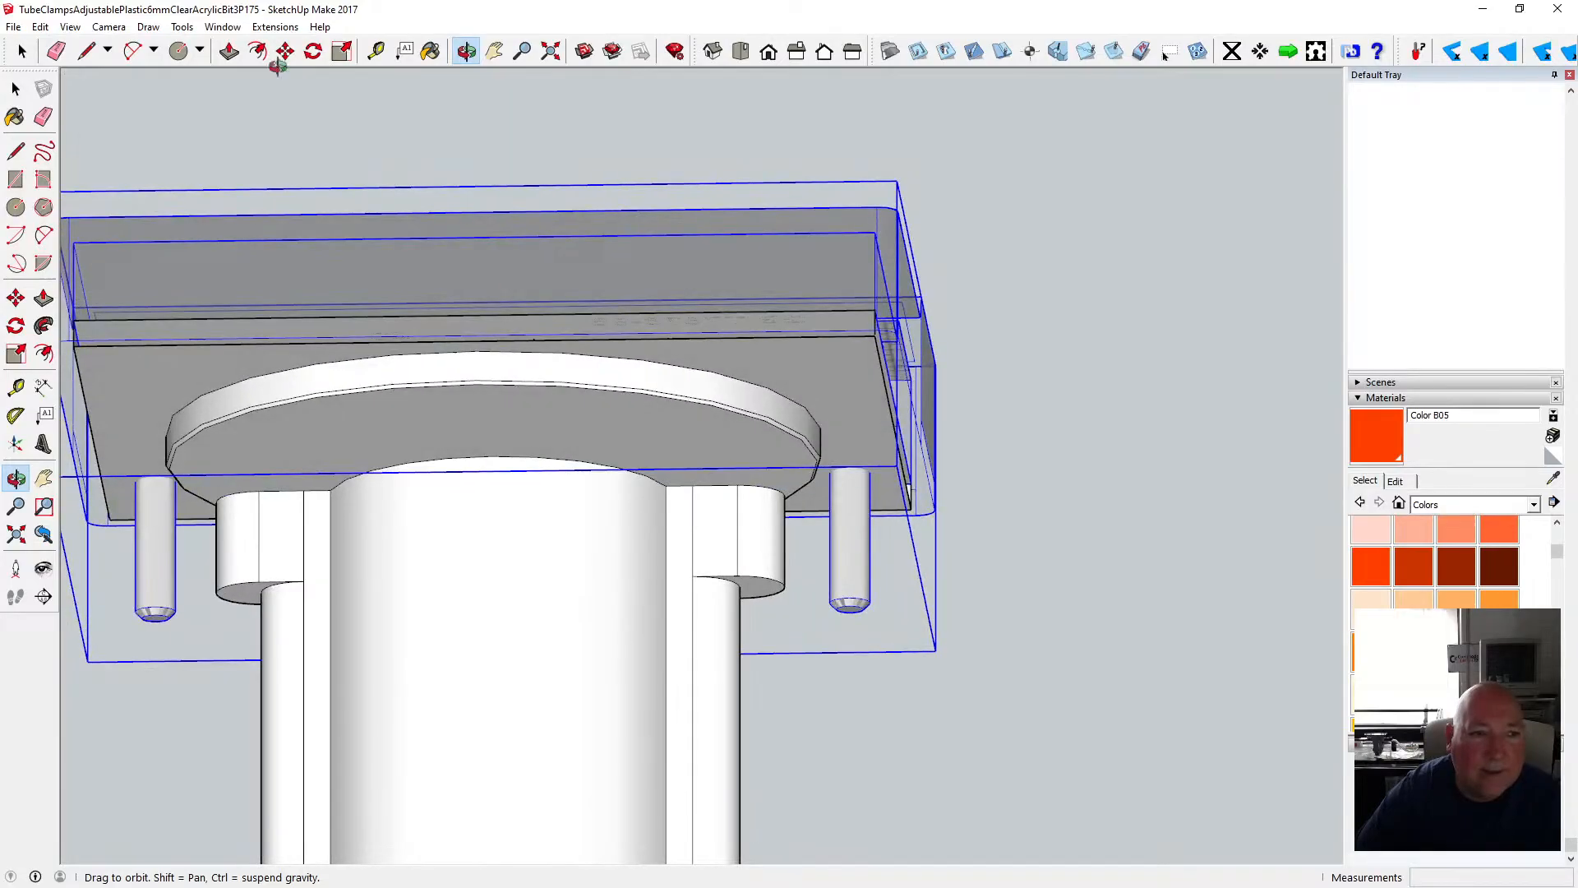
key(space)
double_click(415, 445)
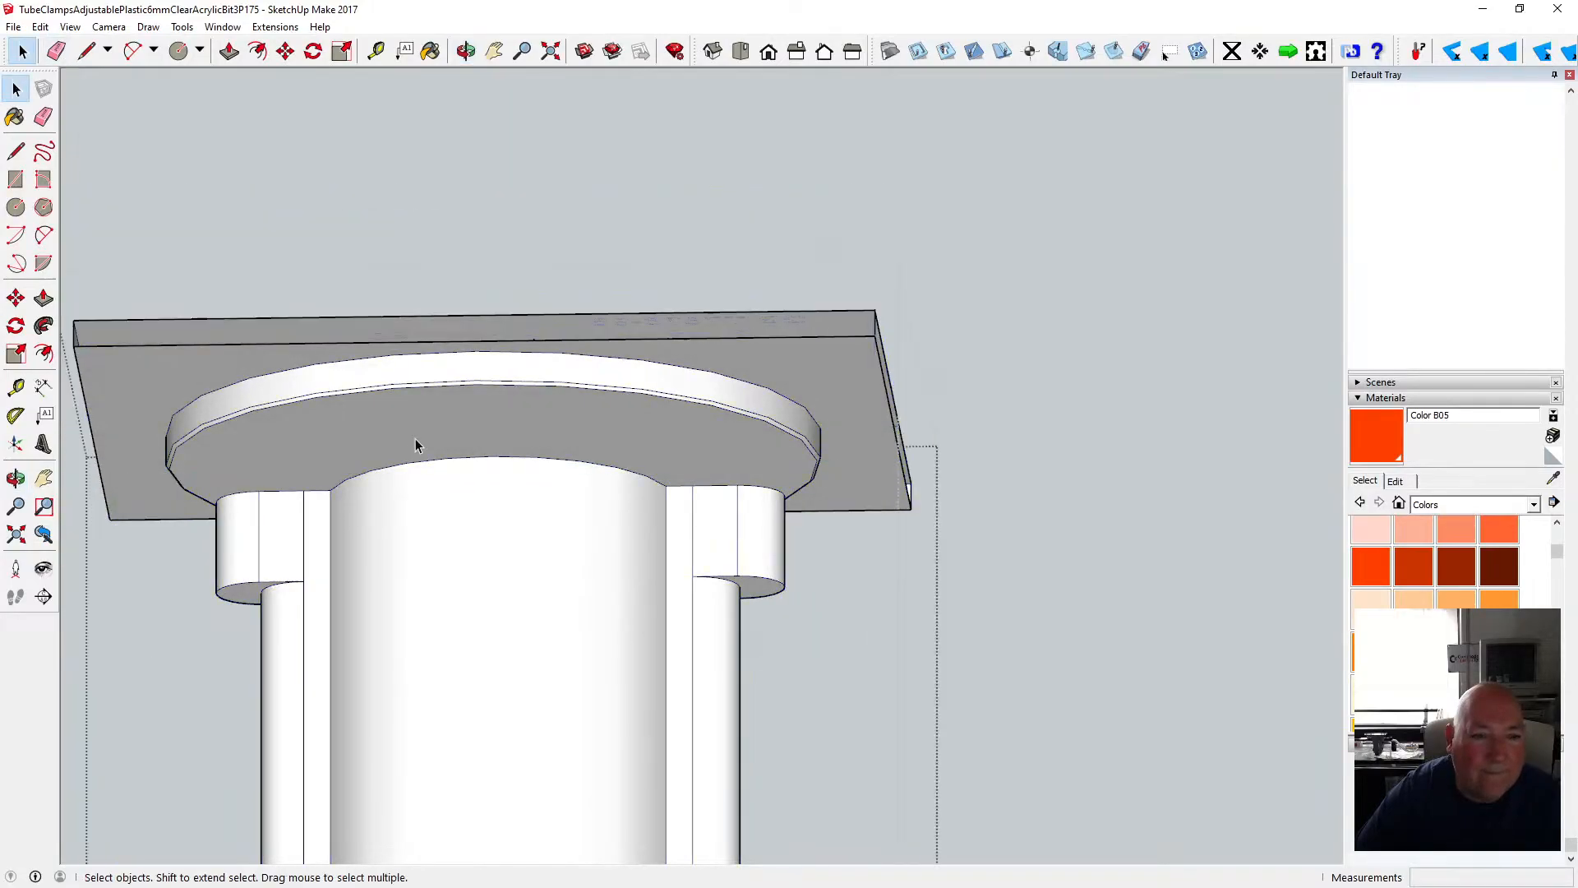
click(467, 52)
drag(454, 138, 481, 485)
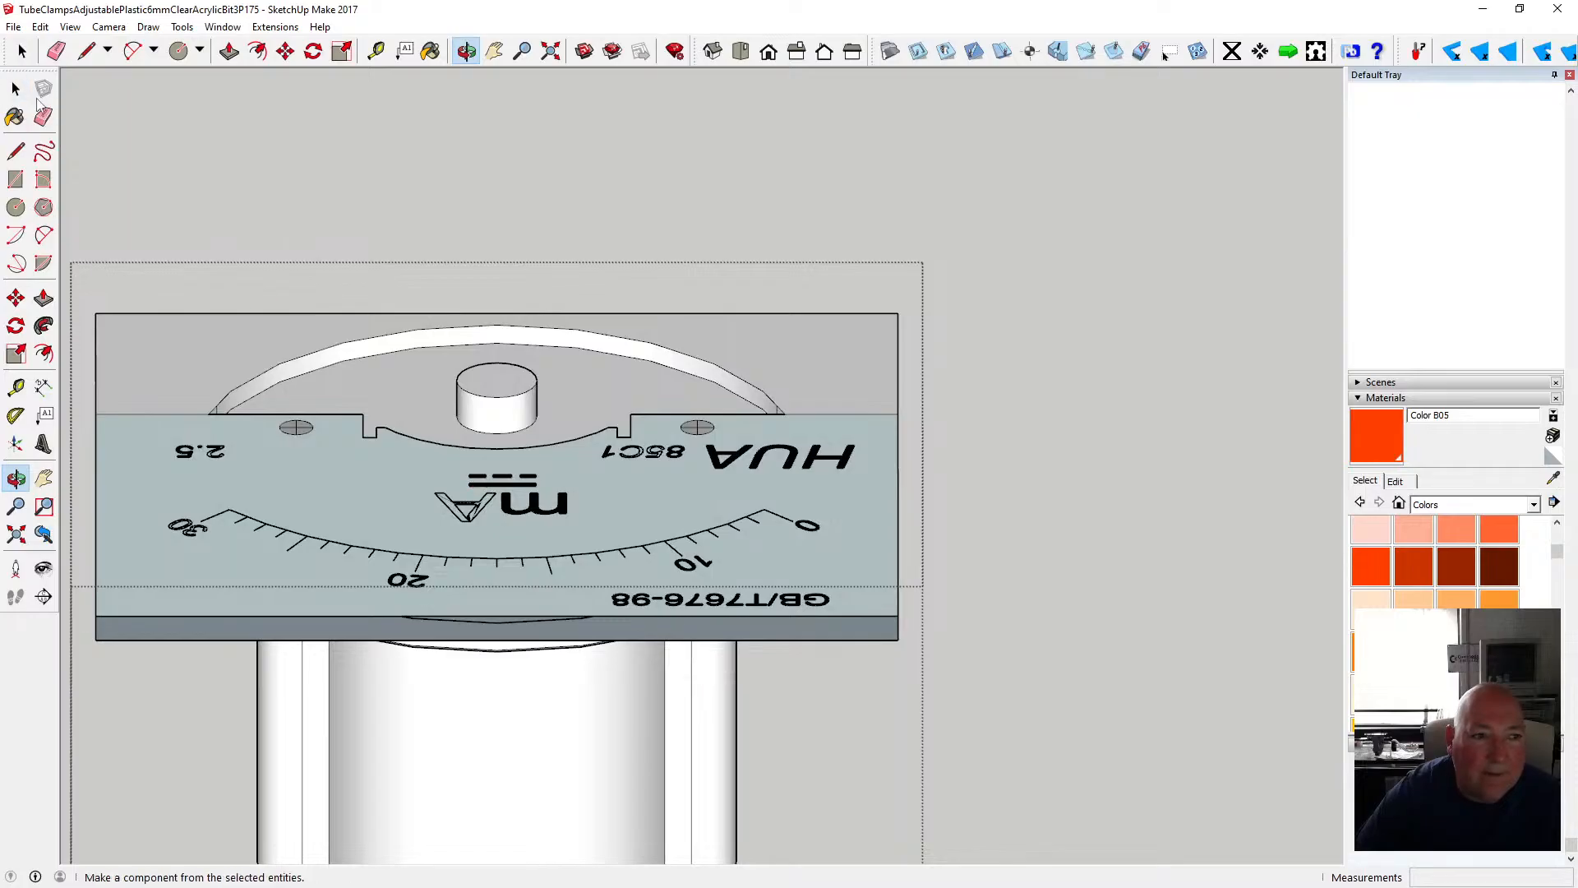
click(17, 89)
click(319, 181)
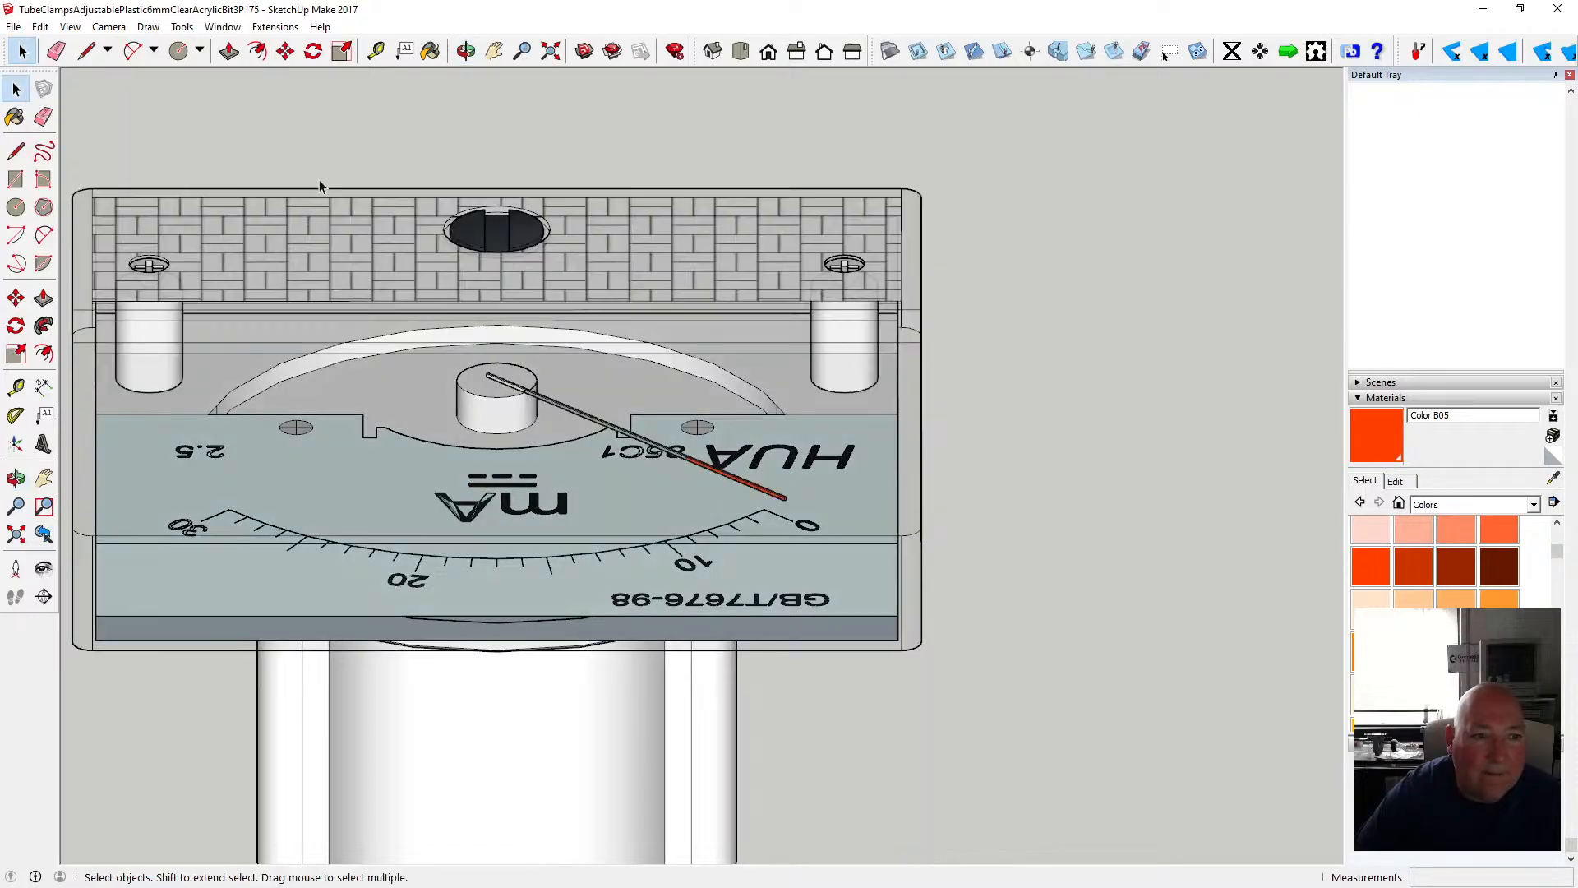
- Move the clear cover 50 mm straight up along the blue axis, away from the dial and needle
click(538, 403)
scroll(703, 531, down, 3)
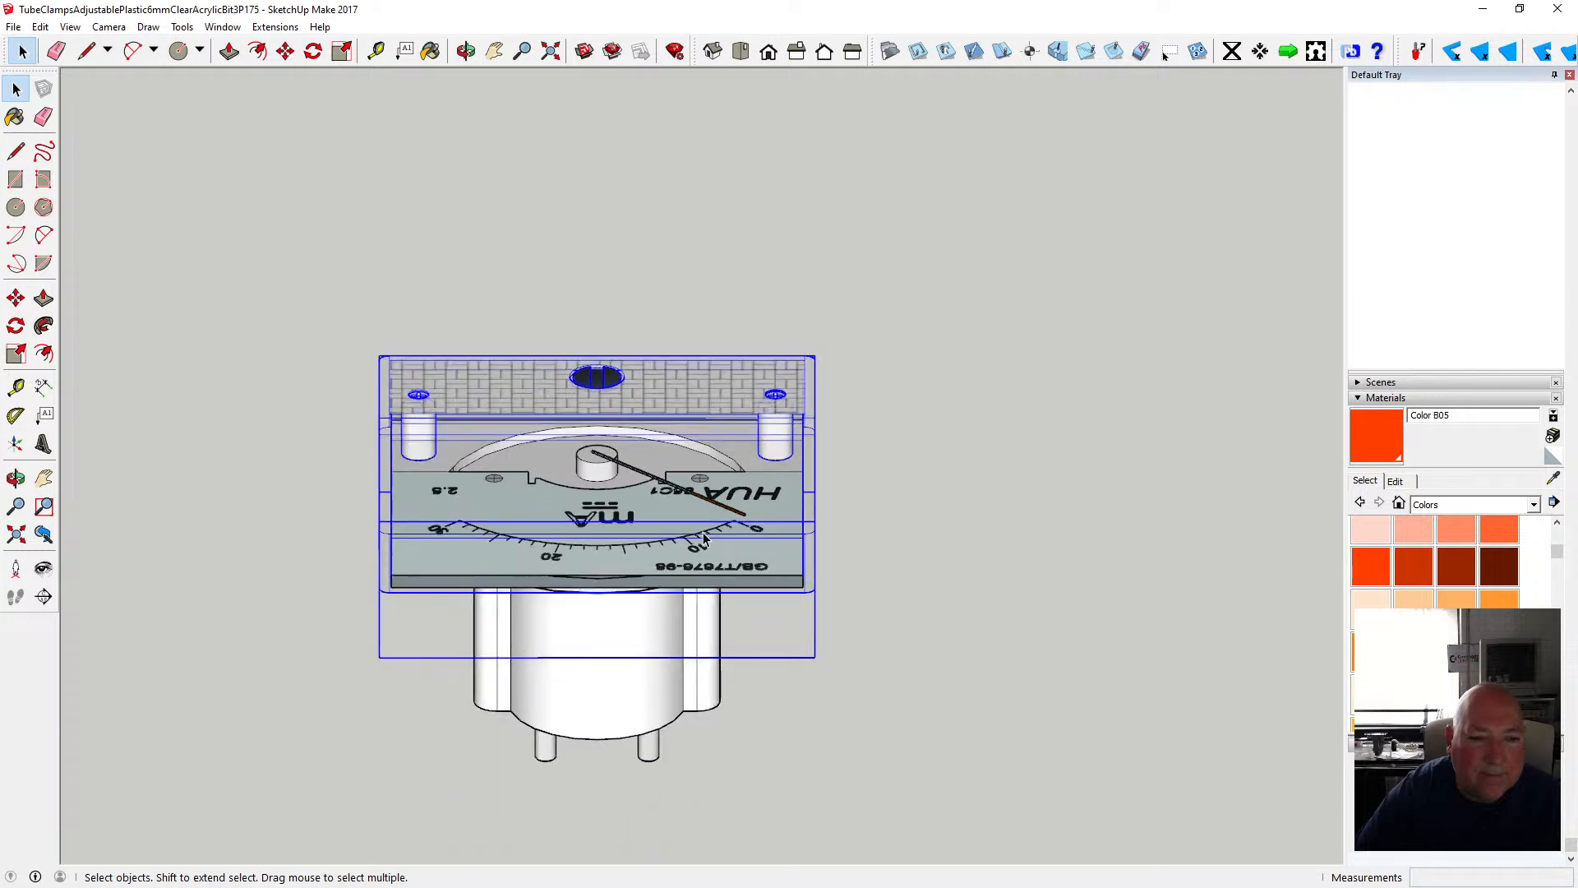
click(466, 51)
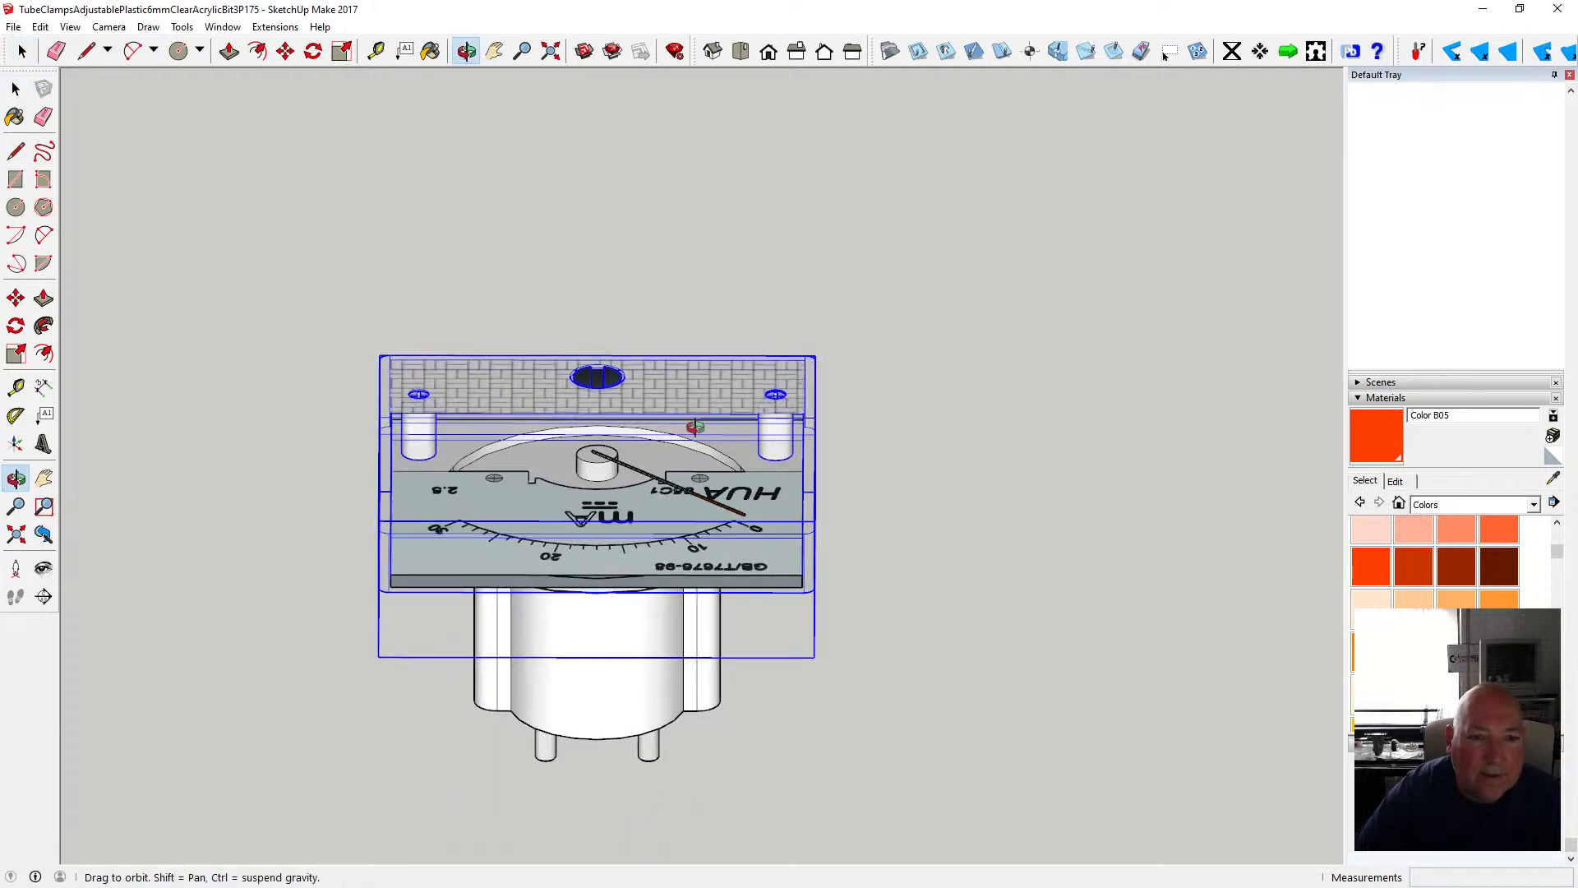
drag(658, 370, 666, 259)
click(285, 51)
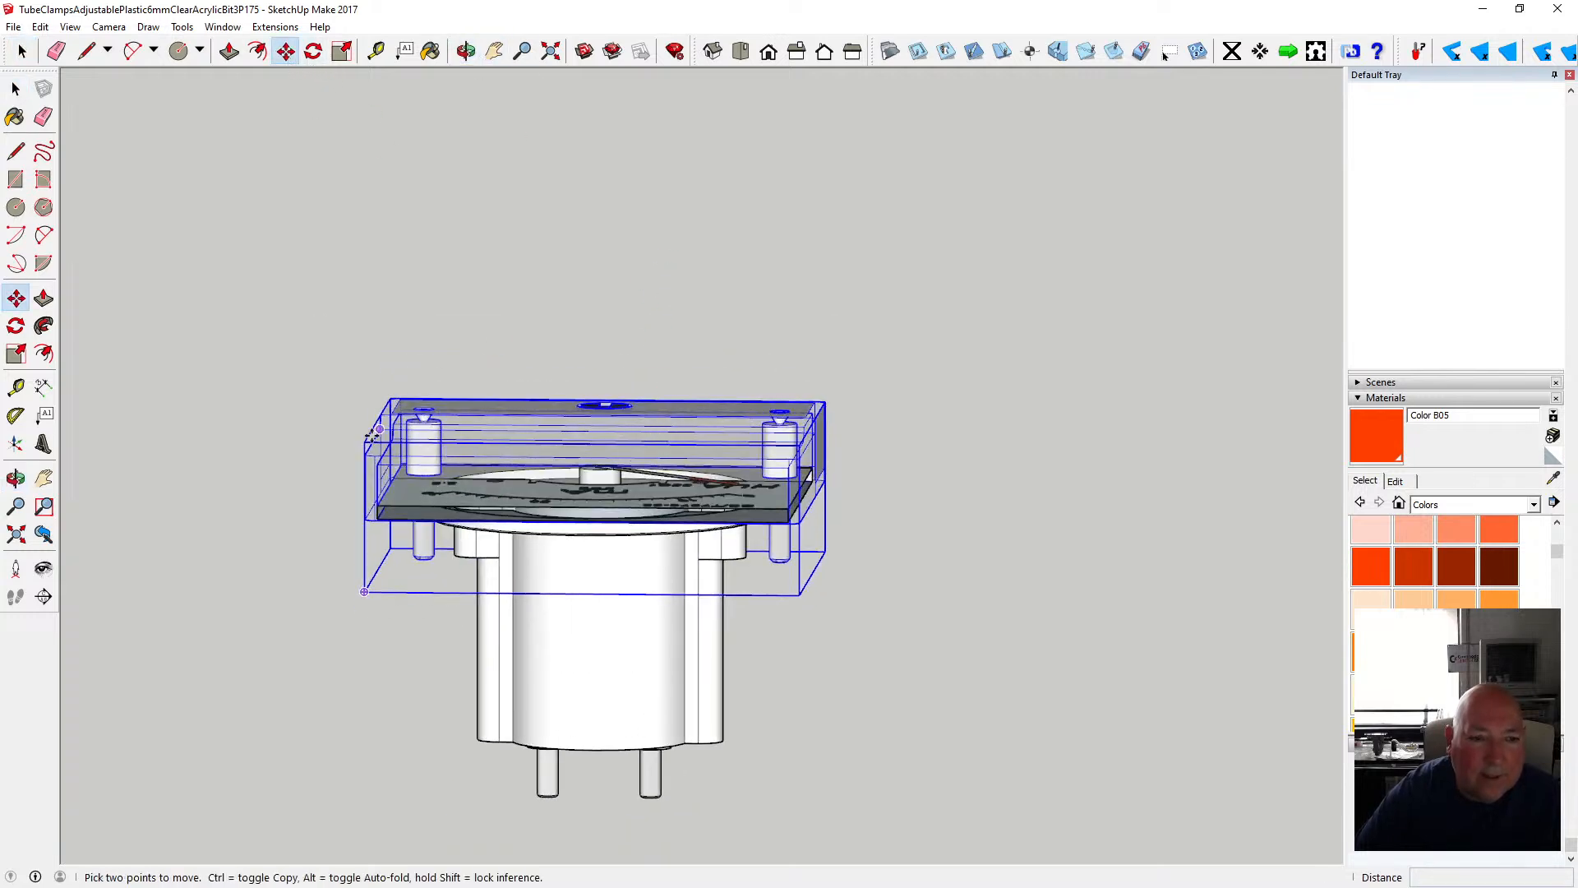
click(374, 425)
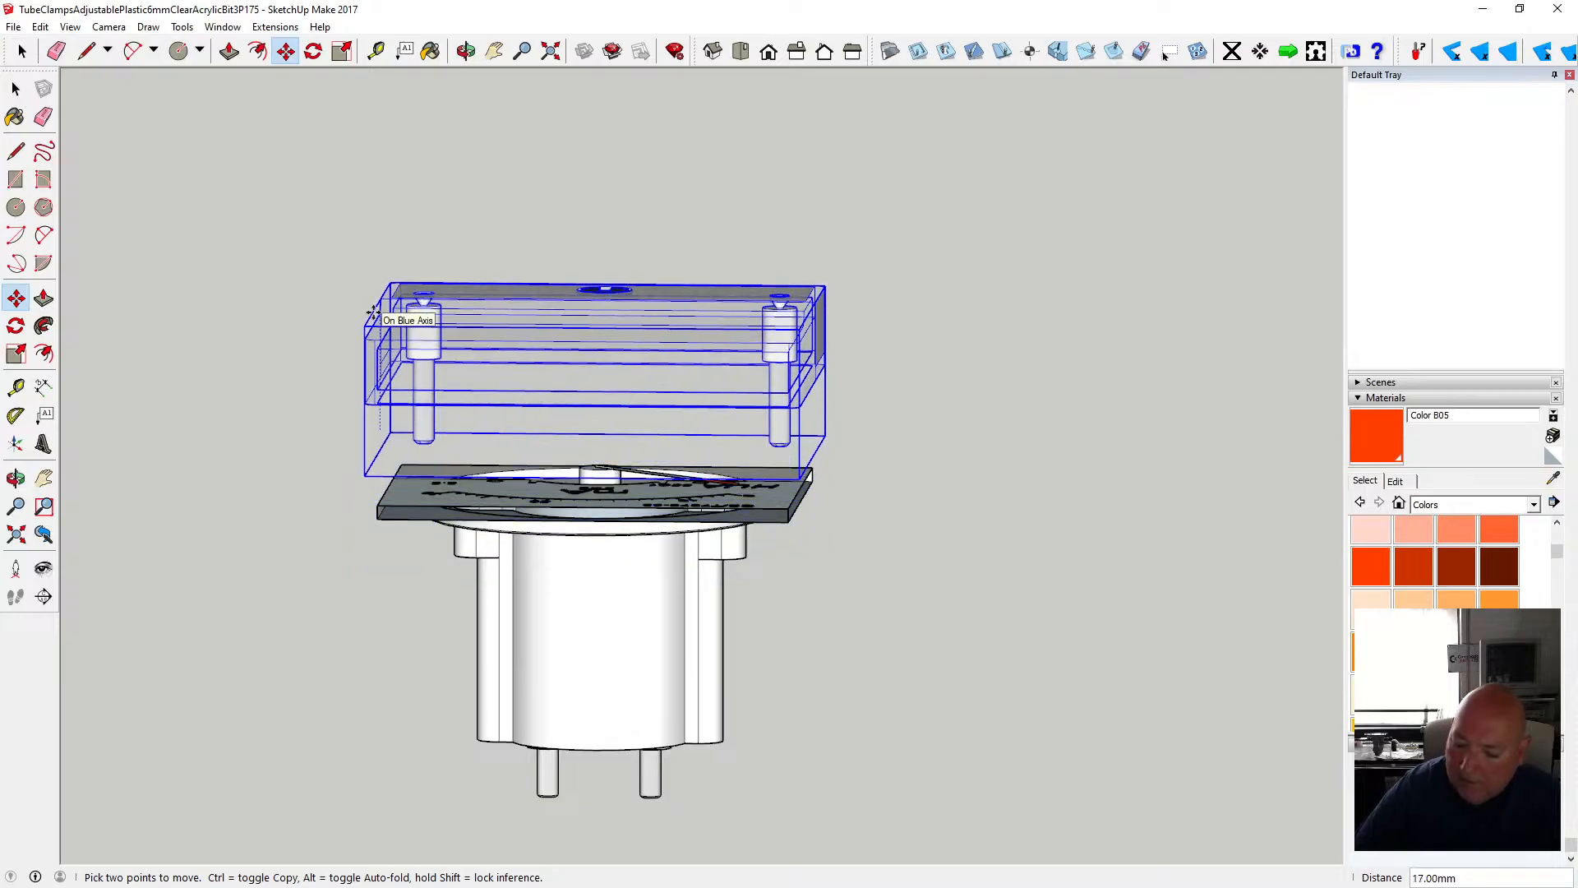
text(50)
key(Return)
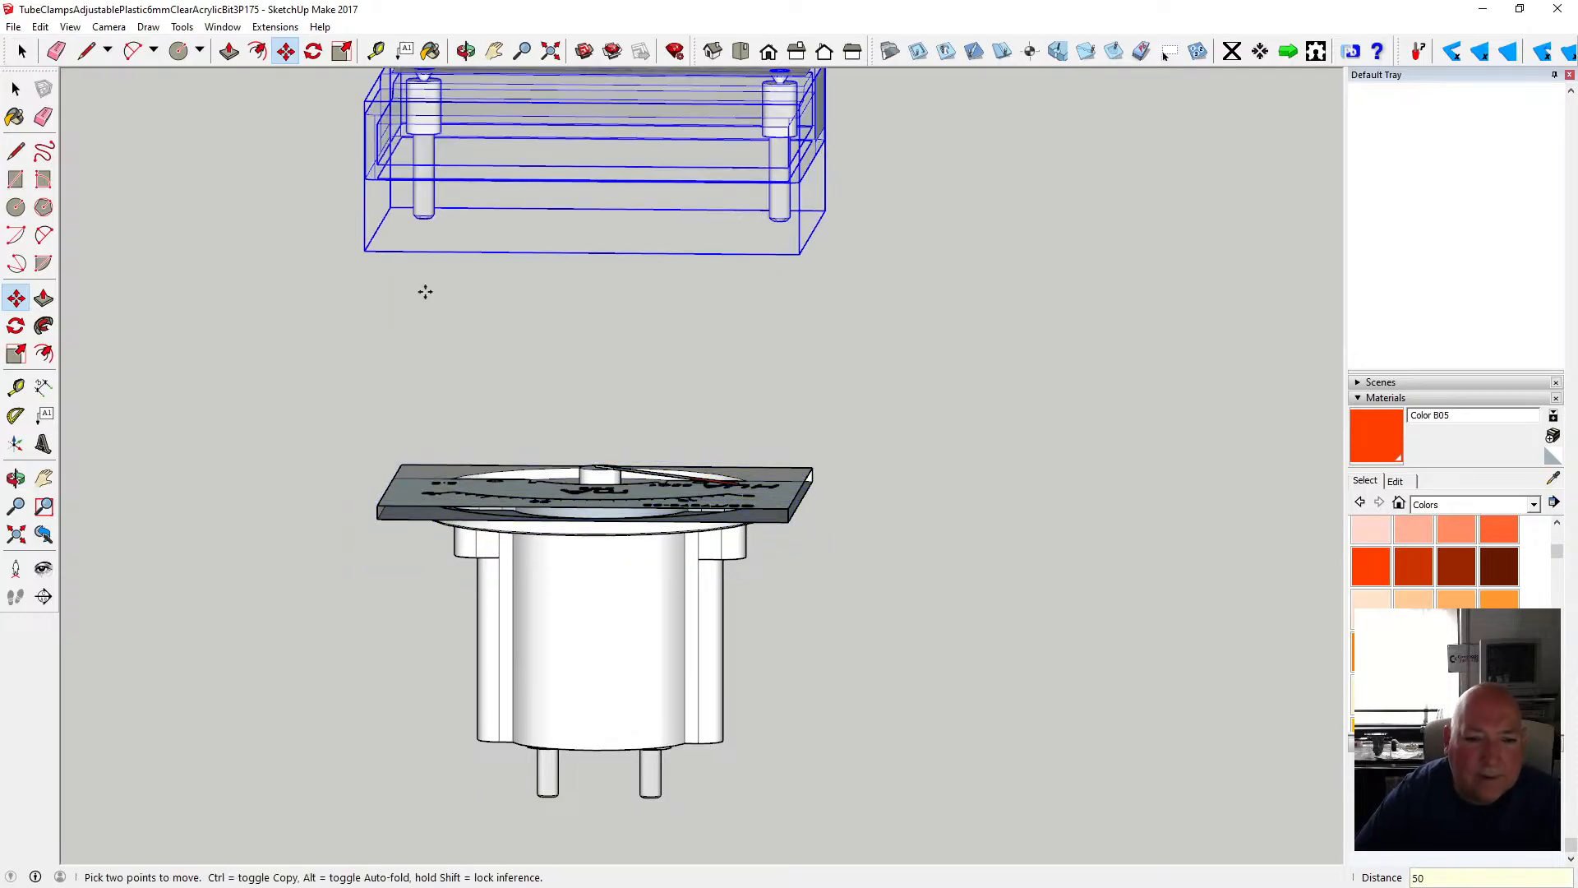
- Delete the edges dividing the needle's white hub end from the gray shaft on the side facing the scale
click(466, 51)
drag(582, 405, 674, 475)
scroll(674, 475, up, 4)
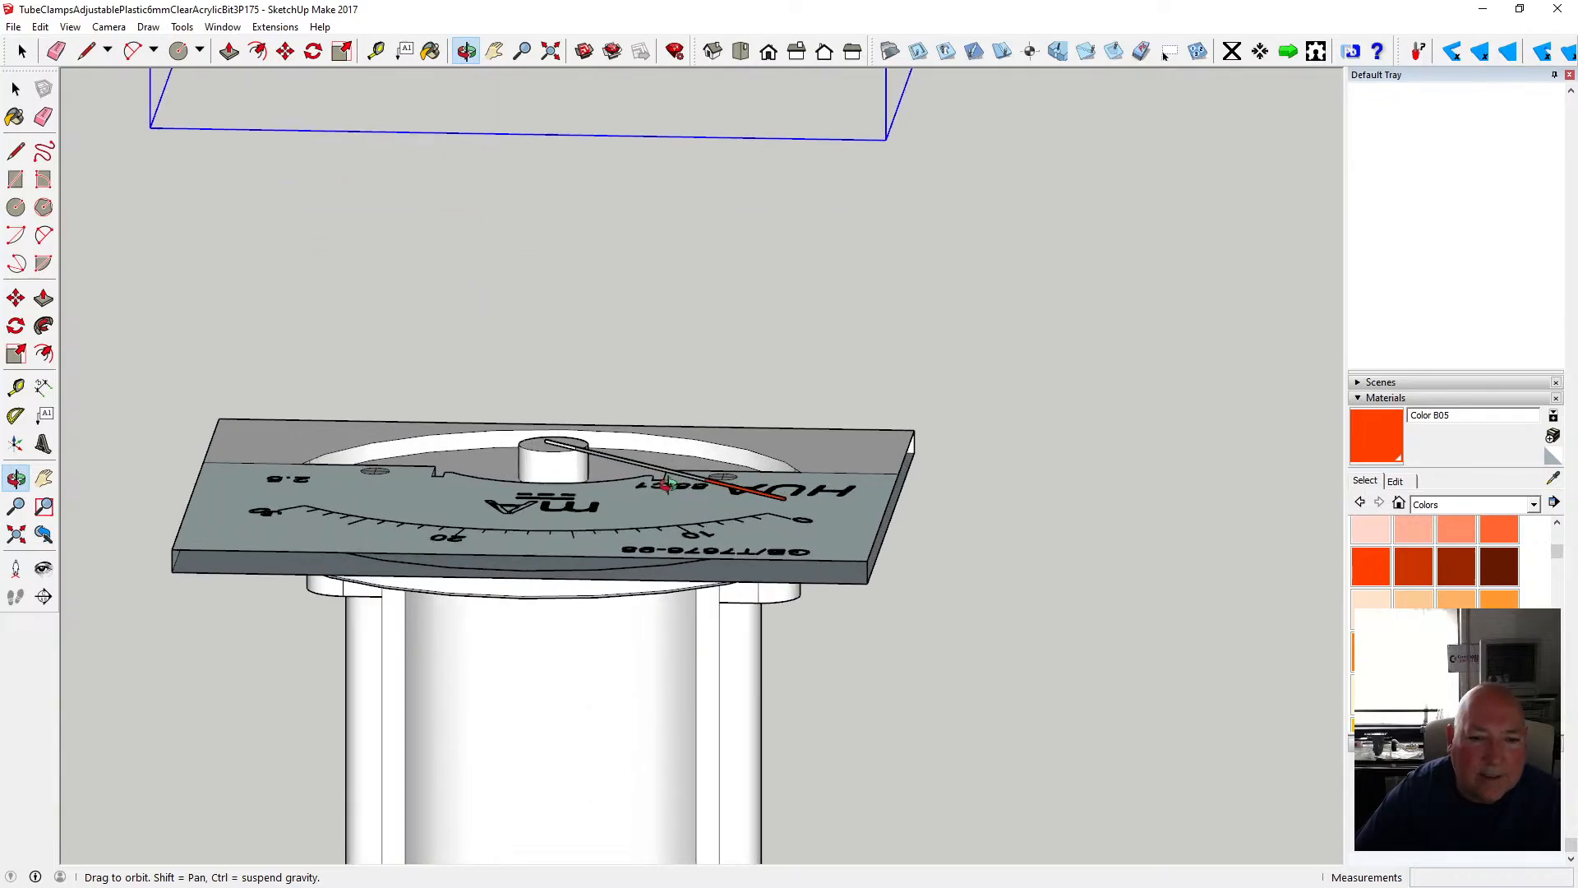
key(space)
scroll(687, 487, up, 2)
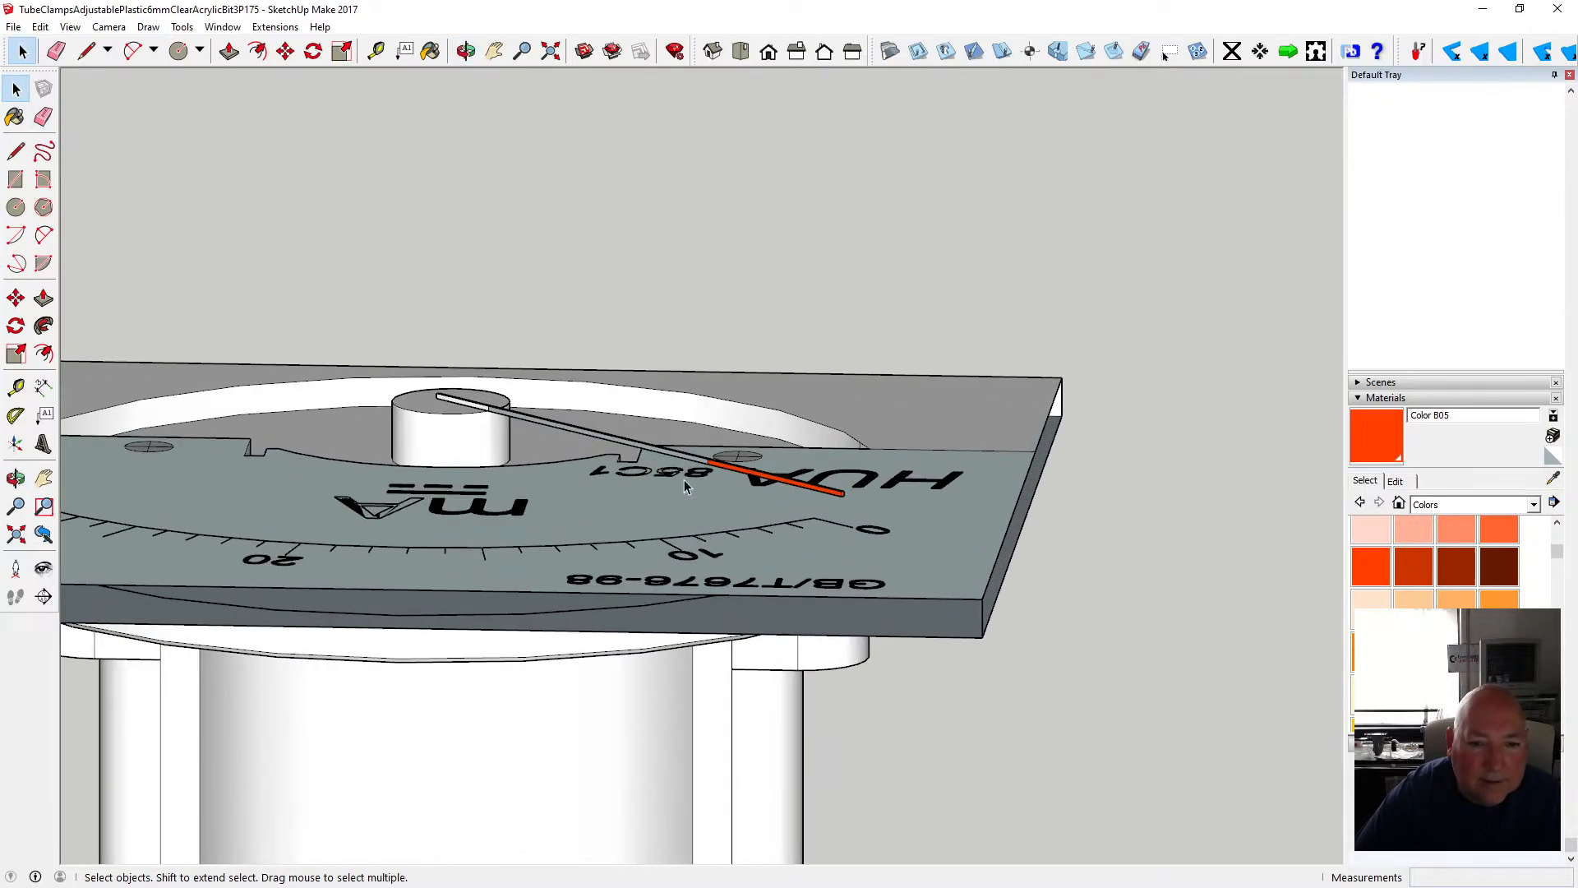
scroll(533, 447, up, 4)
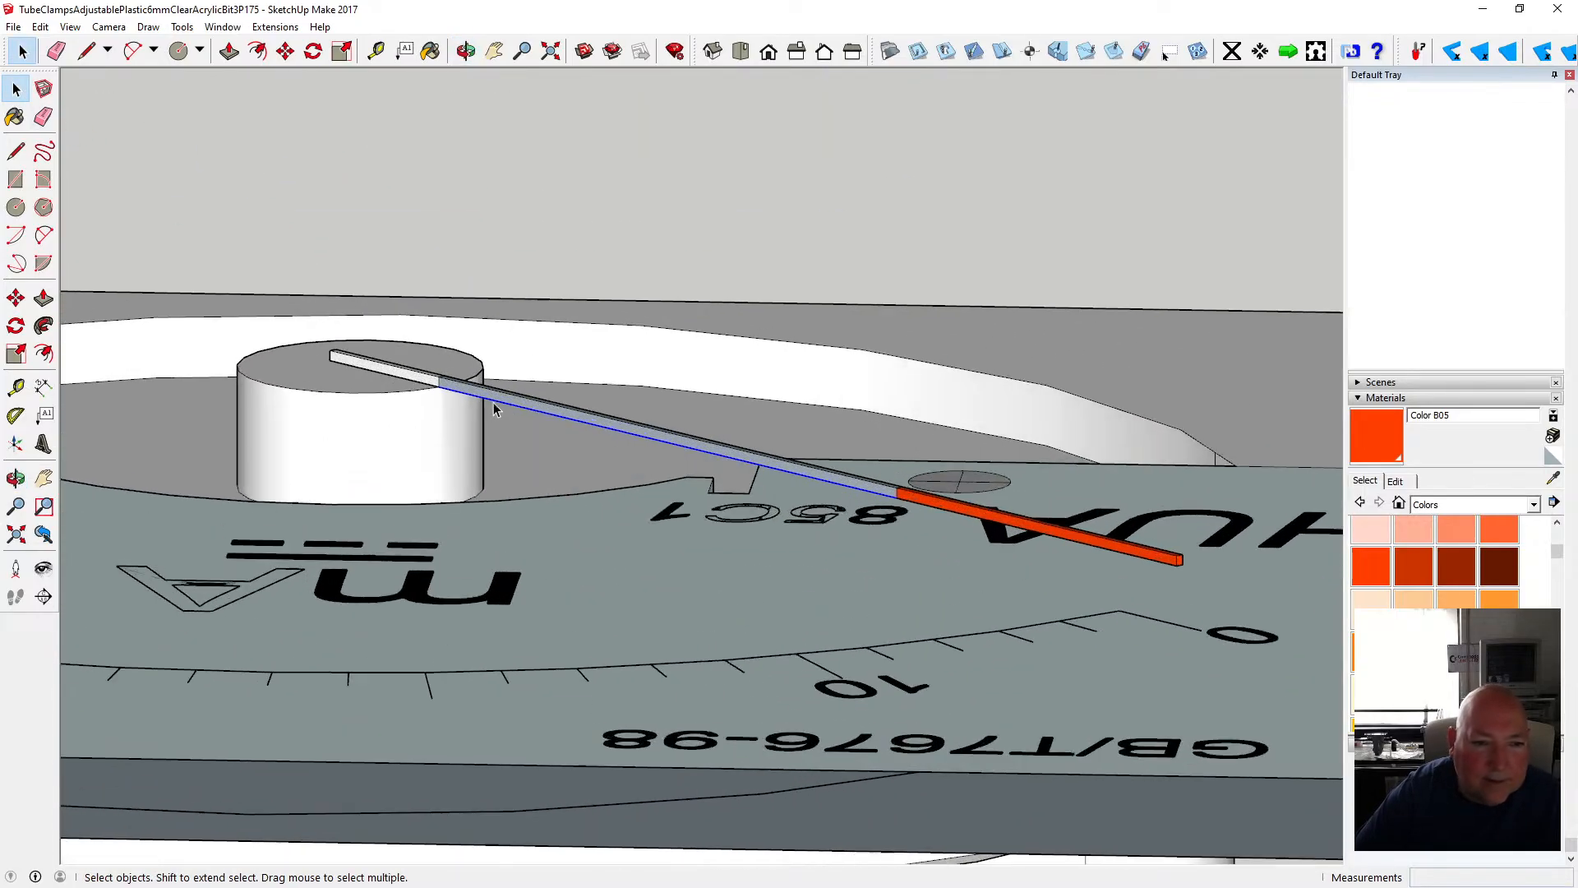
click(427, 377)
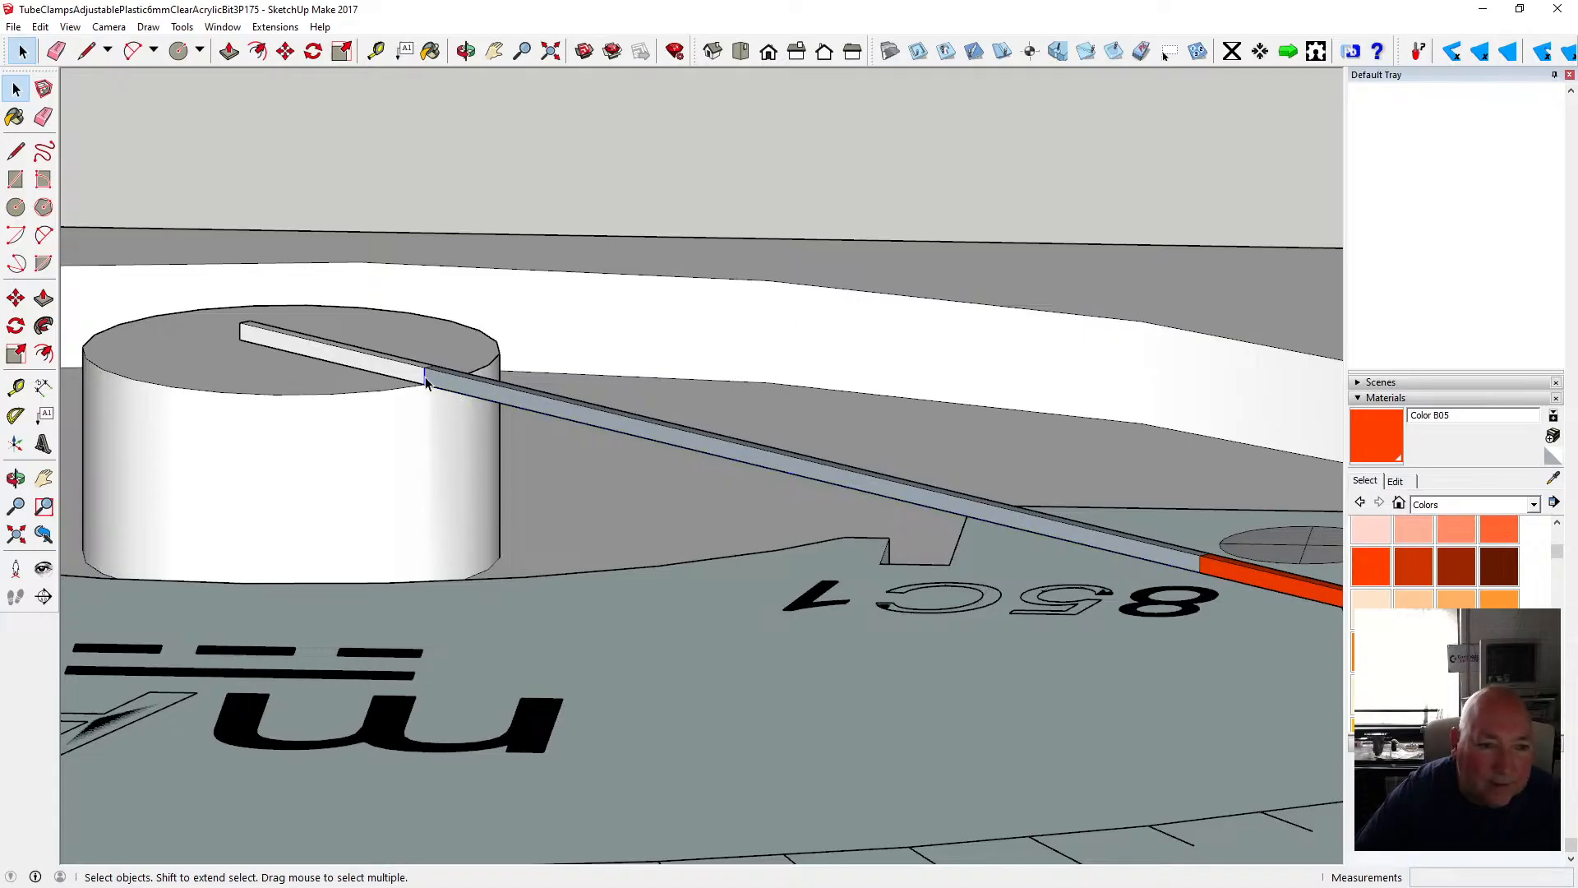
click(433, 376)
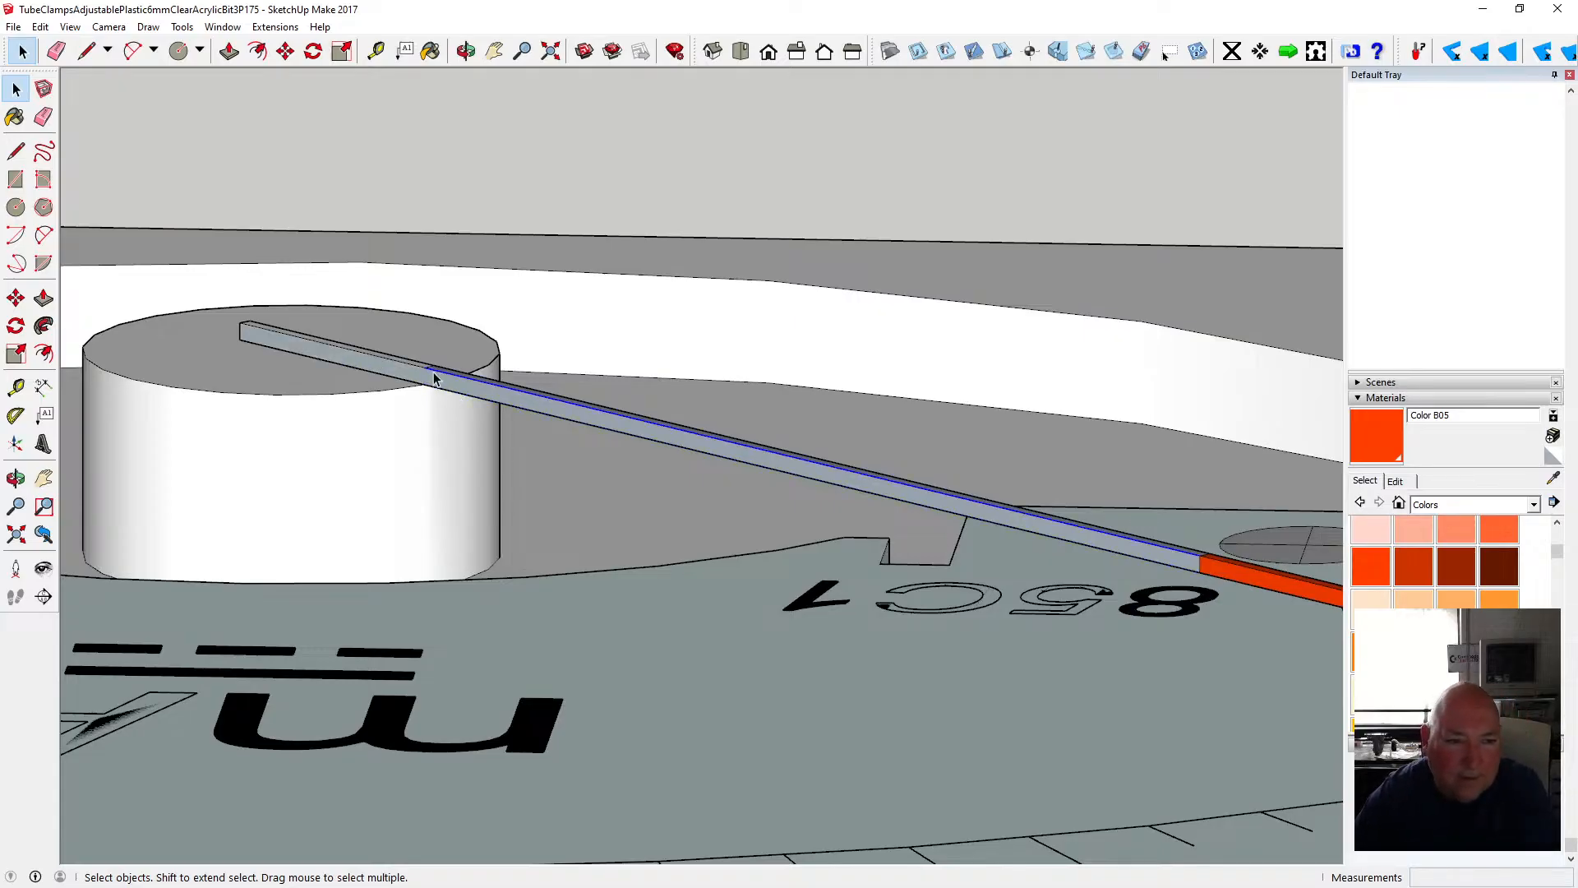
scroll(433, 370, up, 3)
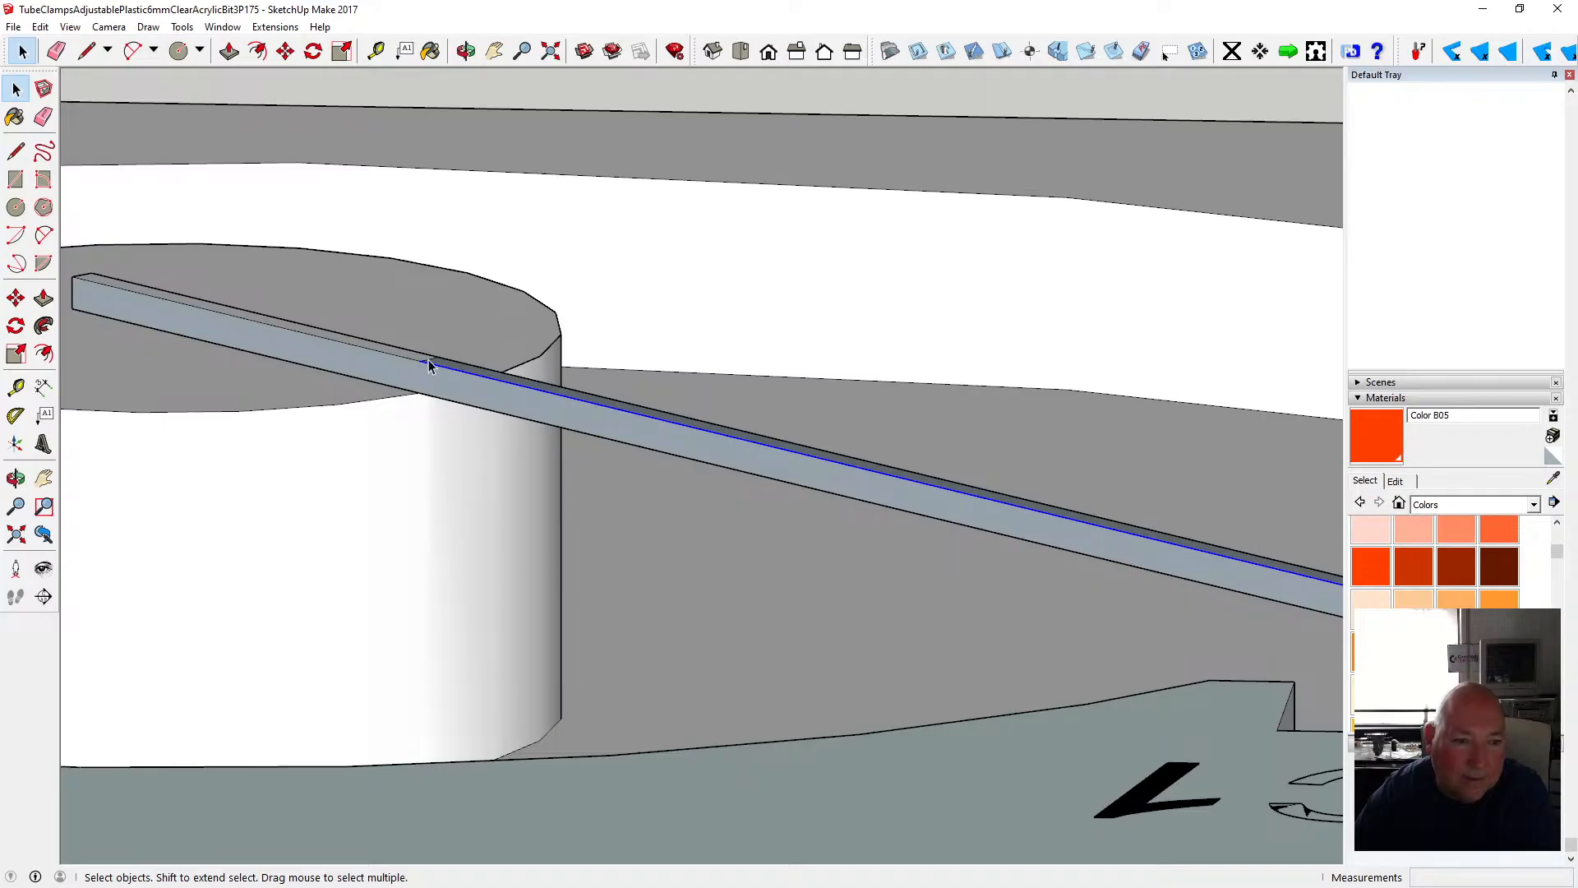
key(Delete)
- Delete the dividing edge between the hub end and the gray shaft on the needle's opposite side
click(466, 51)
drag(576, 214, 110, 250)
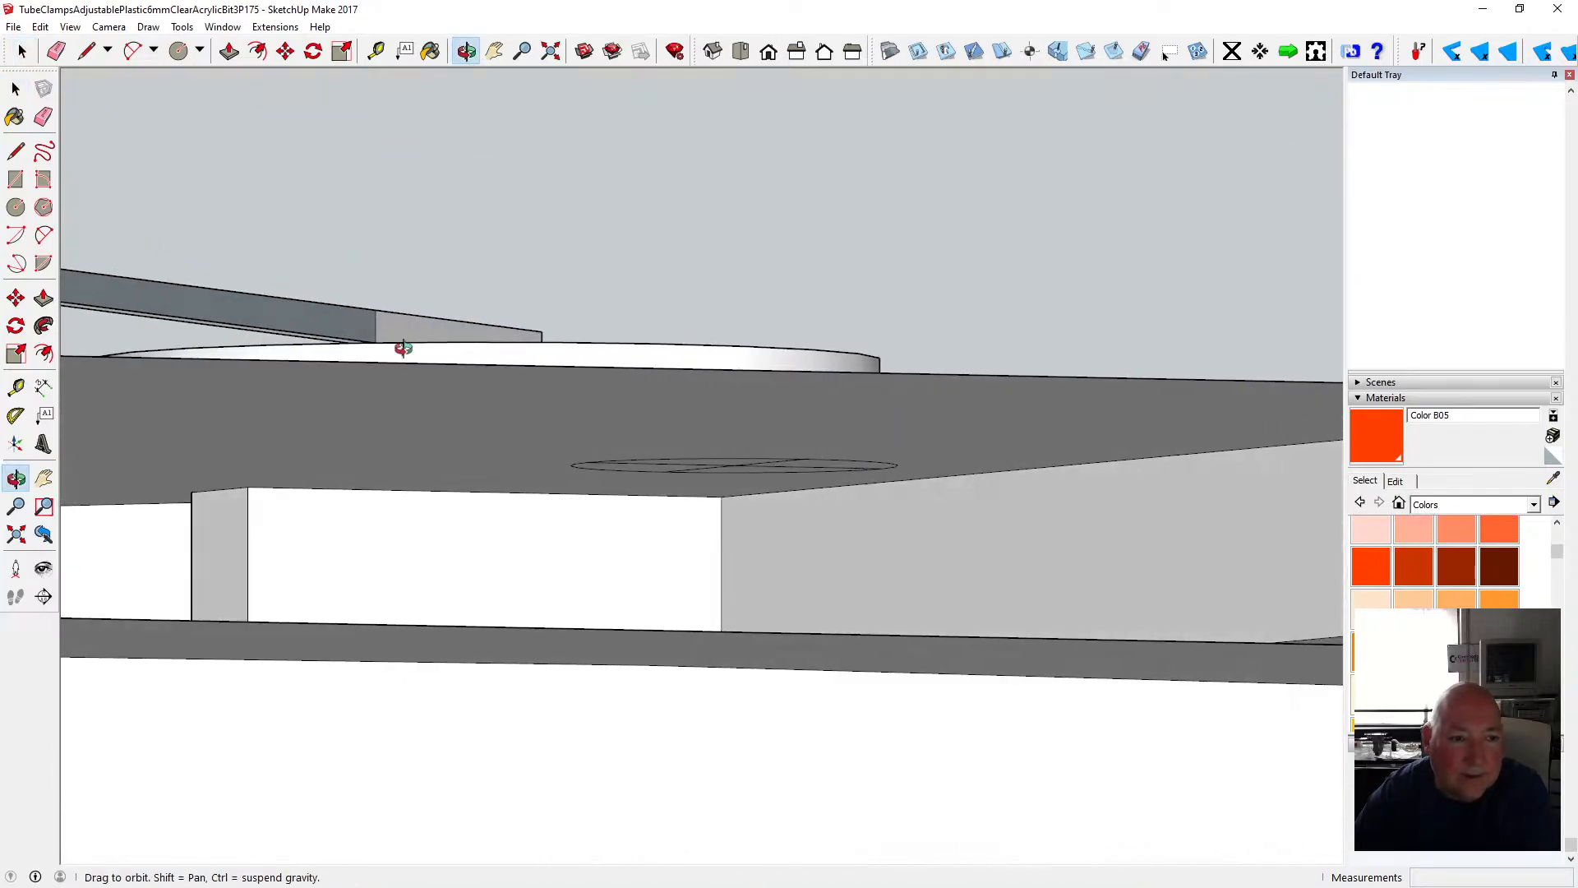
scroll(386, 345, up, 5)
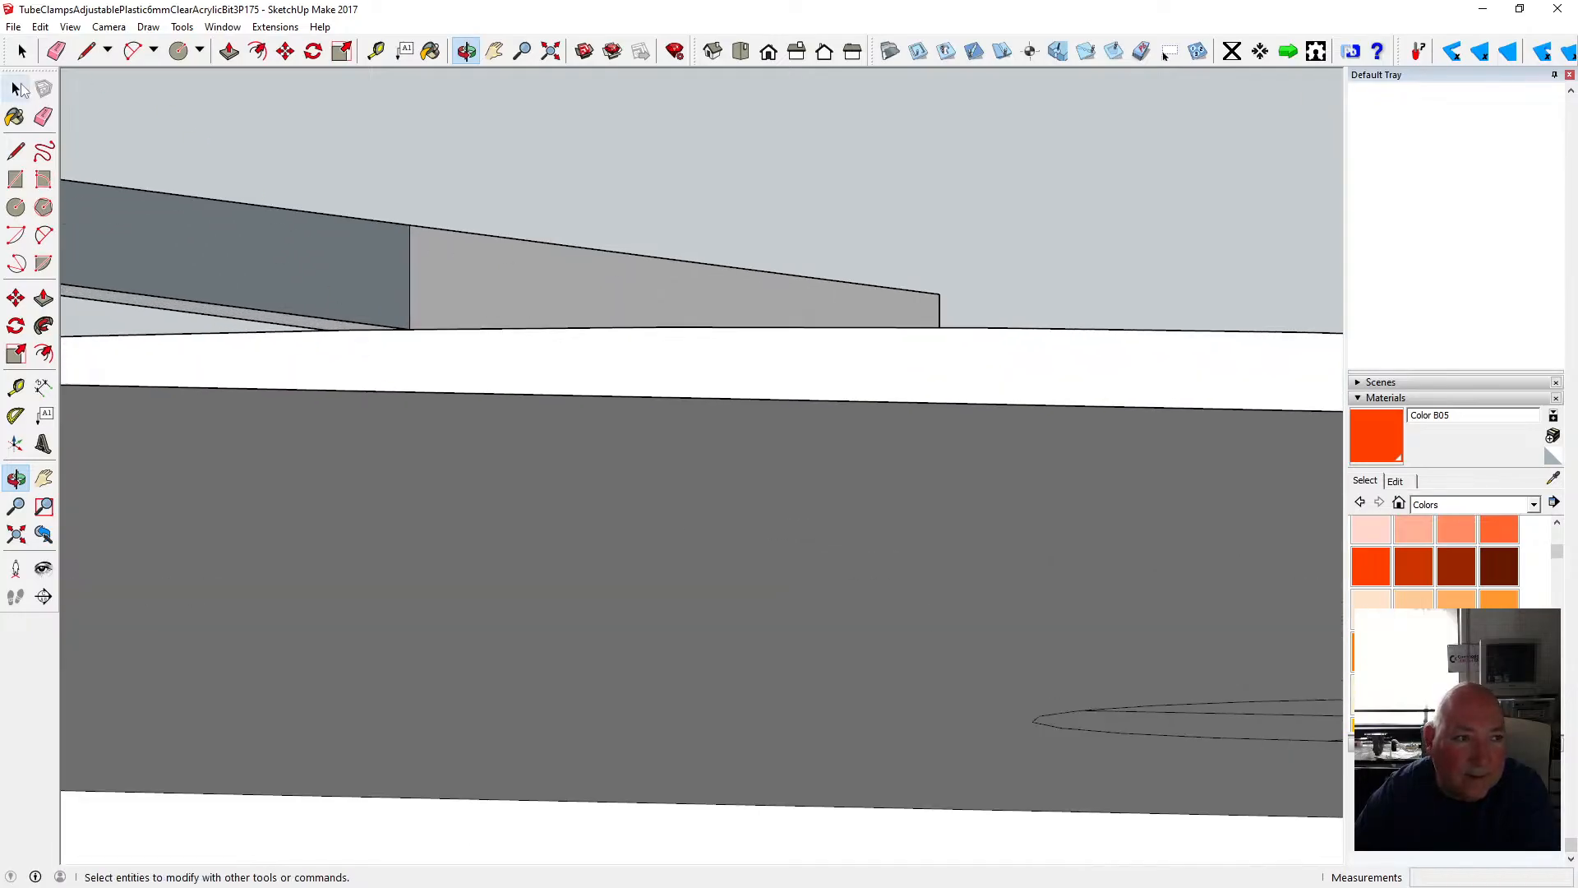
click(18, 89)
click(413, 255)
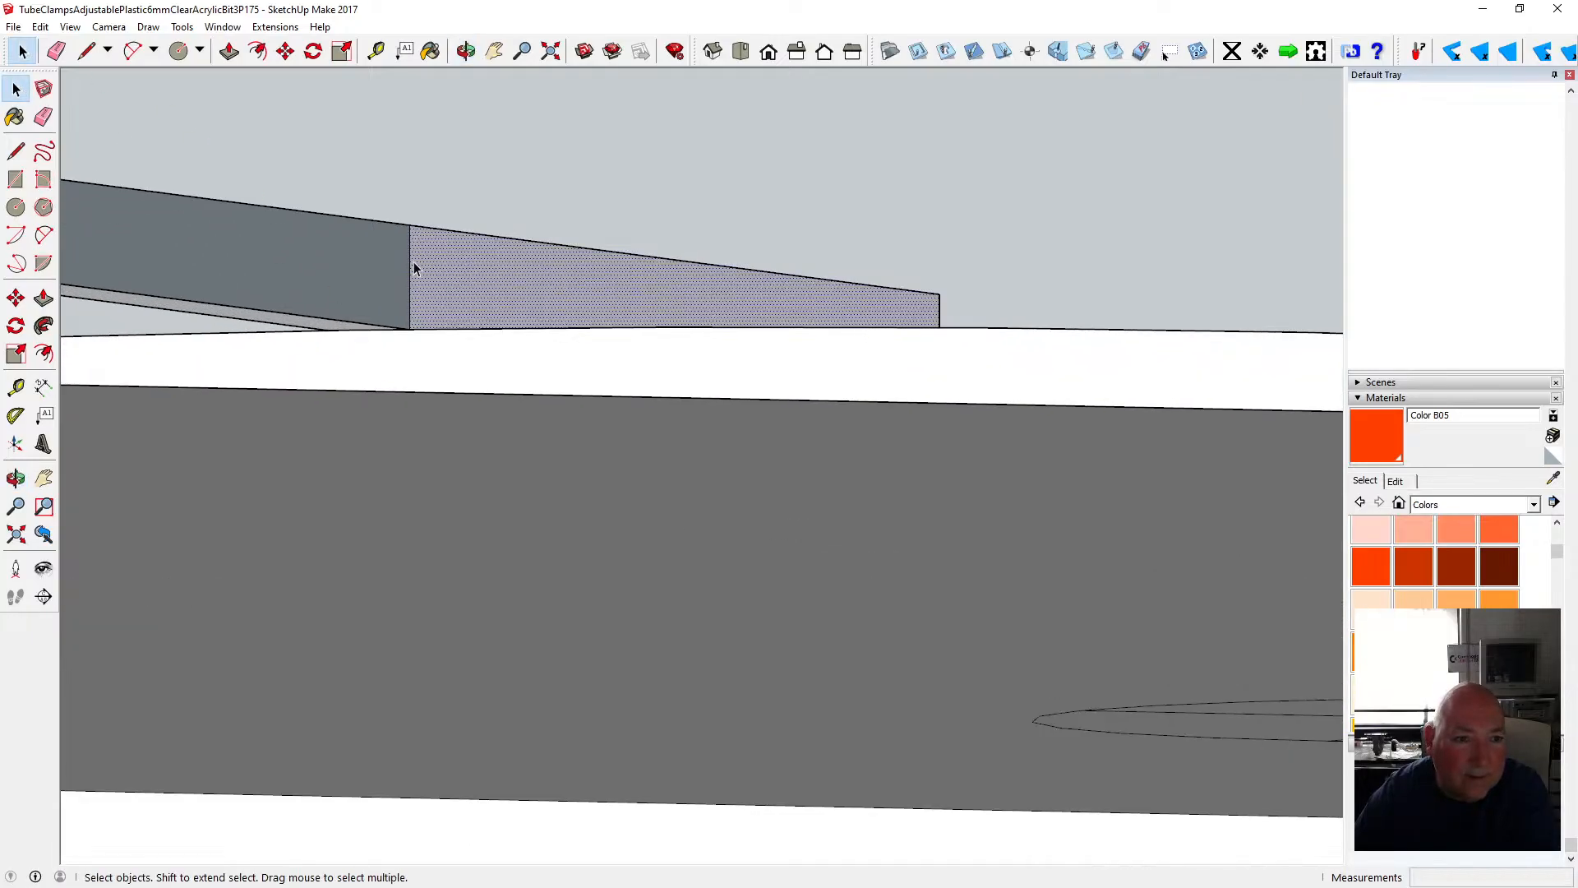
key(Delete)
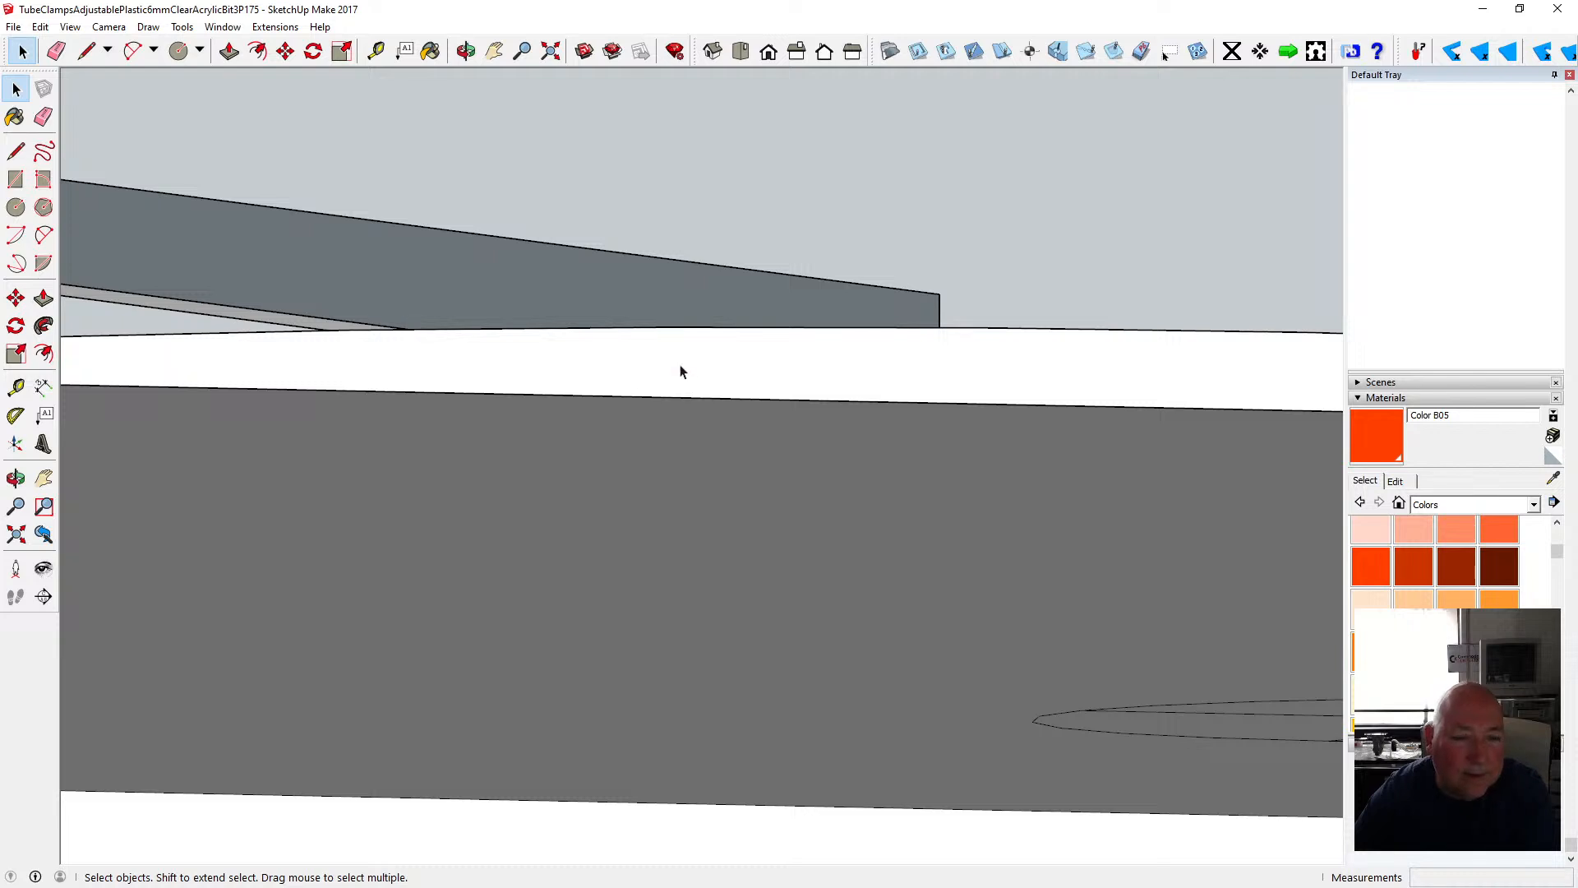
- Select the whole needle, including its red tip and gray shaft, and cut it from the model
scroll(681, 371, down, 4)
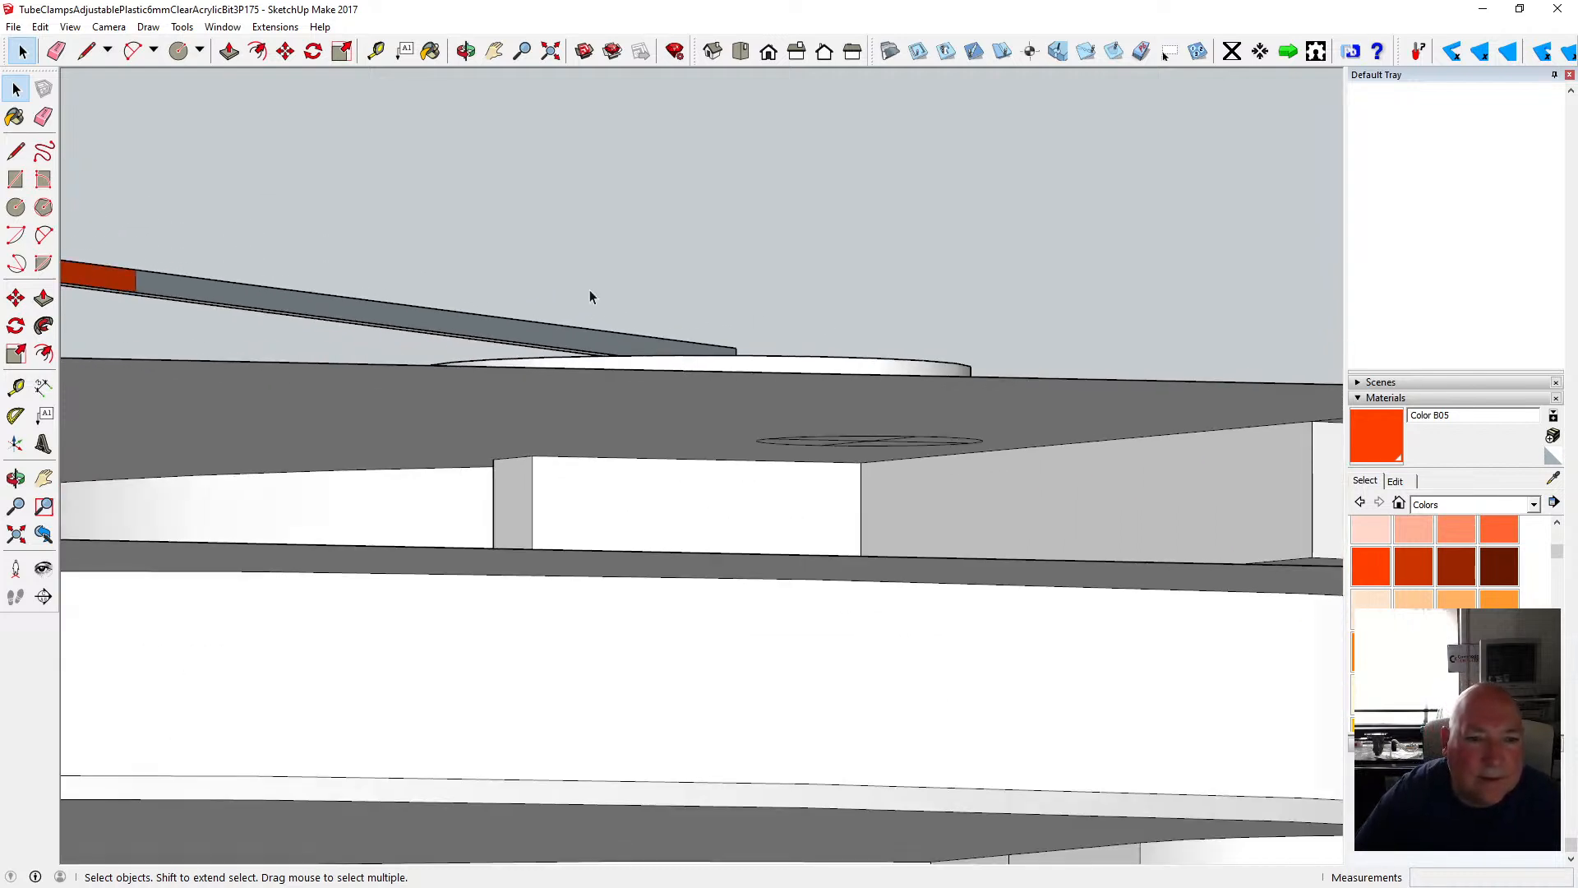
click(525, 331)
scroll(648, 365, down, 3)
scroll(649, 365, down, 1)
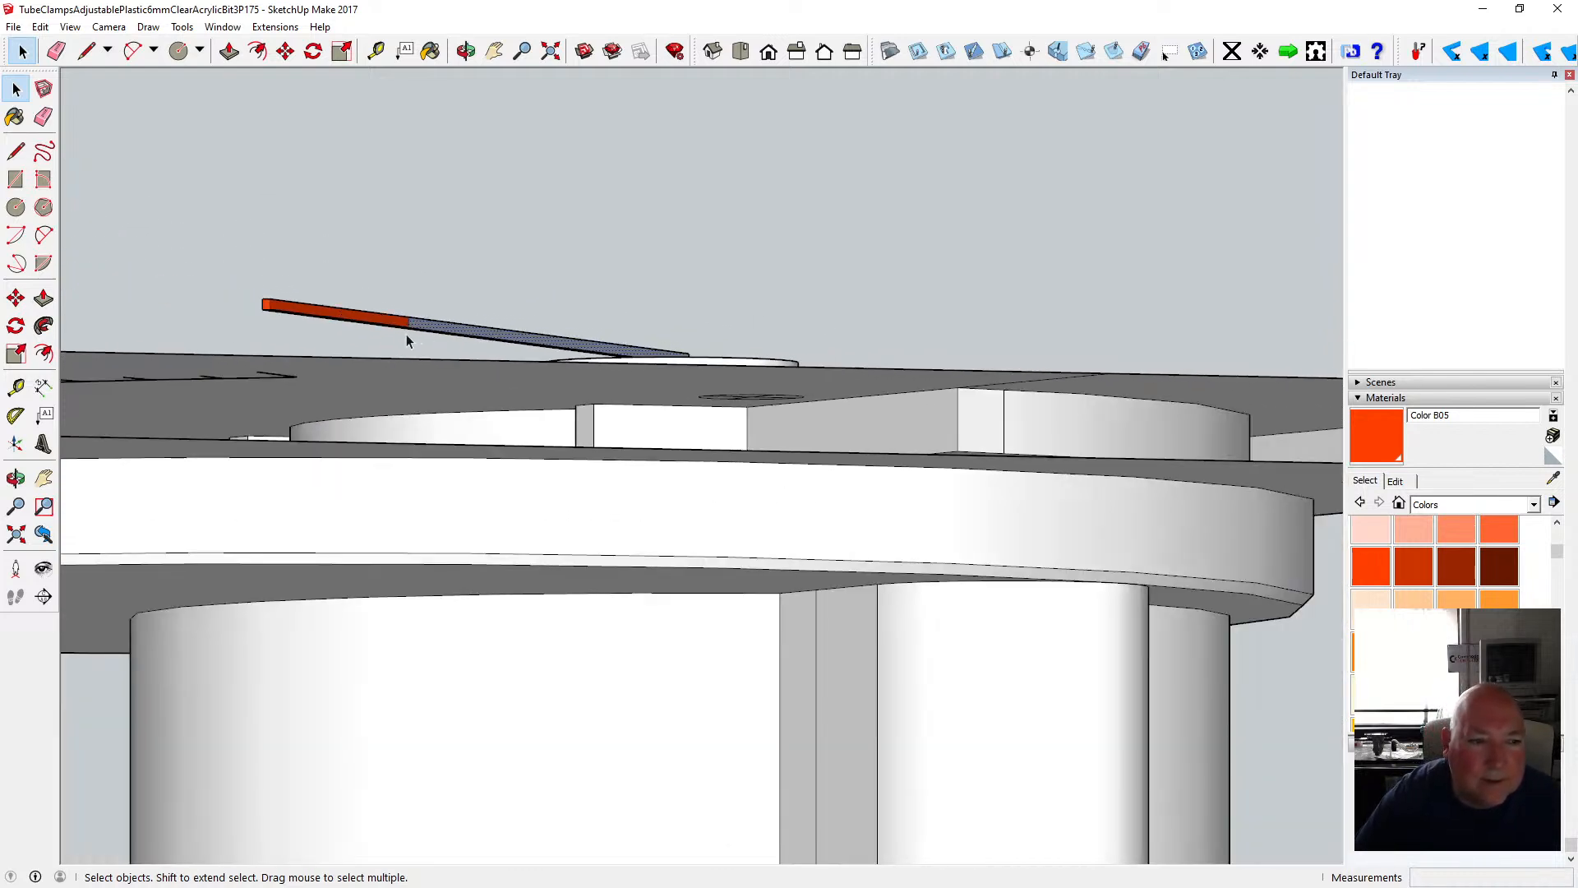
click(391, 322)
scroll(387, 348, up, 3)
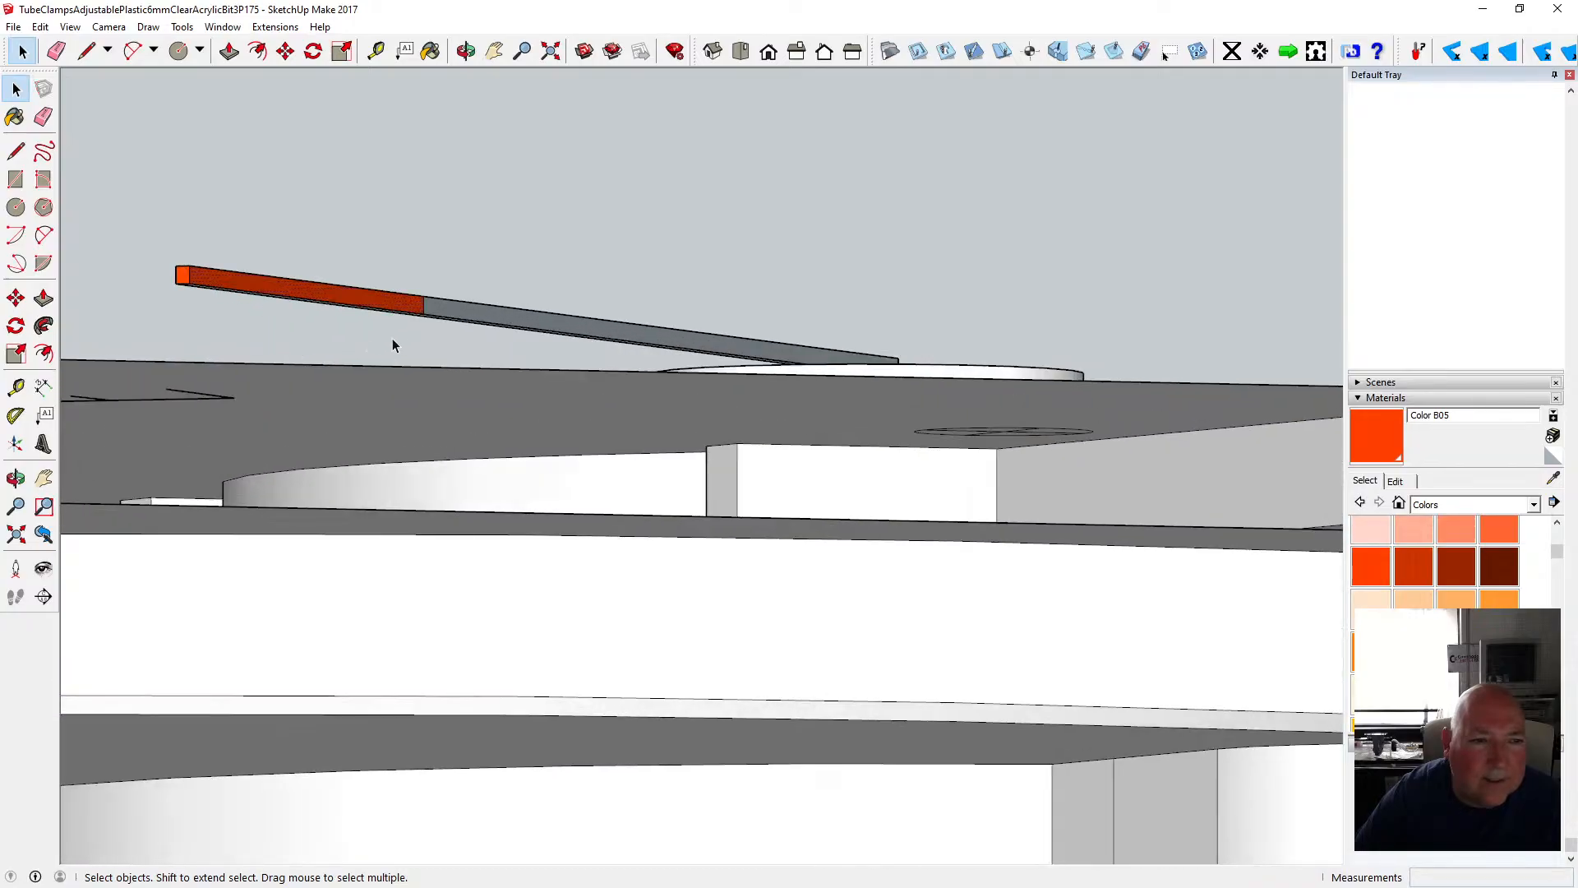
scroll(500, 342, down, 1)
key(o)
drag(588, 166, 763, 196)
key(space)
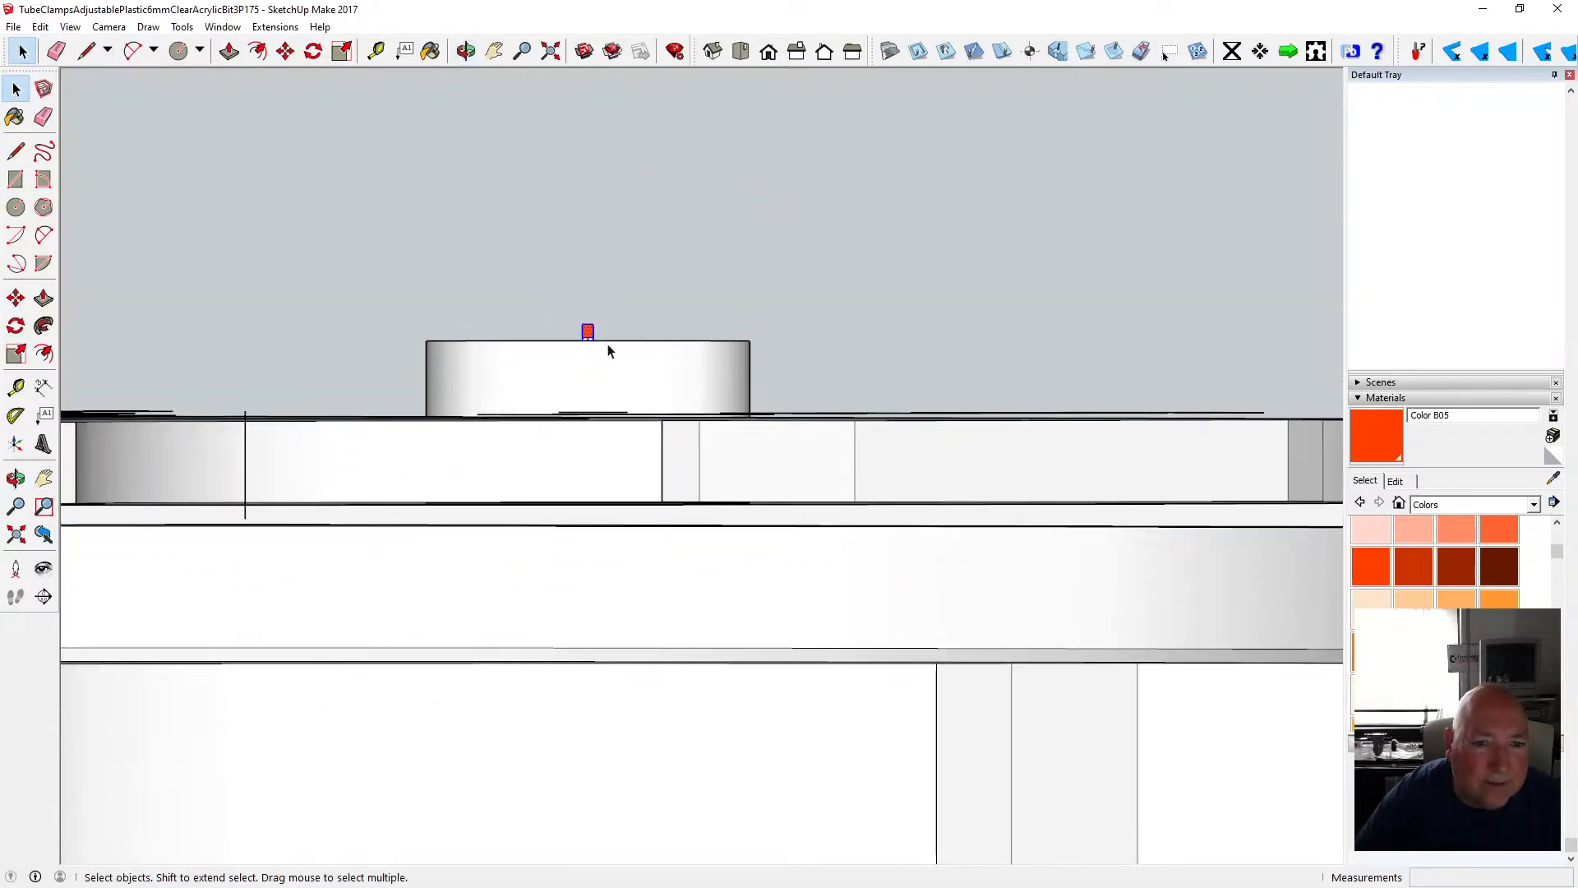
click(40, 27)
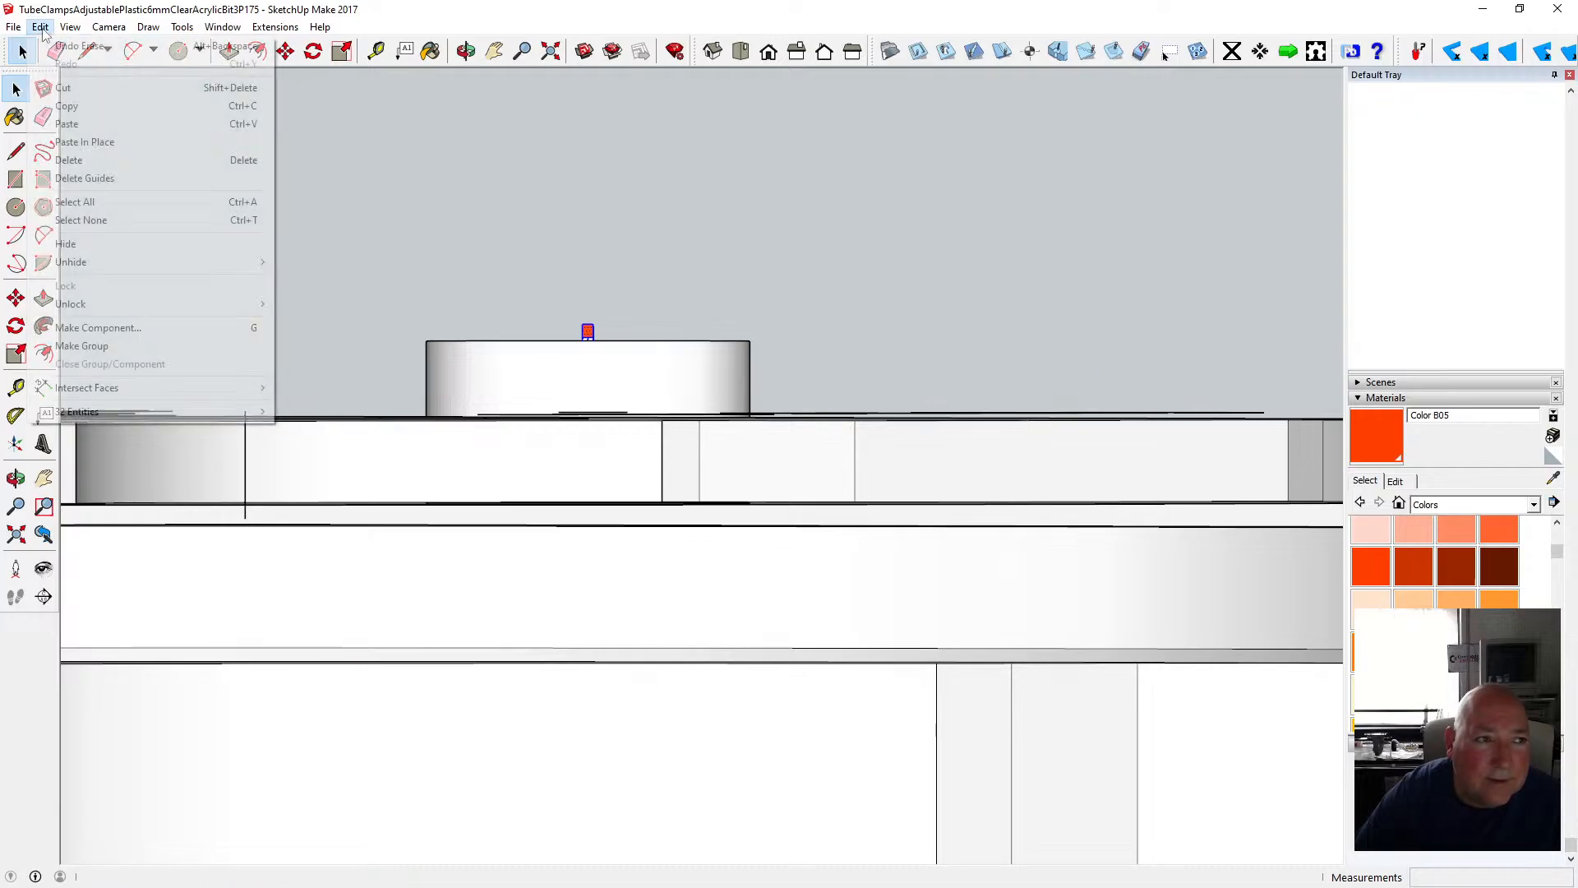
click(66, 90)
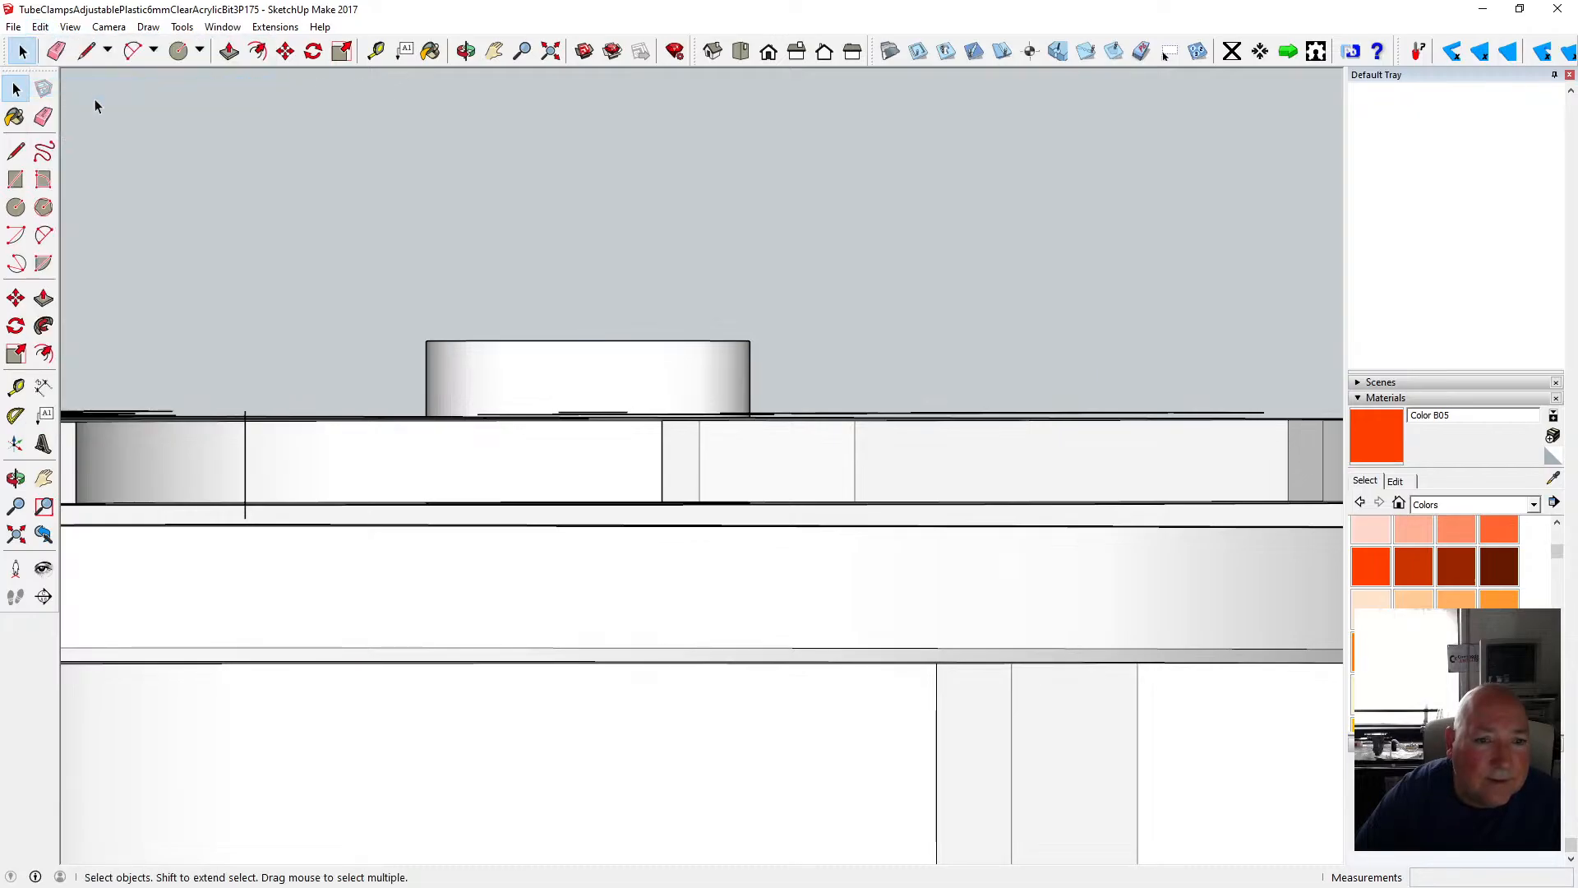
click(466, 52)
drag(466, 130, 458, 321)
click(25, 87)
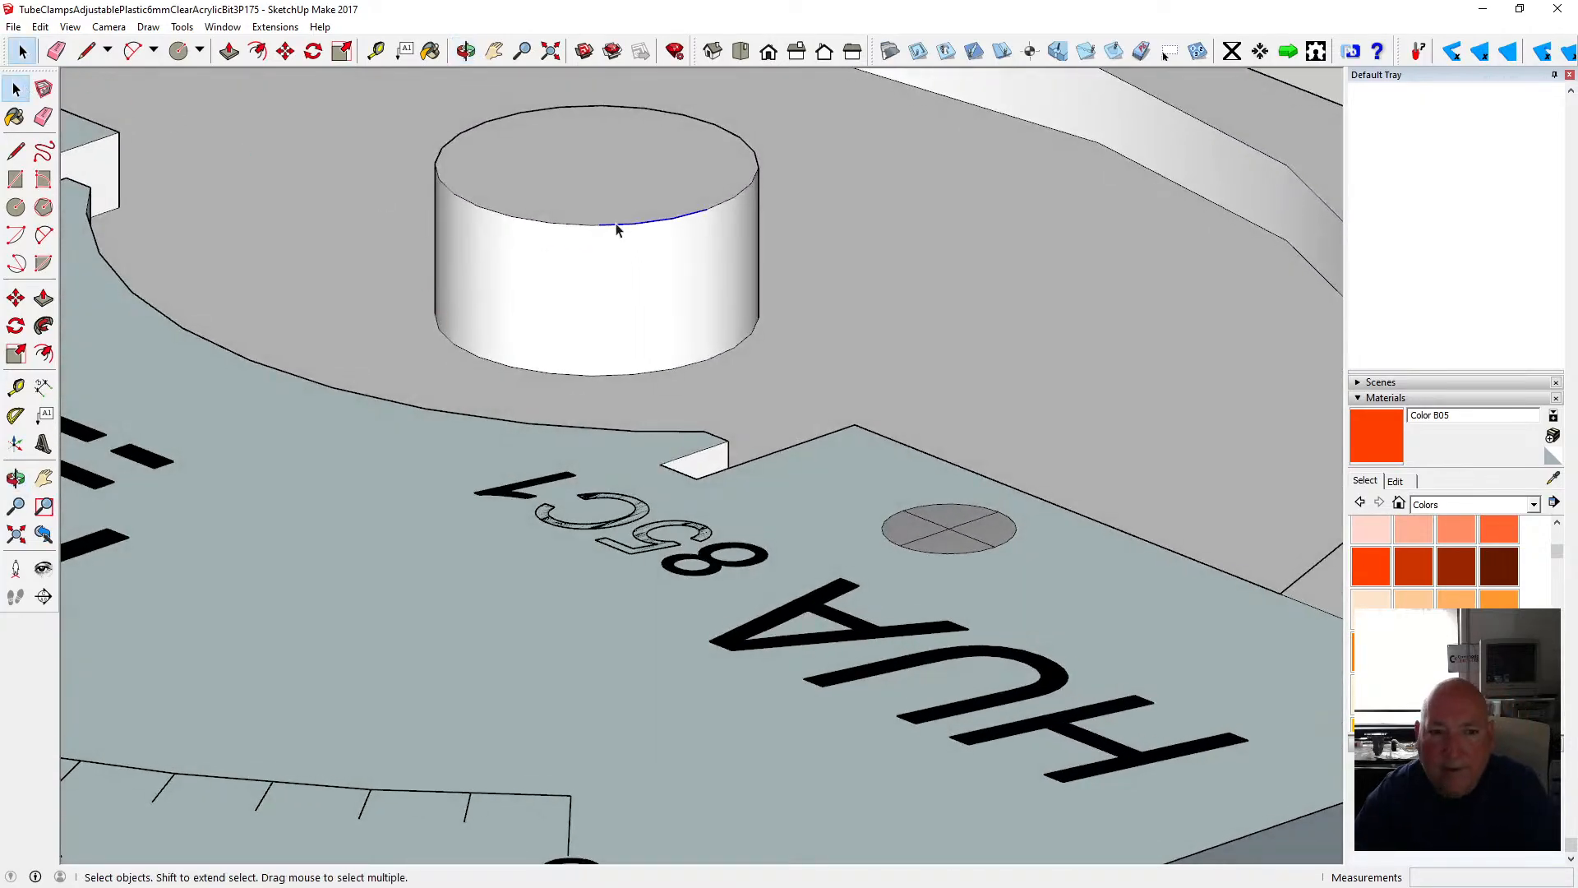
scroll(565, 333, down, 6)
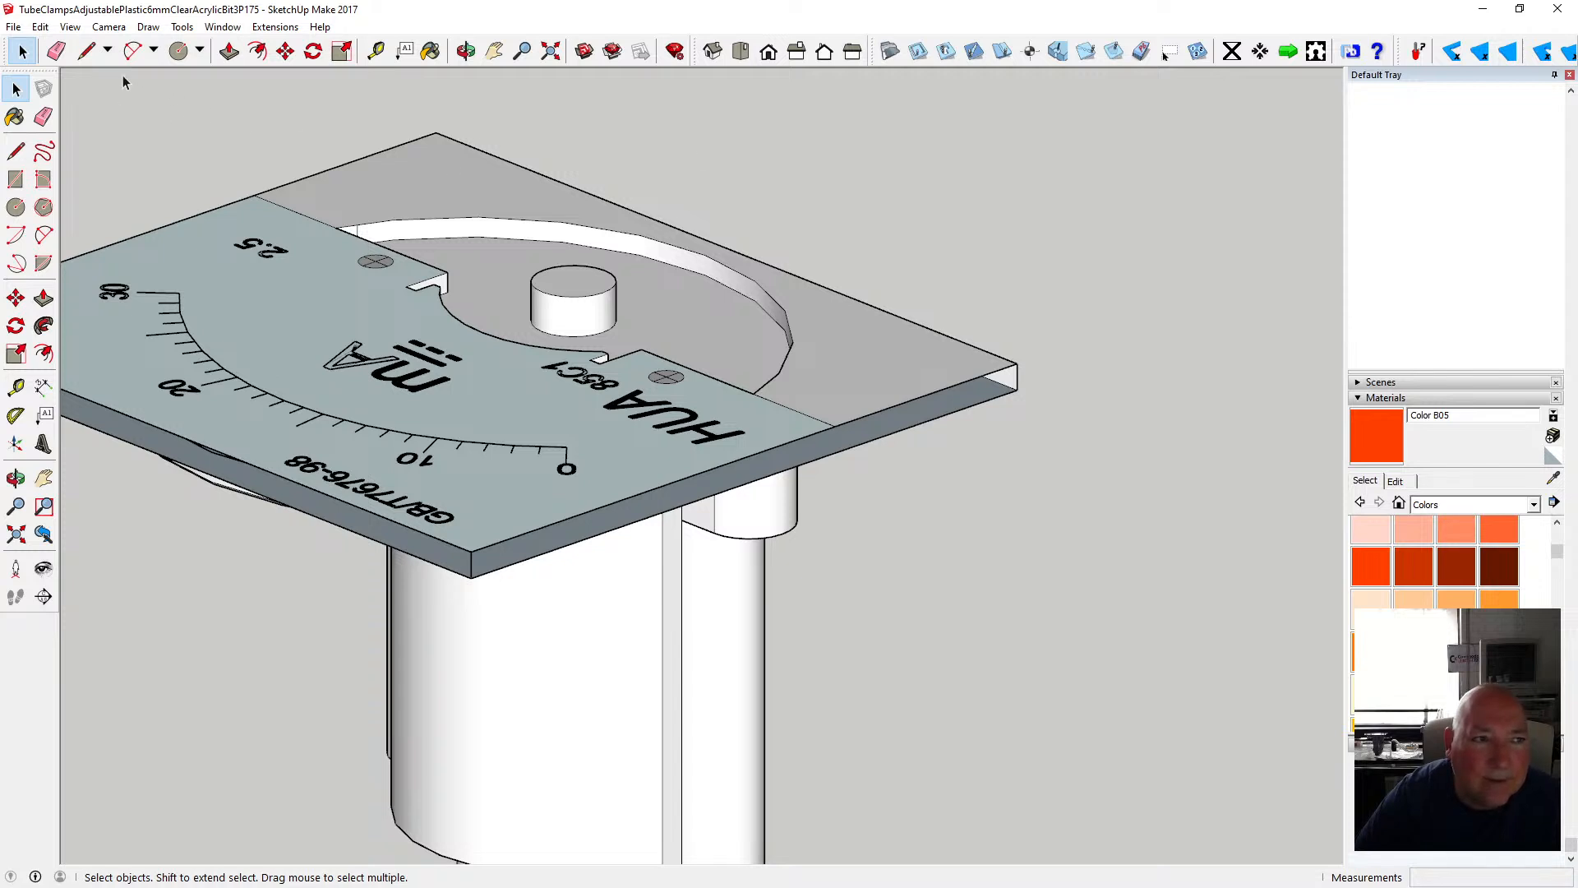
- Paste the cut needle back in its original place and make it a separate group
click(39, 26)
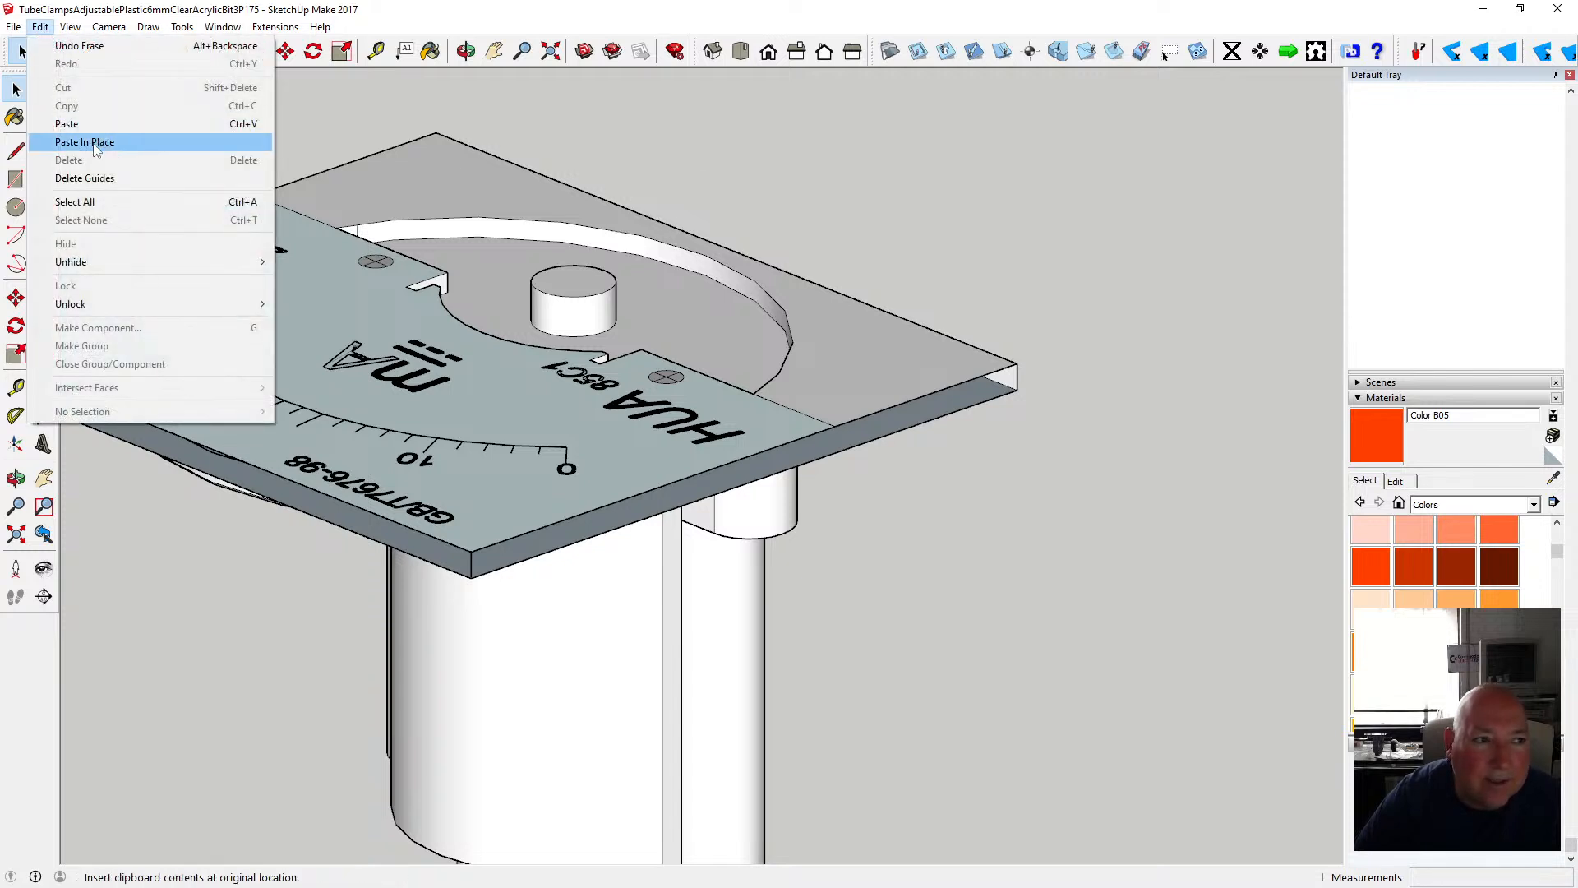
click(95, 144)
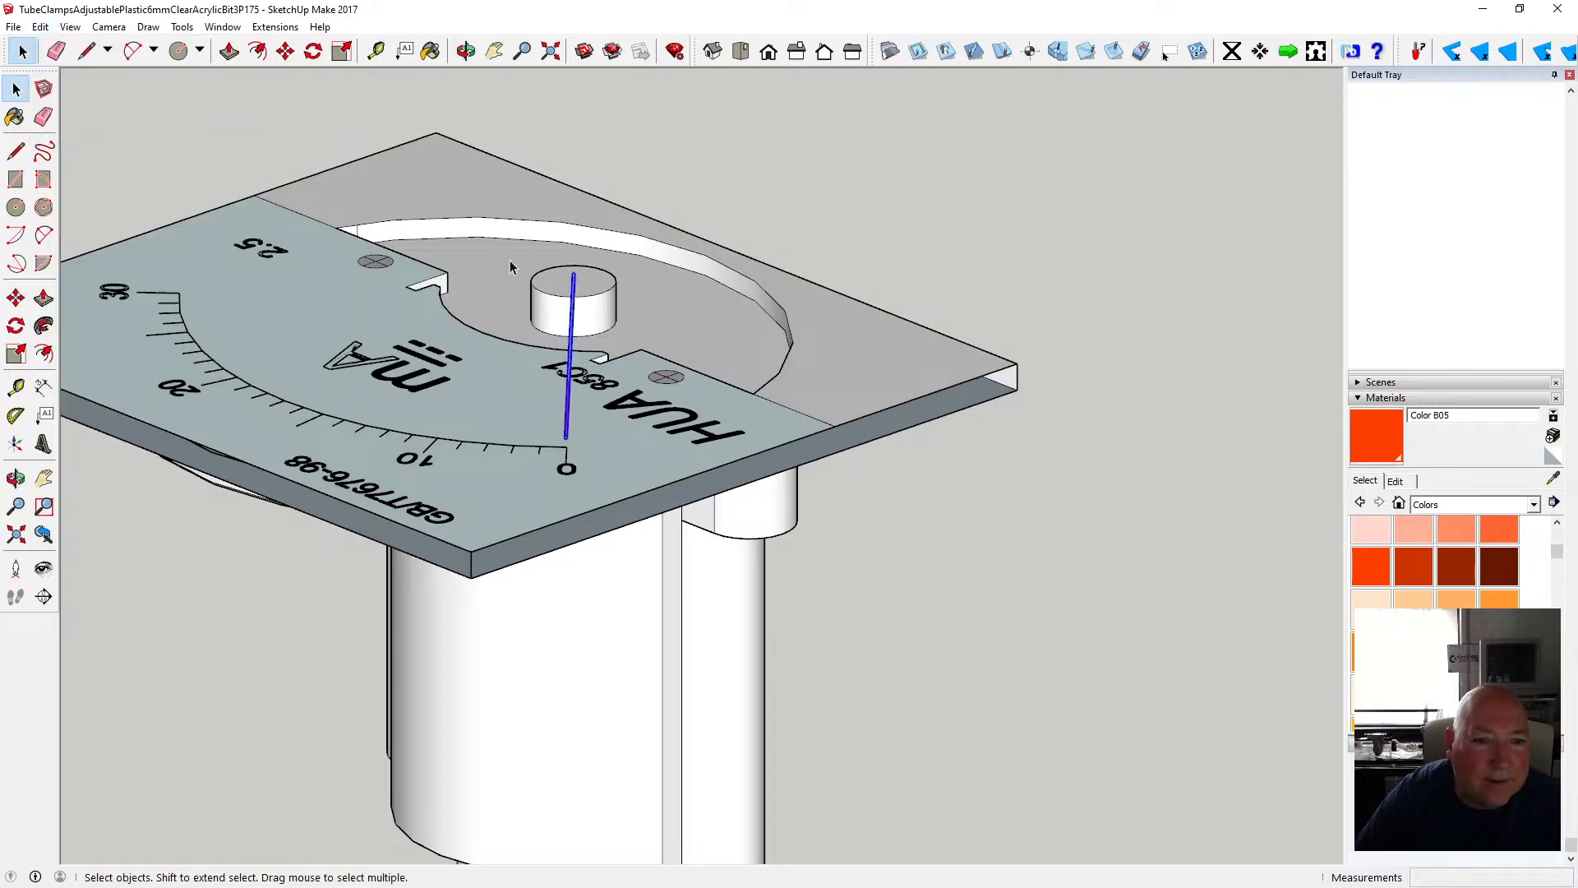
right_click(576, 304)
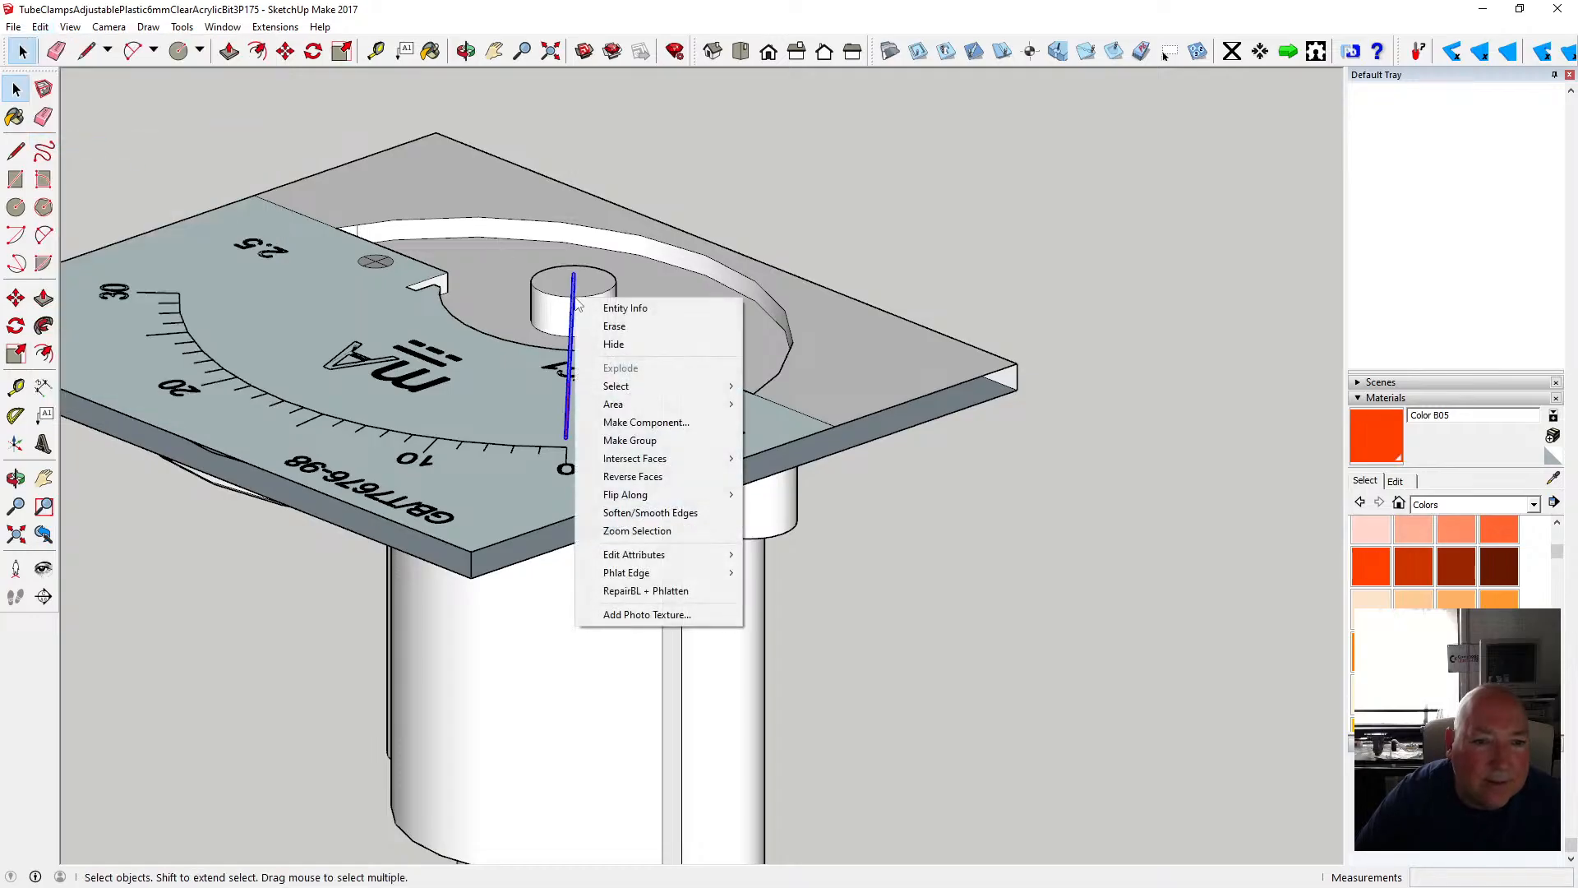
click(662, 441)
scroll(616, 370, up, 3)
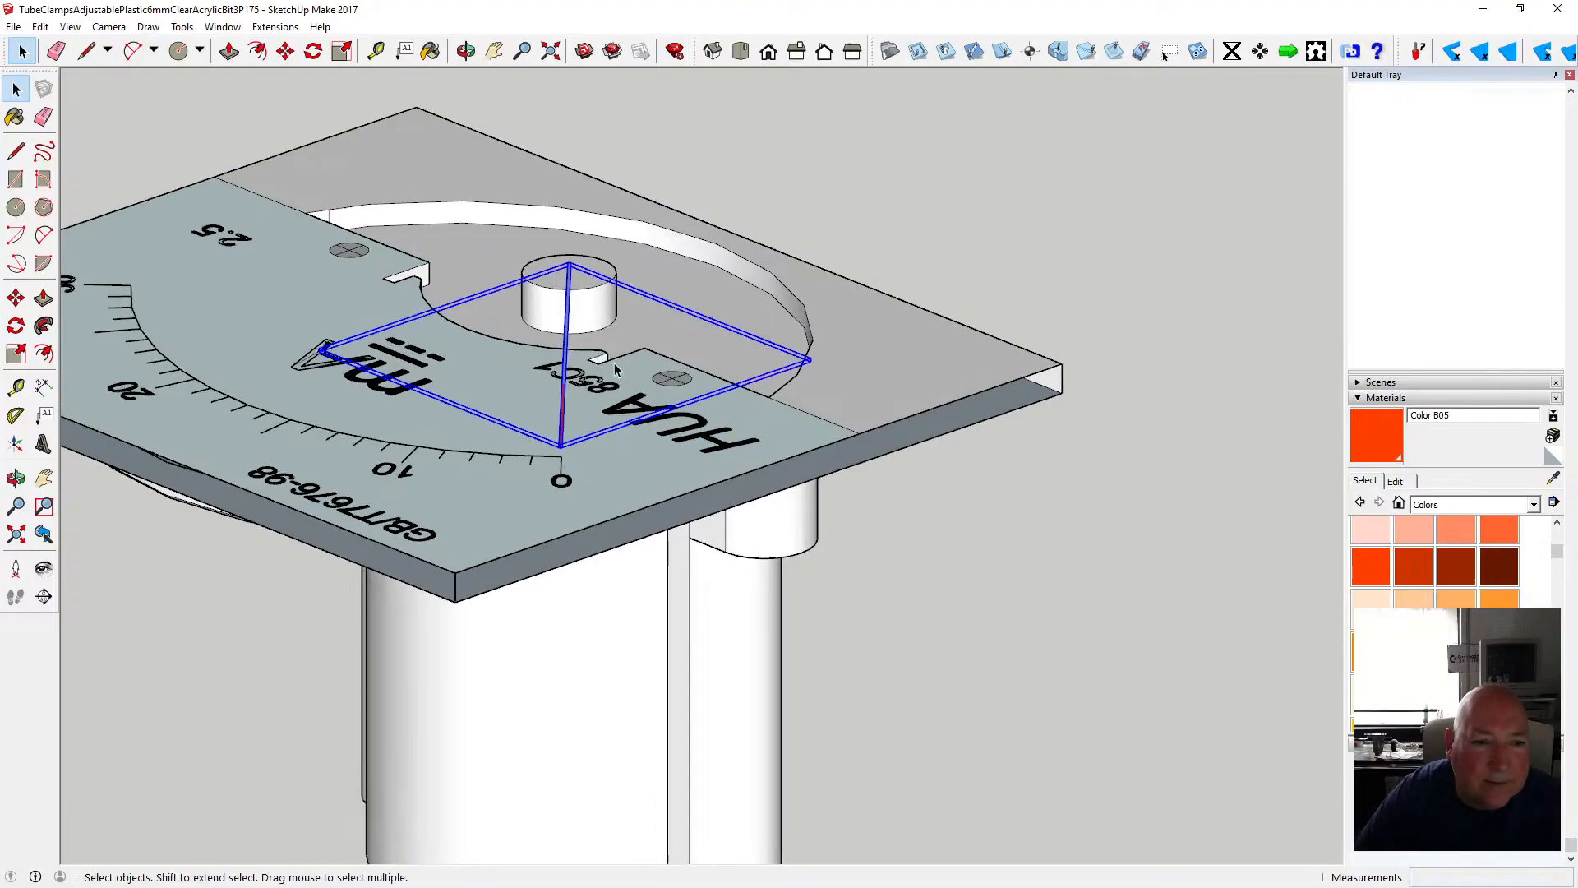
- Push the top face of the round hub beneath the needle's inner end down by 0.25 mm
click(467, 51)
drag(428, 82, 473, 259)
drag(741, 376, 881, 353)
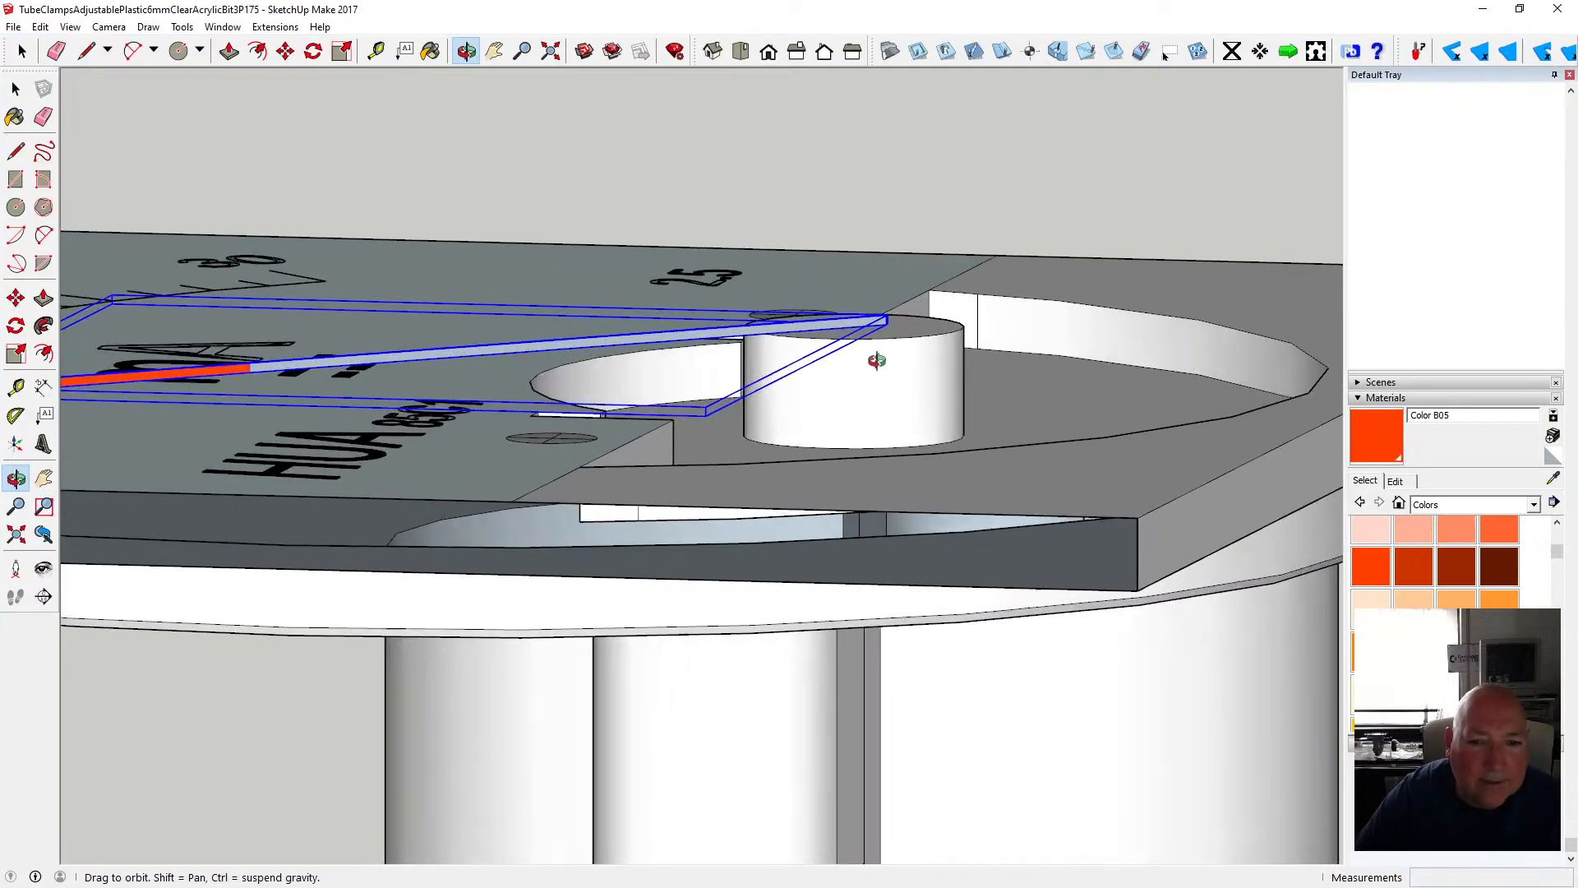
scroll(676, 449, up, 3)
scroll(609, 420, down, 5)
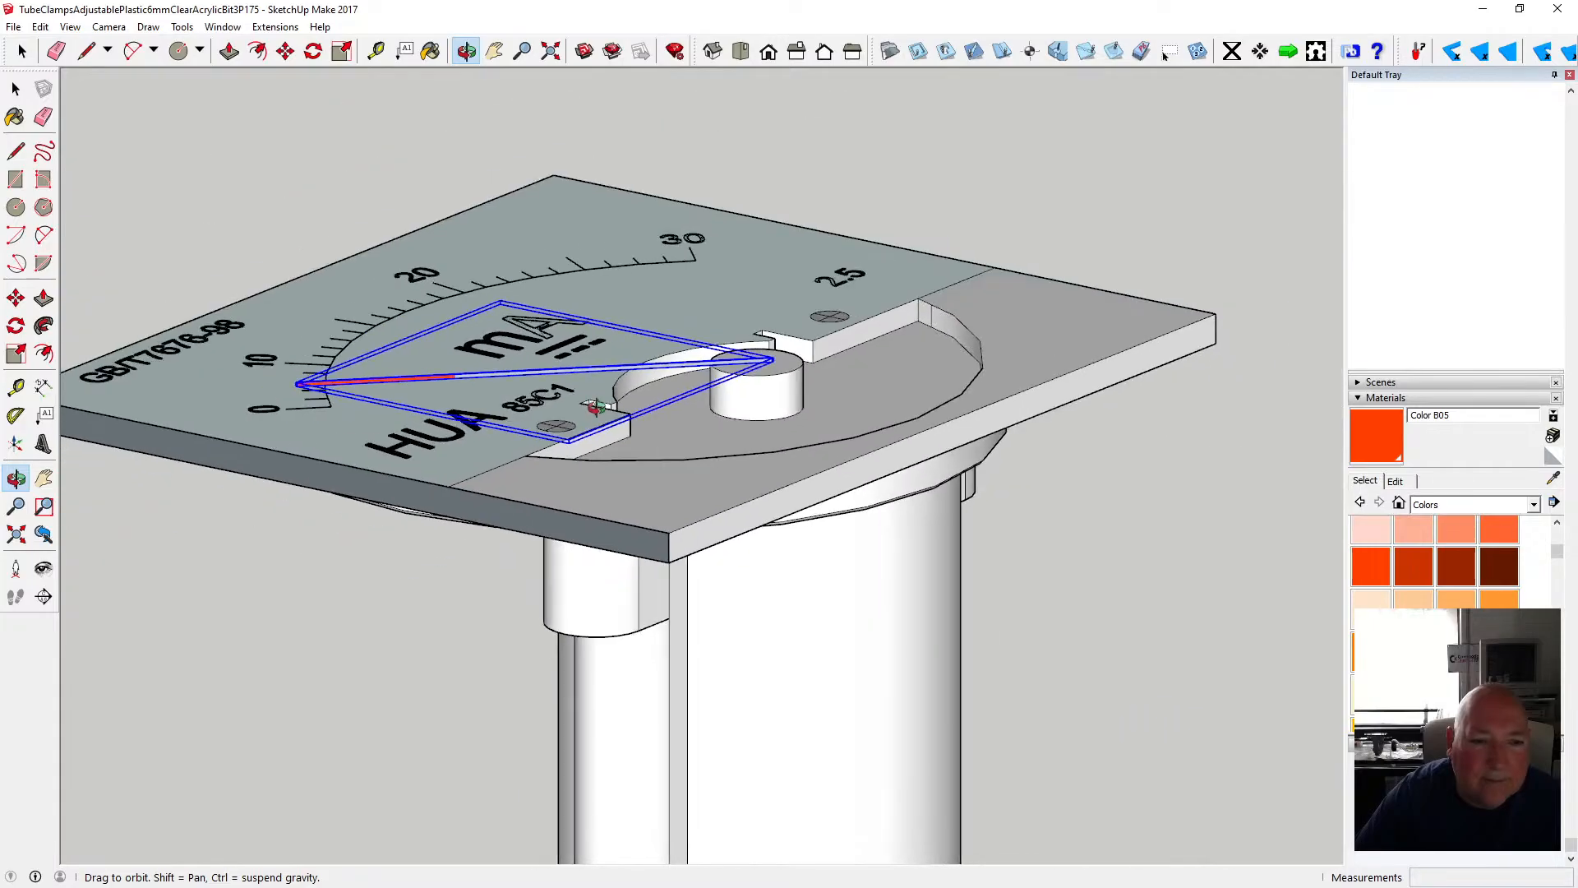
drag(609, 420, 318, 413)
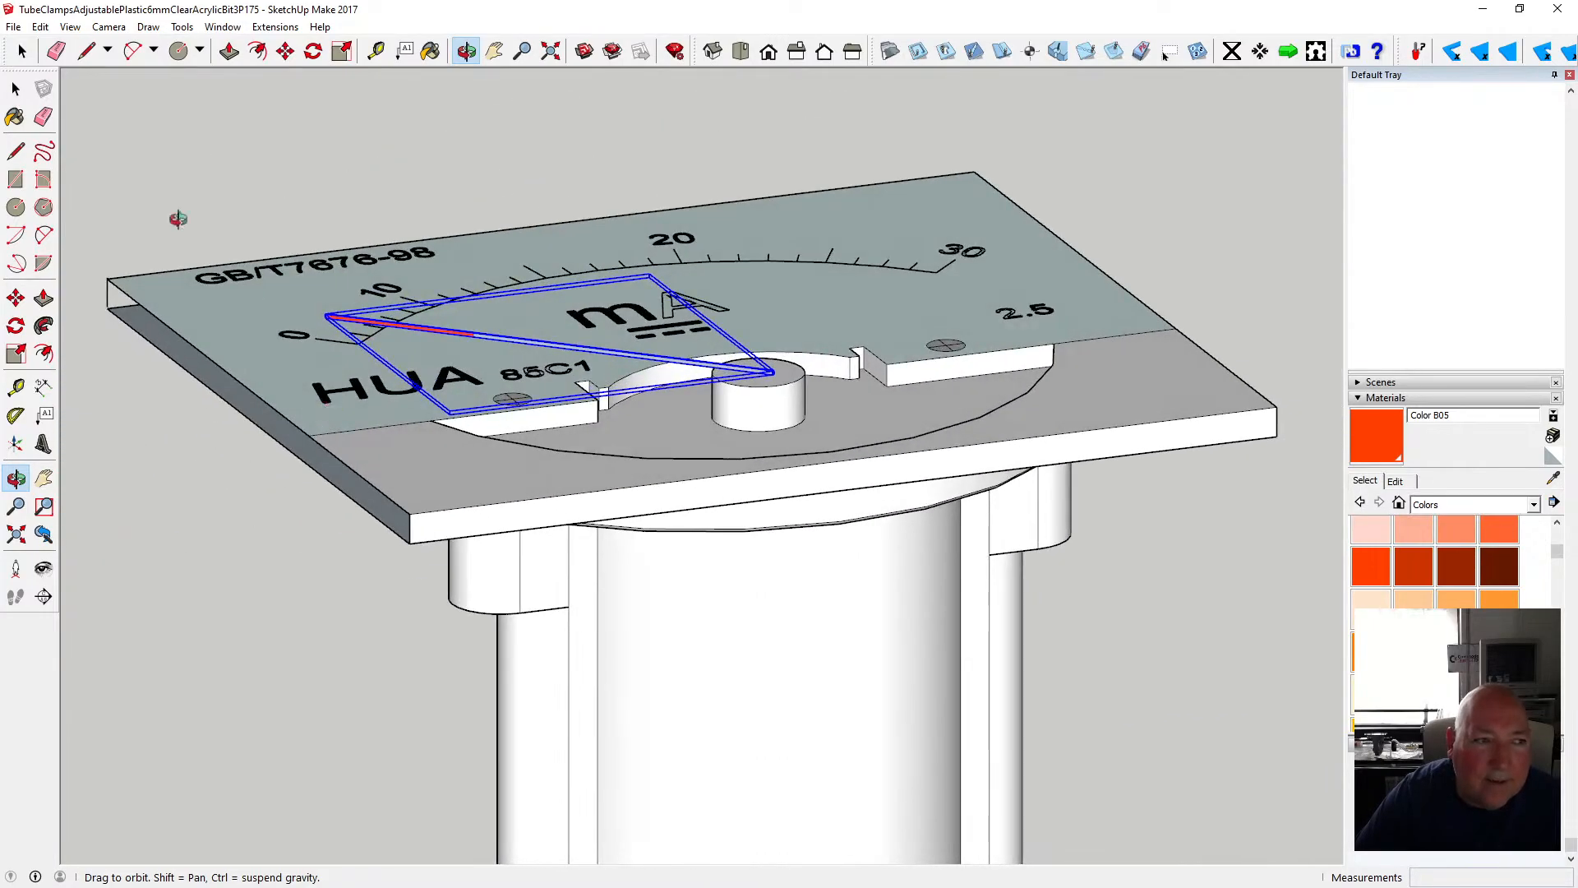
click(16, 90)
click(767, 411)
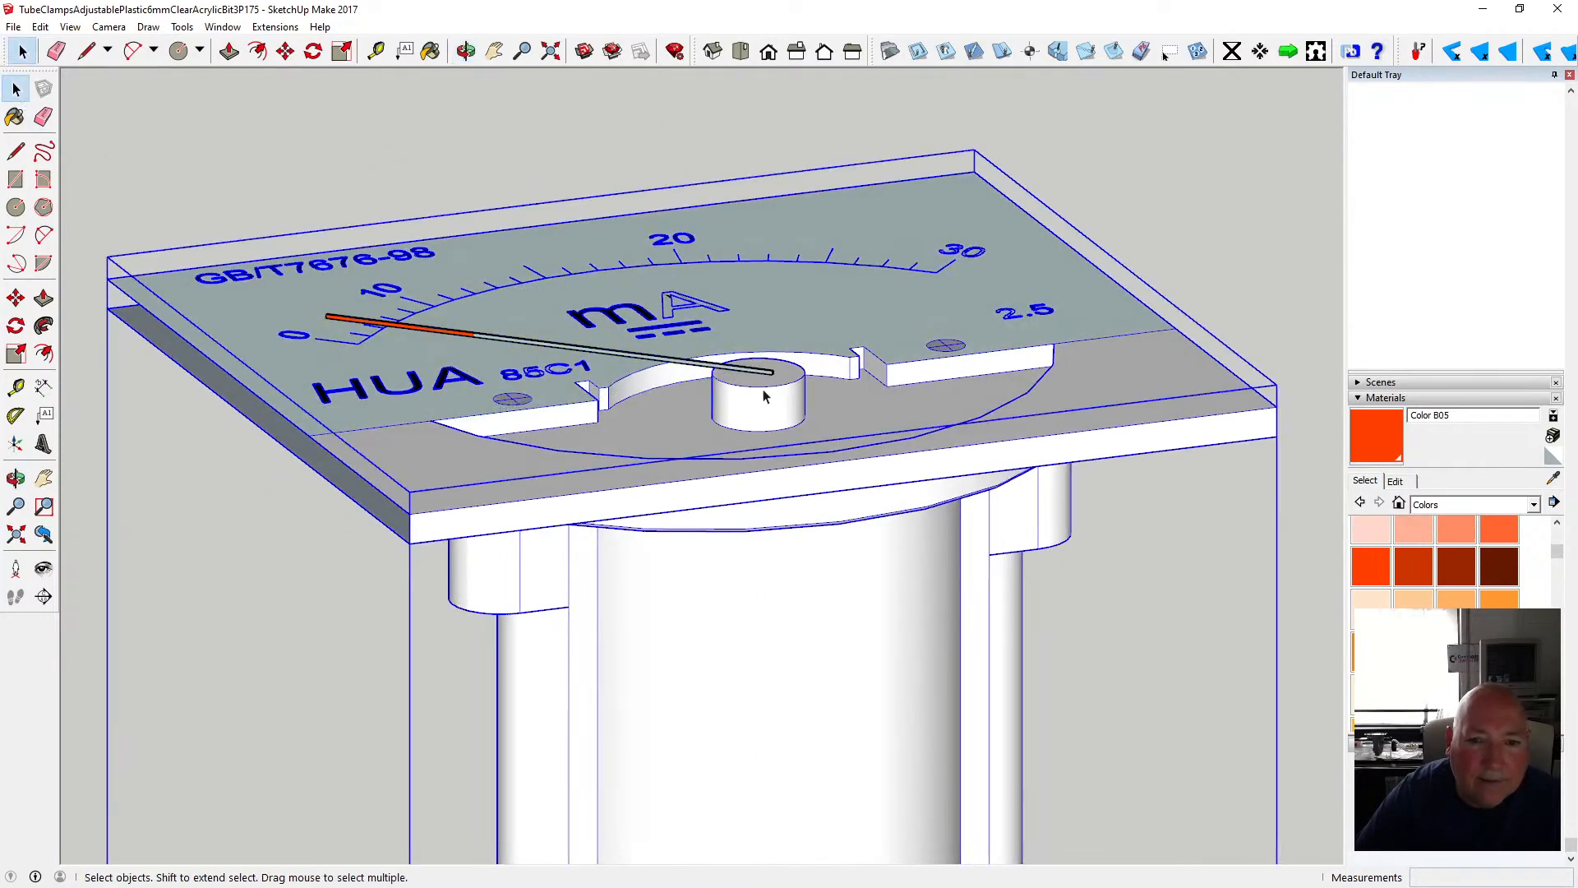
double_click(762, 399)
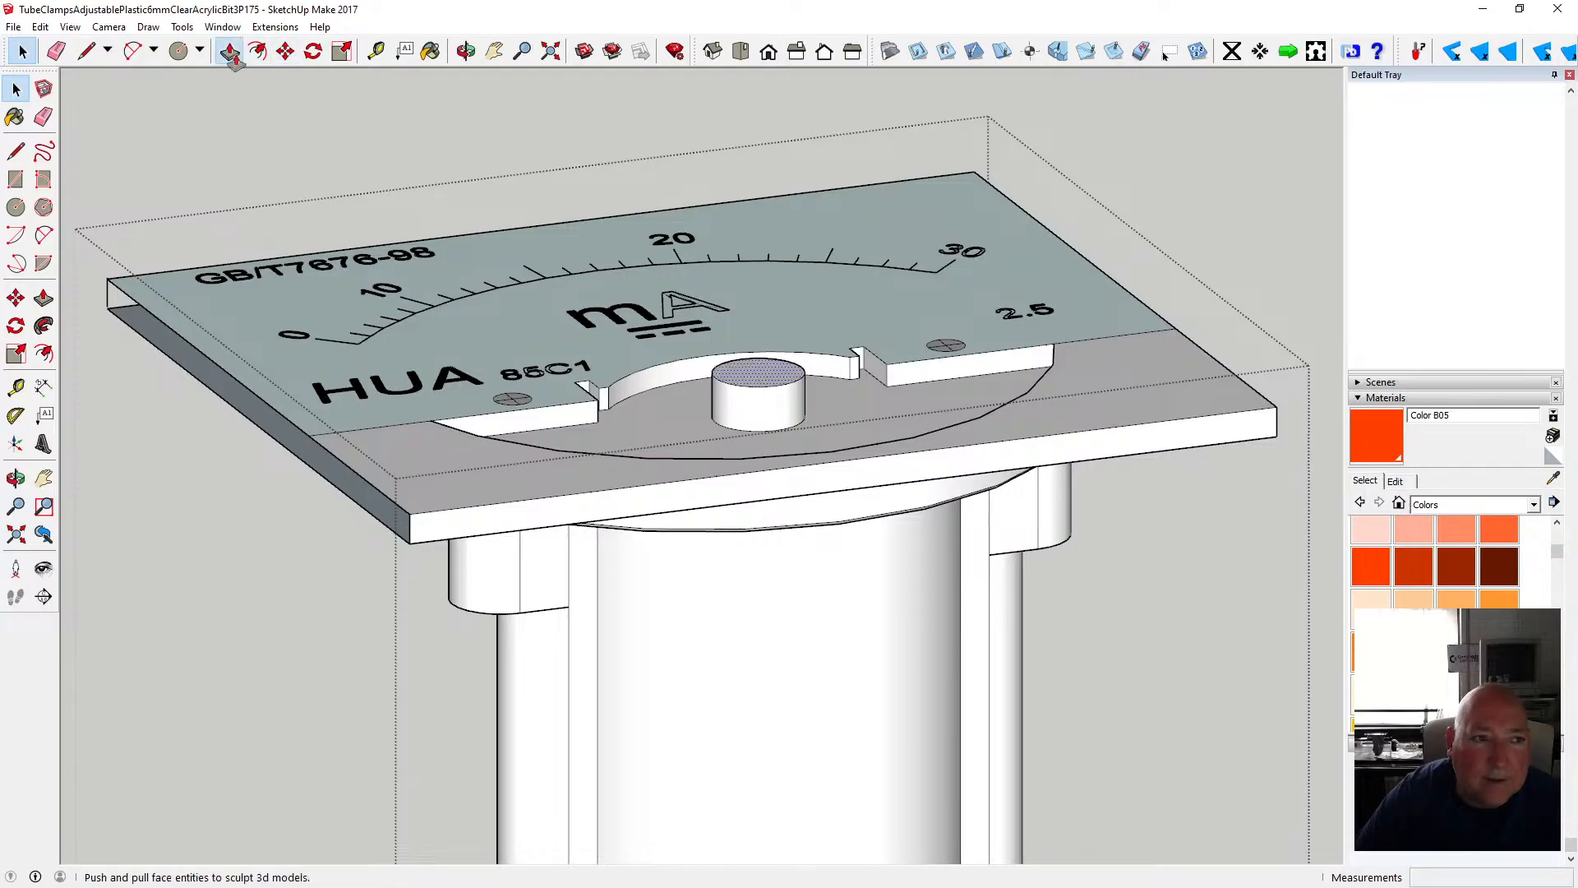
click(230, 51)
click(740, 381)
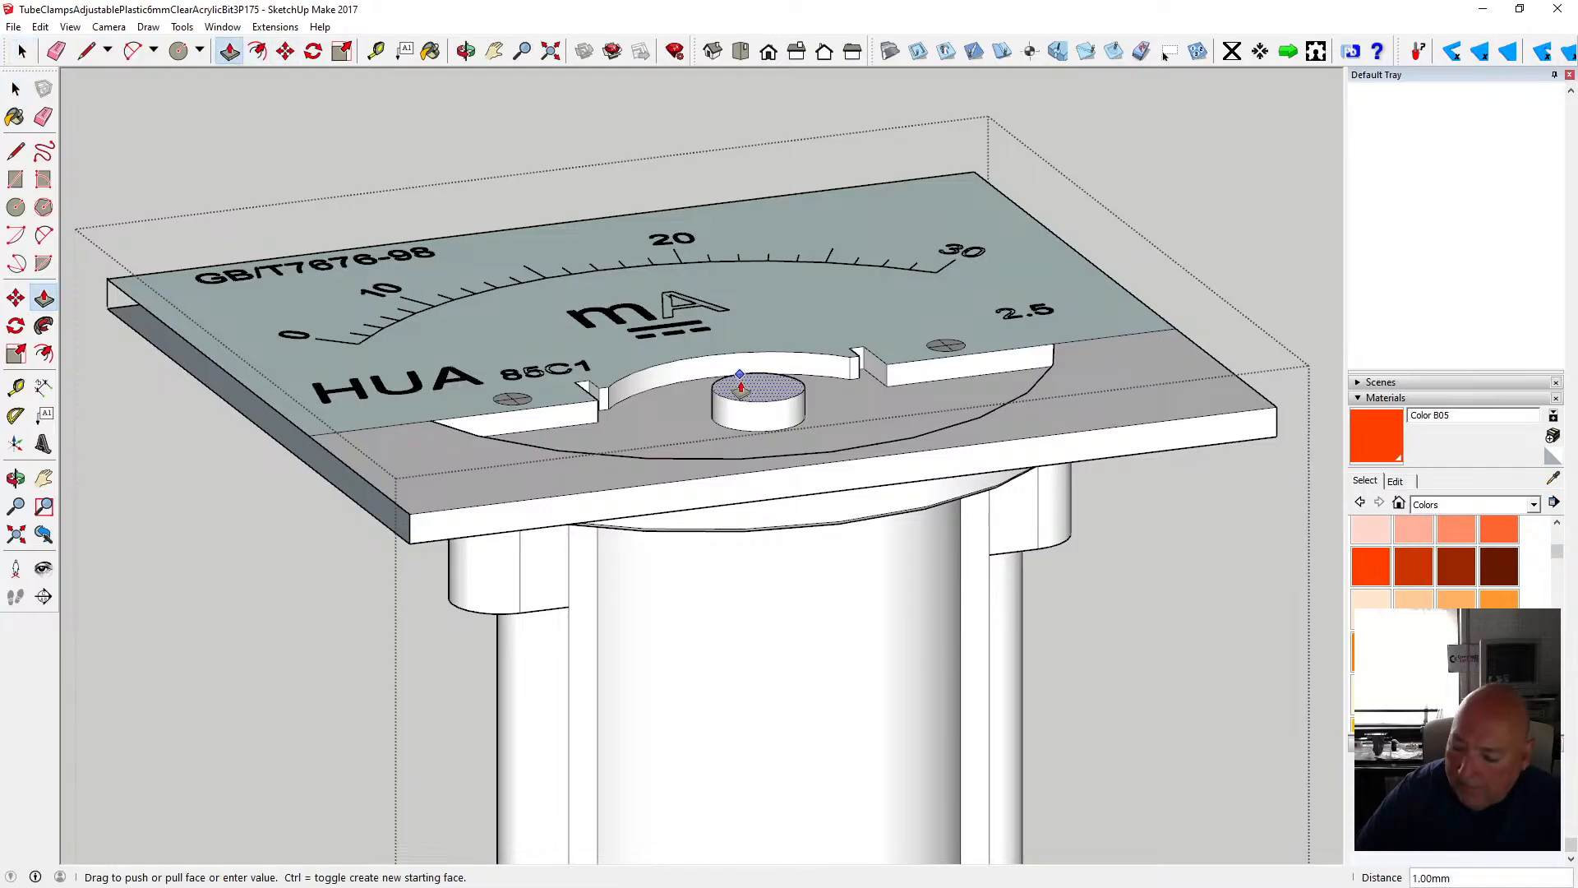
text(.25)
key(Return)
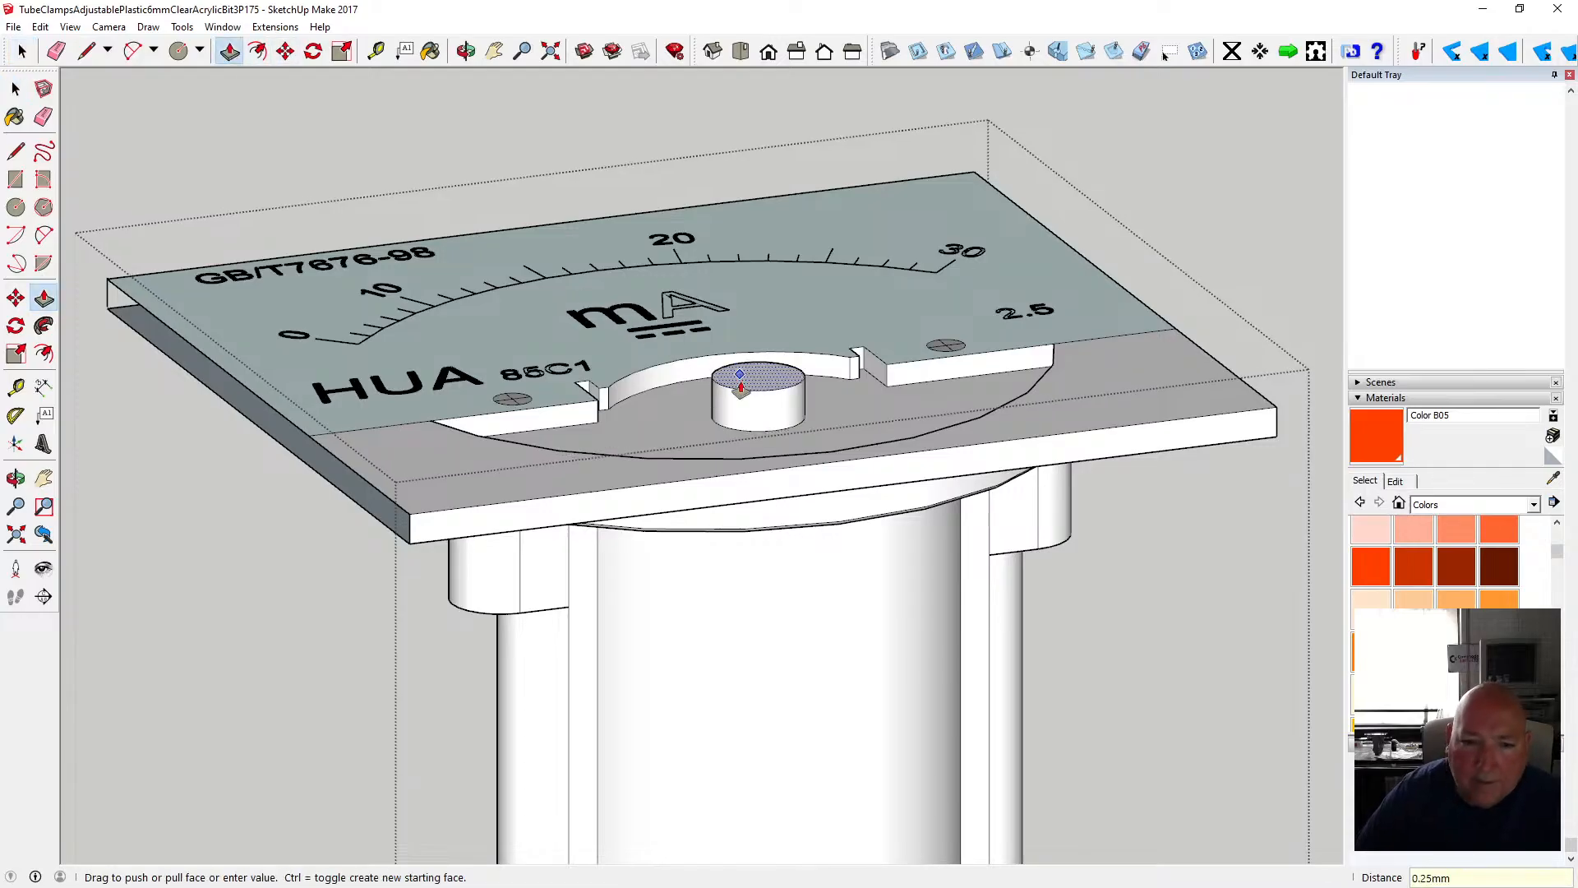
key(space)
click(135, 115)
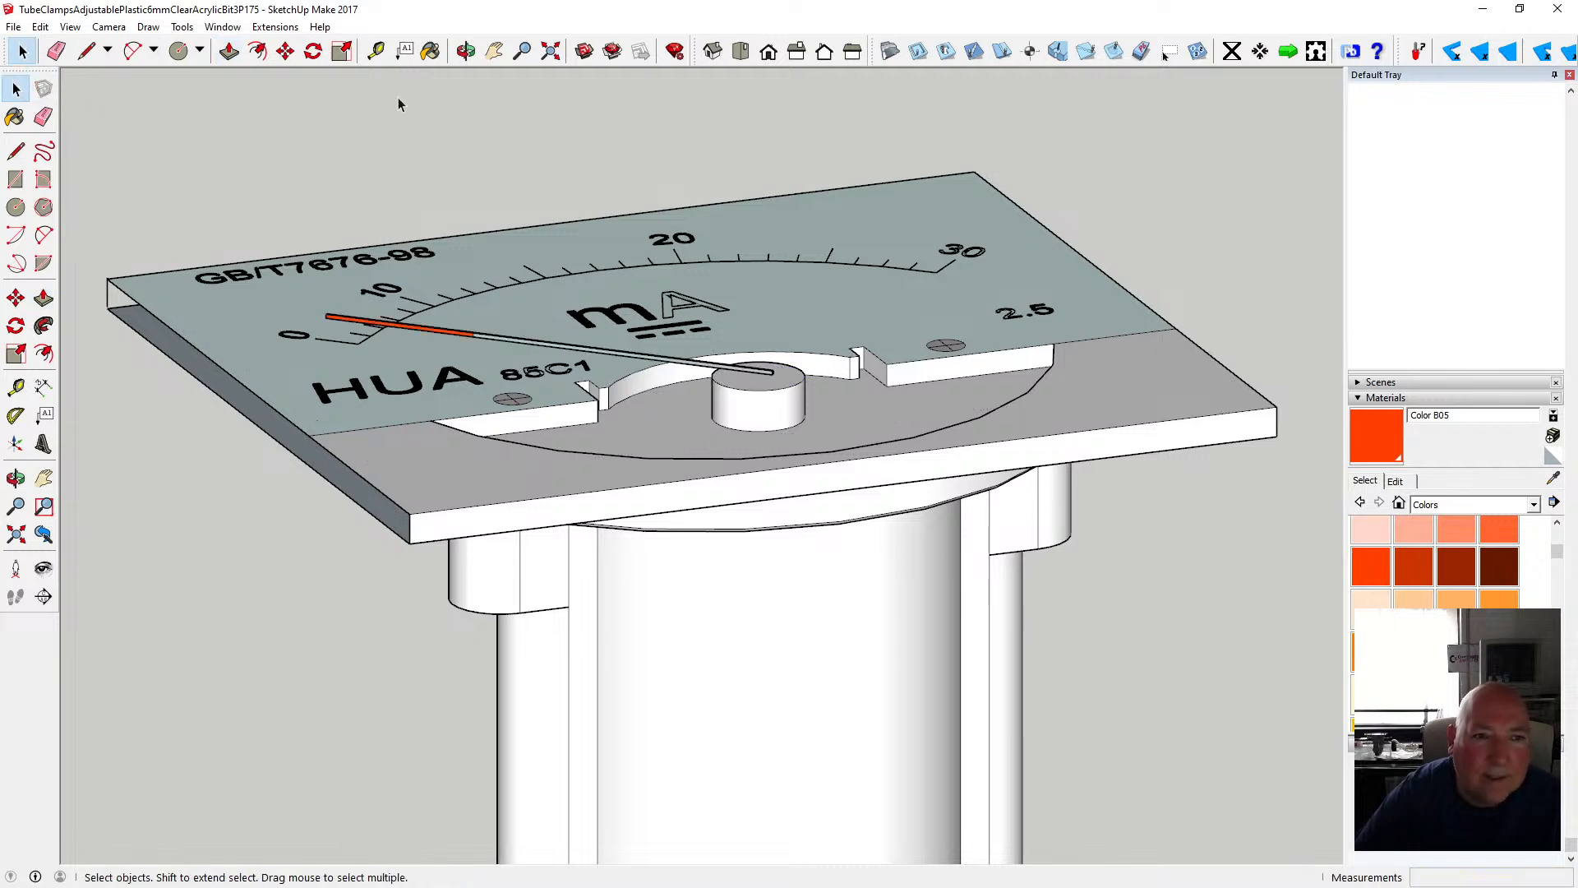
- Inside the needle group, shorten the gray shaft by pushing its hub-end face in 2 mm
click(466, 50)
drag(477, 214, 510, 500)
scroll(614, 394, up, 4)
drag(617, 363, 693, 388)
scroll(693, 388, down, 5)
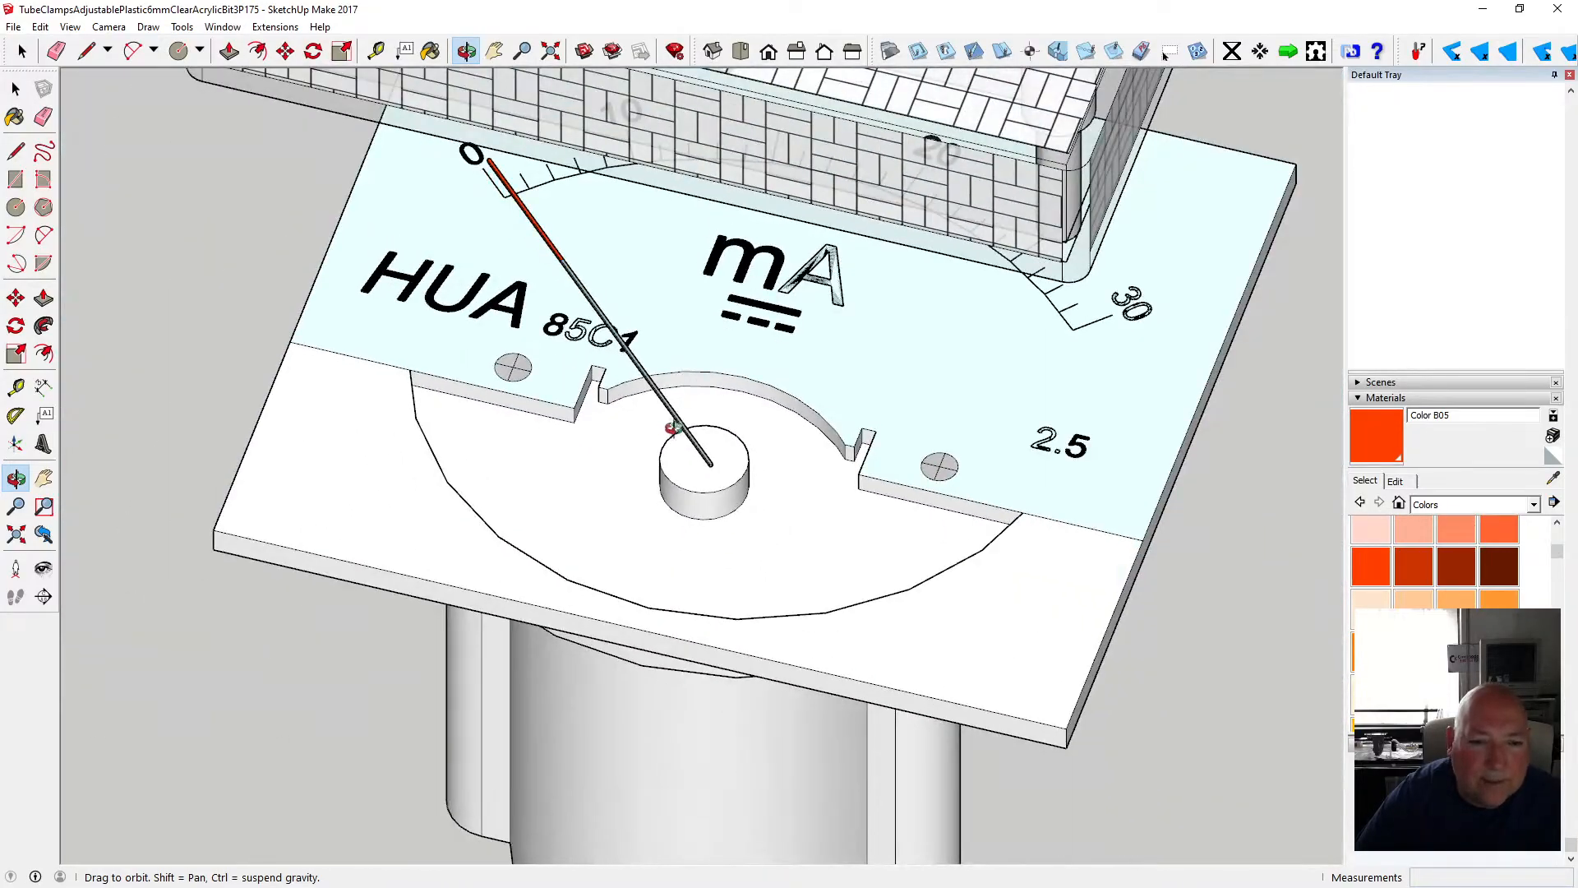
scroll(674, 429, up, 3)
drag(708, 454, 814, 416)
scroll(793, 464, up, 2)
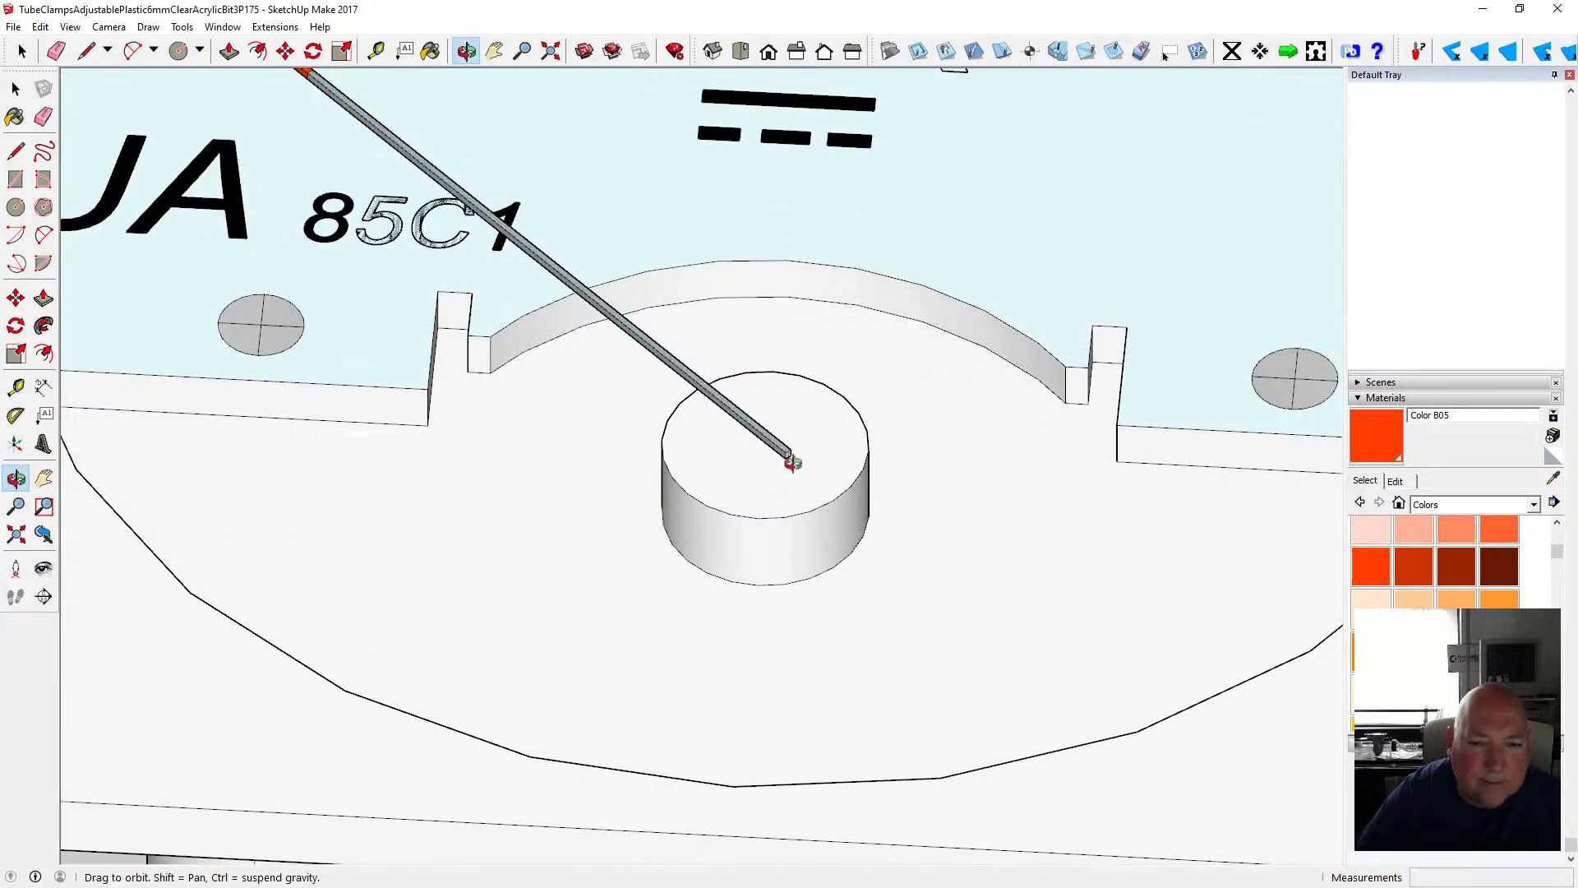
scroll(793, 462, up, 4)
key(space)
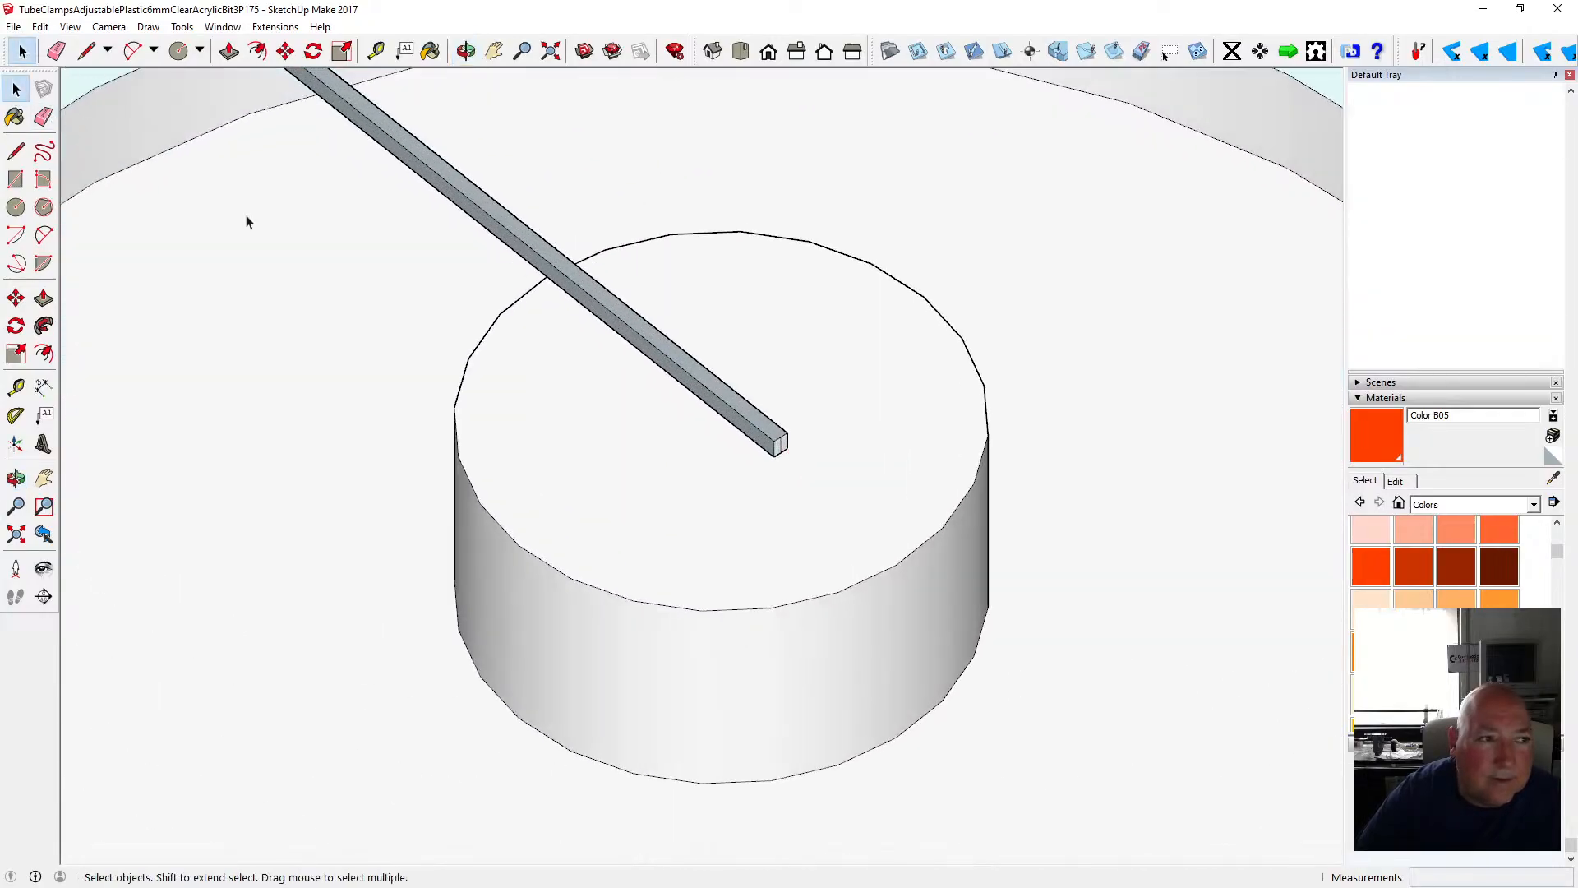
double_click(667, 353)
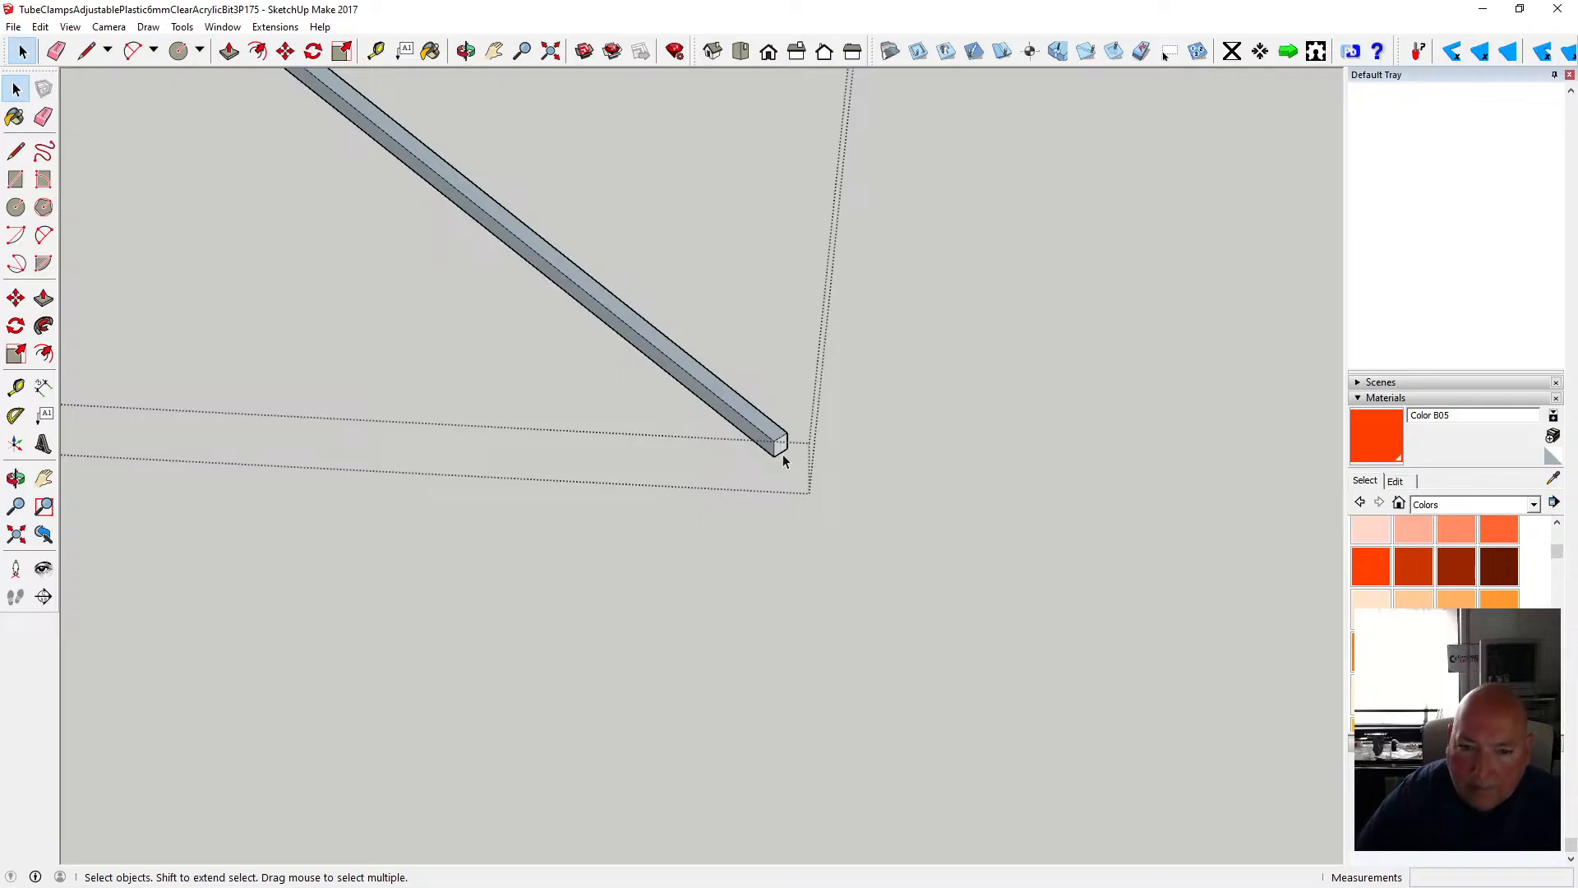
click(467, 51)
drag(585, 437, 518, 490)
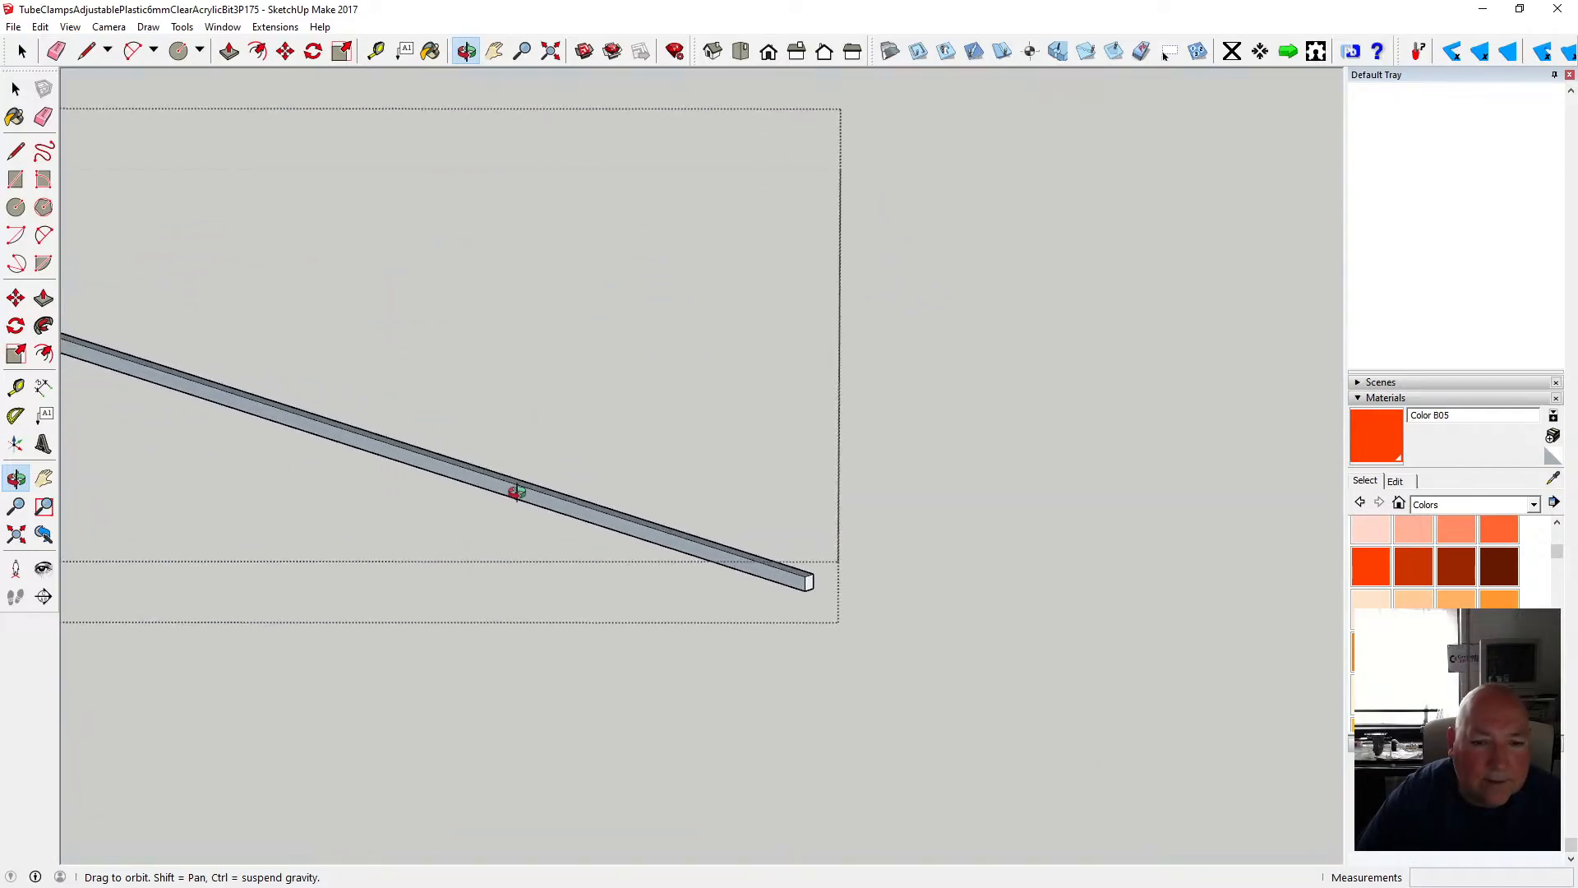
key(p)
click(809, 588)
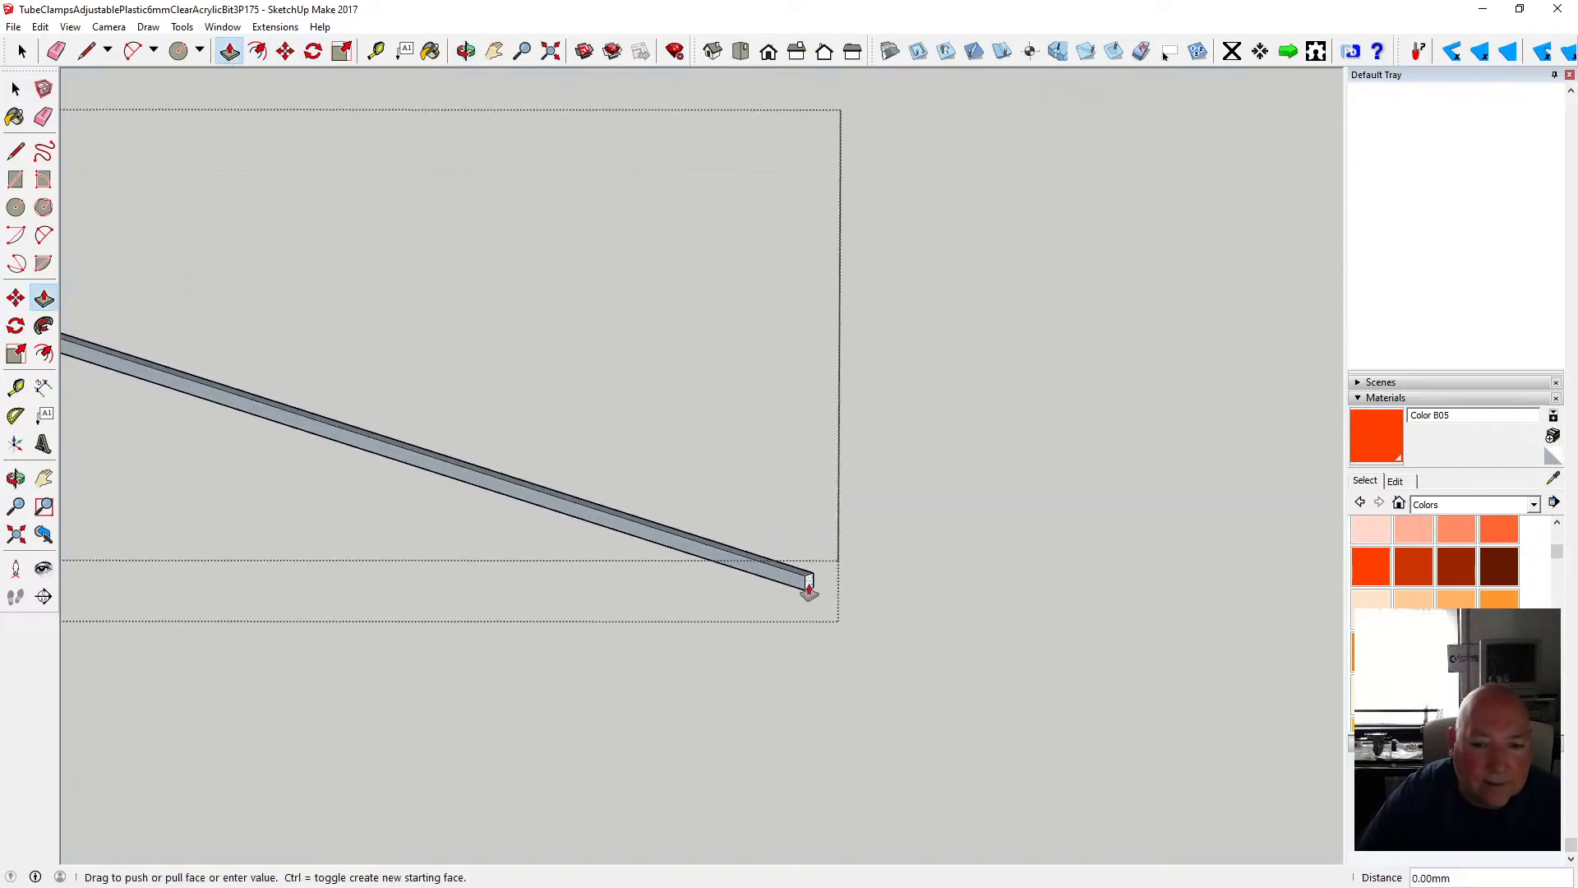
click(738, 579)
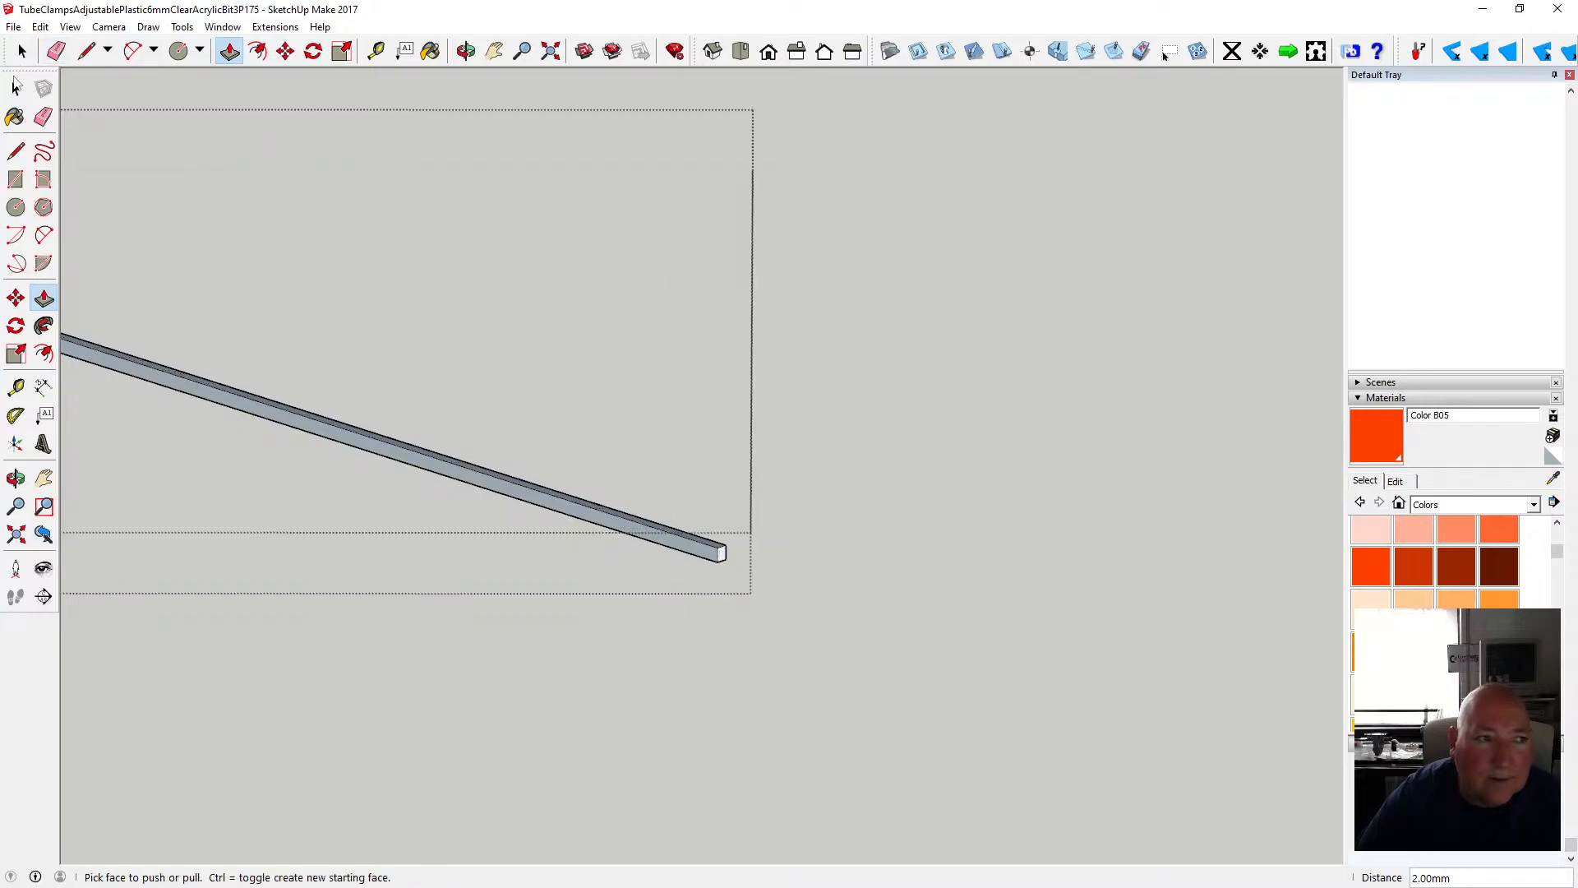
click(15, 88)
click(886, 344)
- Reopen the needle group for editing and start Push/Pull for its gray shaft
click(465, 51)
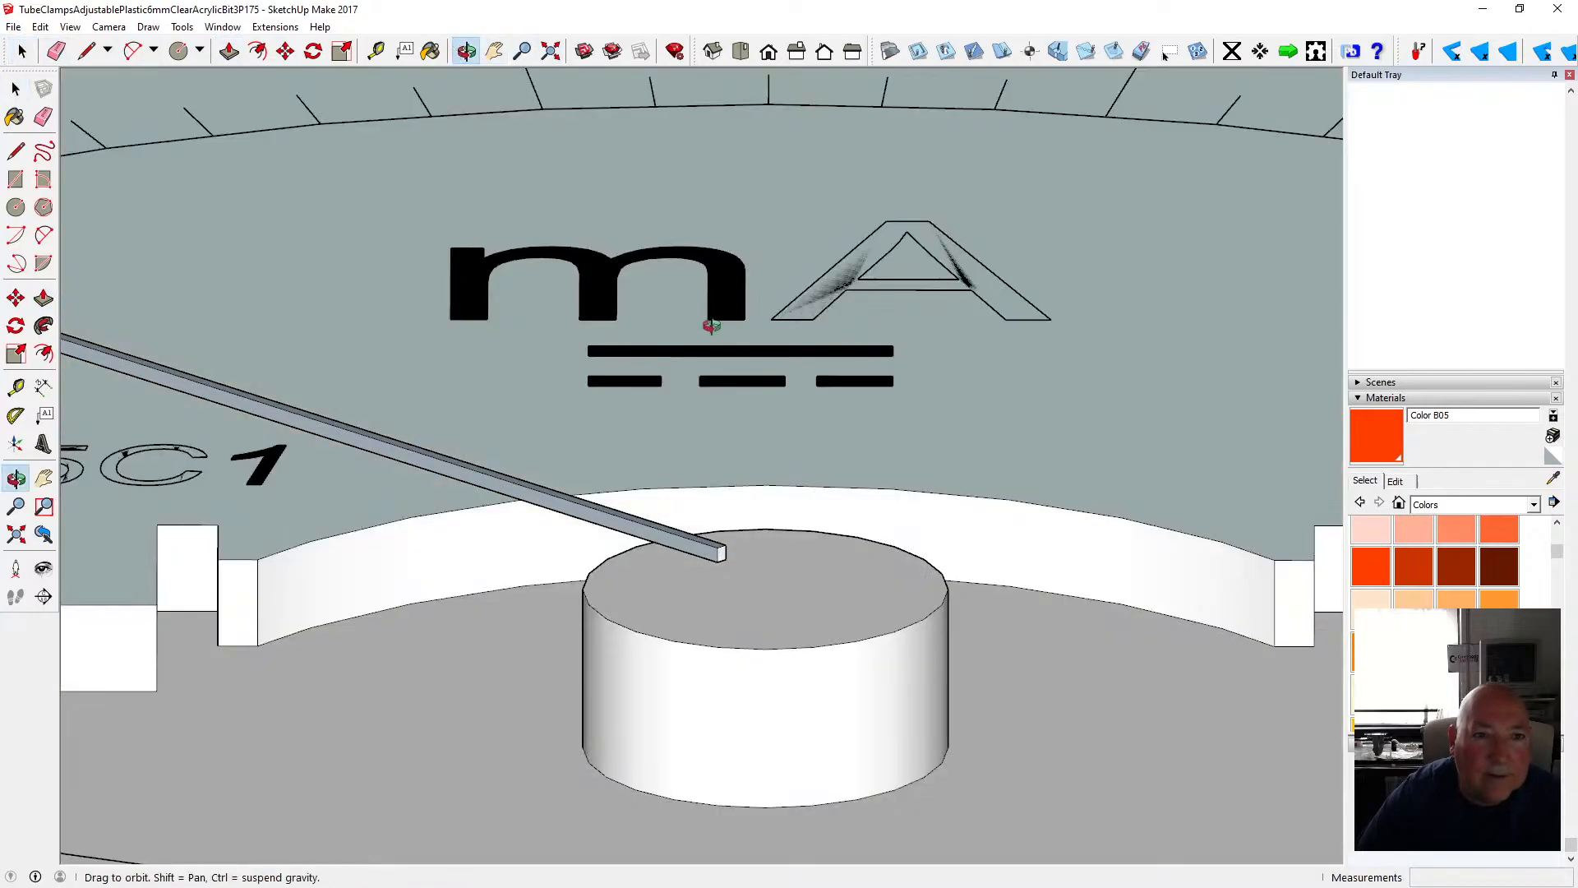
drag(707, 326, 707, 534)
scroll(695, 345, down, 4)
scroll(708, 531, up, 5)
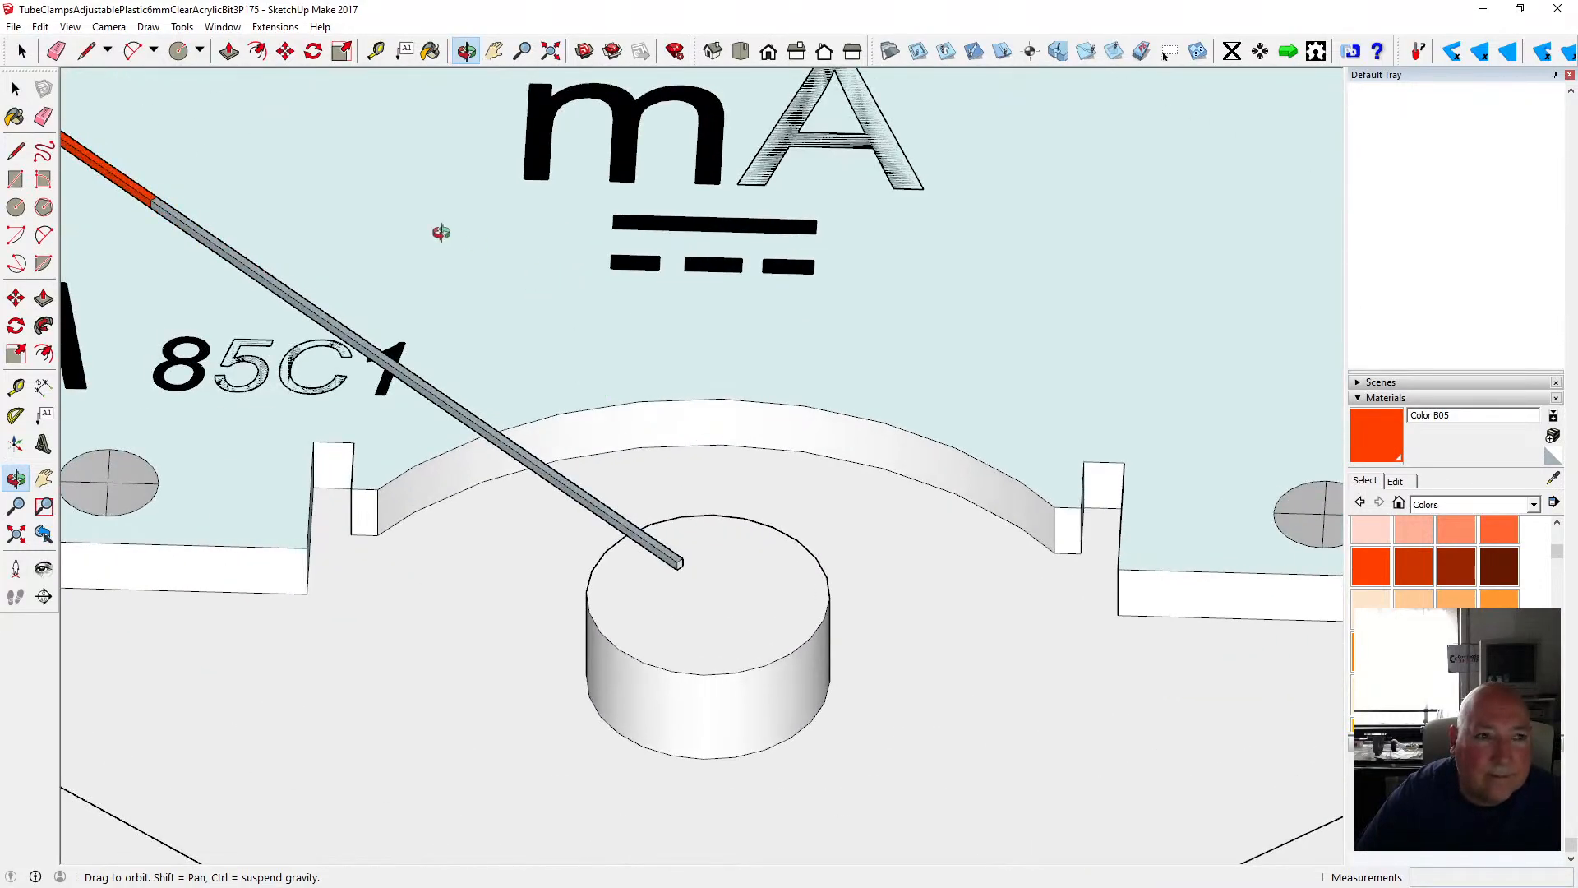
key(space)
double_click(586, 498)
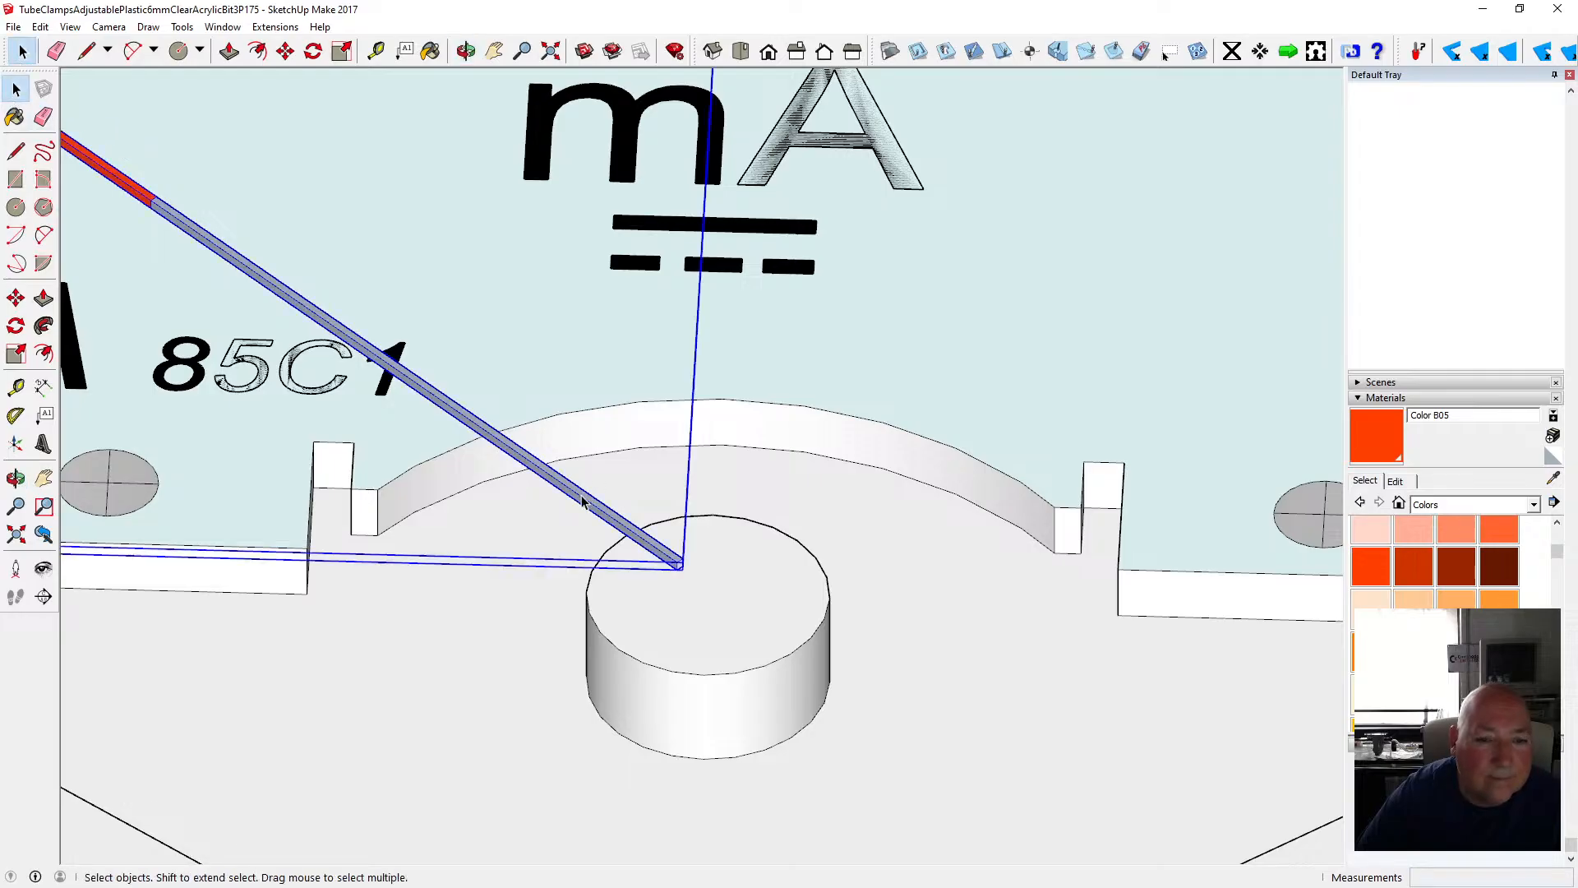
click(228, 51)
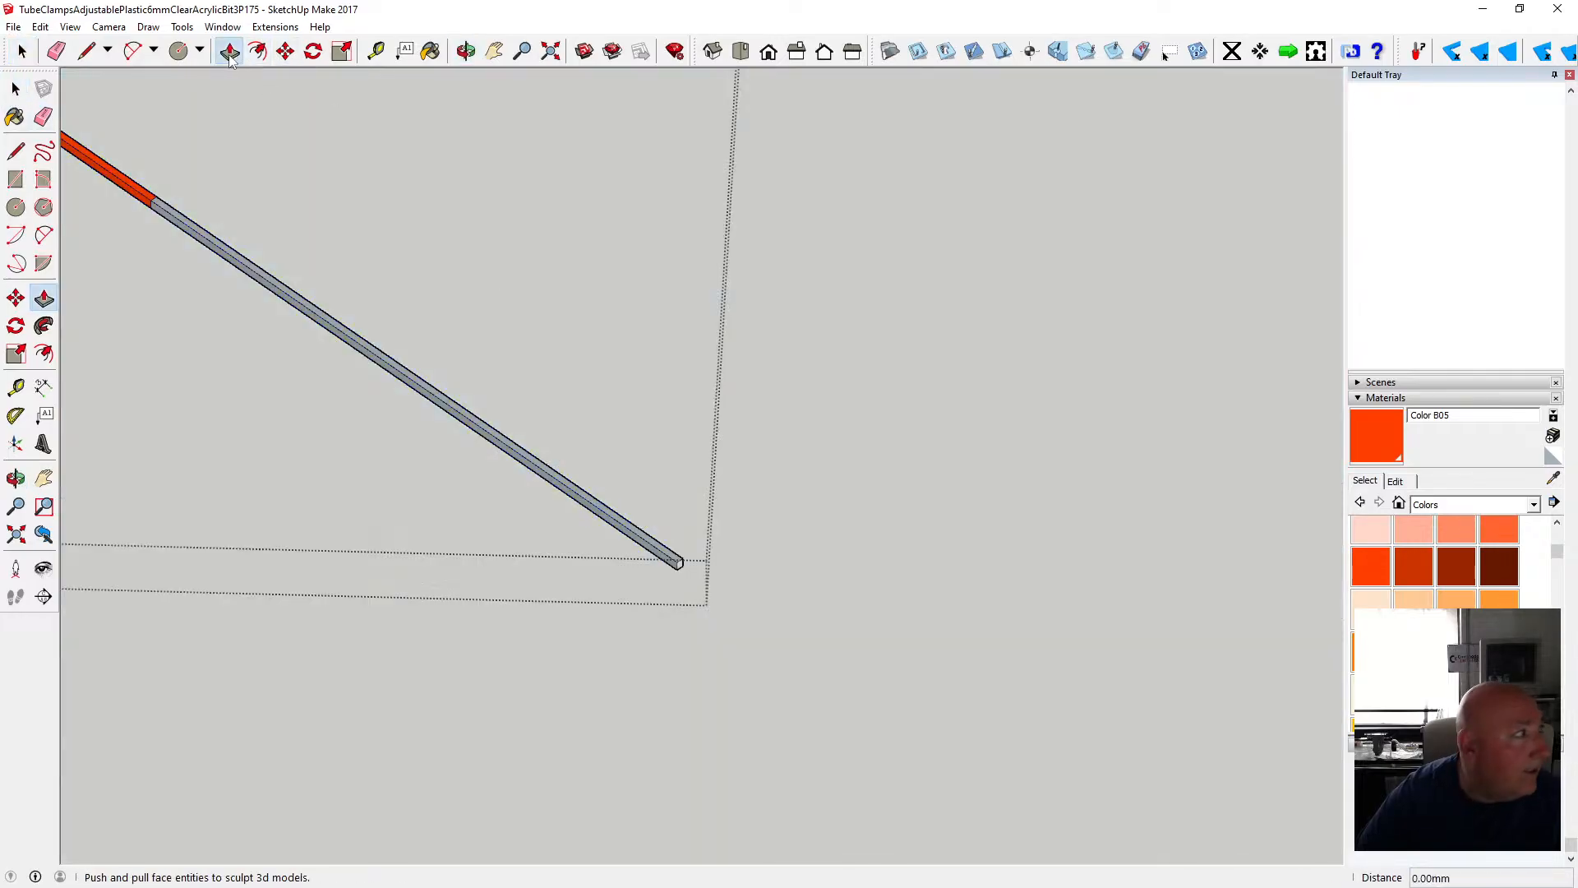
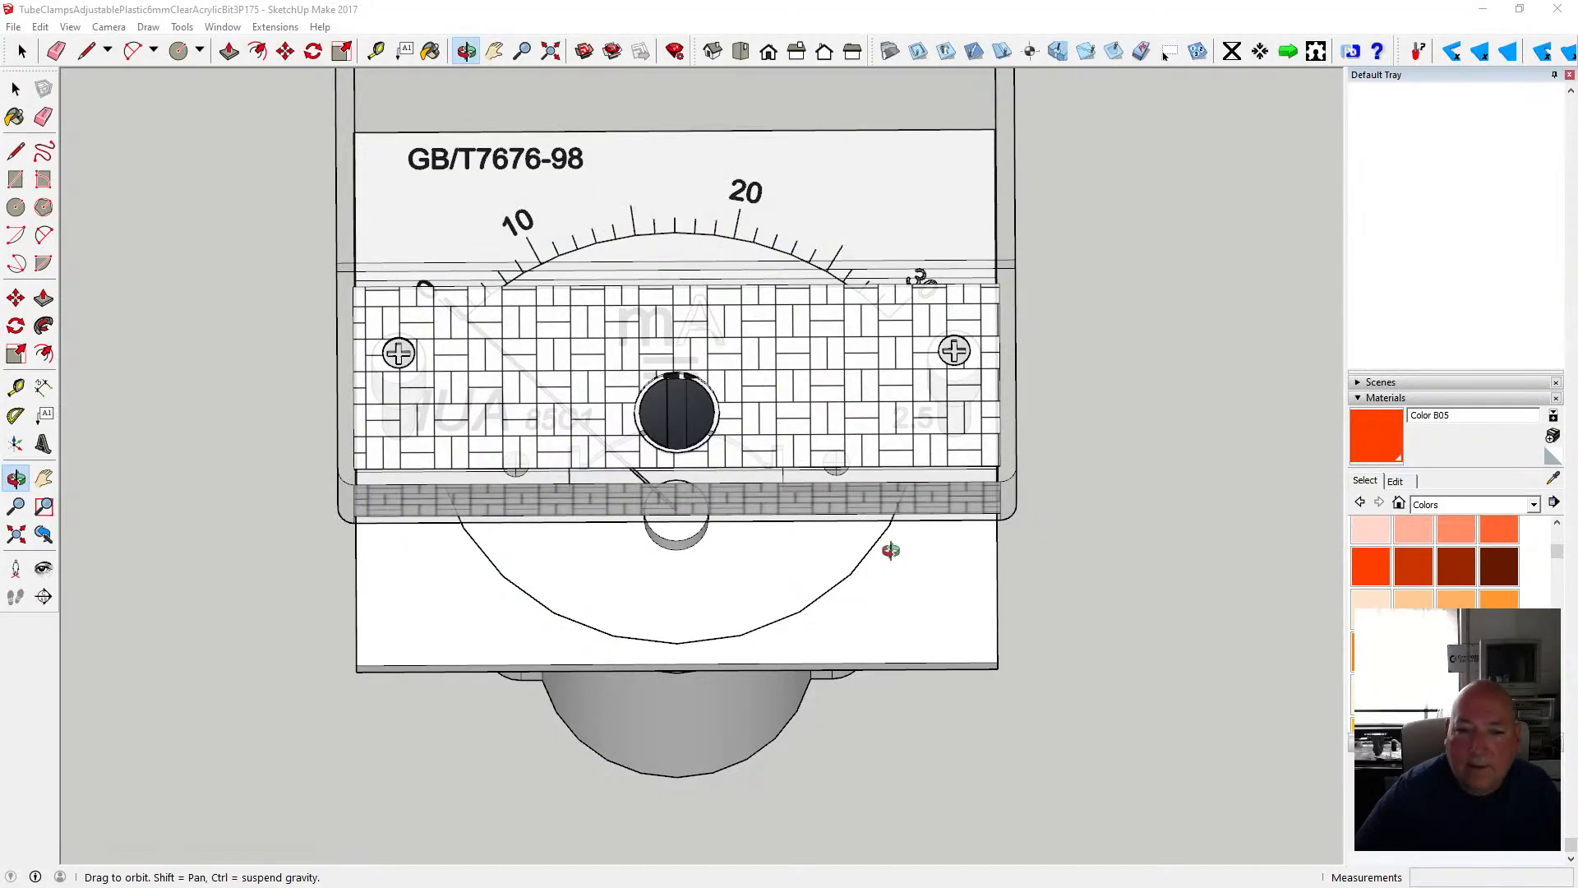
- Move the clear cover 50 mm straight down along the blue axis, back over the dial and needle
drag(892, 550, 594, 384)
scroll(593, 384, up, 12)
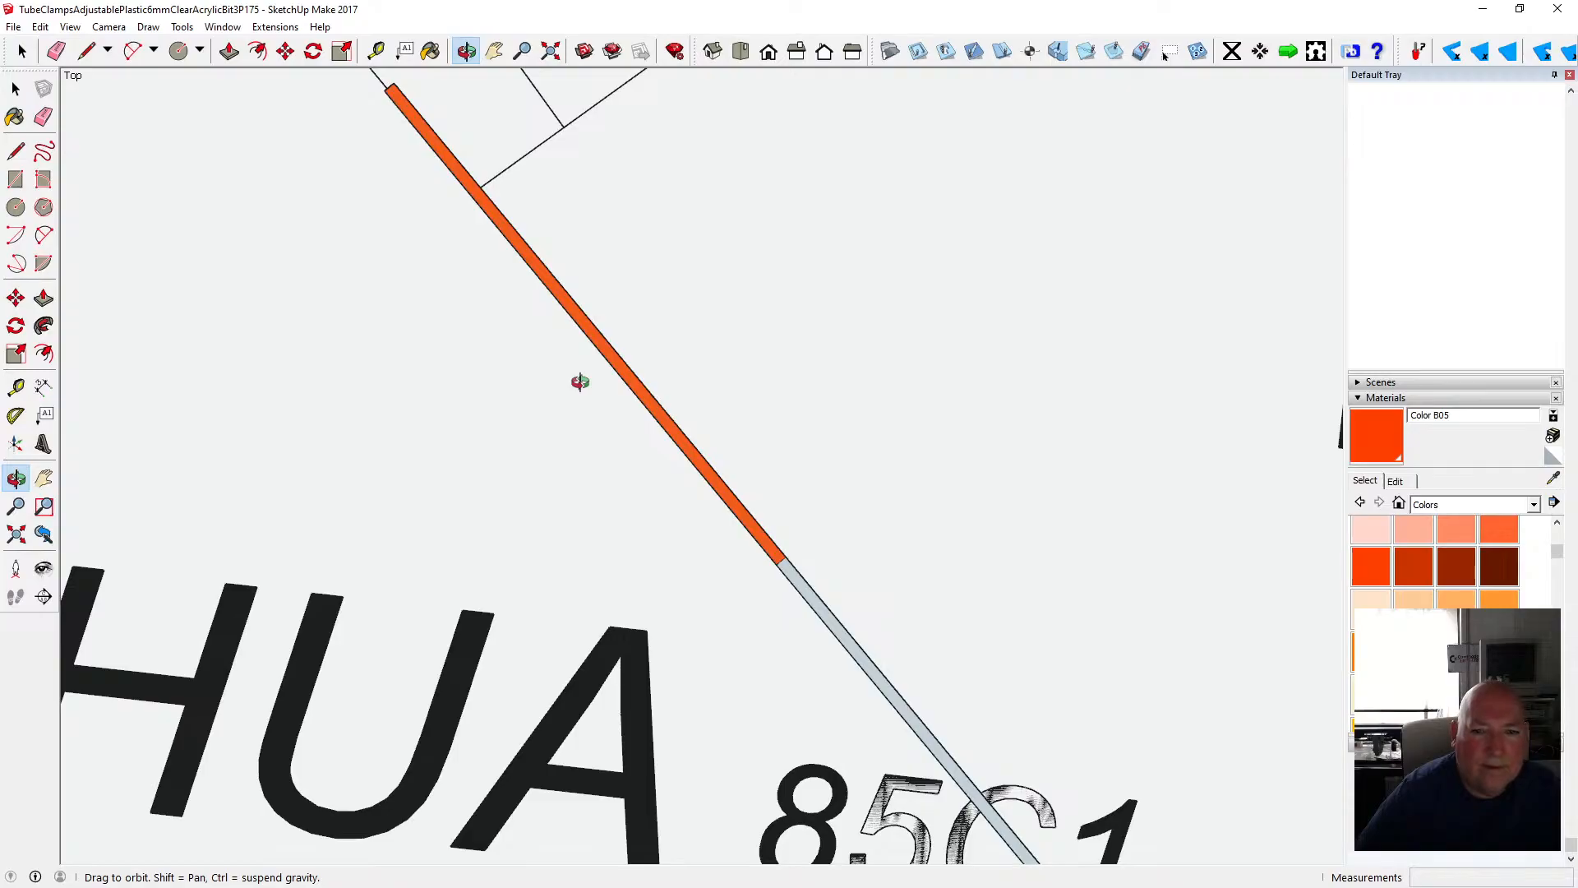
scroll(579, 382, down, 12)
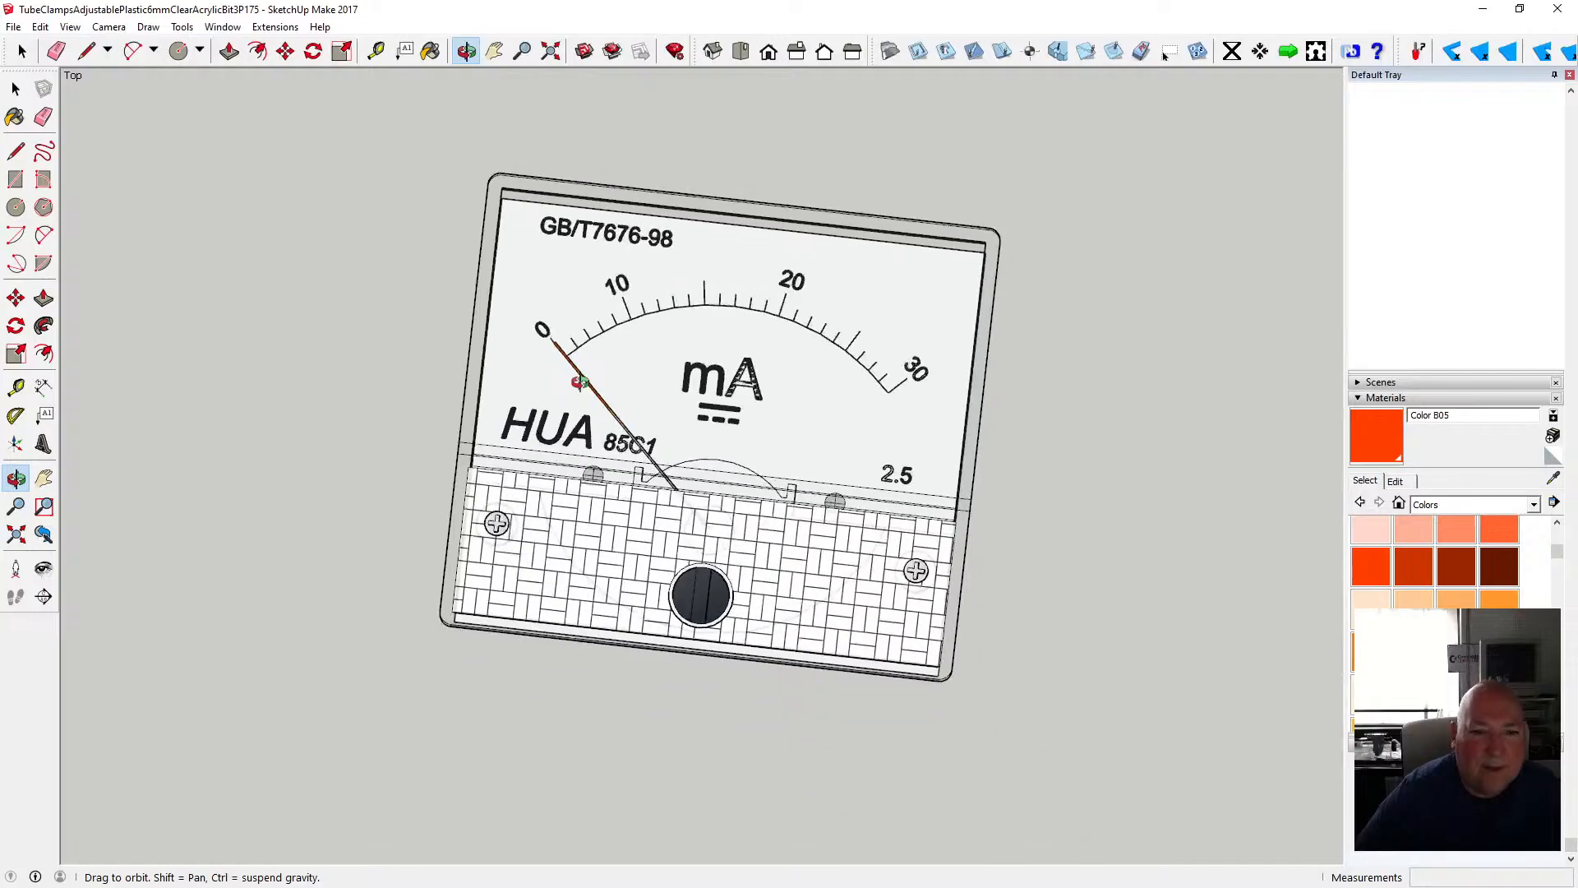
scroll(580, 381, down, 2)
drag(579, 381, 530, 256)
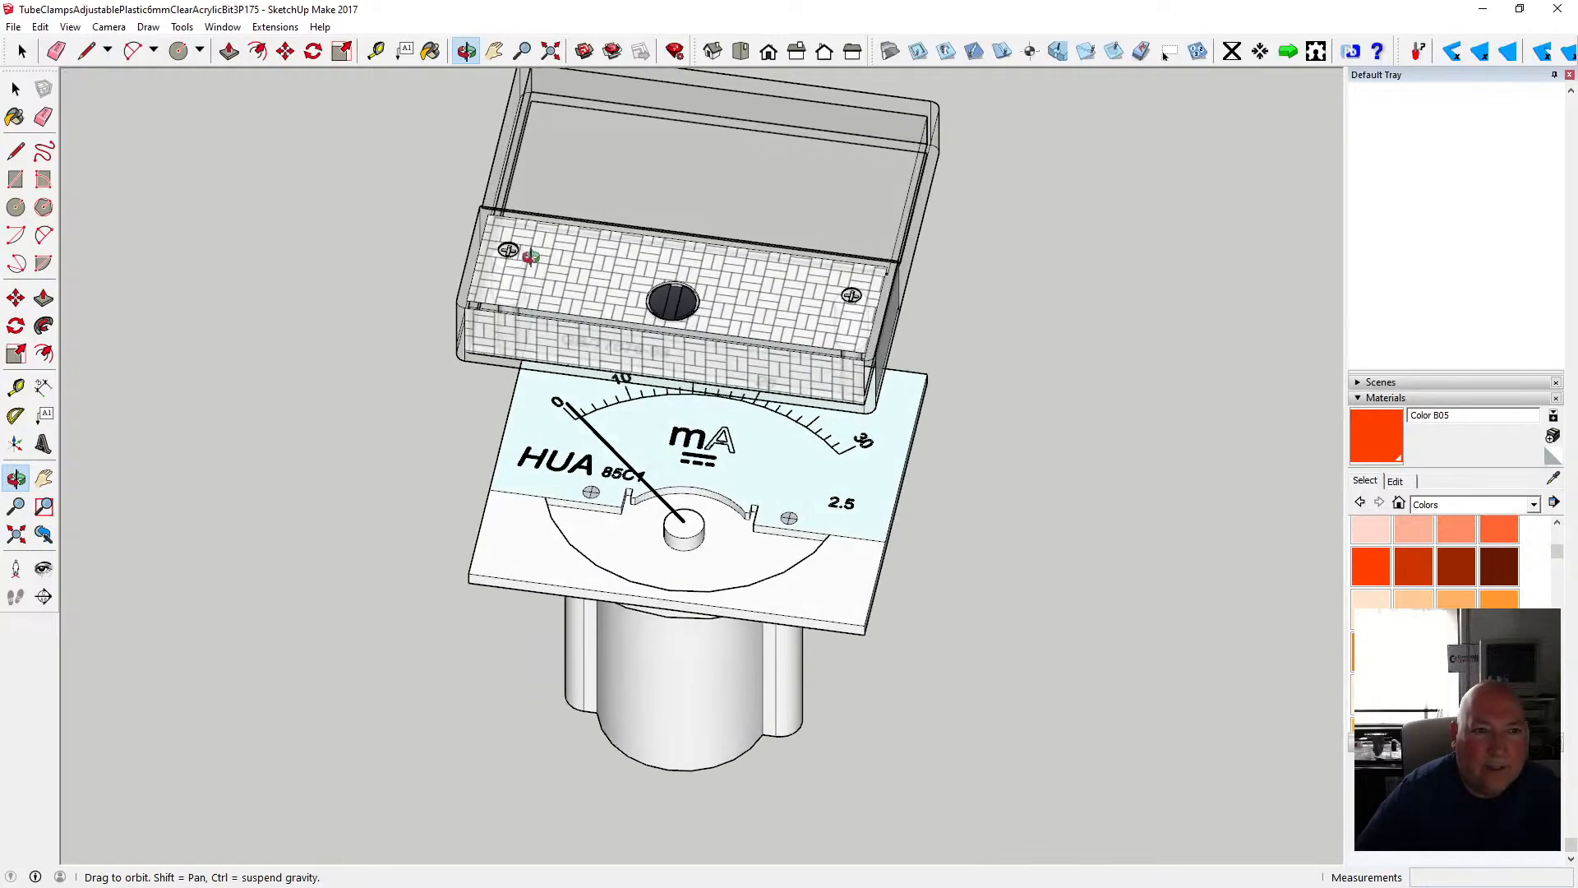
click(284, 53)
click(475, 260)
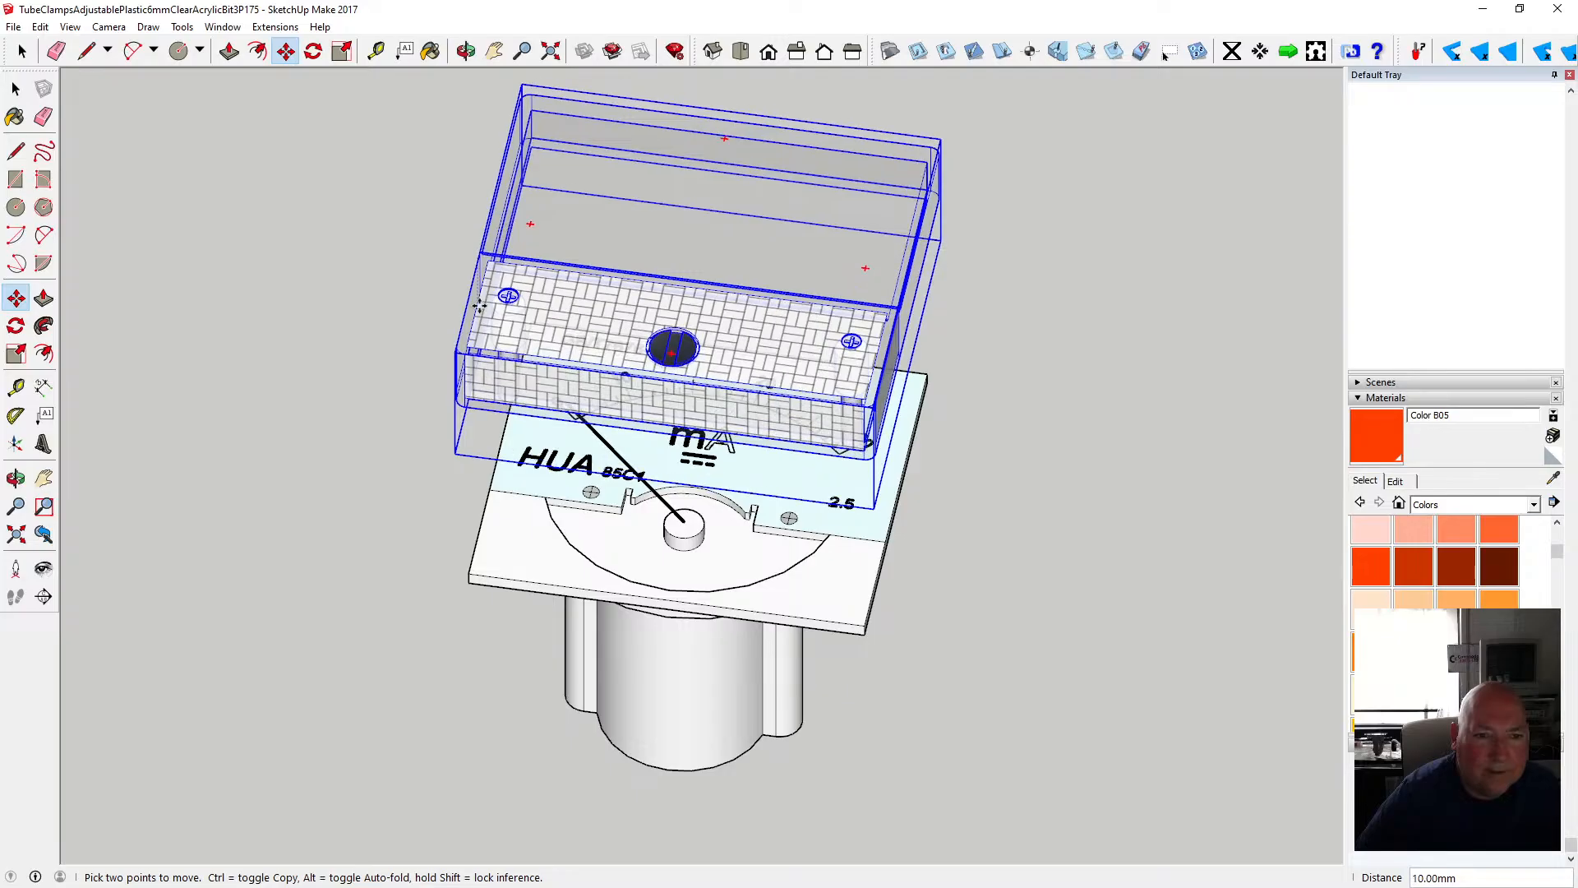
text(50)
key(Return)
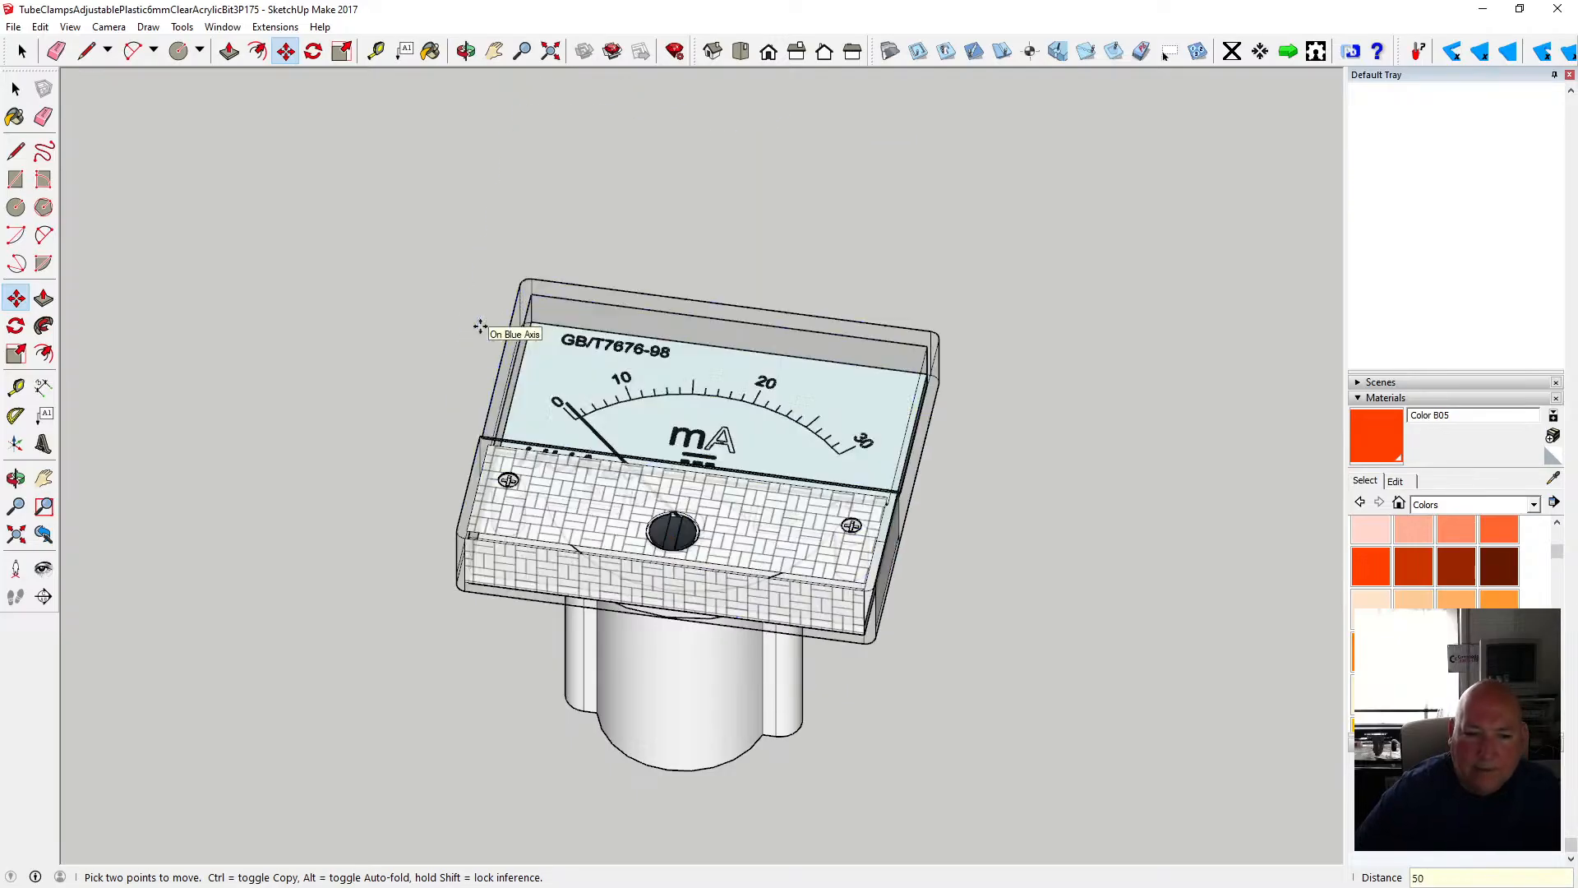
key(space)
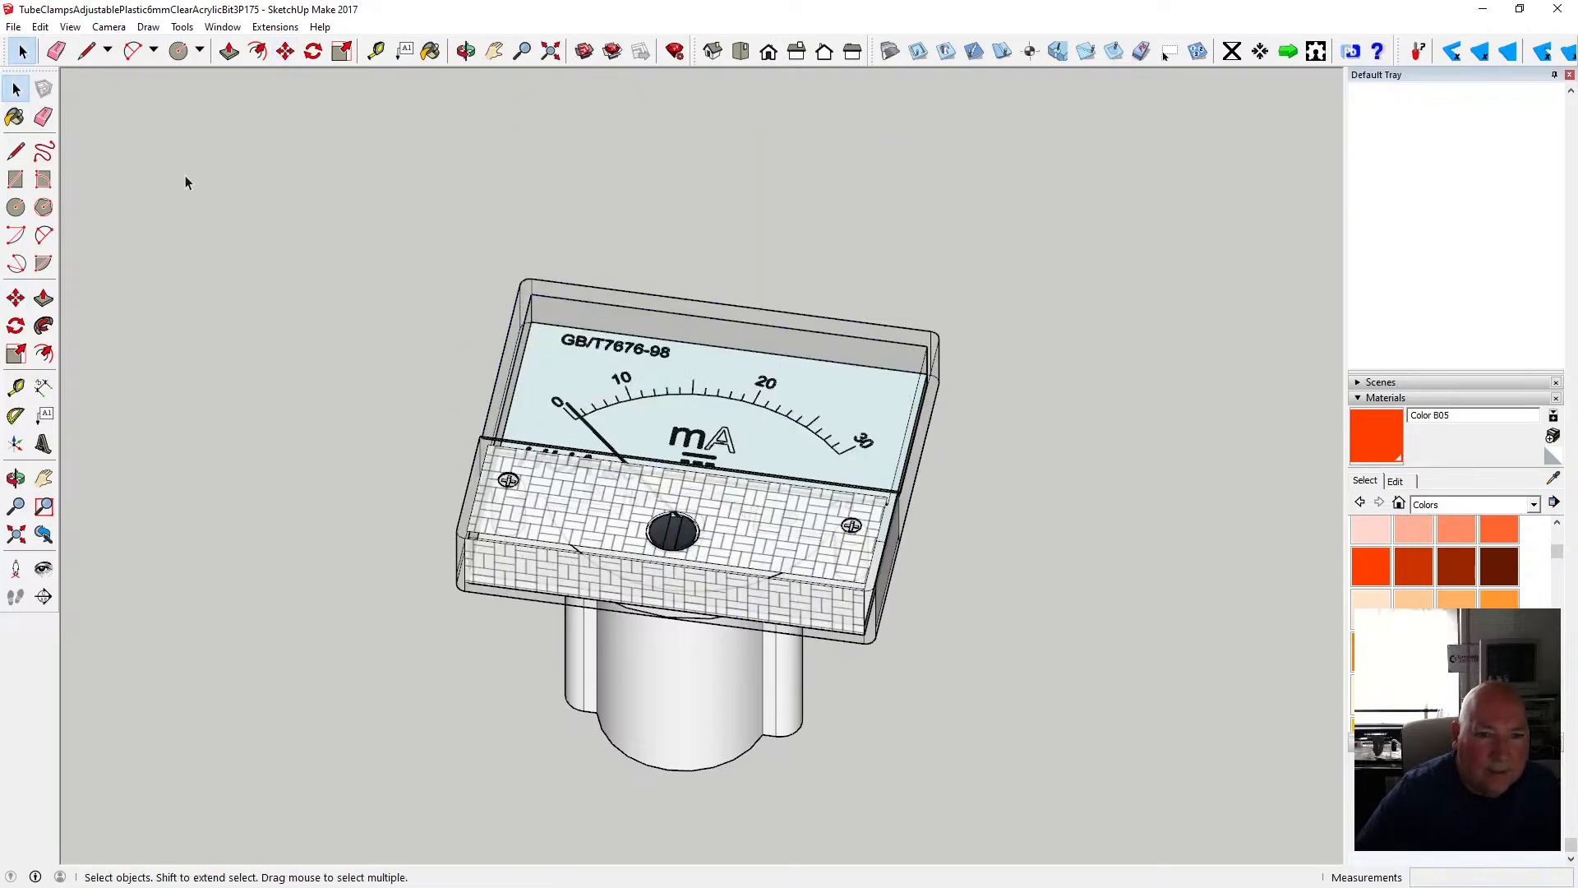
- Examine the reassembled meter's dial, lettering and cover up close and from several angles
click(494, 51)
click(466, 51)
drag(492, 255, 526, 230)
scroll(682, 398, up, 6)
scroll(634, 338, up, 8)
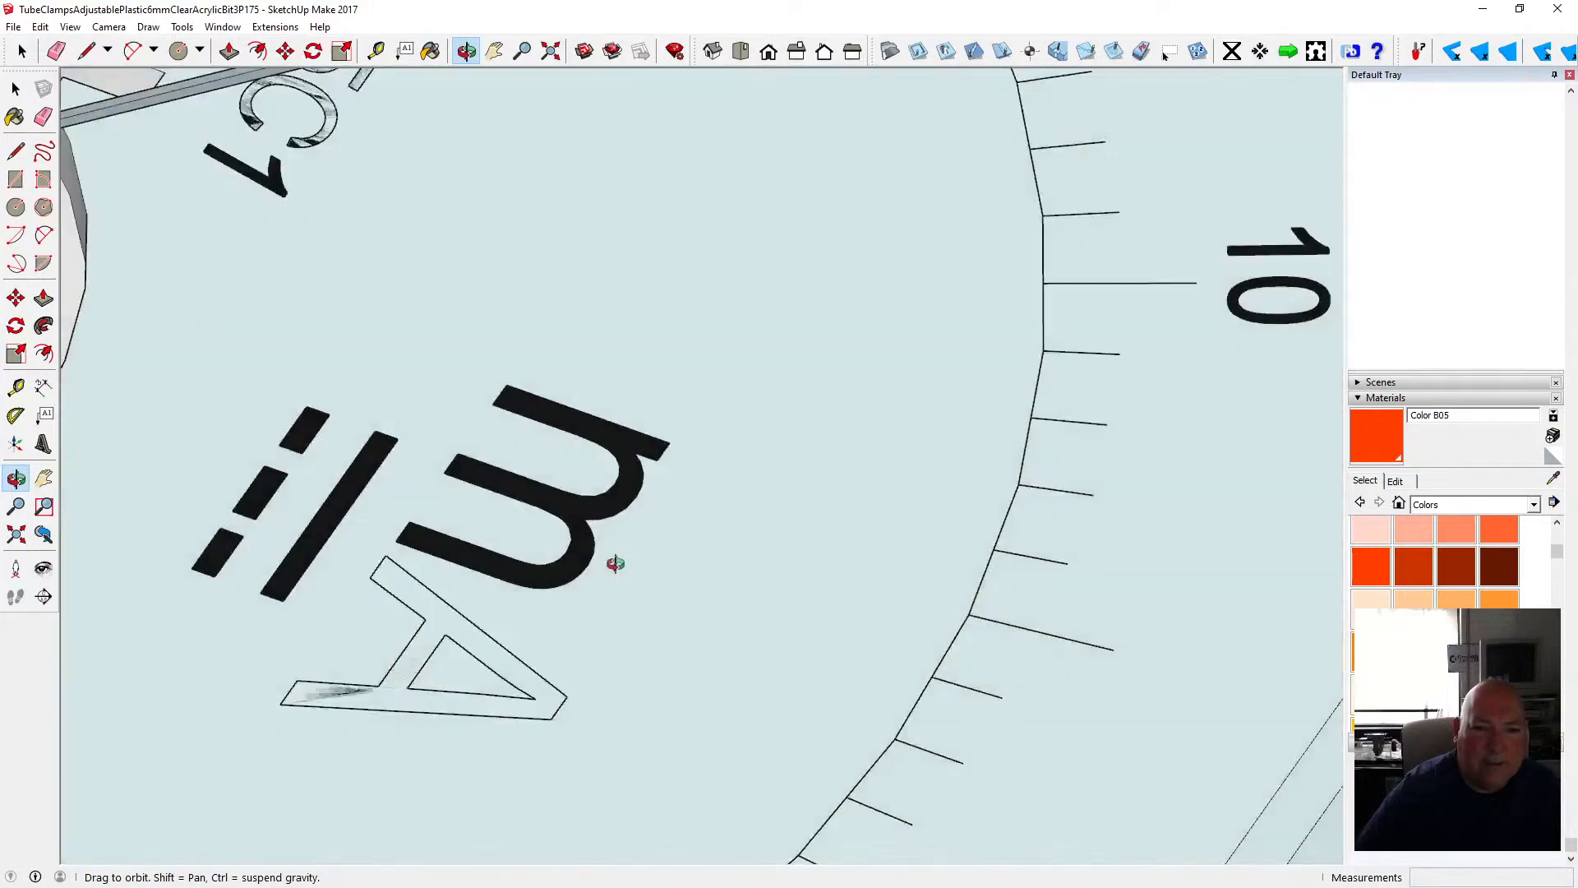
scroll(621, 501, down, 8)
drag(621, 501, 251, 75)
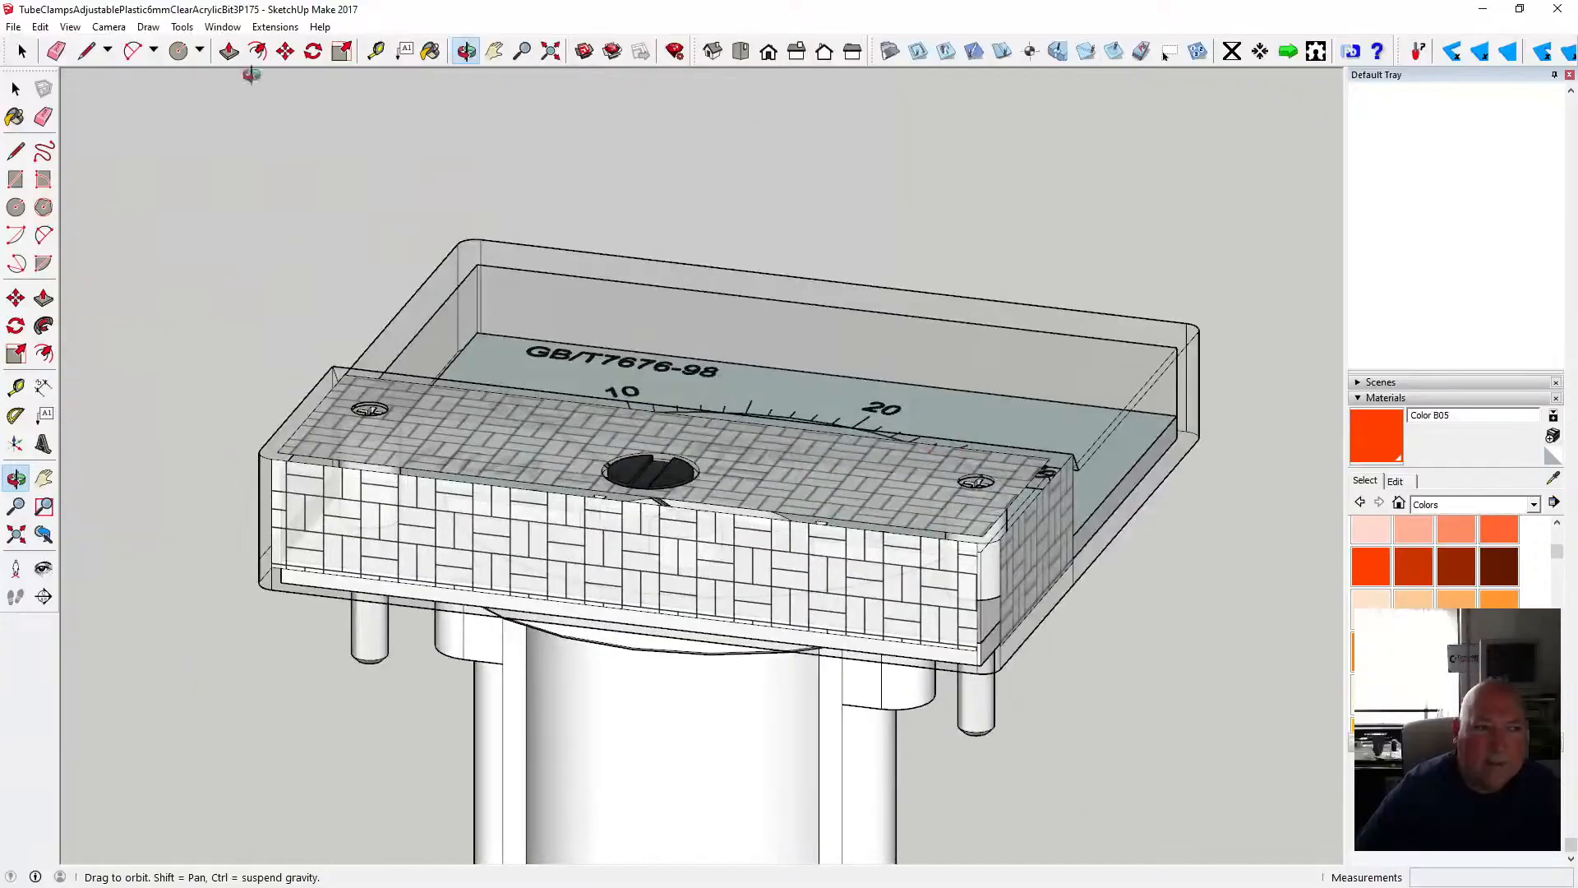
- Switch the camera to perspective projection, view the whole meter from above, and bring up the layer list
click(107, 27)
click(187, 125)
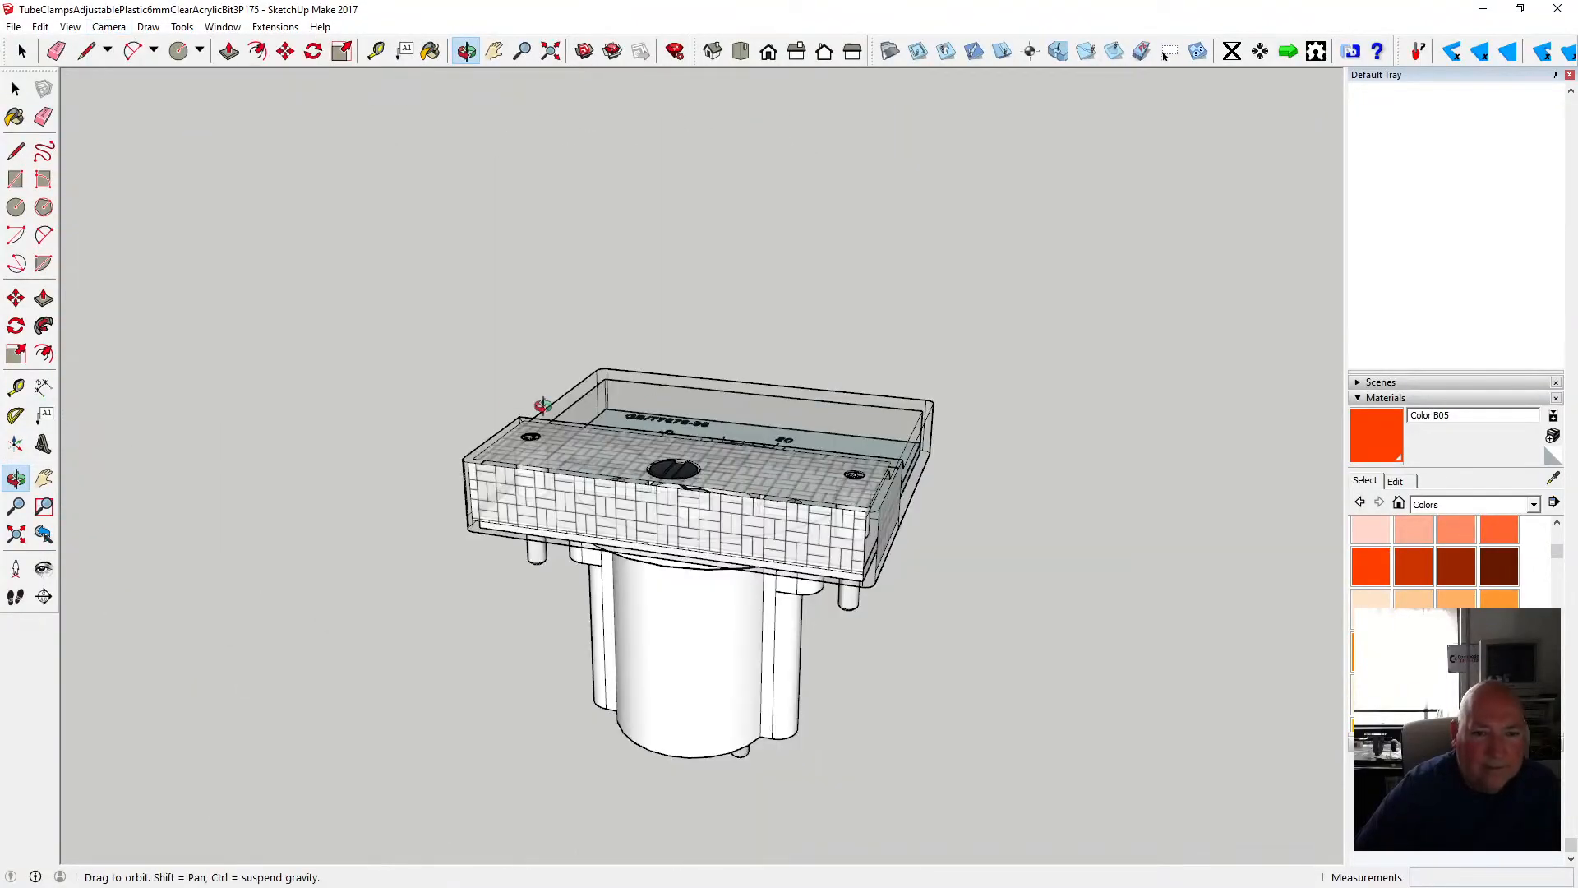
scroll(511, 374, down, 5)
drag(557, 458, 594, 667)
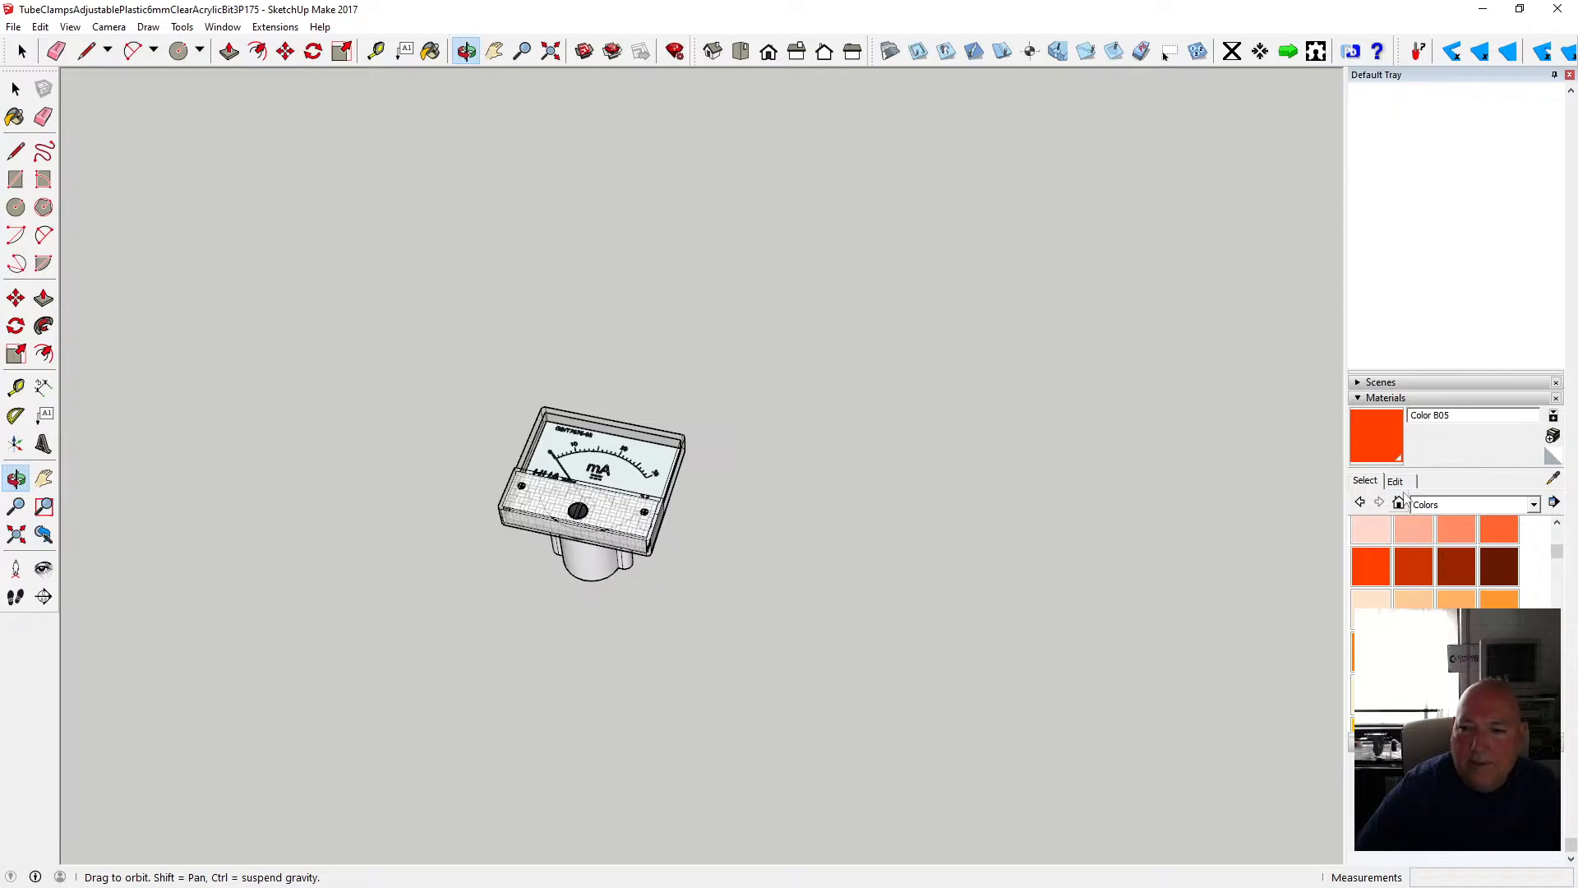
scroll(1383, 460, up, 2)
scroll(1394, 585, up, 5)
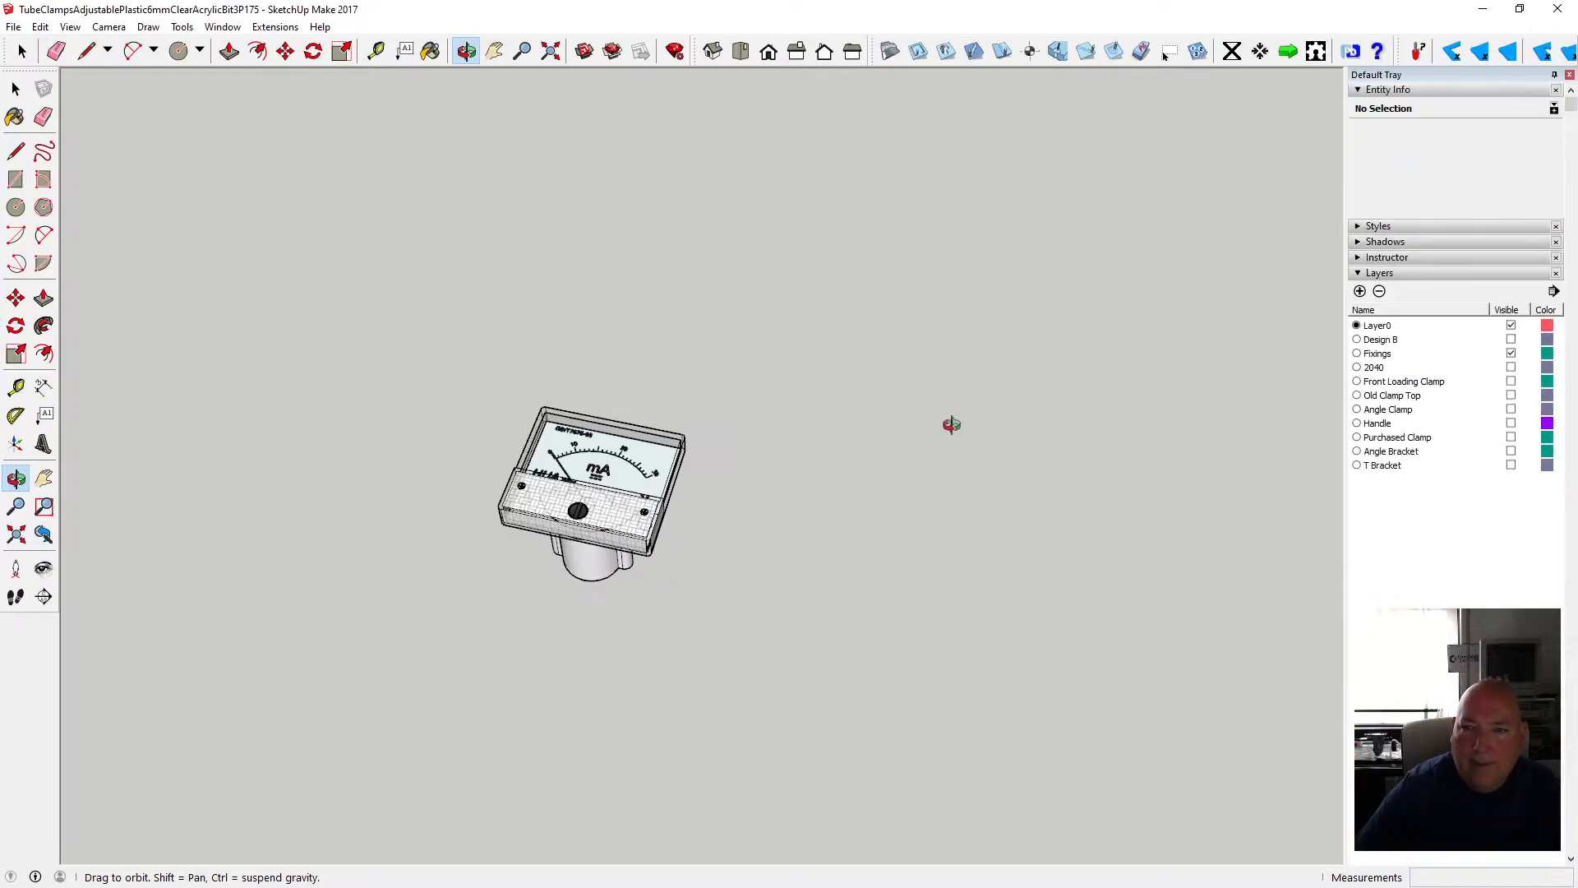
- Add a new layer named mA Meter
click(1359, 291)
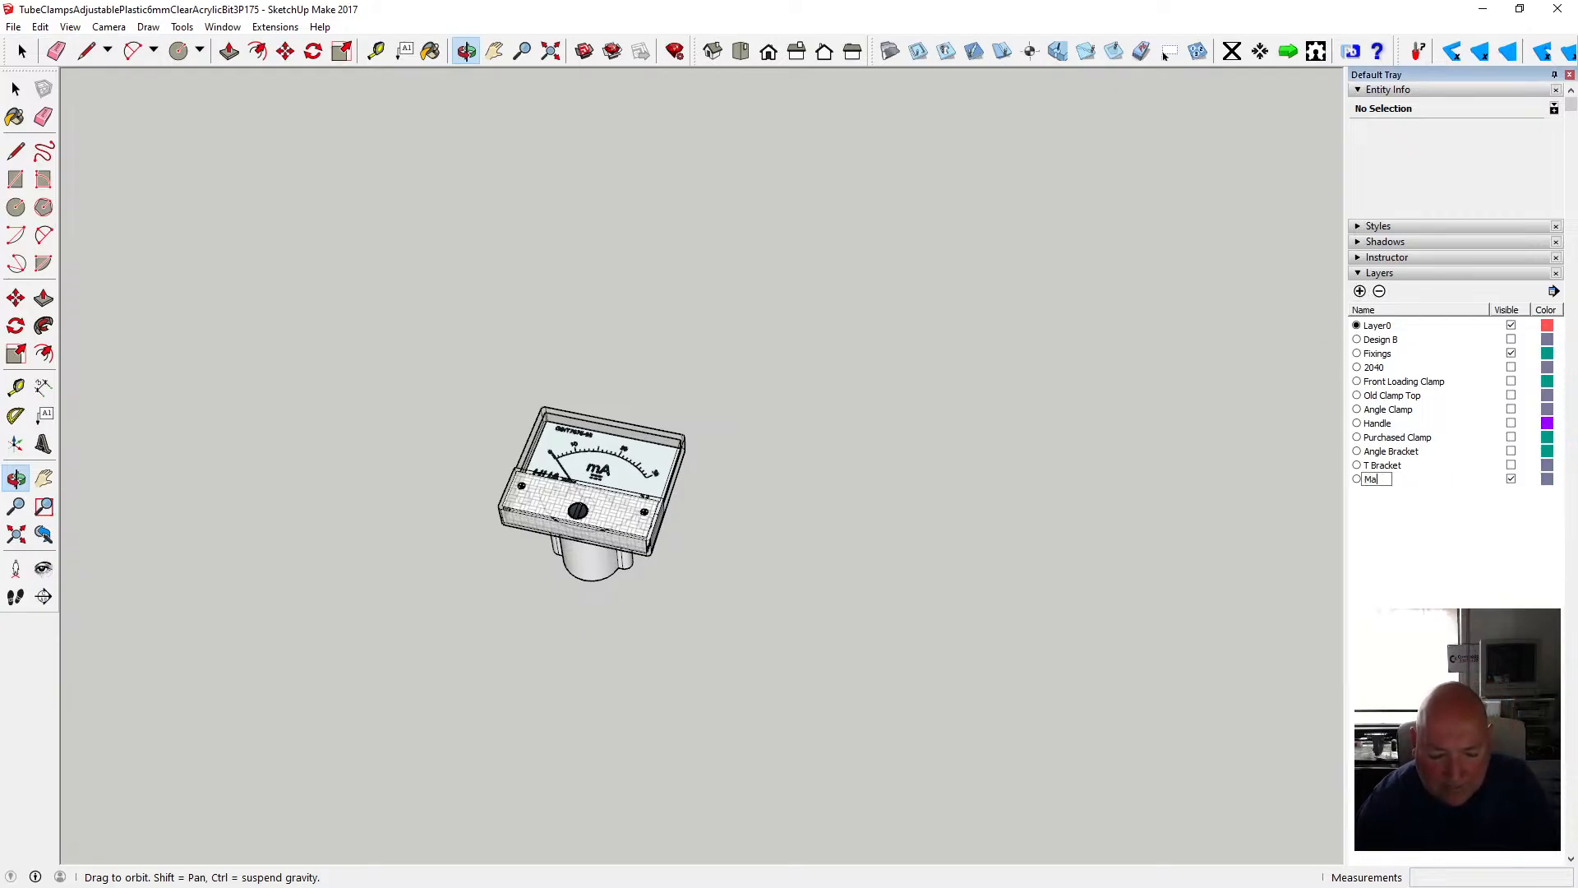
text(R)
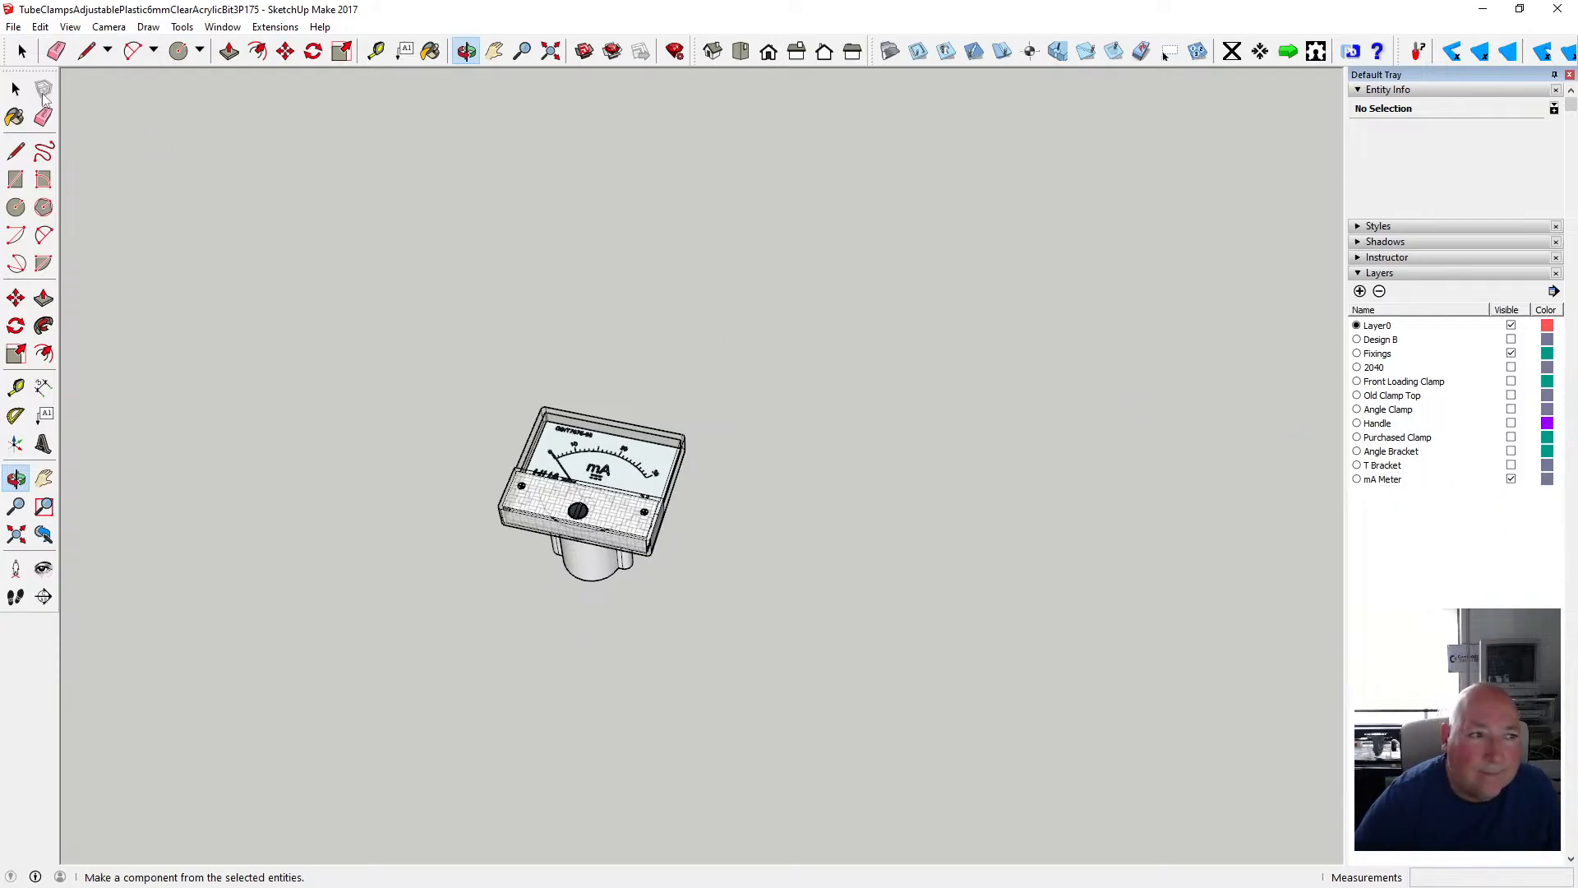
- Make one component from all three meter groups and assign it to the mA Meter layer
click(18, 90)
click(590, 490)
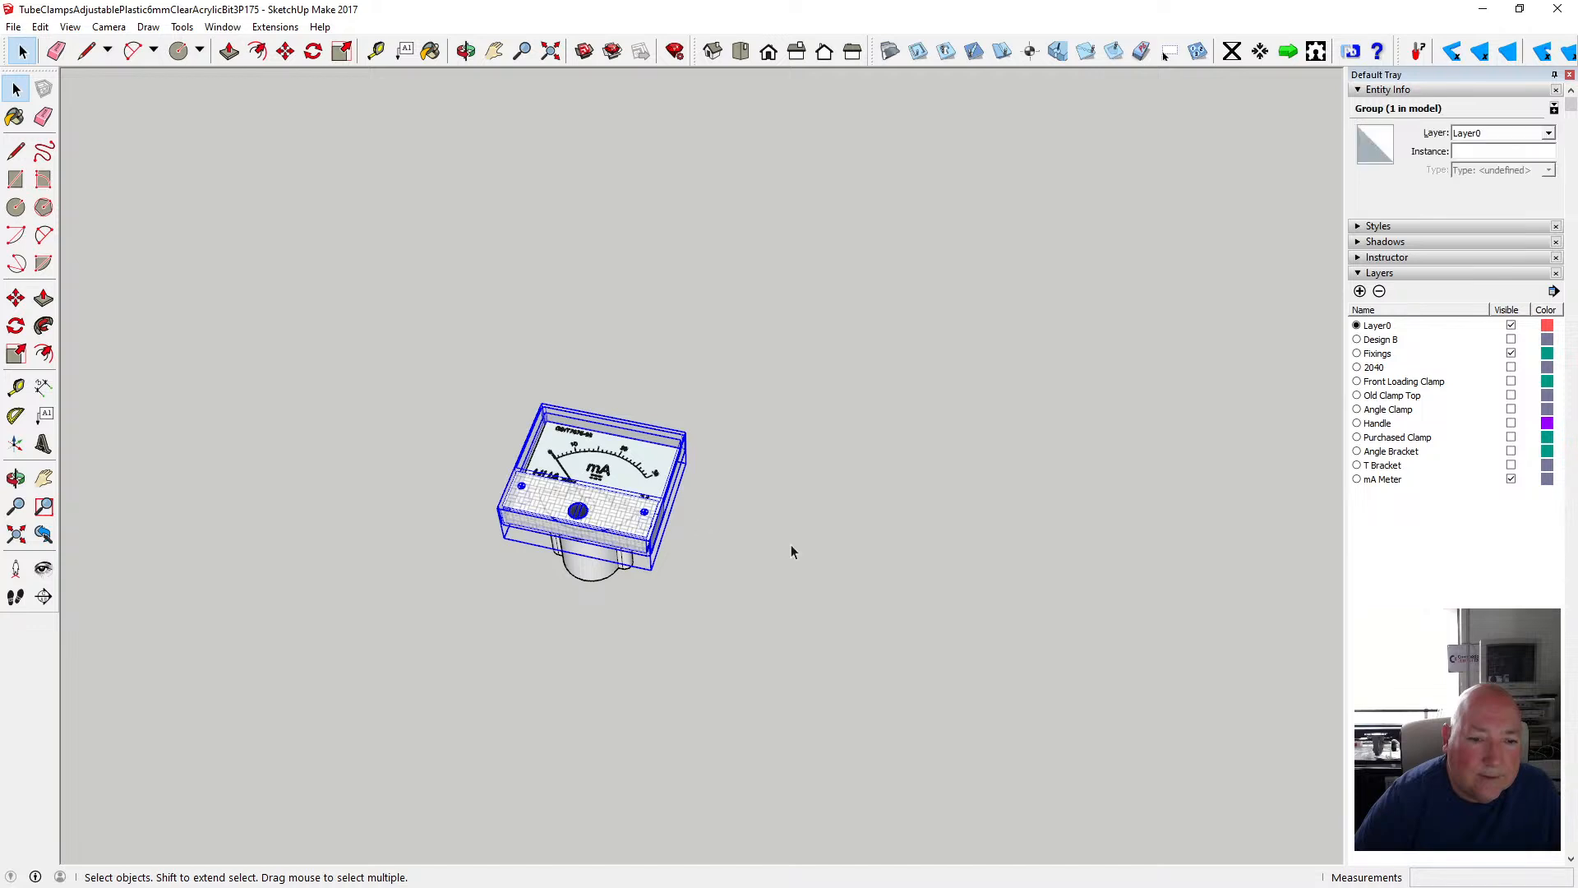
drag(477, 322, 750, 674)
right_click(612, 530)
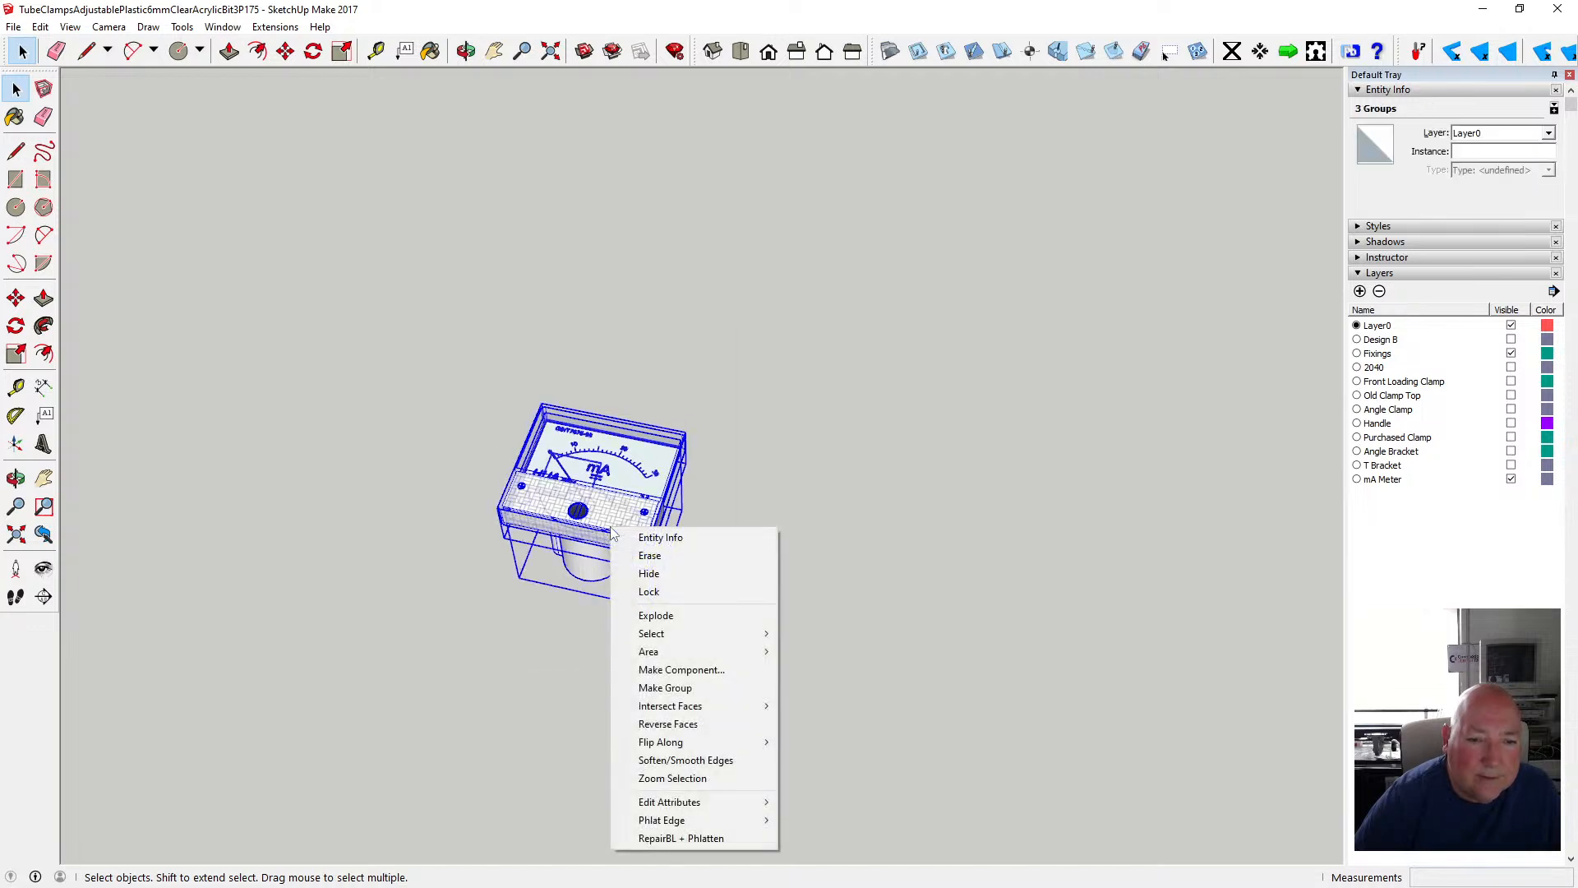
click(728, 664)
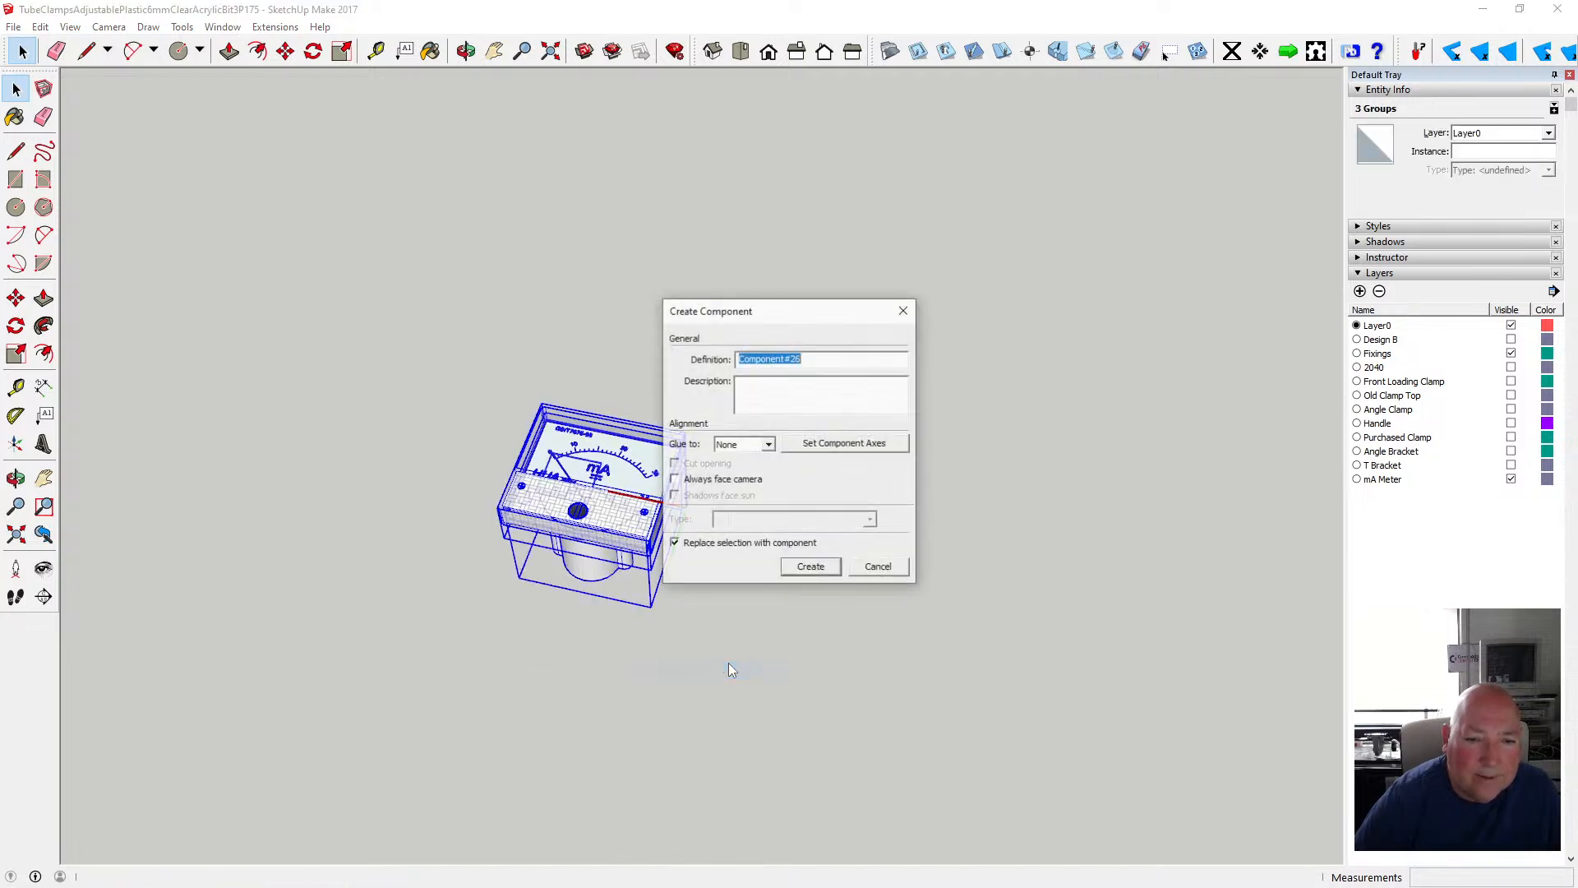
click(815, 569)
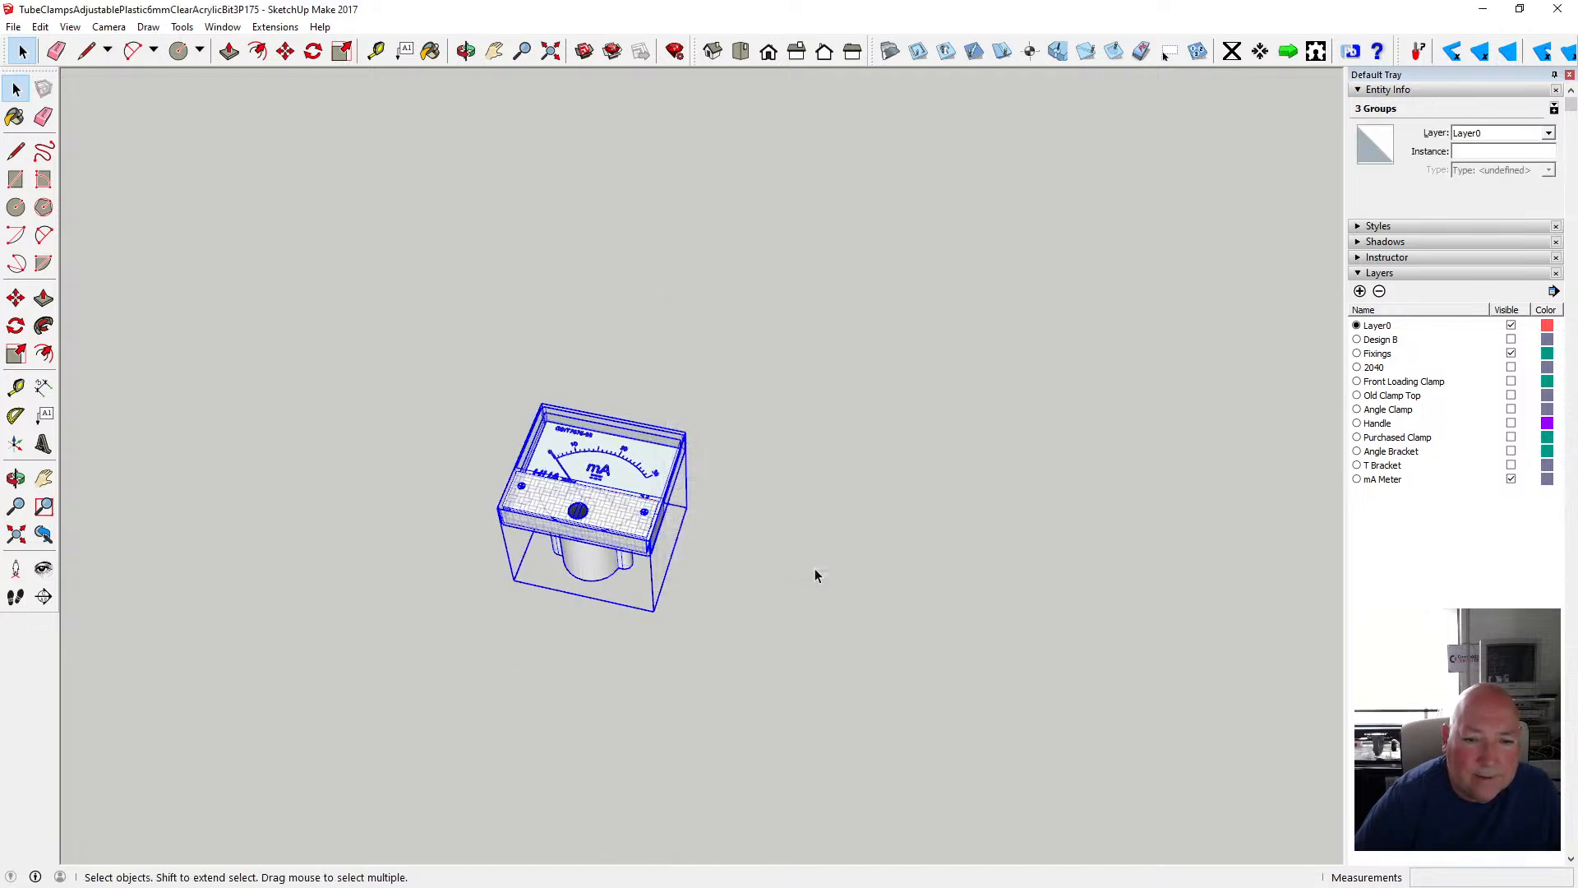
click(1548, 134)
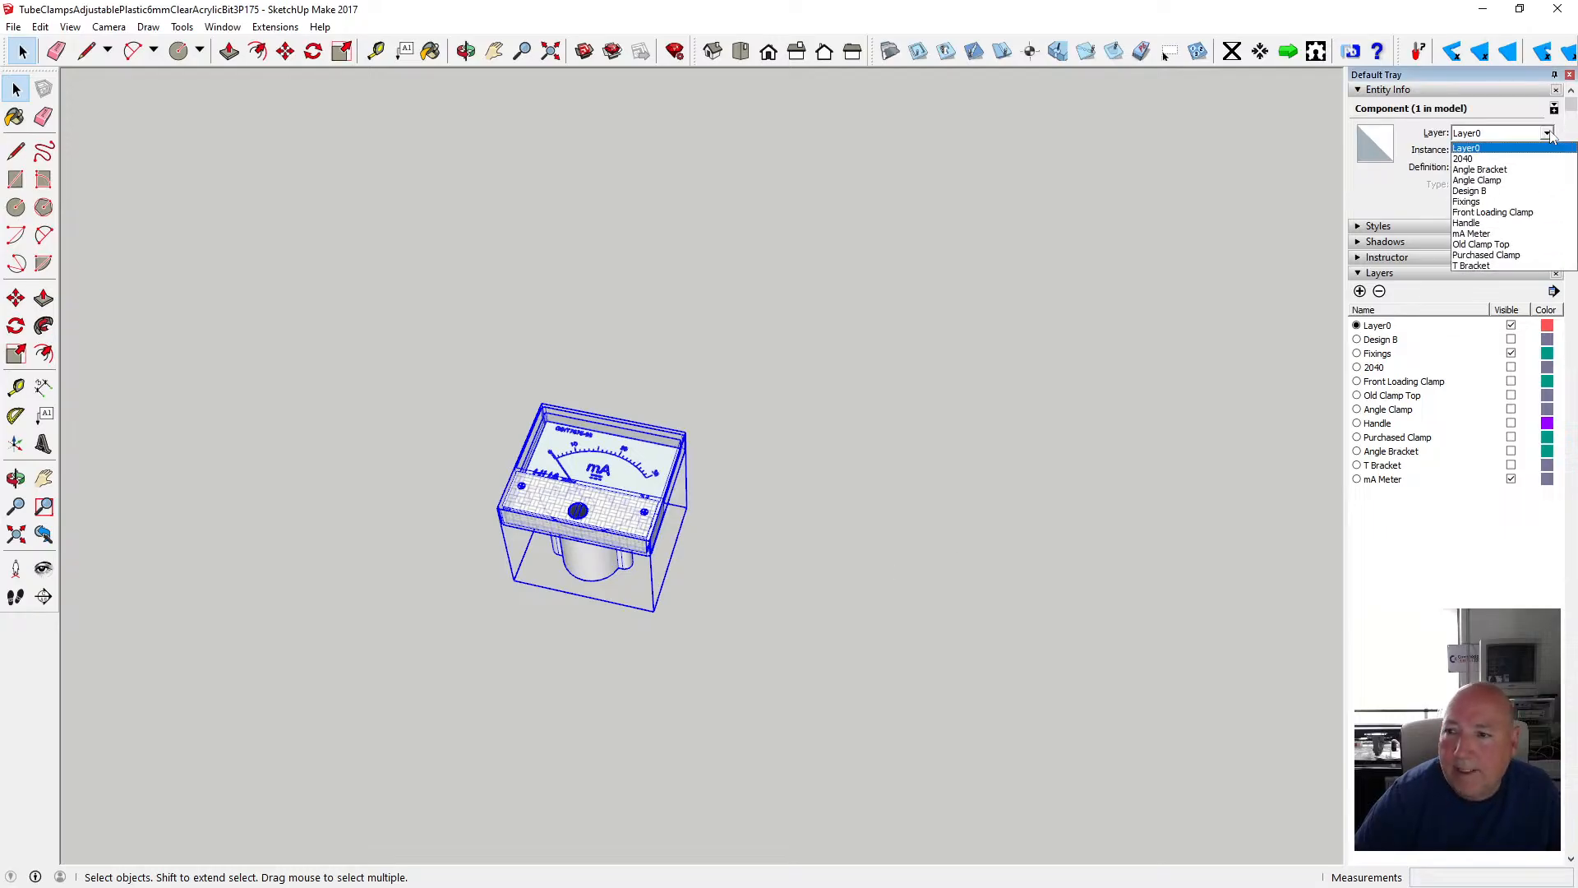
click(1490, 234)
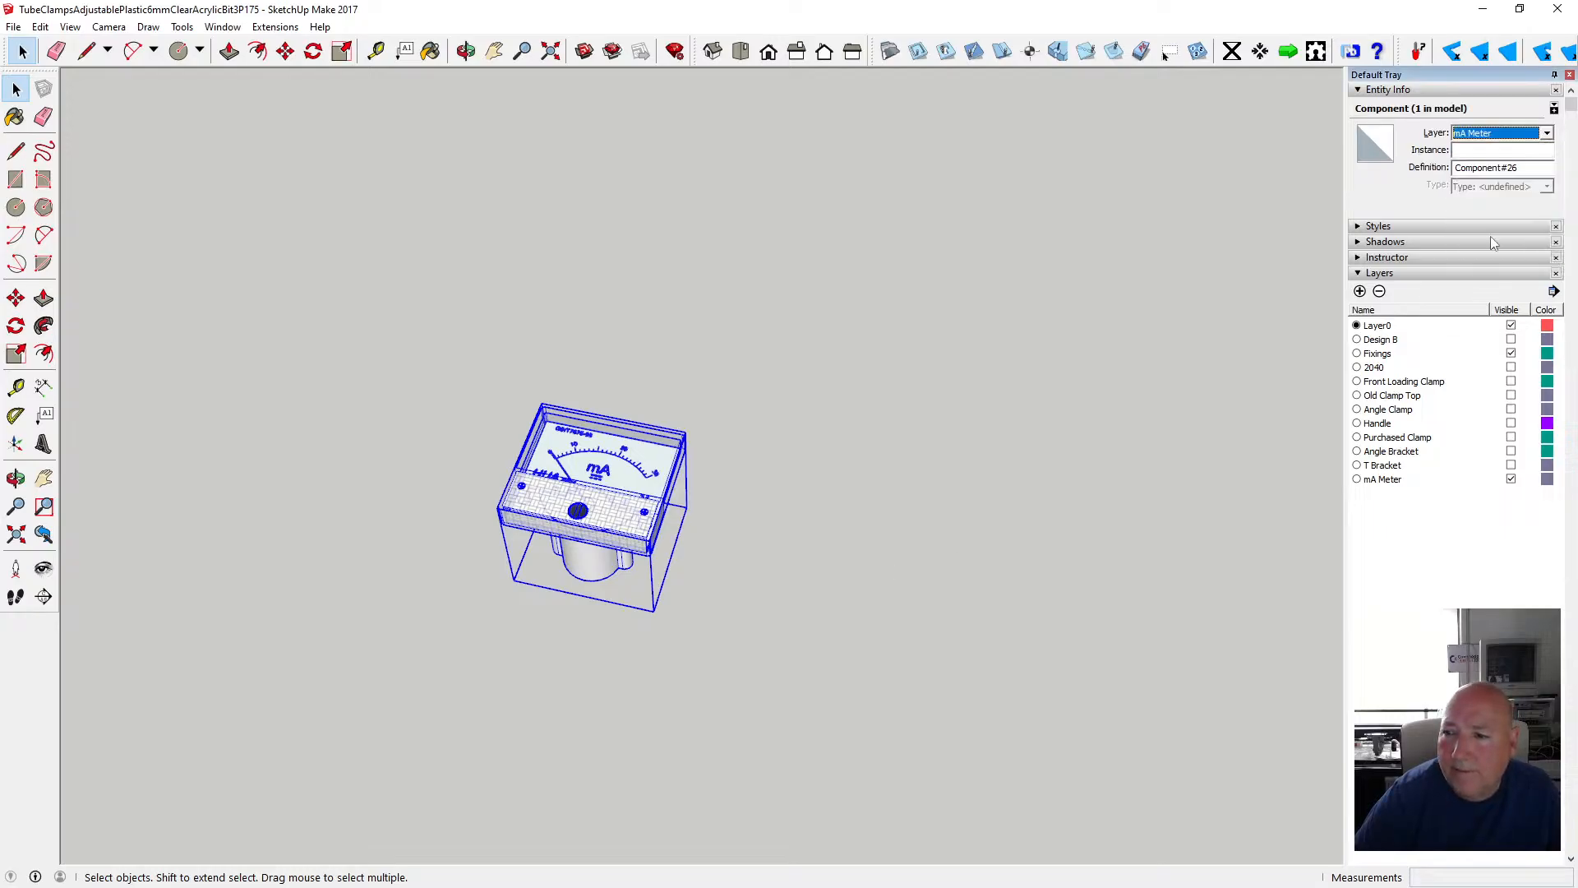
- Rotate the meter component 180 degrees in the top view so its dial reads upright
click(551, 51)
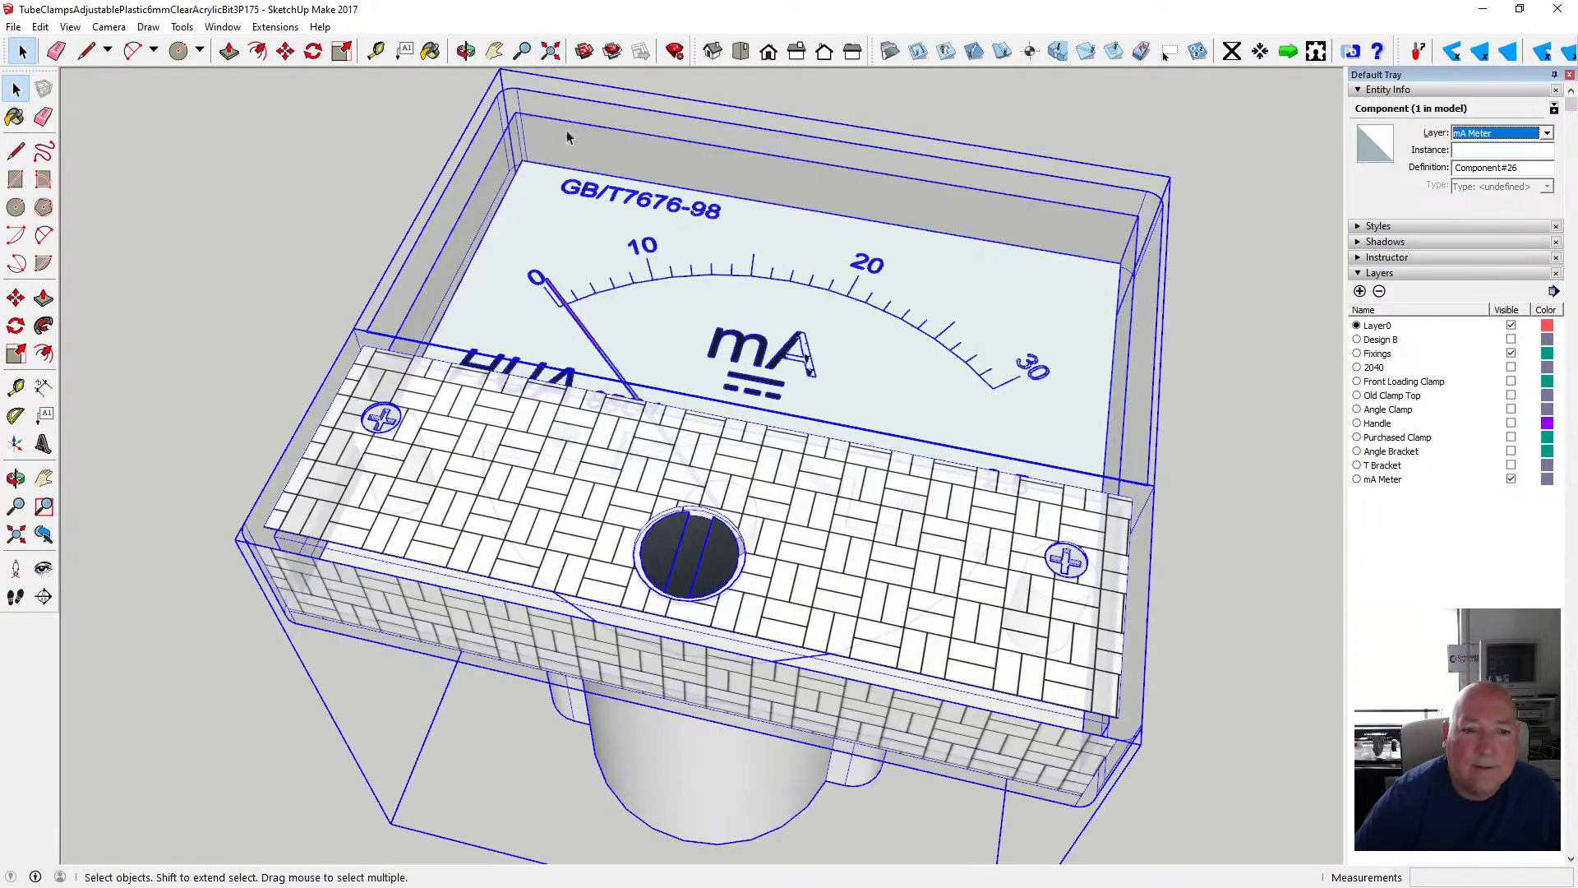
click(742, 59)
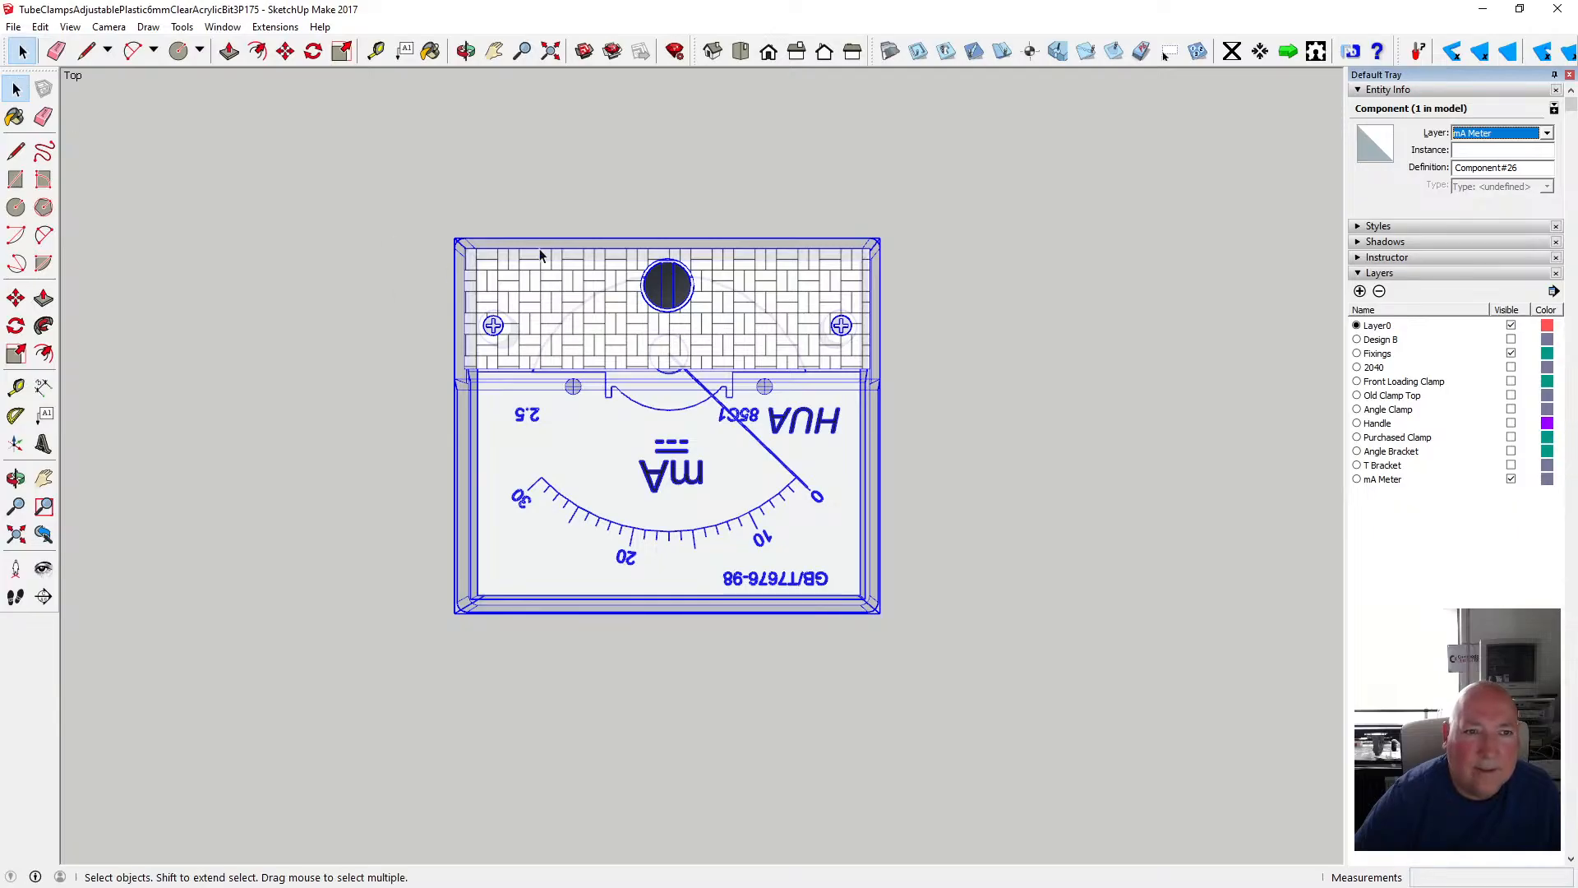
click(313, 51)
click(676, 426)
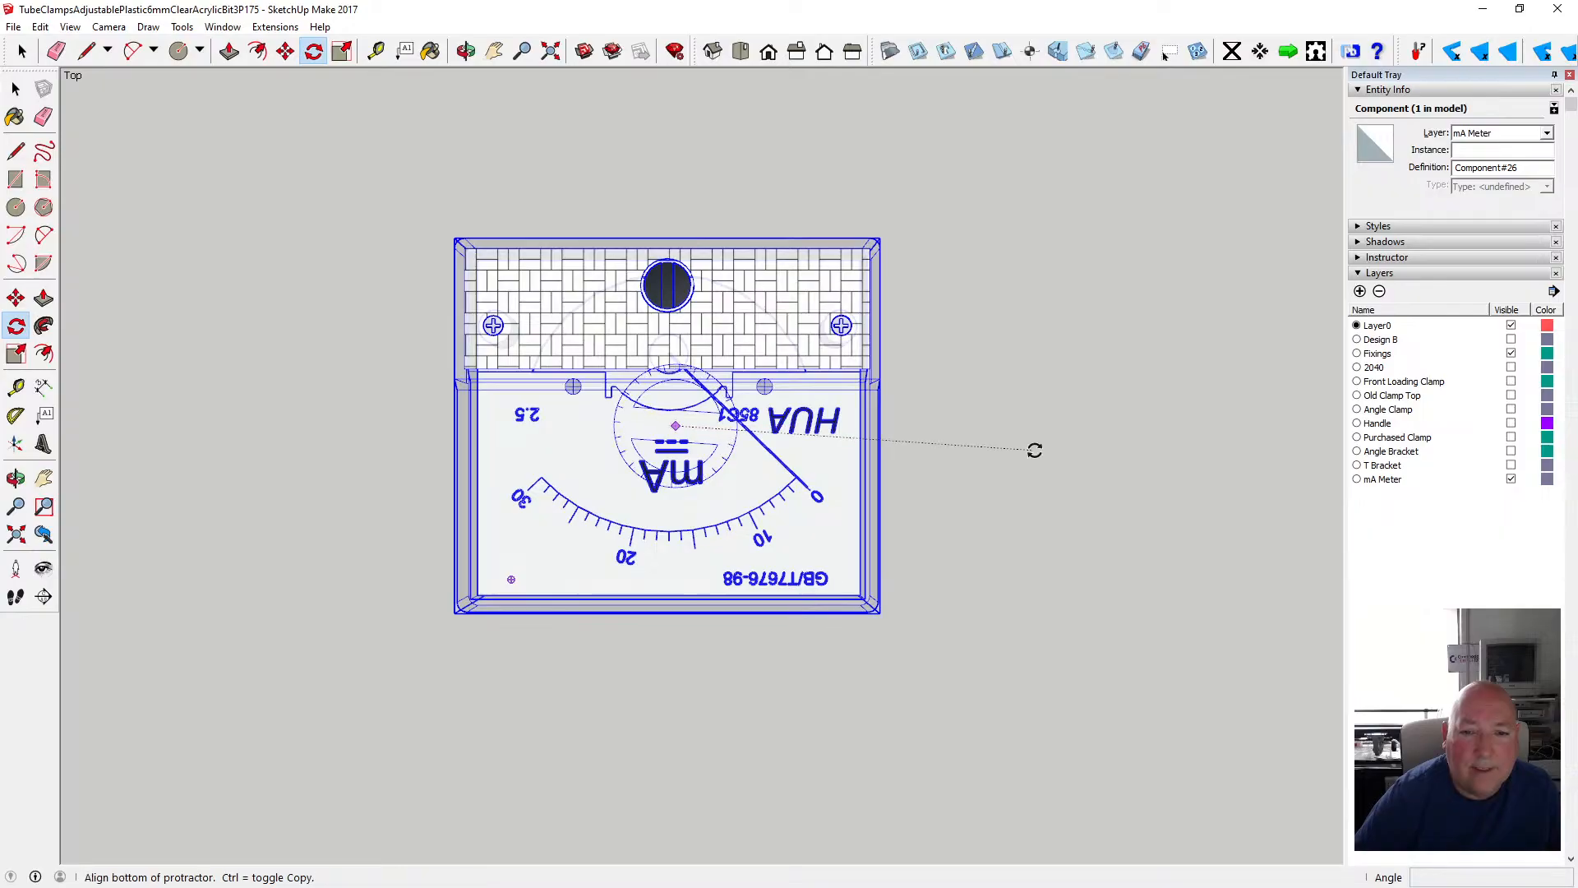
click(1059, 425)
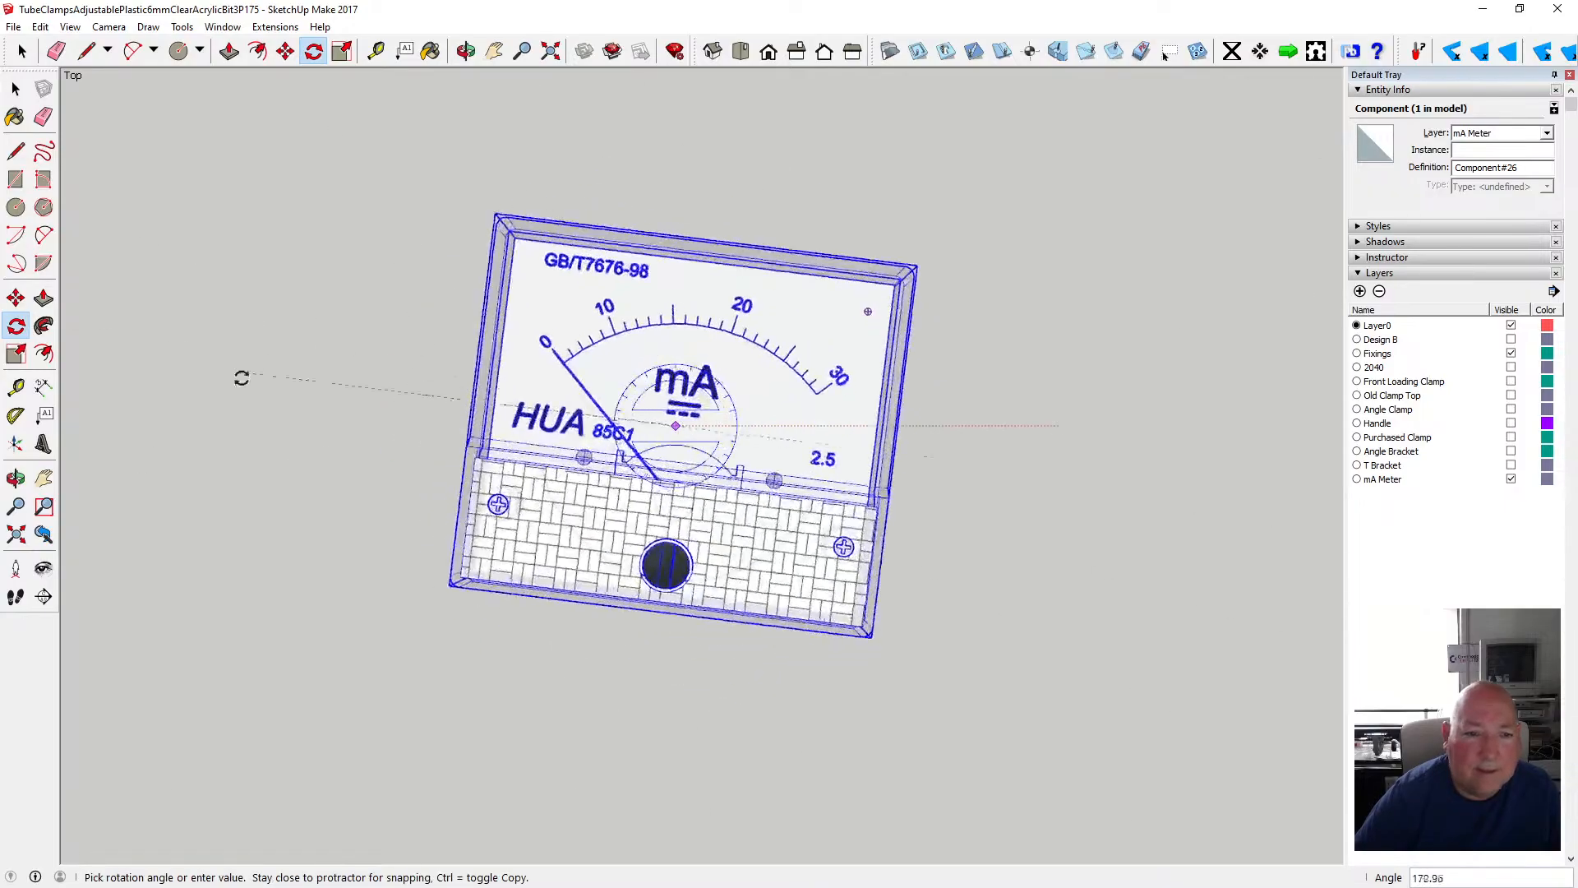
click(238, 432)
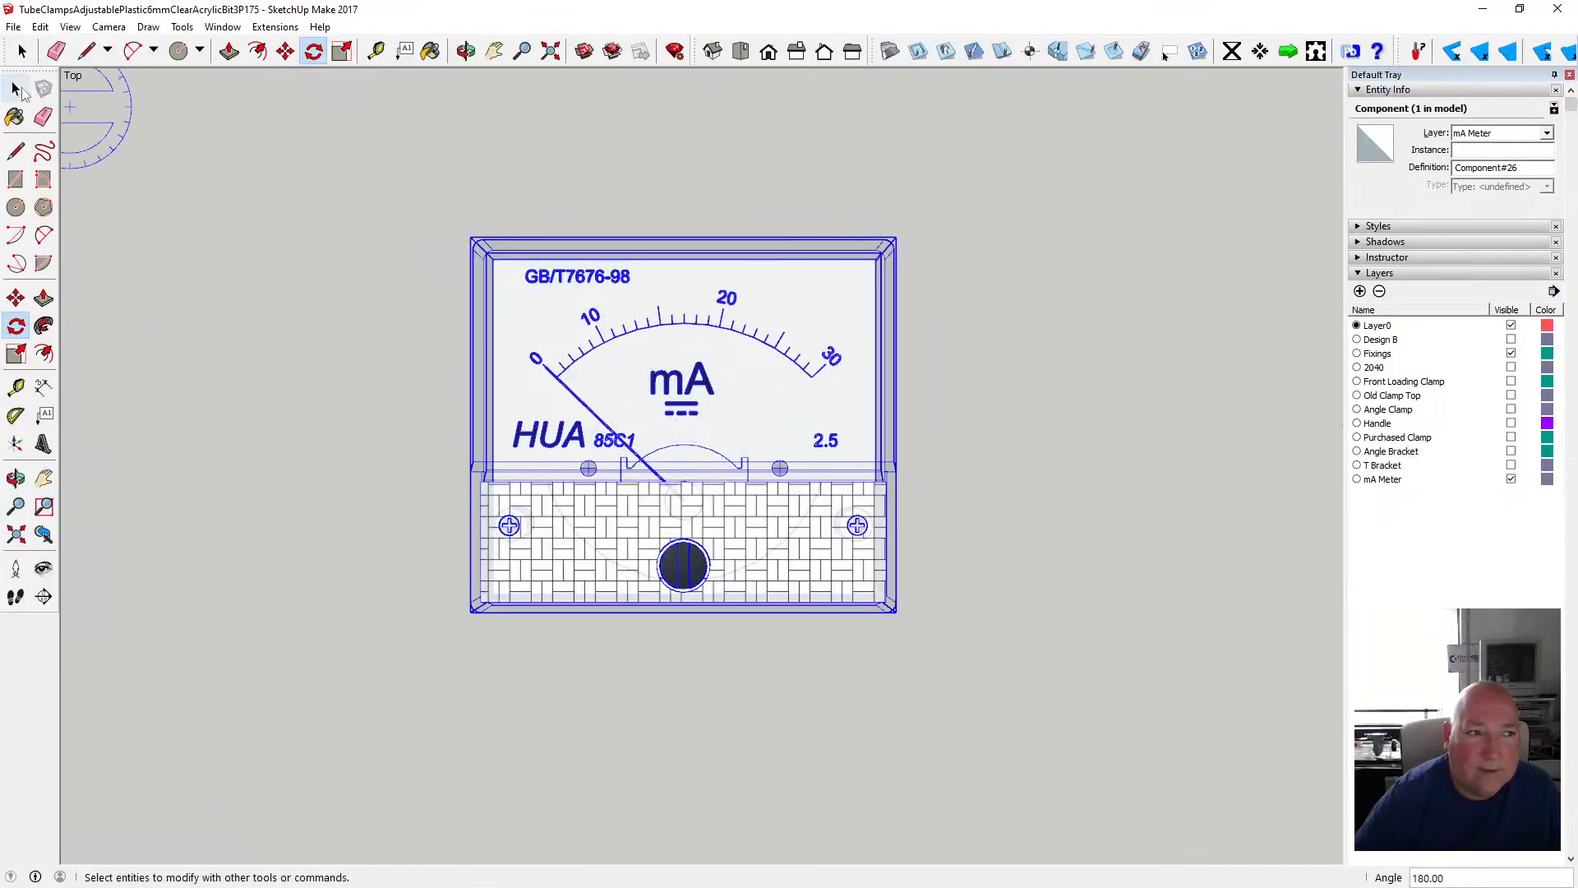
- Deselect the meter, fit it in view and save the model
click(16, 88)
click(575, 122)
click(551, 51)
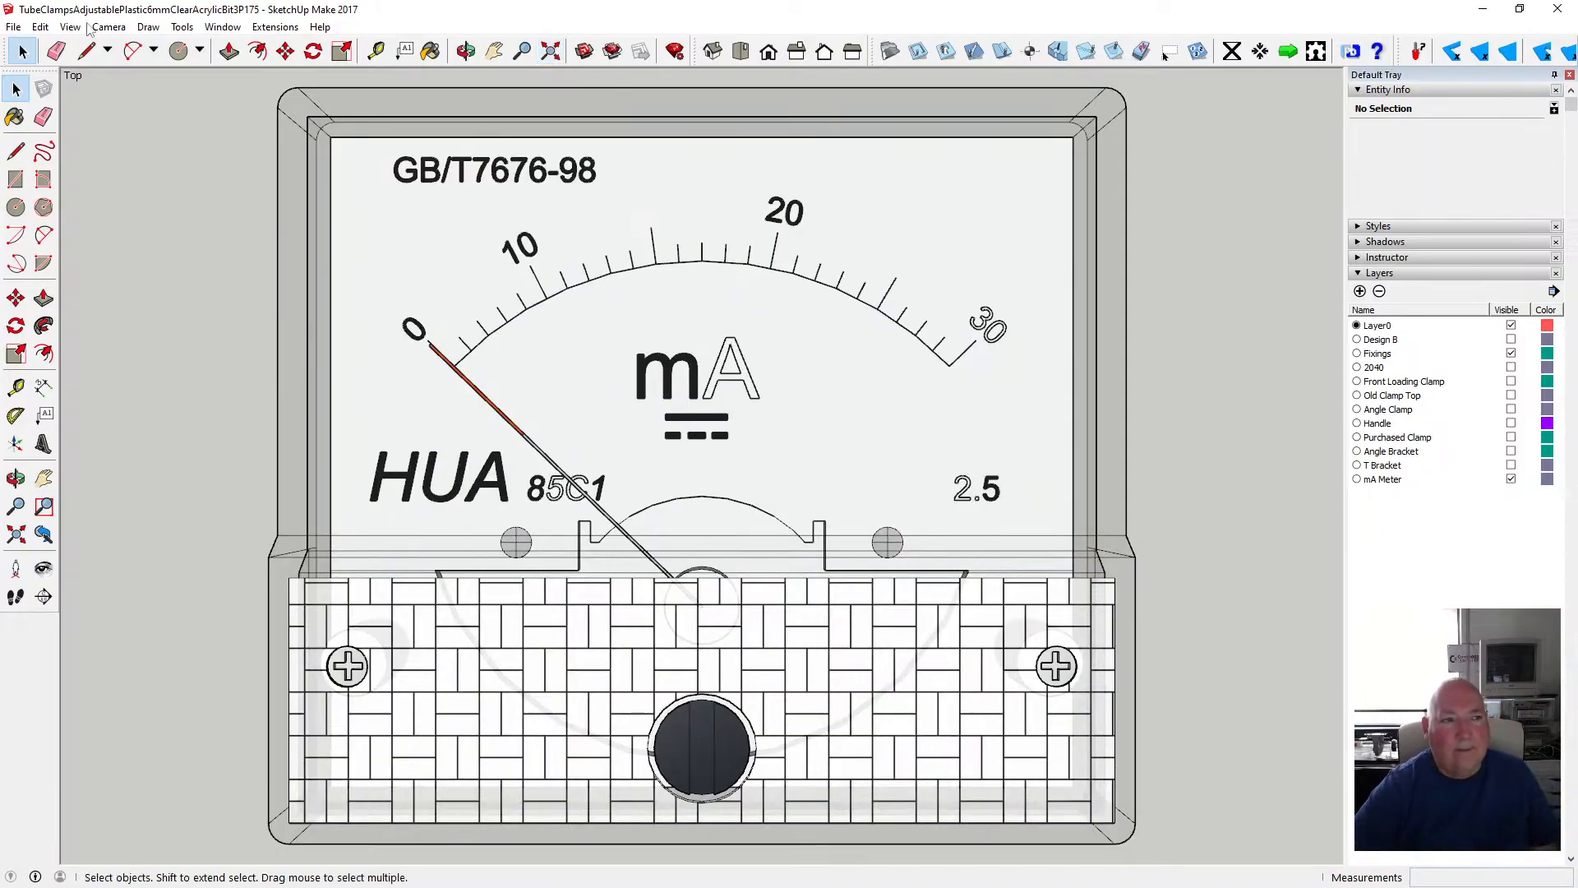
click(13, 26)
click(82, 87)
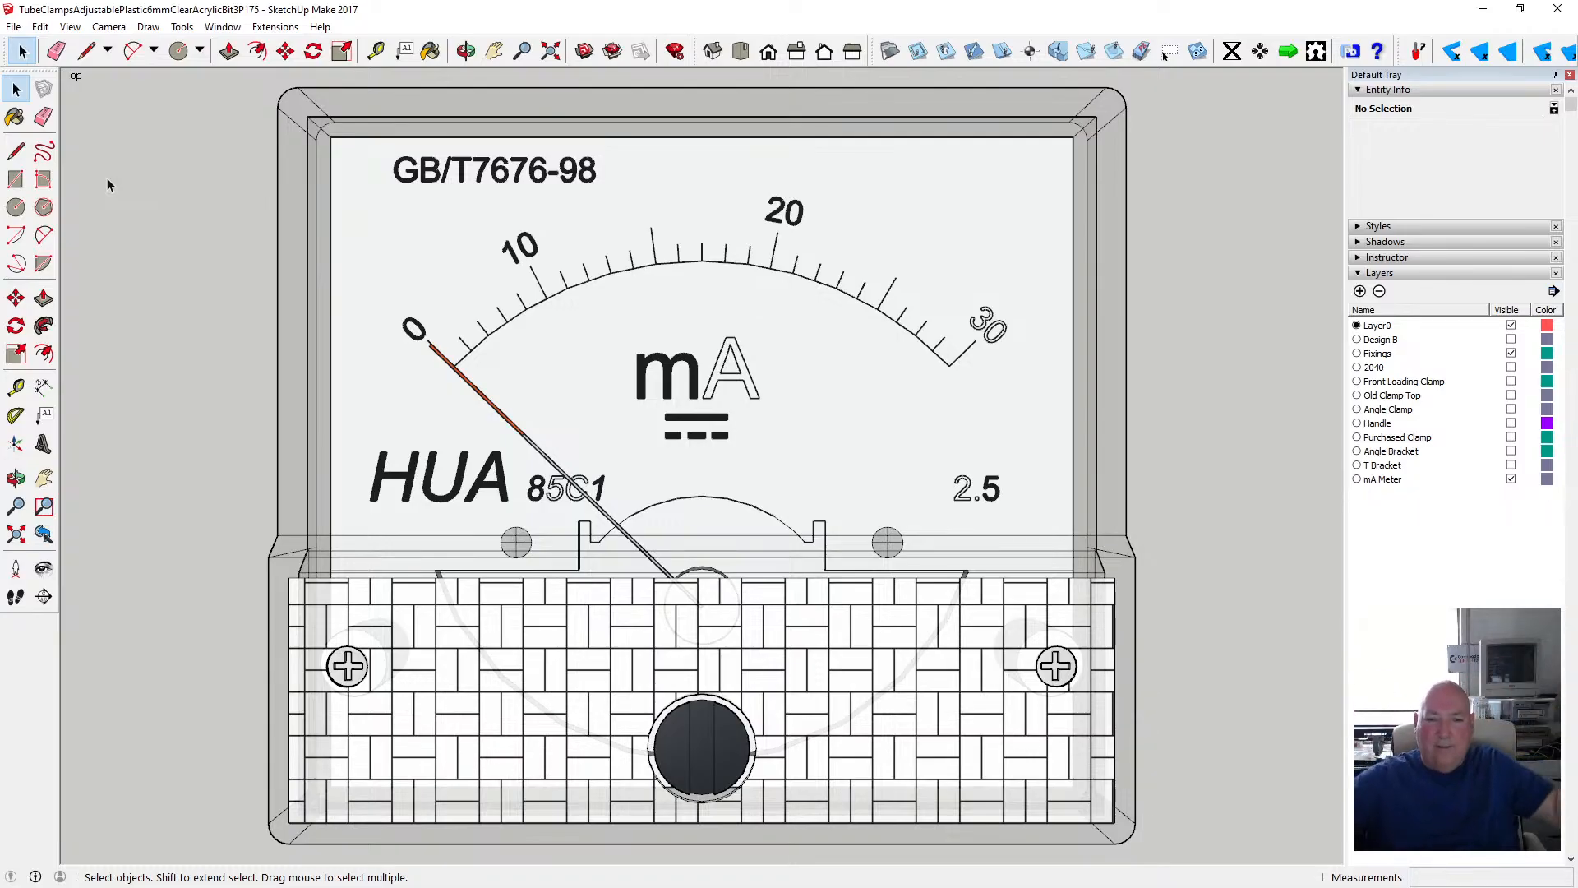
- Save the model again with the meter component selected and copy that component
scroll(734, 505, up, 5)
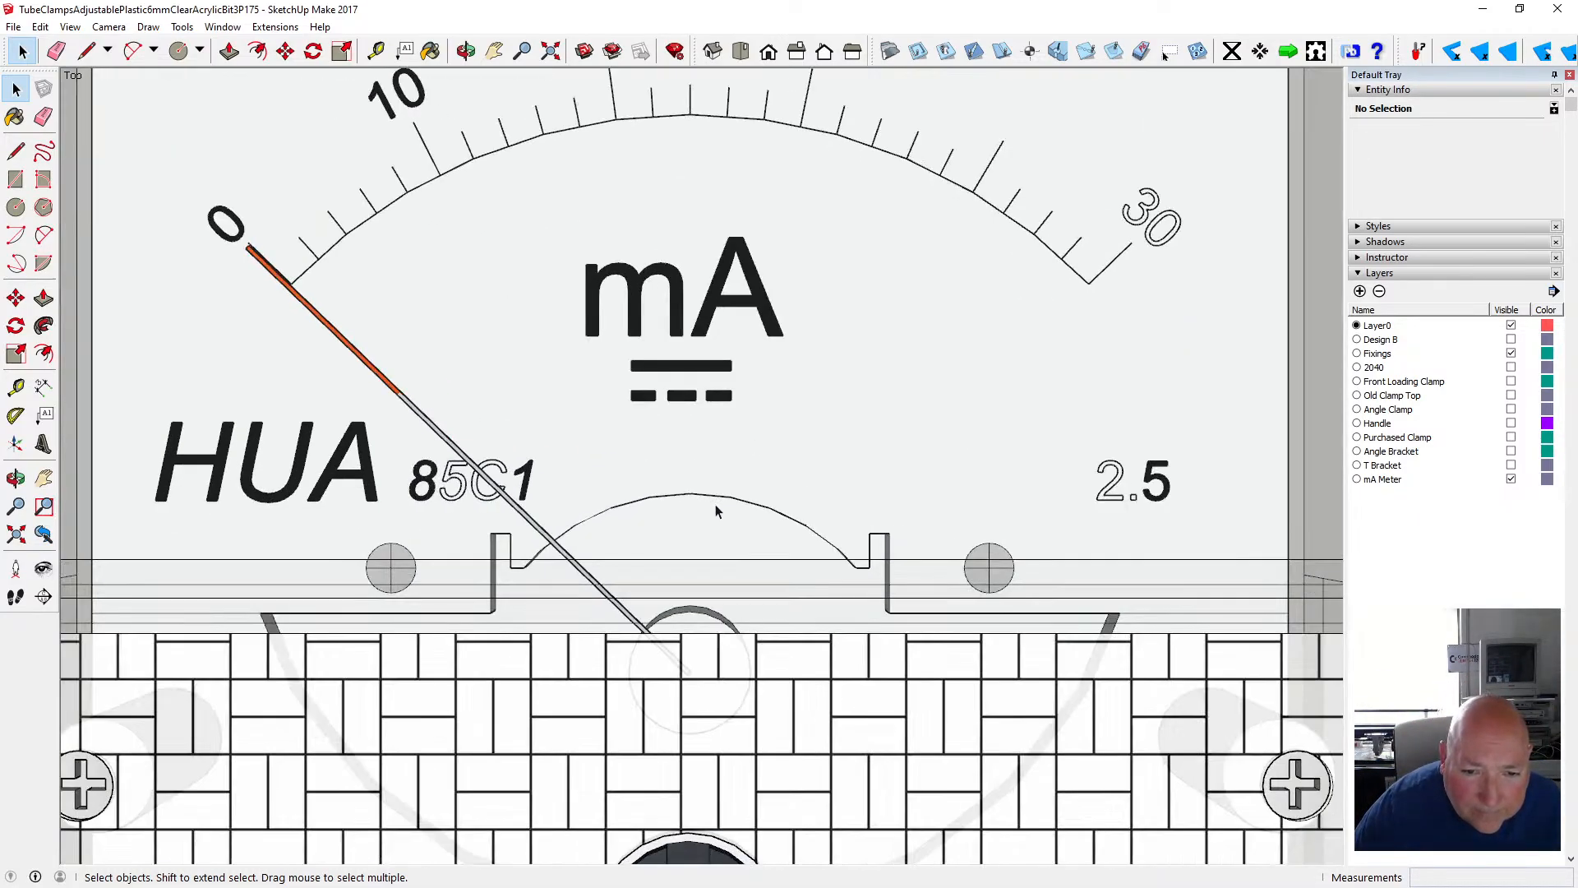
scroll(715, 509, down, 6)
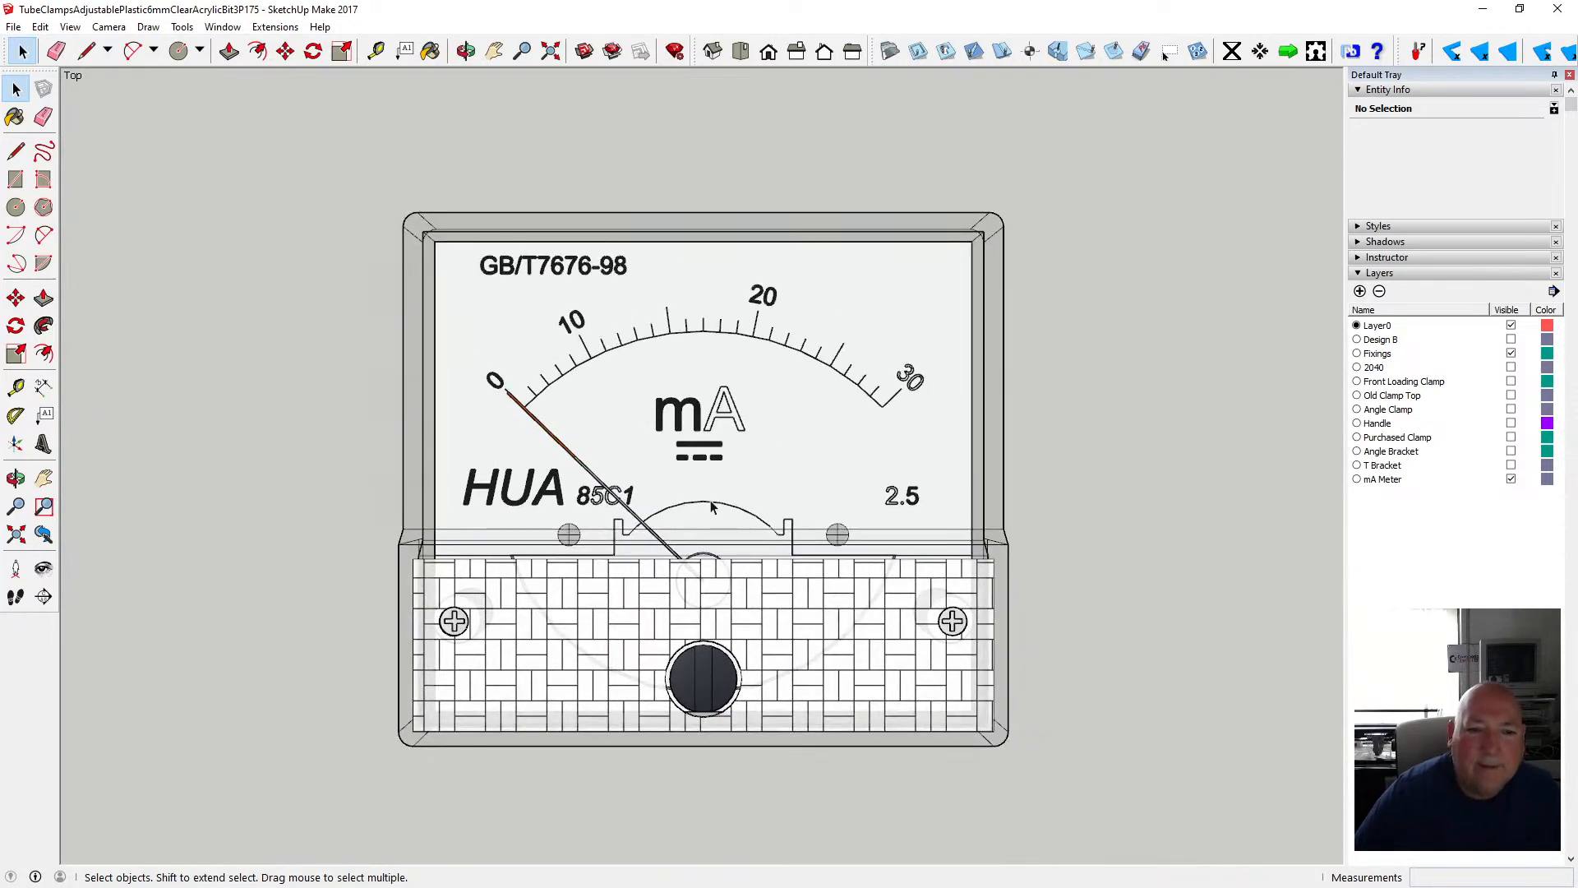
click(714, 515)
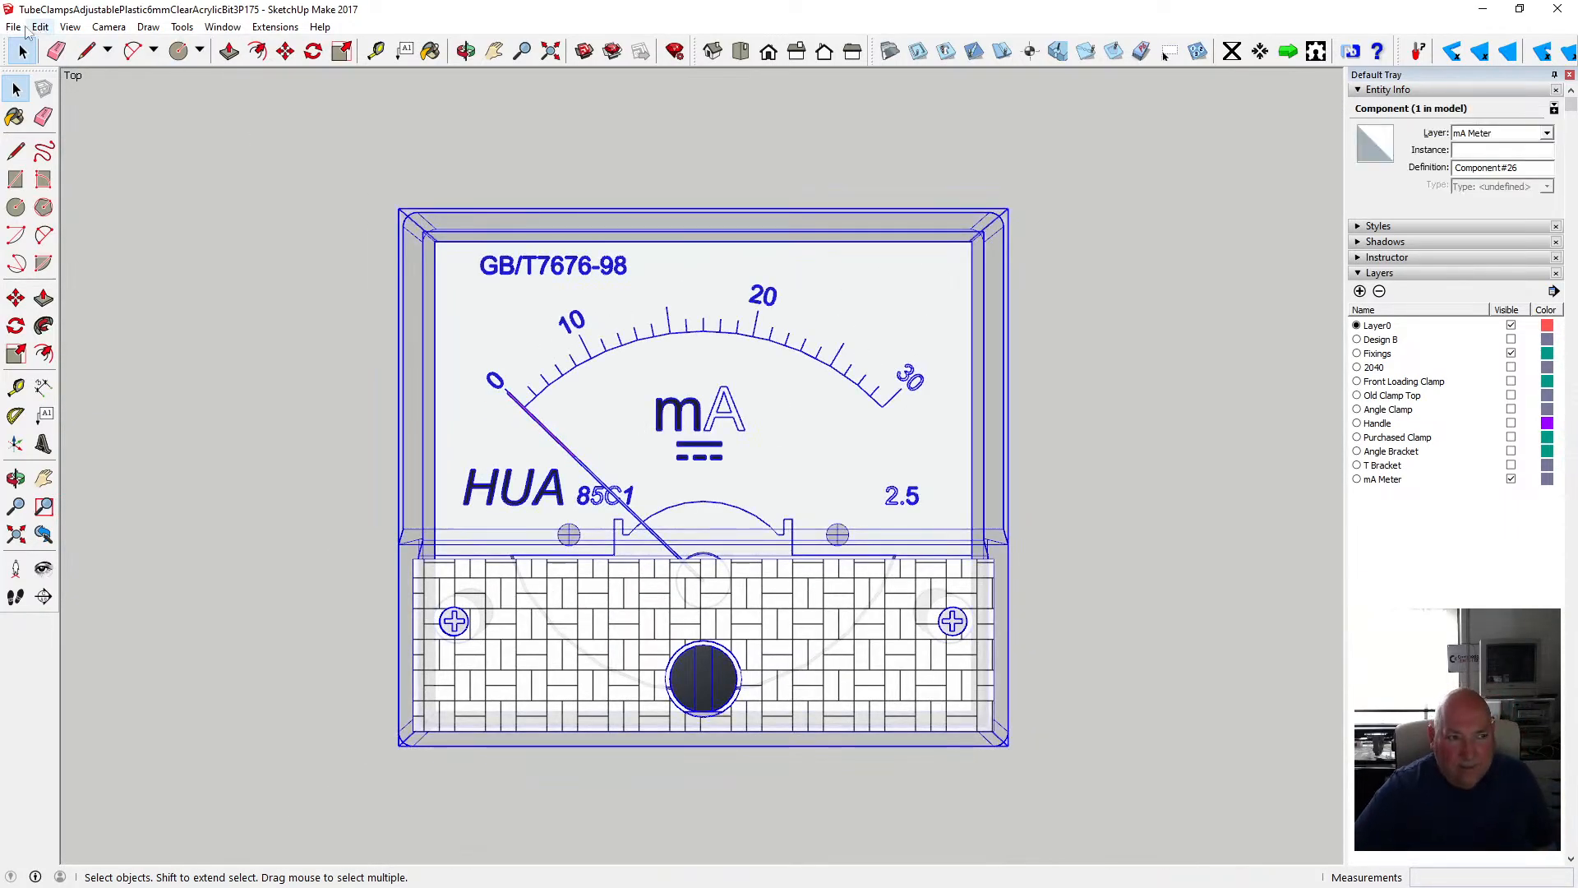
click(14, 27)
click(39, 87)
click(41, 27)
click(85, 106)
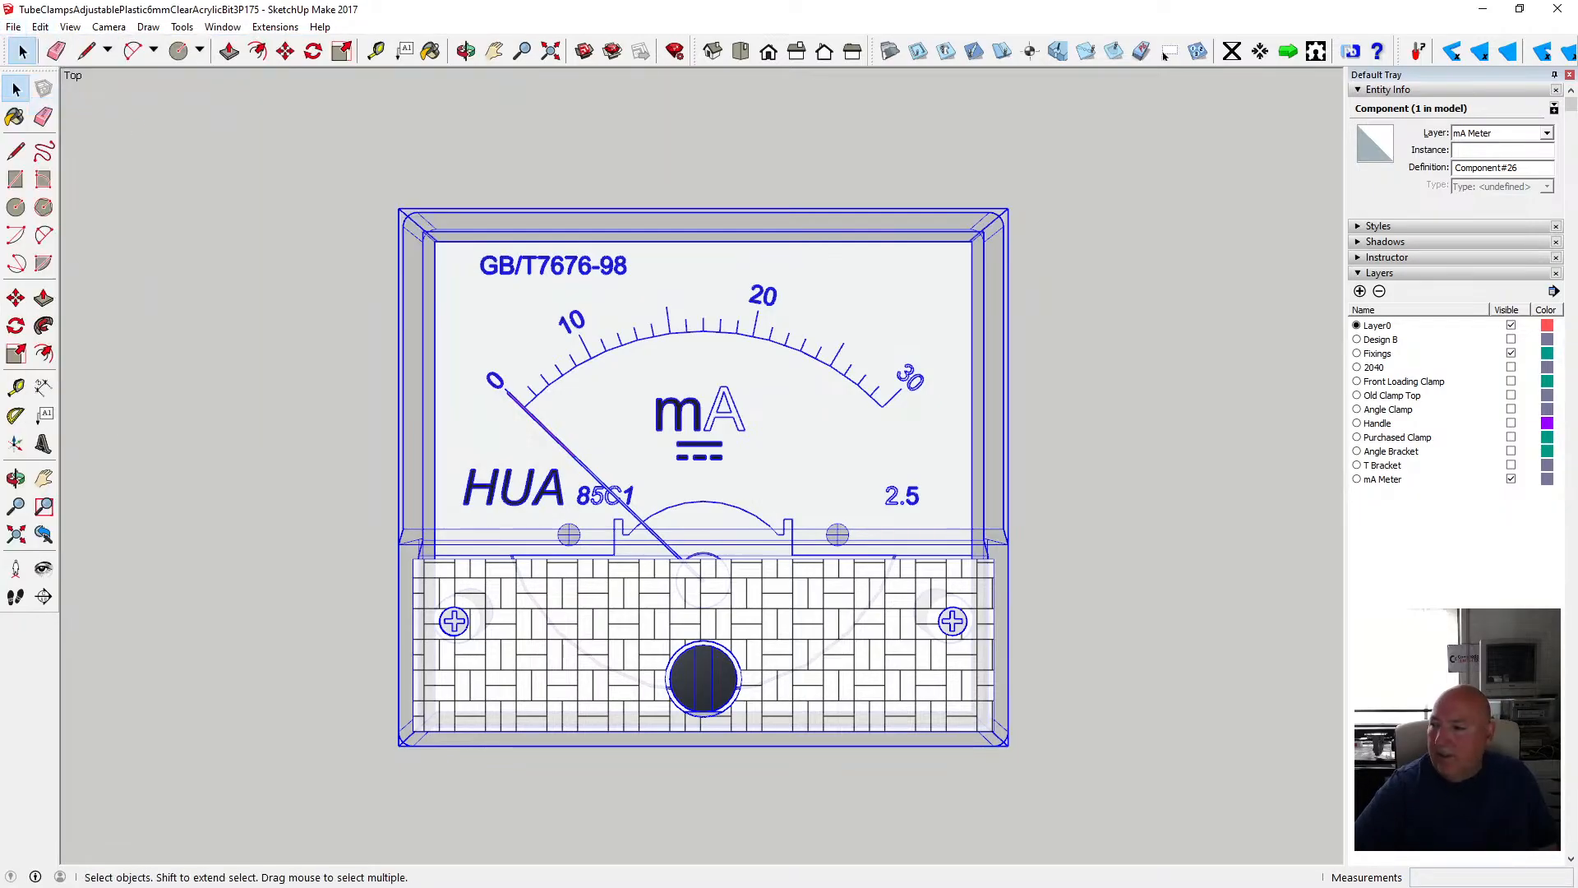
- Switch to the K40LaserEngraverUpgrades model and paste the meter in front of the lower front rail
key(alt+Tab)
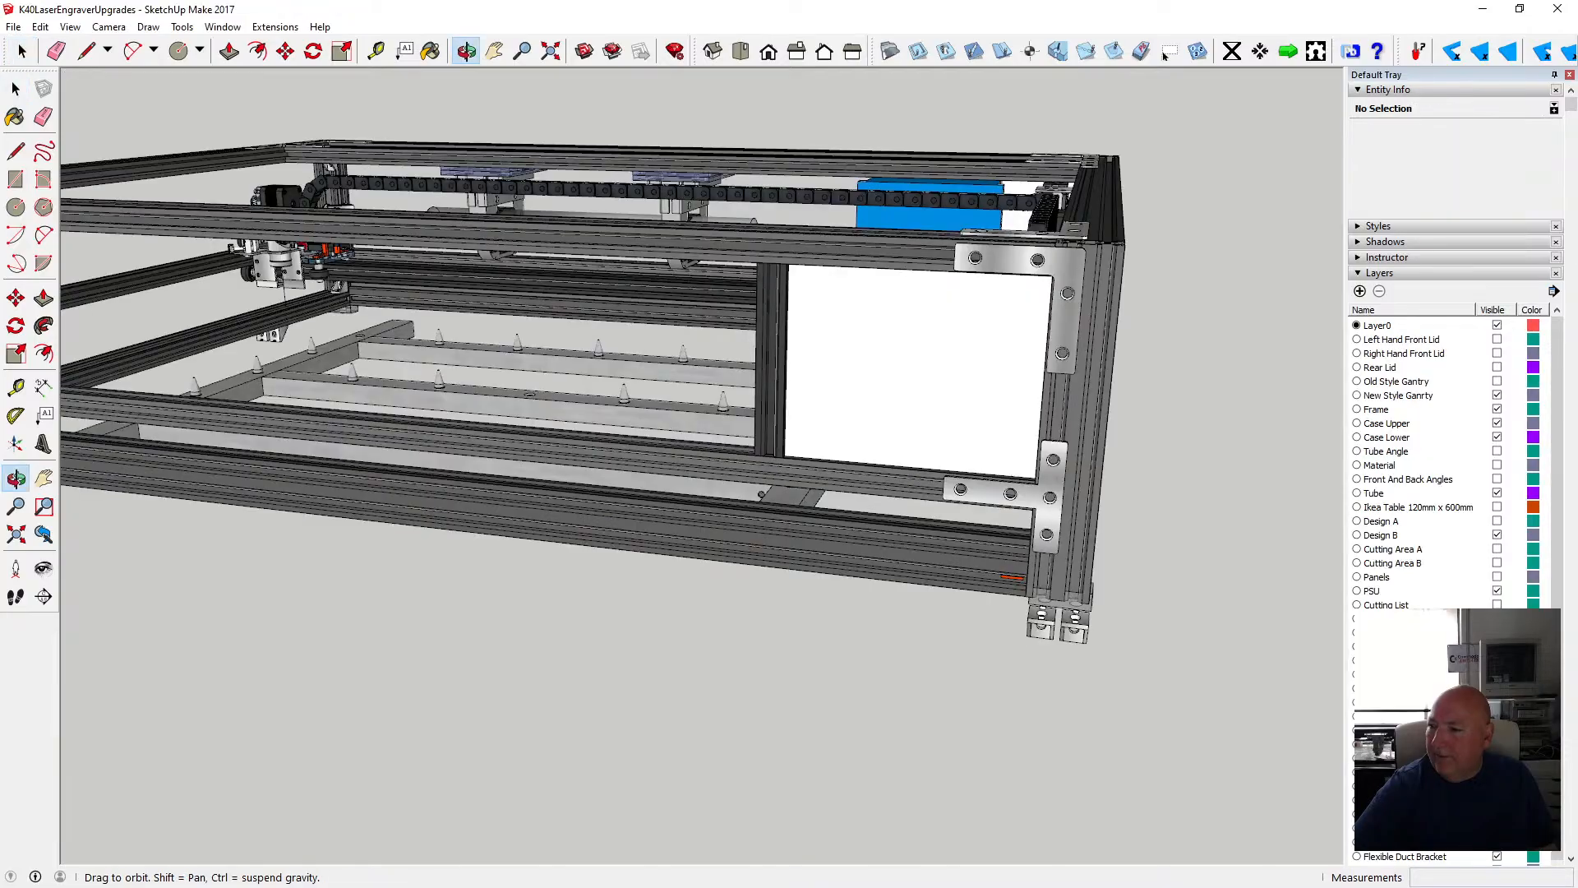
scroll(822, 339, up, 3)
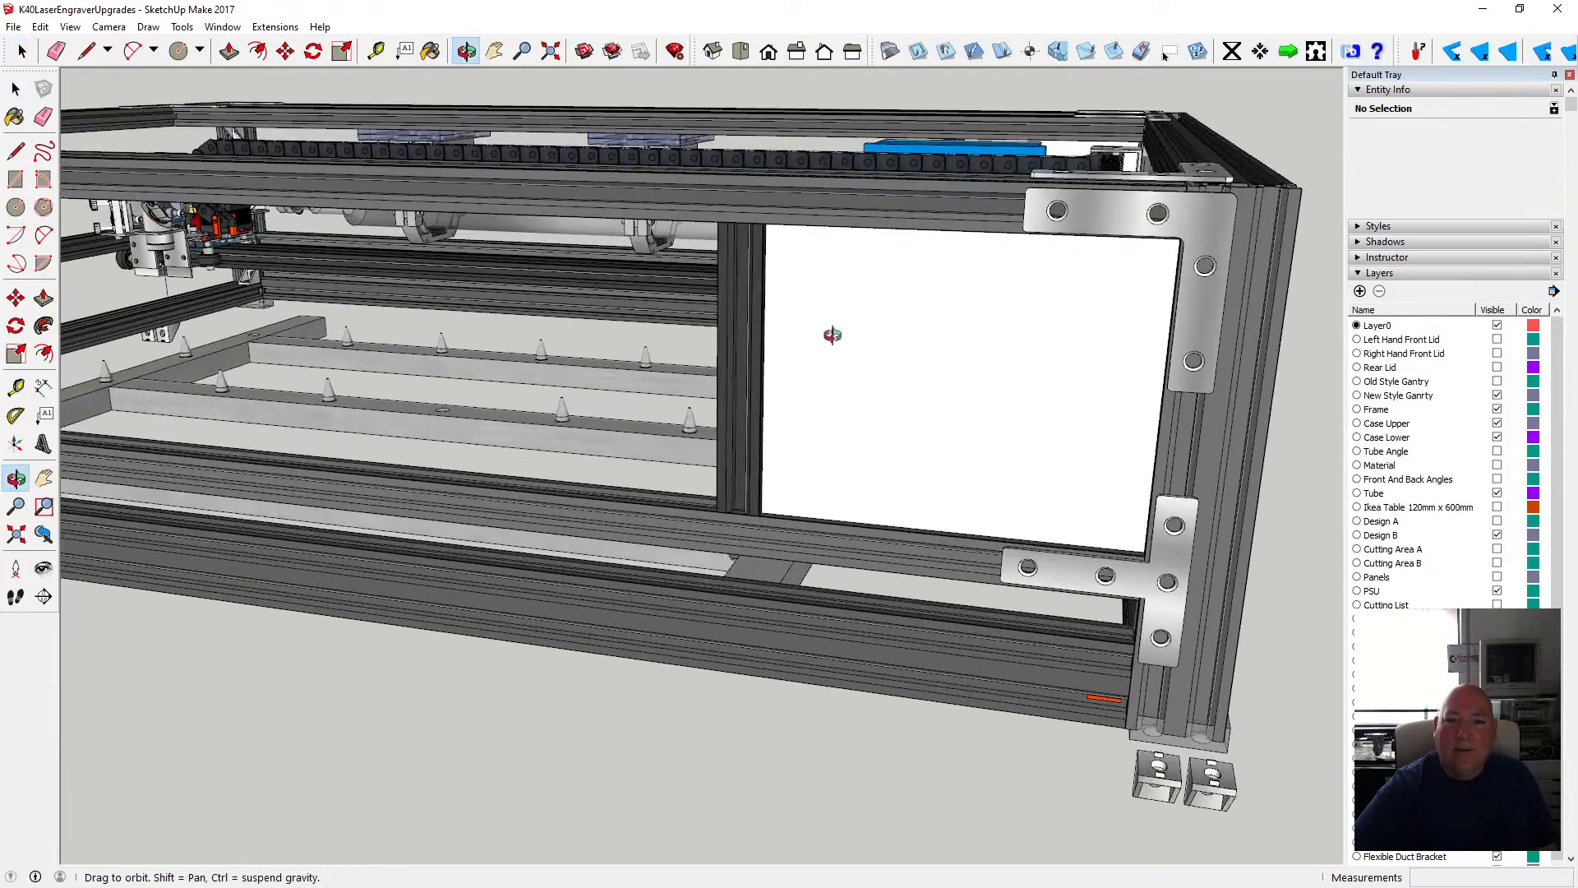
drag(831, 335, 864, 370)
scroll(885, 355, down, 2)
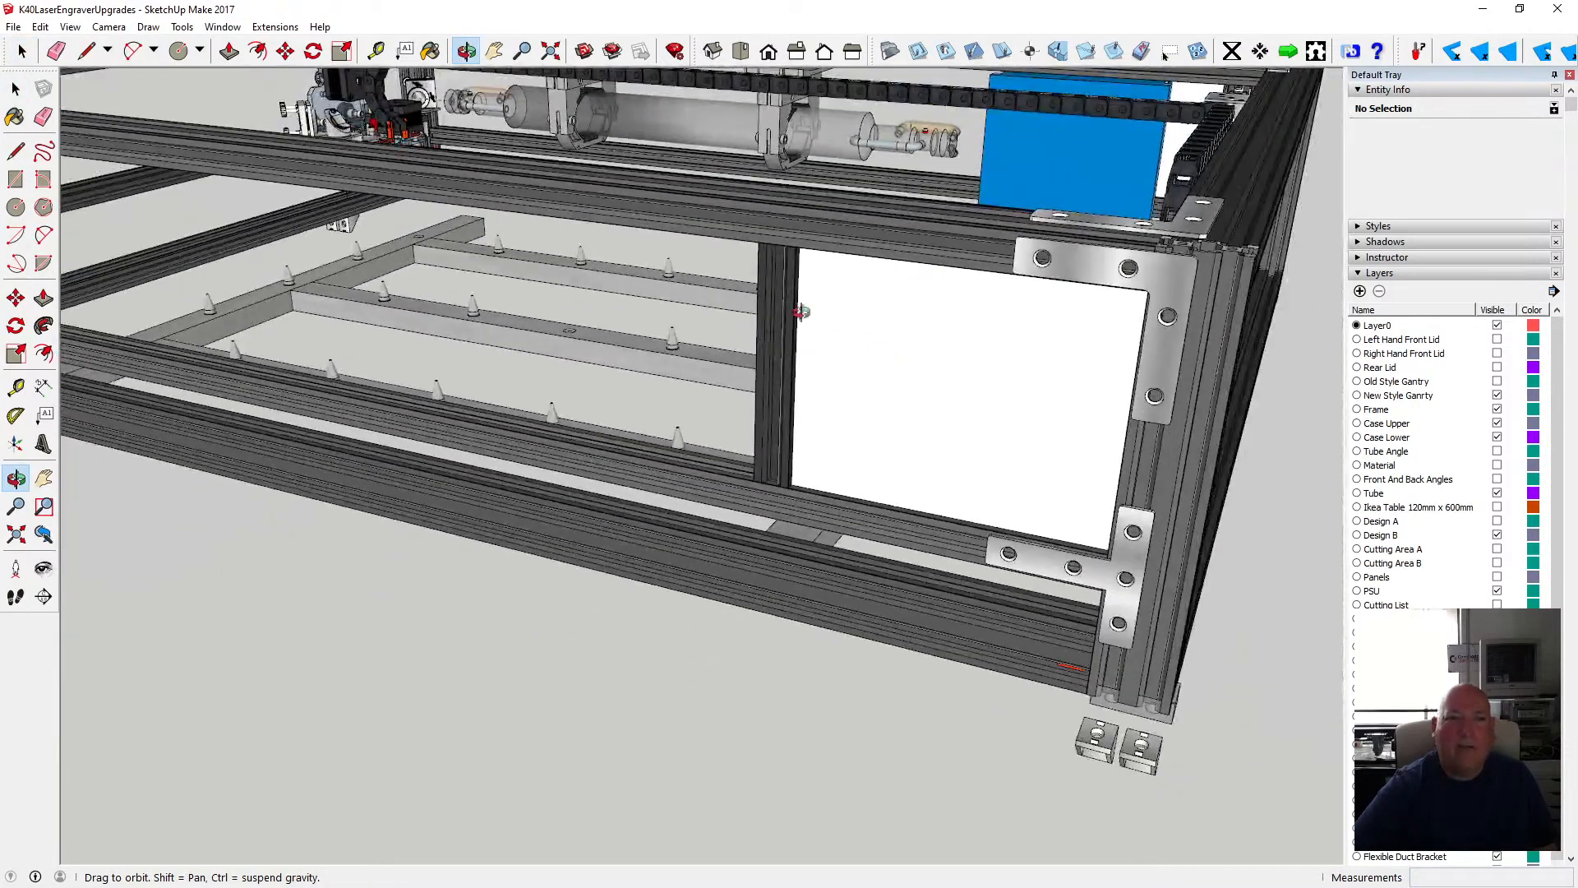
click(40, 27)
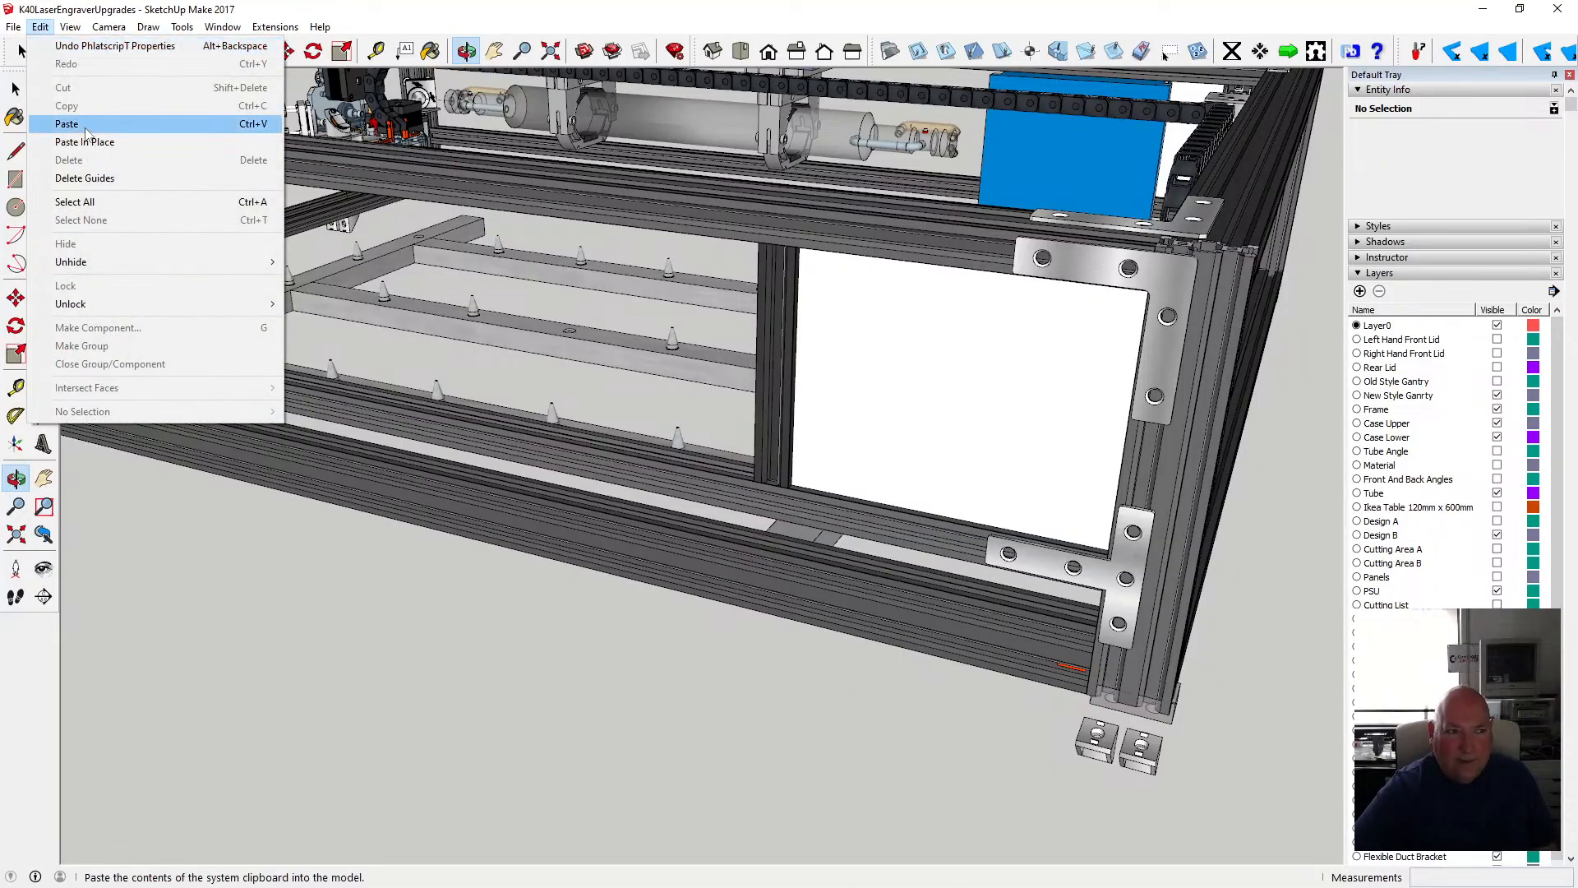
click(87, 131)
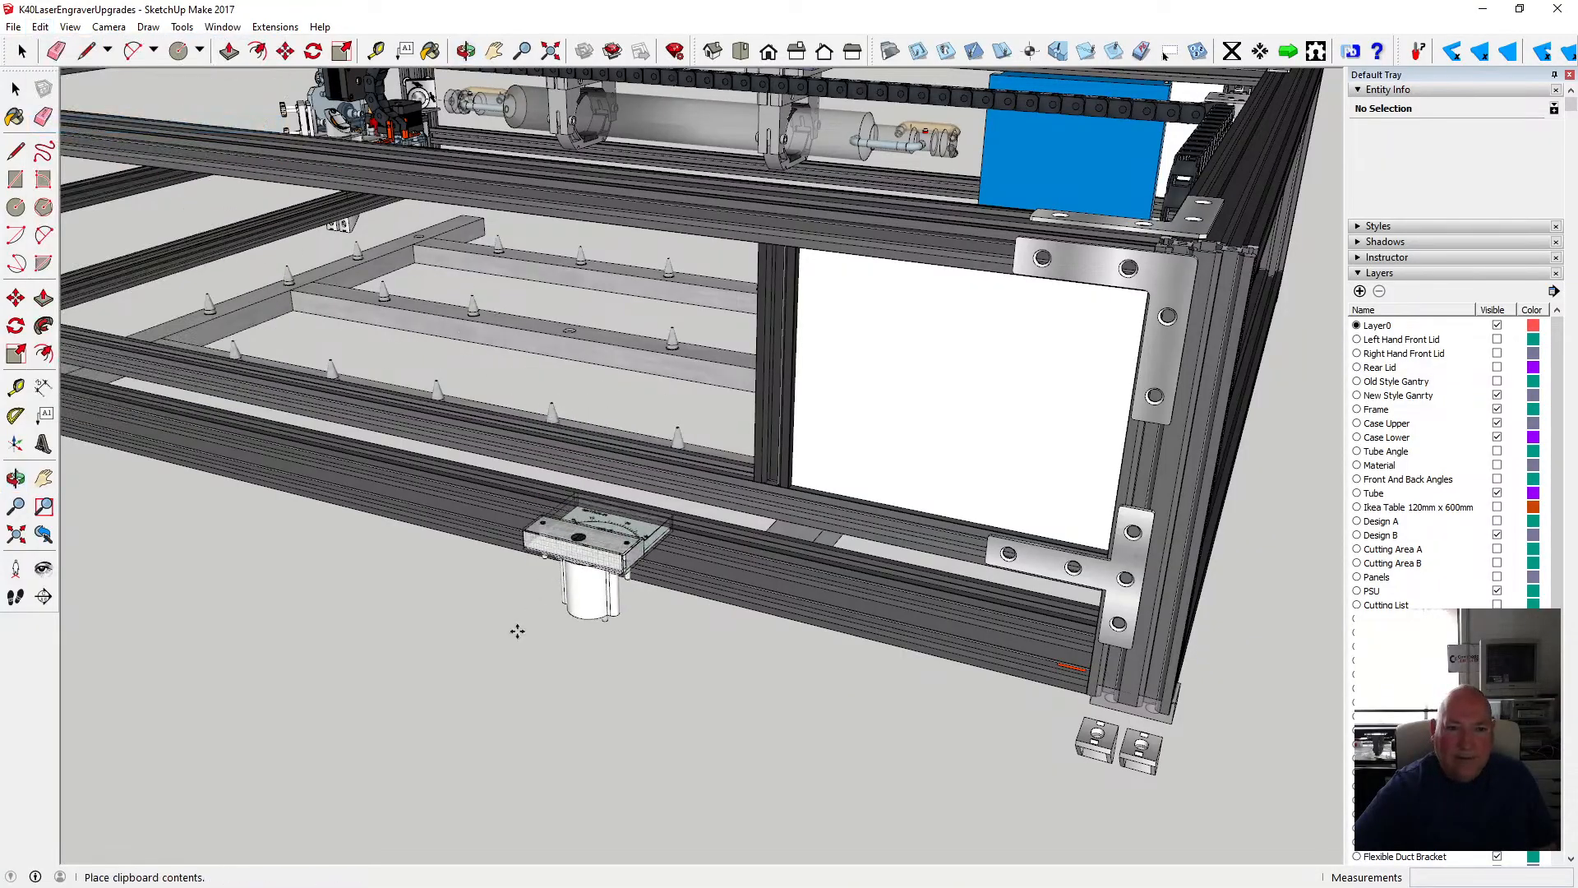
click(500, 716)
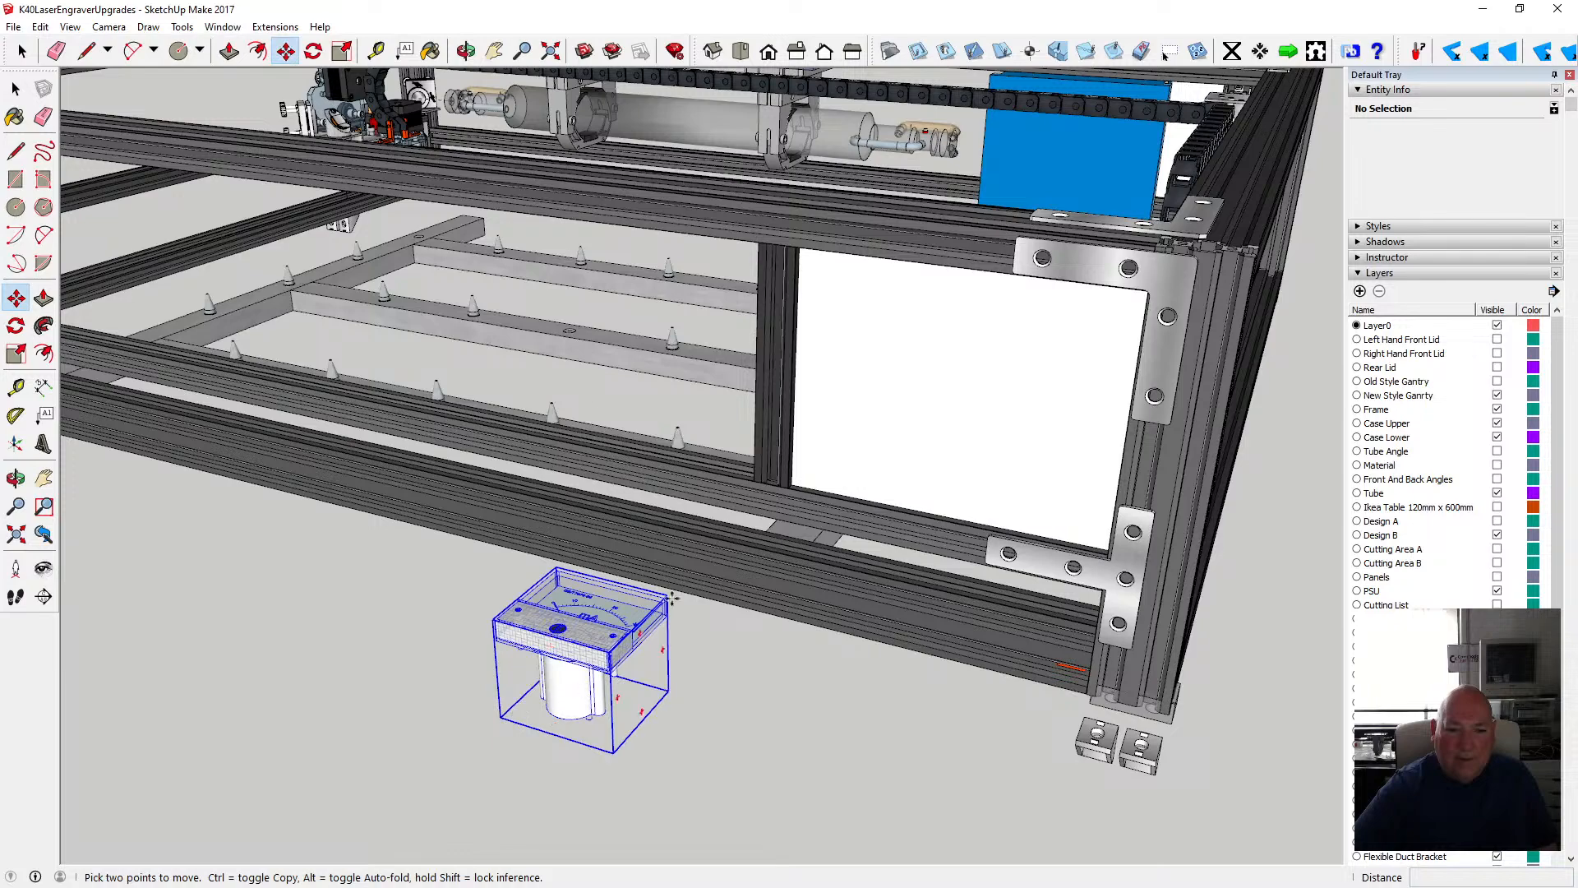
- Rotate the pasted meter 90 degrees so its dial stands vertical and faces the front of the machine
click(466, 51)
drag(493, 247, 413, 246)
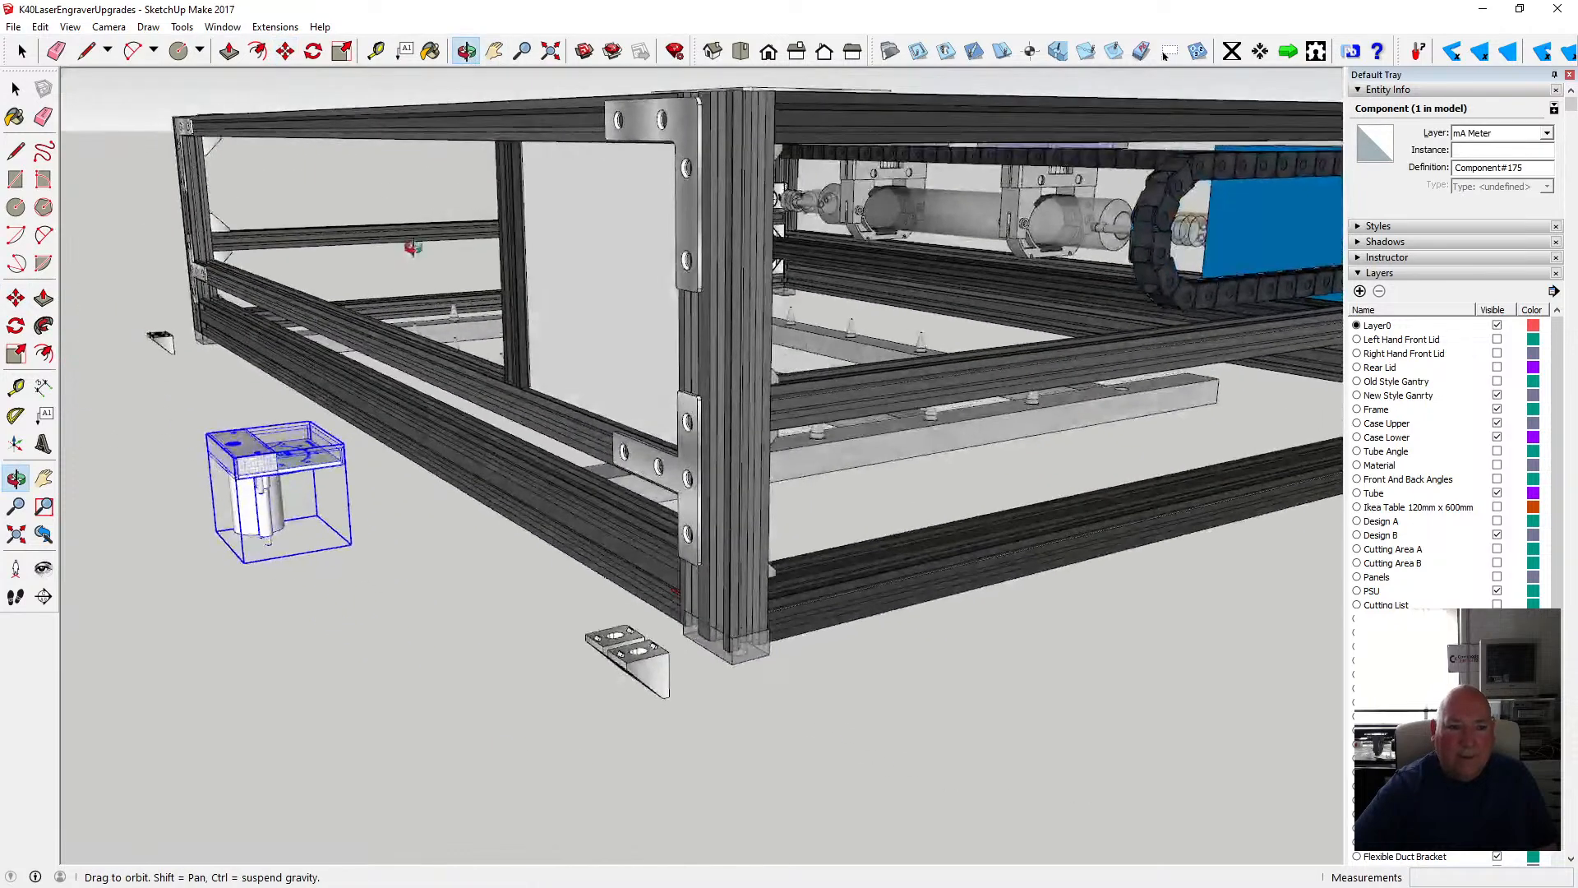
click(314, 51)
scroll(260, 457, up, 5)
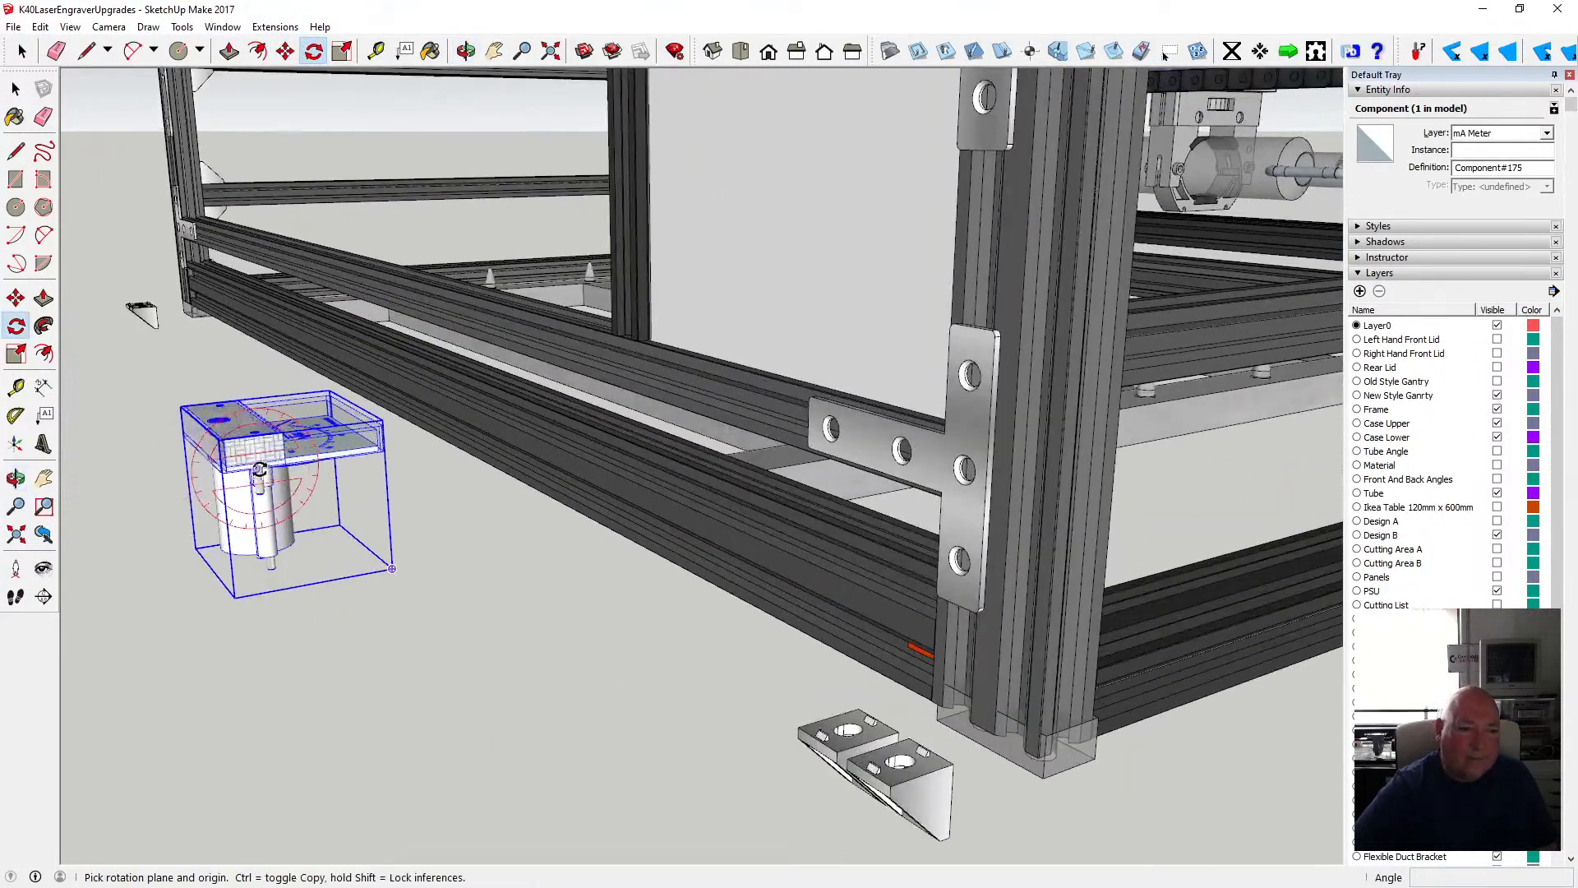
drag(255, 462, 372, 460)
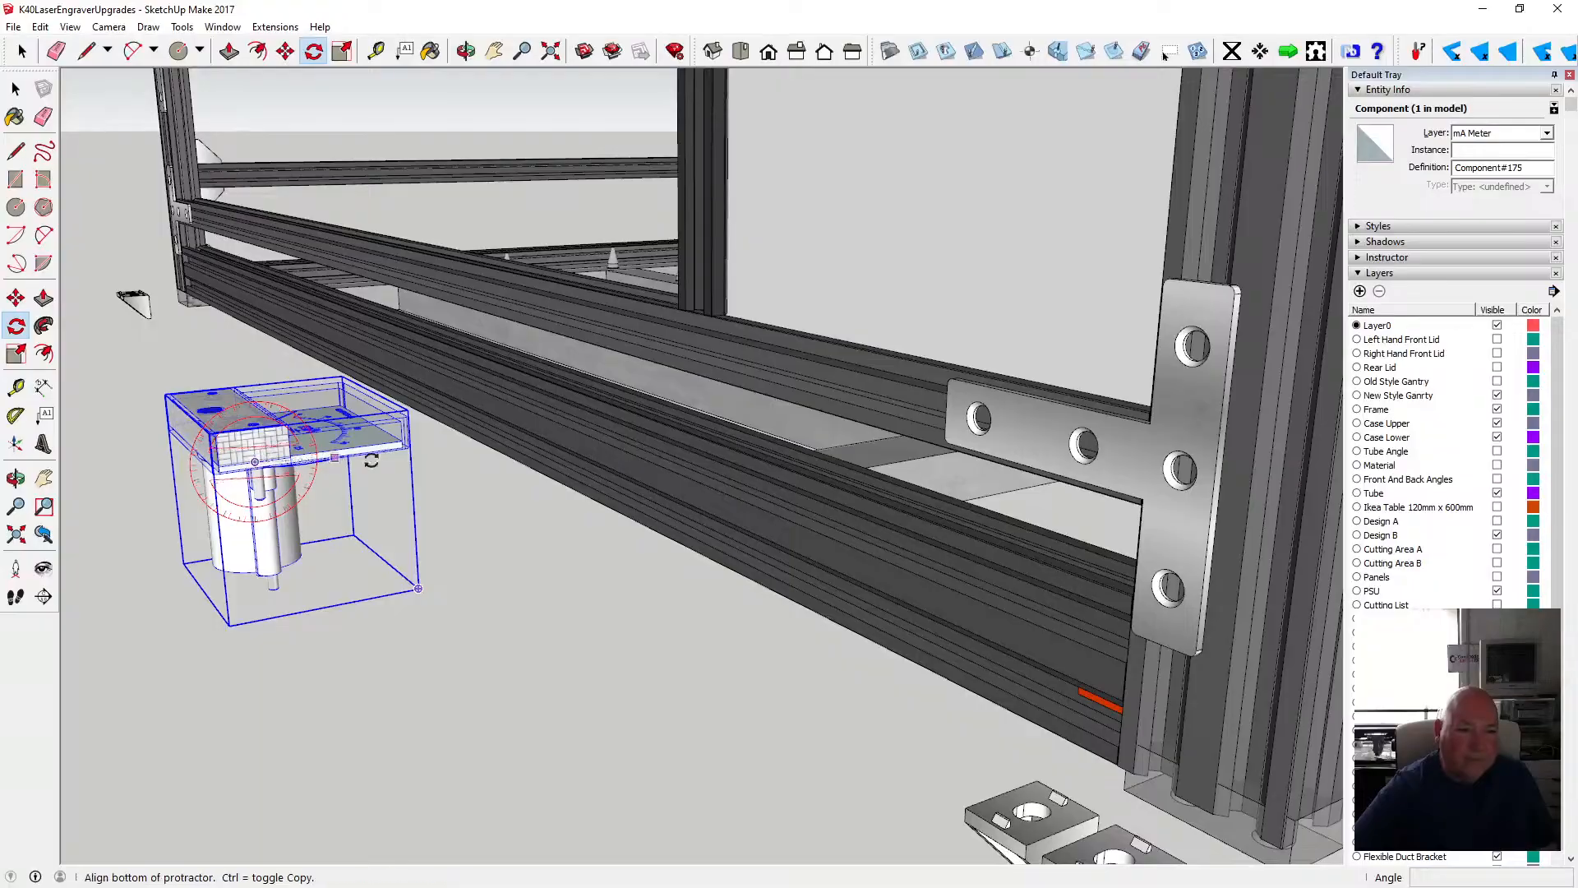
click(449, 440)
scroll(436, 571, down, 3)
scroll(354, 493, down, 1)
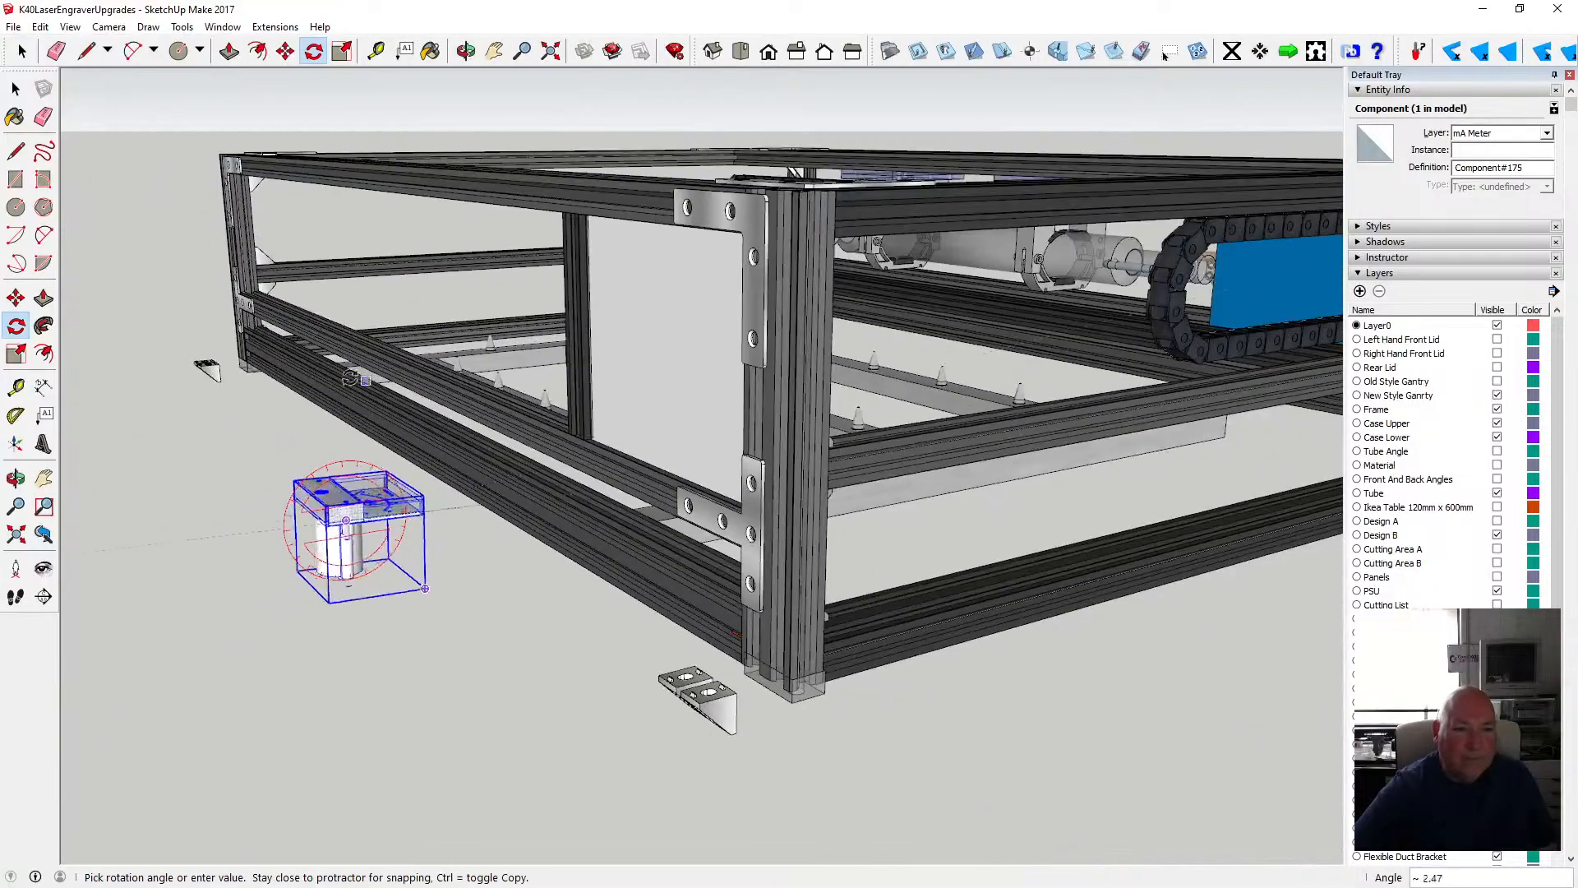
click(309, 92)
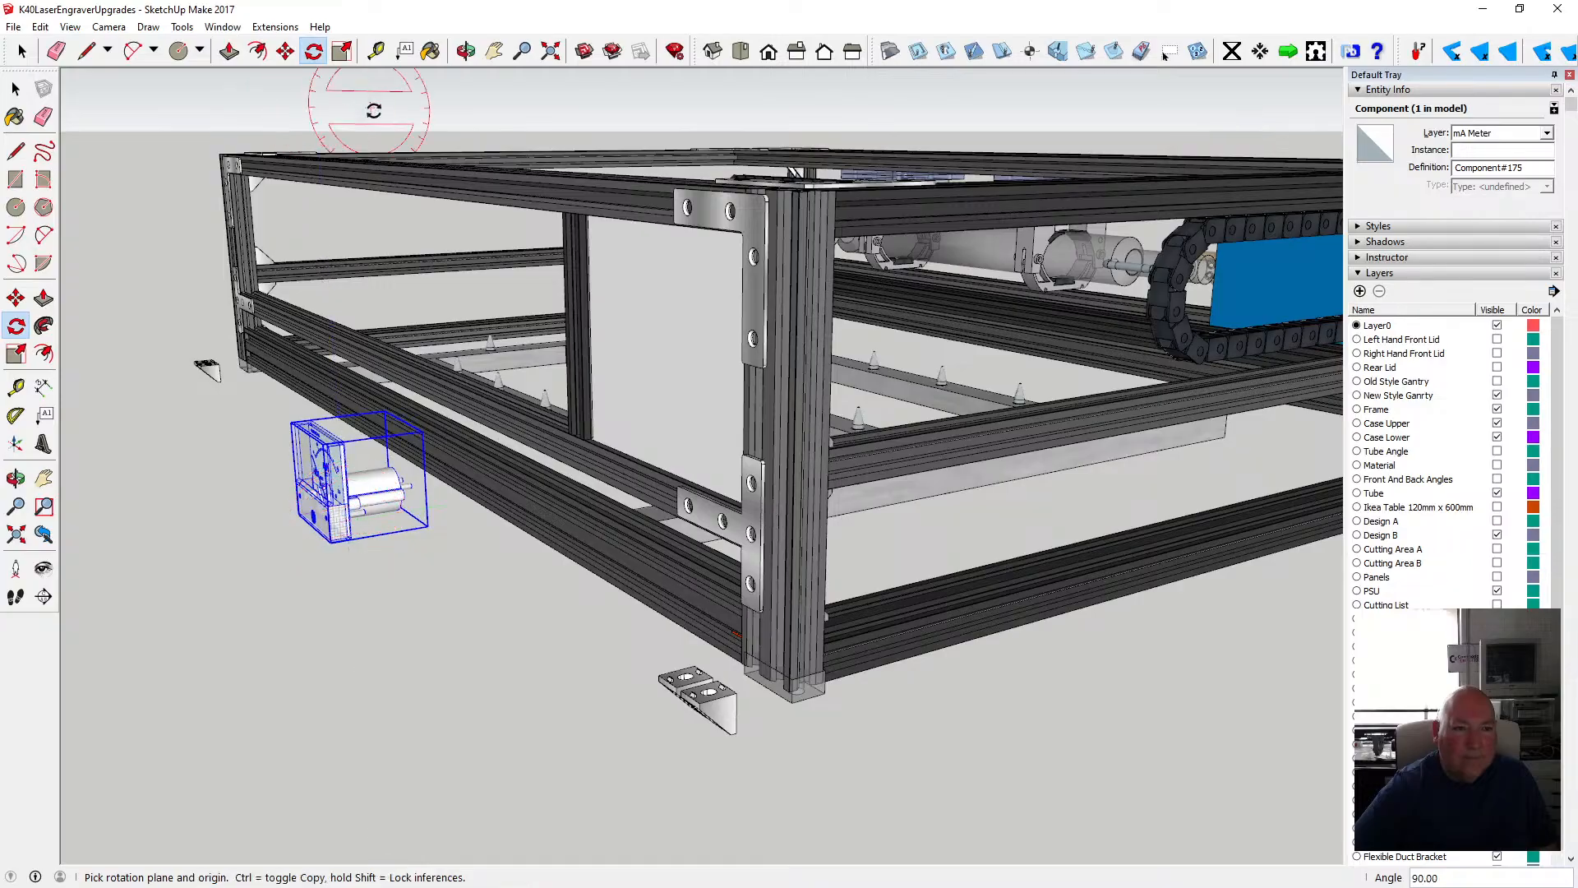
- Move the meter onto the white front panel, near its upper corner beside the L-shaped bracket
click(465, 52)
drag(281, 265, 362, 254)
scroll(773, 496, up, 5)
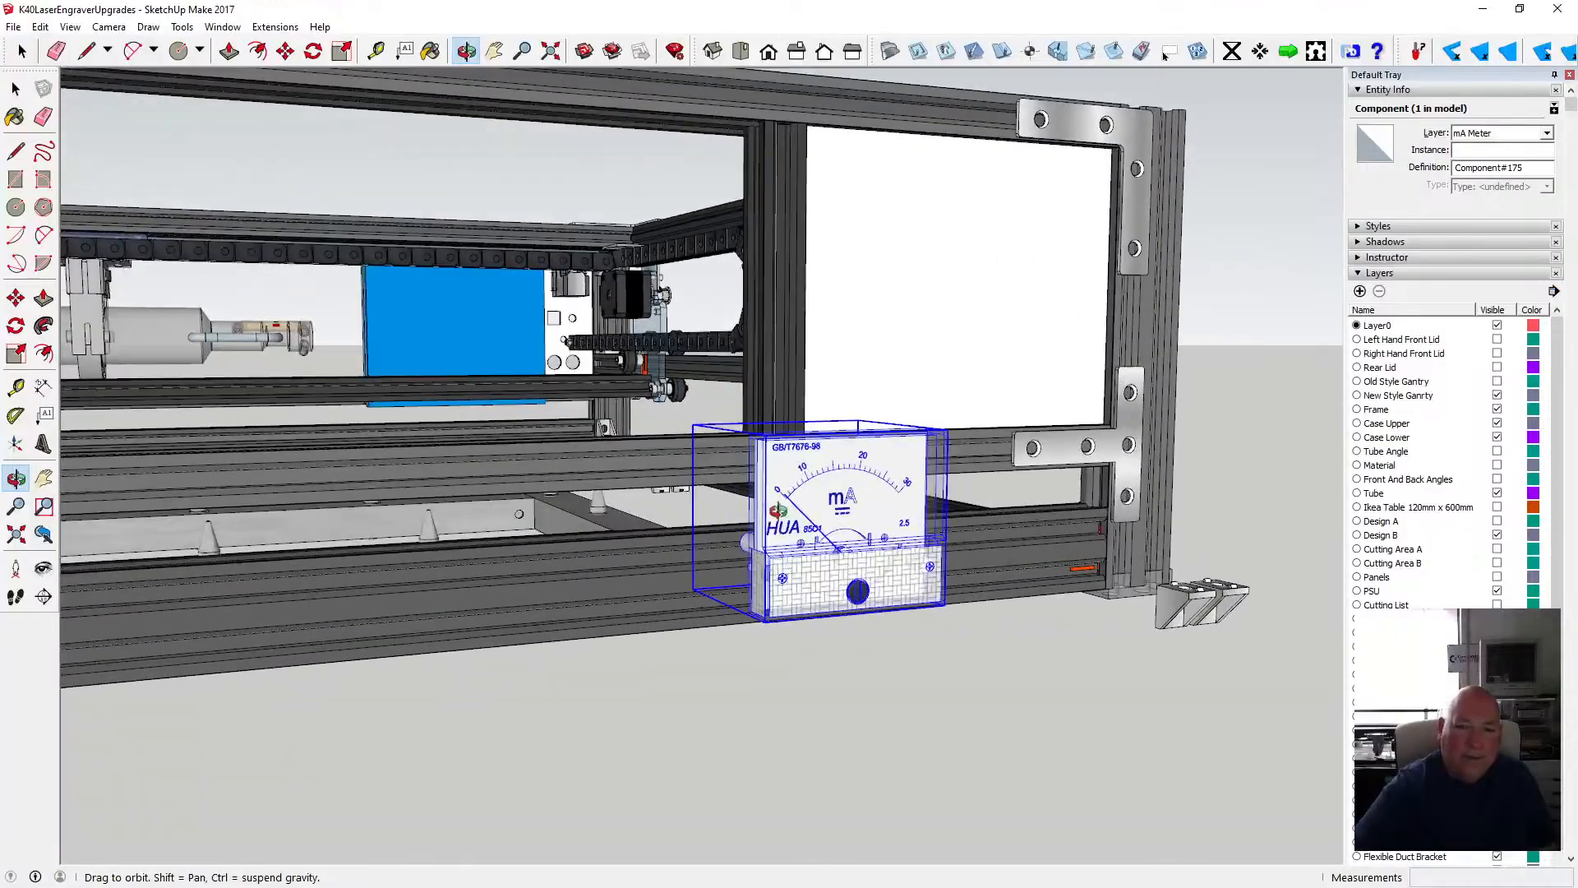
drag(845, 467, 546, 533)
scroll(576, 518, down, 5)
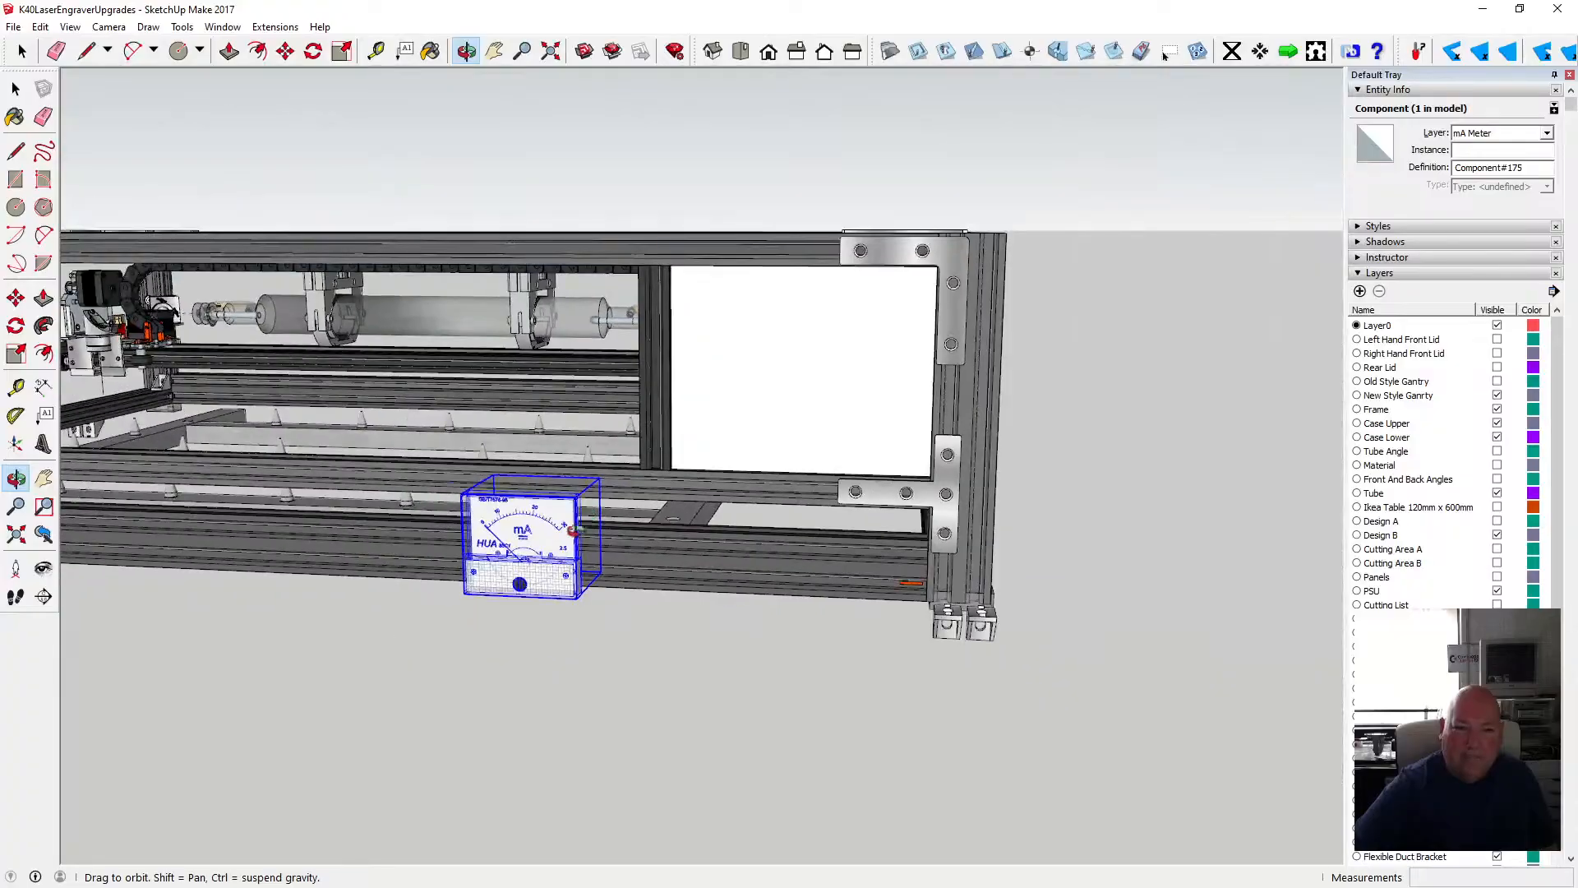
drag(806, 362, 331, 242)
click(284, 54)
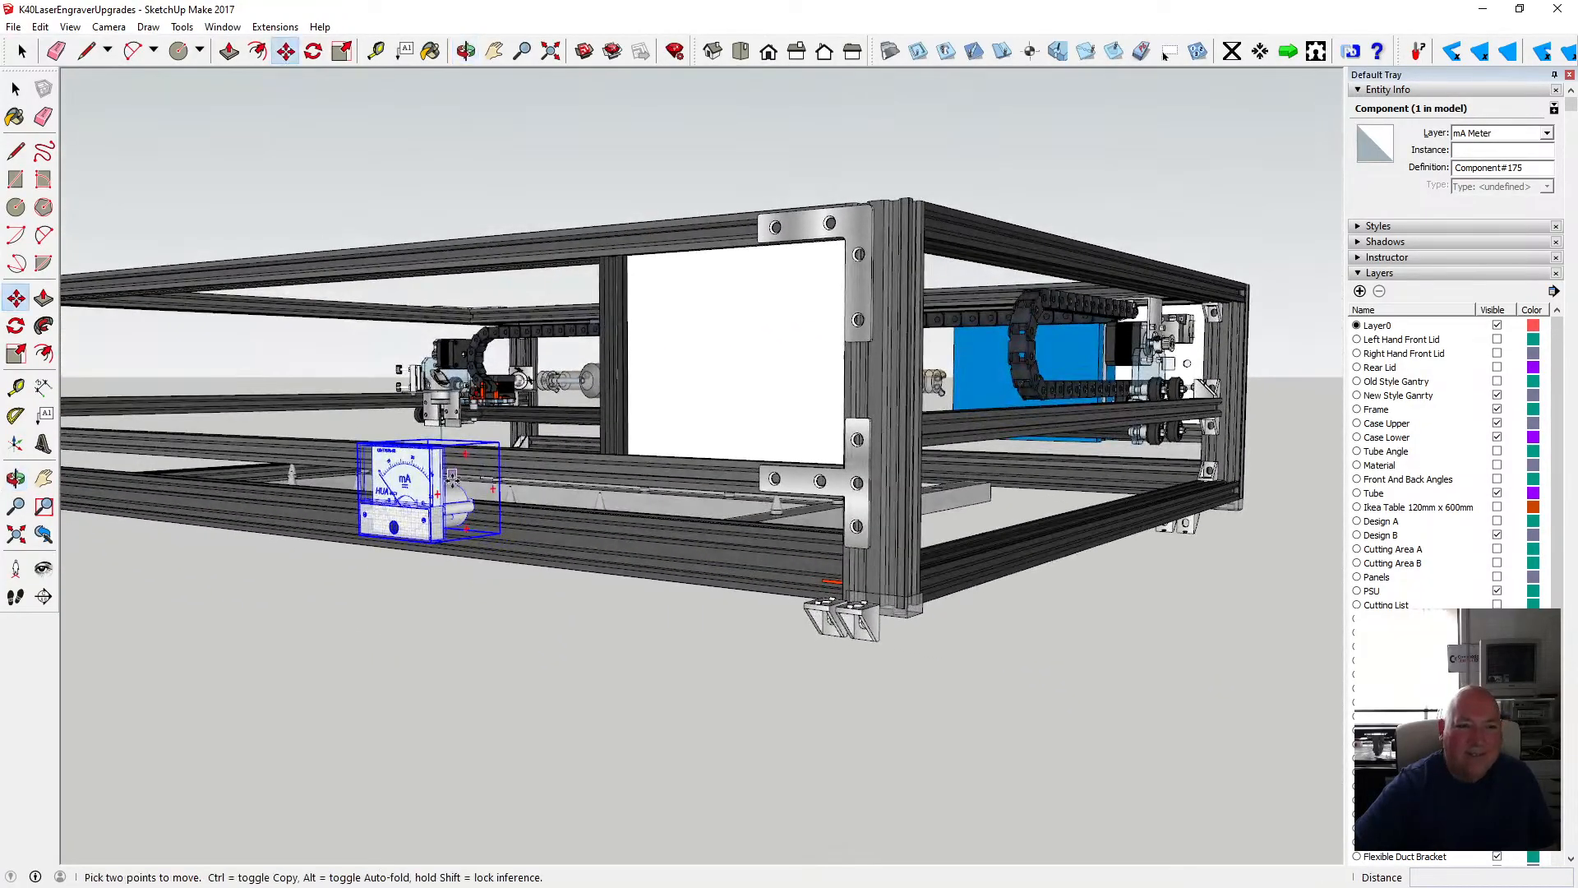
click(442, 468)
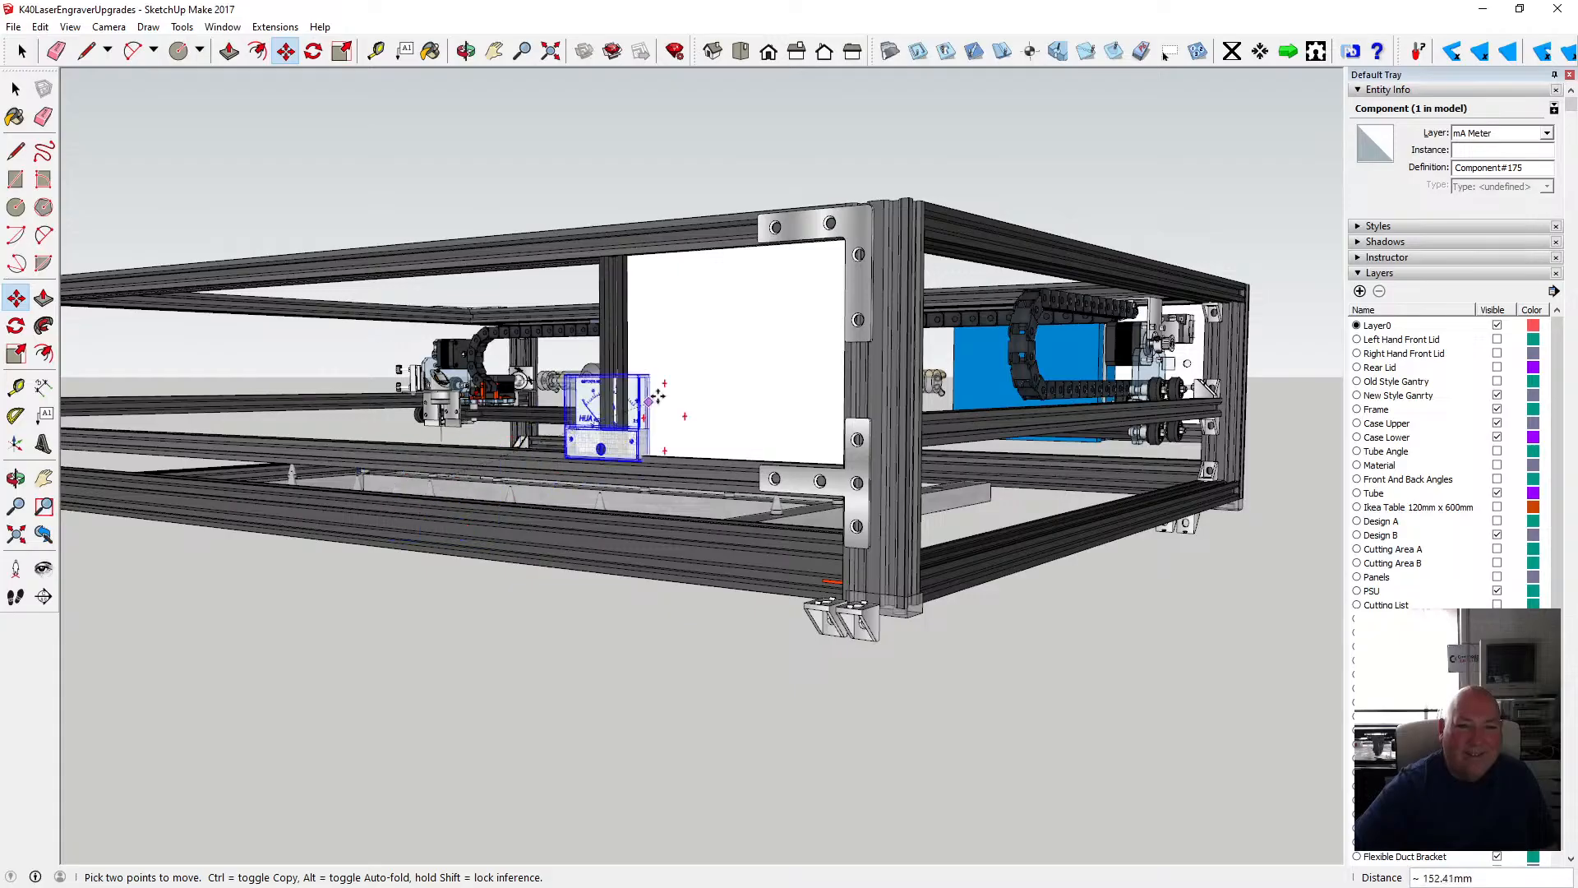
click(827, 281)
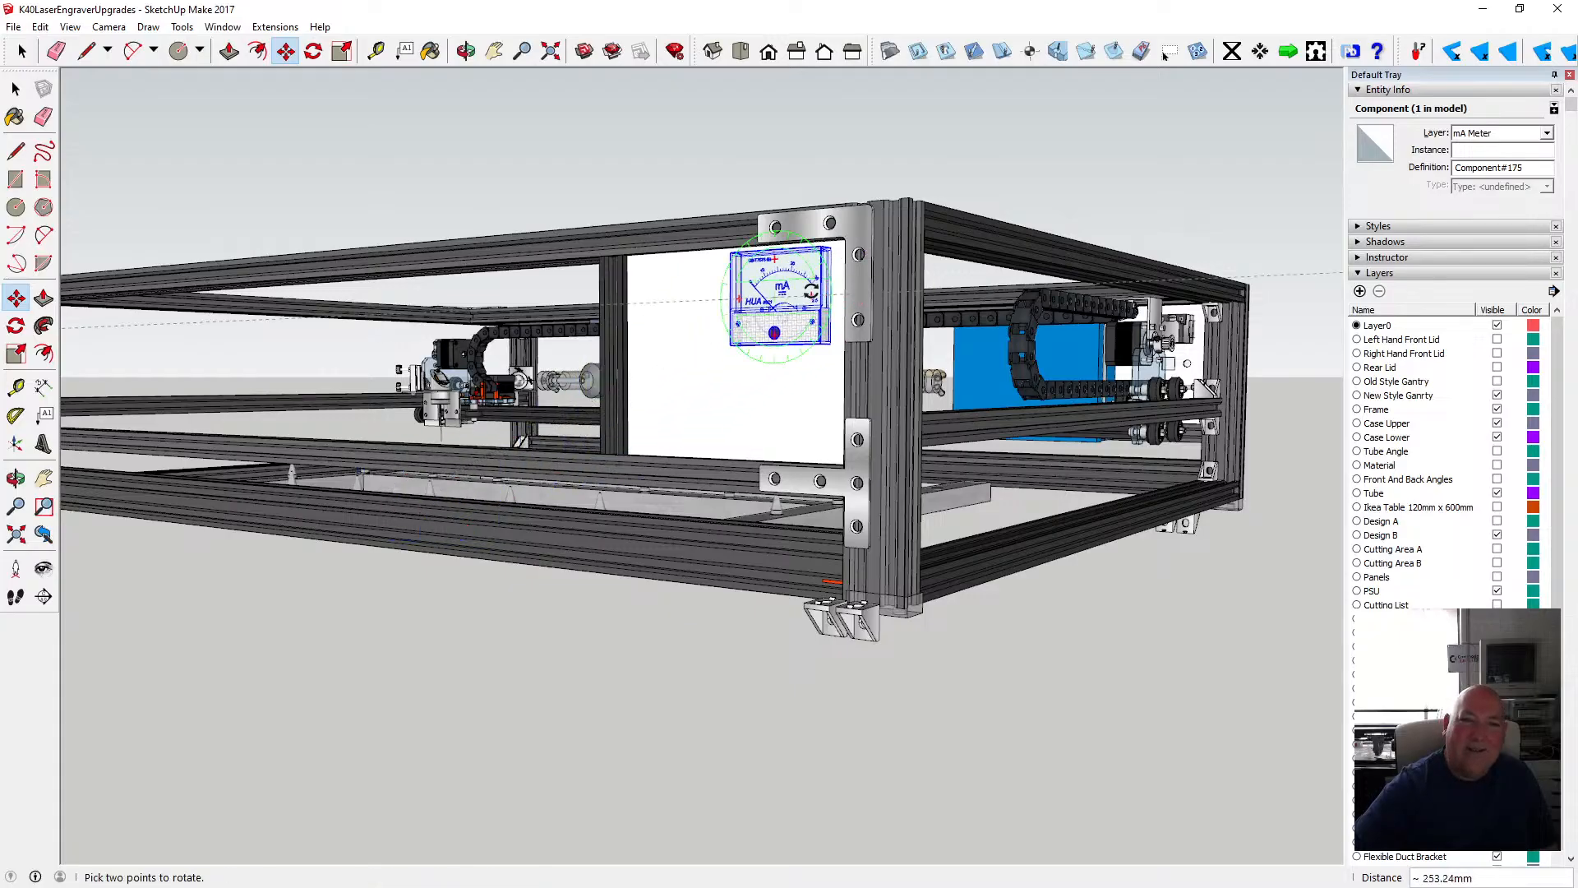
- Examine the meter's placement on the white front panel from the front, side and below
scroll(814, 287, up, 4)
scroll(811, 292, up, 2)
click(466, 51)
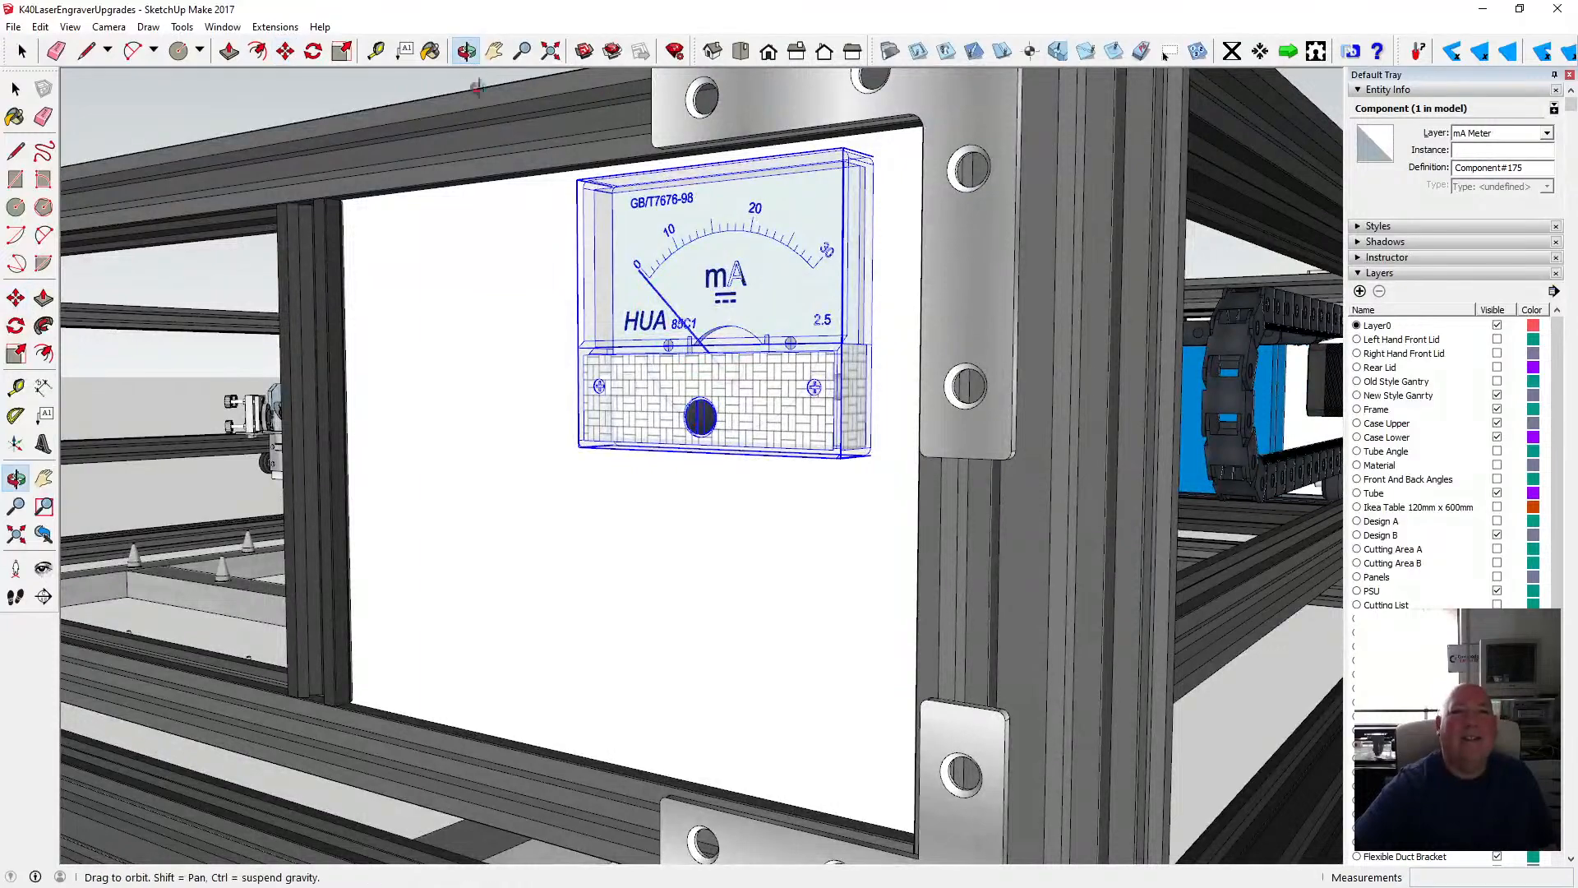
drag(481, 109, 720, 285)
scroll(592, 284, up, 3)
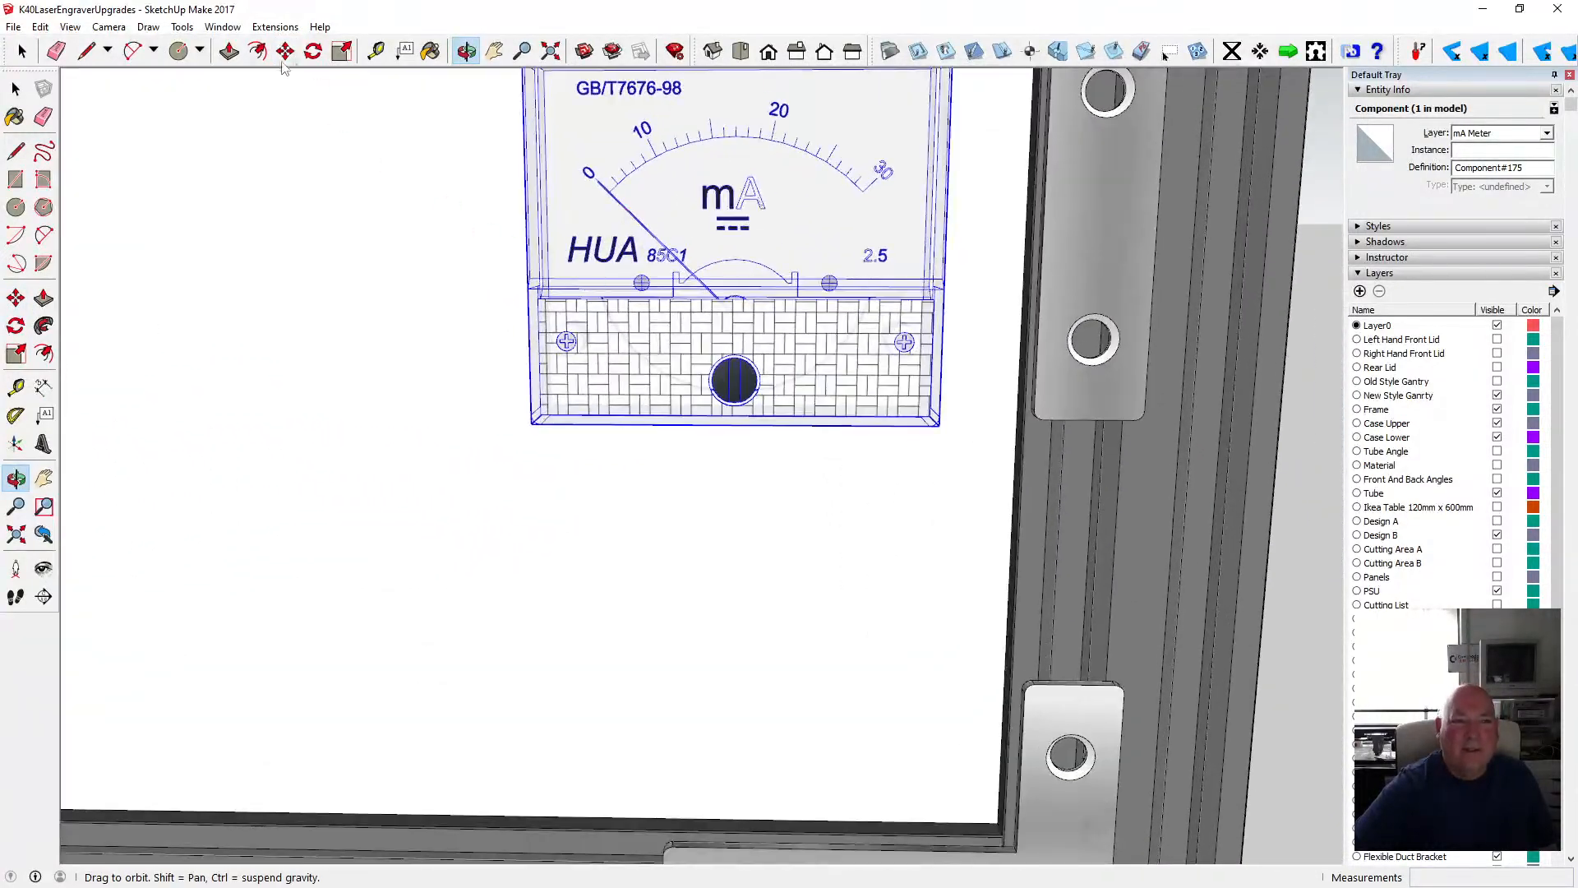
click(274, 28)
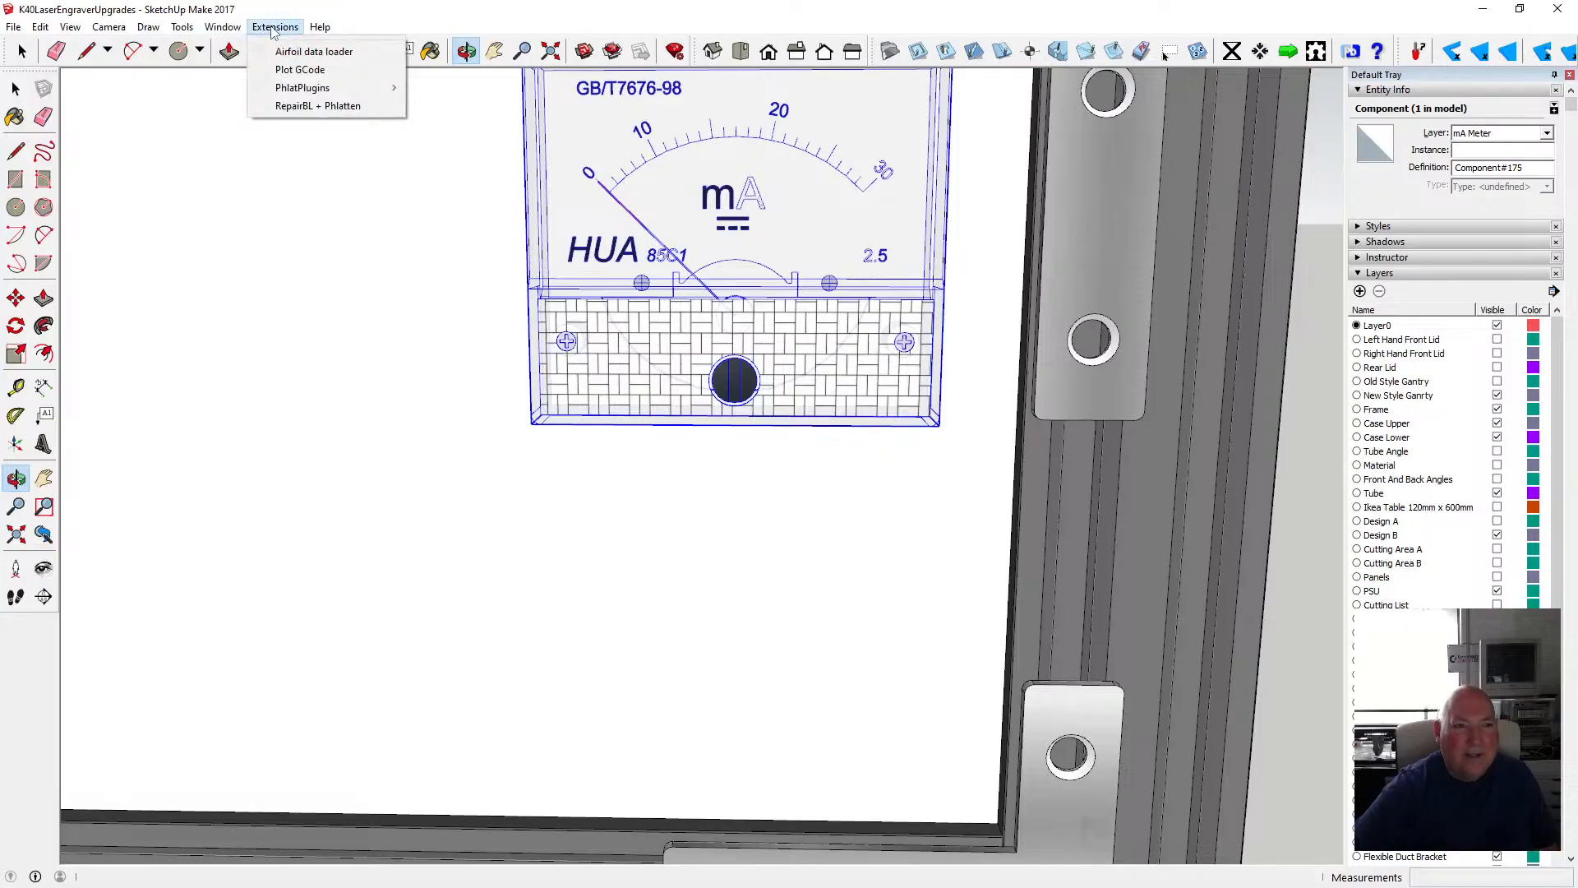
mouse_move(247, 29)
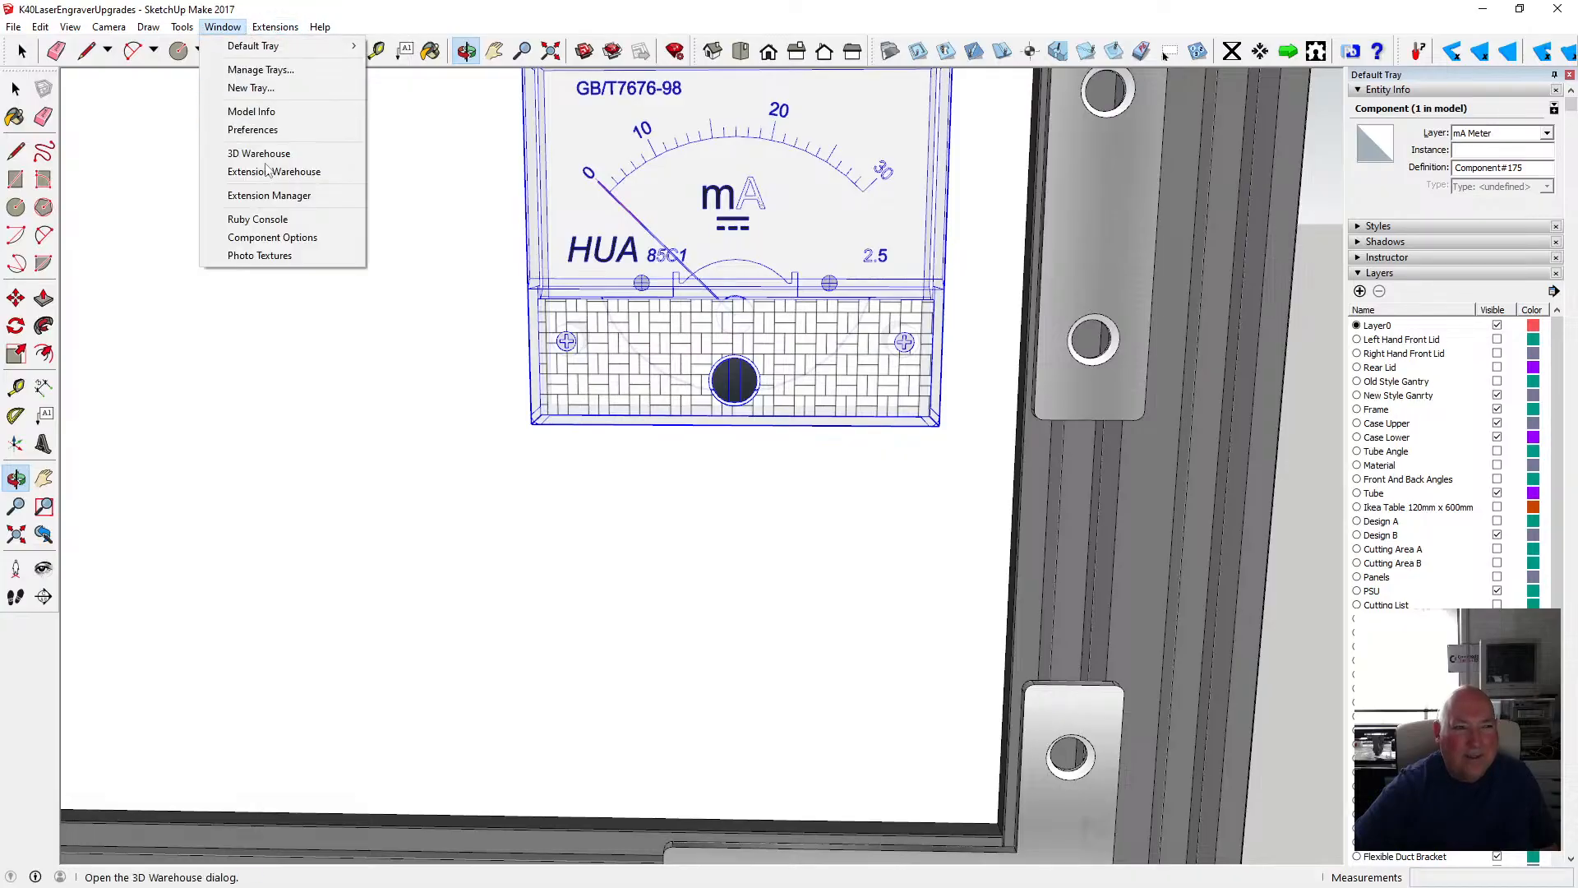
click(652, 300)
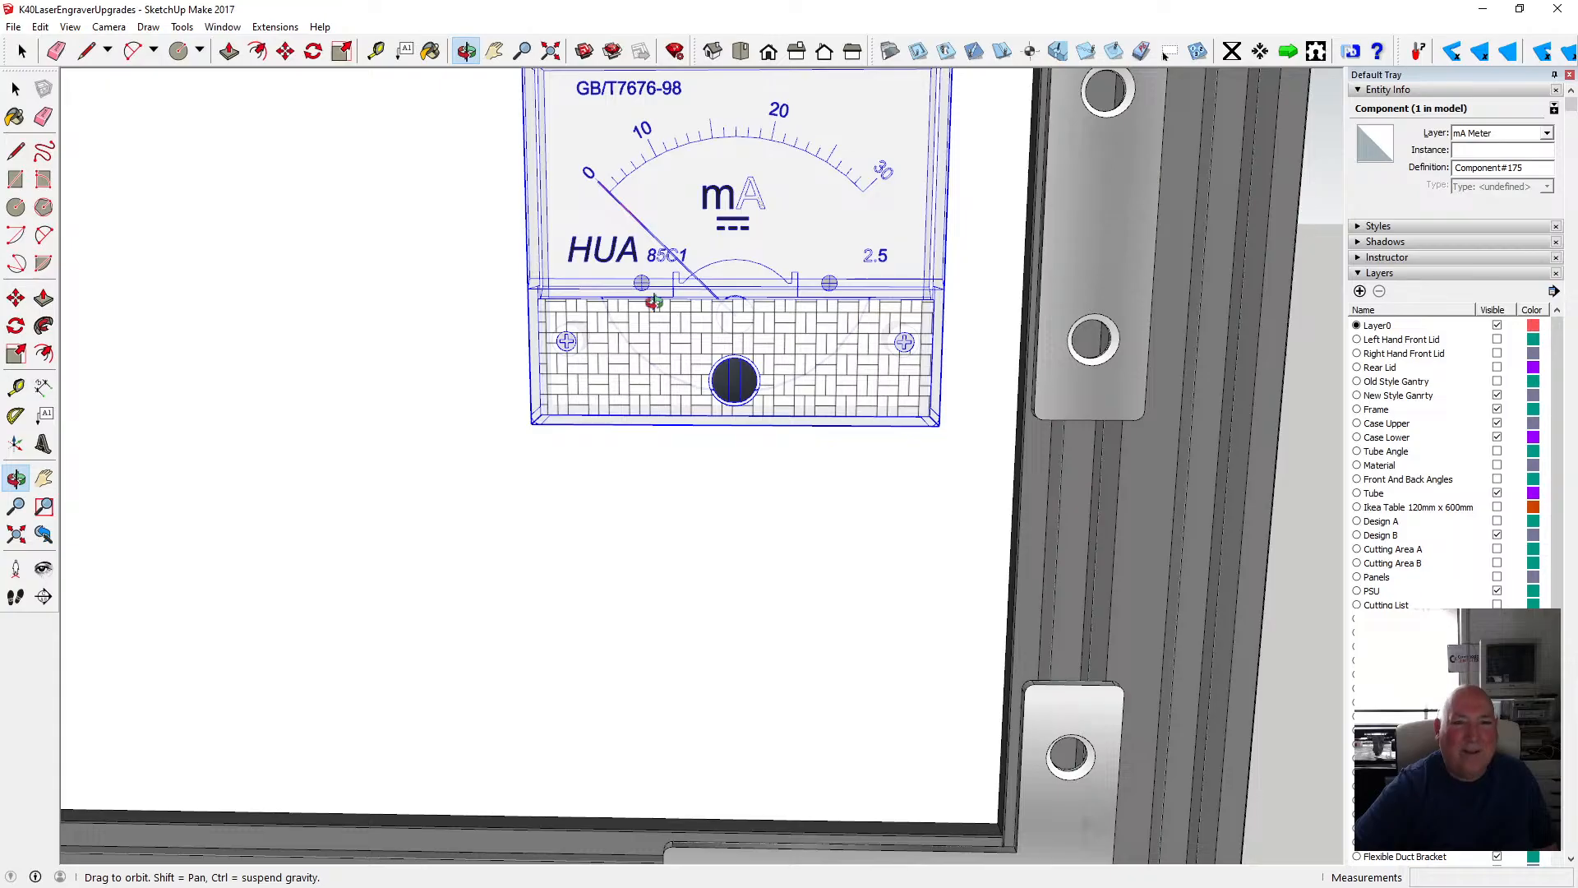
scroll(655, 298, down, 3)
mouse_move(660, 277)
middle_down()
mouse_move(555, 170)
mouse_move(727, 279)
mouse_move(493, 302)
middle_up()
scroll(801, 299, up, 4)
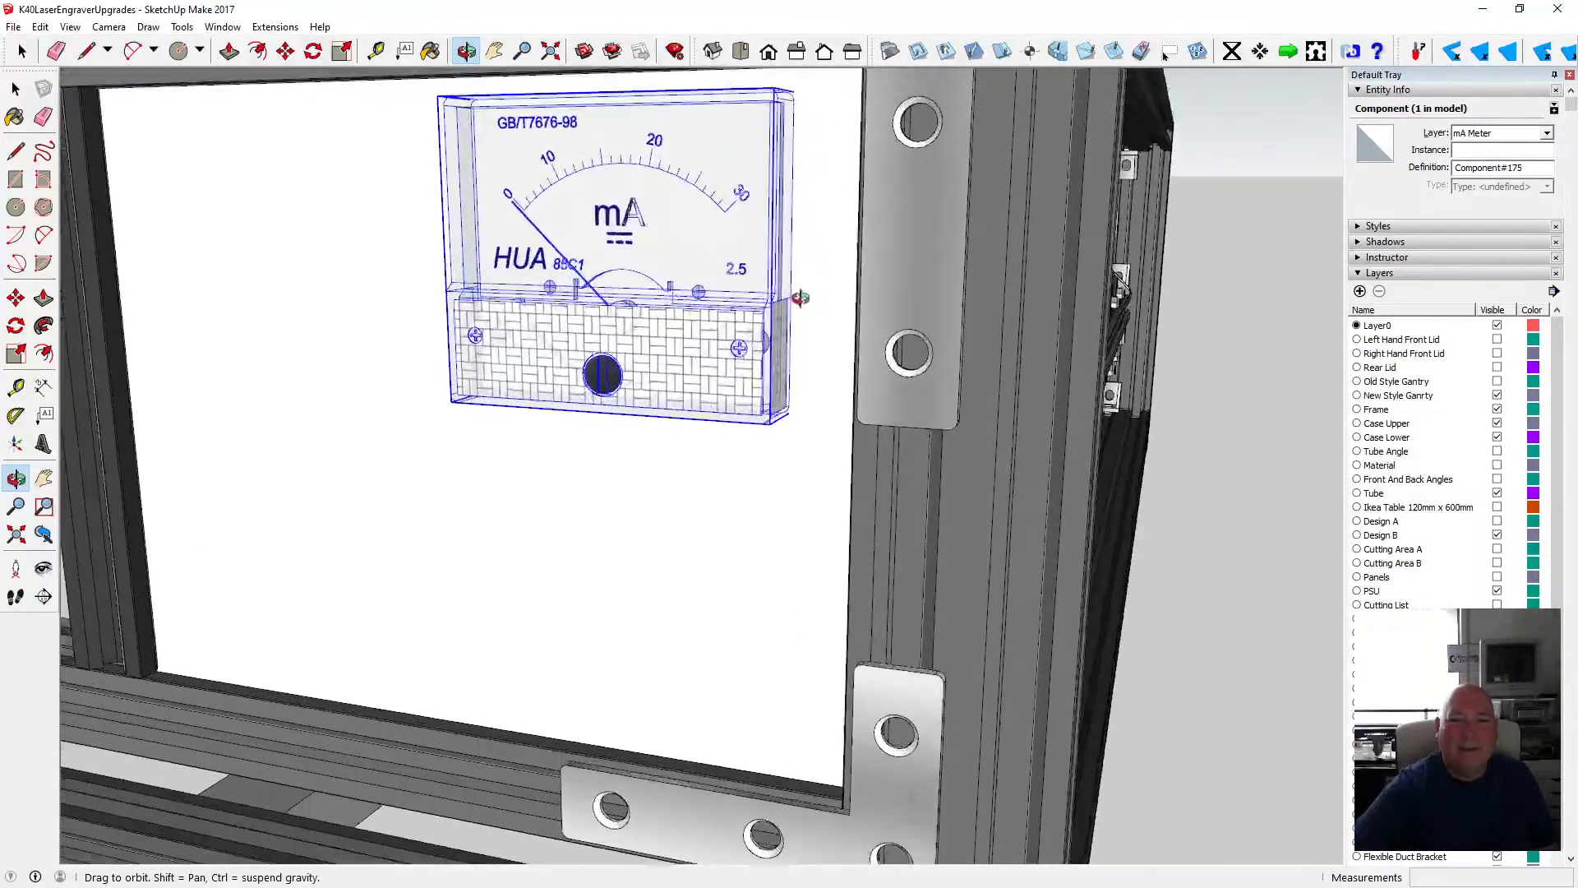
mouse_move(793, 293)
middle_down()
mouse_move(608, 275)
mouse_move(6, 286)
mouse_move(85, 257)
mouse_move(50, 274)
mouse_move(618, 192)
middle_up()
mouse_move(548, 293)
middle_down()
mouse_move(766, 425)
mouse_move(817, 233)
mouse_move(896, 200)
mouse_move(522, 328)
mouse_move(398, 232)
mouse_move(423, 246)
mouse_move(359, 264)
mouse_move(367, 194)
mouse_move(345, 212)
mouse_move(345, 297)
mouse_move(373, 384)
mouse_move(500, 352)
mouse_move(643, 98)
middle_up()
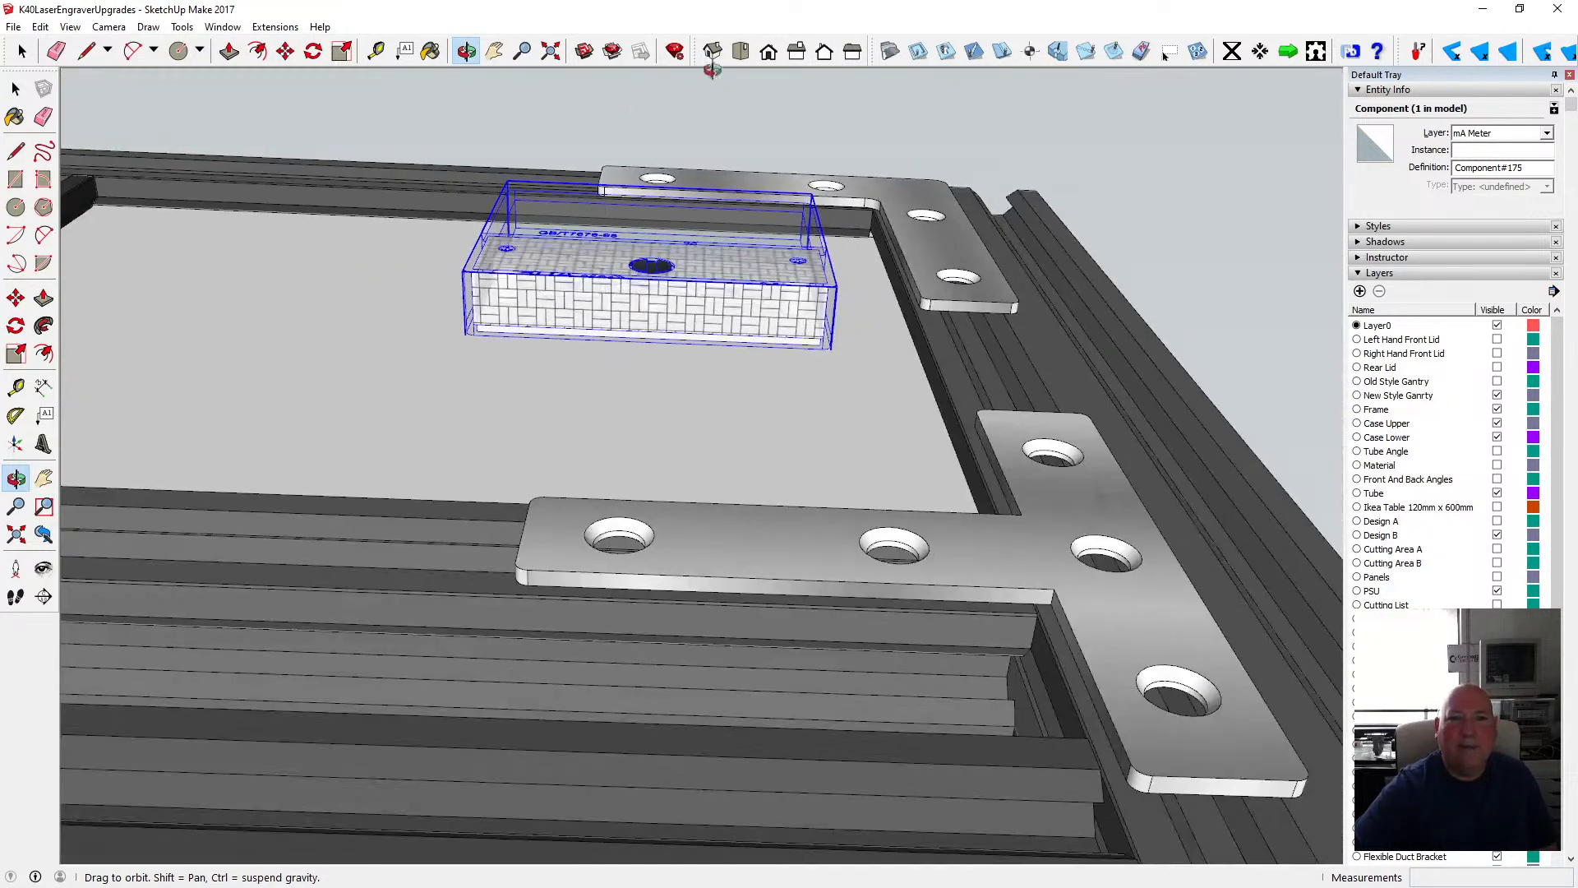
- In the front view, move the meter diagonally down from the panel's upper corner toward the middle of the white panel
click(769, 53)
scroll(674, 386, down, 8)
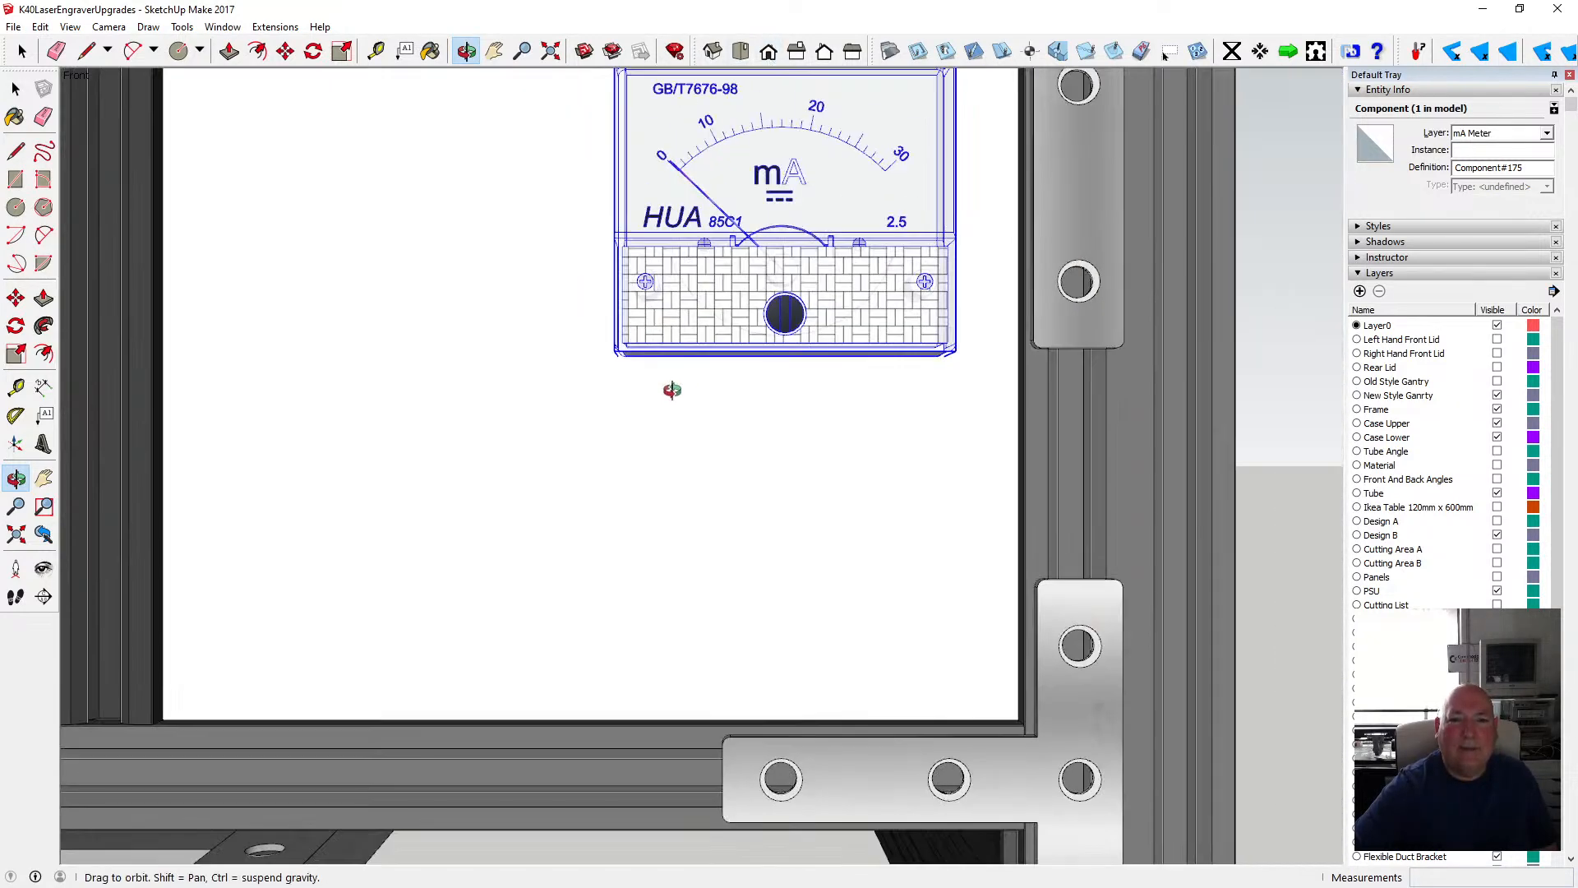
scroll(760, 318, up, 2)
scroll(760, 317, up, 2)
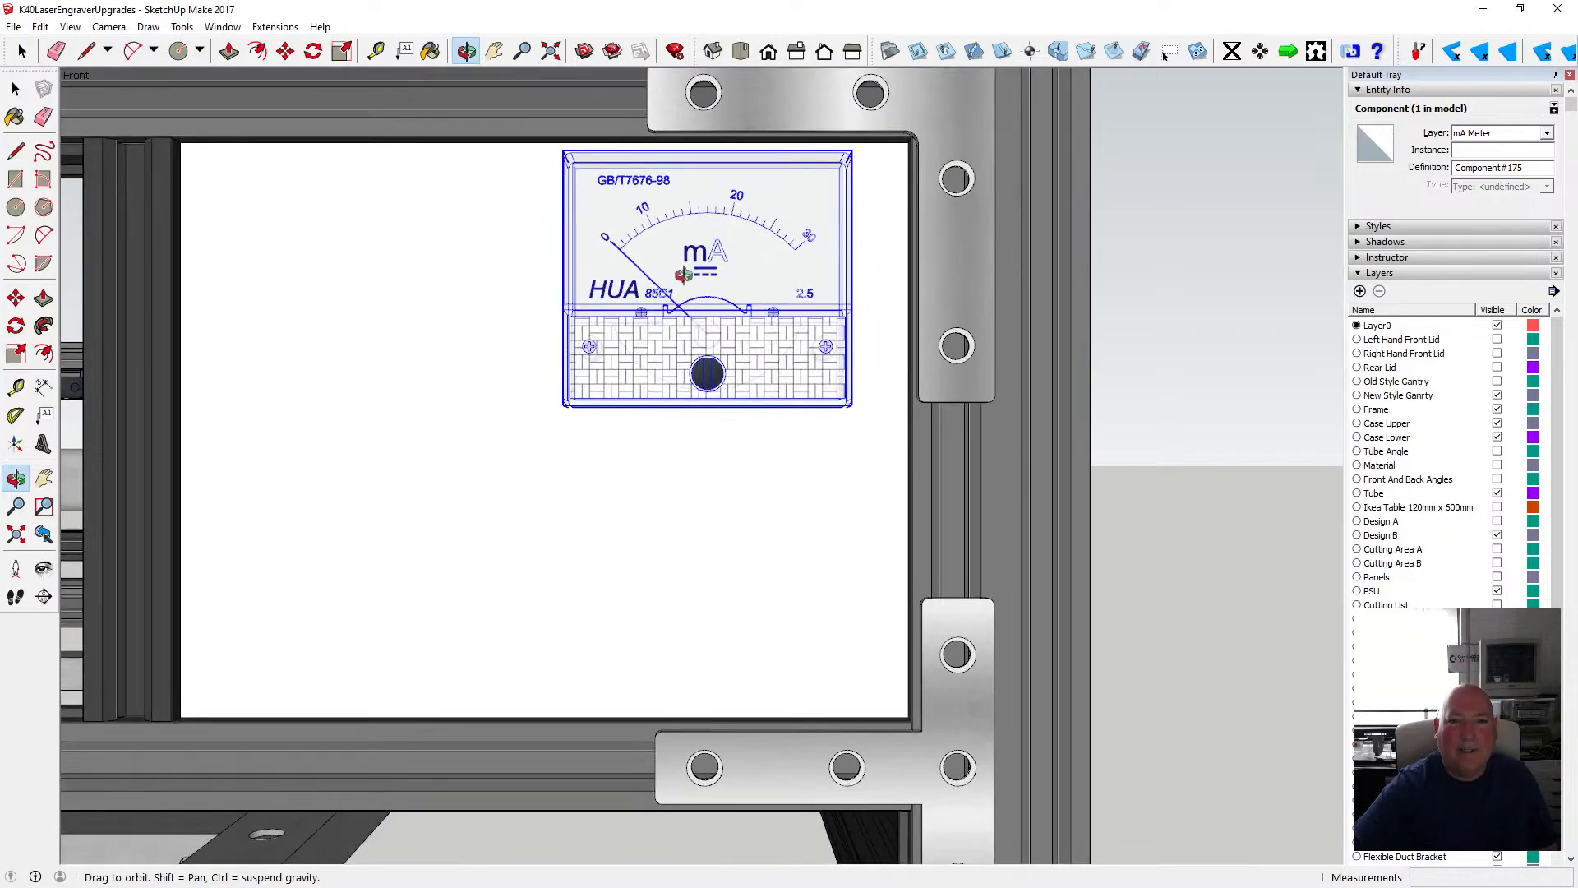
click(285, 51)
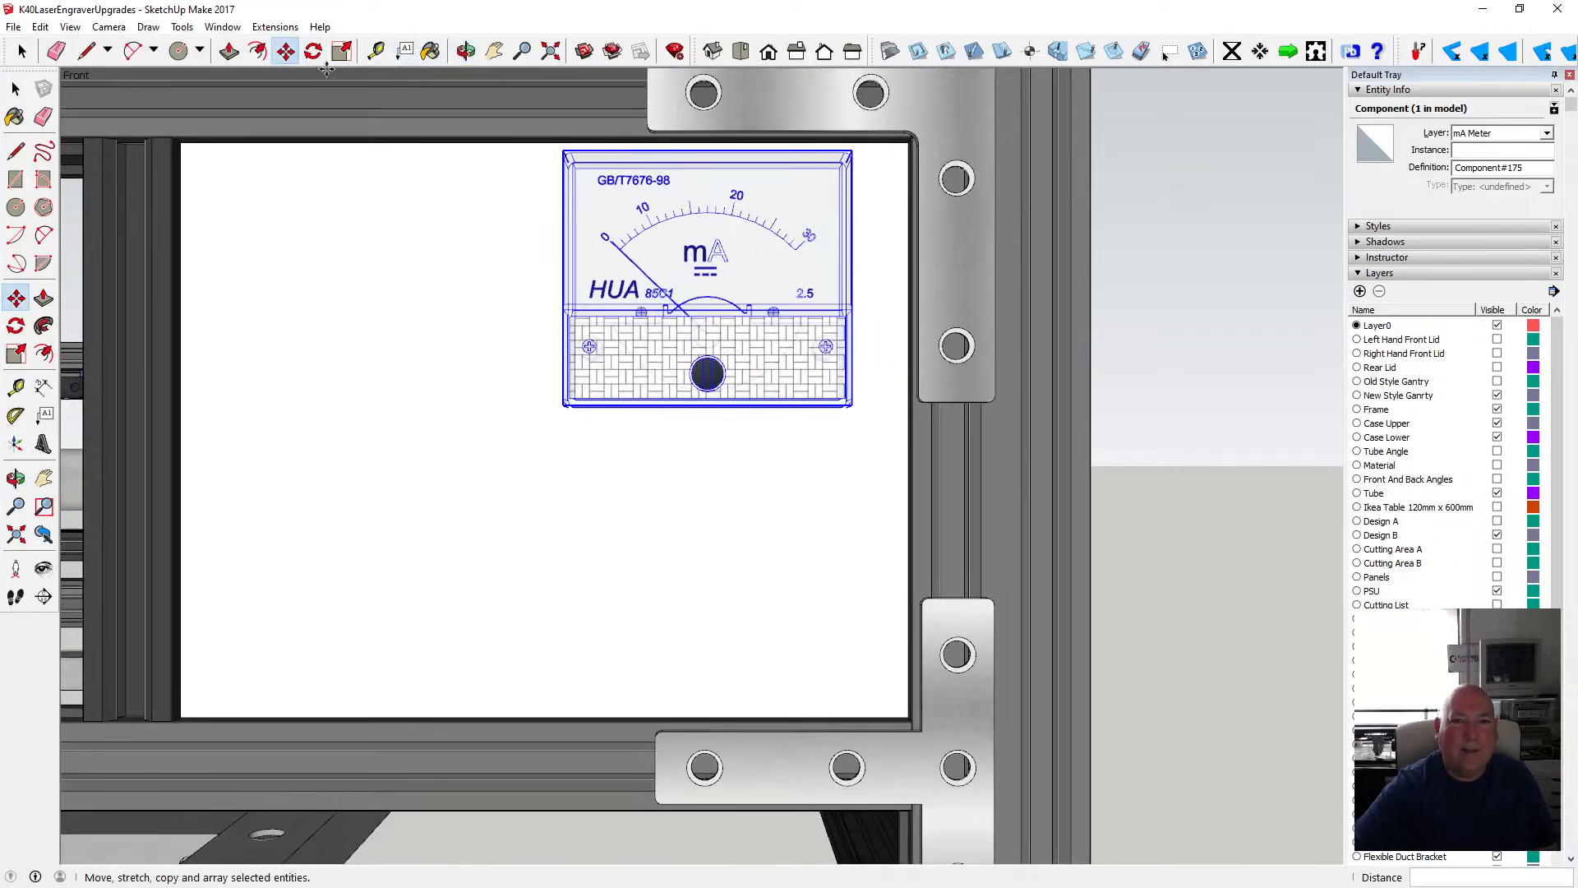
click(851, 303)
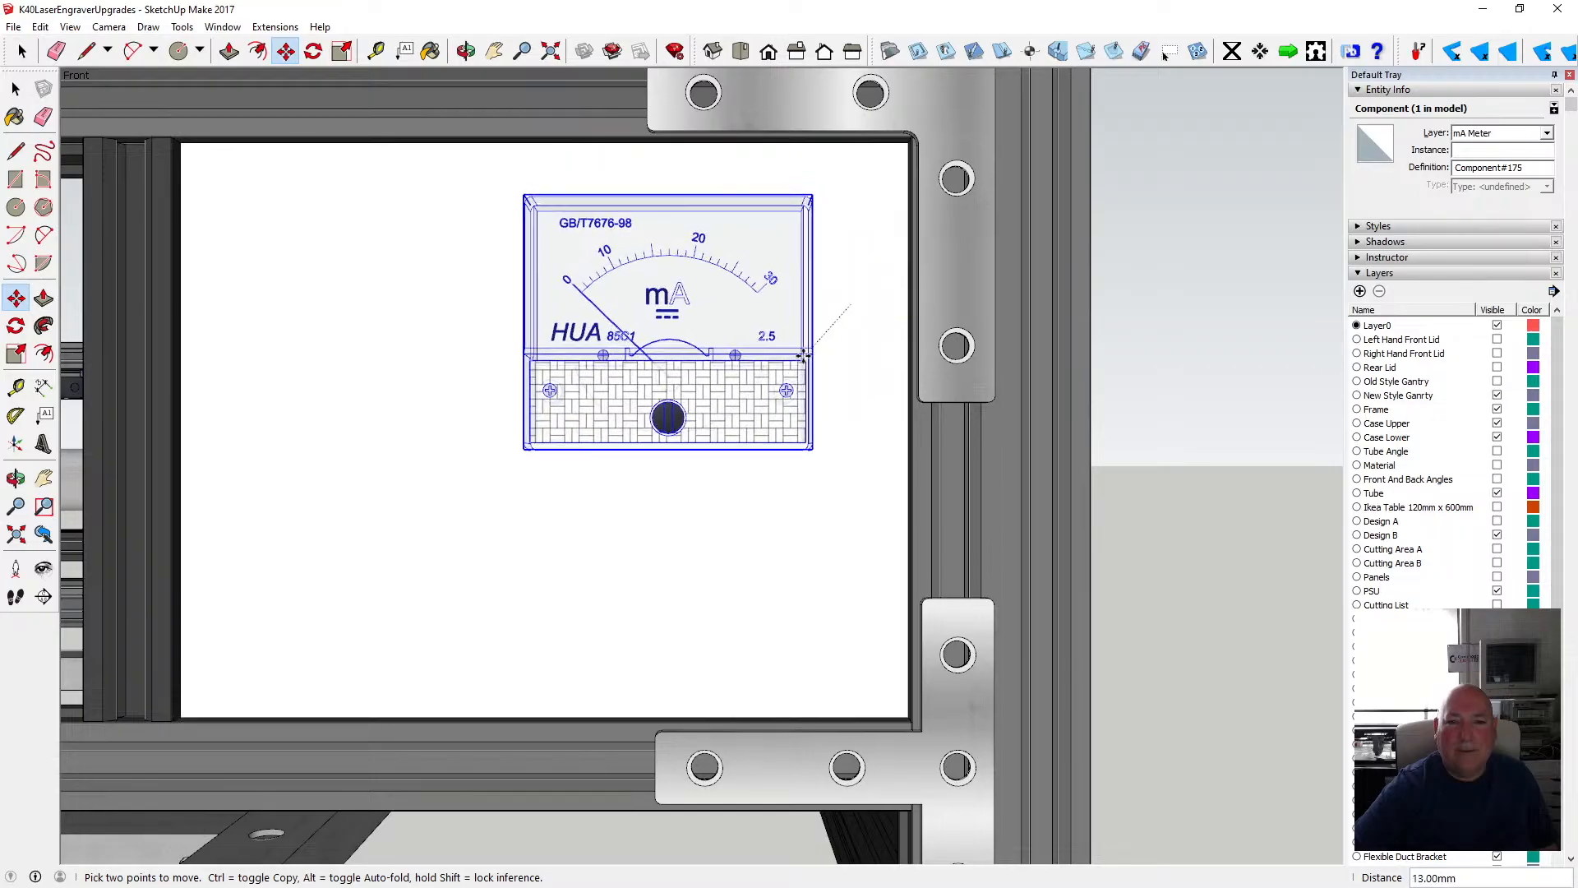
click(750, 394)
- Add guides 10 mm inside the white panel's upper edge and 10 mm inside the side edge beside the L-shaped bracket
click(375, 52)
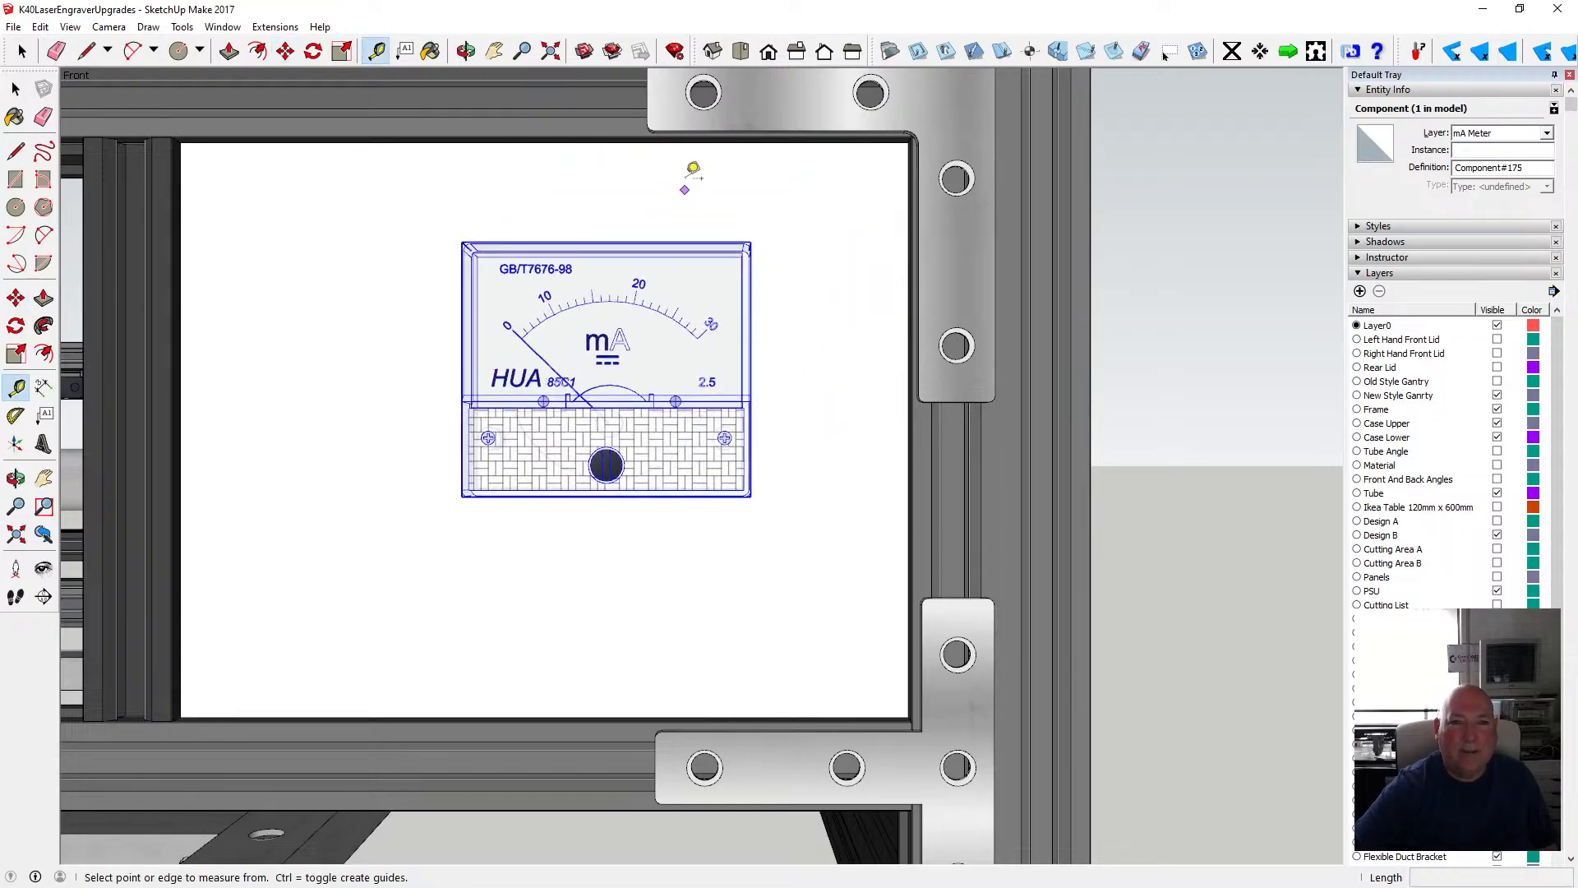
click(694, 132)
text(1)
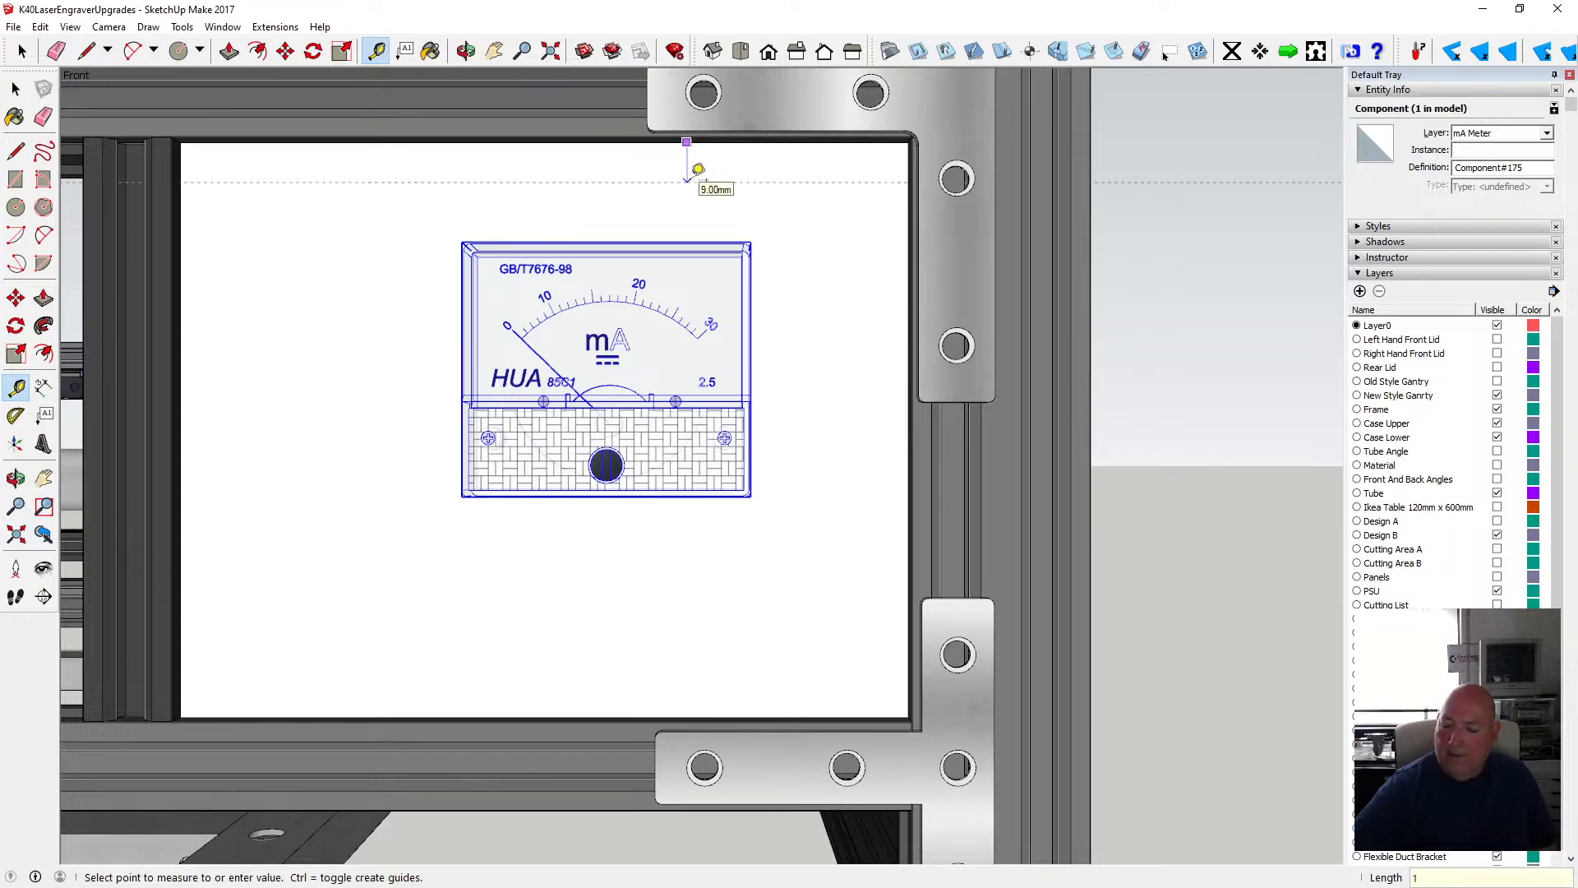
text(0)
key(Return)
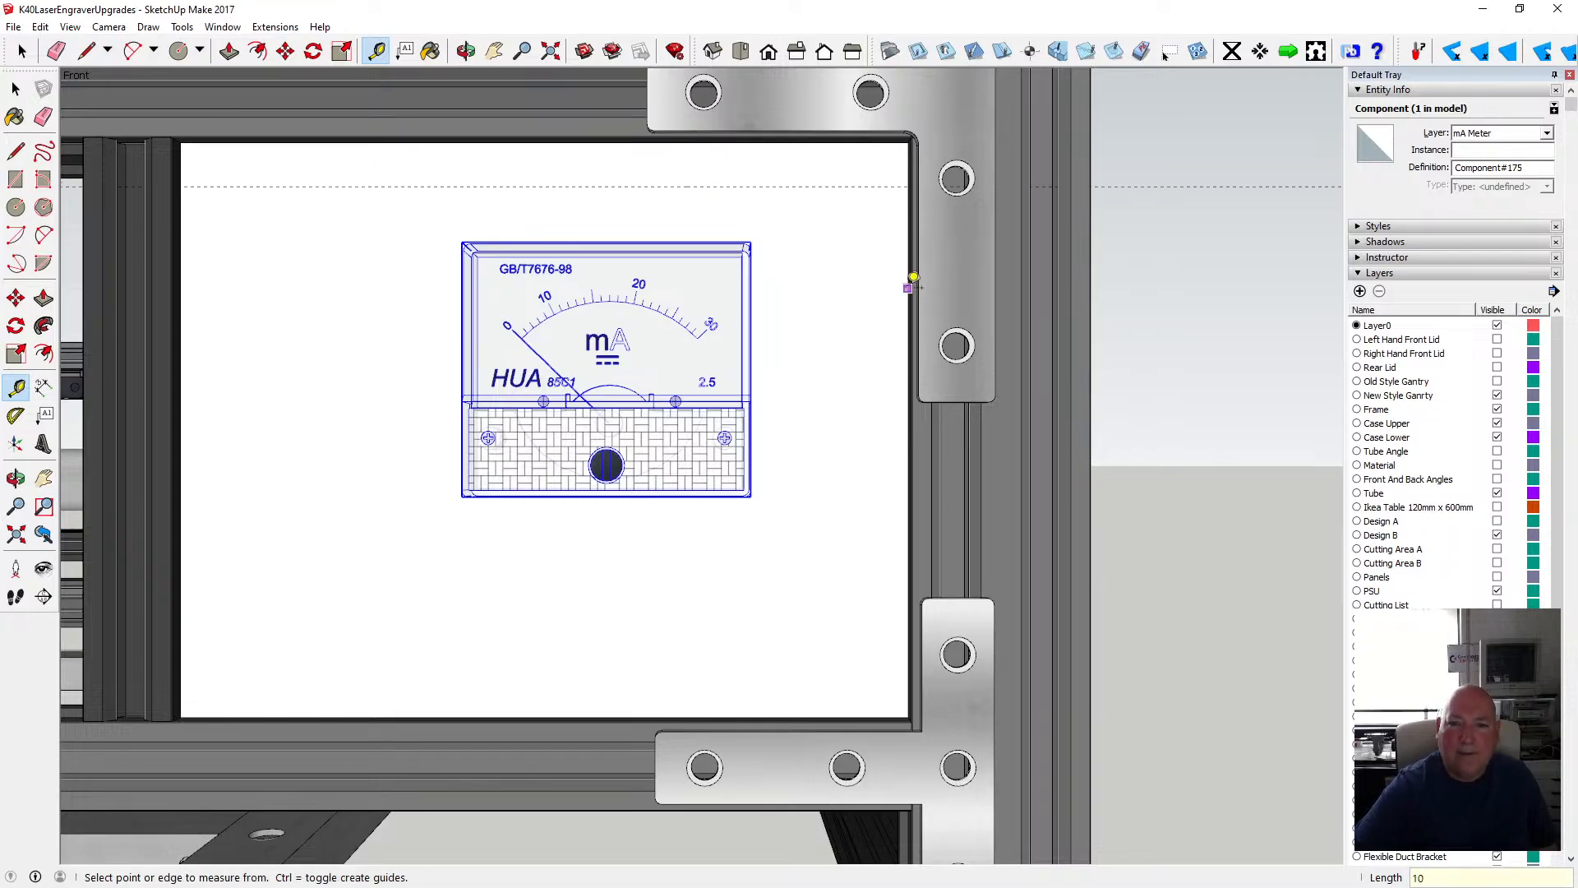
click(914, 277)
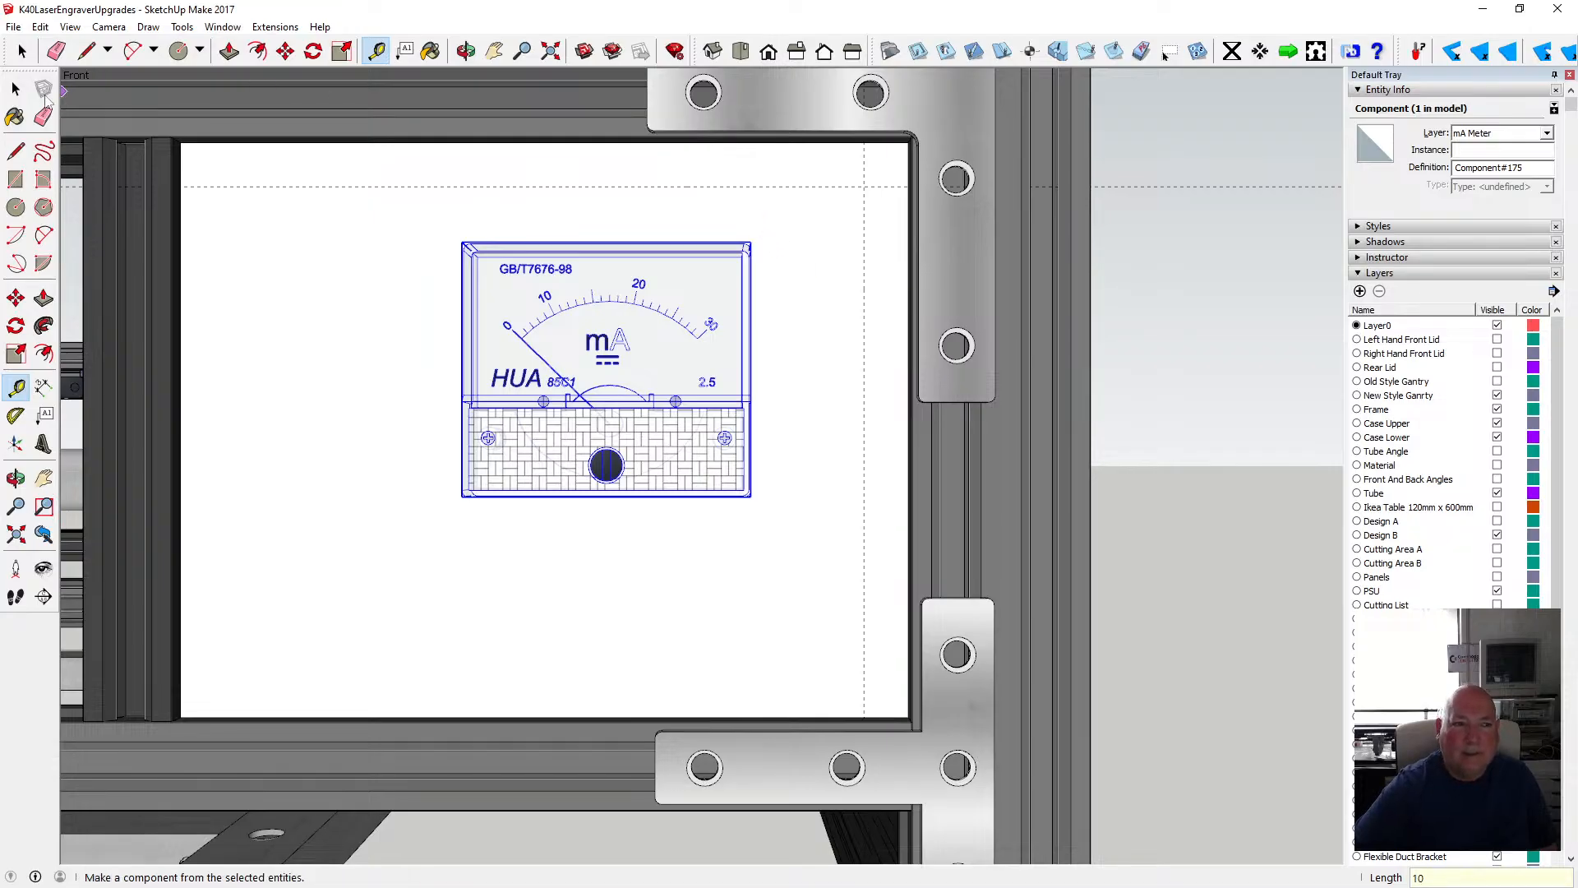
key(space)
- Move the meter by its upper corner onto the intersection of the two guides
click(285, 51)
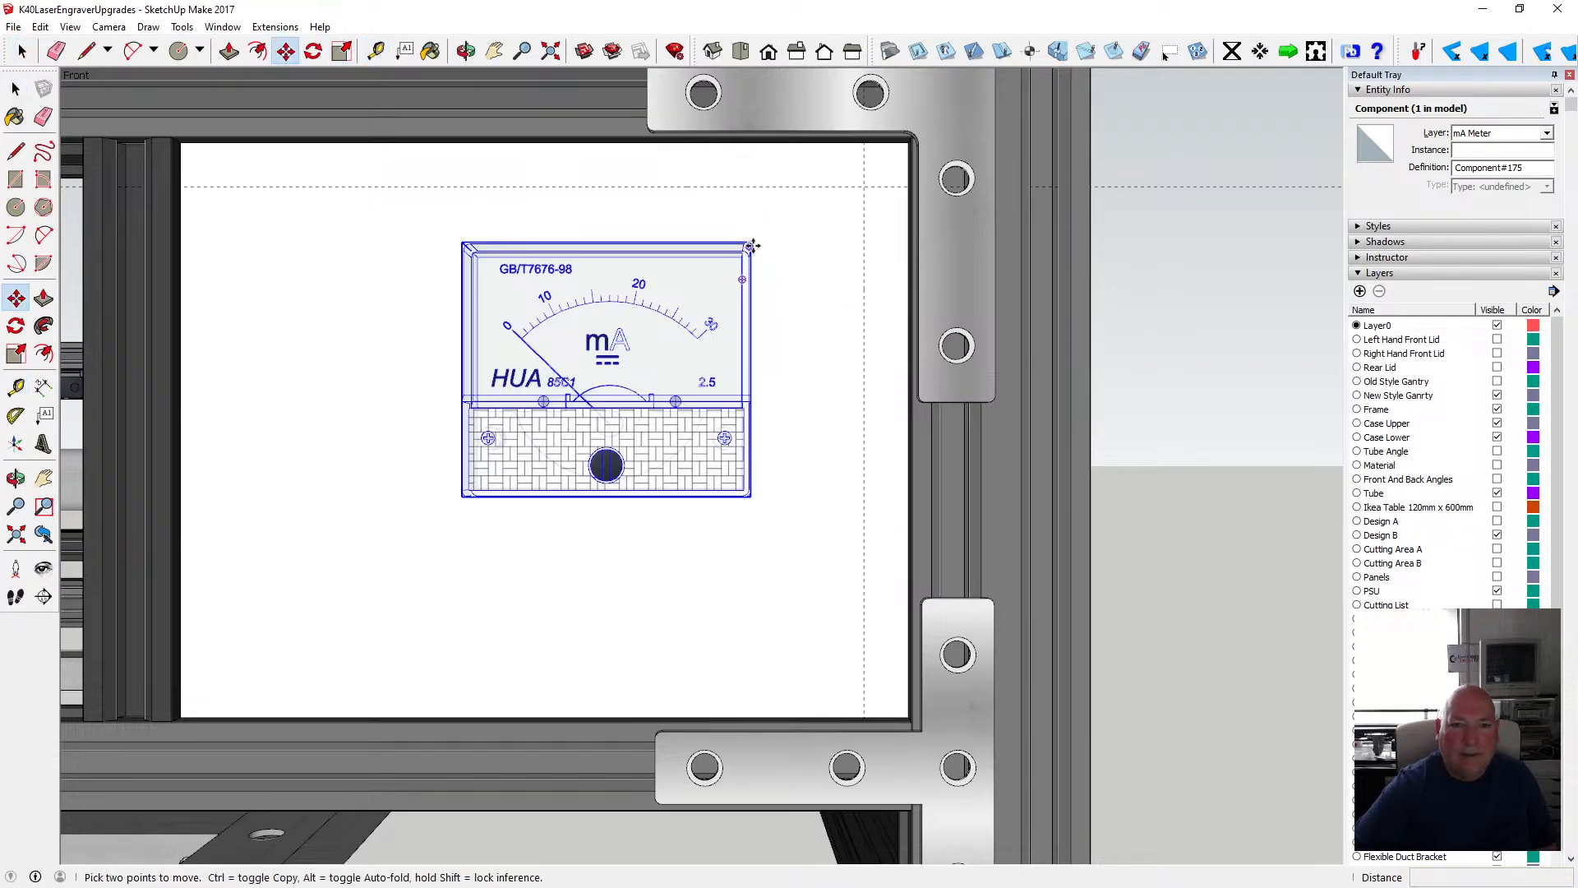
click(751, 244)
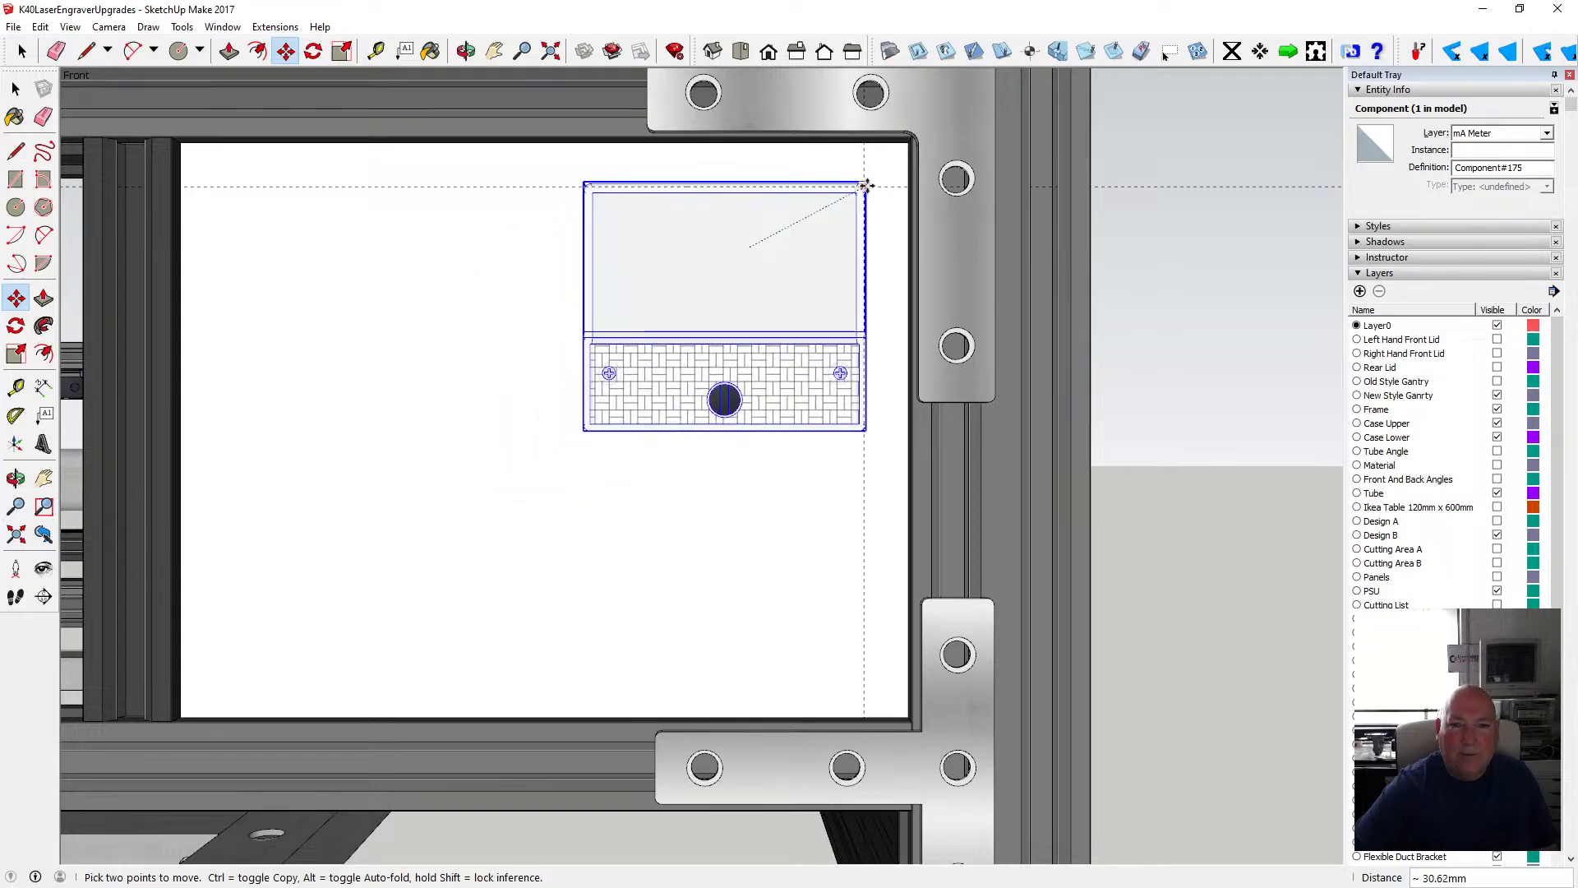
click(866, 187)
- Move the meter about 6 mm forward out of the white panel so its housing sits on the panel face
click(466, 51)
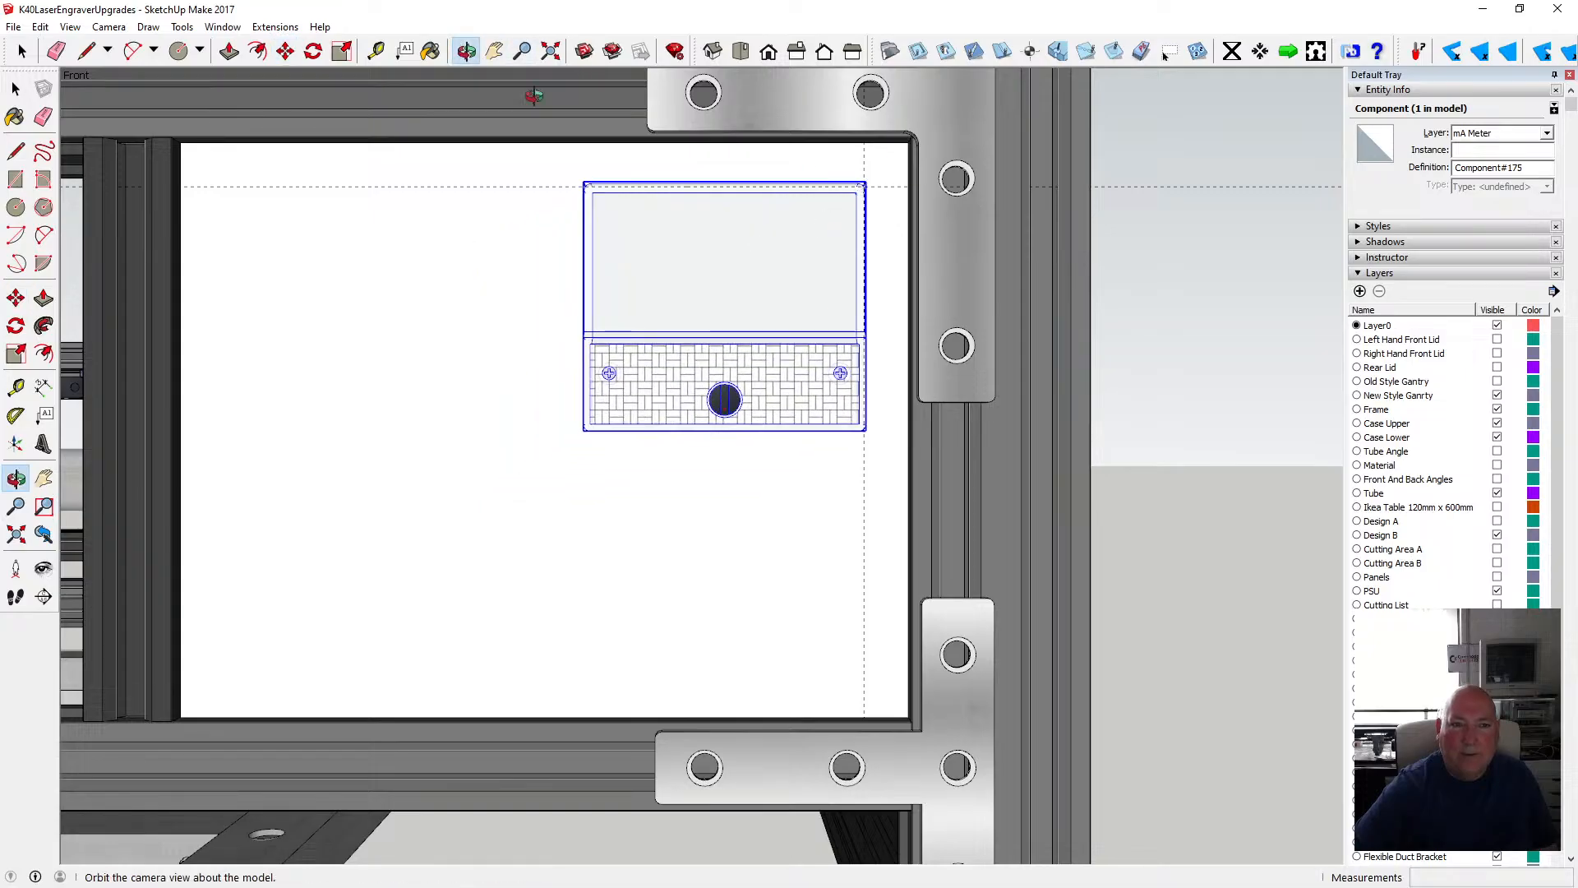
drag(723, 321, 669, 181)
scroll(797, 379, up, 5)
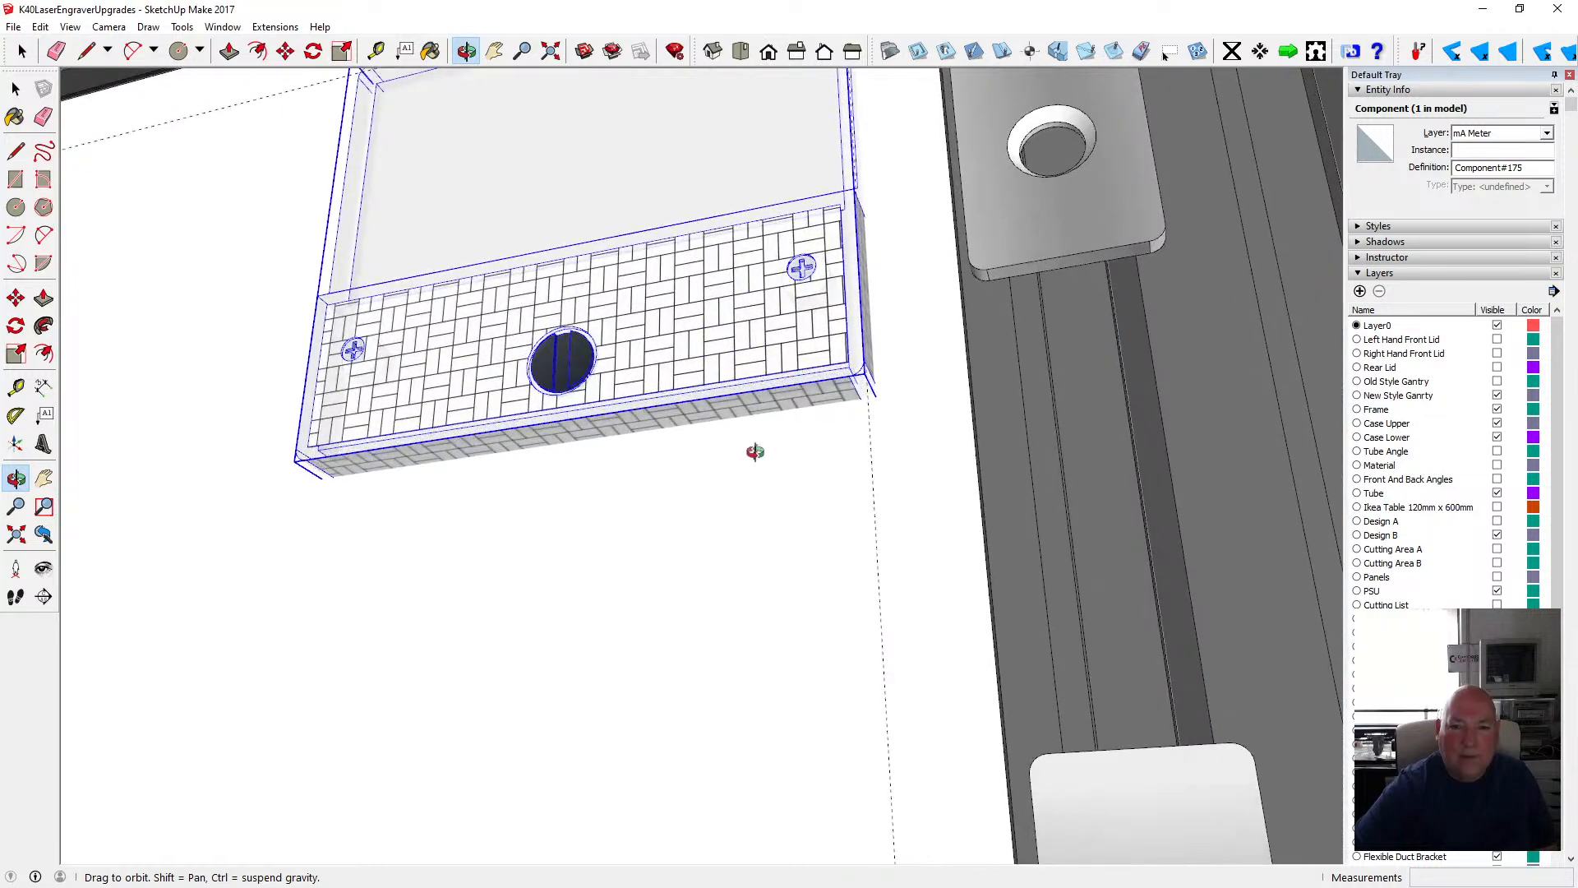
drag(754, 452, 747, 404)
scroll(984, 413, up, 5)
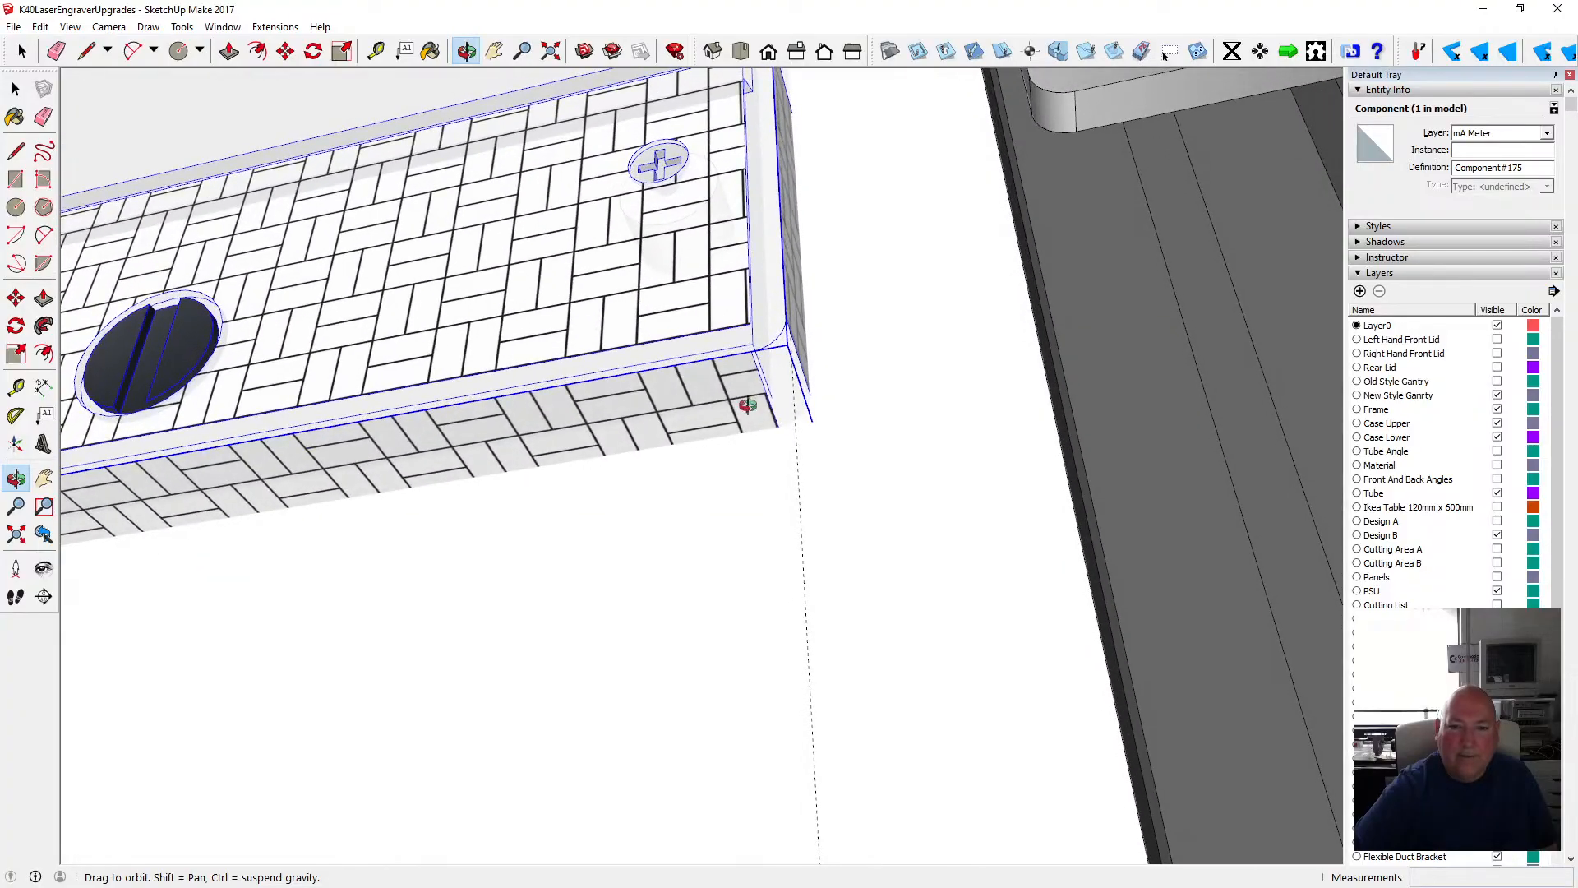
key(m)
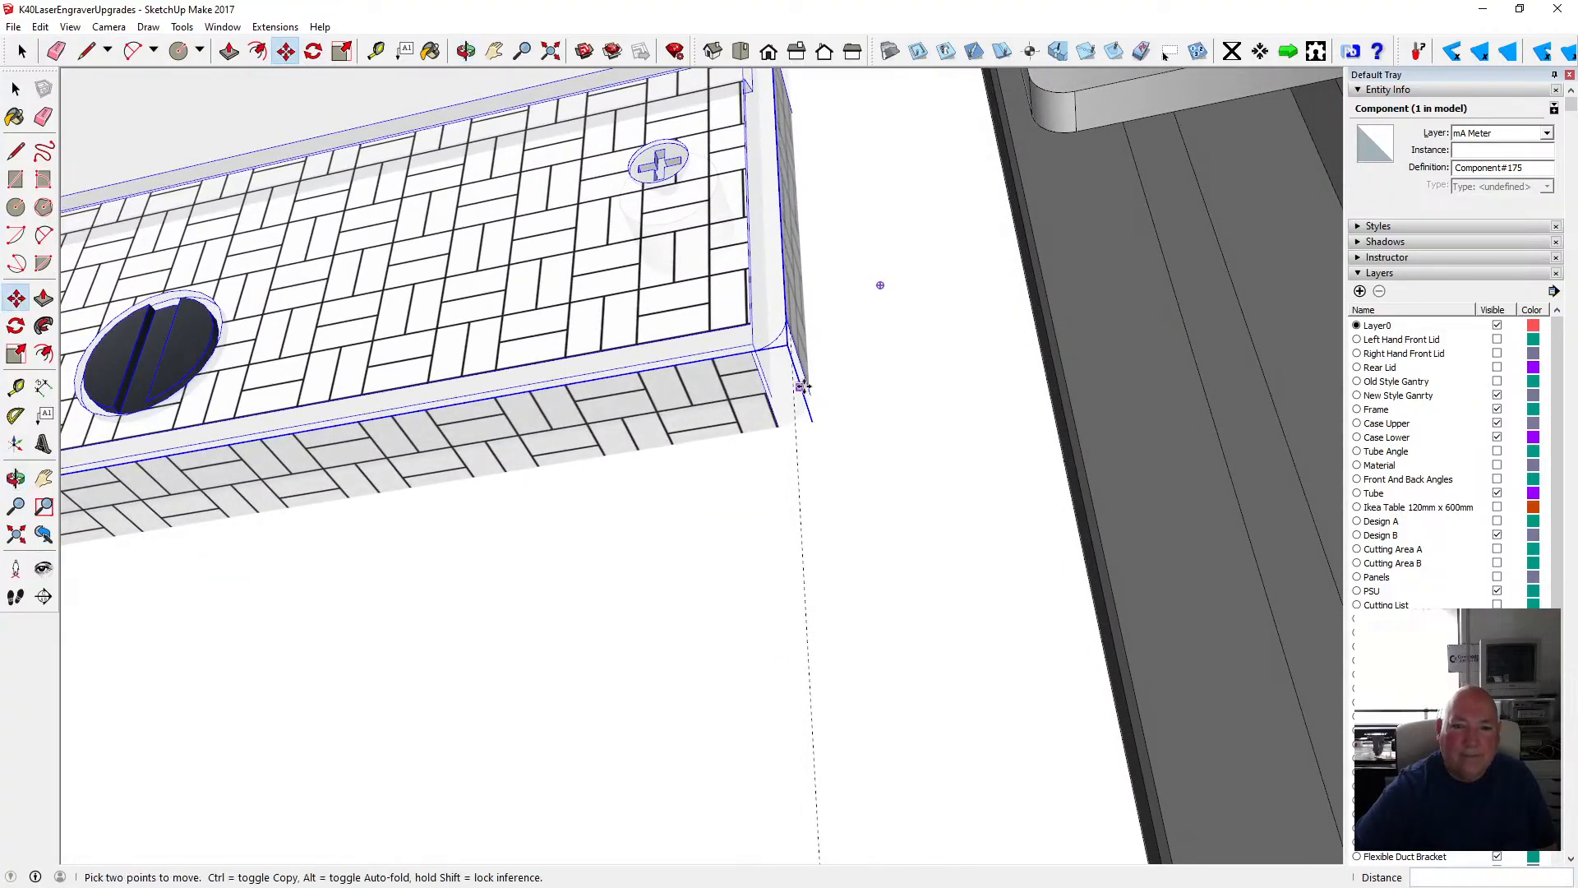
click(800, 386)
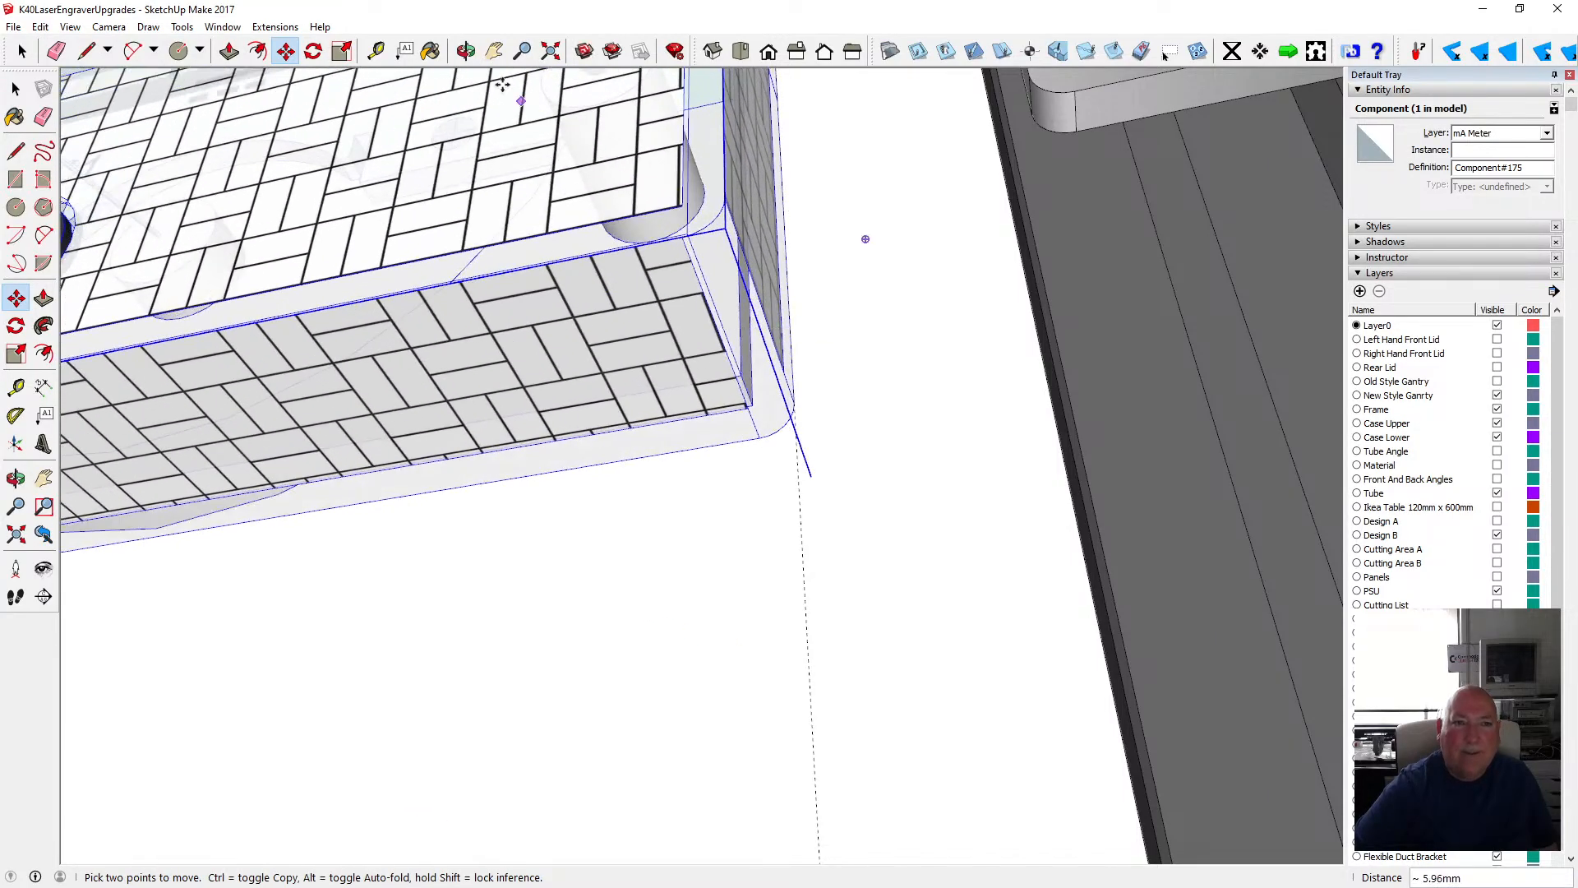
- Move the meter up about 2 mm to line up its upper edge with the horizontal guide
click(467, 51)
drag(662, 222, 736, 559)
scroll(743, 544, down, 3)
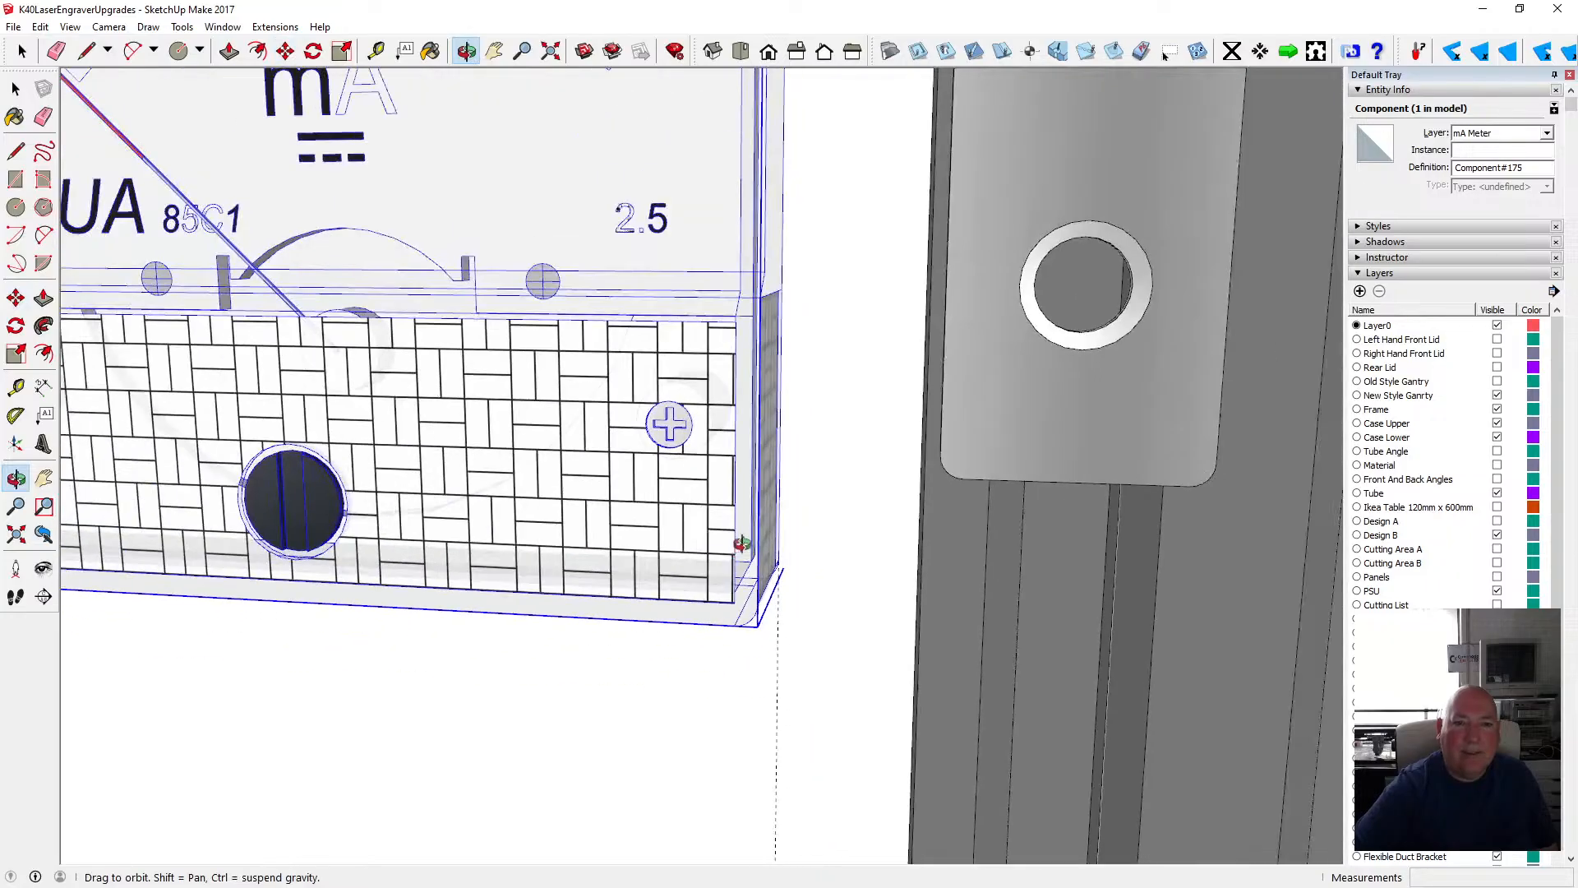
scroll(743, 543, down, 2)
drag(666, 351, 657, 565)
scroll(661, 528, down, 2)
scroll(694, 266, up, 1)
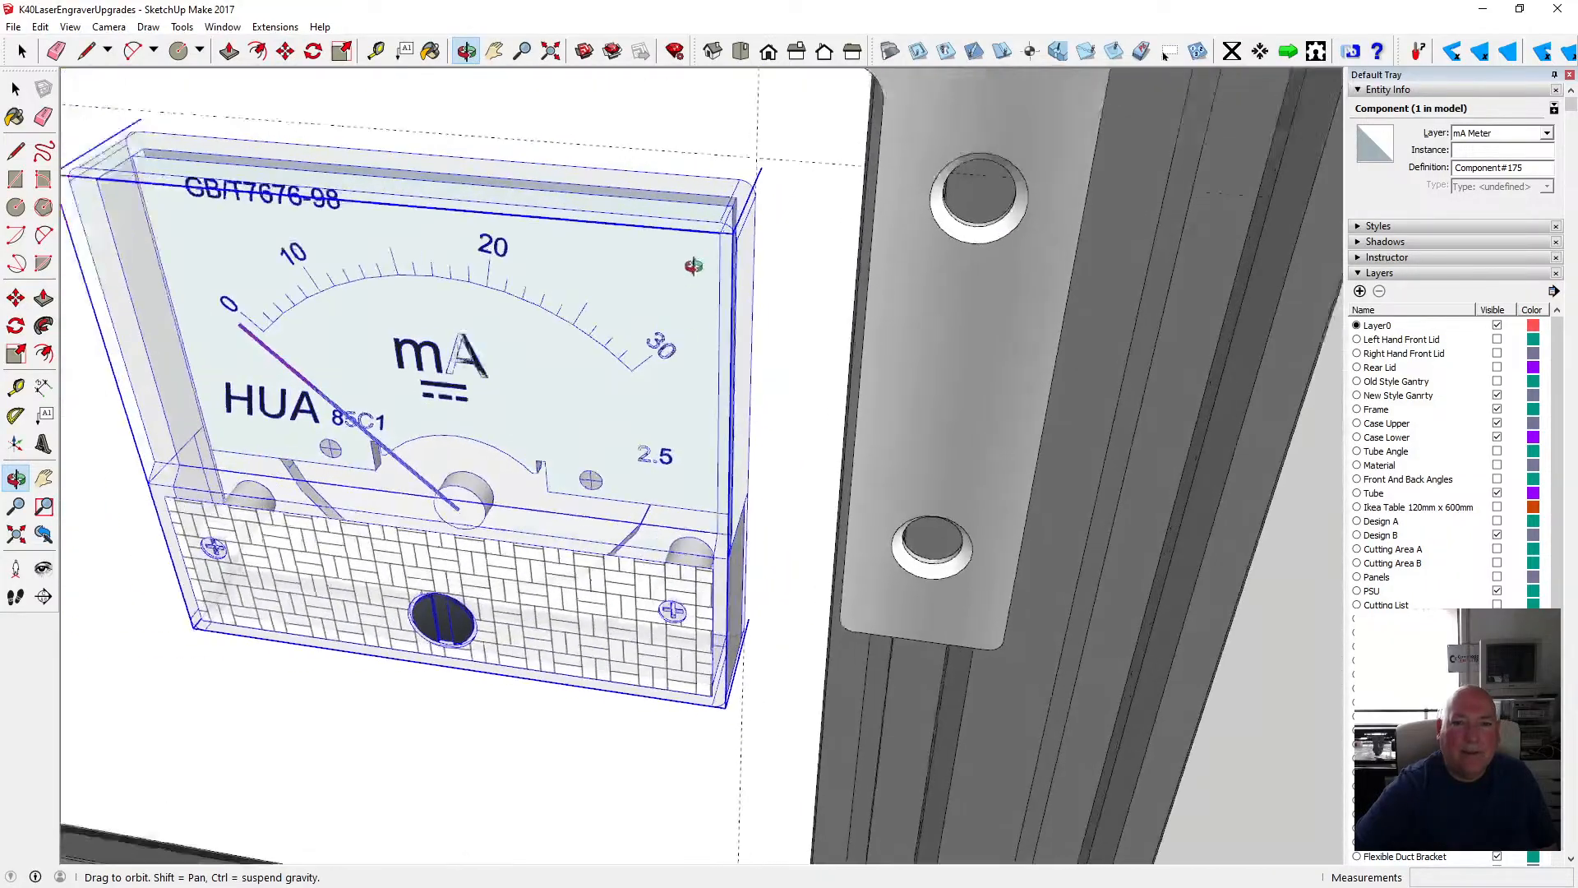
scroll(693, 267, up, 2)
click(285, 51)
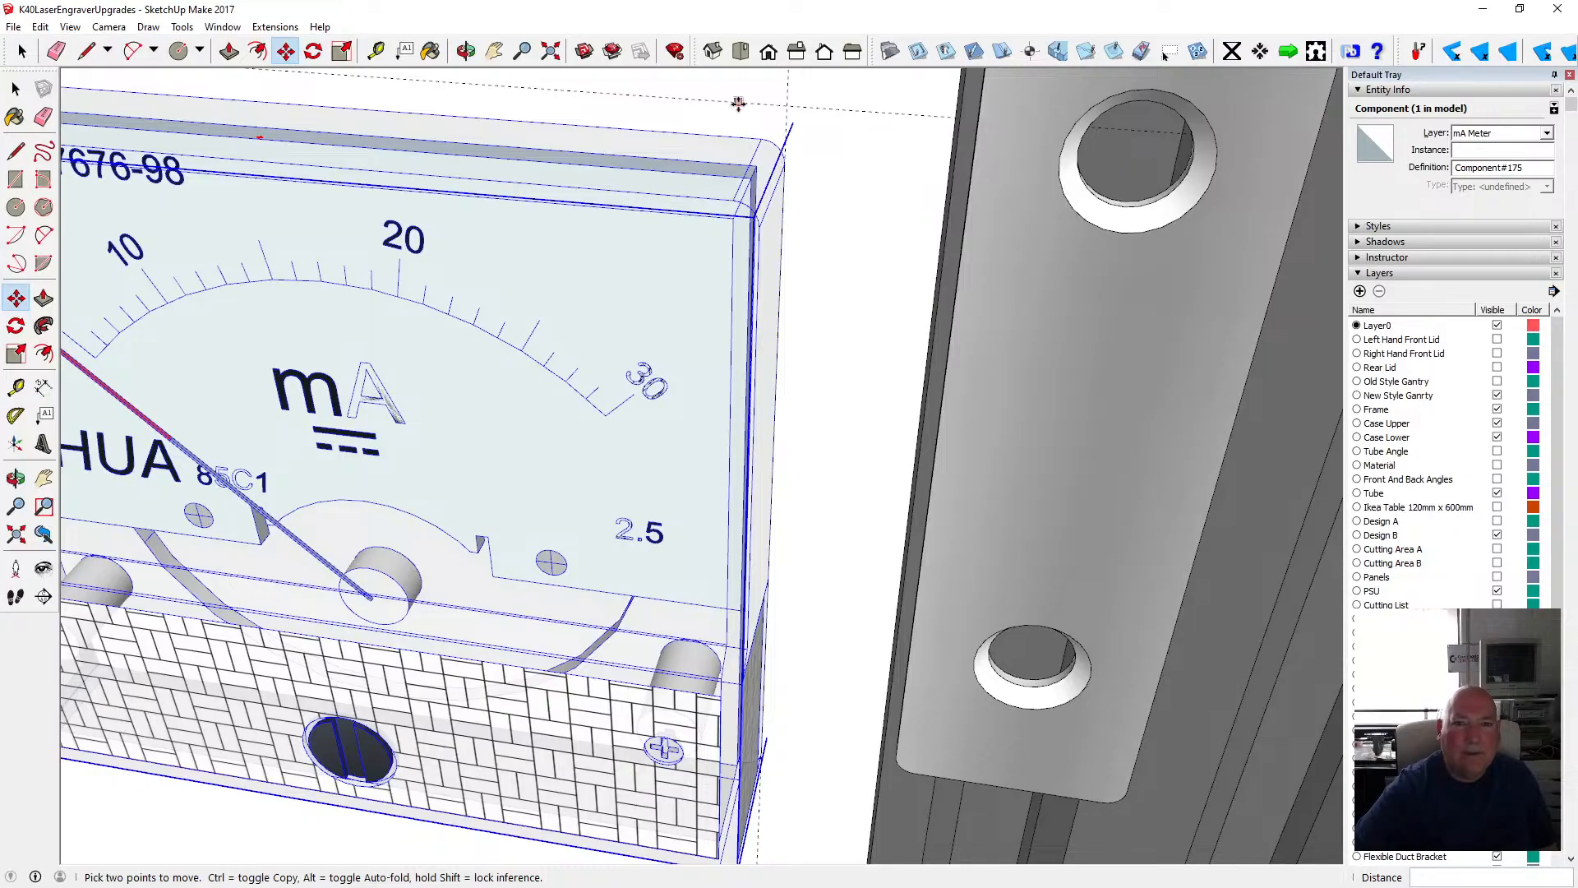
click(732, 135)
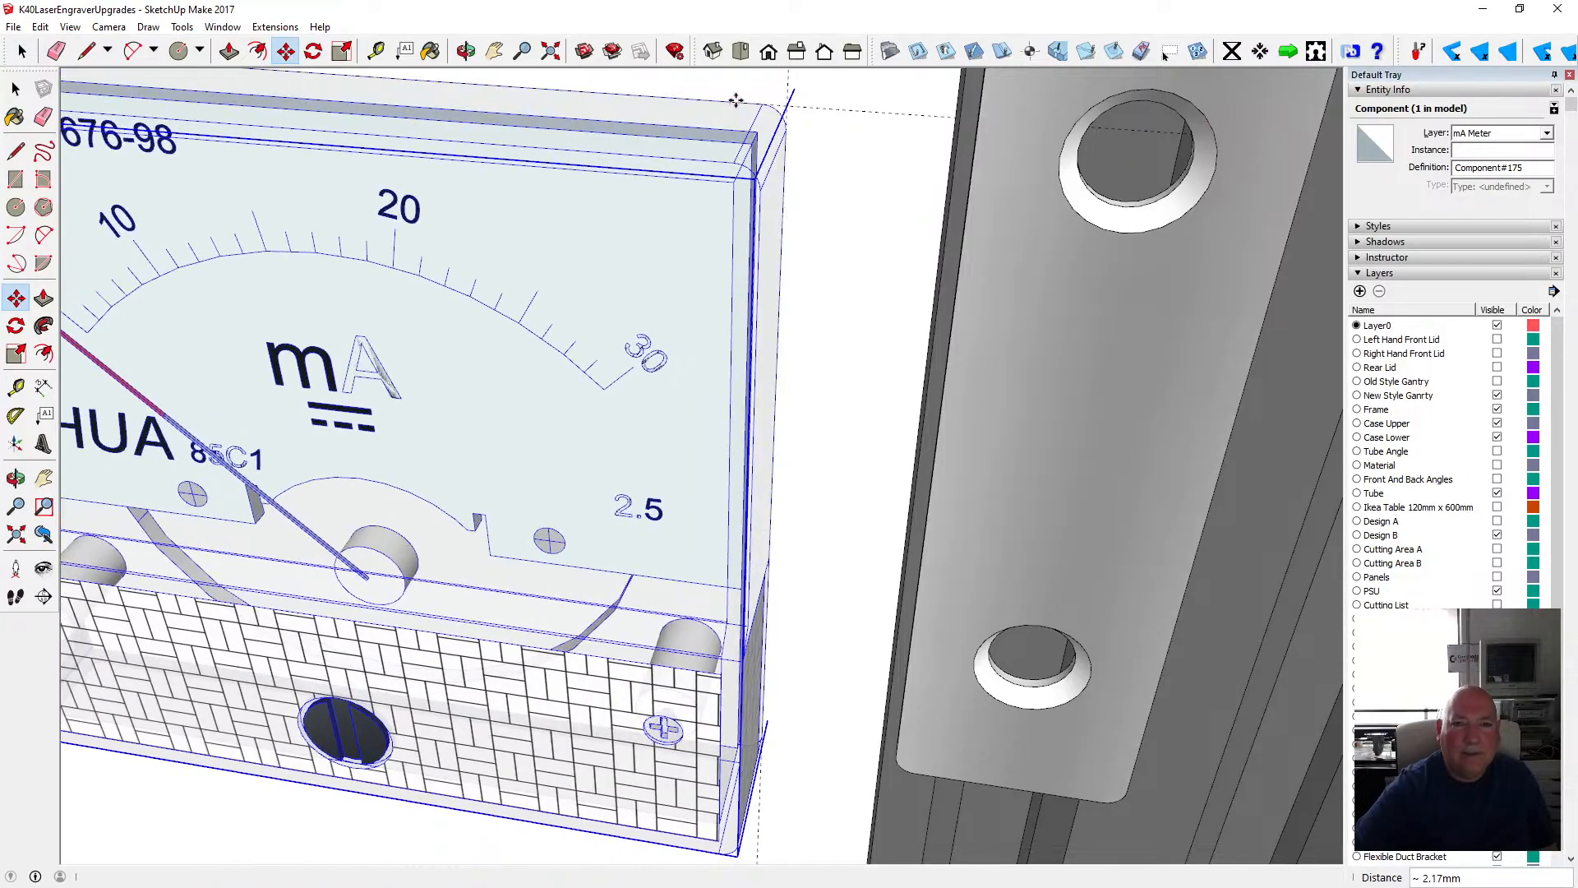
click(468, 54)
scroll(741, 354, down, 3)
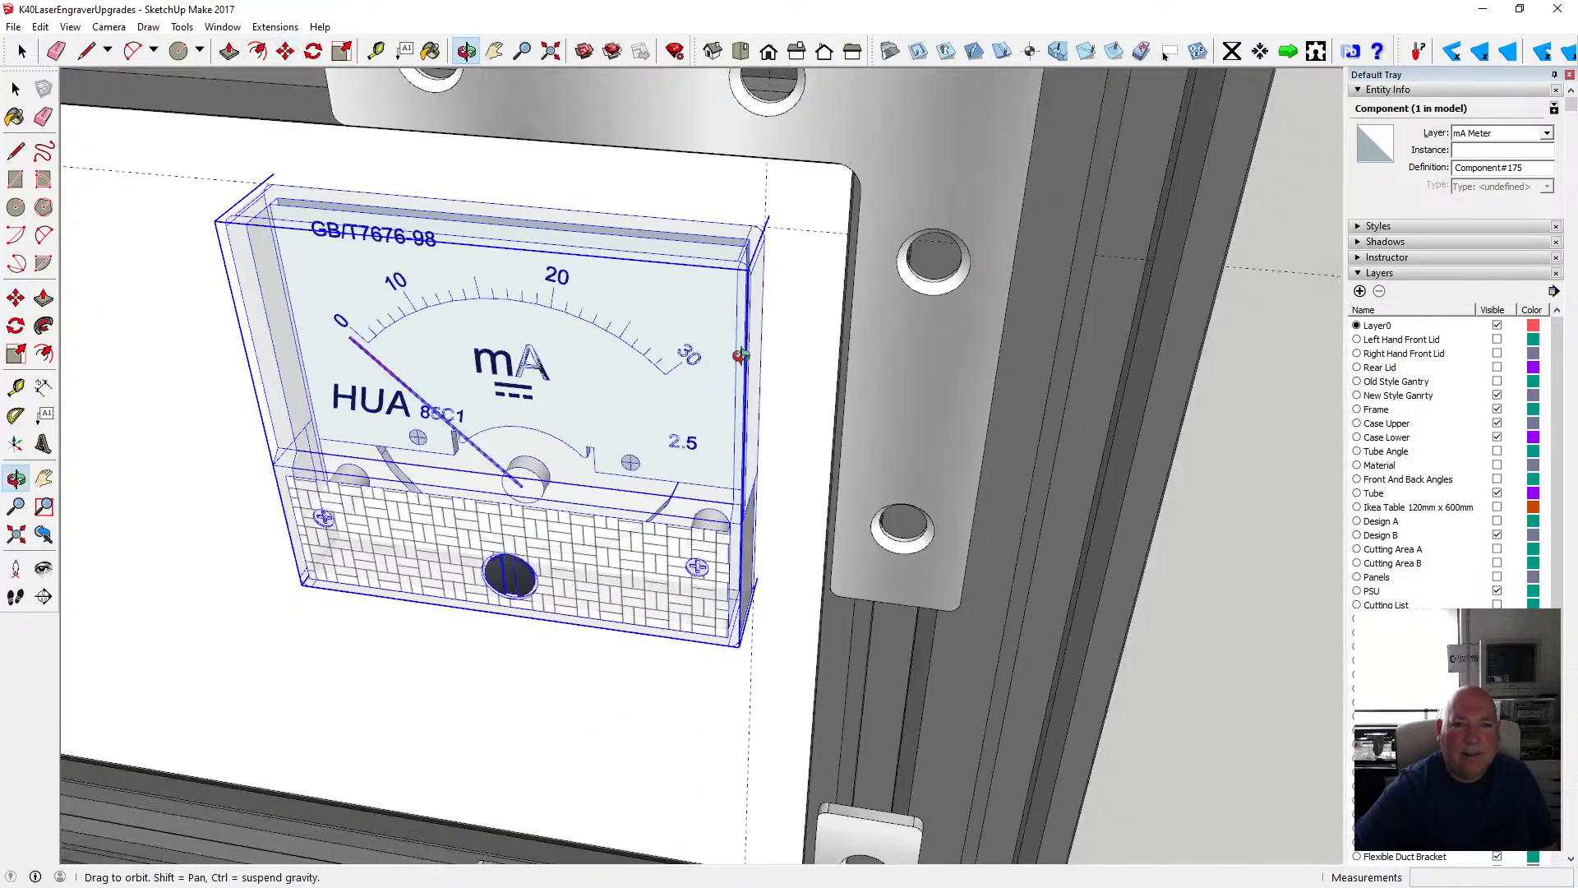
- Delete the vertical and horizontal guides around the meter and return to the front view of the panel
click(15, 88)
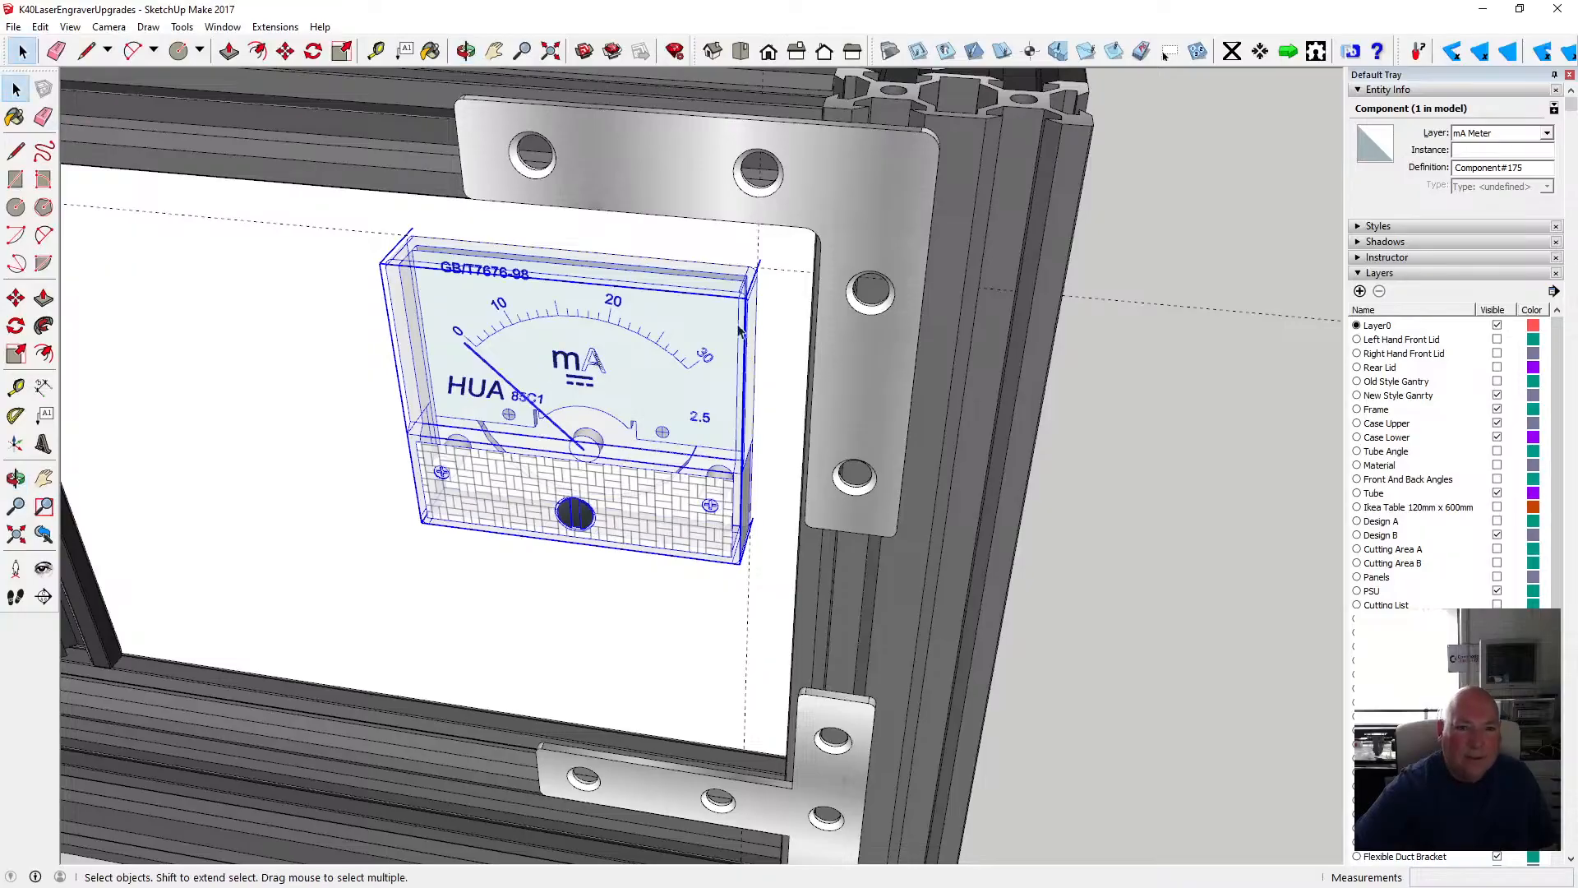
click(758, 246)
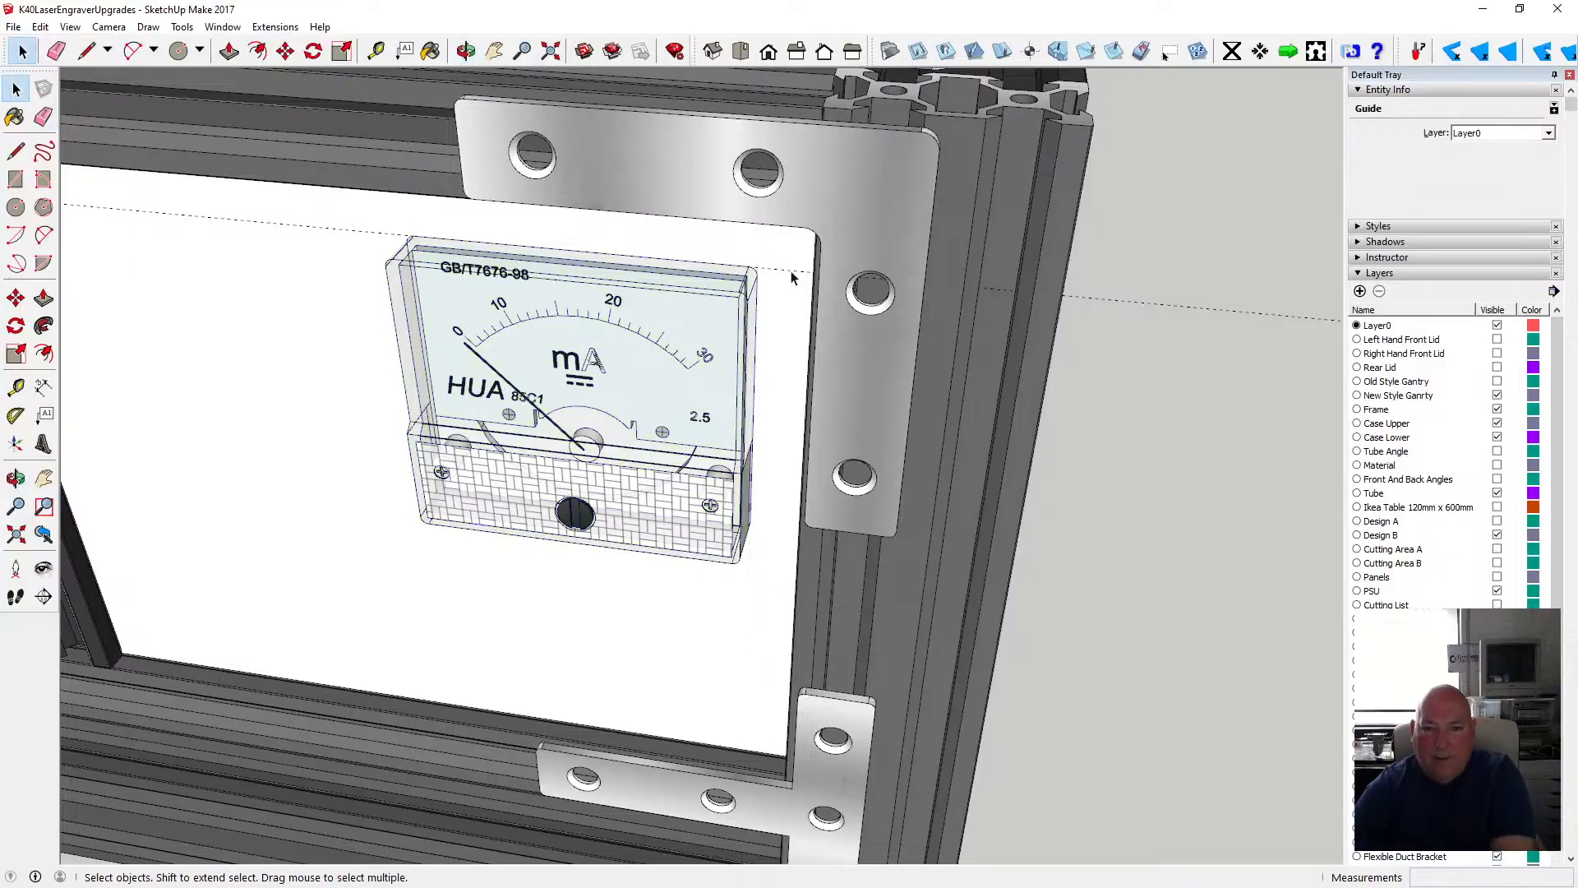
click(466, 52)
drag(612, 387, 679, 356)
scroll(678, 357, down, 2)
scroll(678, 357, down, 2)
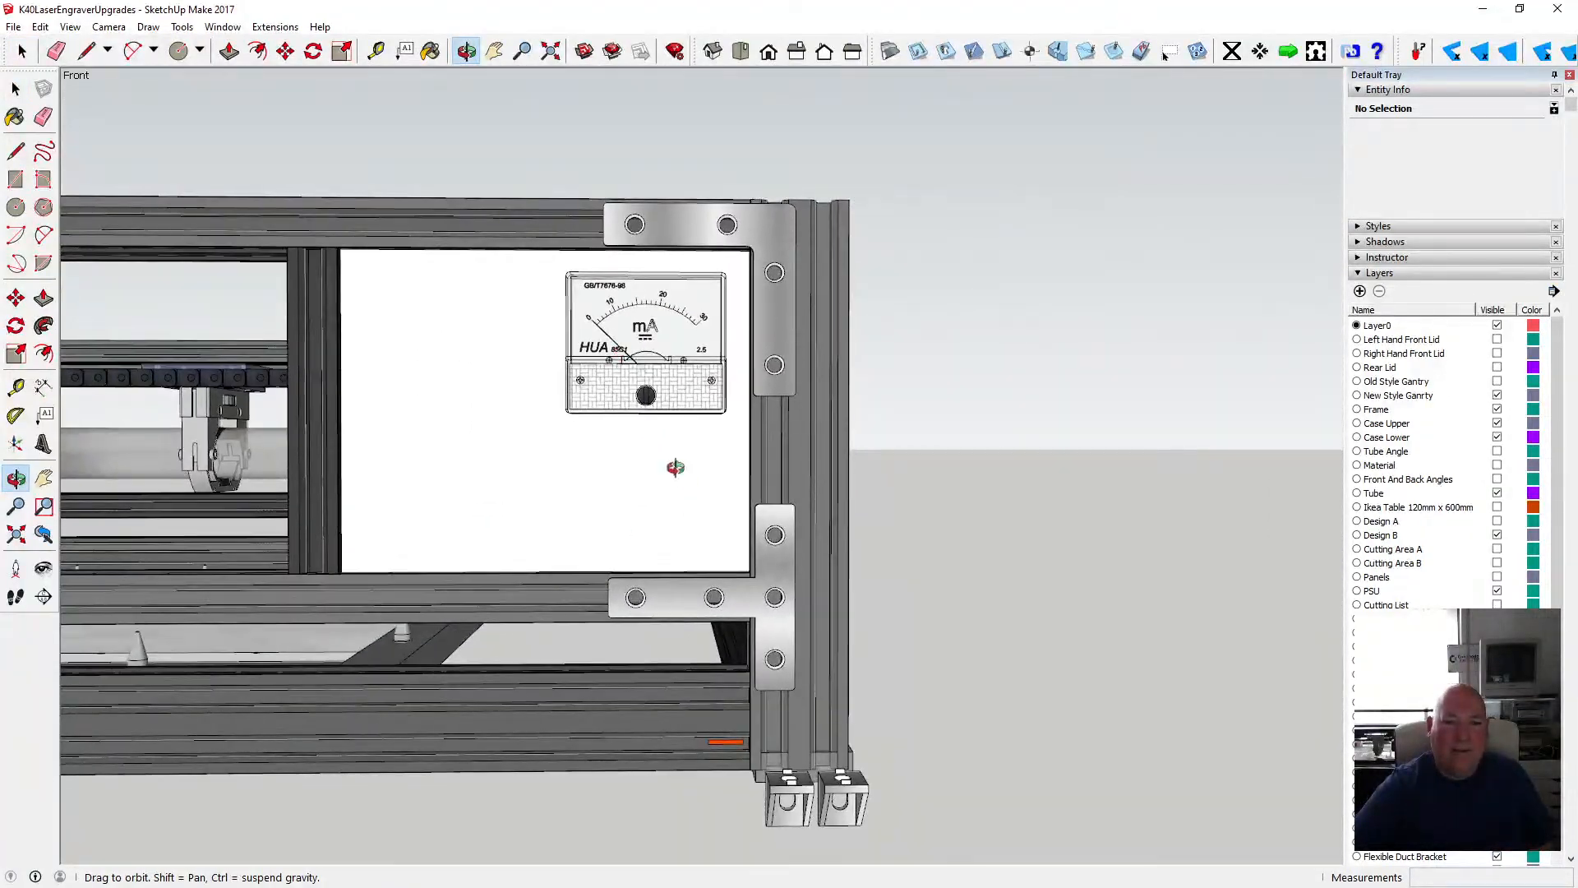
- Turn on the X-ray face style so the model can be seen through
drag(630, 495, 452, 461)
scroll(670, 498, up, 2)
drag(449, 482, 579, 370)
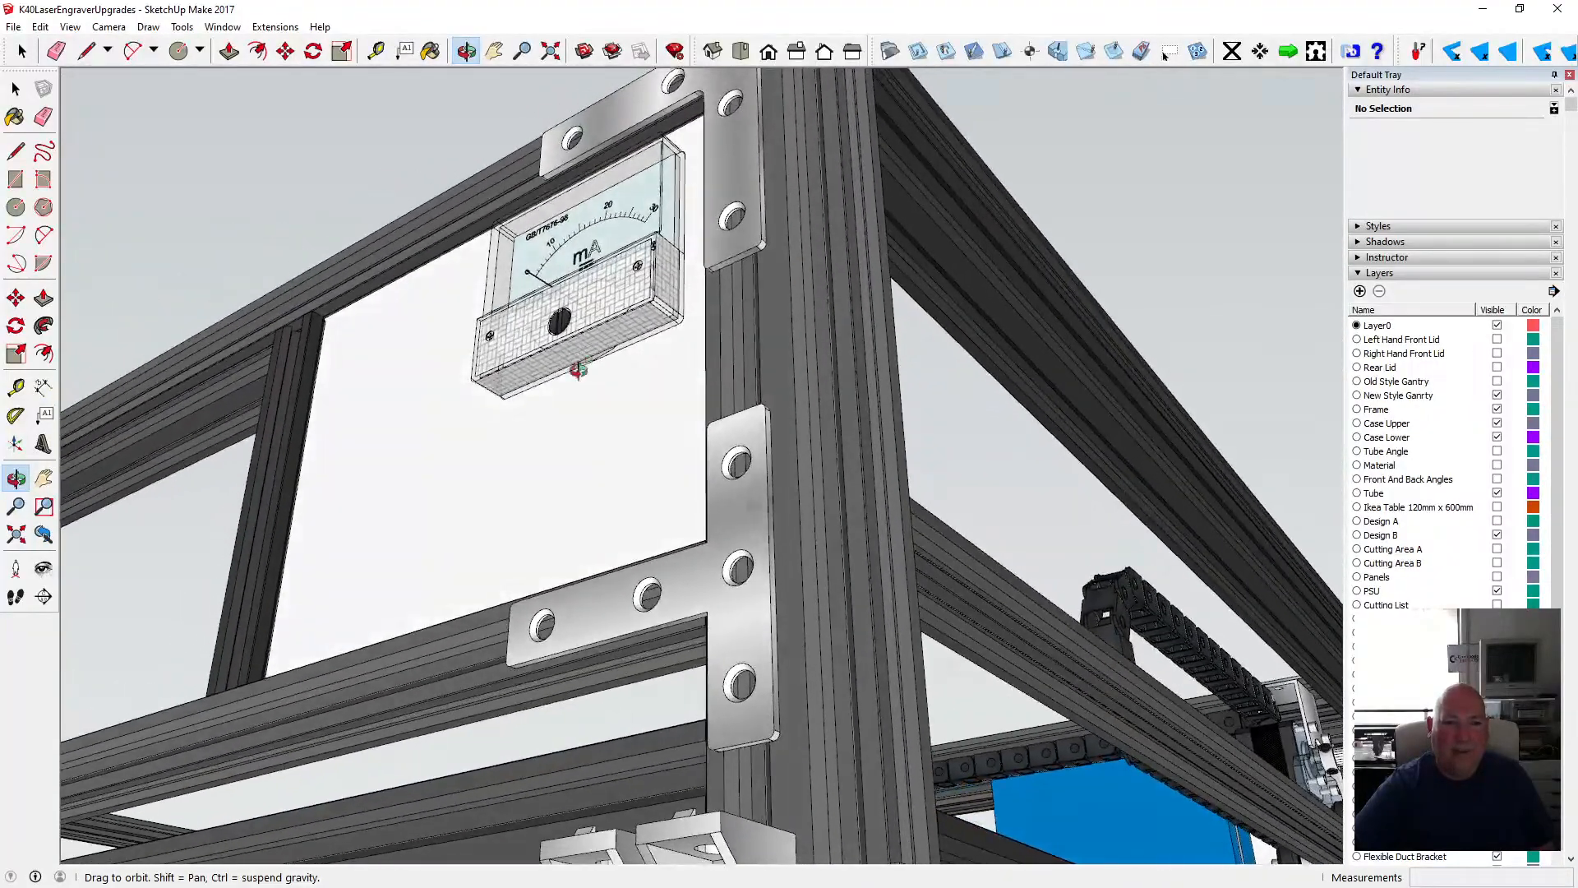
click(68, 28)
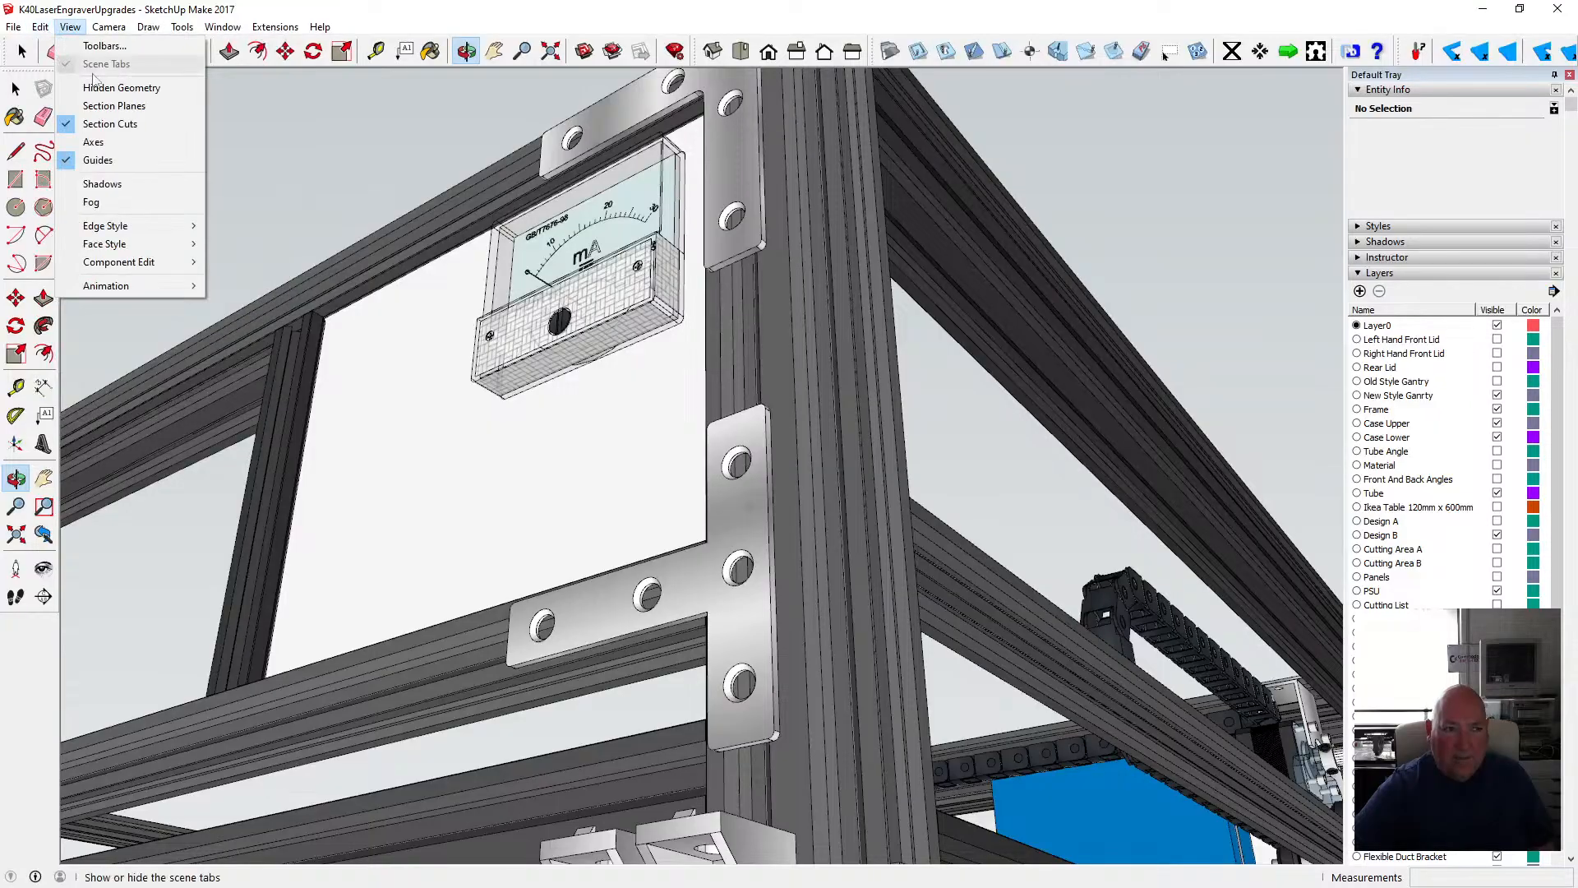
mouse_move(181, 243)
click(241, 239)
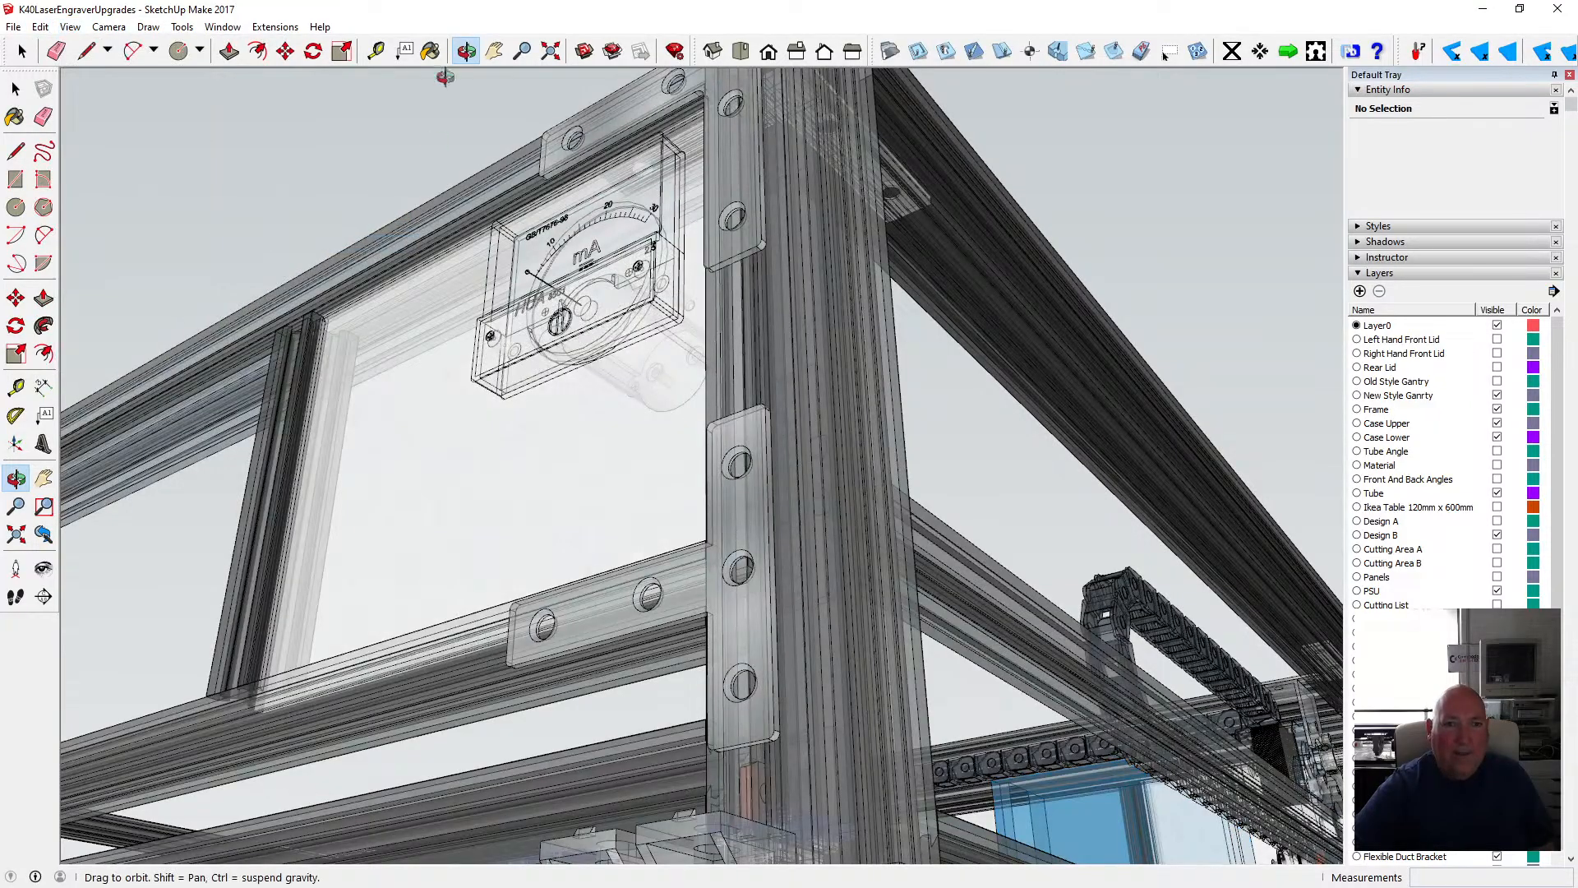
- Examine the back of the meter, including its terminals and mounting screws, through the transparent panel
drag(587, 301, 310, 469)
scroll(703, 332, up, 3)
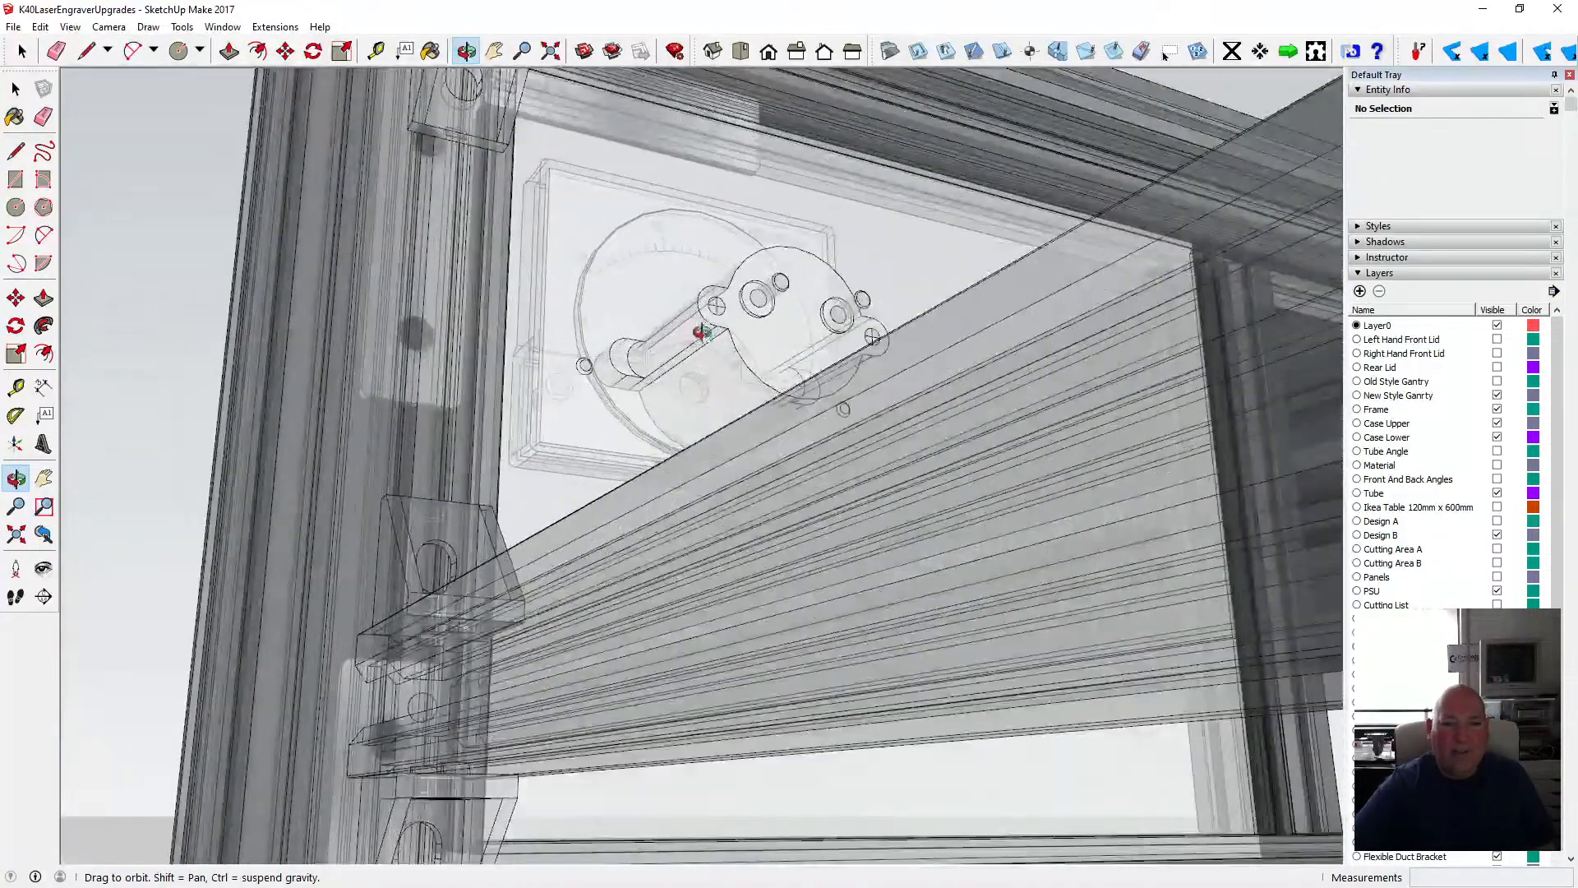
drag(702, 329, 625, 442)
scroll(621, 440, up, 3)
scroll(621, 440, down, 5)
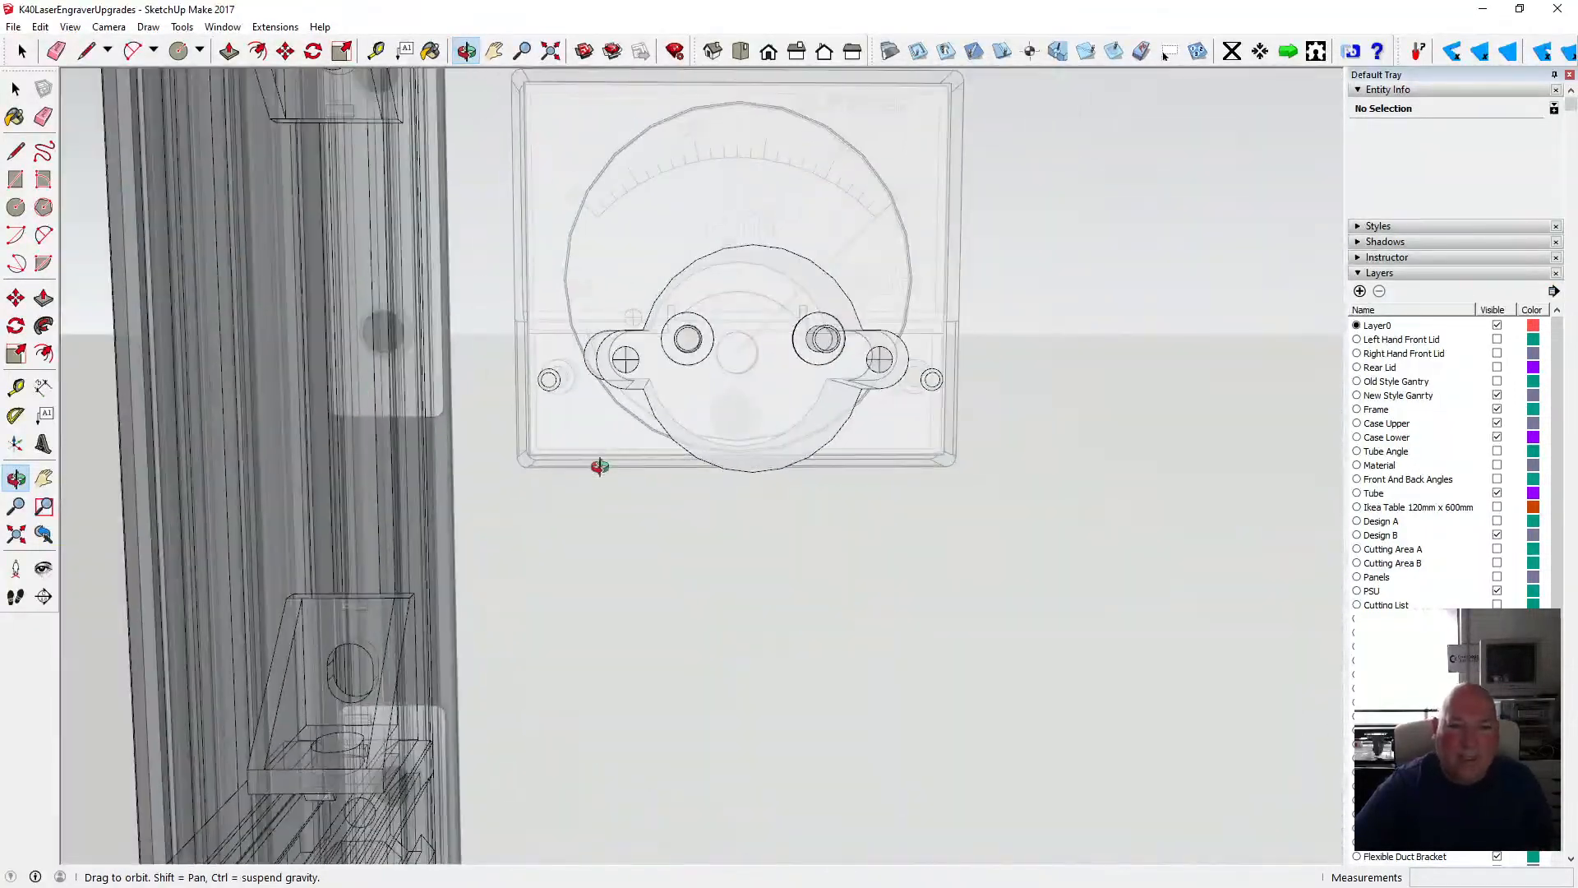
- Examine the meter's rear body, terminals and mounting lugs through the transparent panel and in relation to the surrounding frame
scroll(589, 390, up, 4)
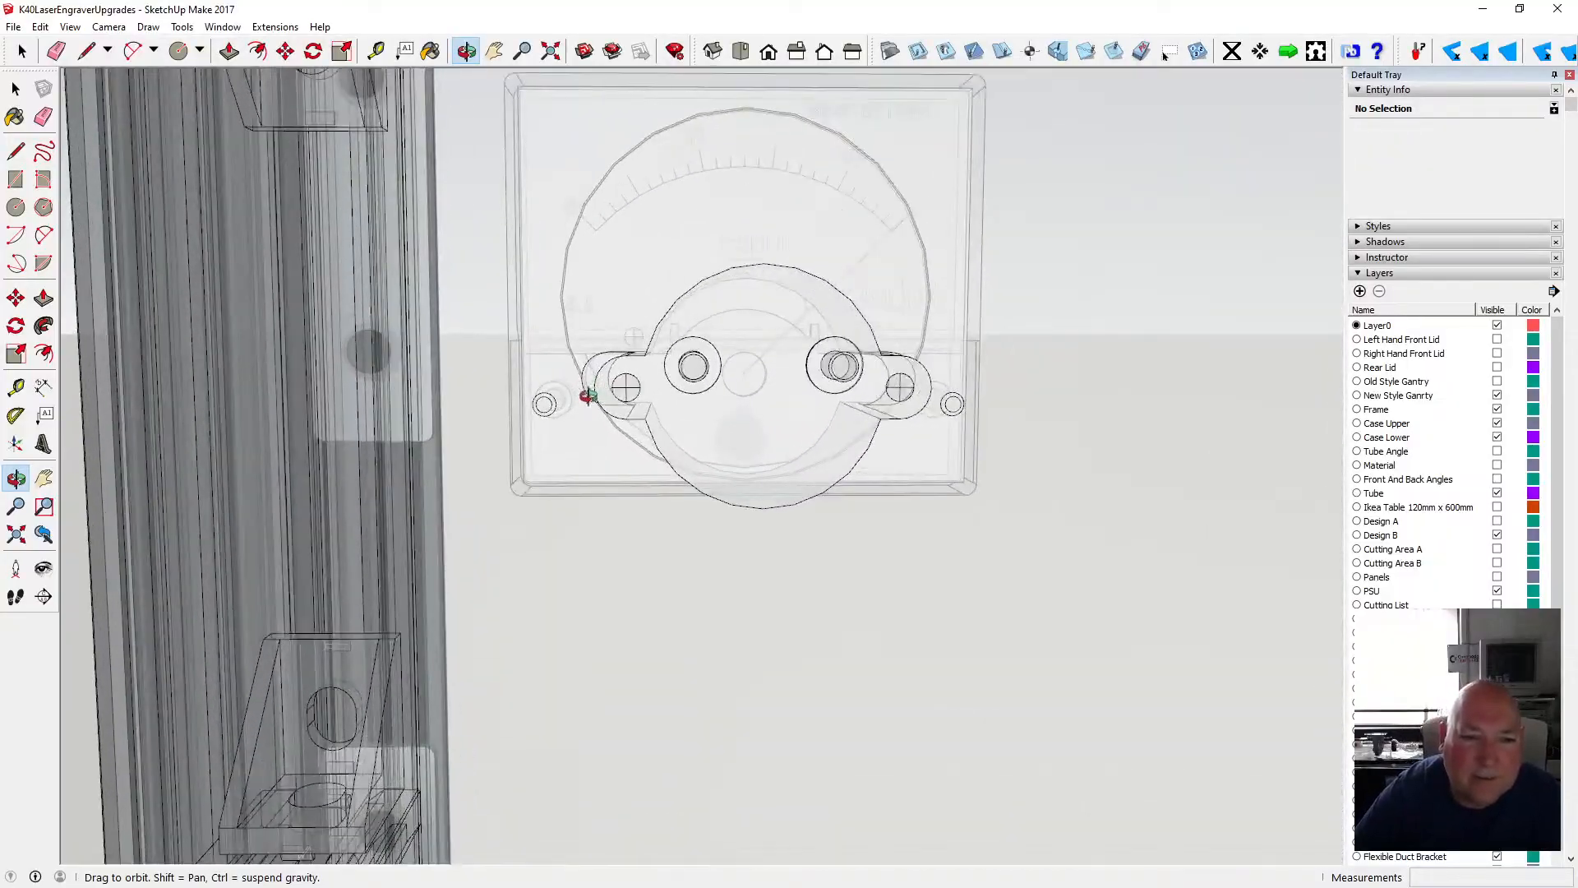
scroll(569, 386, down, 3)
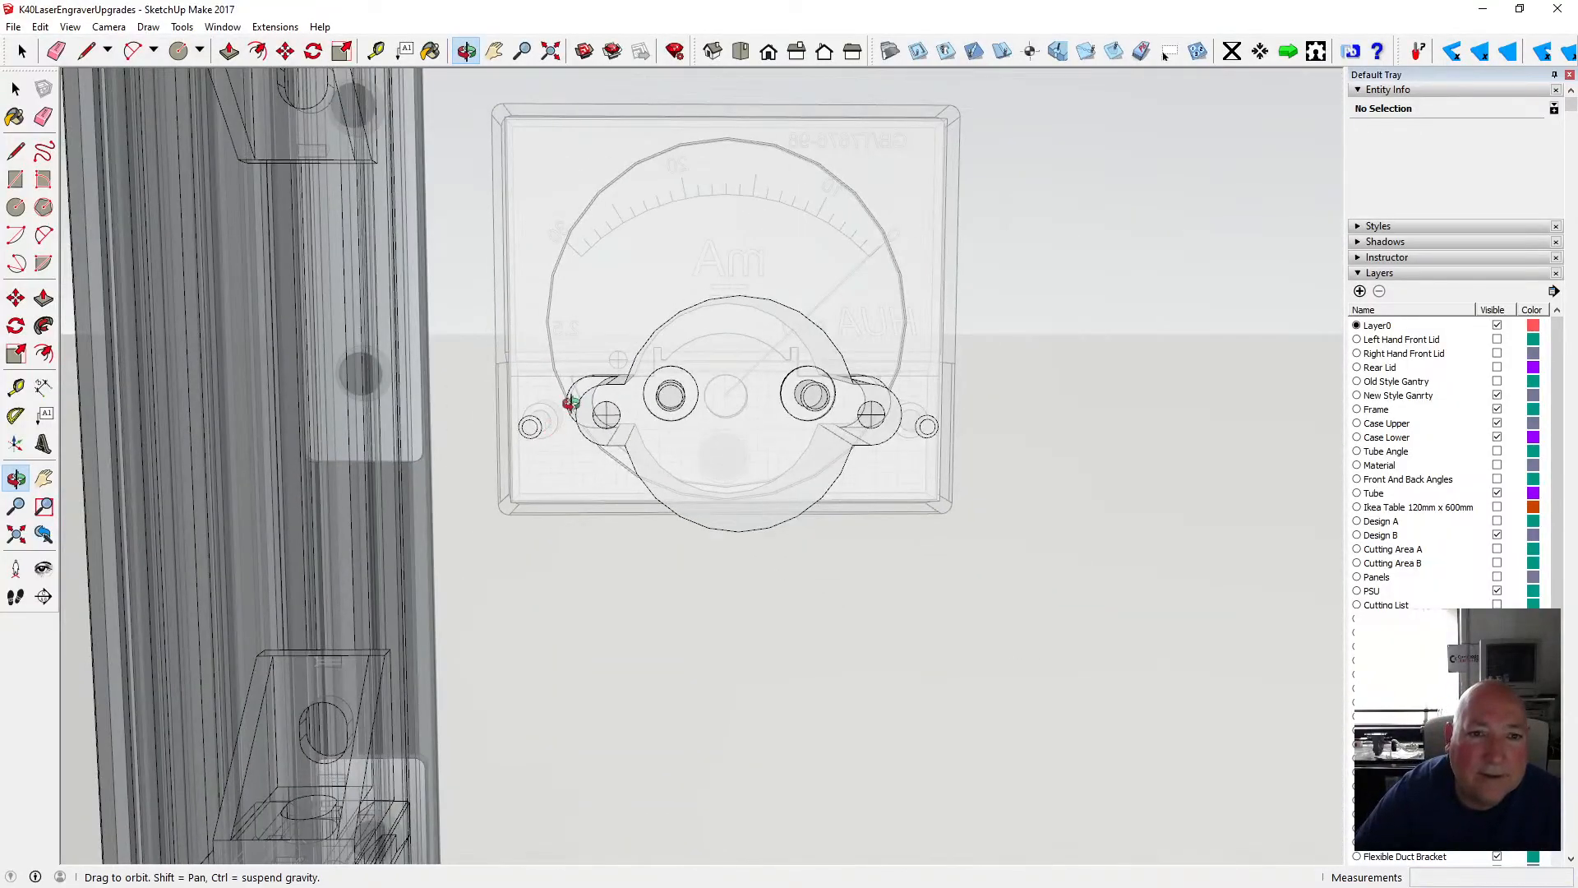
drag(570, 402, 580, 328)
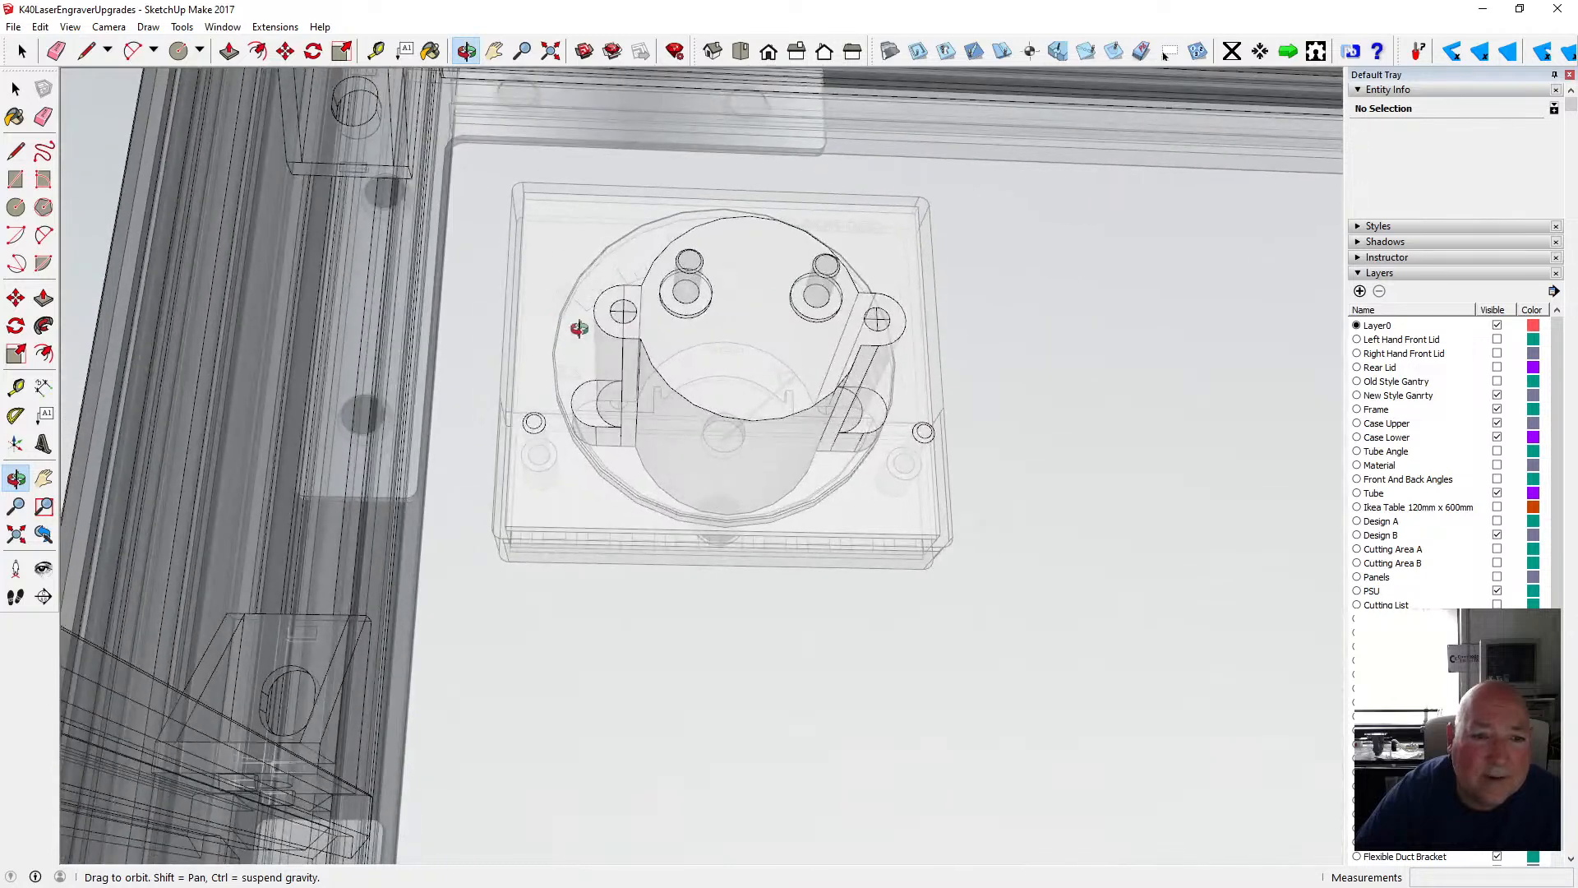
drag(589, 387, 588, 349)
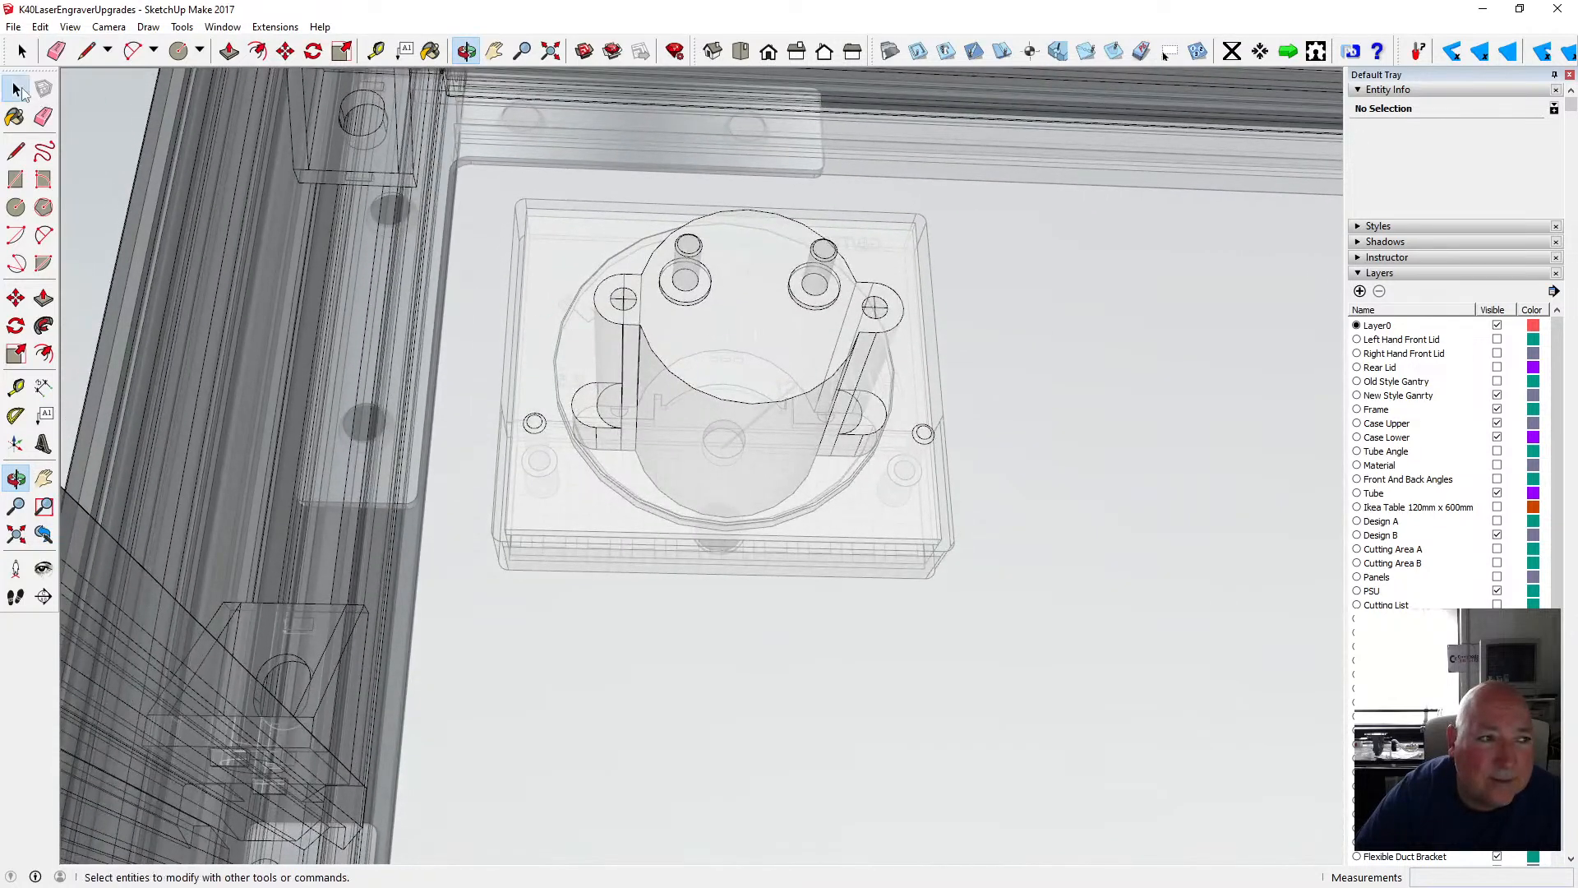
click(17, 90)
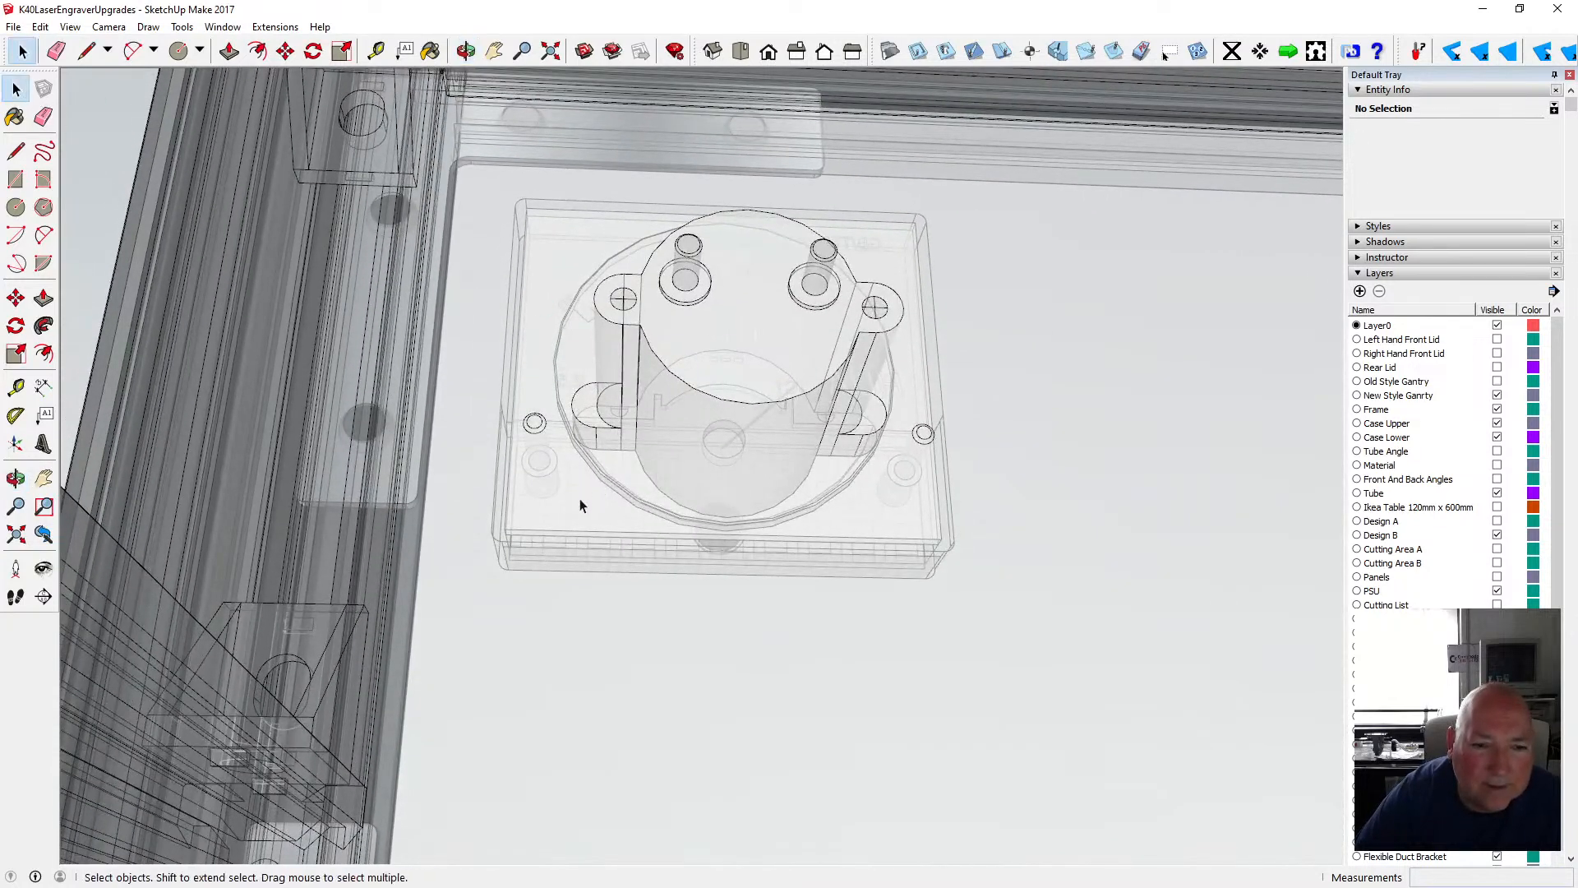
scroll(573, 508, up, 5)
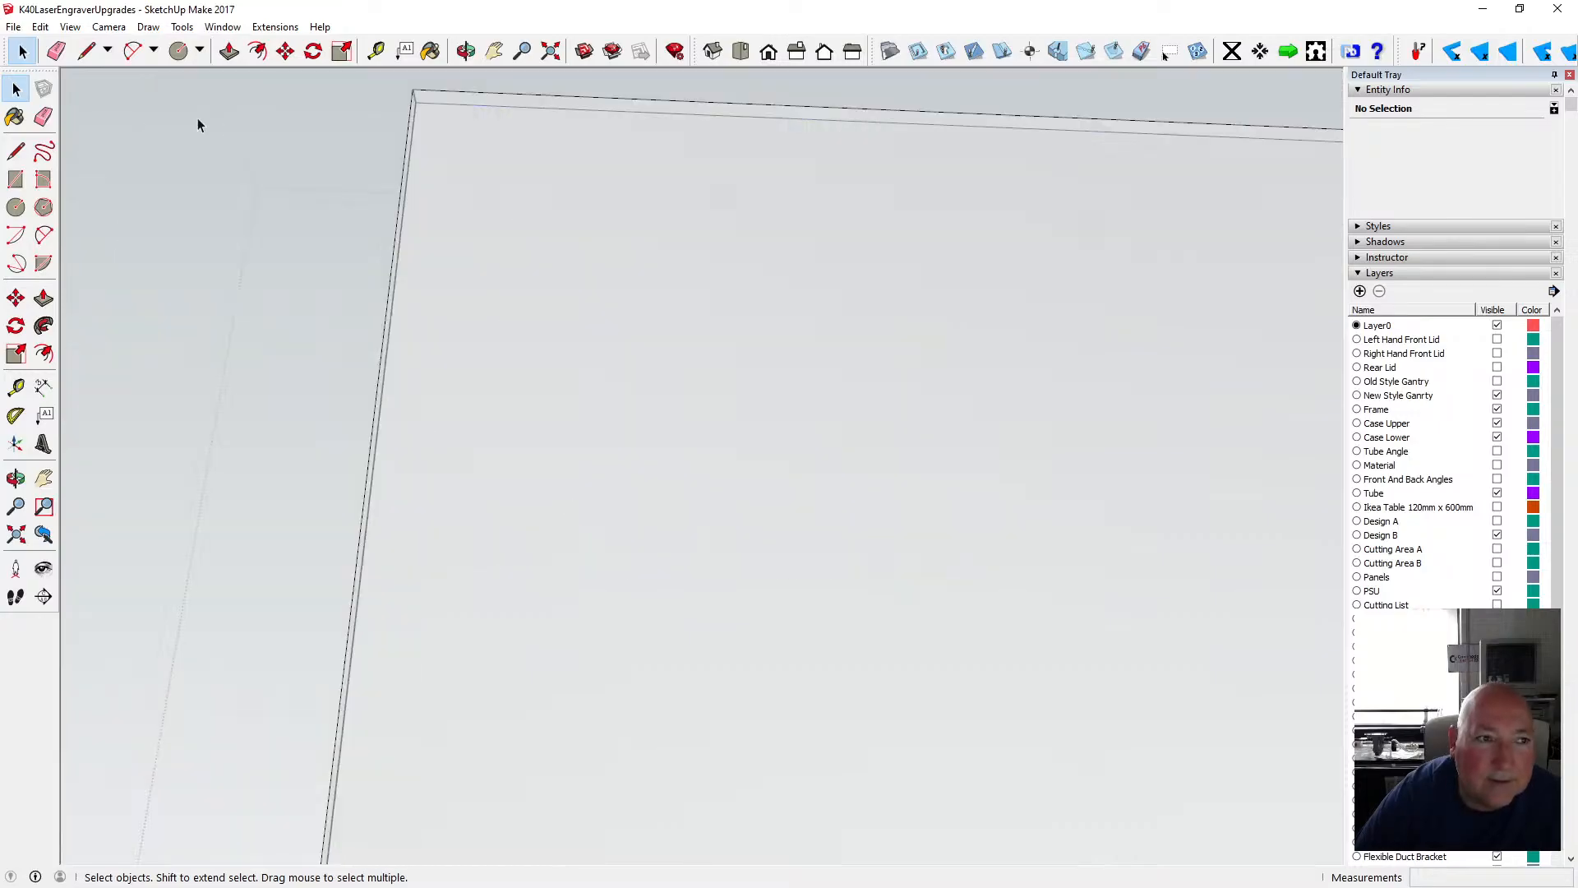
click(463, 52)
scroll(652, 264, down, 5)
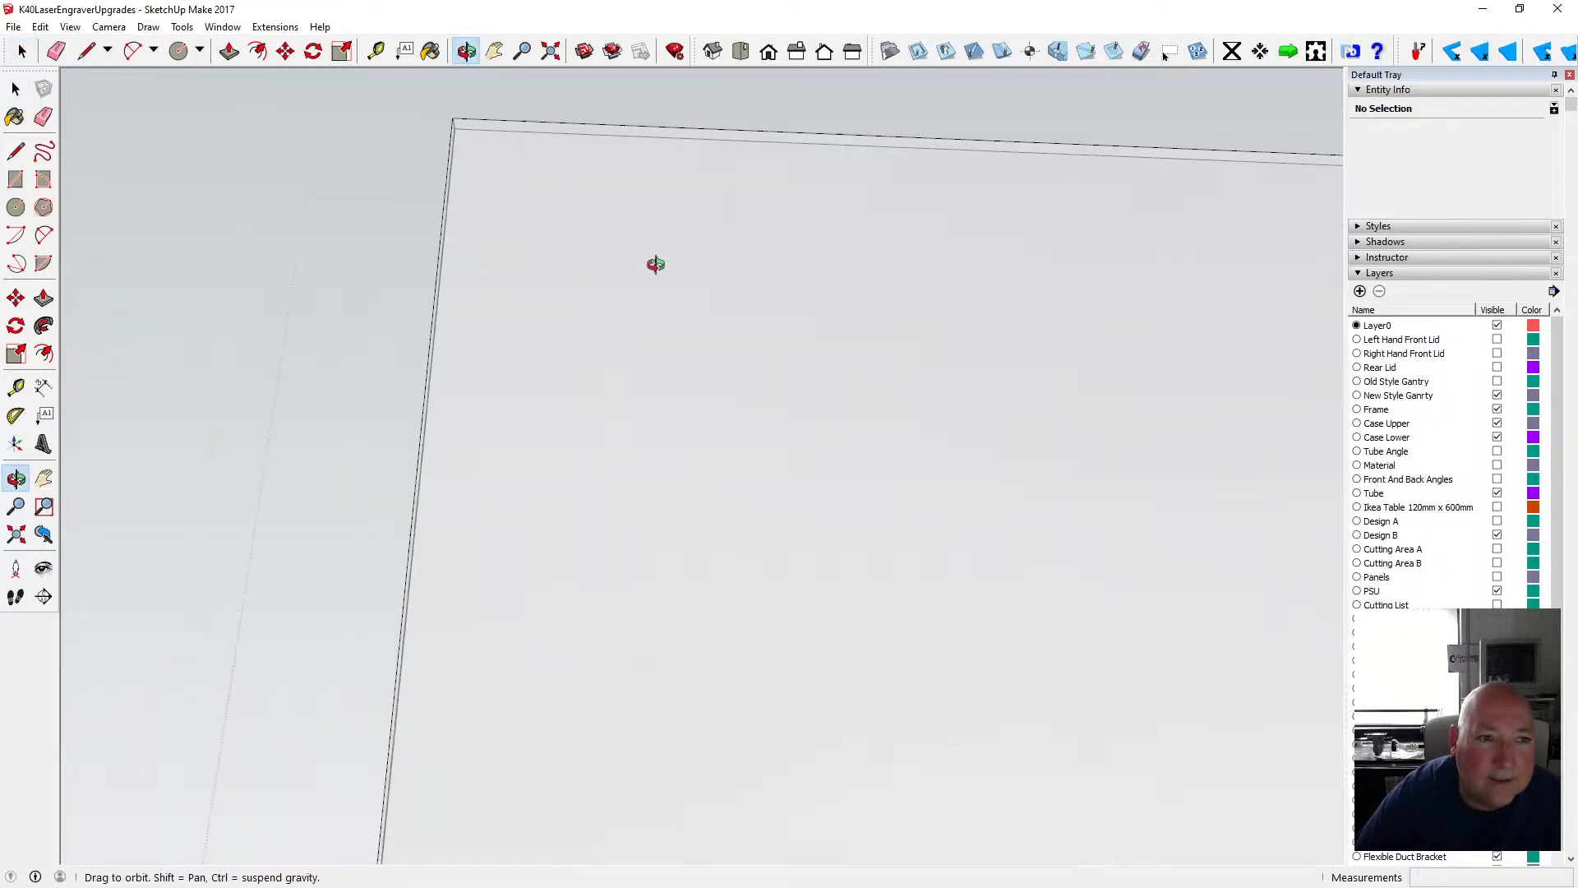
key(space)
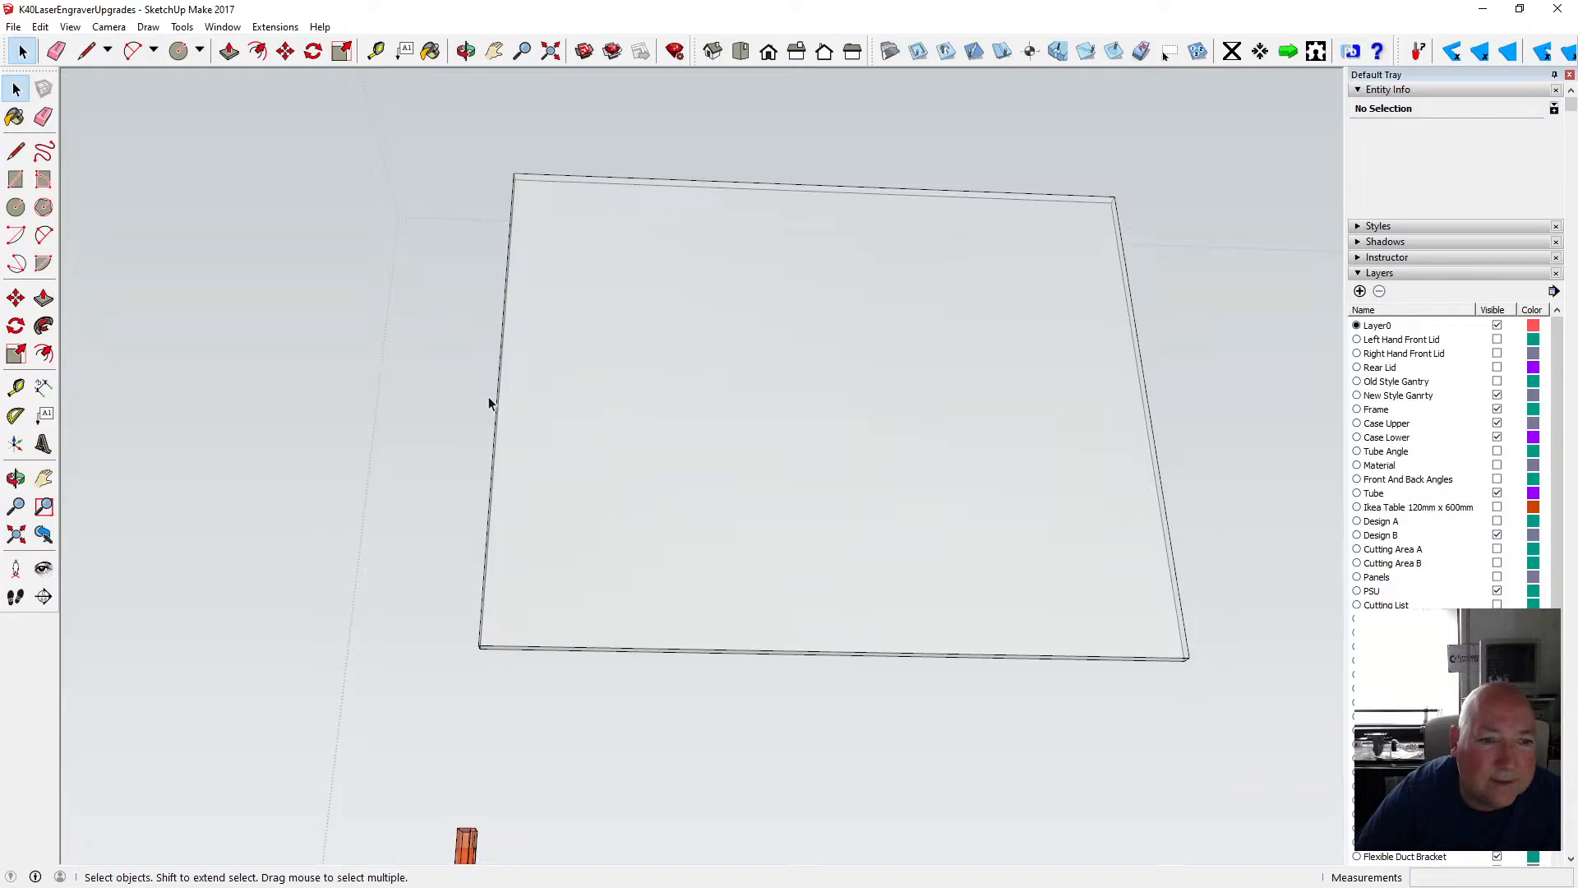
scroll(510, 364, down, 6)
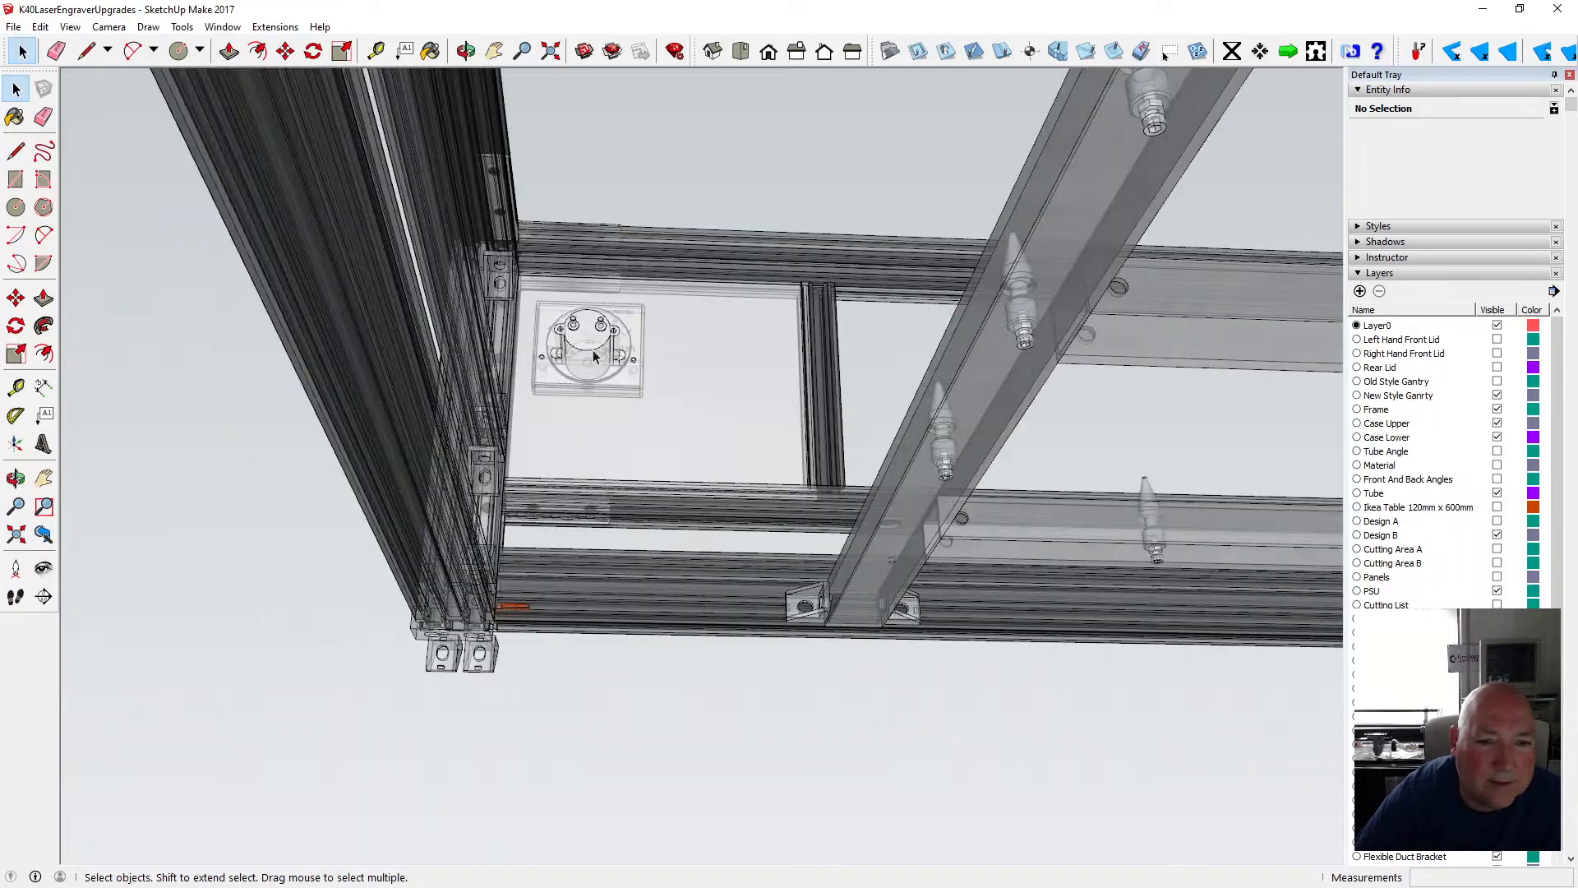
- Turn off the X-ray face style with the outside corner of the frame next to the meter in view
click(464, 49)
drag(448, 205, 434, 294)
click(18, 85)
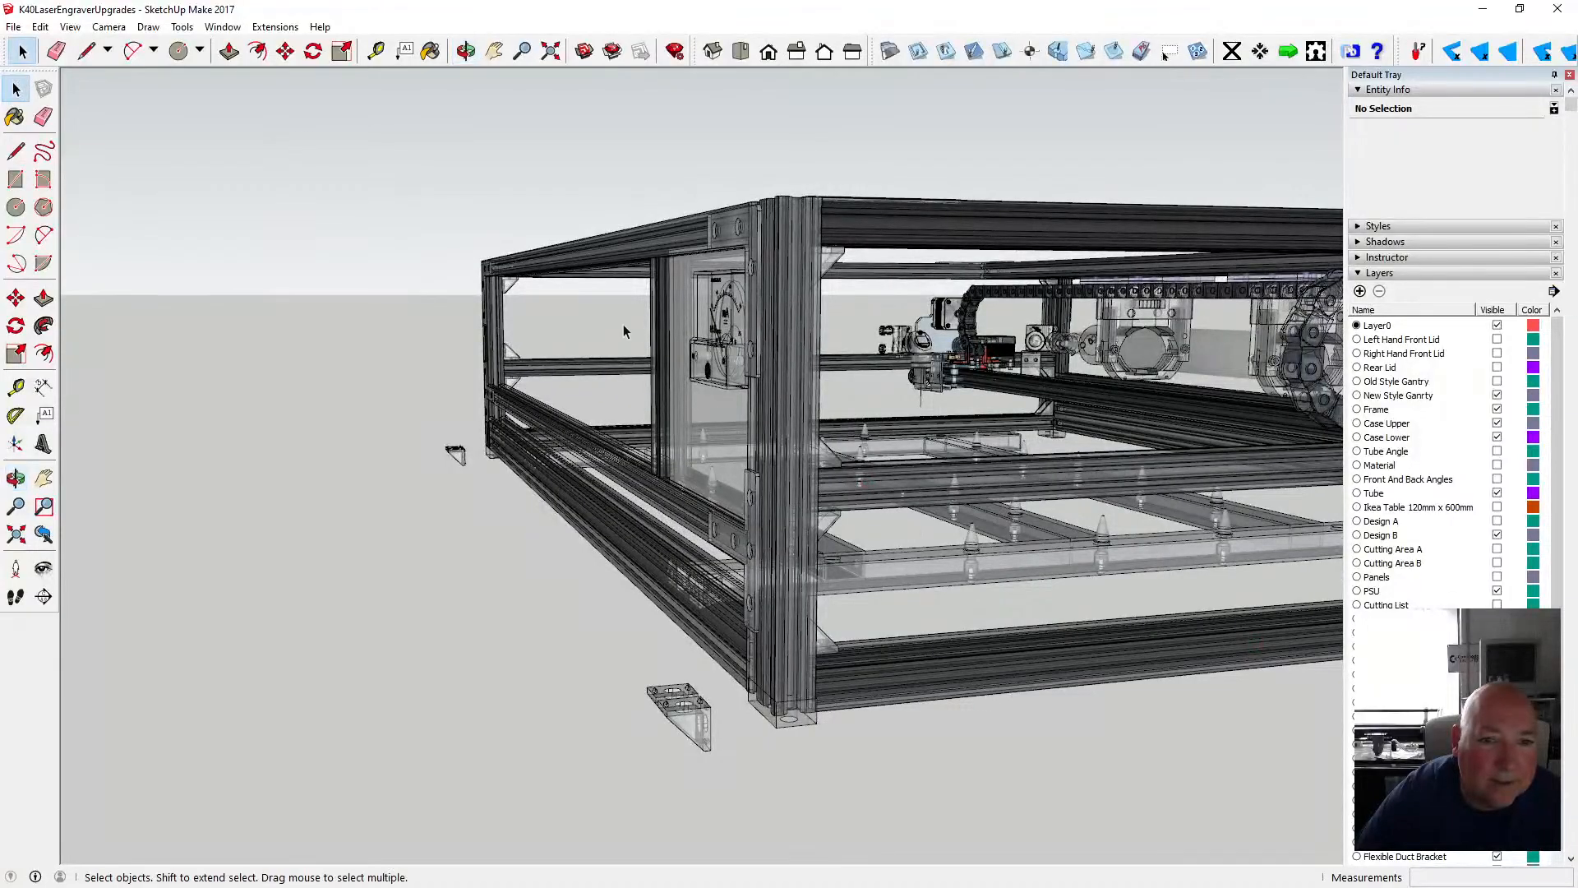
click(47, 28)
mouse_move(62, 31)
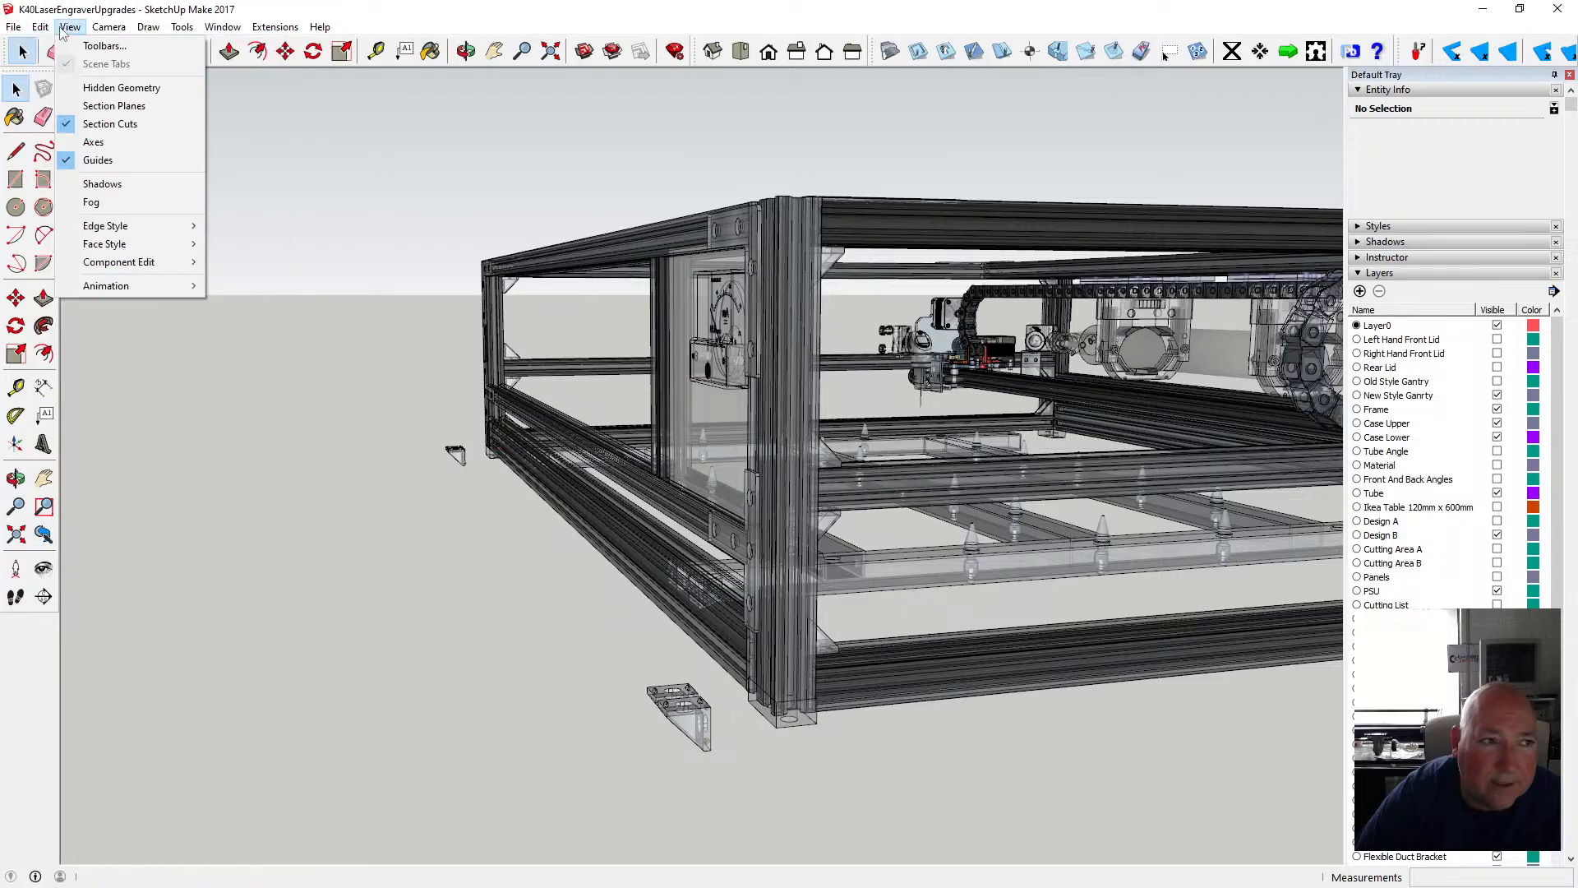
mouse_move(119, 245)
click(263, 244)
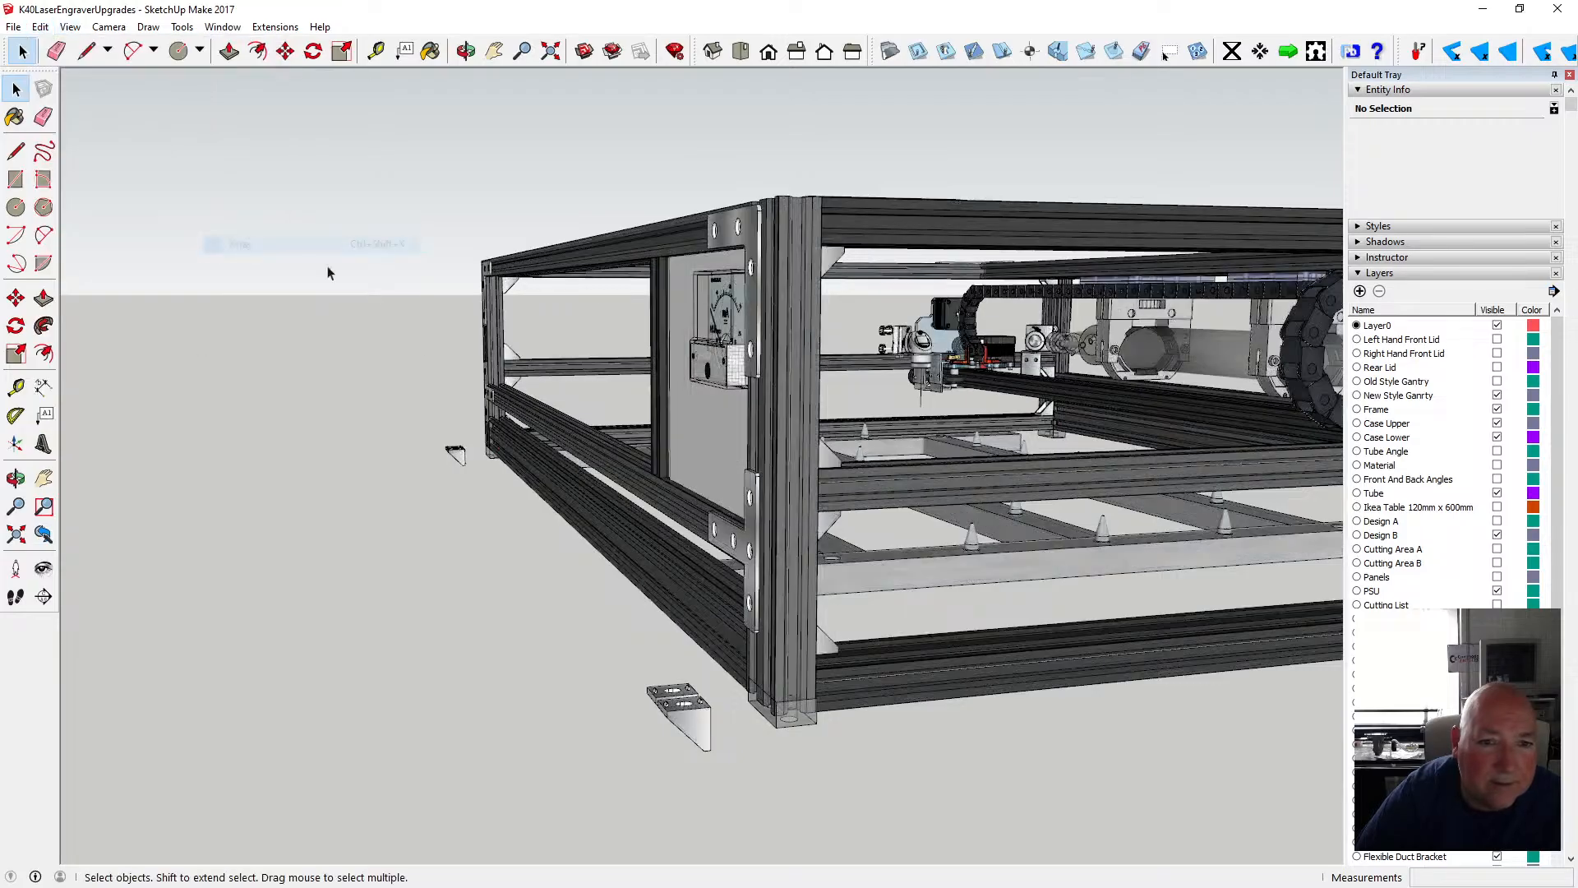
- Open the meter component for editing and bring its rear cylinder and circular collar into close view
double_click(734, 369)
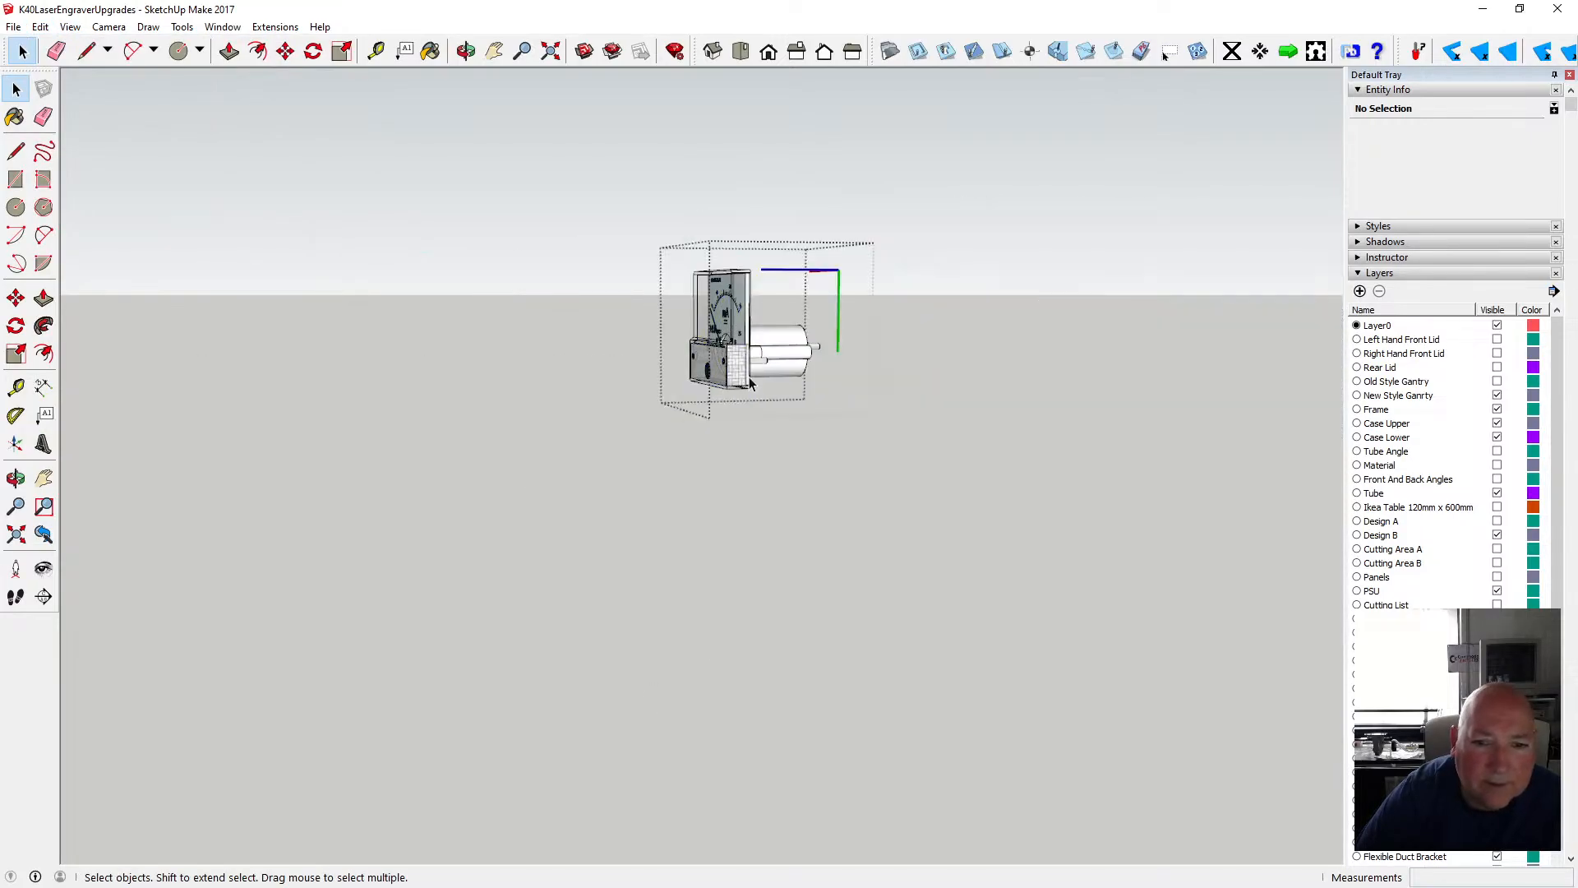
middle_drag(699, 255, 288, 306)
scroll(288, 306, up, 6)
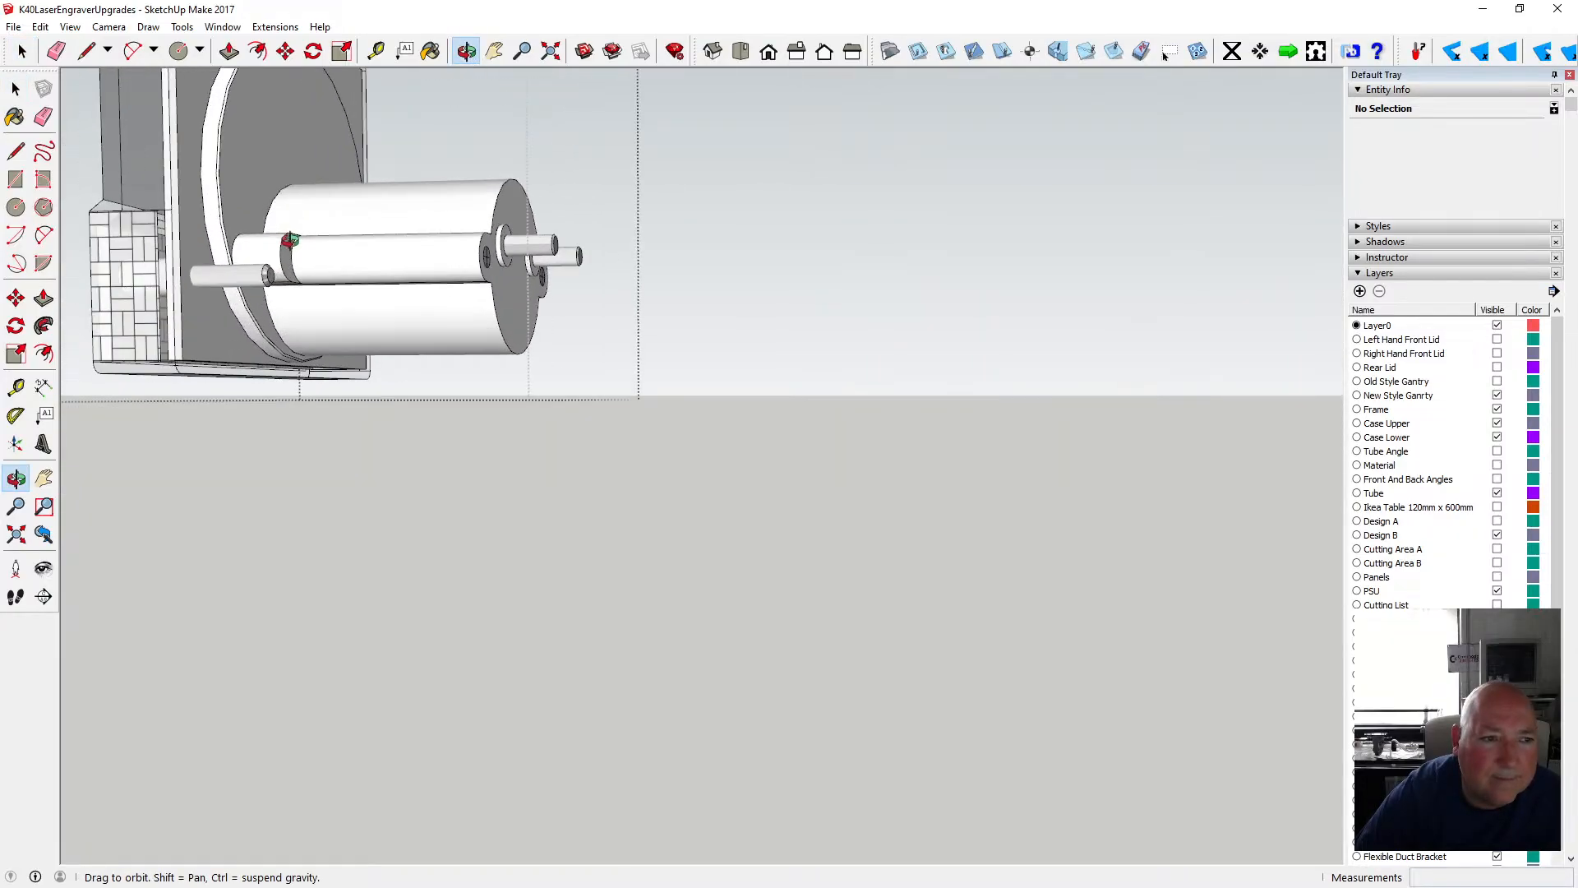
scroll(589, 374, down, 3)
drag(471, 334, 197, 310)
scroll(531, 343, up, 4)
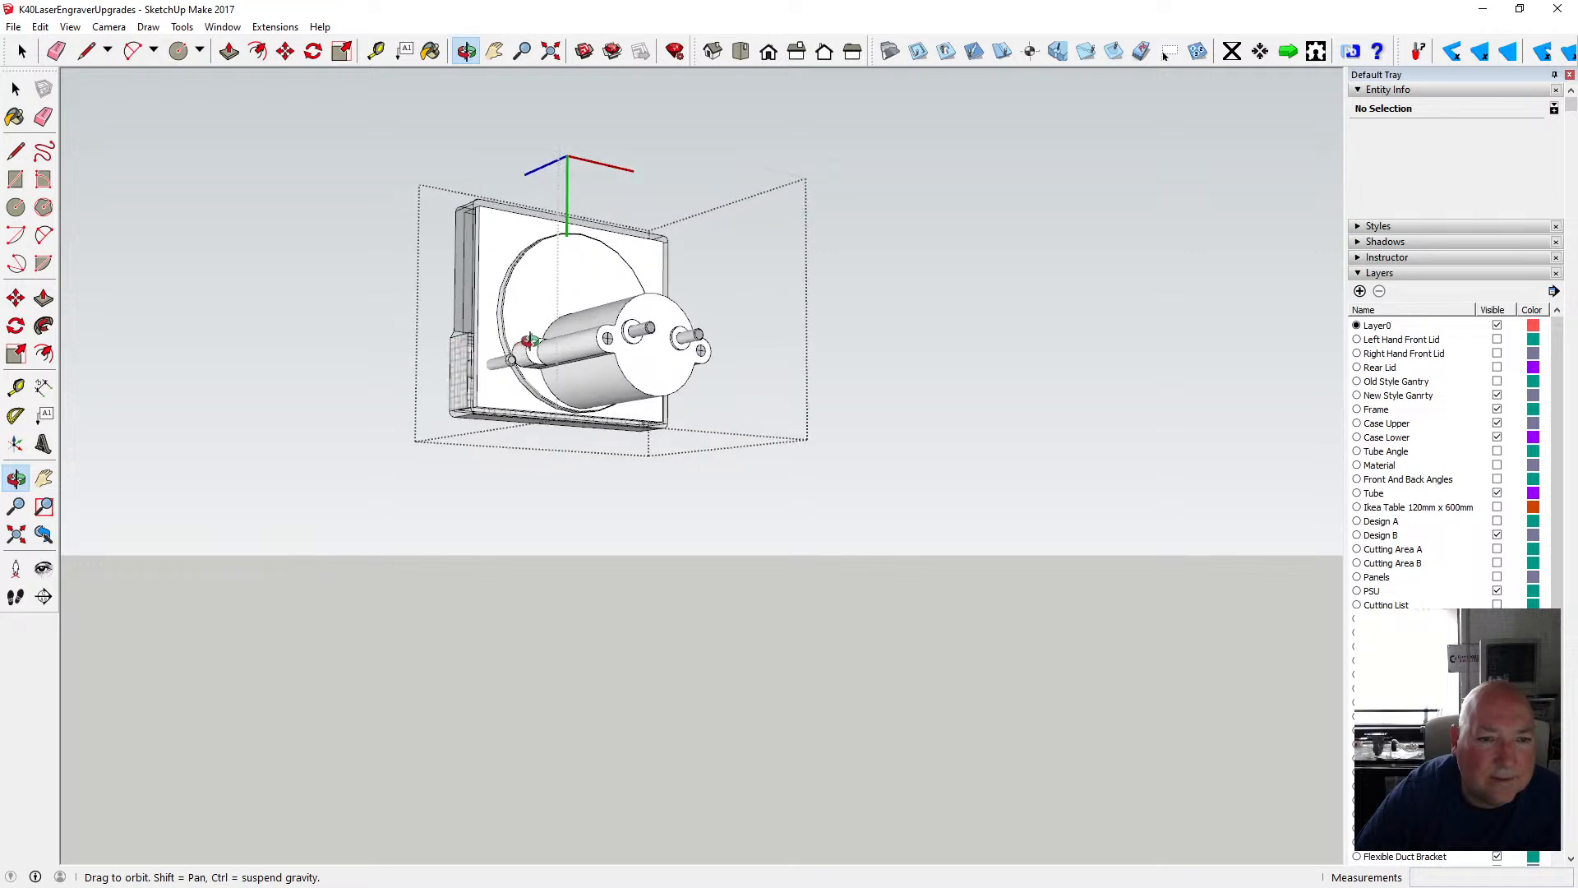
scroll(530, 339, up, 1)
drag(510, 345, 458, 317)
key(space)
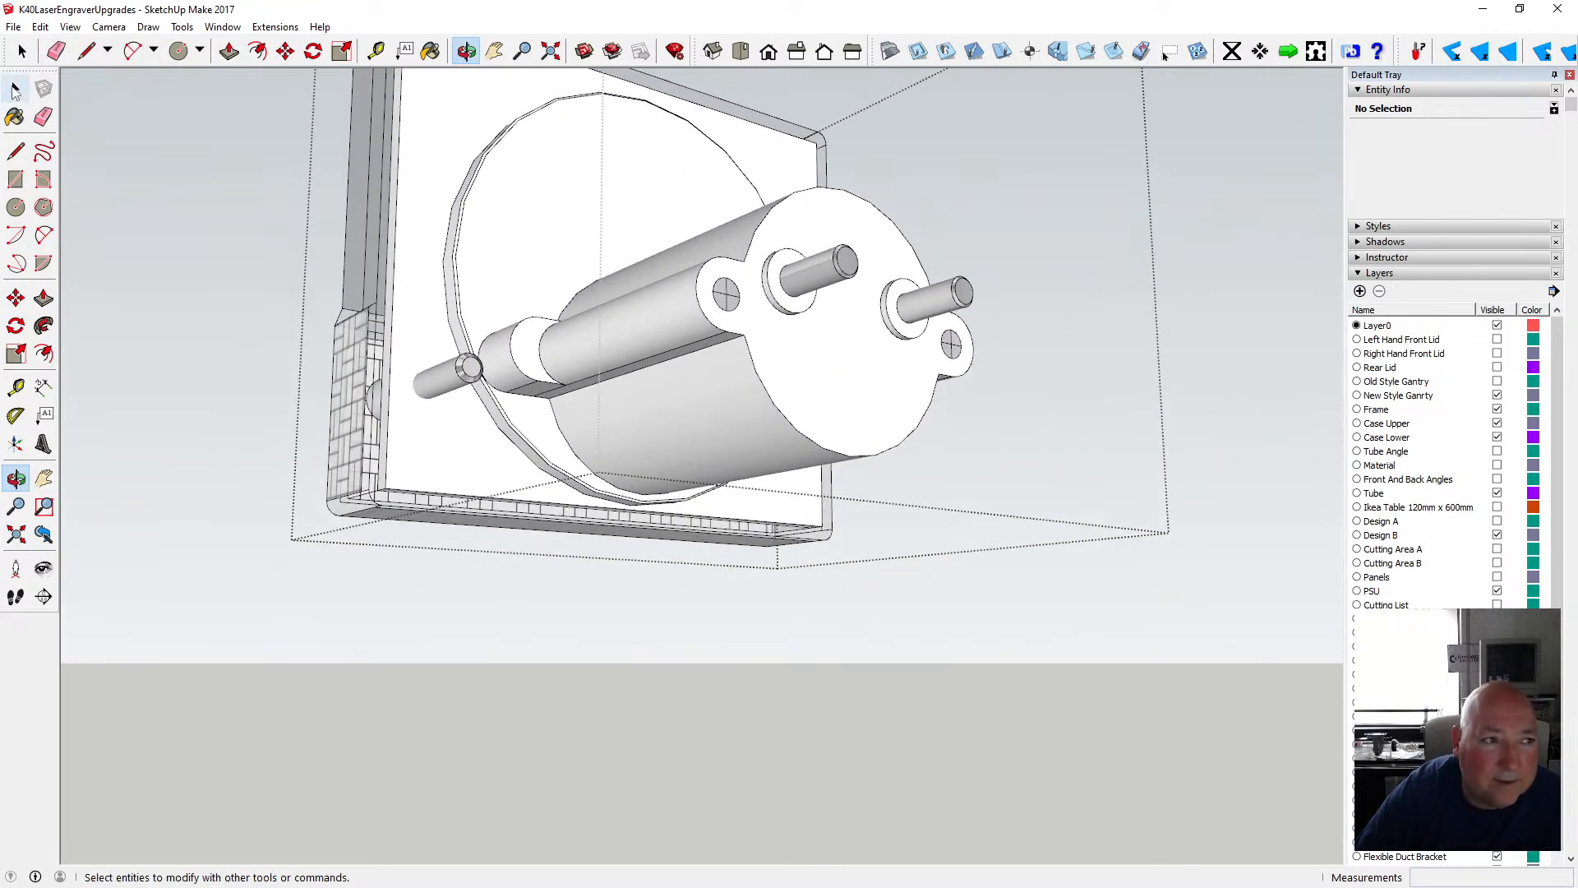
- Open the meter's rear body group and copy the 24.50 mm radius circle where the collar meets the back plate
click(441, 269)
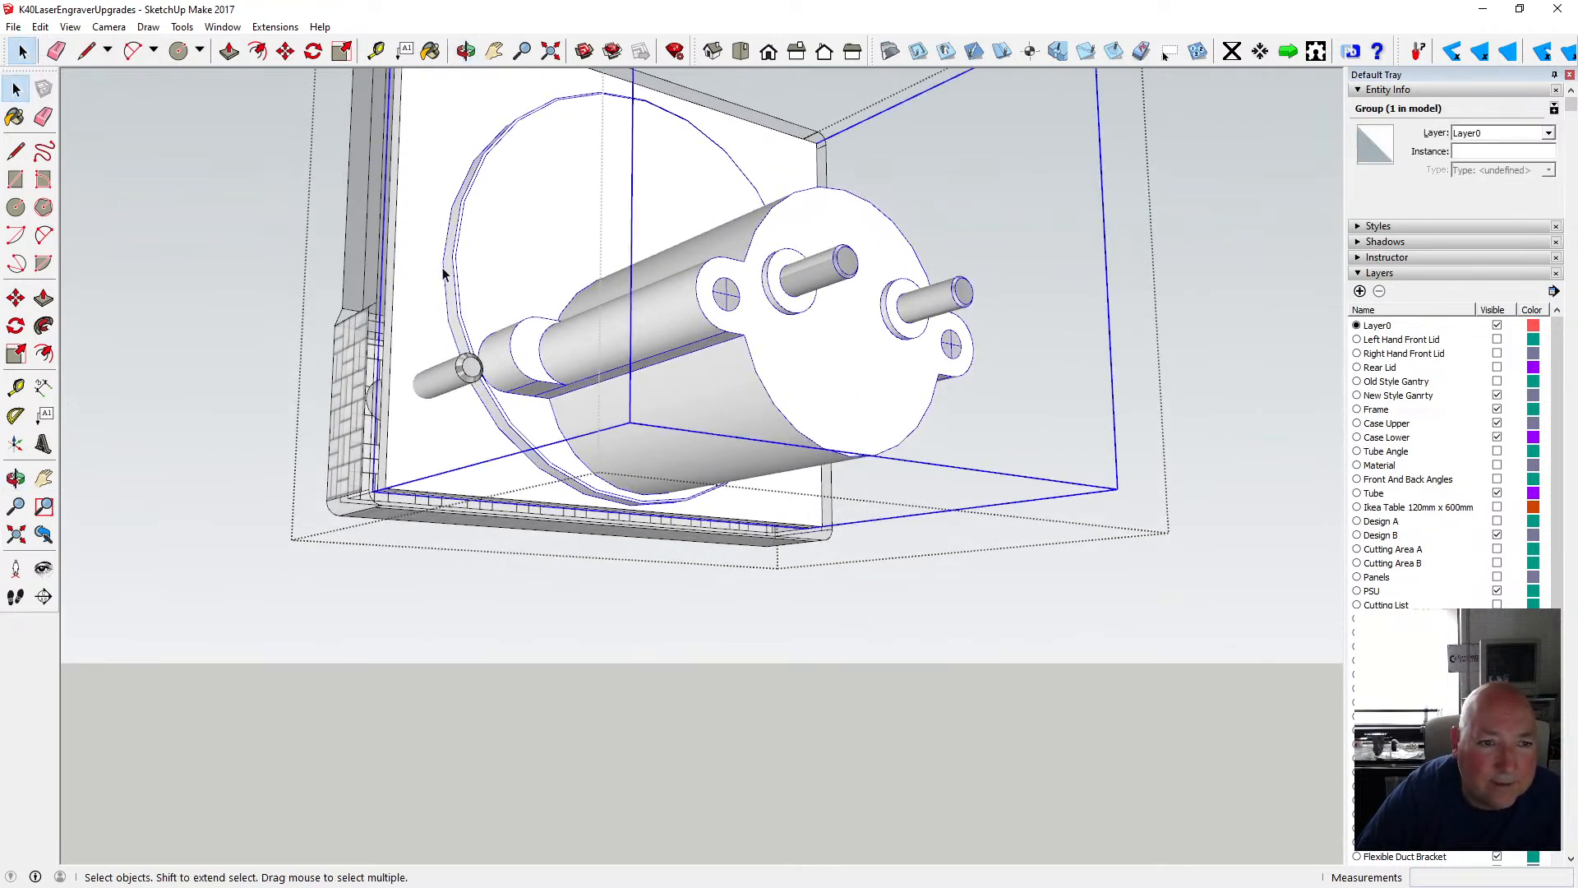
double_click(442, 271)
click(444, 274)
double_click(444, 274)
click(440, 277)
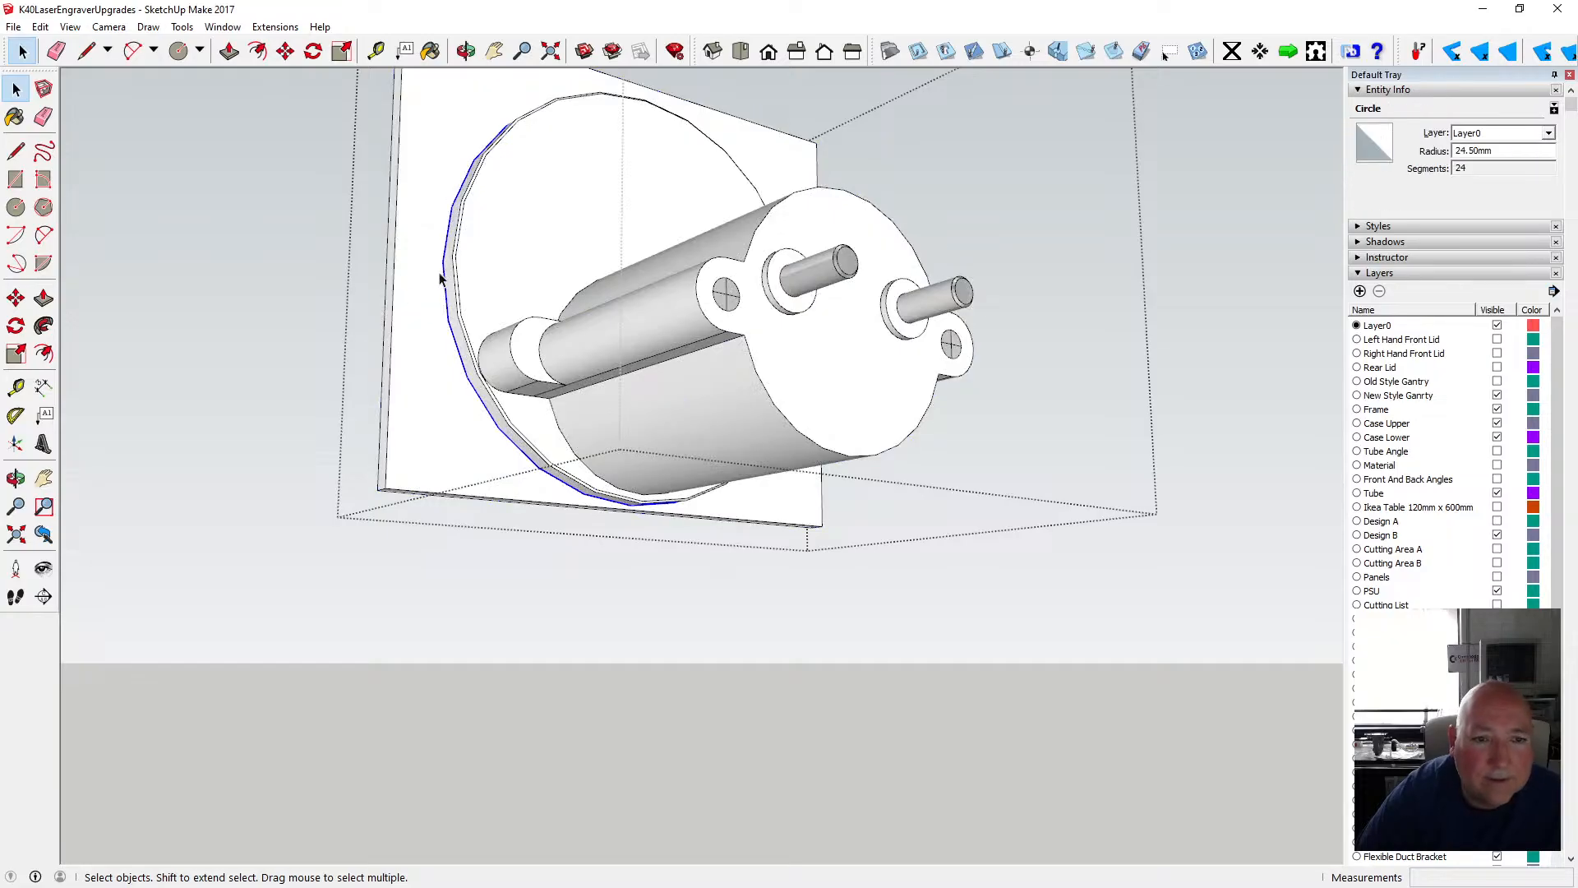
scroll(397, 298, down, 1)
click(466, 51)
drag(395, 247, 461, 140)
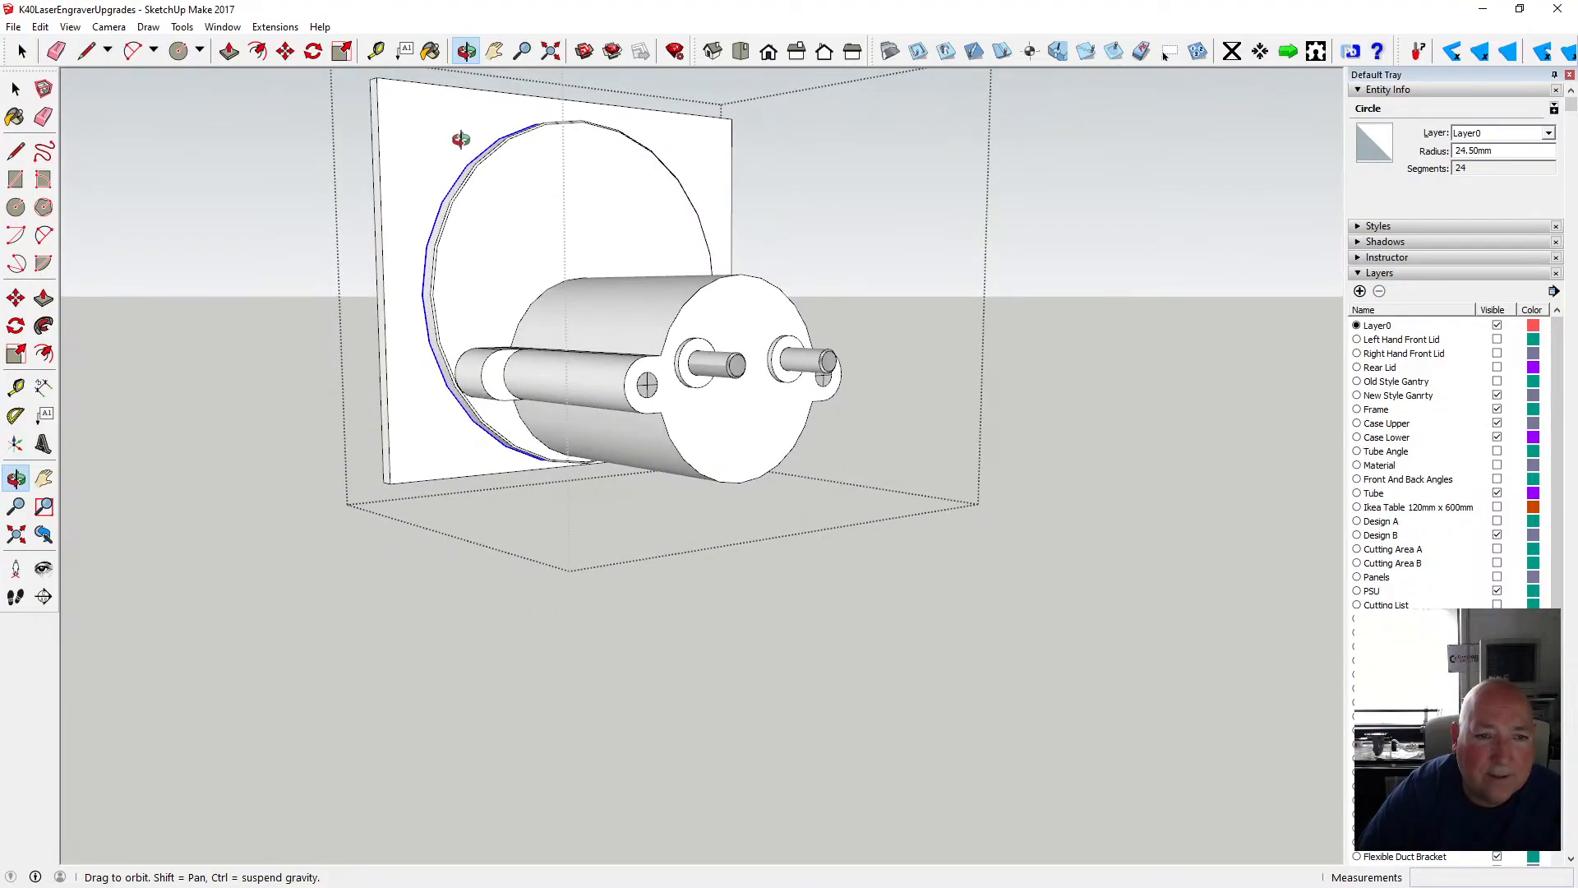
drag(671, 330, 498, 287)
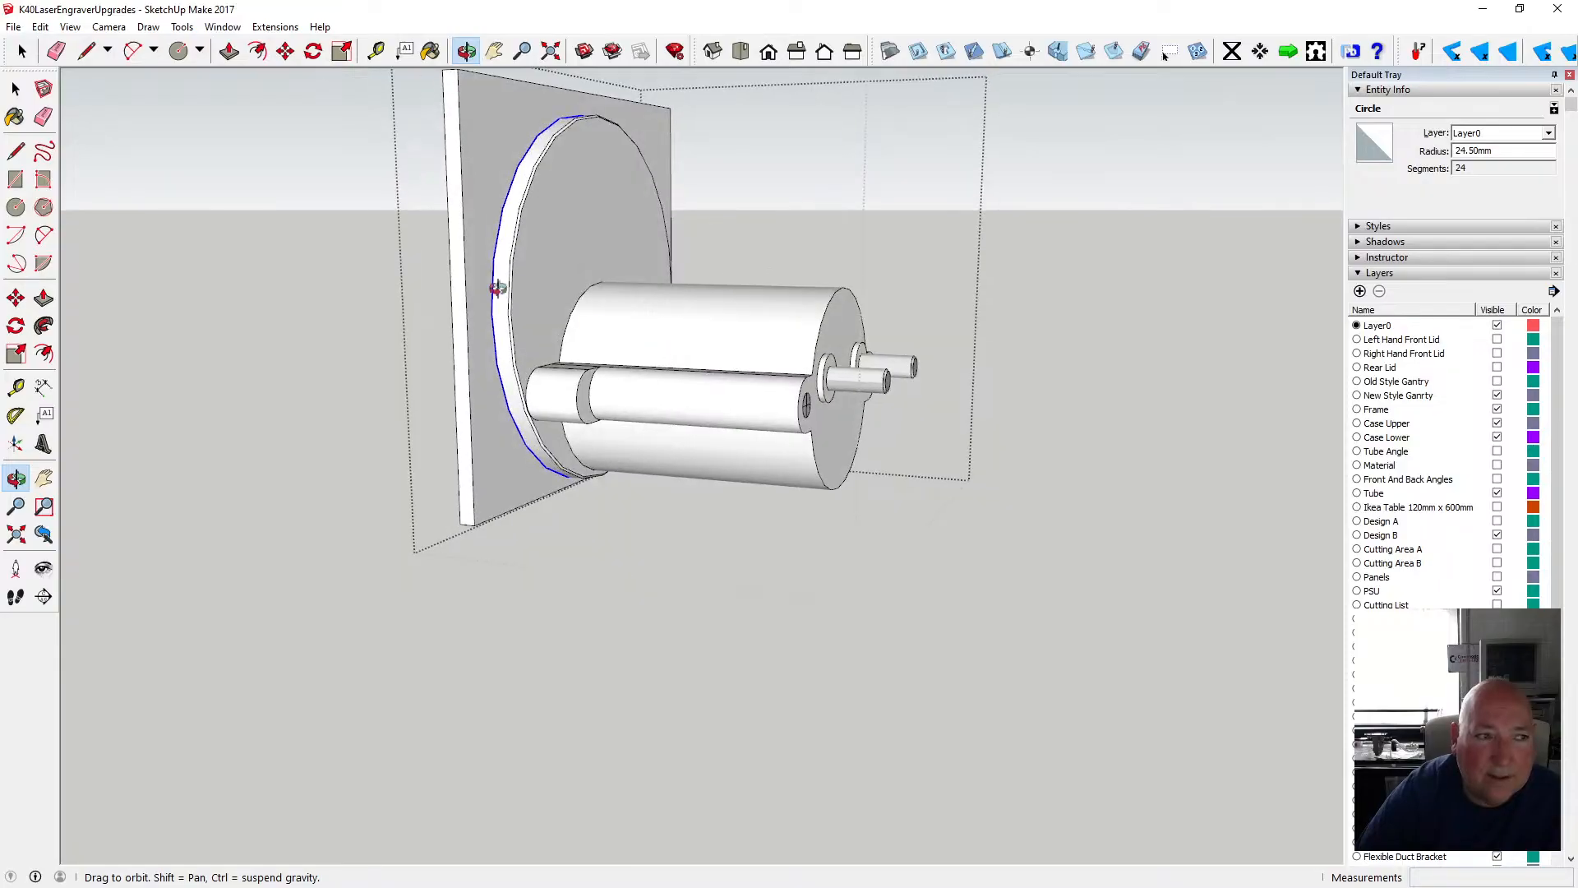
click(40, 26)
click(49, 123)
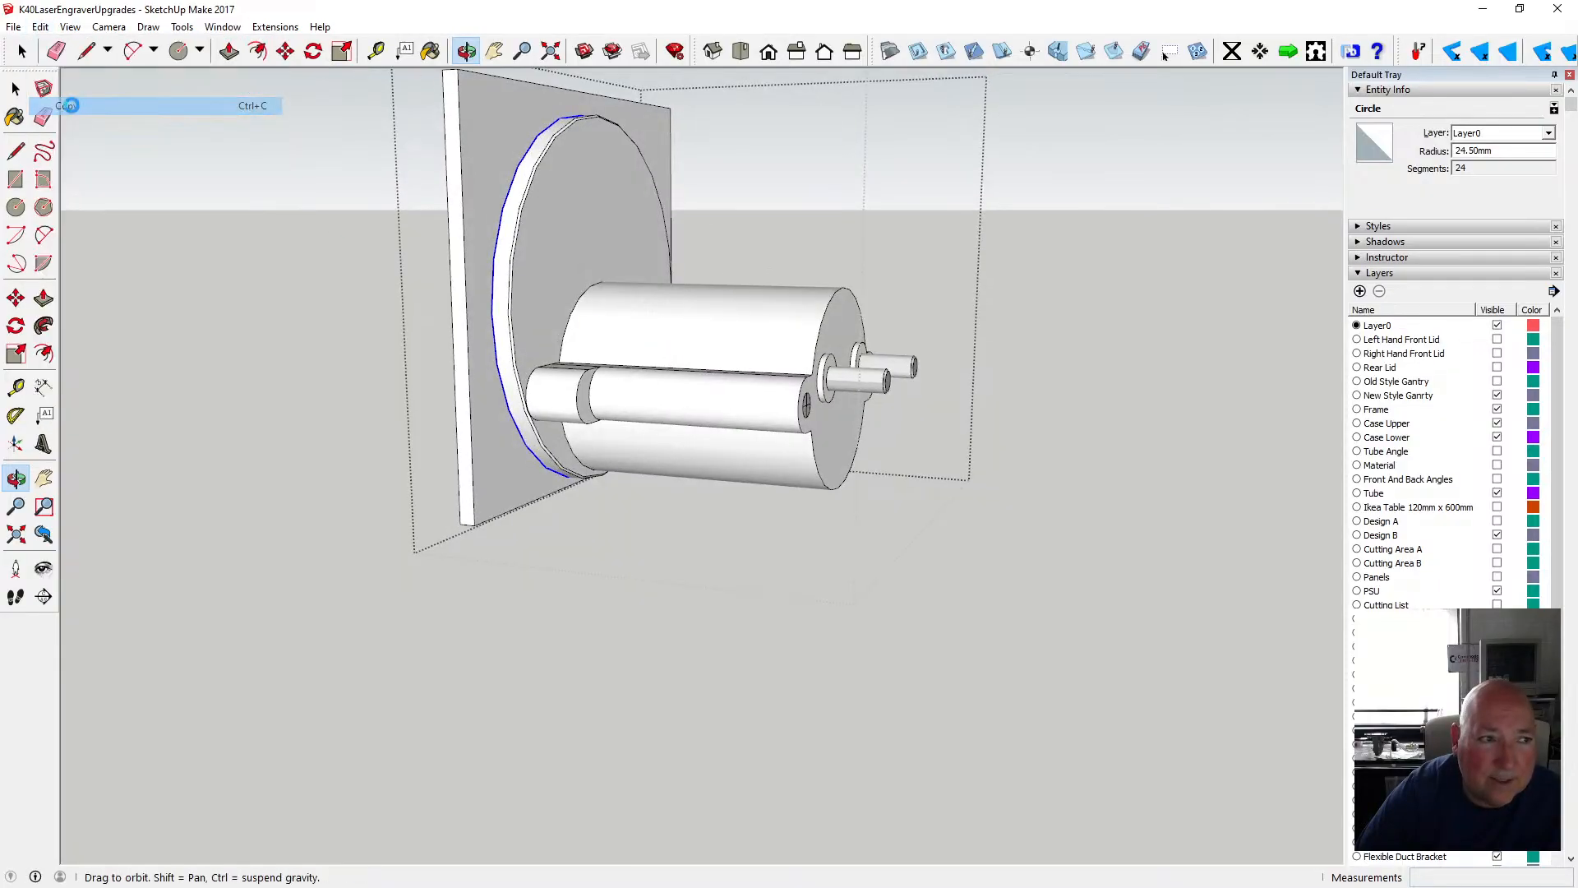
- Close the meter's nested groups and open the panel behind the meter for editing
key(Escape)
click(194, 222)
scroll(498, 342, down, 4)
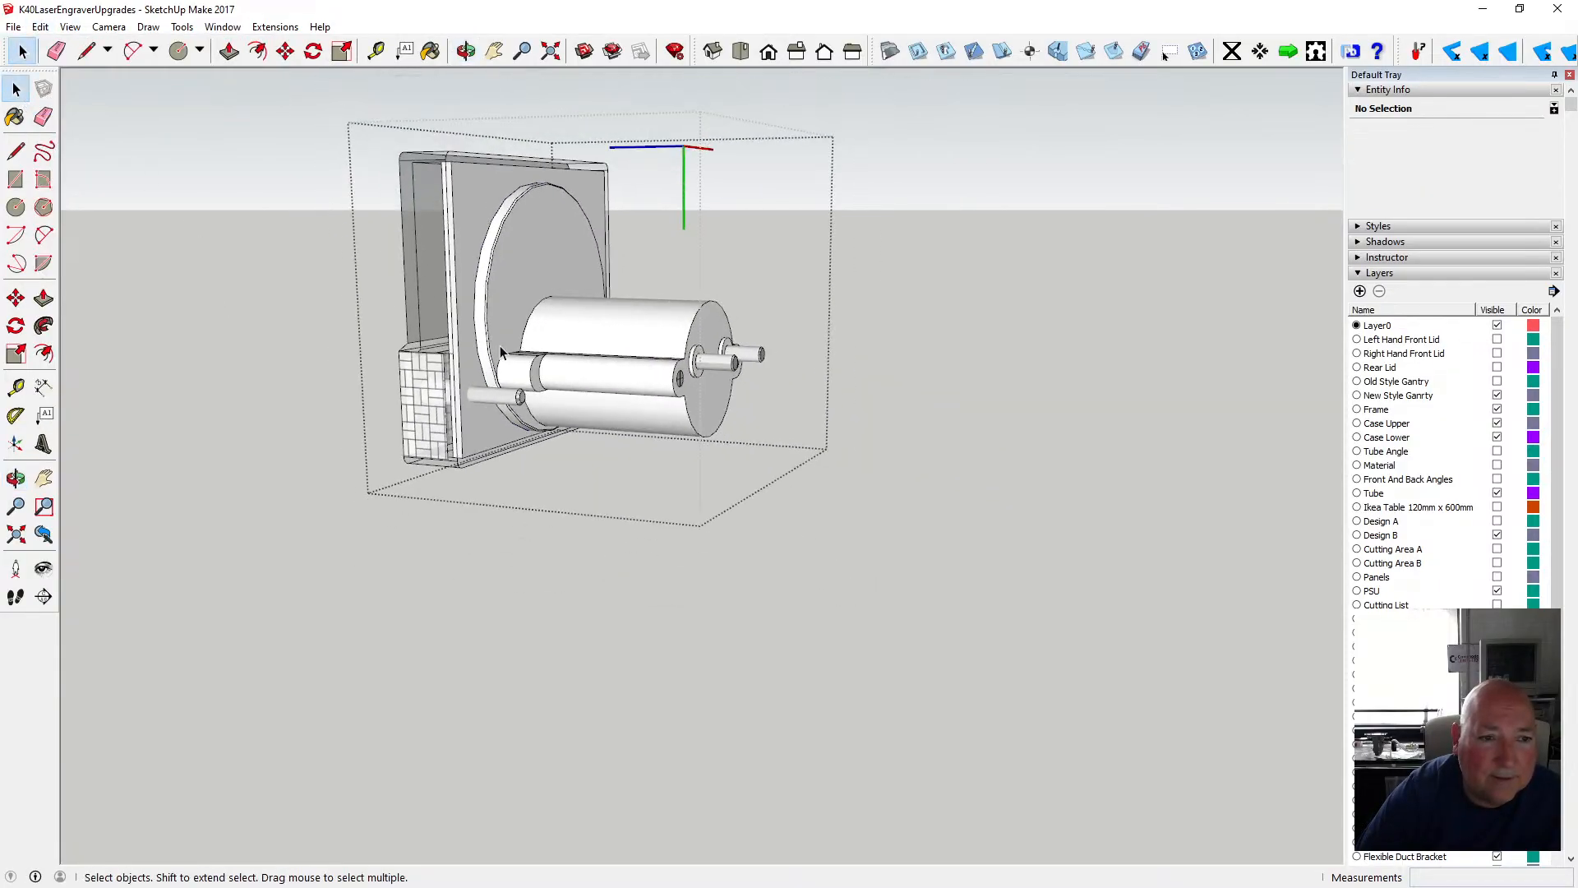
click(243, 346)
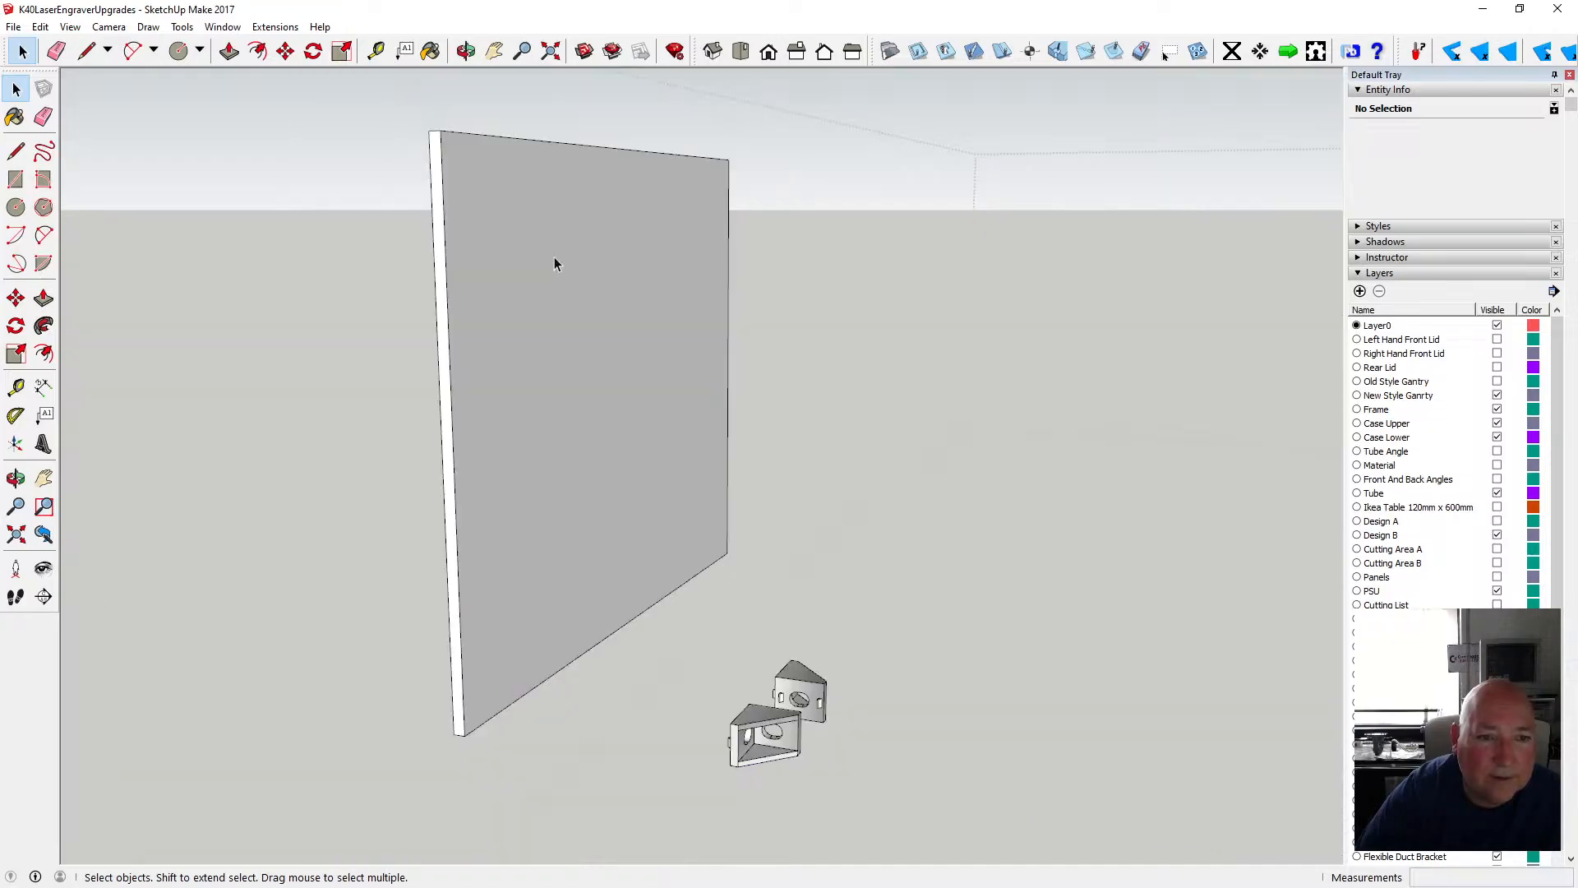
click(554, 257)
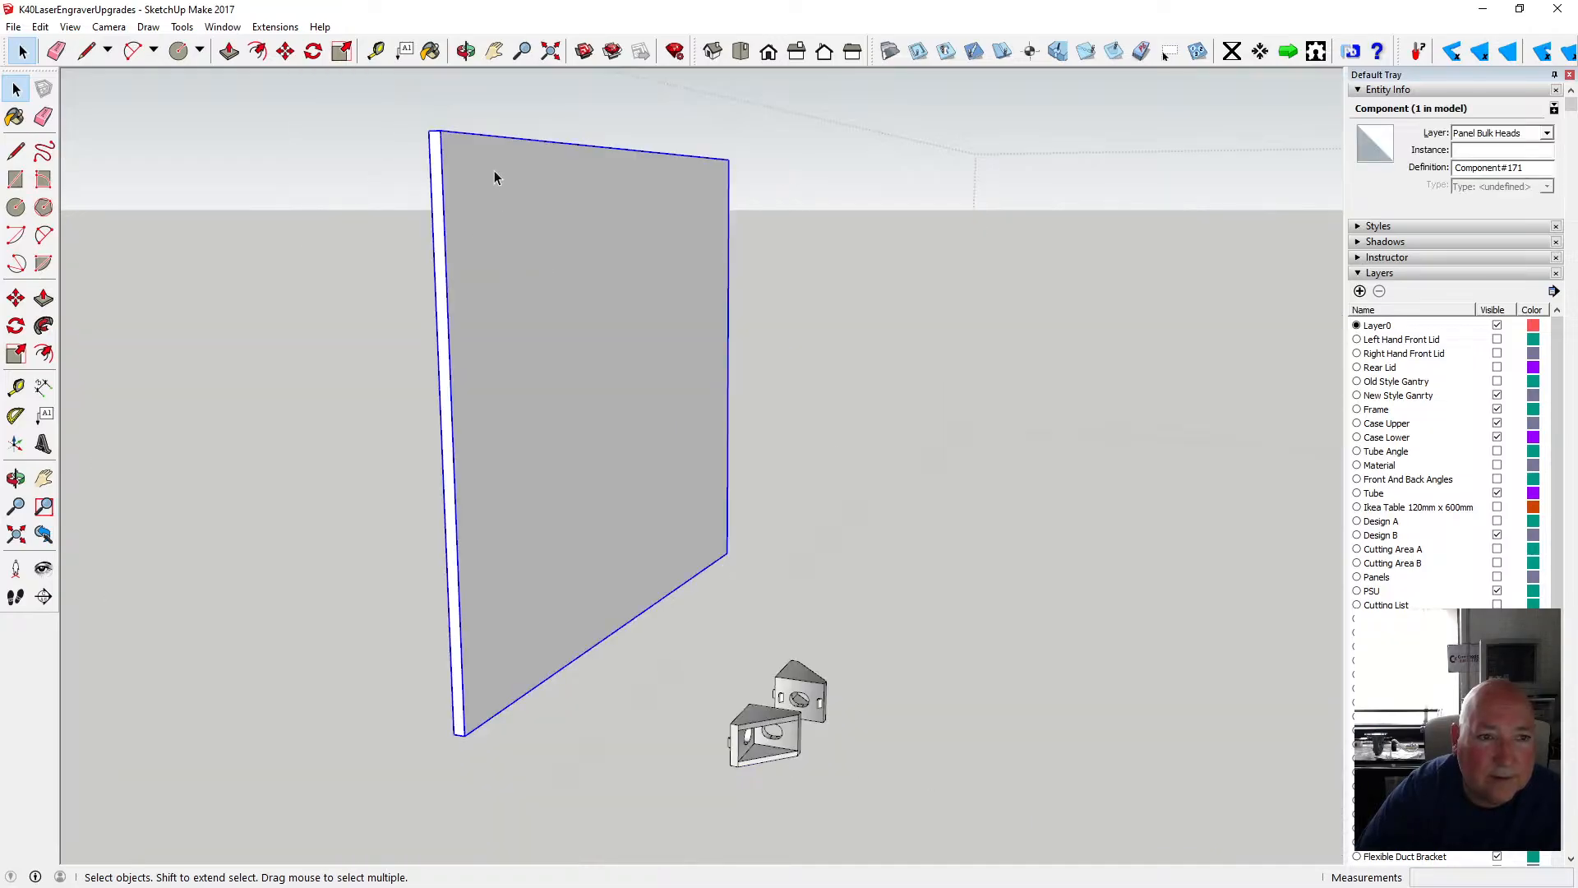
click(465, 52)
drag(395, 264, 927, 327)
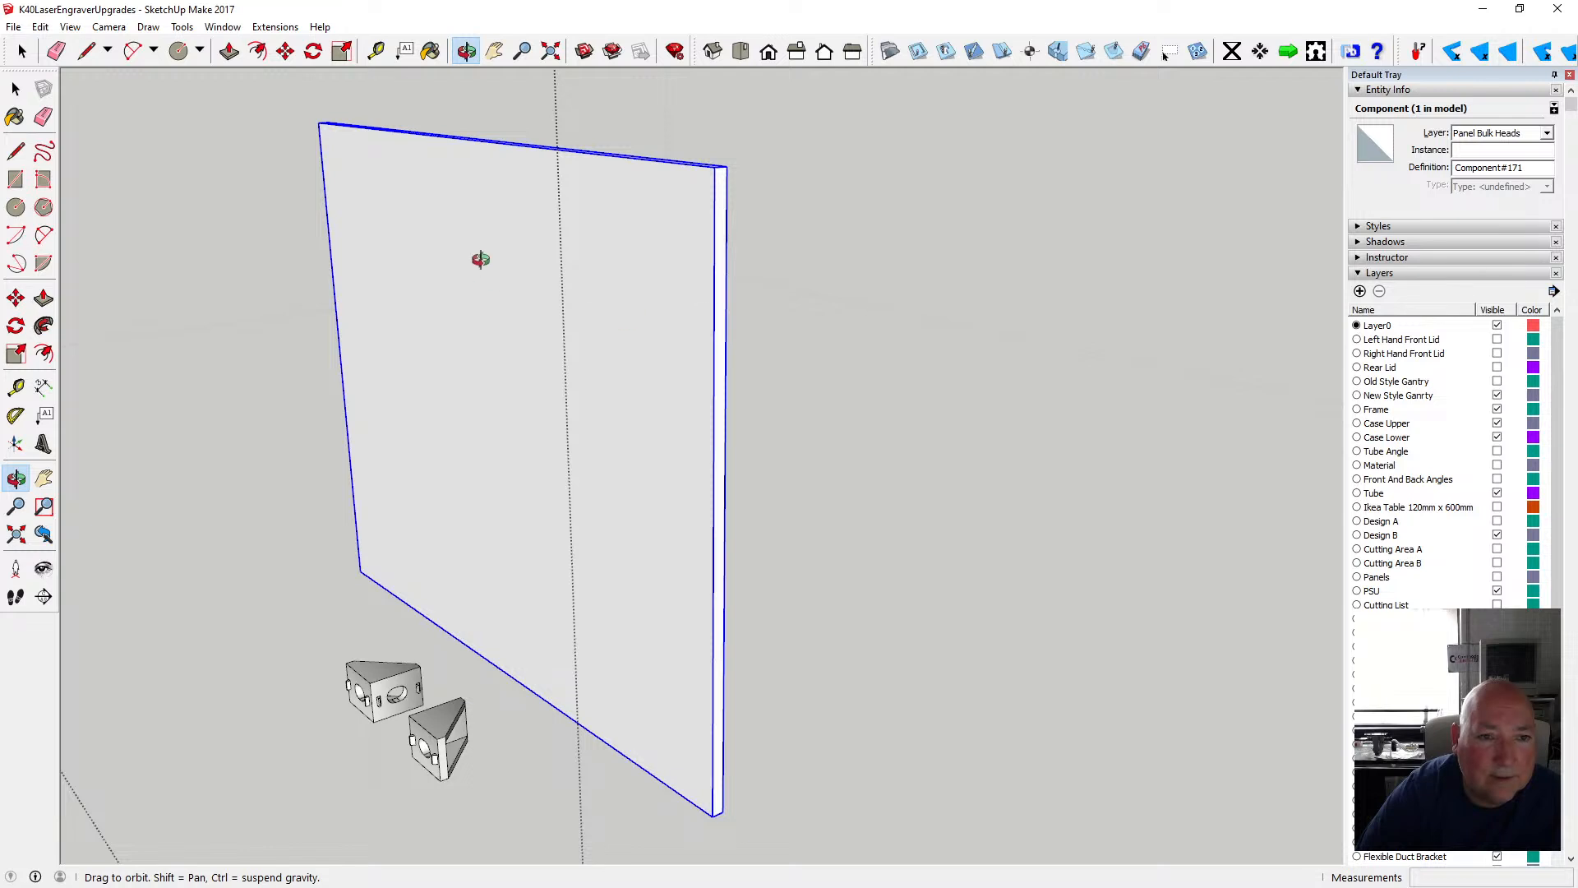
key(space)
double_click(412, 189)
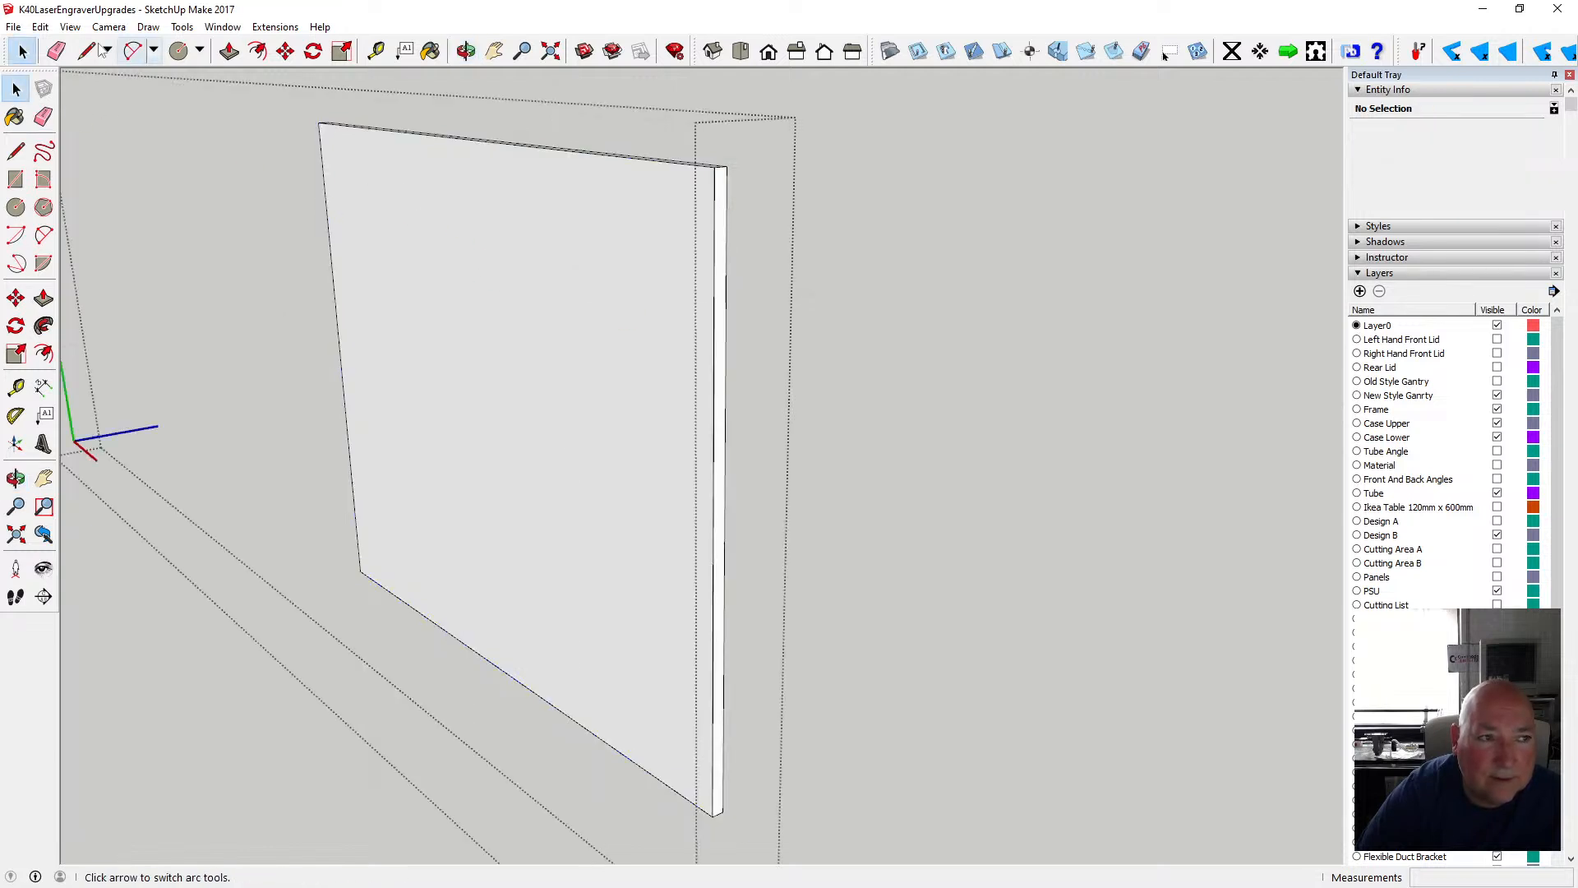
- Try pasting the copied circle in place on the panel for a Push/Pull cut-out, and undo the paste
click(49, 27)
click(107, 142)
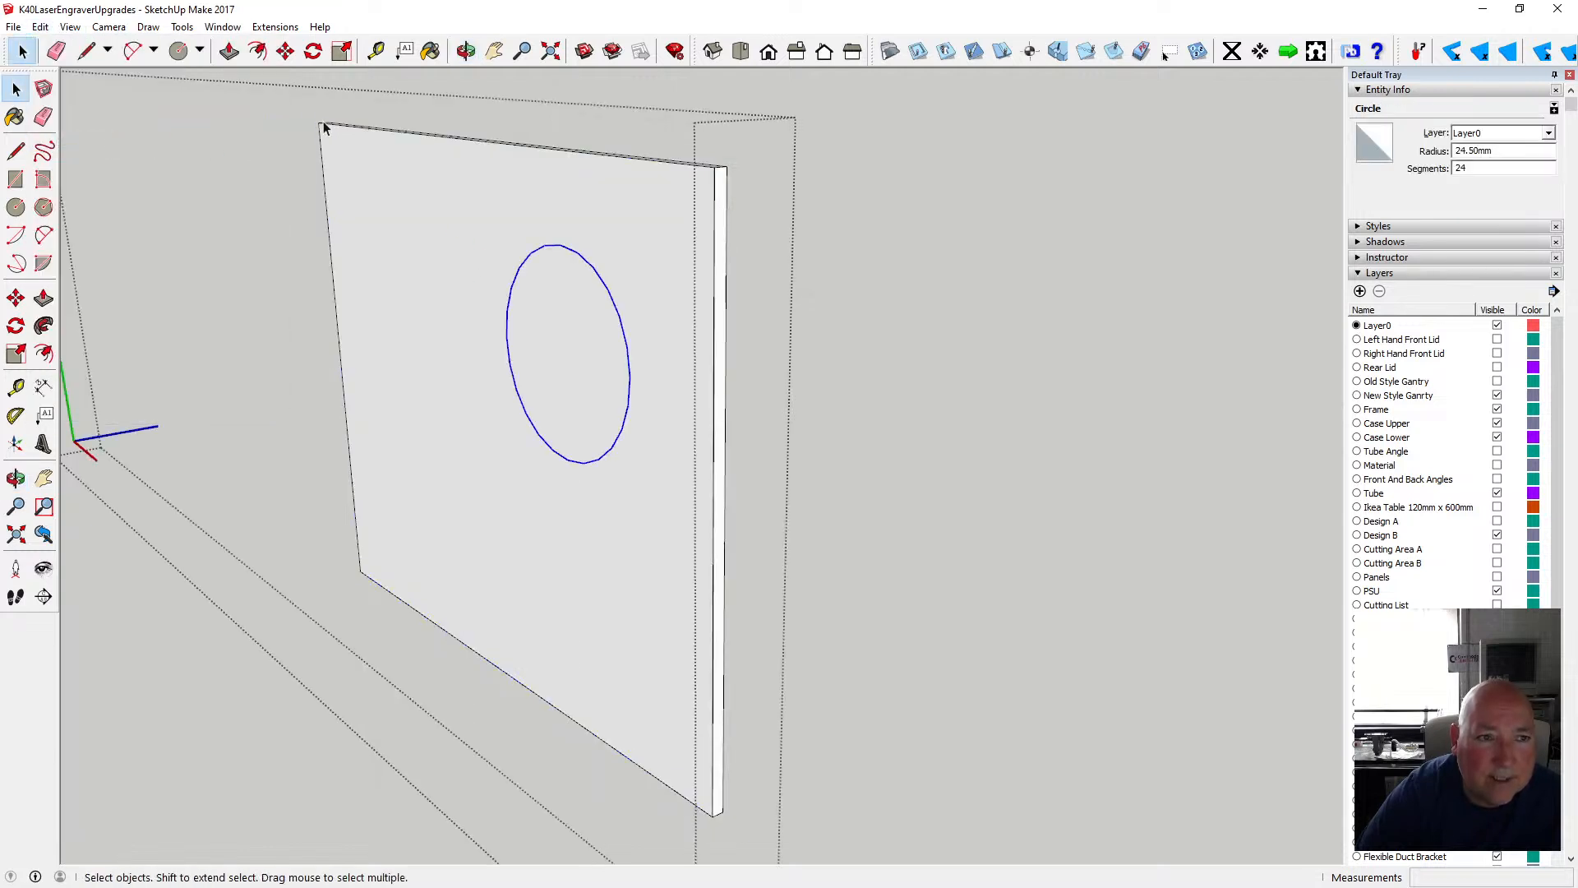
click(465, 52)
drag(518, 155, 356, 162)
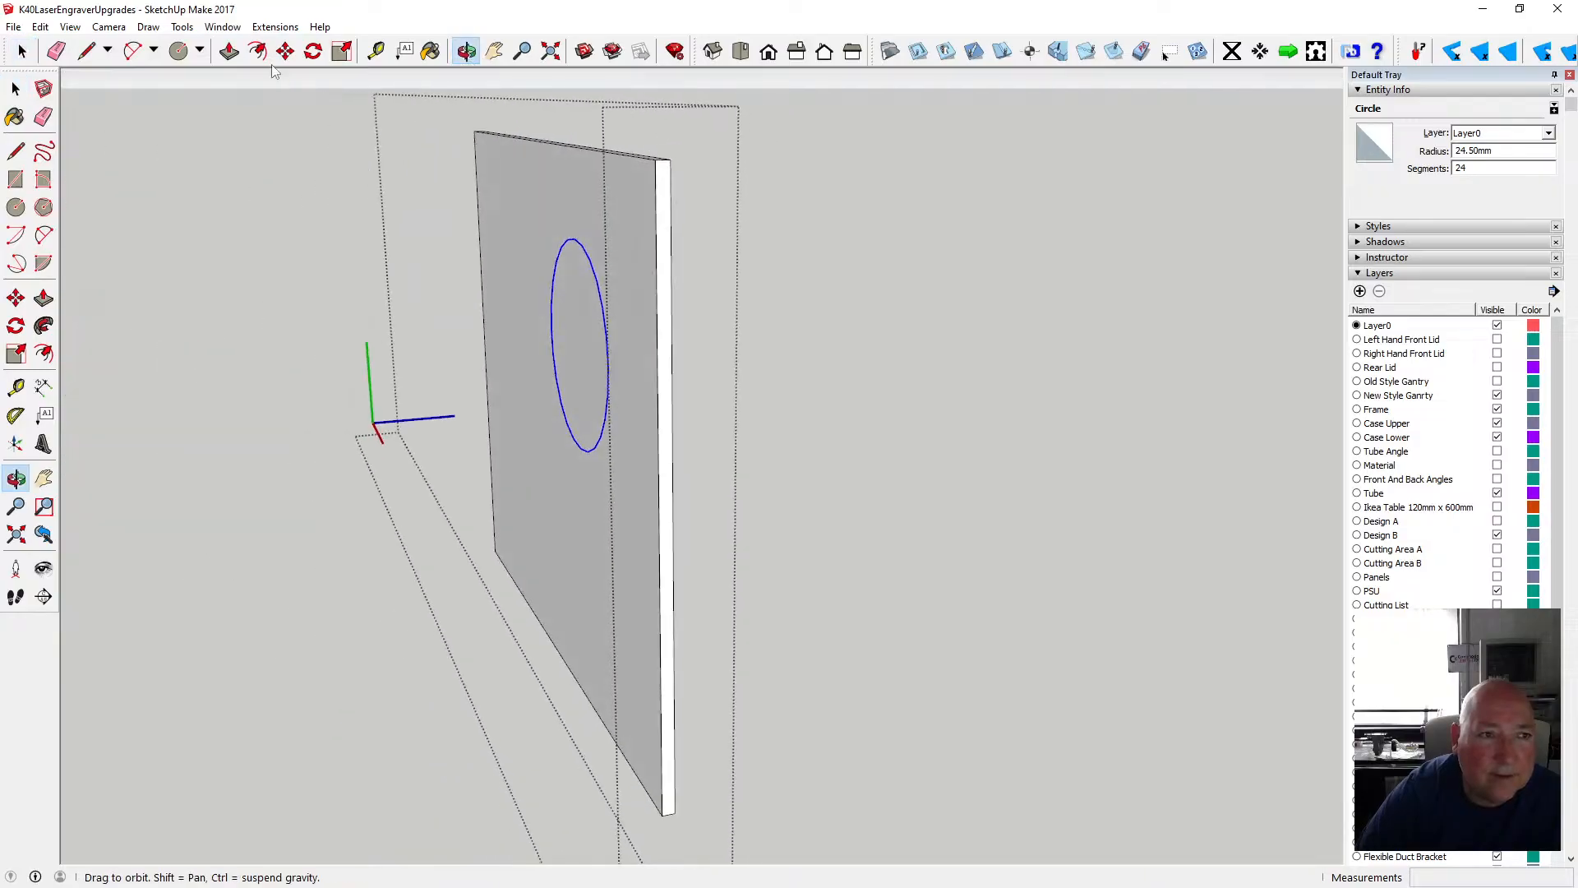
click(229, 51)
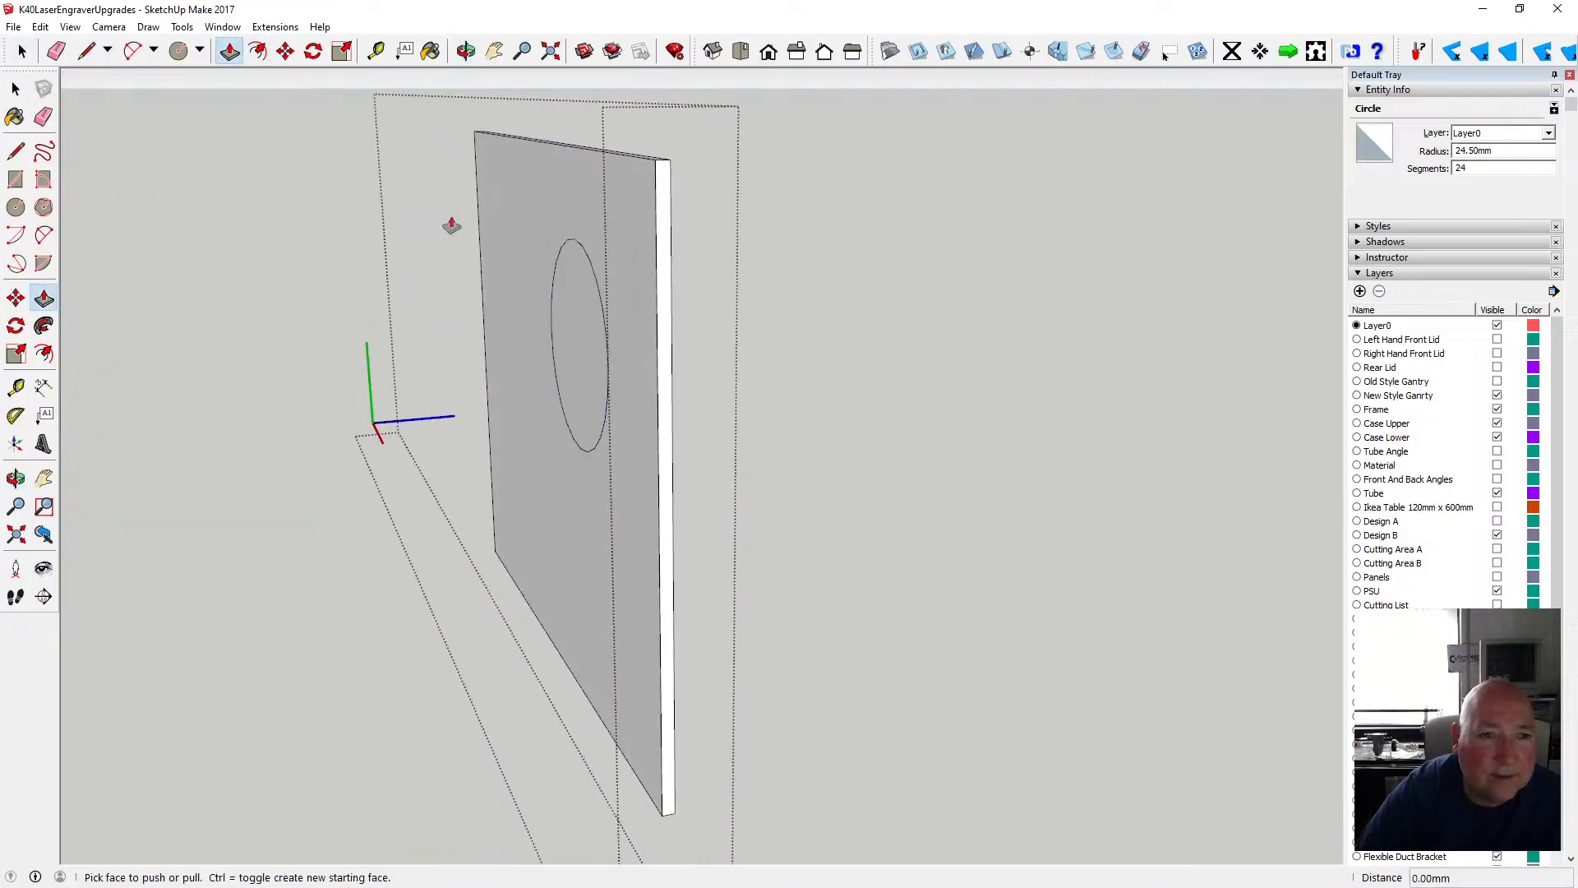
click(466, 52)
scroll(436, 218, up, 10)
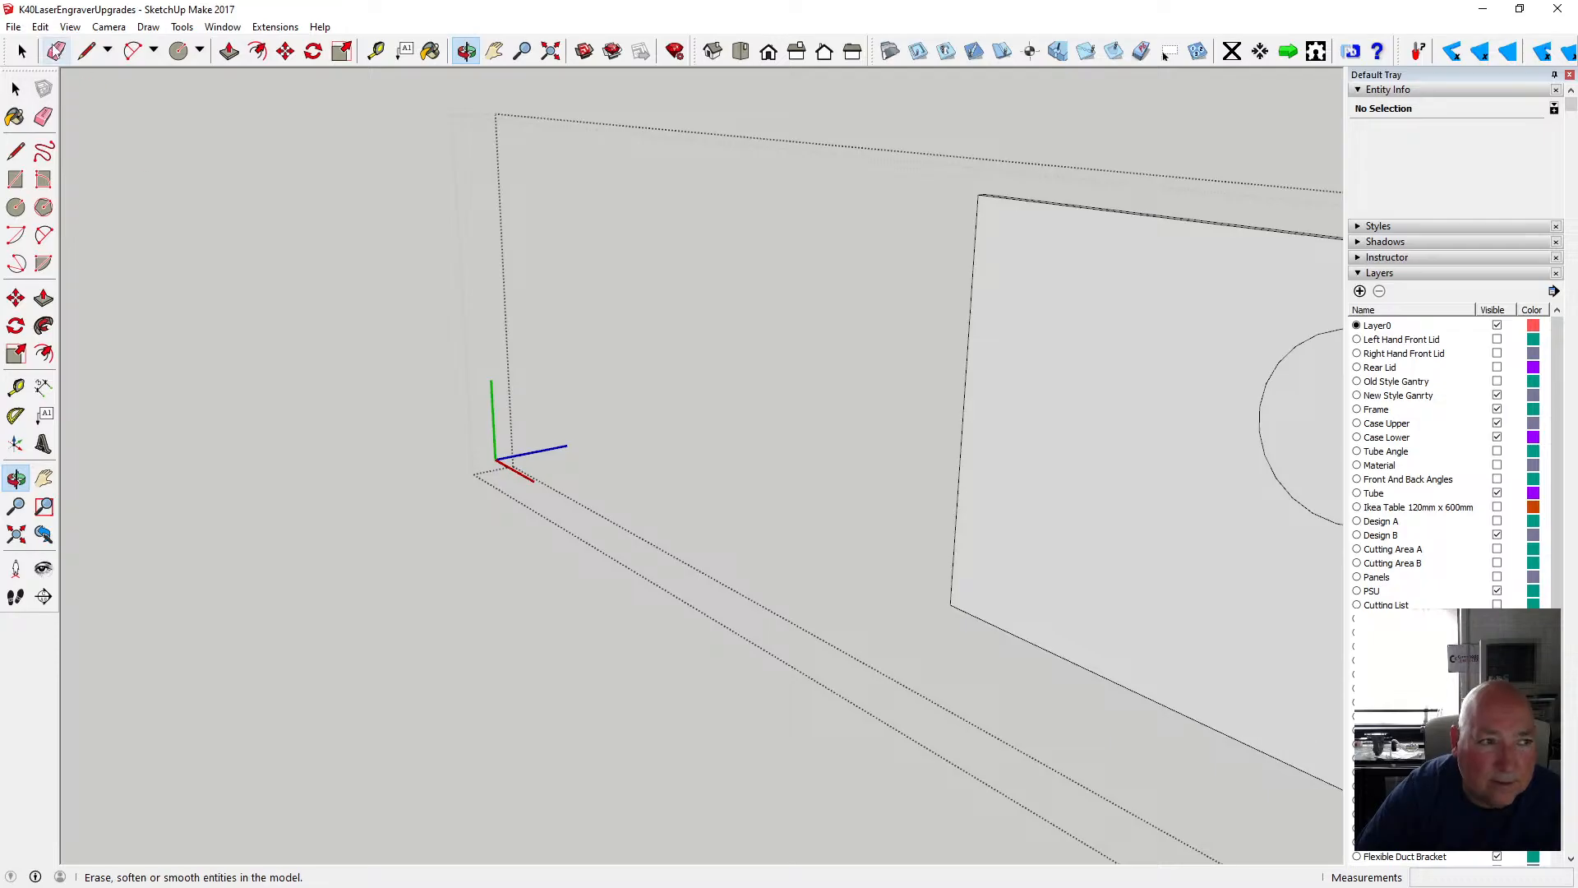
click(40, 26)
click(94, 42)
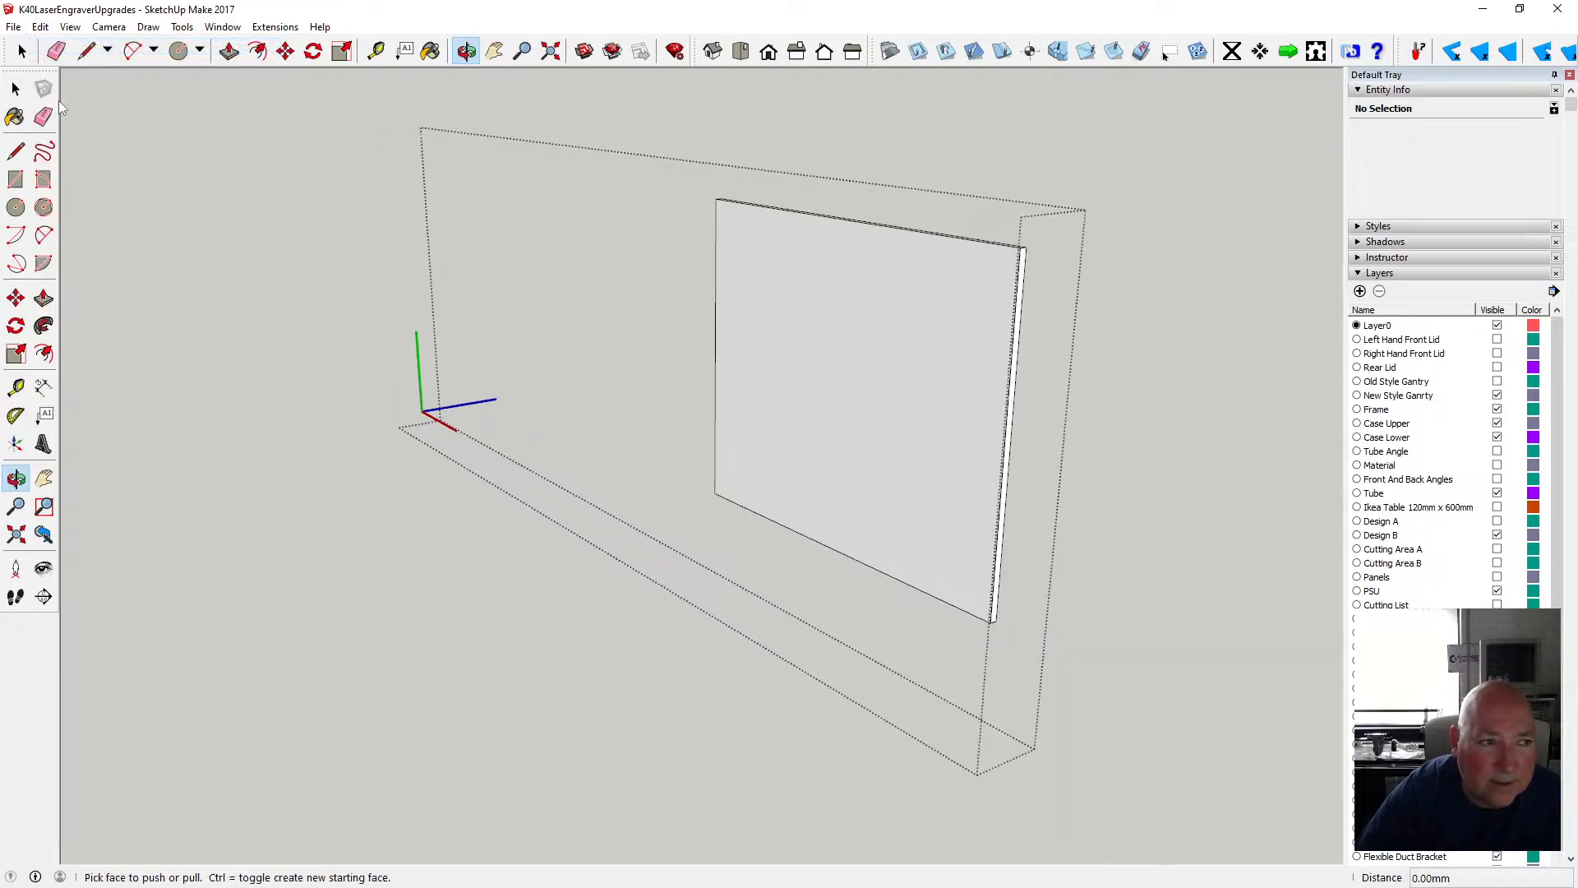
- Close the panel component, paste the circle in place outside it, and undo that paste
key(space)
click(142, 153)
click(40, 27)
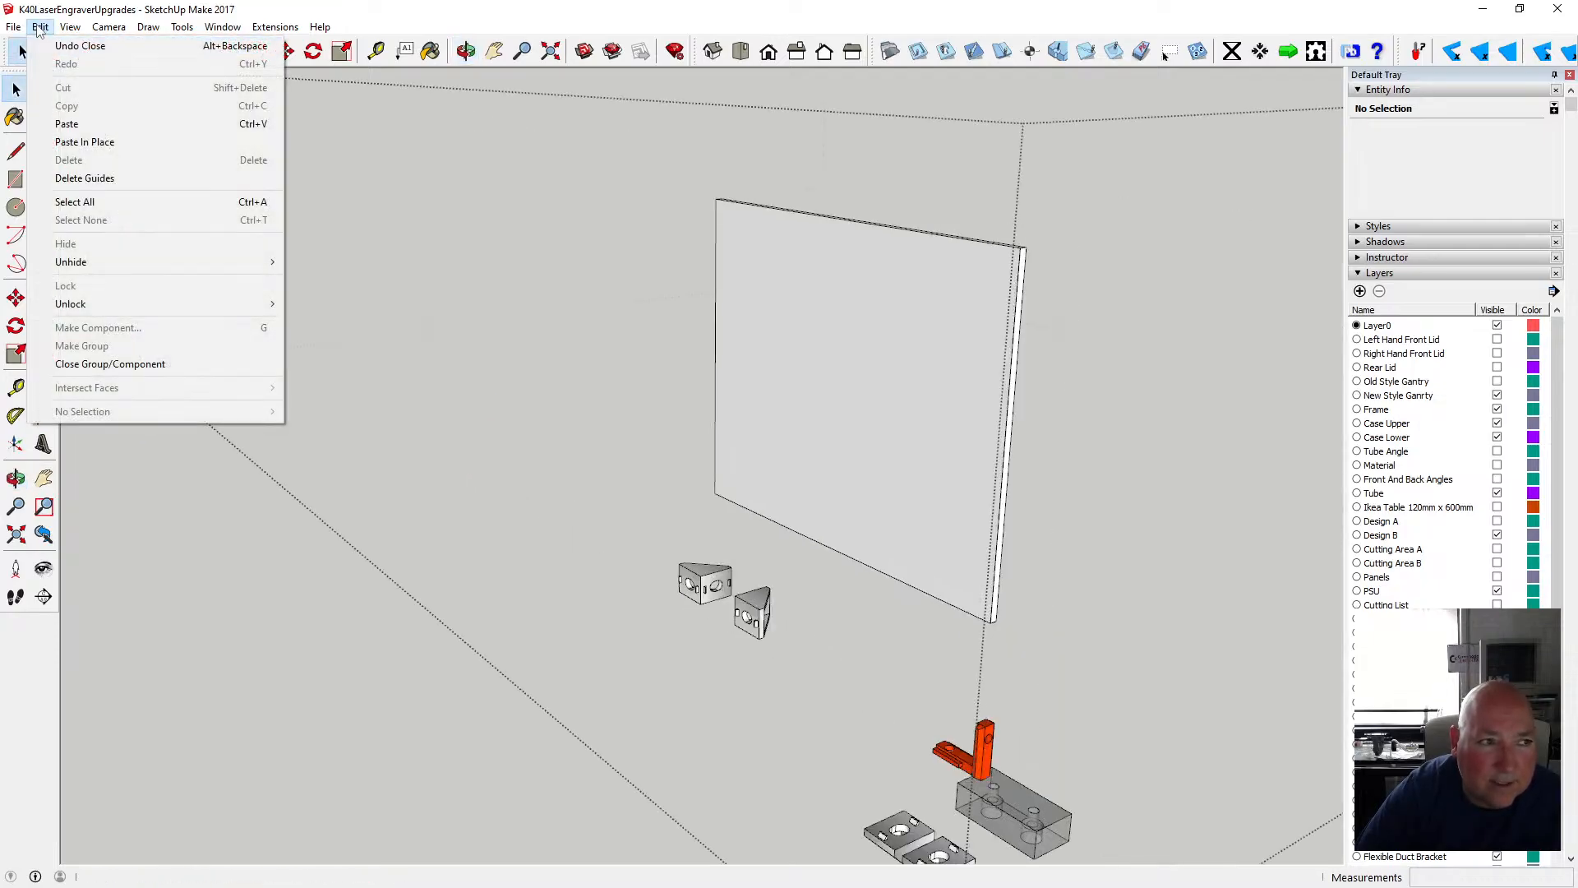
click(85, 142)
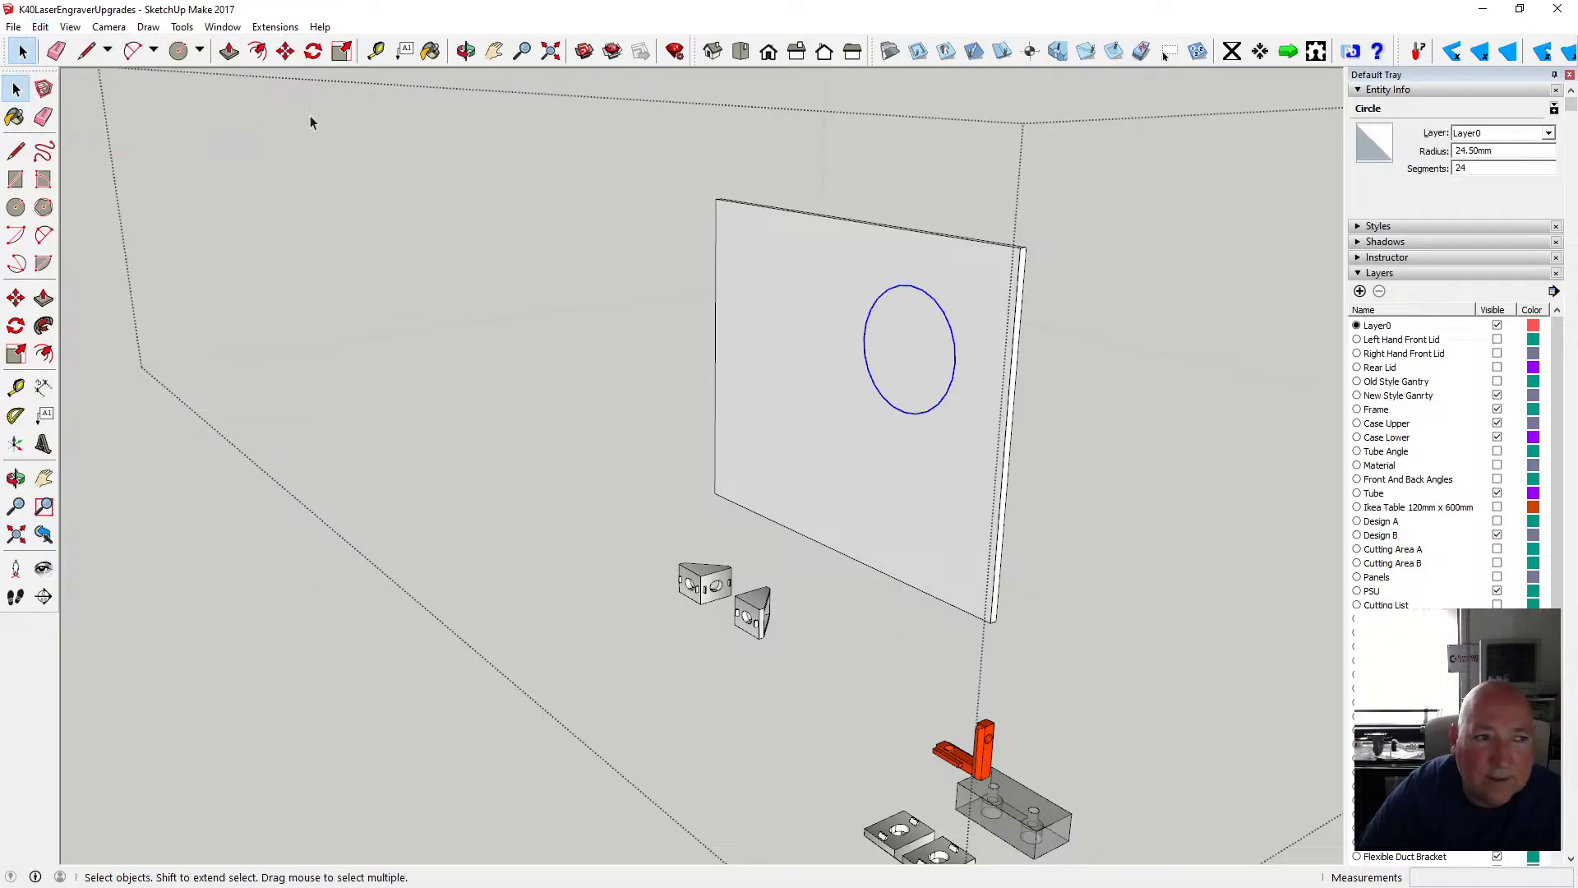
click(39, 27)
click(66, 91)
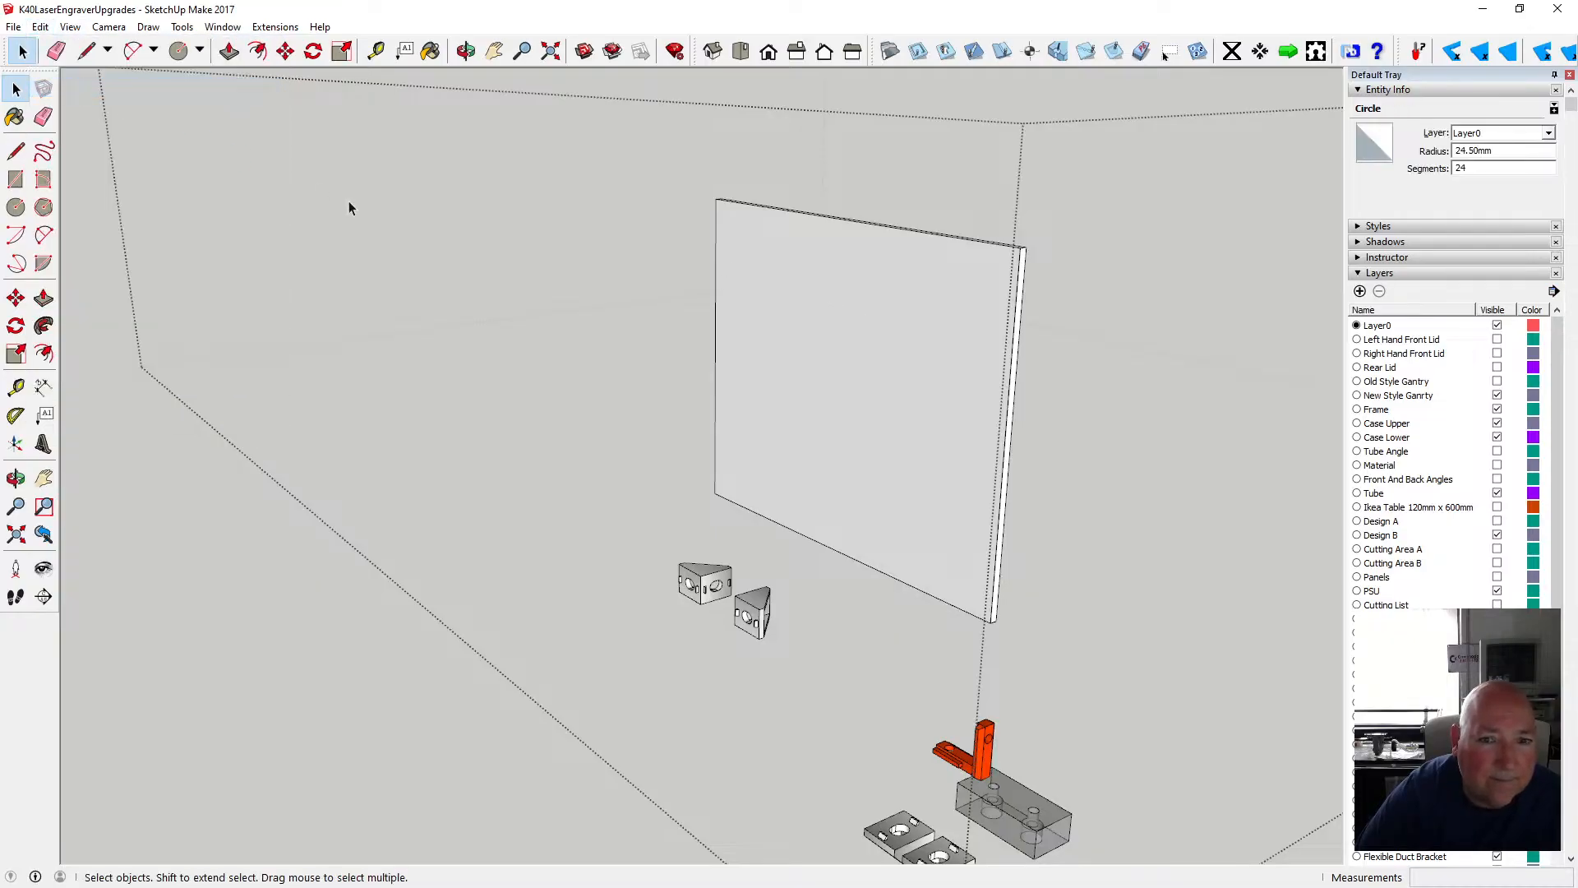
- Open the panel behind the meter for editing and paste the copied 24.50 mm radius circle in place
double_click(757, 292)
click(757, 289)
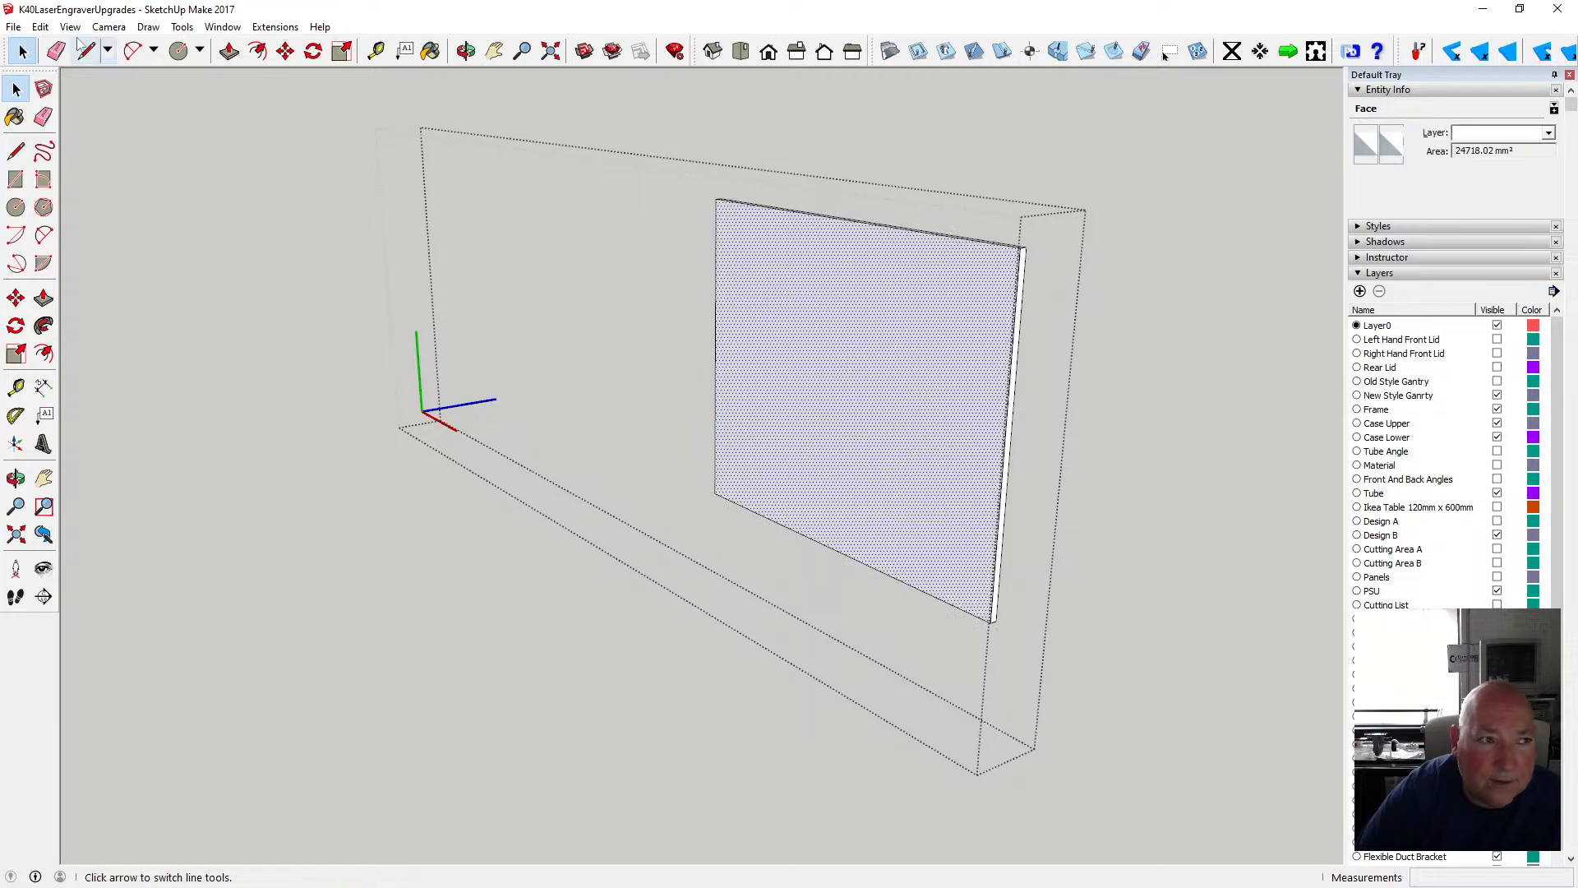
click(40, 27)
click(85, 141)
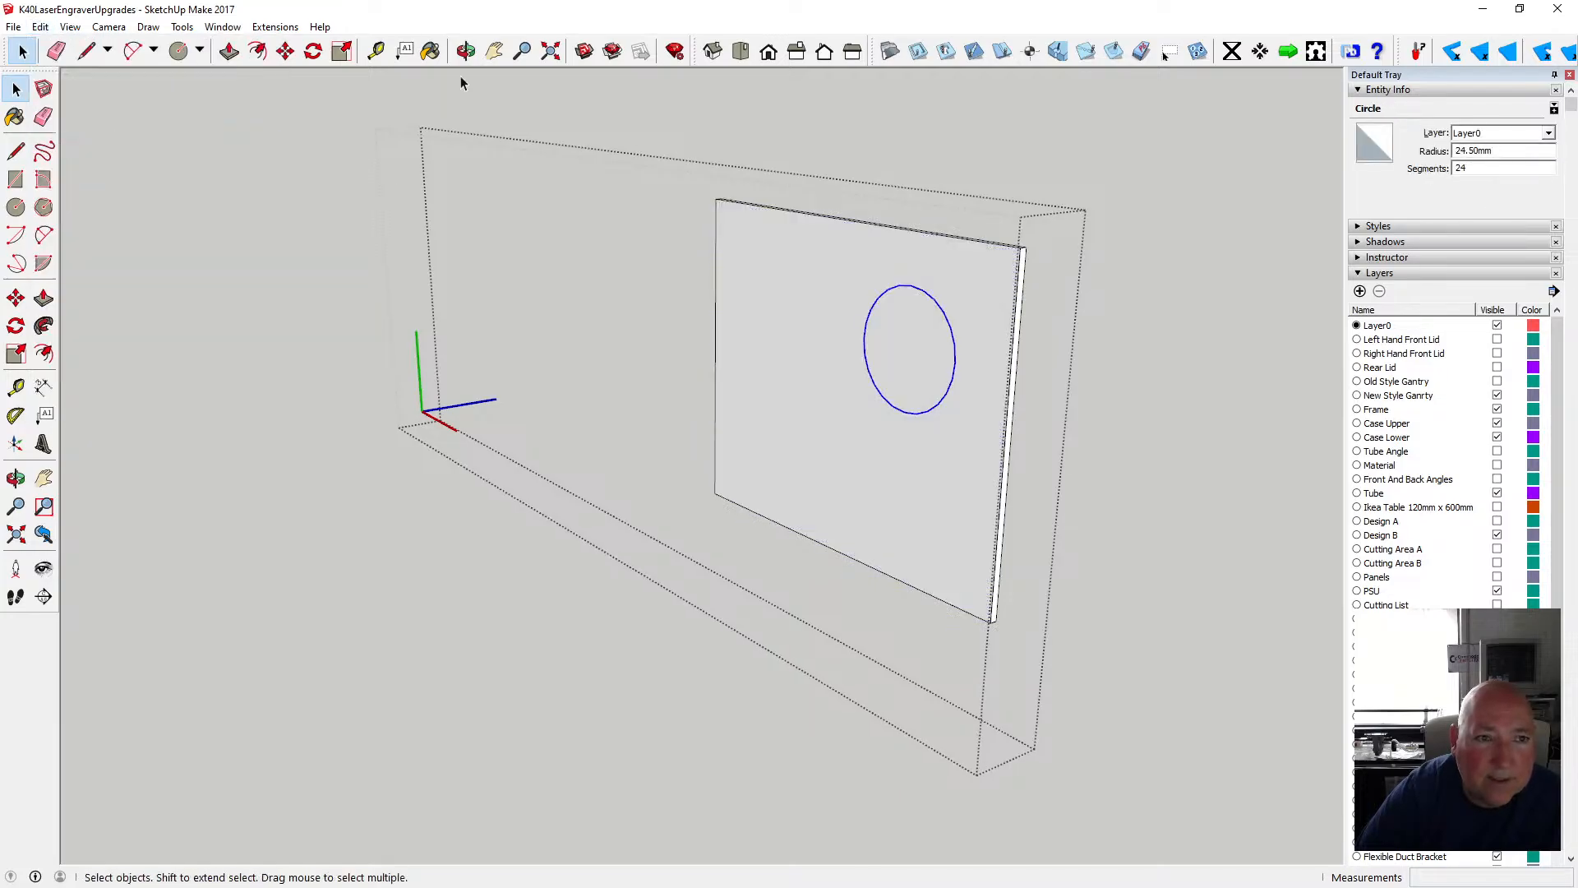
- Move the pasted circle about 3.2 mm along the blue axis onto the panel's surface
click(466, 51)
drag(856, 275, 672, 251)
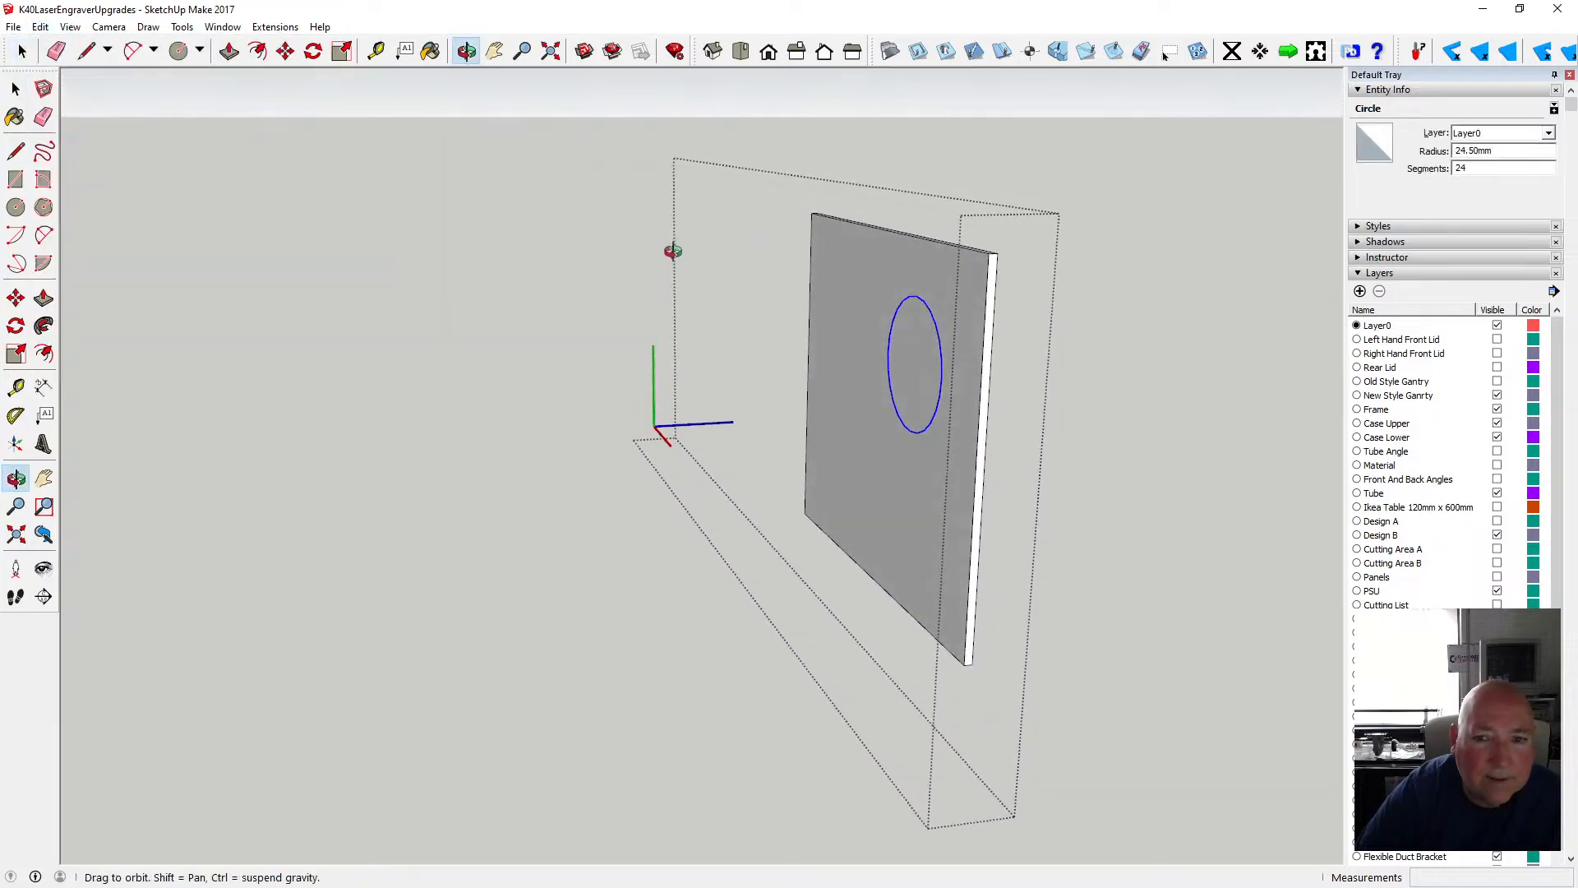
click(229, 51)
key(o)
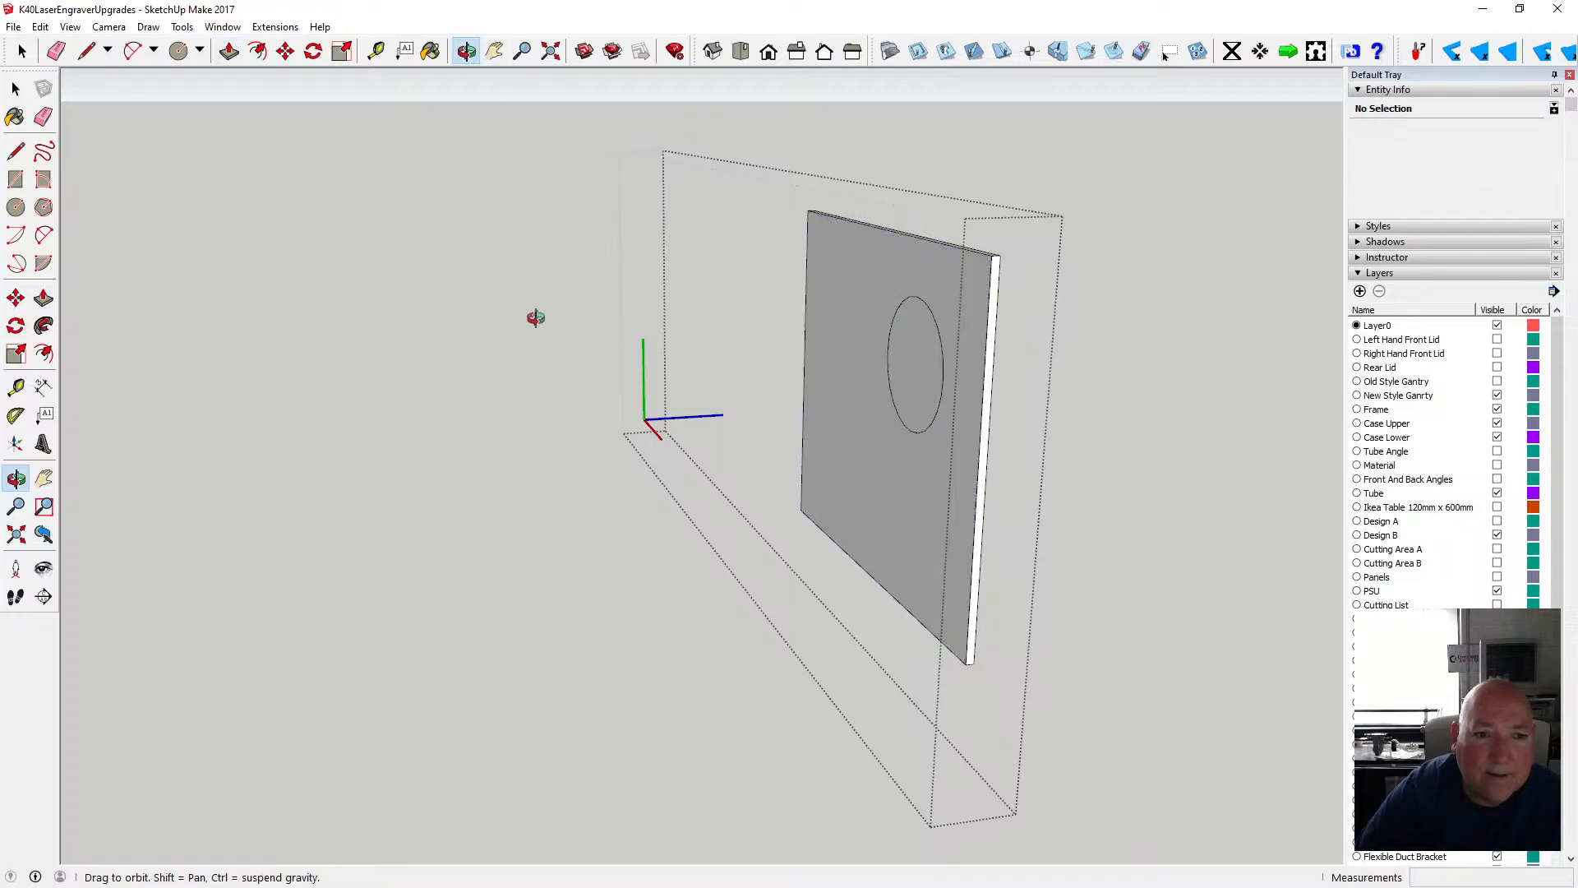
scroll(536, 317, down, 5)
drag(529, 328, 725, 236)
scroll(746, 215, up, 10)
scroll(719, 333, up, 6)
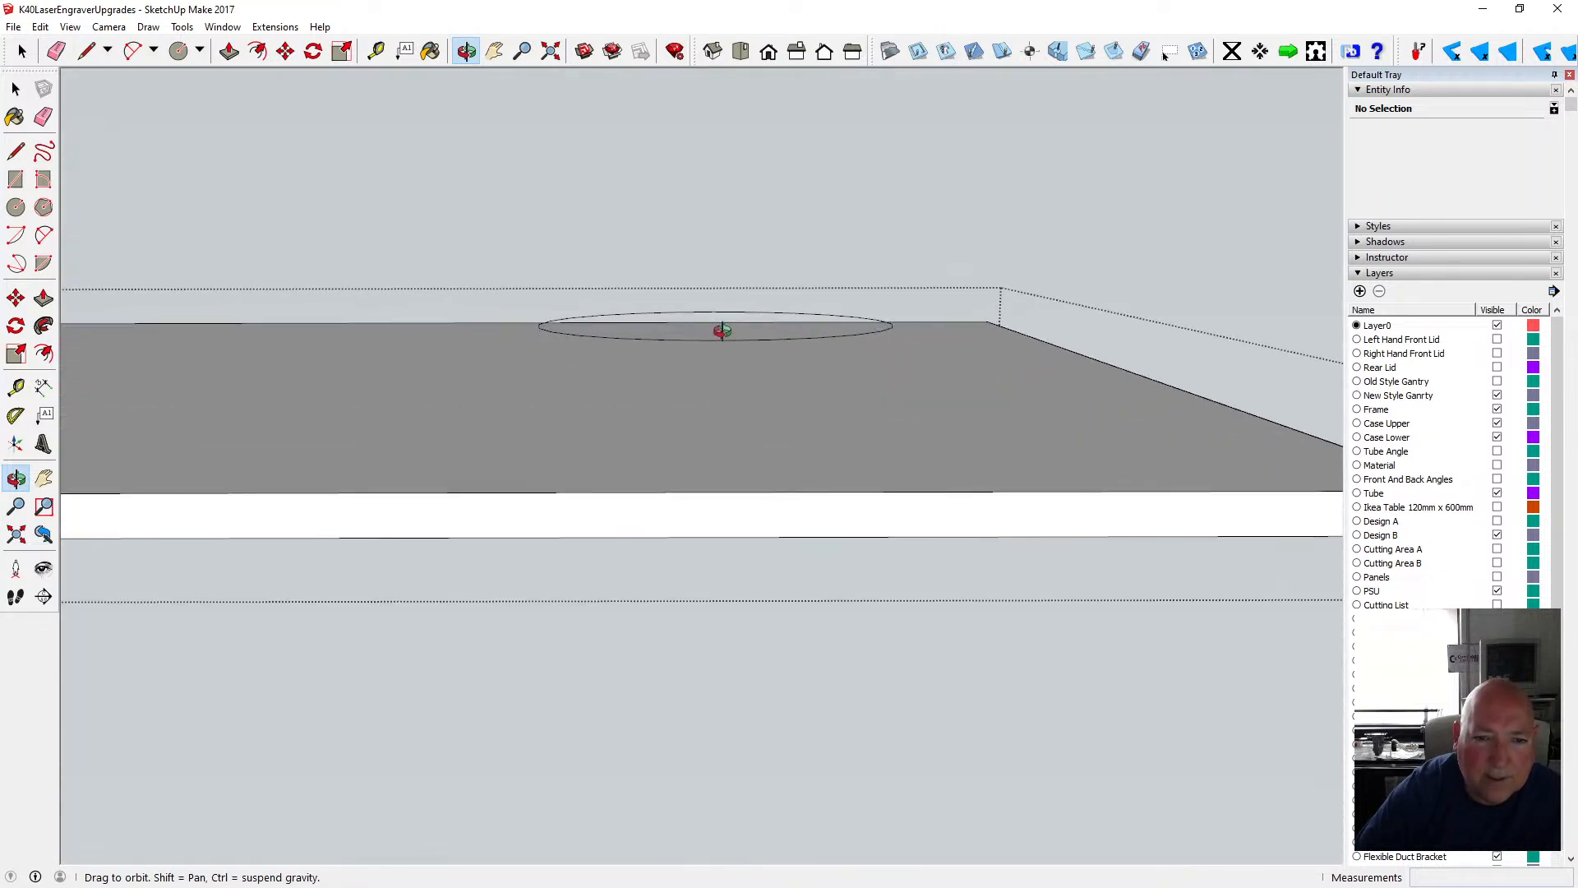
drag(721, 330, 682, 412)
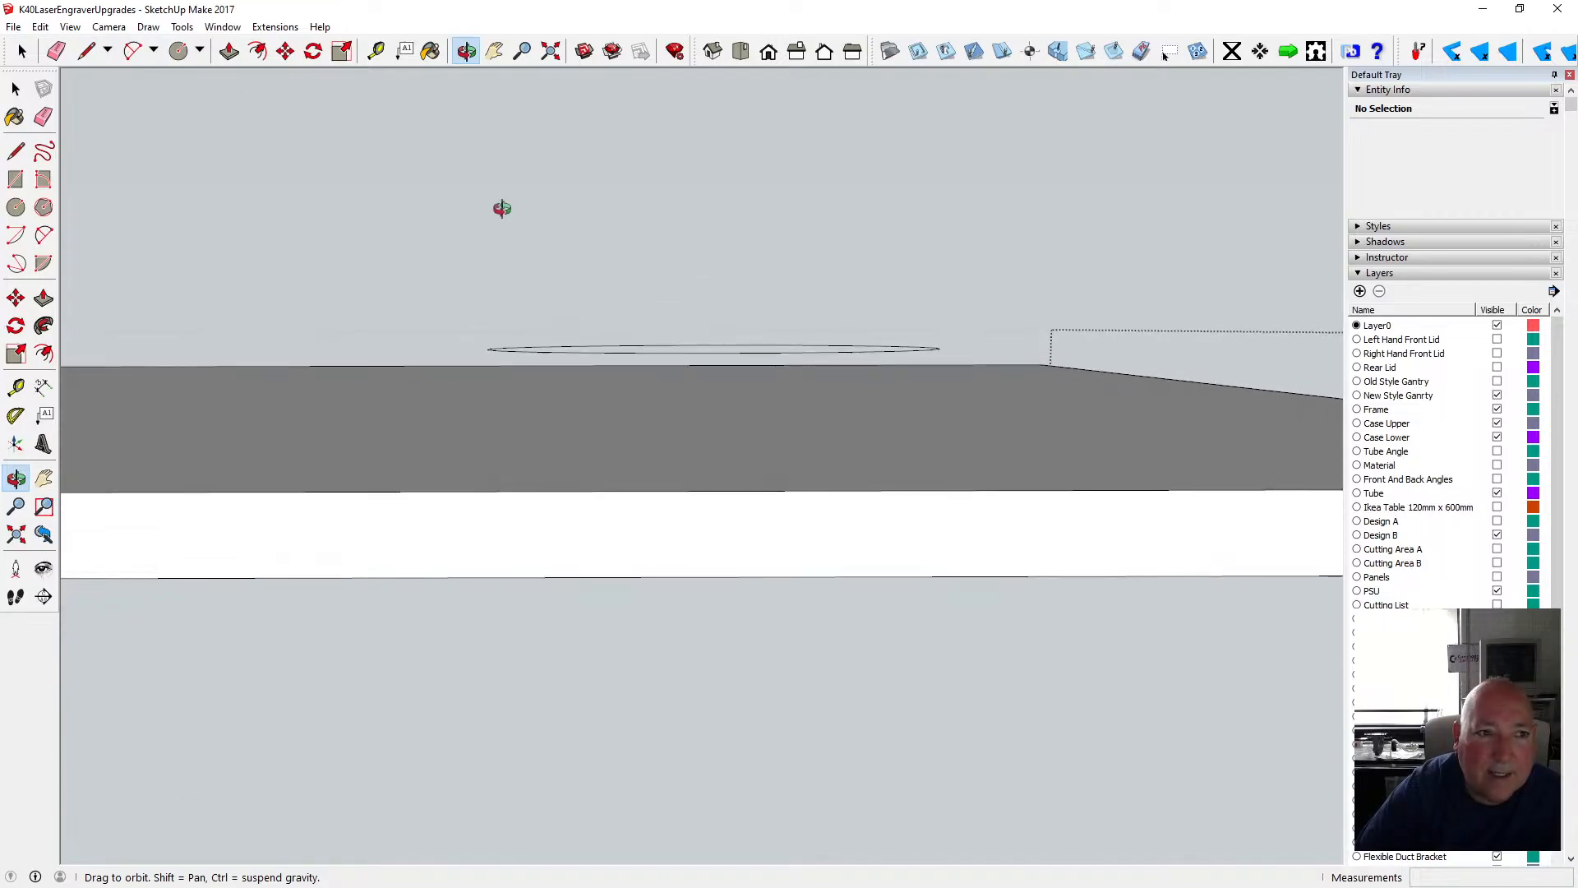
click(285, 52)
click(709, 349)
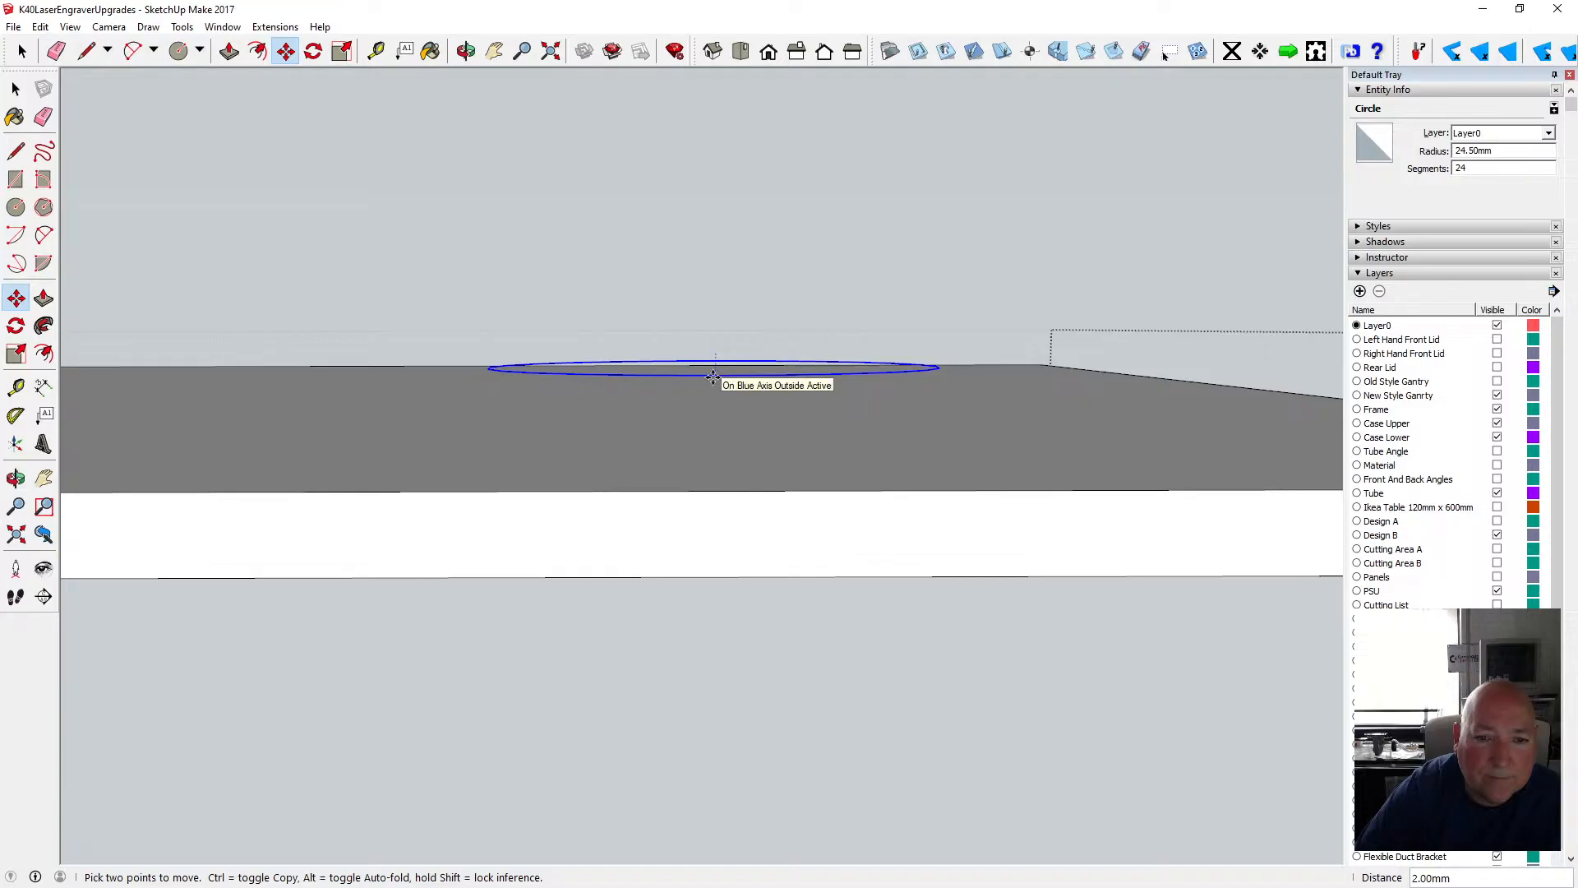
click(713, 379)
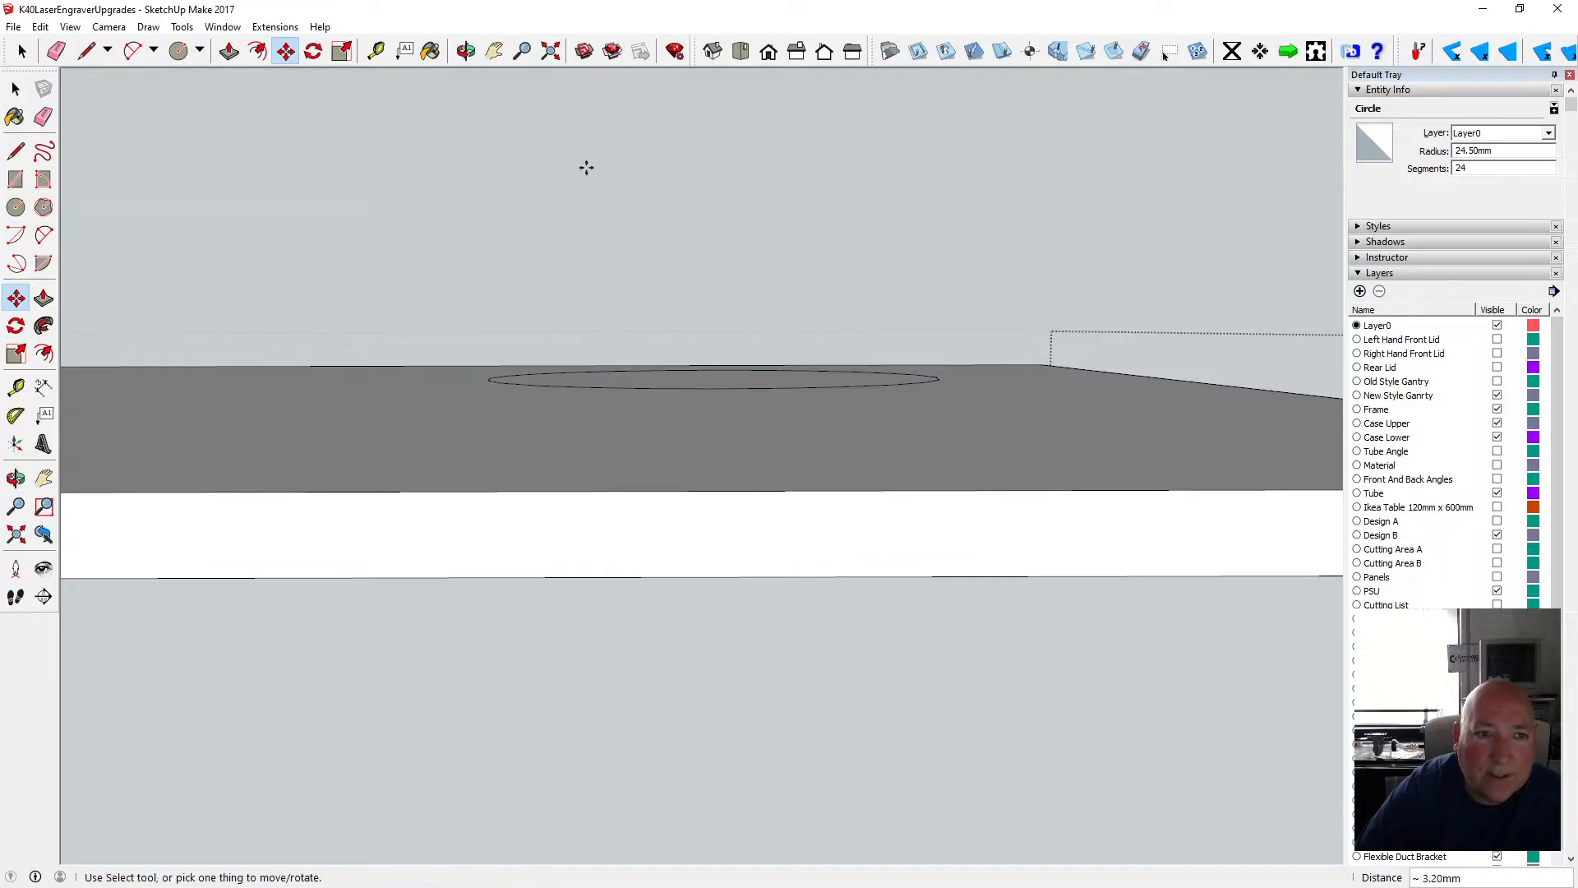
- Select the circular face on the panel and offset its edge outward by 0.25 mm
click(467, 52)
drag(694, 422, 416, 529)
click(15, 89)
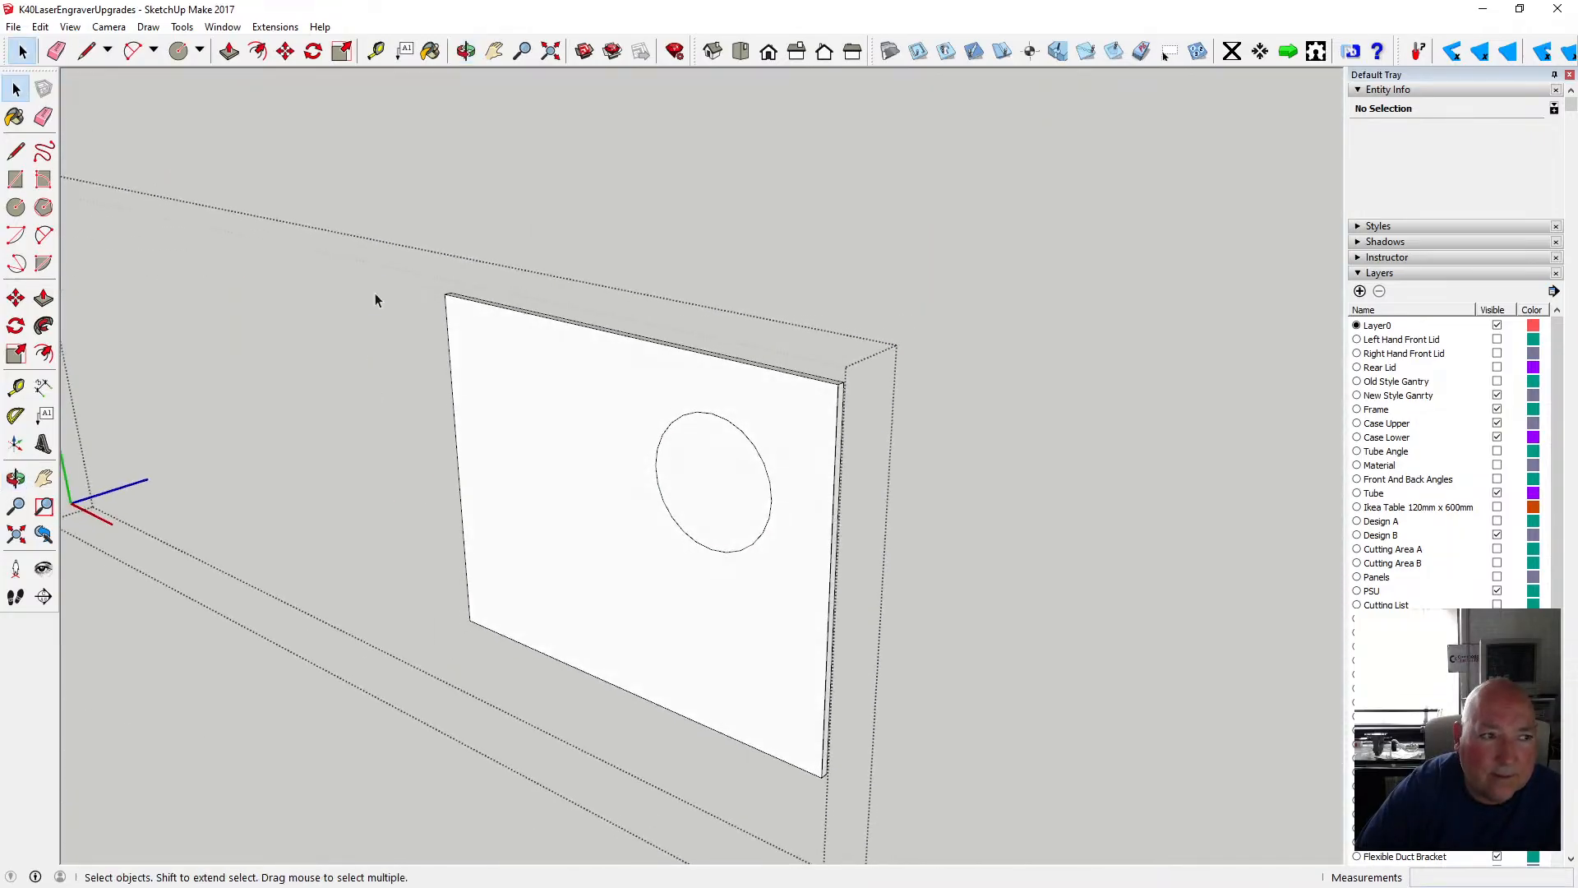
click(698, 465)
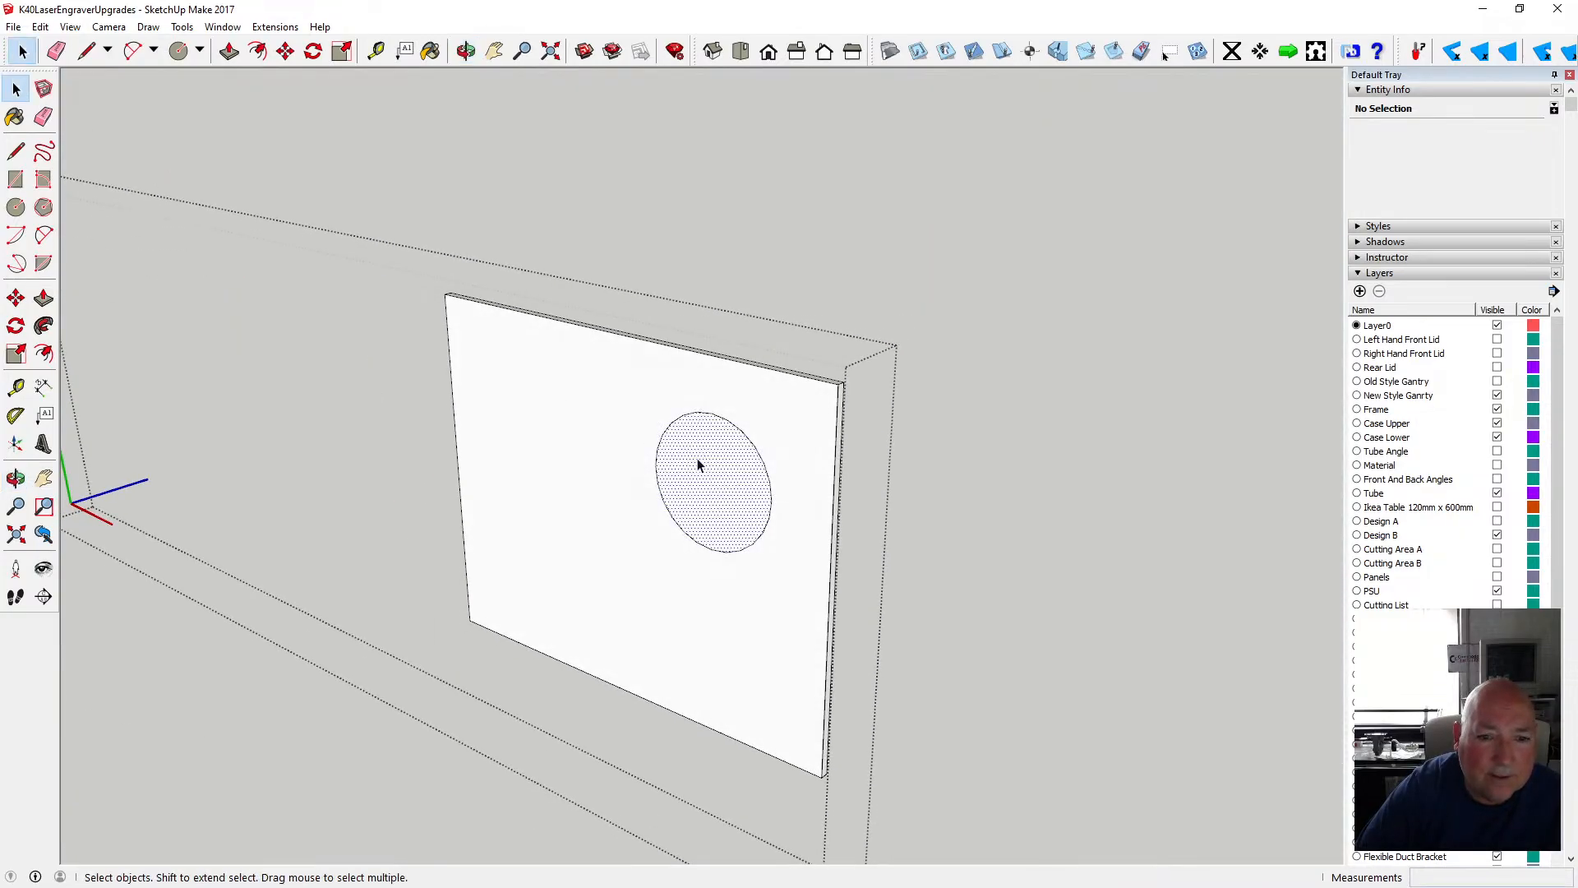
click(465, 54)
drag(658, 329, 502, 247)
click(231, 53)
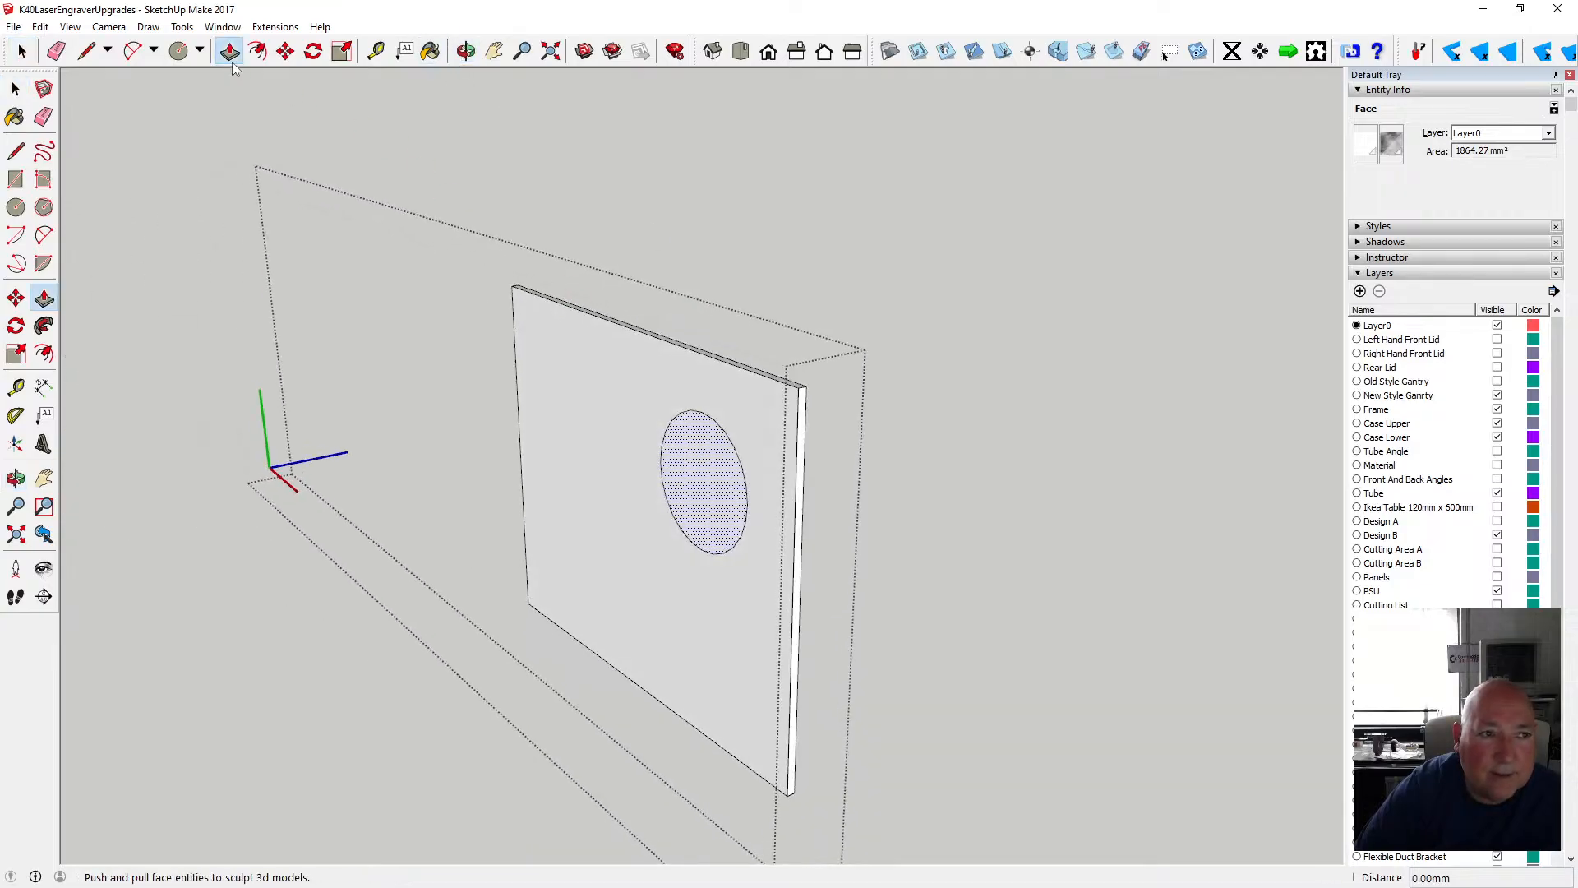
scroll(725, 475, up, 3)
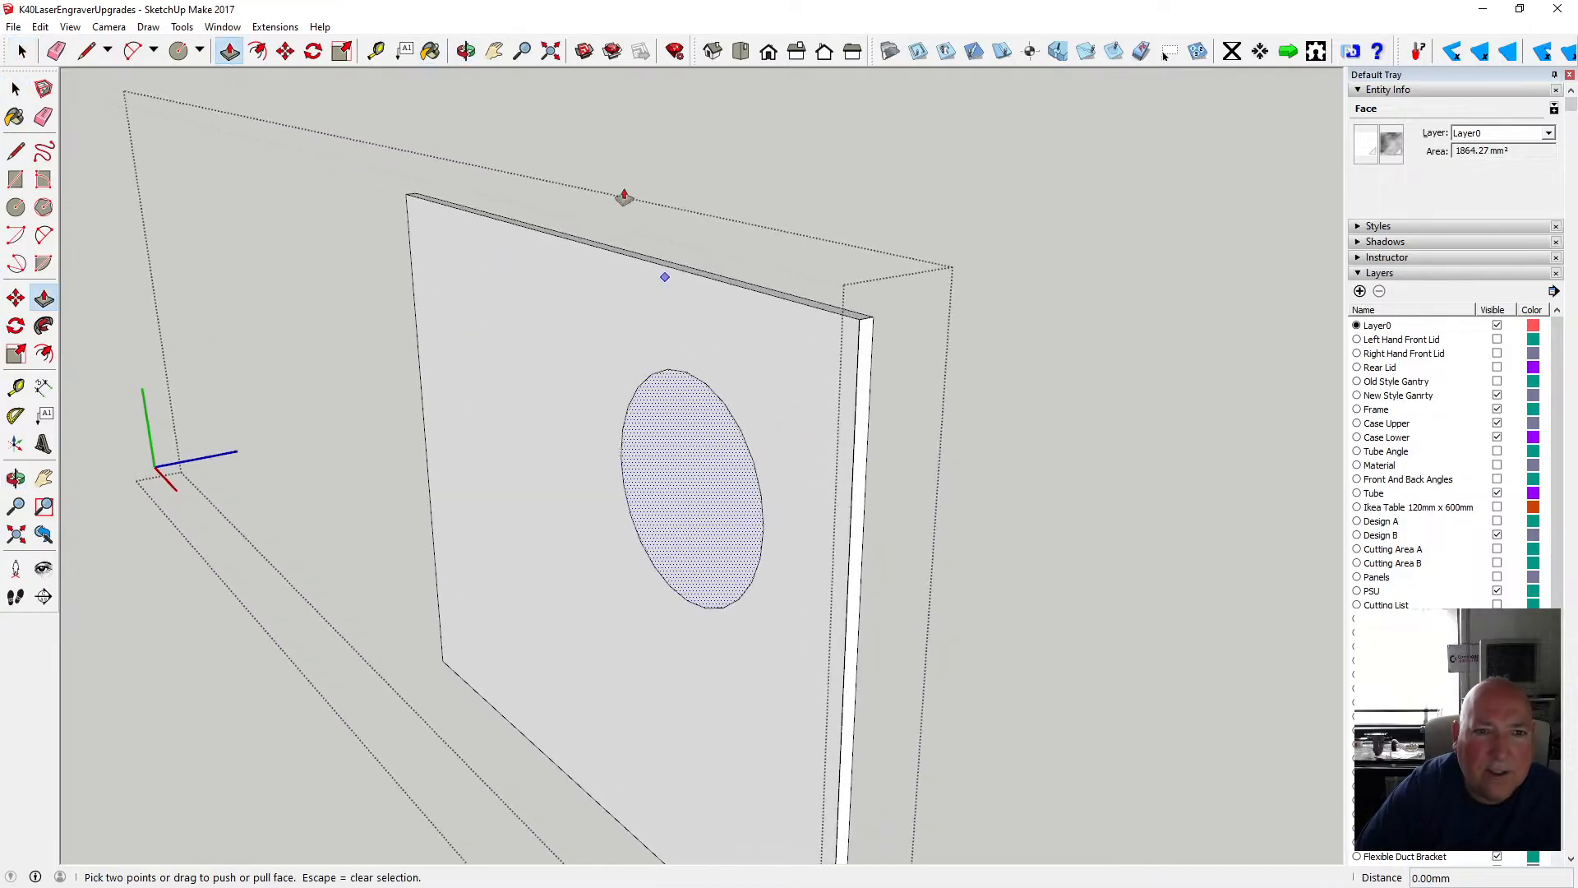
click(465, 53)
drag(504, 338, 721, 283)
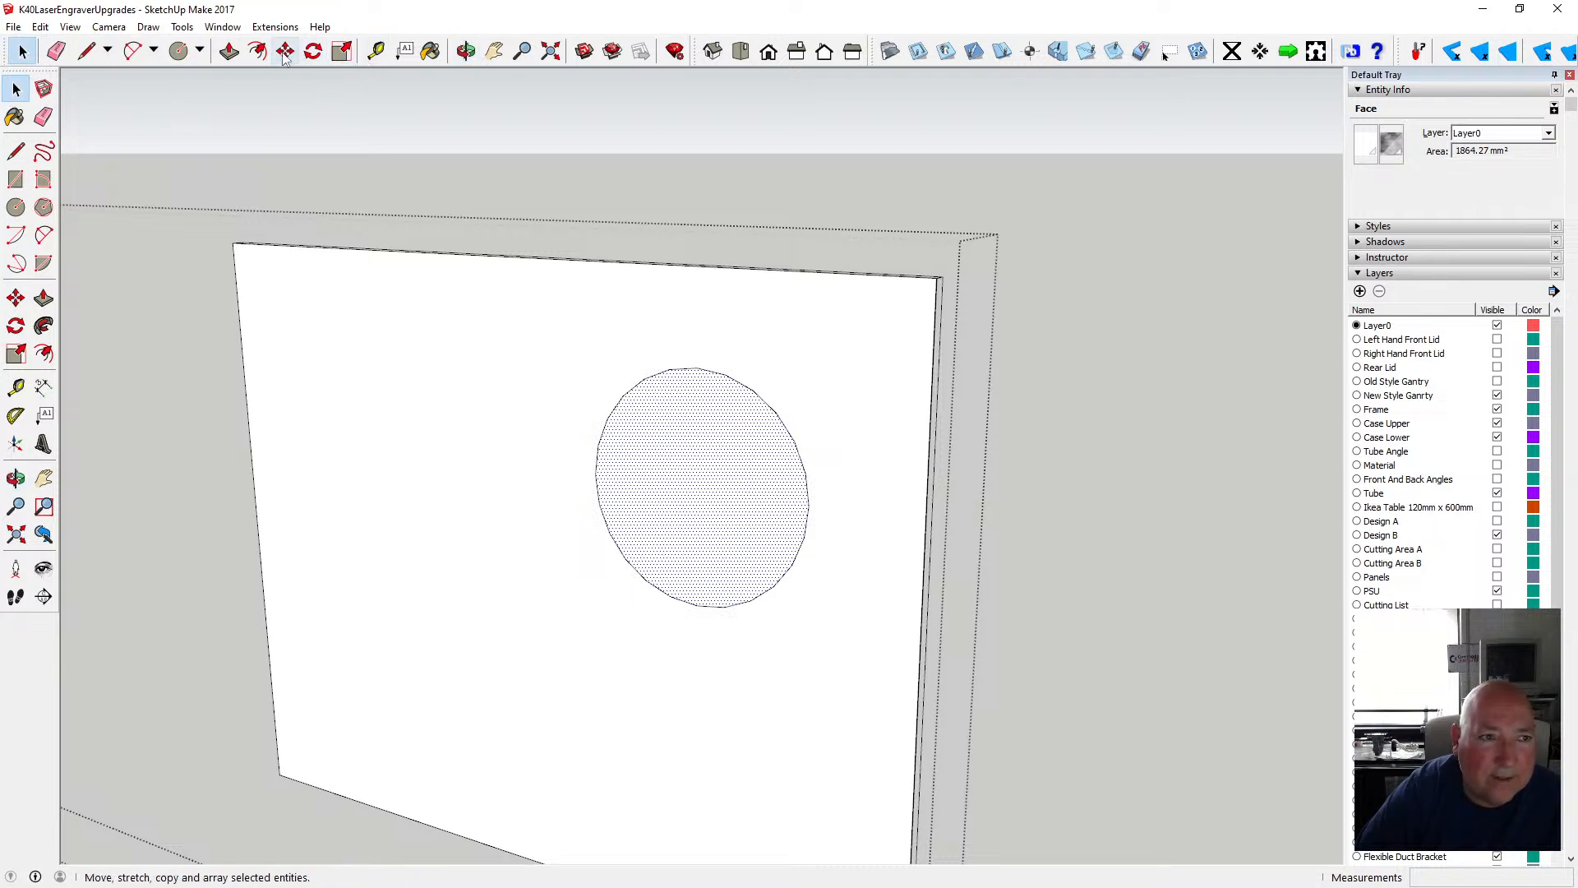
click(257, 51)
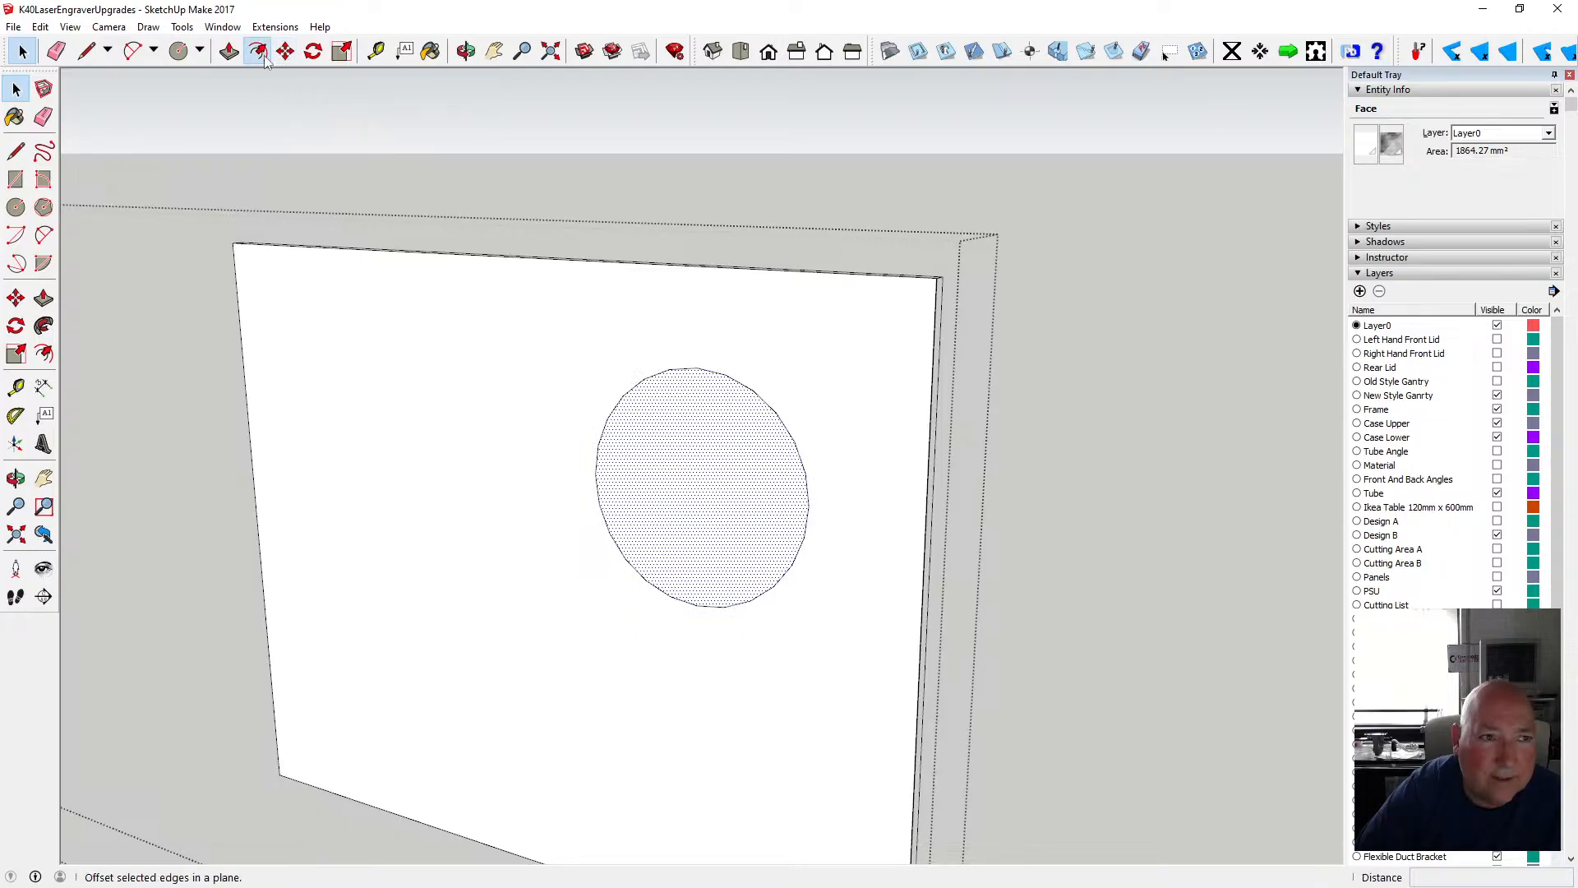
click(621, 381)
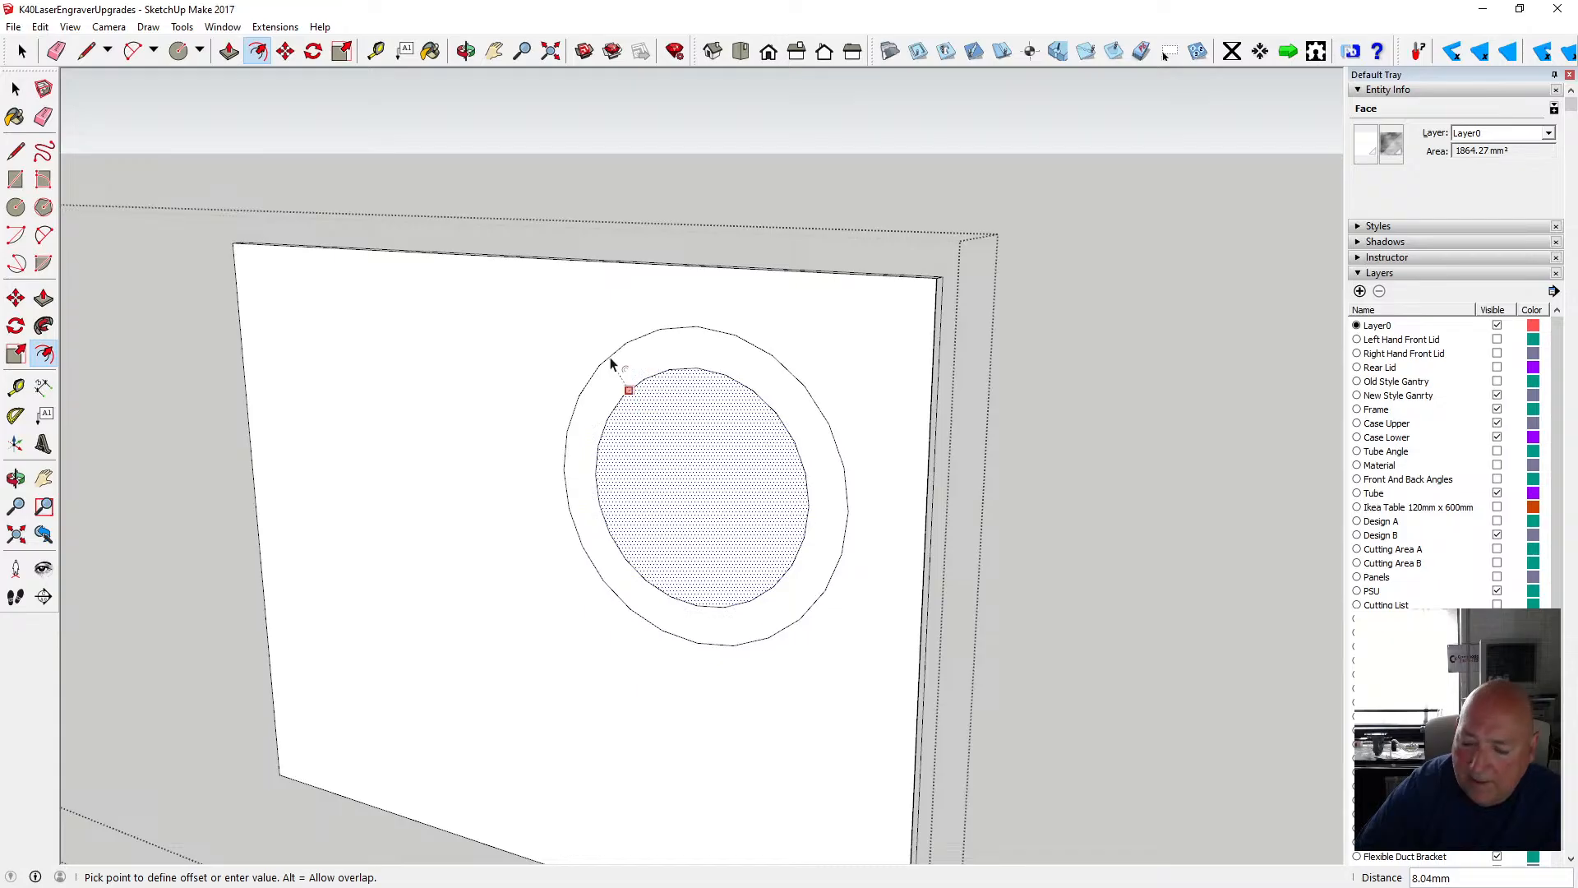
key(Return)
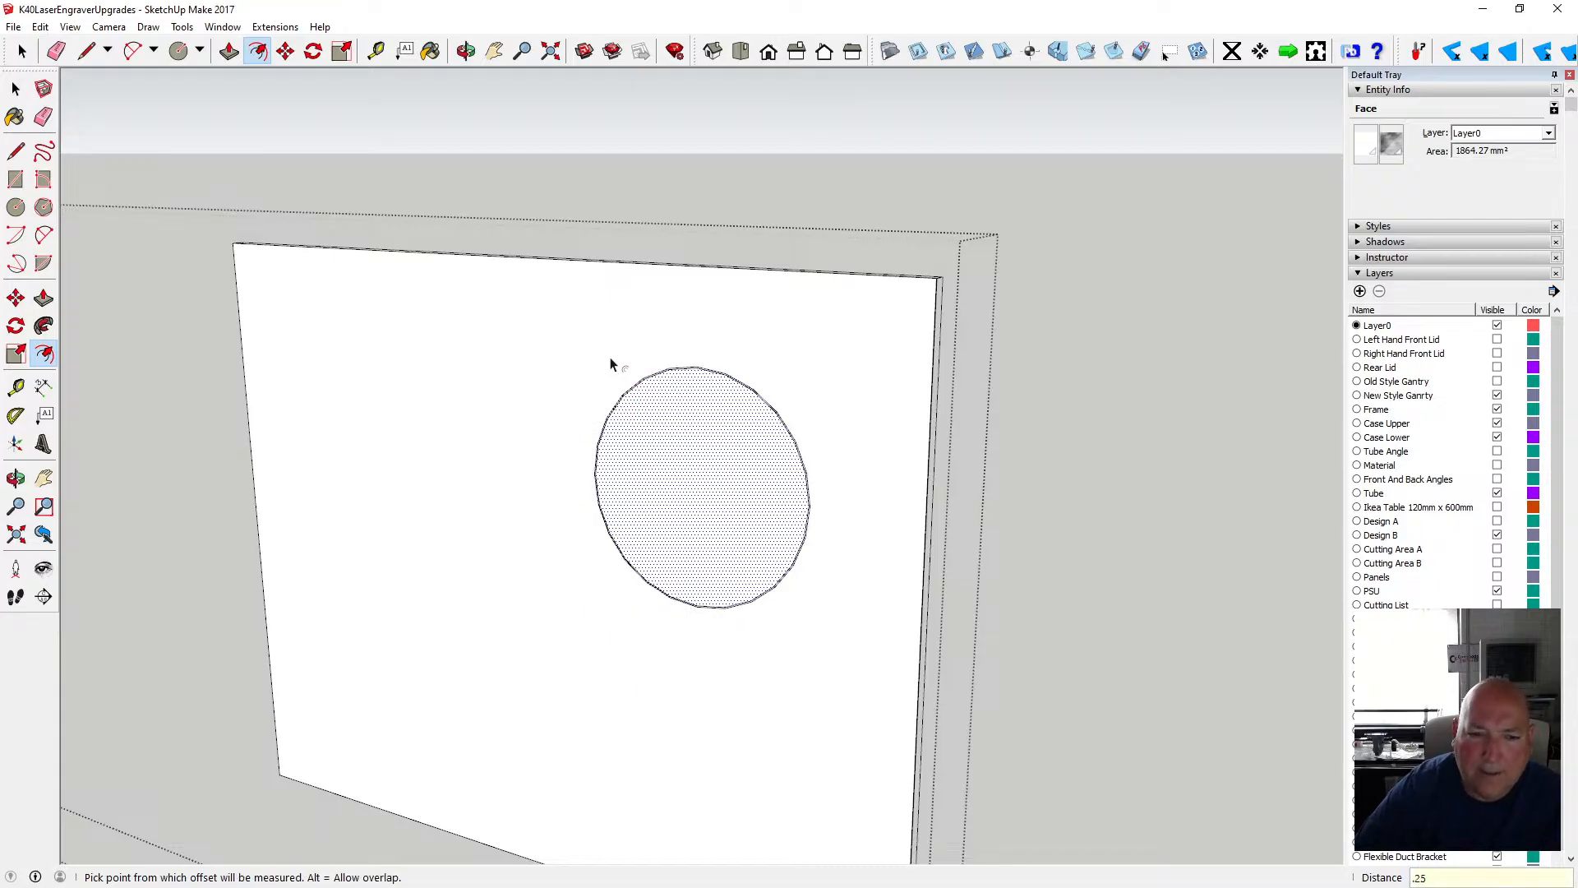
key(space)
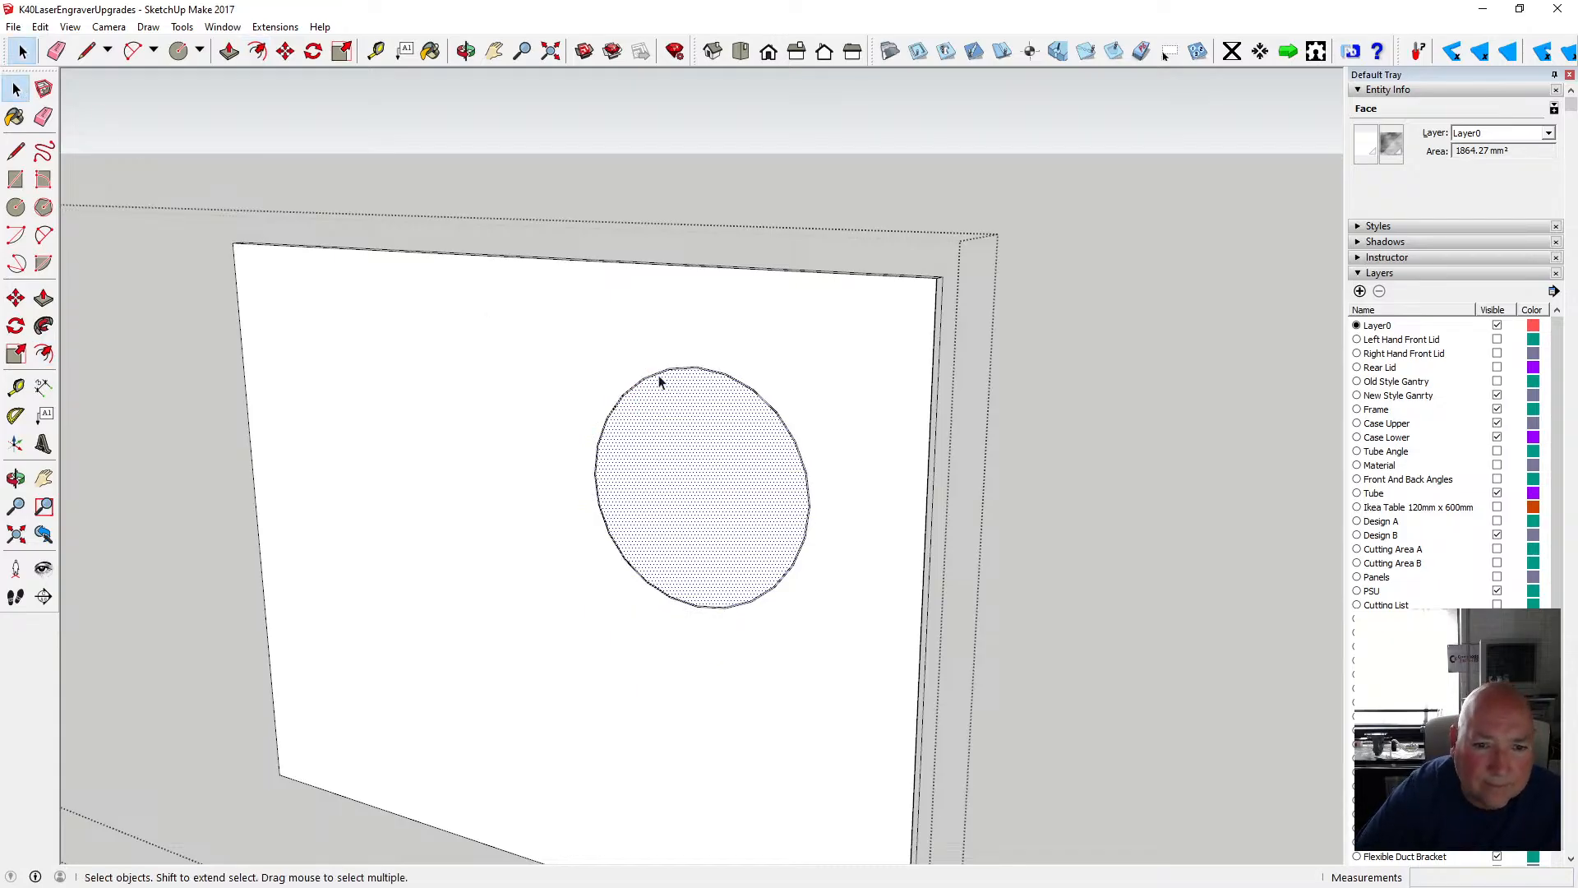
- Delete the inner 24.50 mm radius circle, keeping only the offset outline on the panel
click(660, 380)
scroll(658, 383, up, 3)
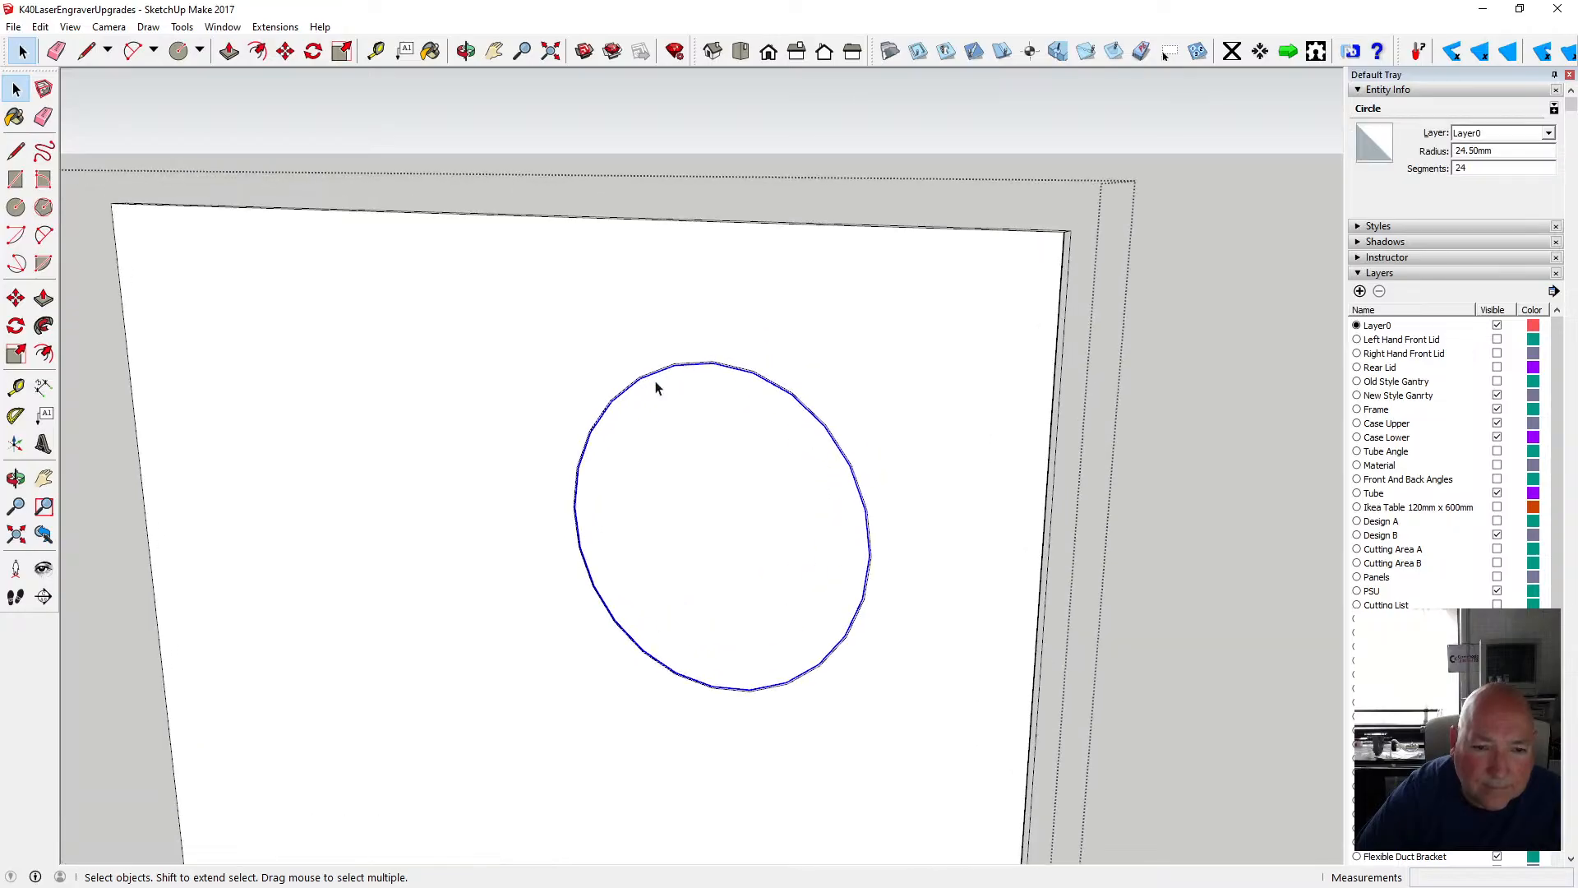
click(656, 390)
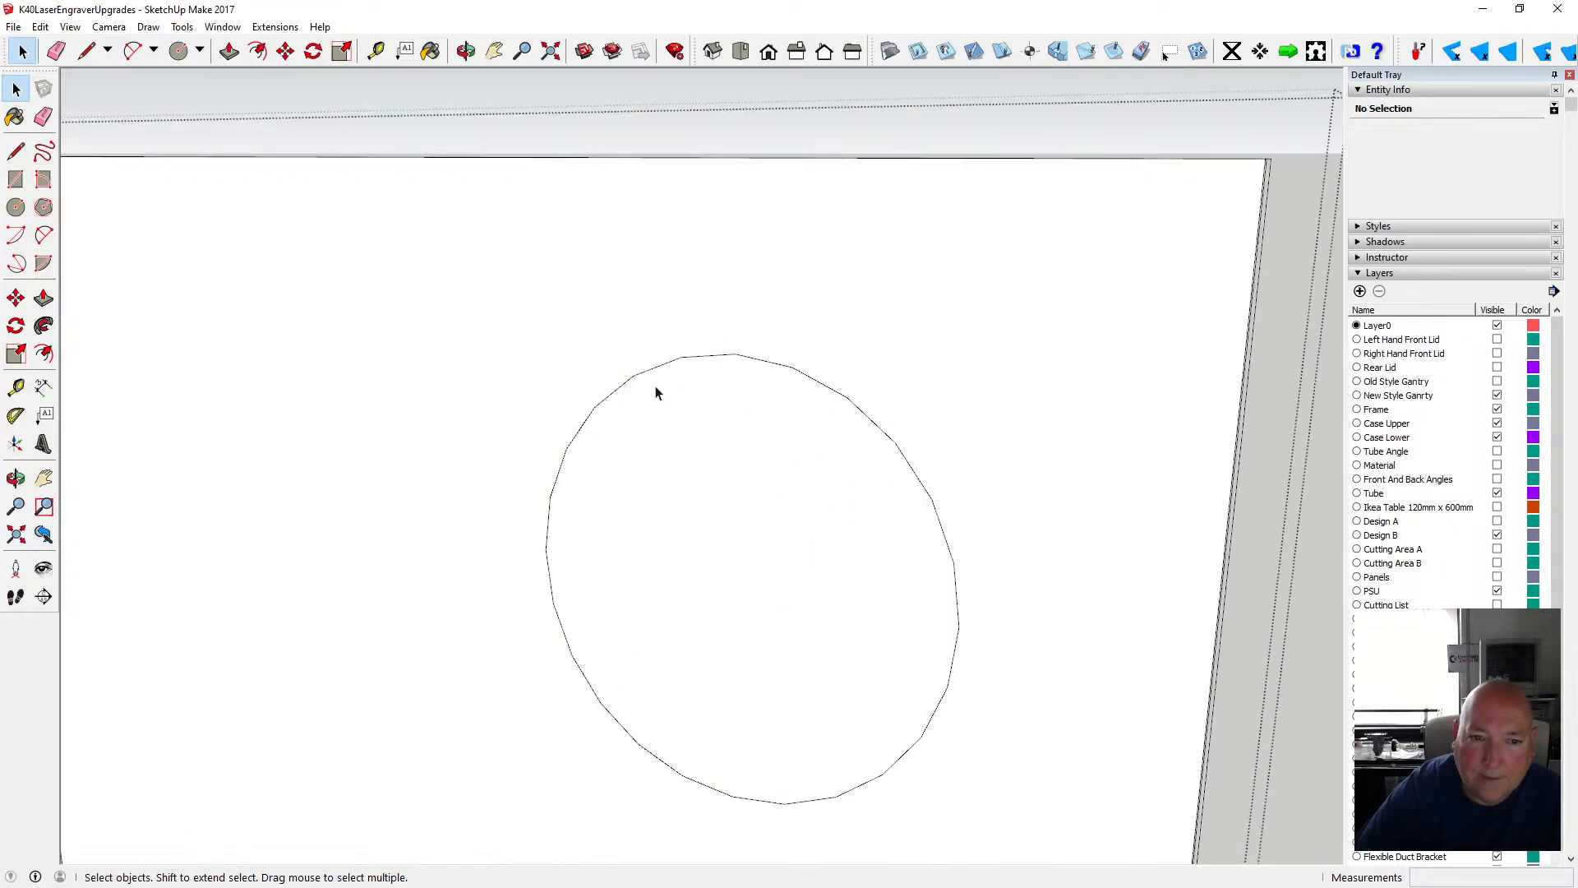
- Push/Pull the enlarged circular face 3 mm through the panel to cut the meter opening
click(659, 409)
scroll(431, 424, down, 3)
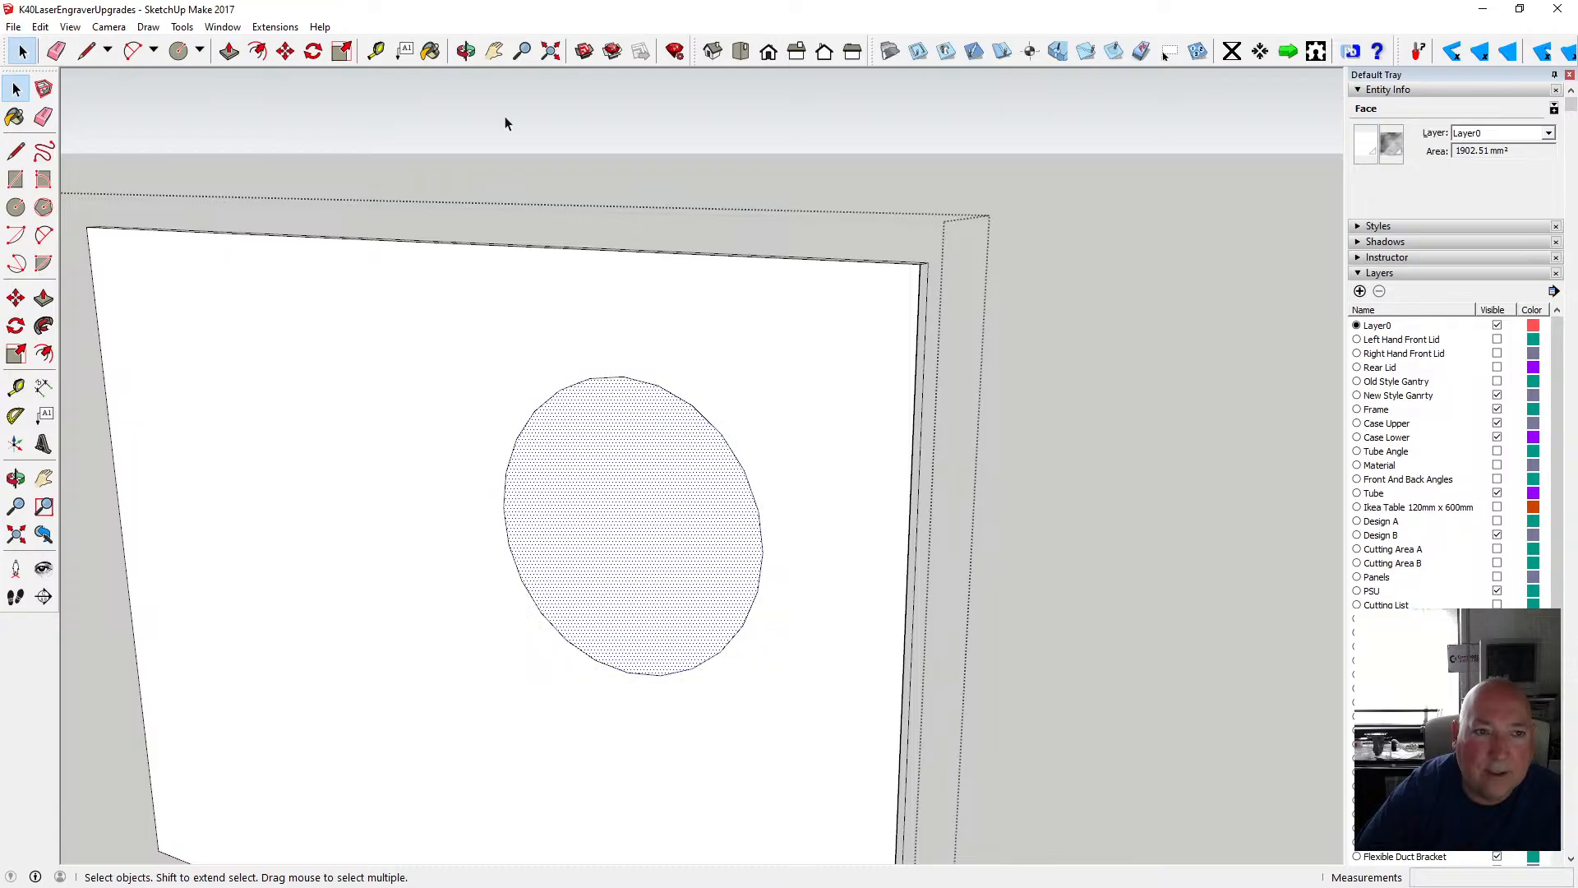
key(o)
drag(688, 250, 428, 307)
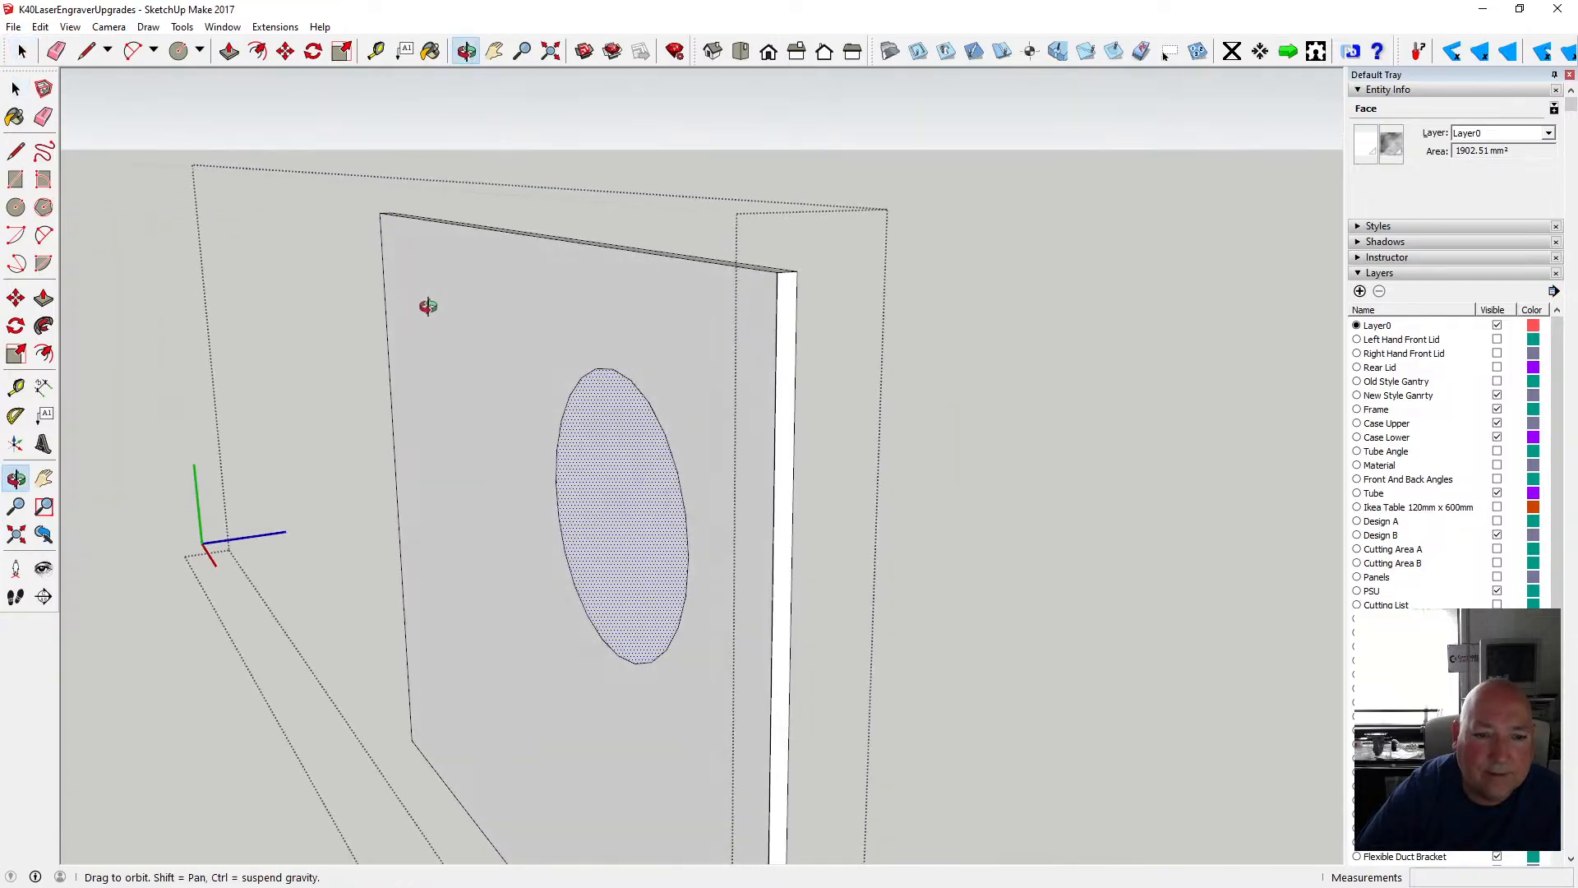
key(p)
click(638, 488)
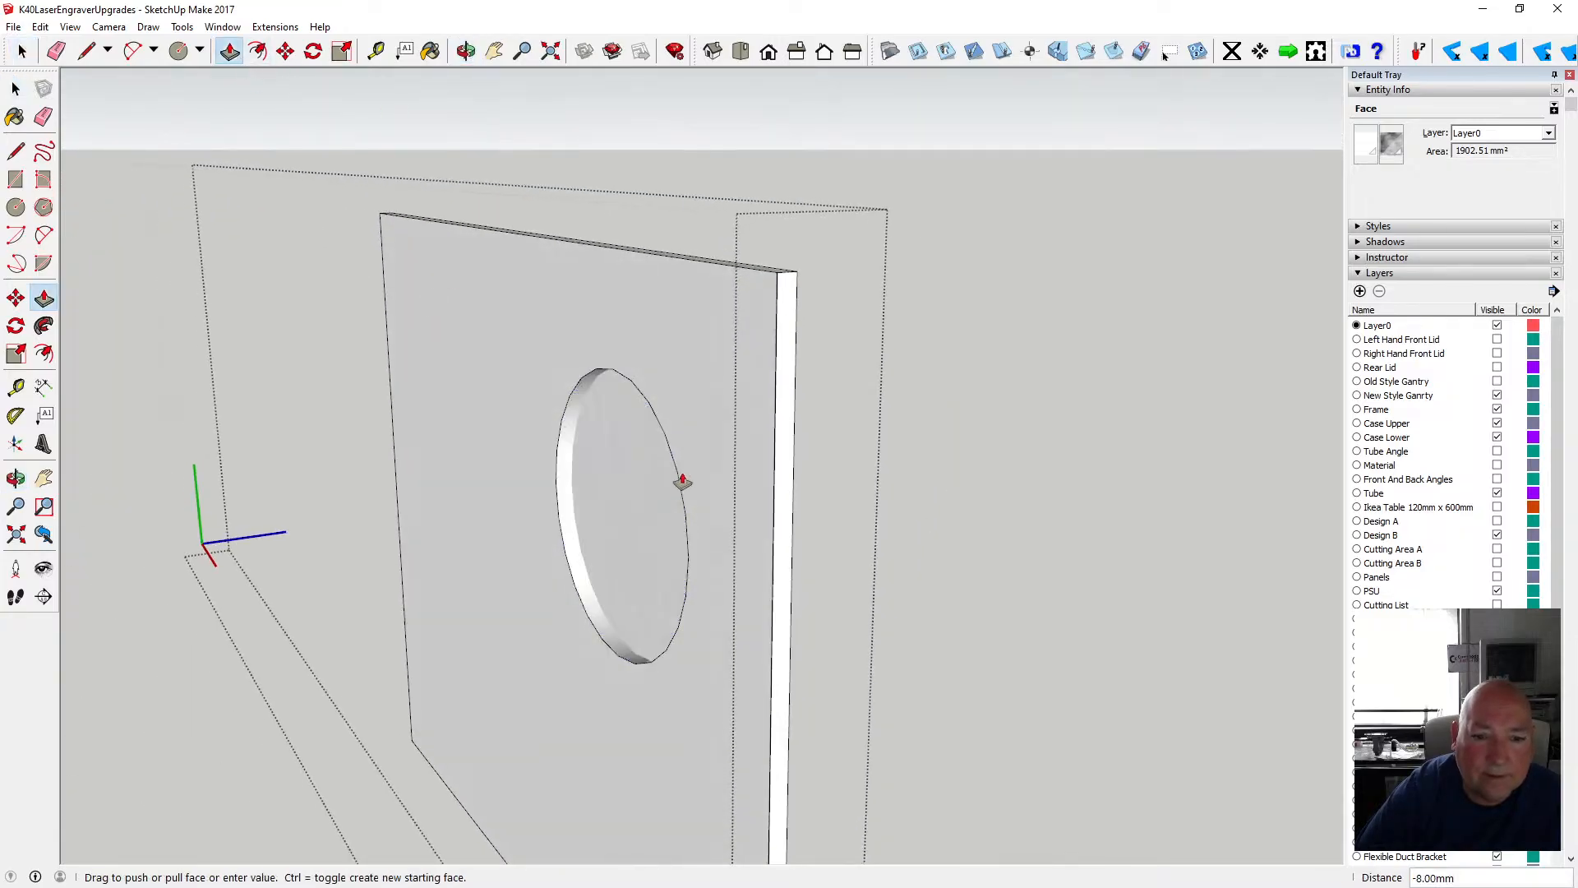
click(795, 448)
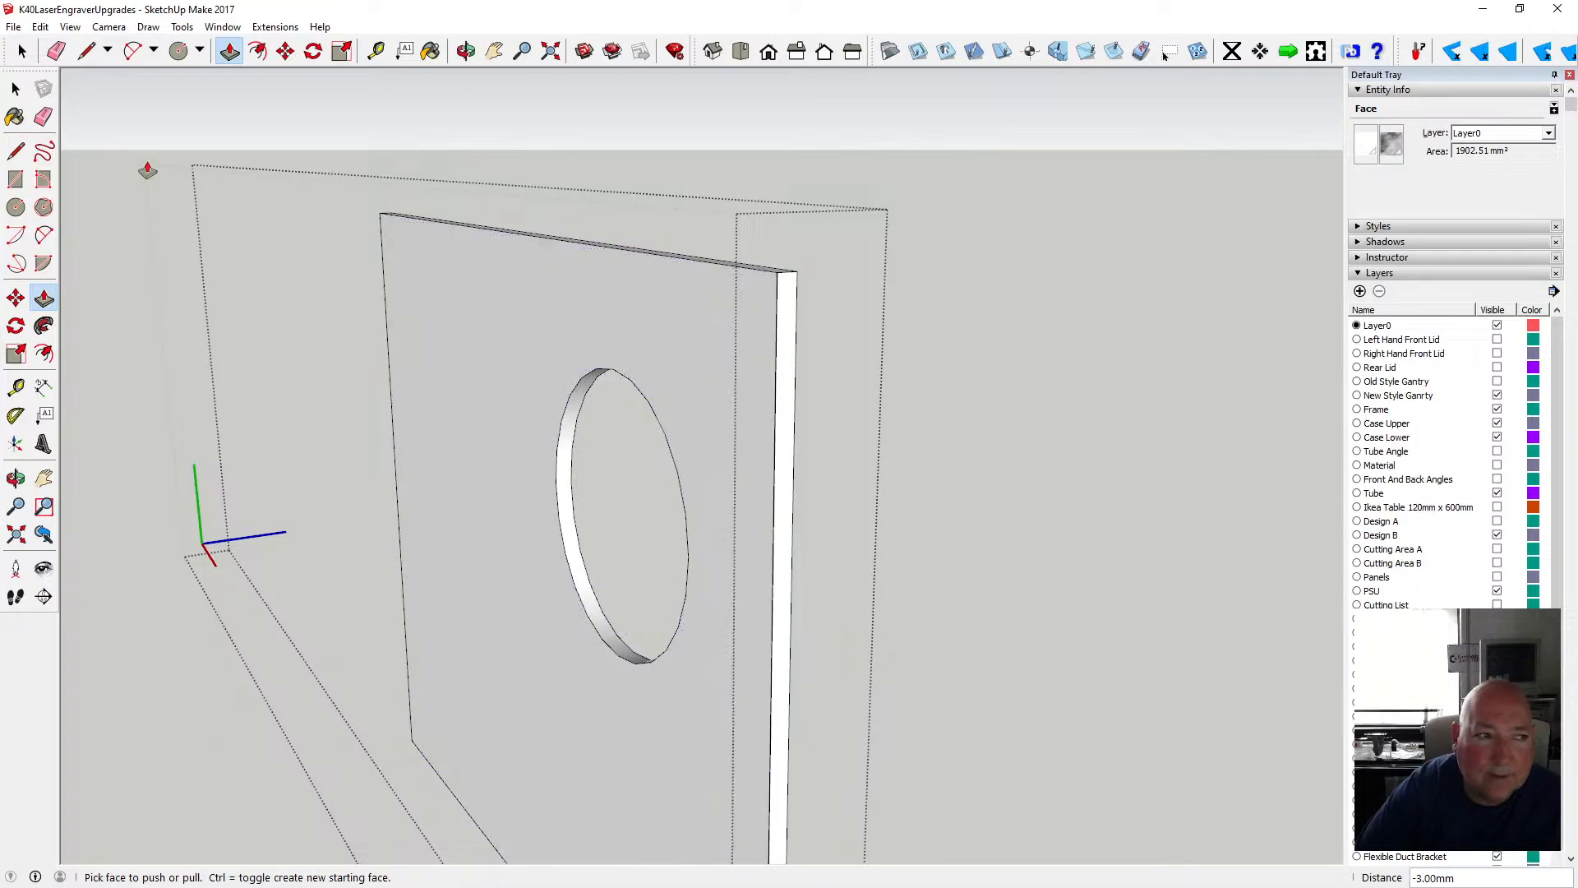
- Close the panel component and its parent to return to the full laser engraver model
key(space)
scroll(516, 174, down, 5)
click(554, 117)
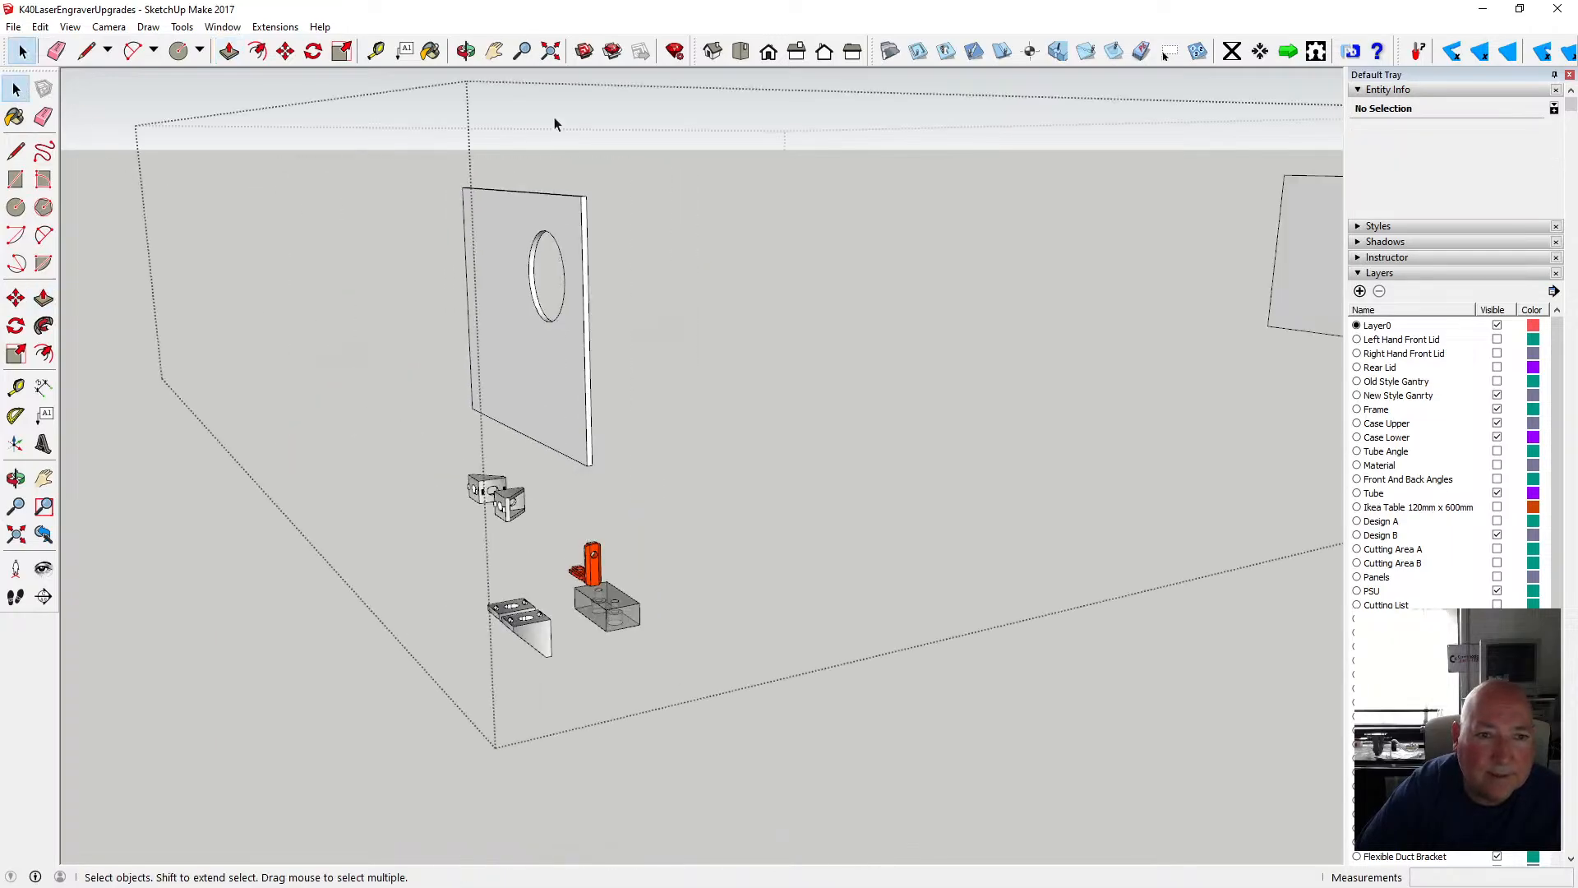
click(258, 544)
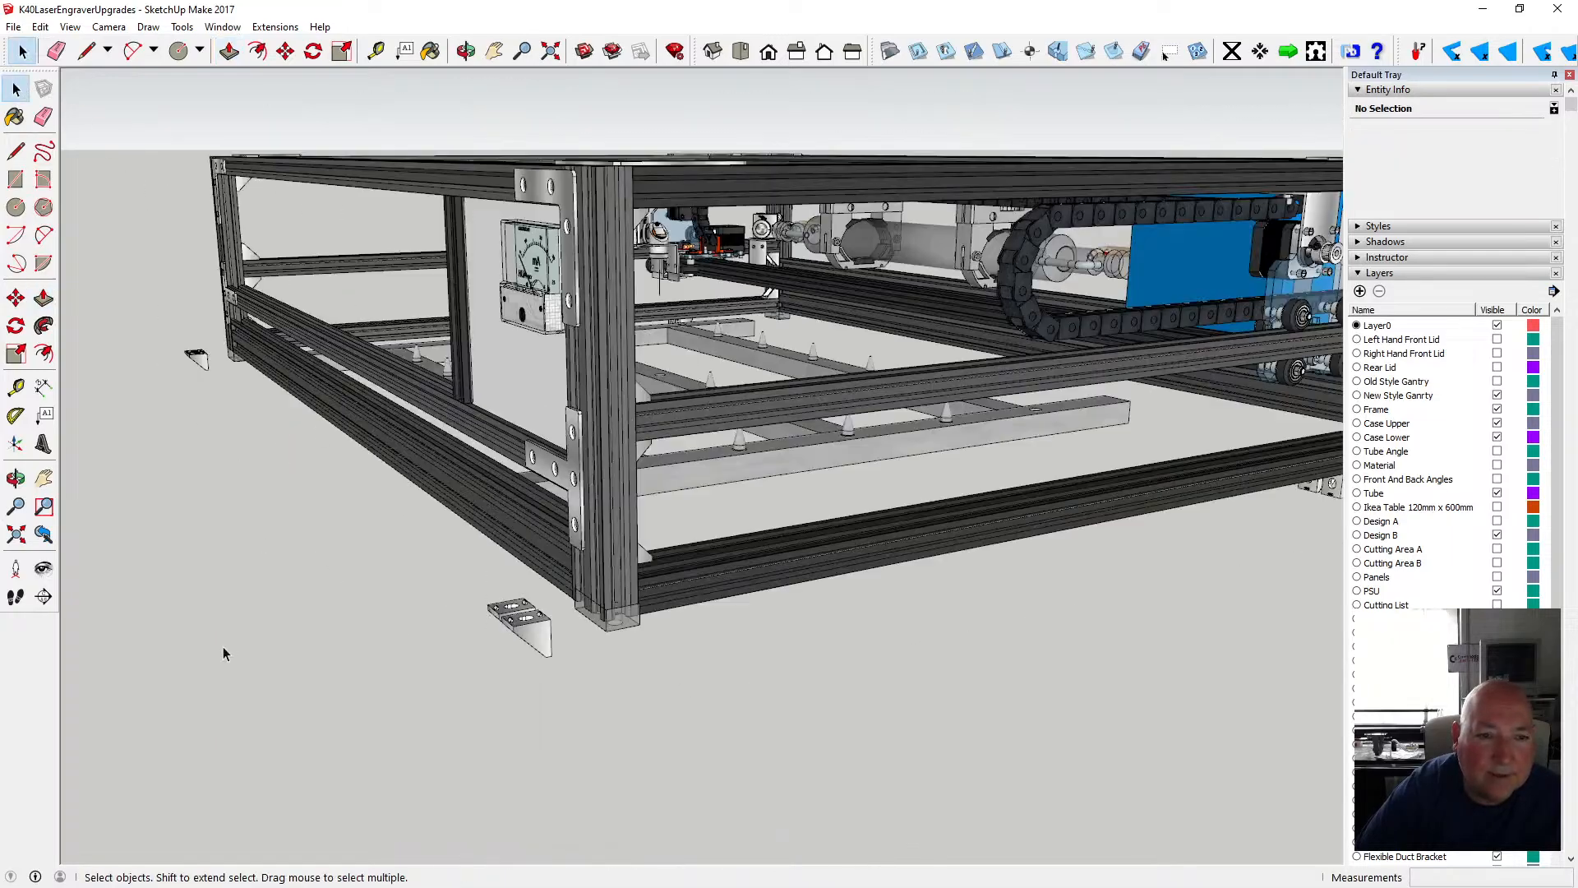
- Open the milliamp meter component for editing from the rear side of the panel
click(466, 53)
drag(386, 161, 62, 141)
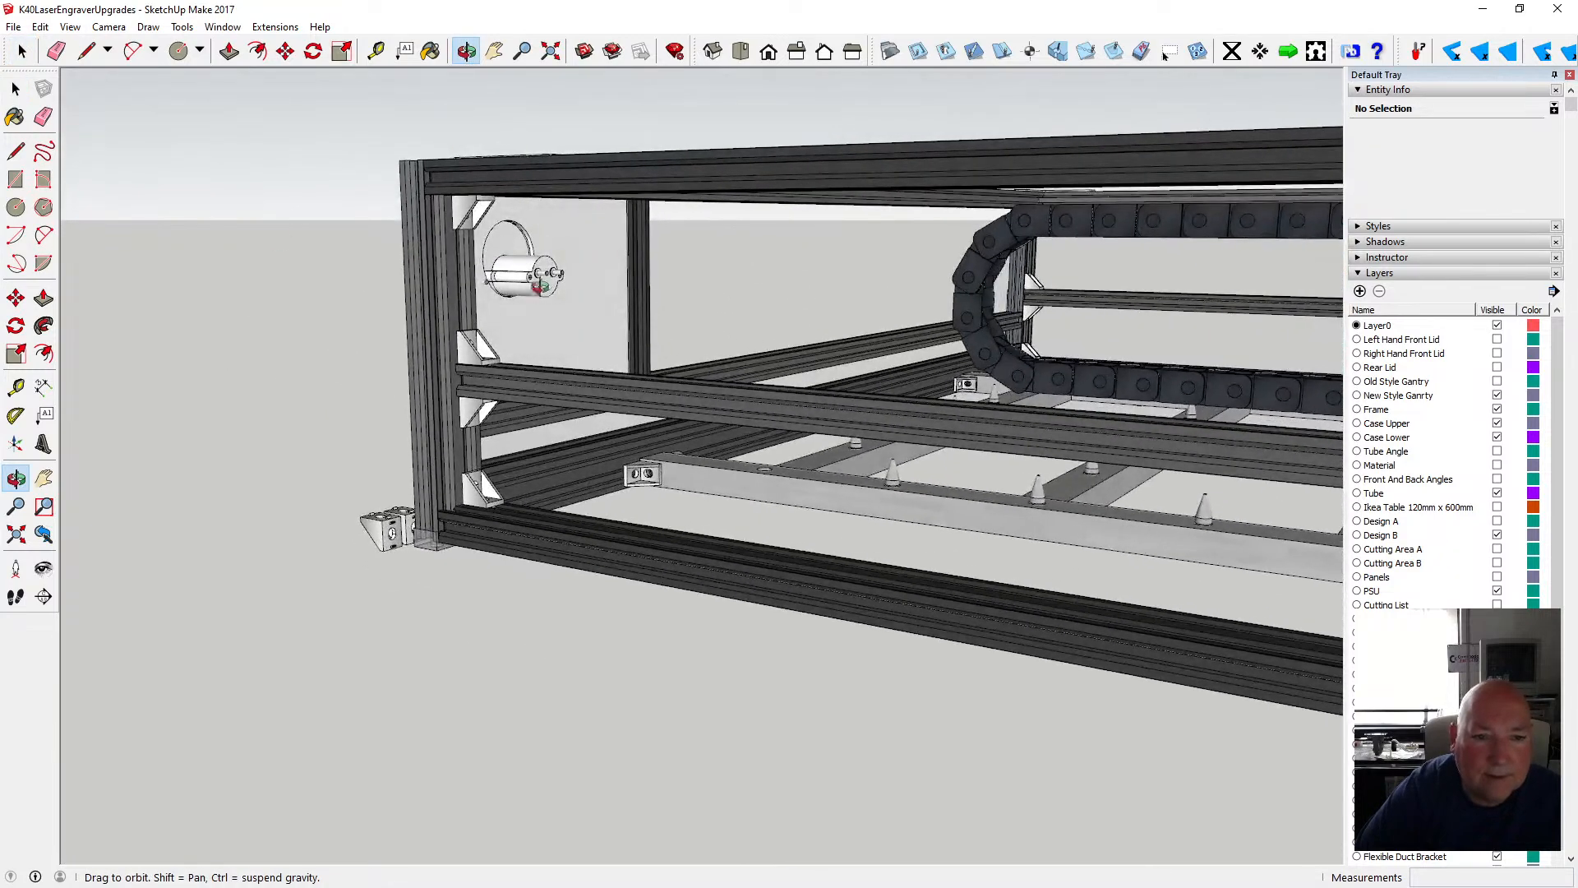
mouse_move(540, 288)
mouse_down()
mouse_move(477, 279)
mouse_move(549, 296)
mouse_up()
scroll(440, 278, up, 6)
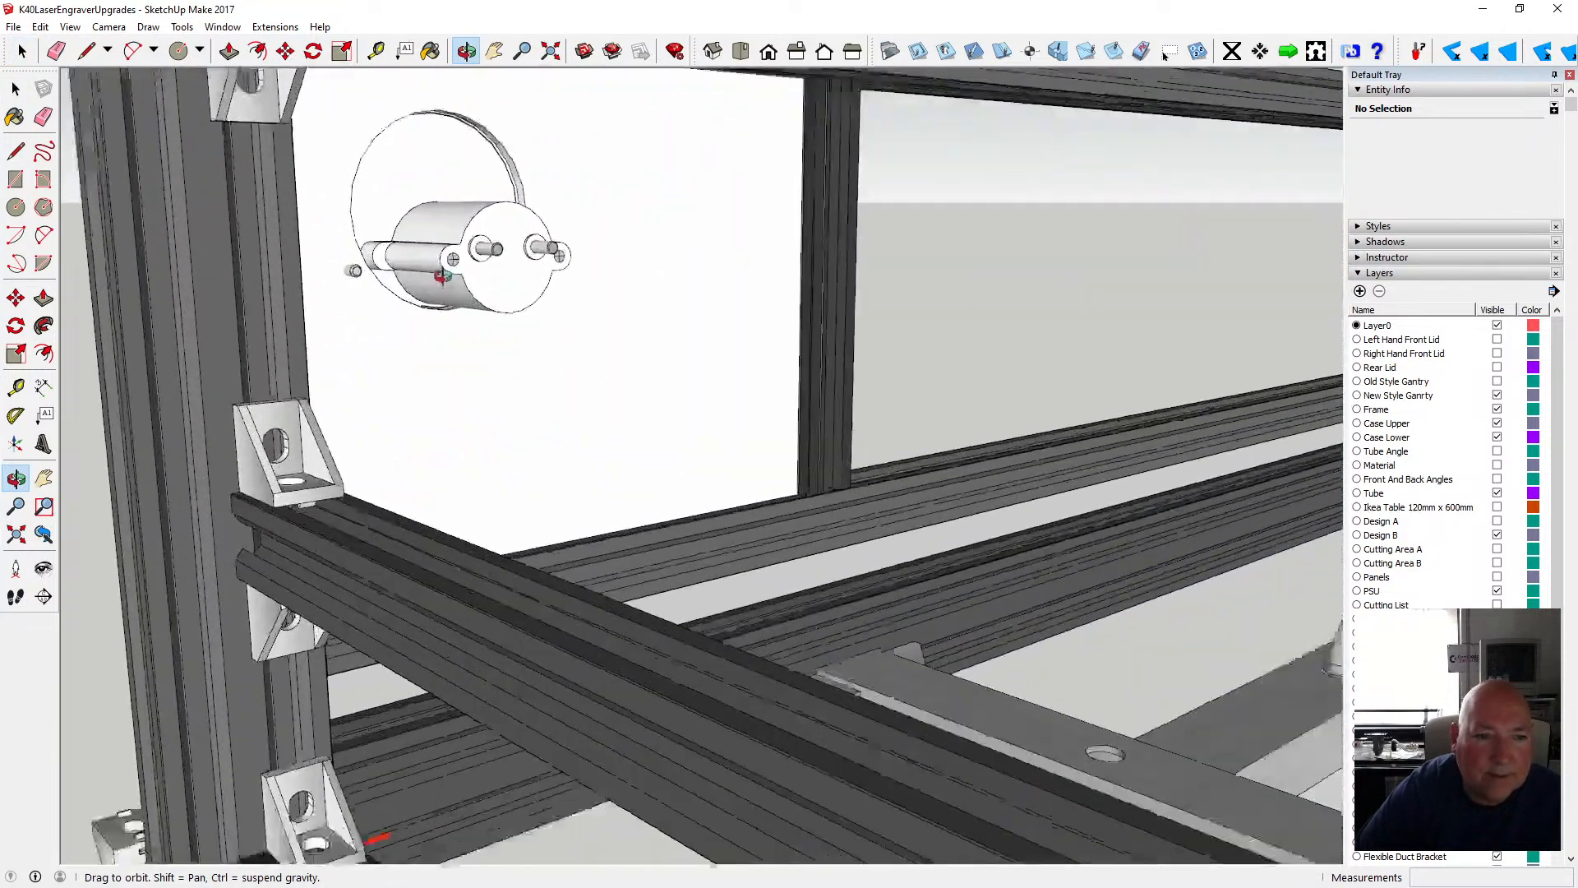
scroll(440, 278, up, 8)
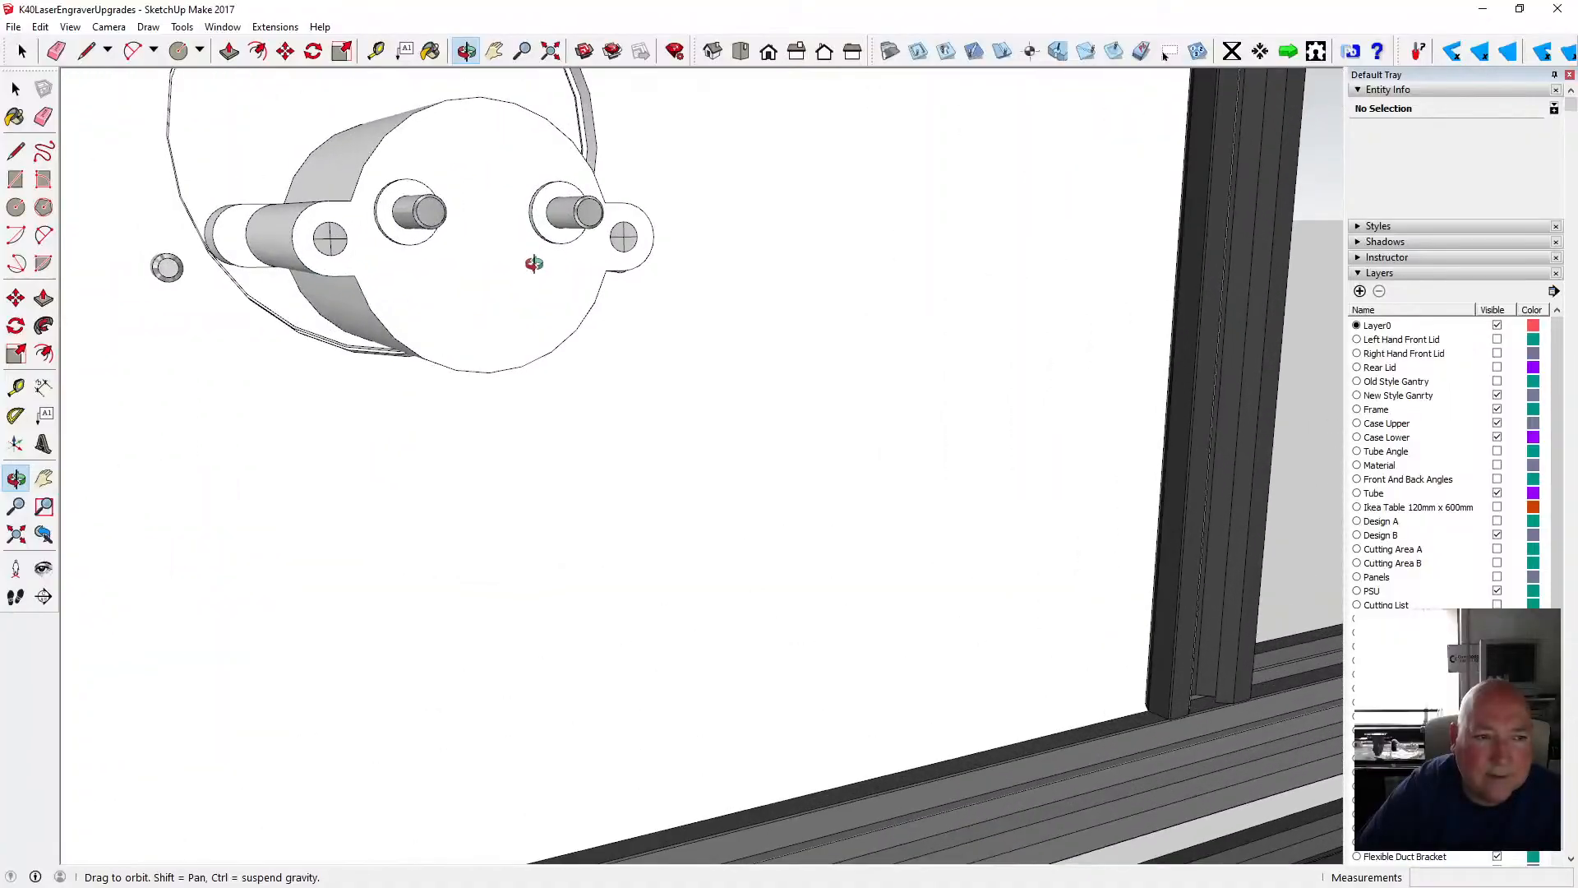
drag(534, 264, 357, 261)
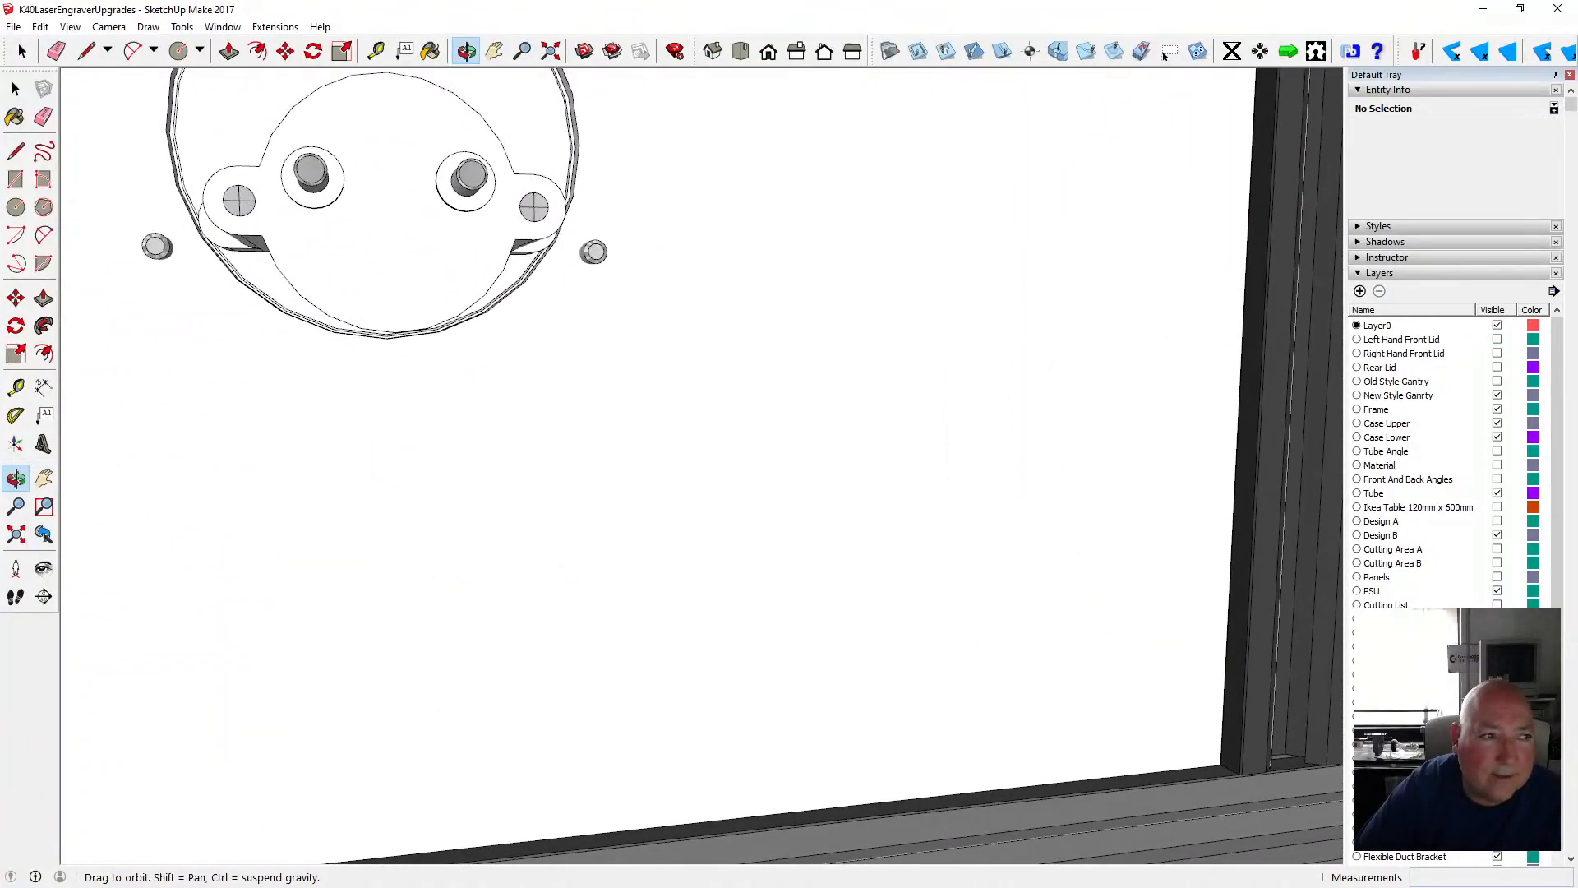
key(space)
double_click(264, 197)
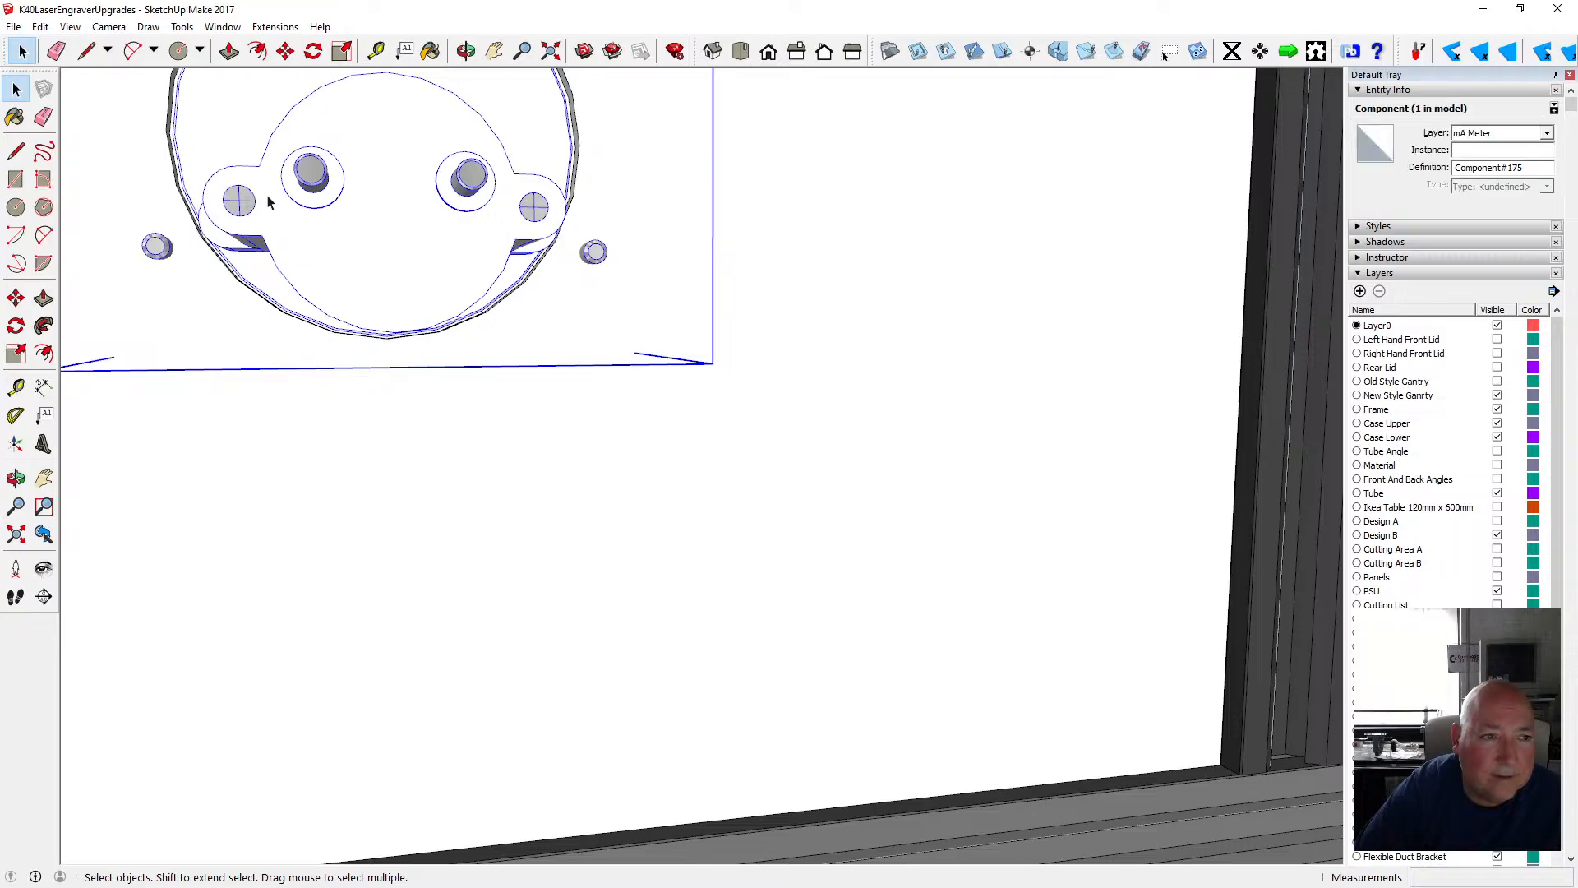
scroll(180, 268, up, 3)
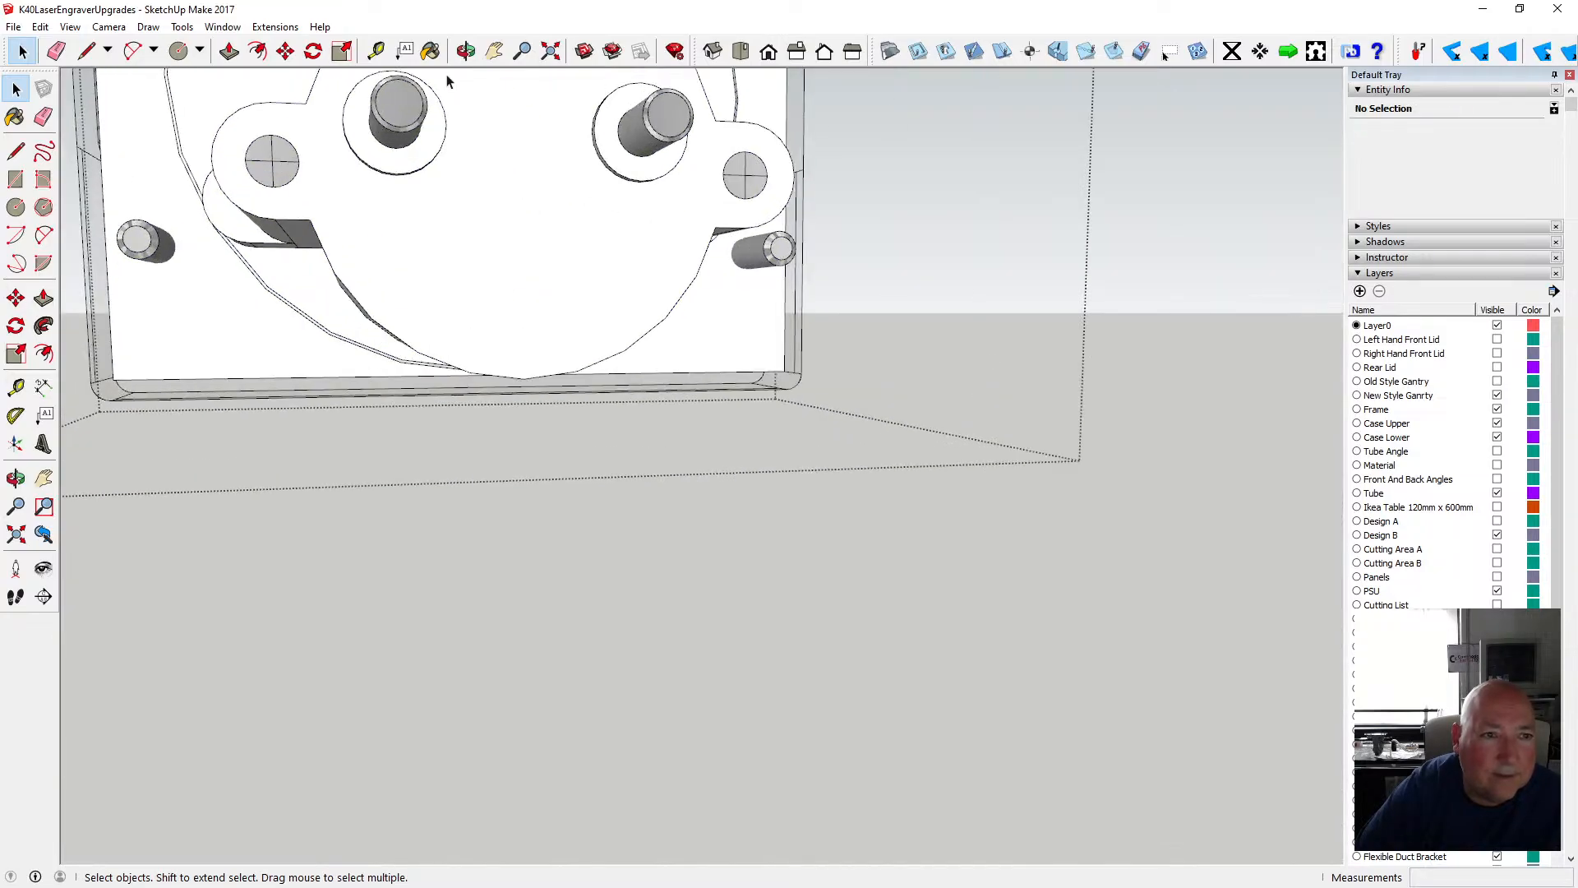
- Open one of the meter's two mounting studs and copy its 1.50 mm radius circle edge near the tip
click(466, 52)
drag(345, 213, 203, 224)
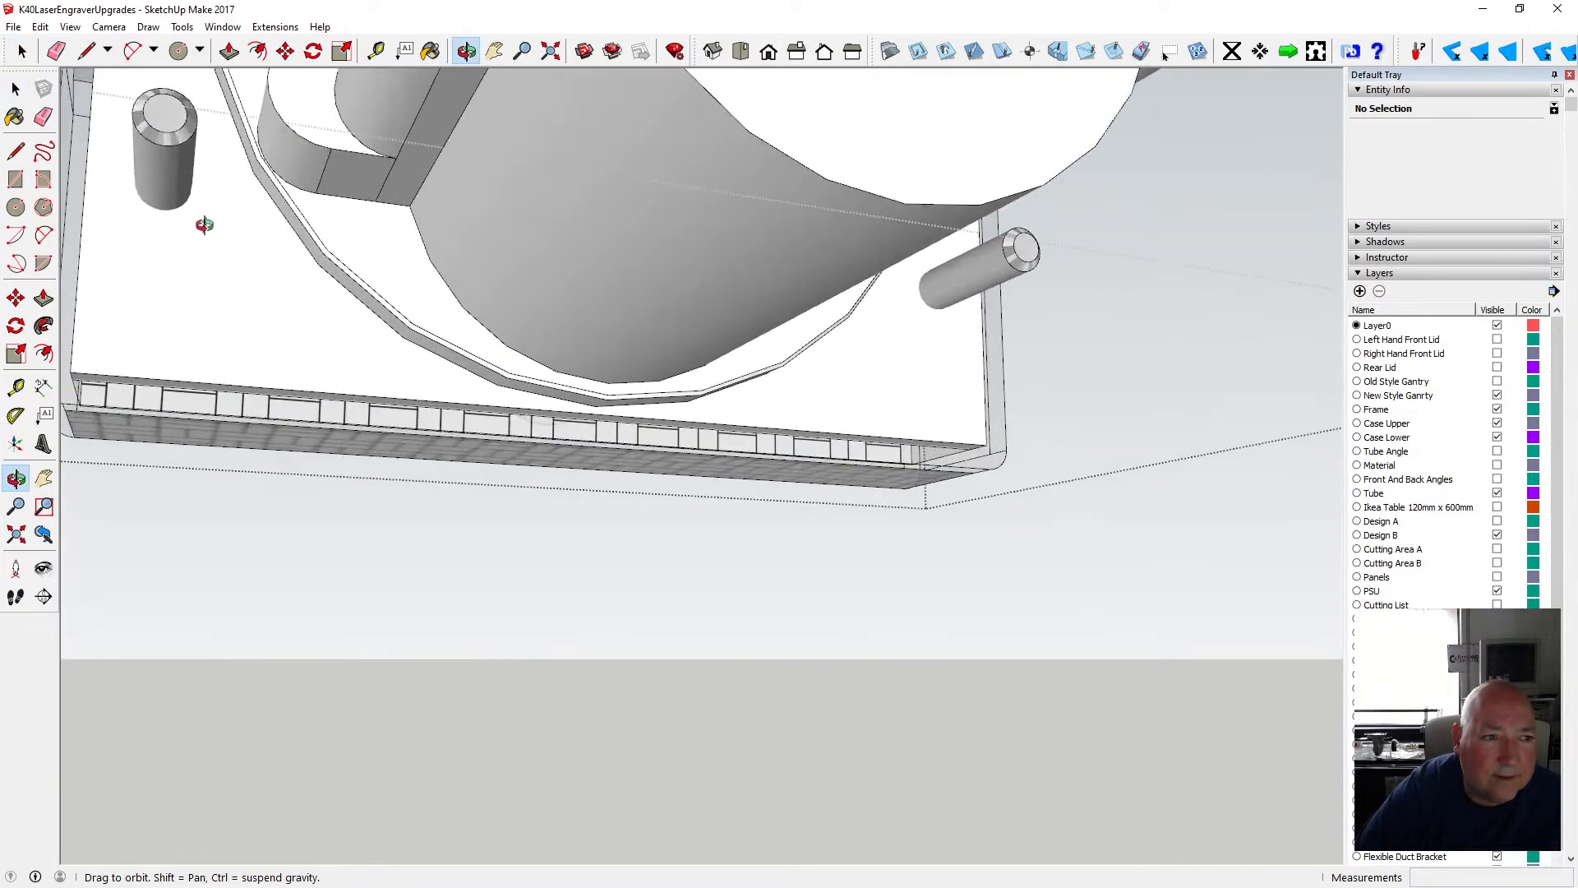
click(15, 88)
scroll(167, 225, up, 2)
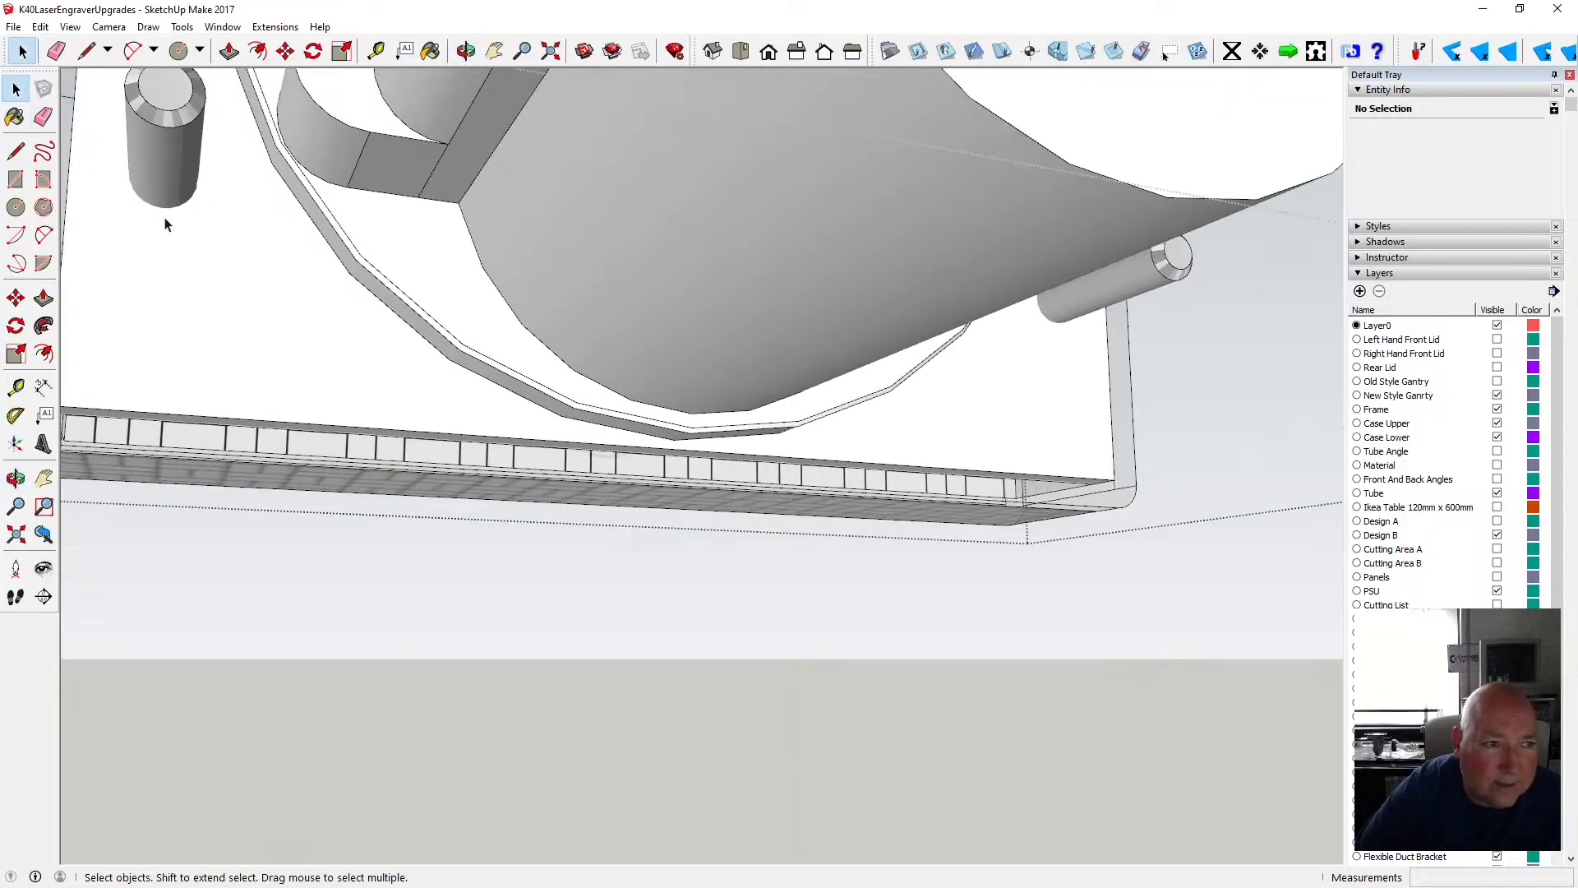
click(167, 122)
scroll(98, 185, down, 1)
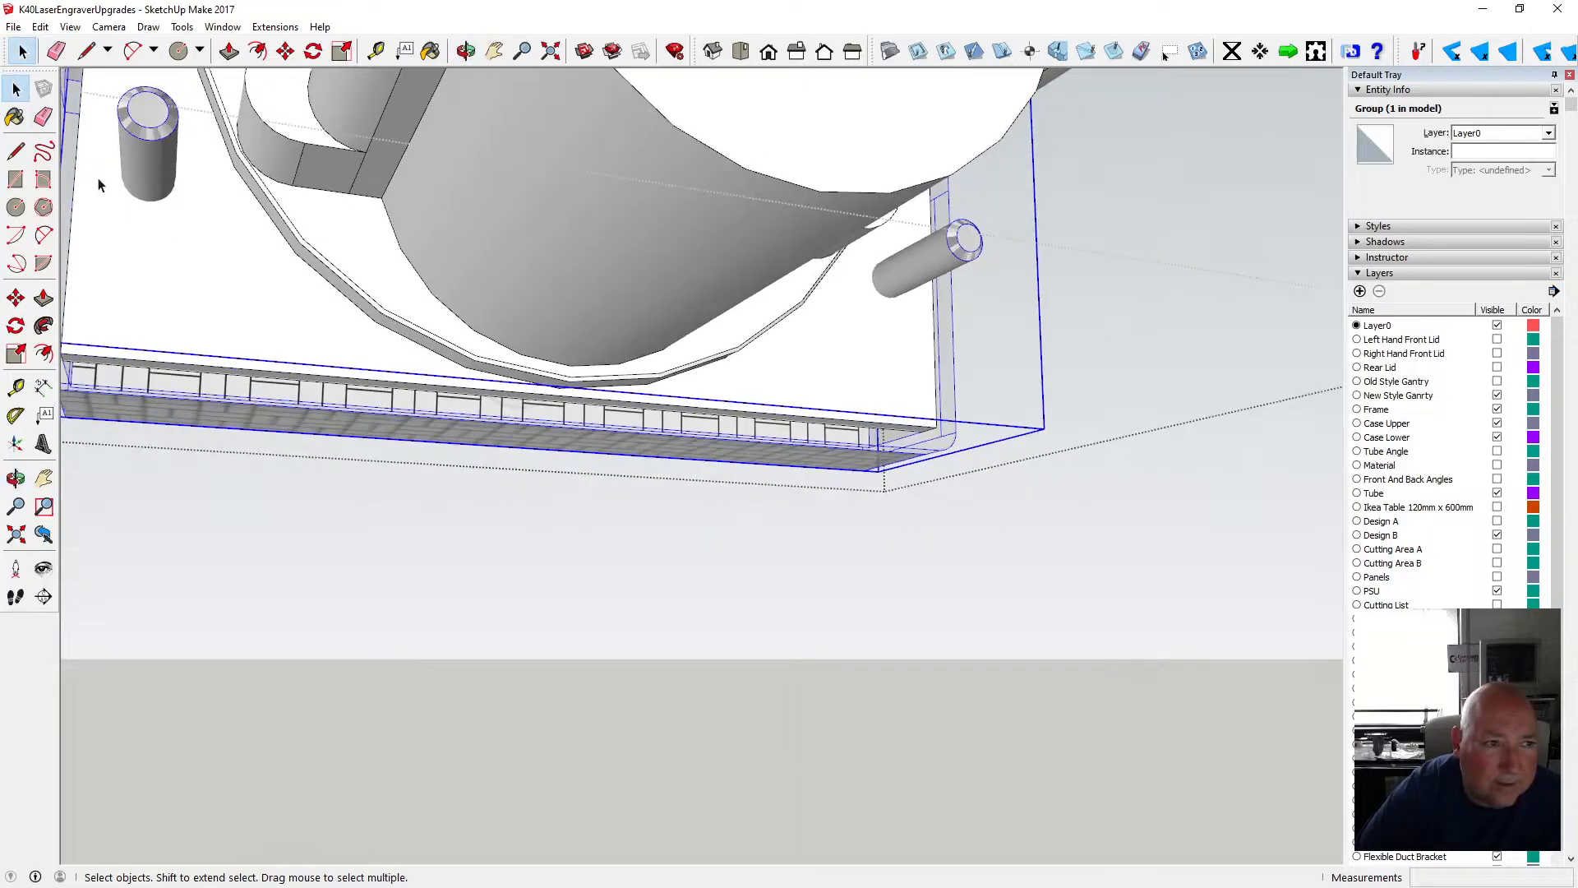
double_click(148, 146)
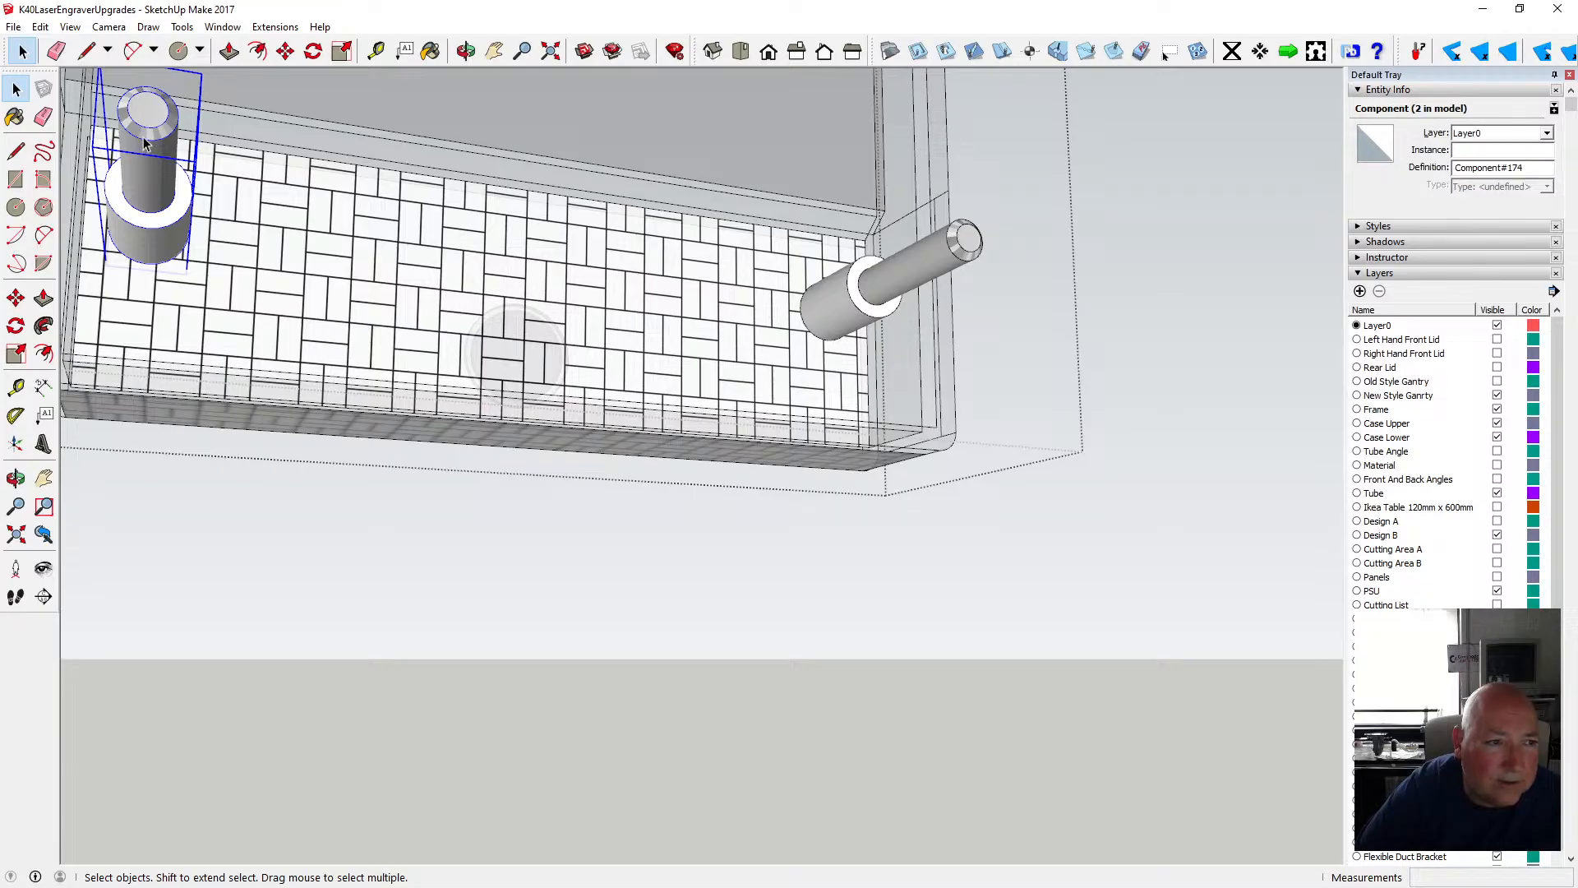
double_click(144, 141)
triple_click(143, 141)
click(143, 142)
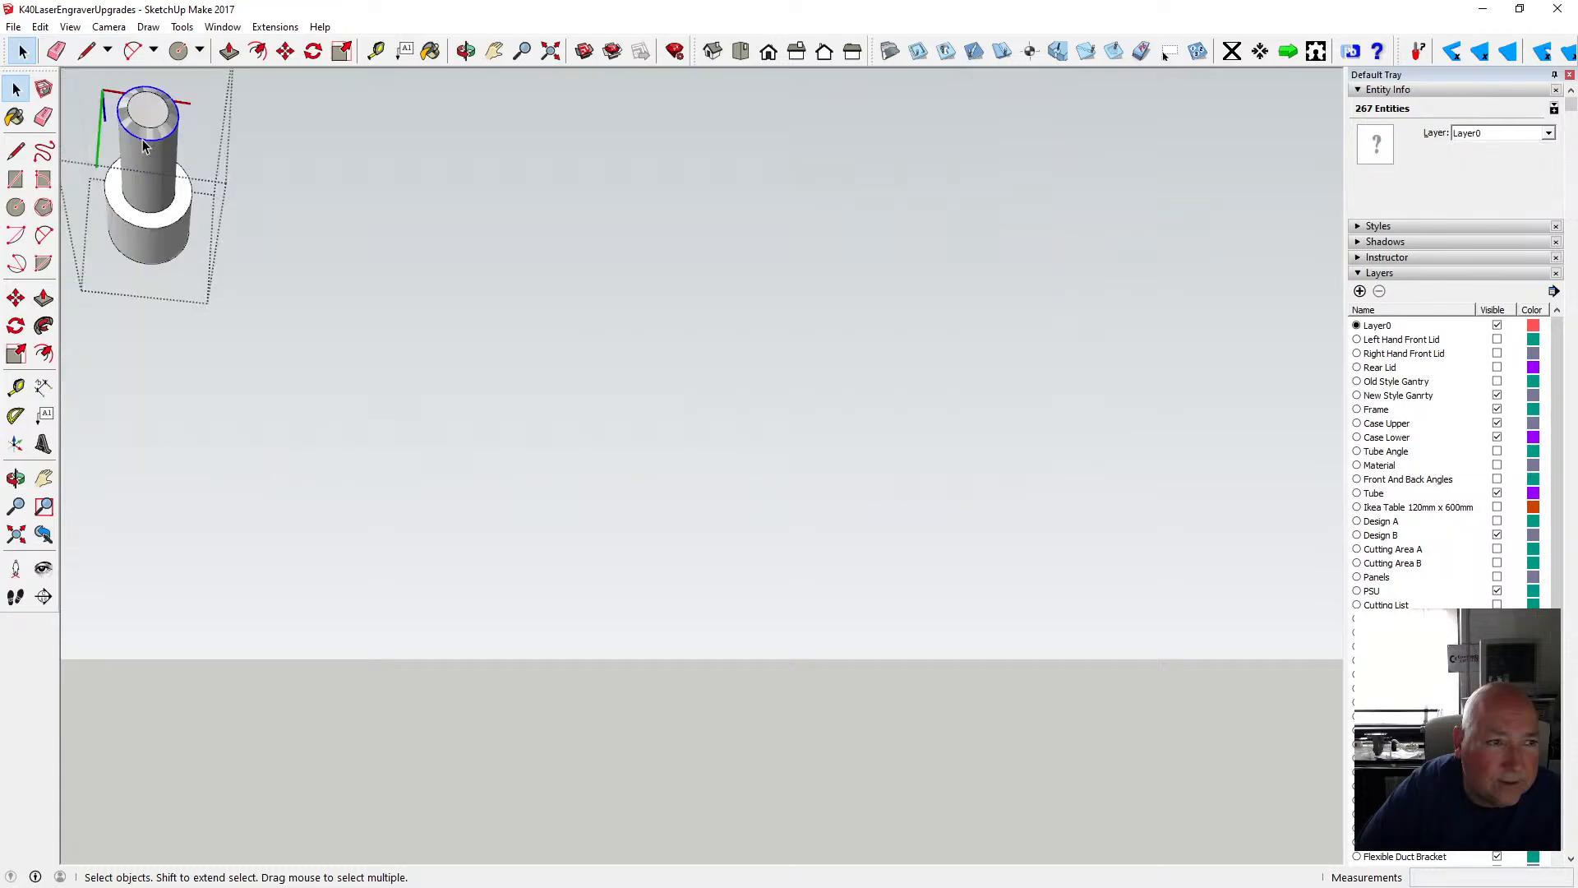
click(41, 26)
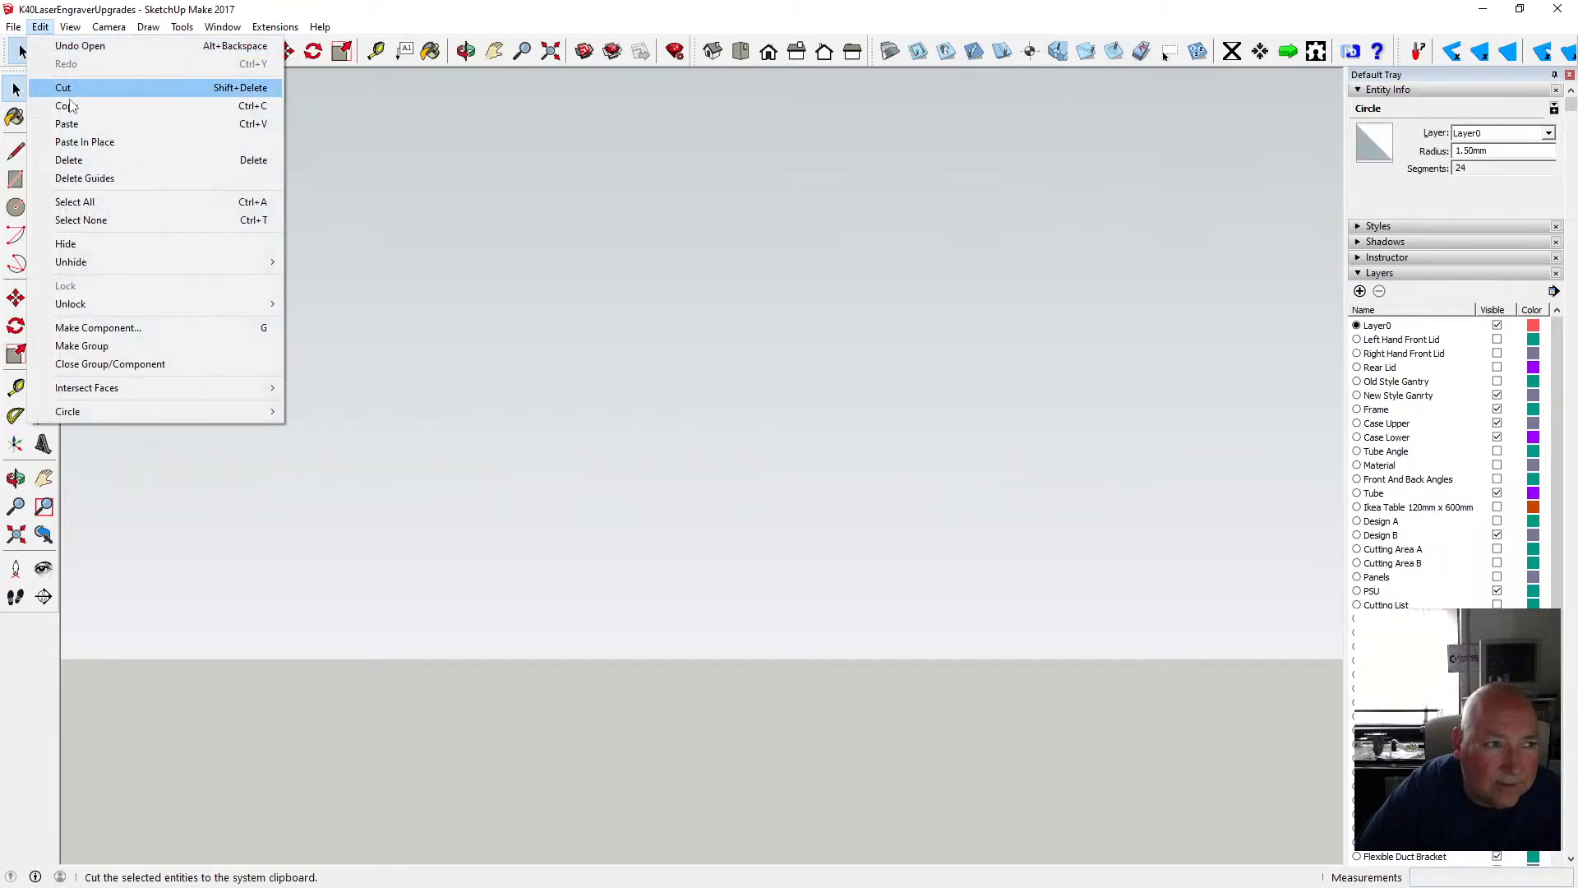
click(82, 102)
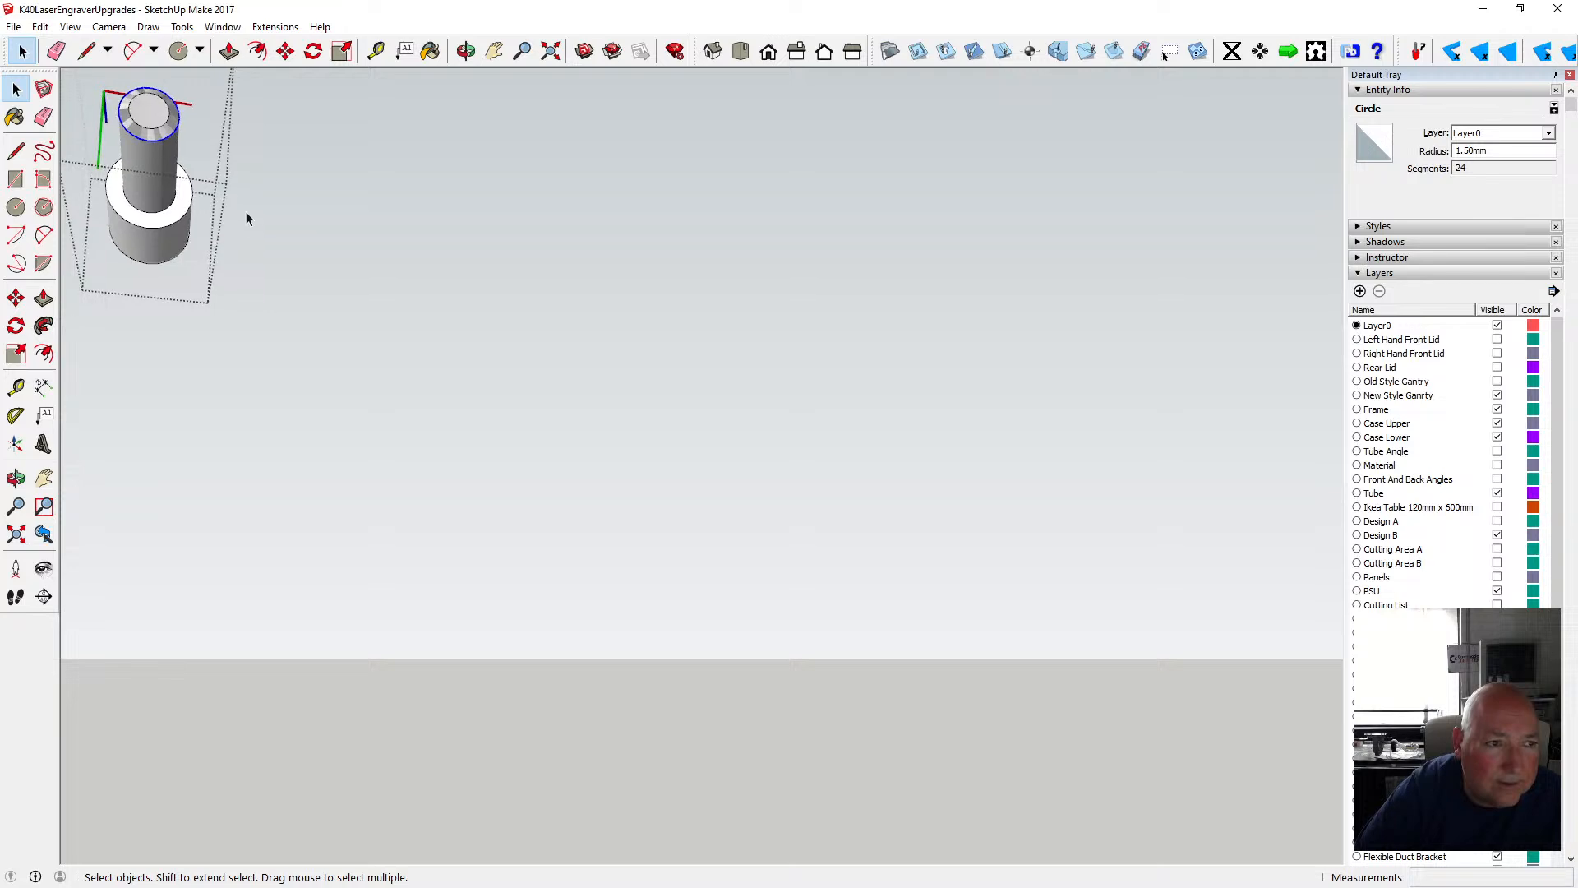
- Close the stud and meter, and paste the copied circle in place at the level containing the front panel
click(293, 249)
scroll(435, 319, down, 3)
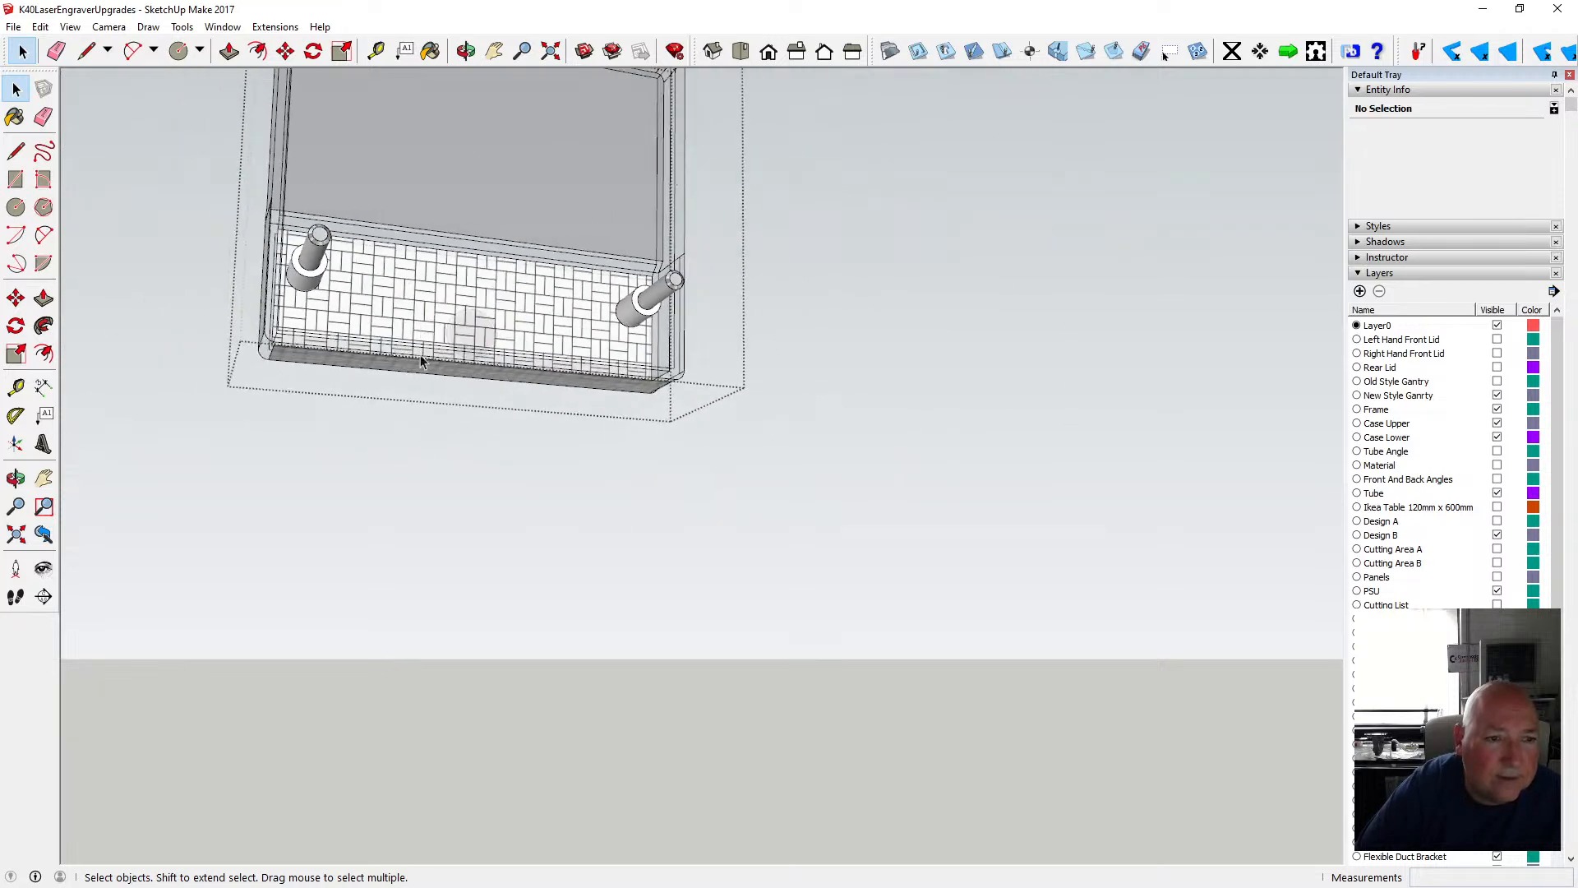
scroll(408, 457, up, 1)
scroll(357, 488, up, 3)
scroll(365, 488, up, 4)
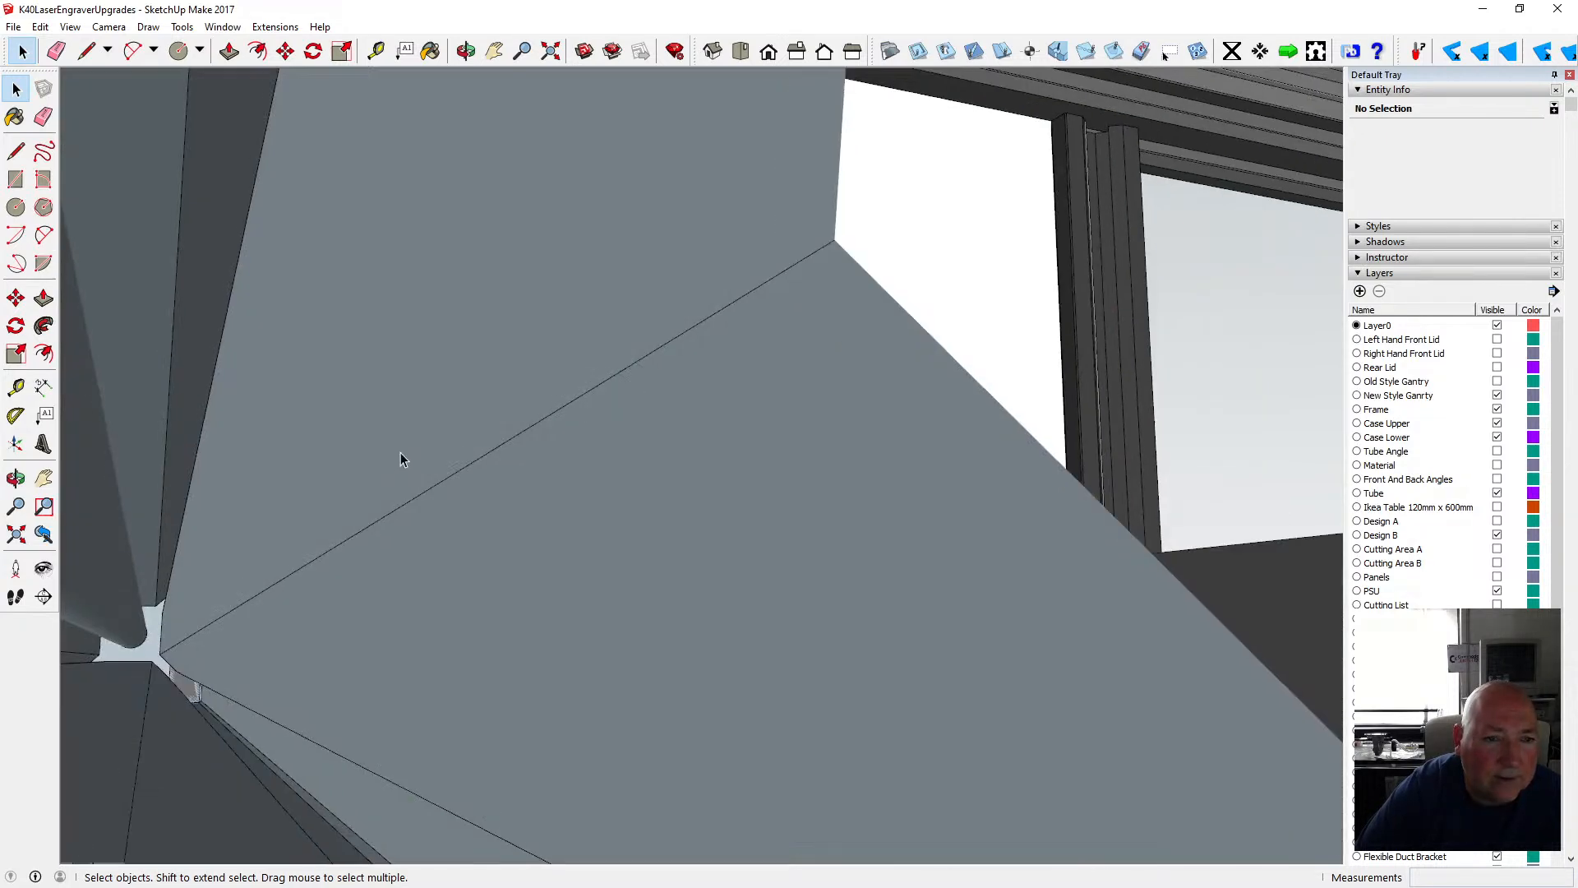
scroll(818, 363, up, 3)
click(497, 416)
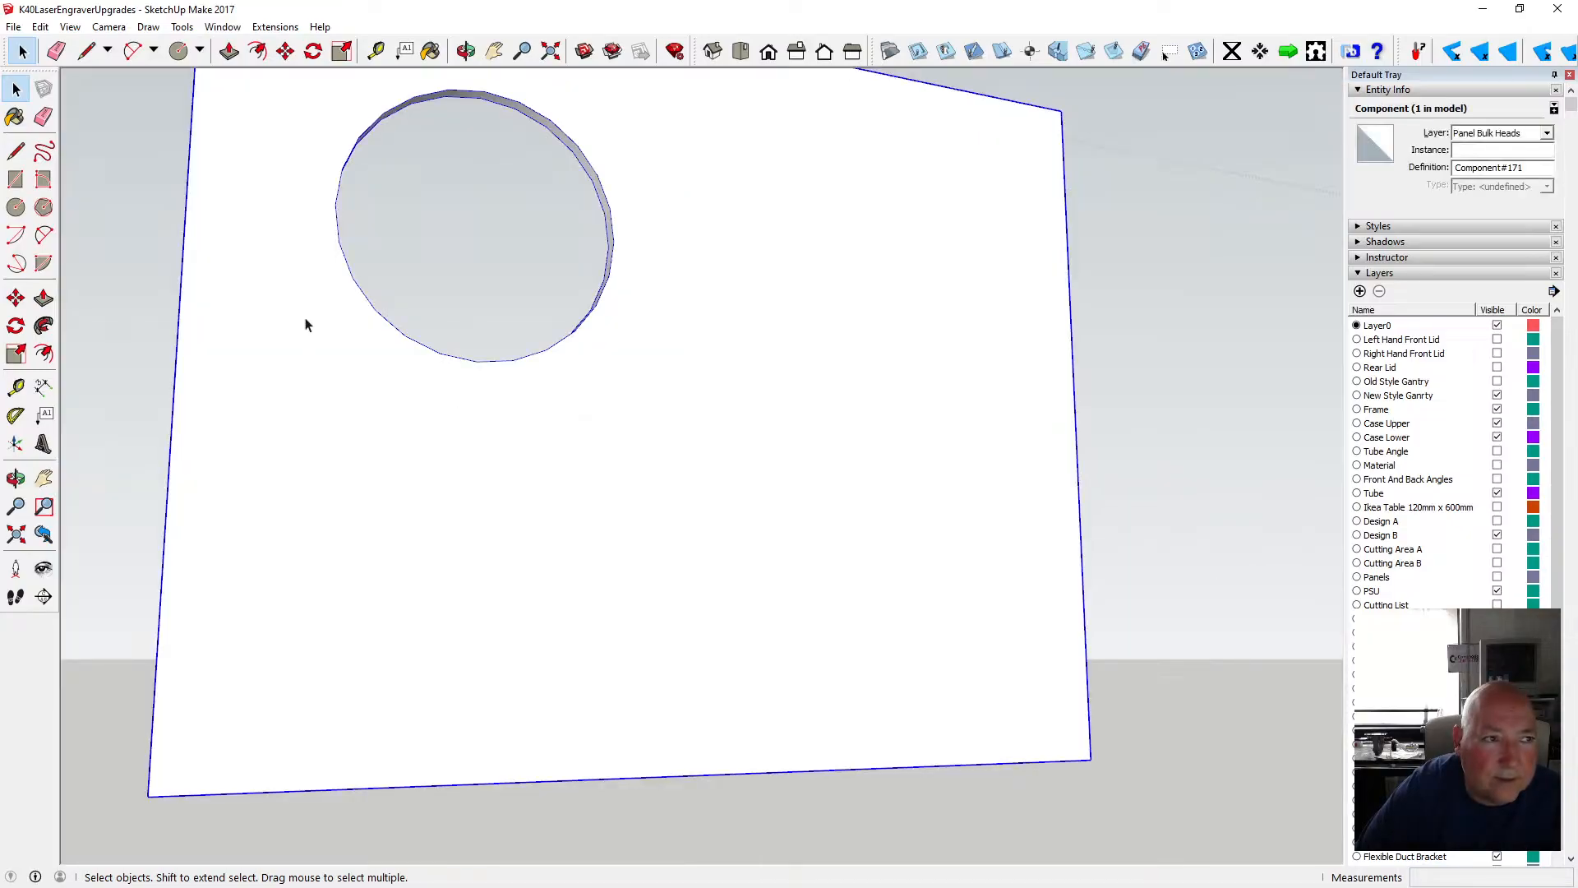
click(40, 26)
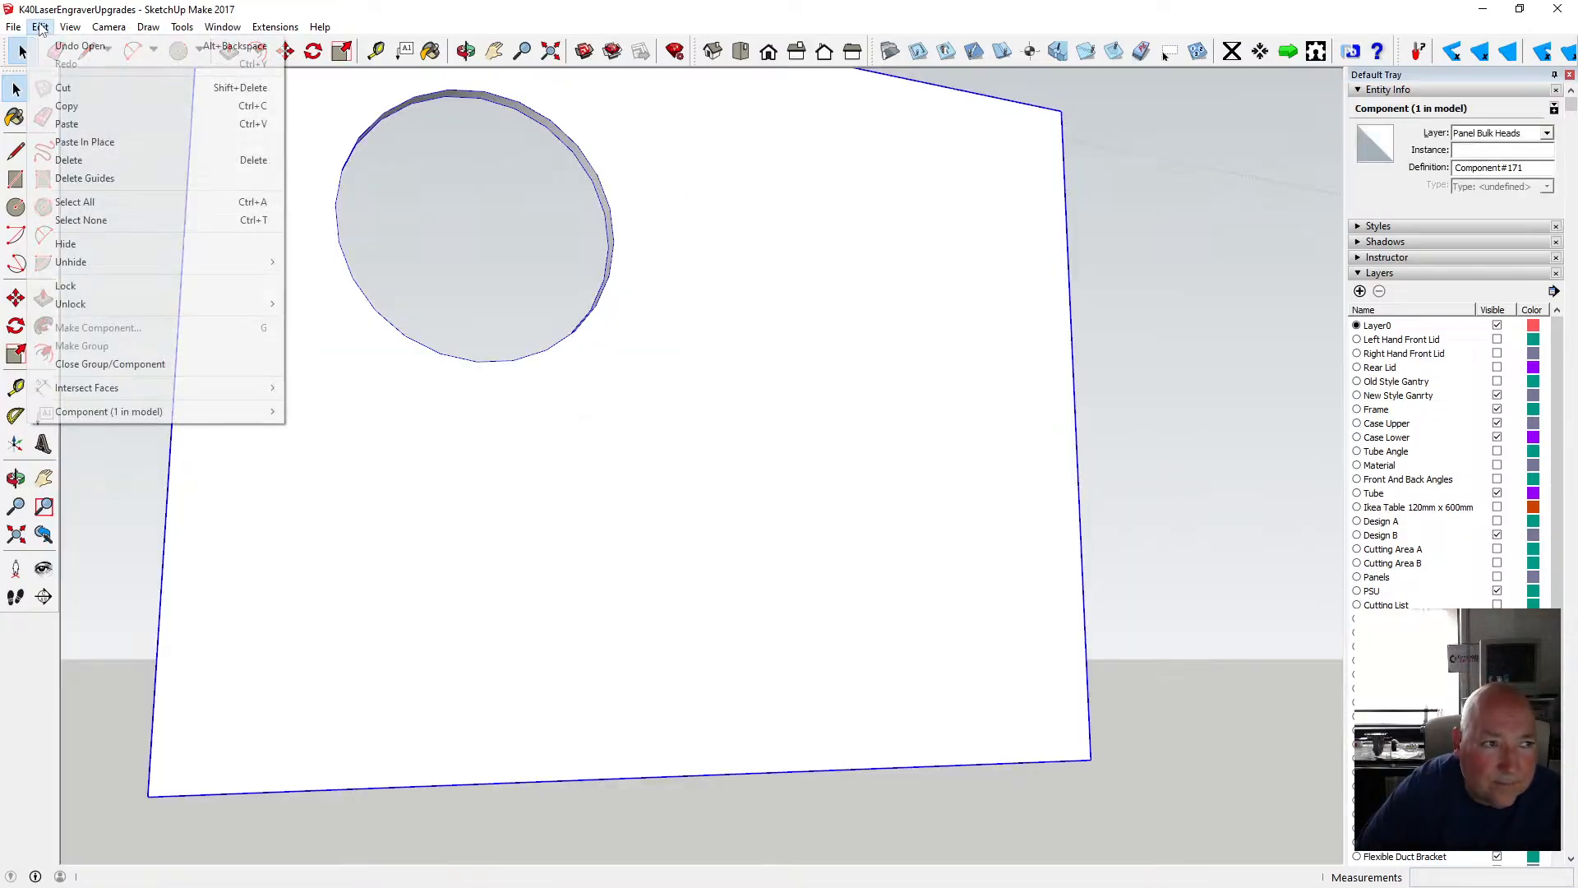
click(86, 145)
- Return to the full engraver model and reopen the milliamp meter component at its other mounting stud
click(466, 51)
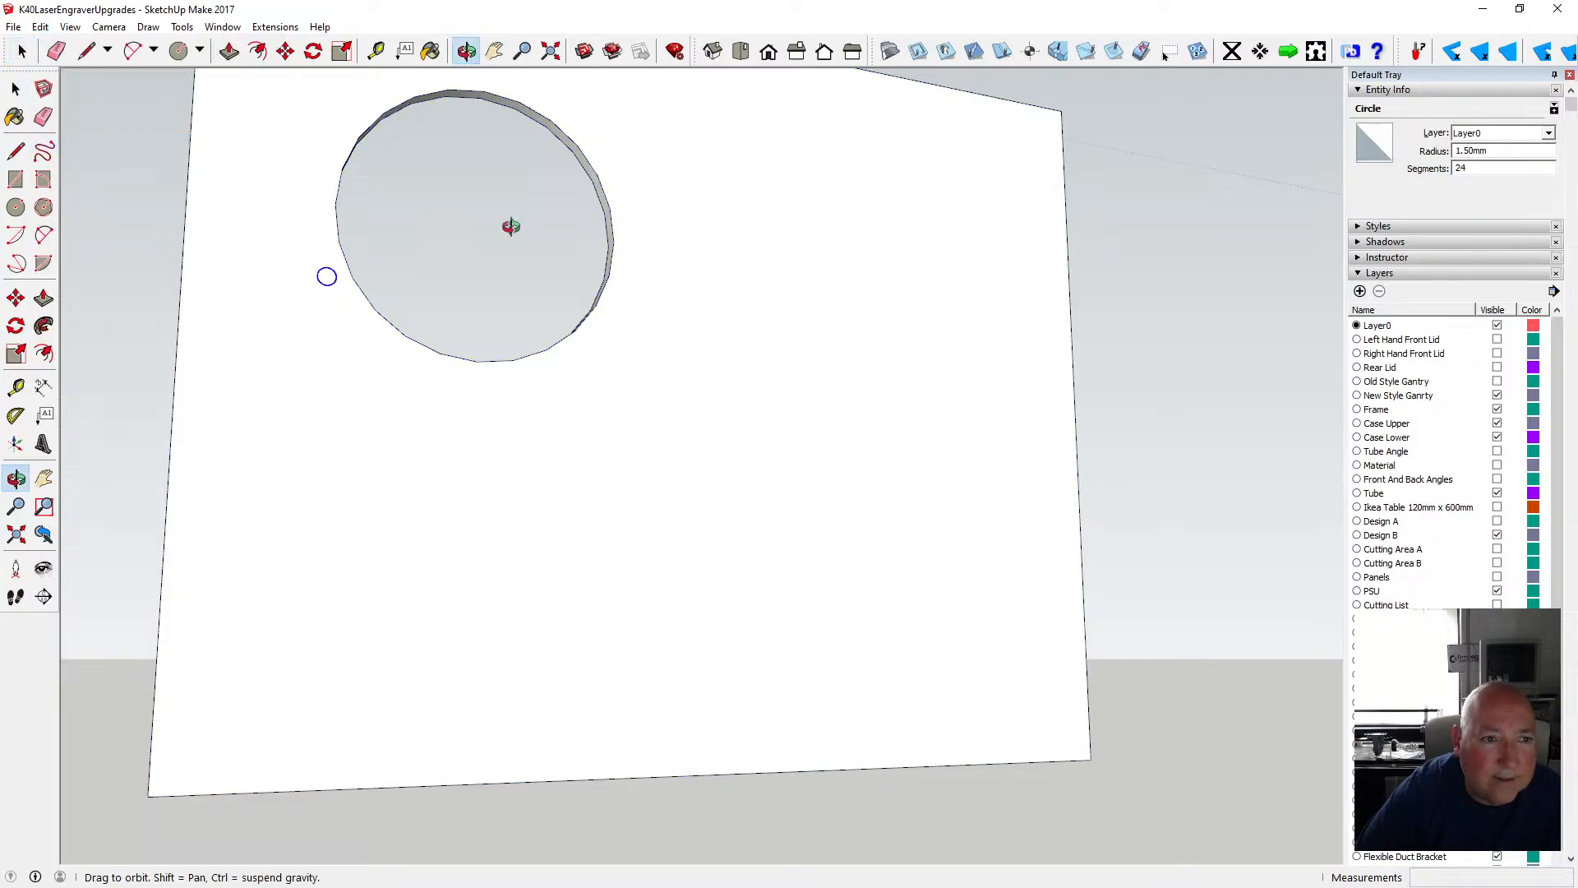
drag(511, 227, 405, 640)
key(space)
scroll(406, 332, down, 10)
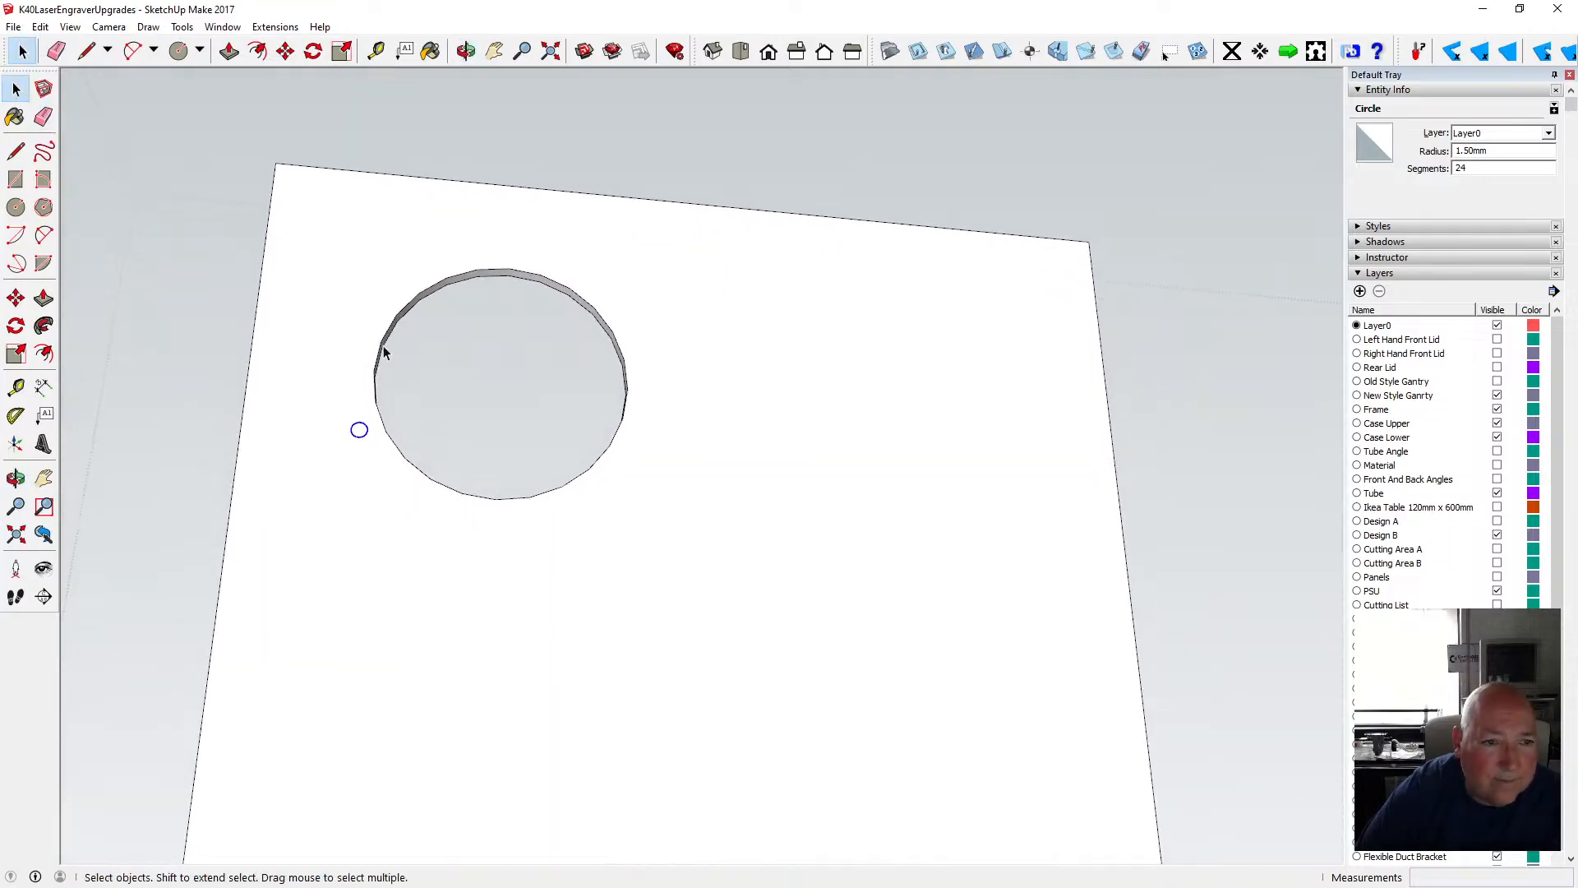
click(186, 587)
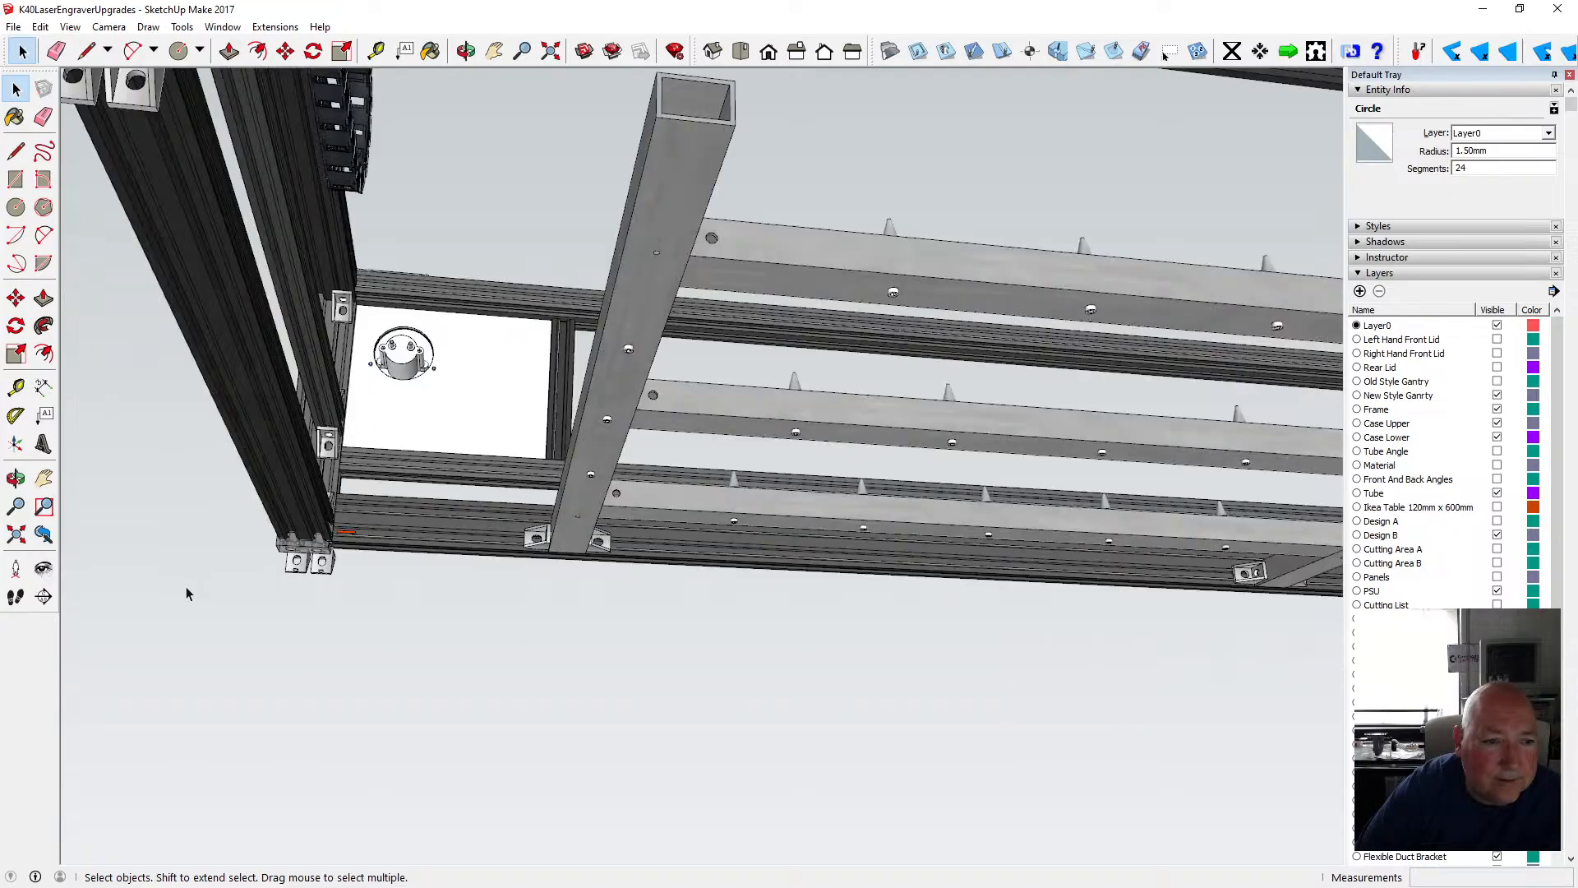
double_click(409, 366)
scroll(442, 392, up, 10)
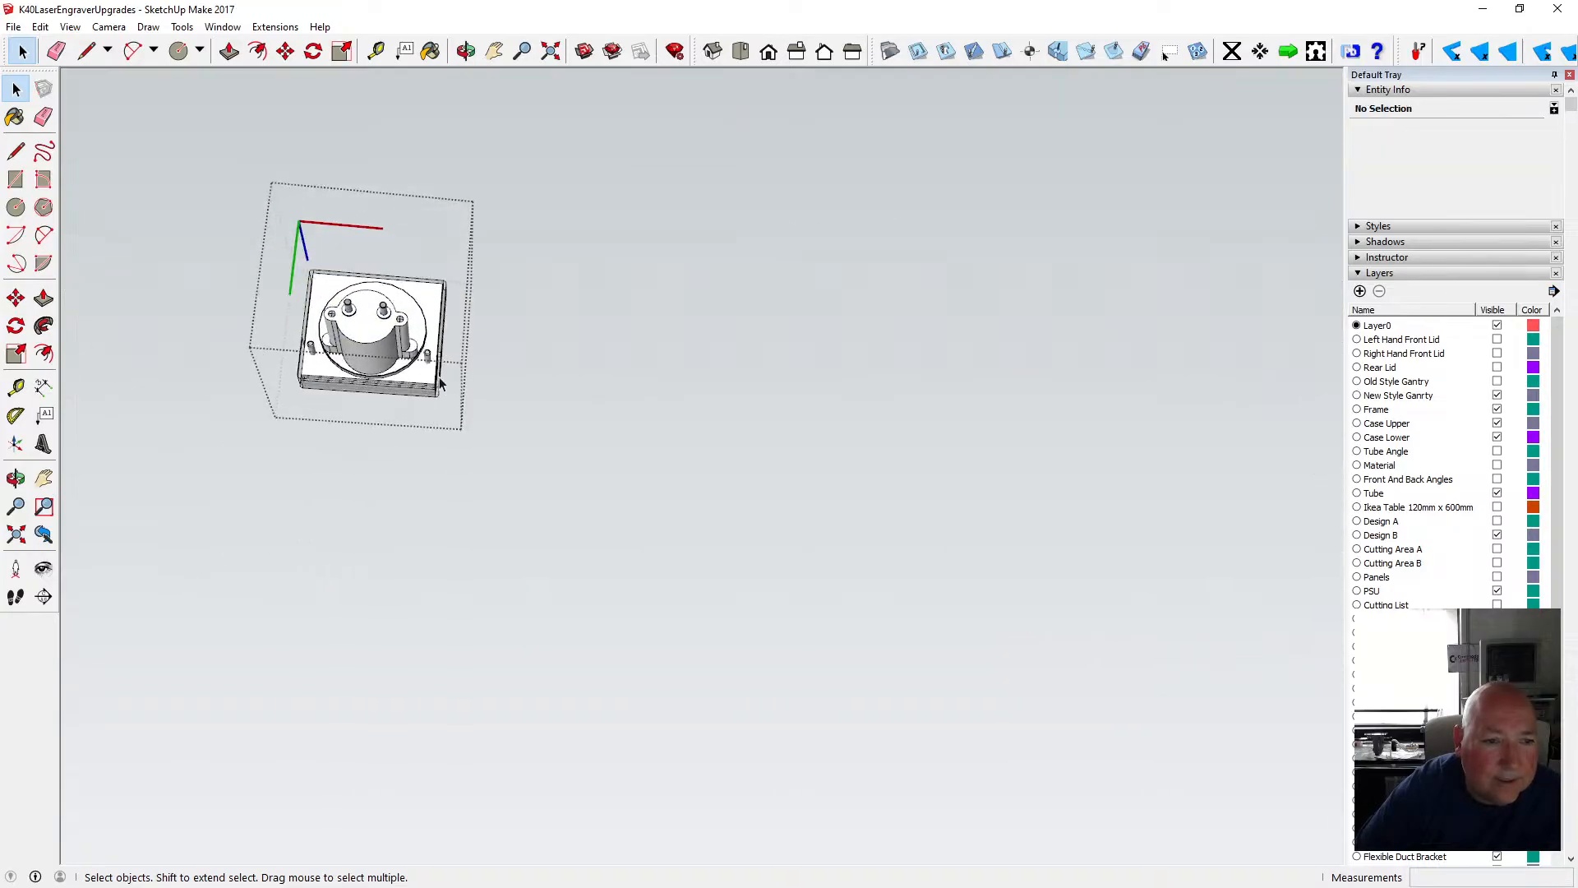
scroll(418, 351, up, 2)
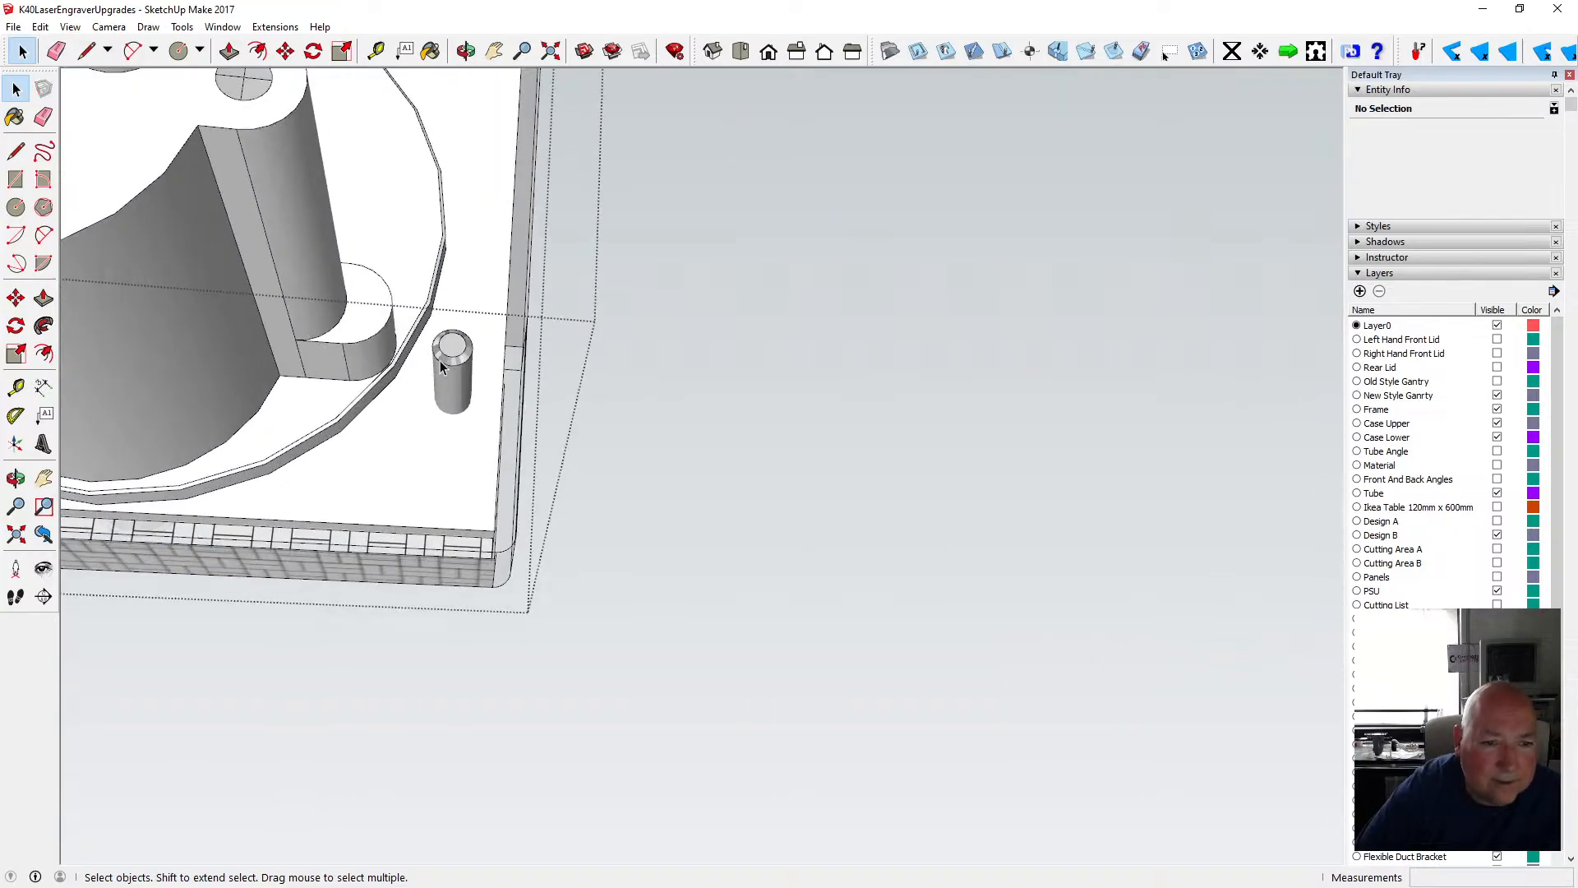
- Open the second mounting stud and copy its 1.50 mm radius circle edge near the tip
double_click(440, 360)
double_click(442, 361)
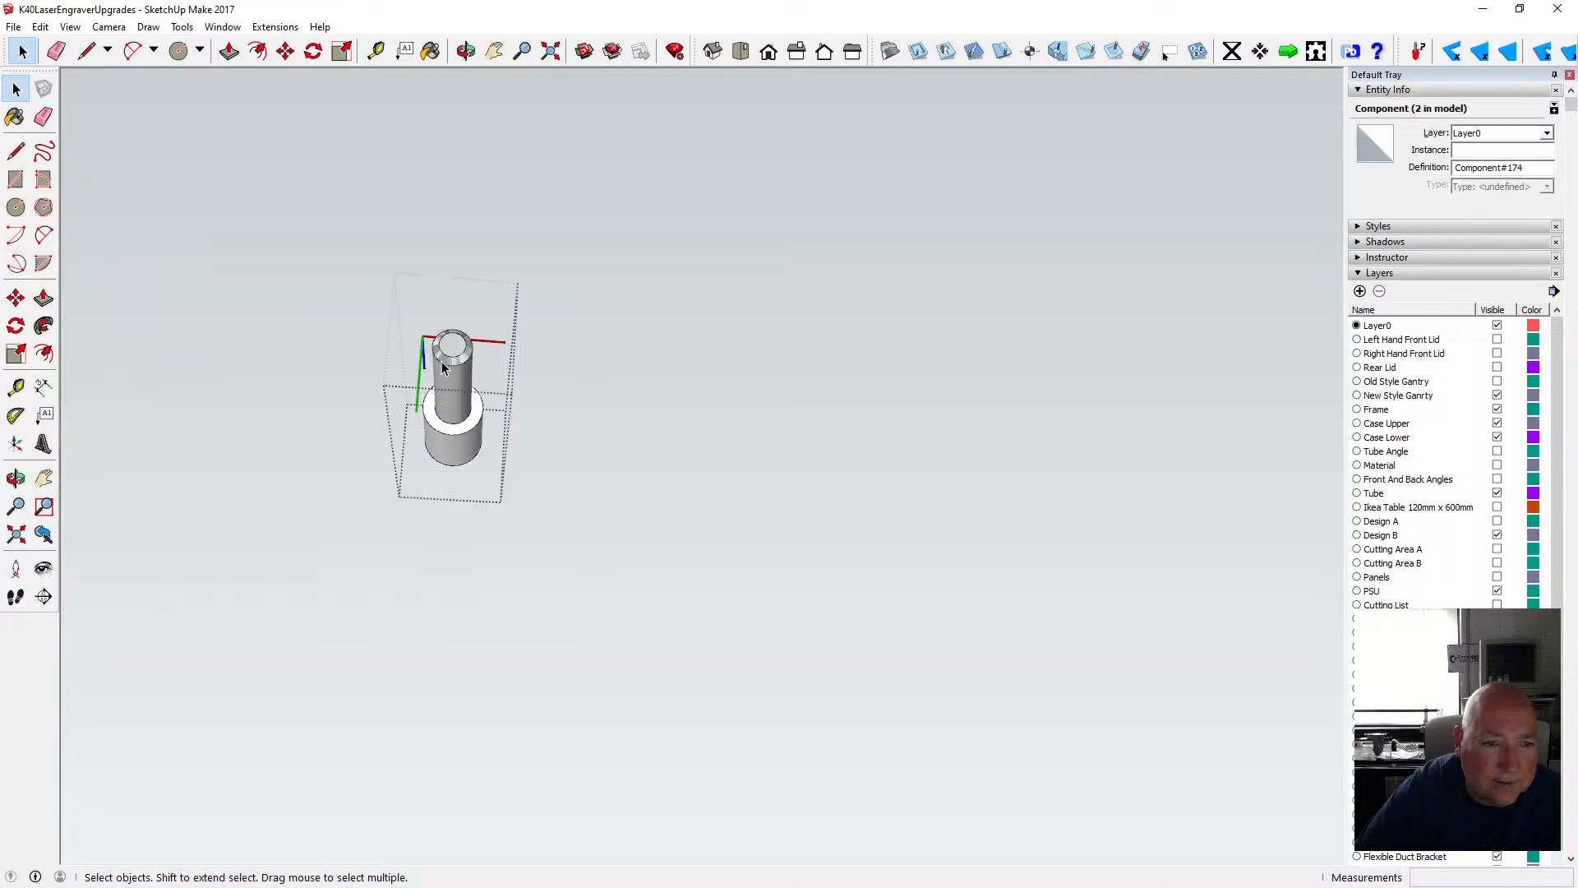
key(ctrl+a)
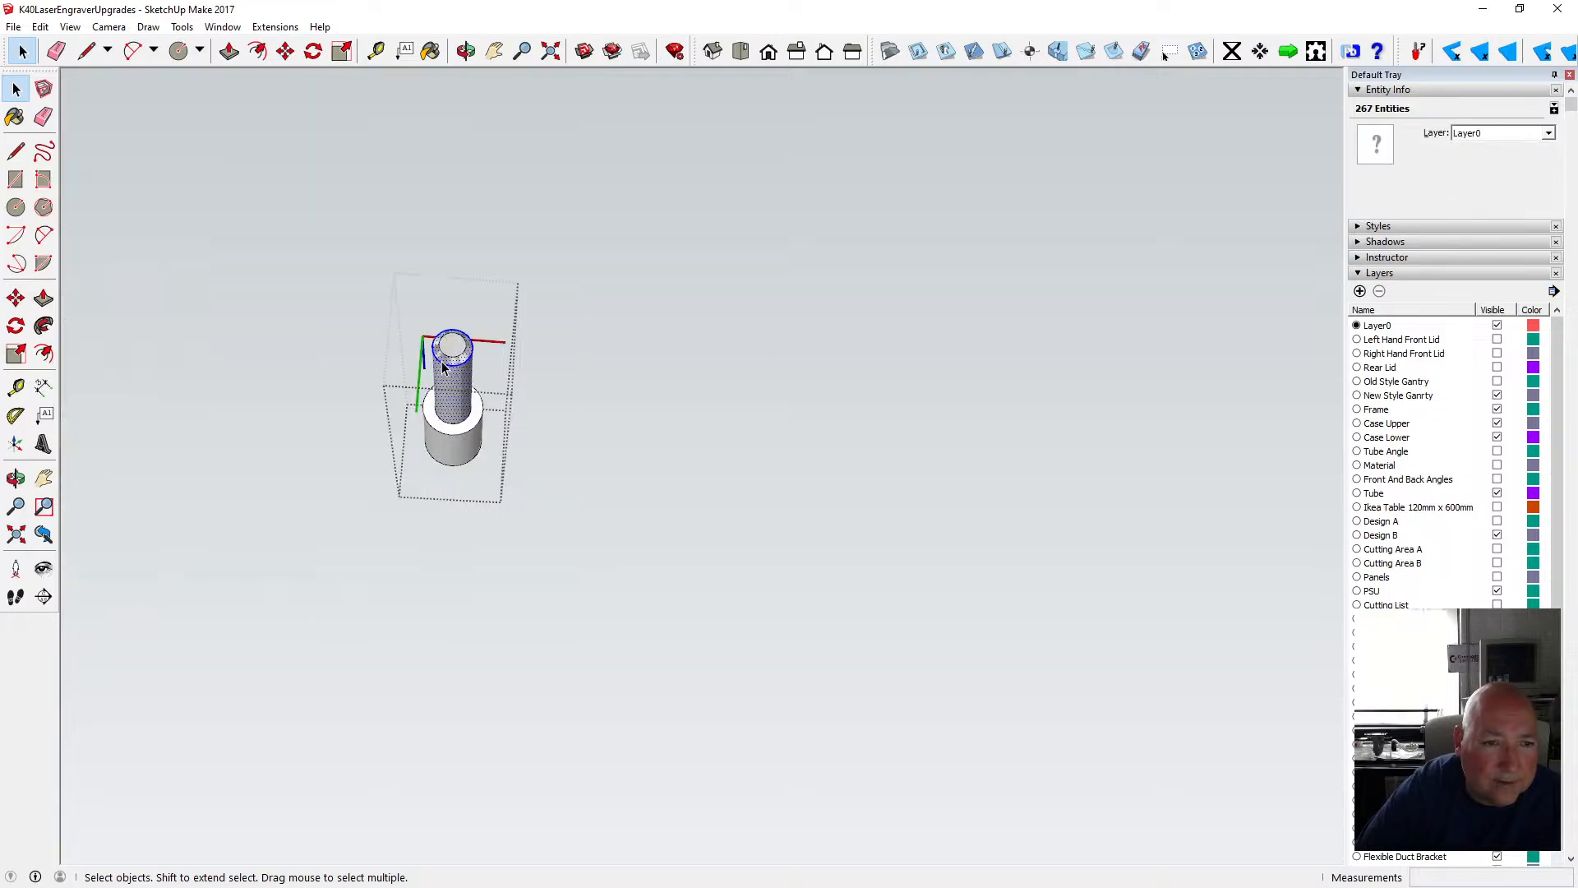
scroll(441, 362, up, 2)
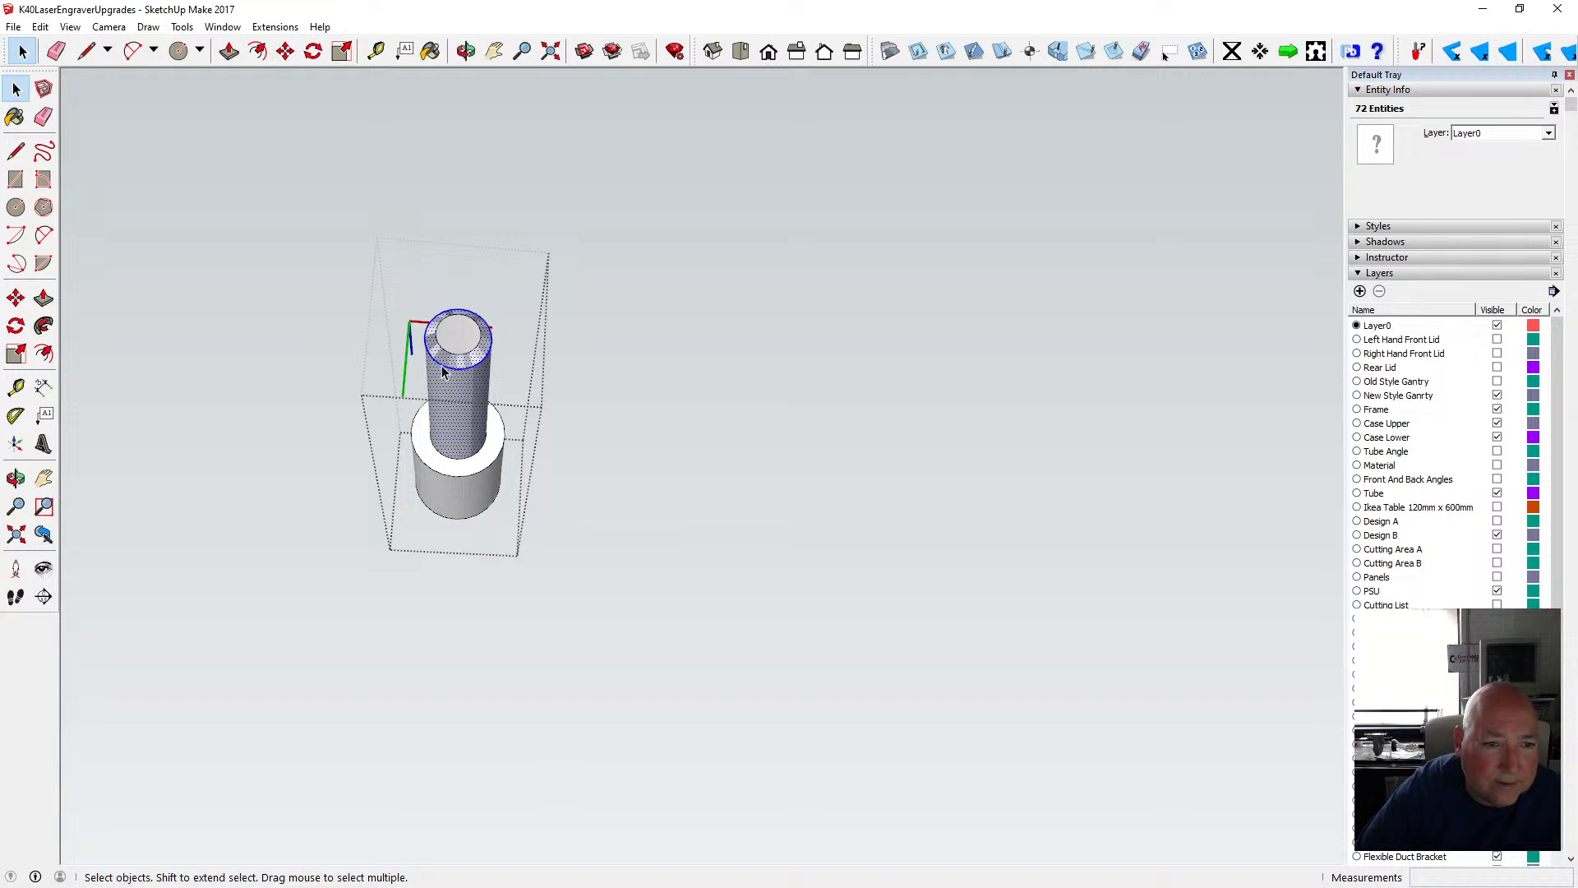
click(443, 369)
click(40, 27)
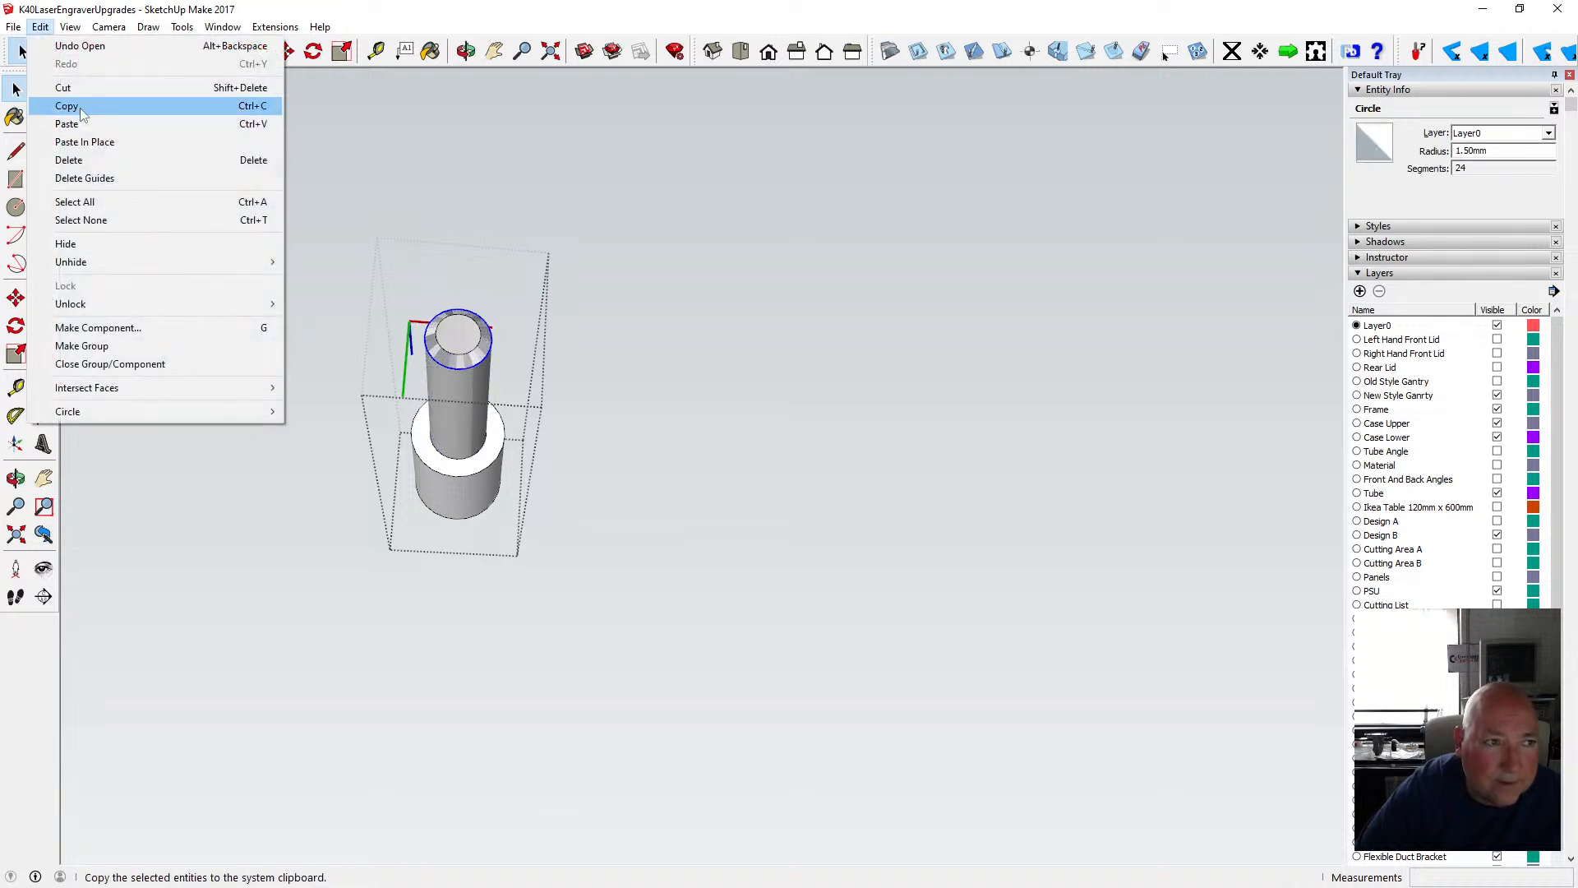
click(49, 106)
- Close the stud and meter, open the group holding the panel, and paste the second stud's circle in place
scroll(475, 330, down, 5)
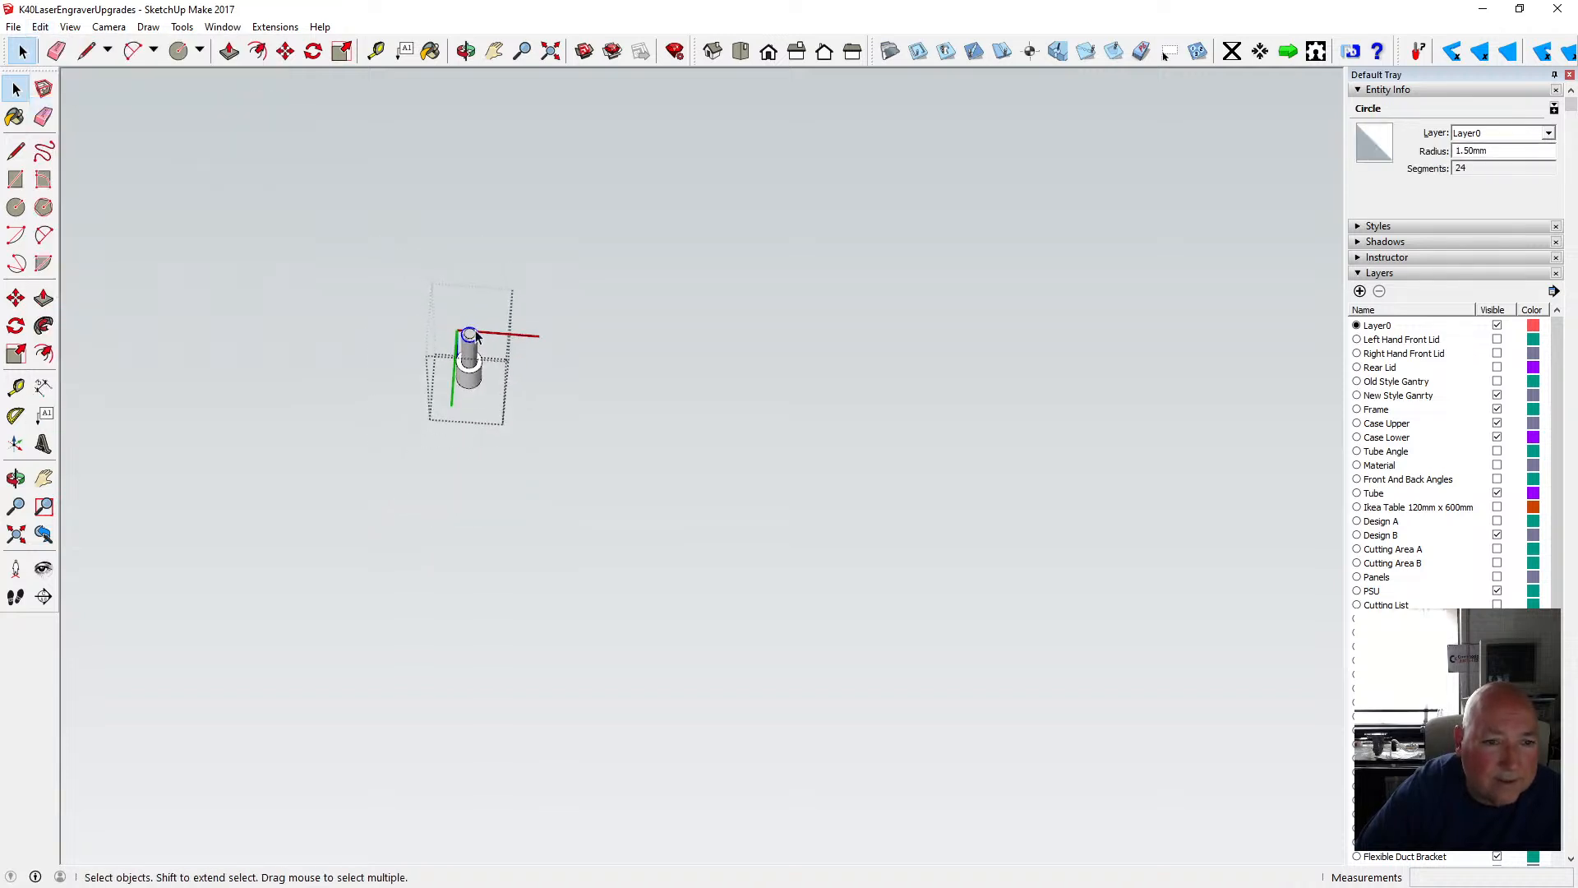
click(434, 500)
click(481, 516)
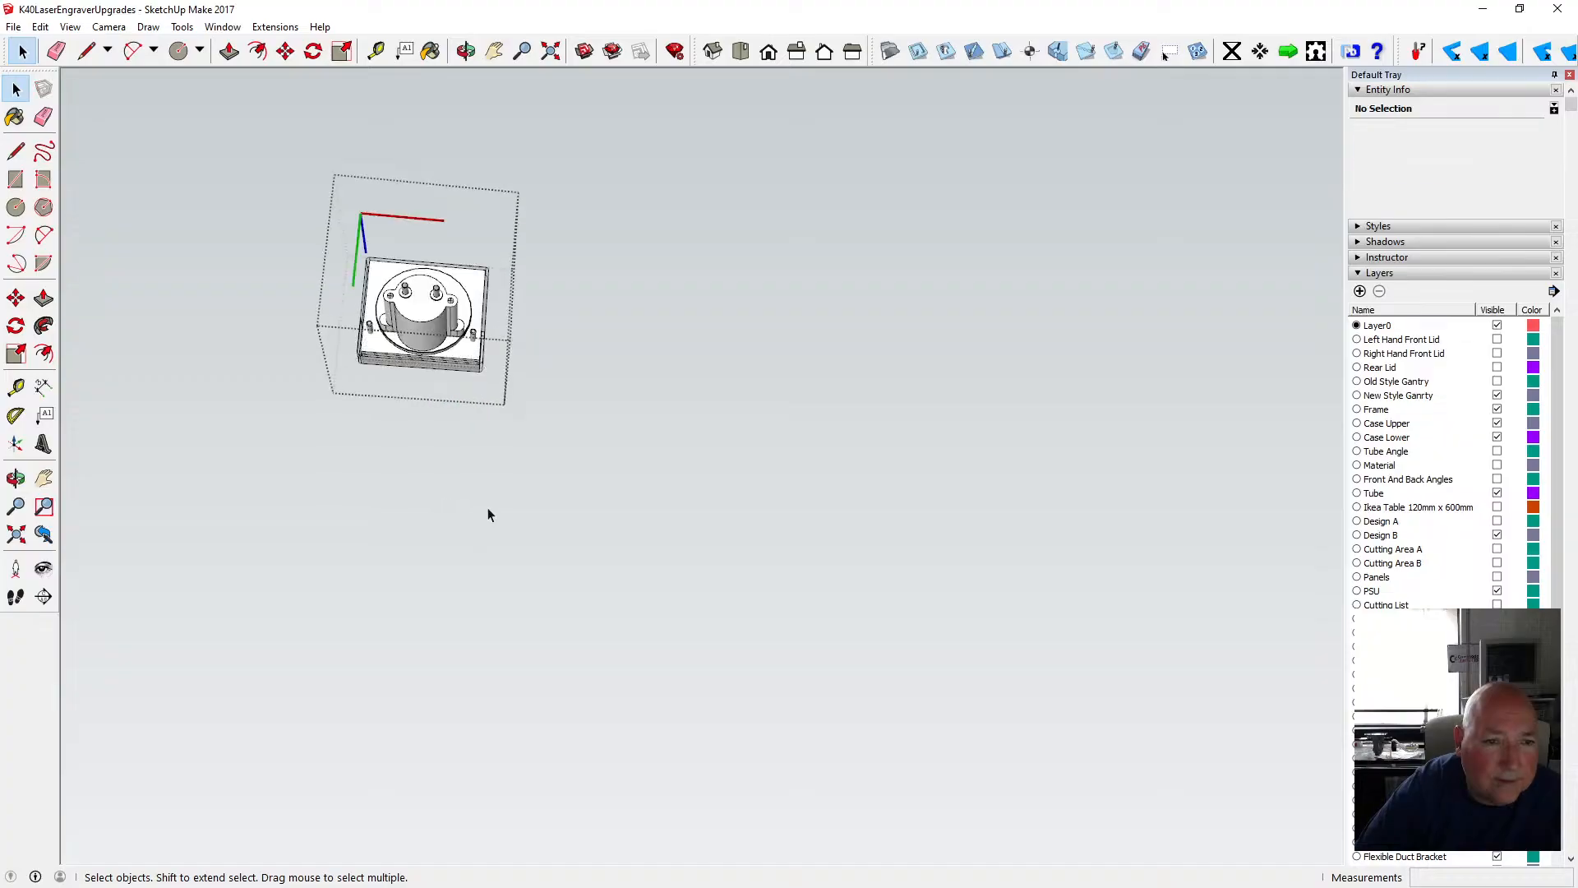
click(487, 507)
double_click(482, 404)
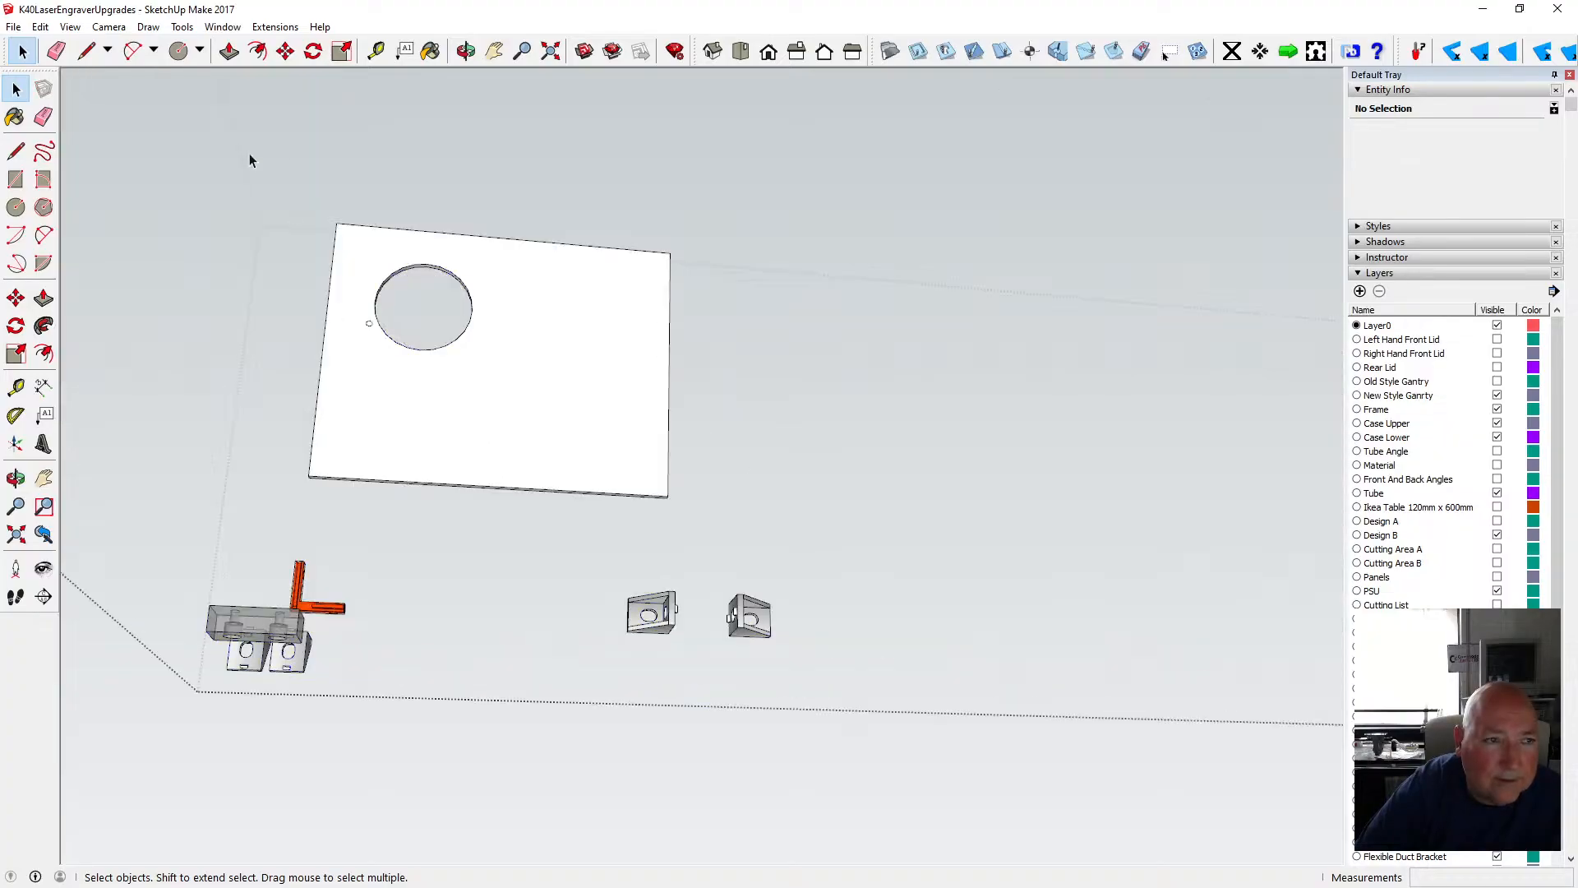
click(41, 27)
click(100, 143)
- Select both stud circles and move them together about 3.80 mm onto the panel face
click(466, 51)
drag(426, 293, 432, 349)
scroll(432, 349, up, 3)
drag(405, 529, 419, 442)
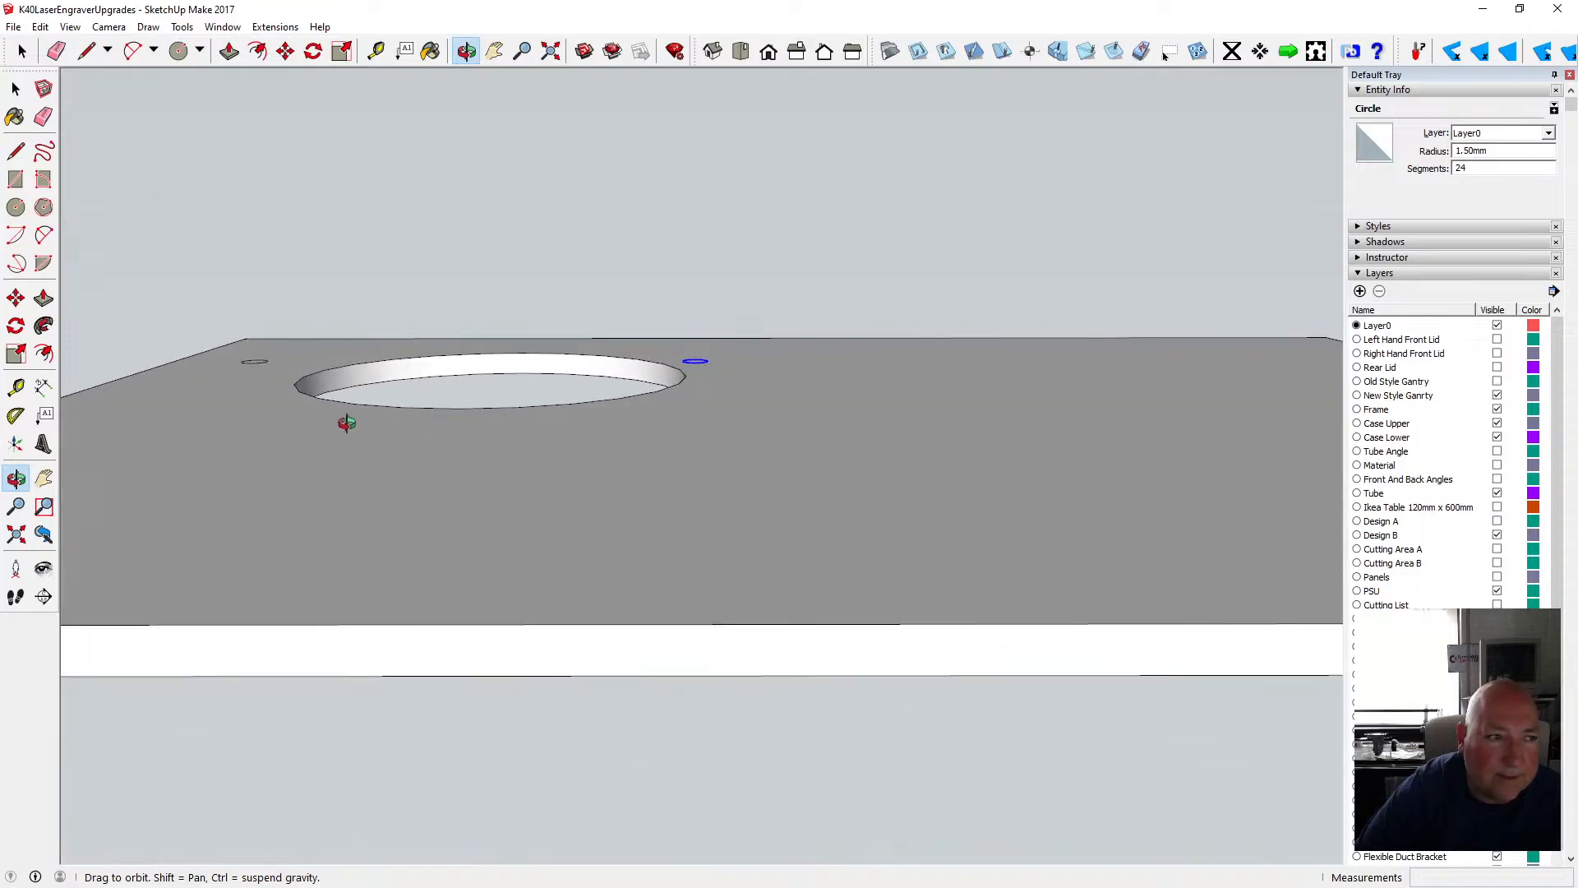
key(space)
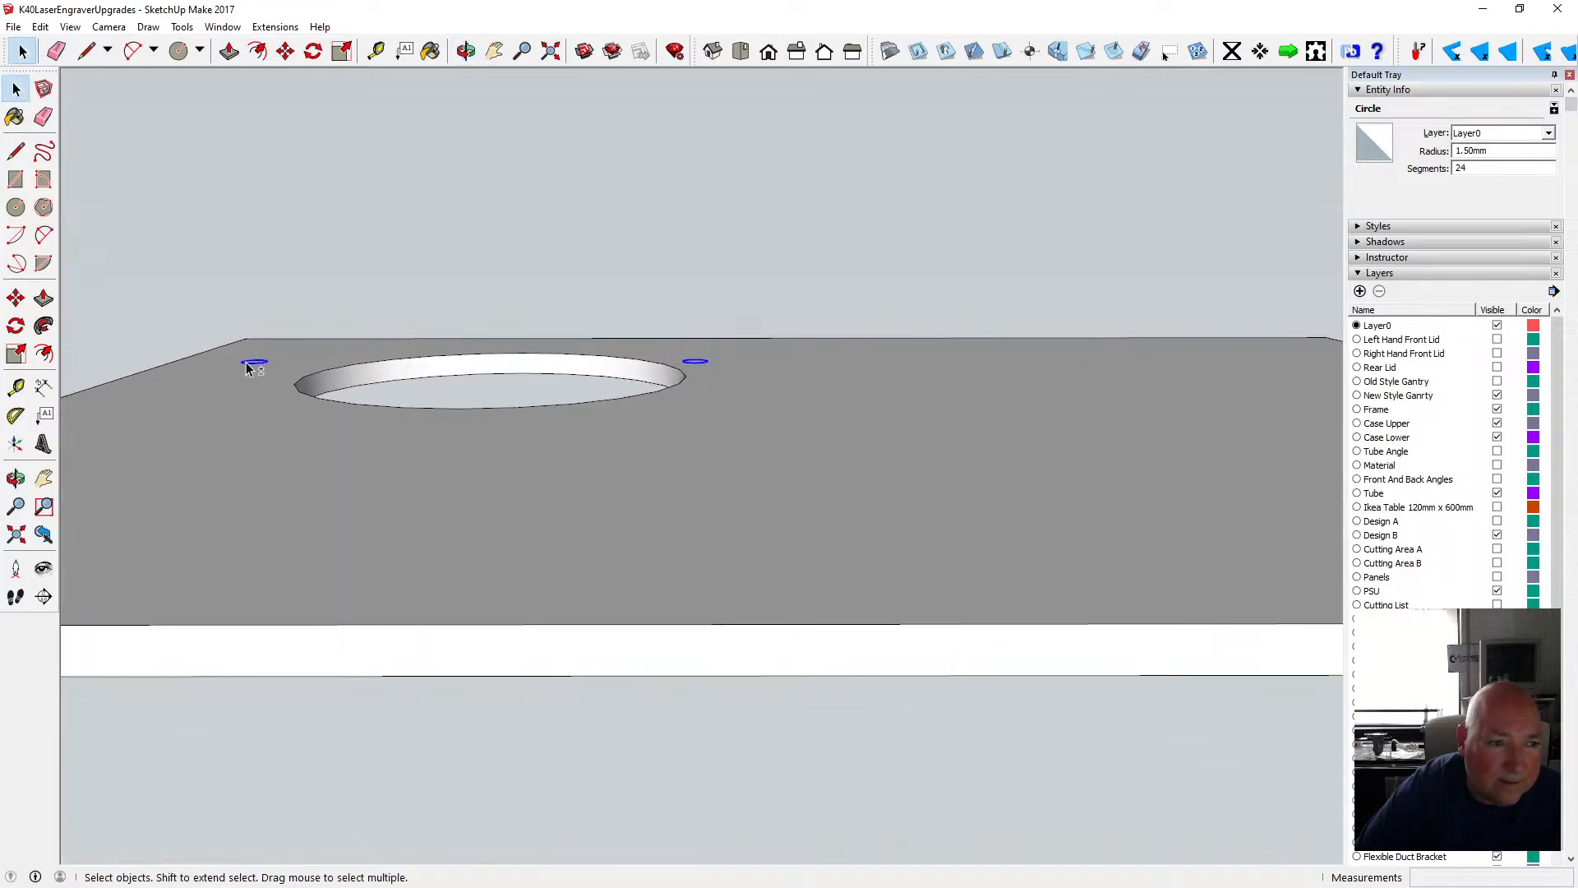
shift+click(248, 364)
click(284, 51)
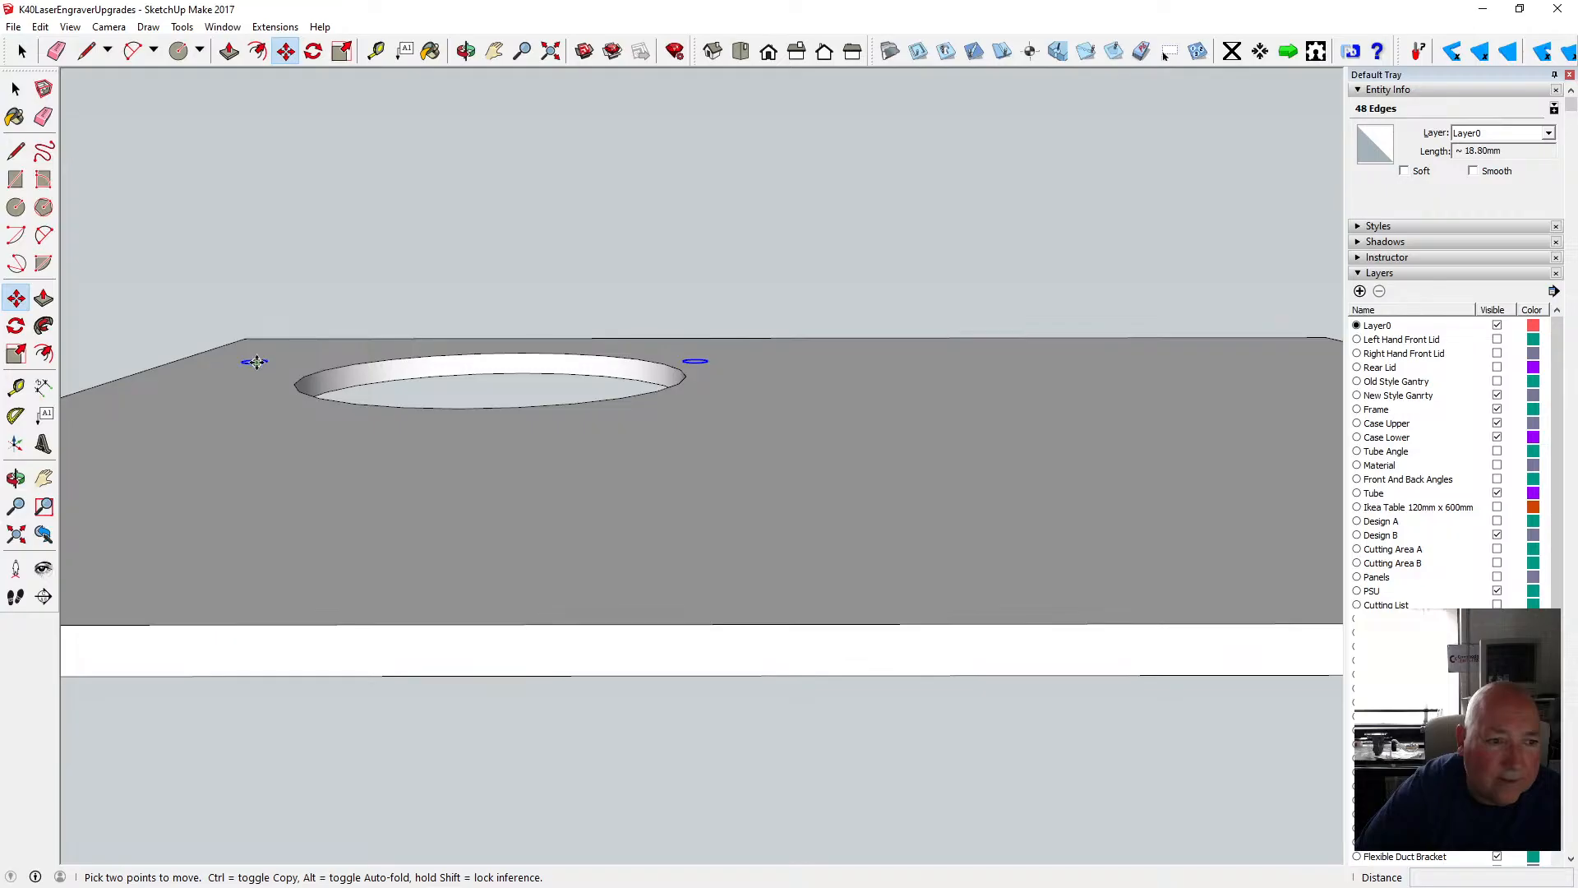
click(256, 361)
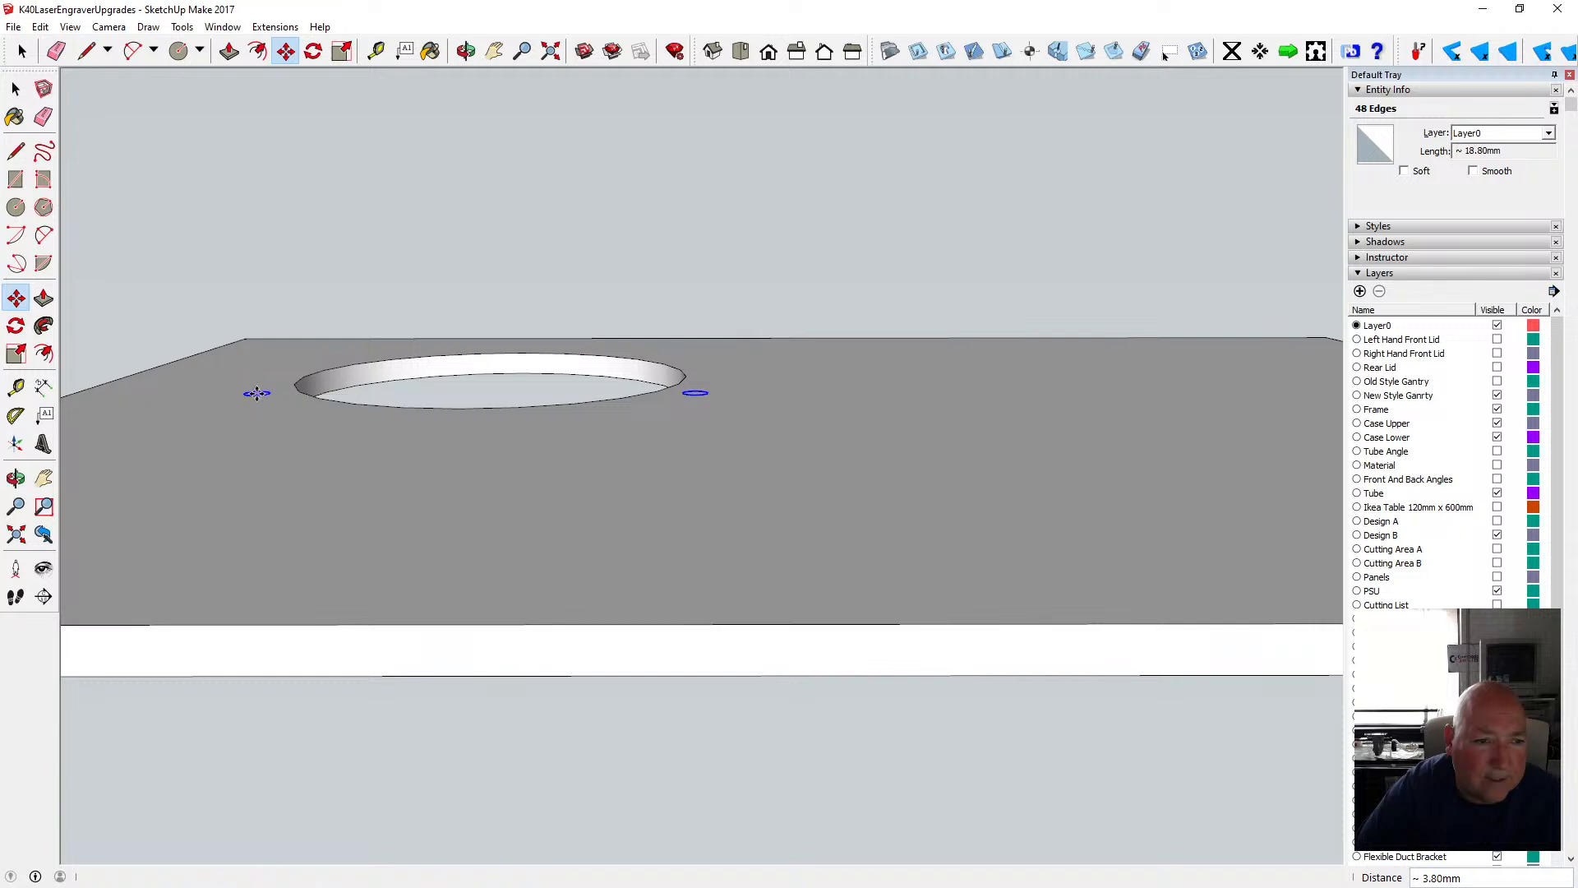
- Cut both stud circles, open the panel component, and paste them in place on its face
click(15, 88)
key(o)
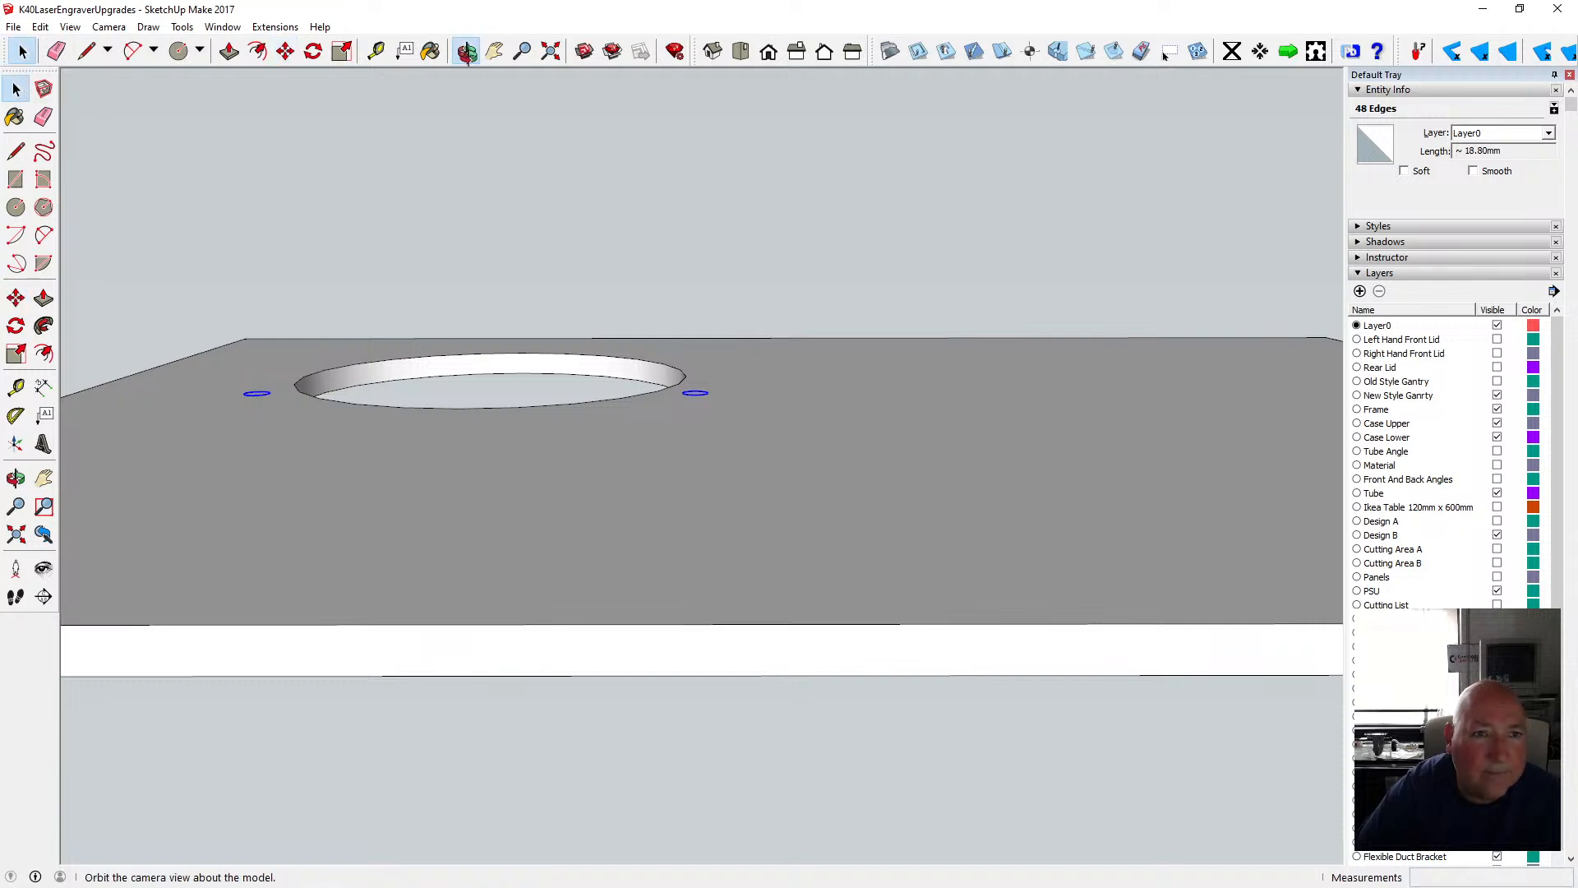
drag(381, 299, 353, 501)
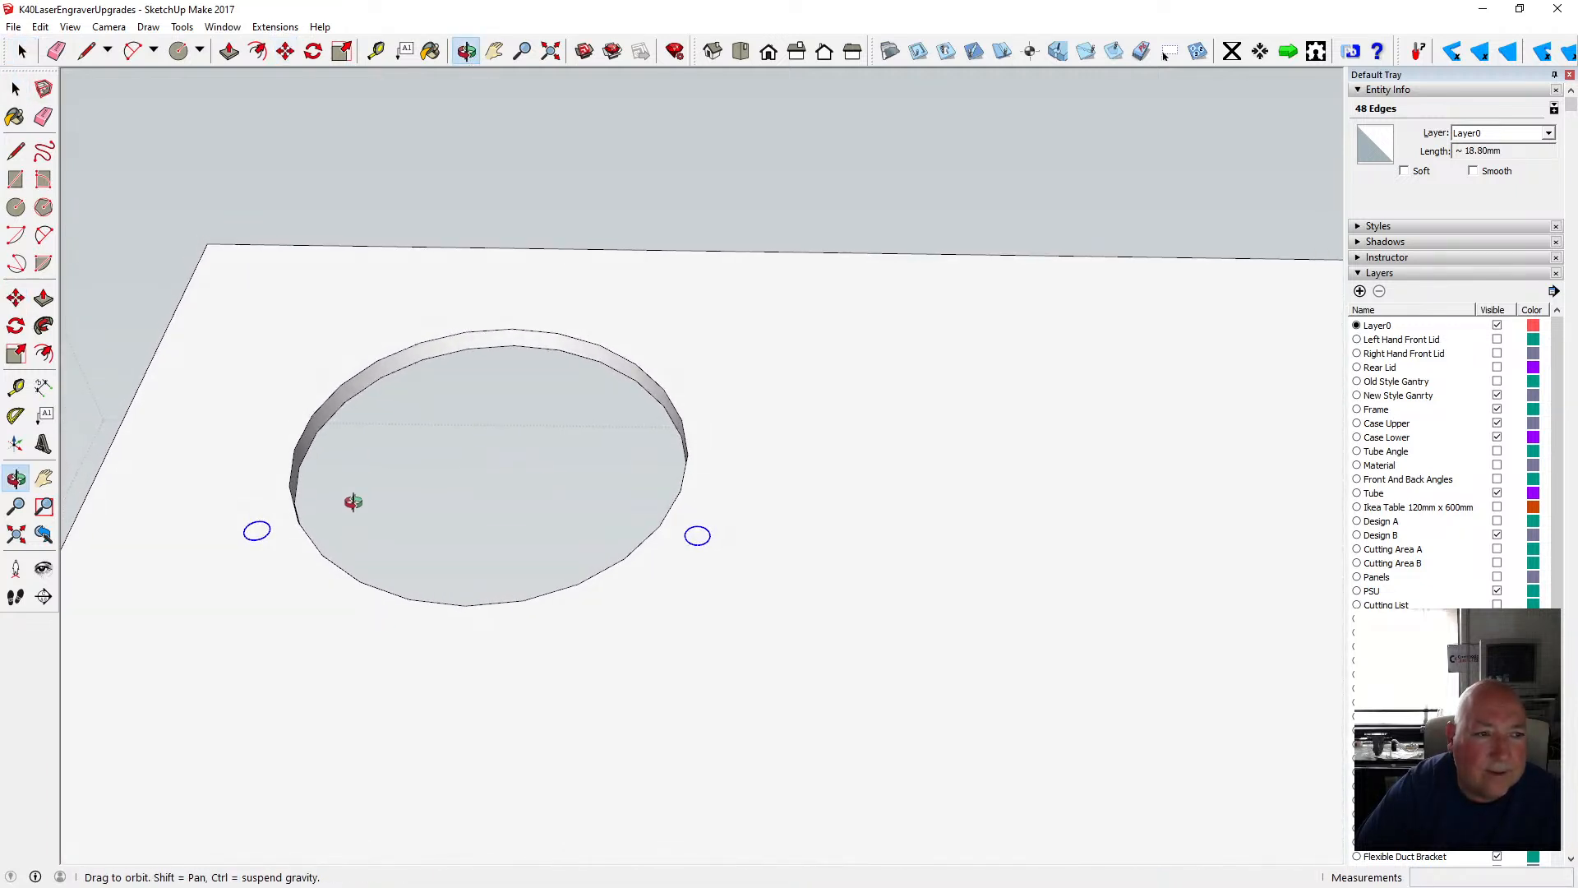
click(39, 27)
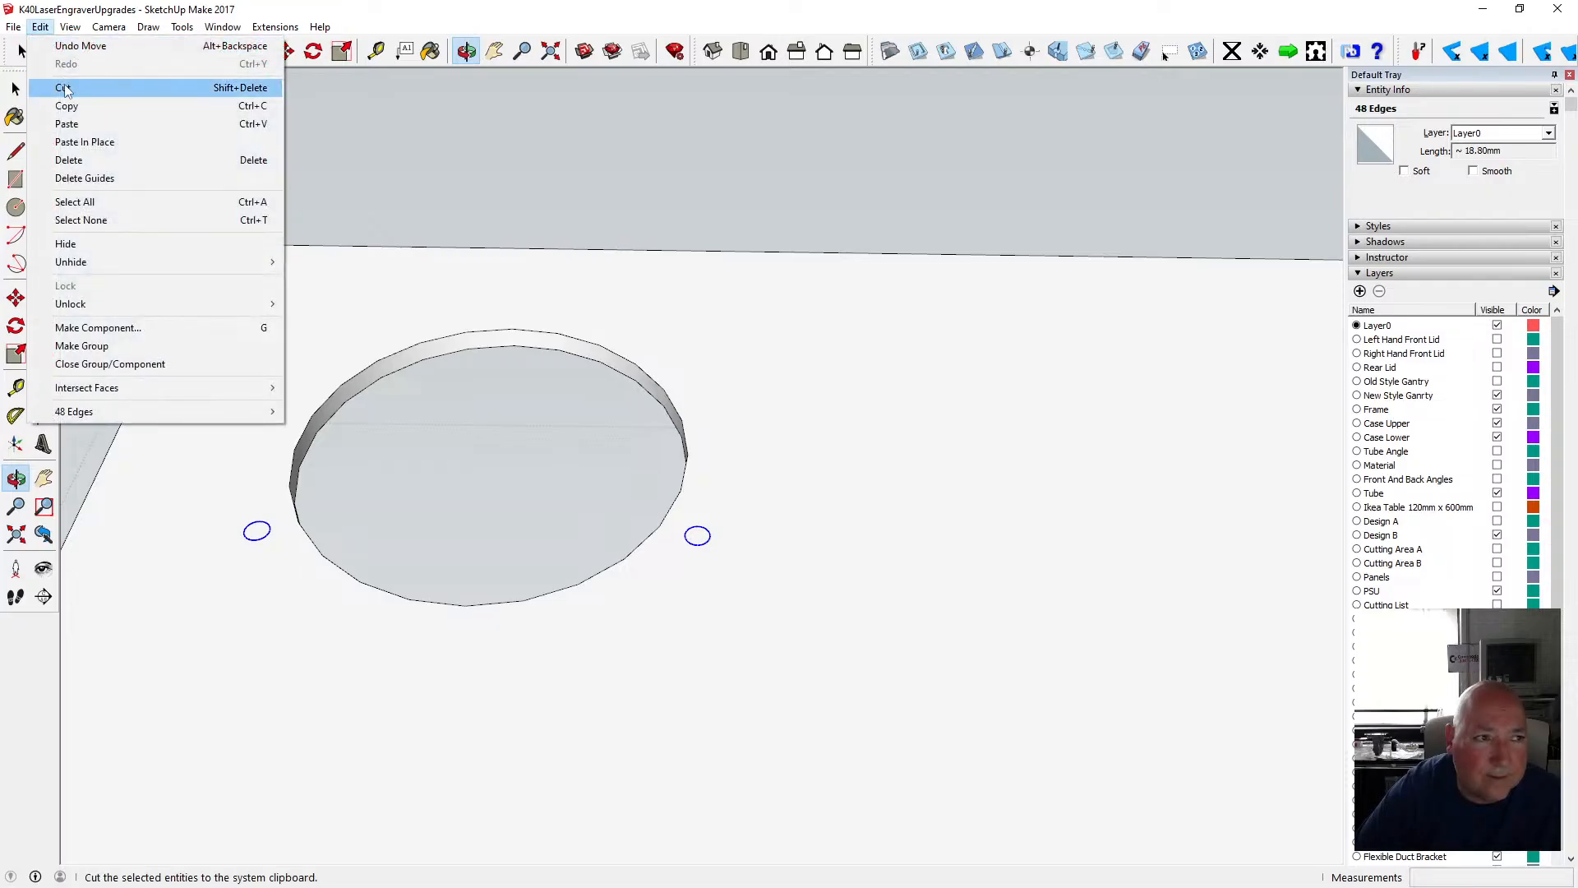
click(62, 87)
click(15, 88)
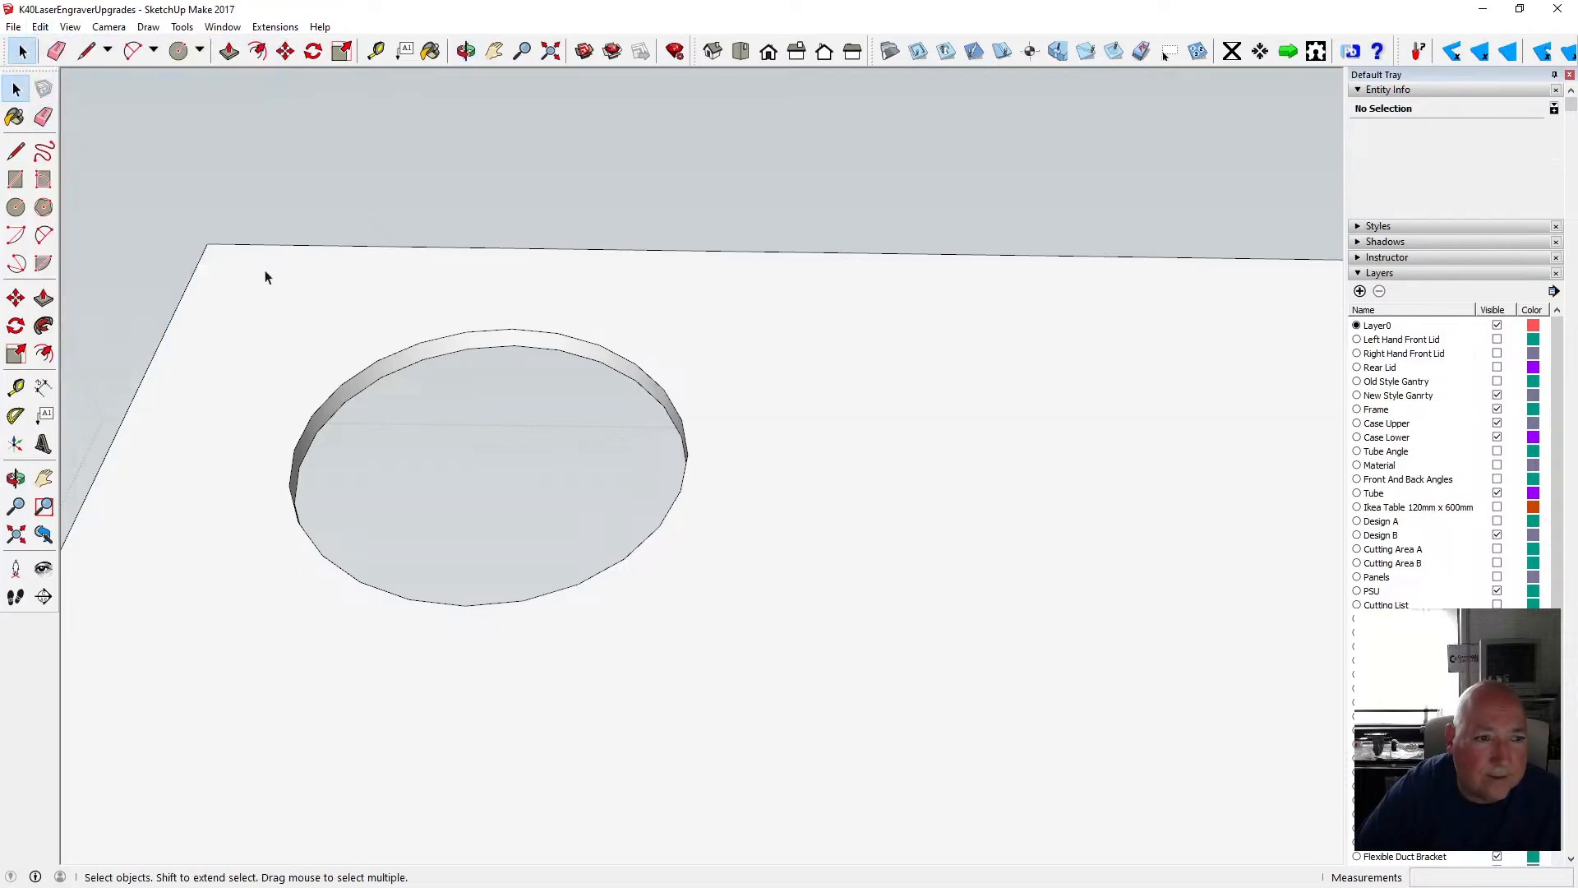
key(k)
click(39, 27)
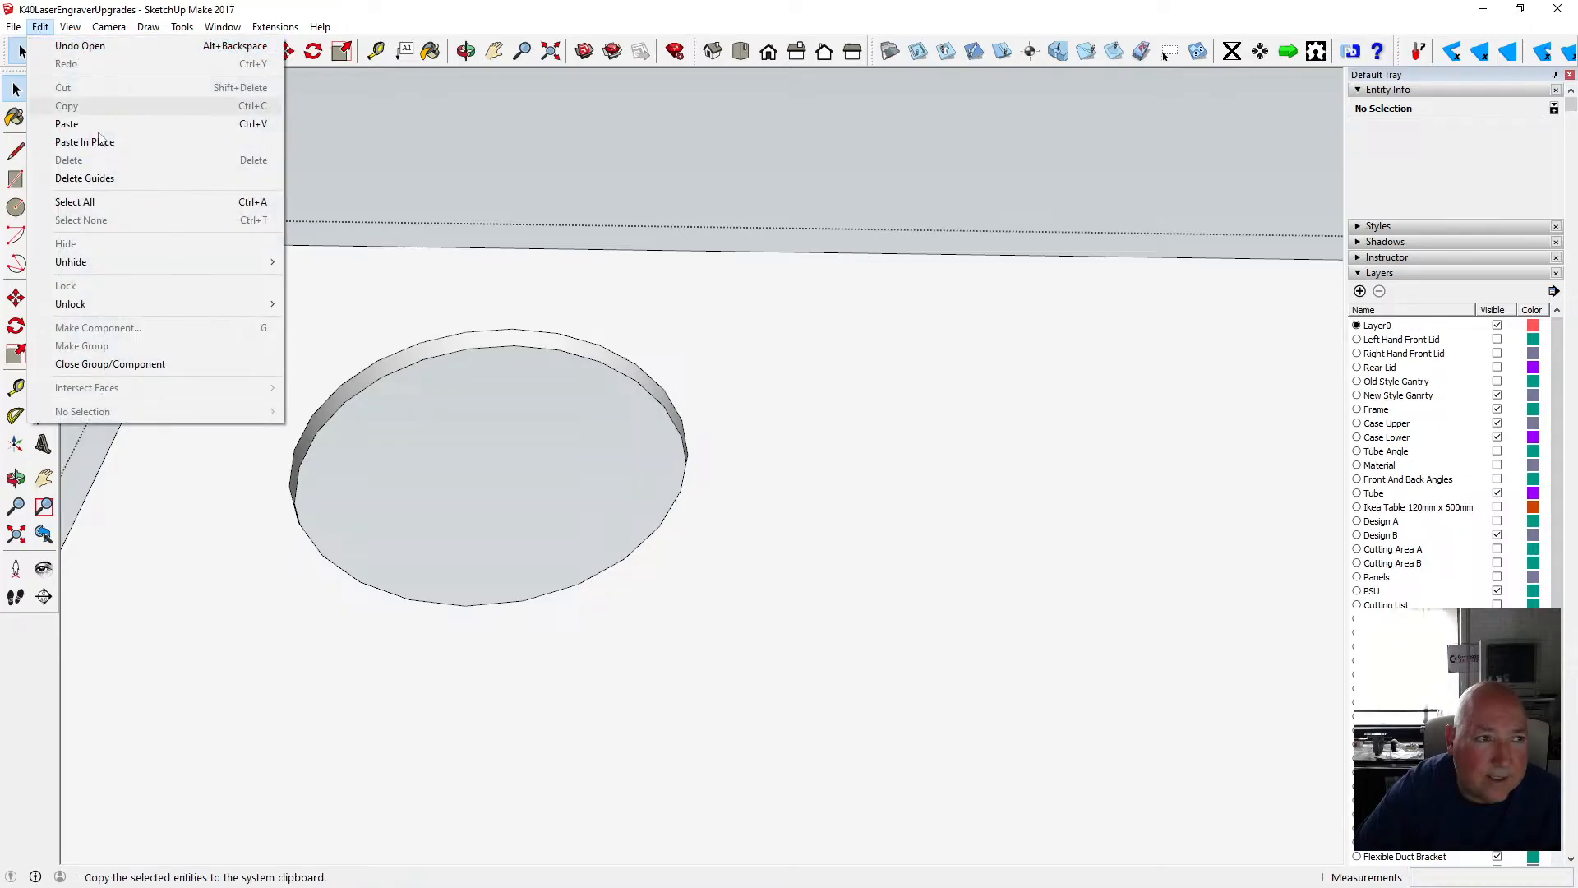
click(103, 143)
- Push/Pull the first stud circle 3 mm through the panel to cut its mounting hole
click(465, 51)
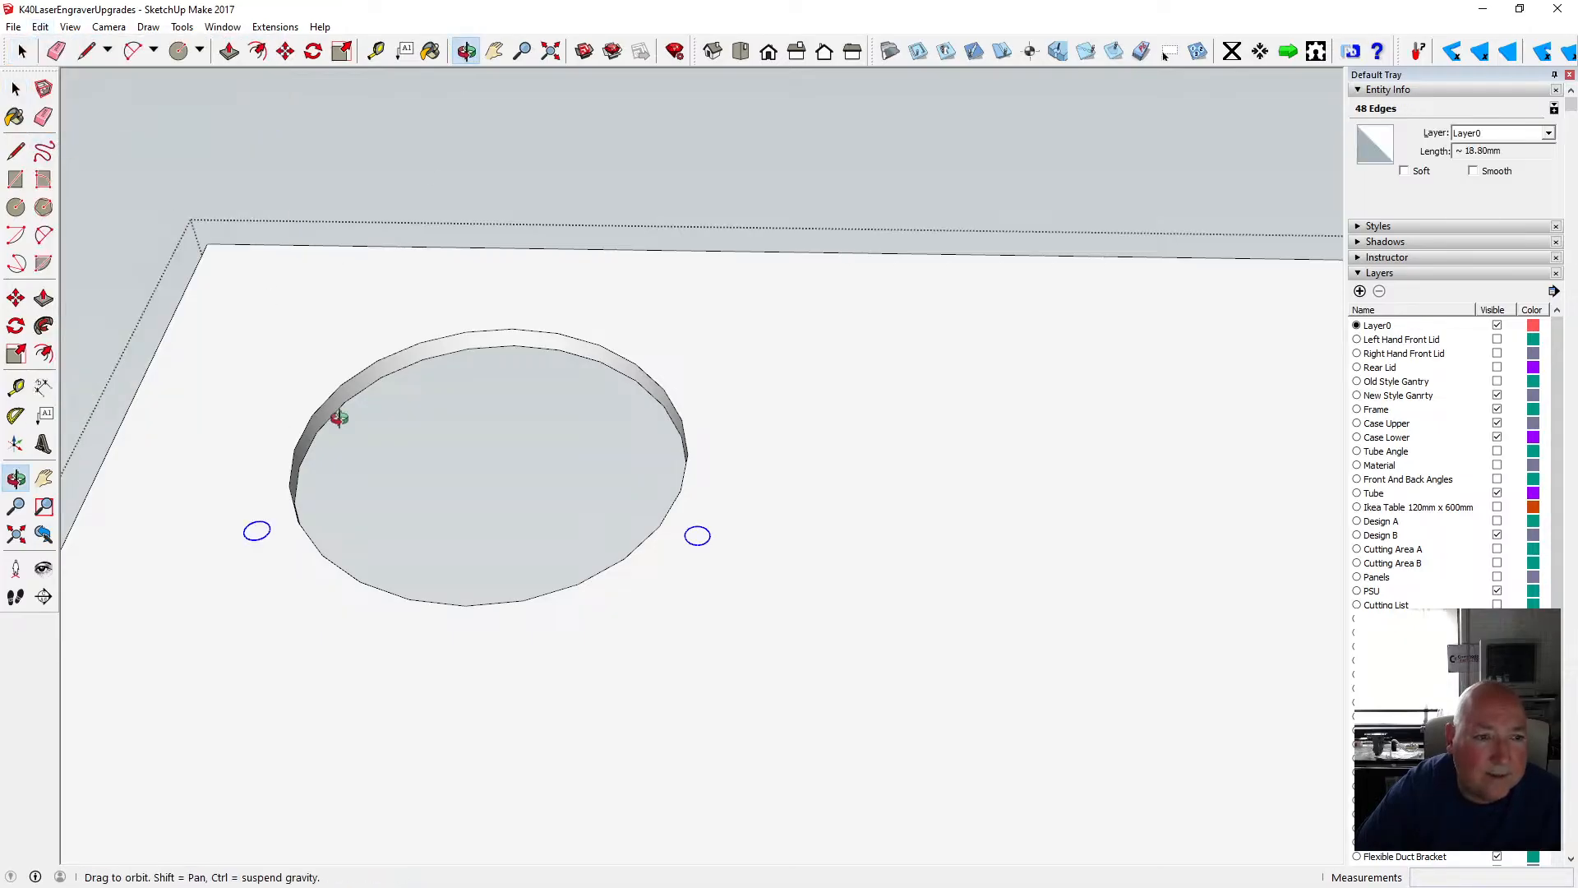
scroll(257, 531, up, 3)
drag(343, 474, 237, 603)
click(229, 51)
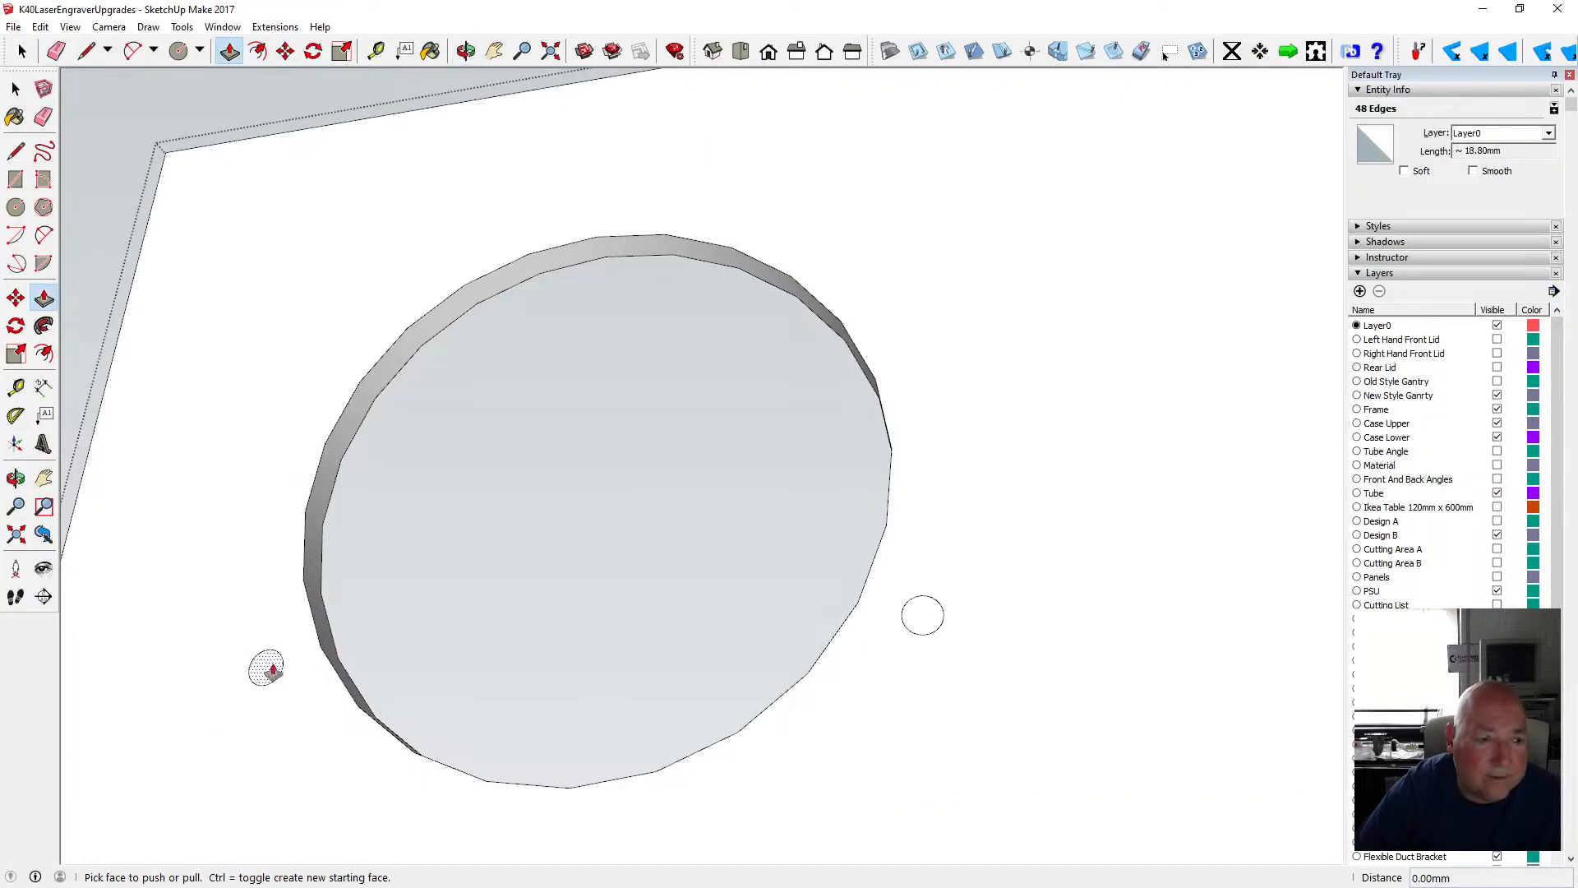
click(276, 670)
click(333, 629)
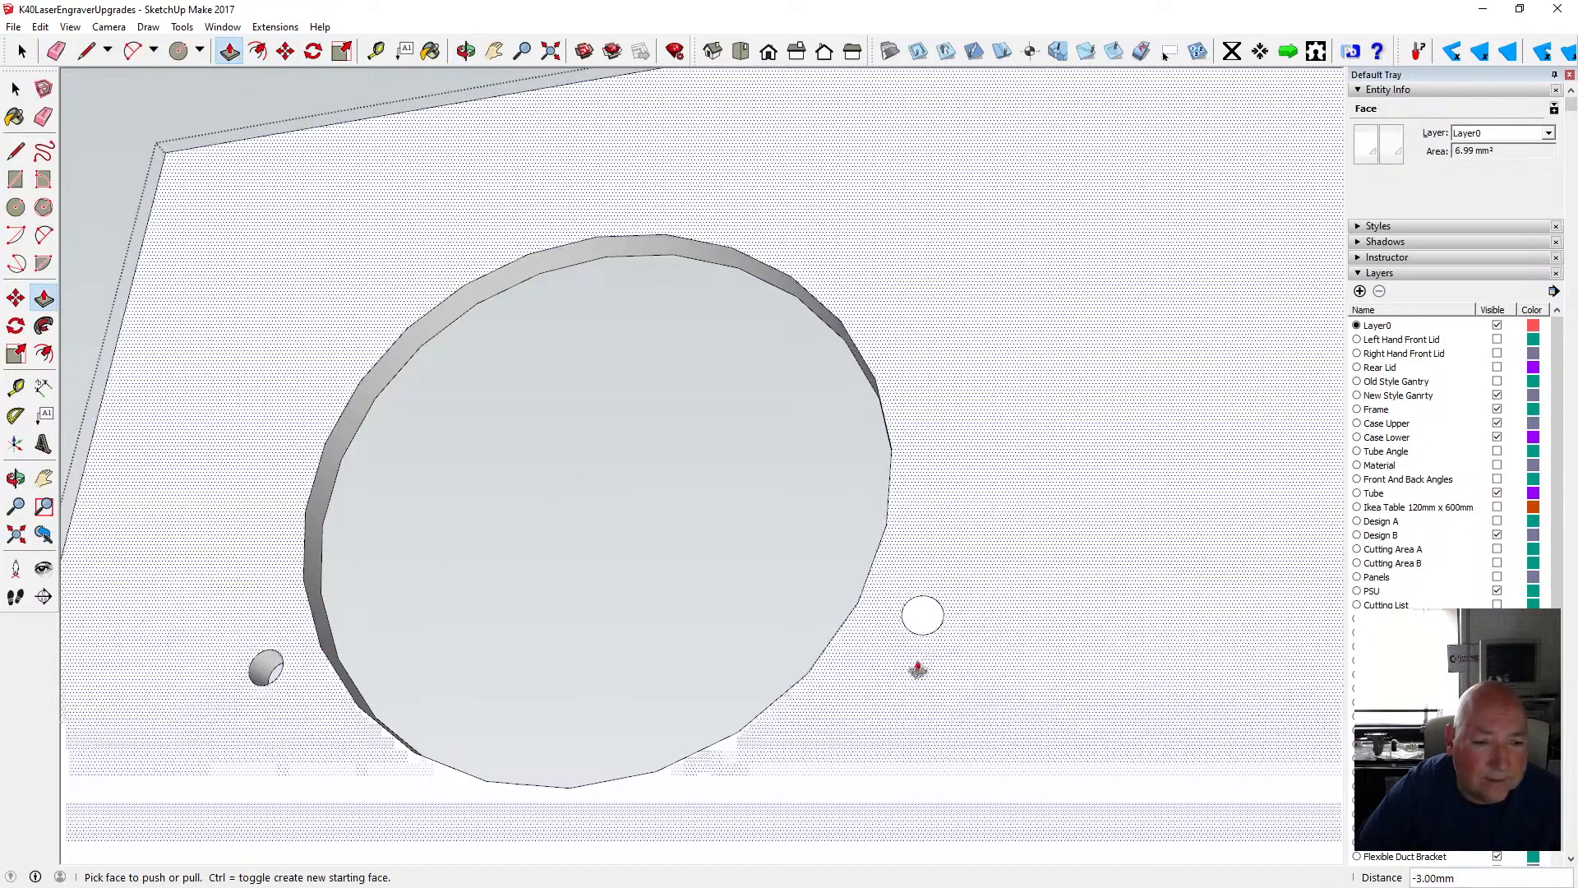
- Push/Pull the second stud circle 3 mm through the panel to cut its mounting hole
click(924, 618)
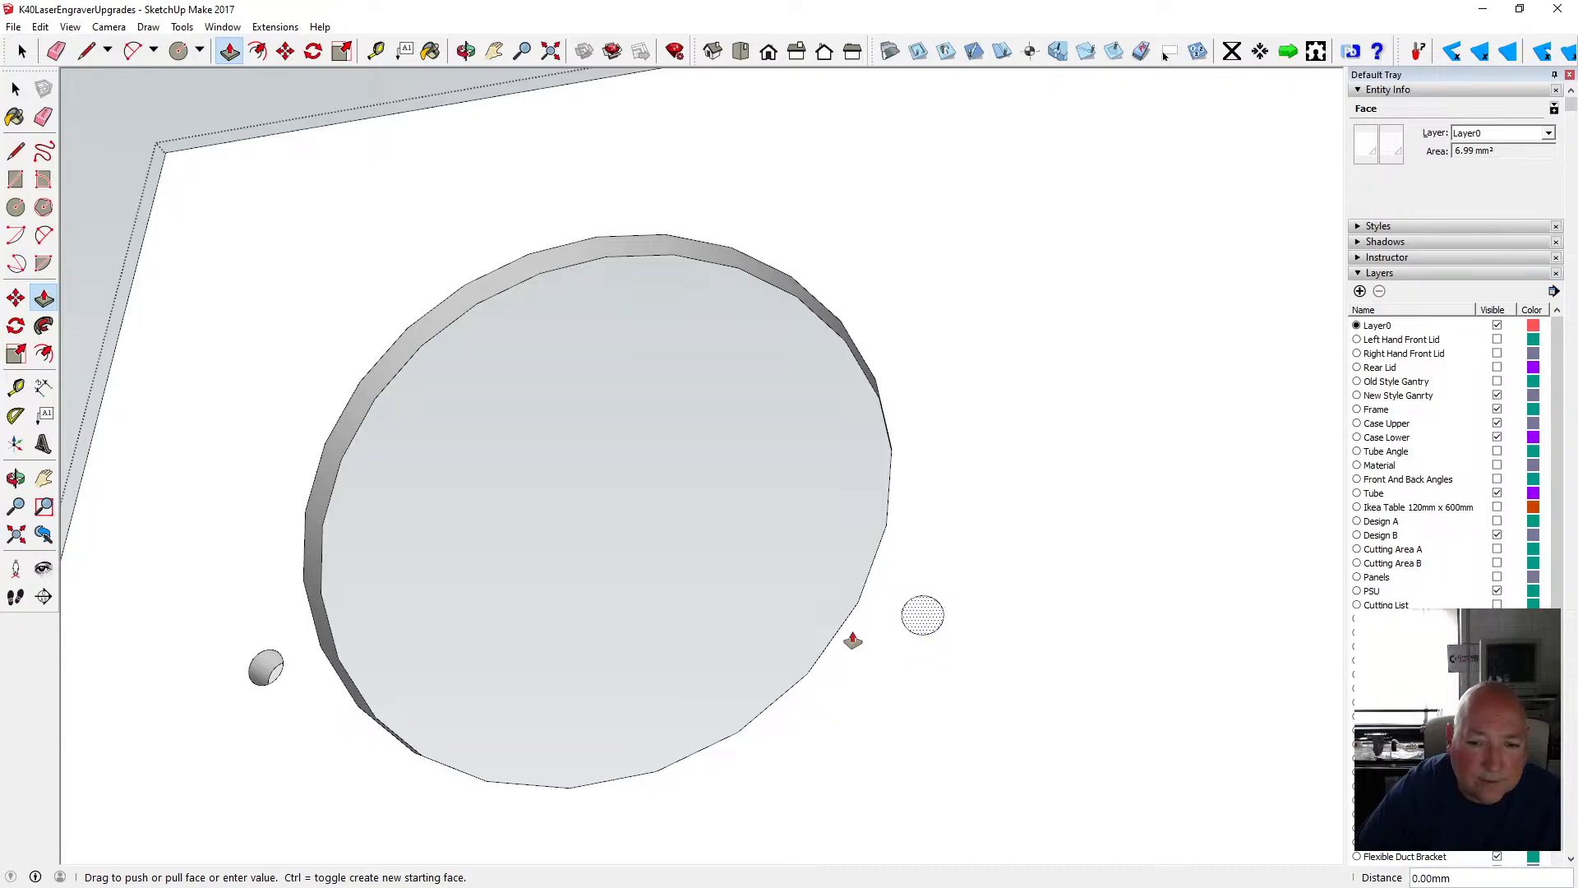
click(810, 322)
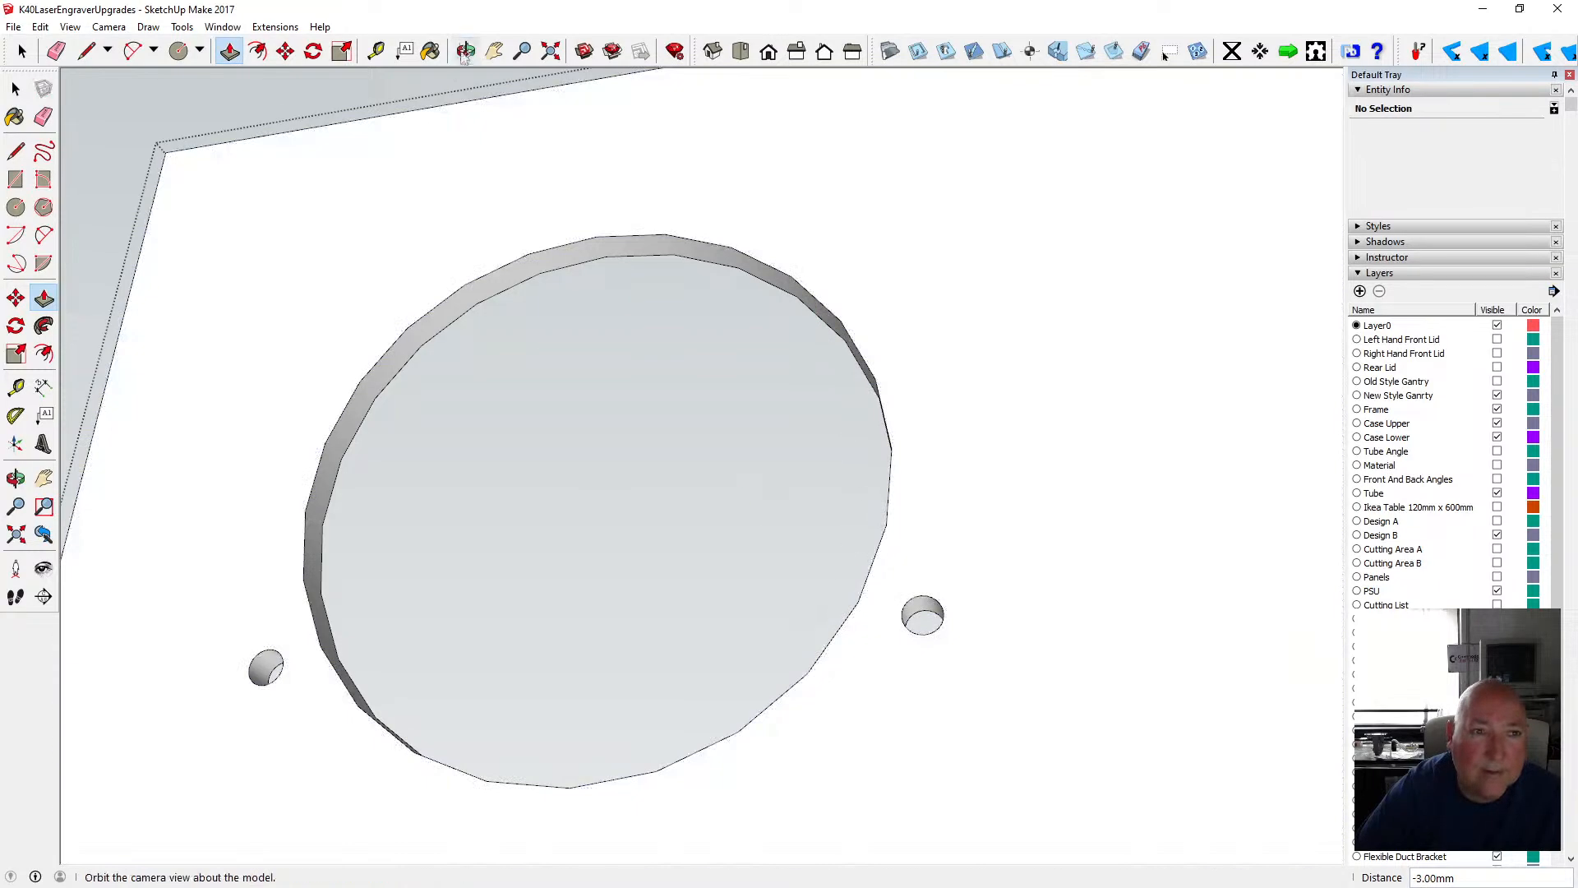
key(o)
drag(487, 387, 305, 474)
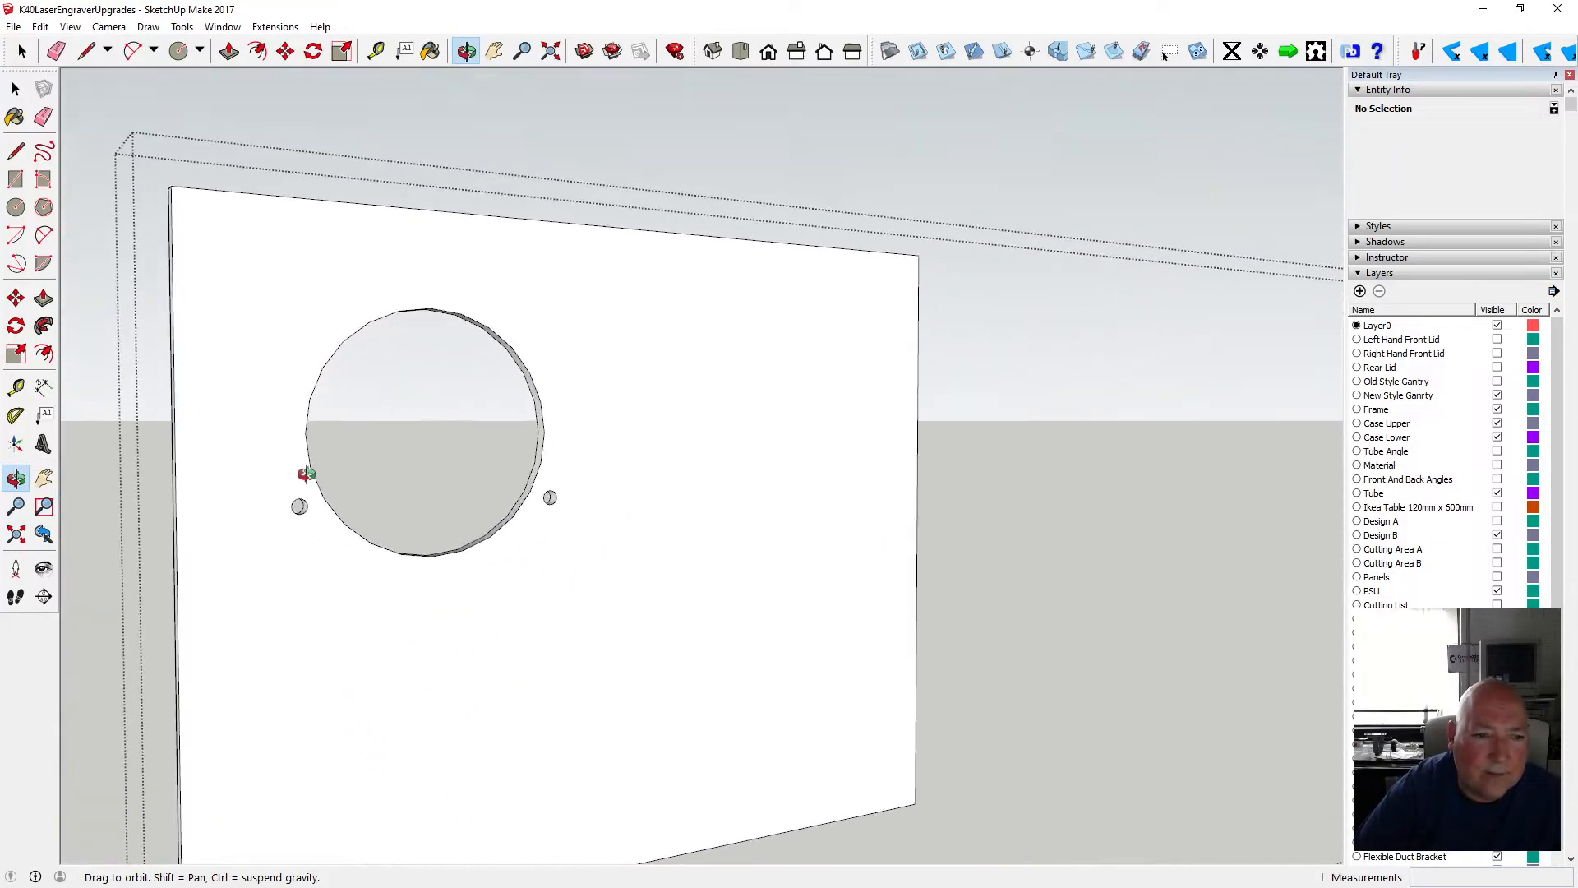
key(space)
scroll(284, 185, down, 2)
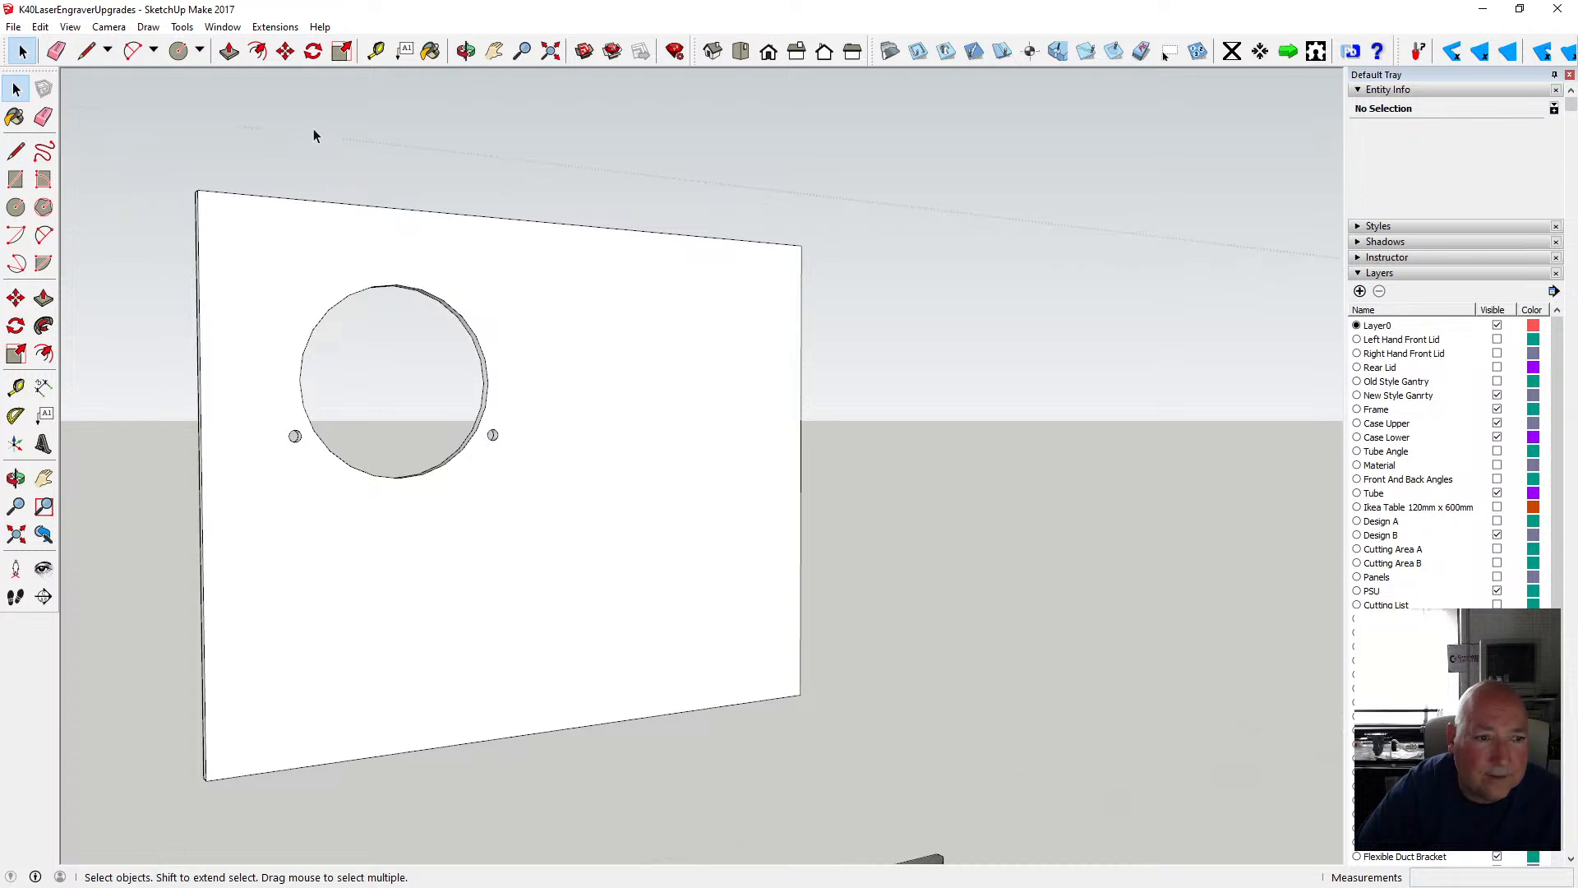
scroll(295, 448, up, 5)
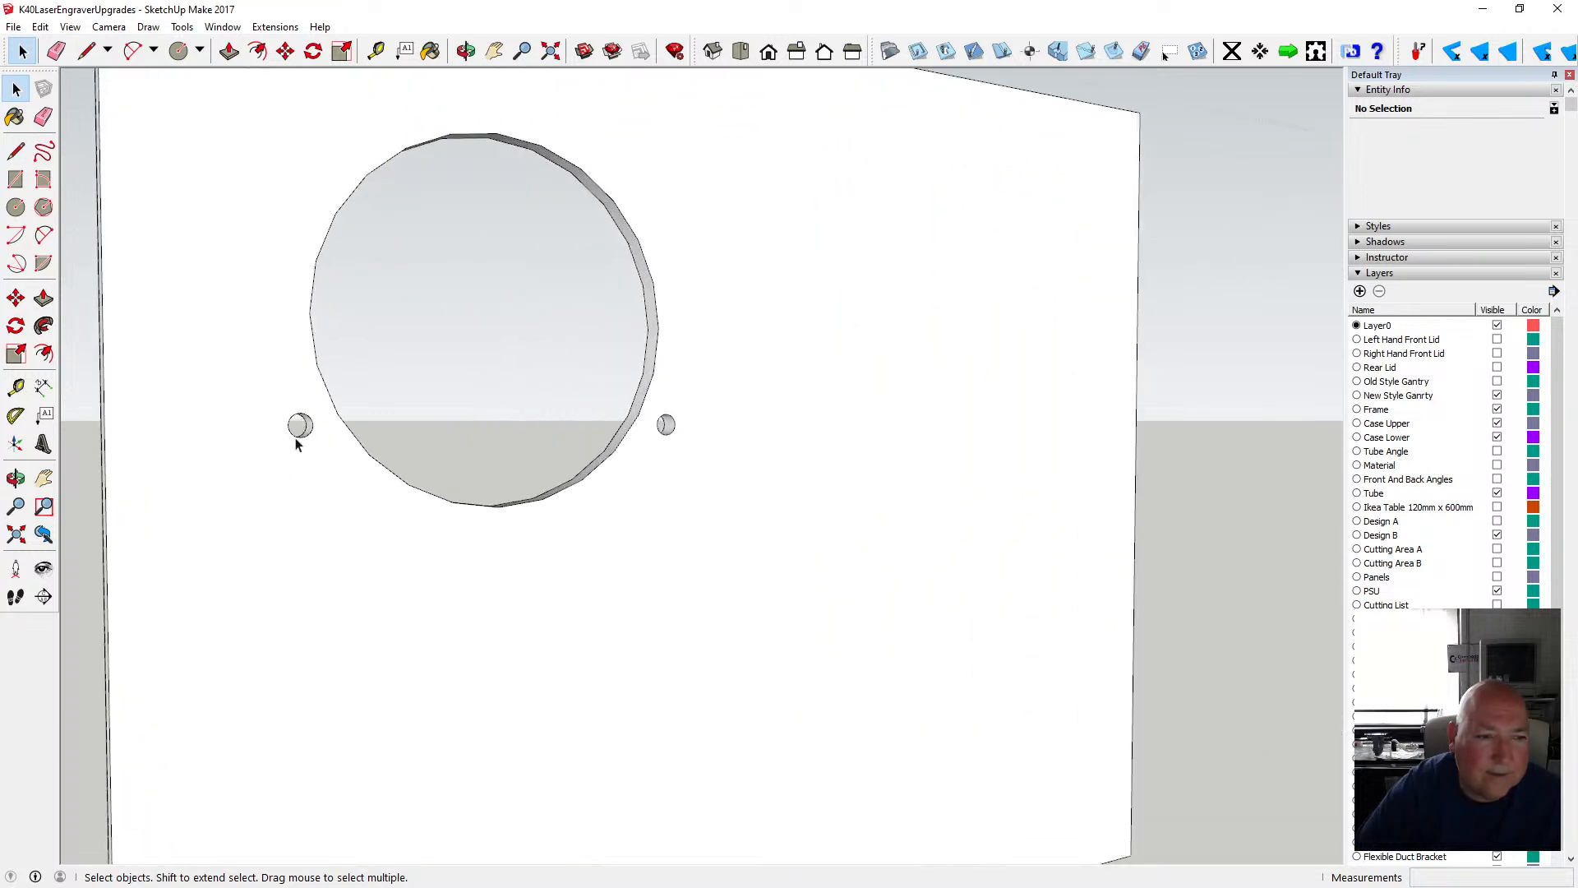
scroll(303, 431, up, 3)
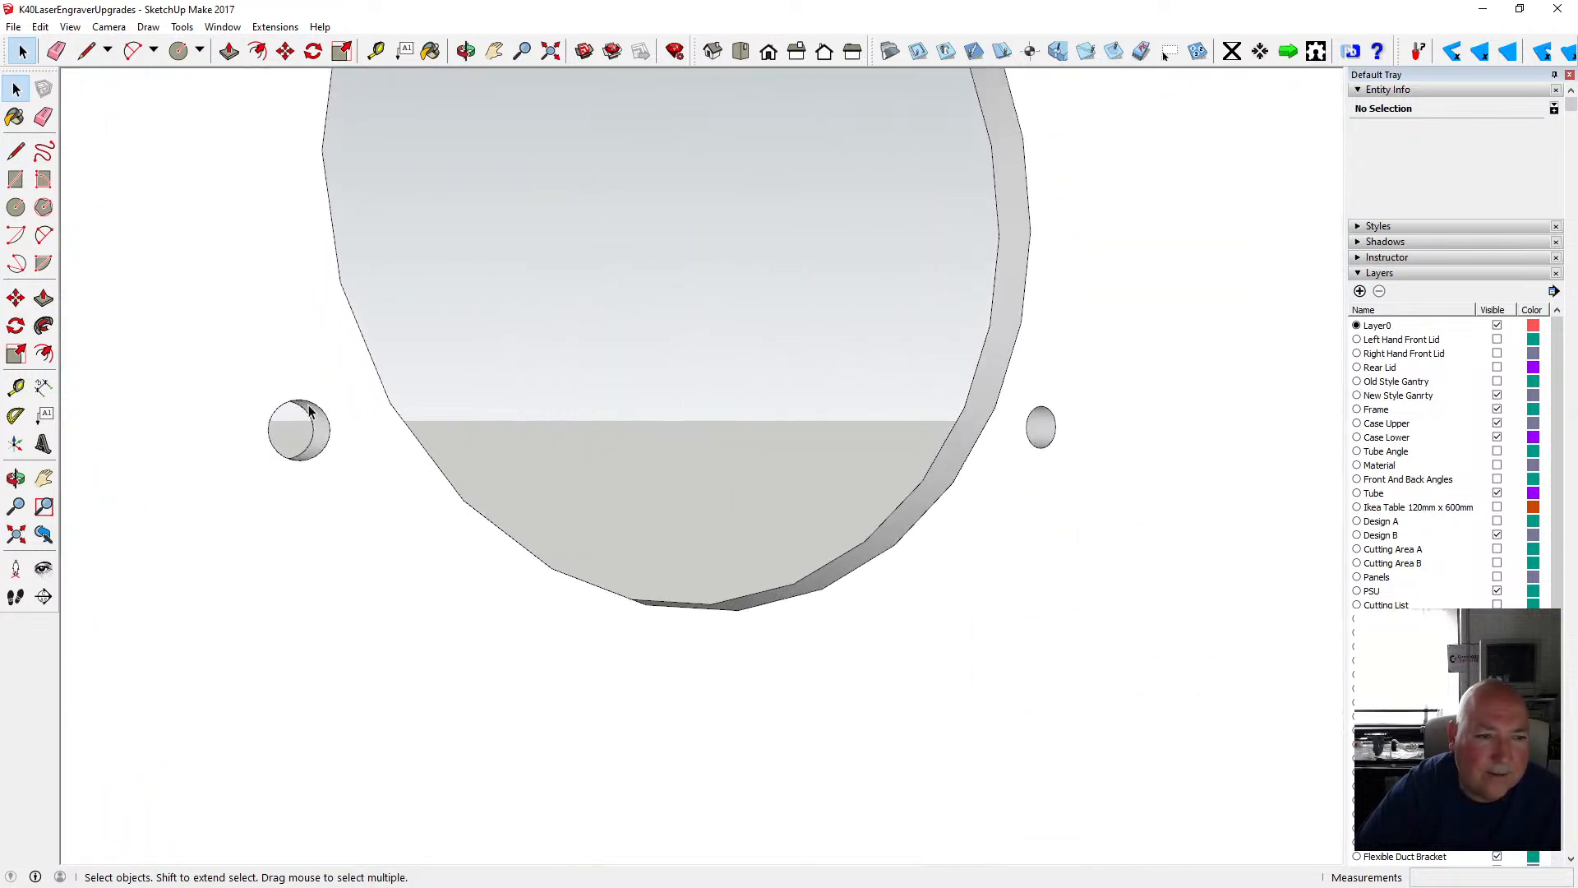
- Undo the Push/Pull cuts of both stud holes, going back to plain circles on the panel face
click(41, 26)
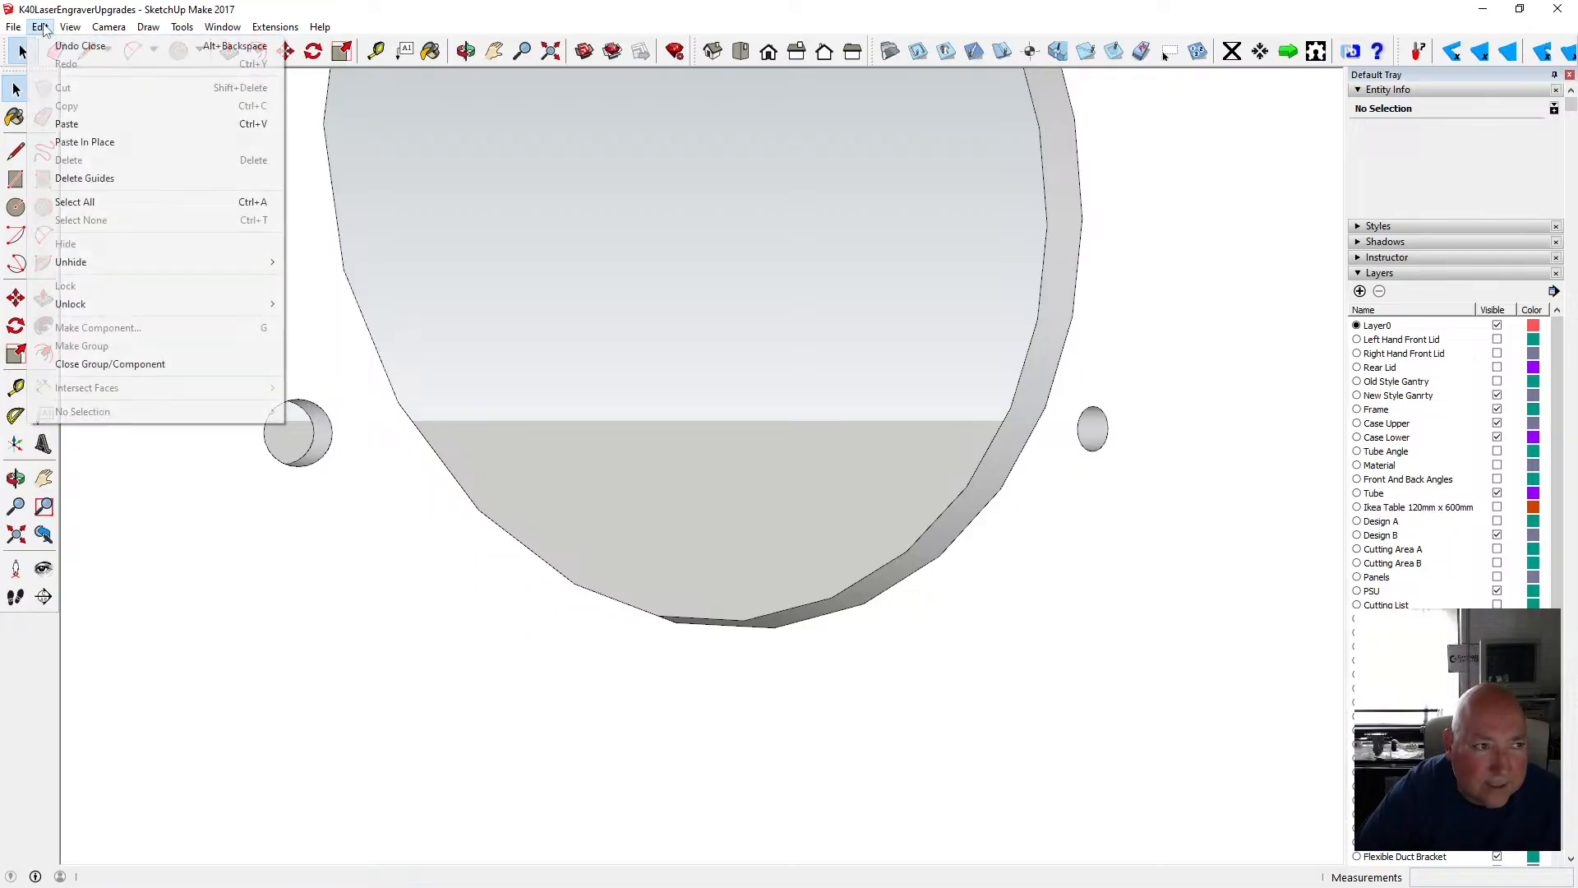
click(40, 26)
click(40, 26)
click(47, 45)
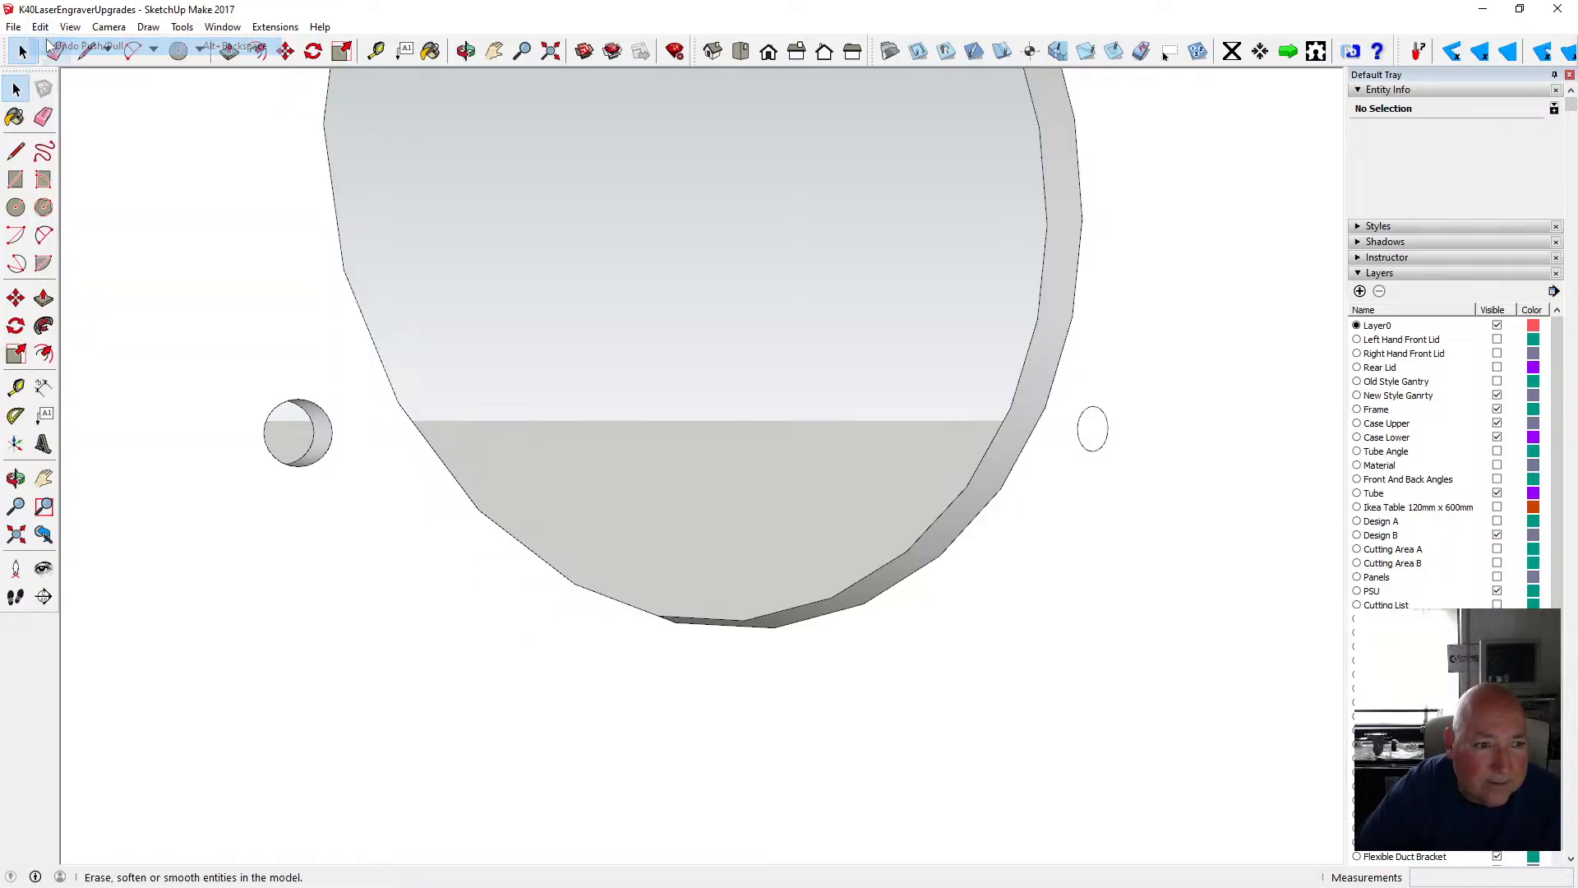
click(40, 26)
click(49, 45)
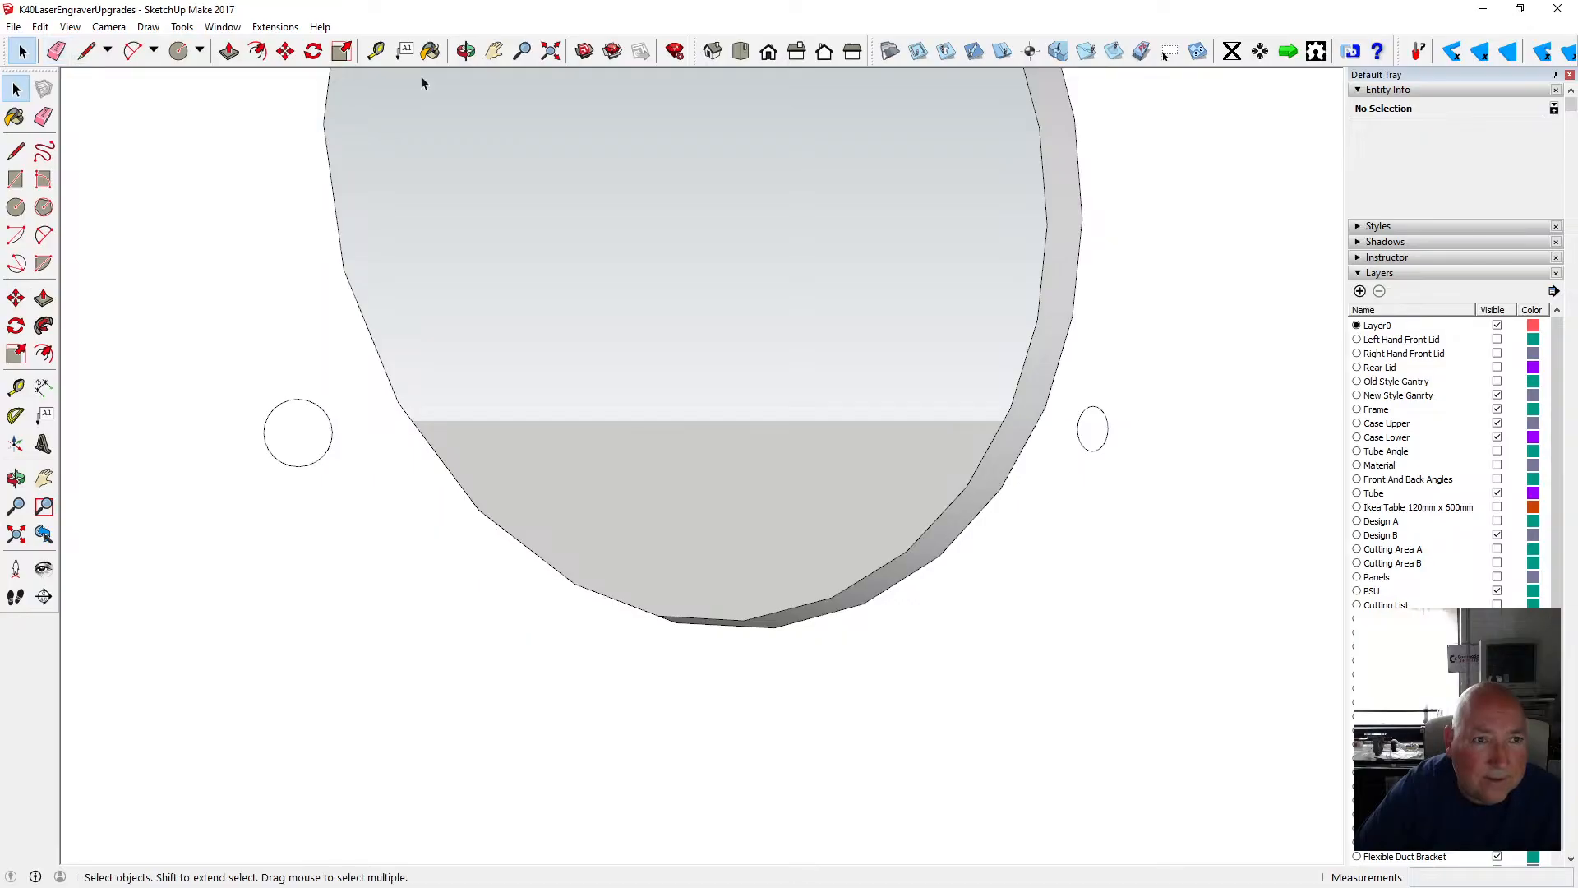
- Offset both stud circles on the panel face outward by 0.25 mm
middle_drag(447, 233, 348, 102)
scroll(264, 258, up, 4)
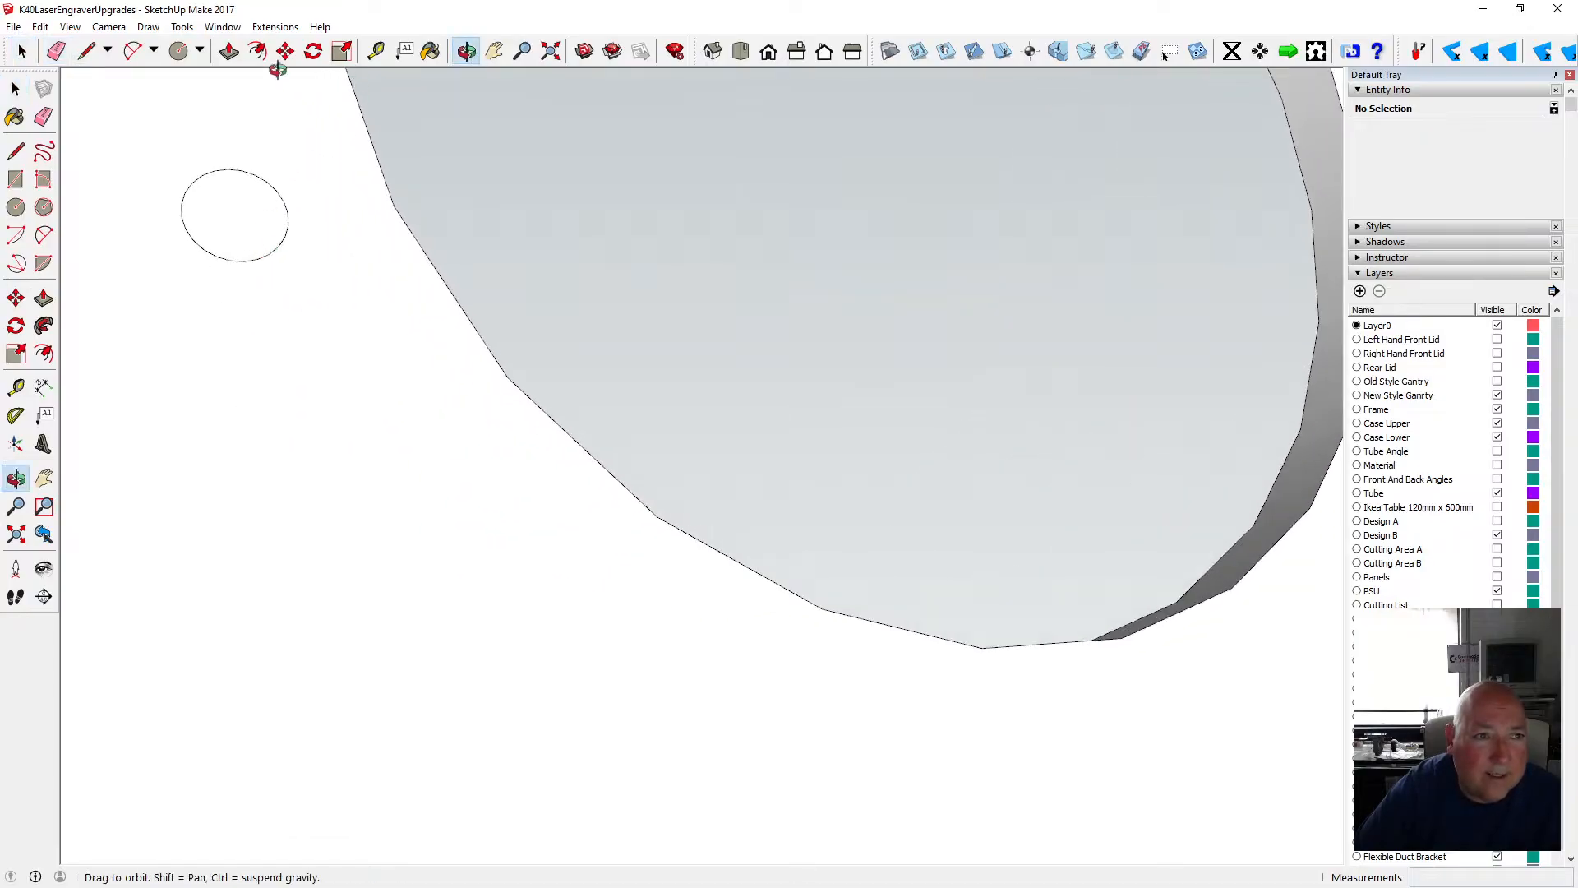
click(258, 54)
click(243, 170)
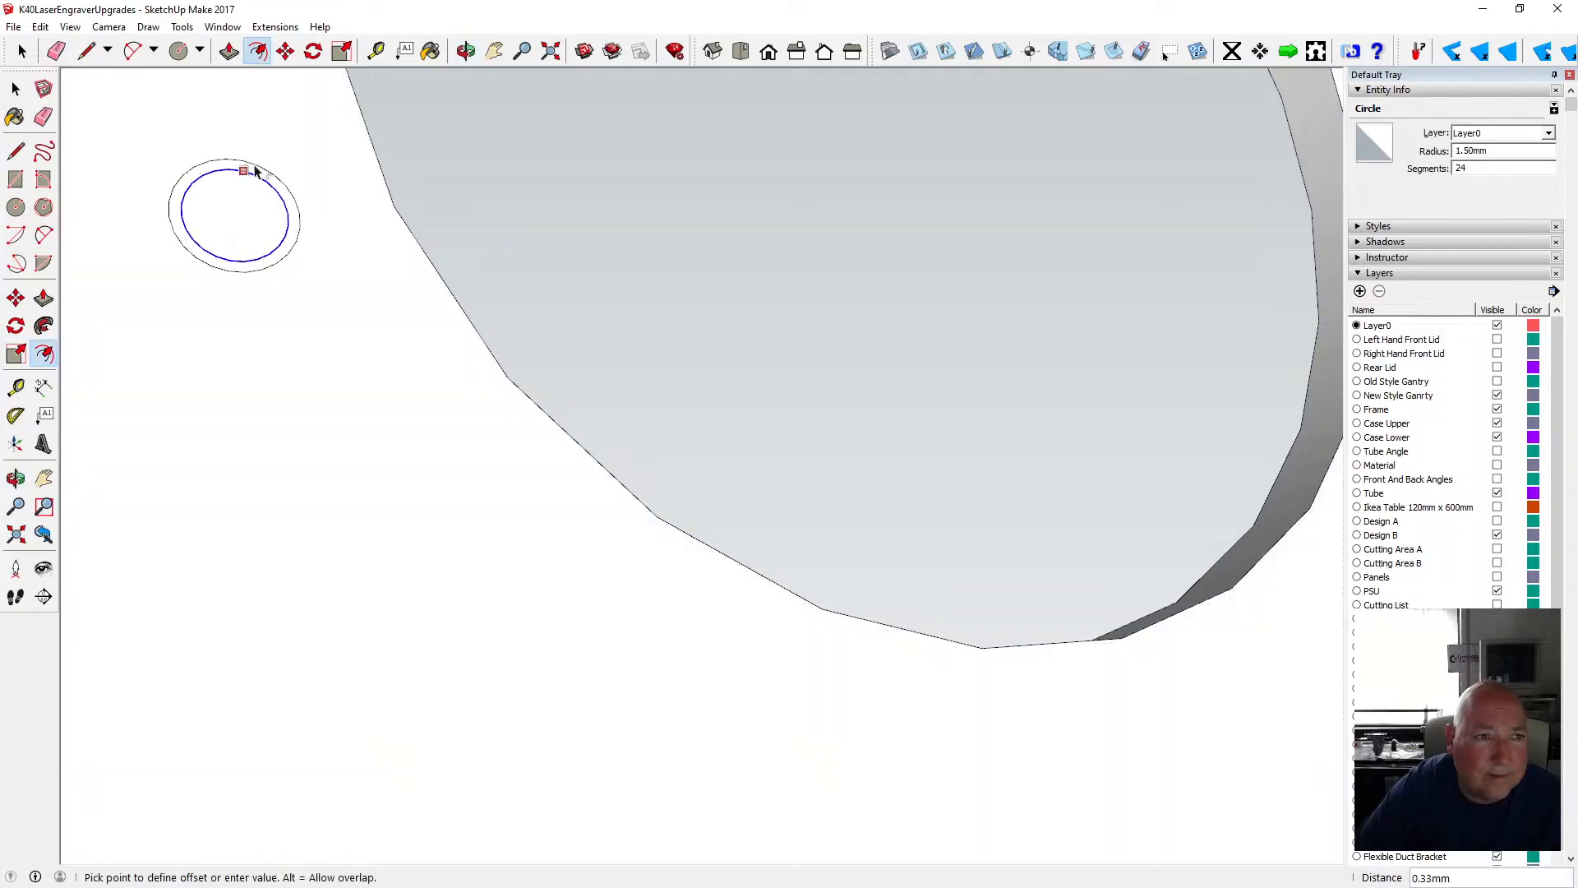
key(Return)
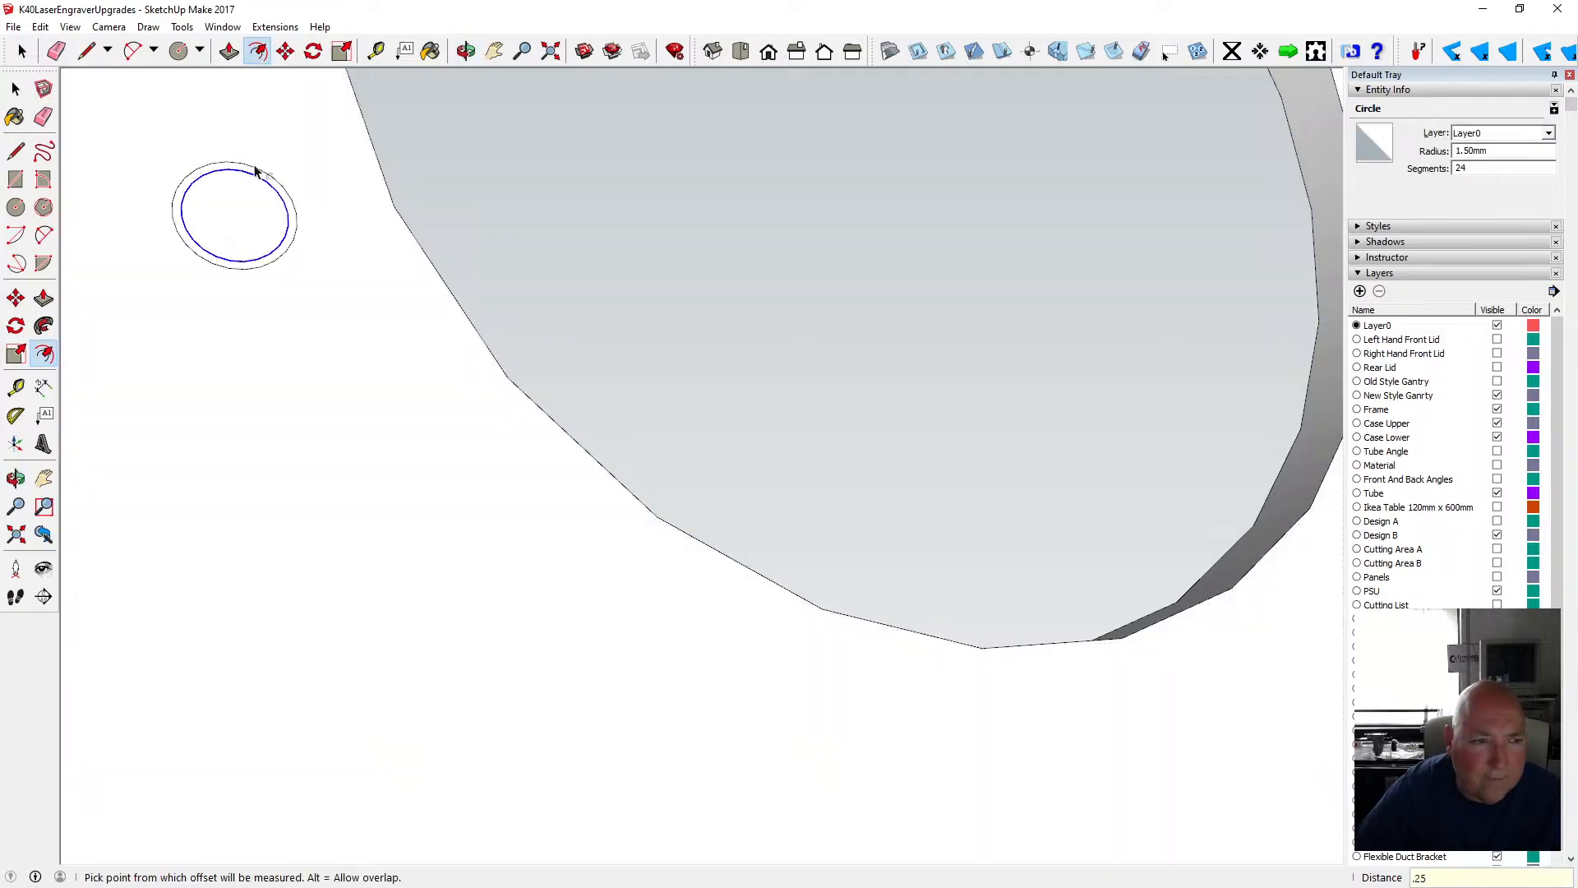
middle_drag(265, 158, 171, 357)
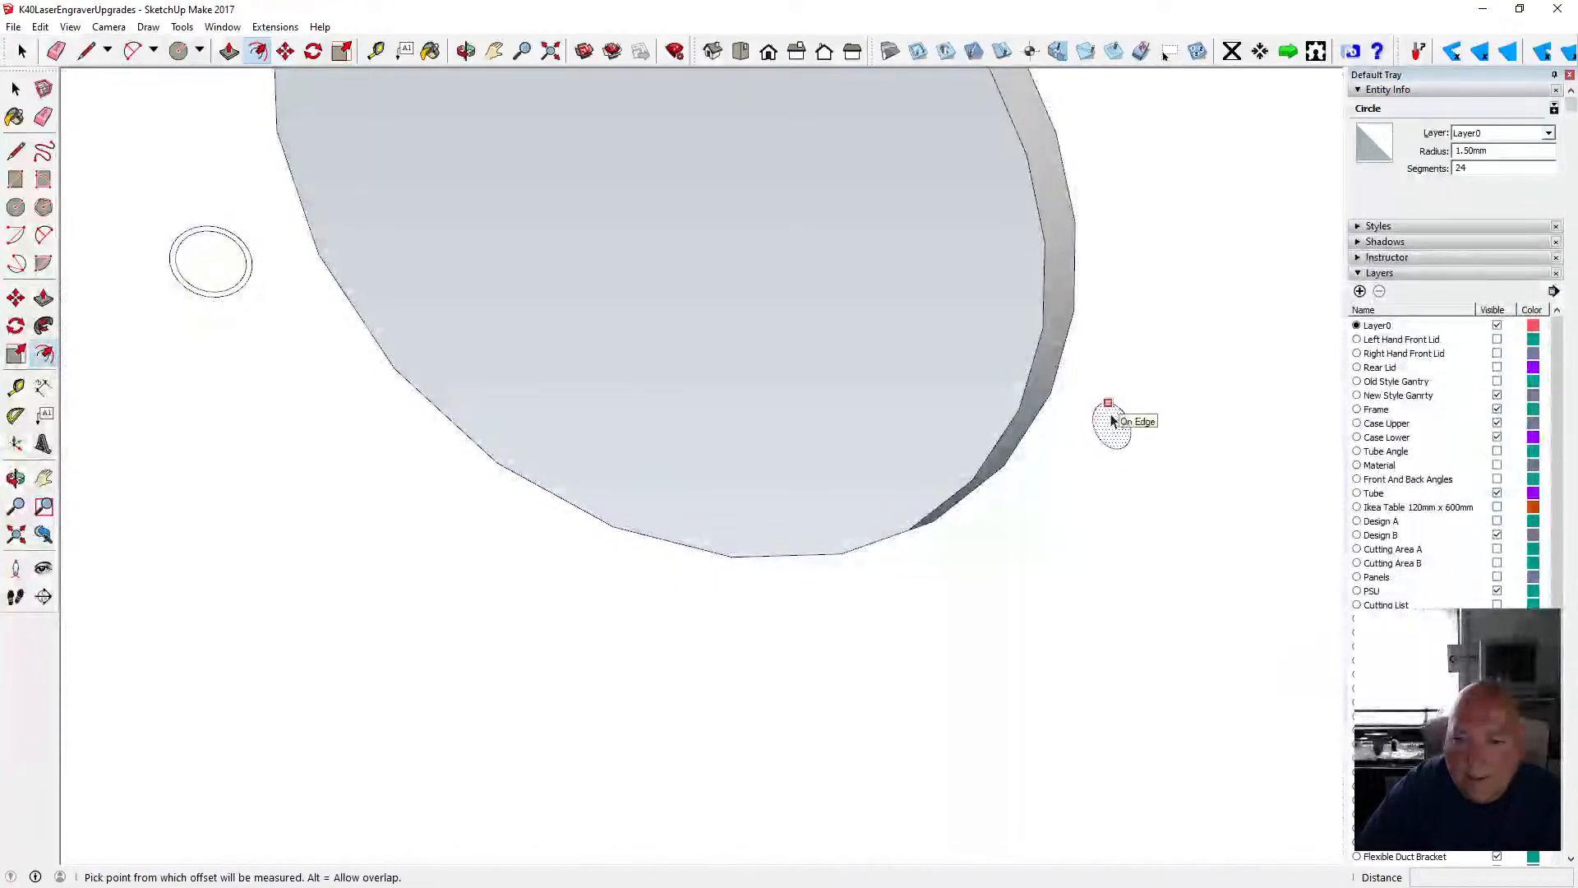
click(1116, 407)
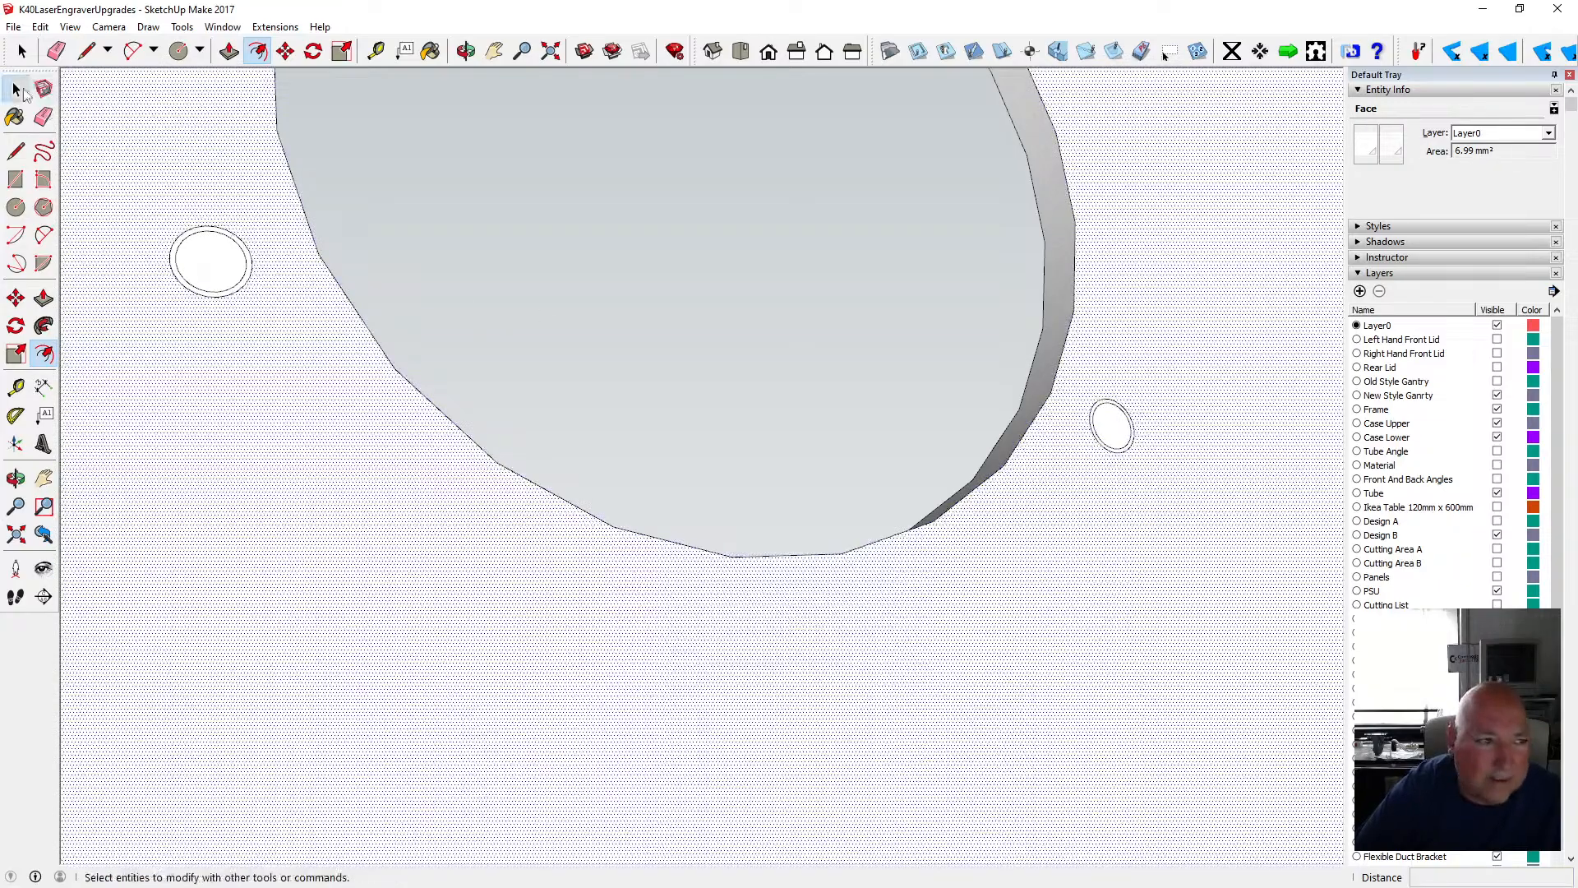
- Delete the original inner circle at both stud positions, keeping only the enlarged outlines
click(17, 90)
click(221, 237)
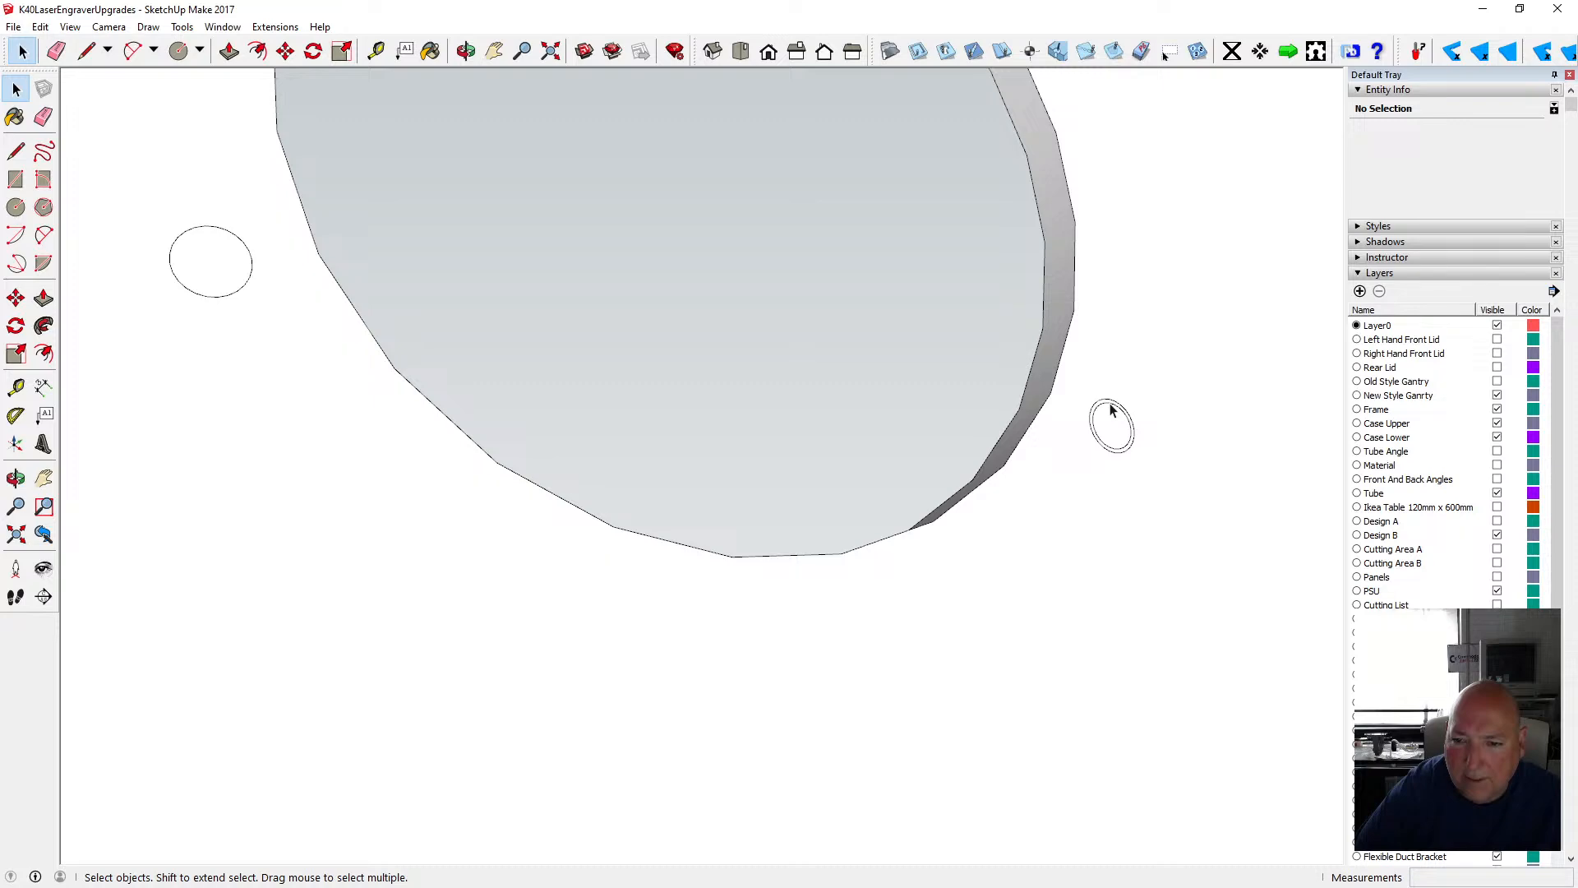
key(Delete)
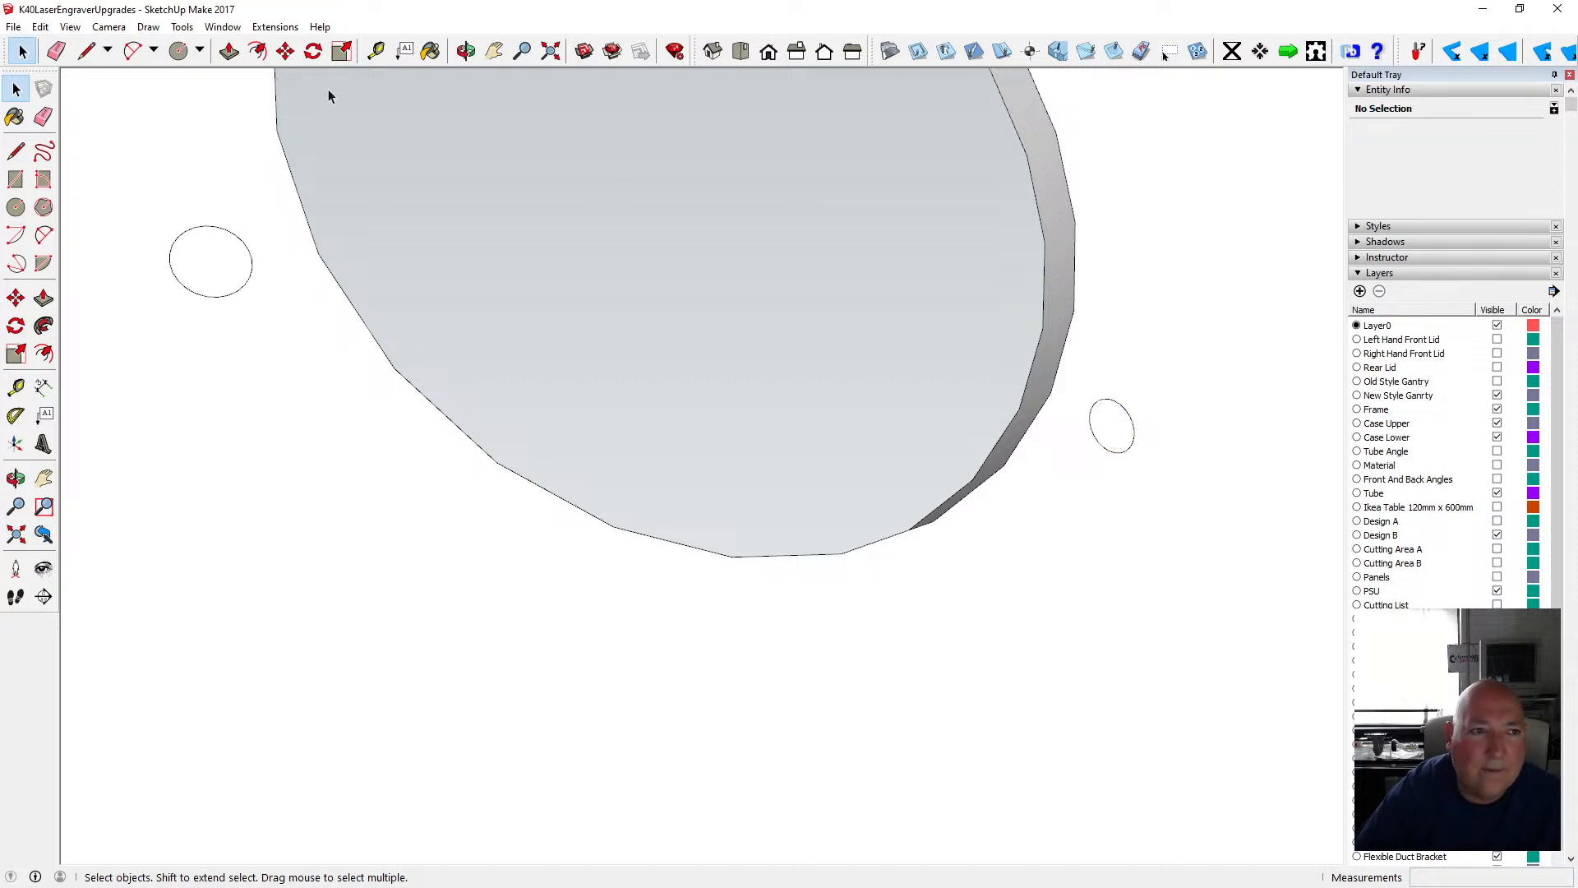
- Push/Pull both enlarged stud circles 3 mm through the panel to cut the clearance holes
click(229, 51)
click(1110, 425)
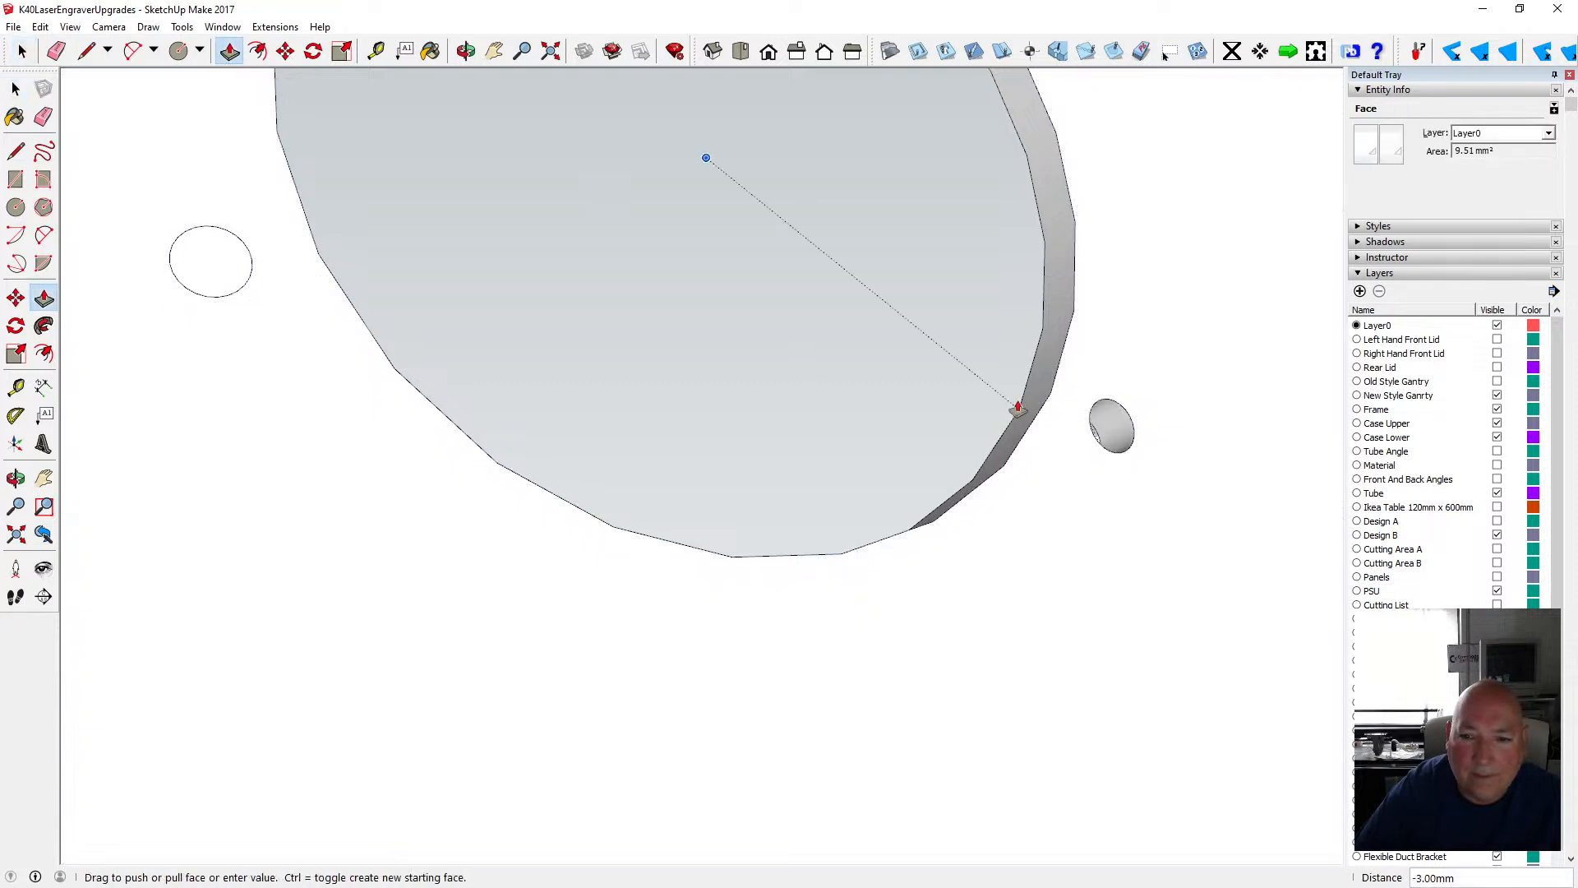
click(1025, 387)
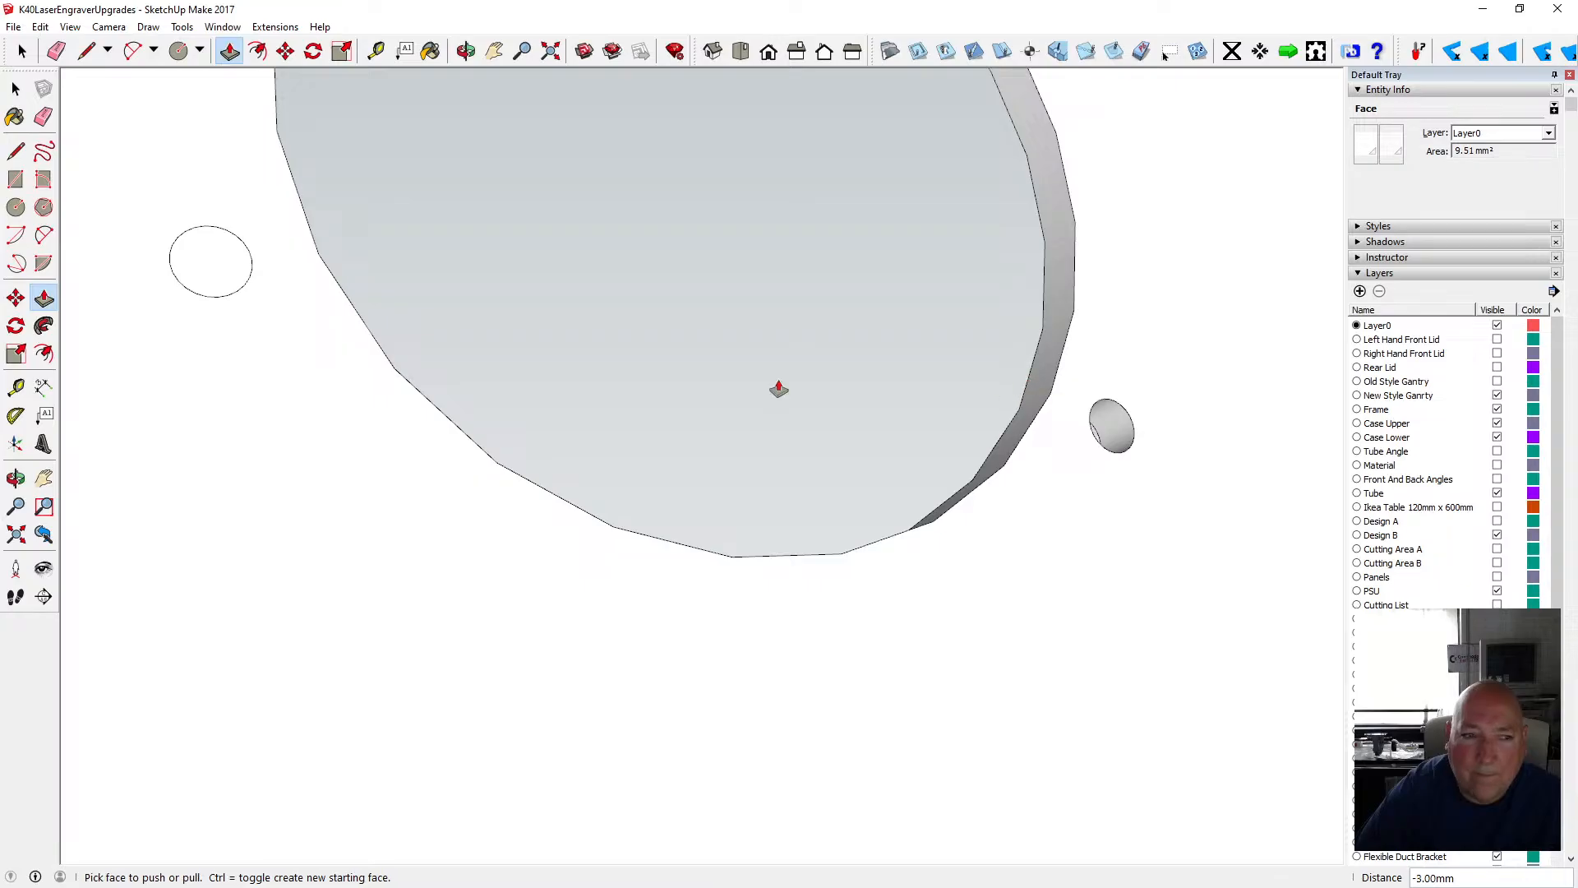
click(216, 276)
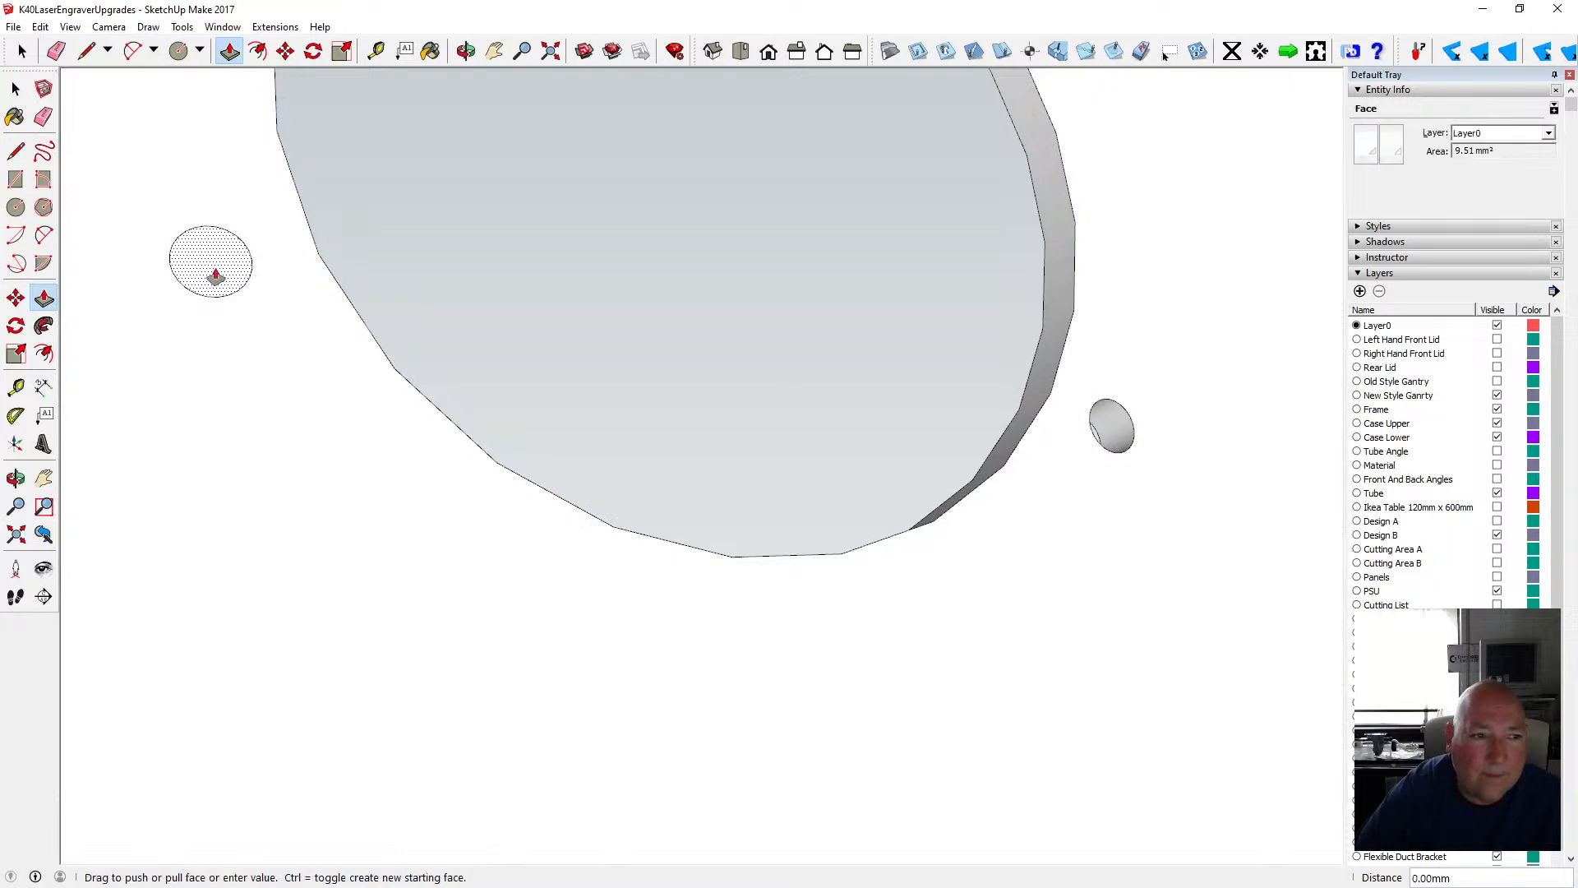
click(994, 450)
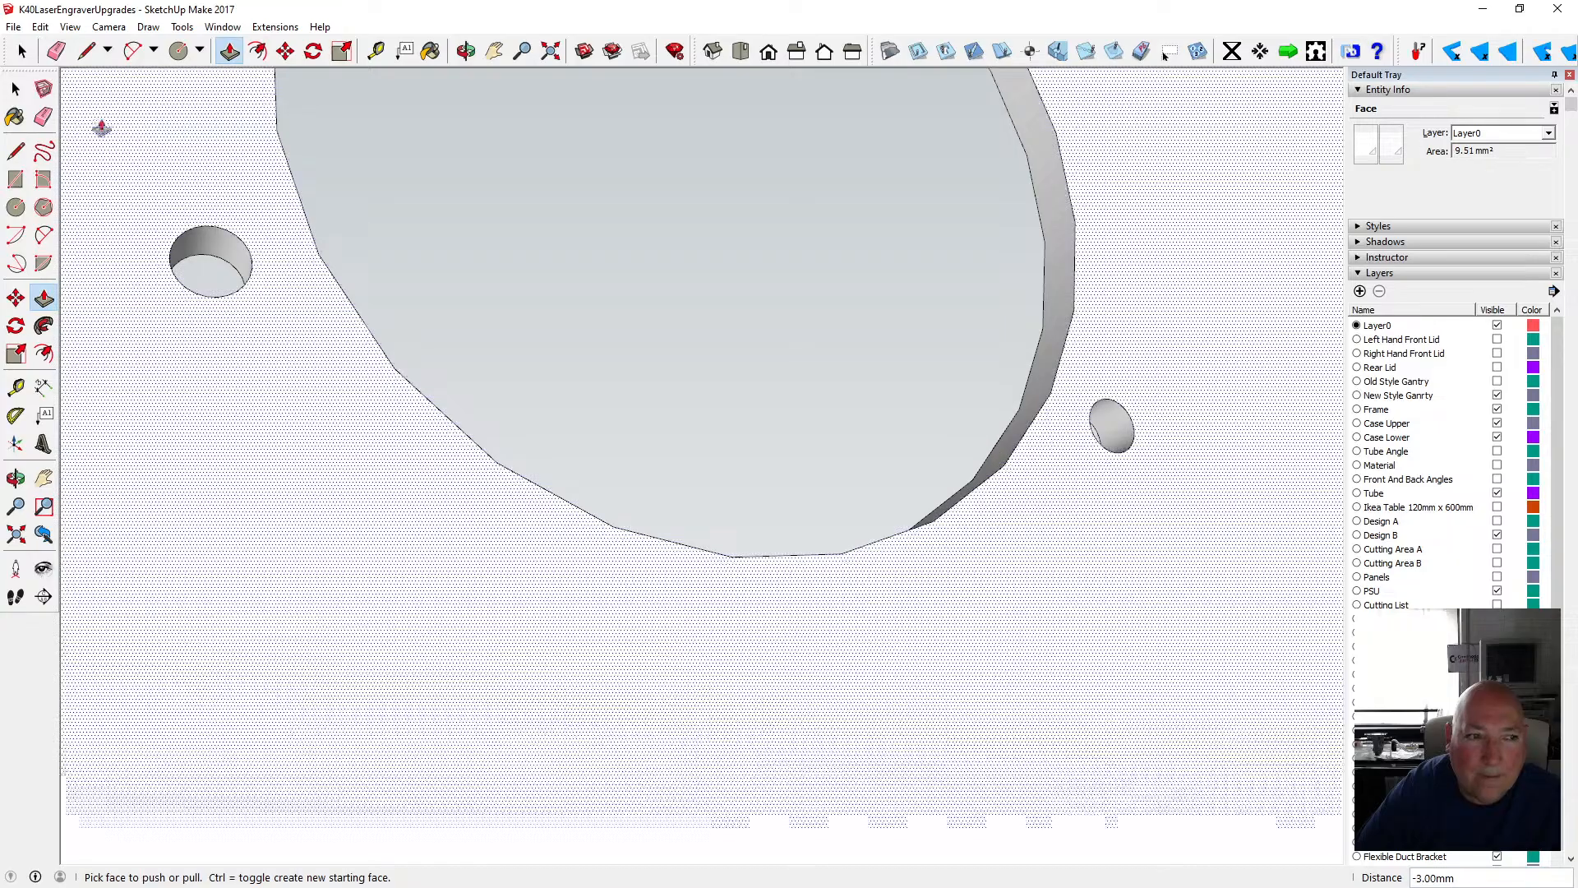
- Close the panel component and the groups around it to return to the complete engraver model
click(15, 88)
click(466, 51)
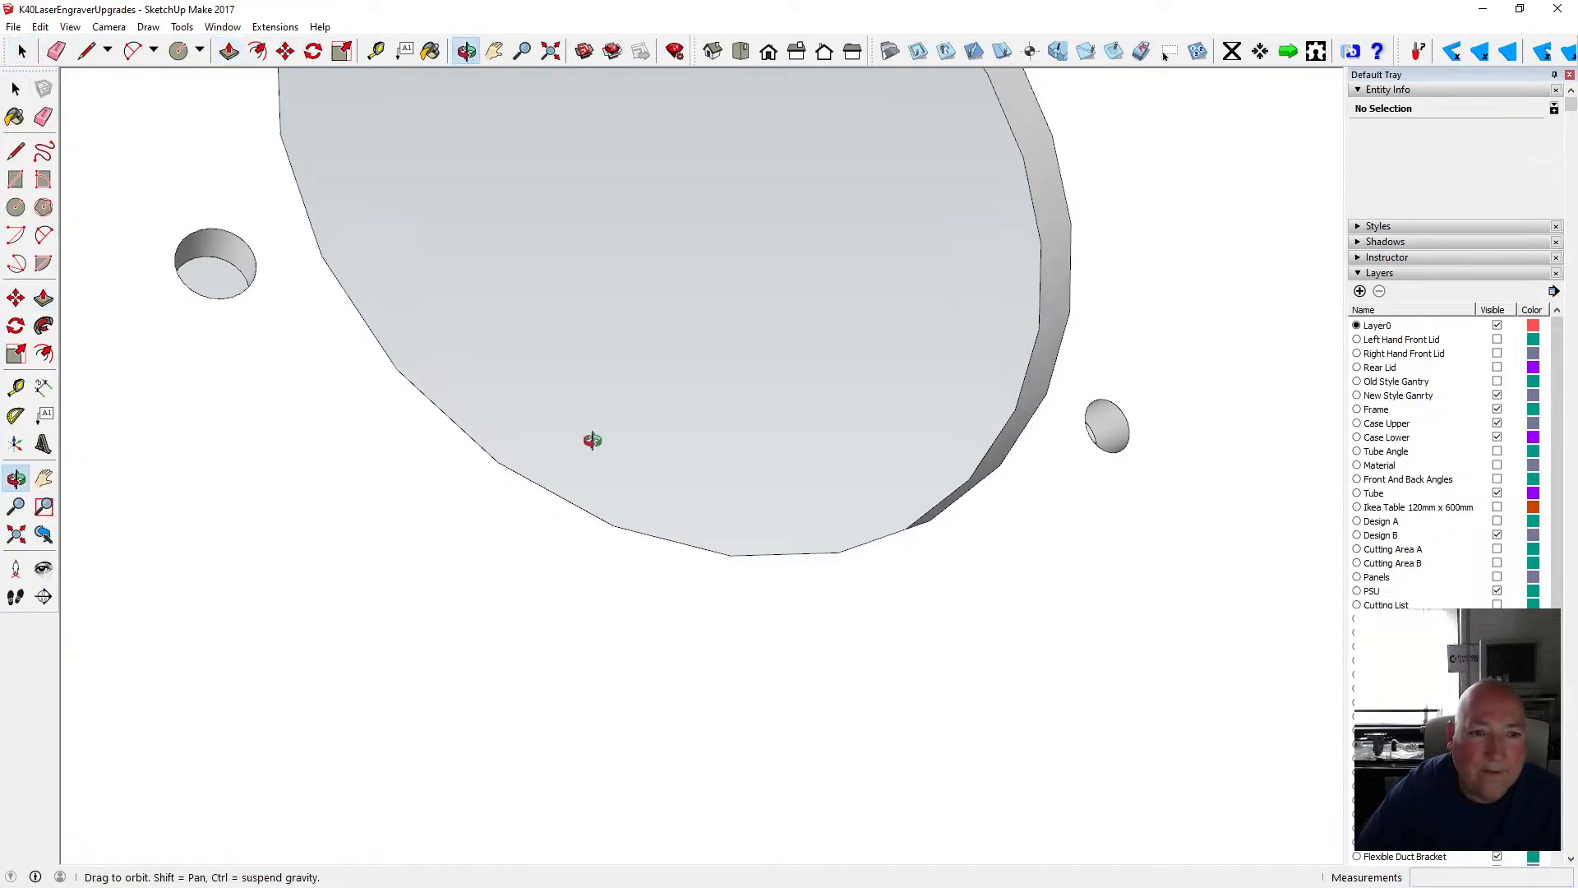
drag(591, 441, 521, 518)
scroll(521, 518, down, 3)
drag(387, 592, 344, 675)
click(16, 89)
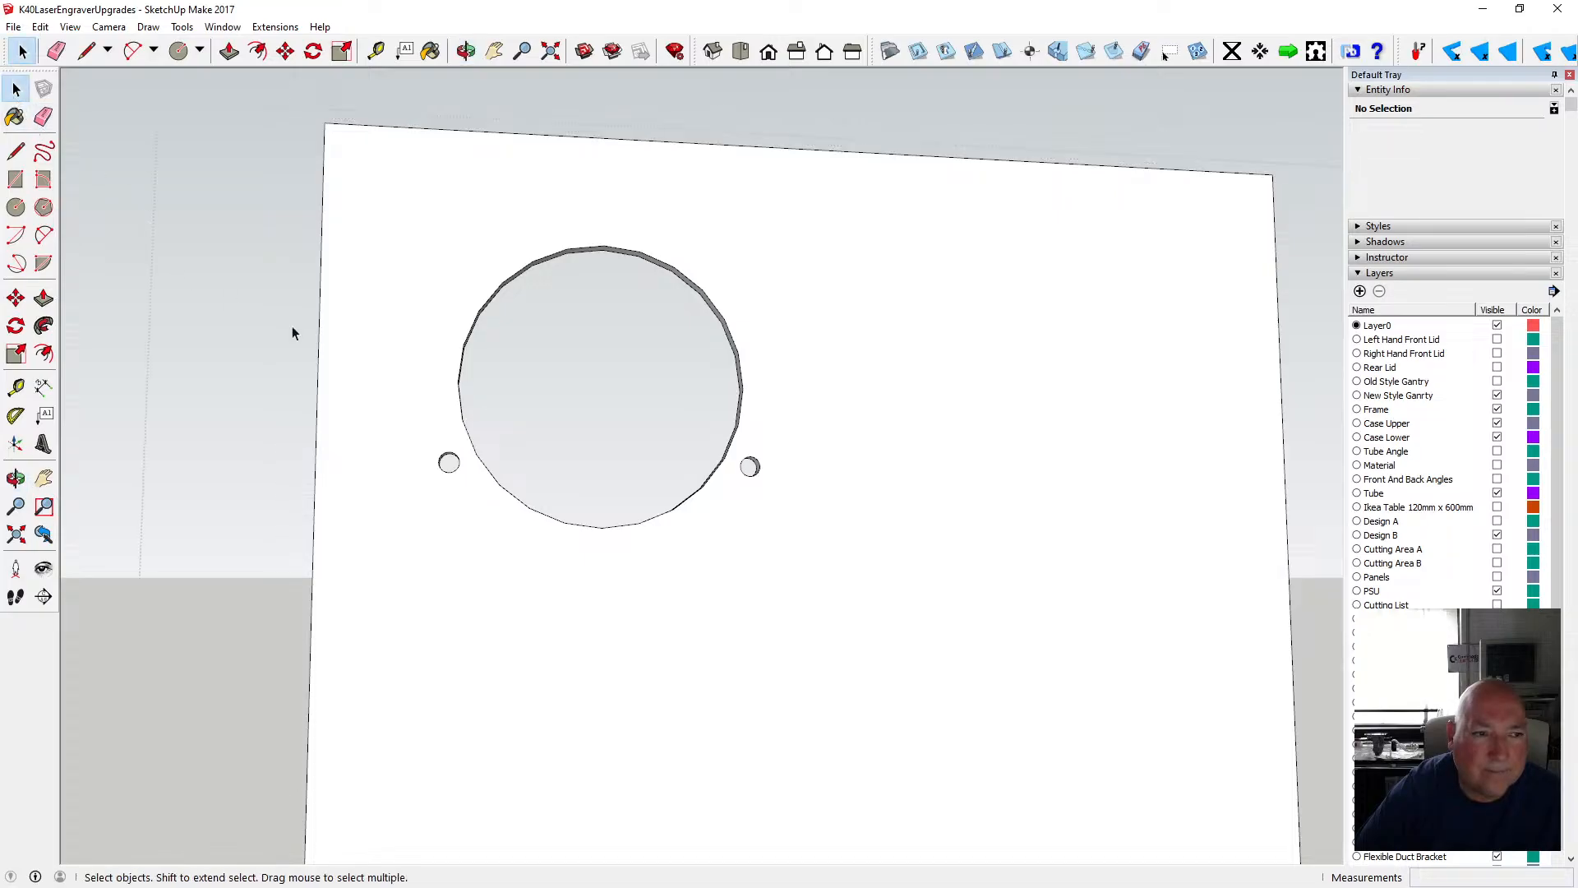
scroll(293, 332, down, 5)
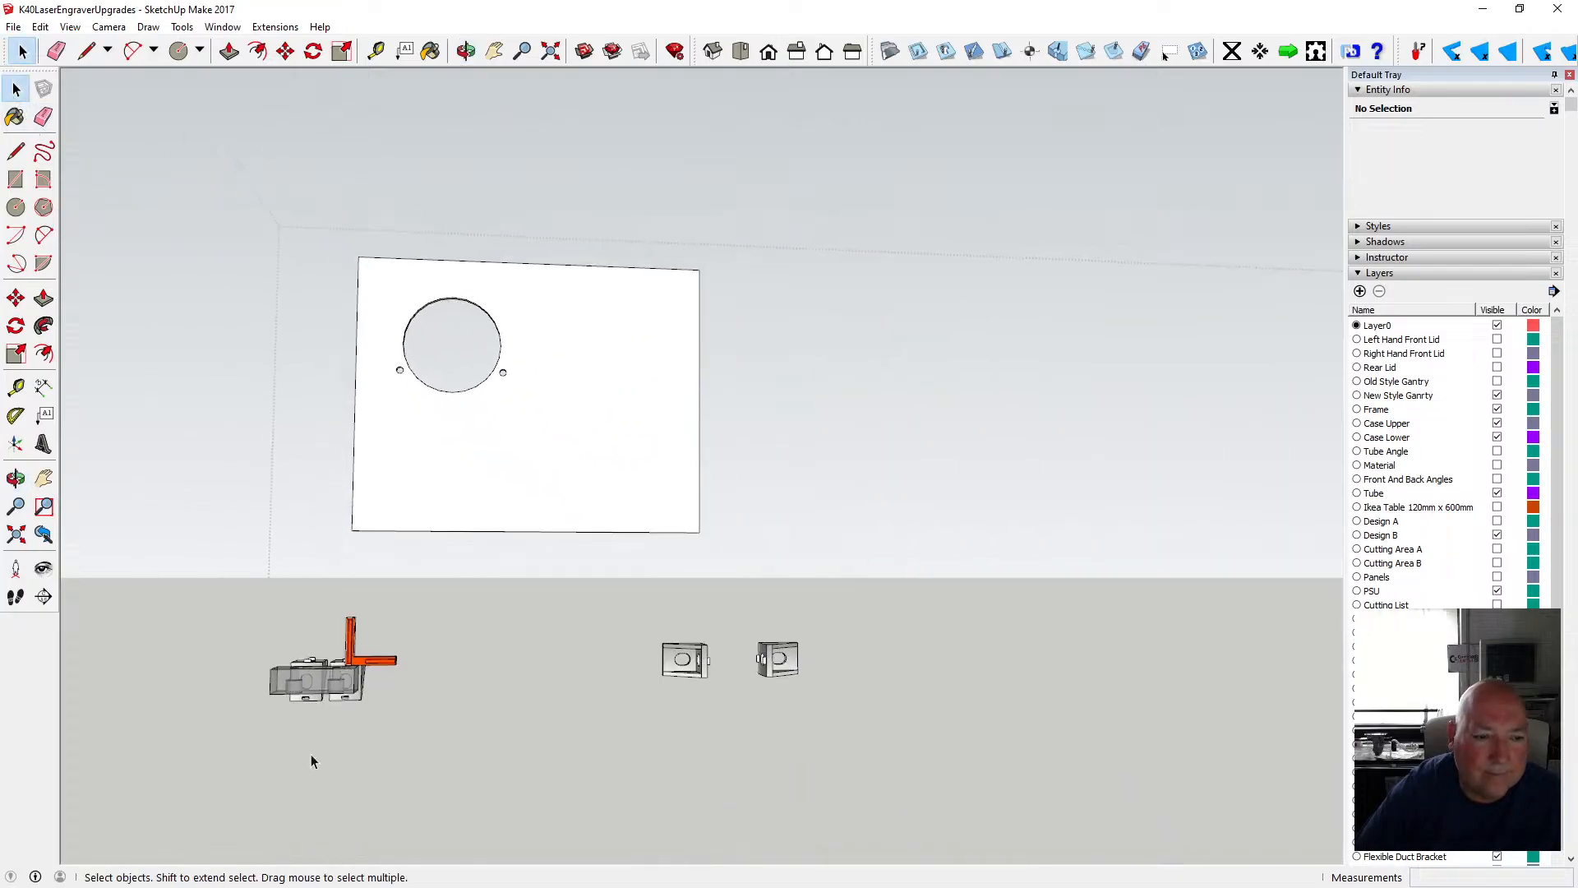
middle_drag(327, 736, 369, 689)
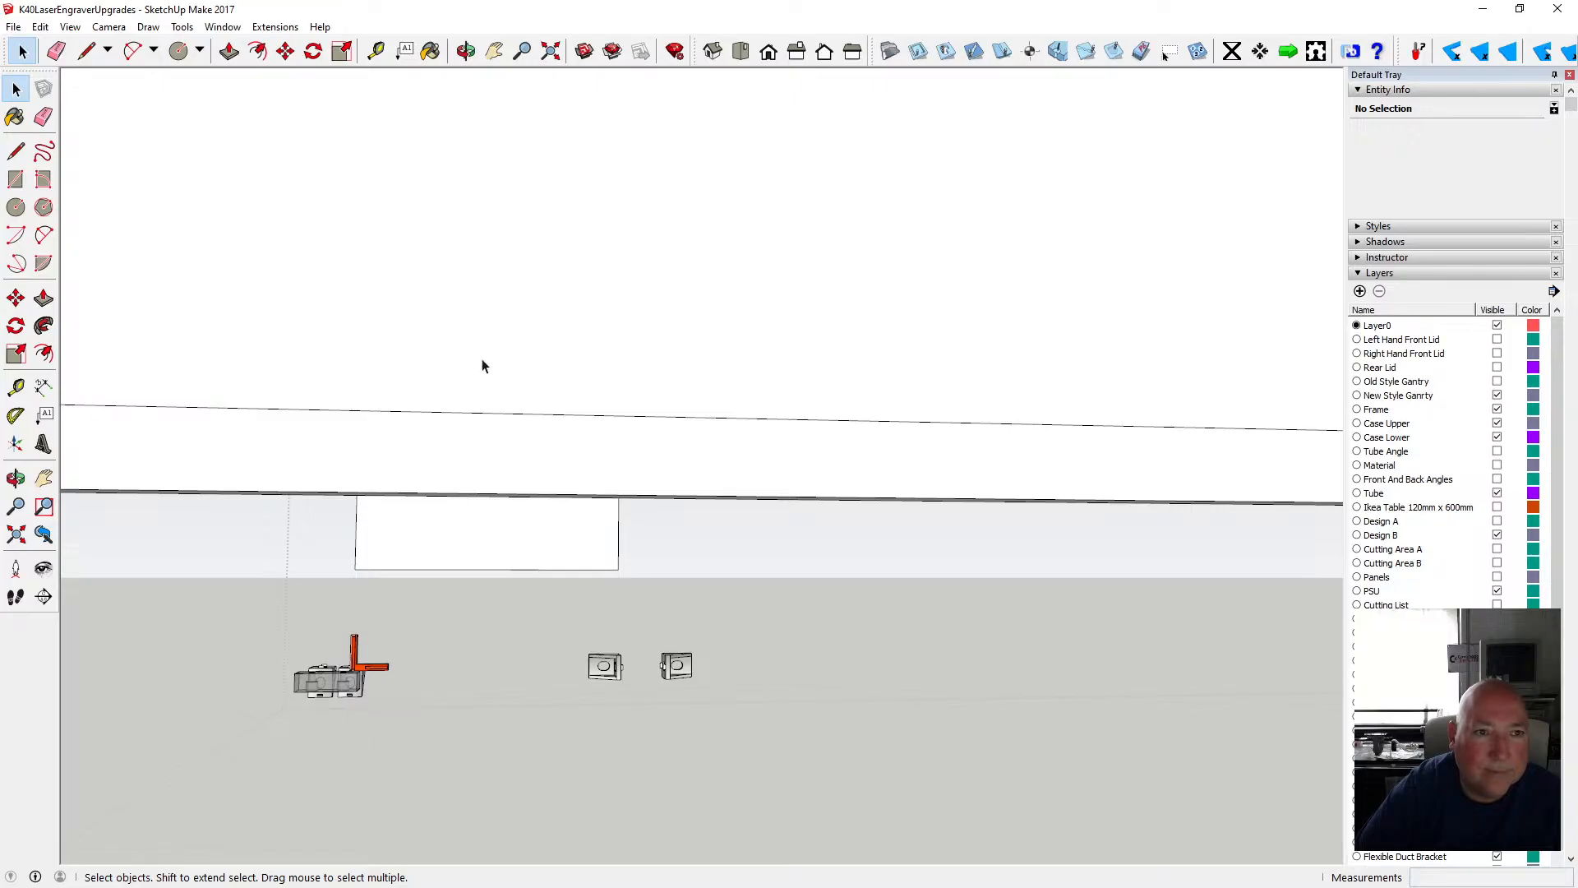
click(466, 52)
drag(498, 255, 584, 182)
scroll(466, 539, down, 5)
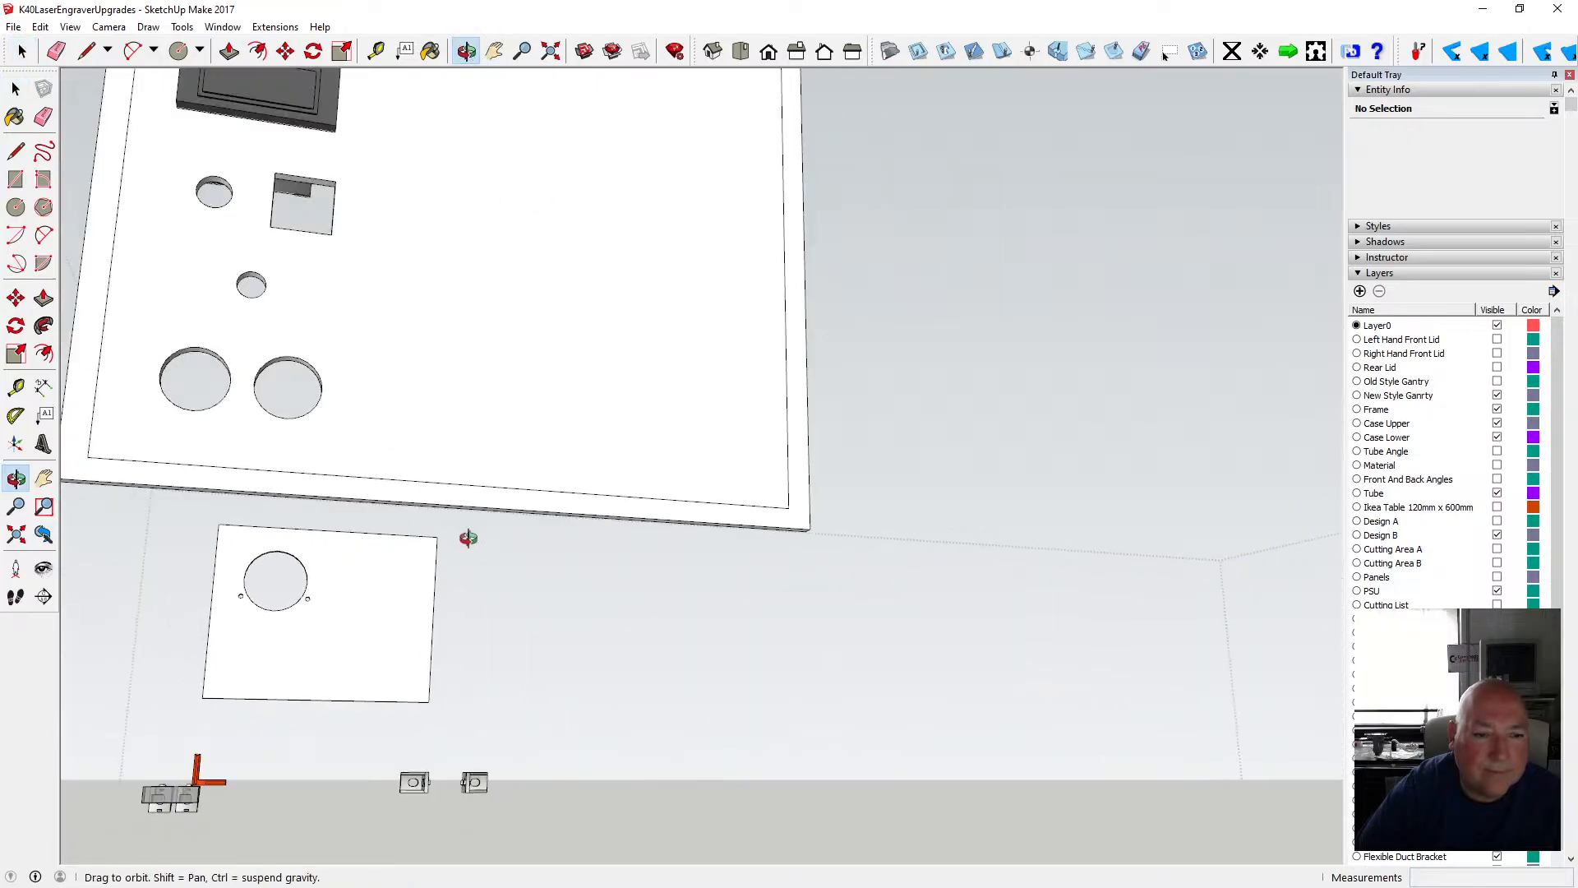
click(26, 92)
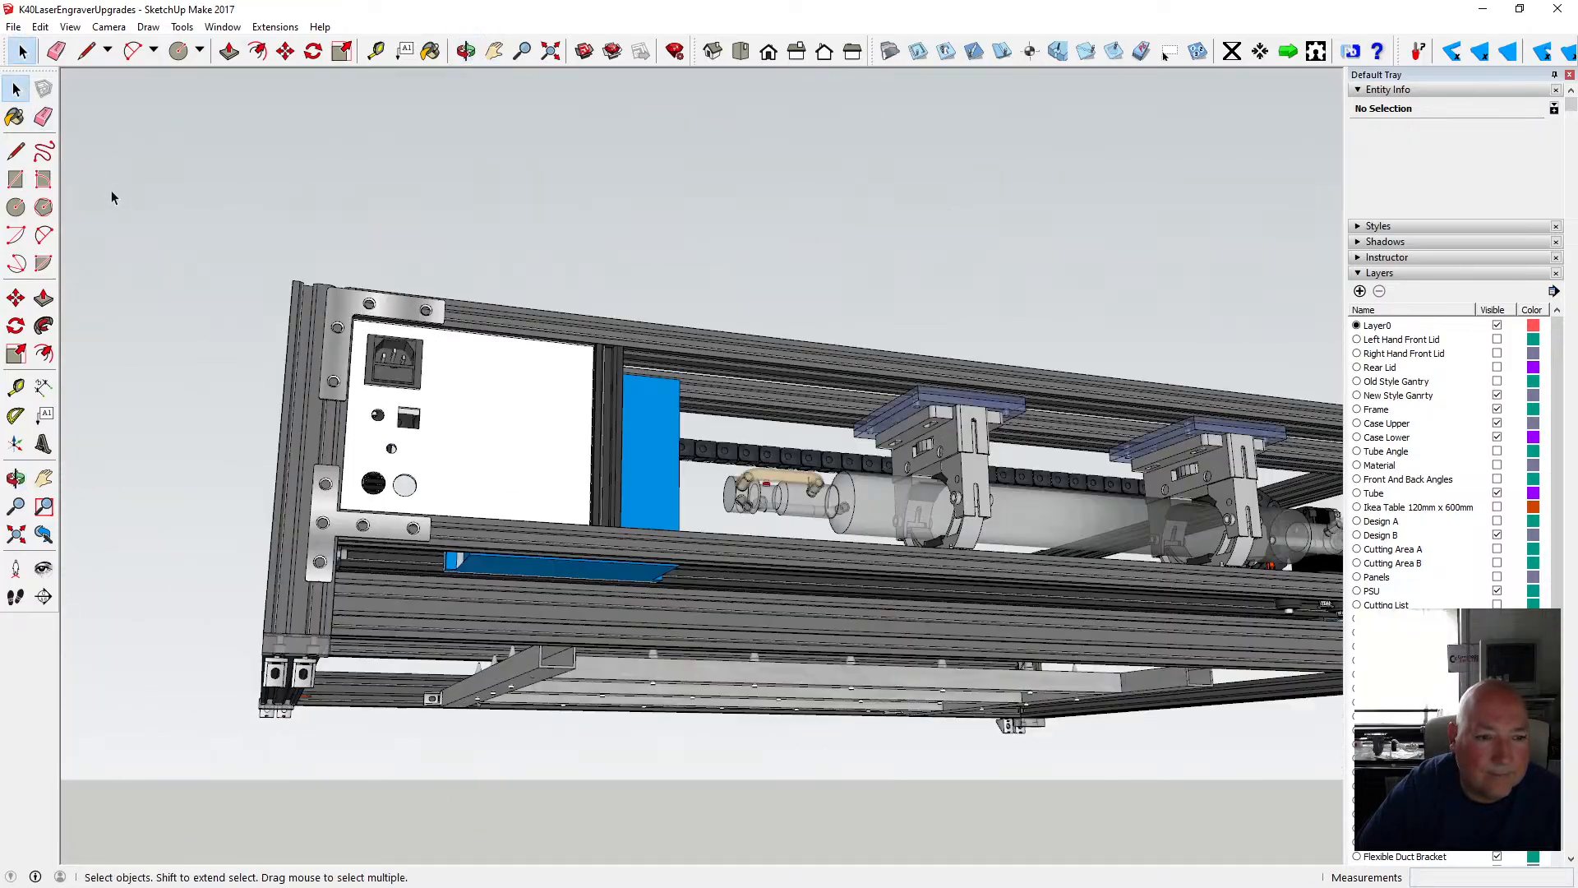
- Examine from behind the panel how the meter's studs and collar fit in their openings
scroll(381, 602, up, 10)
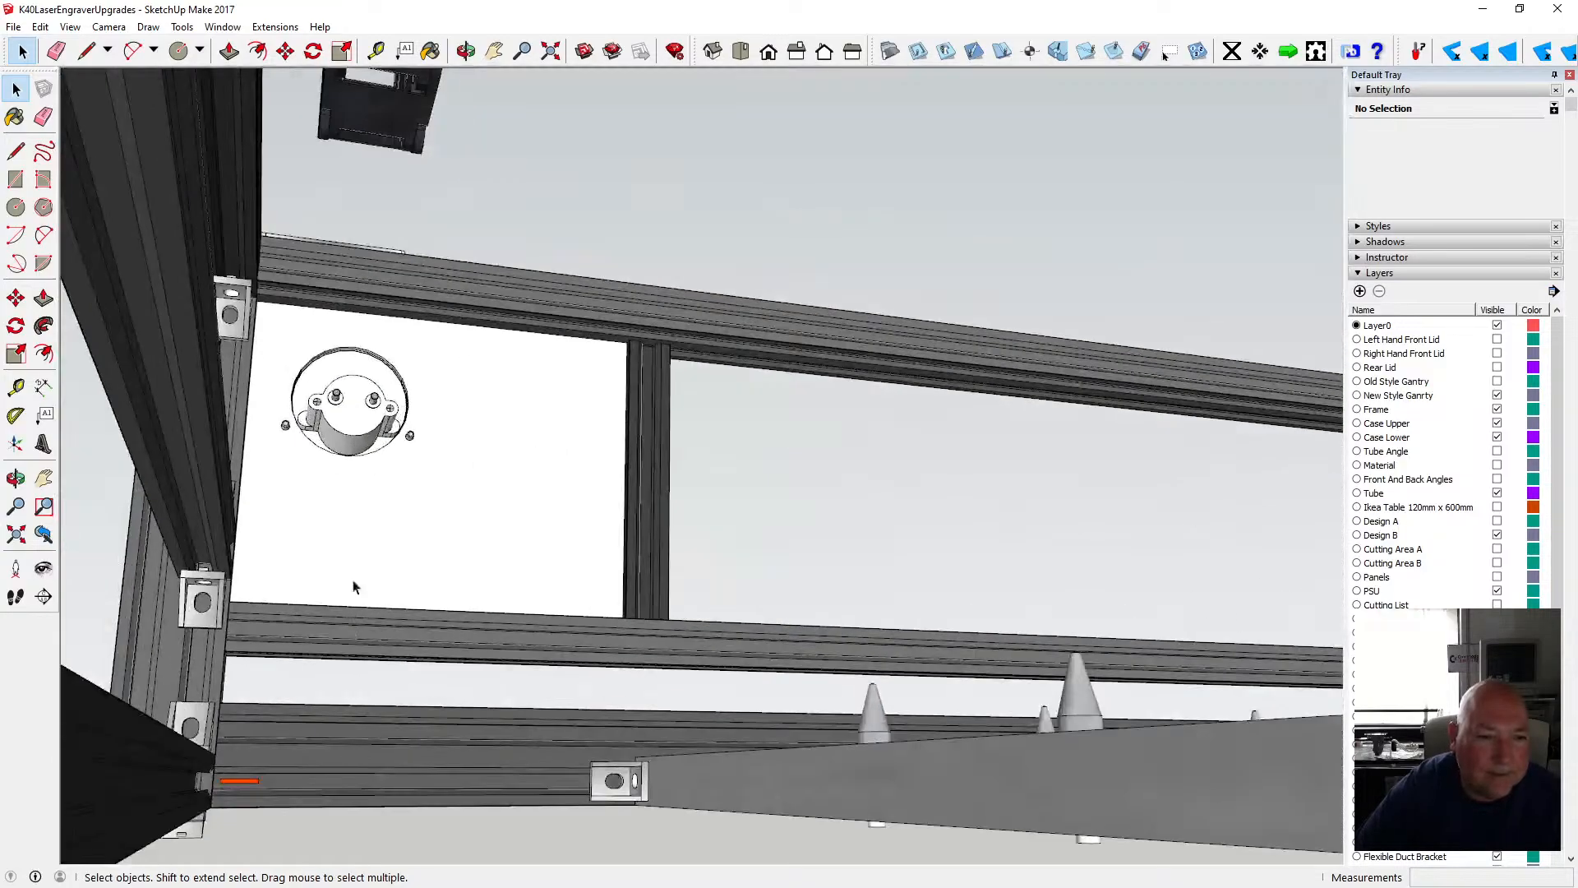
scroll(315, 386, up, 3)
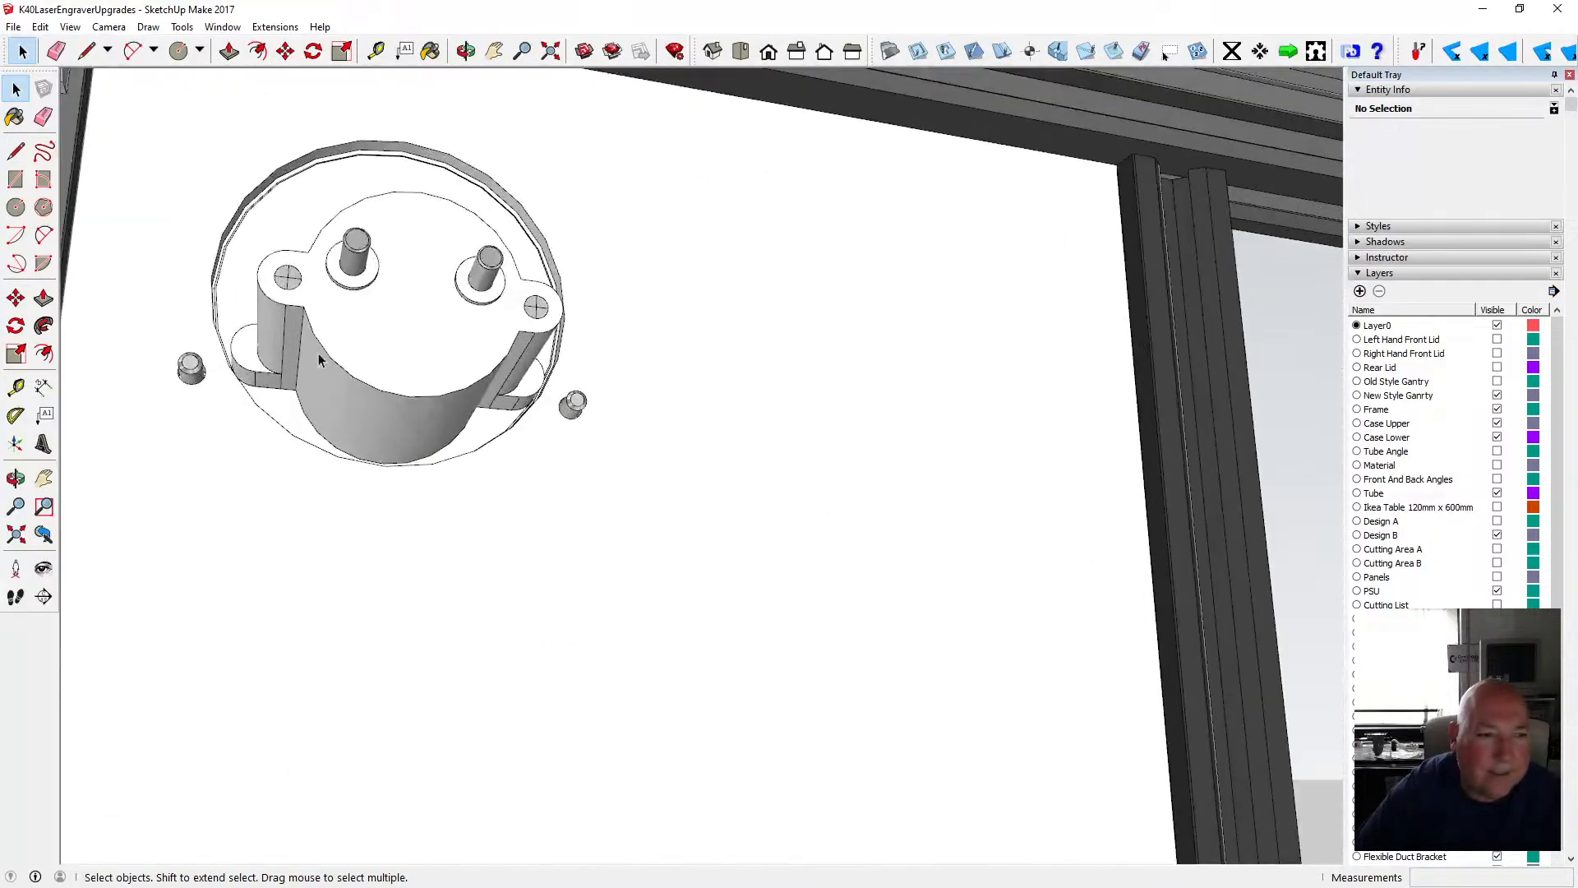
click(473, 53)
drag(396, 321, 197, 444)
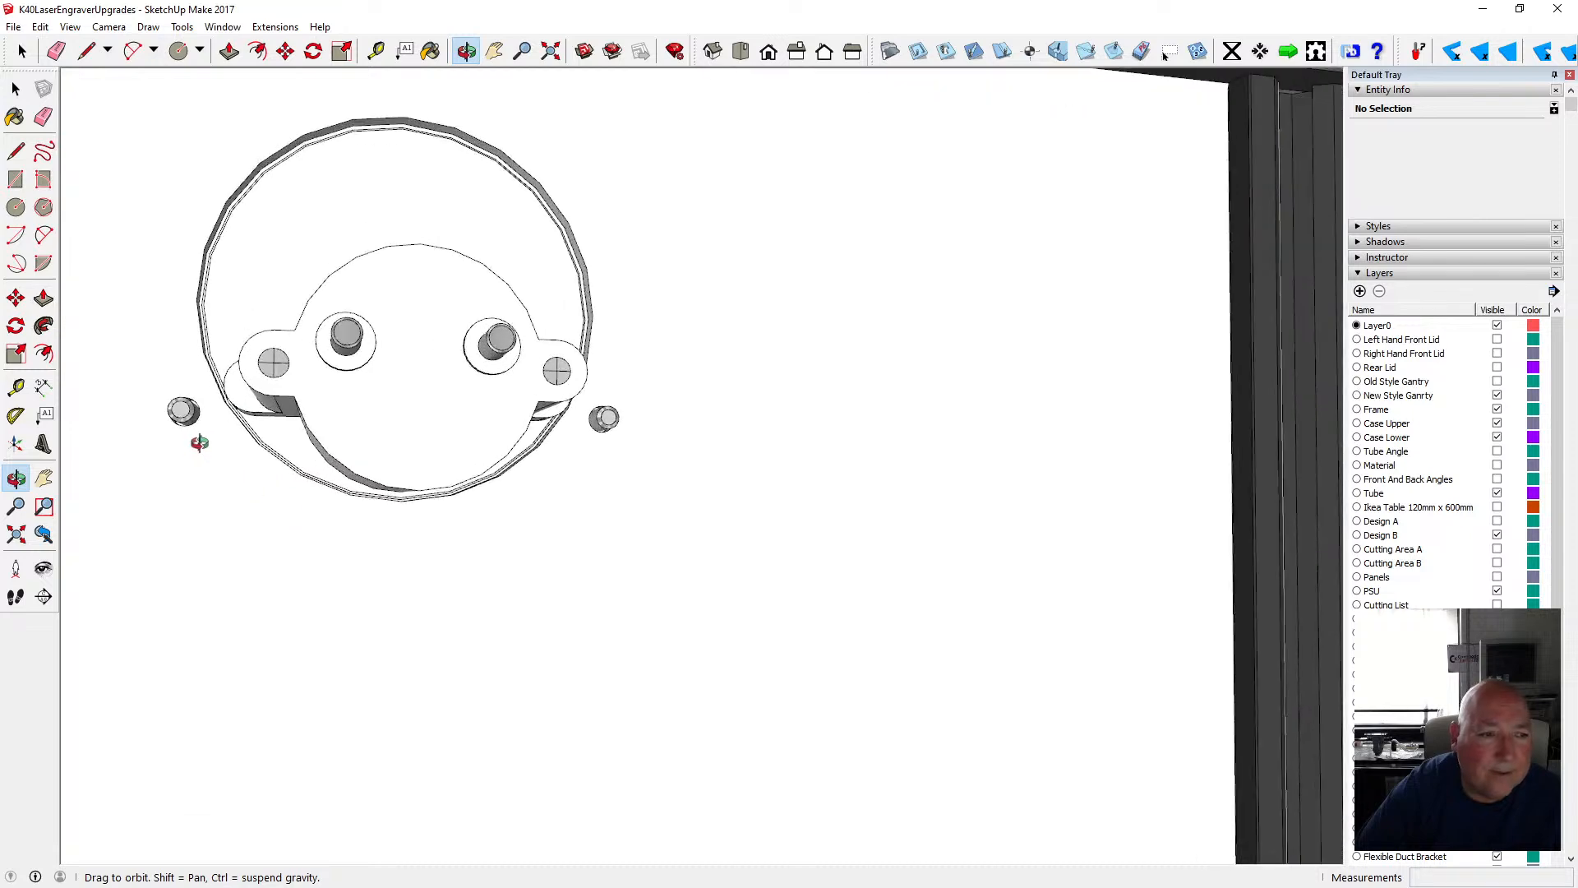
scroll(196, 441, up, 5)
scroll(190, 411, up, 3)
drag(157, 393, 166, 451)
scroll(293, 476, down, 3)
scroll(335, 436, down, 6)
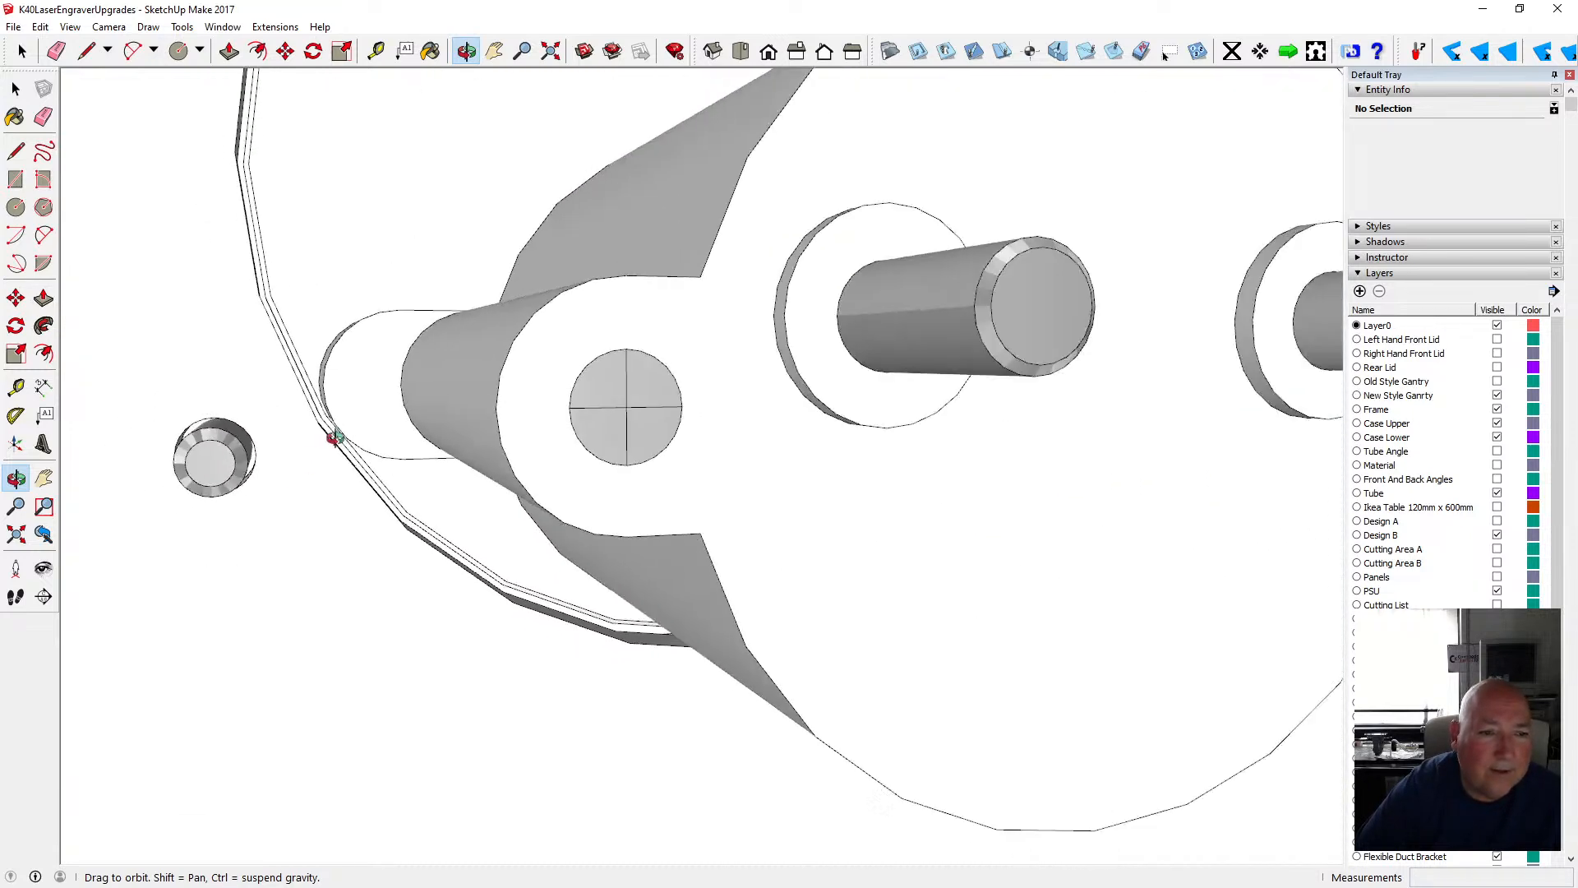
- Inspect the meter body's position behind the panel and its clearance within the surrounding frame
drag(336, 434, 705, 451)
scroll(545, 471, down, 8)
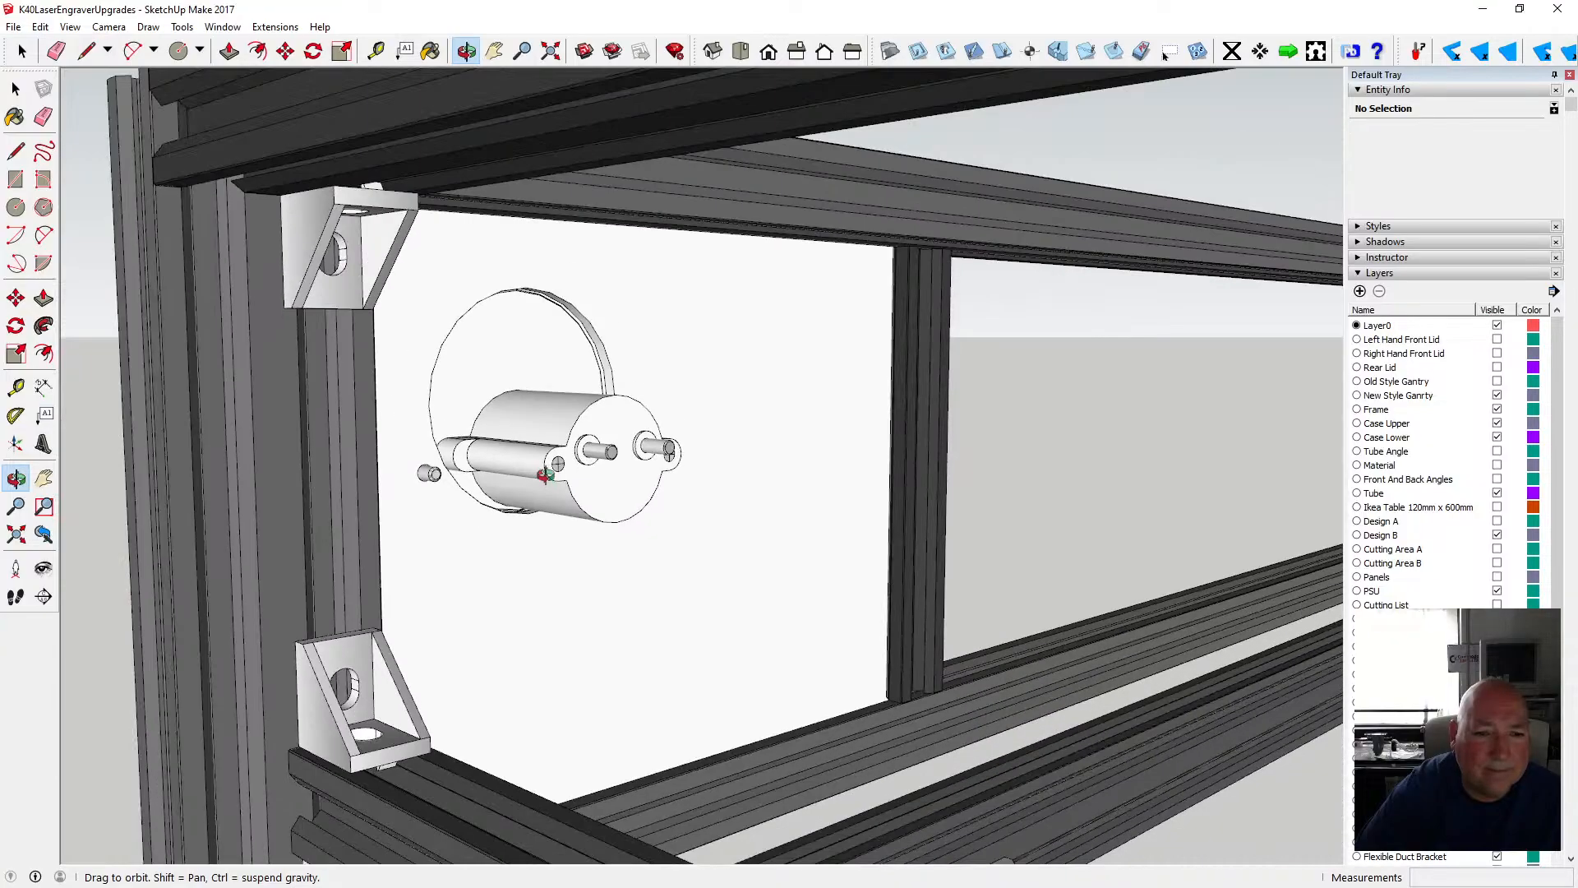
scroll(600, 456, down, 3)
scroll(575, 469, up, 8)
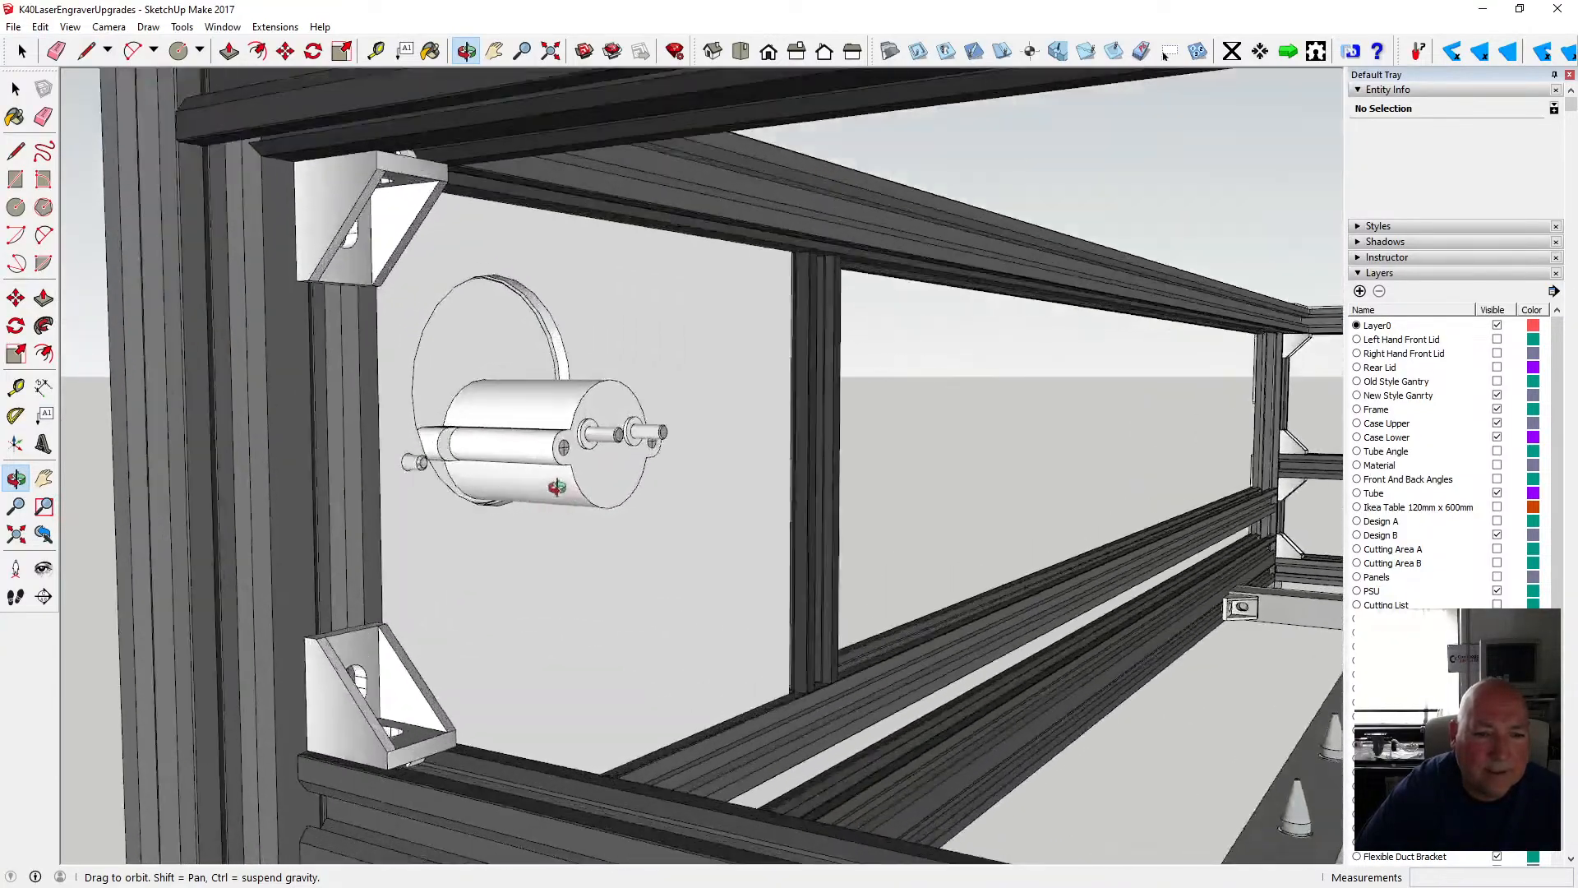
drag(523, 457, 599, 491)
scroll(599, 444, down, 5)
scroll(600, 443, down, 4)
scroll(666, 451, up, 10)
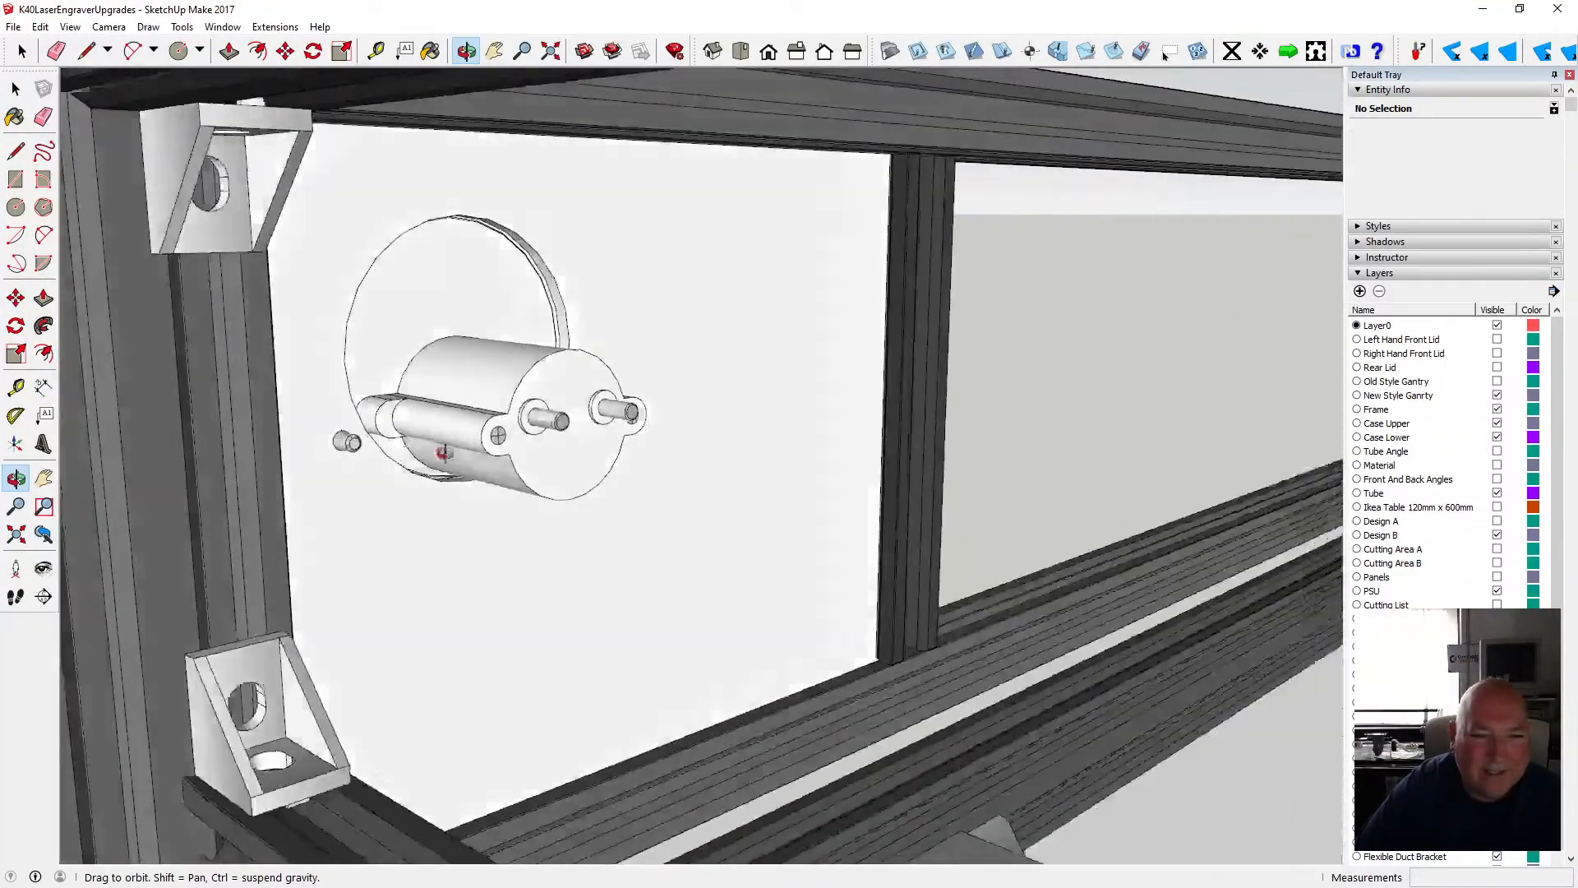
drag(443, 453, 692, 488)
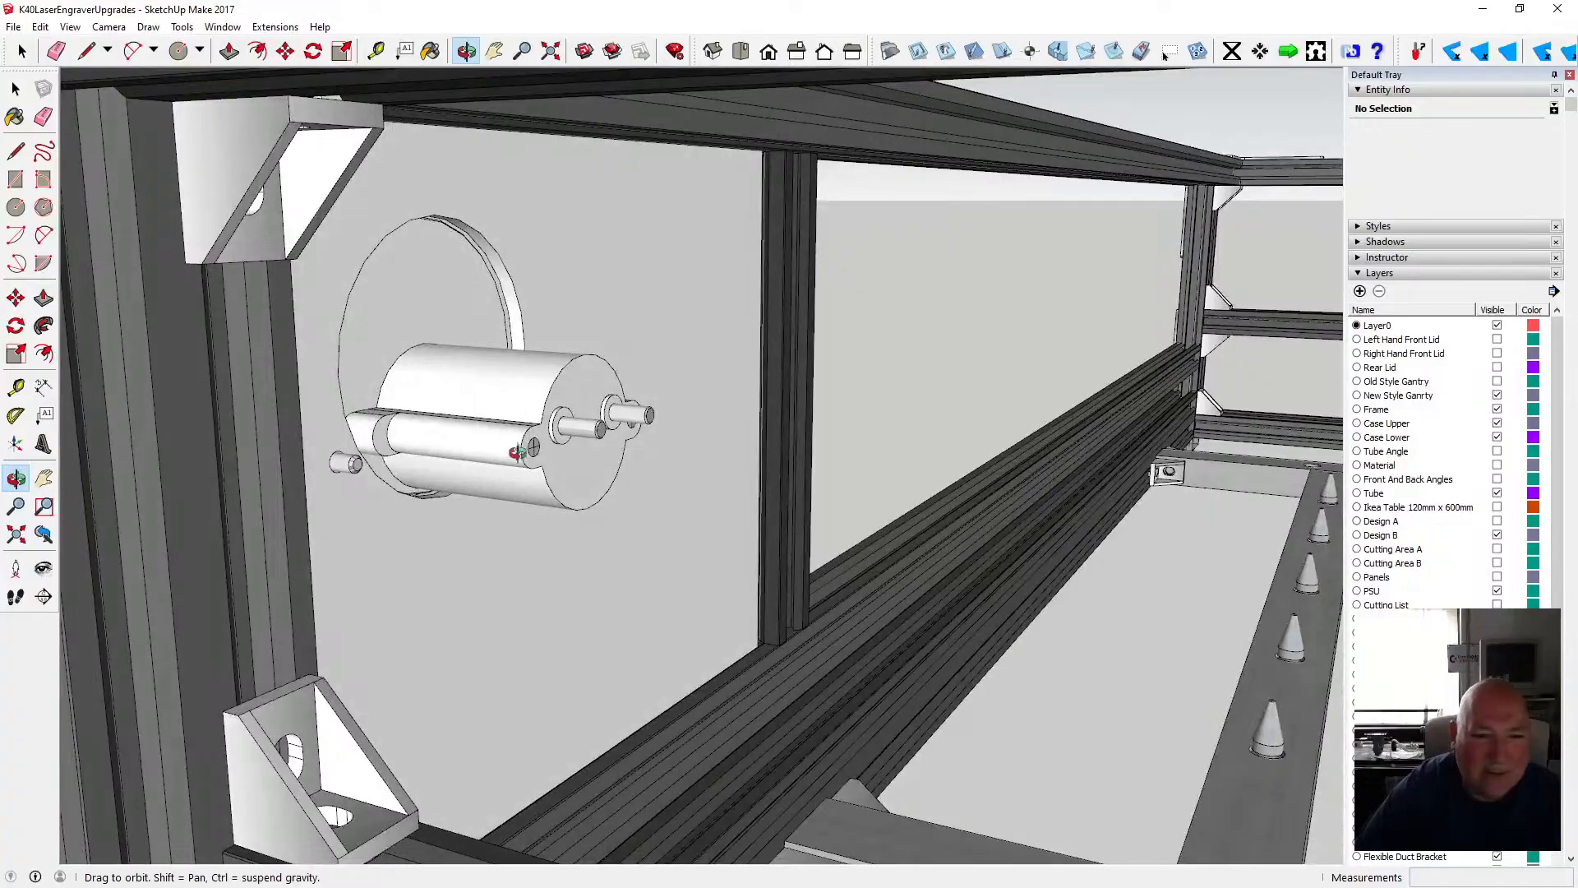
scroll(518, 452, down, 5)
scroll(477, 462, down, 3)
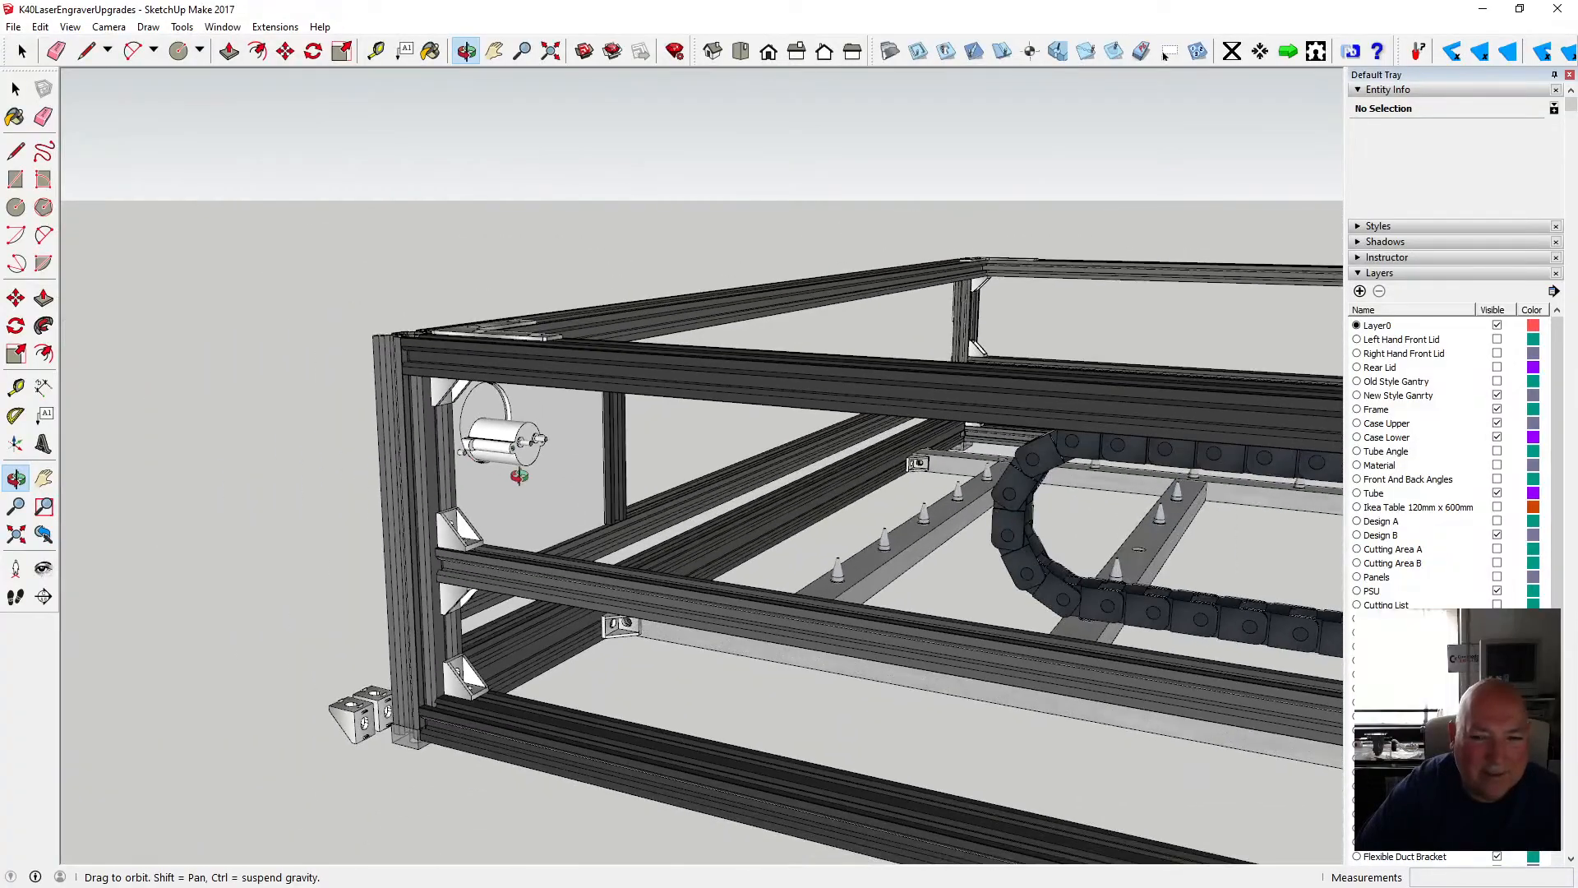
- Show the engraver from the front in parallel projection, framed on the milliamp meter and its panel
drag(518, 468, 689, 544)
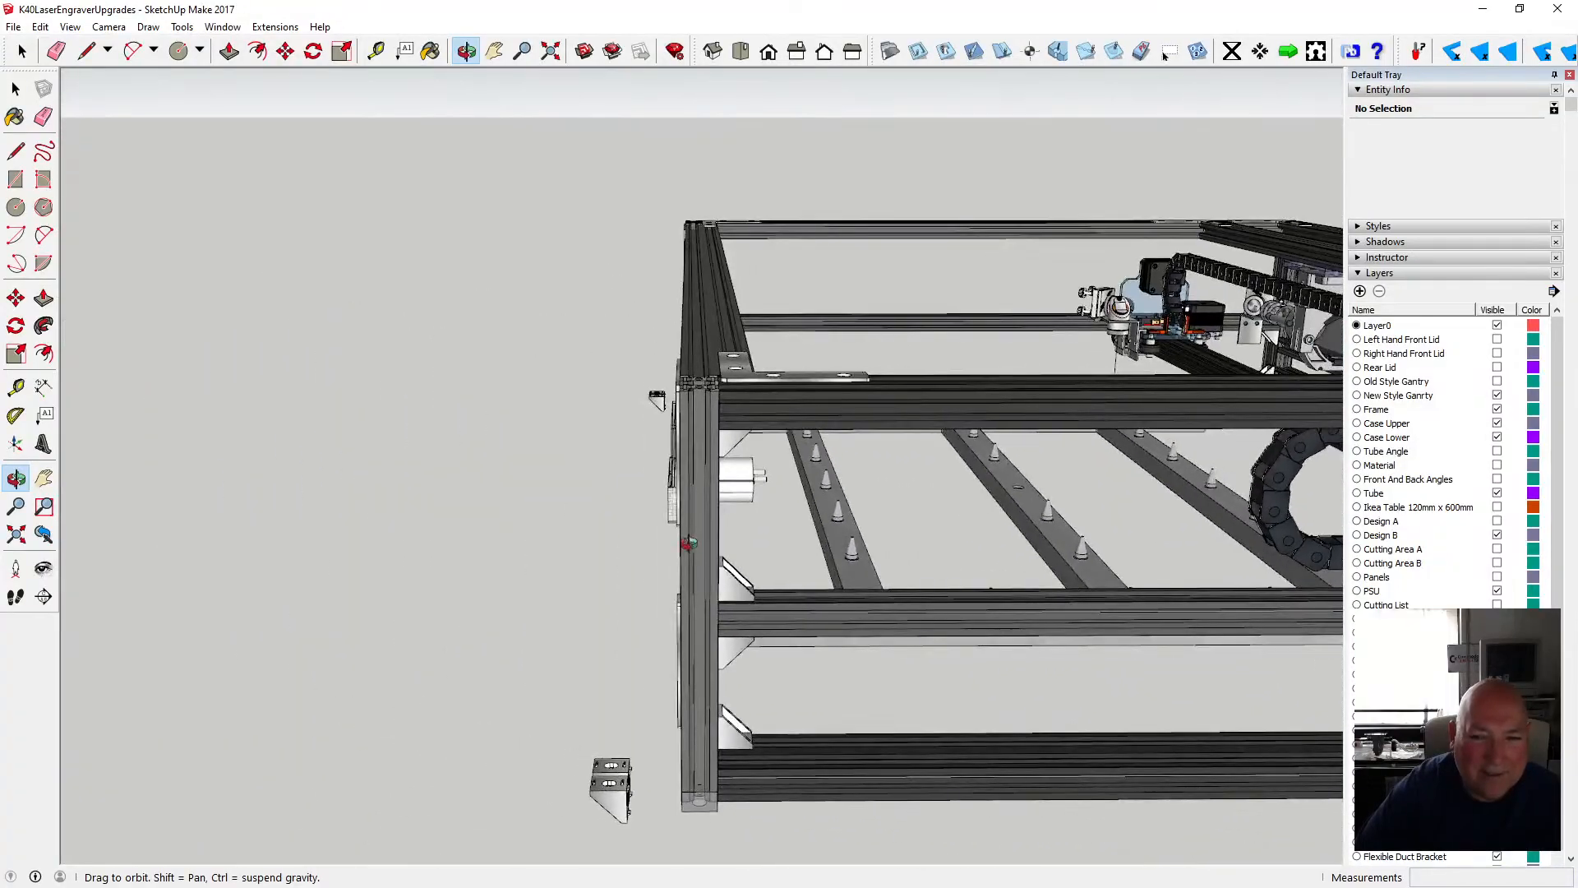
click(742, 53)
click(769, 54)
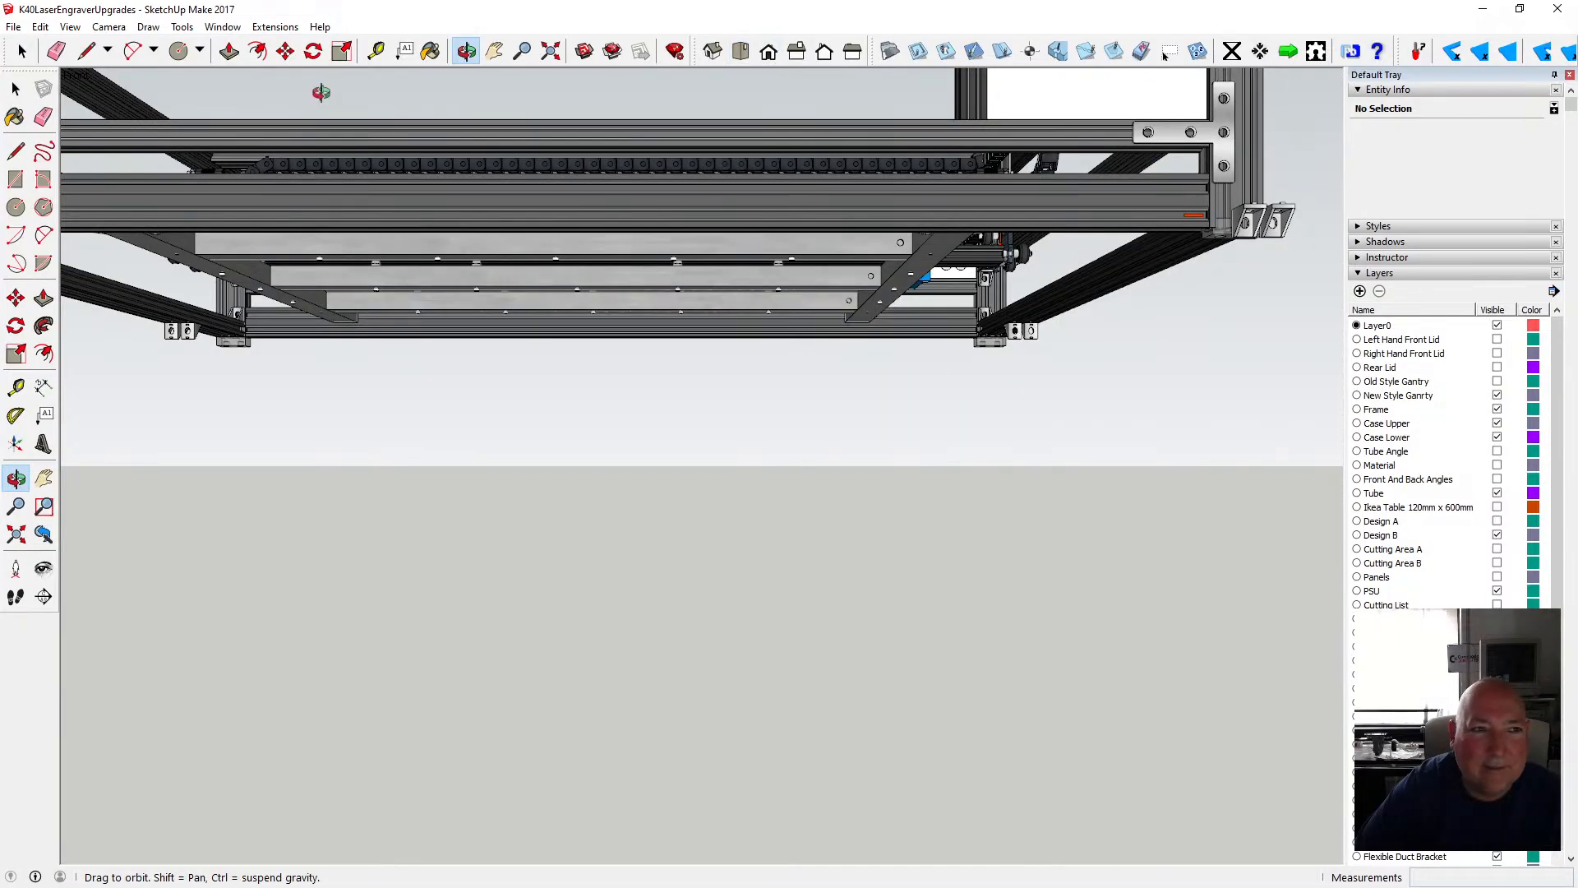
click(123, 27)
click(136, 124)
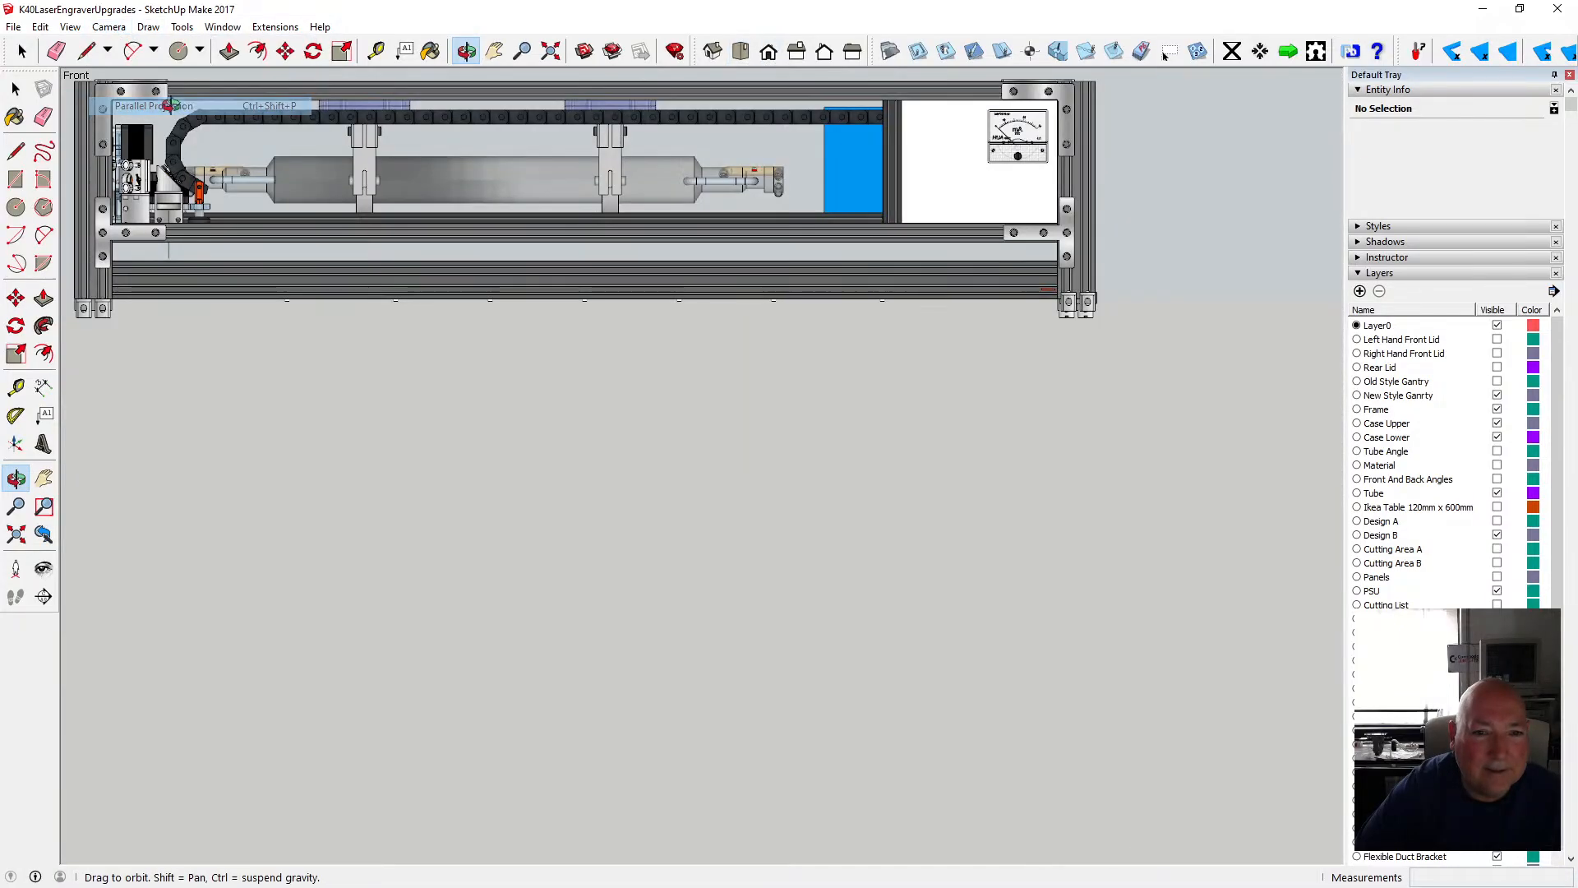
click(550, 51)
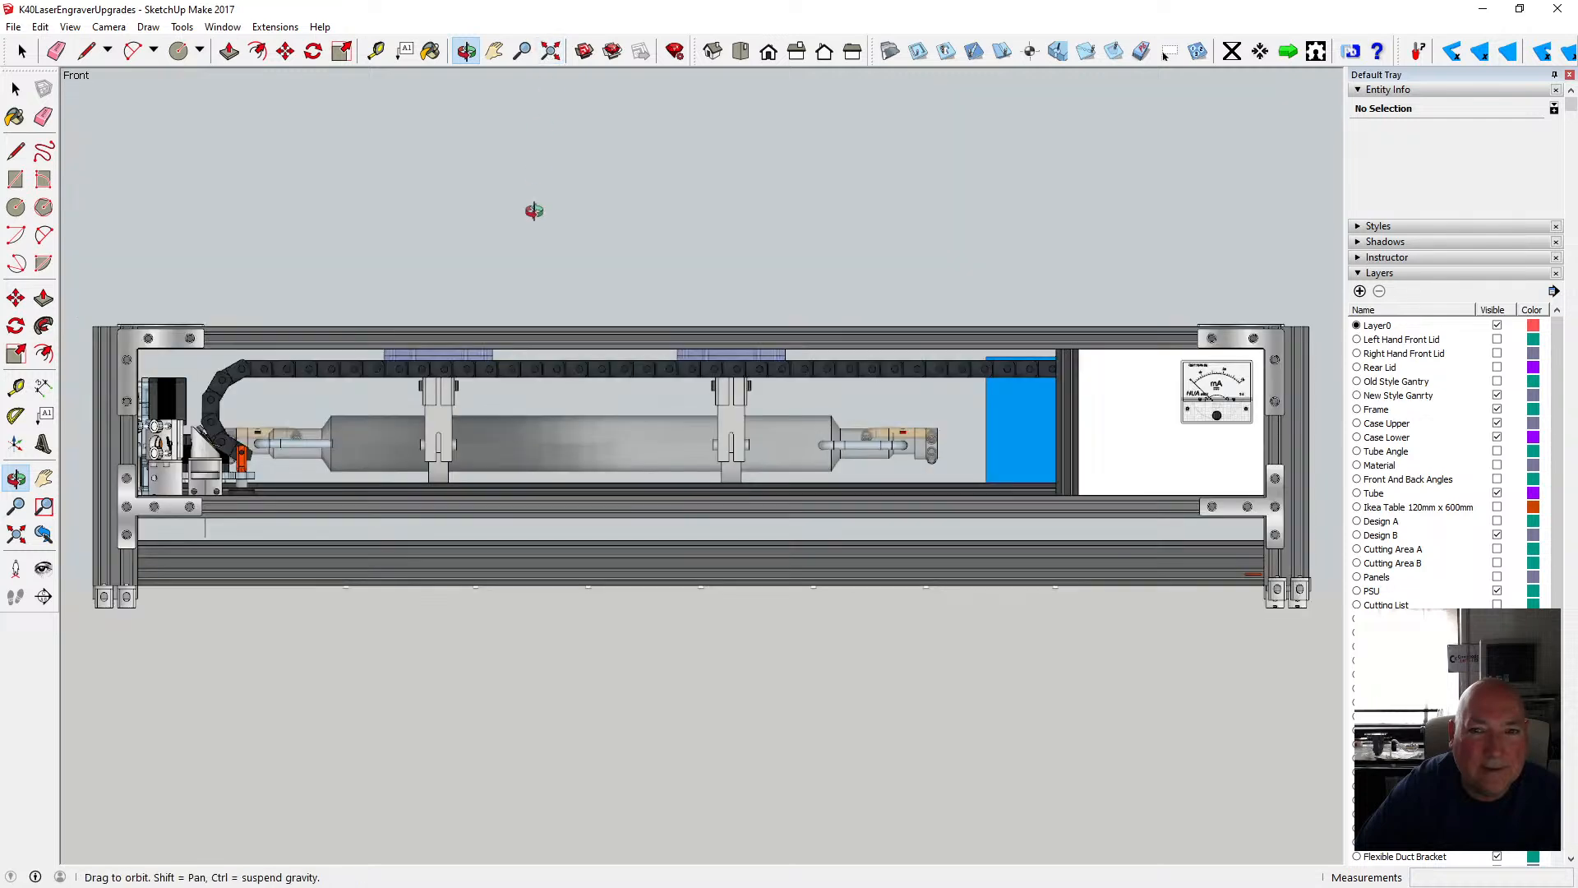
scroll(1122, 433, up, 6)
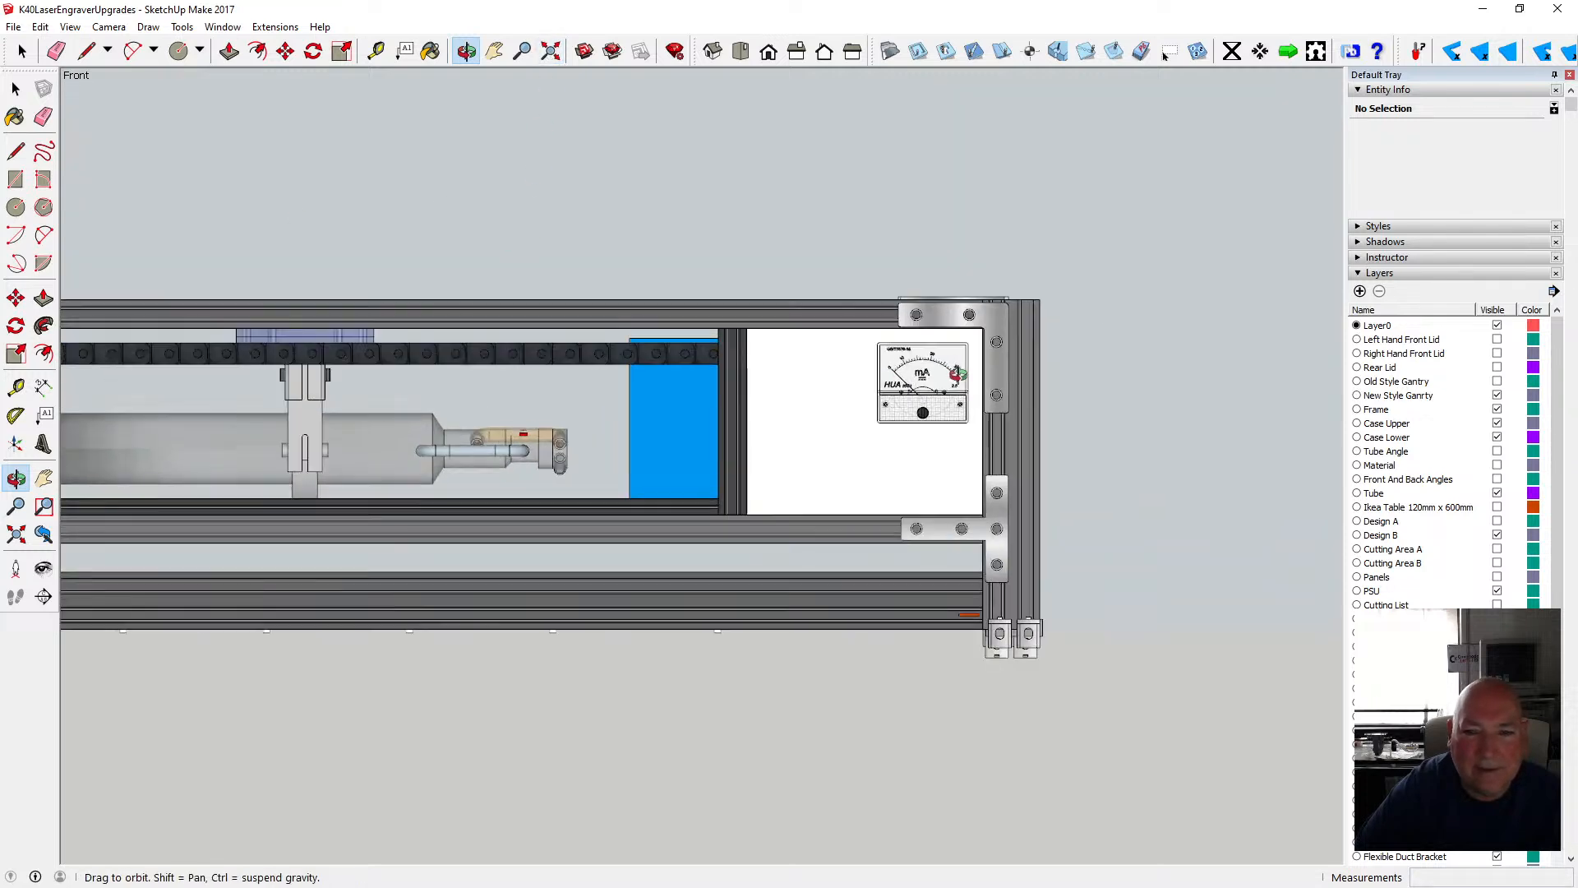
scroll(958, 370, up, 1)
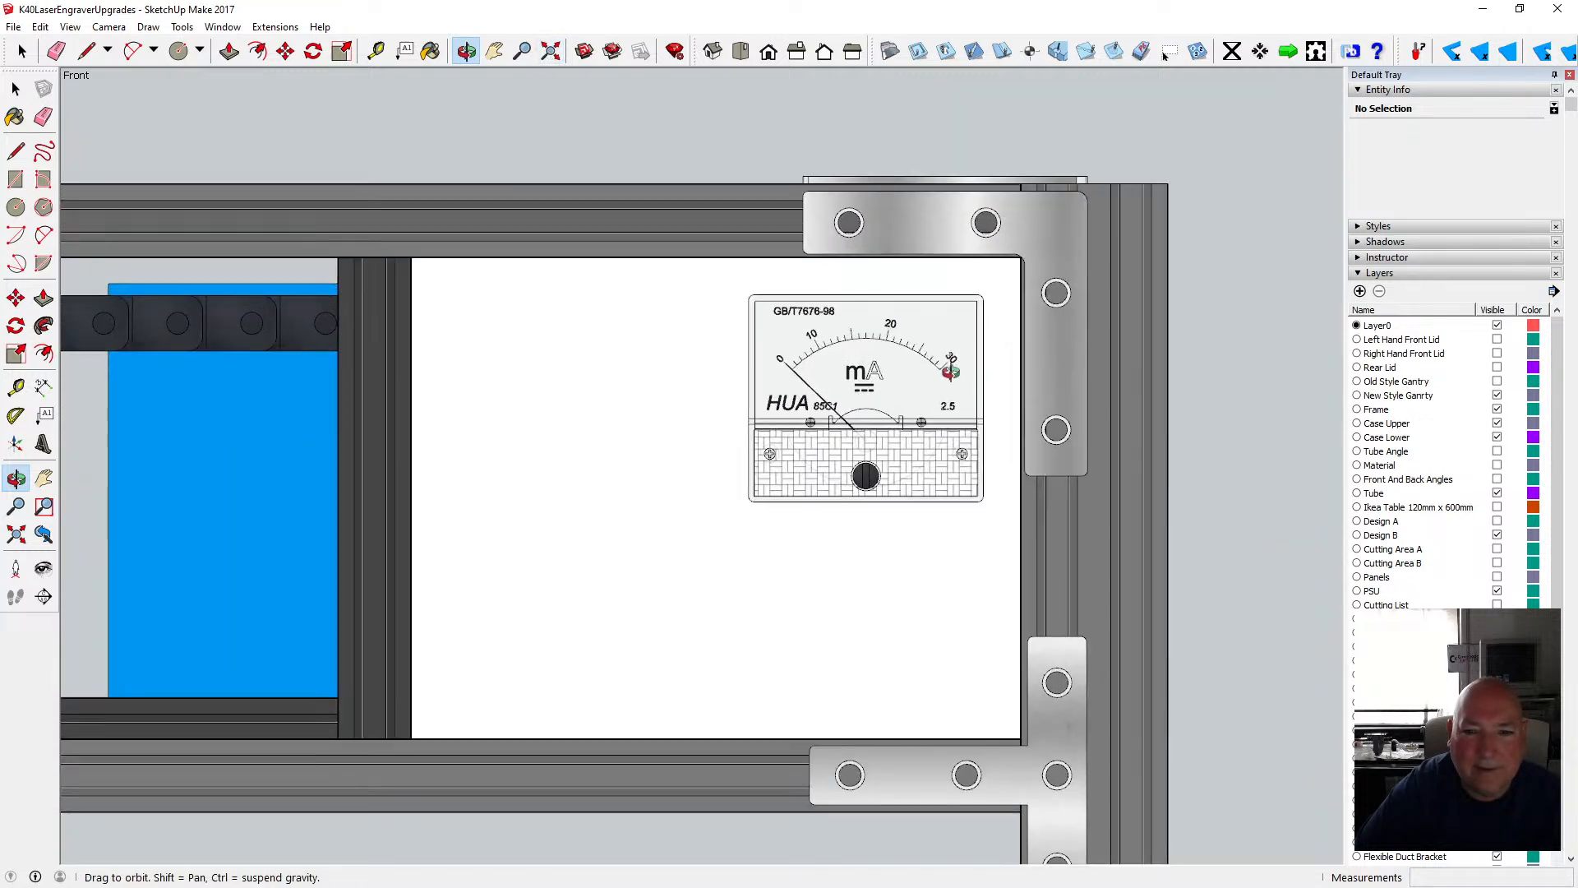
- Turn on X-ray face style and examine the meter's position relative to the parts behind the front panel
click(70, 27)
mouse_move(181, 243)
click(231, 238)
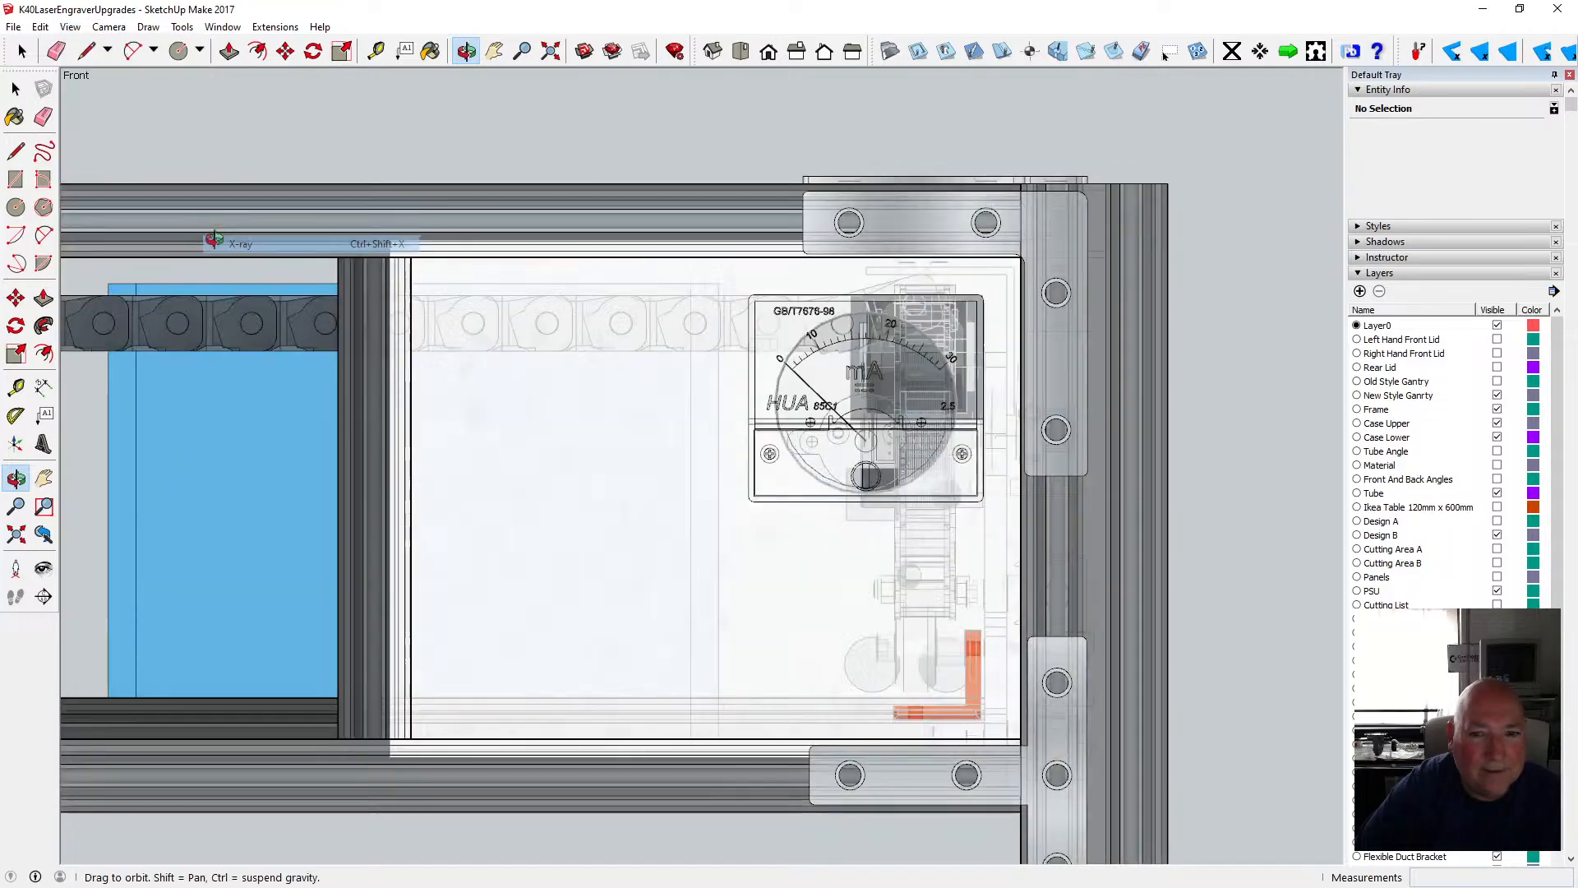
scroll(926, 472, up, 3)
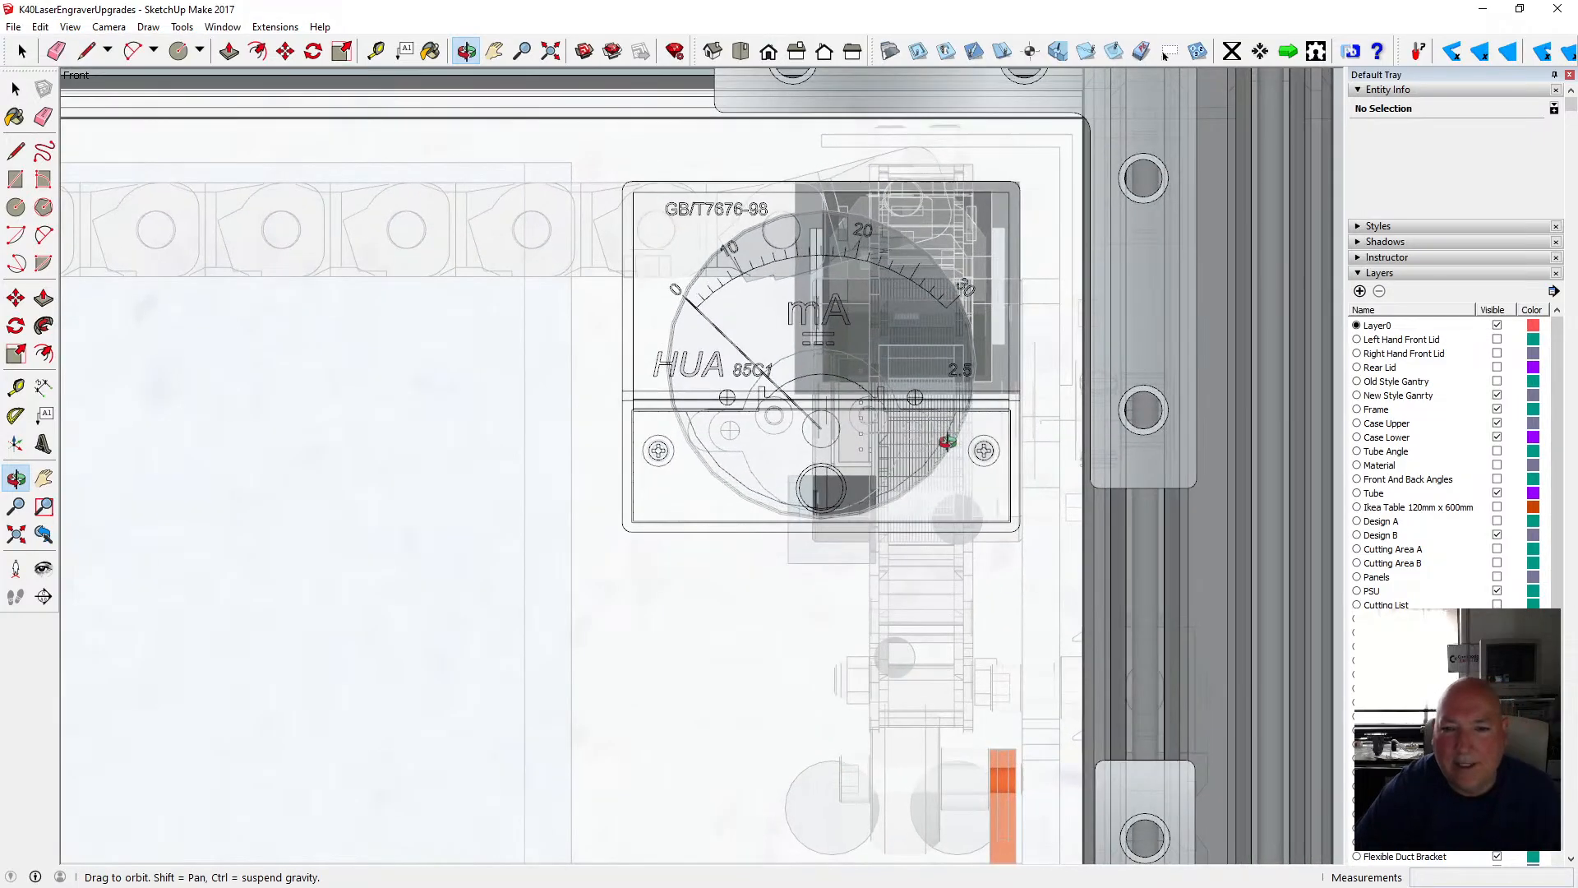
scroll(905, 471, down, 2)
scroll(904, 470, up, 2)
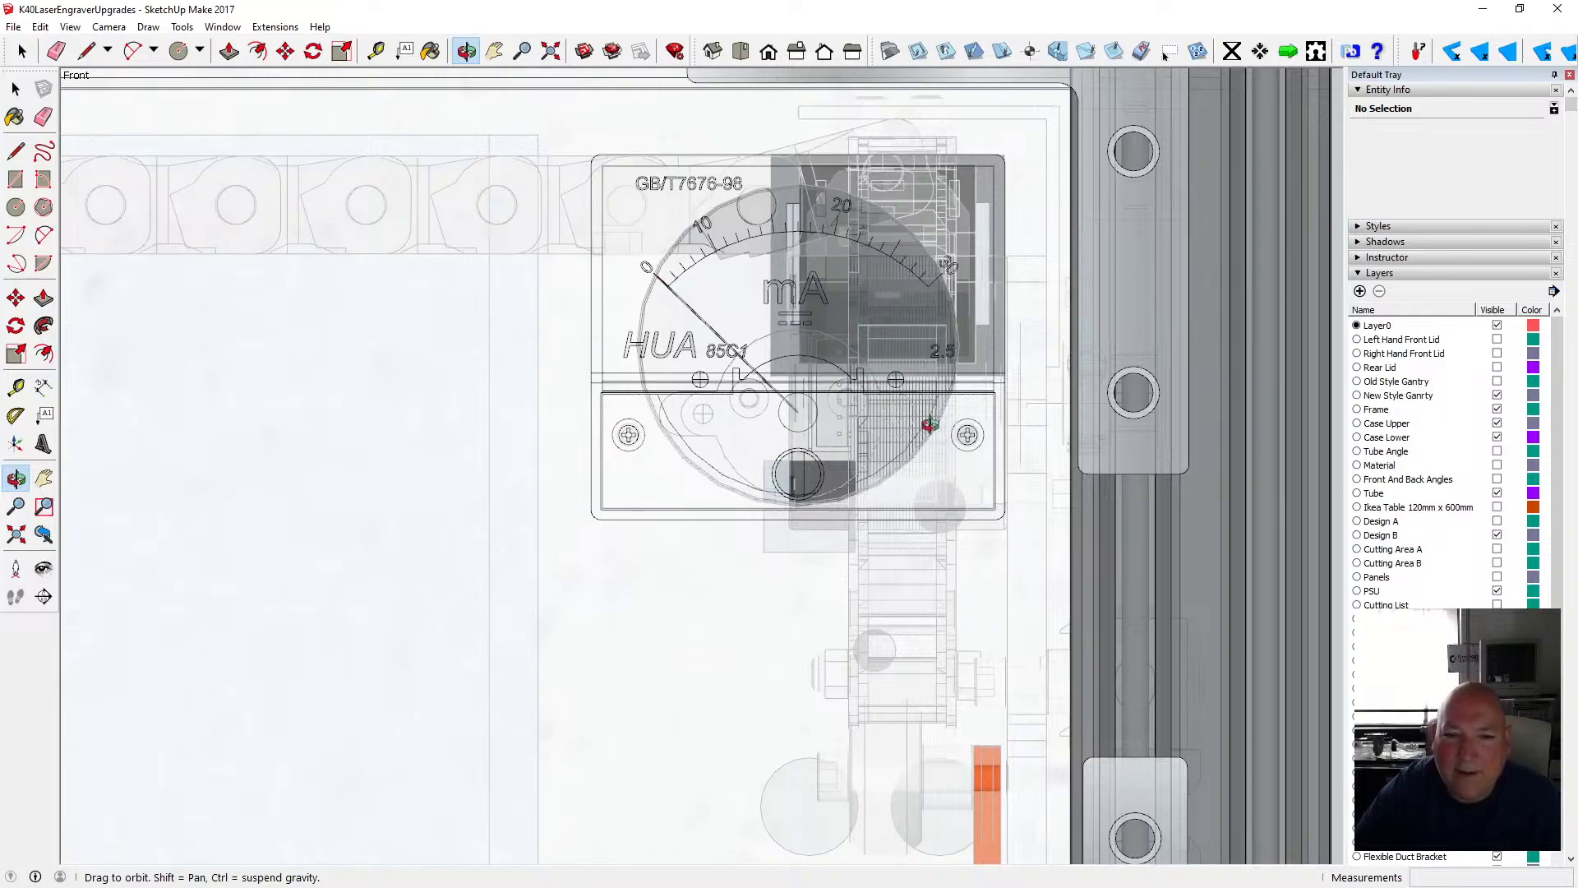
scroll(834, 514, down, 1)
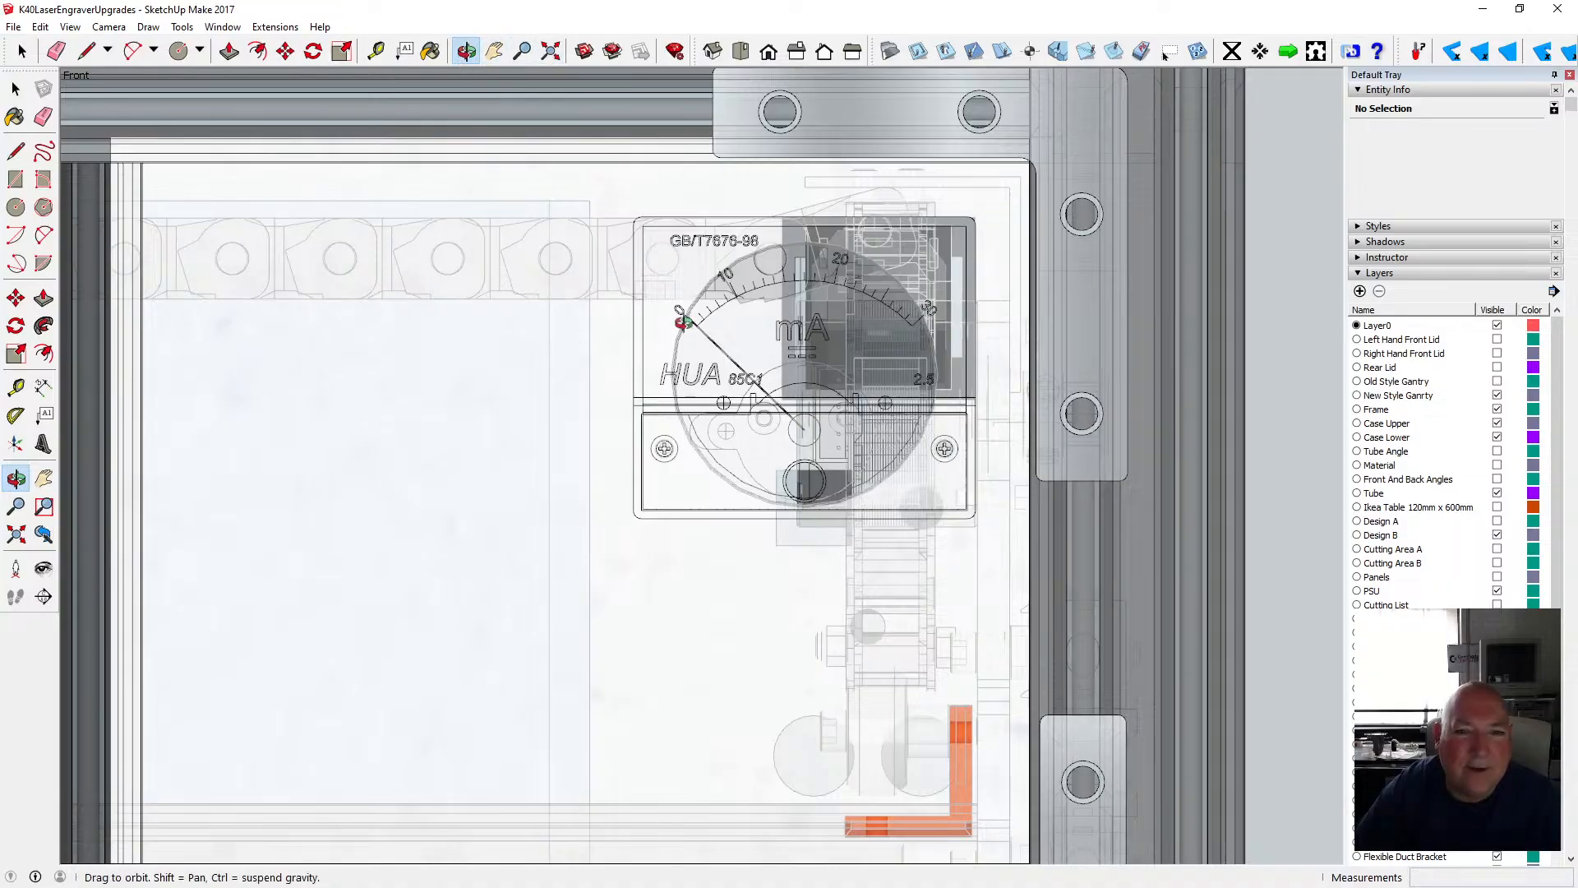
scroll(682, 321, down, 5)
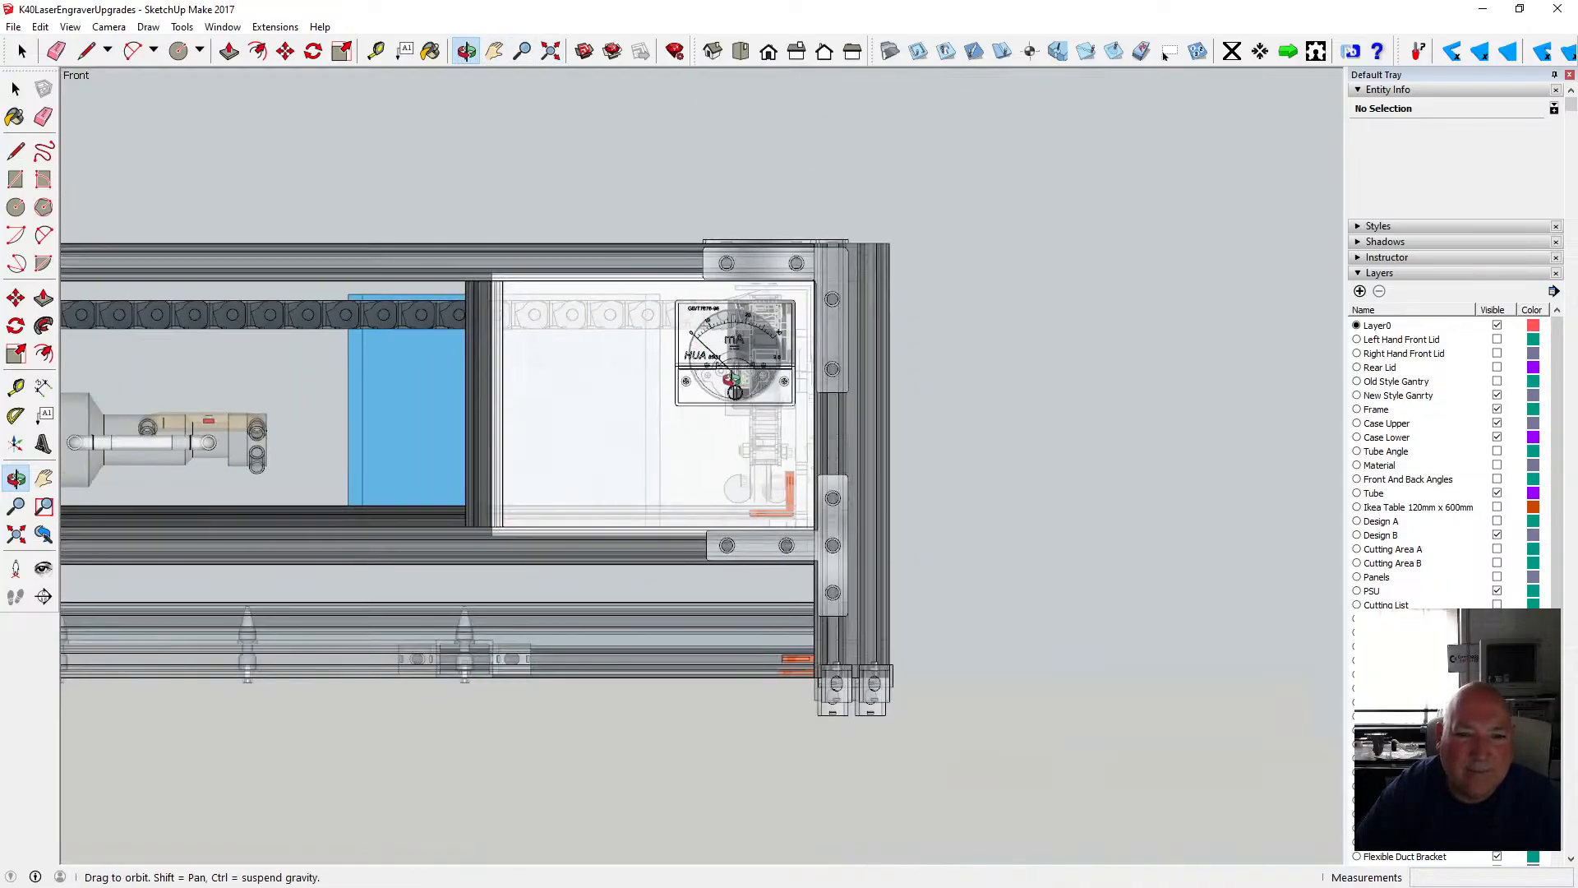
- Return the camera to perspective and examine the meter through the X-ray panel from the front corner
drag(735, 391, 580, 359)
click(109, 26)
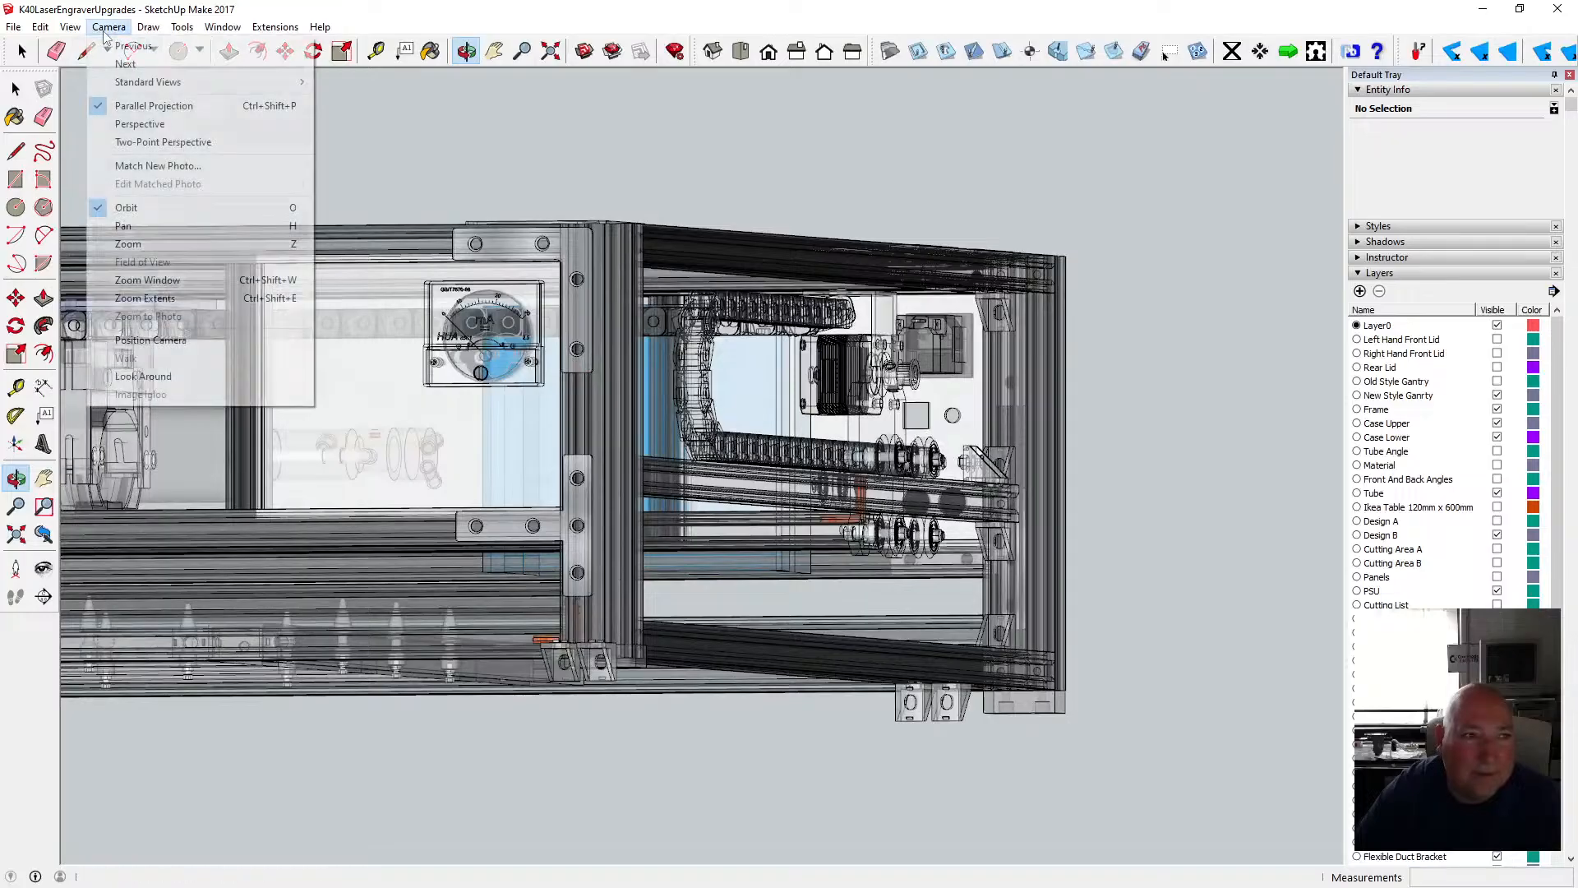
click(157, 124)
scroll(519, 345, up, 8)
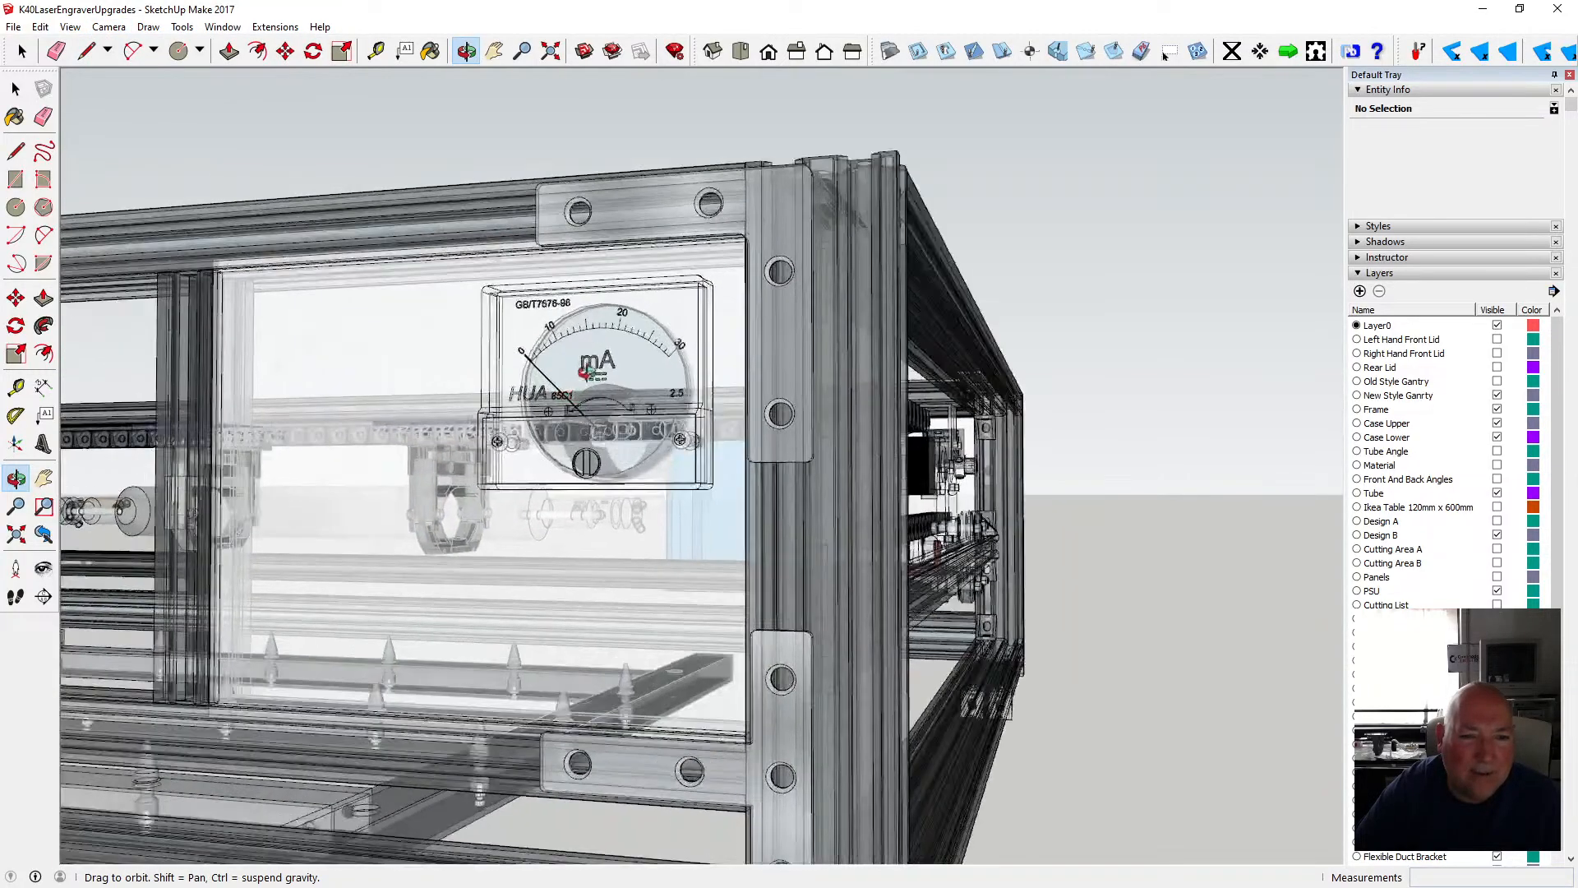
middle_drag(586, 372, 479, 412)
scroll(479, 412, down, 5)
middle_drag(616, 429, 889, 397)
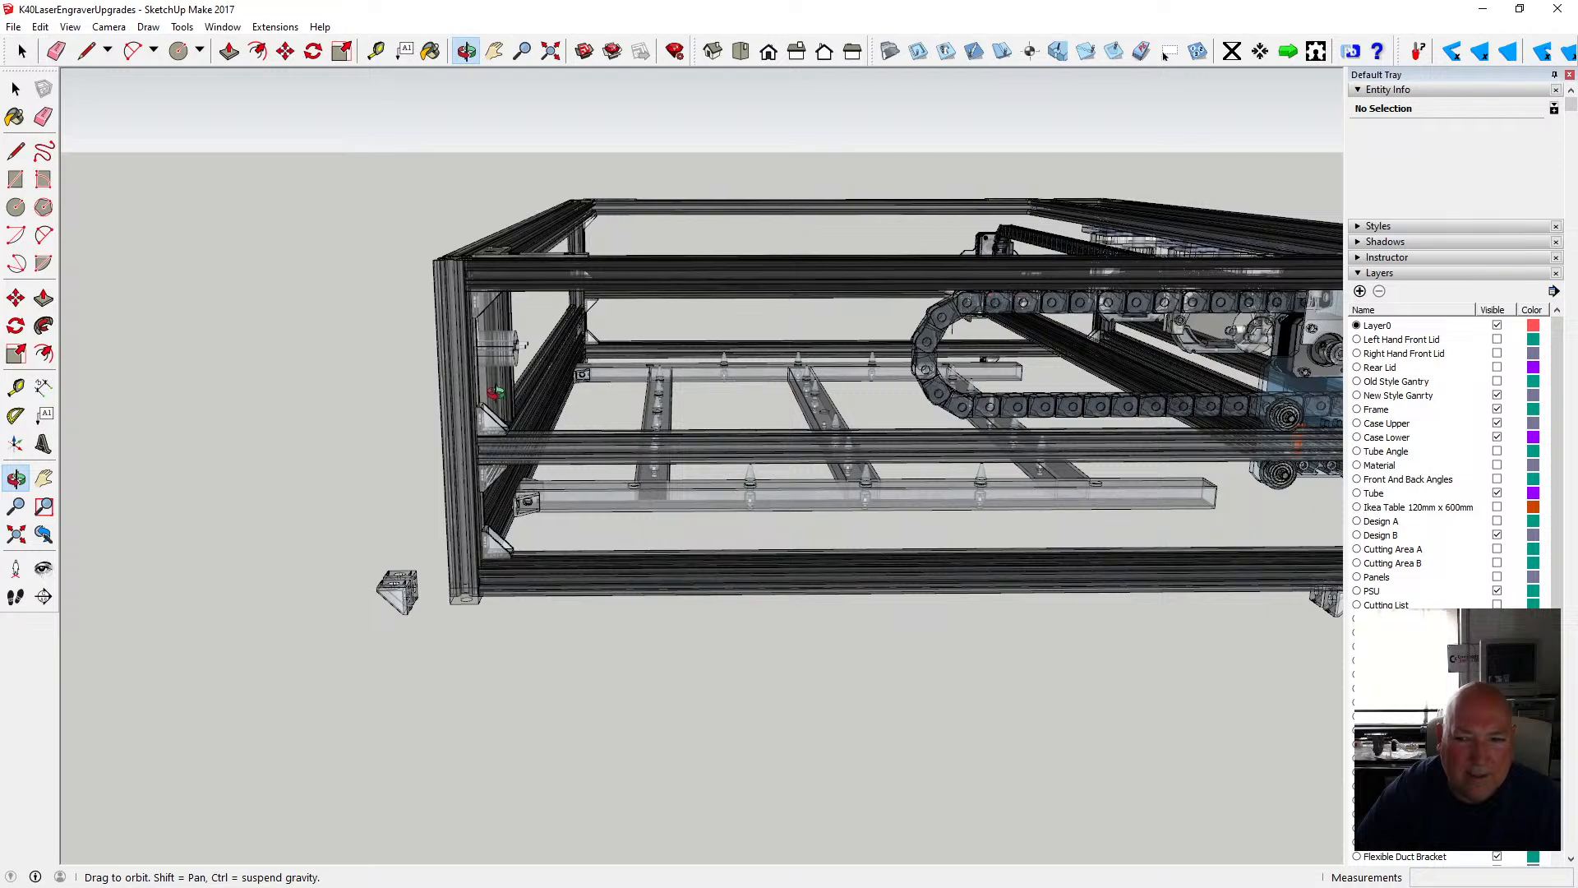
- Examine in X-ray from the engraver's side how deep the meter body reaches into the frame
middle_drag(494, 393, 1151, 407)
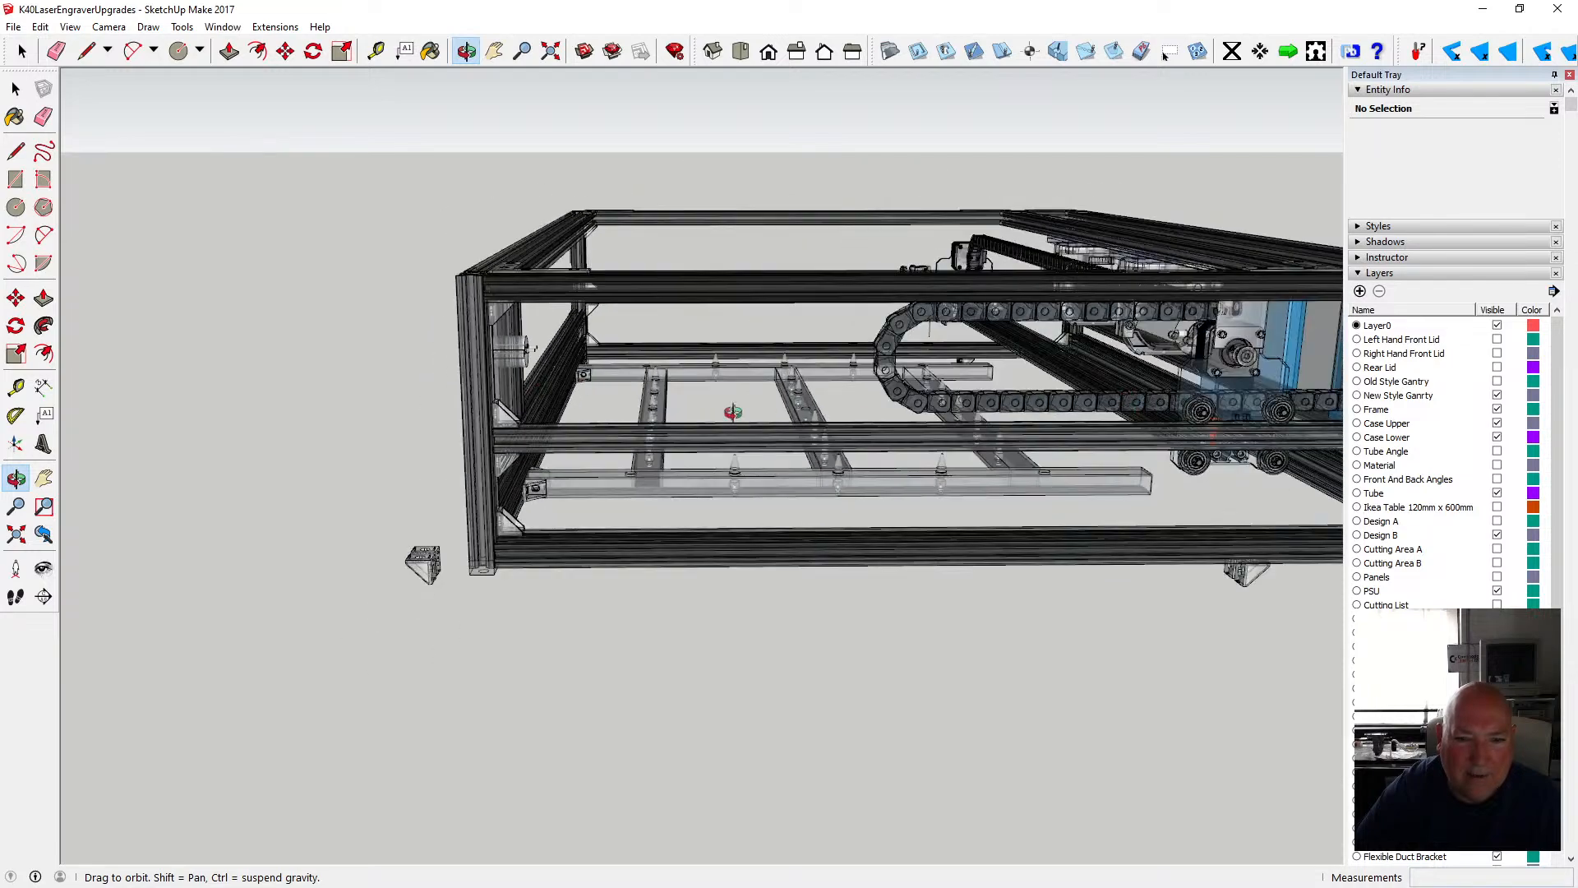
scroll(556, 419, up, 4)
middle_drag(507, 324, 393, 293)
scroll(521, 327, up, 2)
scroll(521, 326, down, 3)
scroll(463, 356, down, 3)
scroll(460, 349, up, 4)
- Turn off the X-ray face style and view the meter panel and complete frame with solid faces
click(70, 27)
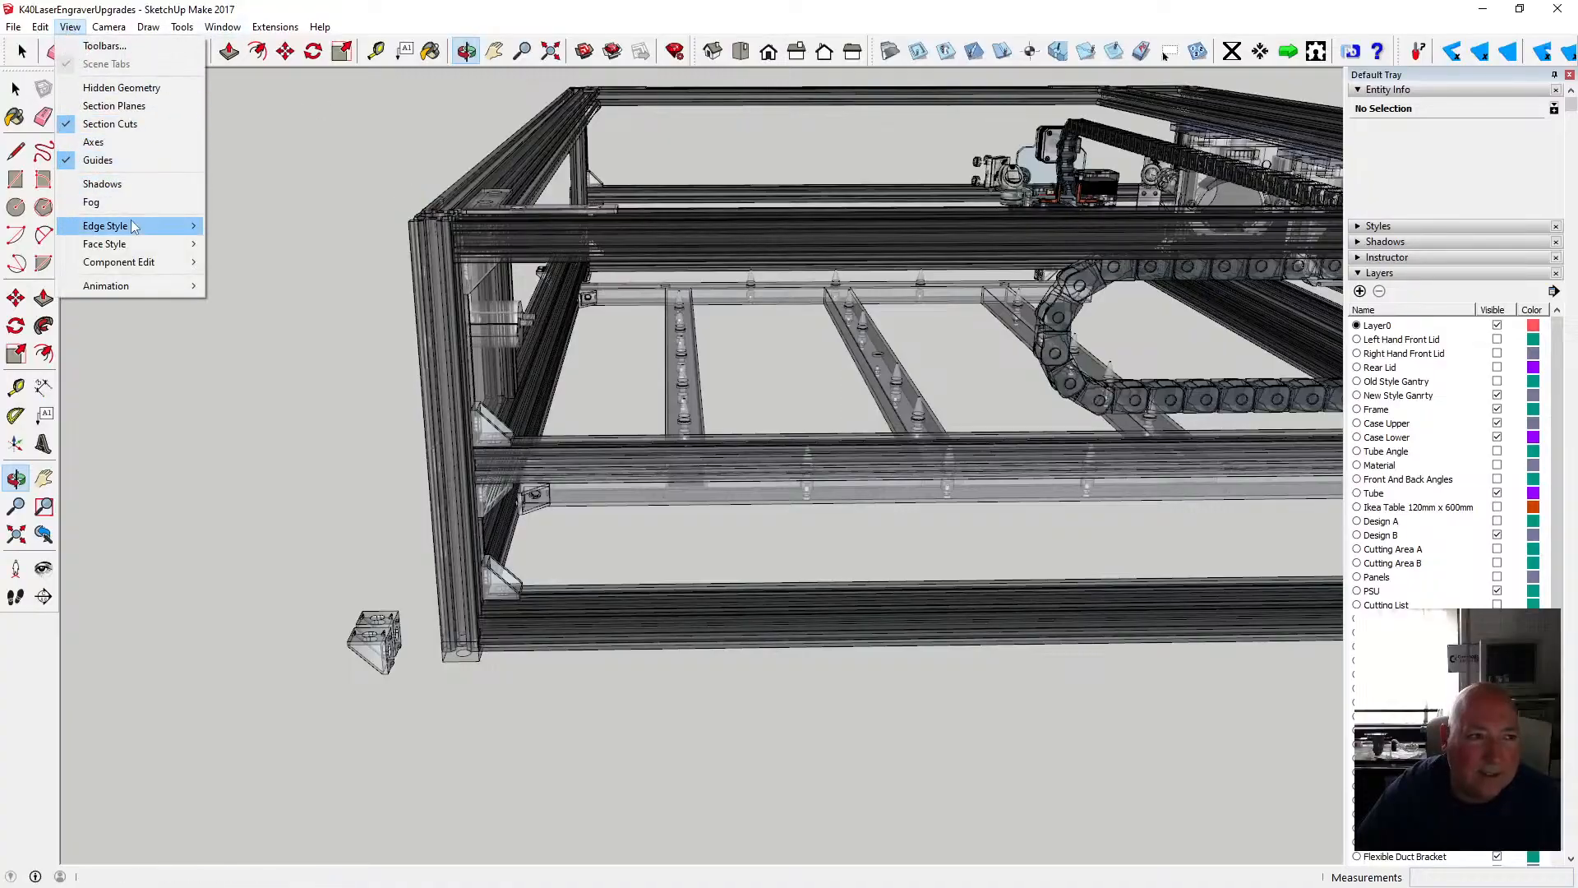
mouse_move(150, 244)
click(244, 245)
middle_drag(384, 246, 645, 260)
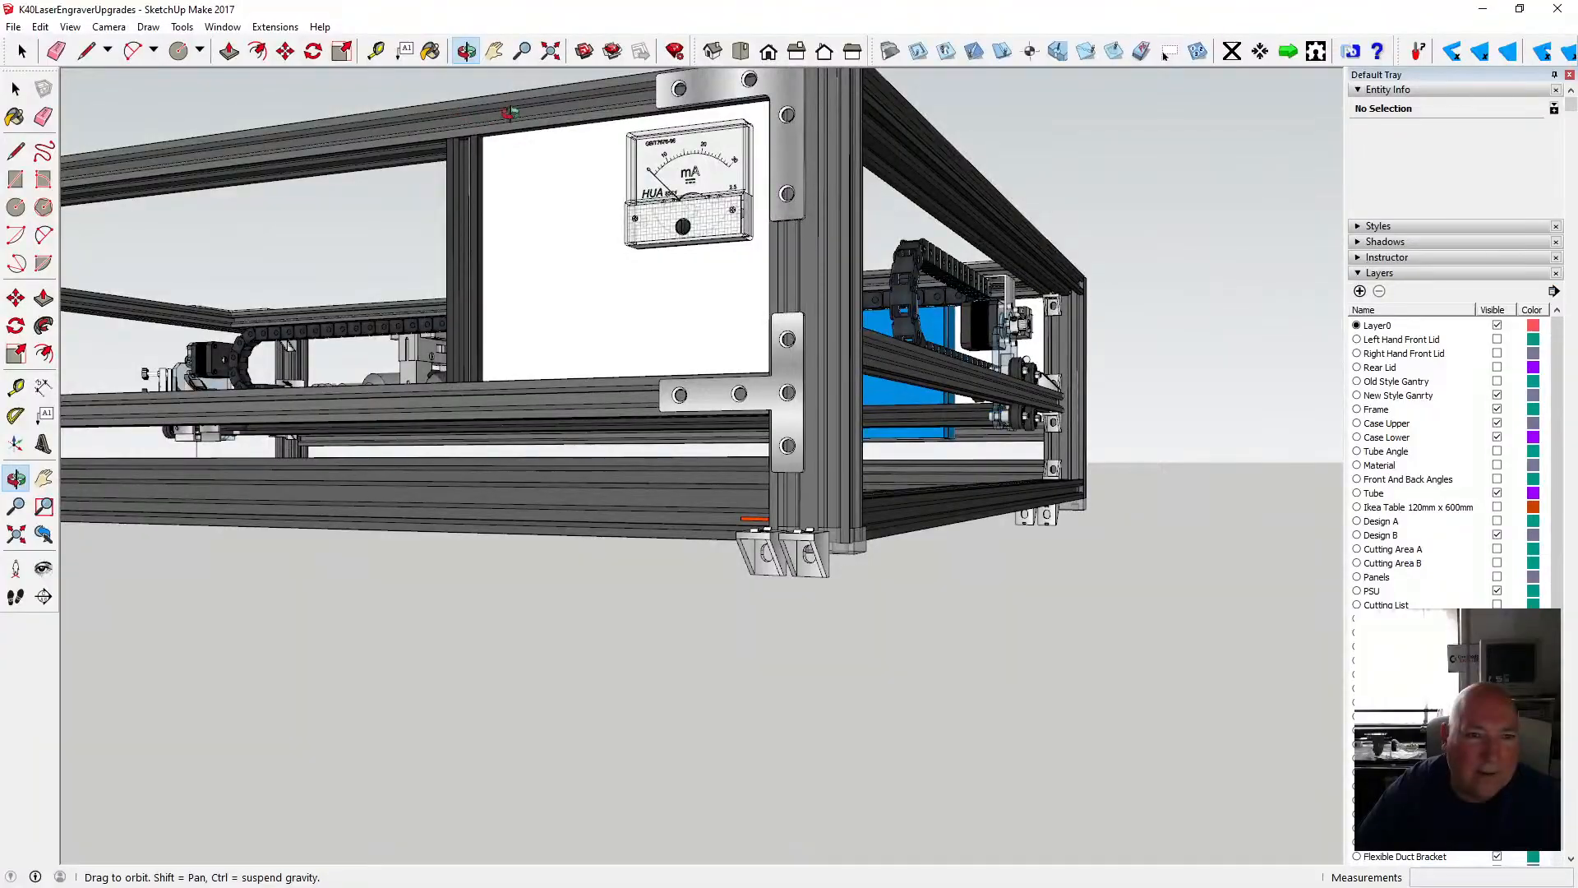
middle_drag(706, 321, 270, 384)
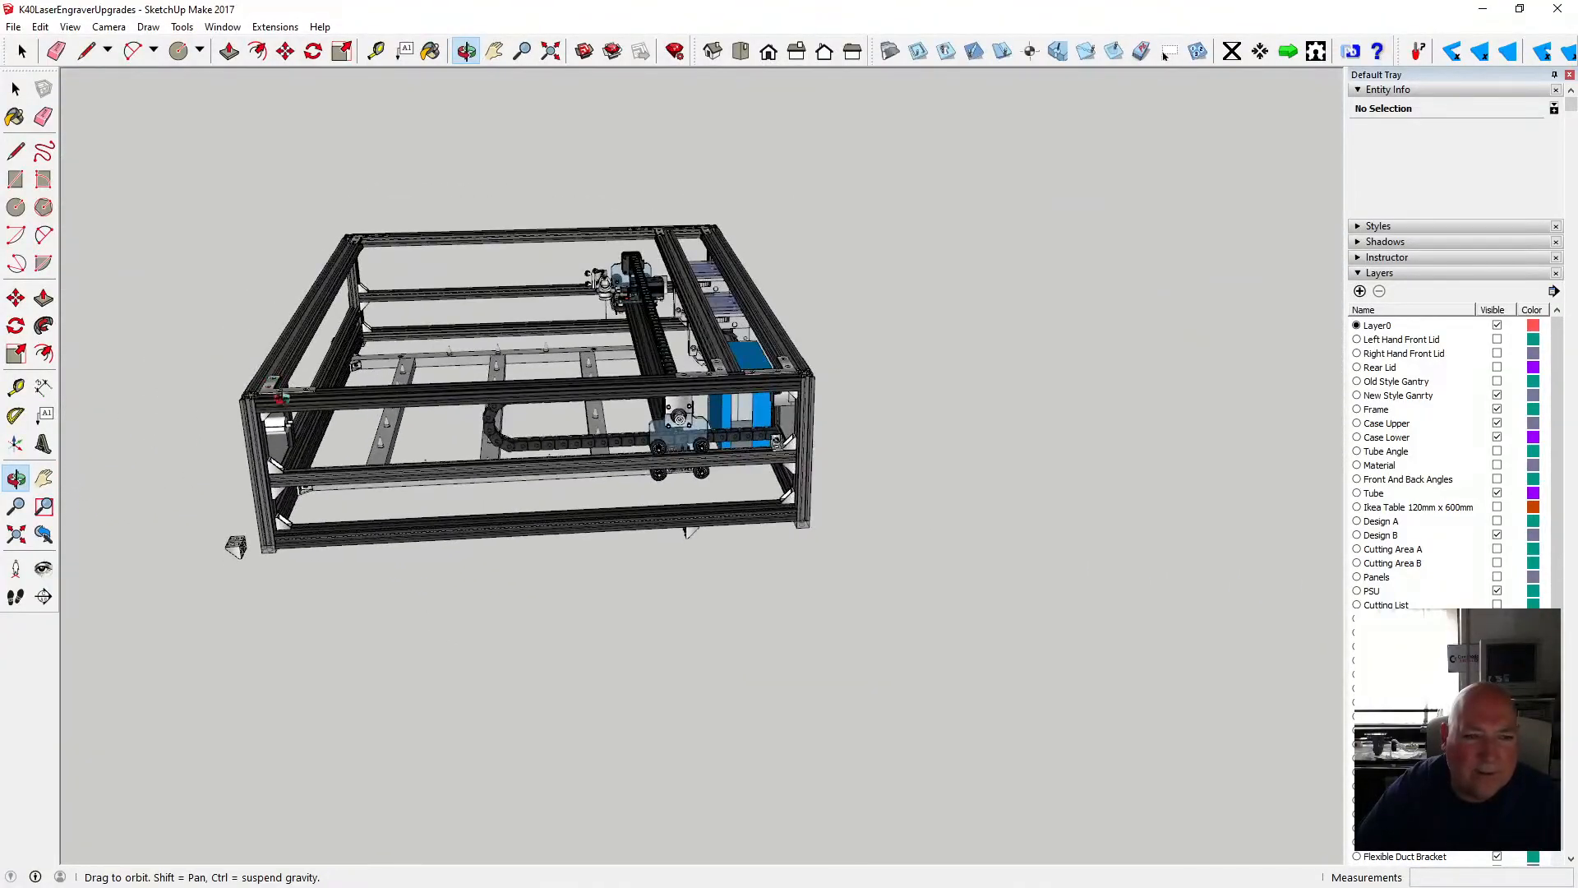
- Inspect the space around the blue power supply and the connector panel at the frame's rear corner
scroll(791, 363, up, 6)
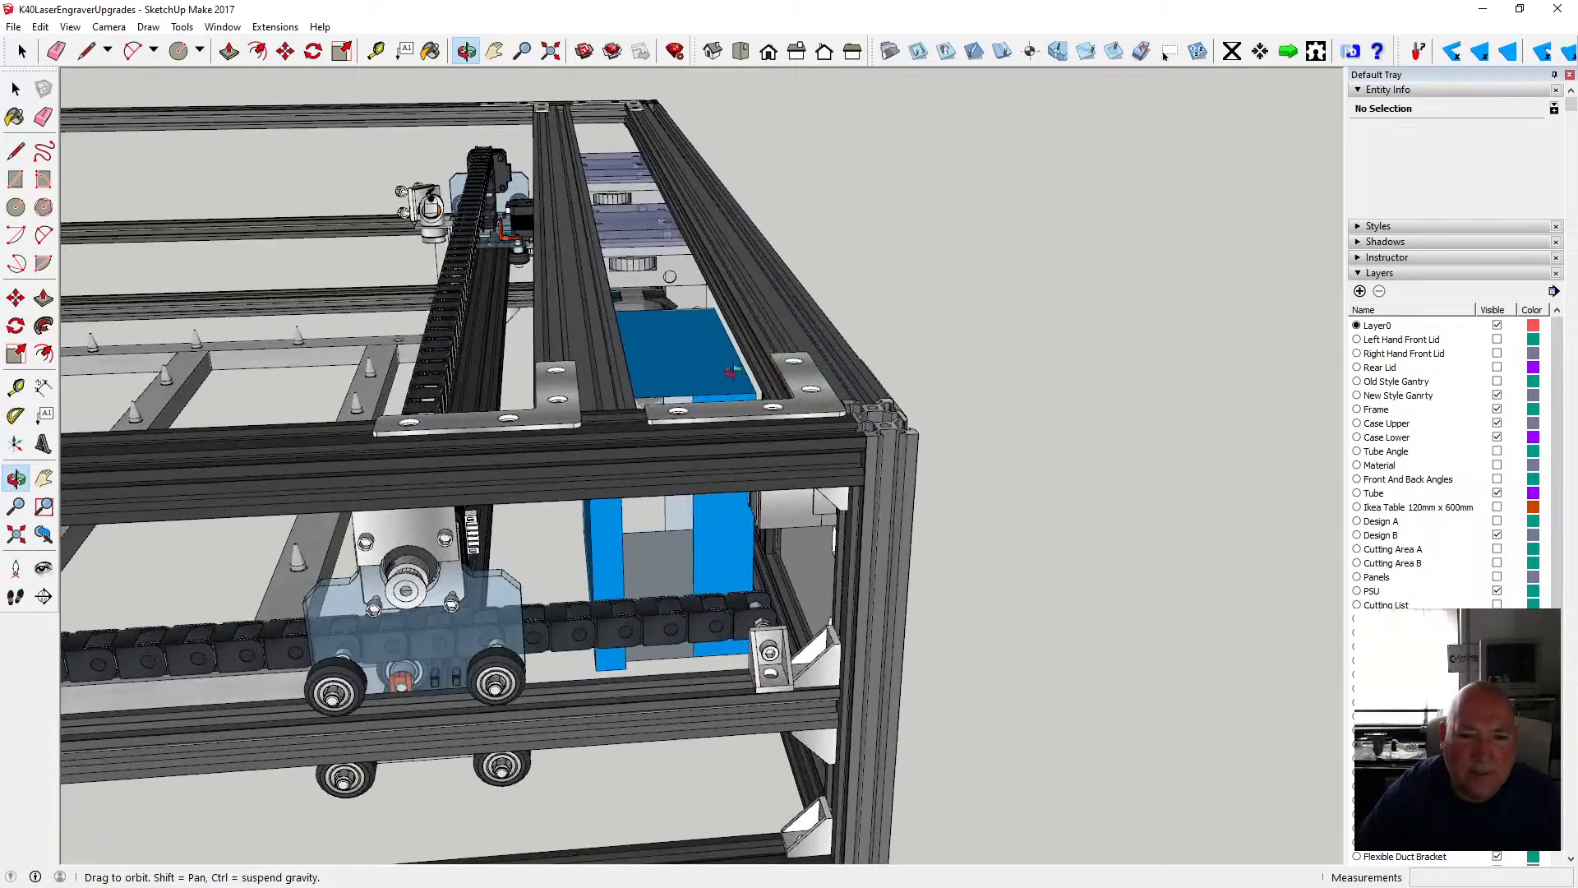
scroll(689, 303, down, 10)
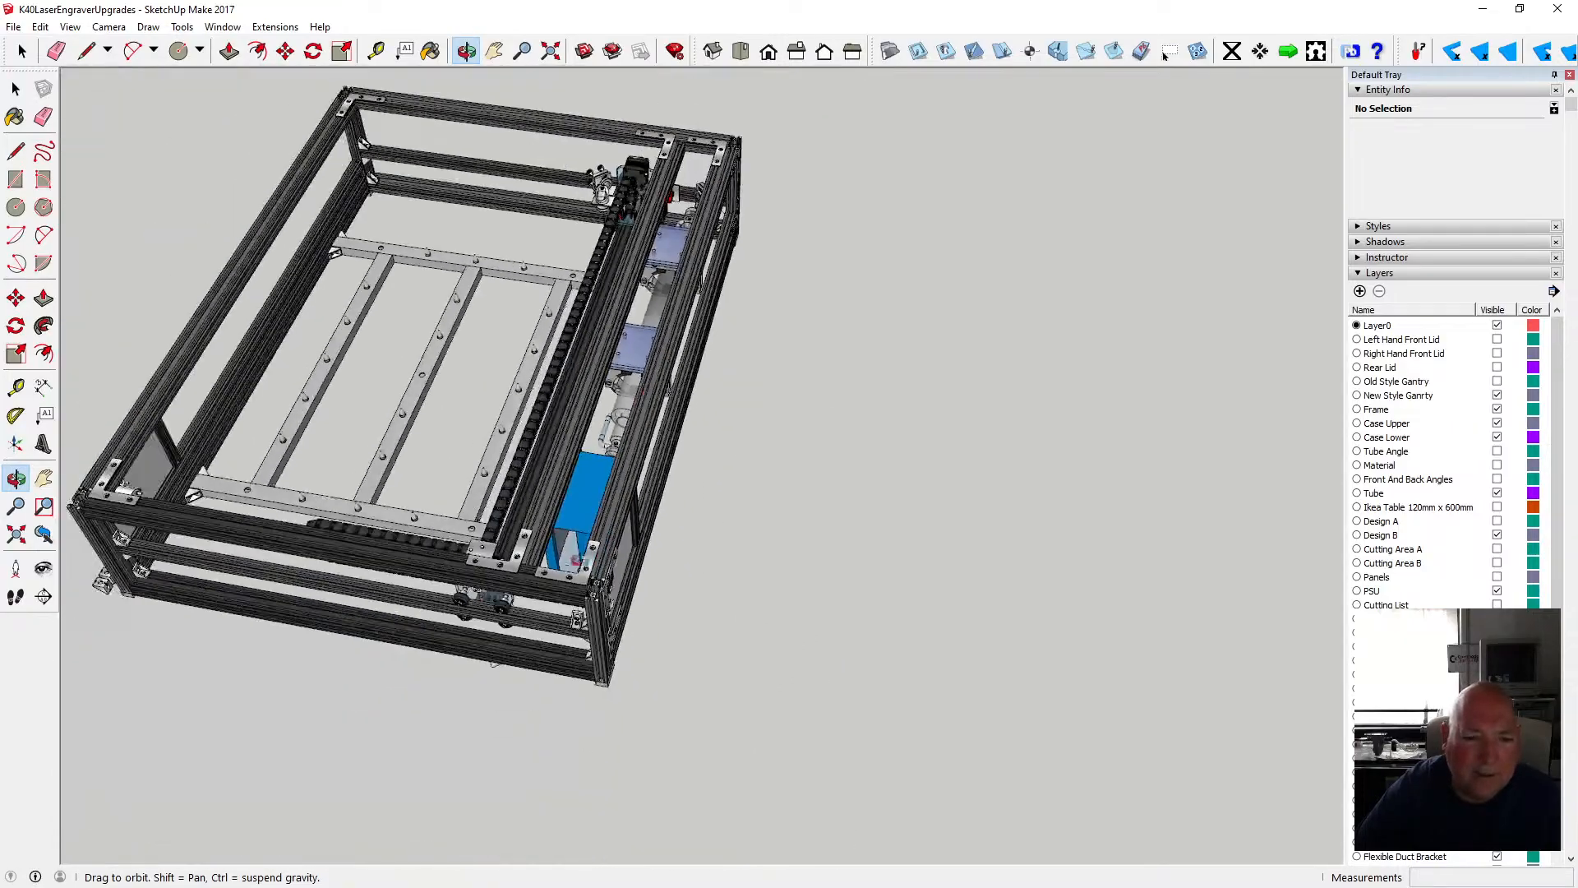
scroll(460, 509, up, 8)
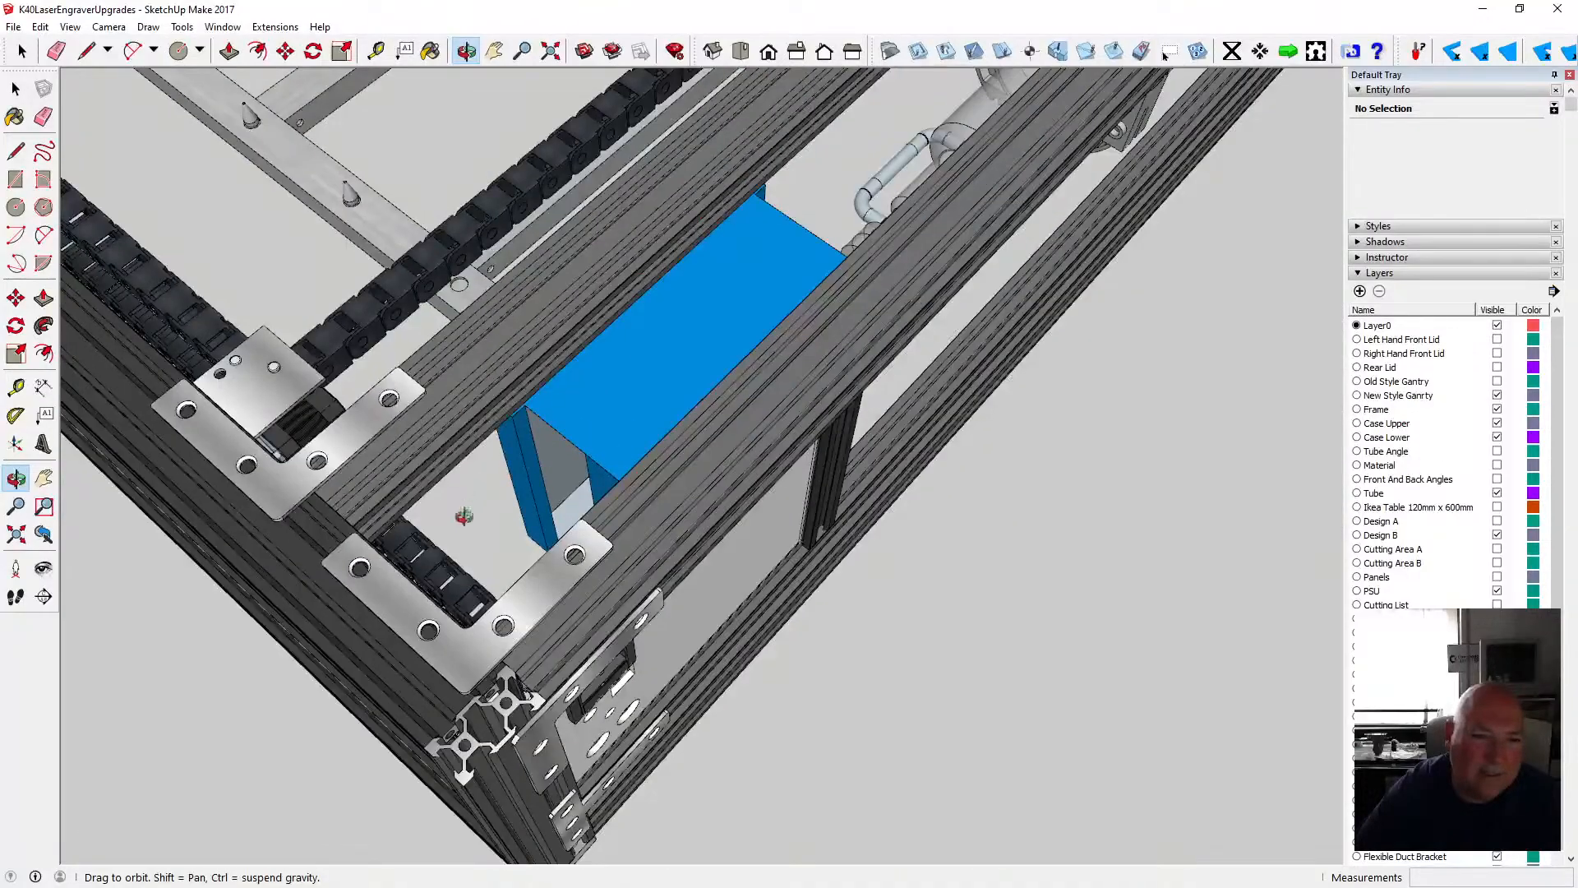
drag(464, 517, 448, 460)
scroll(448, 421, up, 6)
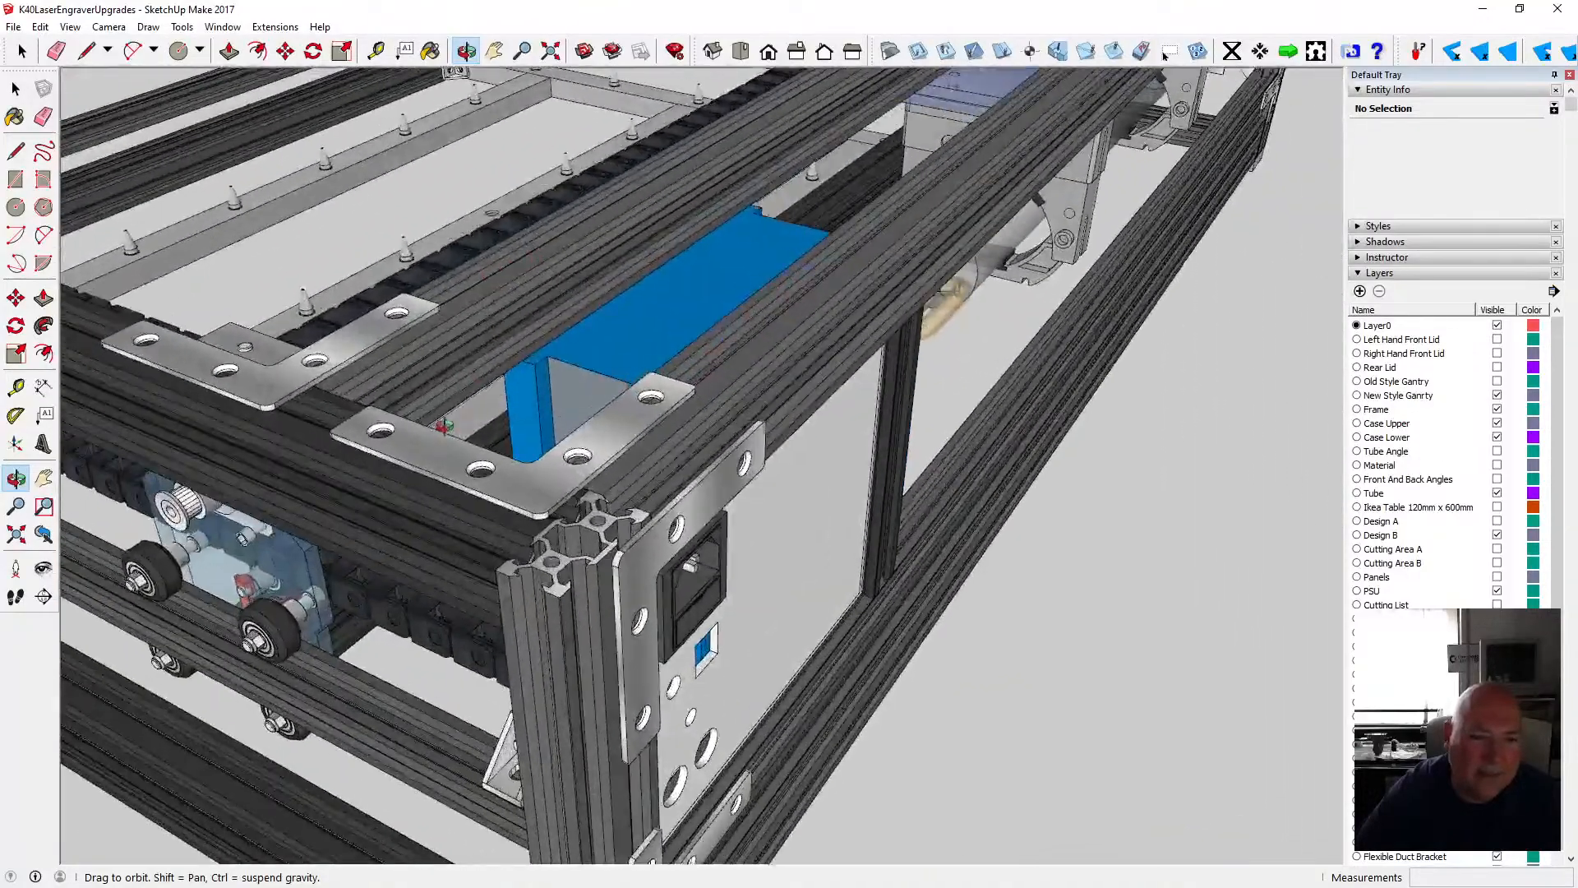
scroll(448, 421, down, 10)
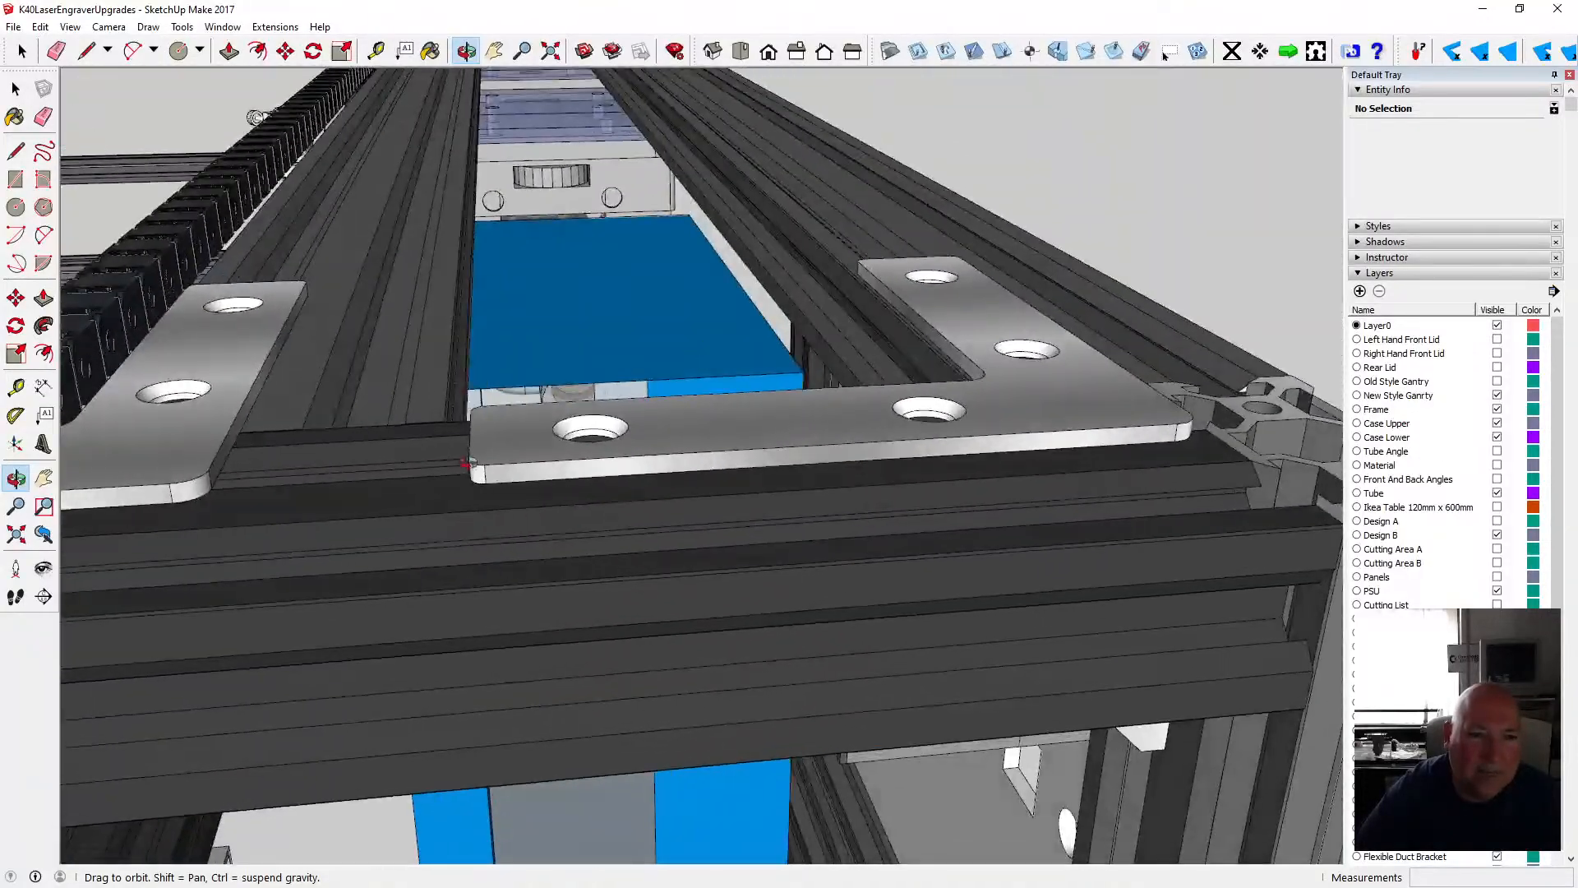
scroll(475, 451, down, 8)
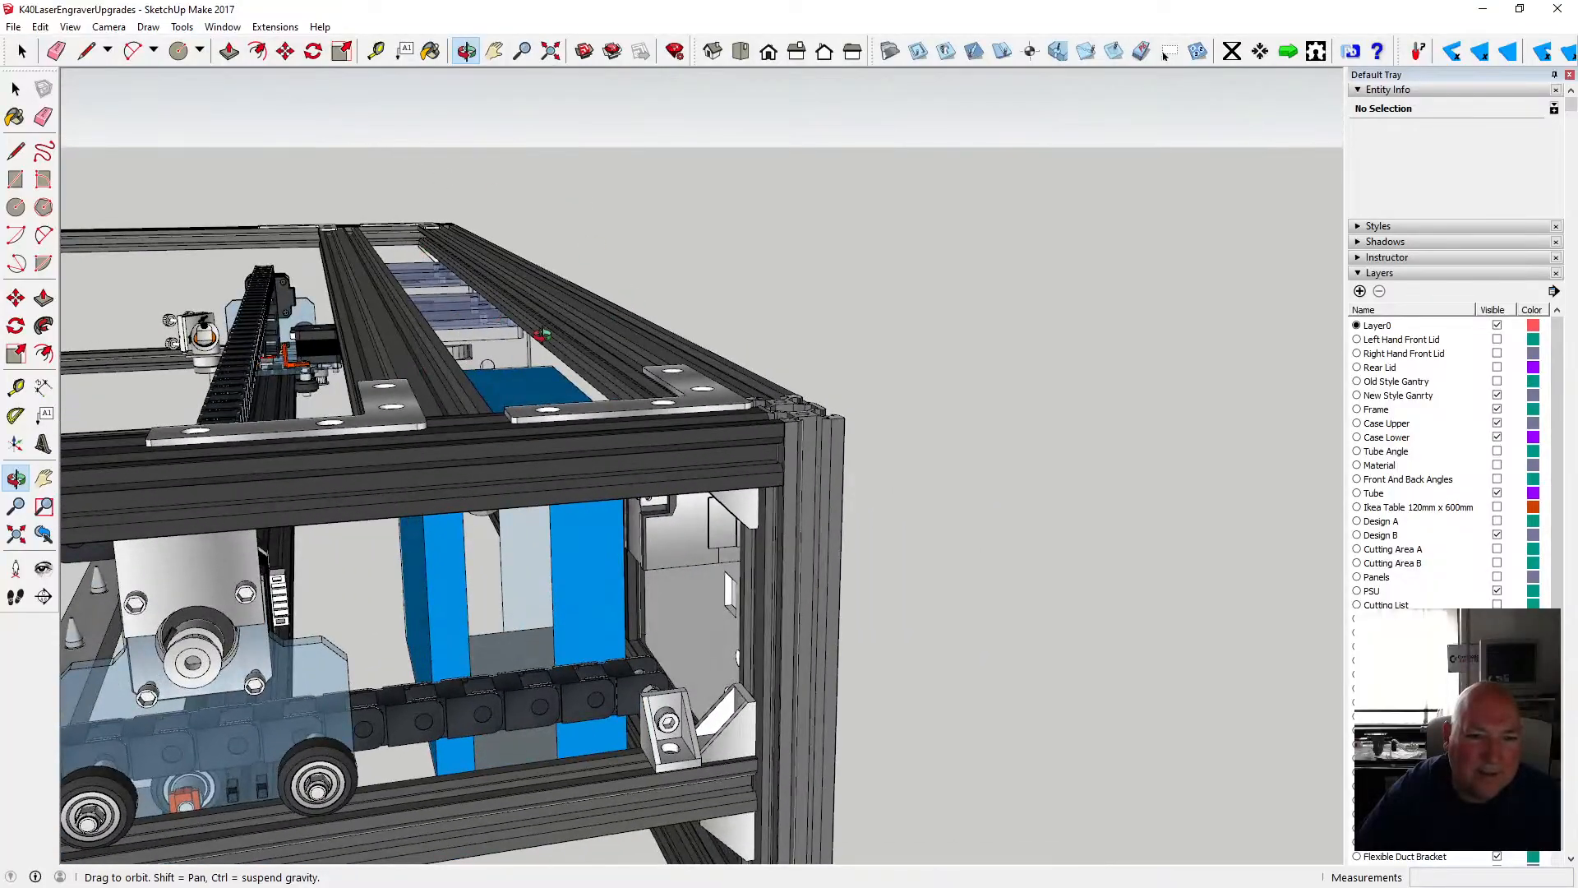
drag(541, 335, 589, 377)
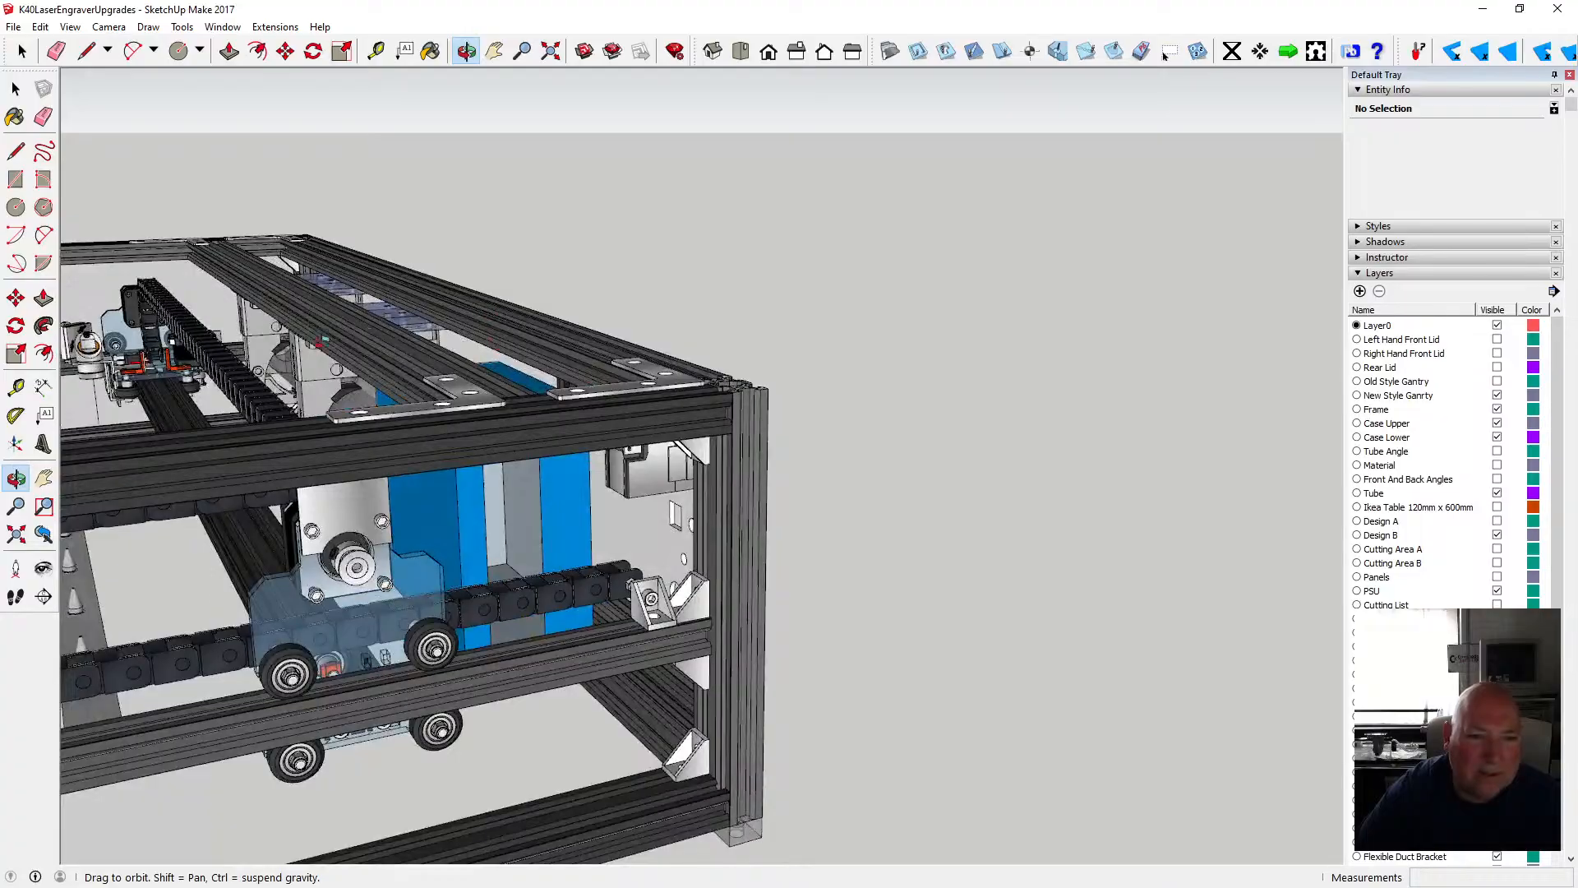
scroll(390, 350, down, 12)
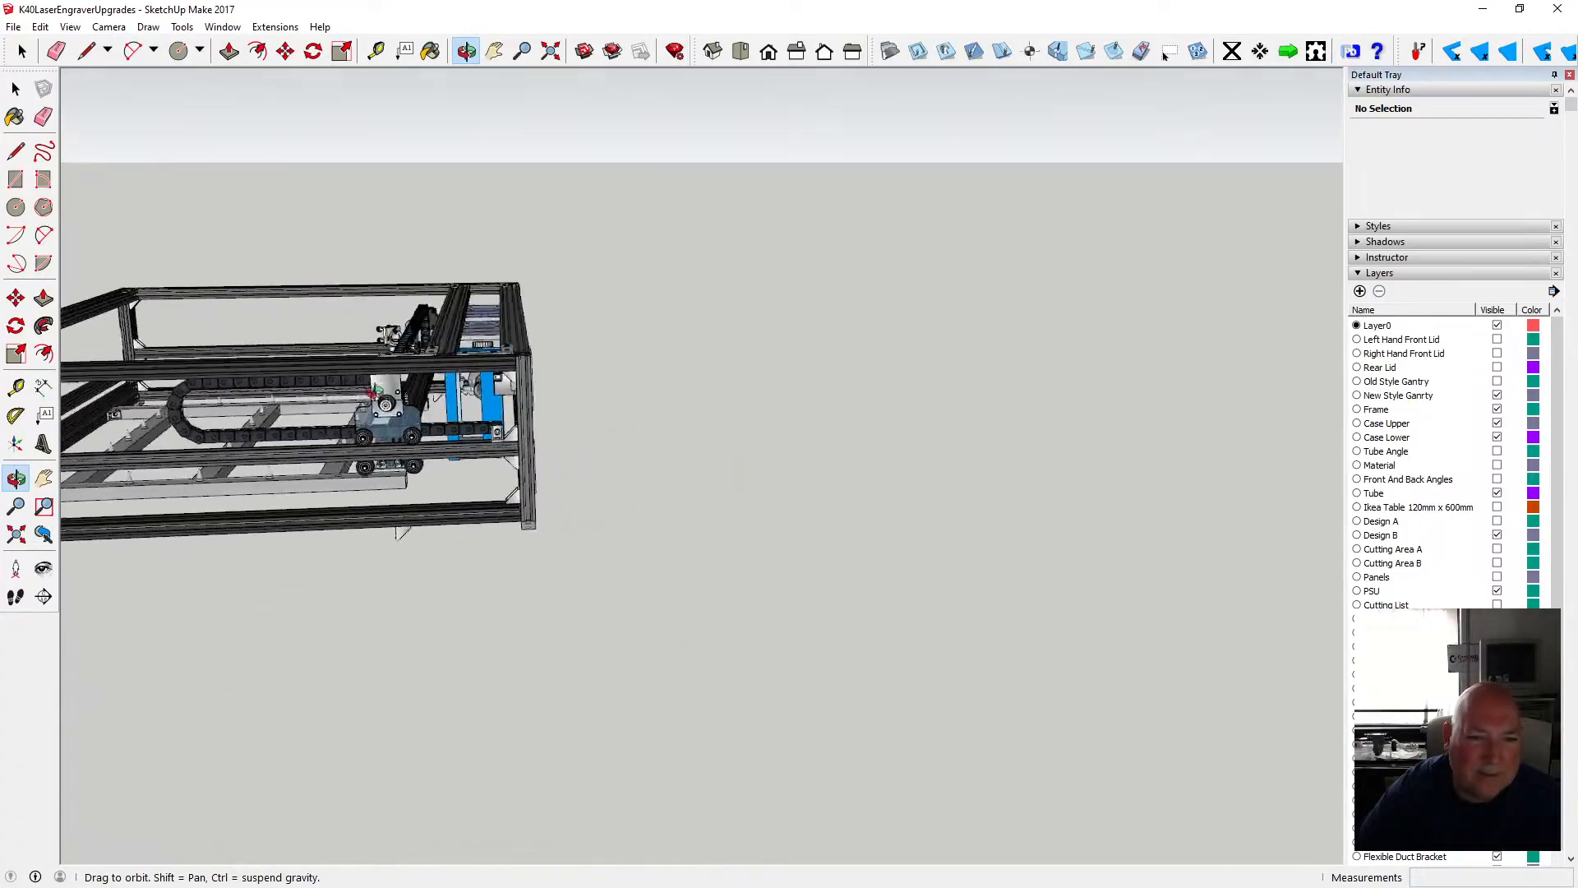
- Inspect the meter body and studs inside the front corner for clearance from the frame and drag chain
drag(375, 392, 672, 362)
scroll(148, 368, up, 10)
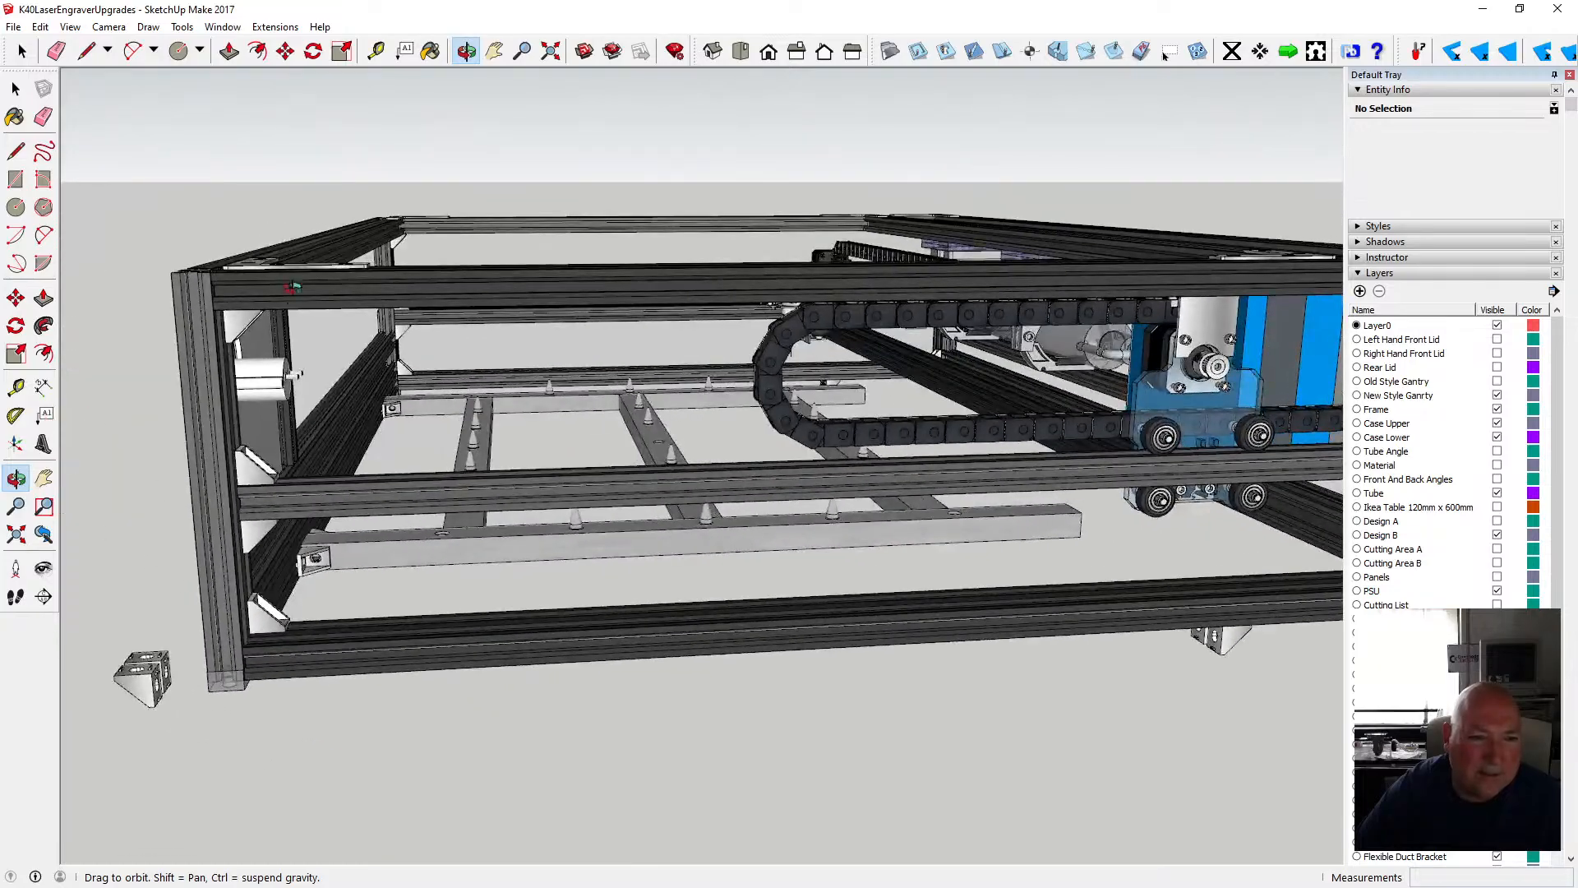
drag(315, 340, 374, 385)
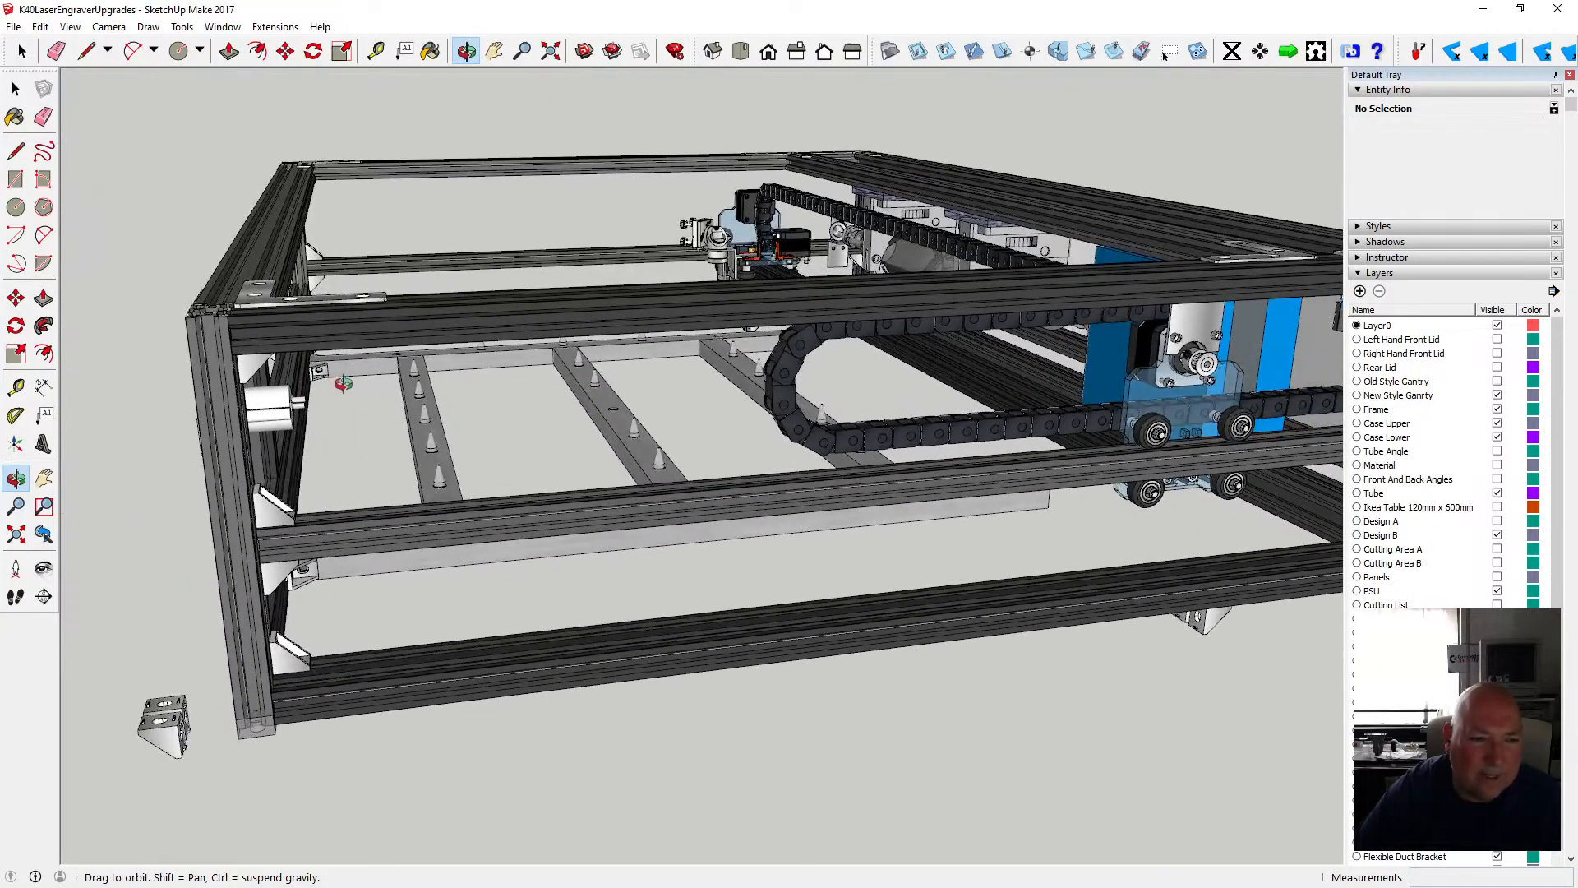
scroll(344, 383, up, 8)
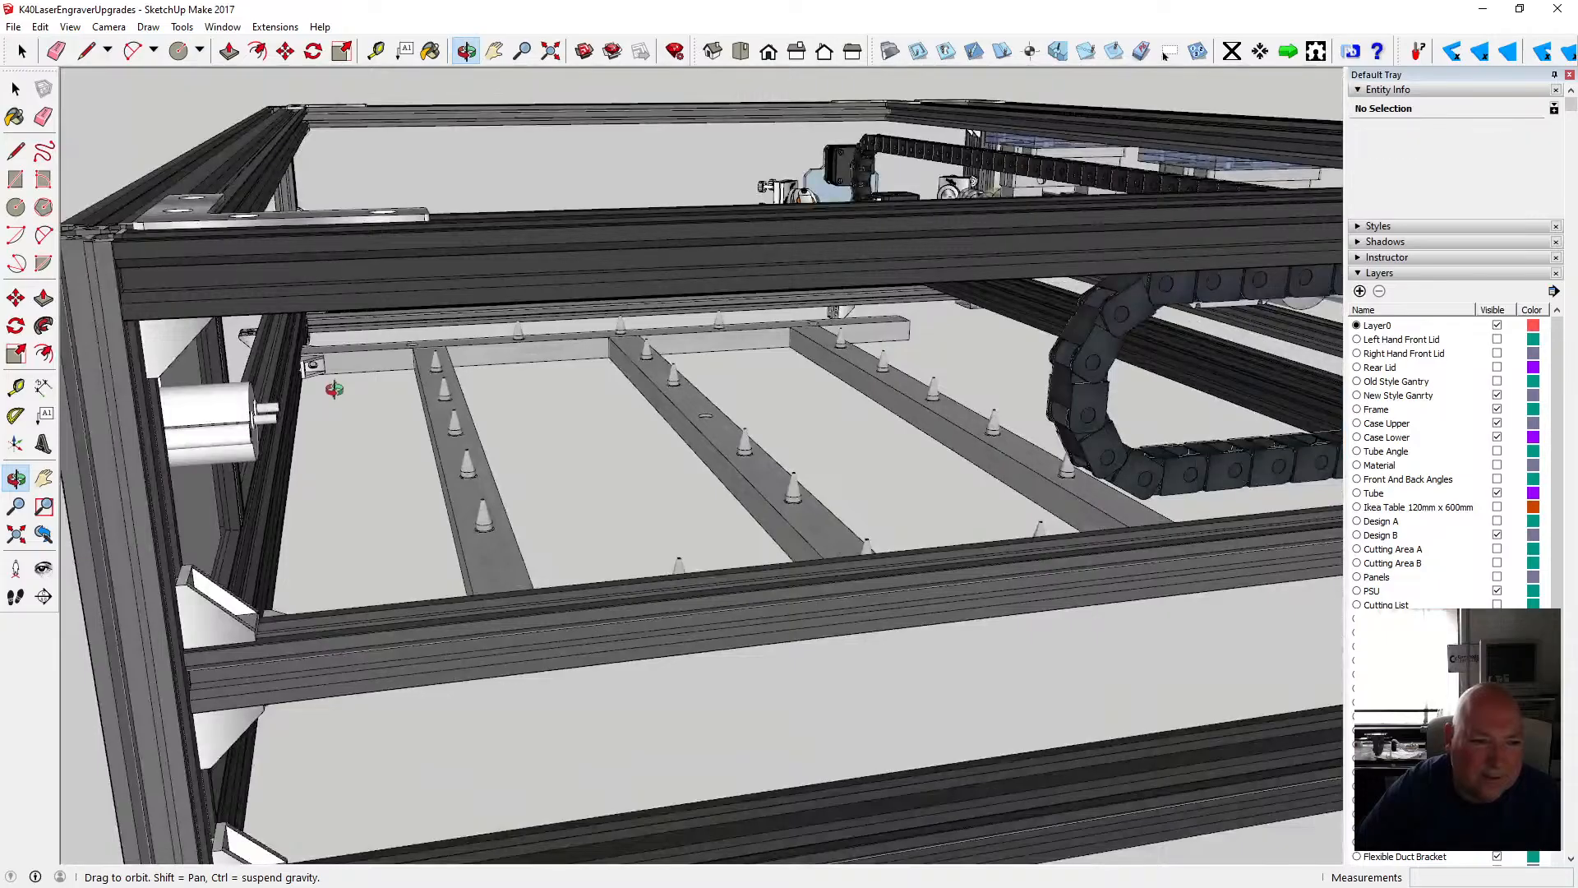
scroll(333, 389, down, 10)
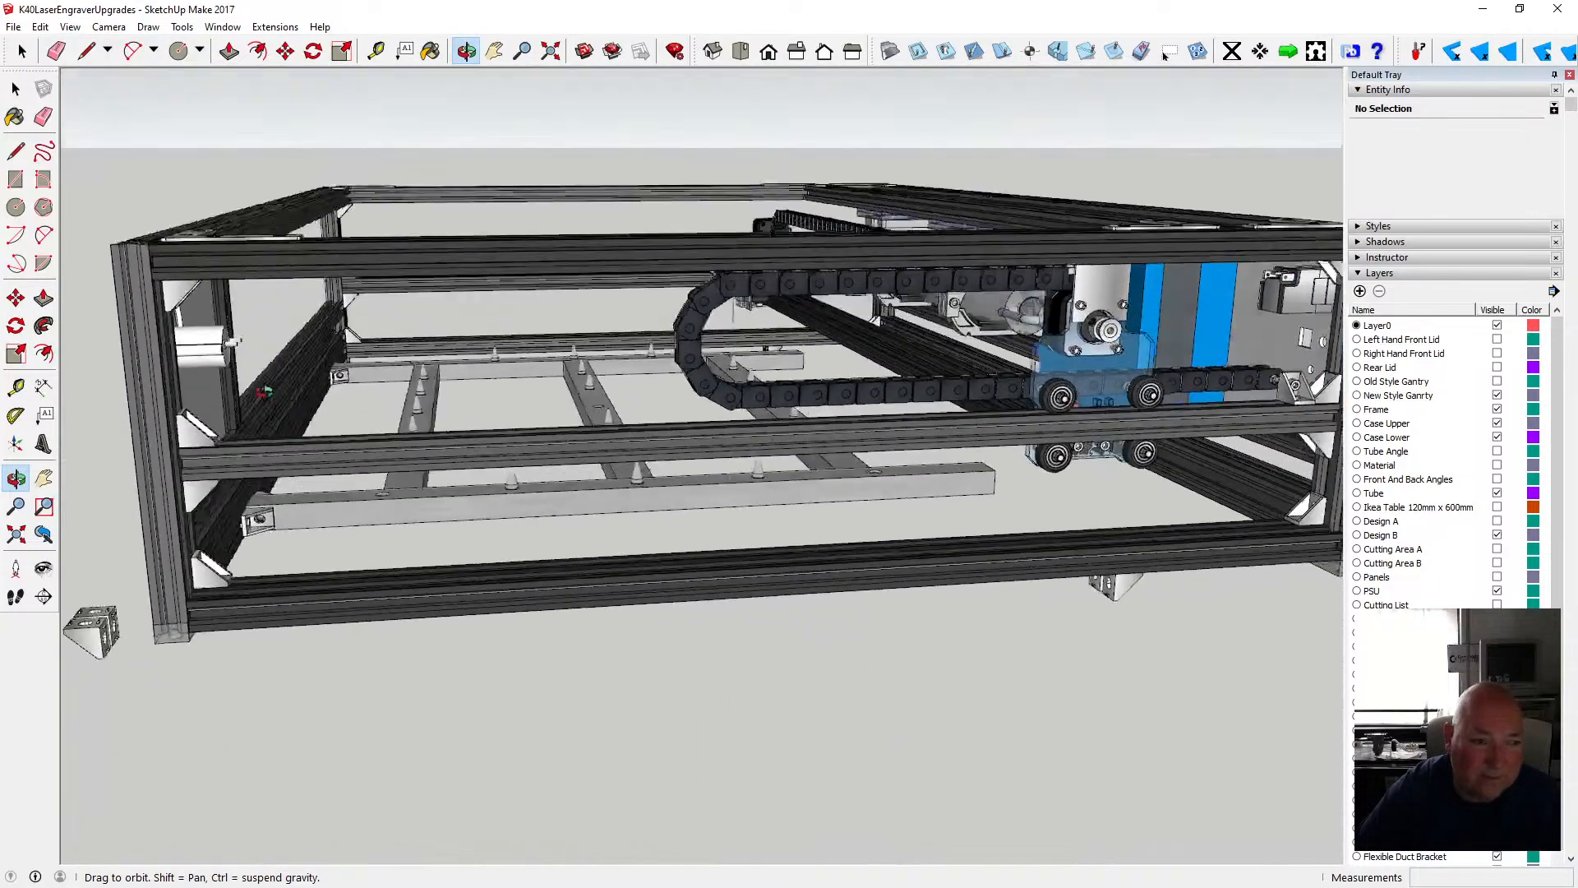
drag(264, 393, 392, 365)
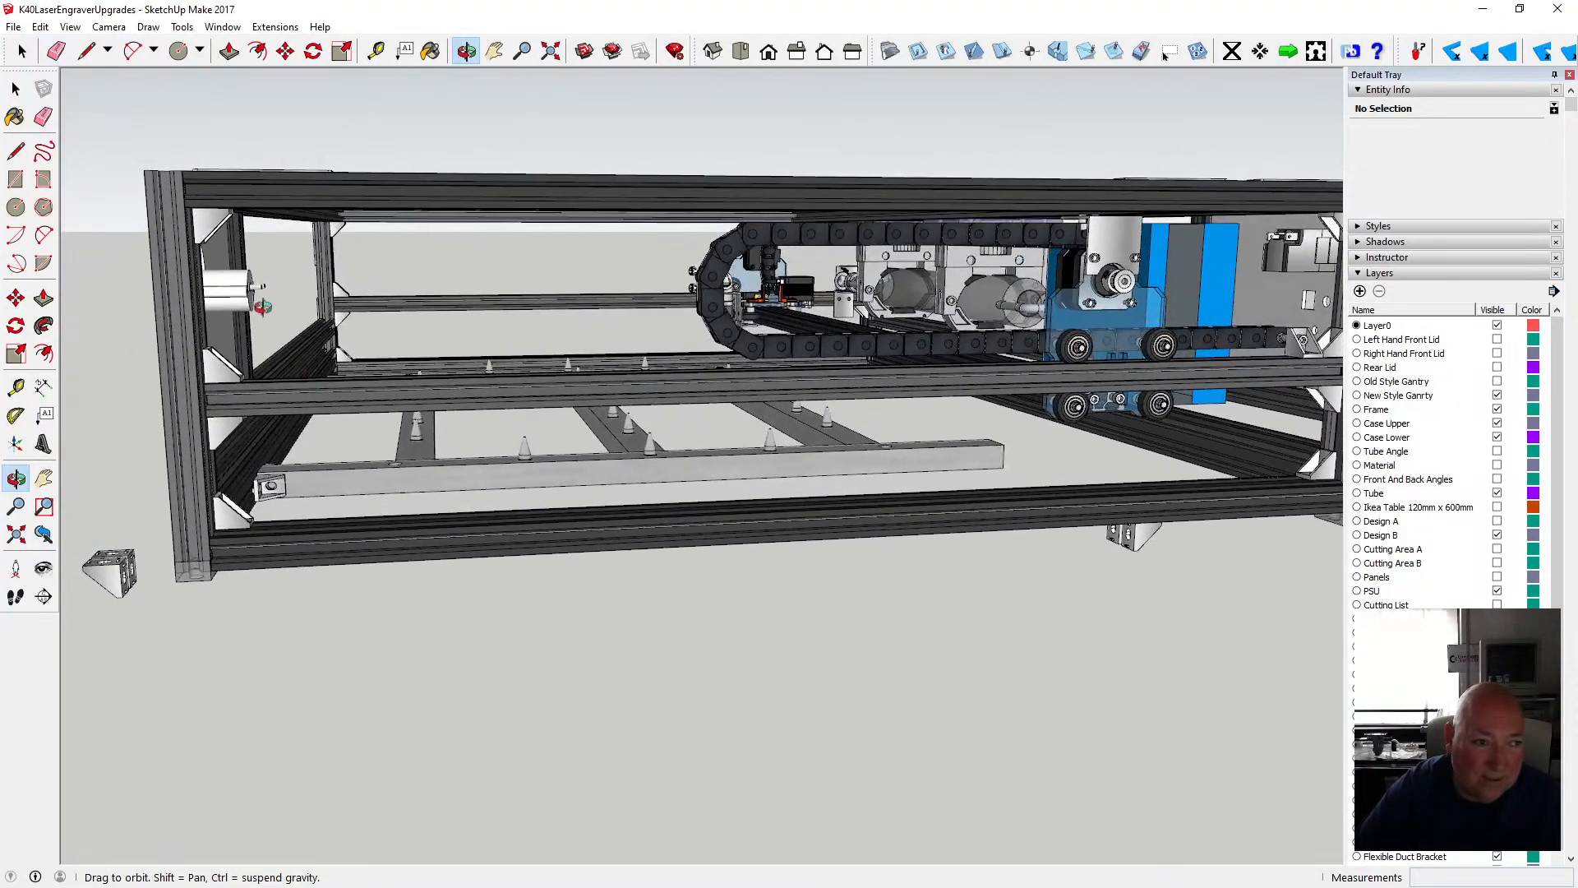
scroll(262, 306, up, 5)
scroll(256, 300, down, 5)
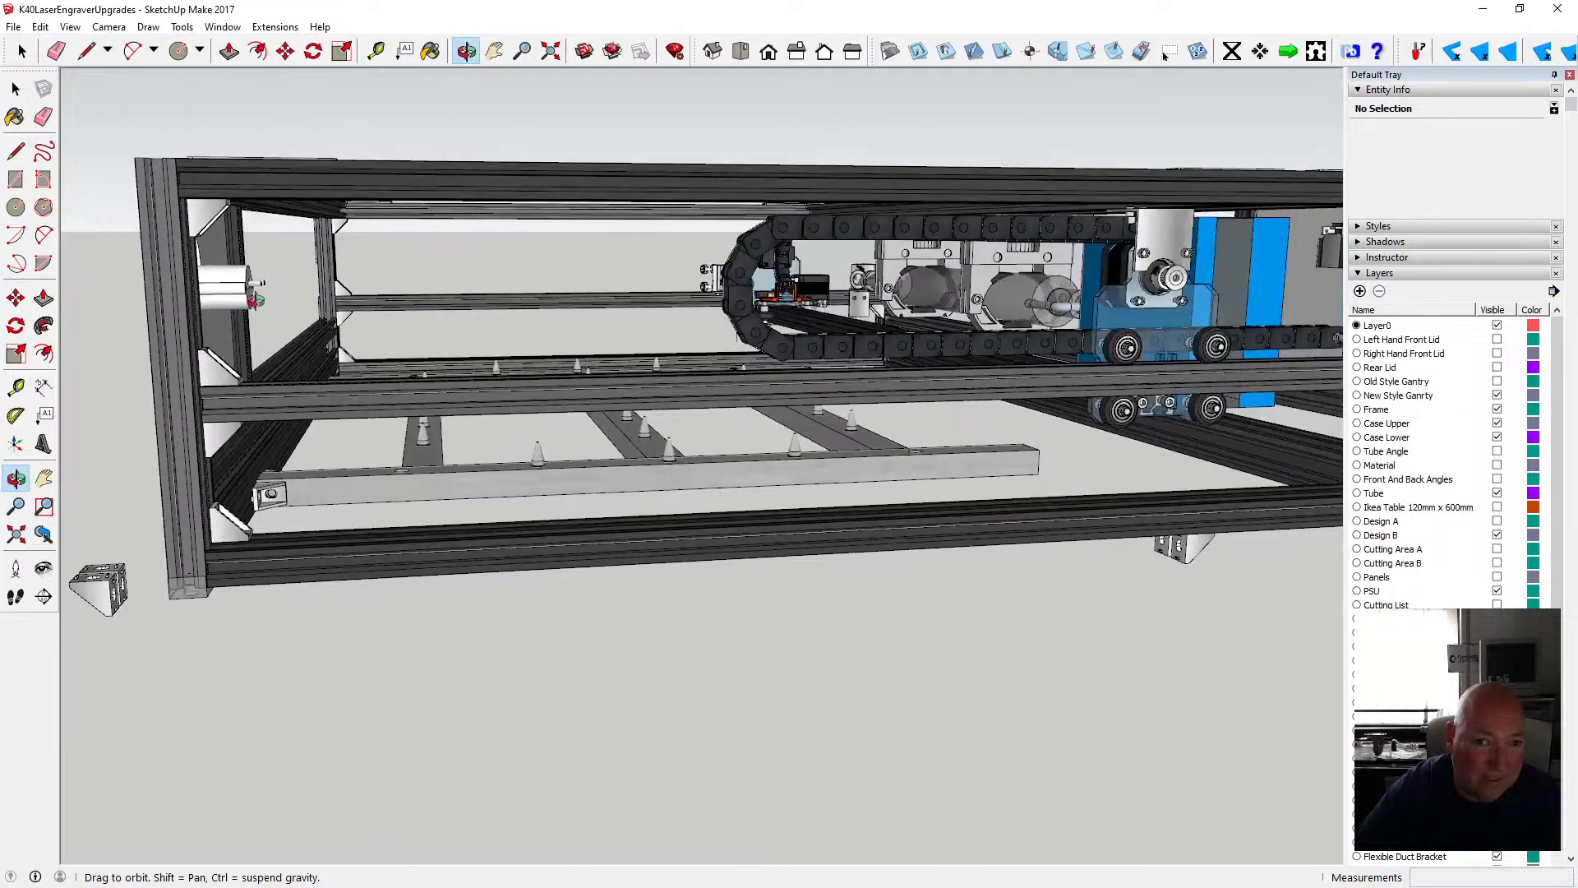
- Inspect from above the space between the bed supports and the side frame near the meter's corner
scroll(256, 299, down, 10)
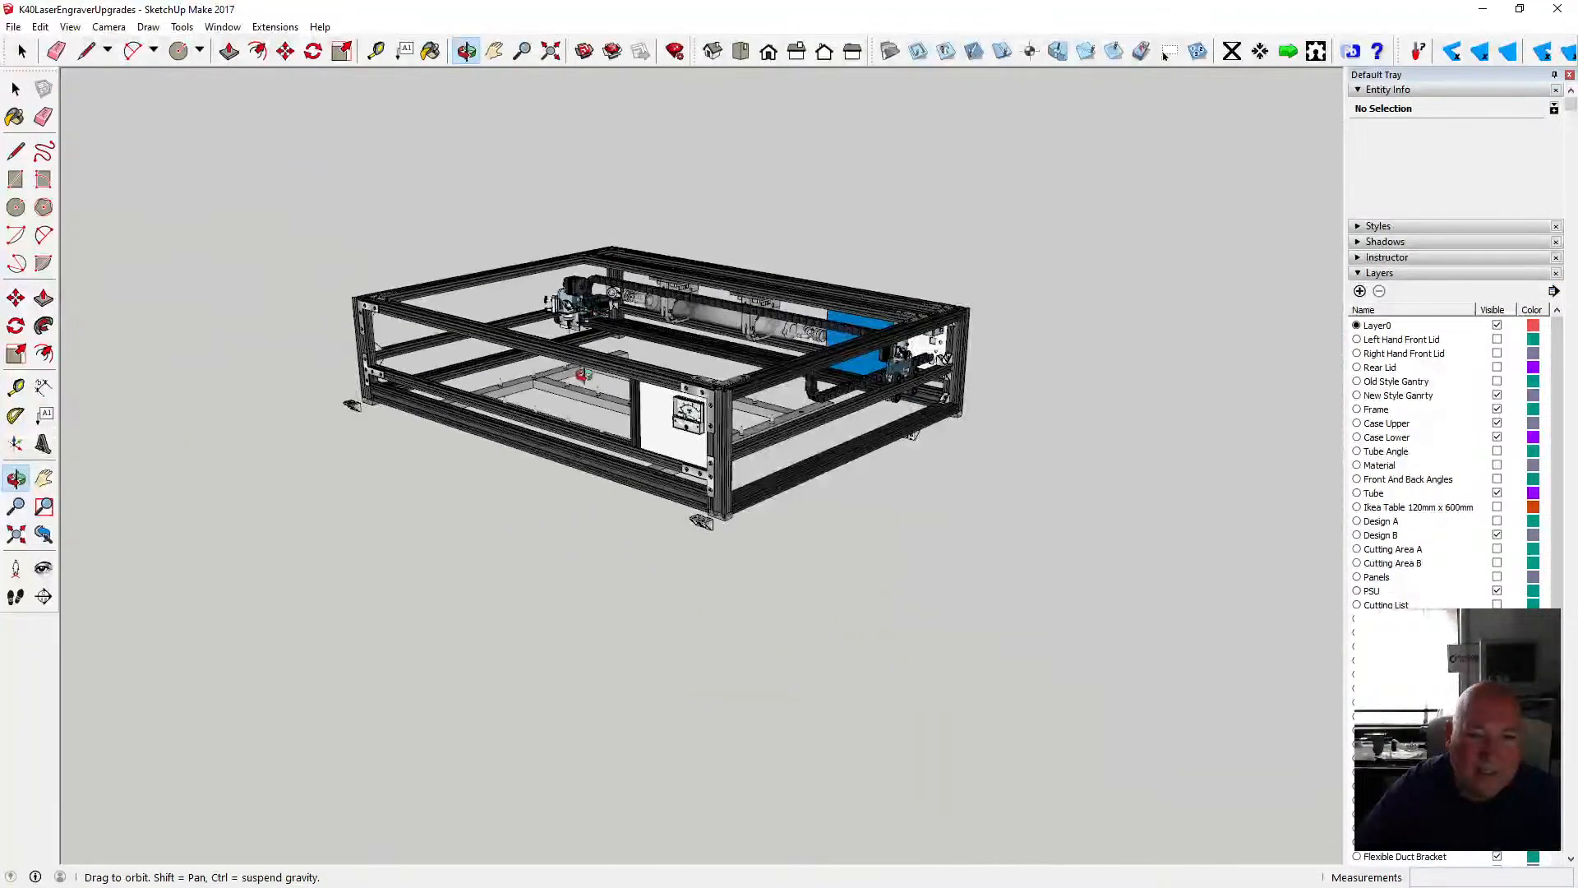
drag(583, 374, 888, 539)
scroll(887, 539, up, 5)
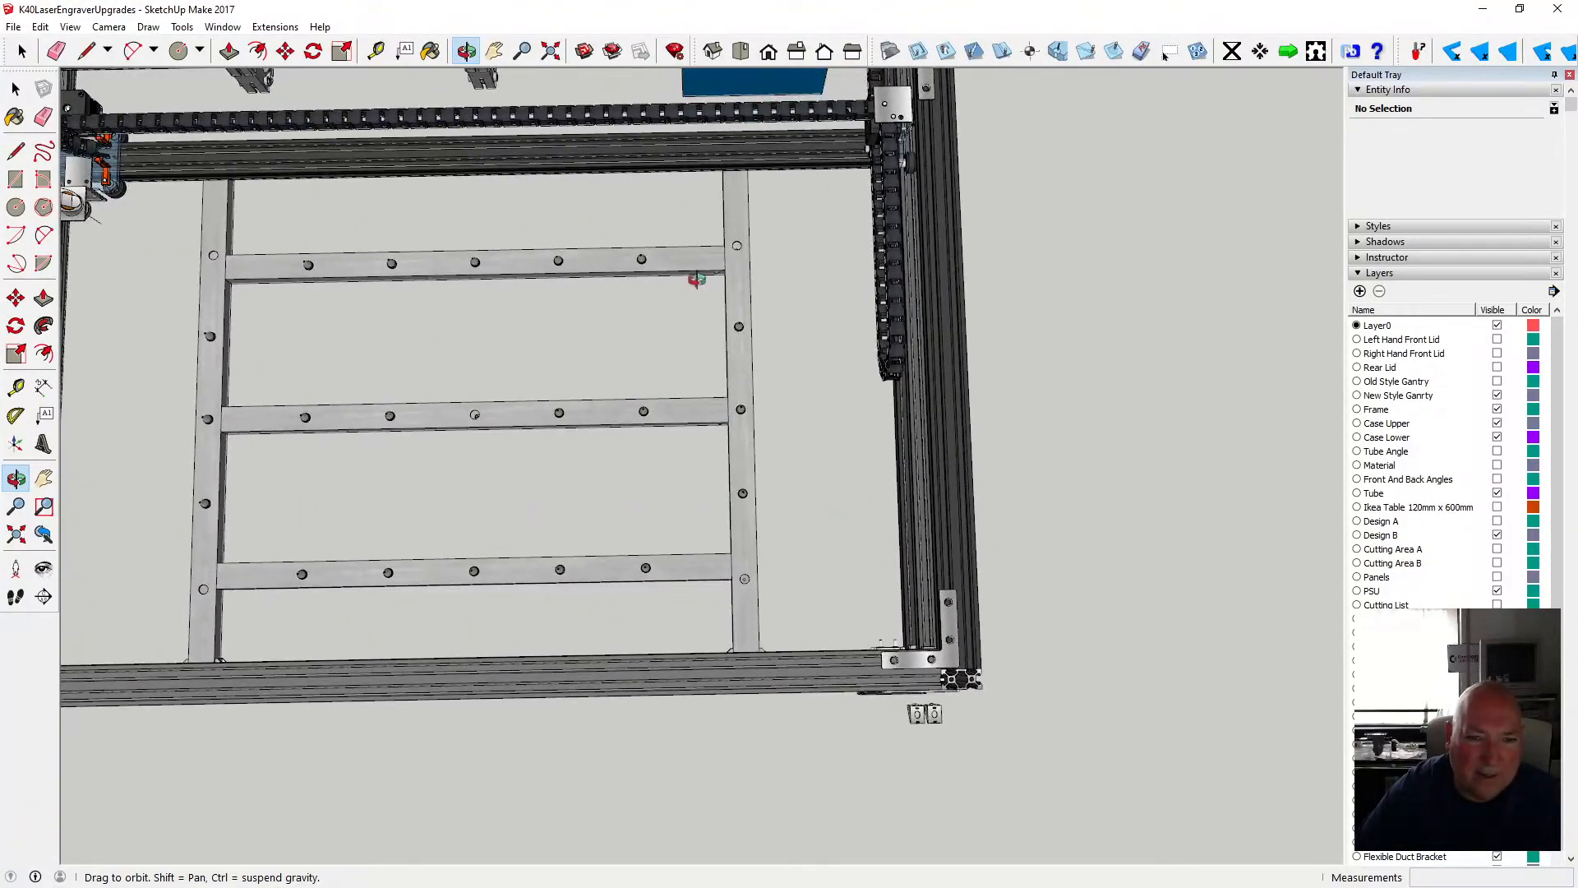
drag(891, 406, 801, 423)
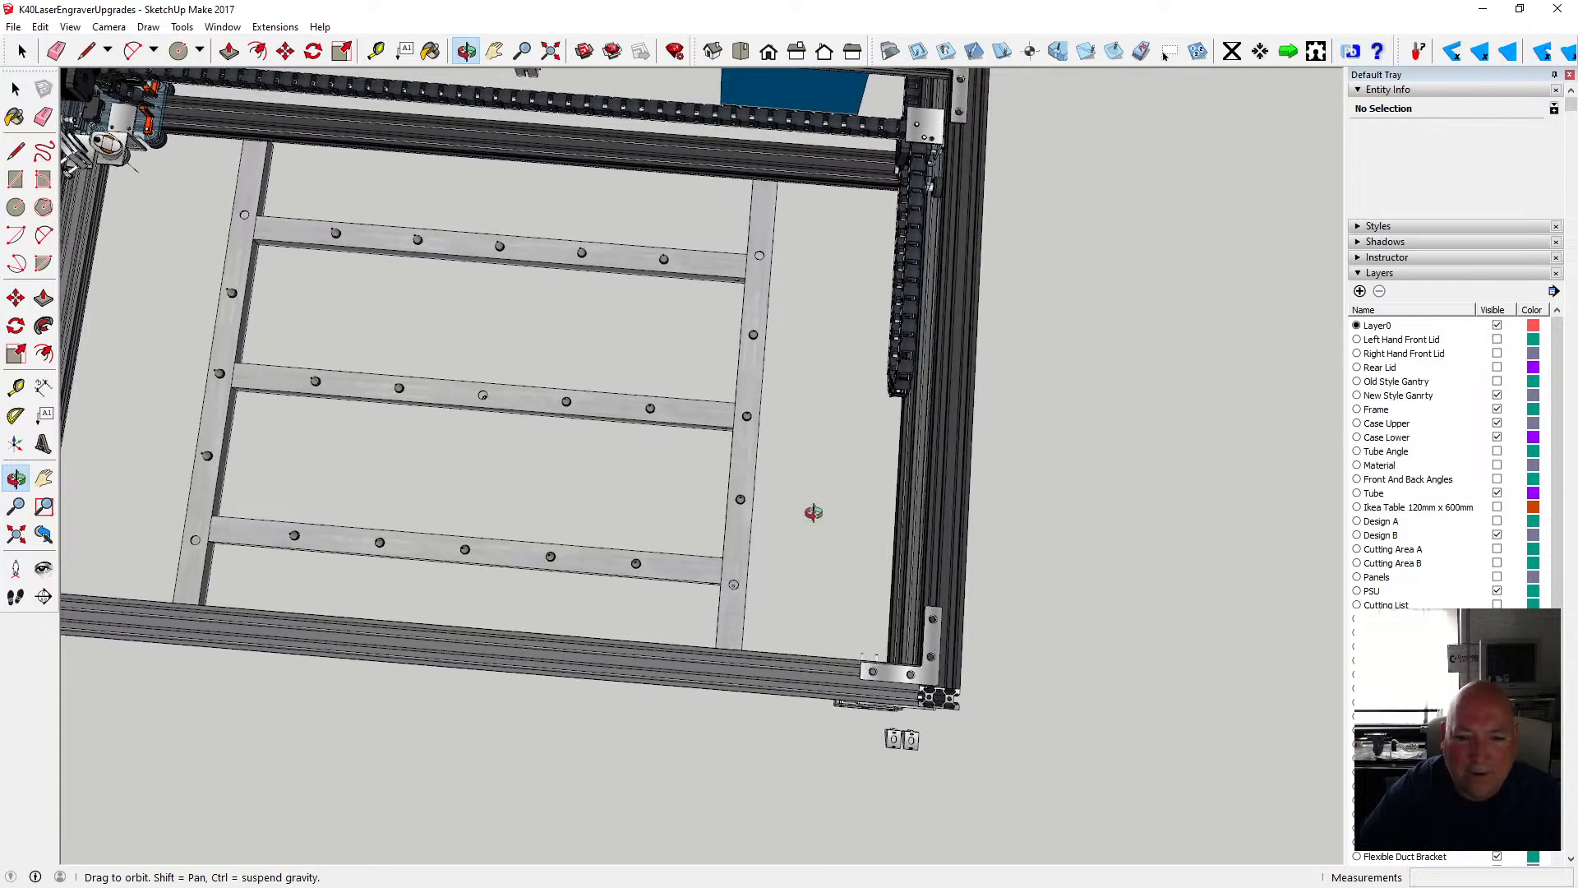
- Examine the bed supports and the open front of the frame from above and from the front
scroll(814, 510, down, 3)
scroll(852, 595, up, 3)
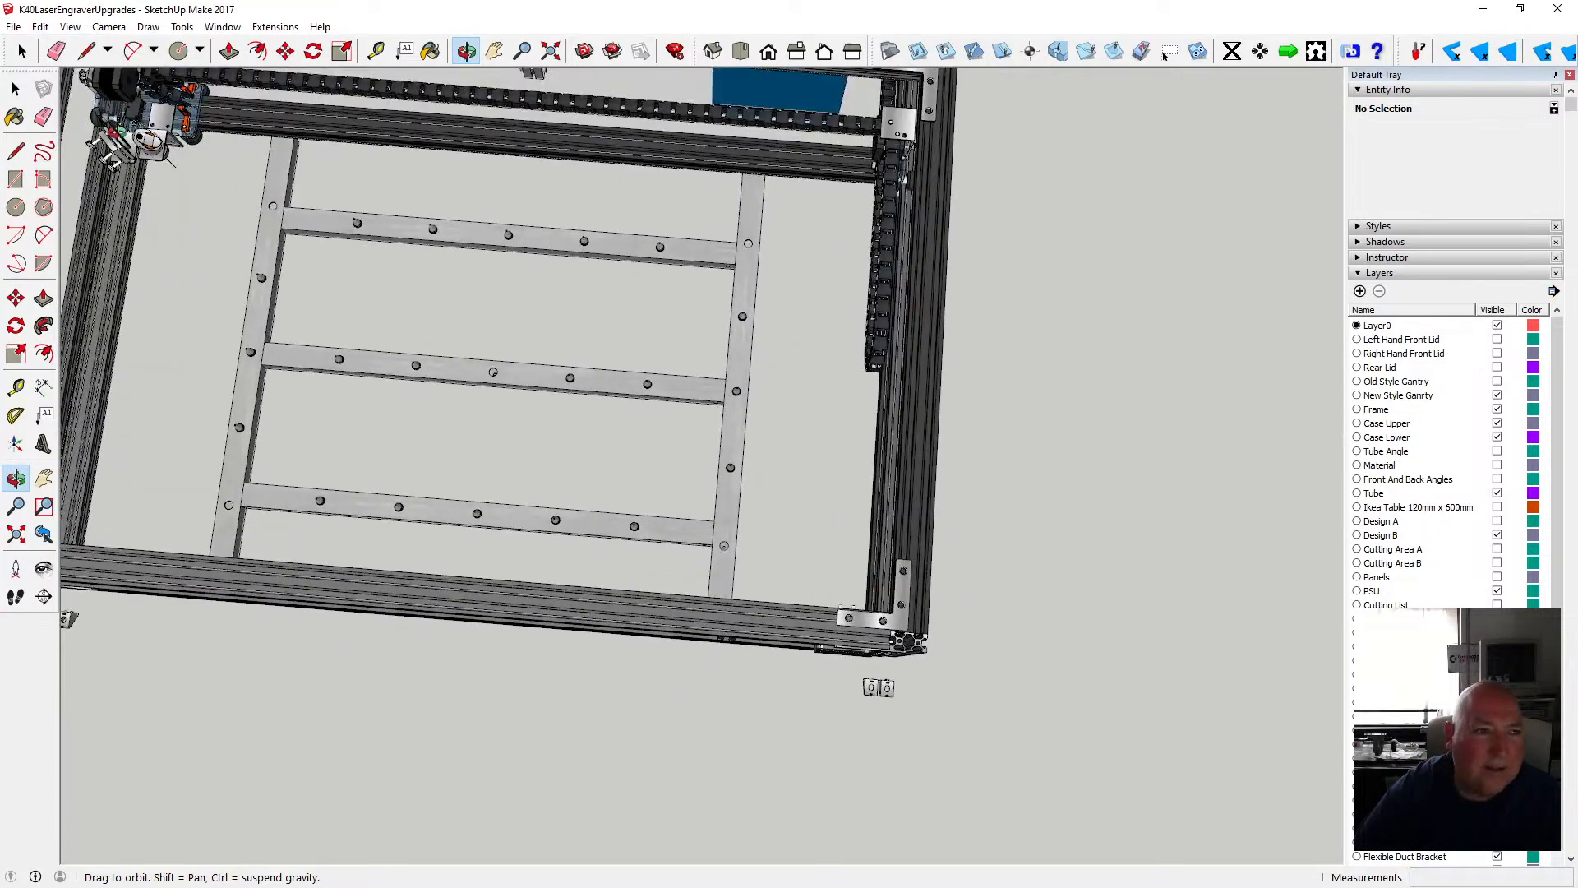
scroll(111, 140, down, 2)
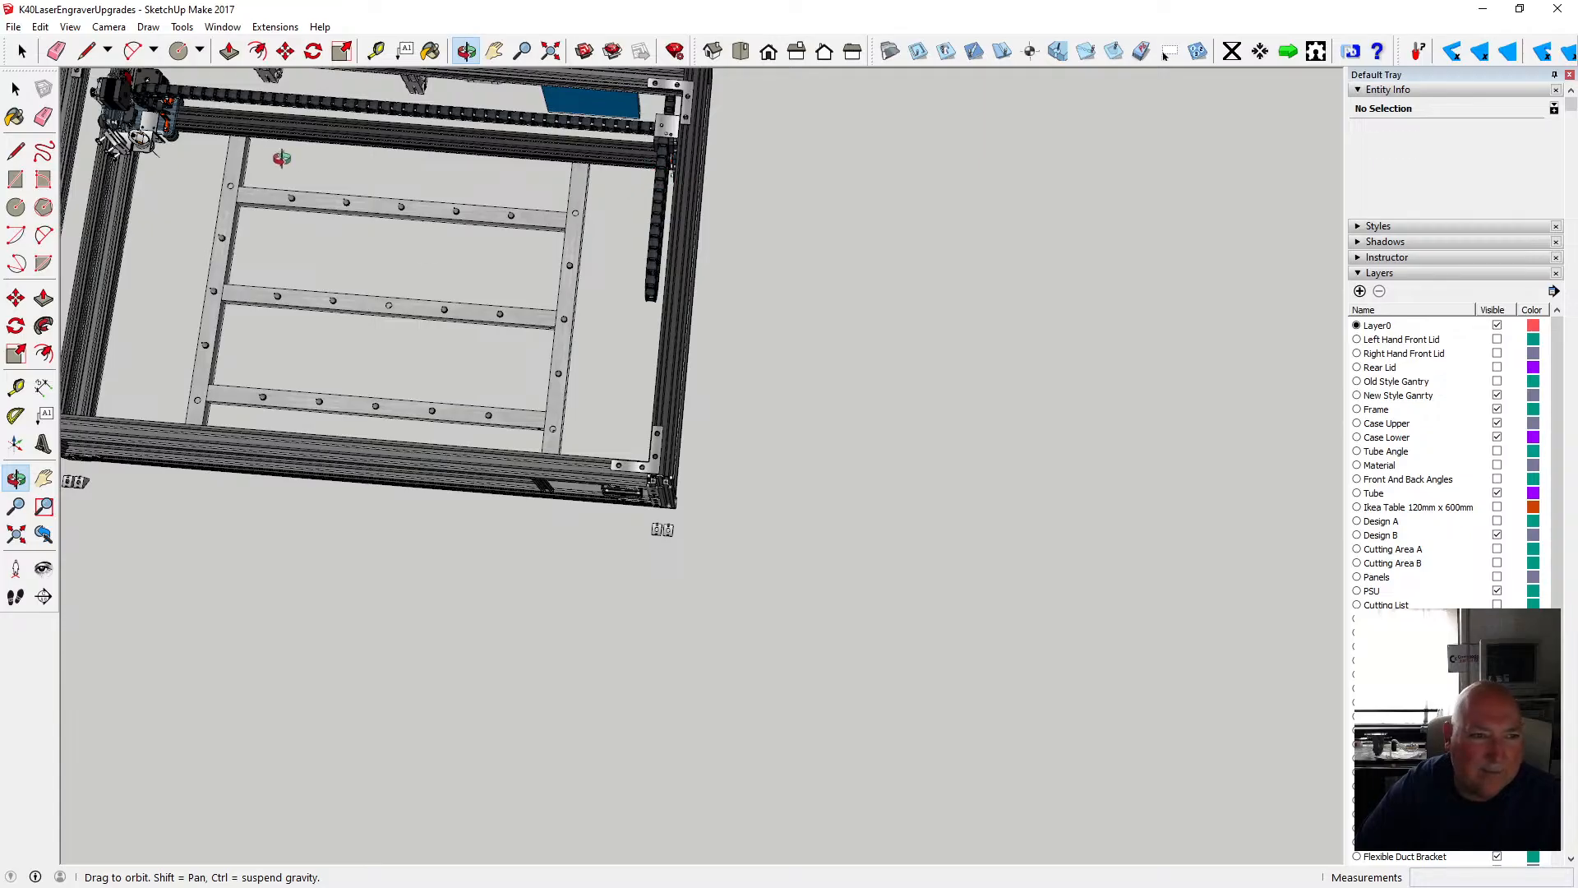
drag(402, 320, 414, 367)
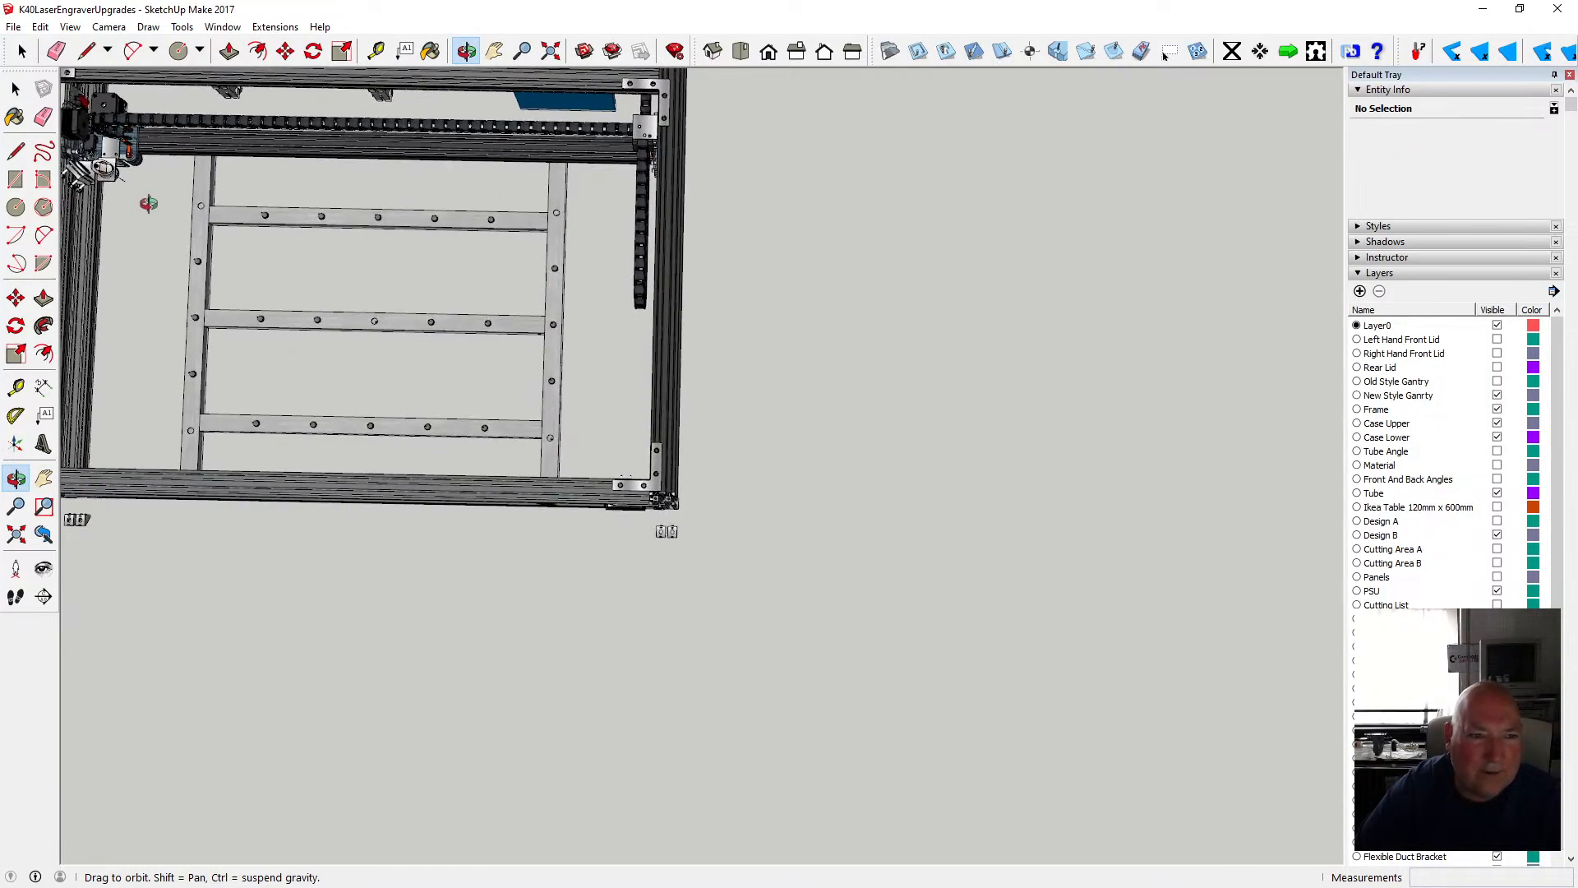
drag(402, 469, 572, 329)
scroll(640, 428, up, 4)
drag(623, 454, 606, 392)
scroll(608, 390, down, 4)
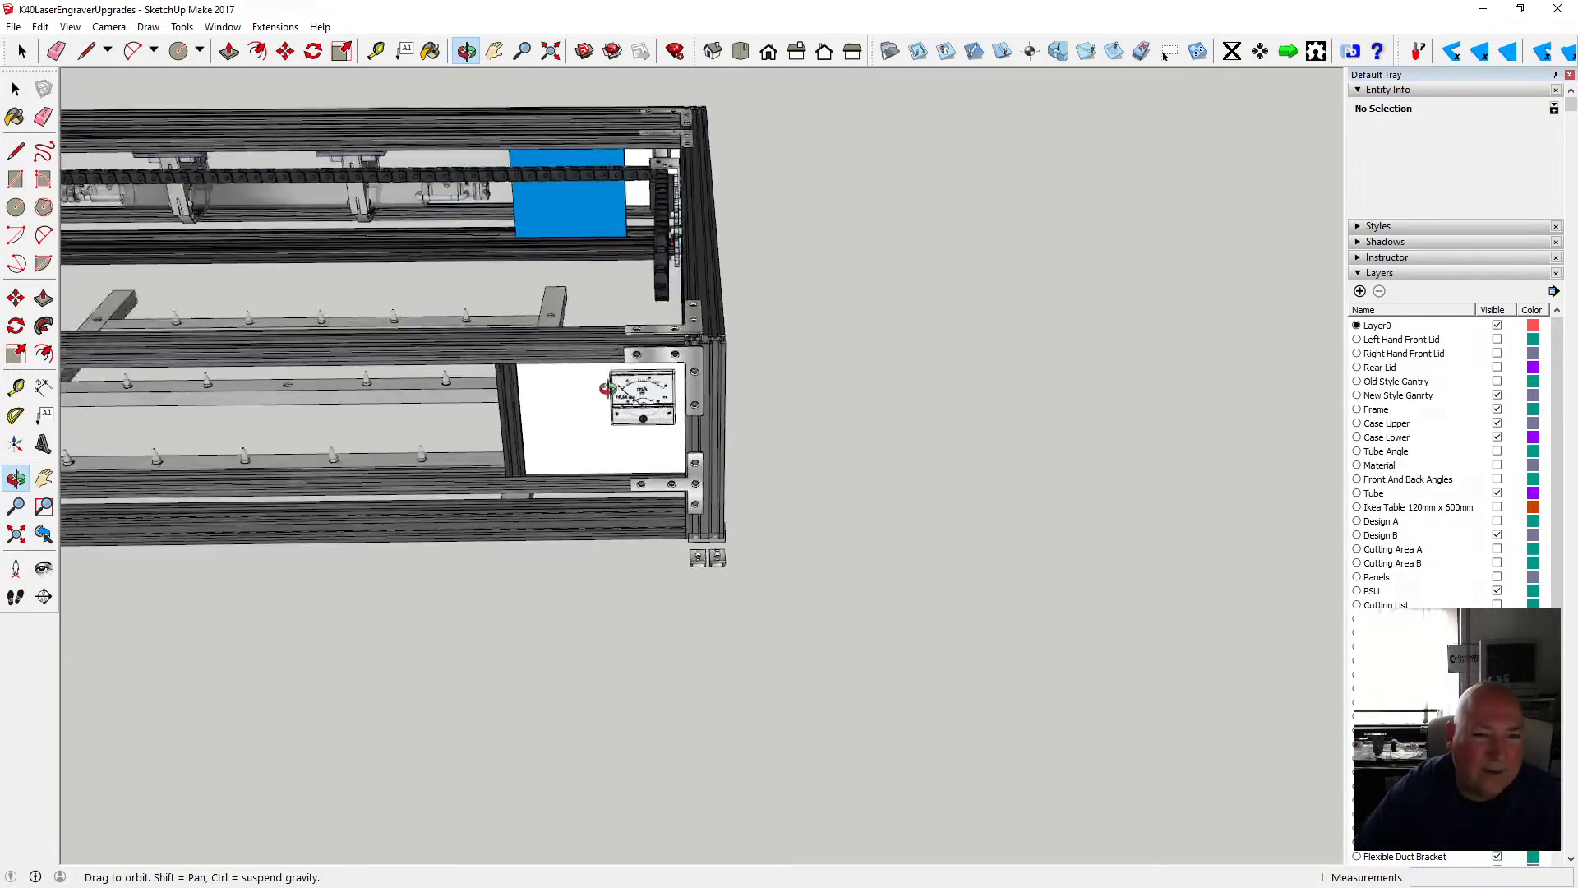
scroll(608, 389, down, 3)
drag(645, 442, 563, 396)
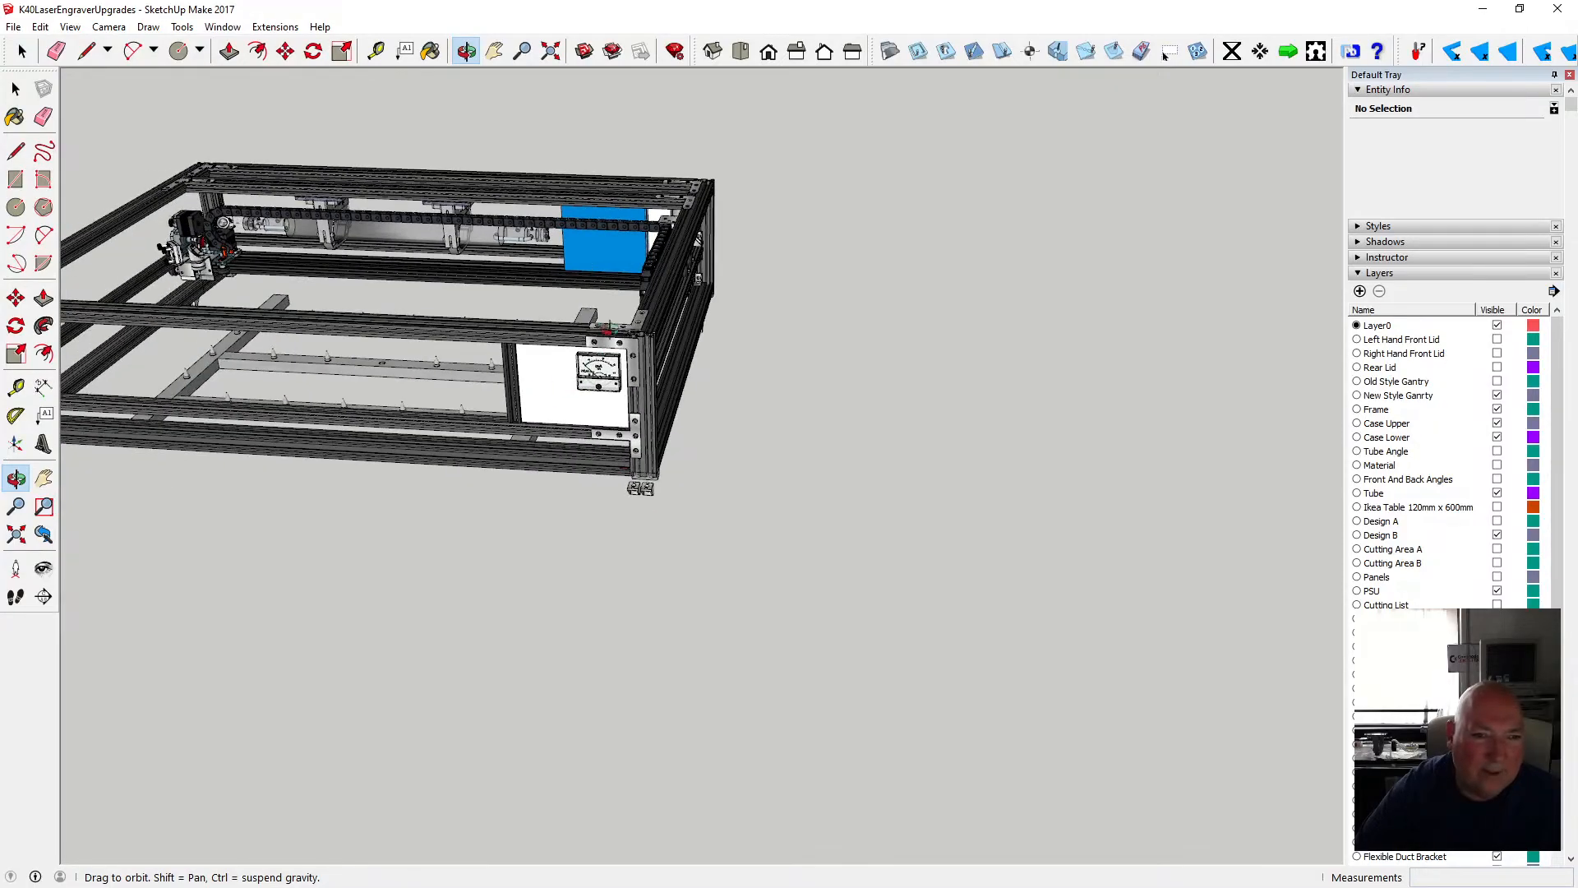
drag(668, 200, 709, 197)
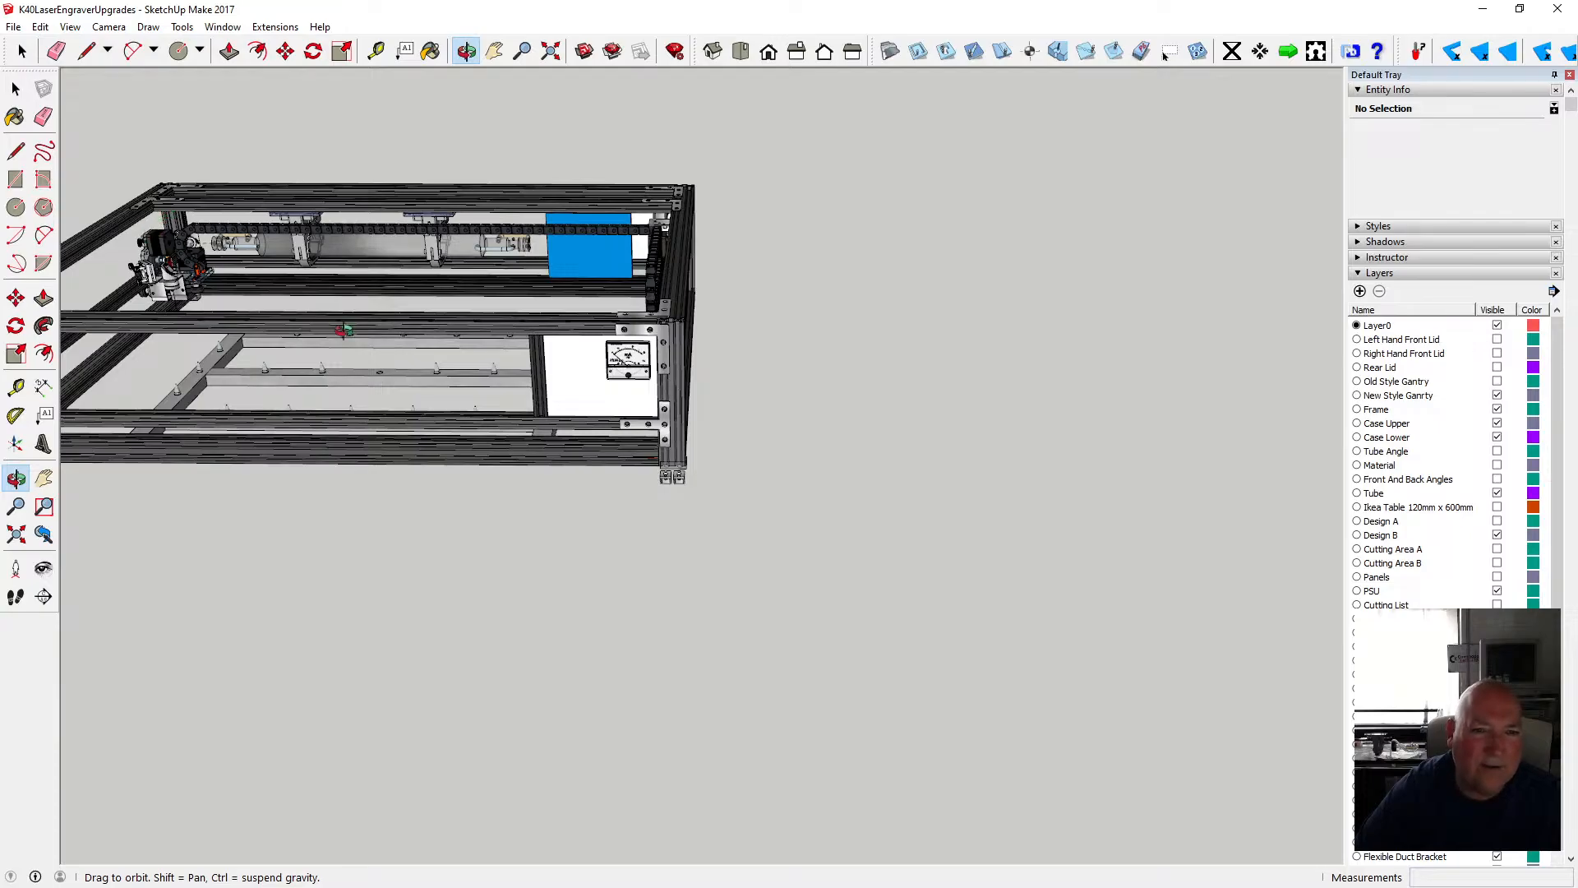
drag(343, 329, 353, 297)
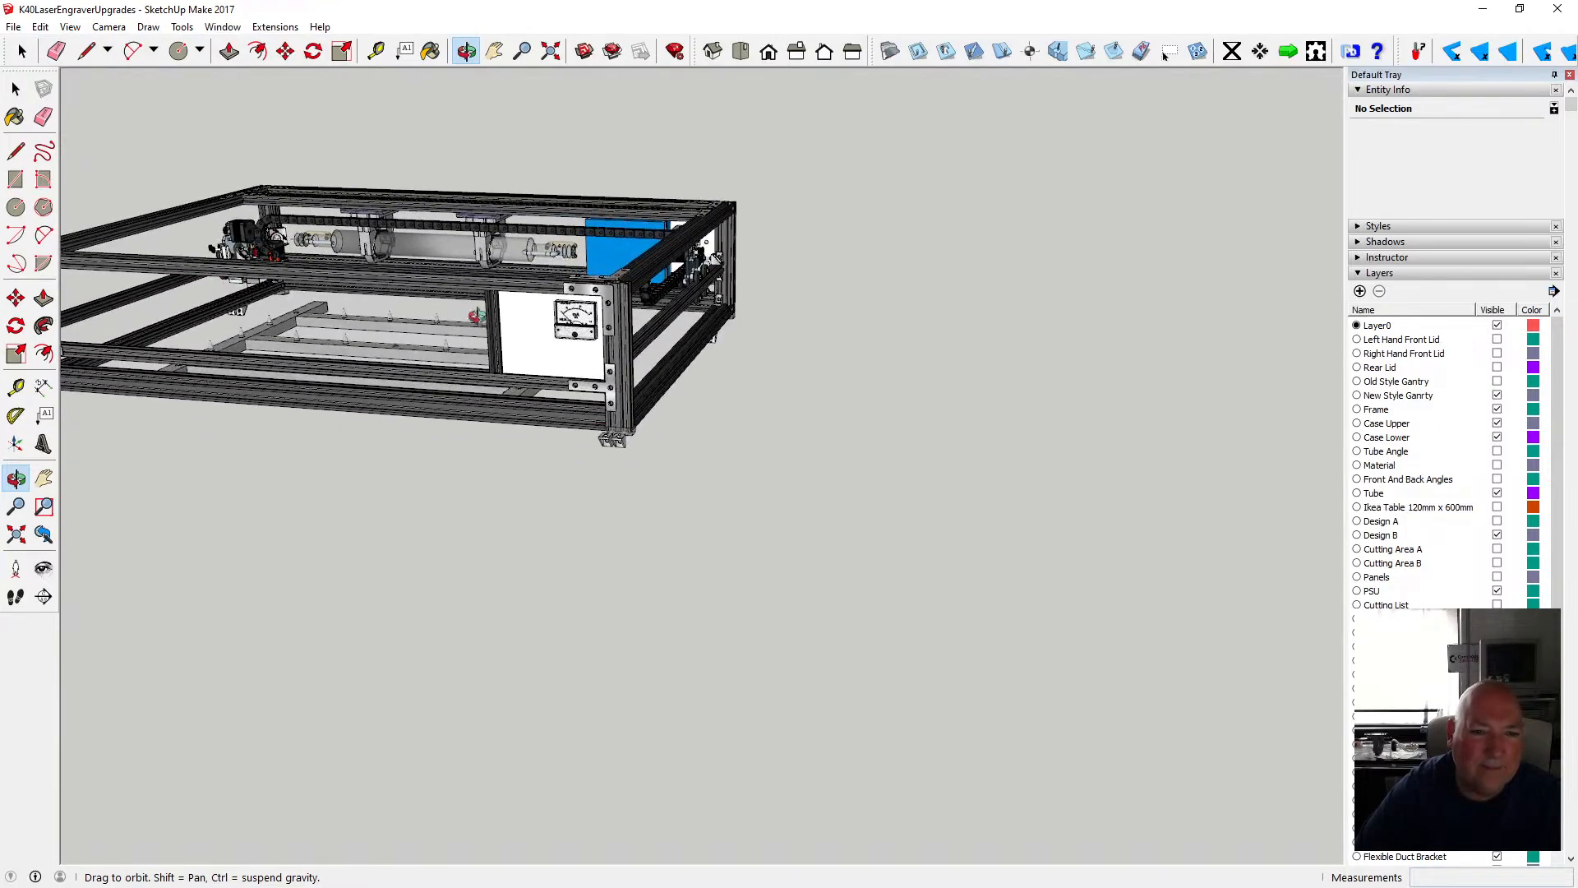
- Examine the mounted milliamp meter and the free space around it on the front panel up close
scroll(477, 316, up, 4)
scroll(587, 347, up, 5)
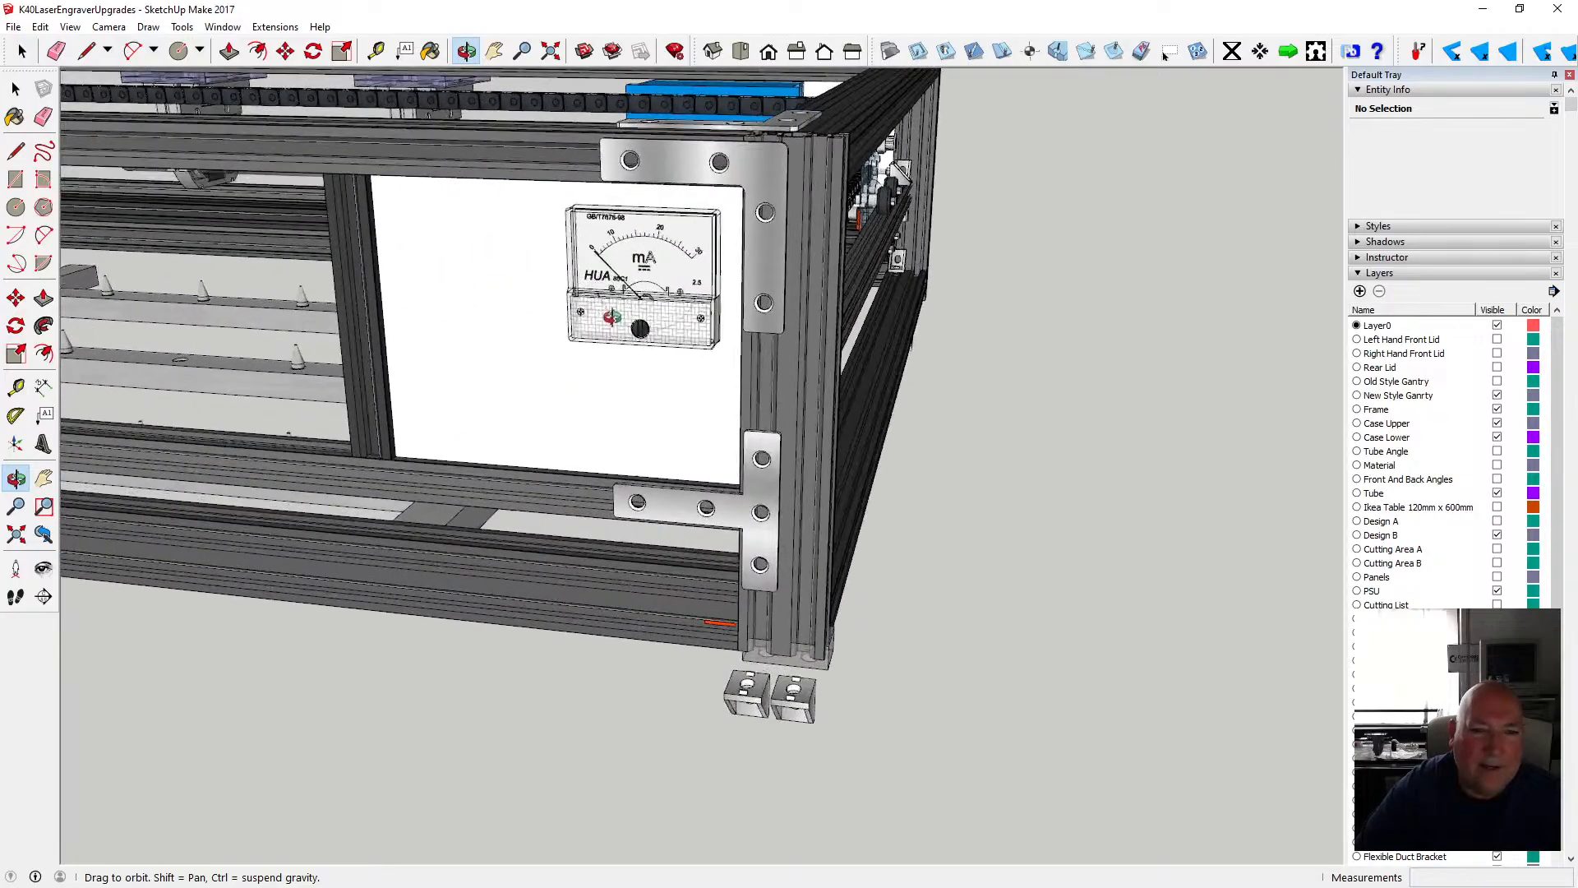
drag(635, 340, 769, 426)
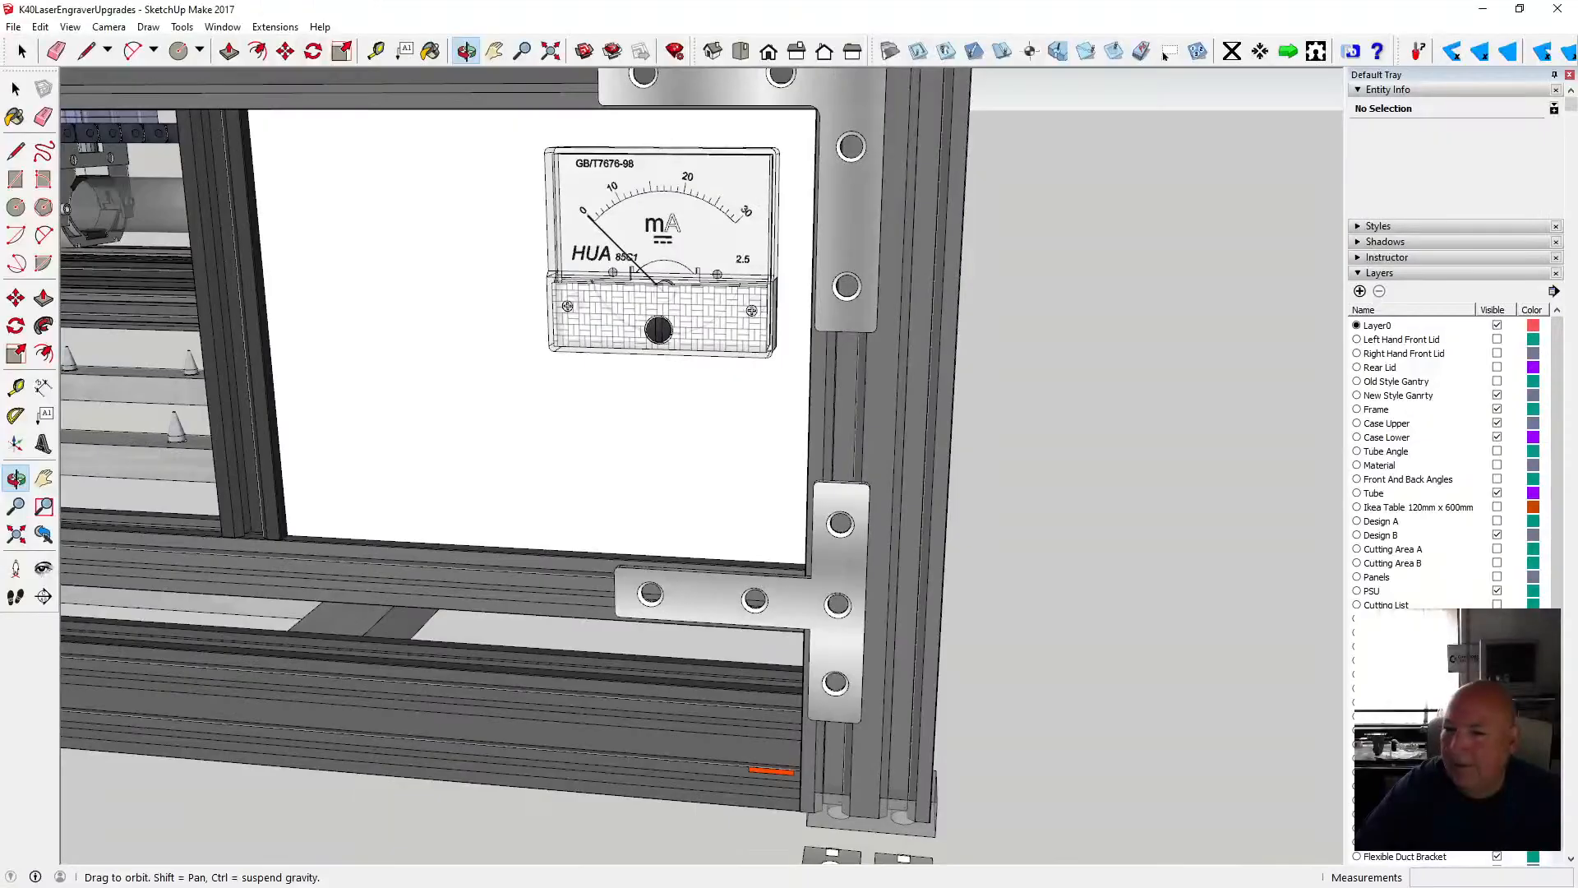
scroll(673, 427, up, 3)
drag(638, 448, 734, 319)
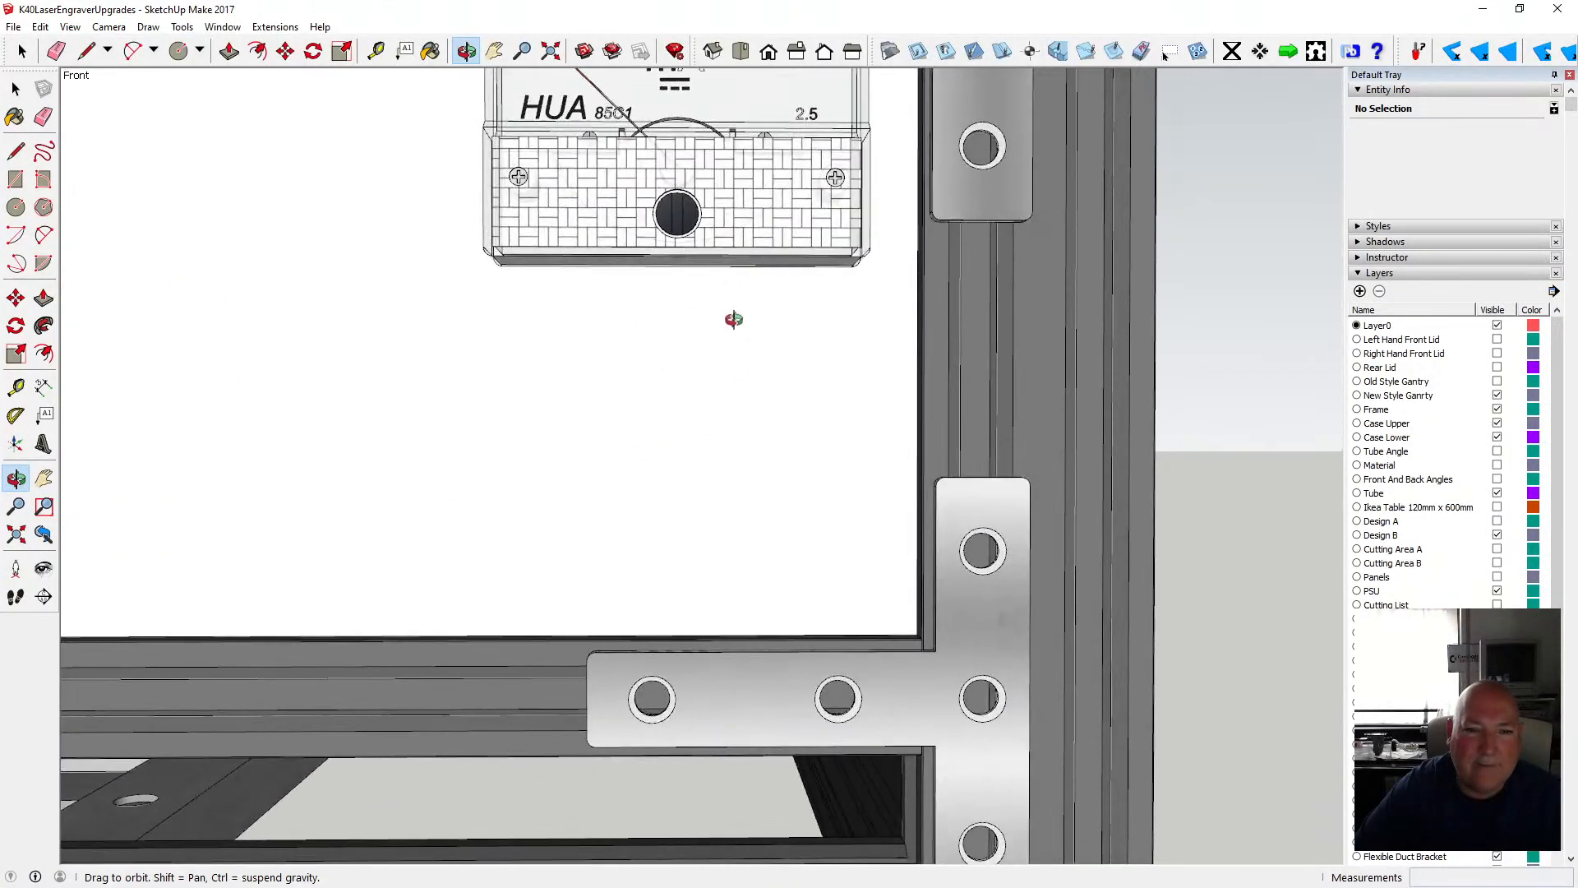
scroll(679, 406, down, 1)
scroll(679, 406, down, 2)
drag(673, 402, 564, 483)
scroll(684, 448, down, 4)
scroll(649, 465, up, 3)
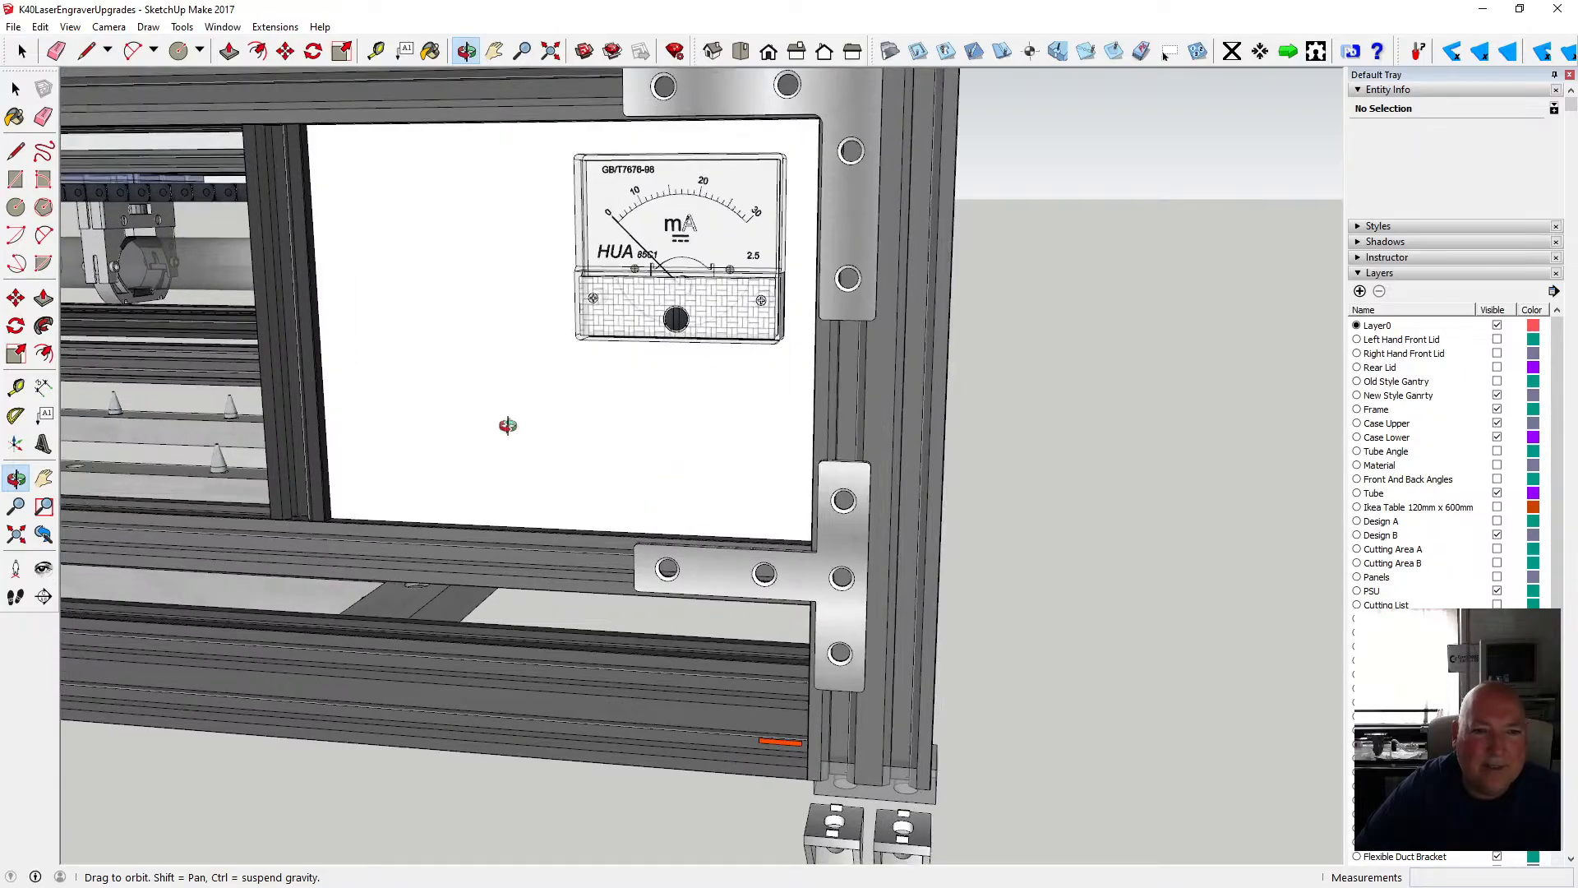
scroll(501, 274, down, 2)
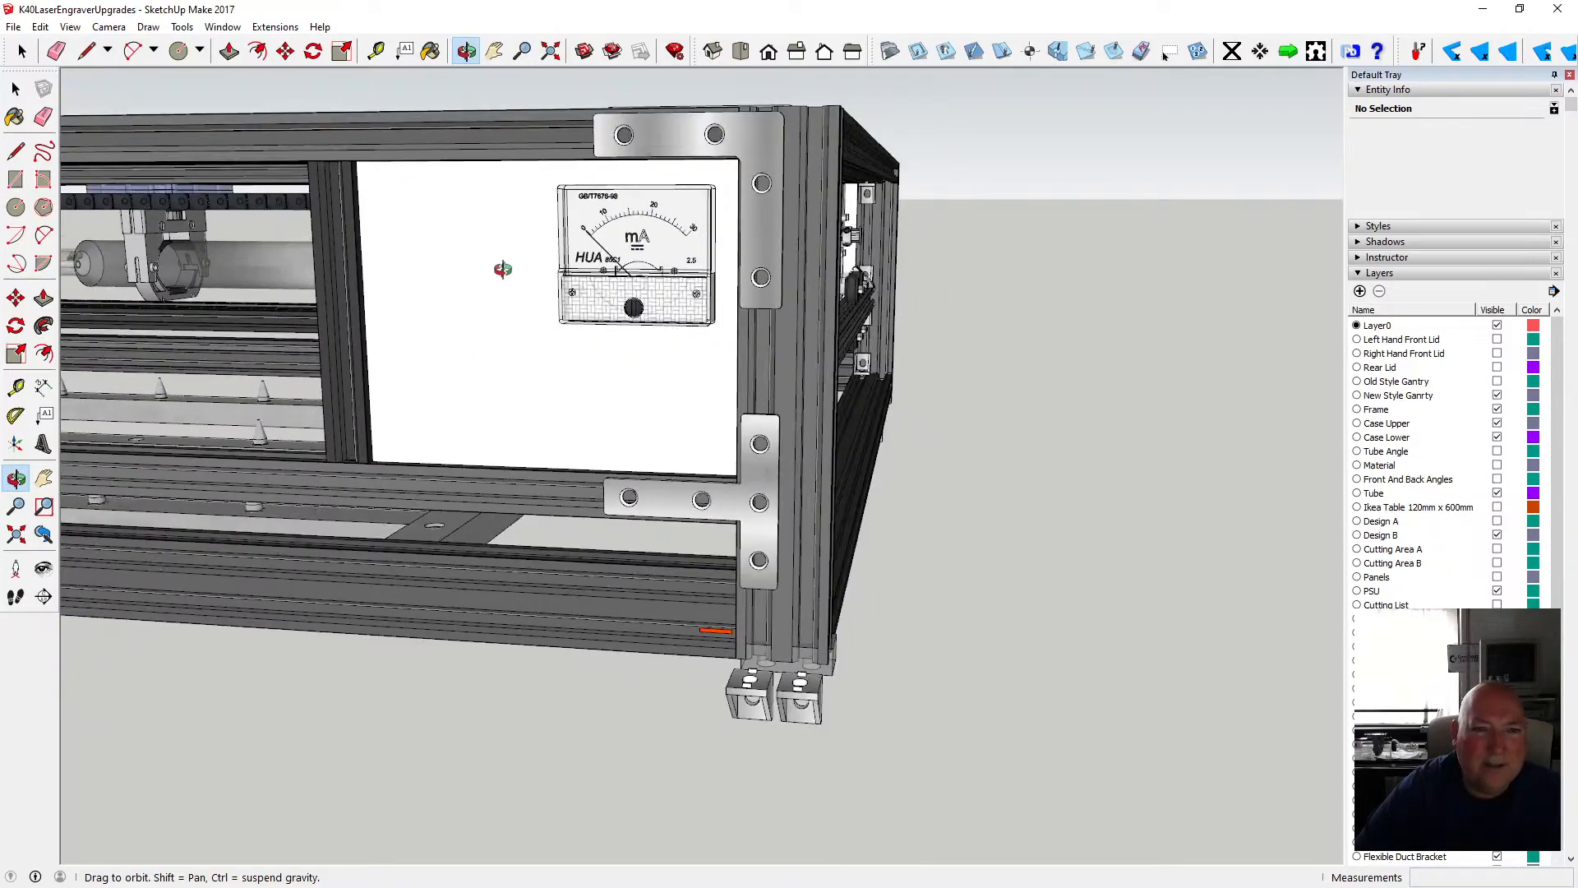
drag(420, 243, 572, 250)
scroll(420, 219, up, 2)
scroll(420, 219, down, 3)
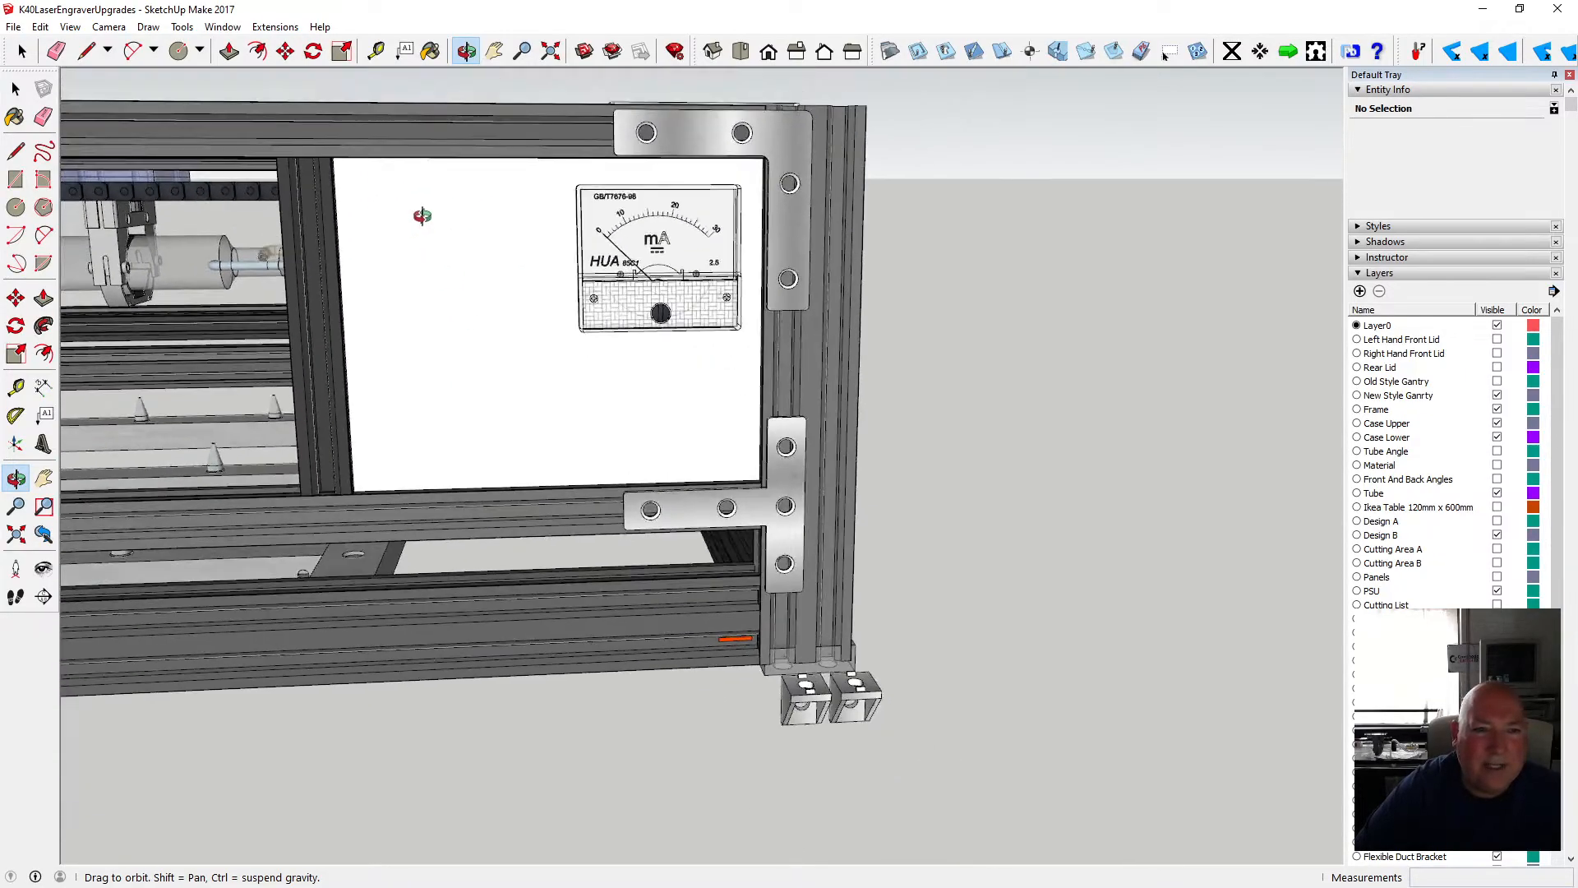
drag(388, 260, 443, 210)
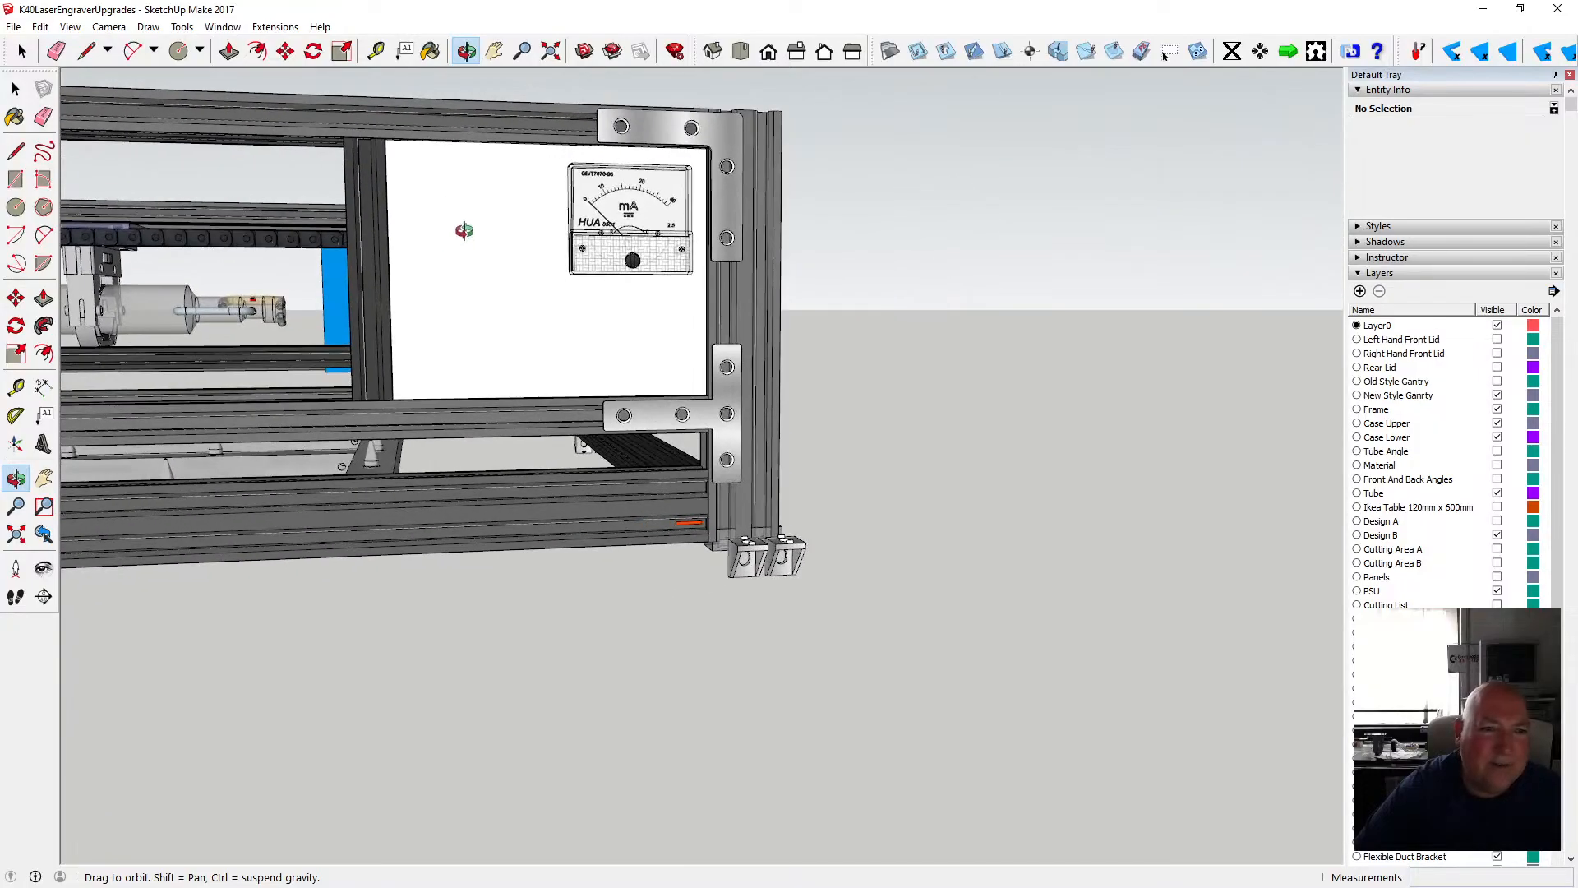
scroll(463, 230, up, 2)
scroll(458, 230, down, 4)
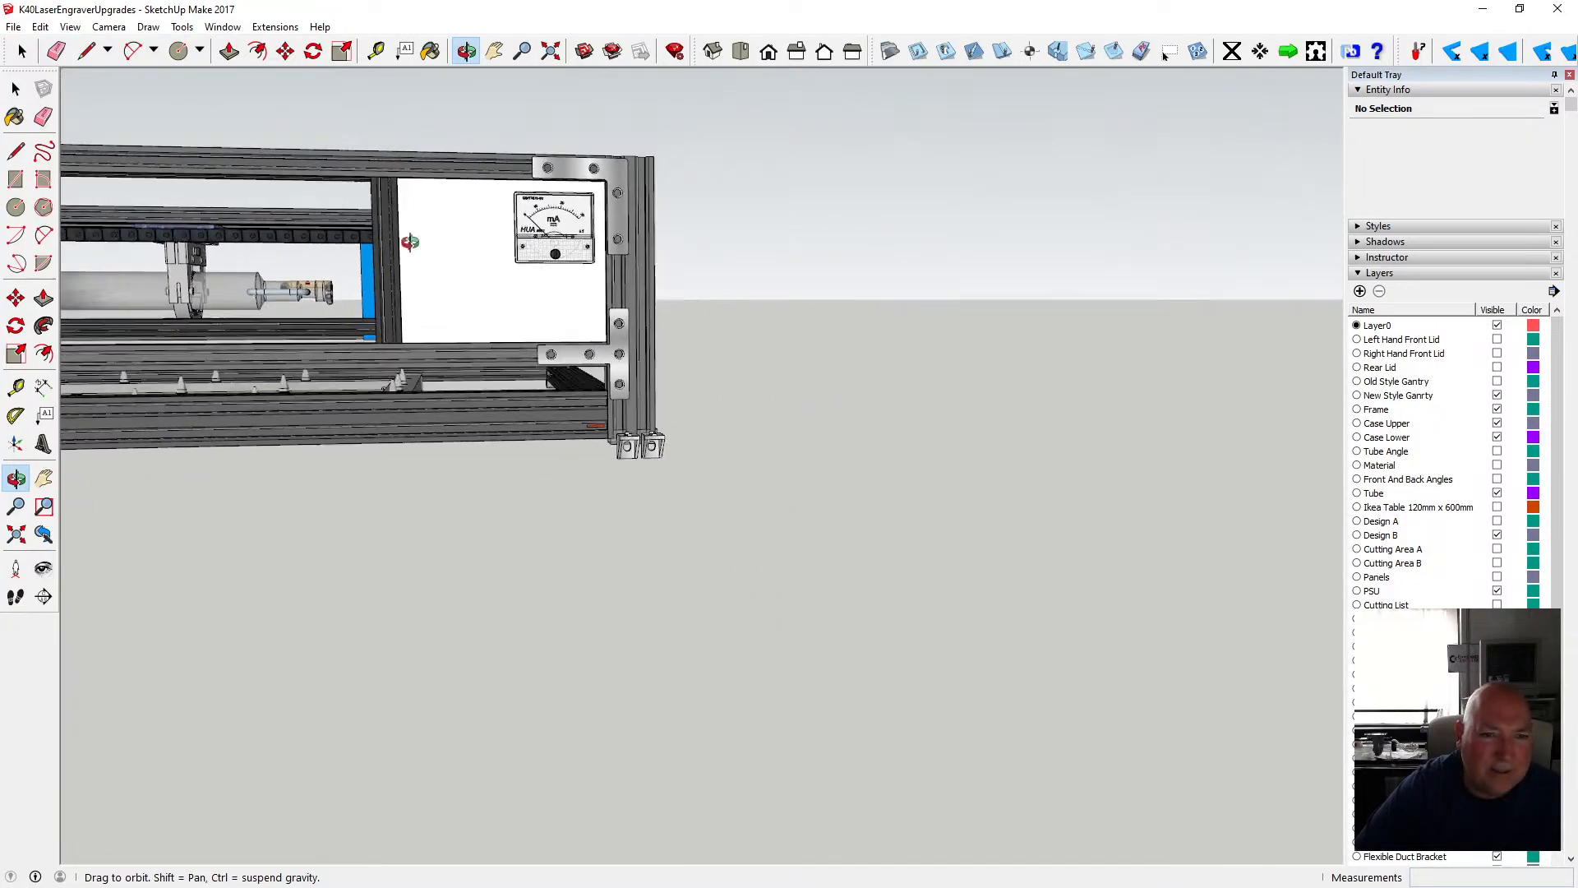
- Save the K40LaserEngraverUpgrades model
drag(410, 241, 493, 314)
scroll(446, 334, up, 3)
drag(386, 348, 420, 323)
click(13, 27)
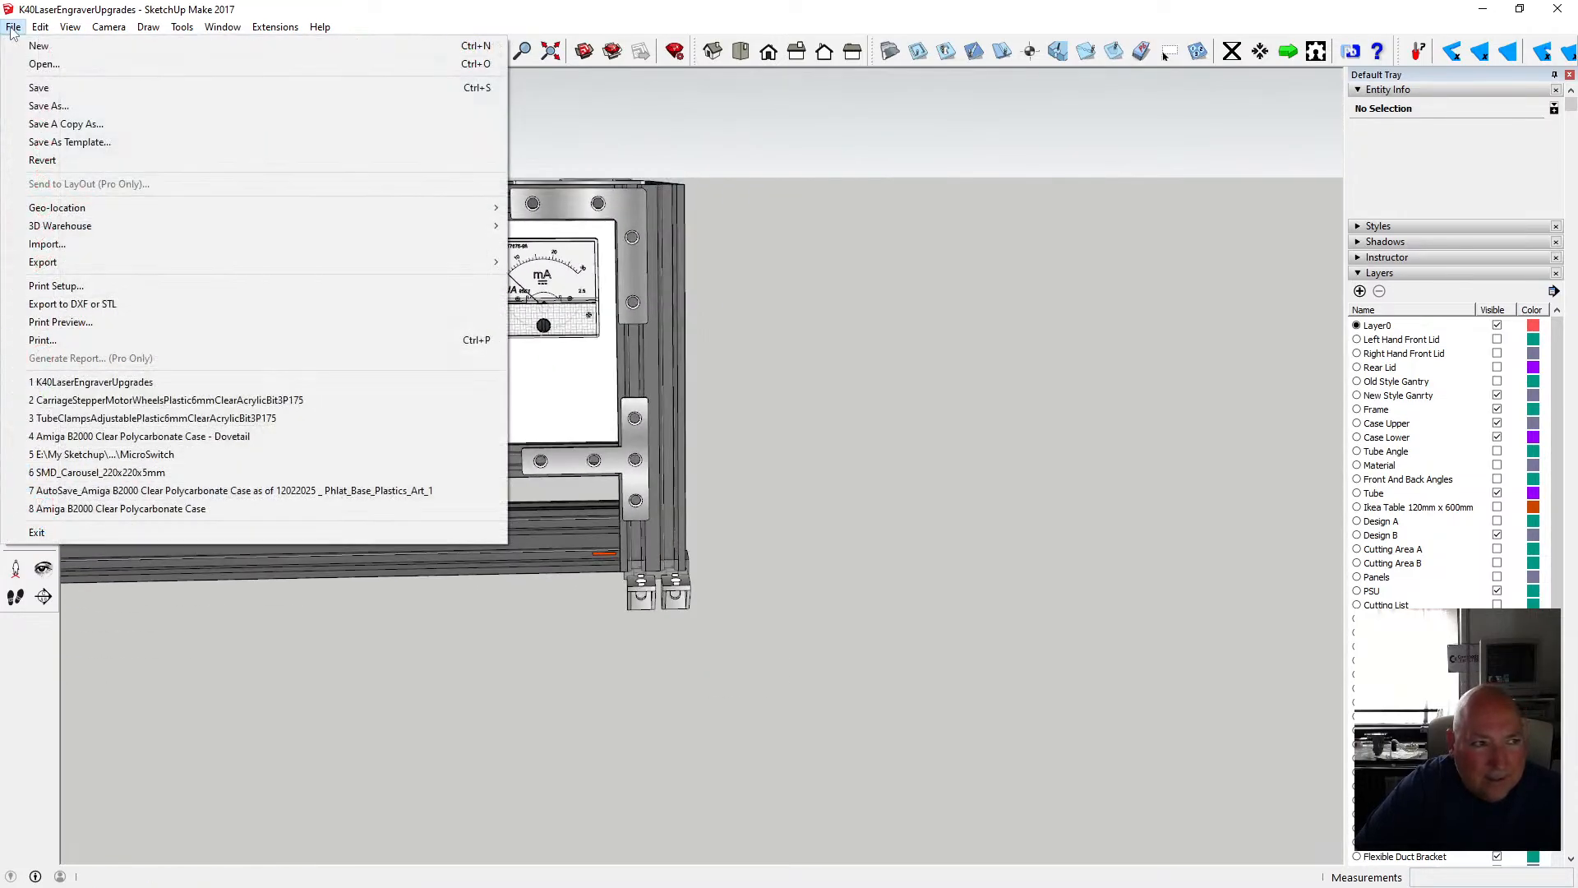
click(58, 85)
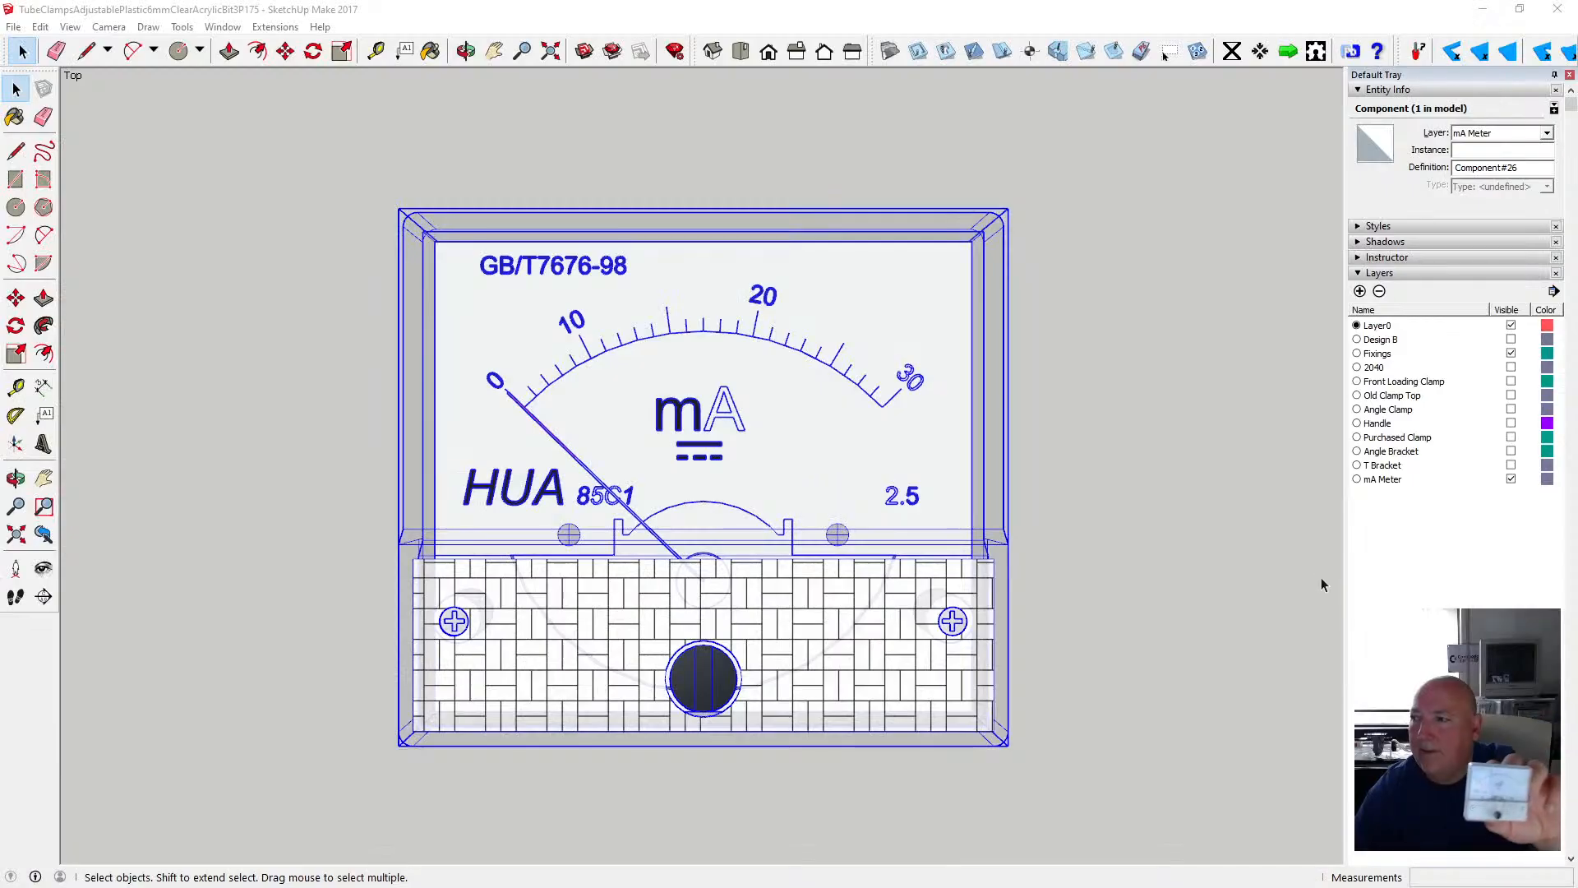
- Deselect the standalone HUA 85C1 meter and examine its face, rear body and studs from all around
click(724, 146)
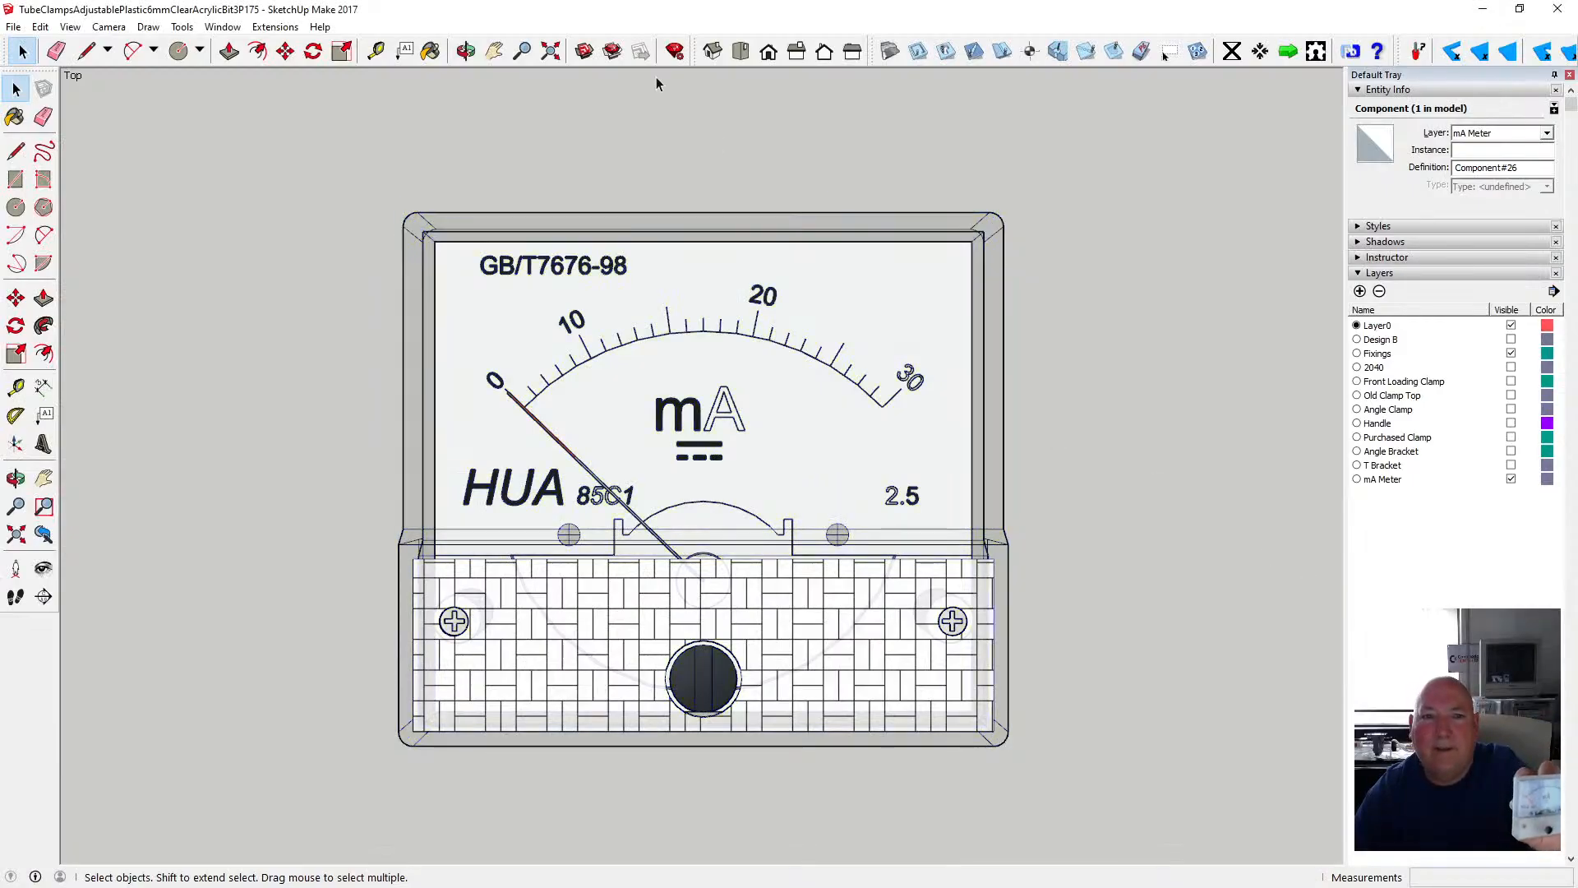
drag(955, 280, 943, 493)
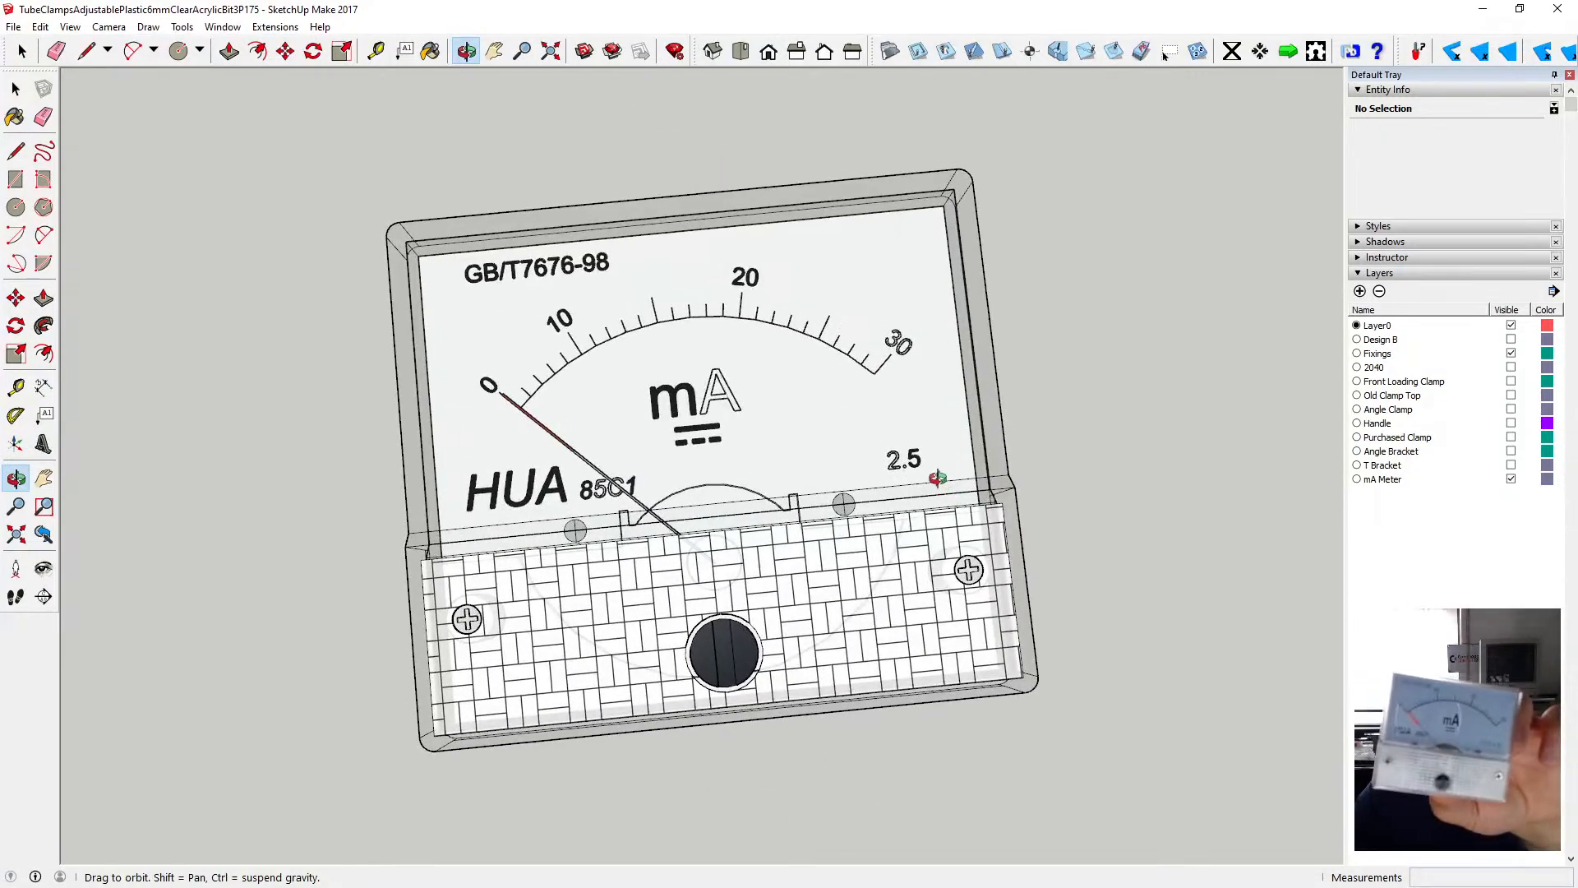
middle_drag(938, 479, 872, 526)
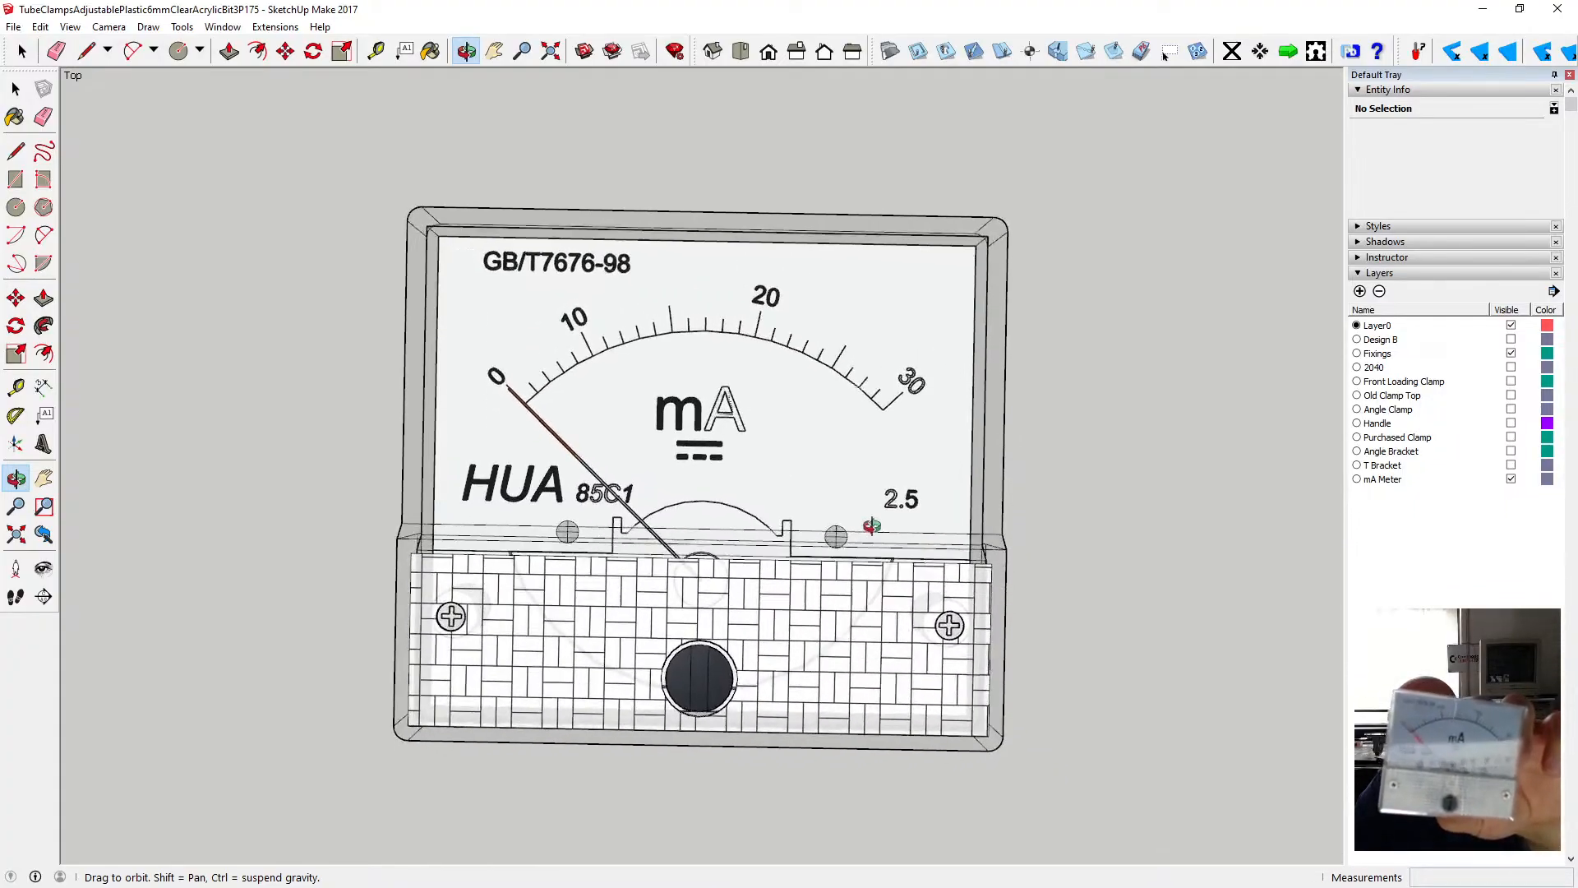
drag(872, 526, 795, 376)
drag(769, 444, 697, 248)
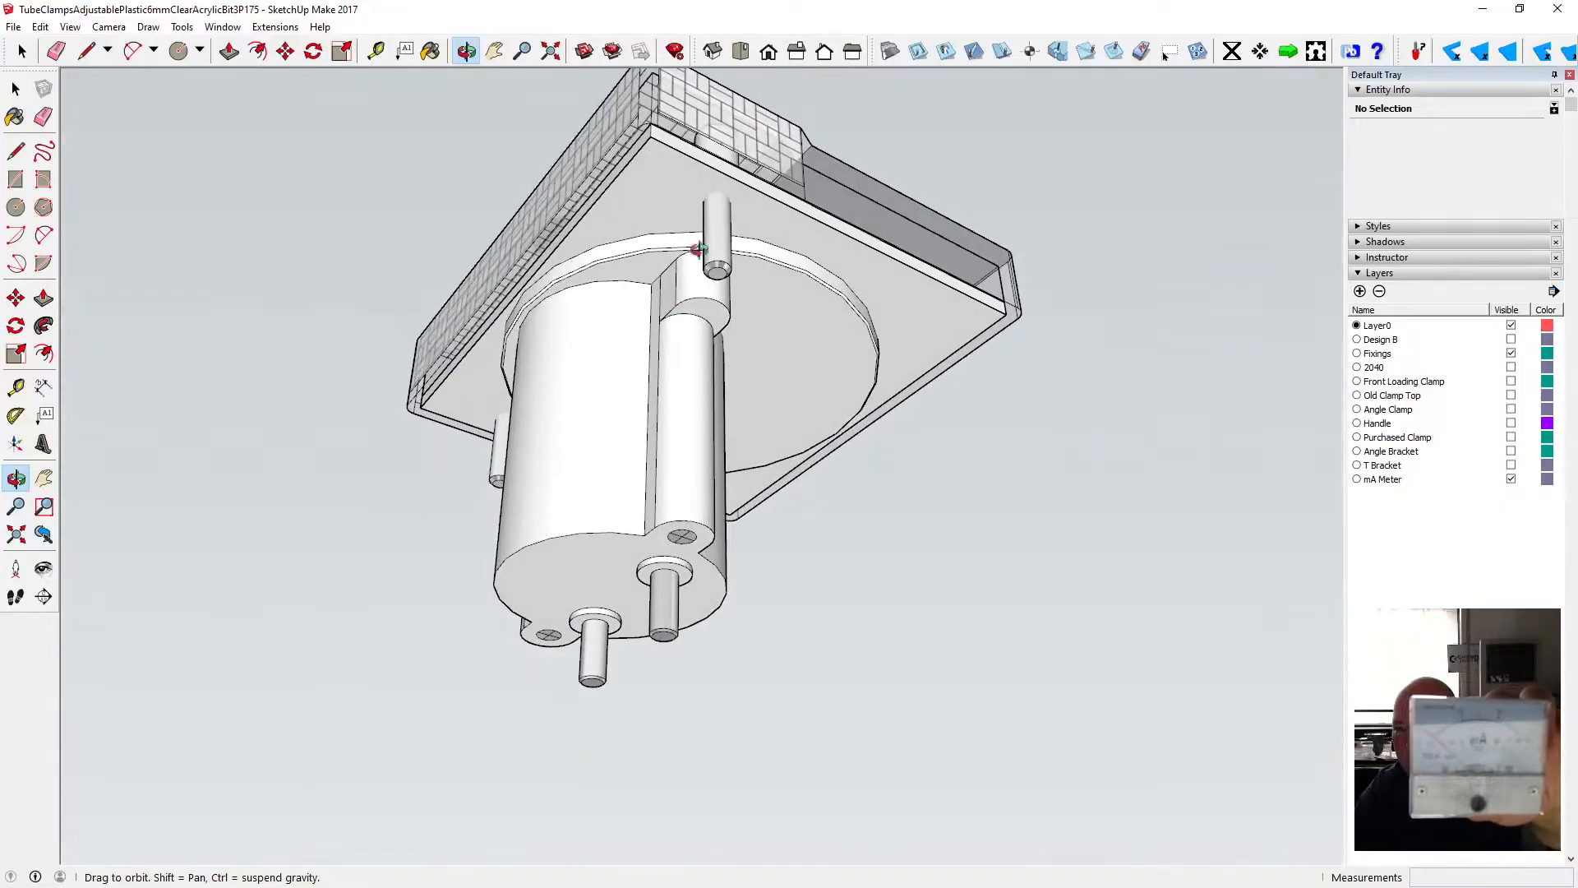
drag(686, 409, 525, 526)
scroll(789, 334, up, 2)
scroll(576, 428, up, 5)
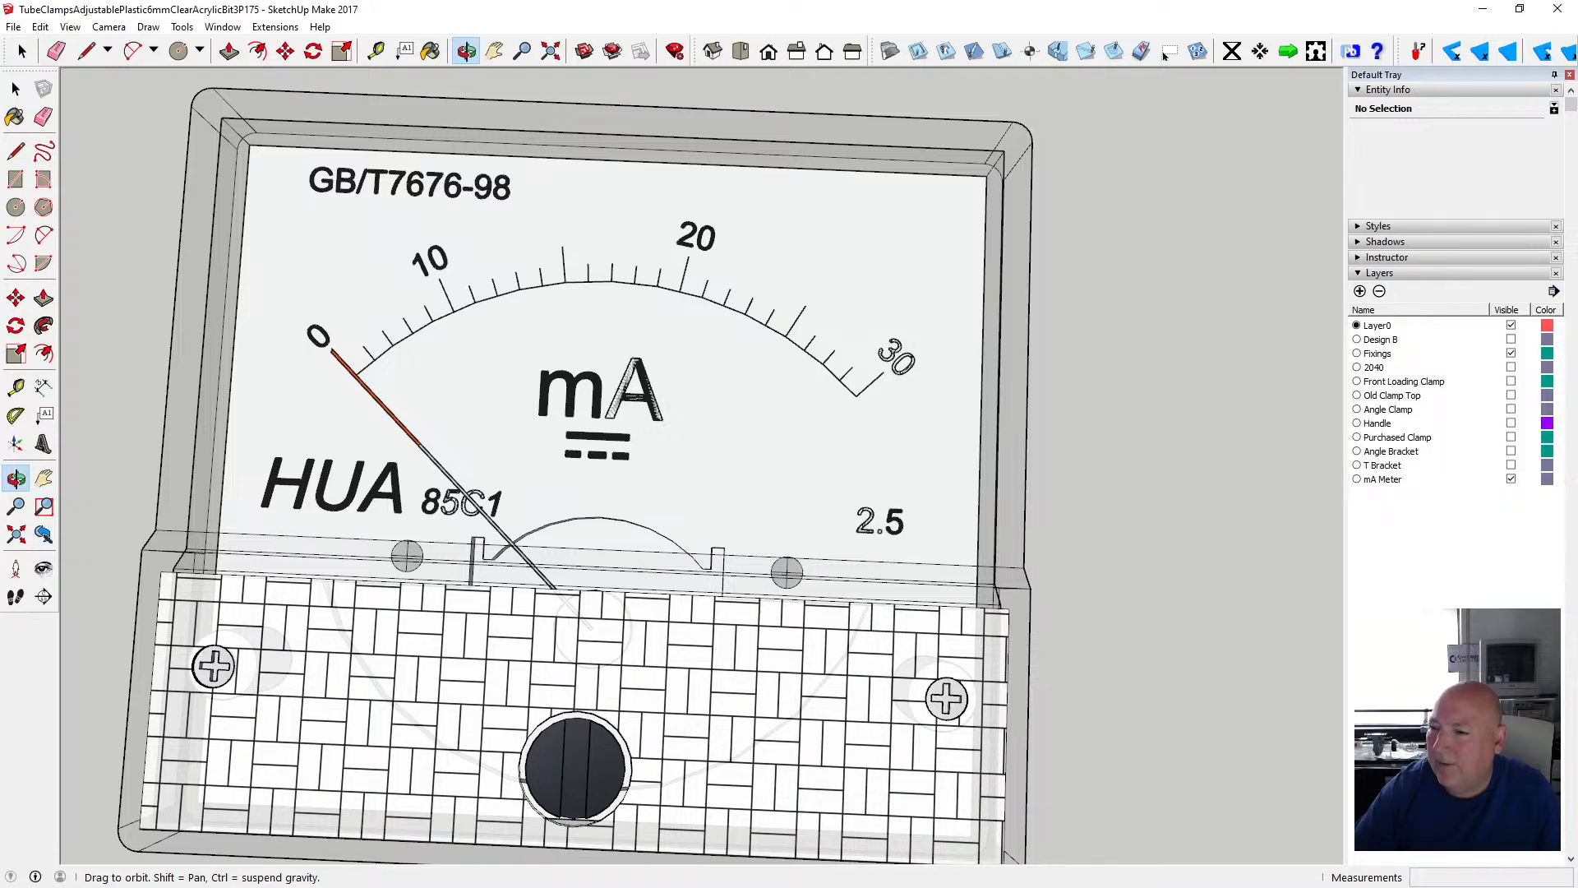
- Switch to the K40LaserEngraverUpgrades model and view the complete frame with the meter on its front panel
key(alt+Tab)
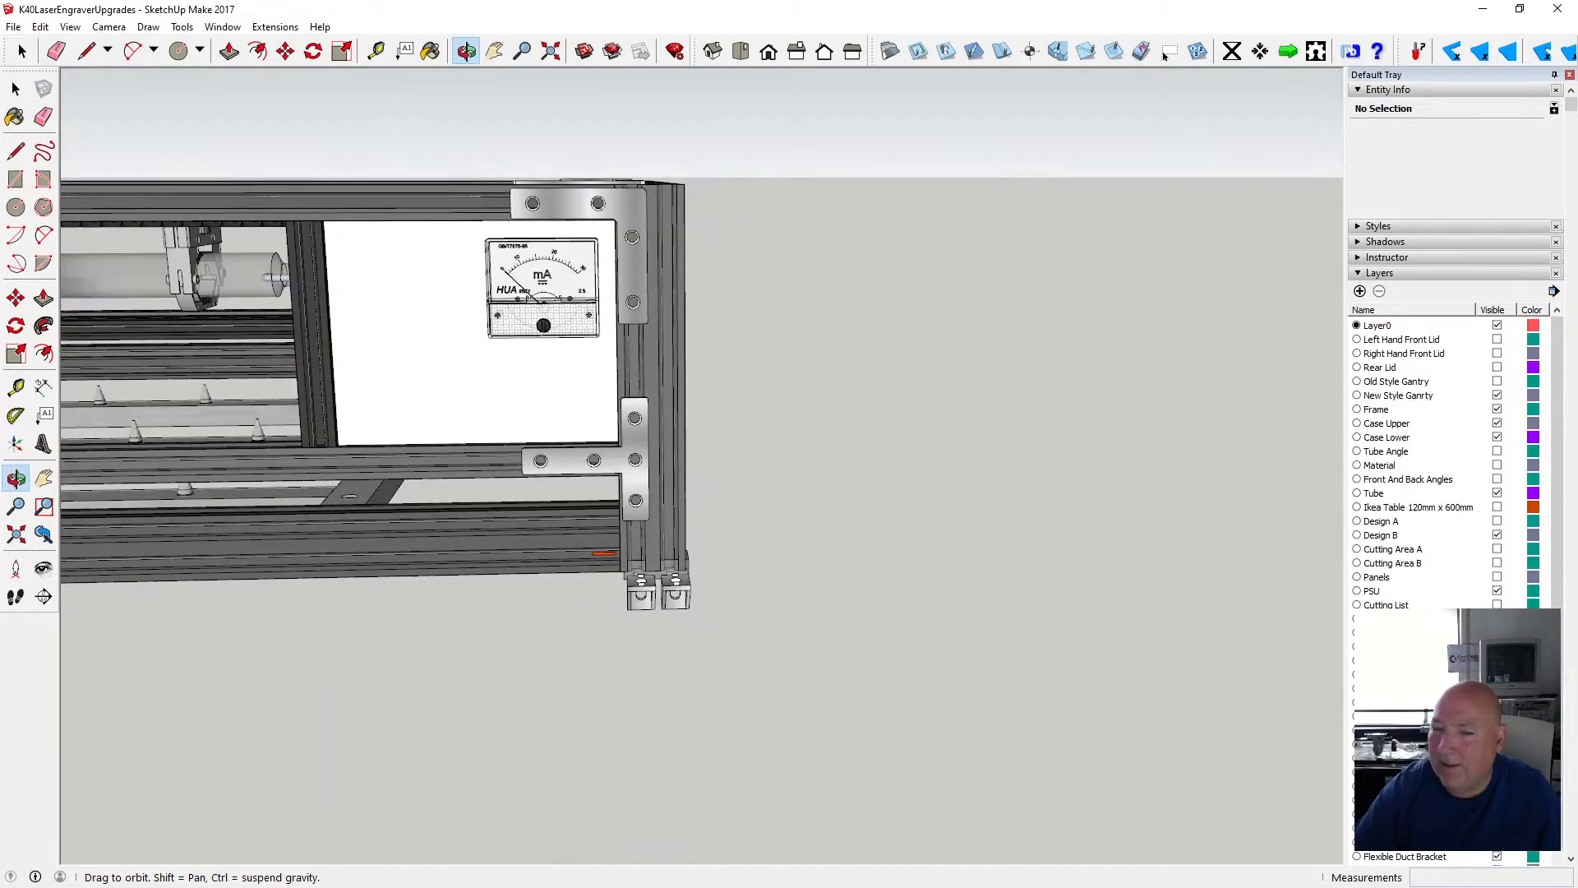
click(552, 51)
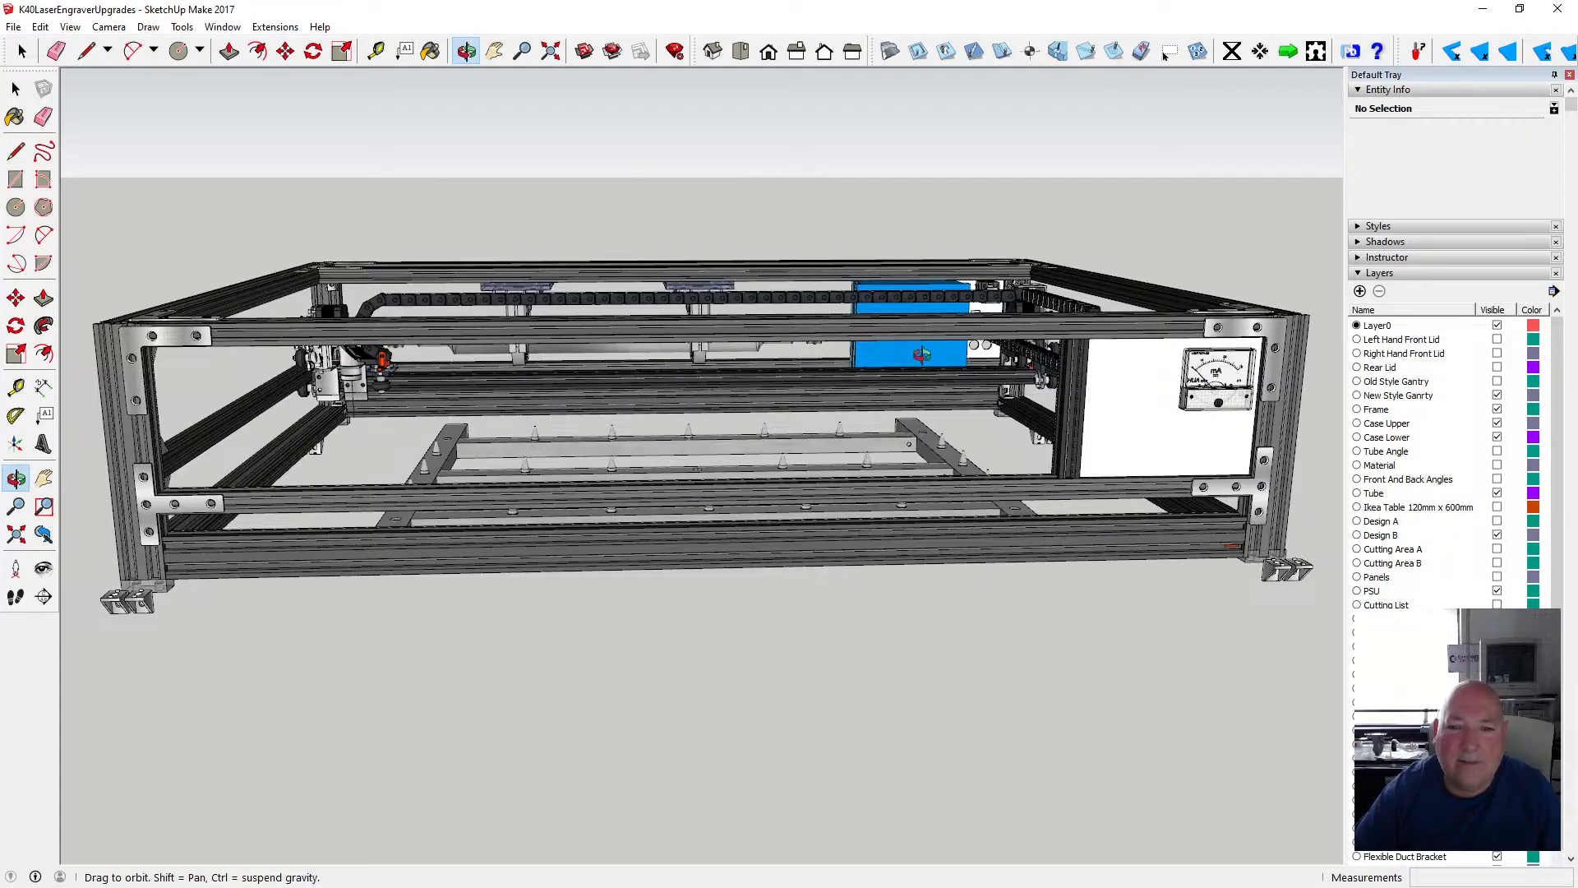
drag(922, 354, 1007, 450)
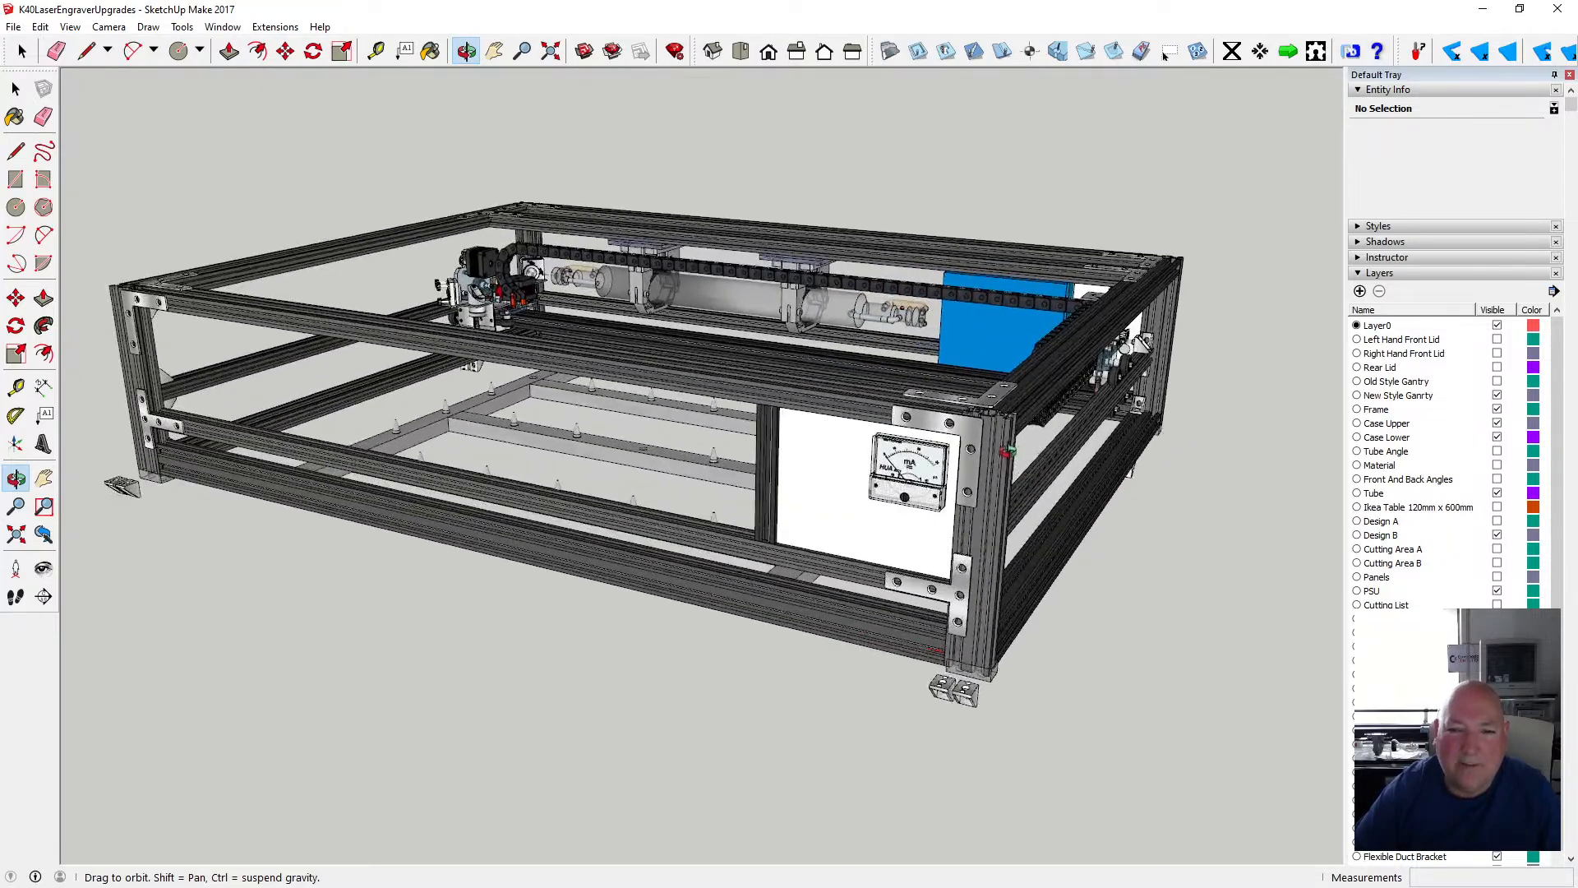
scroll(1007, 450, up, 2)
scroll(1007, 451, up, 3)
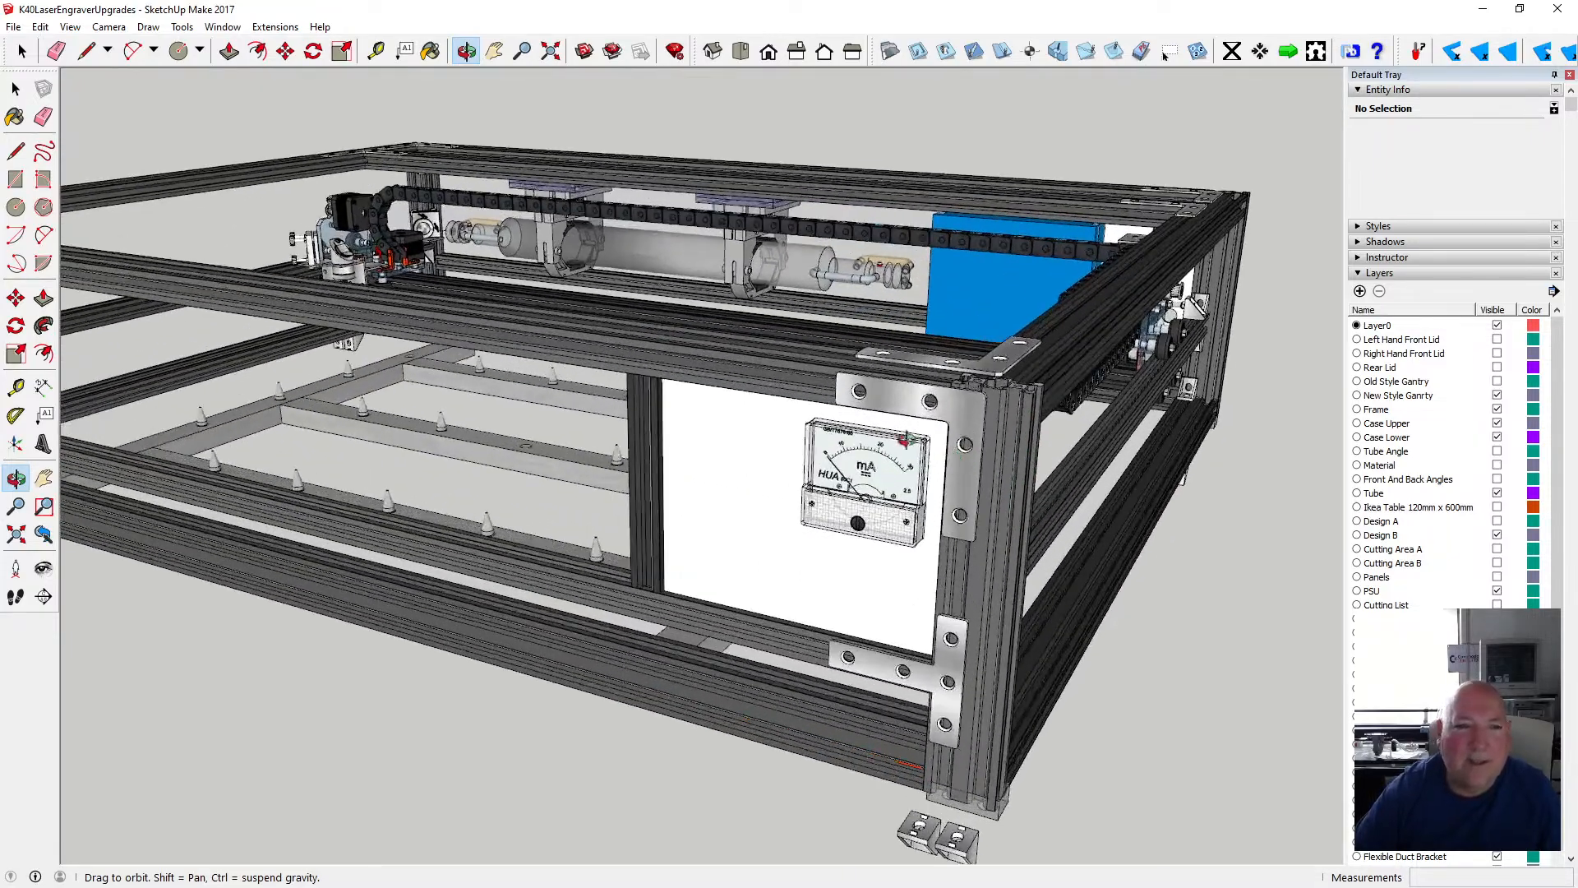
scroll(906, 440, down, 2)
- Inspect the rear connector panel with its power inlet and cutouts beside the blue power supply
drag(906, 440, 510, 322)
scroll(863, 417, up, 3)
scroll(527, 362, up, 4)
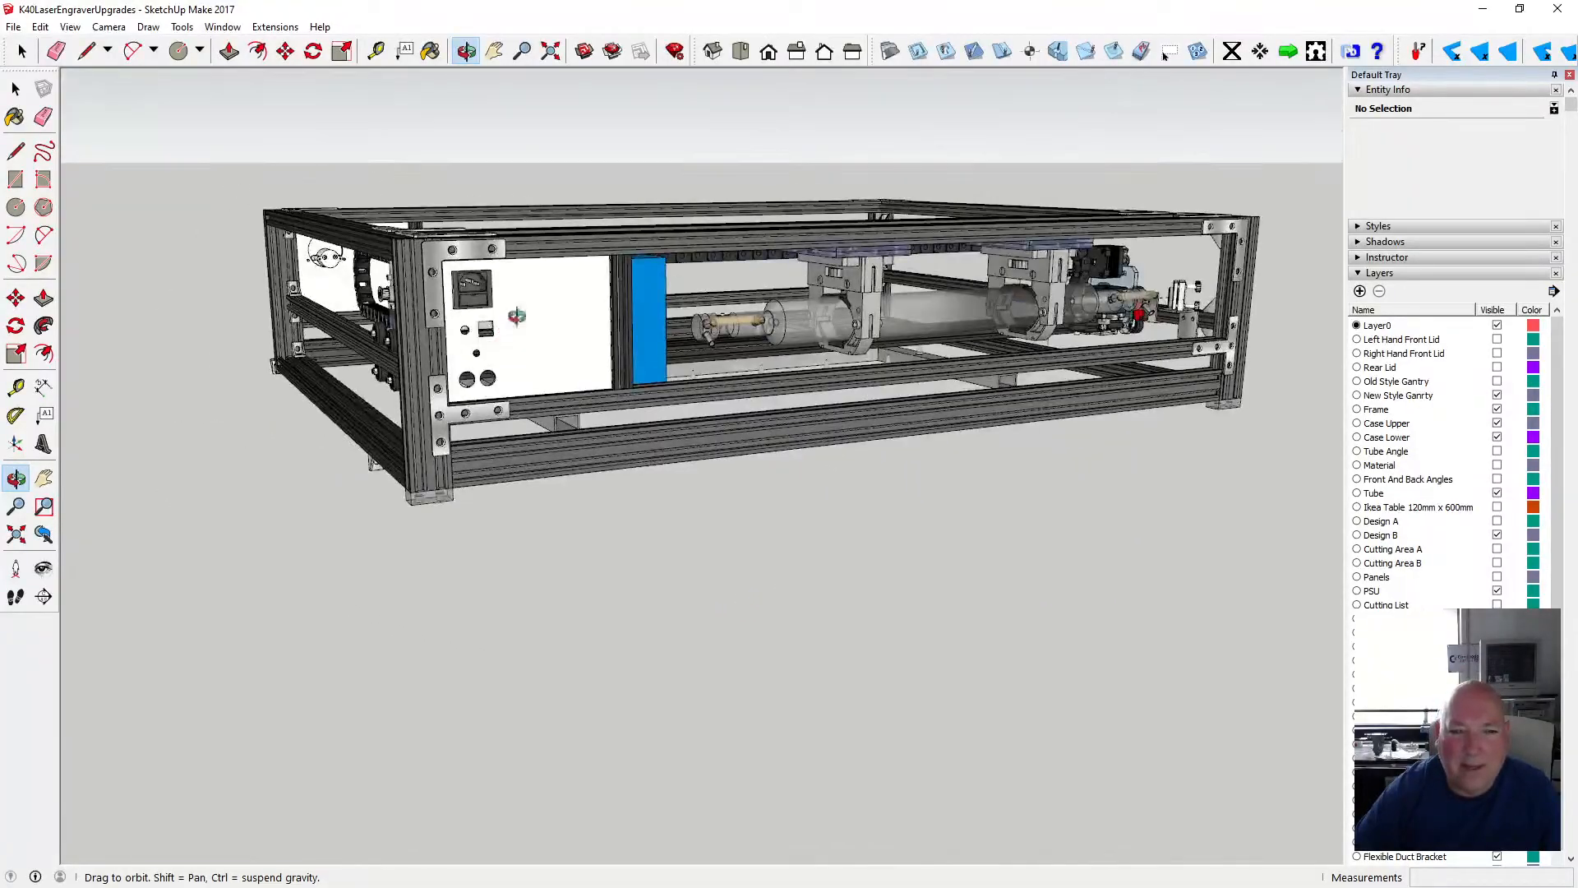
scroll(486, 352, up, 3)
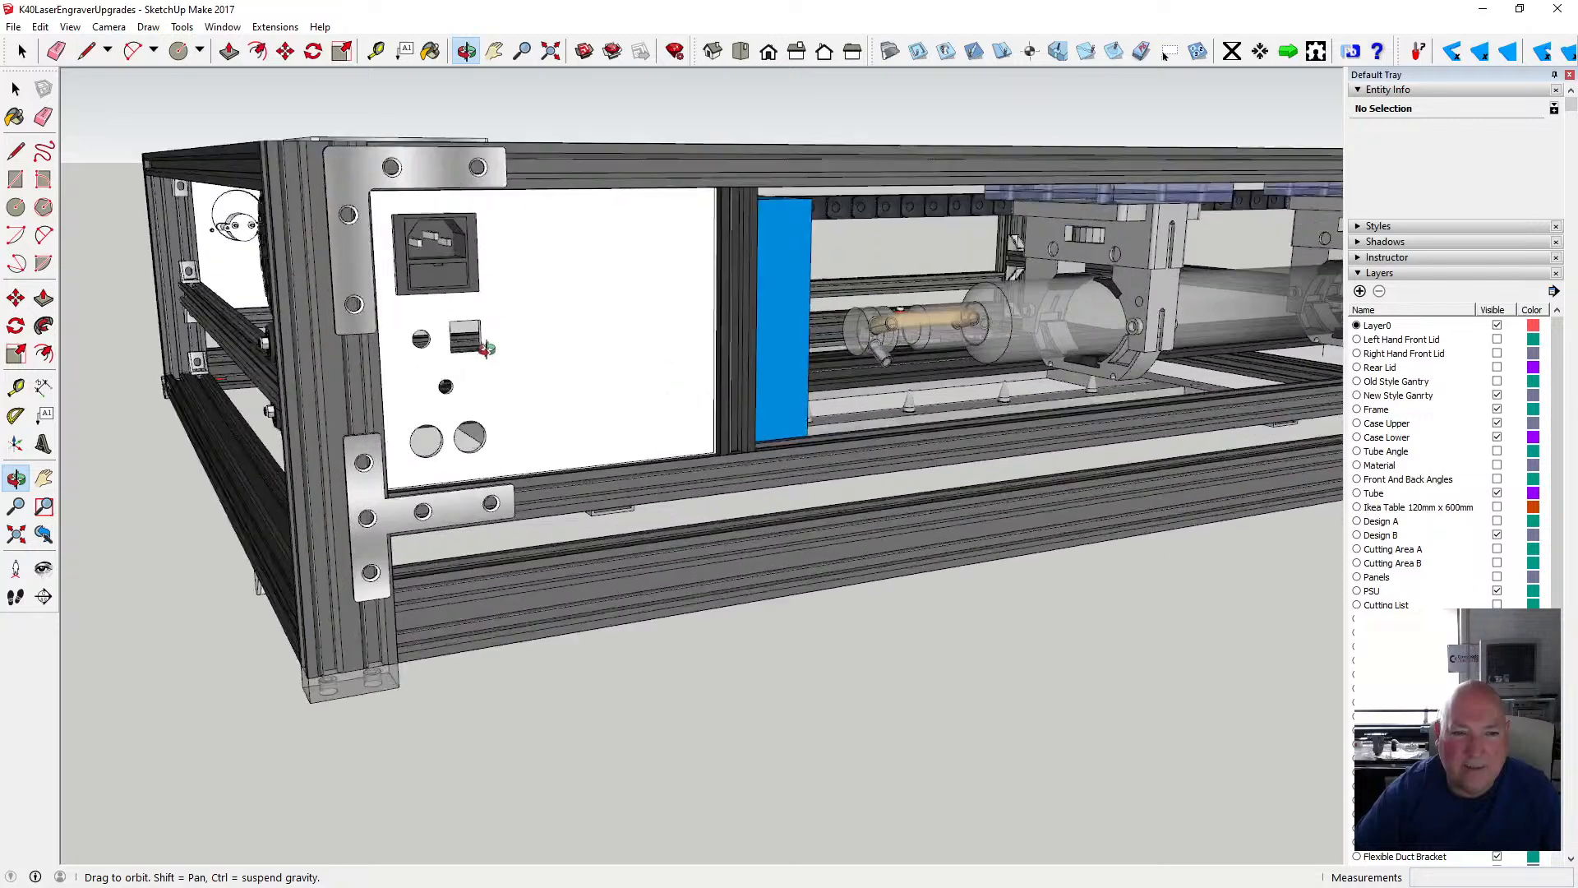
drag(557, 338, 529, 214)
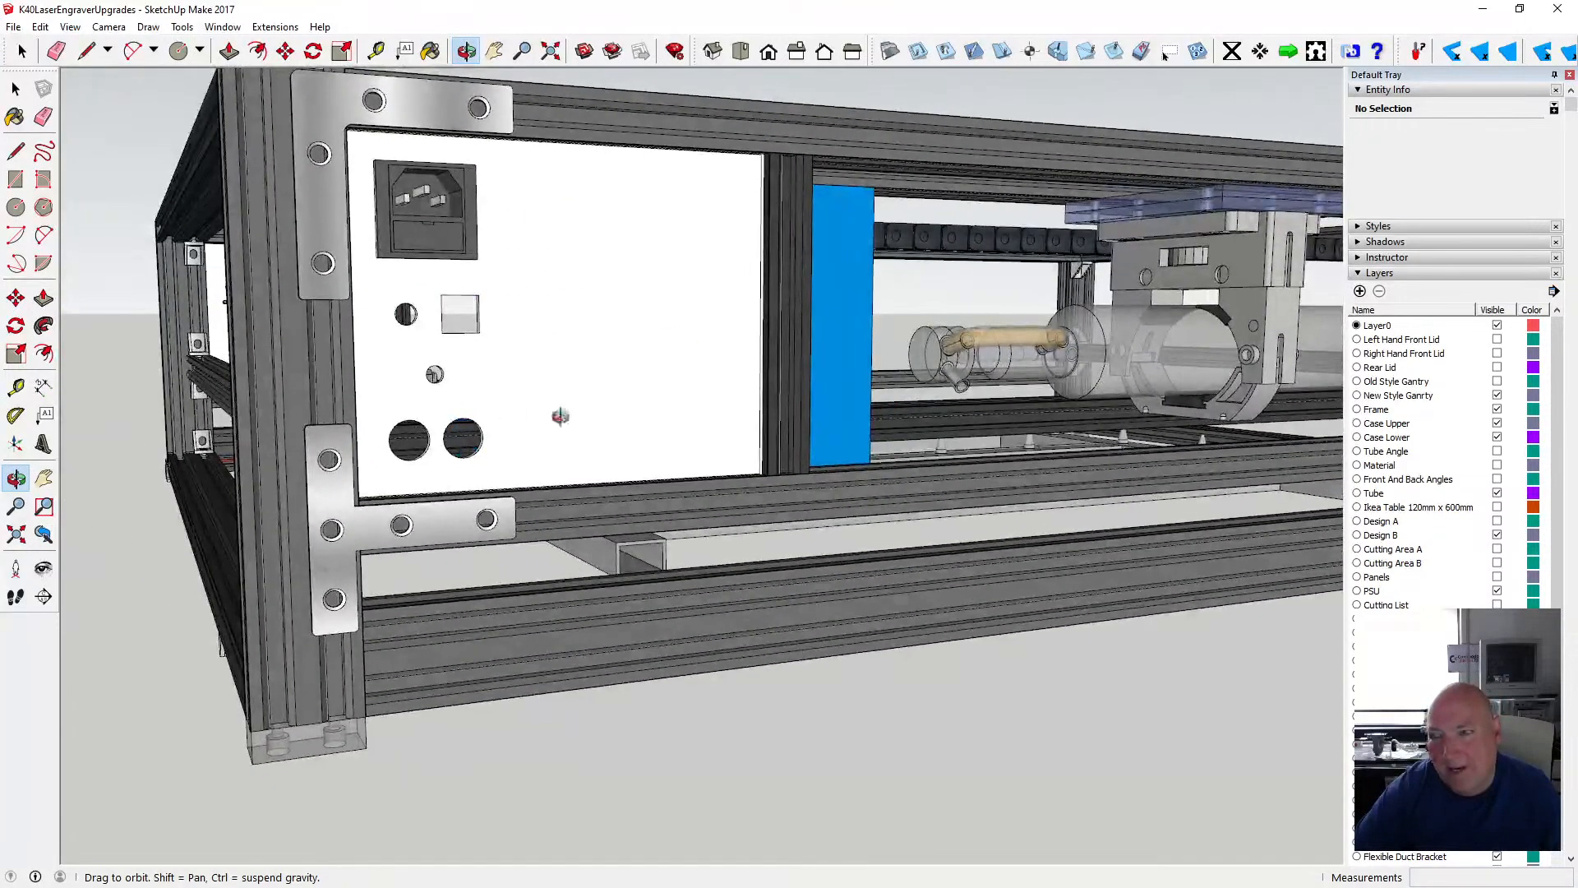
drag(493, 333, 427, 270)
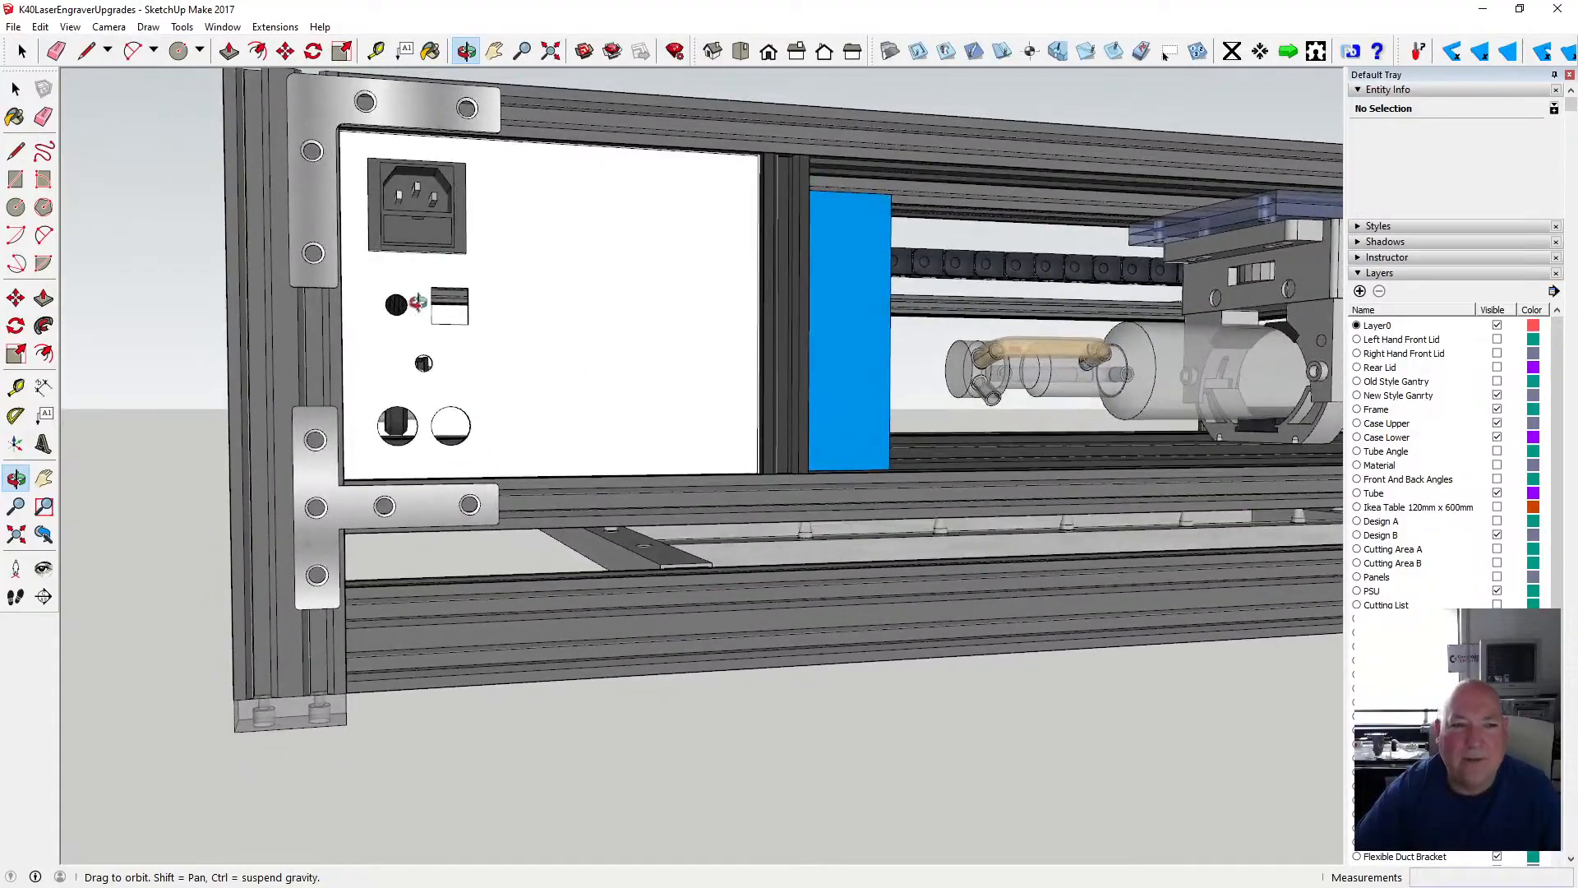
scroll(421, 306, up, 4)
drag(331, 330, 1028, 435)
- Inspect the side of the frame between the meter panel and the rear panel, including the drag chain and power supply
scroll(795, 383, down, 2)
scroll(794, 384, down, 4)
scroll(796, 419, down, 2)
scroll(795, 420, down, 2)
drag(795, 420, 1056, 374)
scroll(946, 388, up, 4)
scroll(946, 388, up, 3)
scroll(974, 383, down, 3)
scroll(975, 383, down, 2)
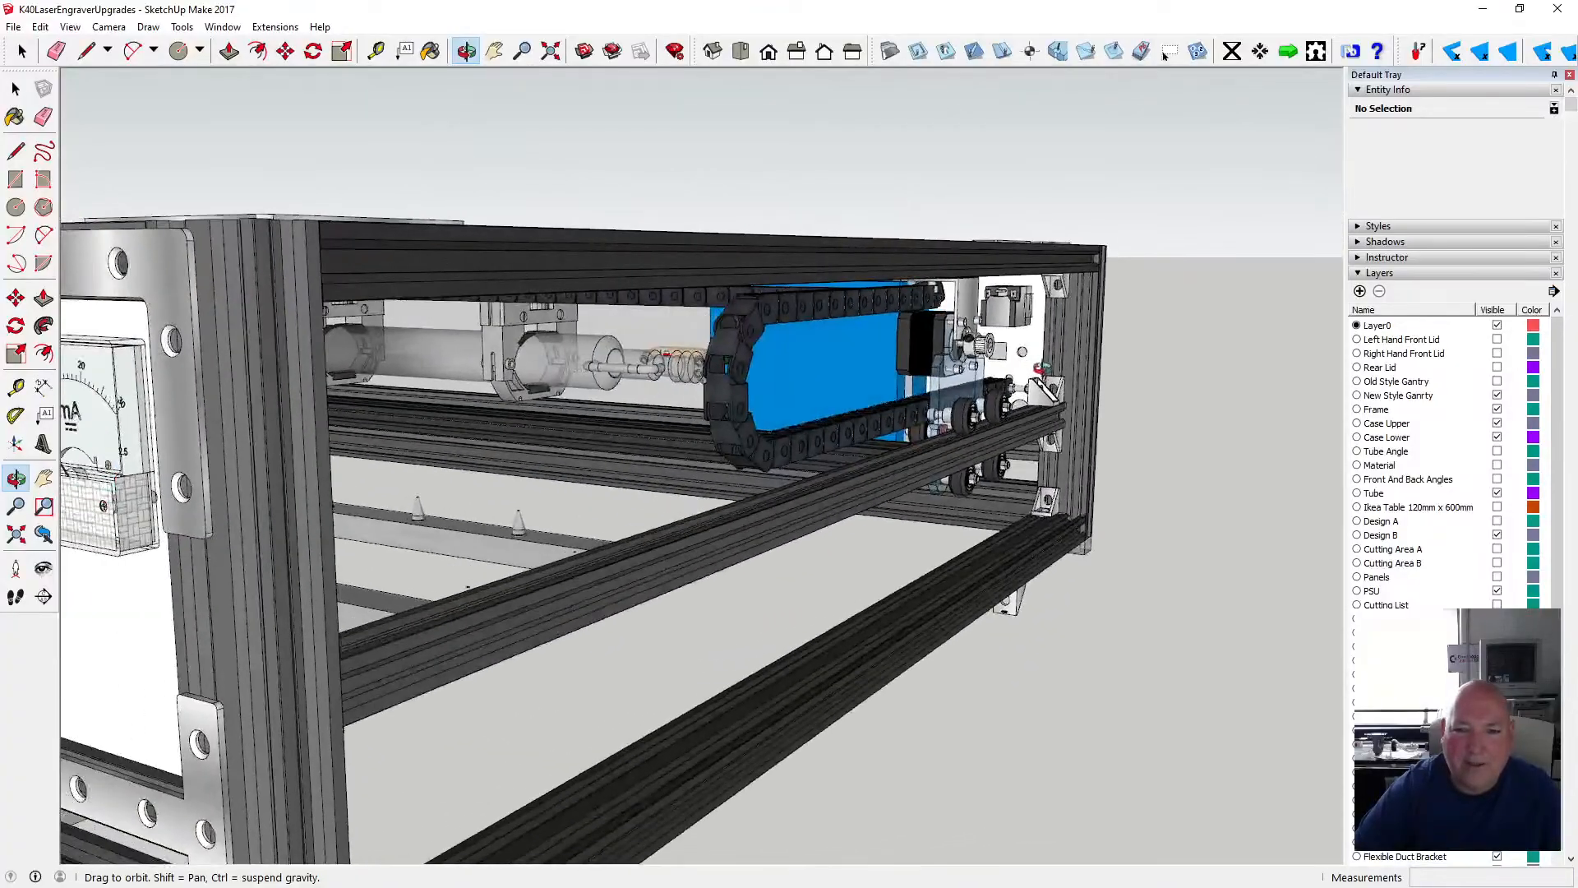
scroll(1056, 374, down, 4)
drag(785, 441, 933, 294)
scroll(932, 293, up, 3)
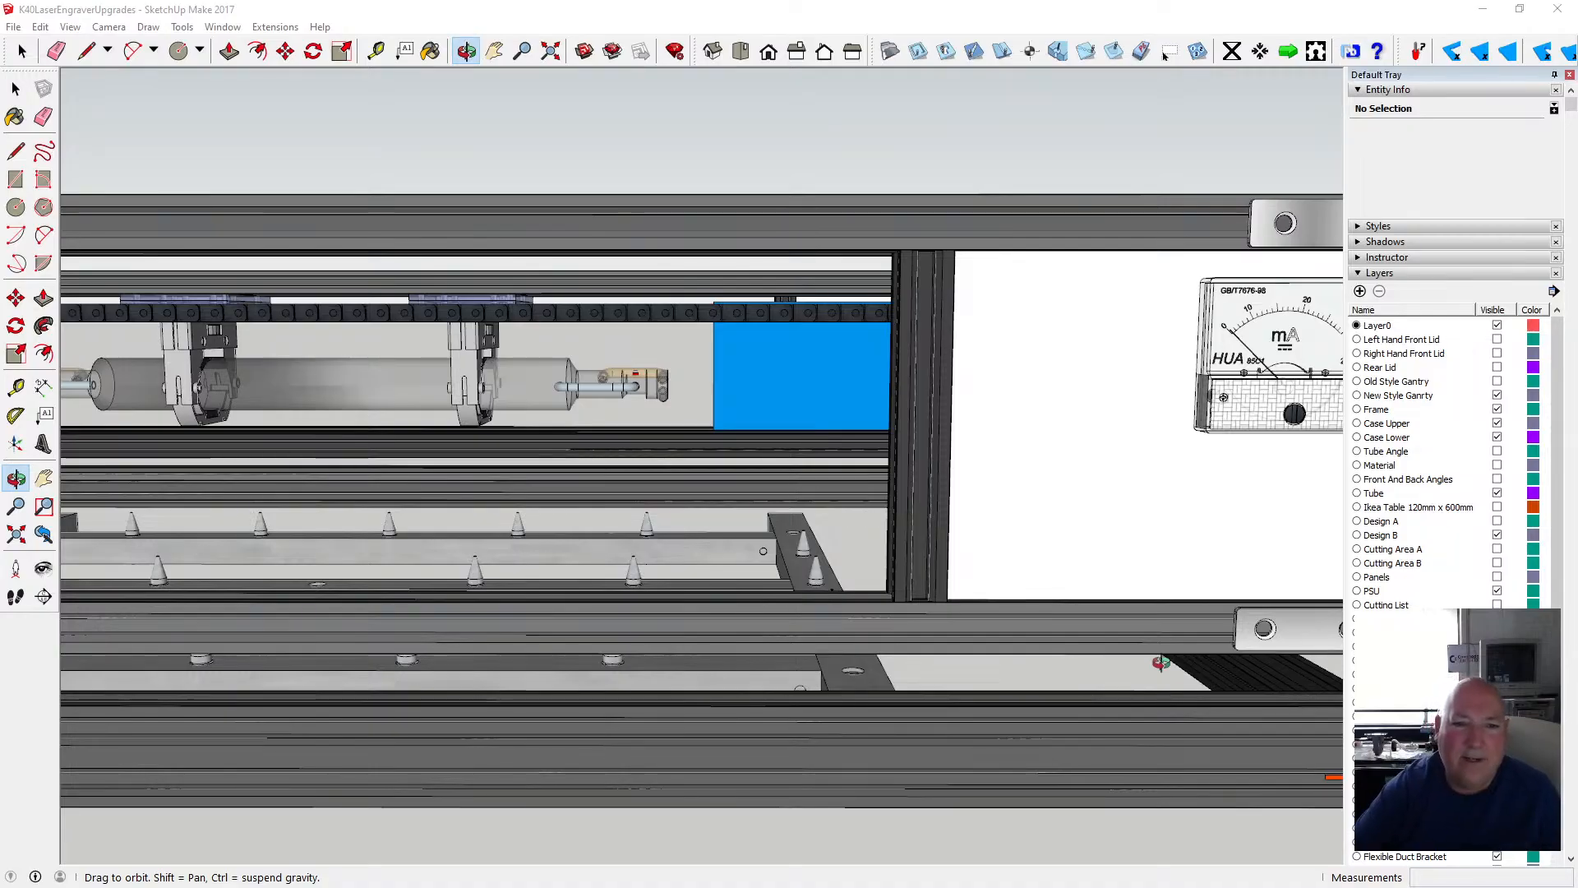
- View the complete frame again and examine the meter on the front panel at an angle
scroll(1032, 500, down, 5)
drag(855, 178, 564, 399)
scroll(830, 349, down, 4)
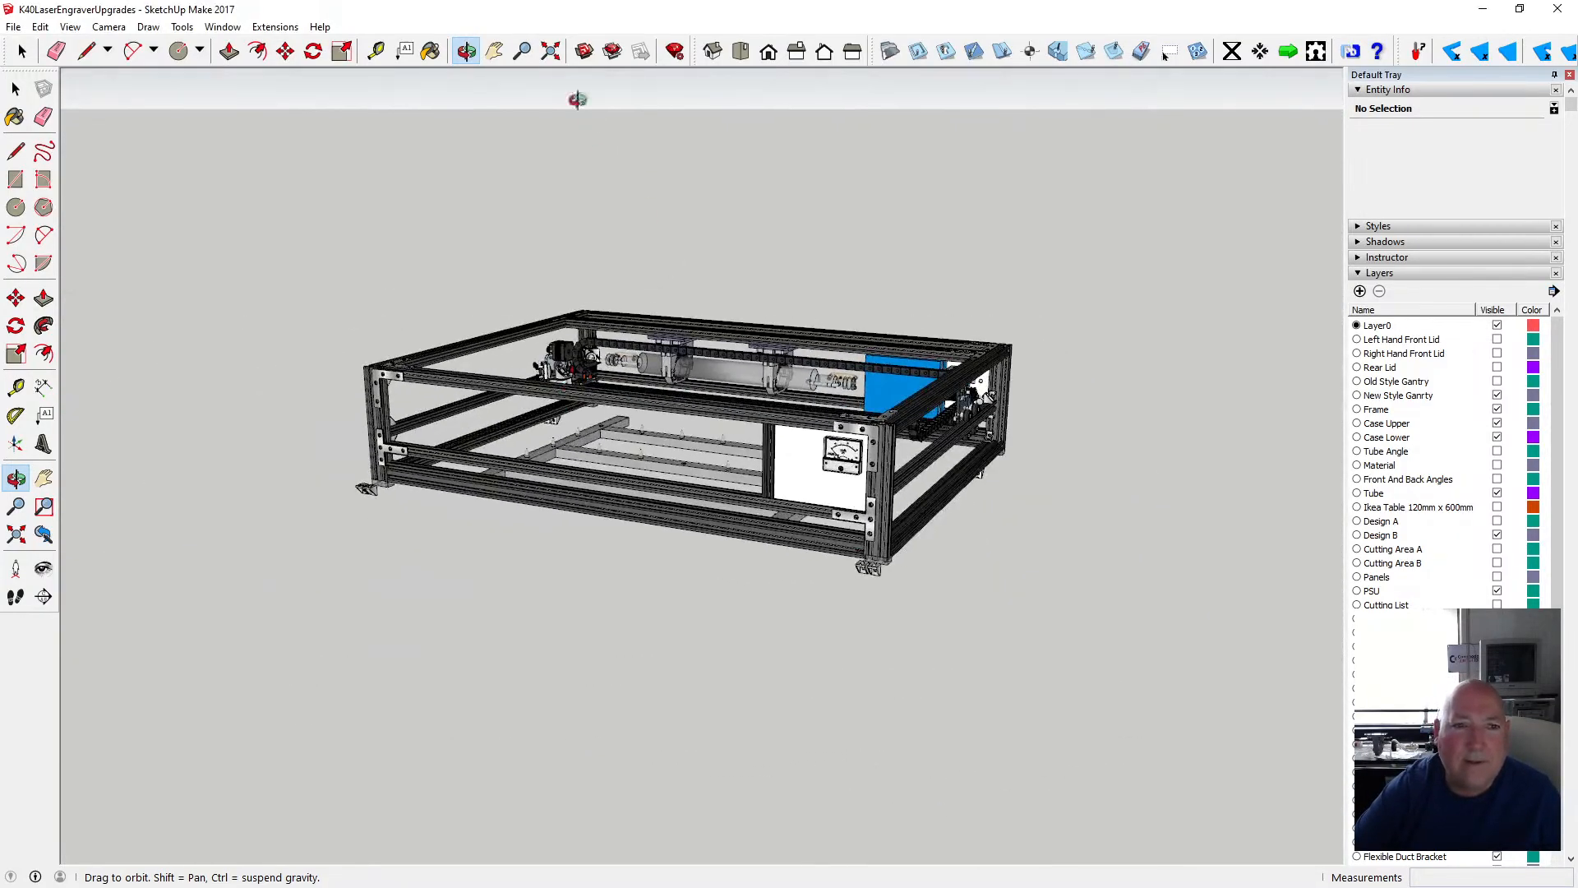
click(551, 53)
drag(659, 160, 565, 247)
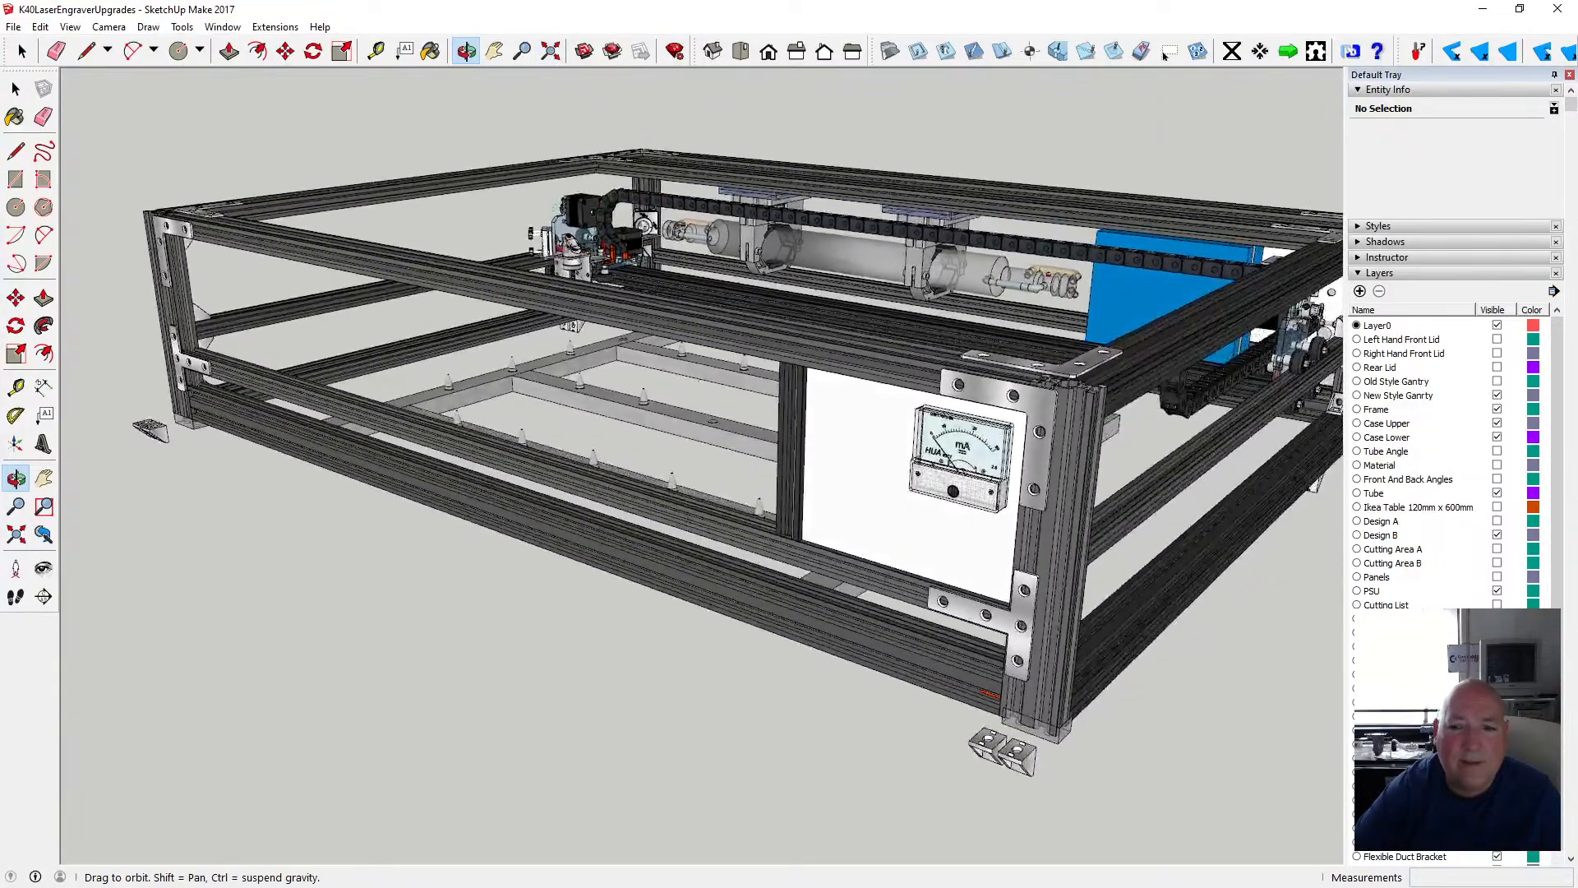
scroll(1032, 478, up, 6)
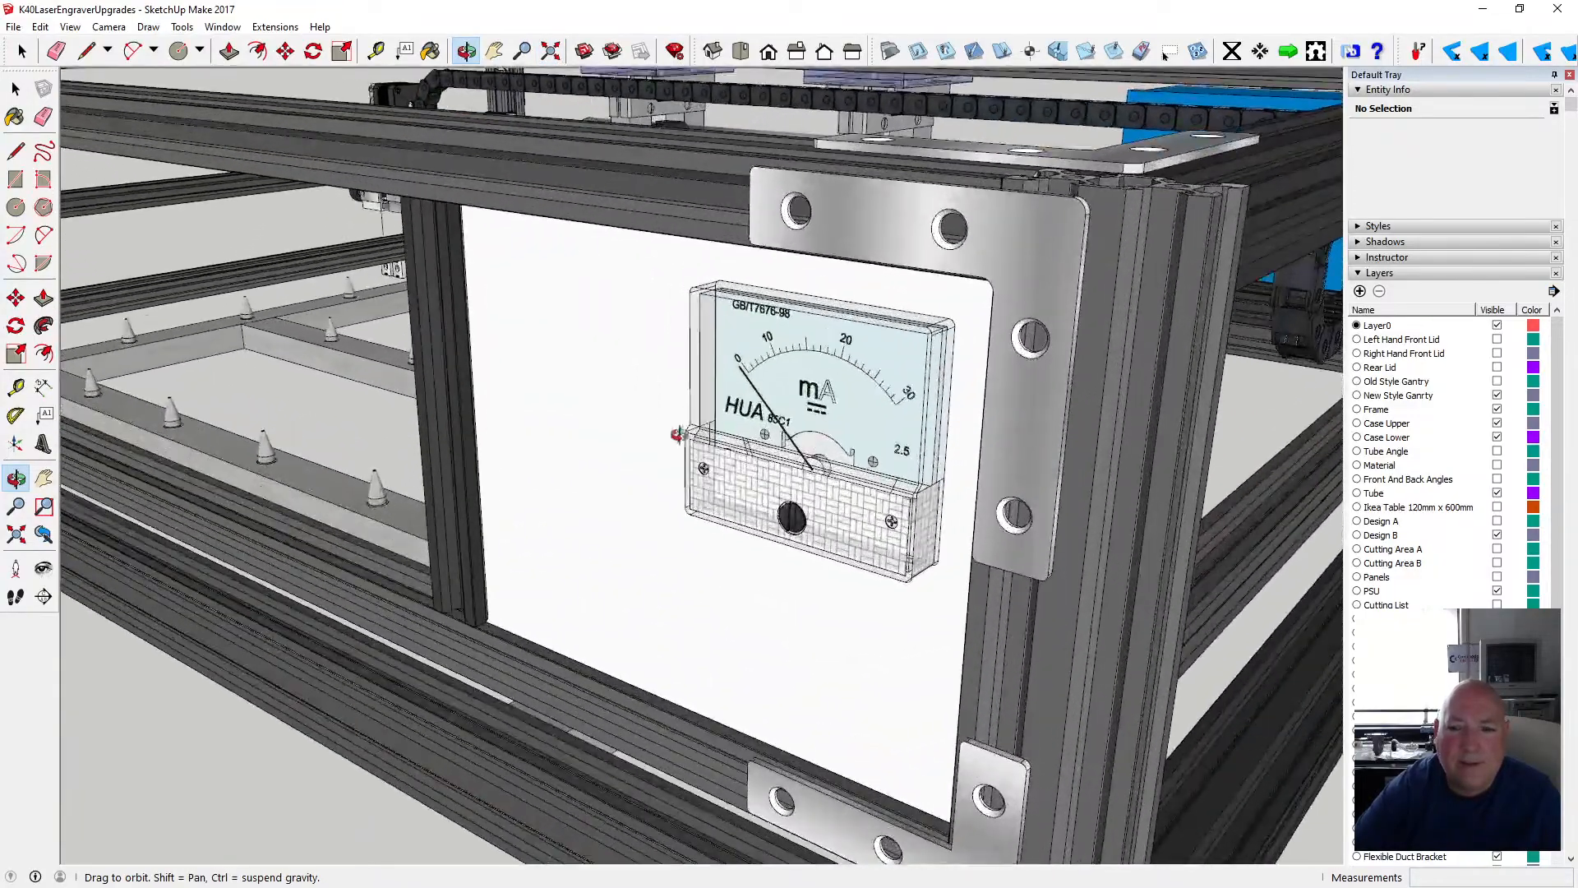
- Examine the milliamp meter on the front panel up close, including its dial, needle and patterned lower cover
drag(677, 434, 880, 417)
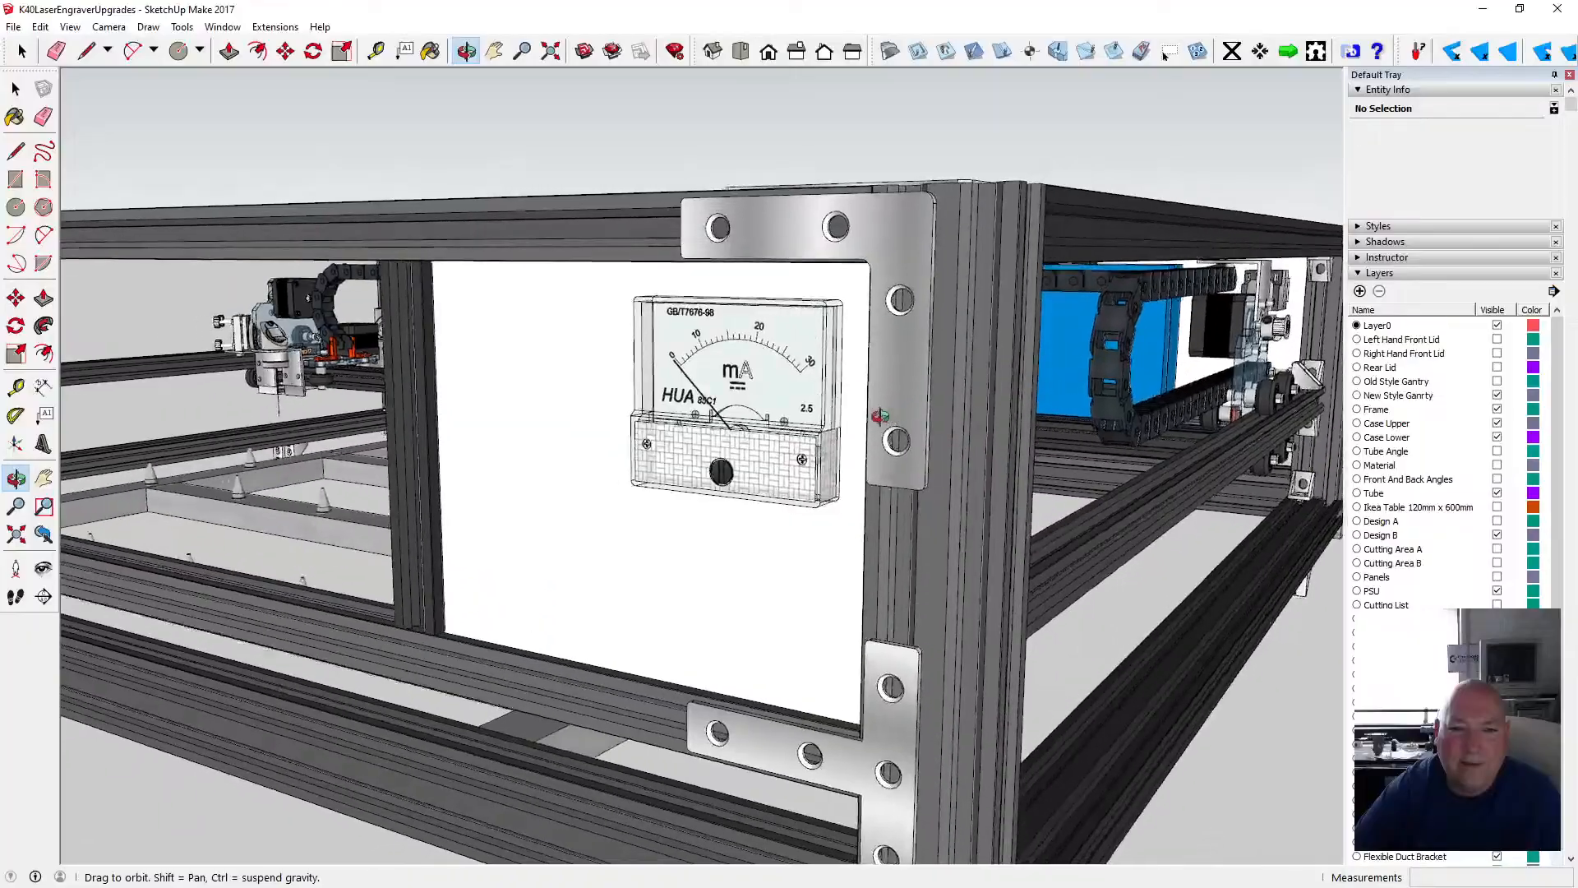
scroll(717, 485, up, 4)
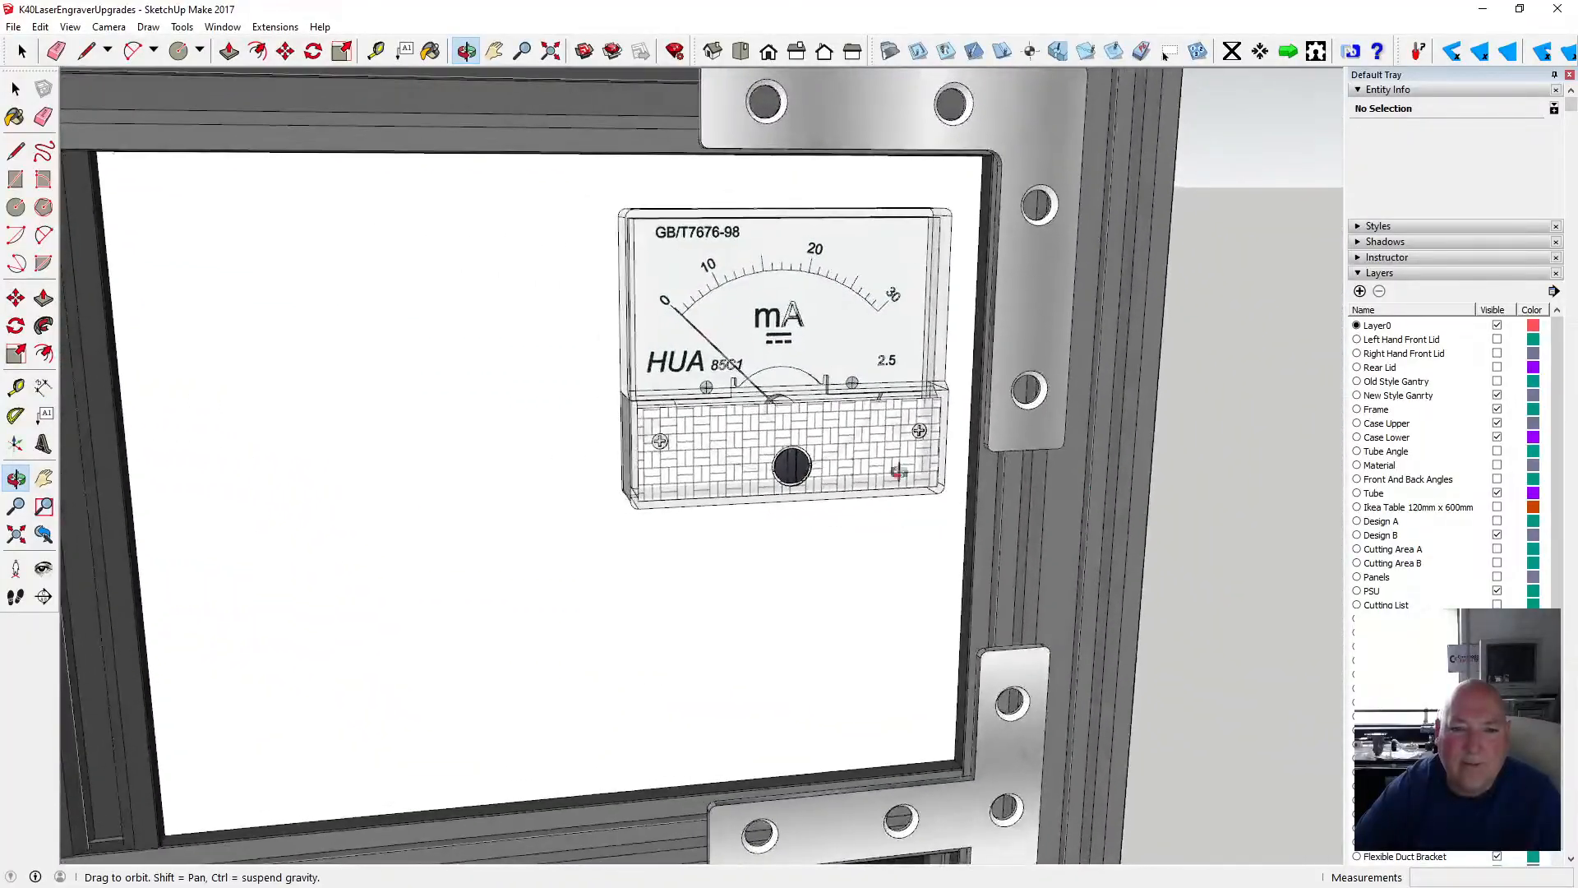
drag(793, 518, 953, 432)
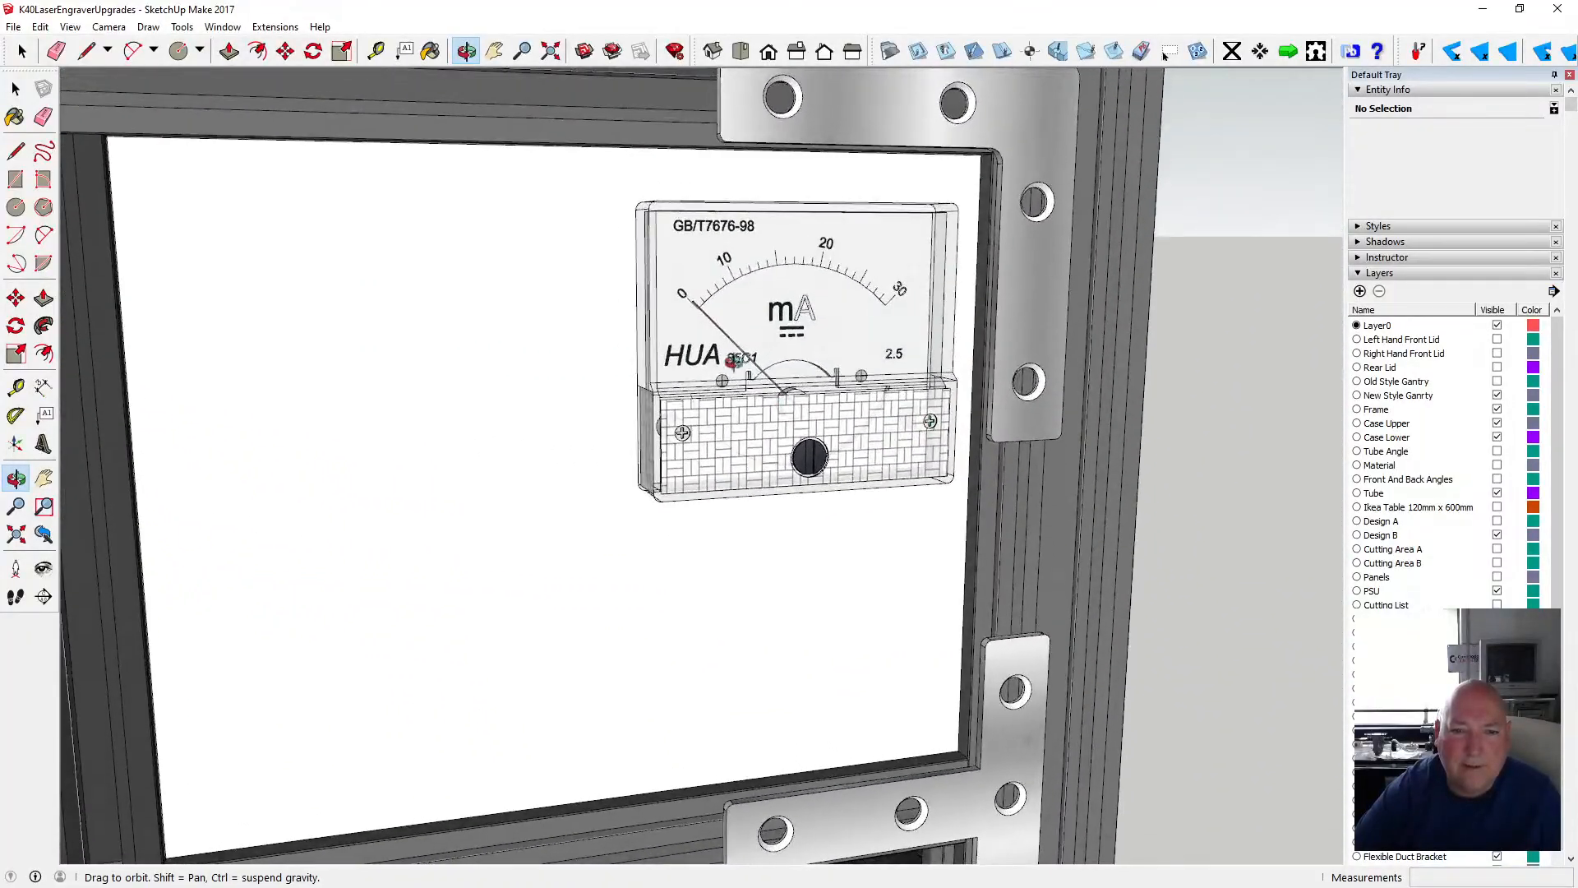
scroll(730, 351, up, 3)
scroll(729, 351, up, 1)
scroll(485, 472, down, 1)
scroll(734, 375, up, 1)
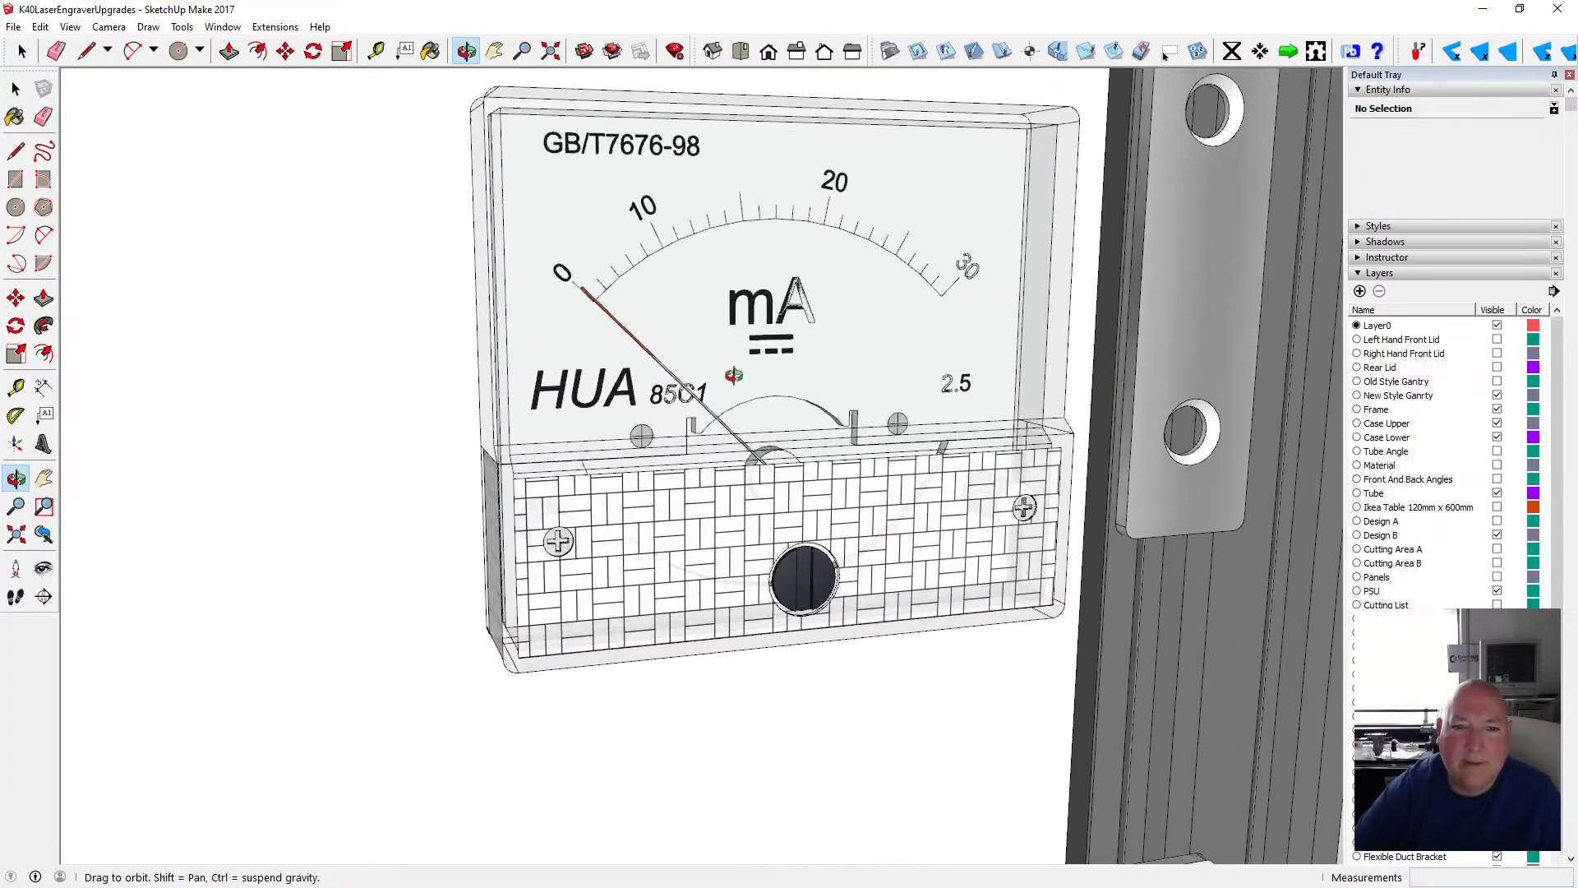
drag(711, 400, 657, 404)
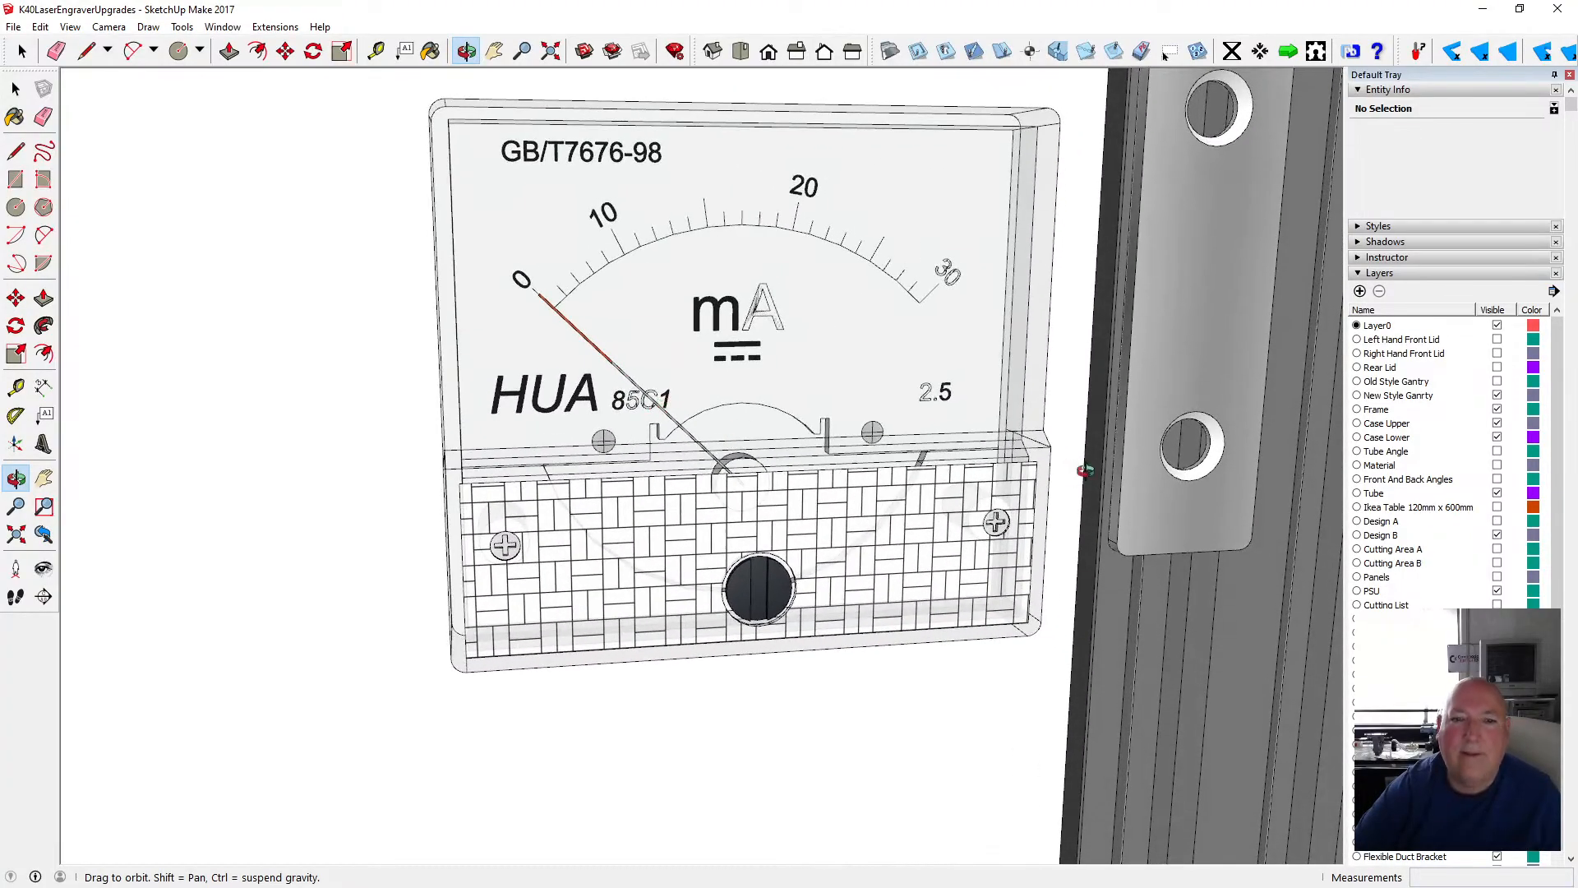
drag(905, 473, 856, 442)
scroll(844, 466, down, 2)
scroll(845, 466, down, 2)
scroll(668, 459, down, 2)
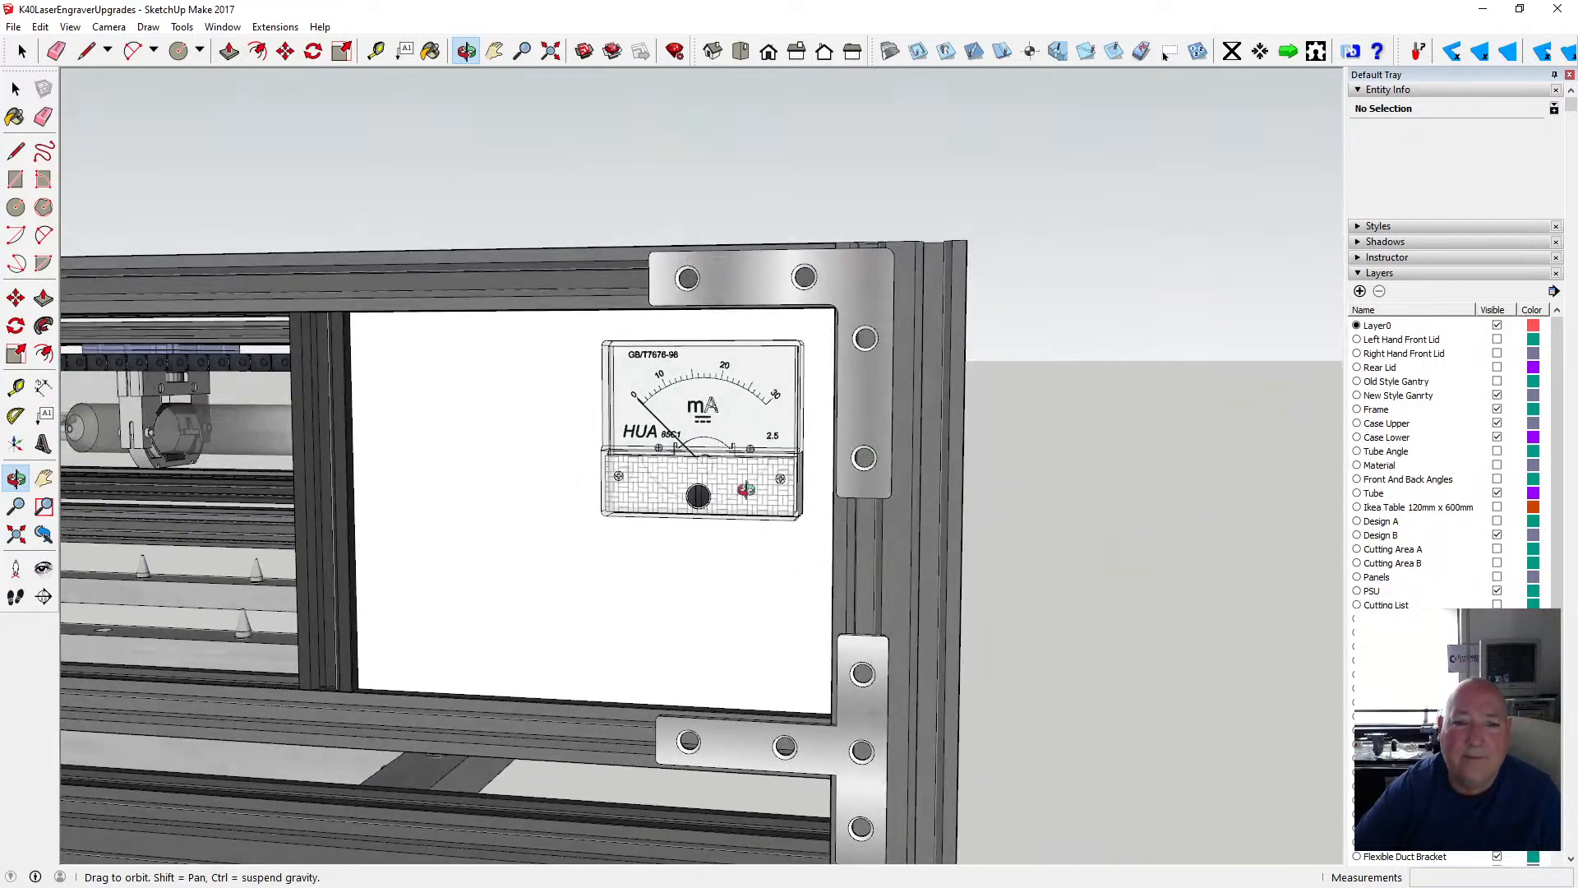
- Save the K40LaserEngraverUpgrades model under its existing name, framed on the meter at the front corner of the frame
drag(746, 490, 555, 623)
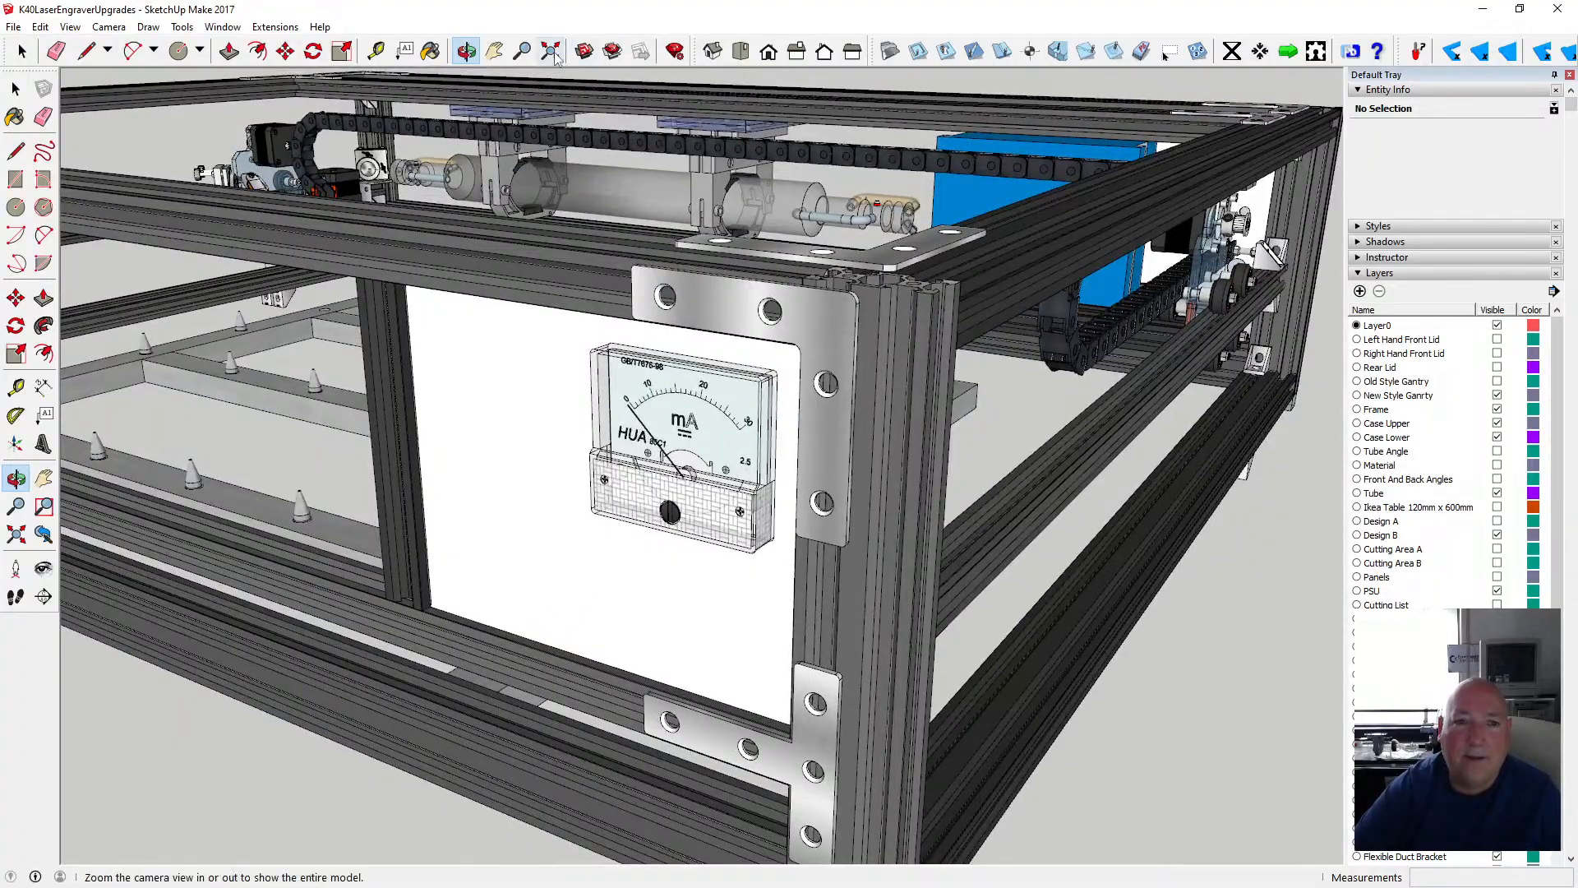
click(553, 52)
scroll(1069, 403, up, 5)
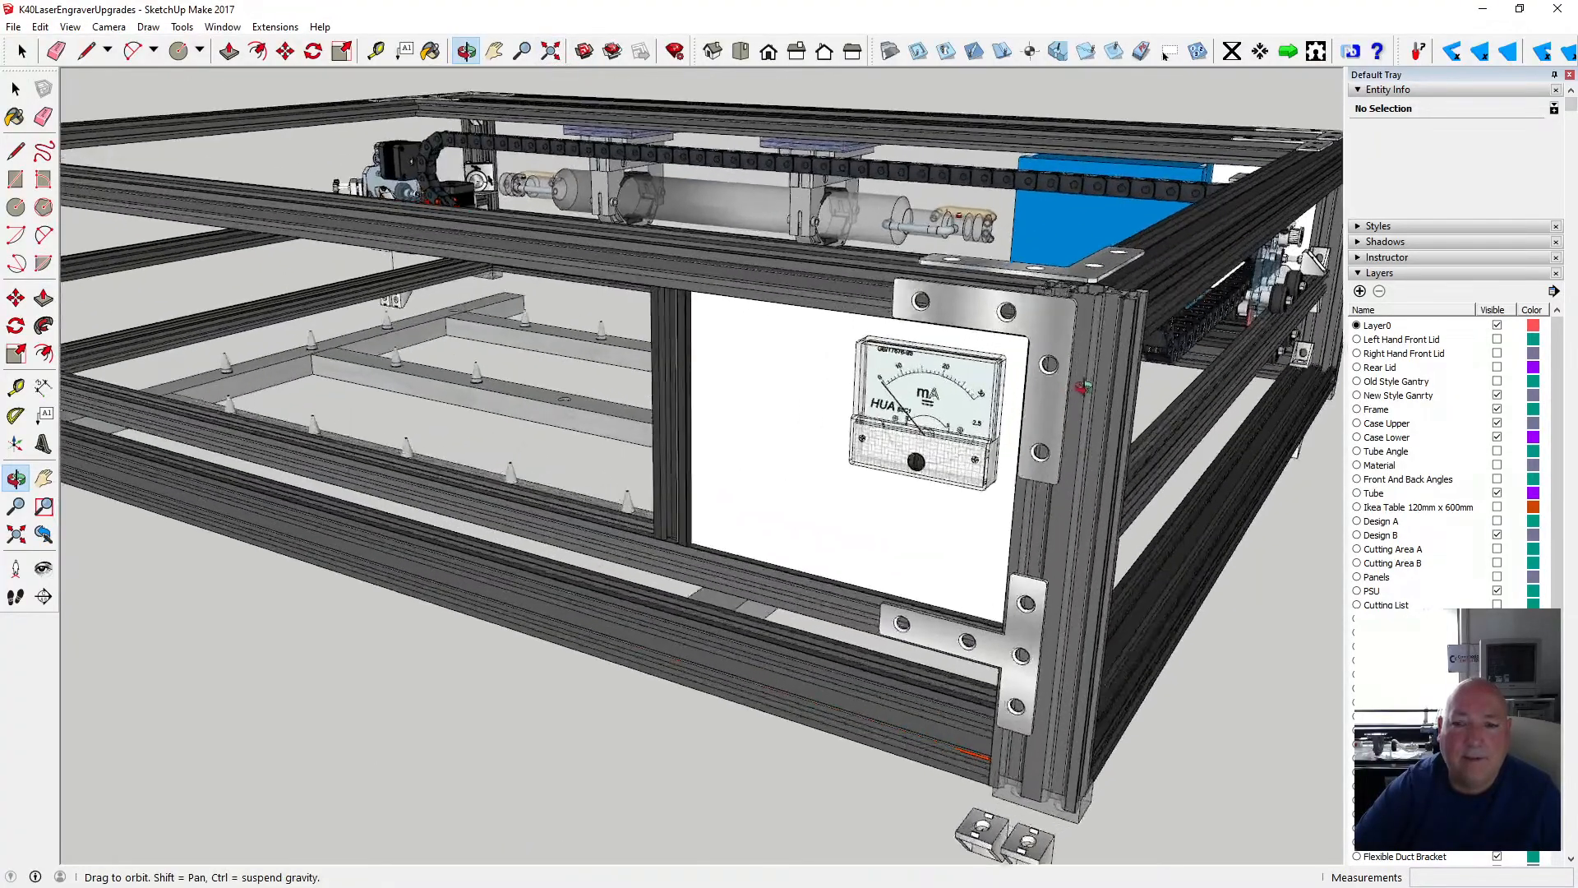
scroll(1068, 402, up, 5)
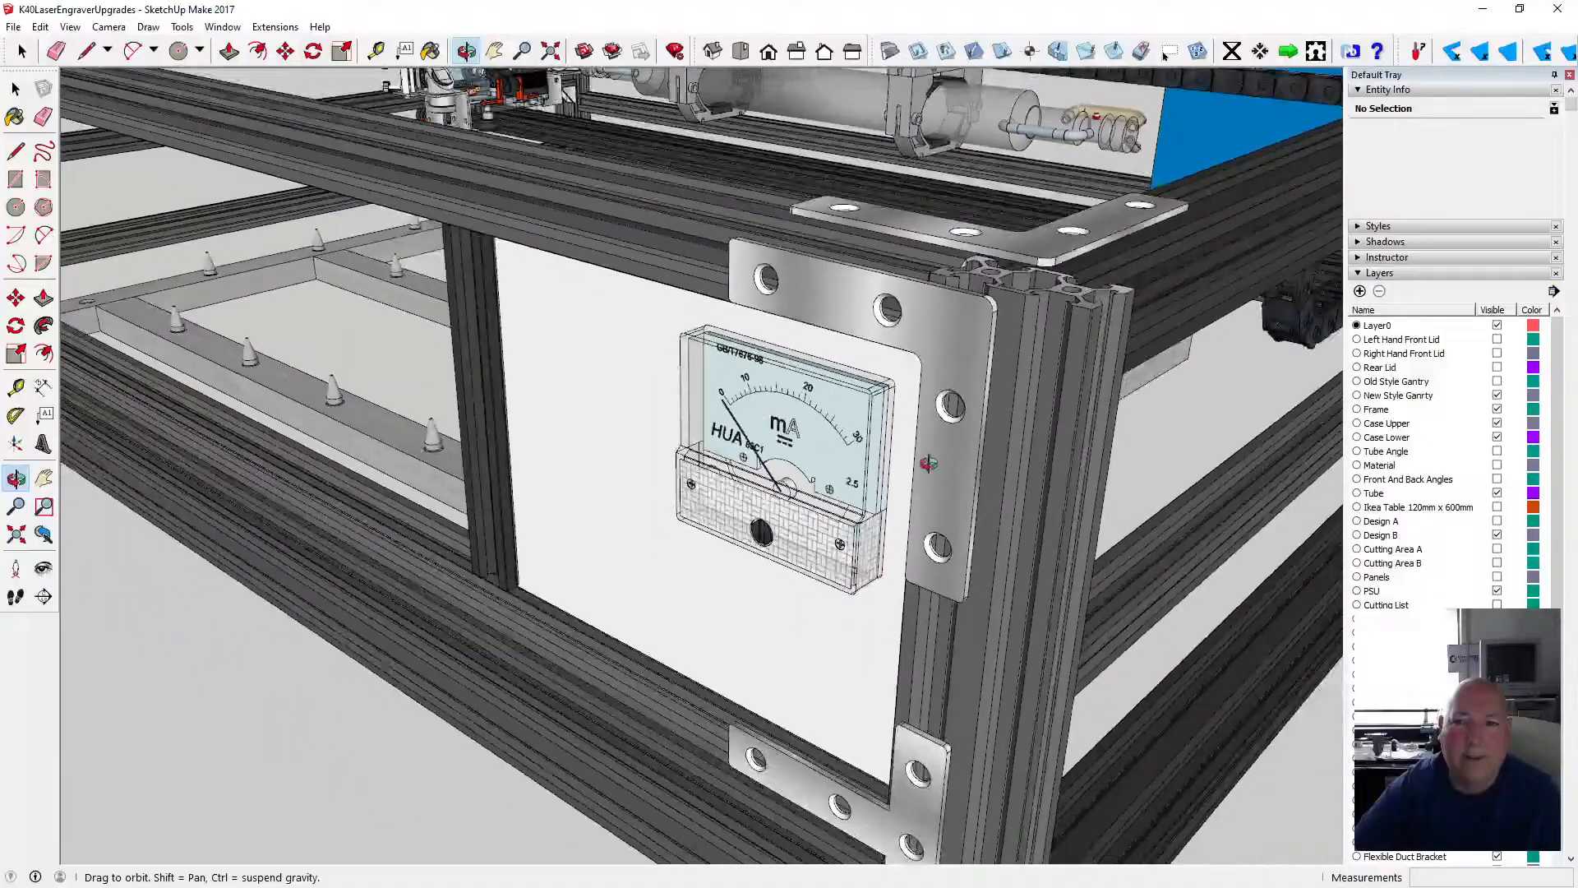
drag(929, 463, 1034, 415)
click(13, 27)
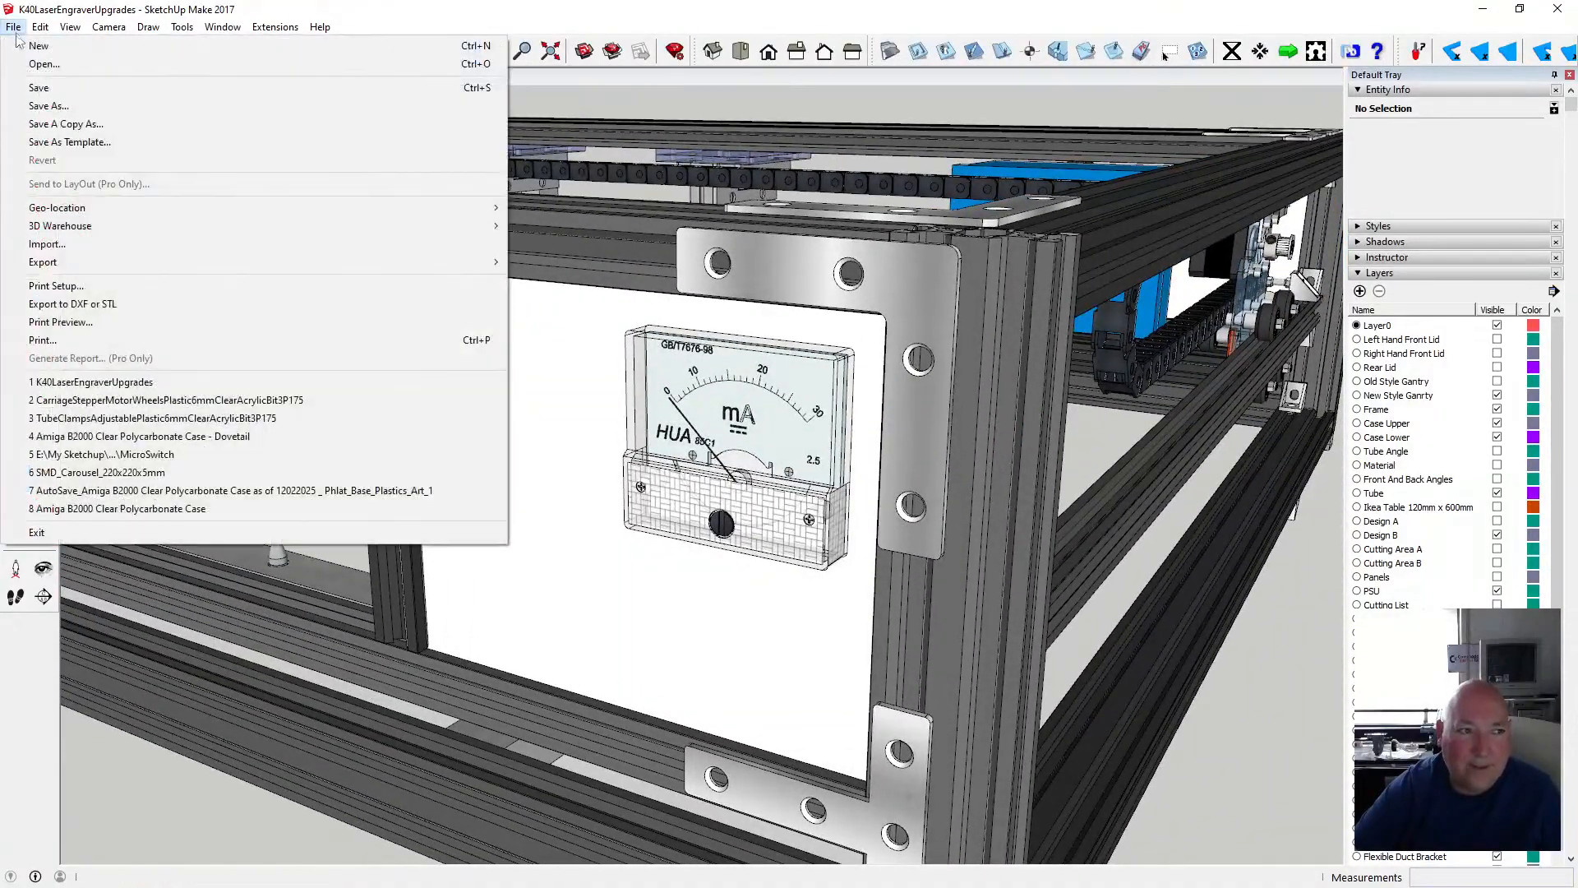
click(41, 89)
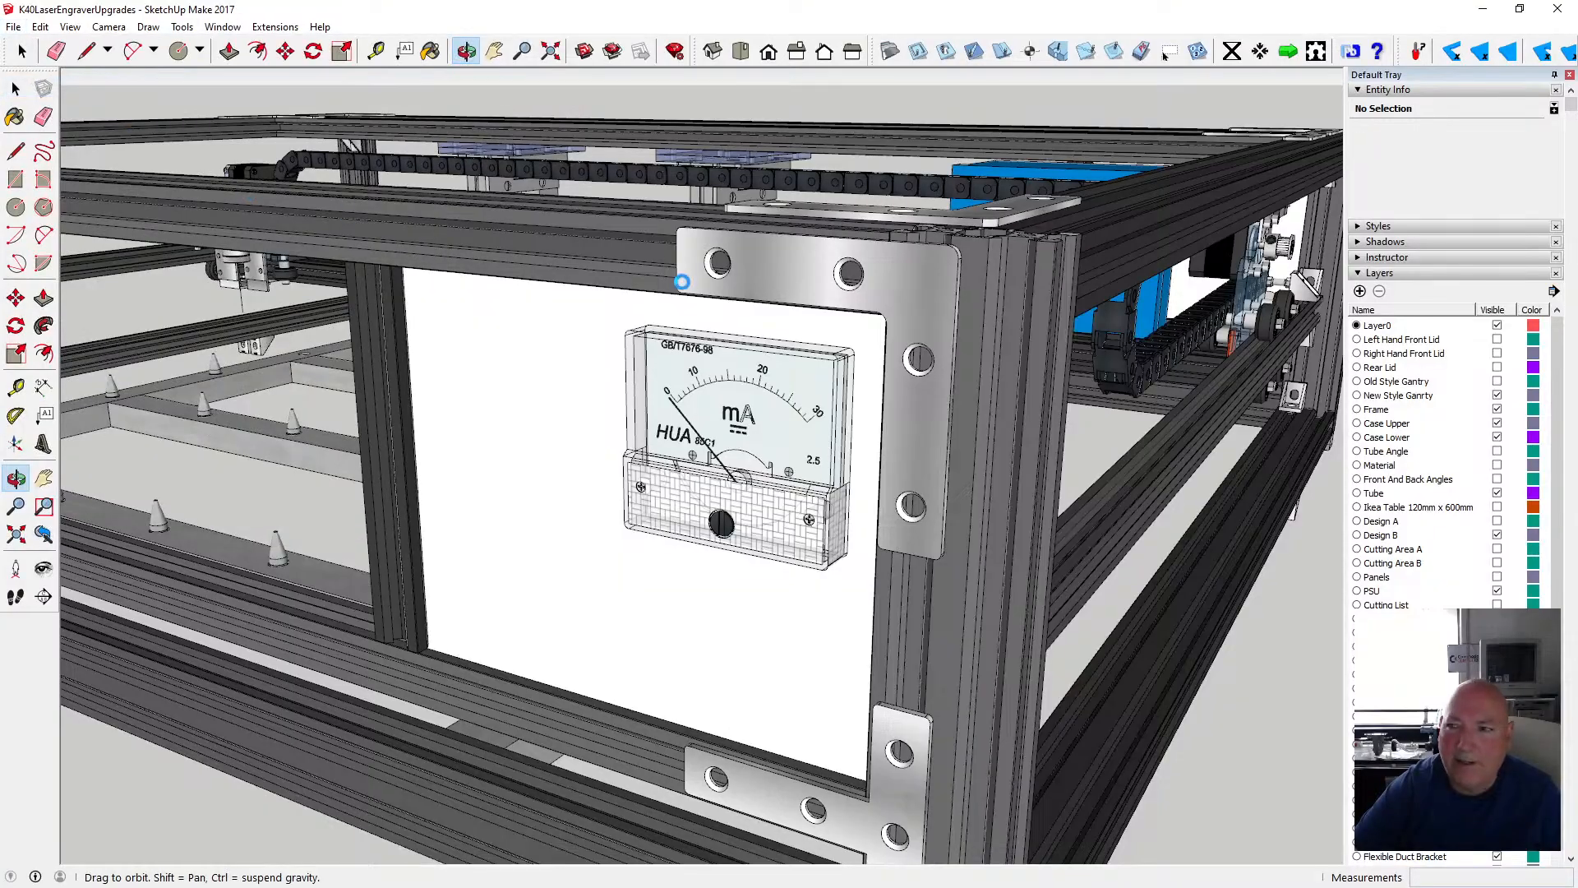